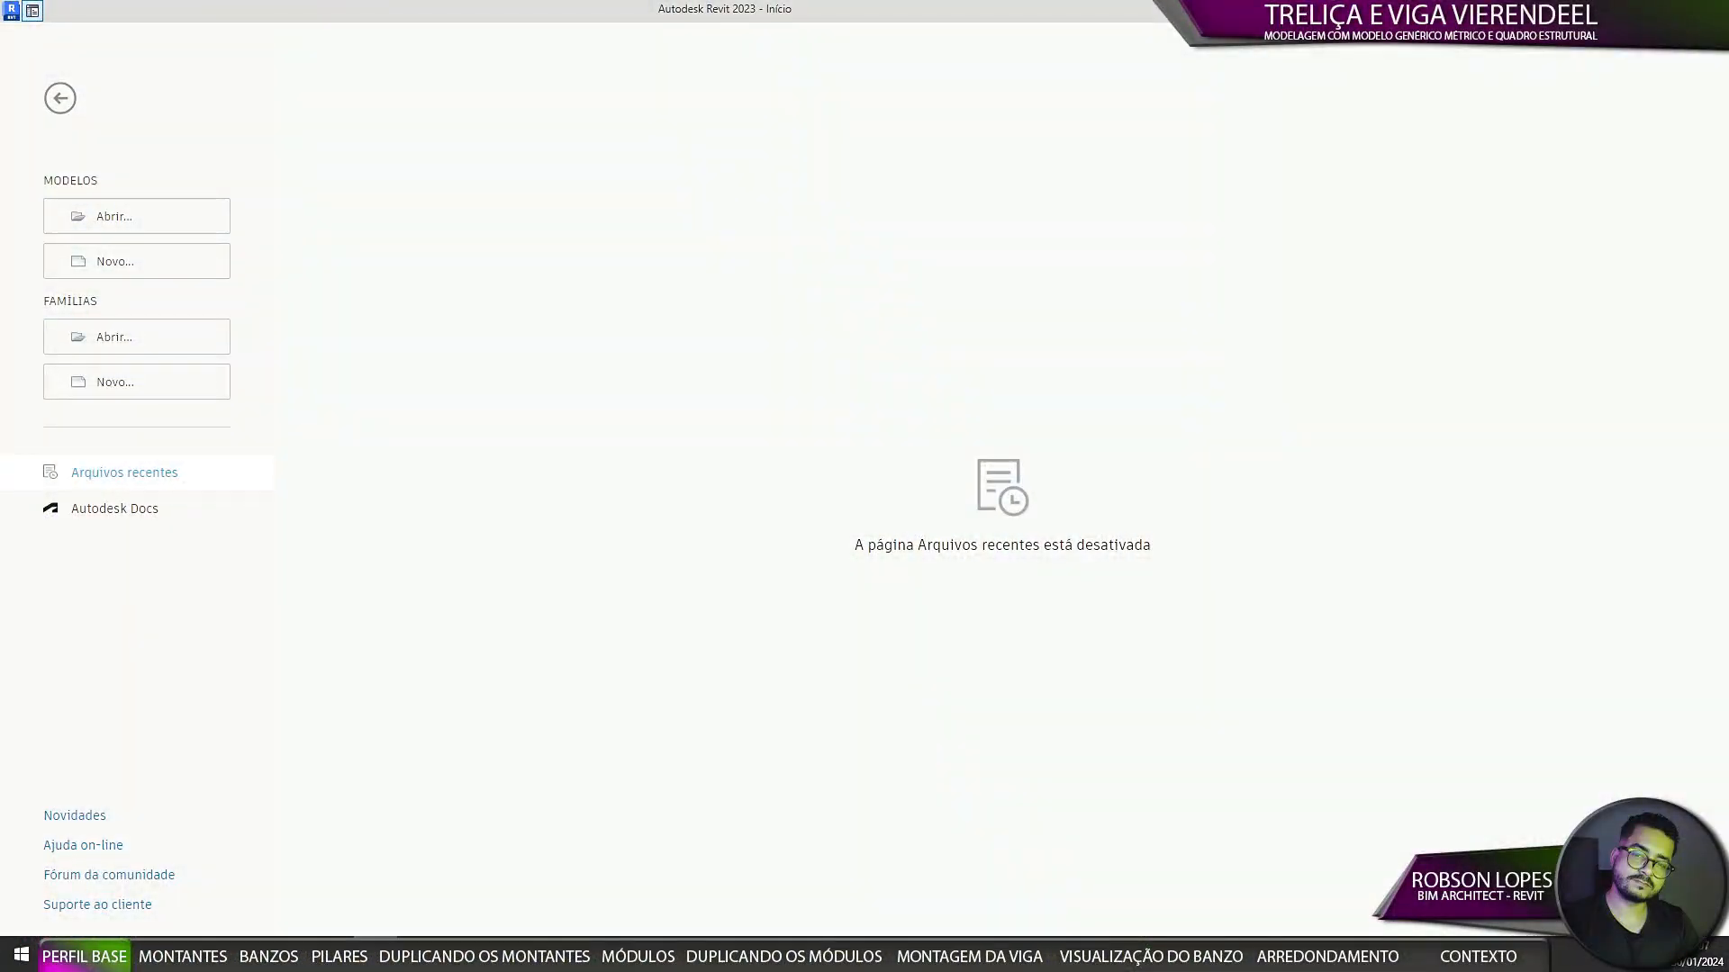
Step: Create a new family from the Perfil métrico.rft template
left_click(171, 395)
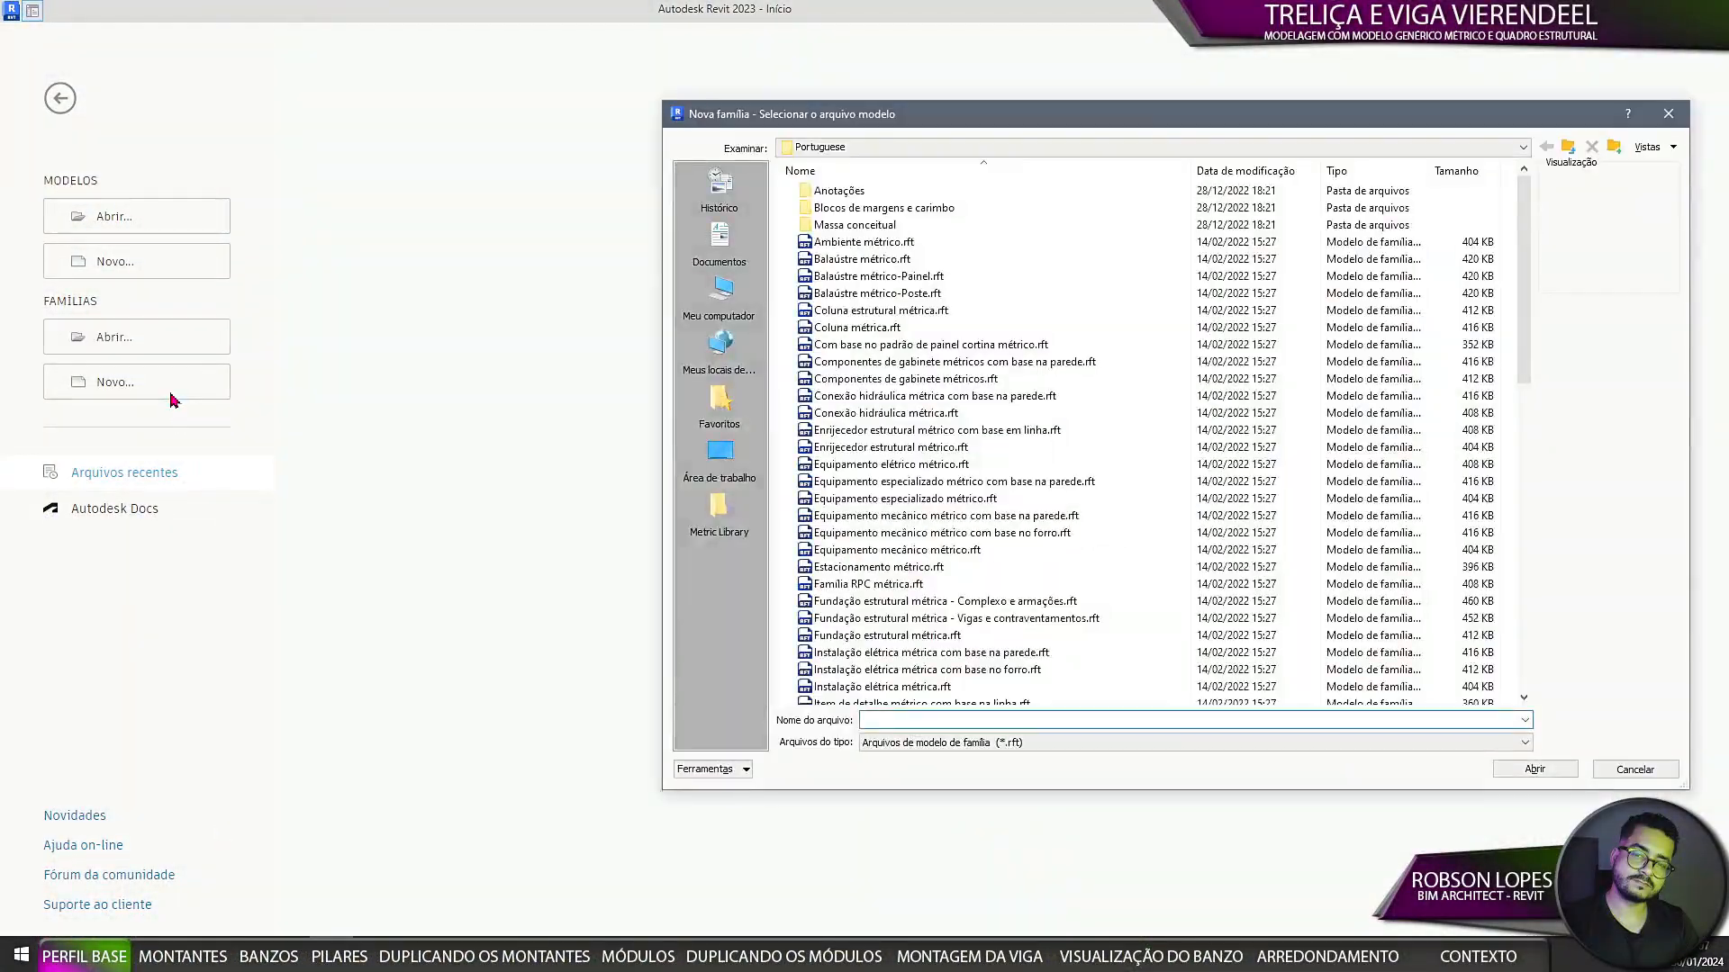
left_click_drag(1117, 115, 847, 97)
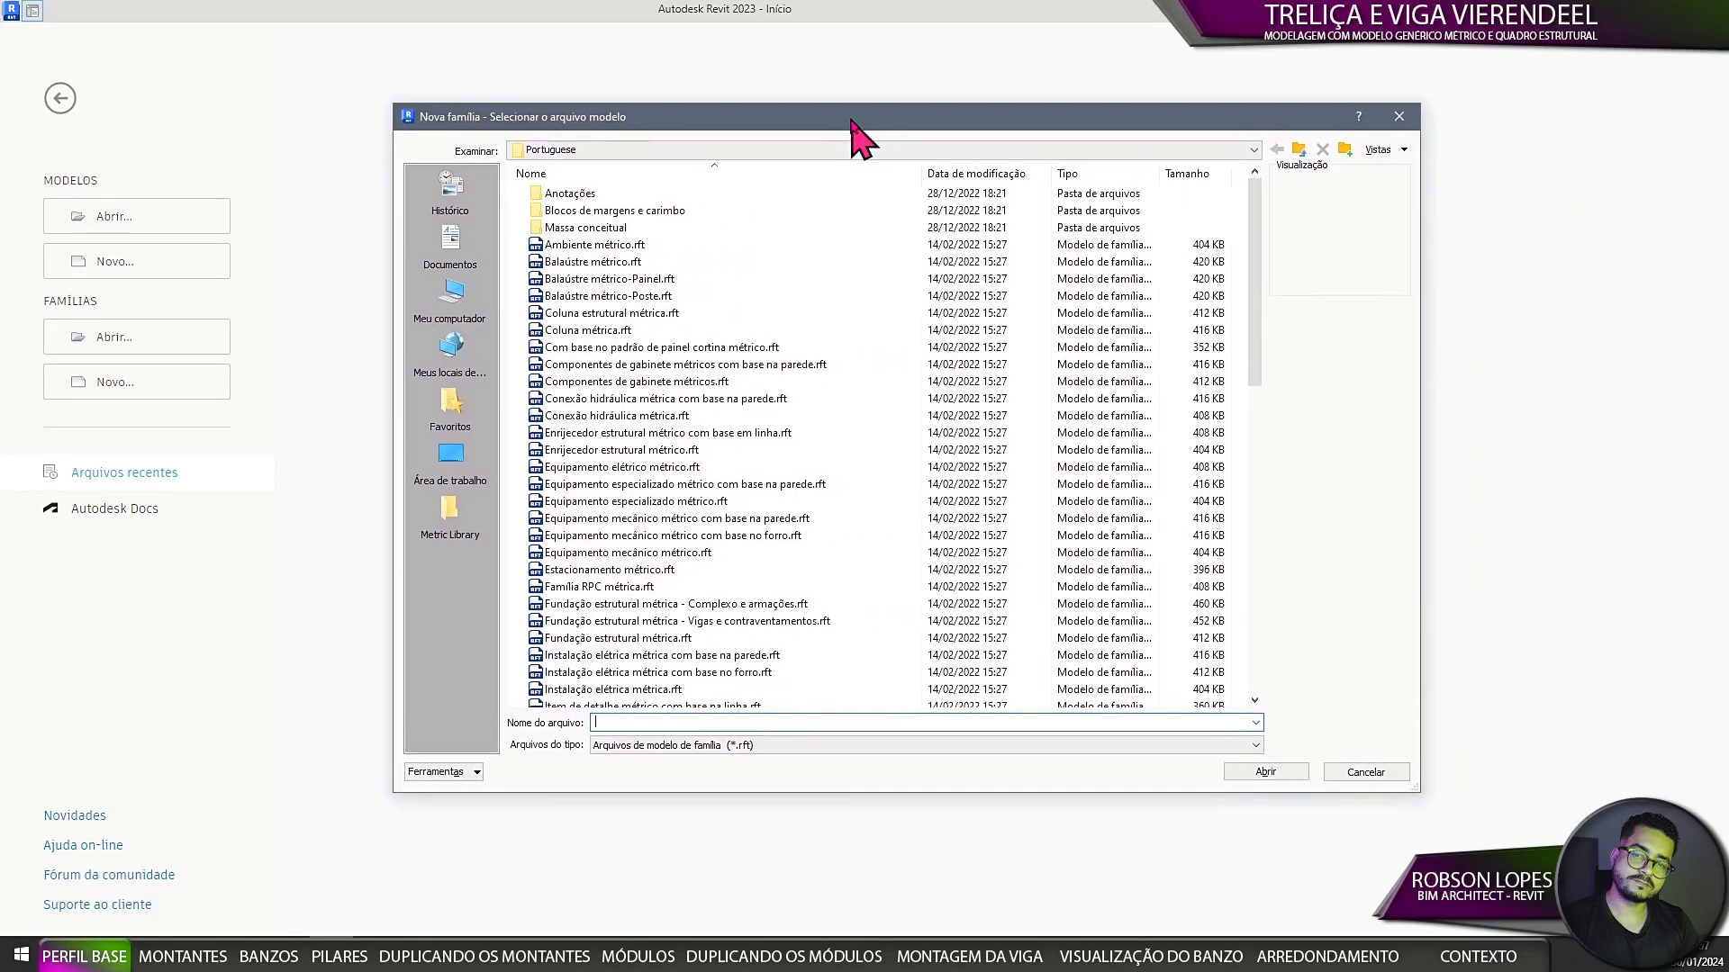
scroll(858, 300, "down", 6)
scroll(856, 311, "down", 7)
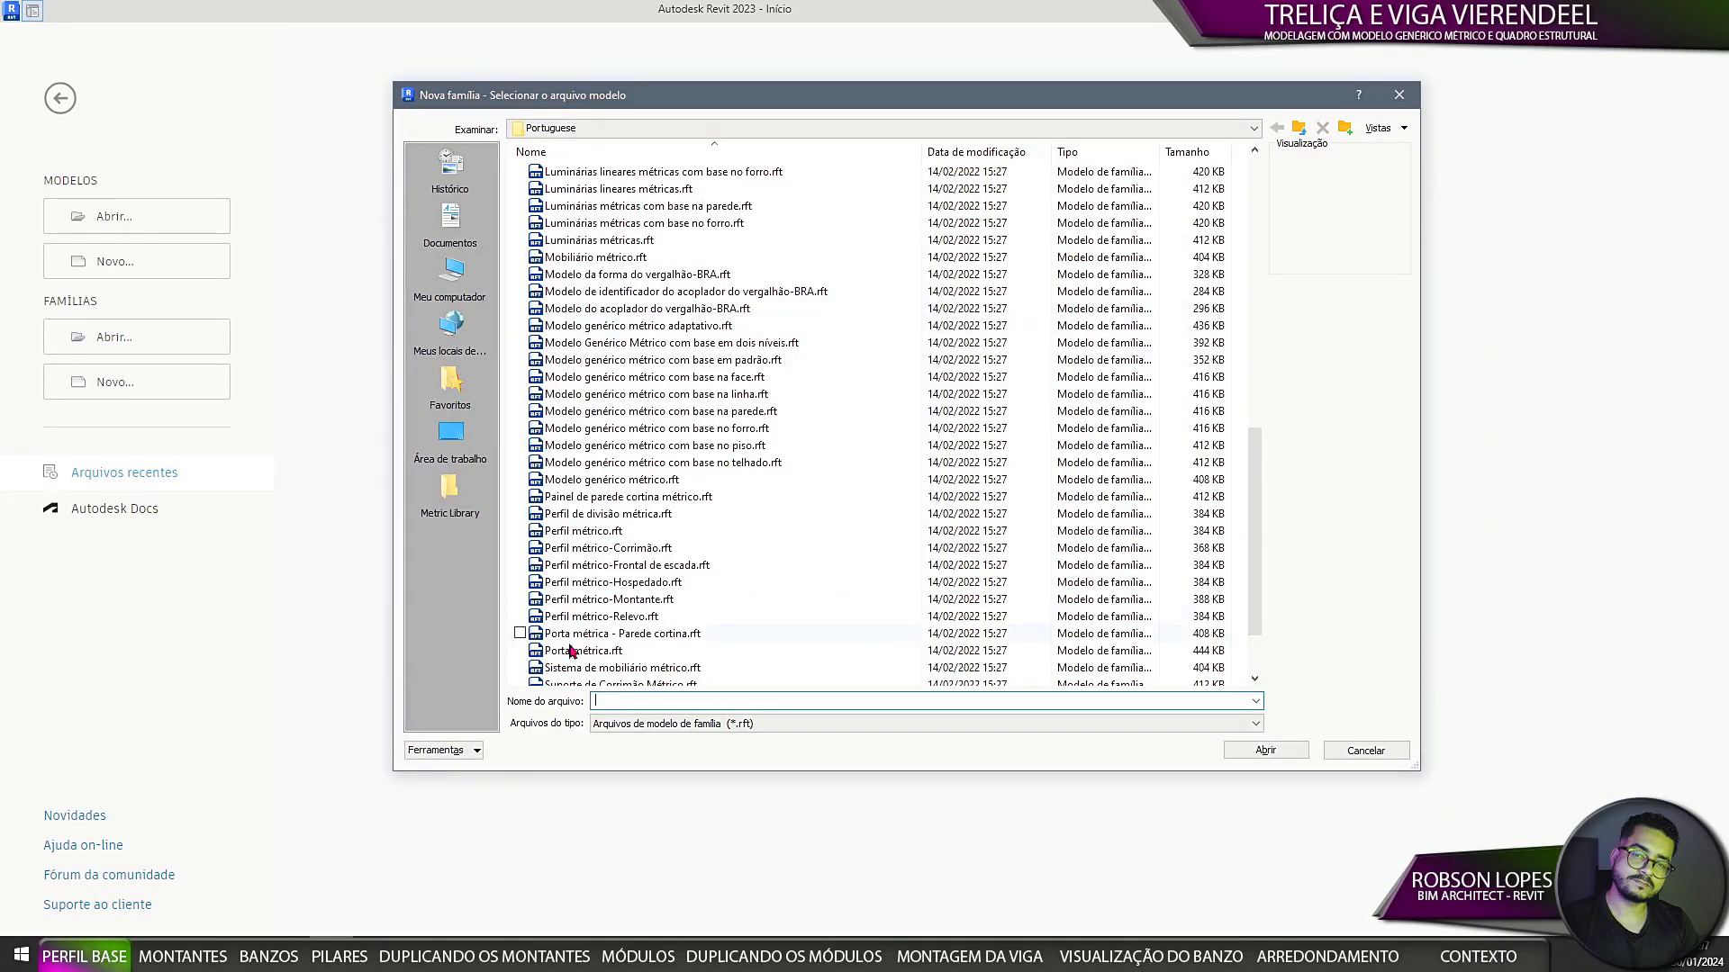
left_click(586, 539)
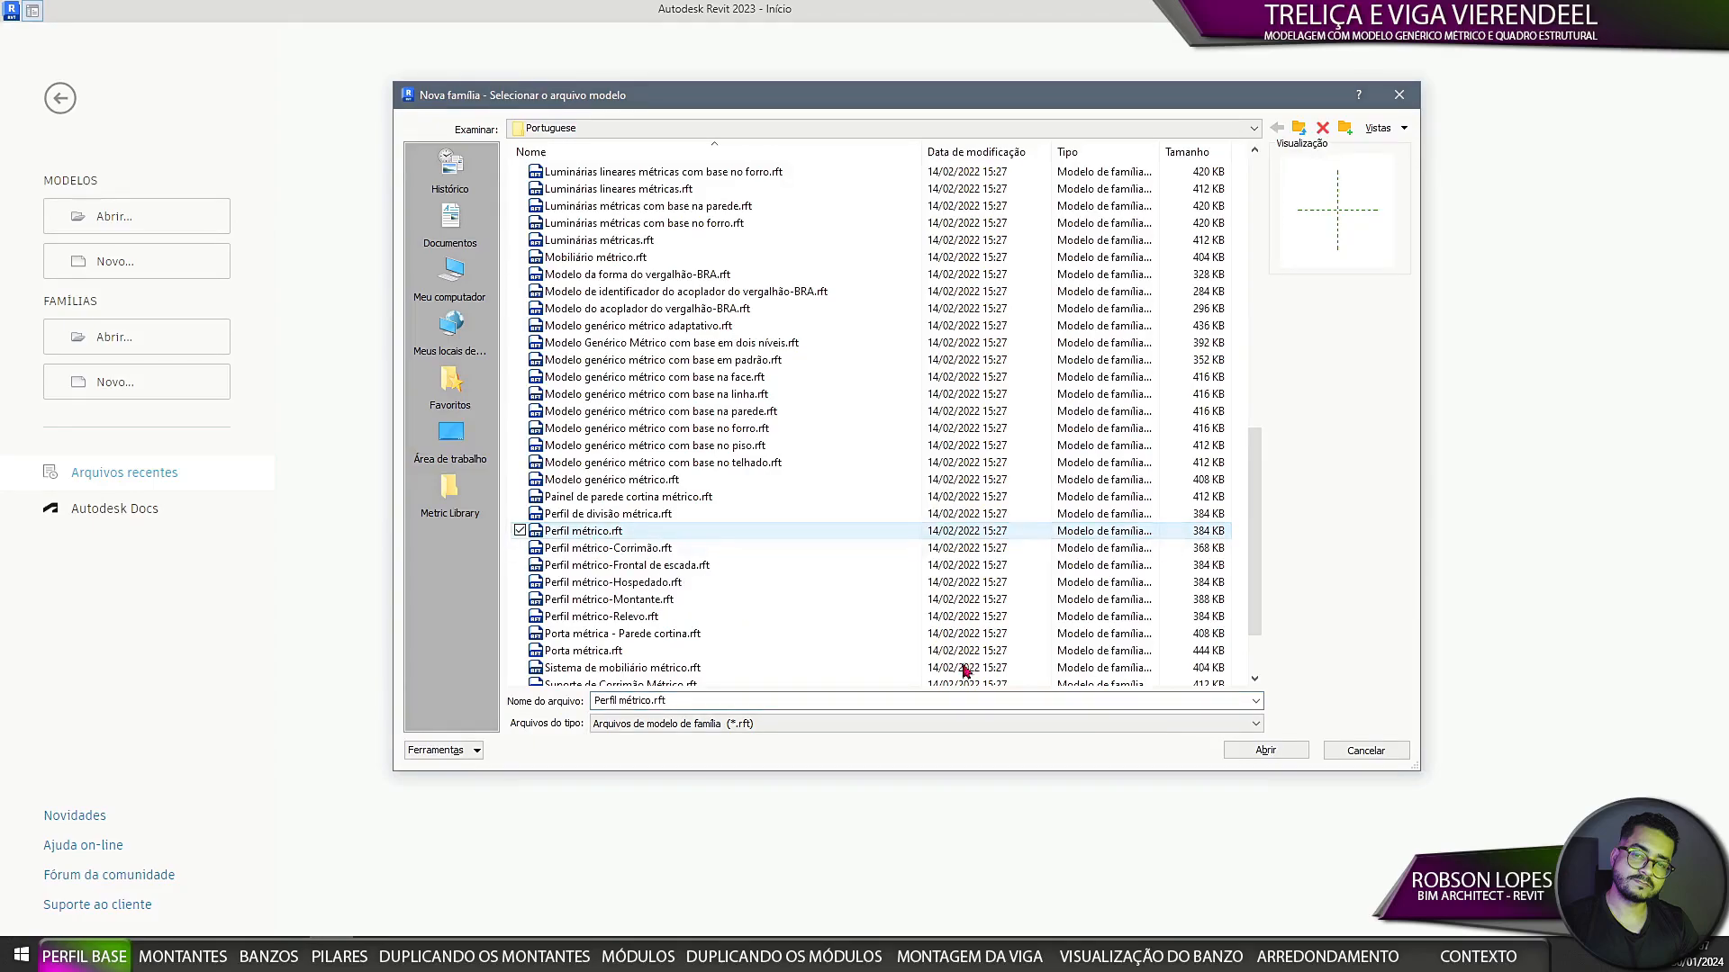
left_click(1266, 751)
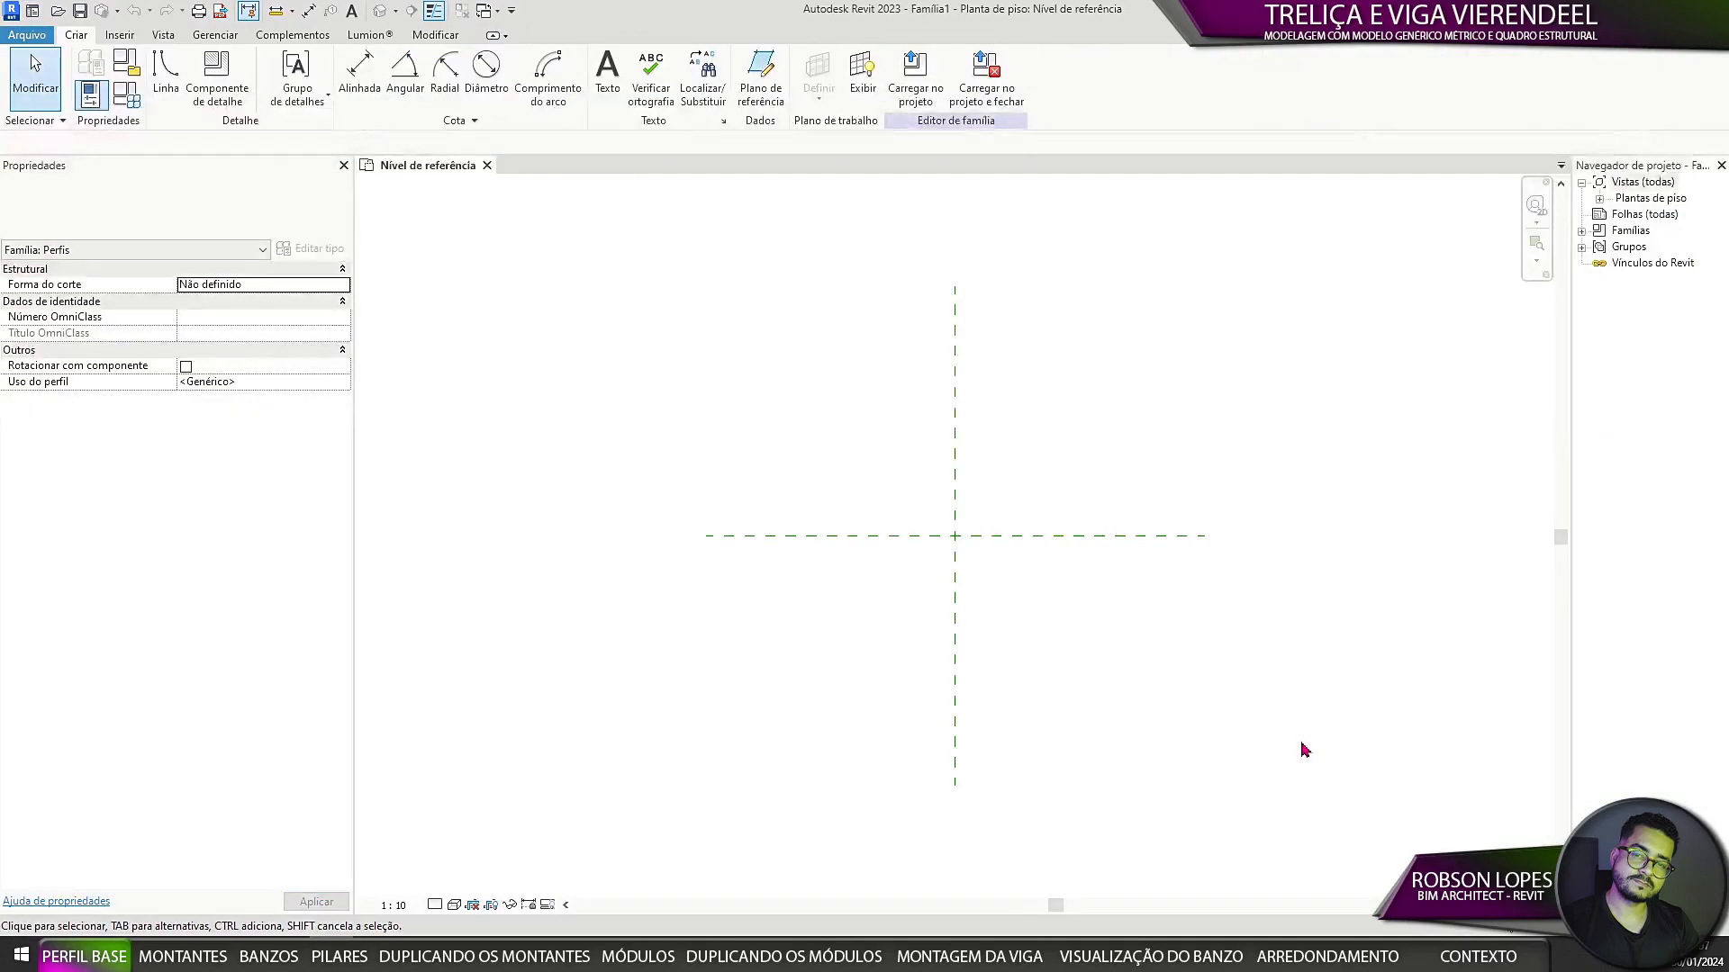
Step: Set the reference level view to a 1:5 scale and the Alto detail level
left_click(393, 906)
left_click(417, 683)
left_click(438, 904)
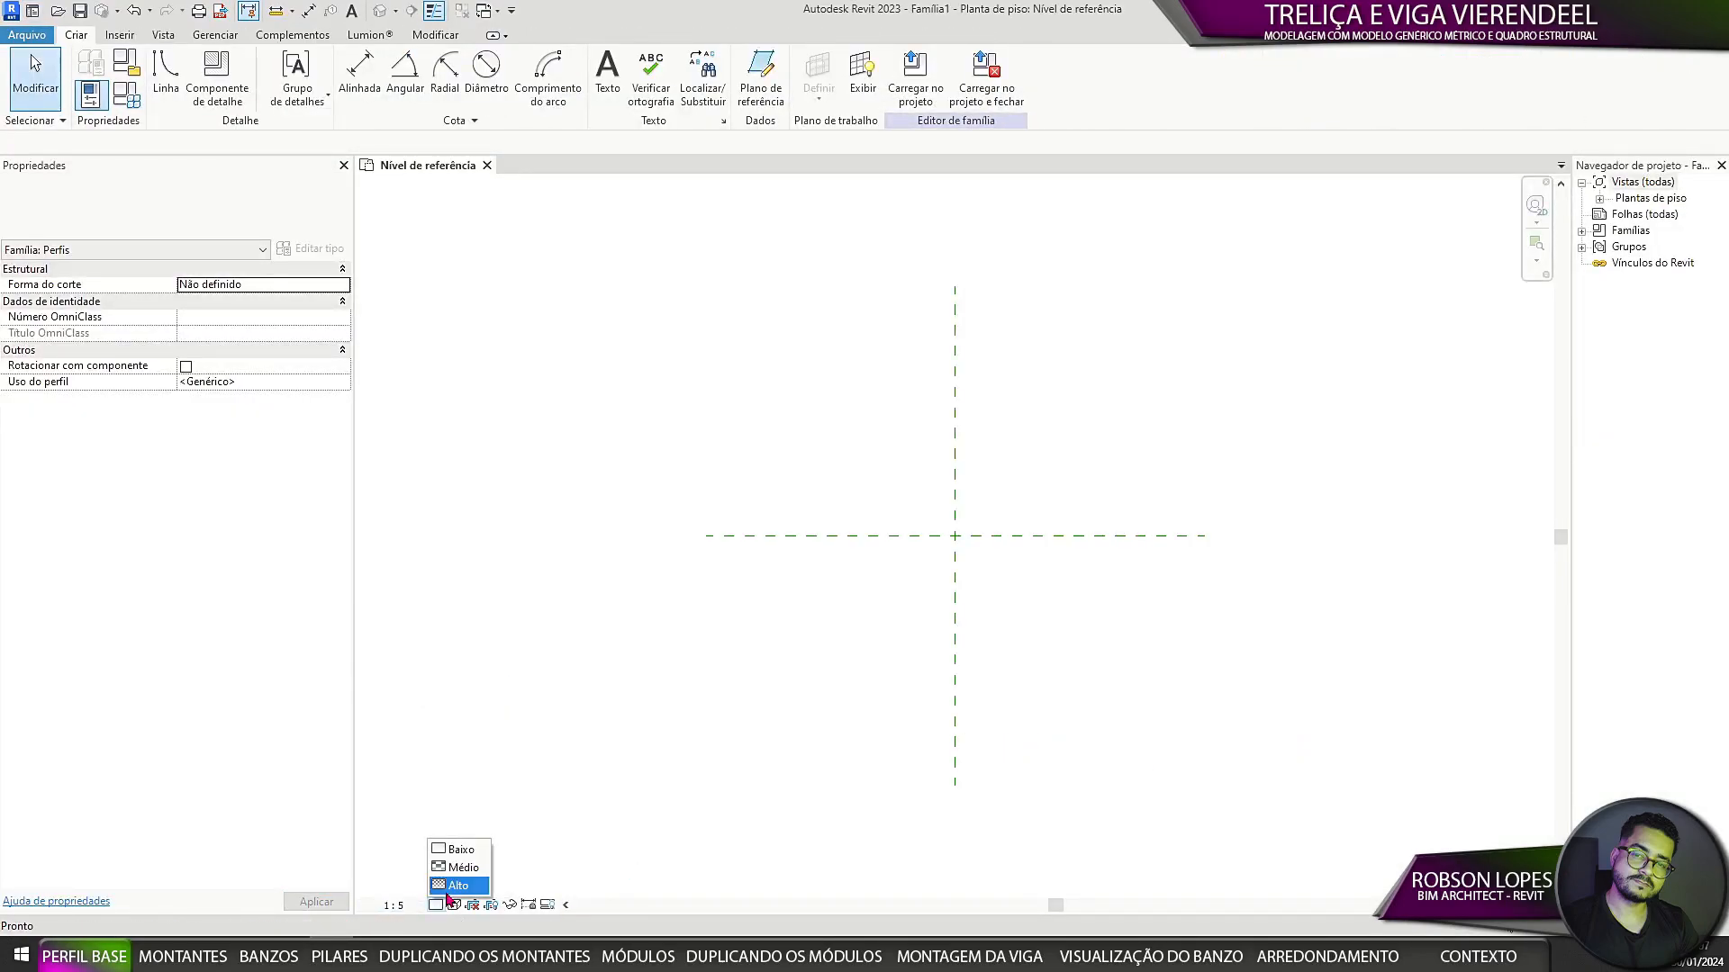
left_click(450, 887)
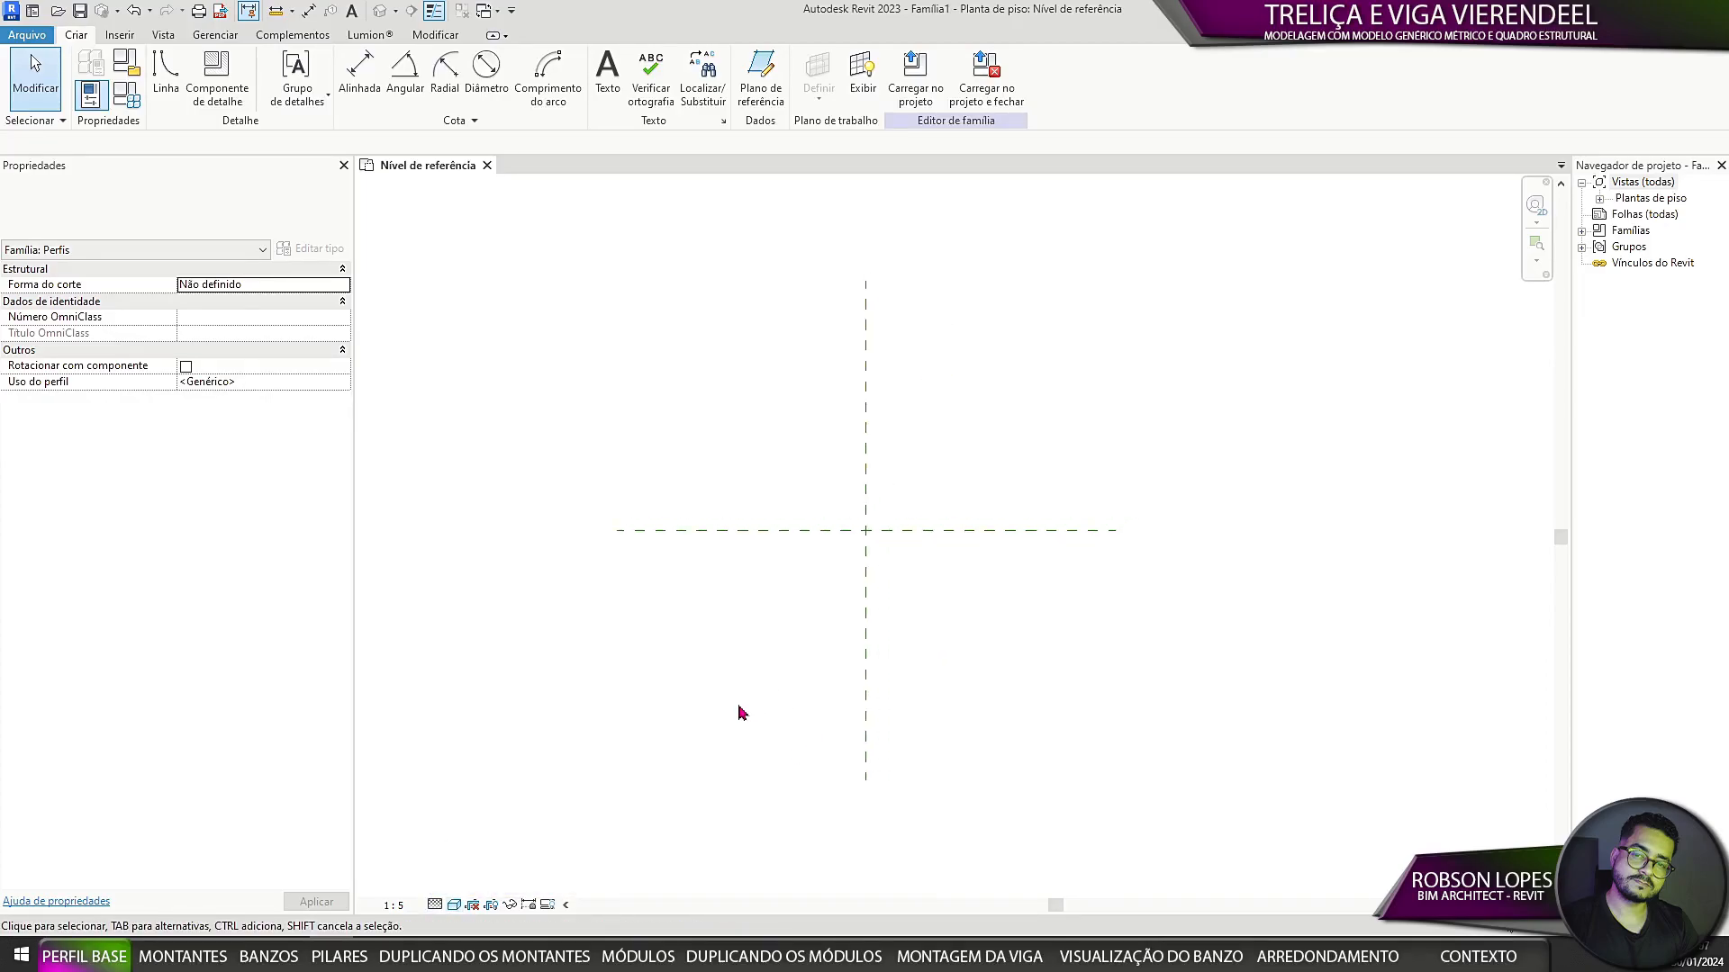
Step: In the project units, format Distância in metres with 2 decimal places and the m symbol
key("u")
key("n")
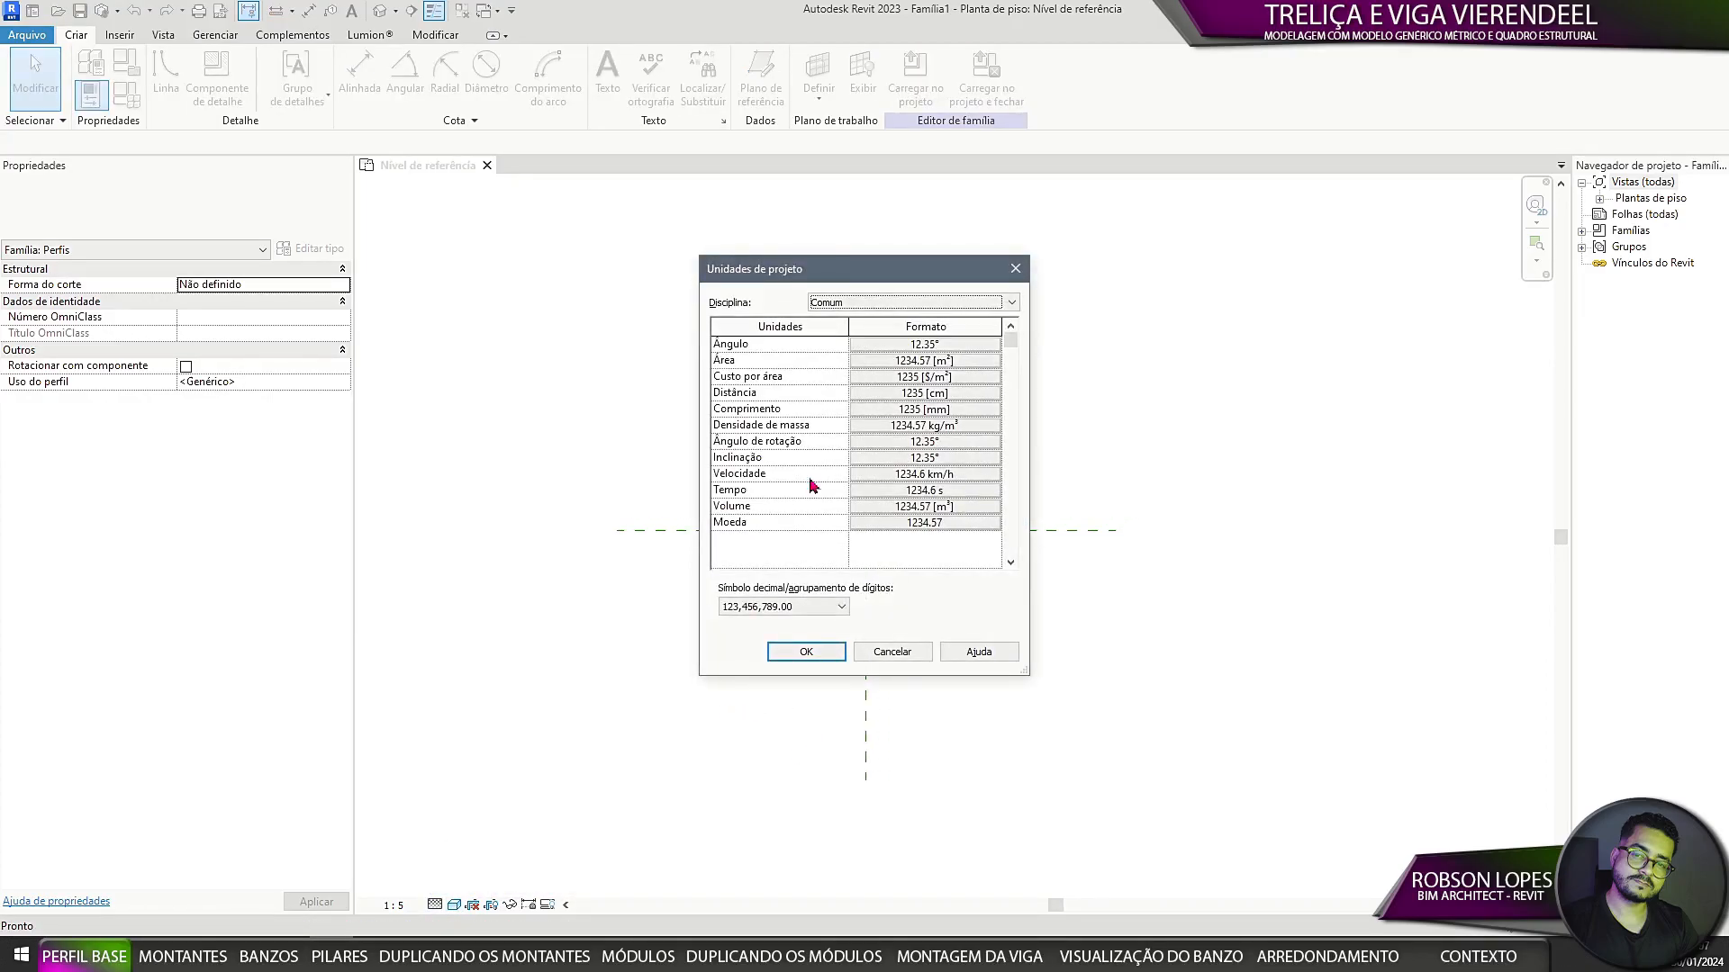
left_click(924, 394)
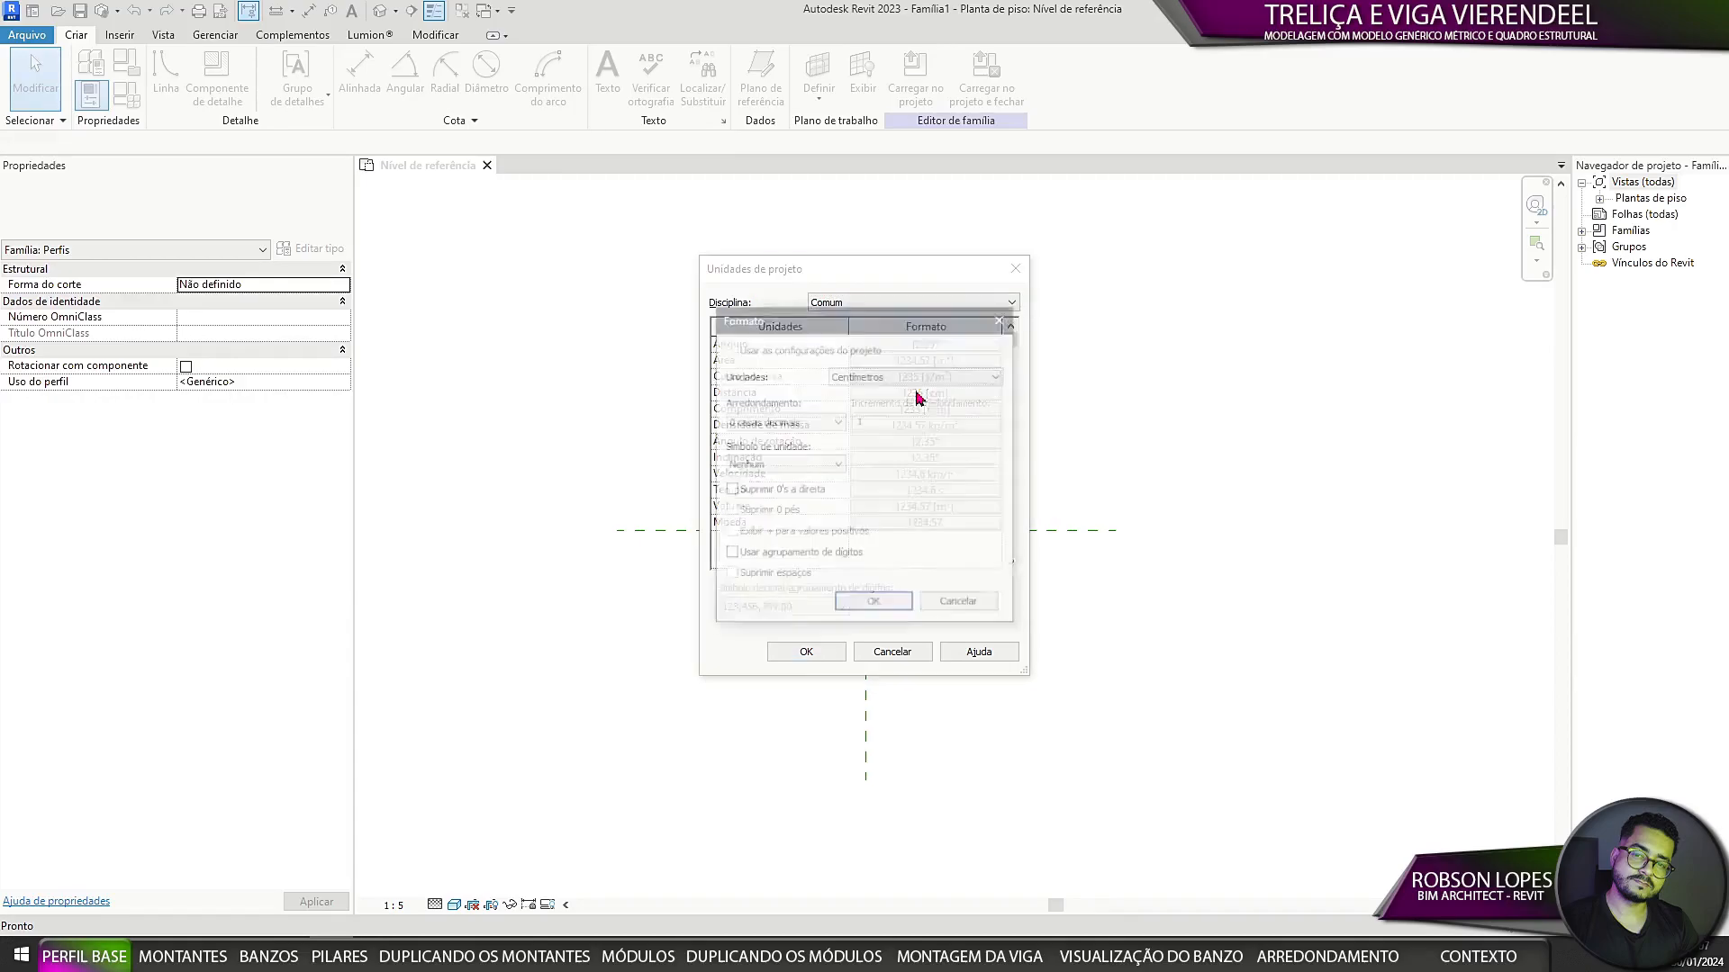
left_click(916, 377)
left_click(883, 447)
left_click(785, 423)
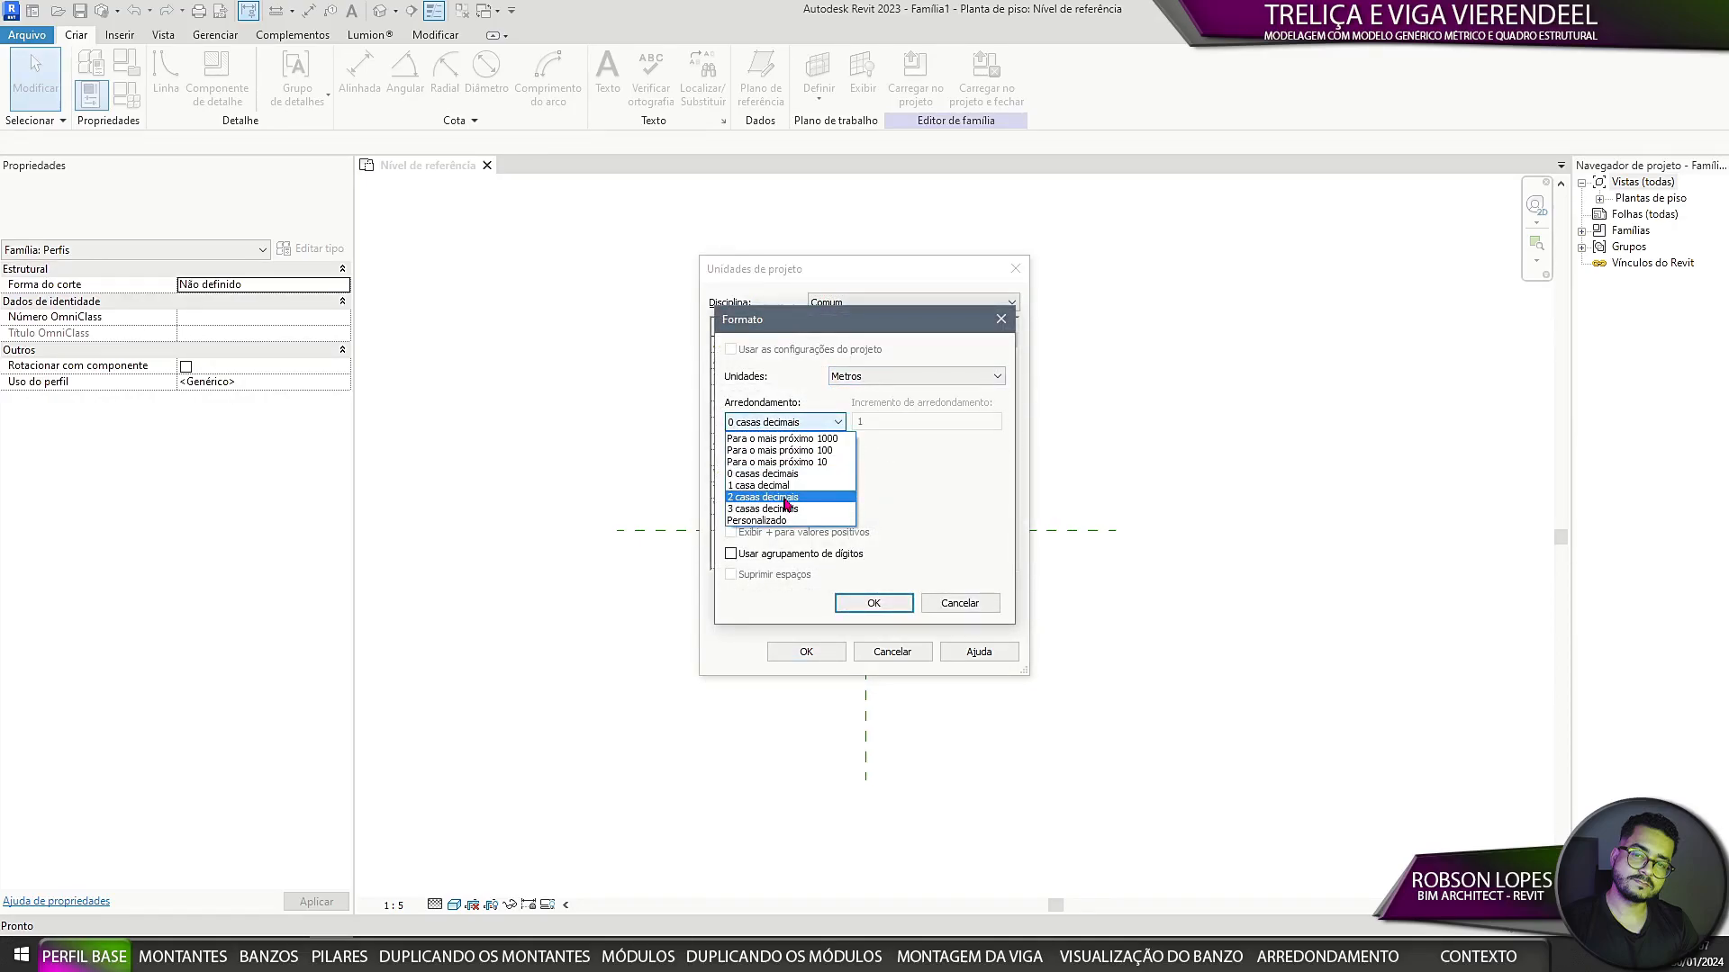
left_click(777, 497)
left_click(783, 465)
left_click(783, 493)
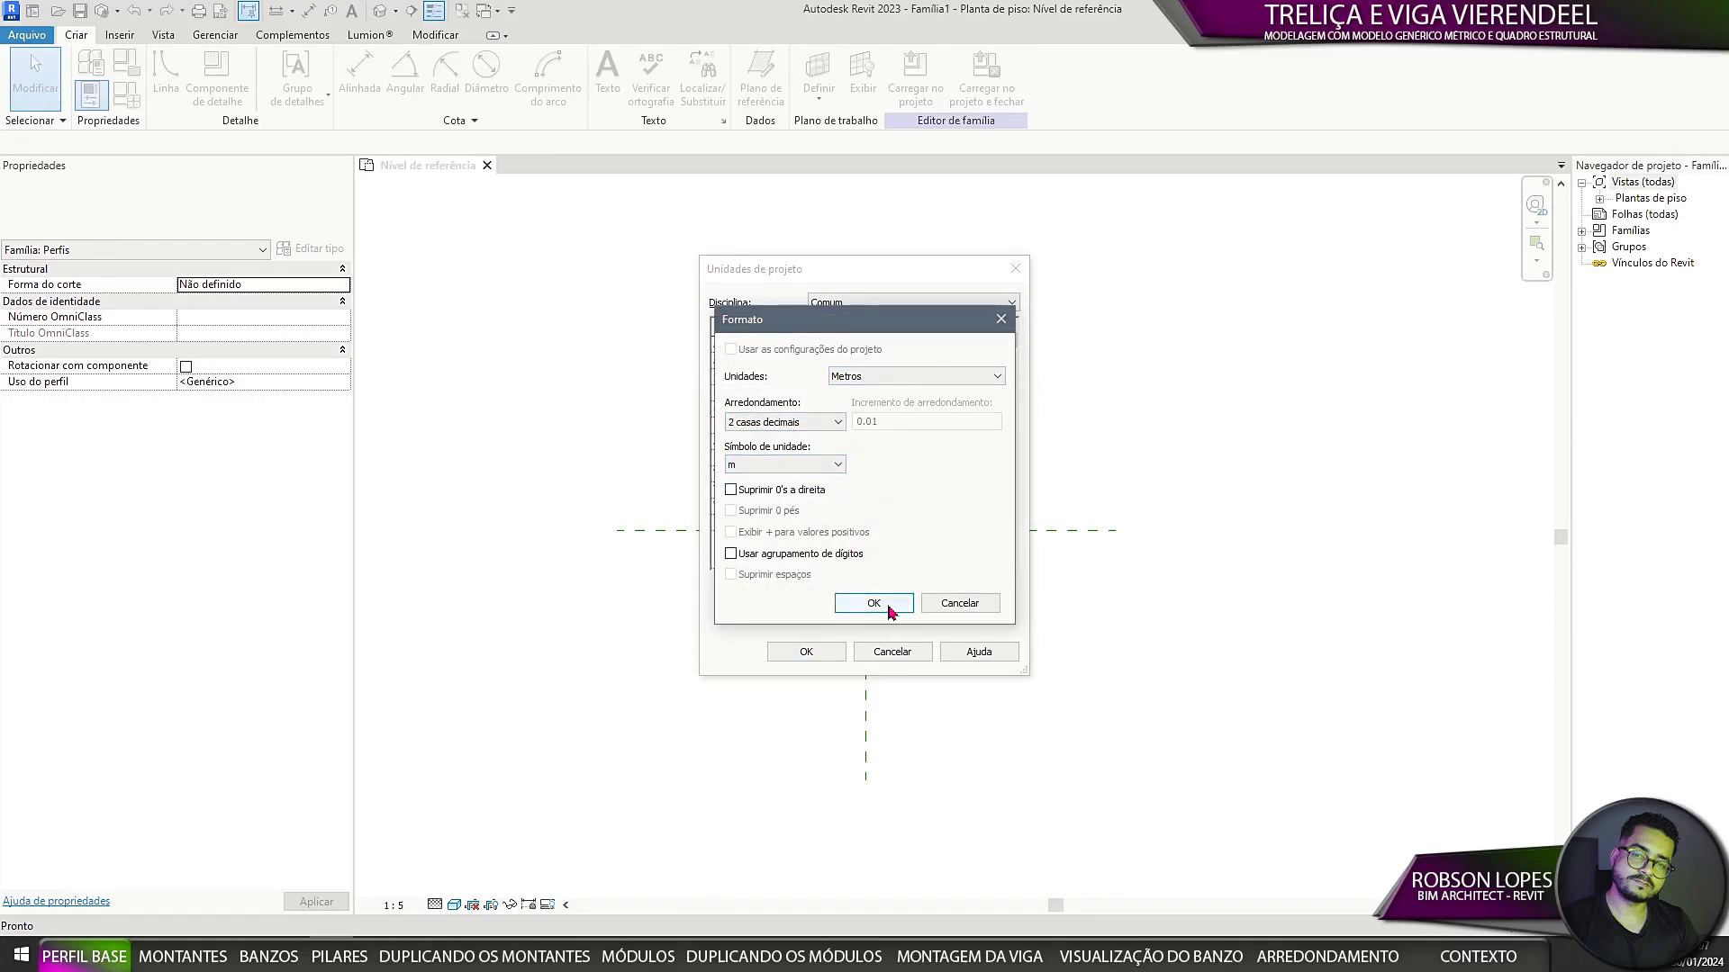
left_click(873, 603)
Step: Set the digit format to 123.456.789,00 and format Comprimento in metres with 2 decimal places and the m symbol, then apply the units
left_click(783, 606)
left_click(784, 641)
left_click(924, 409)
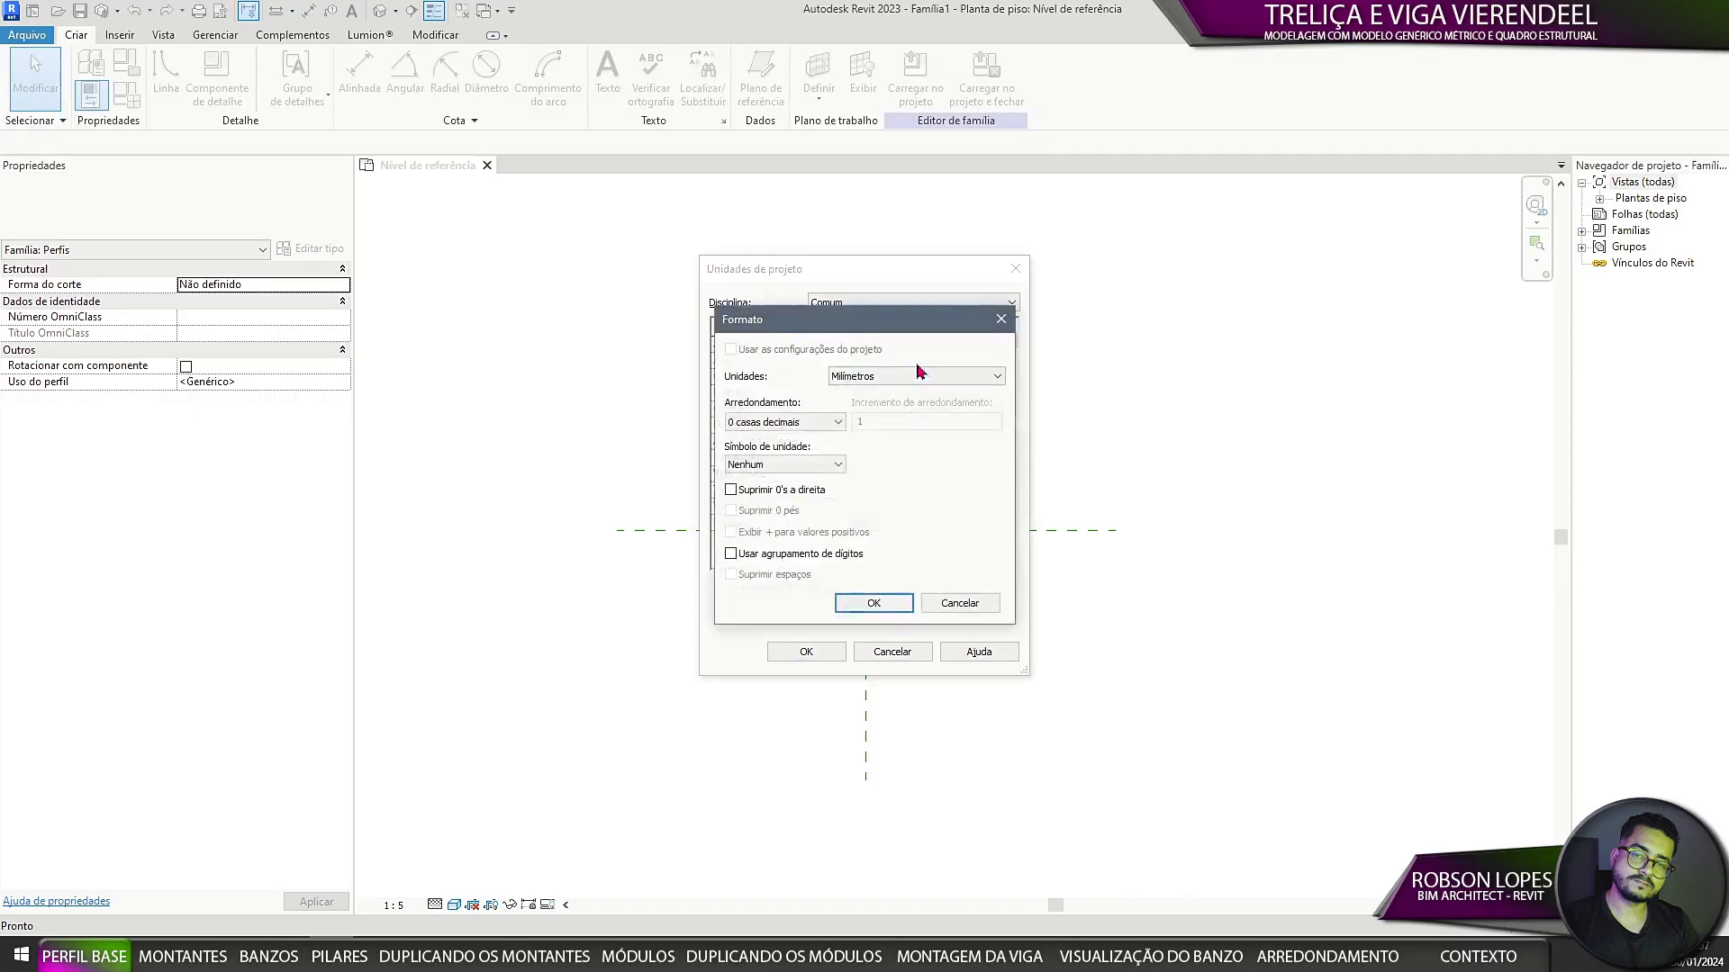
left_click(916, 376)
left_click(883, 448)
left_click(784, 422)
left_click(785, 497)
left_click(783, 464)
left_click(784, 493)
left_click(874, 603)
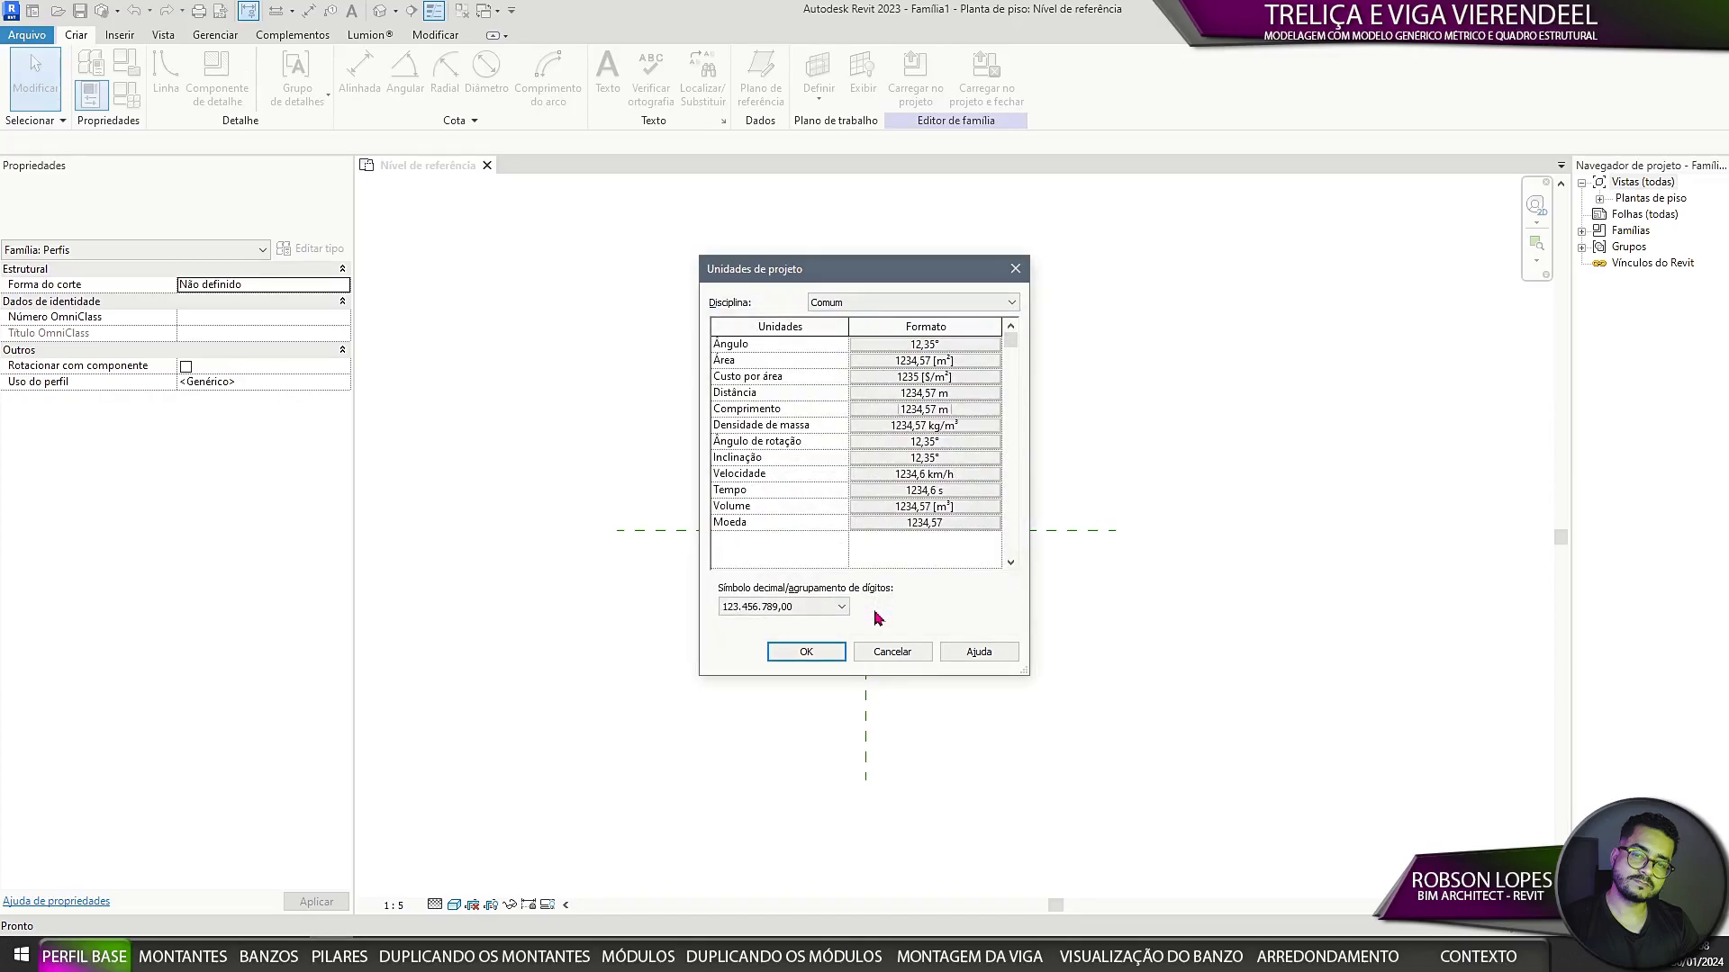
left_click(793, 653)
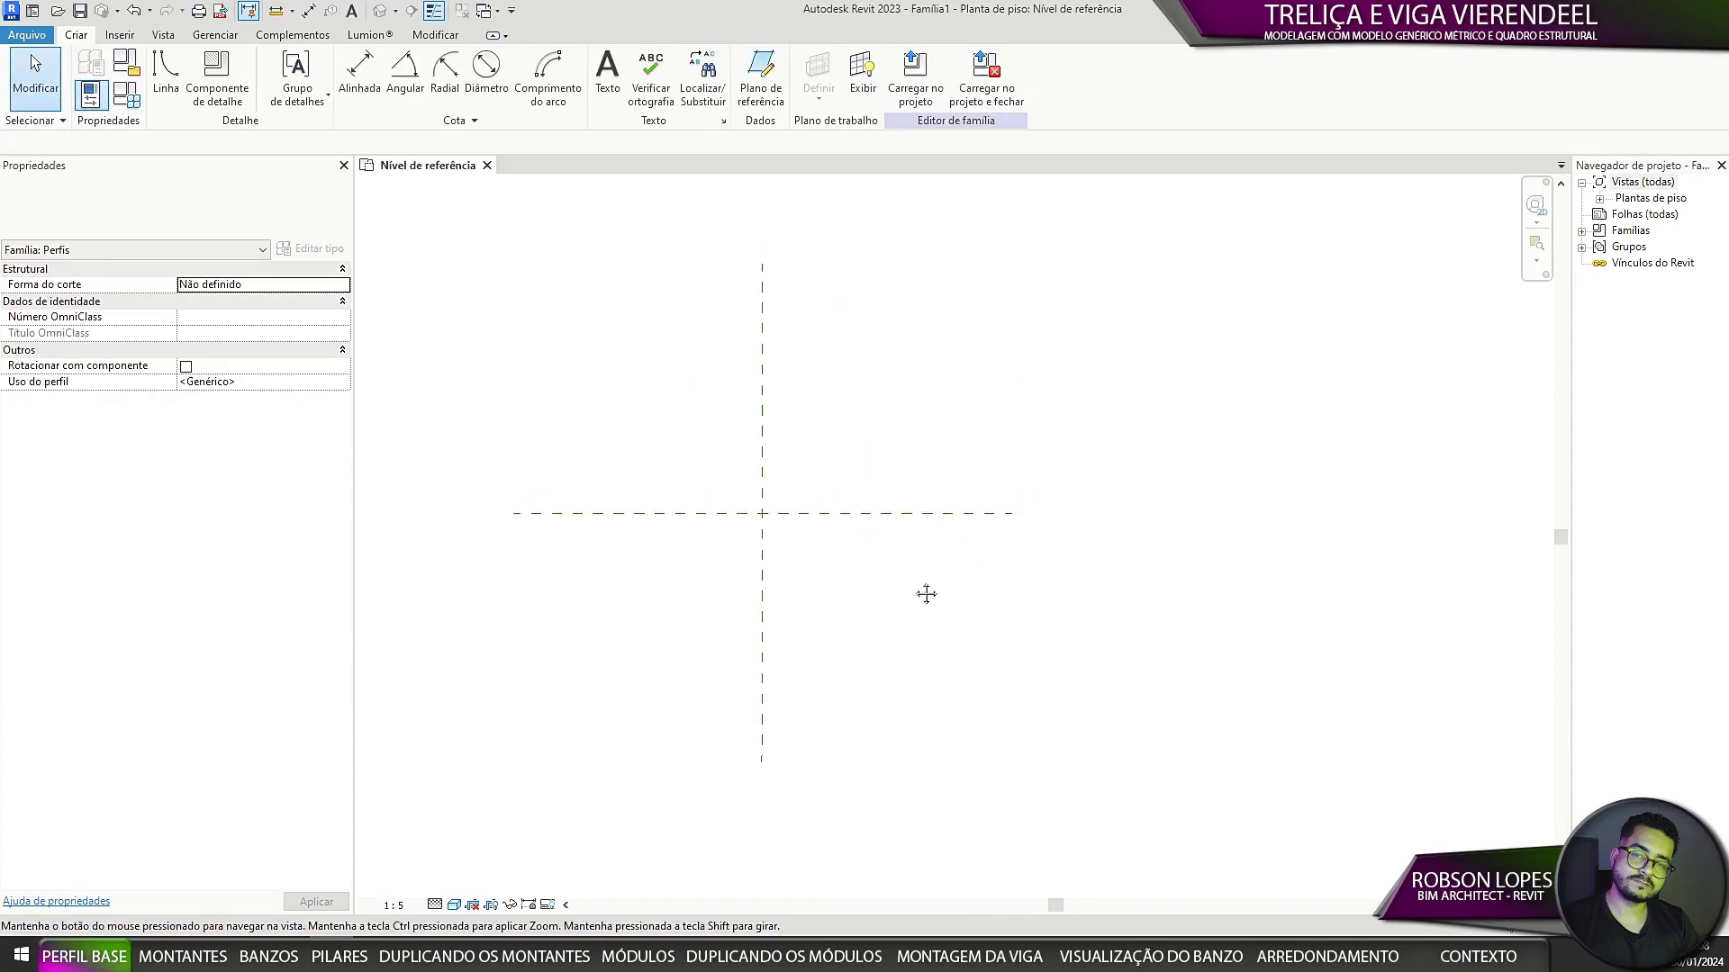
Step: Draw two long vertical reference planes, one close on each side of the vertical centre plane, about 0.02 m from it
scroll(977, 598, "up", 1)
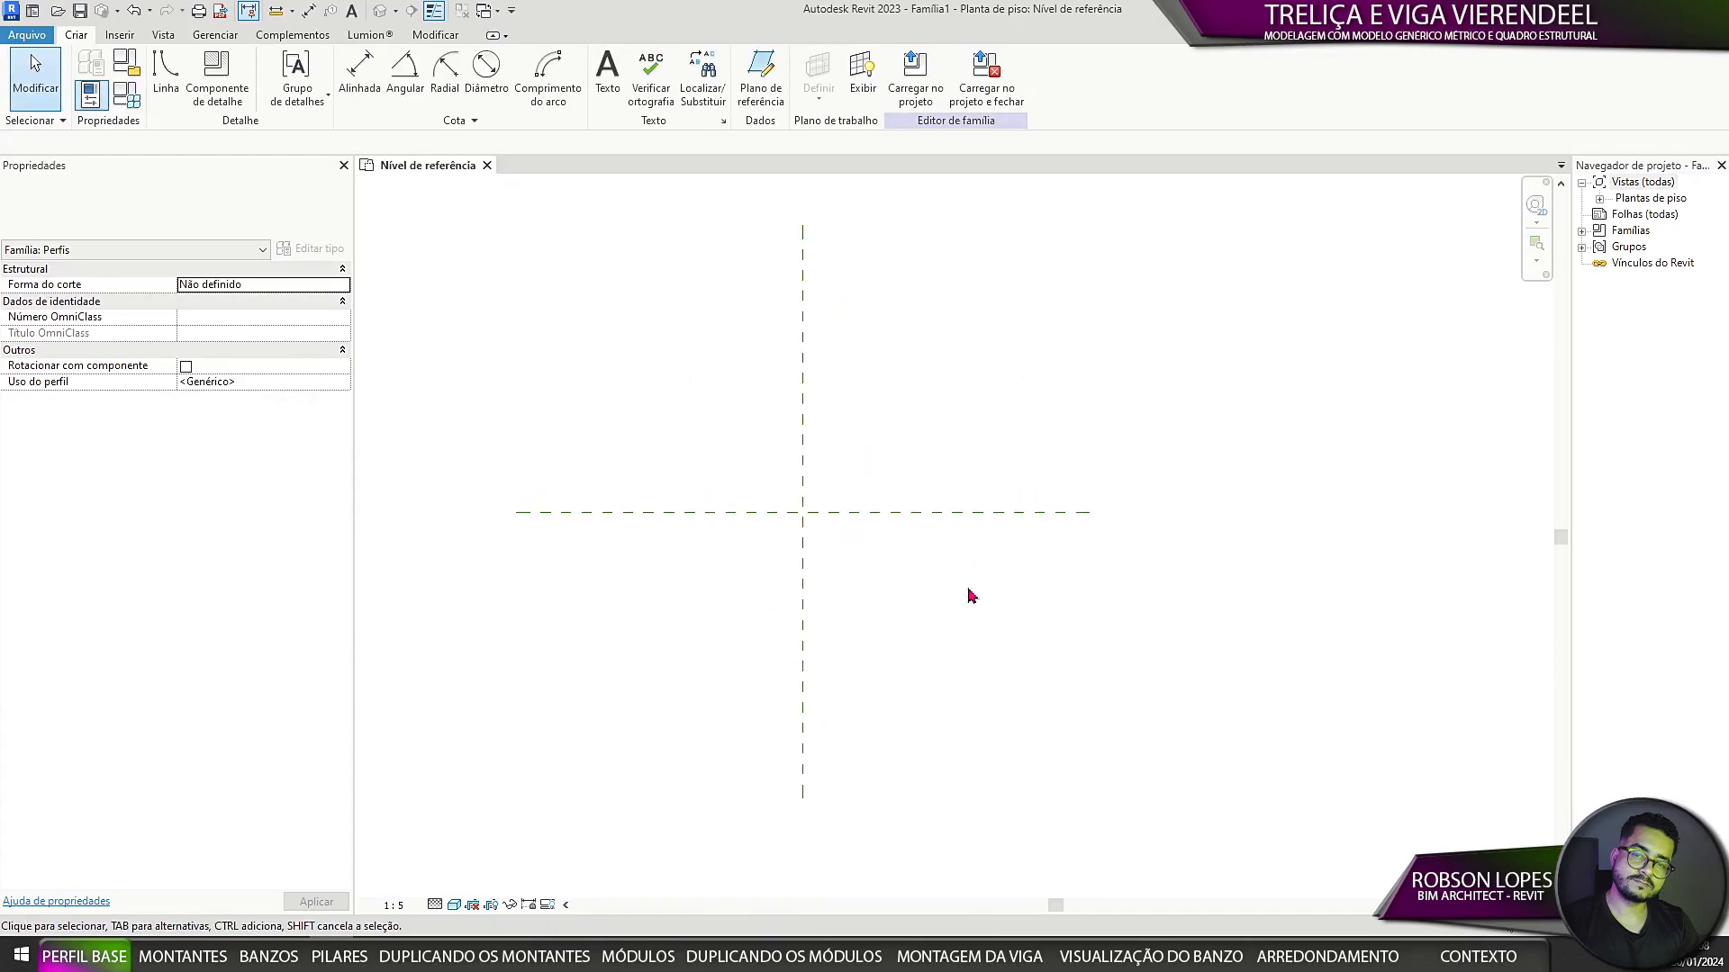
left_click(774, 82)
left_click(793, 207)
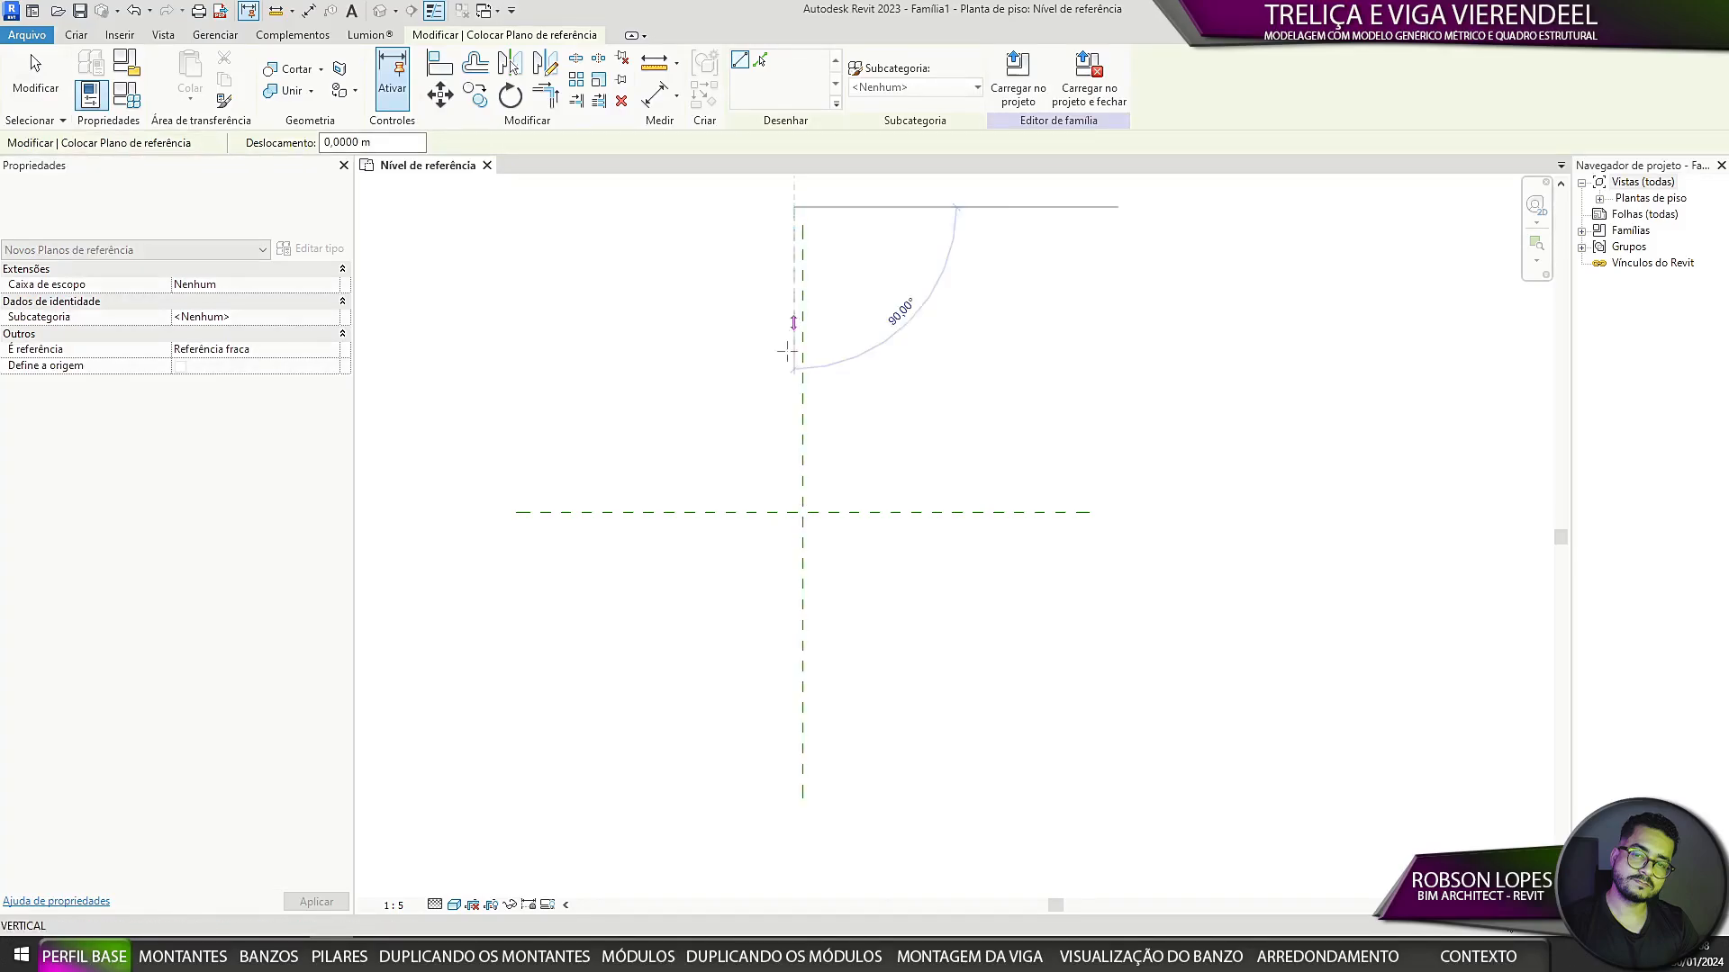
left_click(793, 825)
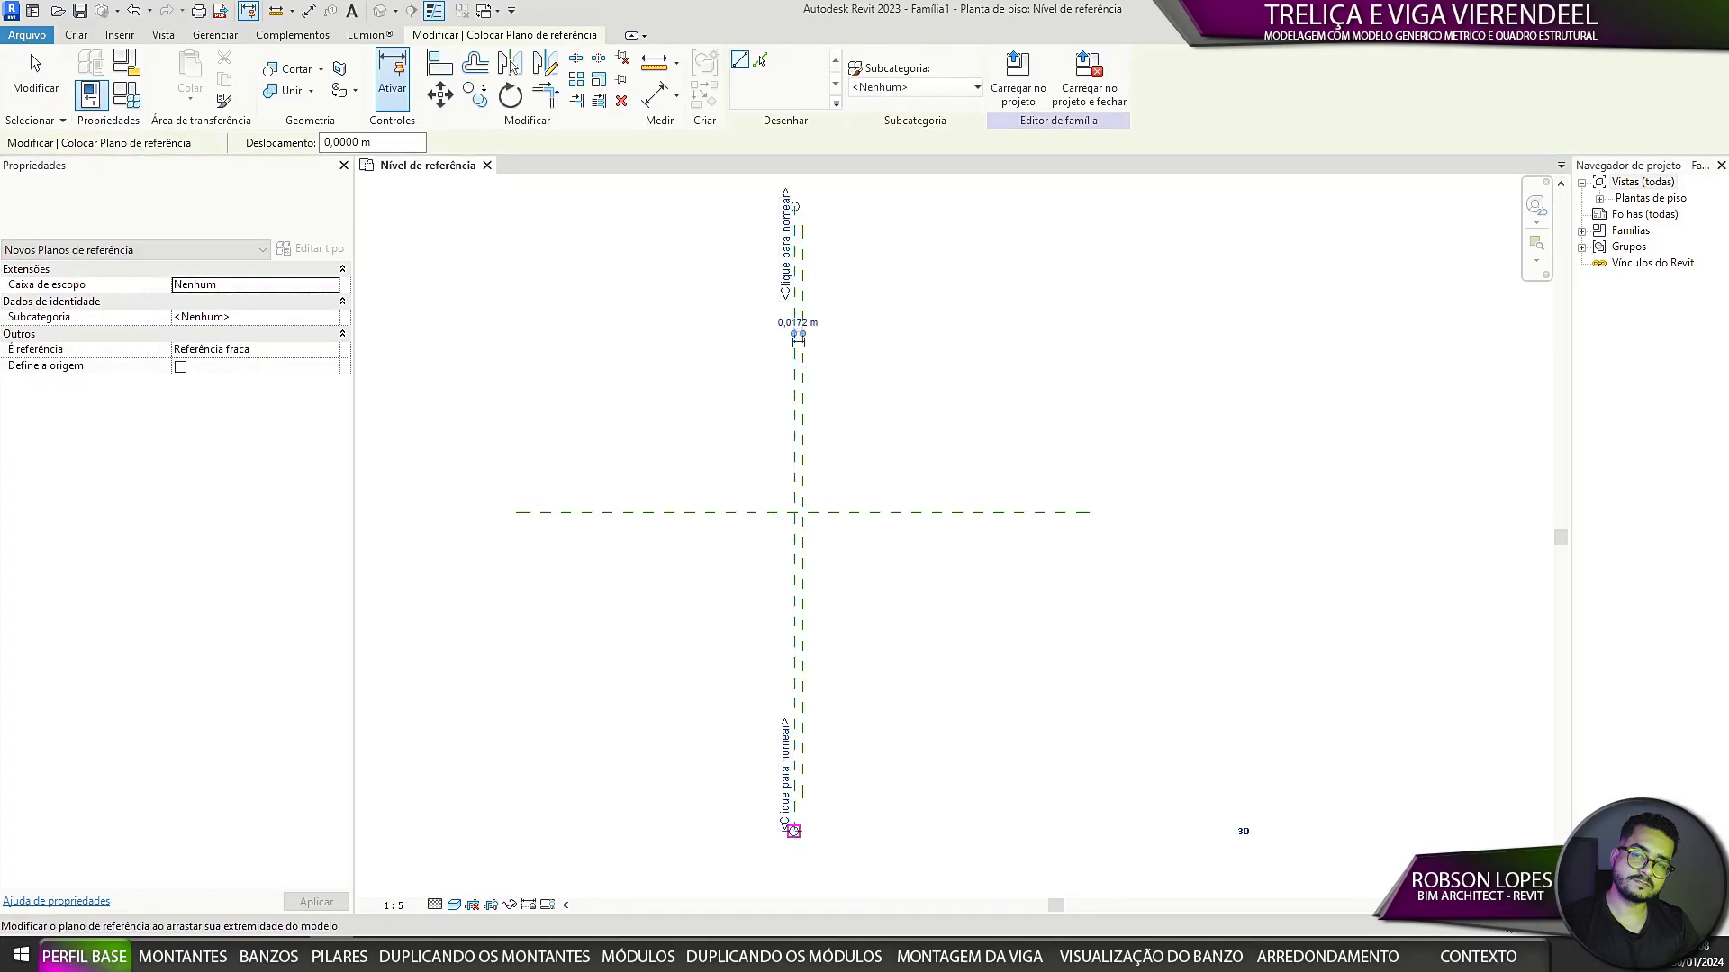
left_click(813, 207)
left_click(813, 819)
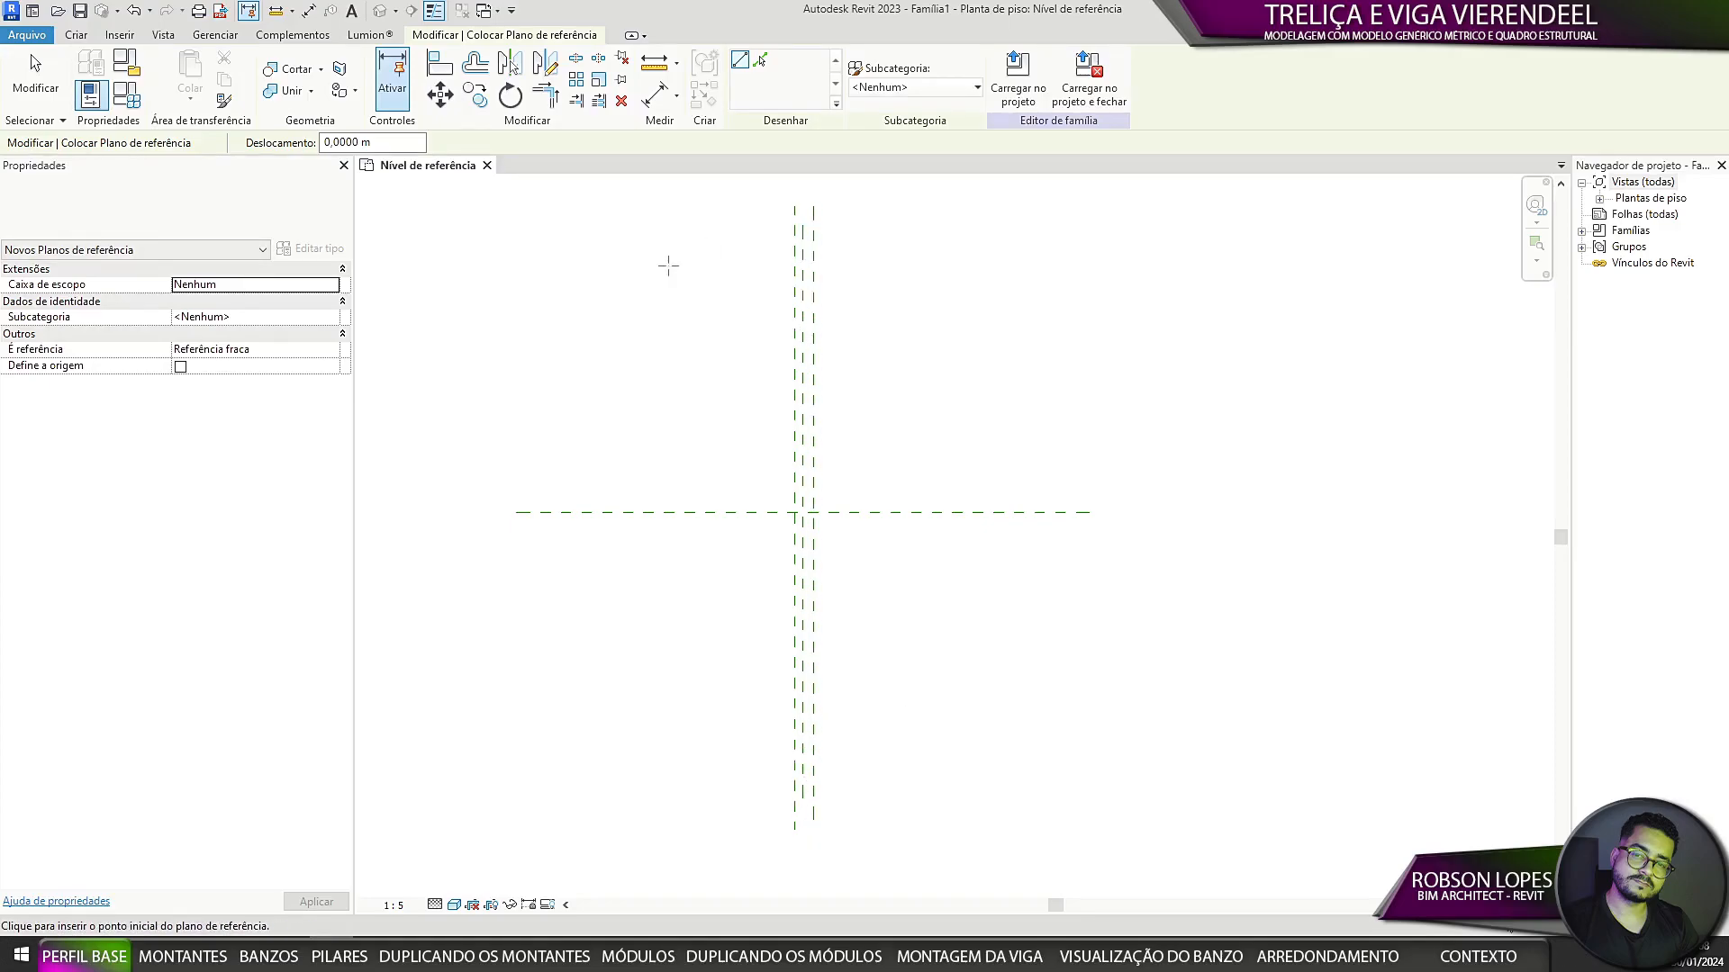
Step: Draw two horizontal reference planes about 0.04 m apart above the horizontal centre plane, the inner one about 0.38 m from it
left_click(625, 312)
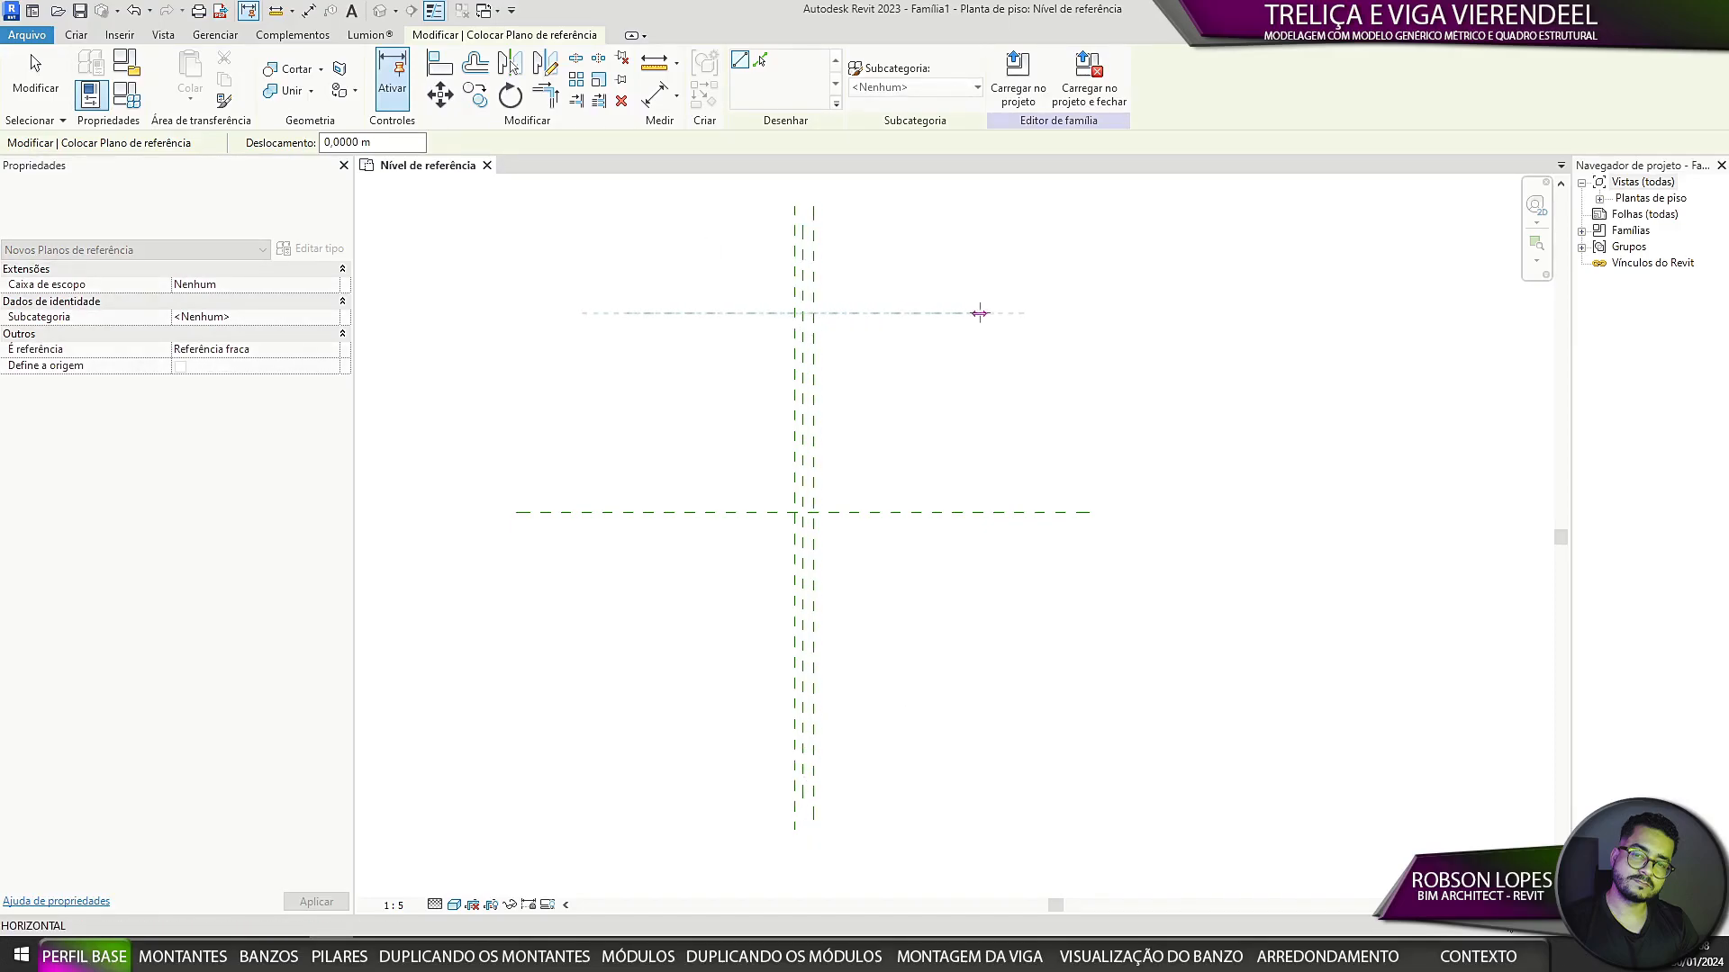
left_click(979, 313)
left_click(625, 332)
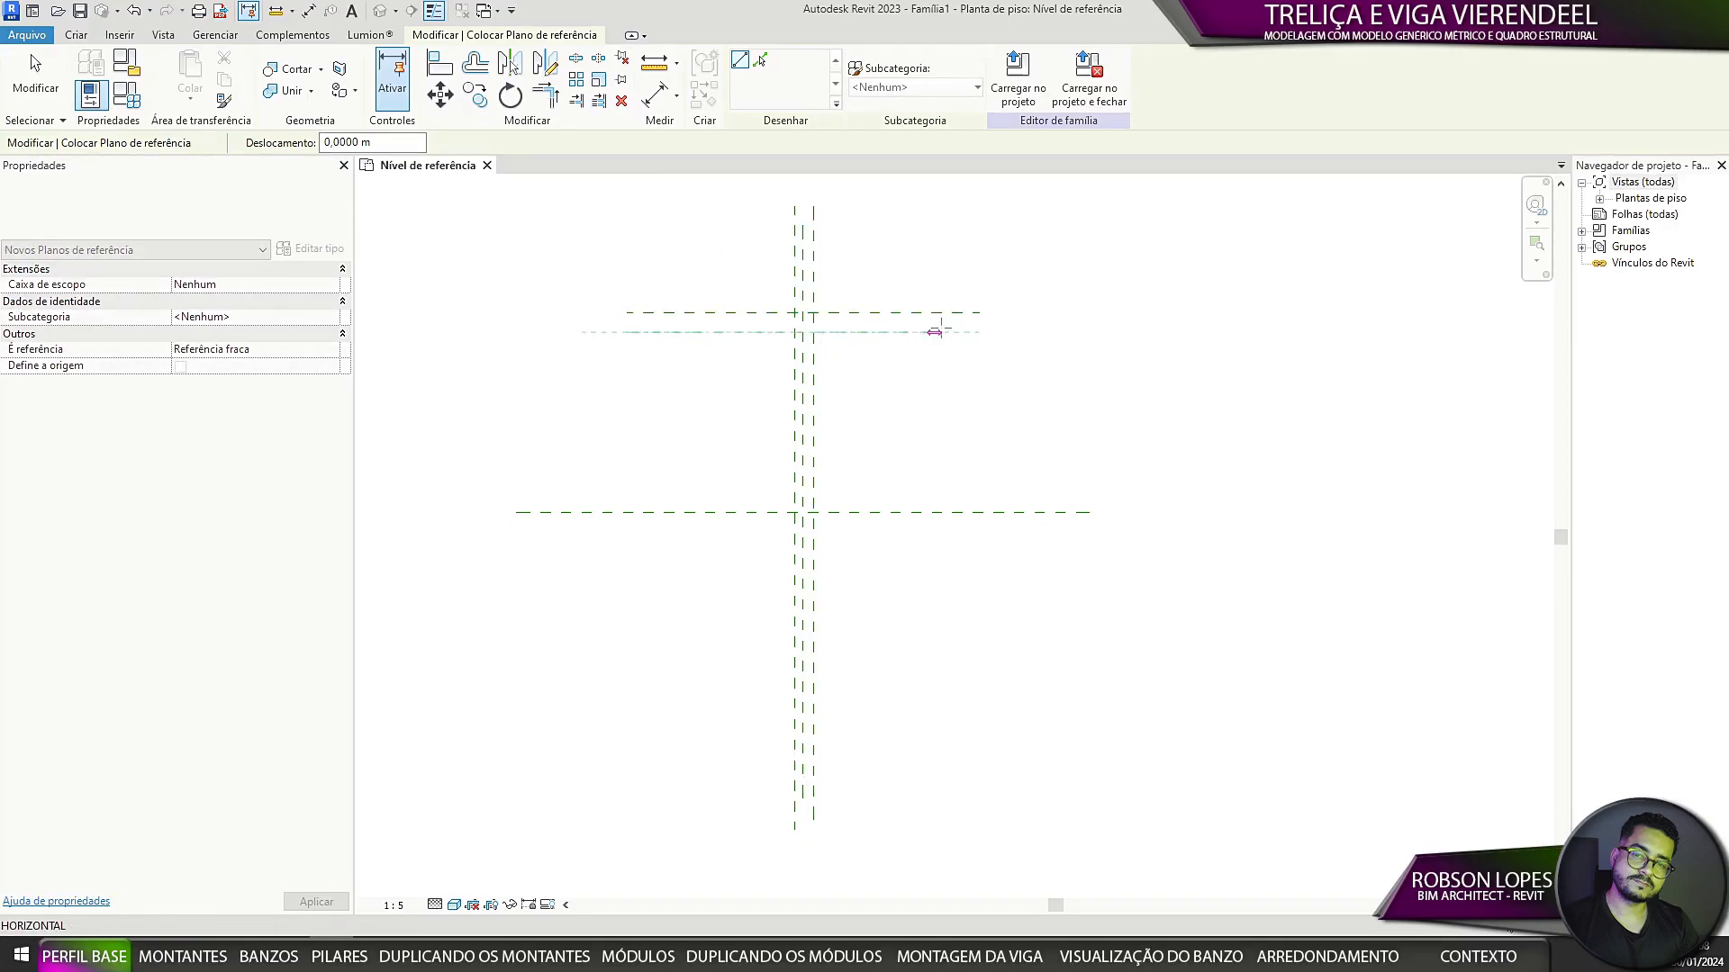
left_click(980, 332)
Step: Draw two horizontal reference planes about 0.06 m apart below the horizontal centre plane, the inner one about 0.20 m from it
left_click(625, 608)
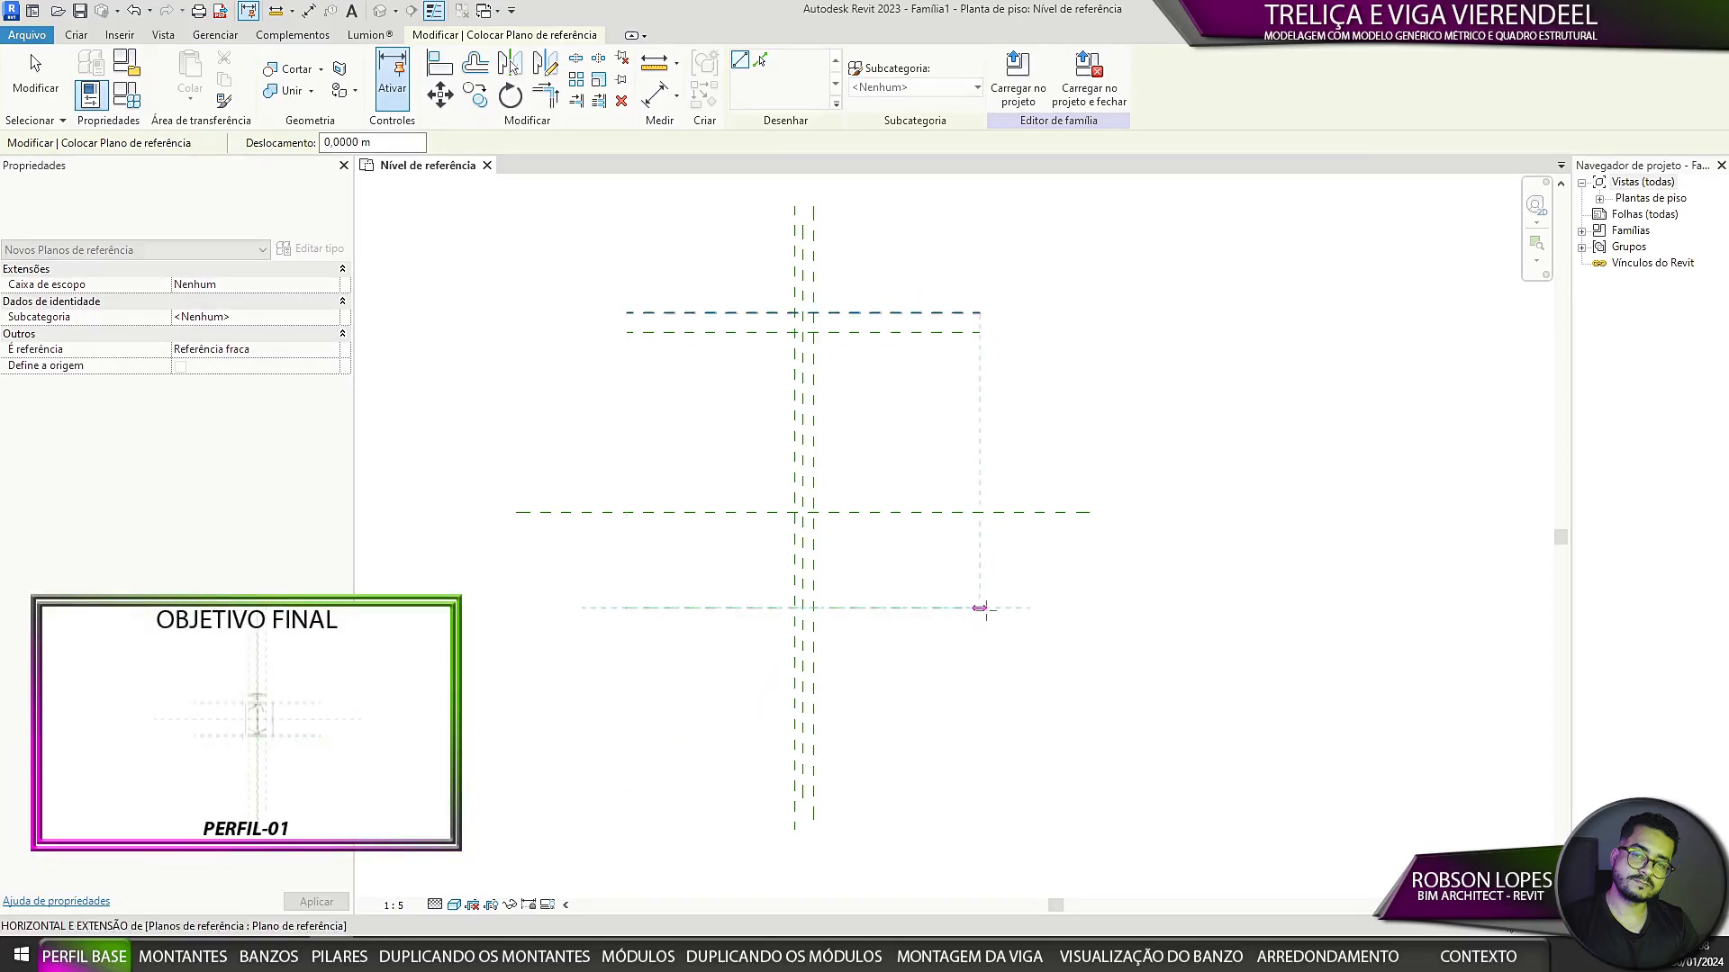
left_click(979, 608)
left_click(624, 637)
left_click(979, 636)
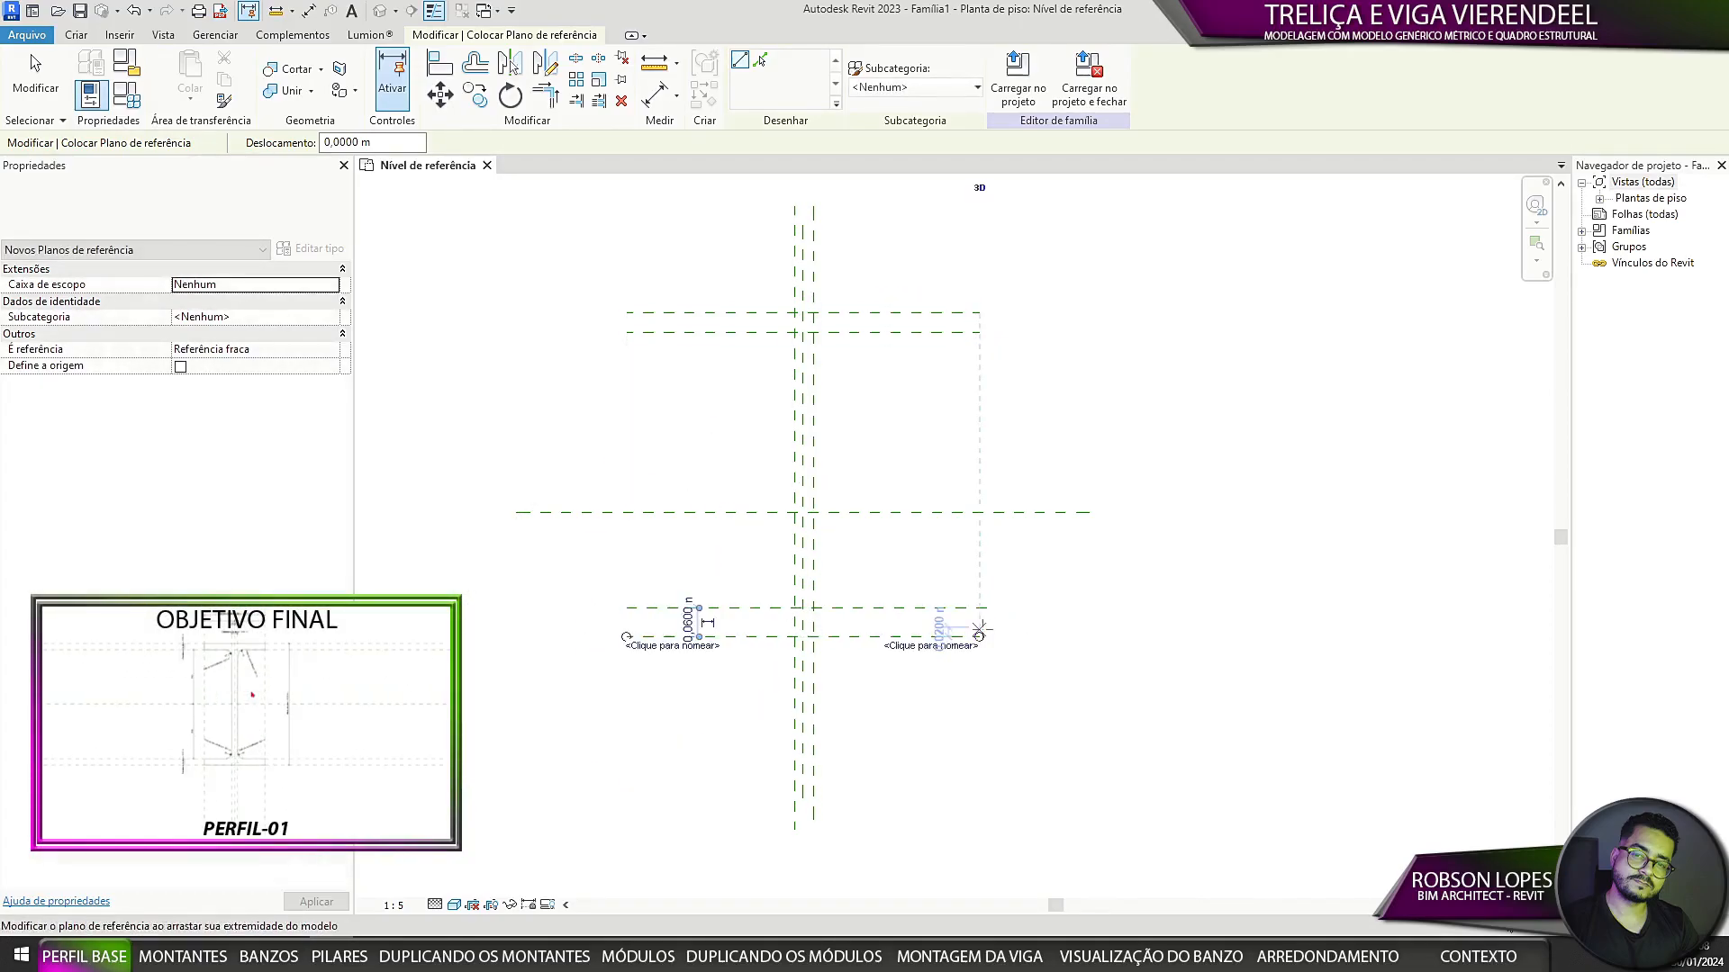
key("Escape")
key("Escape")
Step: Place an aligned dimension across the three vertical reference planes and make its segments equal (EQ)
scroll(844, 456, "up", 2)
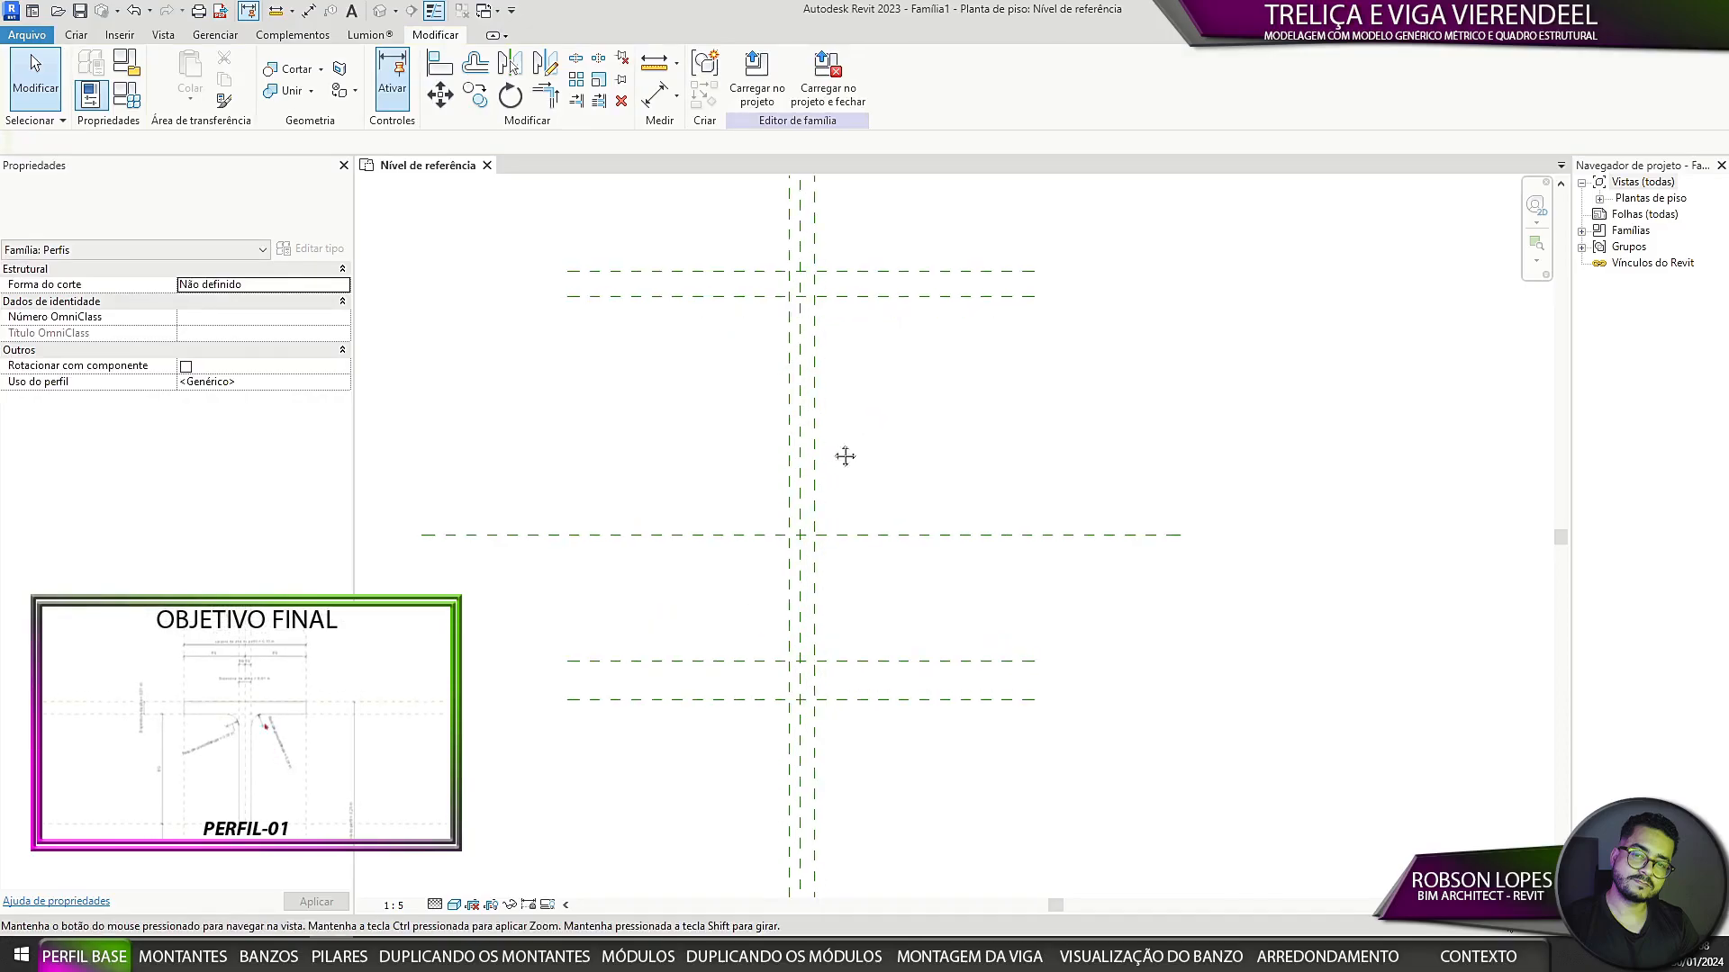
middle_click_drag(844, 457, 864, 483)
left_click(75, 35)
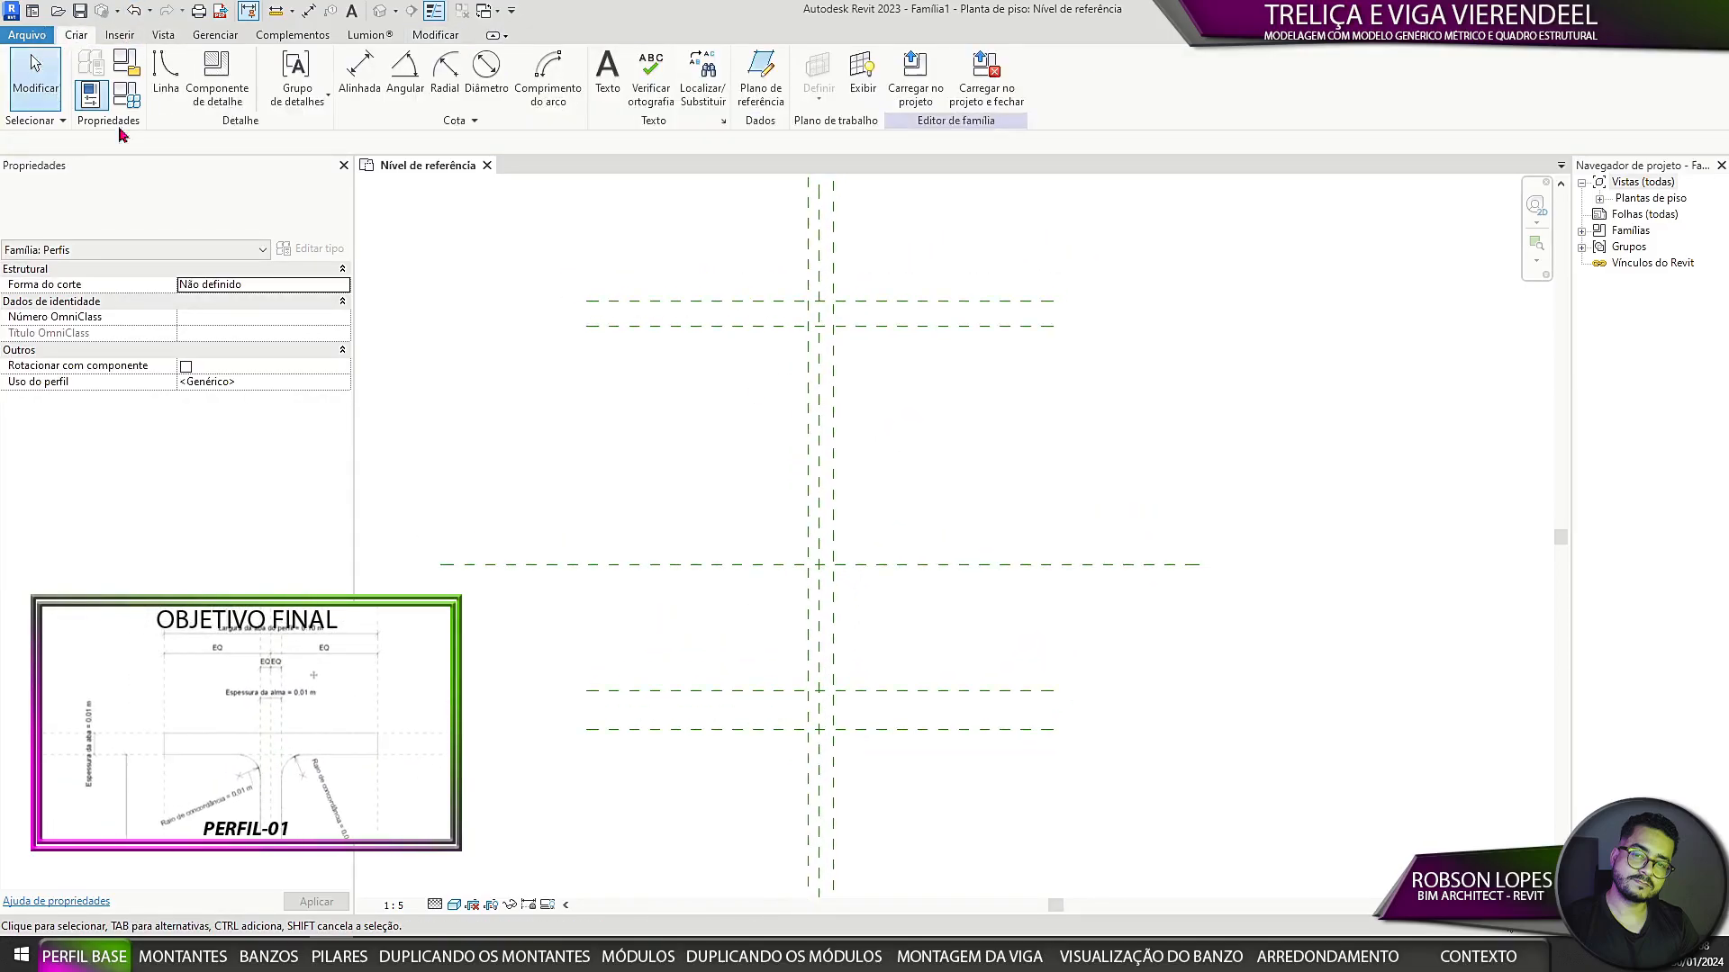
left_click(350, 86)
scroll(775, 401, "up", 4)
left_click(693, 460)
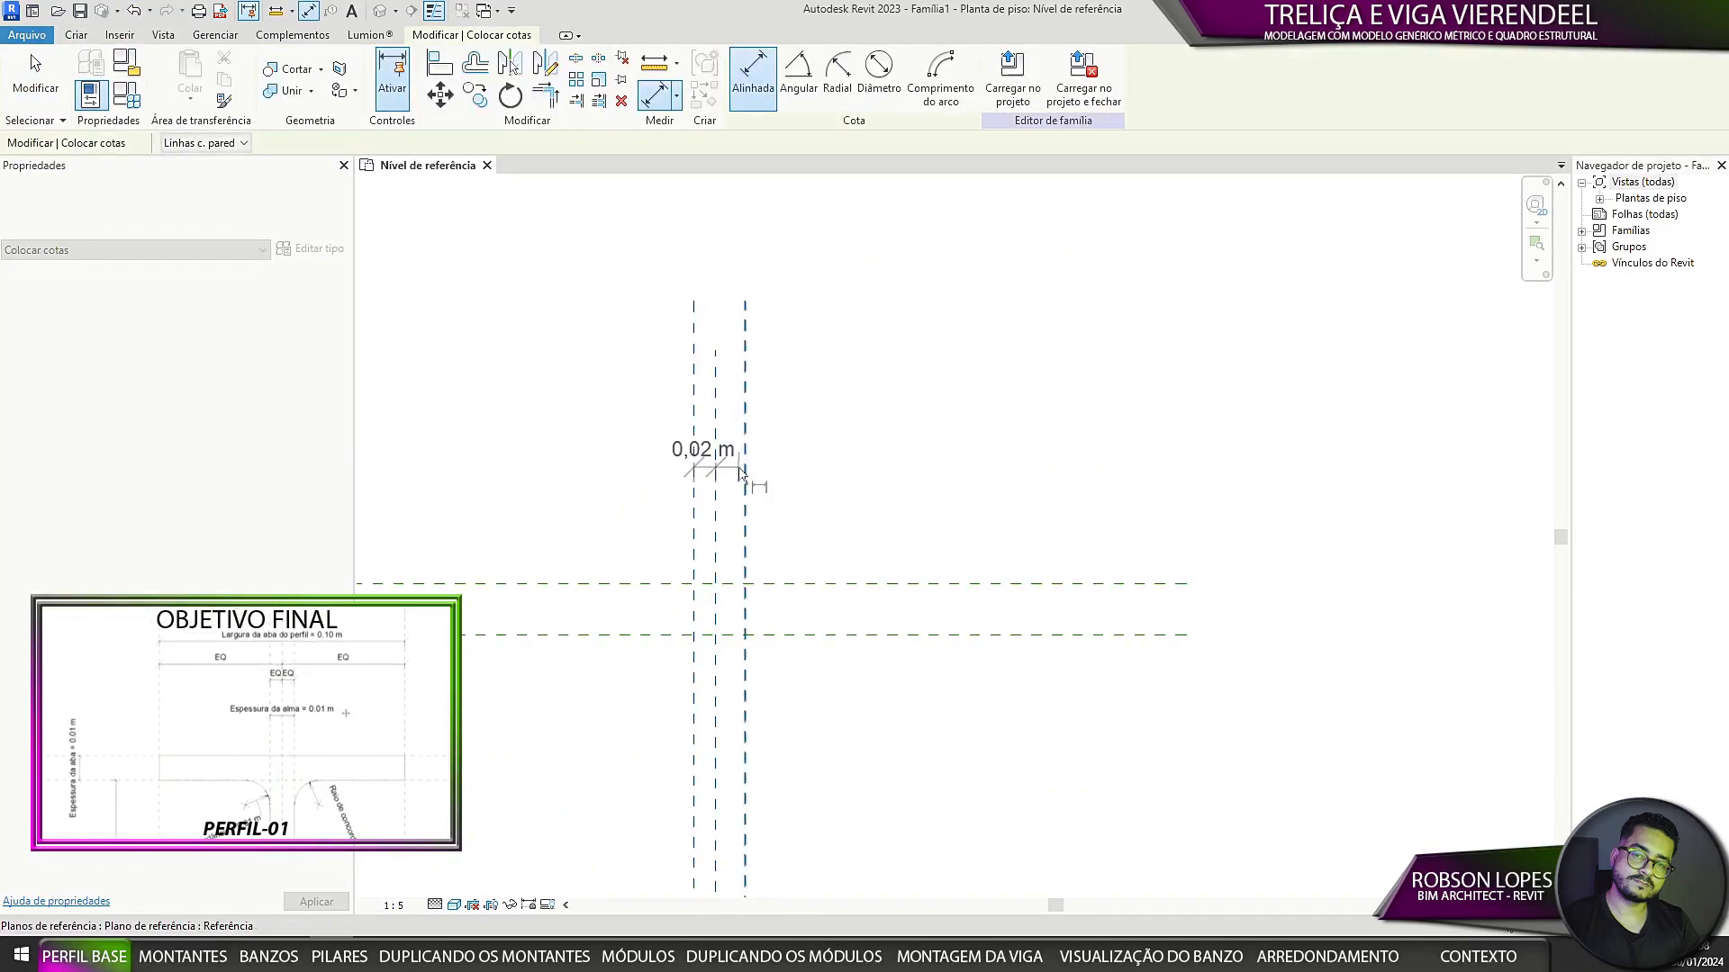
left_click(747, 275)
scroll(823, 255, "down", 3)
left_click(843, 326)
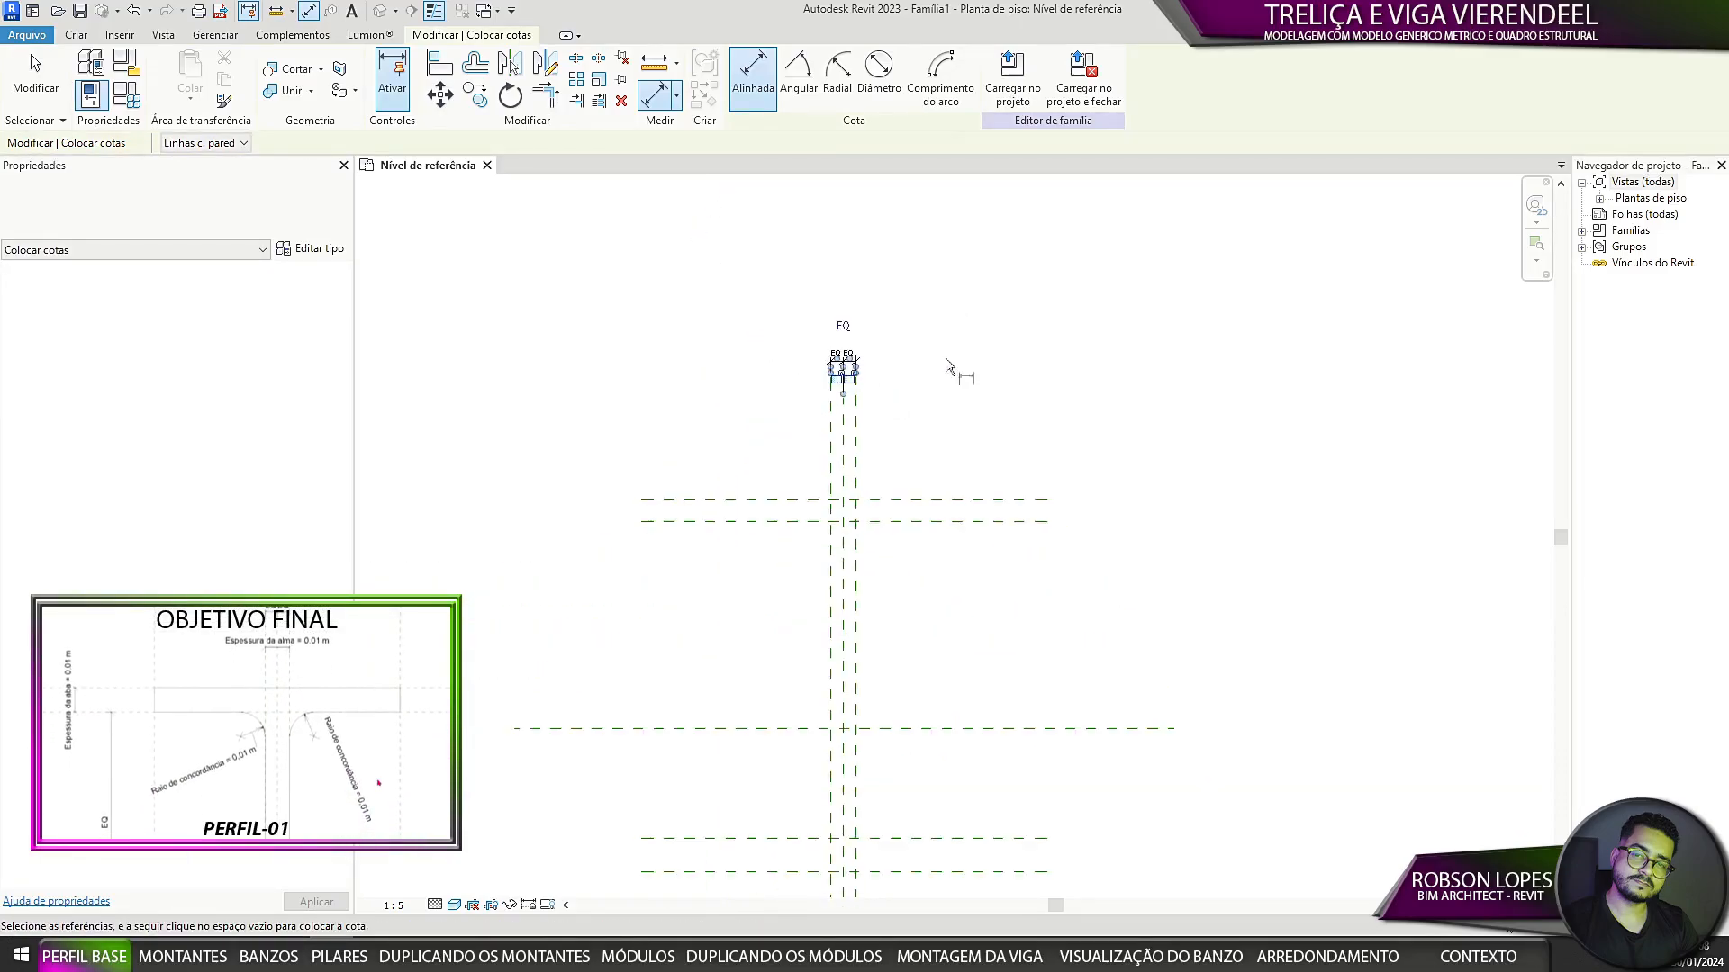
Step: Place one continuous aligned dimension from the upper inner horizontal plane through the centre plane to the lower inner plane
middle_click_drag(945, 366, 957, 270)
scroll(964, 270, "down", 1)
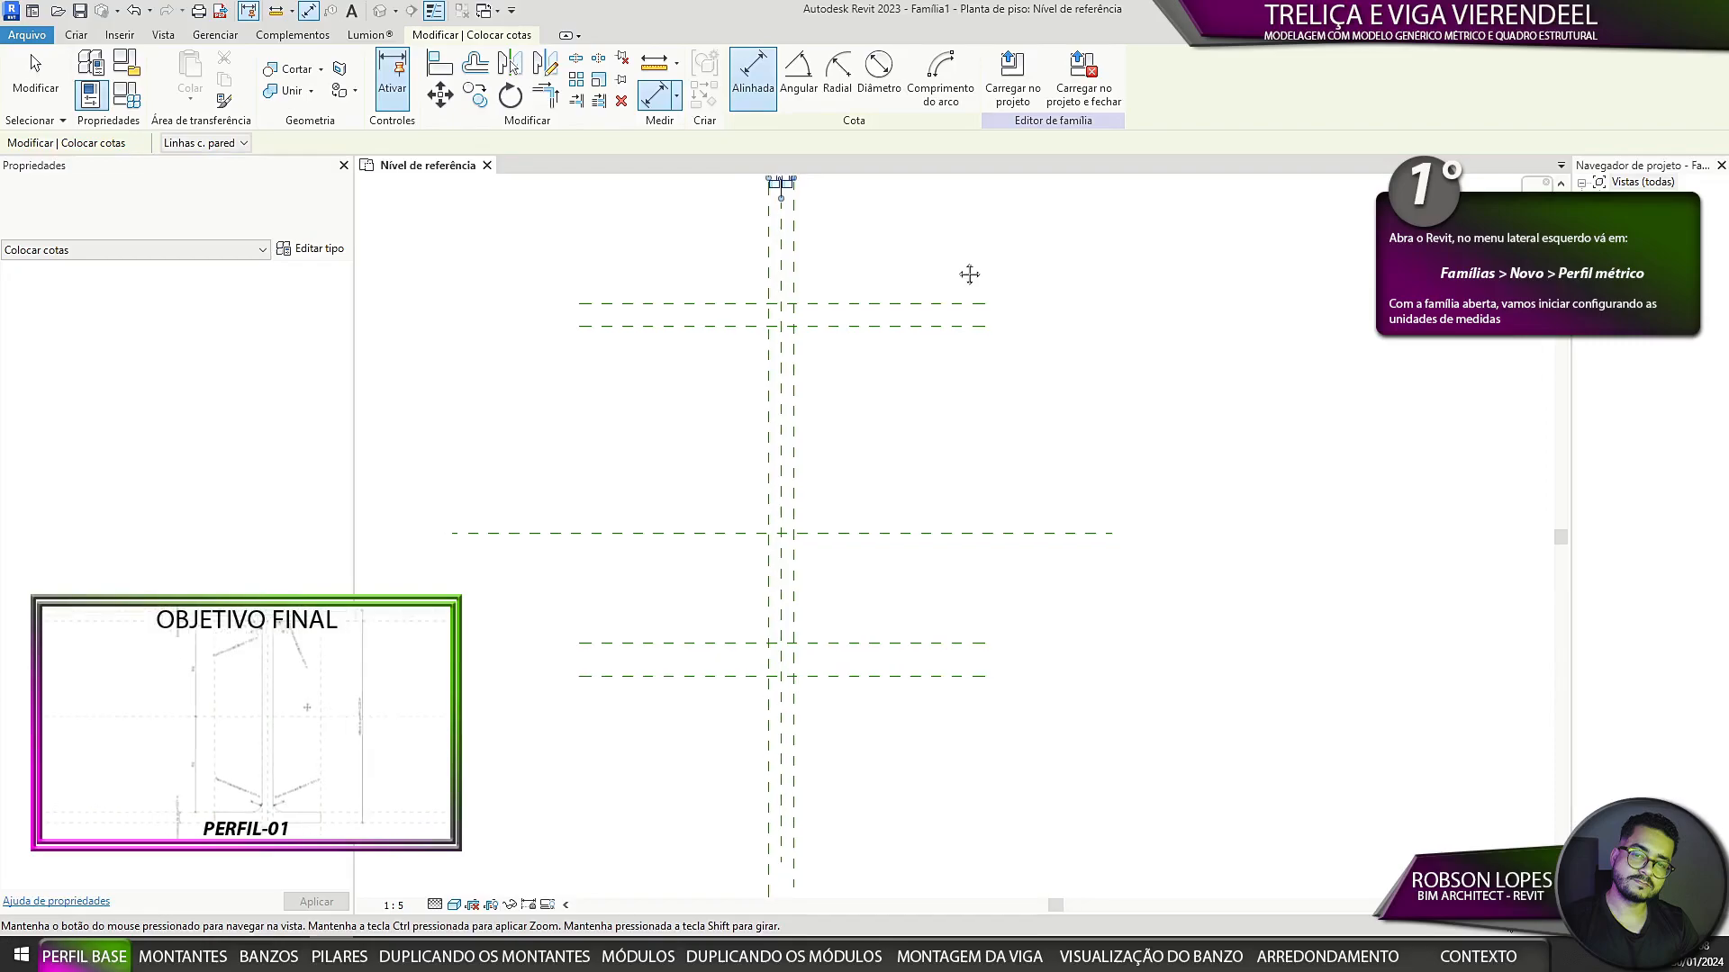
left_click(752, 331)
left_click(728, 510)
left_click(758, 606)
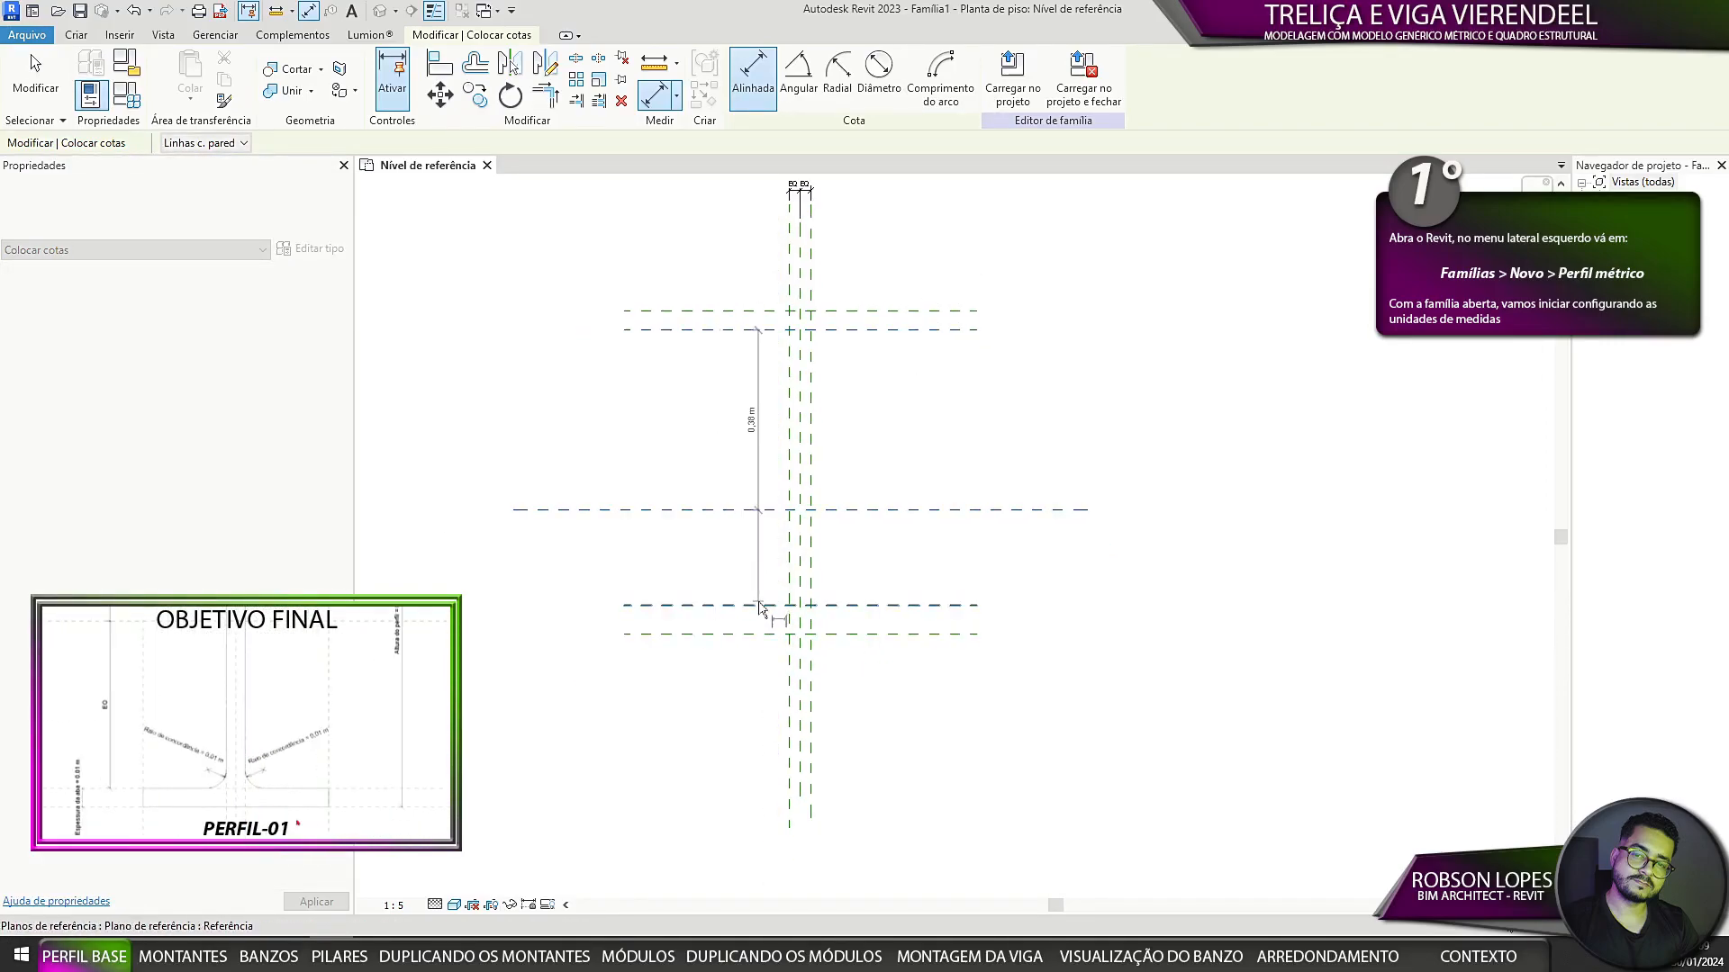
left_click(586, 470)
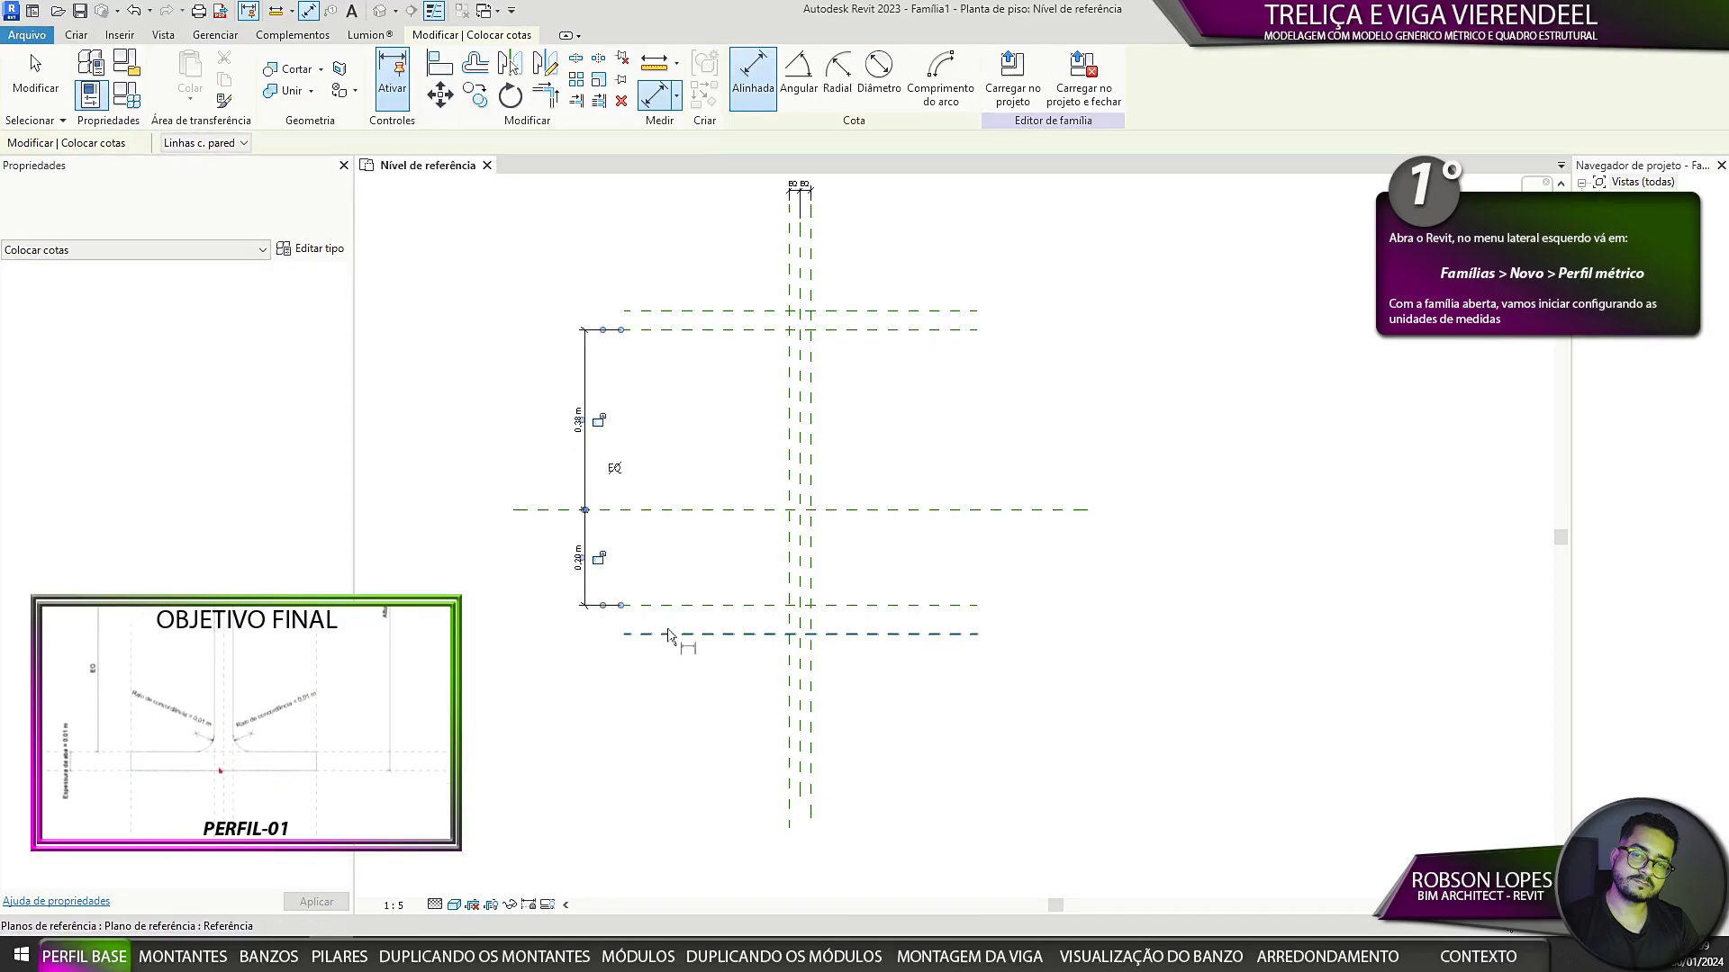
Step: Dimension the gap between the two lower horizontal planes and the gap between the two upper ones
left_click(631, 605)
left_click(630, 634)
left_click(608, 641)
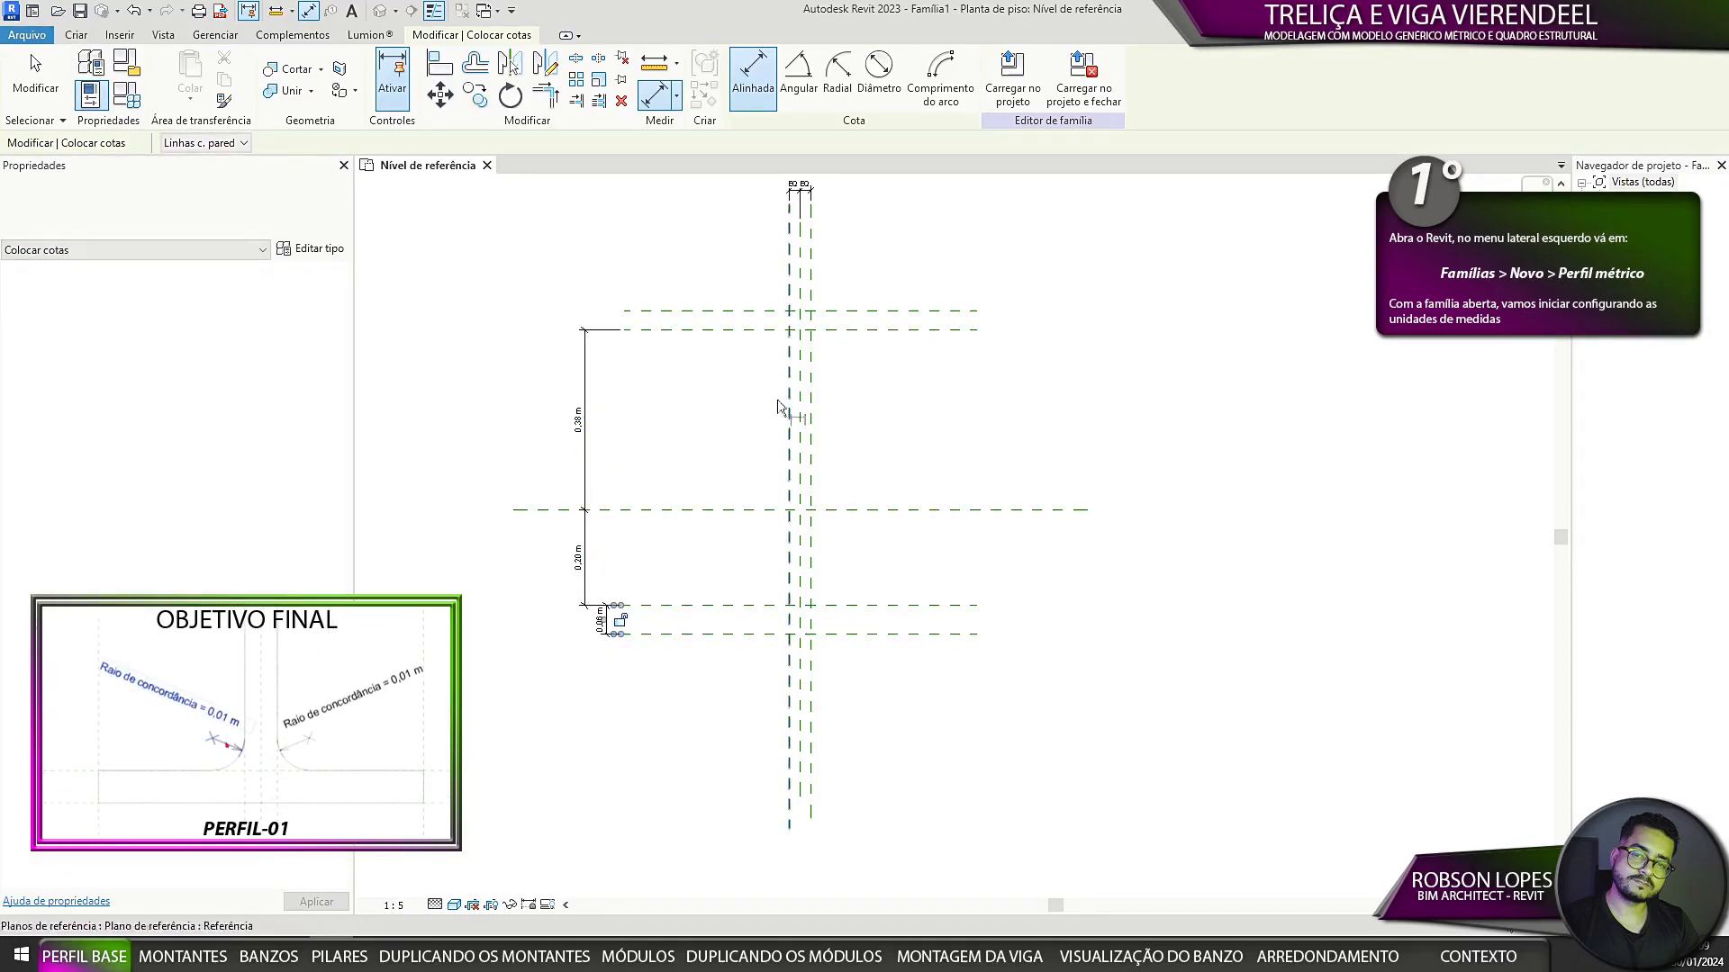
left_click(664, 330)
left_click(648, 310)
left_click(605, 270)
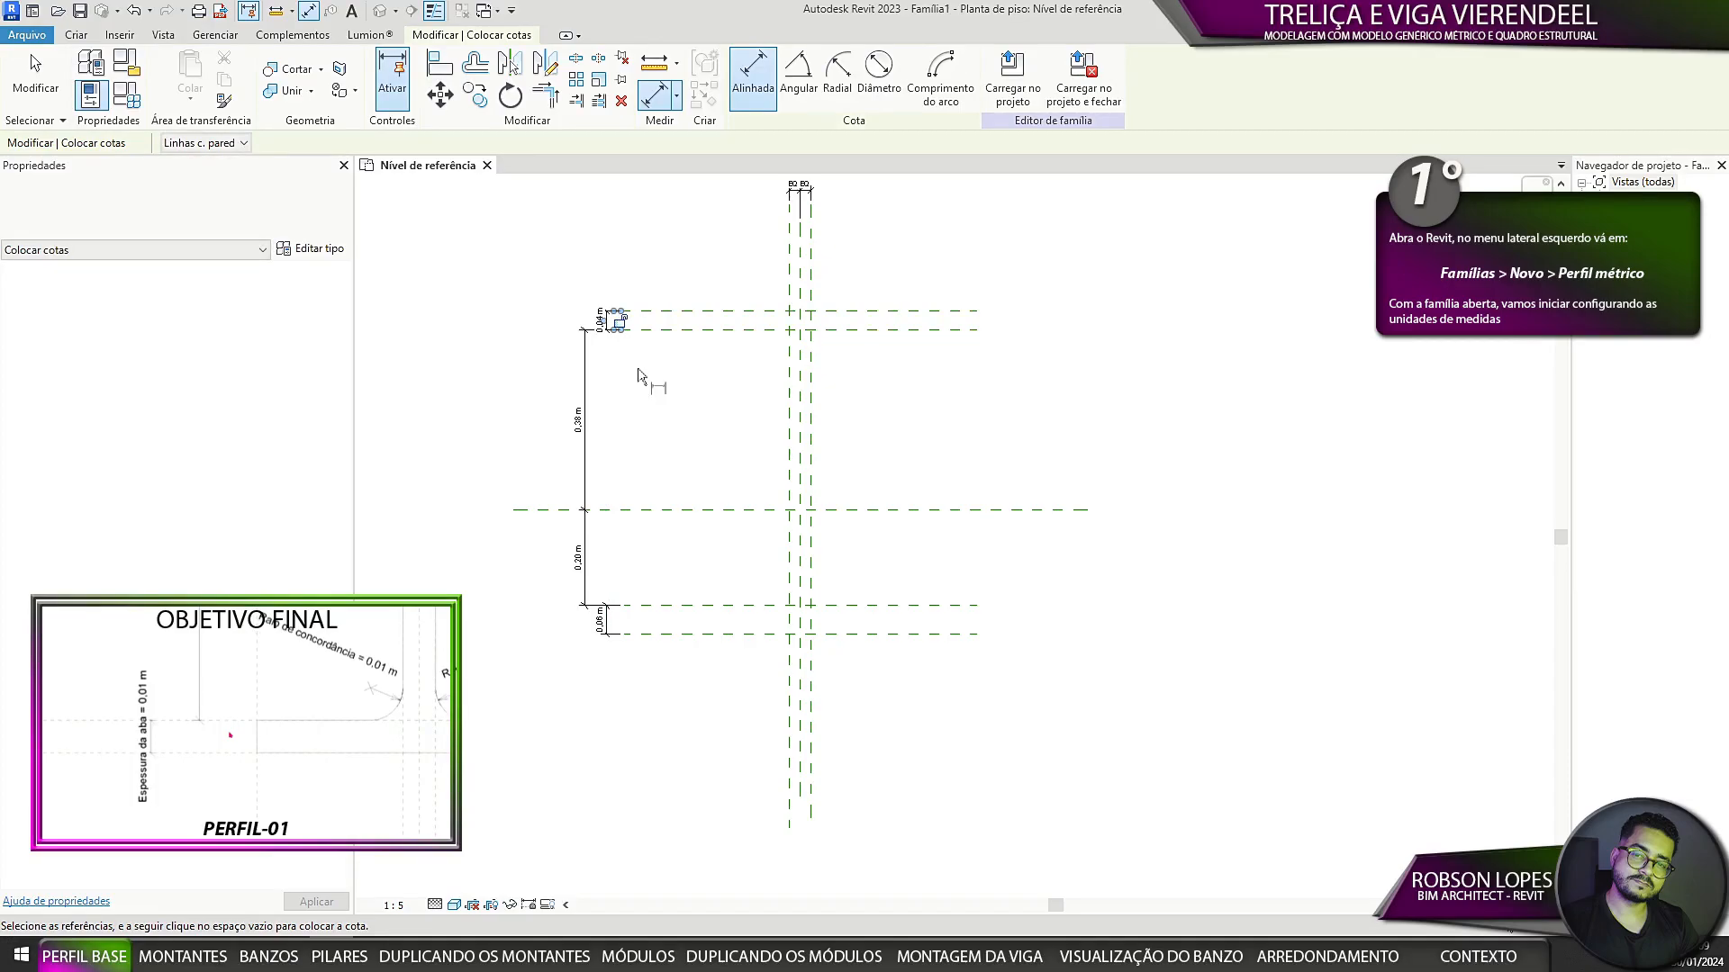
key("Escape")
key("Escape")
Step: Make the continuous dimension across the inner horizontal planes and the centre plane equal (EQ)
middle_click_drag(734, 422, 697, 418)
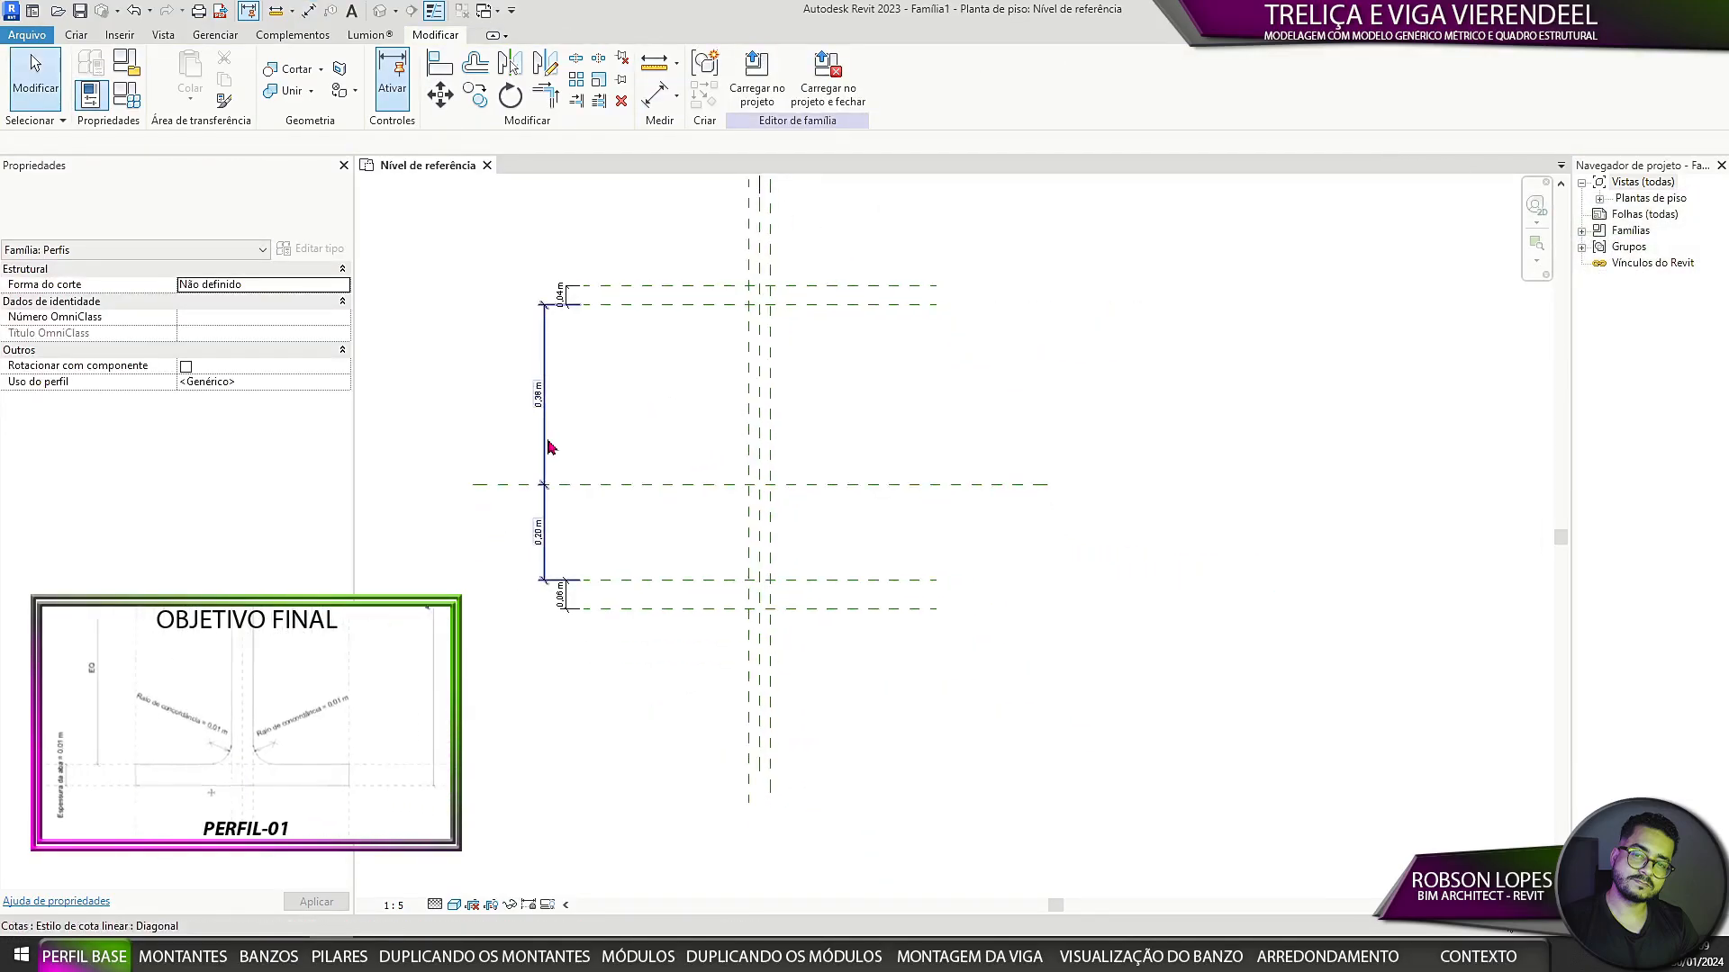
left_click(547, 444)
left_click(579, 464)
key("Escape")
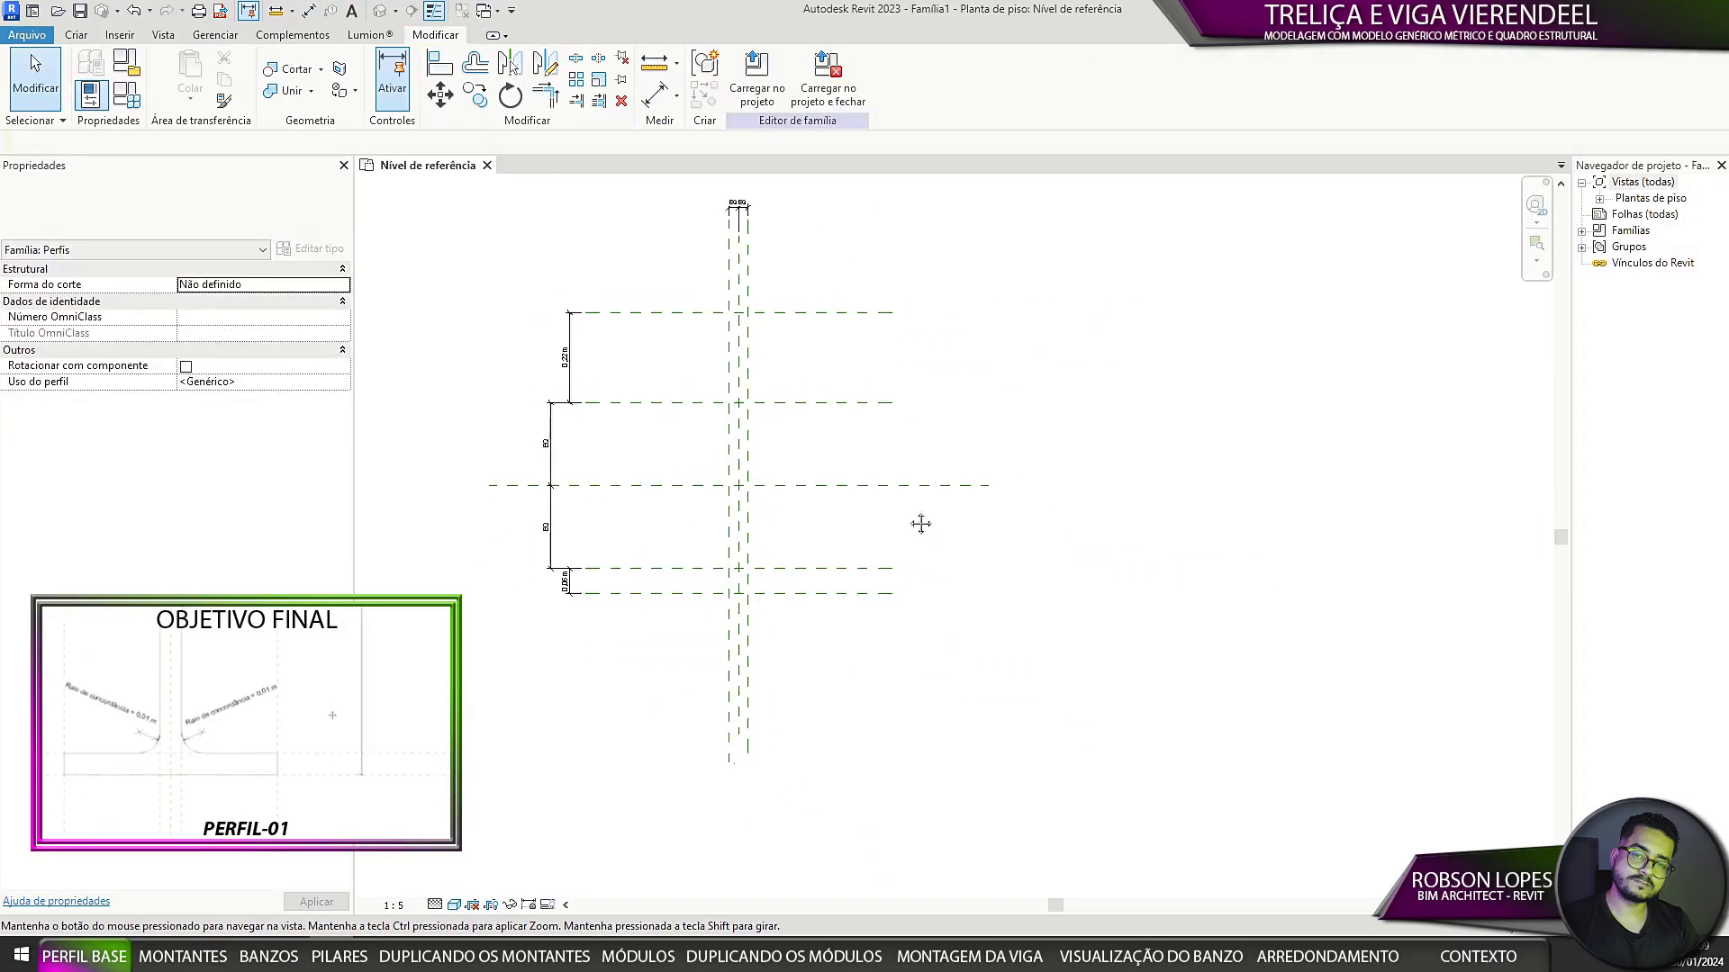
Step: Draw two long vertical reference planes, one on each side of the three central vertical planes, crossing all the horizontal planes
scroll(919, 517, "down", 1)
mouse_move(895, 582)
middle_mouse_down()
mouse_move(890, 618)
mouse_move(910, 558)
middle_mouse_up()
left_click(76, 35)
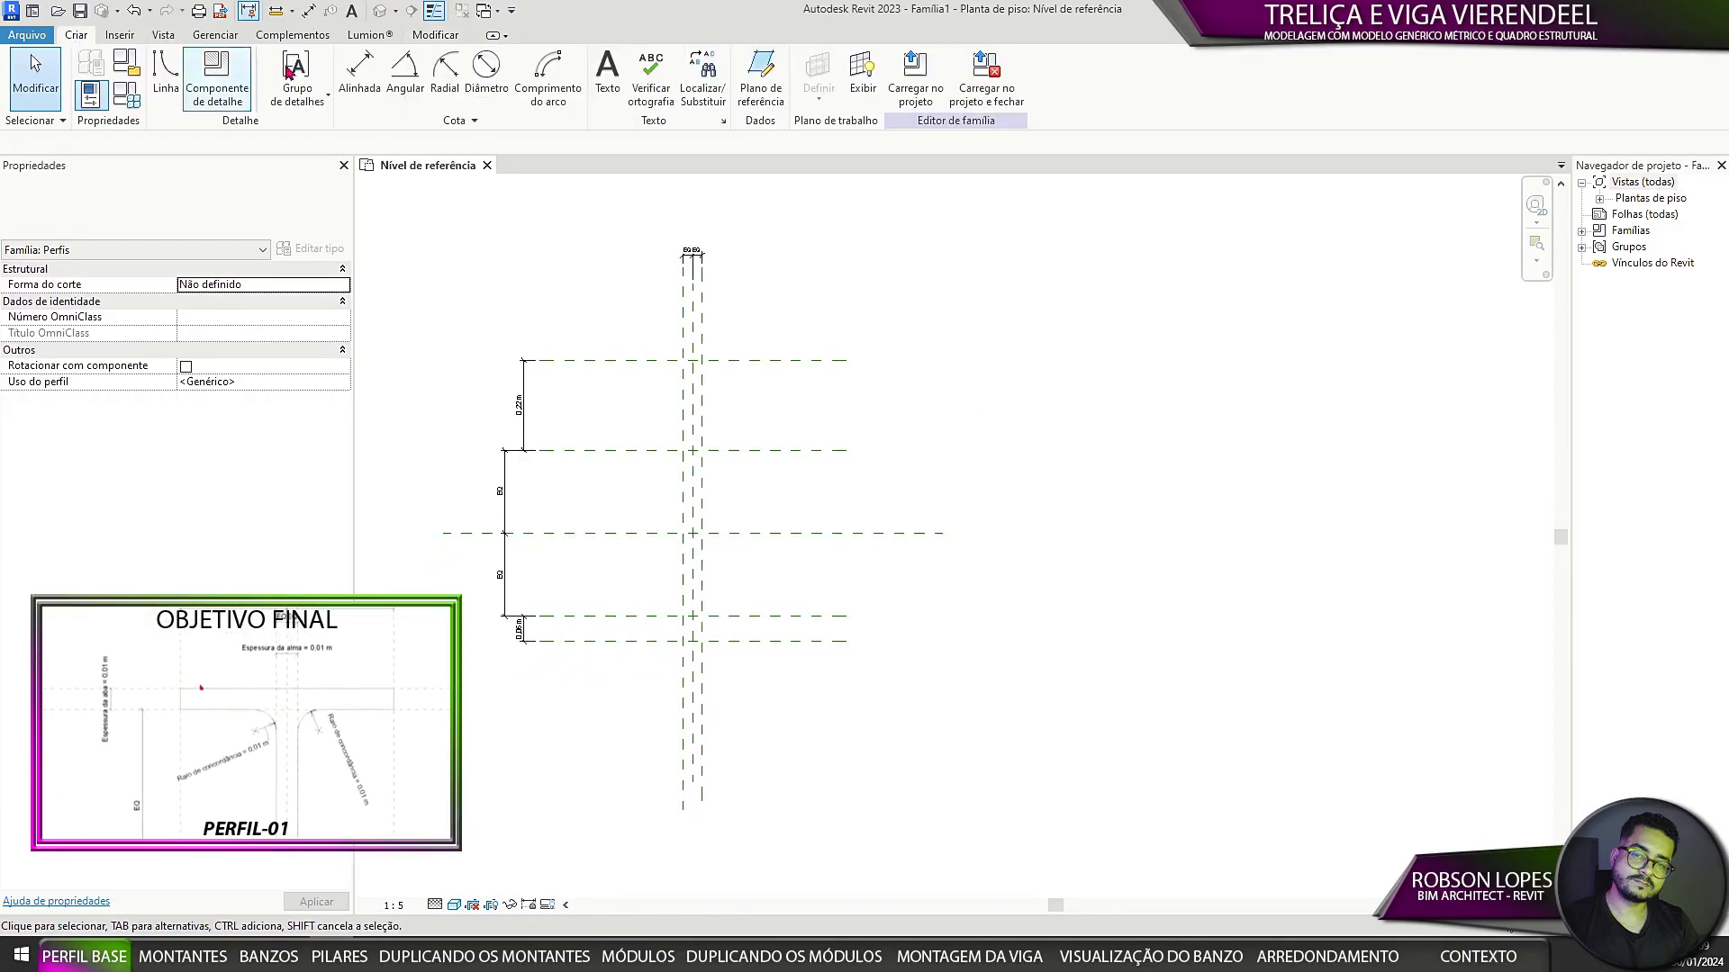
left_click(762, 77)
left_click(575, 201)
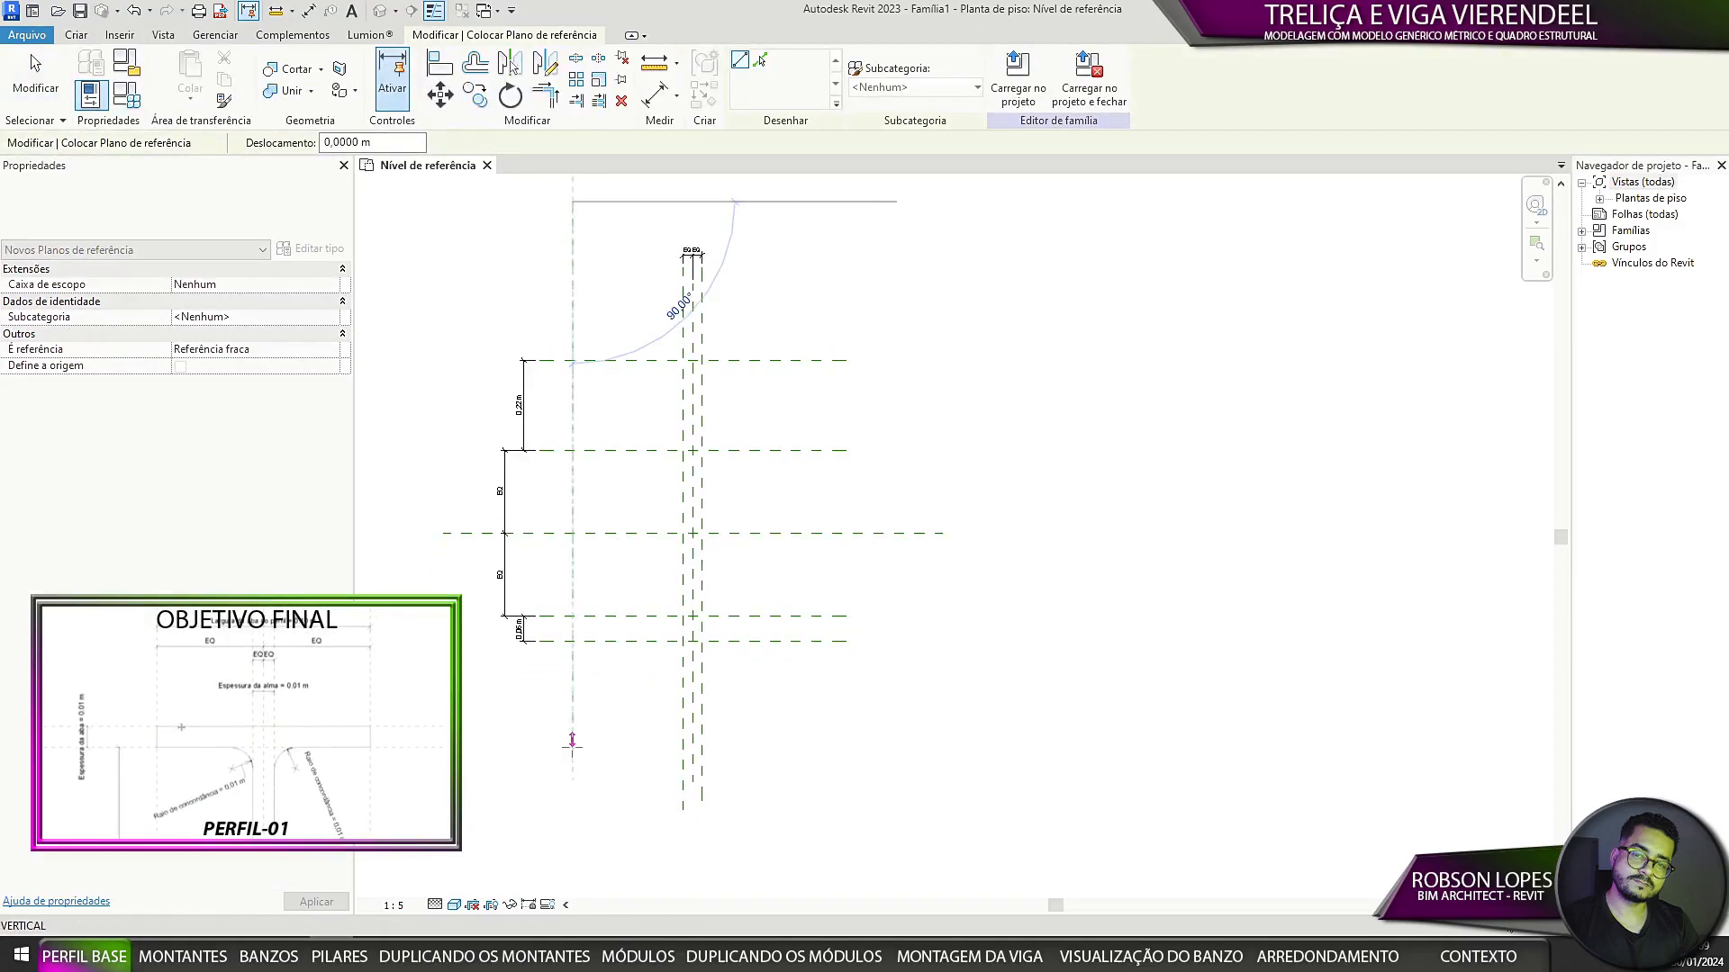
left_click(575, 768)
middle_click_drag(830, 220, 921, 249)
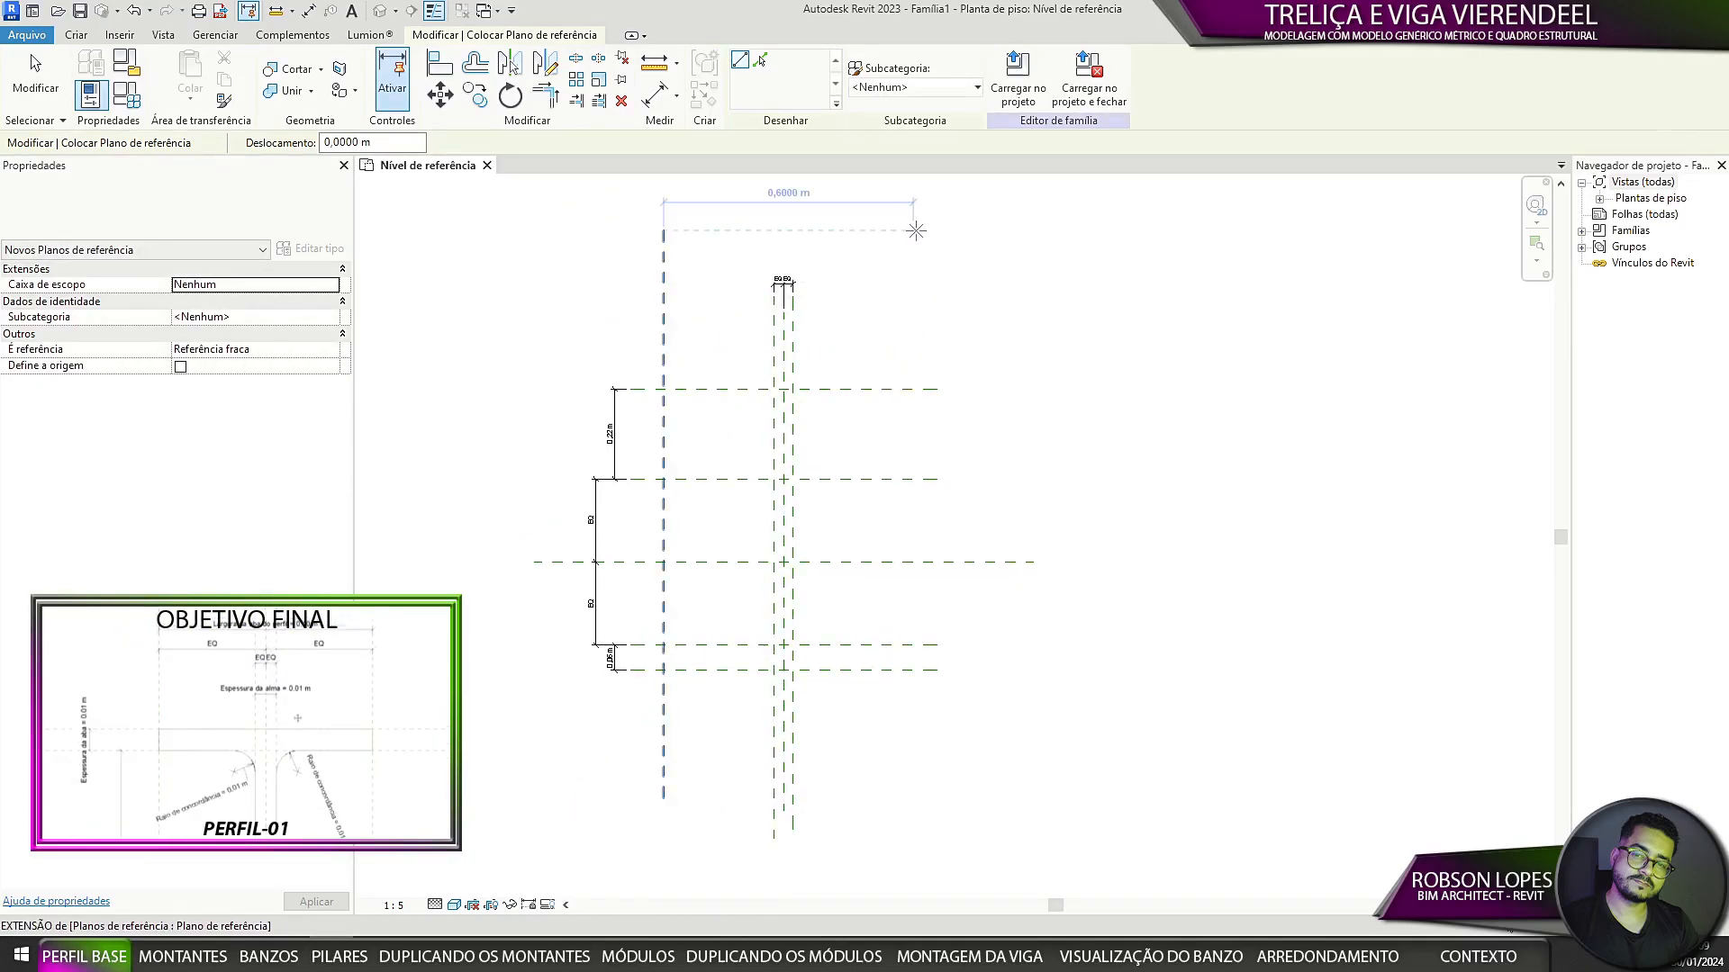
left_click(913, 227)
left_click(913, 783)
key("Escape")
key("Escape")
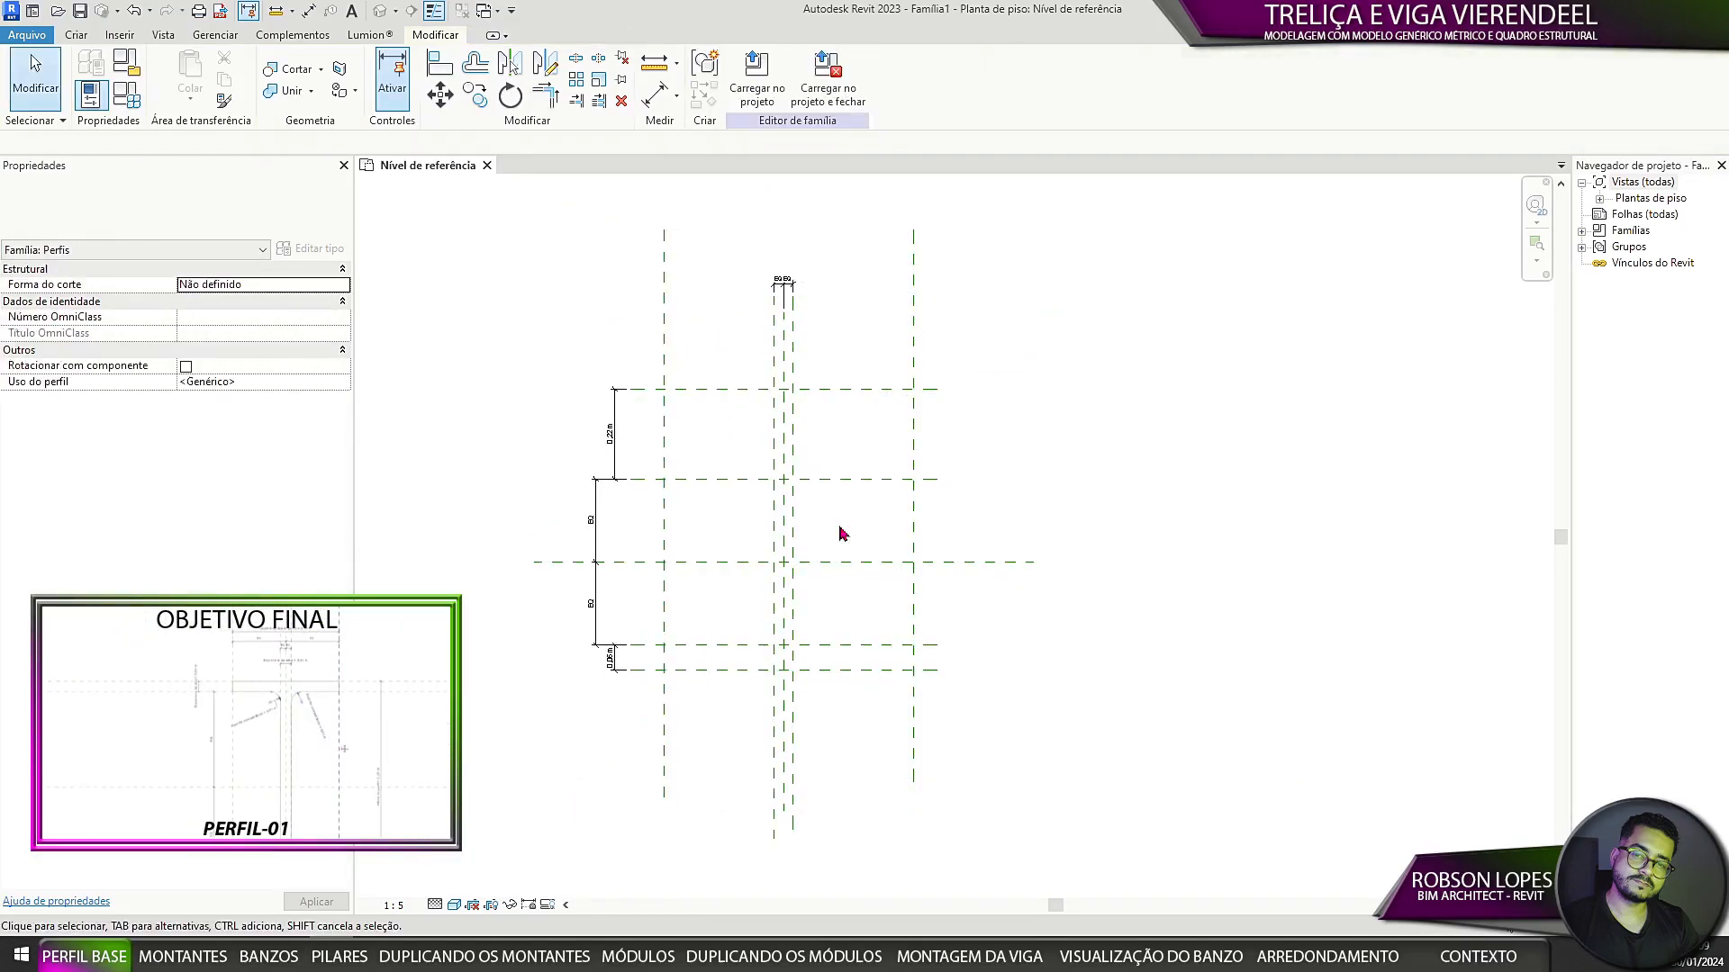
Step: Place a continuous aligned dimension from one outer vertical plane through the centre plane to the other, and make its segments equal (EQ)
left_click(358, 79)
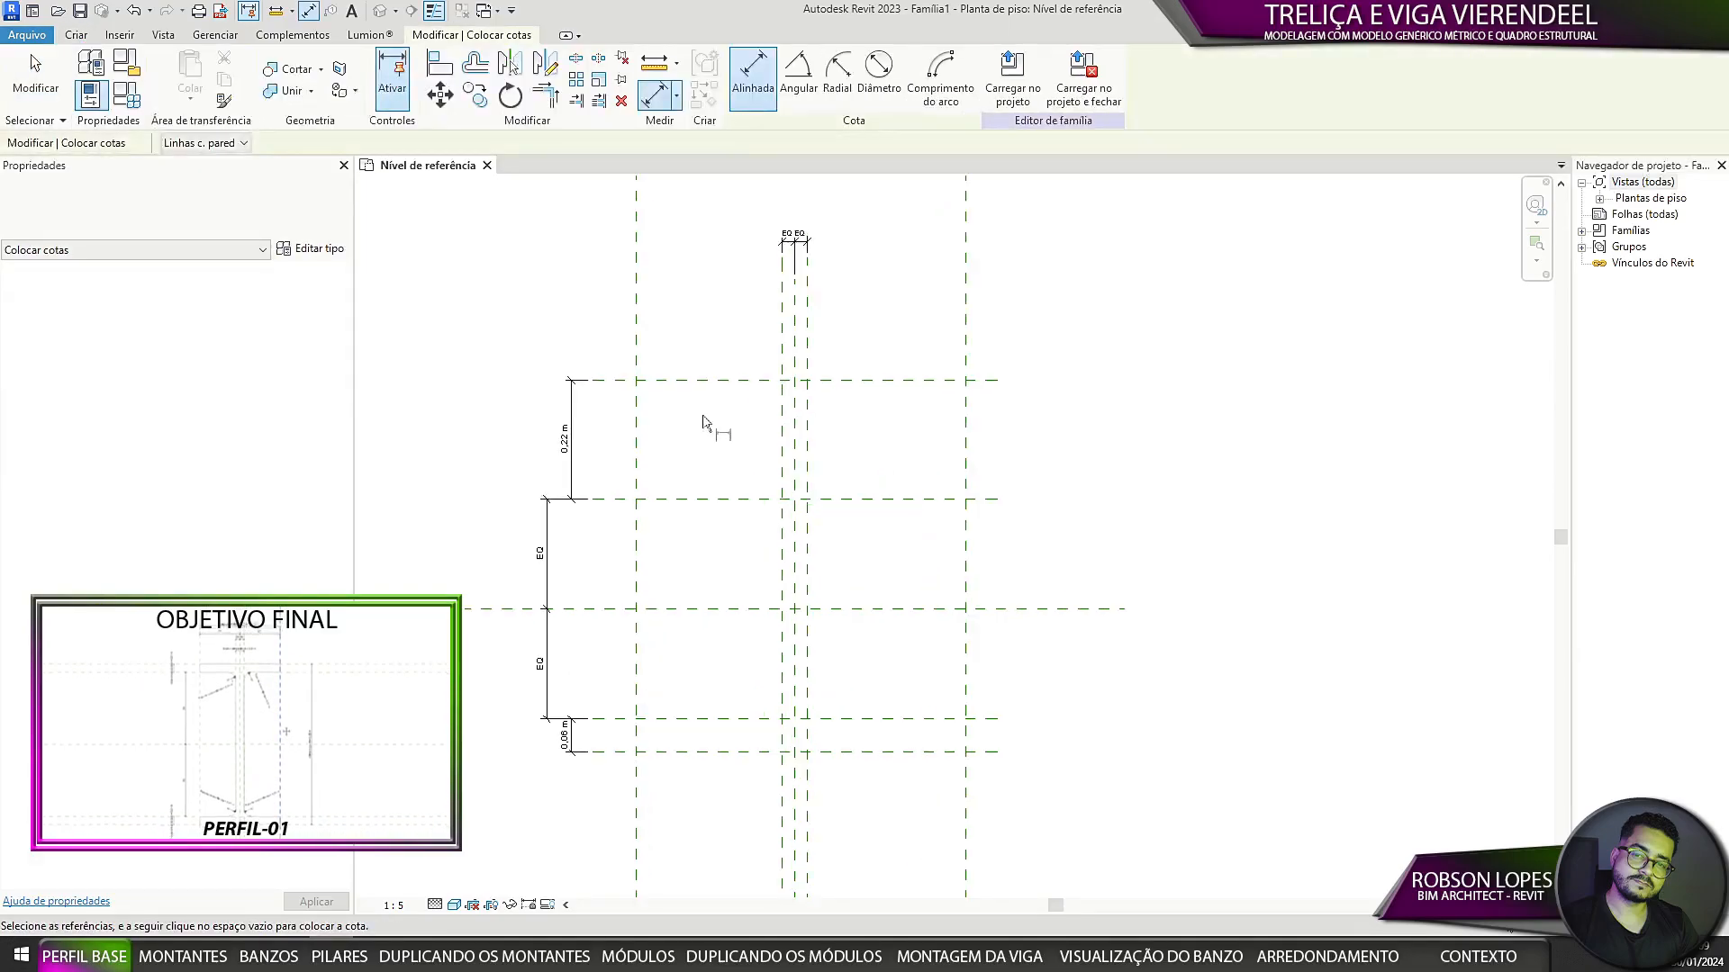
left_click(663, 436)
left_click(784, 441)
left_click(913, 450)
scroll(918, 304, "up", 2)
middle_click_drag(916, 298, 900, 429)
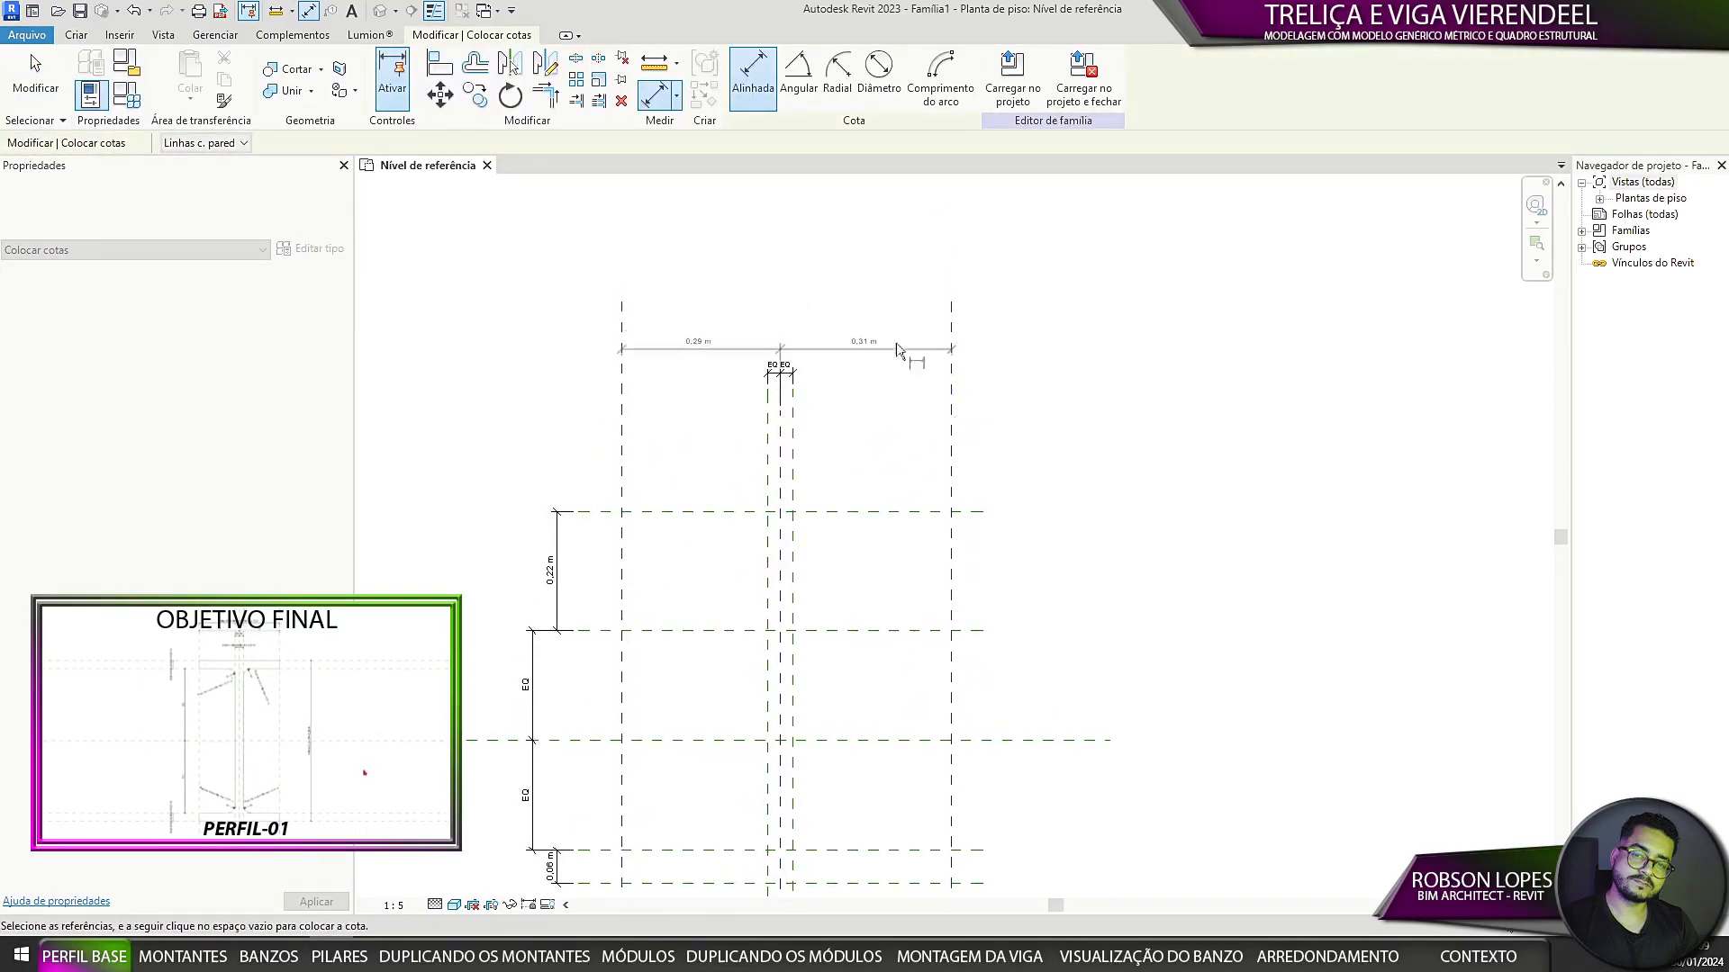
left_click(892, 322)
left_click(786, 289)
Step: Dimension the overall distance between the two outer vertical reference planes, above the equalized dimension
scroll(1130, 387, "down", 1)
left_click(732, 440)
left_click(991, 458)
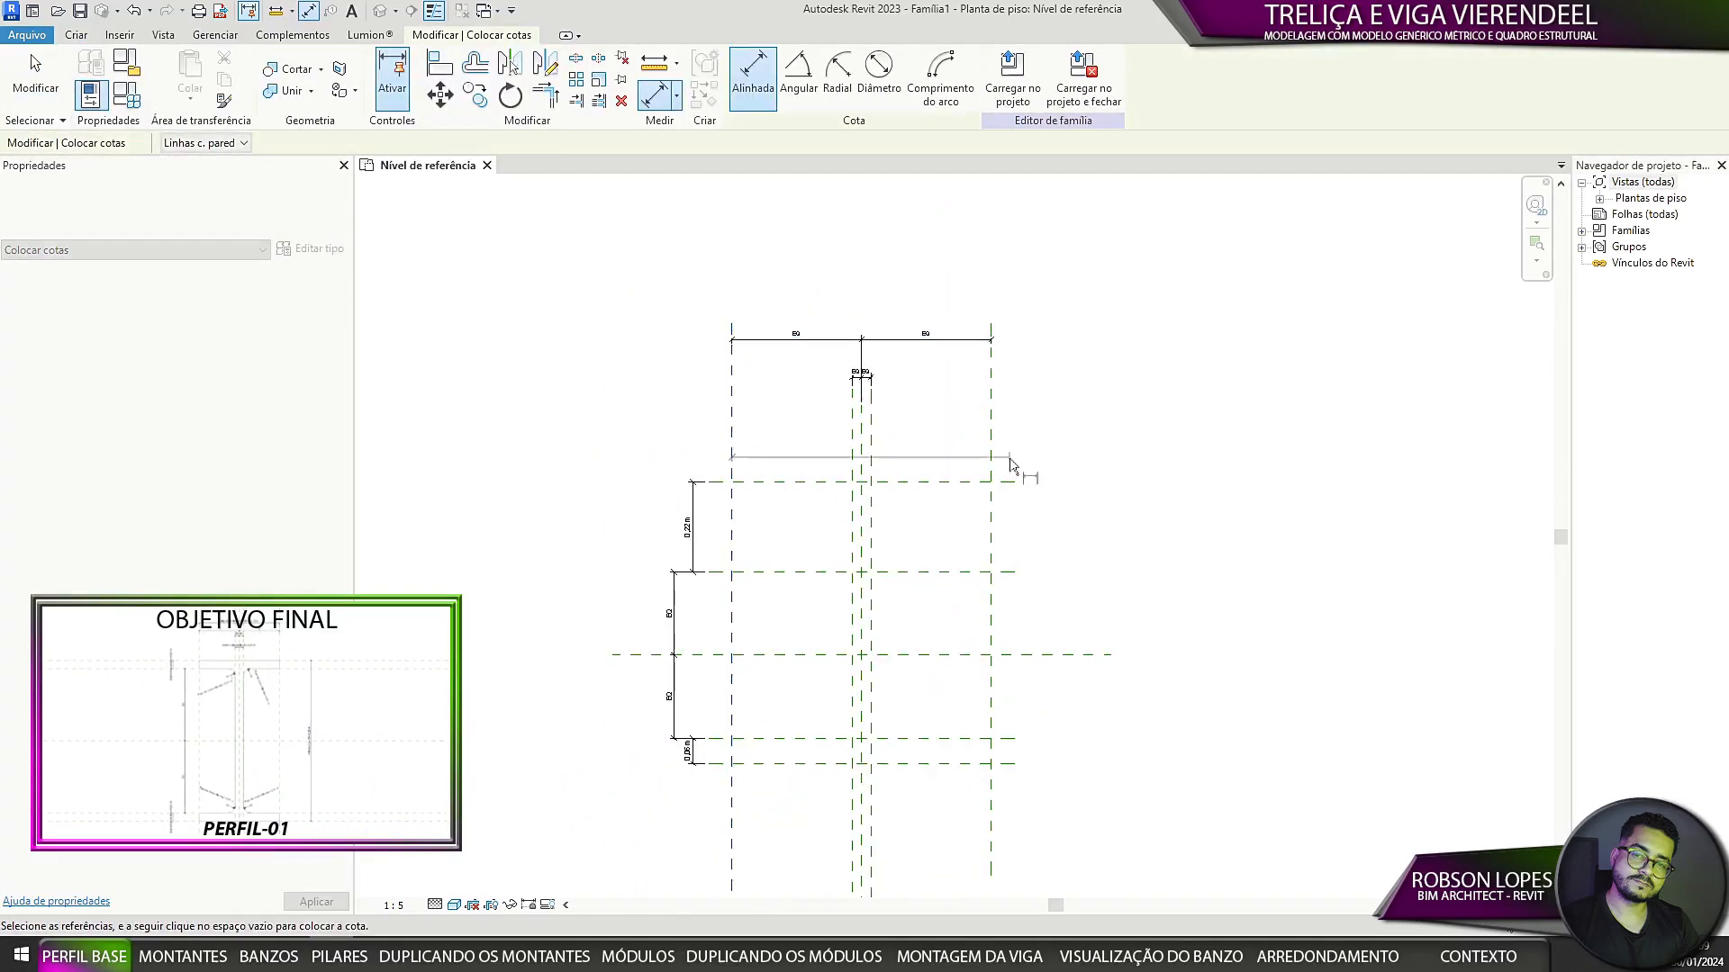
left_click(994, 303)
scroll(979, 257, "up", 1)
middle_click_drag(977, 255, 977, 268)
key("Escape")
key("Escape")
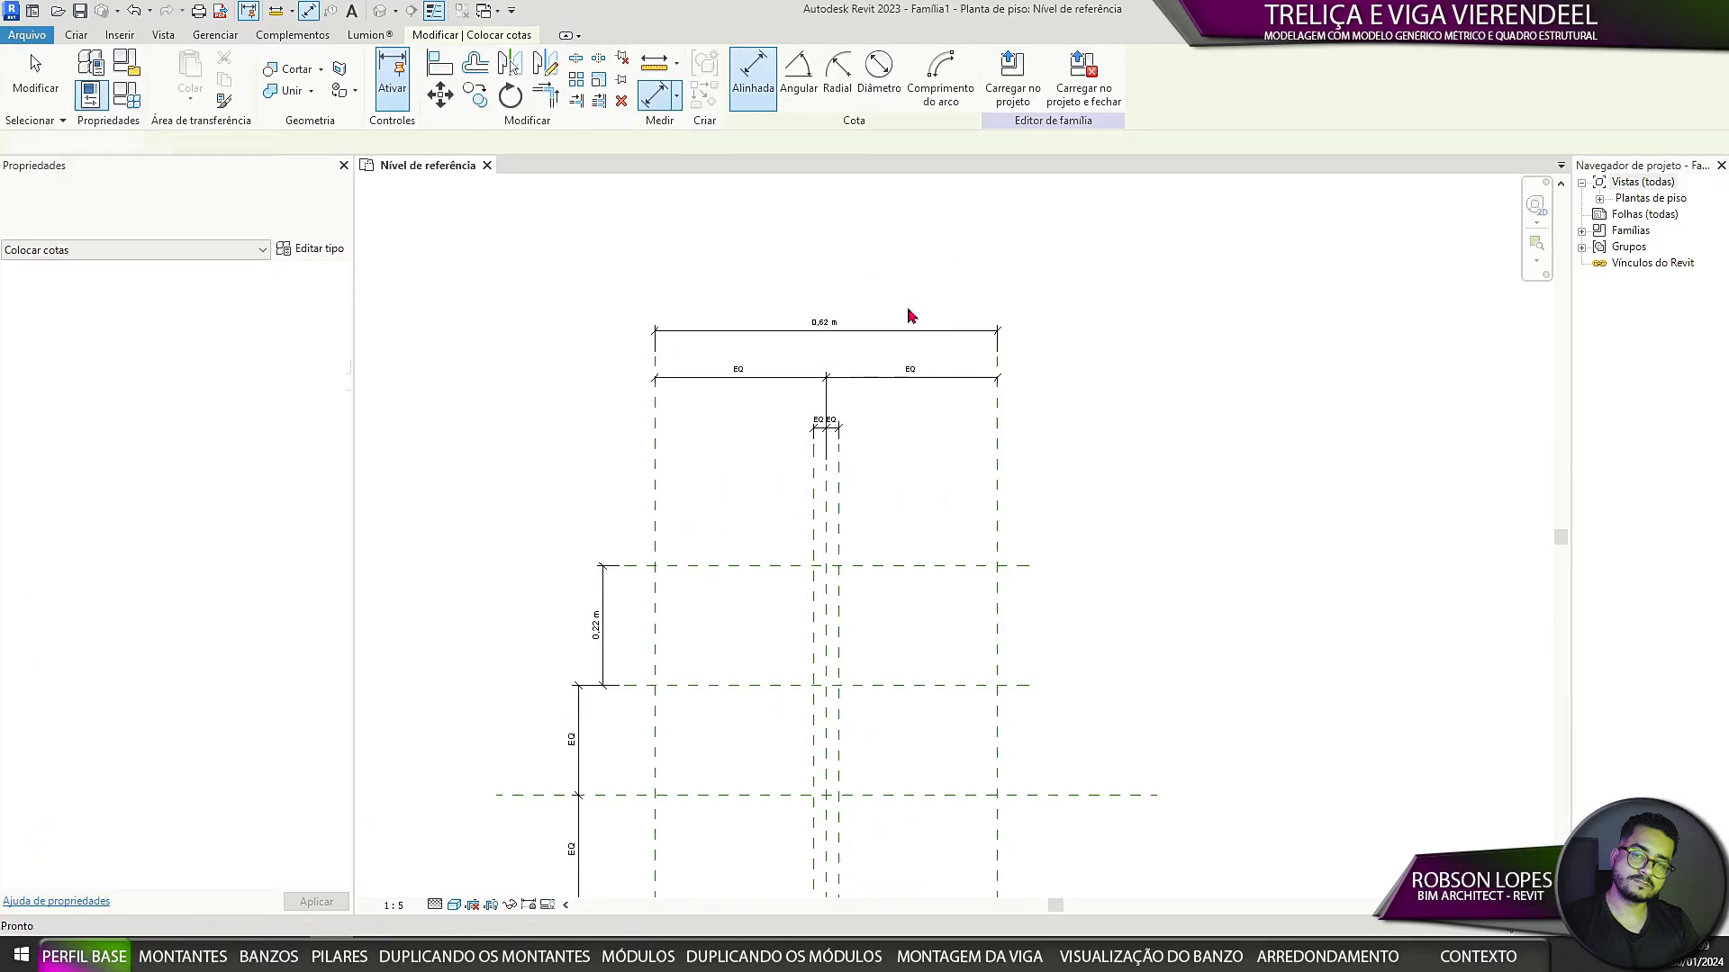
Step: Create the length type parameter "Altura do perfil" in the family types and set it to 0,2 m
scroll(908, 314, "up", 1)
middle_click_drag(905, 314, 945, 305)
scroll(1121, 450, "down", 1)
middle_click_drag(1137, 461, 1091, 285)
middle_click_drag(1025, 419, 979, 437)
left_click(127, 96)
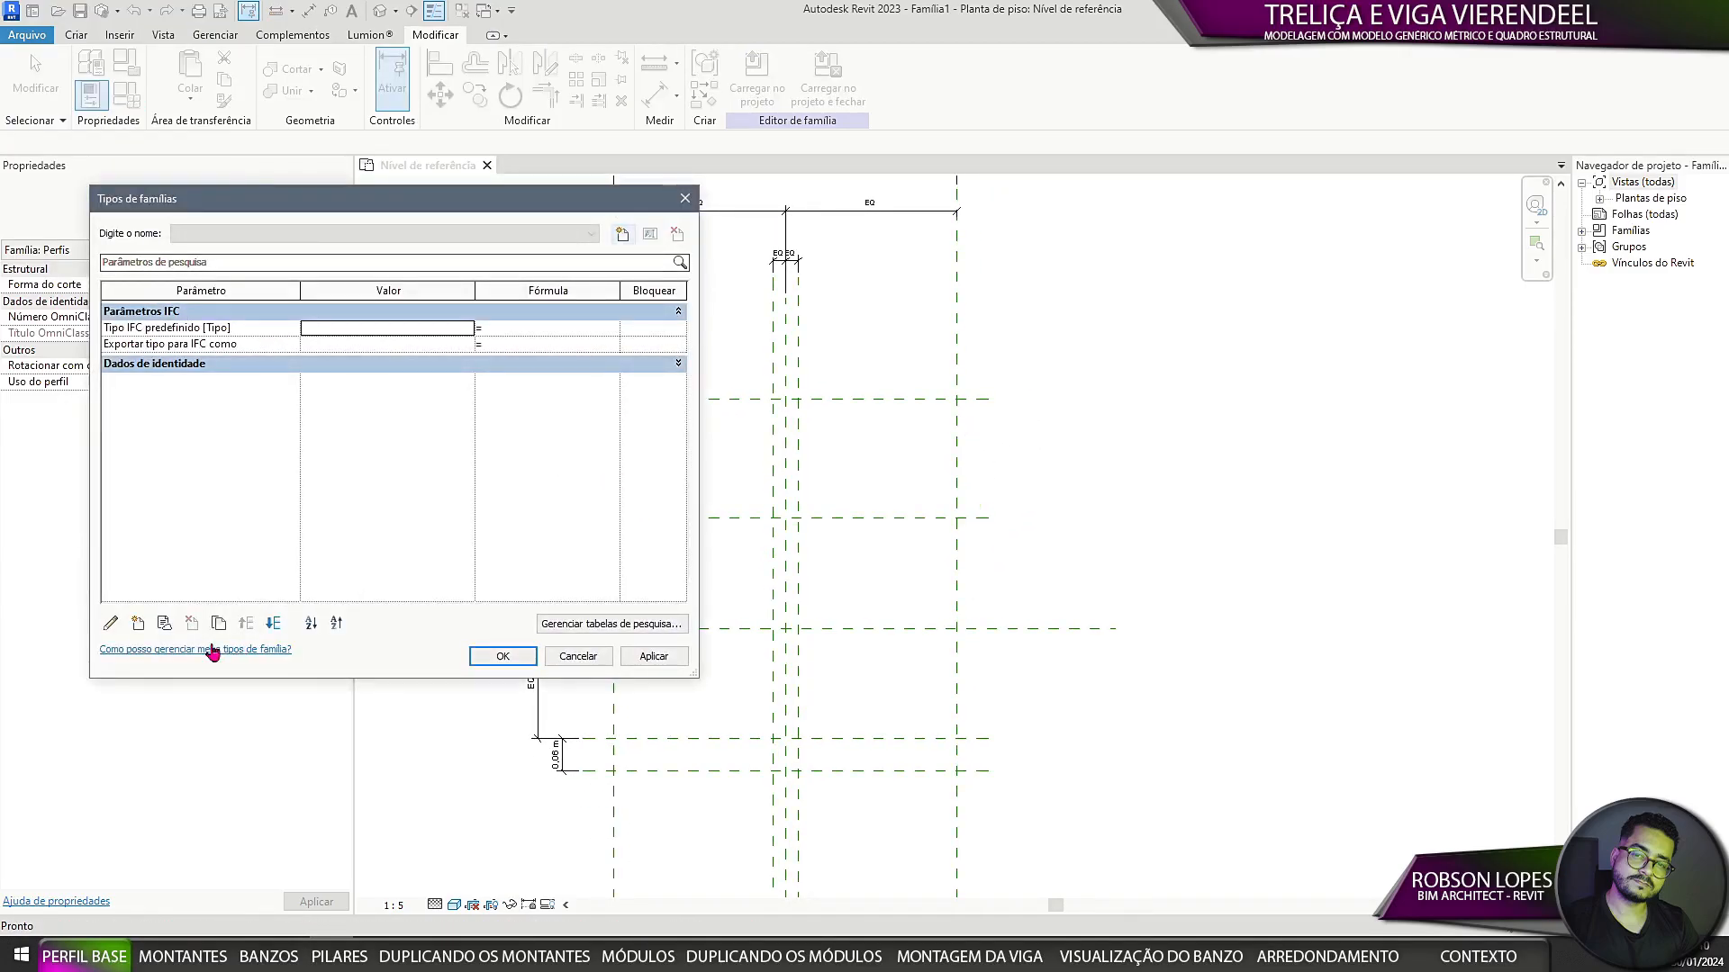
left_click(139, 624)
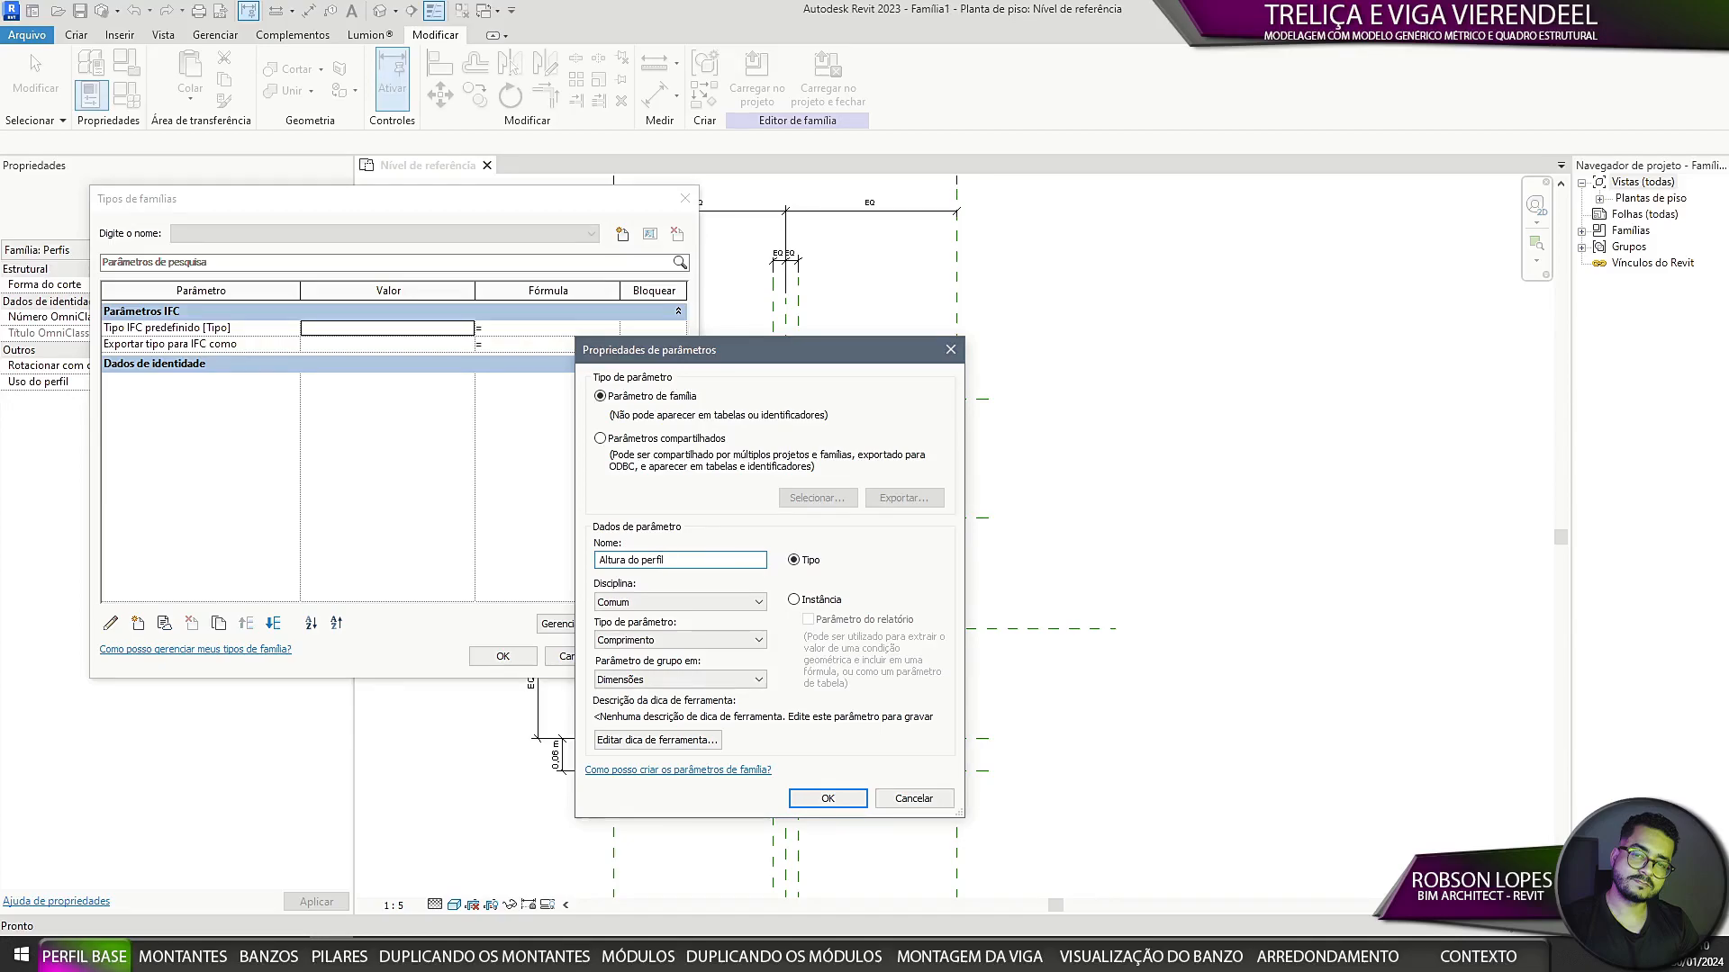
left_click(828, 799)
left_click(380, 328)
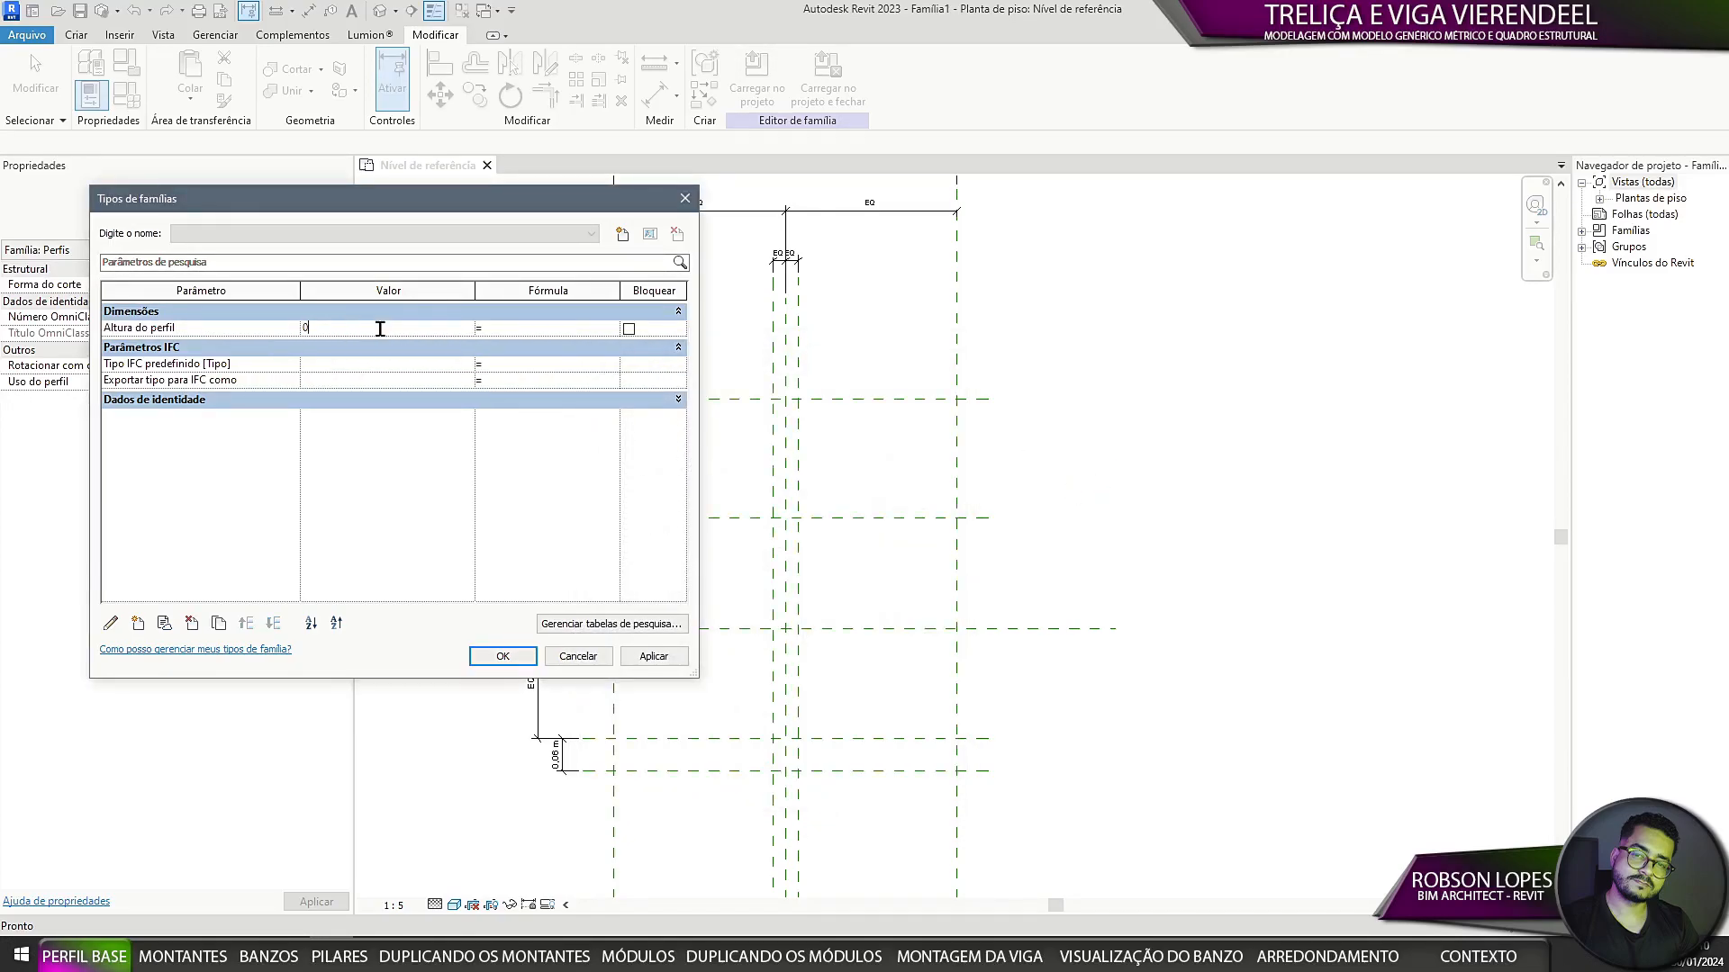
Step: Add the length type parameter "Largura da aba do perfil" and set it to 0,1 m
left_click(138, 624)
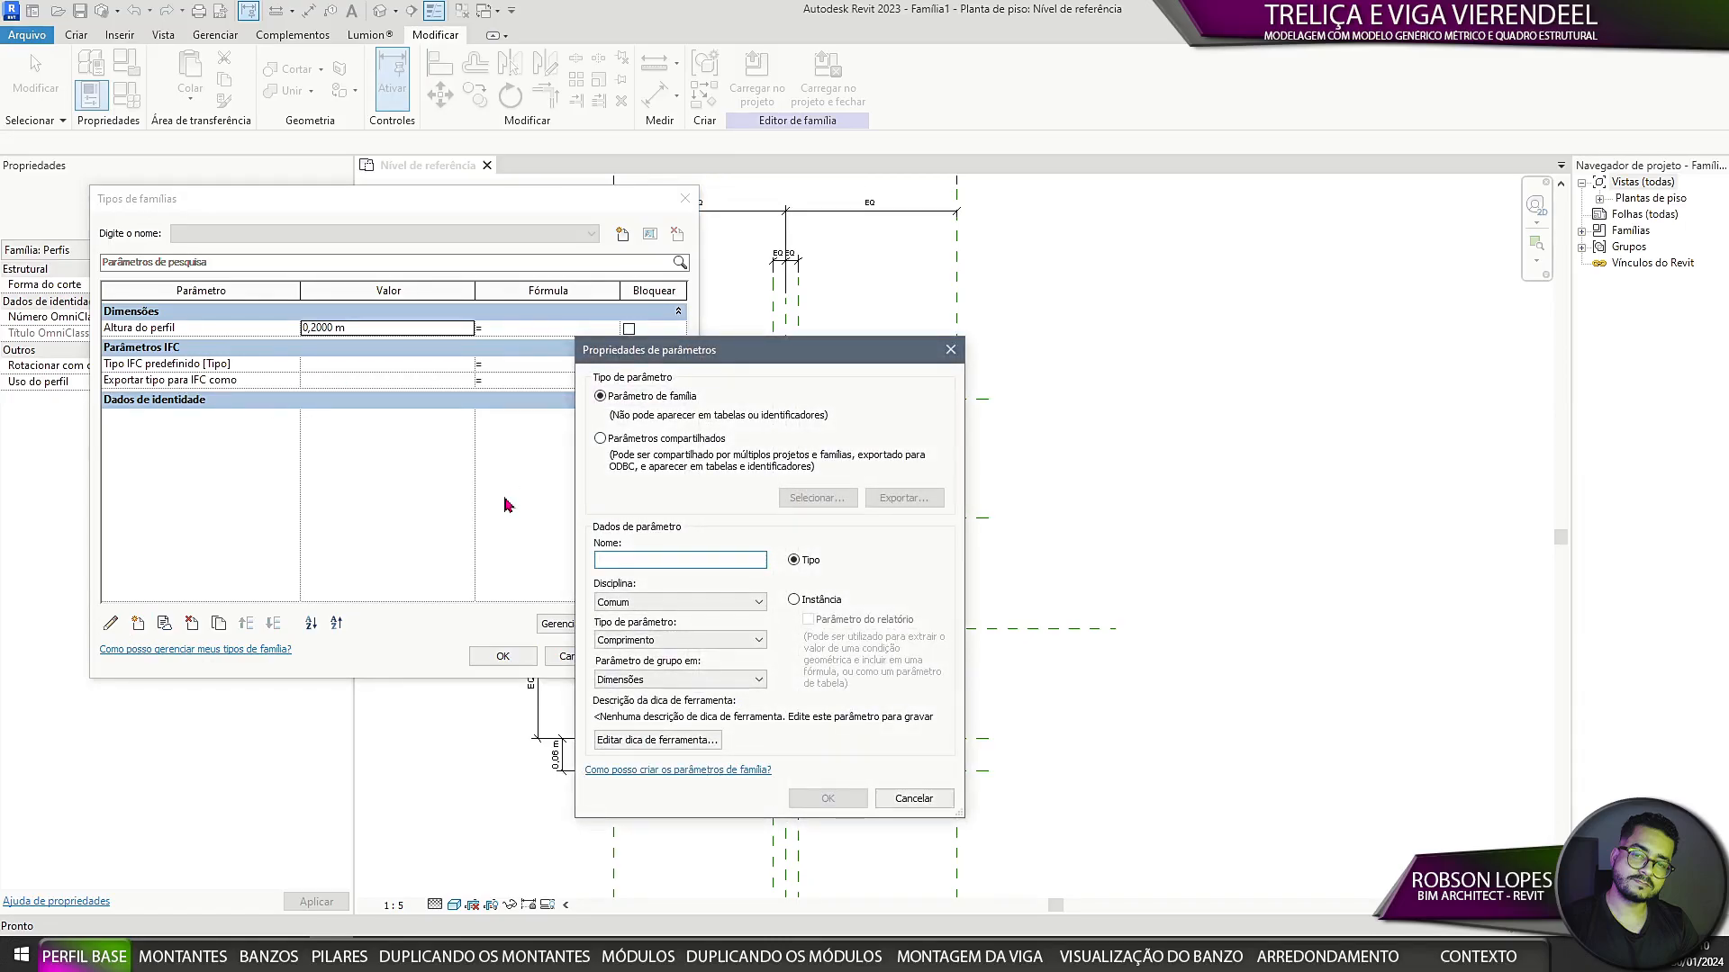
type("Largura da aba do perfil")
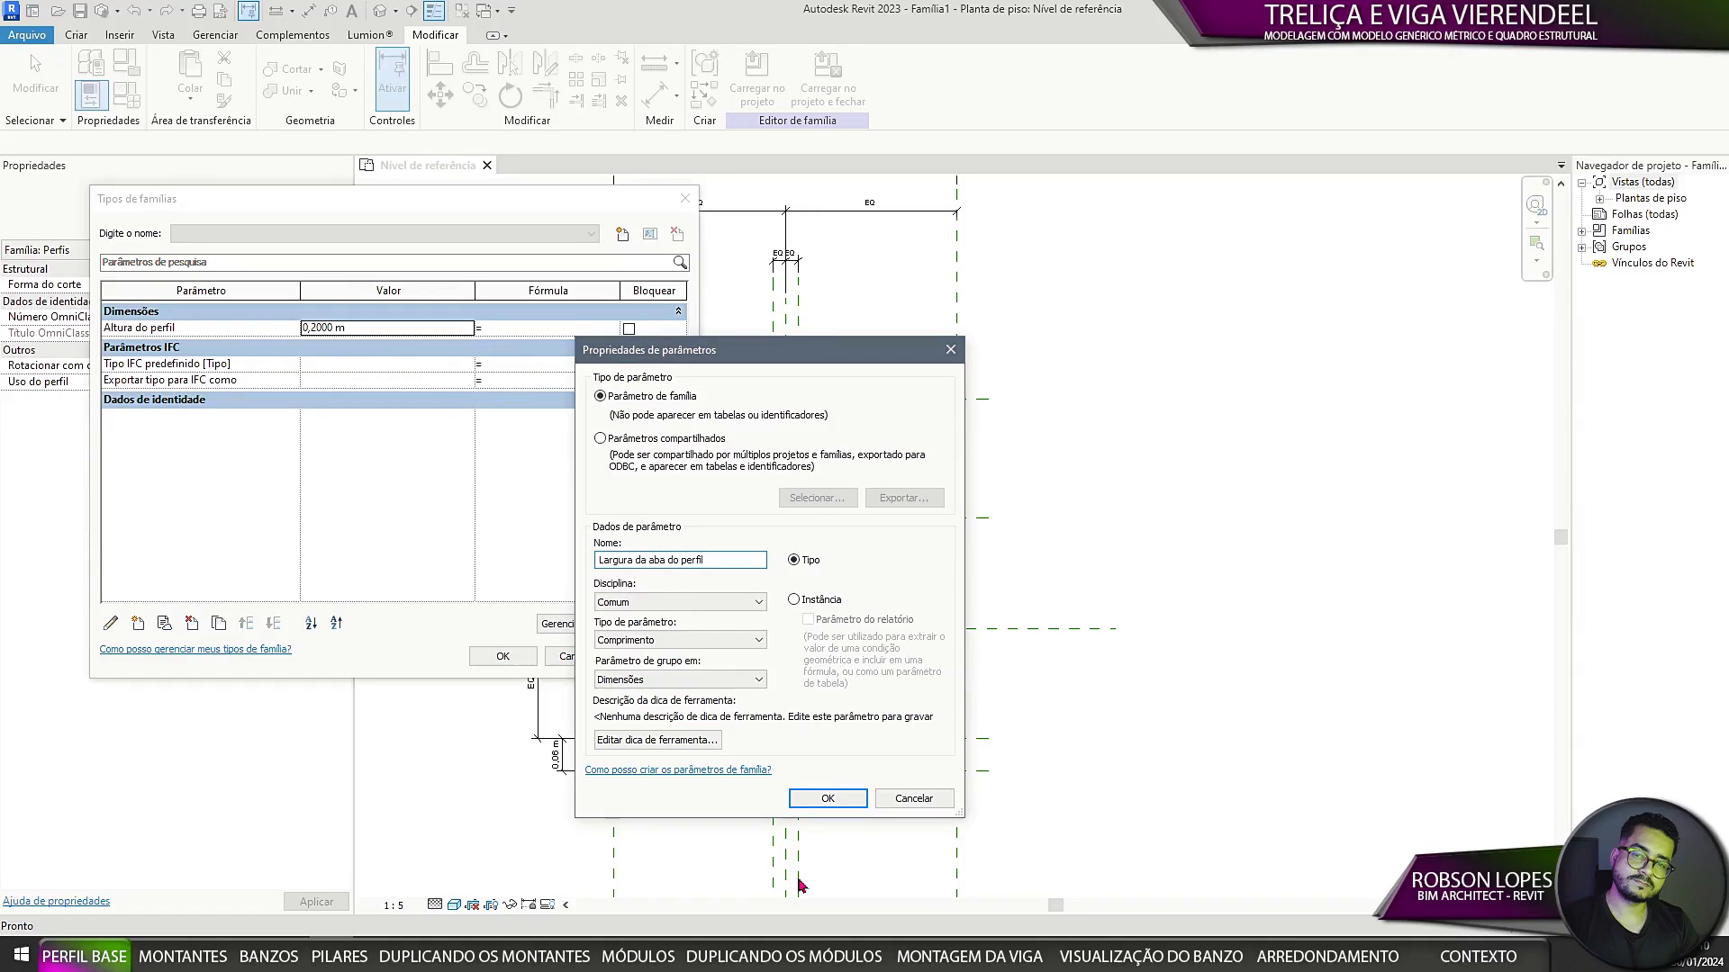
left_click(829, 800)
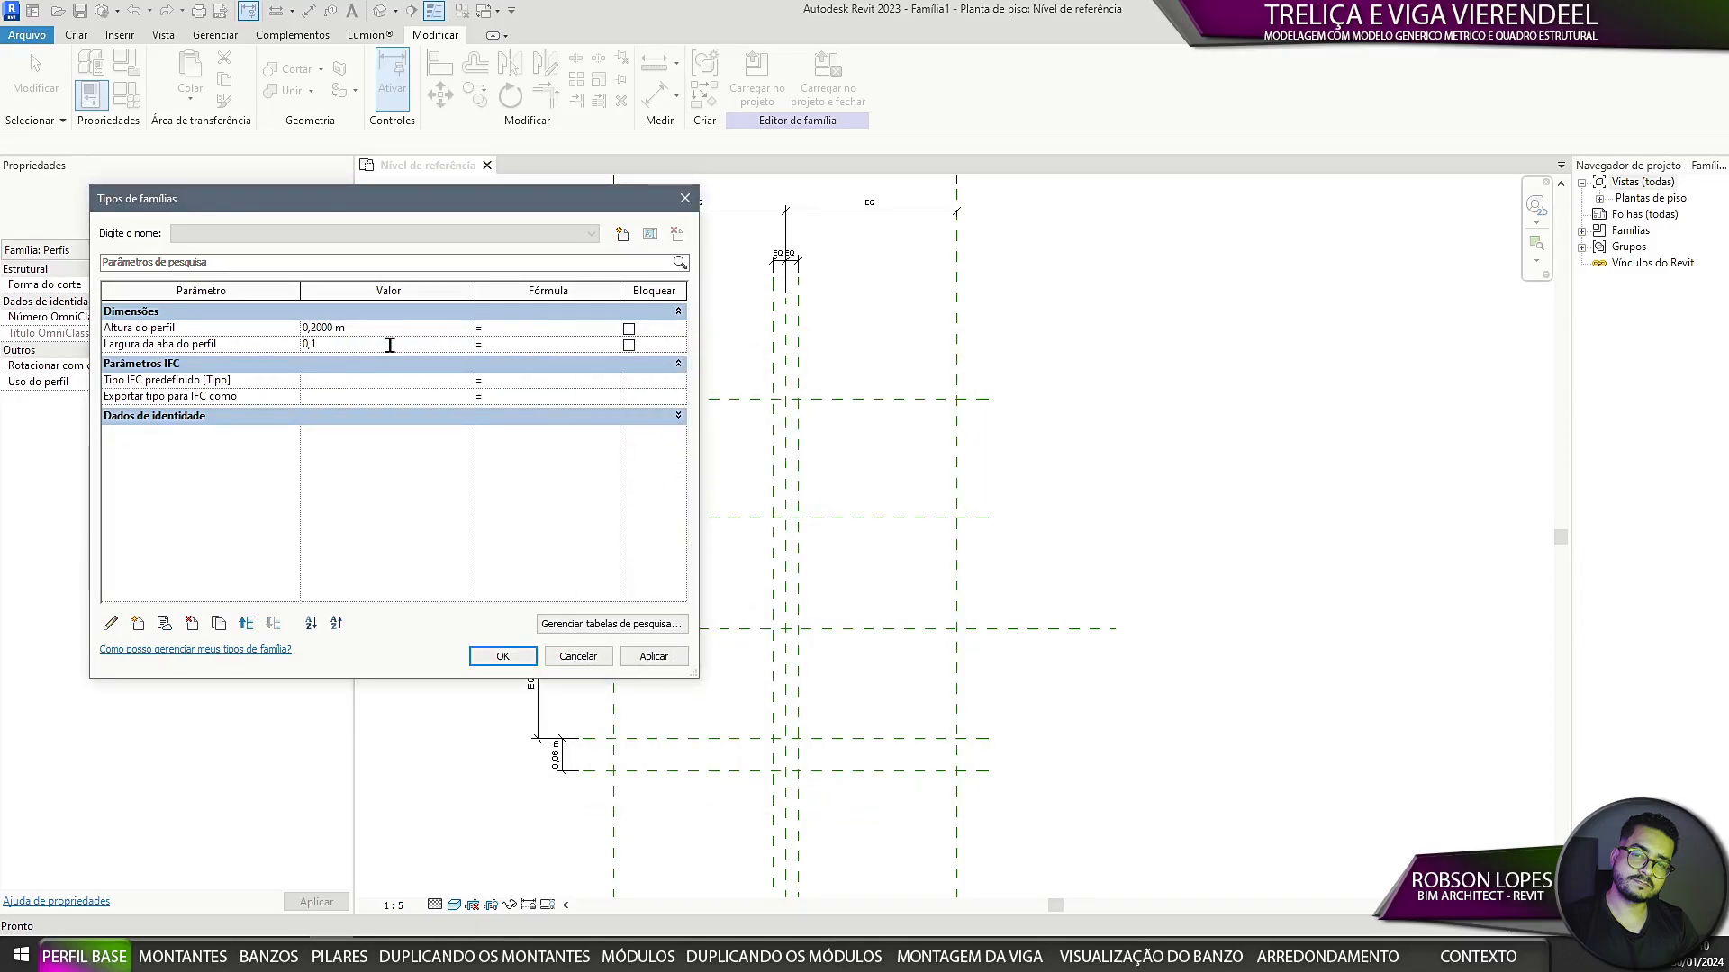
left_click(112, 626)
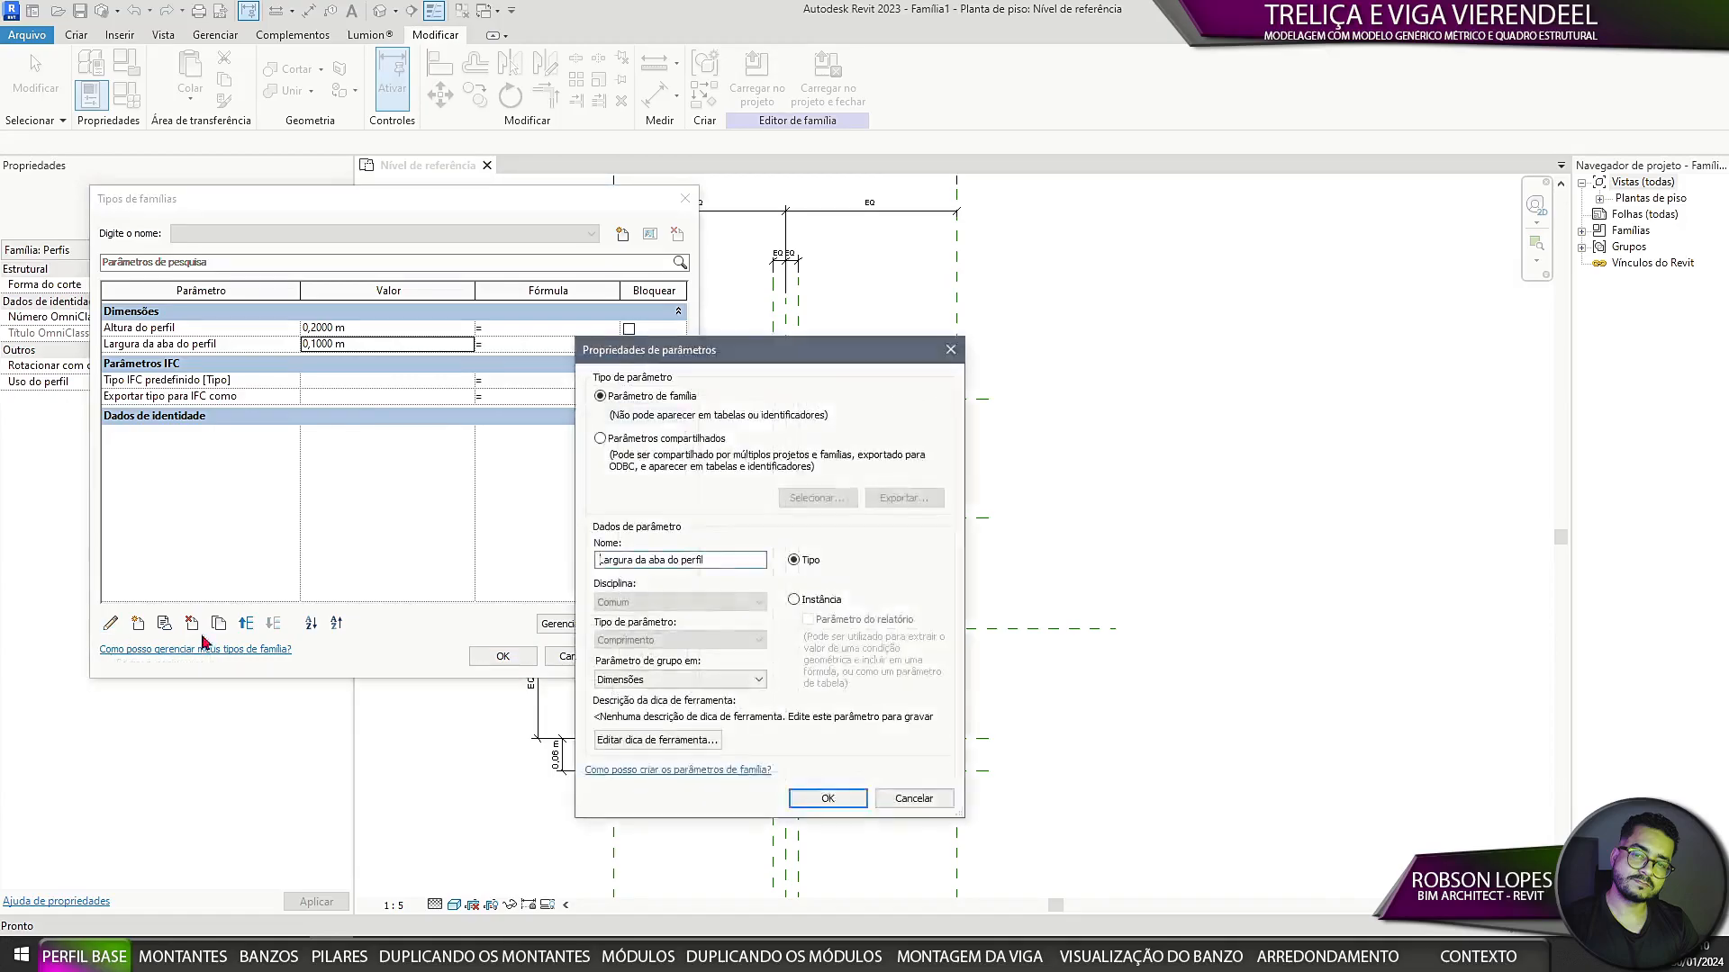
left_click(913, 800)
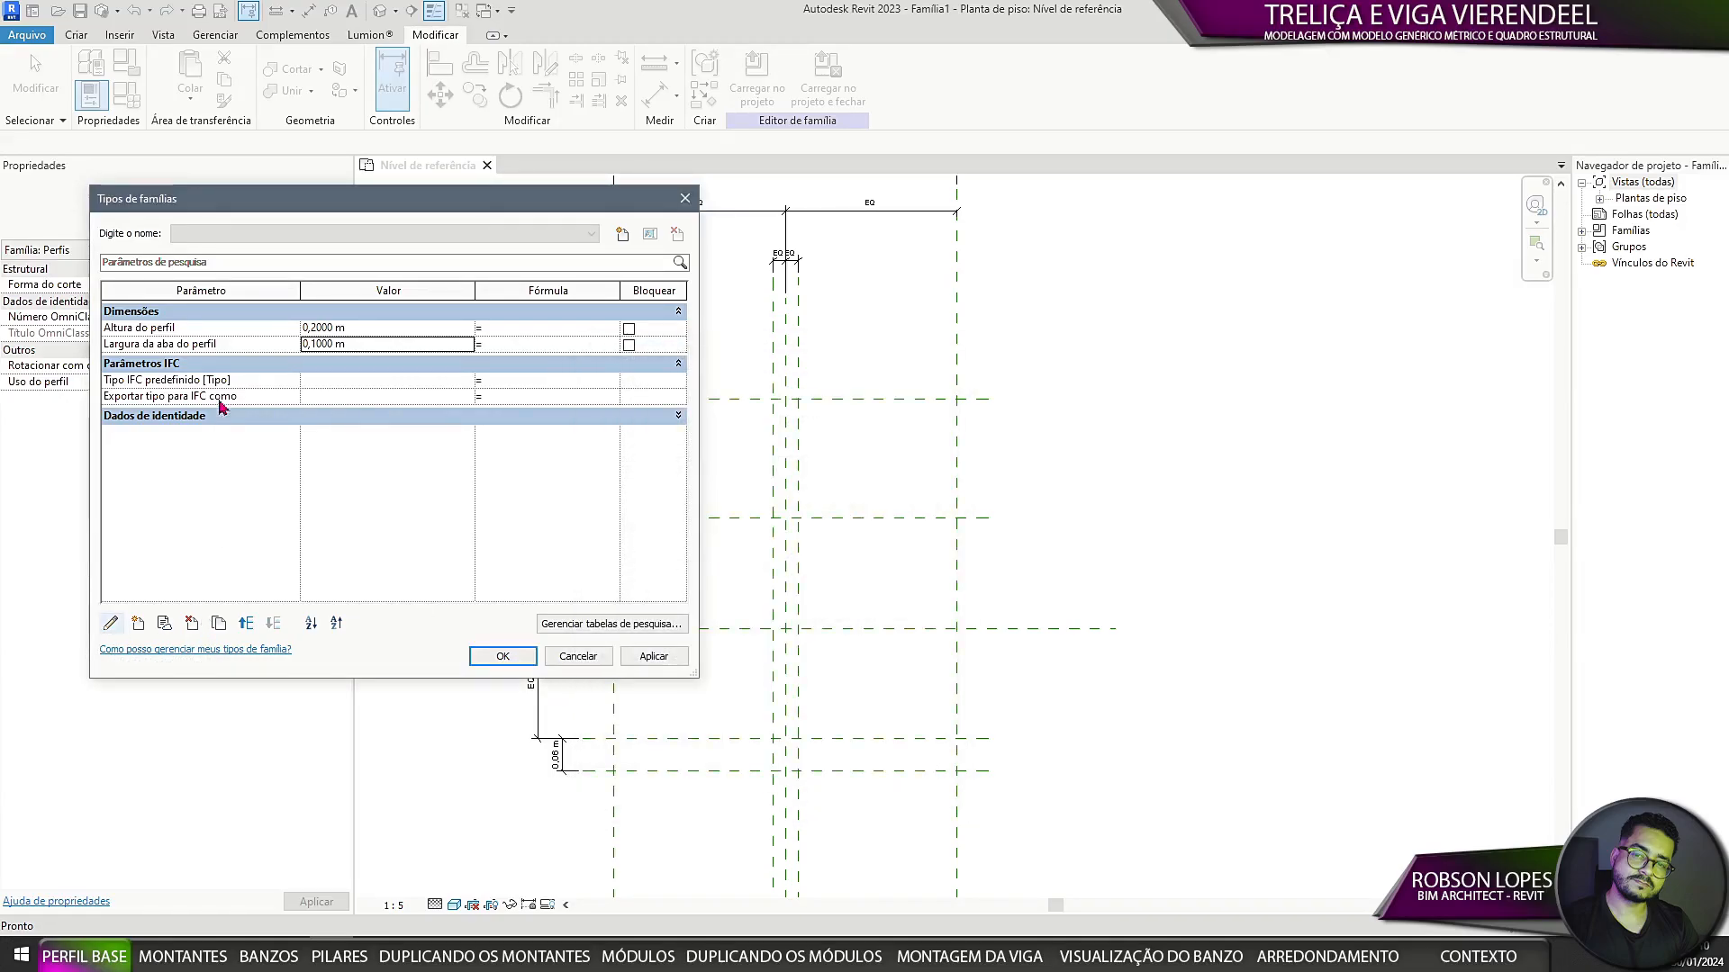
Step: Add two more length type parameters, "Espessura da alma" and "Raio de concordância"
left_click(138, 623)
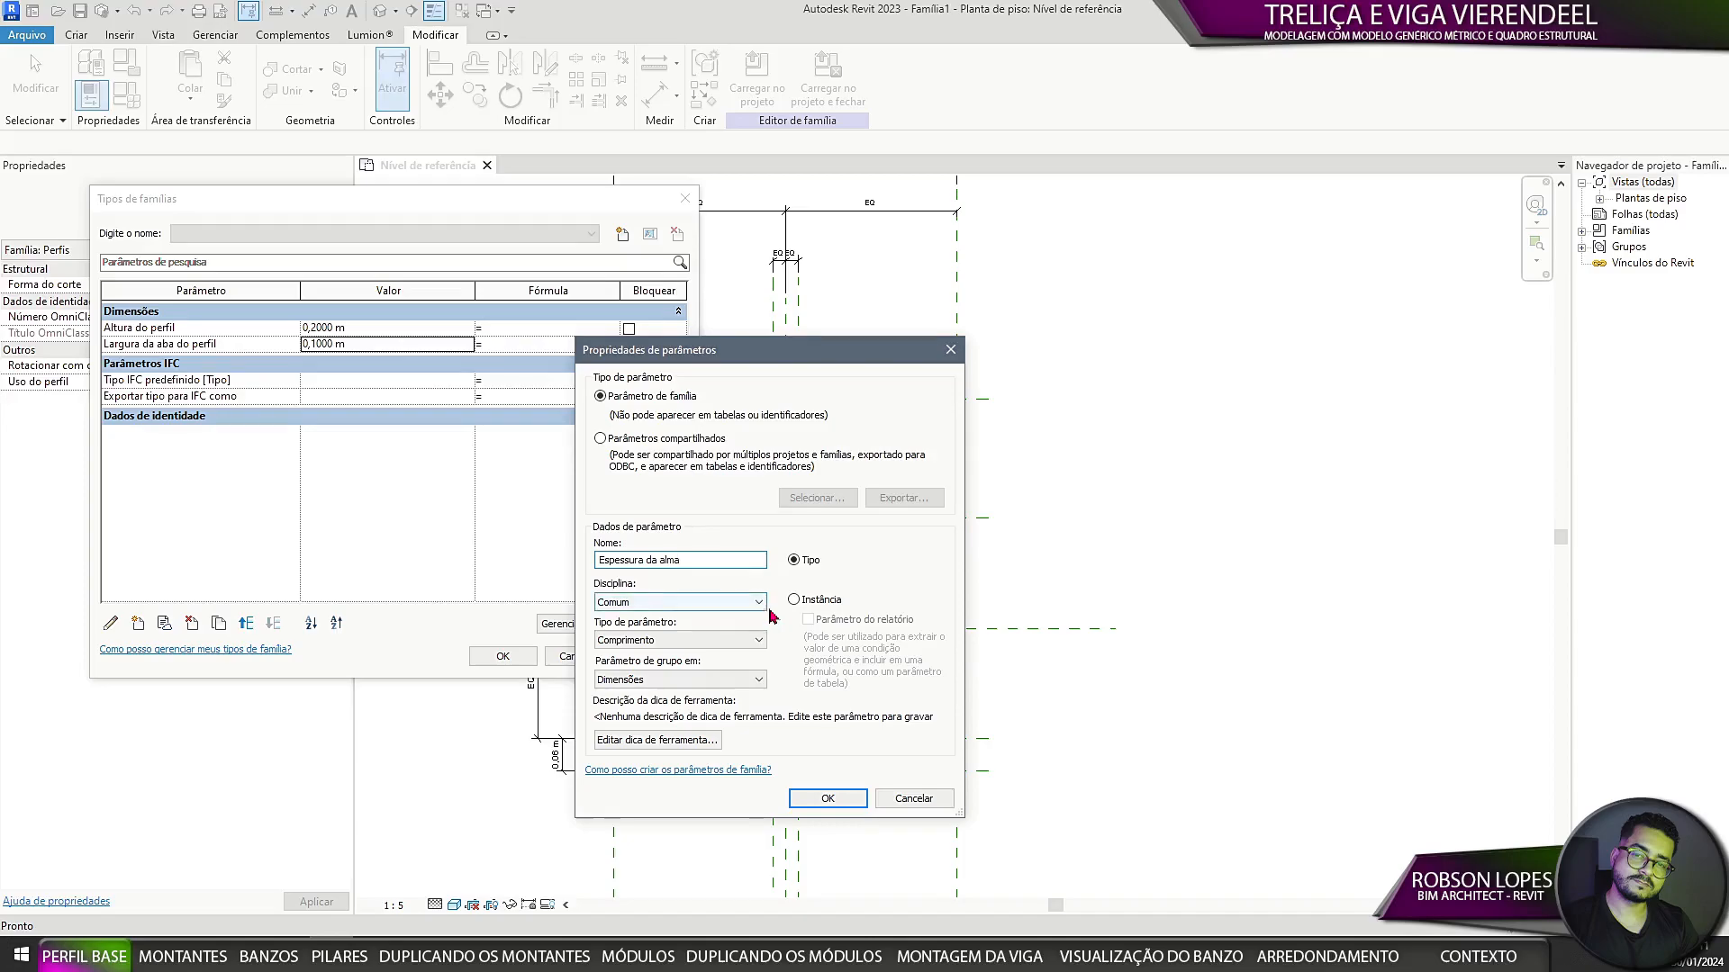
left_click(824, 799)
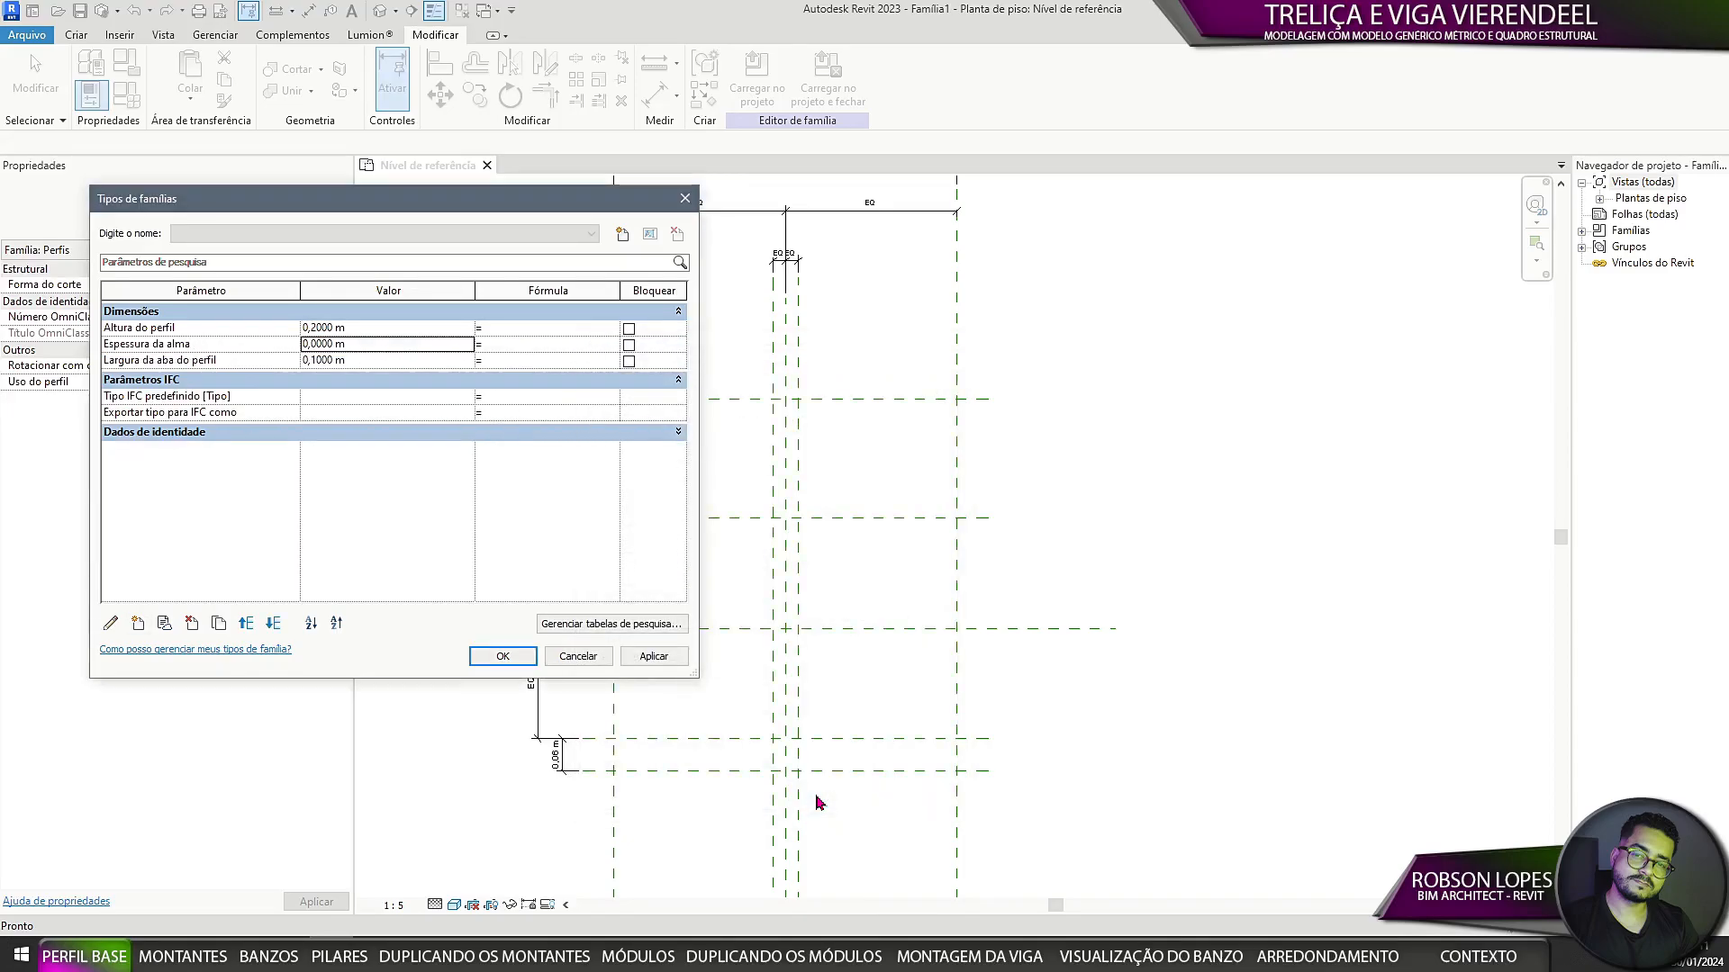
left_click(138, 623)
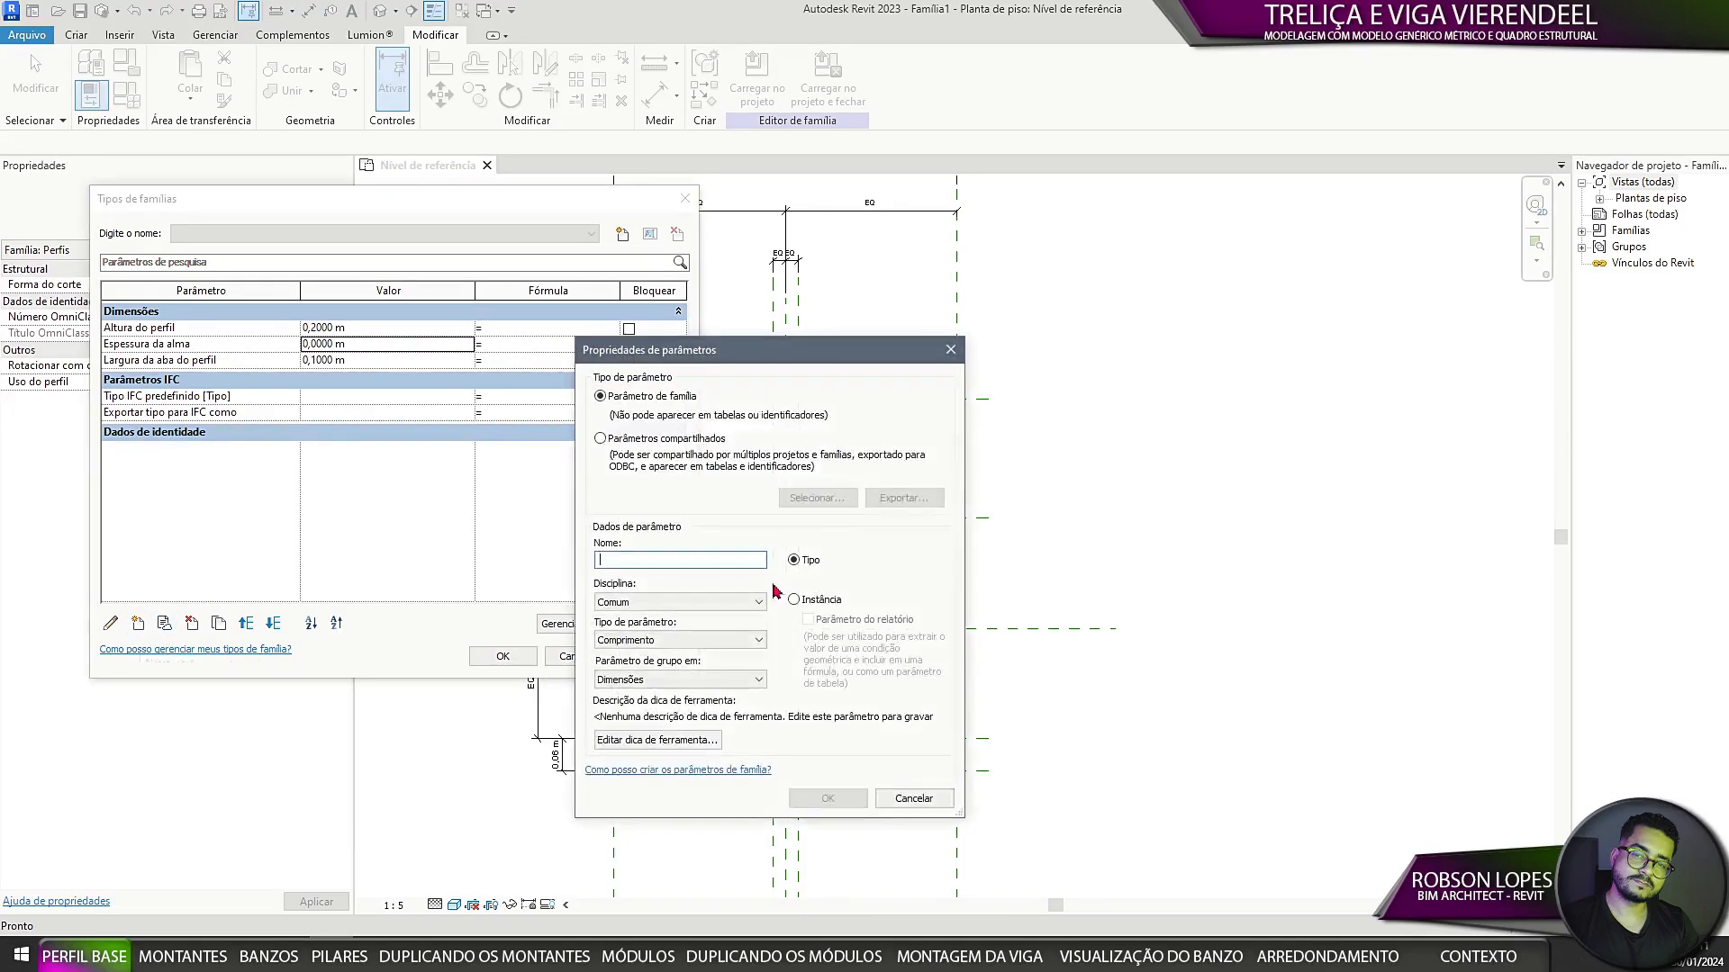
type("Raio de concordância")
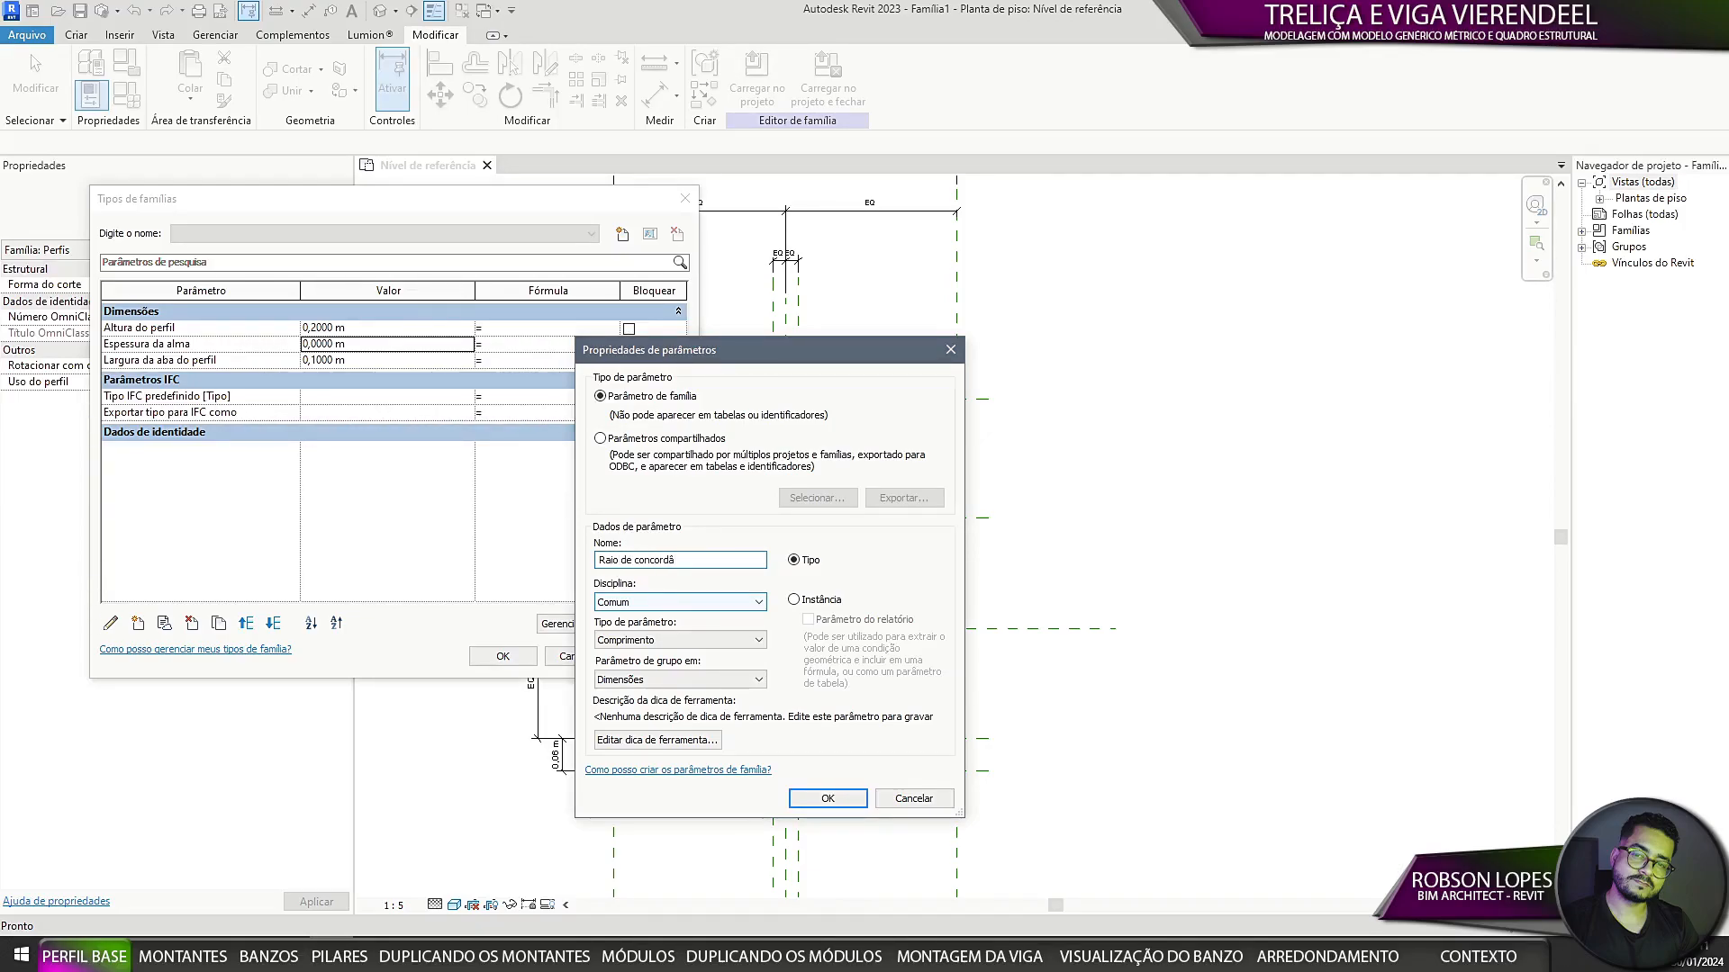
left_click(827, 798)
Step: Add the length parameter "Espessura da aba" with 0,02 m and set "Raio de concordância" to 0,01 m
left_click(138, 623)
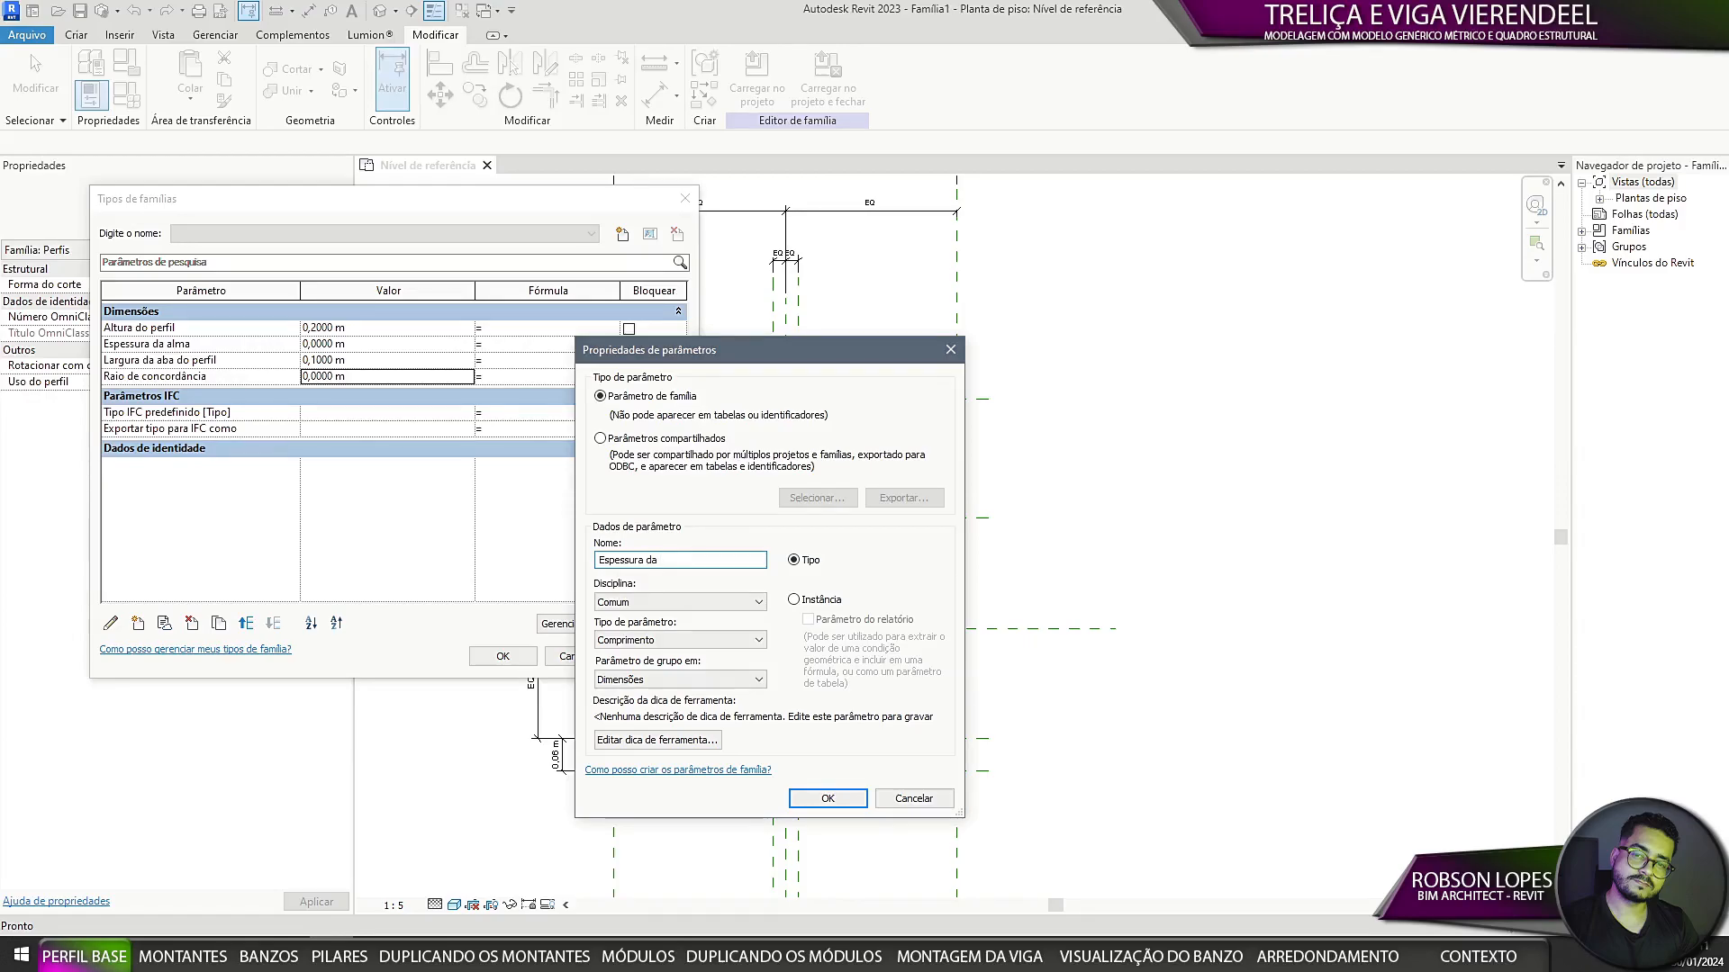
left_click(828, 799)
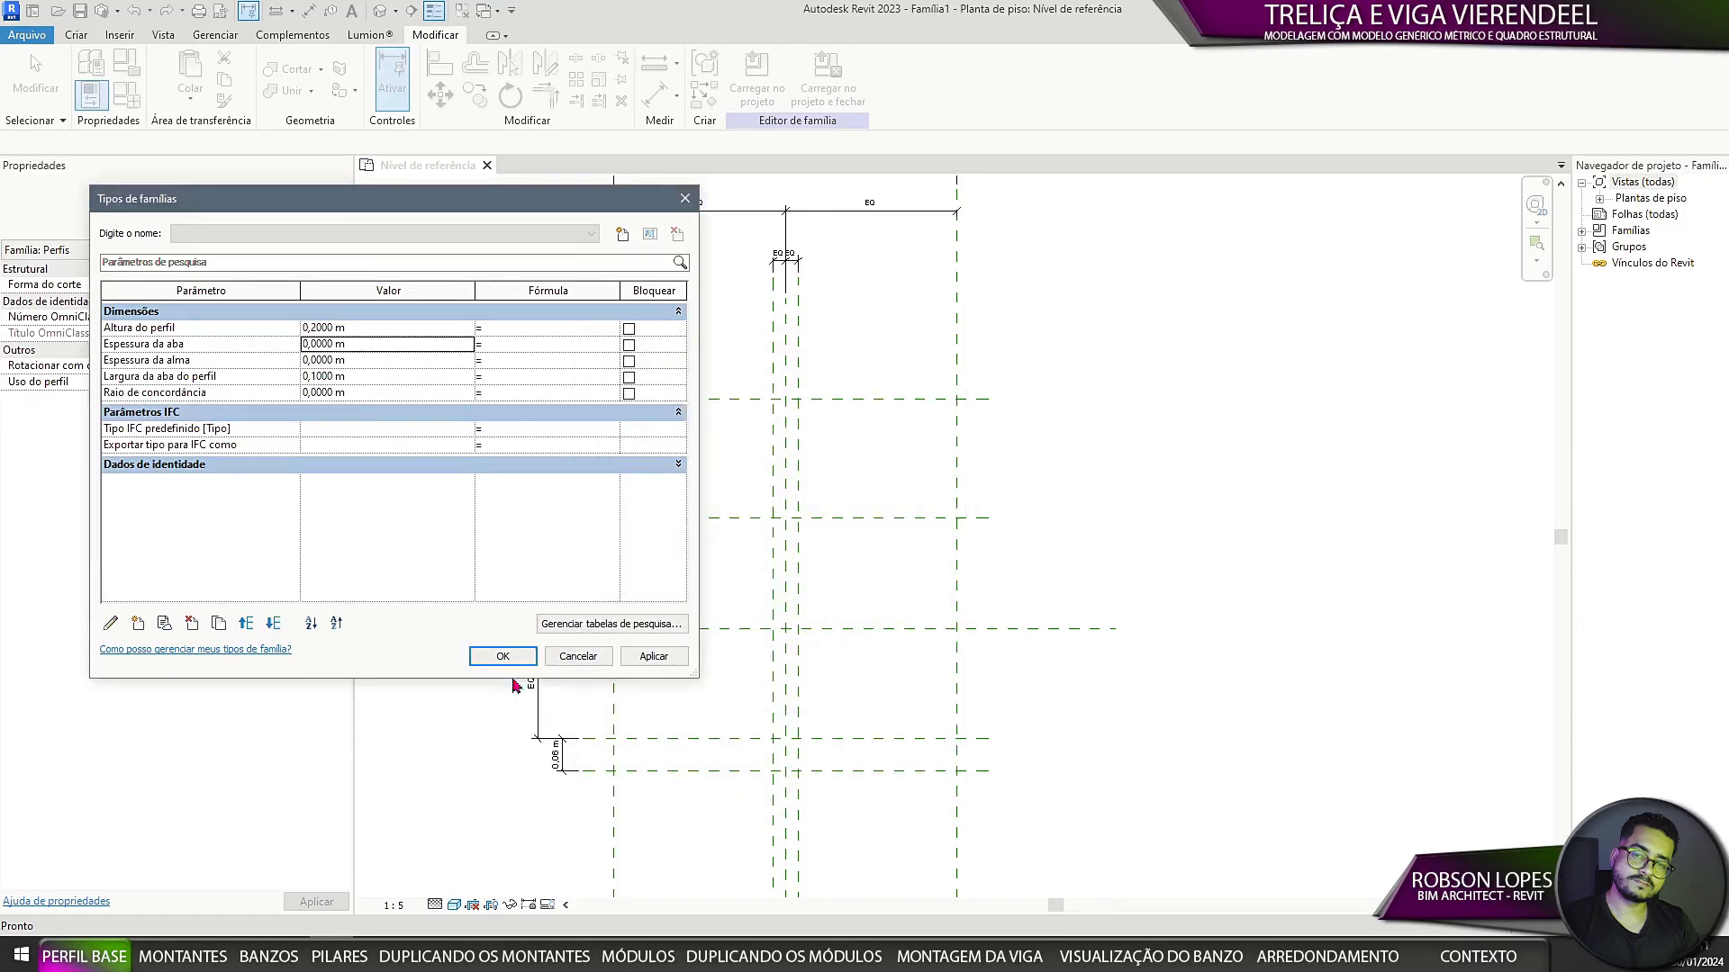
left_click(371, 345)
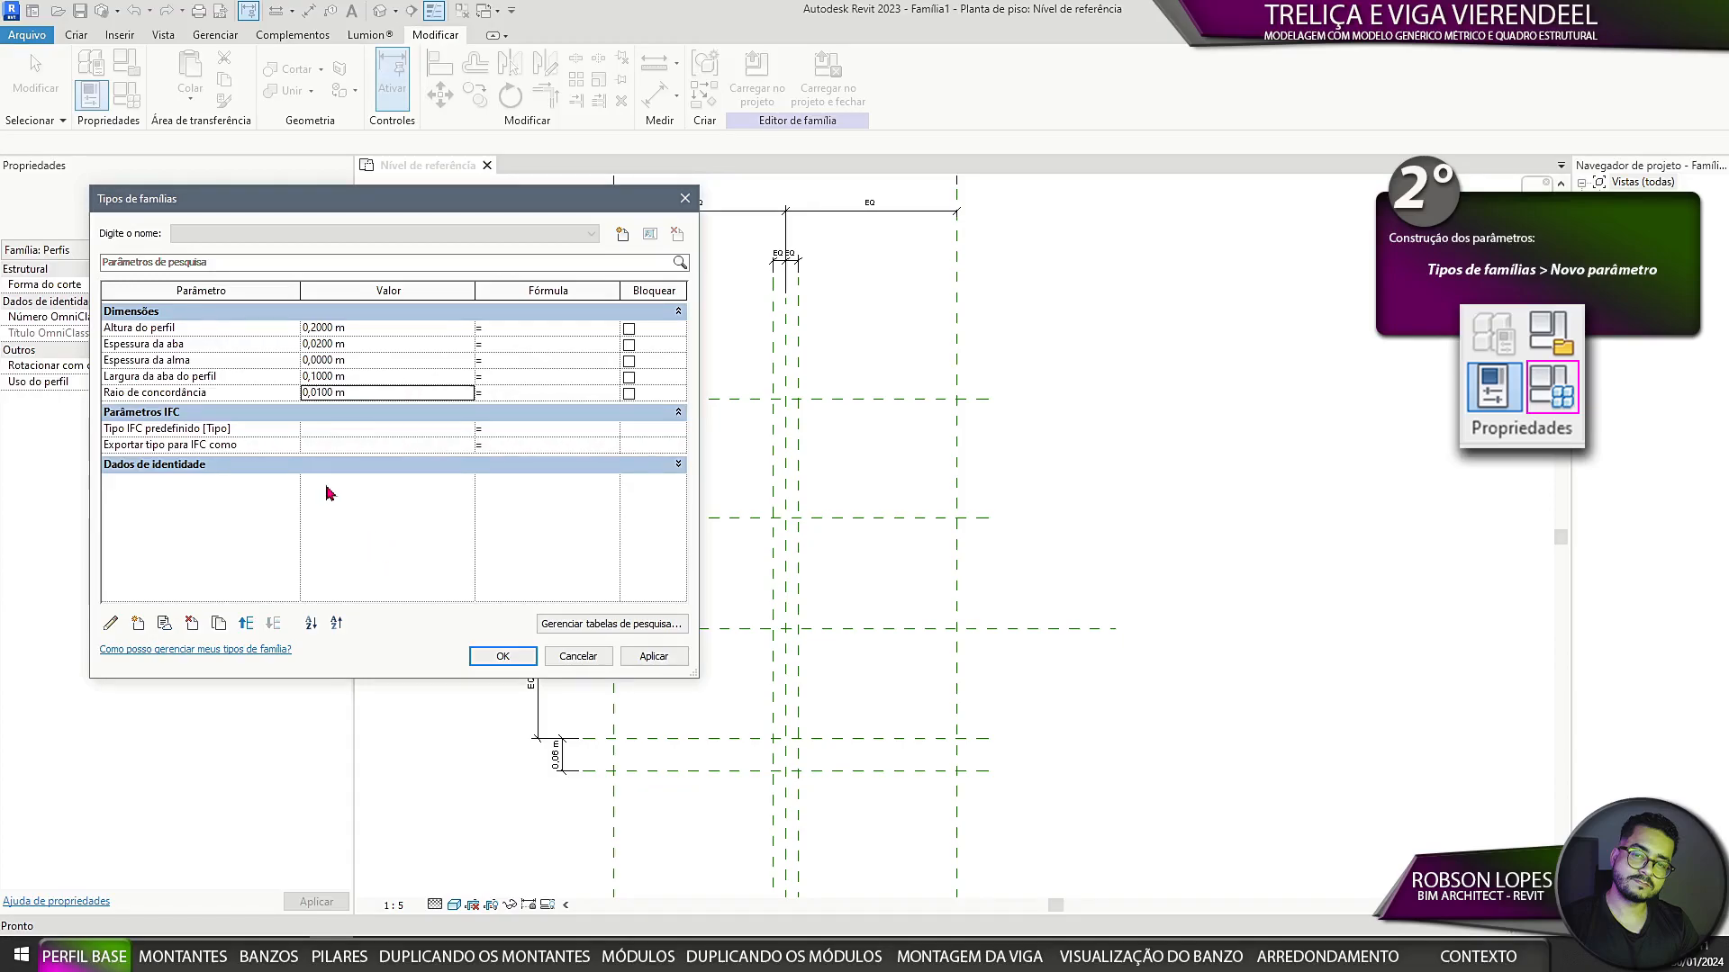
Step: Place an aligned dimension between the two inner vertical planes beside the centre plane, above their EQ dimension
scroll(1081, 468, "down", 2)
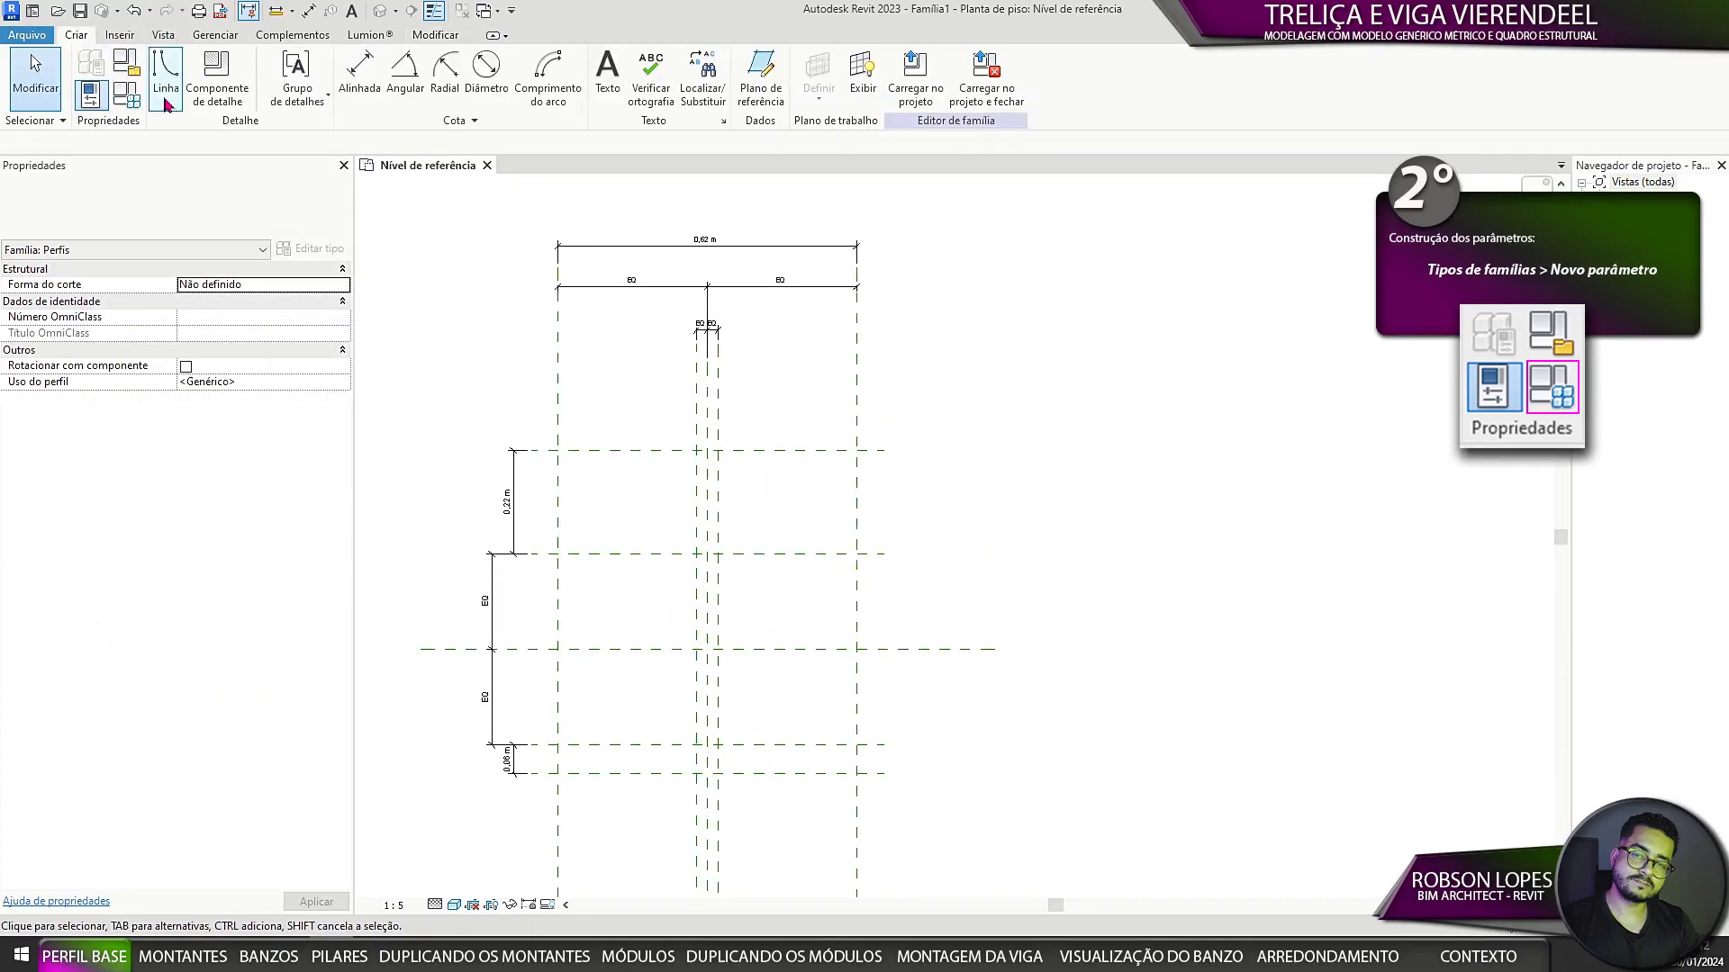
left_click(308, 10)
scroll(708, 392, "up", 2)
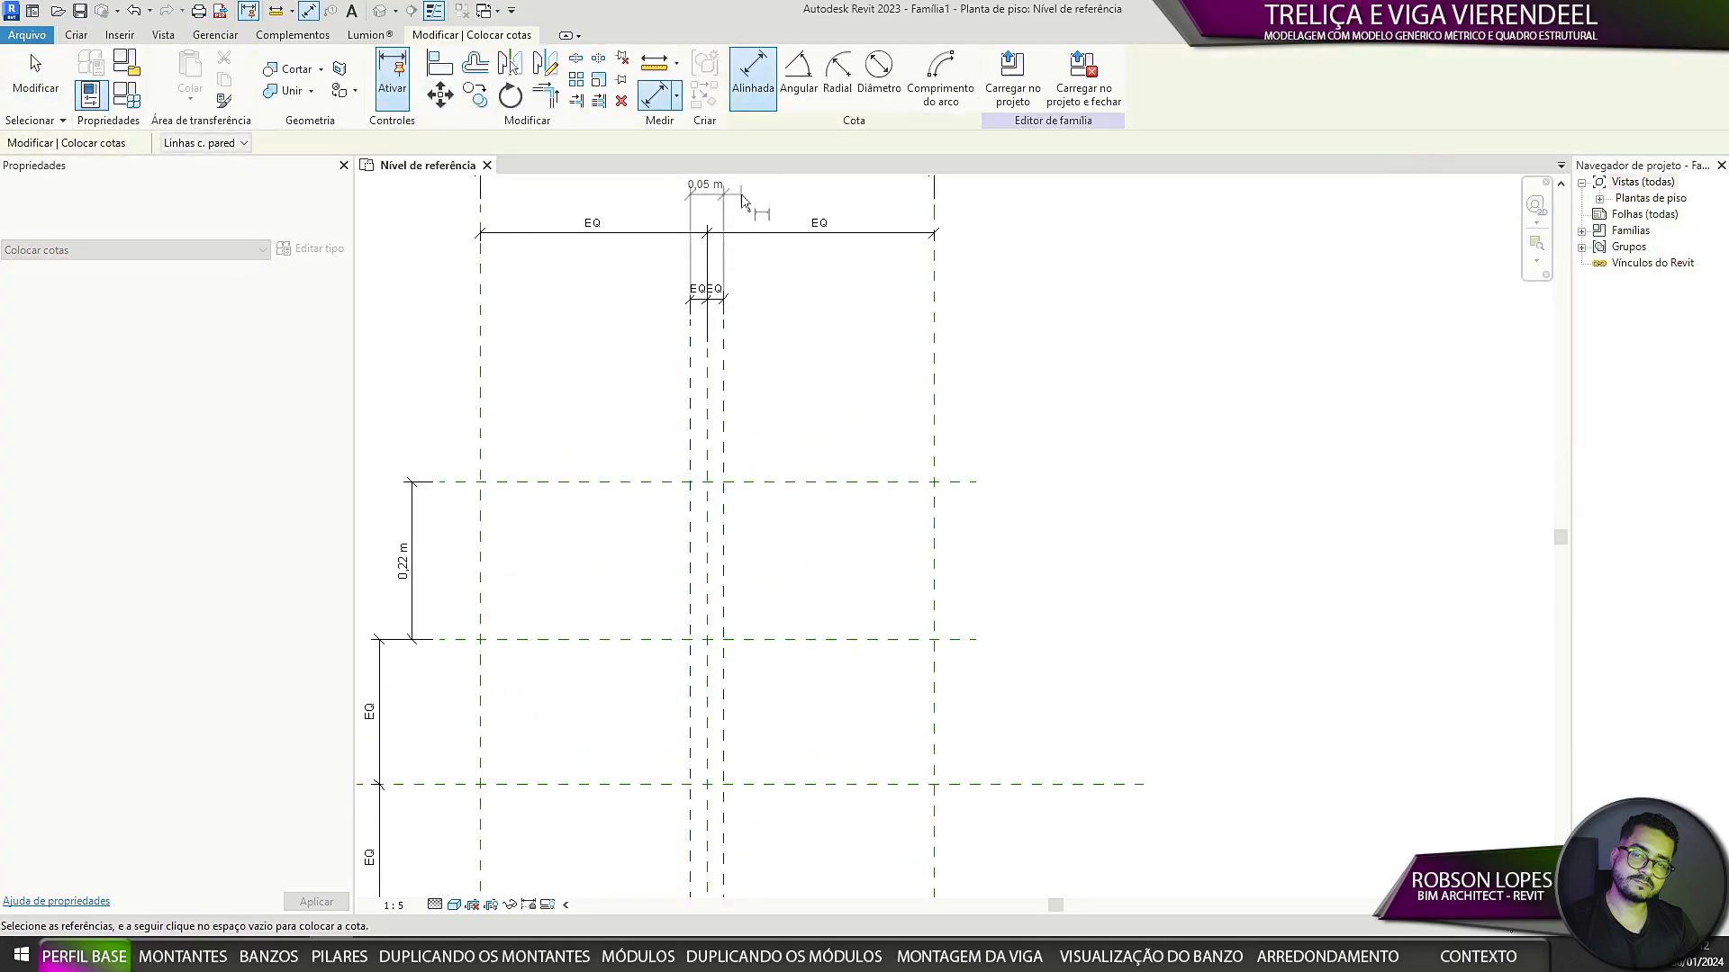
scroll(716, 369, "up", 1)
middle_click_drag(745, 366, 842, 362)
key("Escape")
key("Escape")
scroll(838, 358, "down", 2)
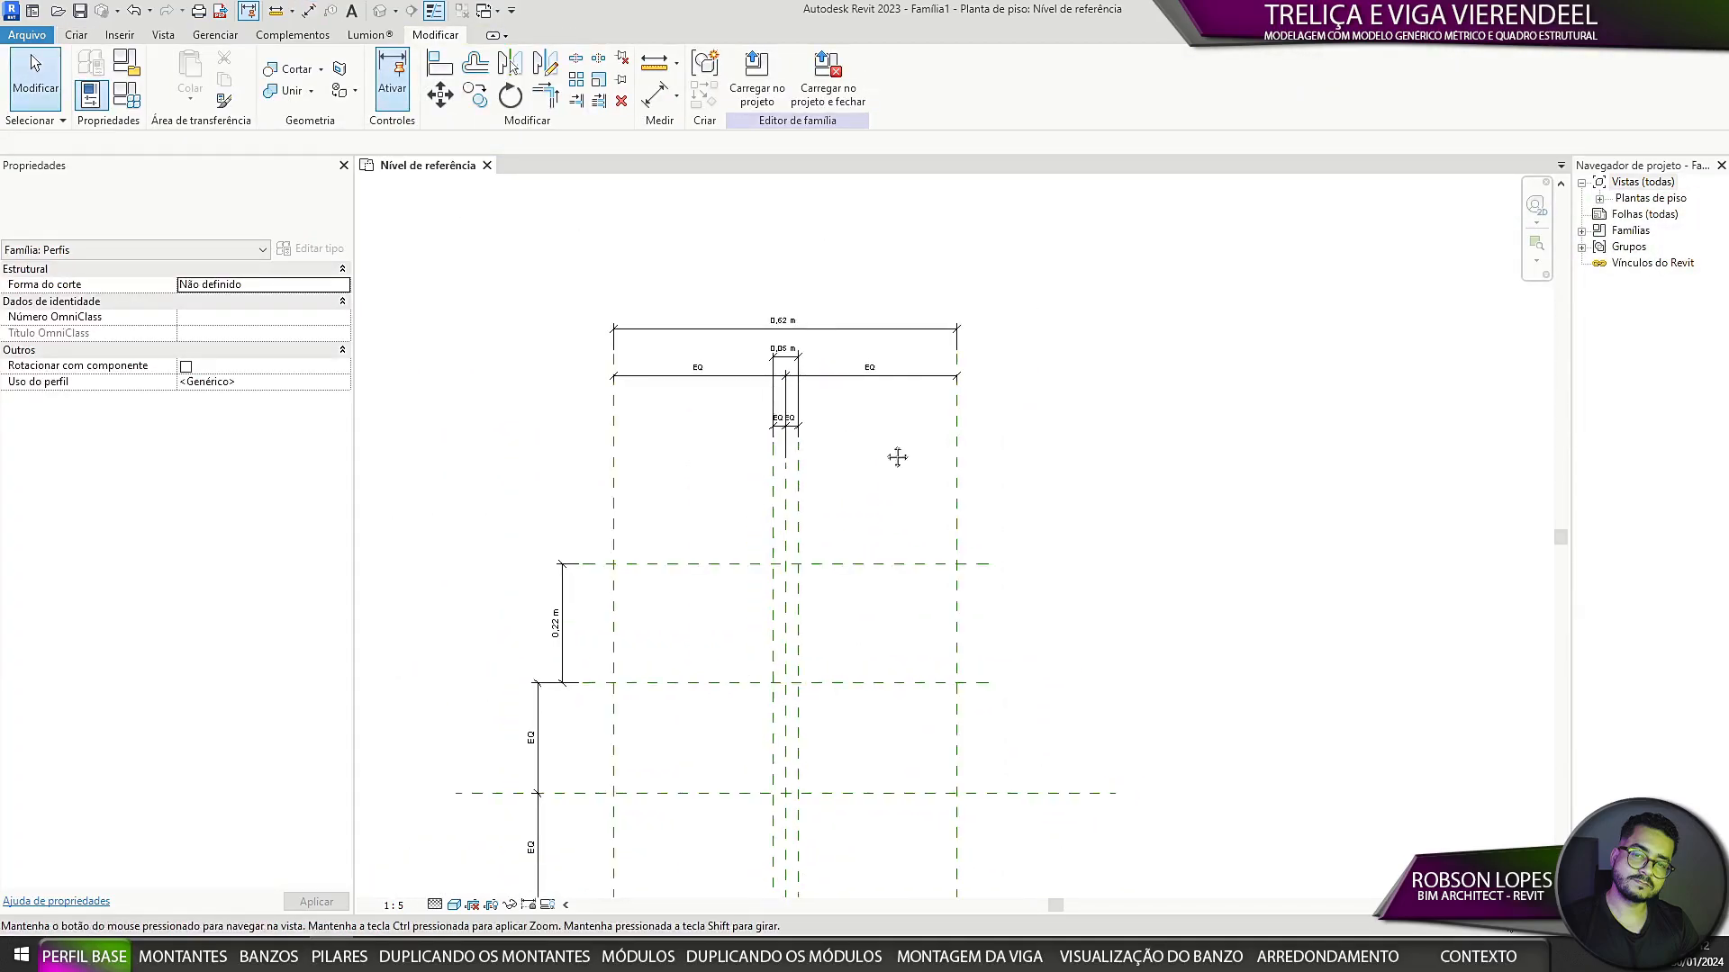
Step: Label the upper and lower flange gap dimensions with the "Espessura da aba" parameter
middle_click_drag(895, 456, 922, 260)
left_click(589, 456)
left_click(881, 178, "ctrl")
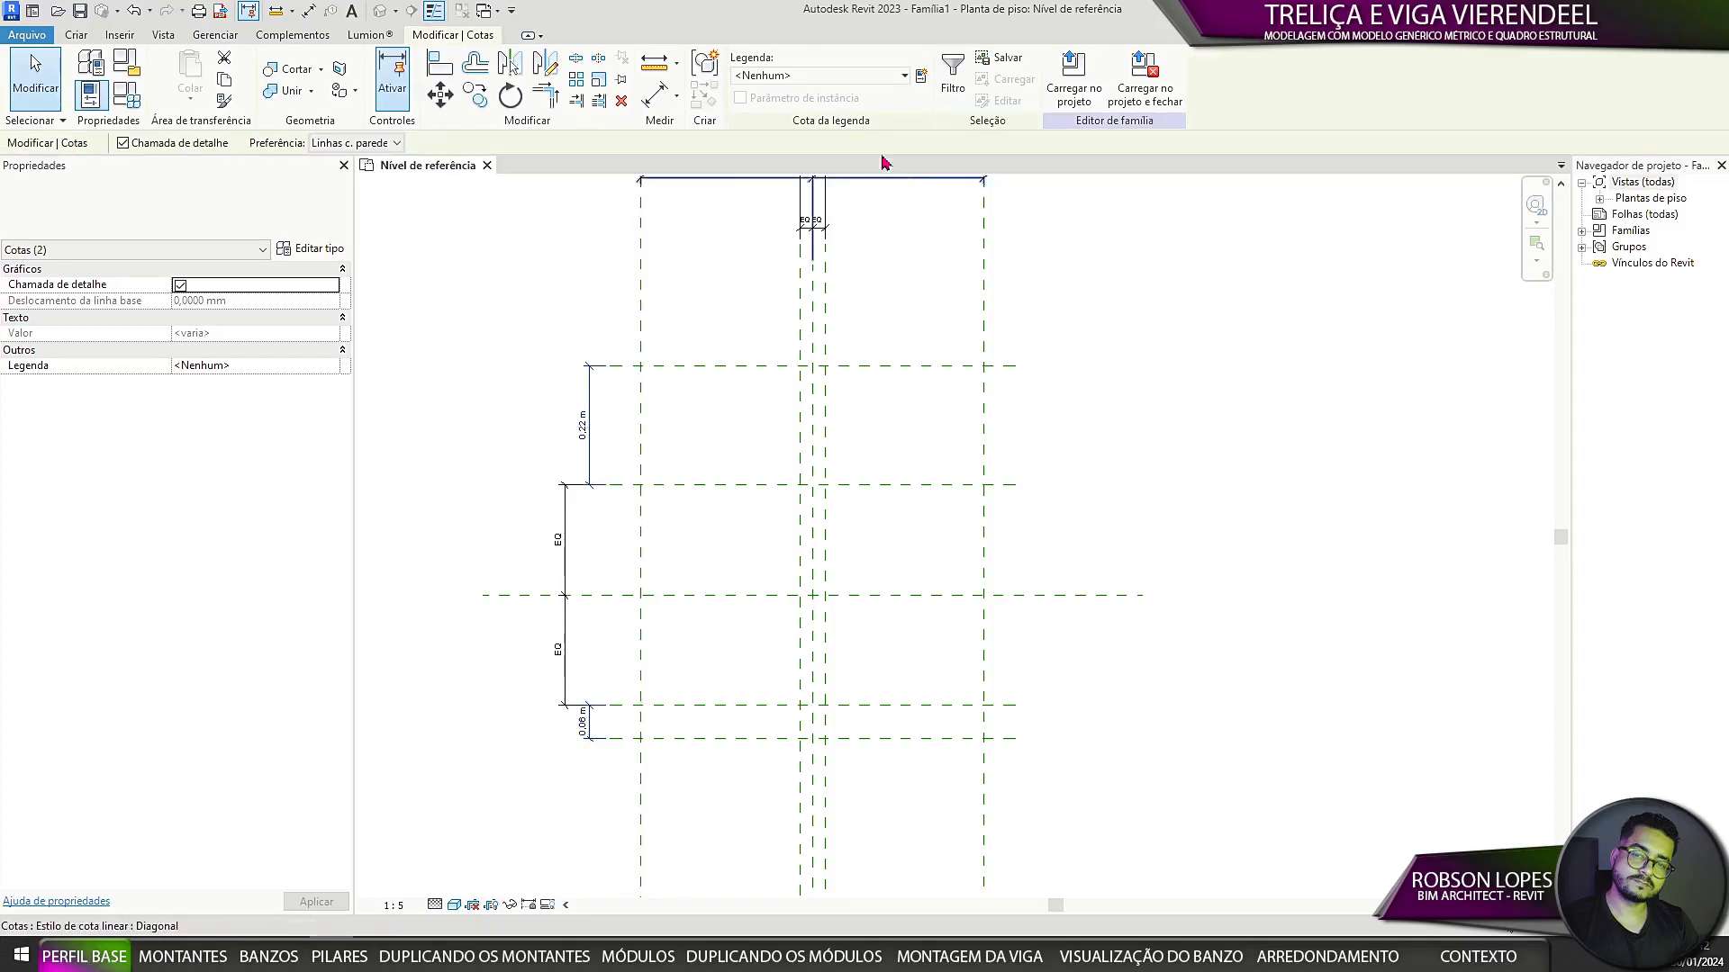
left_click(903, 78)
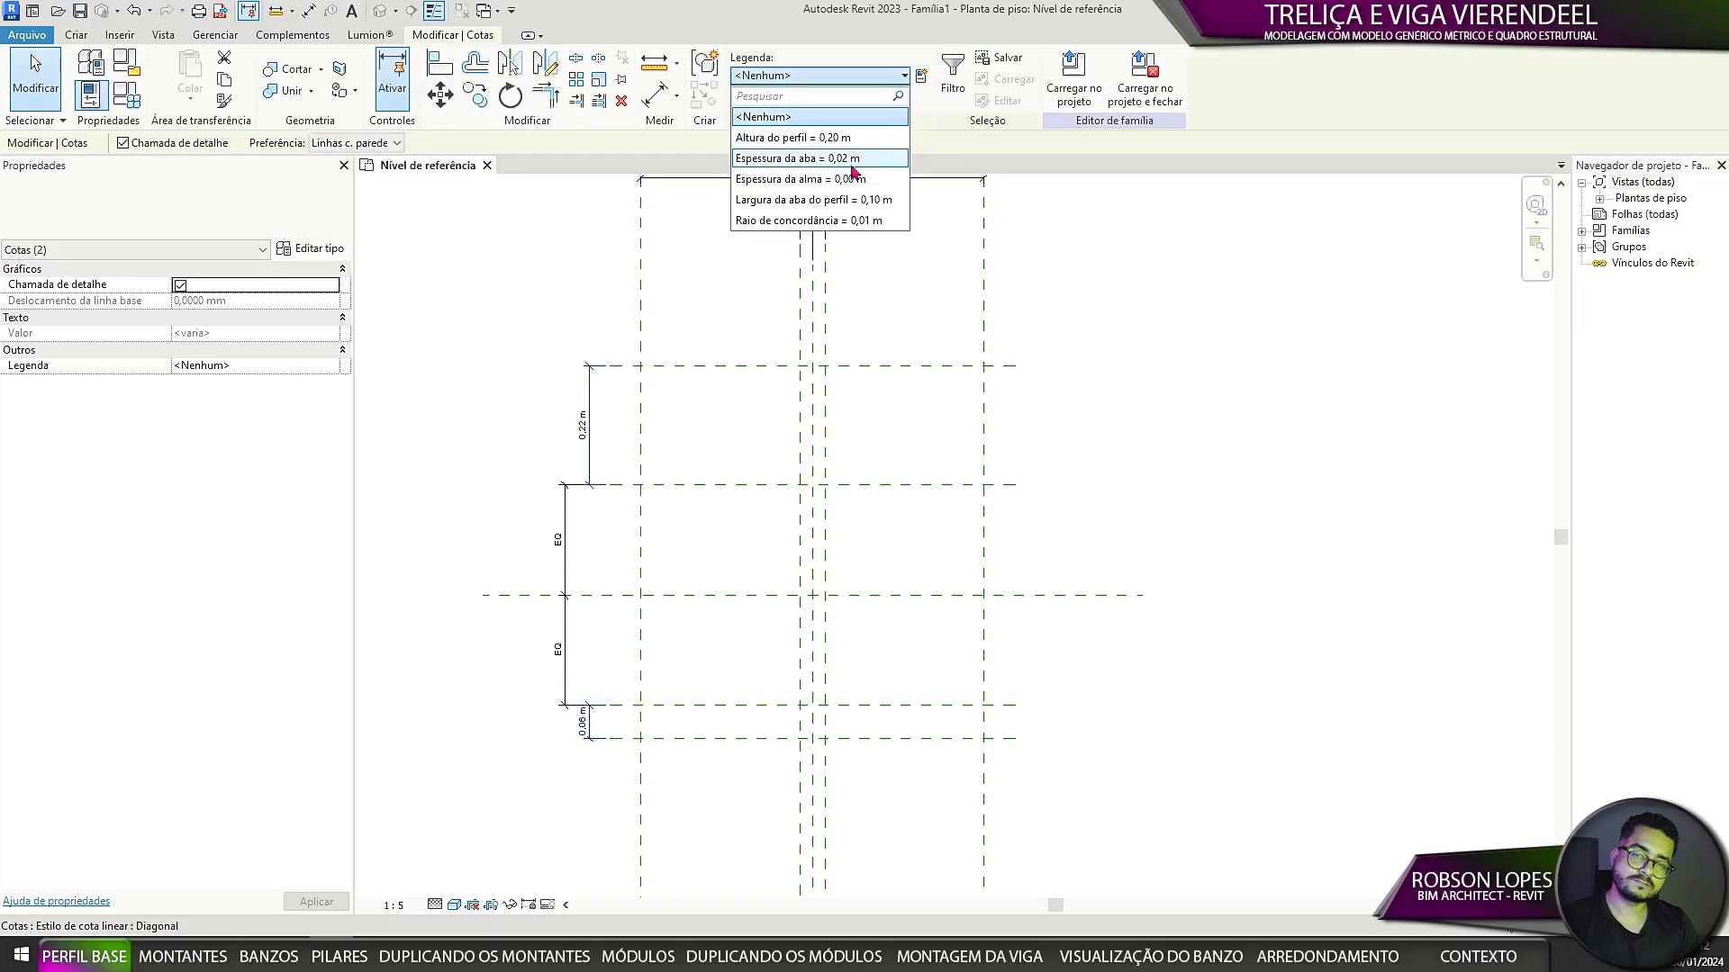
left_click(796, 158)
left_click(1132, 432)
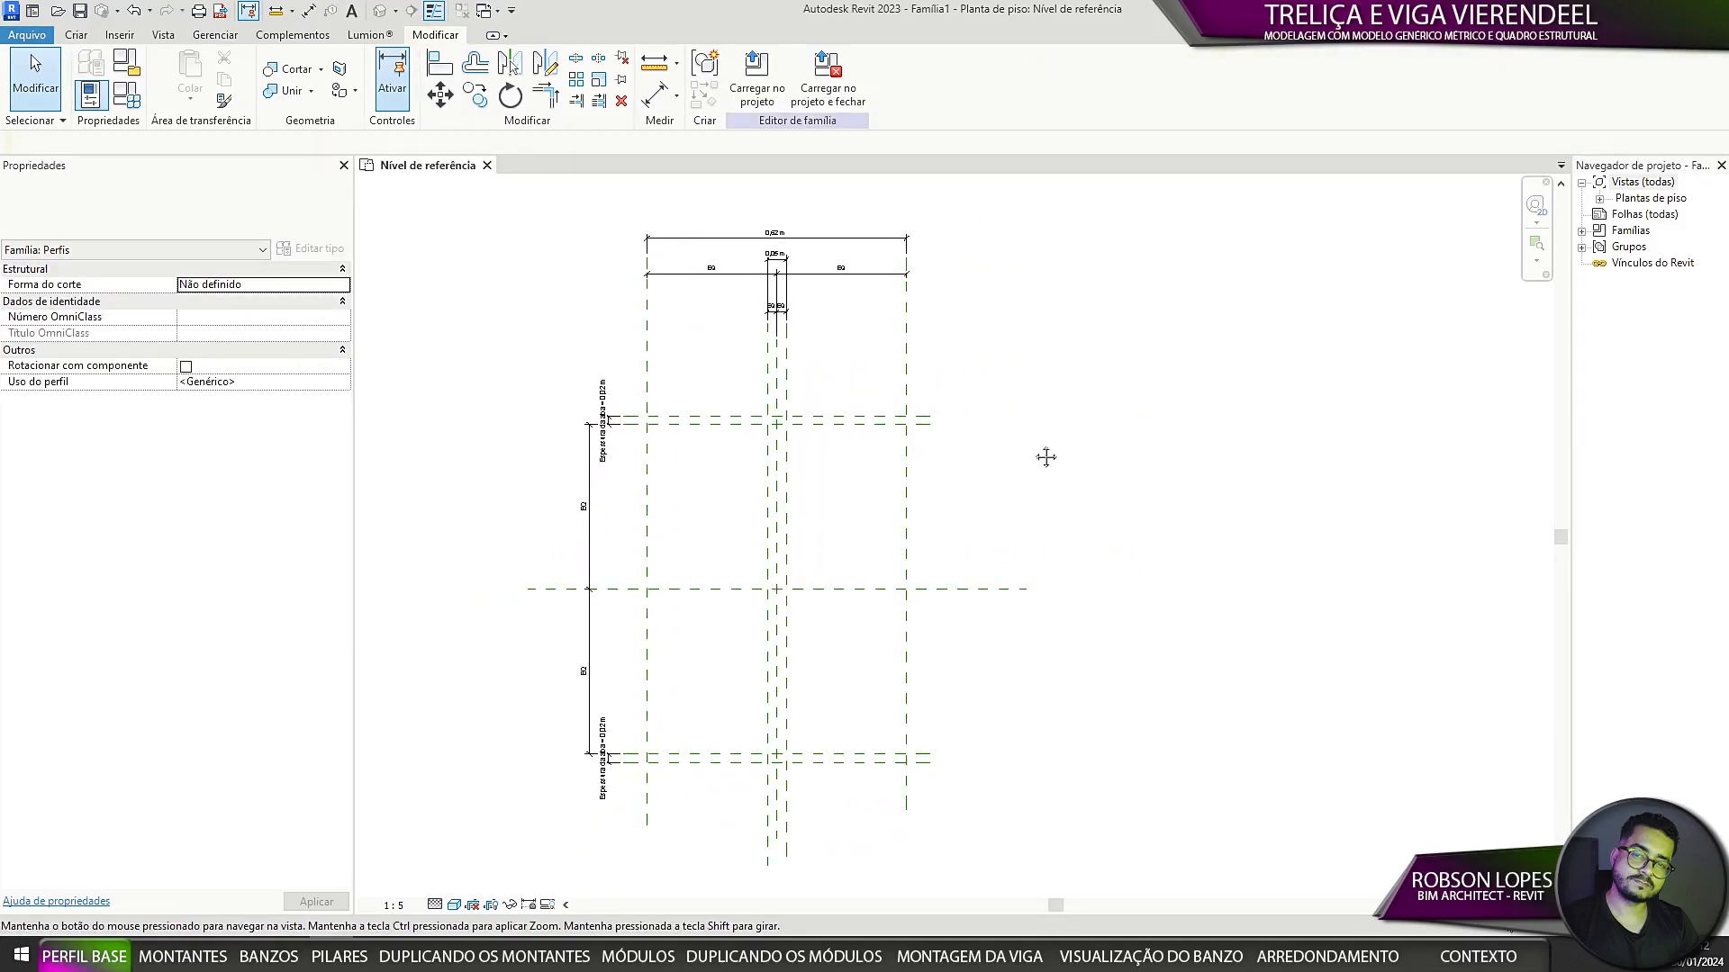
Step: Select the web dimension between the inner vertical planes and set the "Espessura da alma" parameter to 0,02 m in the family types
scroll(602, 349, "up", 3)
scroll(586, 374, "down", 2)
middle_click_drag(695, 630, 757, 706)
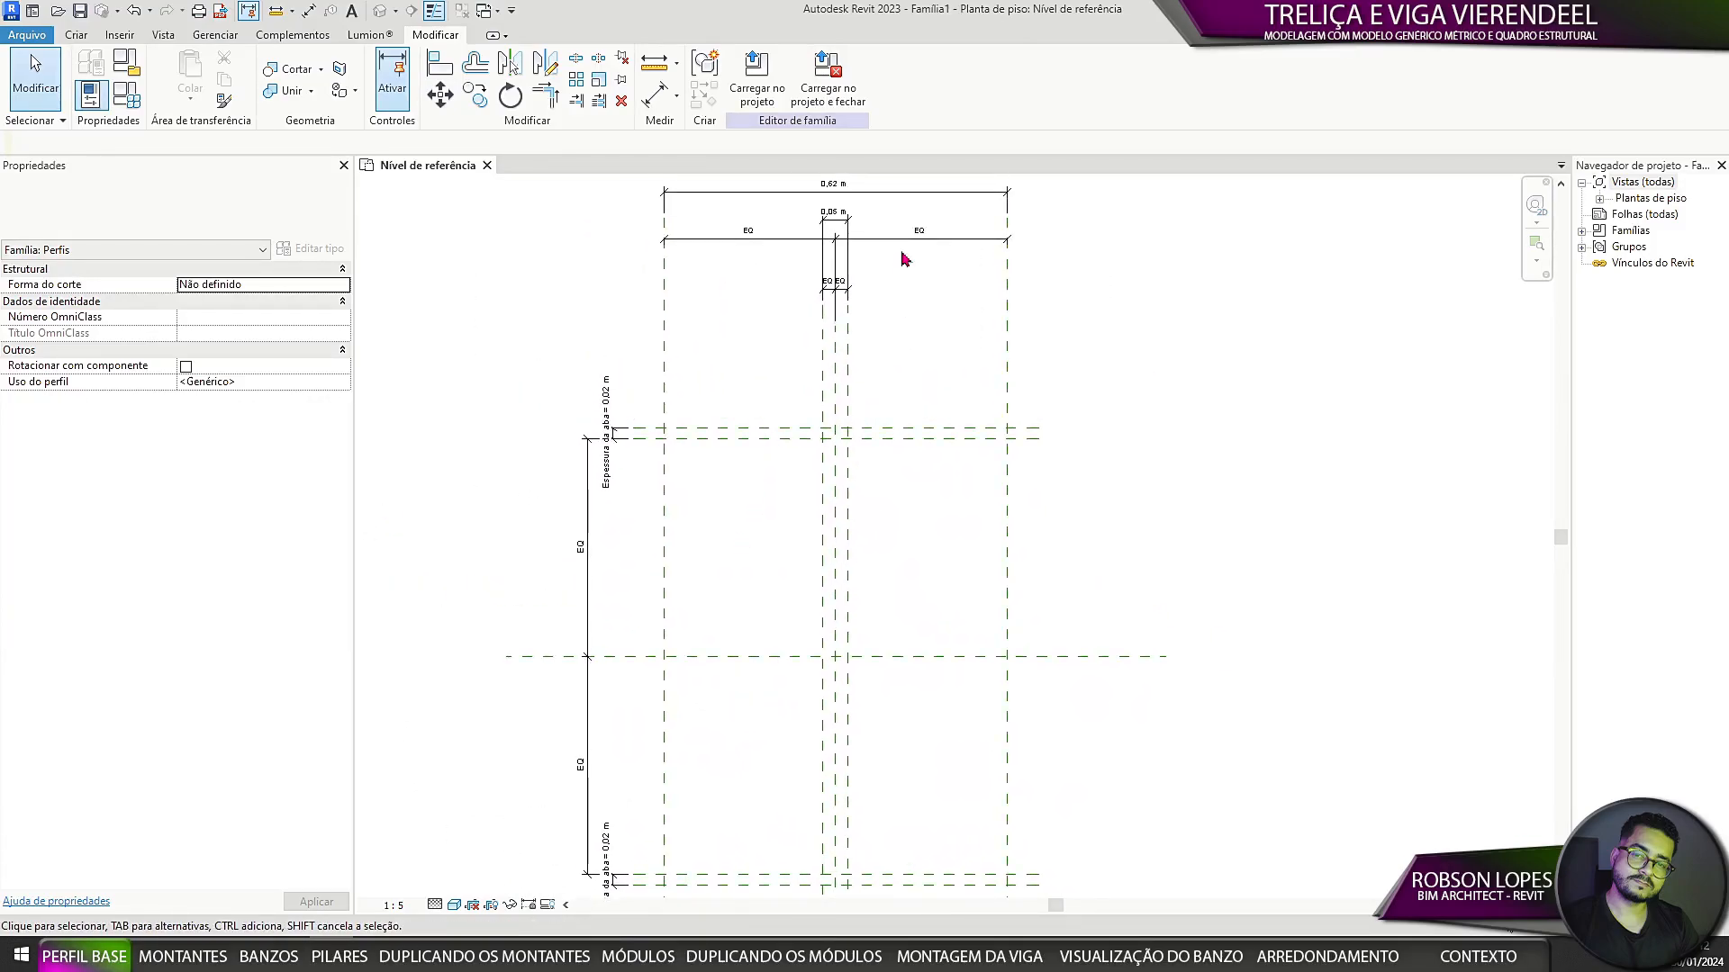
scroll(849, 269, "up", 2)
middle_click_drag(849, 269, 818, 370)
left_click(813, 327)
left_click(837, 75)
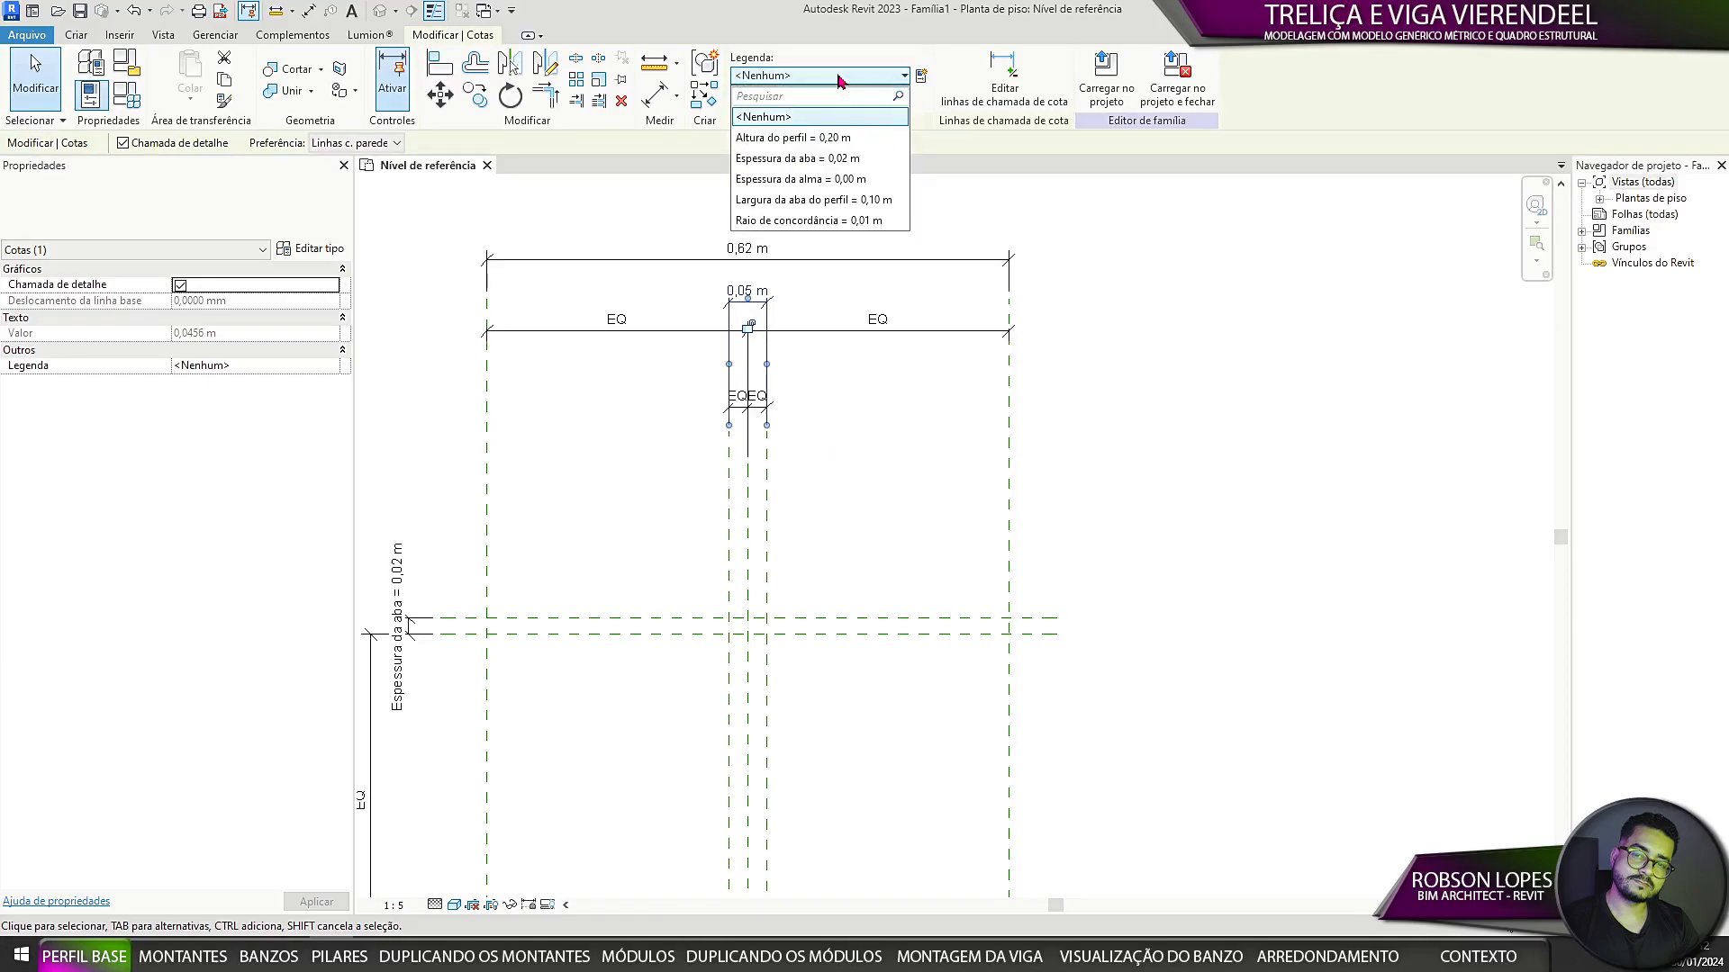
left_click(126, 94)
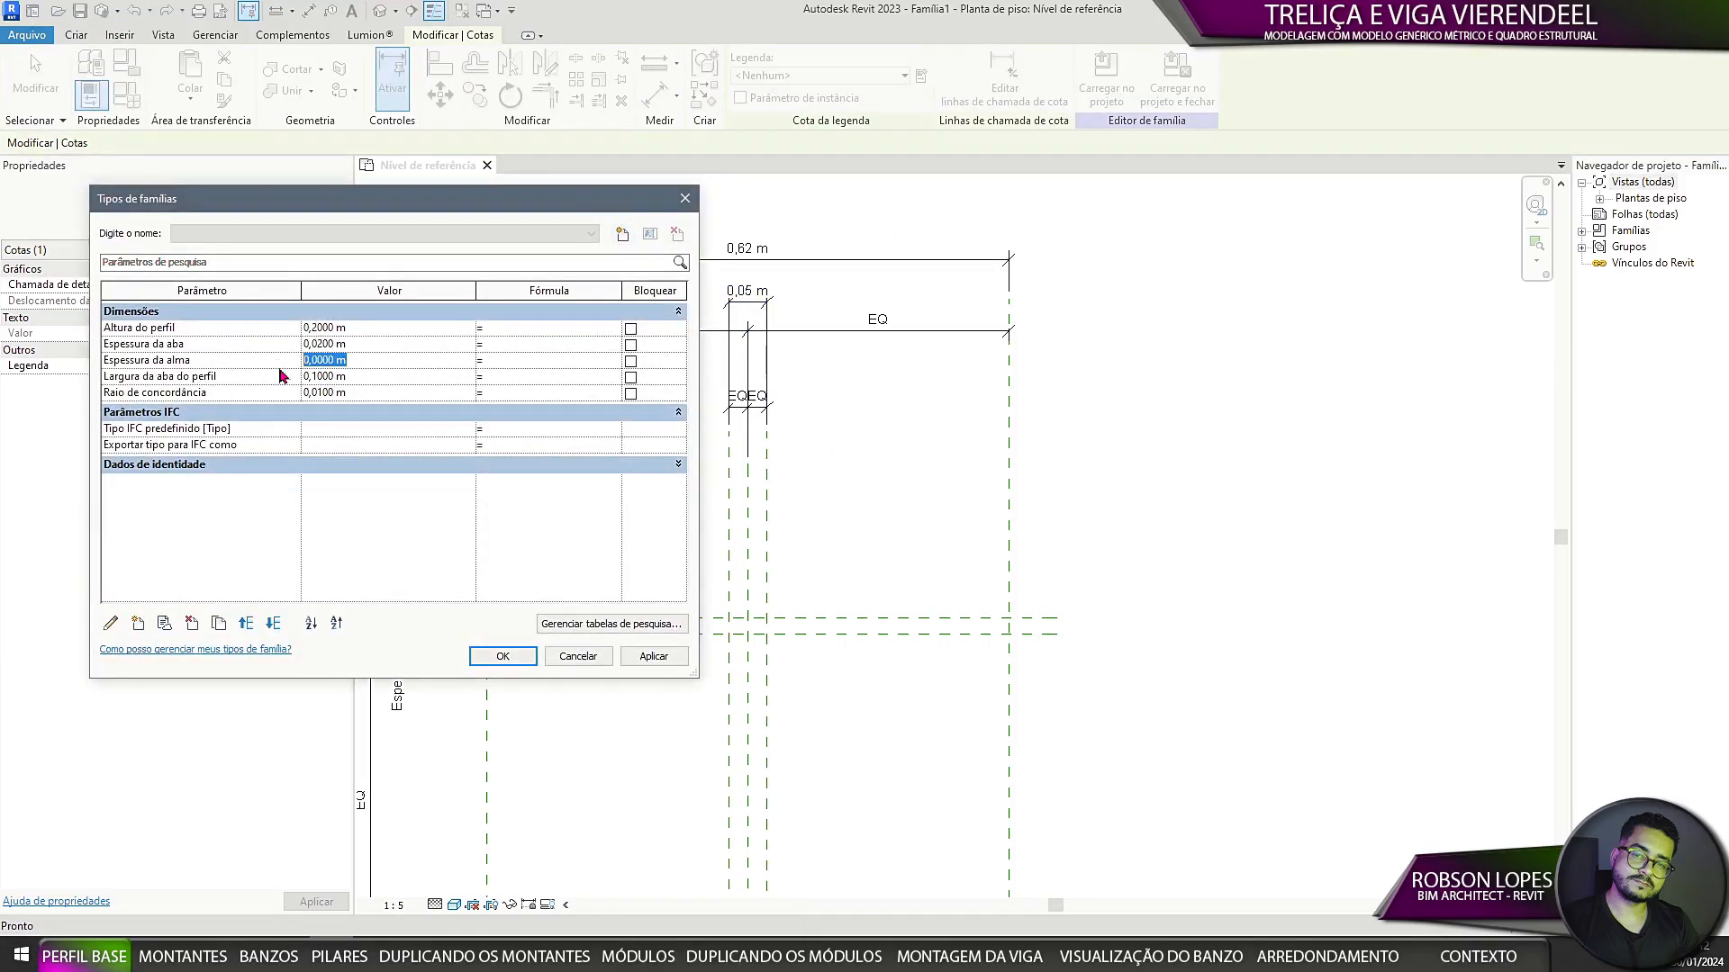
left_click(503, 657)
Step: Assign the "Espessura da alma" parameter as the label of the web dimension between the inner vertical planes
left_click(815, 75)
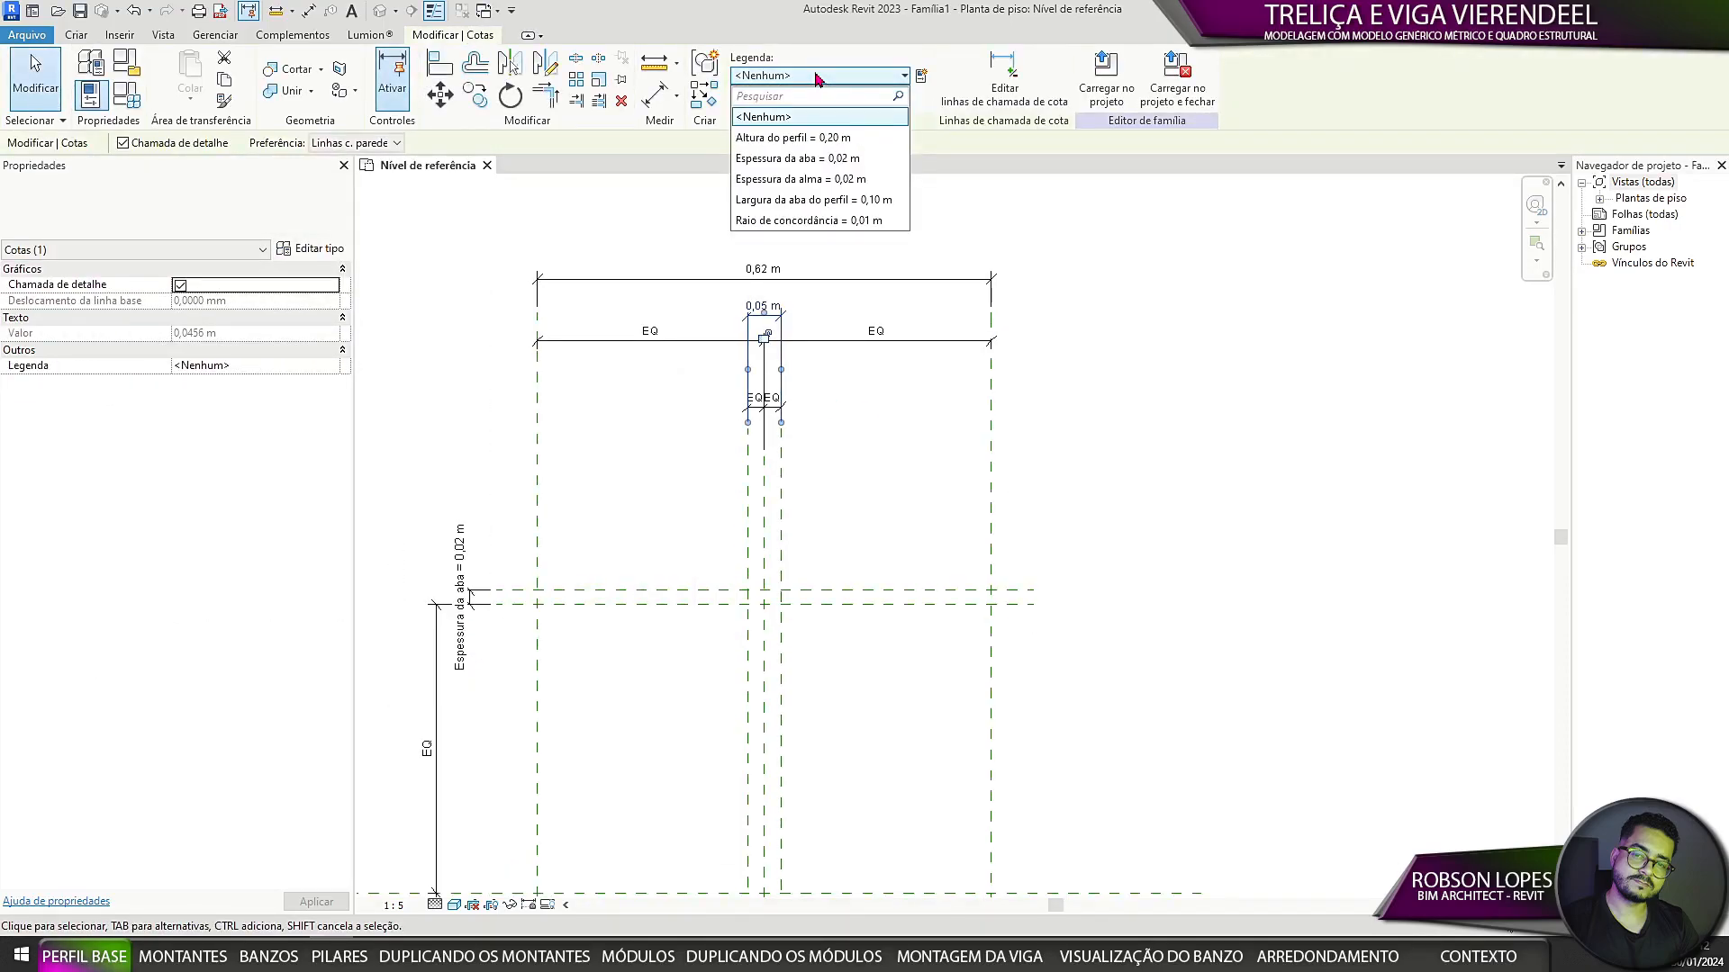
left_click(800, 180)
left_click(846, 457)
middle_click_drag(844, 474, 765, 266)
scroll(762, 288, "down", 2)
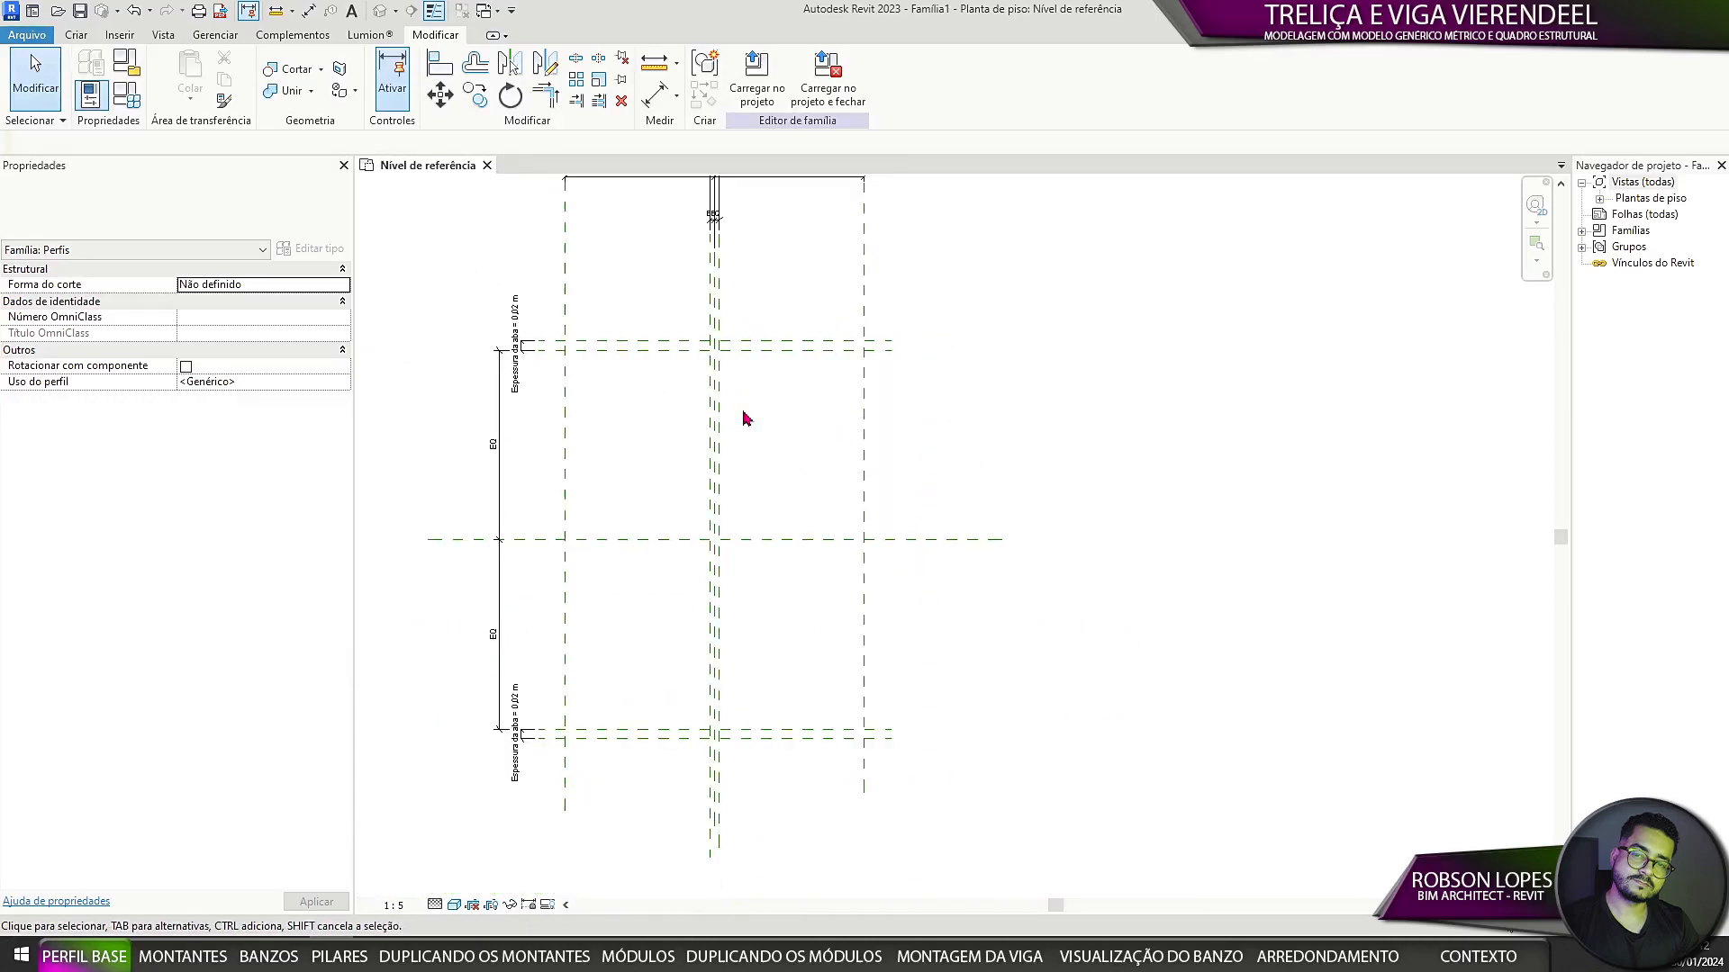
mouse_move(817, 588)
middle_mouse_down()
mouse_move(849, 425)
mouse_move(891, 610)
mouse_move(812, 631)
mouse_move(838, 672)
mouse_move(822, 625)
mouse_move(779, 625)
mouse_move(804, 617)
middle_mouse_up()
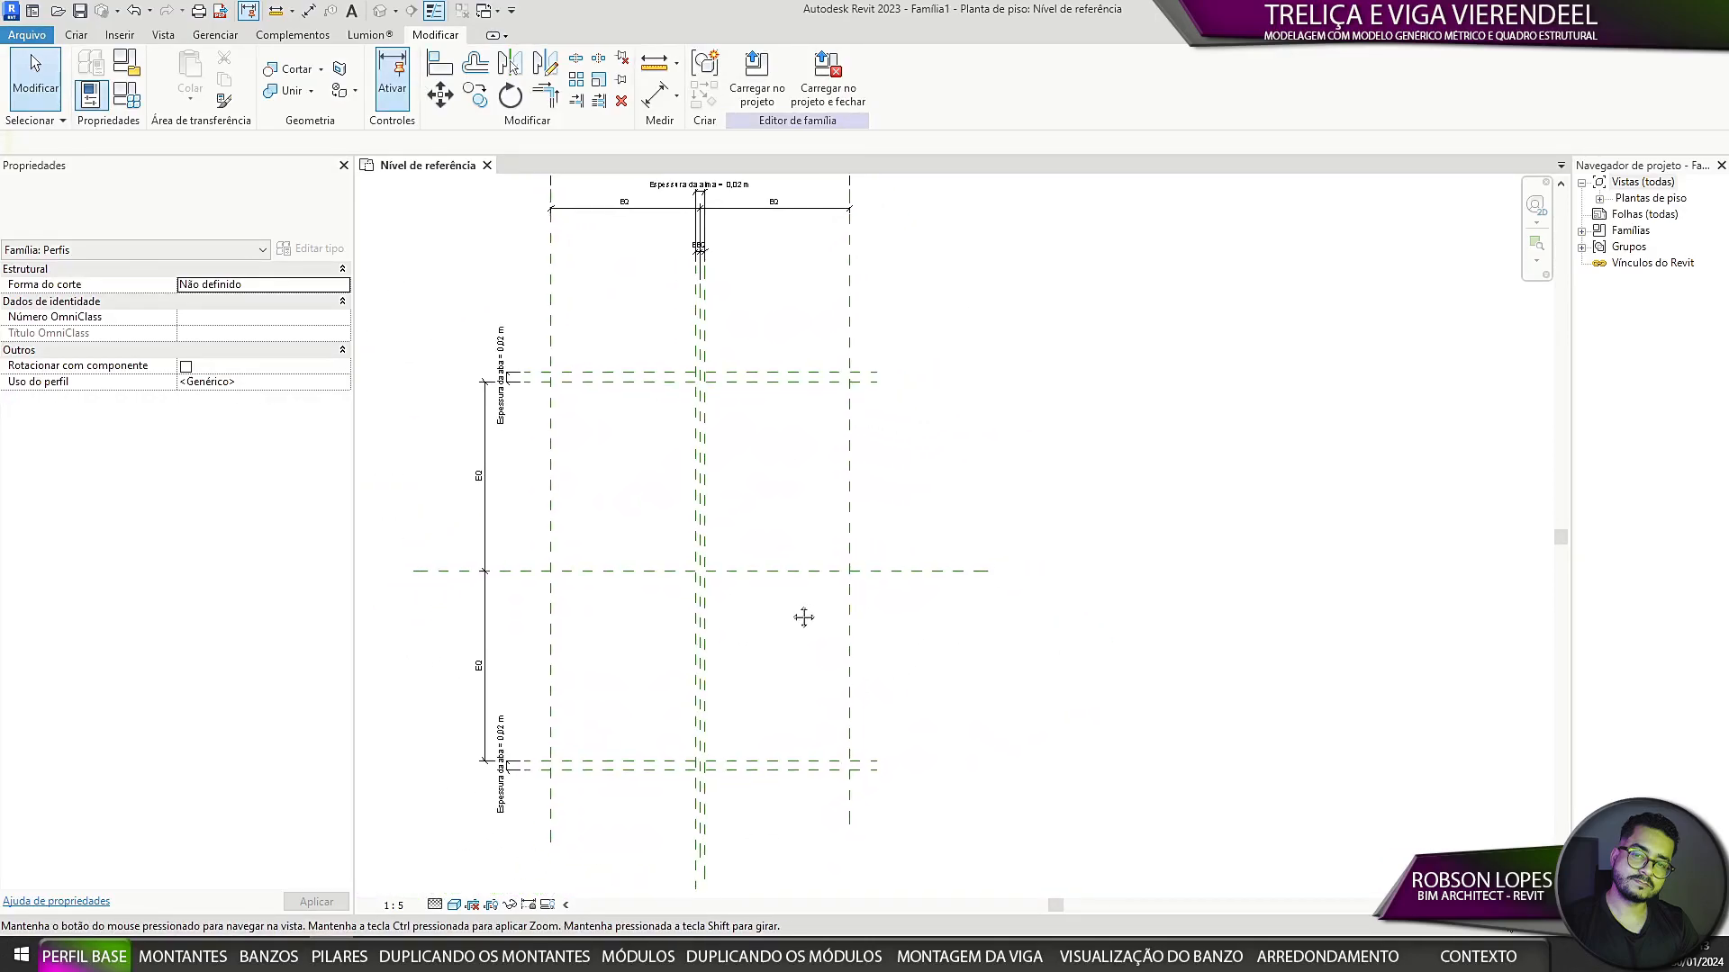
Step: Place an aligned dimension between the outermost horizontal reference planes, to the right of the profile
left_click(79, 37)
left_click(358, 86)
left_click(822, 372)
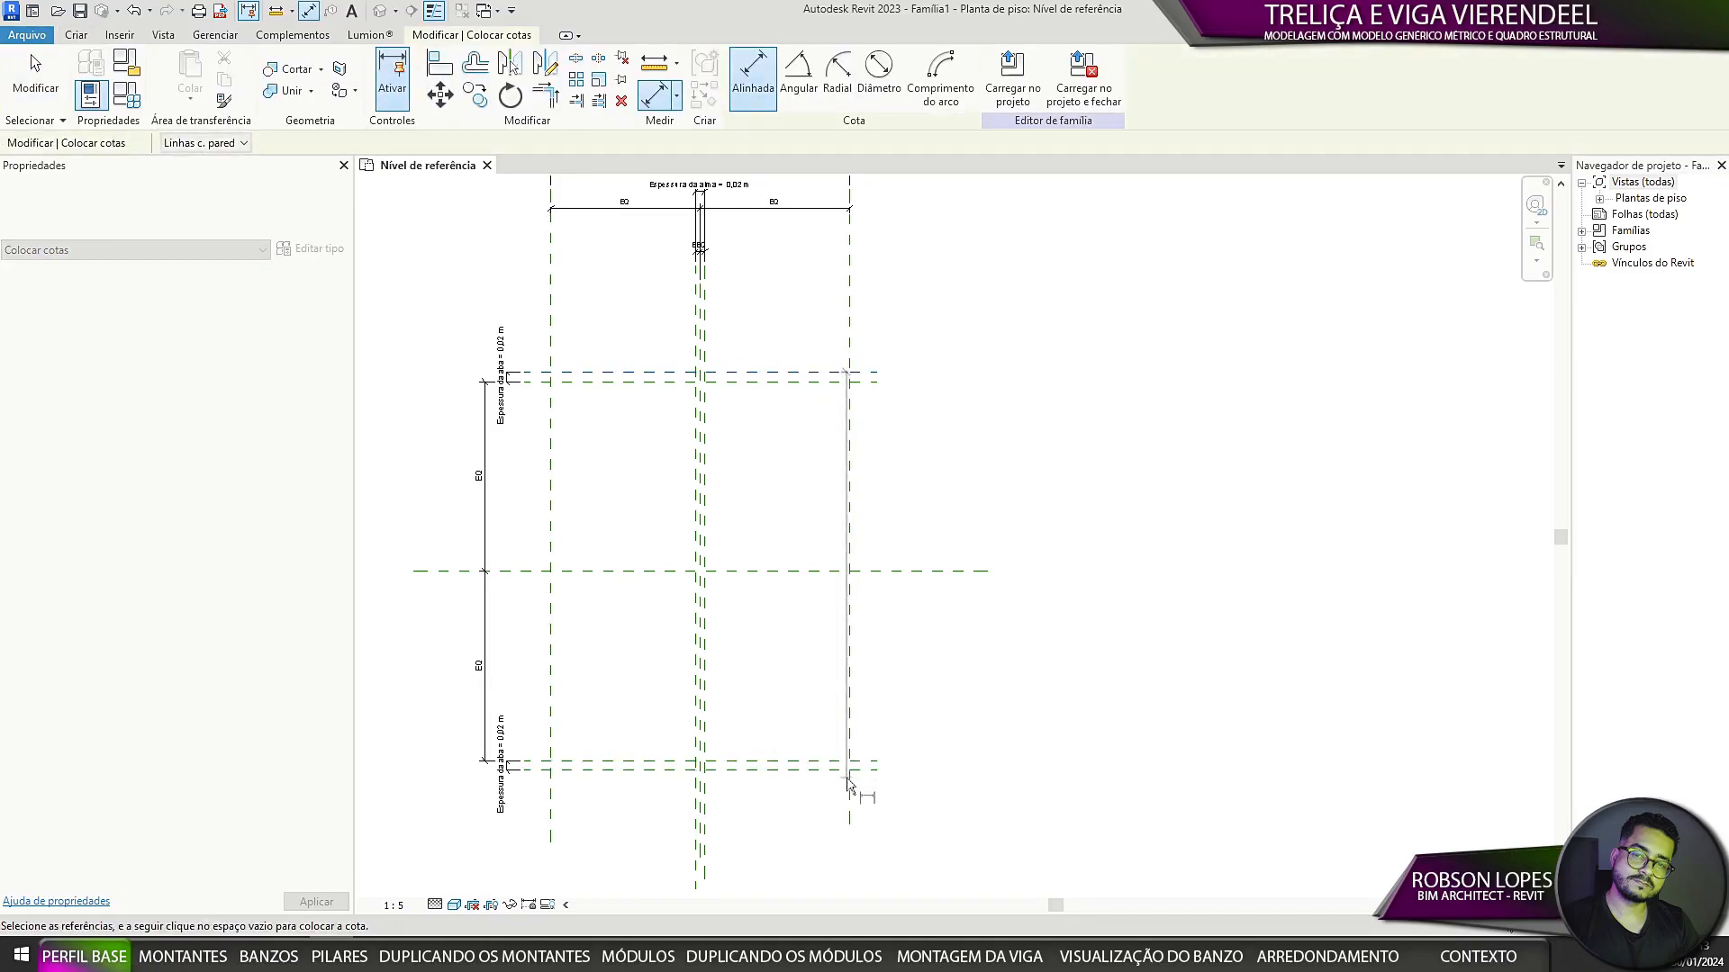
left_click(829, 770)
middle_click_drag(938, 687, 917, 700)
key("Escape")
key("Escape")
Step: Label the overall height dimension between the outermost horizontal planes with the "Altura do perfil" parameter
left_click(861, 702)
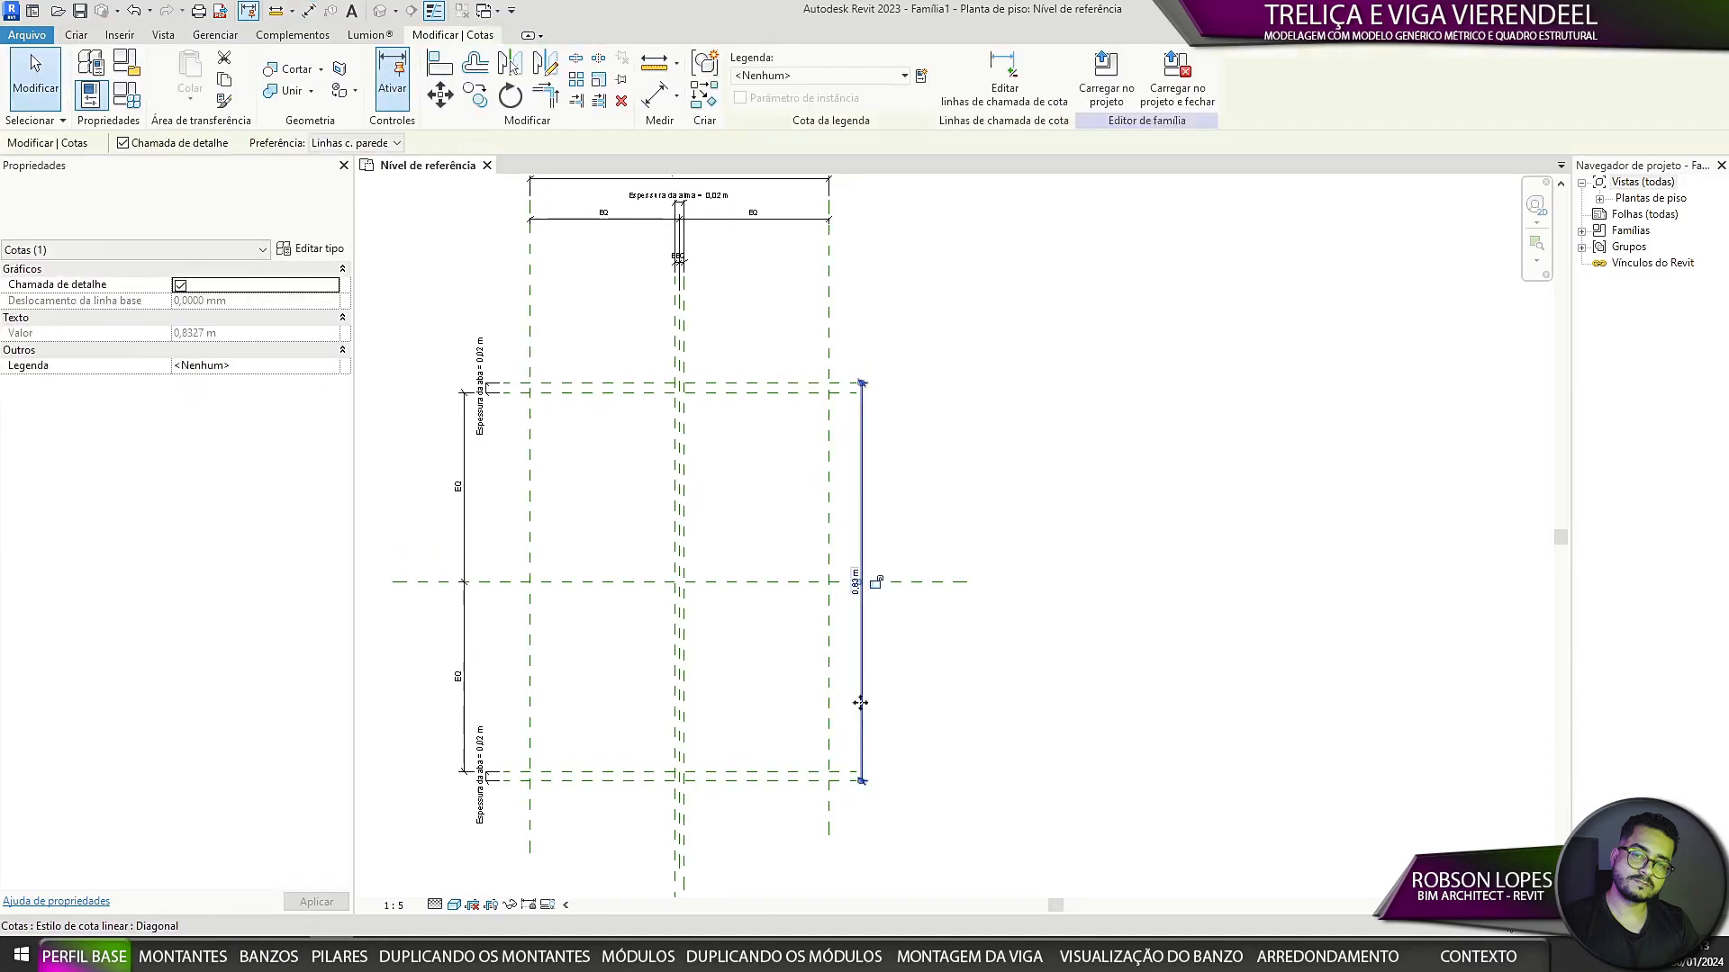
scroll(848, 791, "up", 6)
left_click(856, 758)
scroll(1018, 568, "down", 3)
middle_click_drag(1019, 567, 995, 800)
left_click(880, 235, "ctrl")
scroll(991, 328, "down", 1)
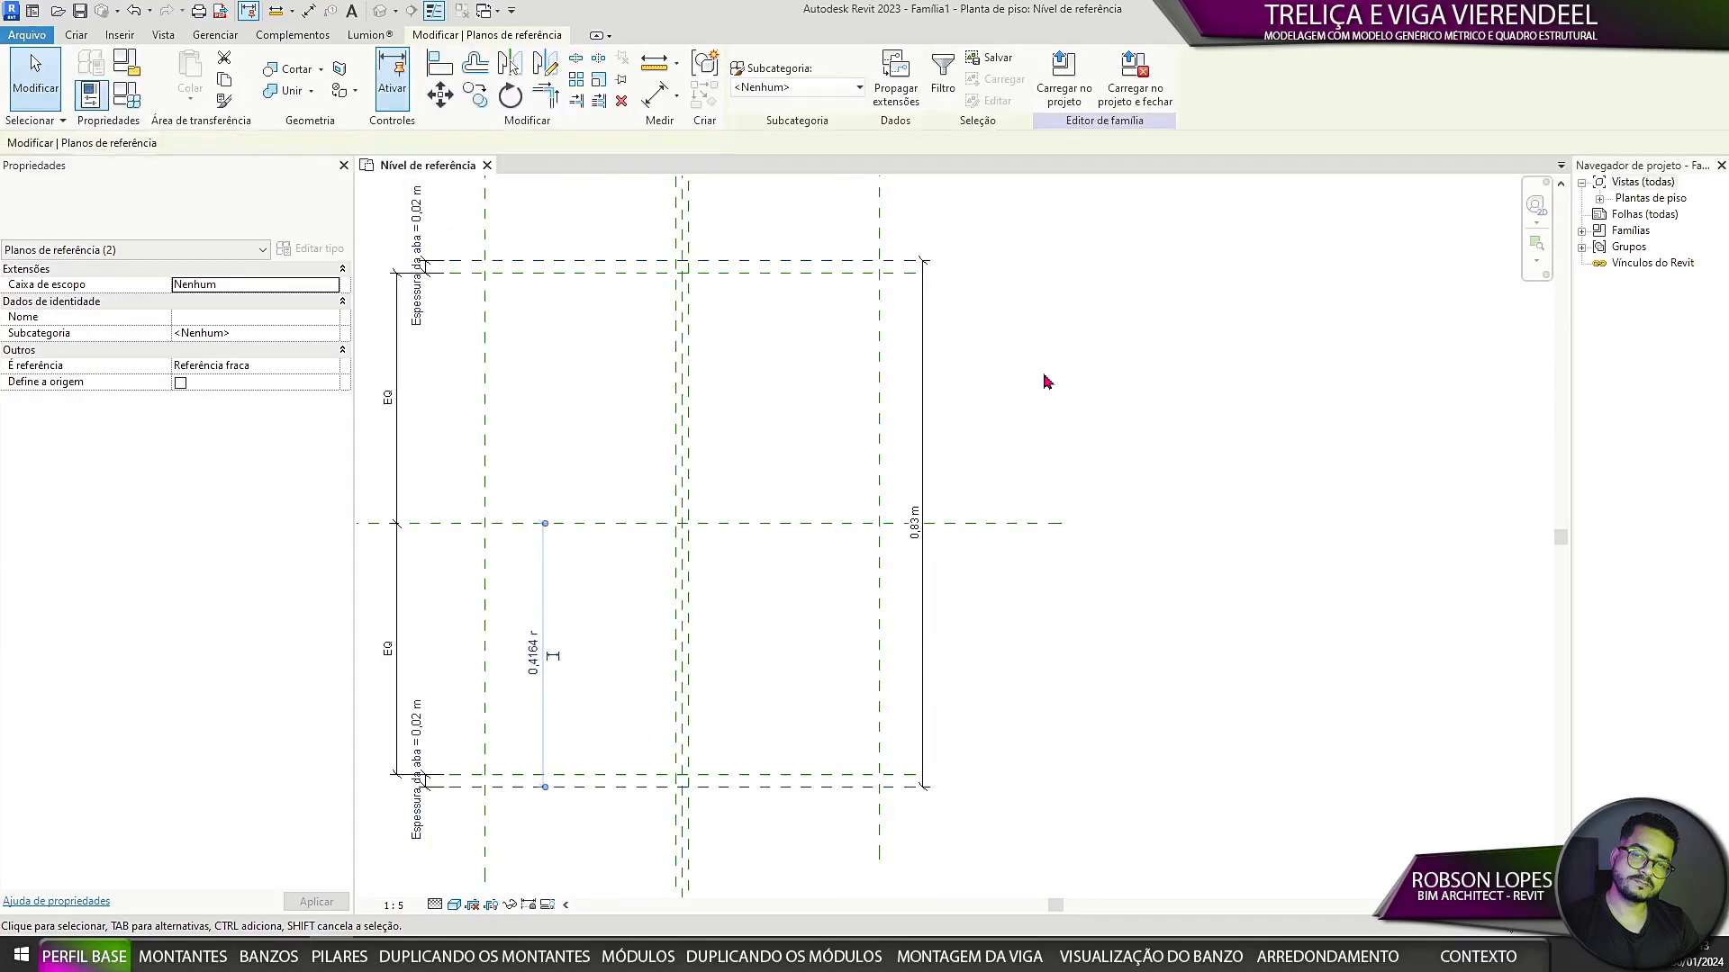
left_click(1168, 434)
middle_click_drag(1045, 381, 1119, 397)
left_click(972, 387)
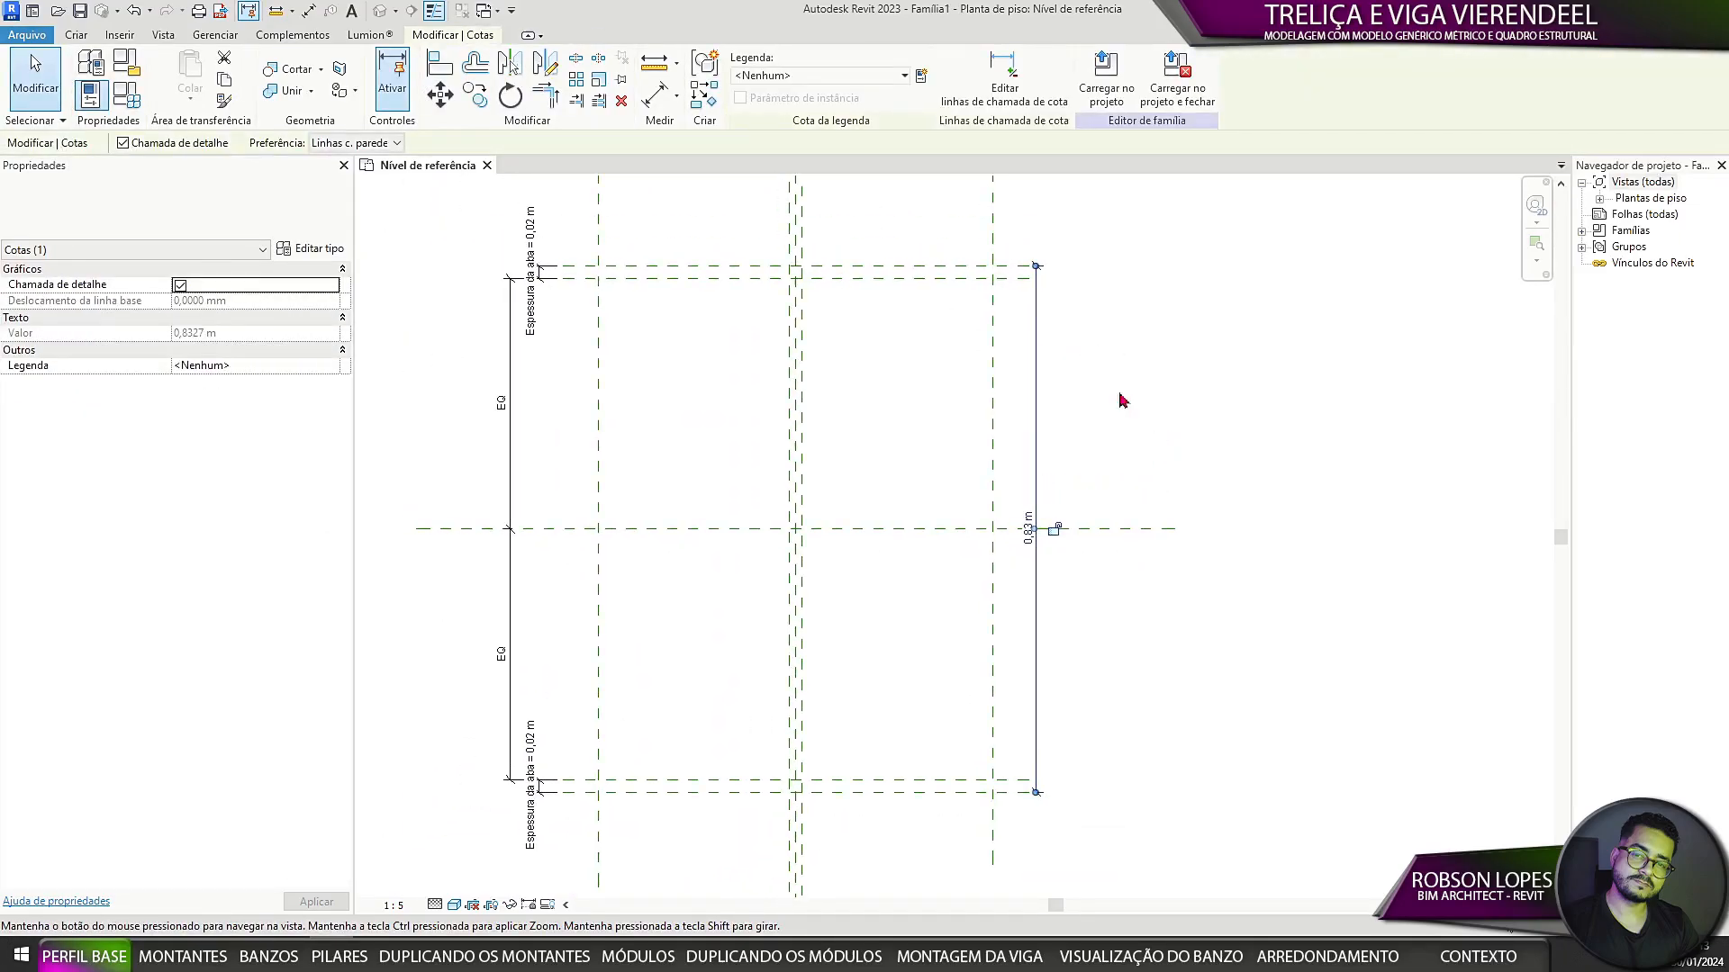
left_click(860, 76)
left_click(745, 137)
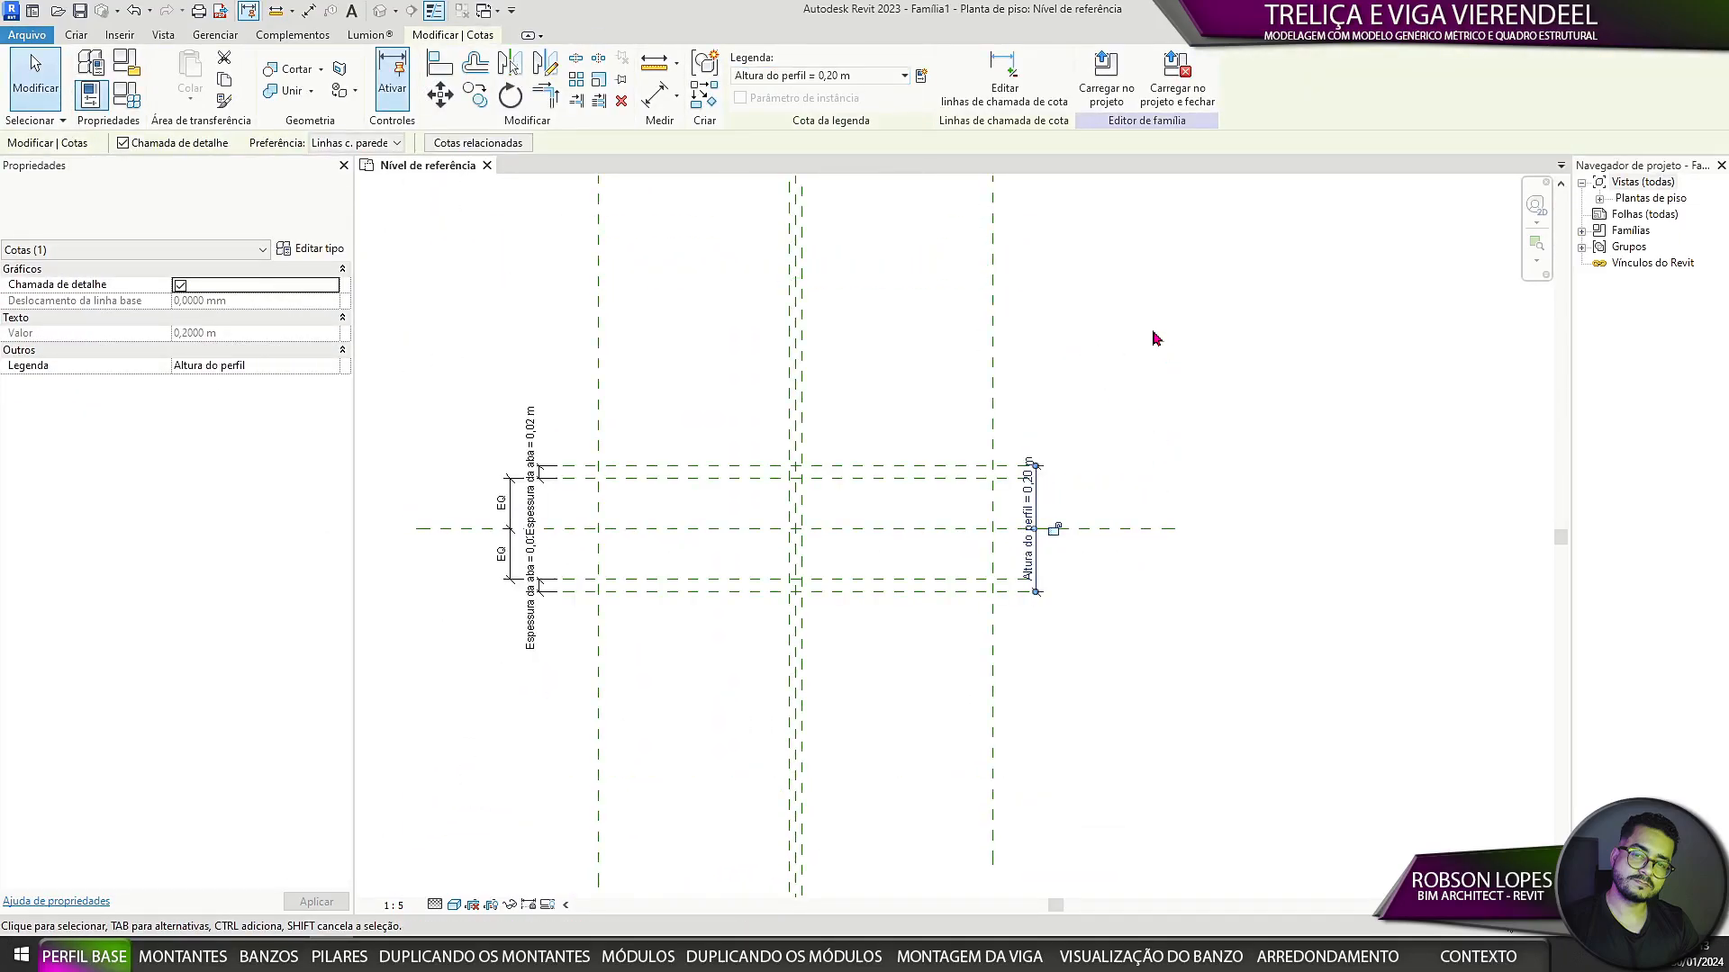
left_click(1157, 338)
Step: Label the overall width dimension between the outermost vertical planes with the "Largura da aba do perfil" parameter
scroll(1283, 353, "down", 4)
middle_click_drag(1283, 353, 1178, 454)
scroll(945, 261, "up", 4)
left_click(966, 247)
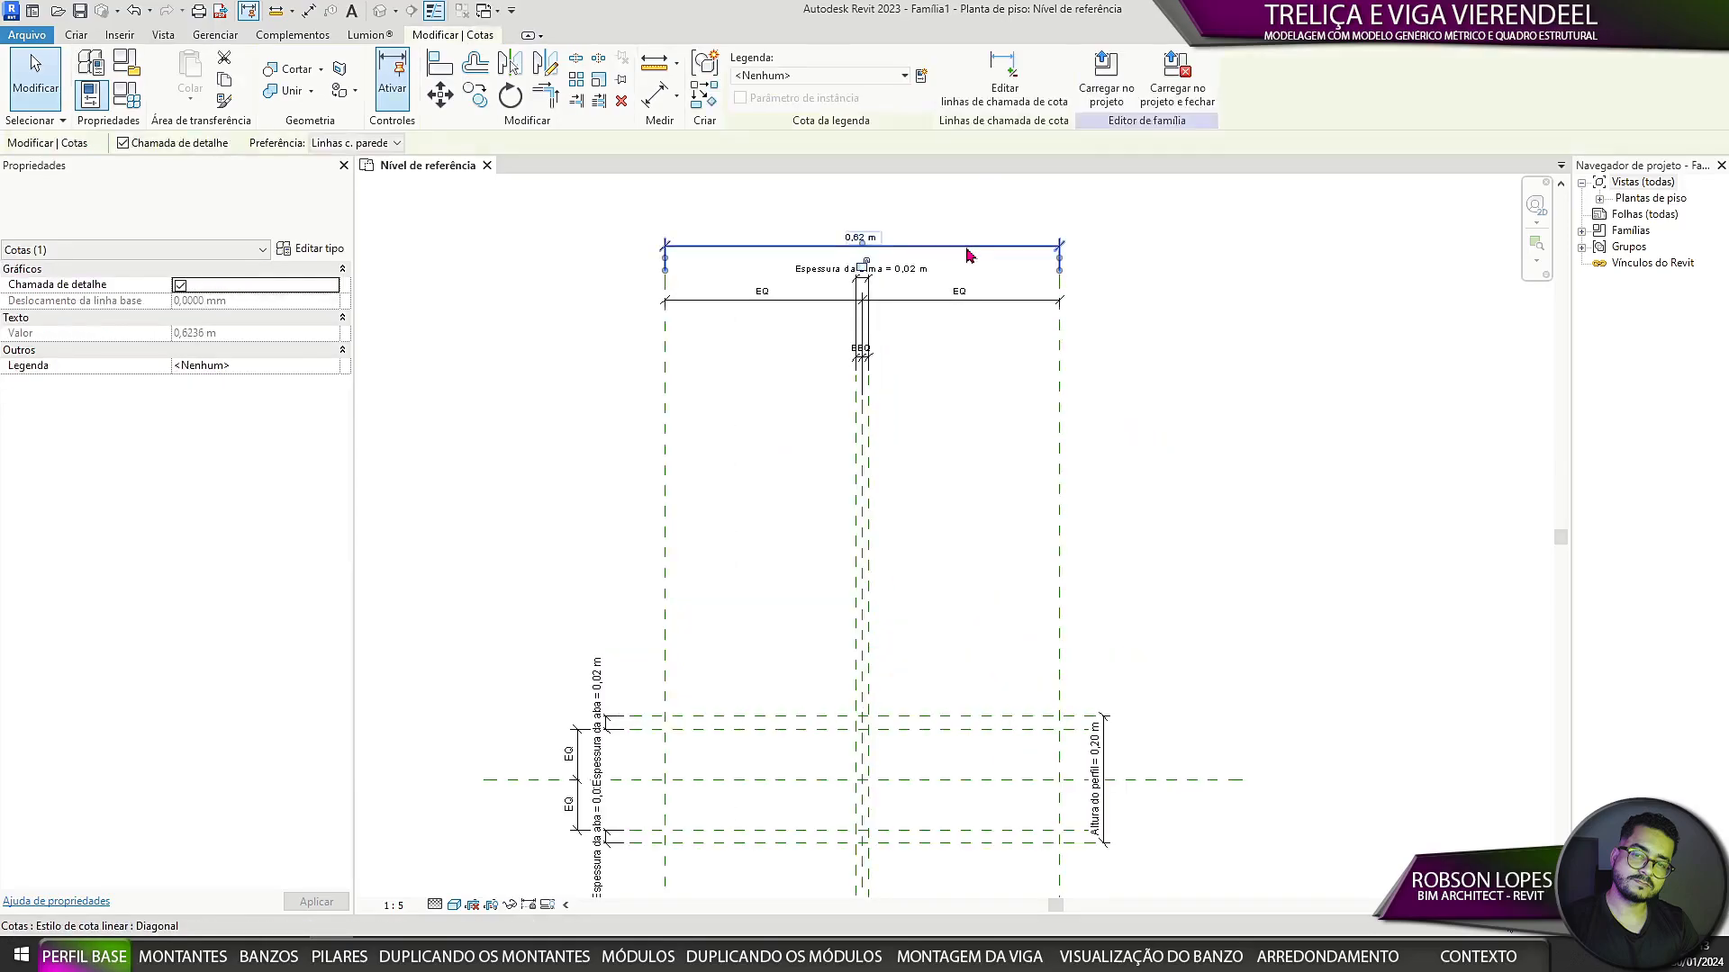
left_click(833, 77)
left_click(800, 200)
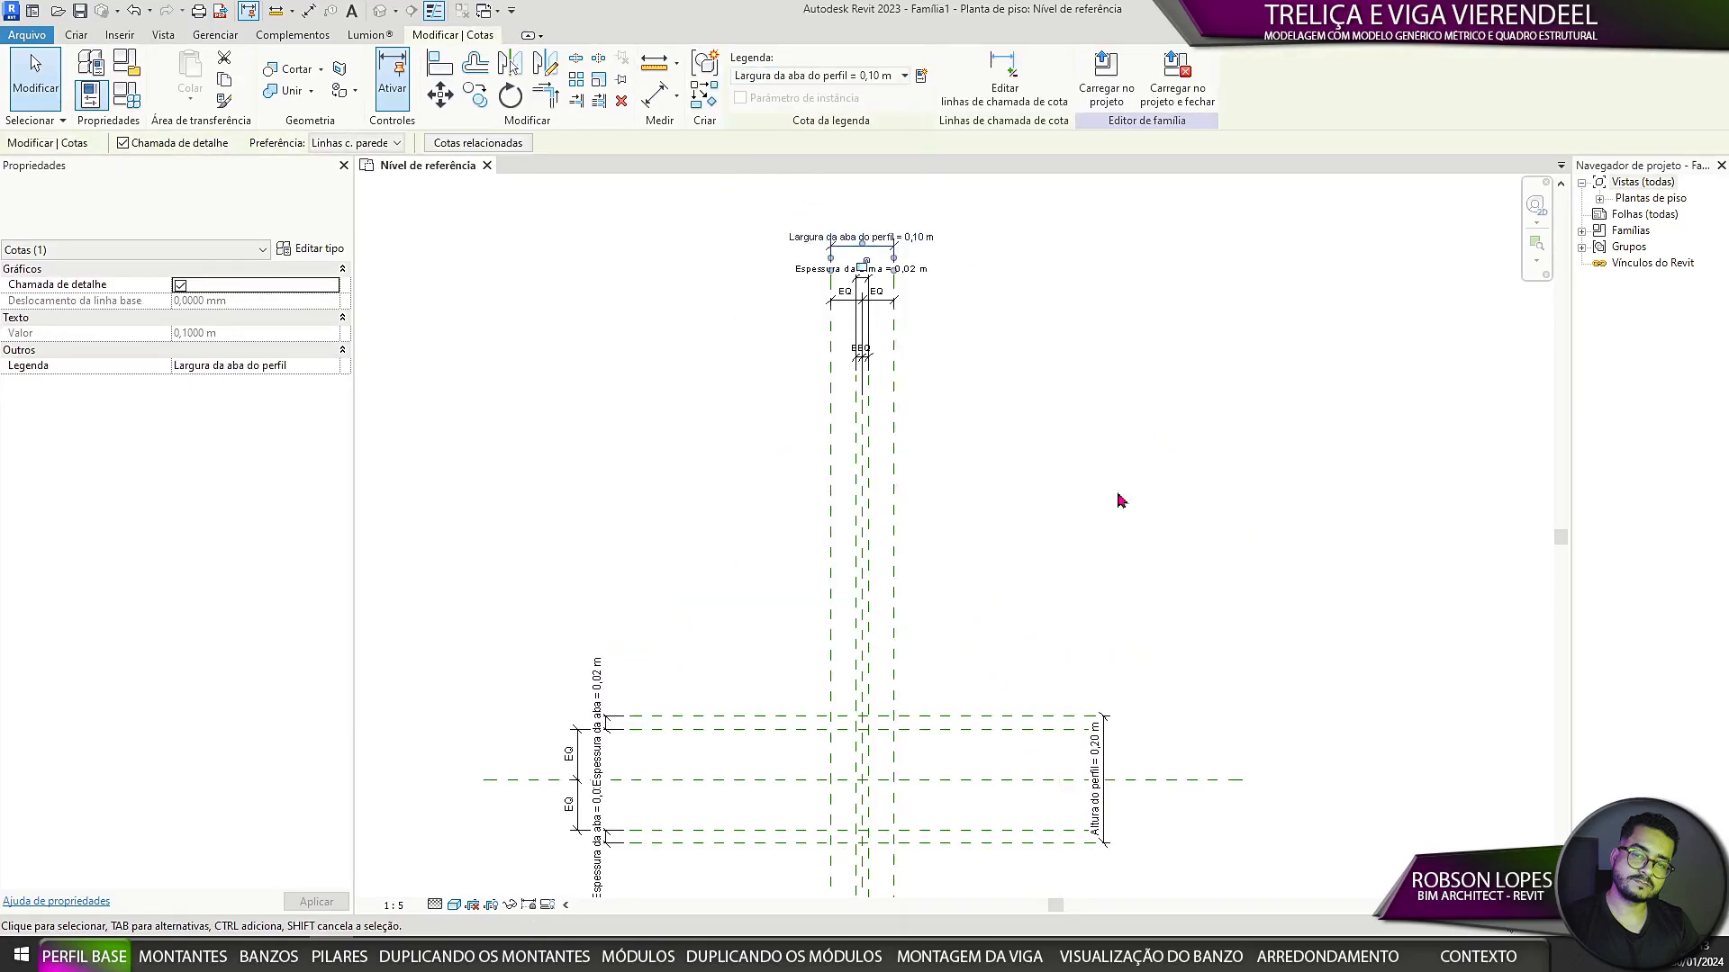
middle_click_drag(1115, 498, 1065, 262)
left_click(1065, 262)
Step: Set the view scale to 1:2
scroll(830, 567, "up", 3)
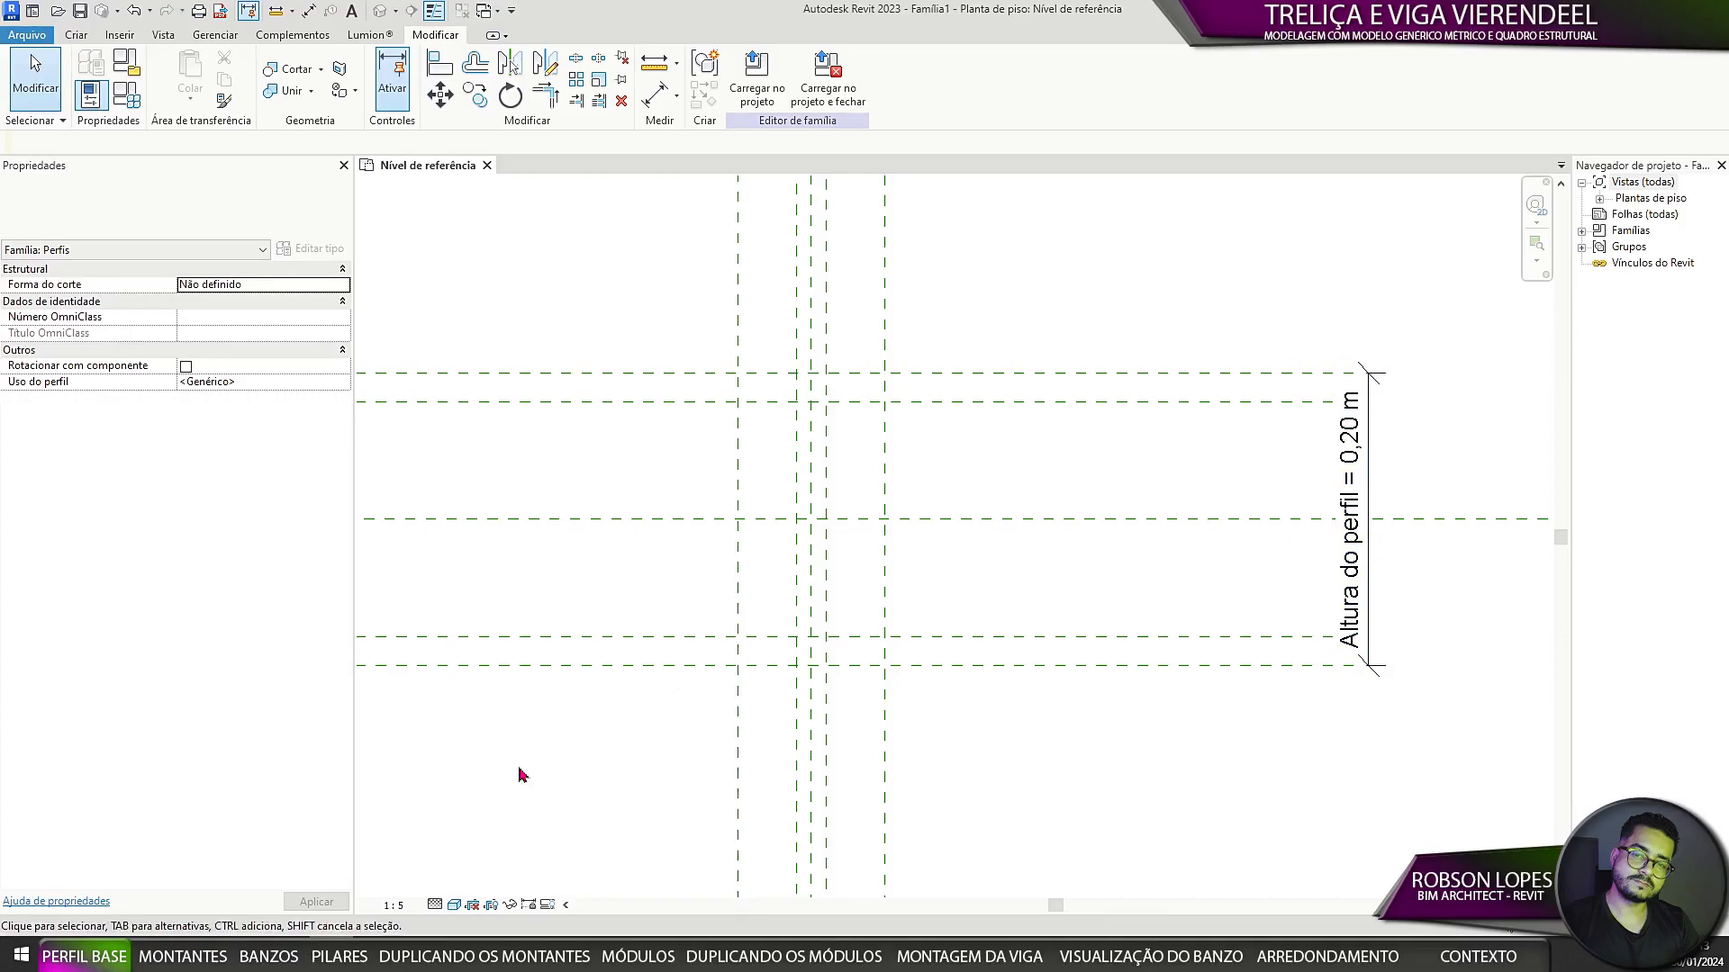
left_click(396, 906)
left_click(436, 668)
left_click(1367, 585)
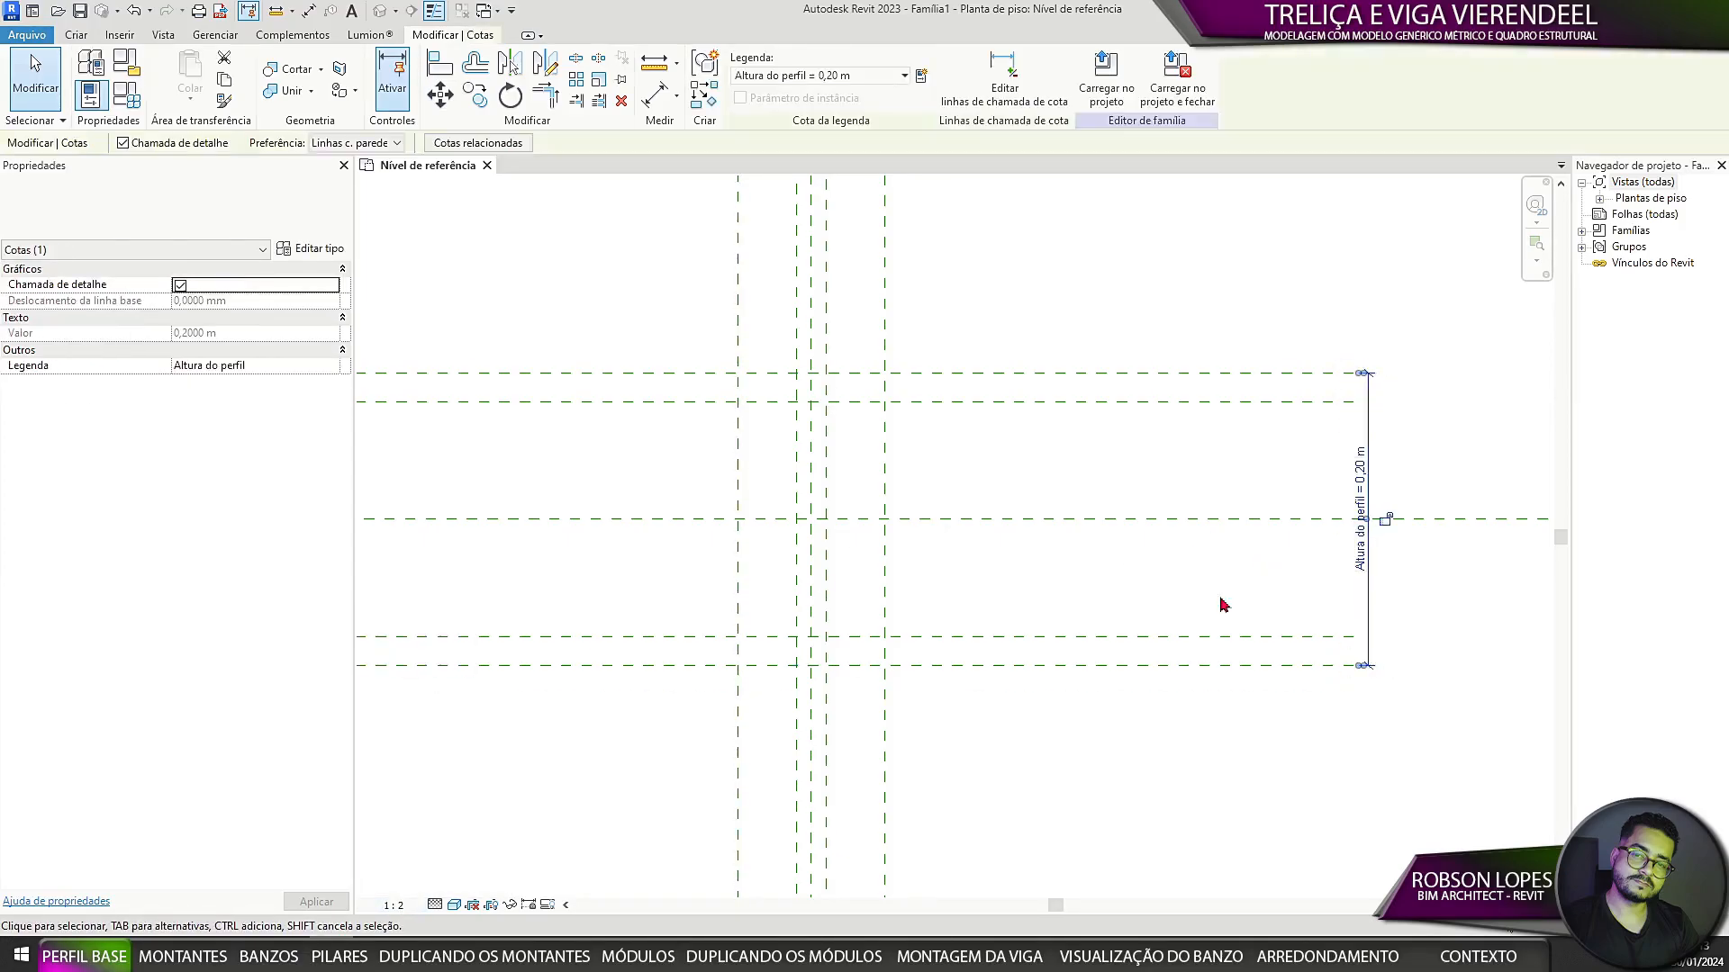
Step: Move the four width and web dimensions above the profile down together, closer to the upper flange planes
scroll(1223, 605, "down", 3)
middle_click_drag(1179, 505, 1133, 800)
scroll(1162, 684, "down", 4)
middle_click_drag(1216, 531, 1111, 470)
left_click_drag(689, 500, 972, 268)
scroll(916, 322, "up", 2)
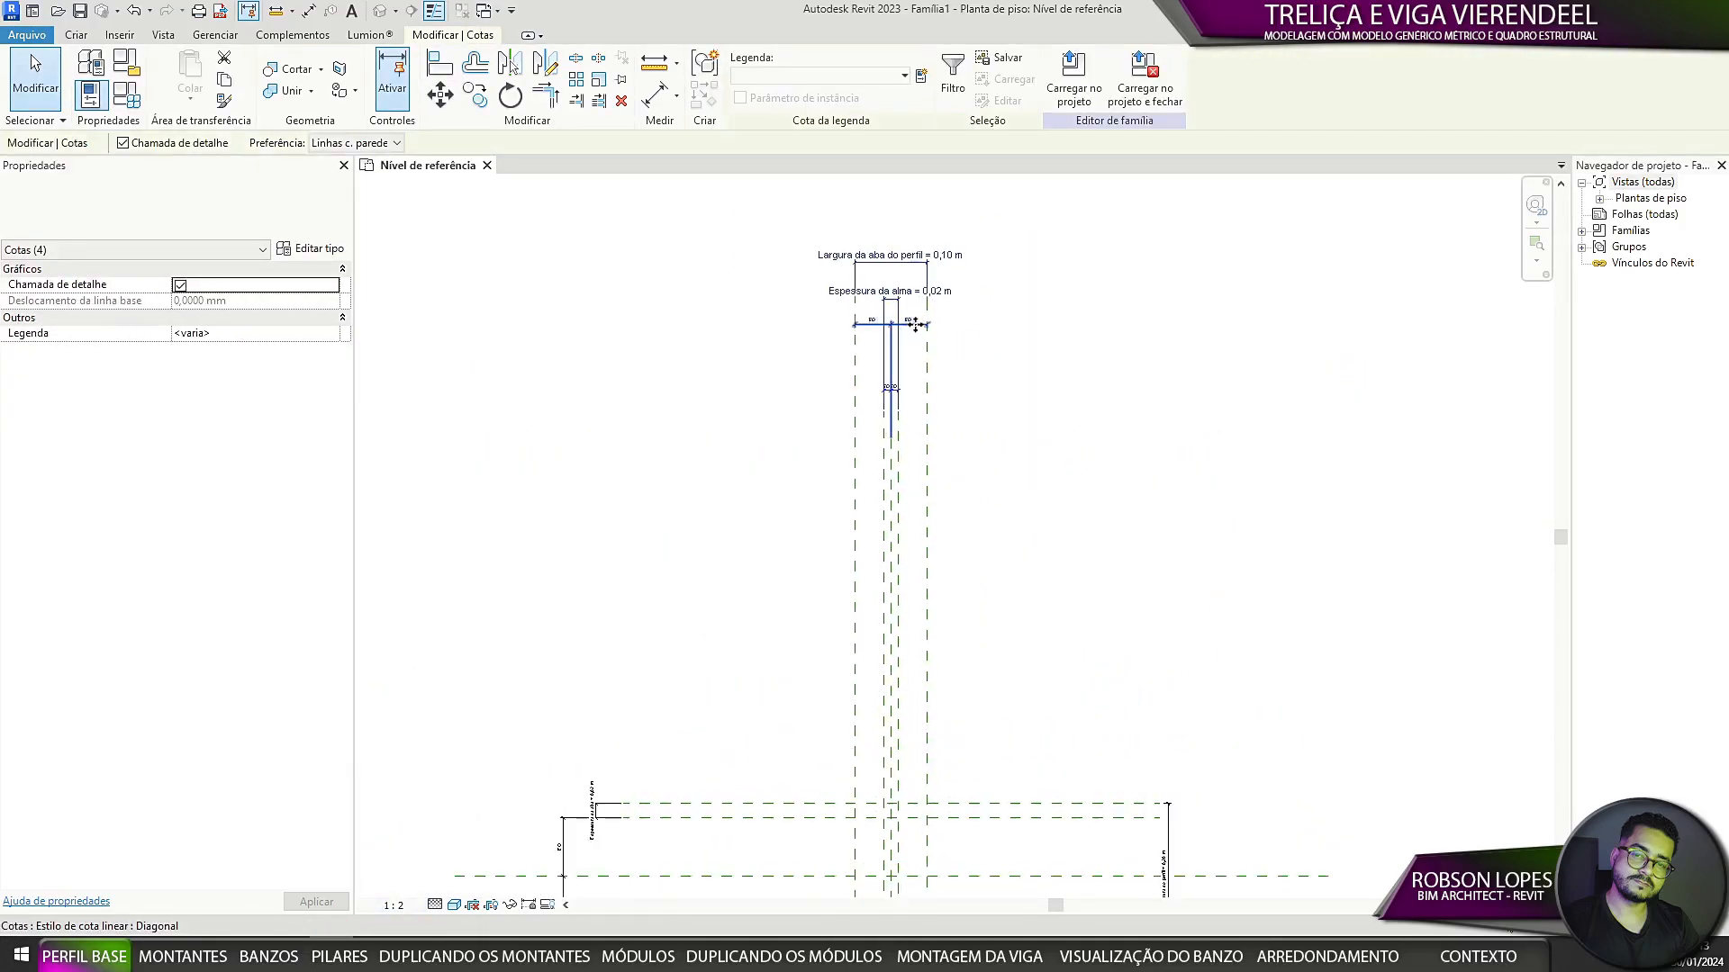
left_click_drag(915, 325, 916, 714)
left_click(1099, 745)
Step: Move the flange thickness and vertical EQ dimensions on the left together, closer to the profile's left edge plane
scroll(860, 555, "up", 2)
middle_click_drag(902, 867, 946, 455)
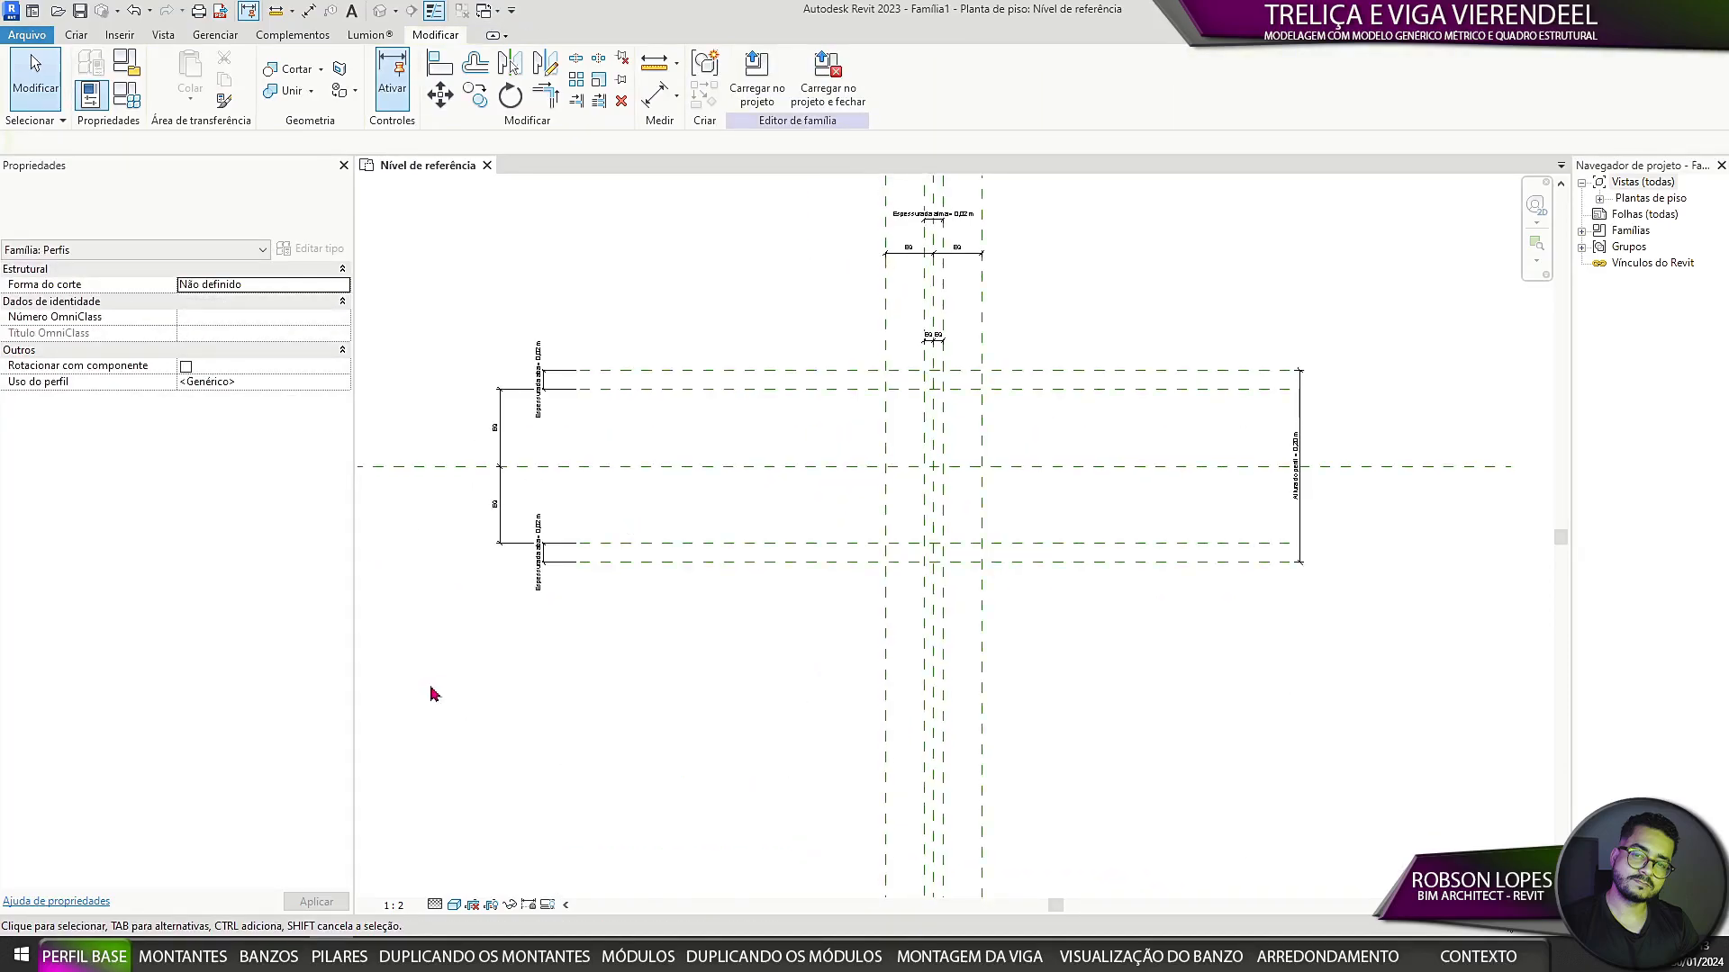
left_click_drag(432, 689, 680, 267)
left_click_drag(550, 567, 862, 595)
left_click(1119, 623)
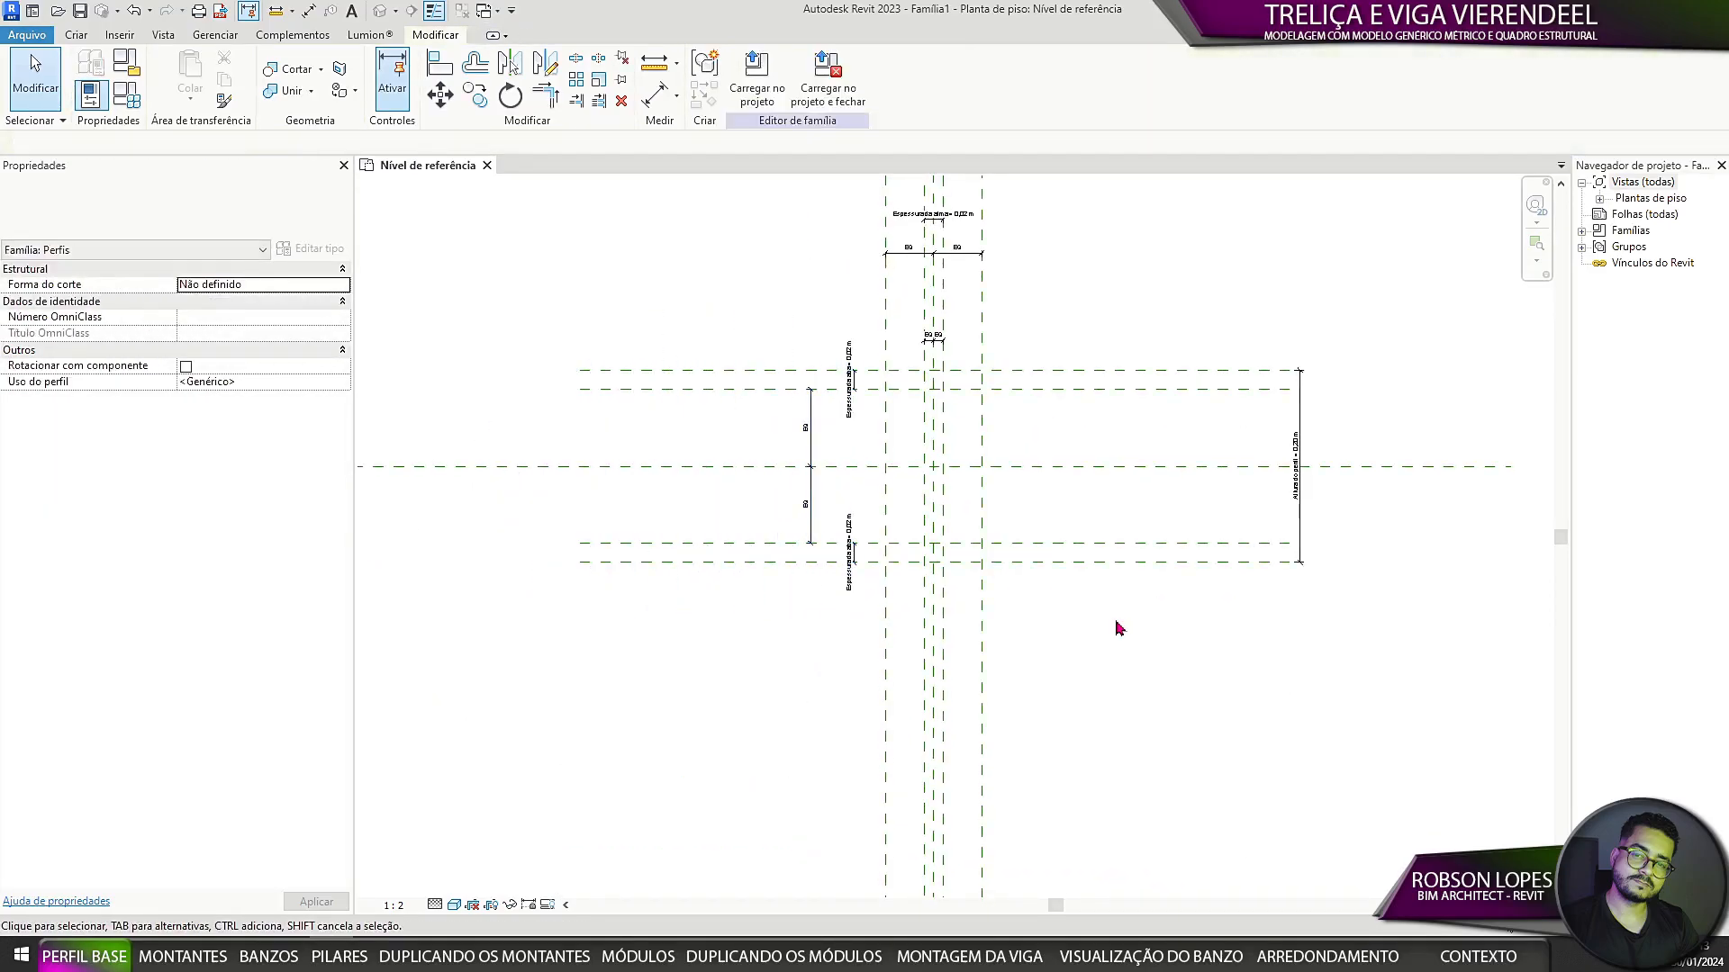
Step: Move the "Altura do perfil" dimension closer to the right edge plane of the profile
middle_click_drag(1333, 539, 1091, 628)
left_click(1056, 617)
left_click_drag(861, 638, 796, 636)
scroll(687, 447, "up", 4)
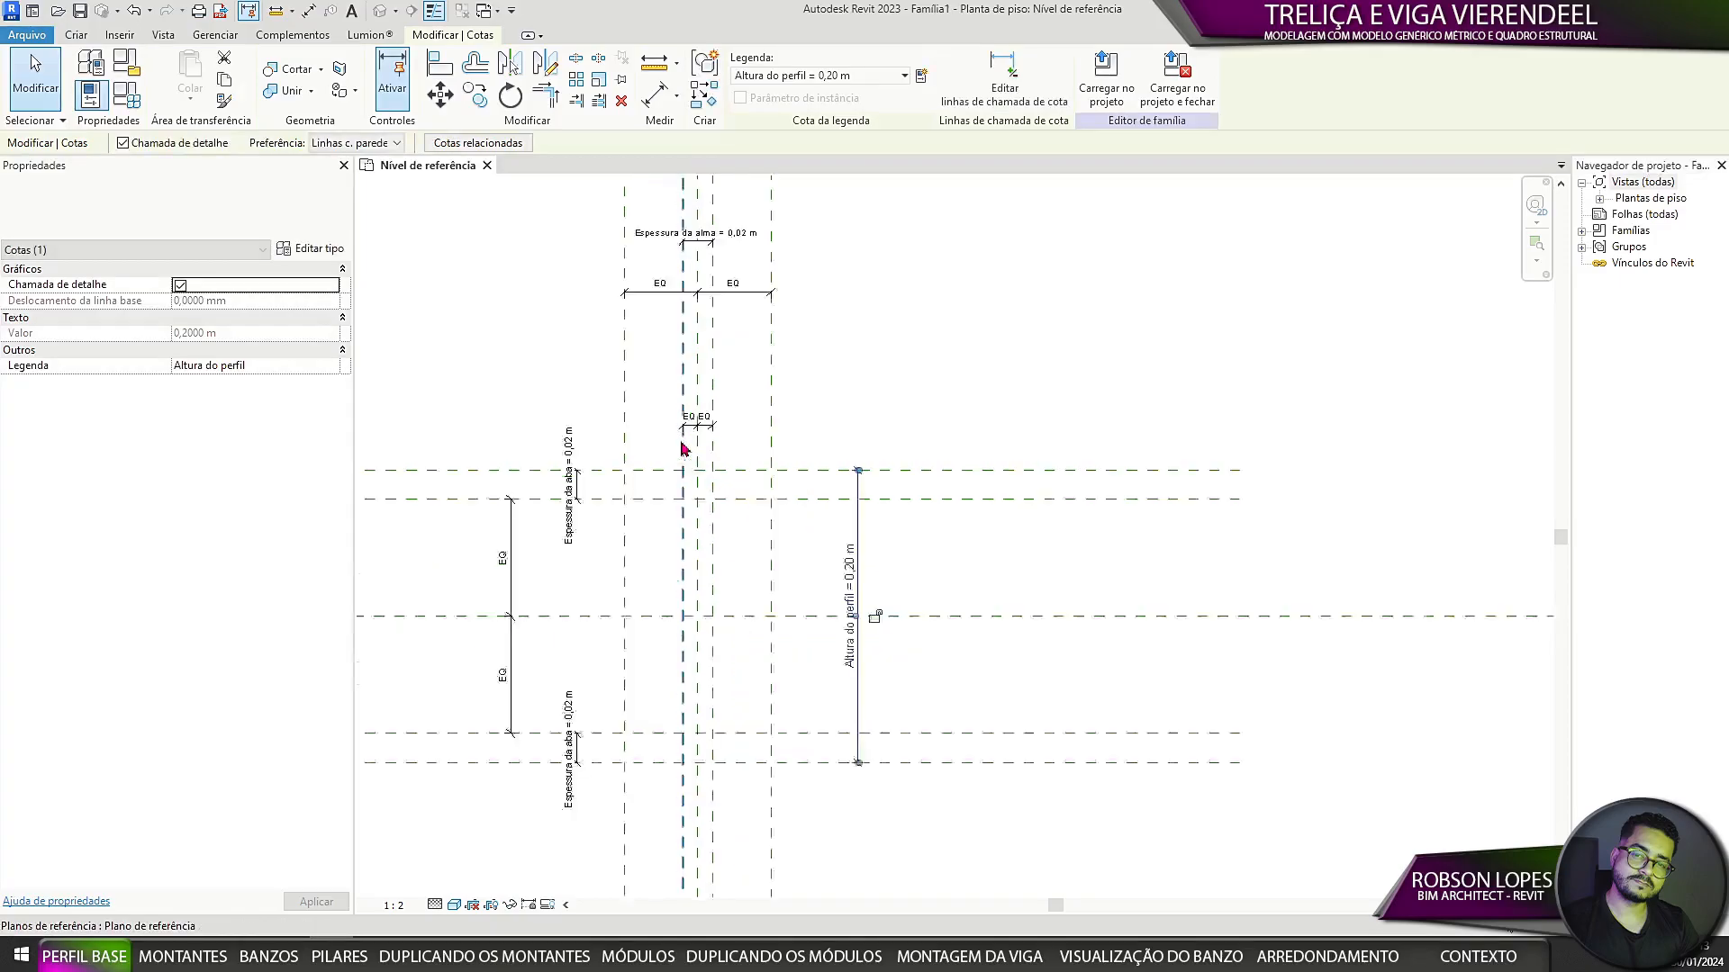
left_click(954, 504)
Step: Move the "Espessura da alma" dimension down, just below the small EQ dimension of the web
middle_click_drag(955, 504, 1034, 339)
left_click(549, 569)
middle_click_drag(872, 408, 855, 523)
middle_click_drag(914, 332, 903, 367)
left_click(752, 338)
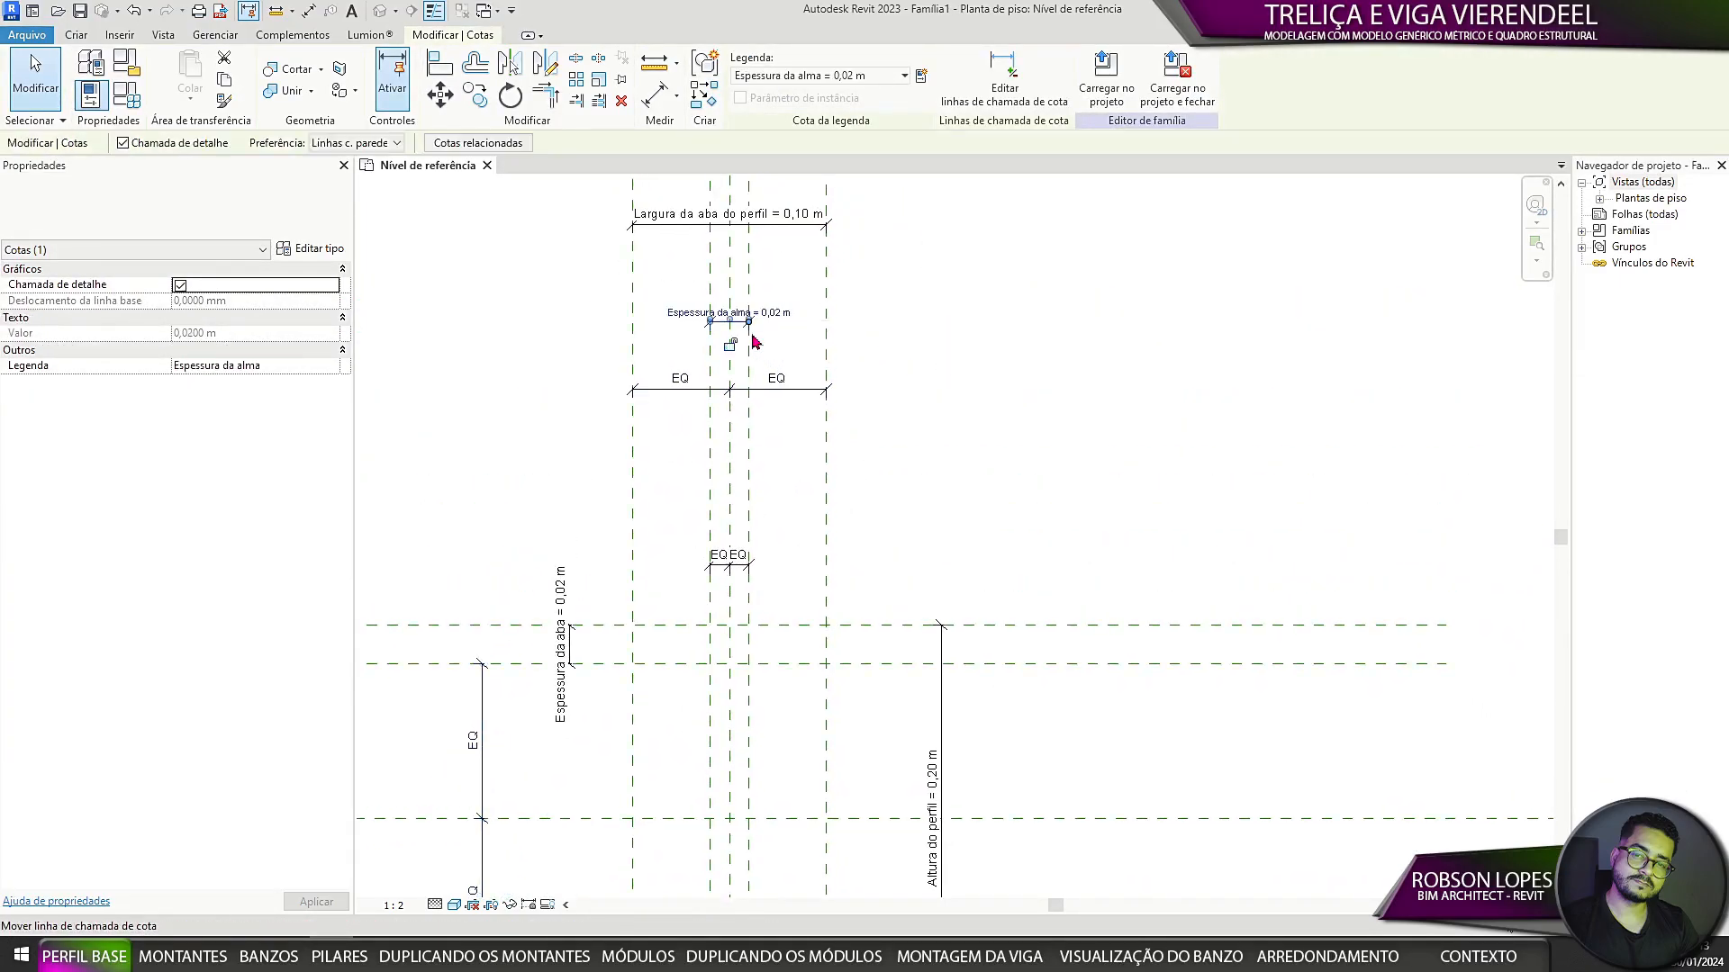
scroll(747, 341, "up", 3)
left_click_drag(755, 428, 787, 868)
left_click(791, 860)
middle_click_drag(790, 859, 801, 737)
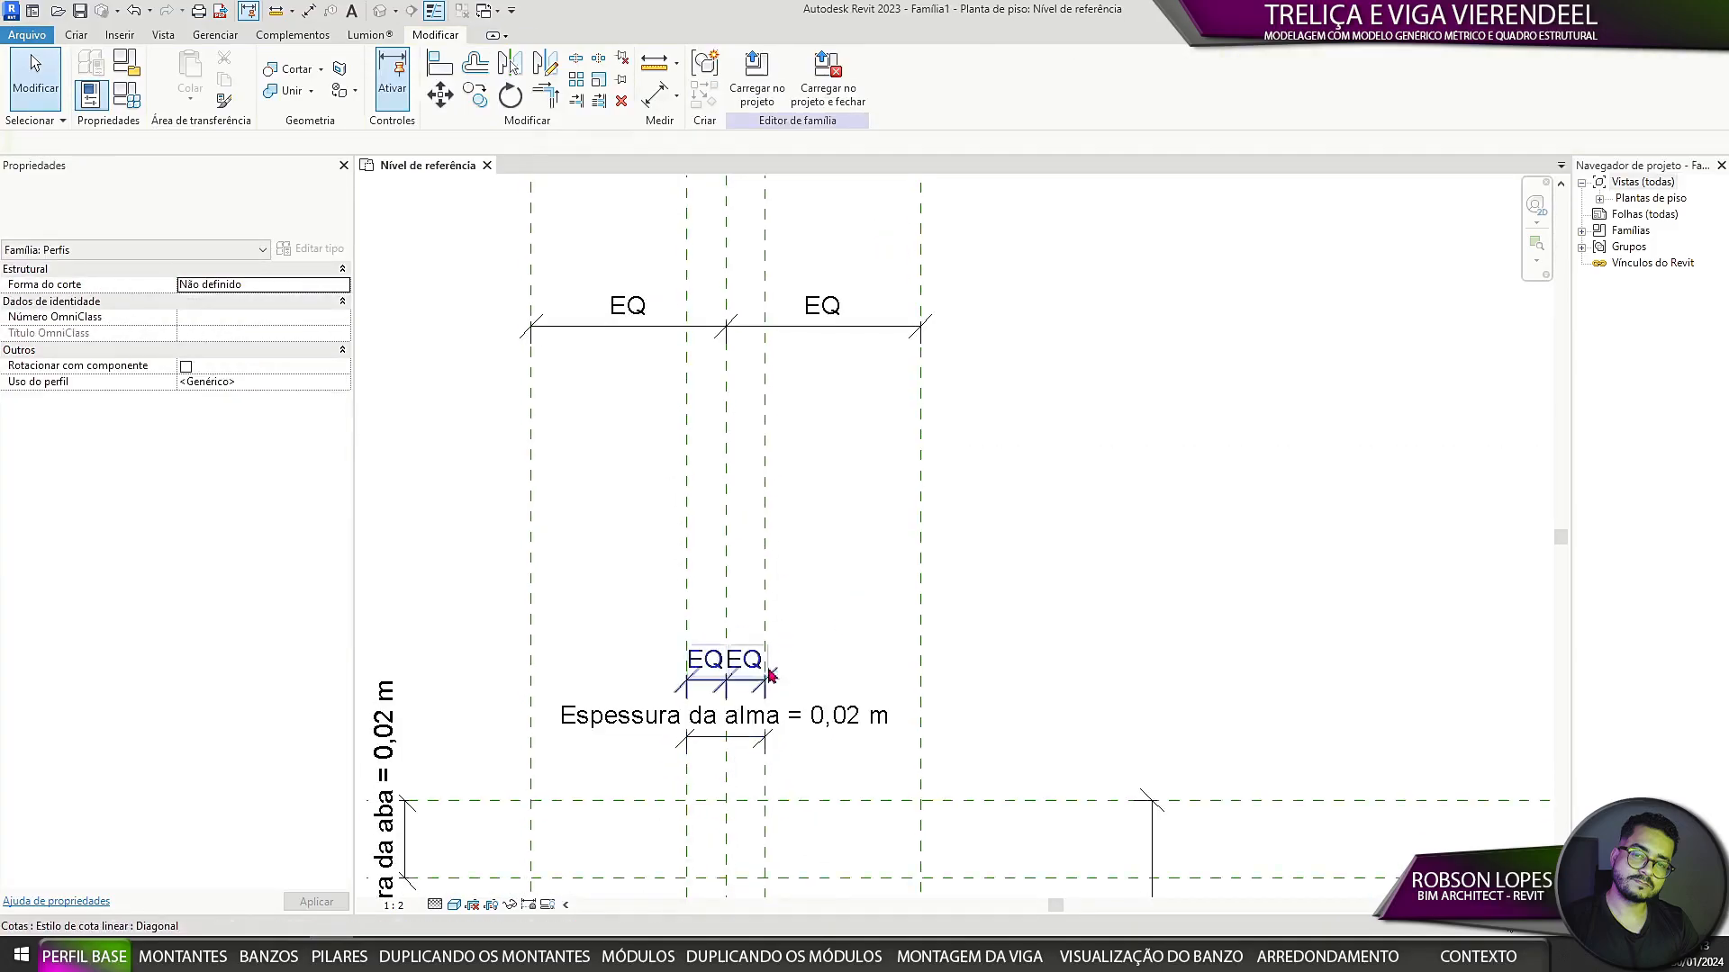
Step: Move the outer horizontal EQ dimension and the "Largura da aba do perfil" dimension down, closer to the web dimensions
left_click(756, 682)
left_click(878, 531)
scroll(1008, 405, "down", 2)
middle_click_drag(1081, 352, 978, 502)
left_click_drag(826, 504, 820, 656)
left_click(797, 288)
left_click_drag(802, 556, 805, 601)
left_click(994, 628)
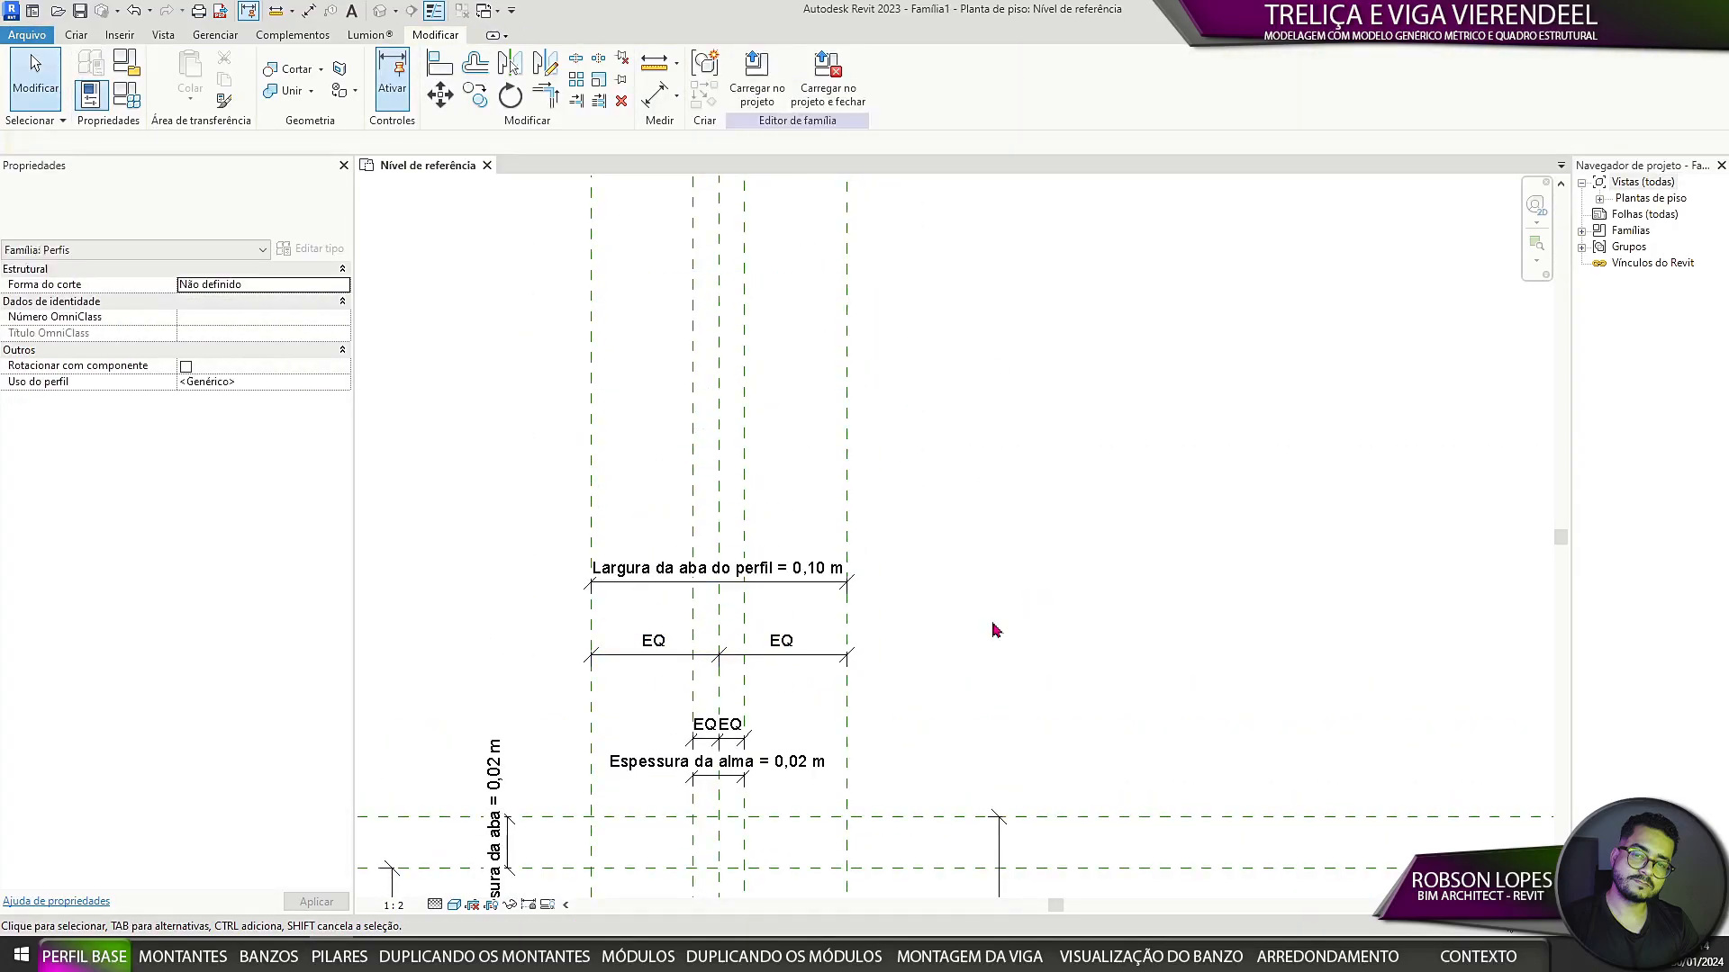
Step: Move the vertical EQ dimension to the right, between the flange thickness dimensions and the profile's left edge plane
middle_click_drag(995, 627, 1033, 233)
scroll(1101, 443, "down", 1)
left_click(537, 639)
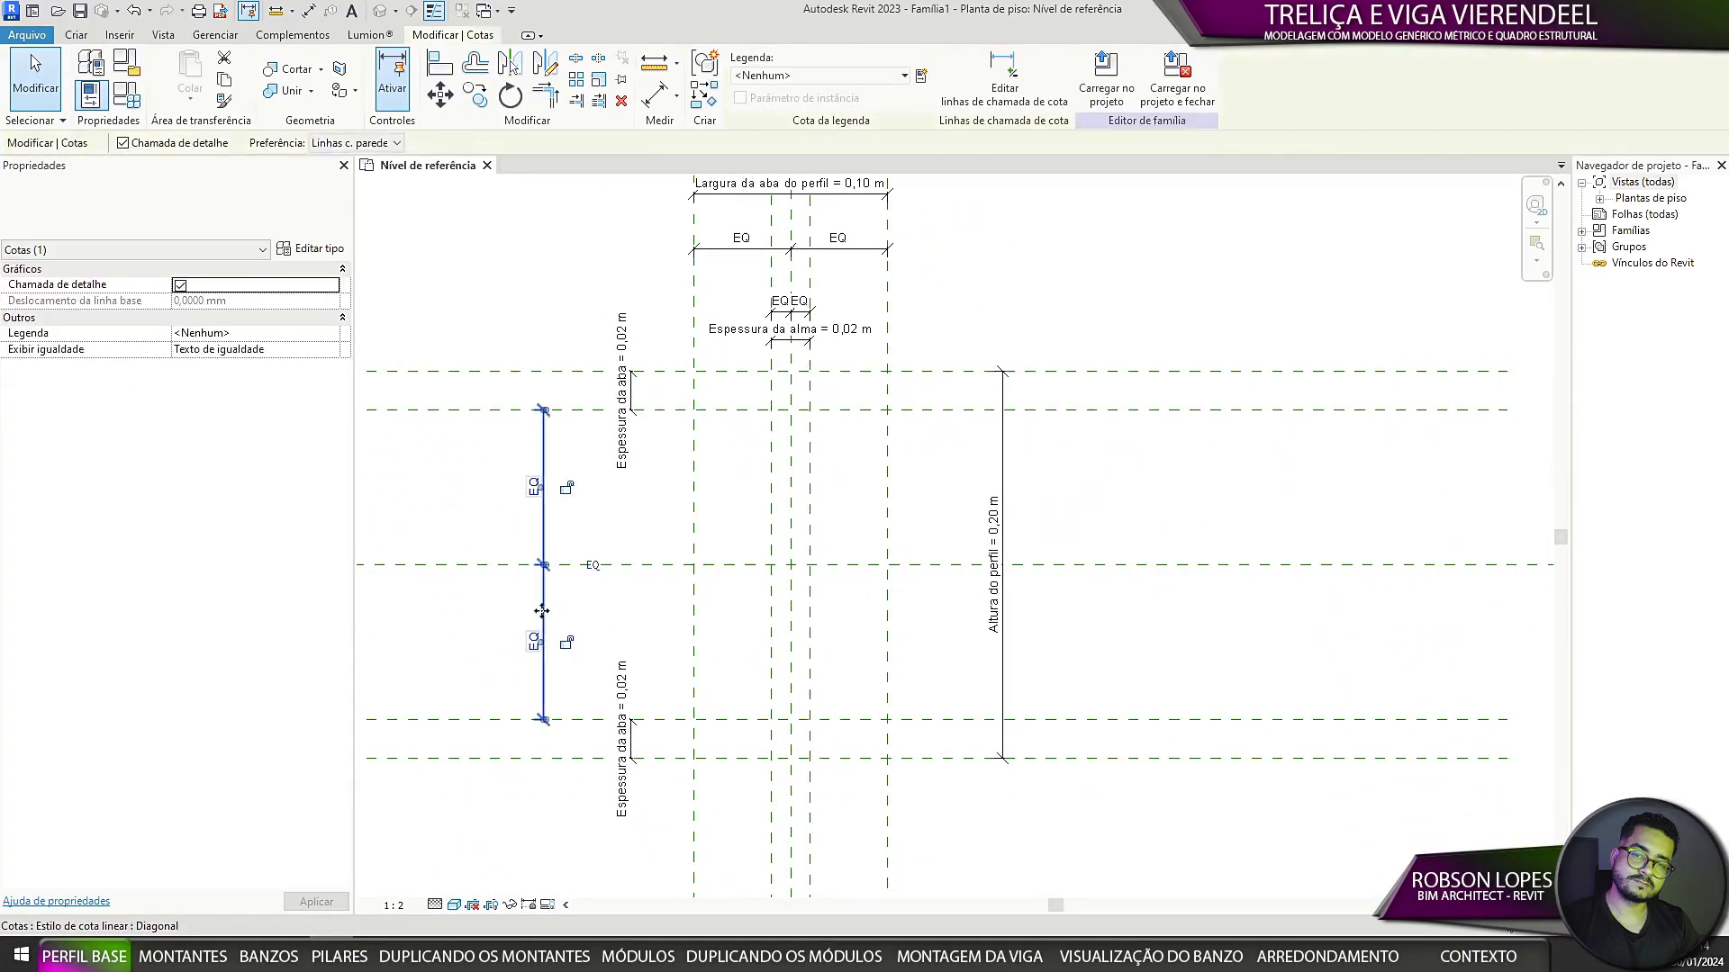
left_click_drag(538, 640, 658, 504)
left_click(779, 514)
Step: Shift the "Altura do perfil" dimension slightly further left, nearer to the profile
middle_click_drag(939, 530, 887, 450)
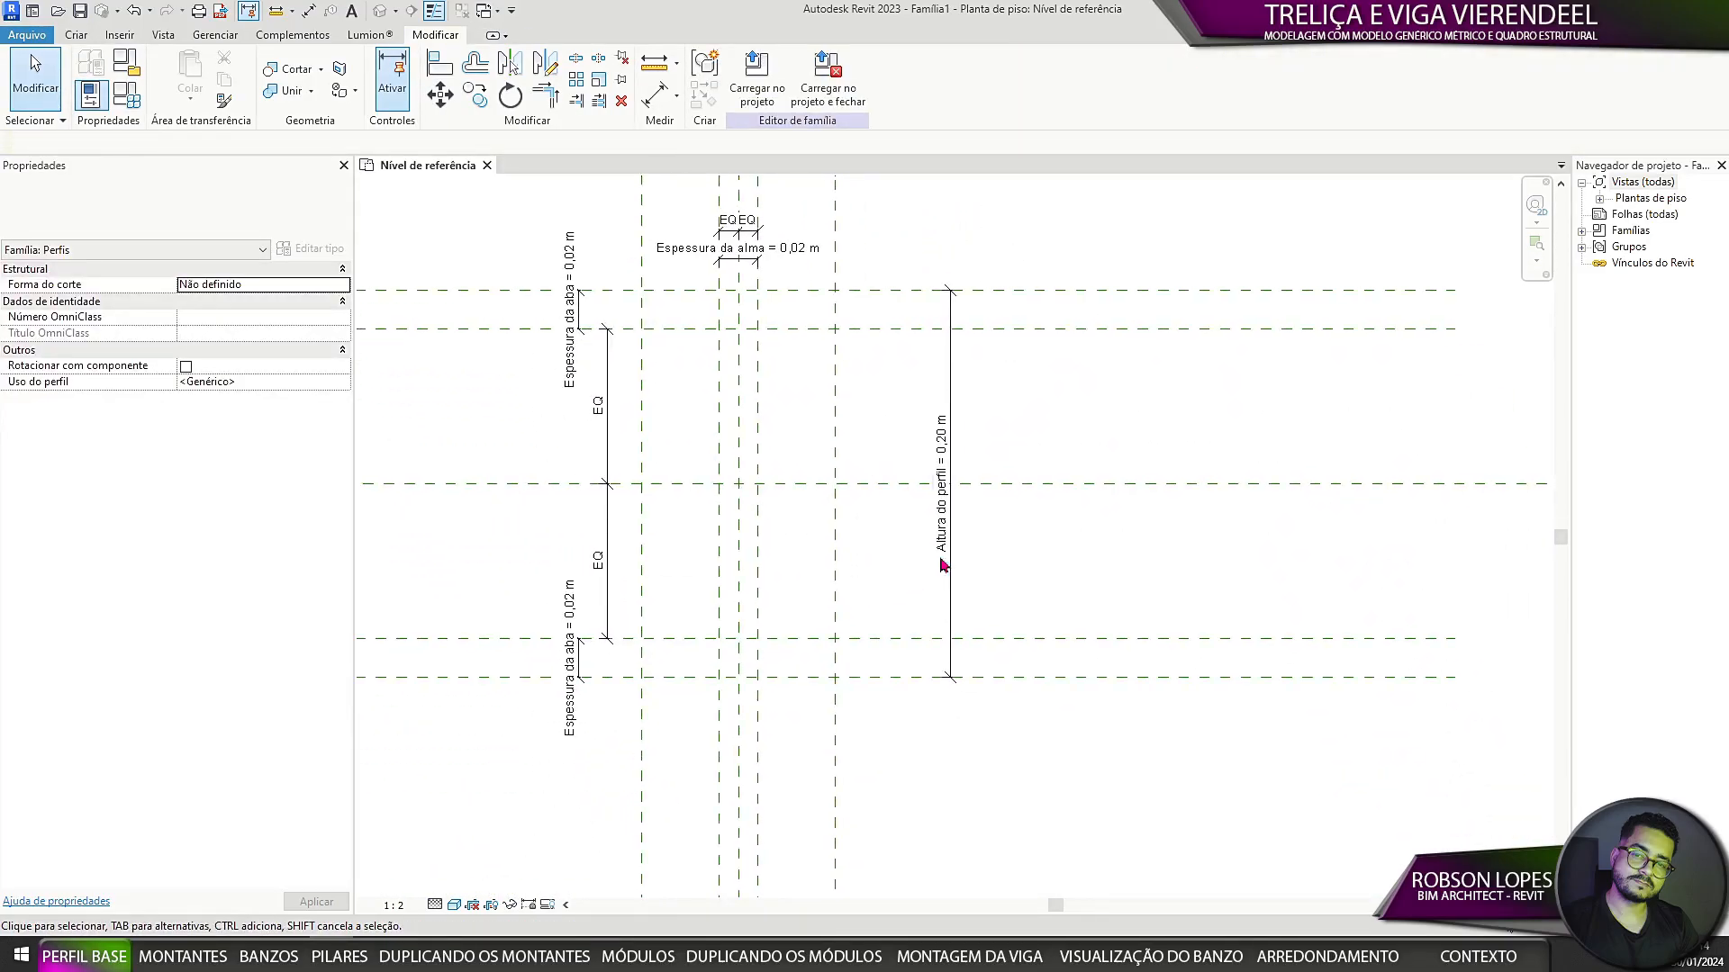
middle_click_drag(941, 565, 1032, 602)
left_click(1040, 632)
left_click_drag(1041, 640, 1003, 622)
left_click(1093, 486)
middle_click_drag(1069, 435, 1104, 435)
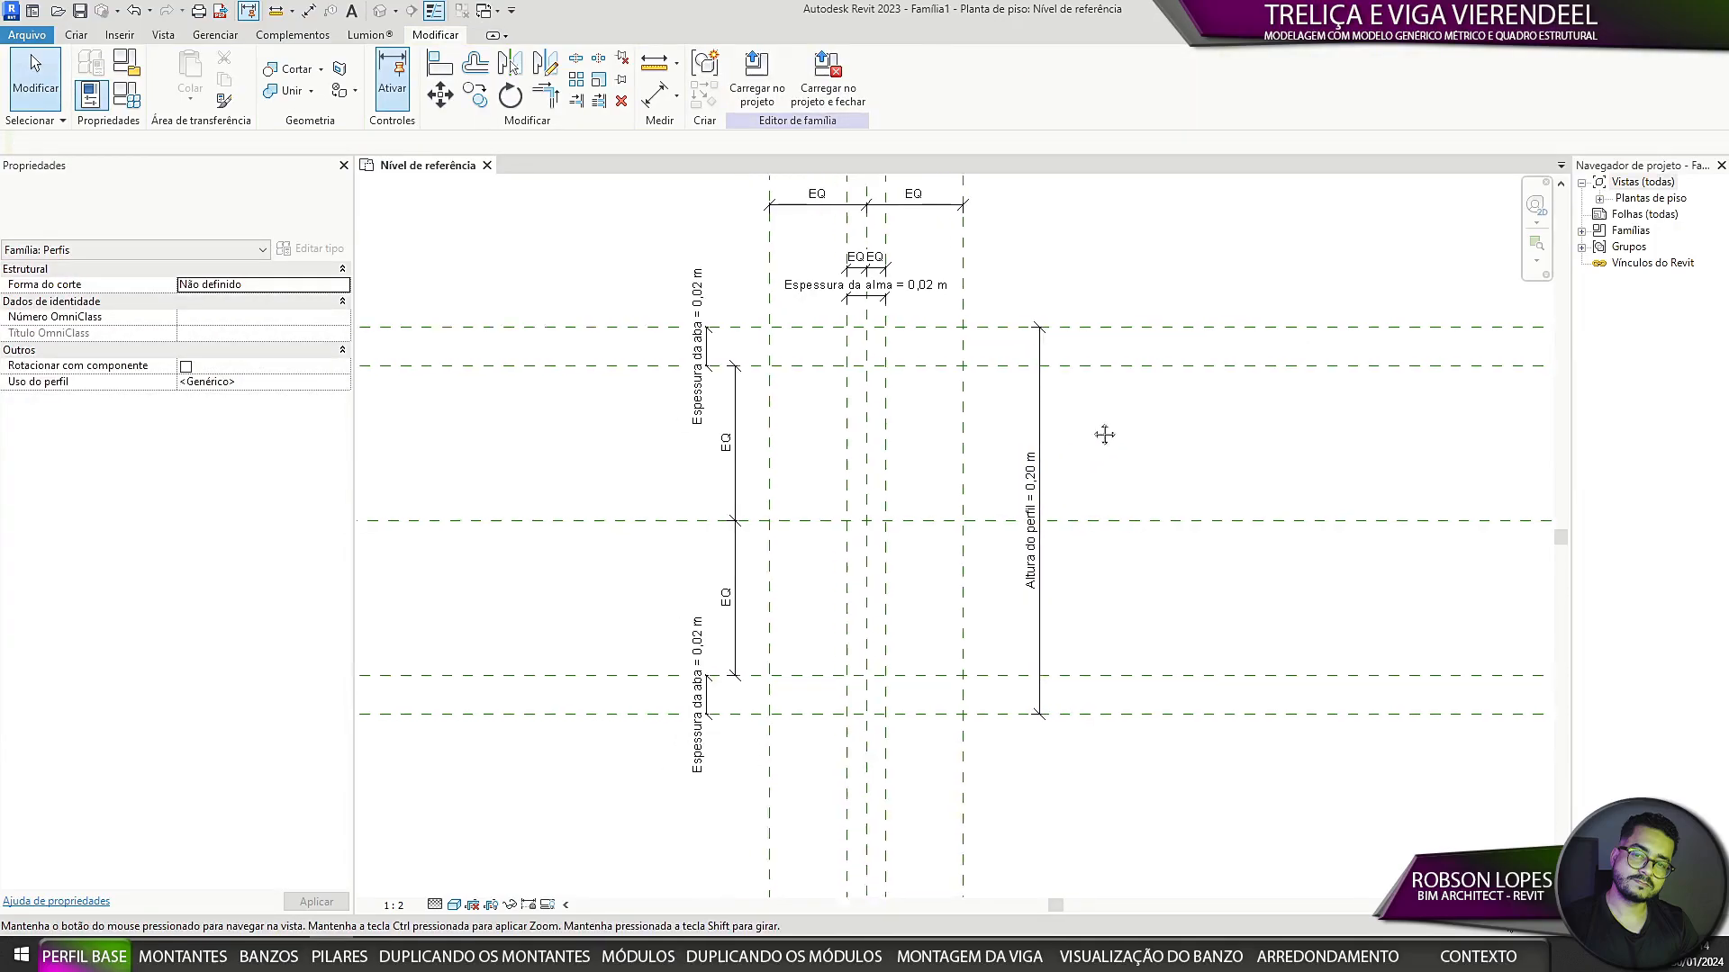
Step: Create profile lines by picking the four horizontal flange planes and lock each line to its plane
left_click(76, 34)
left_click(165, 80)
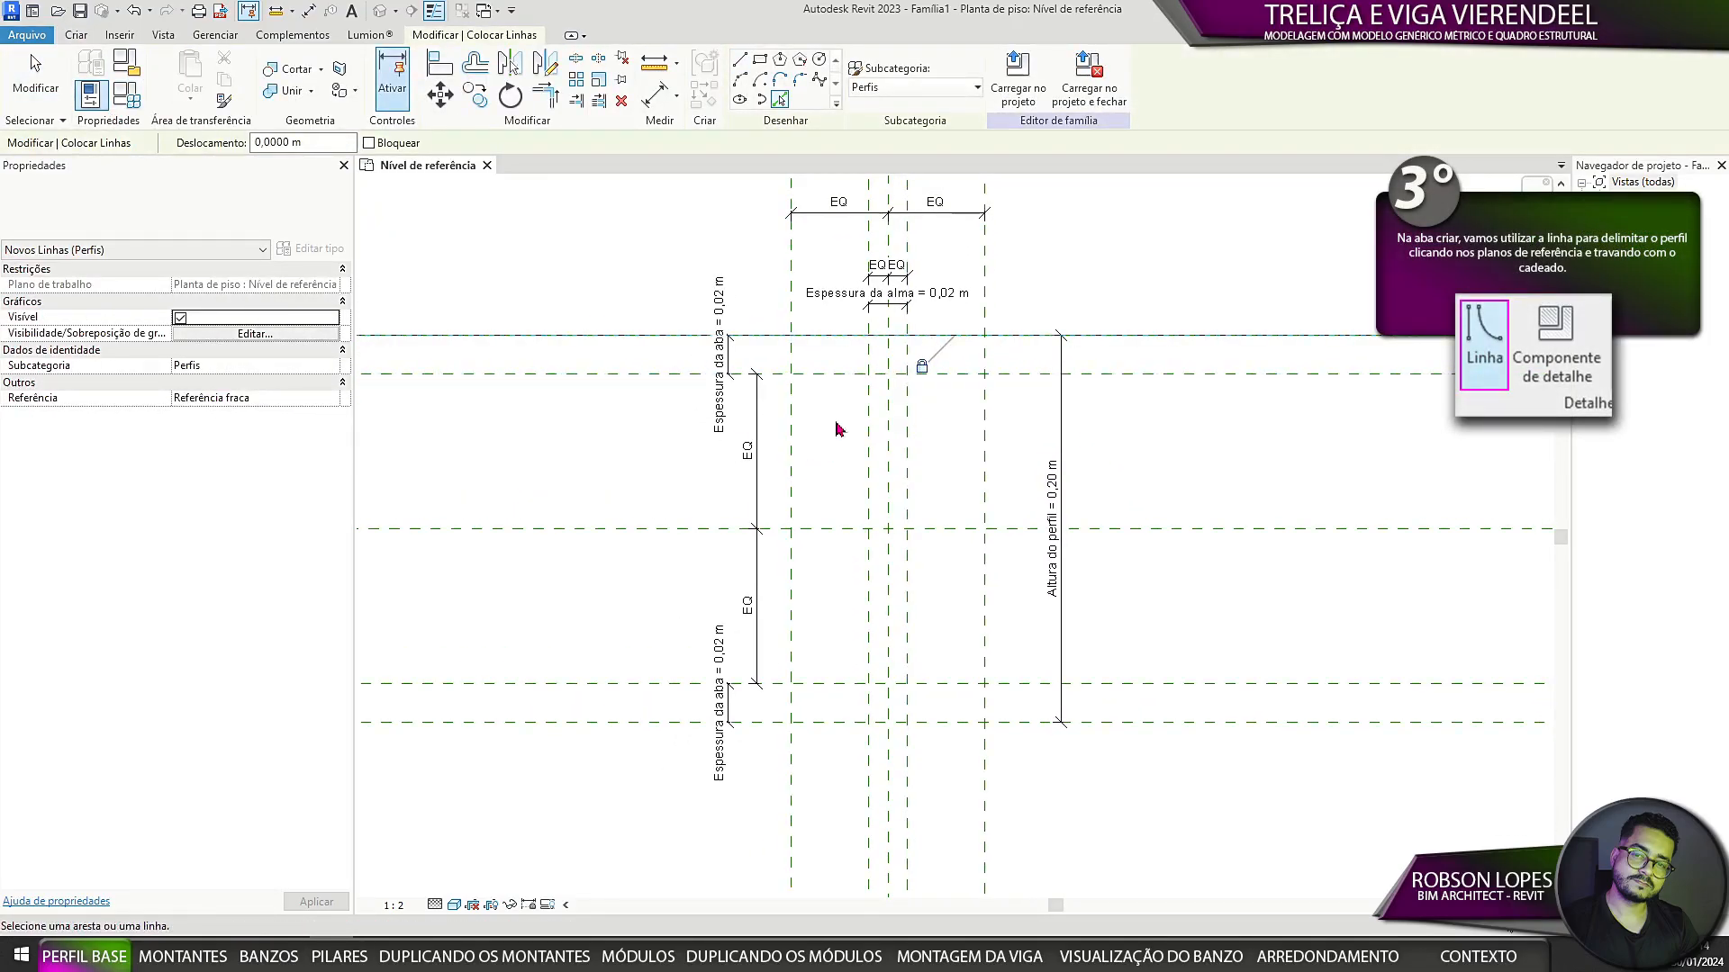
middle_click_drag(957, 613, 917, 474)
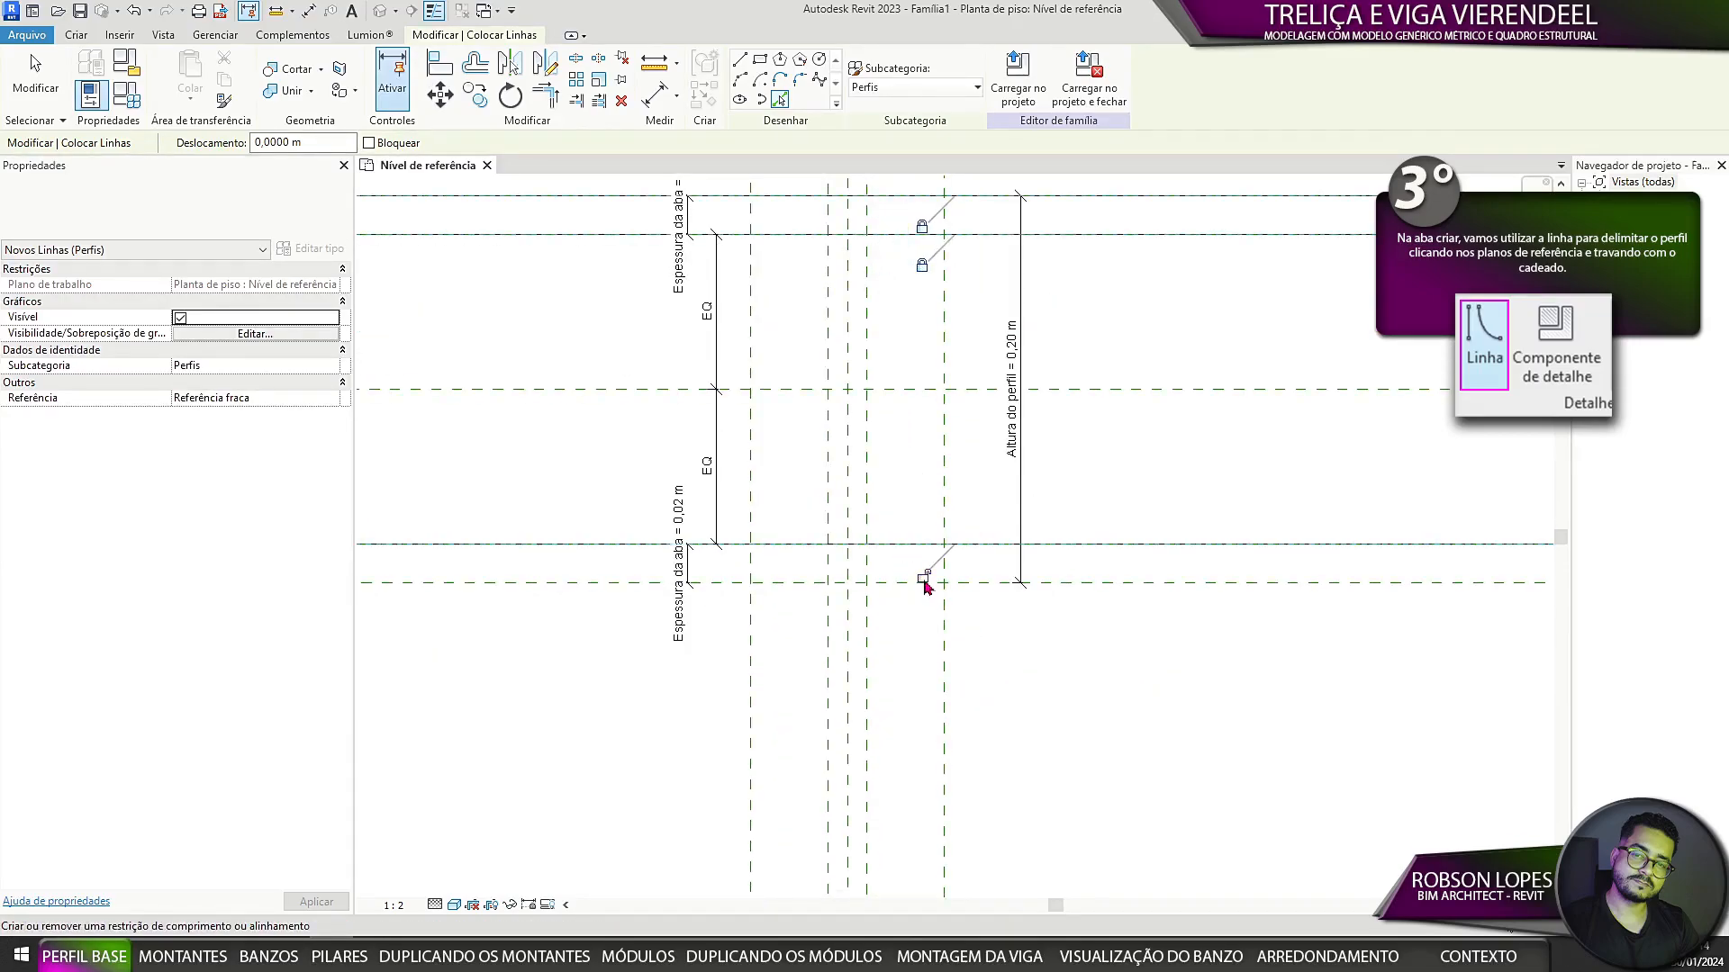
left_click(925, 585)
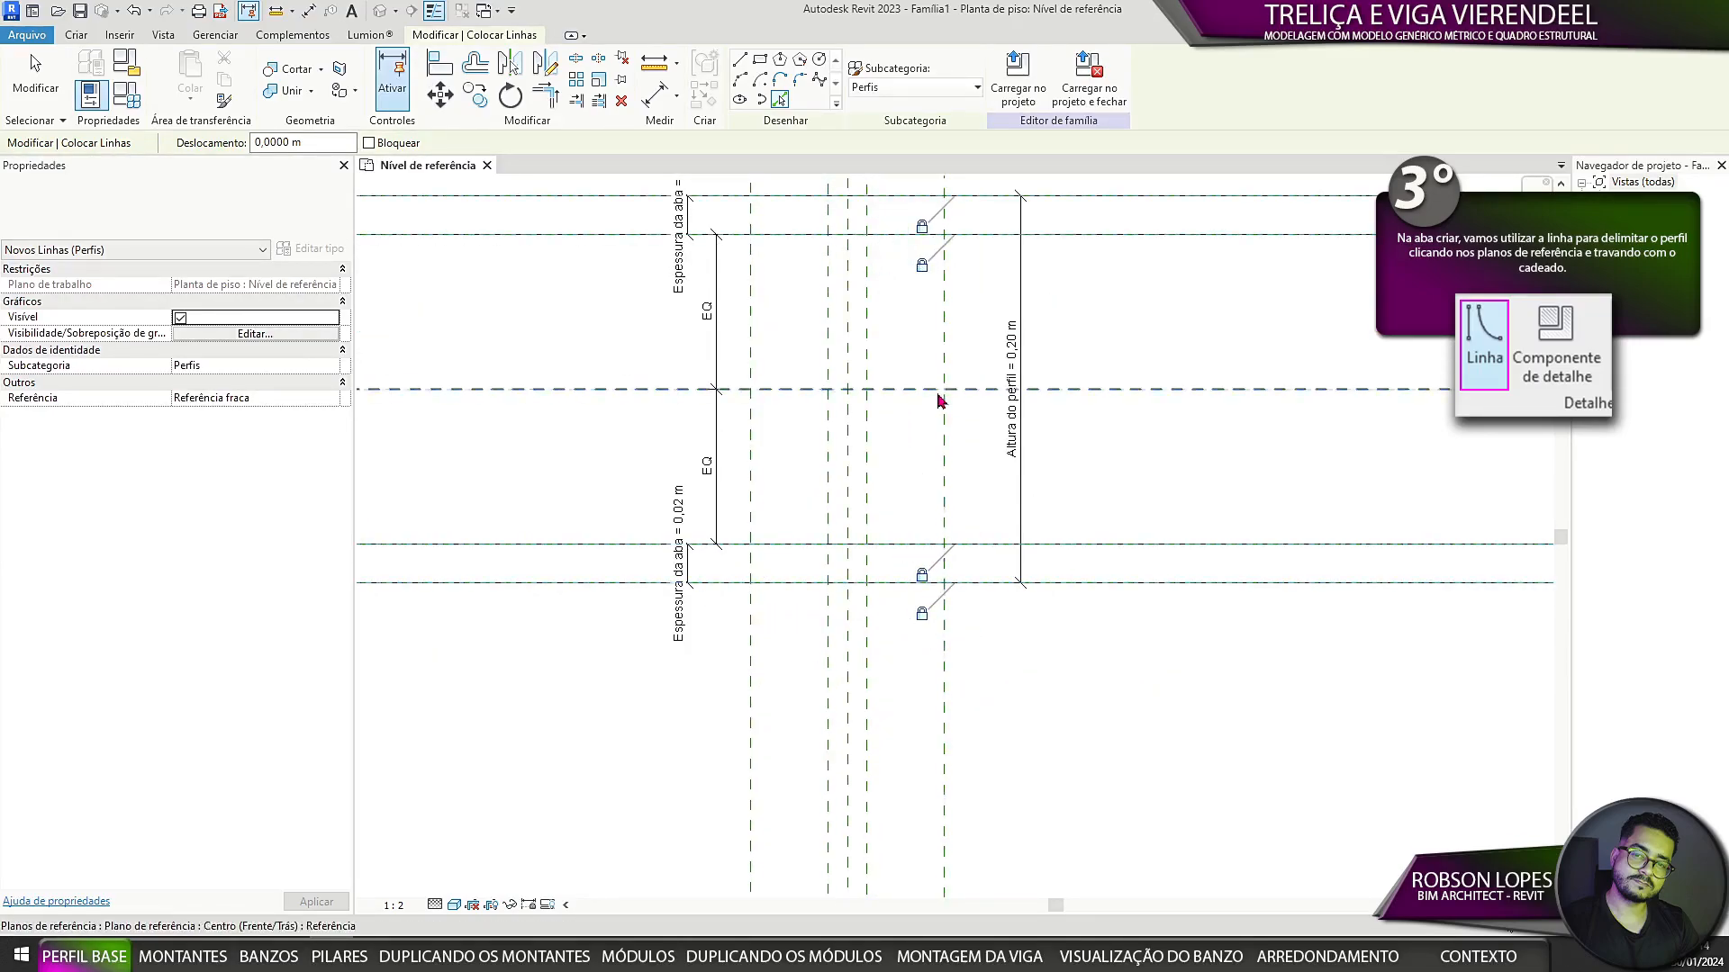
Step: Create profile lines on the four vertical flange-edge and web planes and lock each line to its plane
scroll(938, 396, "down", 1)
middle_click_drag(939, 395, 847, 514)
left_click(751, 584)
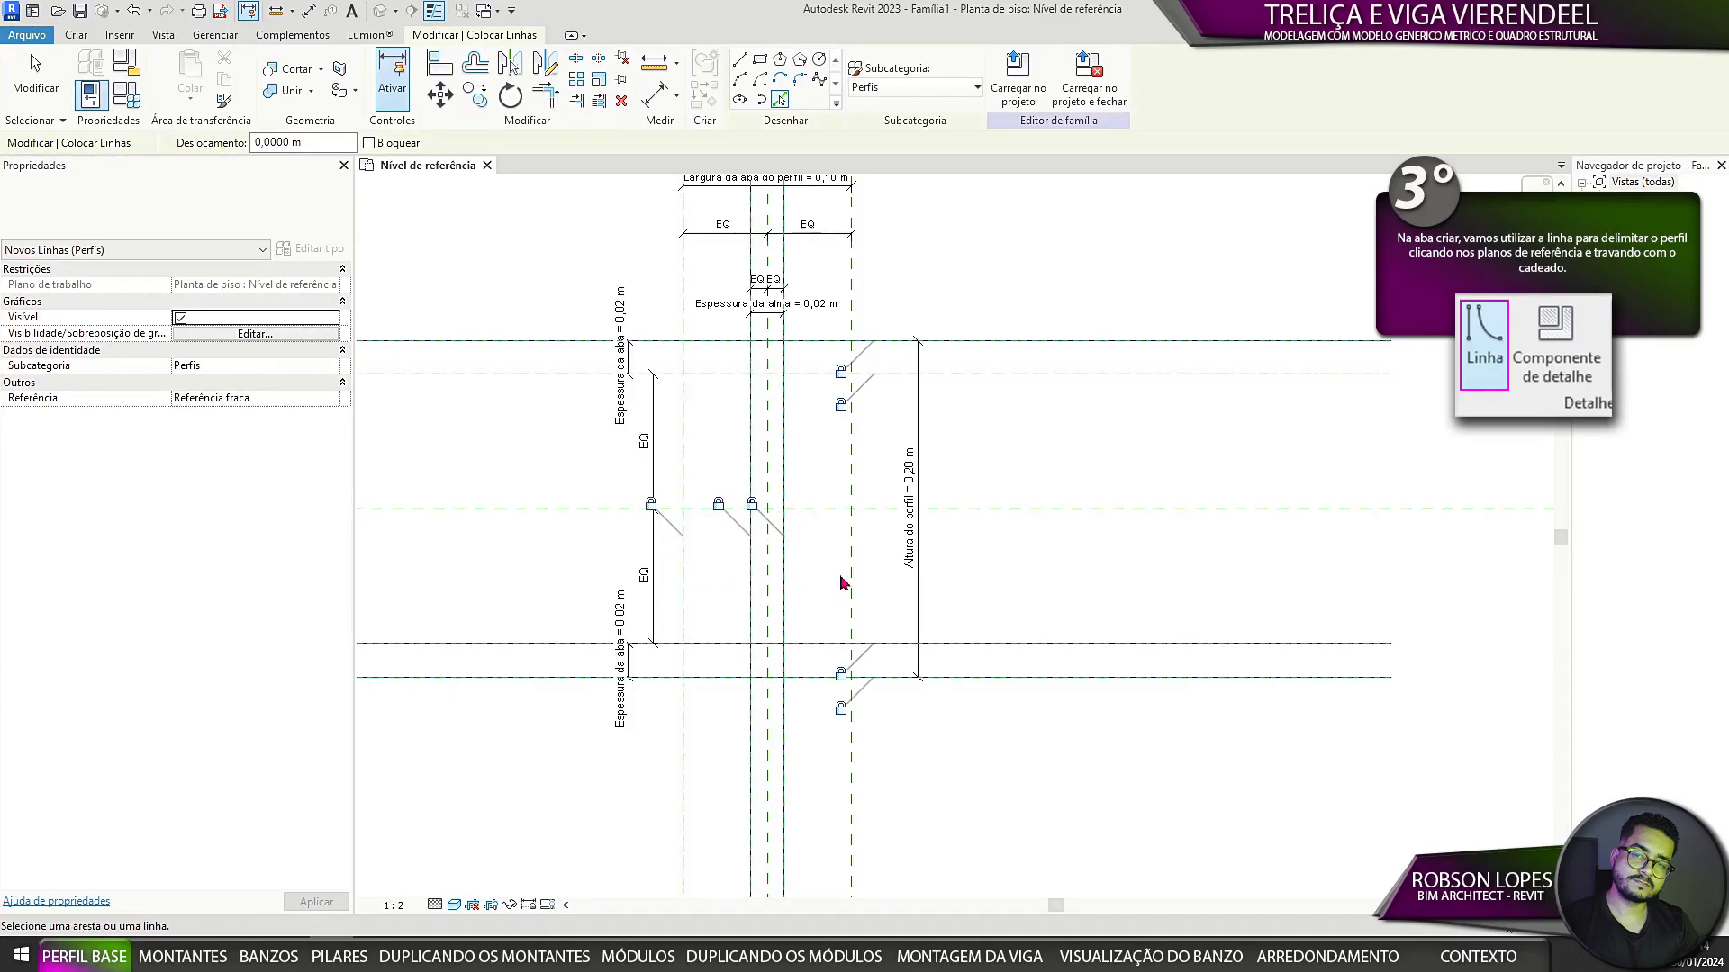
middle_click_drag(1069, 441, 1108, 433)
Step: Trim the picked lines around the upper flange into a closed rectangle
left_click(576, 58)
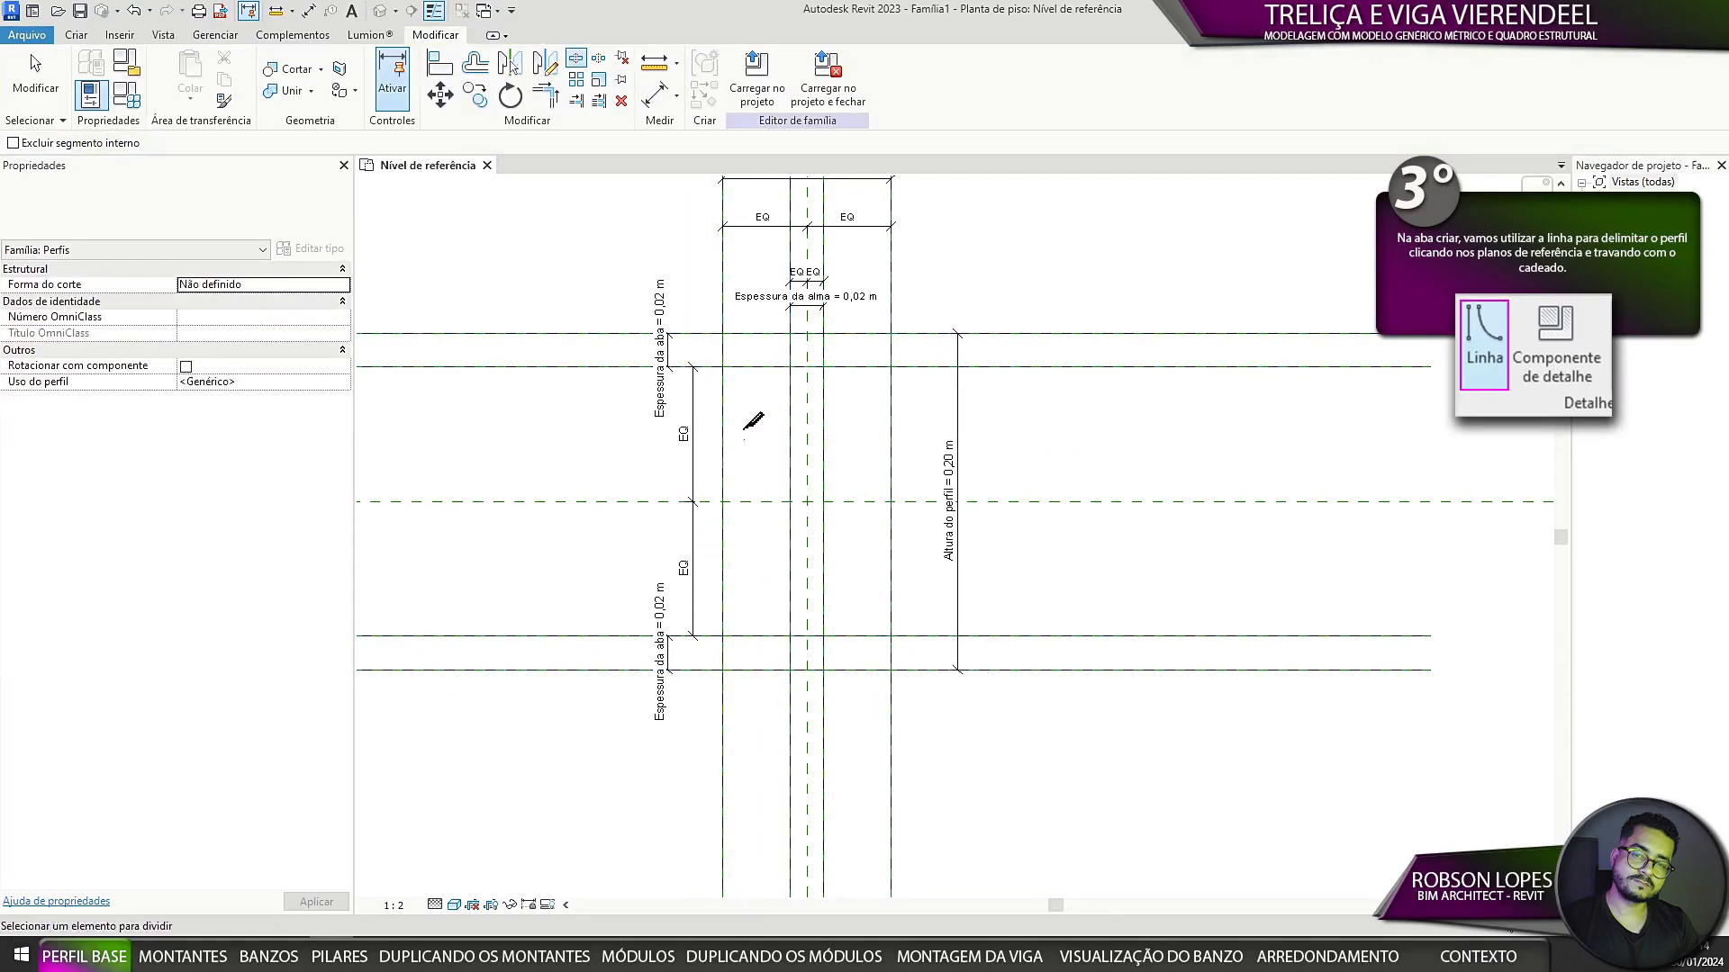
left_click(548, 96)
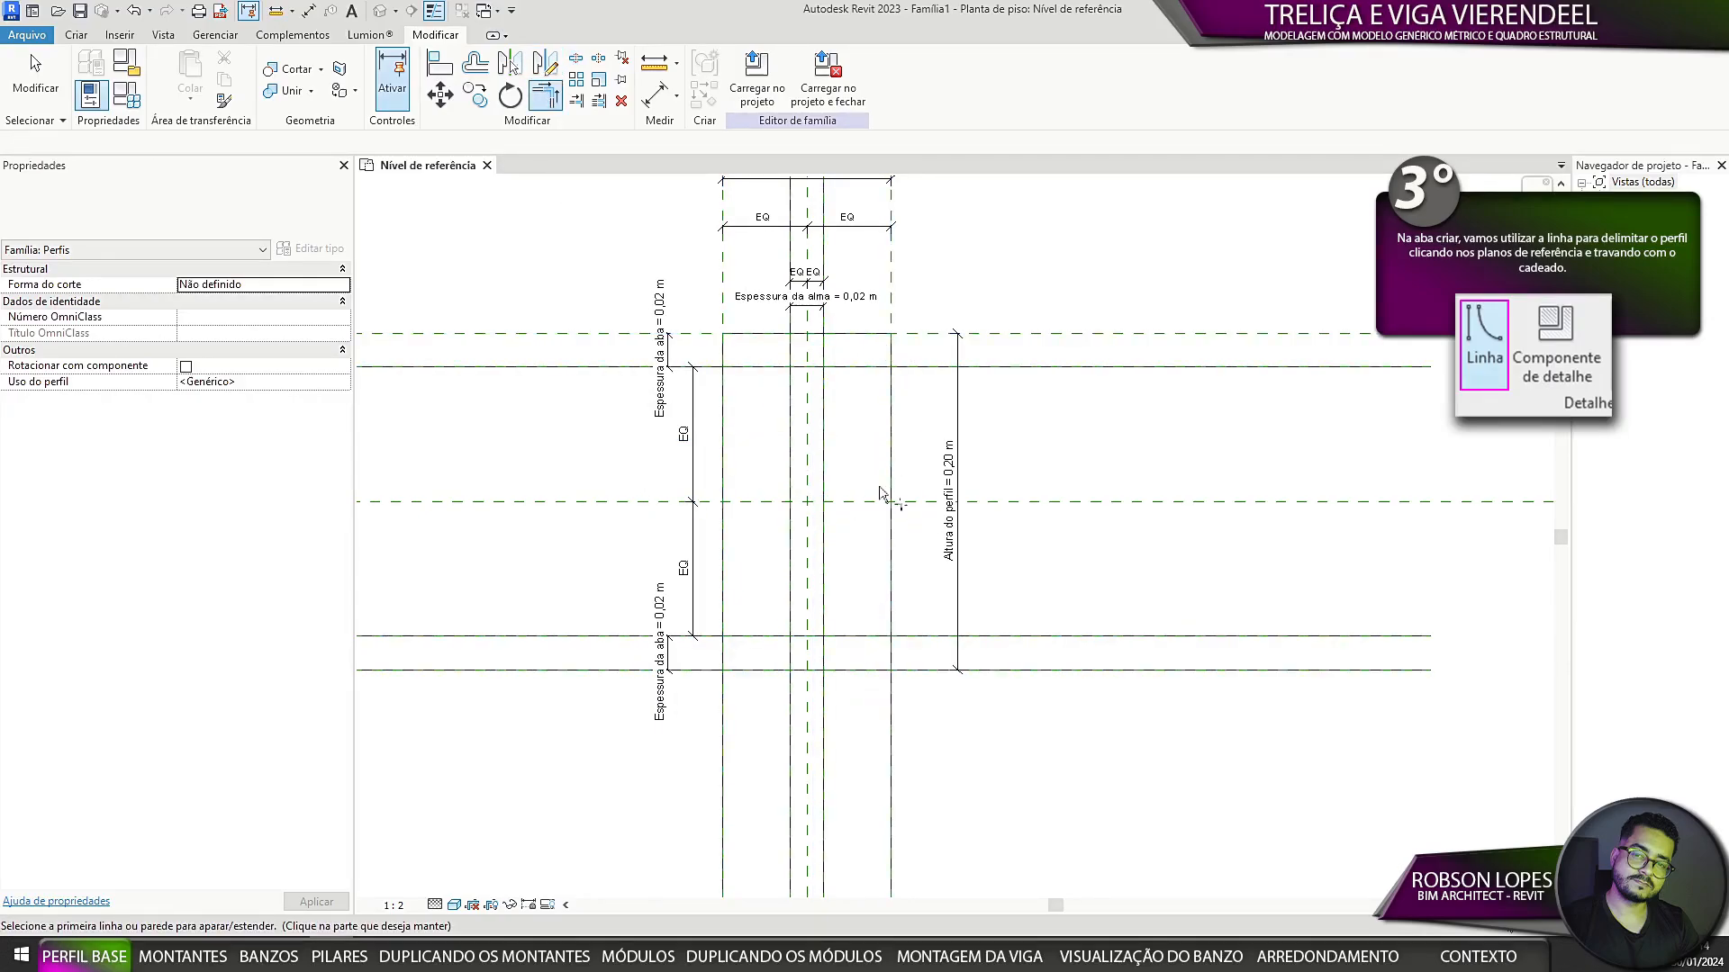
left_click(890, 354)
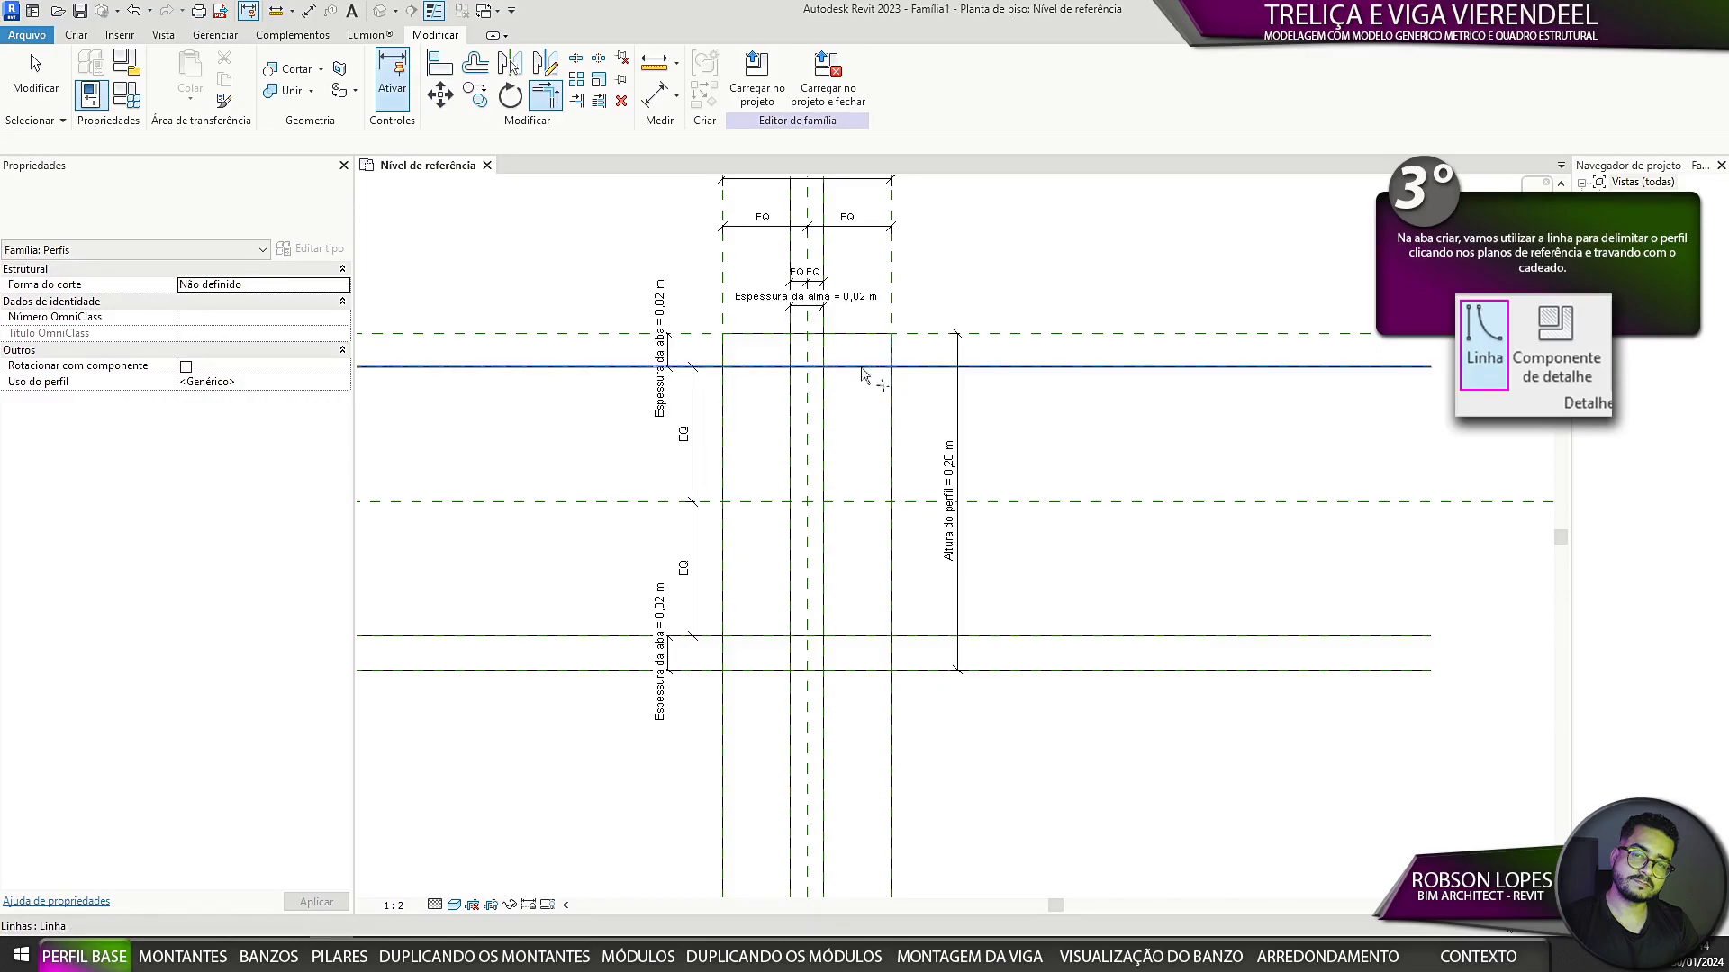
left_click(757, 371)
middle_click_drag(999, 501, 986, 387)
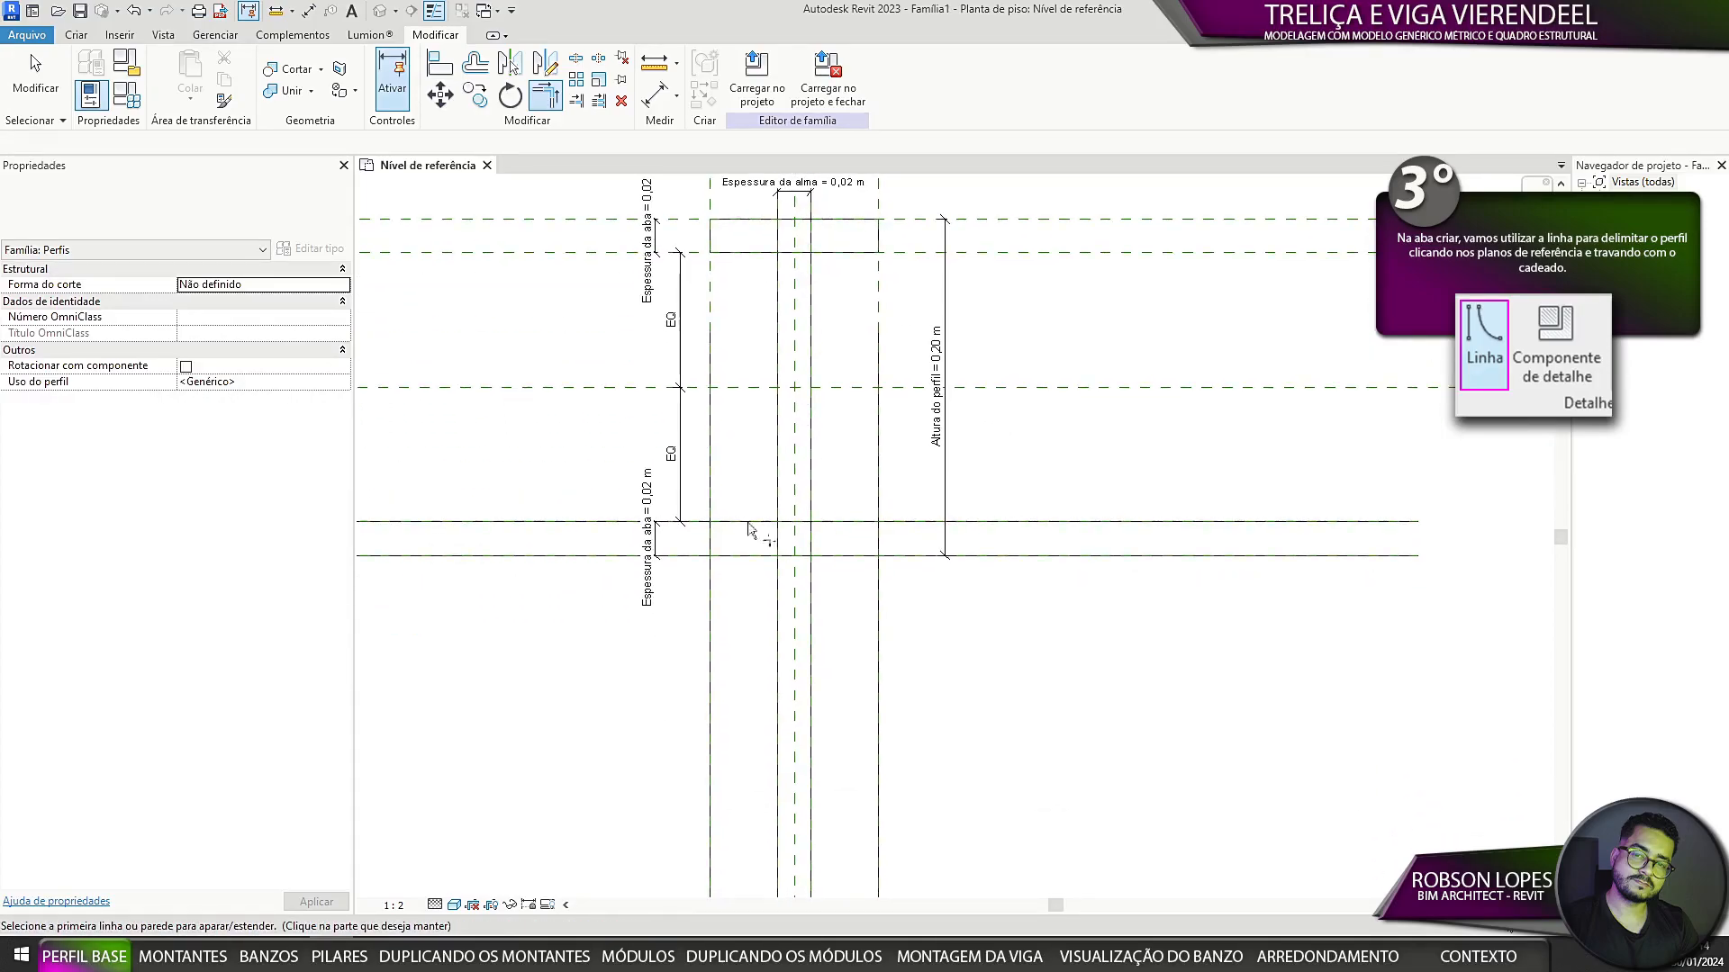
Step: Trim the picked lines around the lower flange into a closed rectangle
left_click(744, 524)
left_click(710, 544)
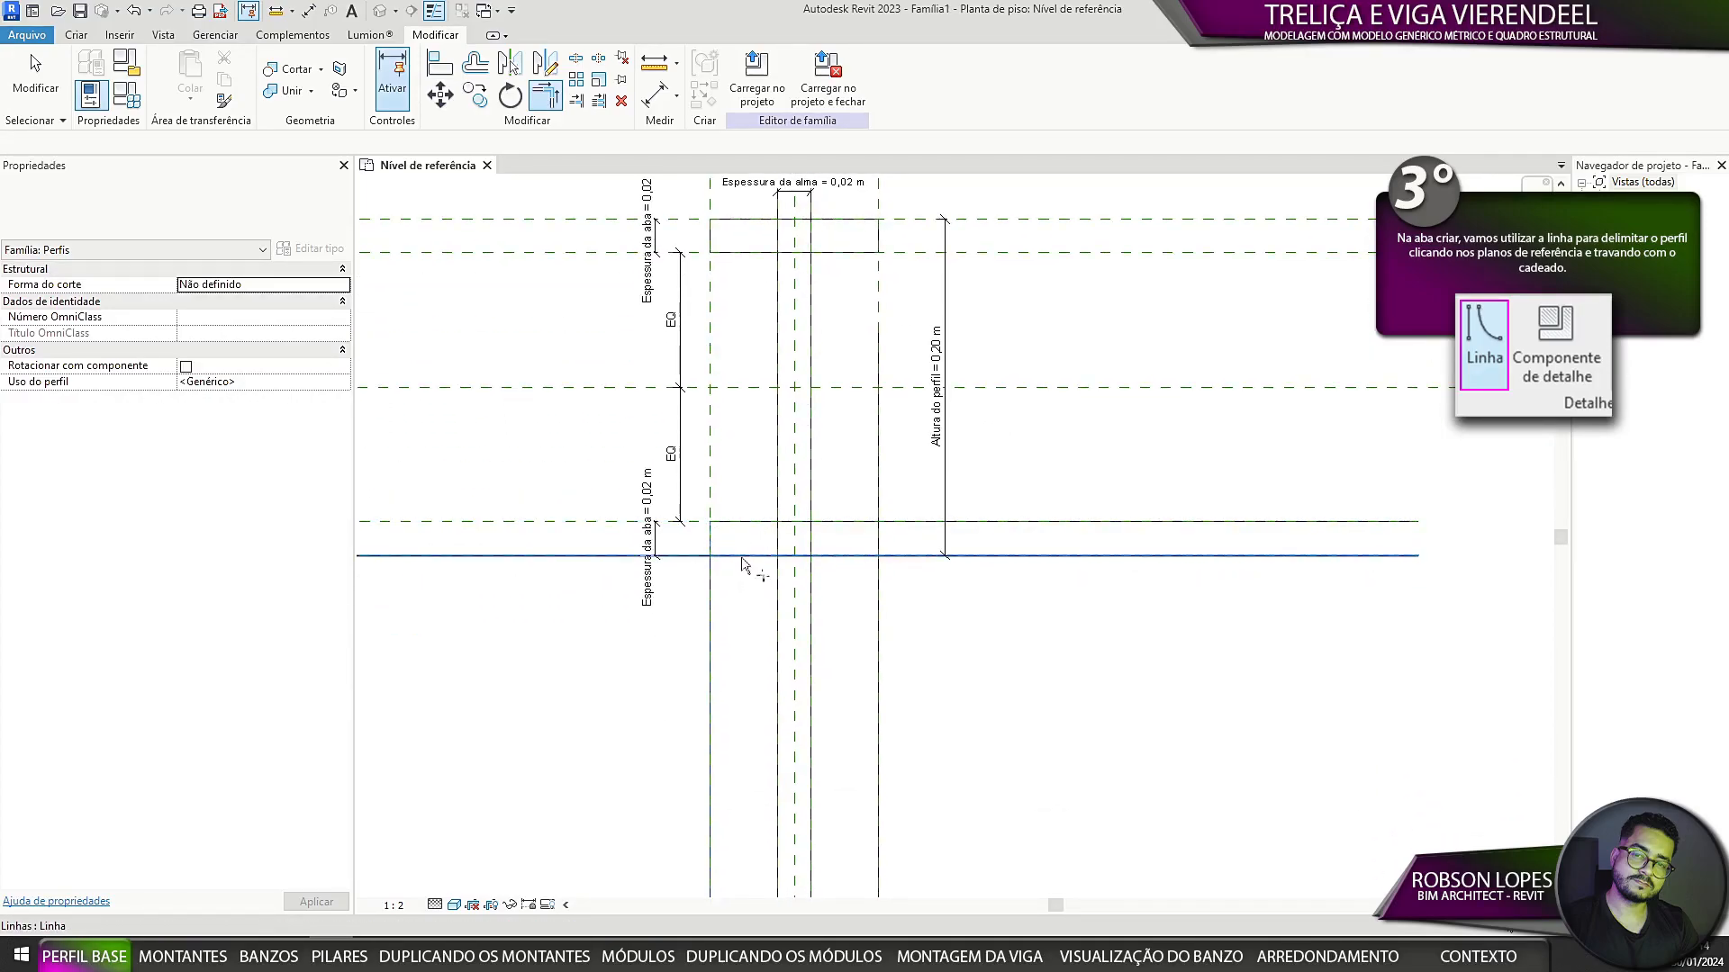
left_click(881, 538)
left_click(862, 522)
middle_click_drag(1038, 419, 1031, 517)
Step: Split the inner flange lines at the web and trim them with both web lines to close the I-shaped outline
left_click(575, 61)
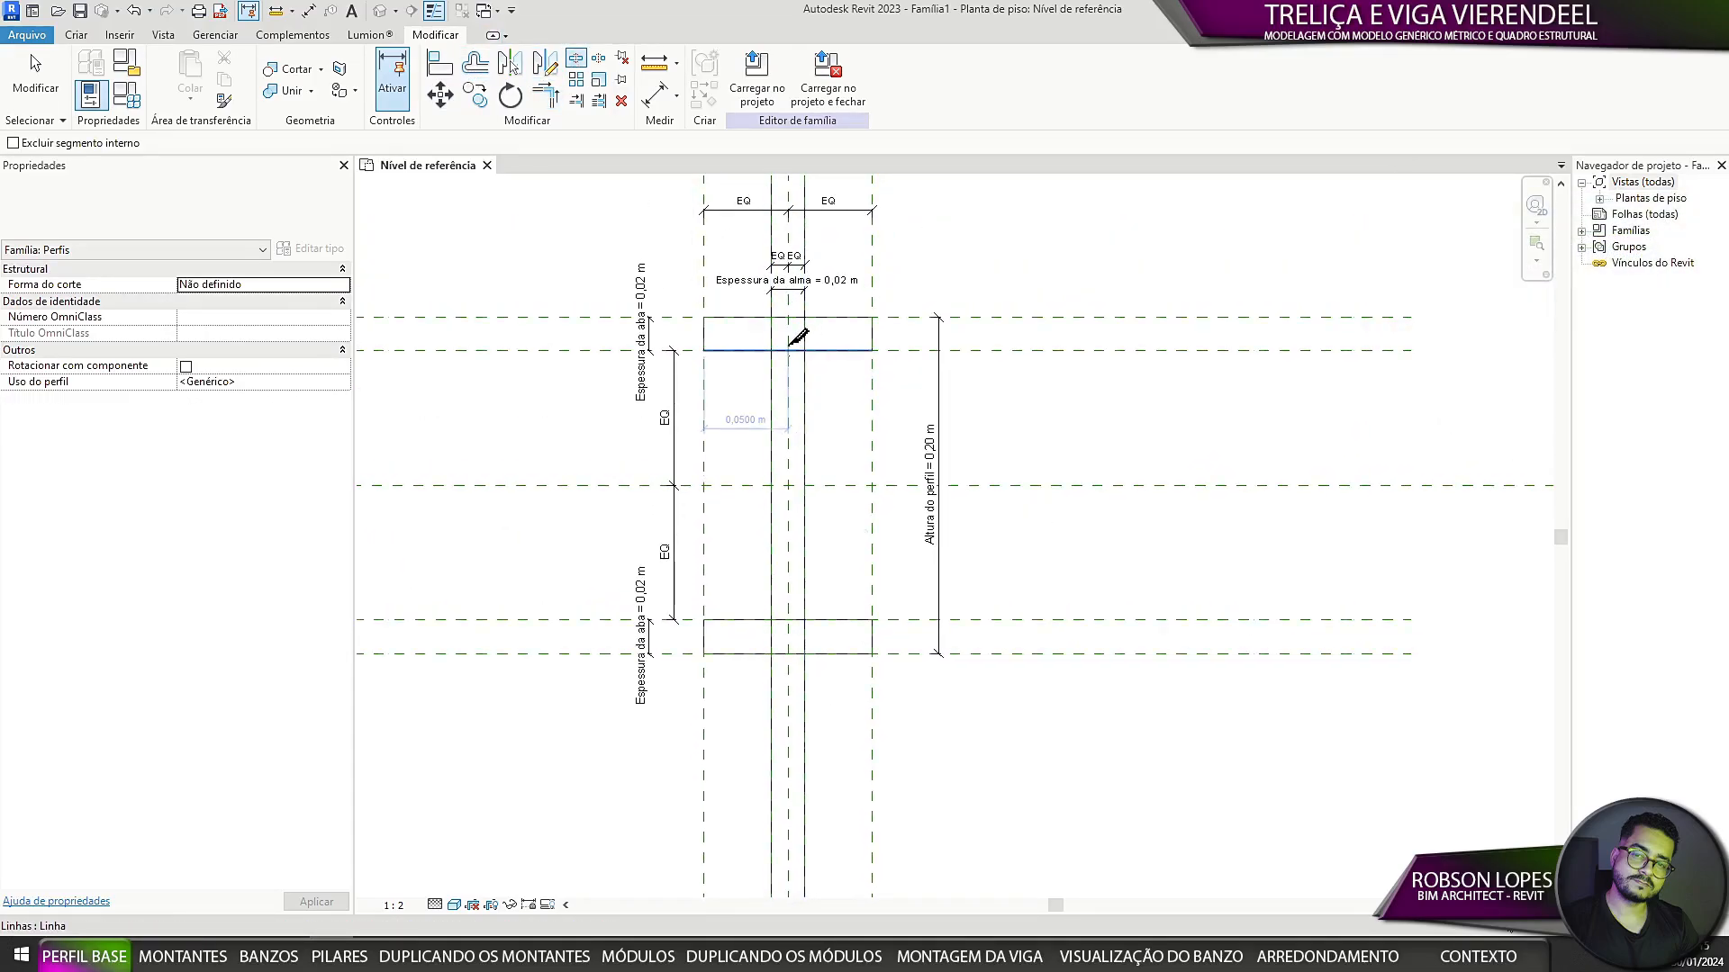
left_click(541, 102)
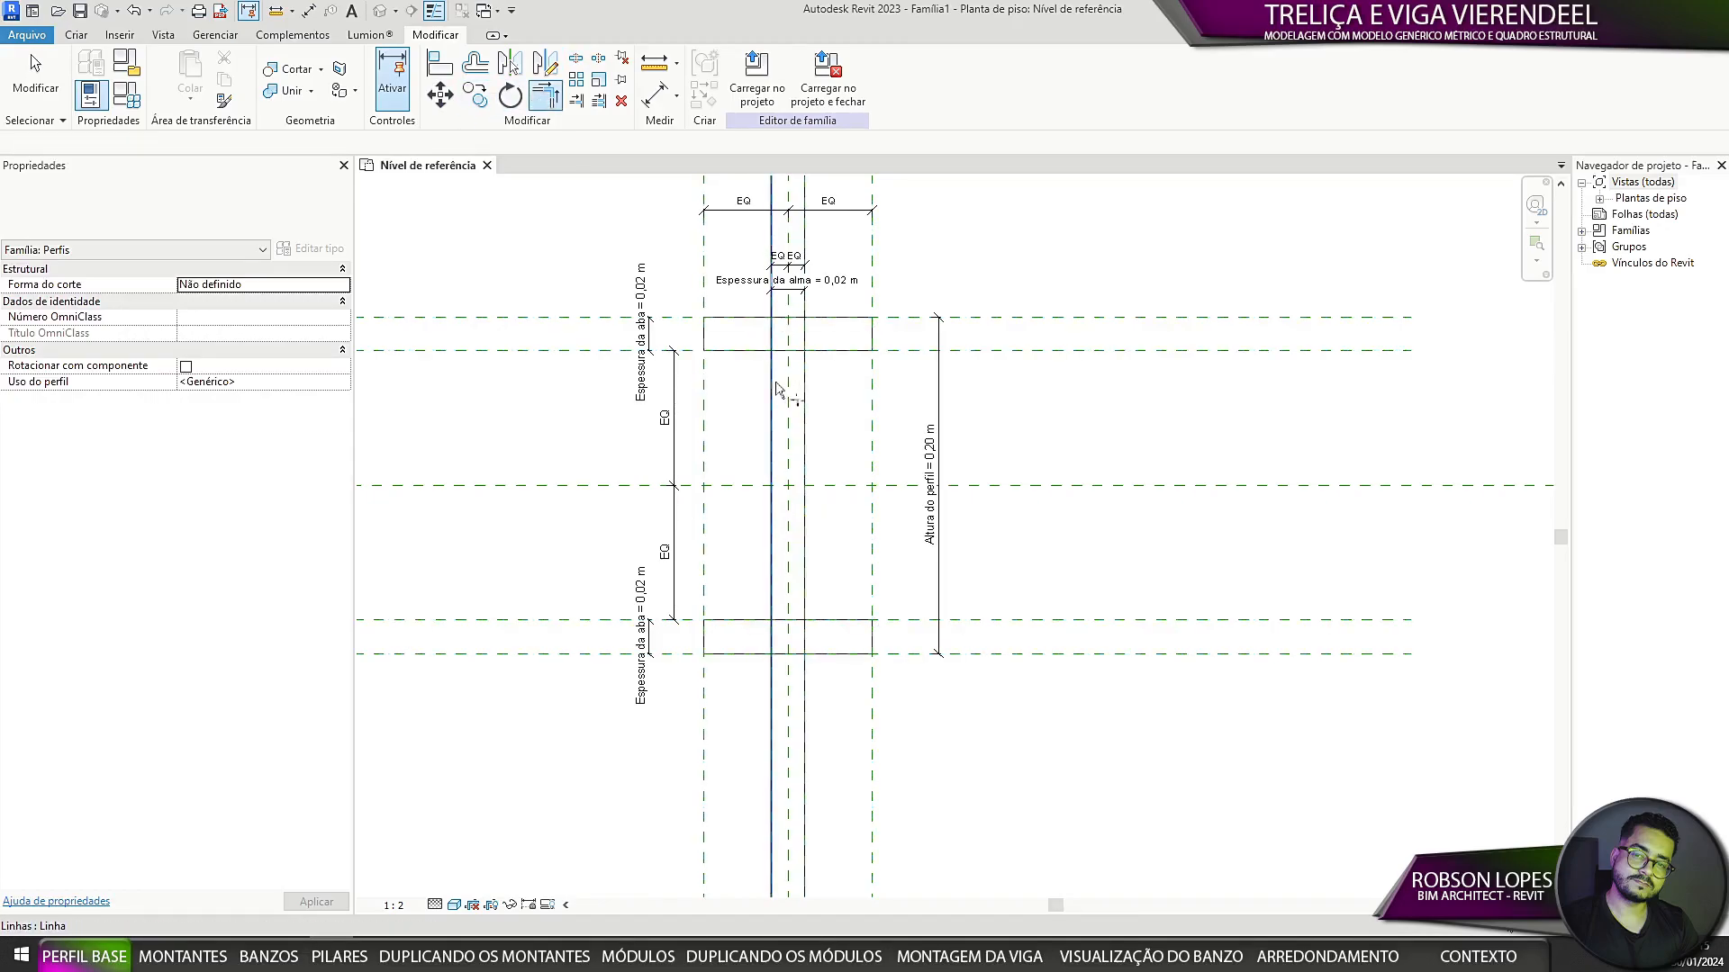
middle_click_drag(862, 496, 883, 594)
left_click(873, 522)
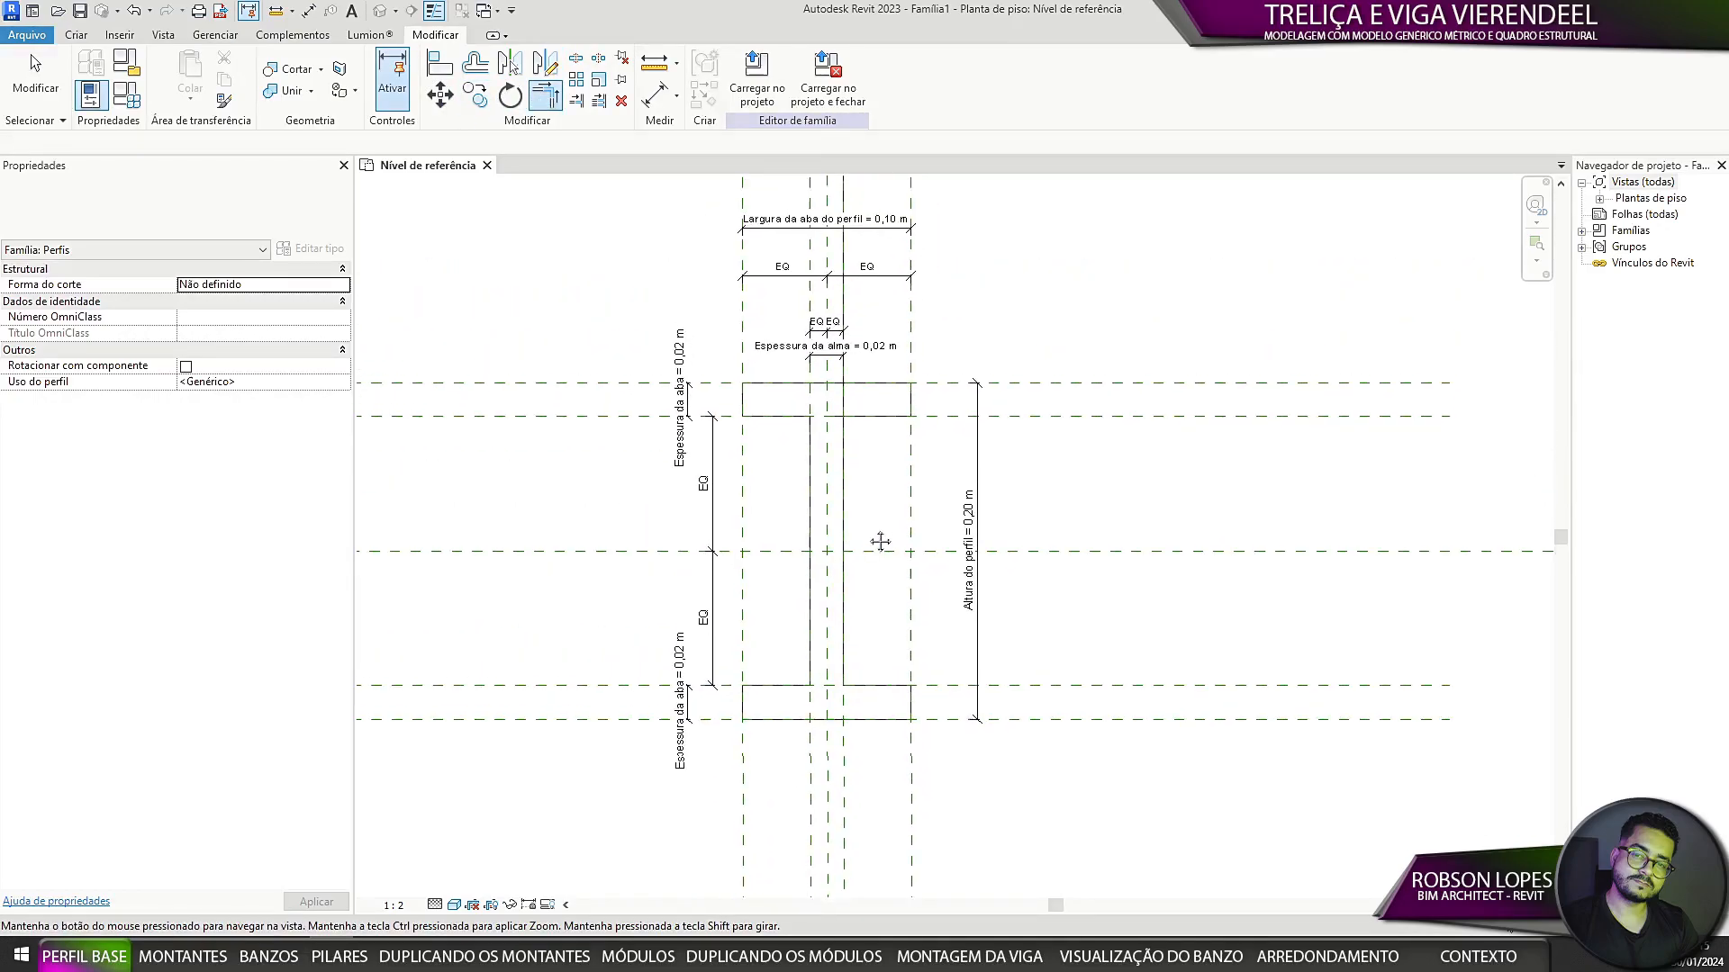
scroll(946, 559, "down", 2)
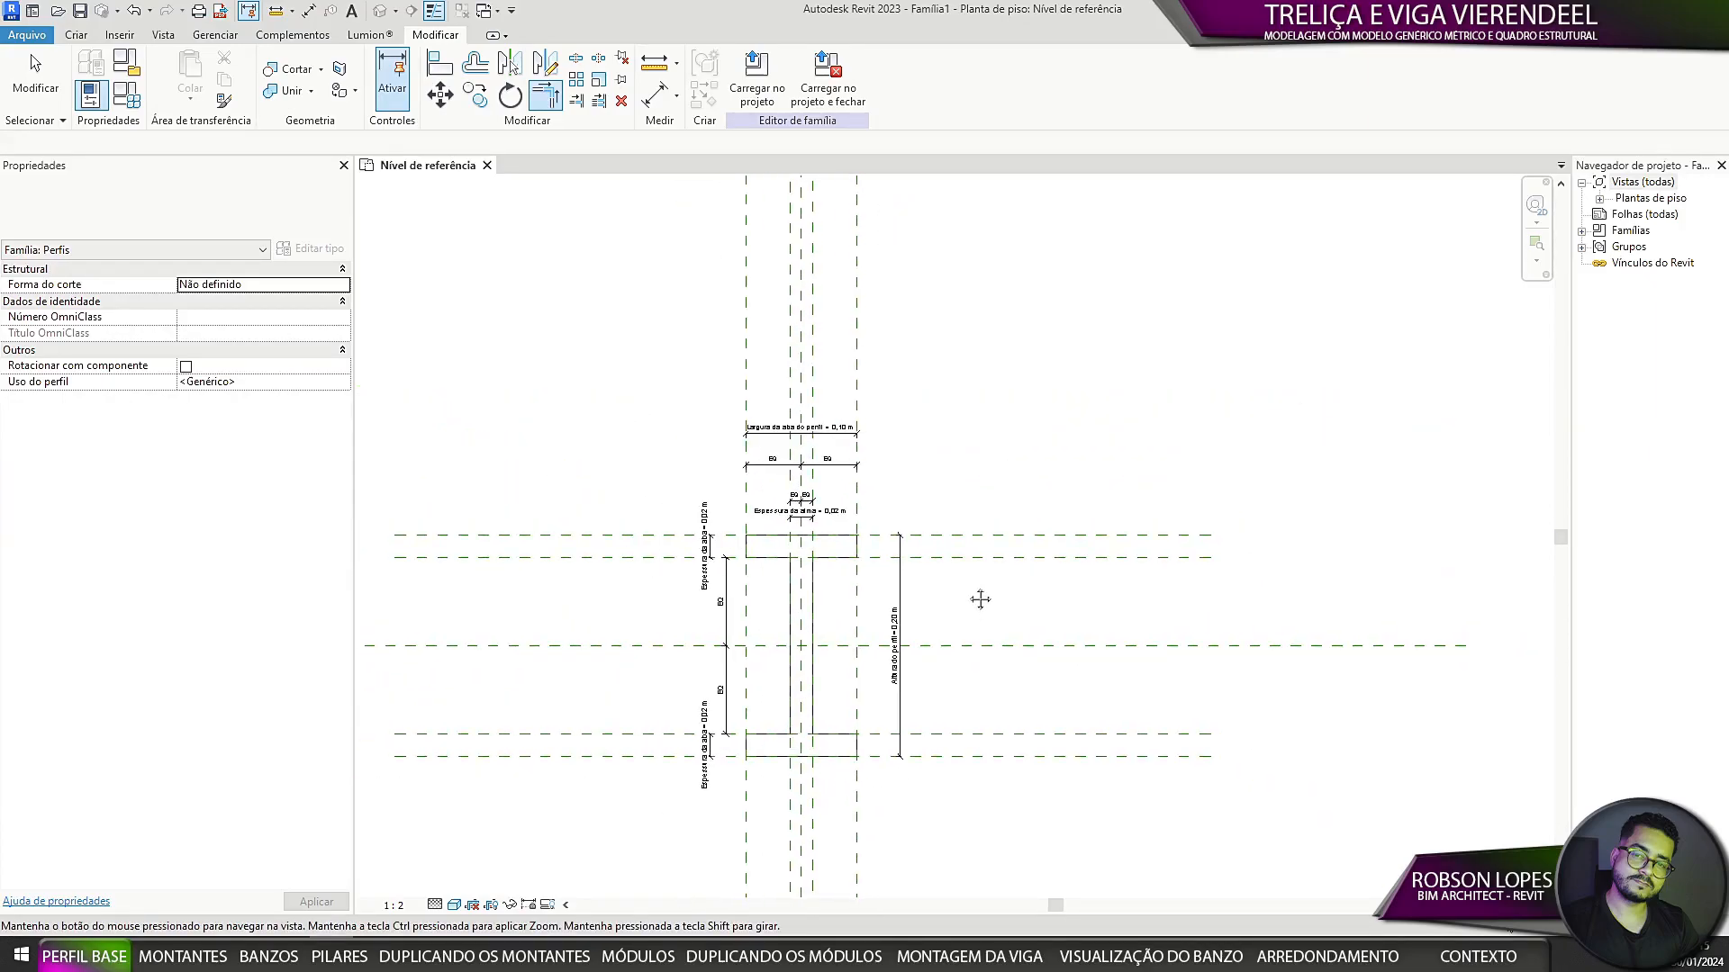
scroll(979, 598, "up", 3)
left_click(822, 706)
Step: Round the two inner corners between the upper flange and the web with fillet arcs of about 0.02 m radius
middle_click_drag(941, 576, 914, 666)
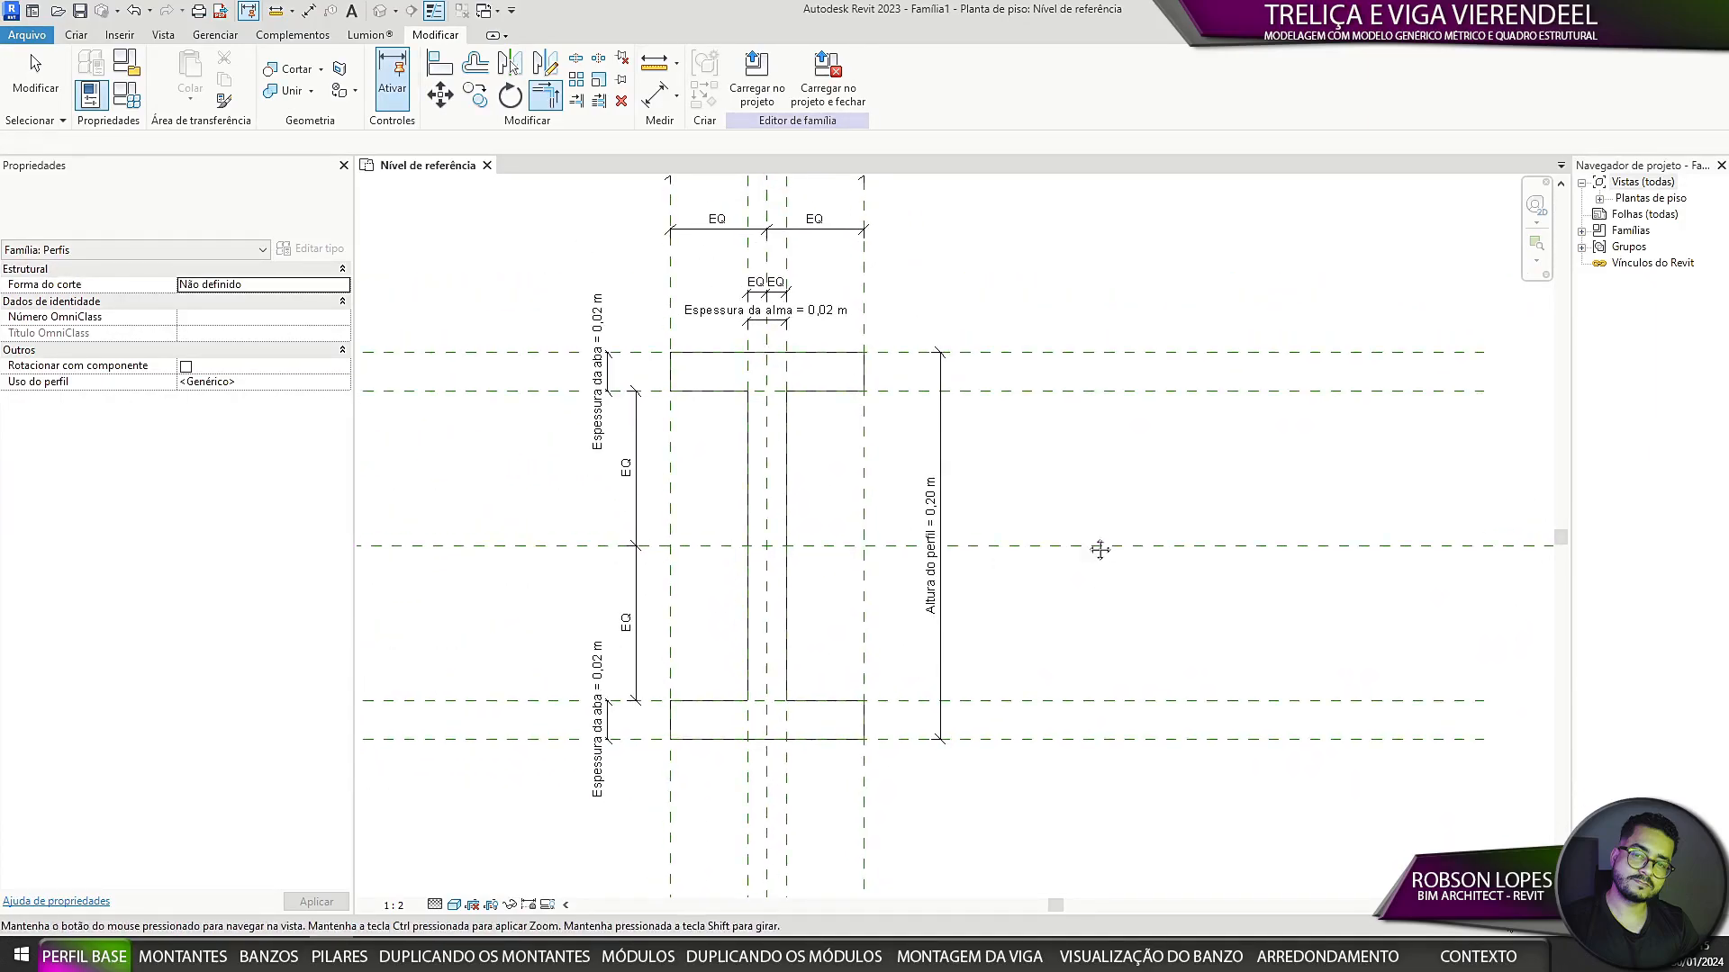
middle_click_drag(1101, 549, 1085, 572)
left_click(76, 34)
left_click(165, 87)
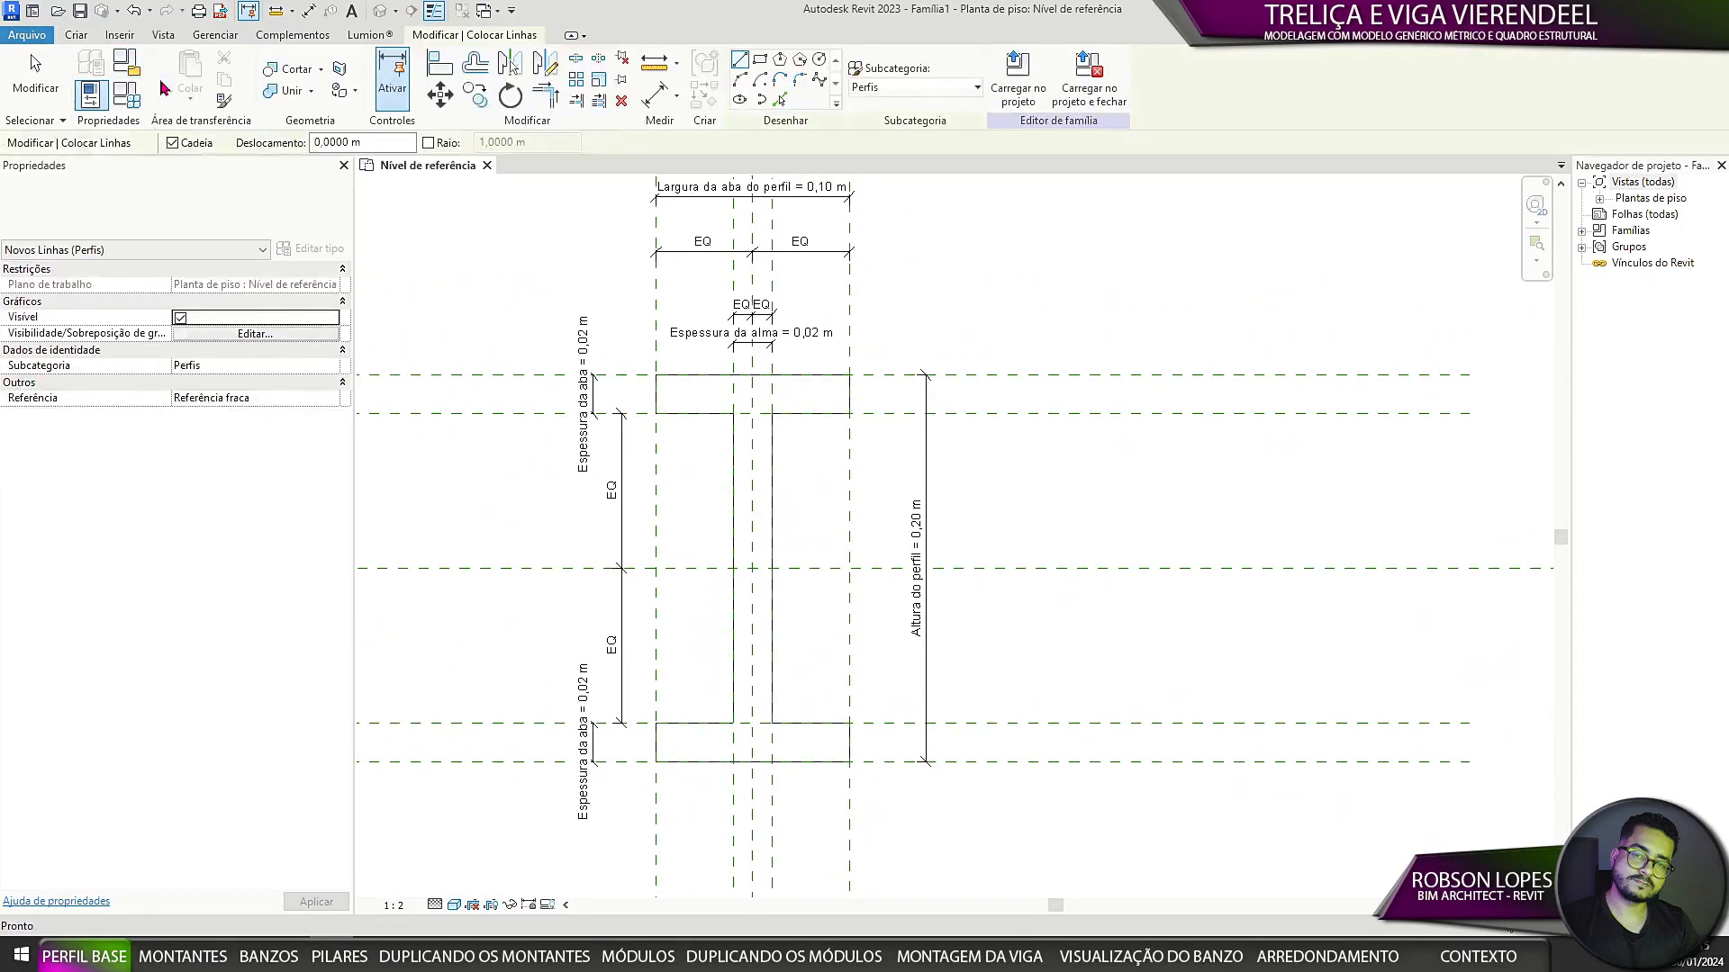
left_click(799, 81)
scroll(802, 472, "up", 2)
left_click(759, 415)
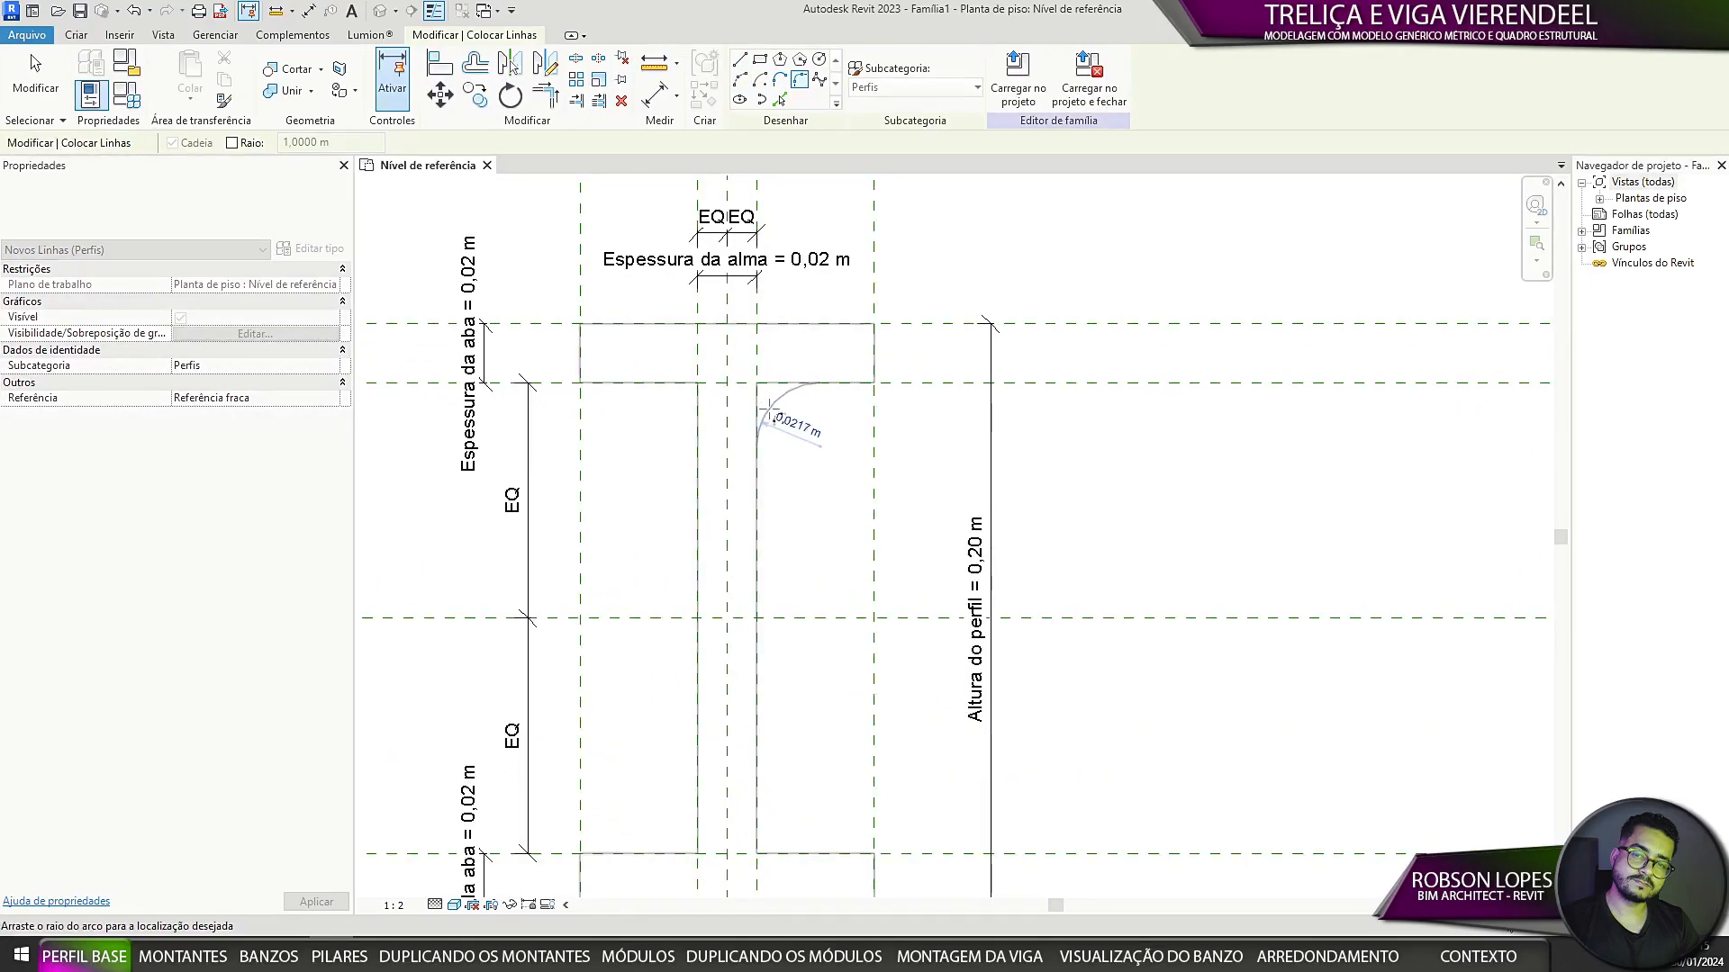
left_click(682, 384)
left_click(698, 432)
Step: Round the two inner corners between the web and the lower flange with fillet arcs of about 0.02 m and 0.03 m radius
middle_click_drag(693, 787, 736, 579)
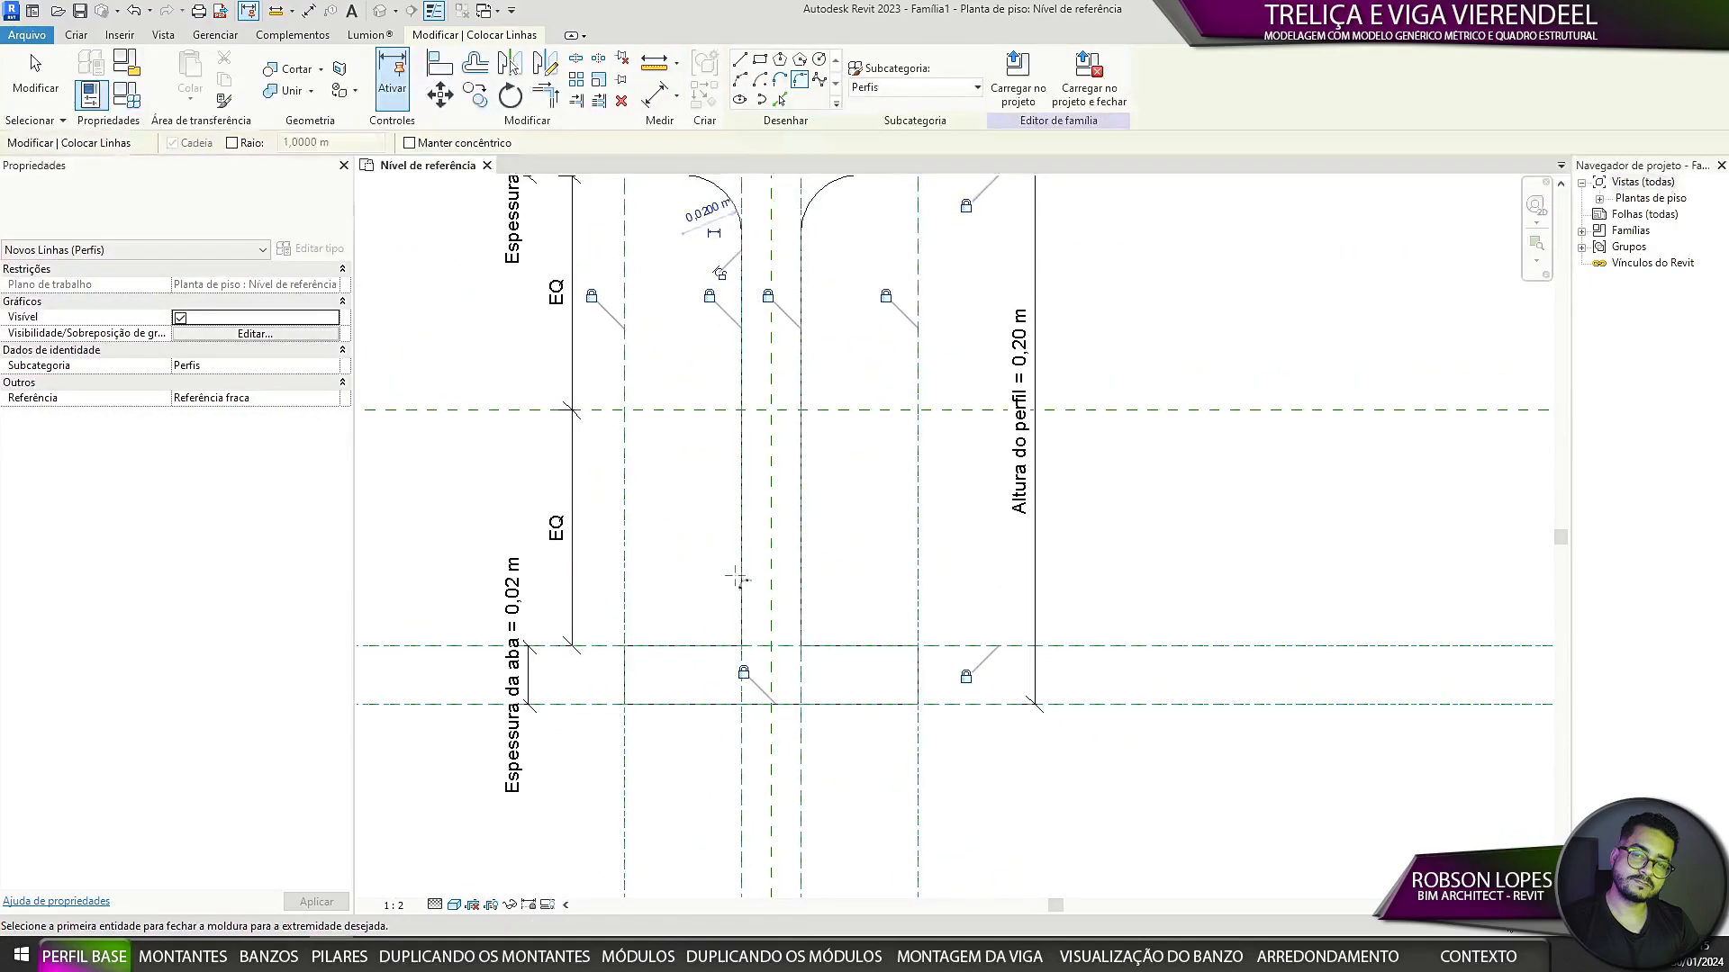
left_click(720, 646)
left_click(741, 630)
left_click(725, 622)
left_click(800, 630)
left_click(837, 645)
left_click(810, 576)
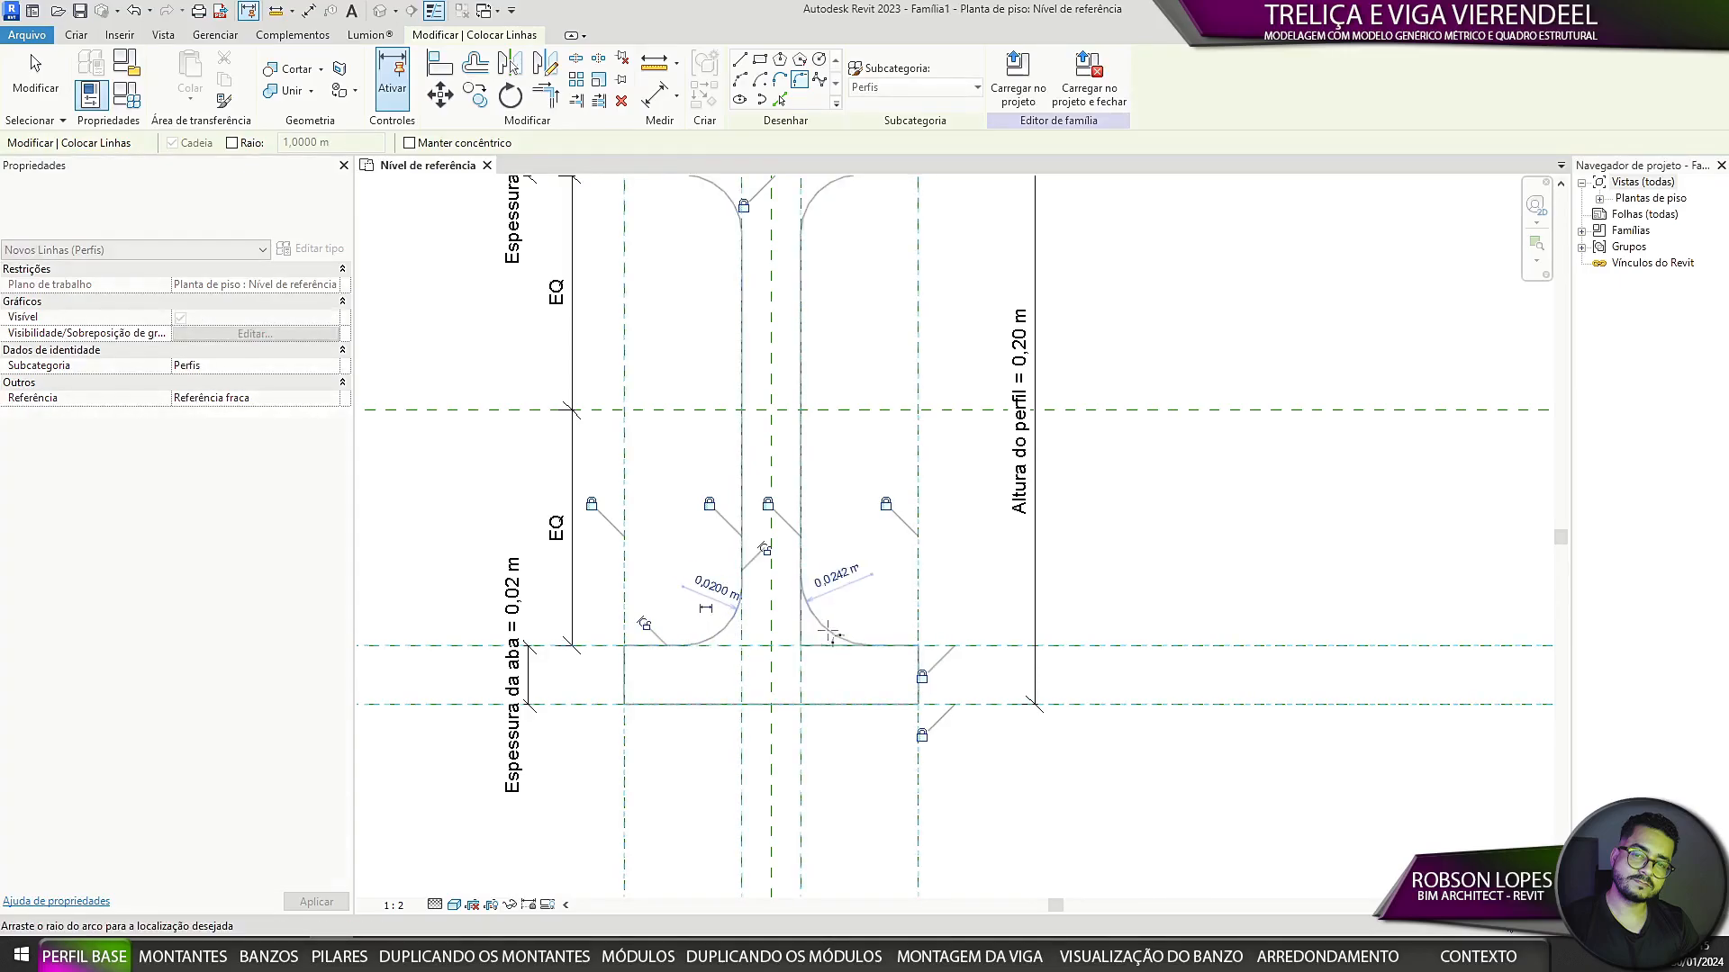
scroll(808, 560, "down", 2)
key("Escape")
key("Escape")
Step: Turn the temporary radius dimensions of all four fillet arcs into permanent dimensions
scroll(824, 364, "up", 2)
left_click(821, 369)
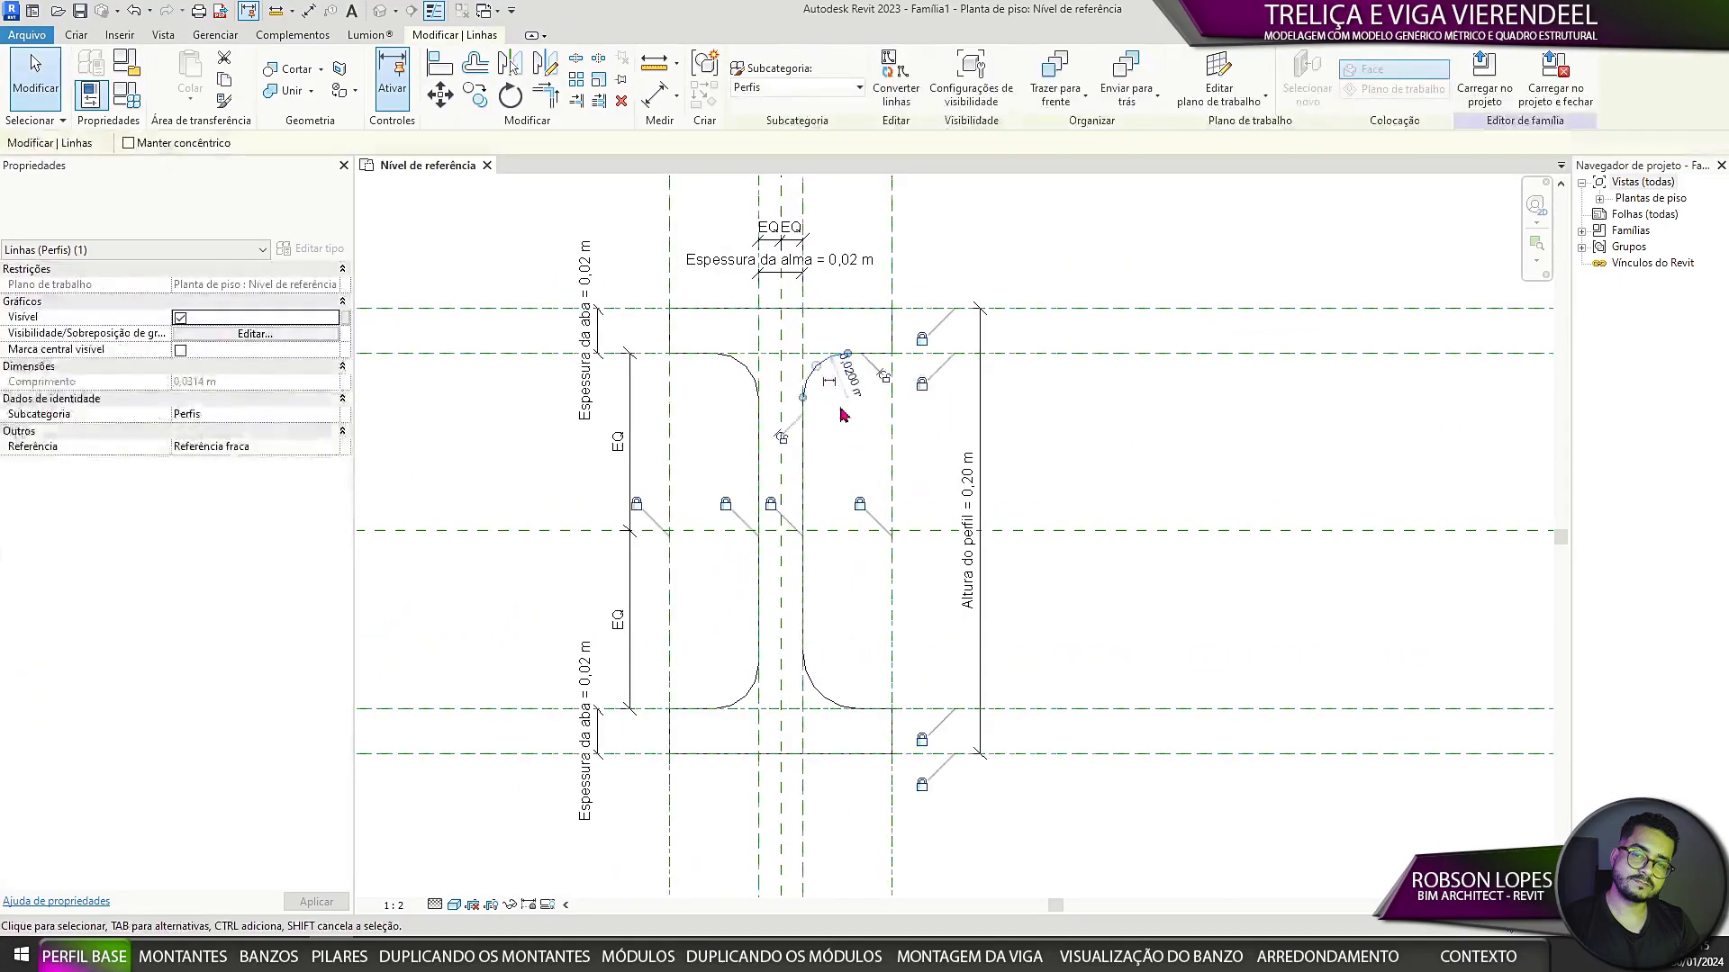
scroll(766, 383, "up", 1)
left_click(761, 373)
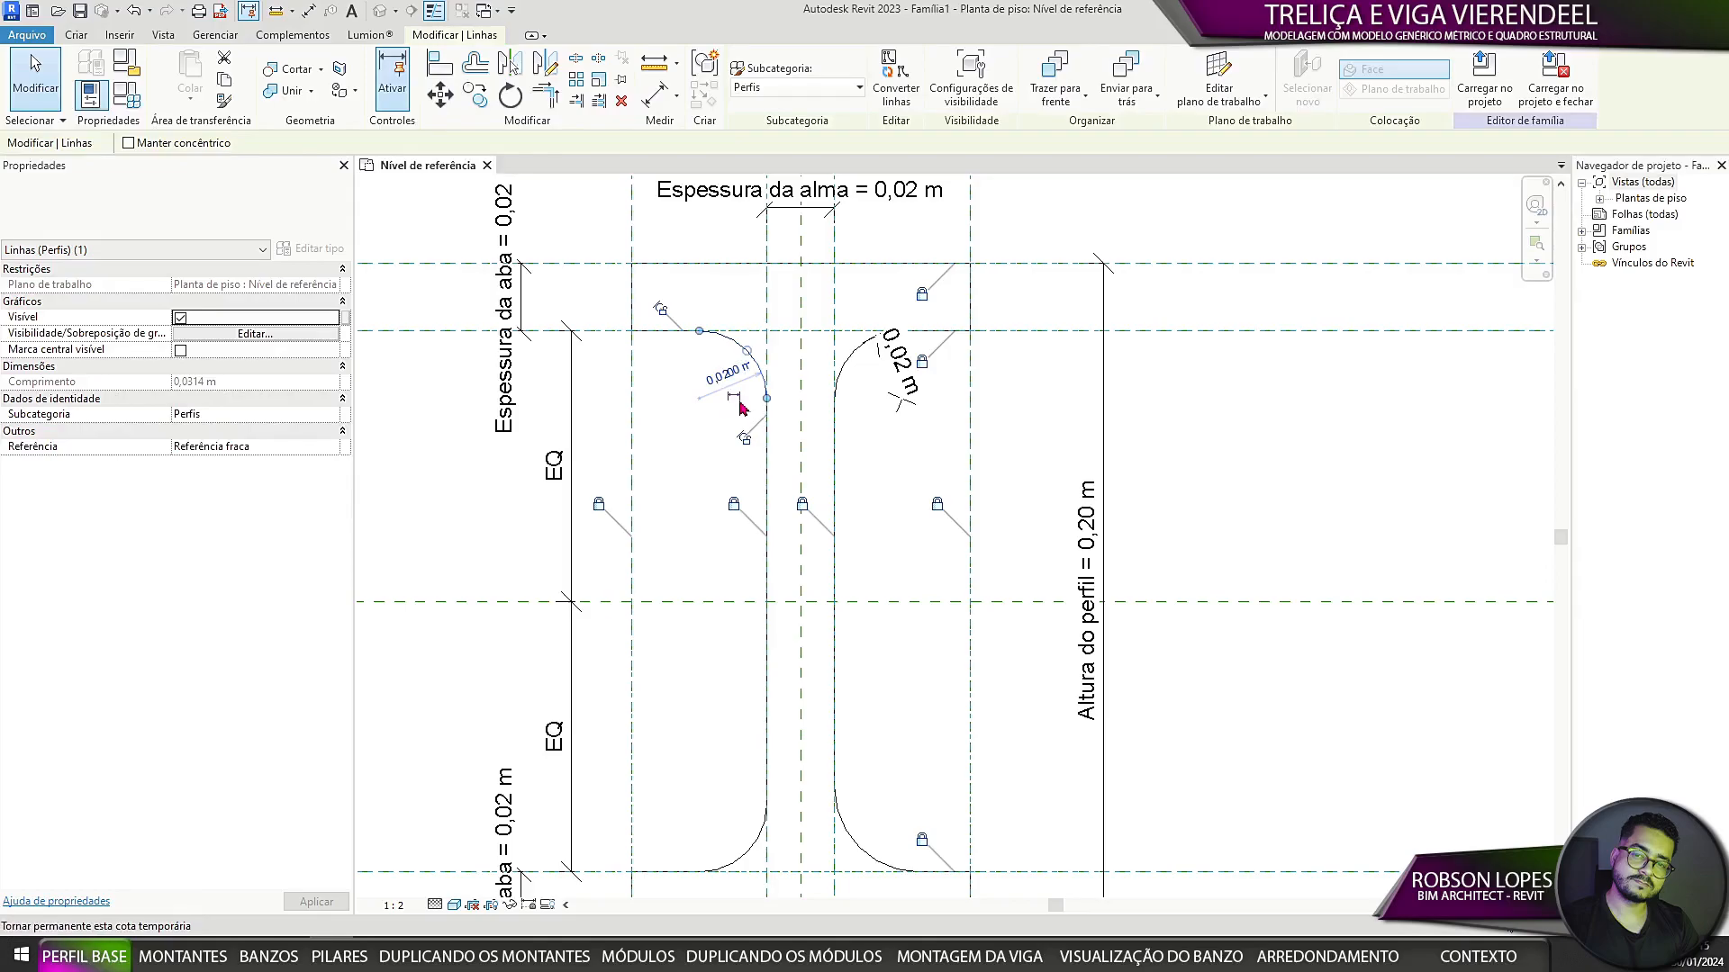
scroll(991, 612, "down", 3)
left_click(770, 647)
scroll(743, 640, "up", 4)
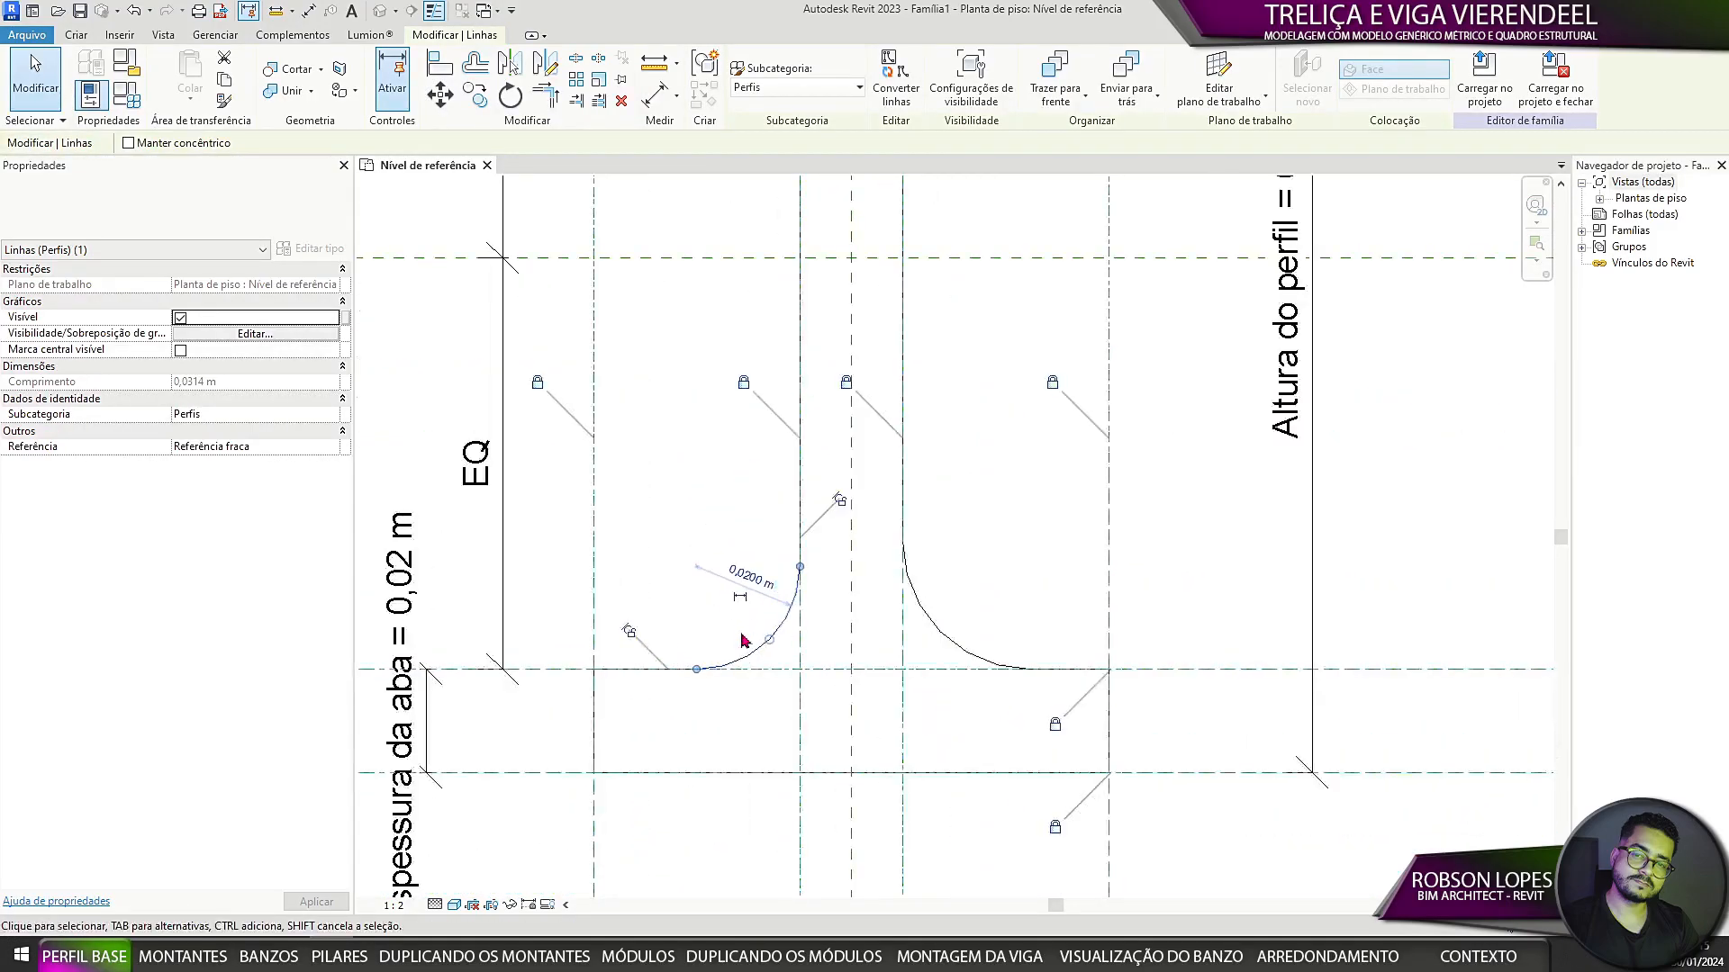
left_click(740, 599)
scroll(701, 595, "down", 3)
left_click(814, 614)
scroll(830, 594, "up", 3)
left_click(837, 578)
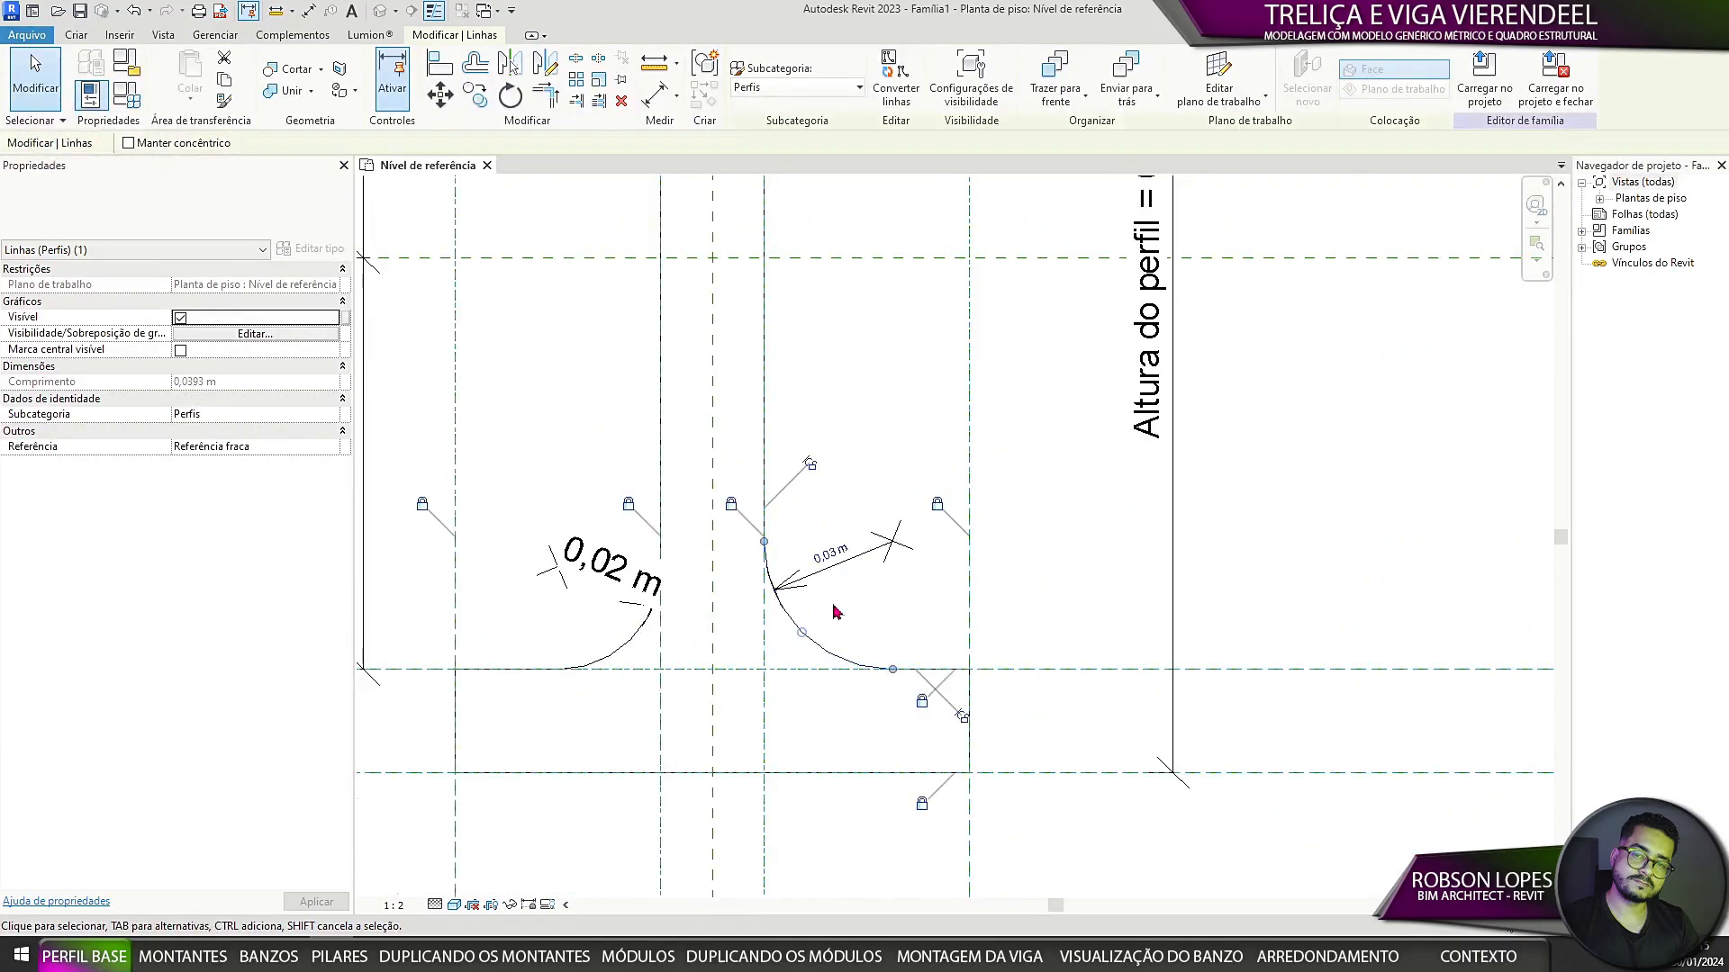
scroll(833, 612, "down", 3)
key("Escape")
Step: Label all four fillet radius dimensions with the Raio de concordância parameter
middle_click_drag(865, 475, 870, 548)
left_click(853, 713)
left_click(710, 683, "ctrl")
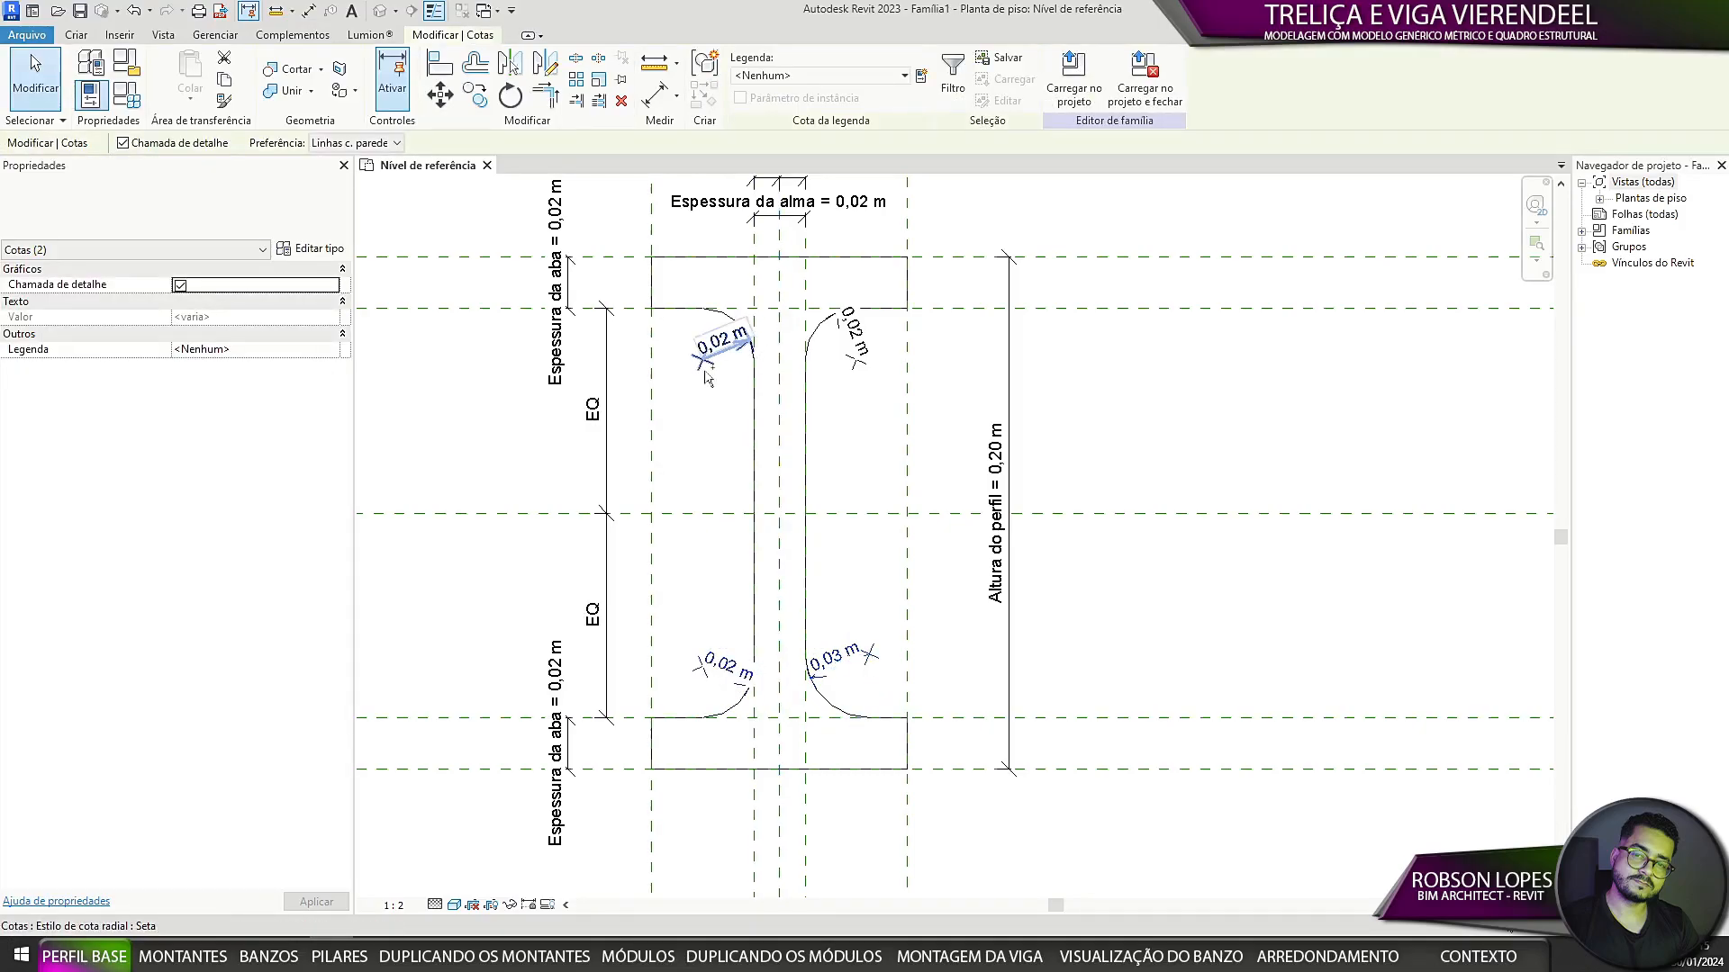
left_click(904, 75)
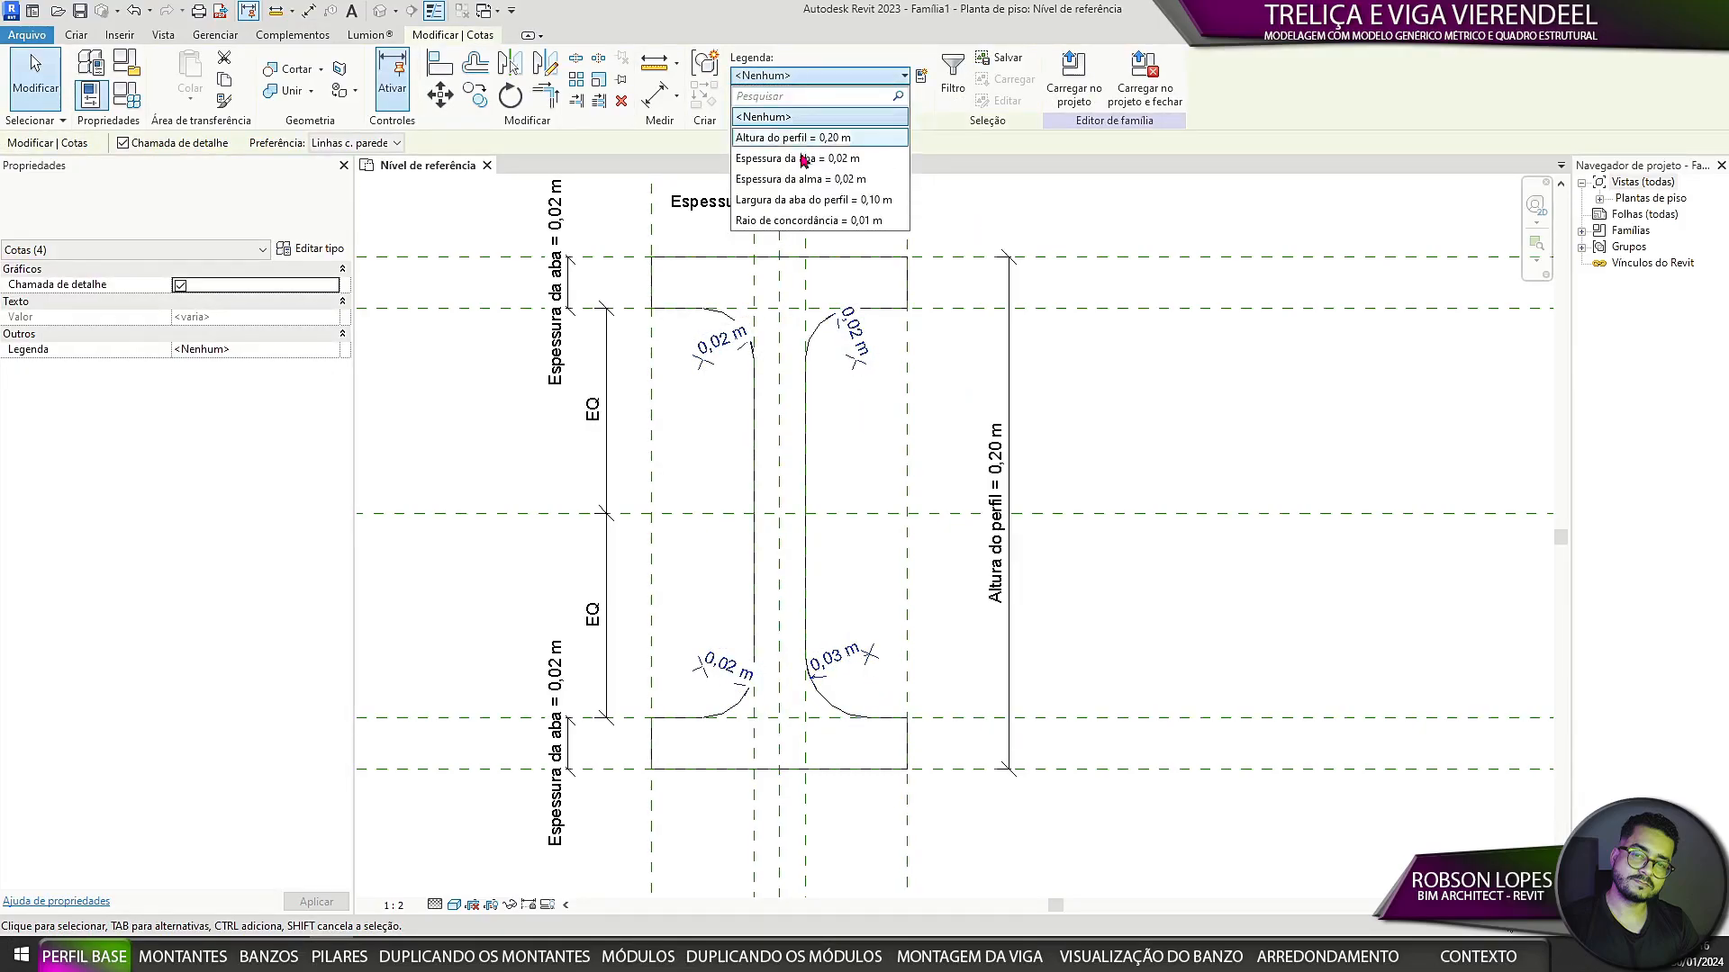
left_click(810, 225)
left_click(942, 385)
Step: Set the reference level view scale to 1:1
scroll(942, 385, "down", 1)
middle_click_drag(942, 385, 1006, 429)
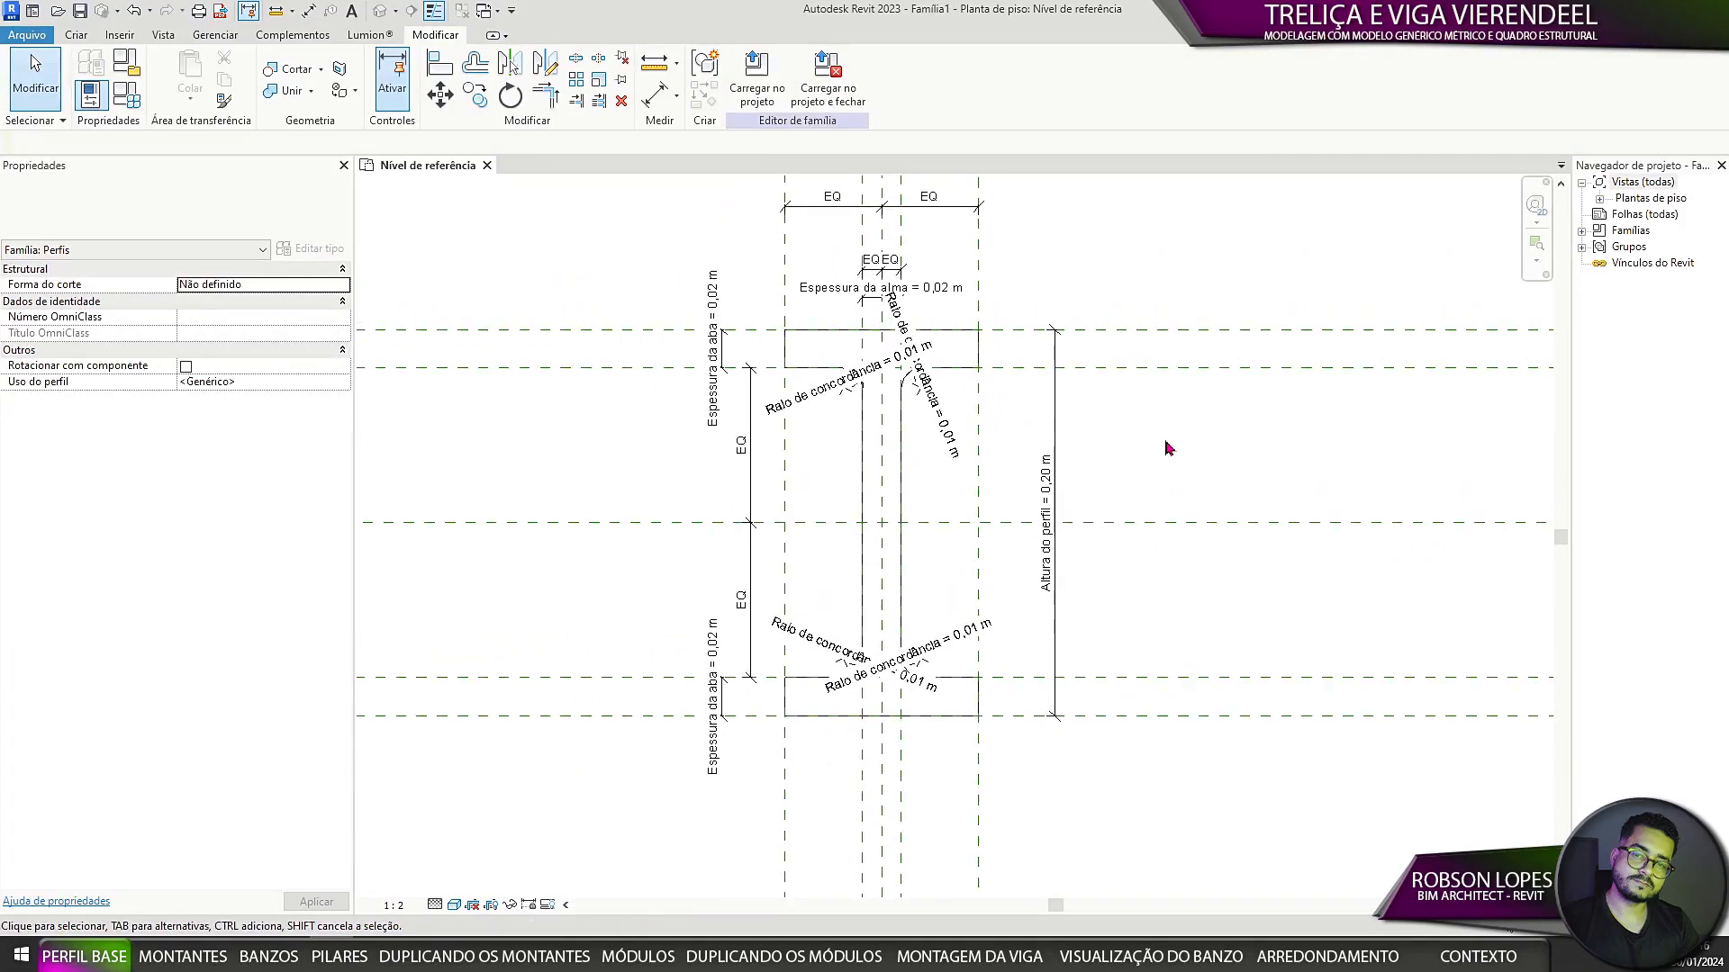
left_click(394, 905)
left_click(432, 657)
scroll(1131, 606, "up", 1)
middle_click_drag(1131, 606, 1074, 729)
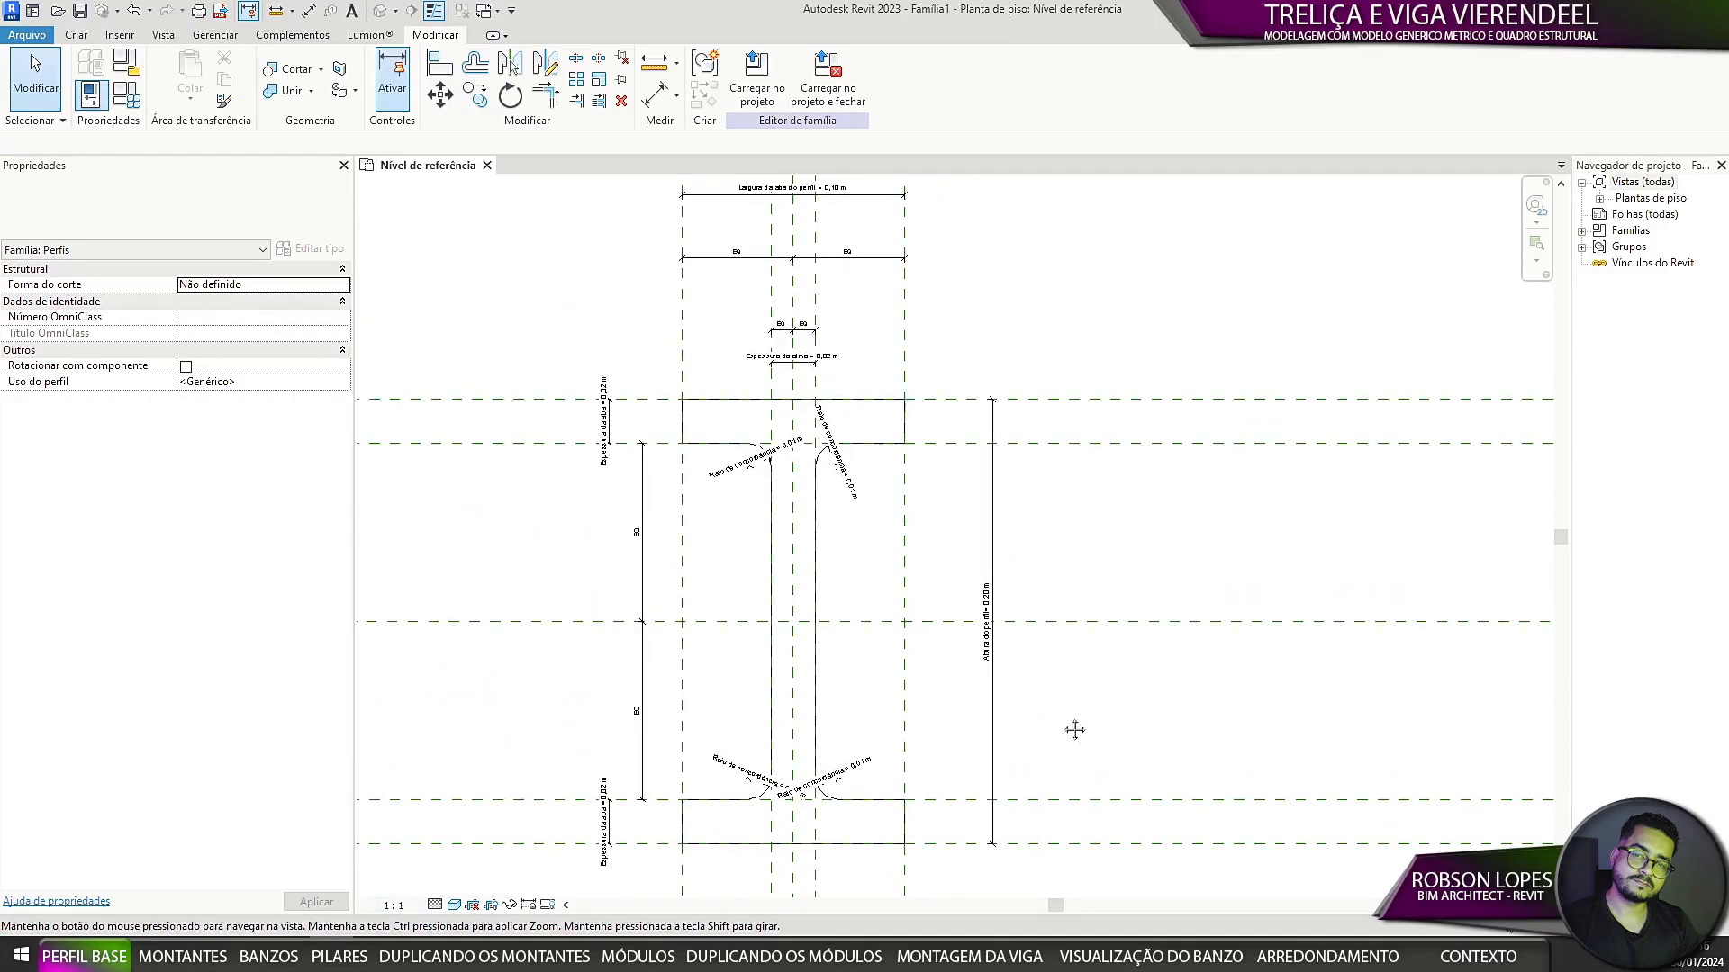
scroll(841, 380, "up", 2)
scroll(842, 376, "down", 1)
scroll(825, 456, "down", 1)
middle_click_drag(1076, 543, 1137, 500)
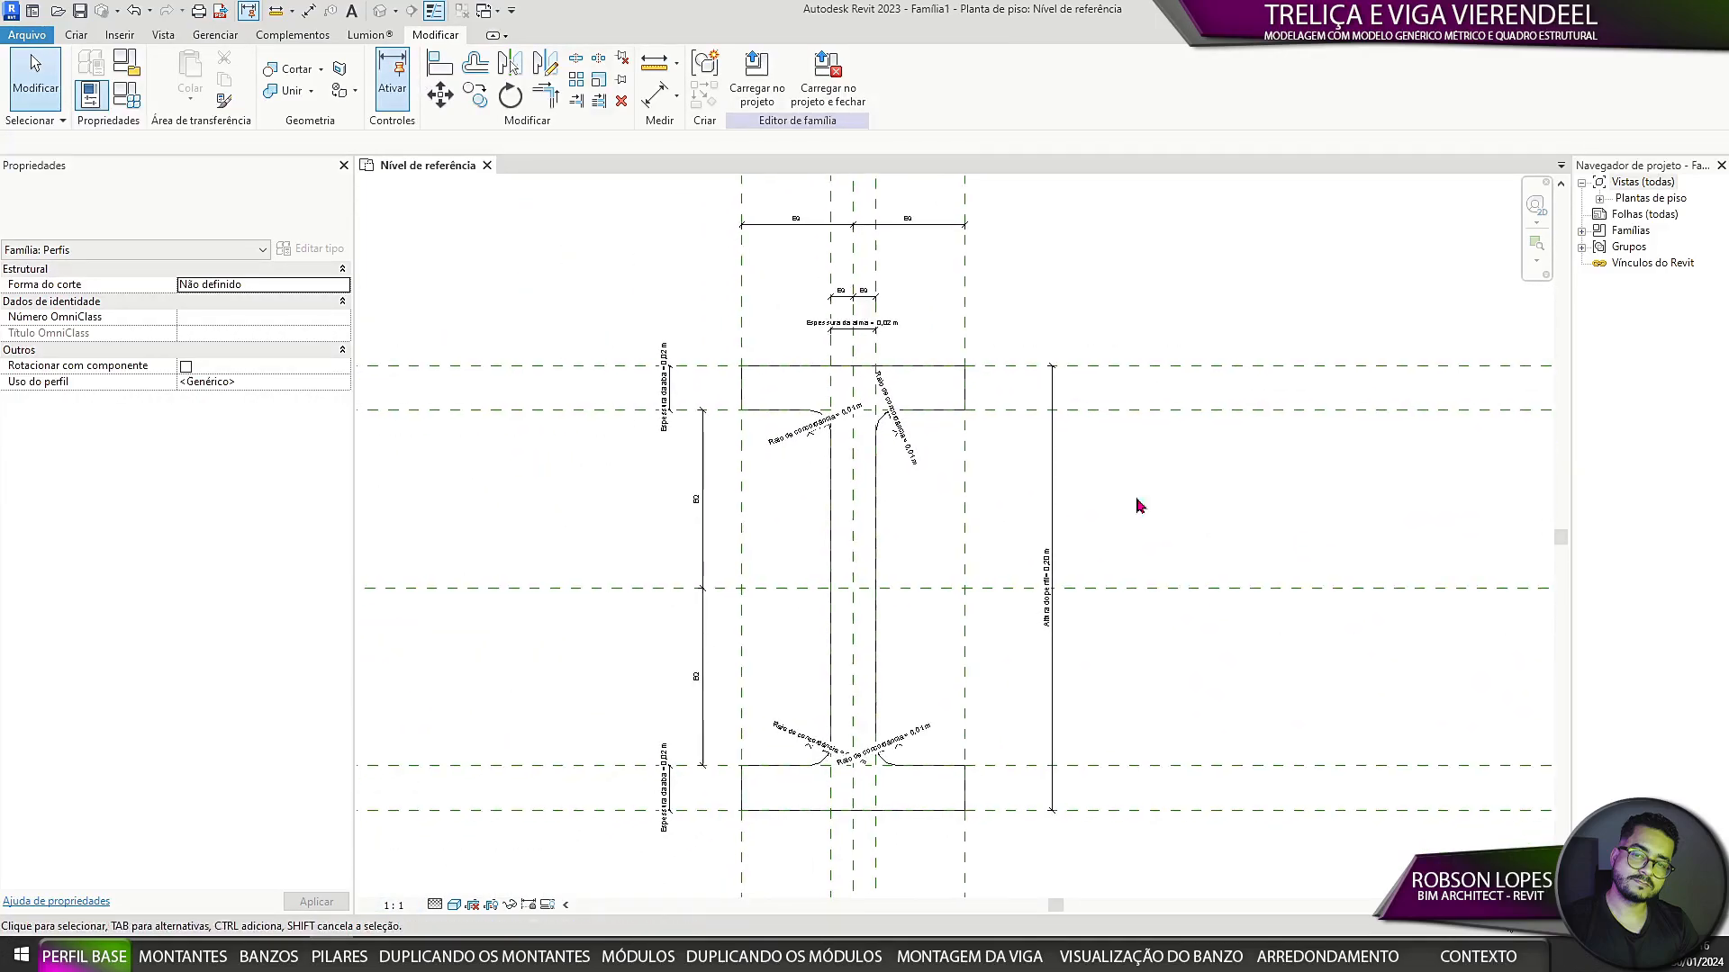
Step: Set the family parameters Espessura da aba and Espessura da alma to 0,01 m and apply them
left_click(131, 104)
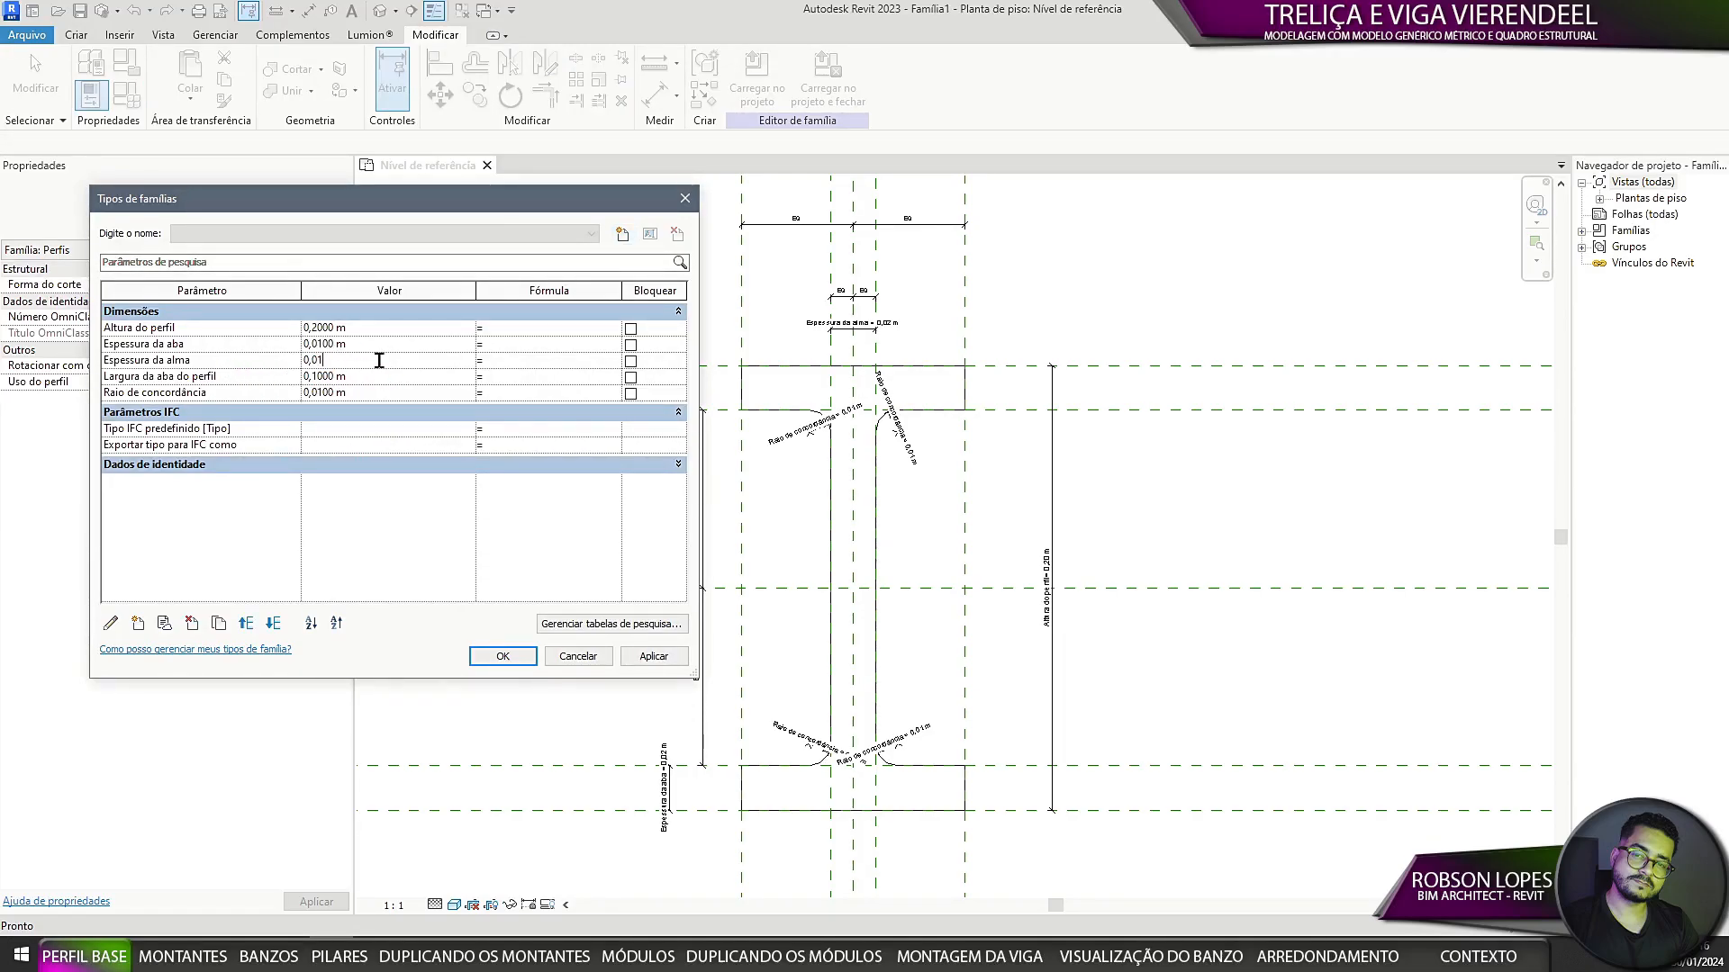
left_click(652, 657)
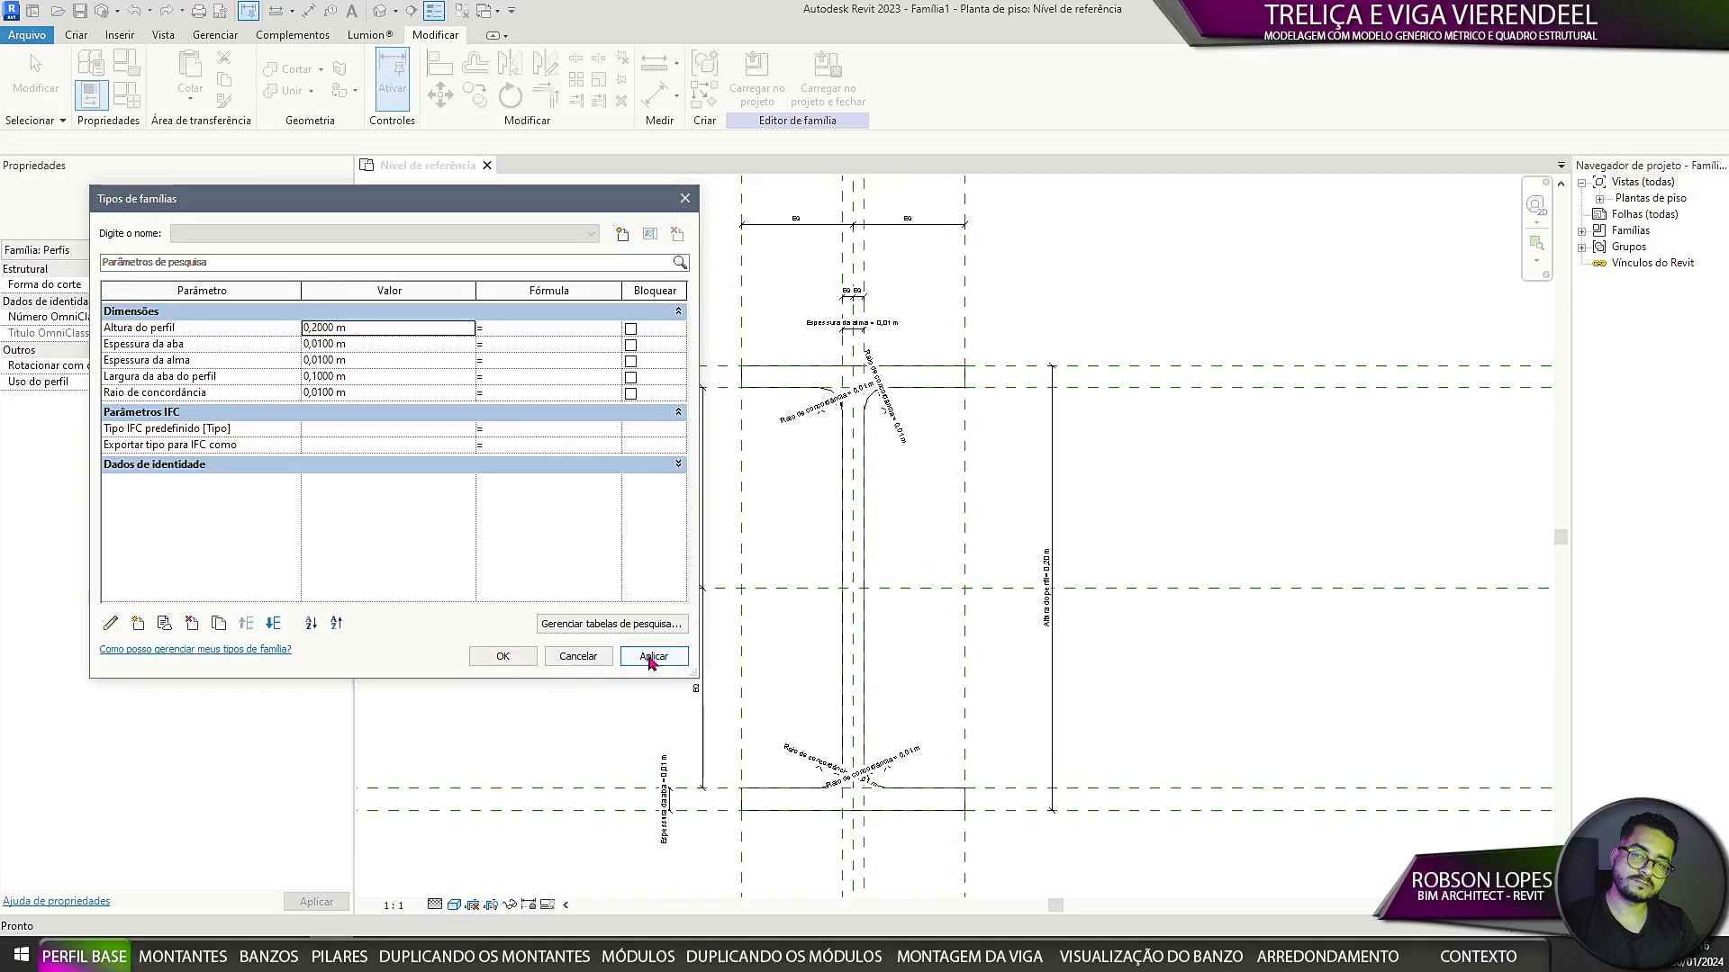
left_click(511, 658)
Step: Move the text of the two upper fillet radius dimensions clear of the profile outline
scroll(1040, 551, "down", 1)
middle_click_drag(1143, 685, 1024, 687)
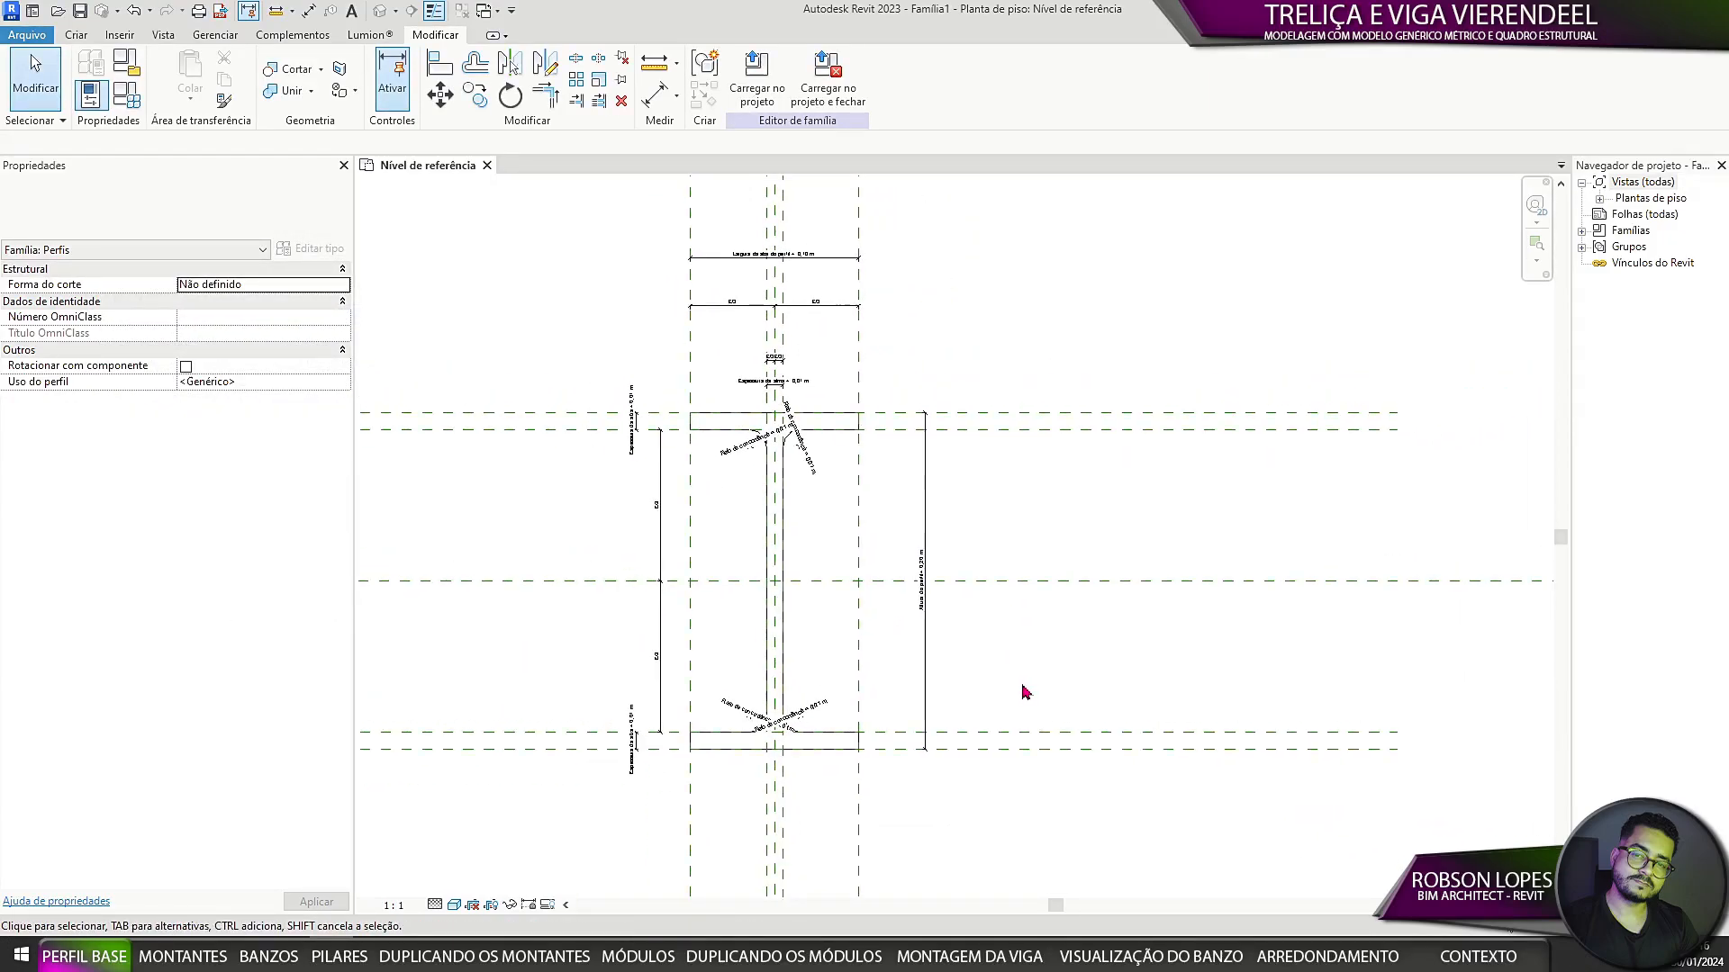
scroll(1025, 692, "up", 5)
left_click(944, 392)
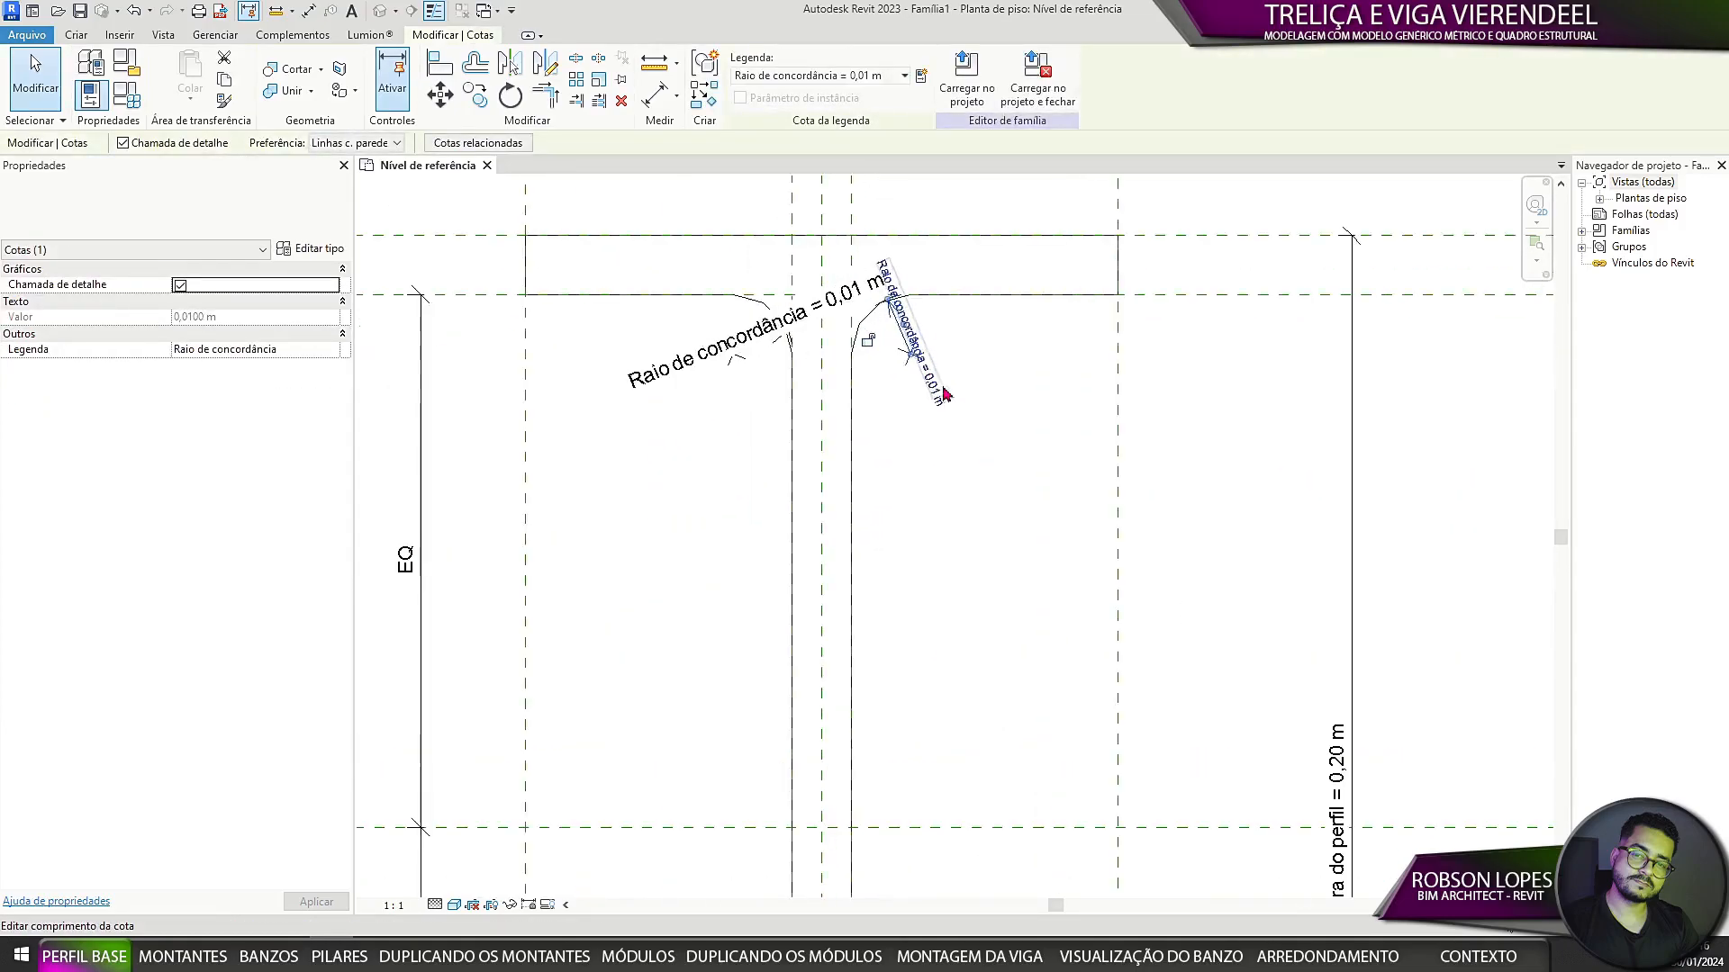
left_click_drag(914, 333, 992, 436)
left_click(1196, 454)
scroll(1196, 454, "down", 1)
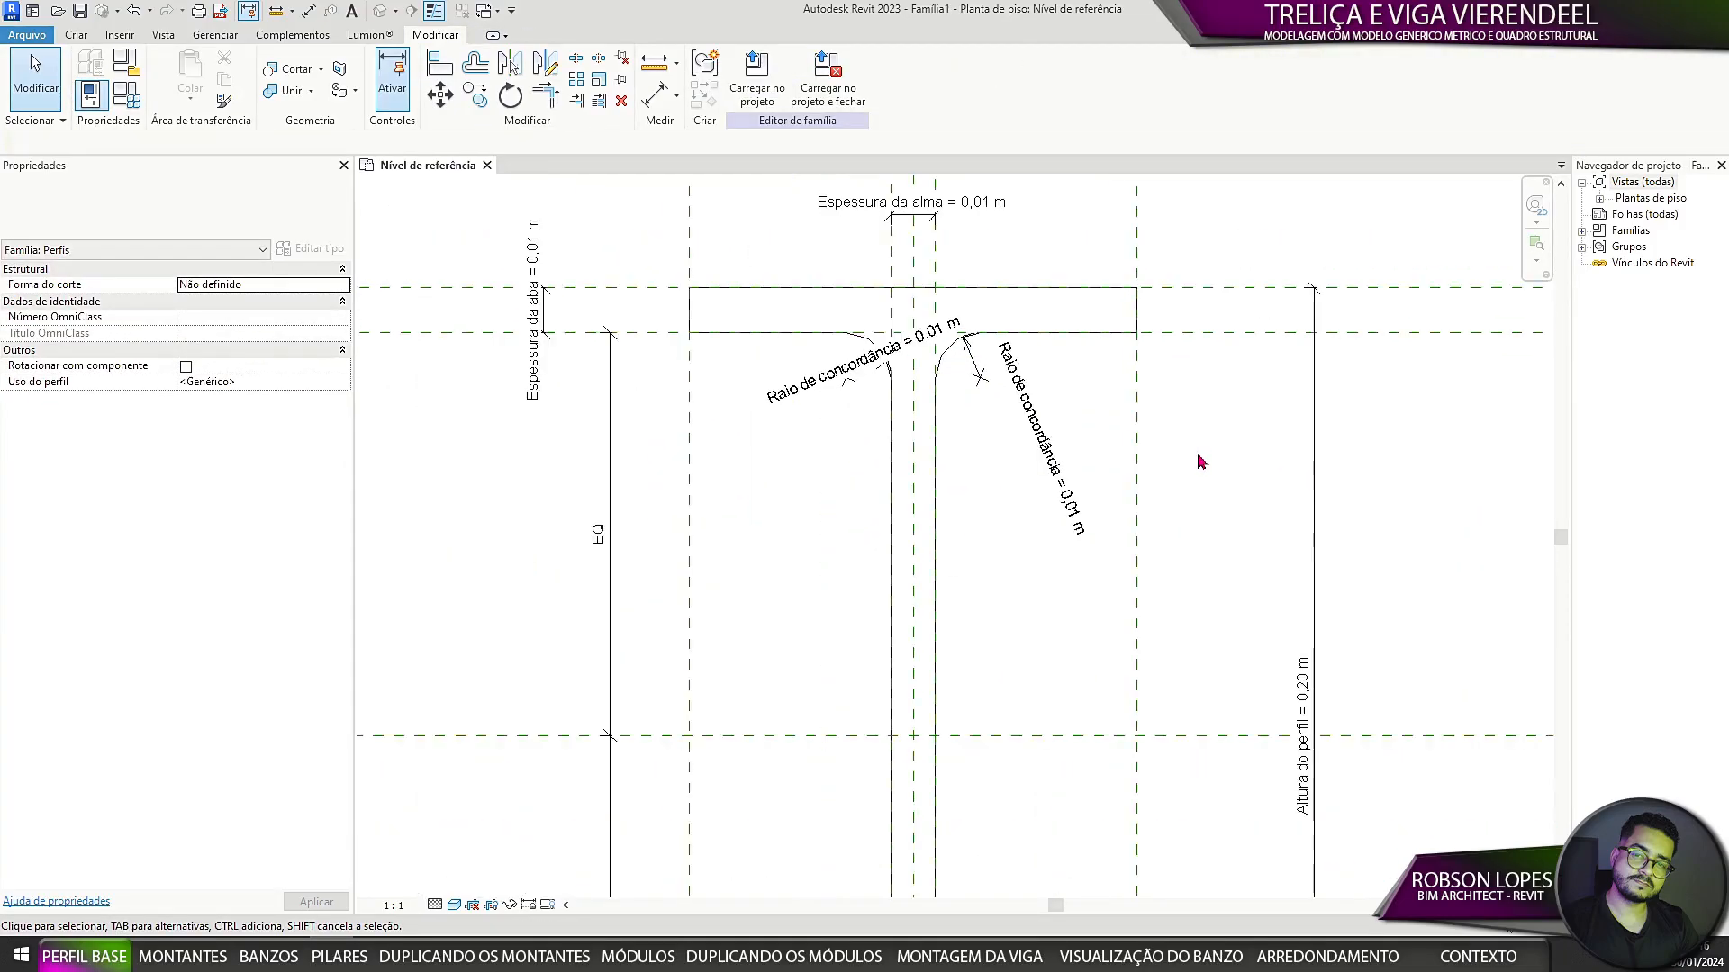
left_click(836, 370)
left_click_drag(867, 368, 787, 447)
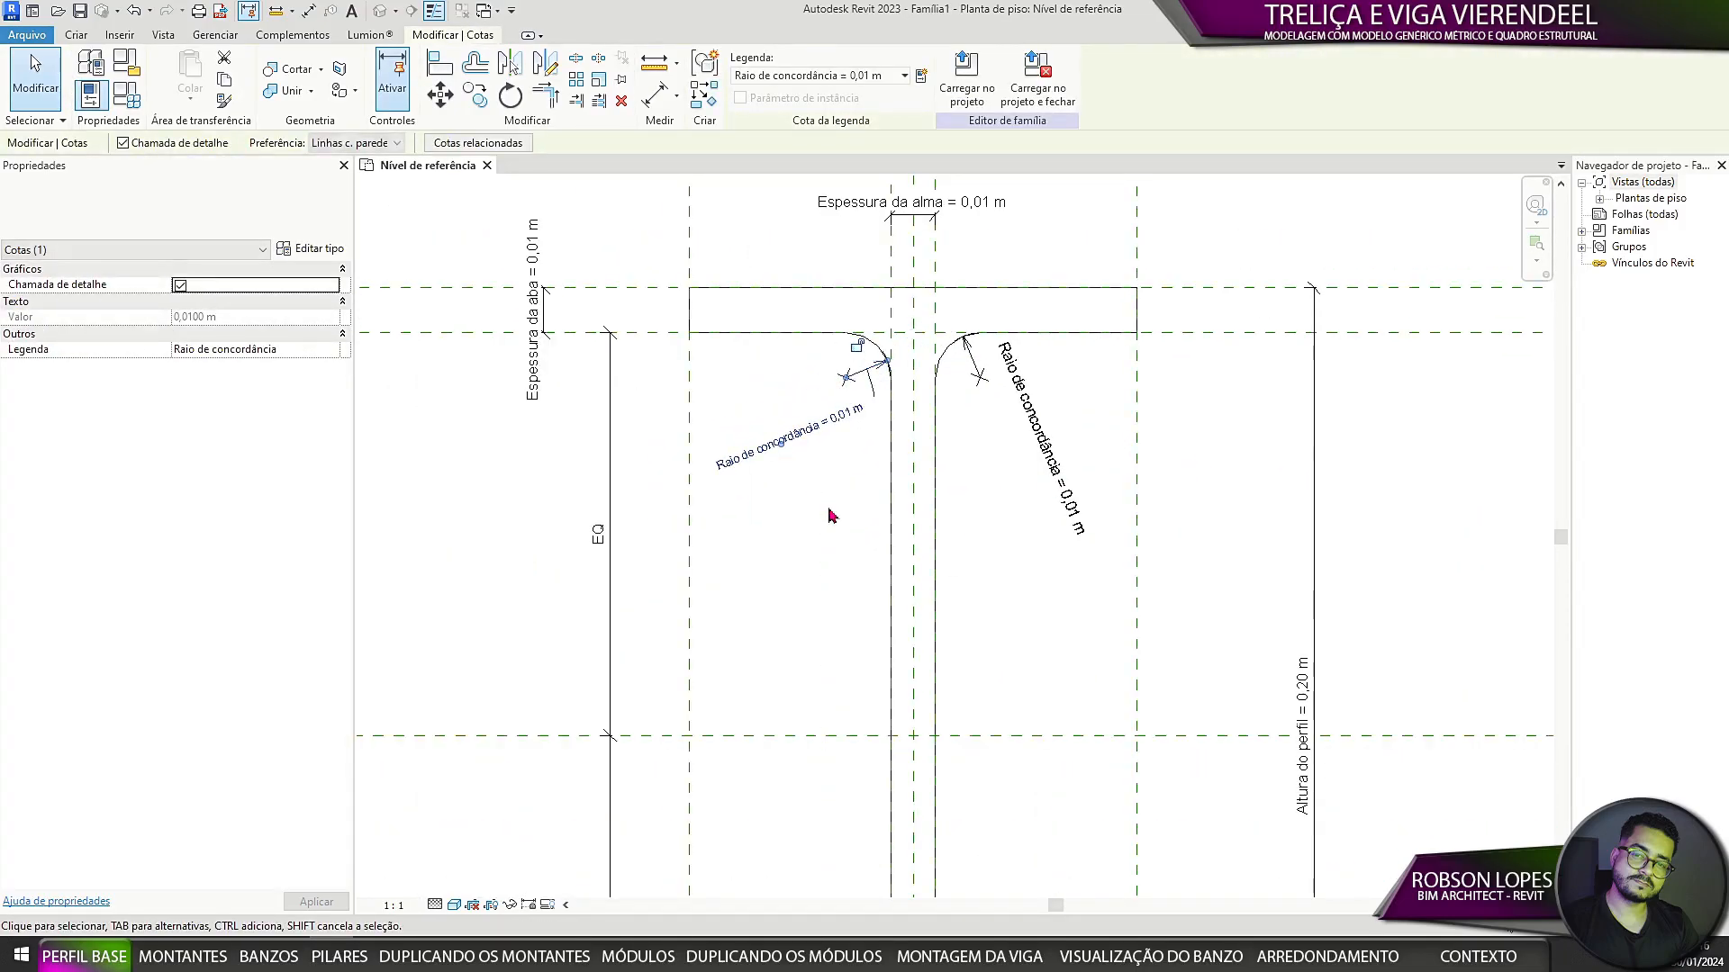
left_click(831, 513)
Step: Move the text of the two lower fillet radius dimensions away from the web, one to each side
scroll(896, 522, "down", 1)
middle_click_drag(1040, 563, 932, 219)
left_click(755, 549)
scroll(754, 549, "up", 3)
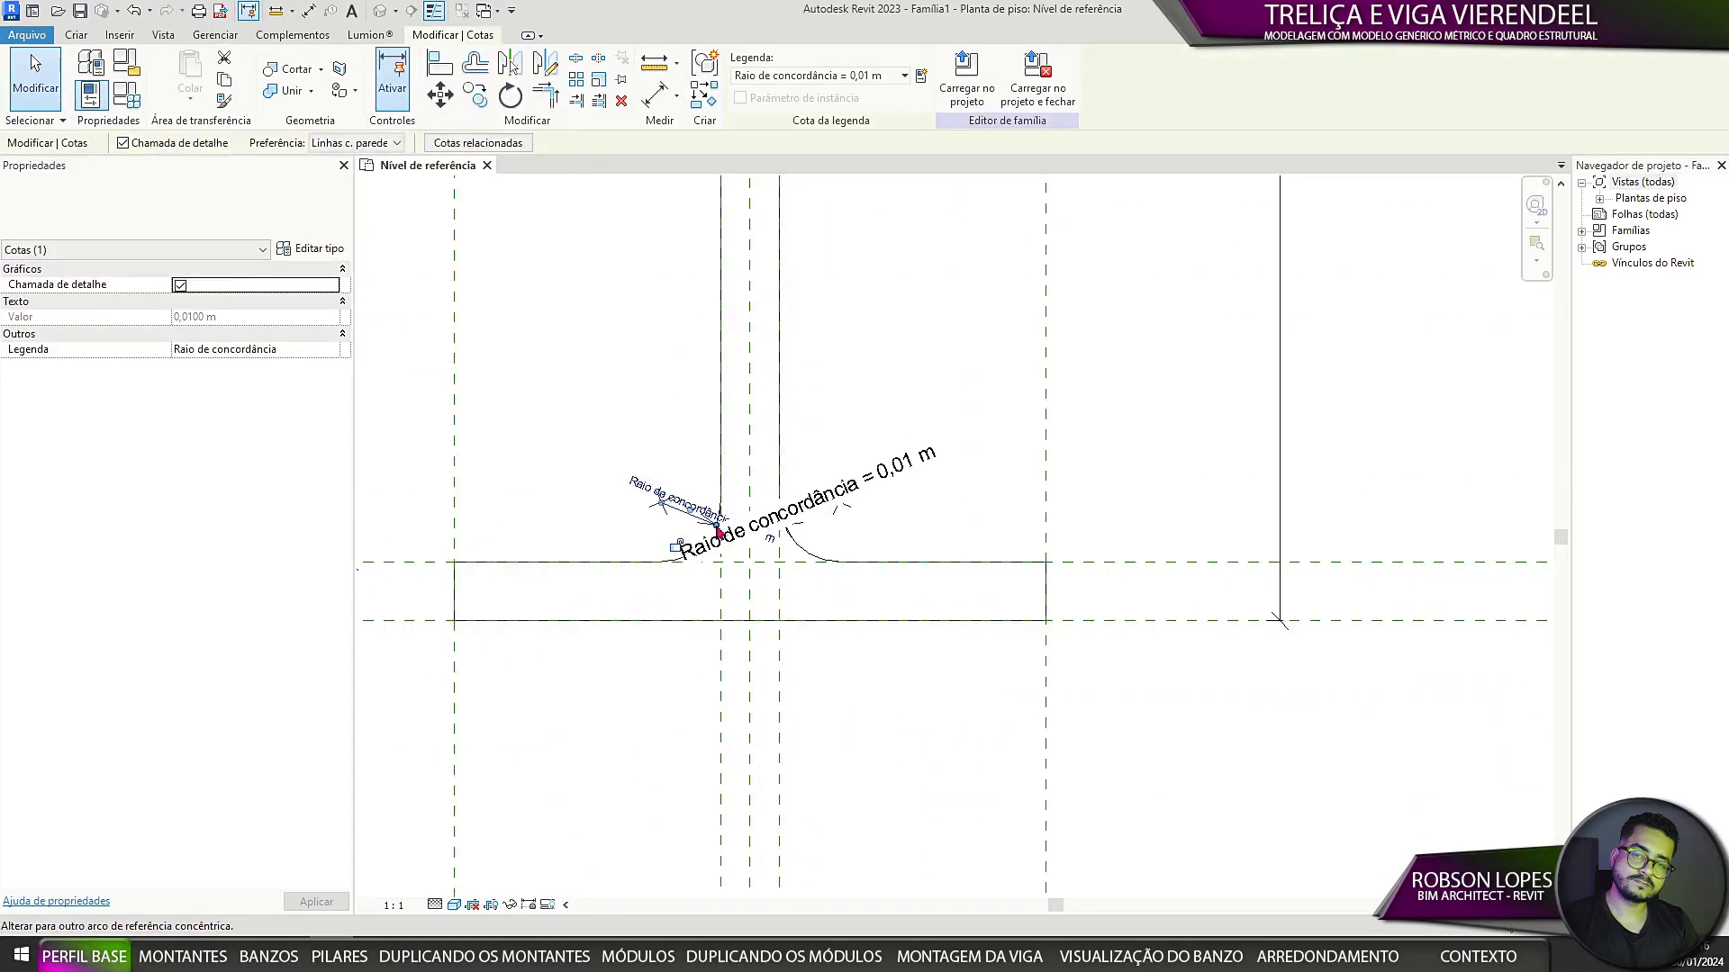
left_click_drag(615, 423, 612, 425)
left_click(791, 529)
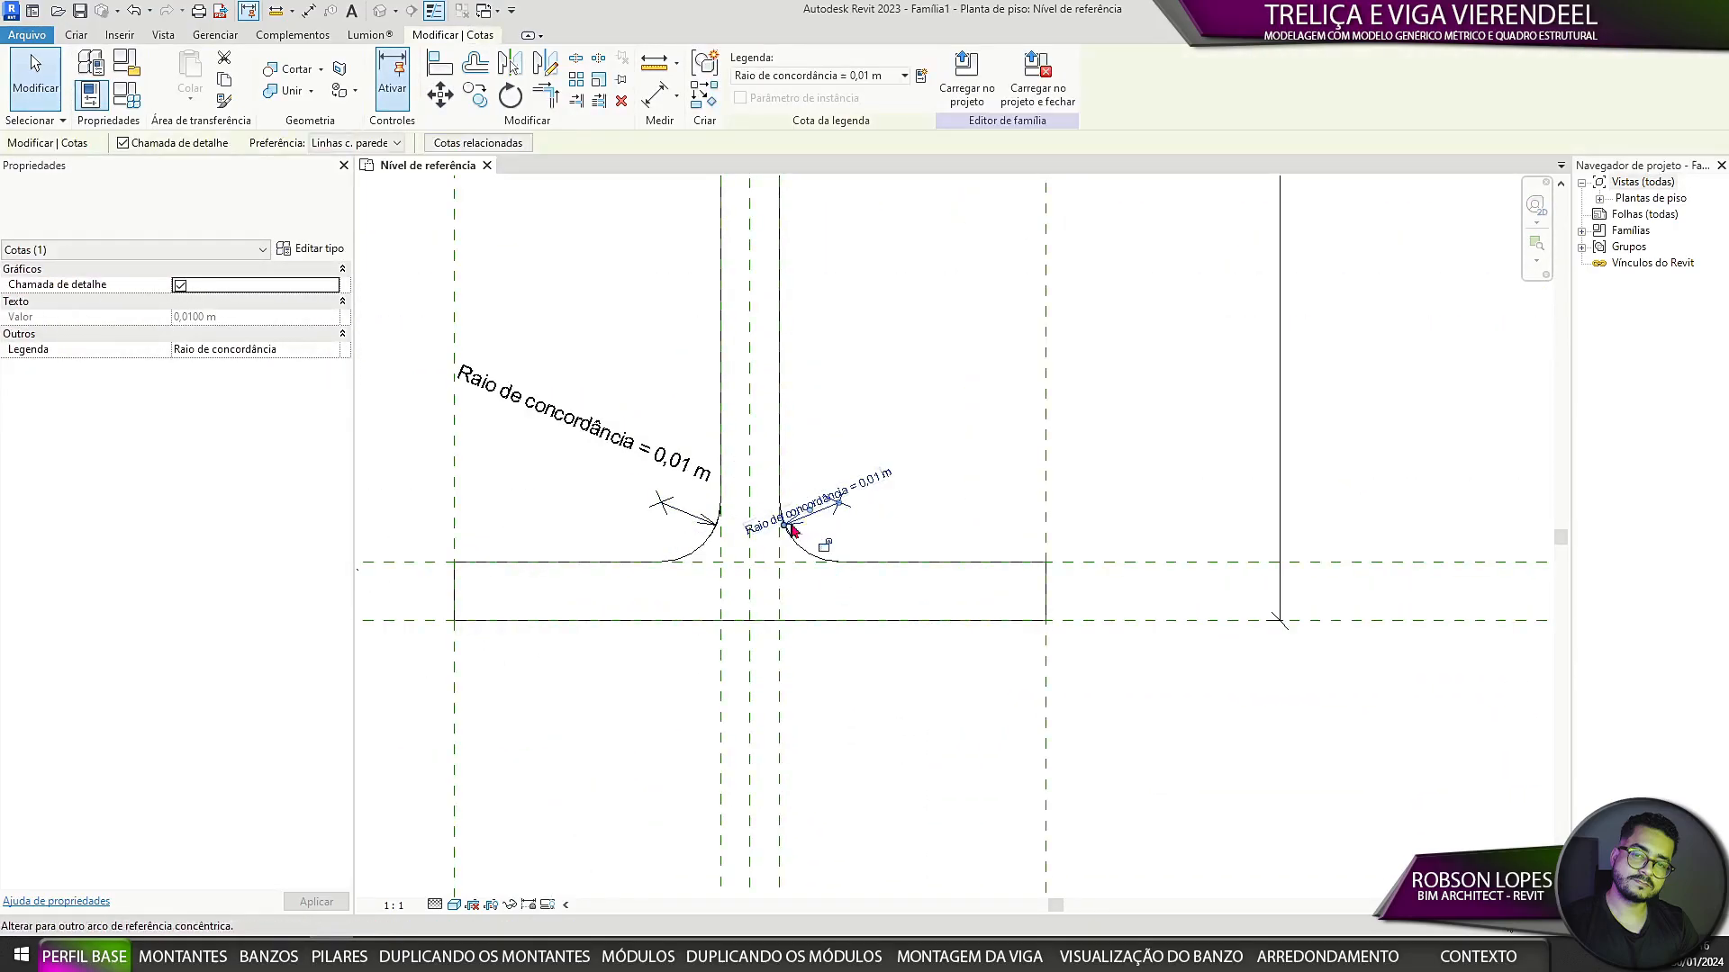
left_click(925, 532)
left_click_drag(888, 453, 934, 477)
scroll(926, 531, "down", 2)
left_click(914, 477)
scroll(914, 477, "up", 2)
left_click(935, 543)
Step: Move the flange EQ dimension and the Largura da aba do perfil dimension closer to the upper flange
scroll(933, 544, "down", 4)
middle_click_drag(829, 618, 826, 766)
scroll(823, 290, "up", 1)
middle_click_drag(822, 291, 881, 535)
left_click(922, 464)
left_click_drag(922, 464, 931, 554)
left_click(946, 420)
left_click(931, 367)
left_click_drag(931, 368, 936, 521)
left_click(1122, 509)
scroll(1157, 558, "down", 1)
middle_click_drag(1164, 569, 1154, 259)
scroll(1026, 456, "up", 1)
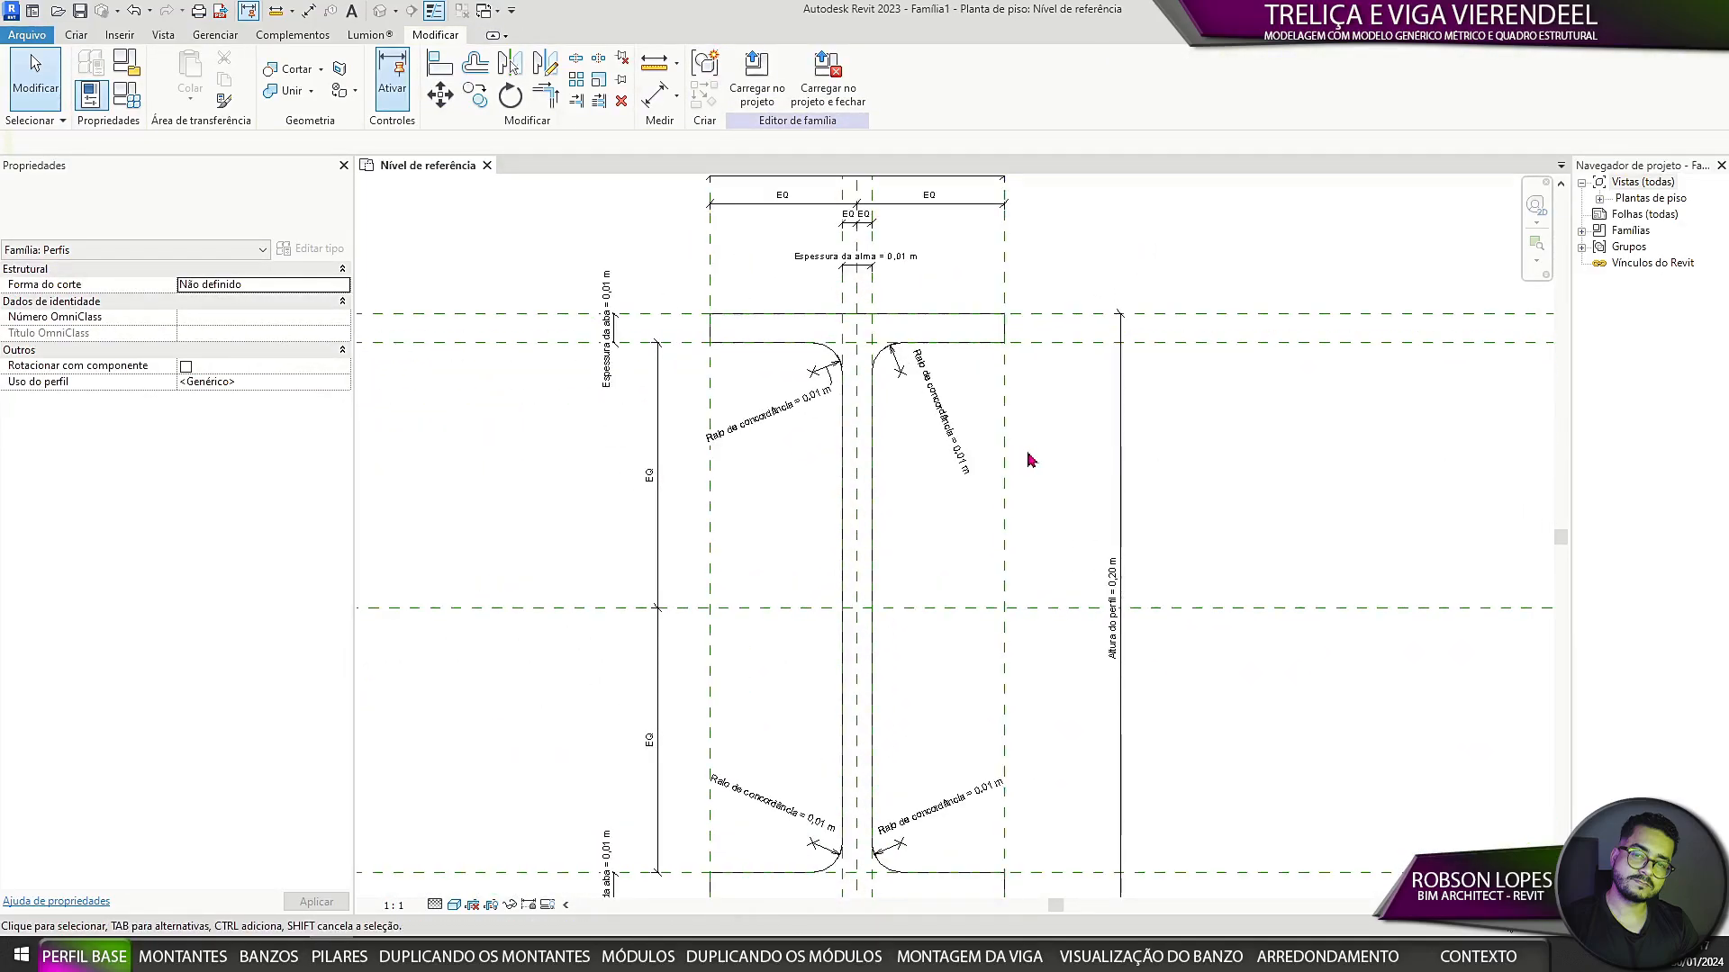
mouse_move(1107, 474)
middle_mouse_down()
mouse_move(1165, 499)
mouse_move(1126, 455)
middle_mouse_up()
scroll(1125, 455, "down", 1)
middle_click_drag(1244, 487, 1207, 498)
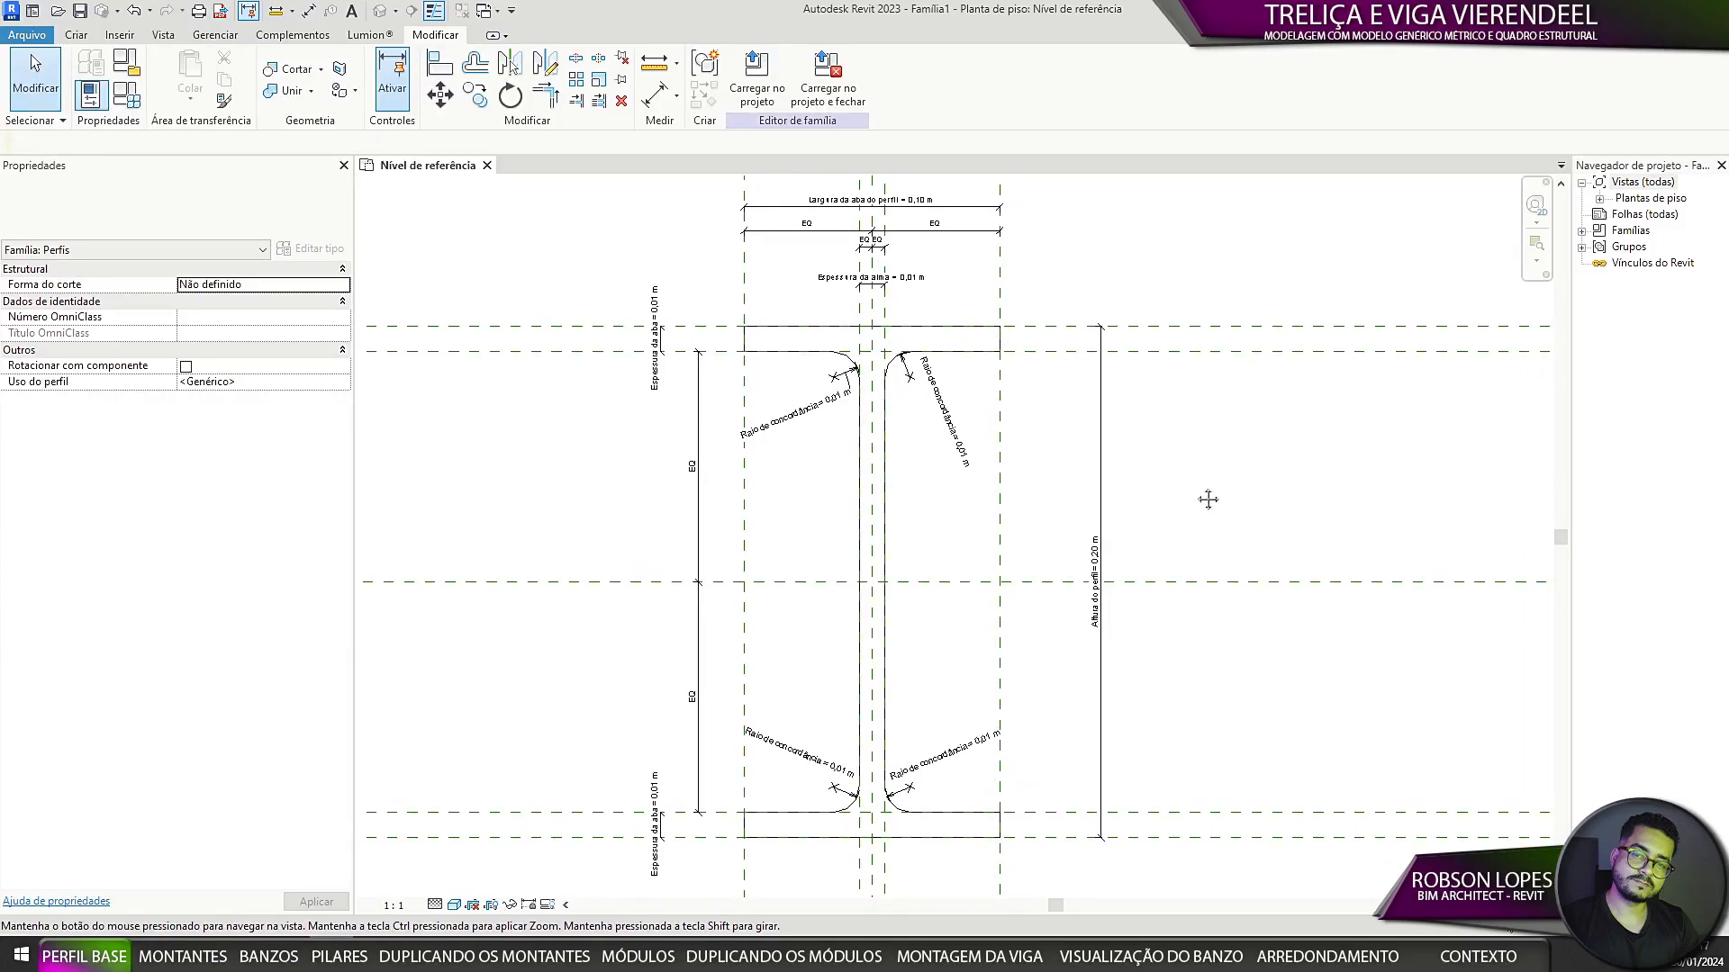
Step: Save the profile family as Perfil-01 in the Famílias folder of the Aula Viga folder
left_click(80, 11)
left_click(269, 387)
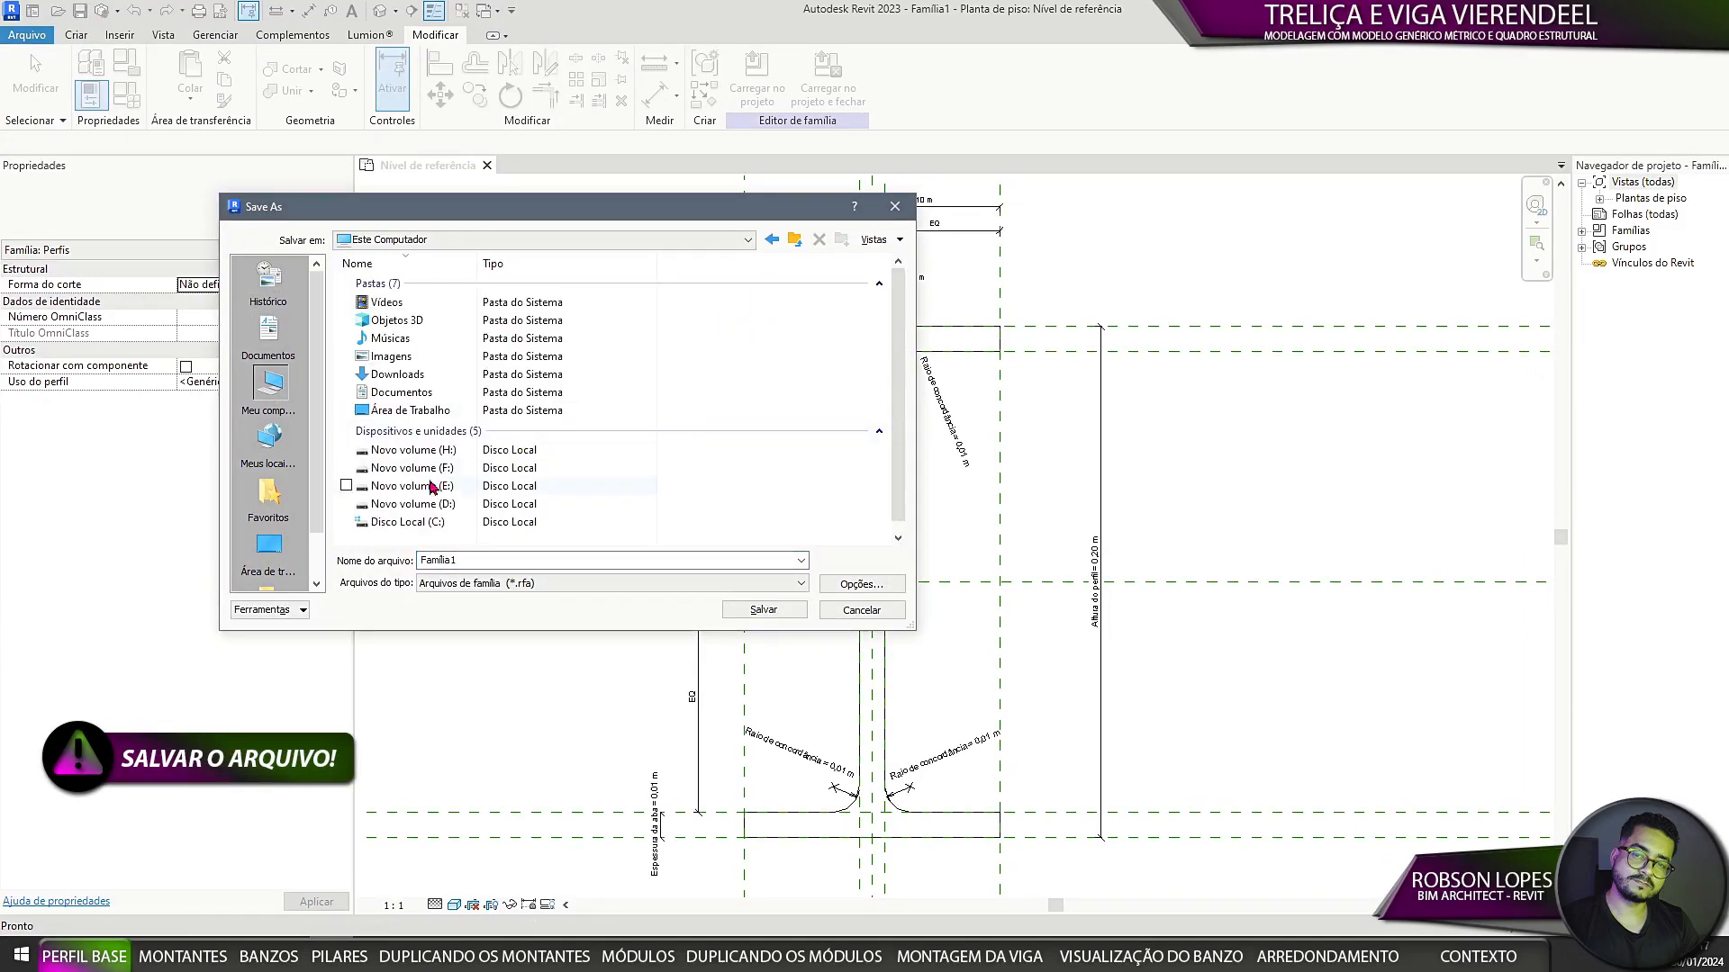
double_click(438, 507)
double_click(411, 489)
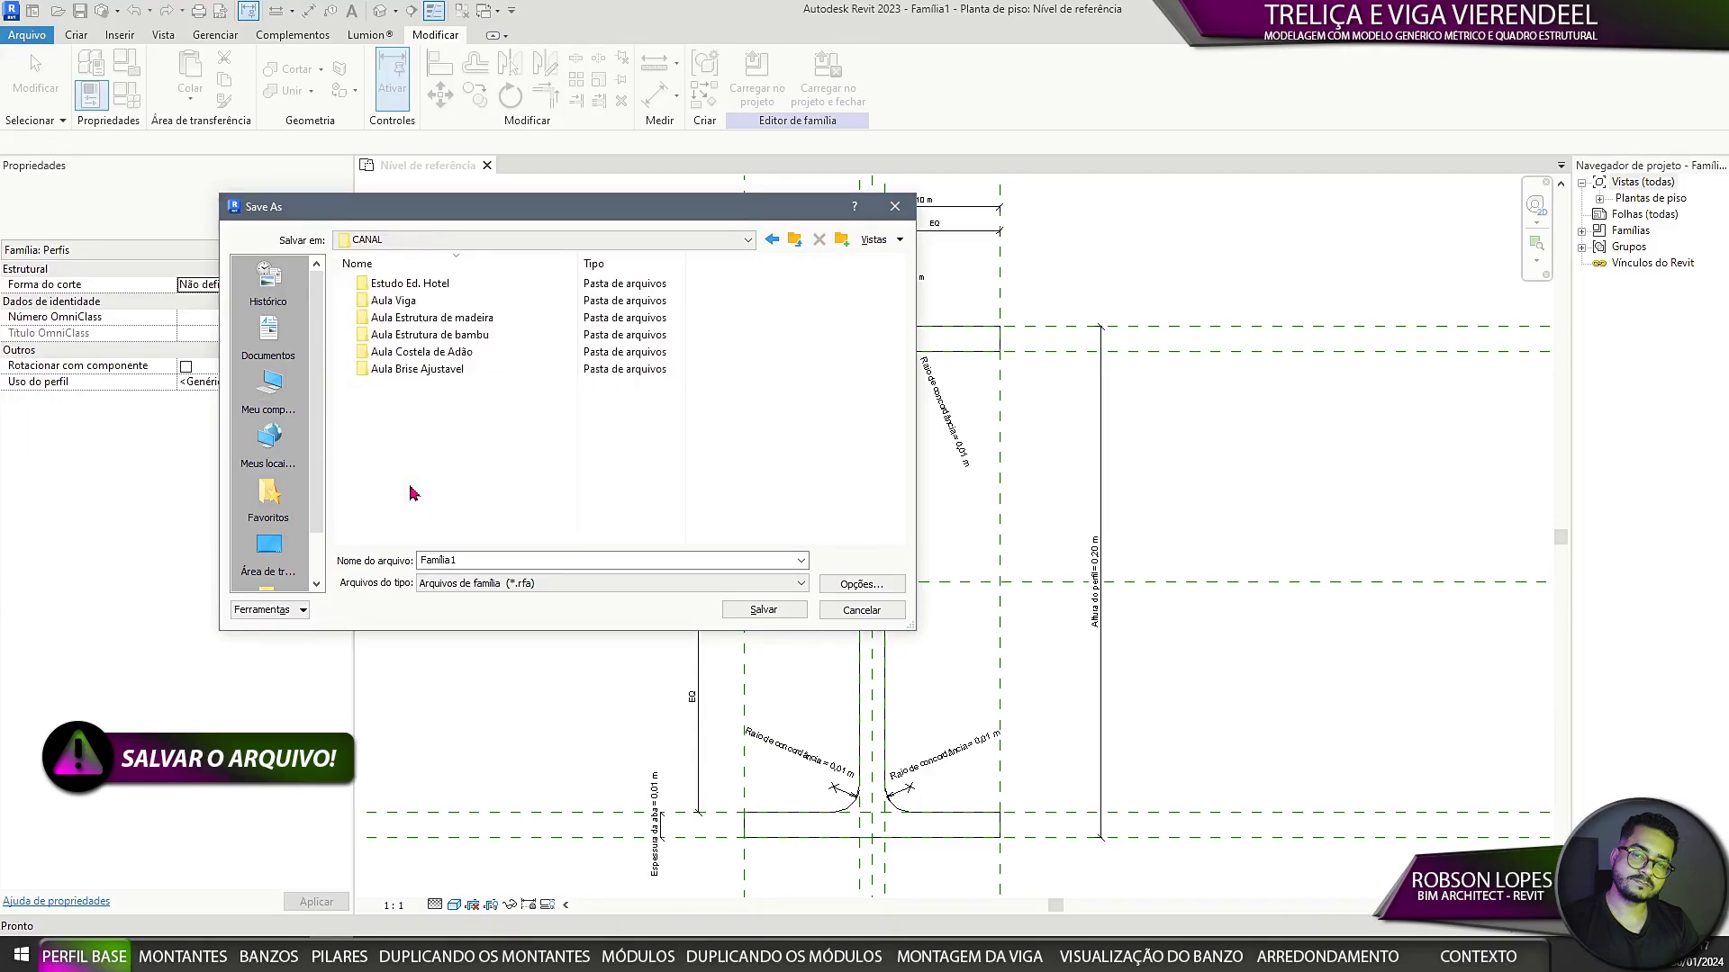
double_click(403, 304)
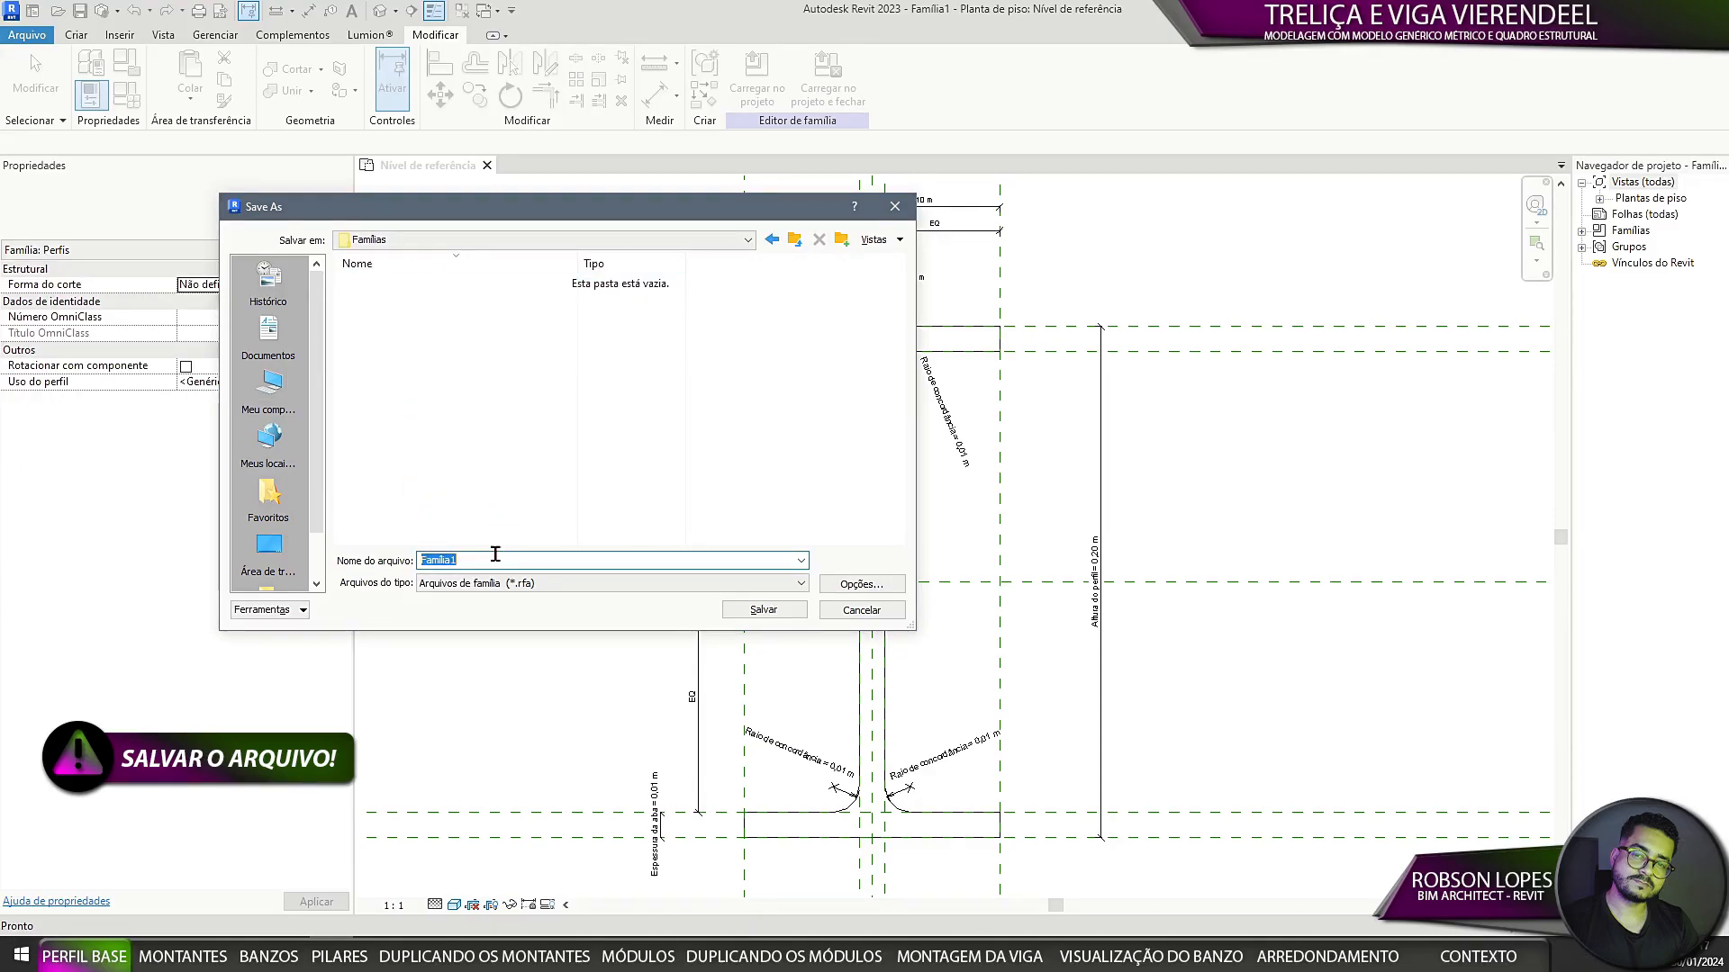
type("Perfil-01")
left_click(762, 609)
Step: Create a new family from the Modelo genérico métrico.rft template
middle_click_drag(1187, 666, 1225, 670)
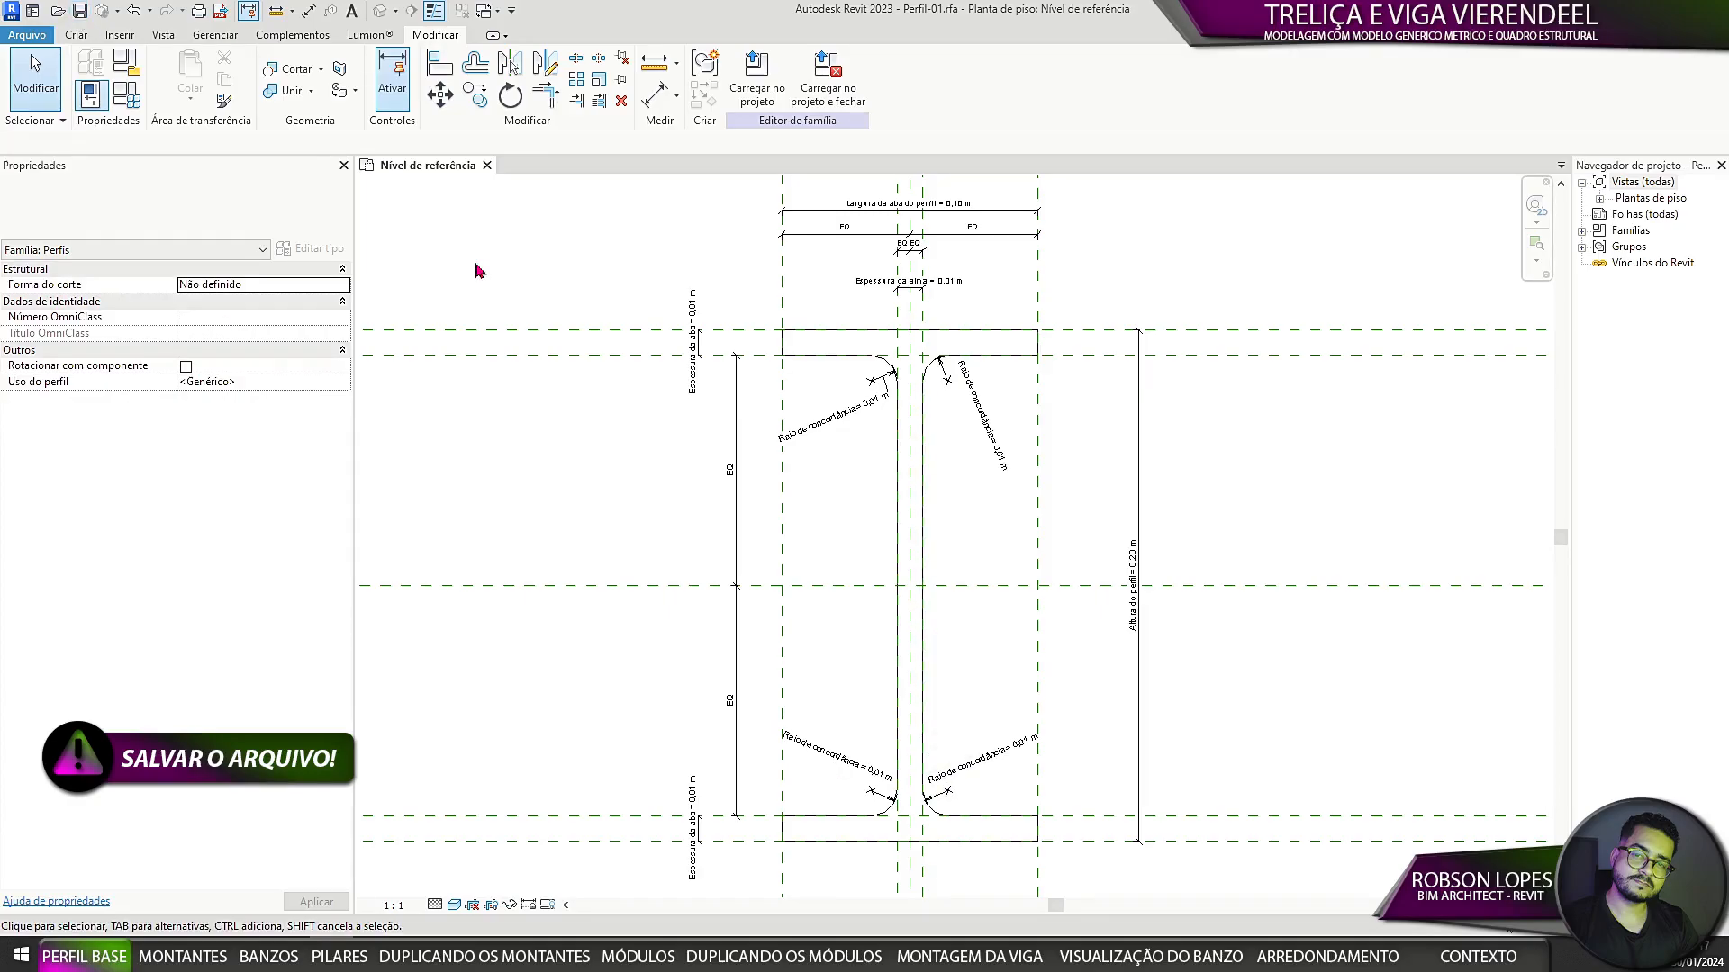
scroll(888, 469, "down", 3)
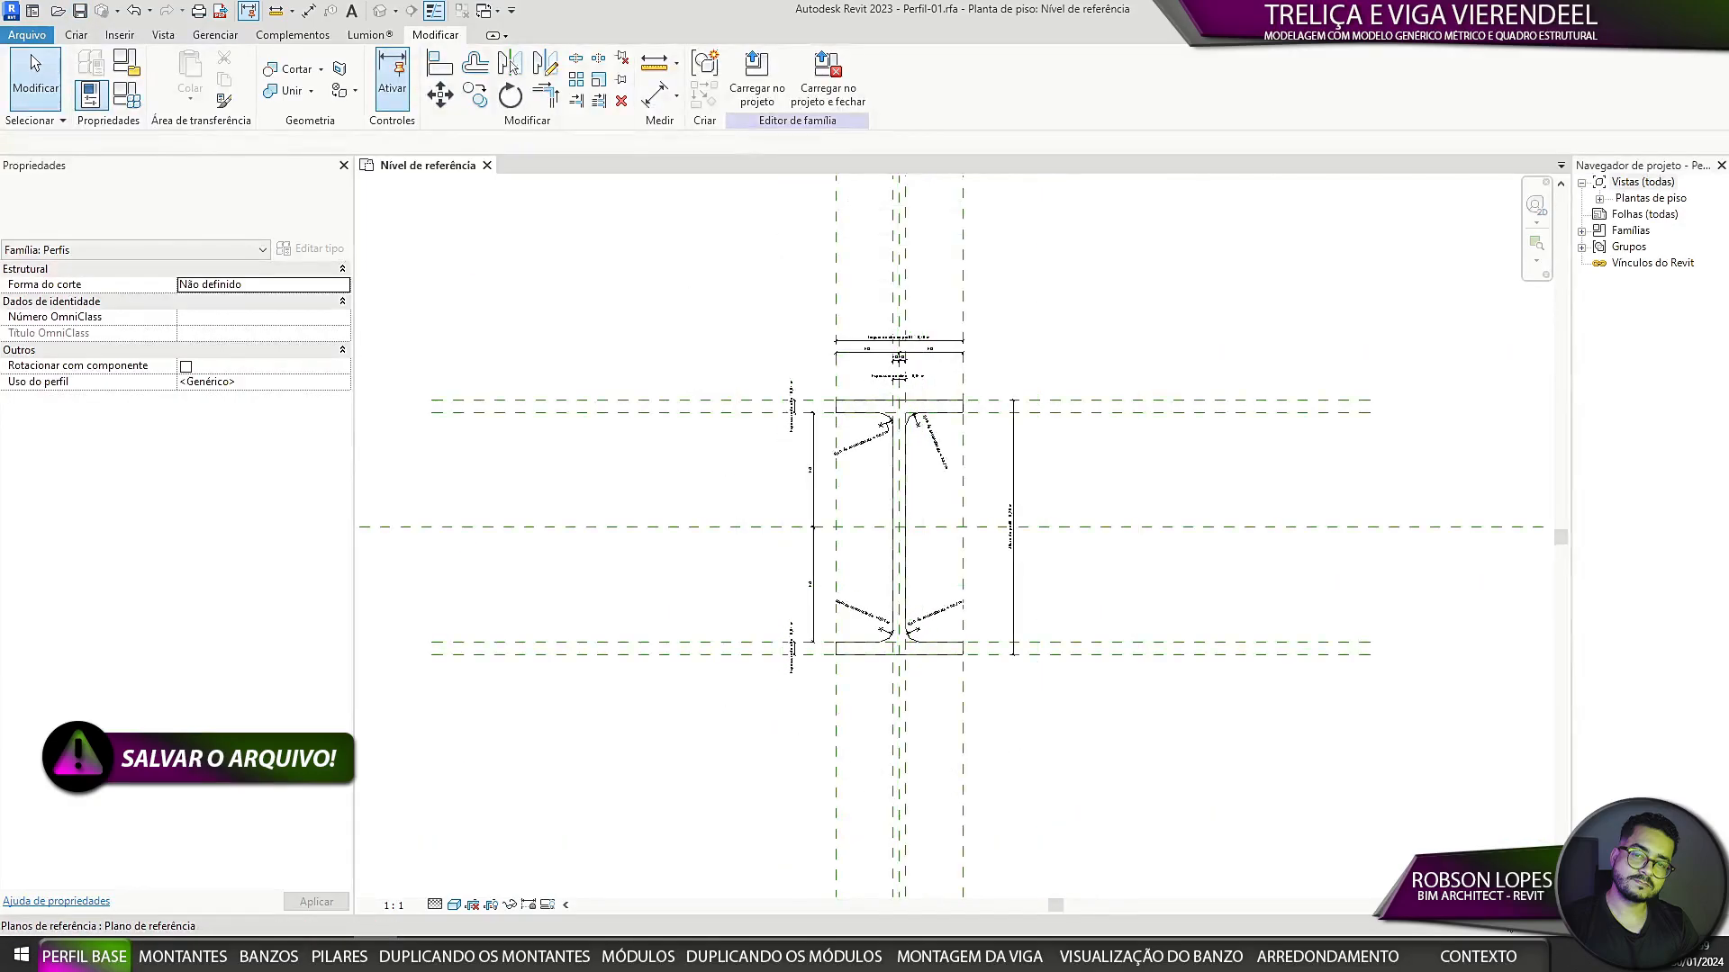
left_click(30, 36)
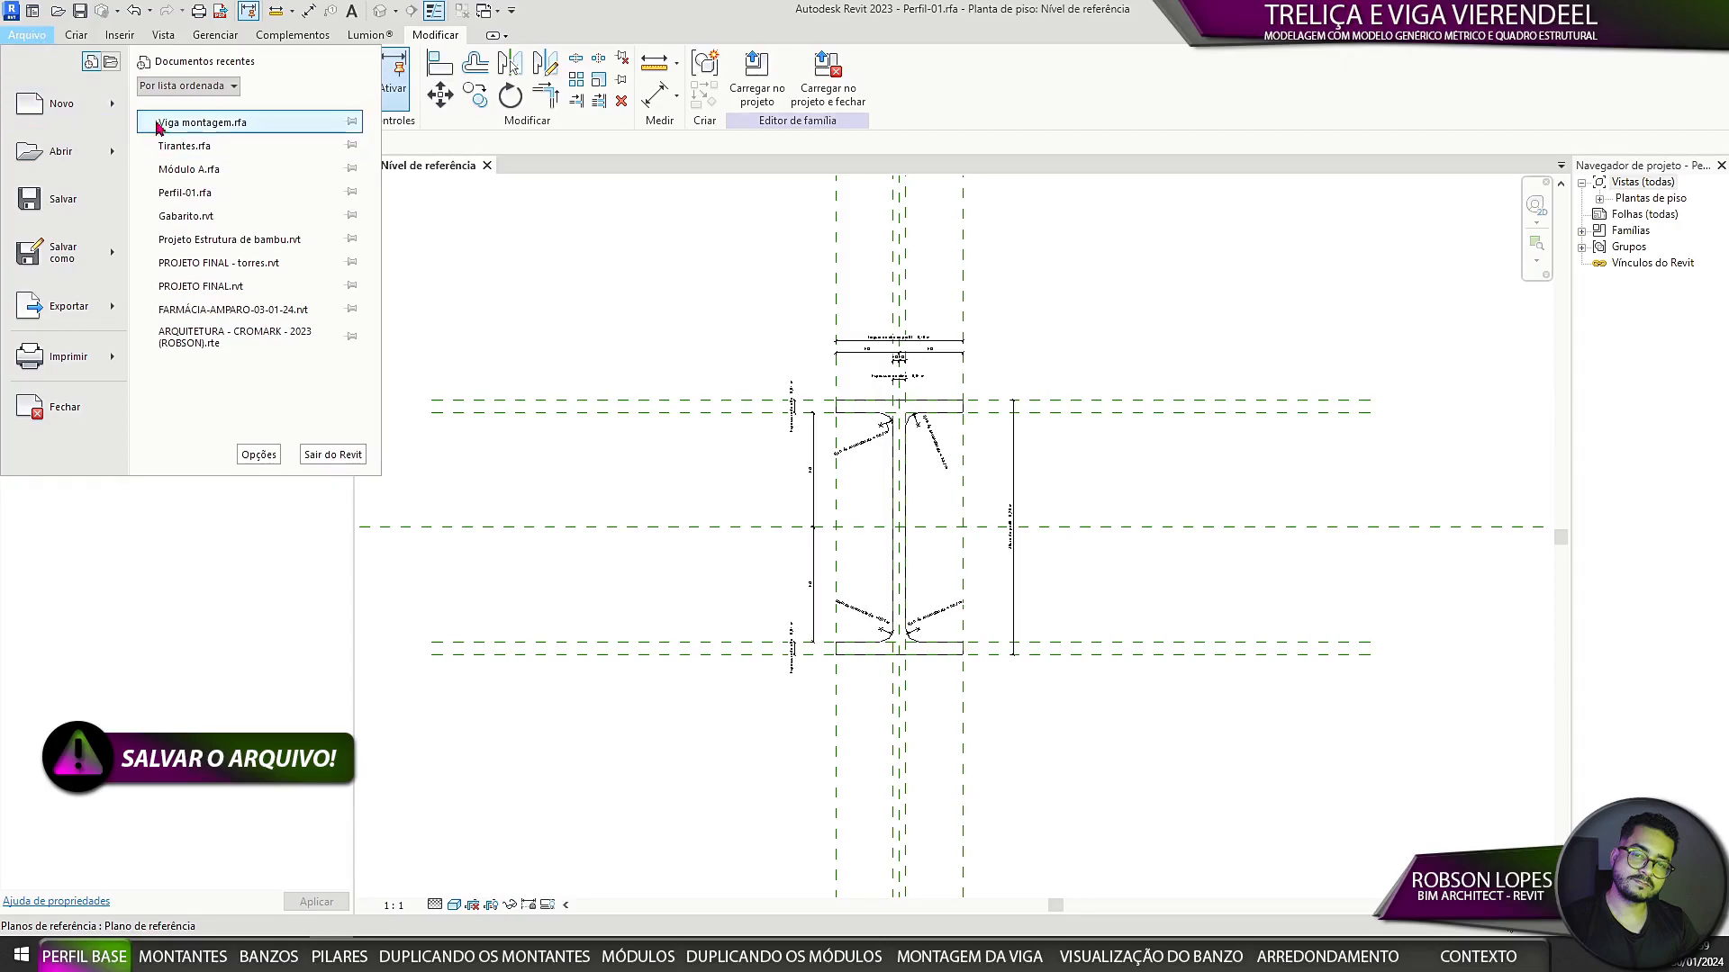
mouse_move(63, 103)
left_click(214, 160)
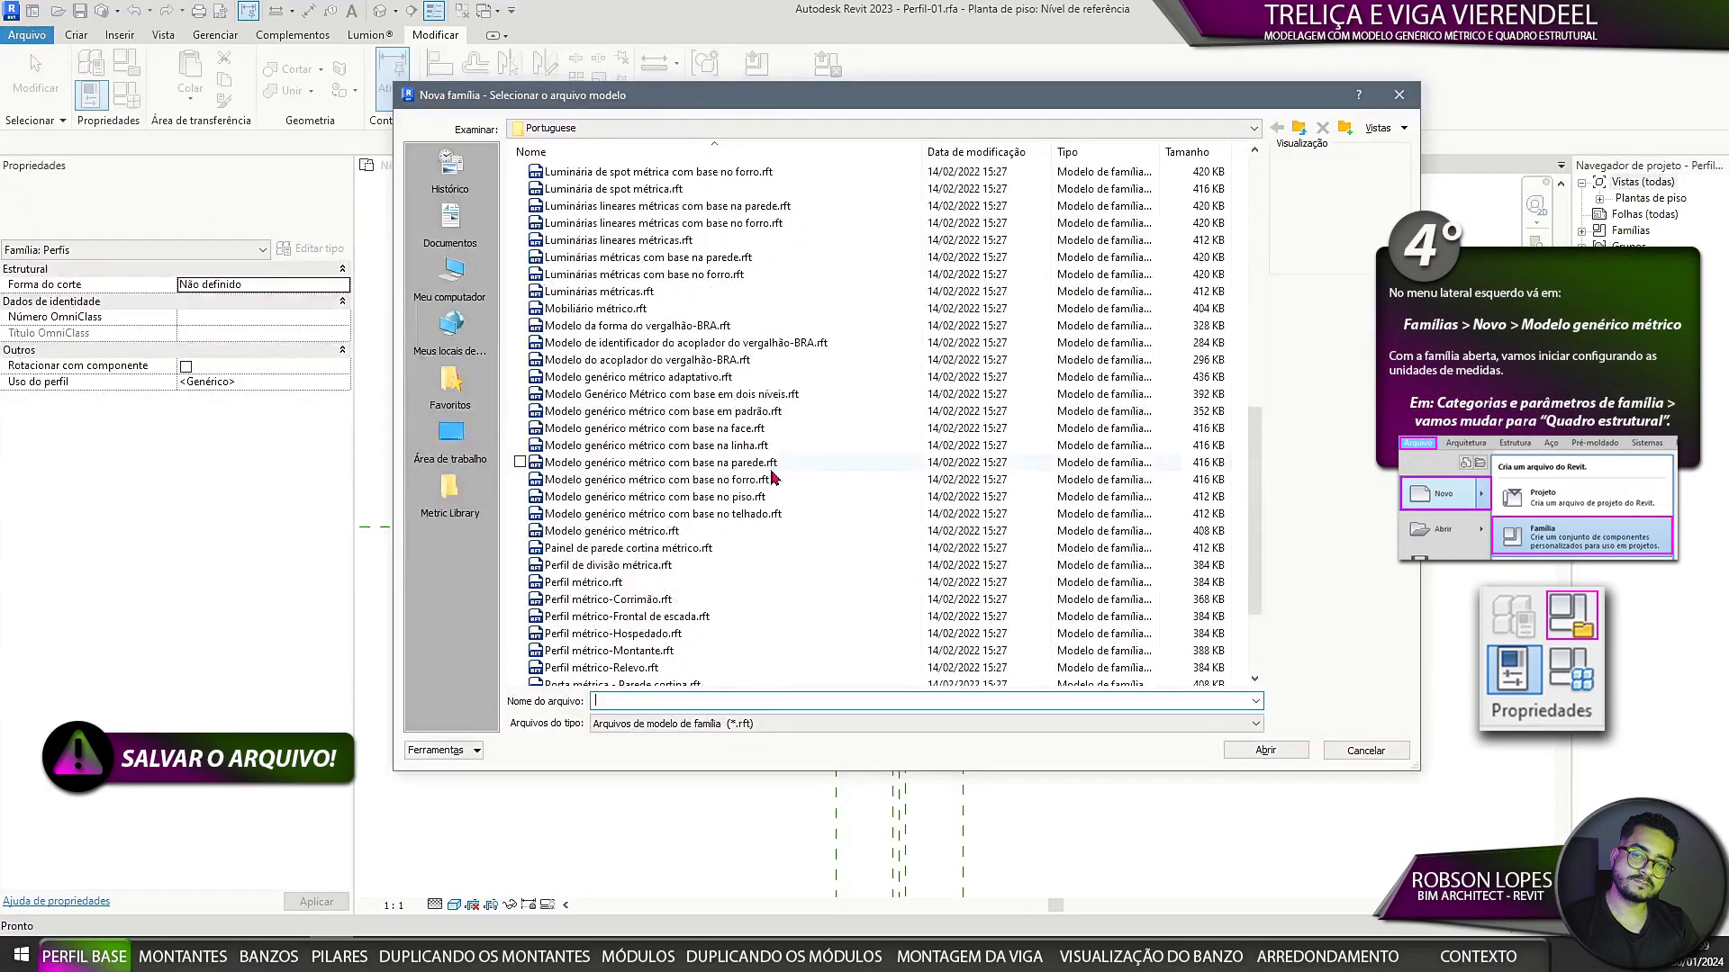
left_click(684, 530)
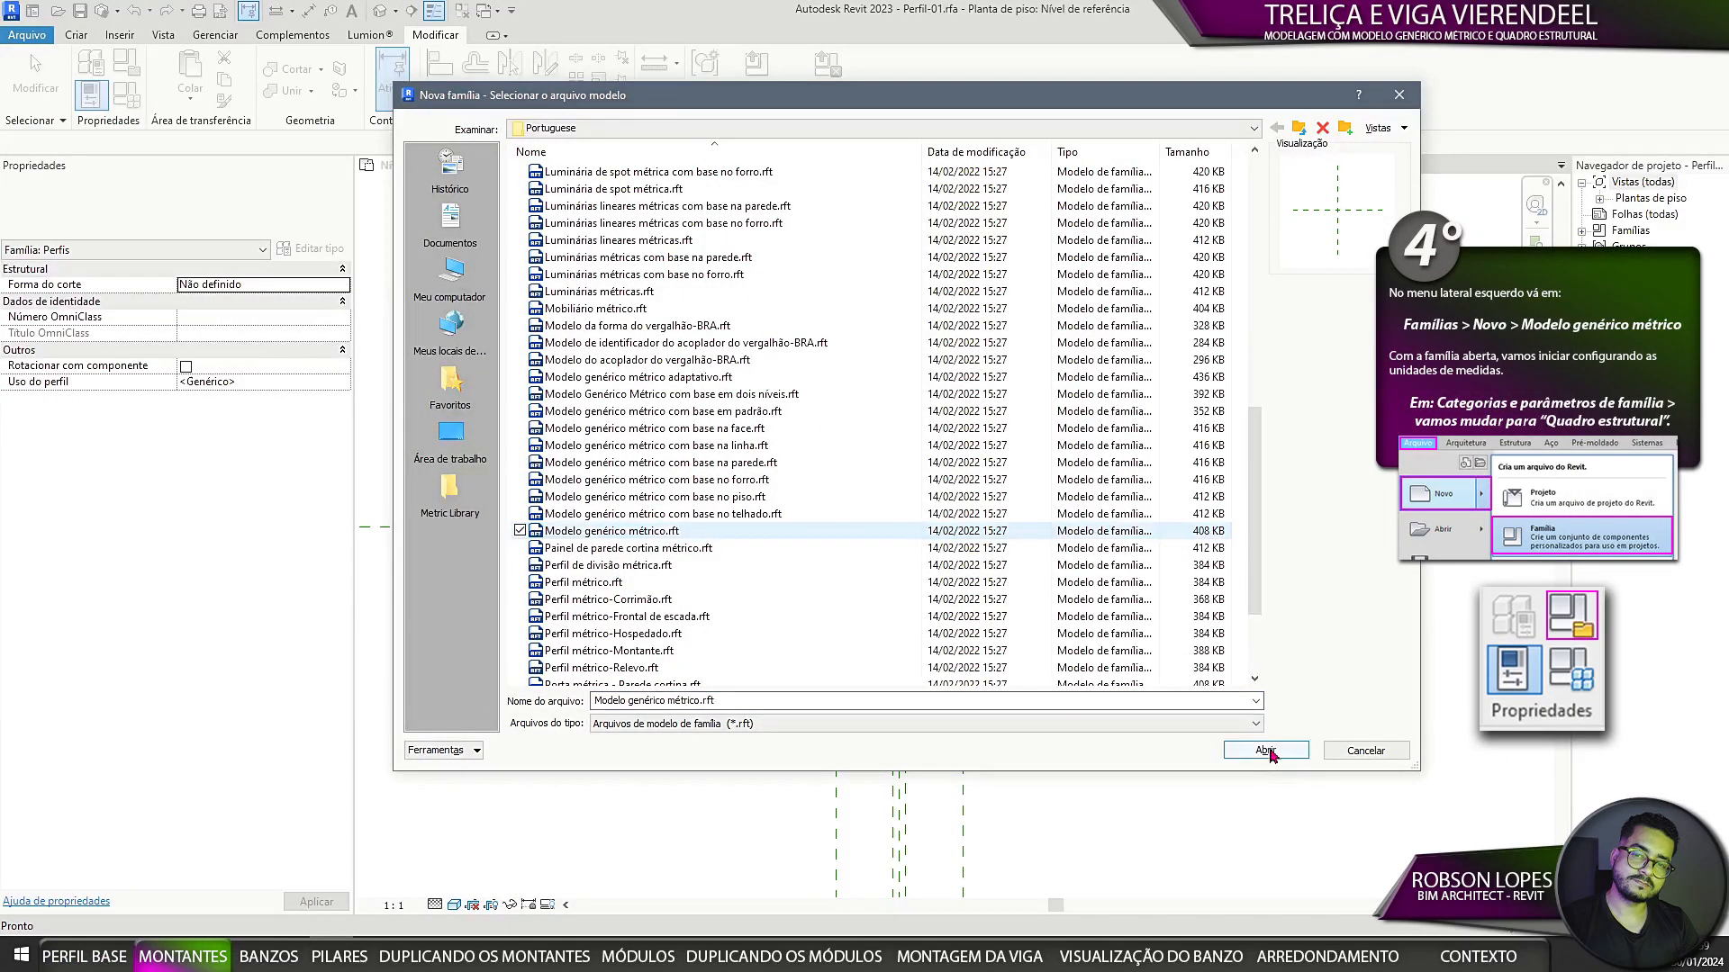
left_click(1265, 751)
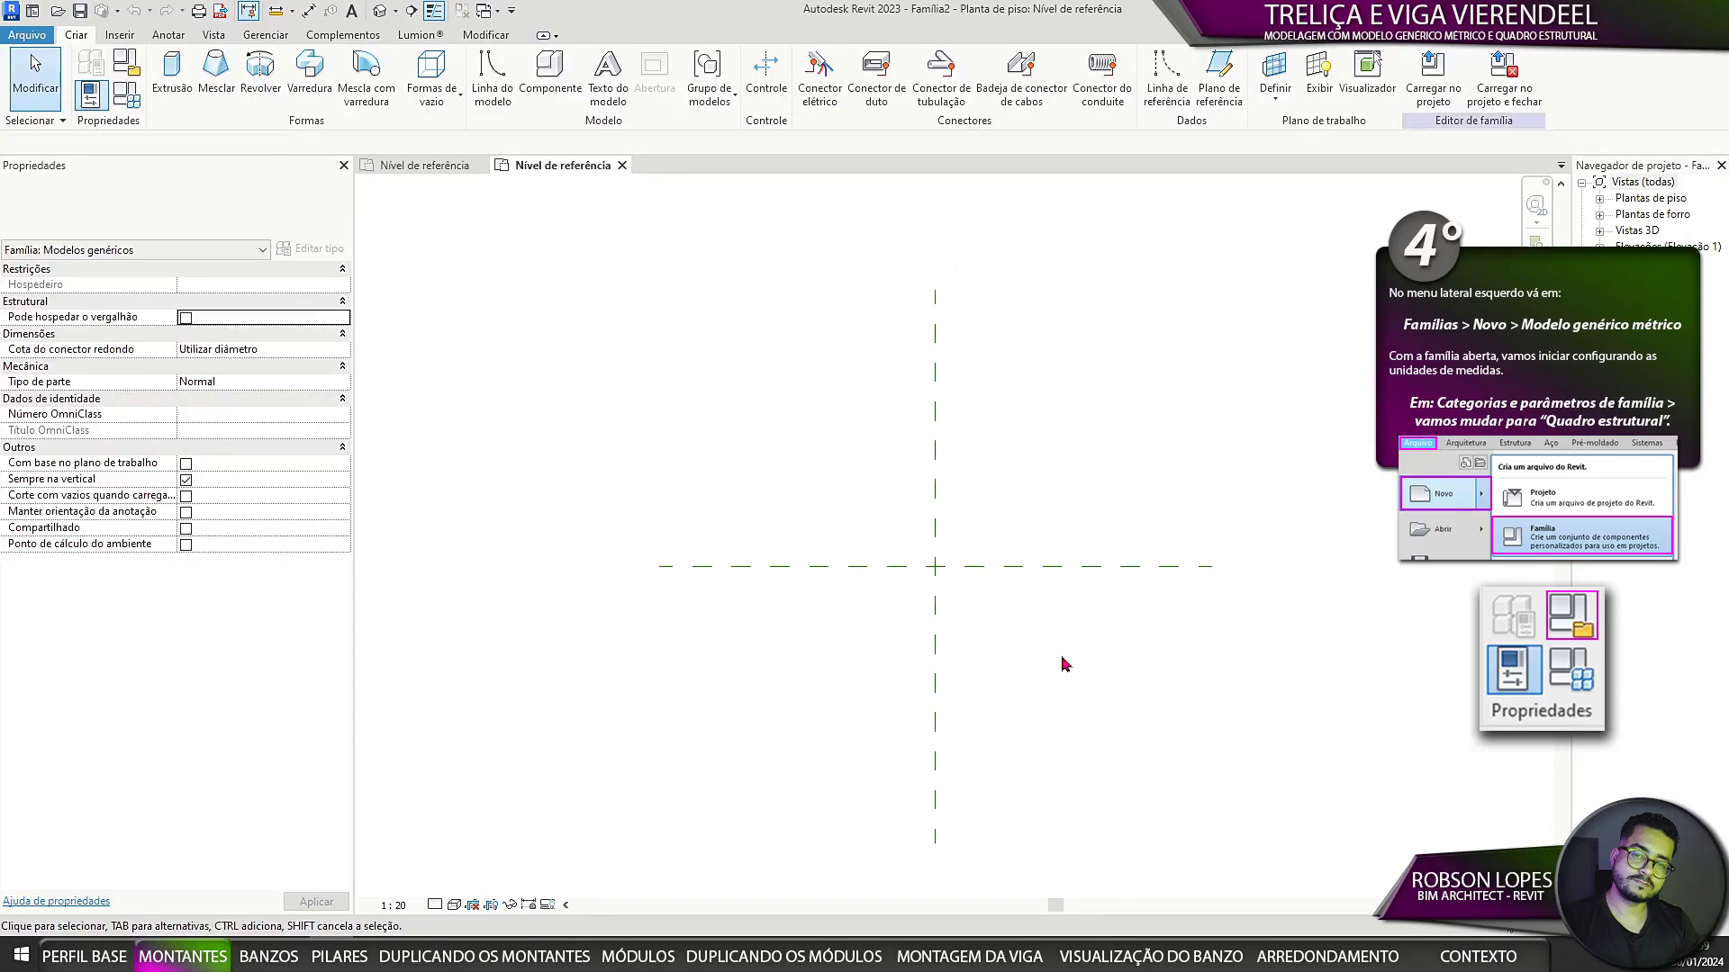
Step: Rename the reference level floor plan view as Montantes
left_click(1600, 199)
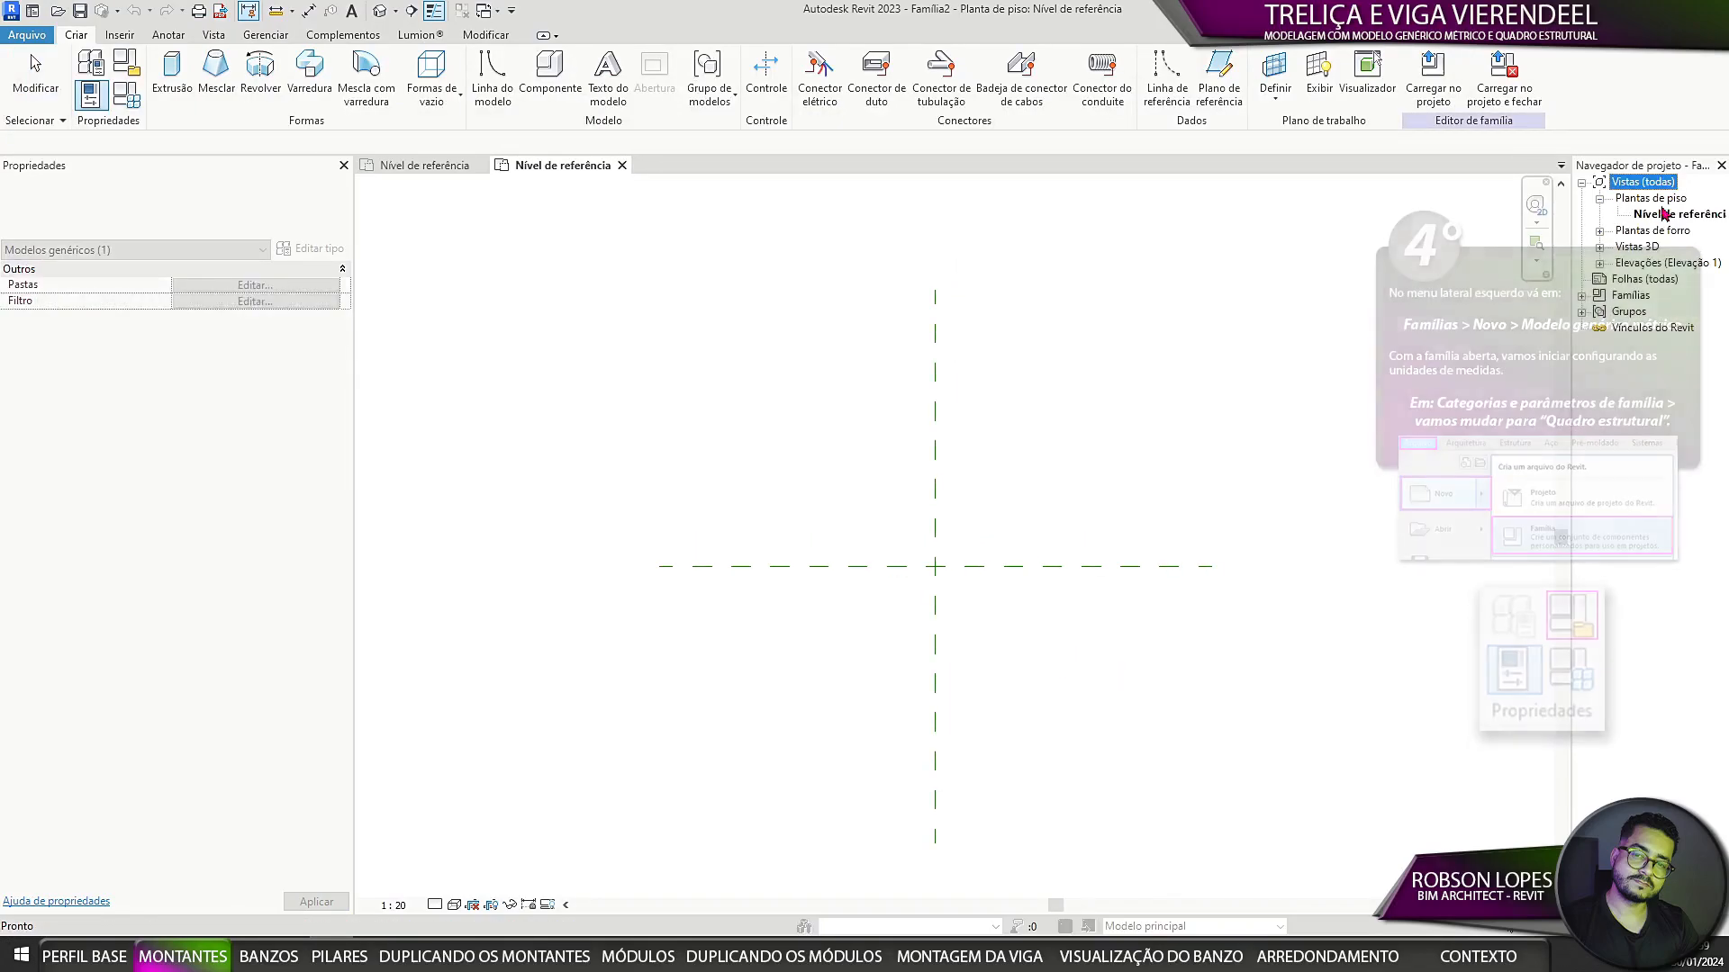
left_click(1661, 215)
right_click(1661, 214)
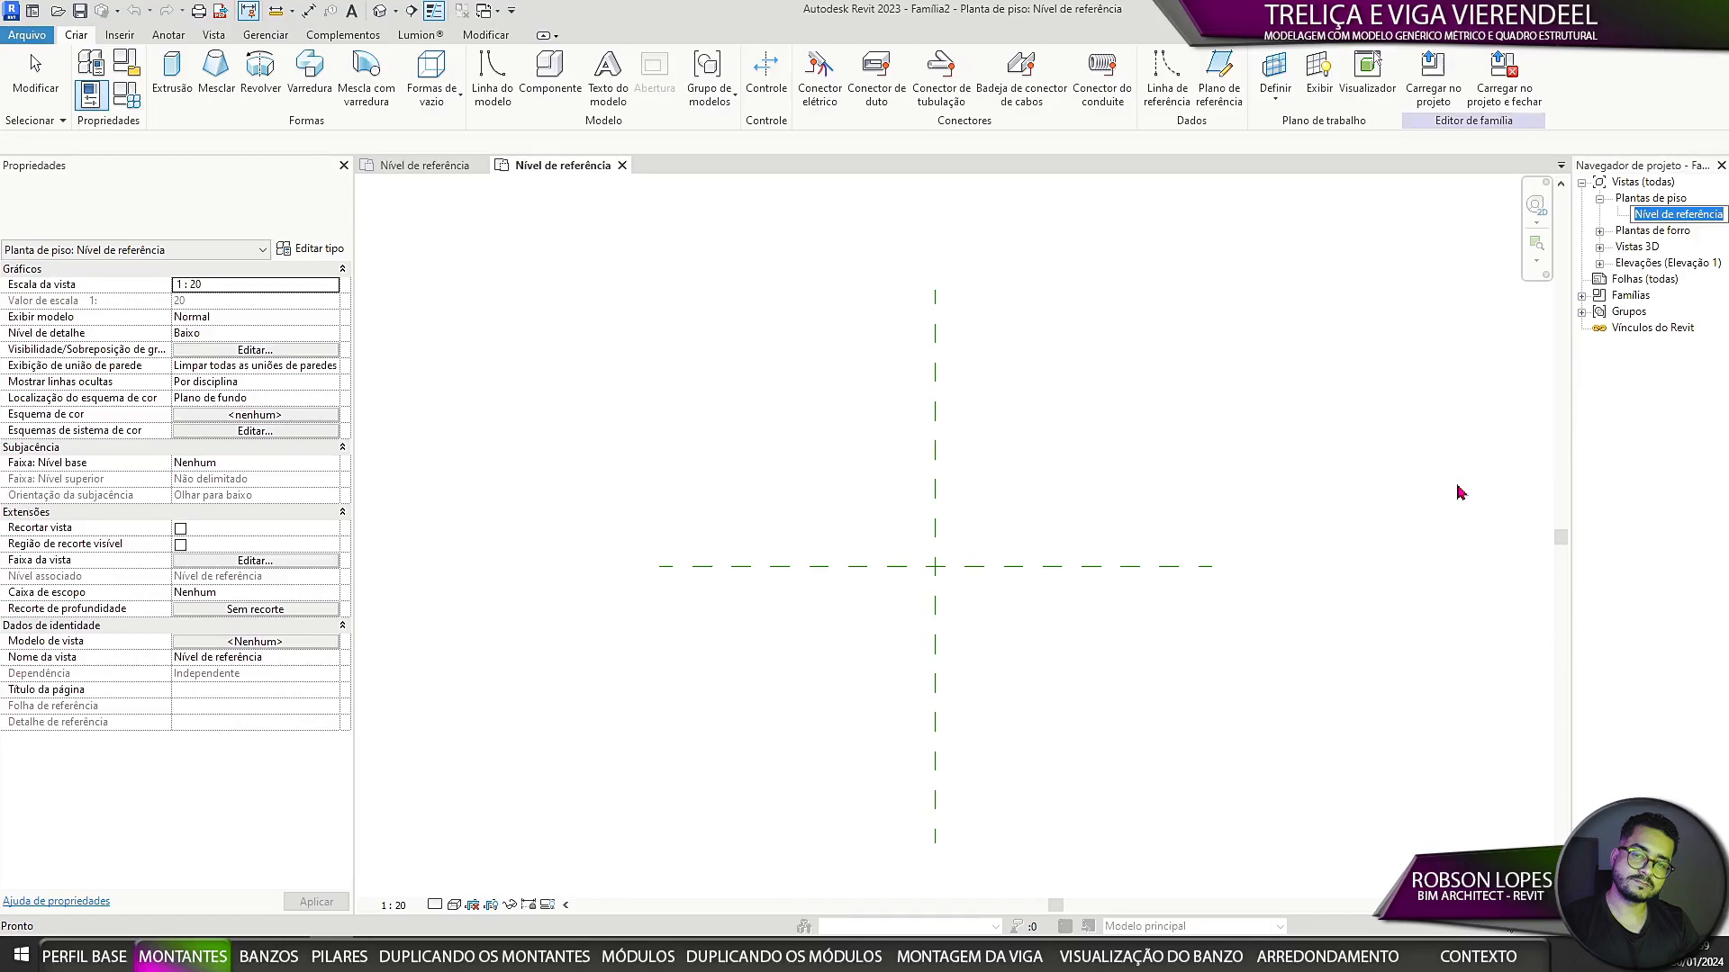
type("Montantes")
left_click(1307, 443)
Step: Change the family category to Quadro estrutural
left_click(130, 71)
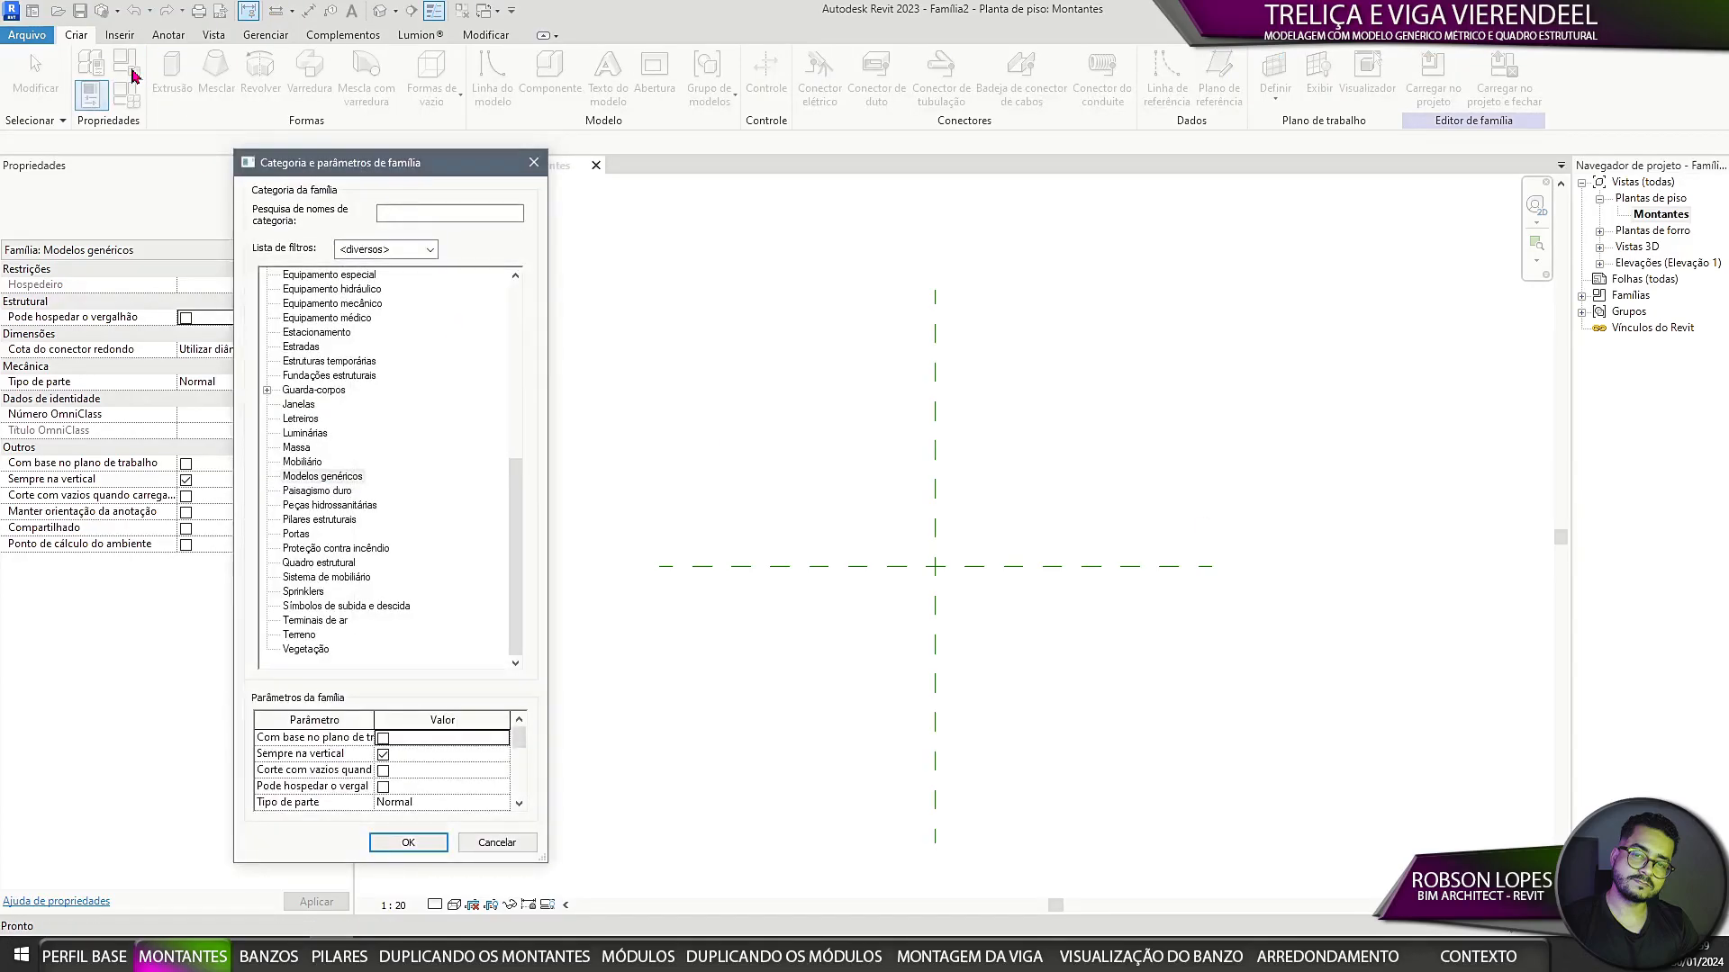
left_click(320, 563)
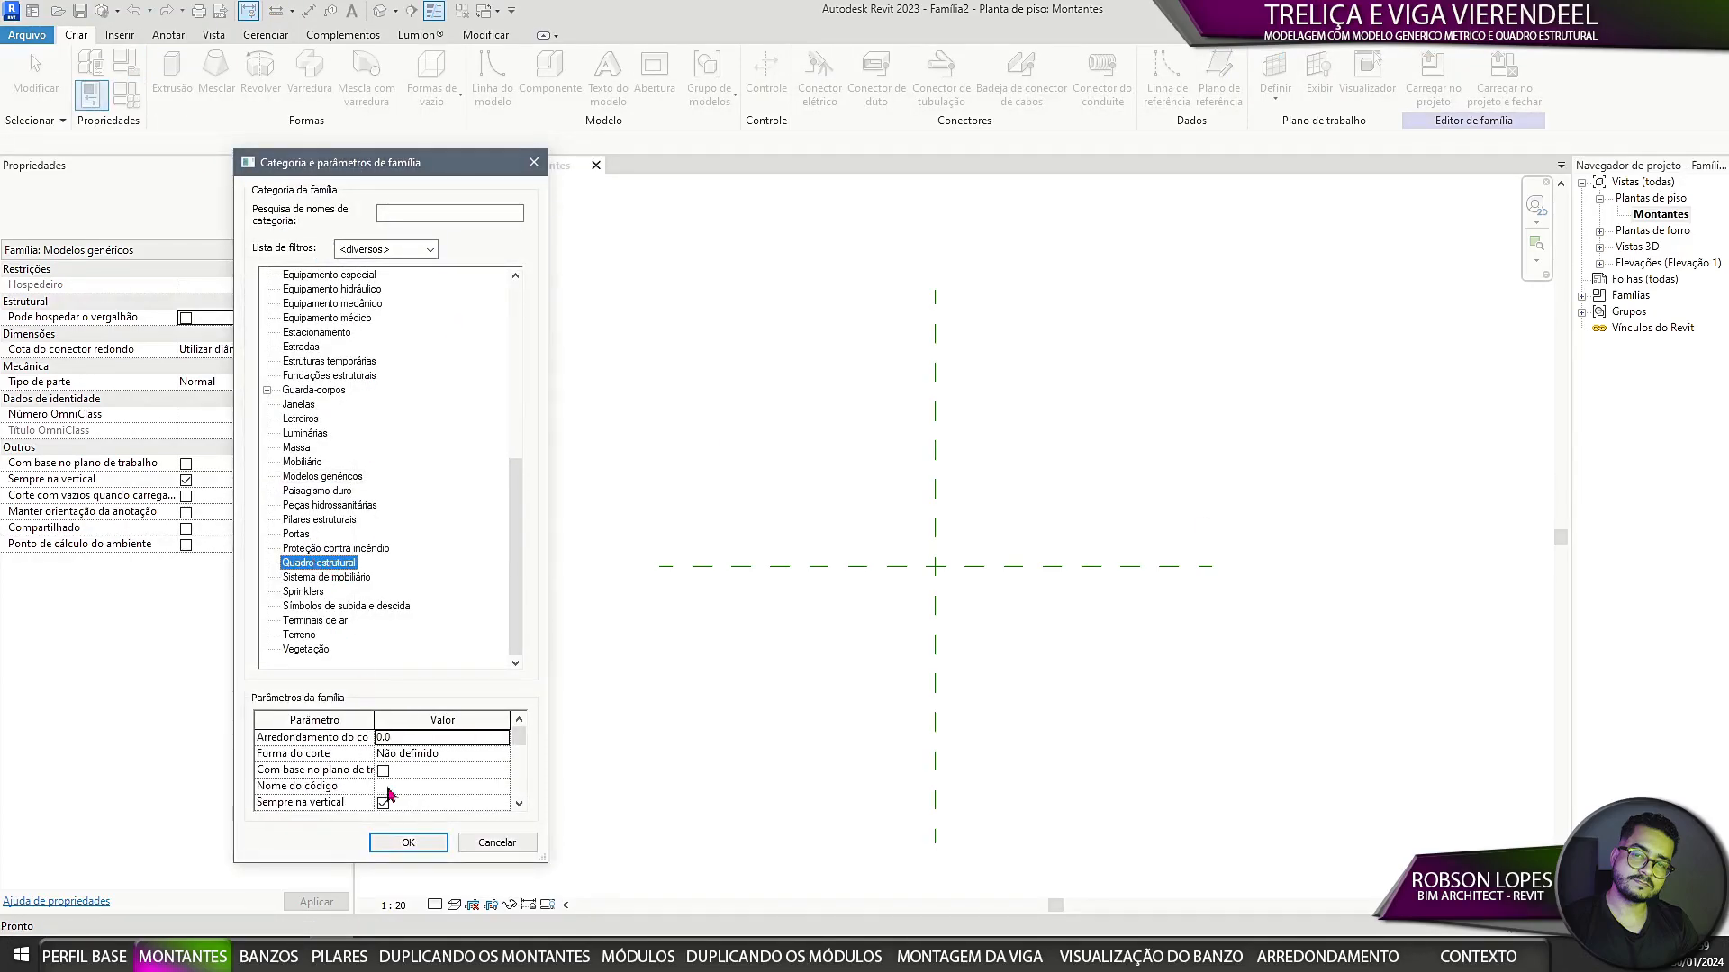
left_click(416, 845)
Step: Set the scale of the Montantes view to 1:10
left_click(396, 905)
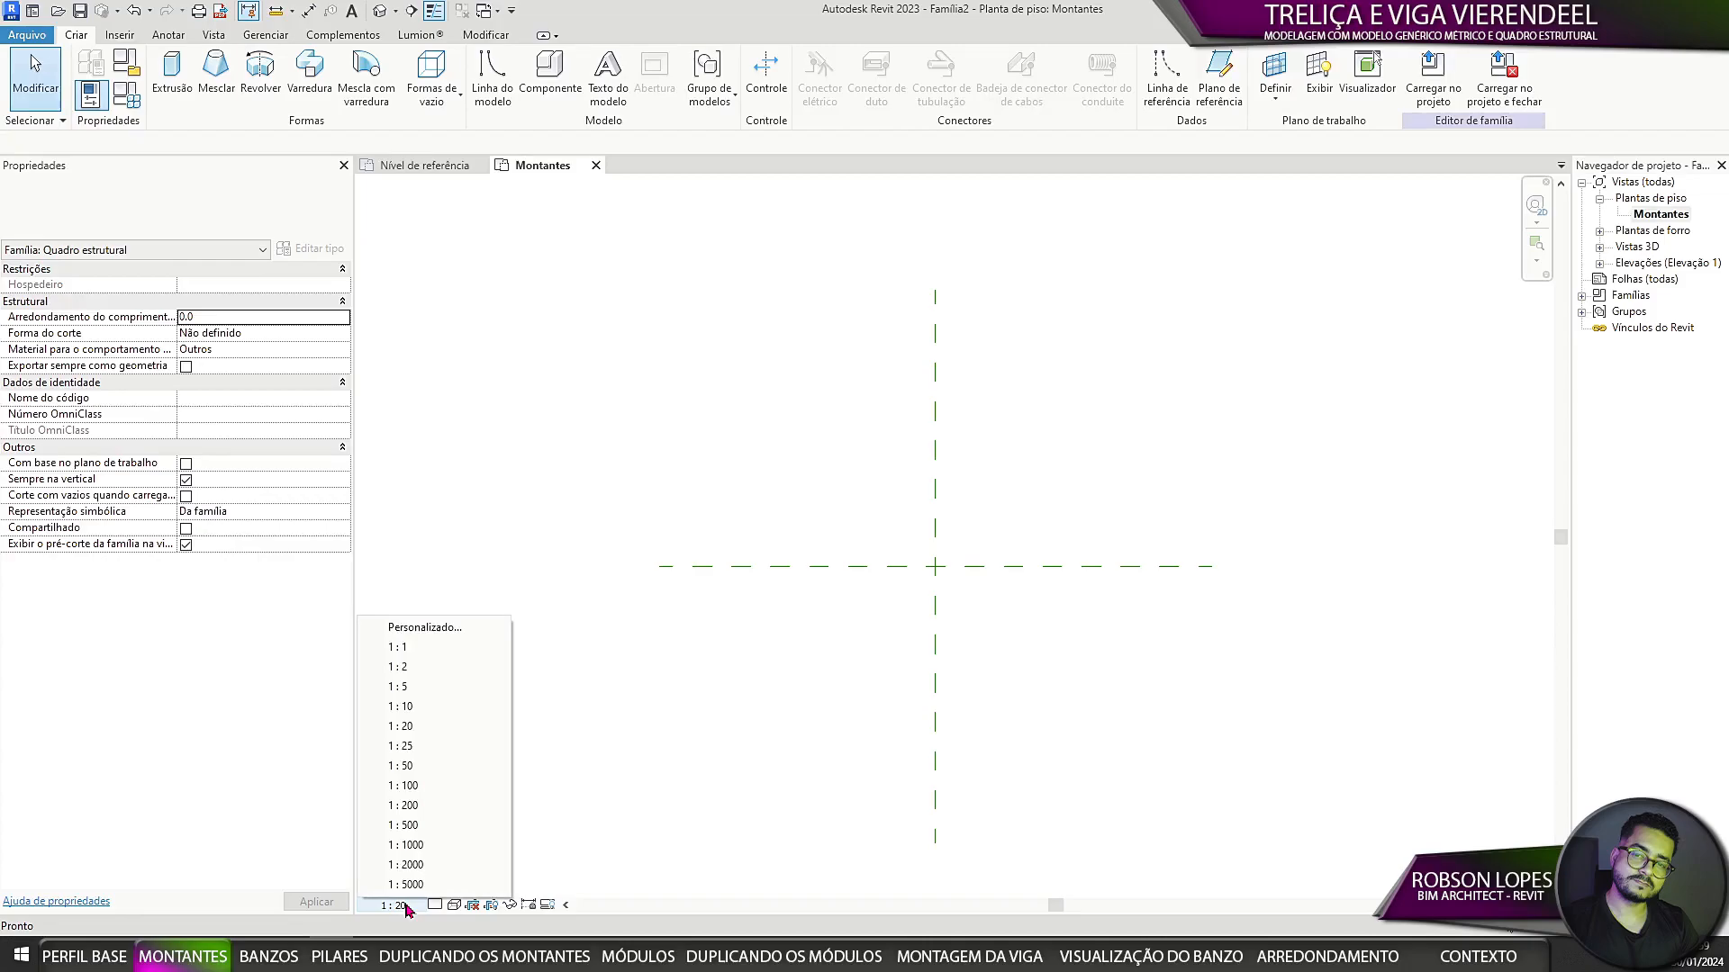
left_click(423, 689)
left_click(396, 905)
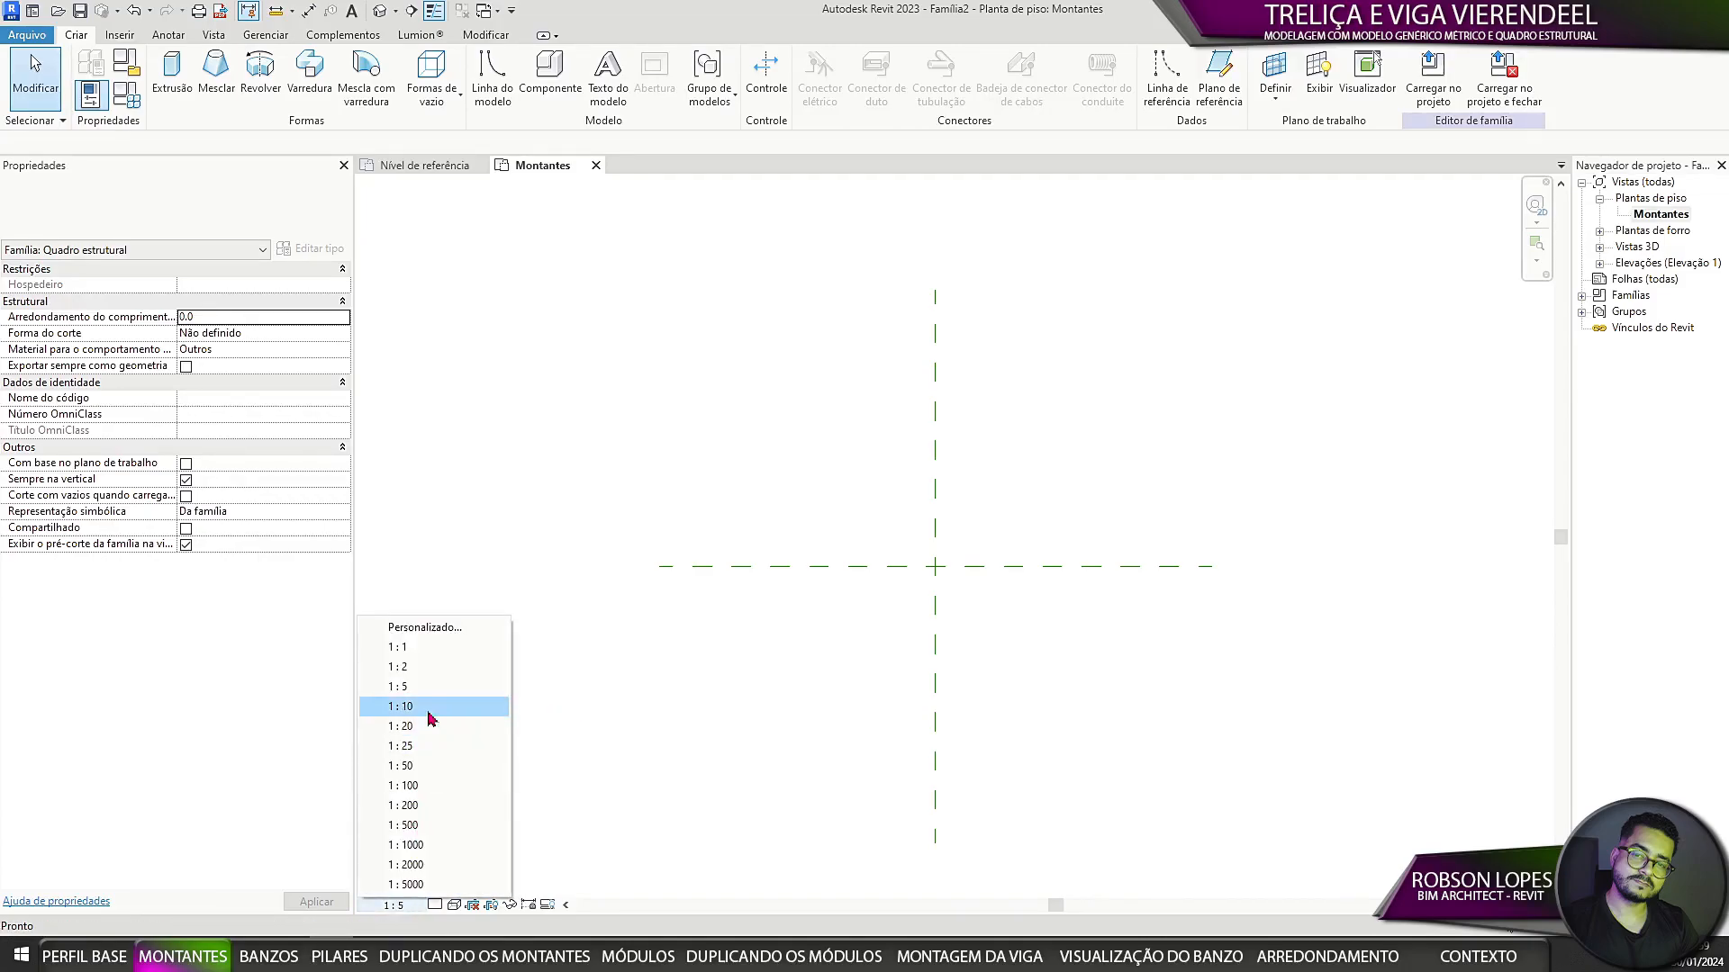
left_click(404, 706)
Step: Set the Montantes view's detail level to Alto and change its visual style
middle_click_drag(1034, 730, 950, 703)
left_click(435, 905)
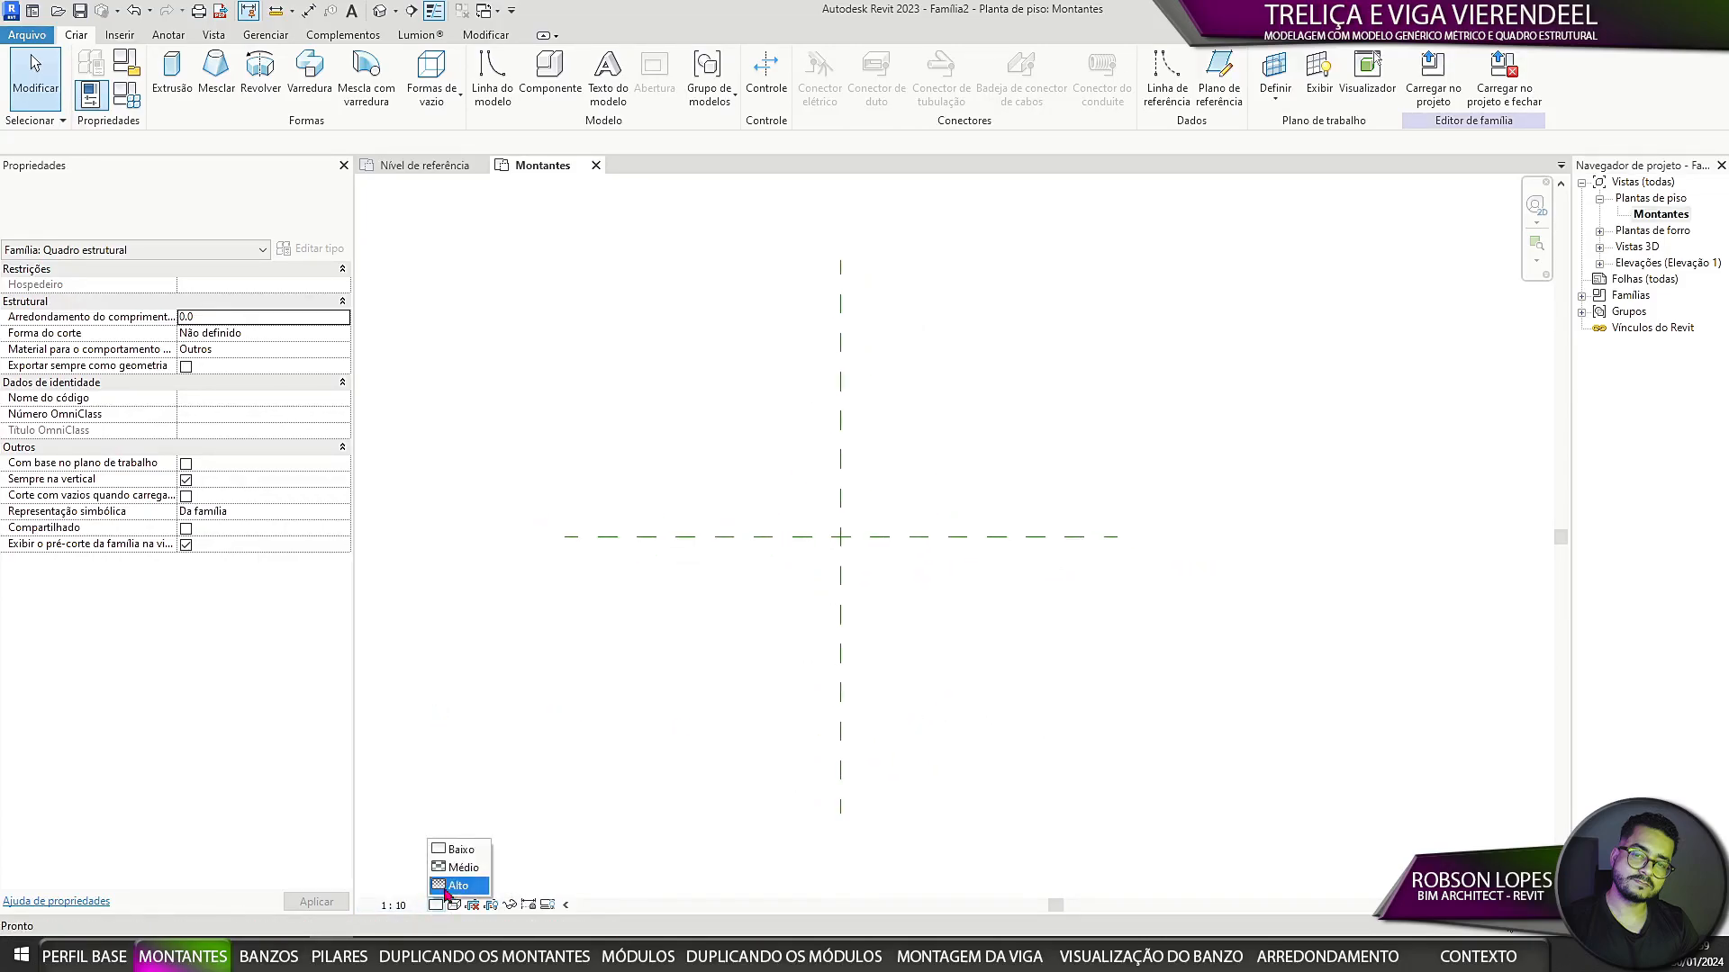
left_click(452, 886)
mouse_move(981, 694)
middle_mouse_down()
mouse_move(959, 700)
mouse_move(973, 722)
middle_mouse_up()
left_click(454, 905)
left_click(478, 850)
Step: Draw two horizontal reference planes, one above and one below the central horizontal plane, each about 200 mm from it
left_click(1219, 77)
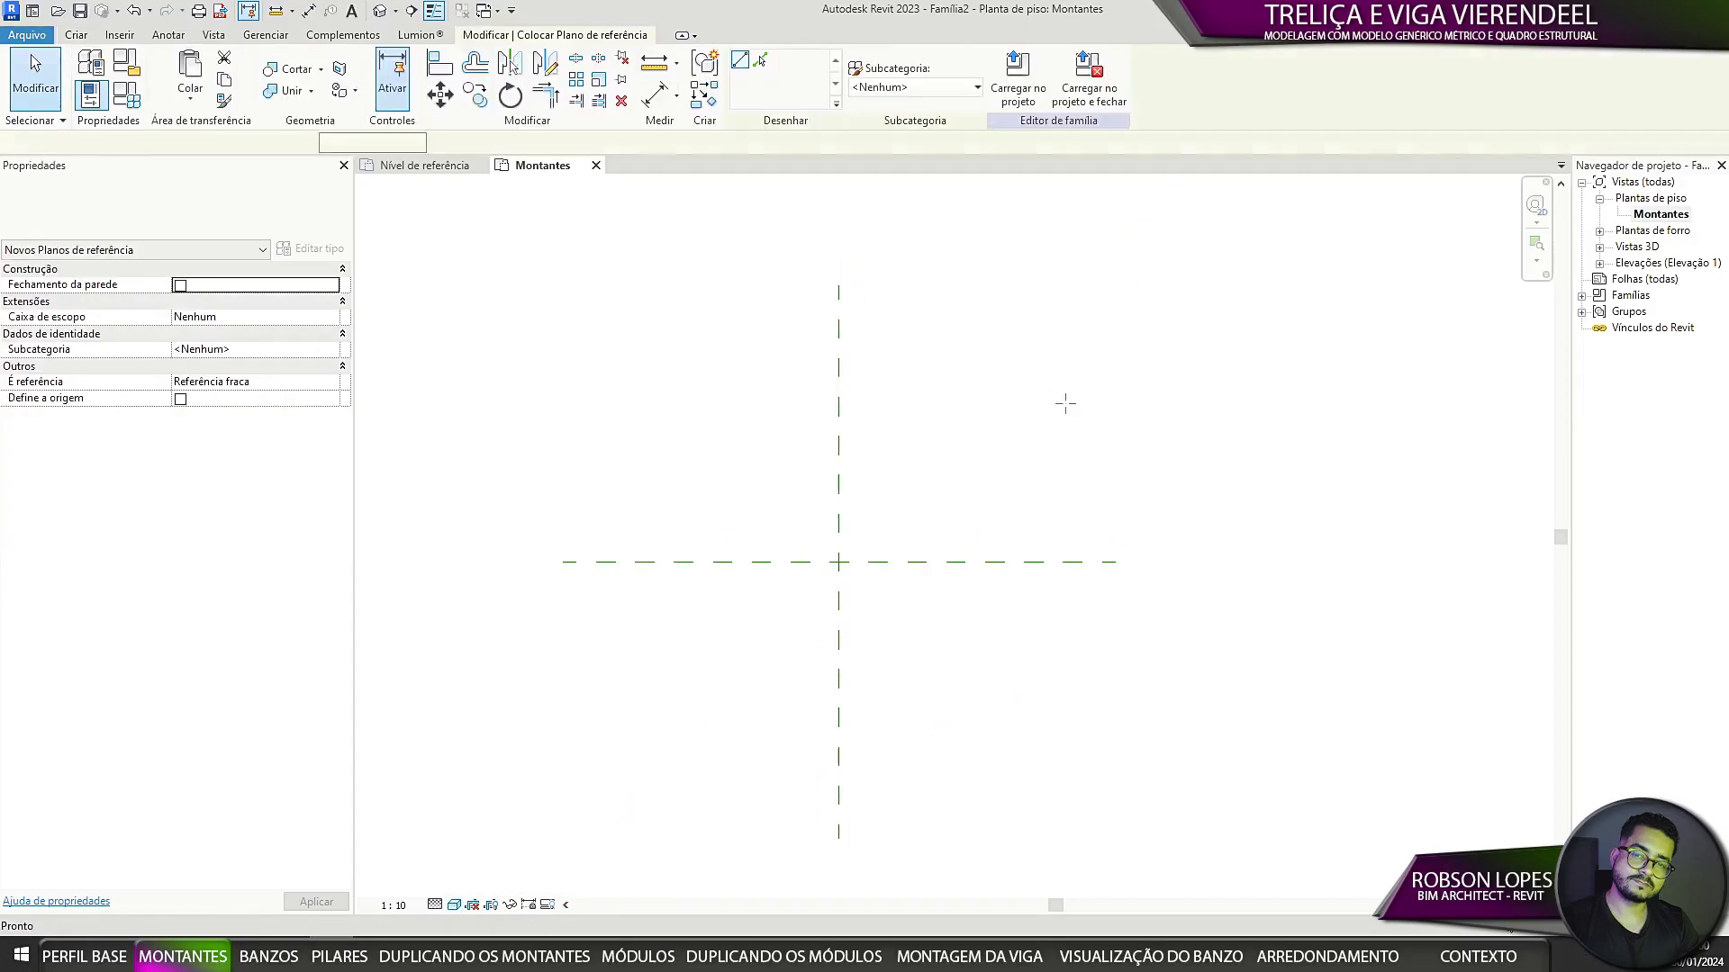
left_click(562, 535)
left_click(1117, 535)
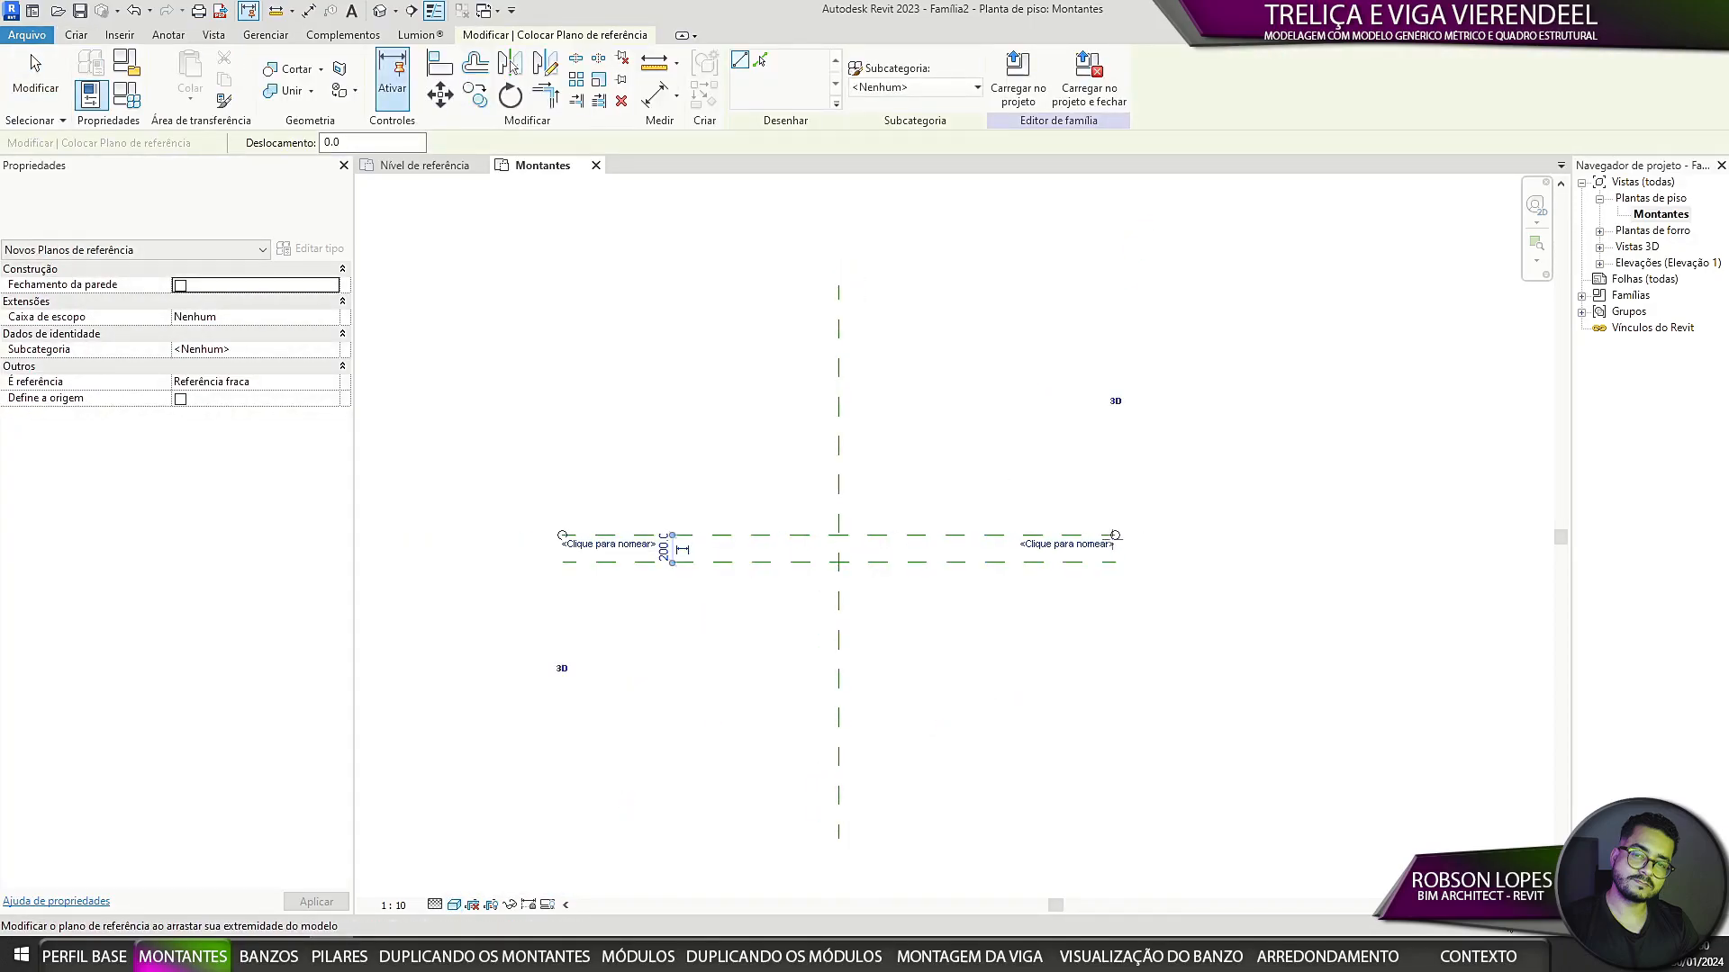
left_click(562, 587)
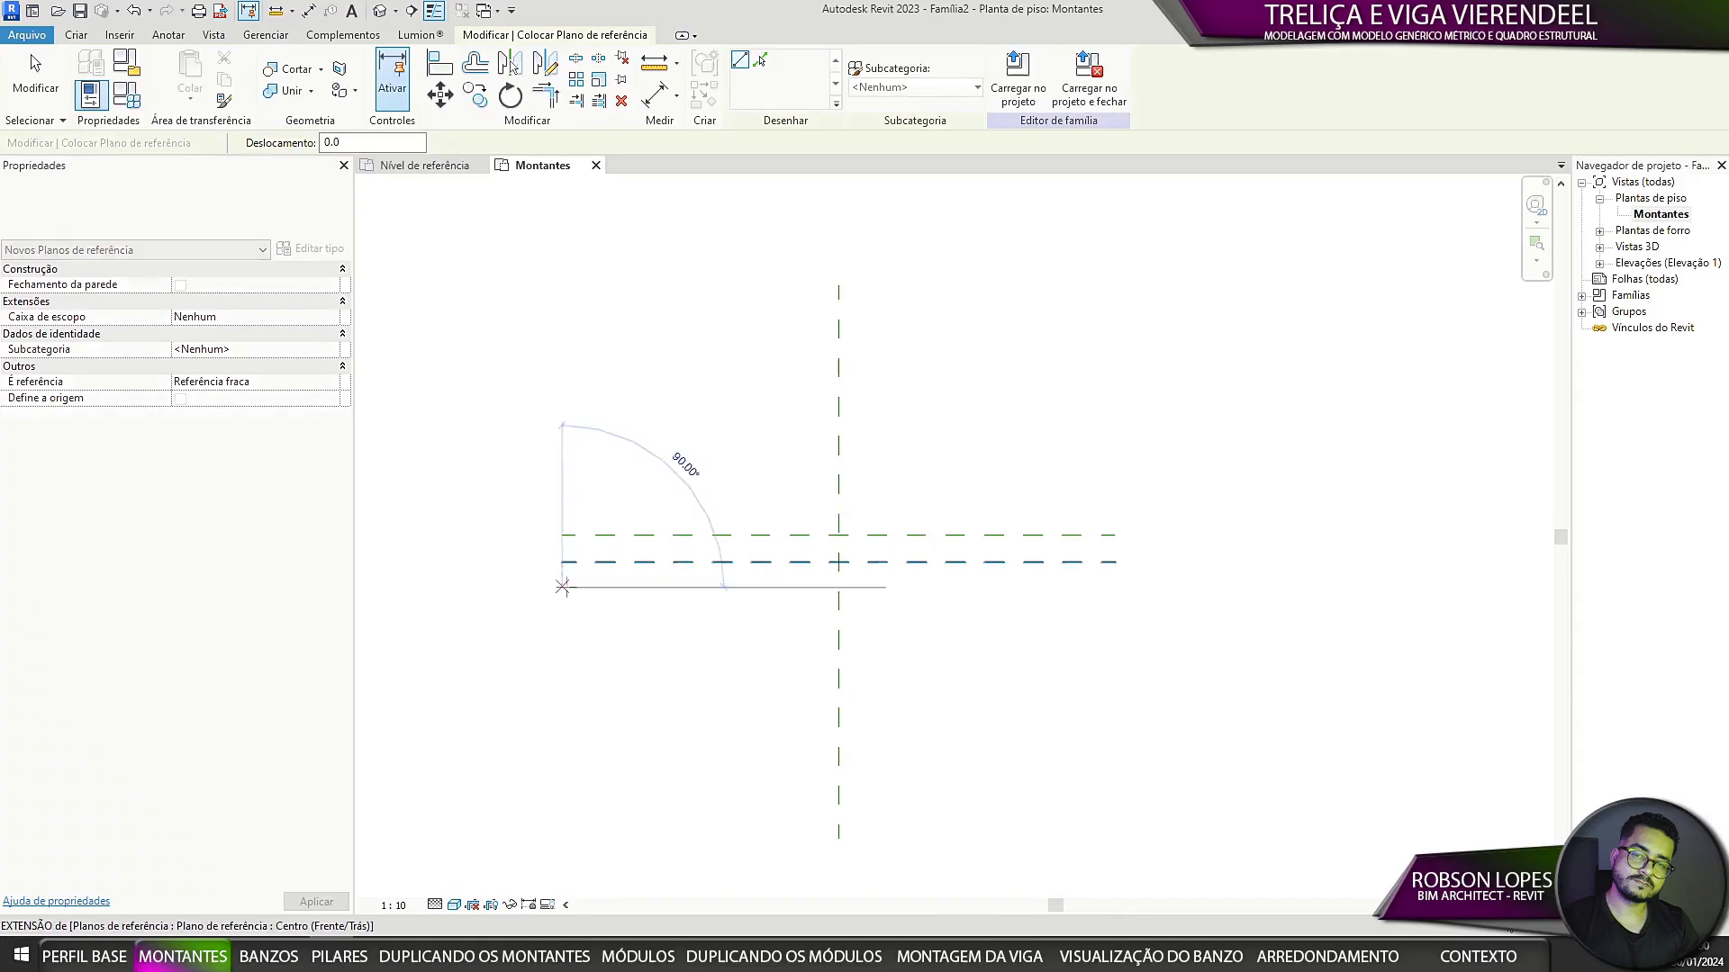
left_click(1114, 587)
key("Escape")
key("Escape")
Step: Dimension the three horizontal reference planes in one chain and make the spacing equal (EQ)
key("d")
key("i")
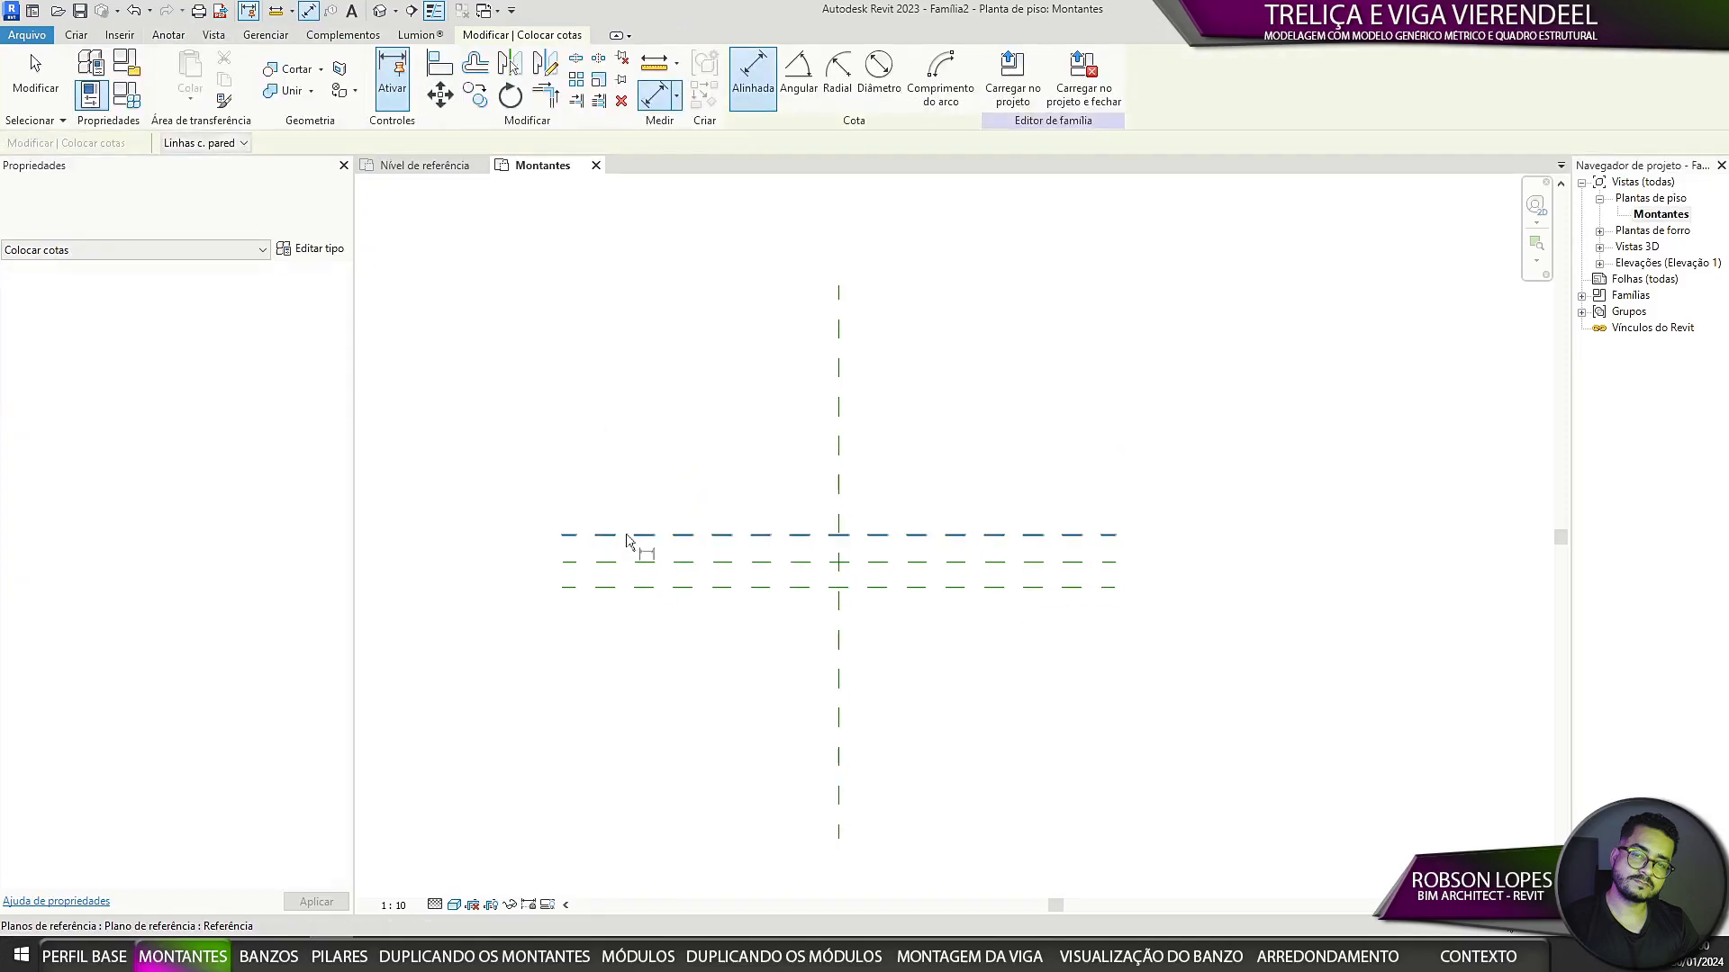
scroll(625, 592, "up", 2)
left_click(595, 565)
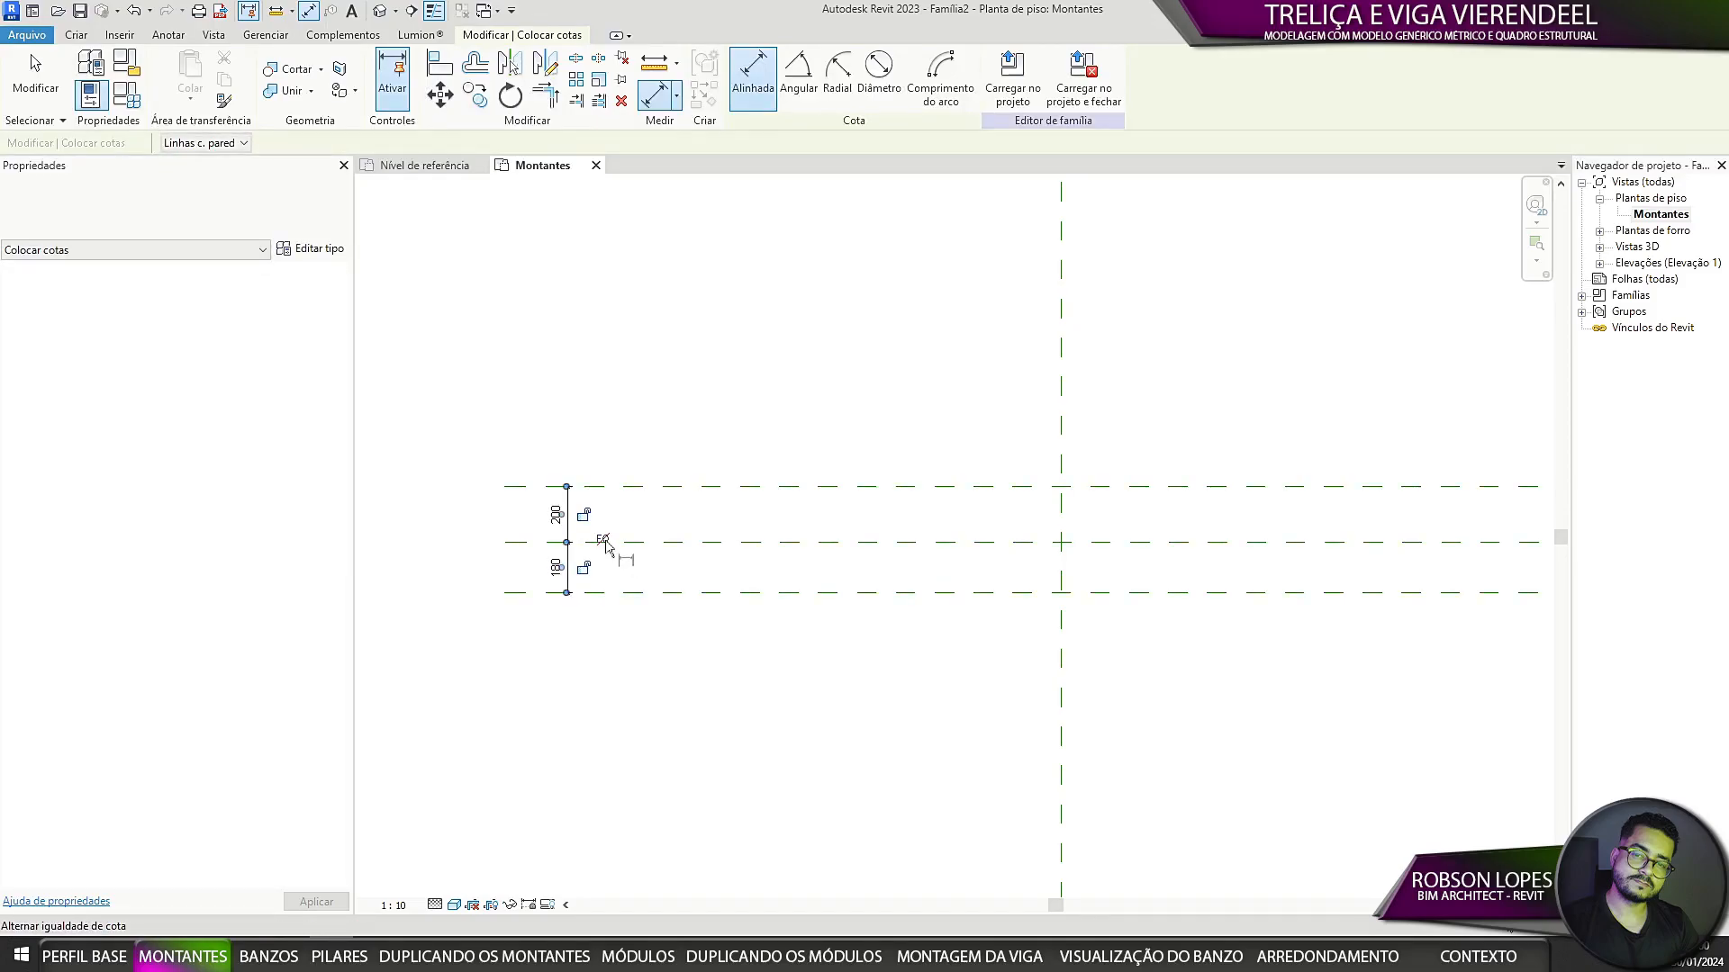
left_click(606, 541)
scroll(601, 416, "down", 2)
middle_click_drag(610, 420, 473, 508)
left_click(791, 639)
Step: Set the decimal symbol and digit grouping in the project units to 123.456.789,00
middle_click_drag(776, 664, 994, 635)
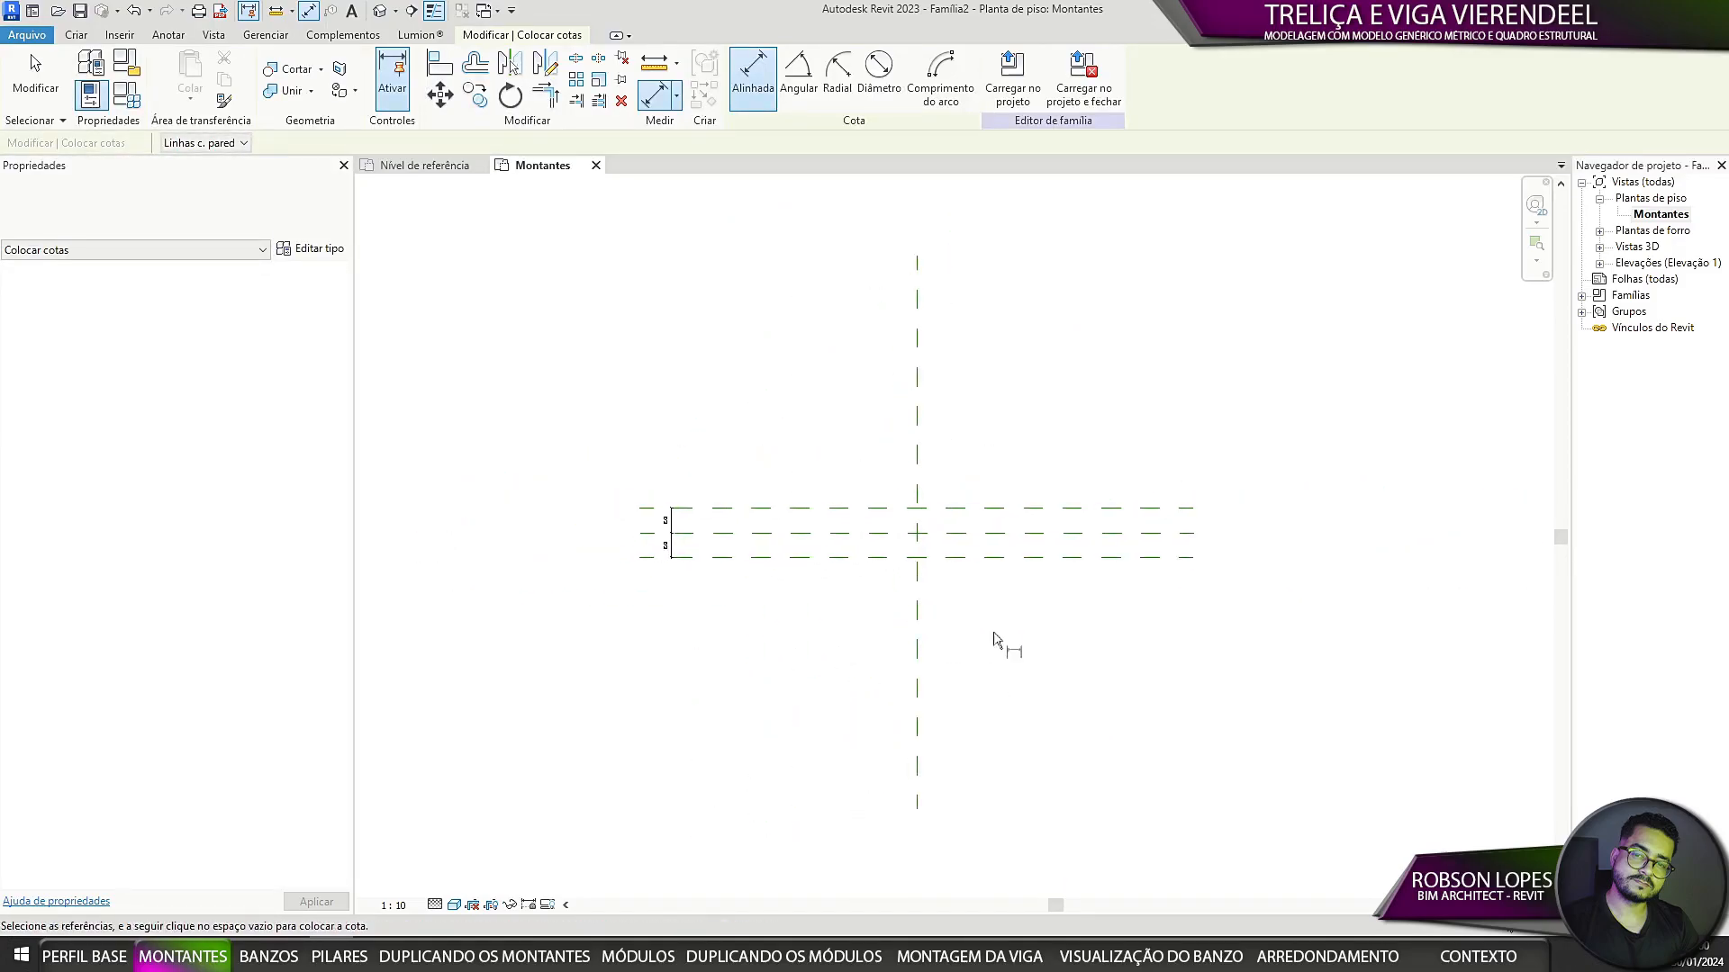
key("u")
key("n")
left_click(781, 607)
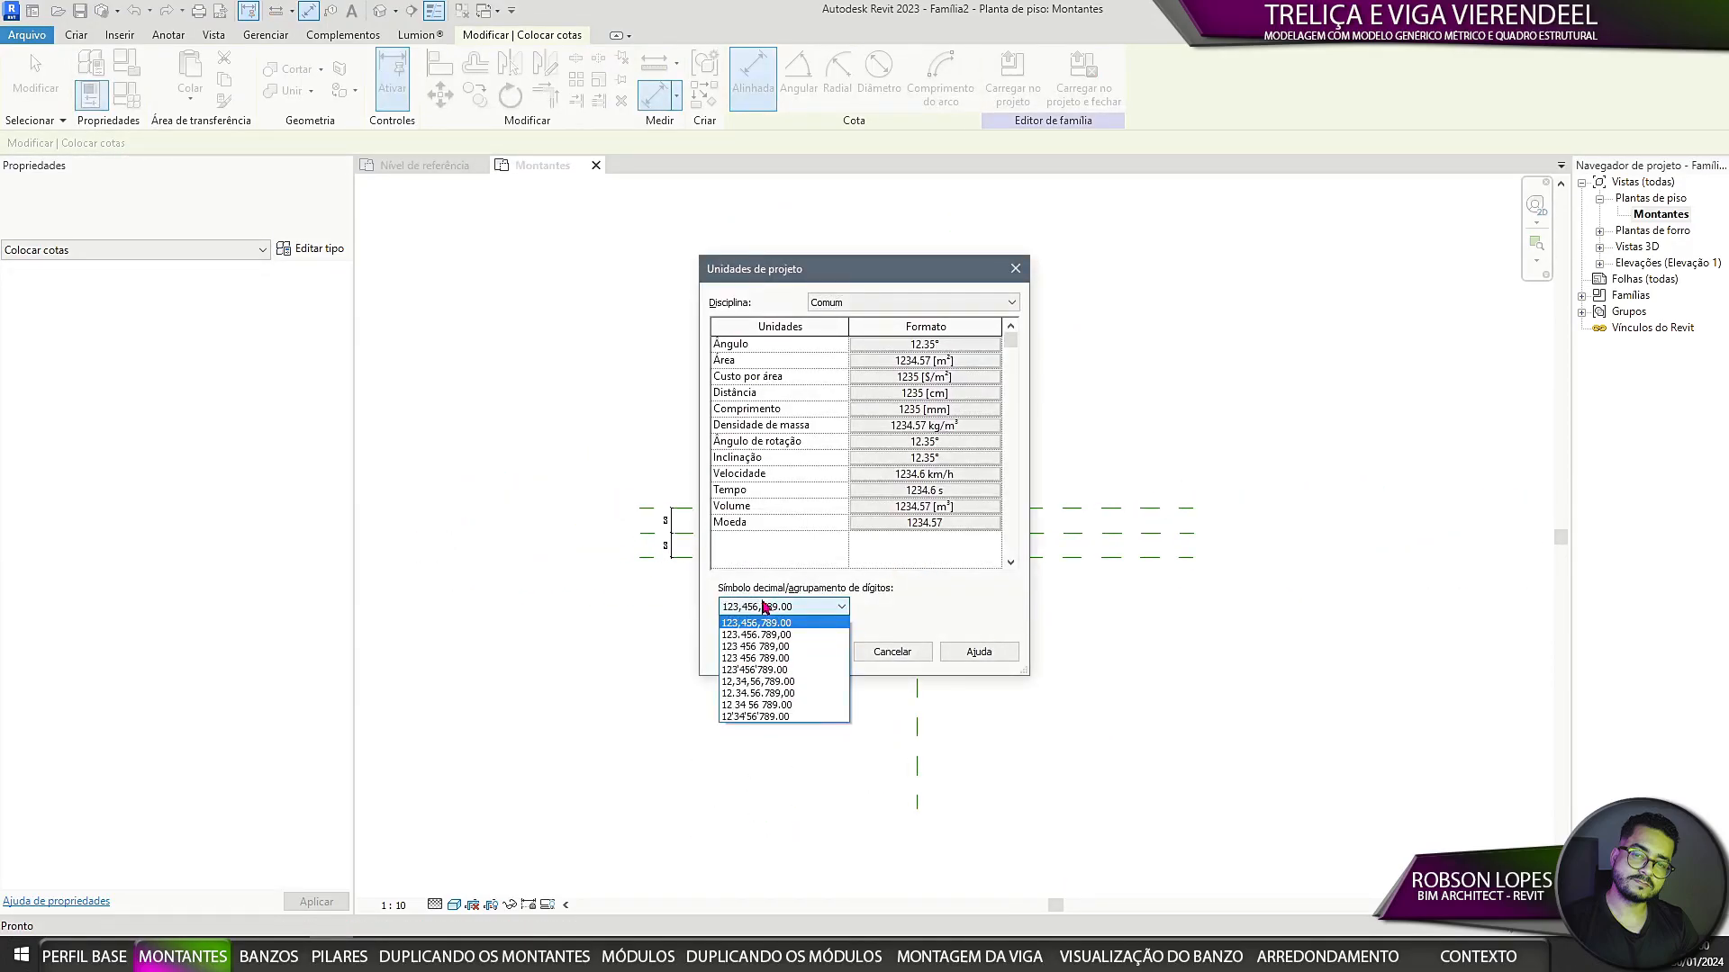
left_click(758, 621)
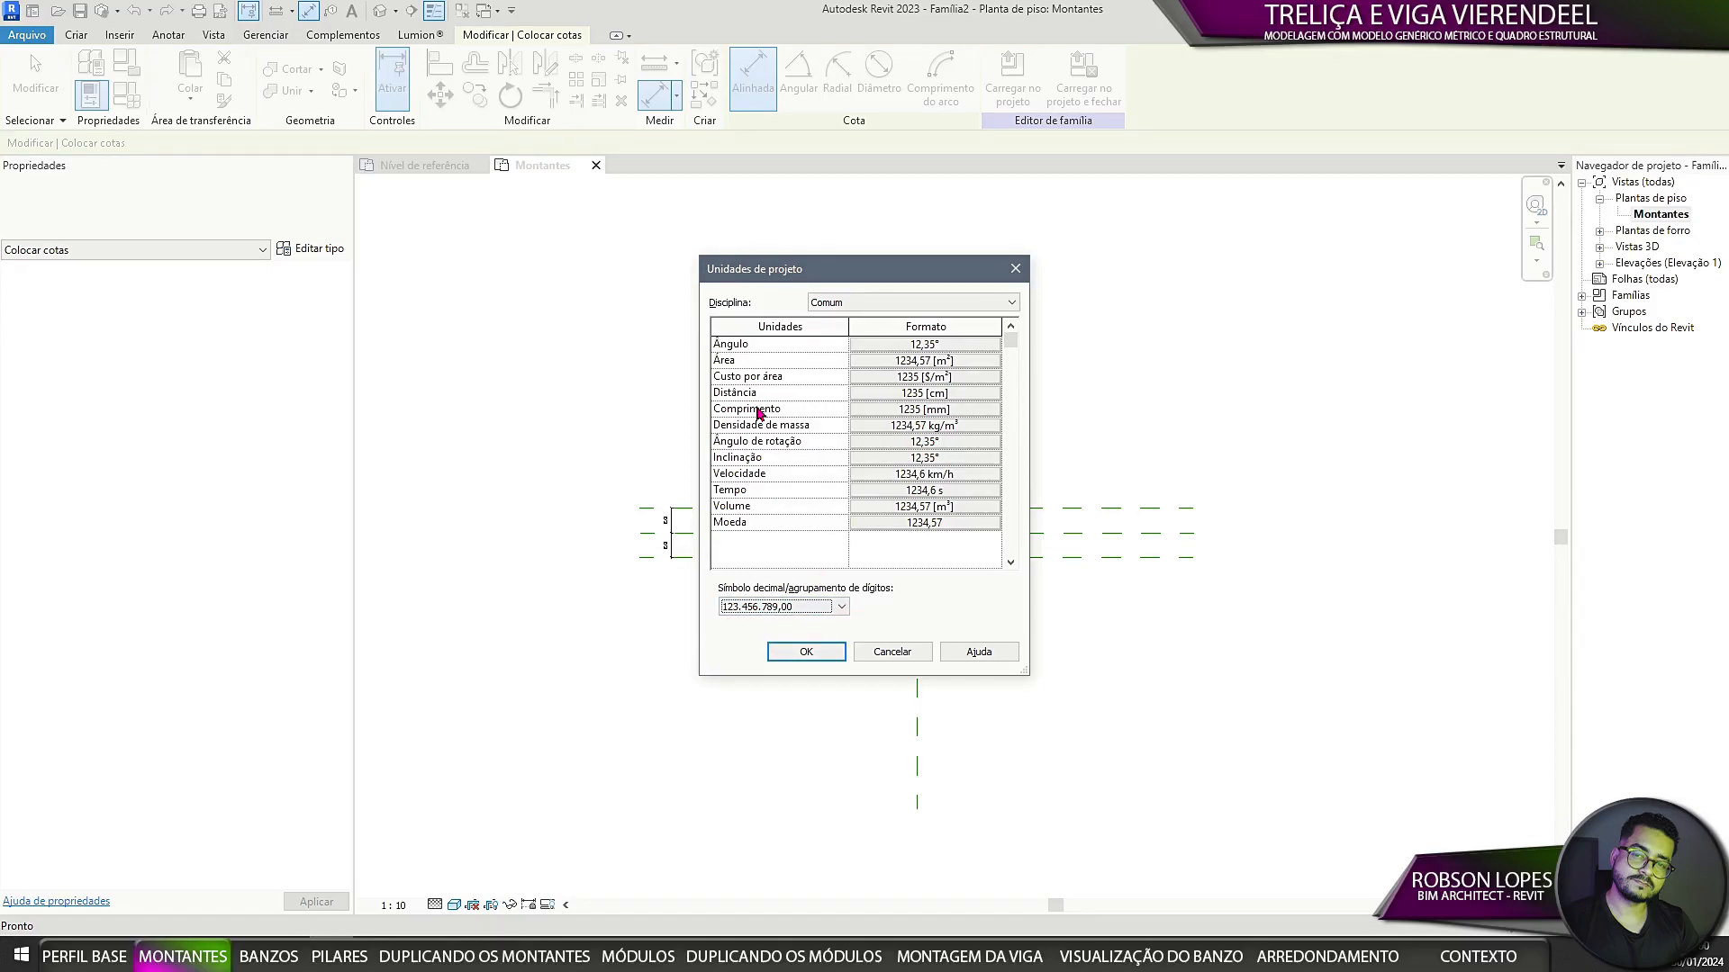
Step: Set the Distância unit format to Metros with 2 casas decimais and the unit symbol m
left_click(956, 398)
left_click(925, 379)
left_click(887, 439)
left_click(794, 422)
left_click(761, 463)
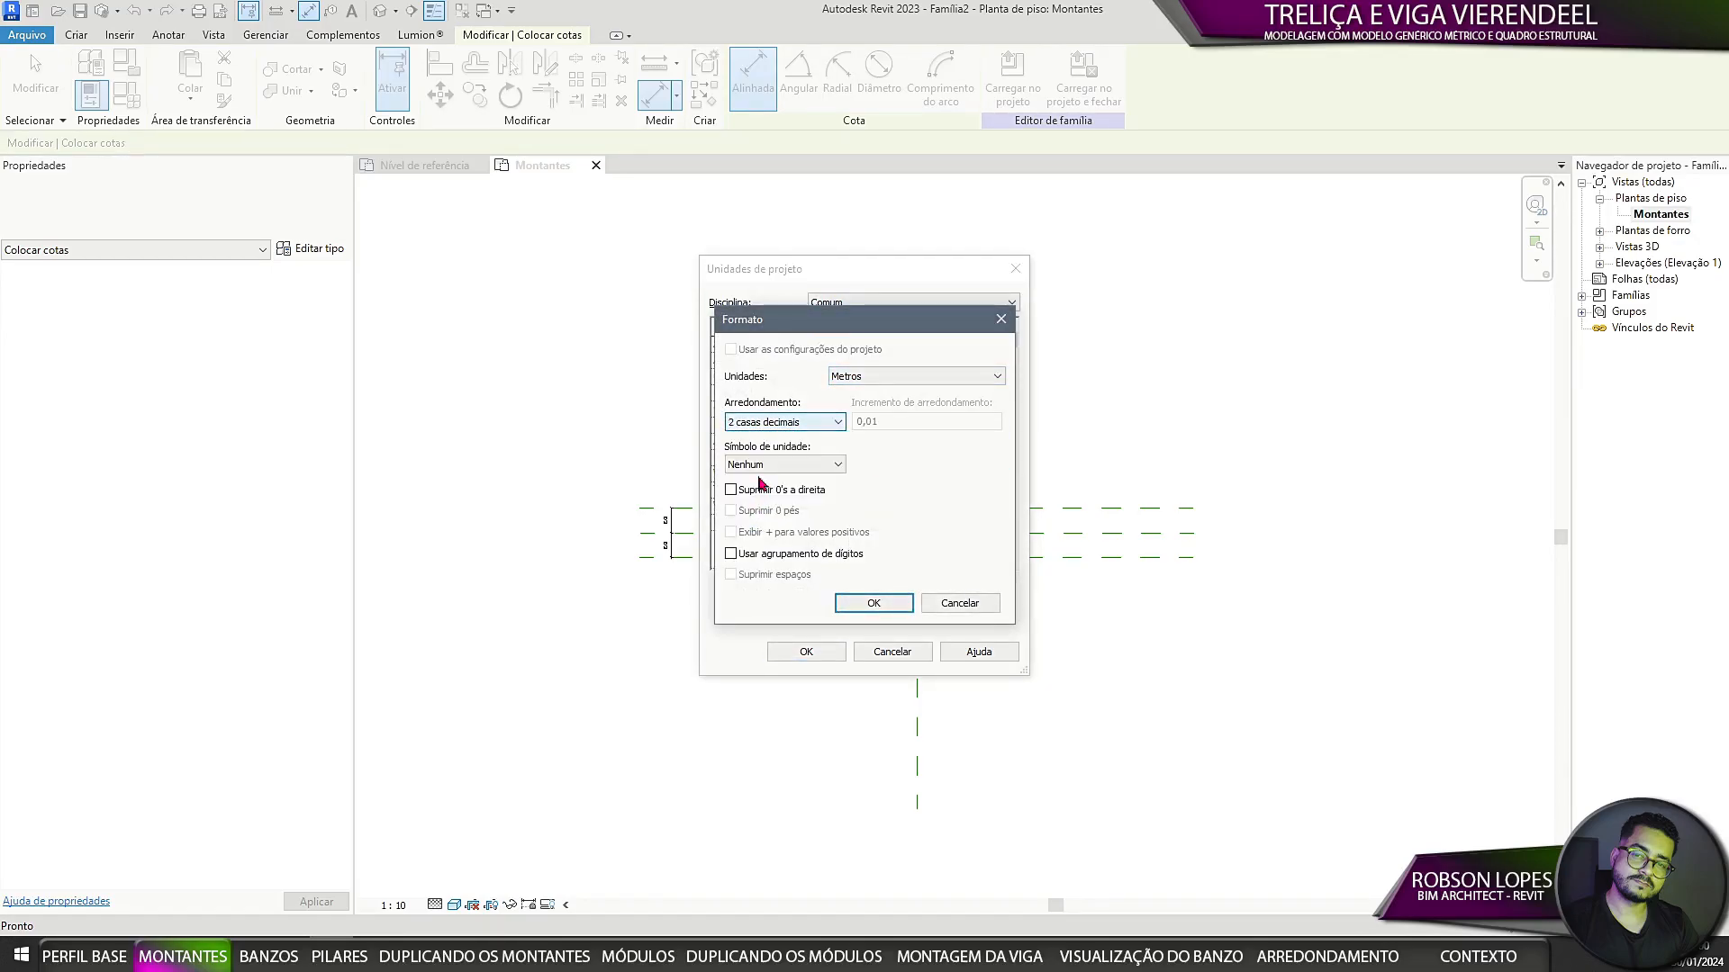
left_click(761, 491)
left_click(874, 602)
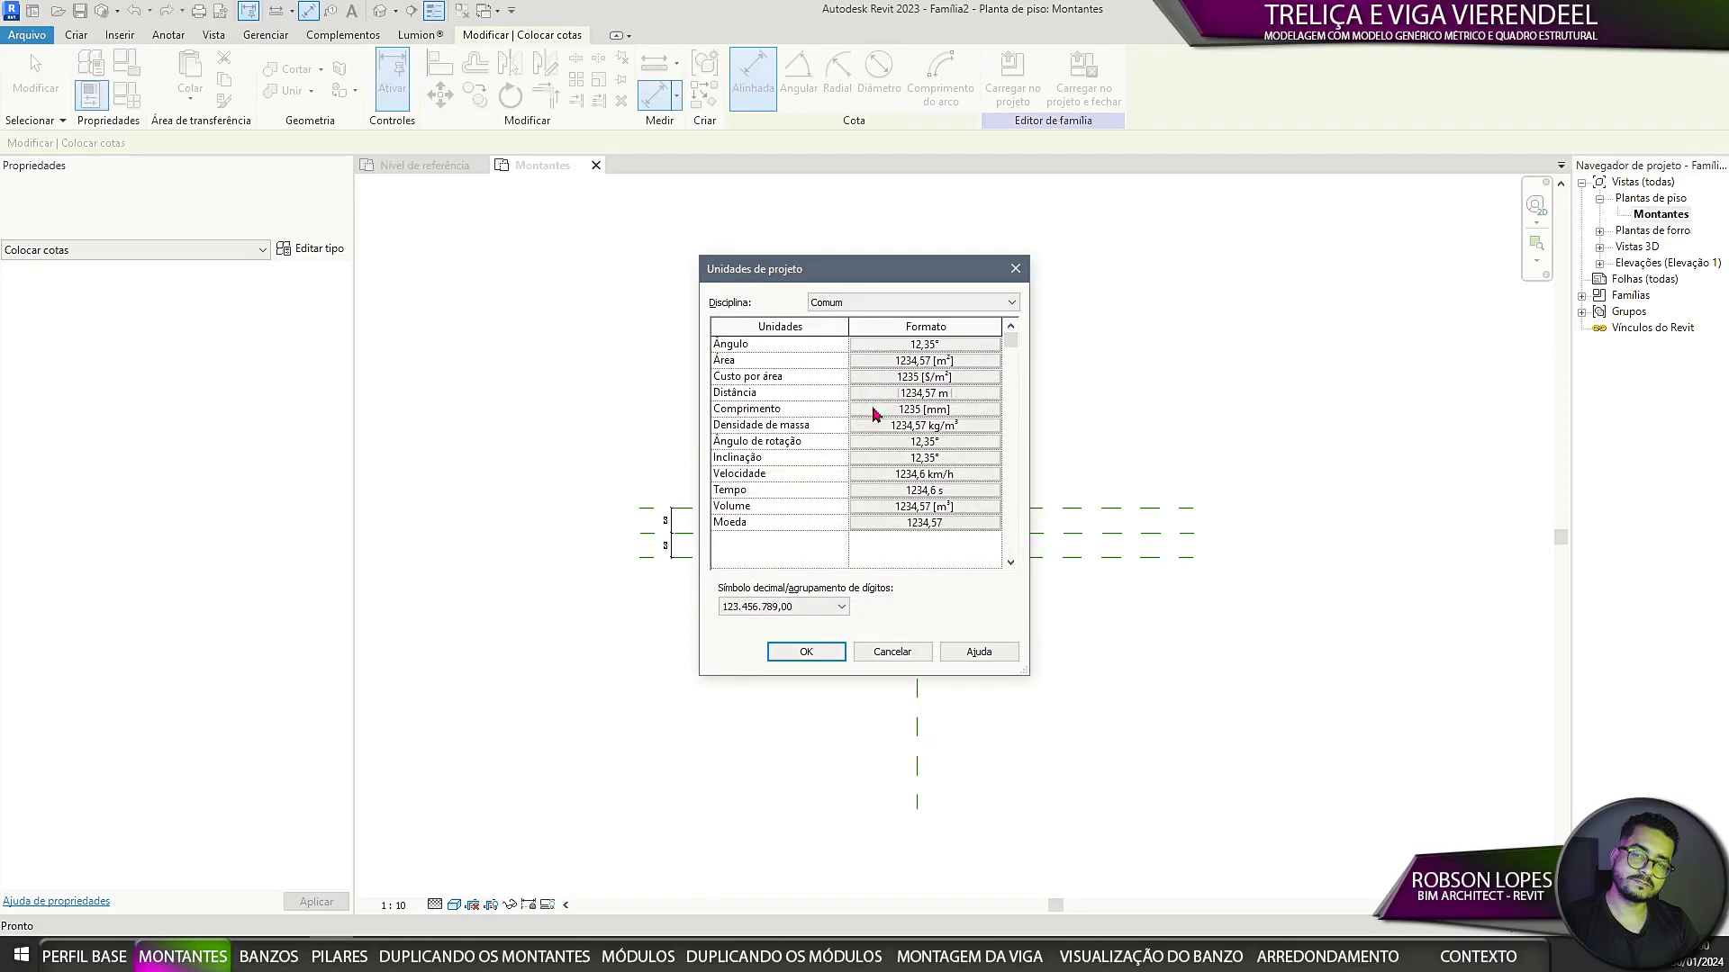
Step: Set the Comprimento unit format to Metros with 2 casas decimais and the symbol m, and apply the project units
left_click(924, 410)
left_click(916, 376)
left_click(887, 437)
left_click(785, 422)
left_click(762, 463)
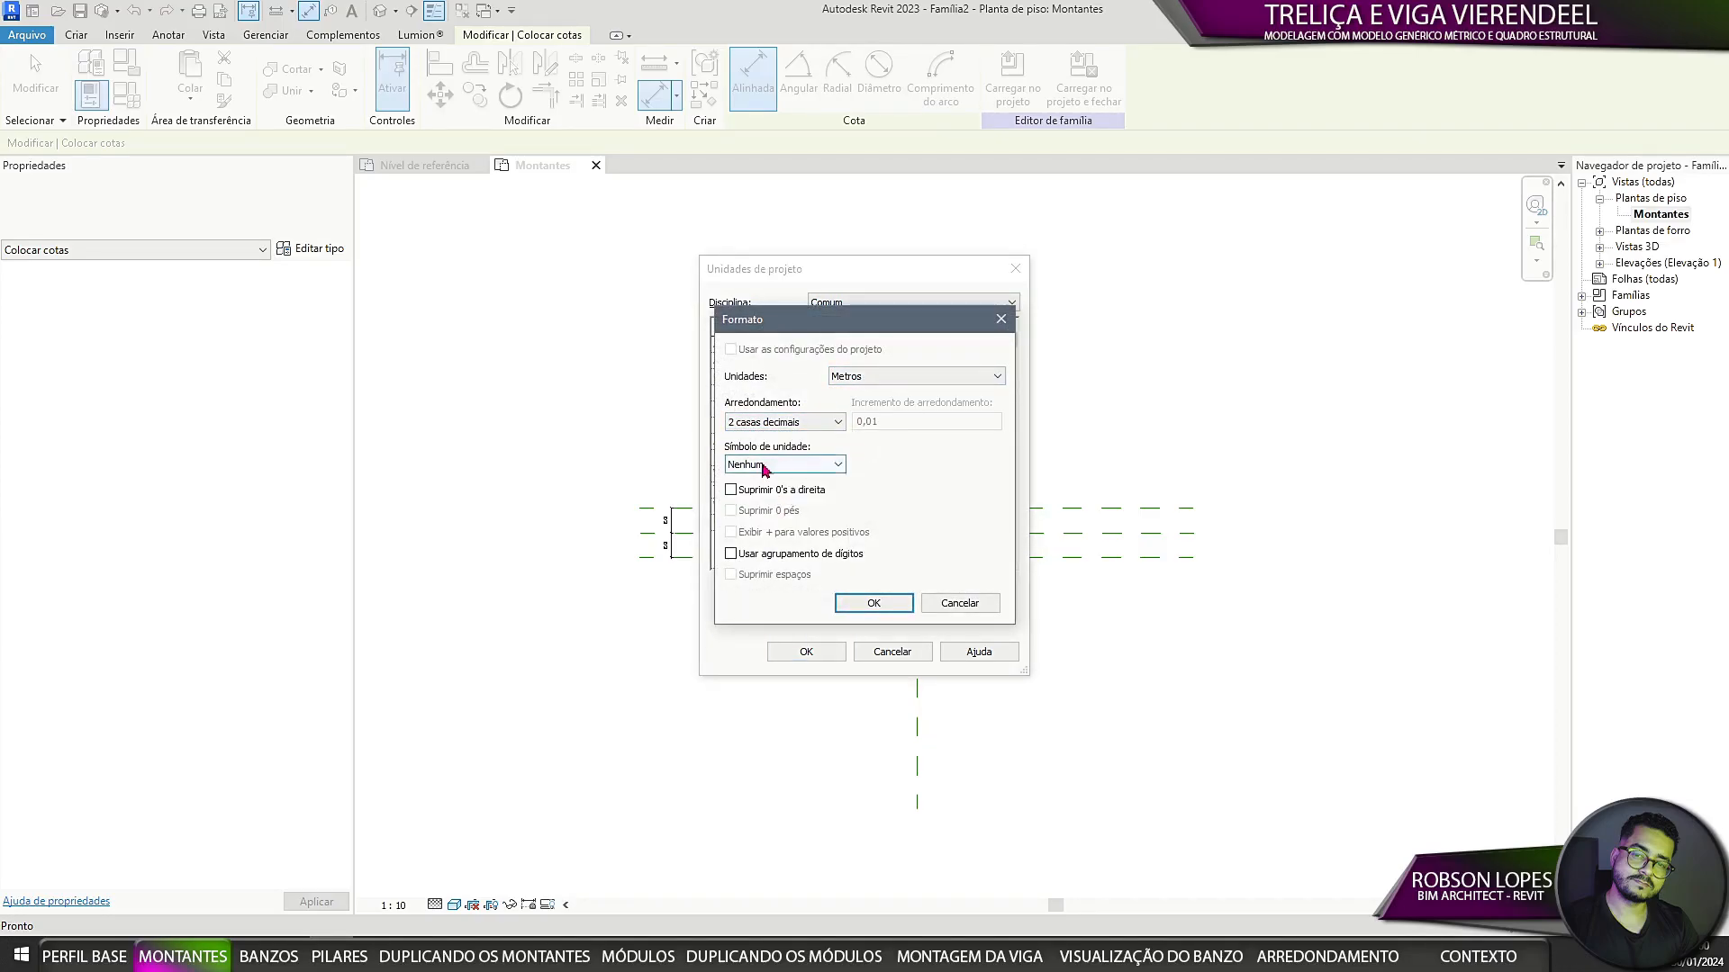
left_click(762, 493)
left_click(874, 603)
left_click(806, 651)
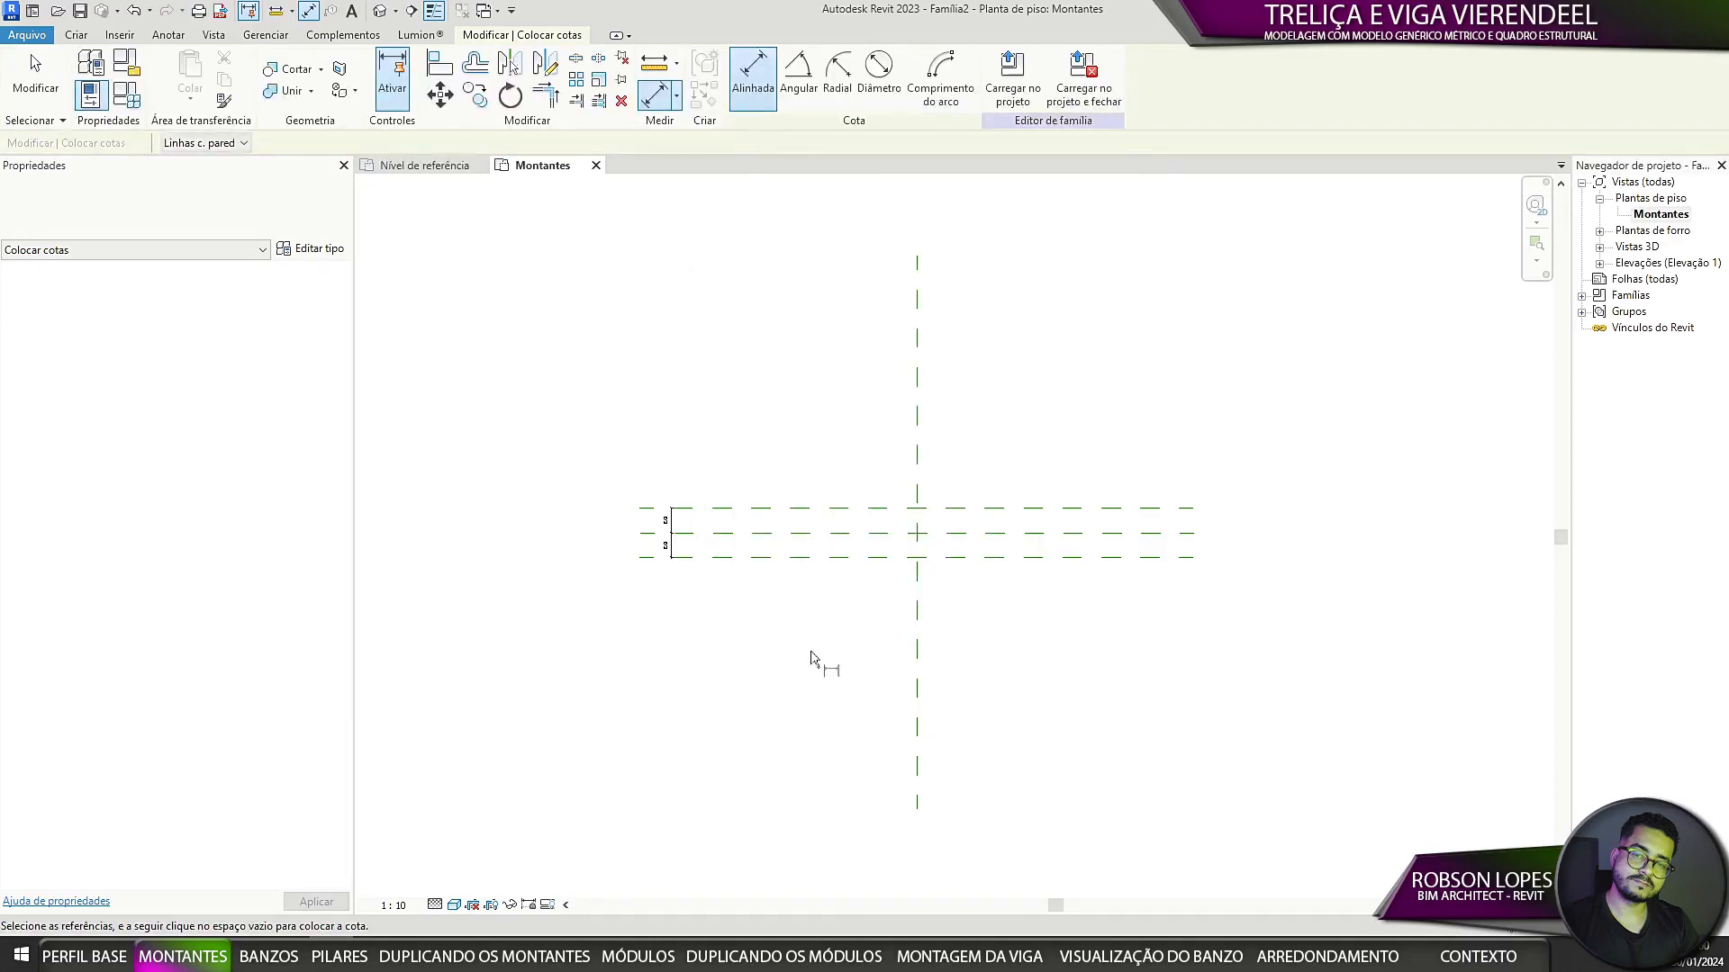
Step: Dimension the overall distance between the two outer horizontal reference planes, placing it outside the EQ dimension
middle_click_drag(1035, 631, 980, 602)
scroll(556, 487, "up", 1)
left_click(684, 546)
left_click(688, 479)
left_click(555, 506)
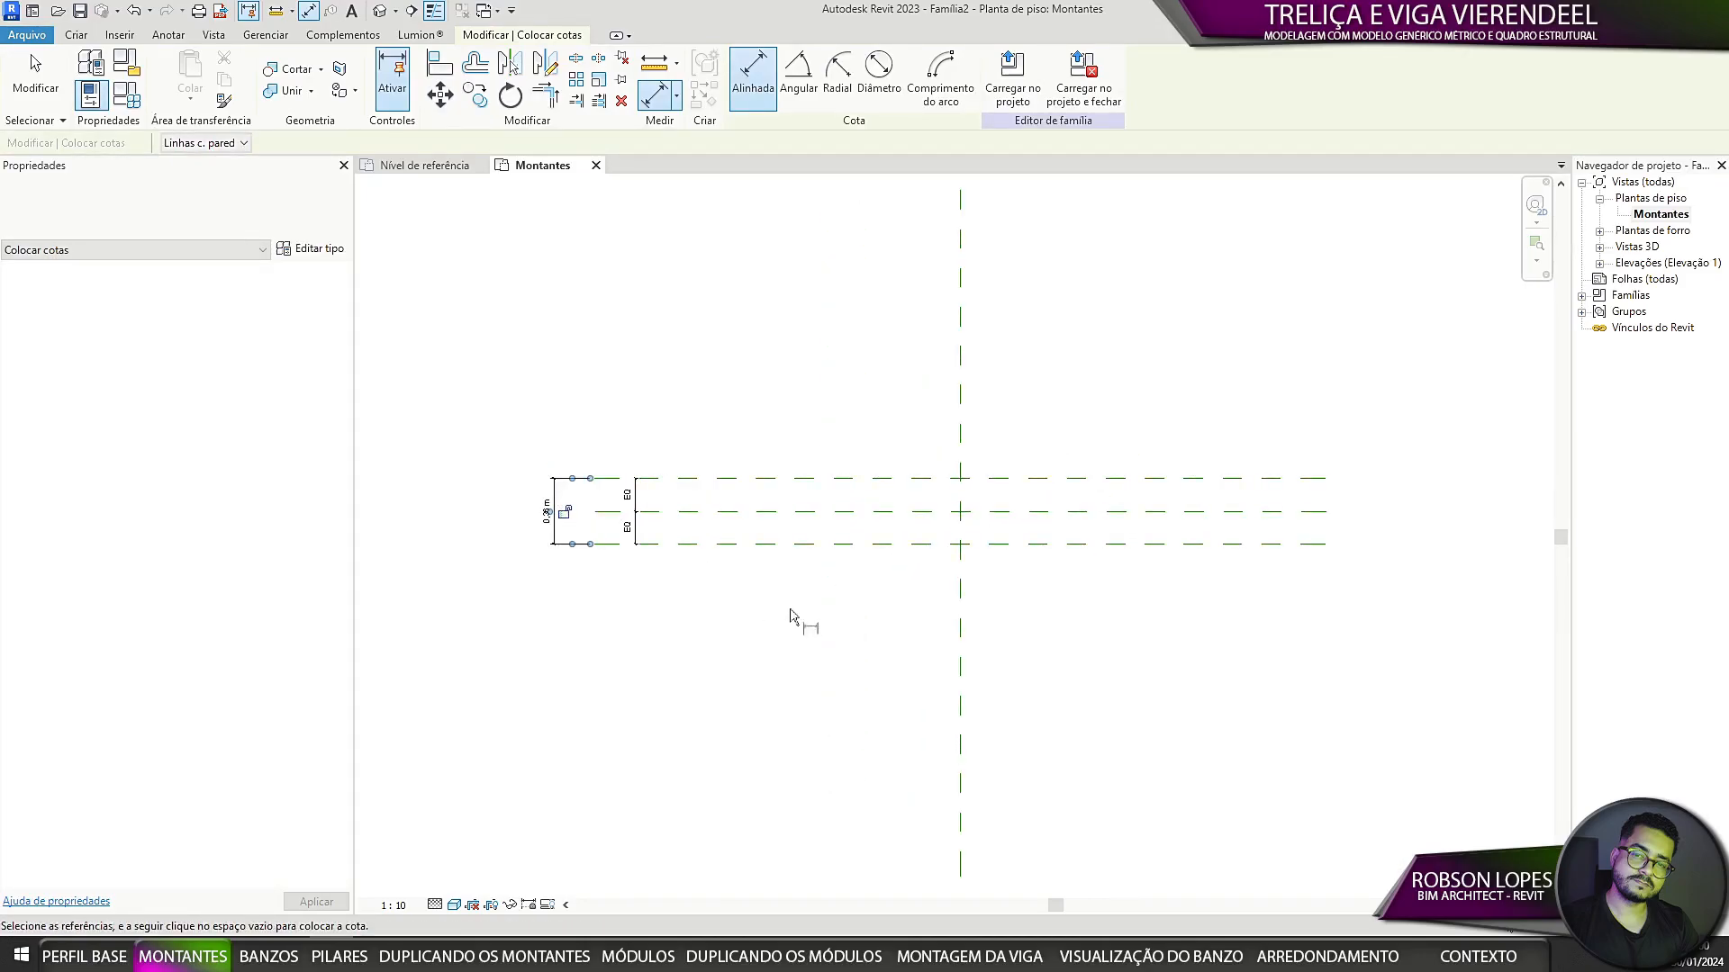
middle_click_drag(790, 616, 635, 659)
scroll(635, 659, "down", 1)
middle_click_drag(784, 656, 723, 674)
key("Escape")
key("Escape")
scroll(977, 684, "down", 2)
scroll(760, 654, "up", 1)
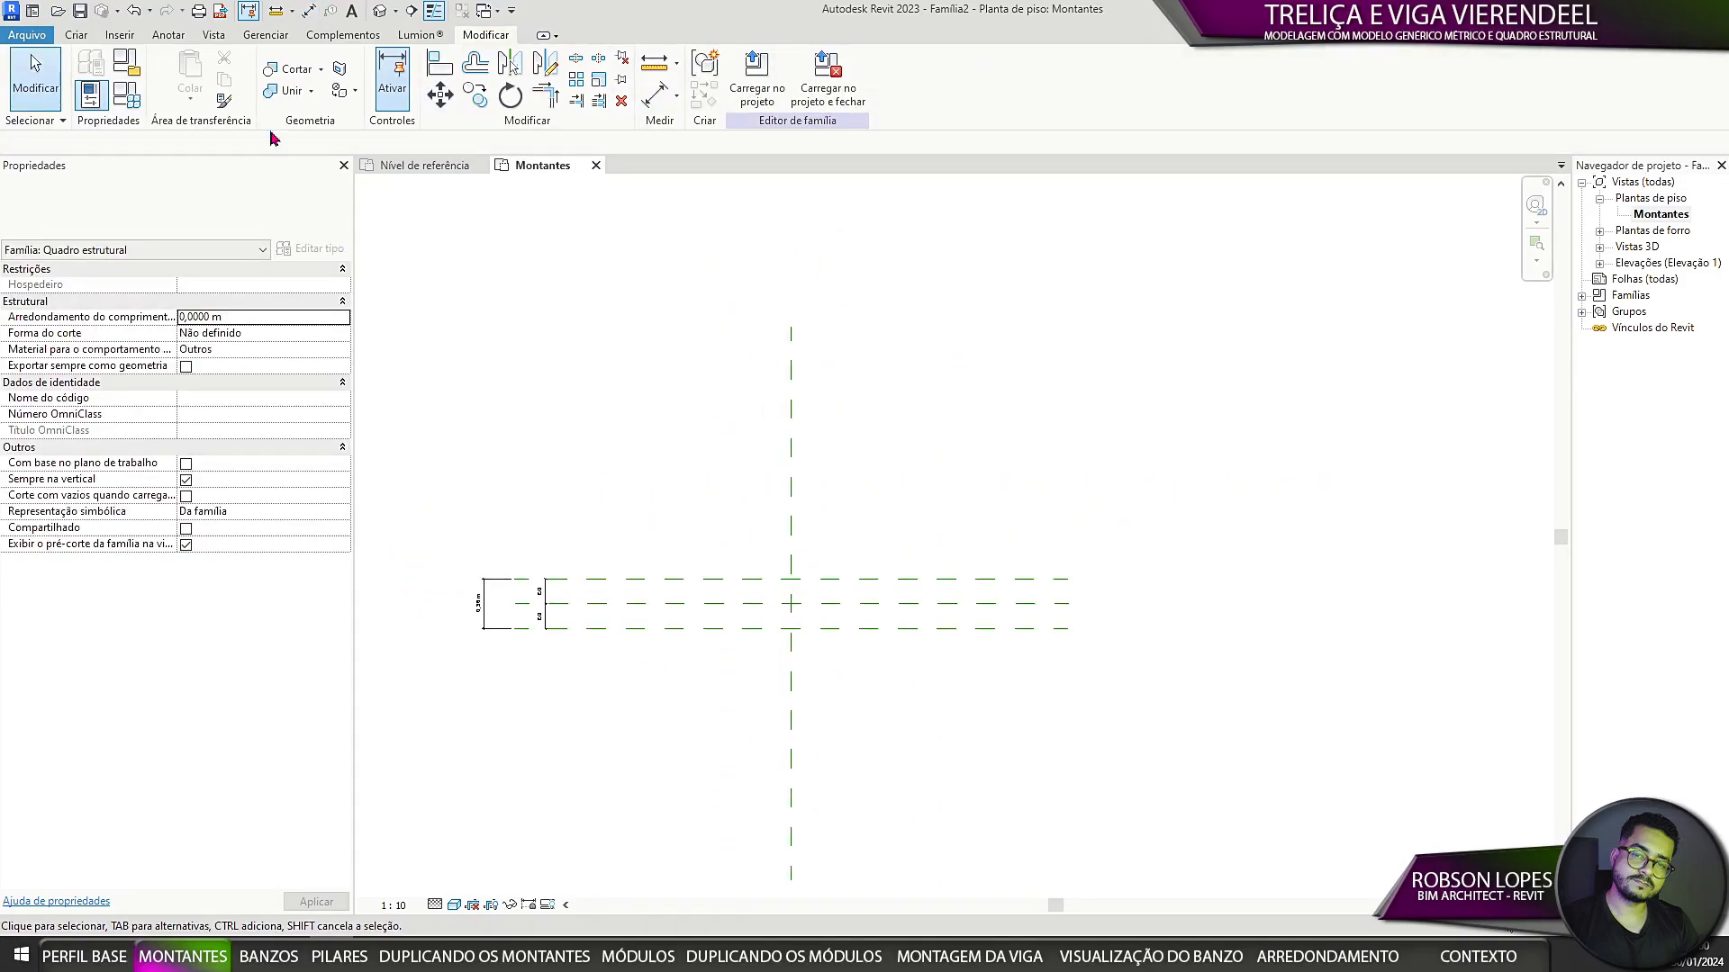
Step: Draw two vertical reference planes, about 0.8 m to the left and about 0.9 m to the right of the central vertical plane
left_click(84, 36)
left_click(1166, 90)
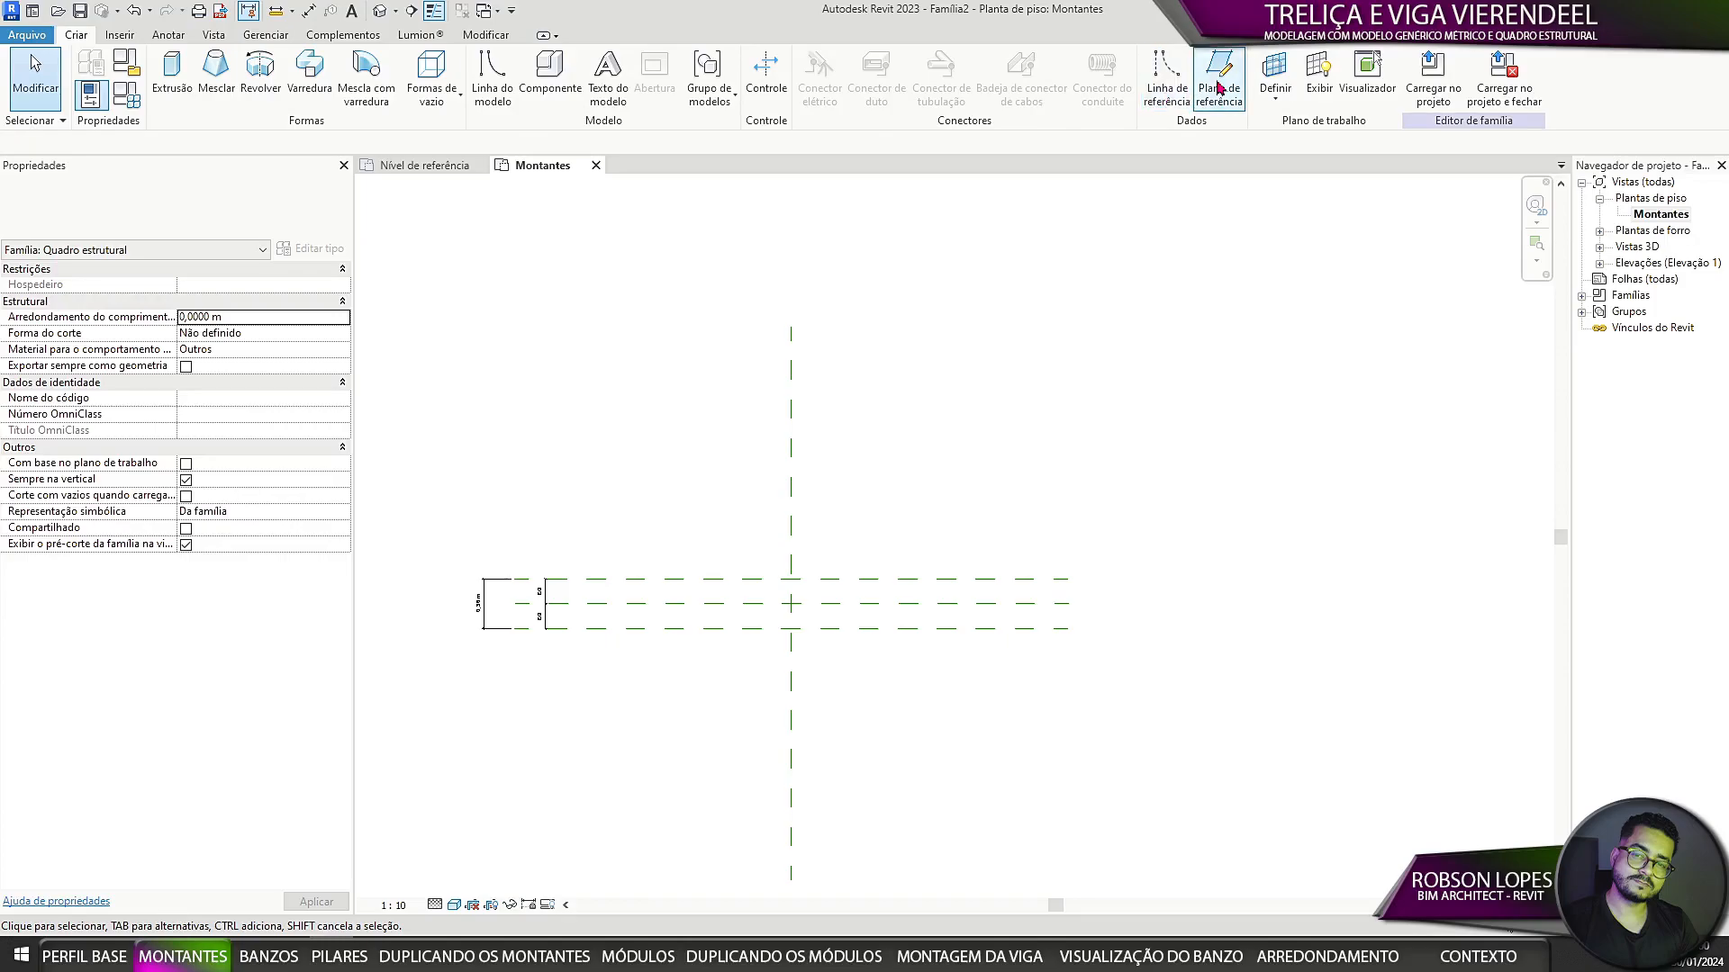
left_click(677, 327)
scroll(677, 684, "down", 1)
left_click(677, 709)
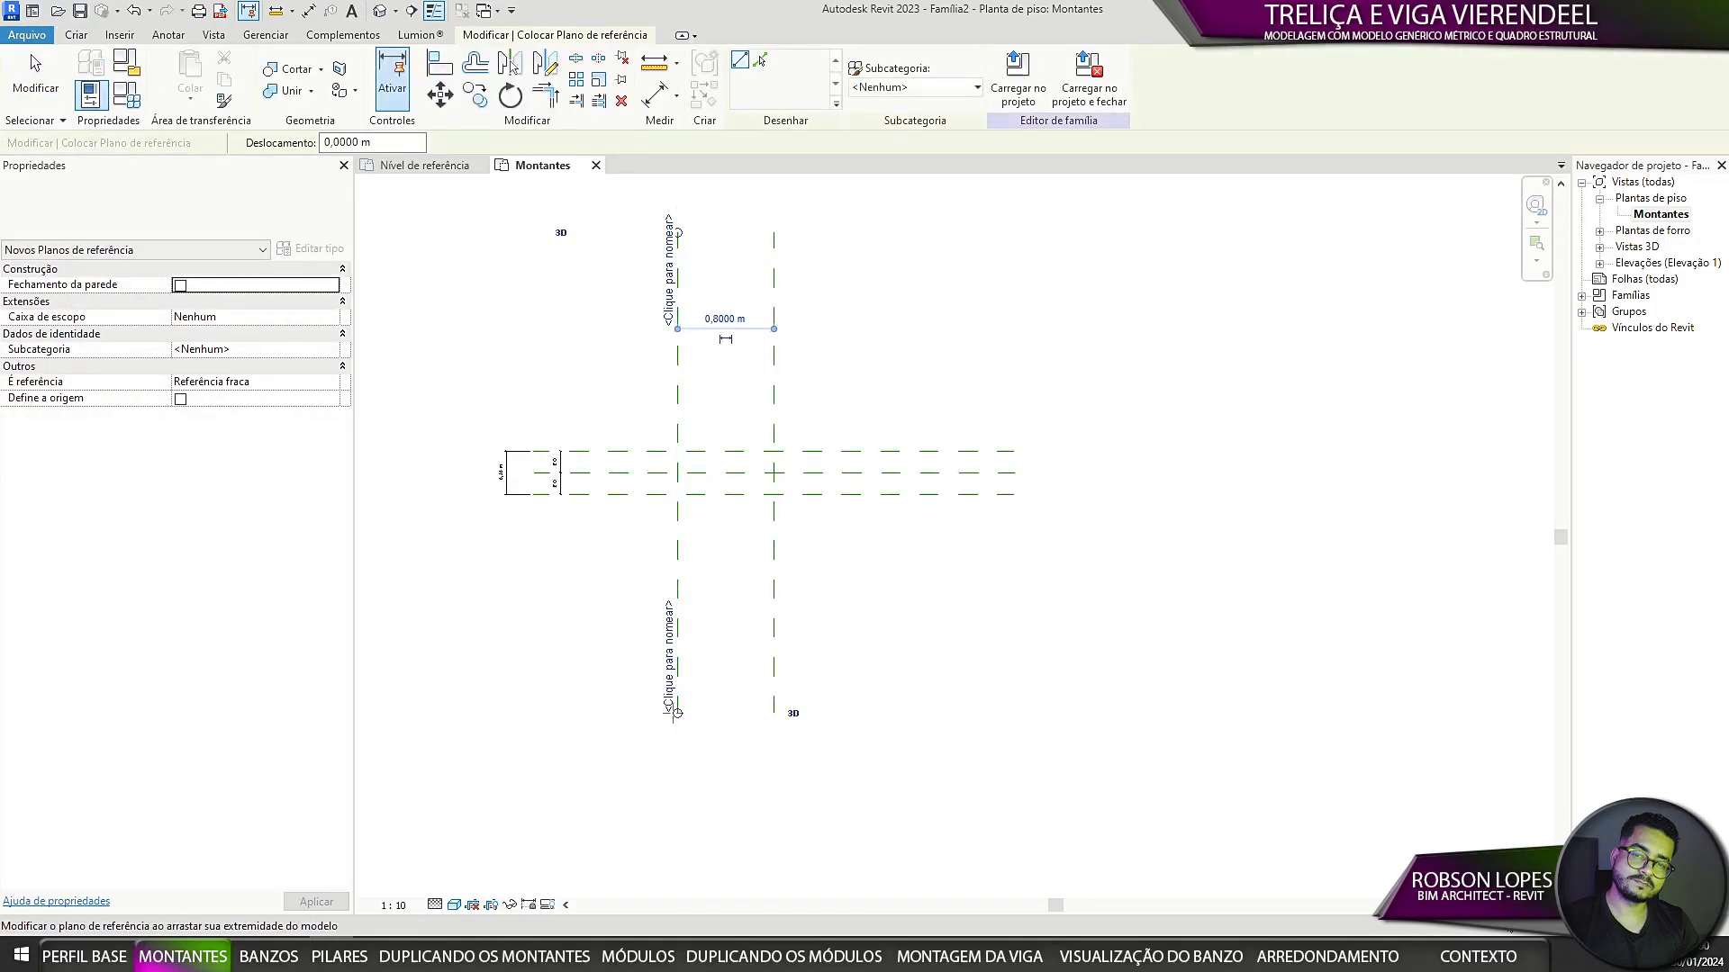
left_click(773, 235)
left_click(882, 234)
left_click(882, 709)
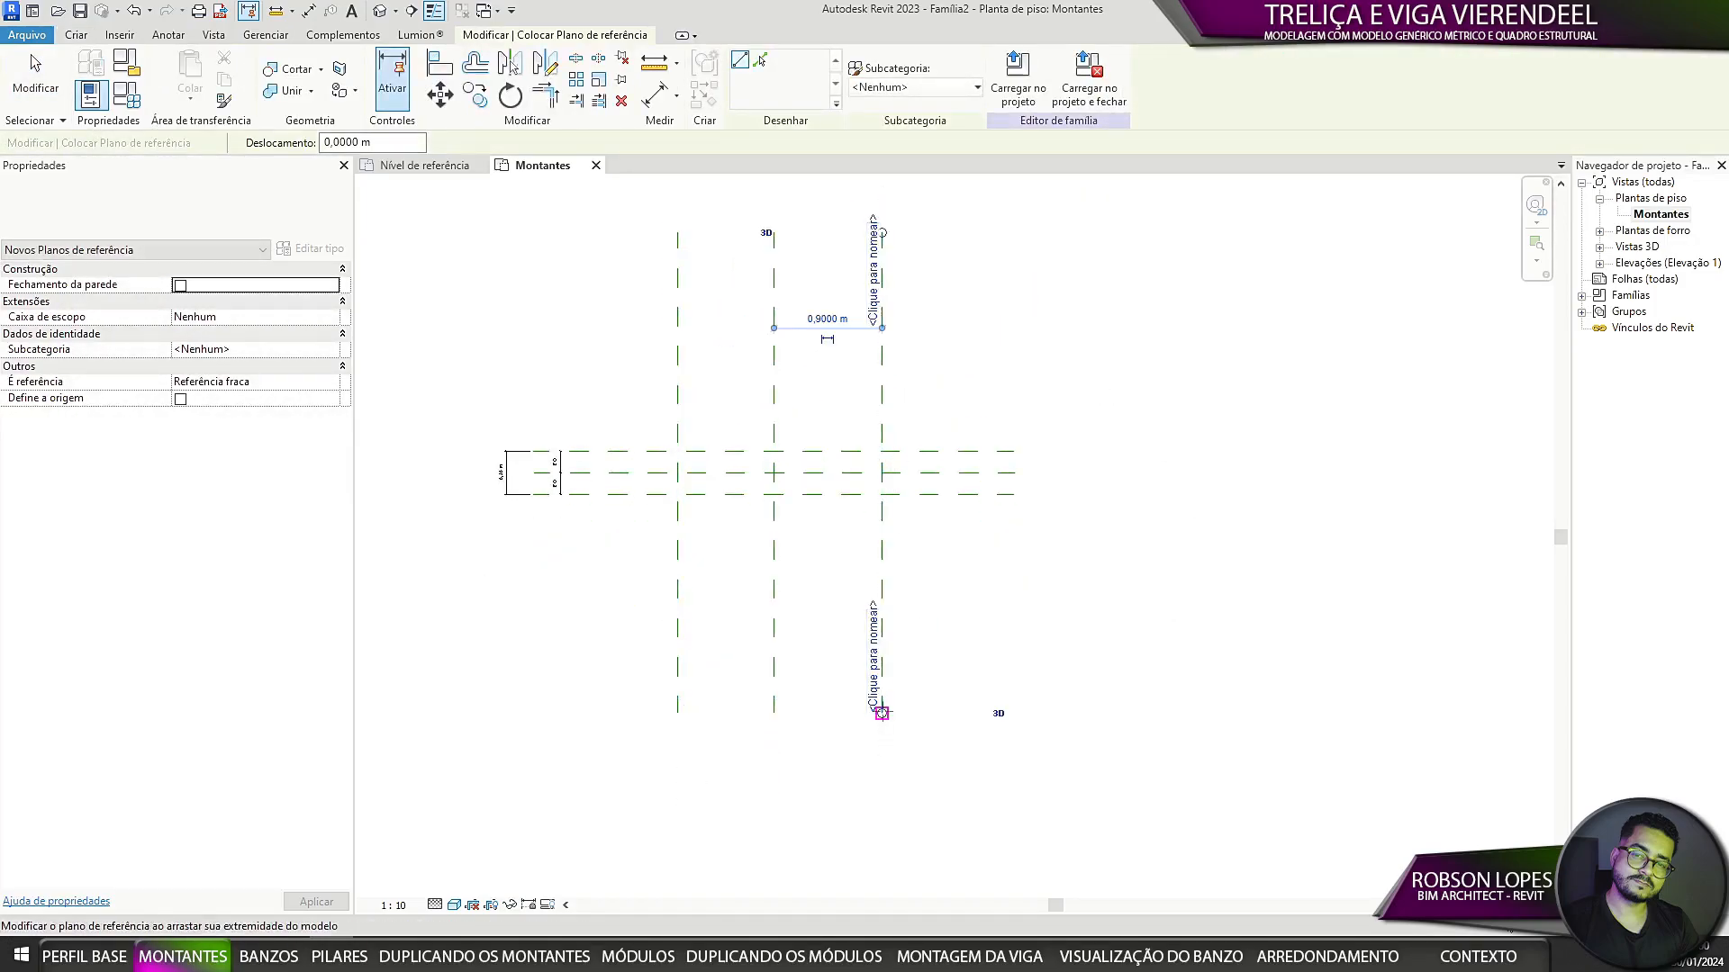
Step: Dimension the three vertical reference planes in one chain above the horizontal planes and make the spacing equal (EQ)
left_click(168, 35)
left_click(88, 74)
scroll(637, 420, "up", 1)
left_click(683, 407)
left_click(793, 400)
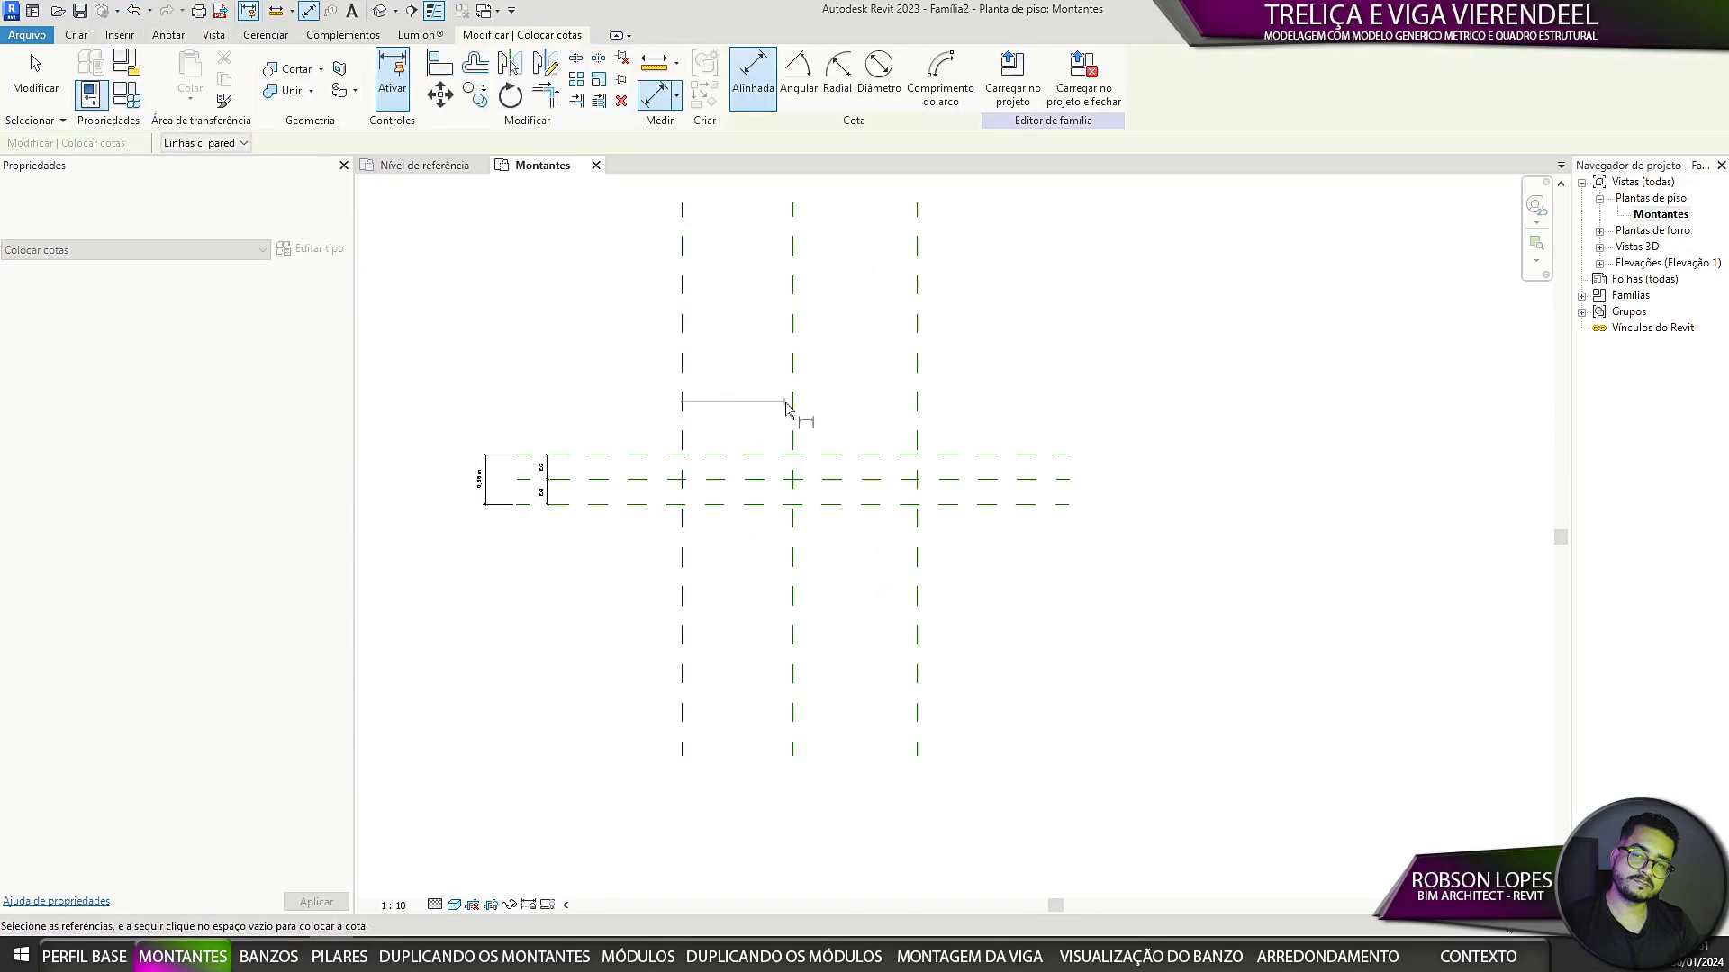
left_click(919, 392)
middle_click_drag(853, 290, 778, 441)
left_click(780, 500)
scroll(718, 467, "up", 1)
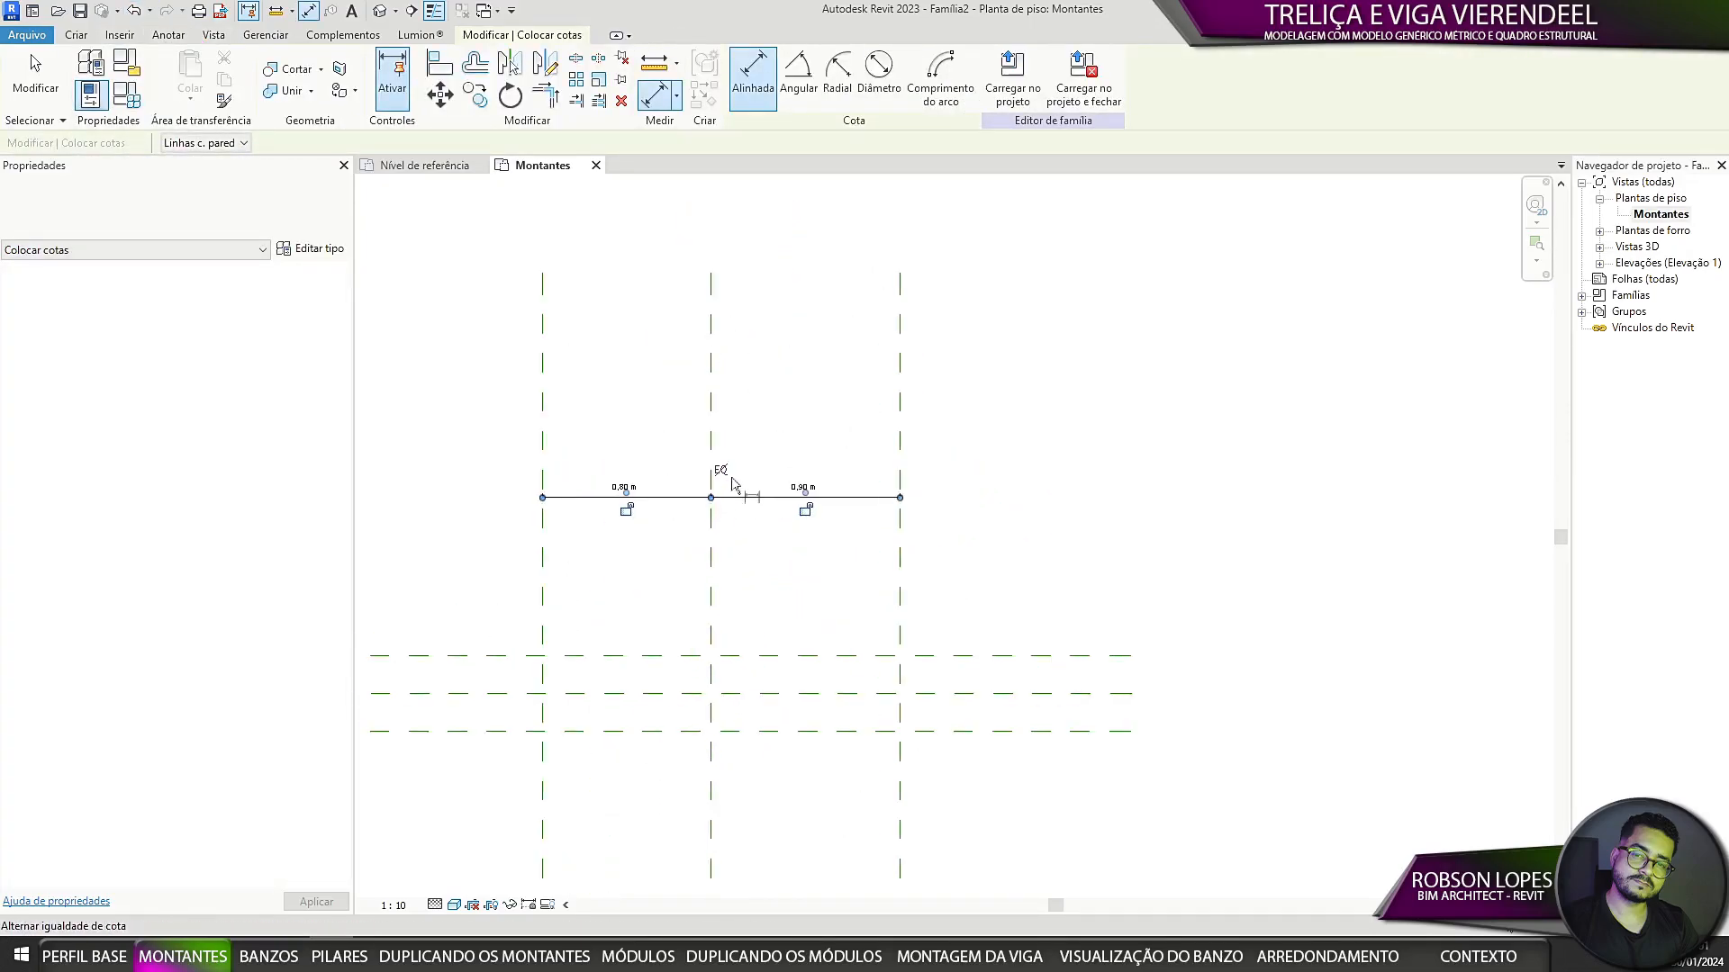
left_click(711, 470)
Step: Dimension the overall distance between the two outer vertical reference planes, placing it above the EQ dimension
left_click(900, 453)
left_click(927, 446)
scroll(972, 436, "down", 2)
middle_click_drag(973, 436, 896, 418)
middle_click_drag(983, 456, 1035, 447)
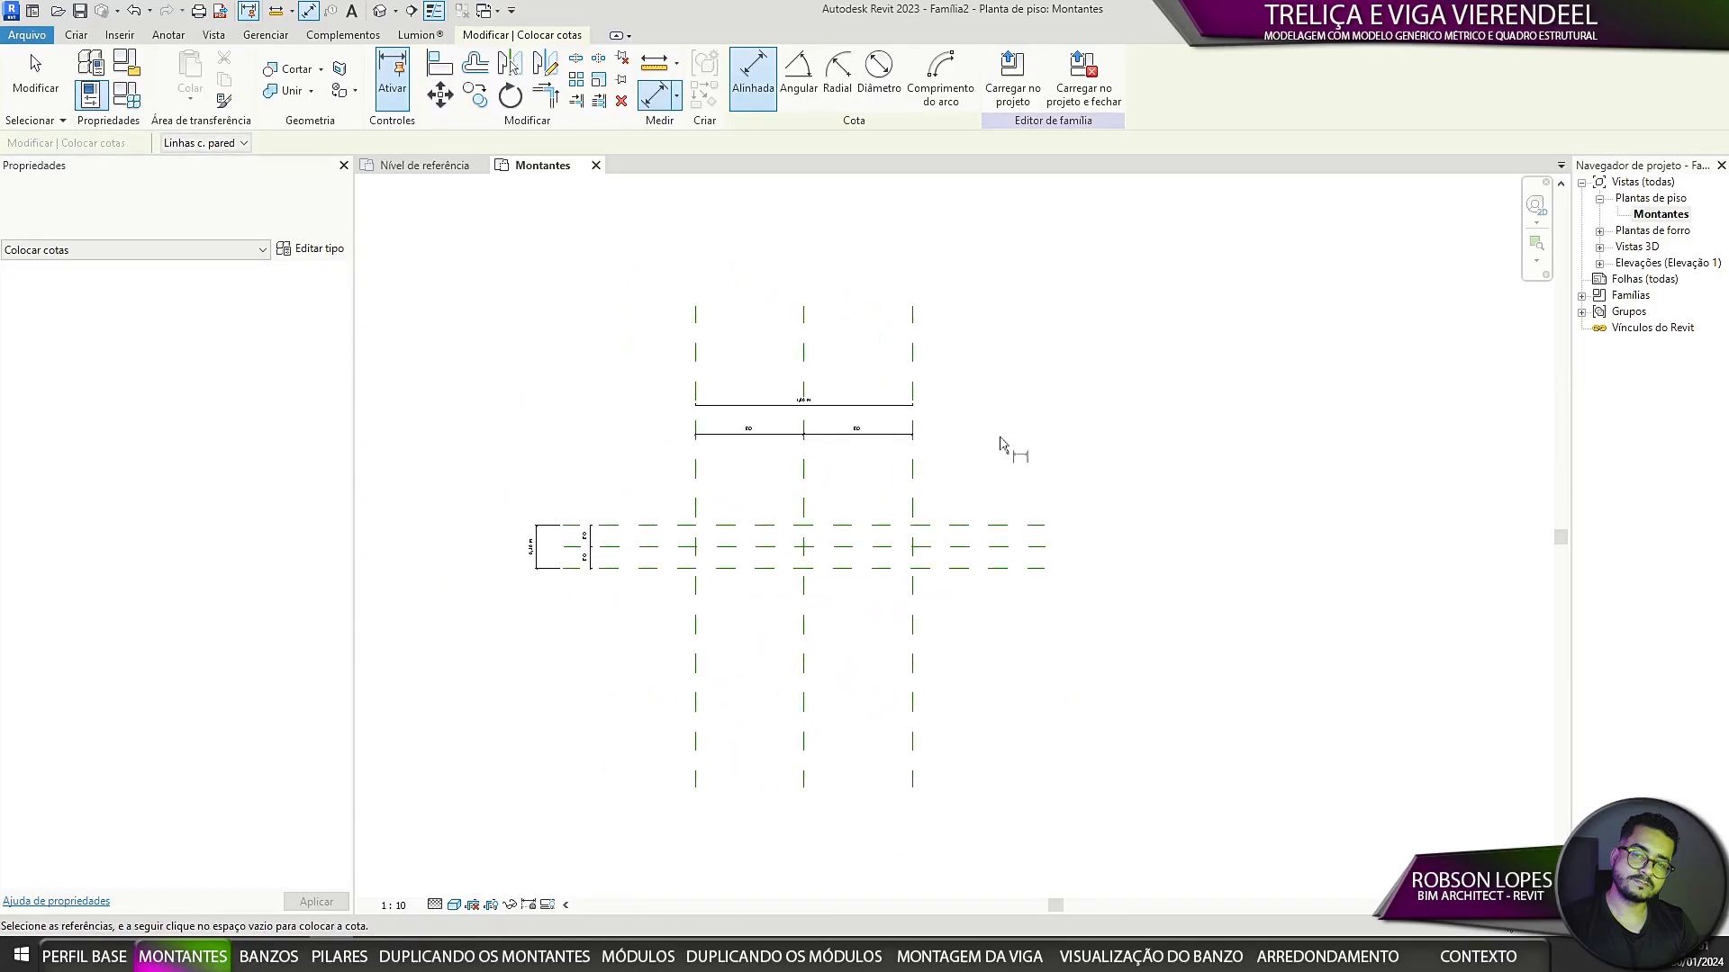
key("Escape")
key("Escape")
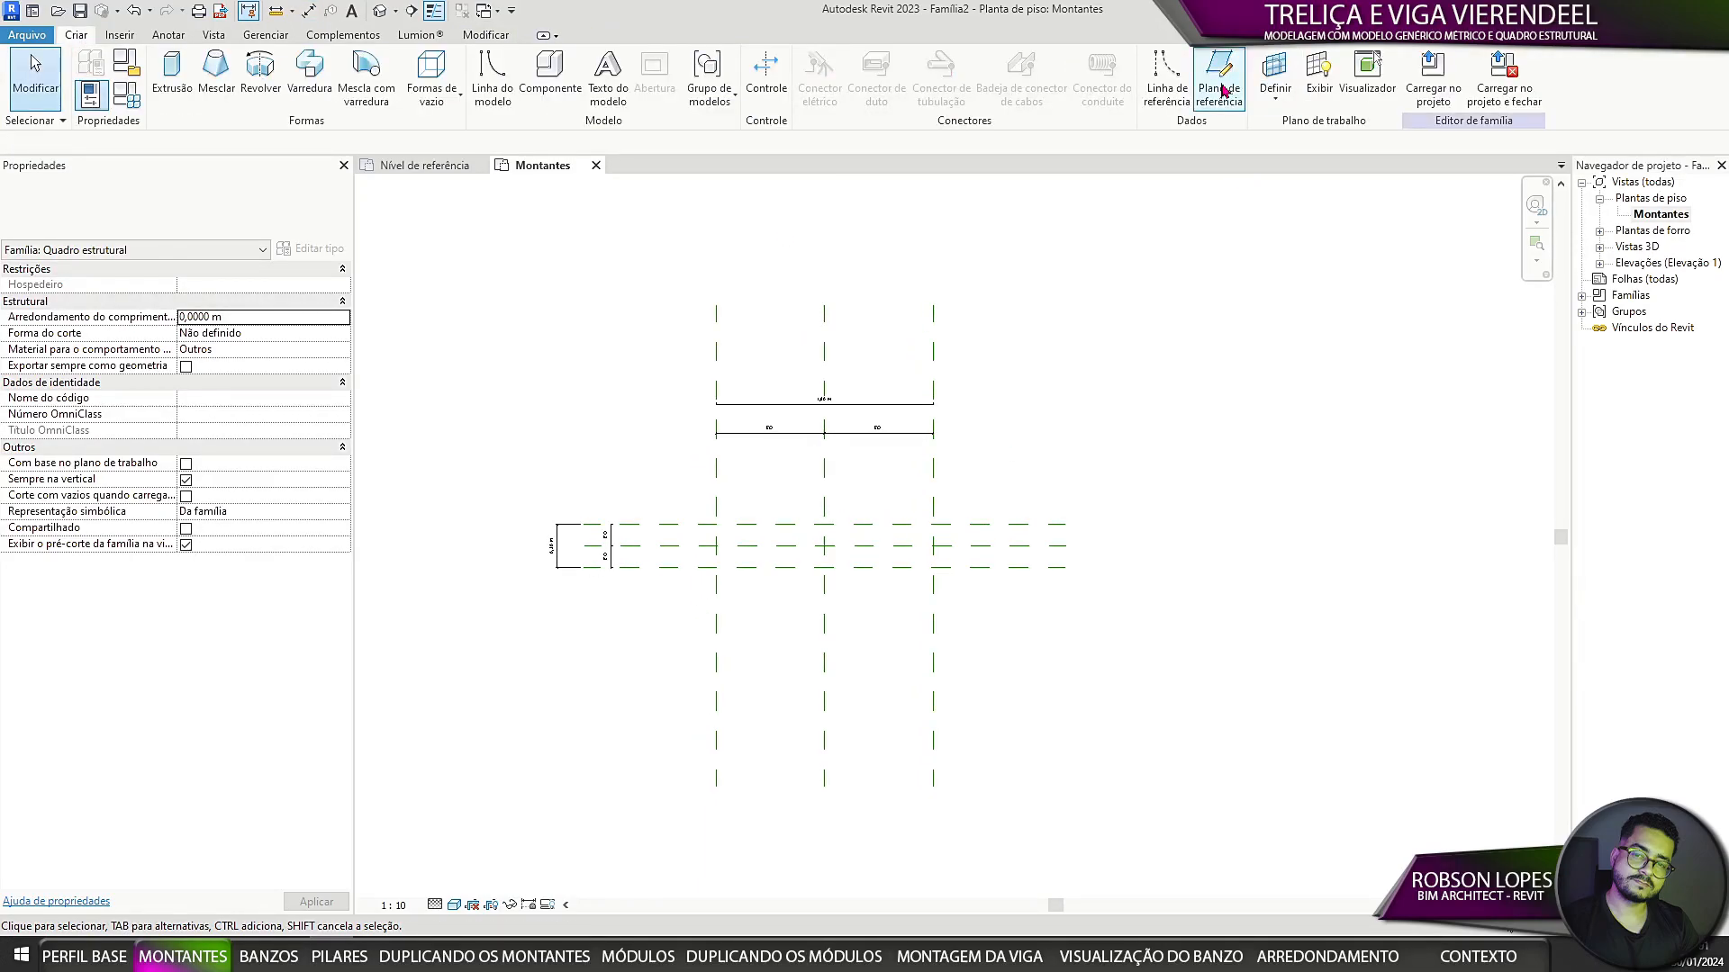
Step: Draw two more vertical reference planes outside the existing ones, about 0.3 m beyond them on each side
left_click(1220, 88)
left_click(680, 306)
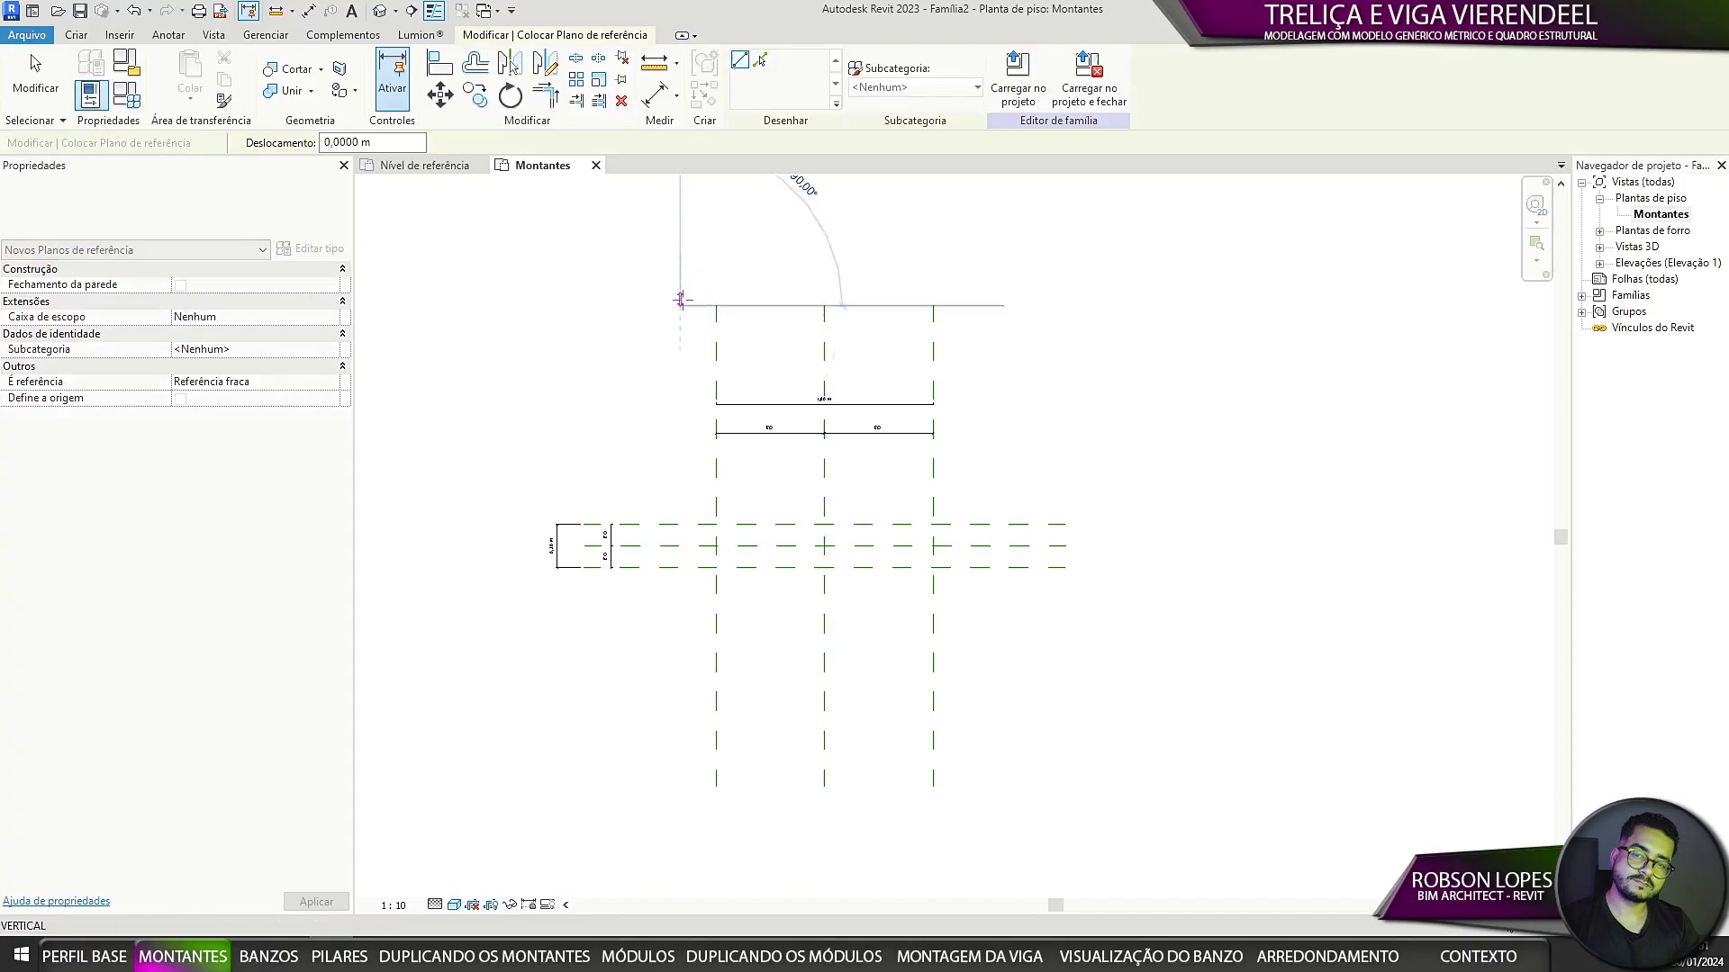
left_click(680, 786)
left_click(983, 307)
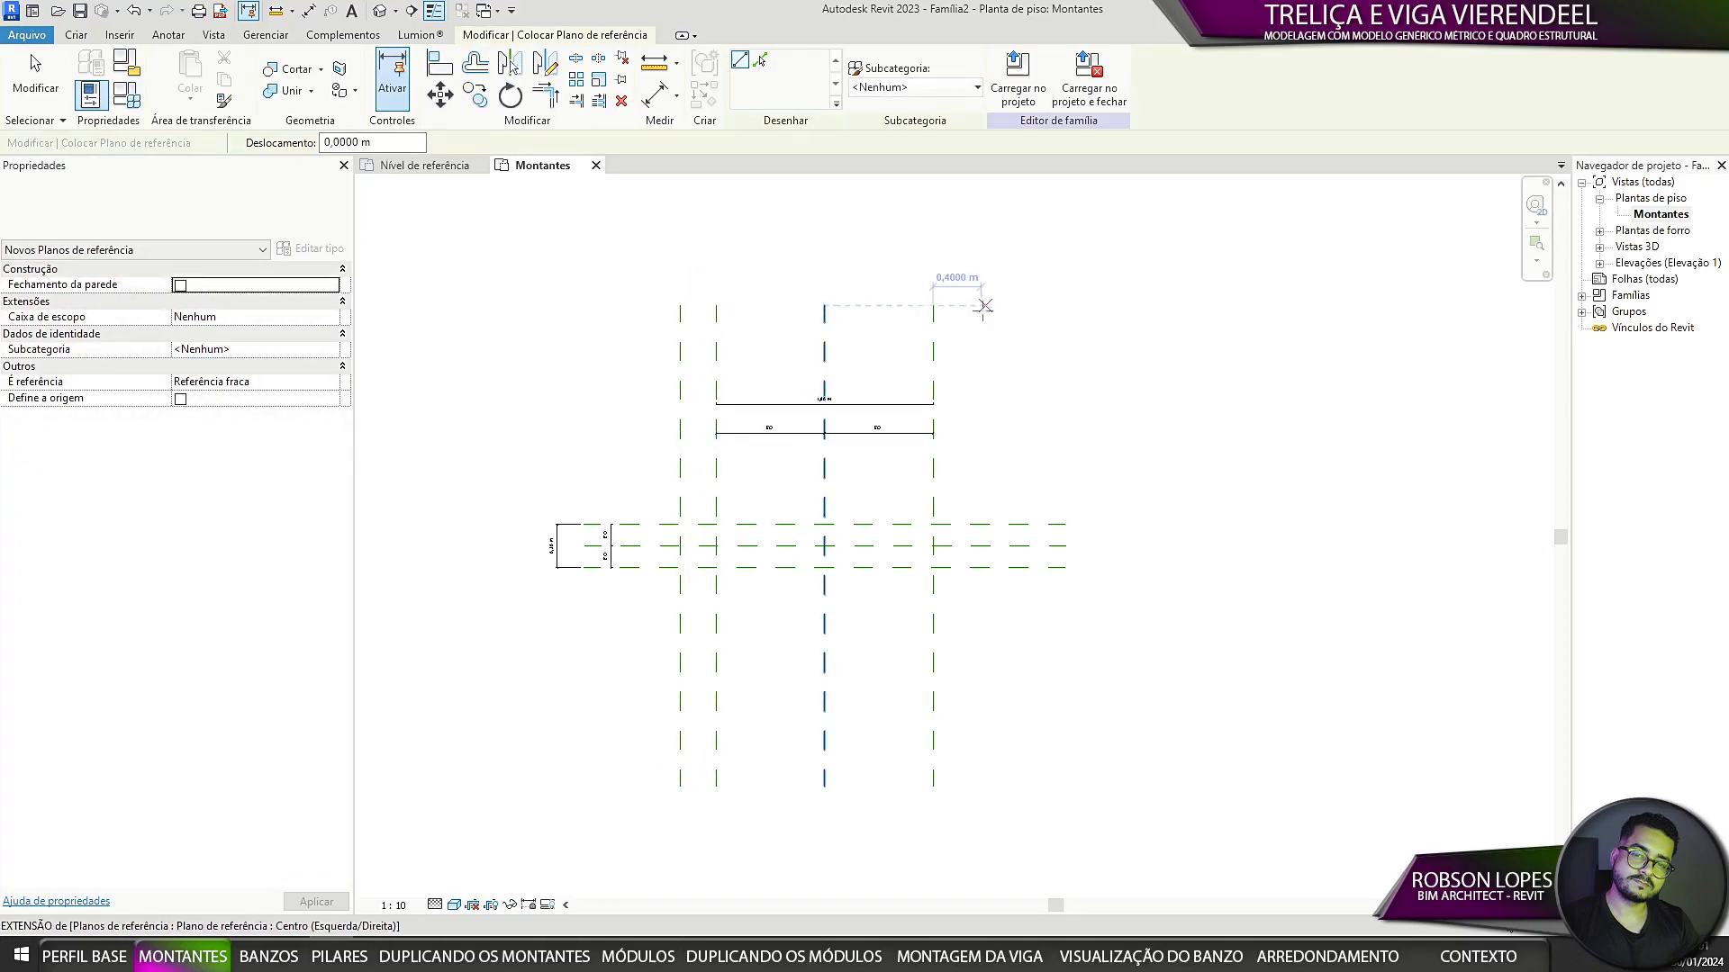
left_click(969, 307)
left_click(968, 786)
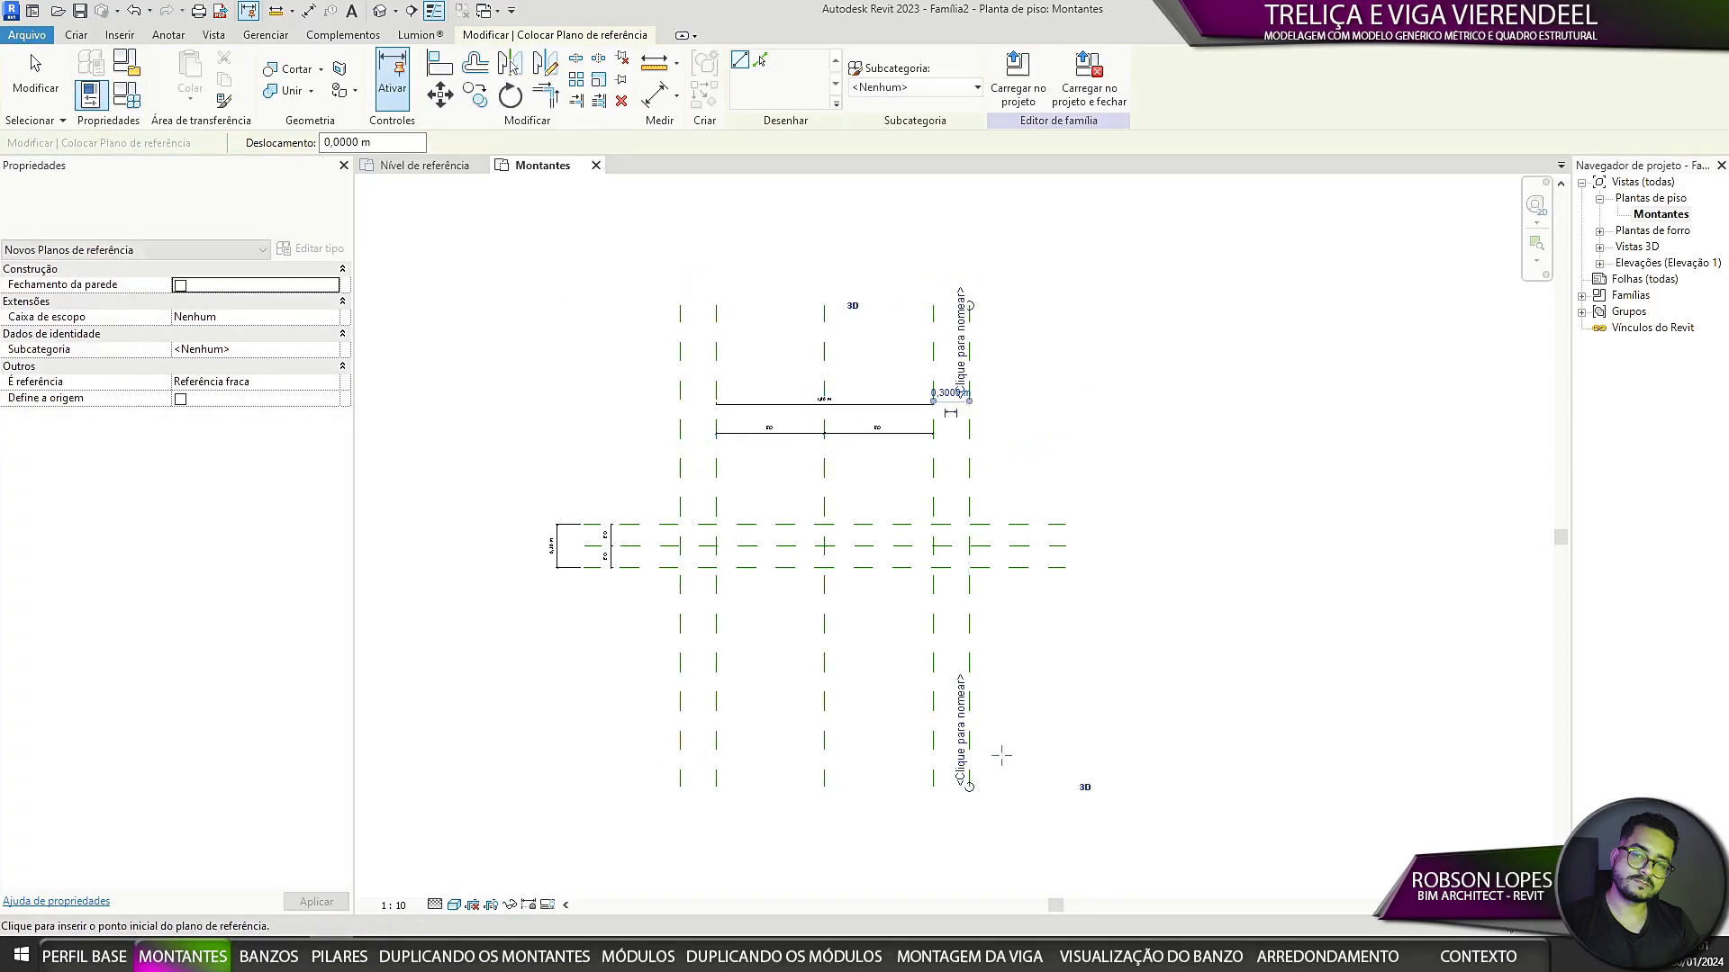
Step: Dimension the gap between the inner and outer vertical reference planes on both sides, in line with the overall width dimension
left_click(170, 35)
left_click(101, 77)
scroll(731, 427, "up", 4)
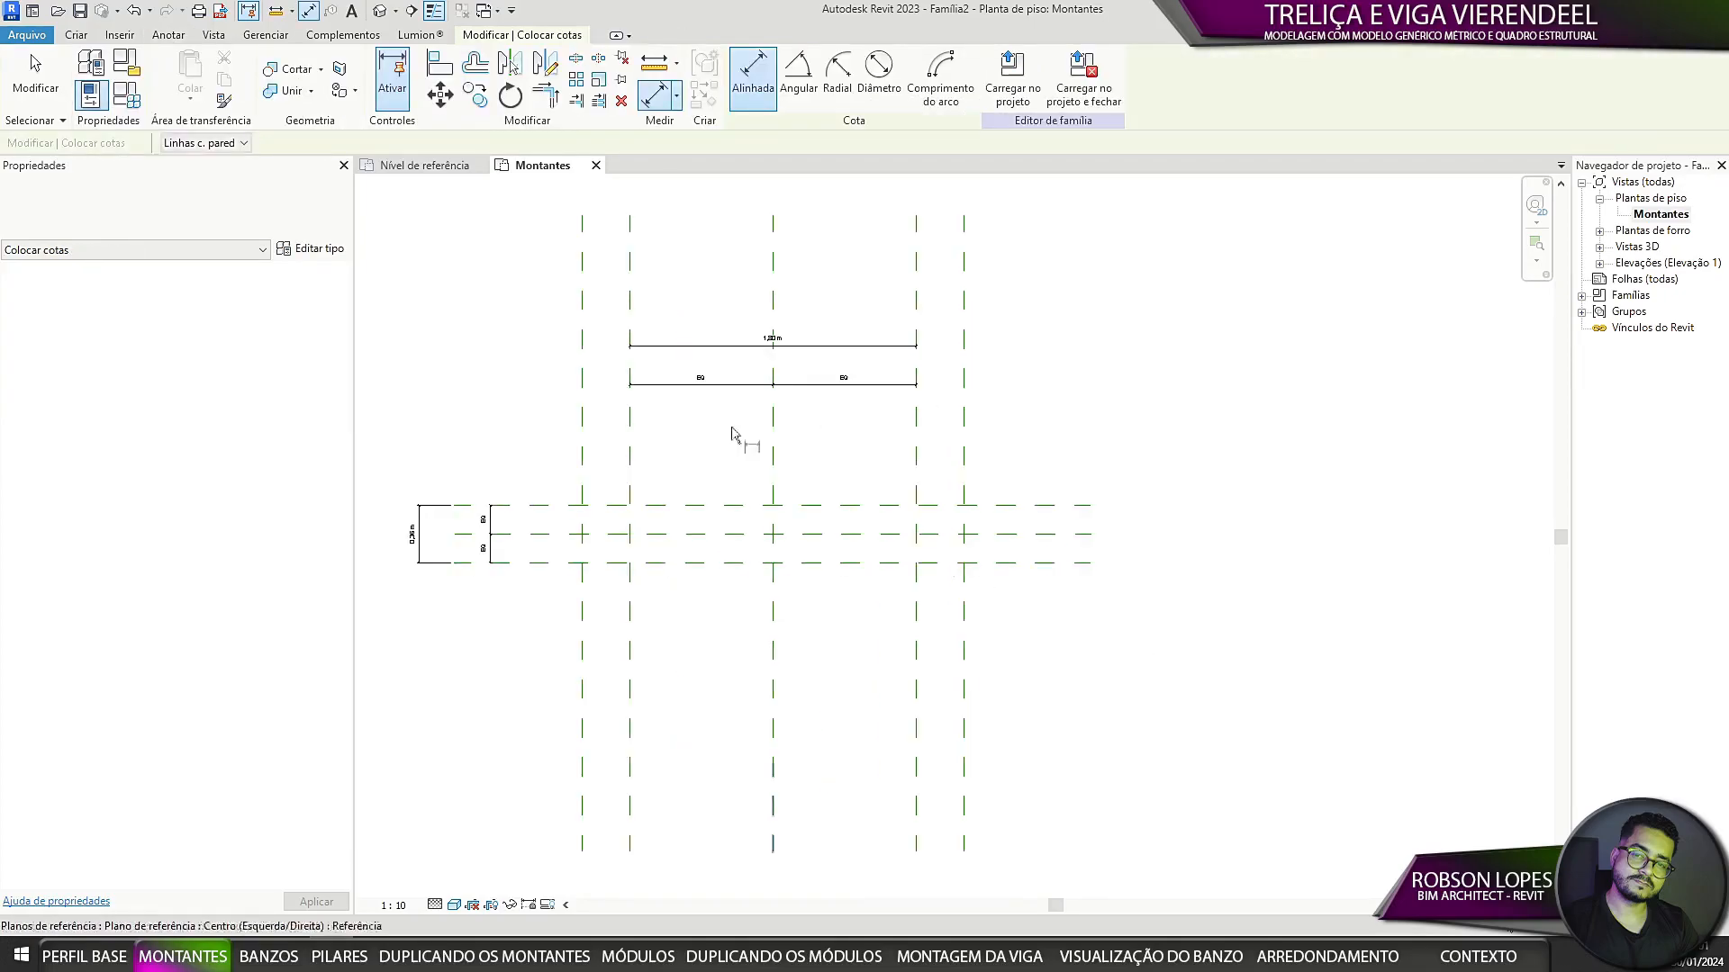
left_click(584, 422)
left_click(653, 381)
left_click(636, 349)
left_click(1162, 408)
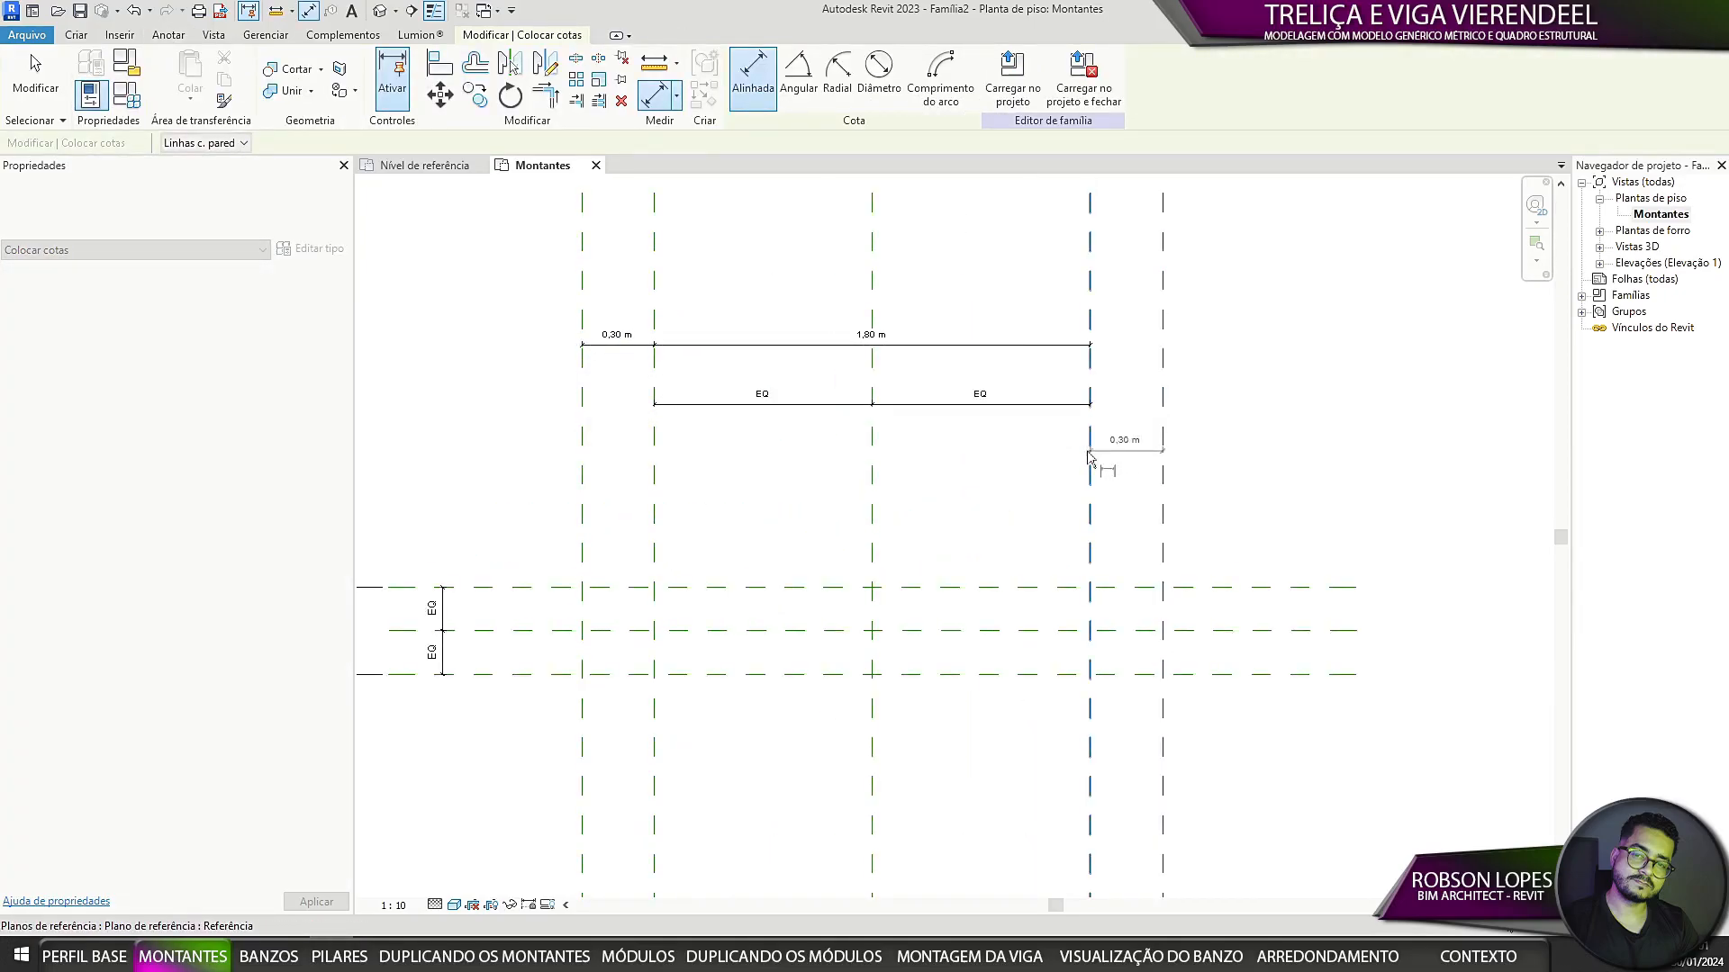
left_click(1088, 451)
left_click(1126, 359)
scroll(1185, 386, "down", 3)
key("Escape")
key("Escape")
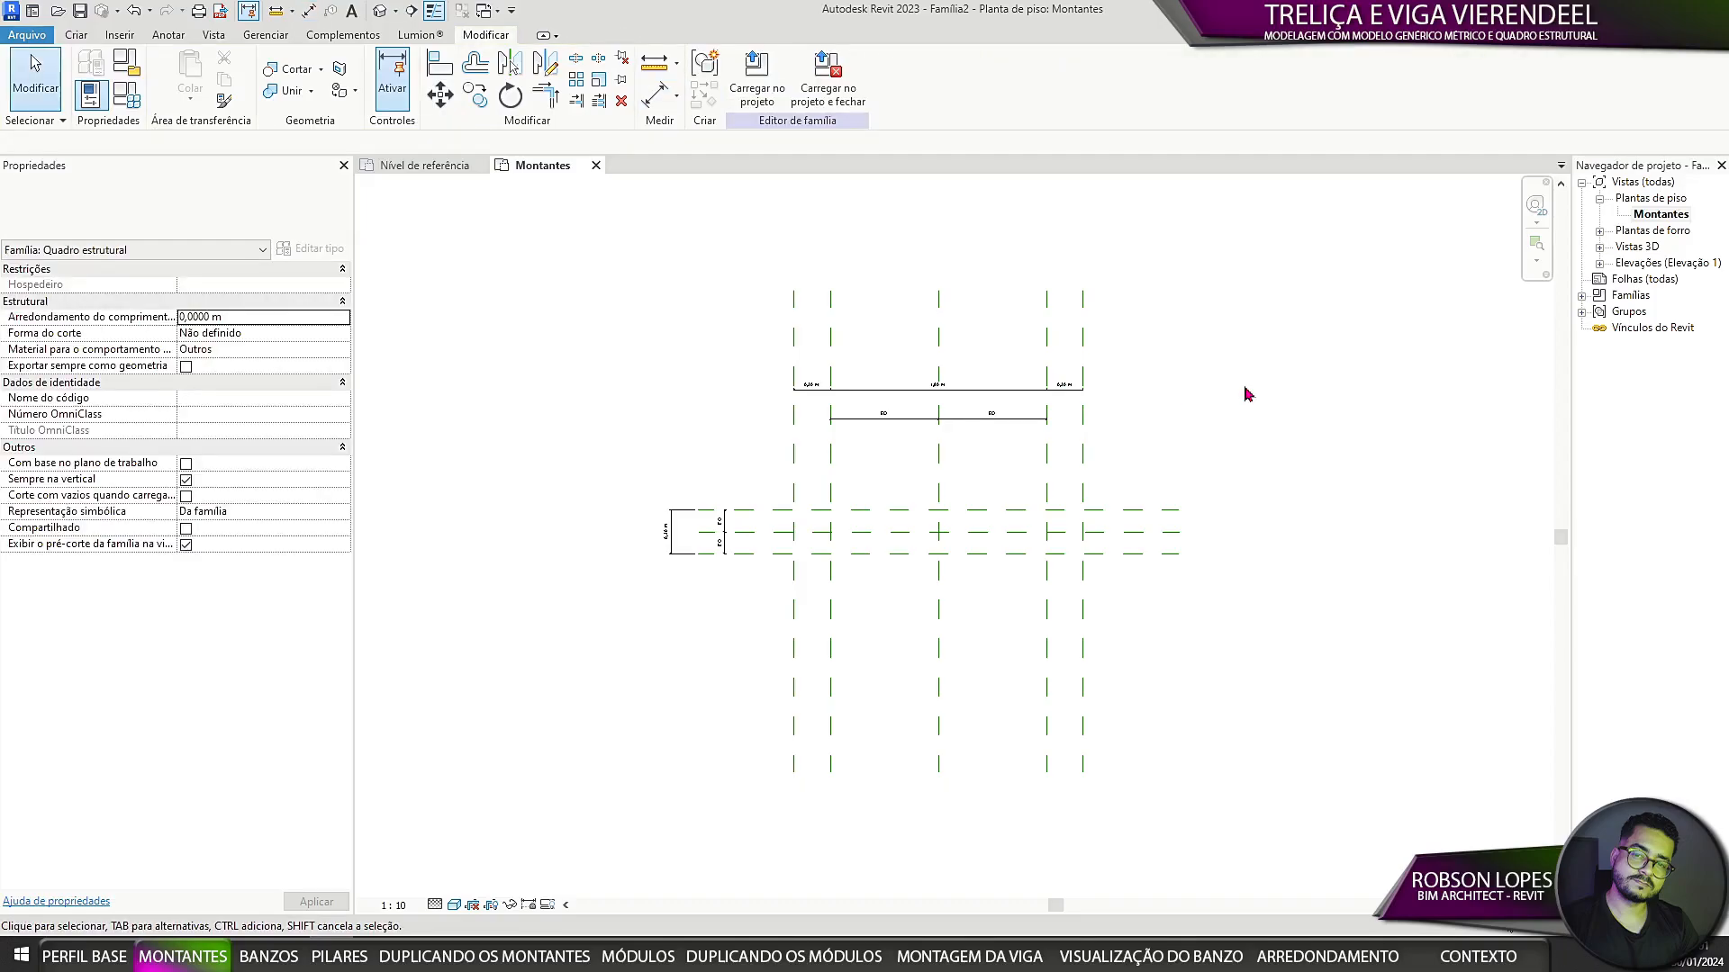
scroll(1015, 447, "down", 2)
scroll(1066, 447, "up", 1)
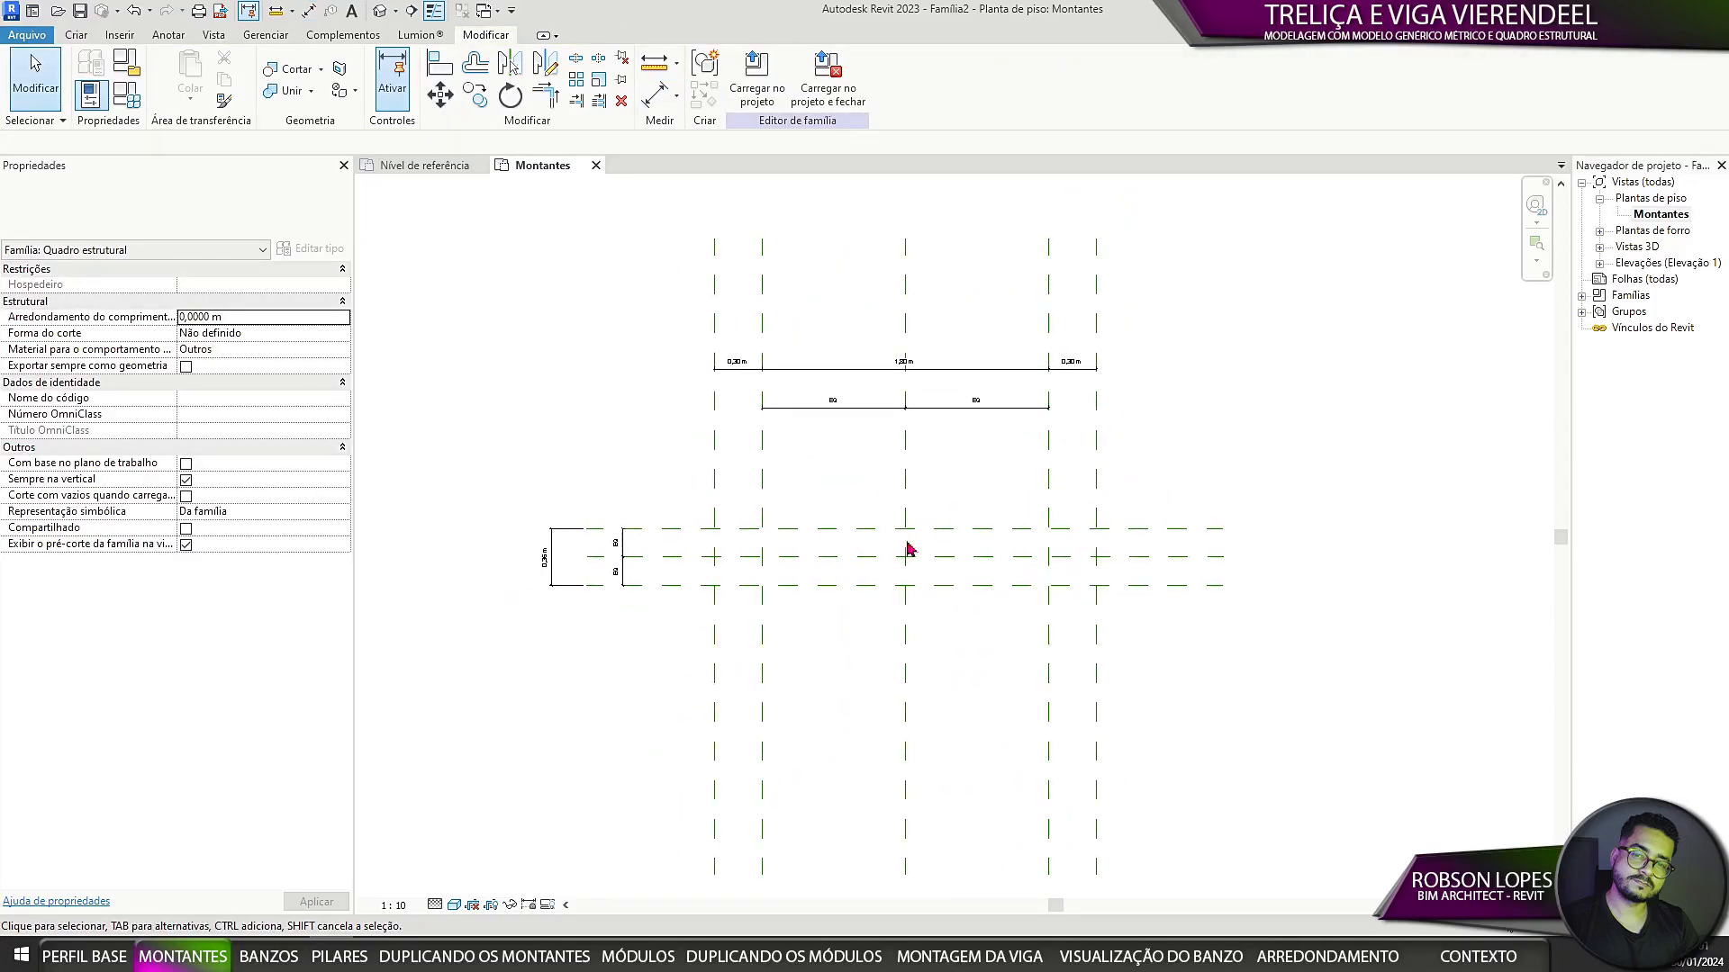
Step: Add a type length parameter named "Altura dos montantes" to the family and set its value to 2 m
left_click(132, 108)
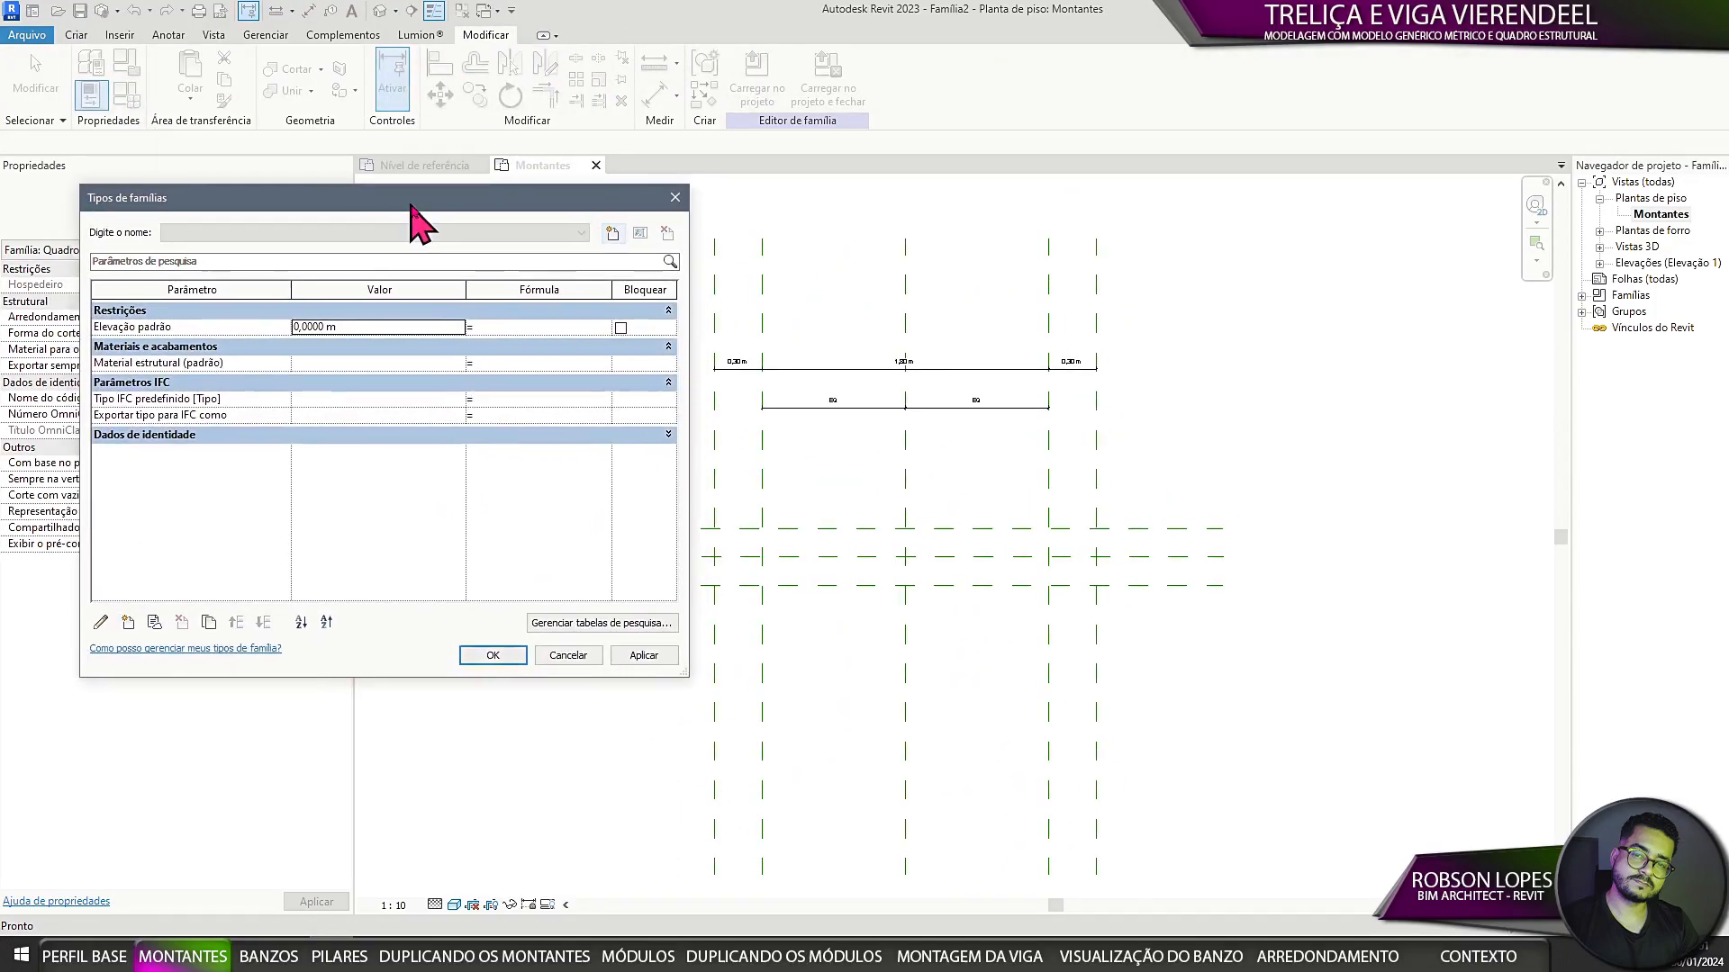
left_click(132, 620)
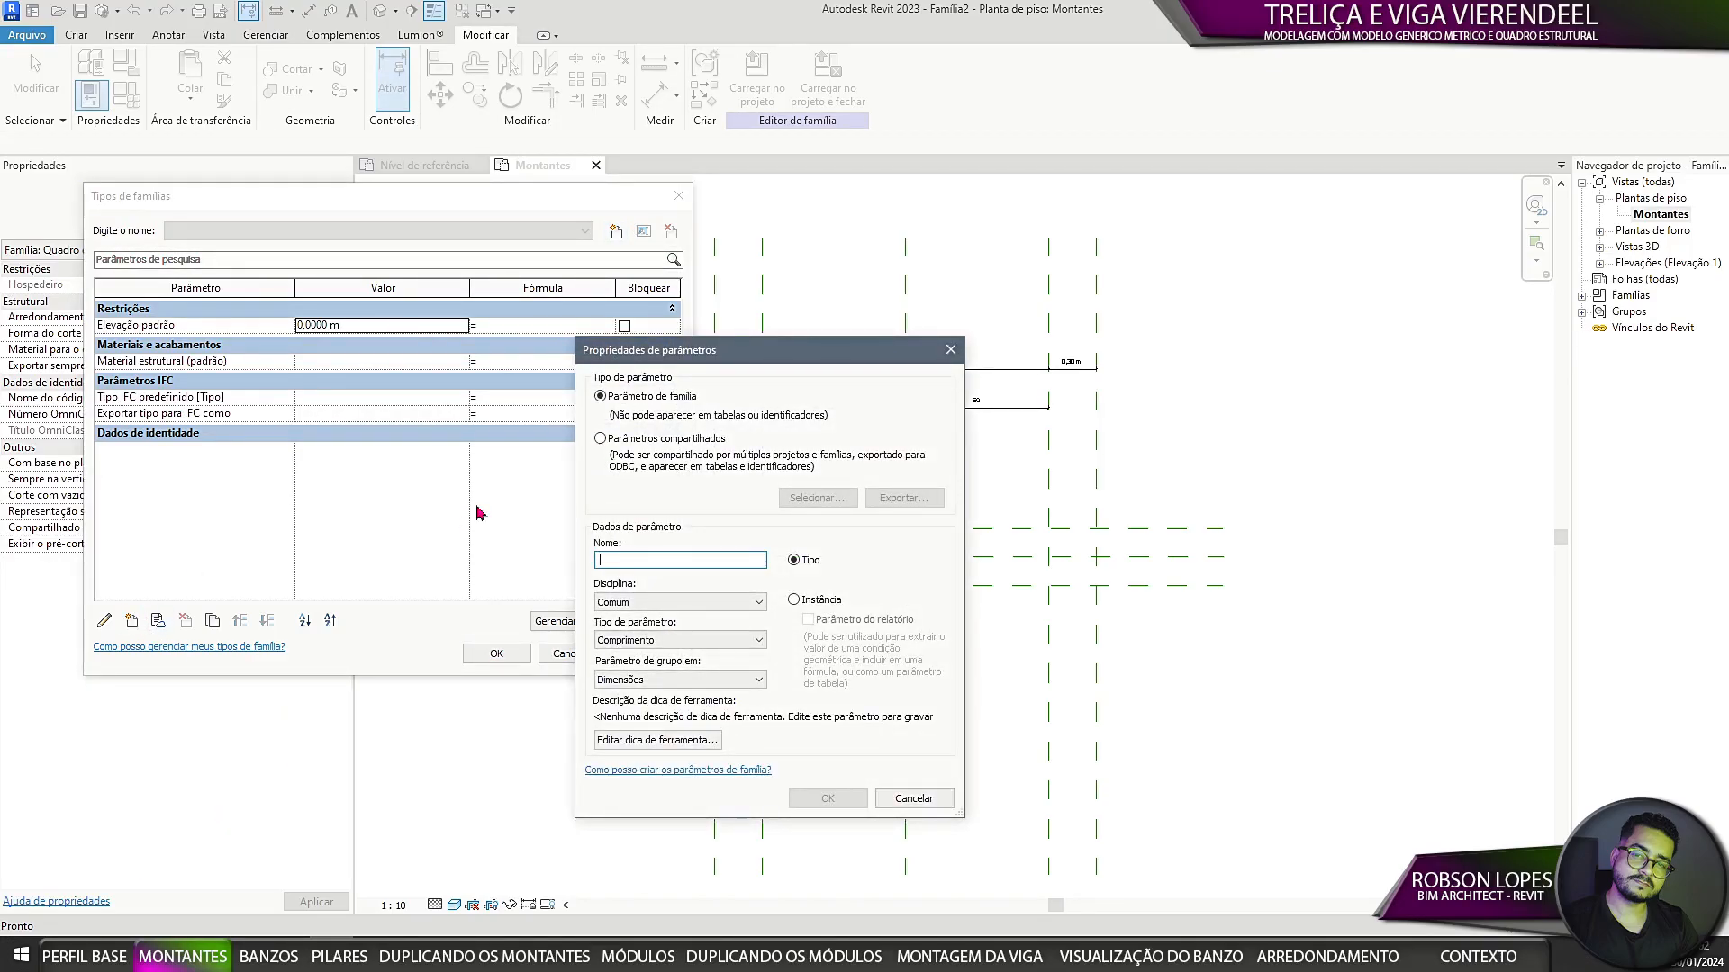
type("Altura dos montantes")
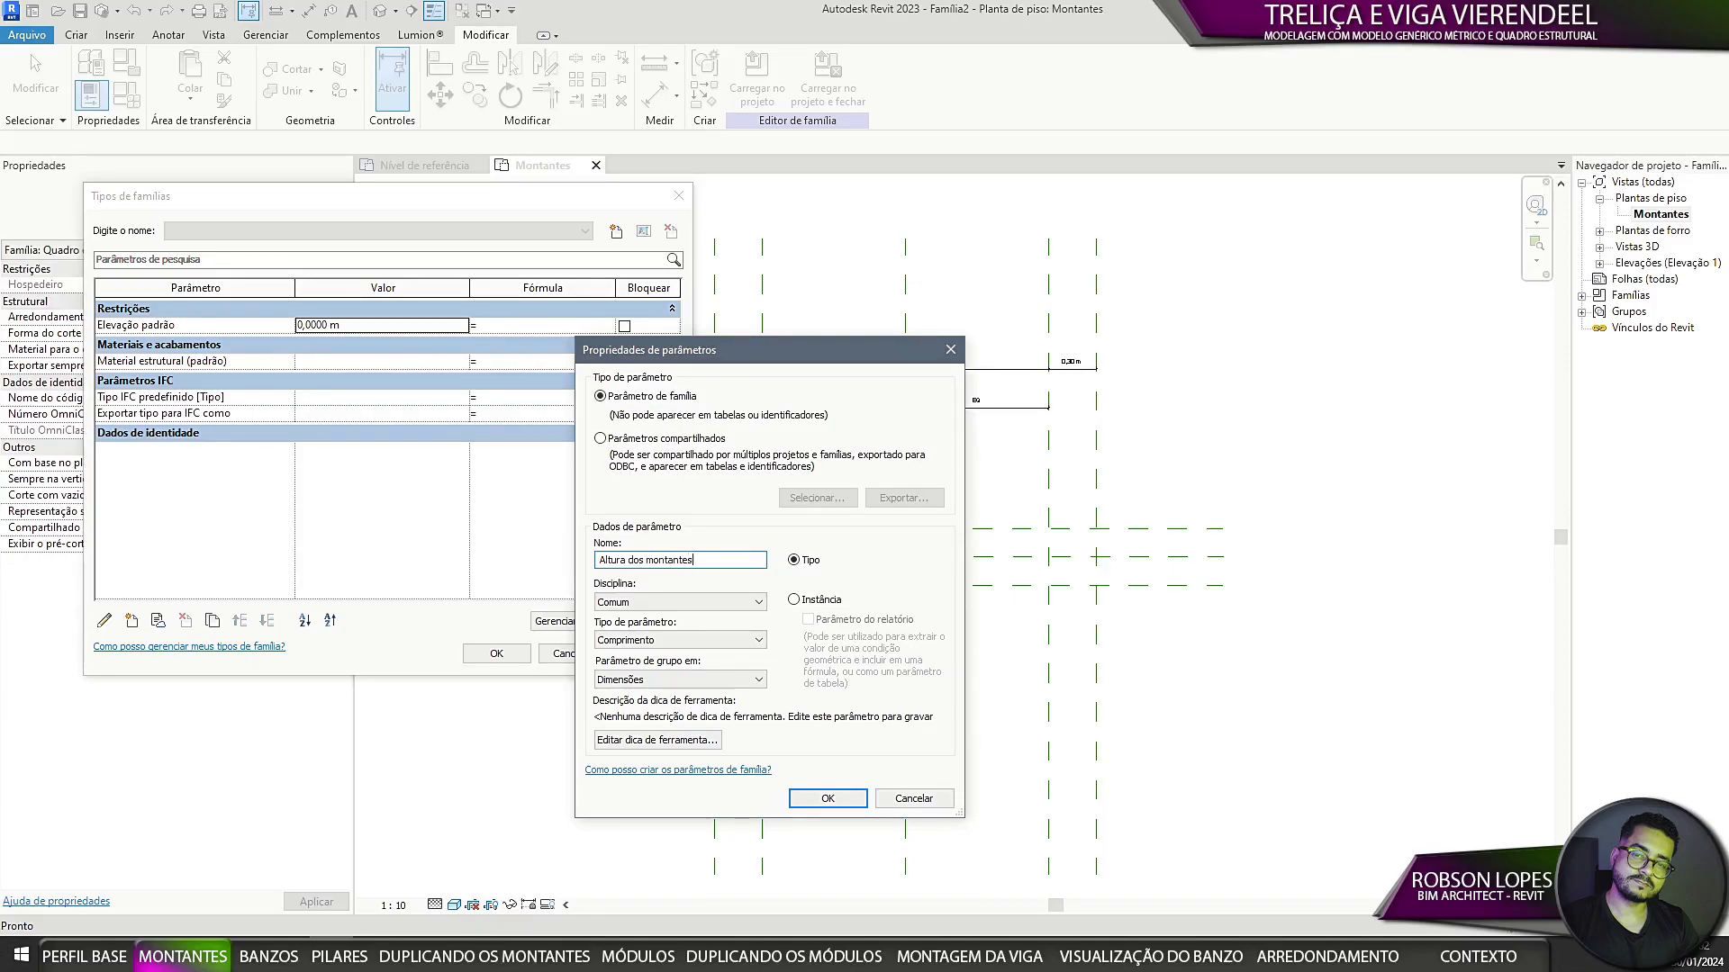
left_click(827, 799)
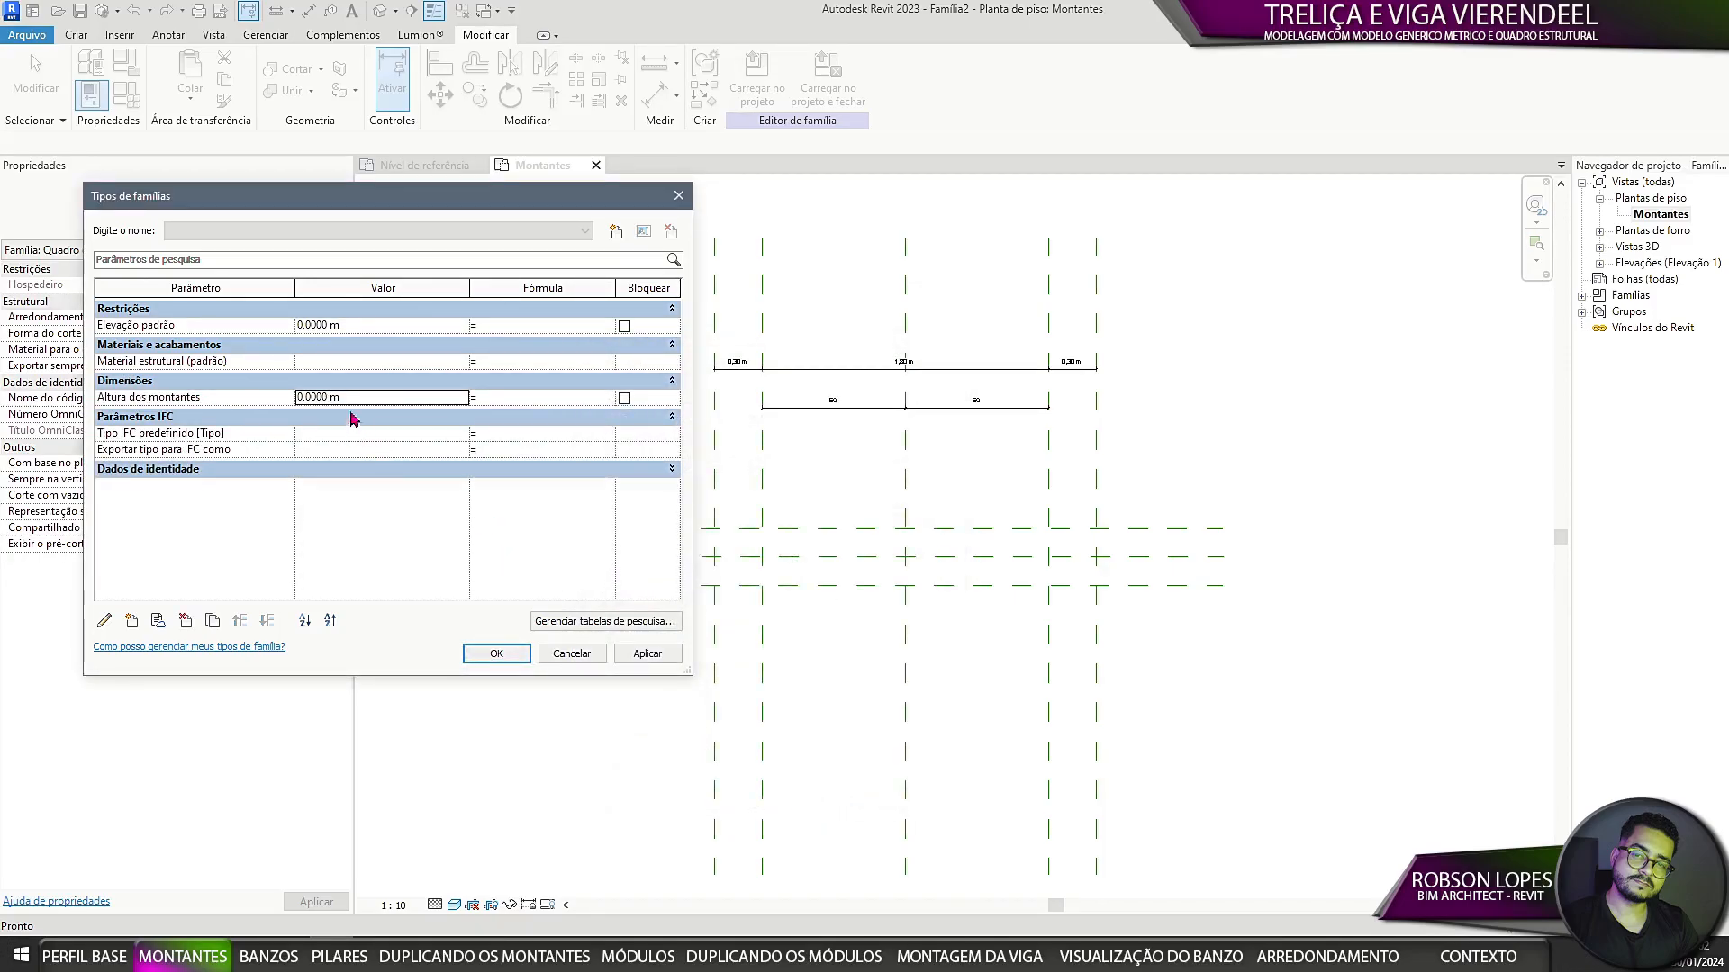
left_click(373, 398)
left_click(371, 504)
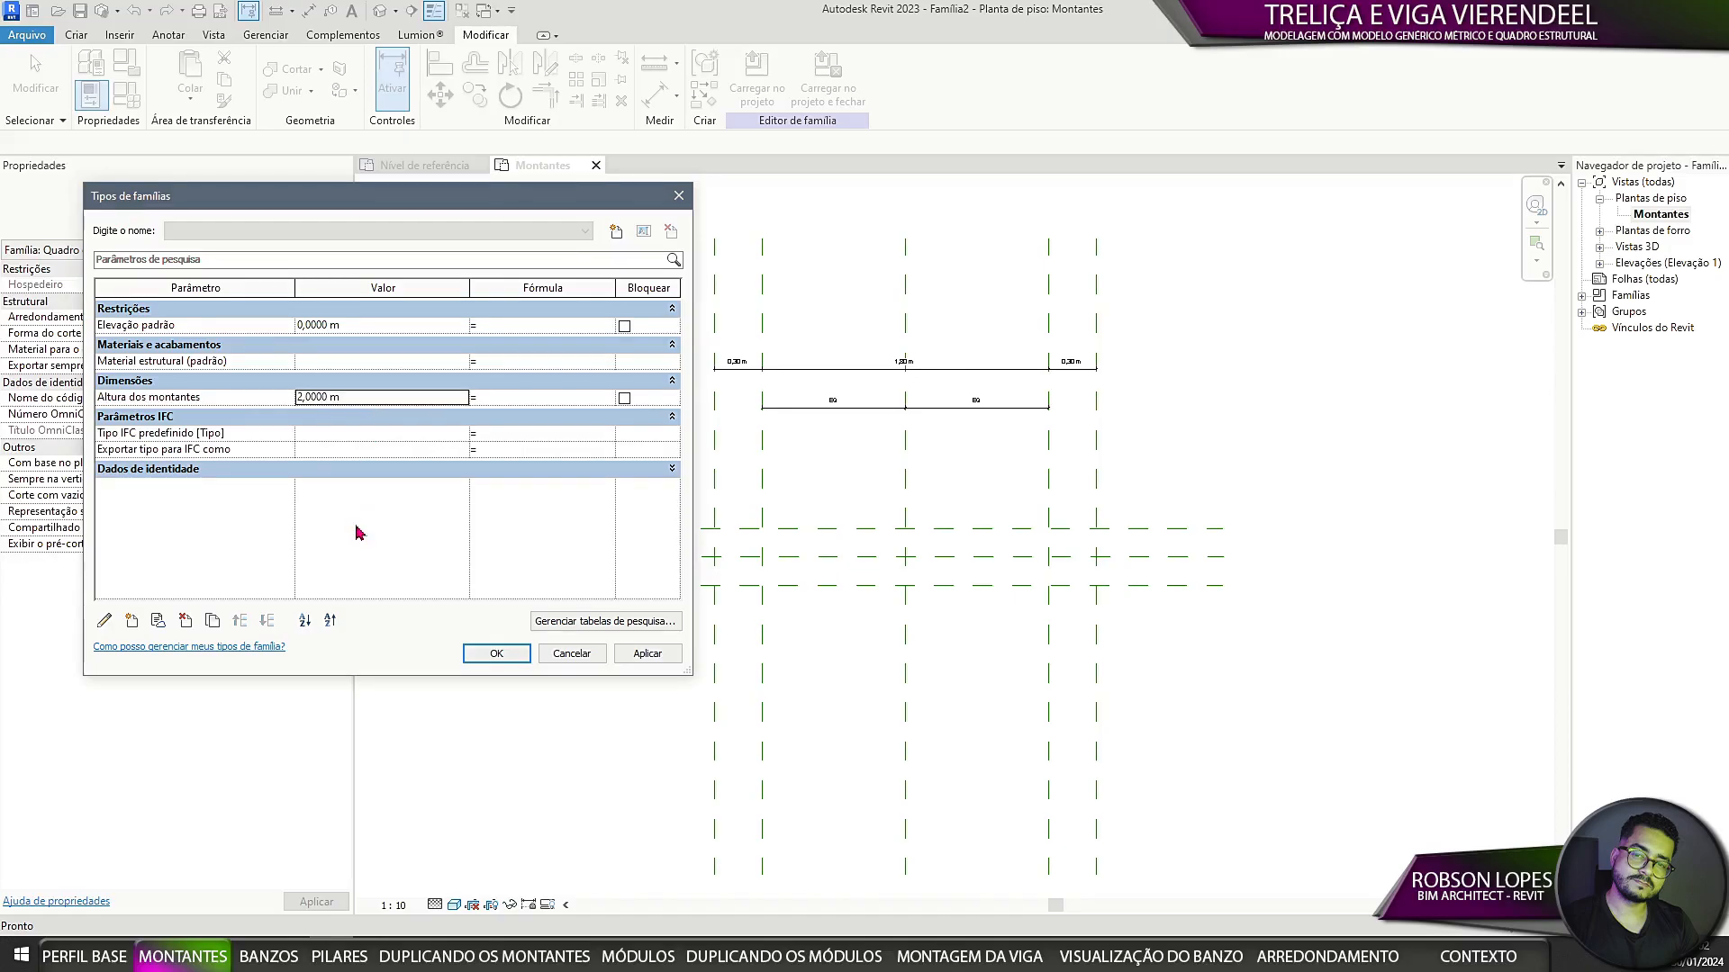
Step: Add a type length parameter named "Largura dos montantes" and set its value to 2 m
left_click(131, 621)
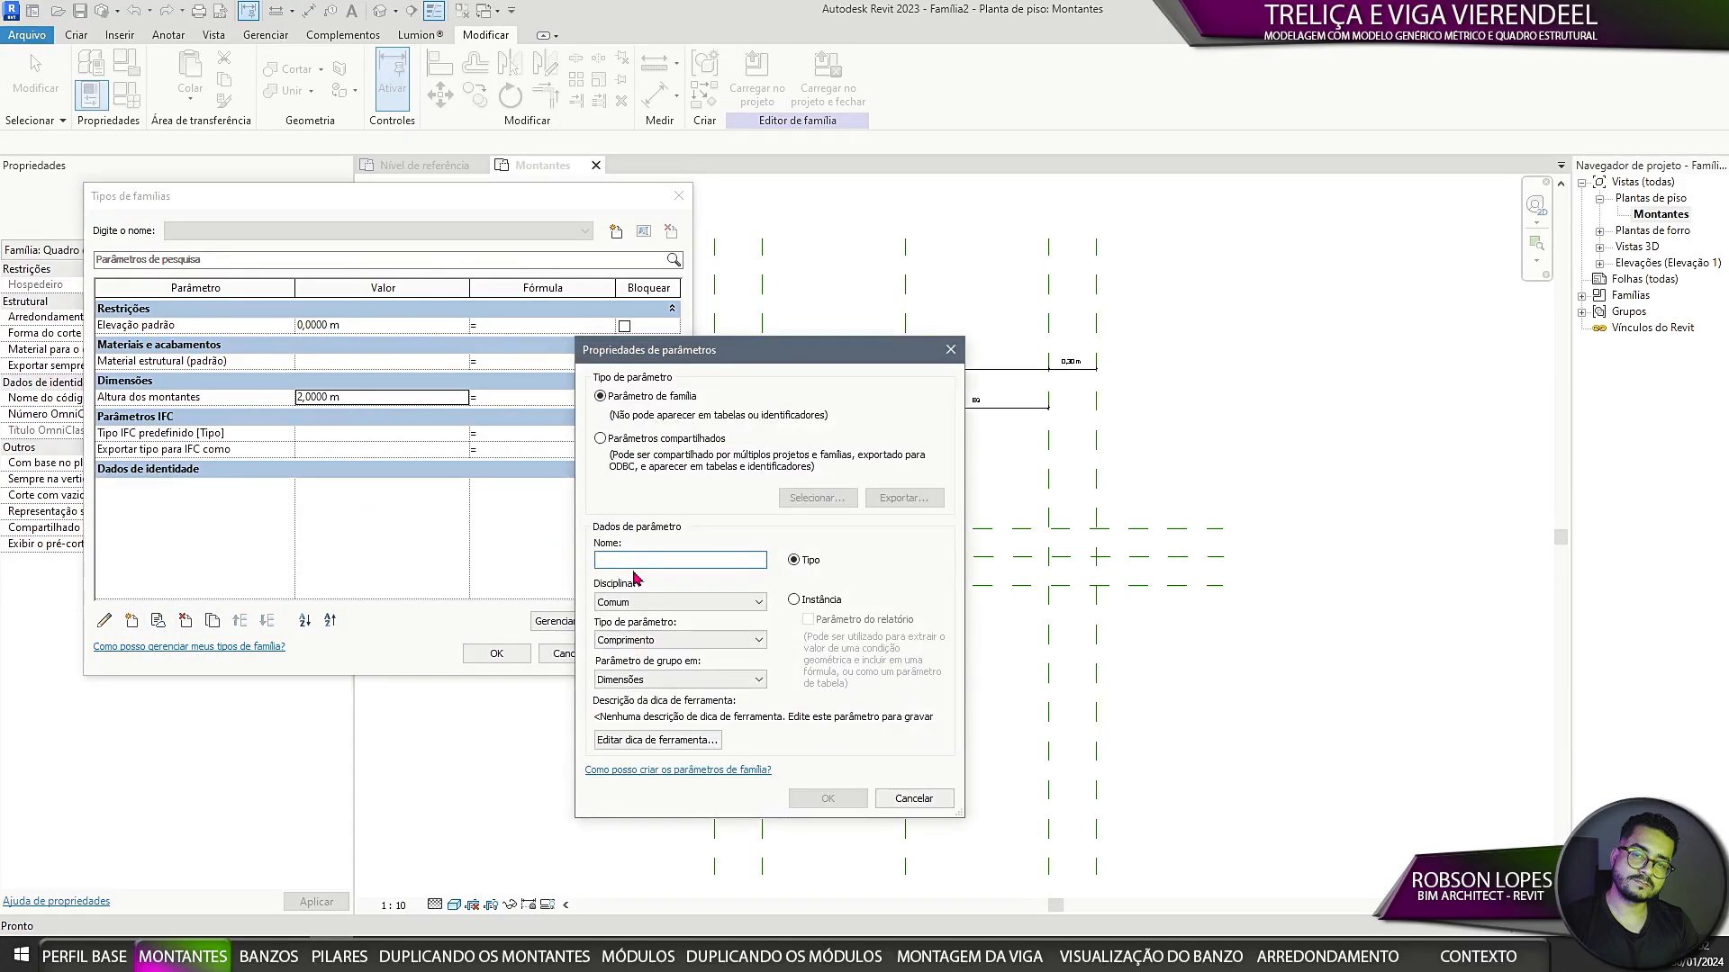
type("Largura dos montantes")
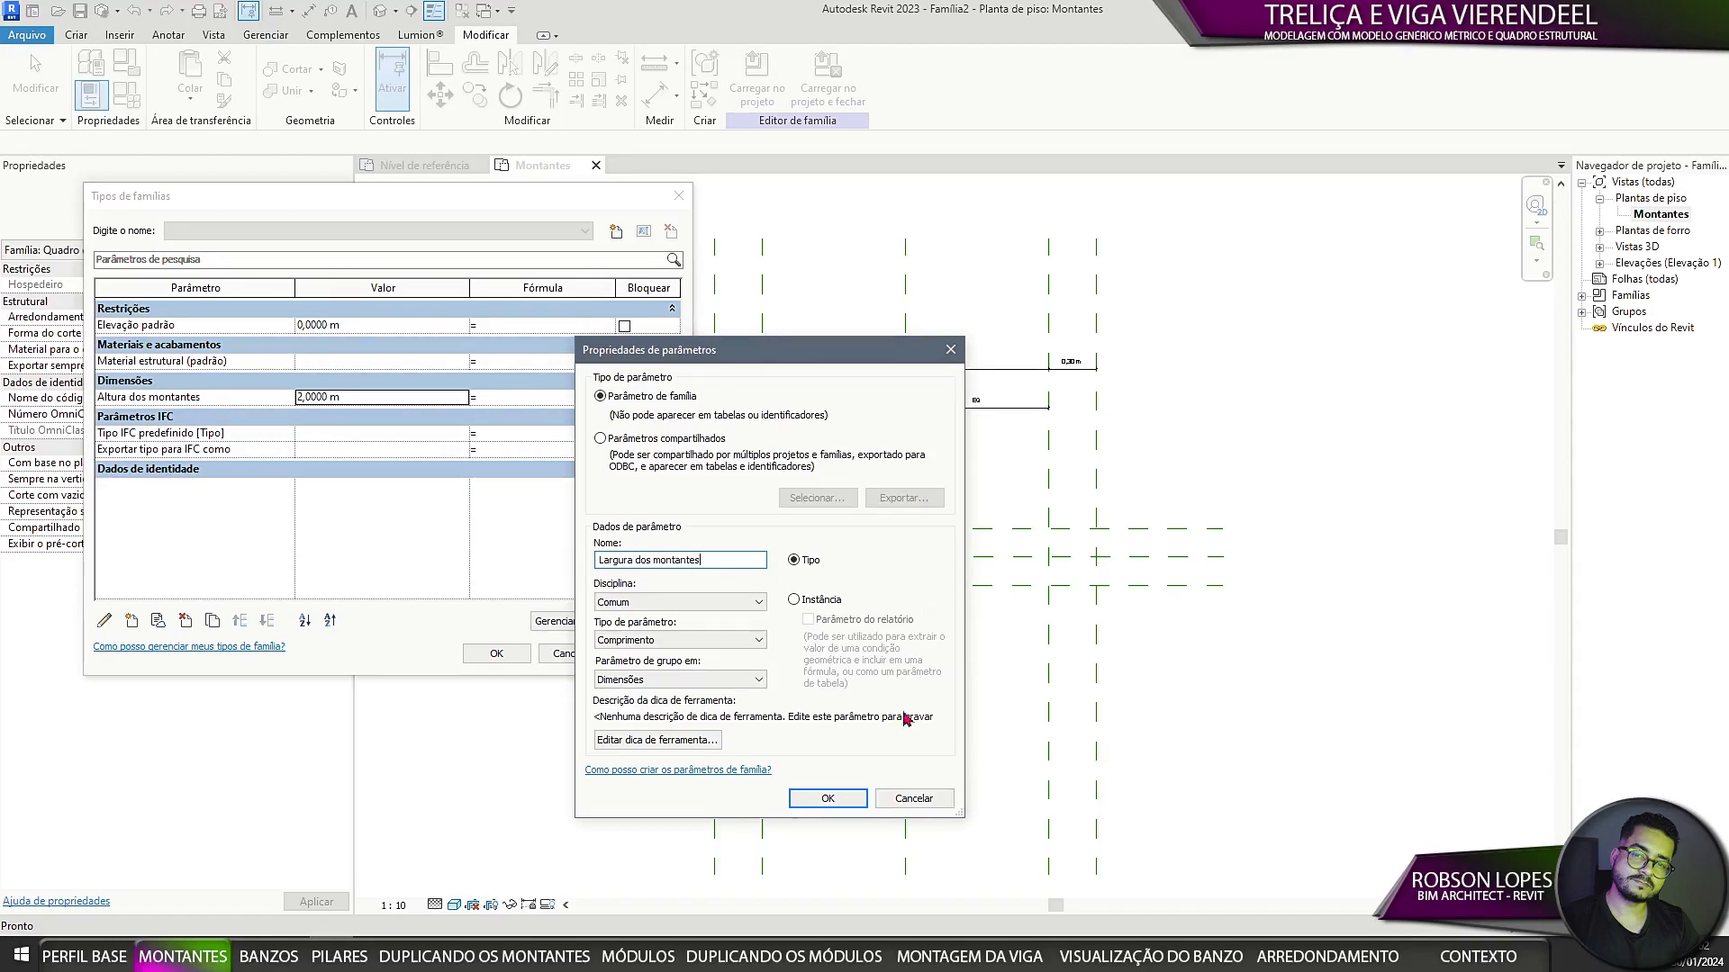
left_click(827, 799)
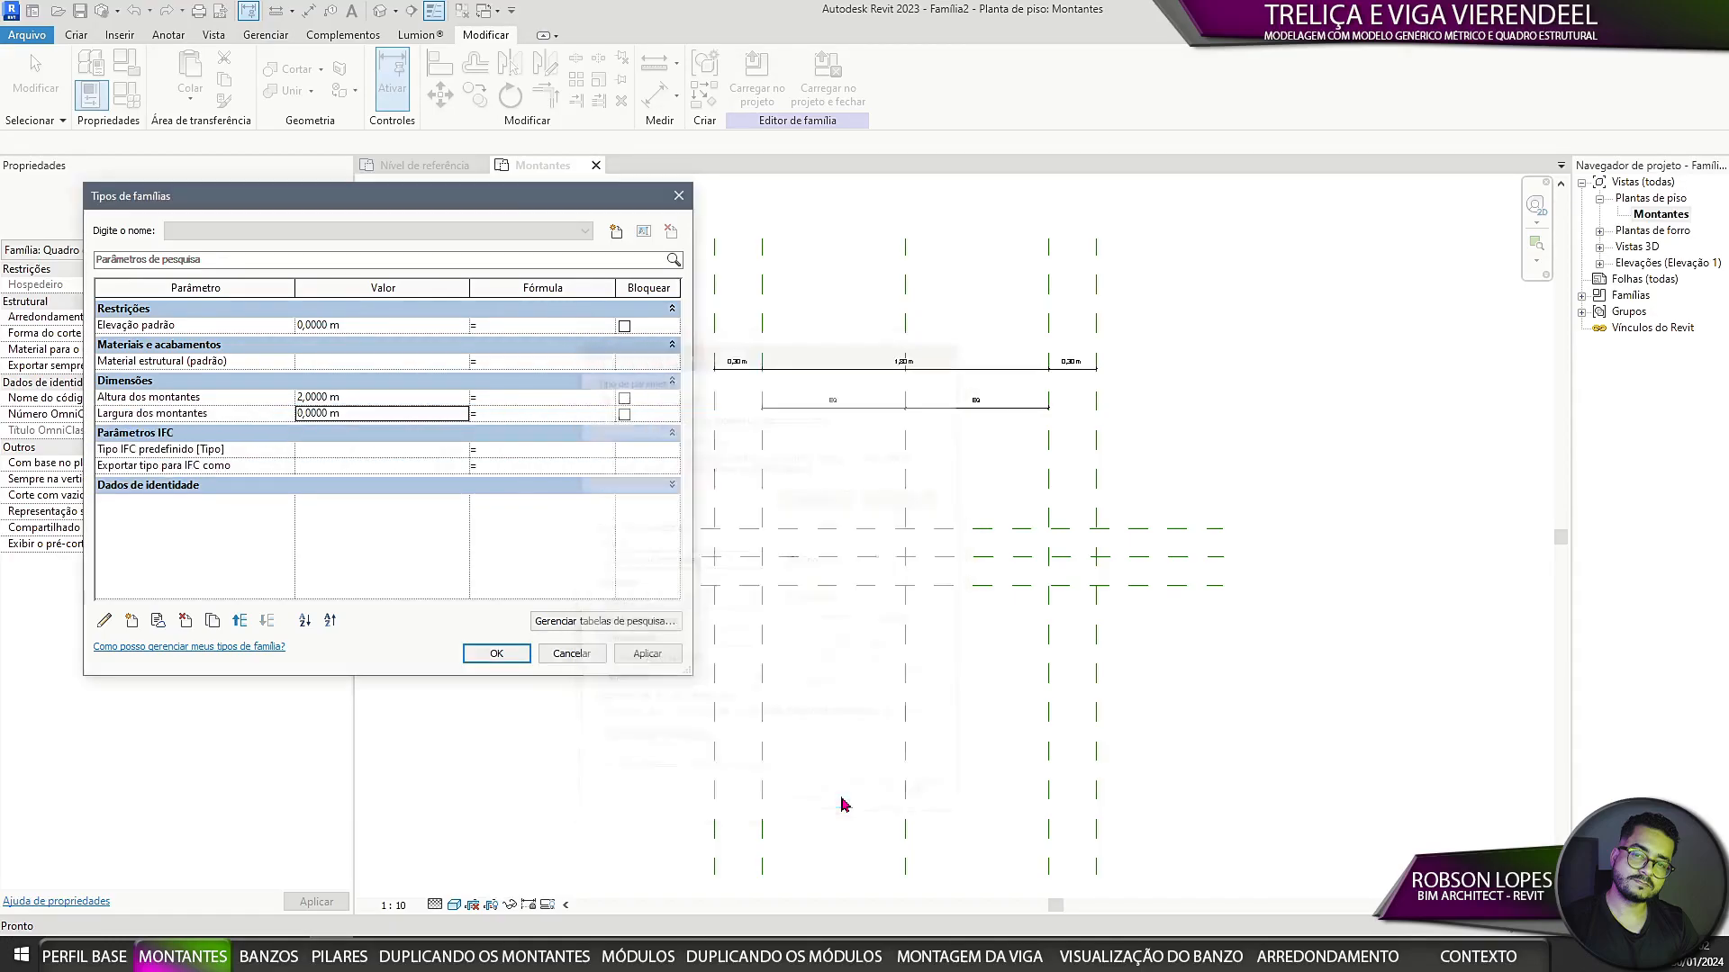
left_click(373, 414)
key("Return")
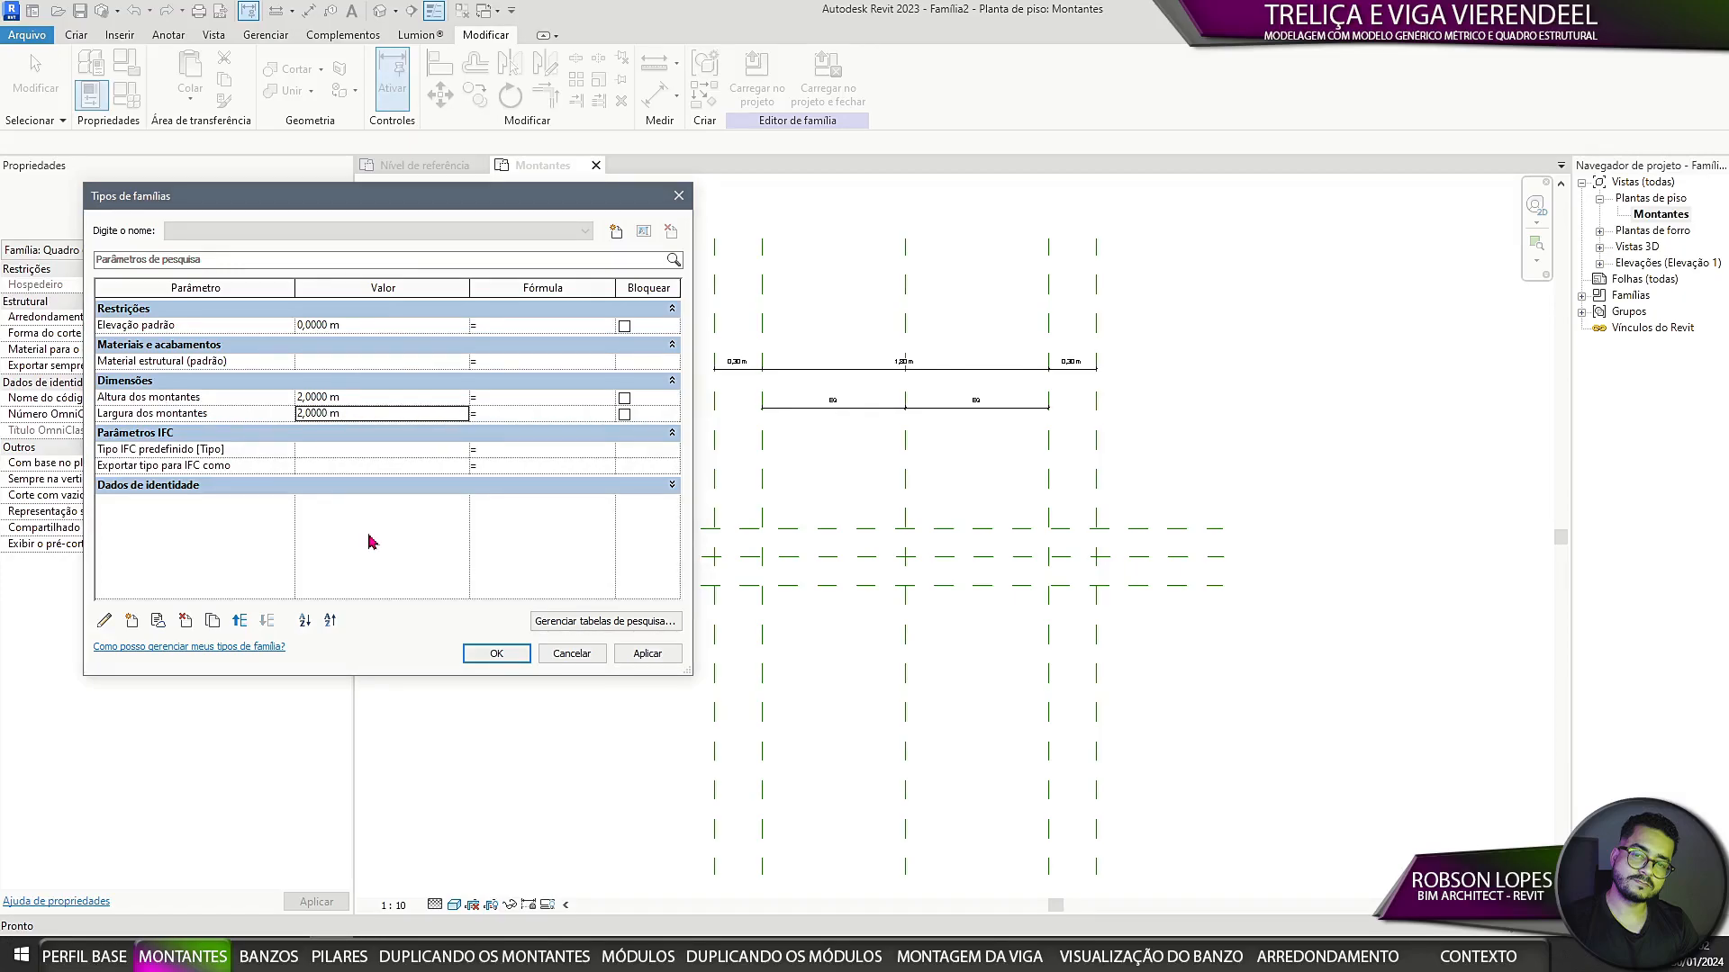
Step: Add a type length parameter named "Largura da apara" under Dimensões
left_click(131, 621)
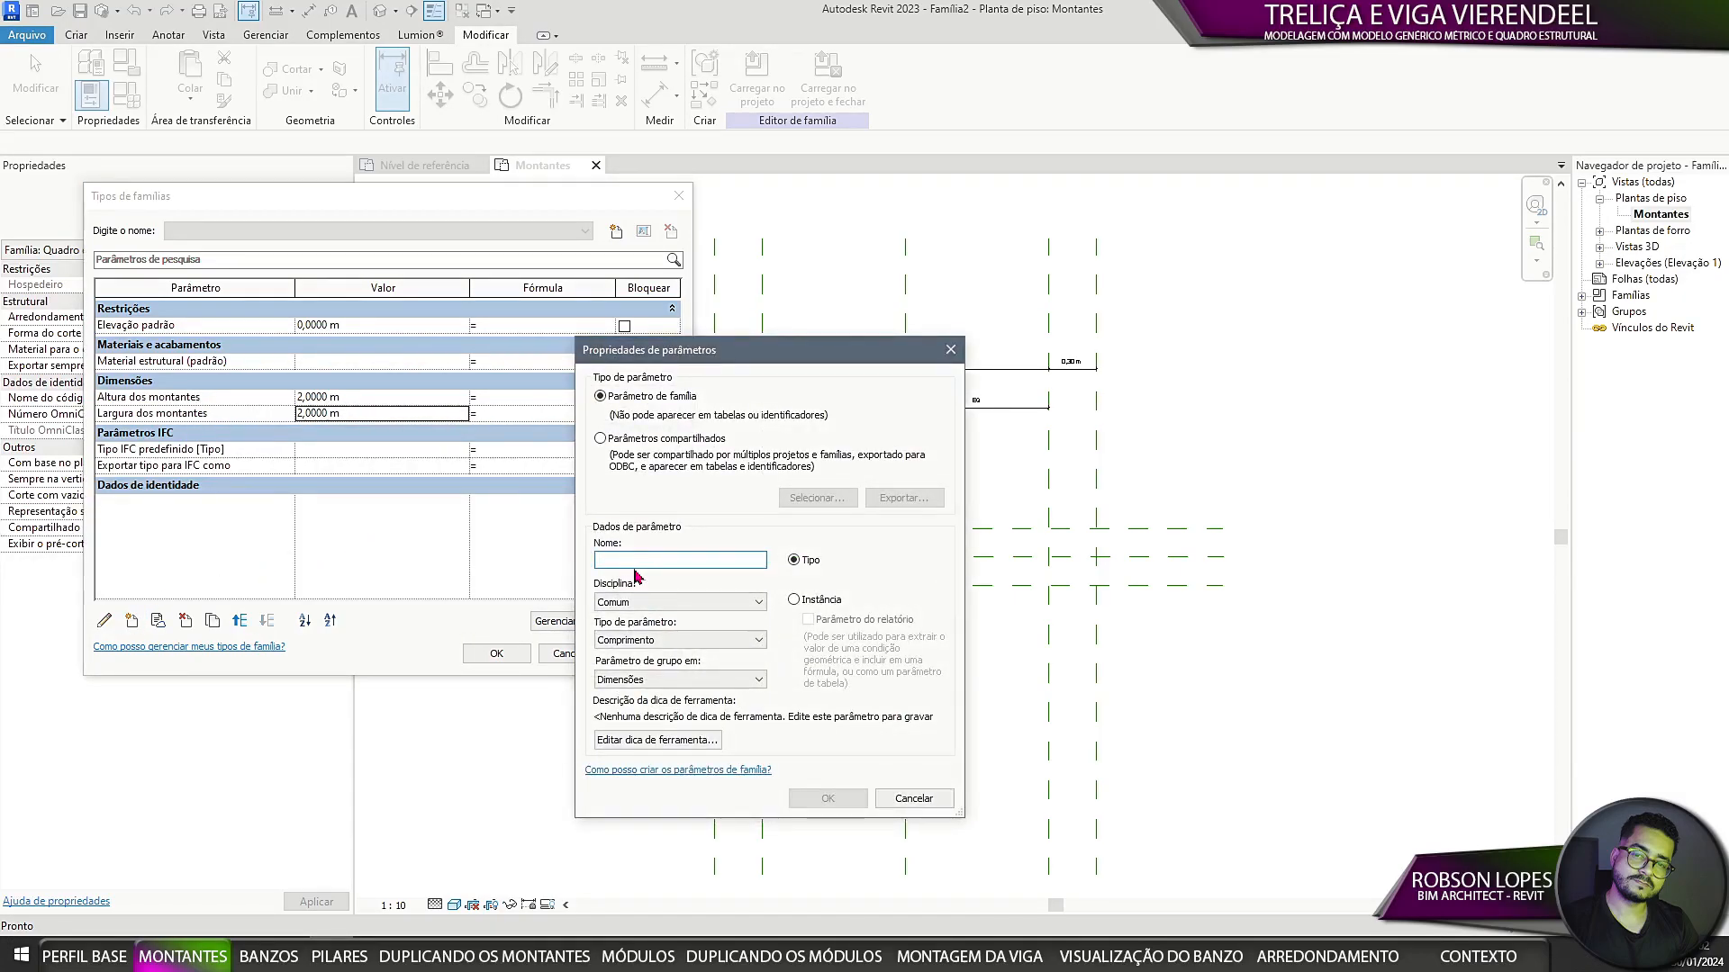
type("Largura da apara")
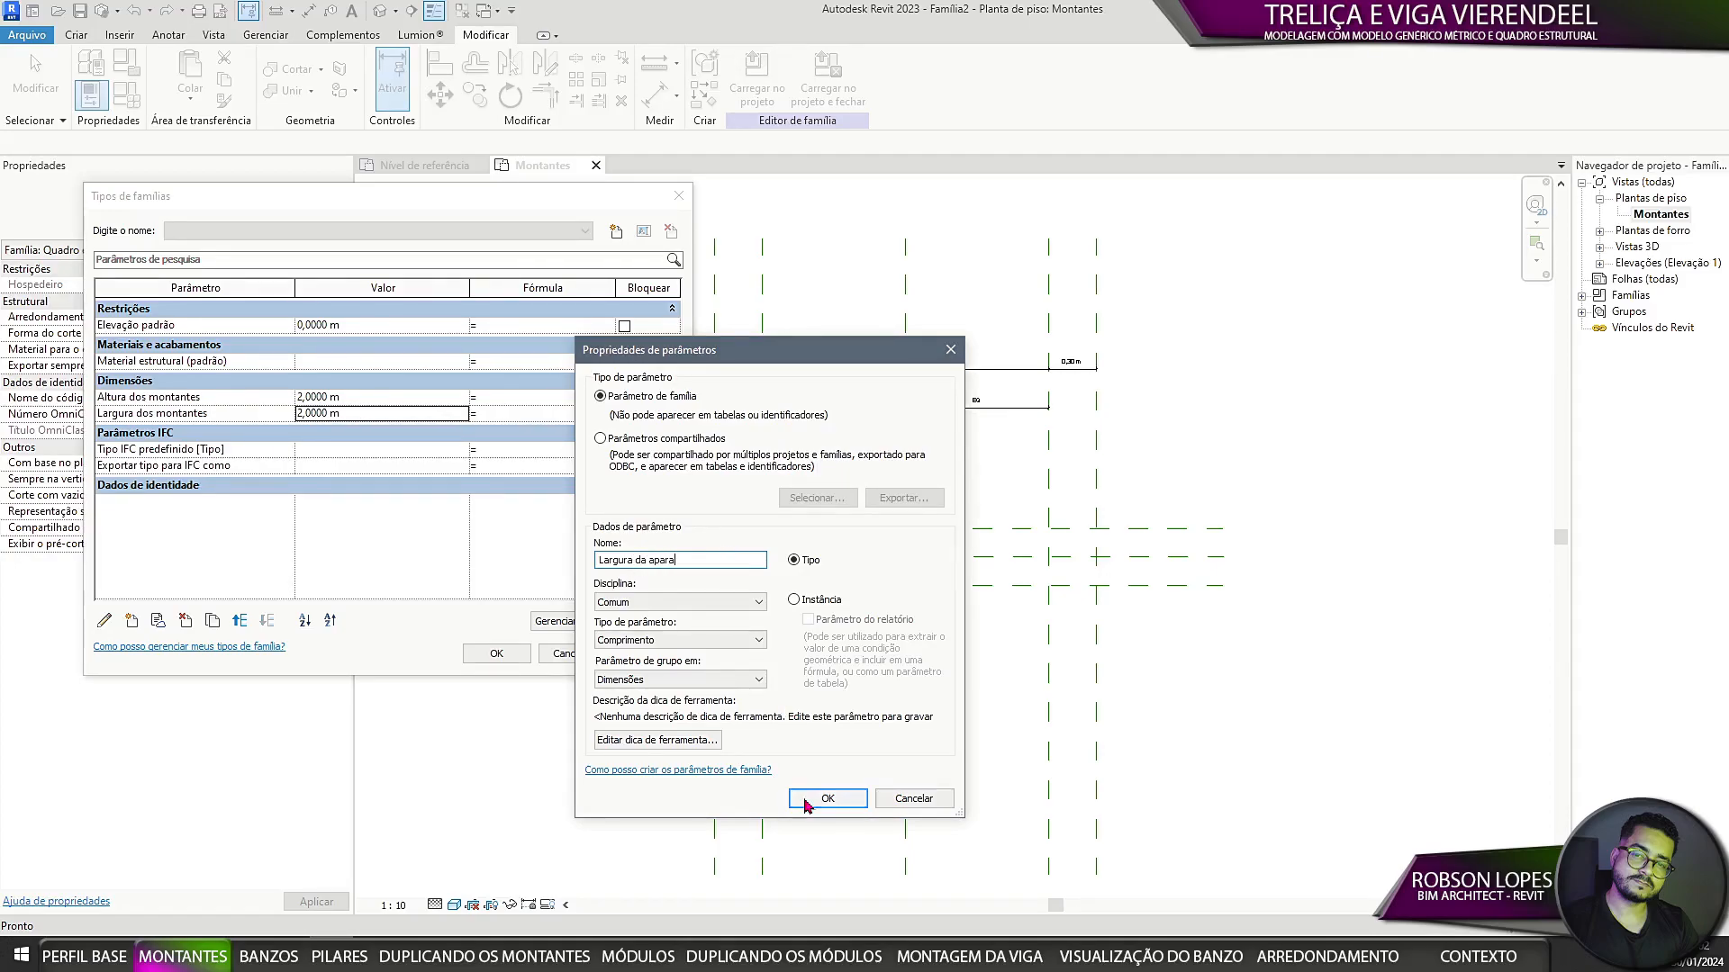
left_click(806, 801)
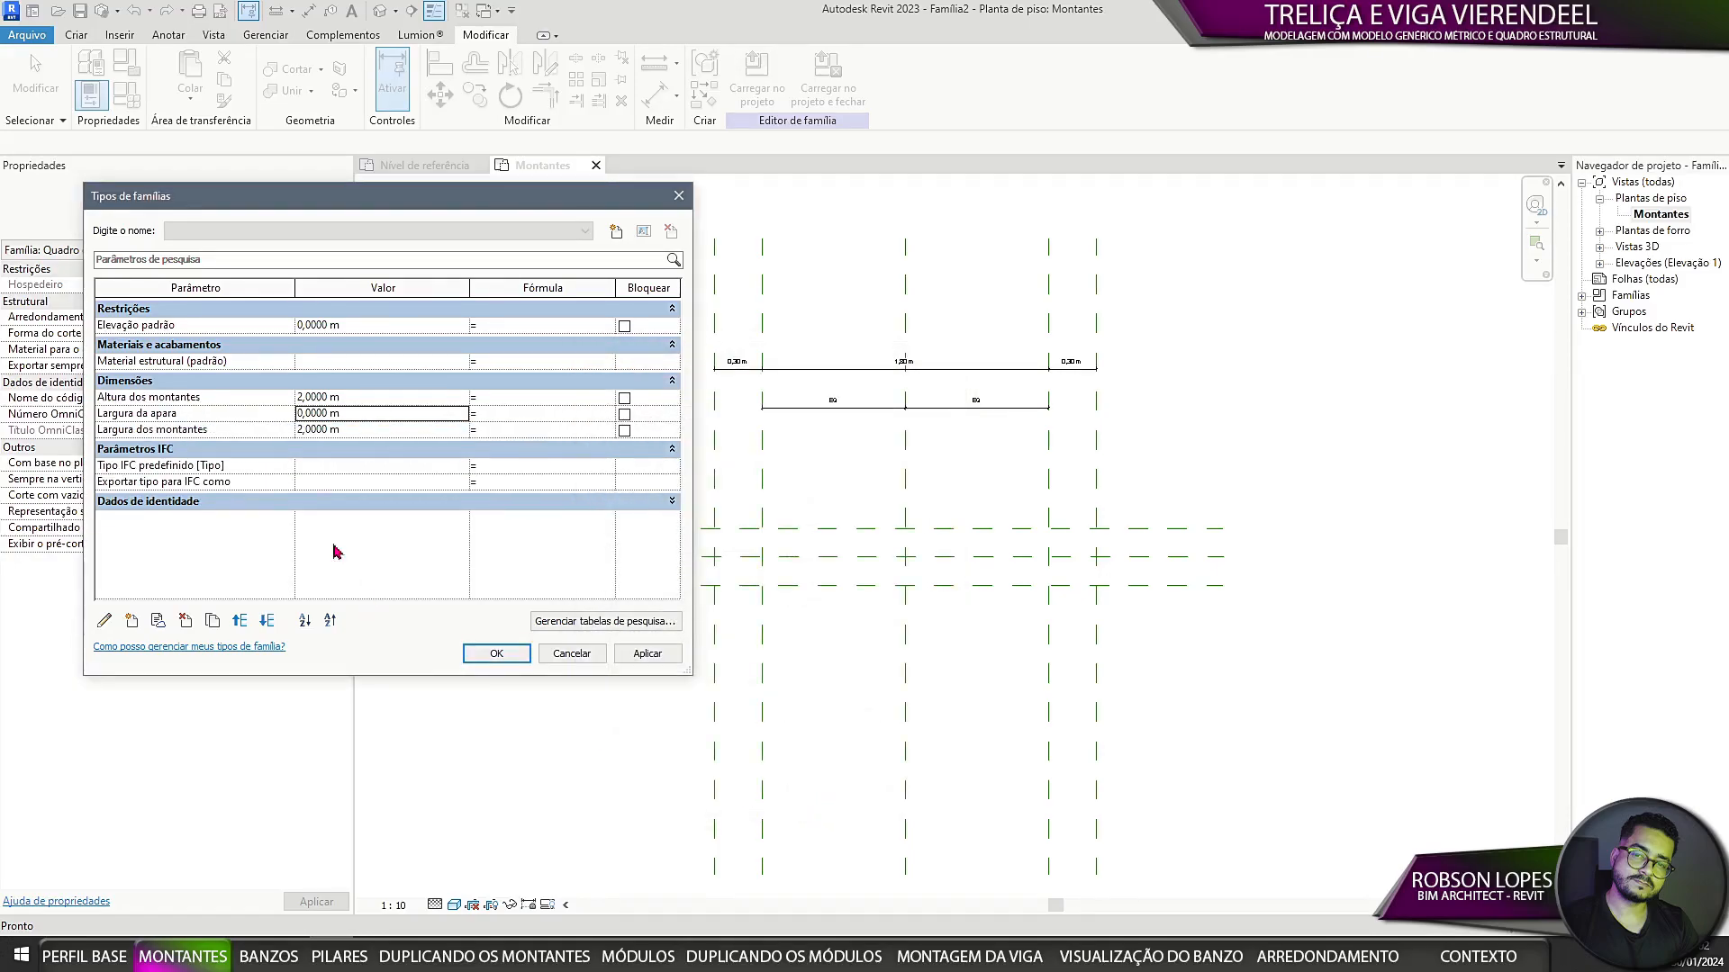
left_click(131, 622)
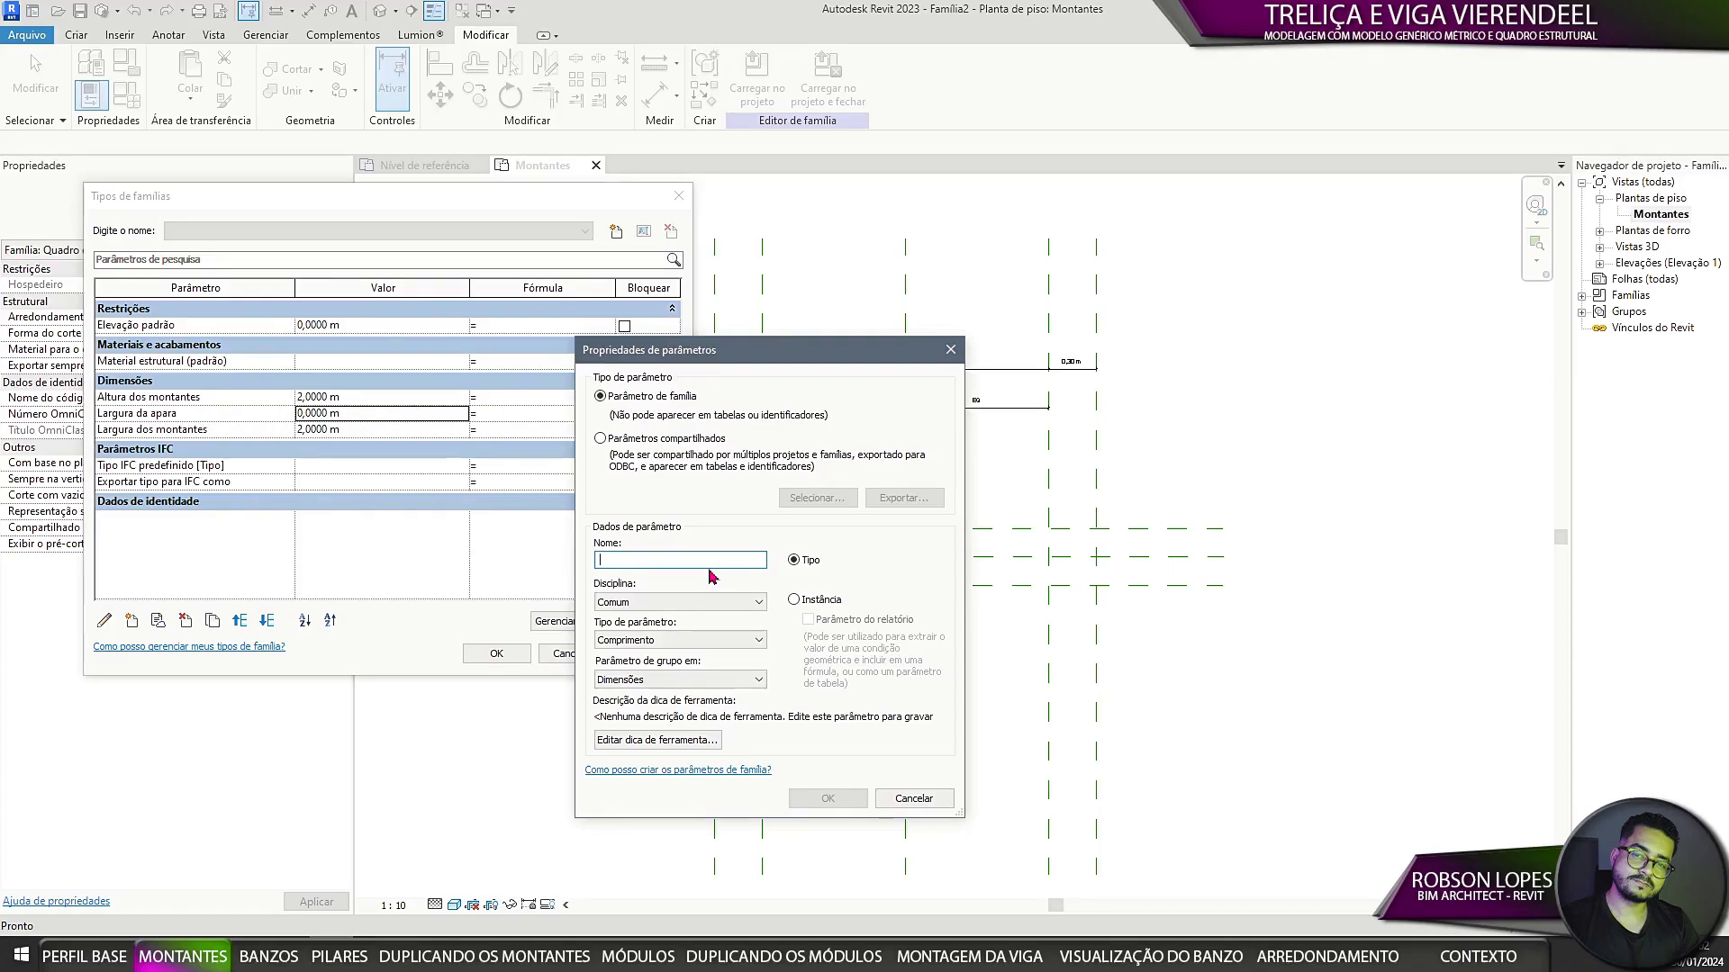
left_click(914, 798)
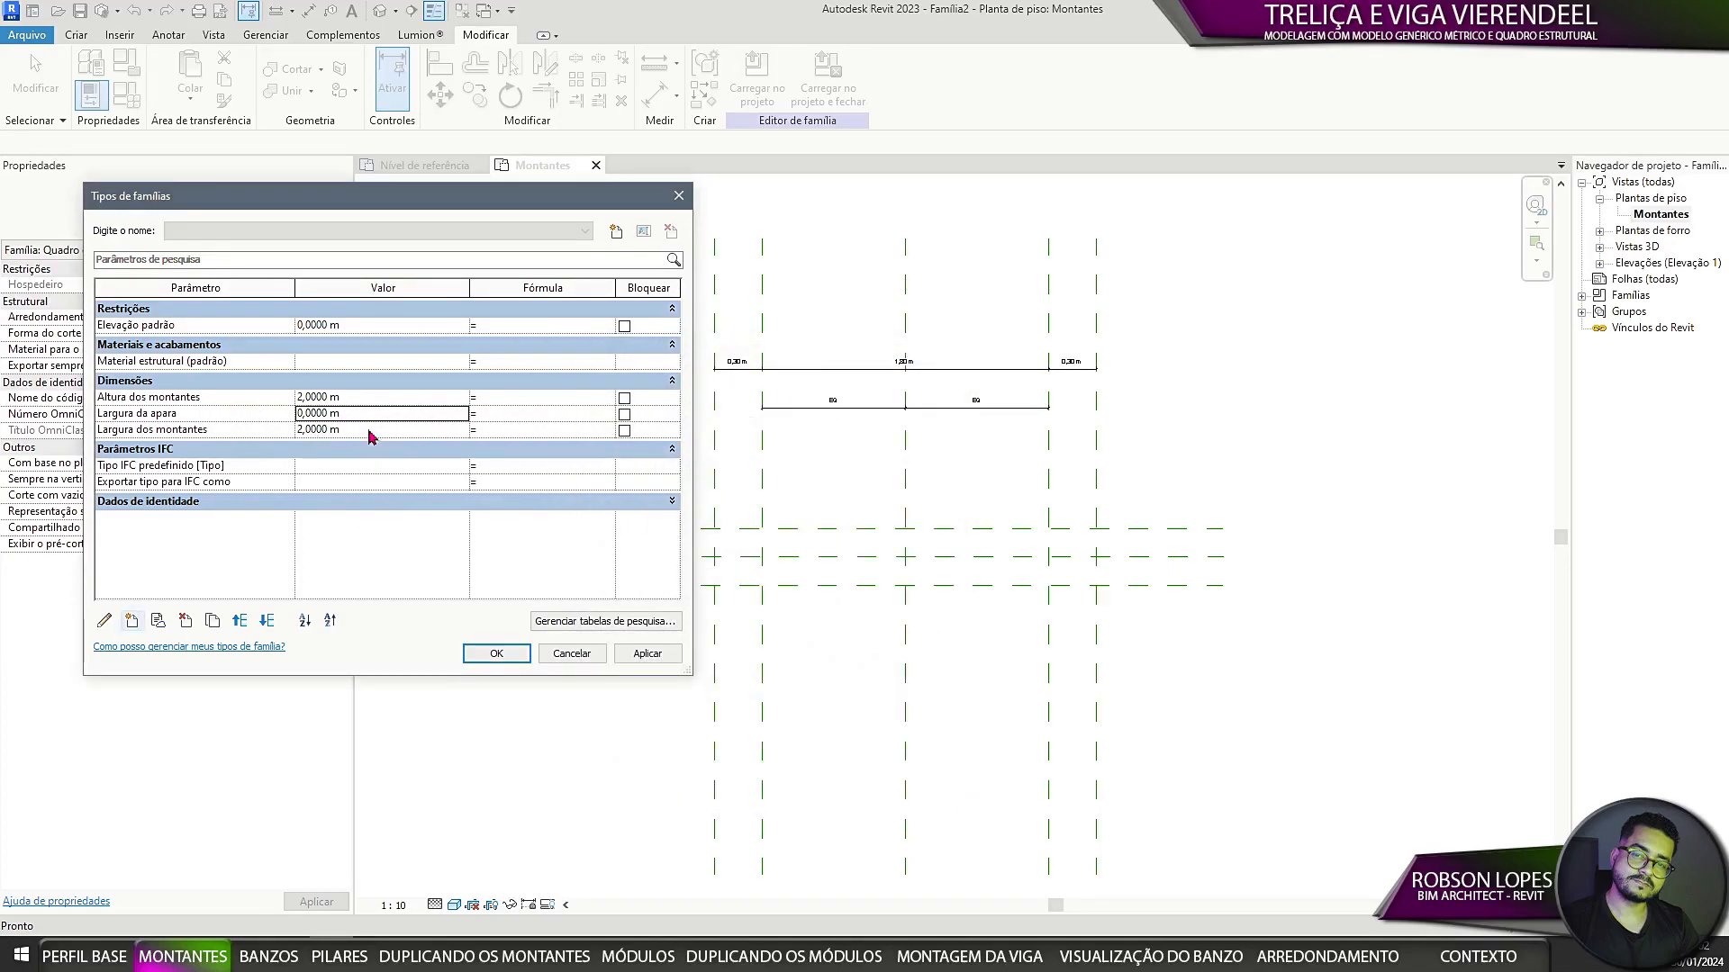
Step: Add a type length parameter named "Altura do perfil" and make it the formula of "Largura da apara"
left_click(131, 621)
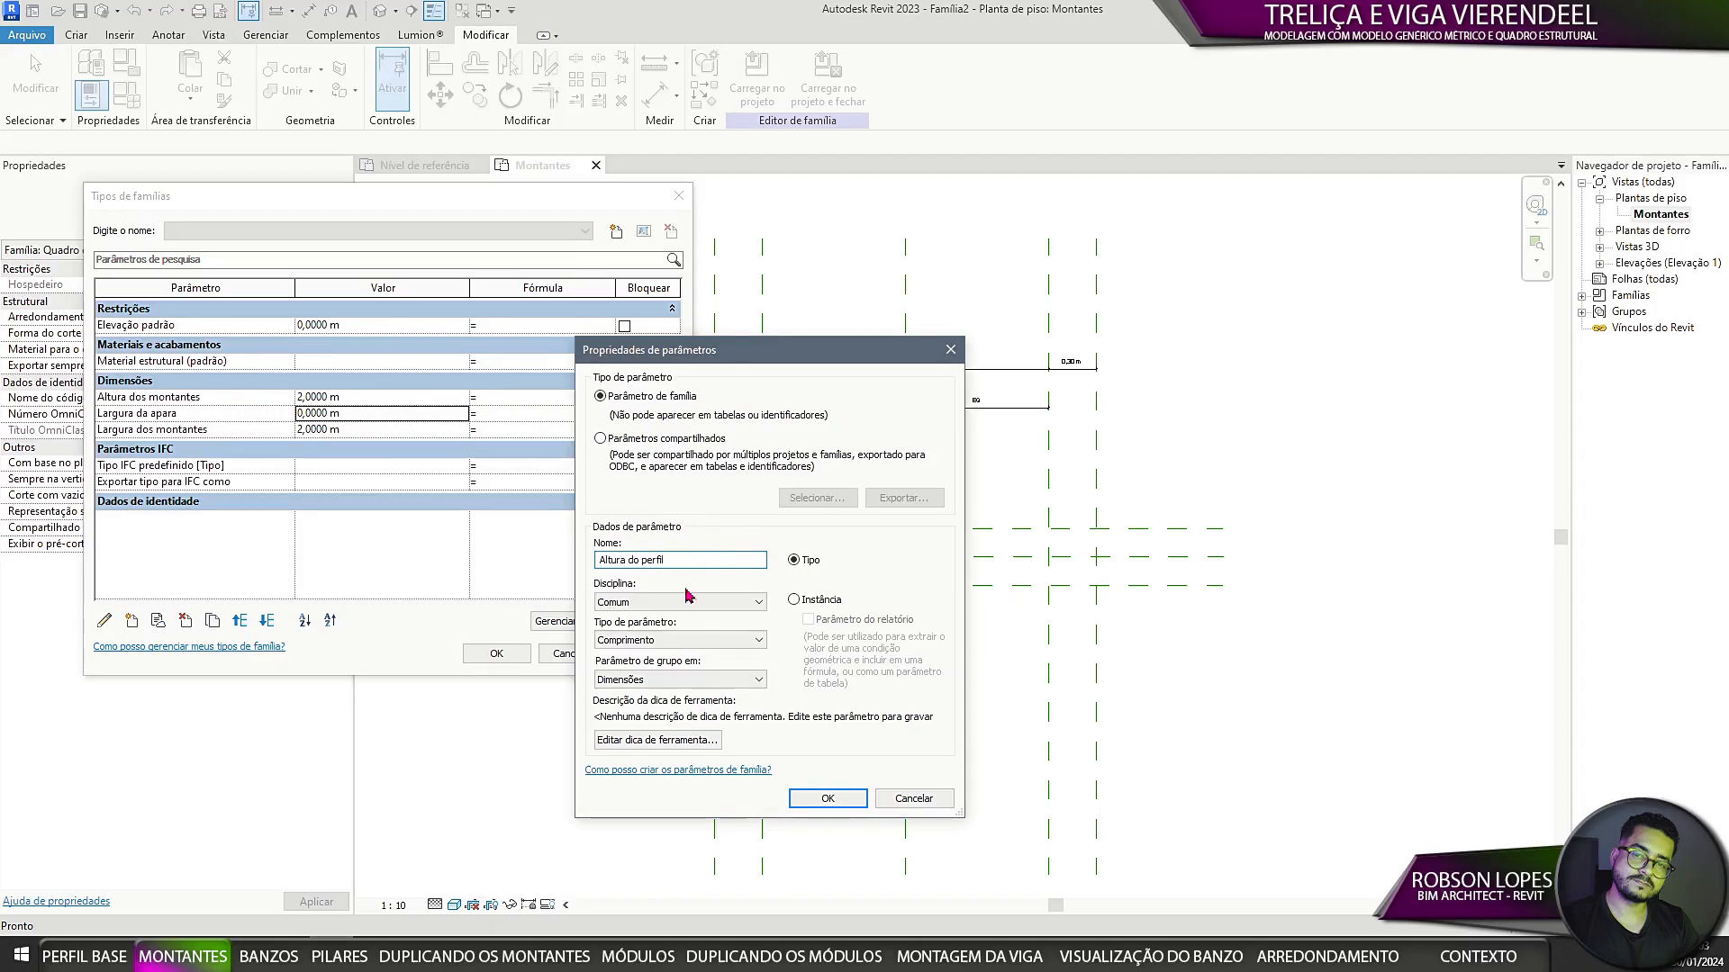
left_click(837, 806)
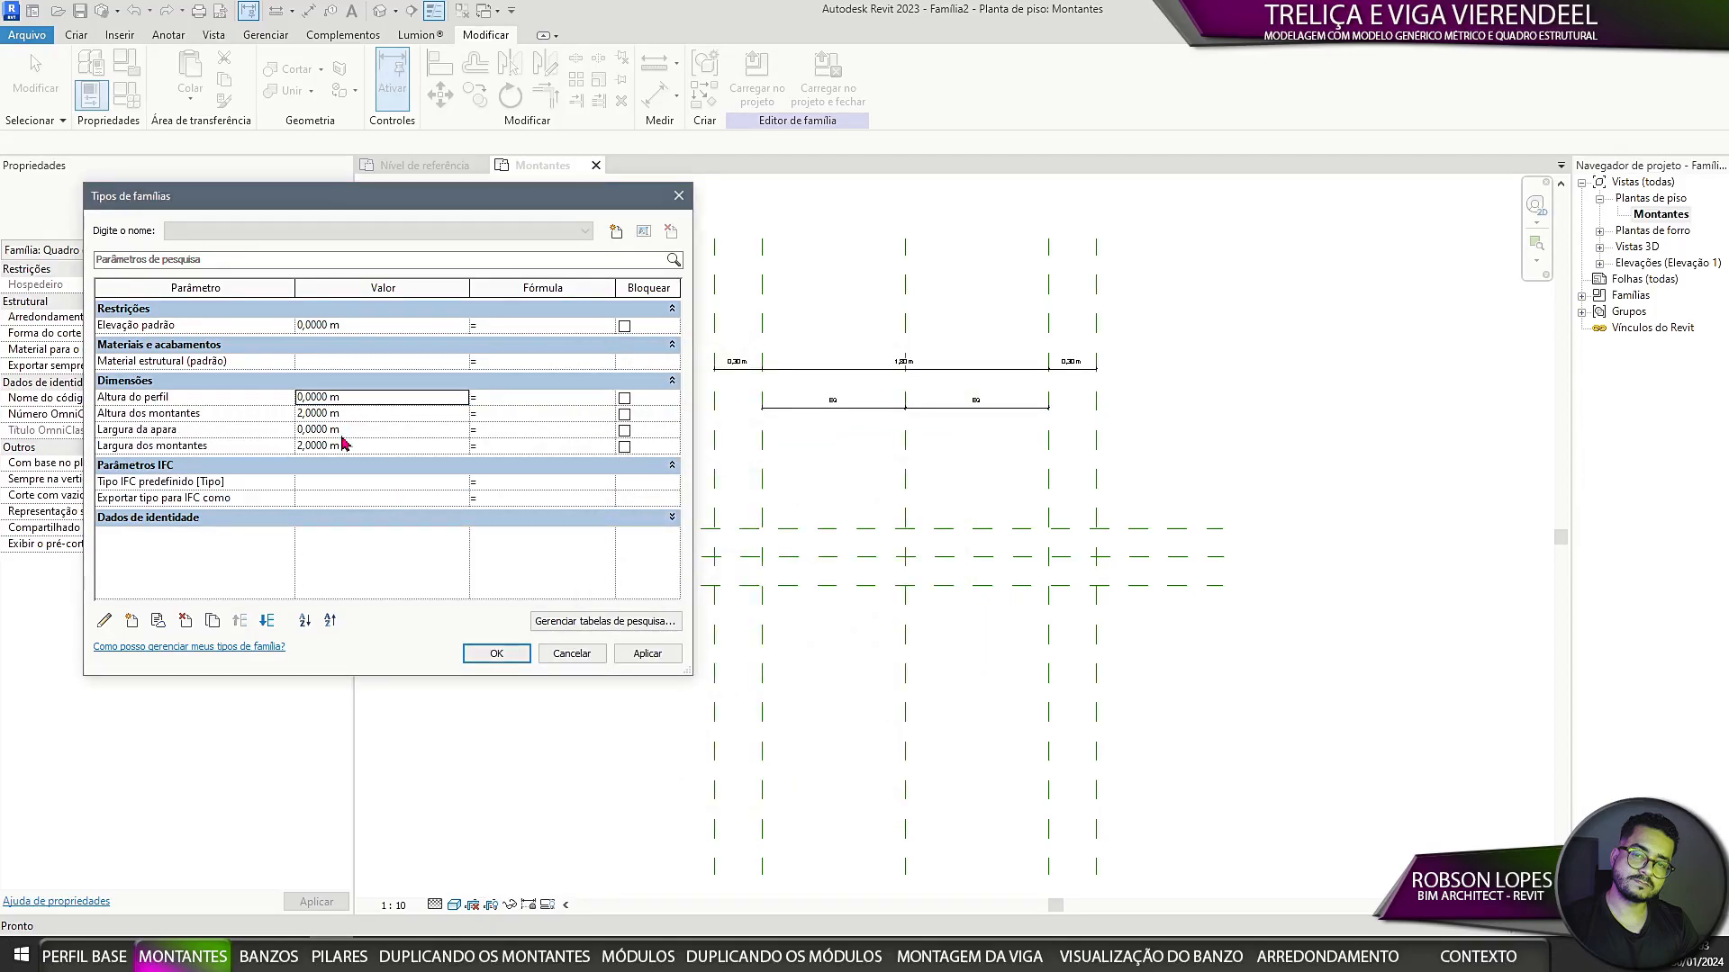
left_click(193, 397)
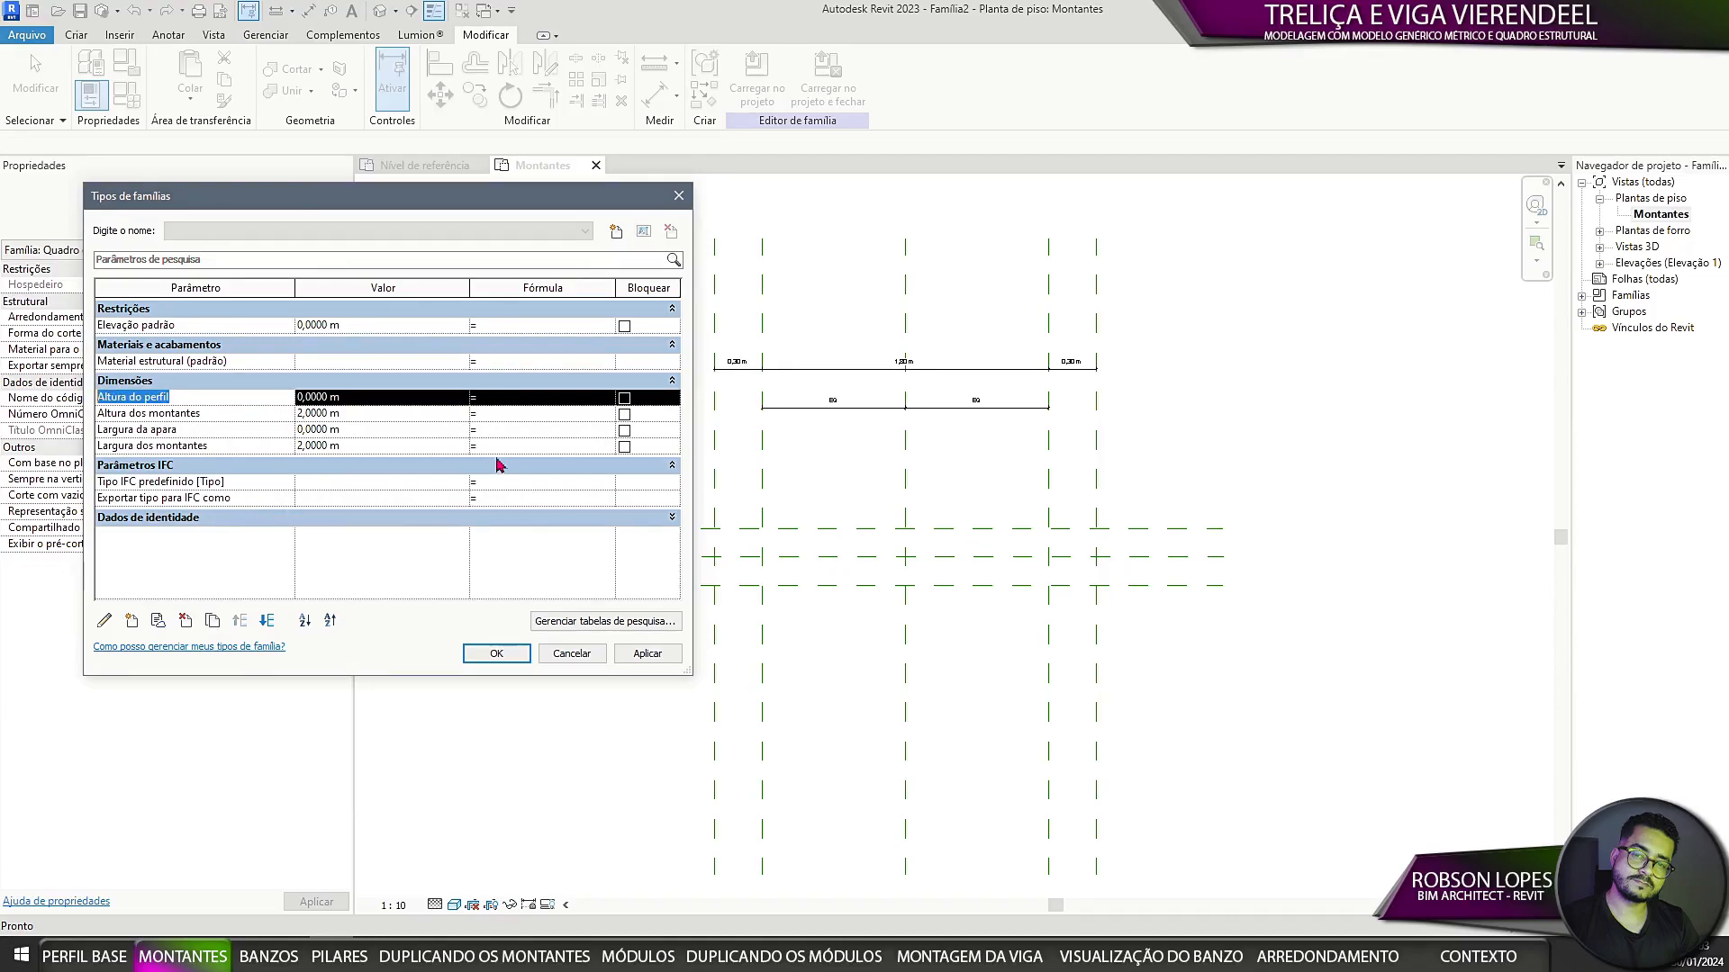
left_click(491, 431)
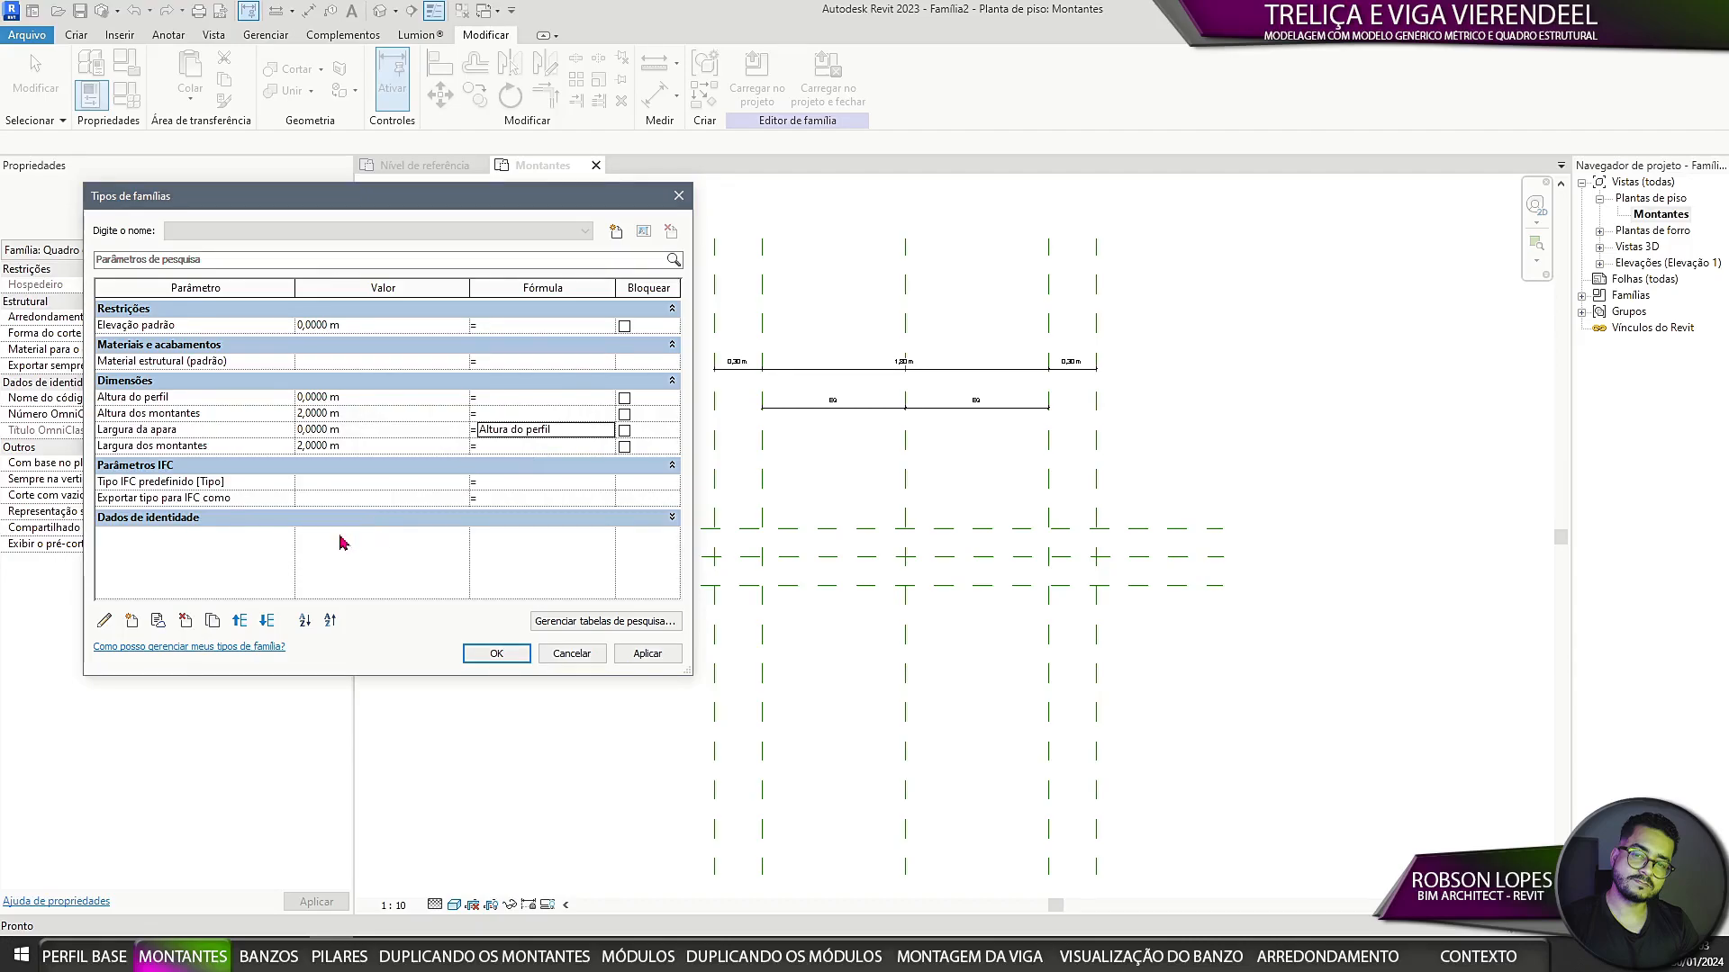
type("Altura do perfil")
left_click(351, 446)
left_click(406, 584)
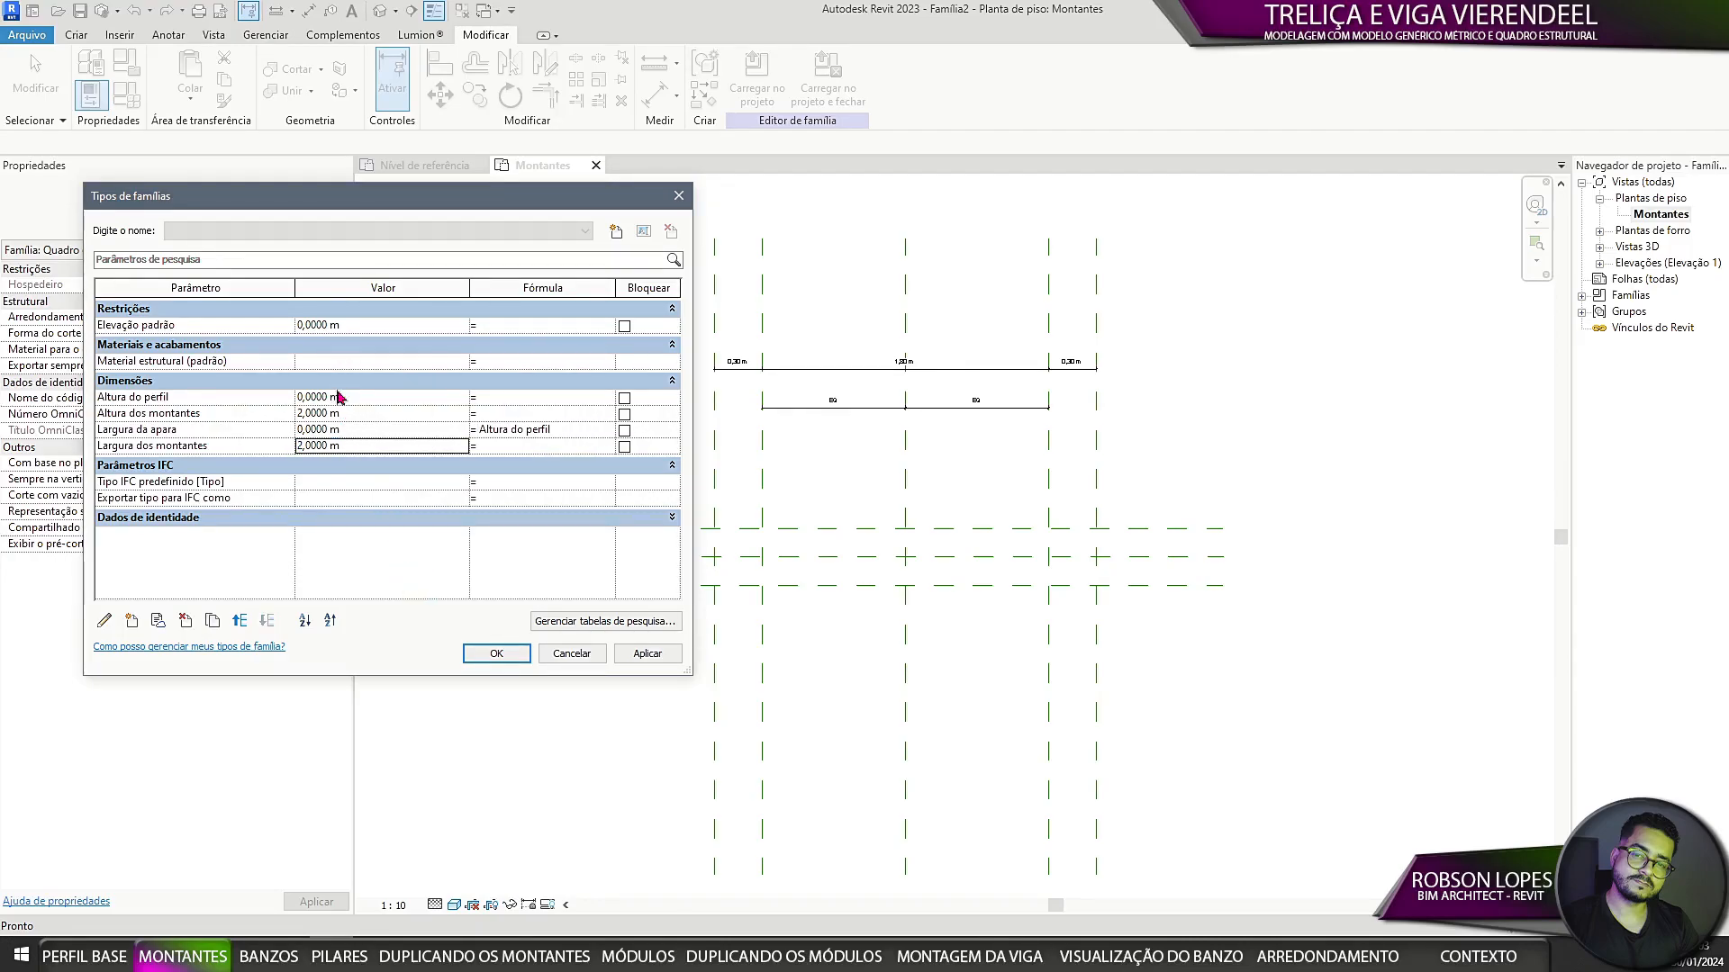
left_click(496, 655)
Step: Open the Parte frontal elevation, set its scale to 1:10, and adjust its detail level and visual style
middle_click_drag(1157, 362, 1070, 287)
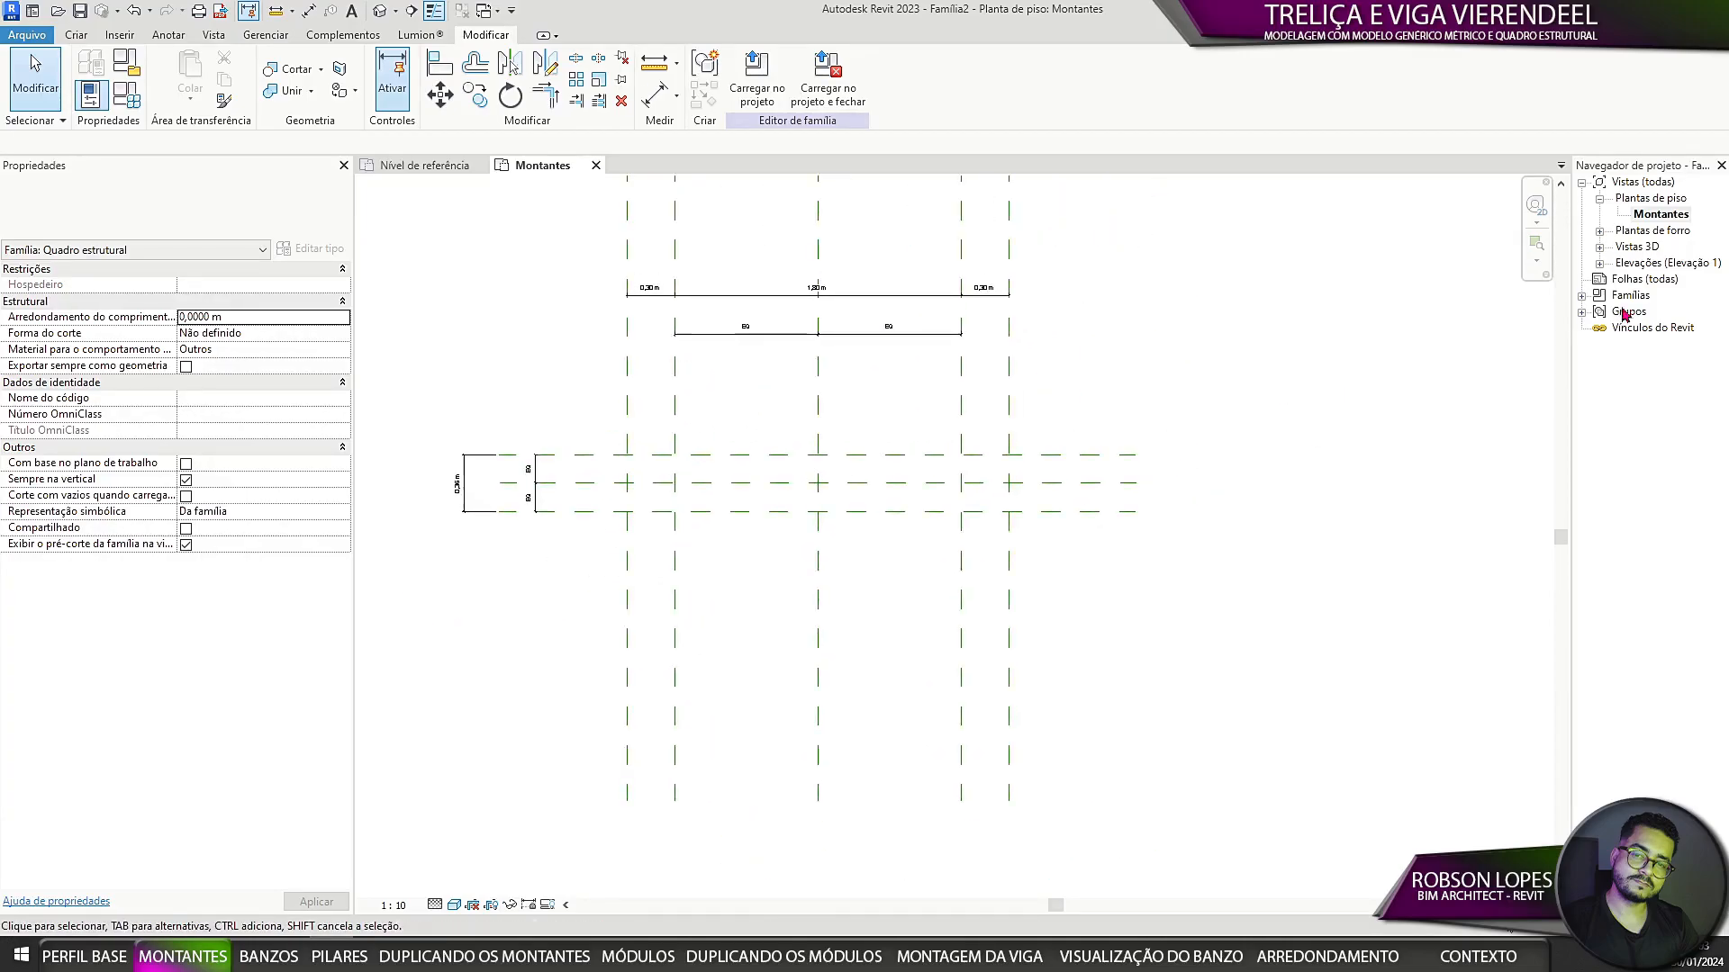
left_click(1600, 263)
double_click(1665, 311)
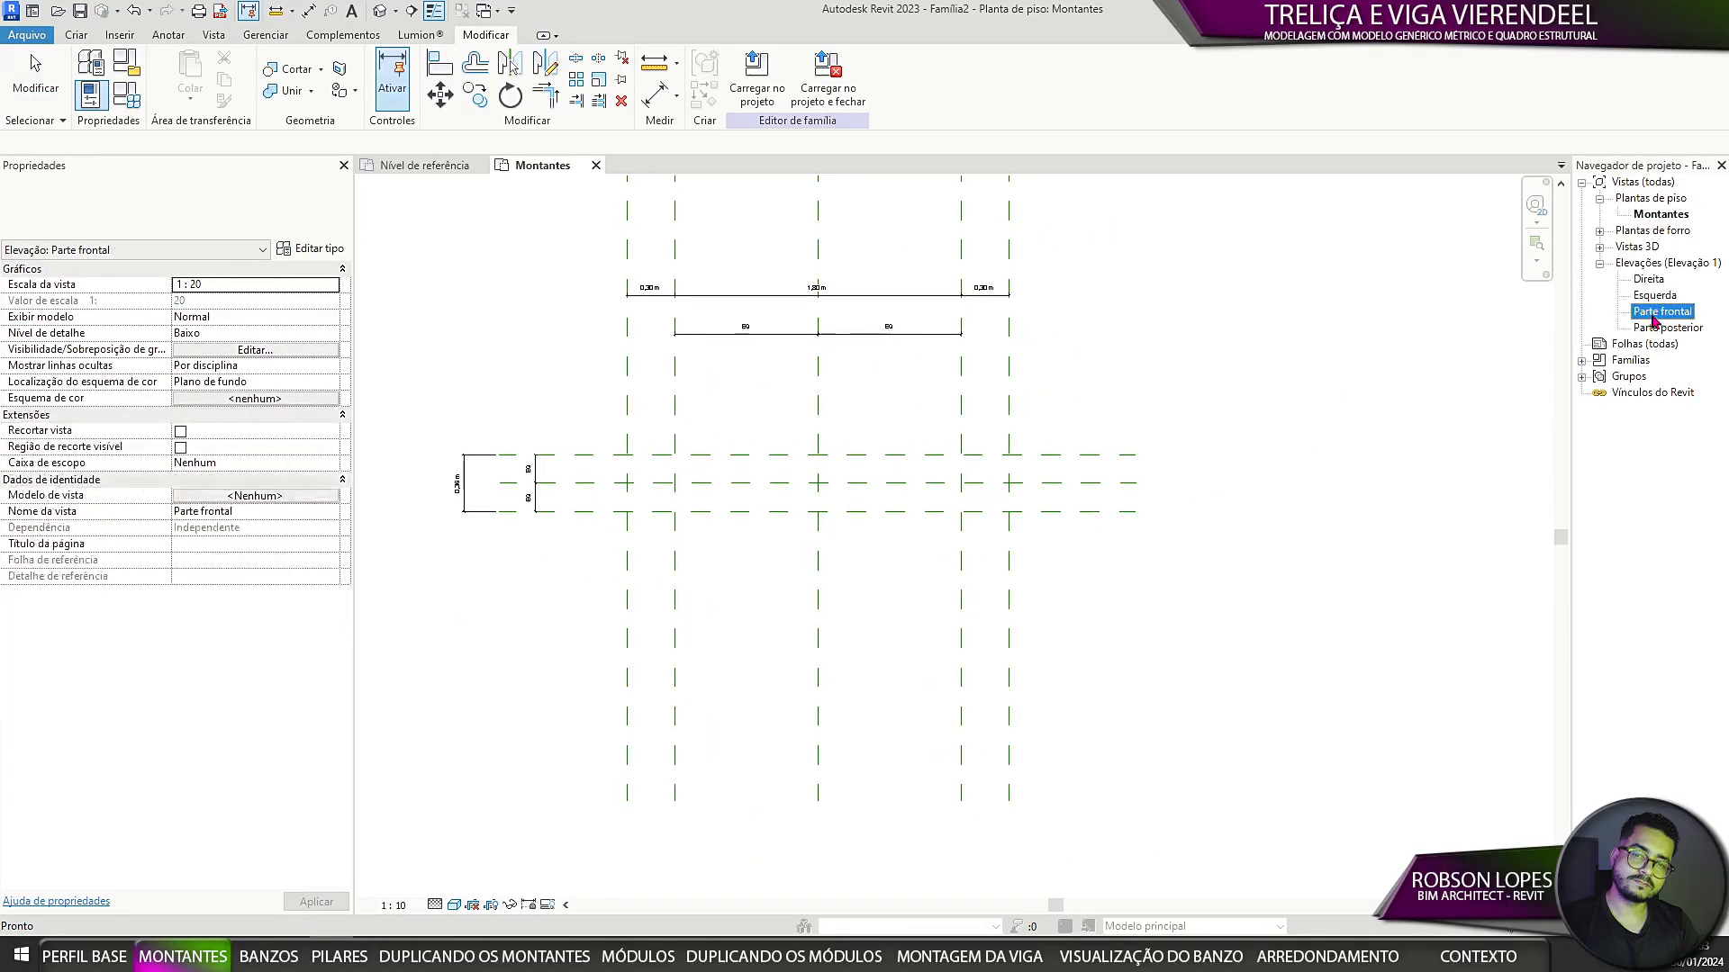
left_click(393, 905)
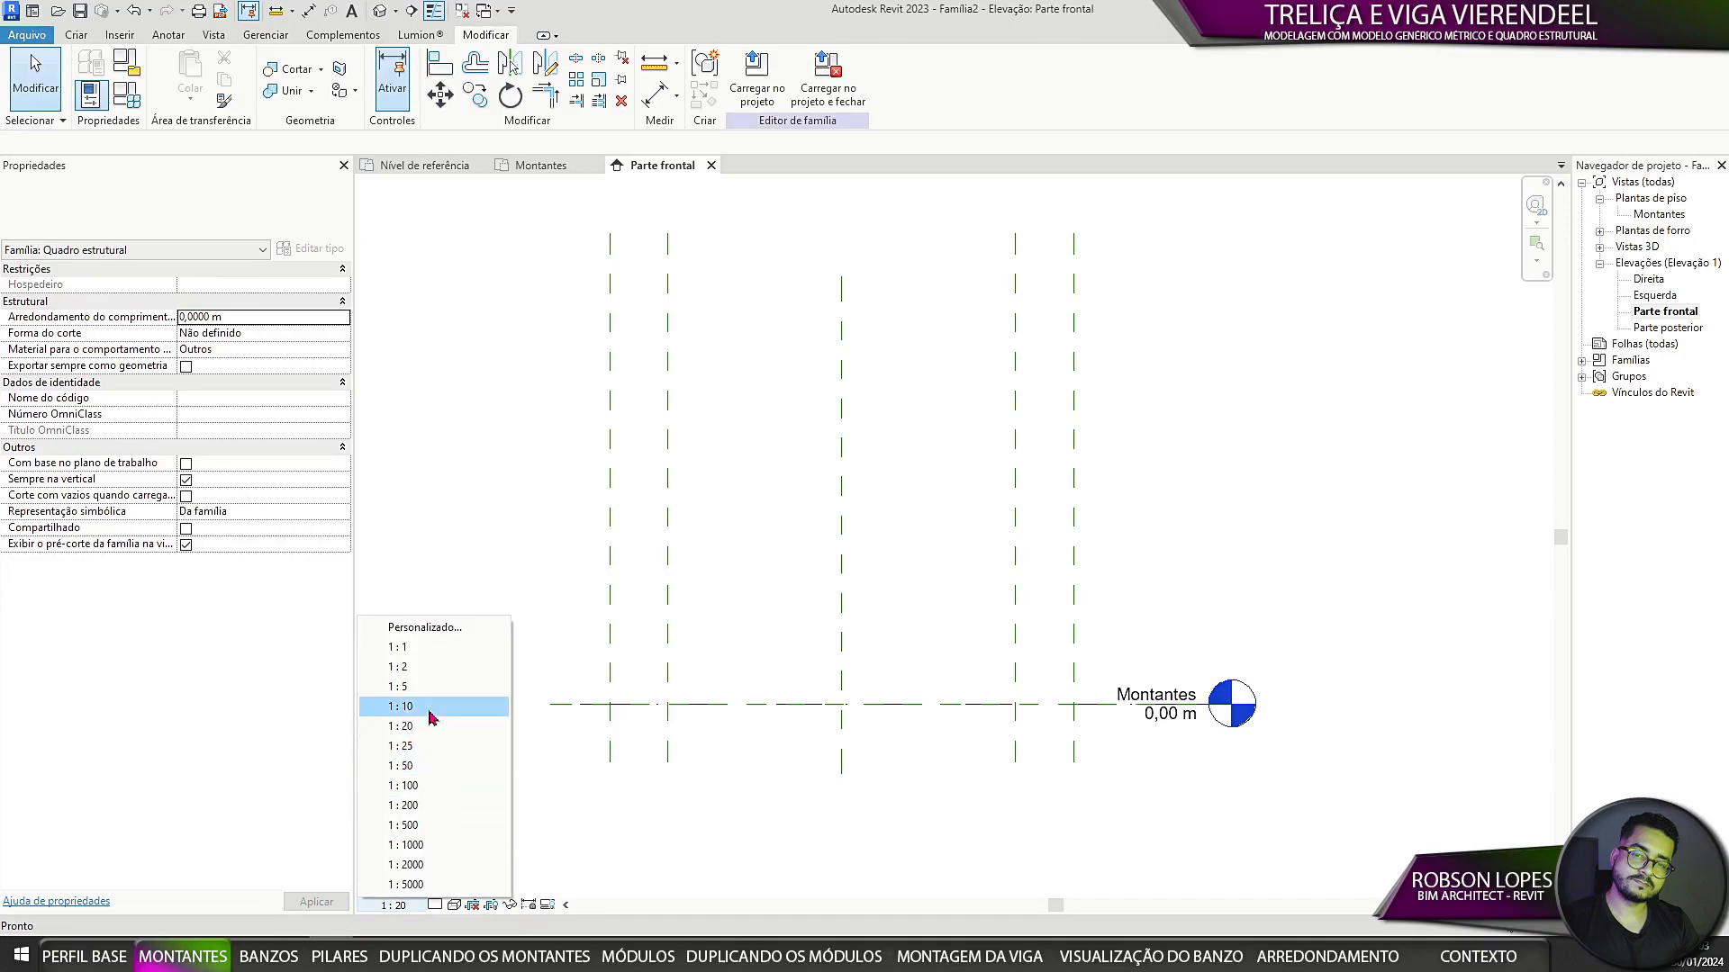
left_click(436, 711)
left_click(436, 905)
left_click(458, 887)
left_click(454, 905)
left_click(630, 882)
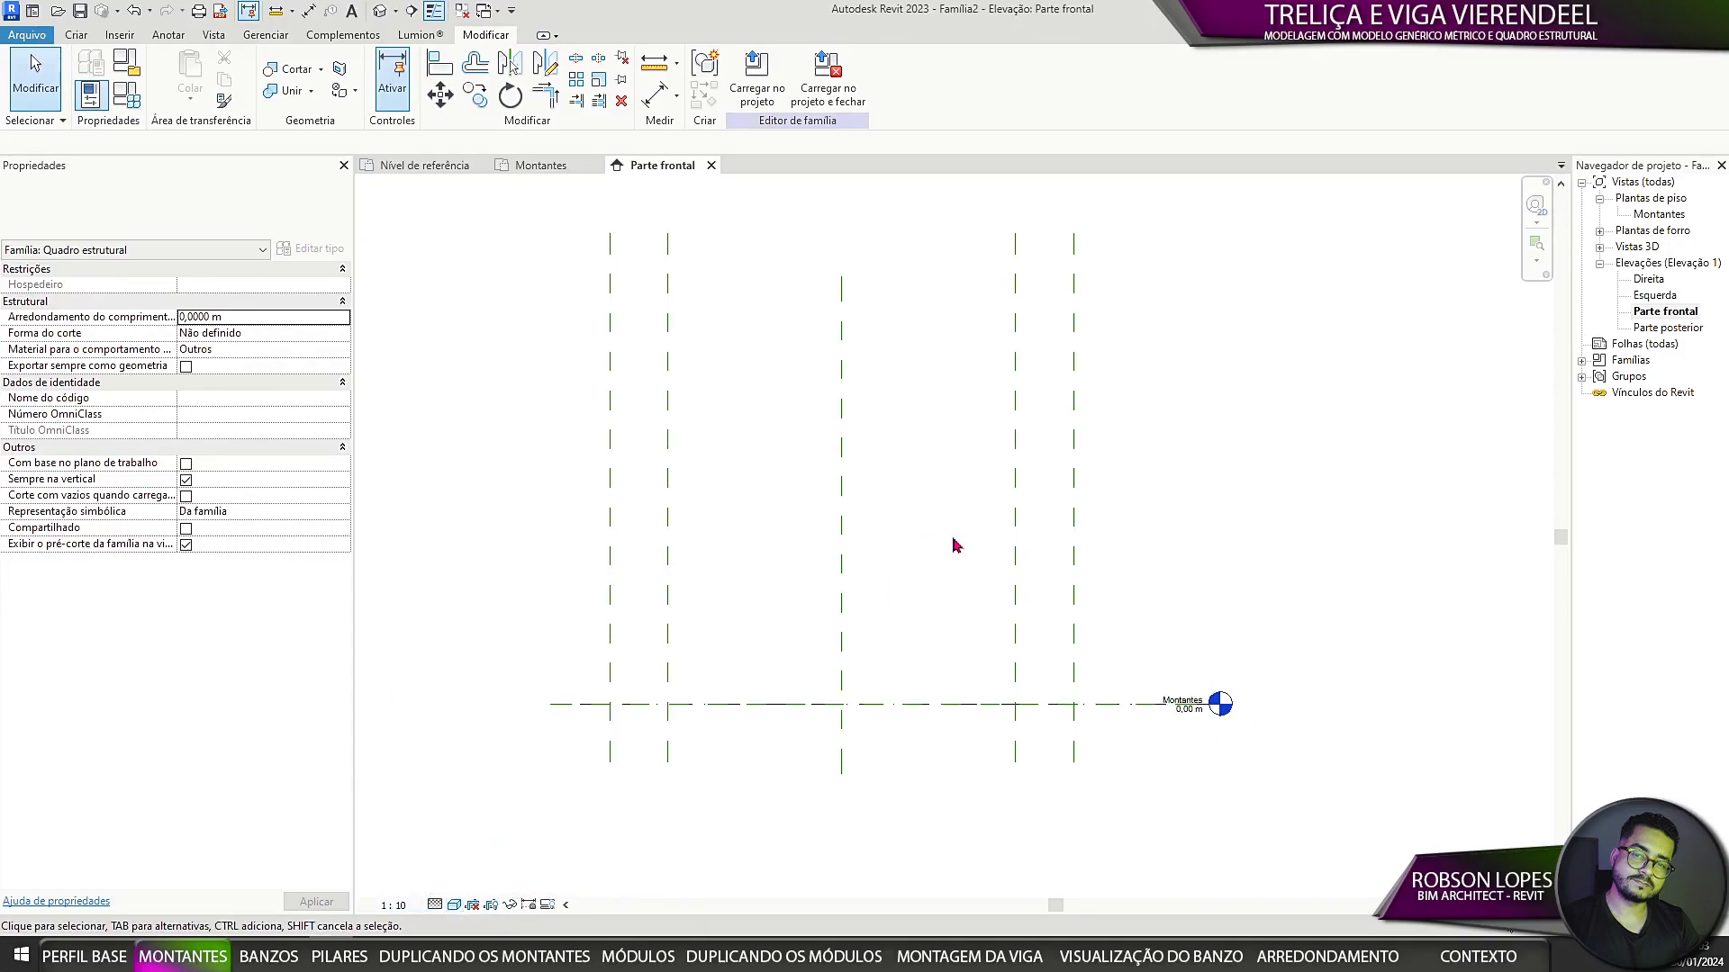
Step: Draw two horizontal reference planes about 0.24 m apart above the Montantes level and one about 0.22 m below it
scroll(993, 628, "down", 3)
left_click(76, 34)
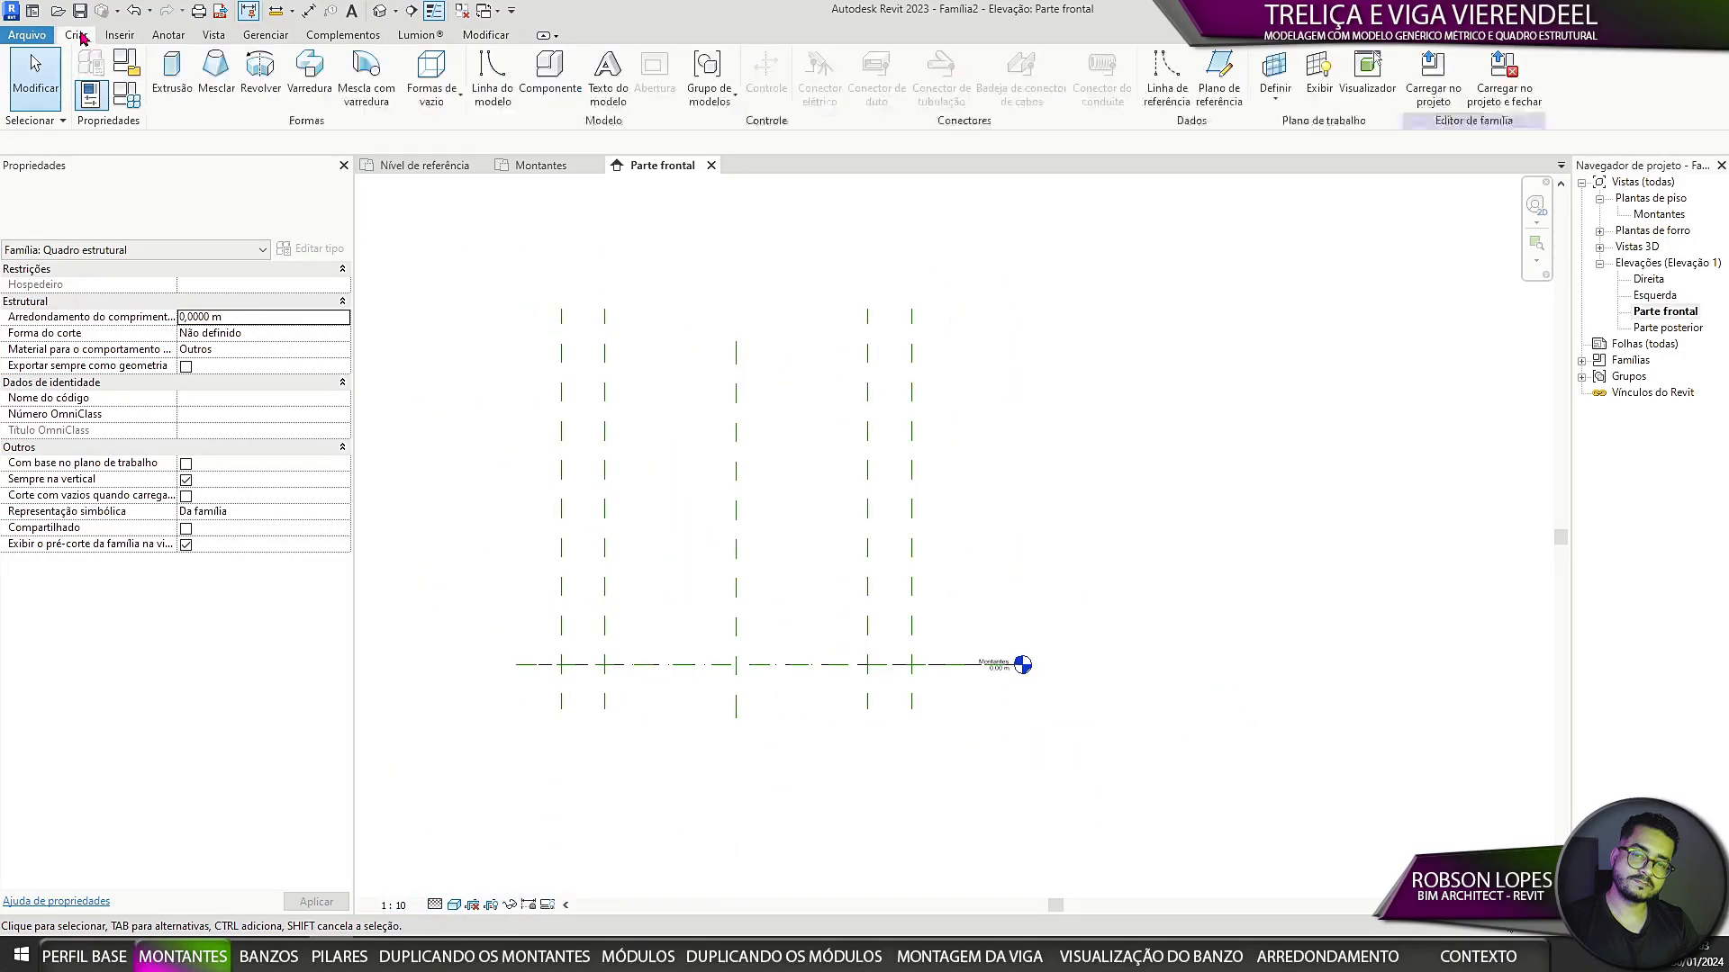
left_click(1218, 76)
left_click(1020, 442)
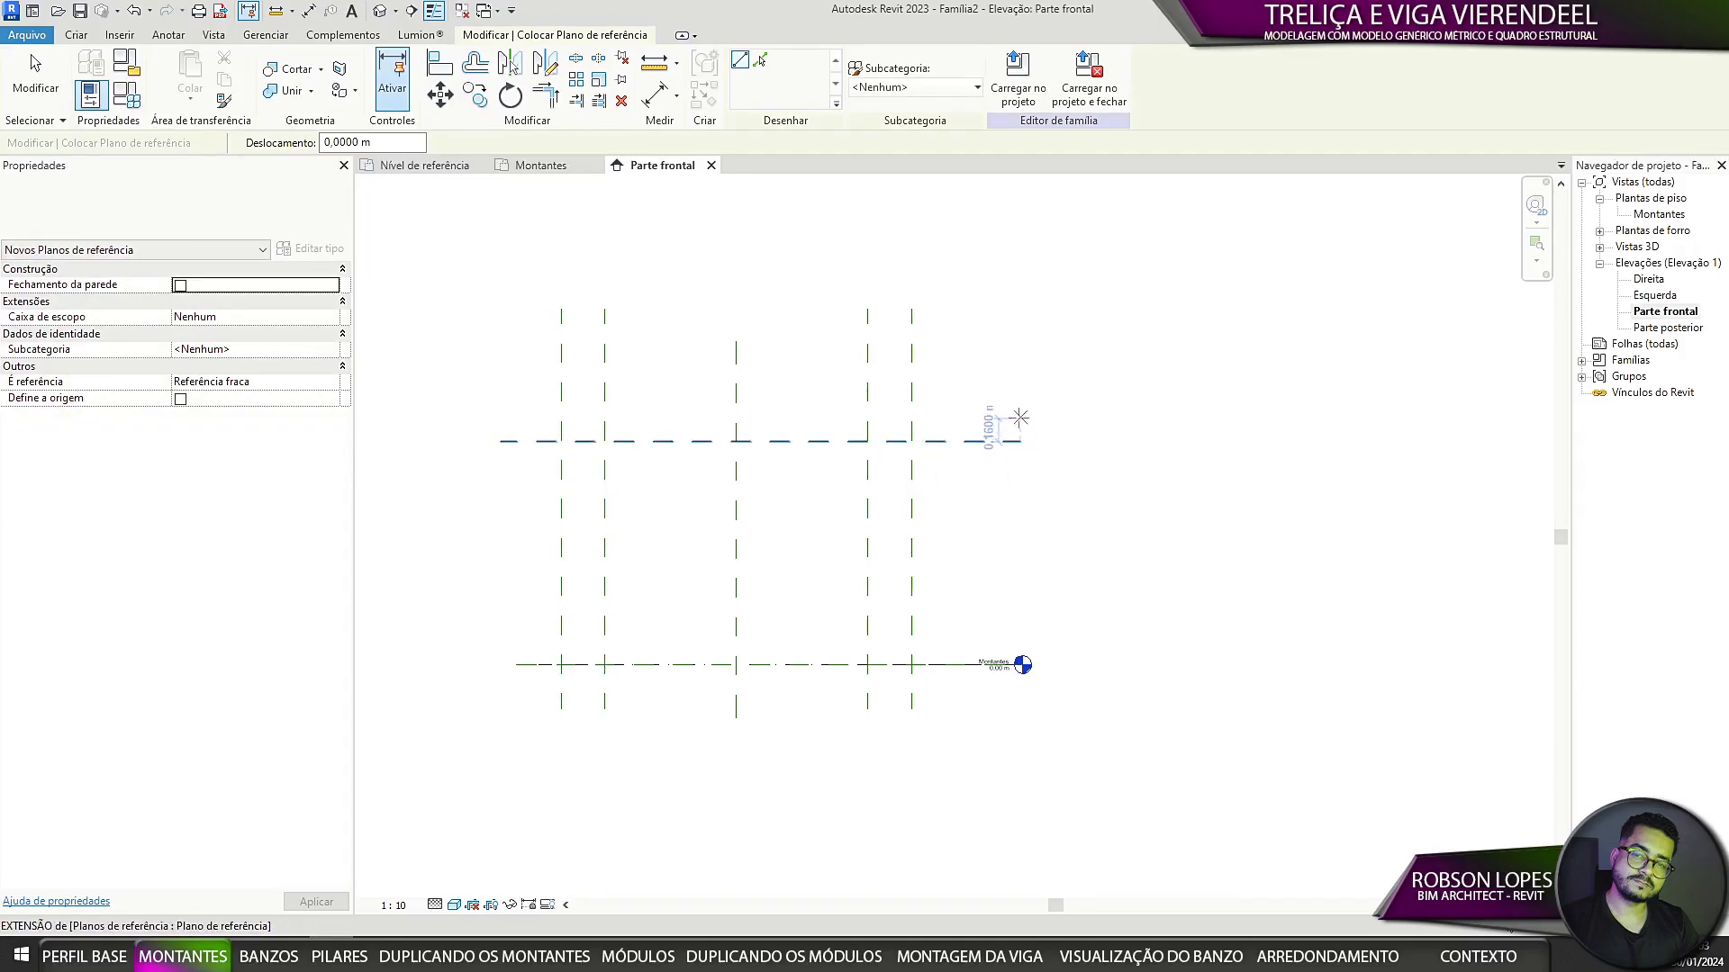
left_click(502, 407)
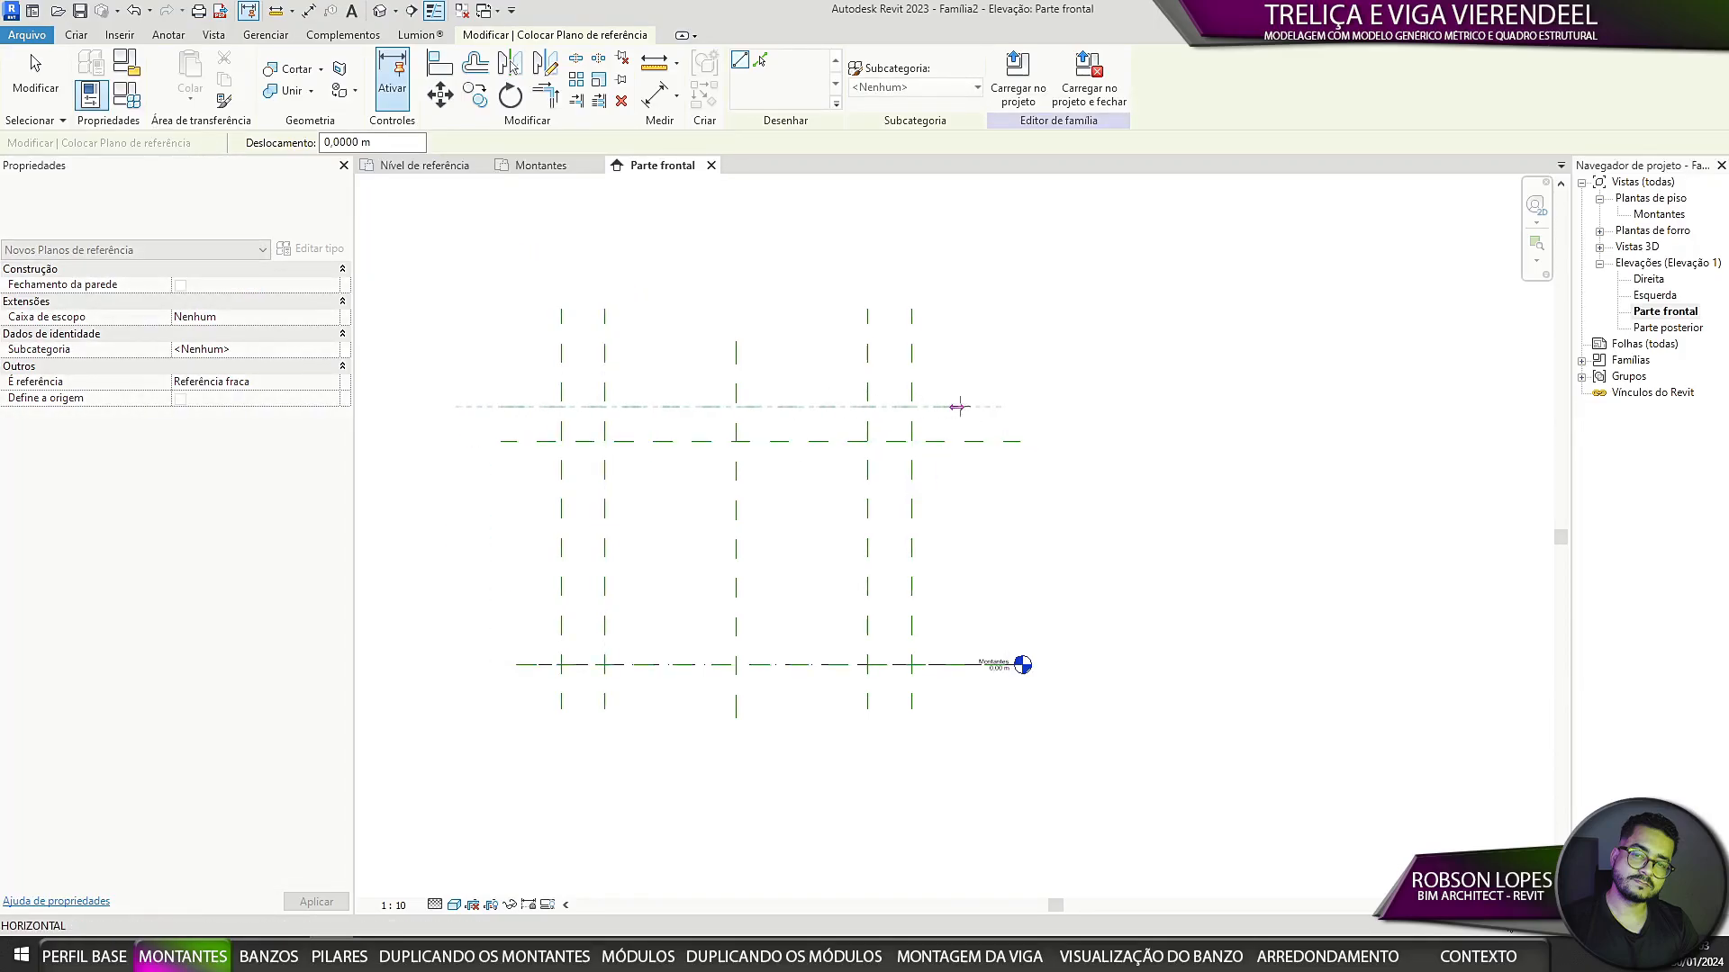
left_click(1020, 407)
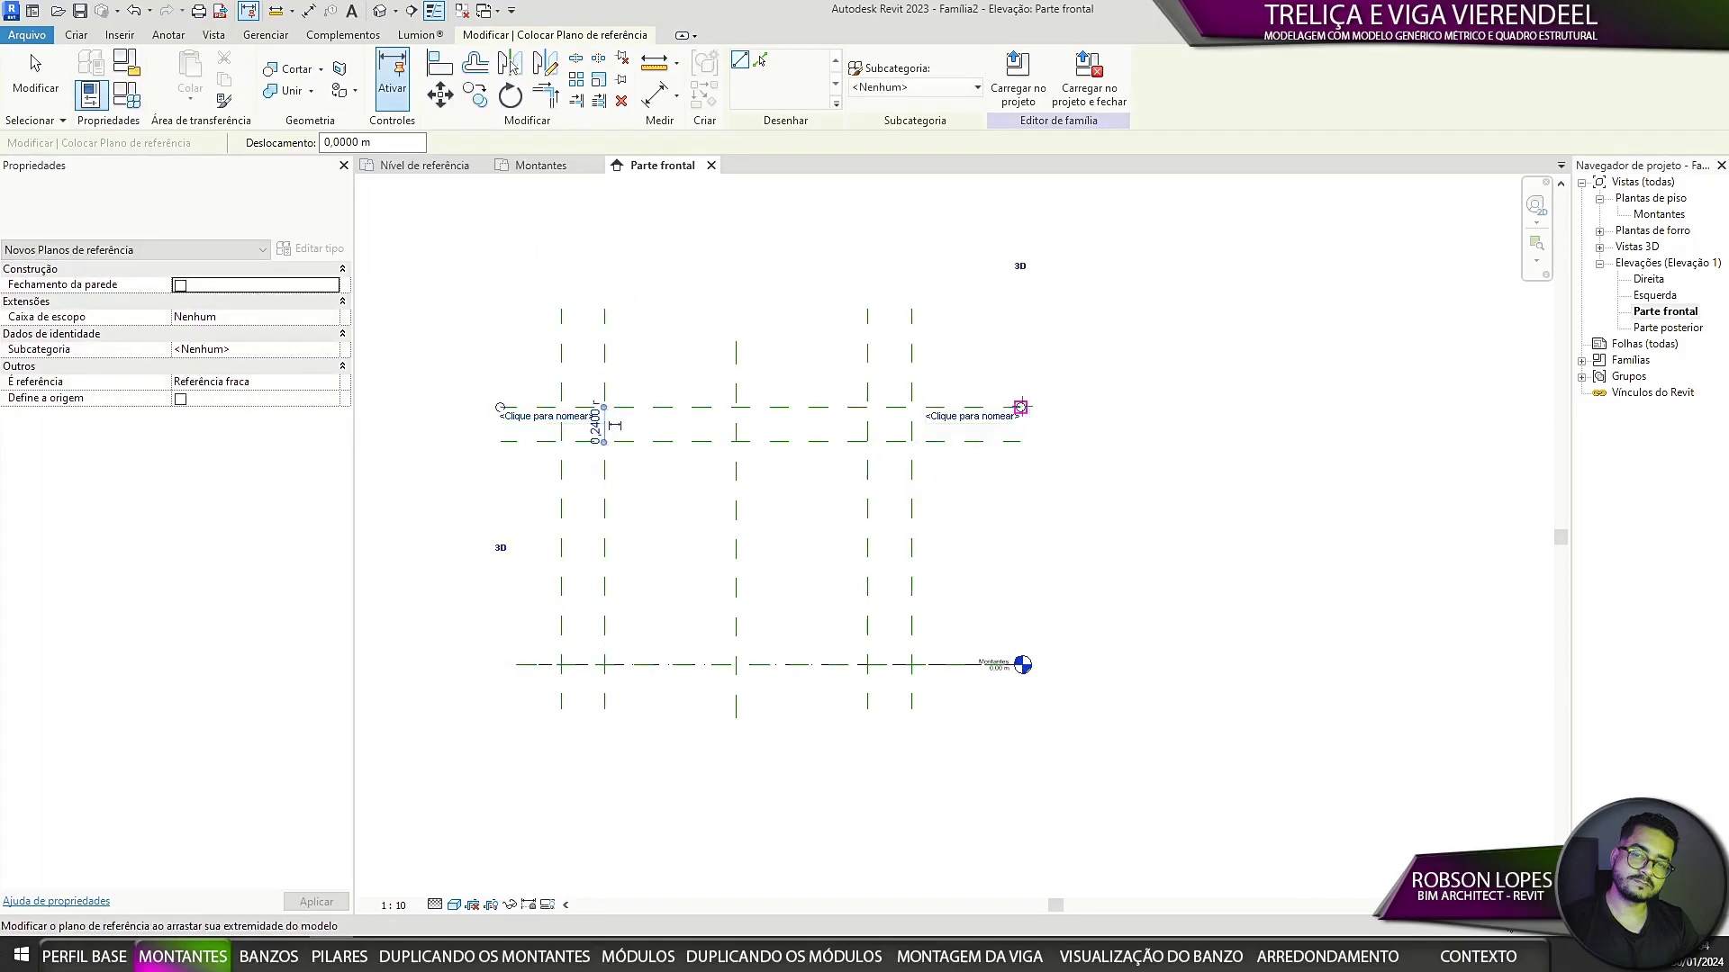
left_click(517, 696)
left_click(1018, 696)
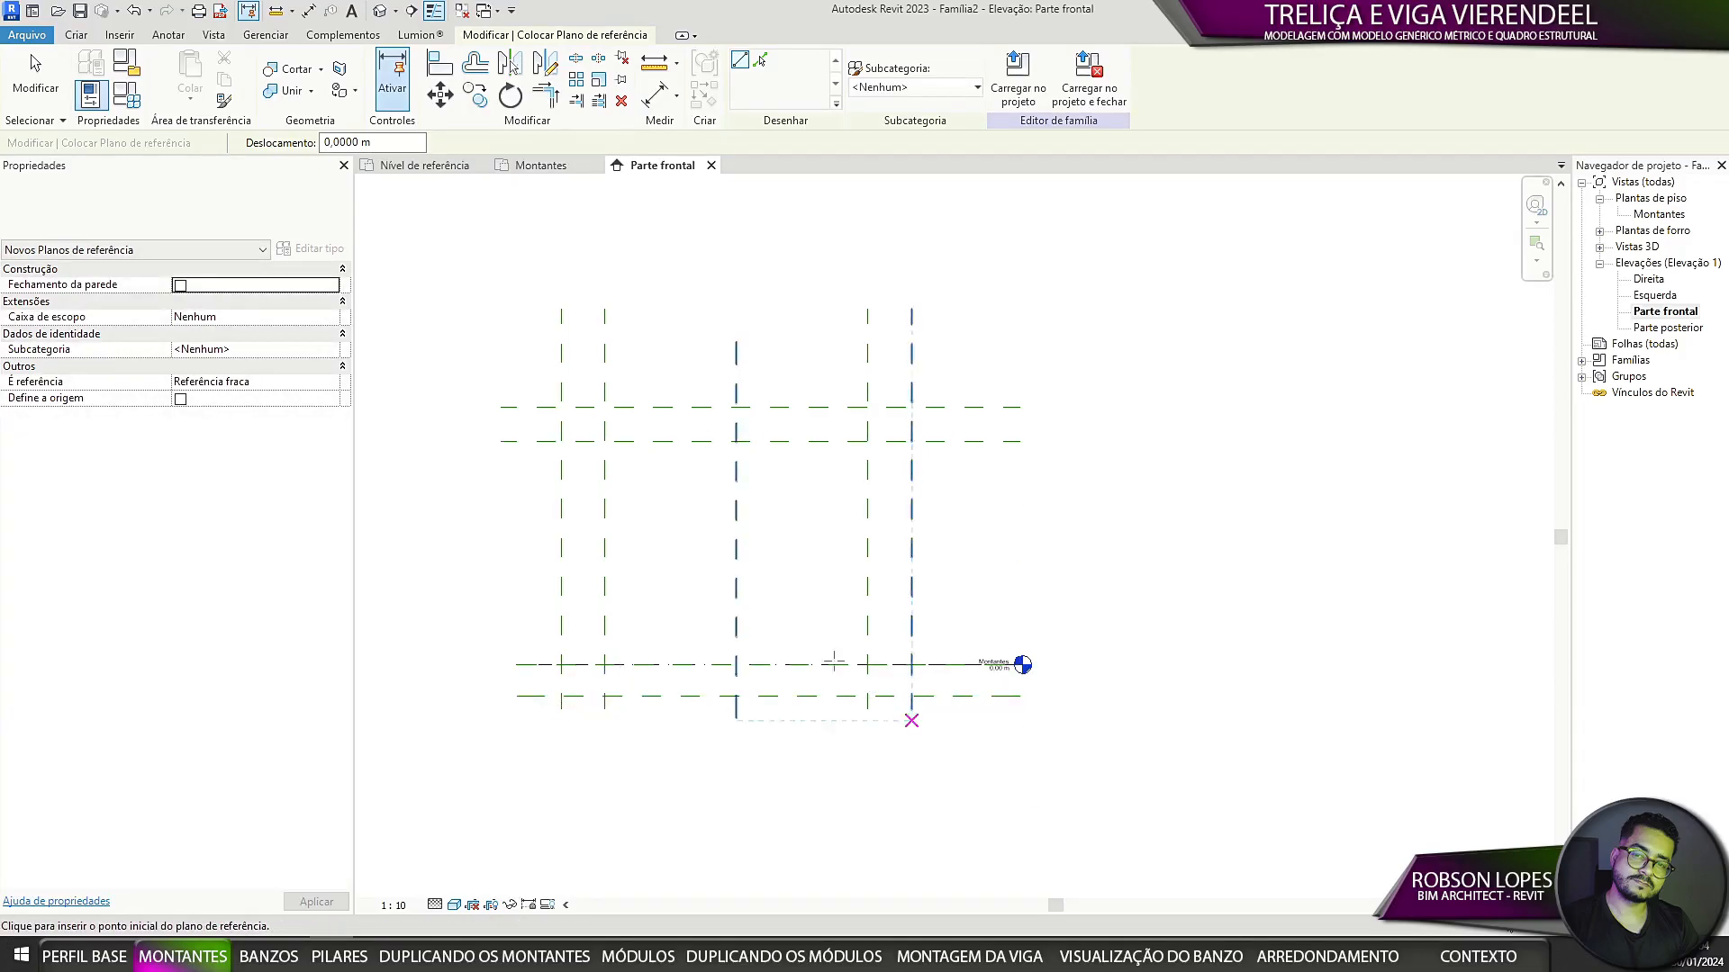
Step: Dimension the gap between the two upper horizontal reference planes with an aligned dimension
left_click(168, 34)
left_click(92, 74)
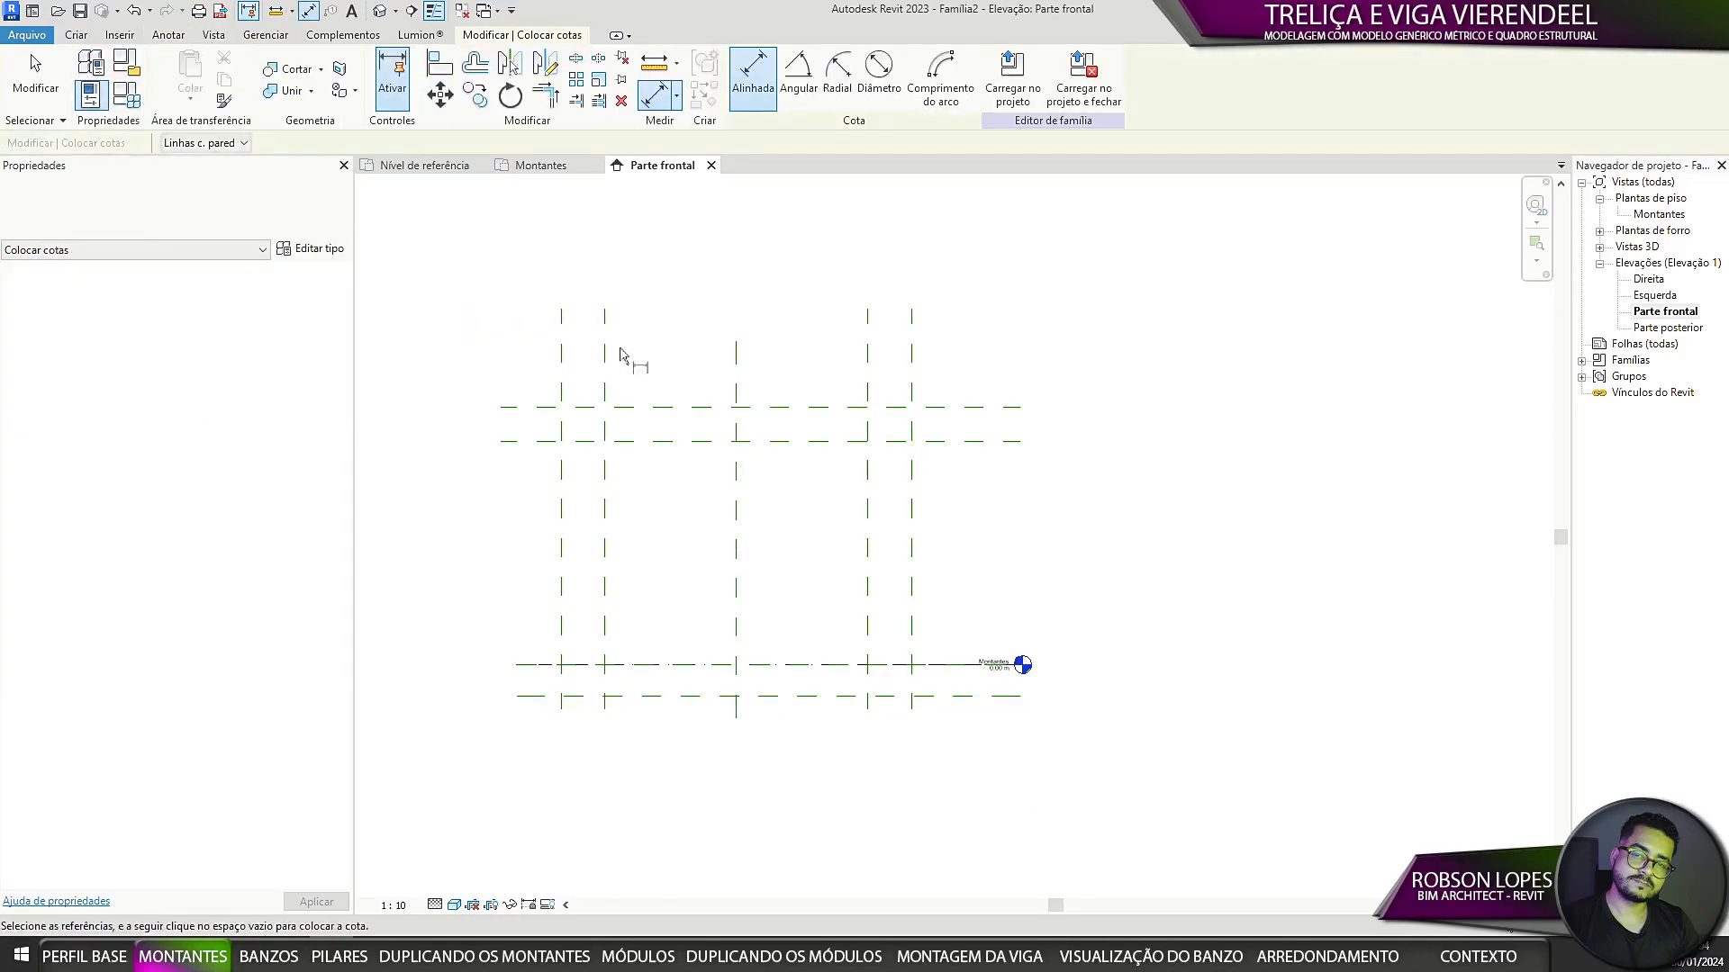
scroll(617, 355, "up", 1)
left_click(577, 458)
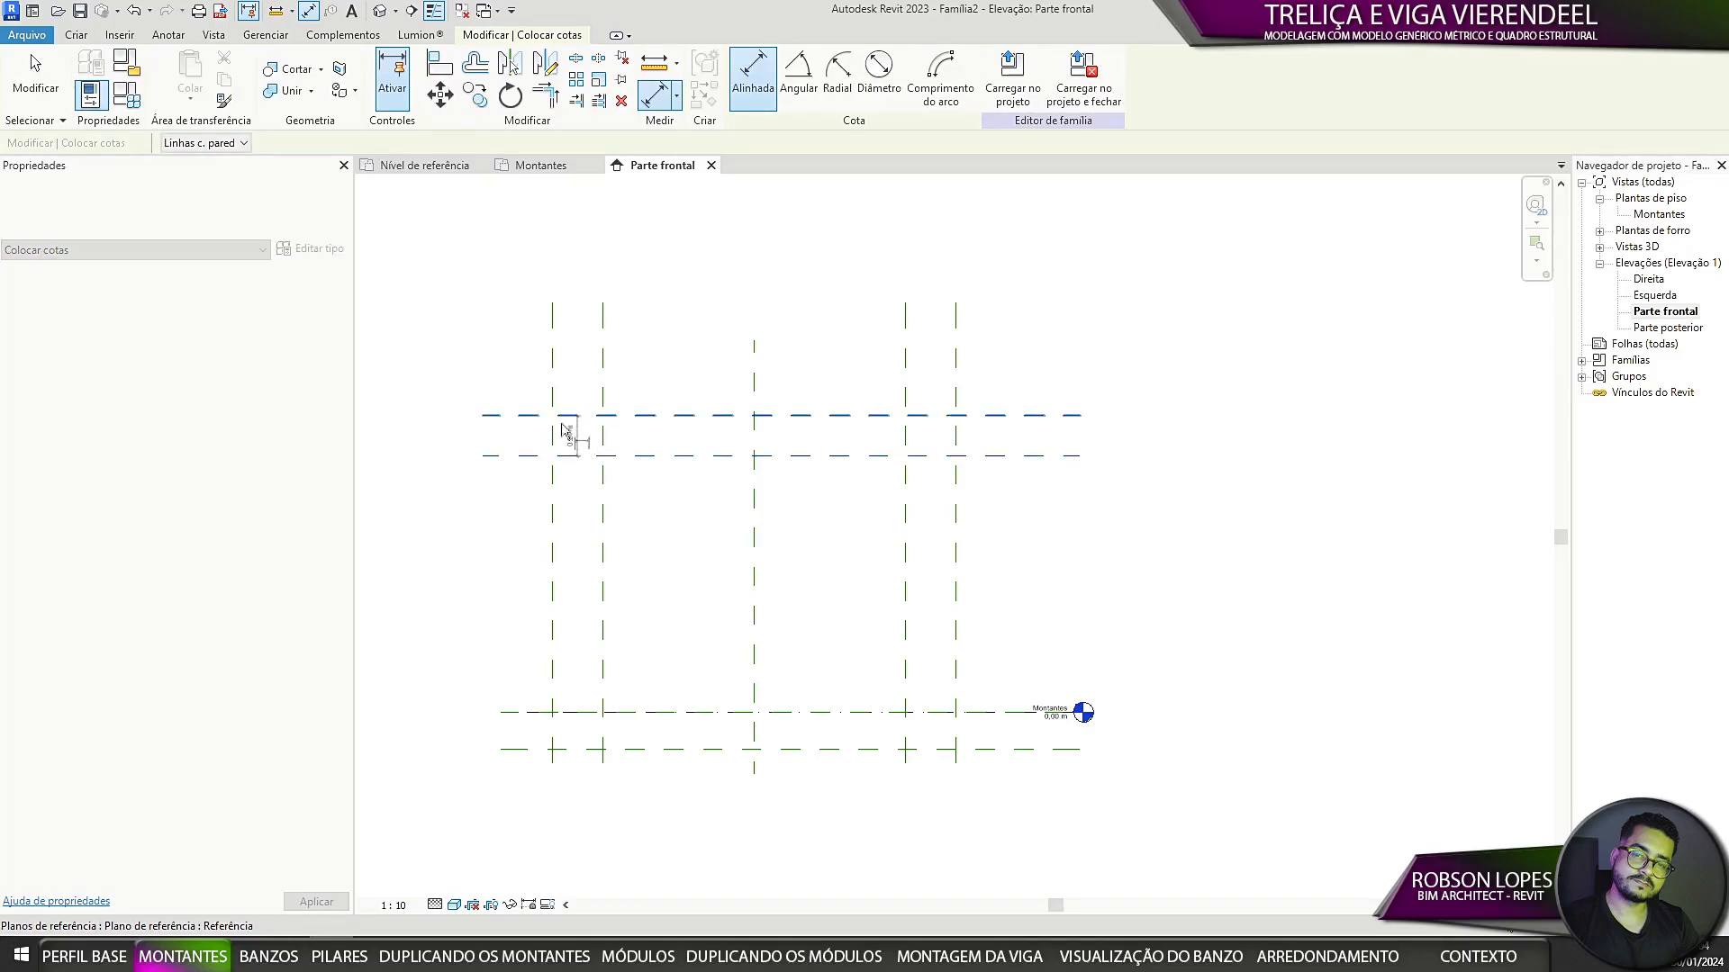
left_click(516, 436)
Step: Dimension the gap between the Montantes level line and the horizontal reference plane just below it
left_click(522, 748)
left_click(517, 714)
scroll(483, 728, "up", 3)
left_click(471, 731)
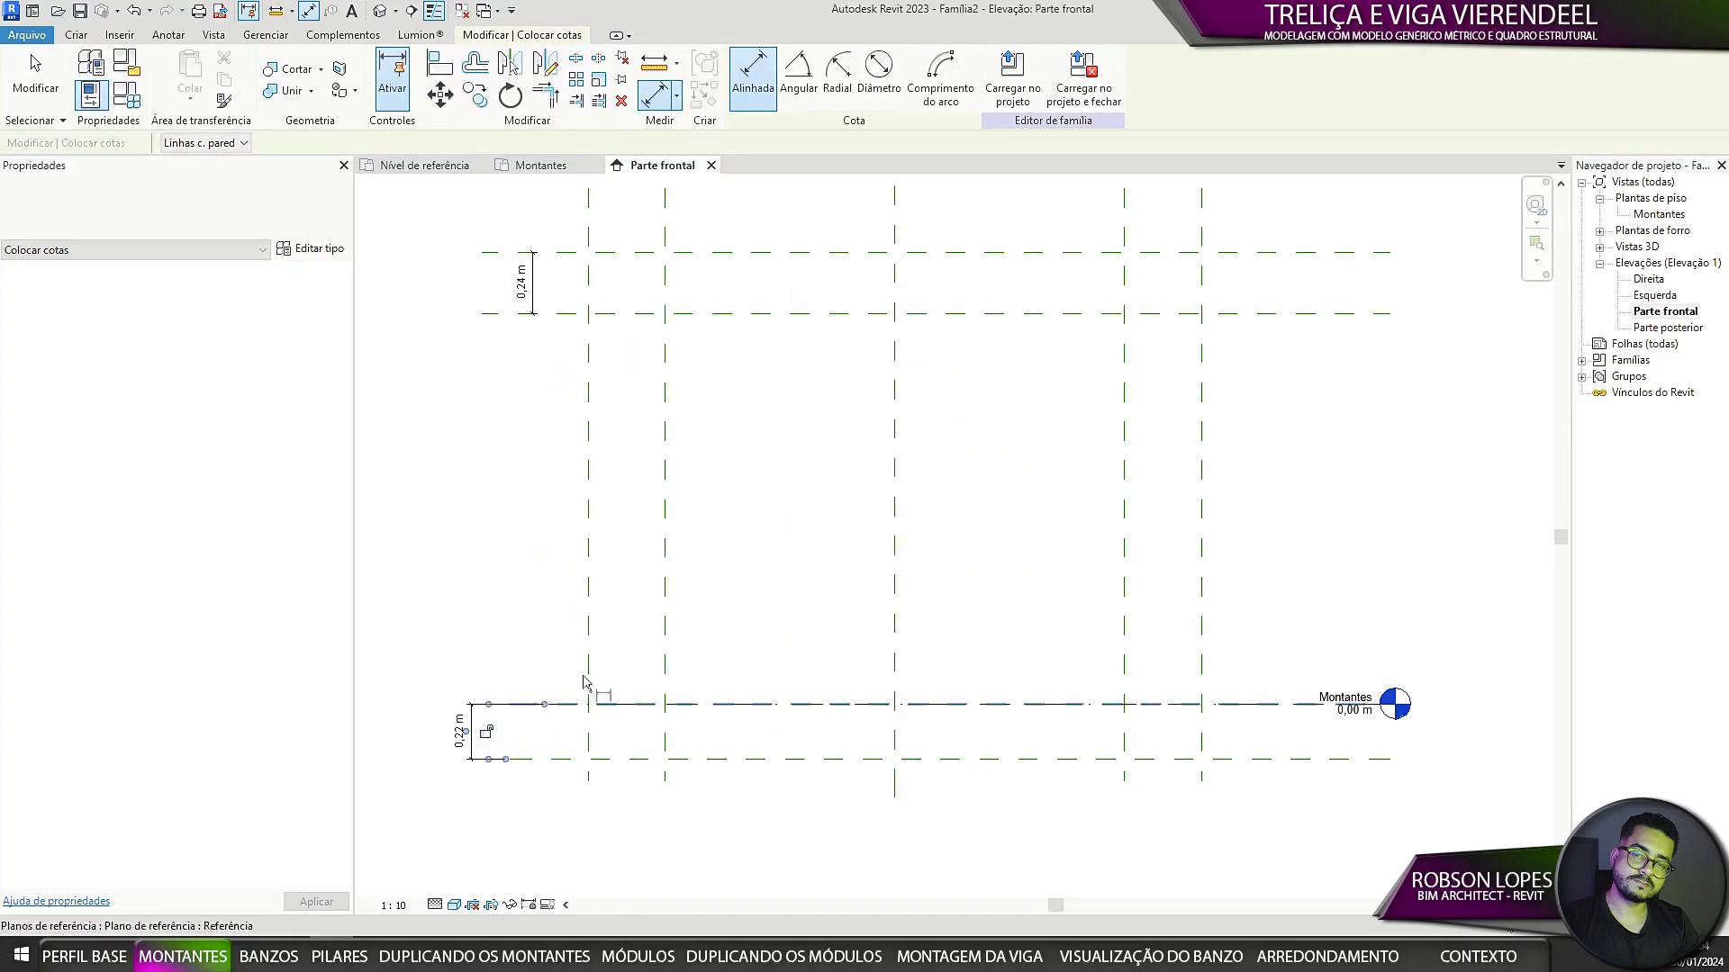
scroll(583, 681, "down", 1)
left_click(590, 706)
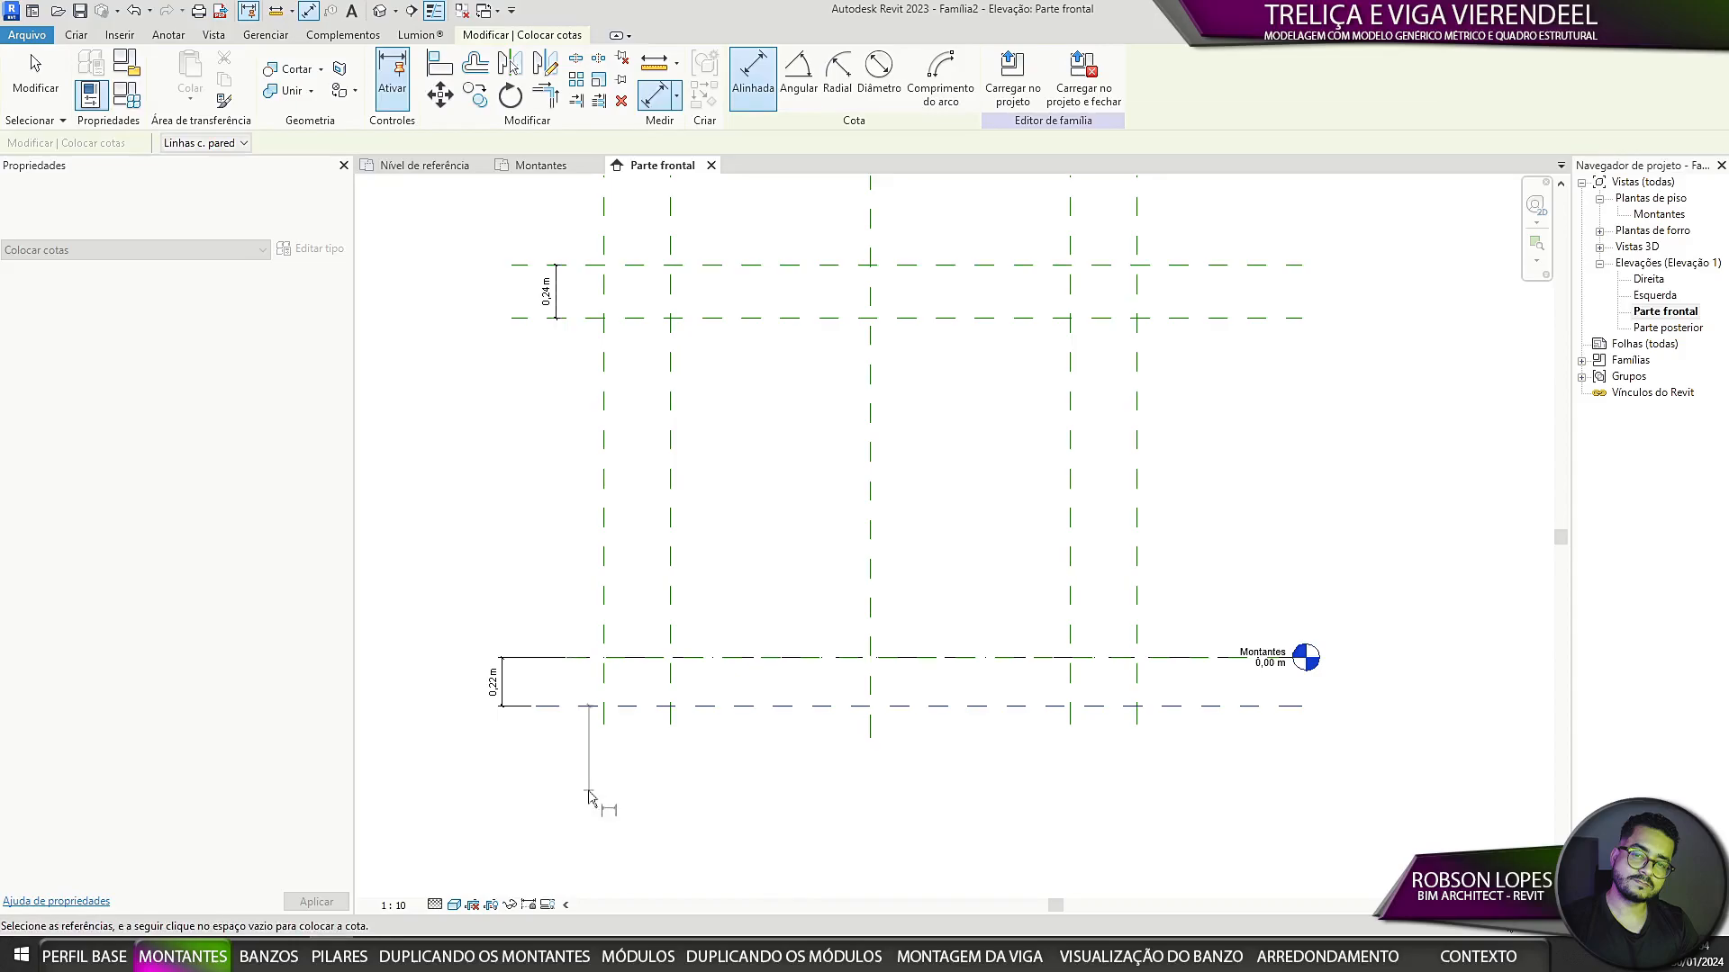
key("Escape")
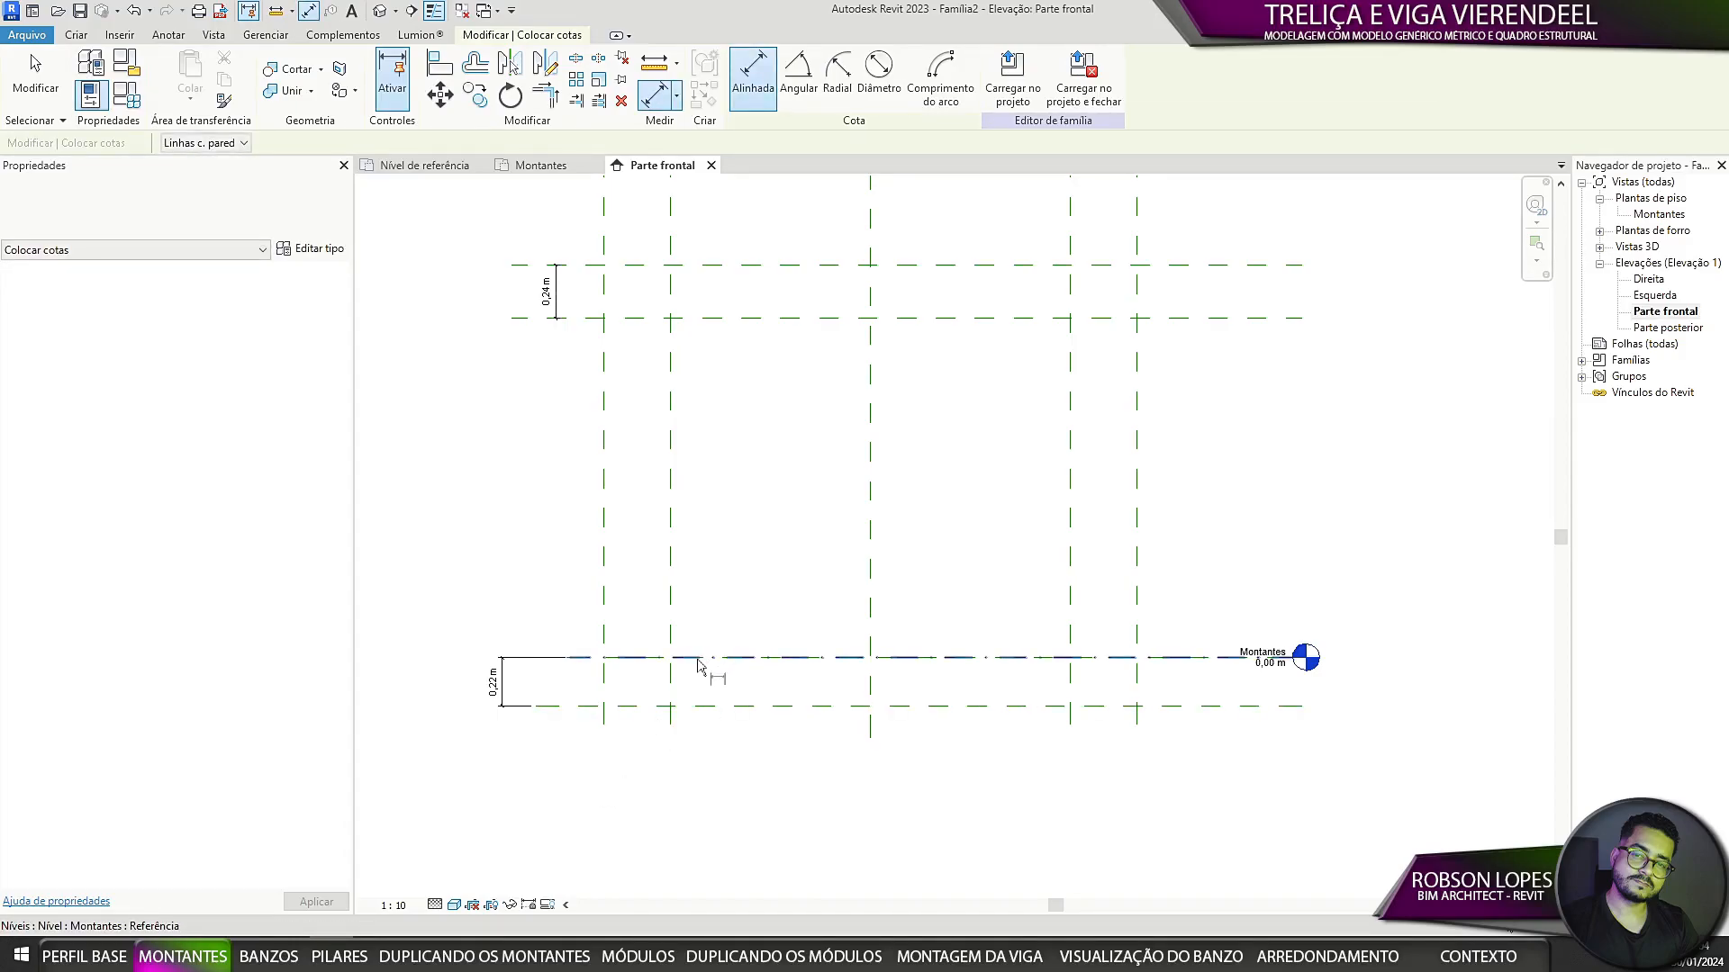
Step: Dimension the distance from the Montantes level line to the lower of the two upper horizontal reference planes
key("Tab")
left_click(699, 660)
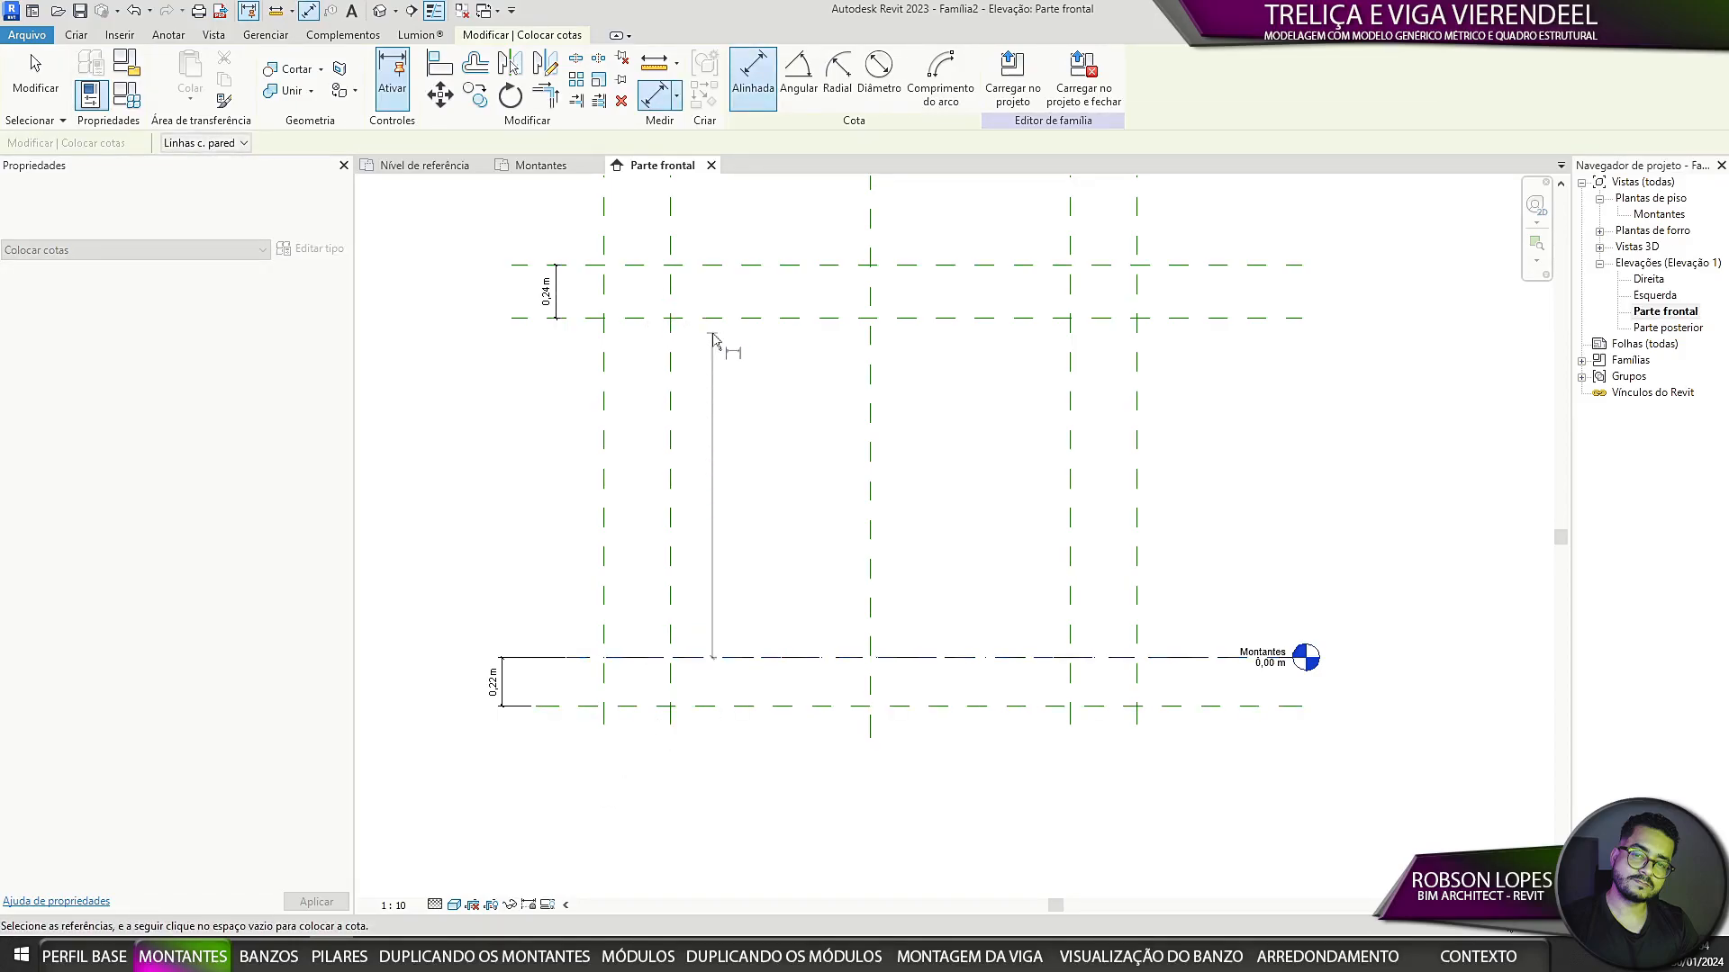
middle_click_drag(714, 339, 743, 395)
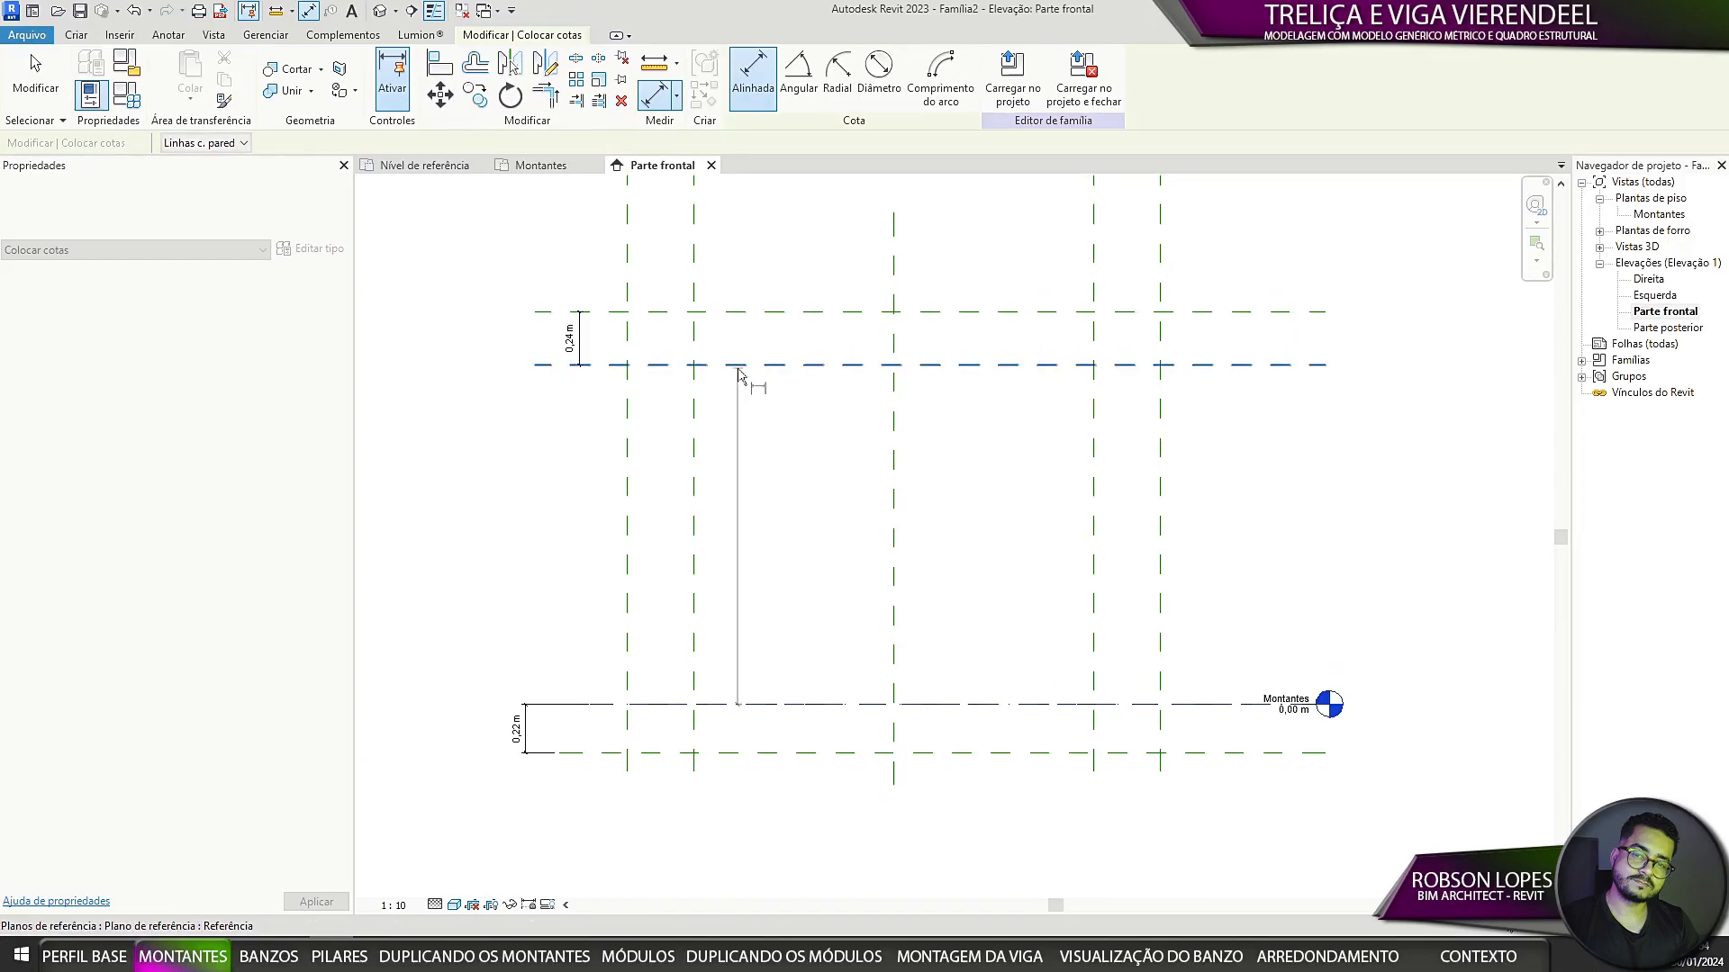
left_click(525, 434)
middle_click_drag(576, 397, 577, 418)
key("Escape")
key("Escape")
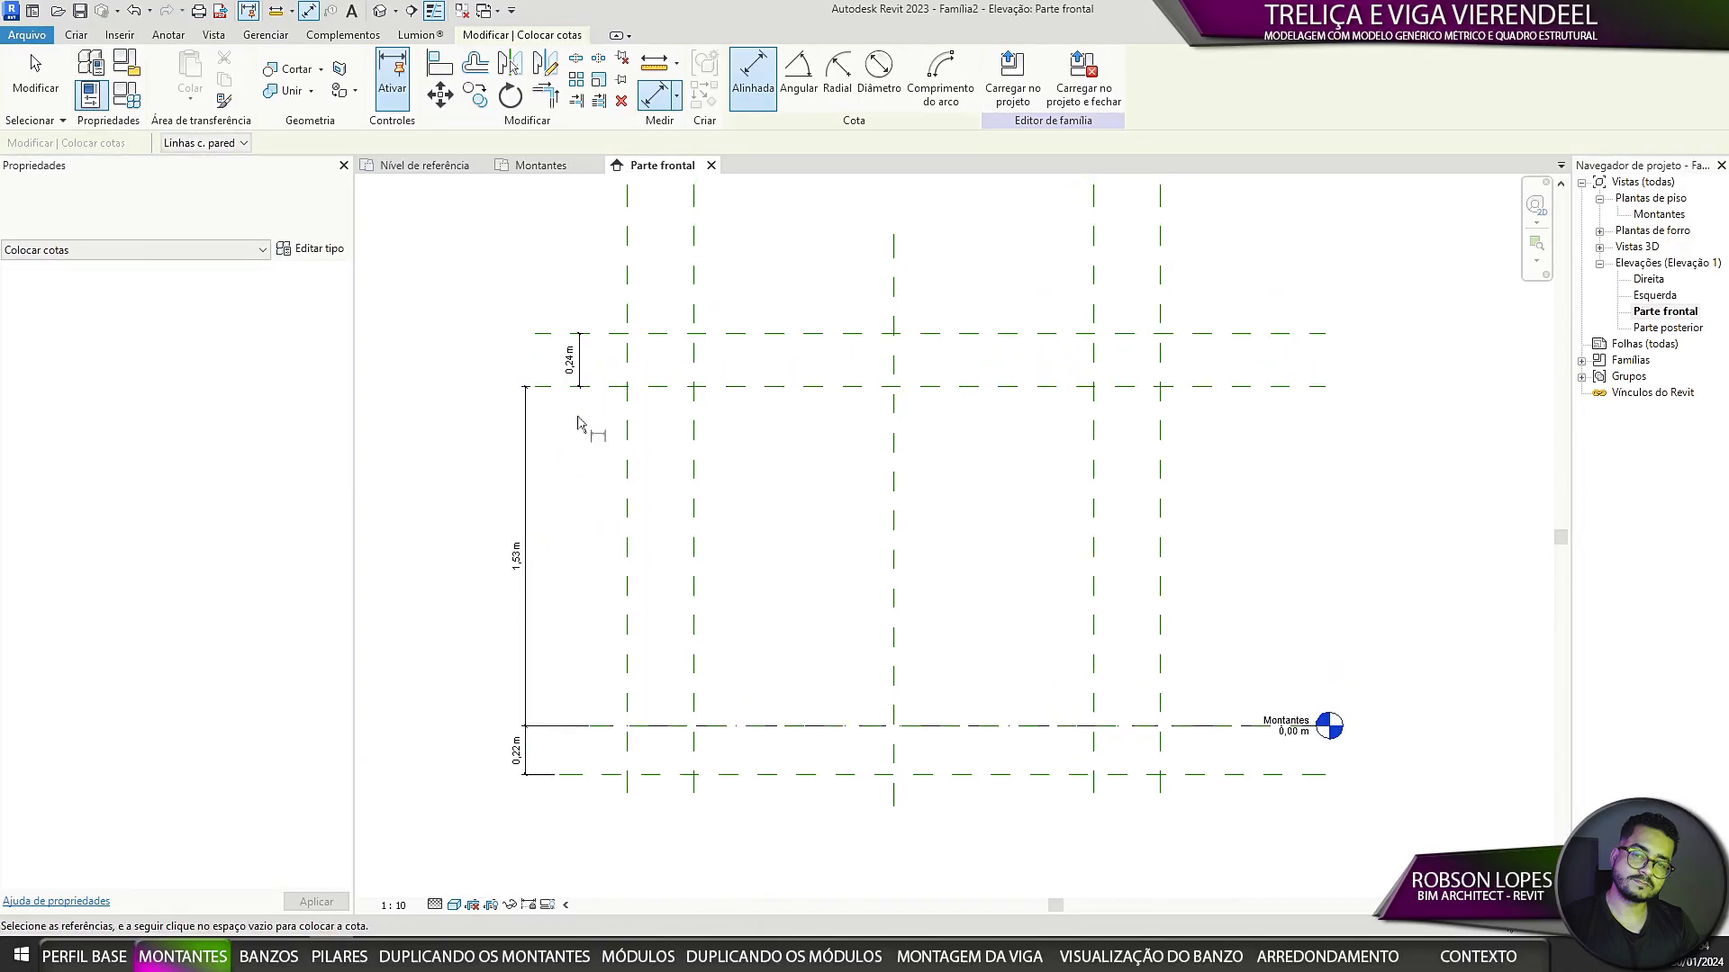
Step: Move the dimension between the two upper horizontal reference planes into line with the other vertical dimensions
scroll(577, 367, "up", 3)
left_click(579, 363)
scroll(578, 368, "up", 1)
left_click_drag(576, 369, 481, 387)
left_click(531, 470)
scroll(538, 463, "down", 3)
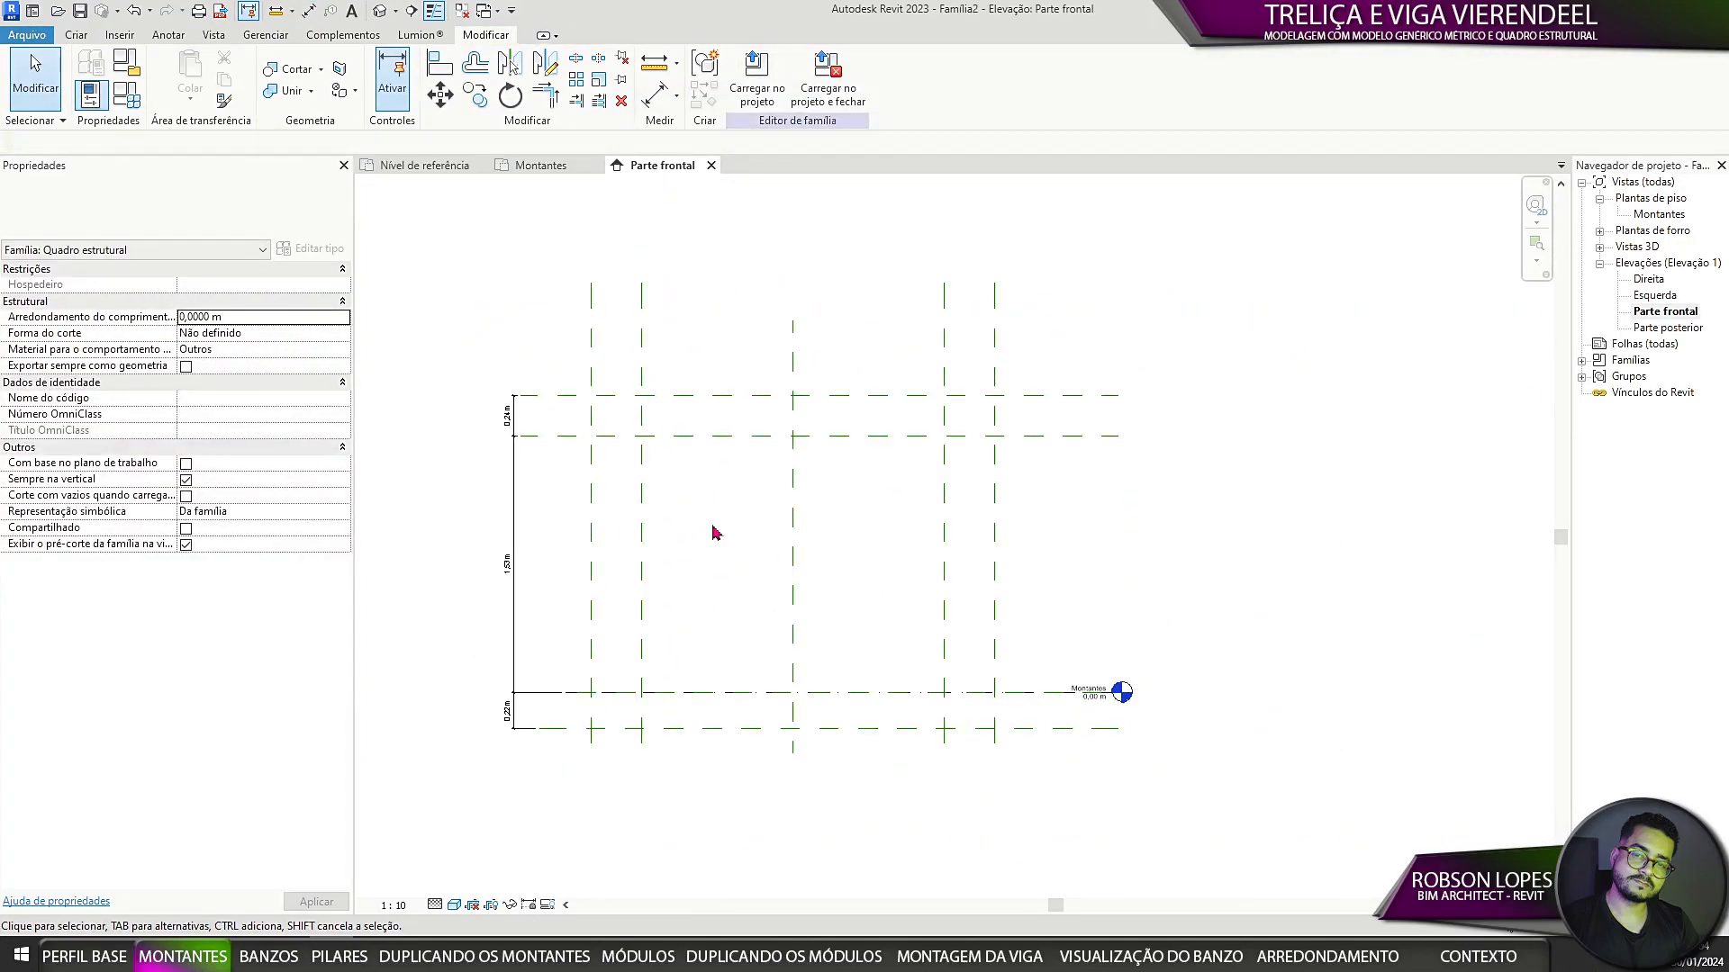
middle_click_drag(788, 551, 738, 540)
Step: Label the long vertical dimension above the Montantes level with the Altura dos montantes parameter
left_click(464, 616)
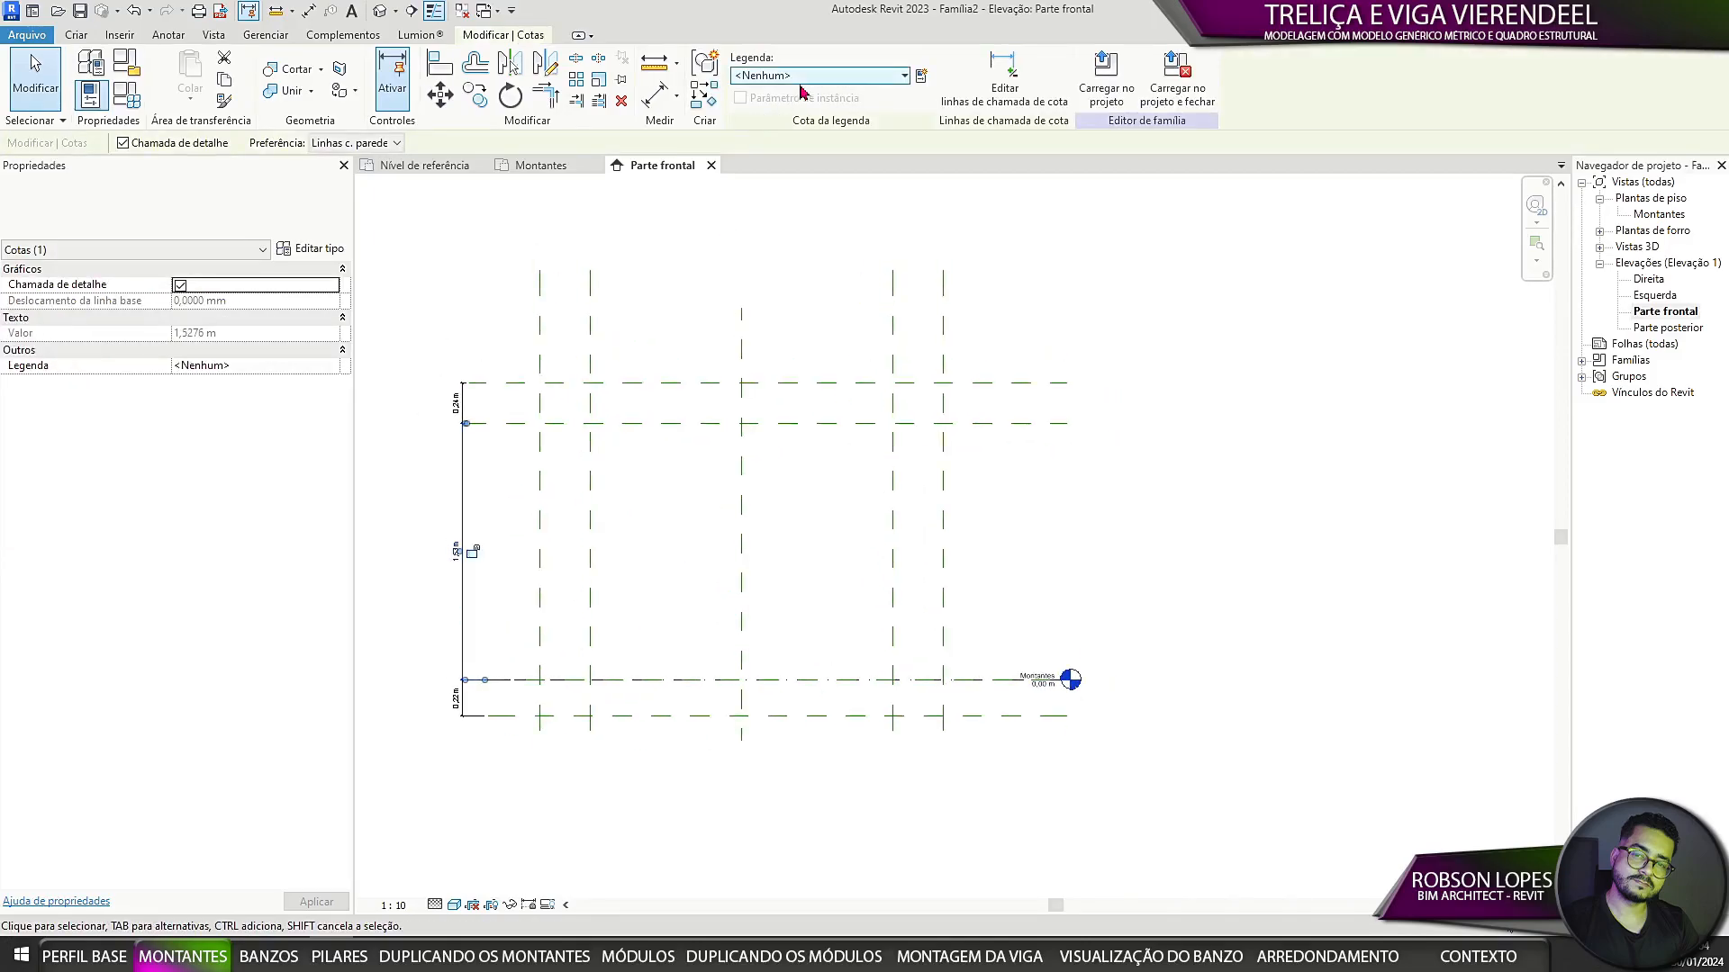
left_click(806, 77)
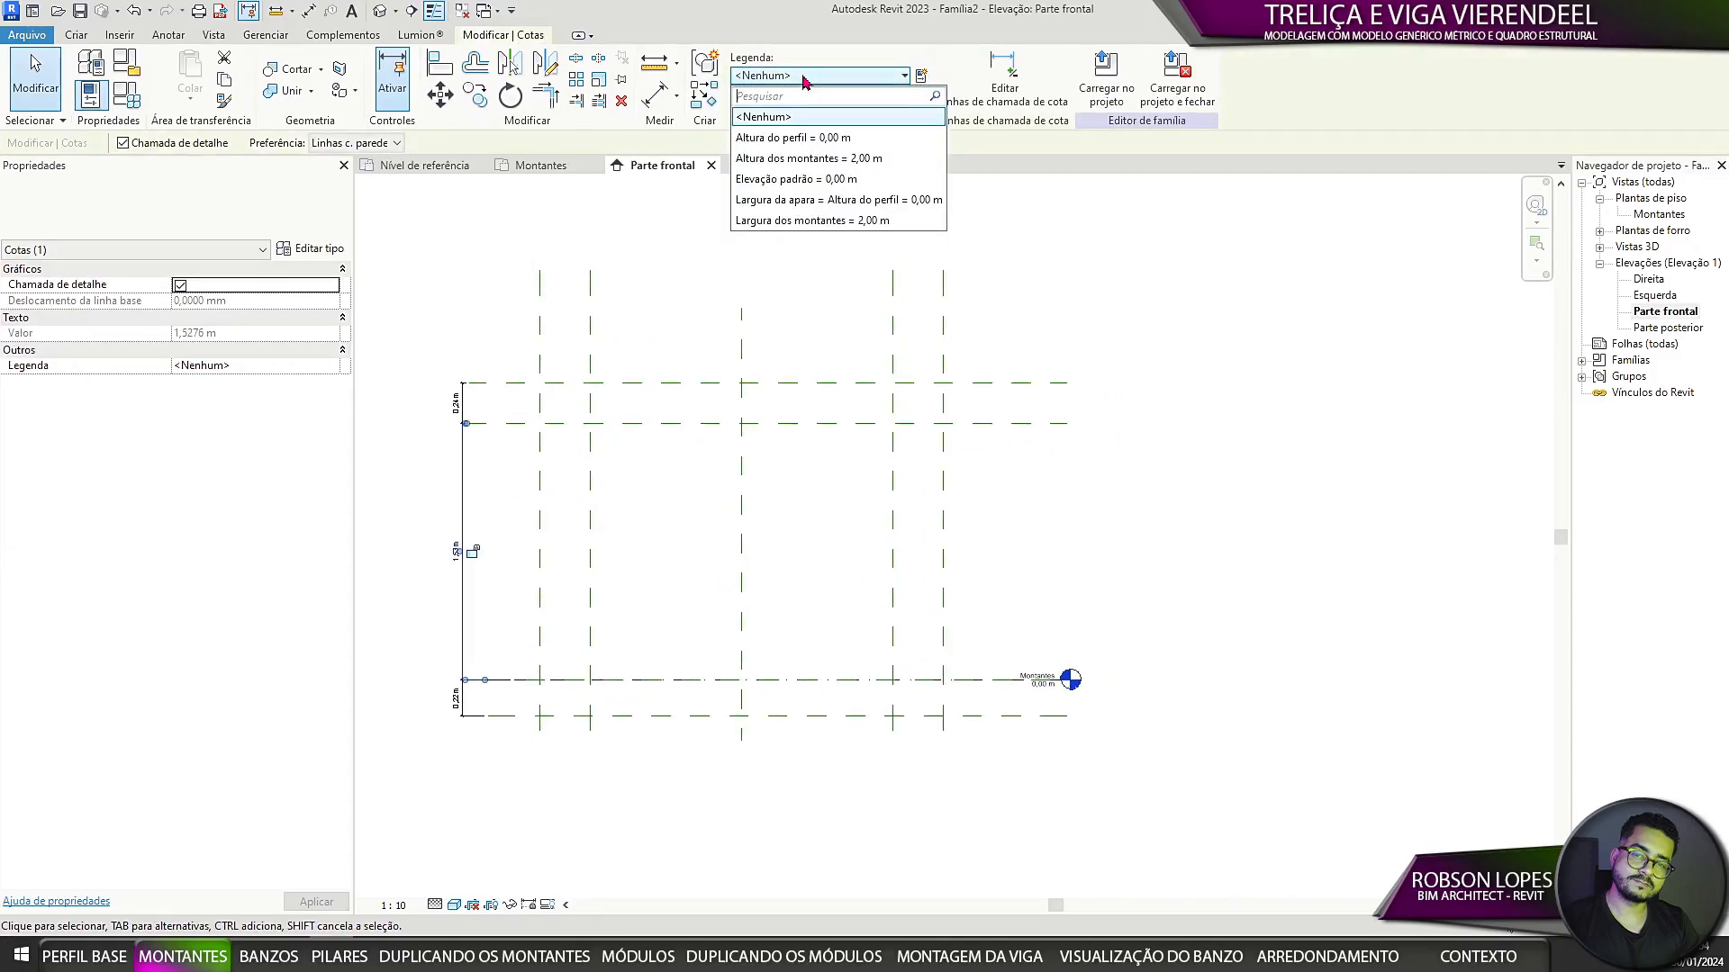
left_click(809, 158)
left_click(672, 531)
scroll(720, 540, "down", 2)
middle_click_drag(718, 536, 682, 577)
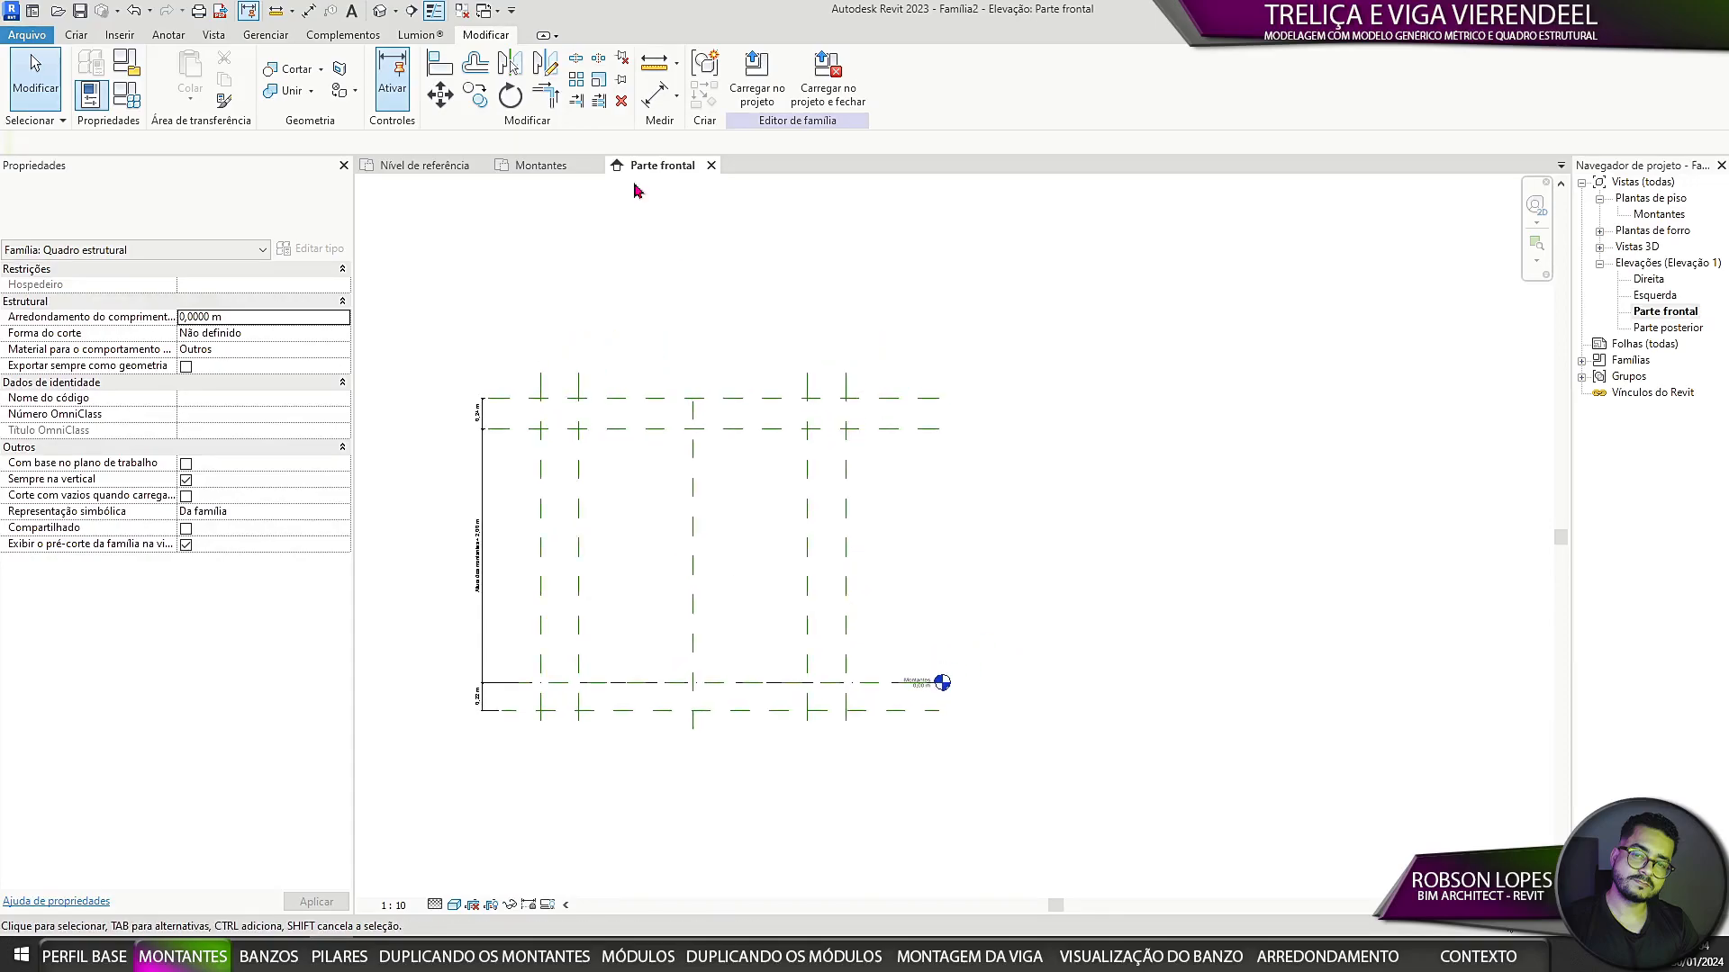
Step: In the Montantes floor plan, label the 1,80 m dimension between the inner vertical reference planes with Largura dos montantes
left_click(563, 167)
scroll(885, 427, "up", 2)
middle_click_drag(884, 427, 867, 578)
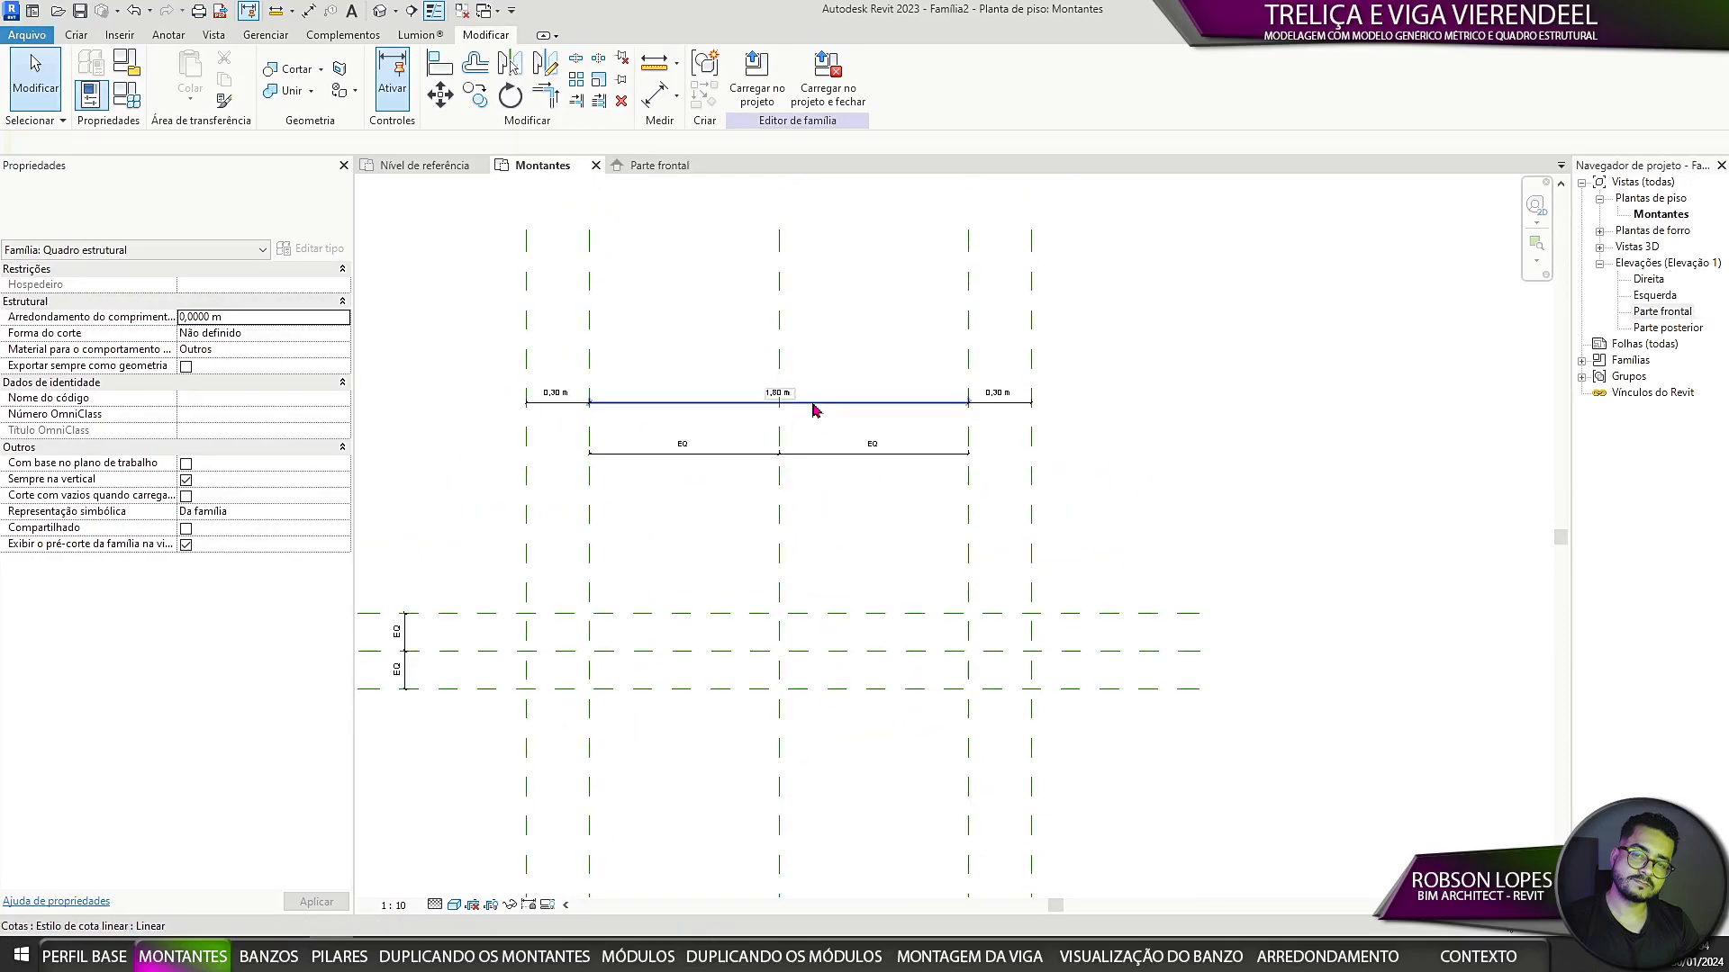
left_click(812, 404)
left_click(810, 76)
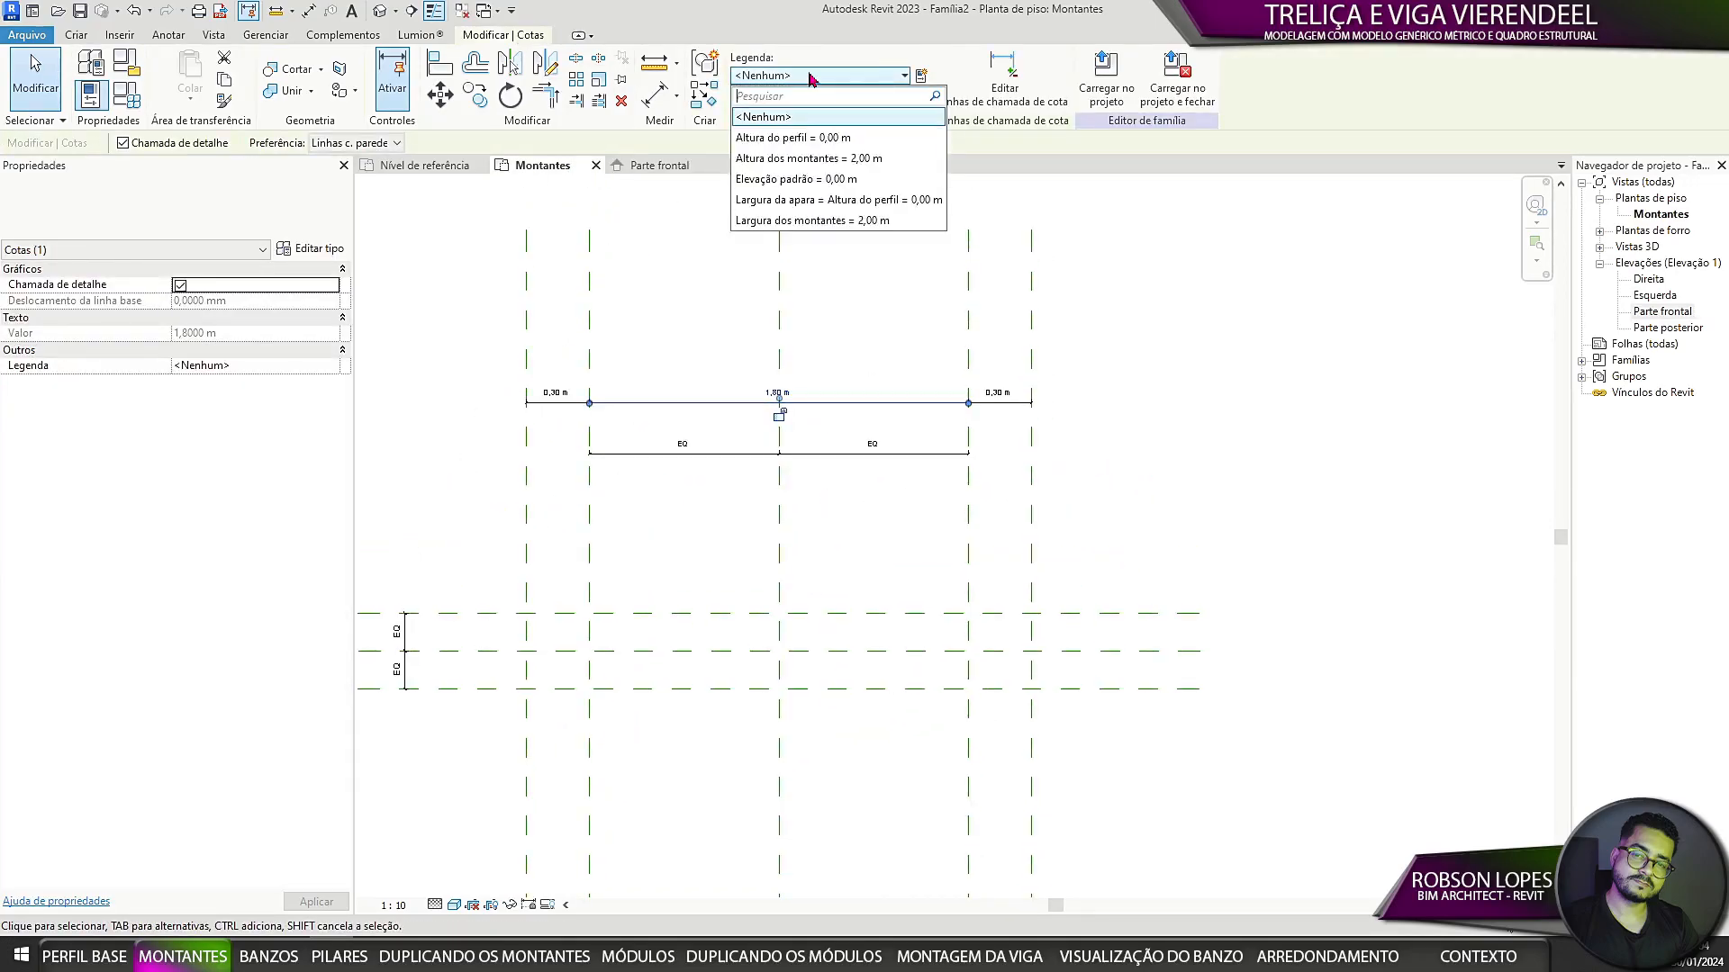
left_click(802, 223)
left_click(1132, 439)
middle_click_drag(1156, 448, 1277, 405)
Step: In the Parte frontal elevation, draw two crossing diagonal reference lines between the opposite corners of the inner reference-plane rectangle
left_click(657, 166)
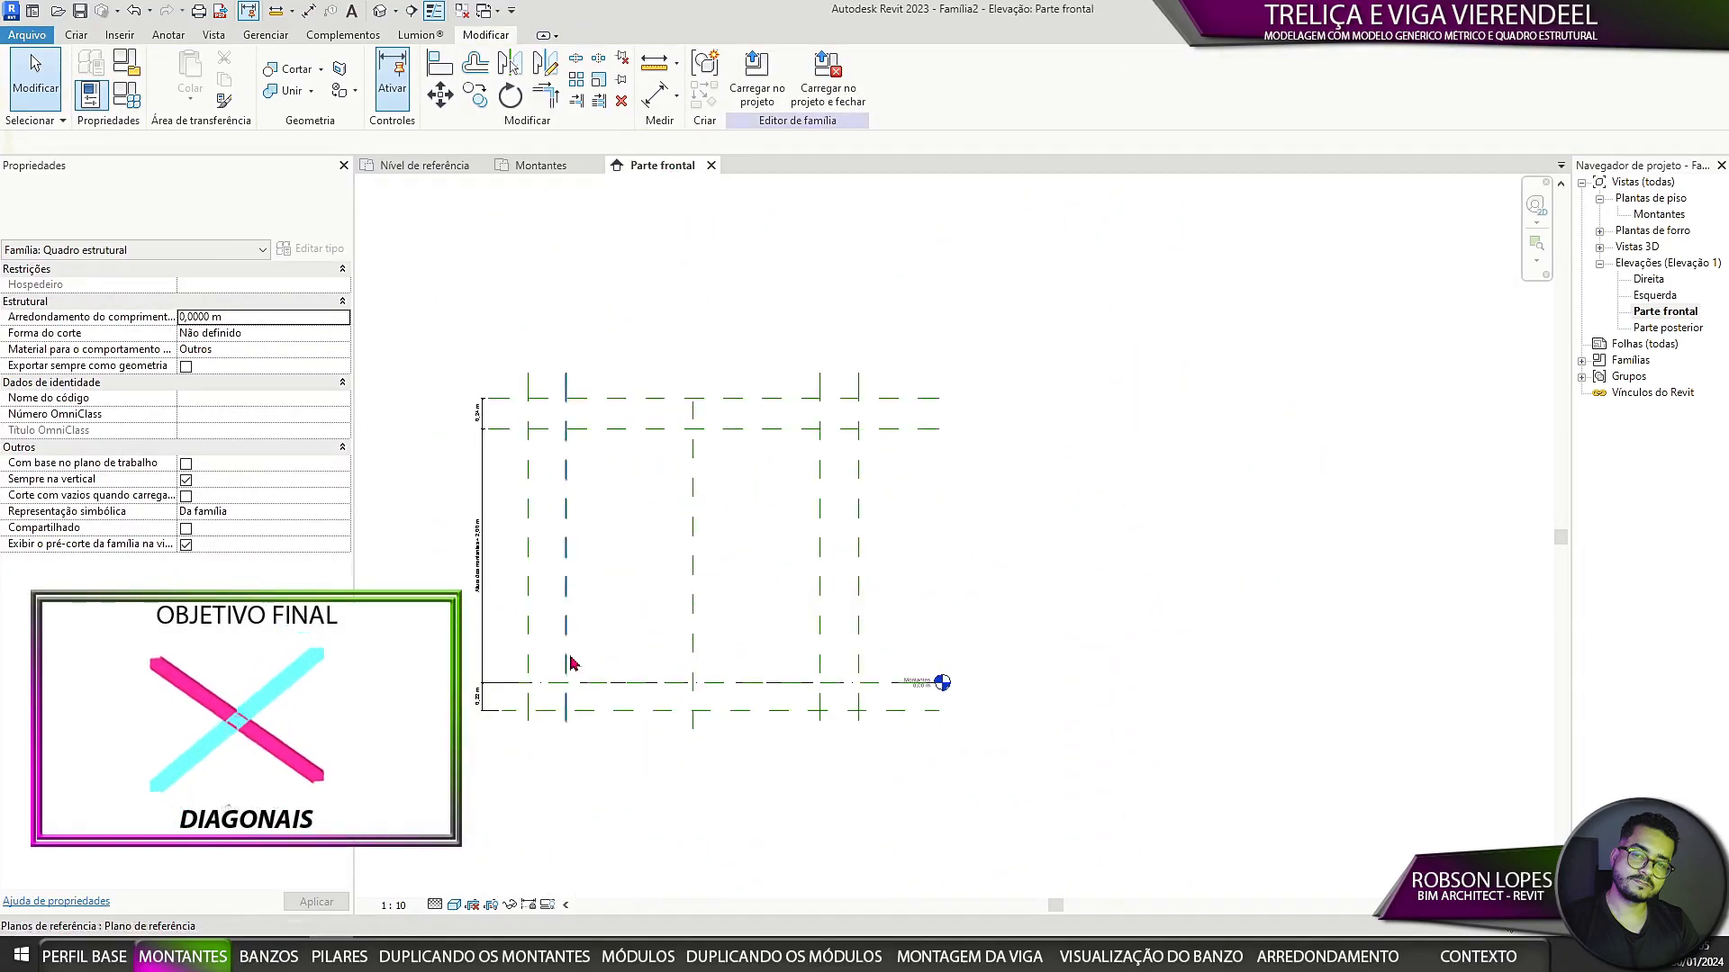
middle_click_drag(725, 579, 753, 609)
left_click(76, 35)
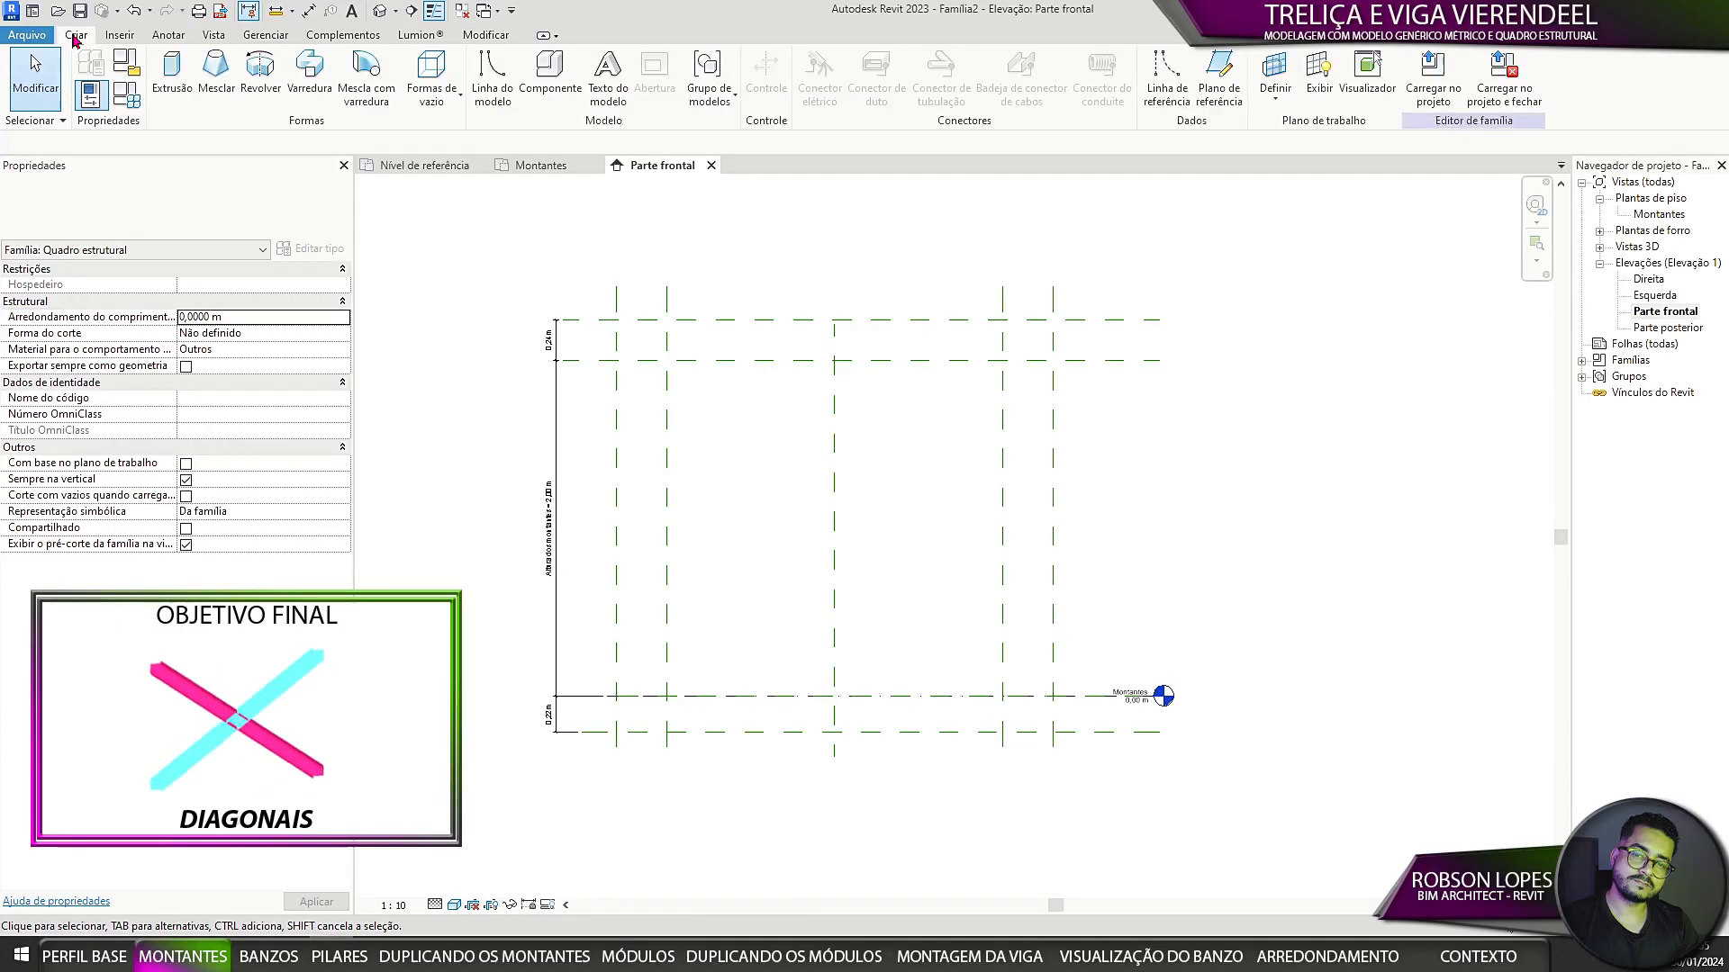
left_click(1166, 76)
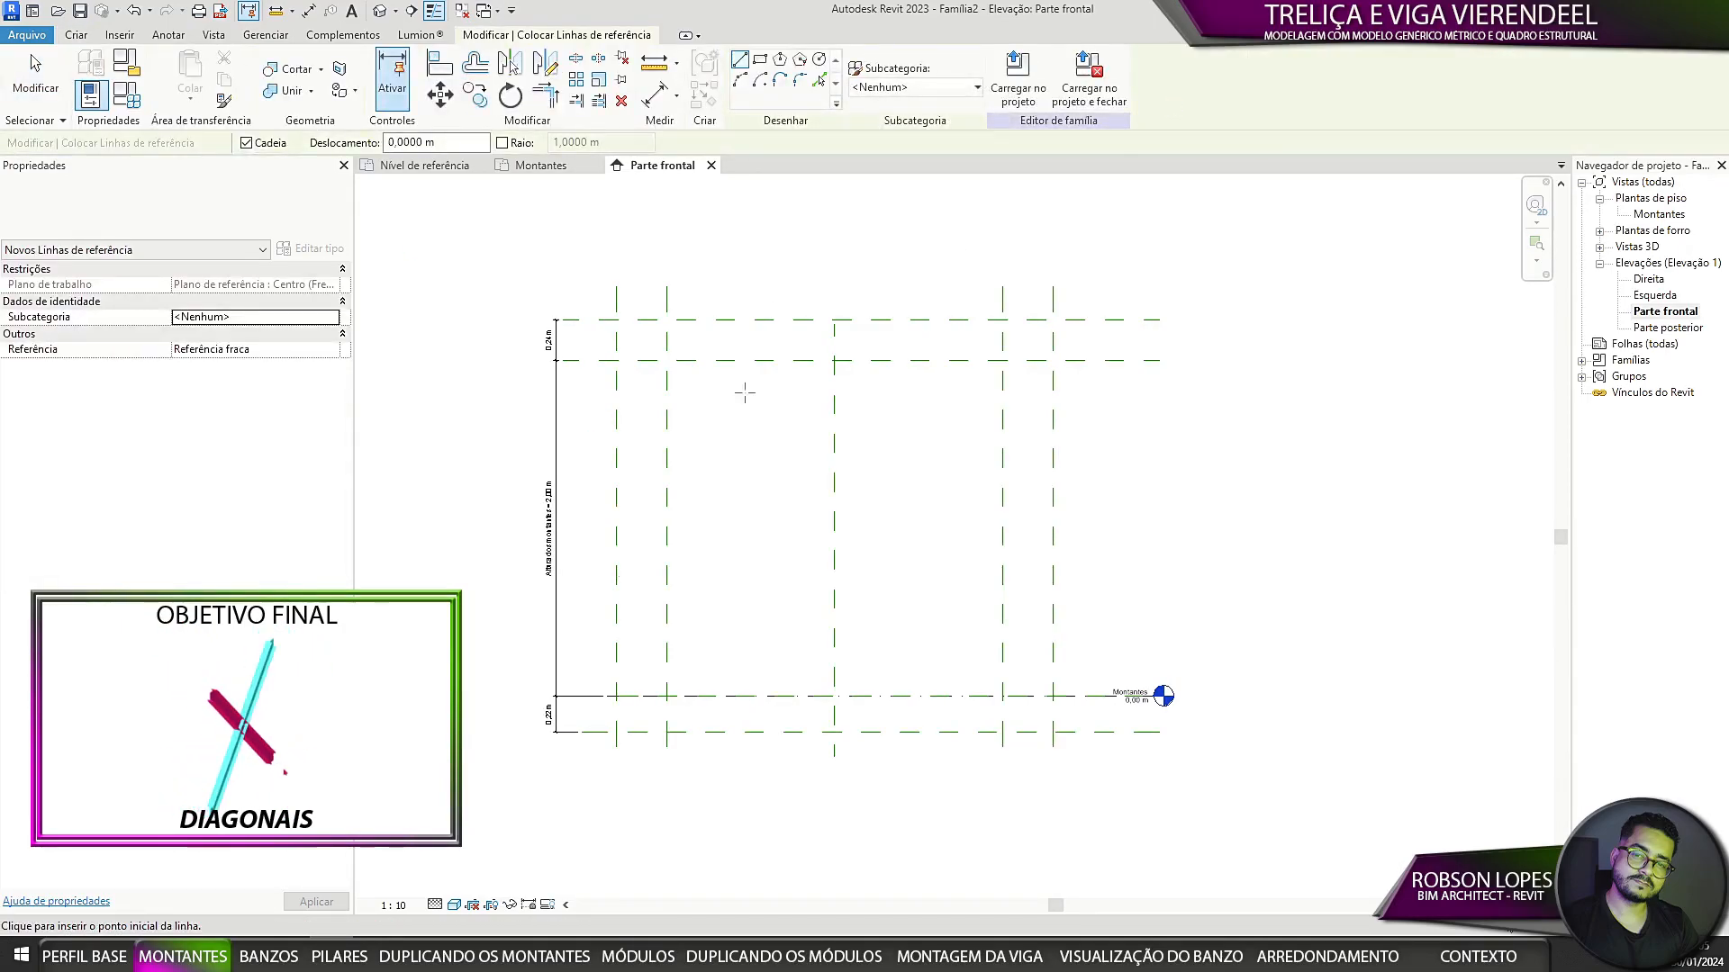
left_click(666, 696)
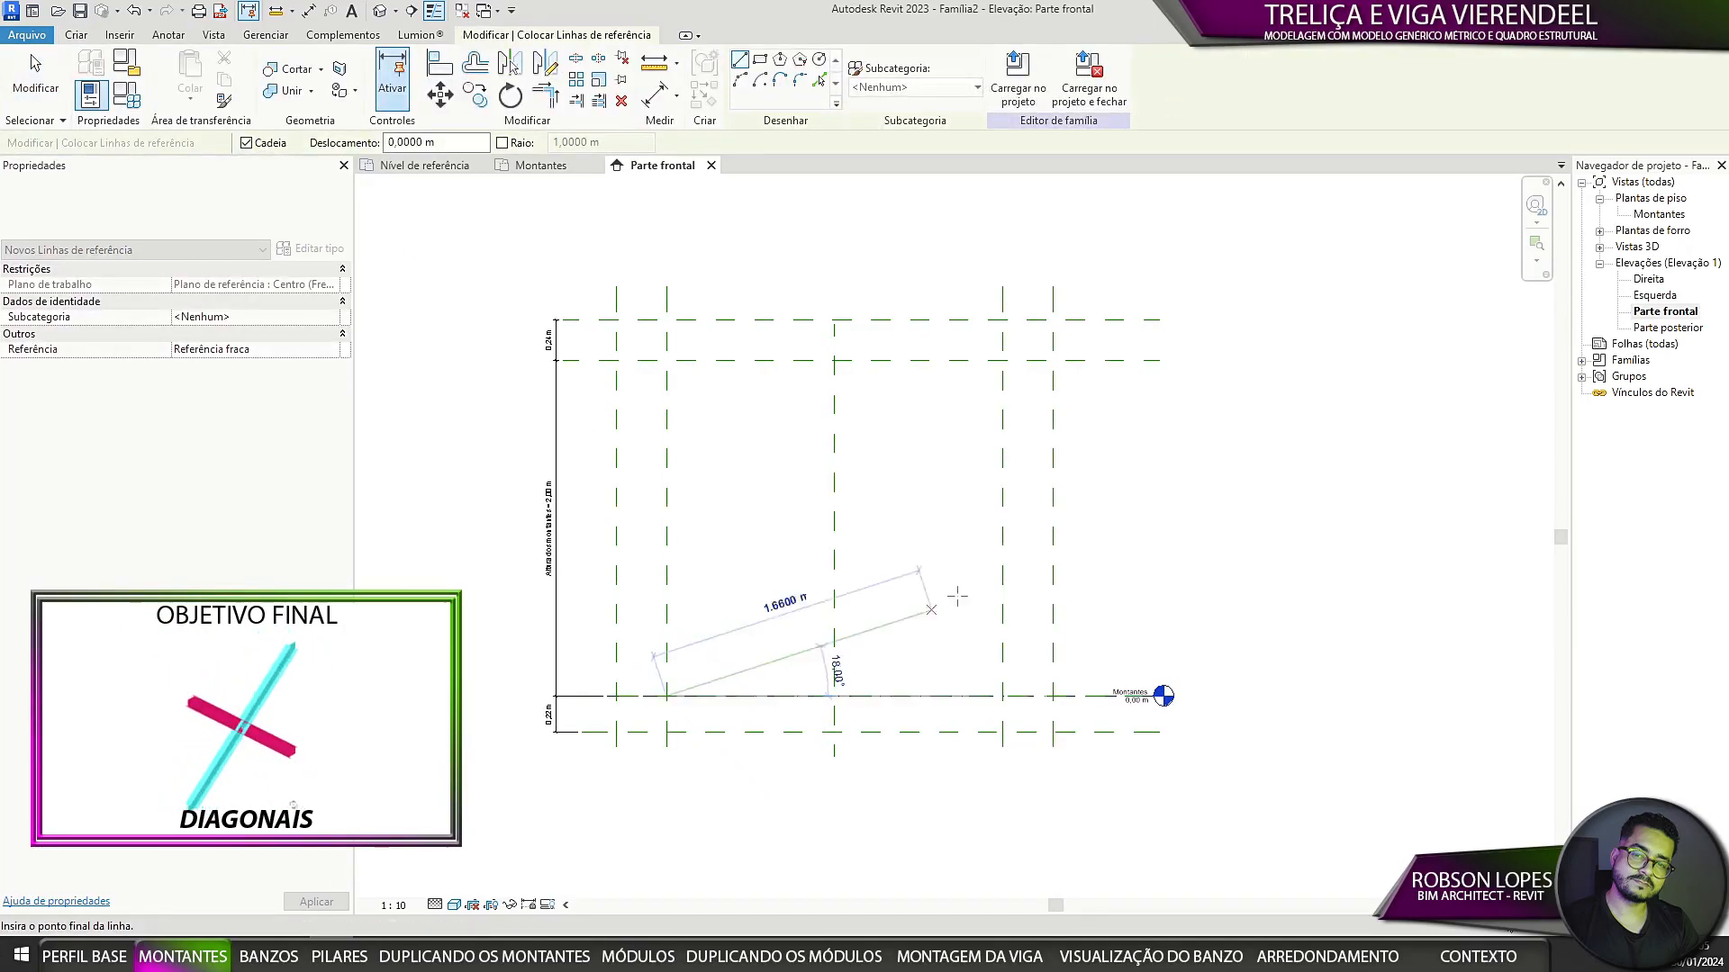
left_click(1002, 360)
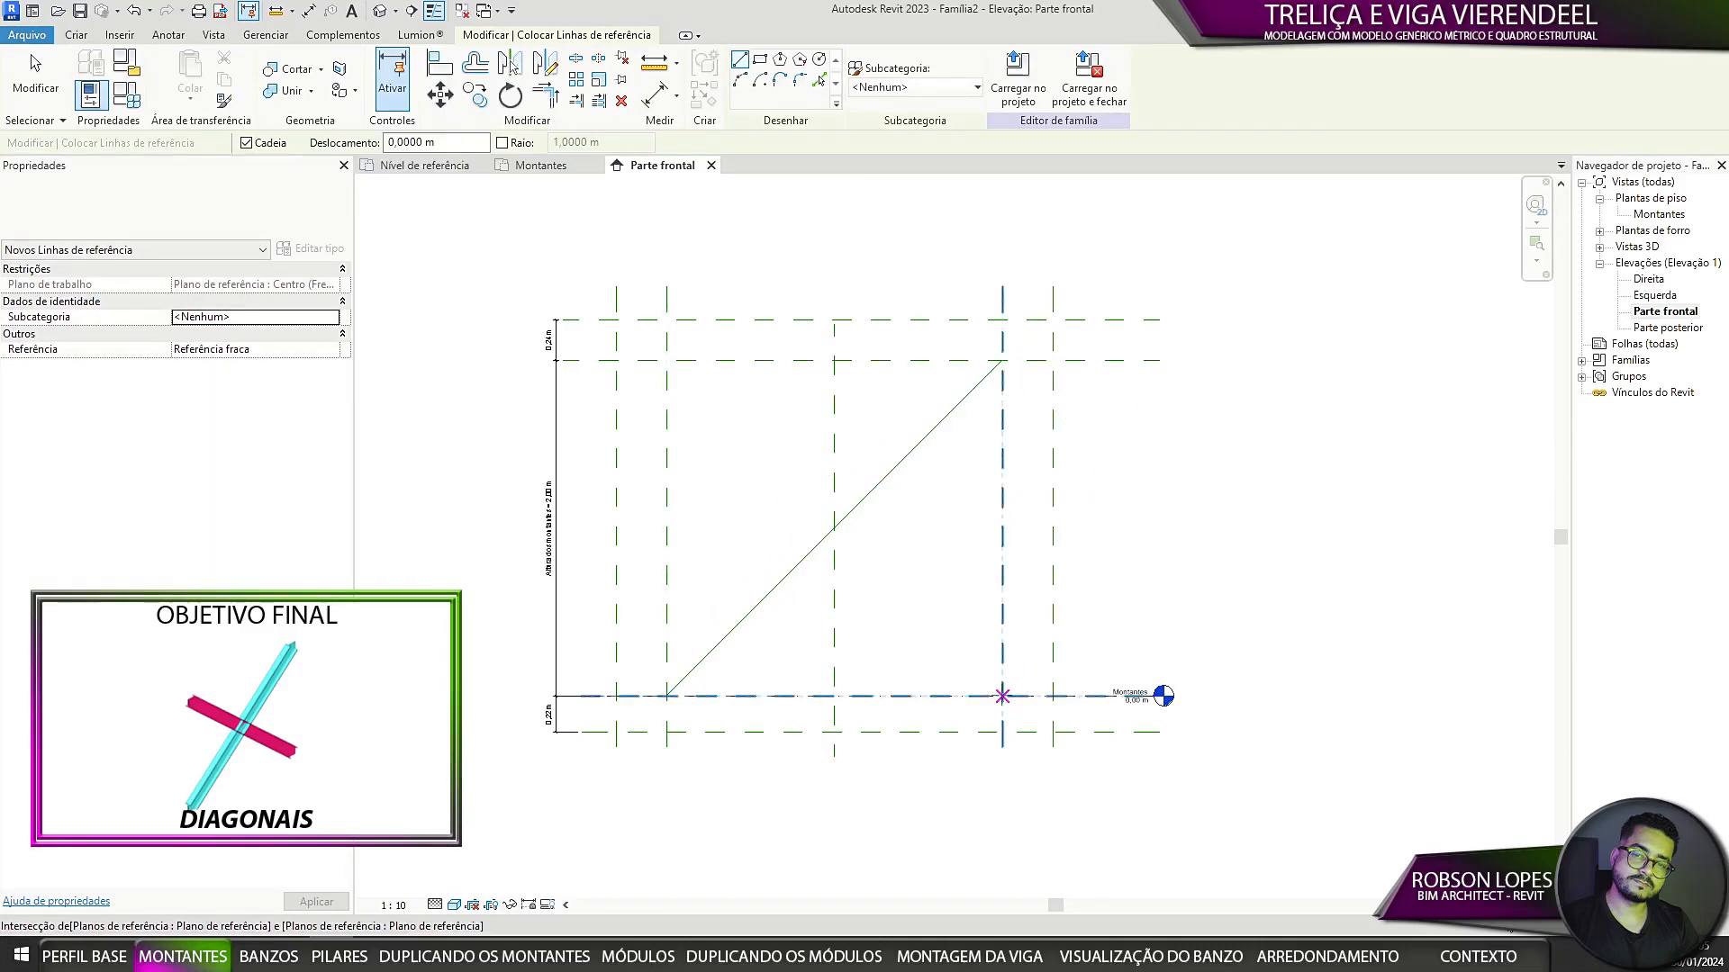
left_click(1002, 696)
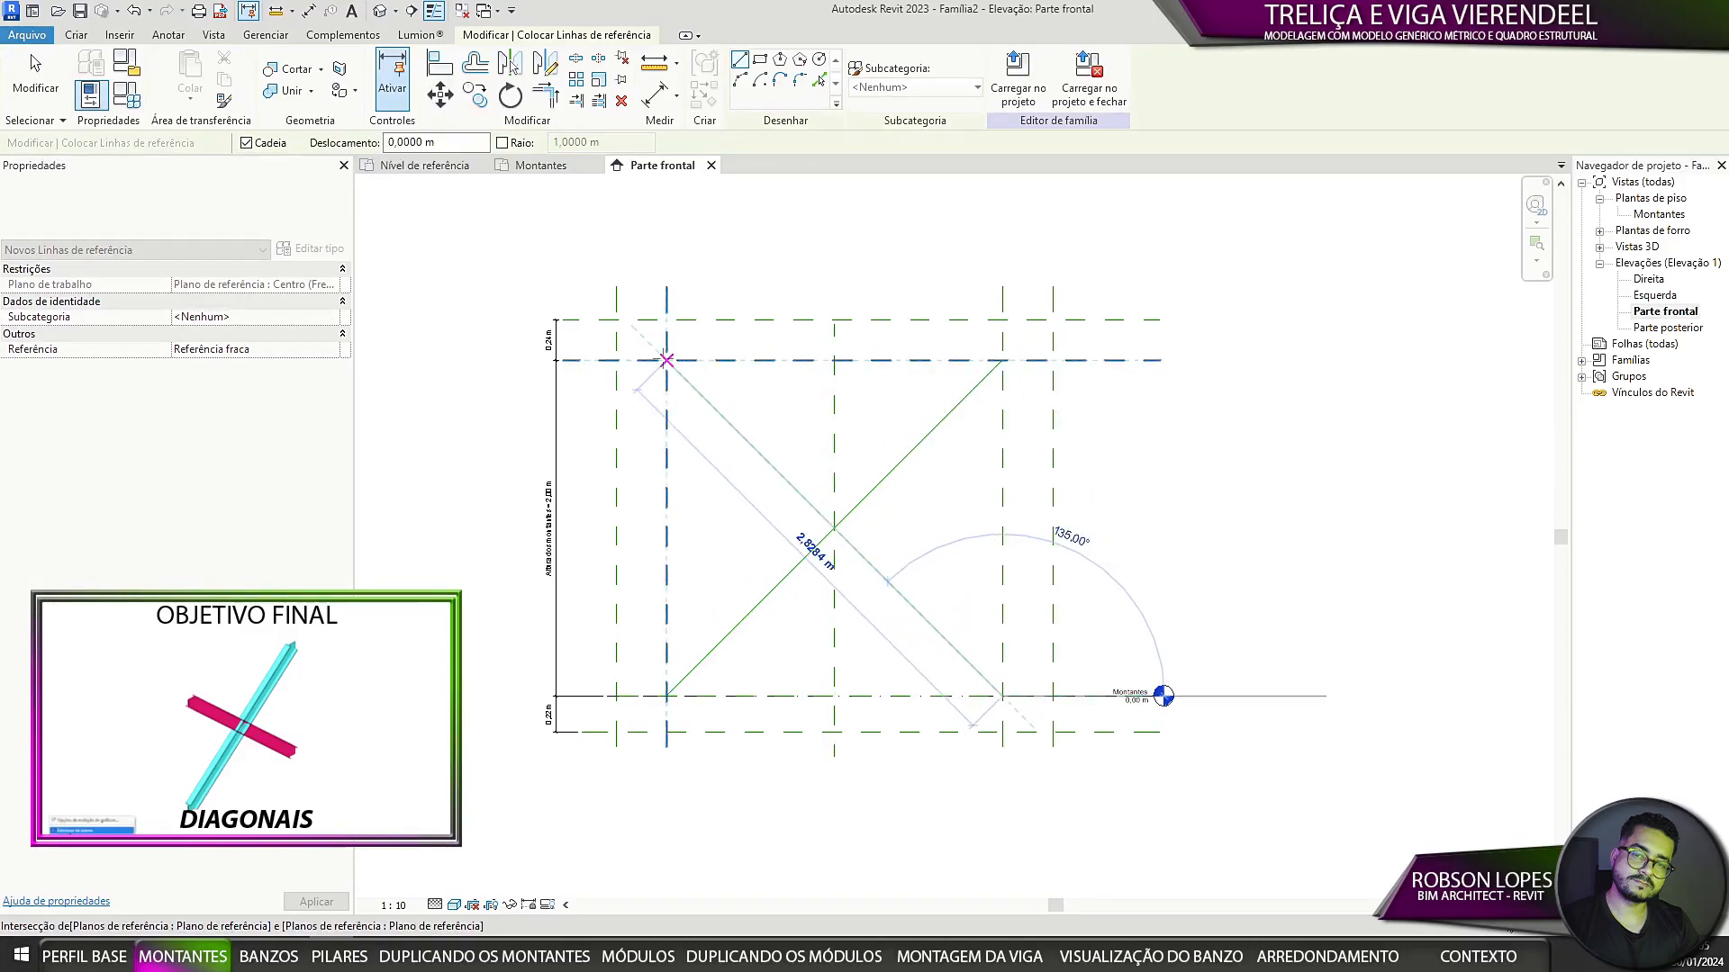
left_click(667, 360)
key("Escape")
key("Escape")
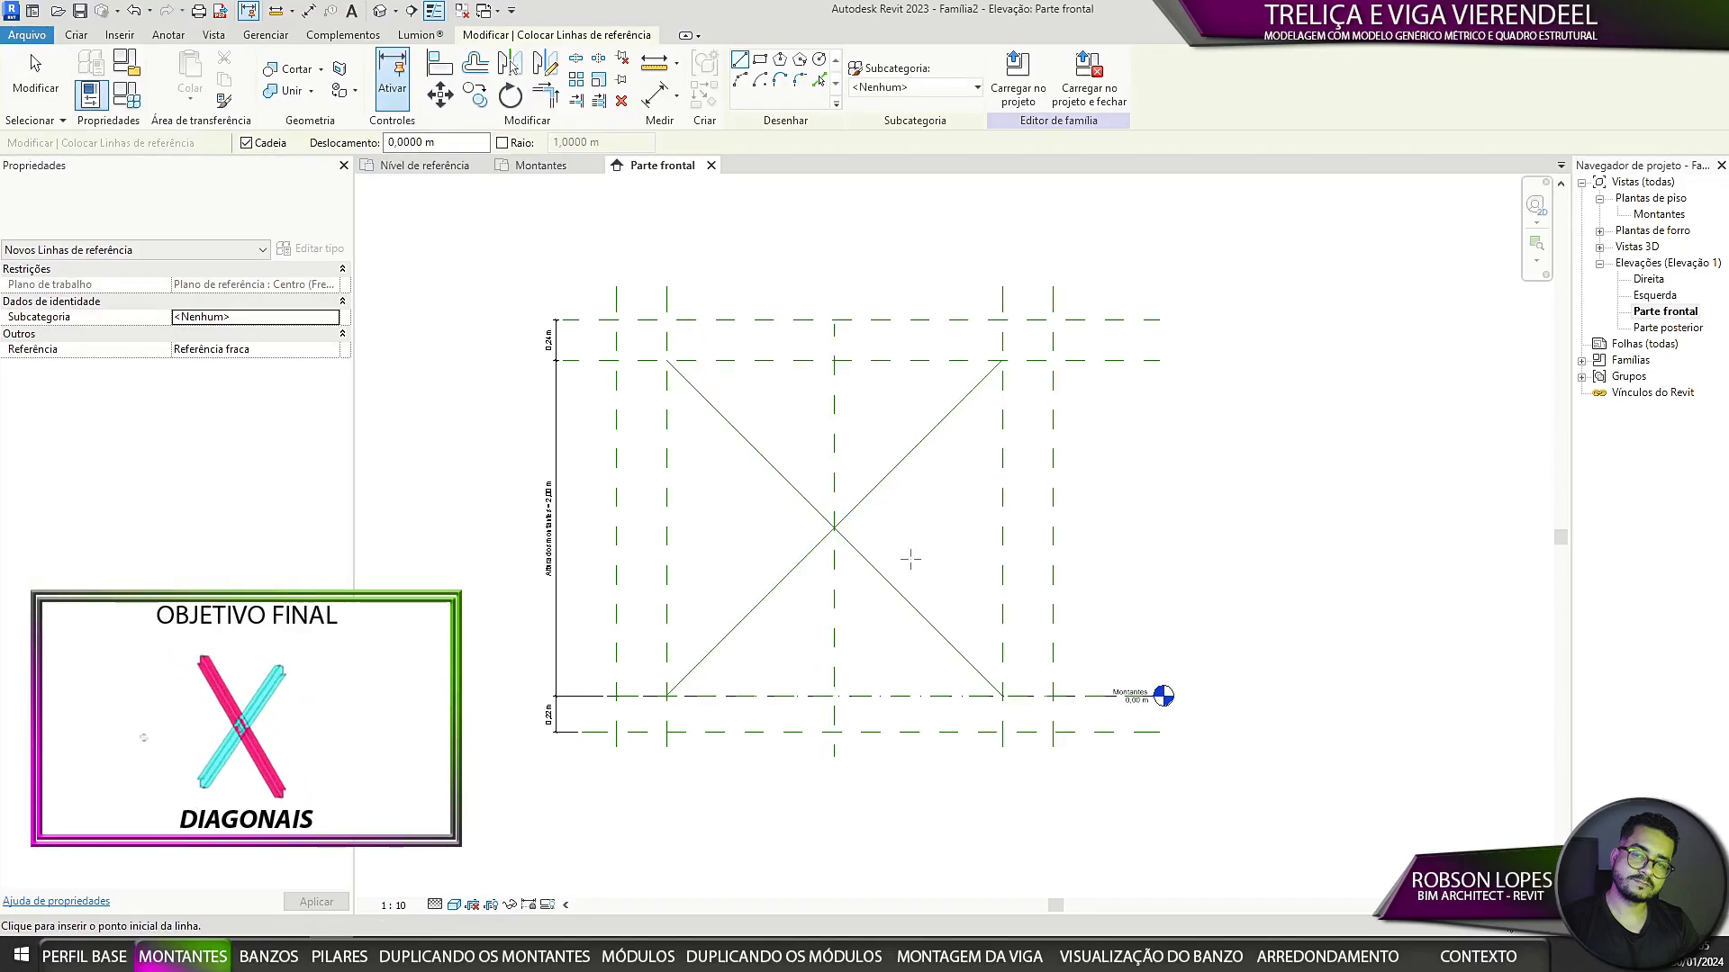
middle_click_drag(896, 552, 900, 554)
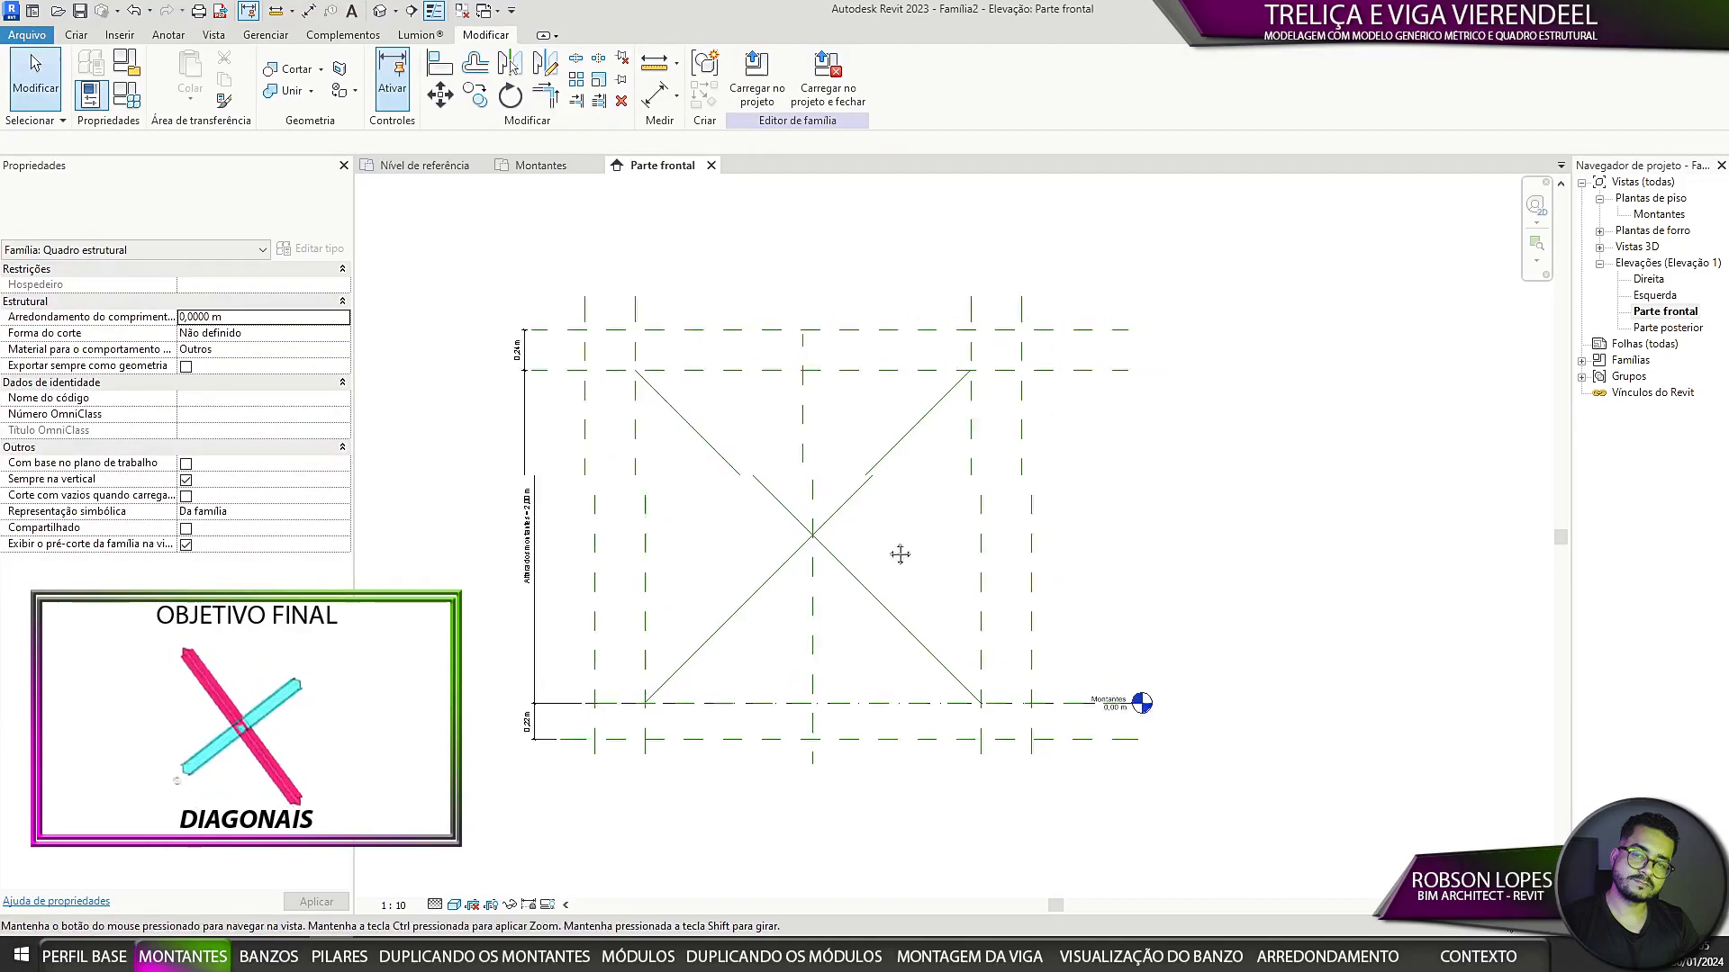
Step: Start a sweep in the 3D view and pick one diagonal reference line as its path
left_click(379, 10)
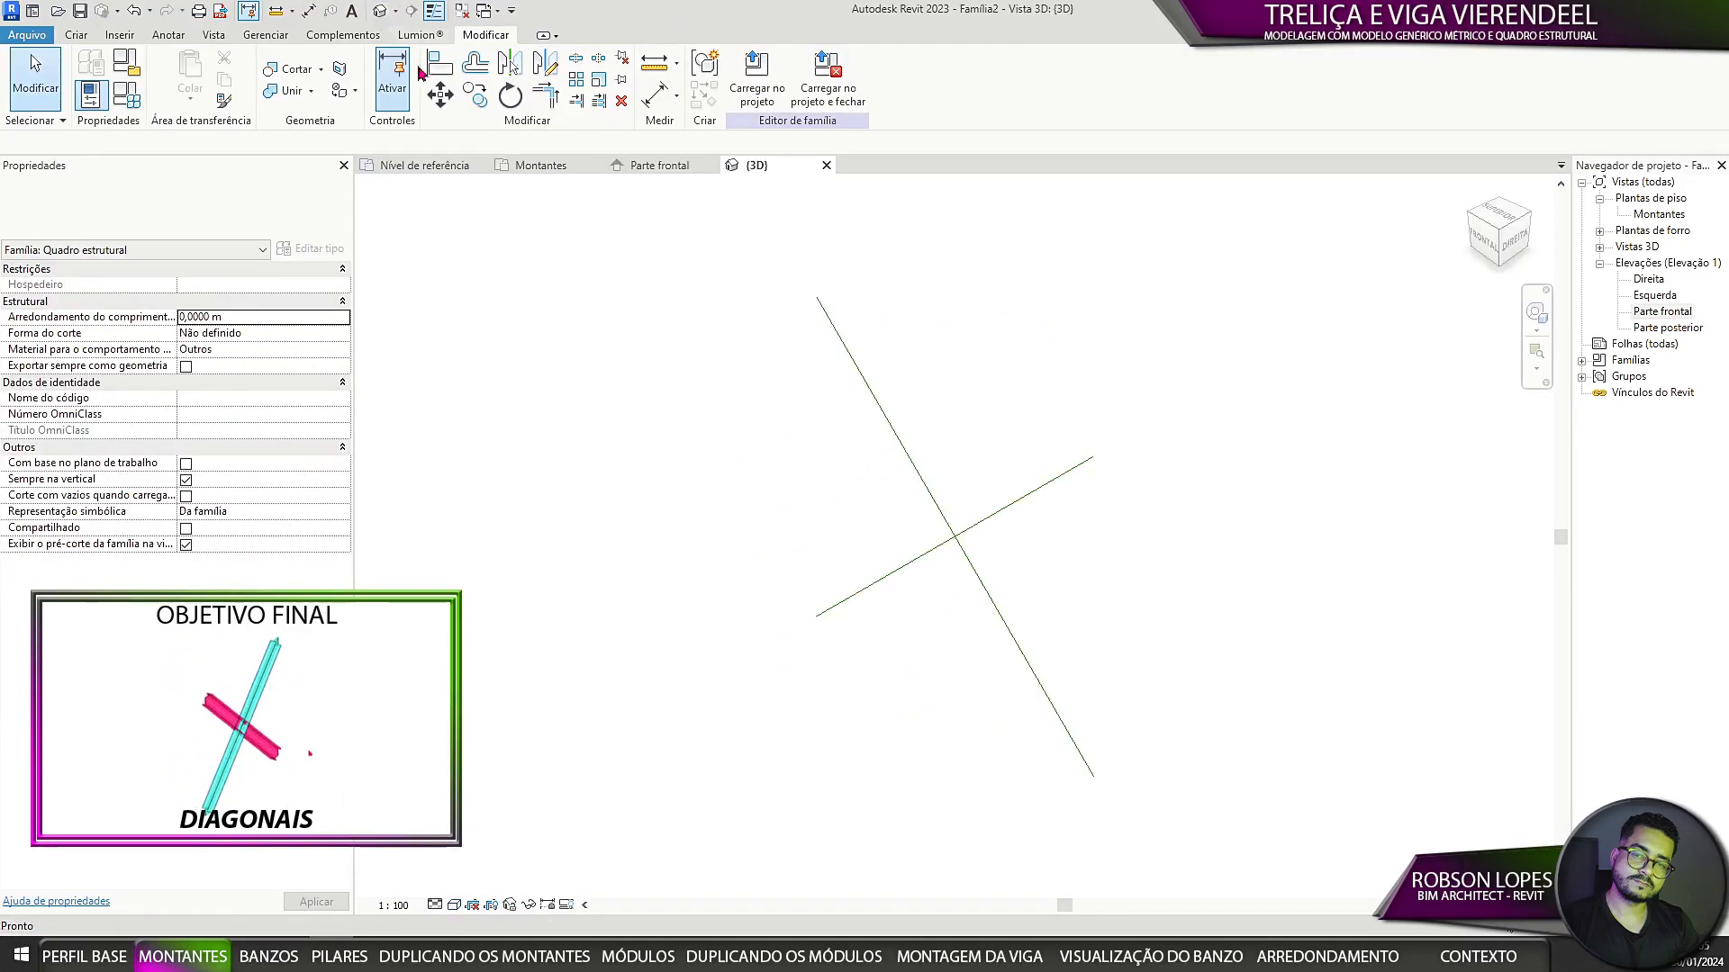
left_click(77, 36)
left_click(312, 79)
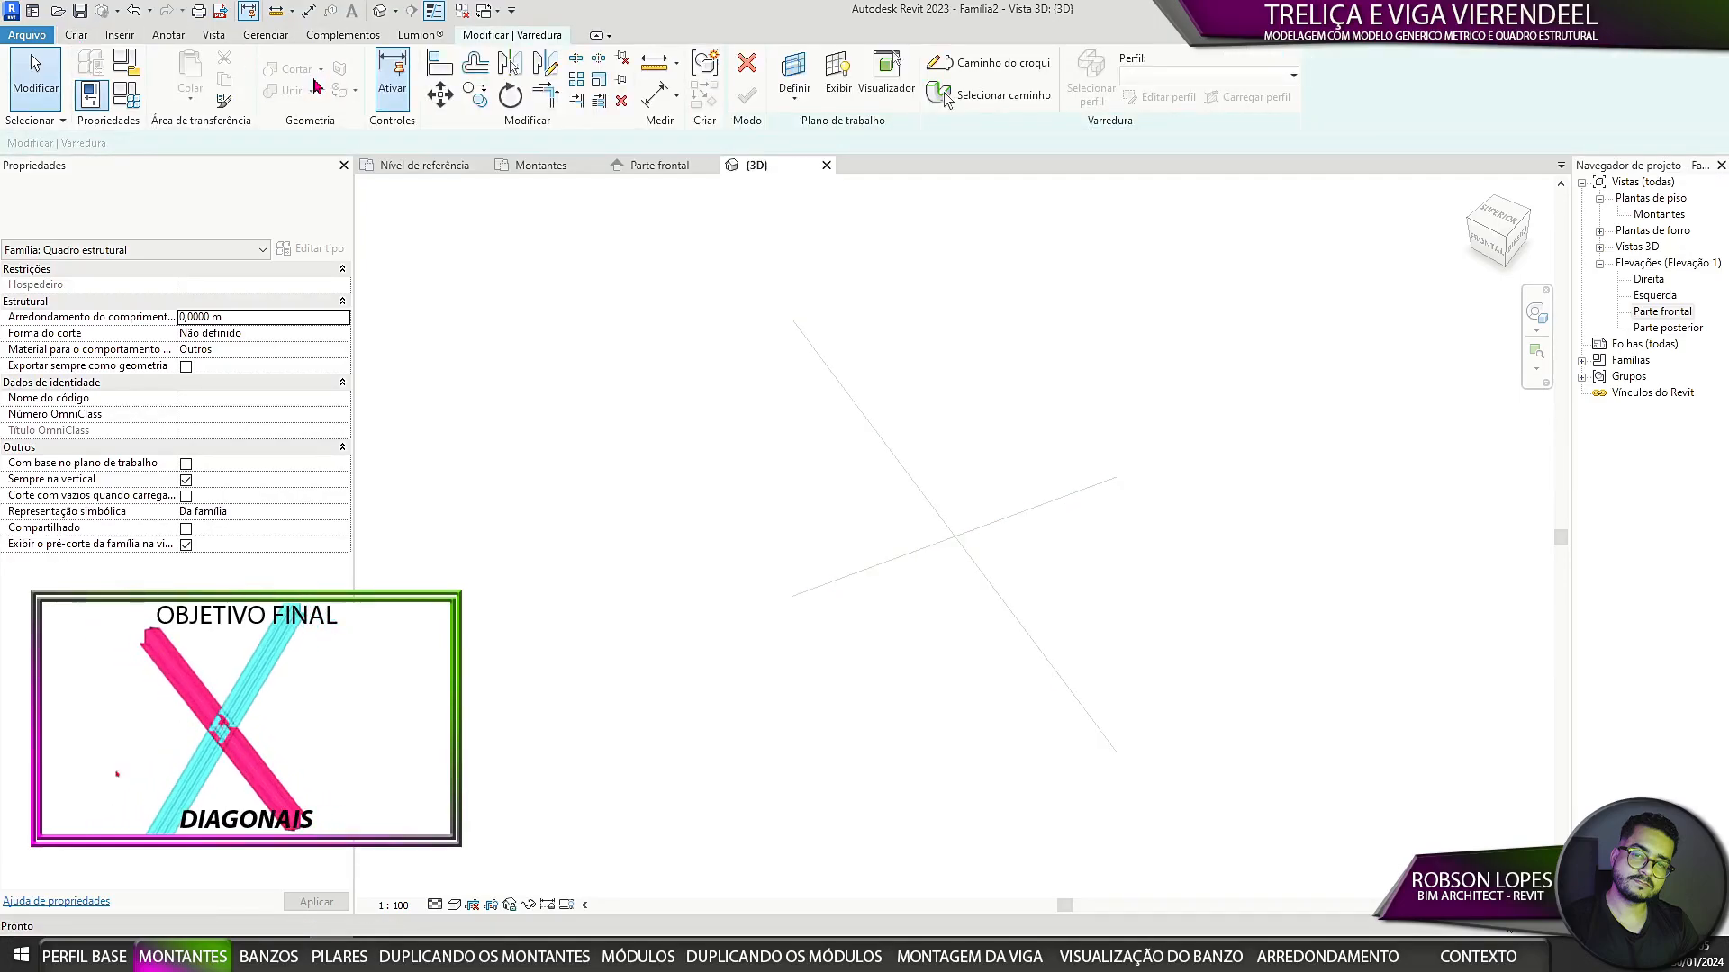
left_click(940, 93)
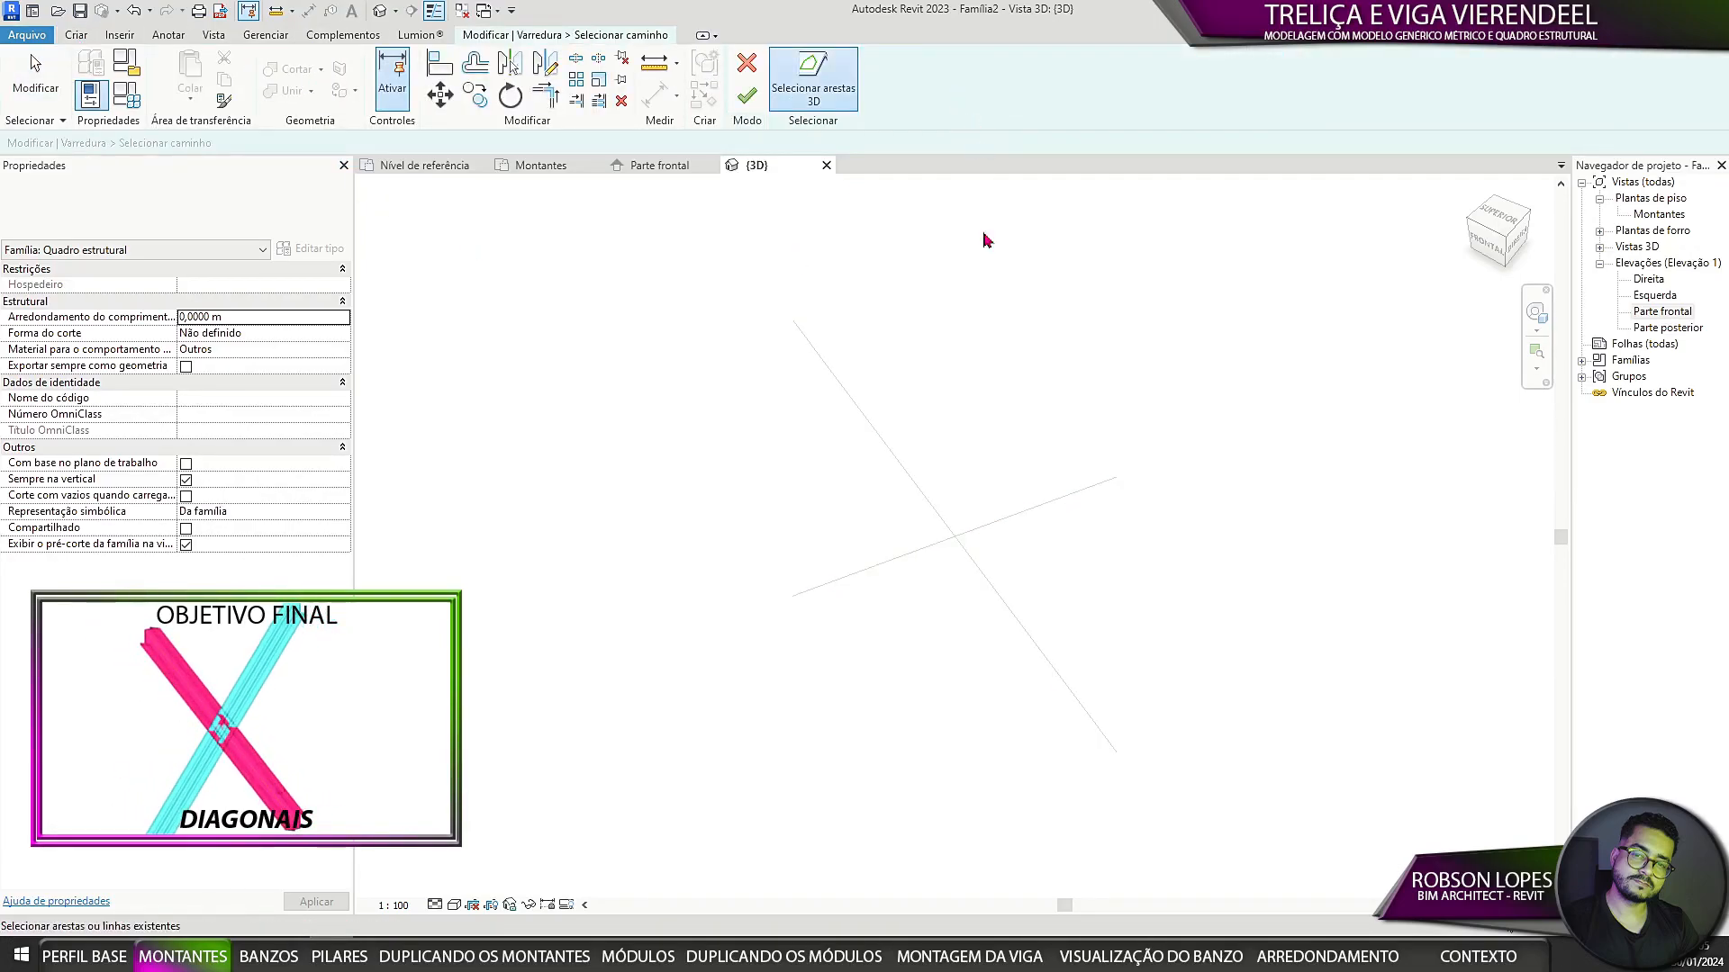
left_click(980, 543)
left_click(747, 95)
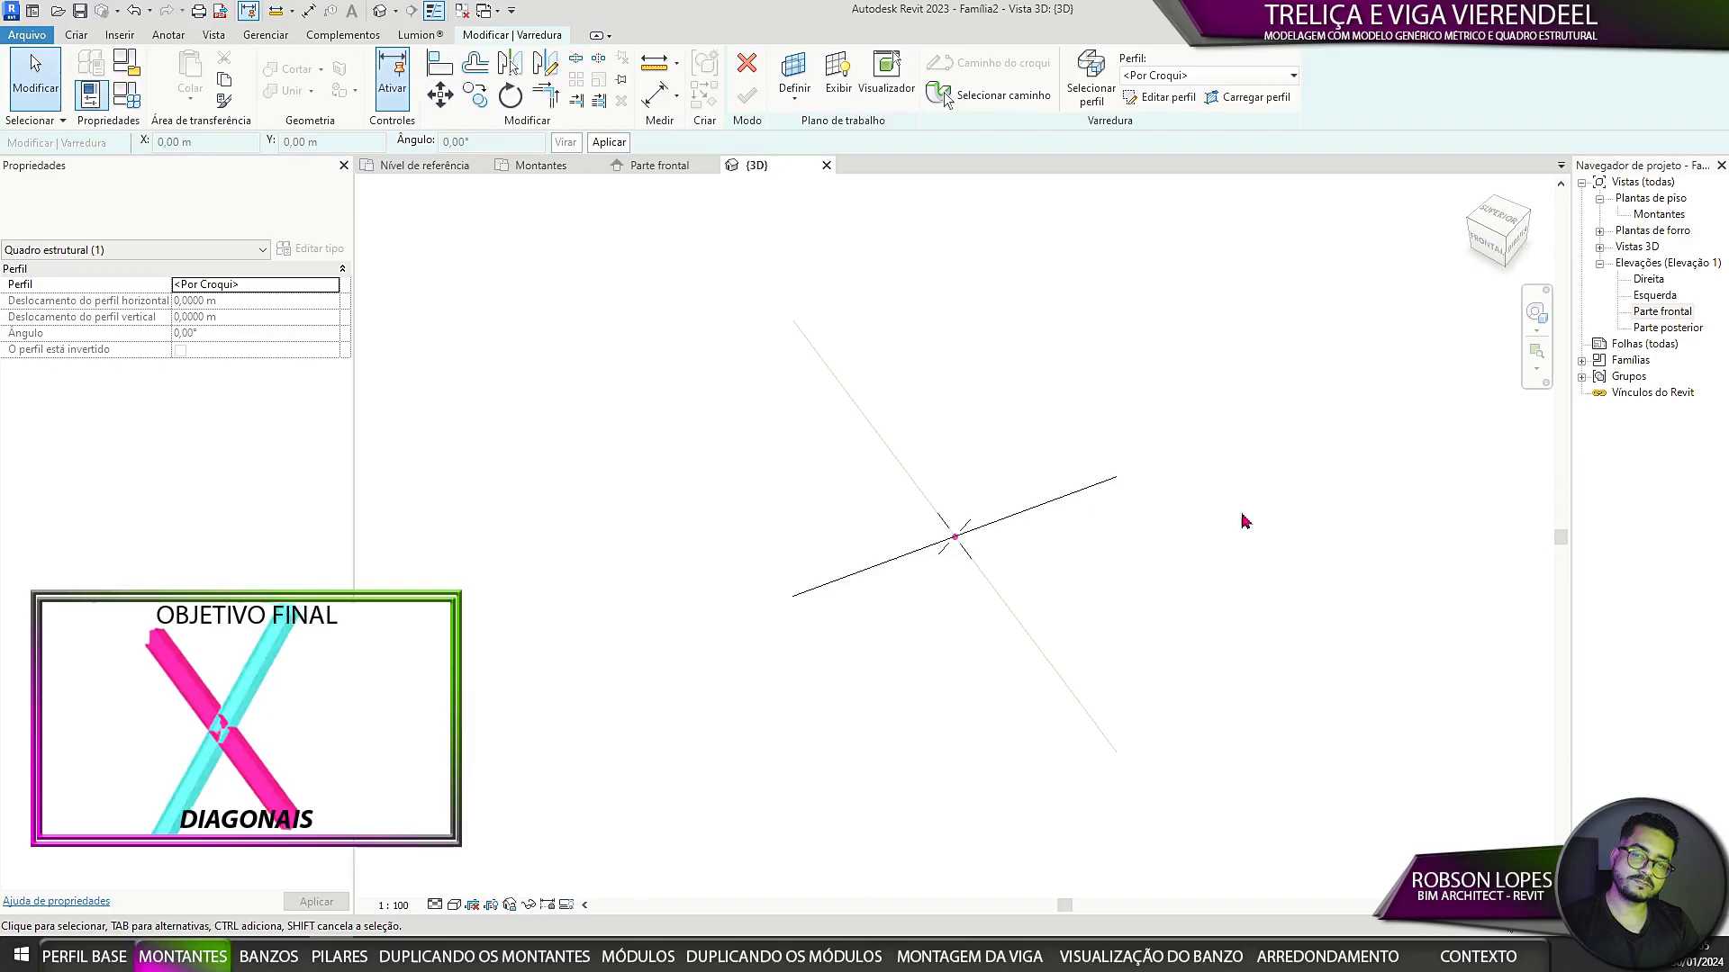
Step: Load the Perfil-01 profile family into the structural framing family
left_click(423, 164)
scroll(814, 501, "up", 2)
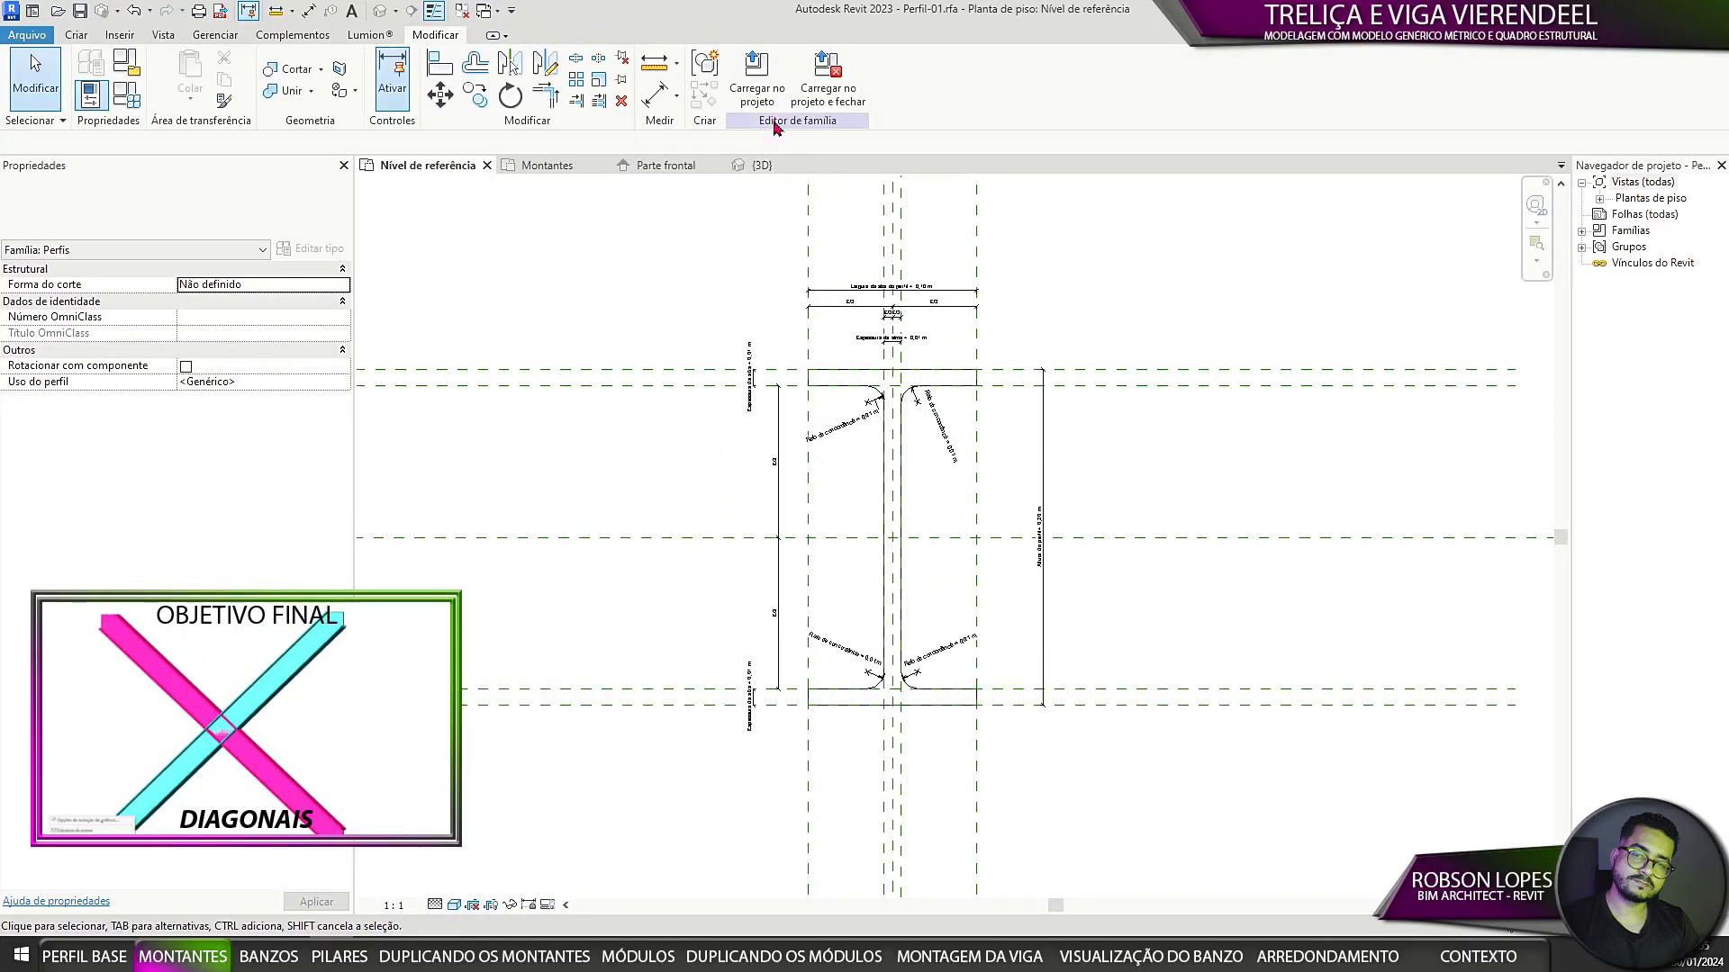
left_click(756, 87)
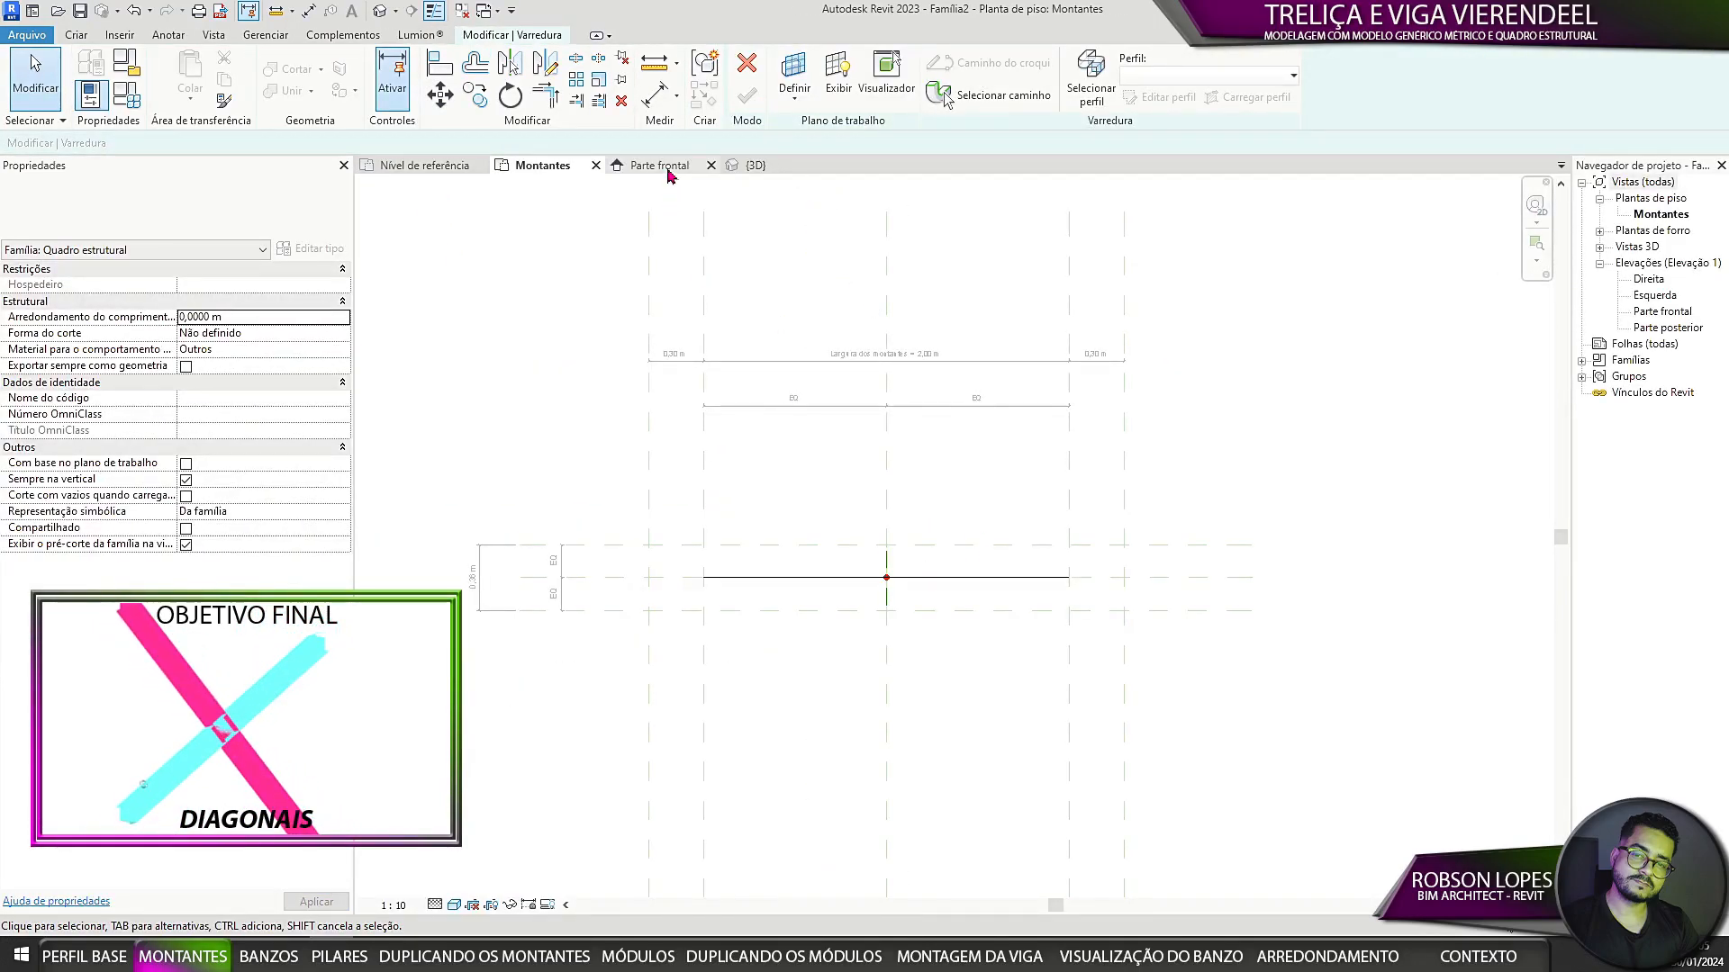
Step: Assign Perfil-01 as the sweep's profile and finish the first diagonal in the 3D view
left_click(756, 164)
left_click(1091, 76)
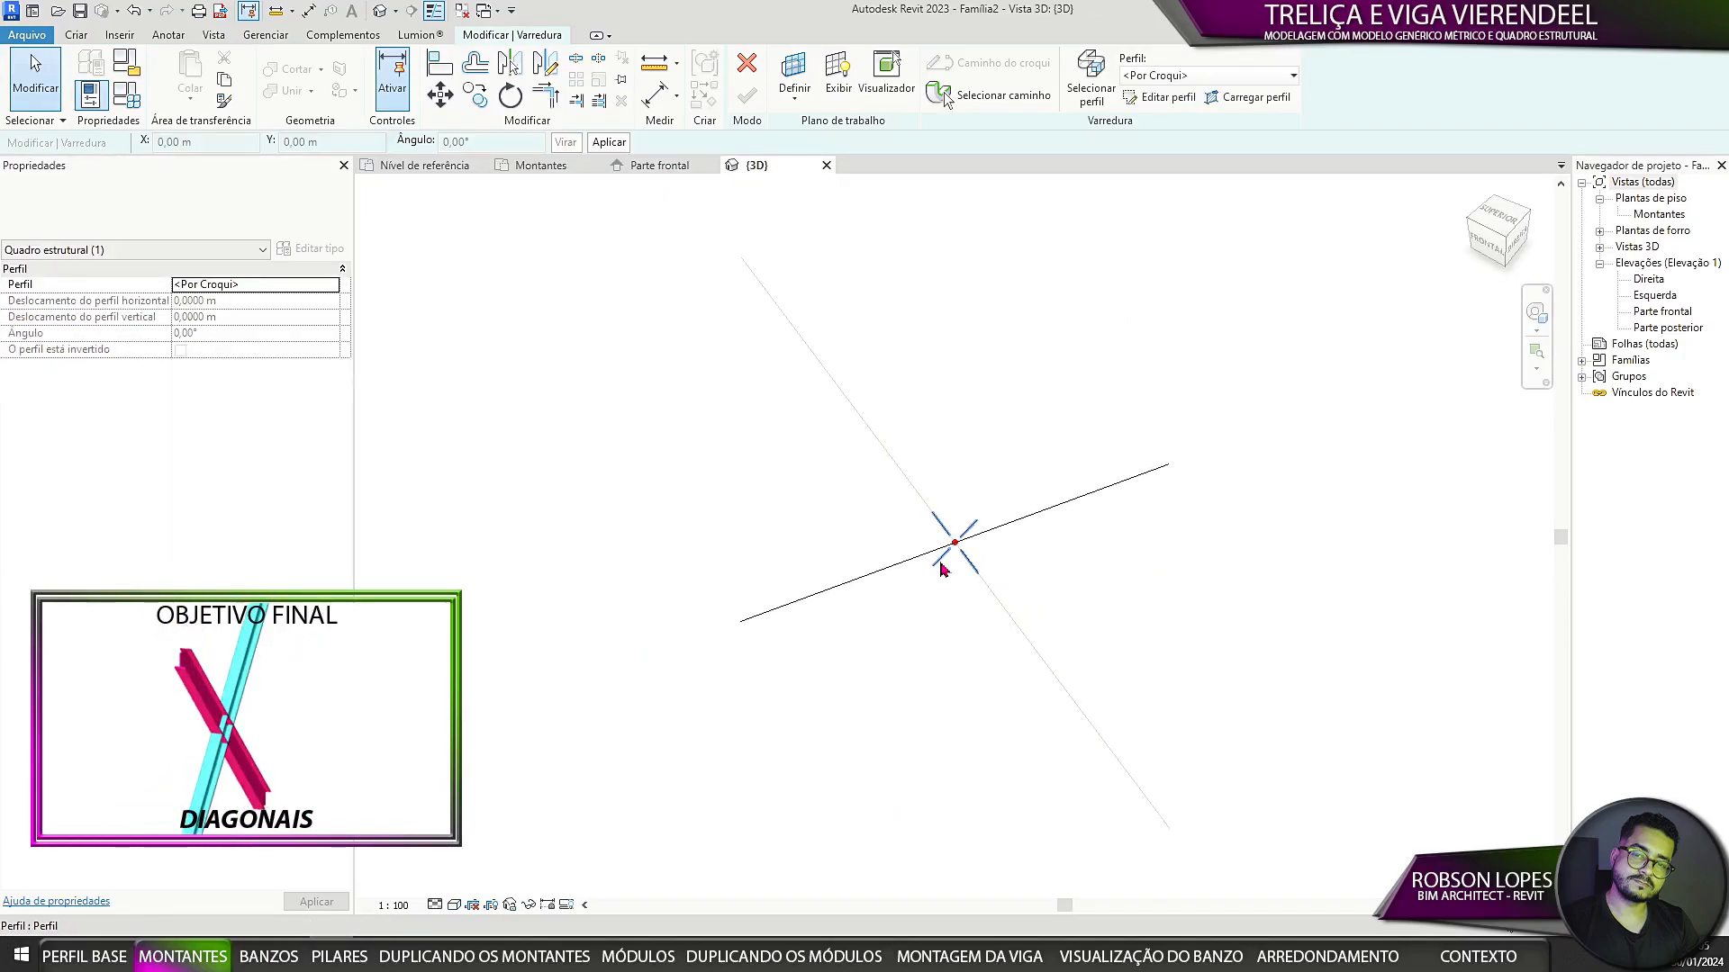
left_click(1168, 80)
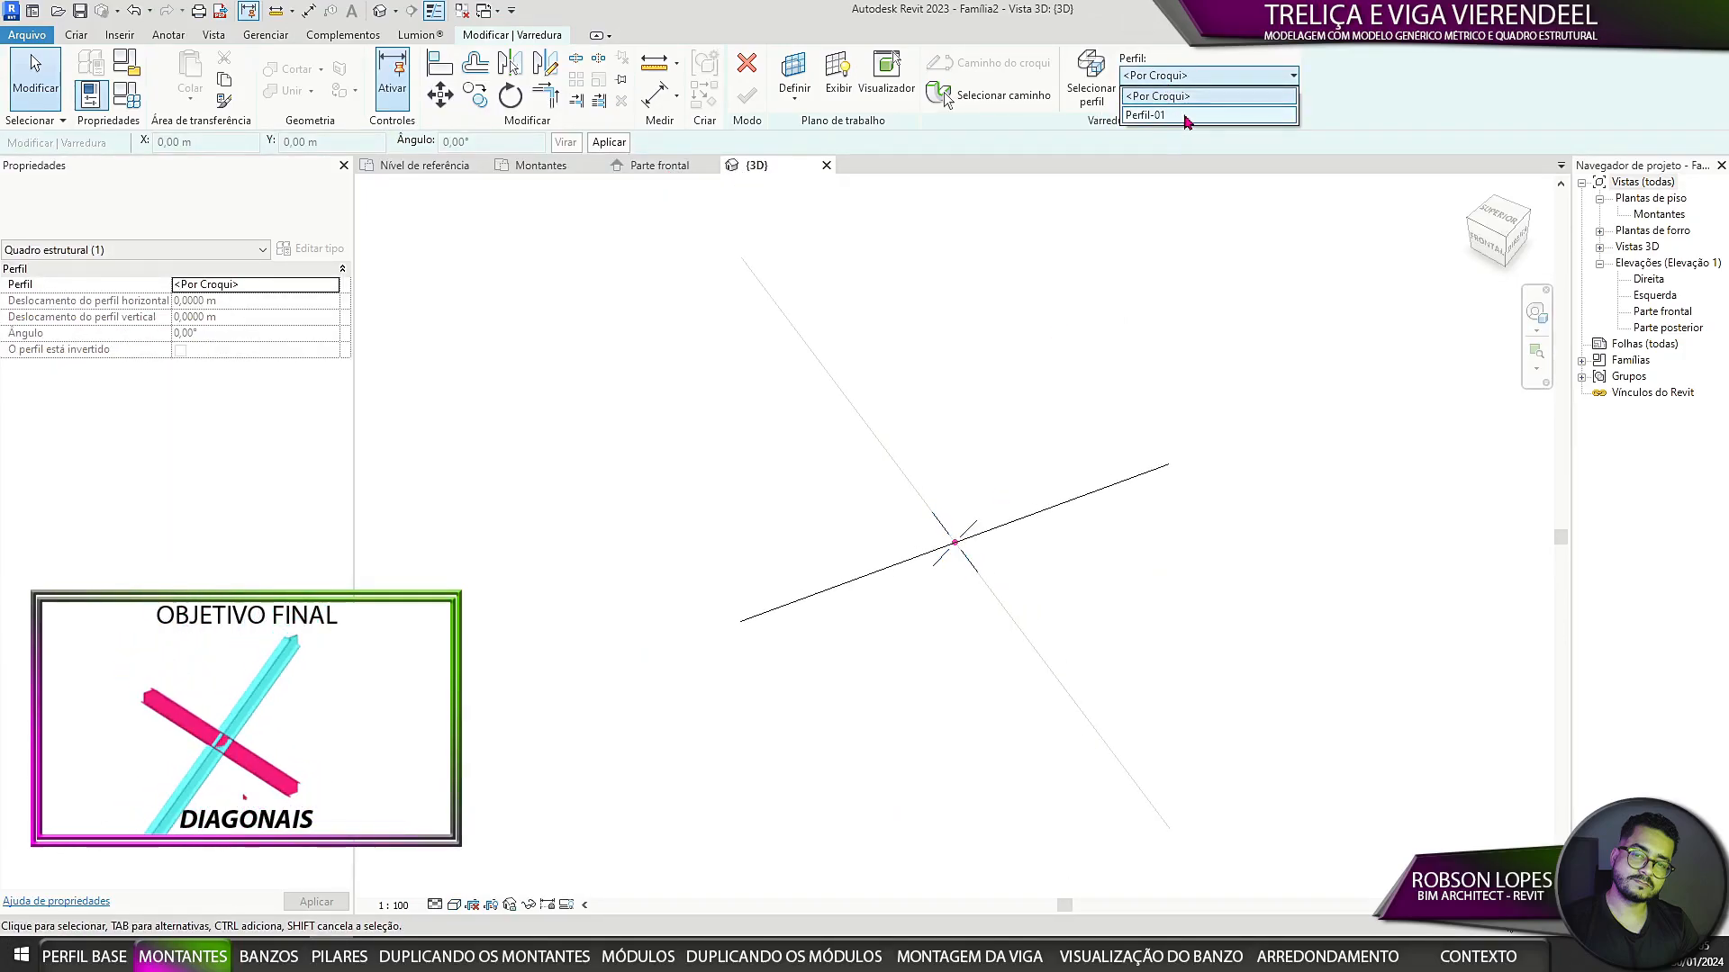
left_click(1176, 118)
scroll(991, 610, "up", 2)
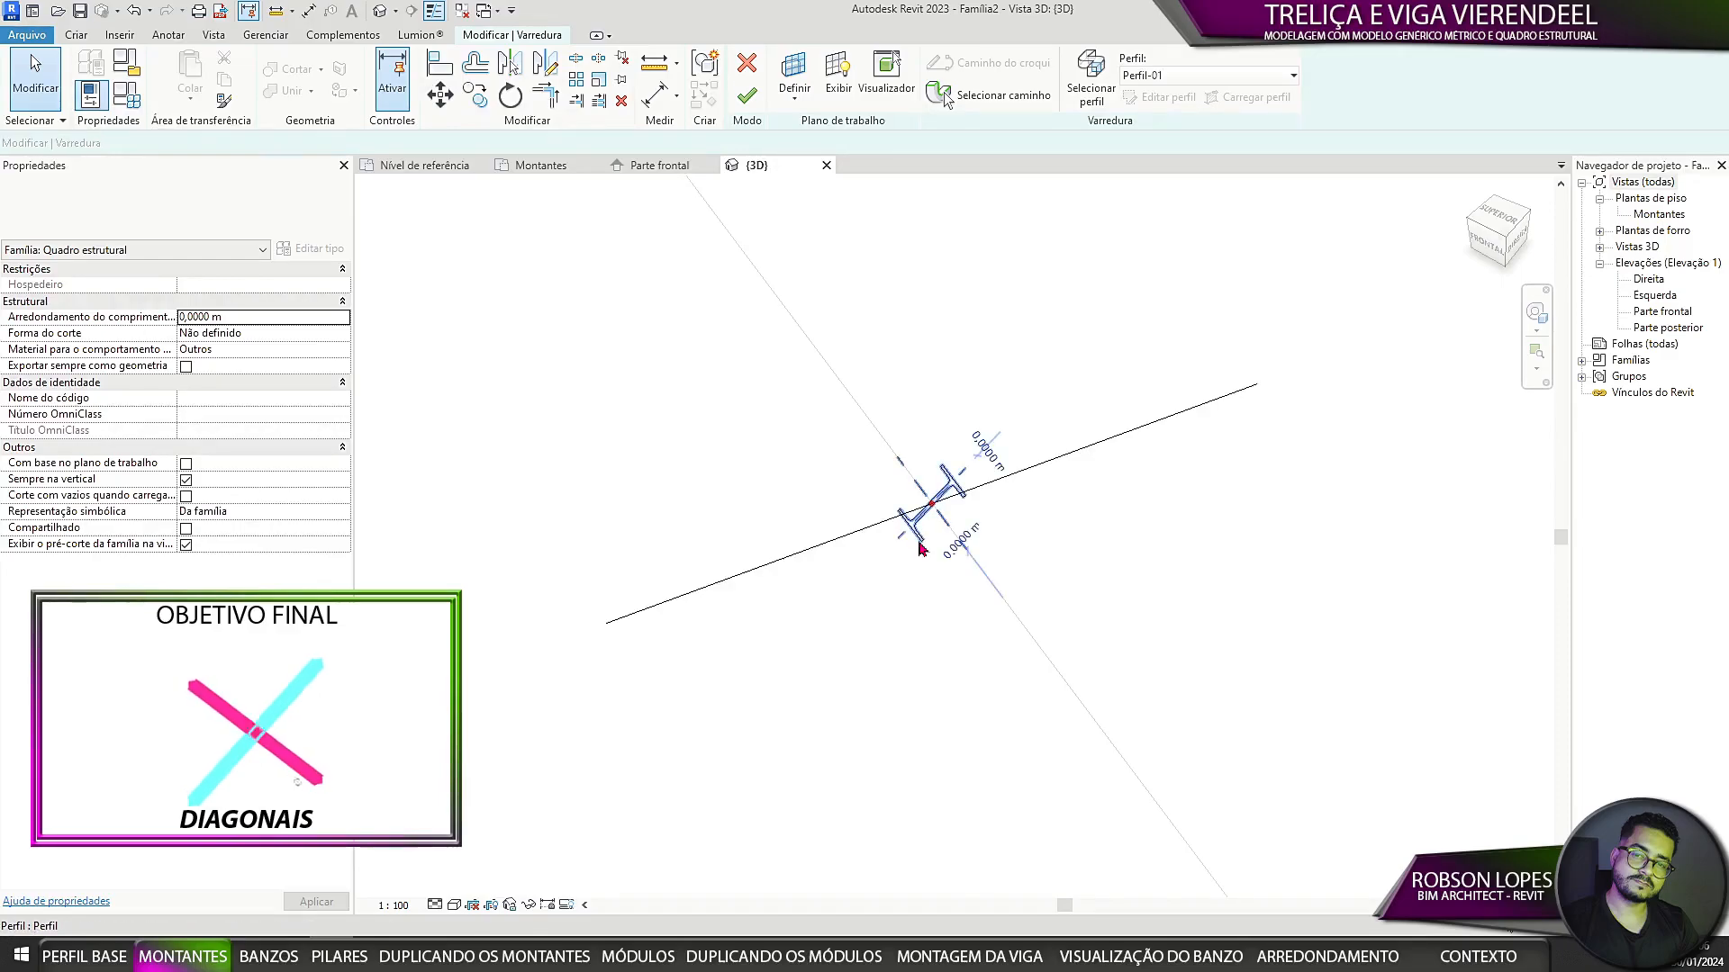
left_click(747, 96)
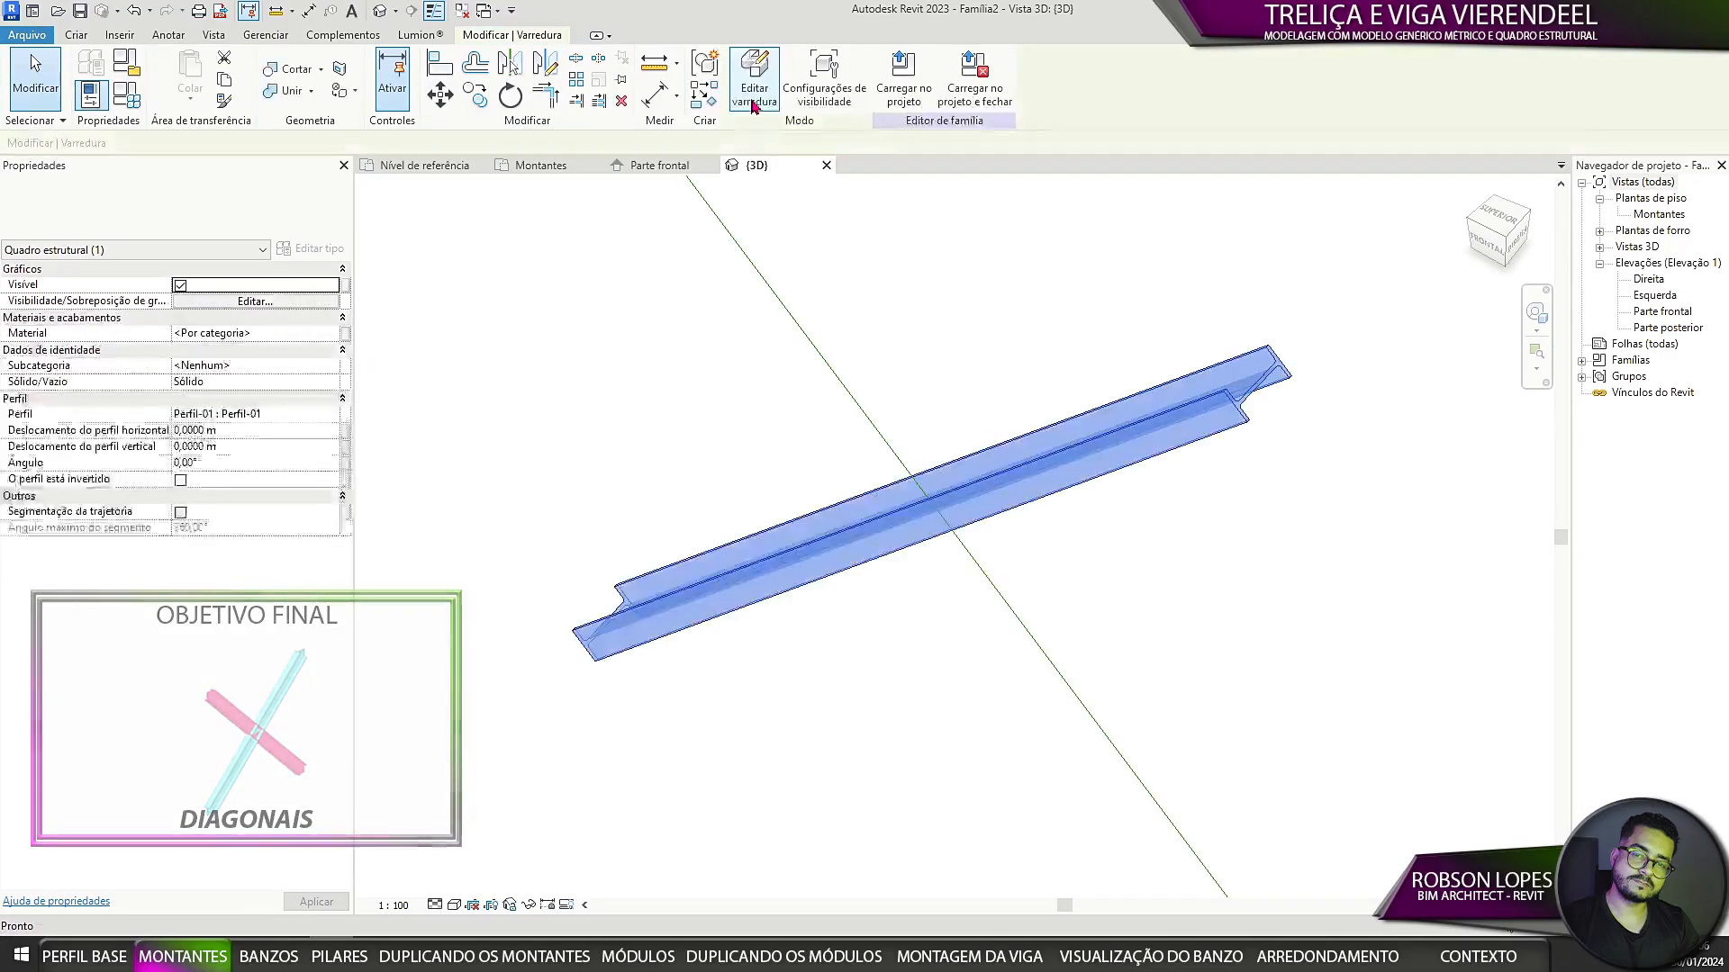
left_click(633, 340)
scroll(558, 531, "down", 2)
Step: Associate the first diagonal sweep's profile angle with a new type parameter named Rotação do montante
left_click(618, 600)
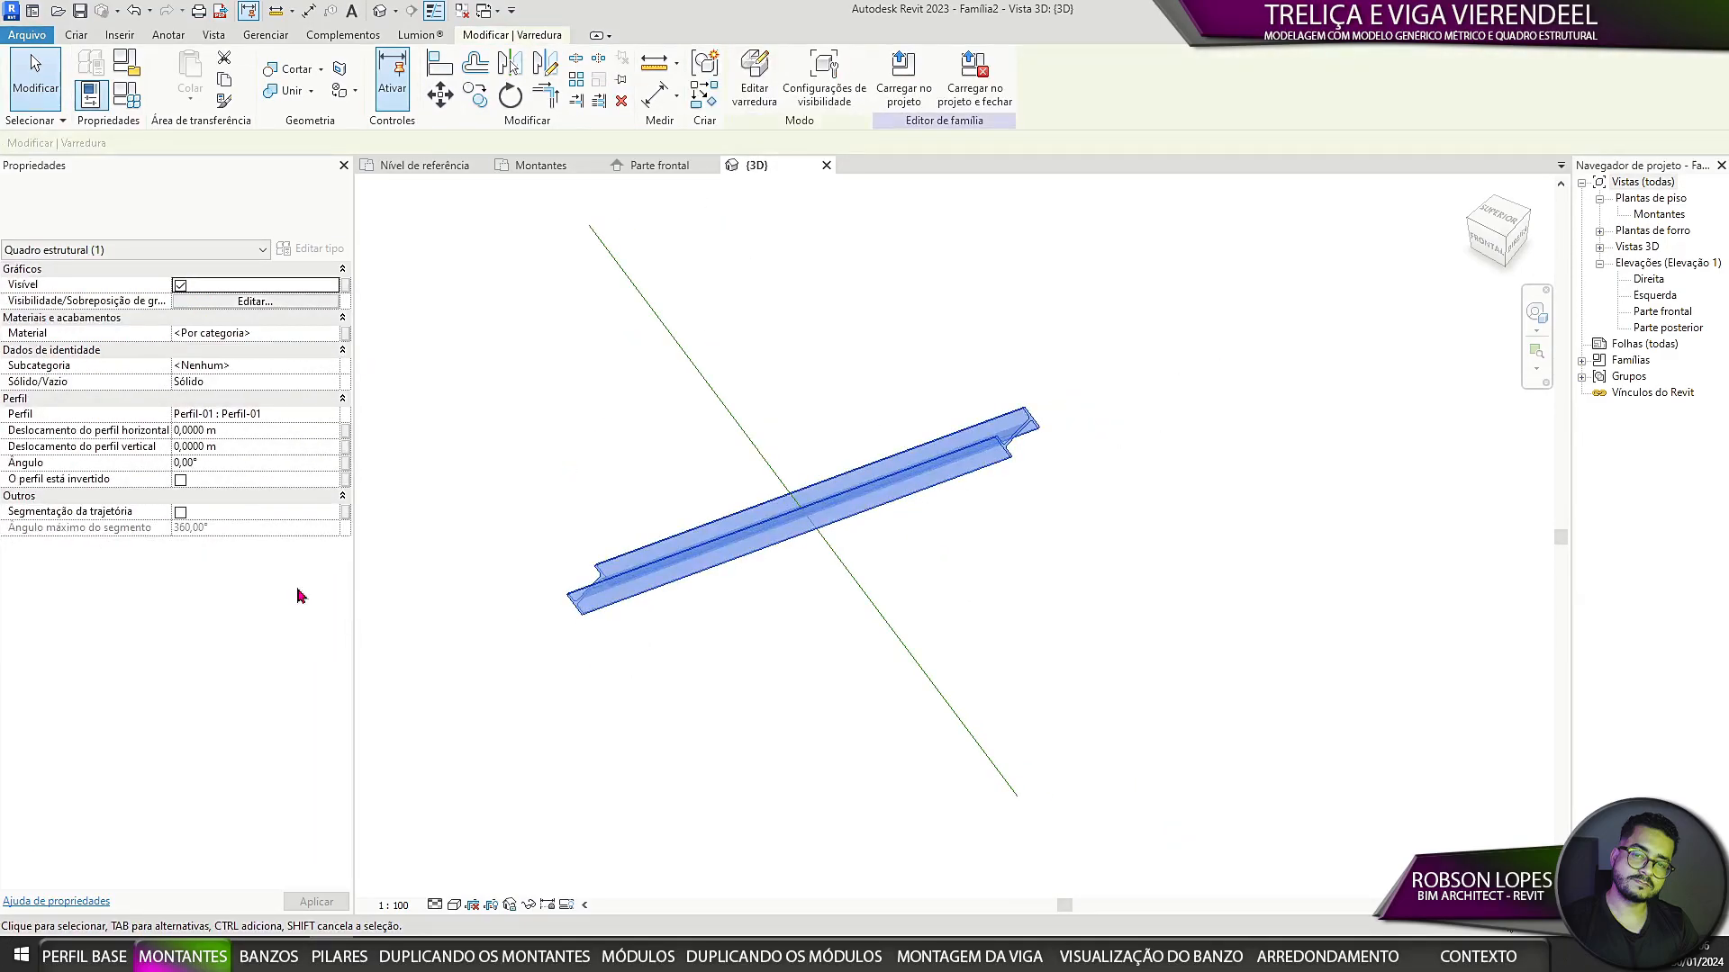
left_click(347, 473)
left_click_drag(1577, 308, 1262, 326)
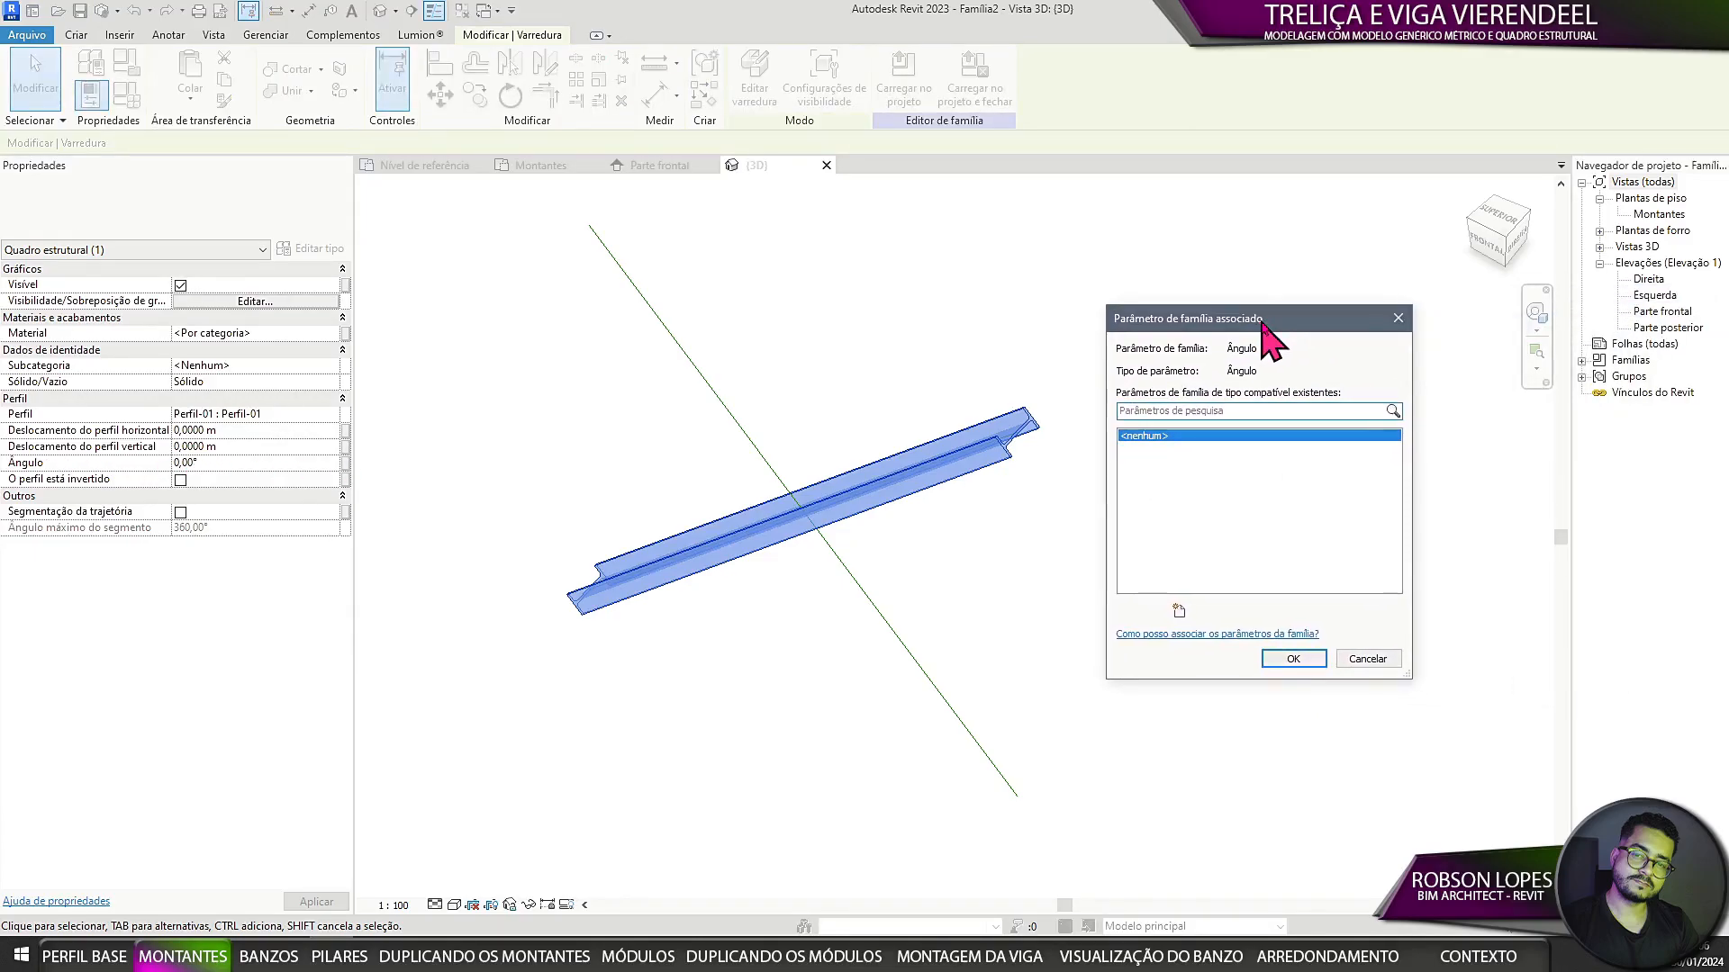
left_click(1179, 611)
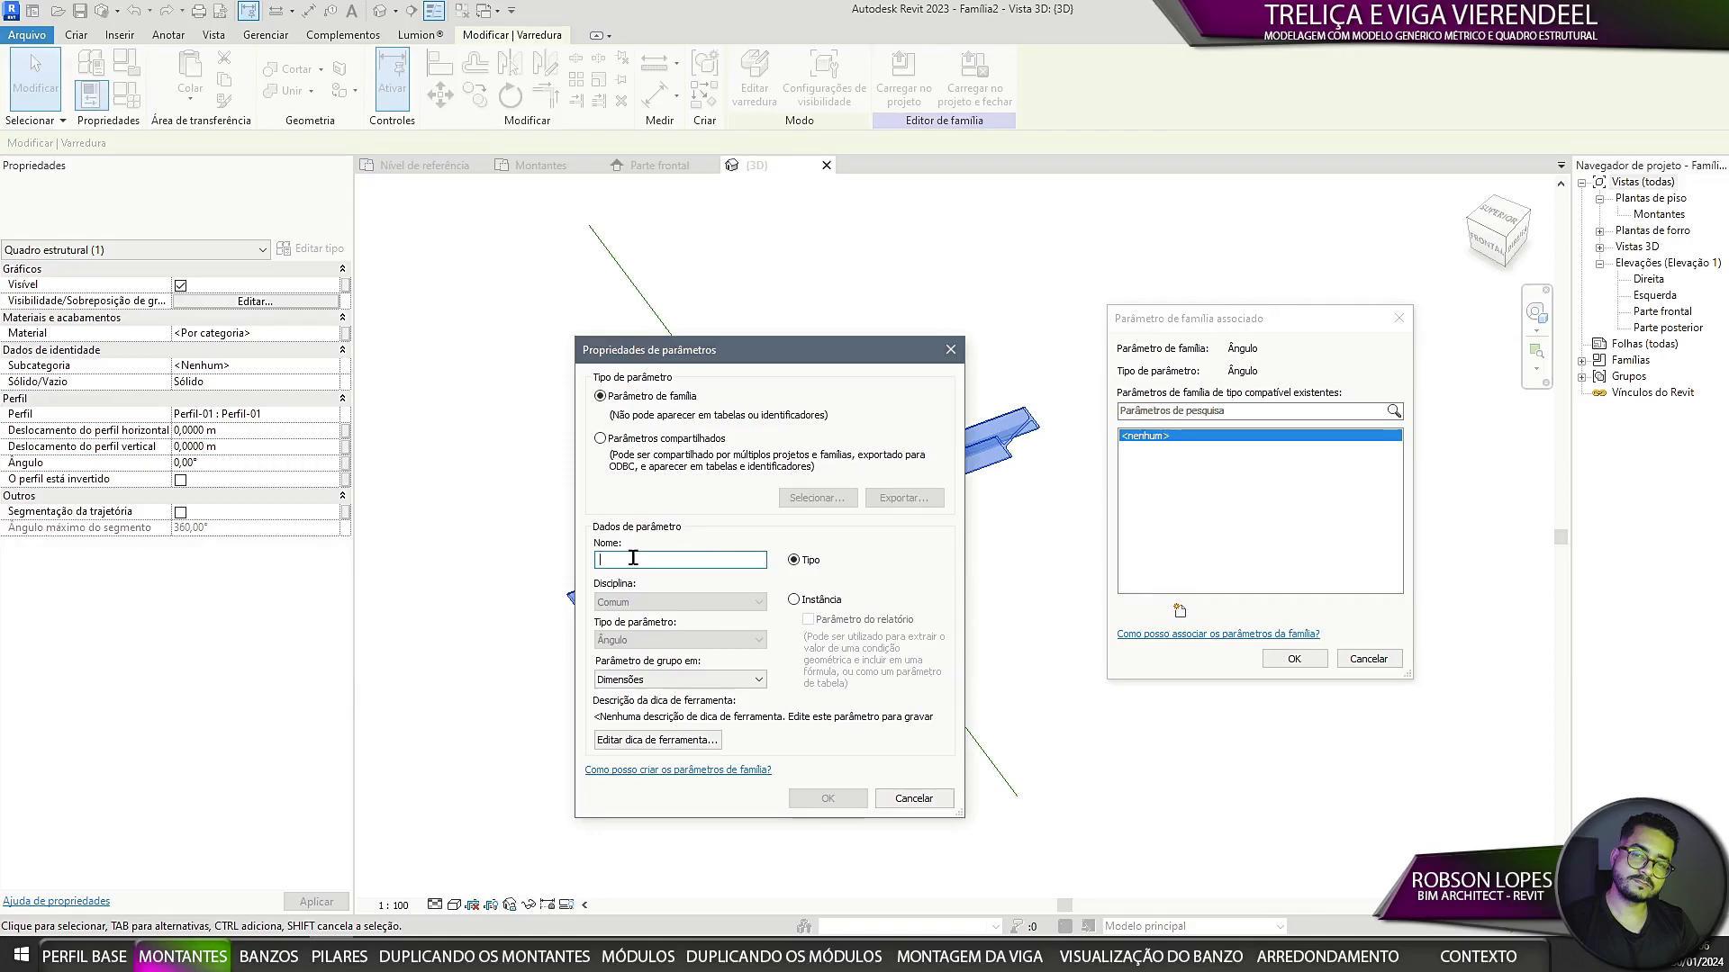
type("Rotação")
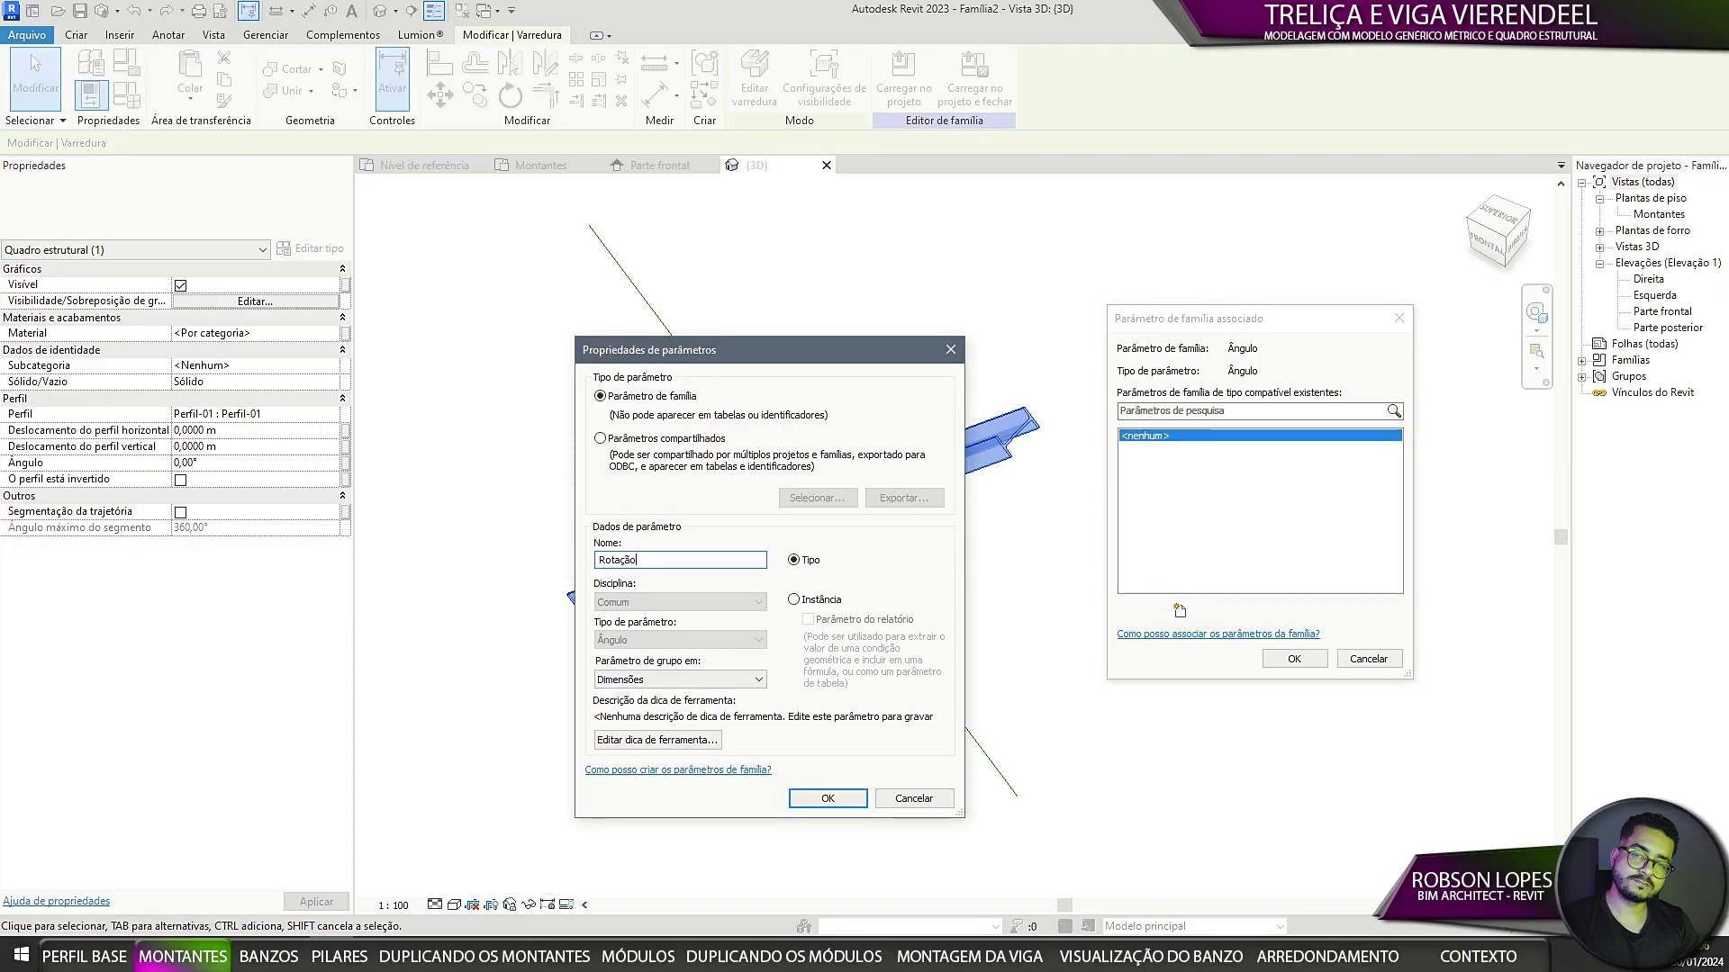
type(" do montante")
left_click(836, 804)
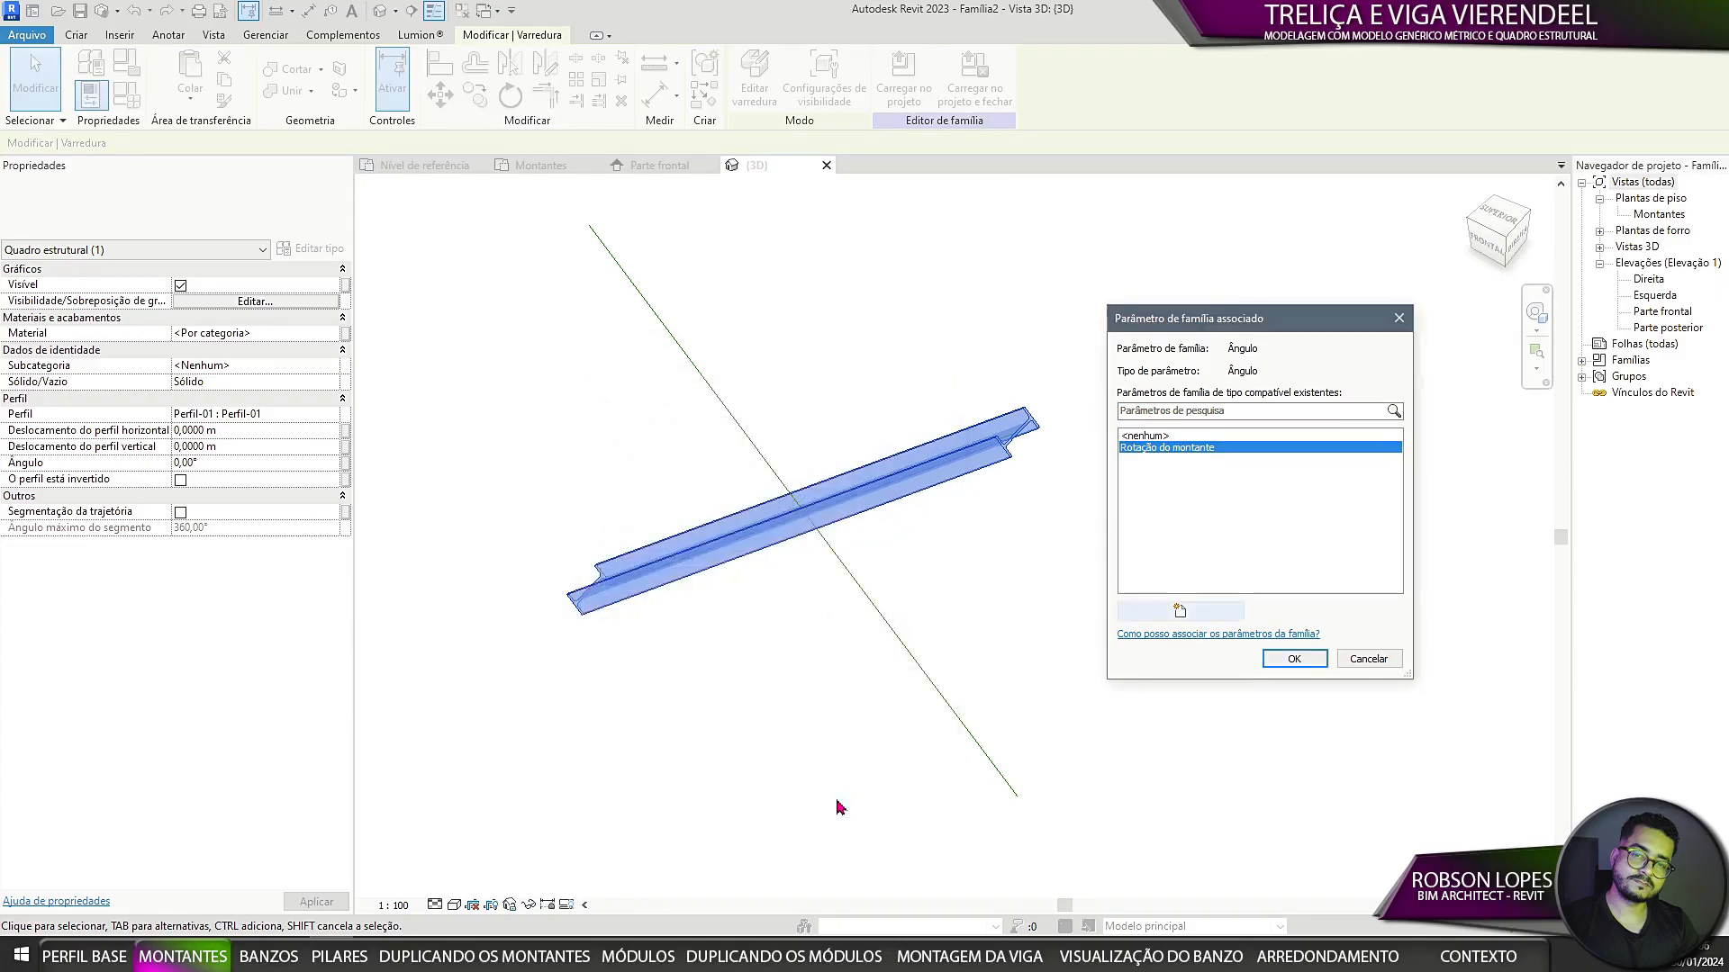
left_click(1294, 658)
left_click(1164, 665)
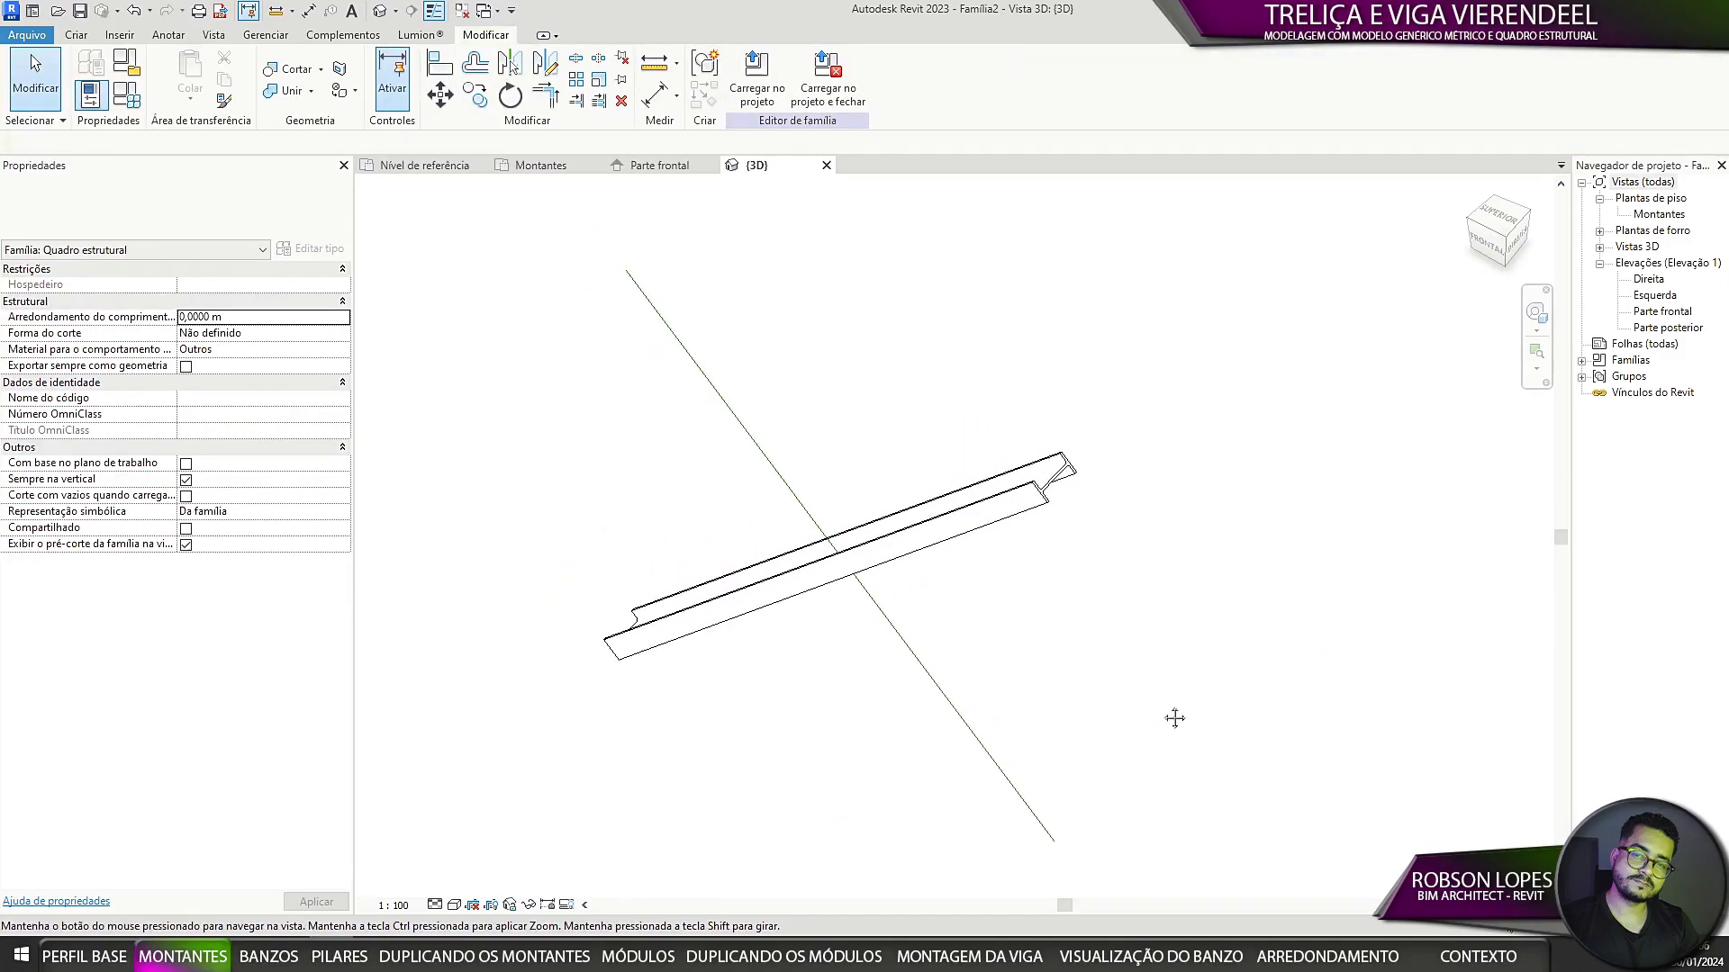
Step: Sweep the second diagonal along the remaining diagonal reference line using Perfil-01 as its profile
left_click(75, 34)
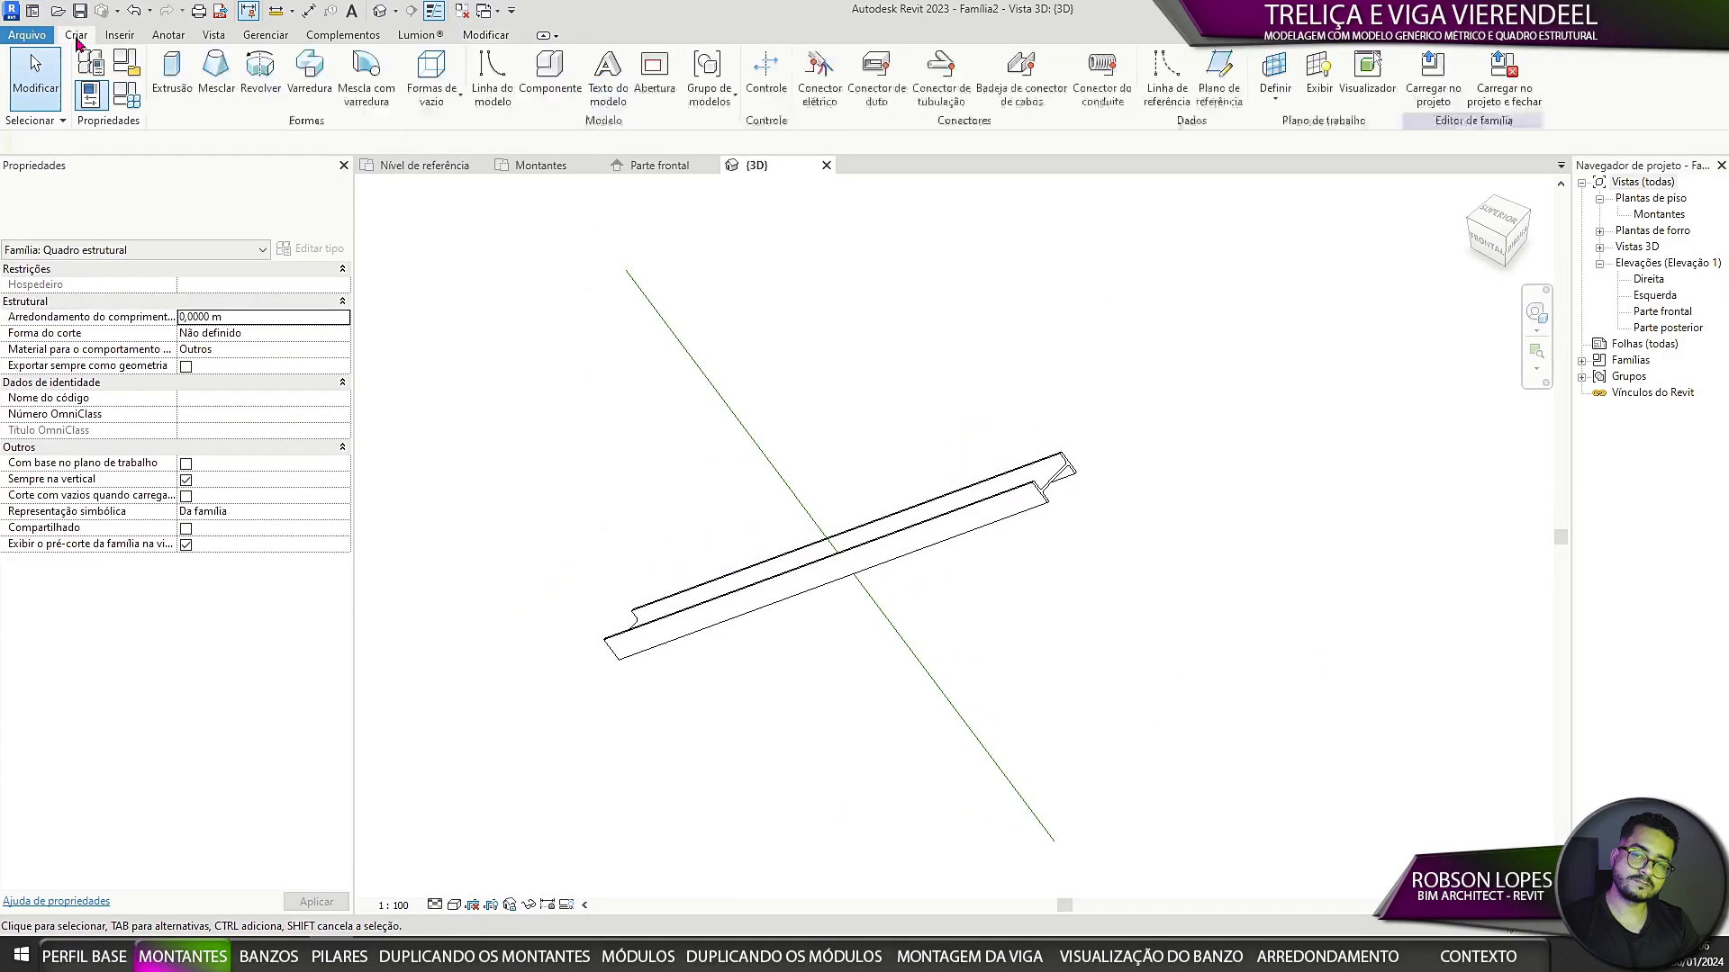
left_click(317, 88)
left_click(943, 94)
left_click(725, 400)
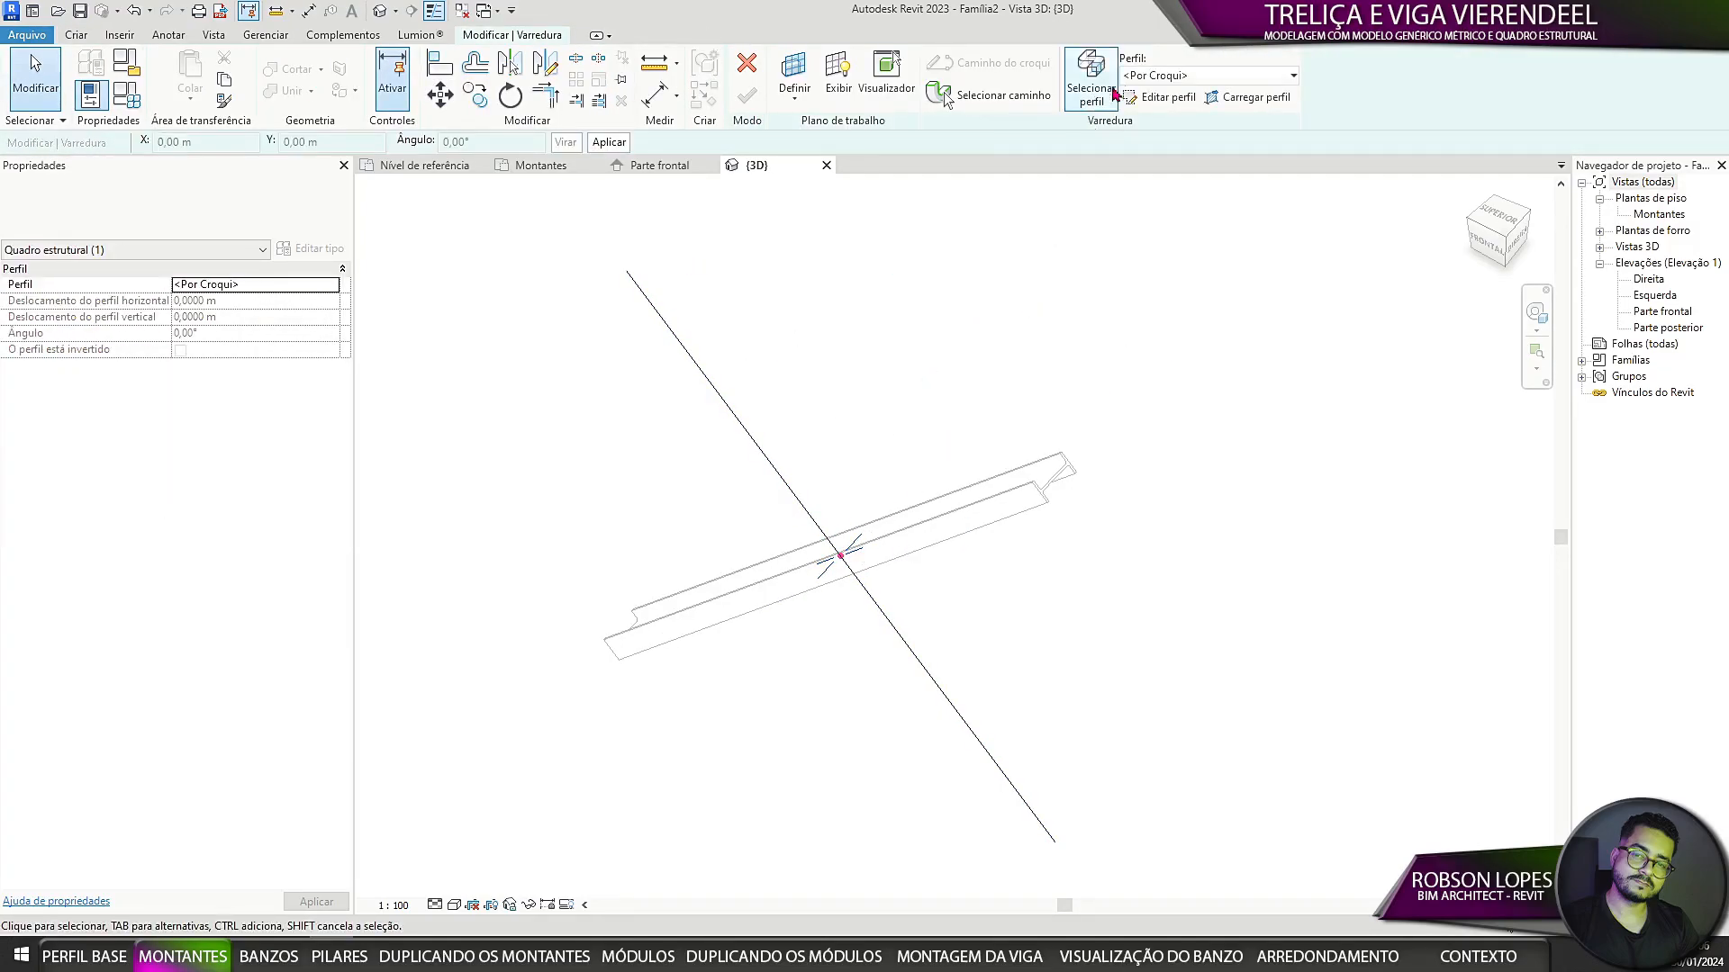
left_click(1162, 76)
left_click(1145, 114)
left_click(747, 96)
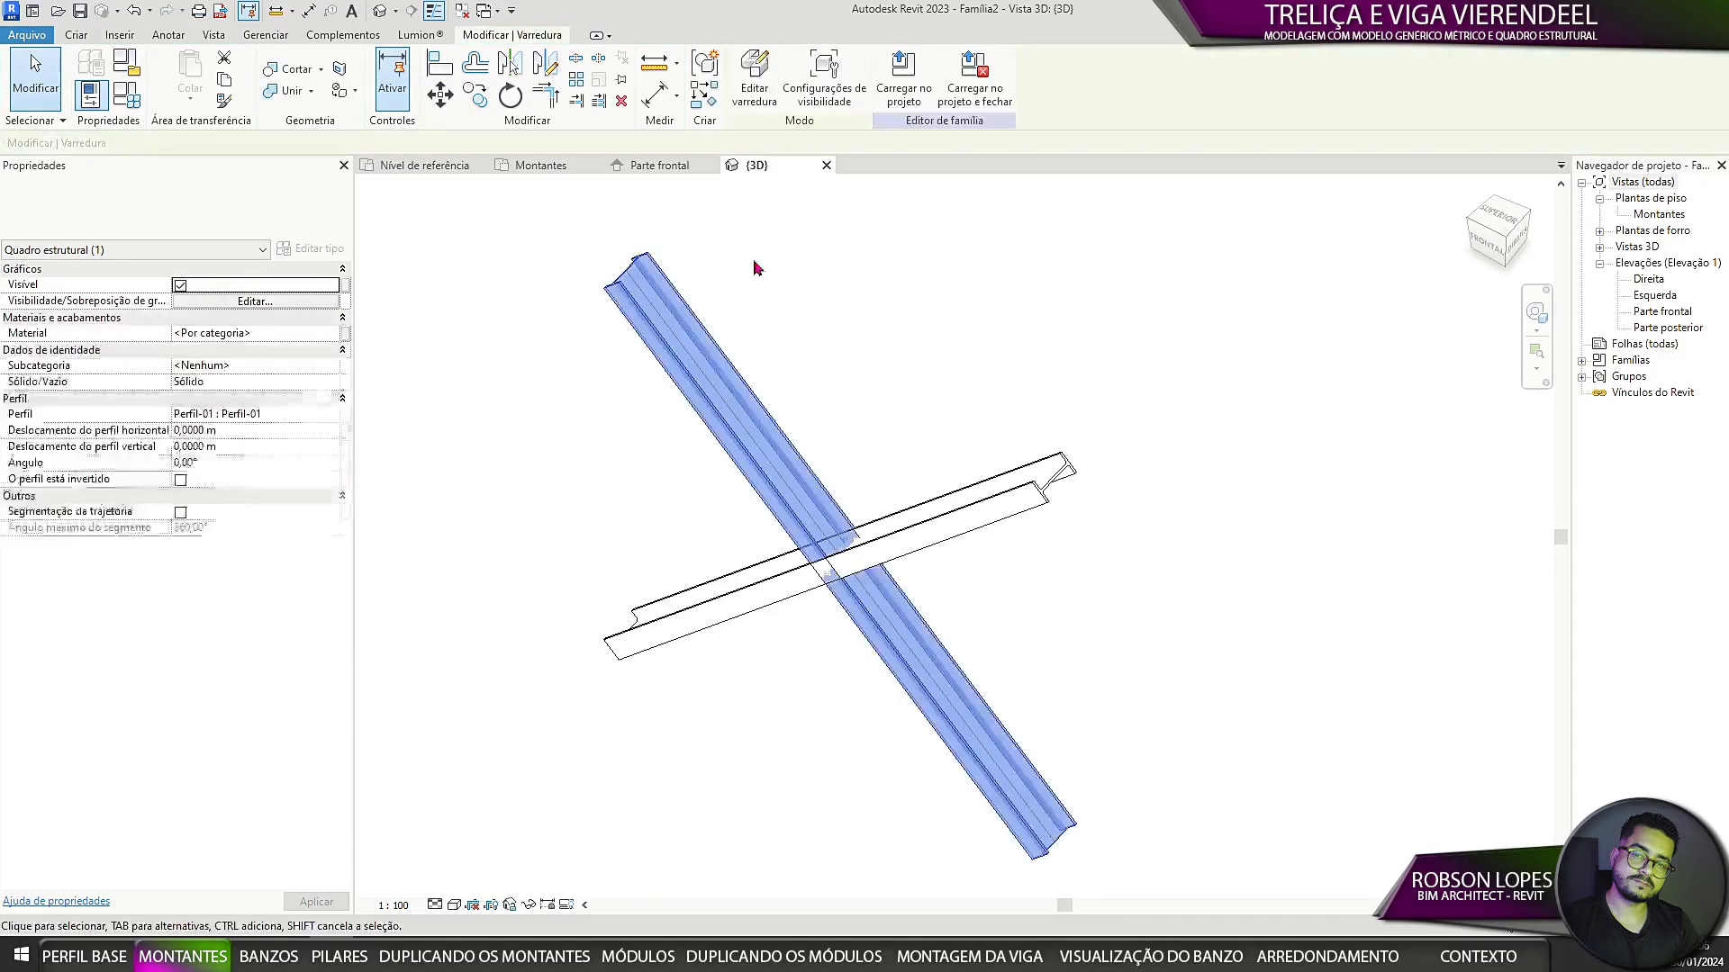
Step: Associate the second diagonal sweep's profile angle with the existing parameter Rotação do montante
left_click(347, 462)
left_click(1168, 448)
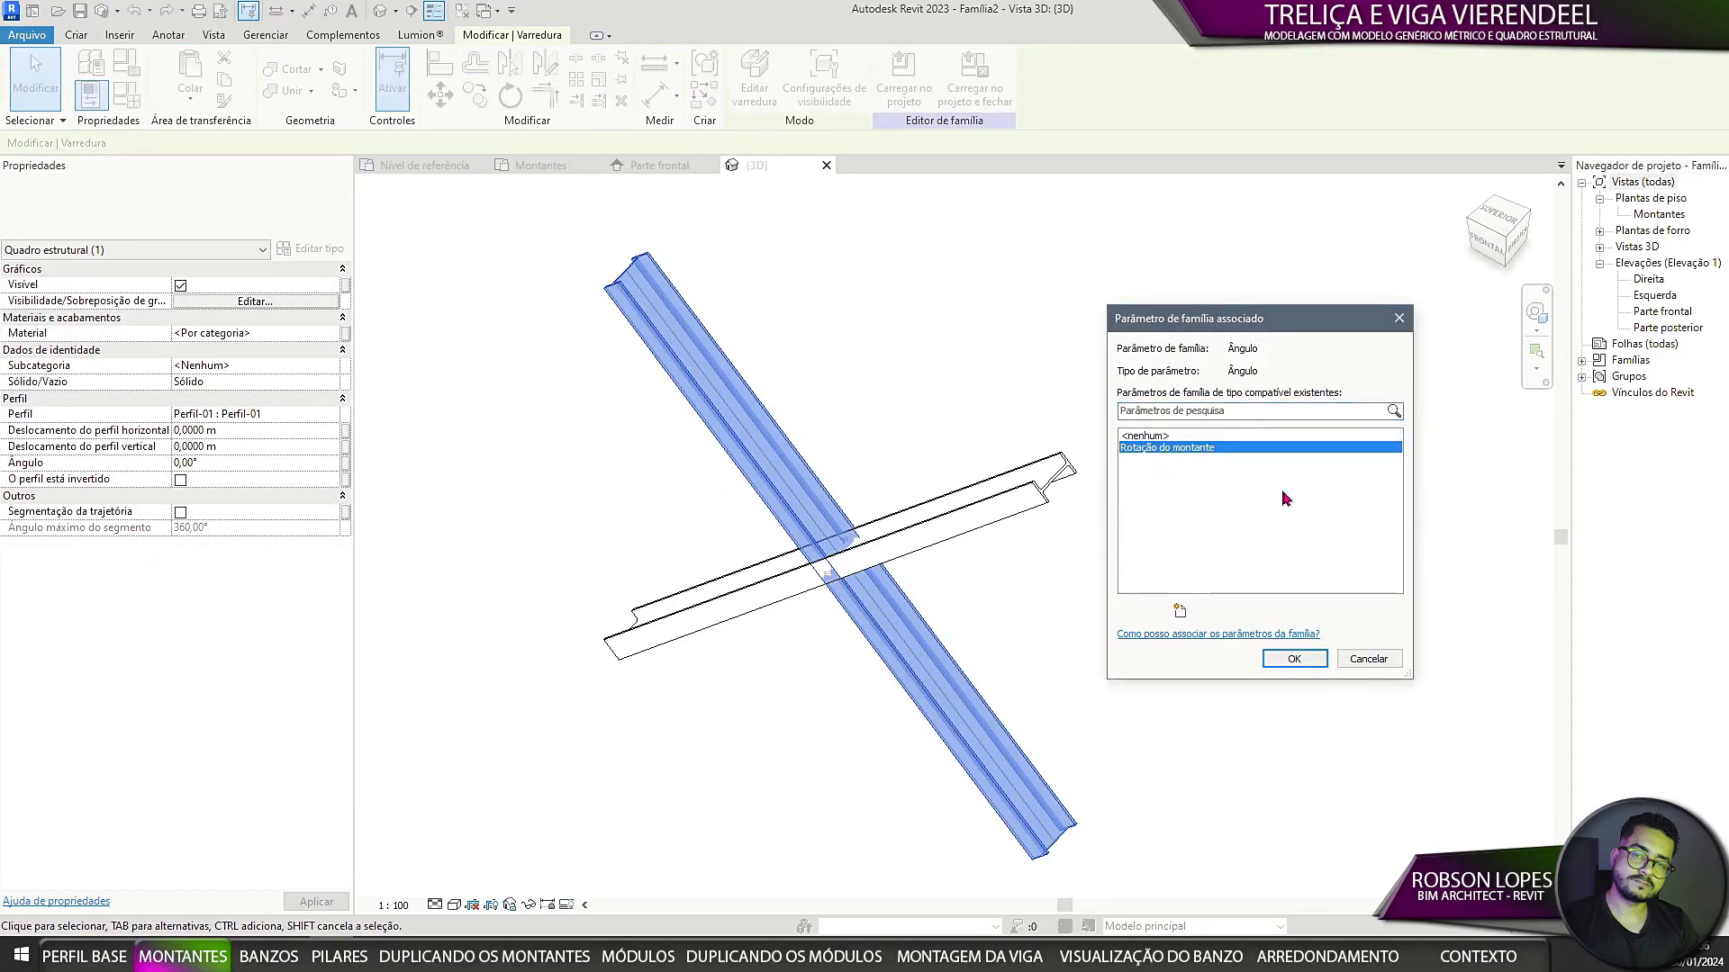
left_click(1294, 659)
key("Escape")
Step: Set the family's Rotação do montante parameter to 90° and apply it to both diagonals
left_click(106, 110)
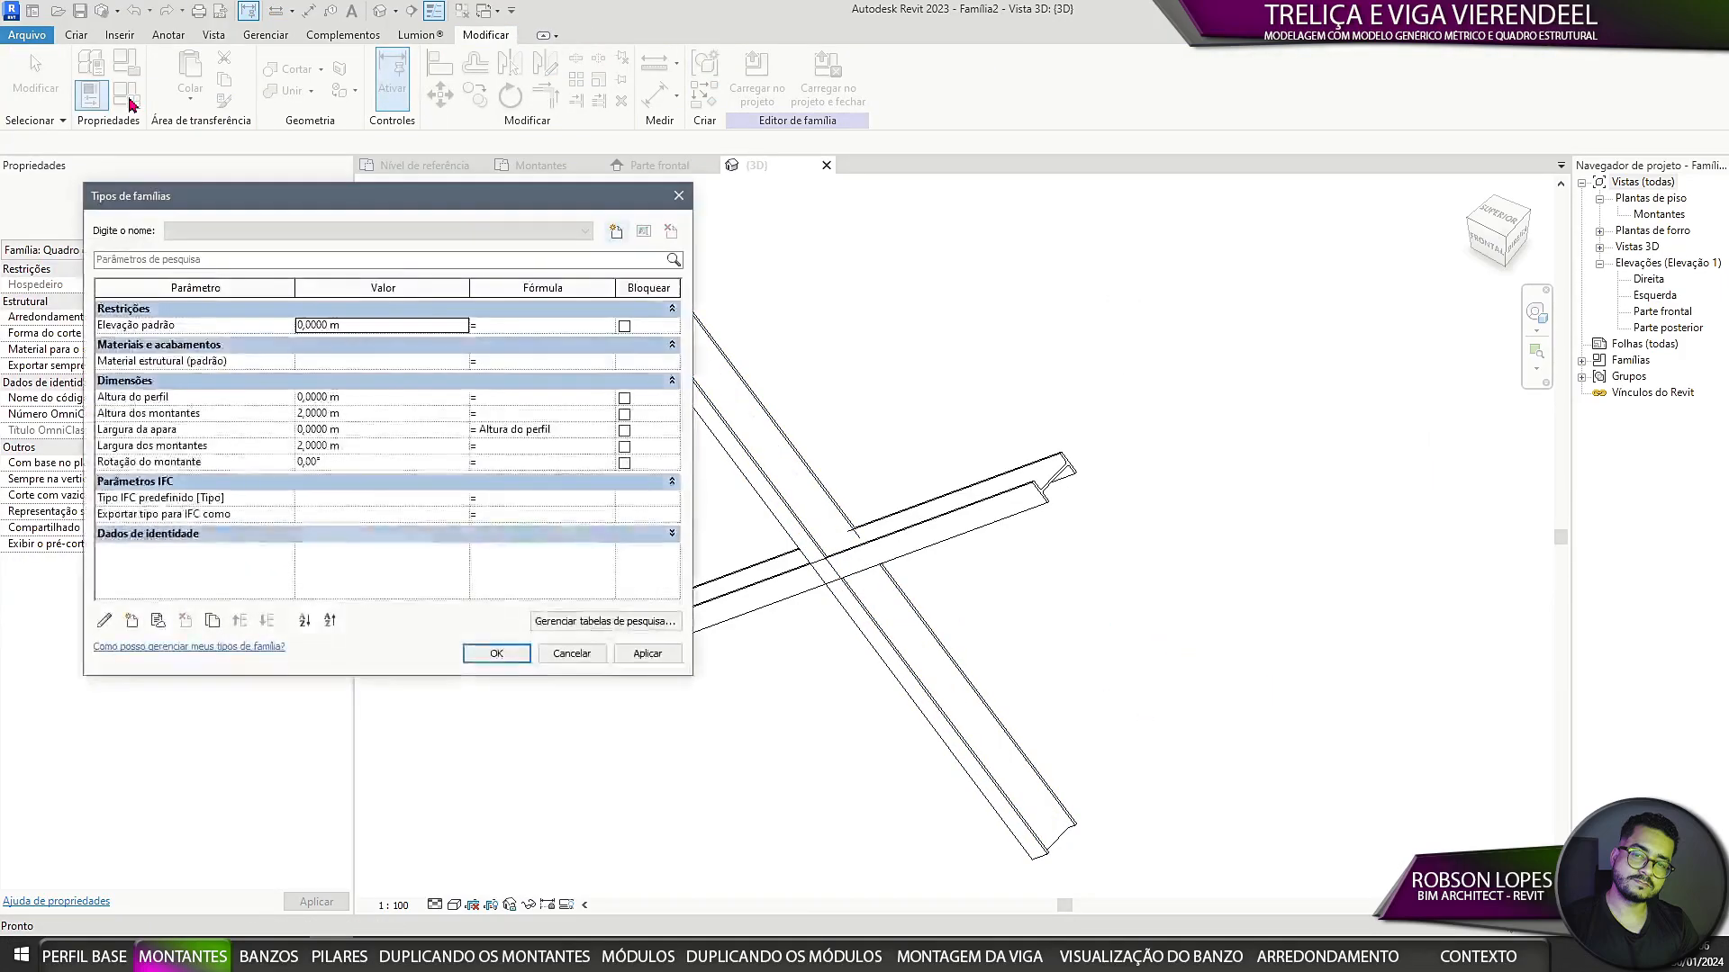
left_click(338, 450)
left_click_drag(436, 218, 378, 320)
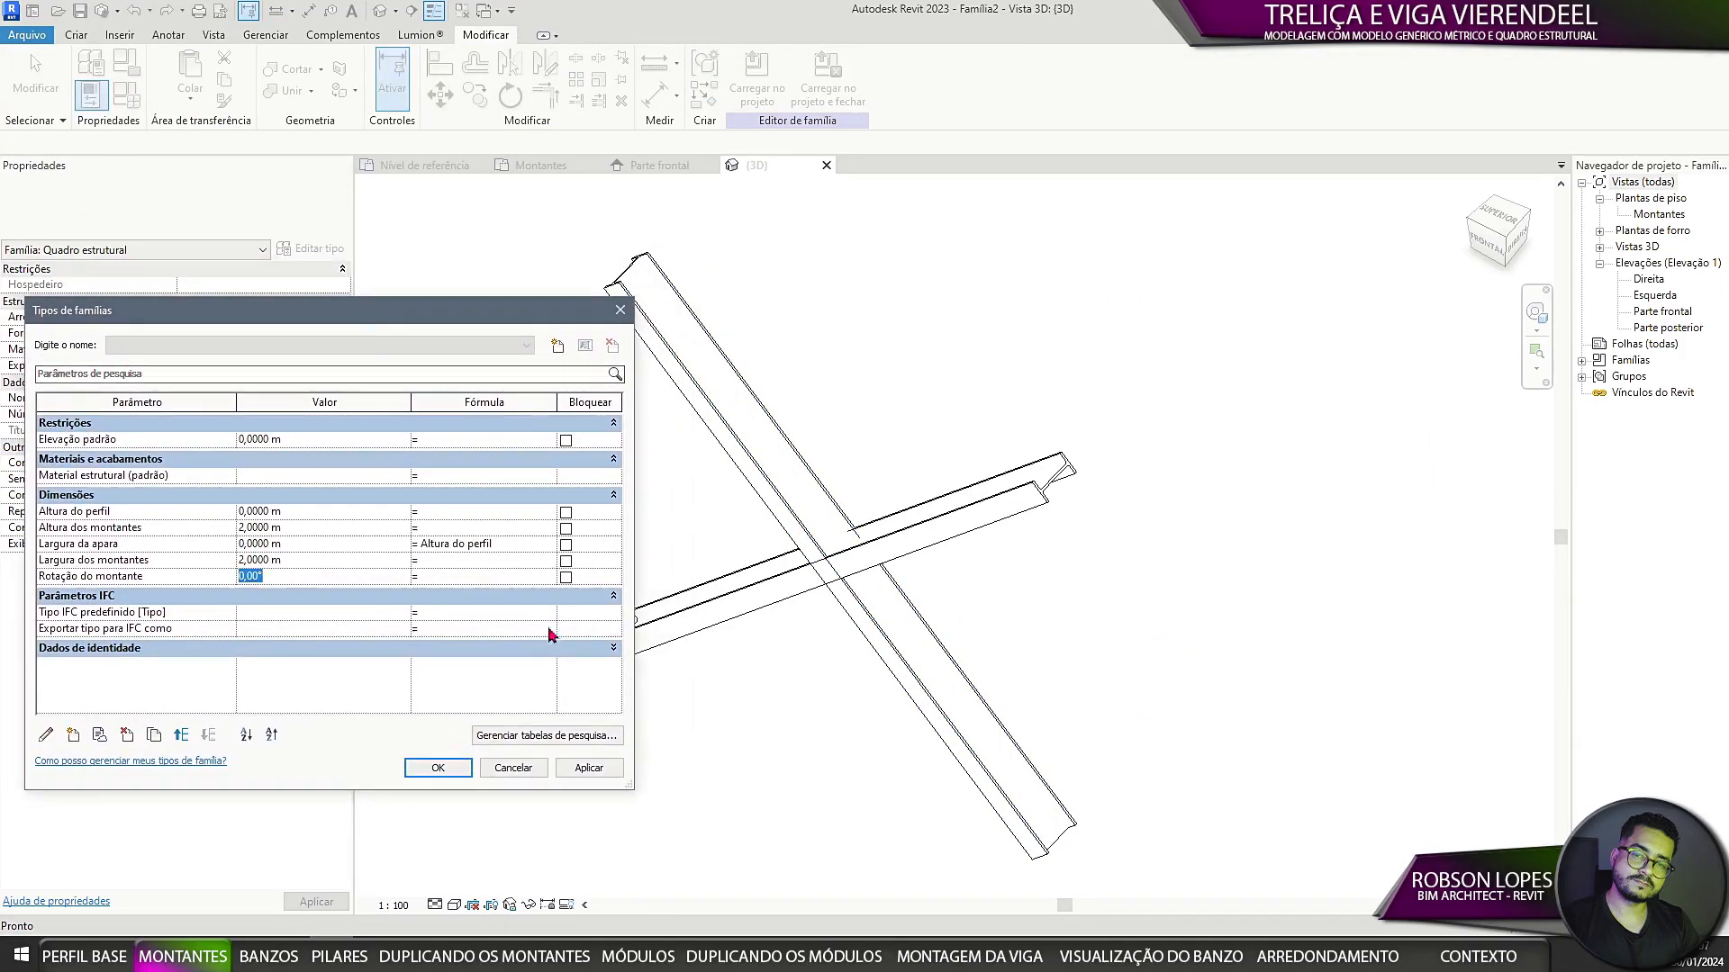
left_click_drag(412, 402, 302, 401)
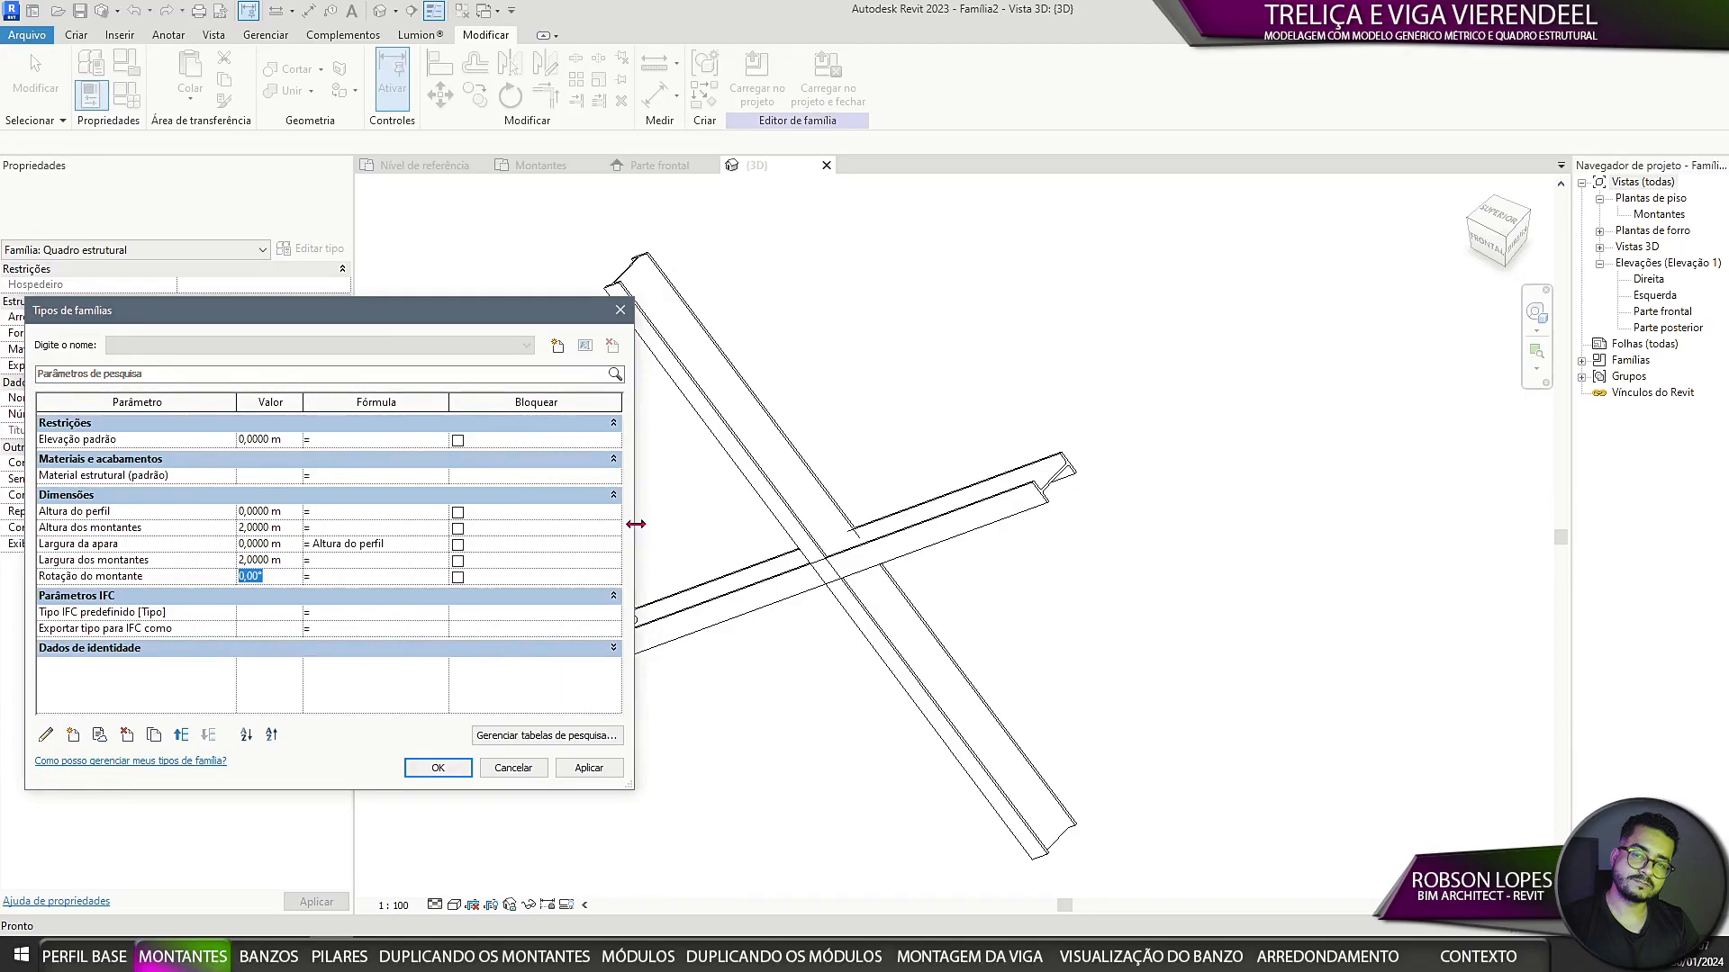
left_click_drag(636, 524, 560, 524)
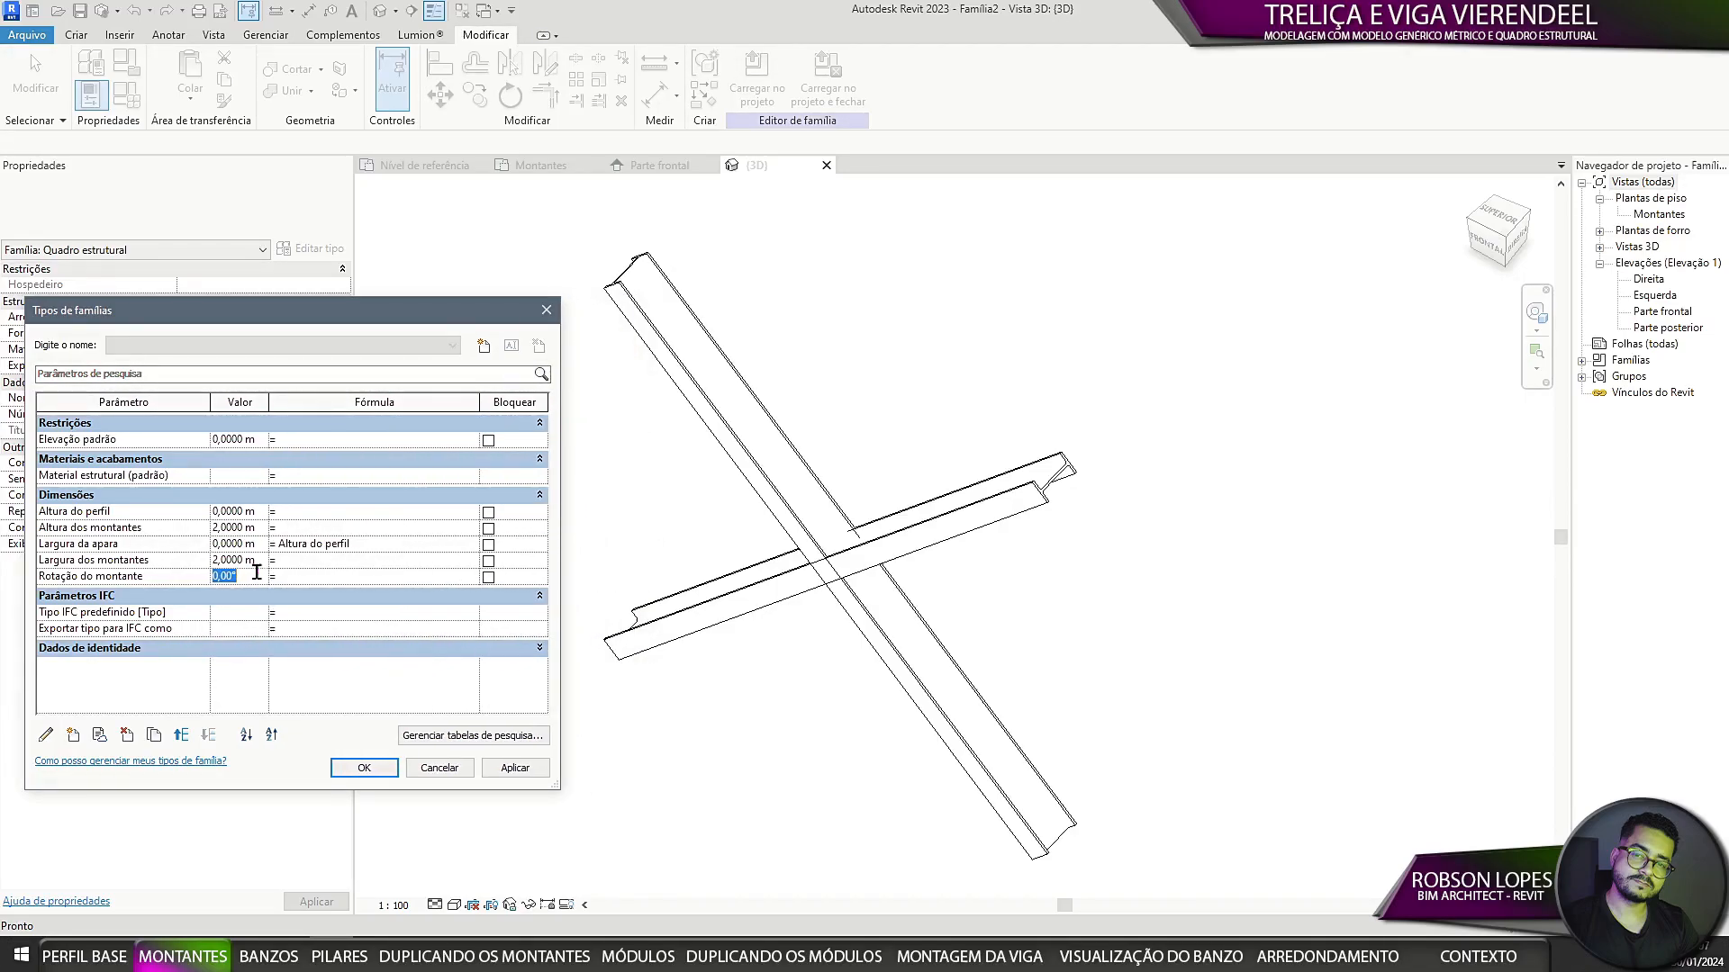
type("90")
key("Tab")
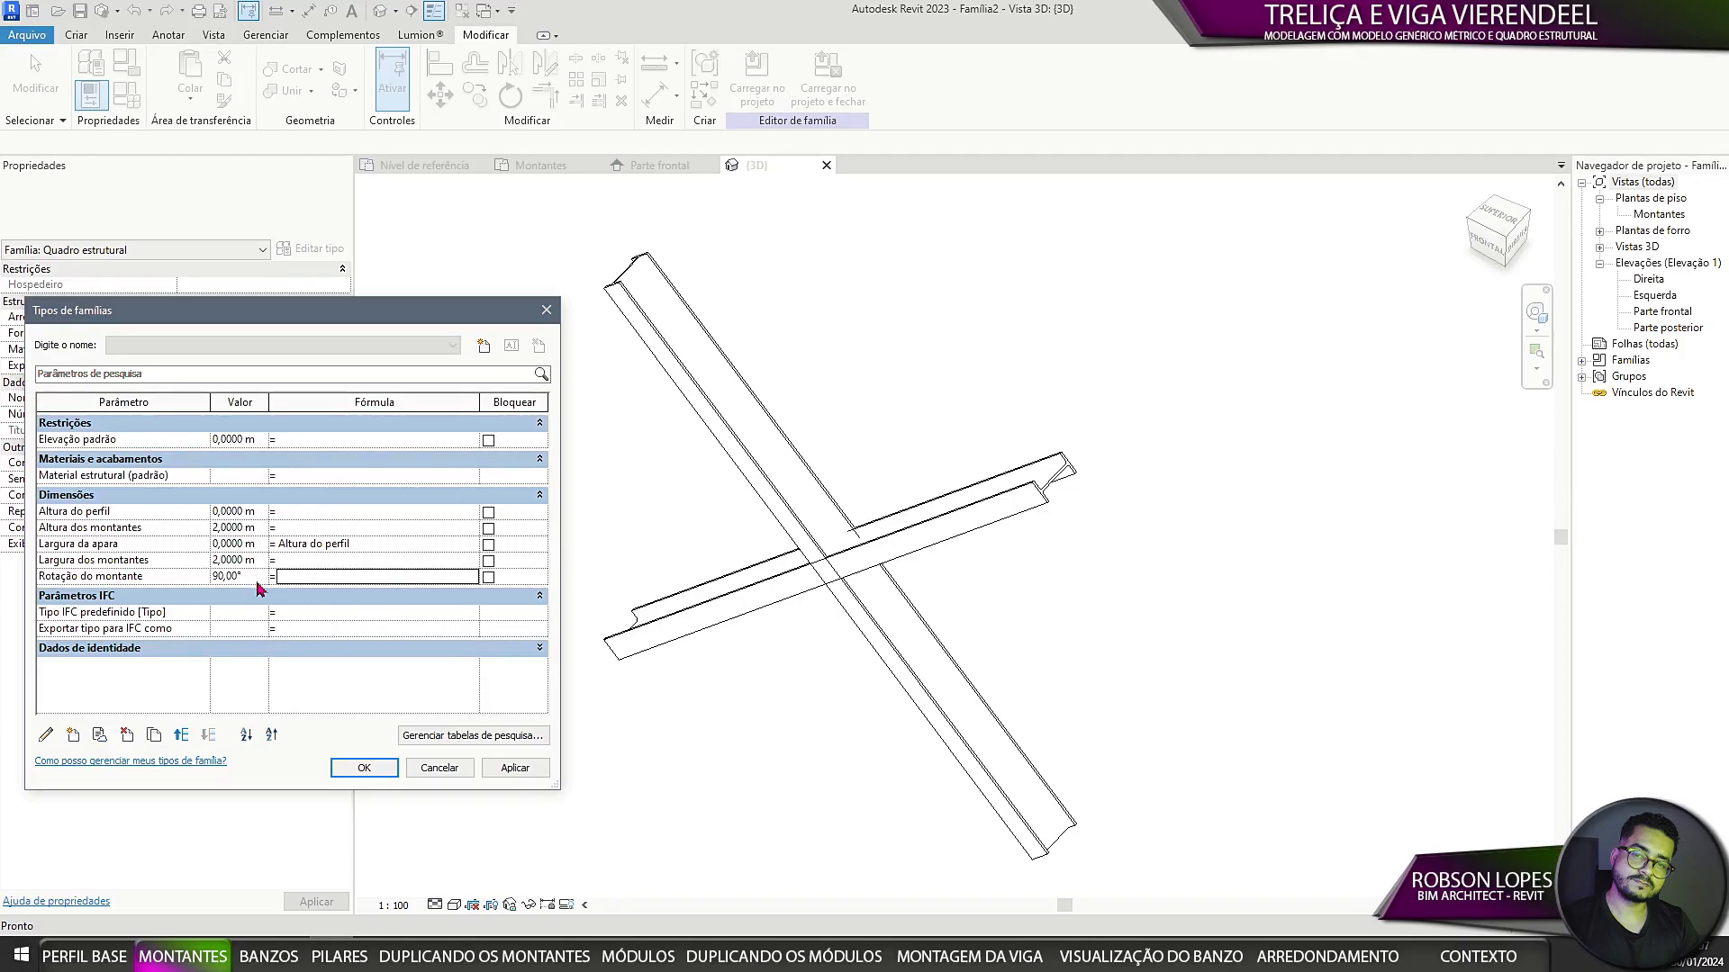
left_click(525, 771)
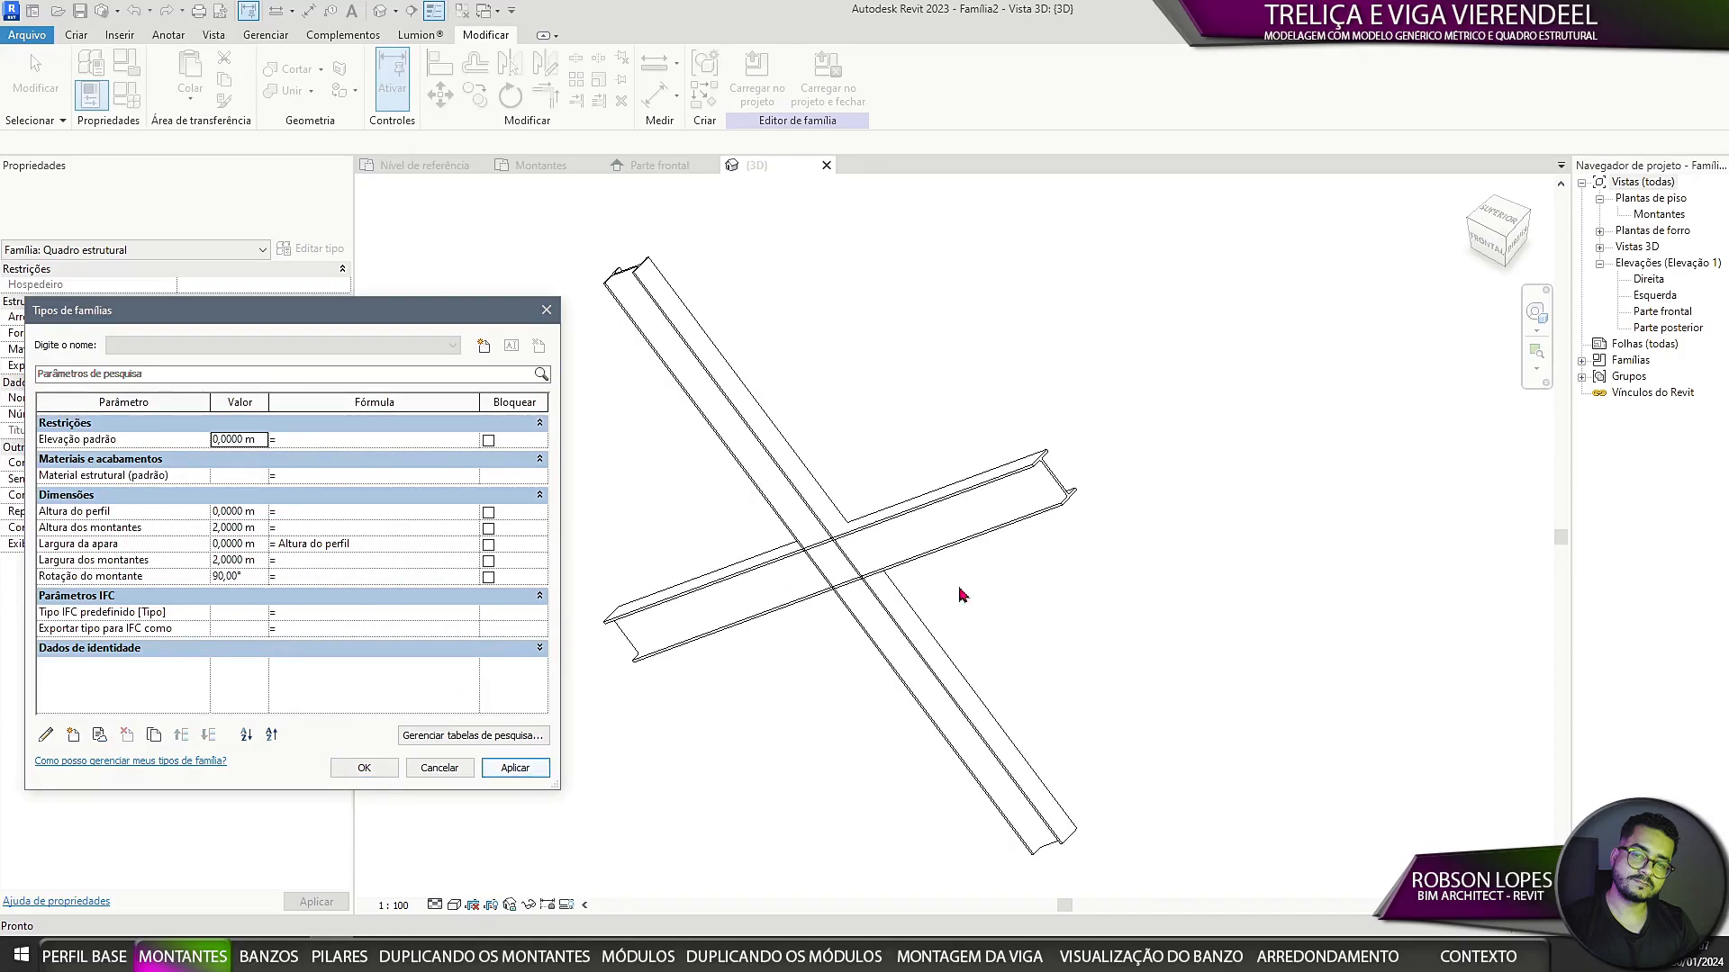
left_click(355, 768)
Step: Expand the loaded profile families in the project browser and select the Perfil-01 type
middle_click_drag(756, 704, 855, 765)
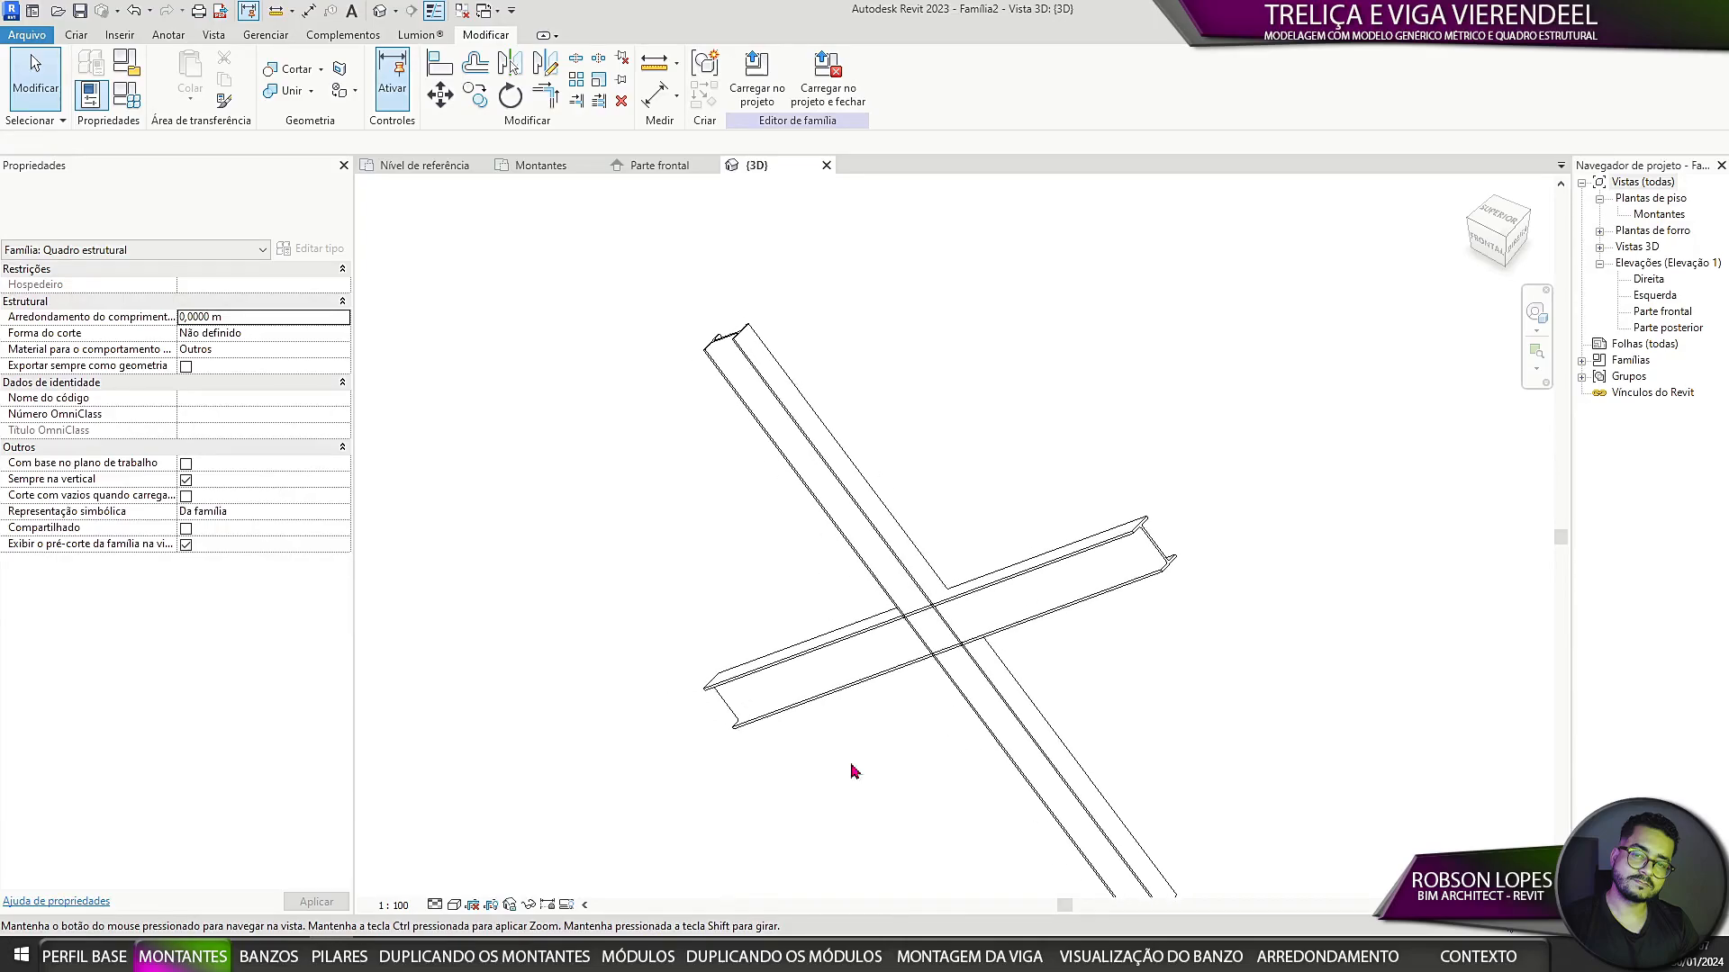
scroll(747, 585, "up", 1)
middle_click_drag(924, 308, 831, 267)
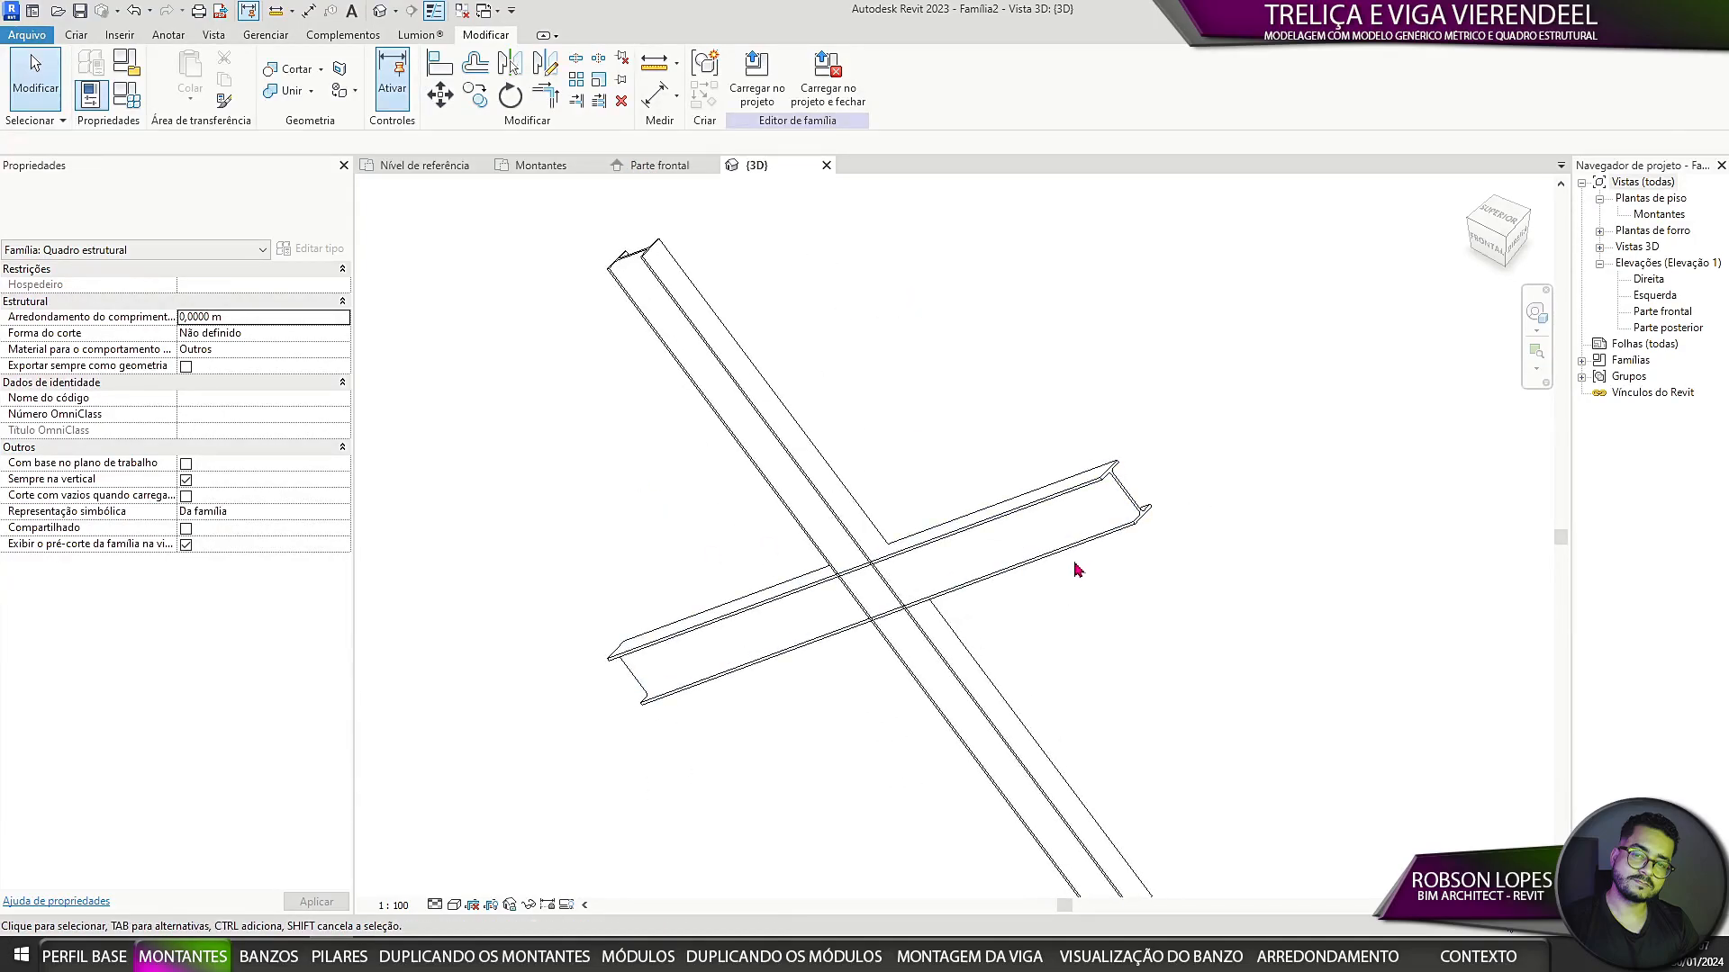
middle_click_drag(1156, 572, 1100, 587)
left_click(1582, 361)
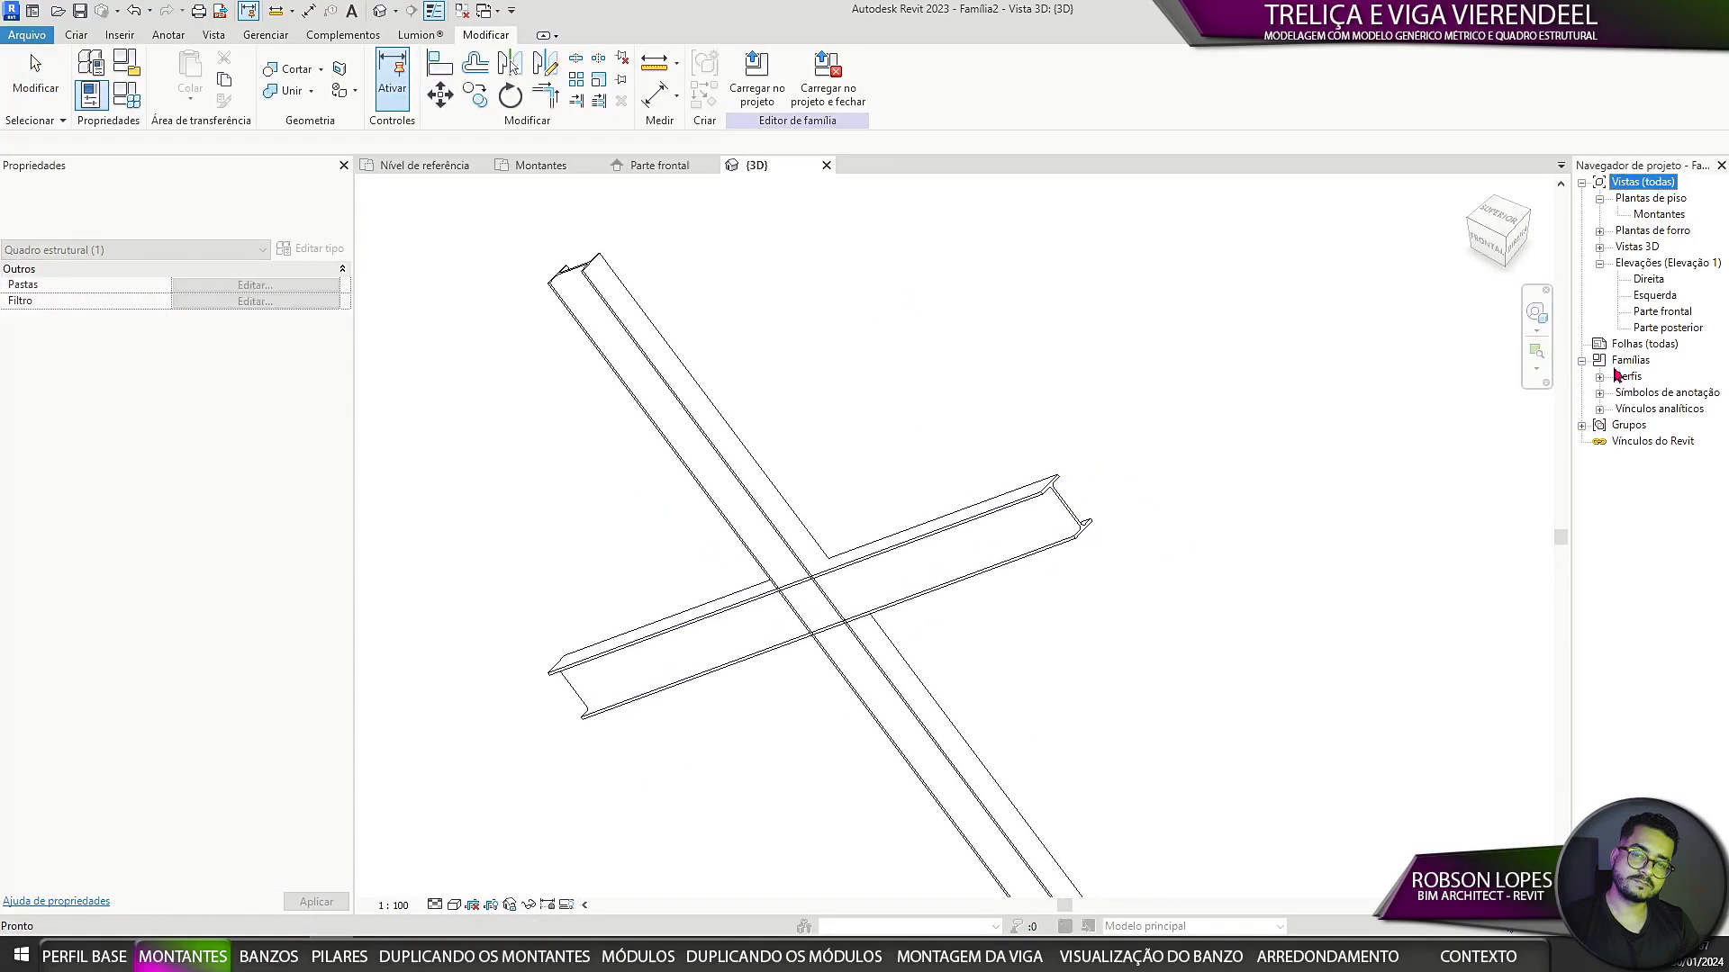
left_click(1600, 378)
left_click_drag(1572, 475, 1483, 490)
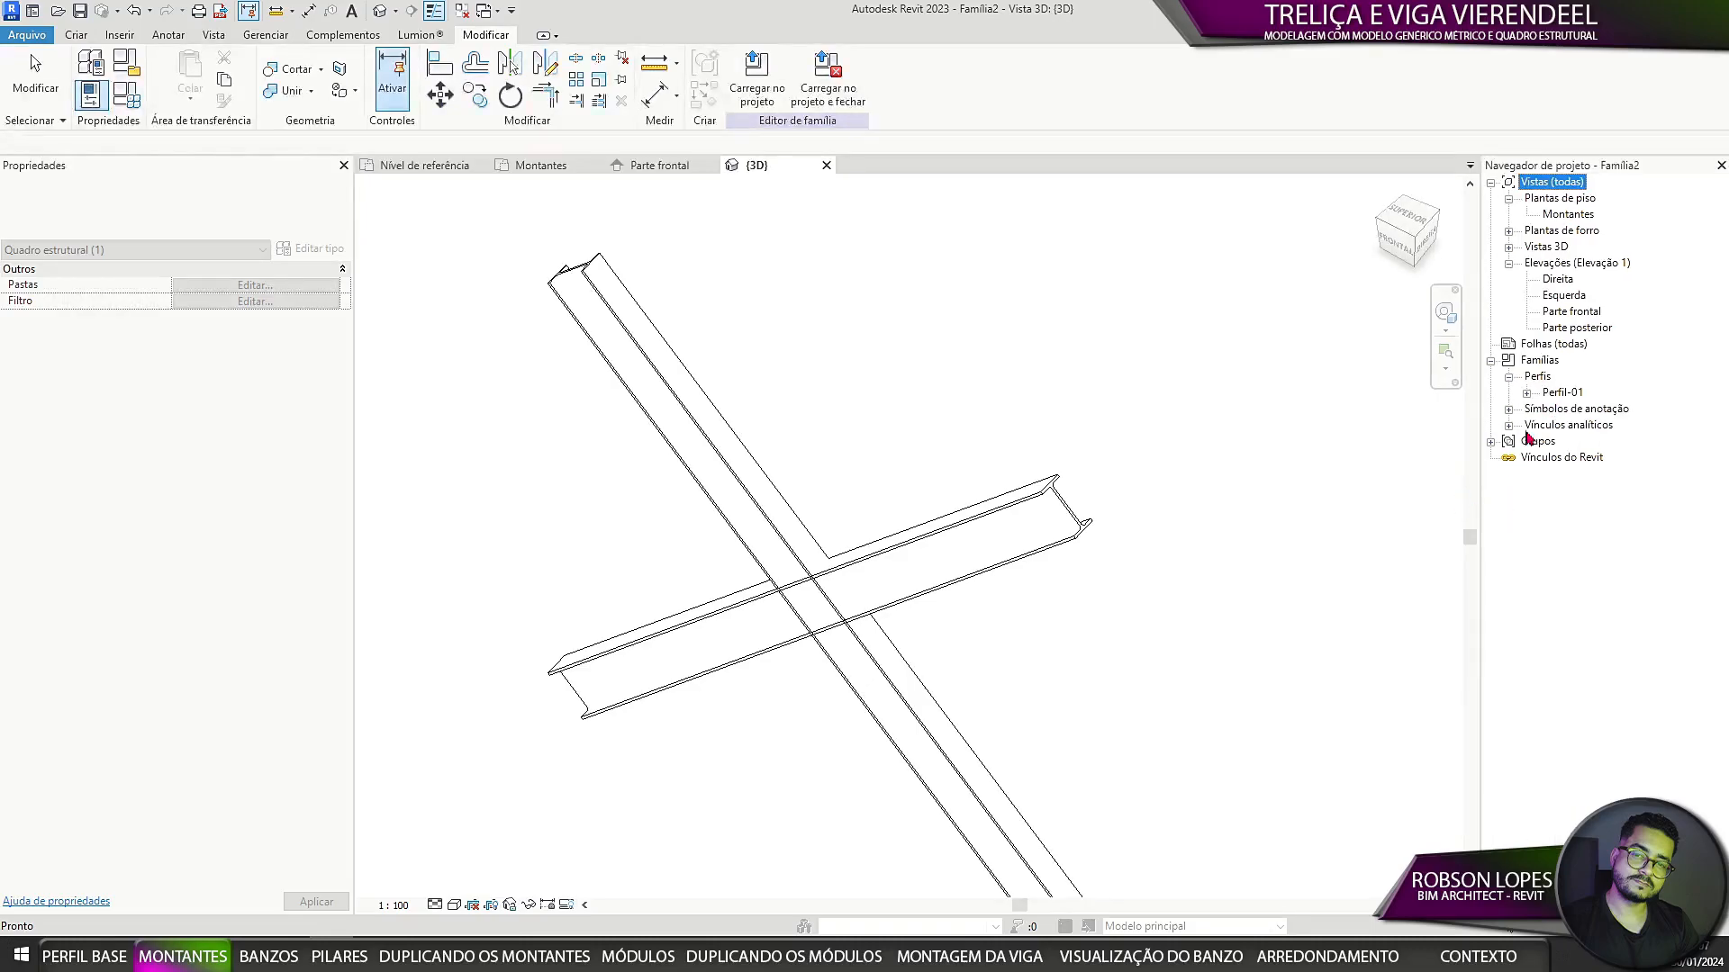
double_click(1564, 395)
left_click(1580, 409)
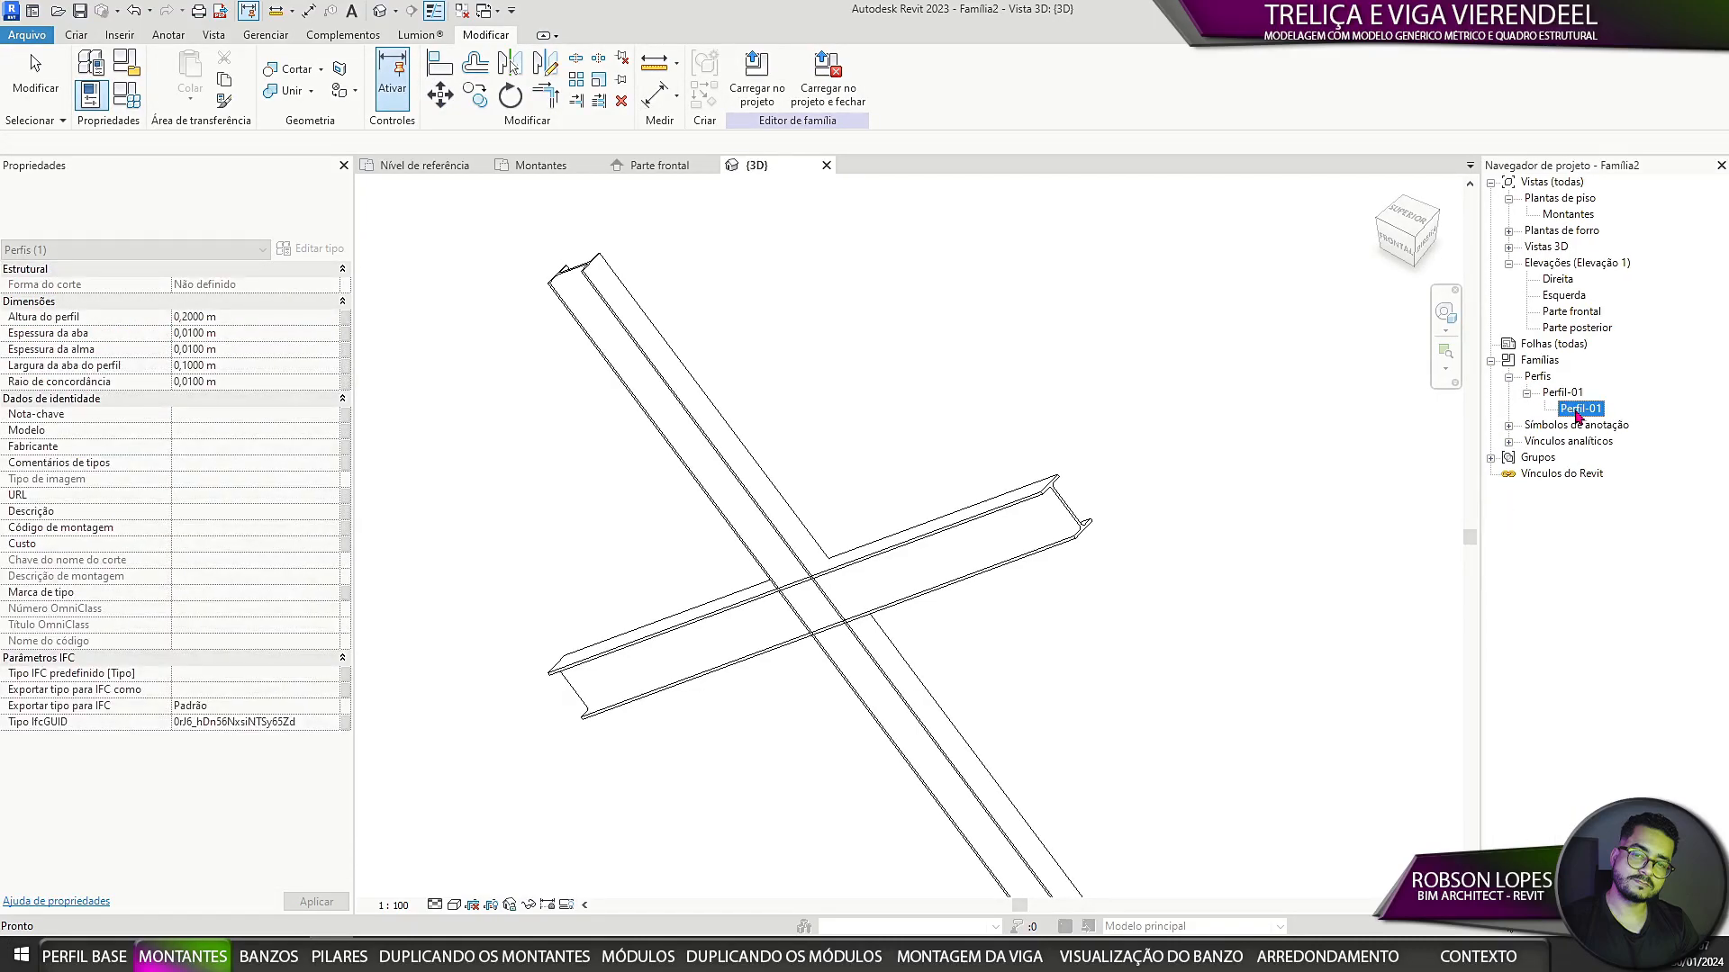
Step: Try to associate the Perfil-01 type's Altura do perfil with the family parameter of the same name
double_click(1580, 410)
left_click(1488, 450)
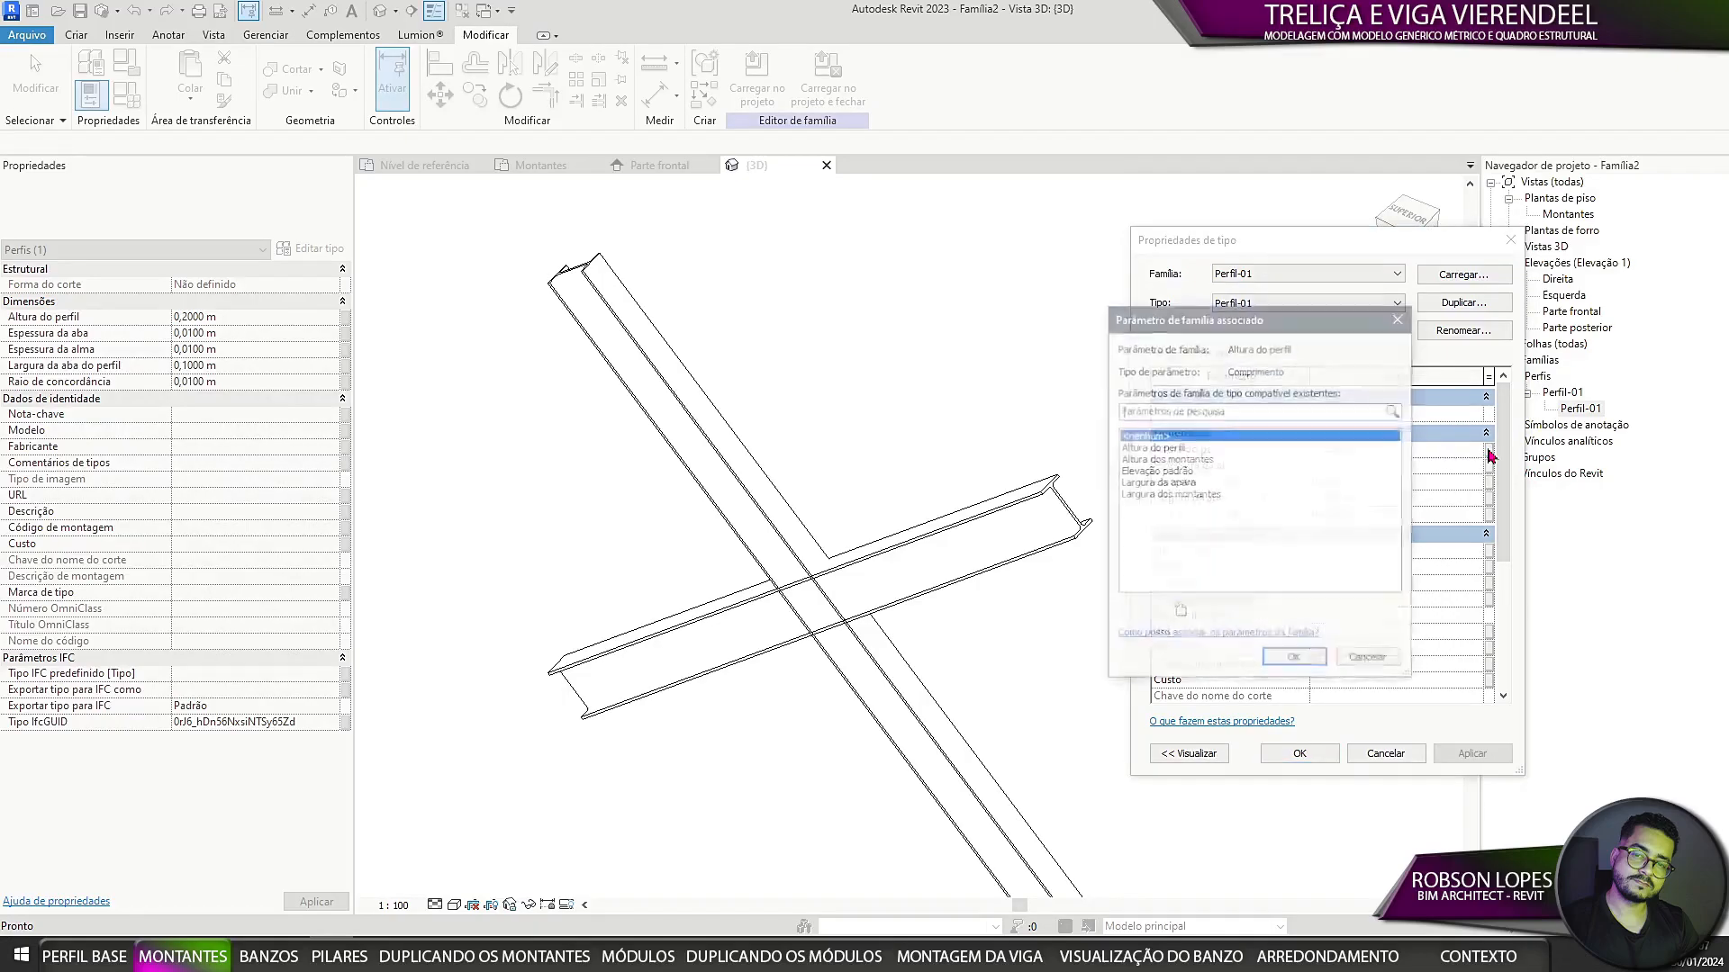
left_click(1155, 448)
left_click_drag(1197, 317, 894, 263)
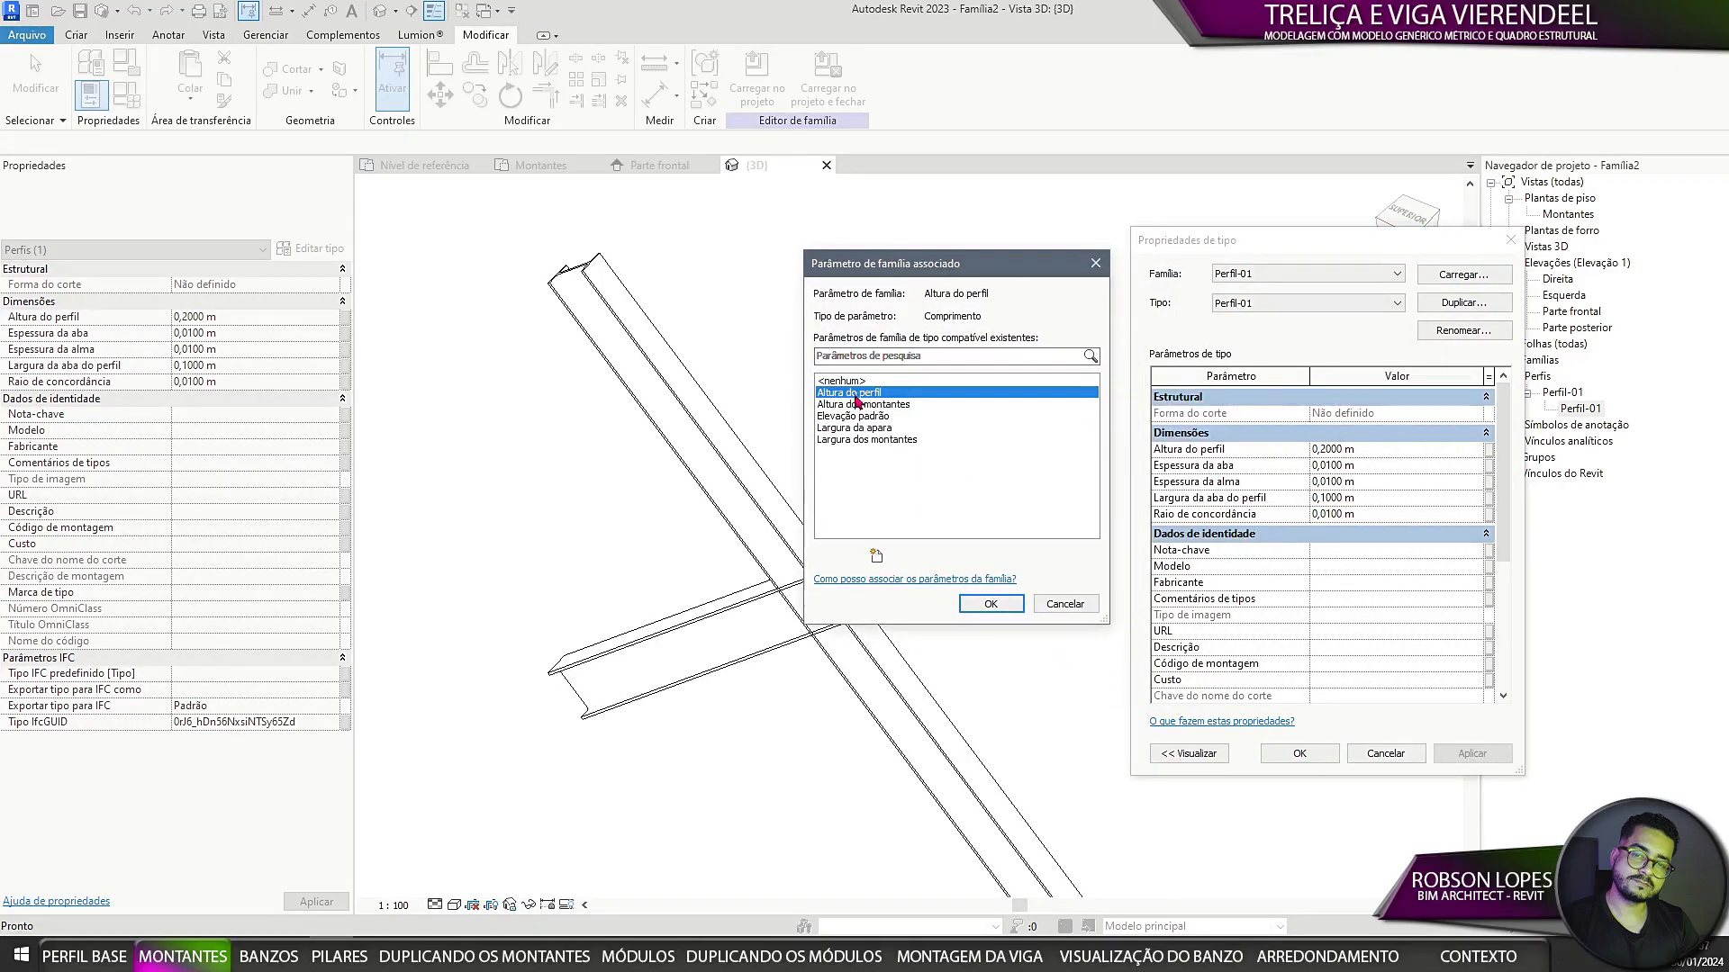
left_click(990, 605)
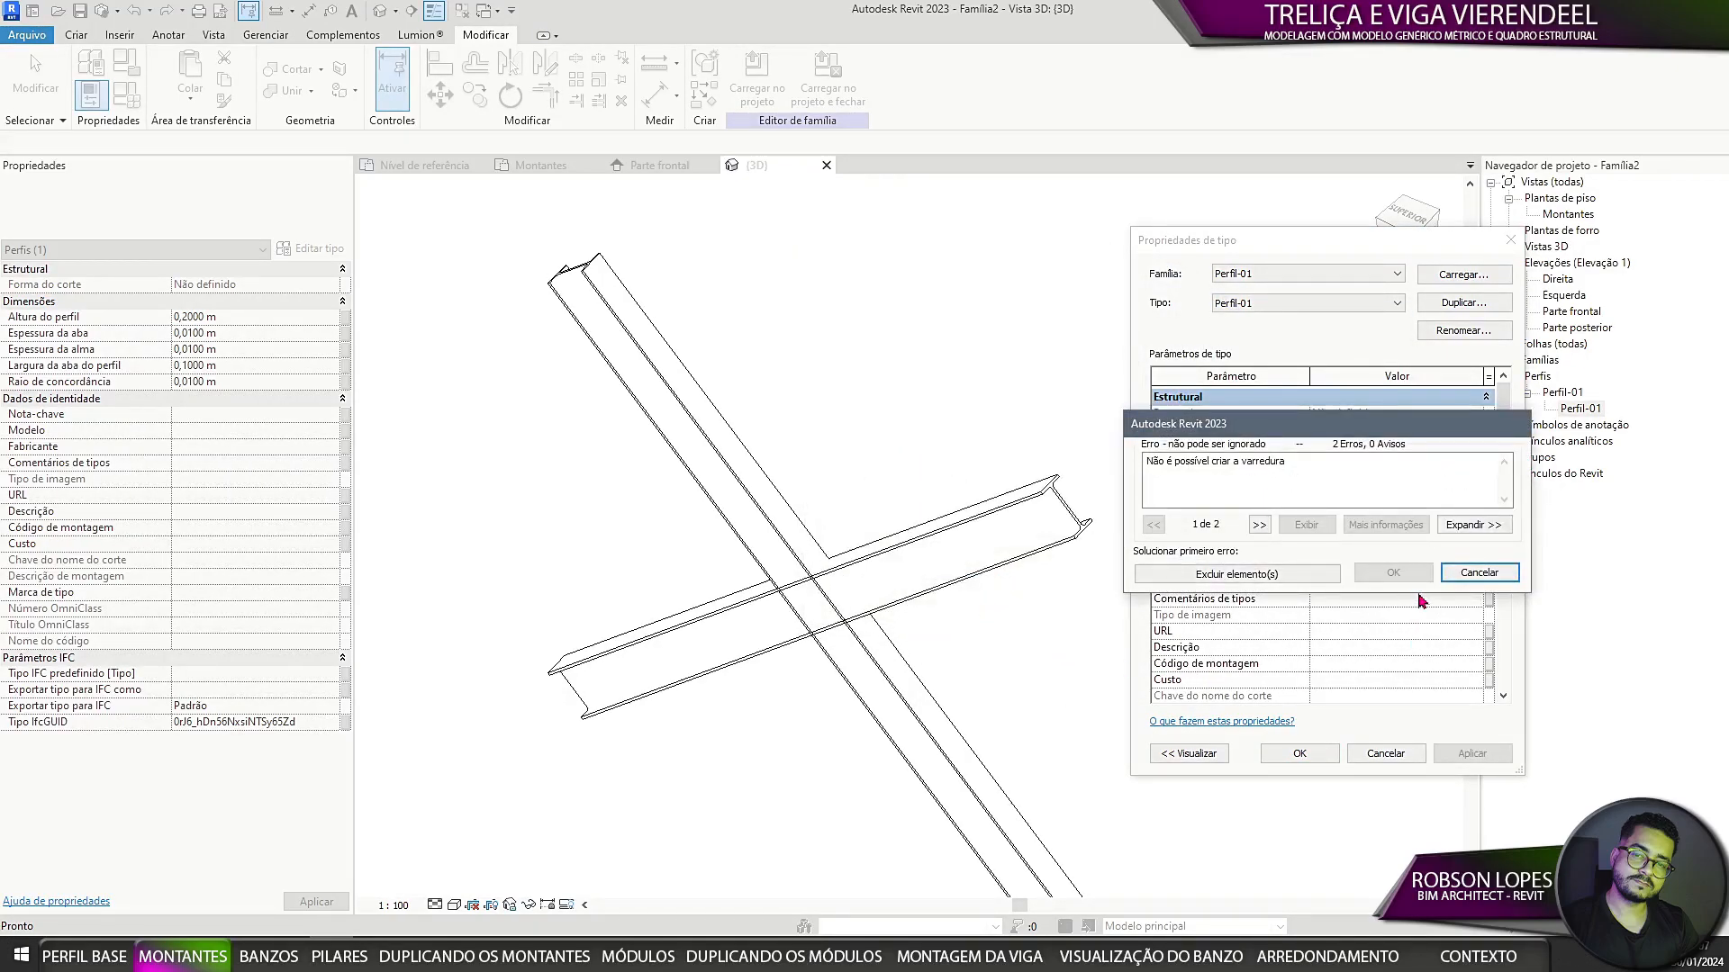
left_click(1479, 573)
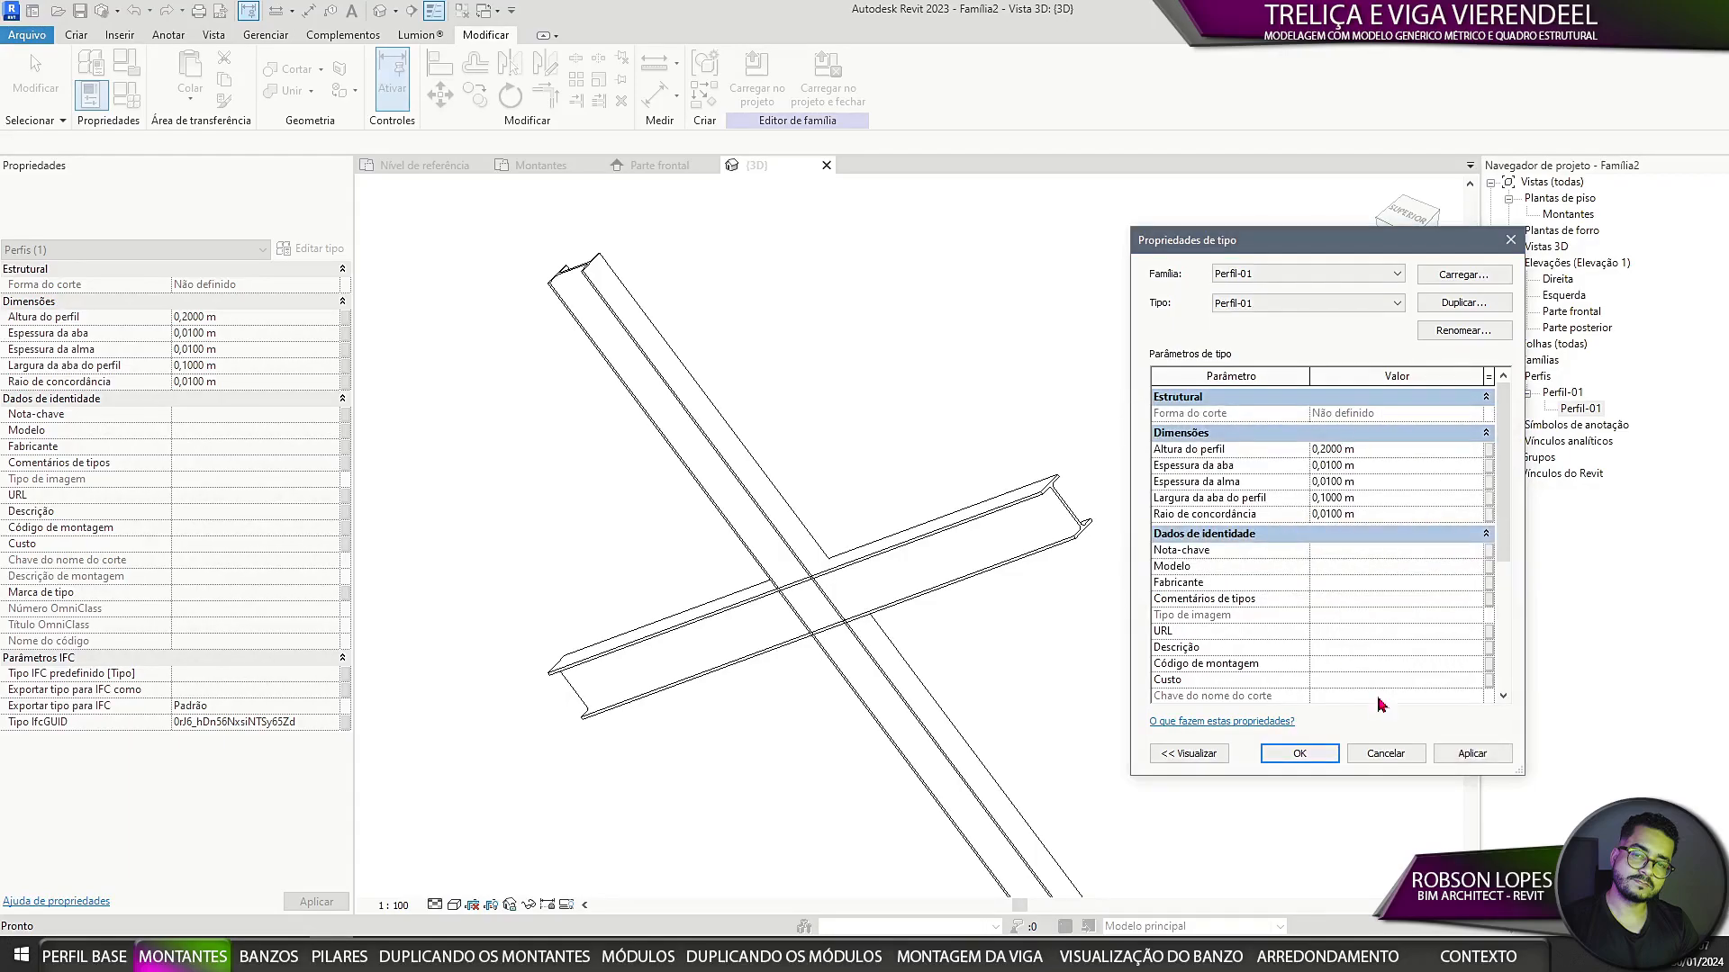
left_click(1385, 753)
Step: Set the structural framing family's Altura do perfil parameter to 0,20 m in the family types
left_click(126, 94)
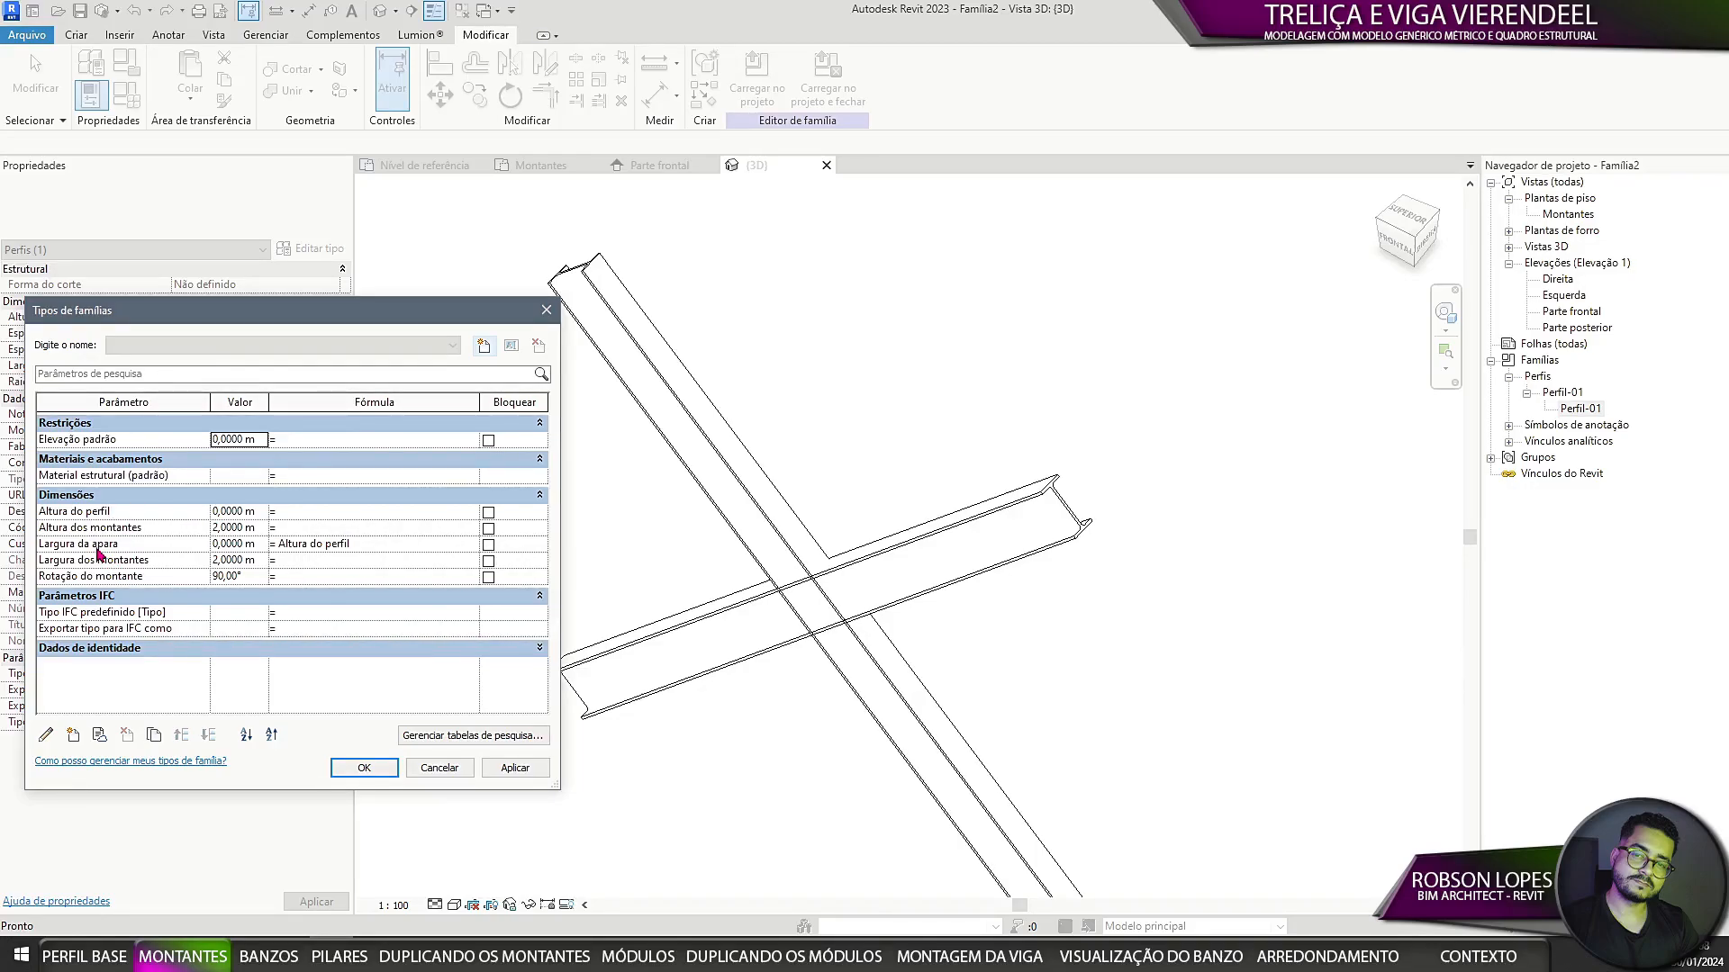
left_click(252, 510)
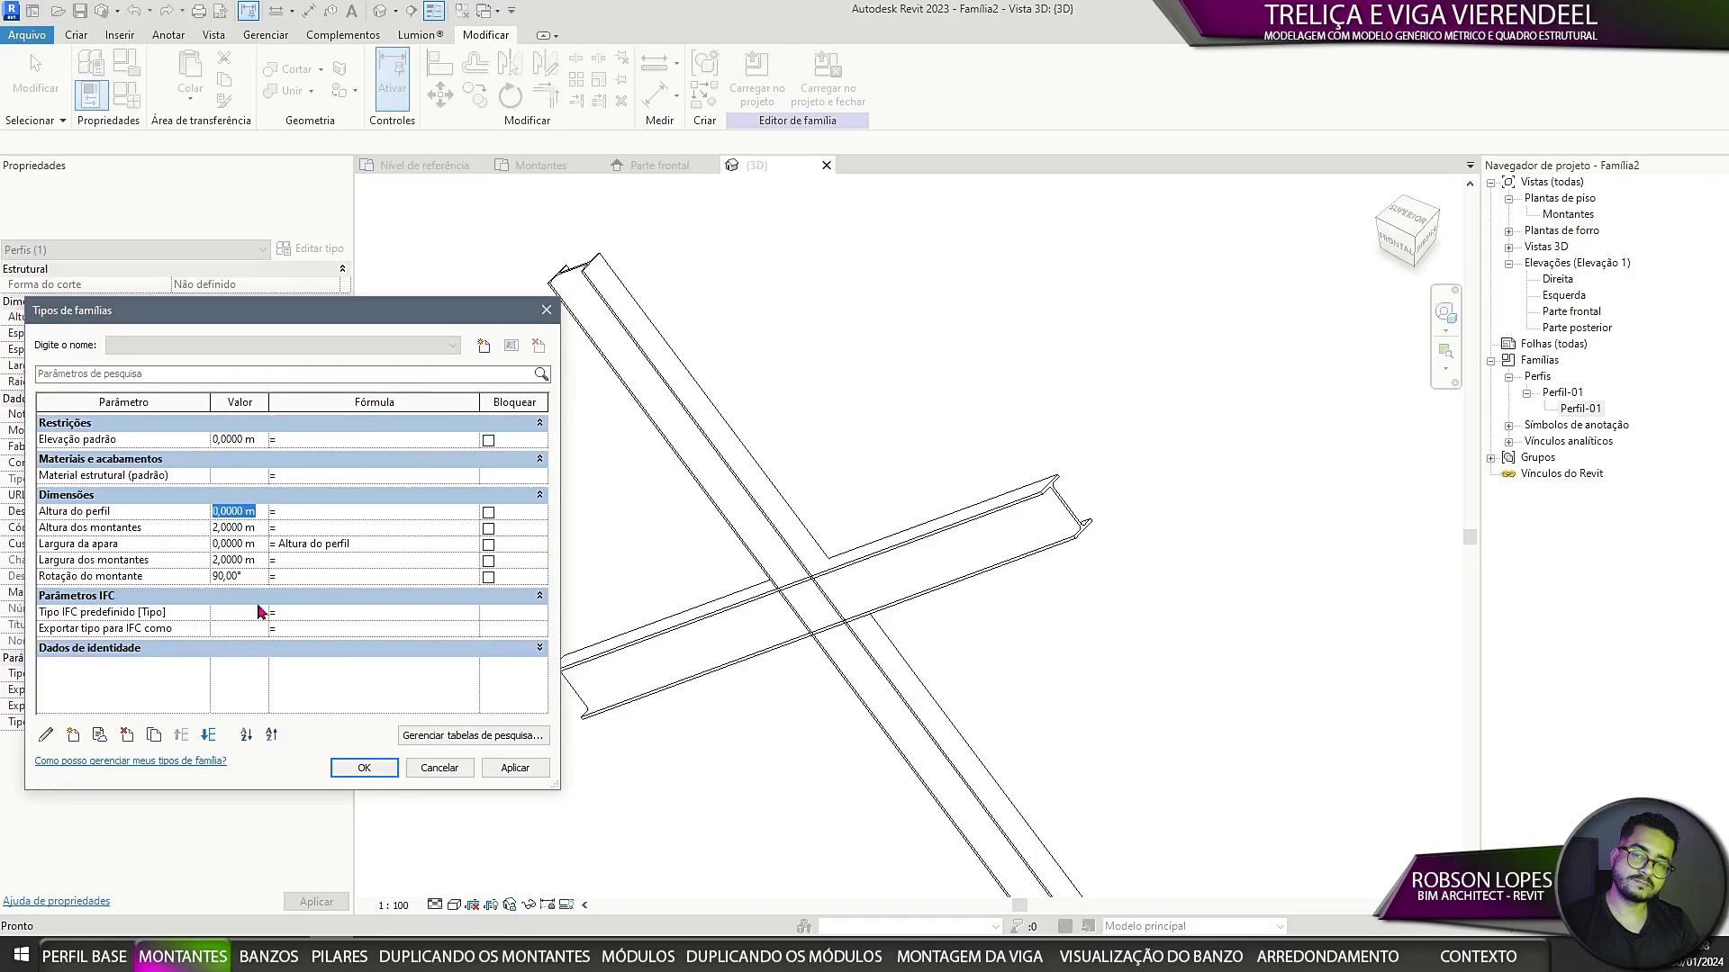
key("Return")
left_click(364, 767)
Step: Associate the Perfil-01 type's Altura do perfil with the family's Altura do perfil parameter and review the family's parameter values
double_click(1580, 408)
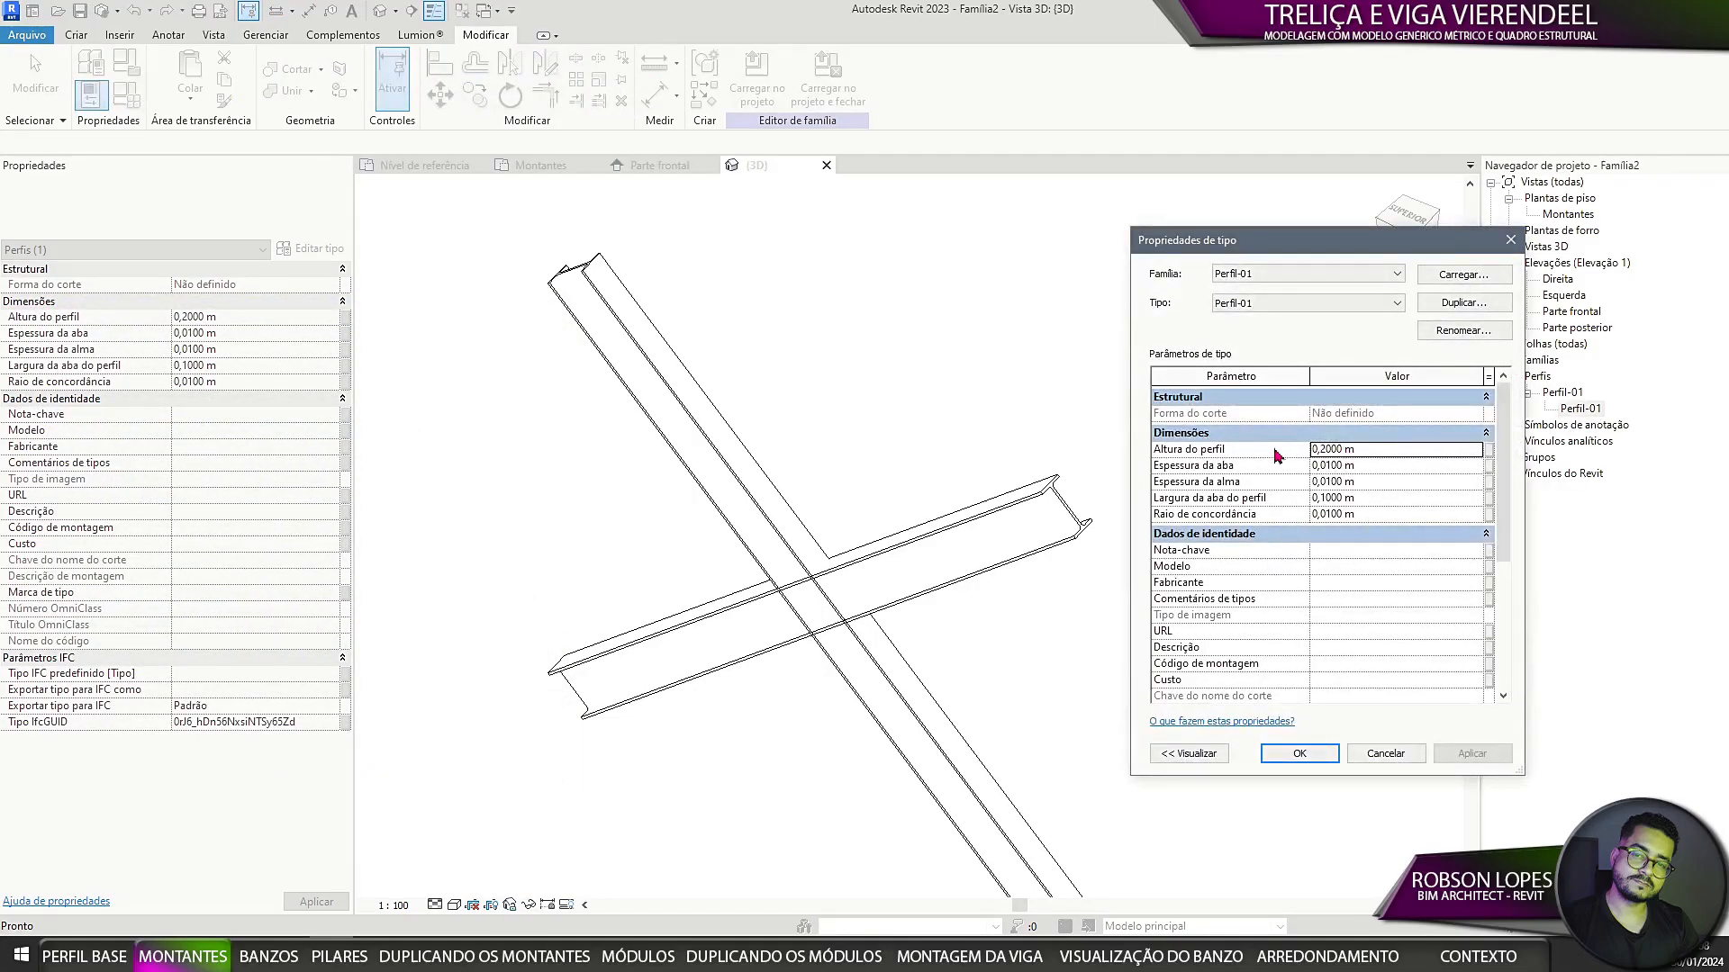
left_click(1489, 450)
left_click(875, 396)
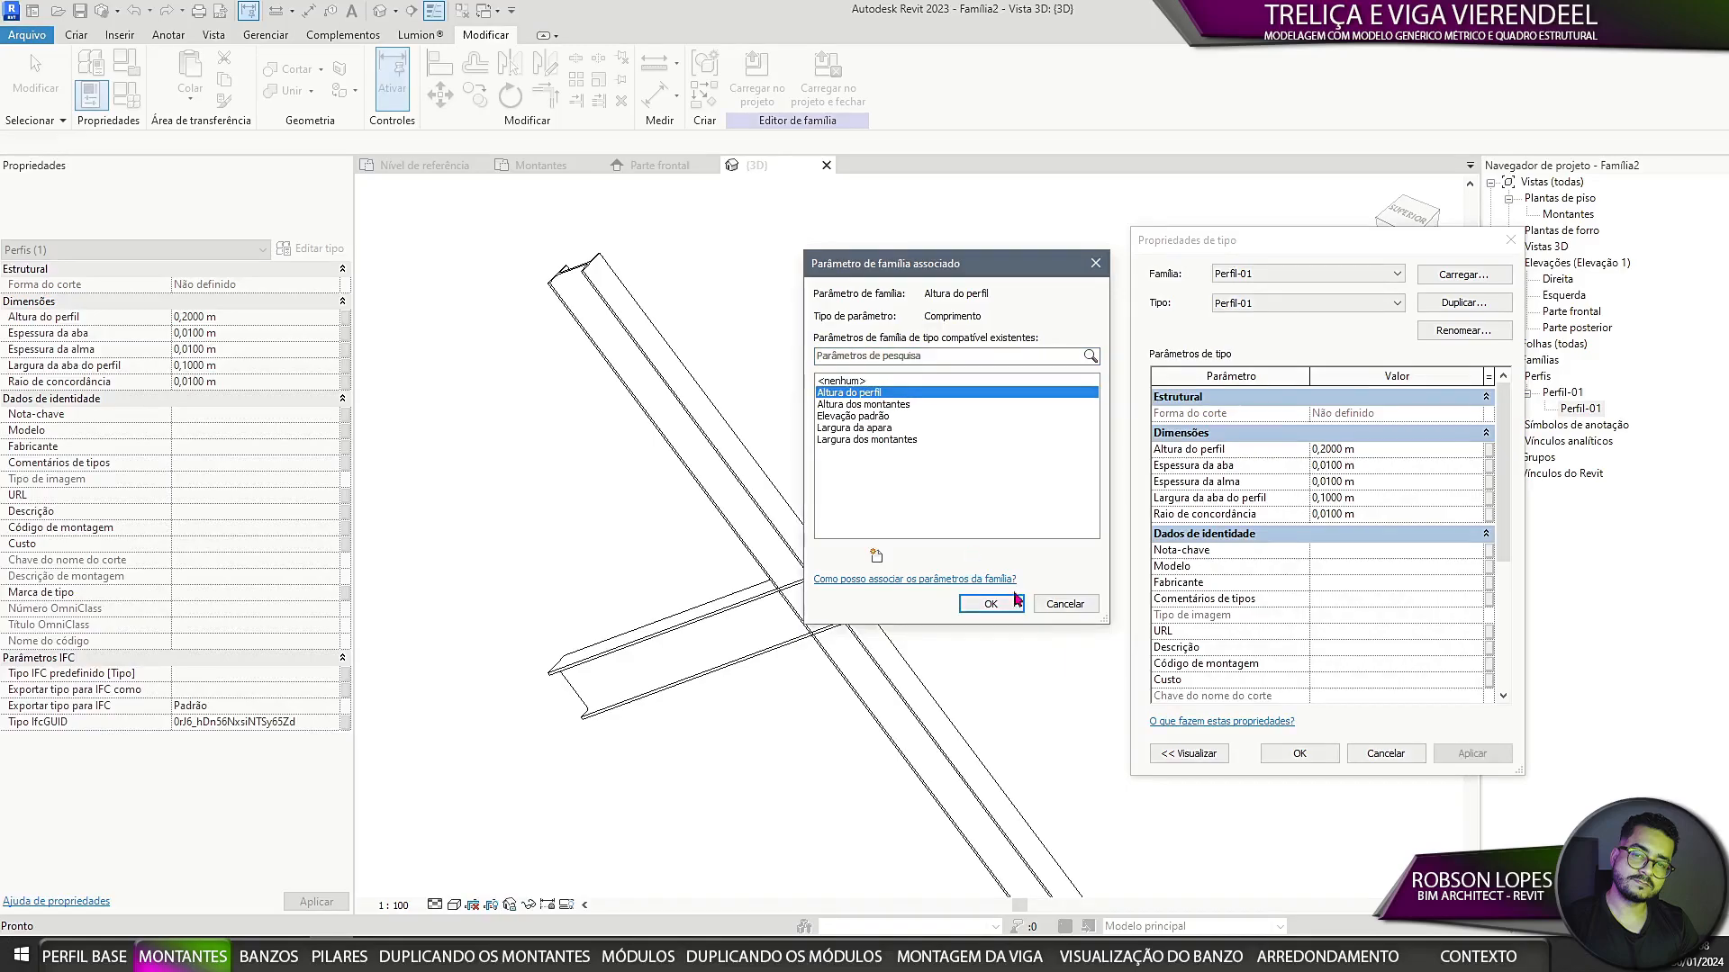
left_click(990, 603)
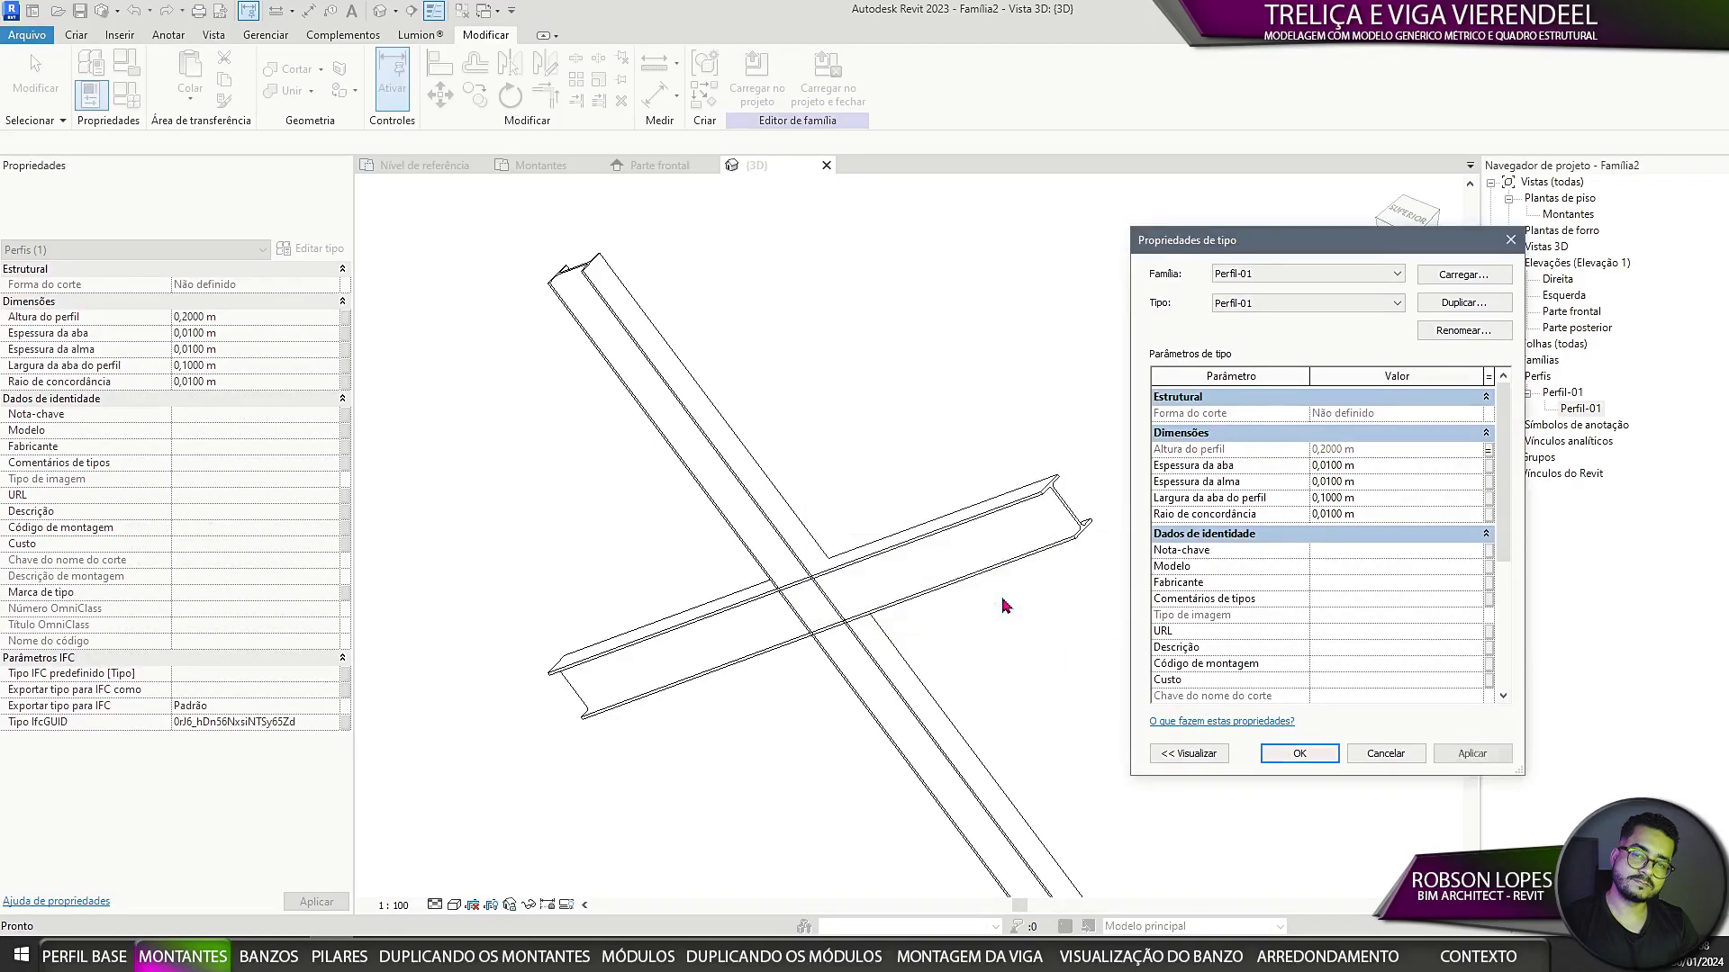
left_click(1300, 754)
left_click(1268, 724)
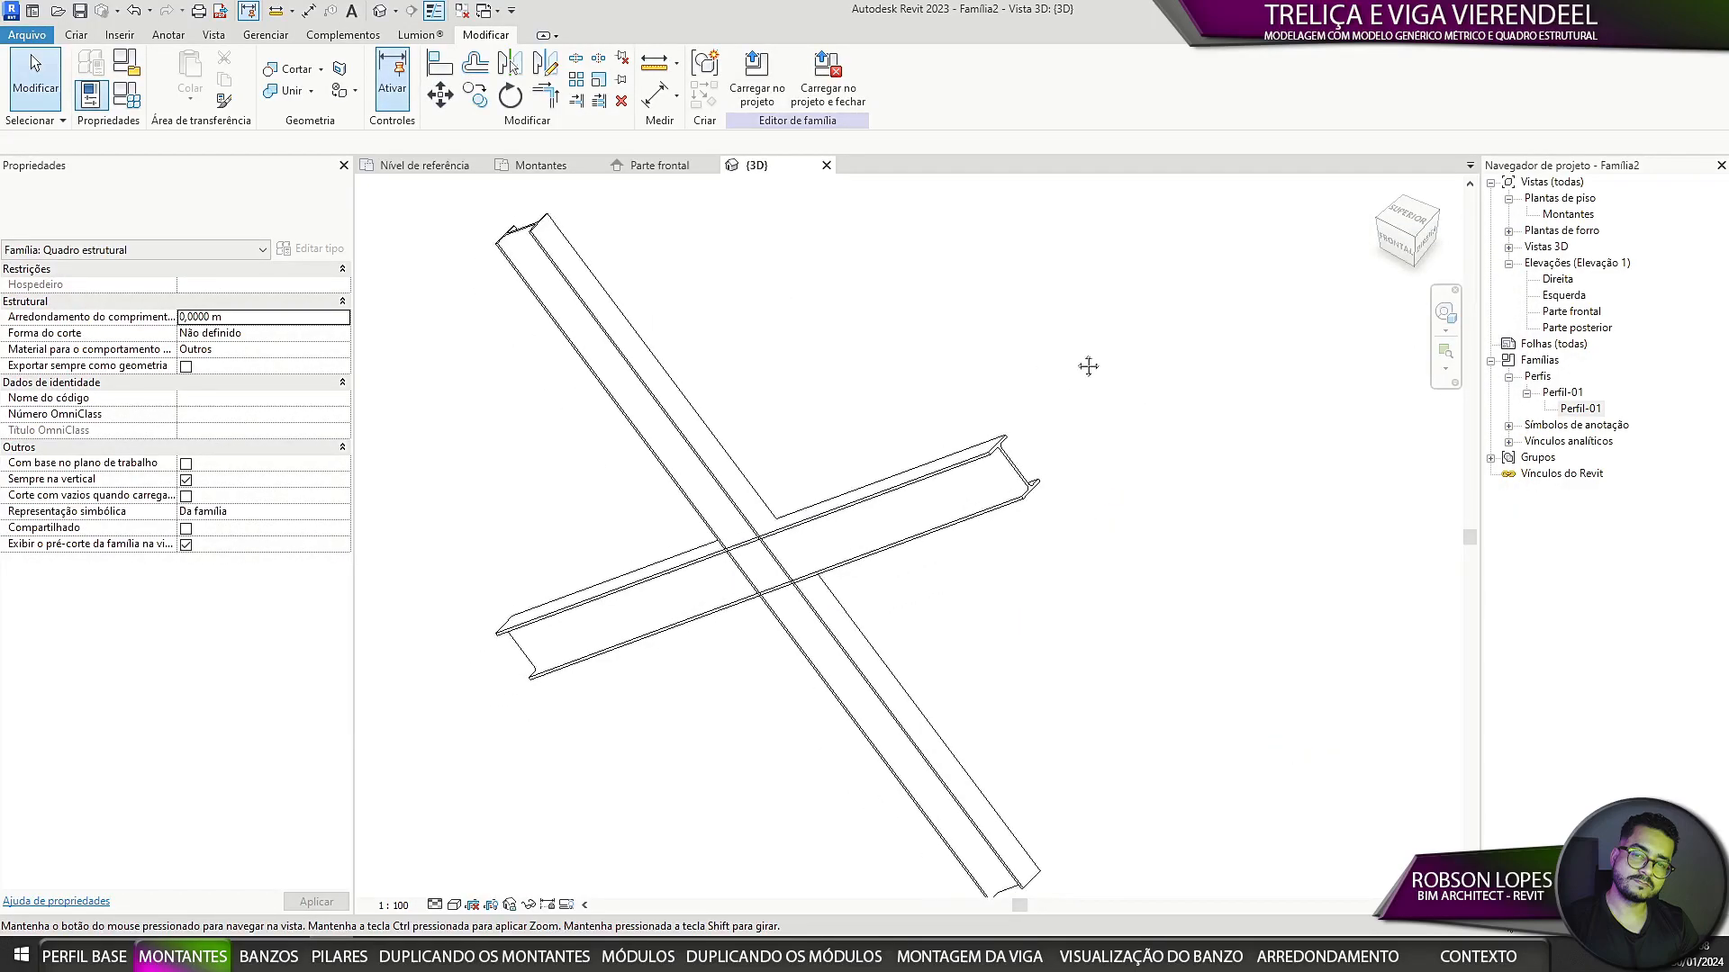
left_click(130, 102)
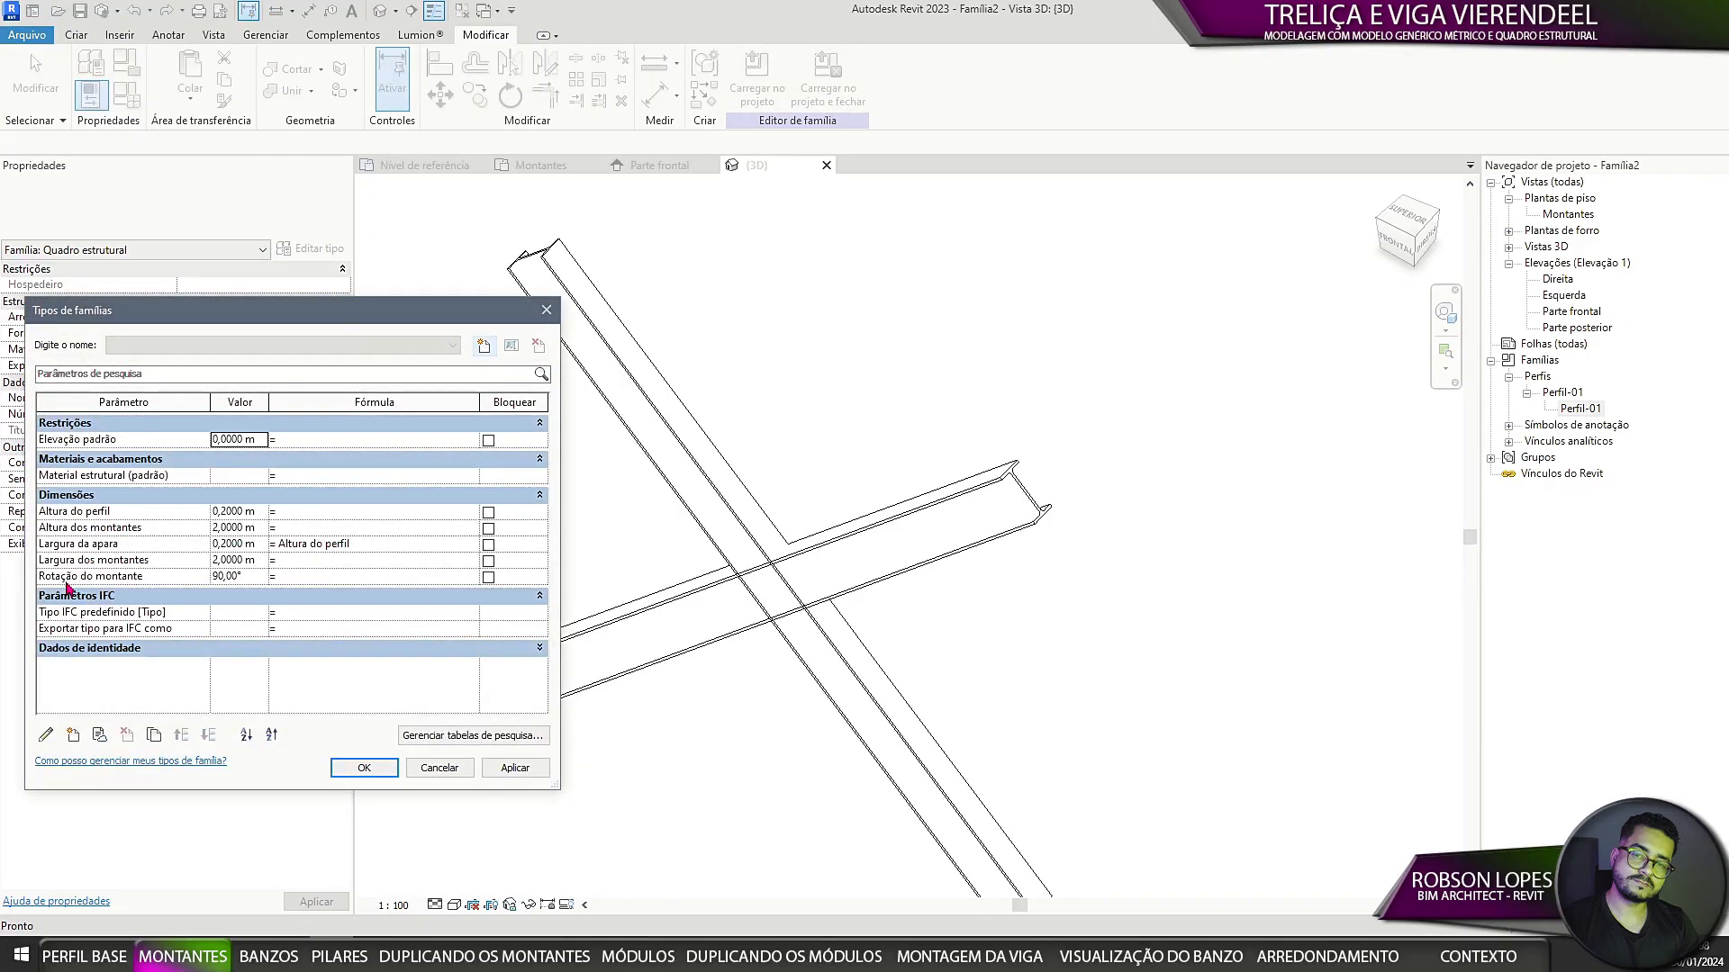
left_click(379, 771)
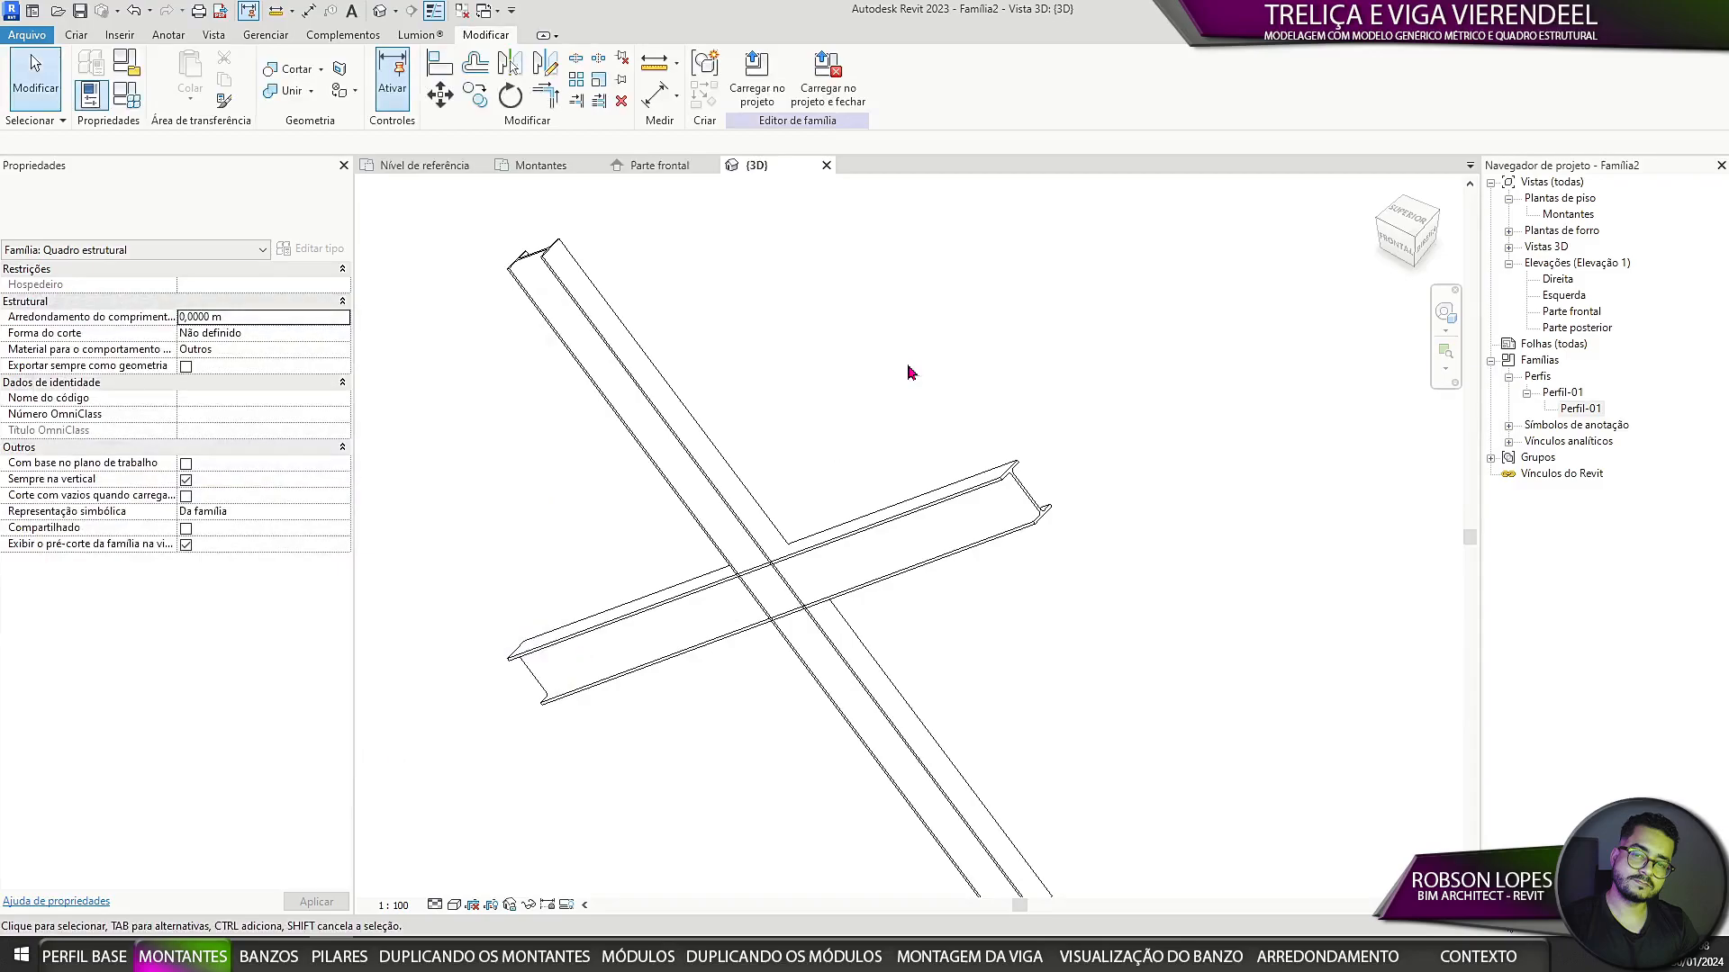
Step: In the Parte frontal elevation, label the dimensions above and below the montante height with the Largura da apara parameter
left_click(652, 166)
left_click(972, 465)
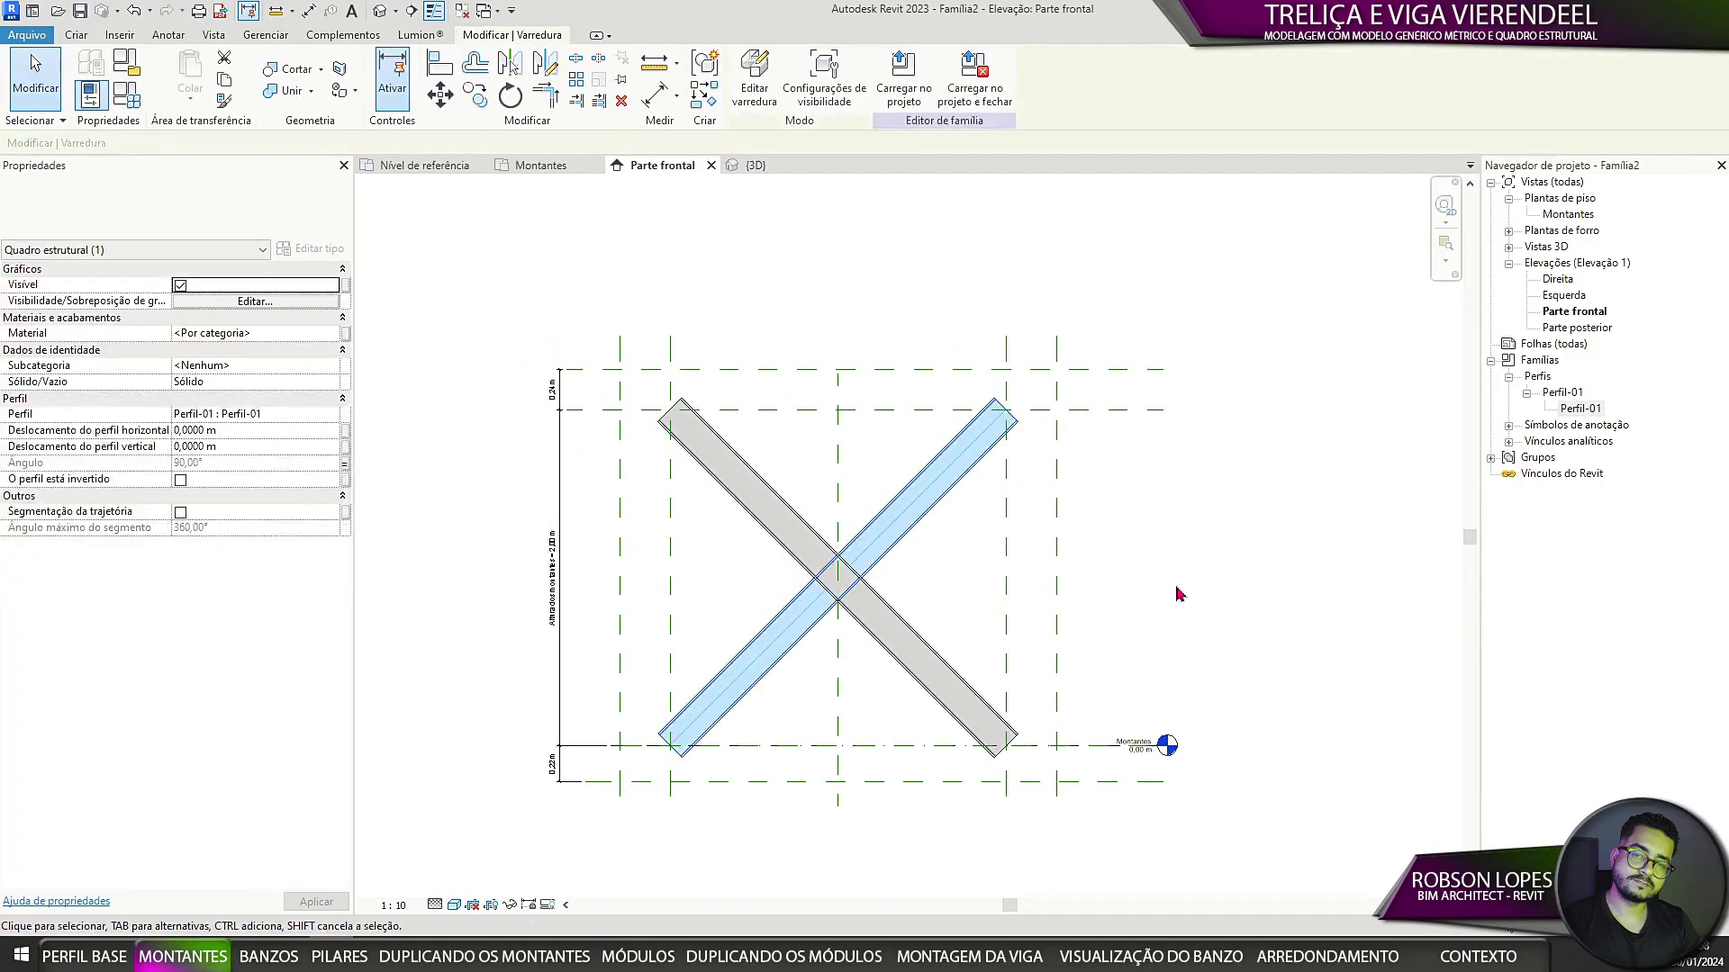
left_click(1178, 590)
scroll(569, 383, "up", 3)
left_click(555, 390)
middle_click_drag(577, 889, 618, 671)
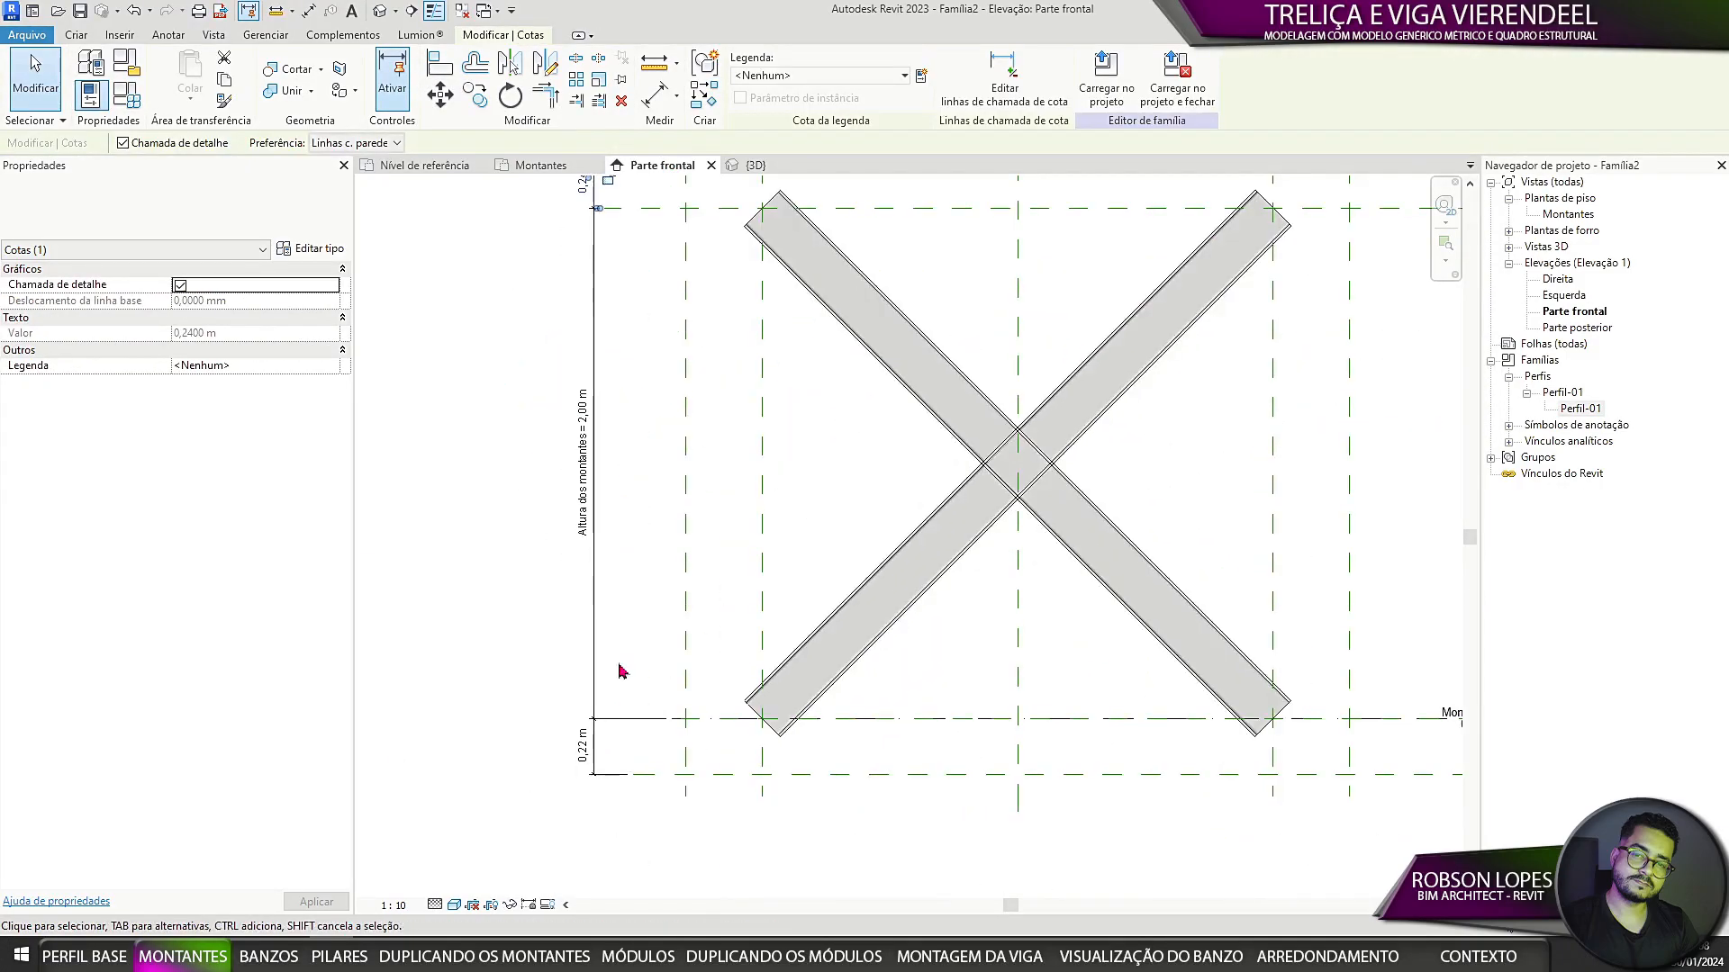
left_click(596, 747, "ctrl")
middle_click_drag(659, 529, 623, 598)
left_click(825, 81)
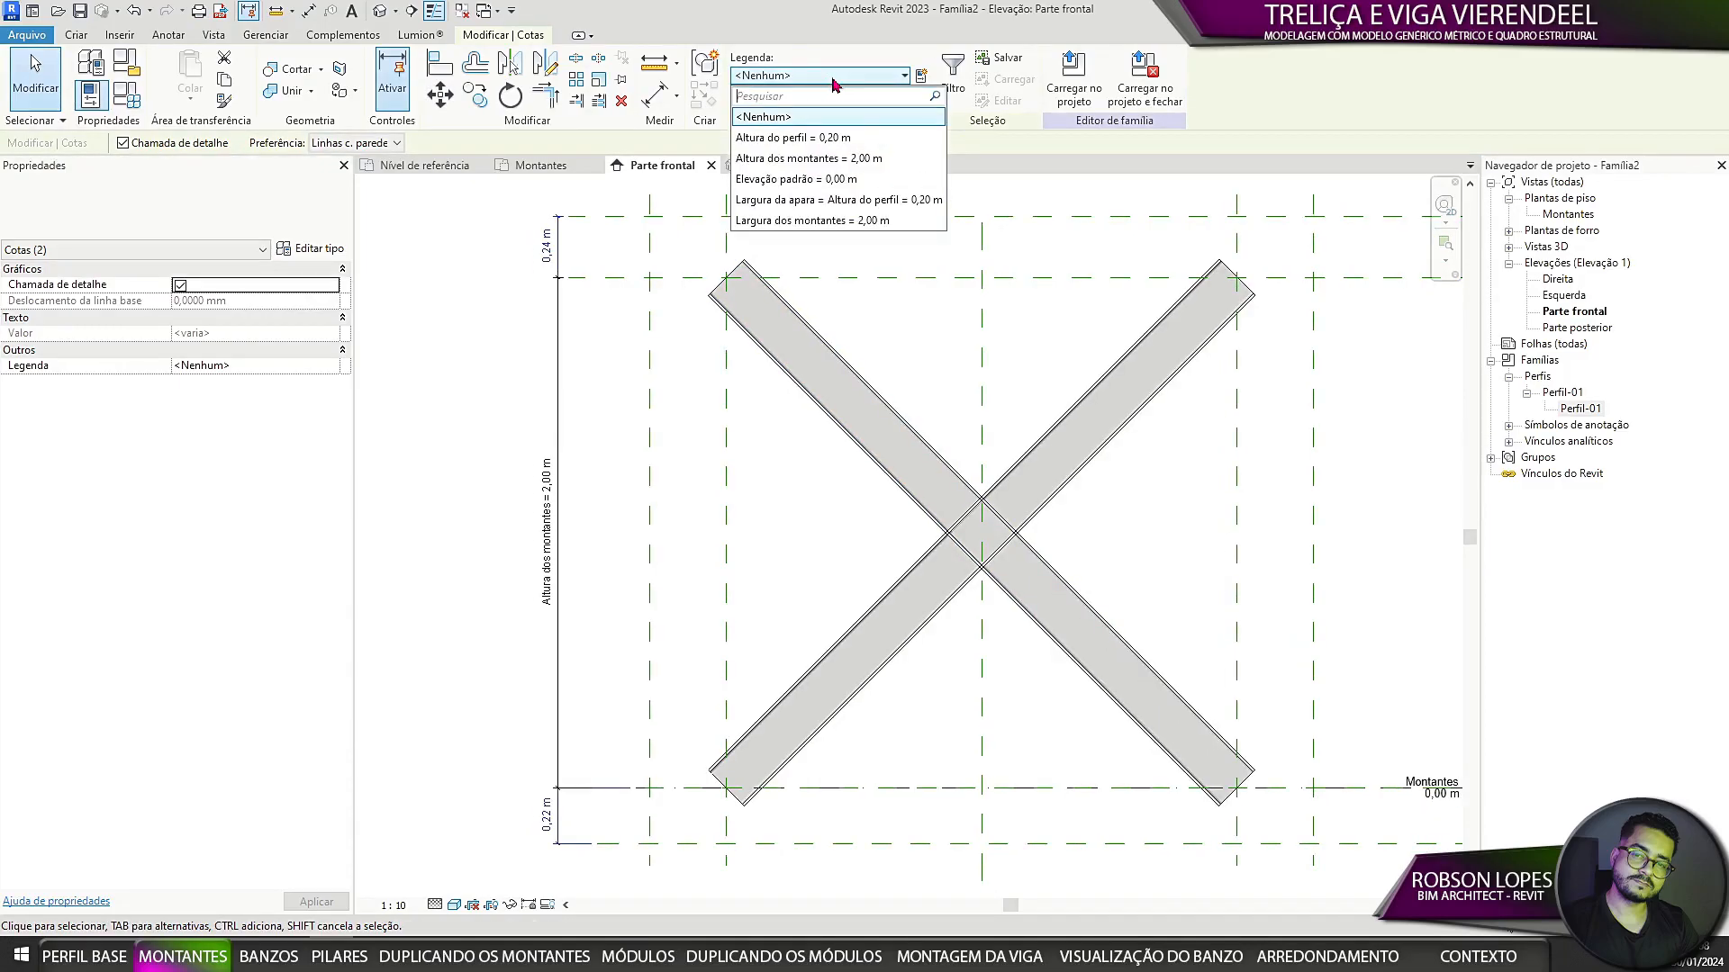
left_click(846, 200)
left_click(609, 486)
scroll(567, 409, "down", 2)
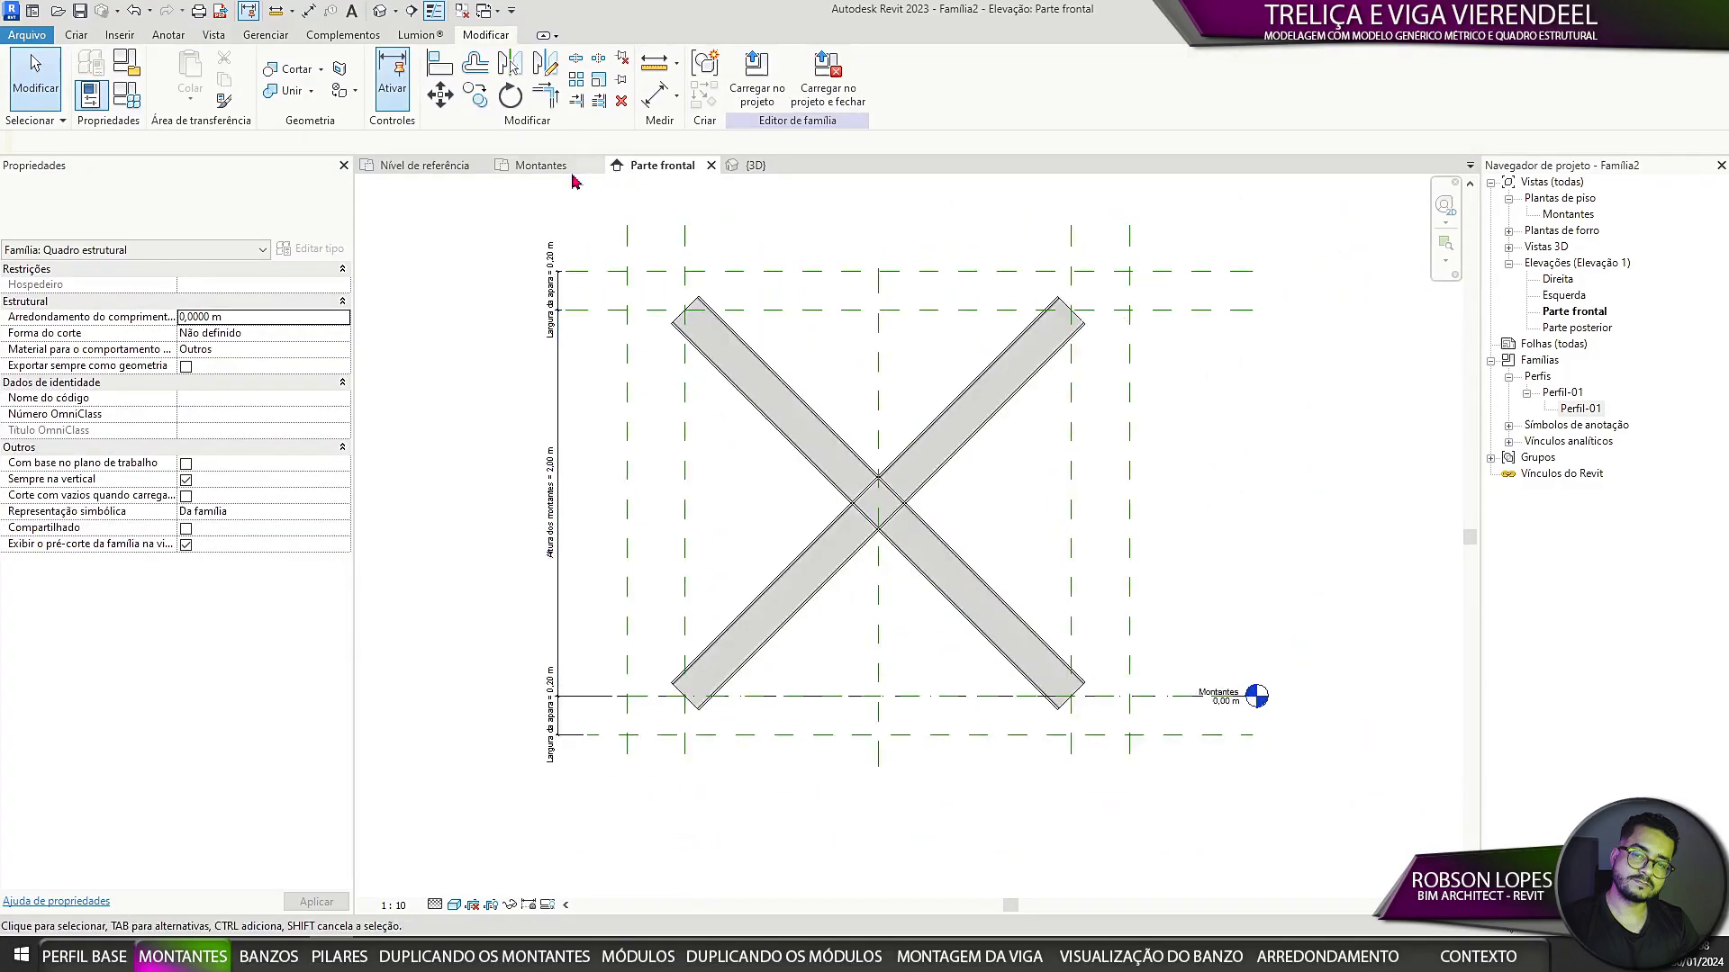
Step: In the Montantes plan, label the two outer horizontal dimensions and the overall depth dimension with Largura da apara
left_click(541, 165)
left_click(490, 611)
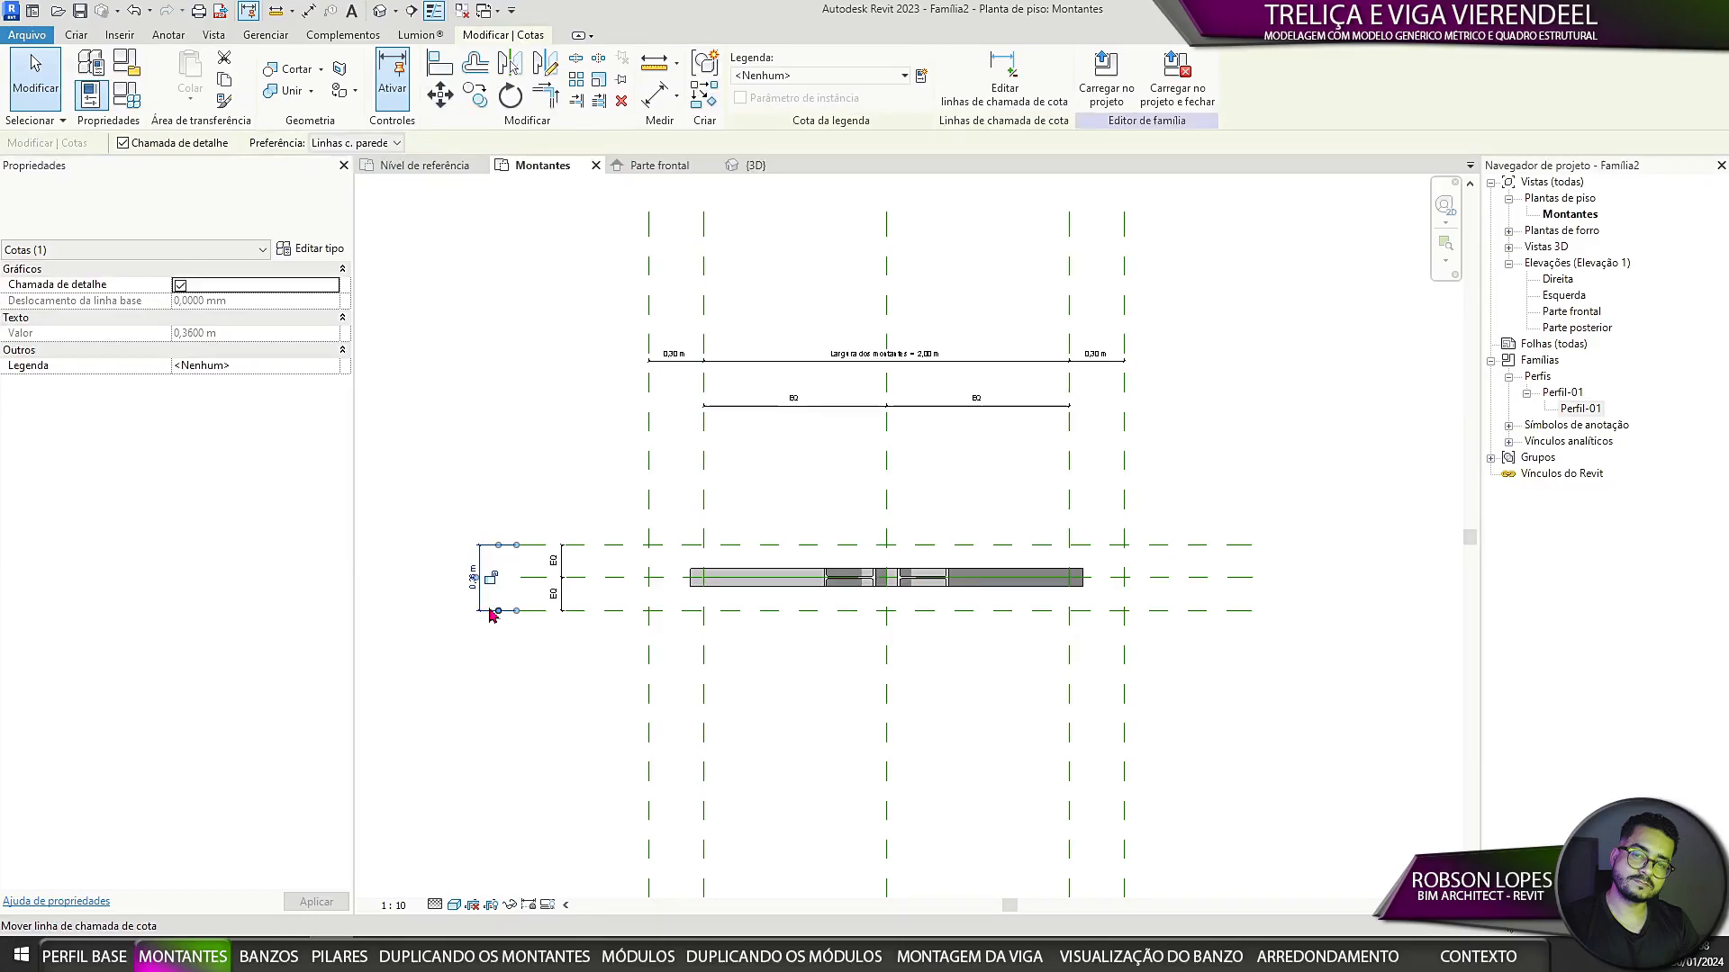
left_click(674, 361, "ctrl")
left_click(1097, 361, "ctrl")
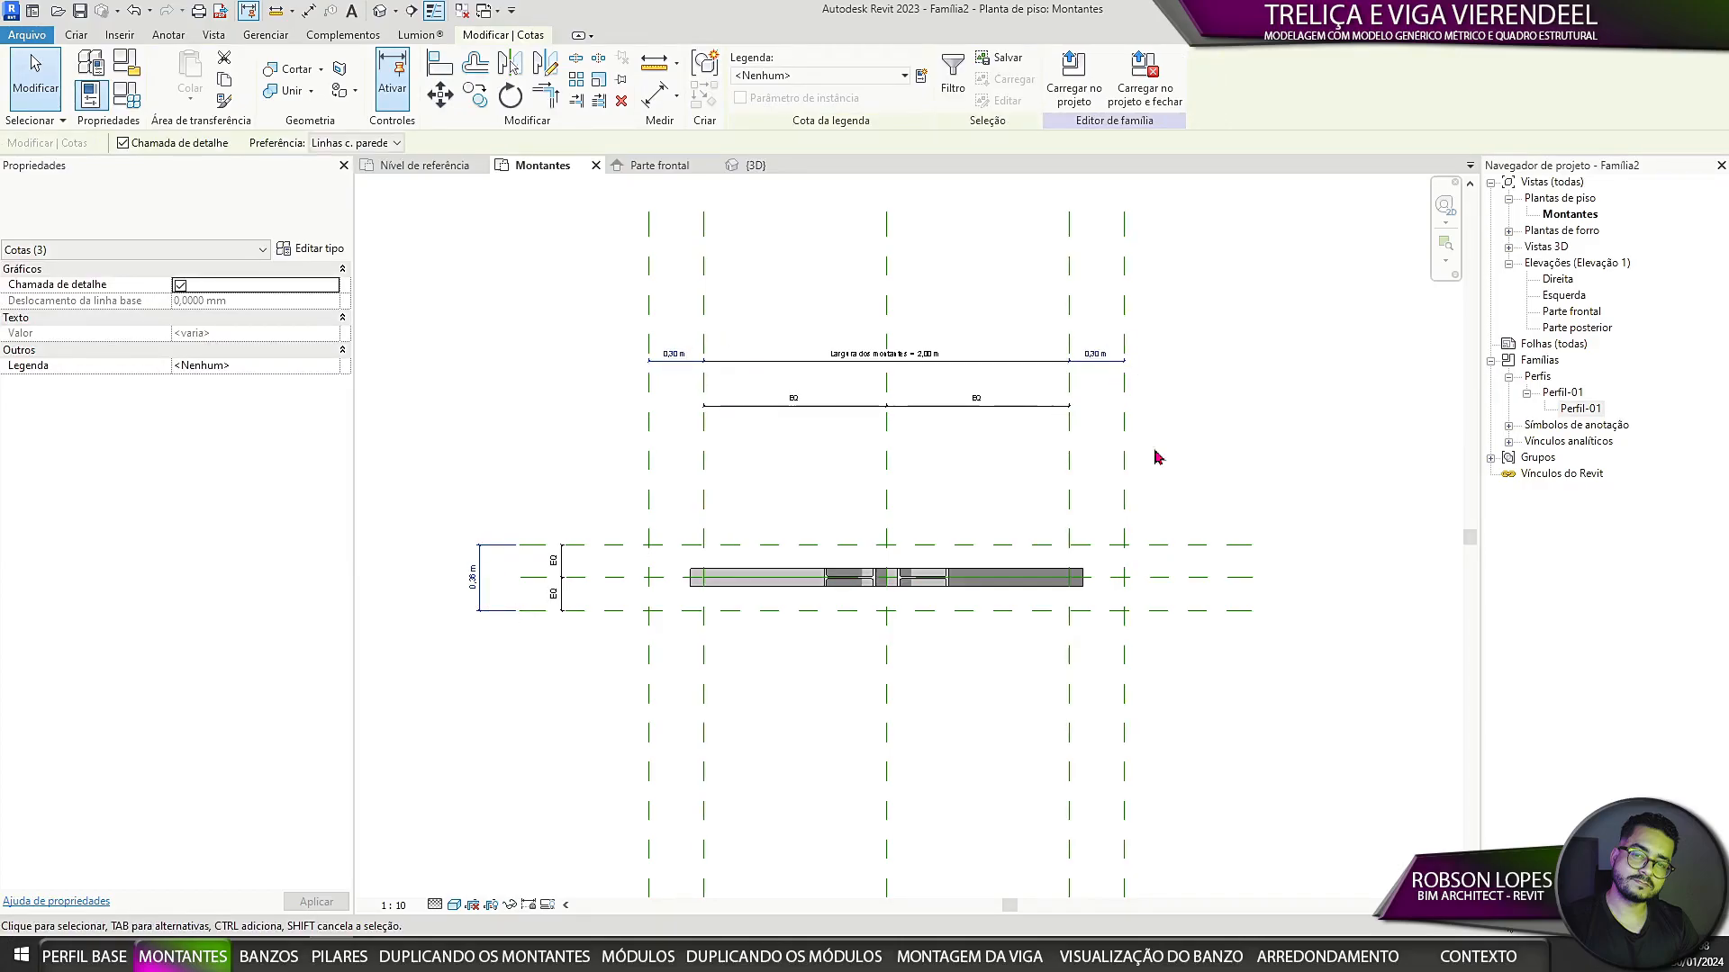
left_click(904, 75)
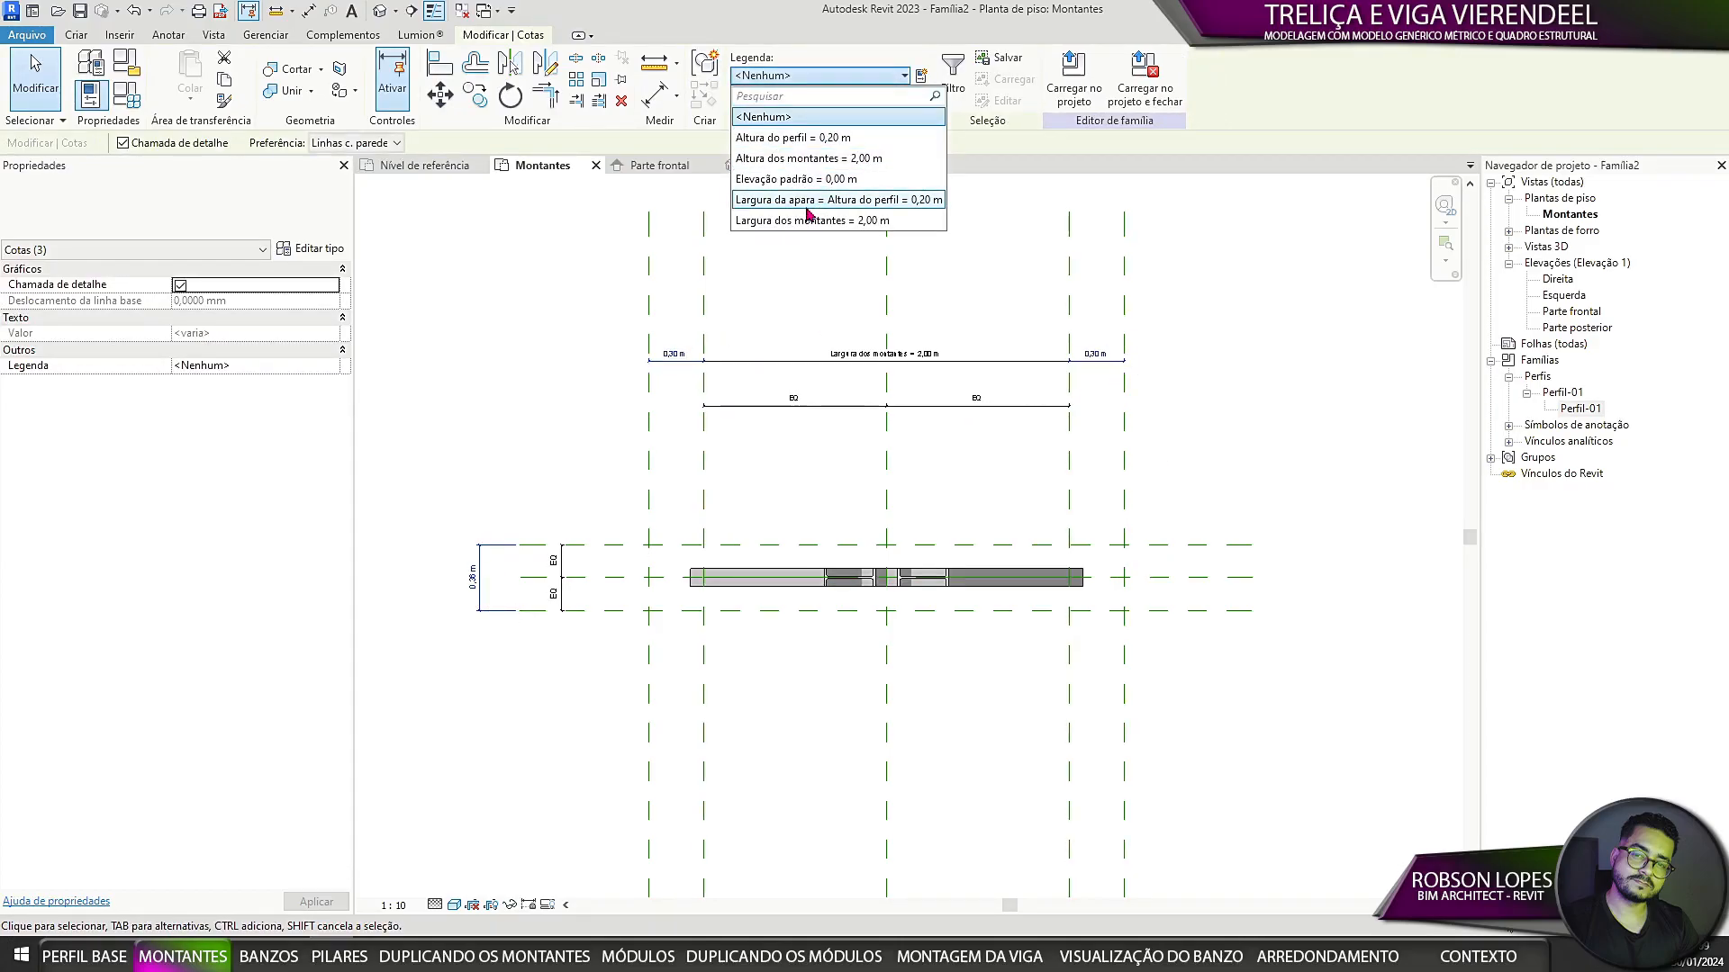
left_click(808, 199)
left_click(1228, 471)
scroll(1119, 644, "up", 3)
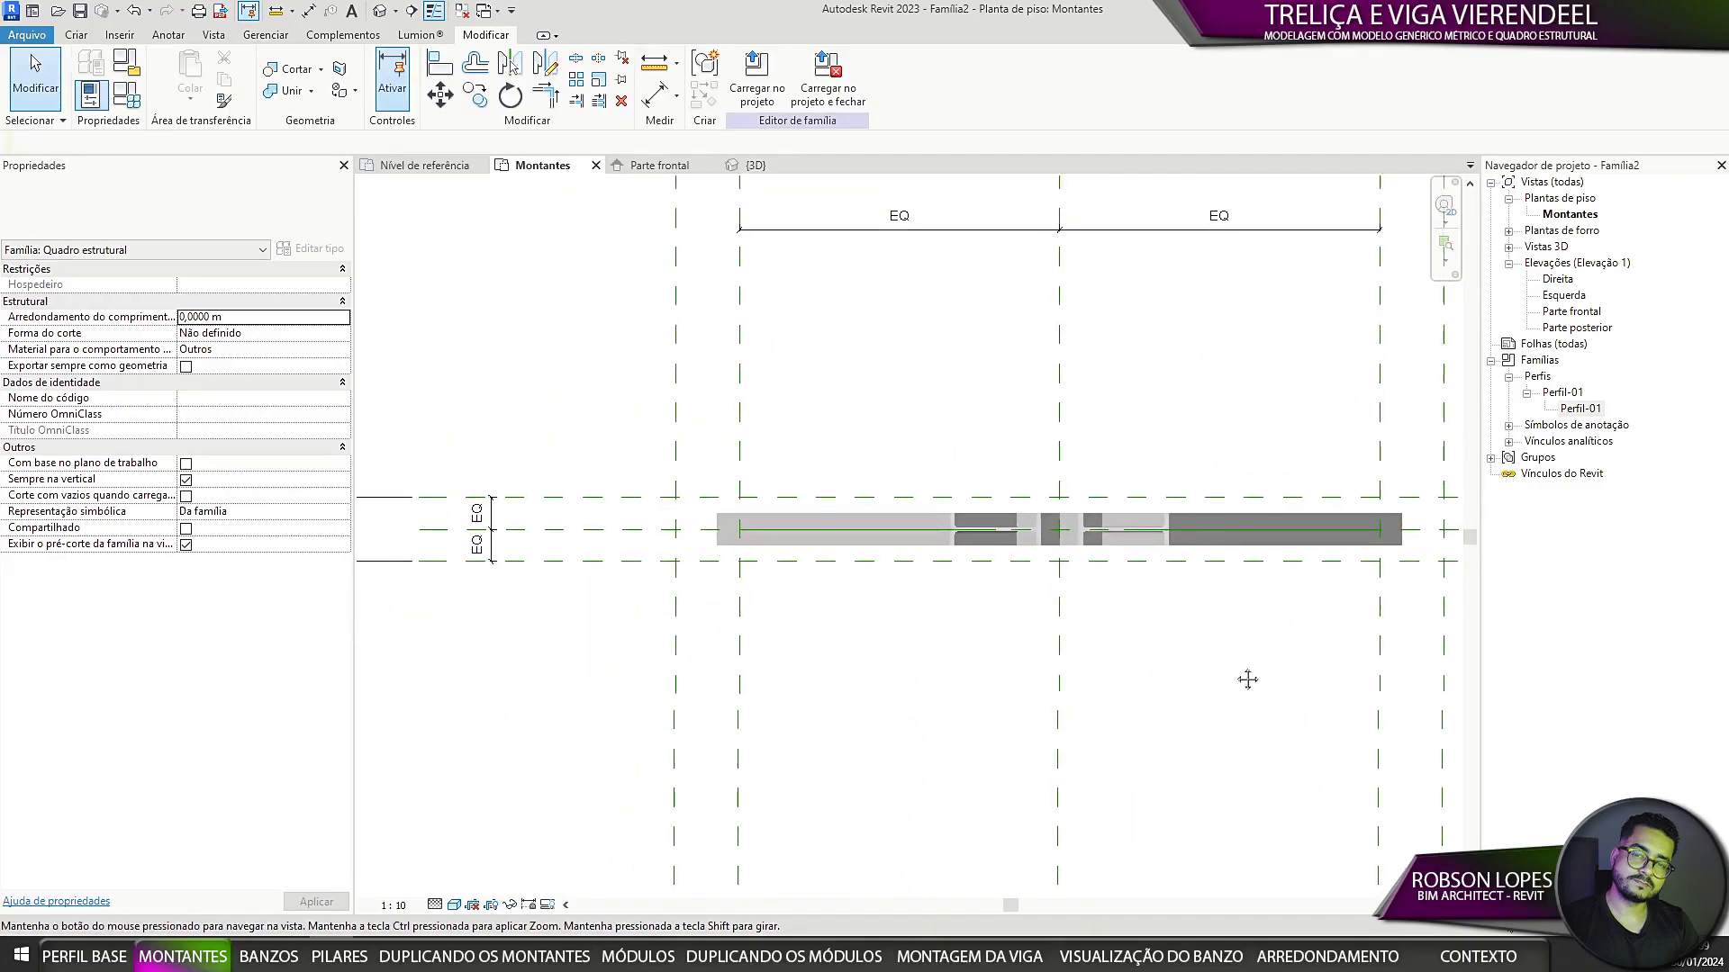
Step: In the Parte frontal elevation, start a void extrusion and pick sketch lines from the four reference planes bounding the montante width and height
scroll(1136, 734, "down", 3)
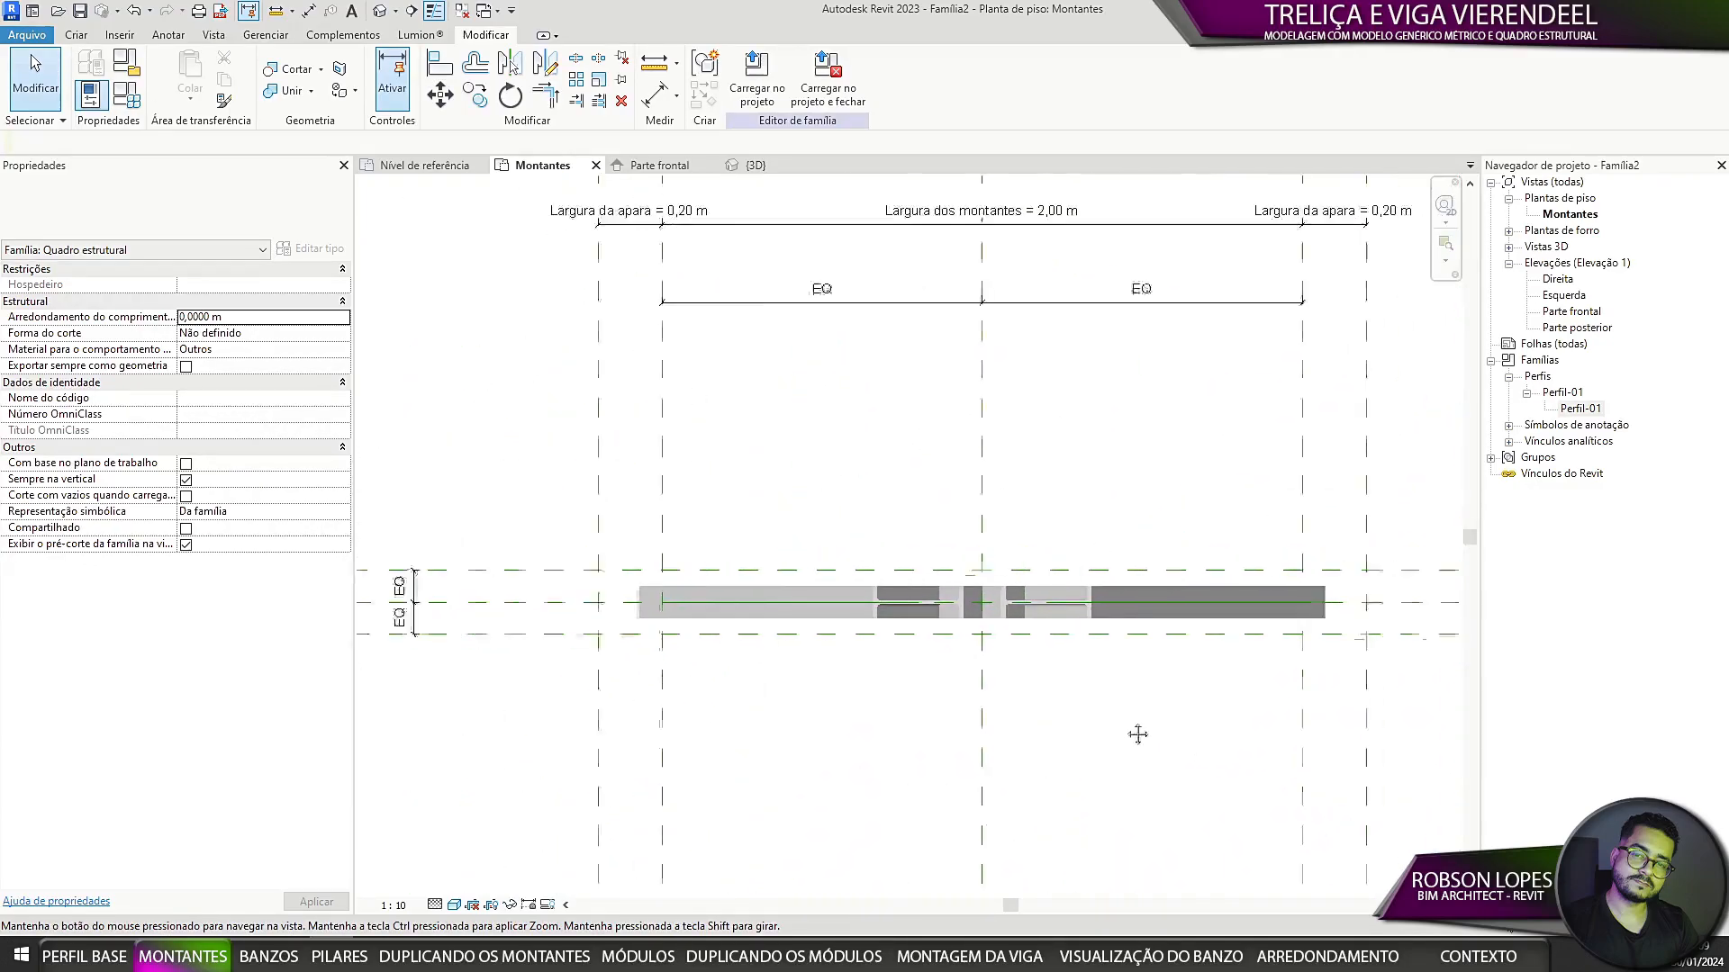
left_click(660, 165)
left_click(442, 85)
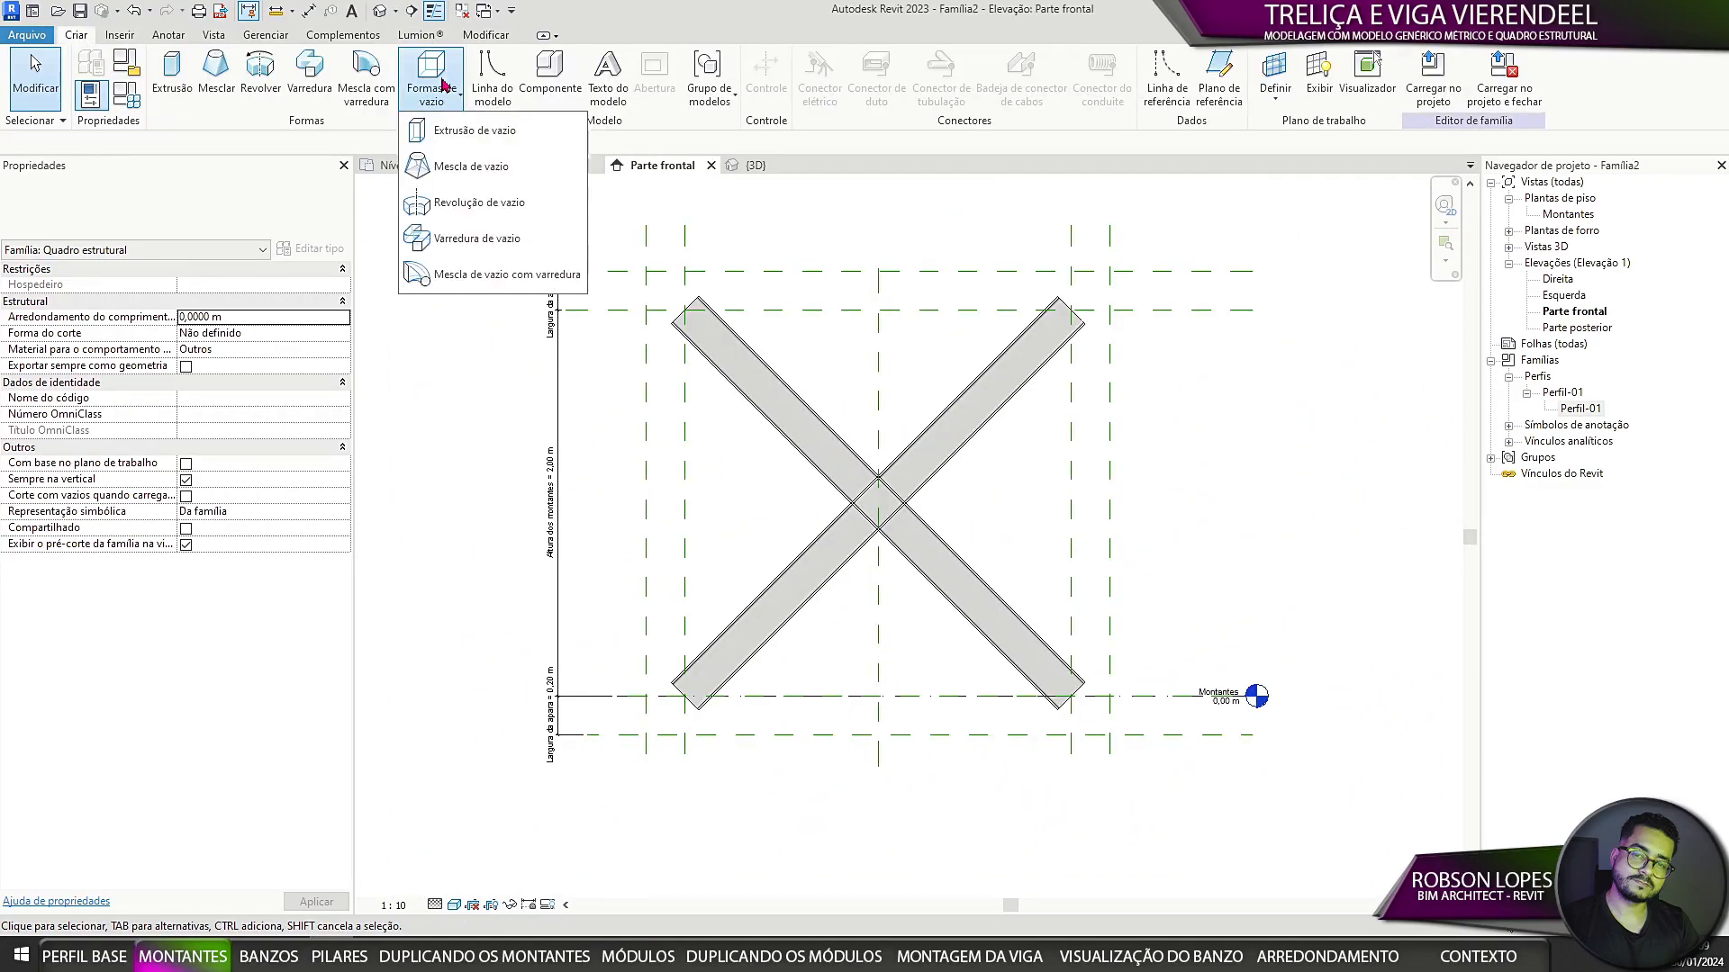
left_click(475, 129)
left_click(819, 99)
left_click(685, 504)
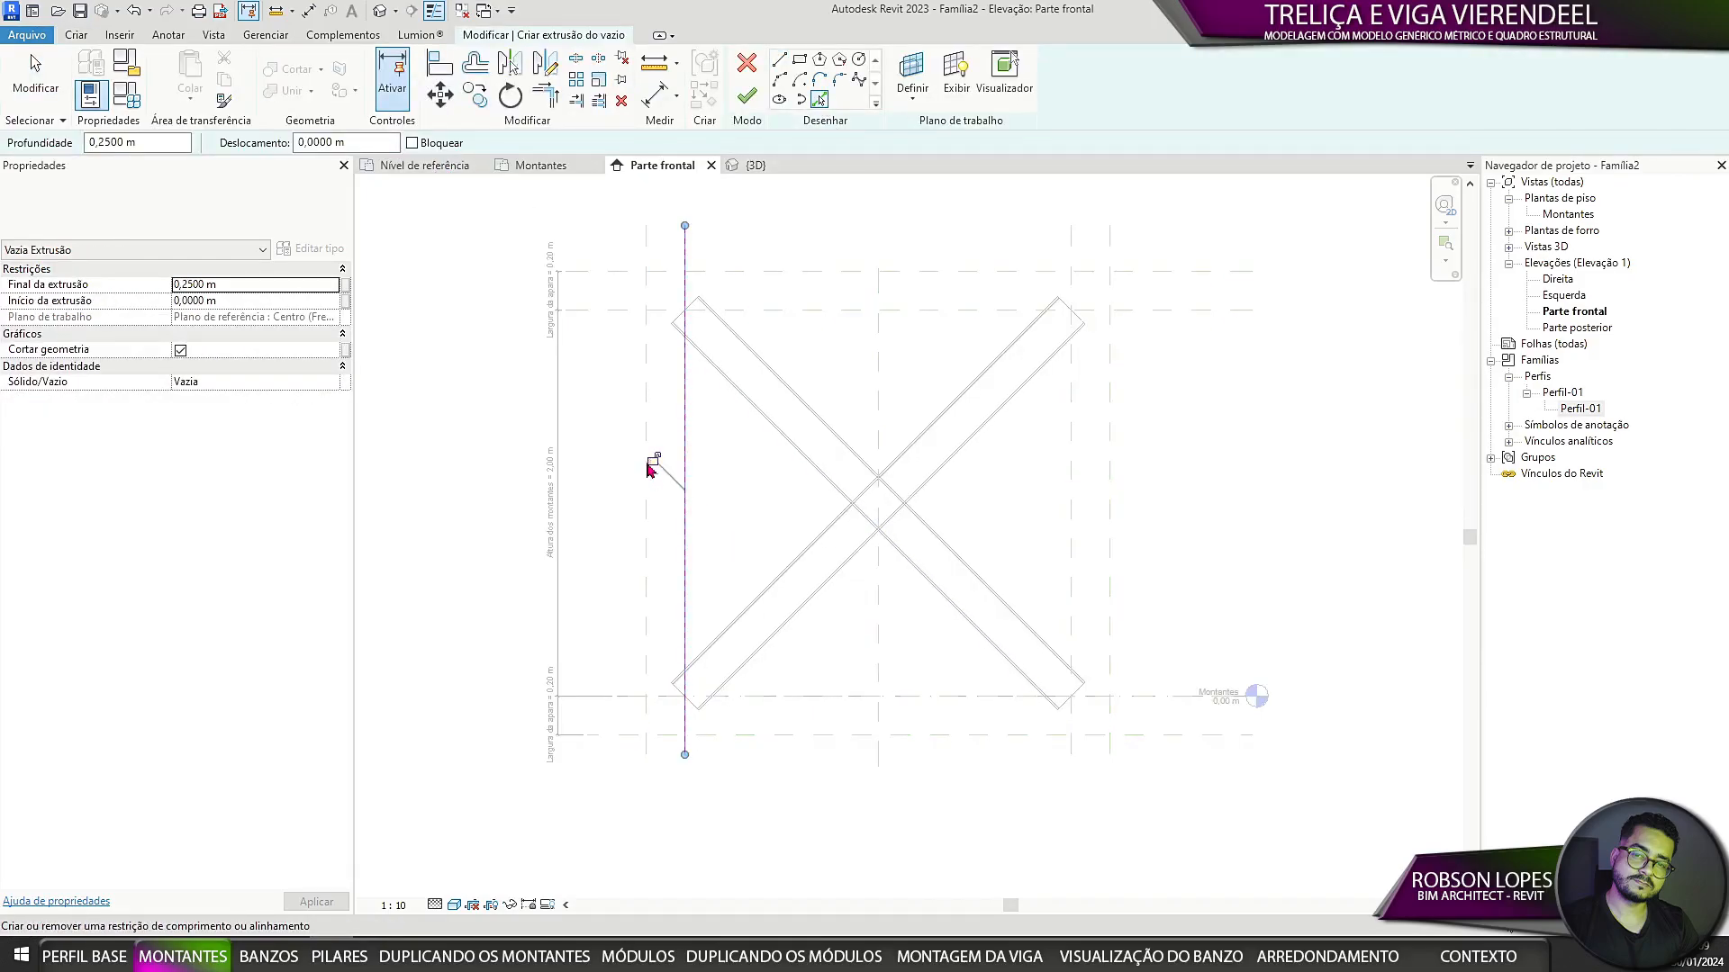
left_click(842, 310)
left_click(1066, 510)
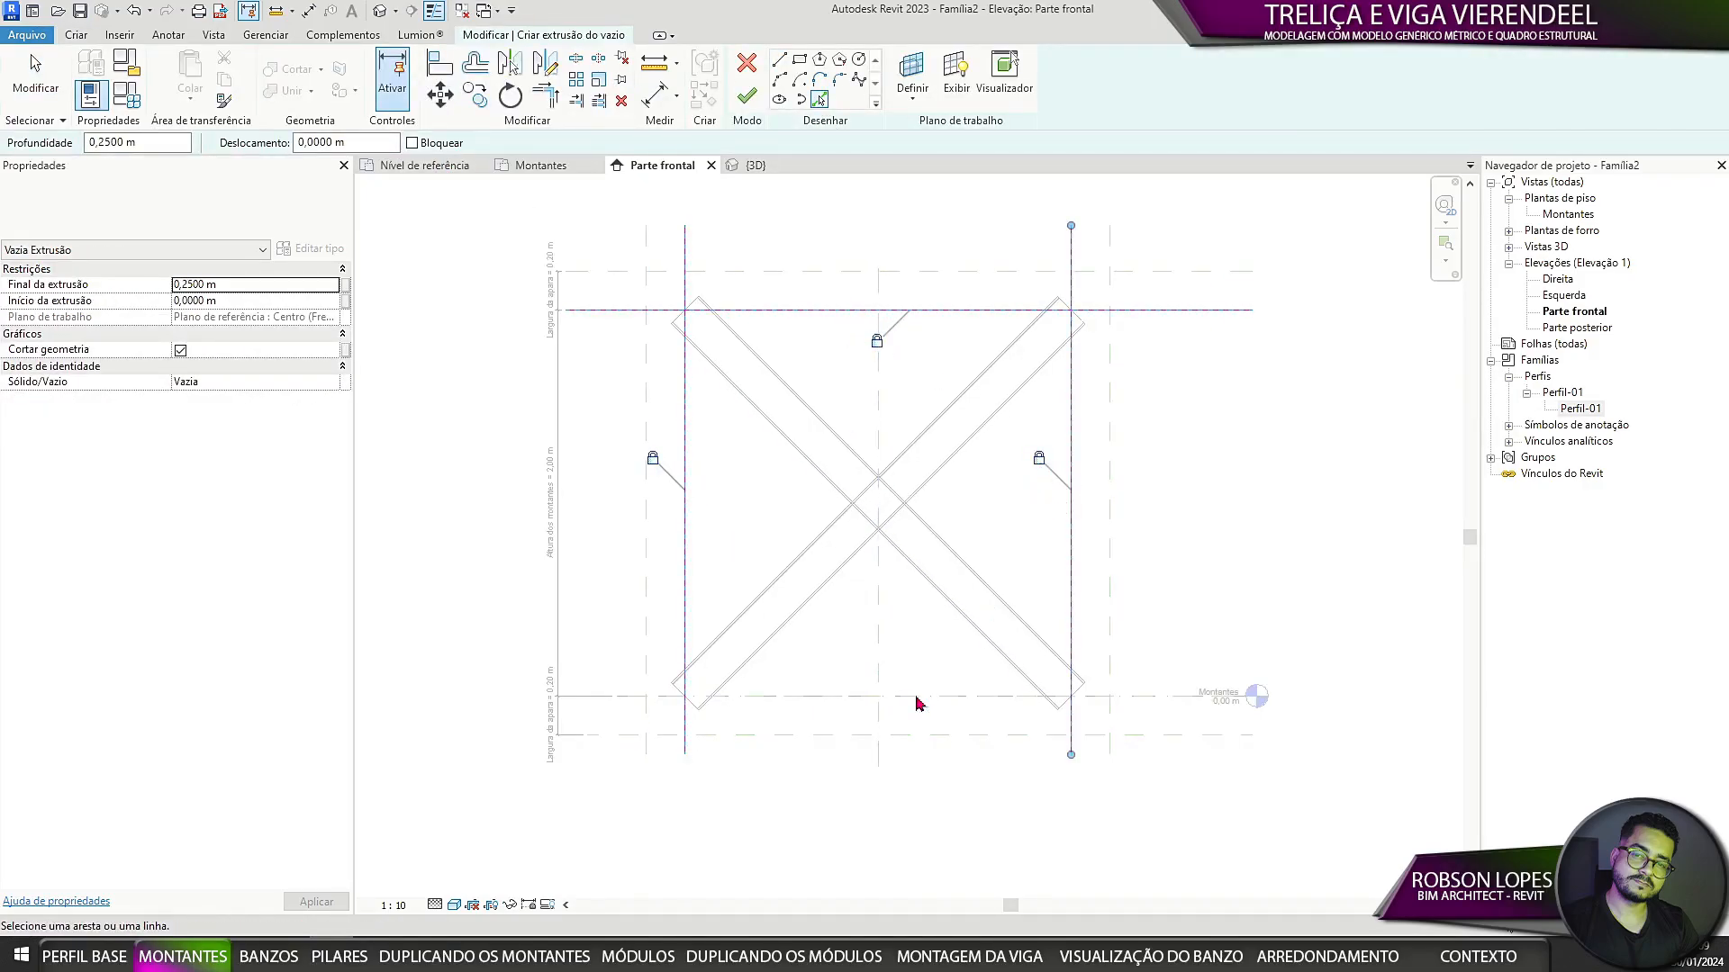
left_click(882, 698)
Step: Trim the four picked lines at their corners into a closed inner rectangle around the crossing diagonals
left_click(546, 95)
left_click(707, 310)
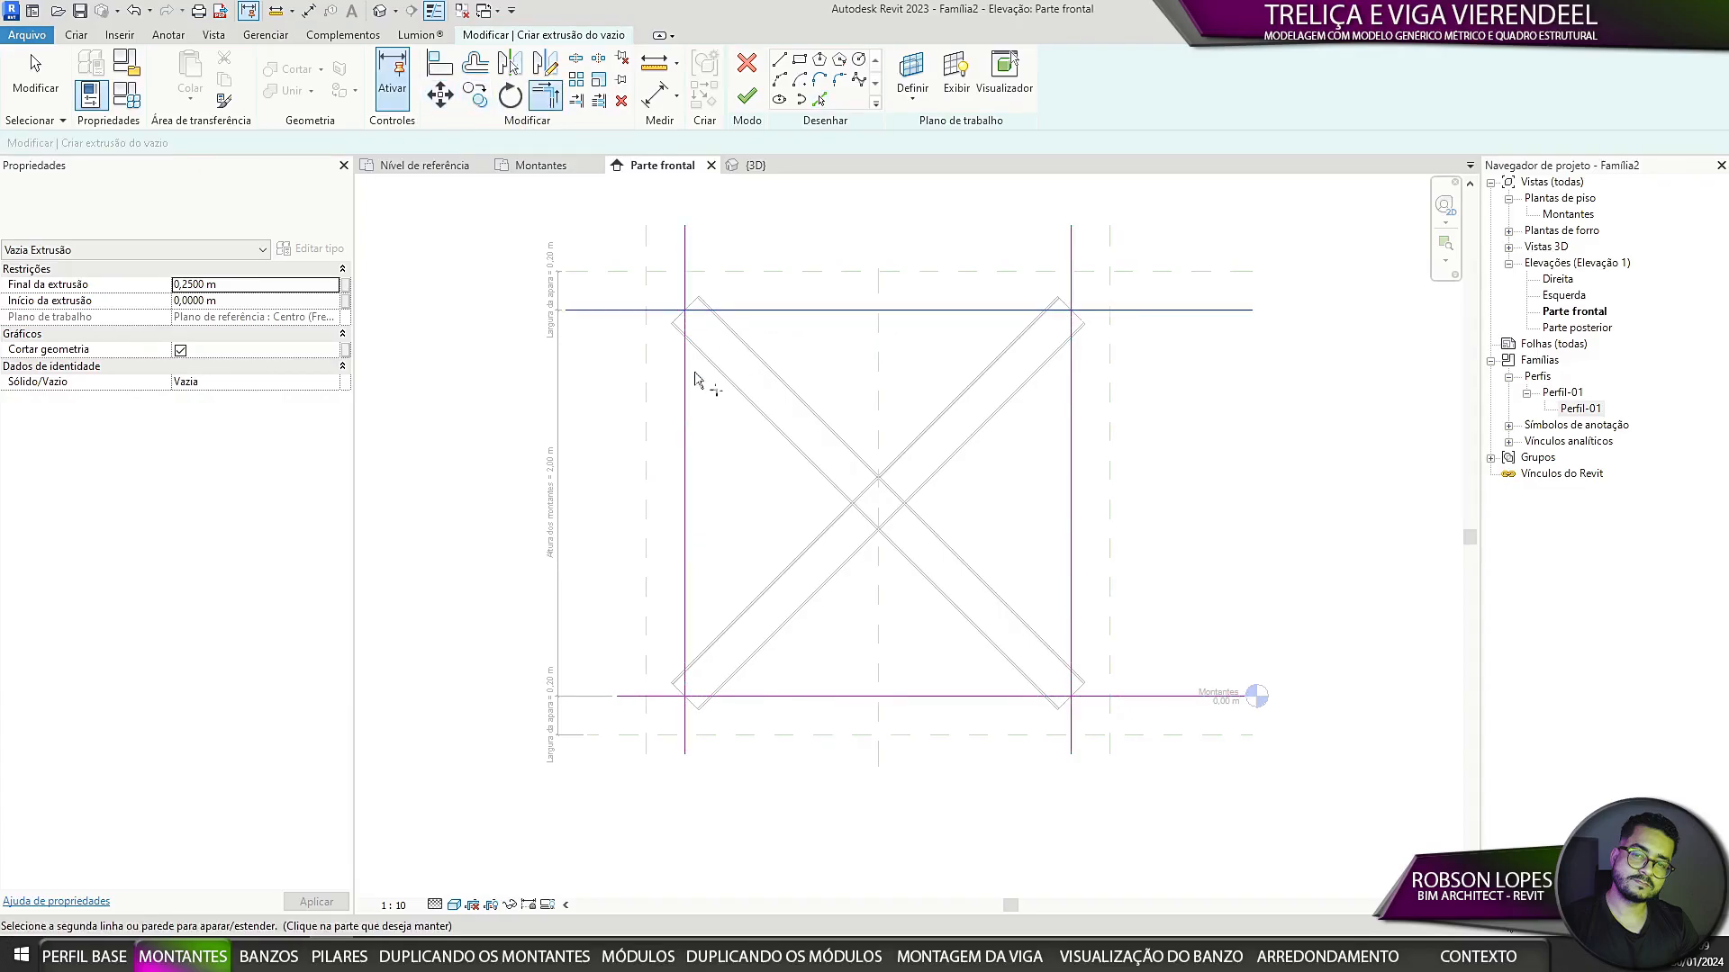
left_click(685, 378)
left_click(686, 558)
left_click(734, 696)
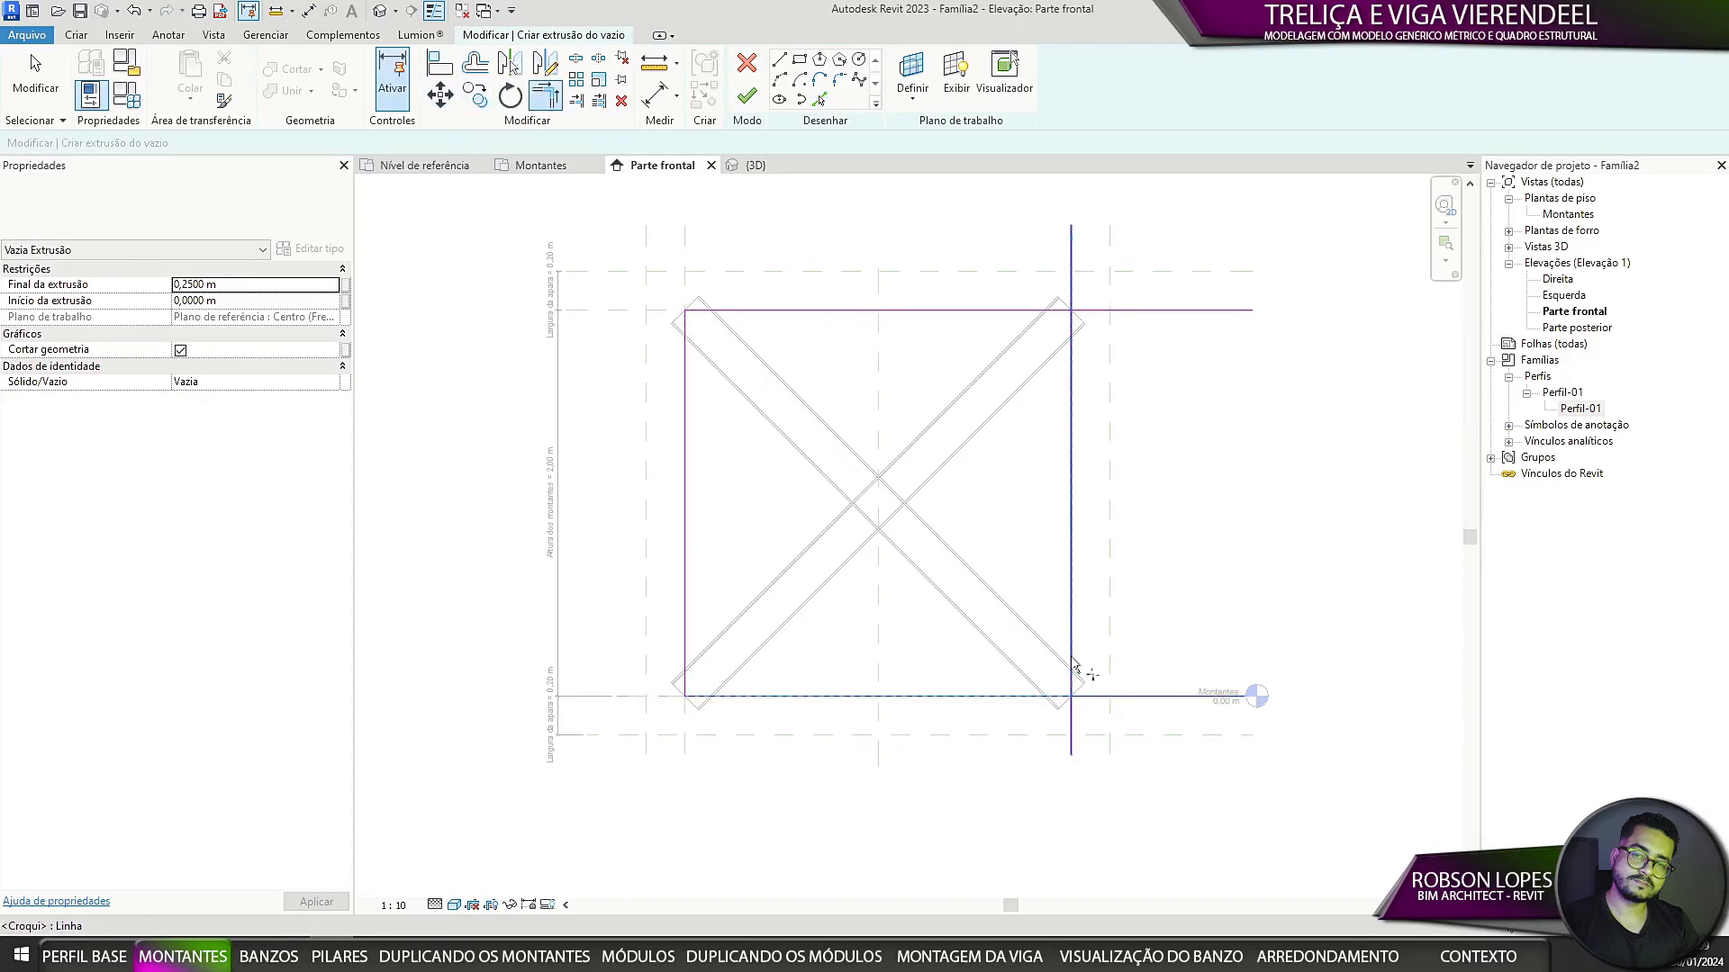
left_click(1072, 666)
left_click(1073, 353)
left_click(1055, 312)
Step: Pick sketch lines from the four outer Largura da apara reference planes for the void's outer boundary
left_click(819, 99)
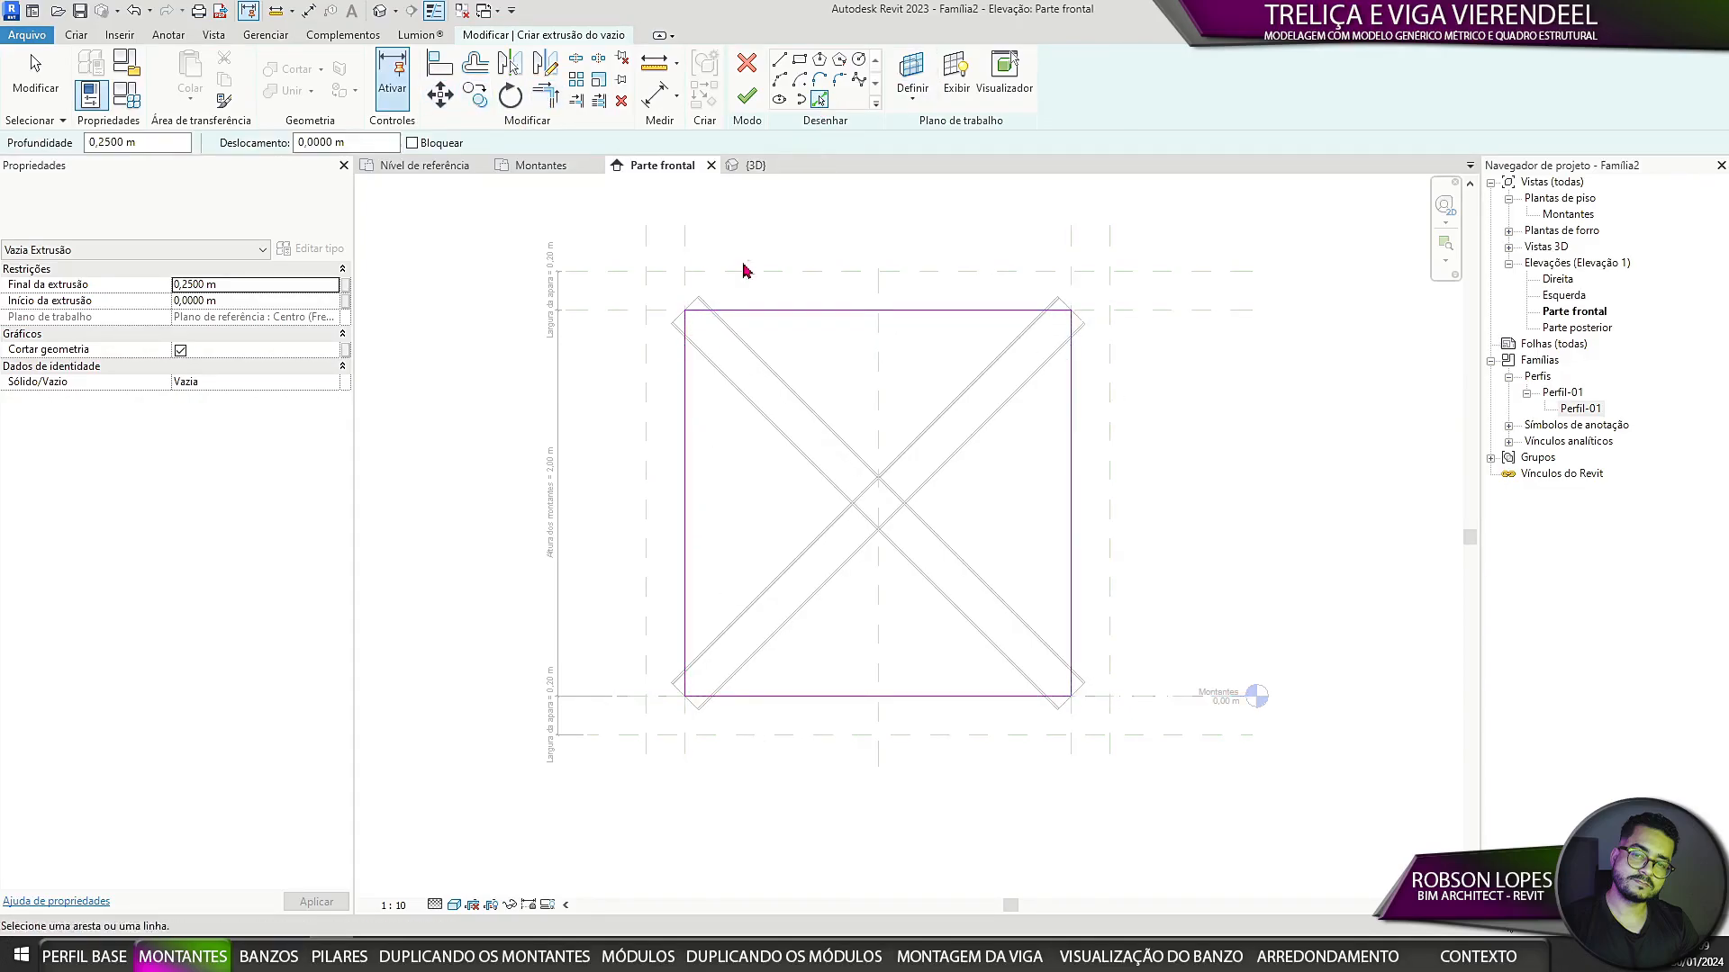
left_click(645, 472)
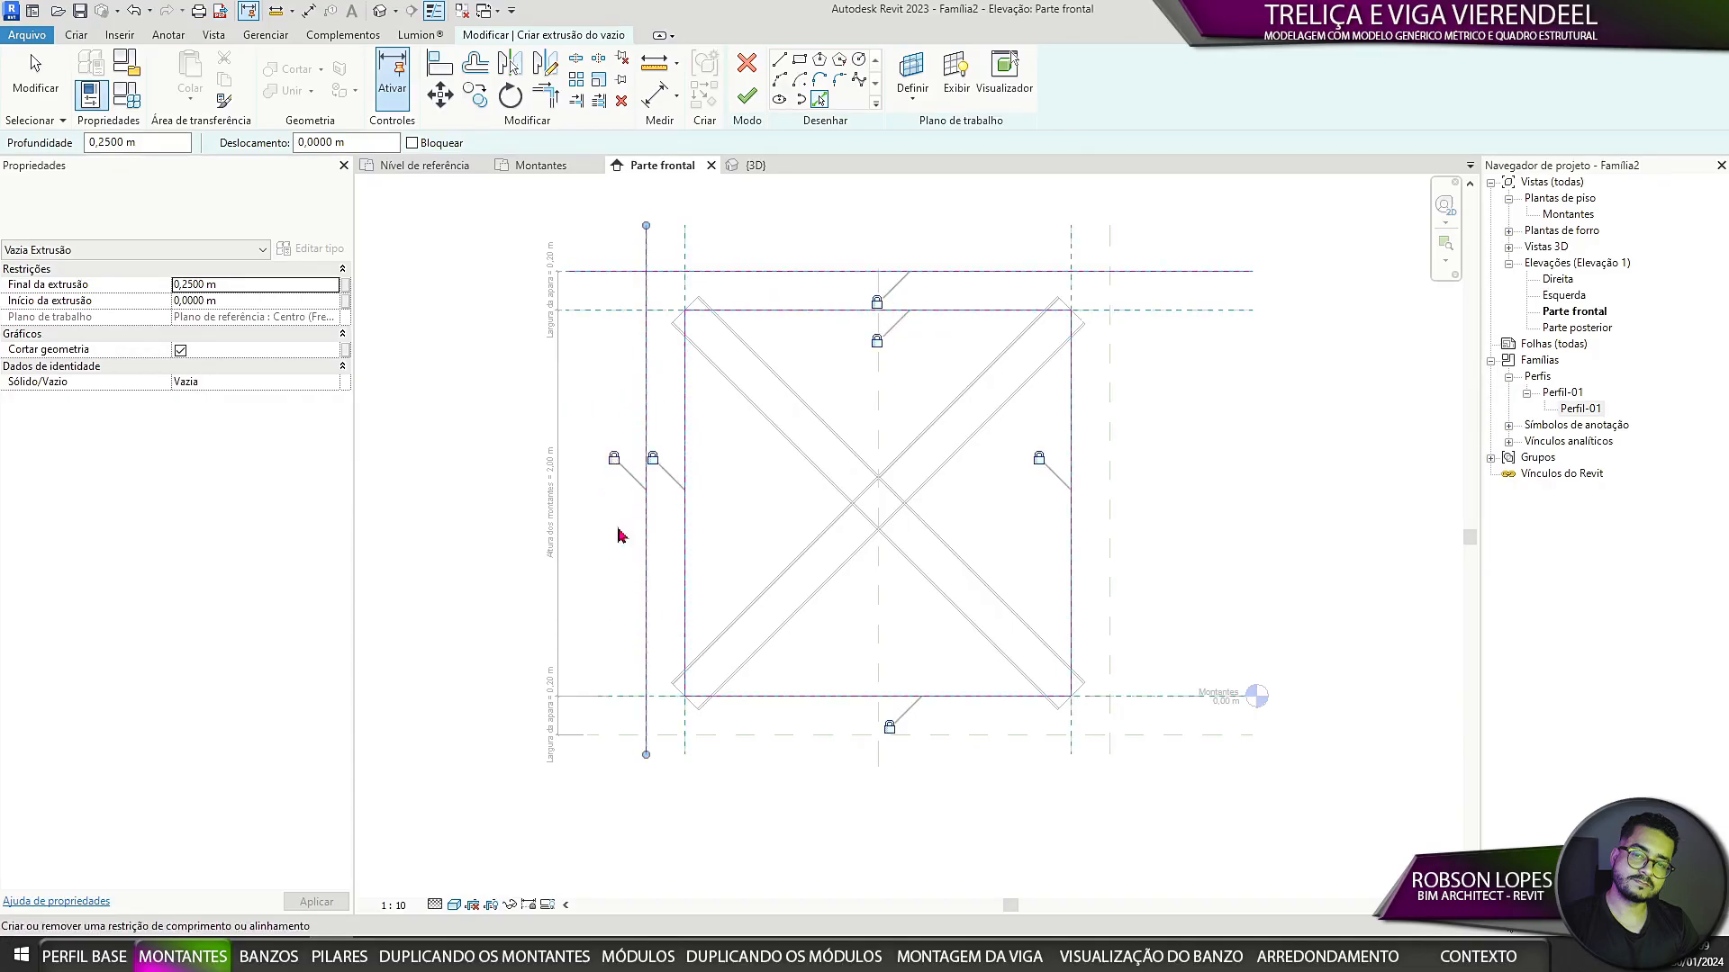
scroll(837, 807, "up", 1)
left_click(824, 796)
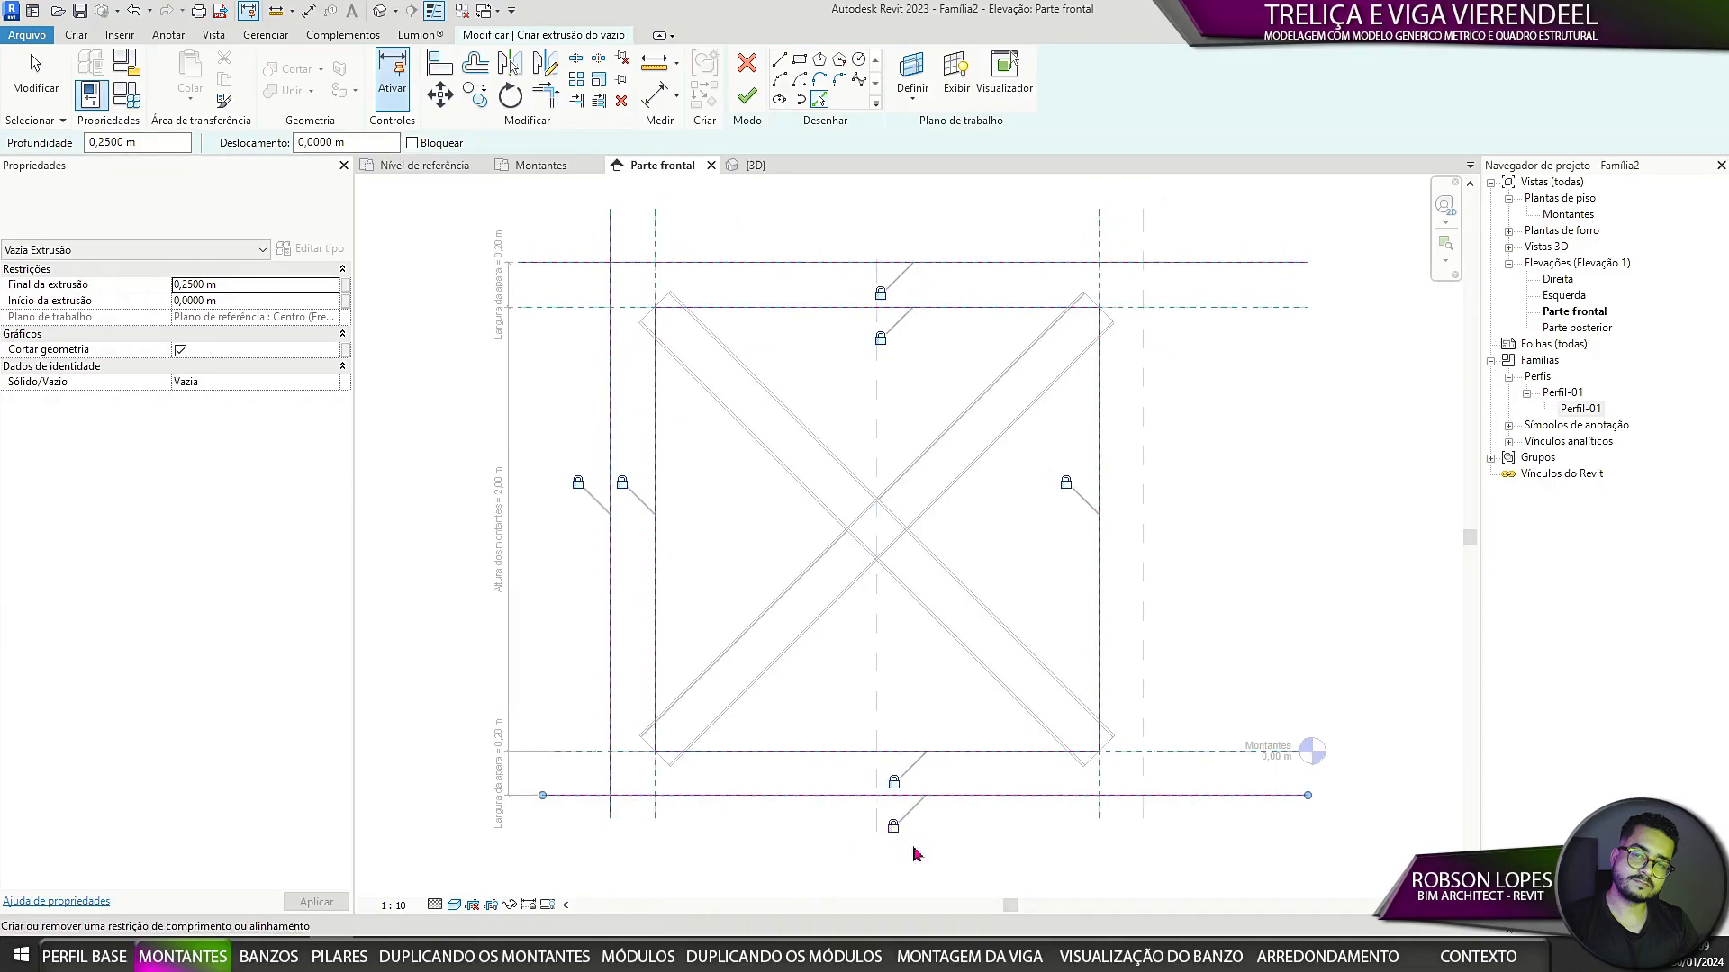
left_click(1143, 696)
Step: Trim the outer lines into a closed rectangle and finish the frame-shaped void extrusion
left_click(546, 95)
left_click(613, 330)
left_click(610, 504)
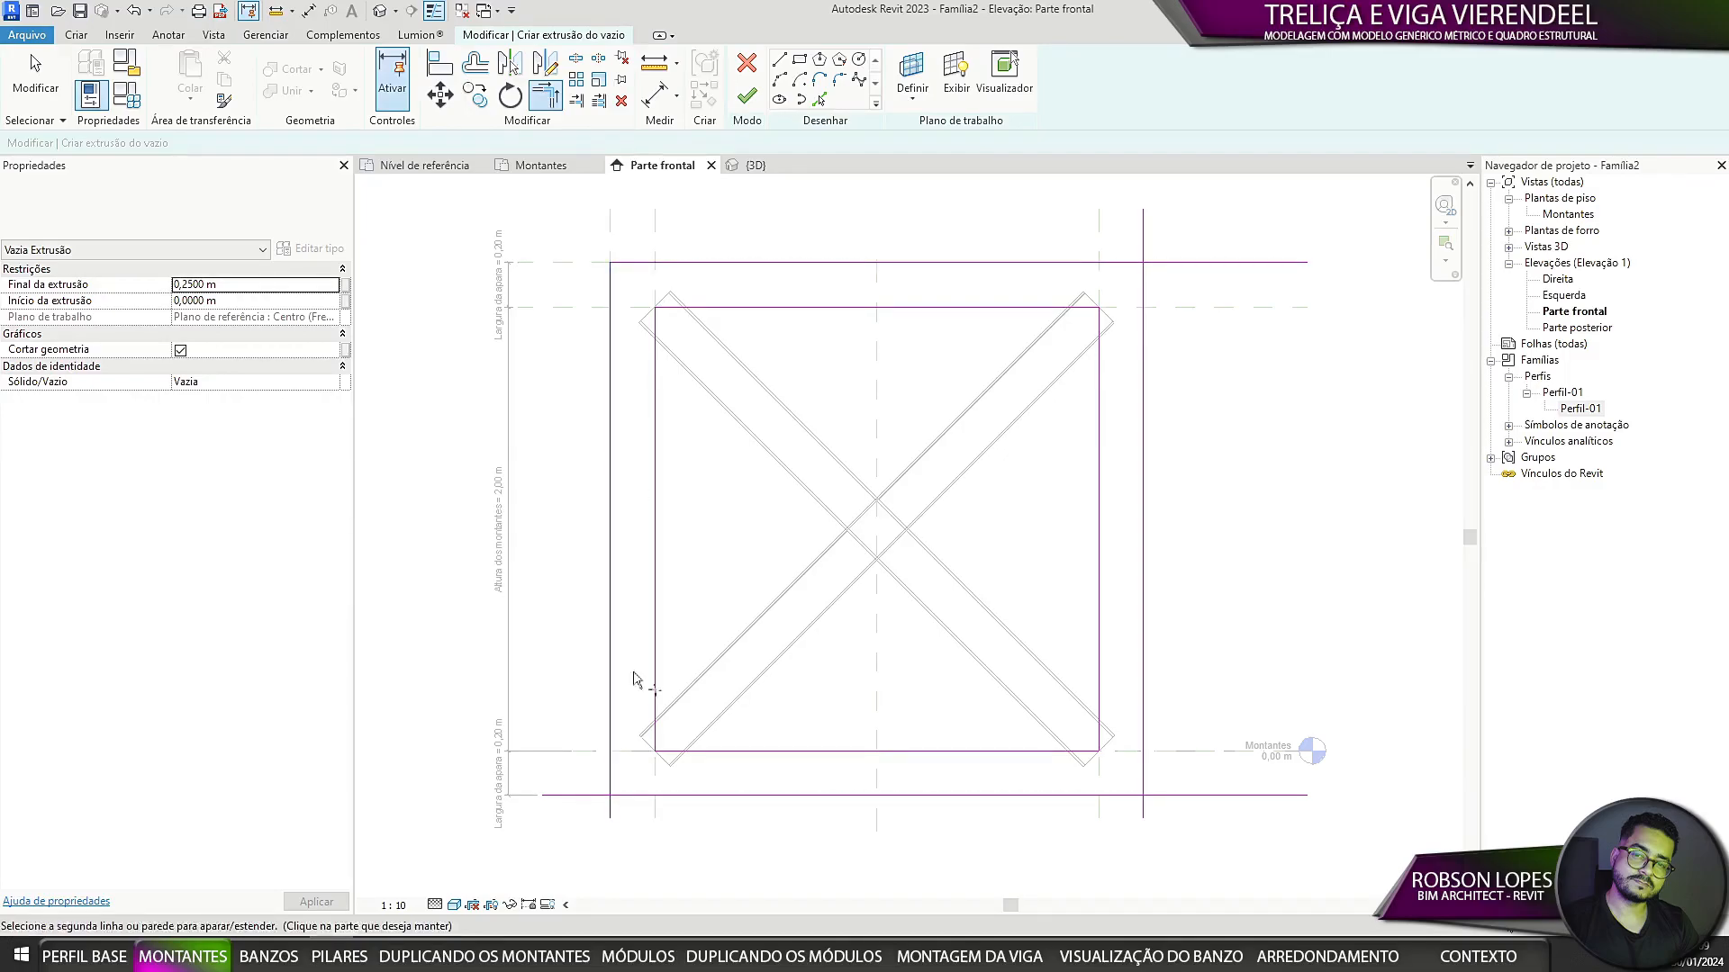
left_click(765, 796)
left_click(1084, 796)
left_click(1143, 757)
left_click(1117, 262)
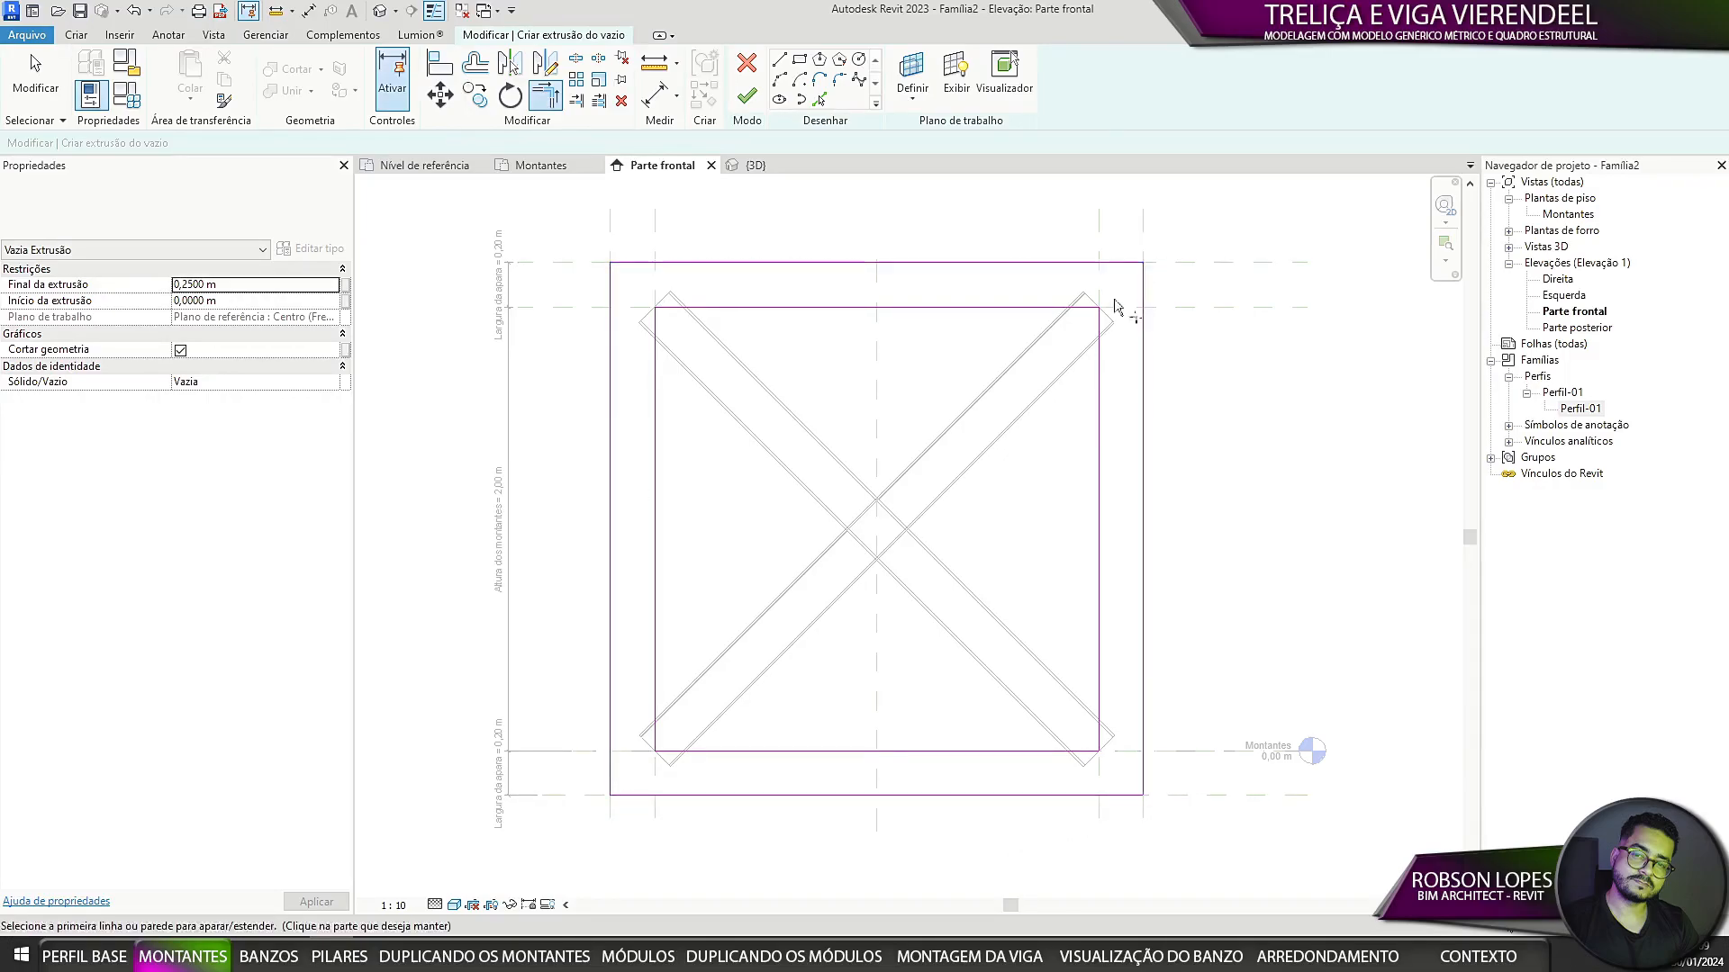
left_click(746, 96)
Step: In the Montantes plan, stretch the void extrusion's start to -0,1000 m at the rear depth reference plane and lock it there
left_click(540, 166)
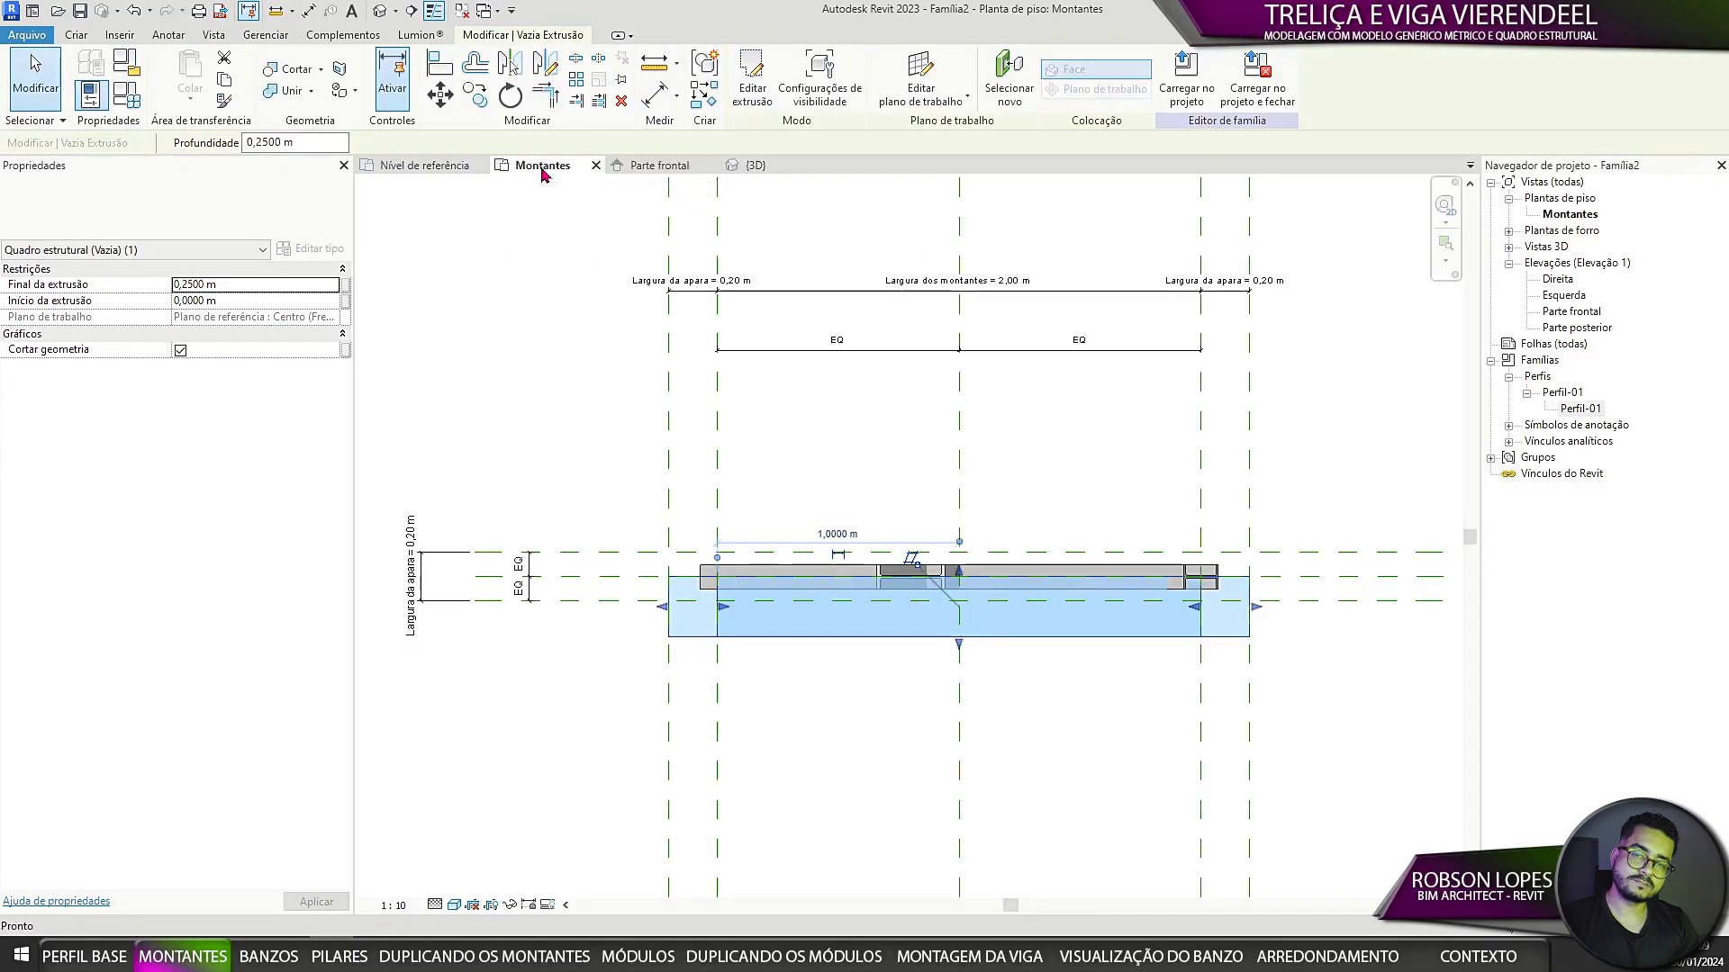
scroll(999, 601, "up", 4)
left_click_drag(1004, 601, 987, 591)
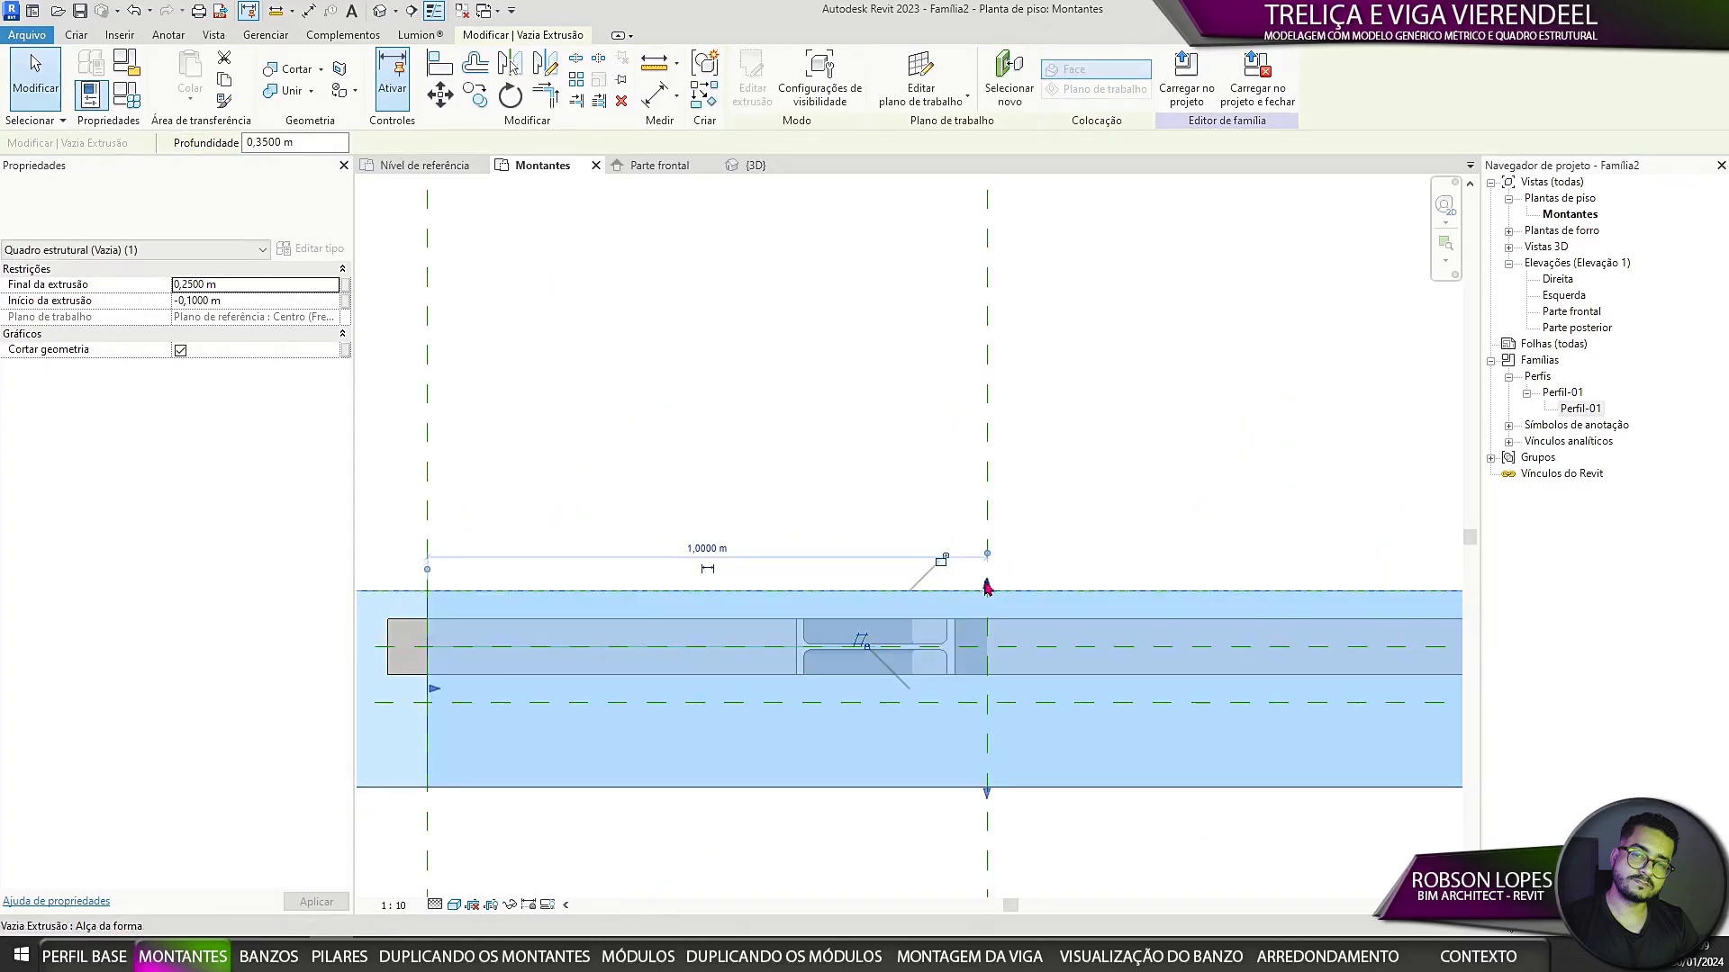
scroll(932, 569, "down", 3)
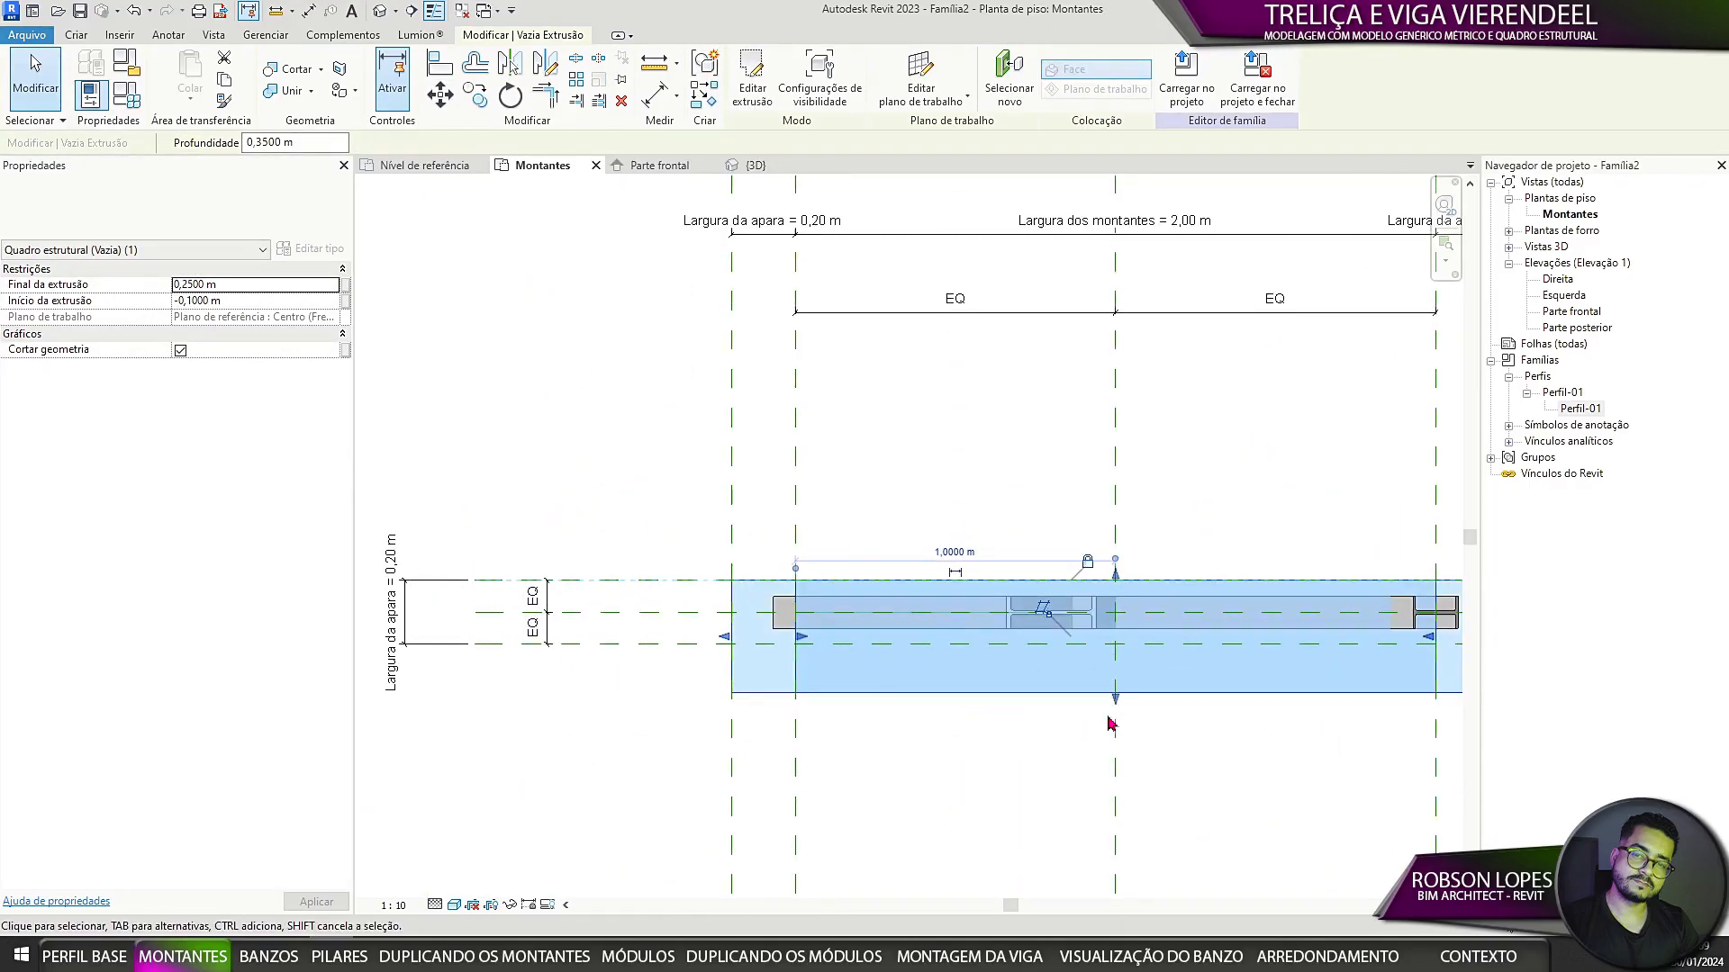
left_click(995, 742)
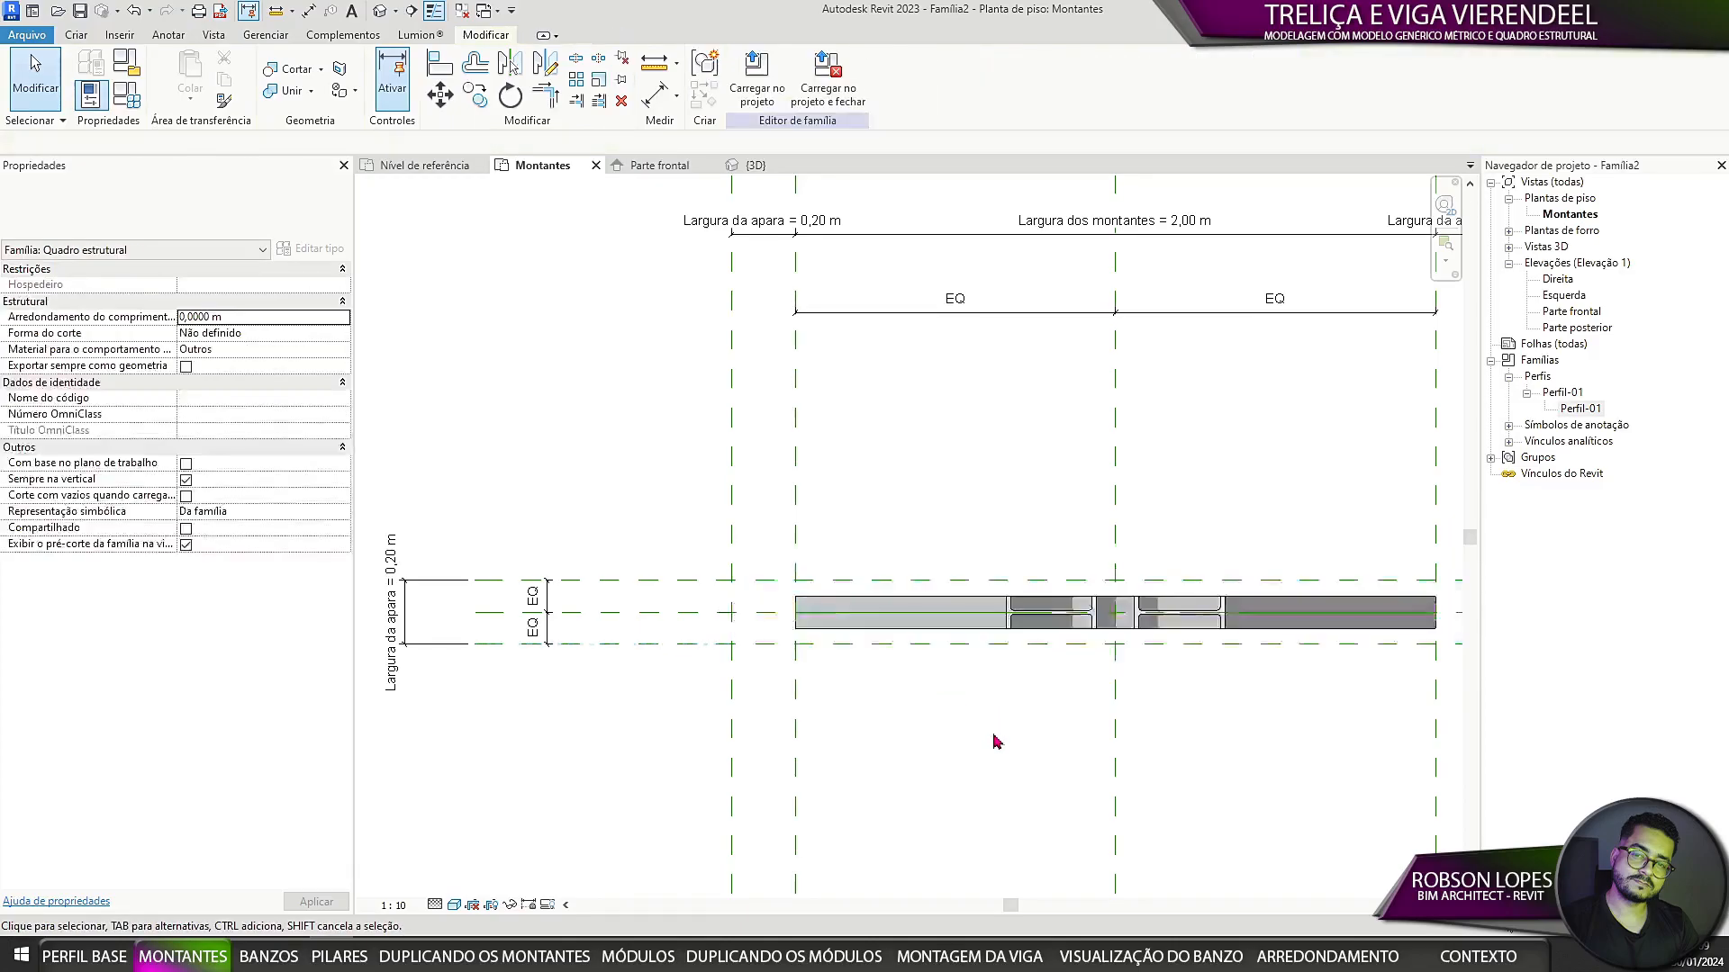
Step: Display the 3D view in a shaded visual style and orbit around the trimmed diagonals
left_click(660, 165)
left_click(755, 165)
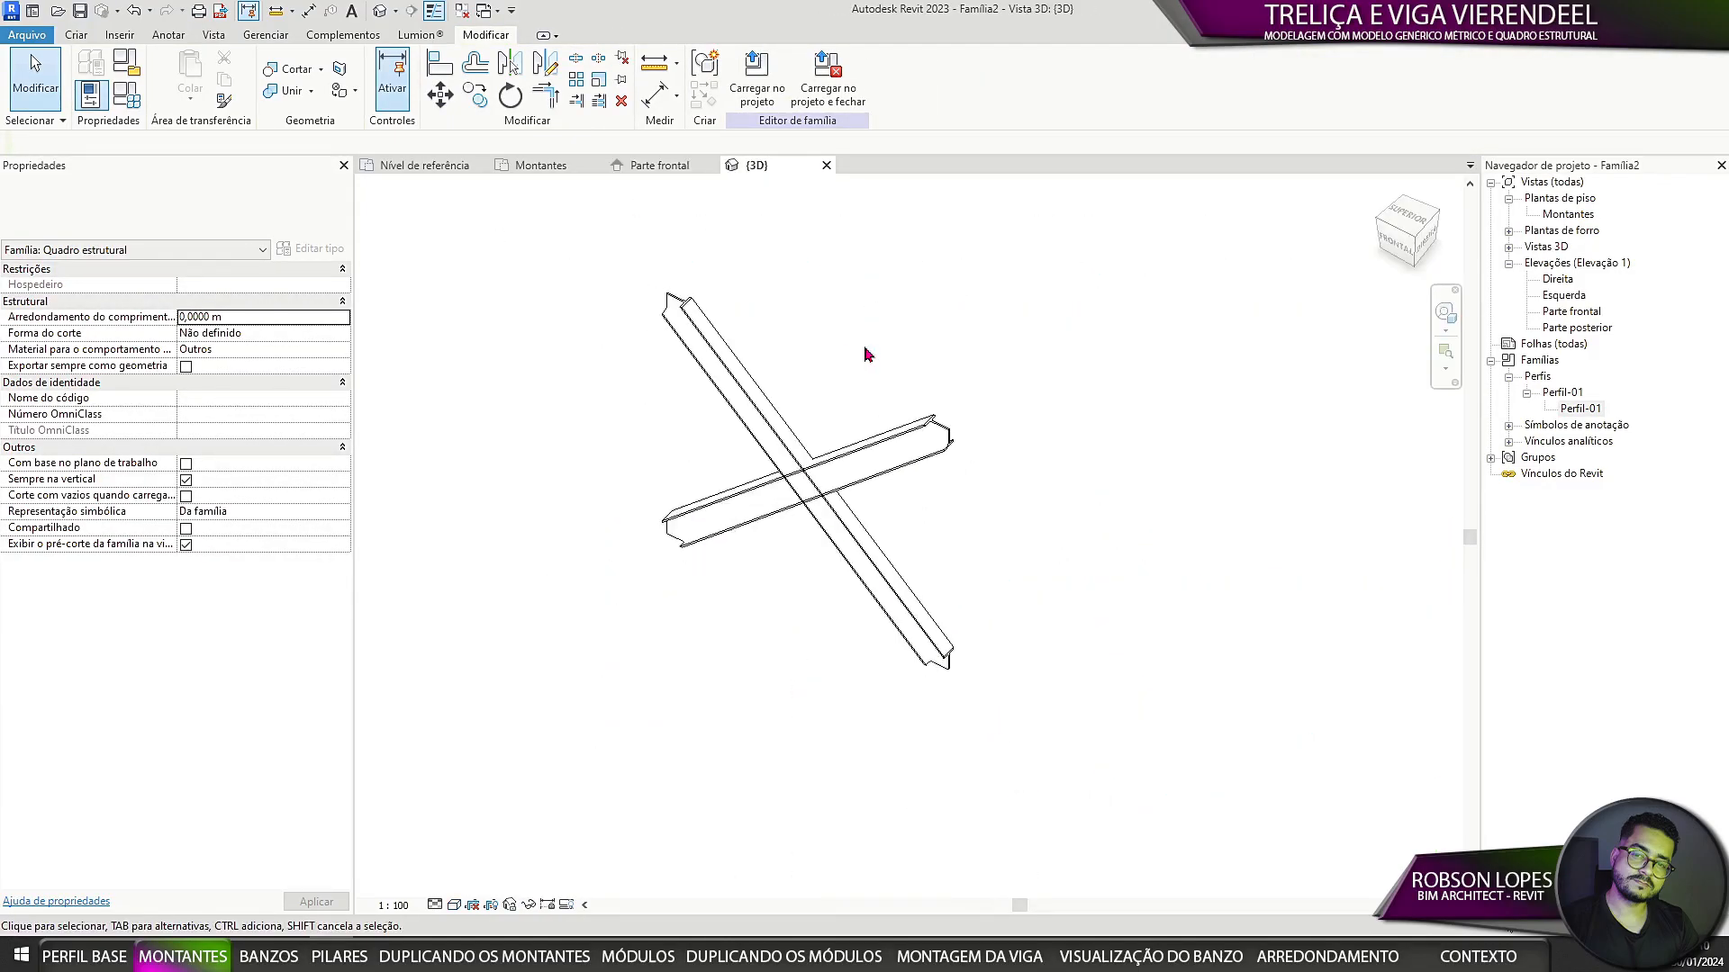
left_click(455, 905)
left_click(488, 866)
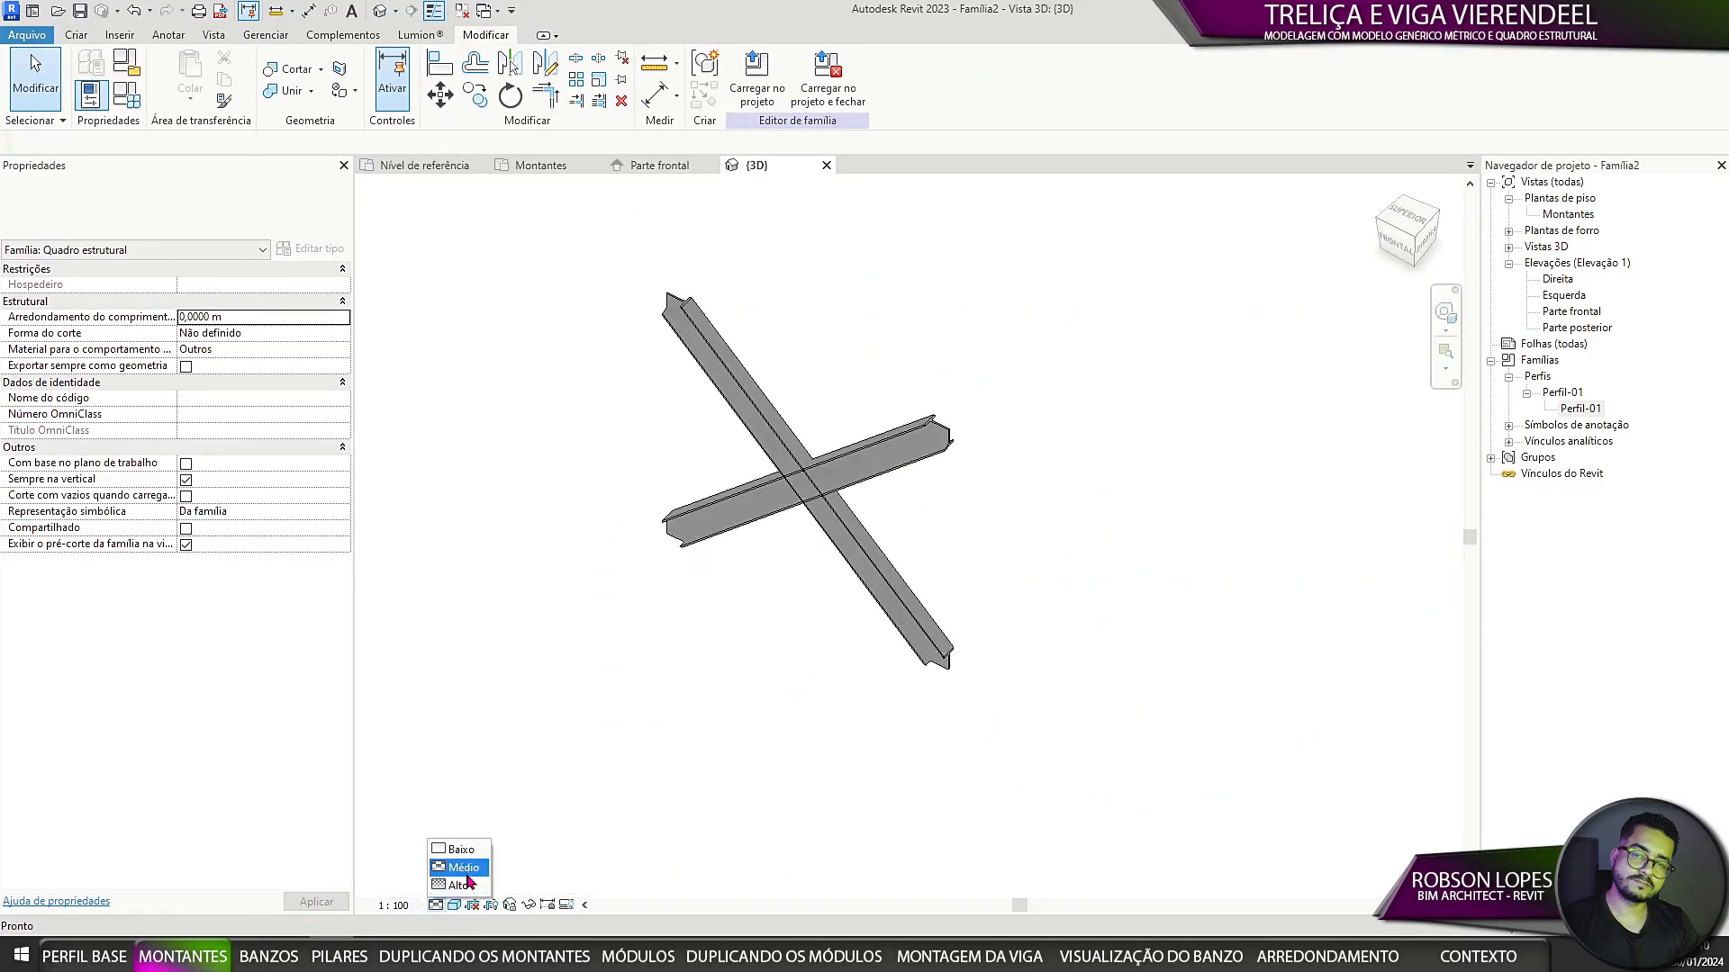
left_click(454, 904)
left_click(504, 844)
scroll(936, 578, "up", 3)
middle_click_drag(936, 578, 1142, 559, "shift")
scroll(1141, 559, "down", 2)
Step: Test the Altura dos montantes parameter at 3 m and 4 m in the family types and return it to 2 m
left_click(127, 96)
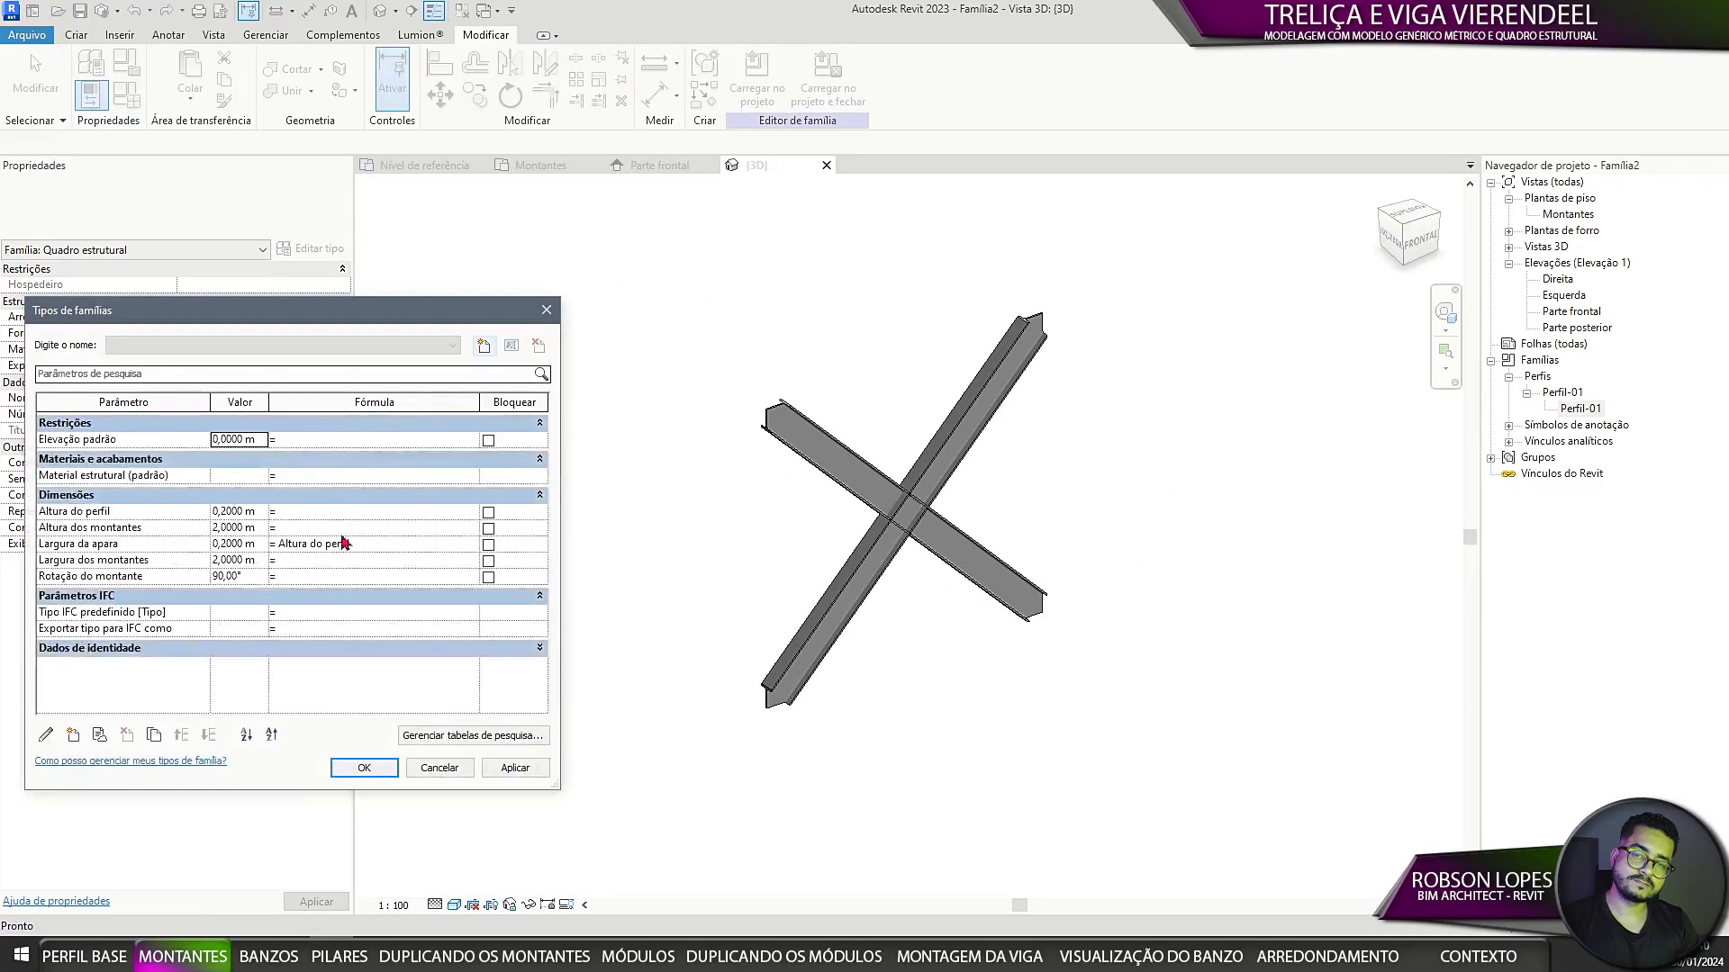
left_click(257, 527)
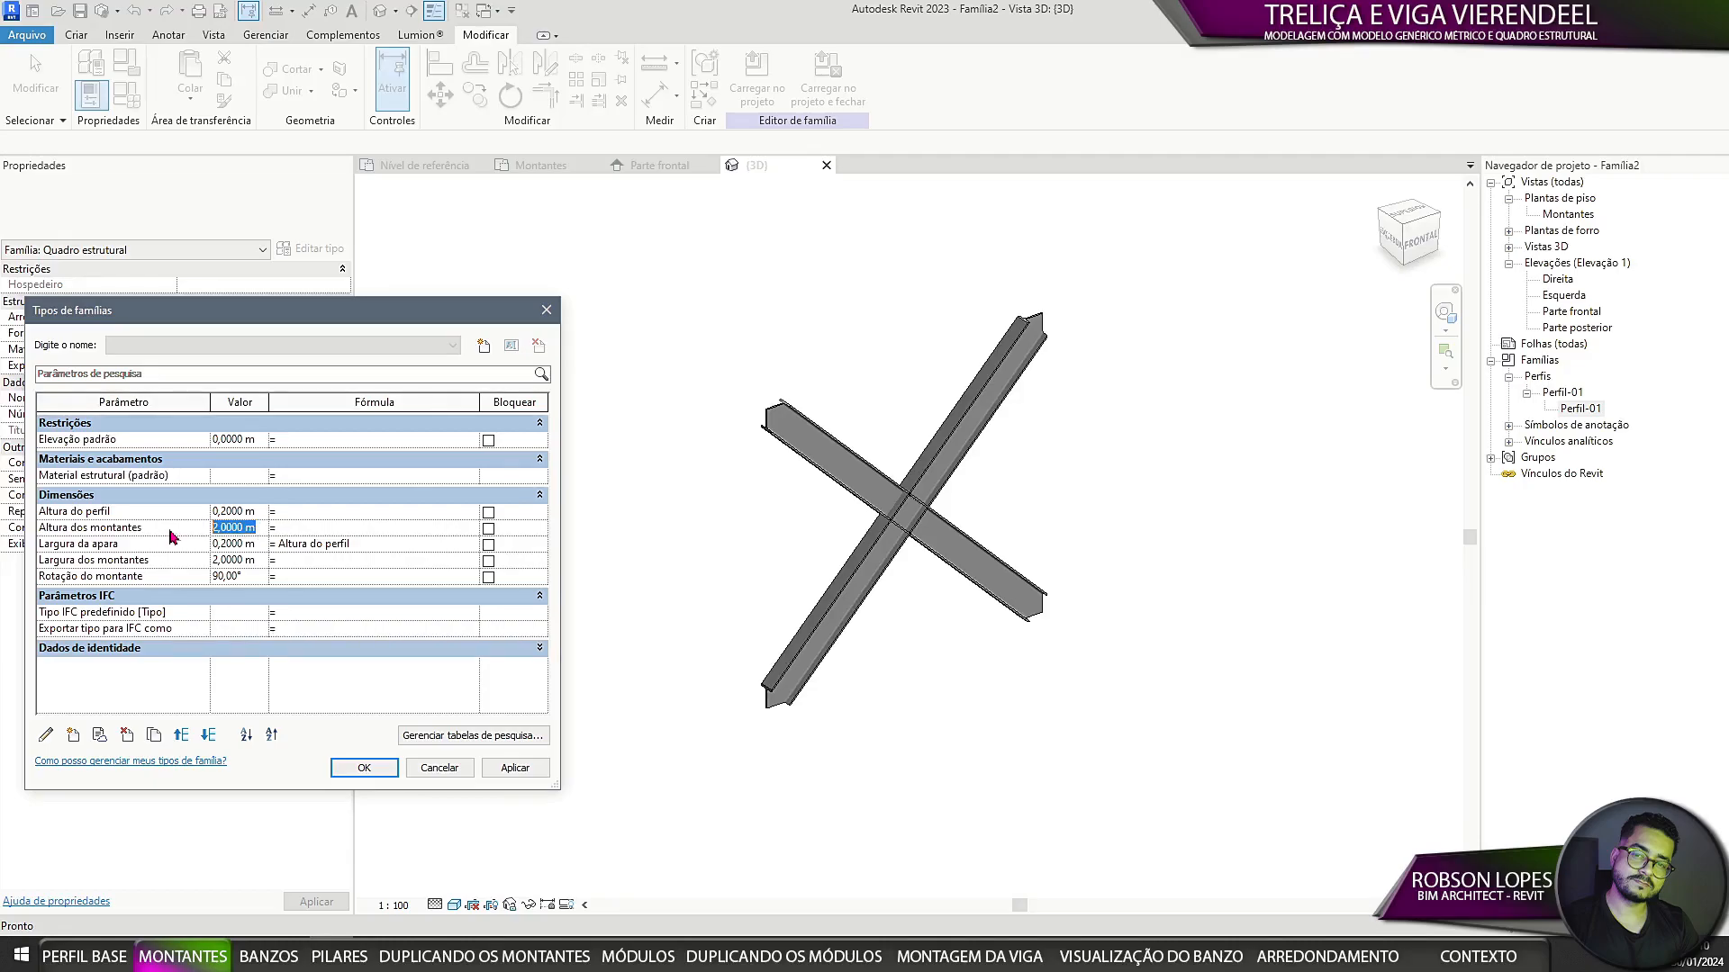
left_click(501, 767)
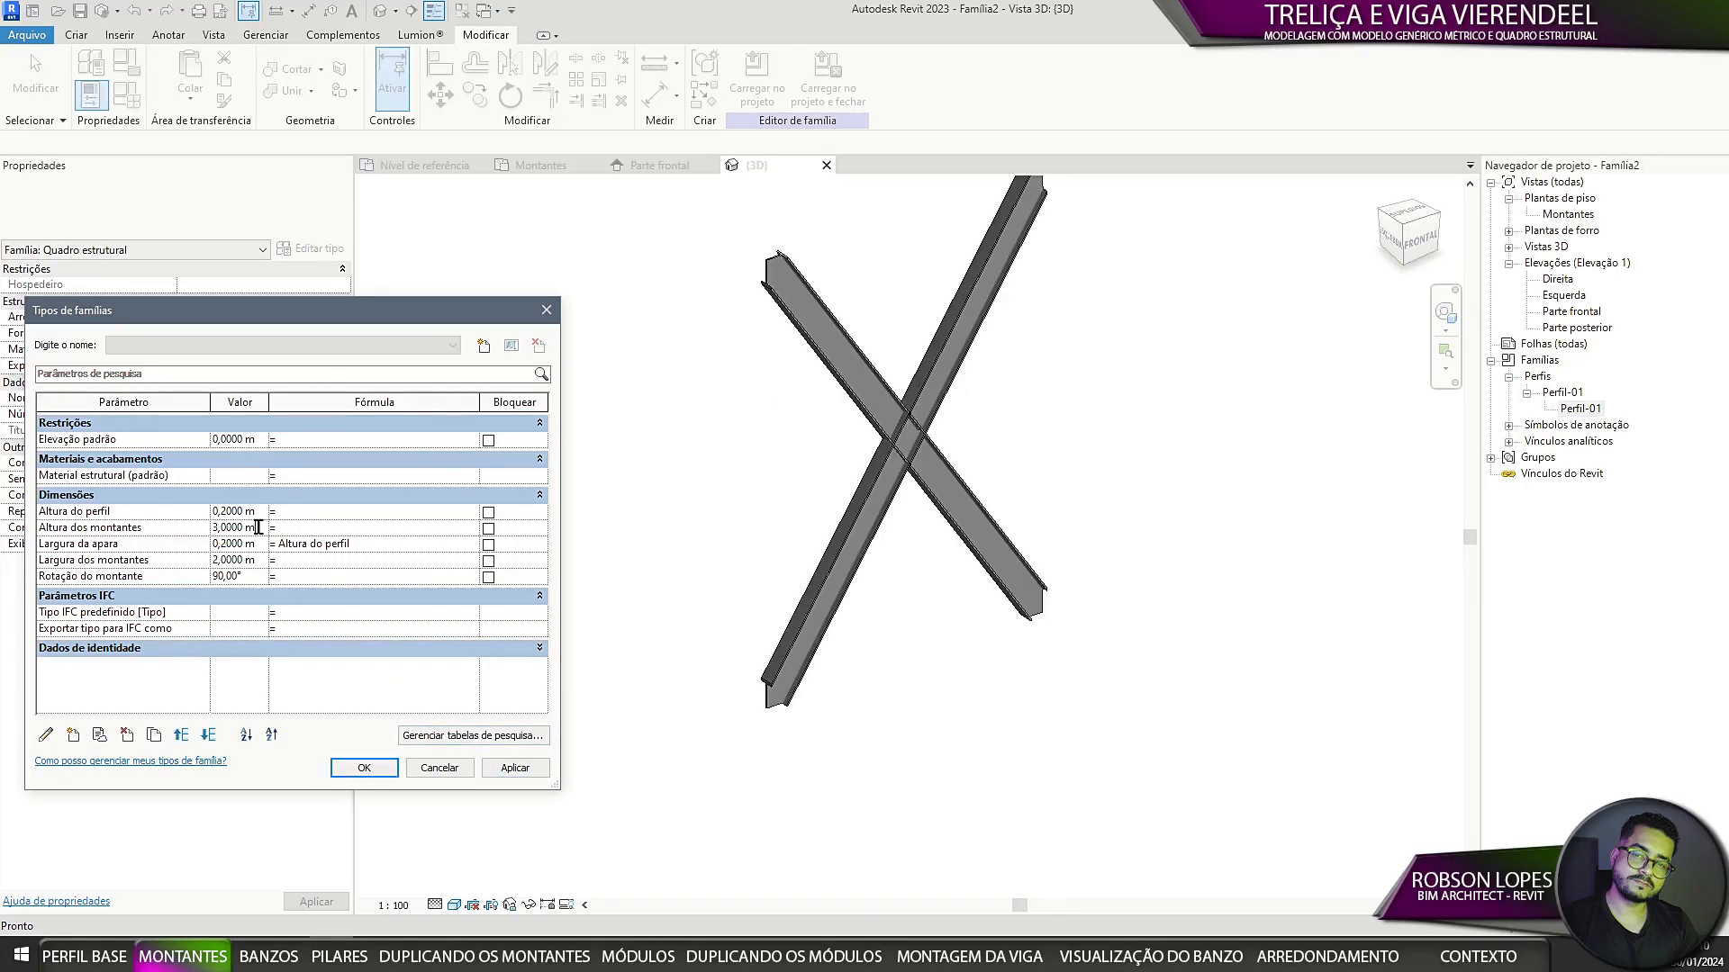
left_click(505, 768)
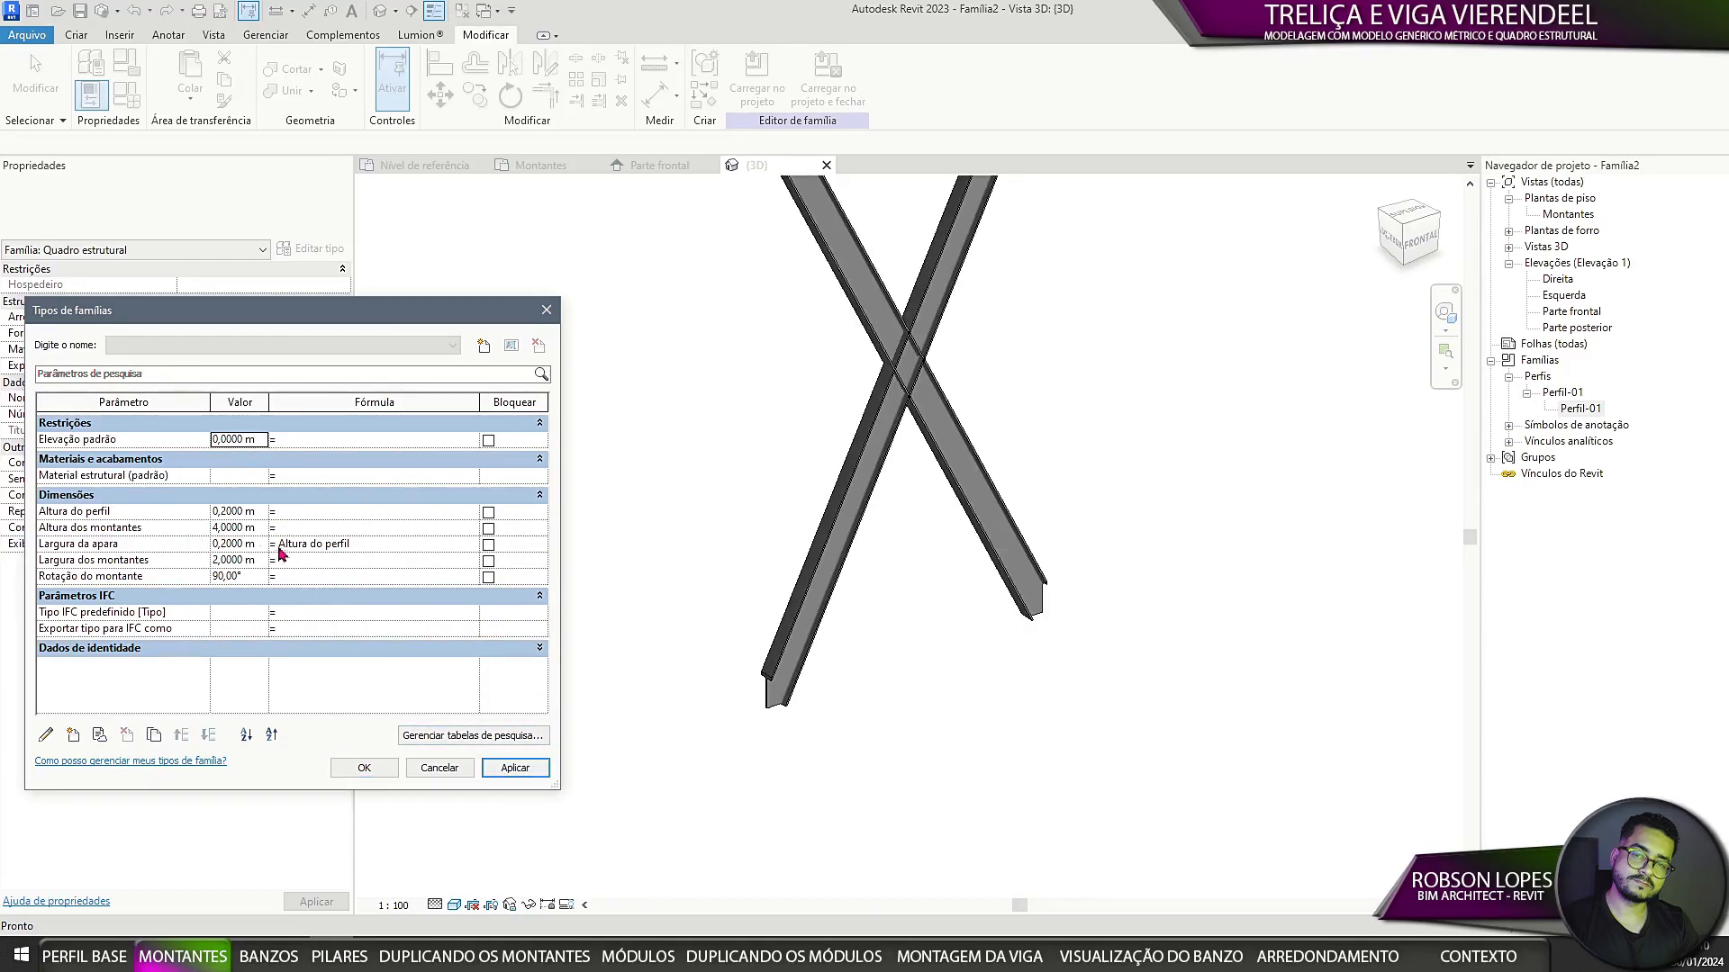
type("2")
left_click(524, 770)
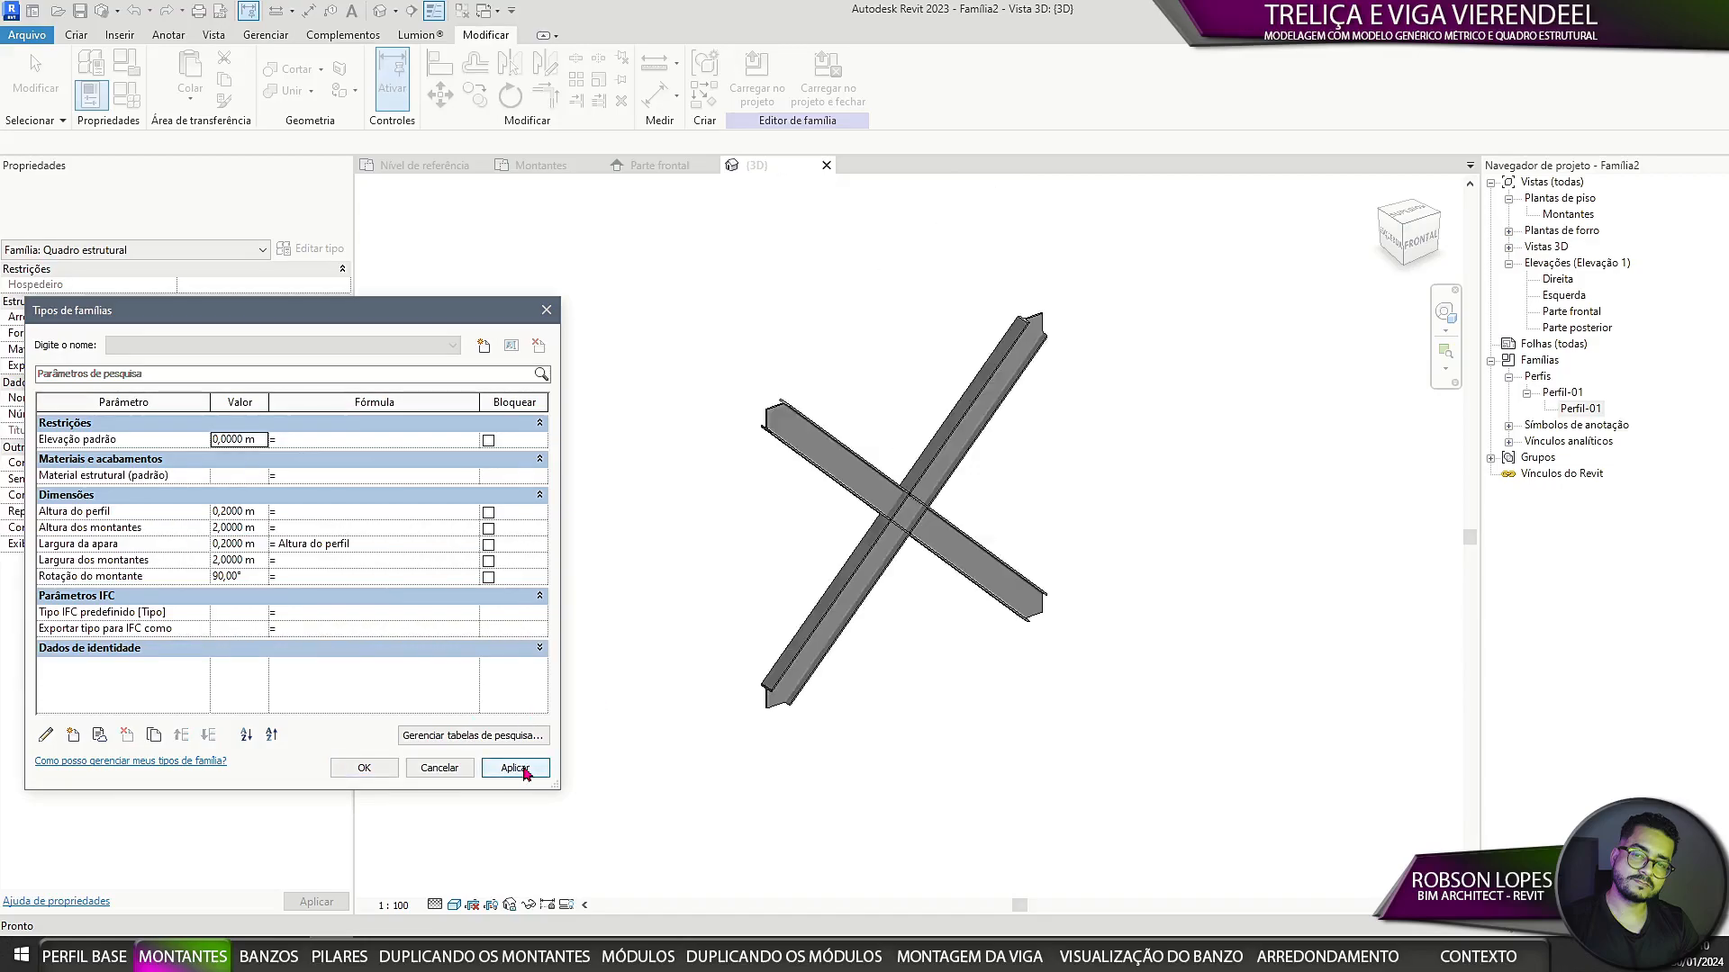
Step: Test the Largura dos montantes parameter at 1 m and return it to 2 m
left_click(255, 560)
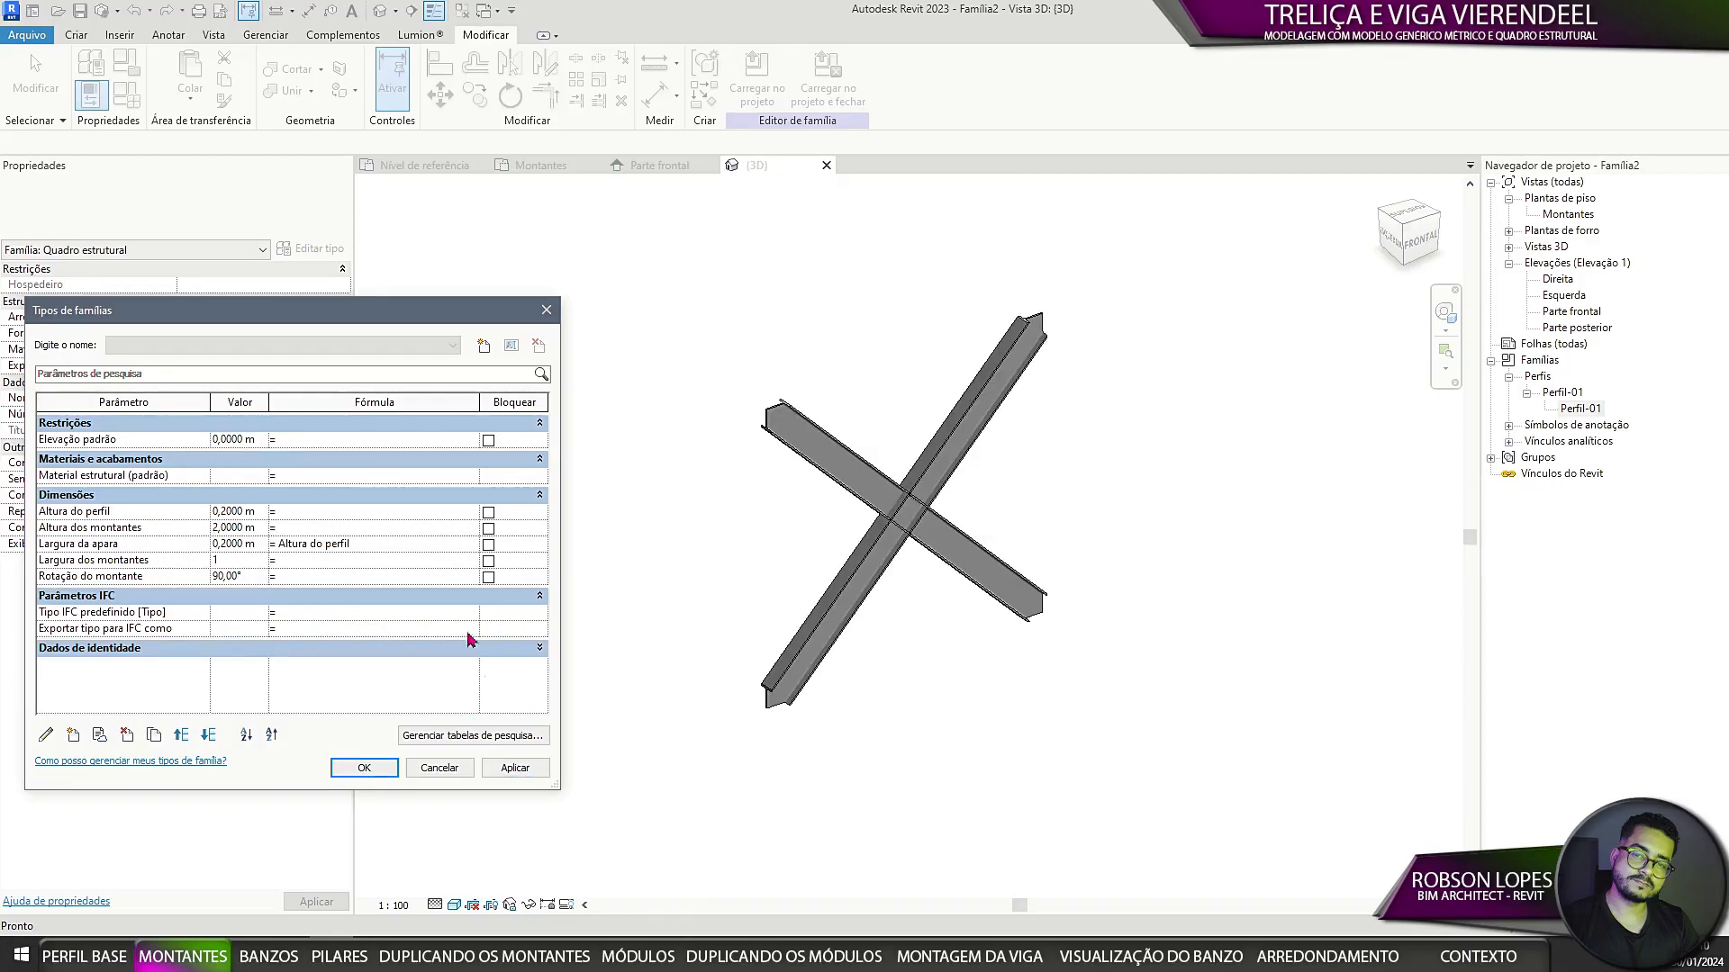
left_click(512, 771)
left_click(267, 554)
left_click(153, 561)
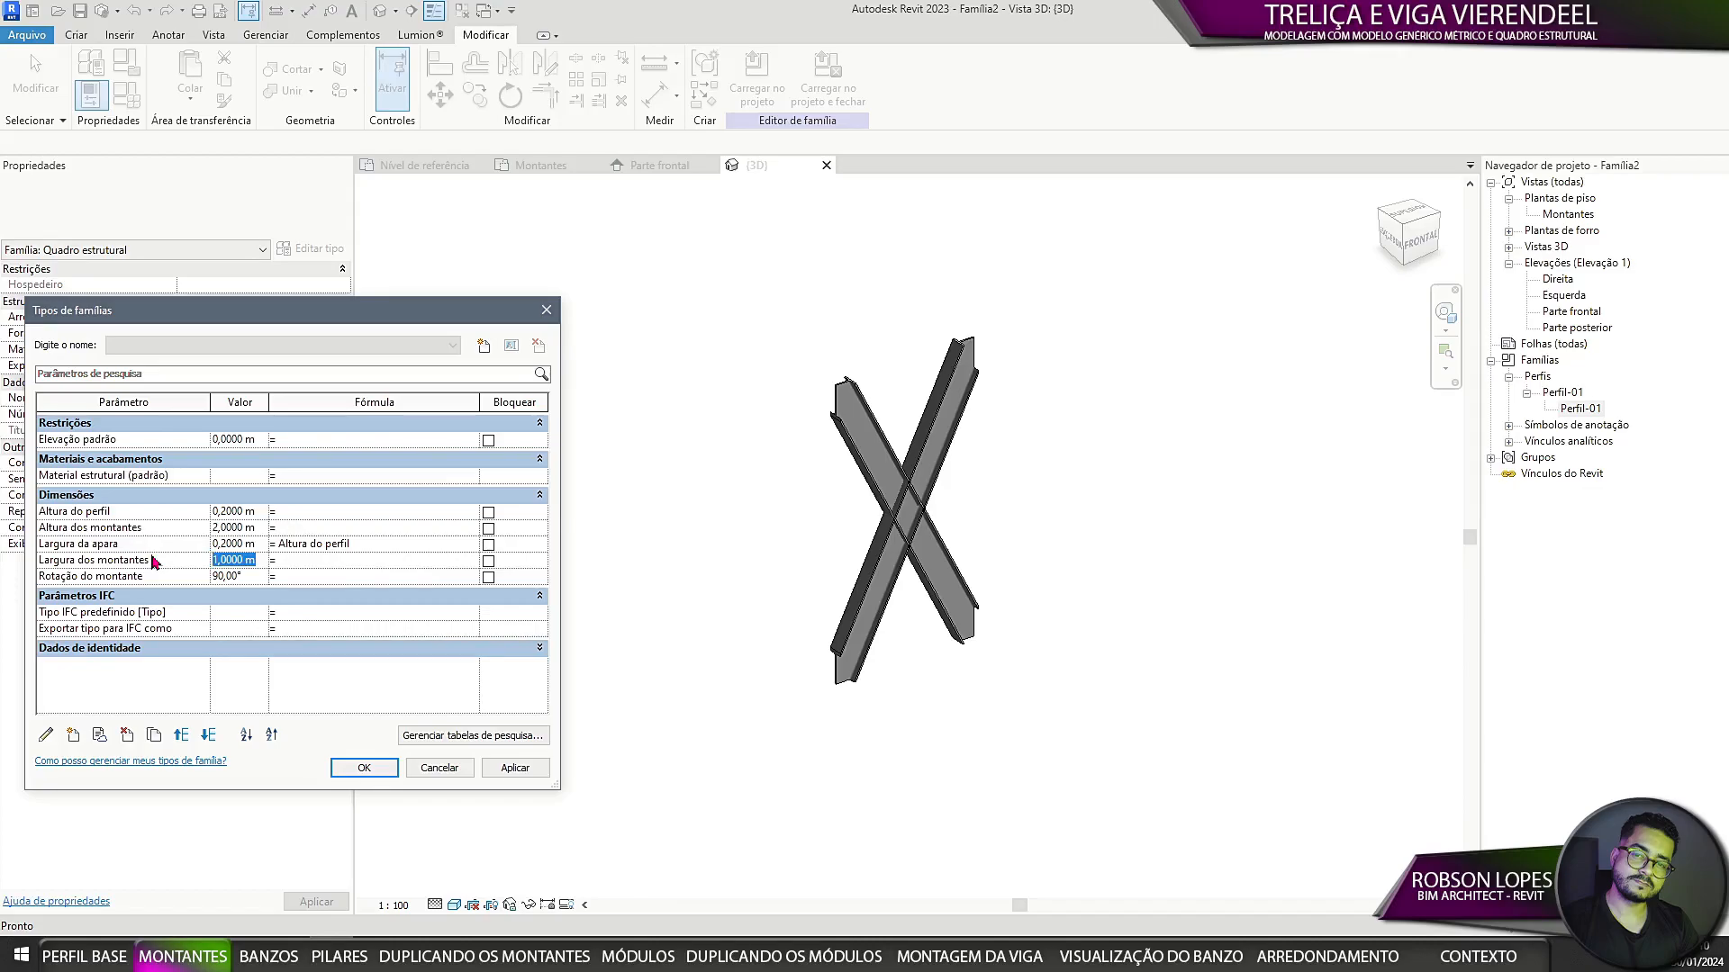
type("2")
left_click(516, 769)
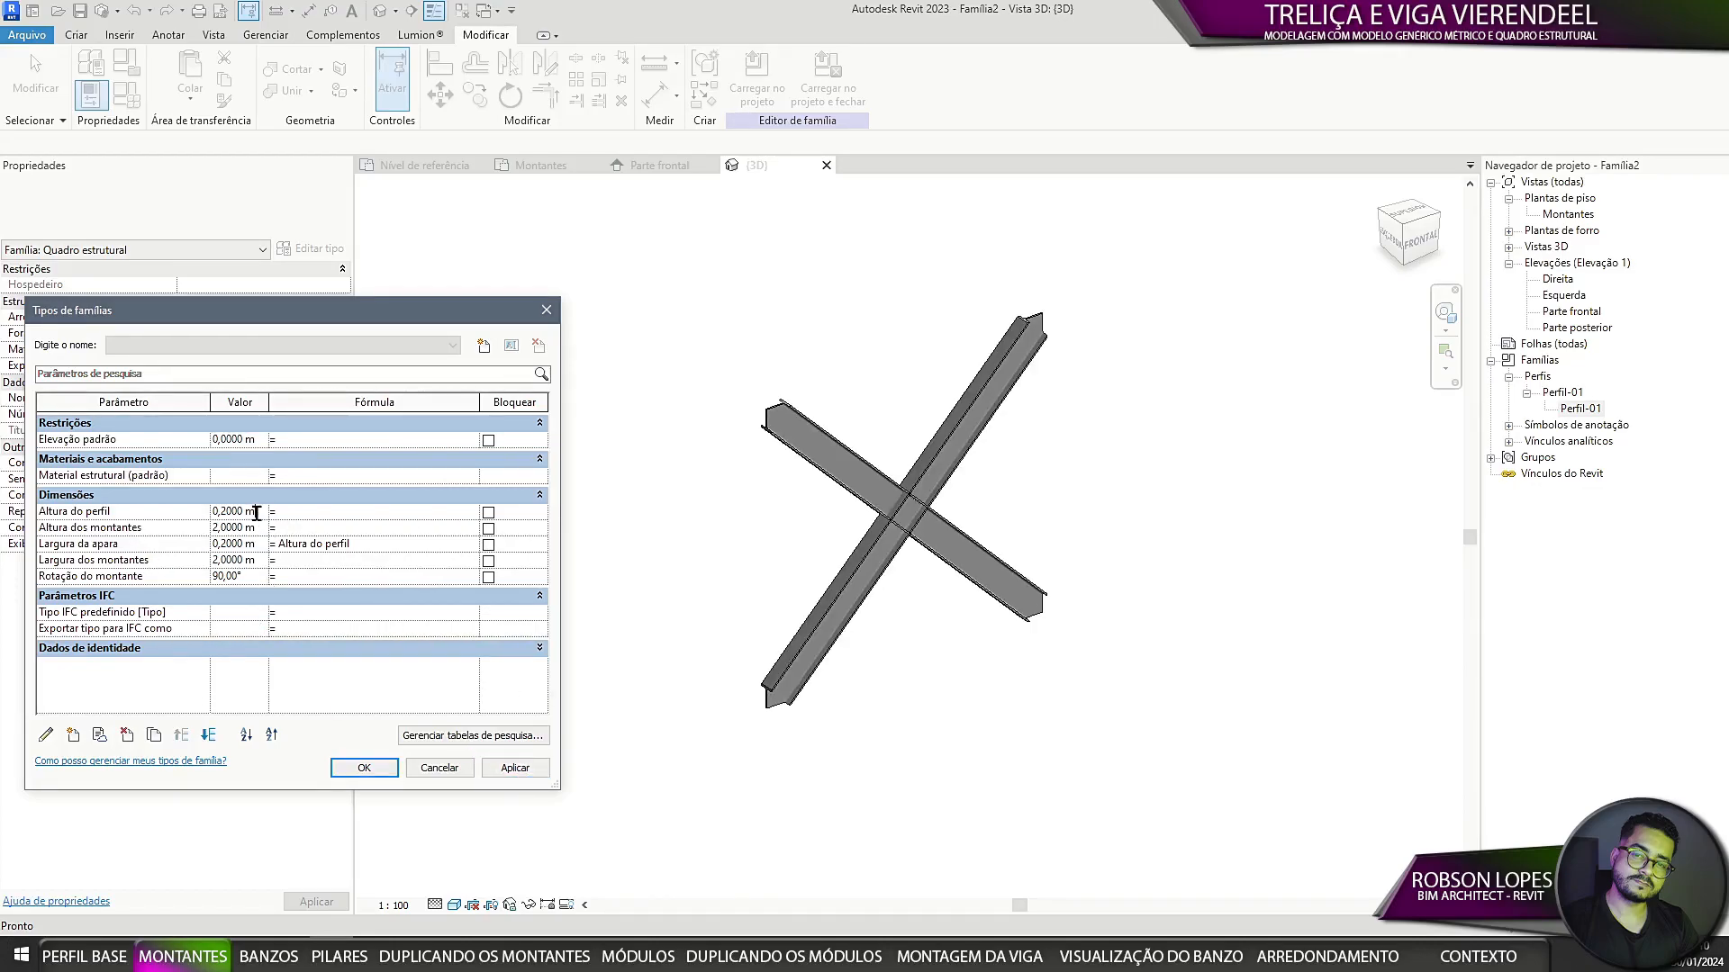
Step: Test the Altura do perfil parameter at 0,1 m, return it to 0,2 m and close the family types
left_click(504, 771)
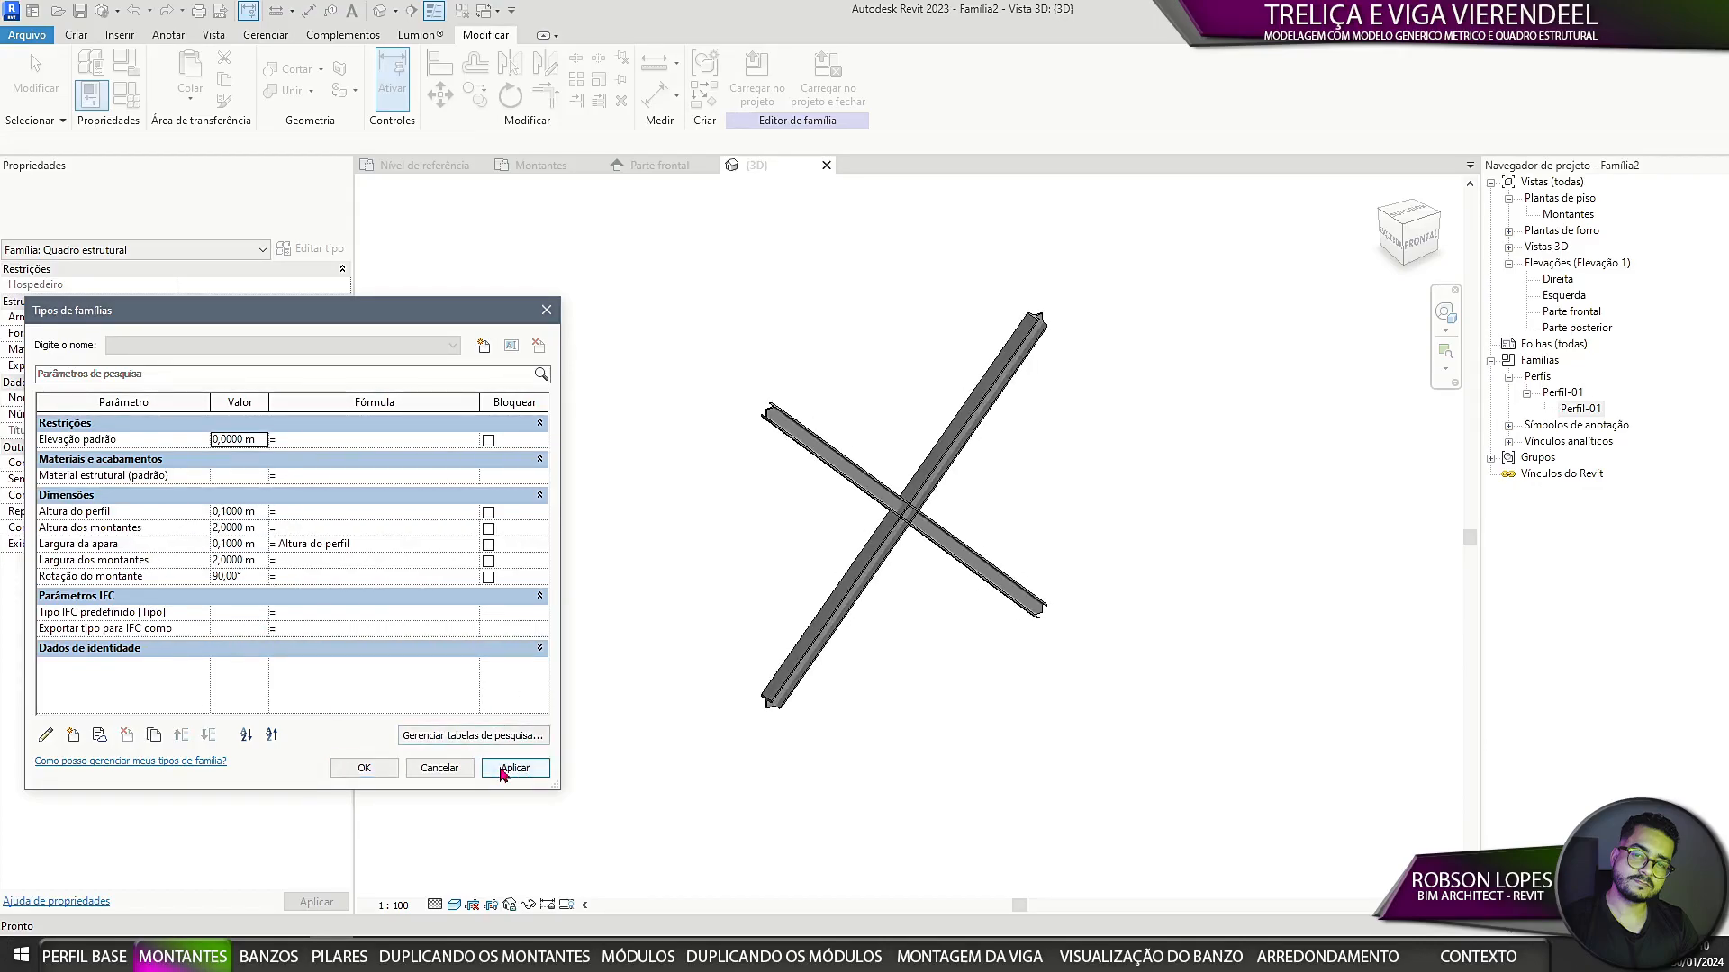
left_click(257, 512)
type("0,2")
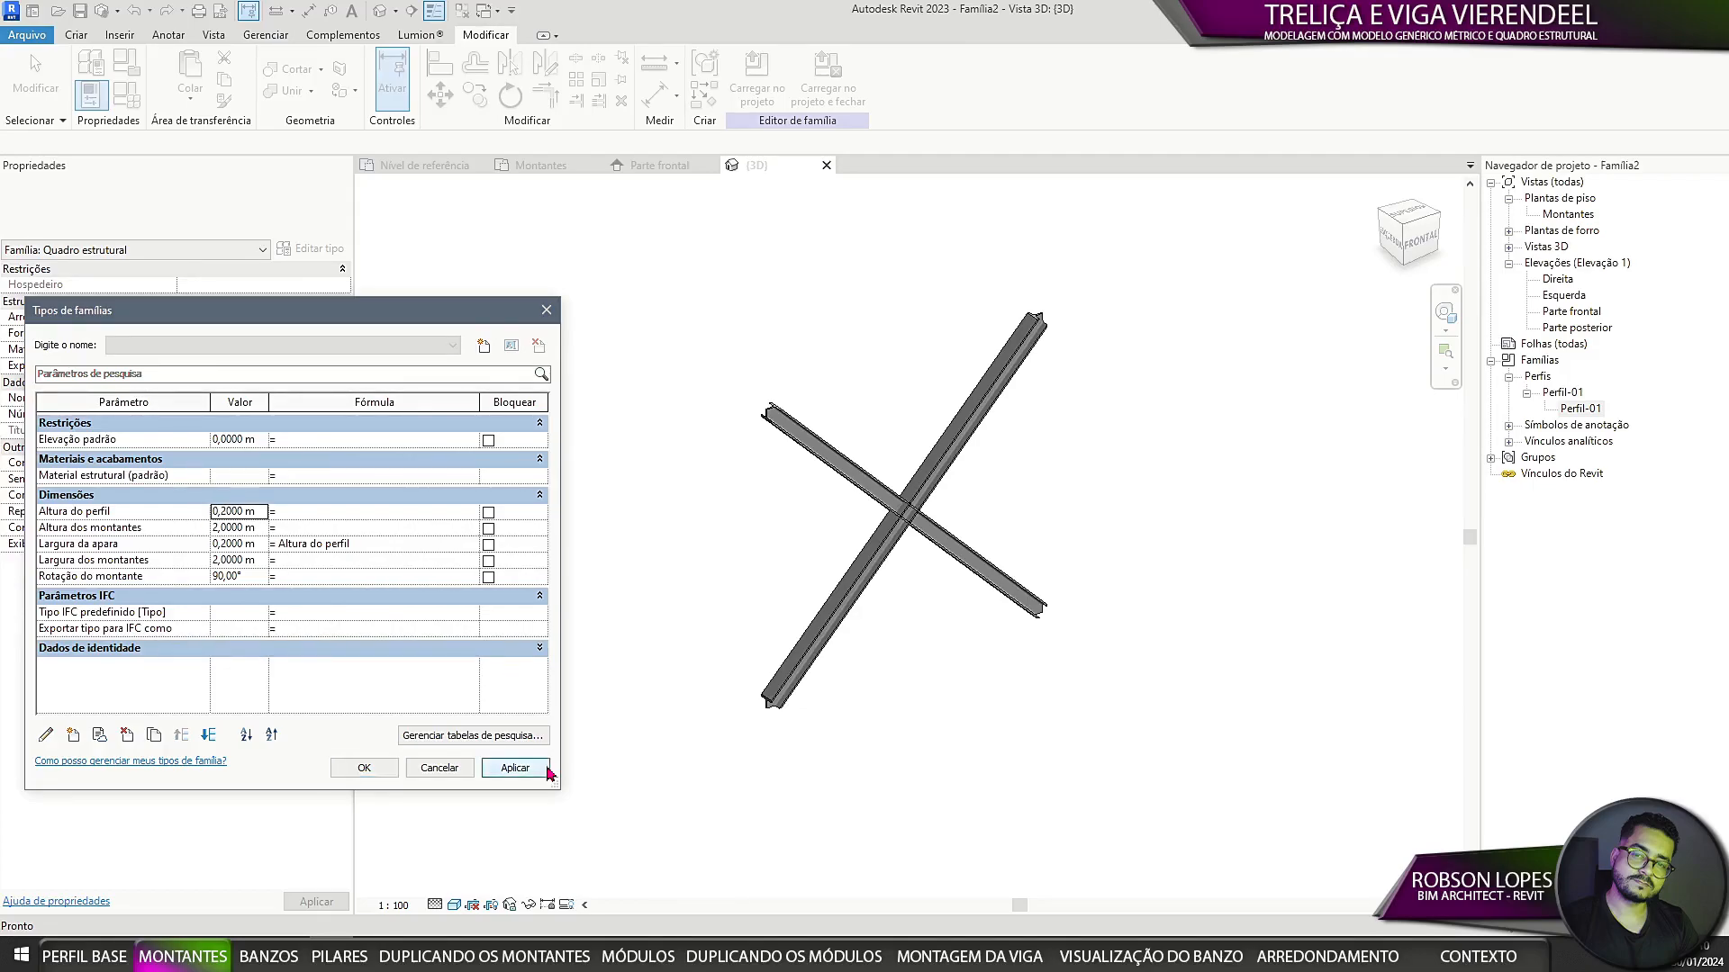
left_click(515, 768)
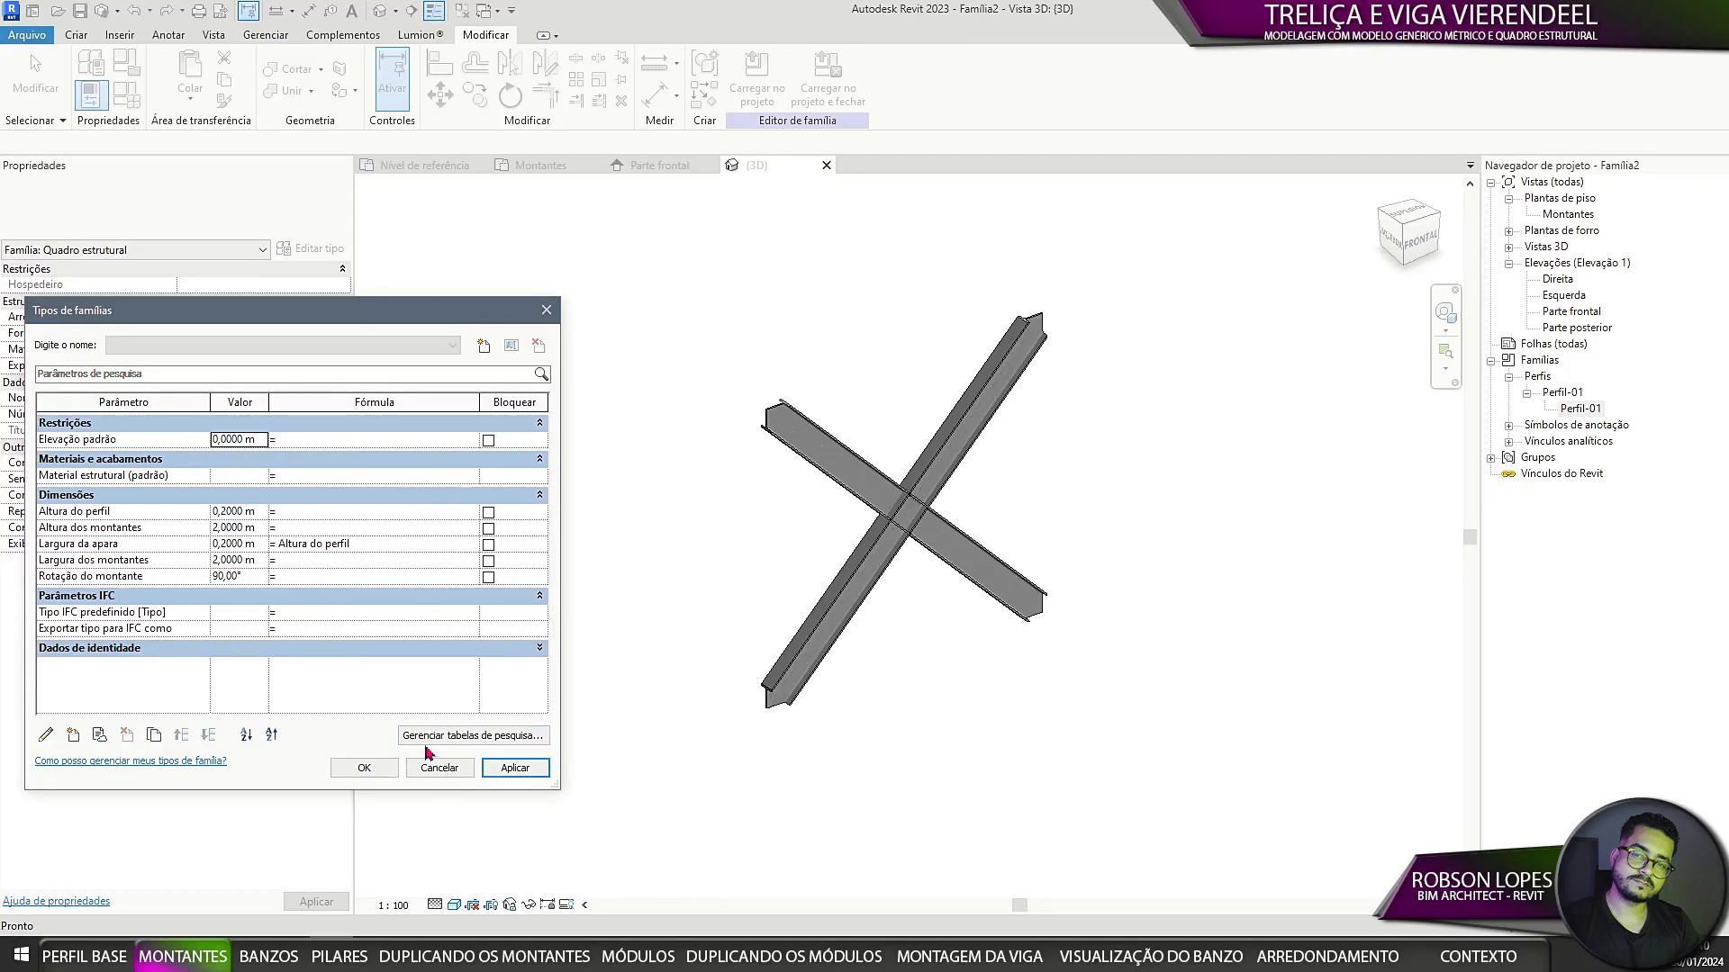
left_click(364, 768)
middle_click_drag(997, 565, 822, 568, "shift")
Step: In the Parte frontal elevation, create a type material parameter named Montante A for the diagonal sweep descending from upper left to lower right
left_click(658, 166)
scroll(873, 519, "down", 2)
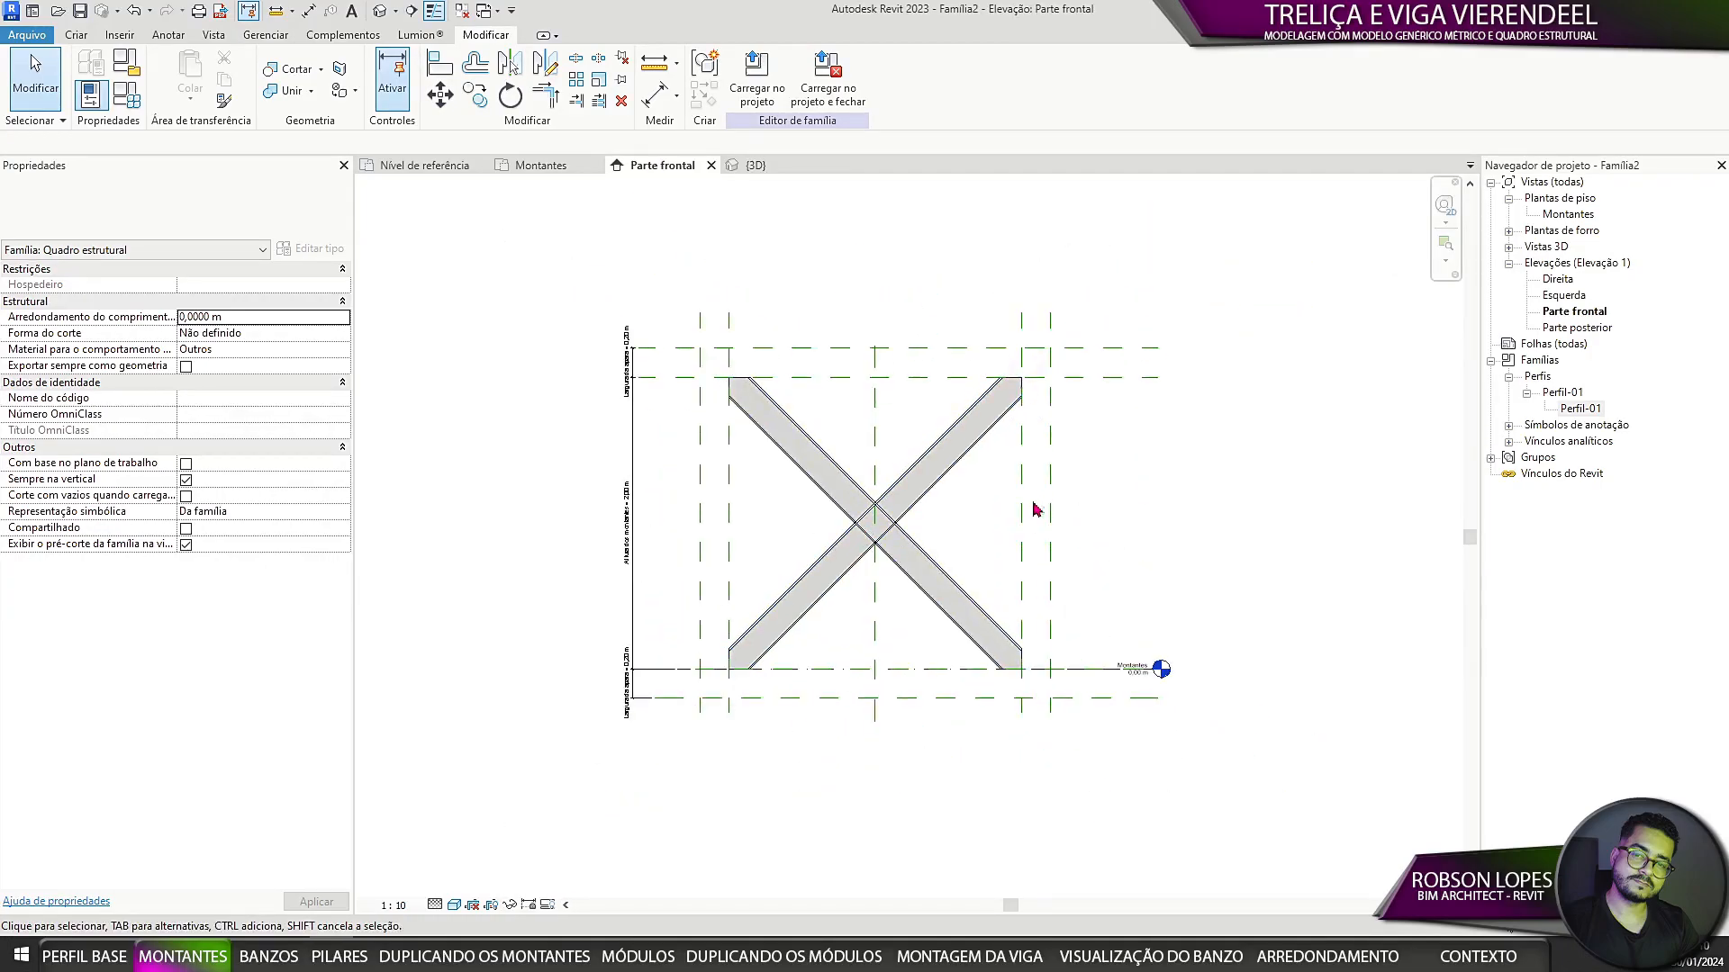
left_click(928, 568)
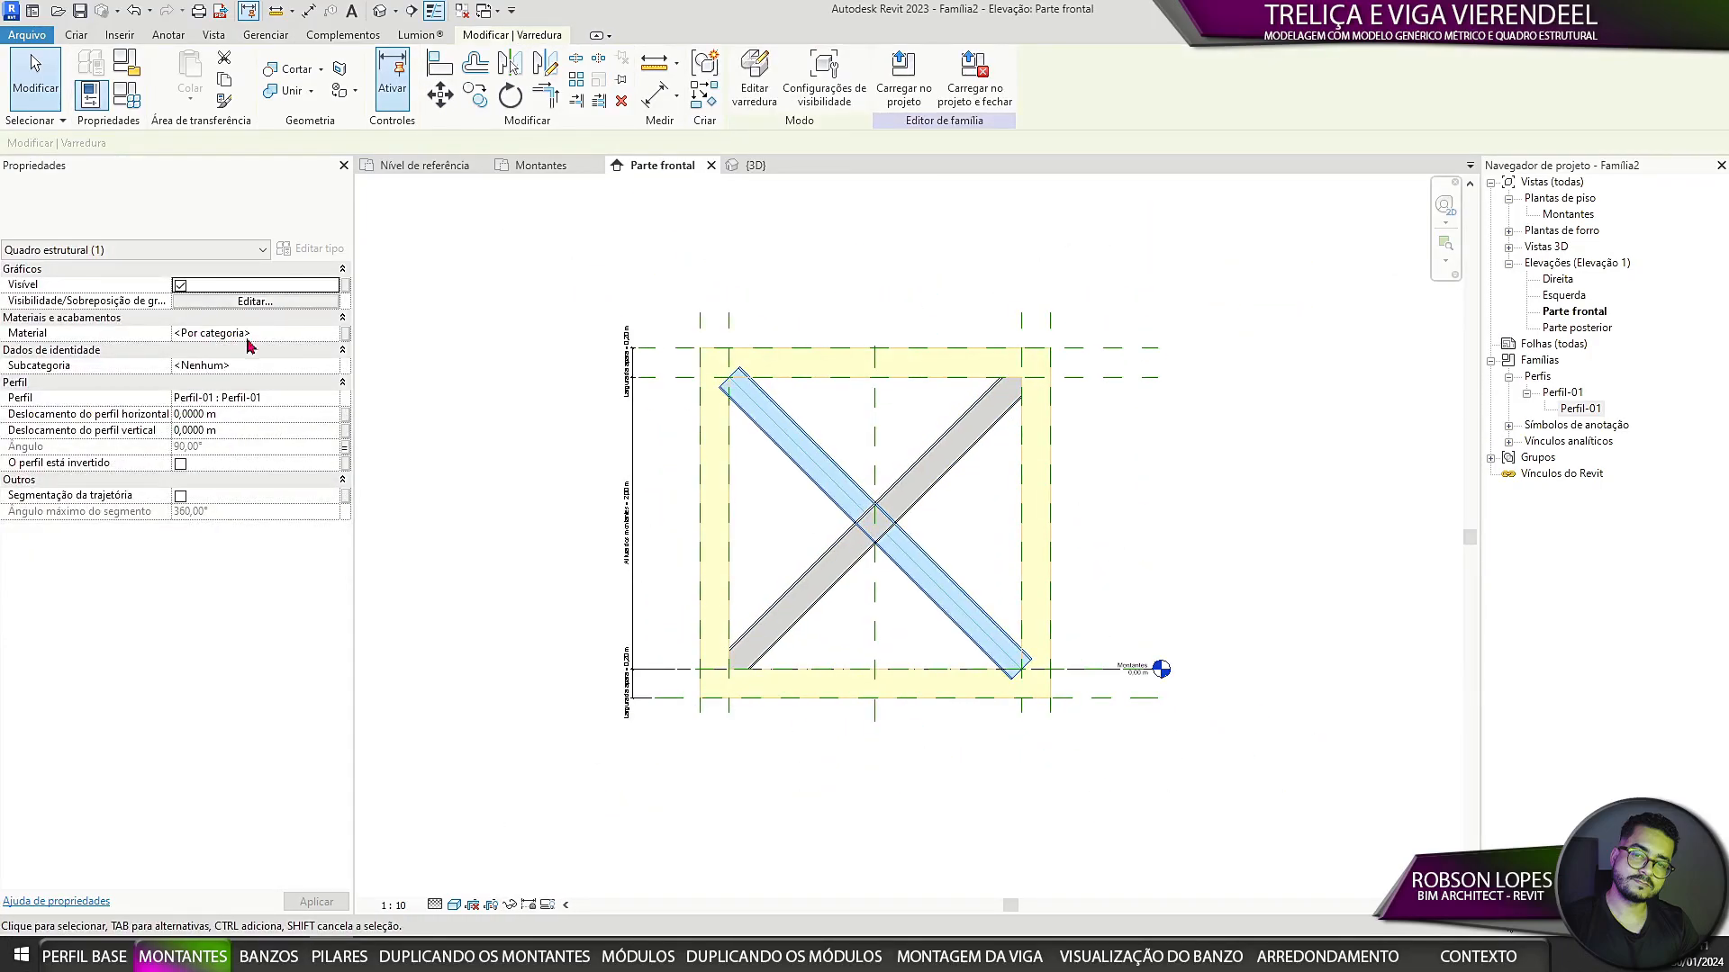
left_click(346, 333)
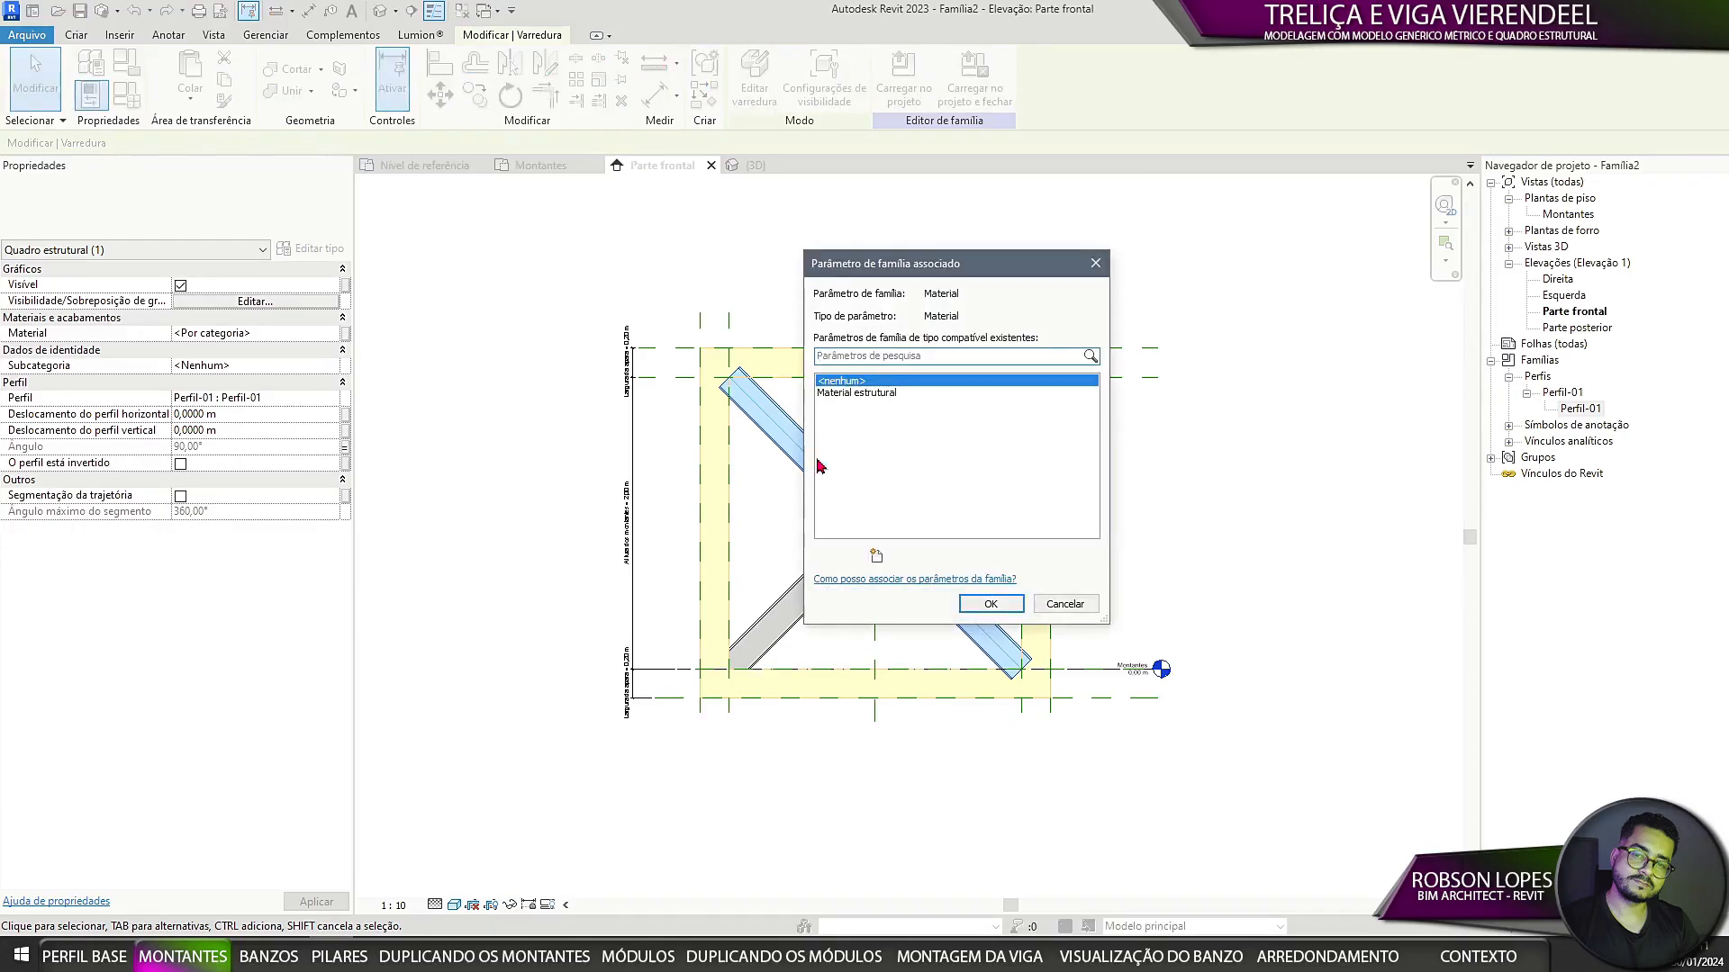
left_click(877, 556)
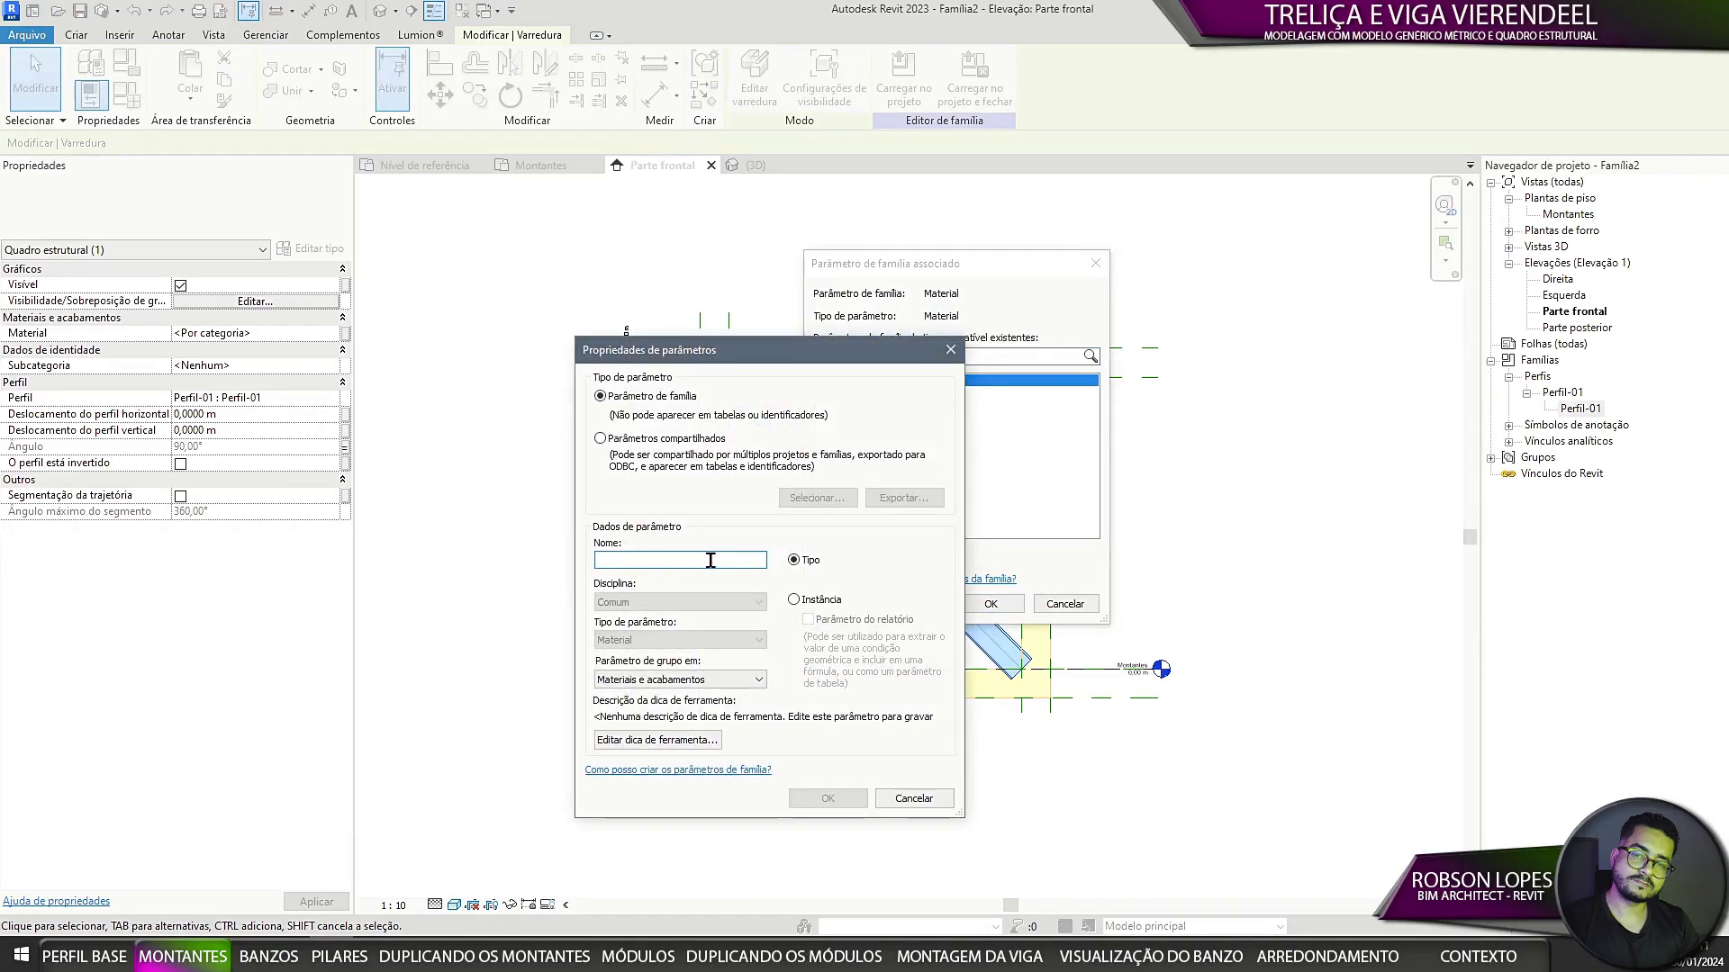
type("Montante A")
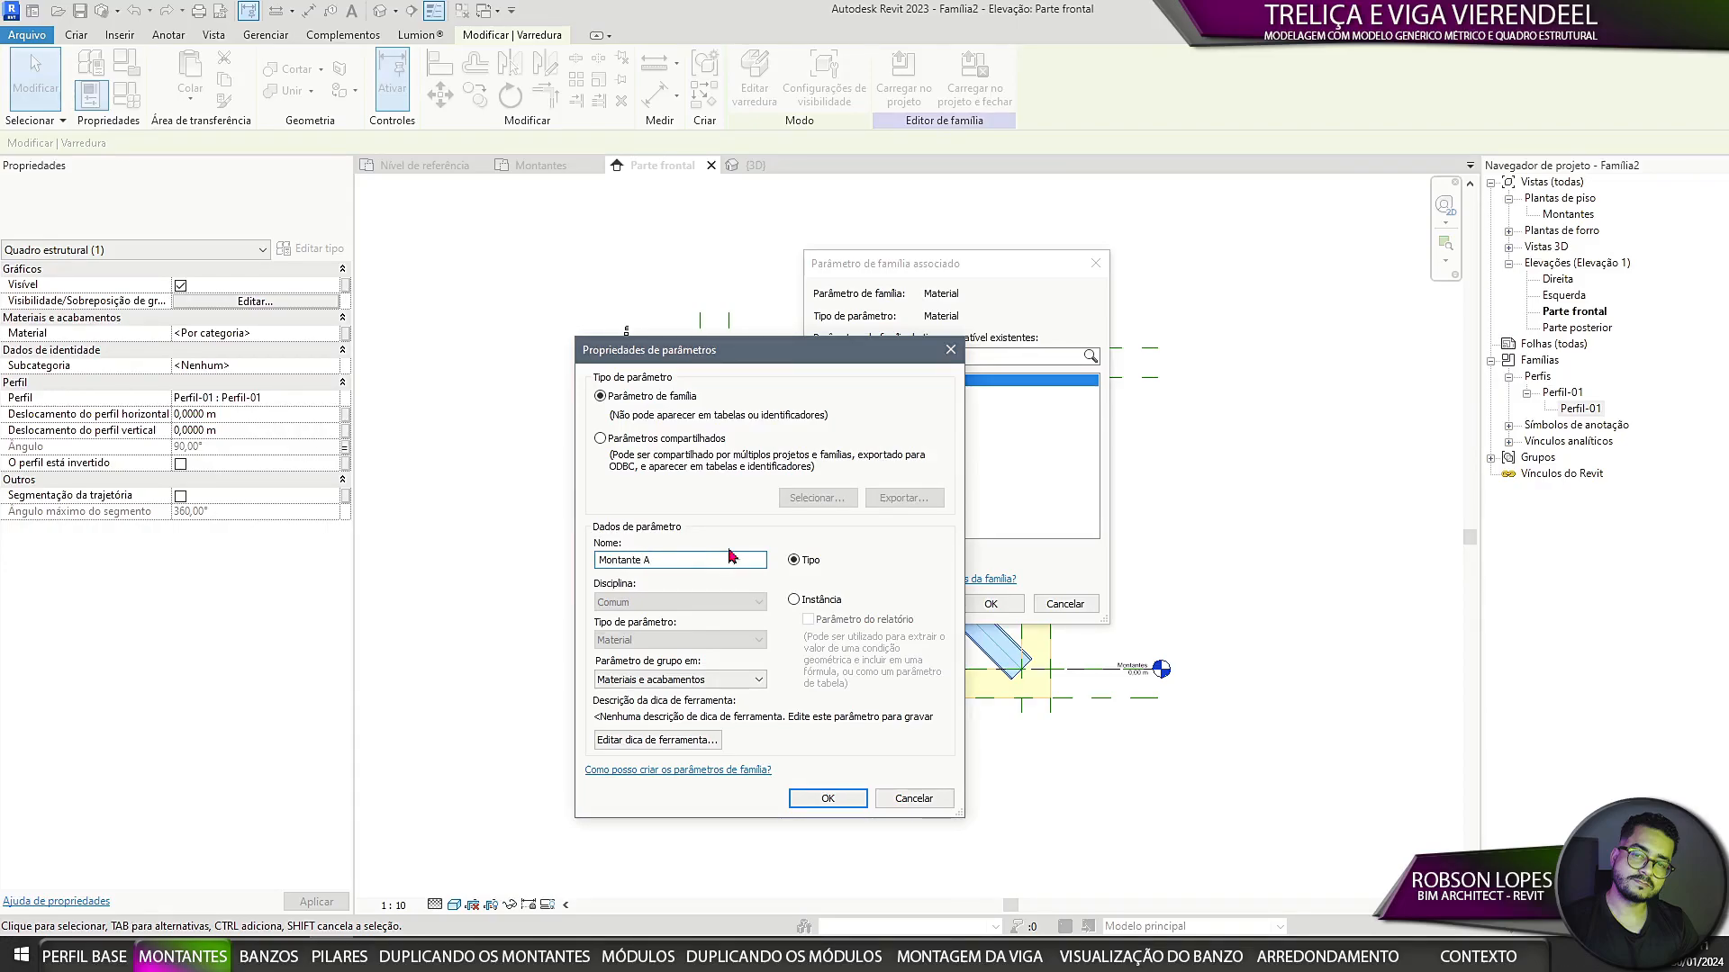
left_click(838, 799)
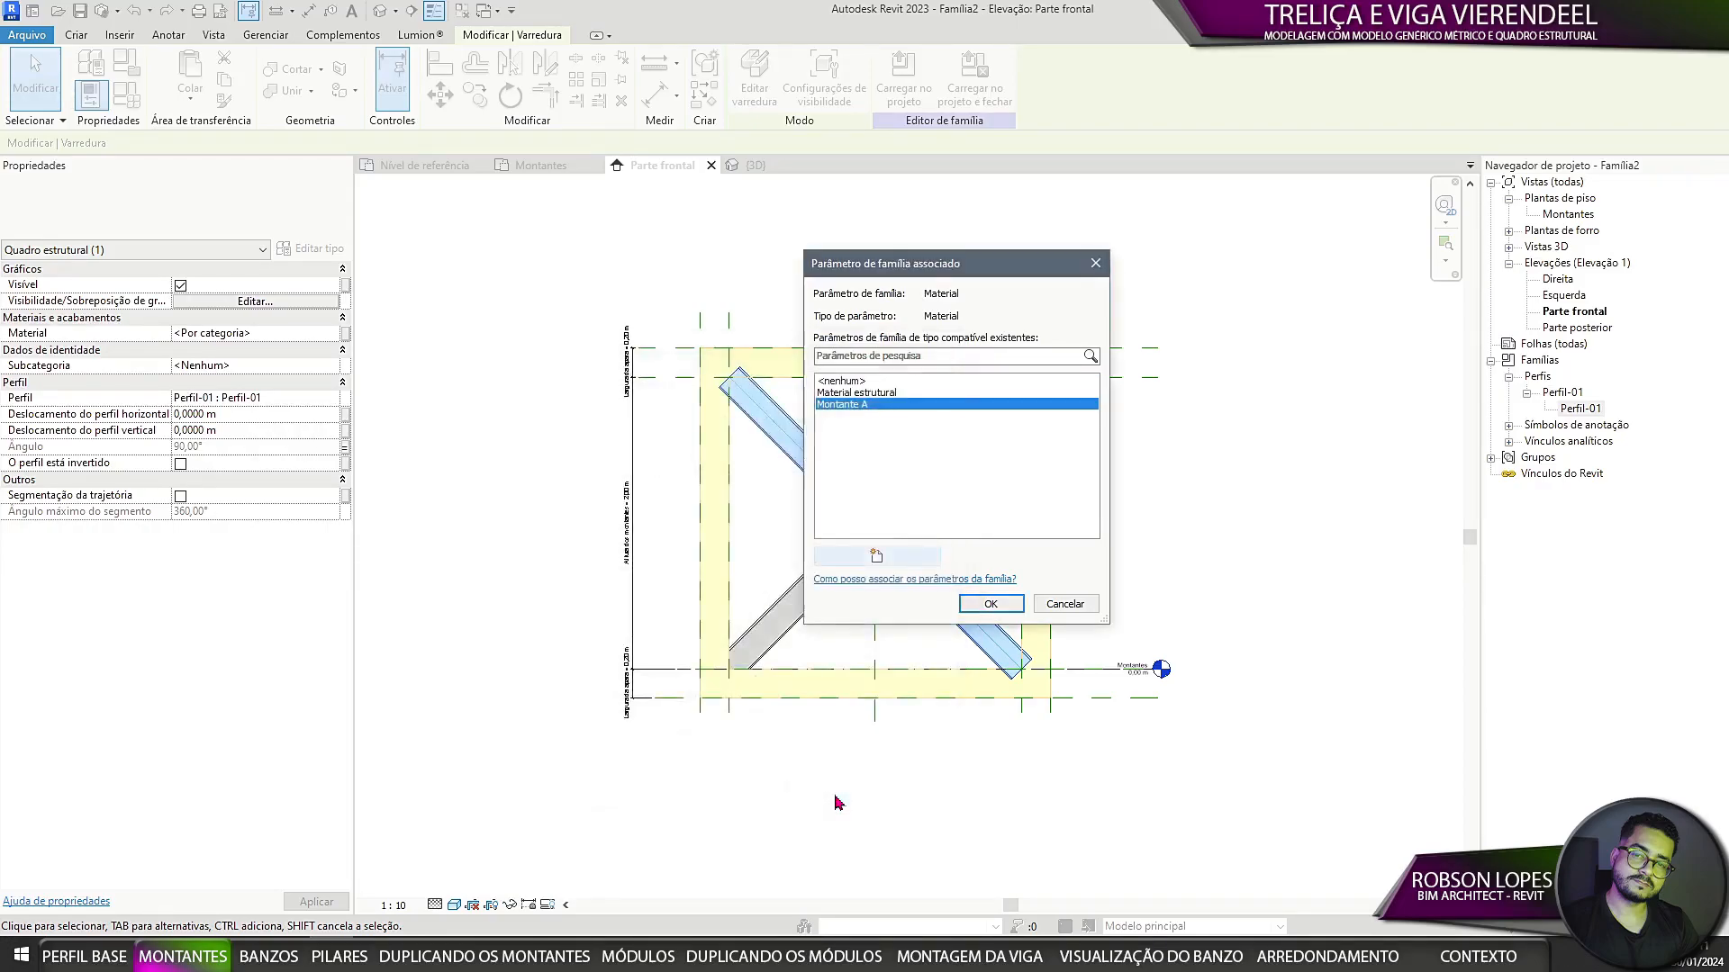
Step: Create a type material parameter named Montante B, but associate the descending diagonal sweep's material with Montante A
left_click(884, 557)
type("M")
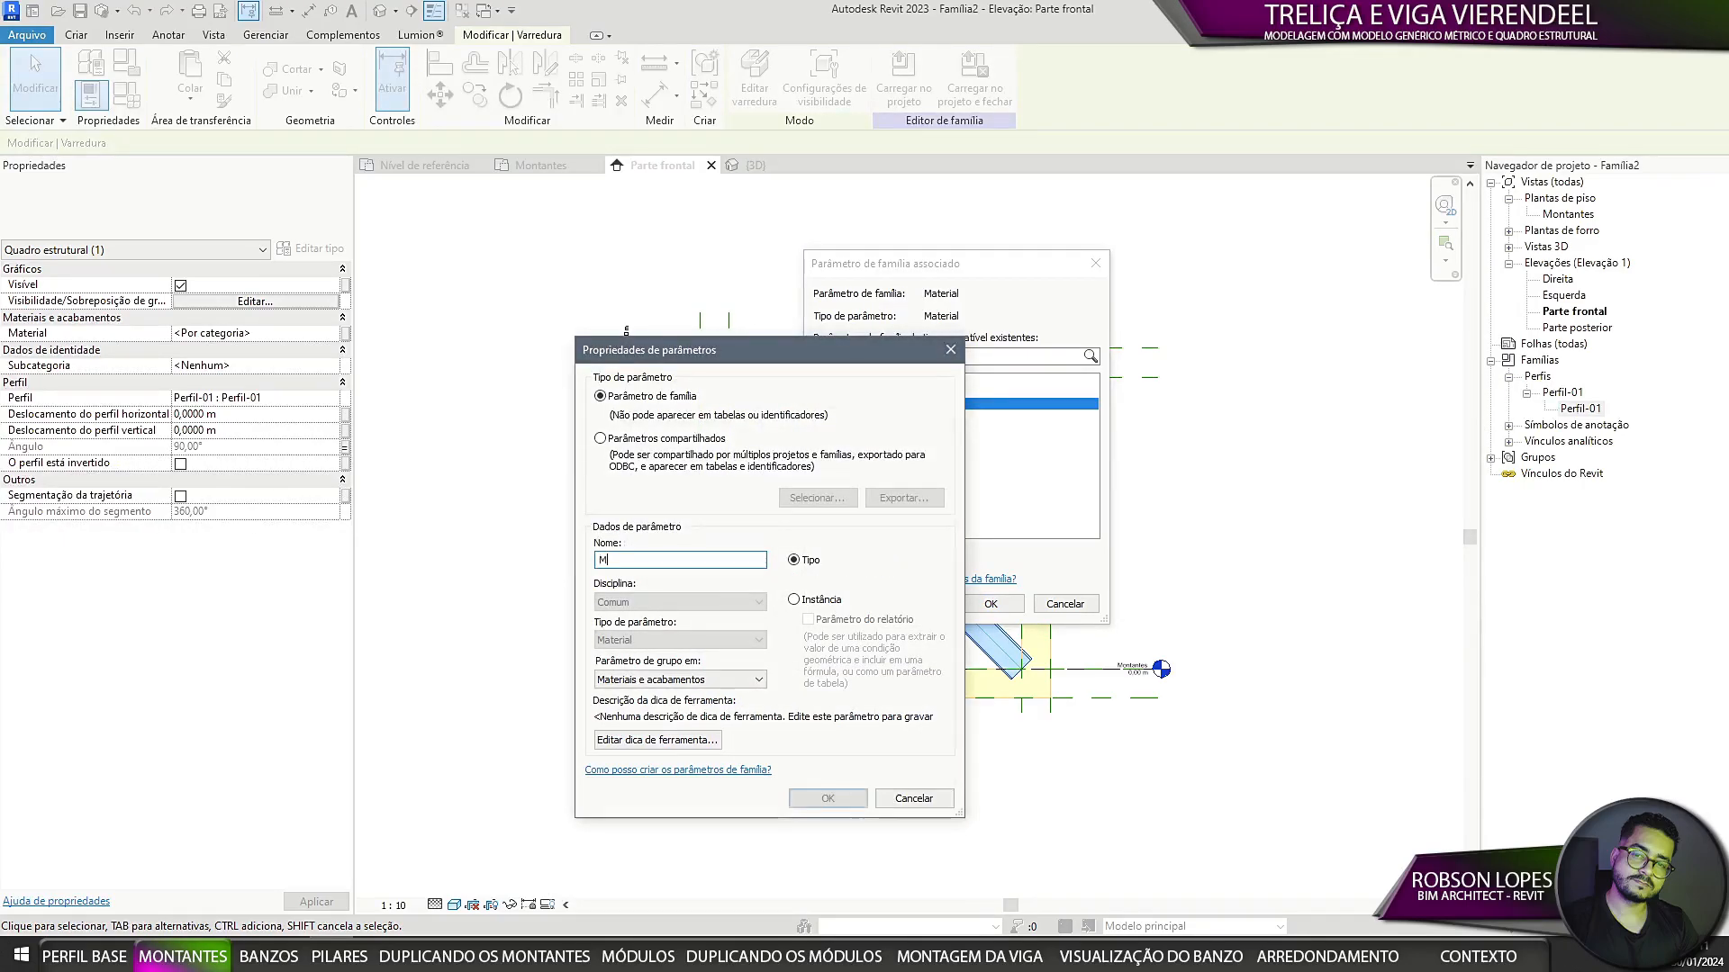
type("ontante B")
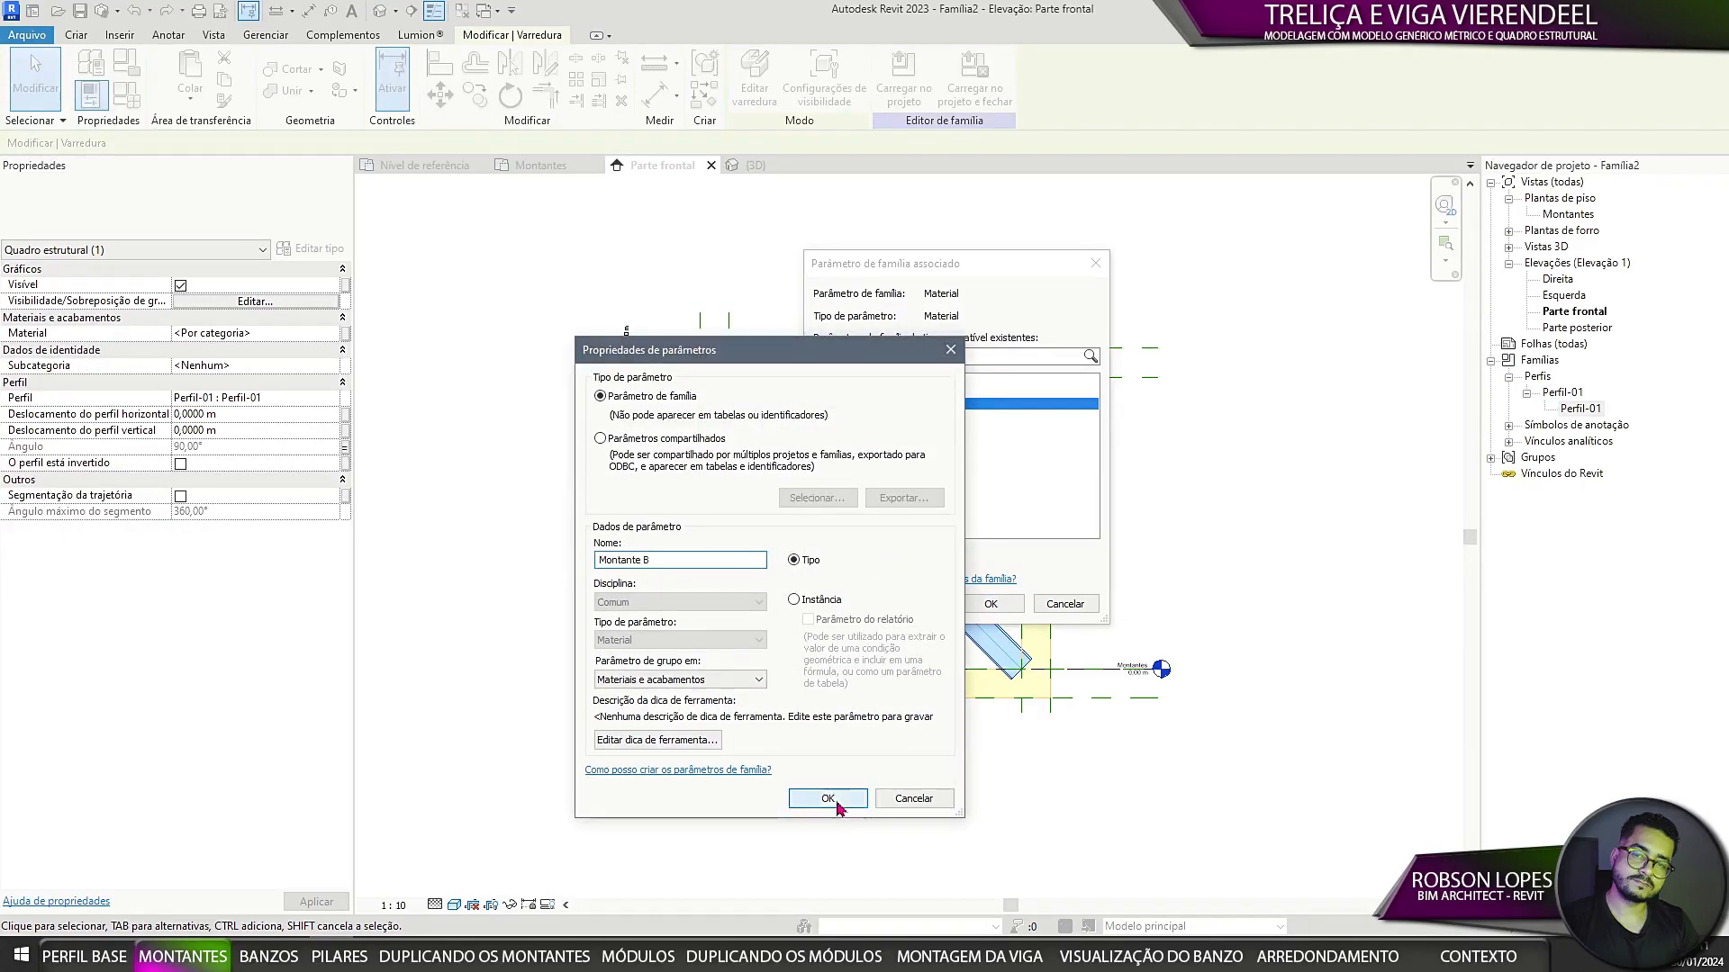
left_click(827, 800)
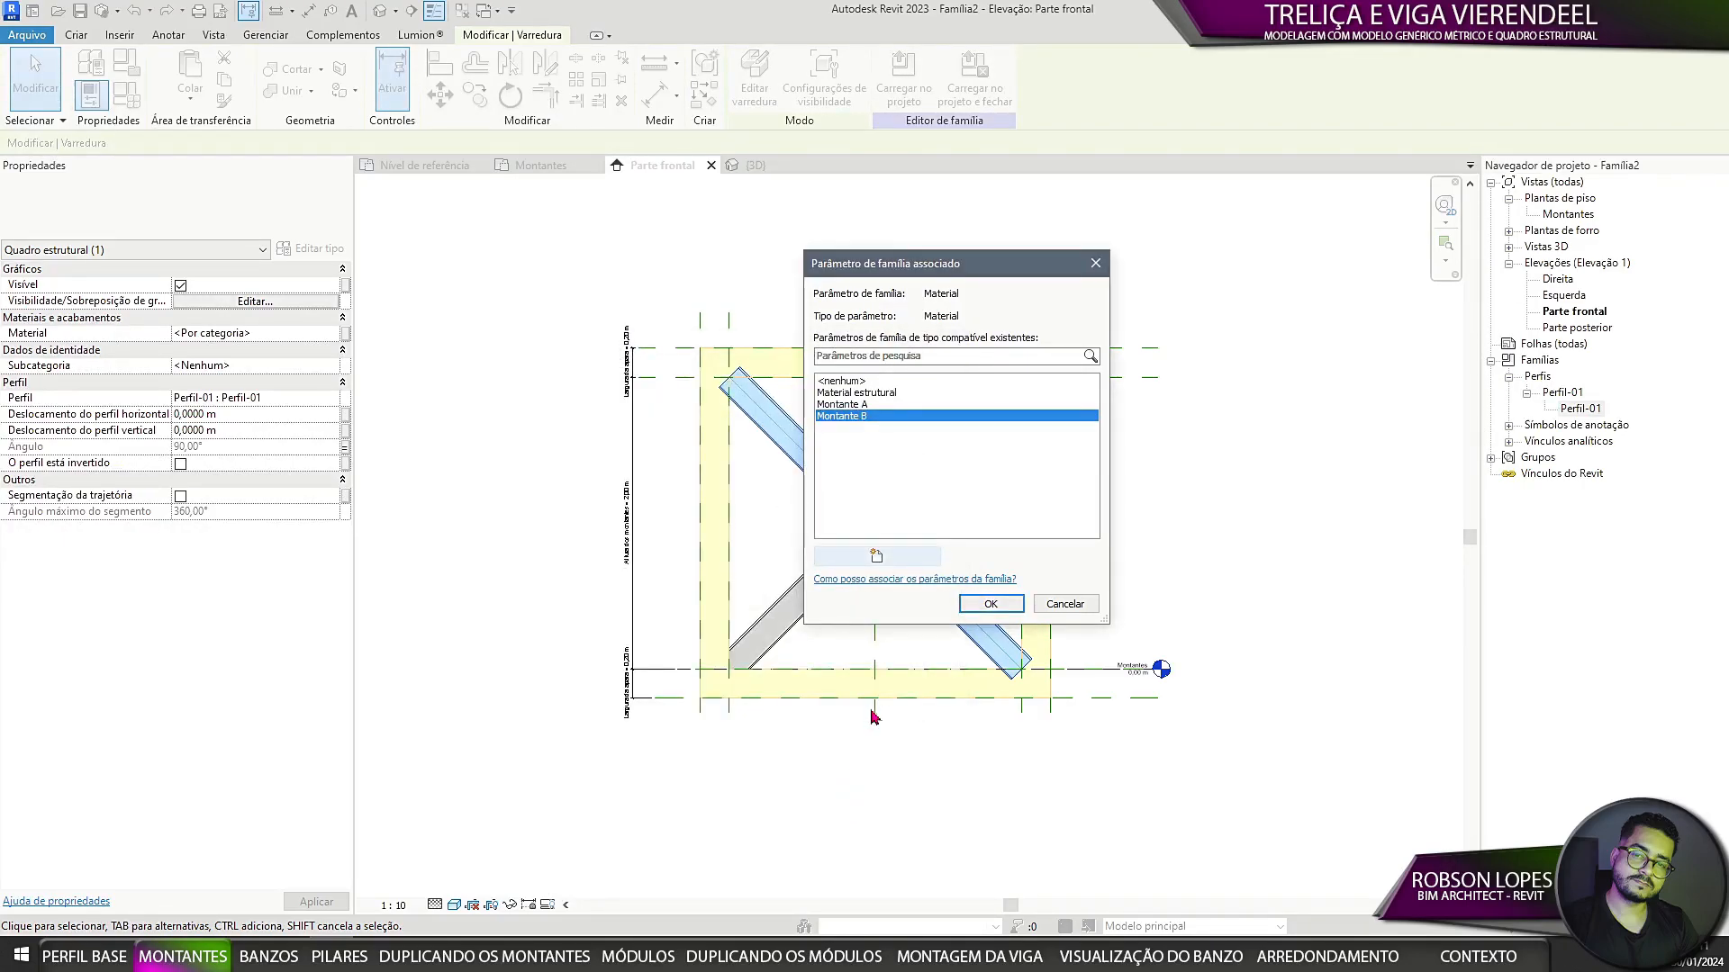
left_click(831, 407)
left_click(990, 603)
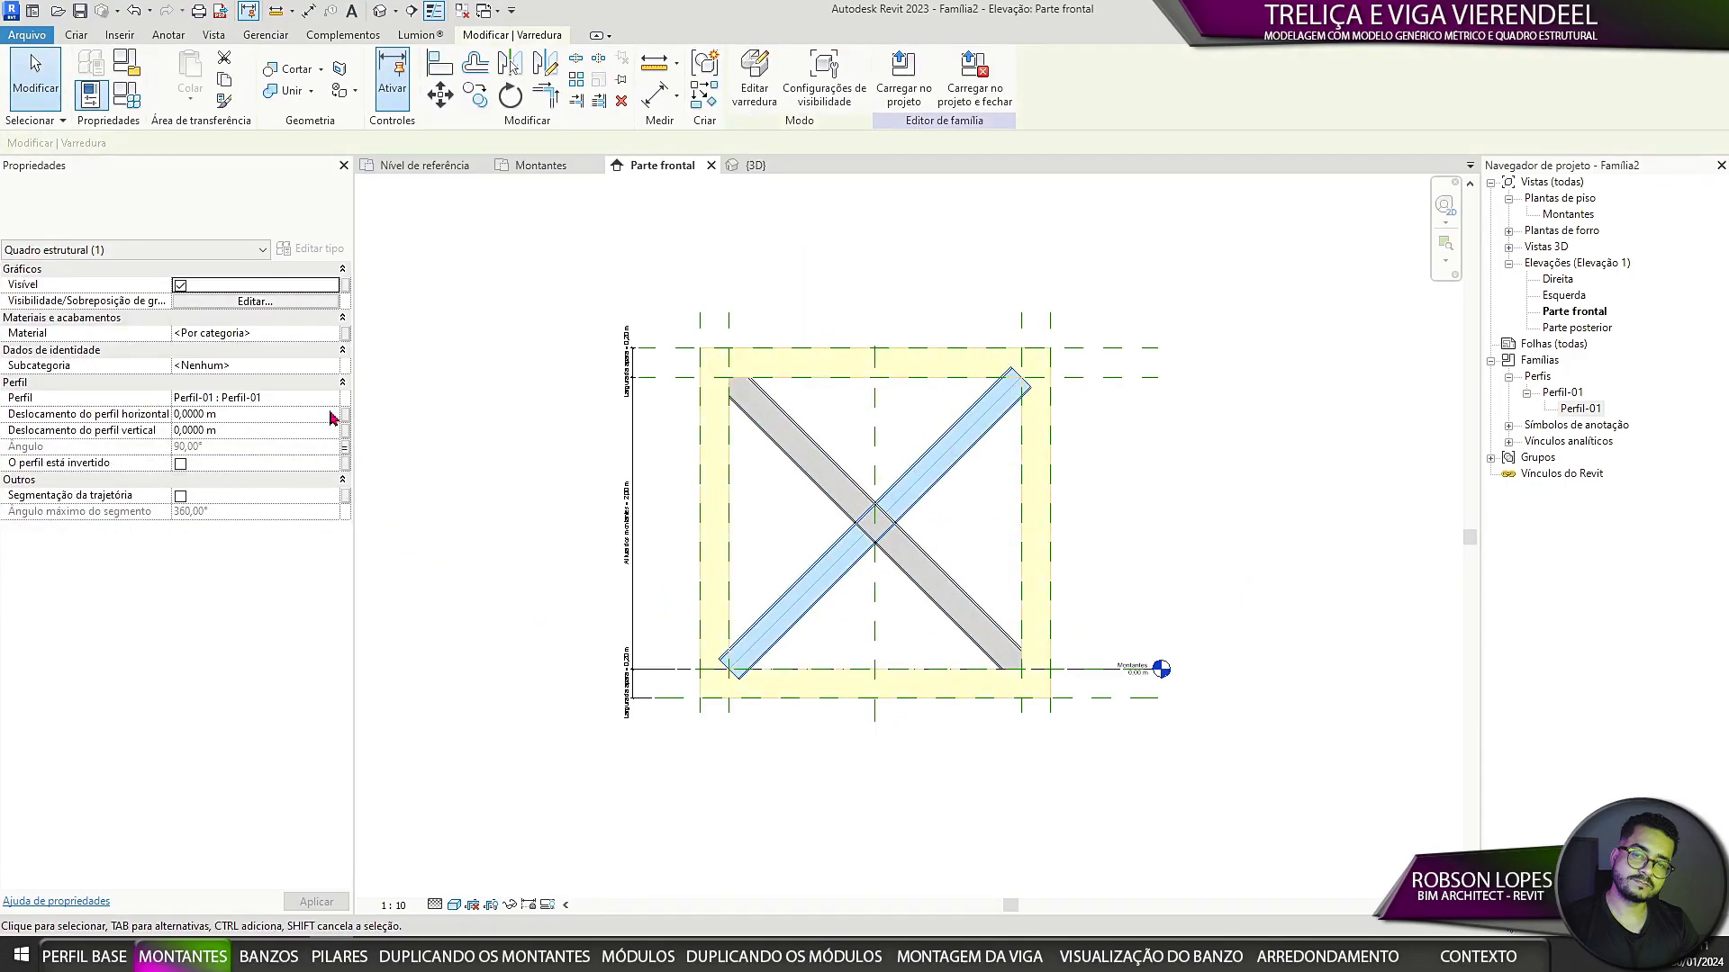
Step: Associate the material of the diagonal sweep rising from lower left to upper right with the Montante B parameter
left_click(345, 333)
left_click(843, 416)
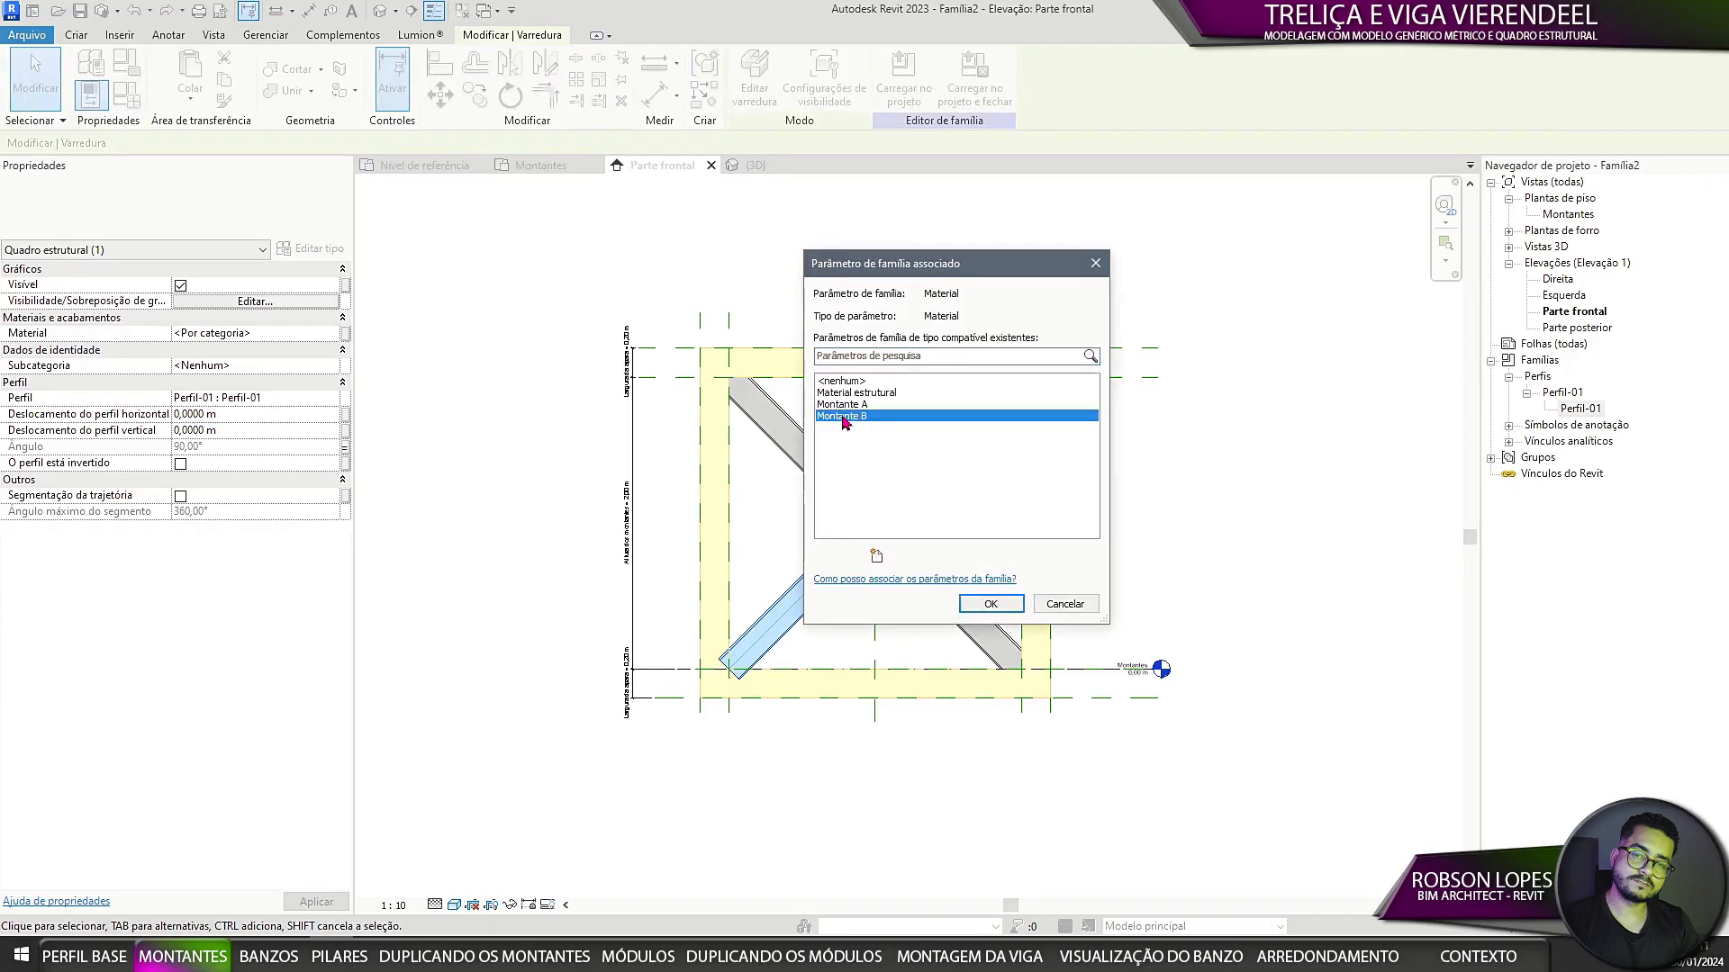
left_click(990, 603)
left_click(972, 540)
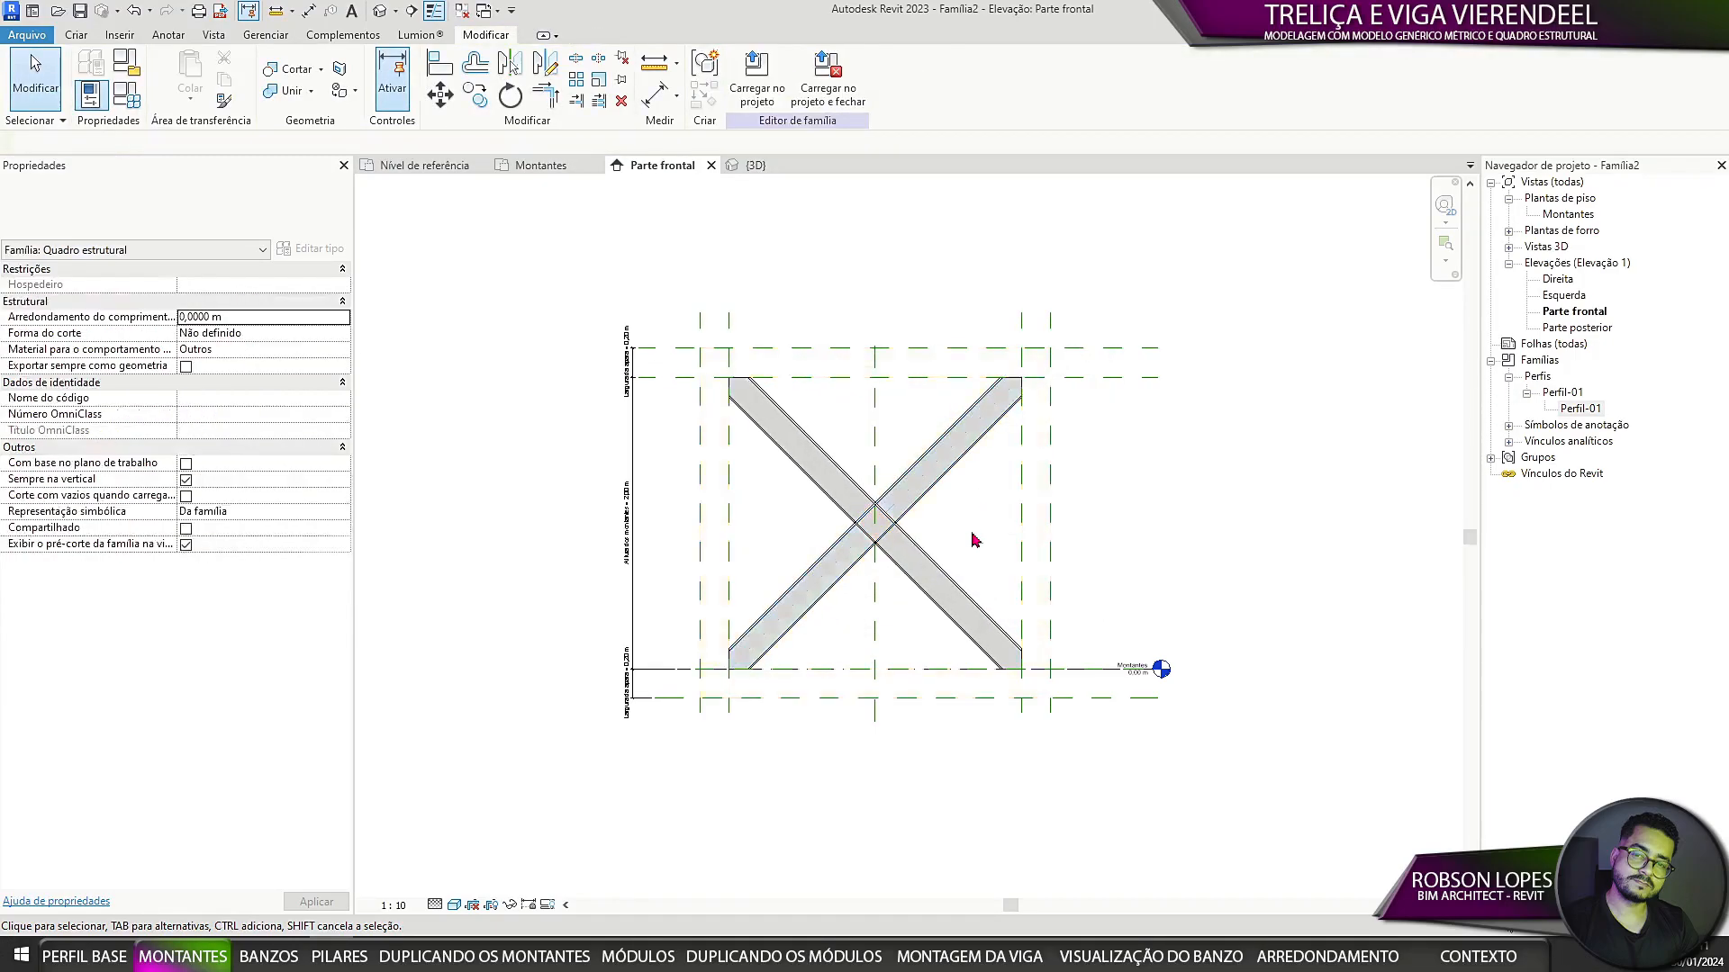
Step: From the family types, create a new material named Mat. Montante A for the Montante A material parameter
left_click(125, 101)
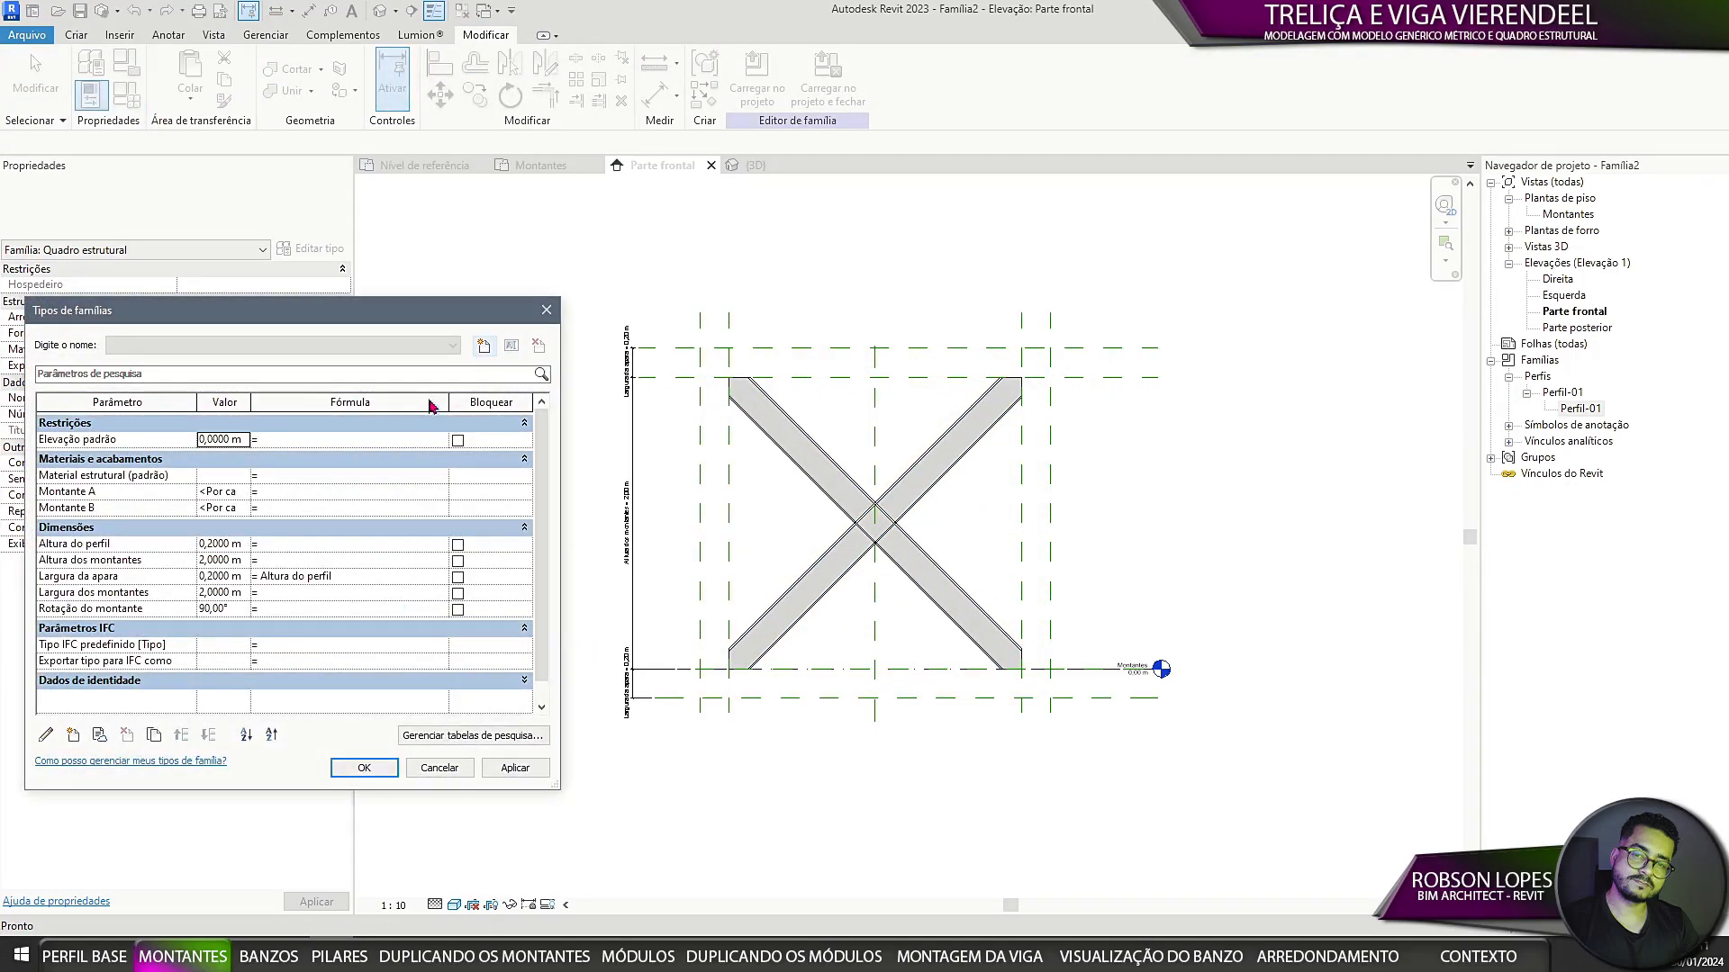
left_click_drag(560, 521, 739, 549)
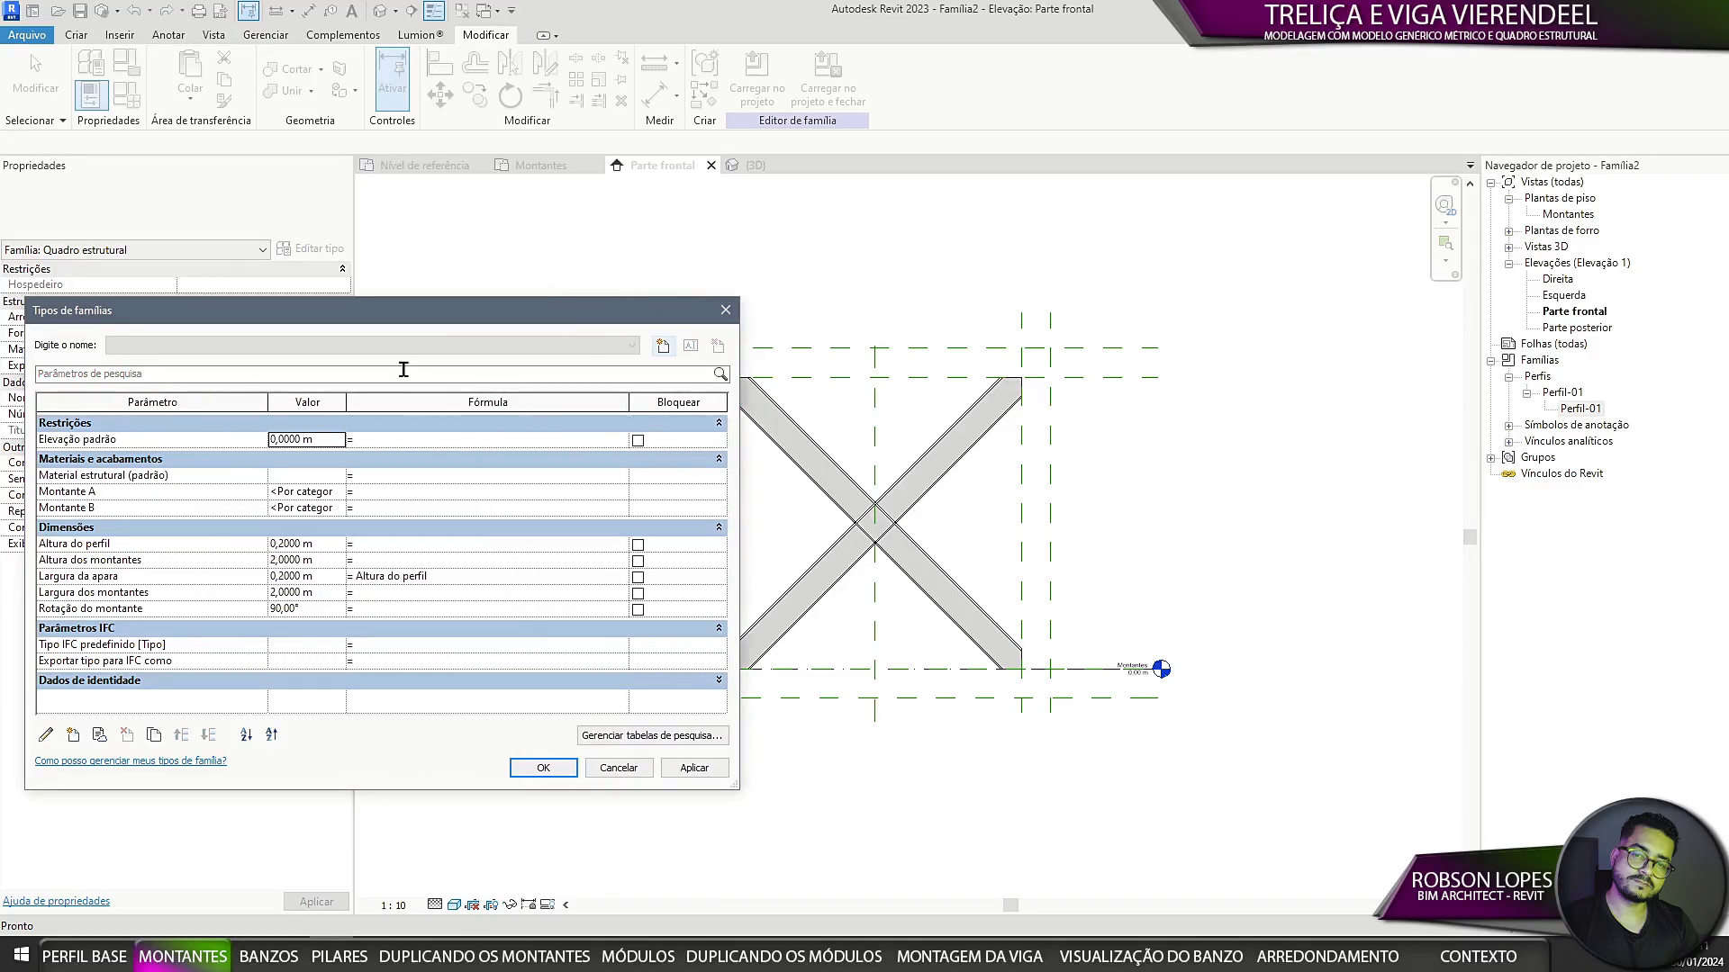
left_click(334, 494)
left_click(338, 494)
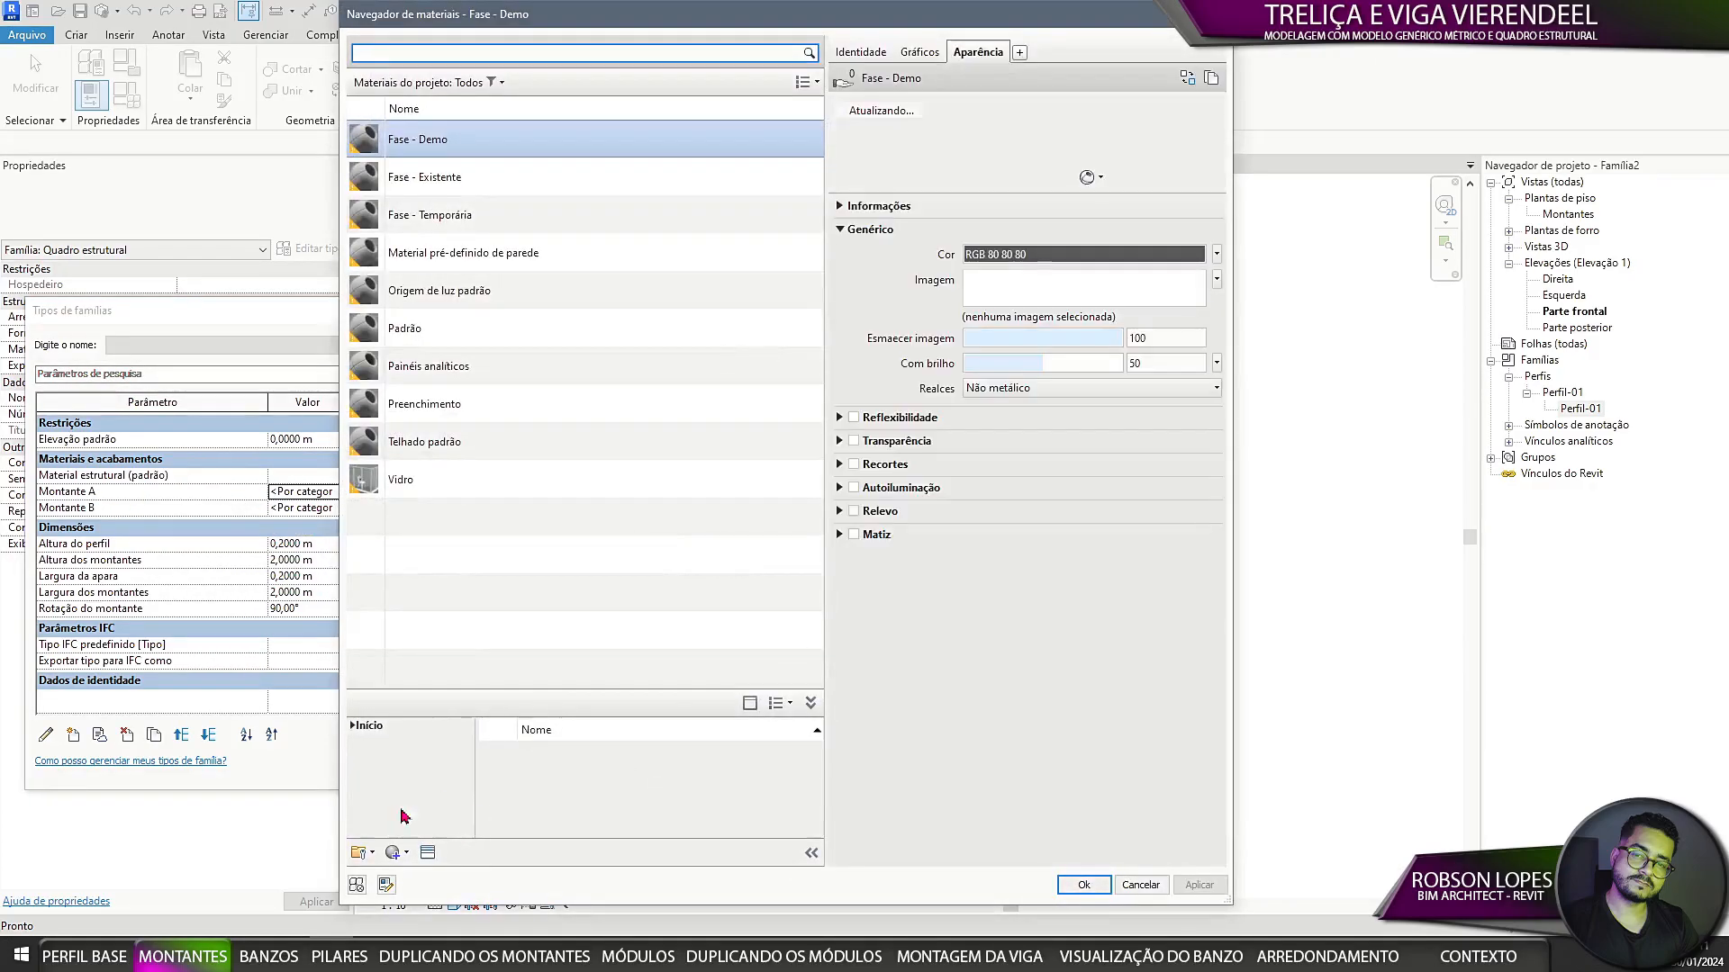
left_click(405, 856)
left_click(428, 878)
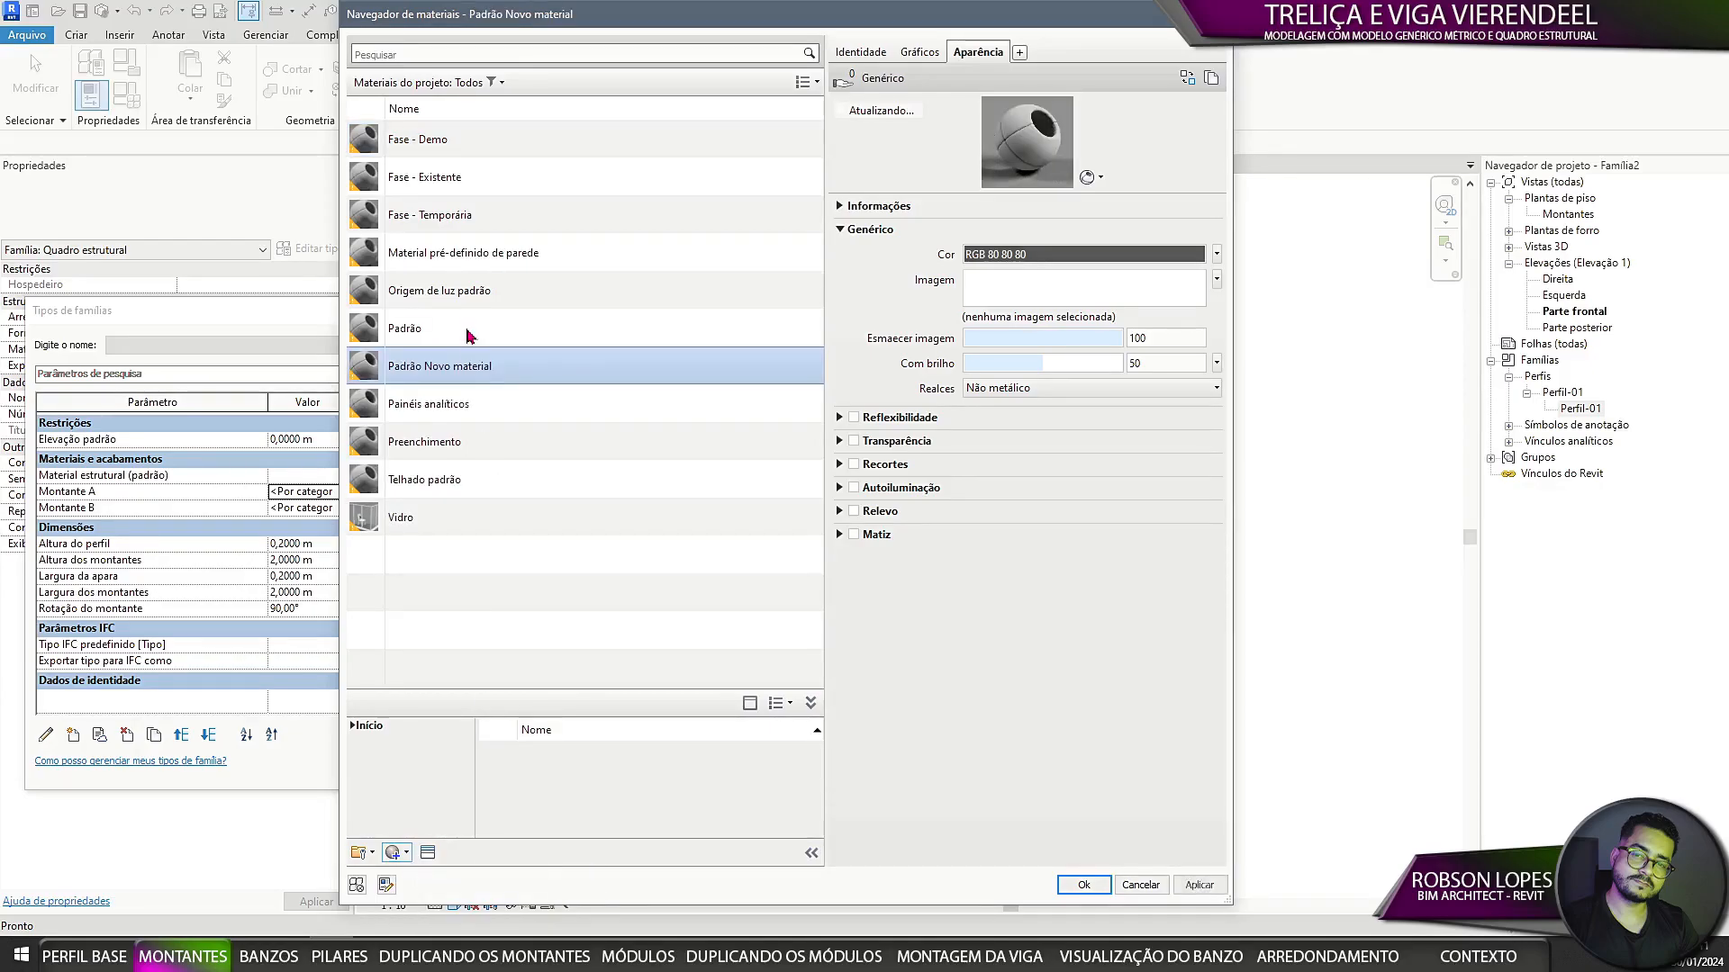
right_click(461, 357)
left_click(522, 424)
type("Mat. Montante A")
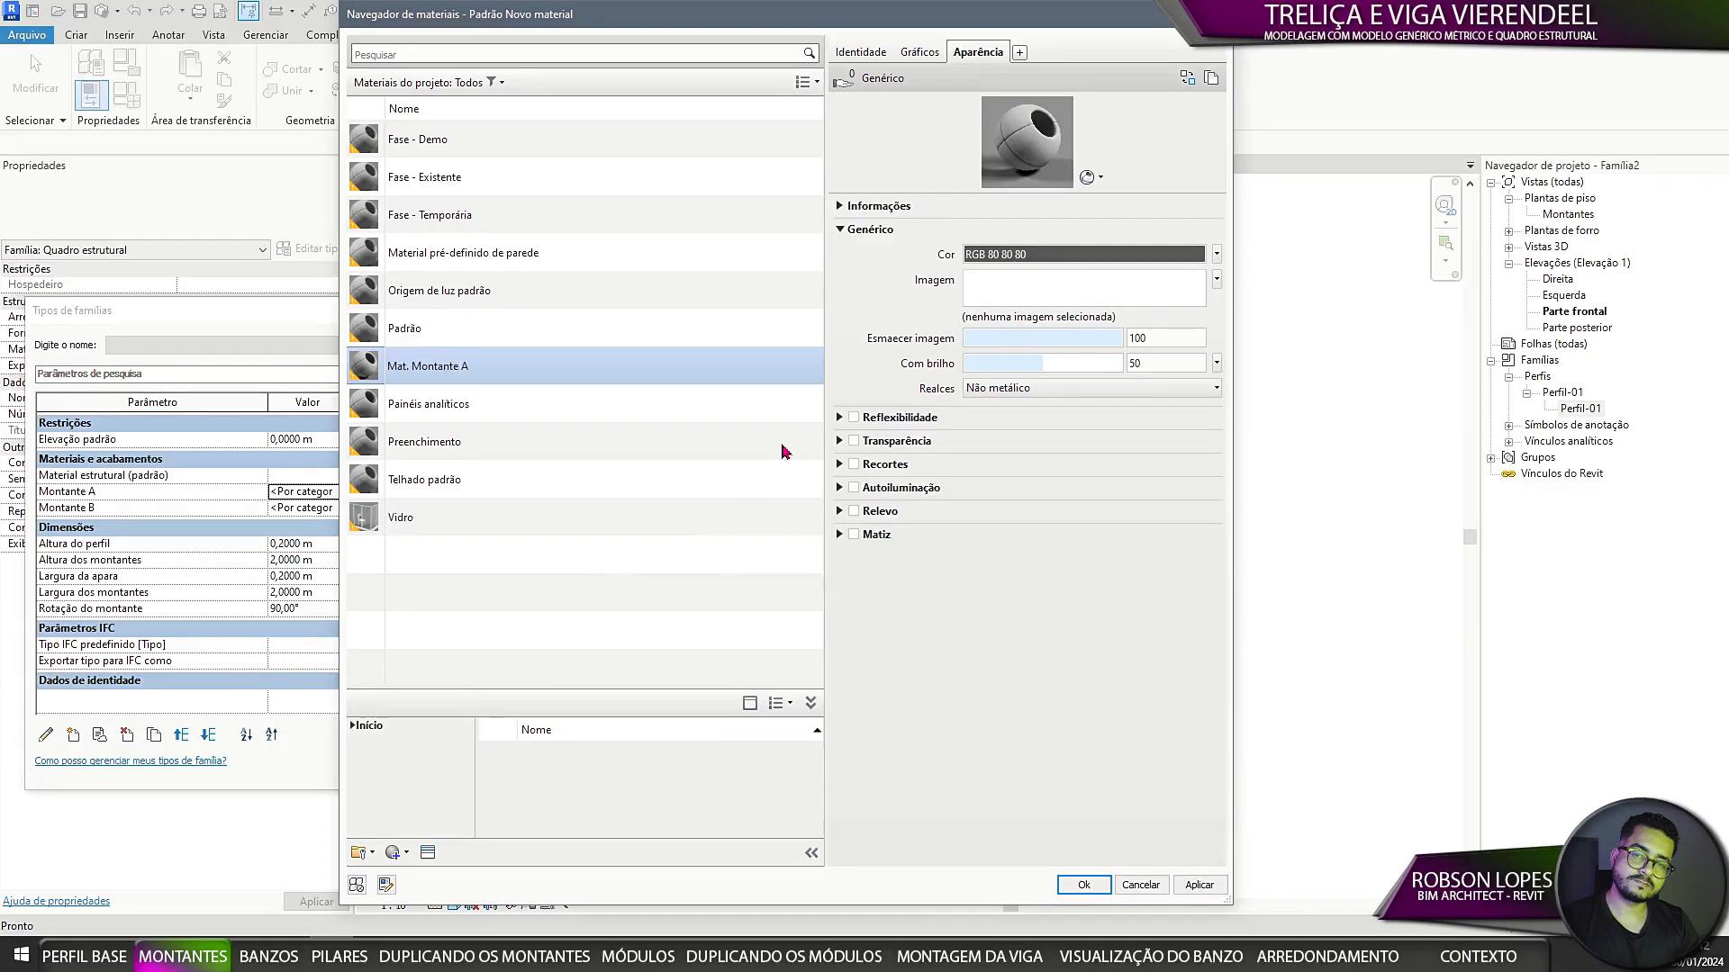
Step: Set the appearance colour of Mat. Montante A to RGB 255 0 128
left_click(1083, 254)
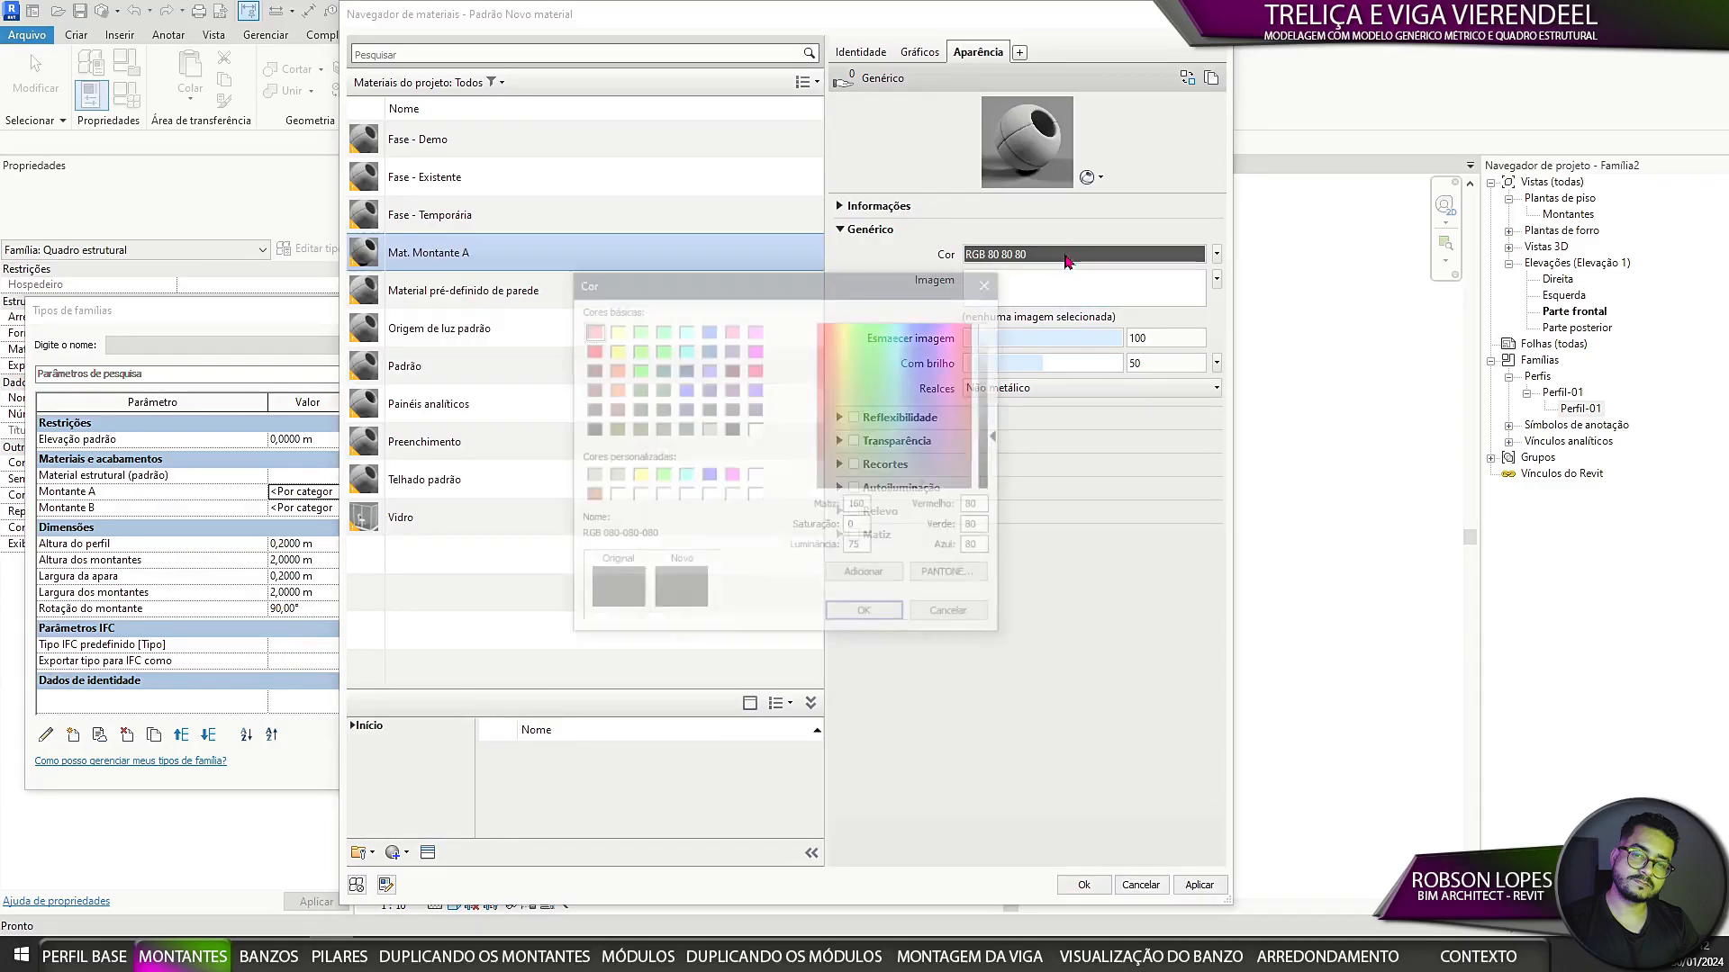
left_click(755, 374)
left_click(867, 613)
Step: Make Mat. Montante A's shading use the render appearance and give its surface foreground a solid fill in RGB 255 0 128
left_click(920, 52)
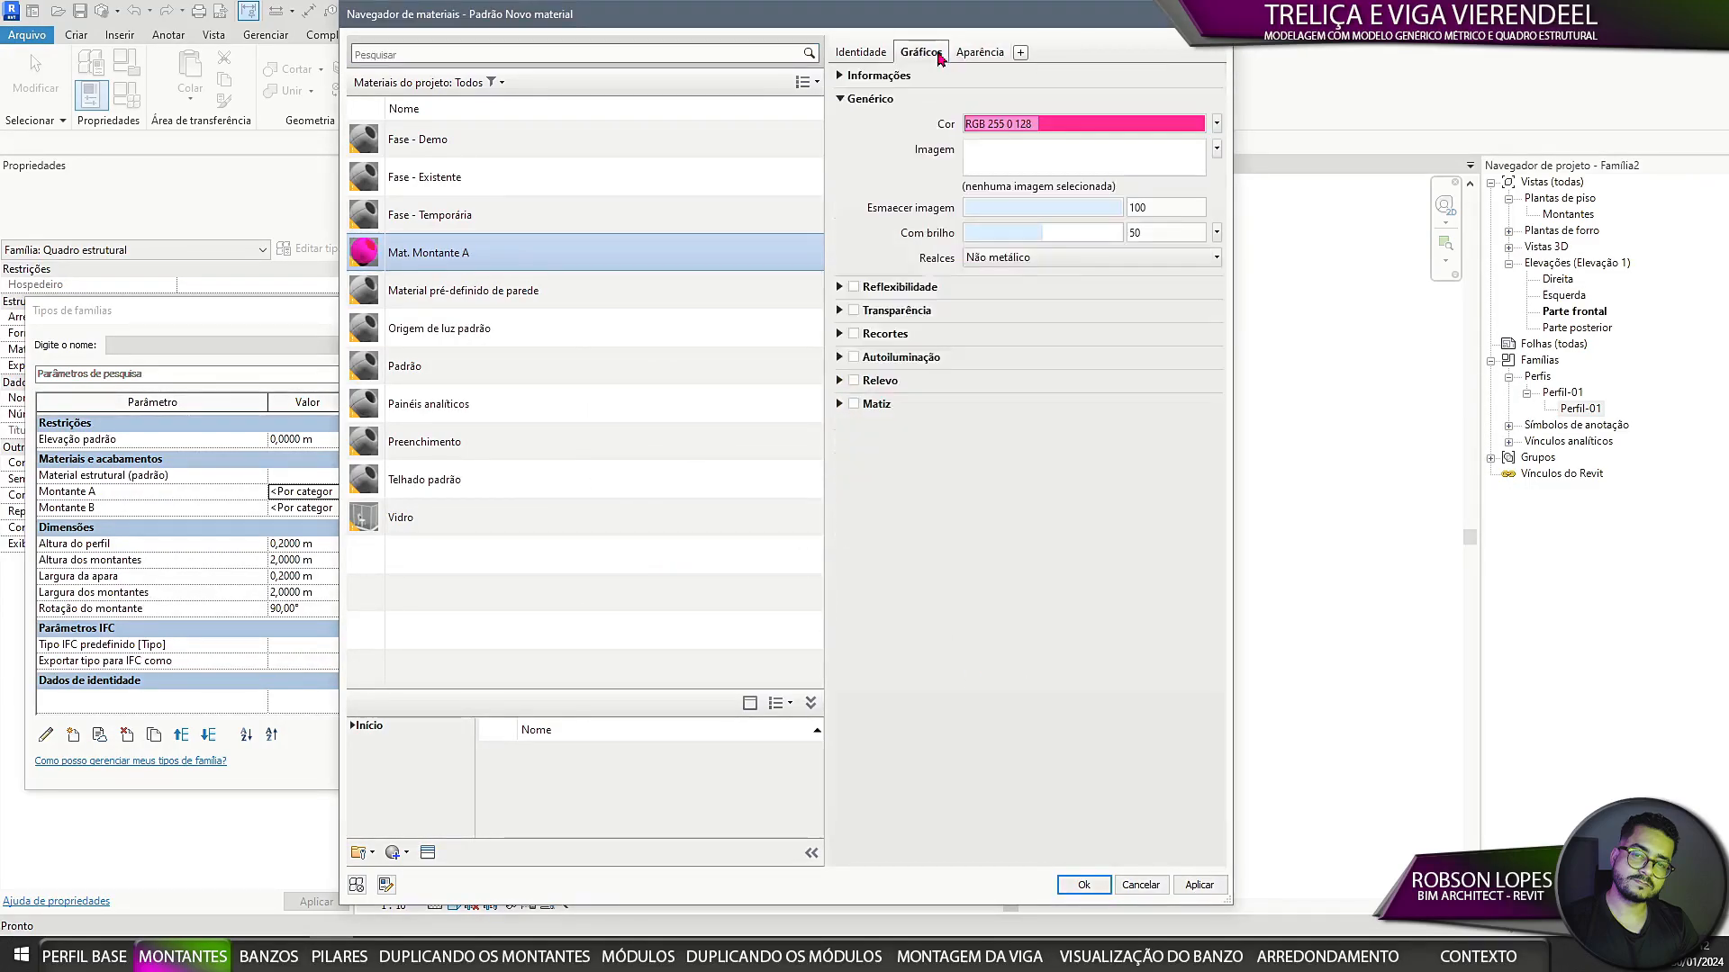
left_click(1036, 234)
left_click(847, 635)
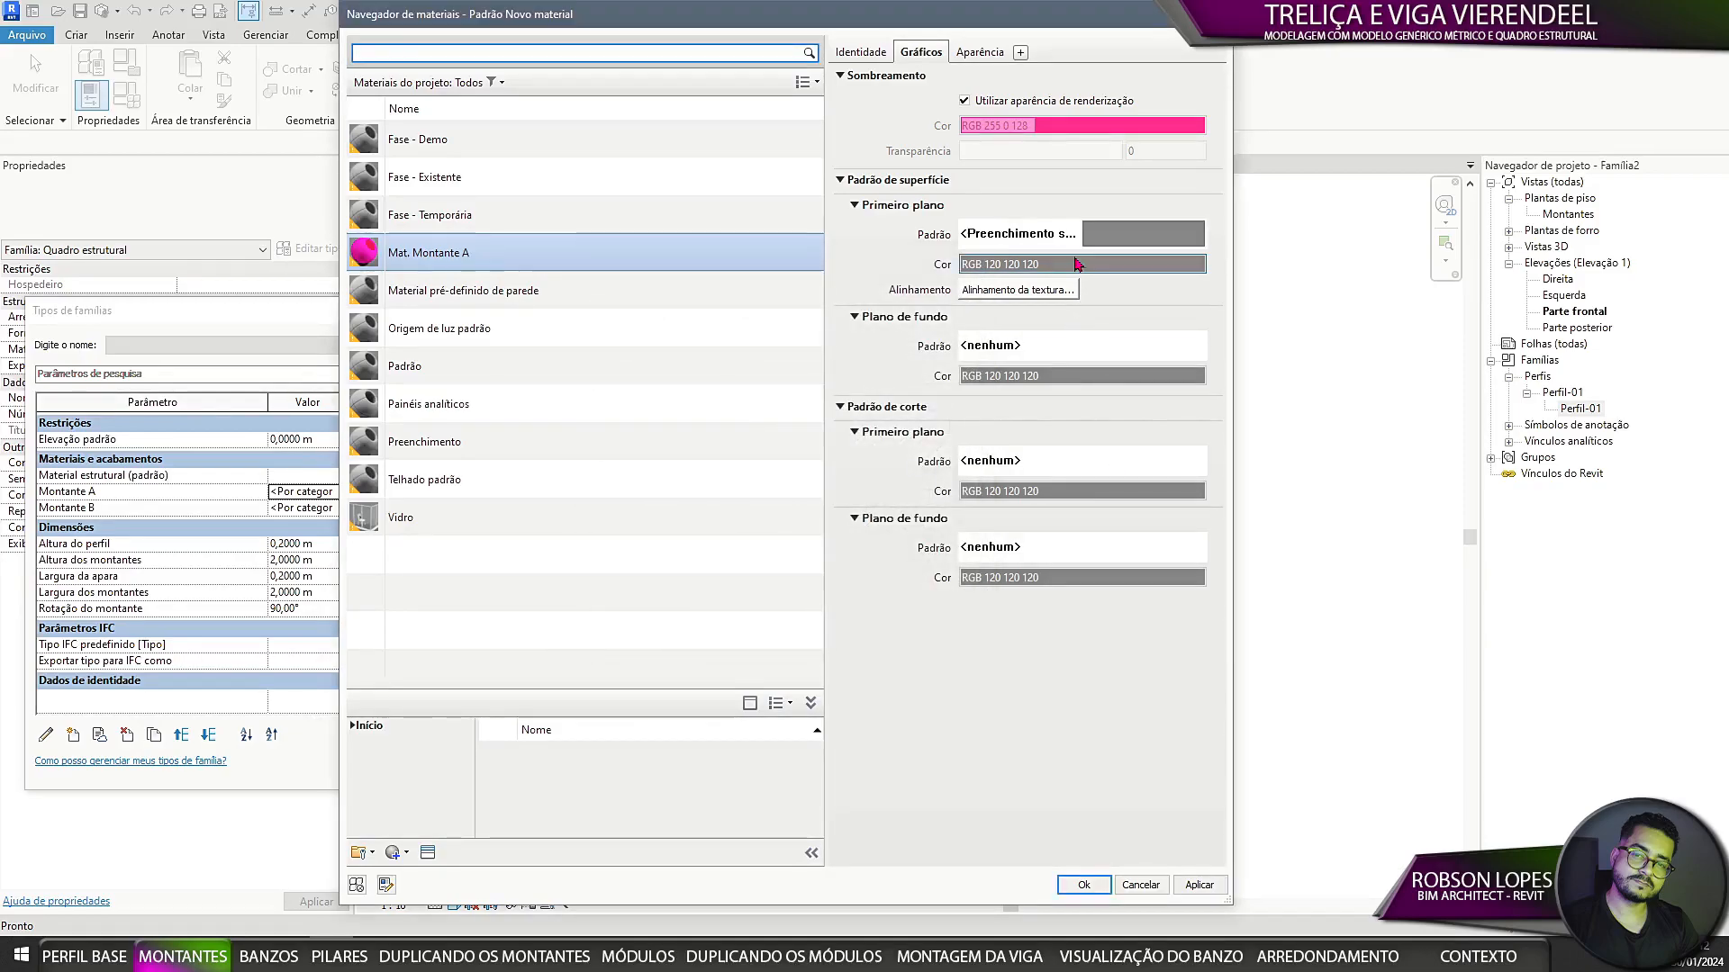
left_click(1083, 264)
left_click(754, 371)
left_click(837, 612)
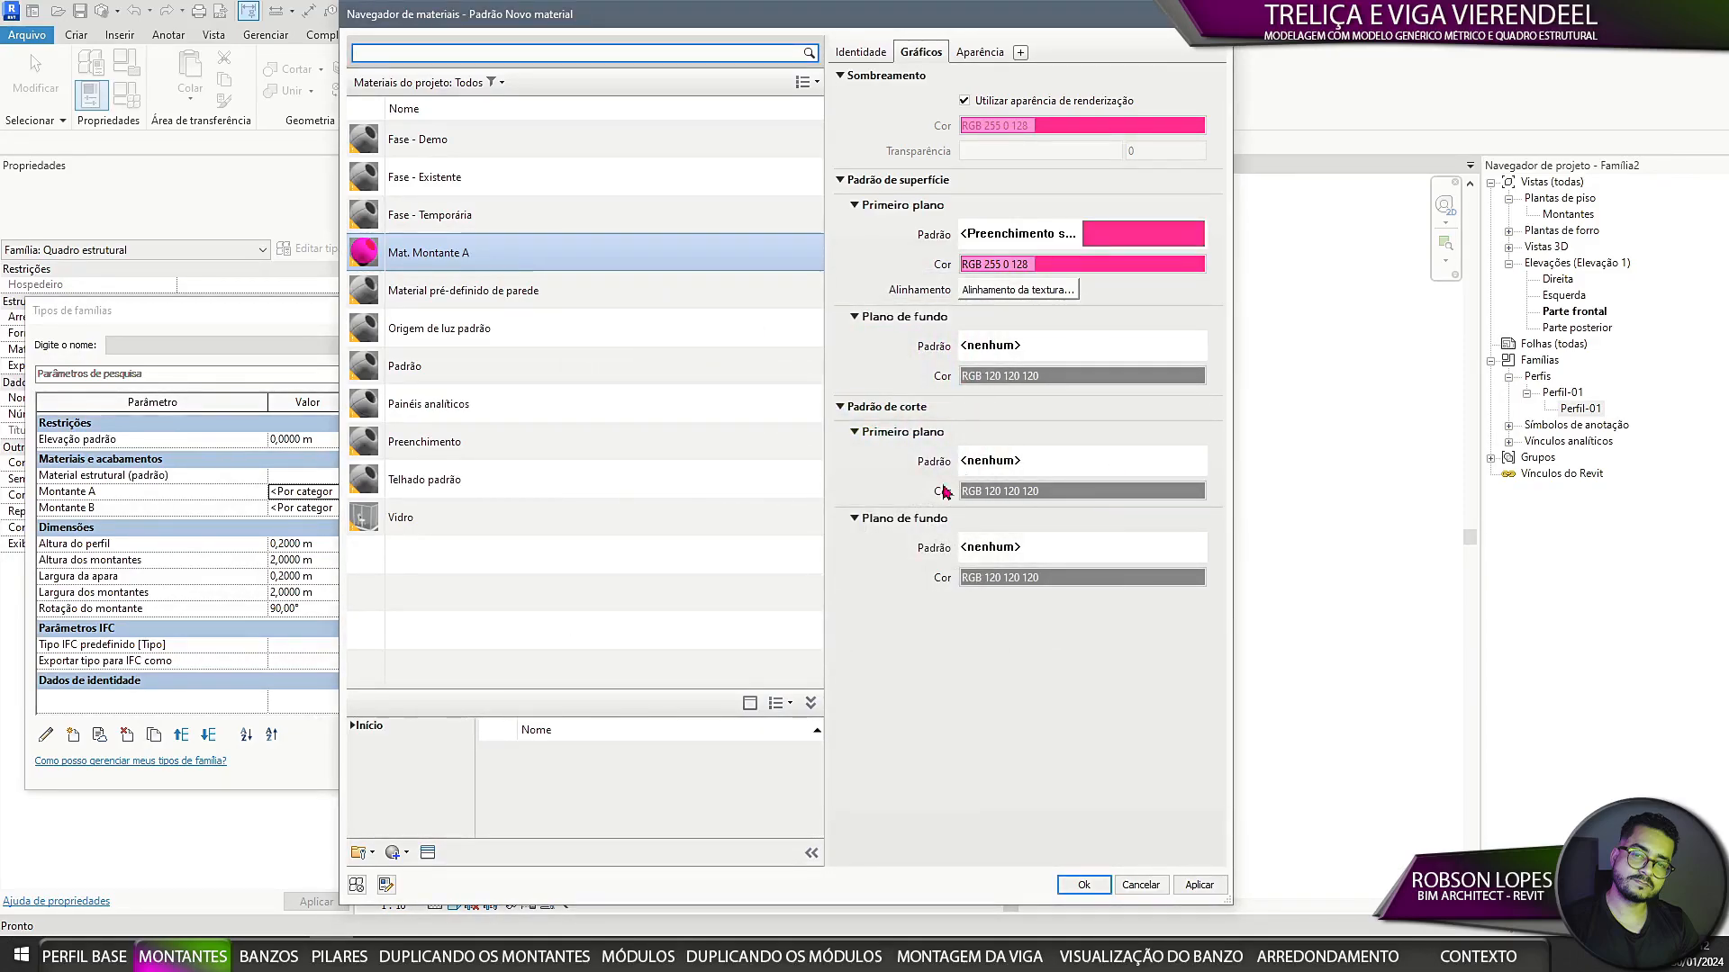
Step: Give Mat. Montante A's cut foreground a solid fill in RGB 255 0 128 and assign the material to the Montante A parameter
left_click(1017, 461)
left_click(847, 635)
left_click(1162, 489)
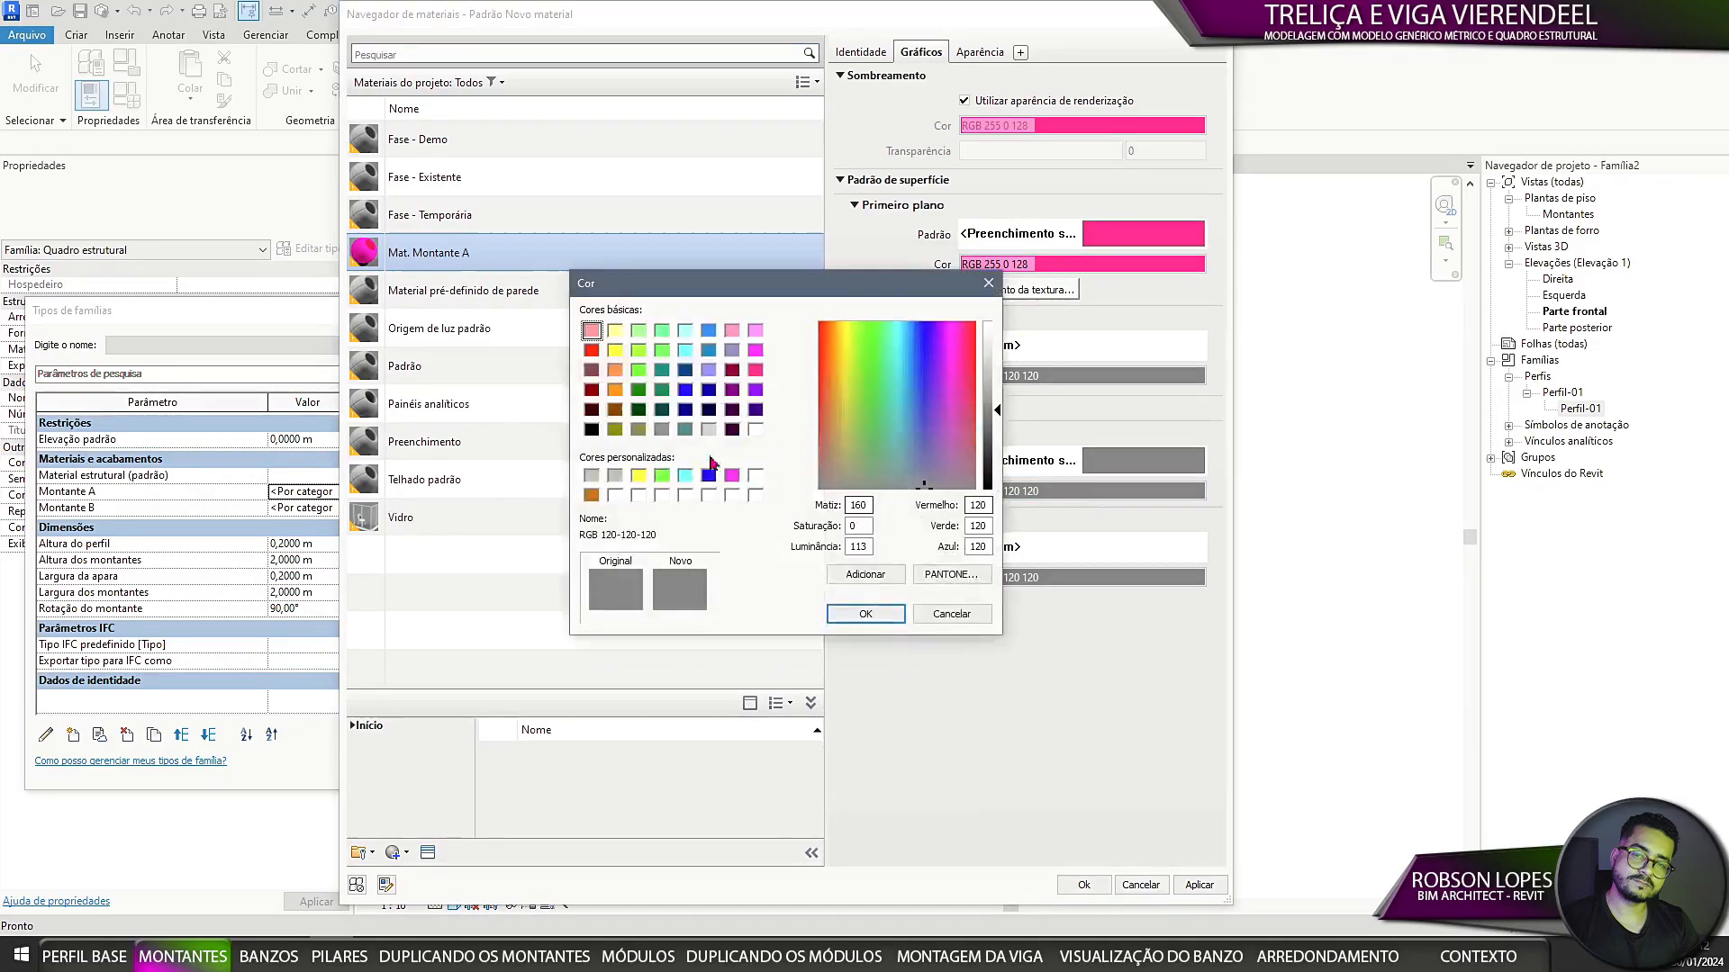
left_click(755, 371)
left_click(838, 612)
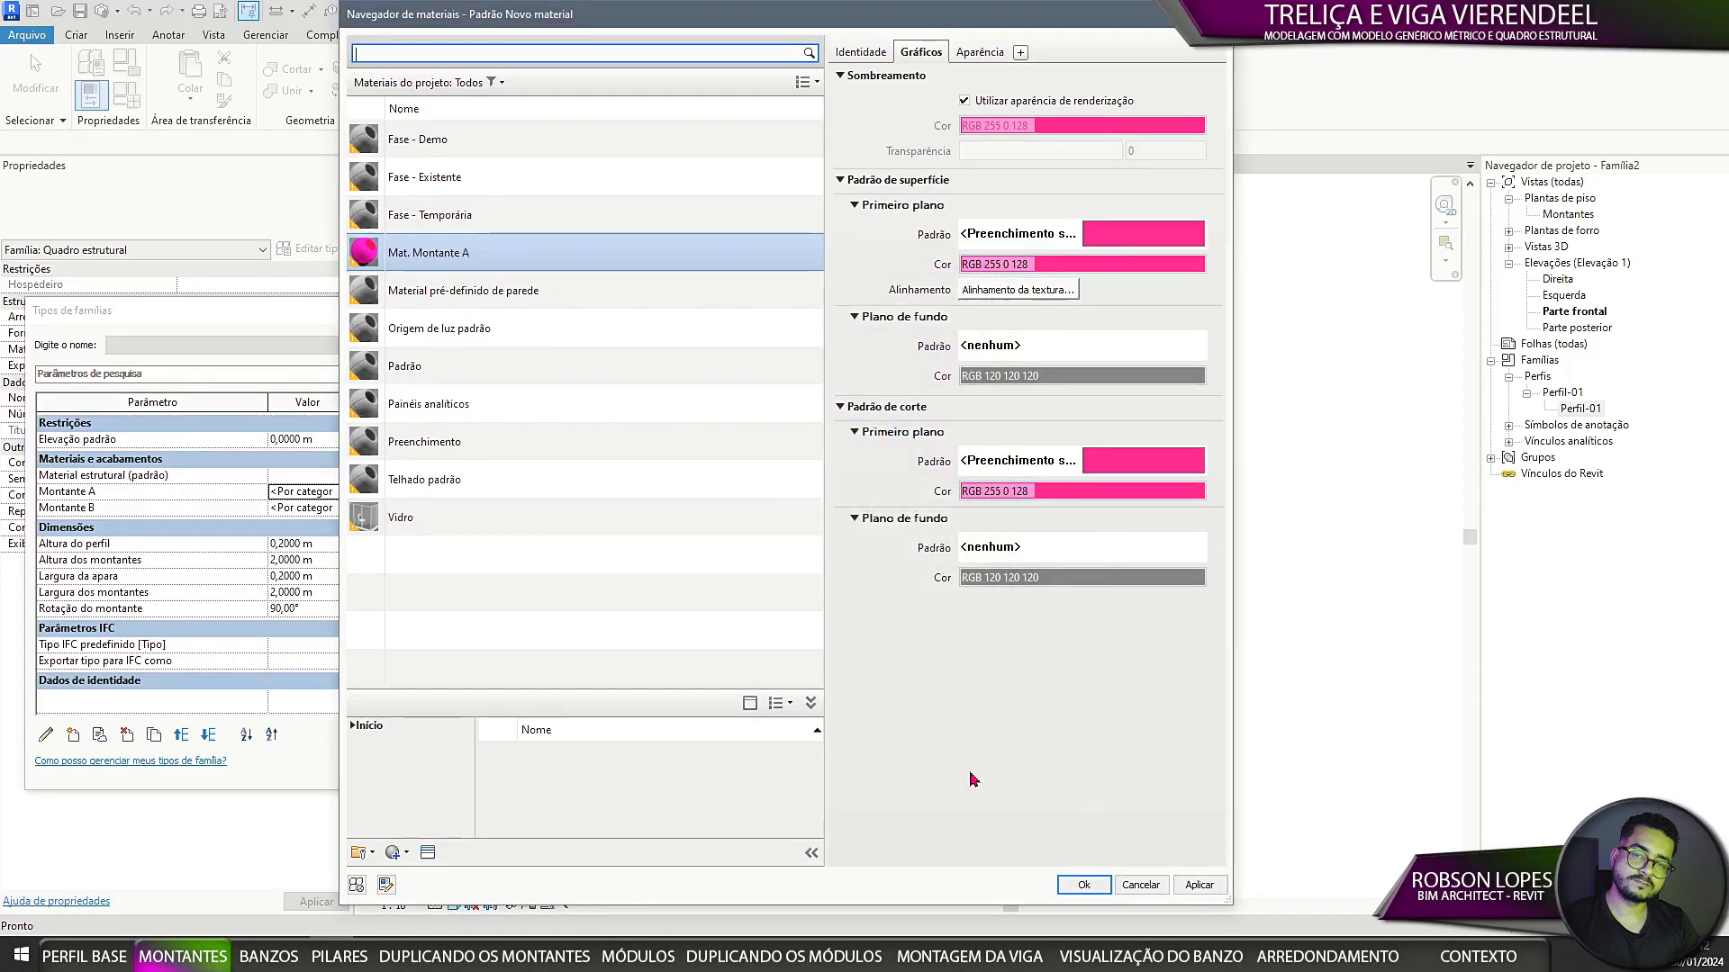
left_click(1085, 886)
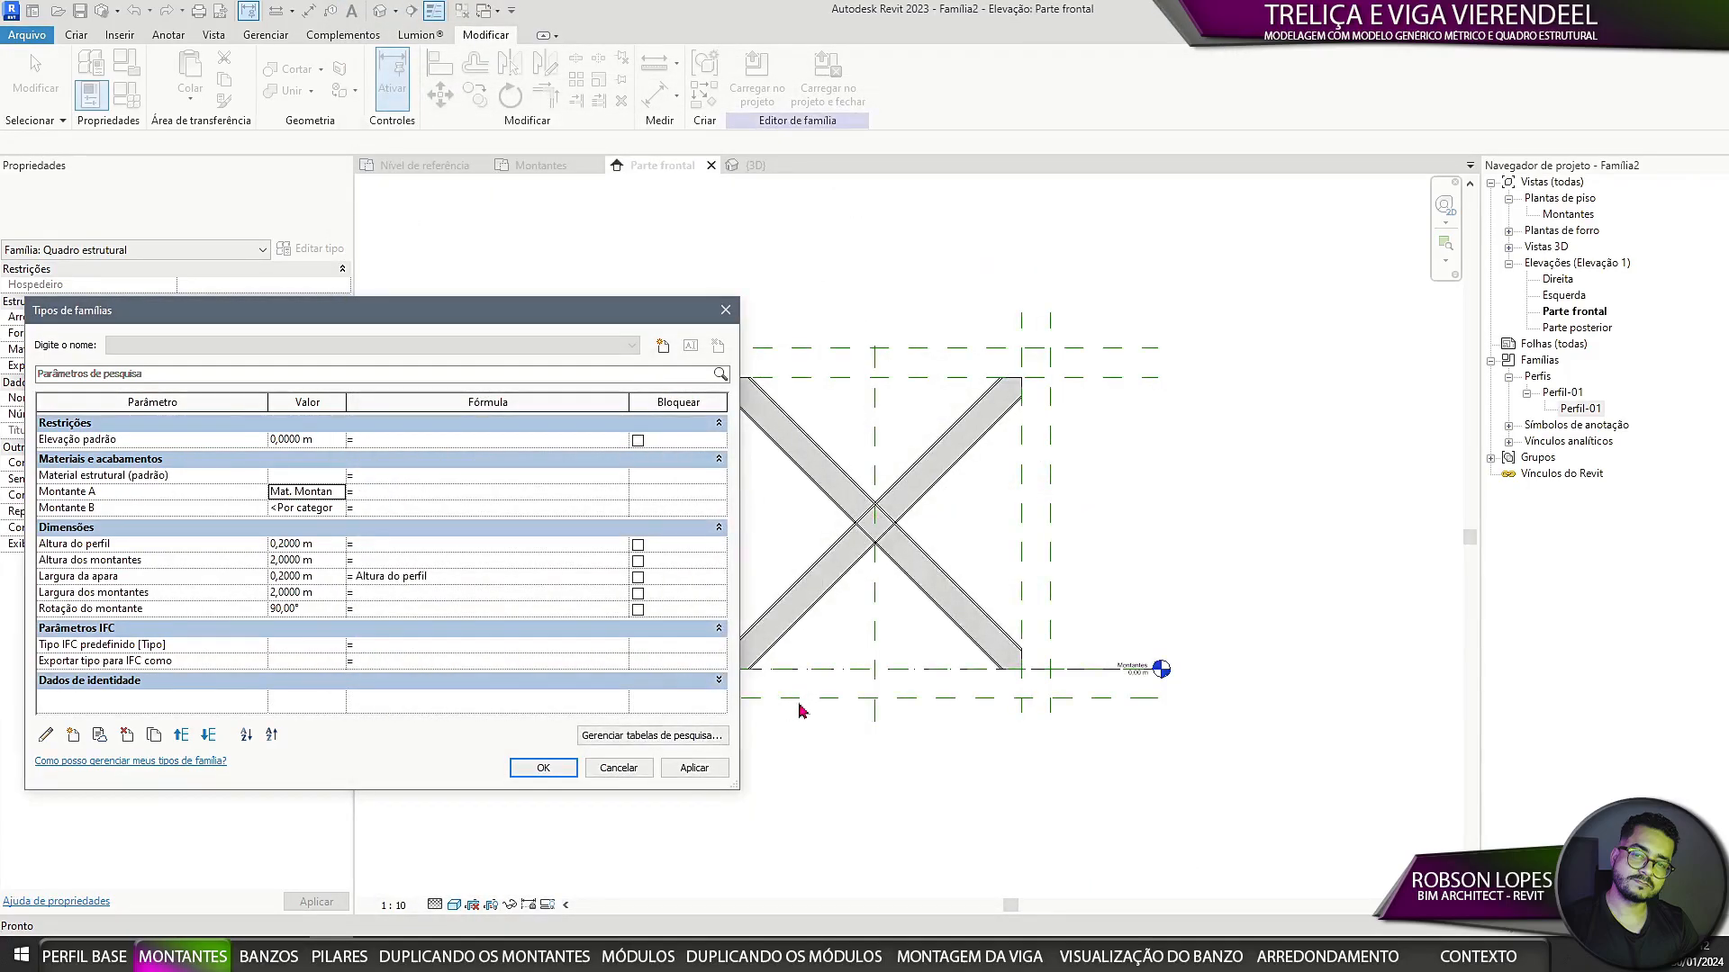
Step: Create a new material named Mat. Montante B for the Montante B material parameter
left_click(338, 509)
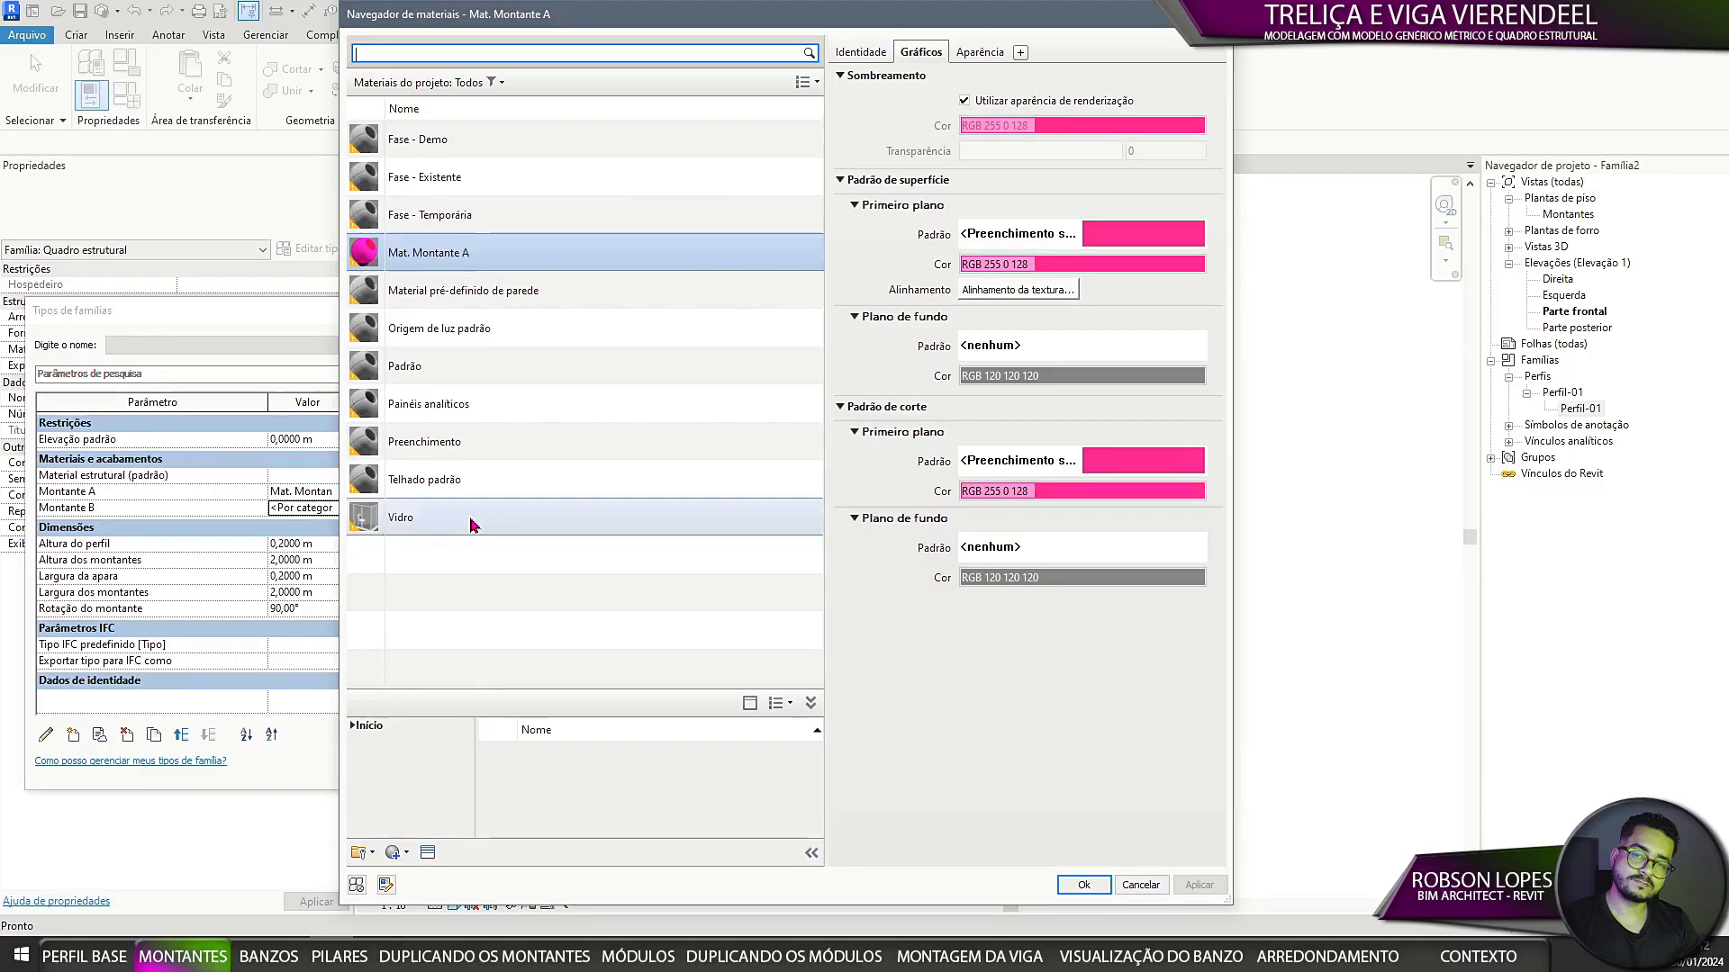
left_click(371, 853)
left_click(424, 867)
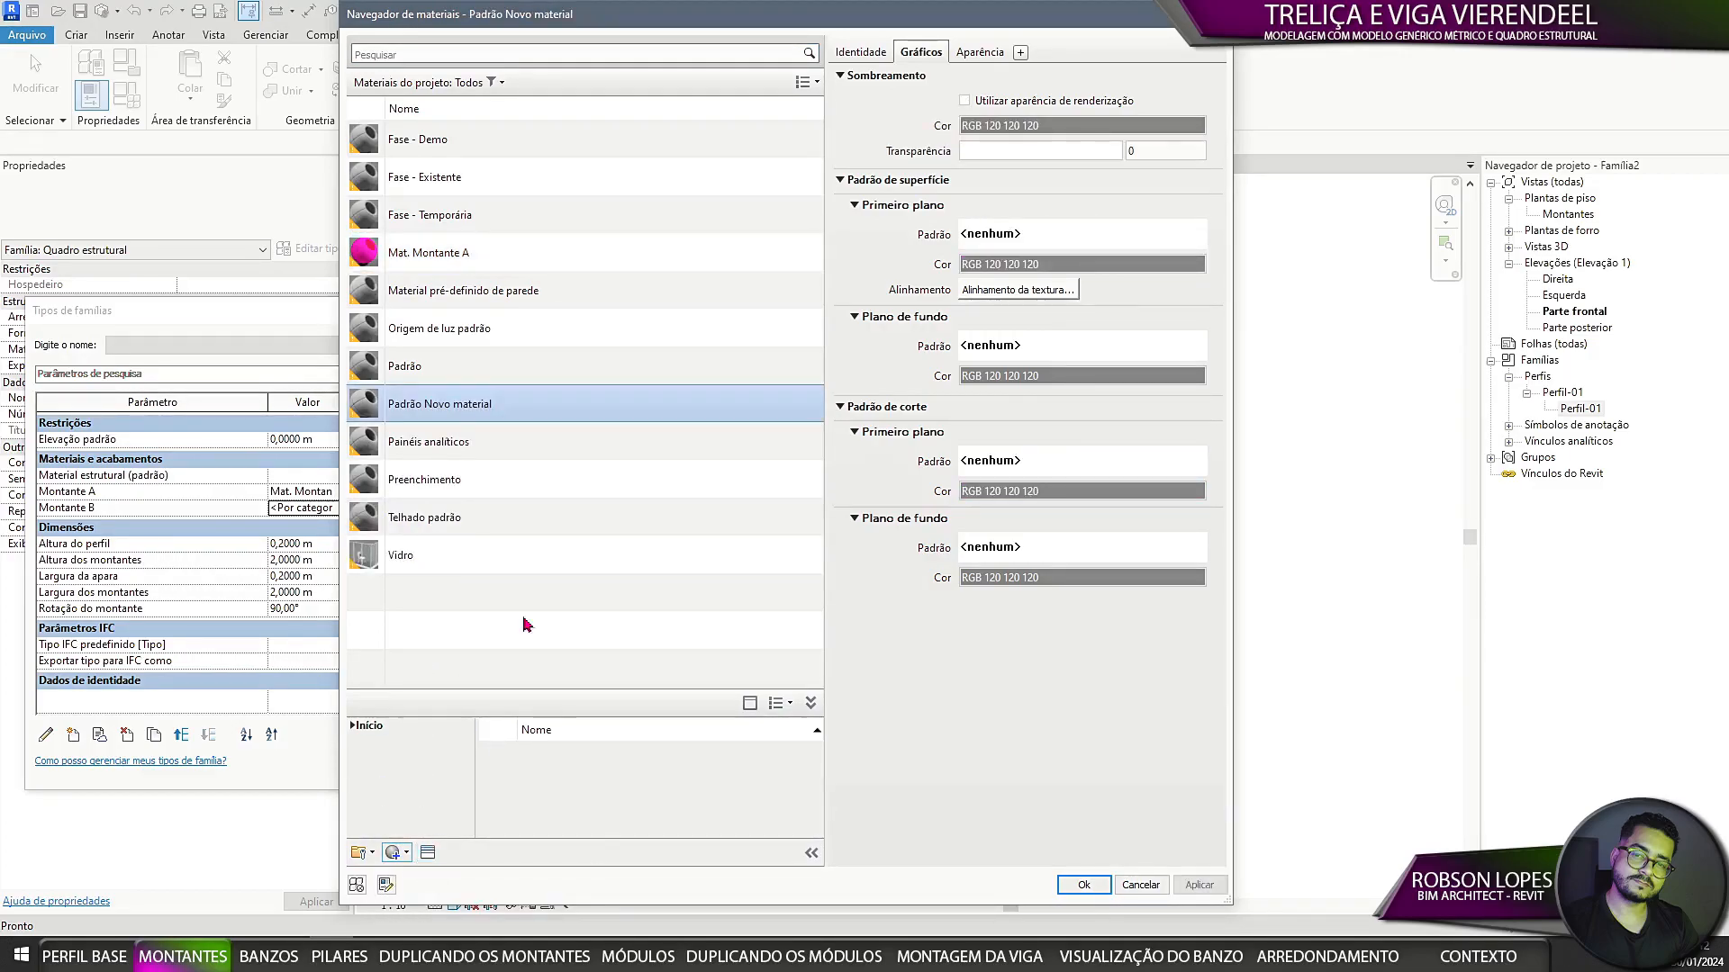
right_click(487, 409)
left_click(577, 492)
type("Mat. Montante B")
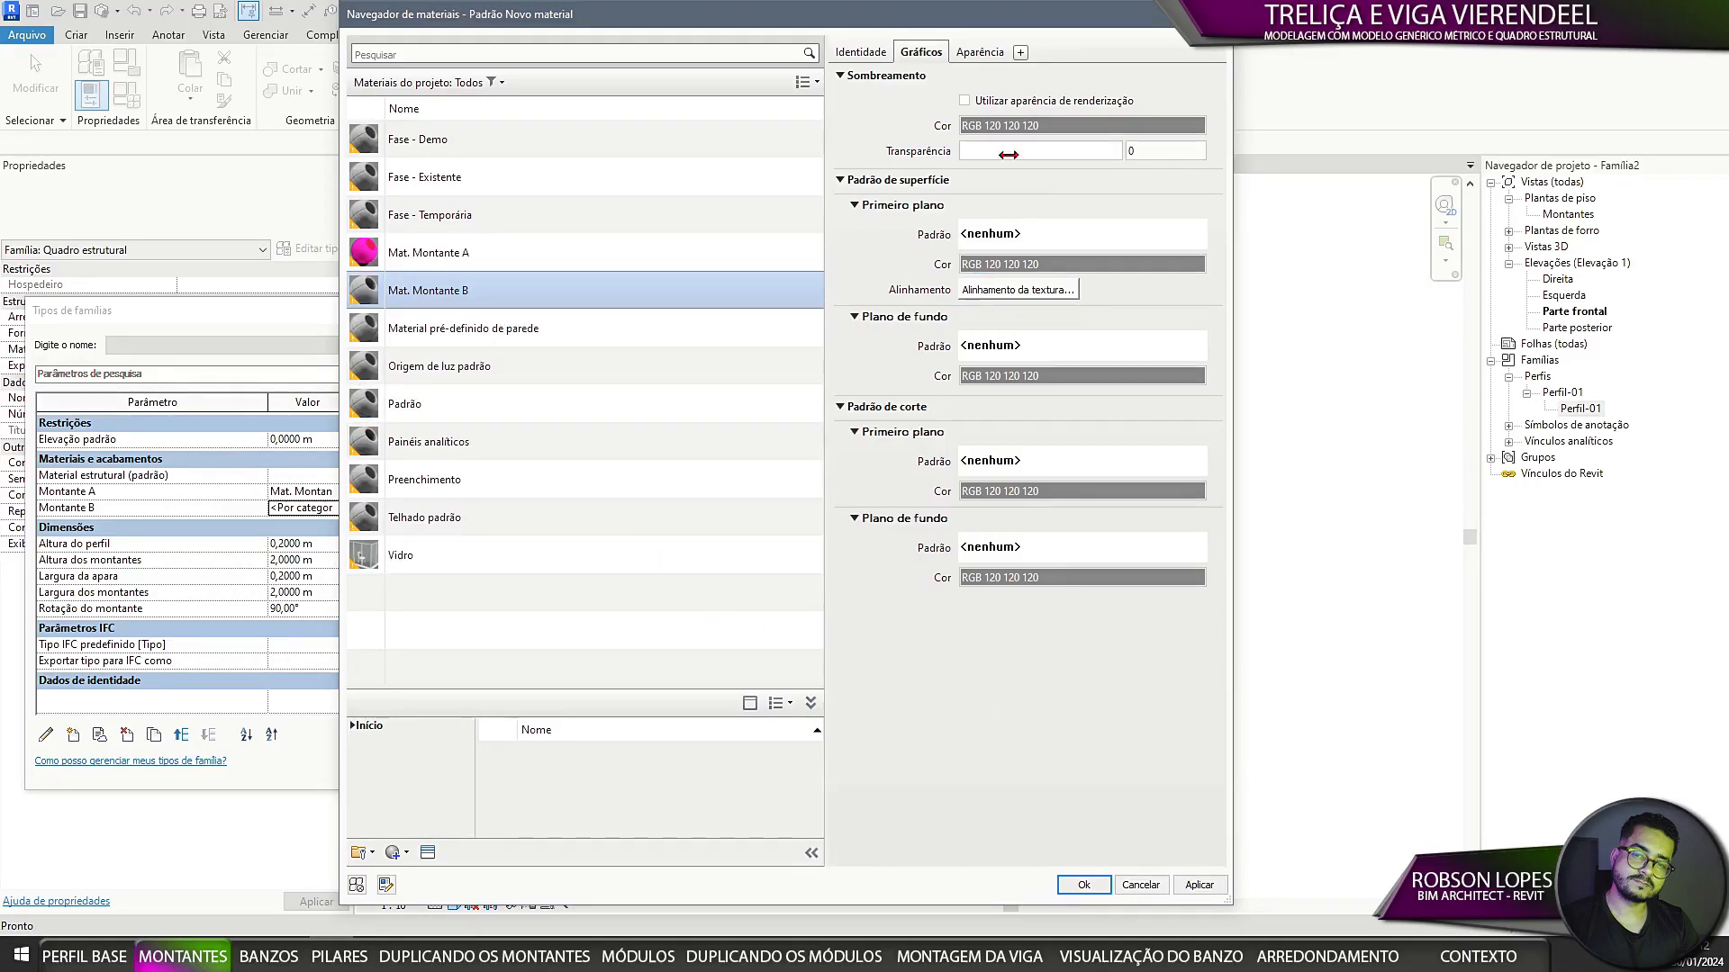
Step: Set the appearance colour of Mat. Montante B to RGB 0 255 255
left_click(979, 53)
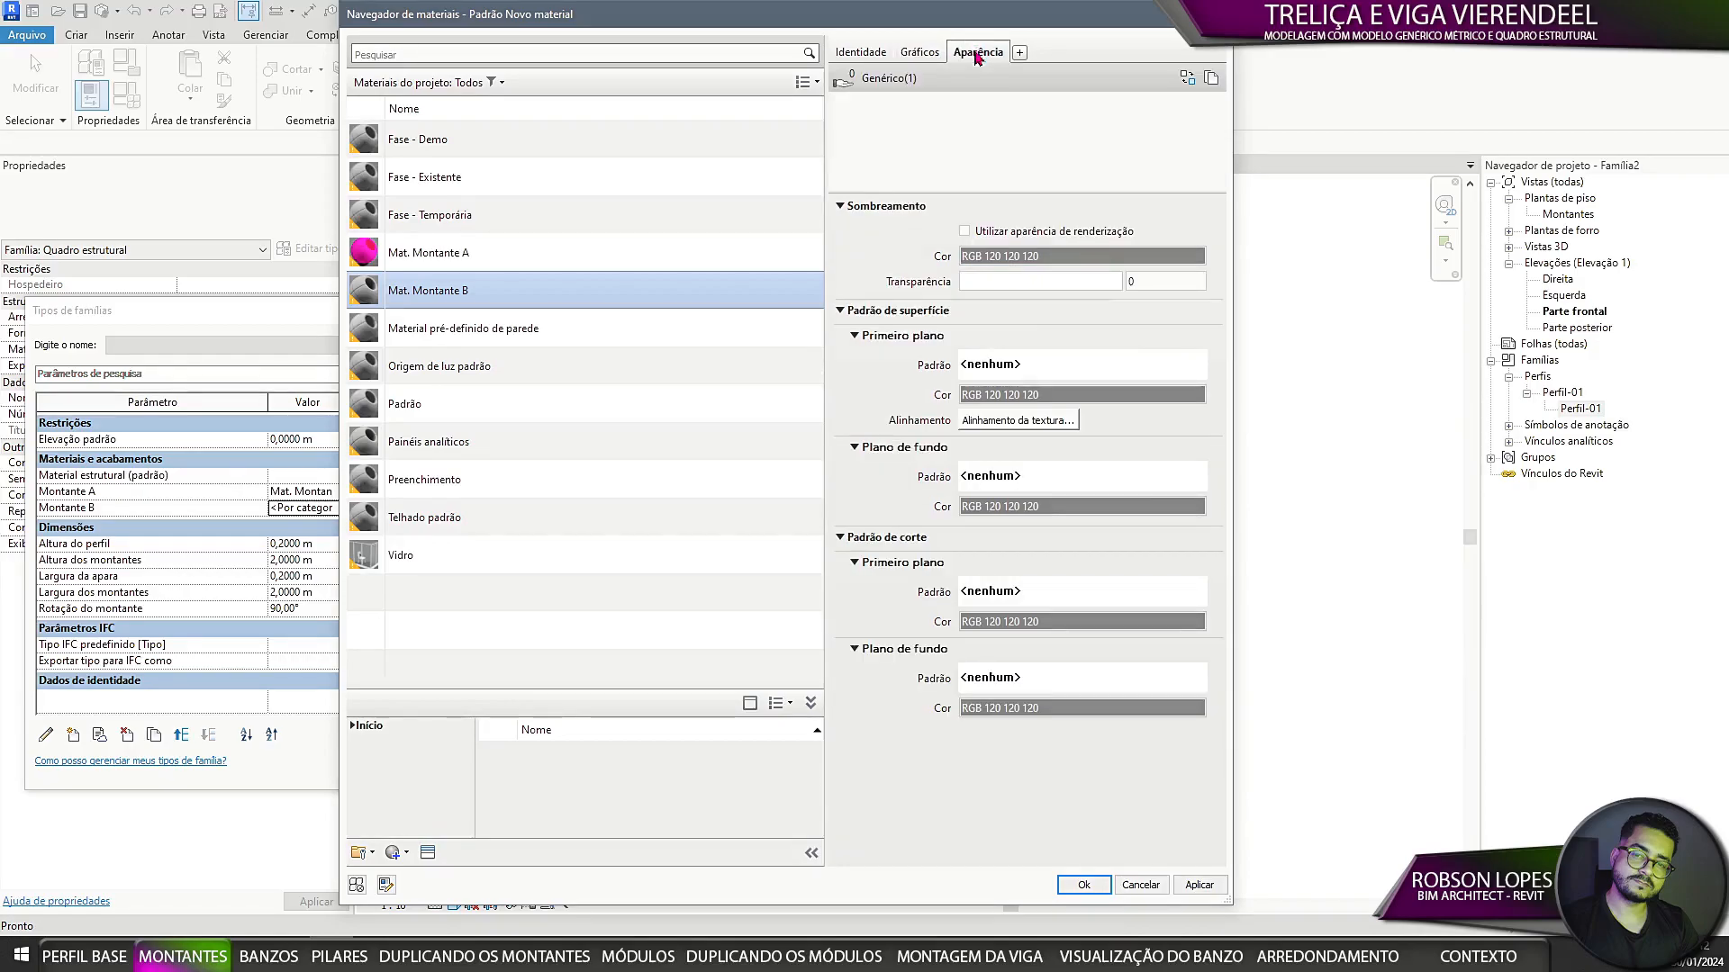
left_click(1045, 254)
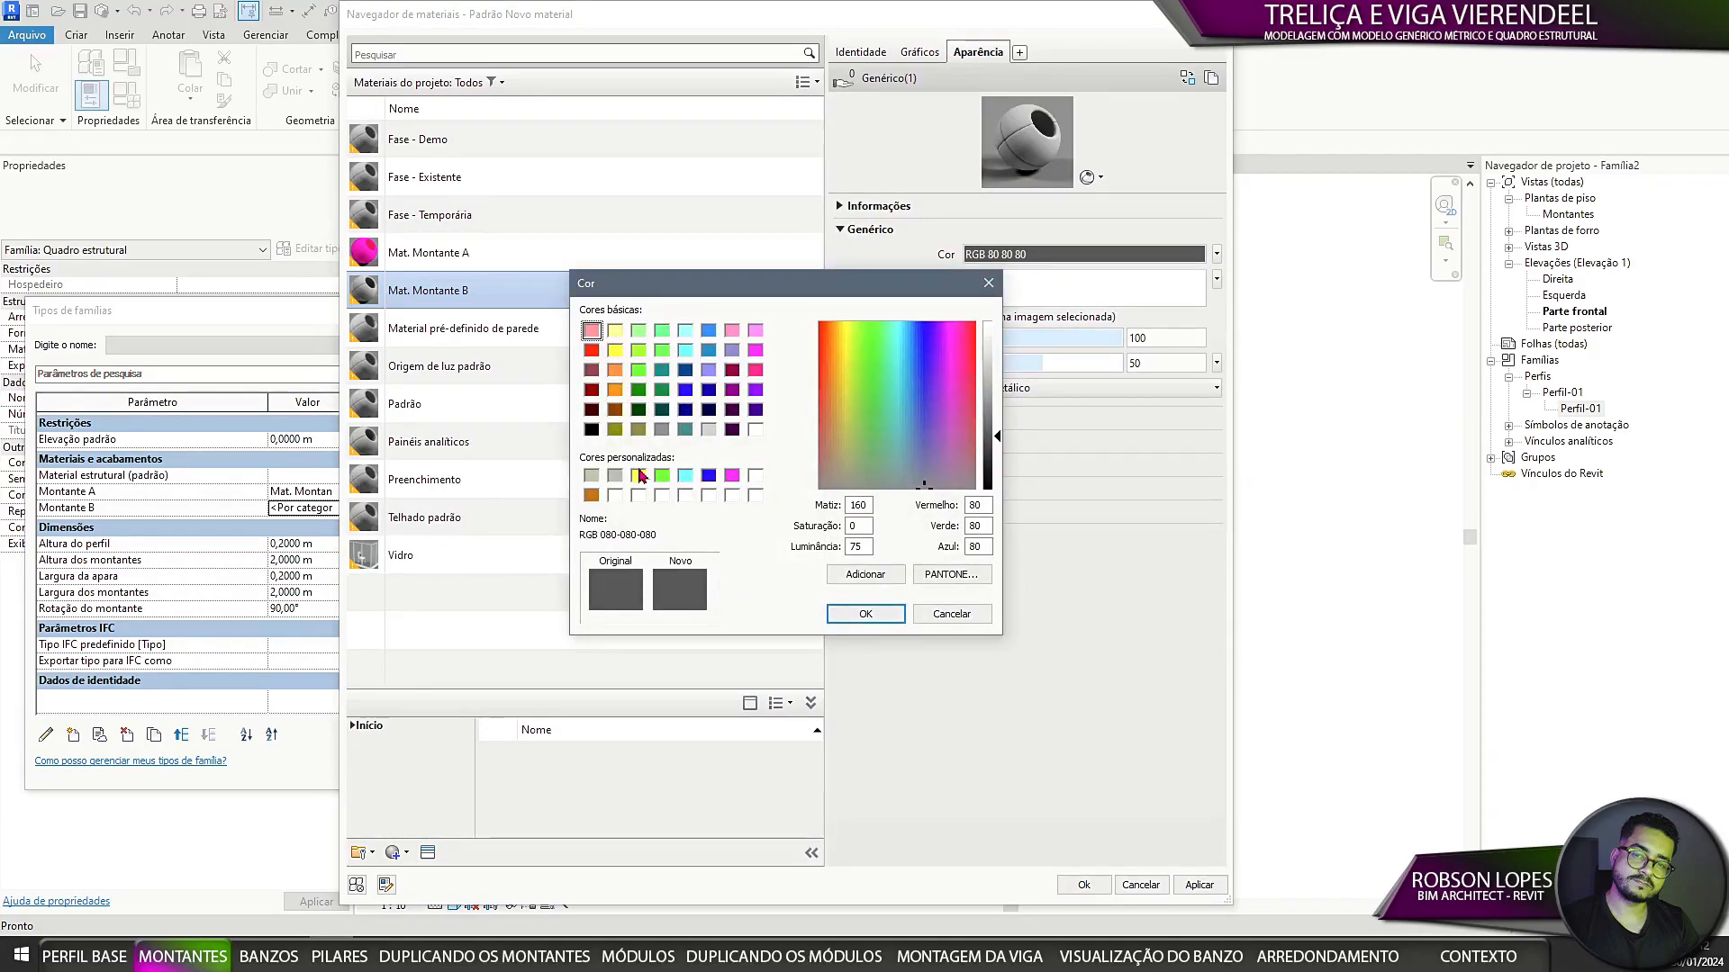
left_click(685, 475)
left_click(866, 614)
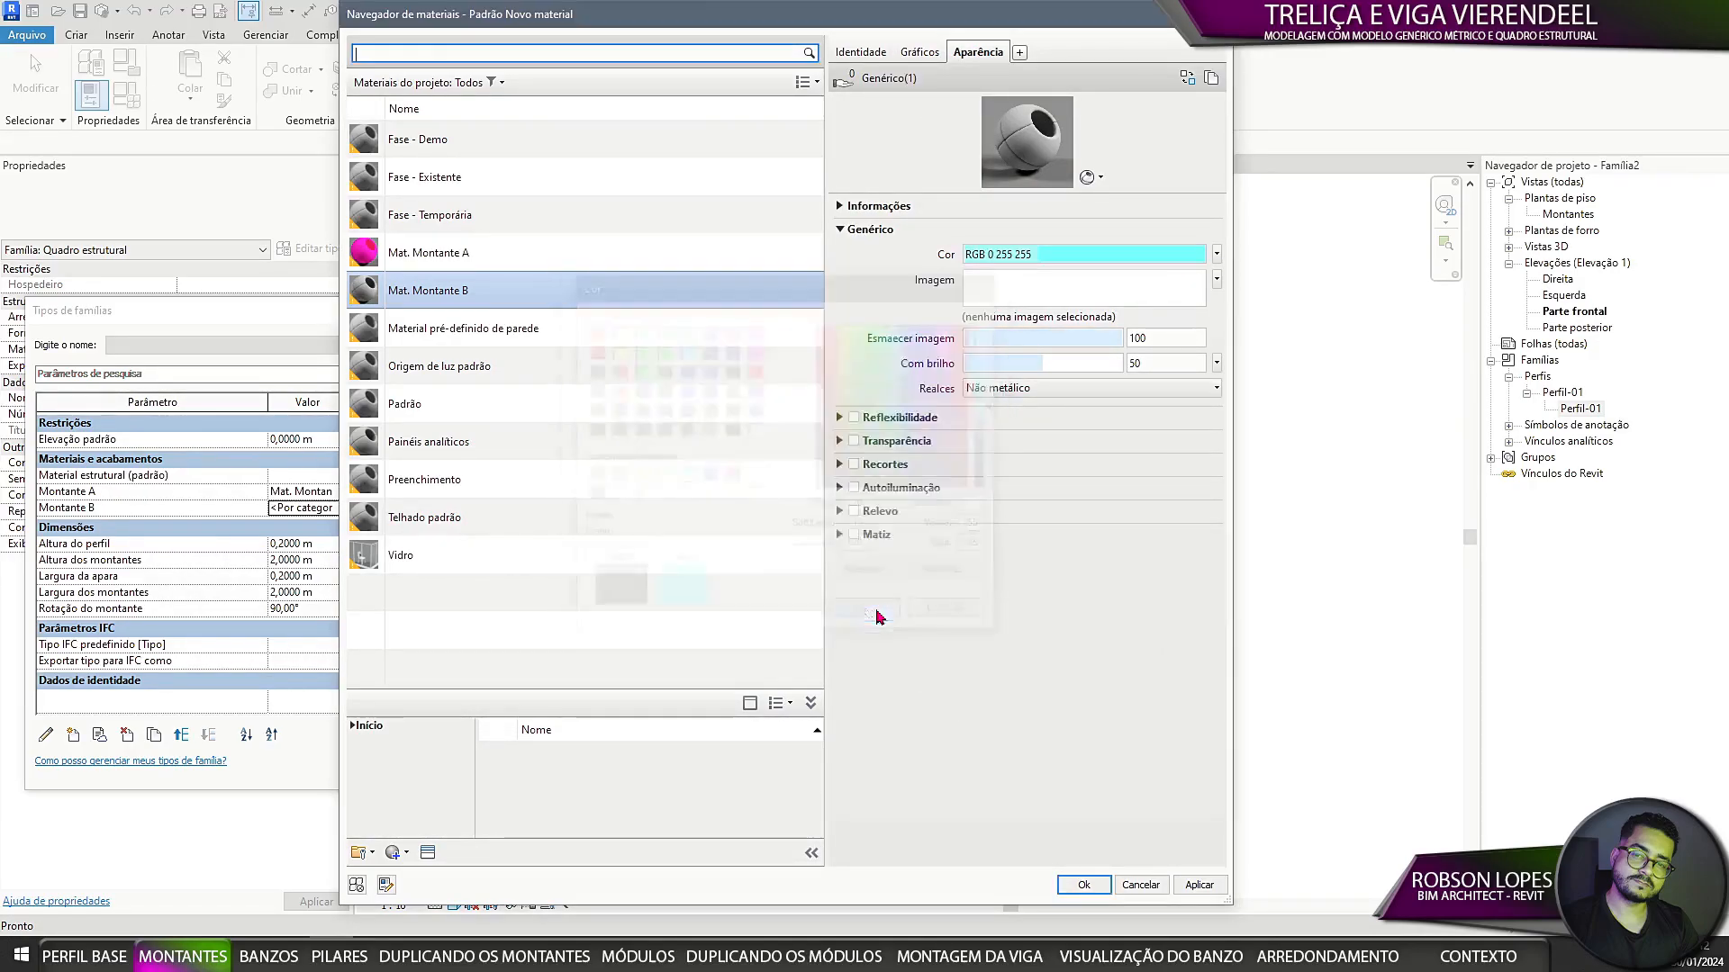
Step: Make Mat. Montante B's shading use the render appearance and give its surface foreground a solid fill in RGB 0 255 255
left_click(921, 53)
left_click(1008, 99)
left_click(1081, 233)
left_click(622, 397)
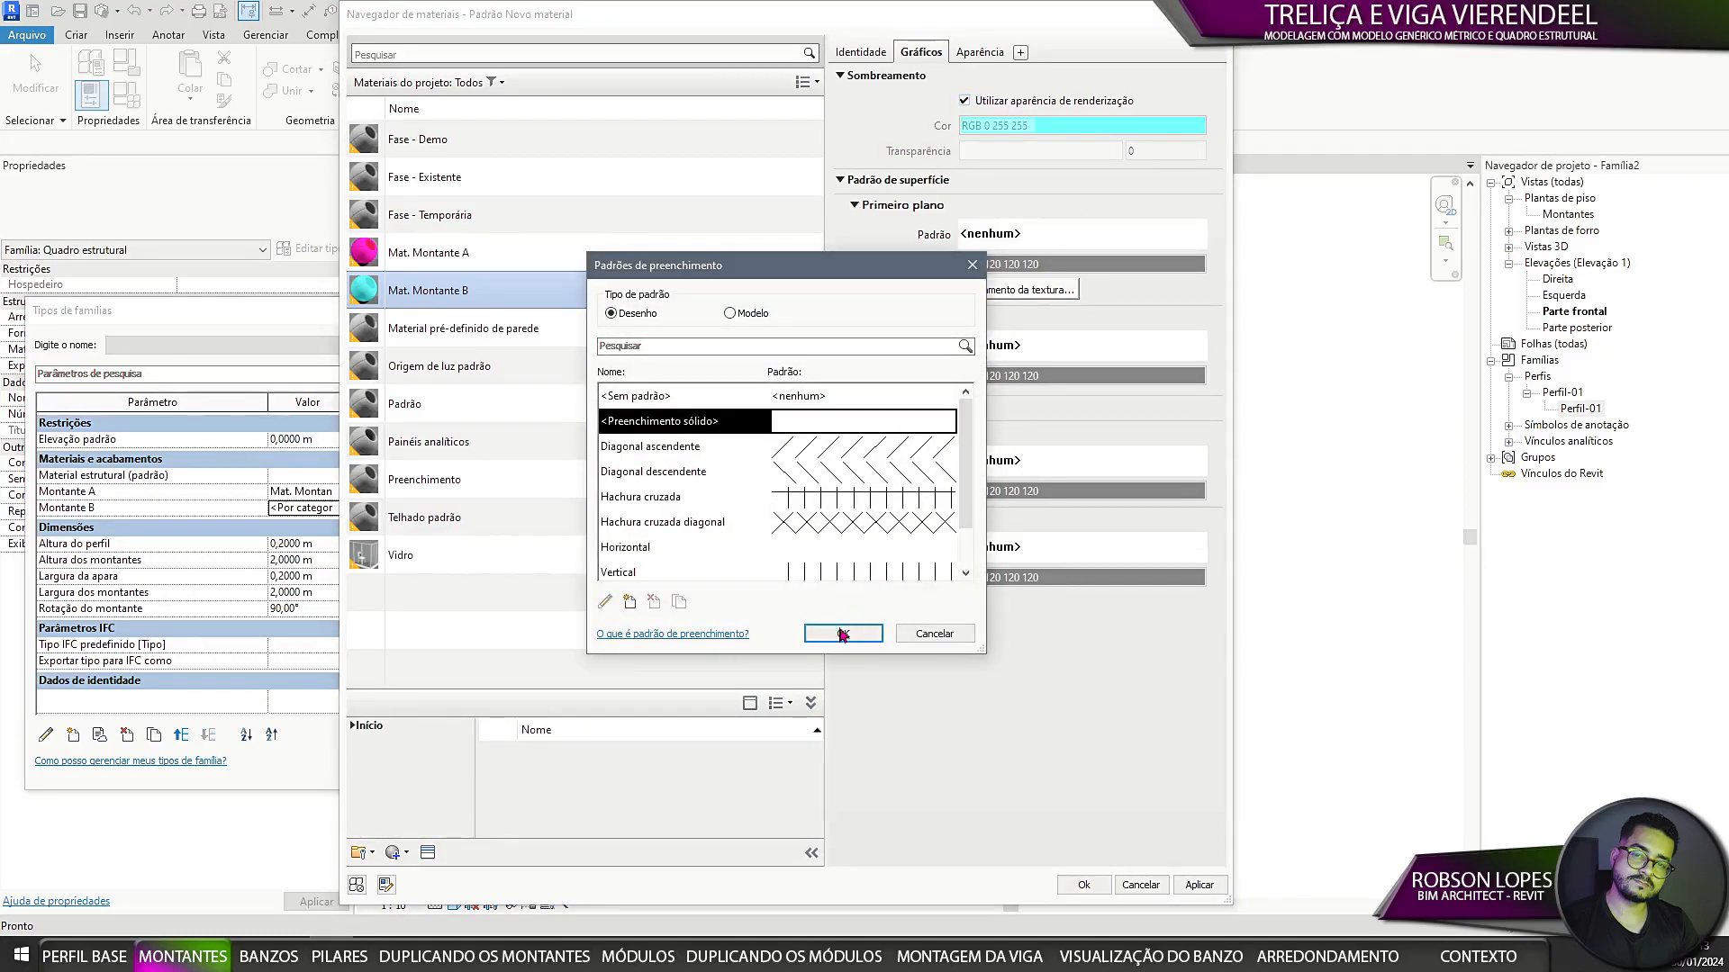
left_click(836, 630)
left_click(1081, 264)
left_click(685, 475)
left_click(865, 613)
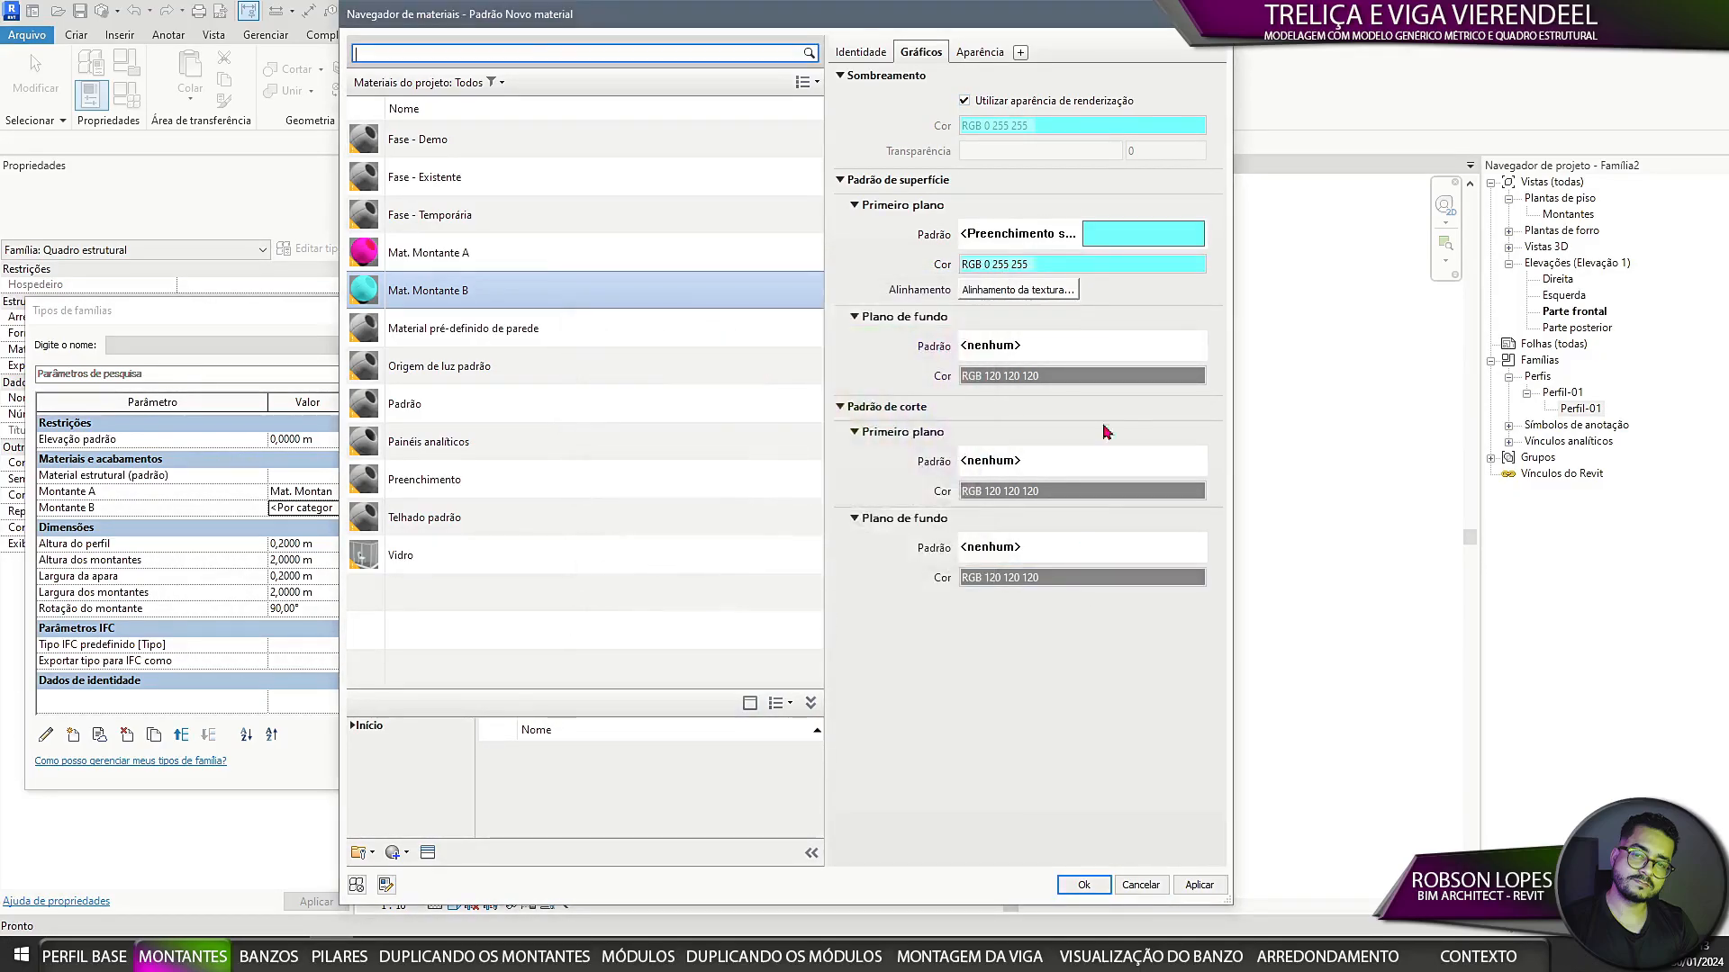
Step: Give Mat. Montante B's cut foreground a solid fill in RGB 0 255 255 and assign the material to the Montante B parameter
left_click(1102, 468)
left_click(621, 397)
left_click(836, 630)
left_click(1081, 491)
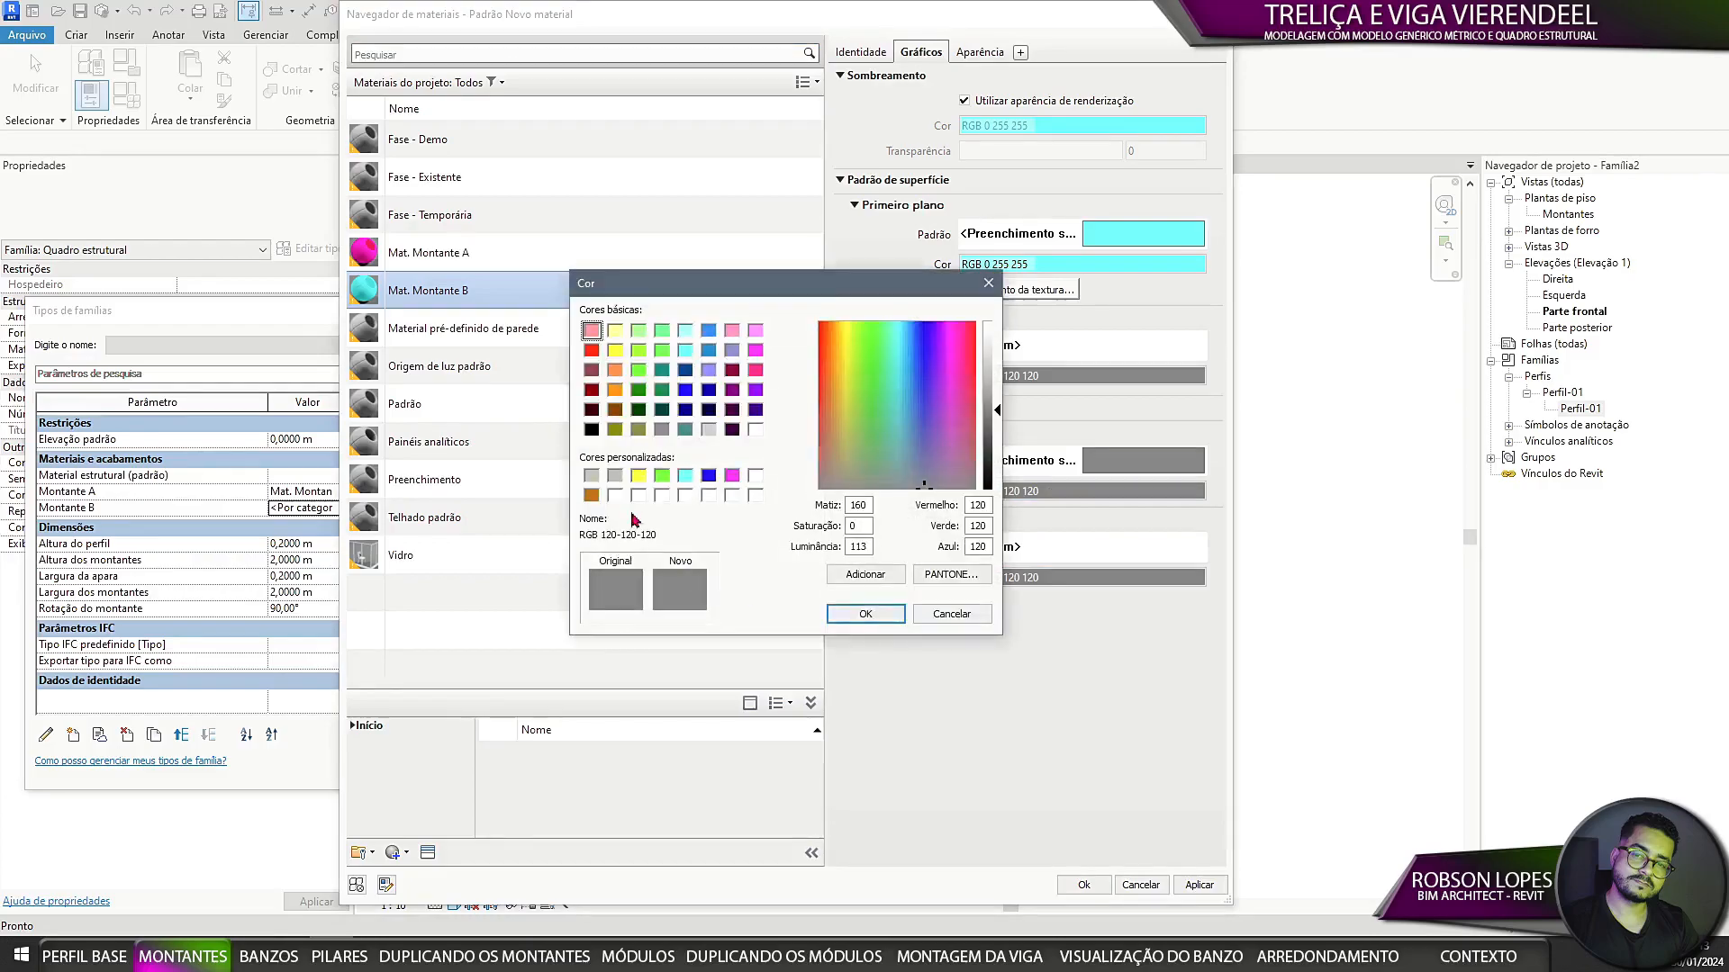
left_click(685, 475)
left_click(881, 615)
left_click(1084, 885)
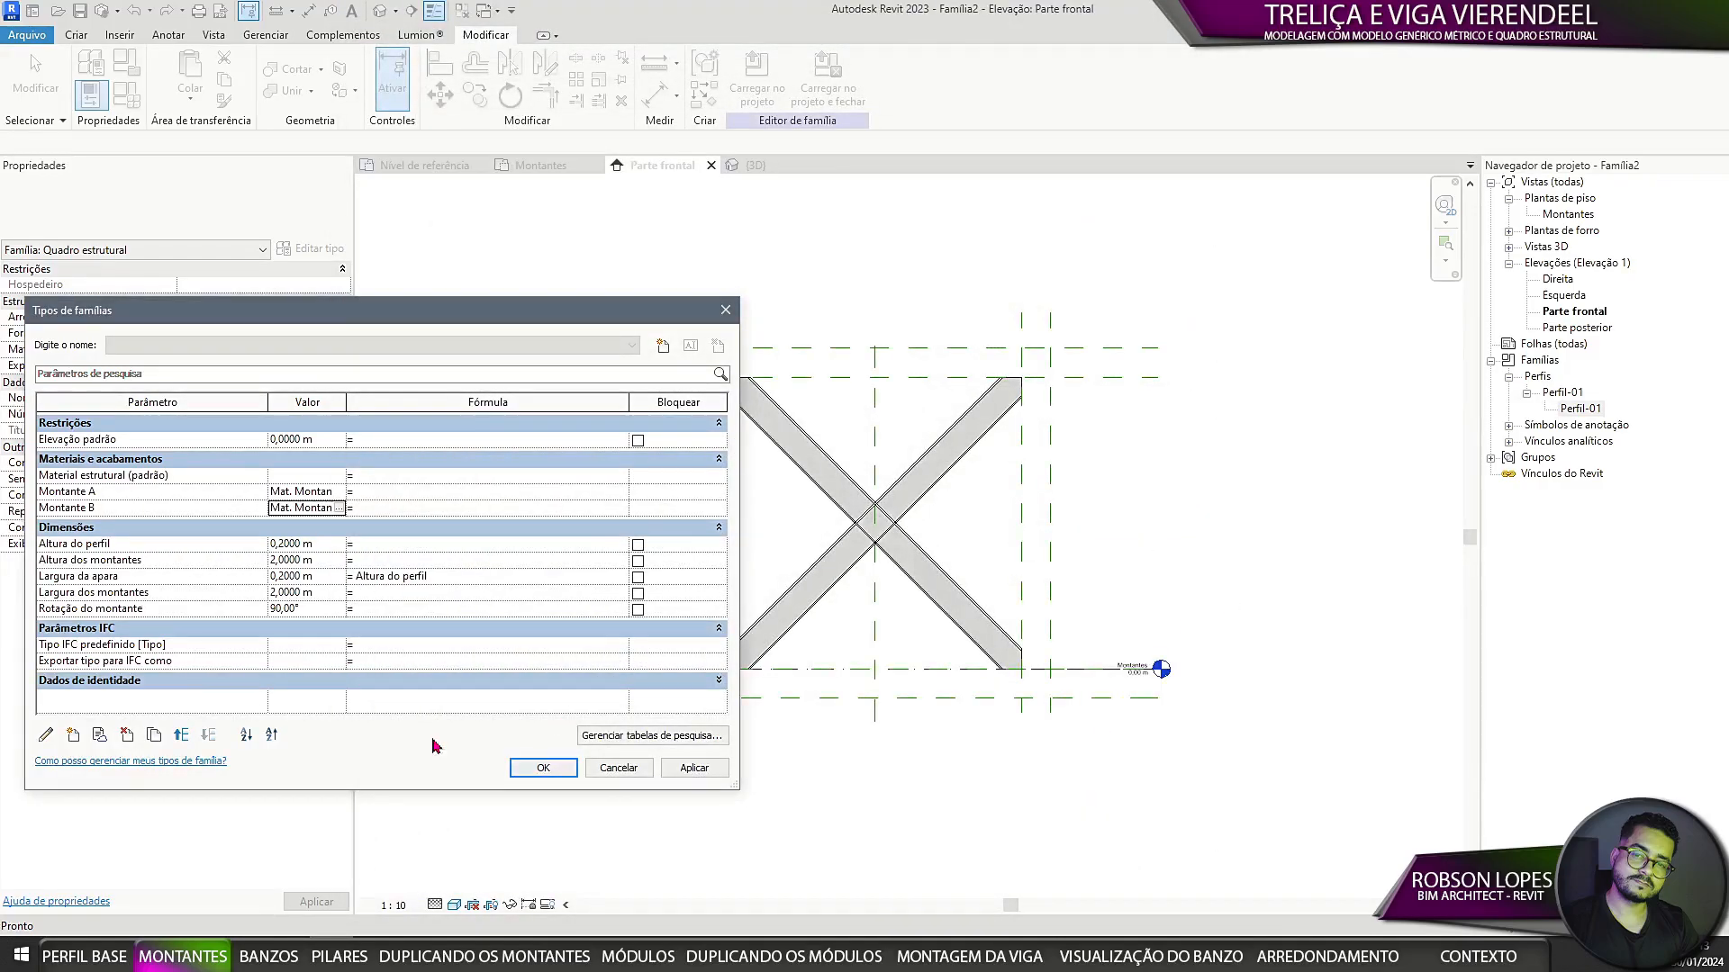
Step: Apply the material assignments in the family types, check both diagonals in the 3D view and return to the Parte frontal elevation
left_click(542, 768)
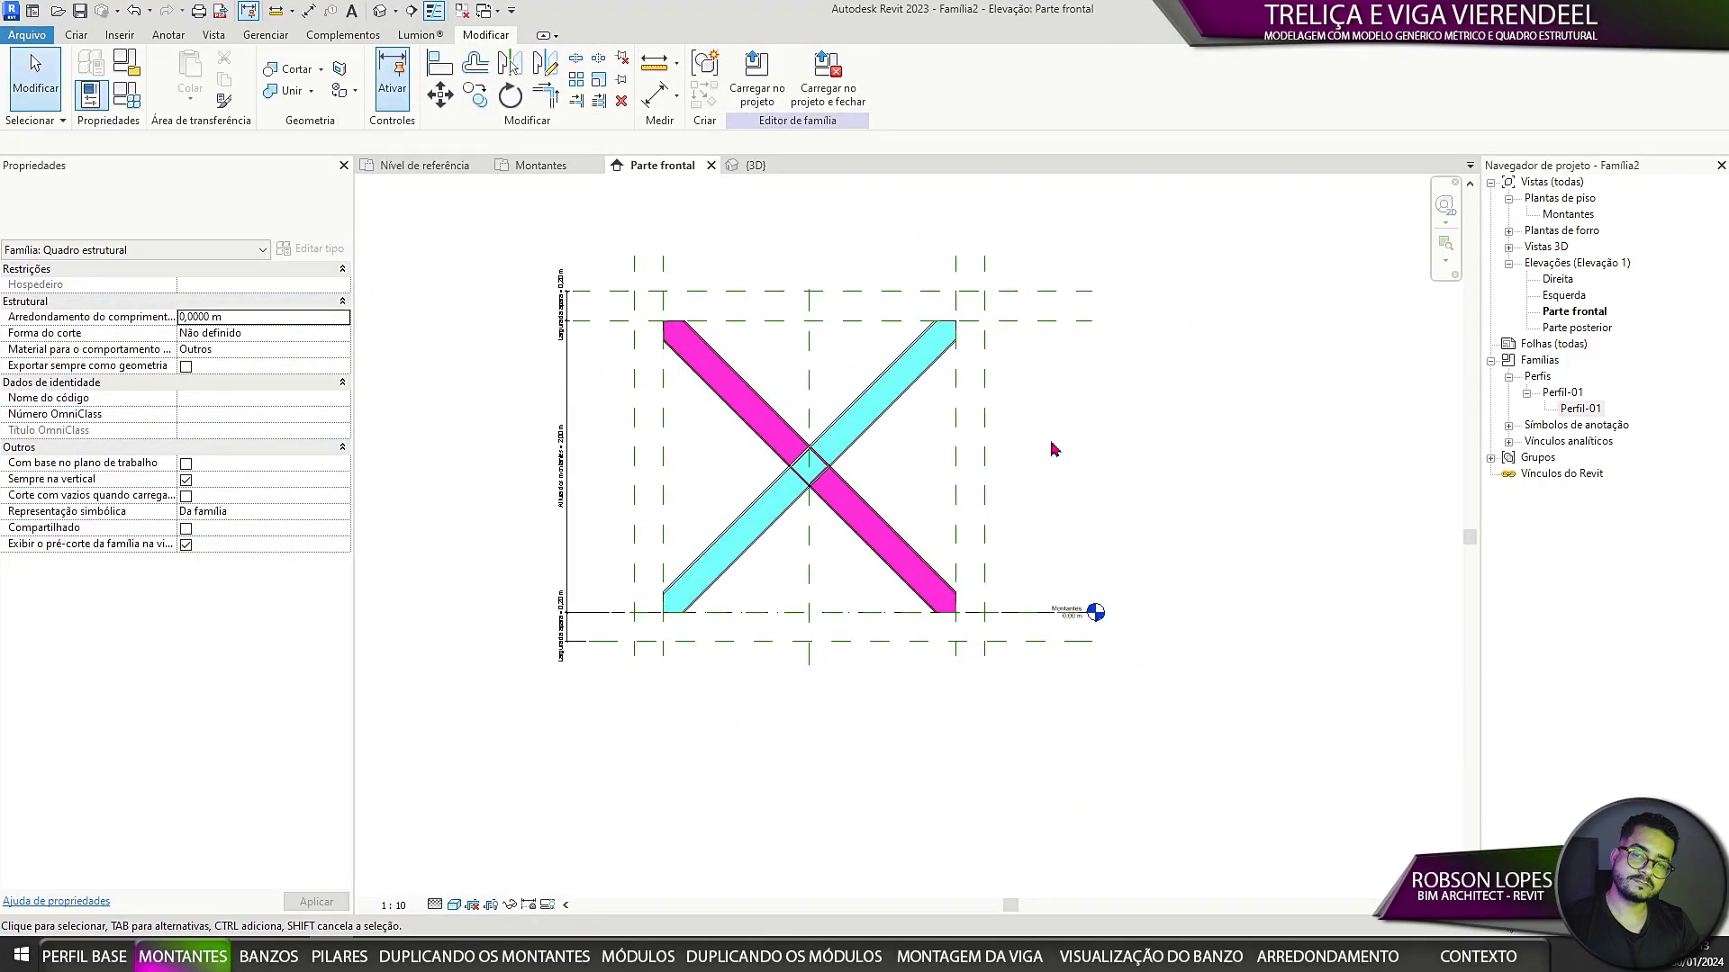
key("ctrl+Tab")
middle_click_drag(945, 271, 1036, 432, "shift")
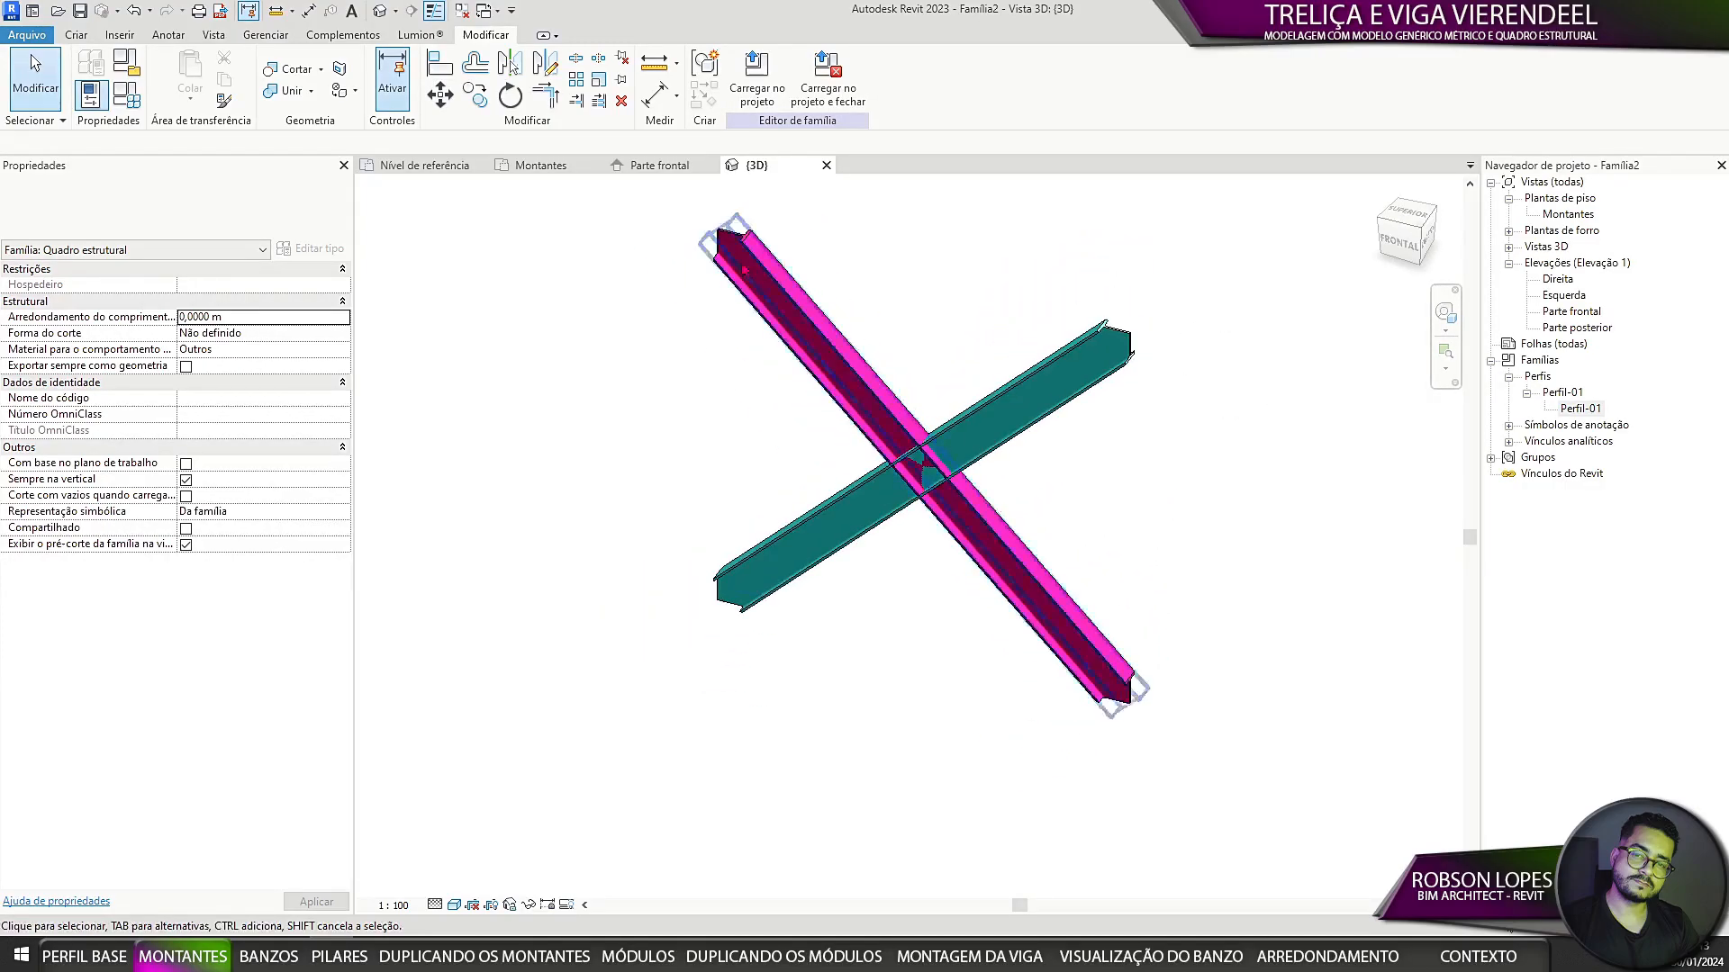
key("ctrl+Tab")
Step: Try to add a family type parameter named Montante A with parameter type Sim/Não, grouped under Outros
left_click(134, 101)
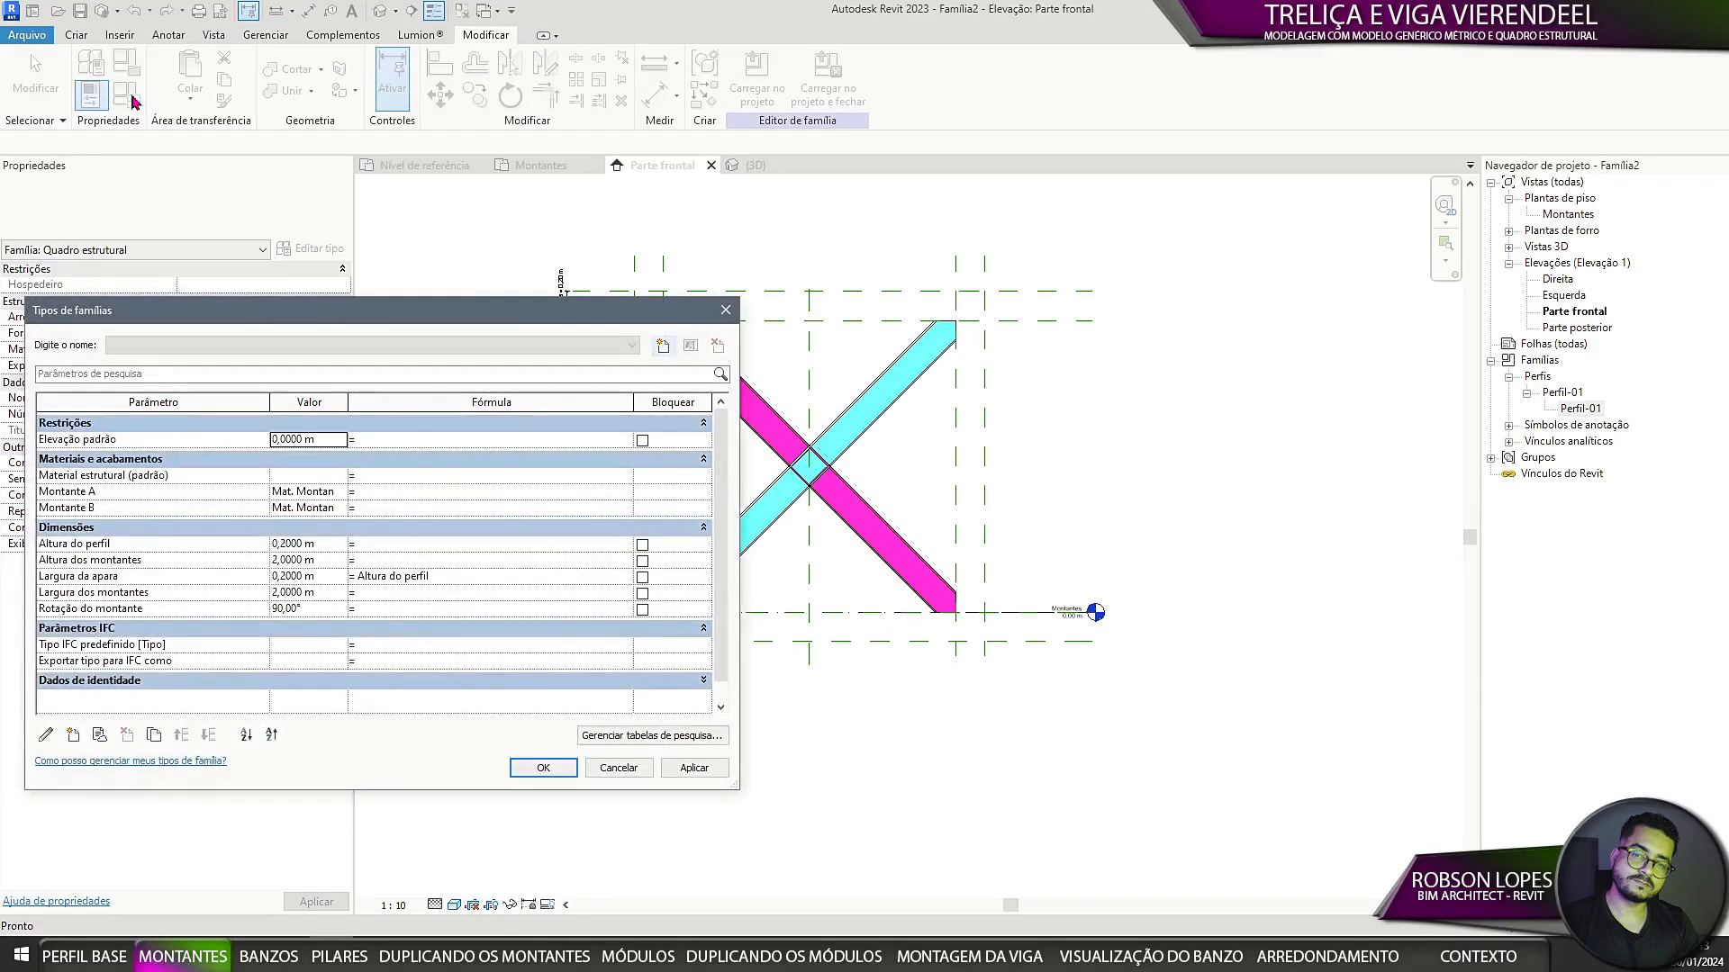
left_click_drag(489, 298, 503, 173)
left_click_drag(143, 663, 141, 804)
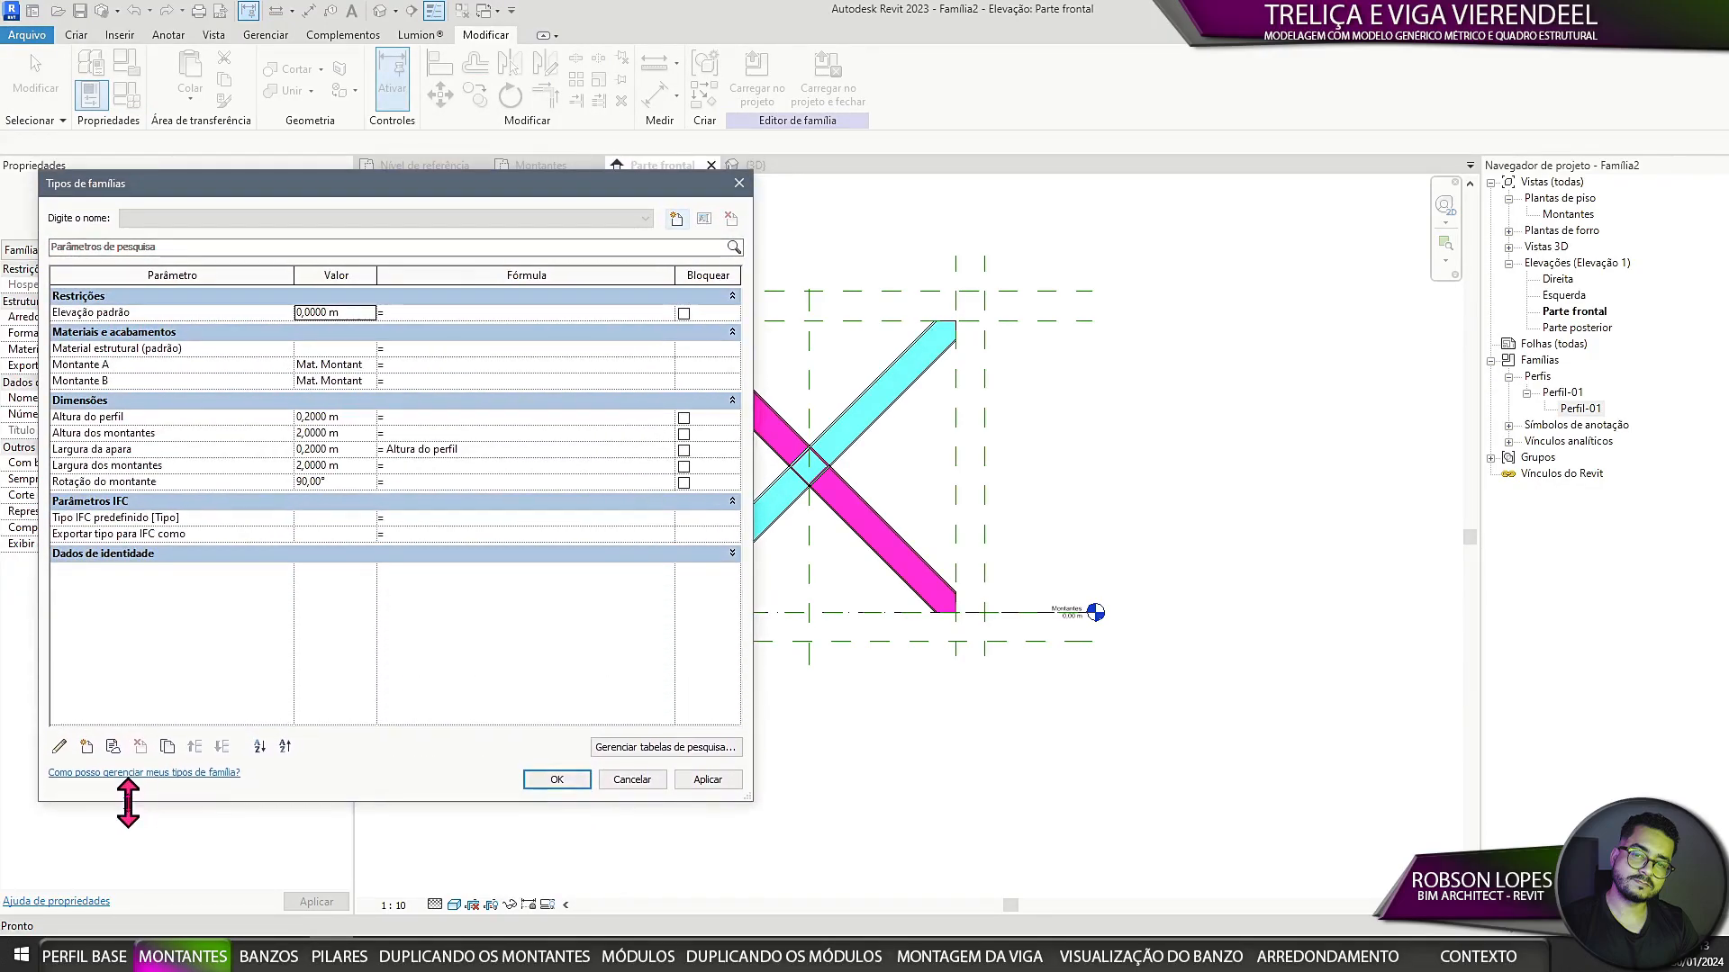
left_click(87, 748)
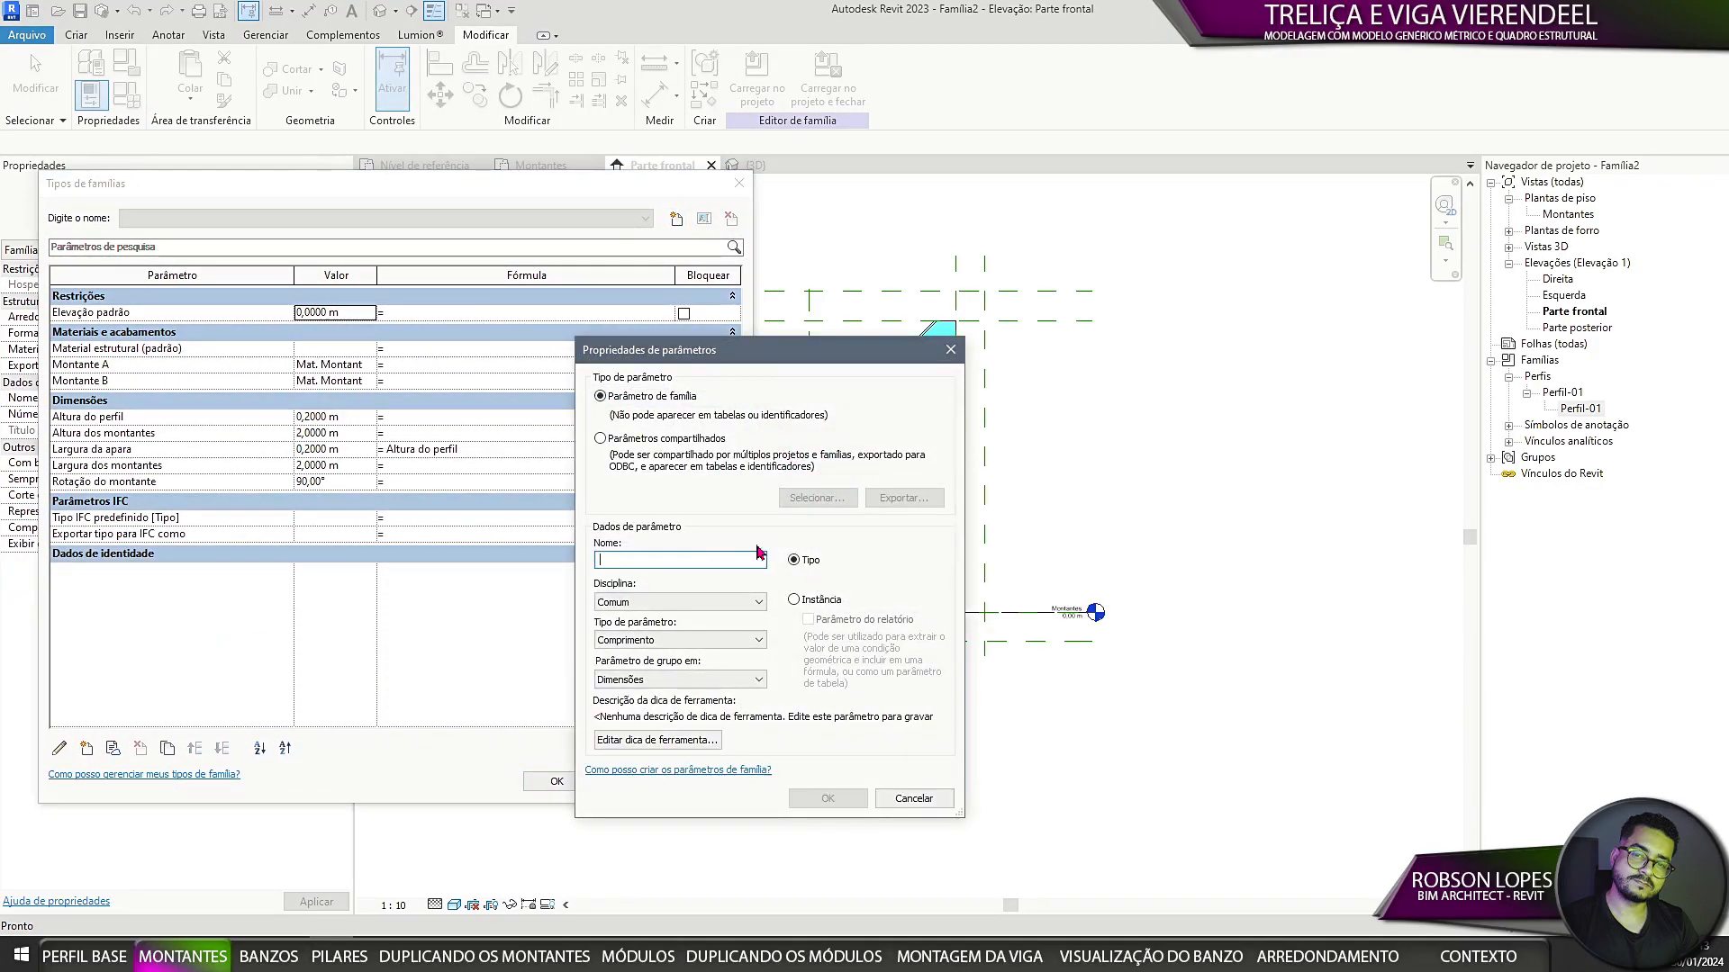
type("Montante A")
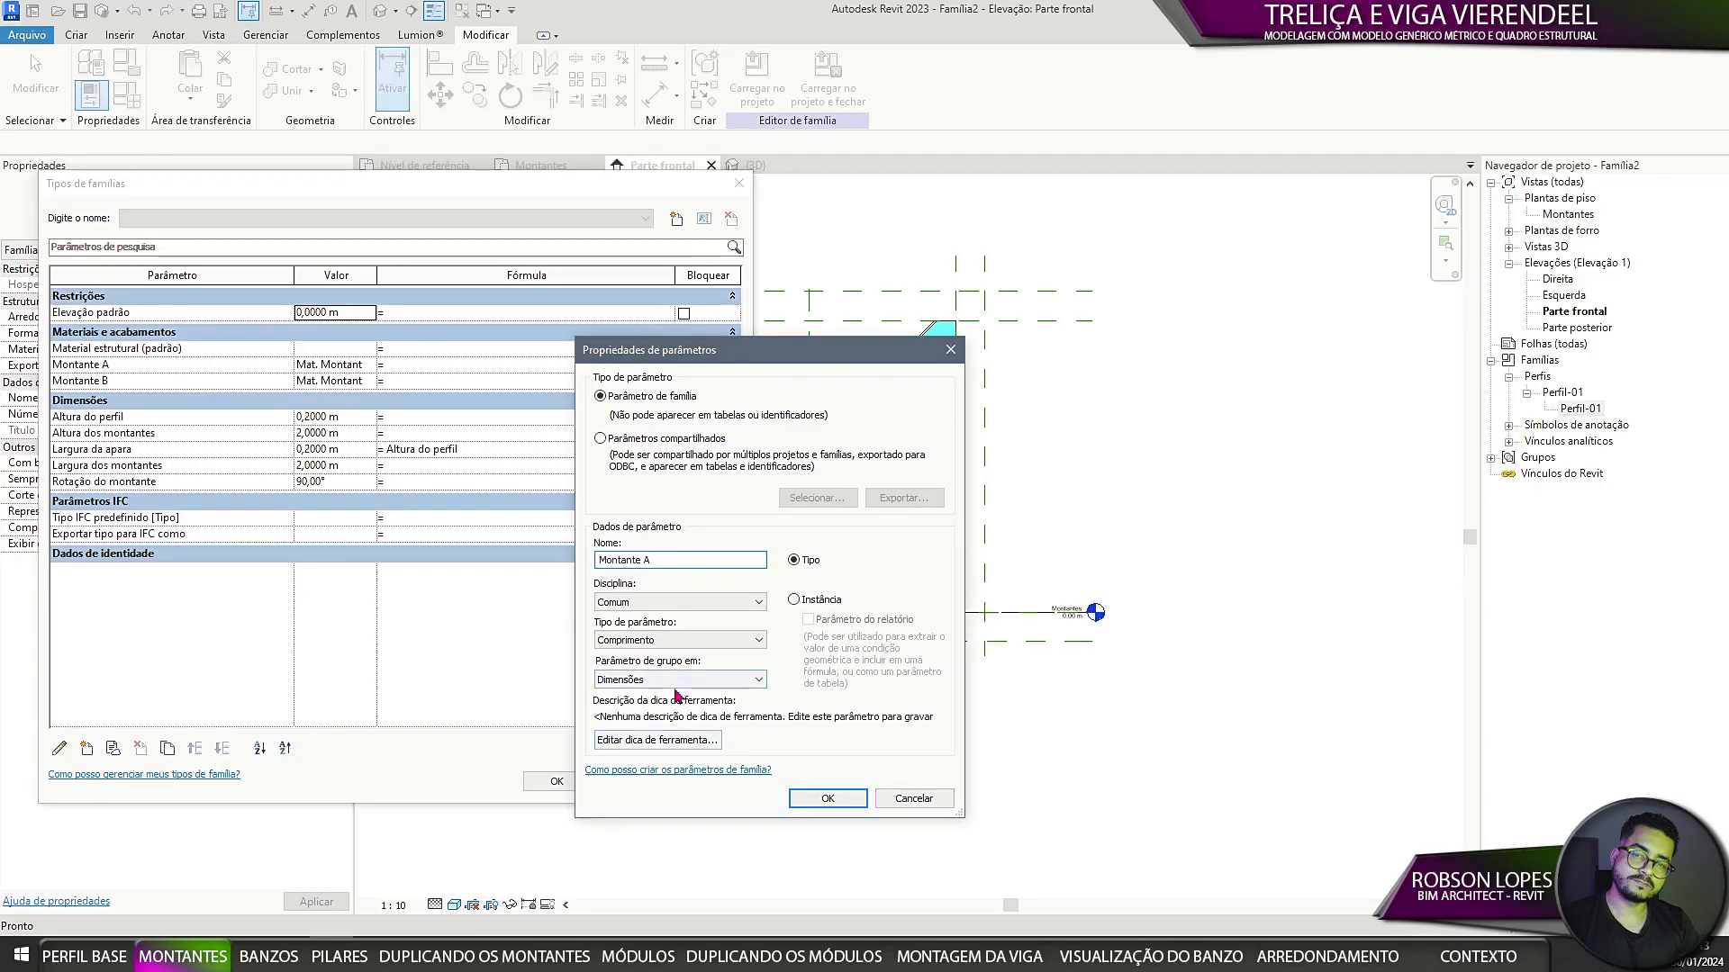
left_click(681, 639)
left_click(619, 884)
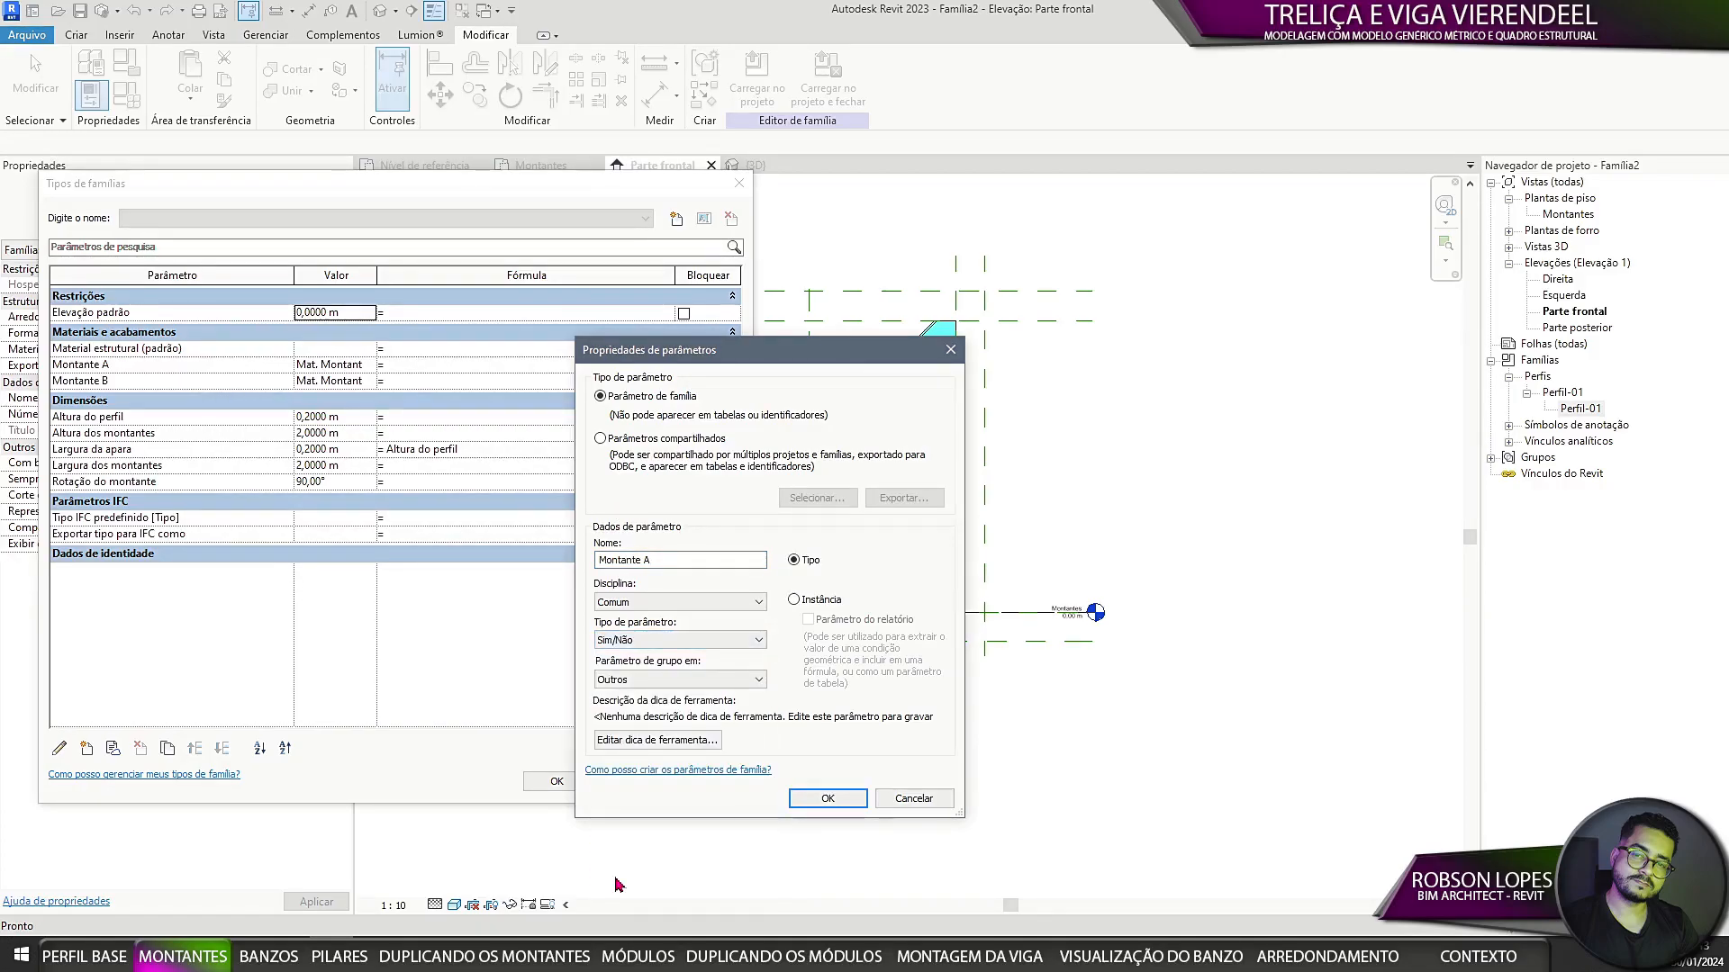
left_click(830, 799)
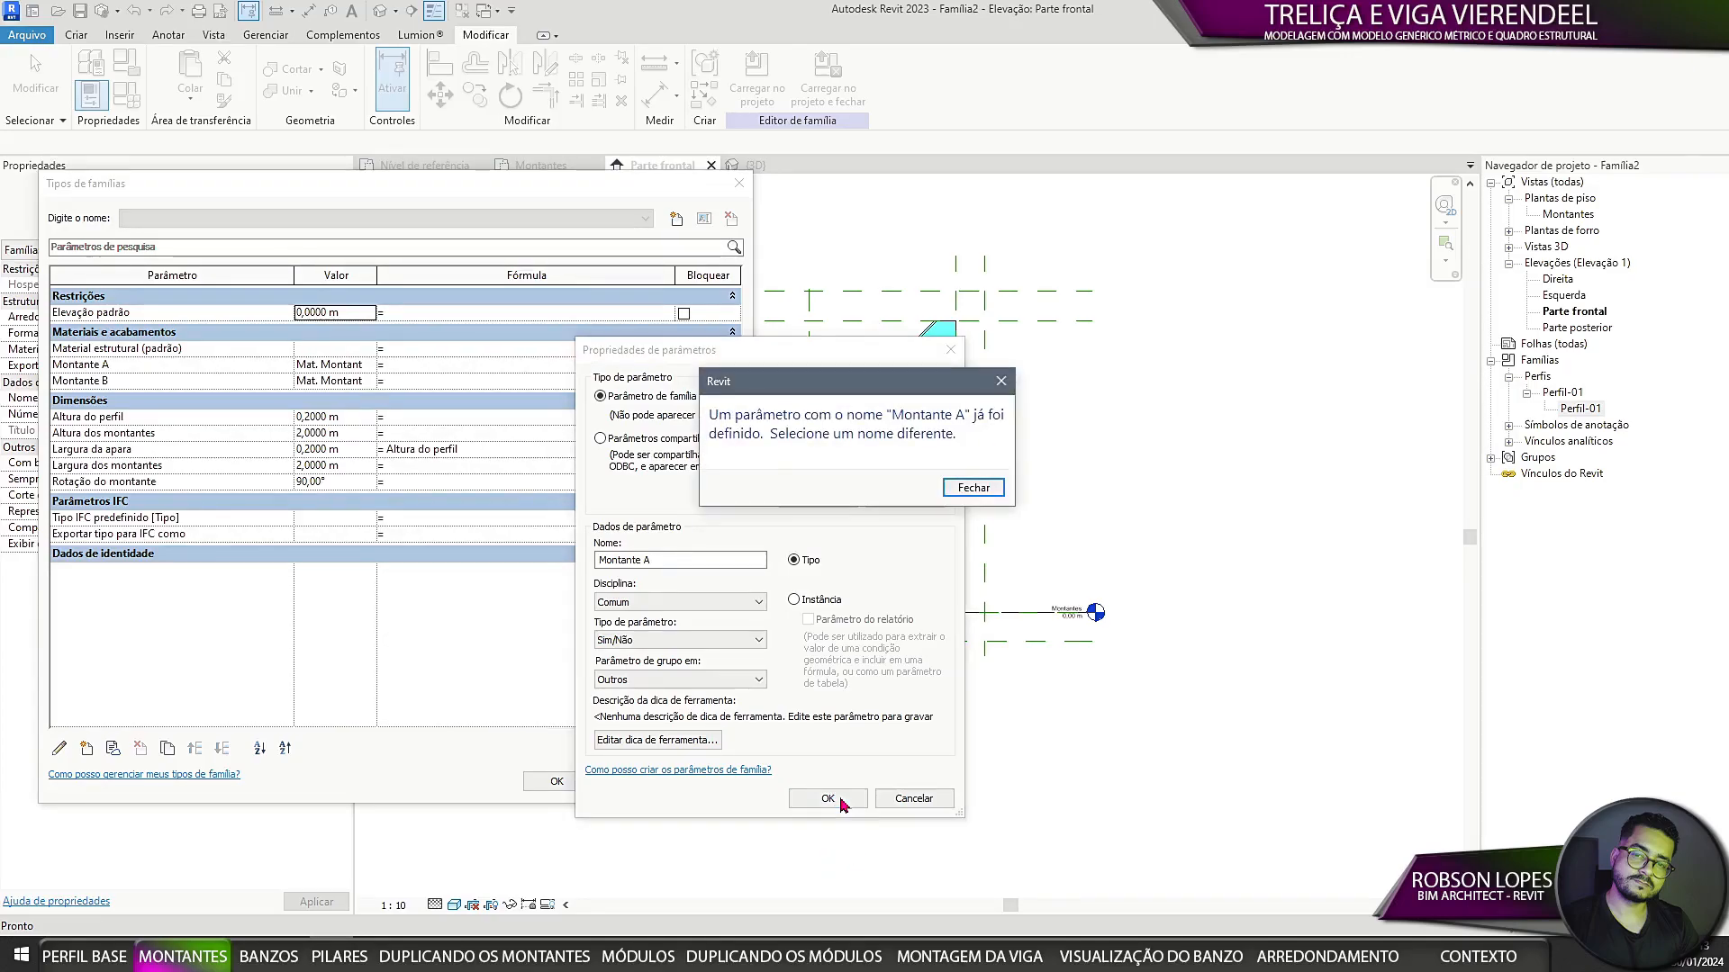
left_click(974, 487)
Step: Change the new parameter's name to Posição Montante A, copy the name for reuse and create the parameter
left_click(671, 560)
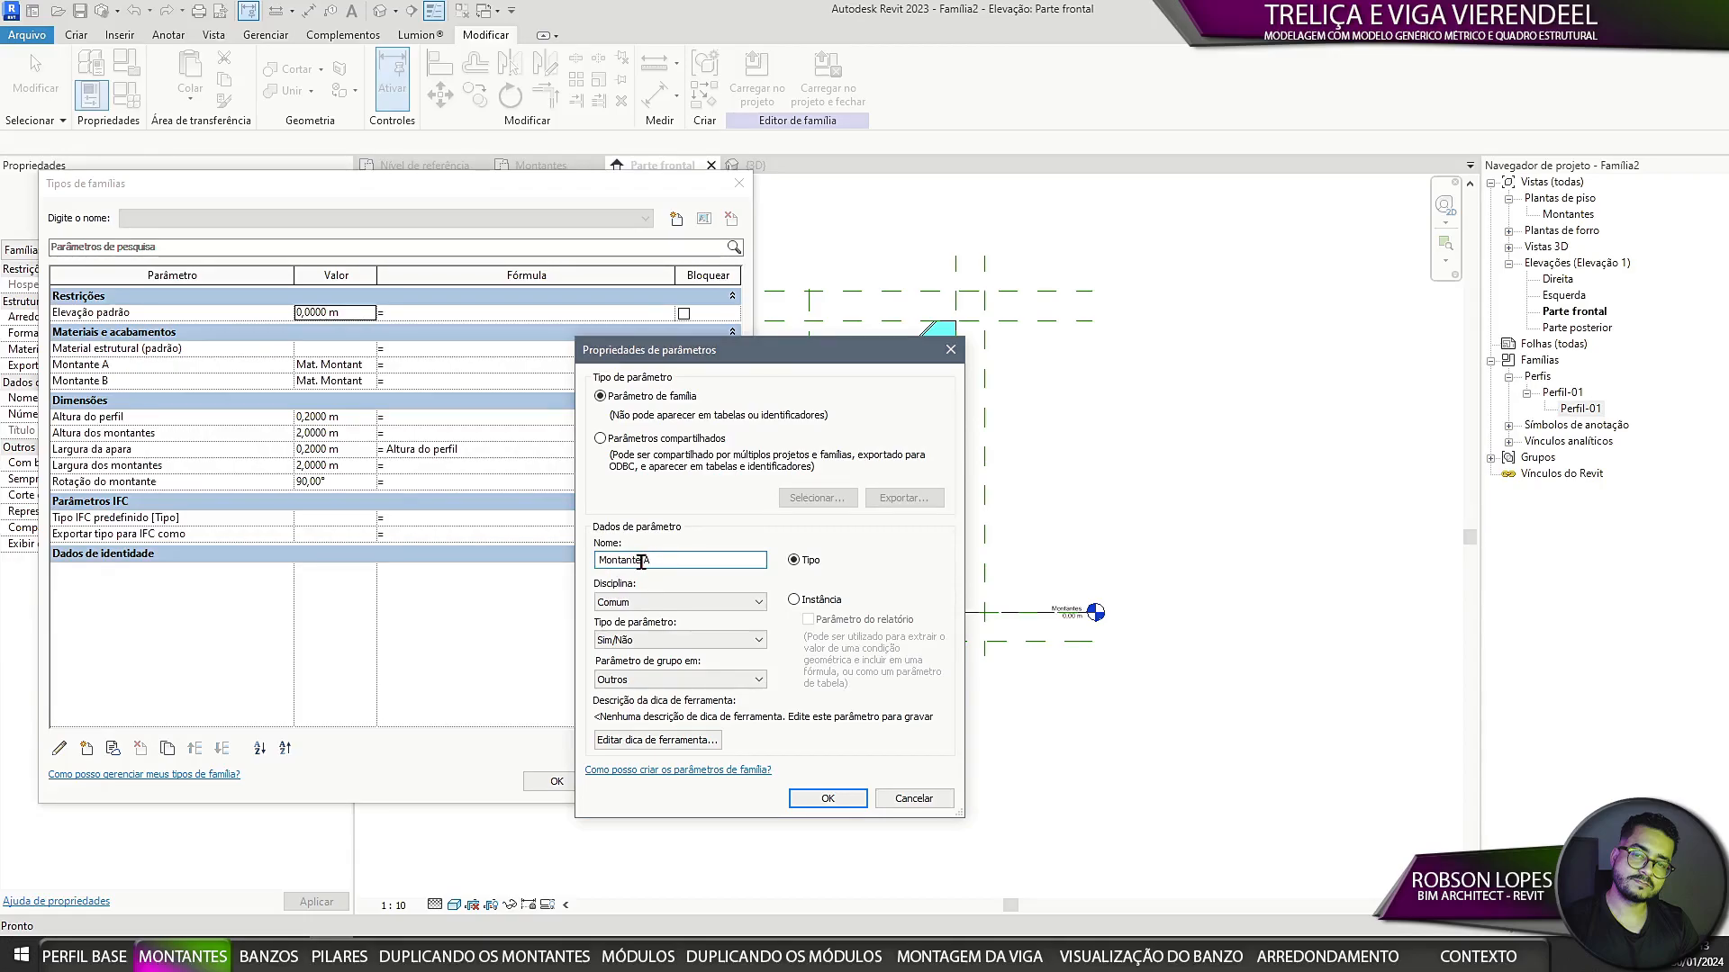
double_click(641, 562)
left_click(647, 561)
left_click(599, 559)
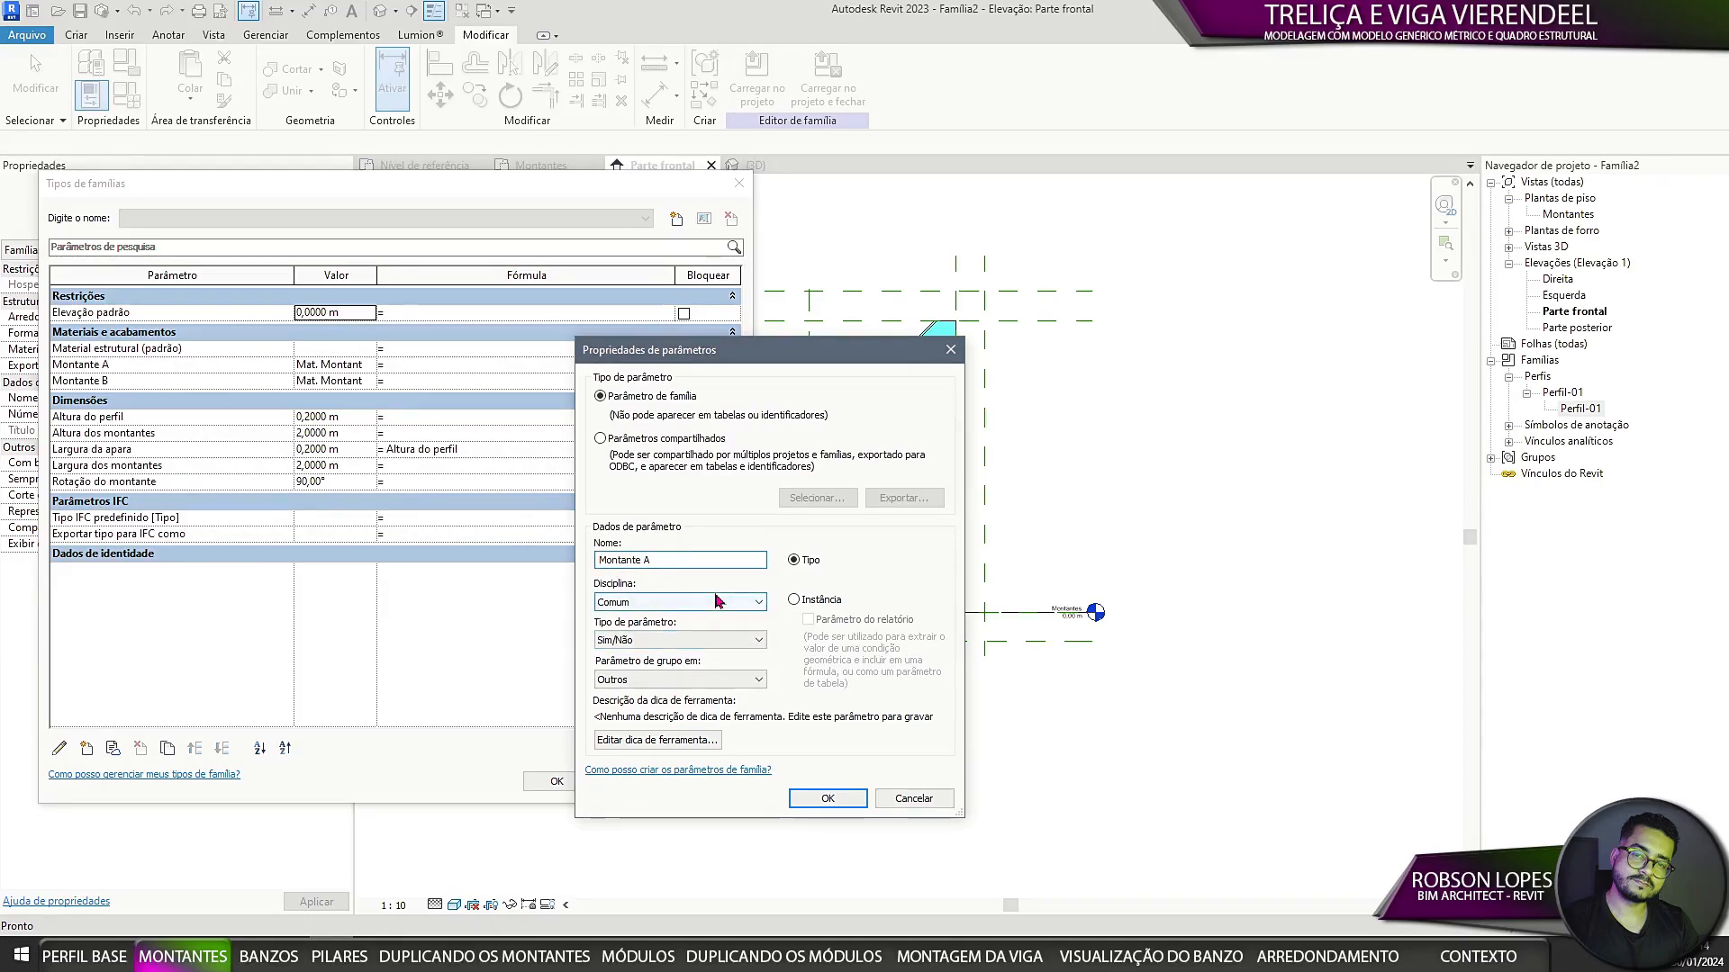
type("Posição")
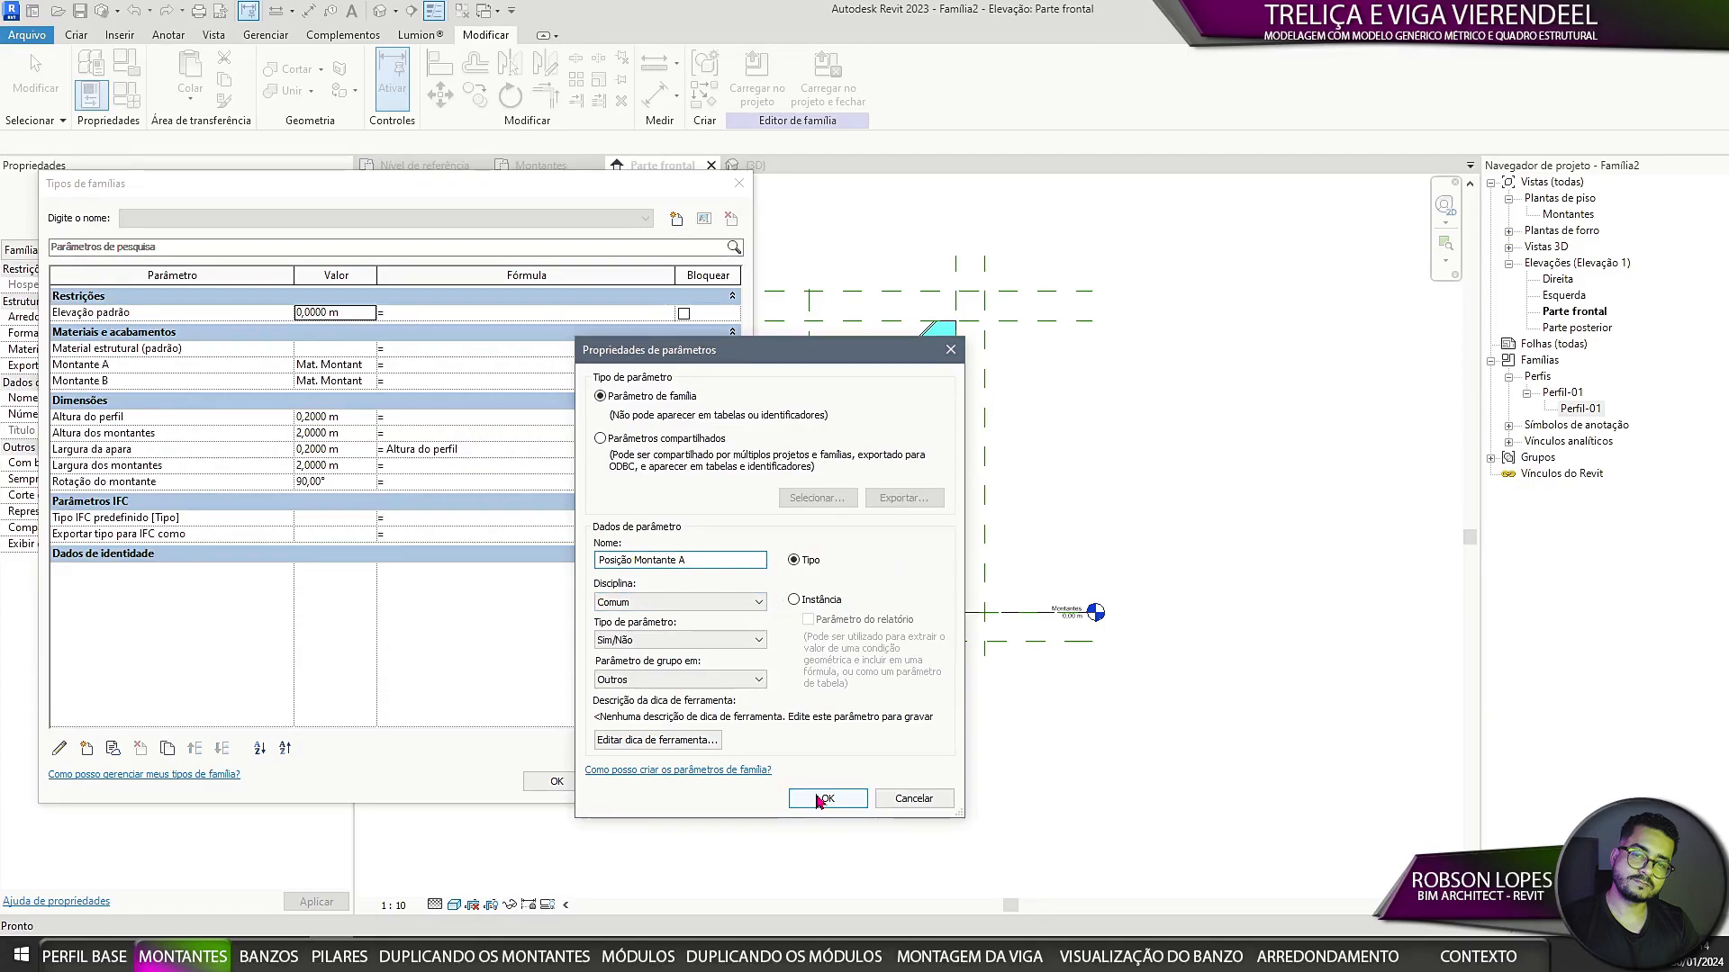
left_click_drag(713, 560, 479, 547)
key("ctrl+c")
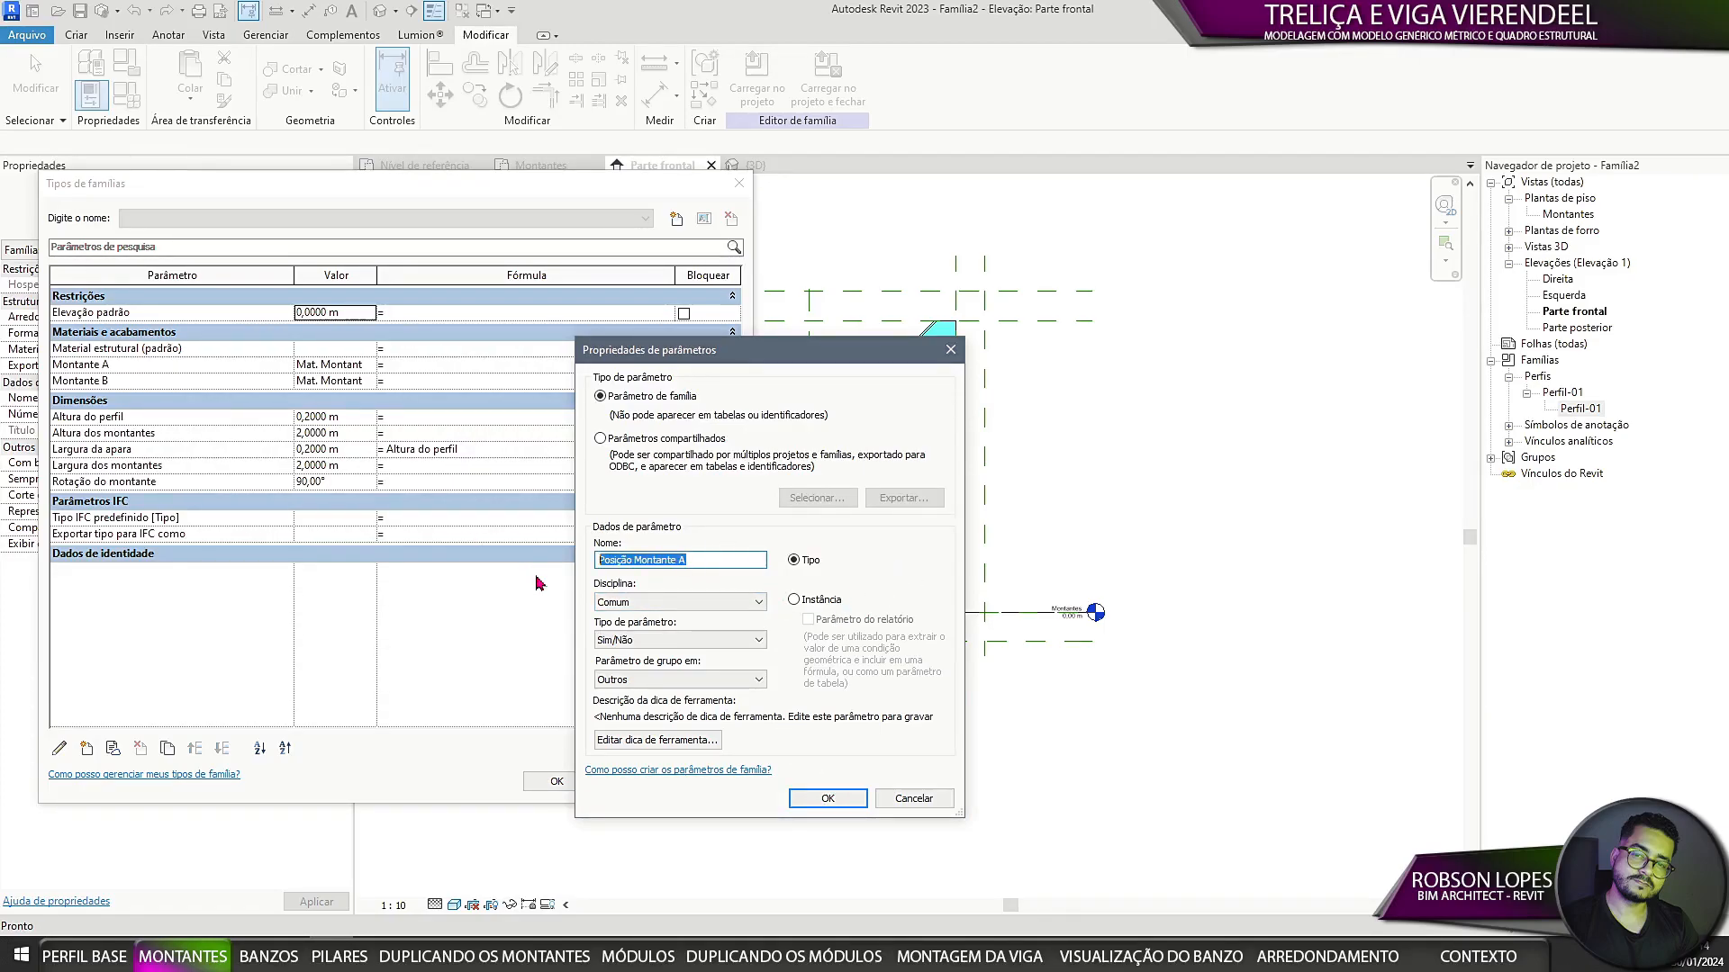
left_click(821, 794)
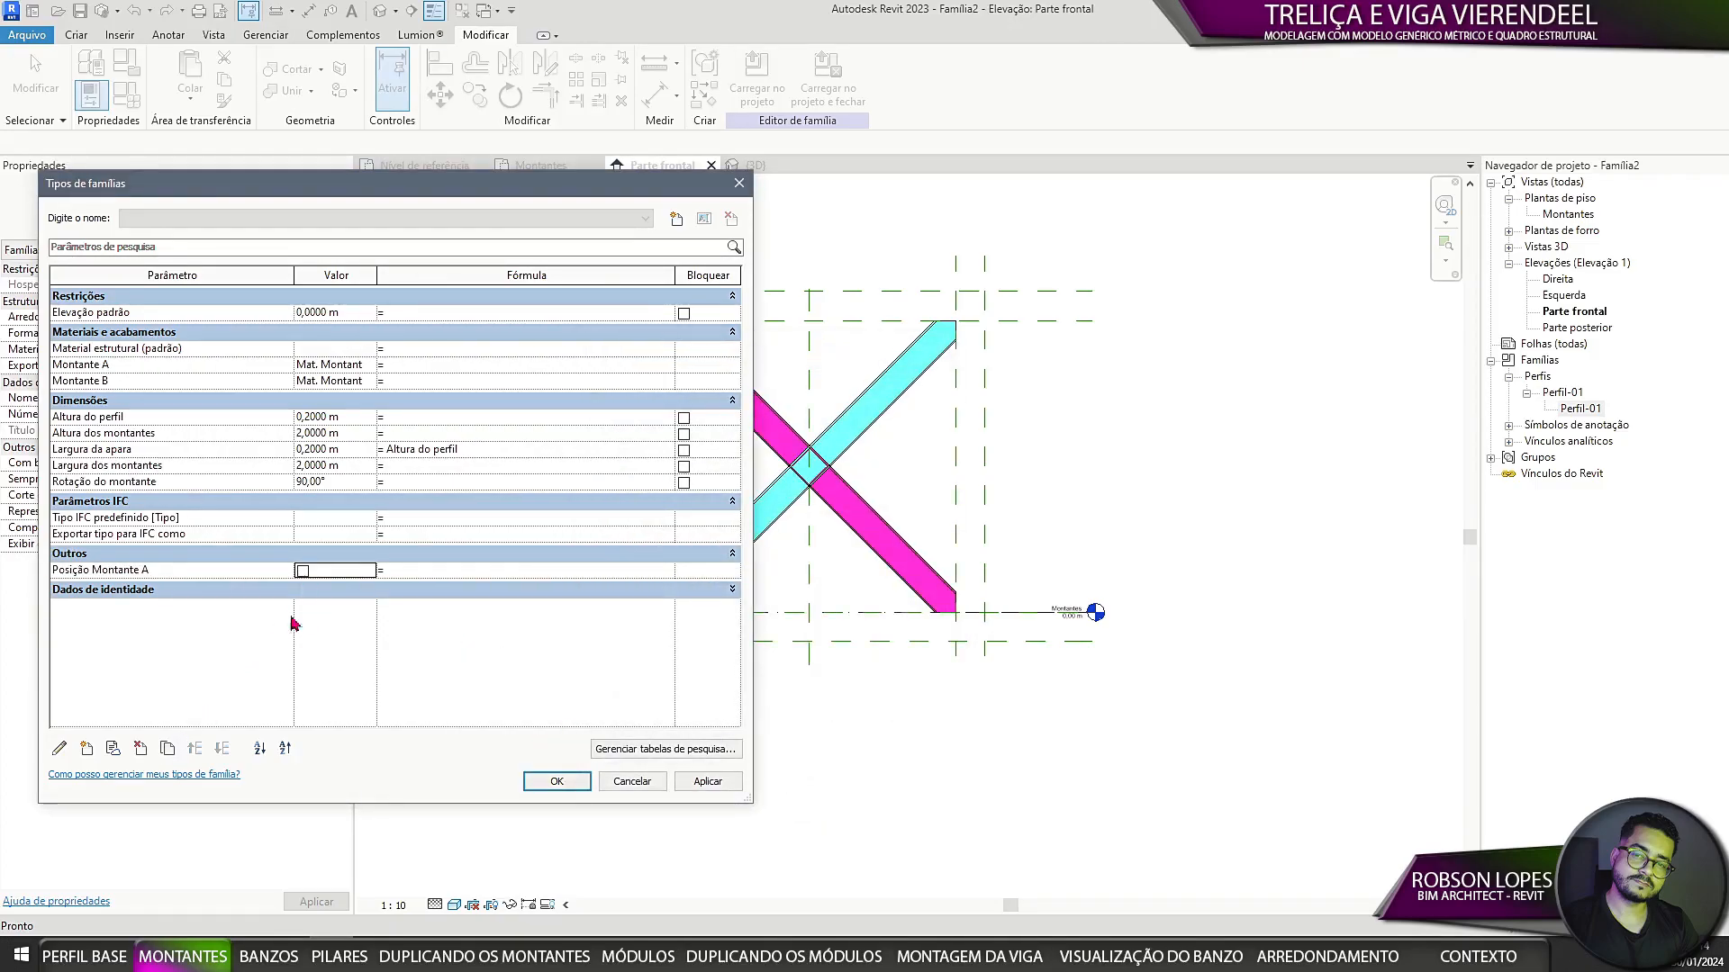
Step: Add a second Sim/Não type parameter named Posição Montante B and accept the family types
left_click(87, 749)
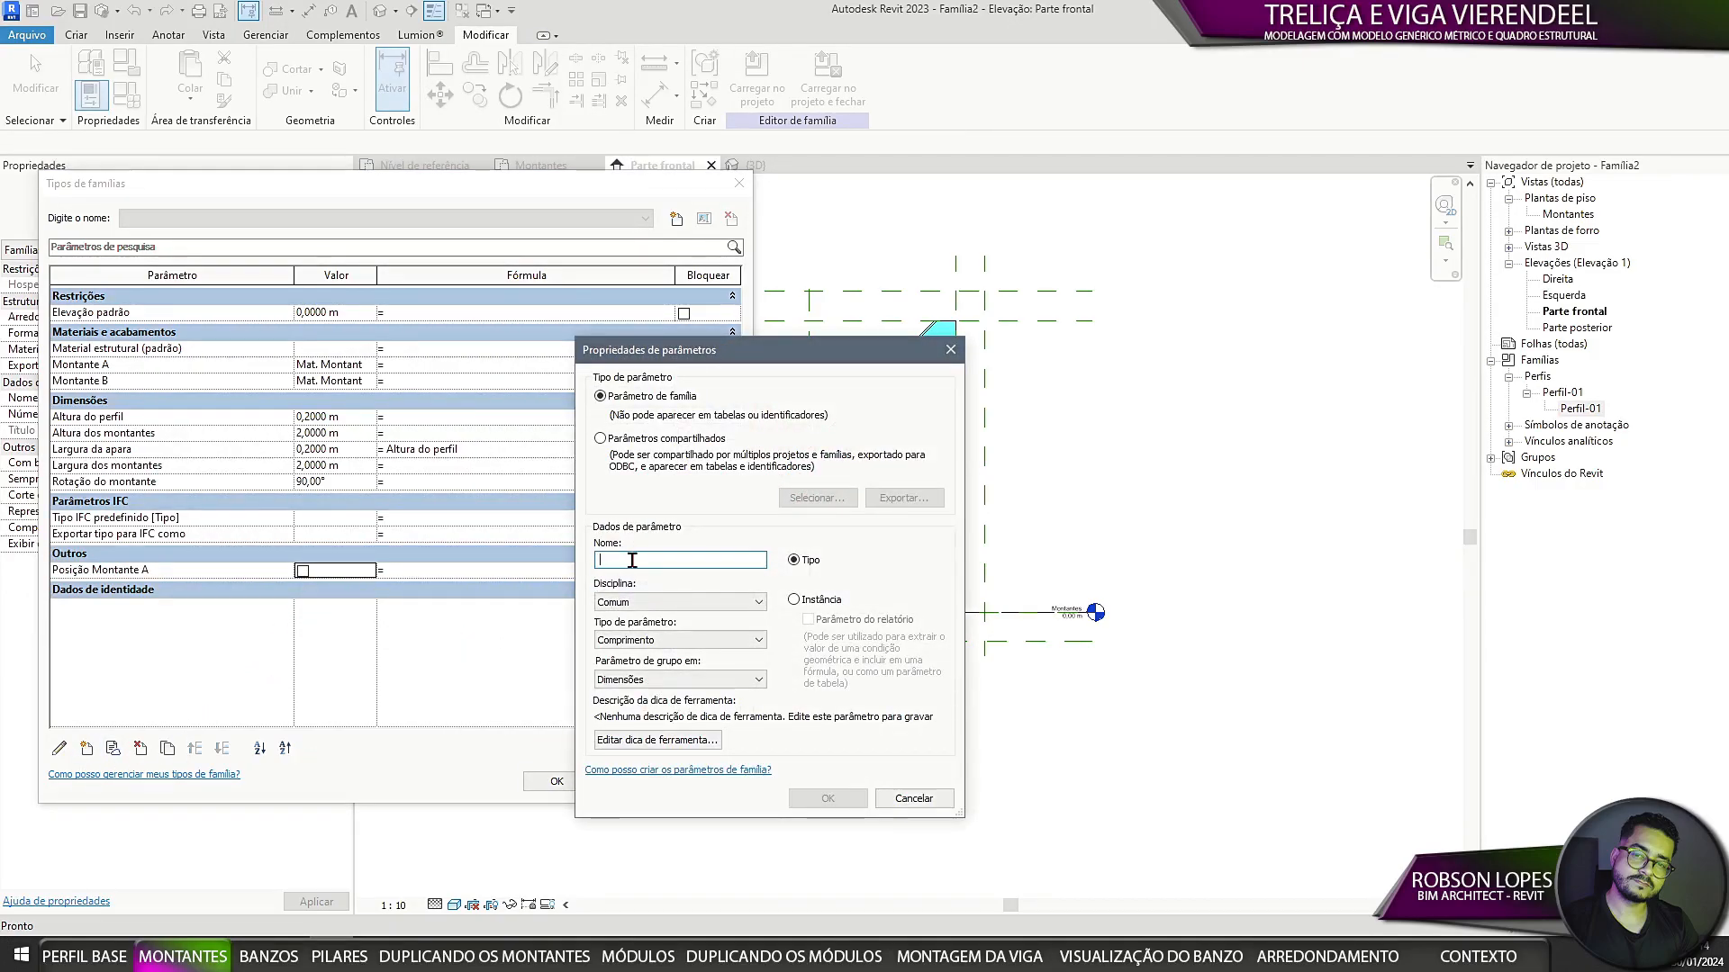
key("ctrl+v")
left_click(680, 601)
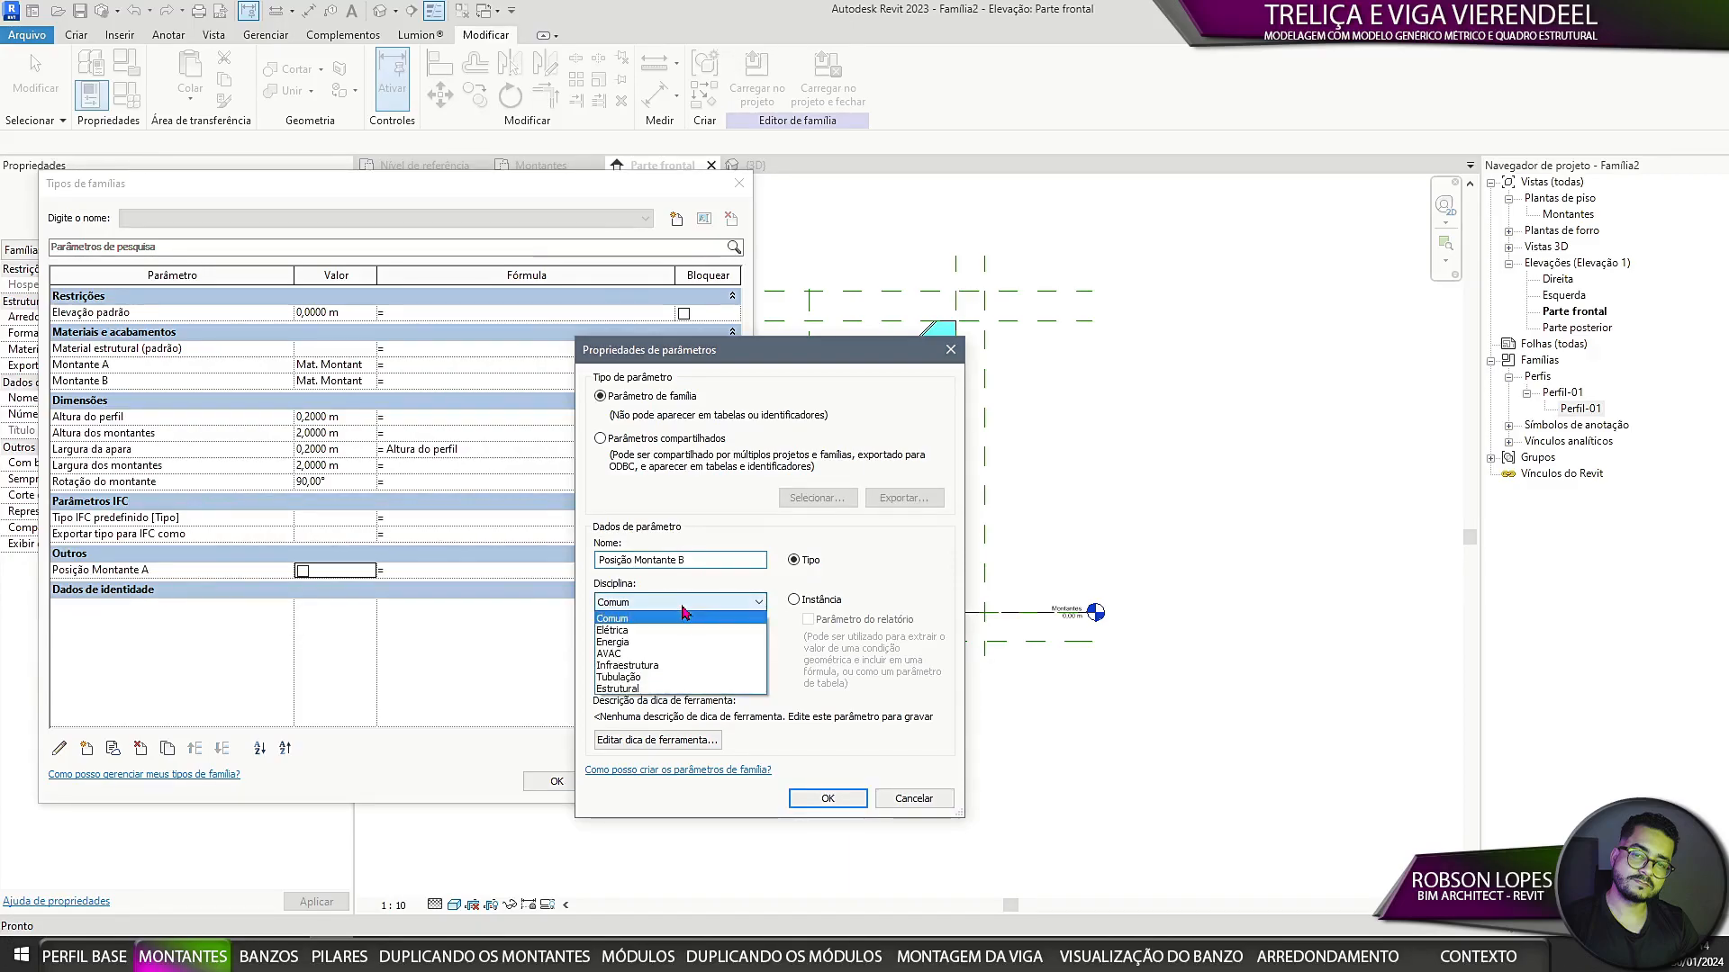
left_click(680, 601)
left_click(679, 639)
left_click(627, 883)
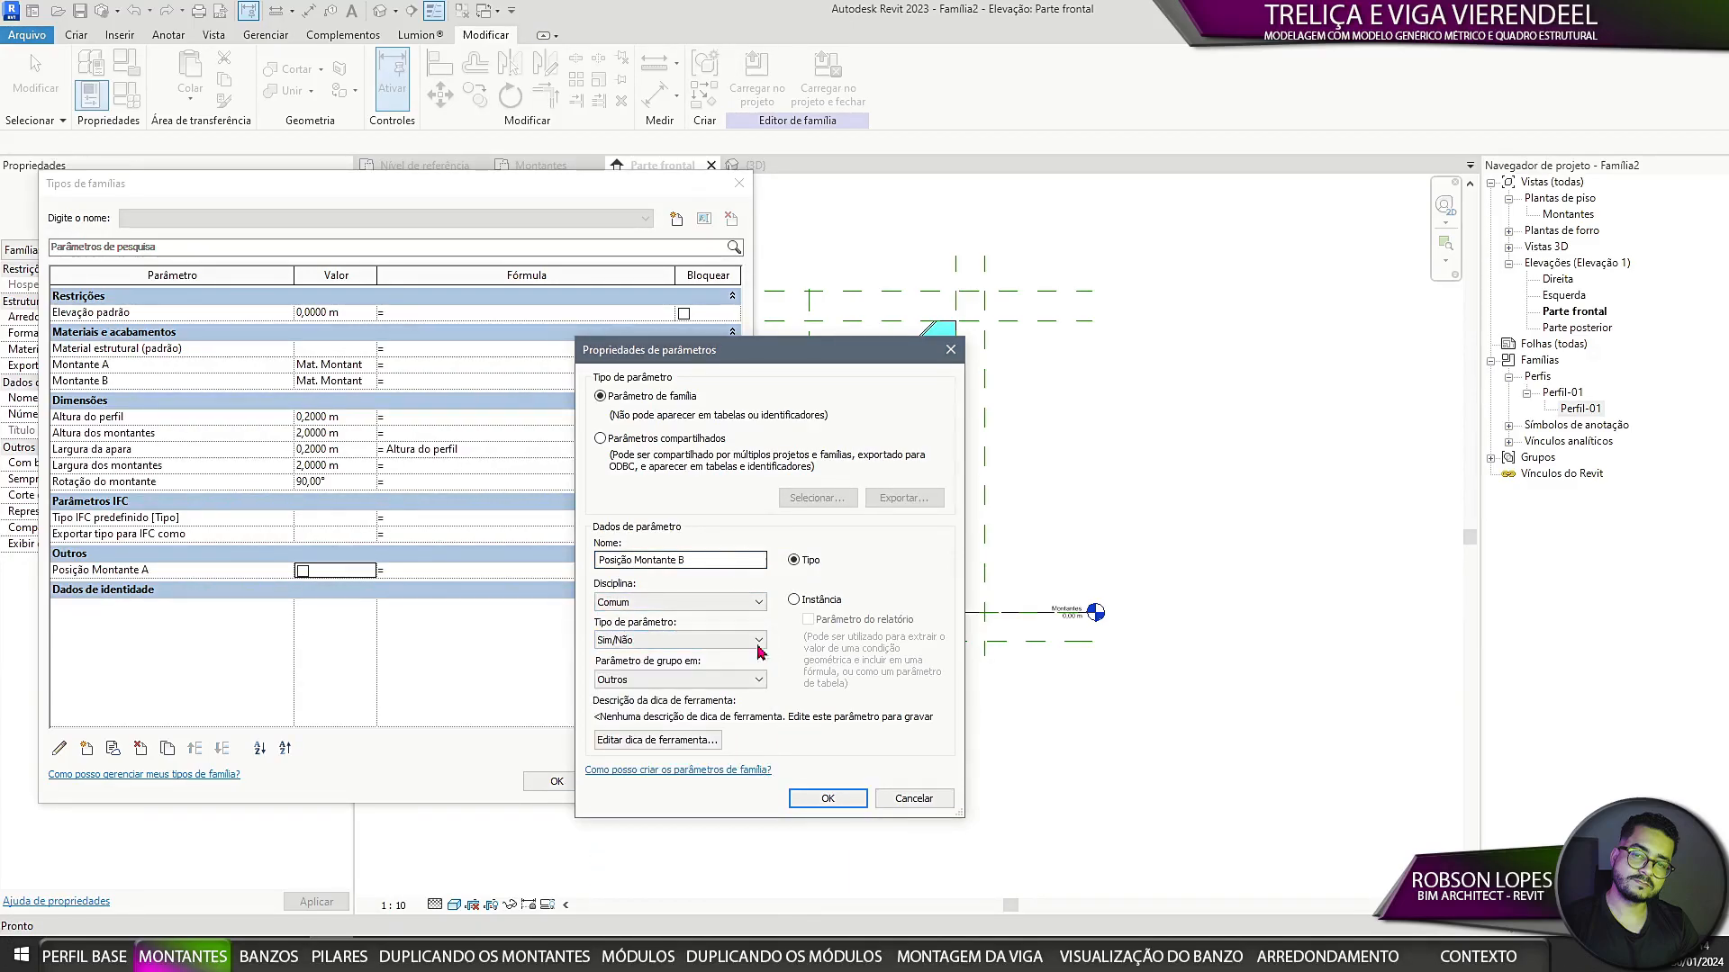
left_click(827, 799)
left_click(557, 781)
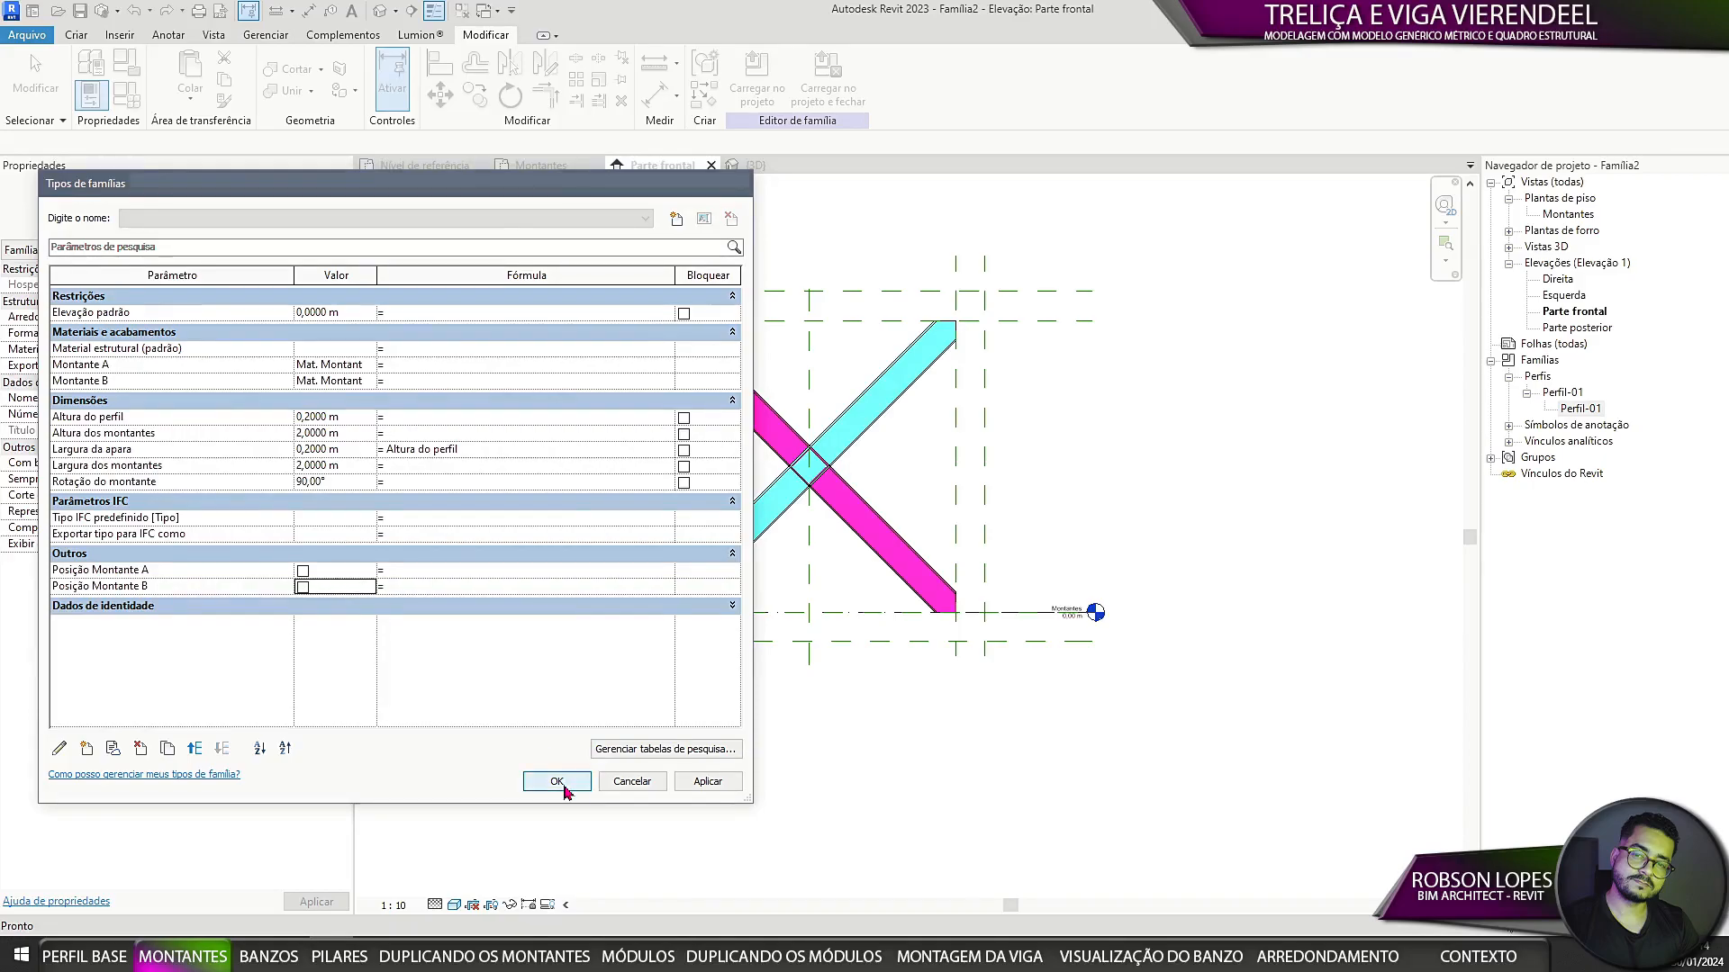
Step: Associate the magenta diagonal's Visível property with the Posição Montante A parameter
left_click(1001, 704)
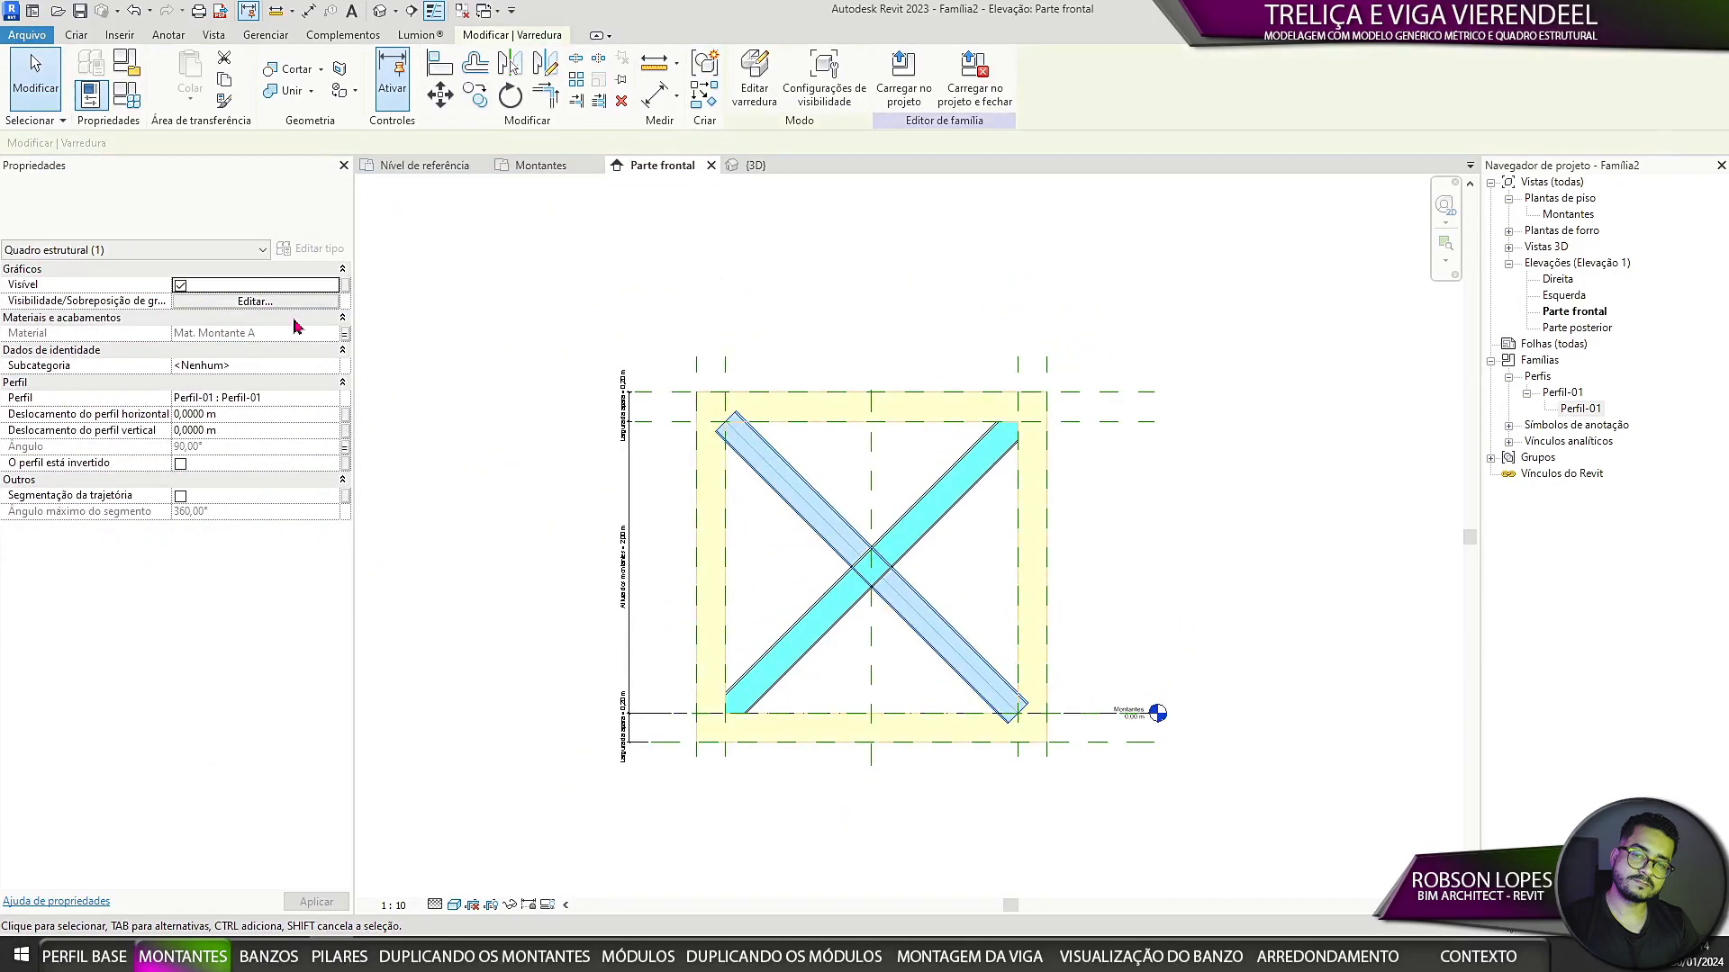
left_click(347, 286)
left_click(867, 393)
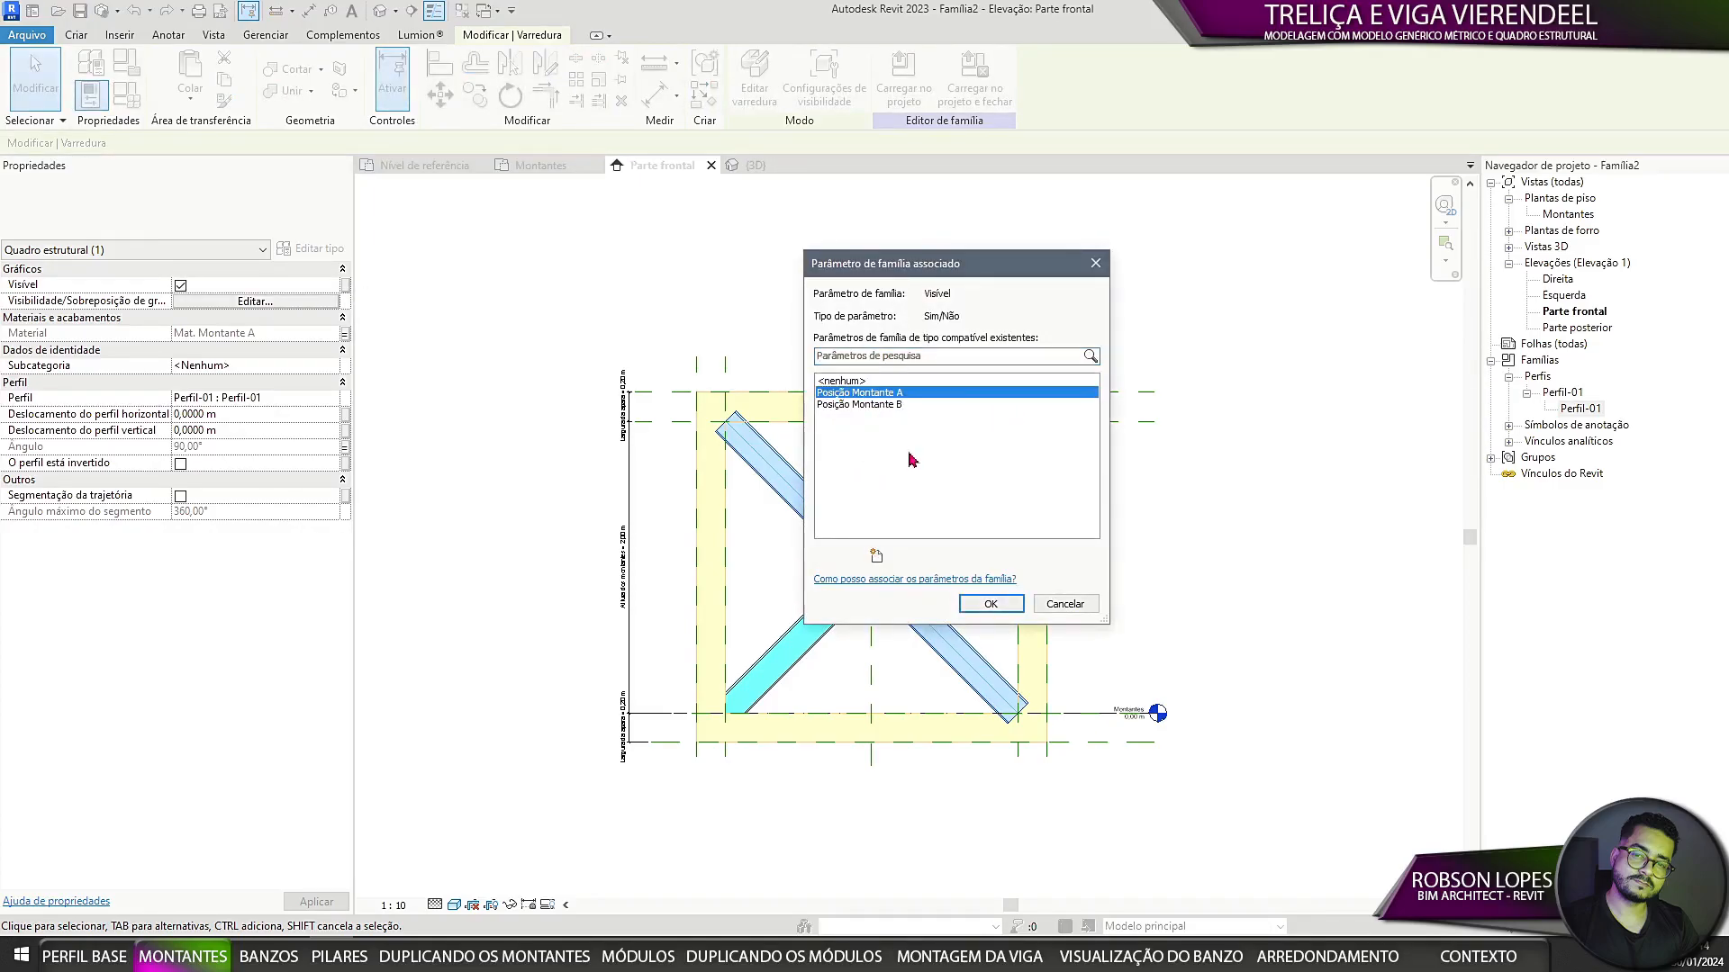
left_click(987, 604)
left_click(1186, 576)
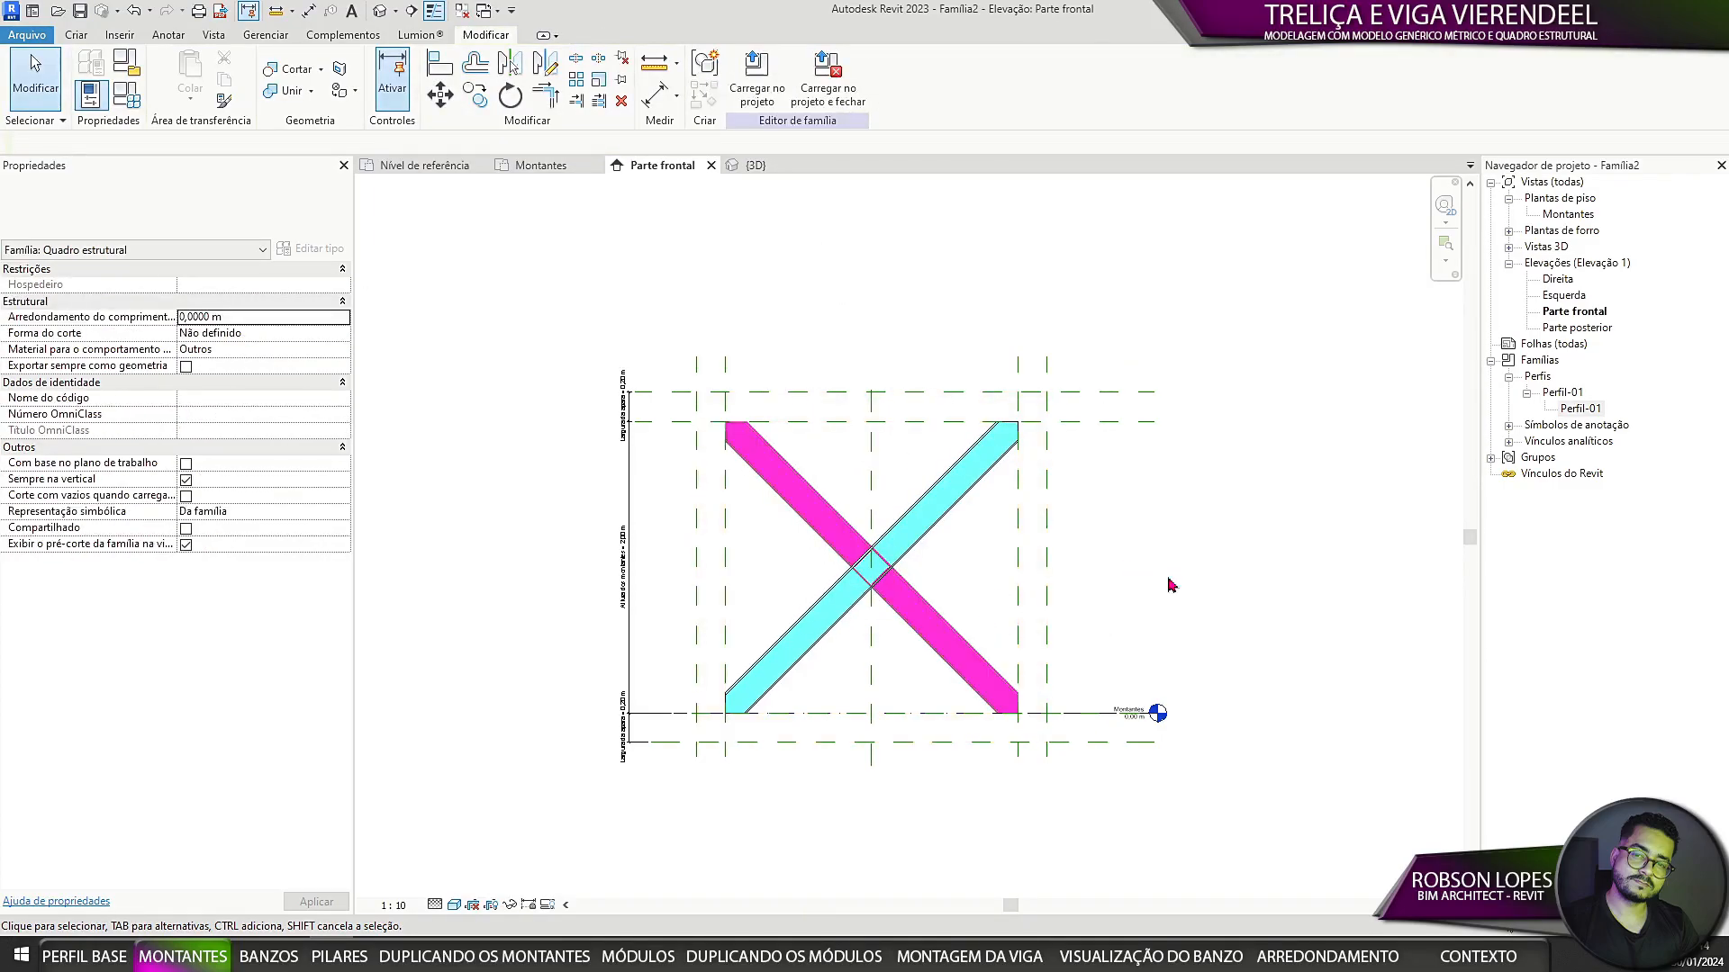
Step: Associate the cyan diagonal's Visível property with the Posição Montante B parameter
left_click(933, 533)
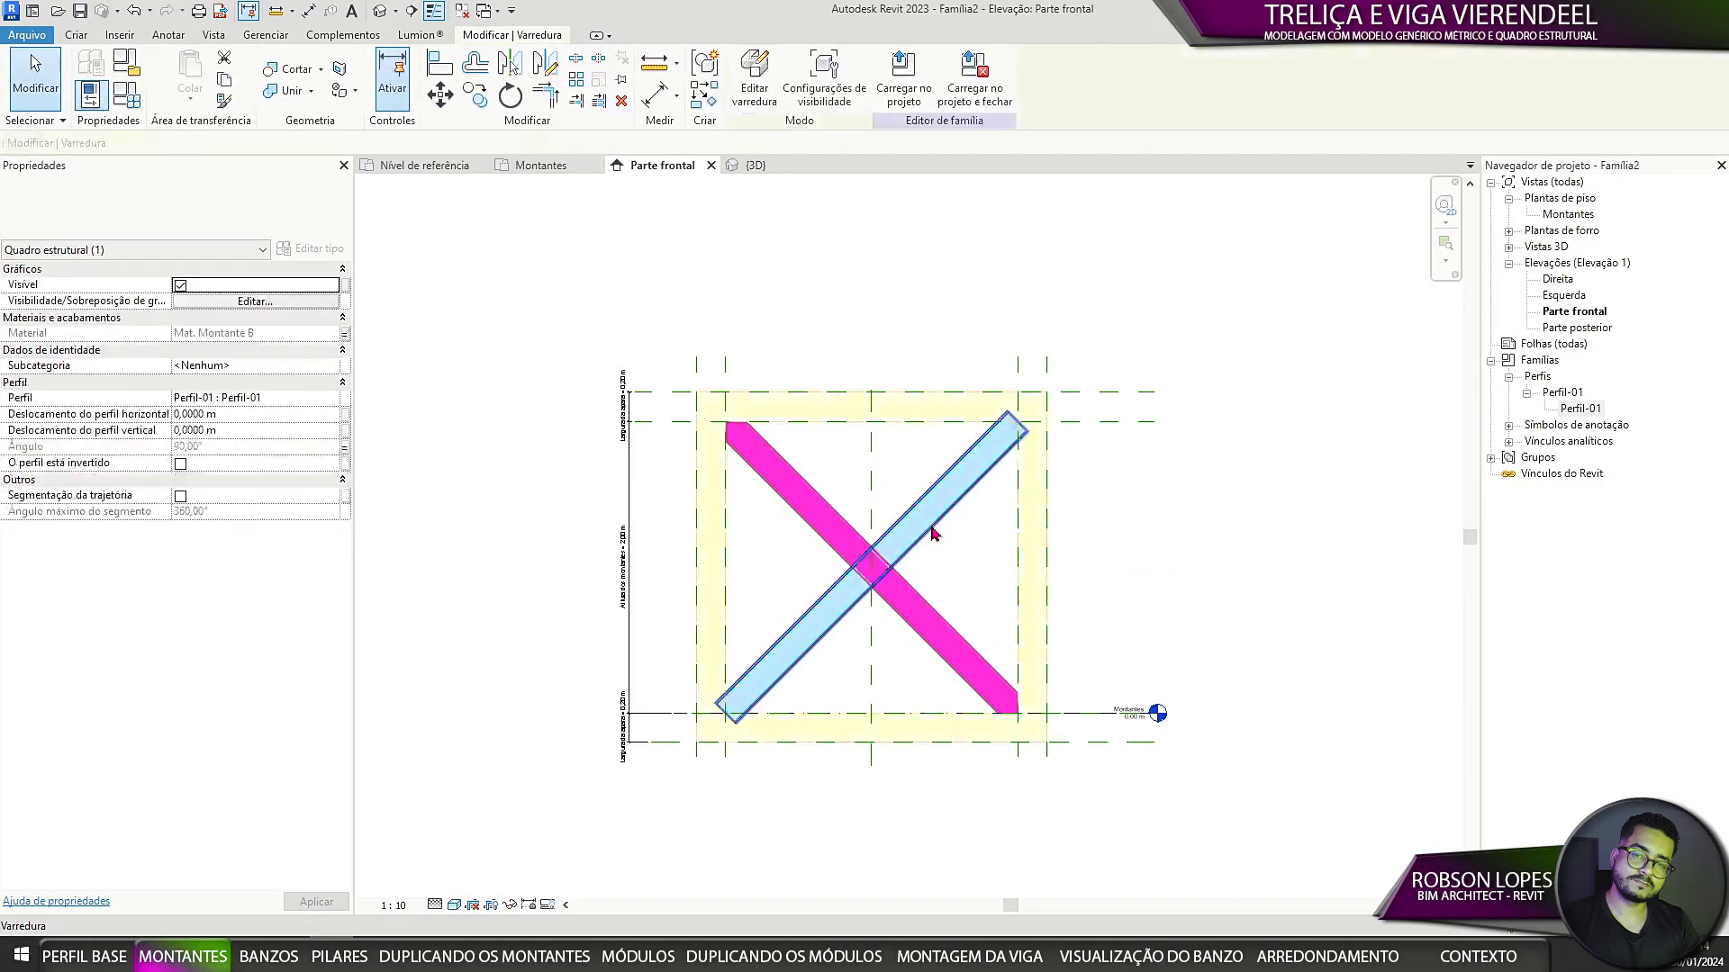
left_click(347, 286)
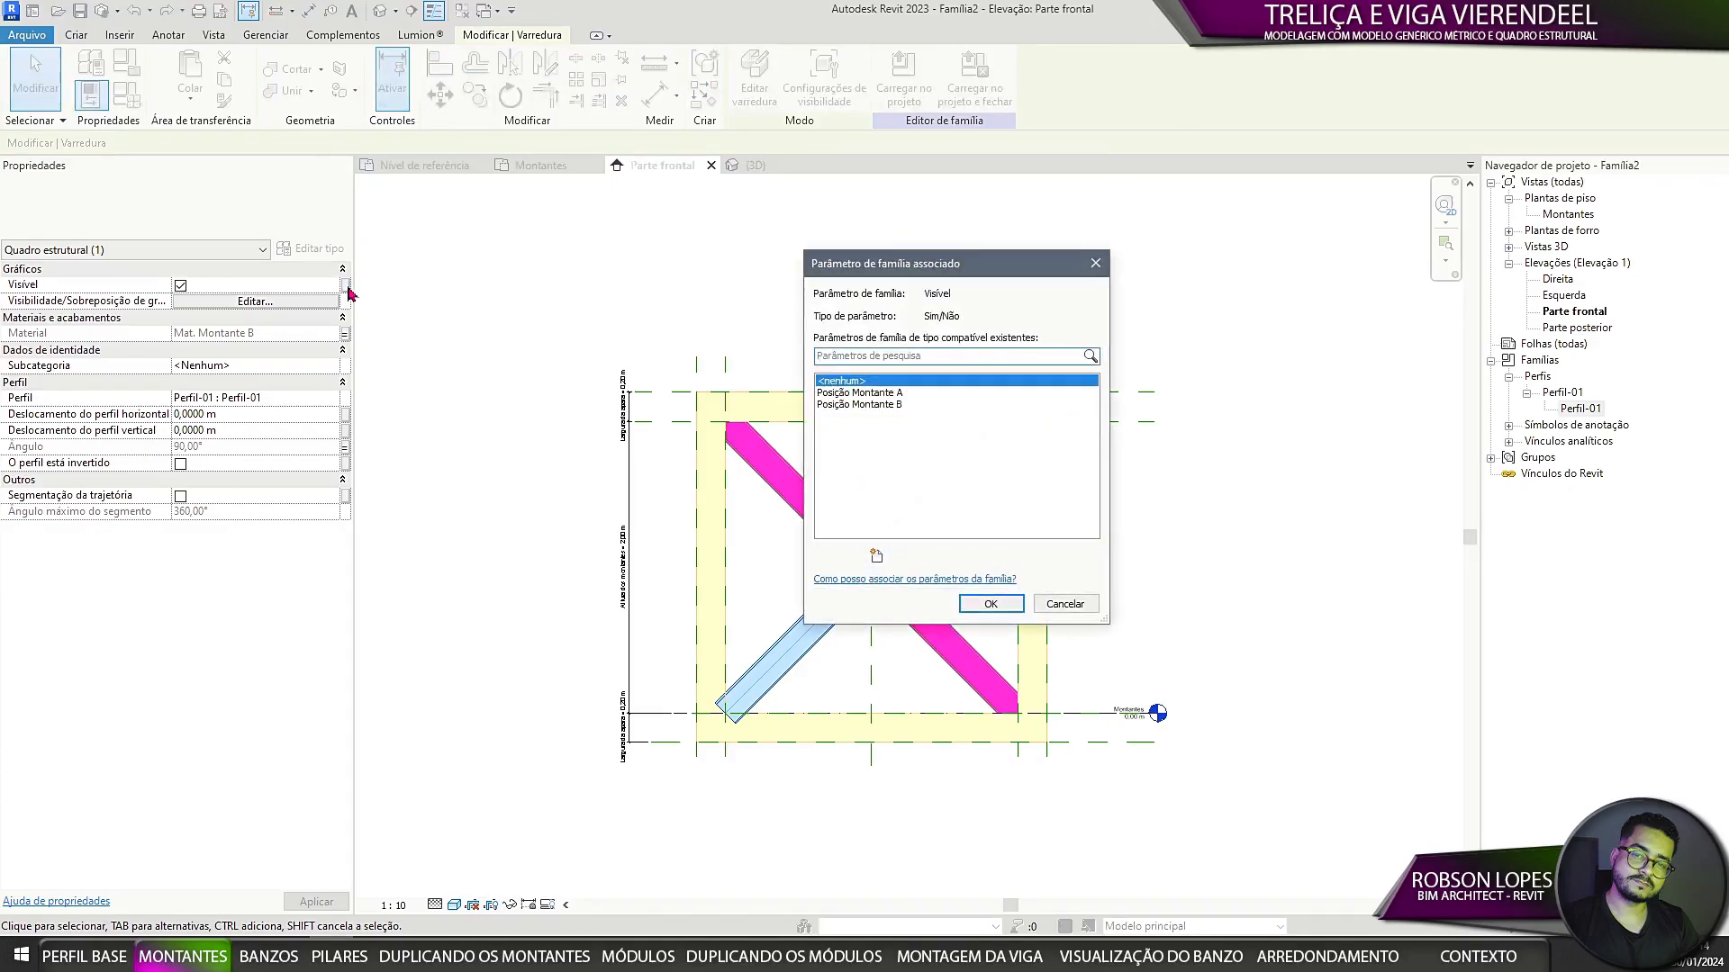
left_click(878, 406)
left_click(1010, 610)
left_click(1161, 564)
Step: Turn on the visibility preview in the front elevation and enable only Posição Montante A in the family types
middle_click_drag(1183, 570, 1146, 537)
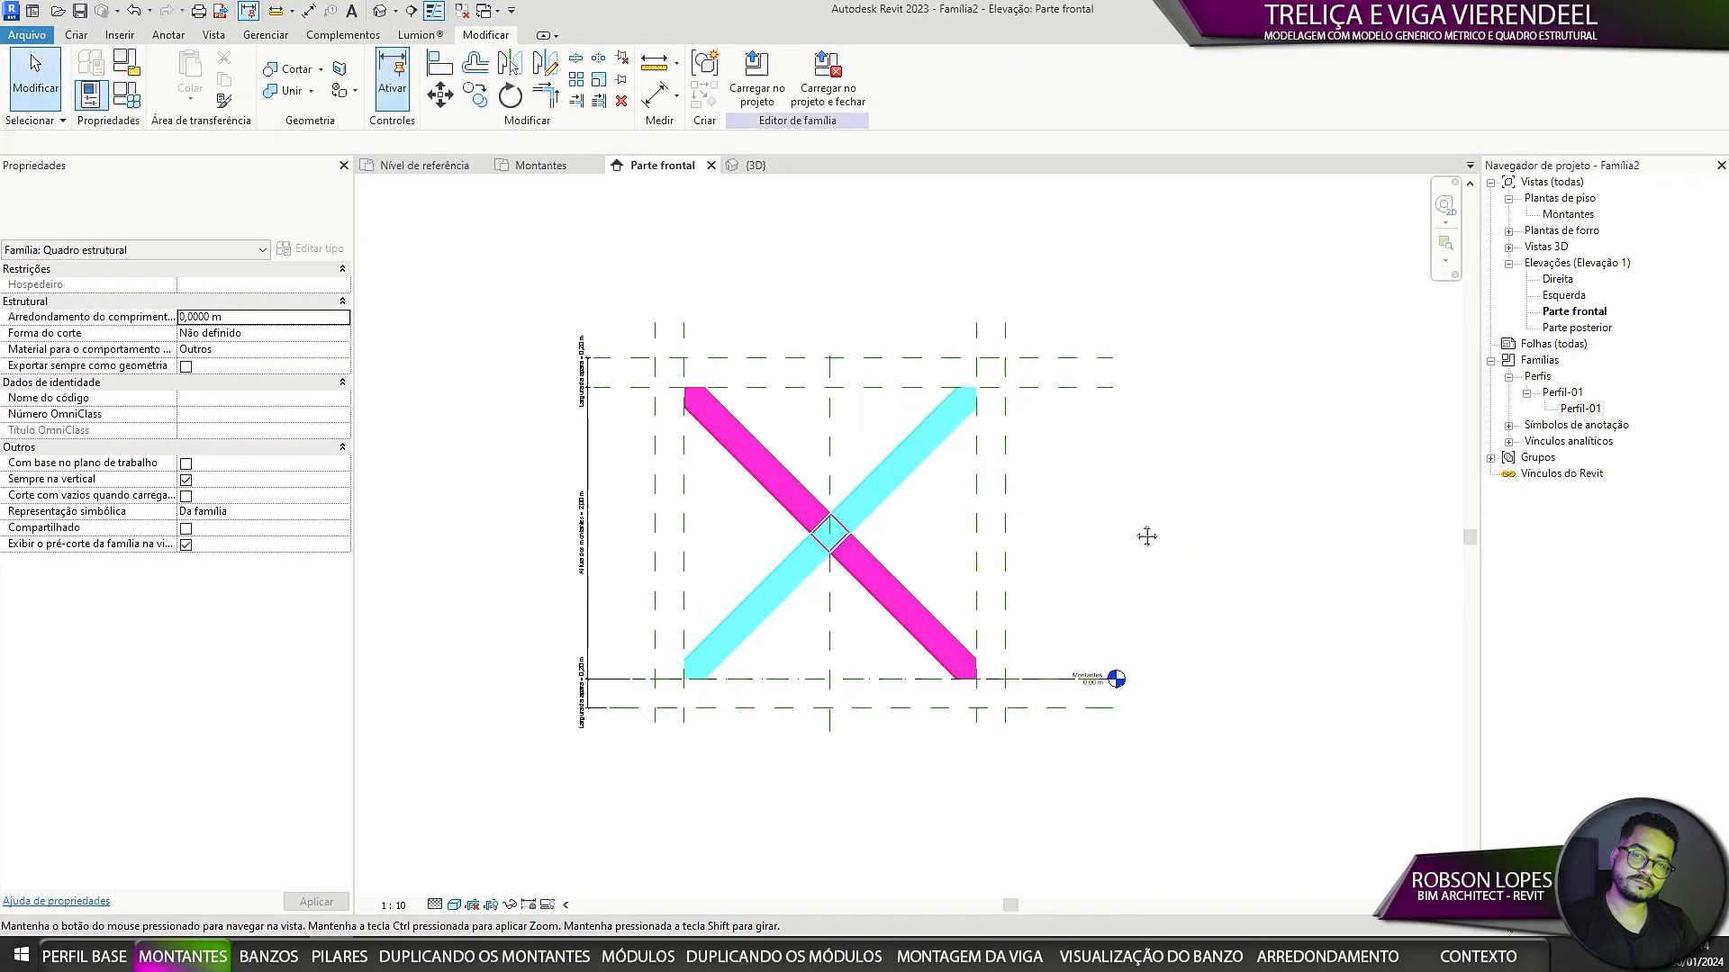
left_click(553, 906)
left_click(585, 889)
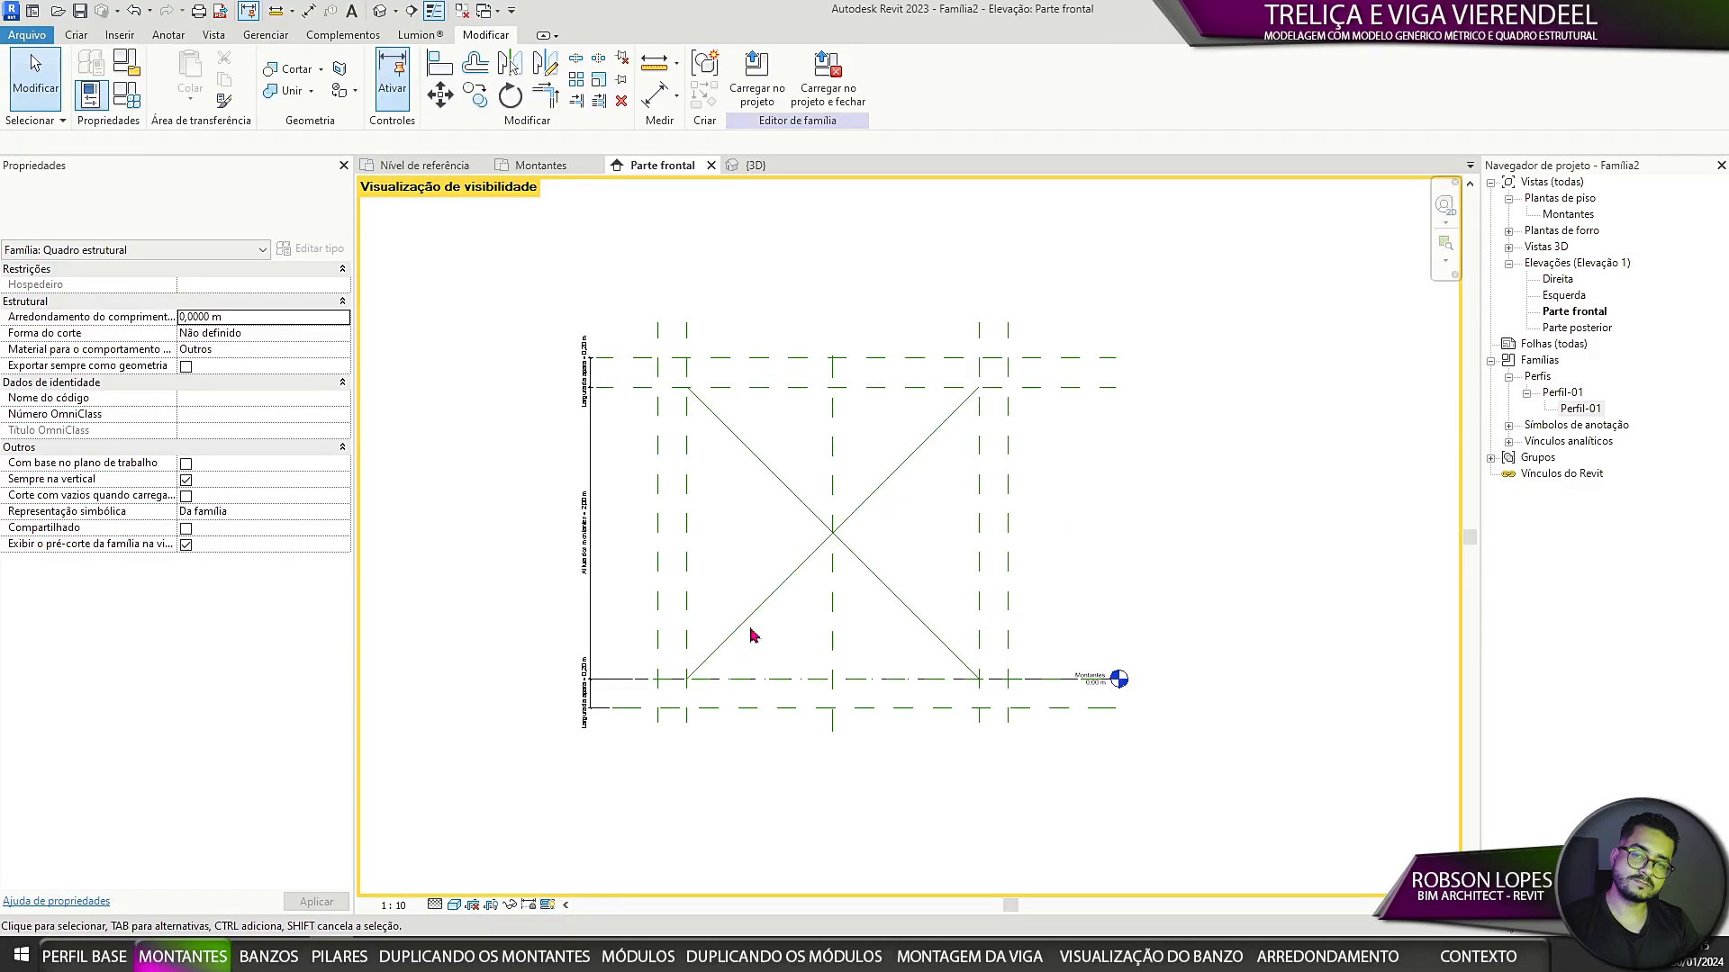
left_click(126, 63)
left_click_drag(554, 178, 1529, 193)
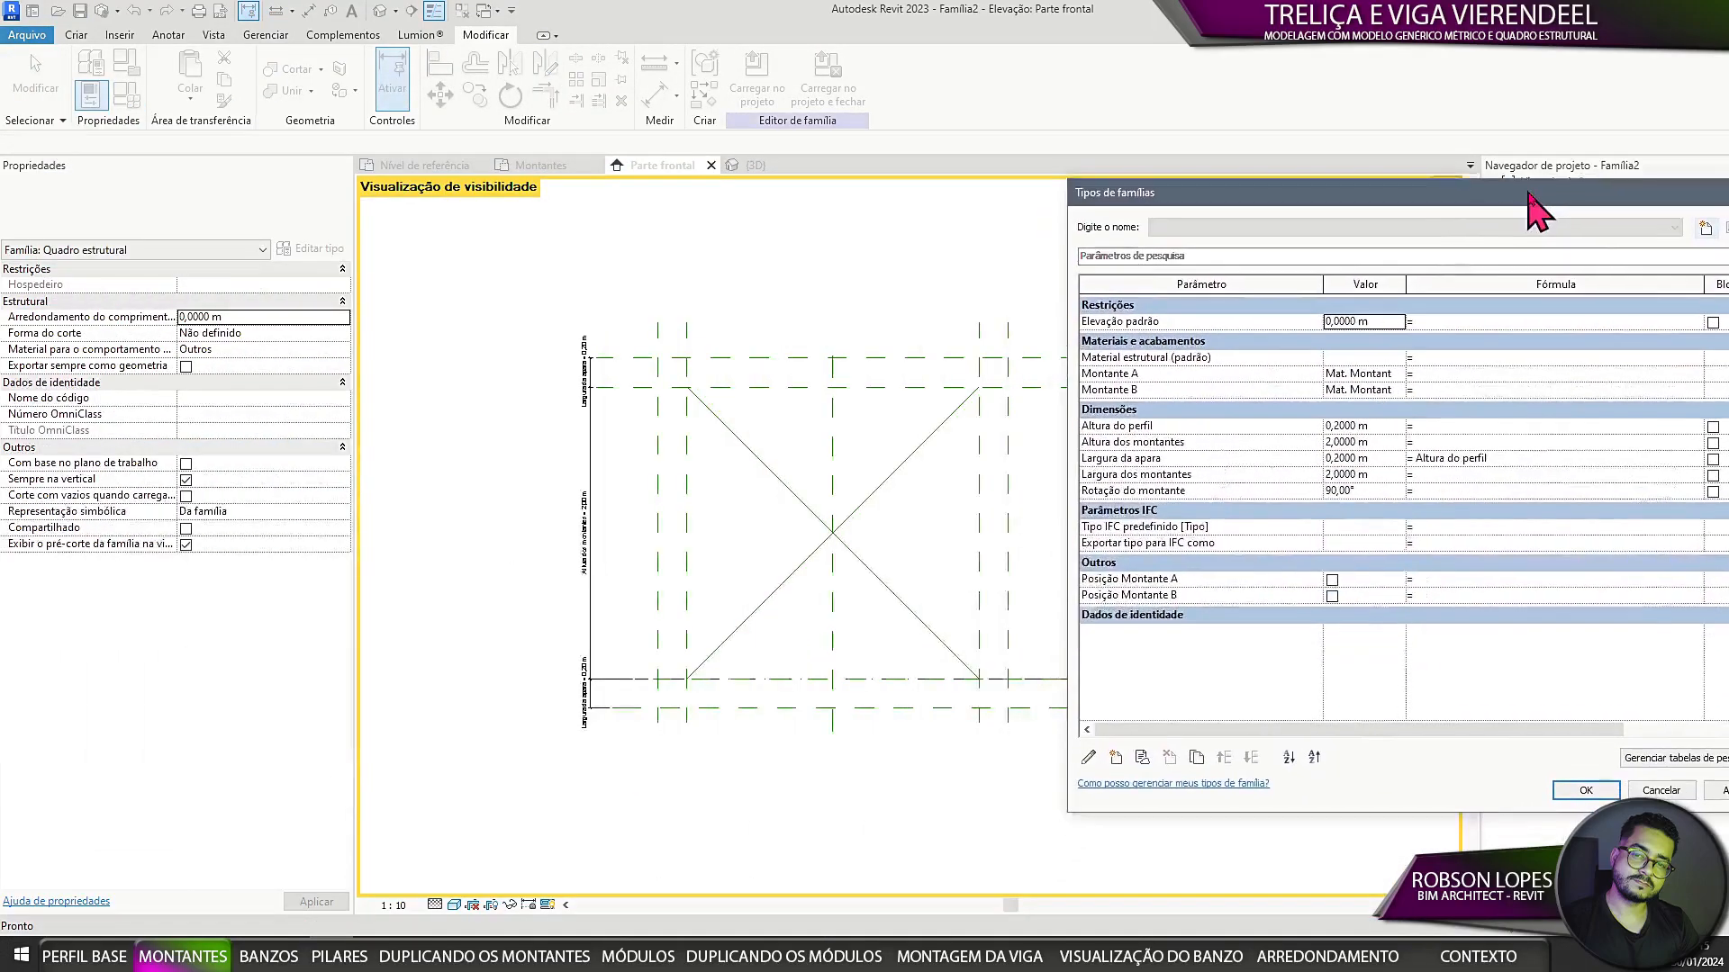
left_click(1332, 579)
left_click(1724, 792)
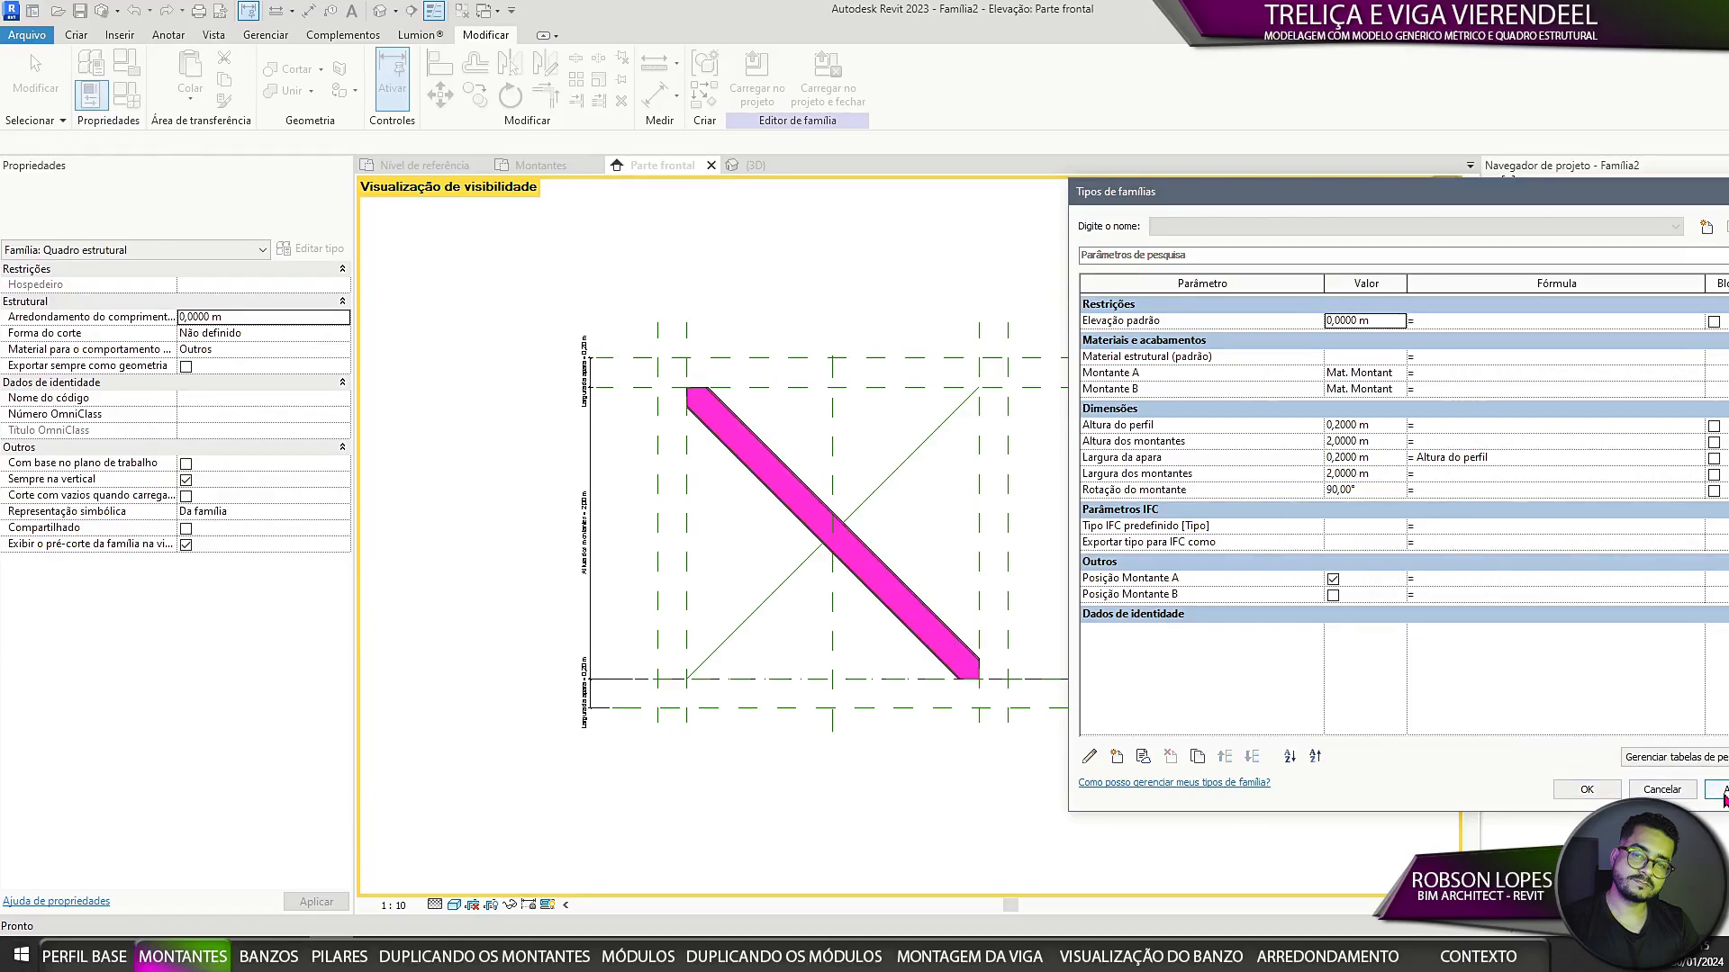
Step: Test the family with only Posição Montante B enabled, re-enable Posição Montante A and accept the family types
left_click(1333, 579)
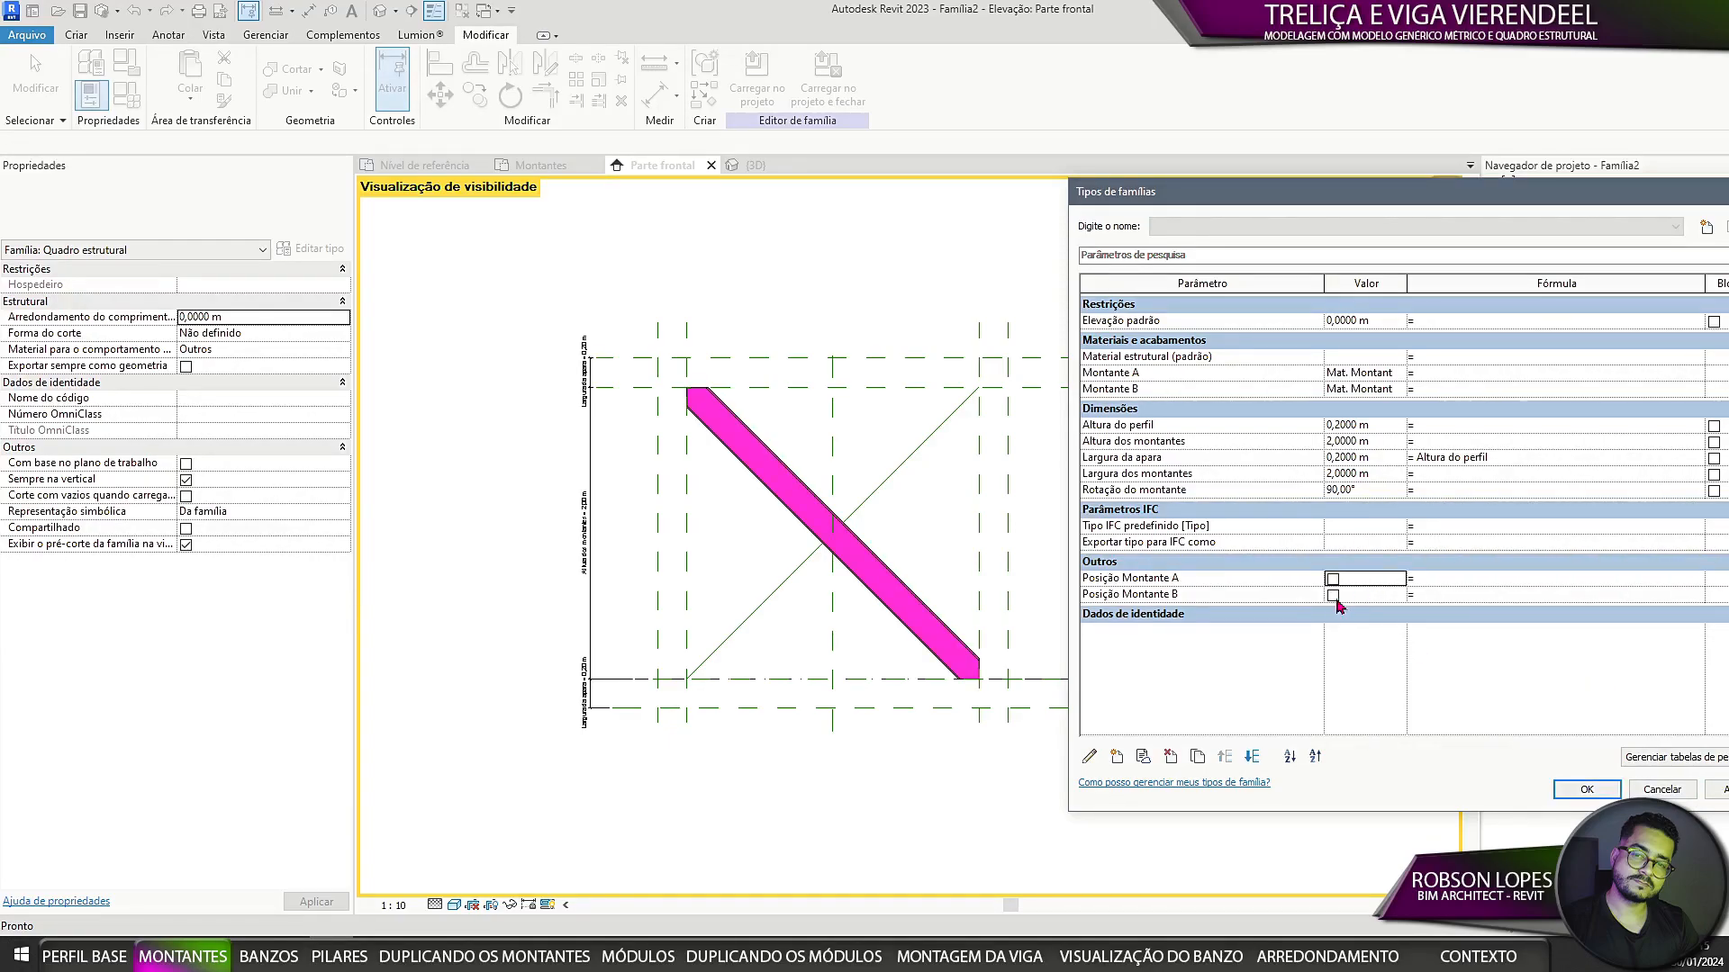
left_click(1333, 596)
left_click(1722, 792)
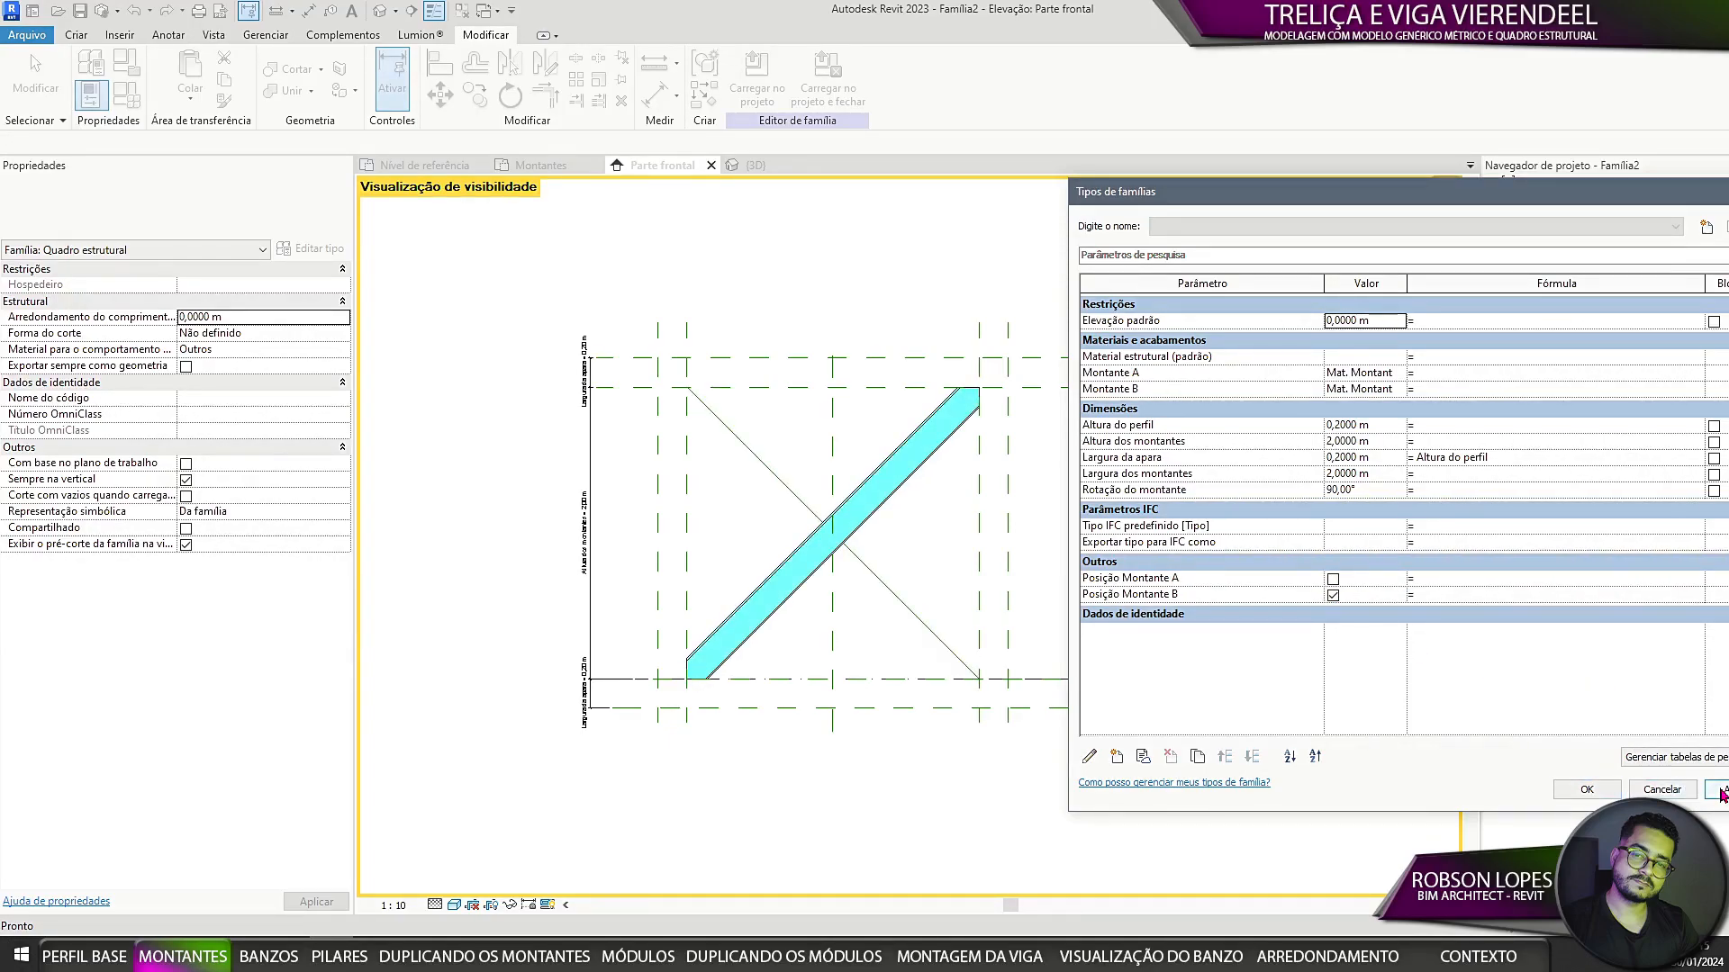
left_click(1333, 579)
left_click(1718, 791)
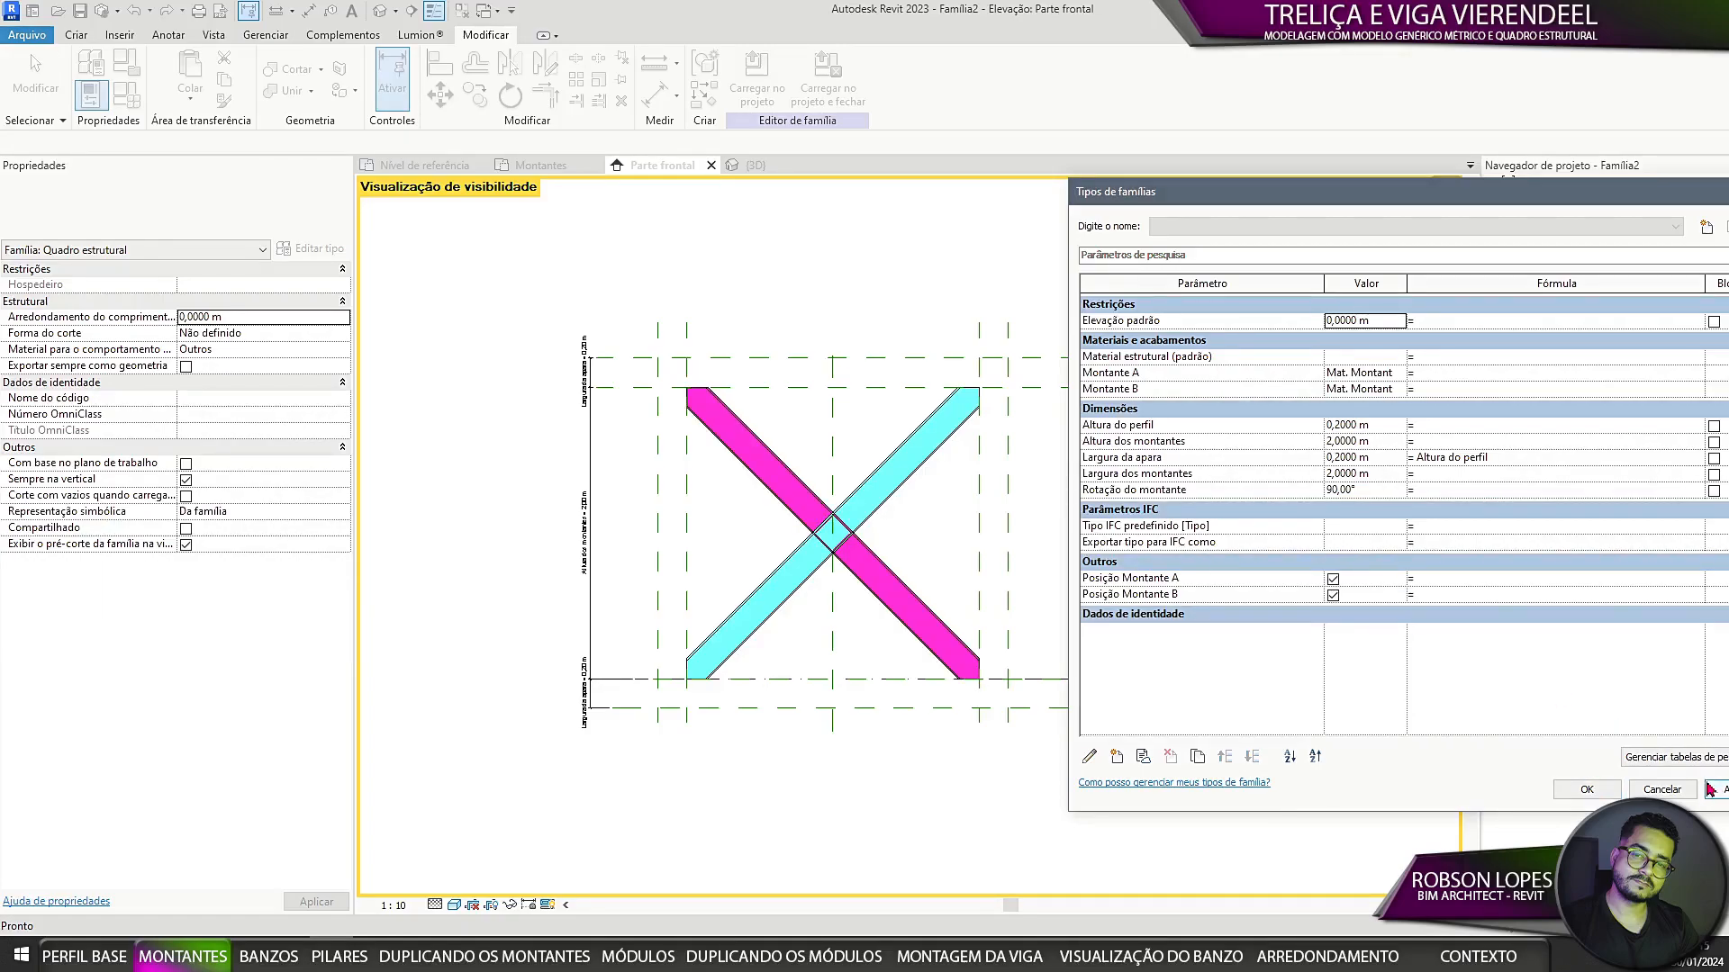
left_click(1586, 791)
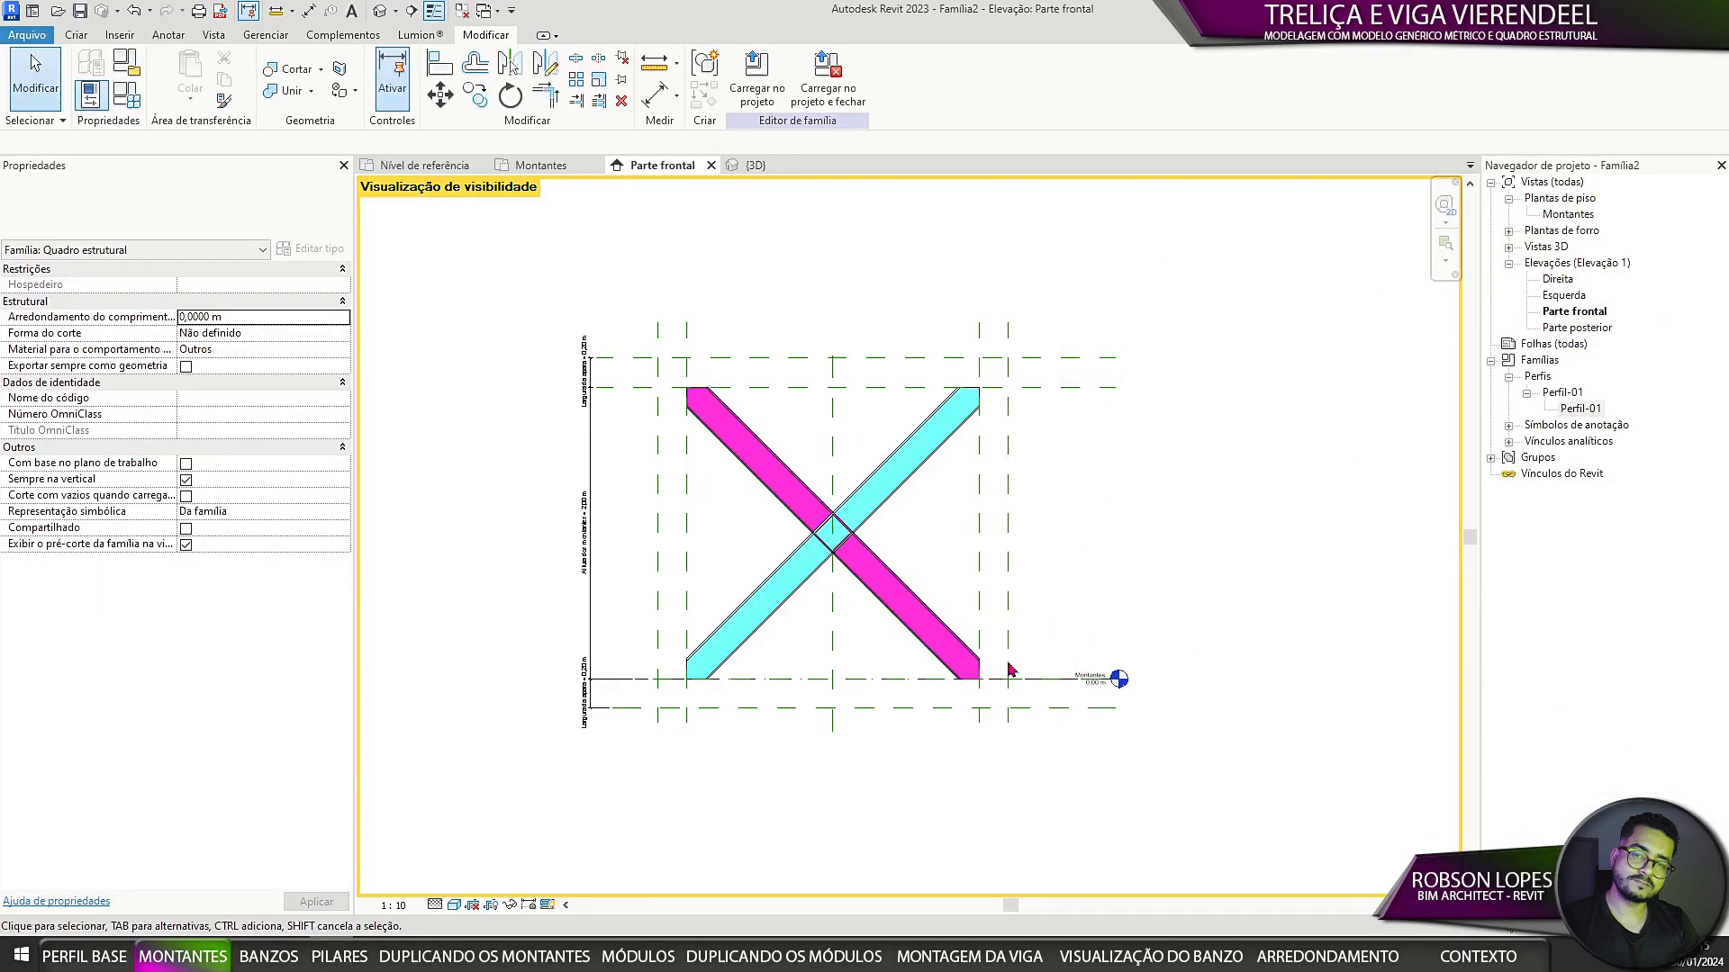
Step: Save the family in the Famílias folder under the file name Montantes
left_click(79, 11)
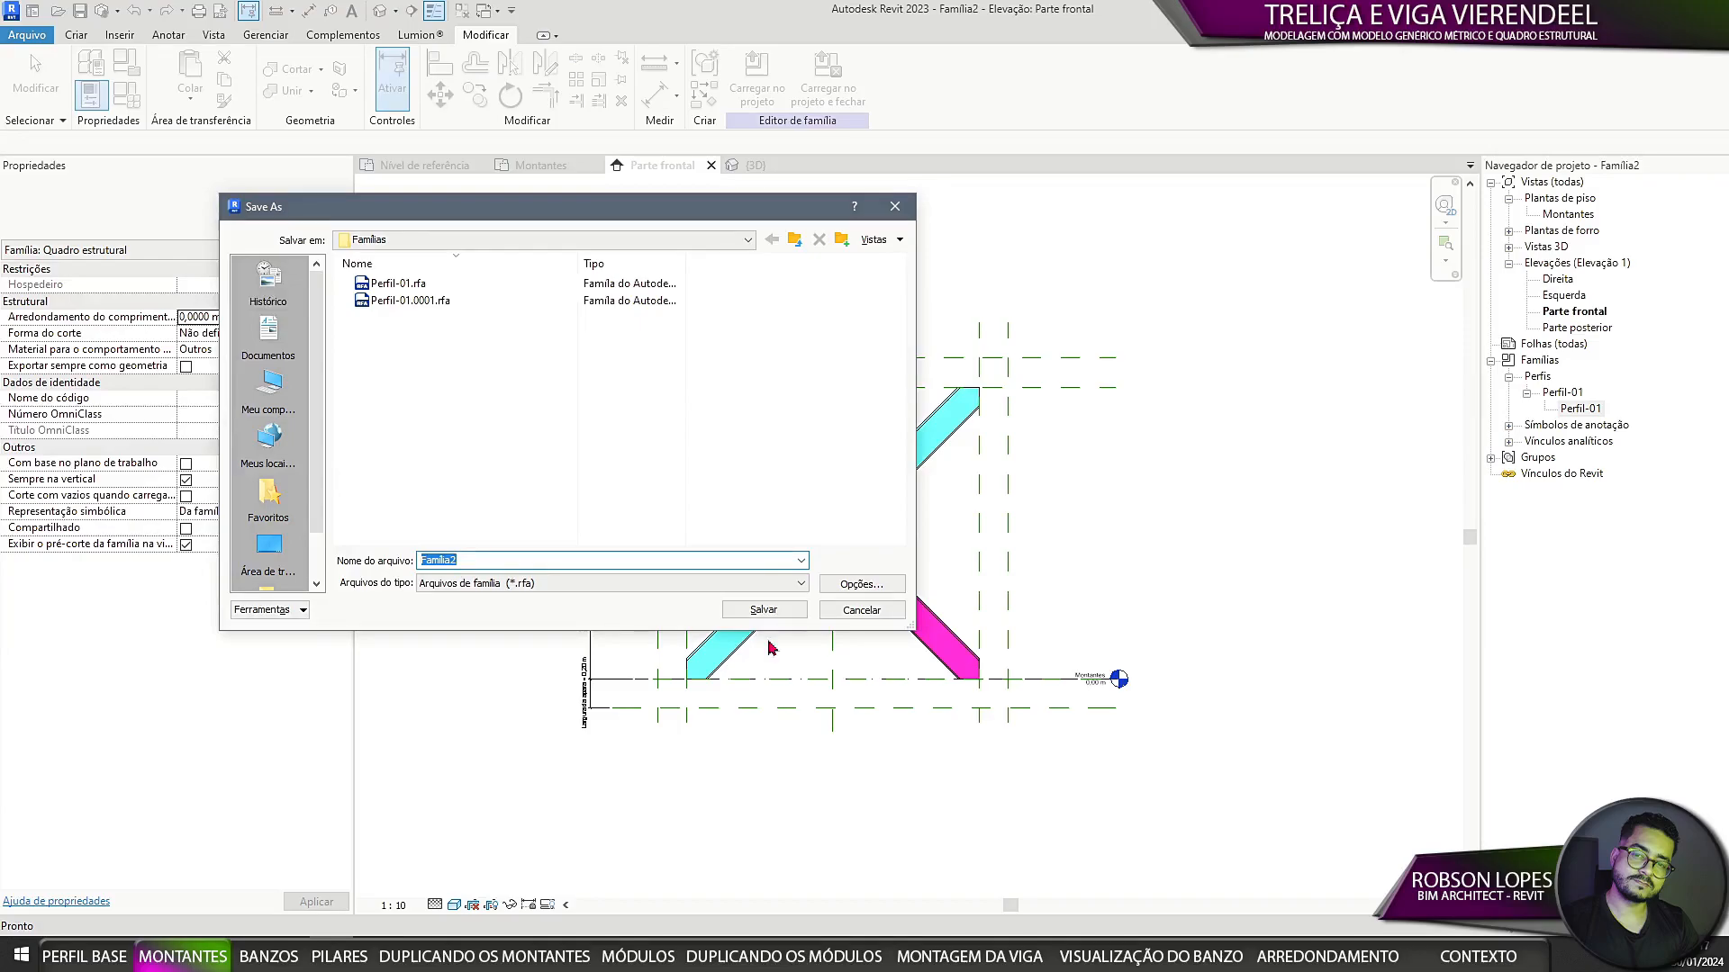
type("Montantes")
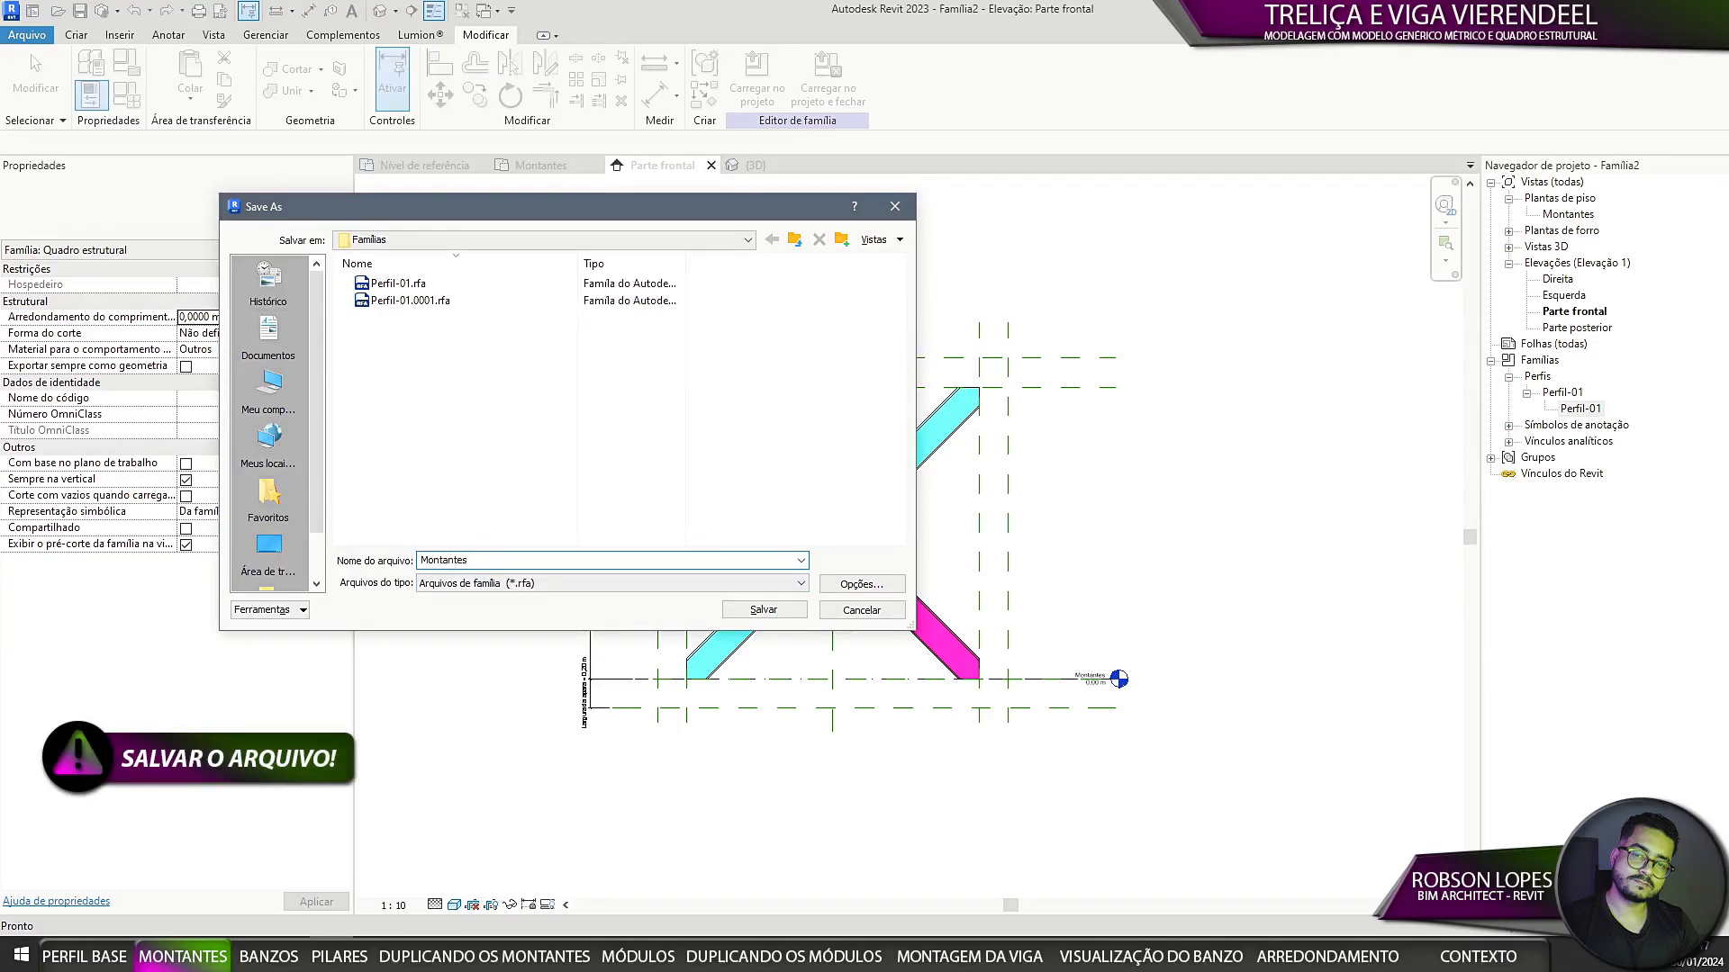
left_click(764, 610)
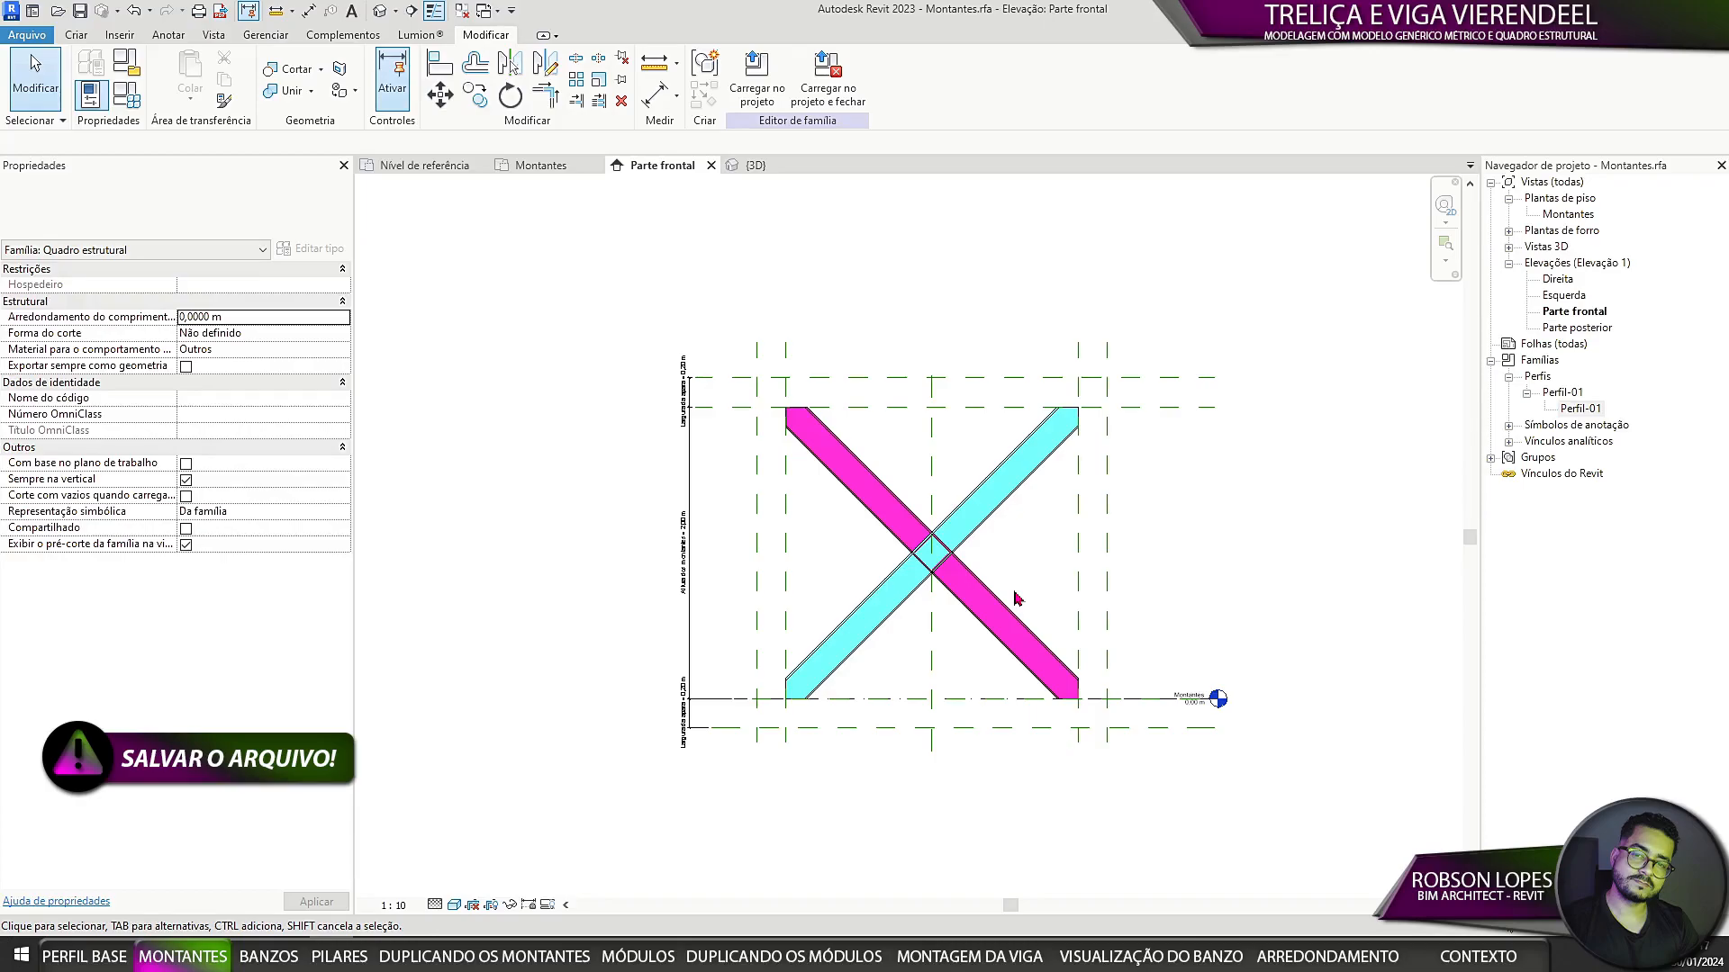
Step: Disable Posição Montante B in the family types and turn the visibility preview back on
left_click(126, 95)
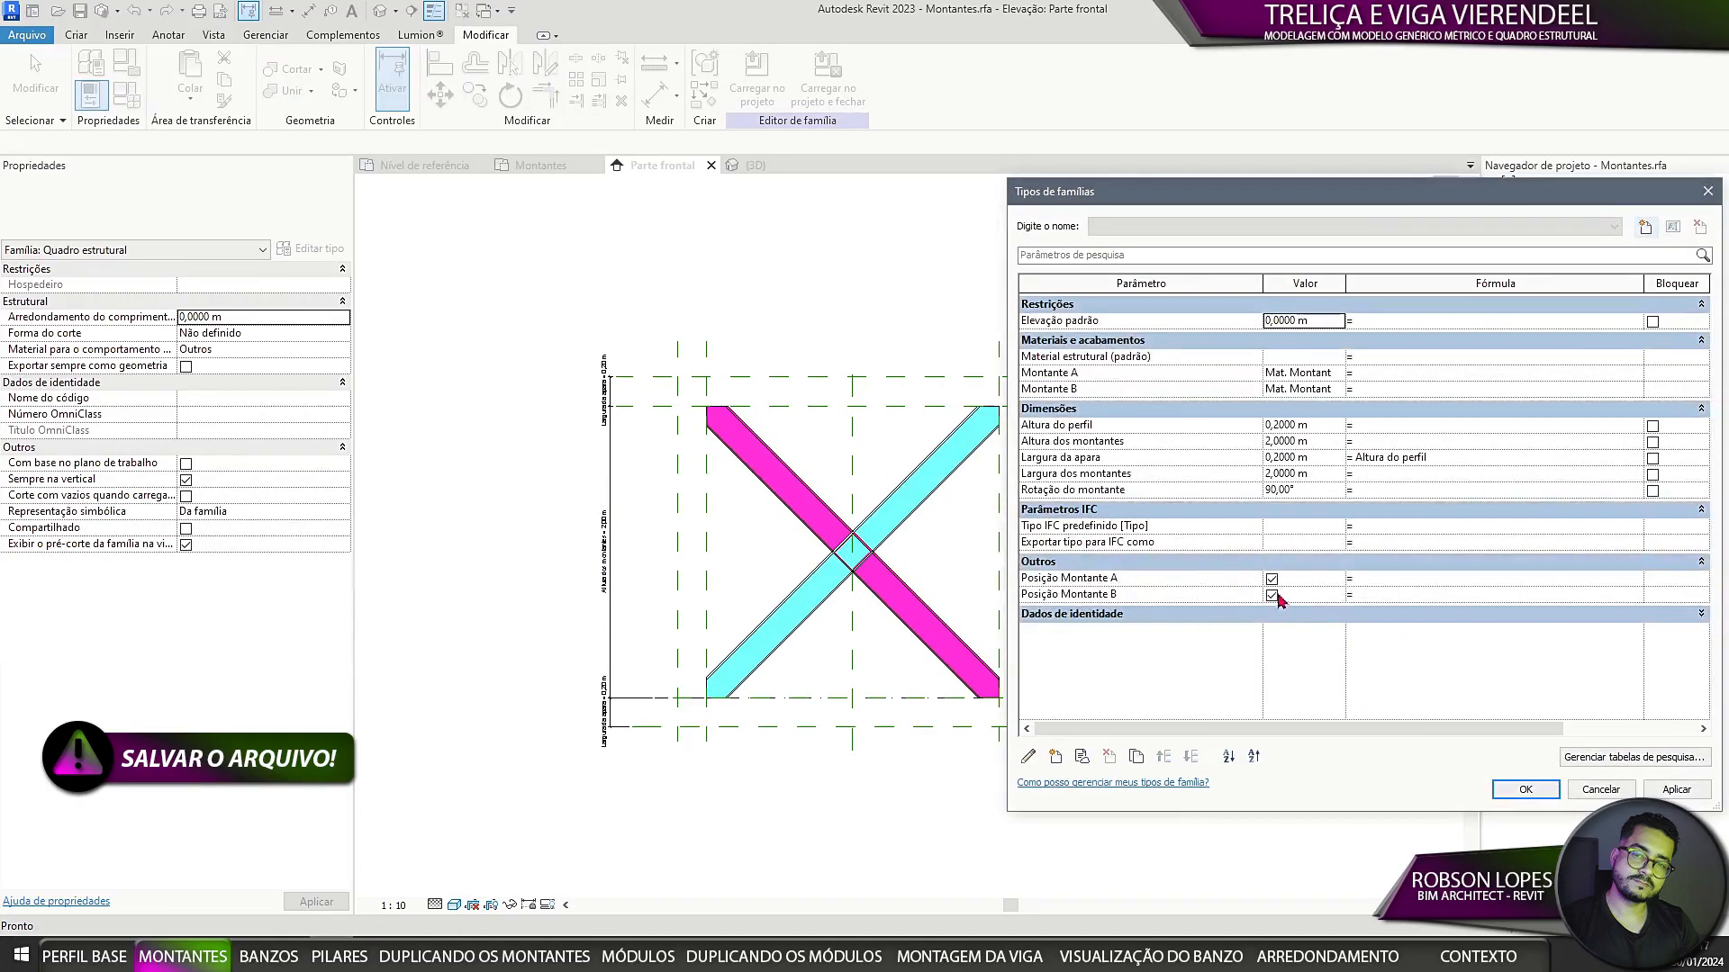
left_click(1272, 596)
left_click(1528, 795)
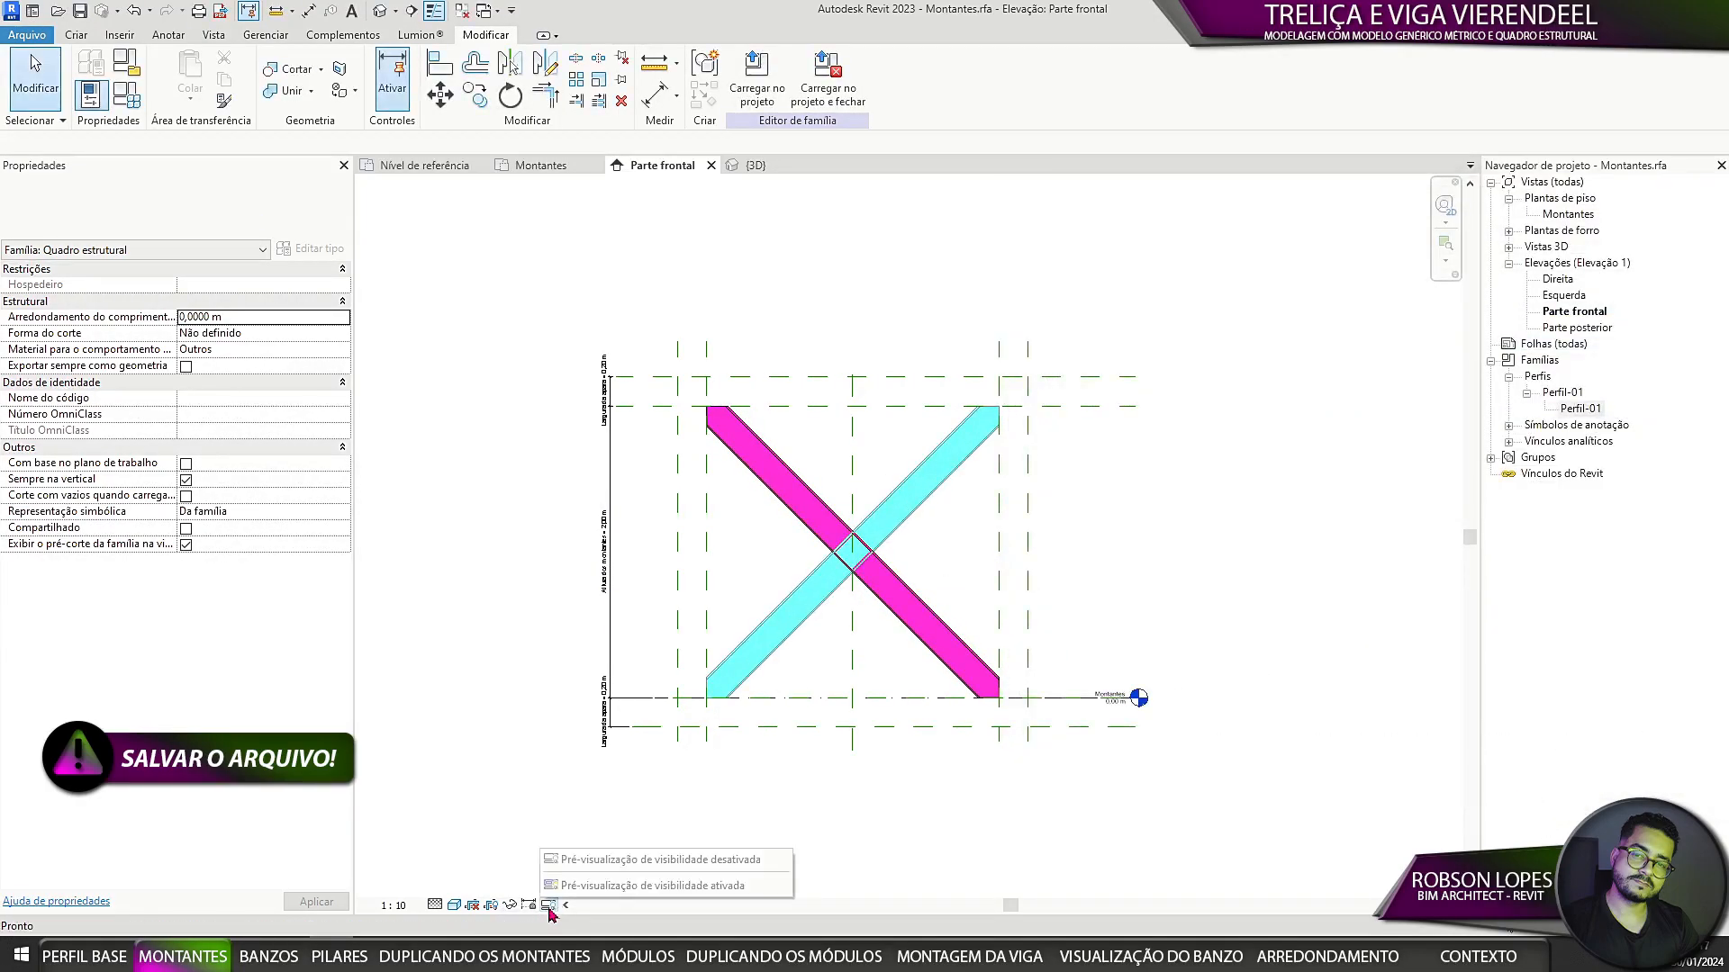
Step: Enable both Posição Montante A and Posição Montante B in the family types and apply the values
left_click(128, 97)
left_click(1272, 580)
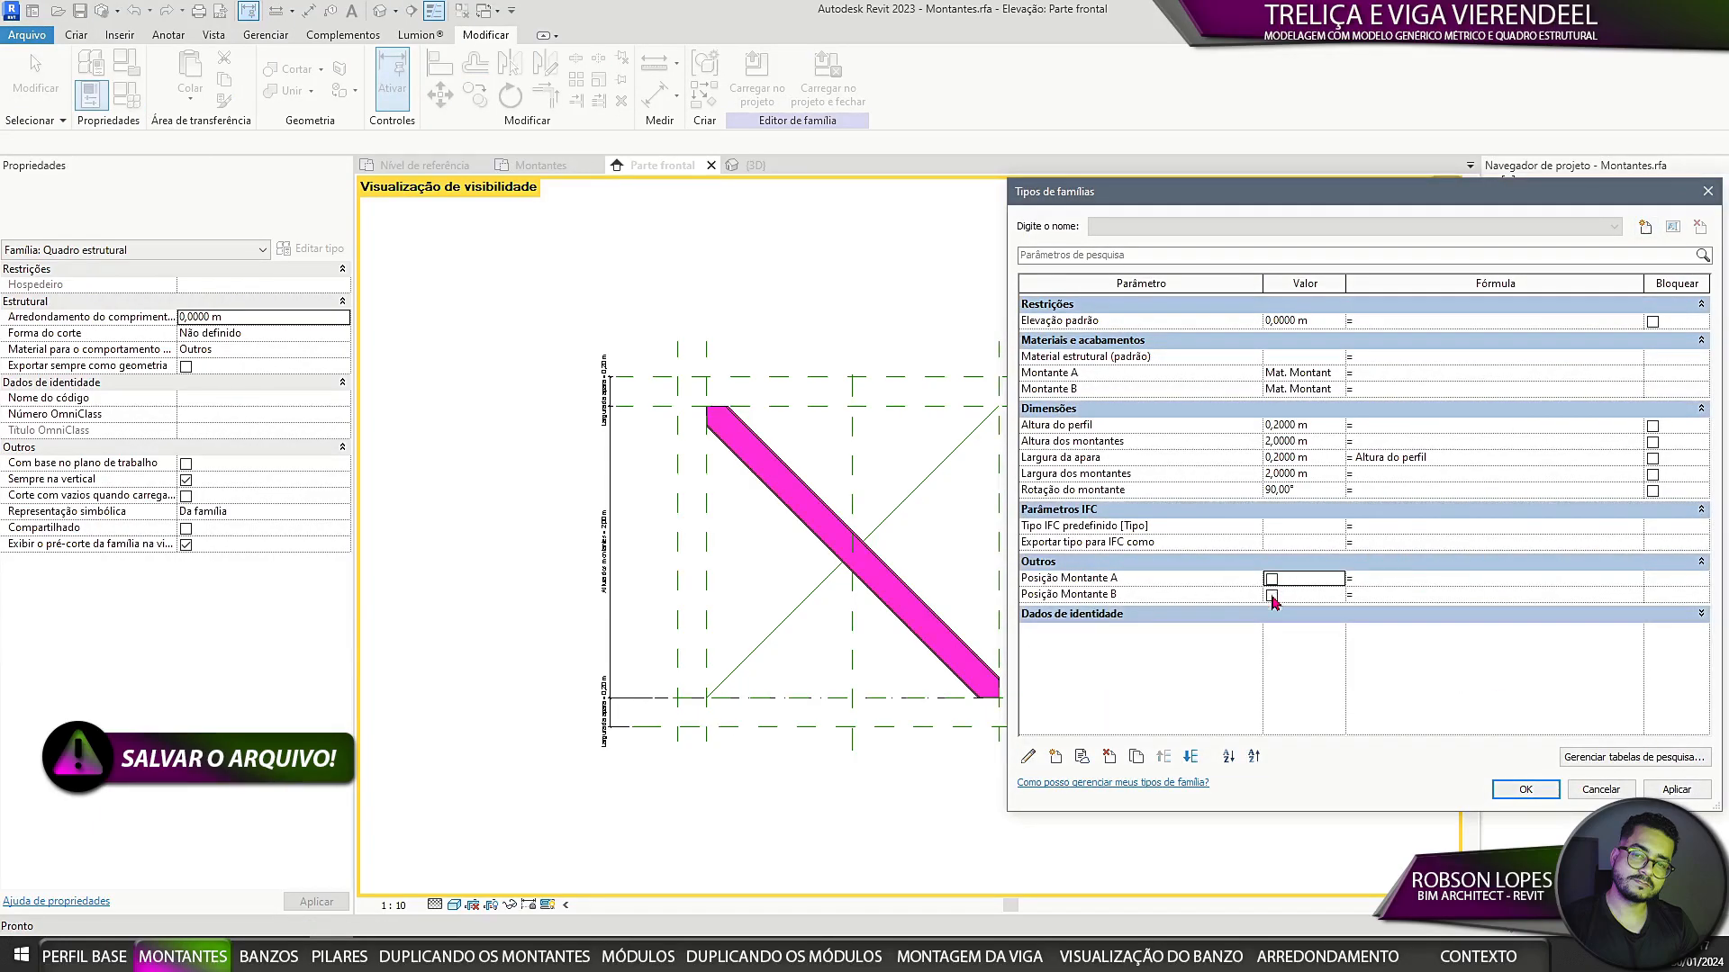
left_click(1273, 596)
left_click(1272, 580)
left_click(1673, 790)
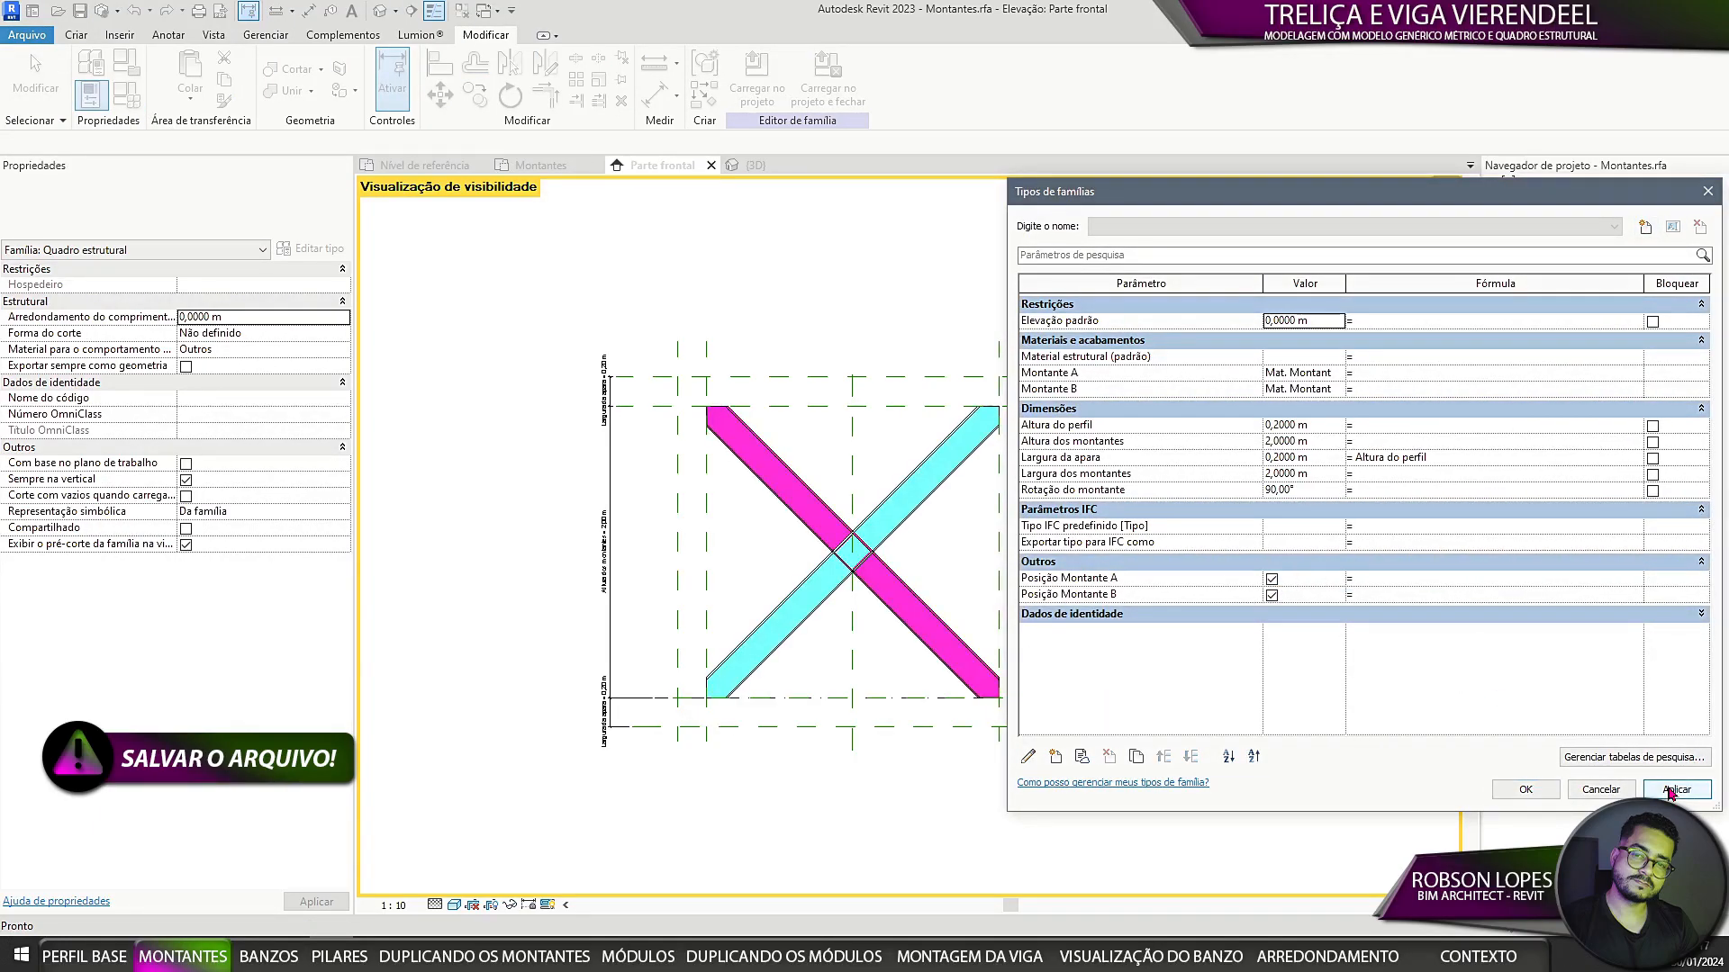
Step: Test the family with Posição Montante A disabled, re-enable both Posição Montante parameters and accept the family types
left_click(1272, 596)
left_click(1273, 580)
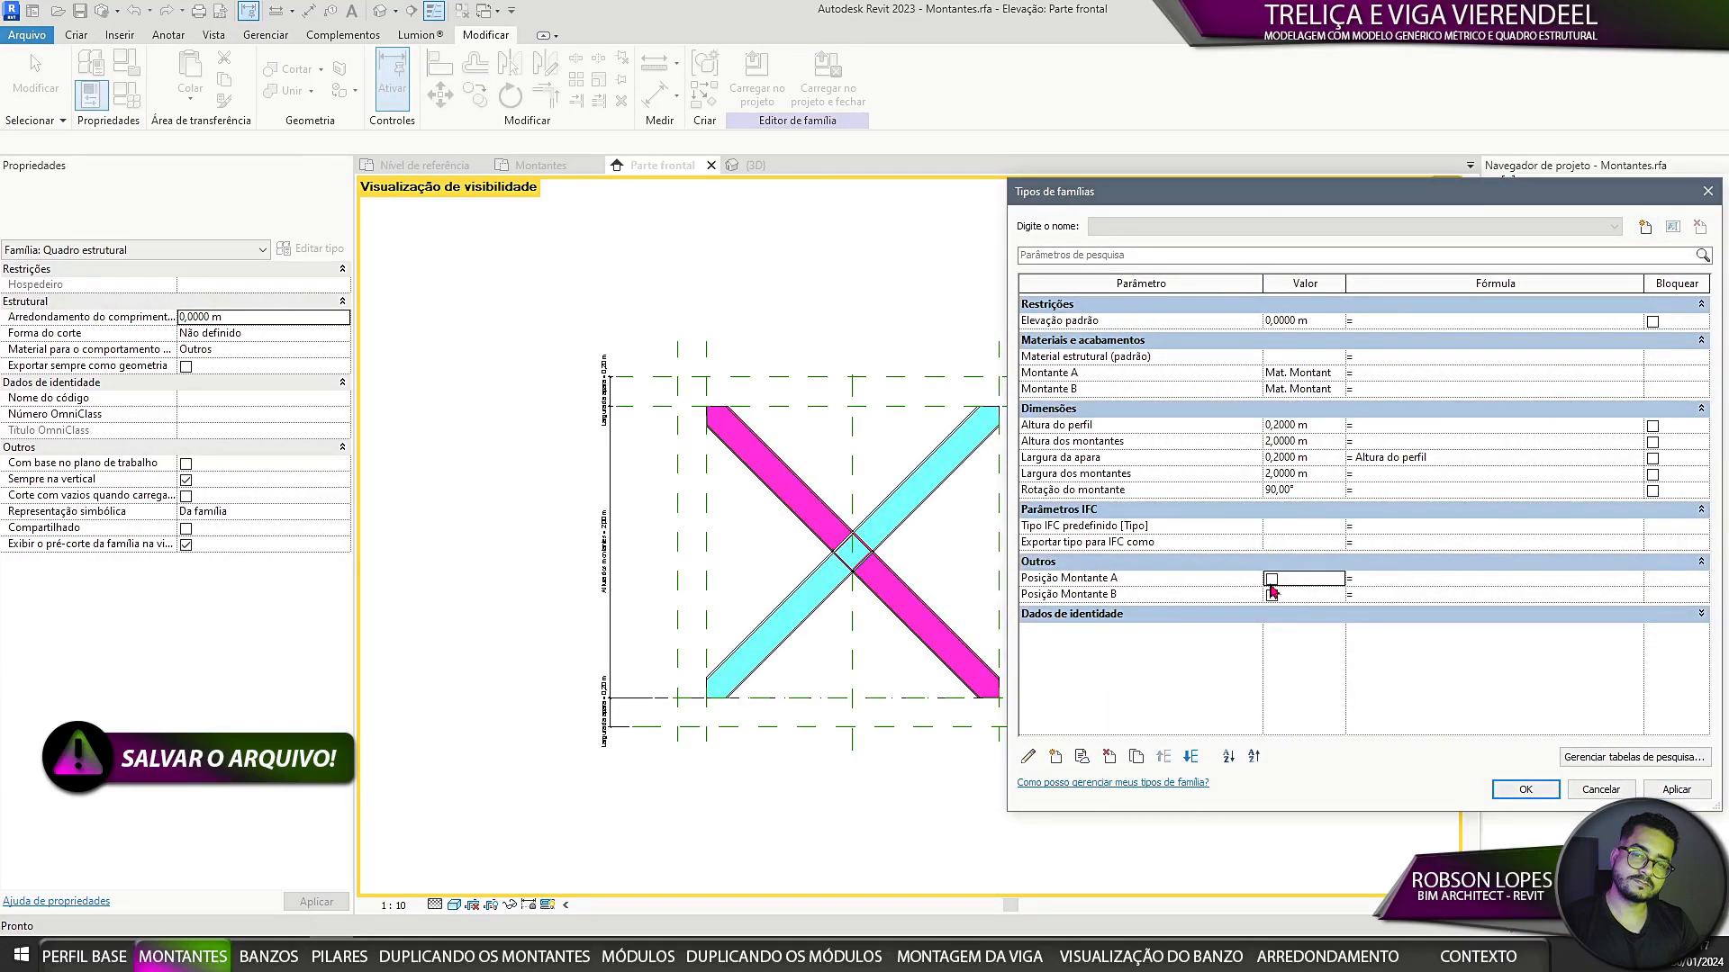
left_click(1662, 790)
left_click(1273, 595)
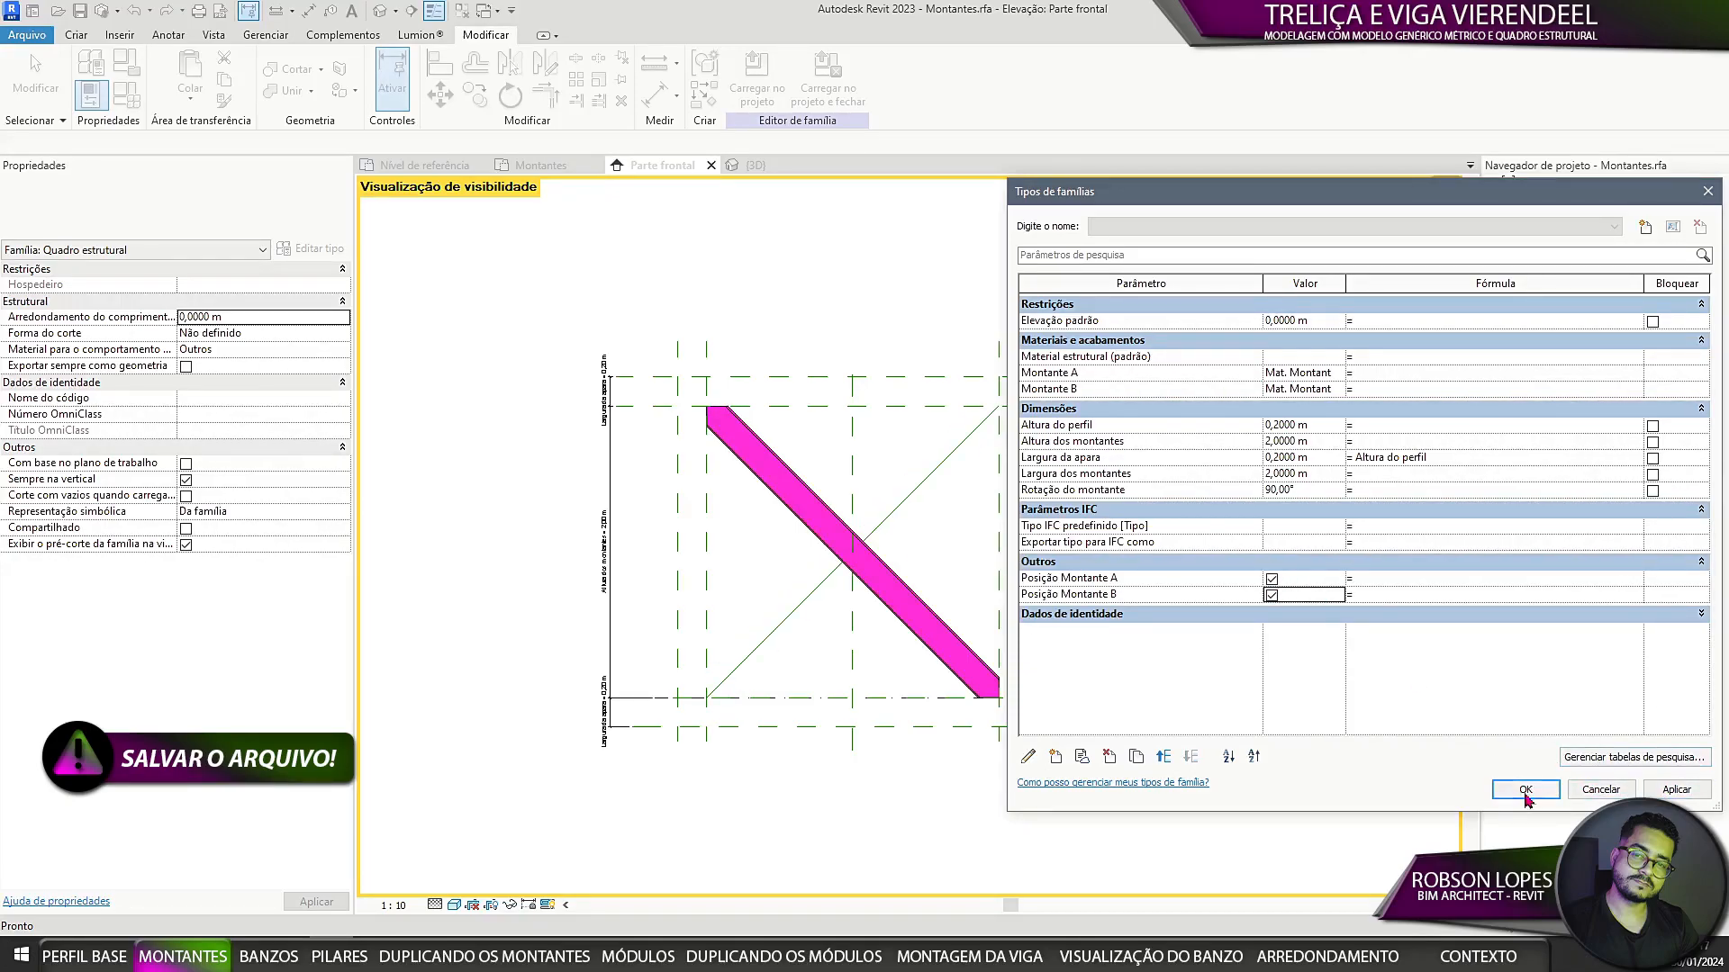
left_click(1526, 789)
Step: Turn off the visibility preview in the Parte frontal elevation
left_click(548, 905)
left_click(588, 890)
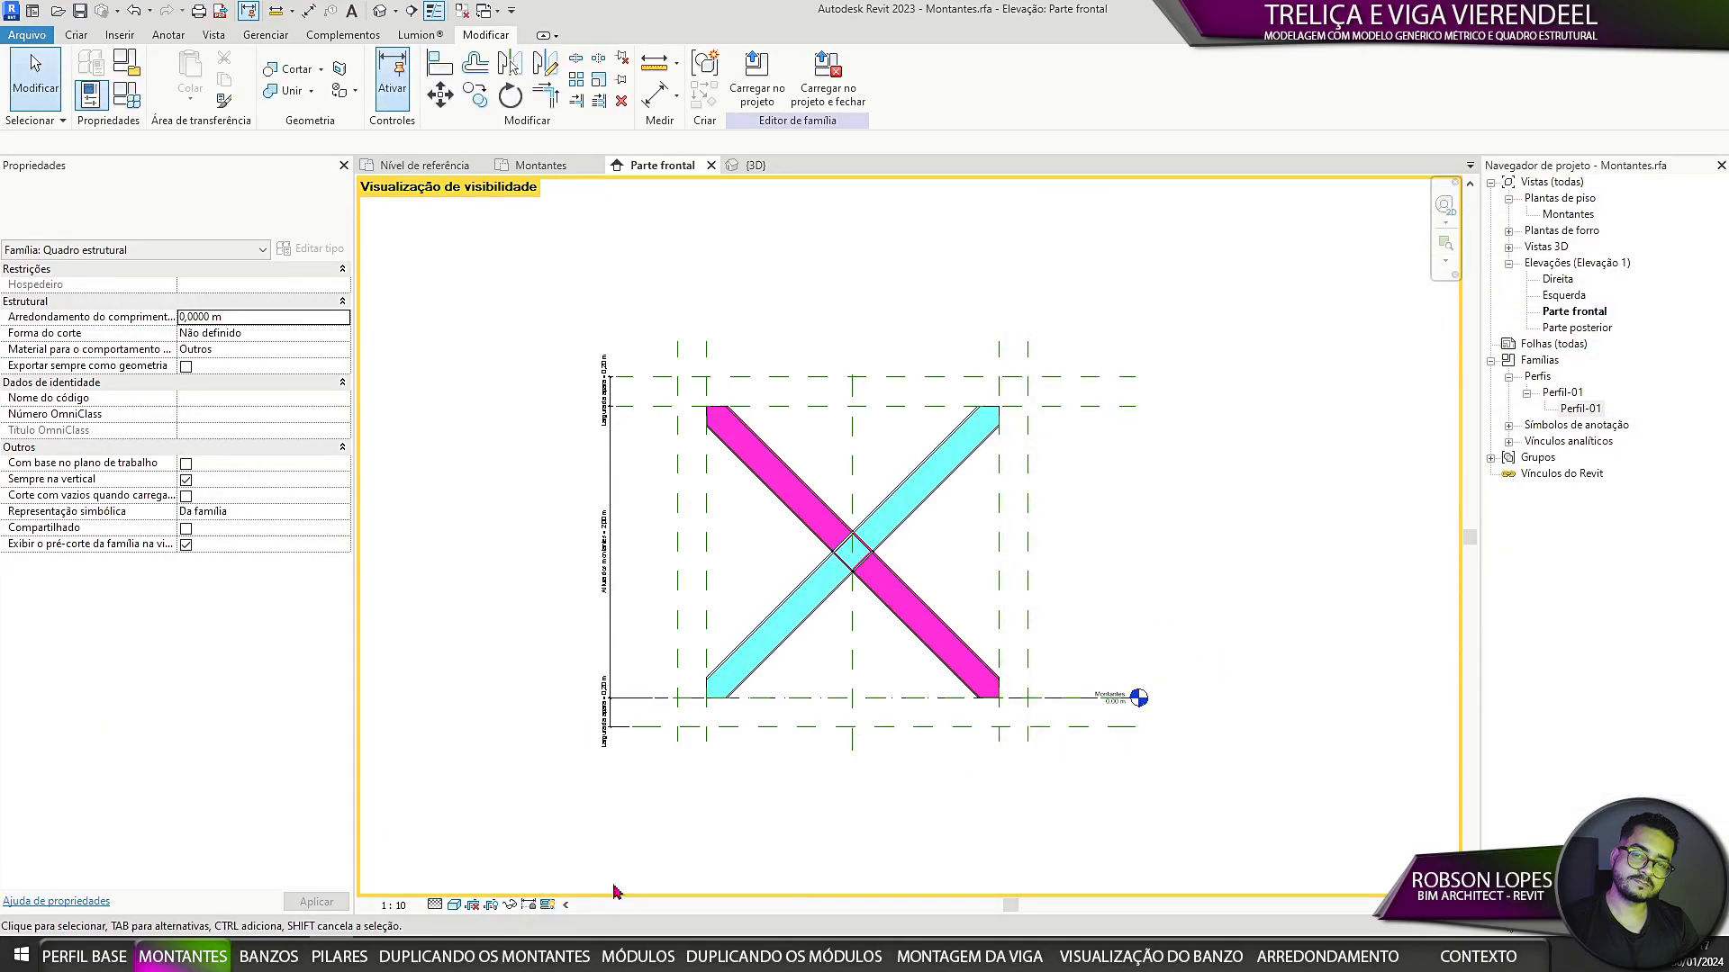
left_click(565, 905)
left_click(550, 905)
left_click(577, 862)
middle_click_drag(1076, 780, 882, 800)
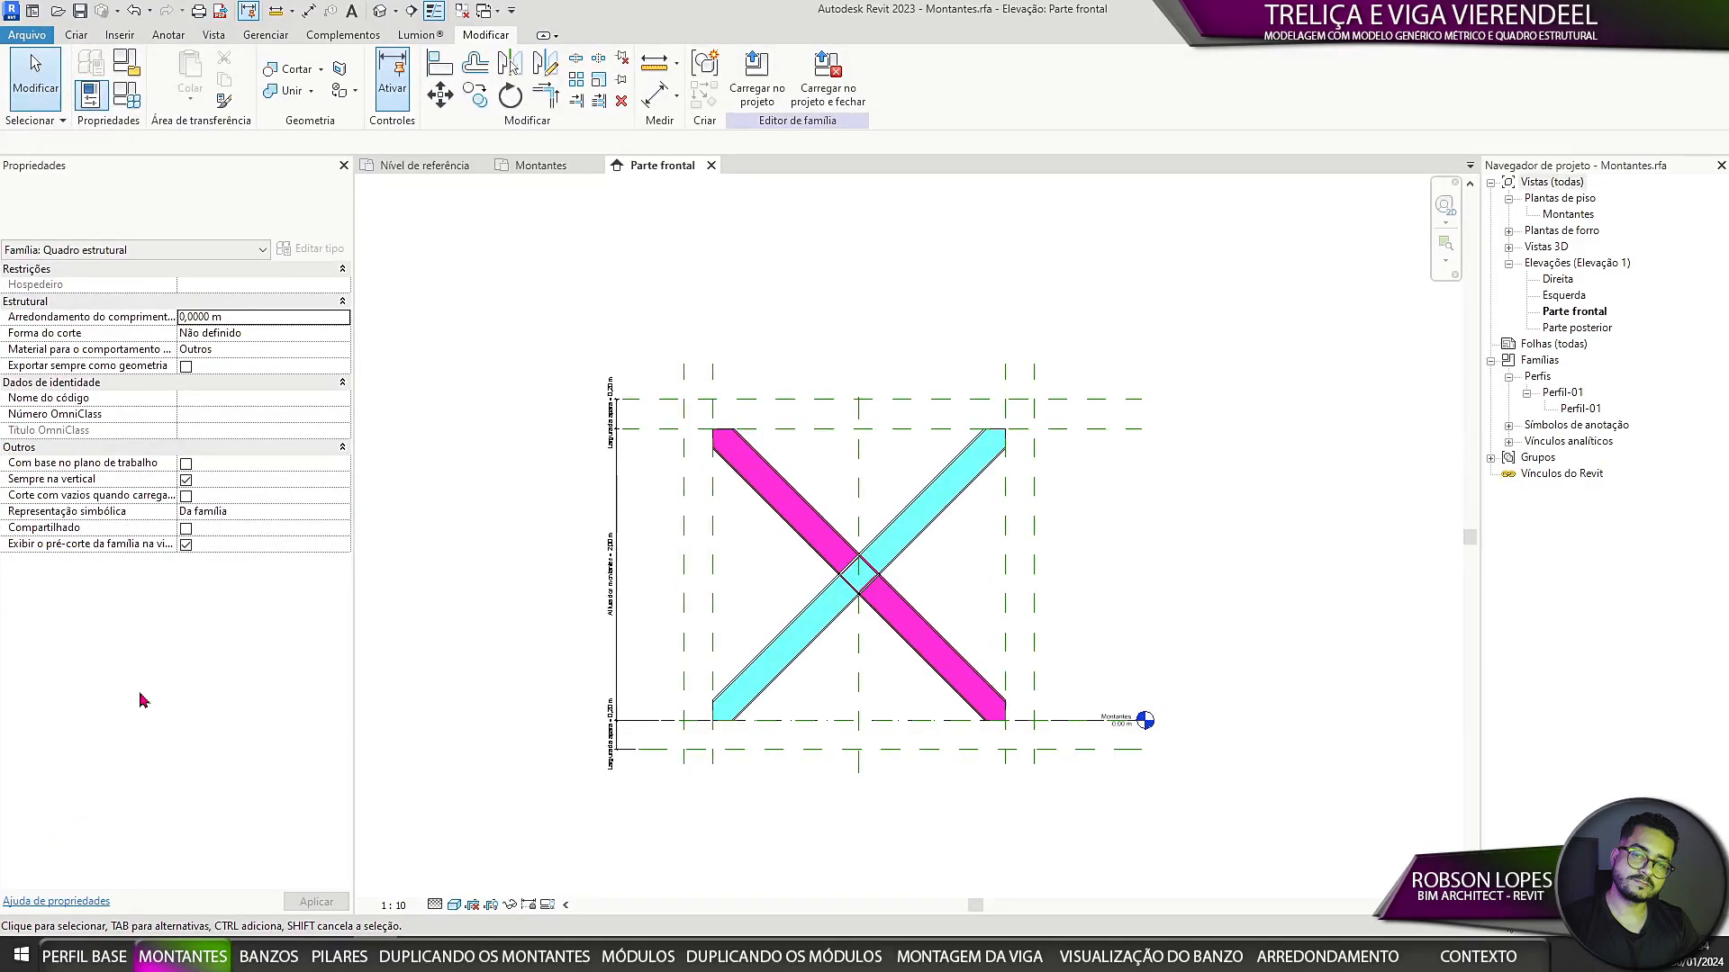
Step: Rename the Nível de referência floor plan of the profile family to Perfil-01
left_click(423, 165)
right_click(1576, 214)
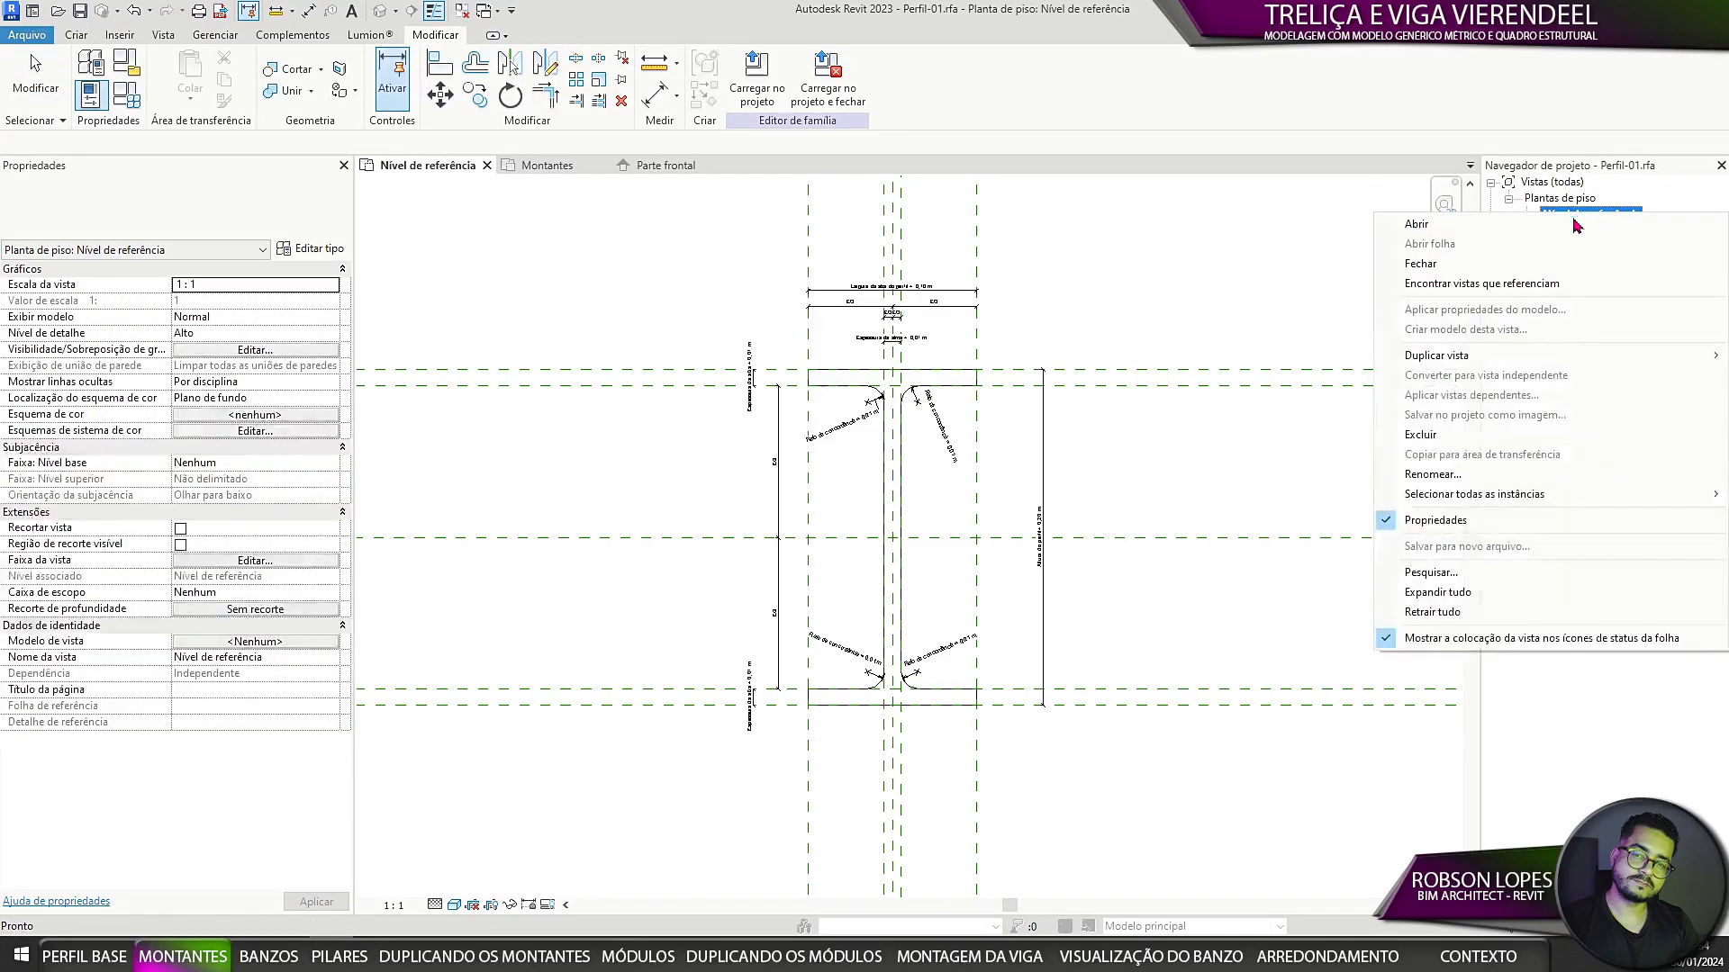
left_click(1454, 474)
type("P")
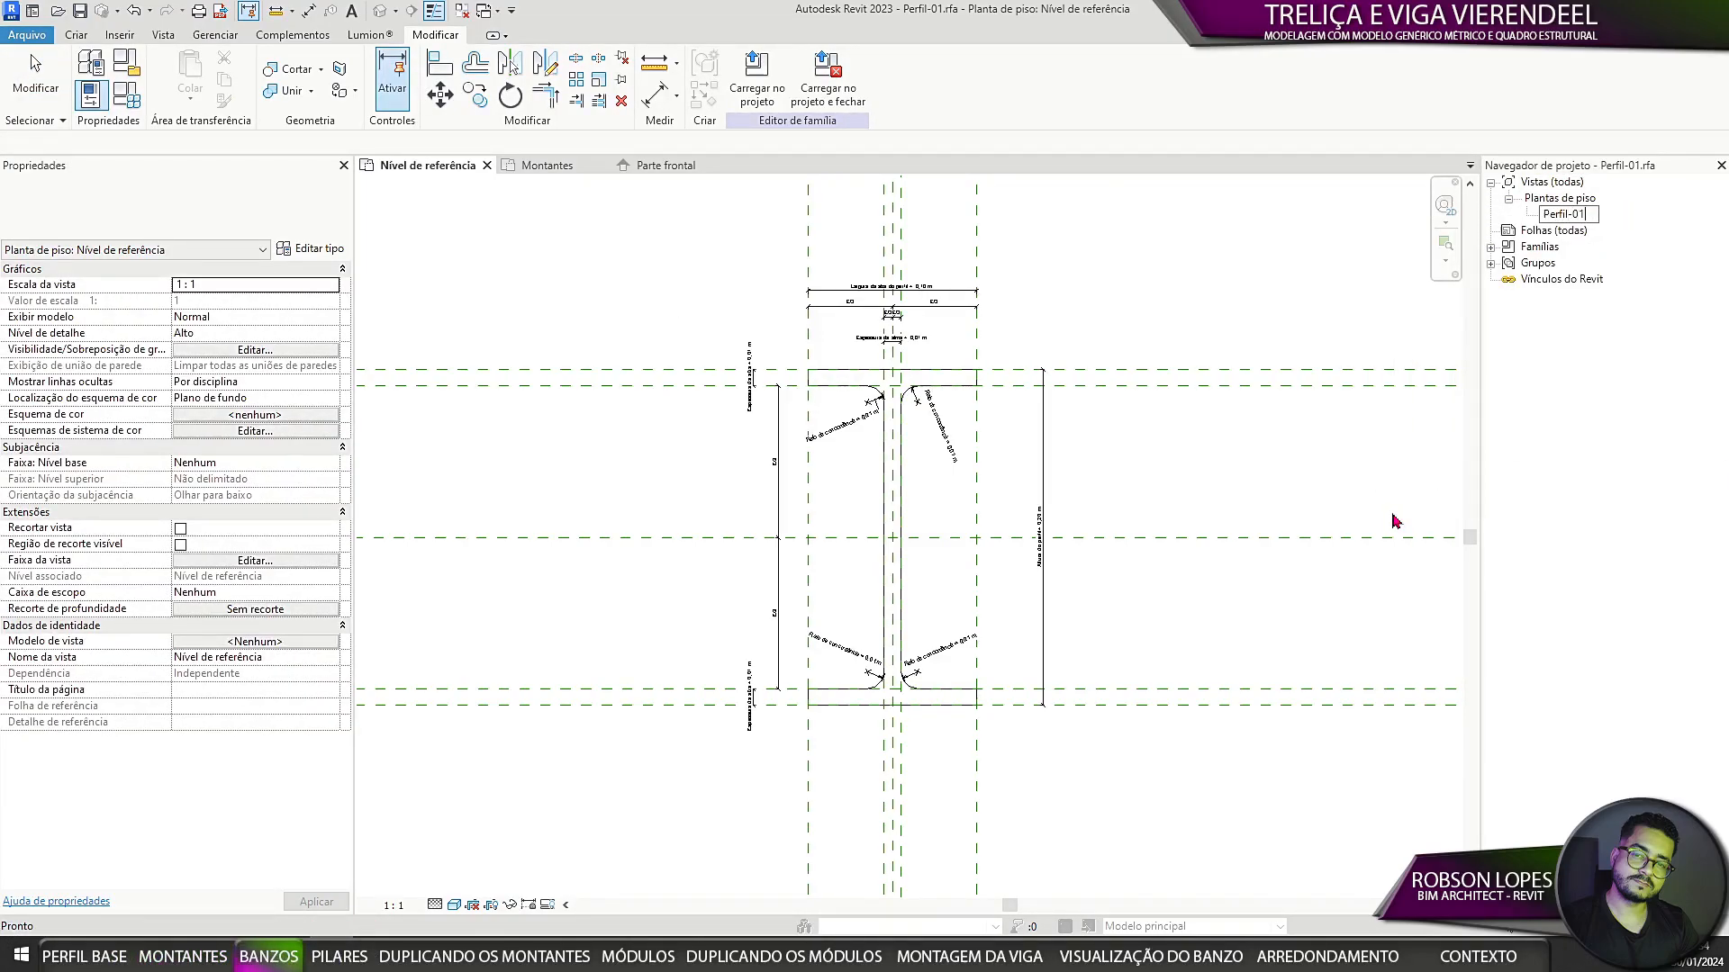
type("erfil-01")
left_click(1168, 277)
Step: Create a new family from the template Modelo genérico métrico.rft
left_click(637, 165)
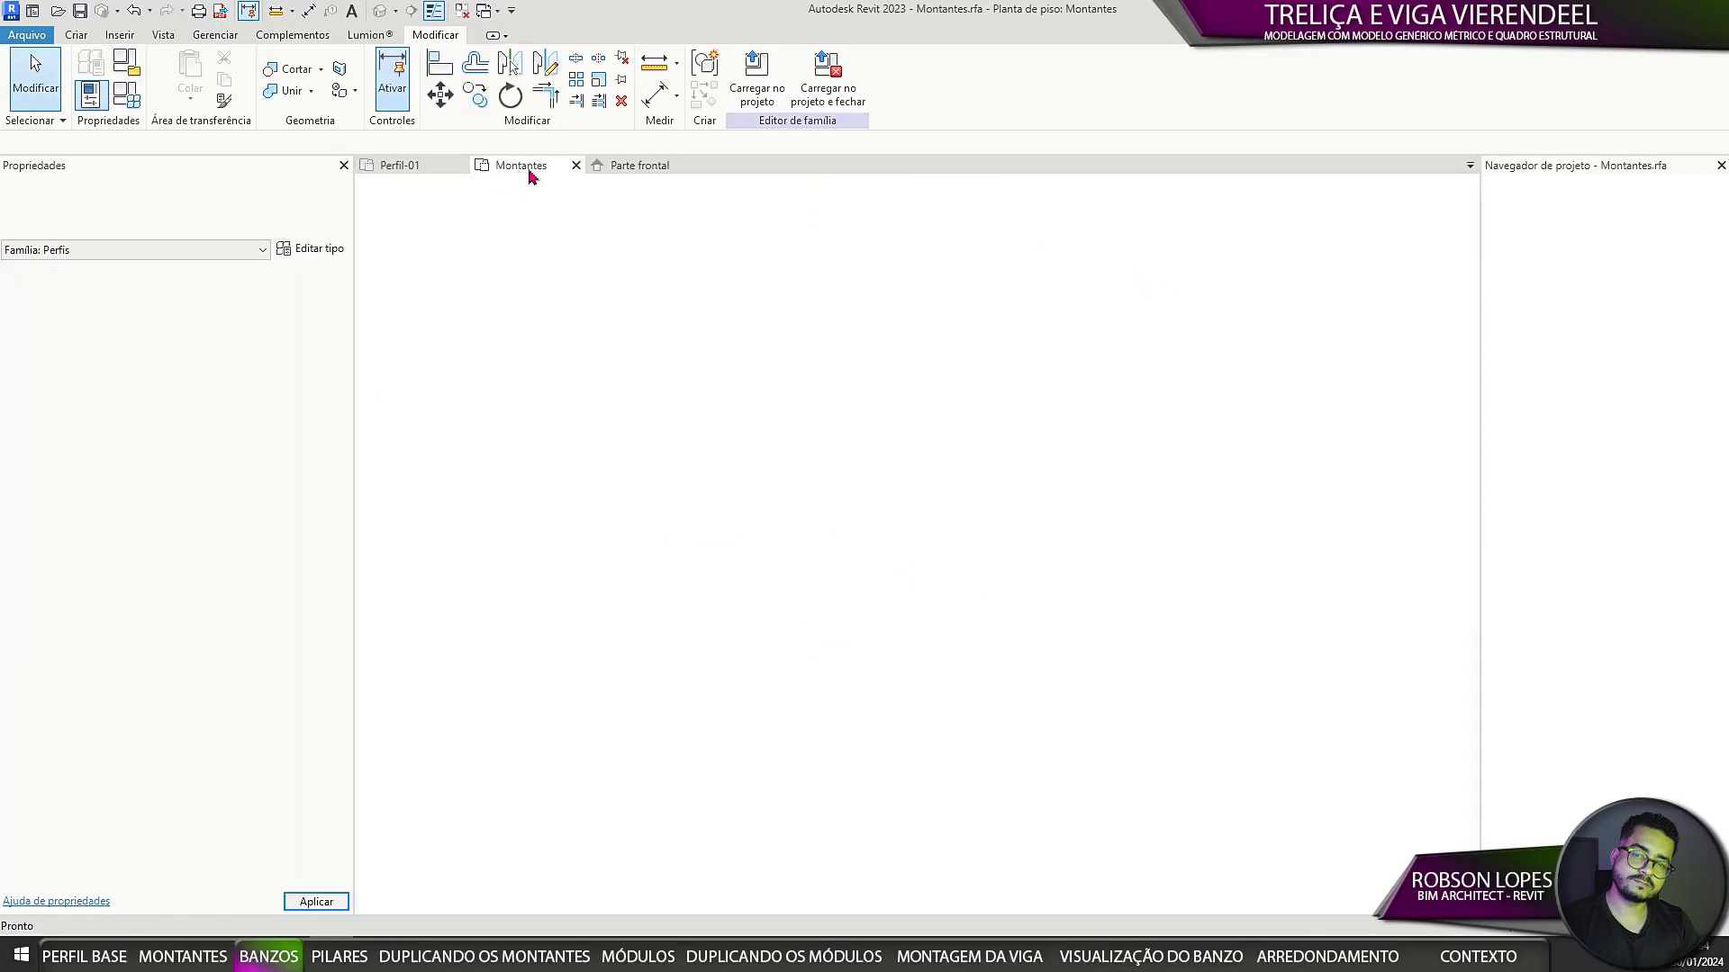
left_click(27, 35)
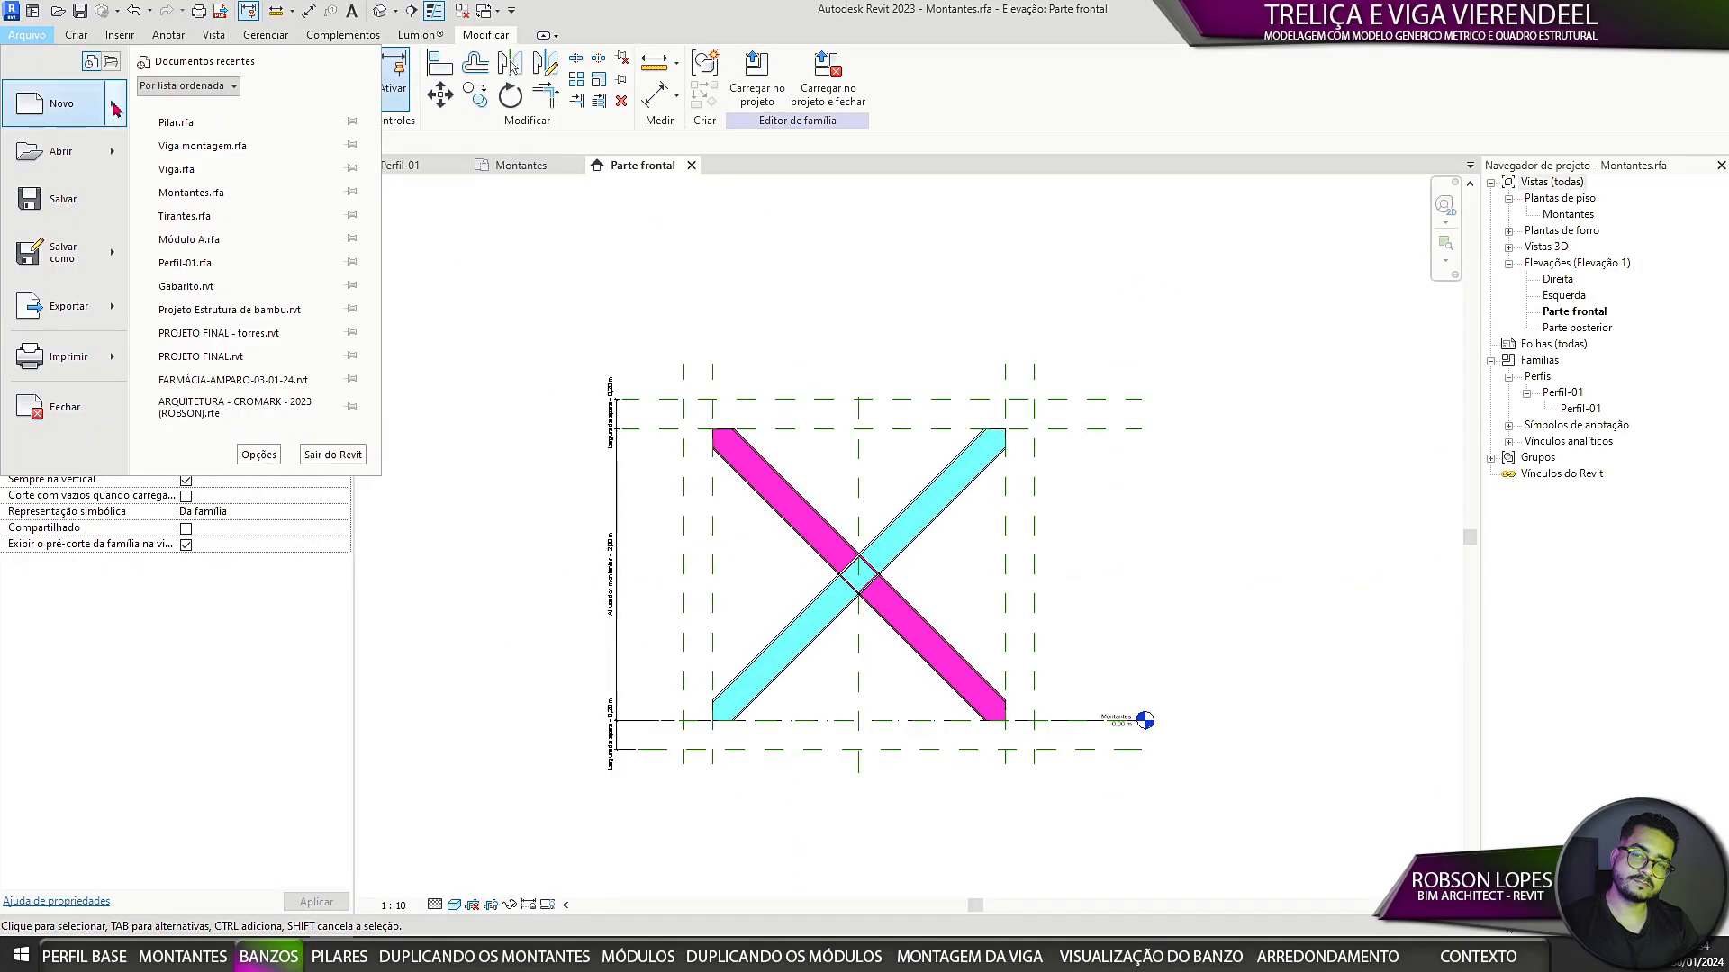
mouse_move(54, 81)
left_click(195, 162)
scroll(671, 441, "down", 13)
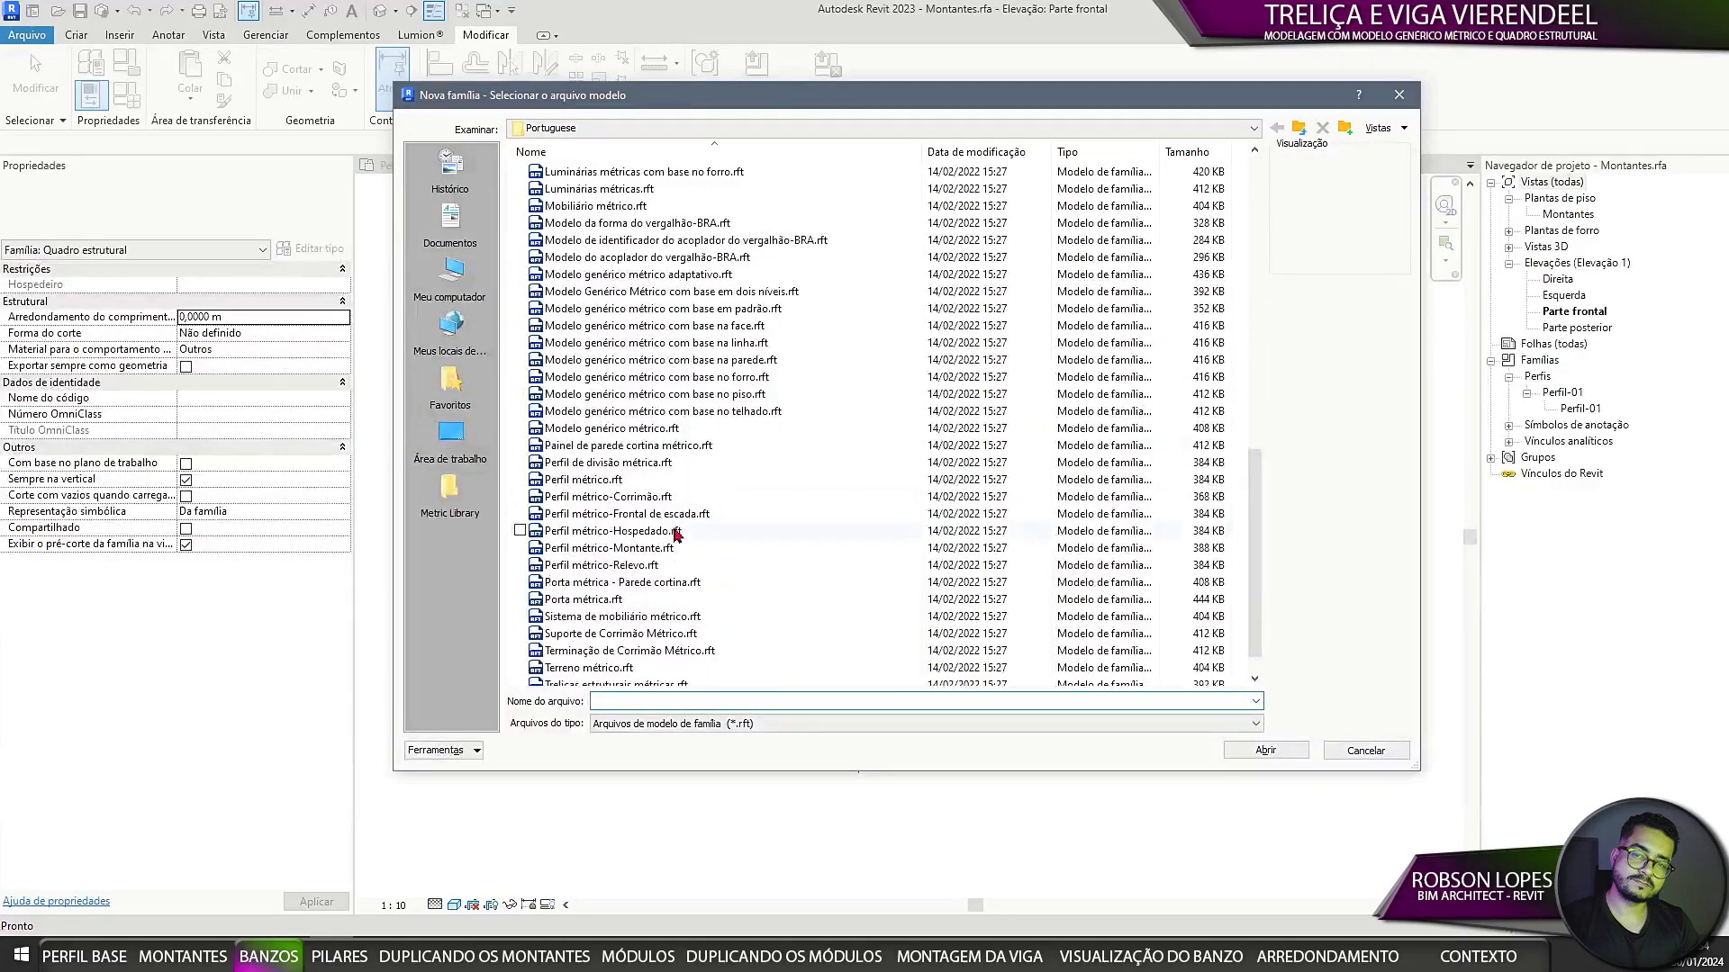
left_click(645, 430)
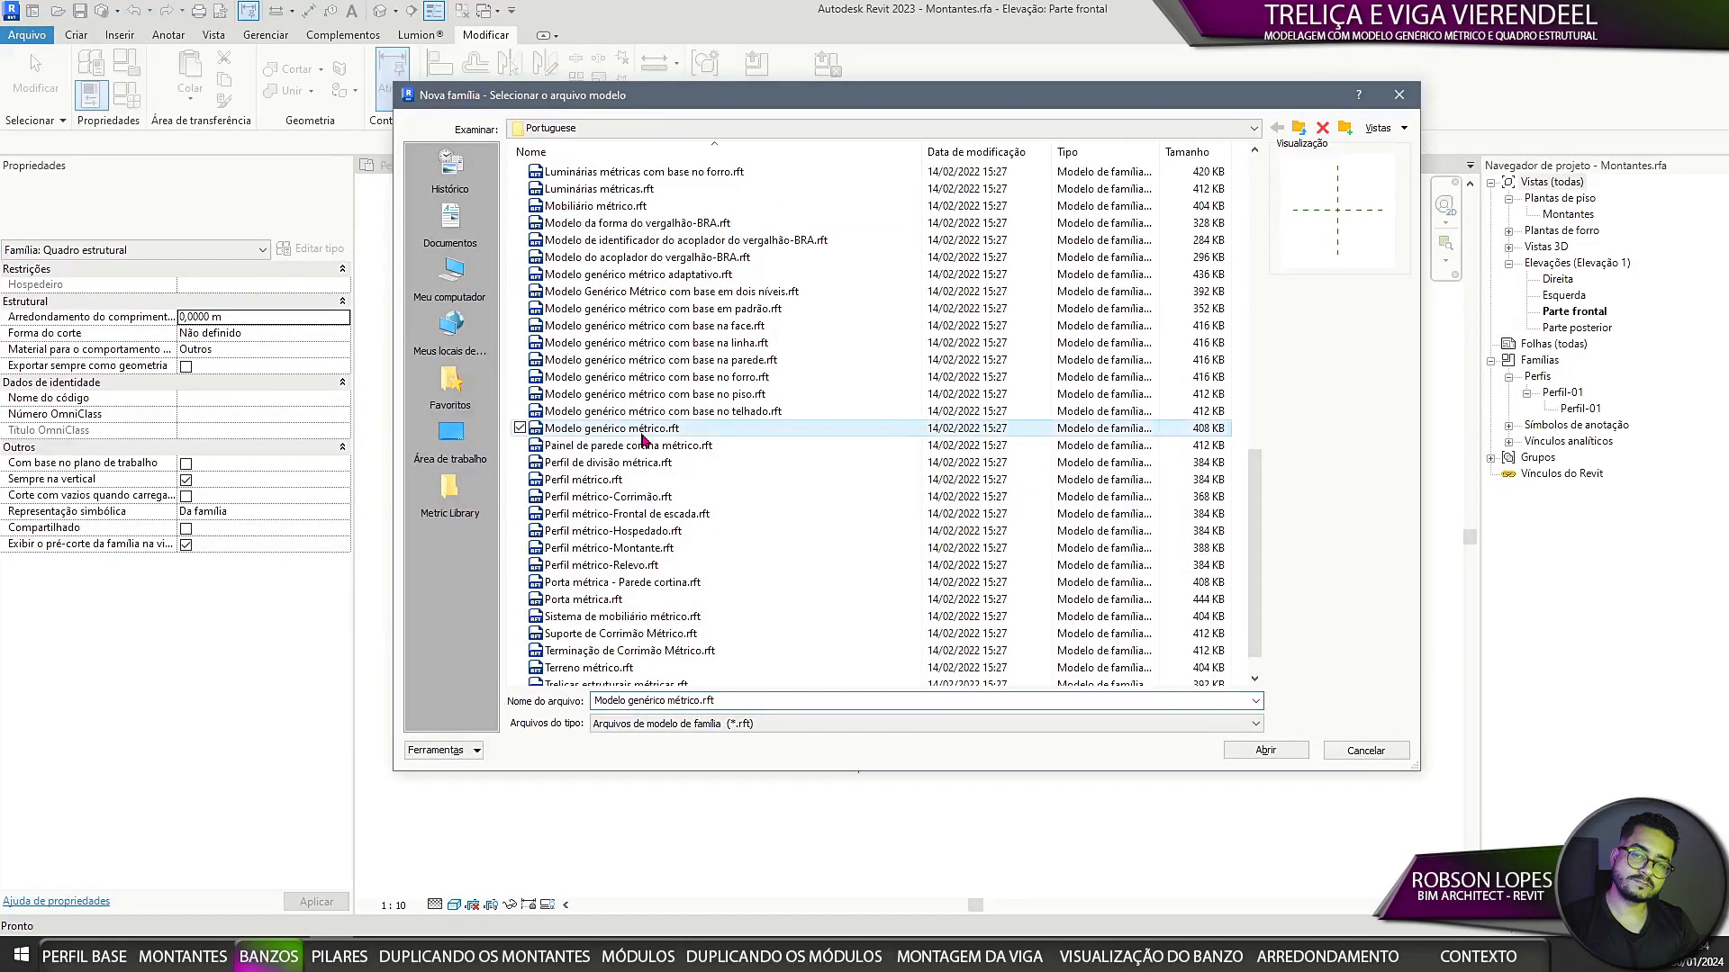
left_click(1266, 753)
Step: Set the new family's category to Quadro estrutural
left_click(128, 65)
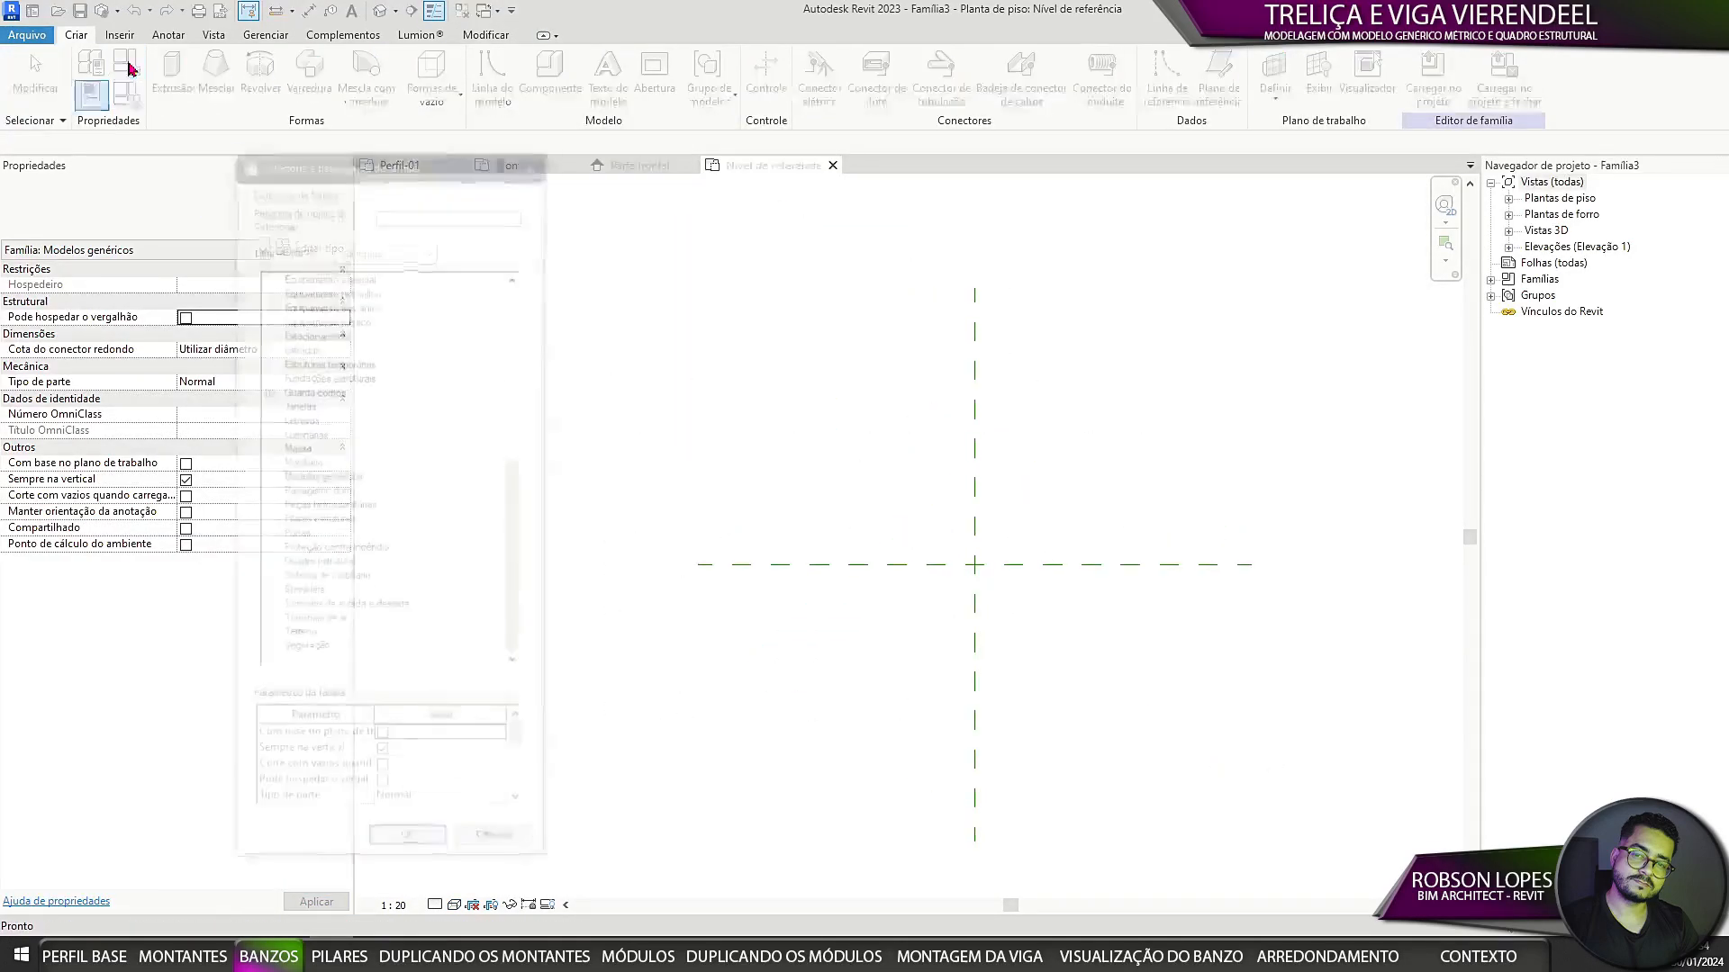
left_click(322, 564)
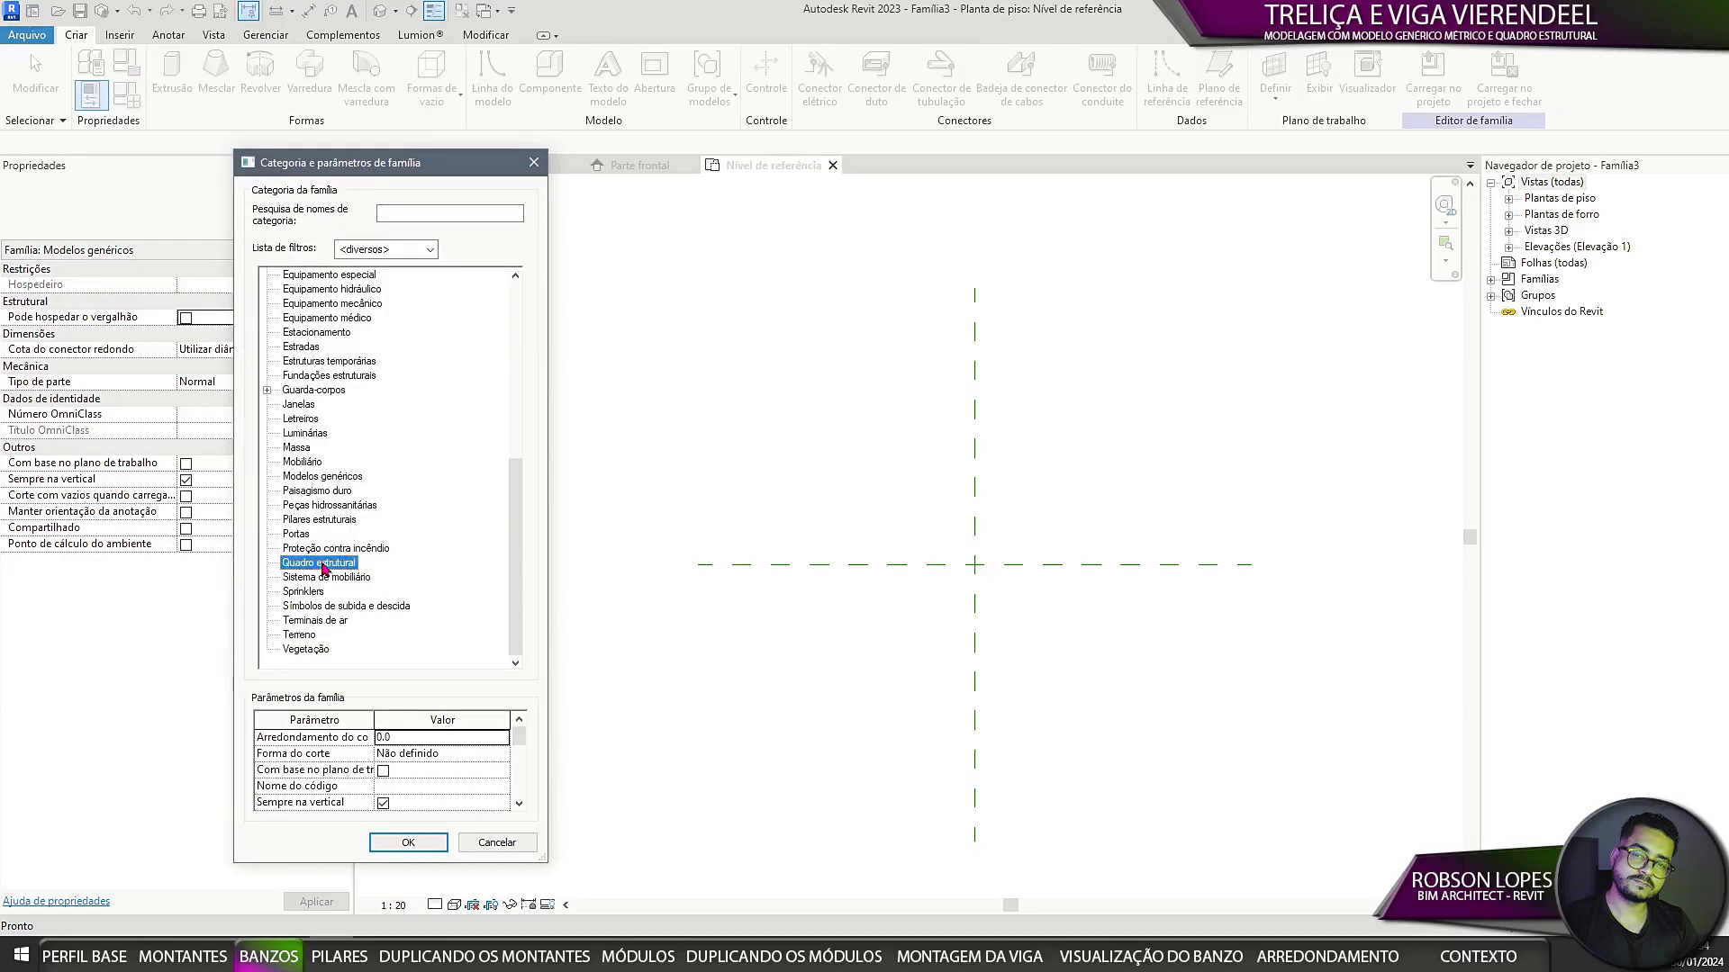
left_click(410, 842)
Step: Configure the reference level view with detail level Alto, a different visual style and a scale of 1:10
left_click(438, 906)
left_click(449, 888)
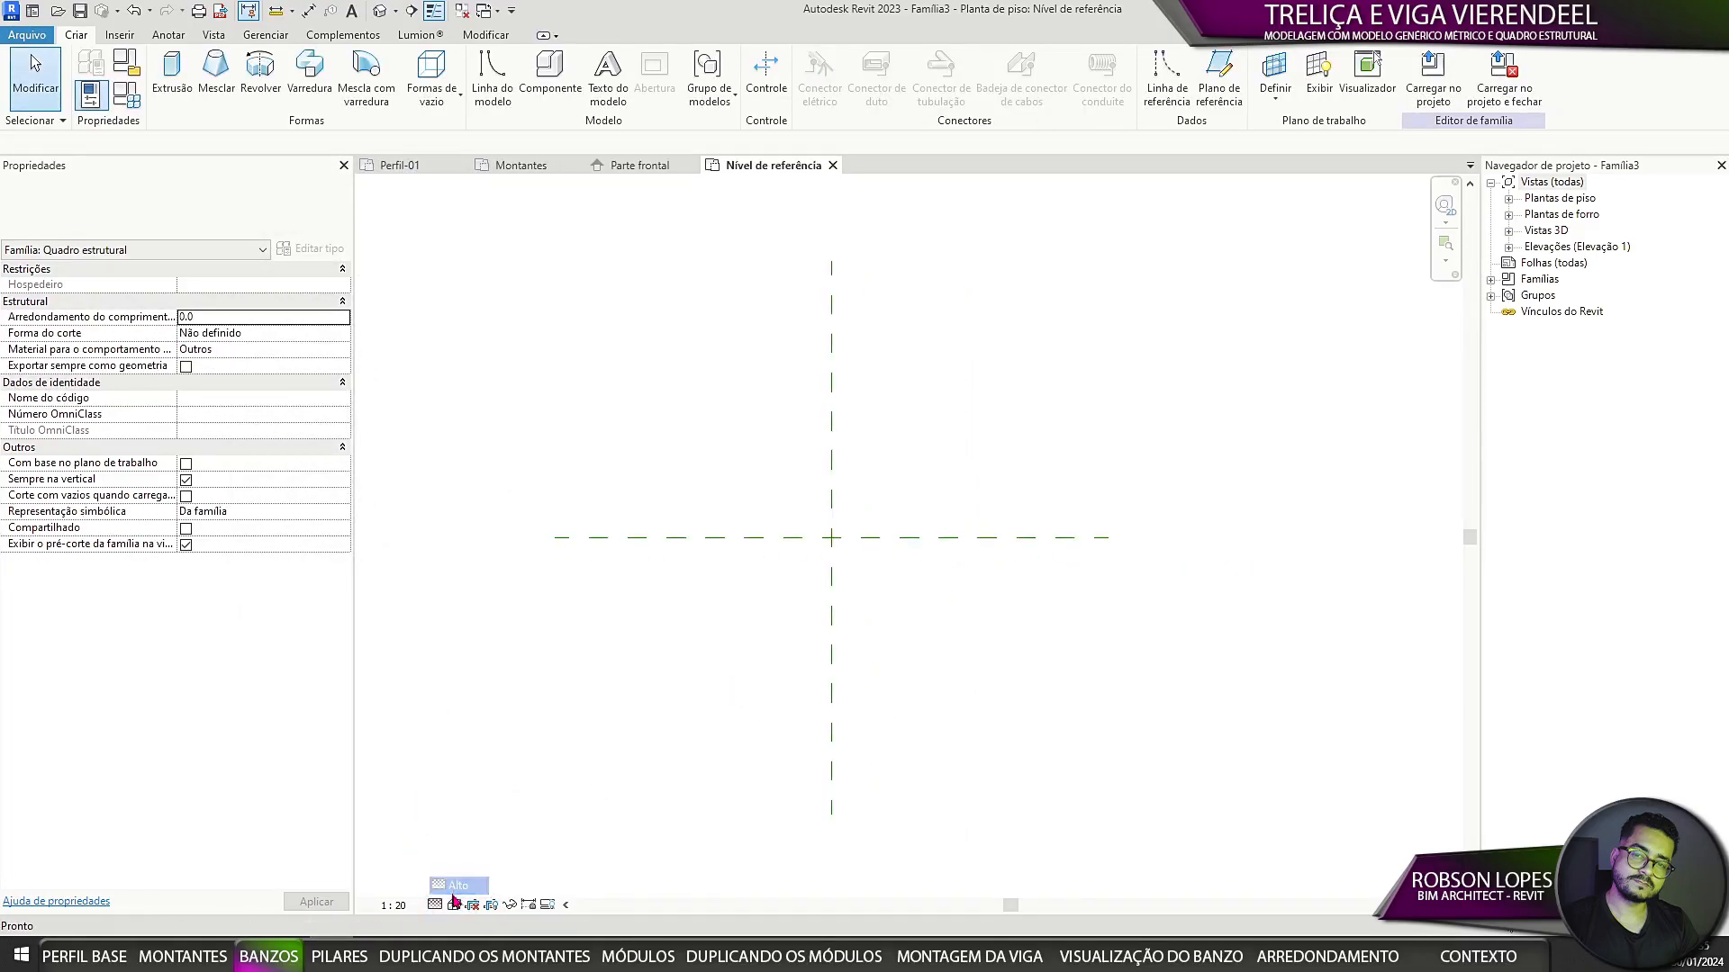
left_click(455, 906)
left_click(477, 851)
left_click(402, 907)
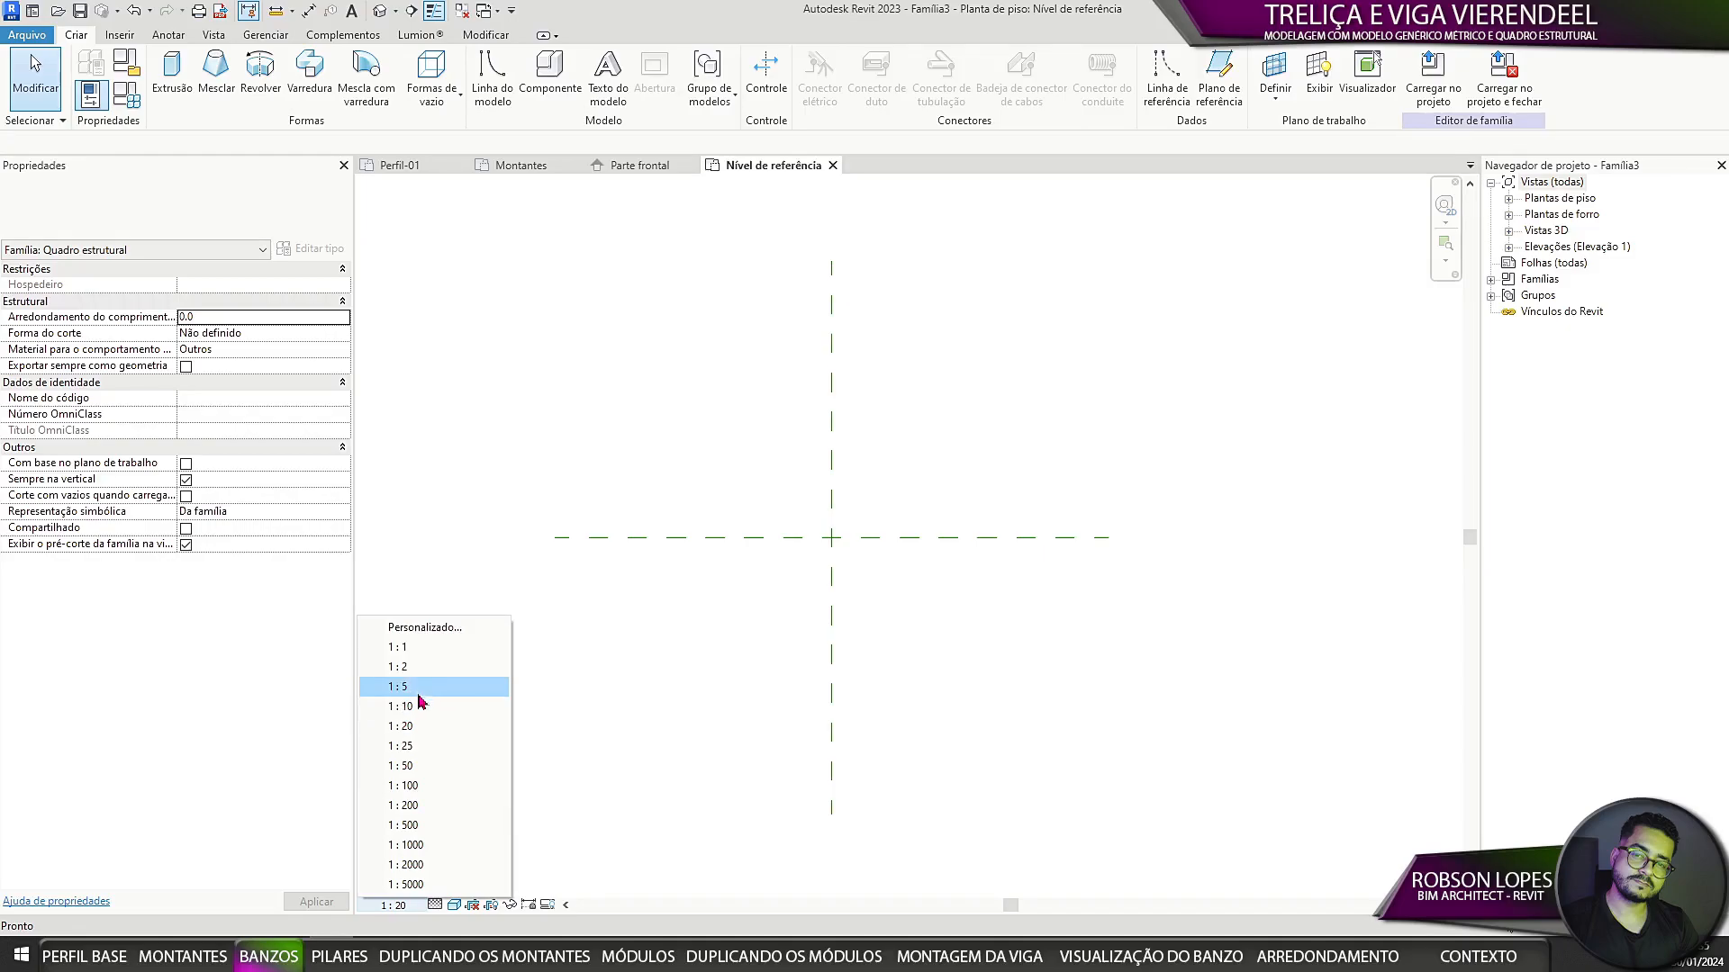
left_click(420, 689)
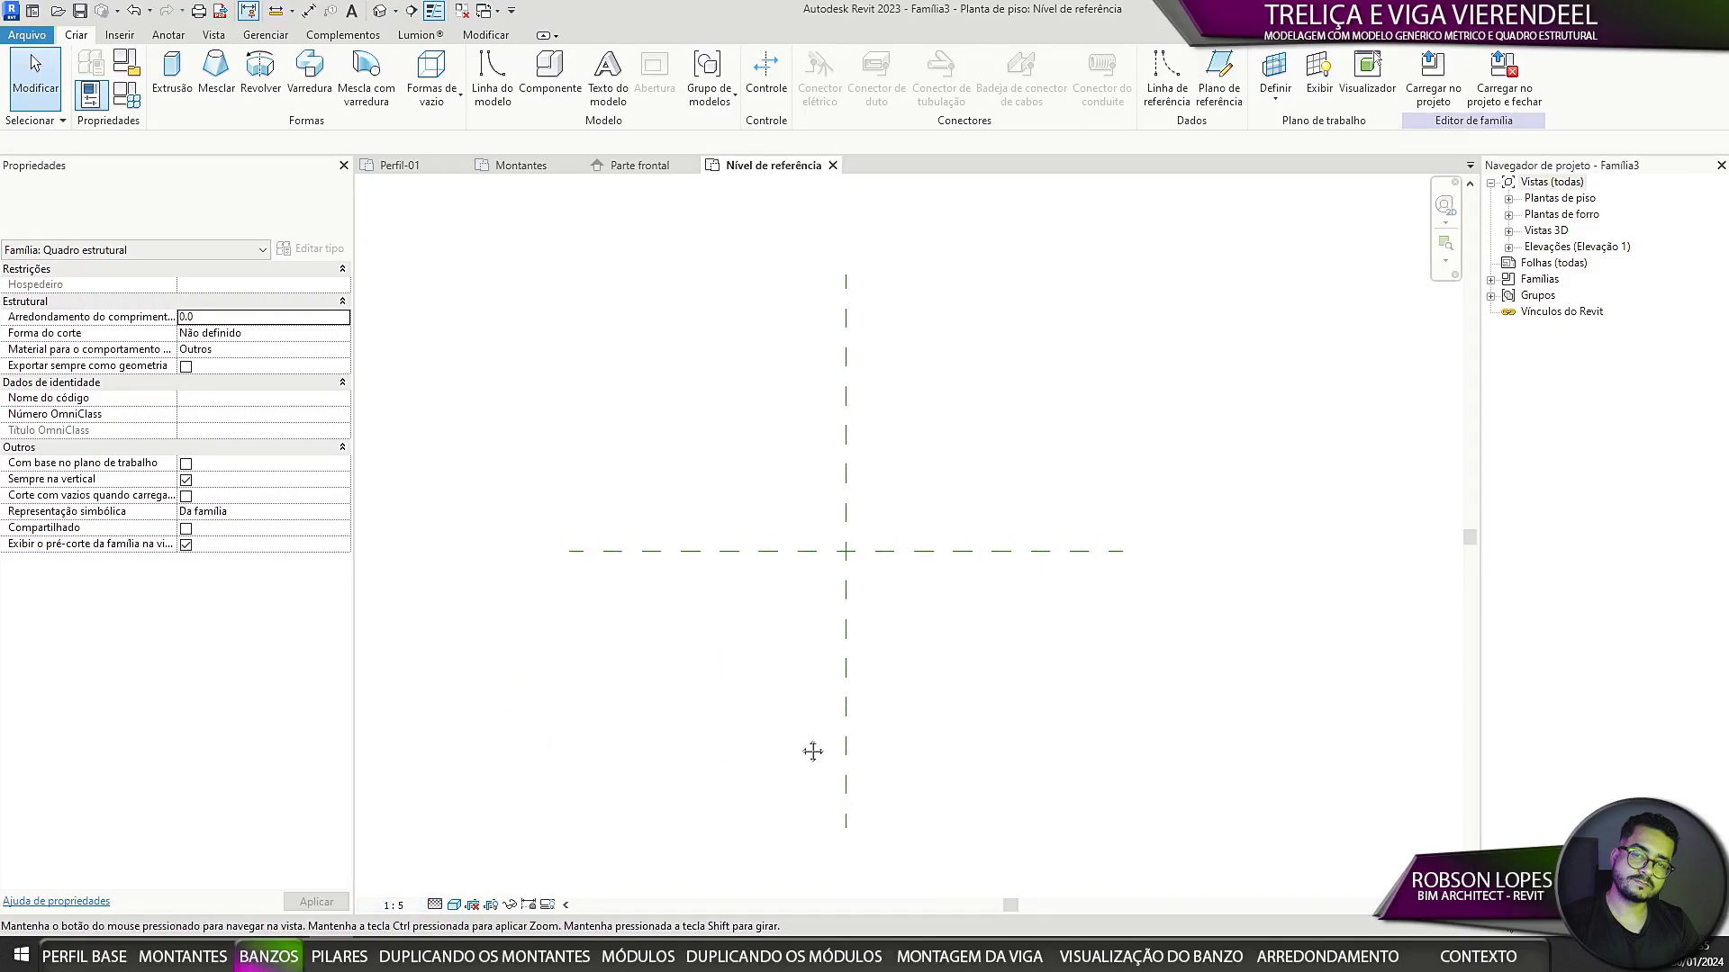
left_click(393, 906)
left_click(430, 712)
Step: Set the project unit format of Distância to Metros with 2 casas decimais and the unit symbol m
key("u")
key("n")
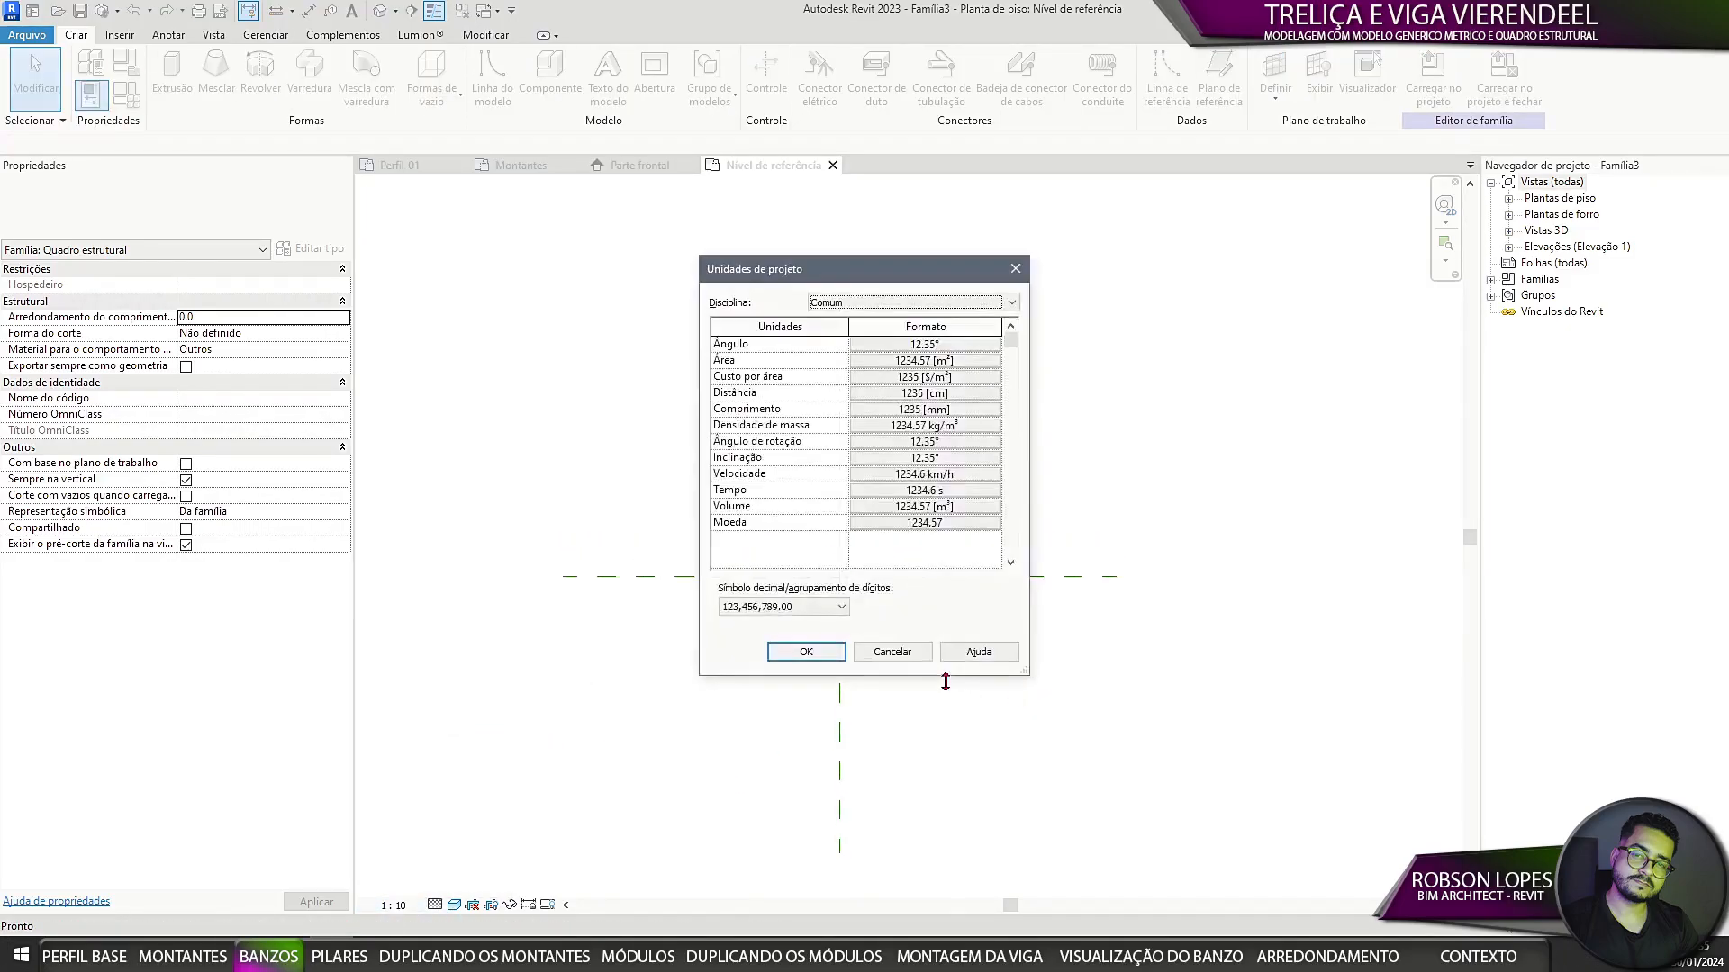
left_click(941, 408)
left_click(937, 378)
left_click(880, 427)
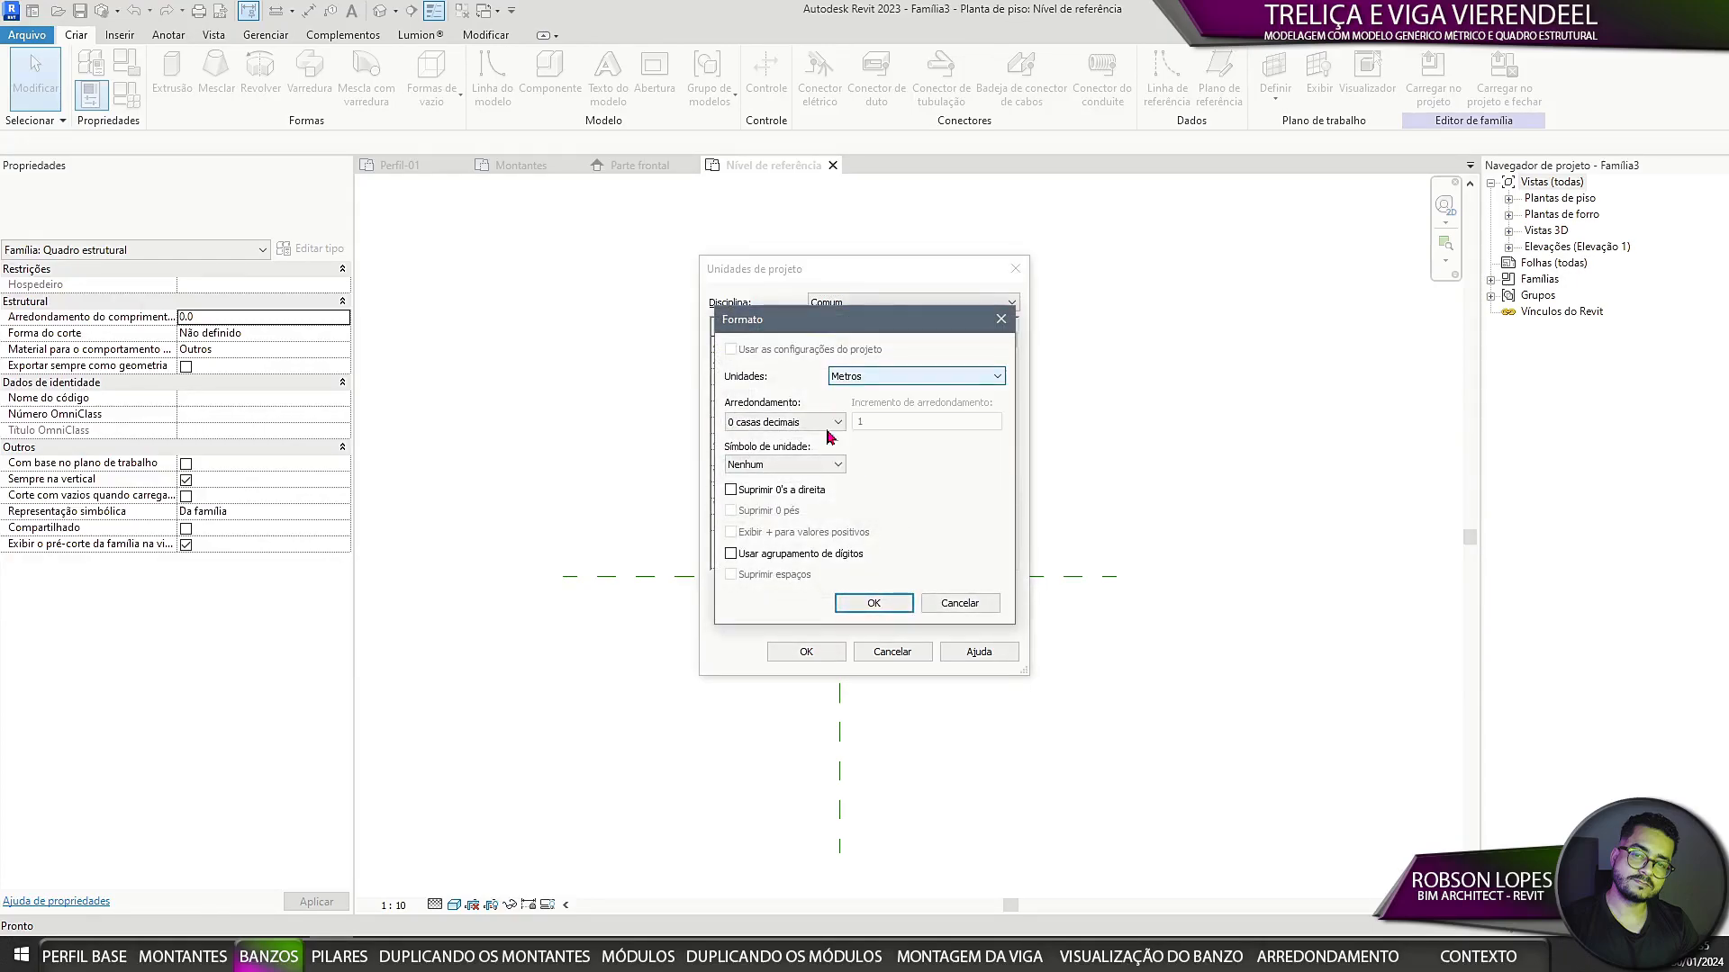
left_click(830, 425)
left_click(769, 500)
left_click(785, 464)
left_click(773, 495)
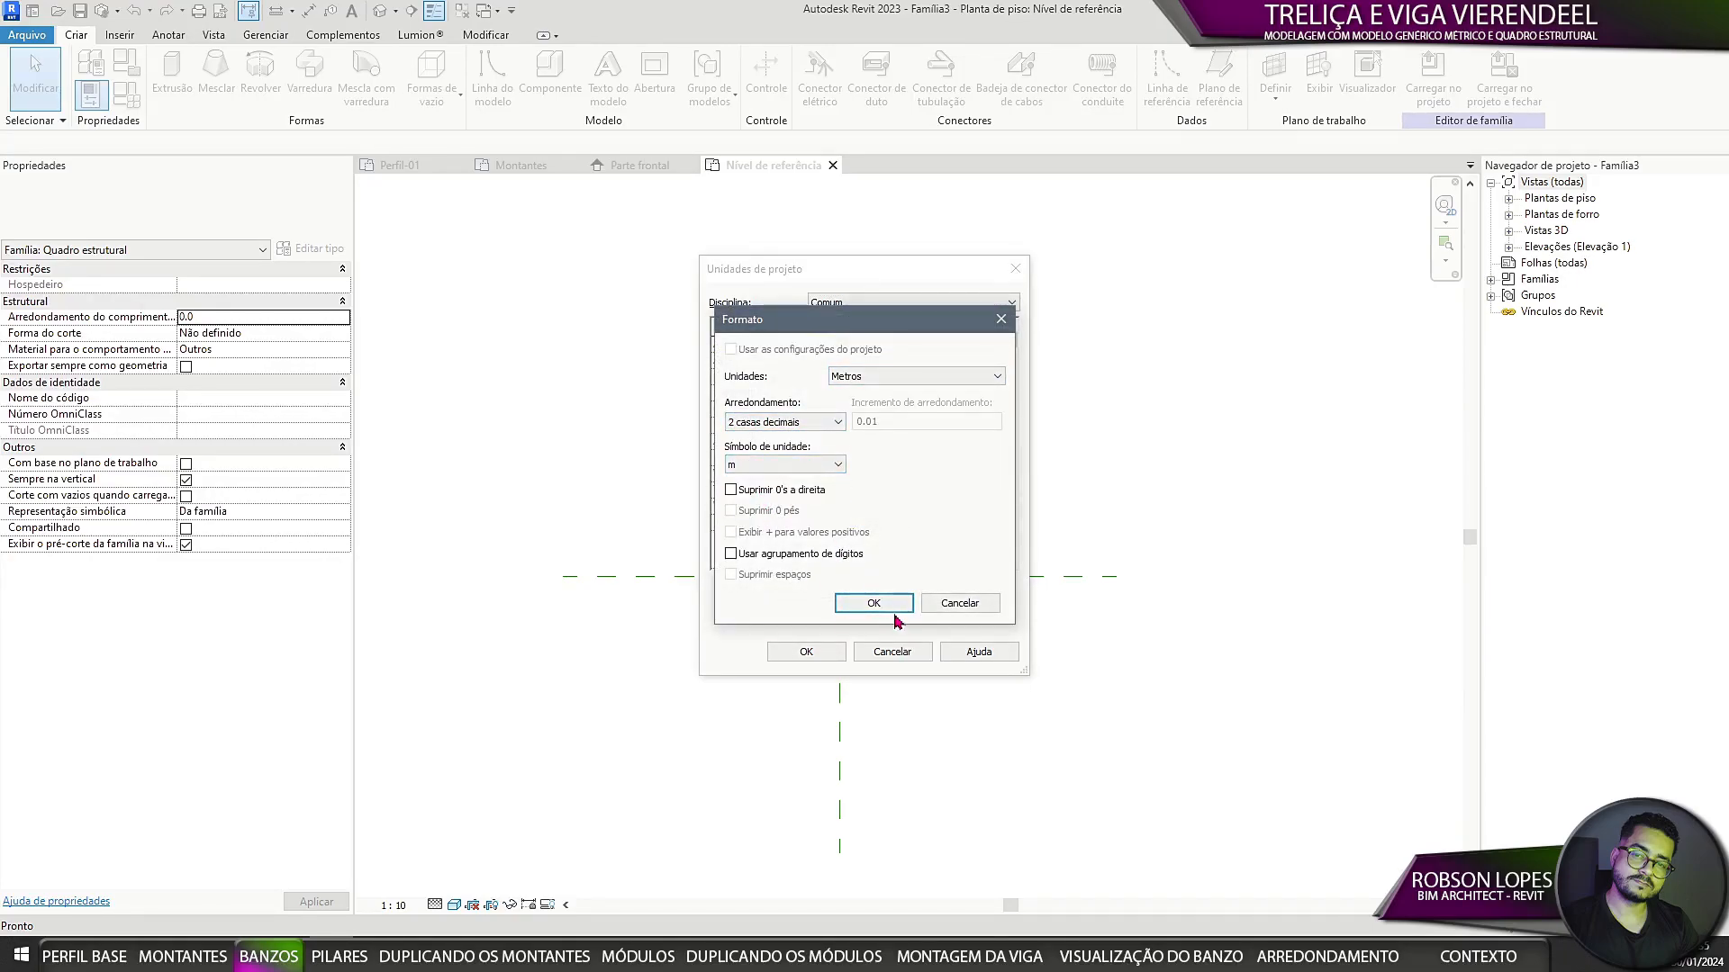
left_click(873, 602)
Step: Set the Comprimento format to Metros with 2 casas decimais and symbol m, and the digit grouping to 123.456.789,00
left_click(919, 410)
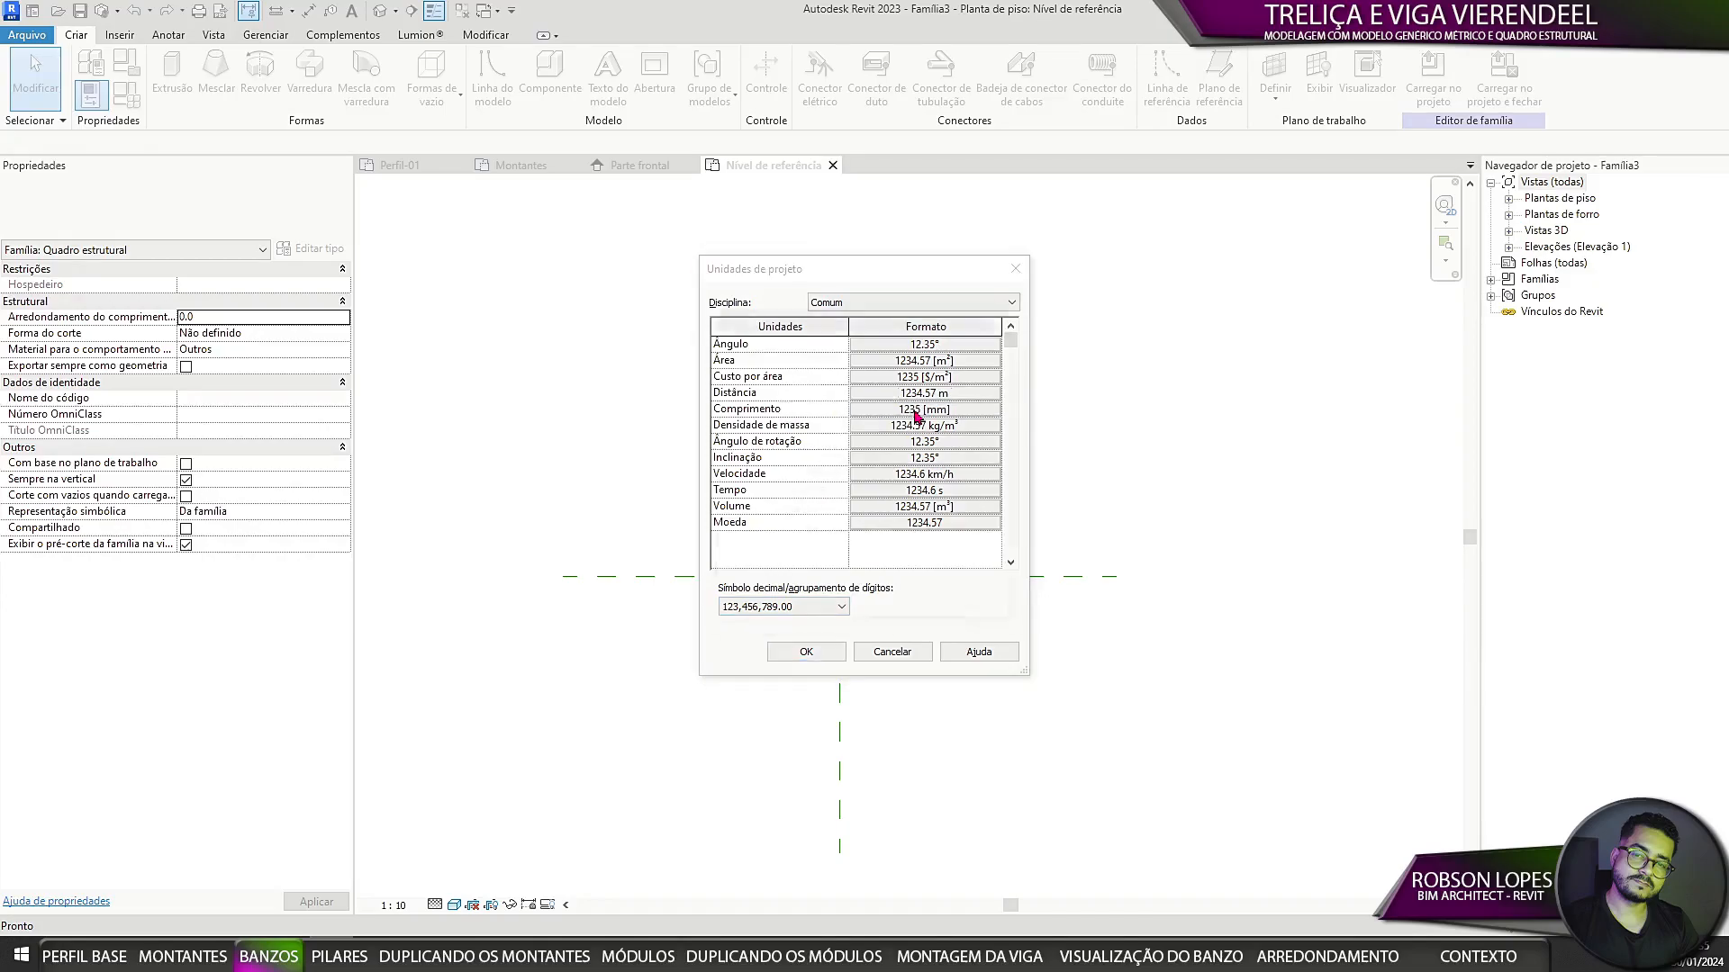
left_click(916, 376)
left_click(853, 445)
left_click(759, 498)
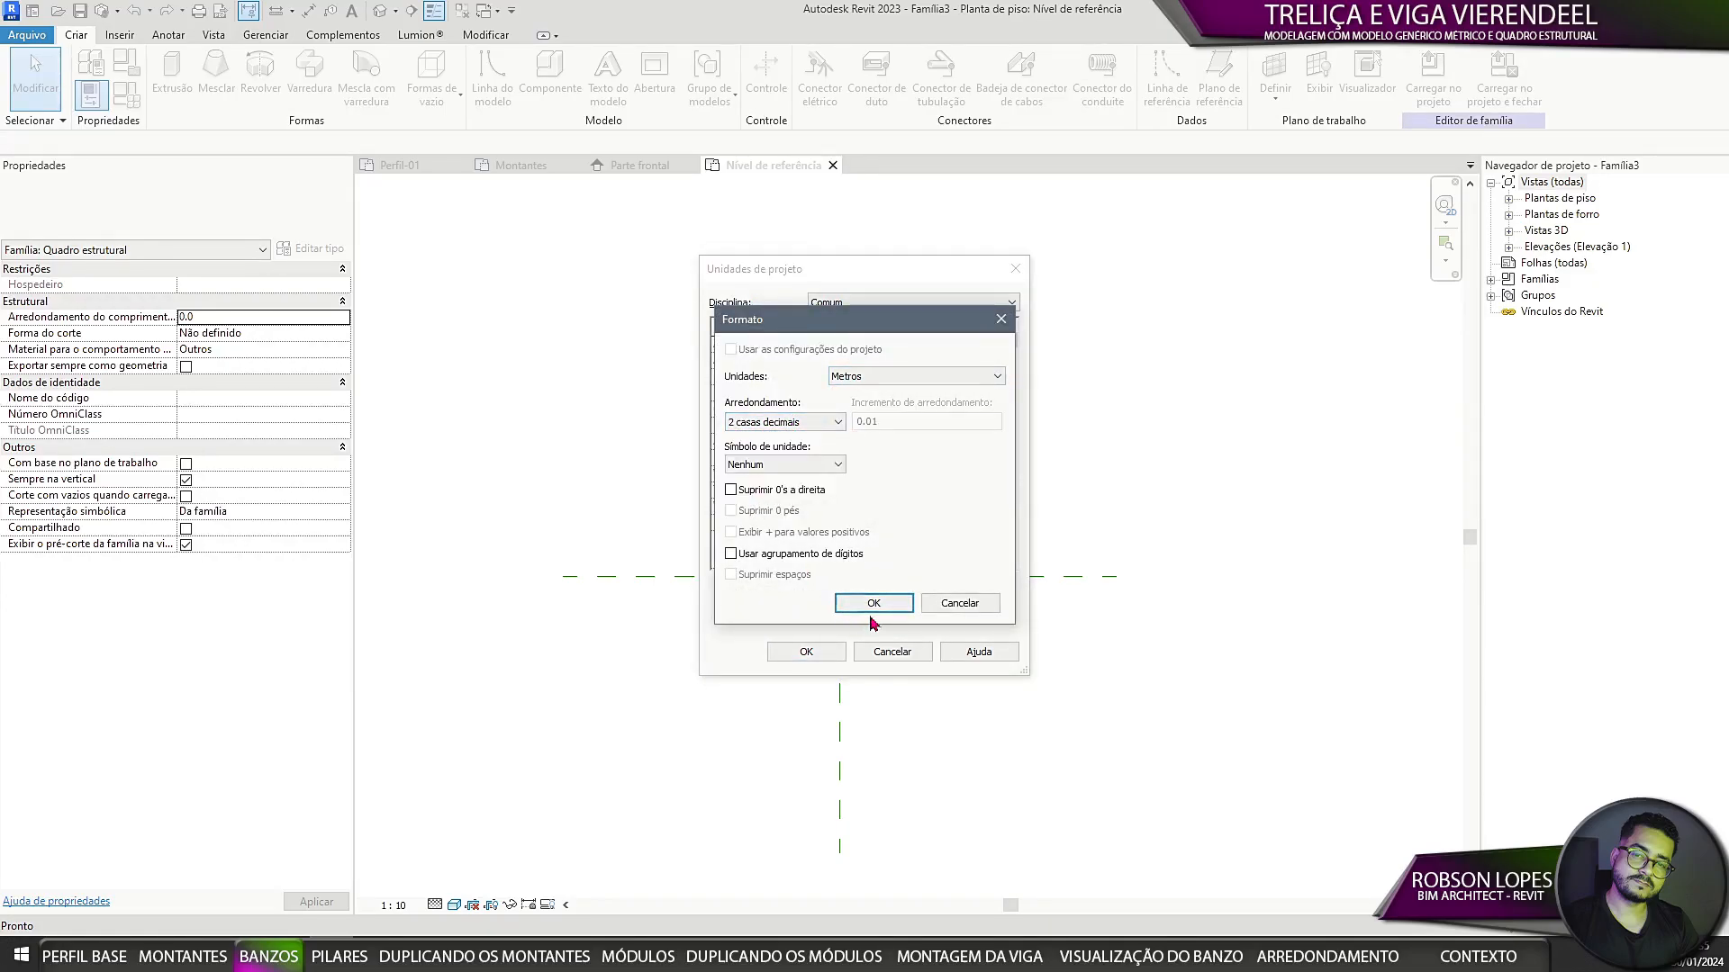
left_click(783, 460)
left_click(774, 475)
left_click(873, 603)
left_click(792, 607)
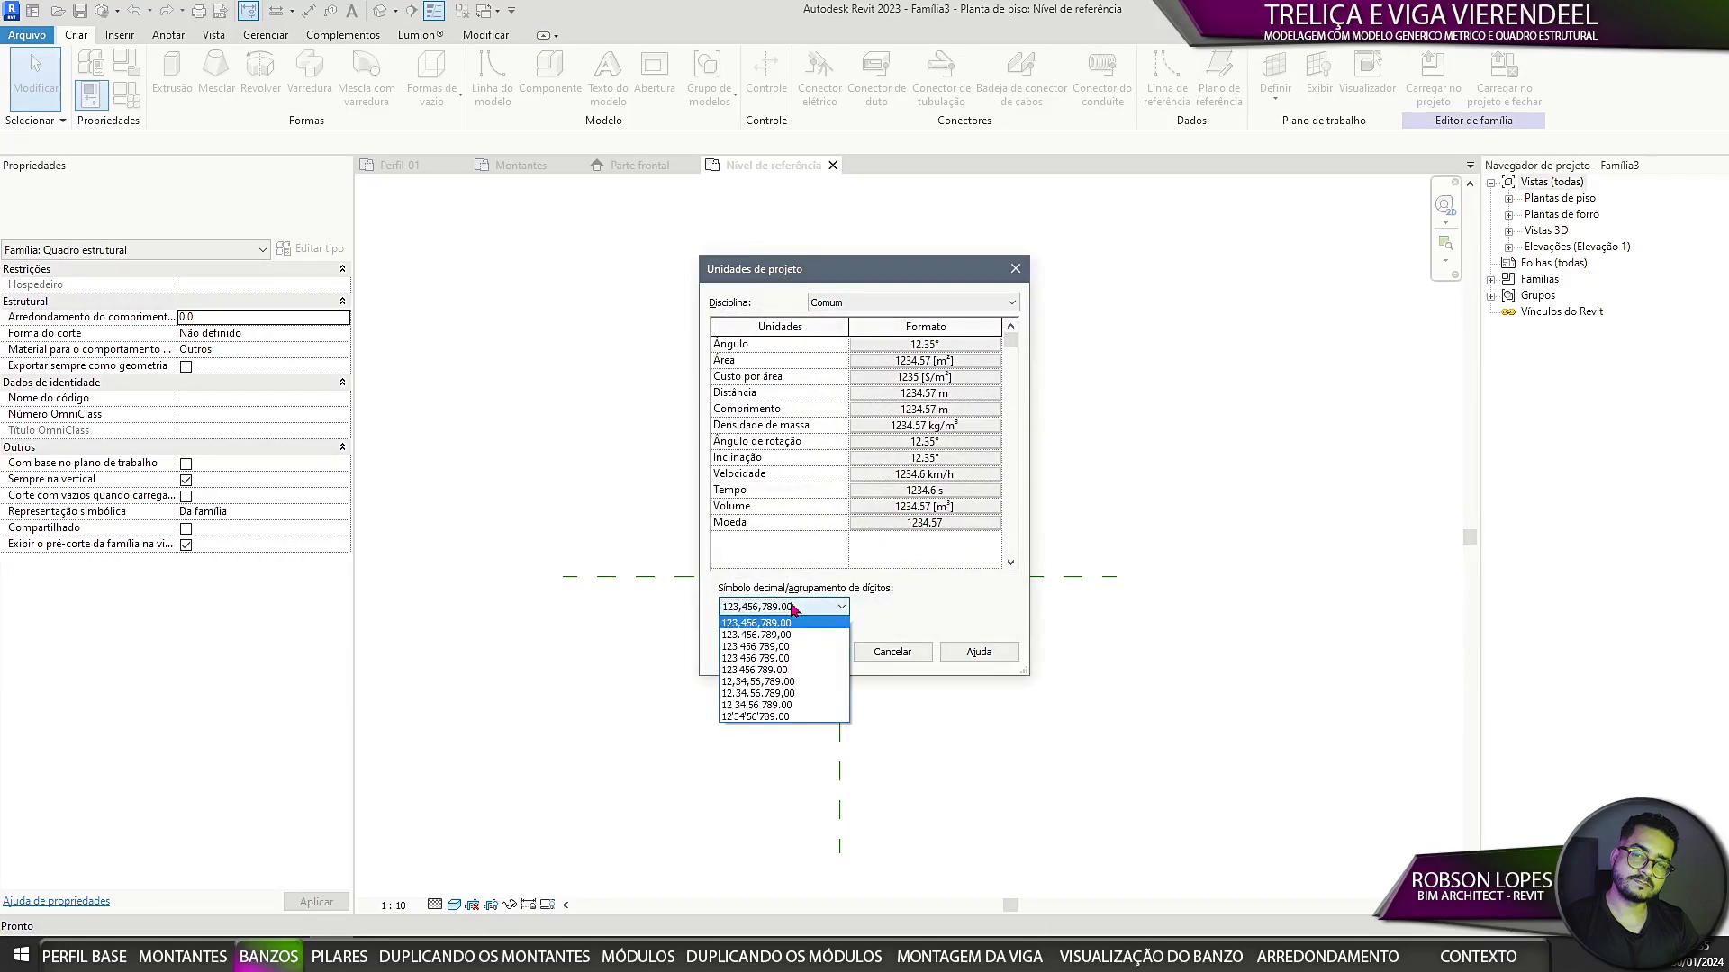
left_click(756, 635)
left_click(804, 651)
Step: Expand the Plantas de piso views of the new family in the project browser
left_click(1508, 198)
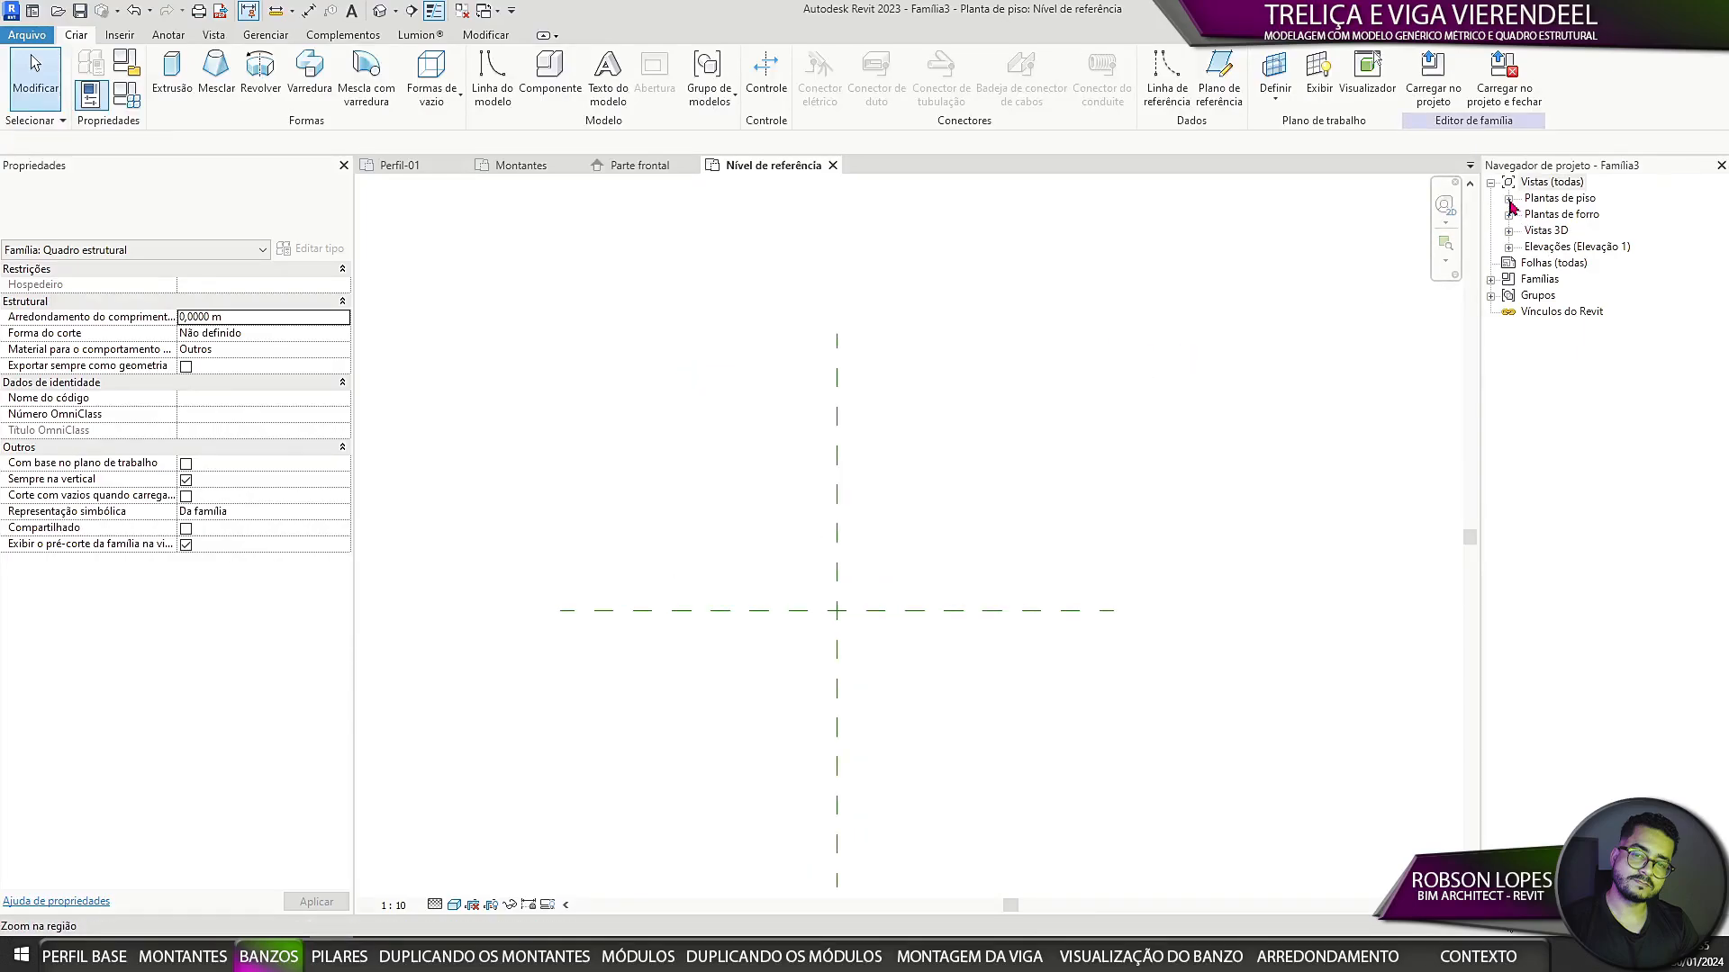
Step: Rename the reference-level floor plan view as Banzo
left_click(1591, 213)
right_click(1578, 218)
left_click(1449, 491)
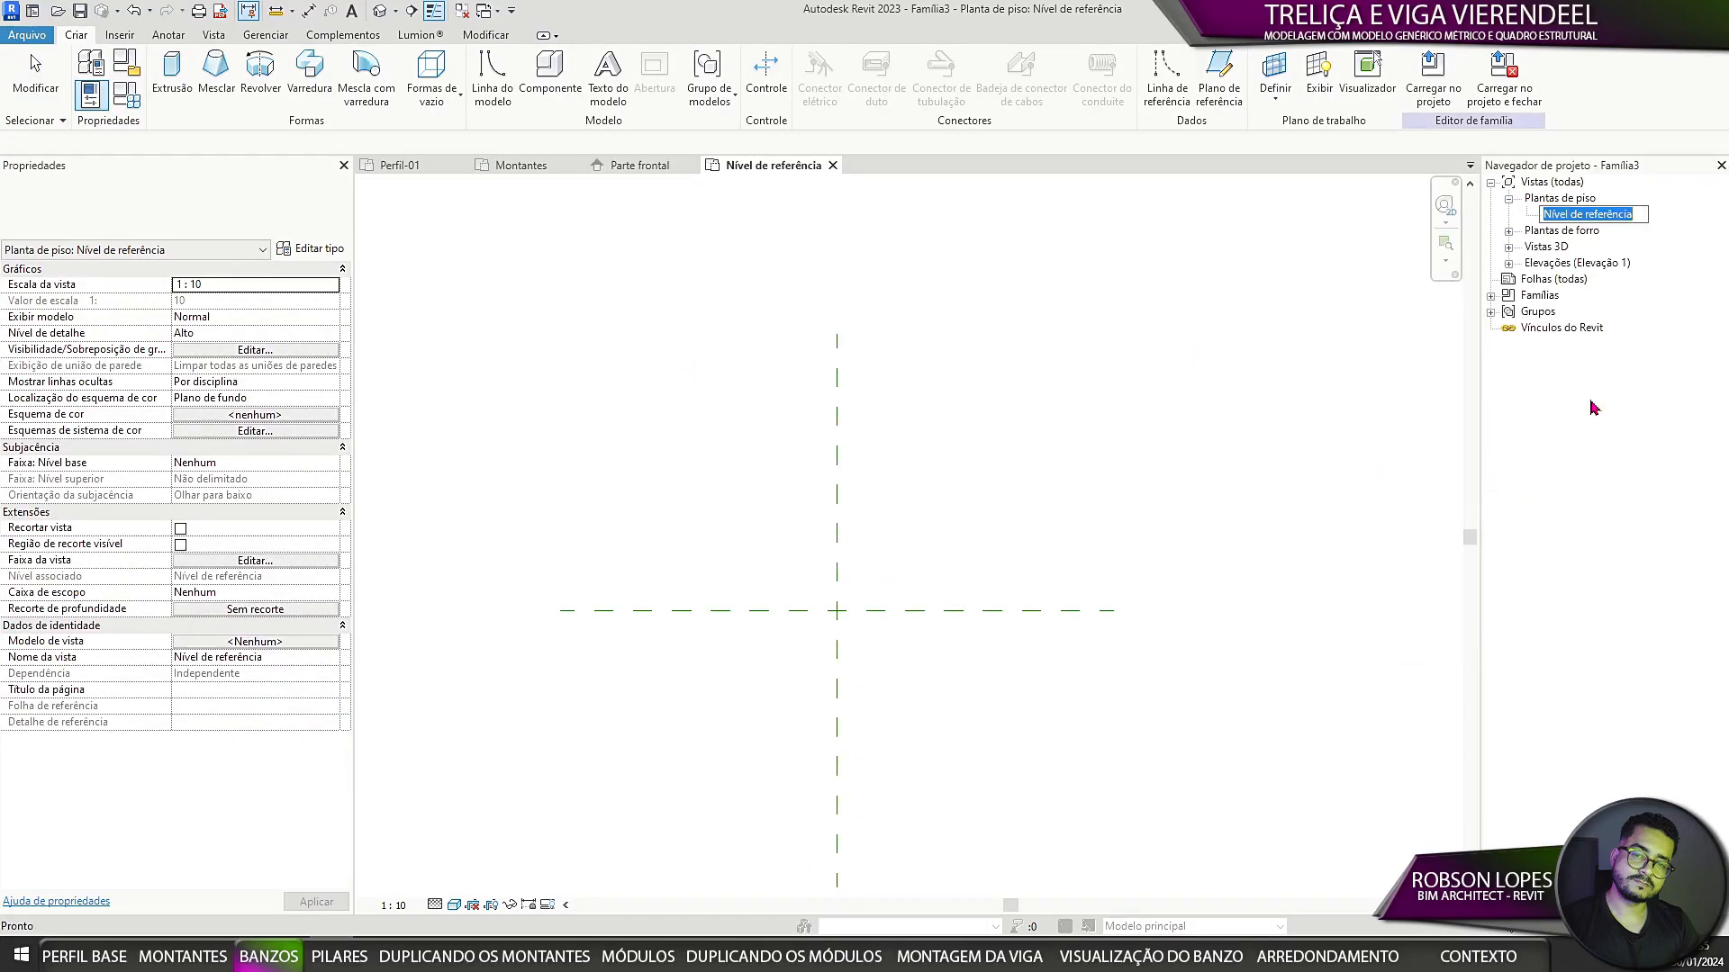
type("Banzo")
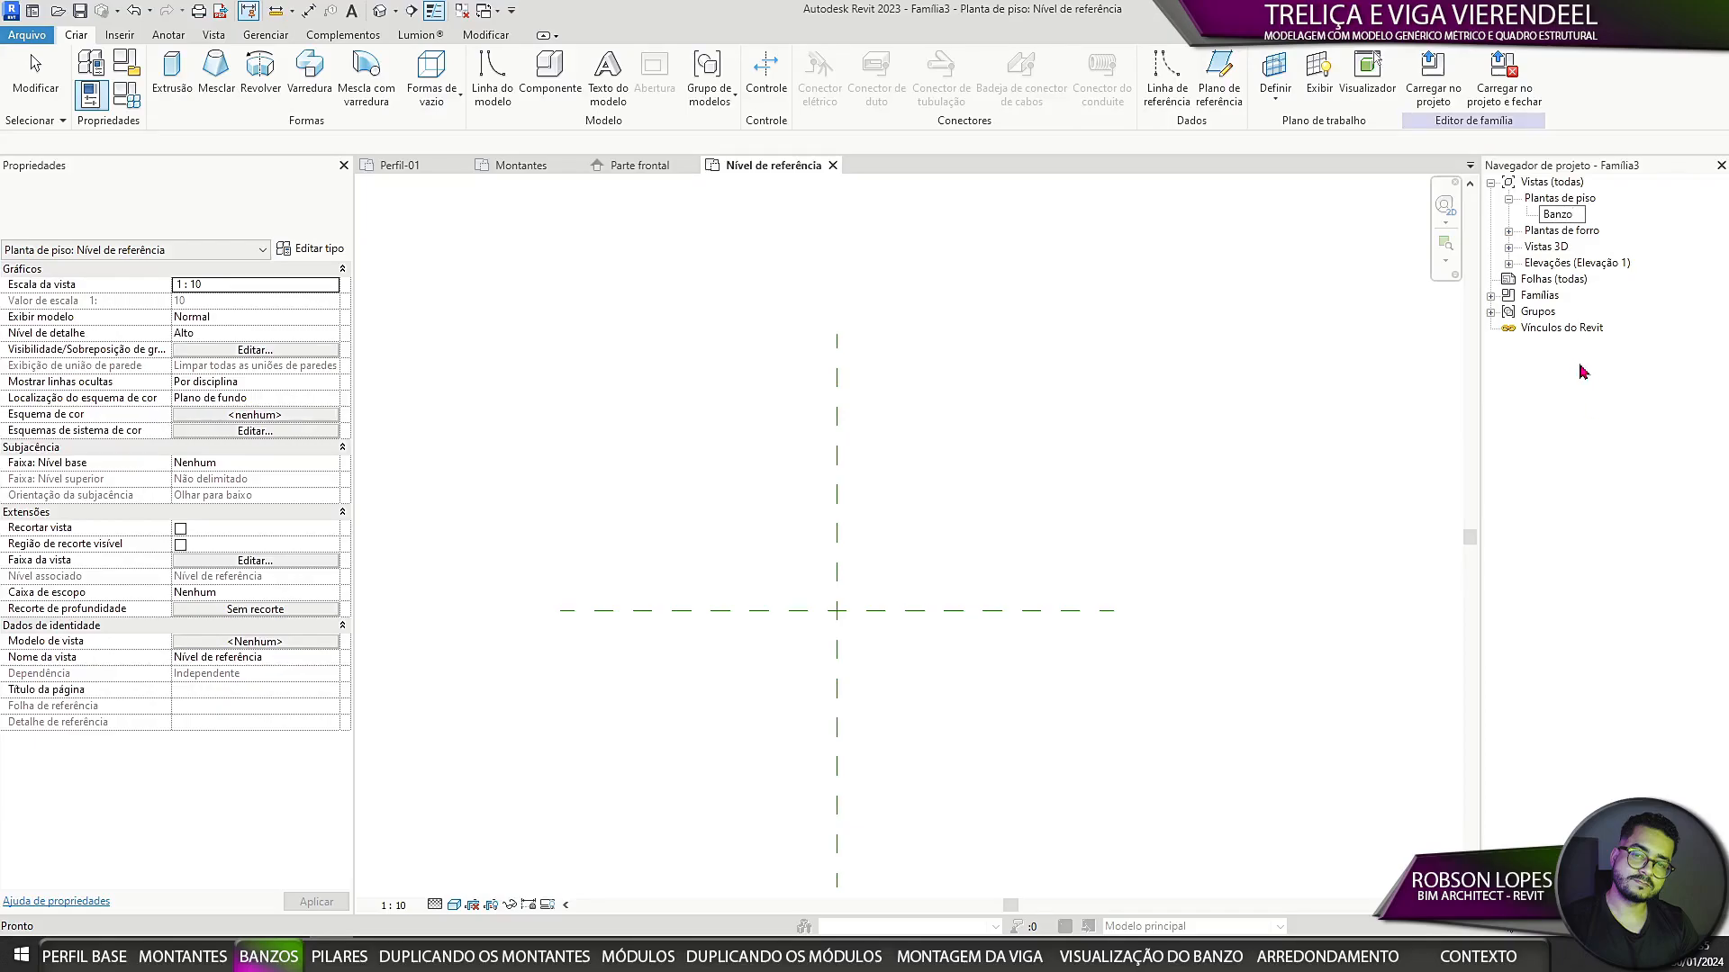
left_click(1135, 377)
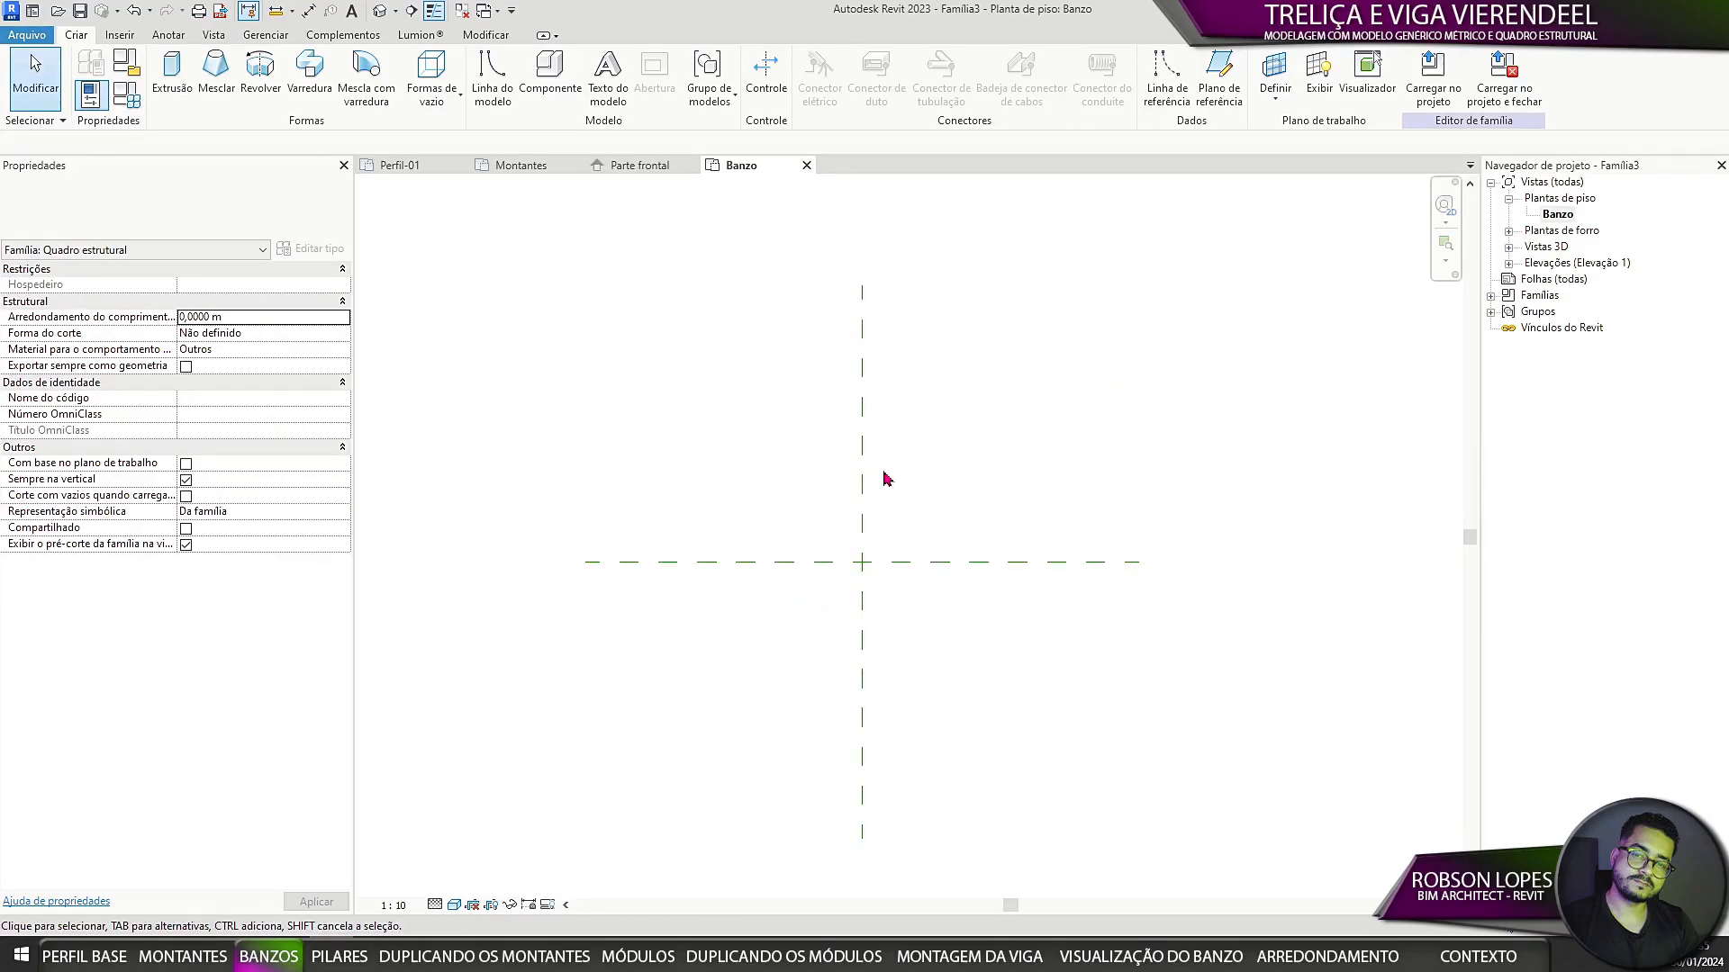
Step: Draw two vertical reference planes, about 0.96 m left and 1.14 m right of the central vertical plane
left_click(1223, 81)
left_click(729, 286)
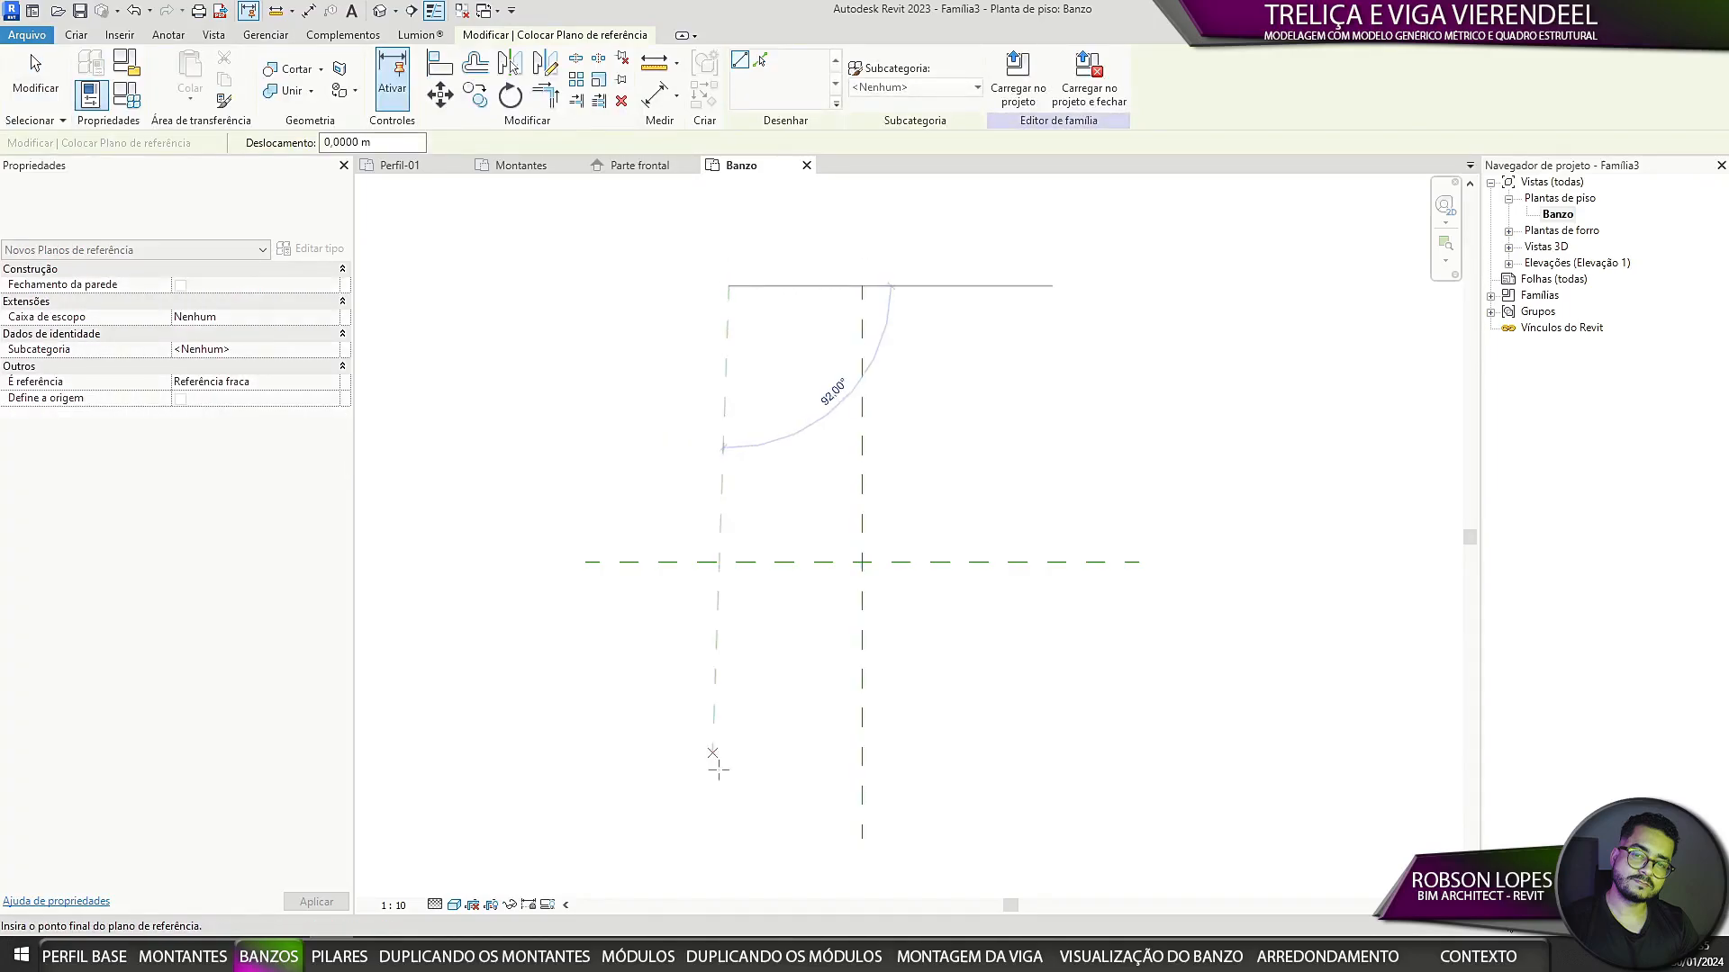
left_click(730, 838)
middle_click_drag(1085, 724, 1003, 714)
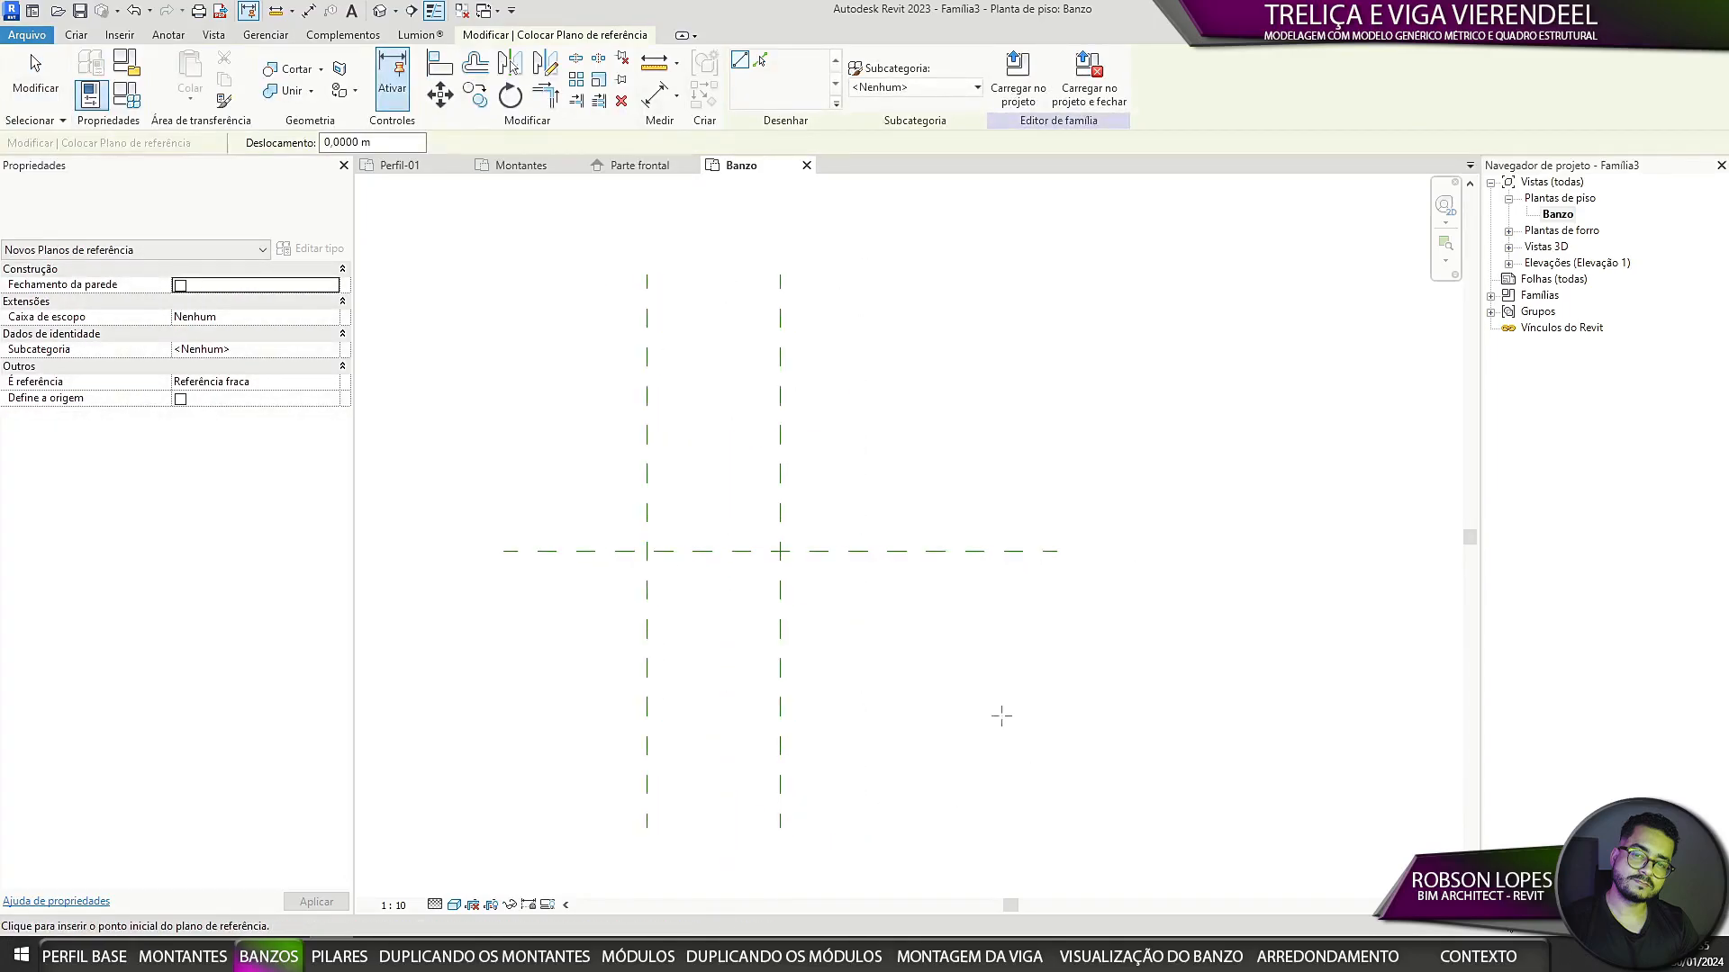
left_click(939, 276)
left_click(937, 821)
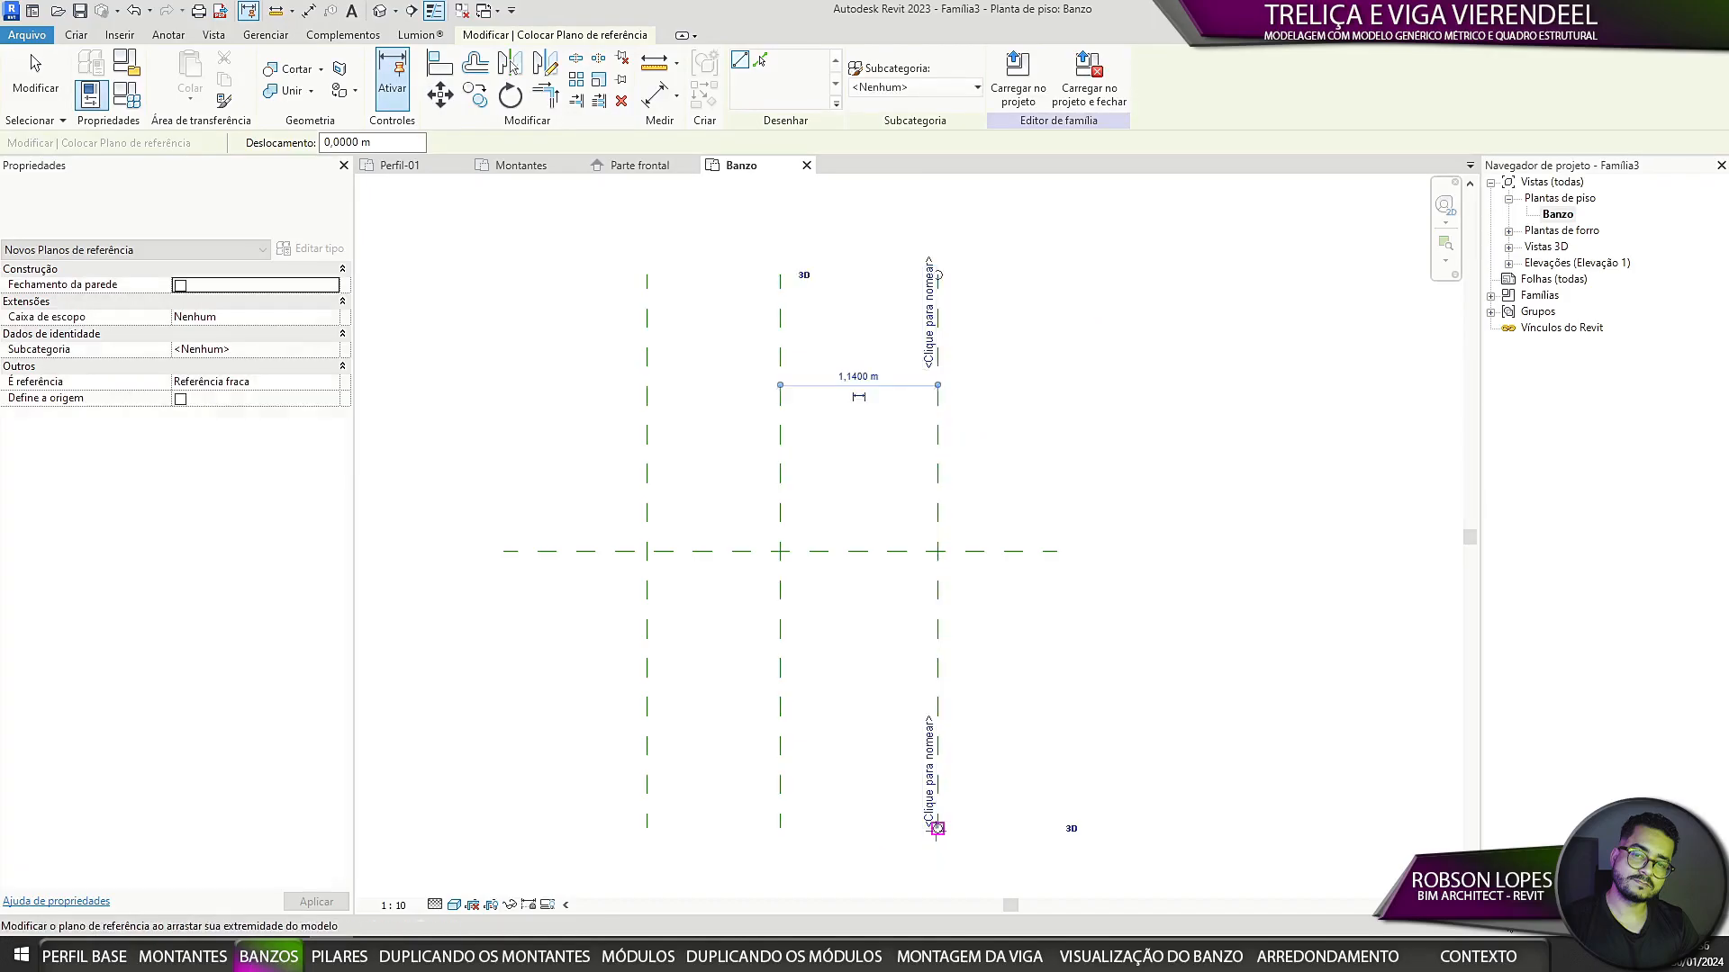
key("Escape")
key("Escape")
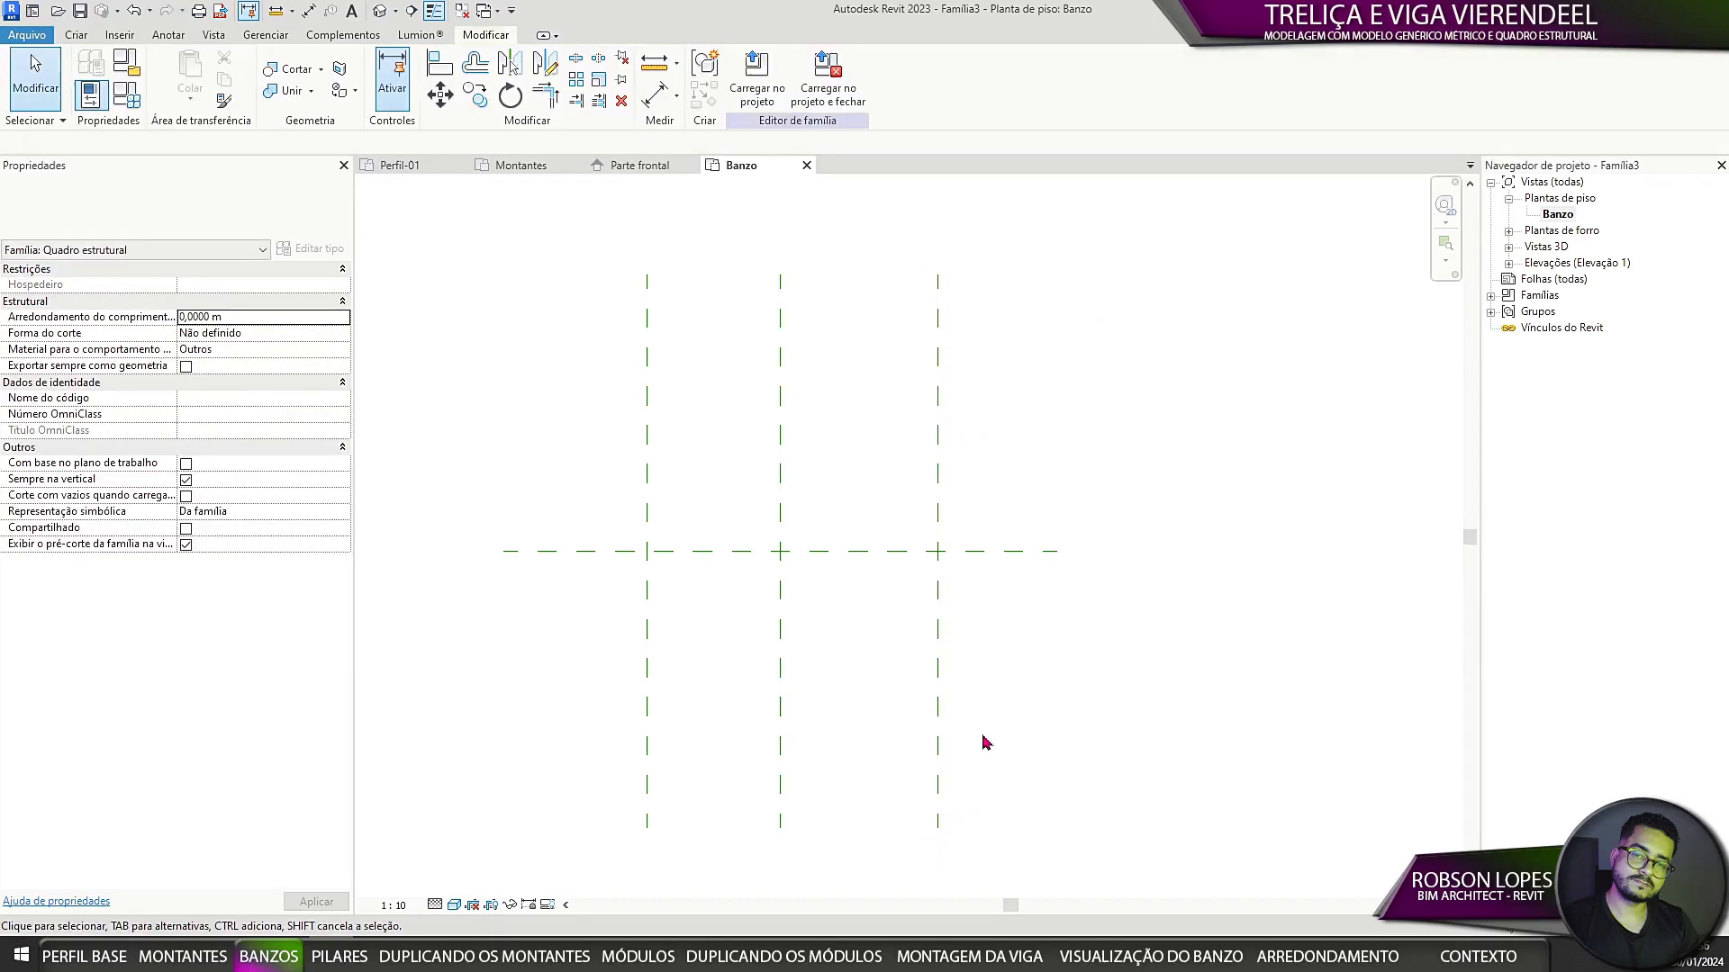
Step: Add a continuous aligned dimension across the three vertical reference planes and make its segments equal
left_click(77, 36)
key("d")
key("i")
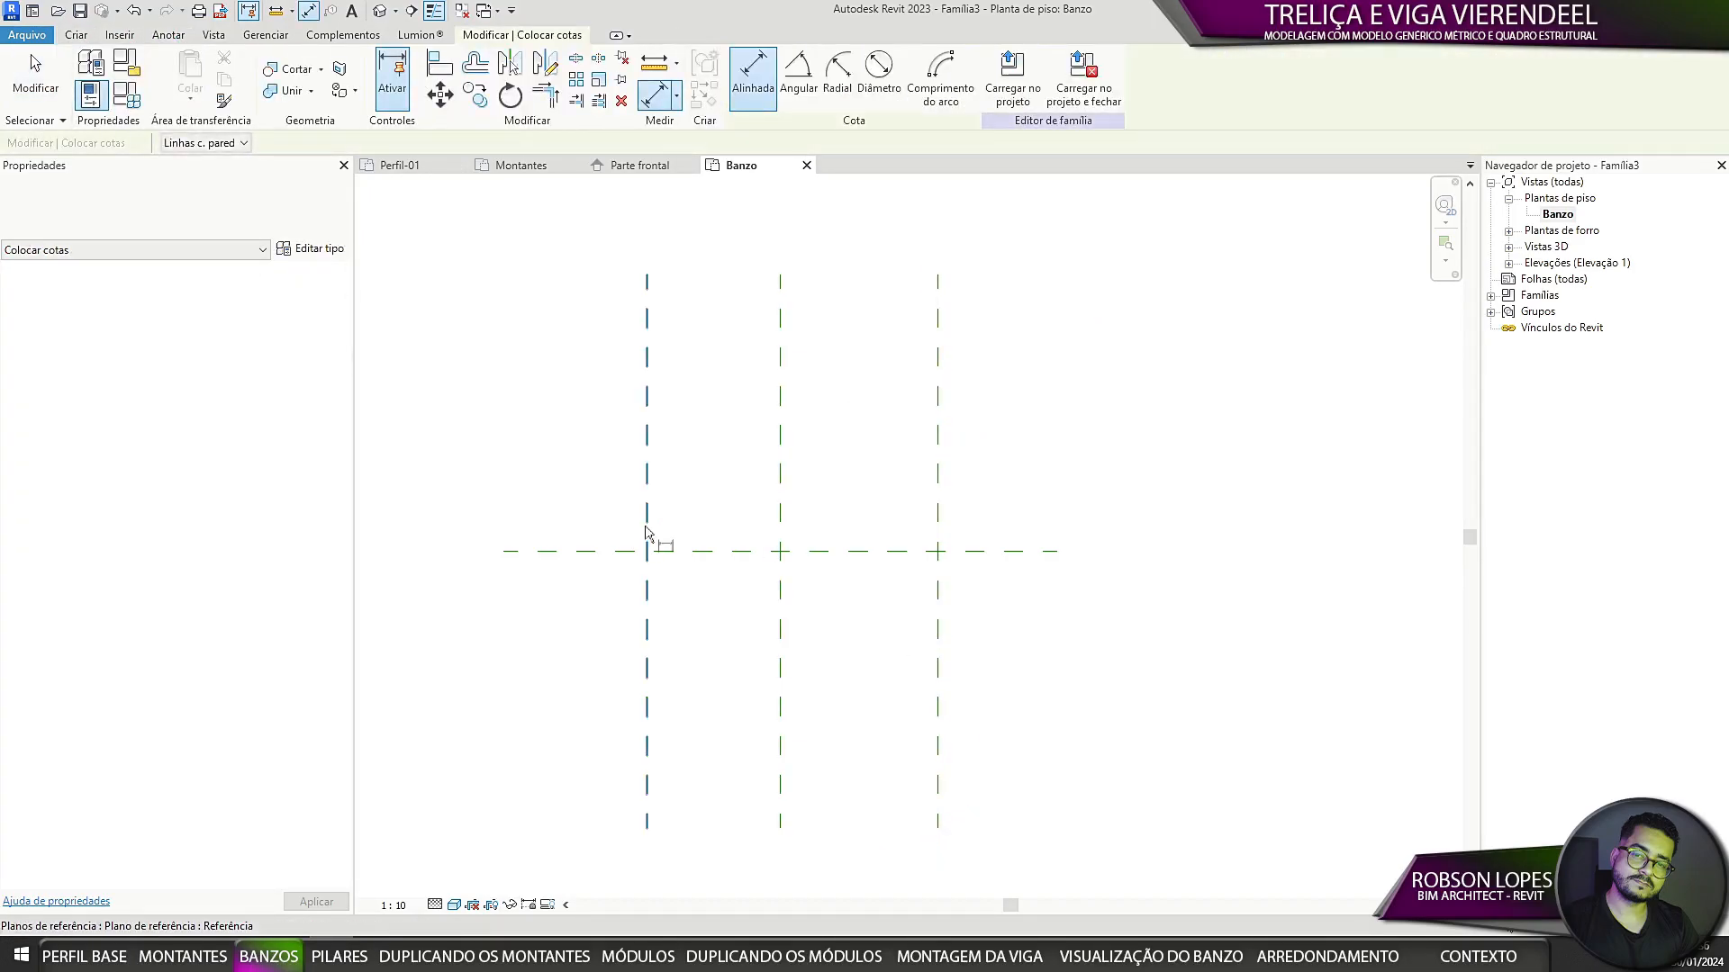
left_click(647, 536)
left_click(780, 533)
left_click(933, 528)
left_click(856, 480)
scroll(767, 463, "up", 4)
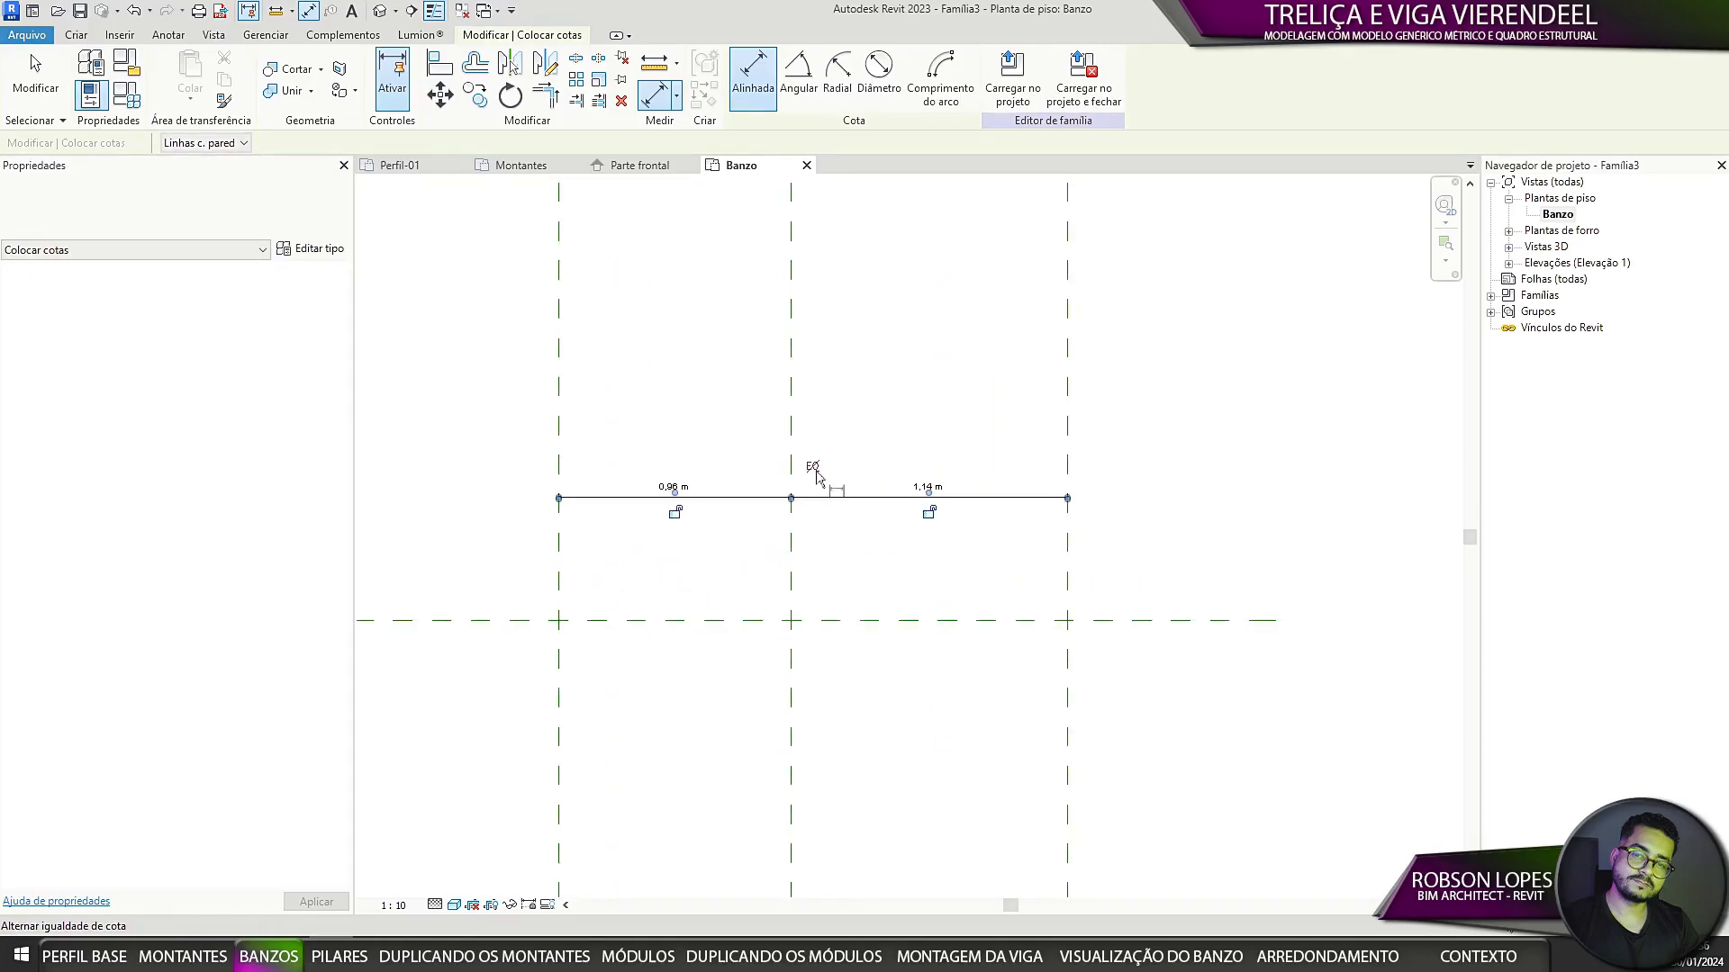
left_click(807, 467)
Step: Add an overall aligned dimension between the two outer vertical reference planes, above the equality dimension
scroll(836, 494, "down", 3)
middle_click_drag(874, 548, 918, 590)
left_click(1034, 506)
left_click(672, 499)
scroll(772, 501, "up", 2)
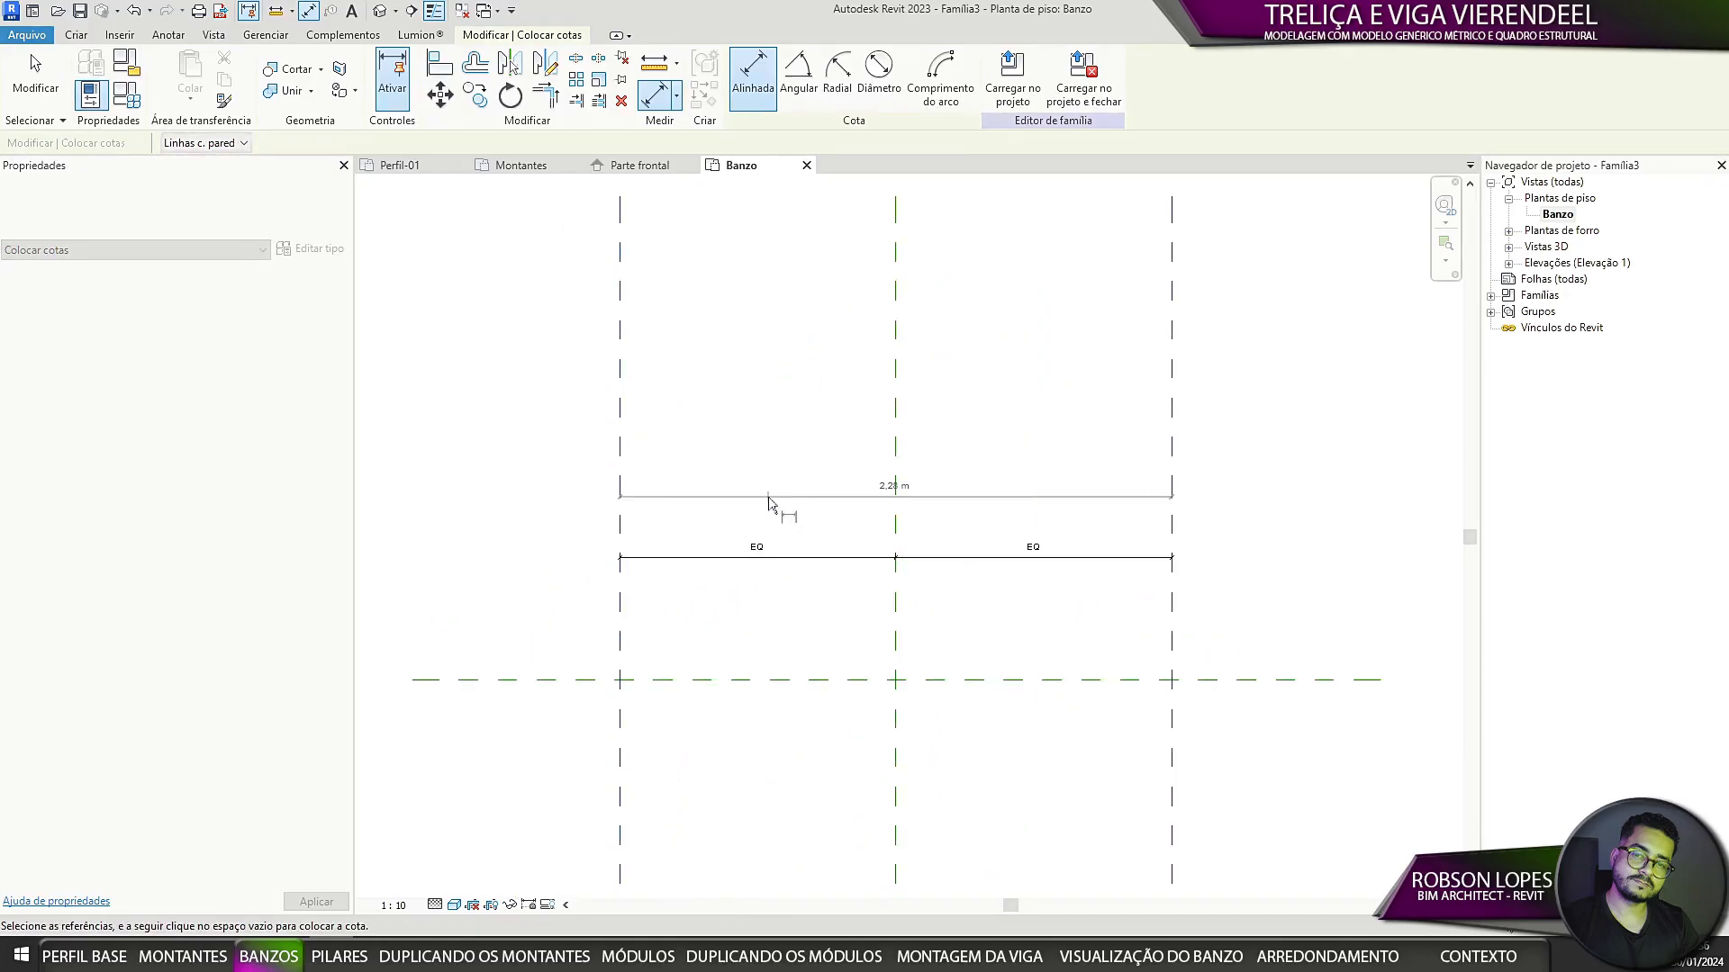
left_click(781, 496)
middle_click_drag(994, 463, 880, 470)
scroll(905, 432, "down", 2)
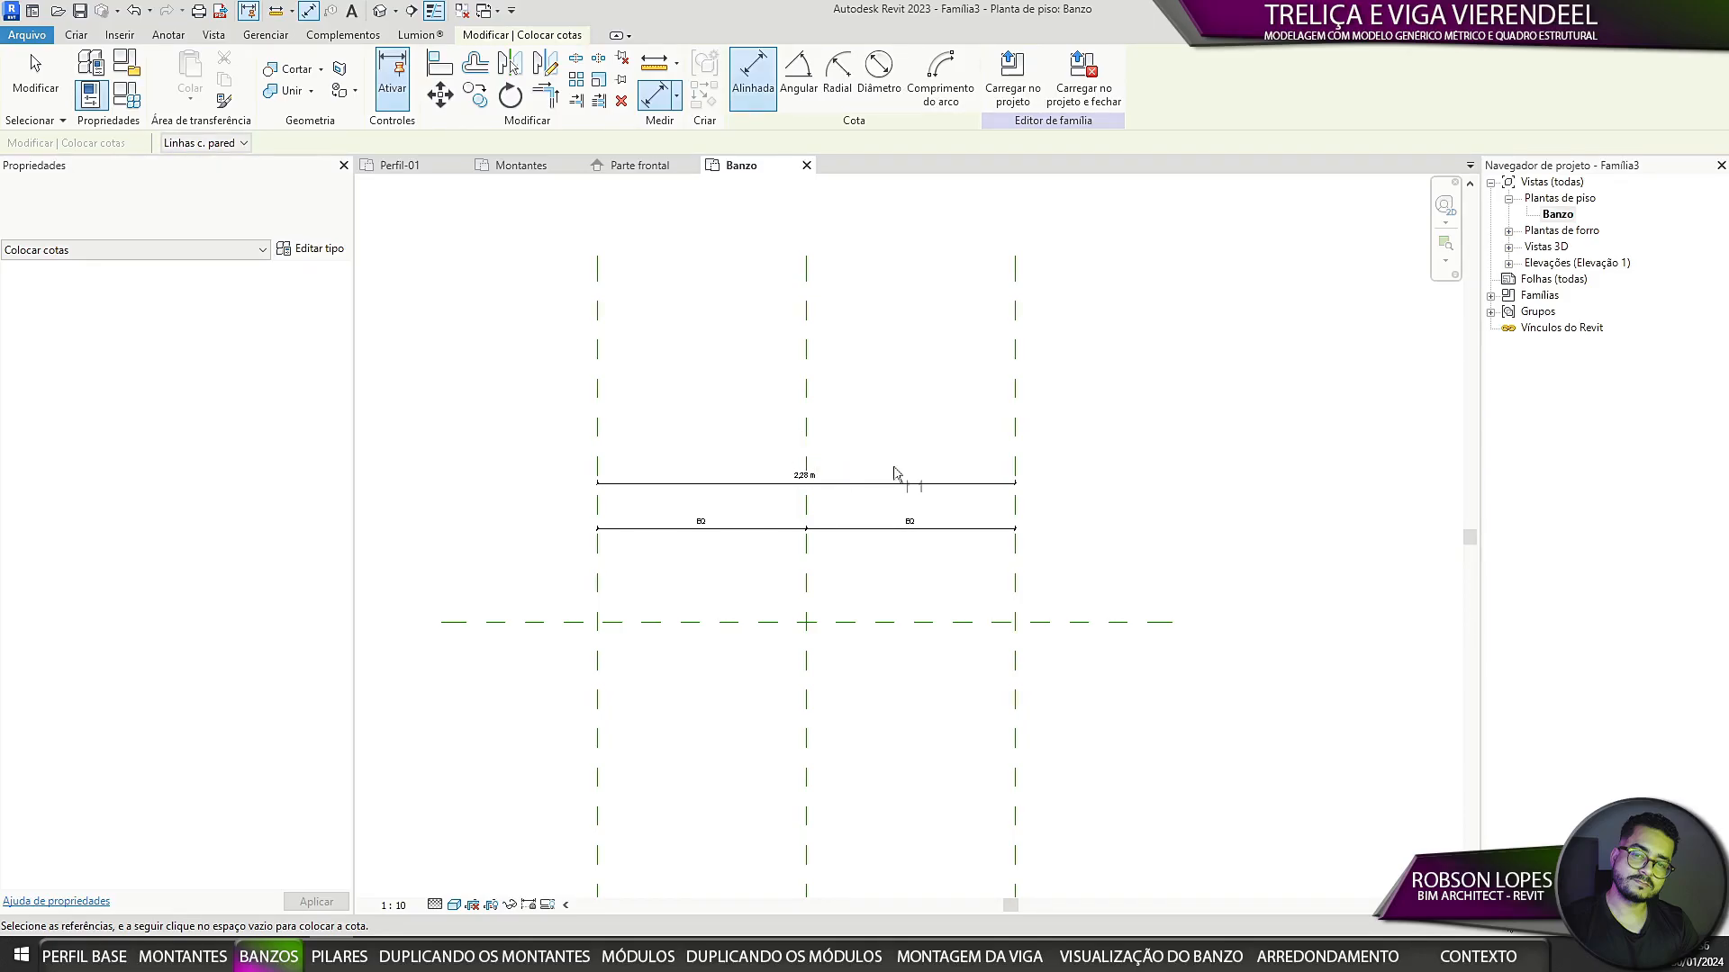
key("Escape")
key("Escape")
middle_click_drag(1111, 479, 1055, 433)
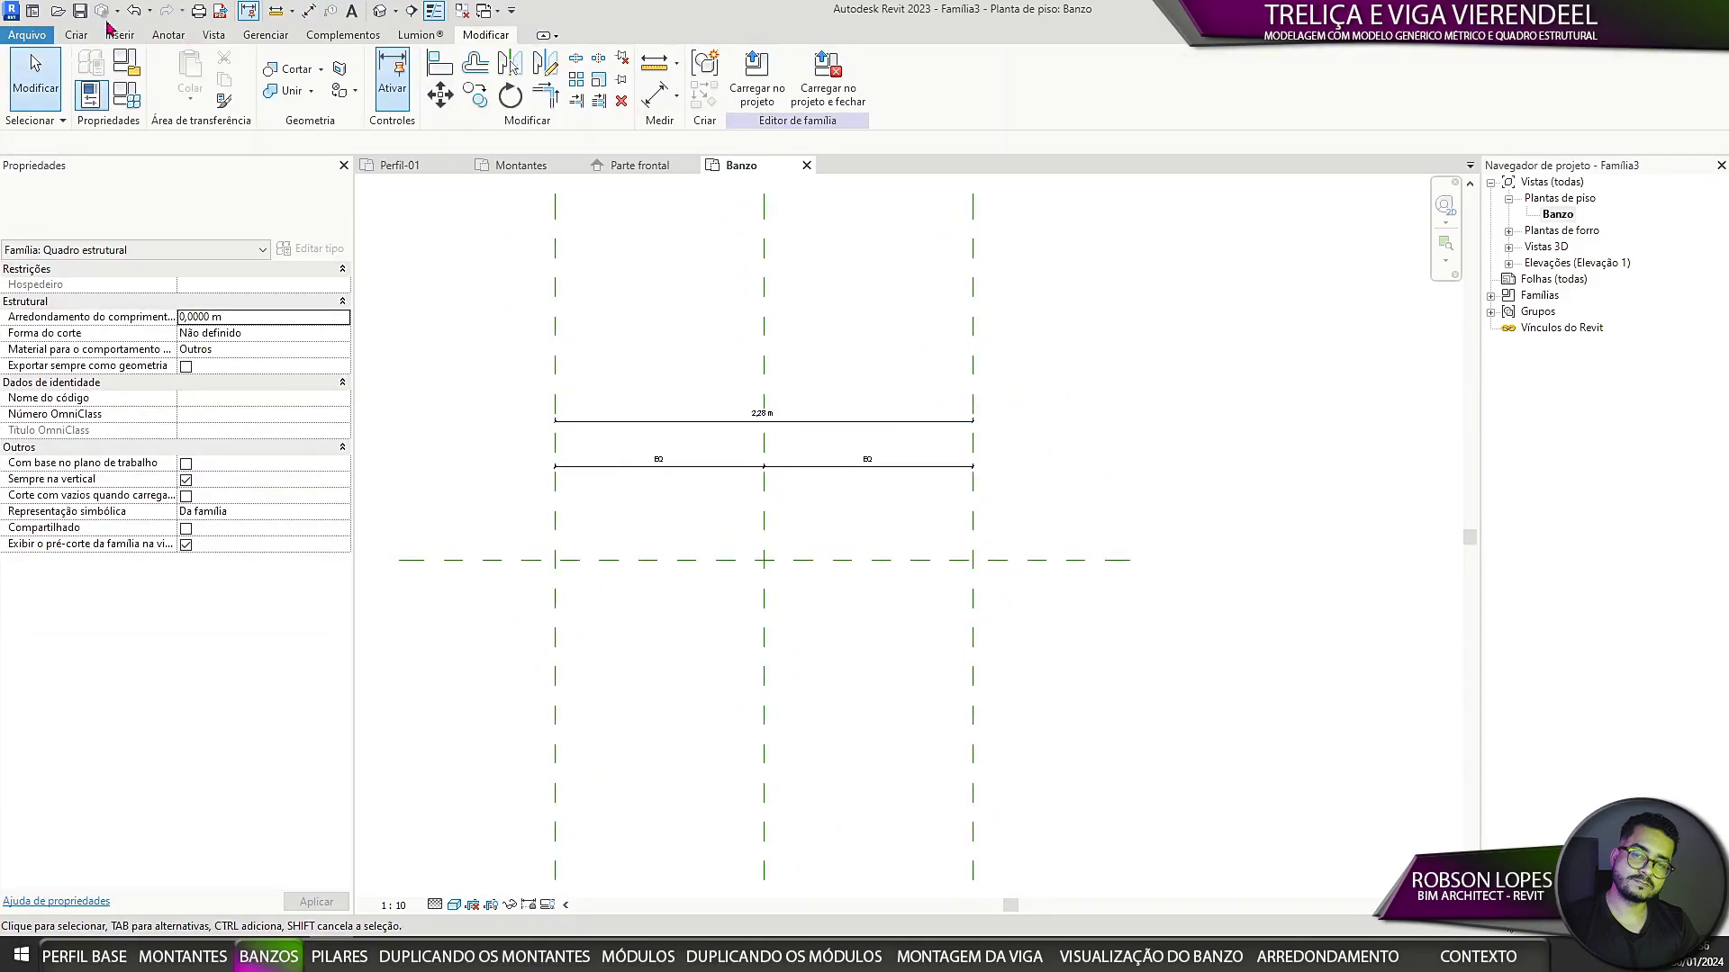
Step: Draw a reference line along the horizontal centre plane between its intersections with the two outer vertical planes
left_click(76, 36)
left_click(1168, 90)
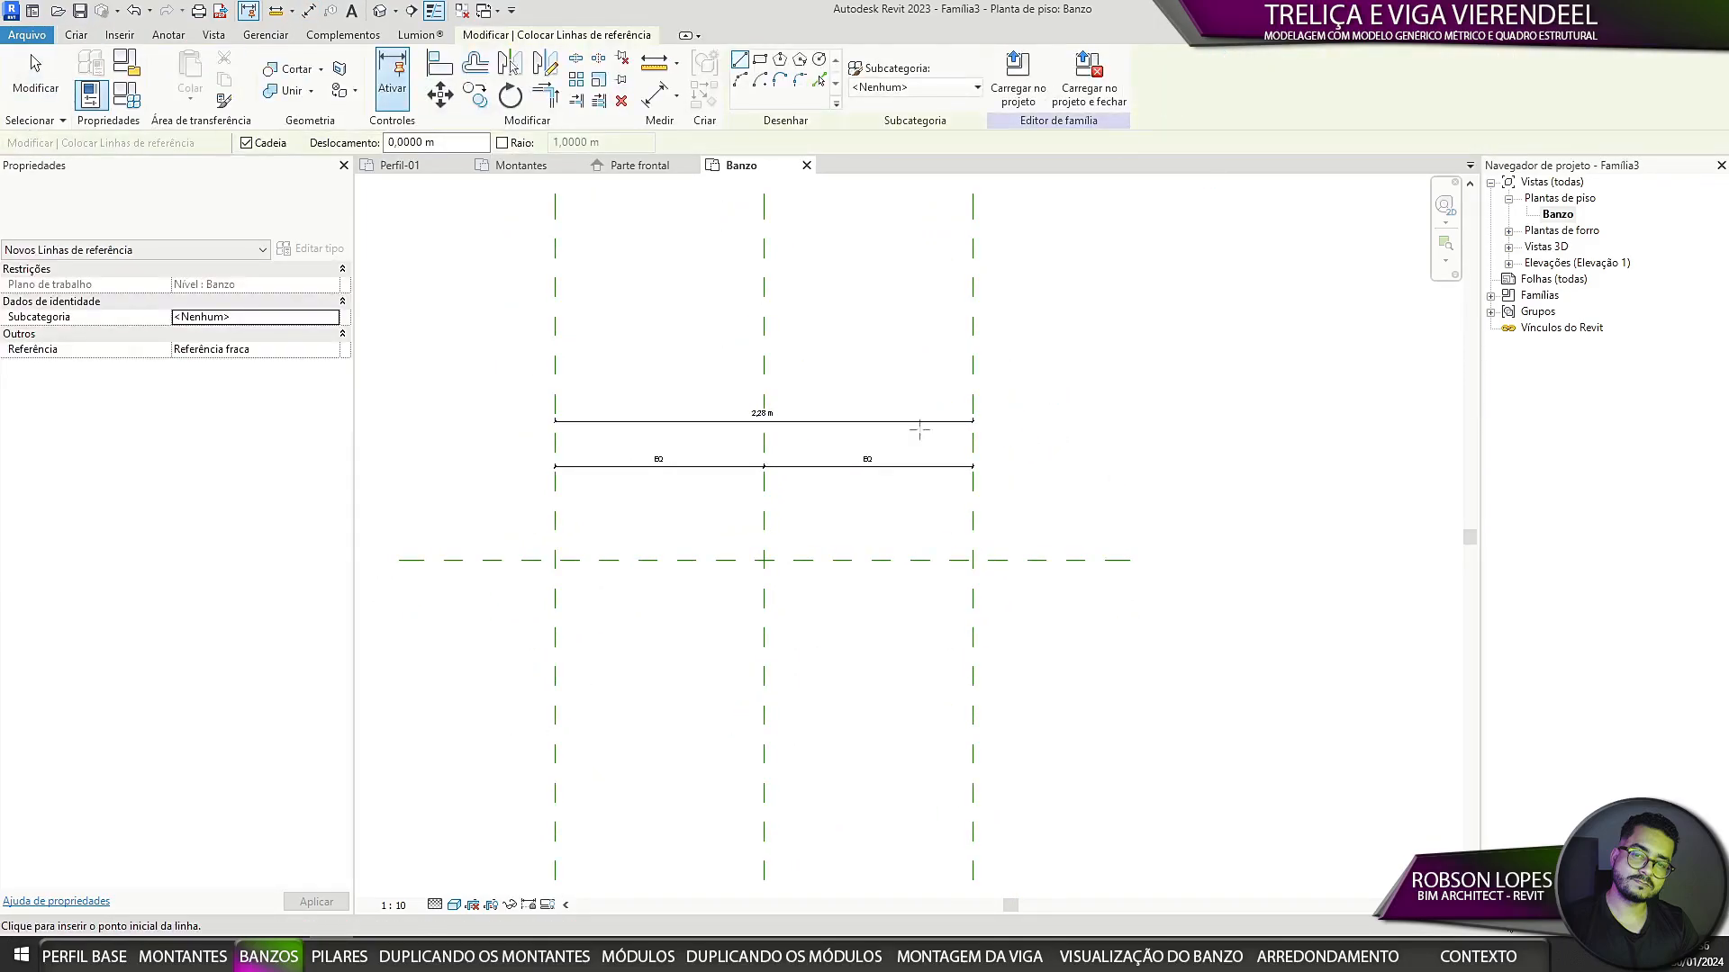
left_click(555, 560)
left_click(973, 560)
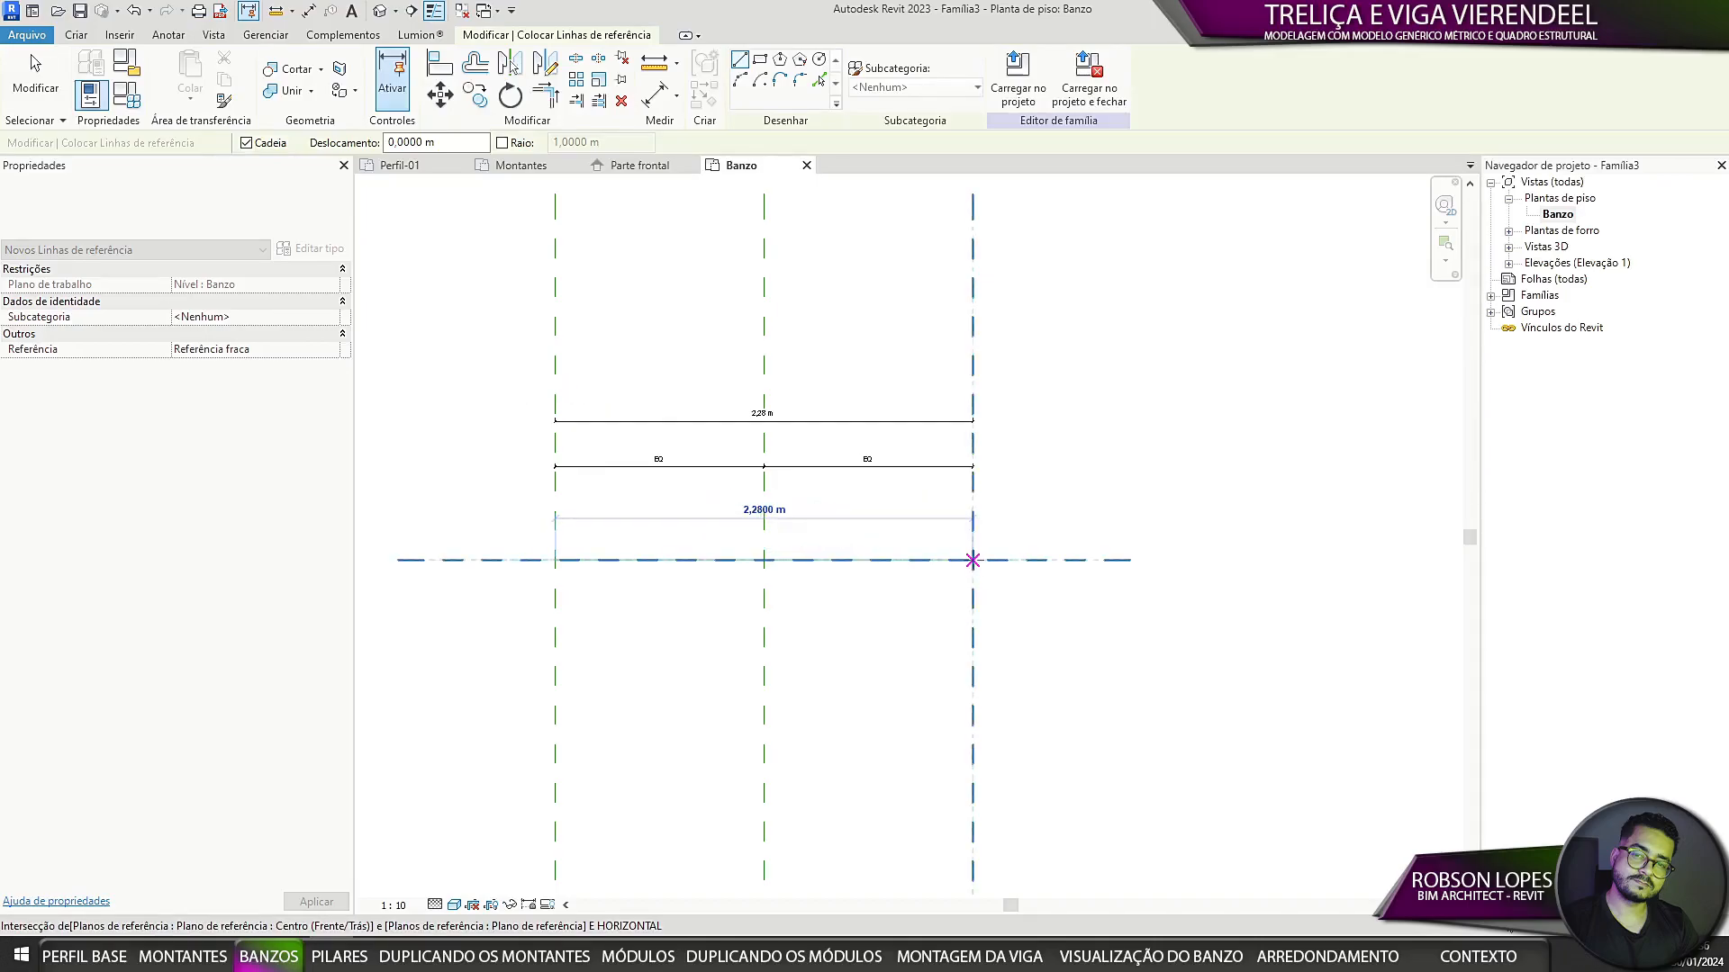
key("Escape")
key("Escape")
middle_click_drag(892, 532, 947, 533)
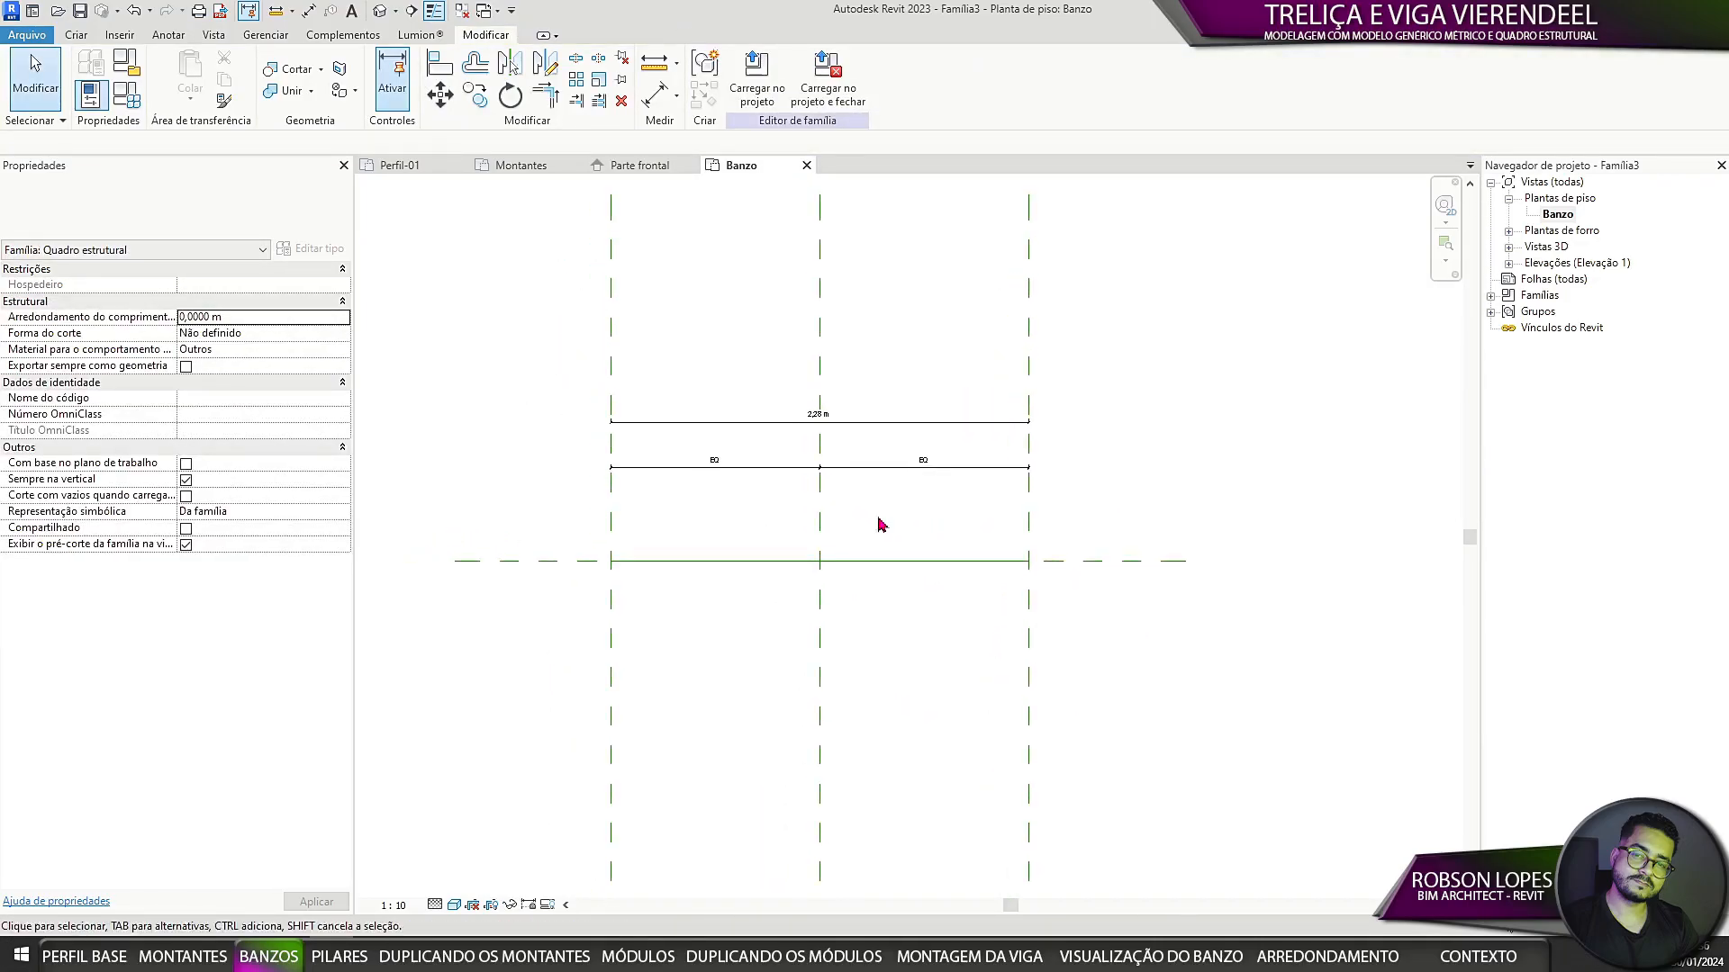
Step: Load the Perfil-01 profile family into Família3
left_click(400, 168)
left_click(758, 110)
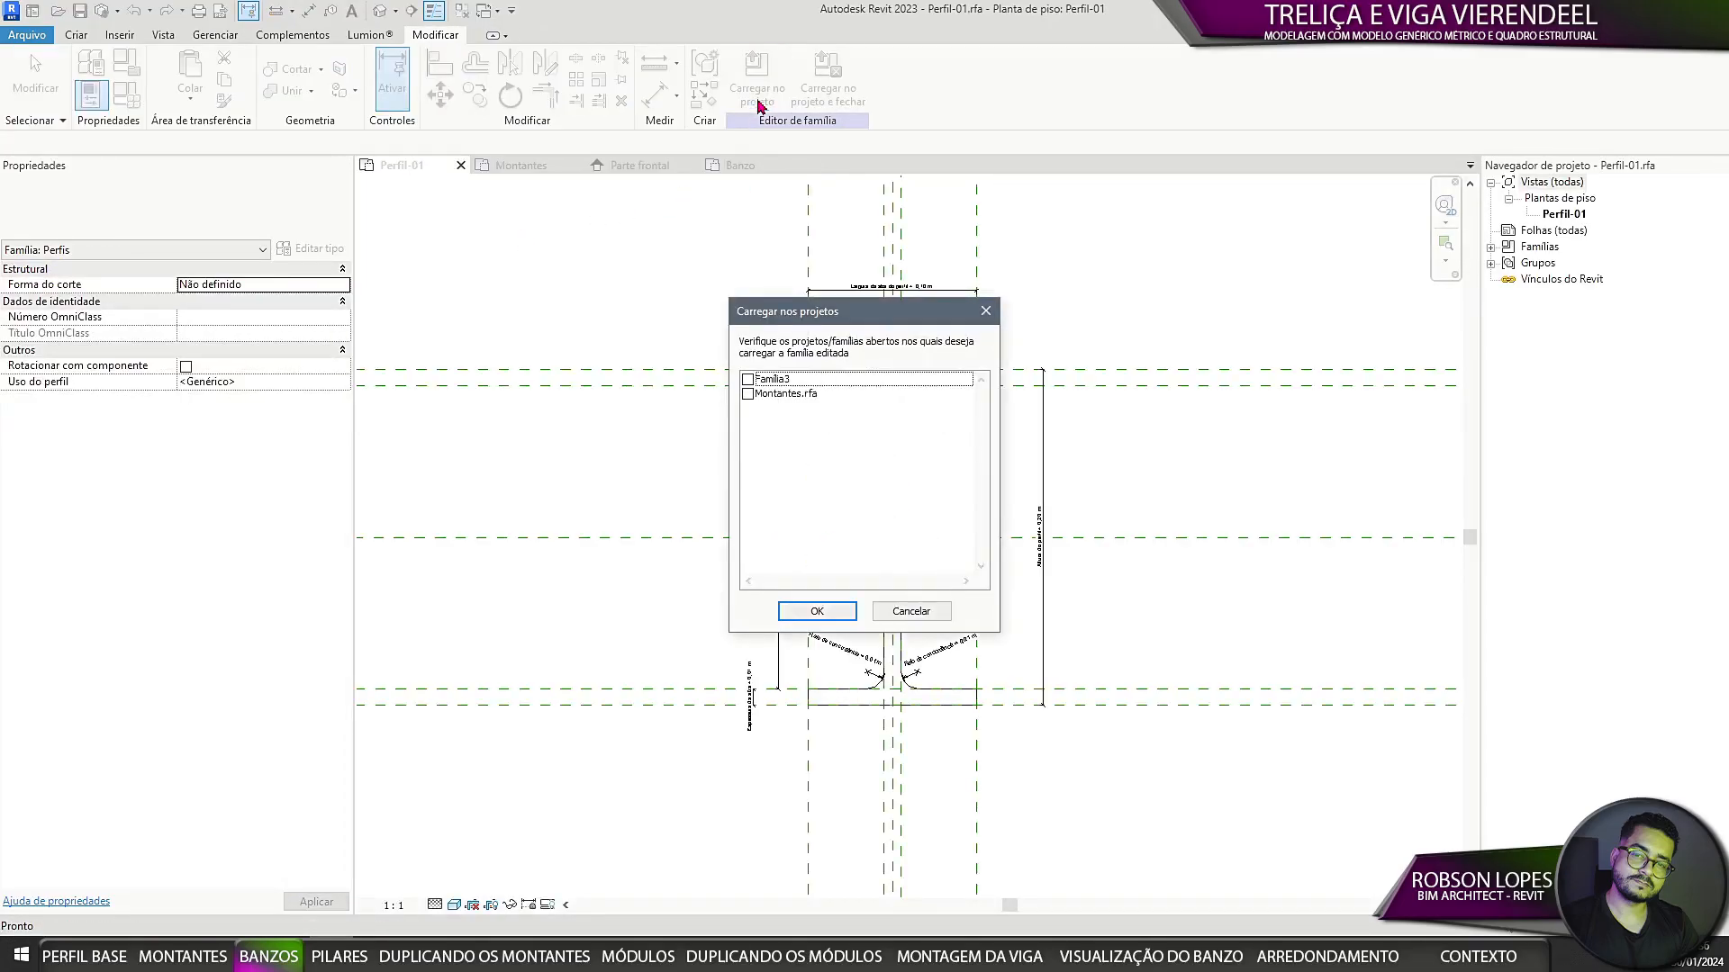
left_click(773, 382)
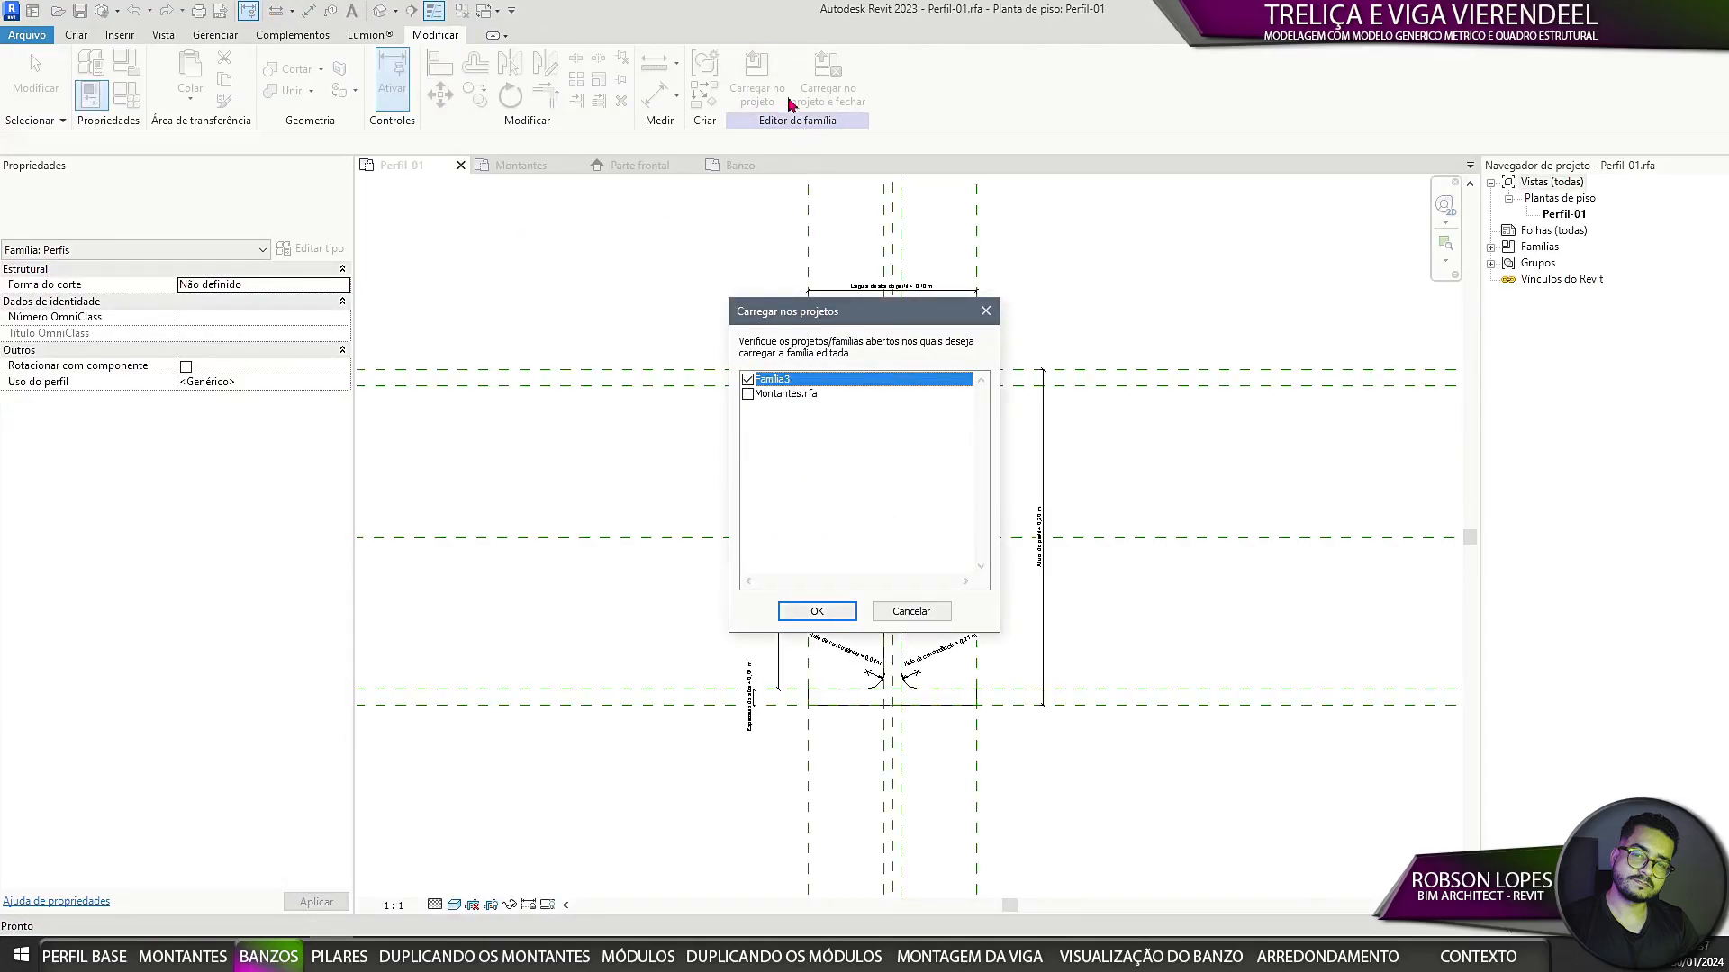
left_click(830, 616)
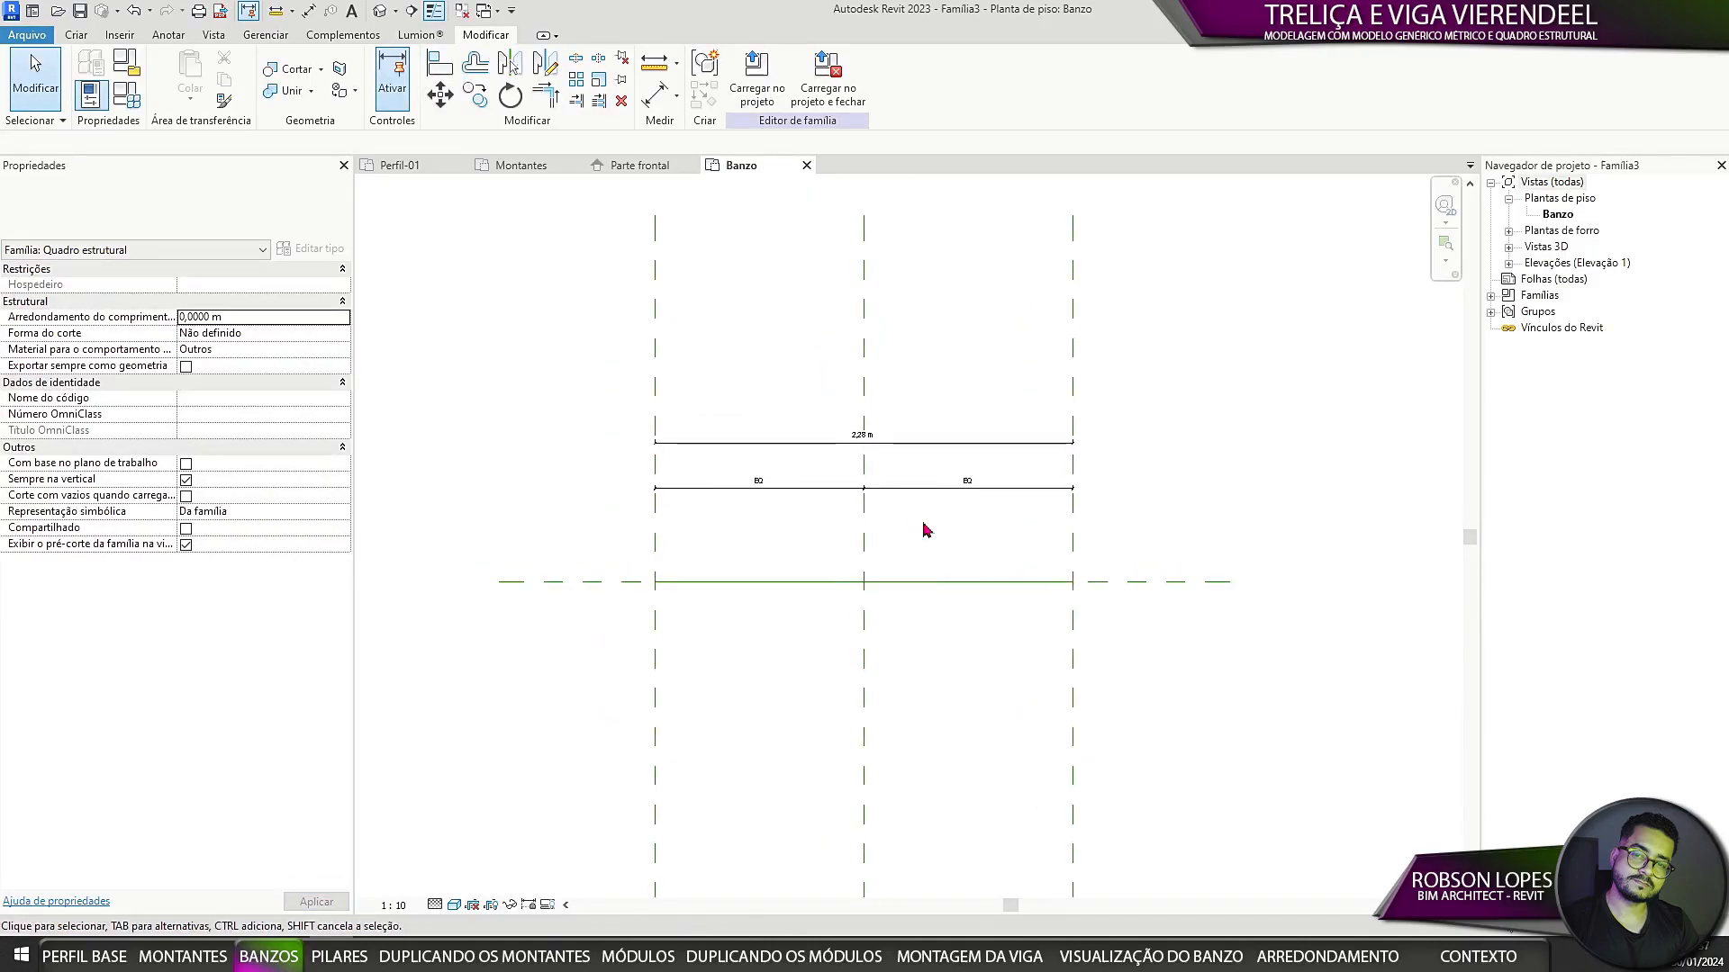
Step: Start a sweep and pick the horizontal reference line as its path
left_click(79, 36)
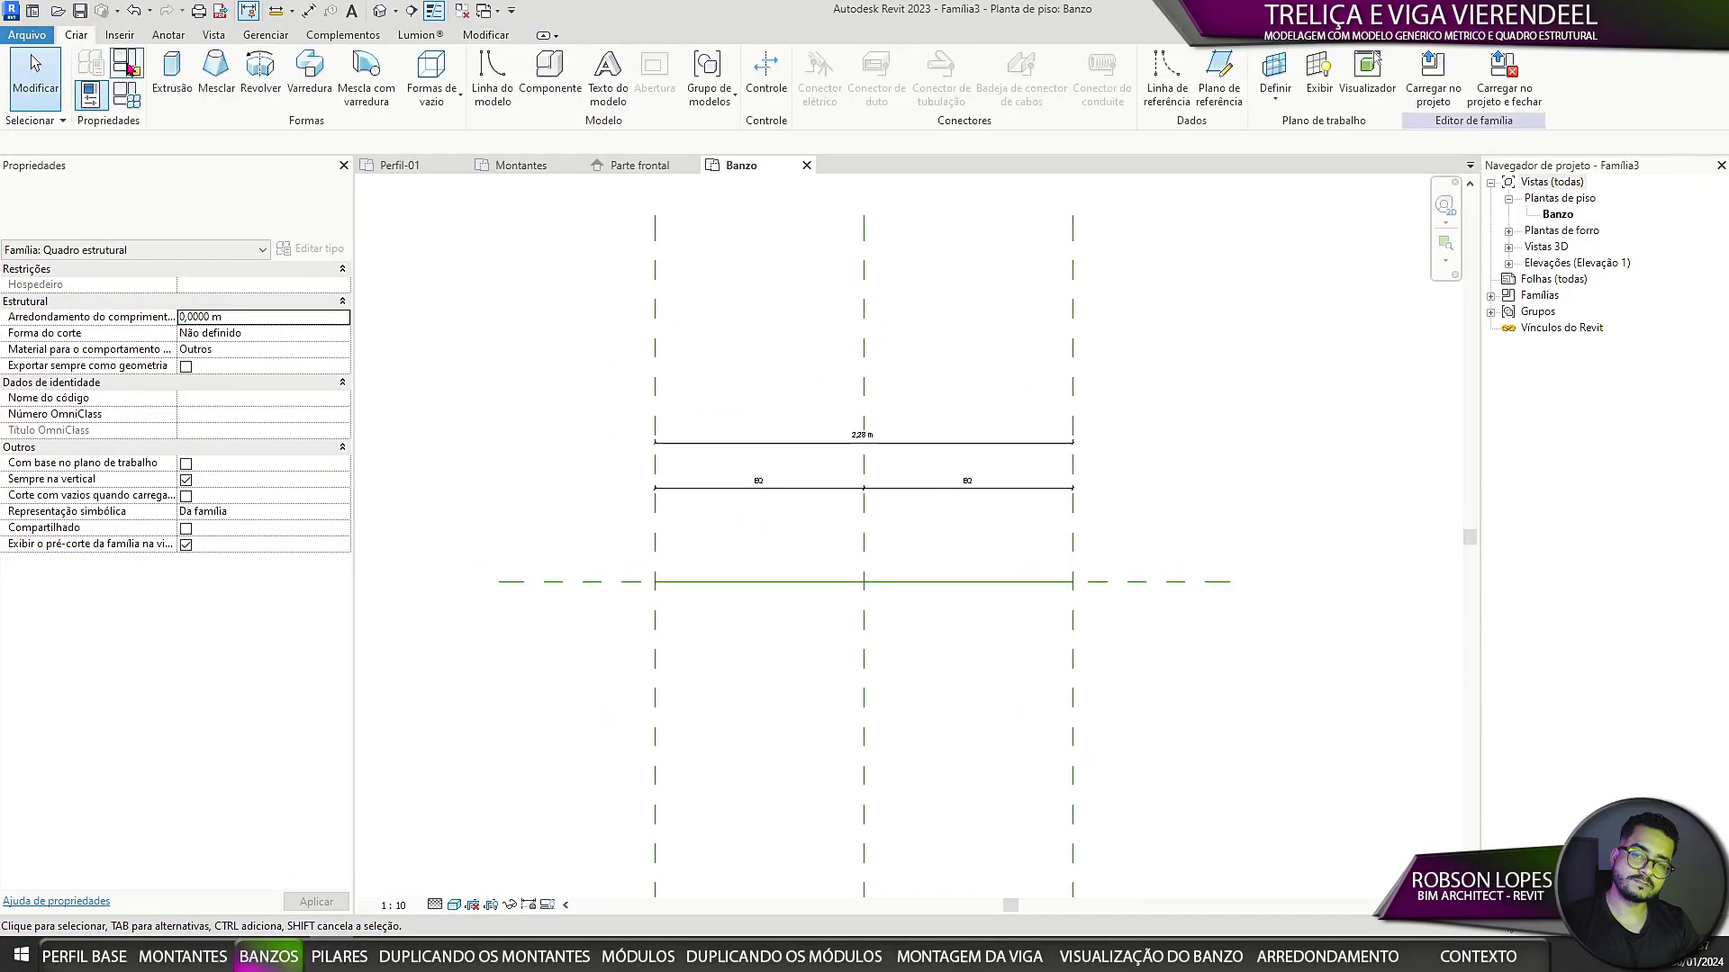
left_click(319, 92)
left_click(1009, 102)
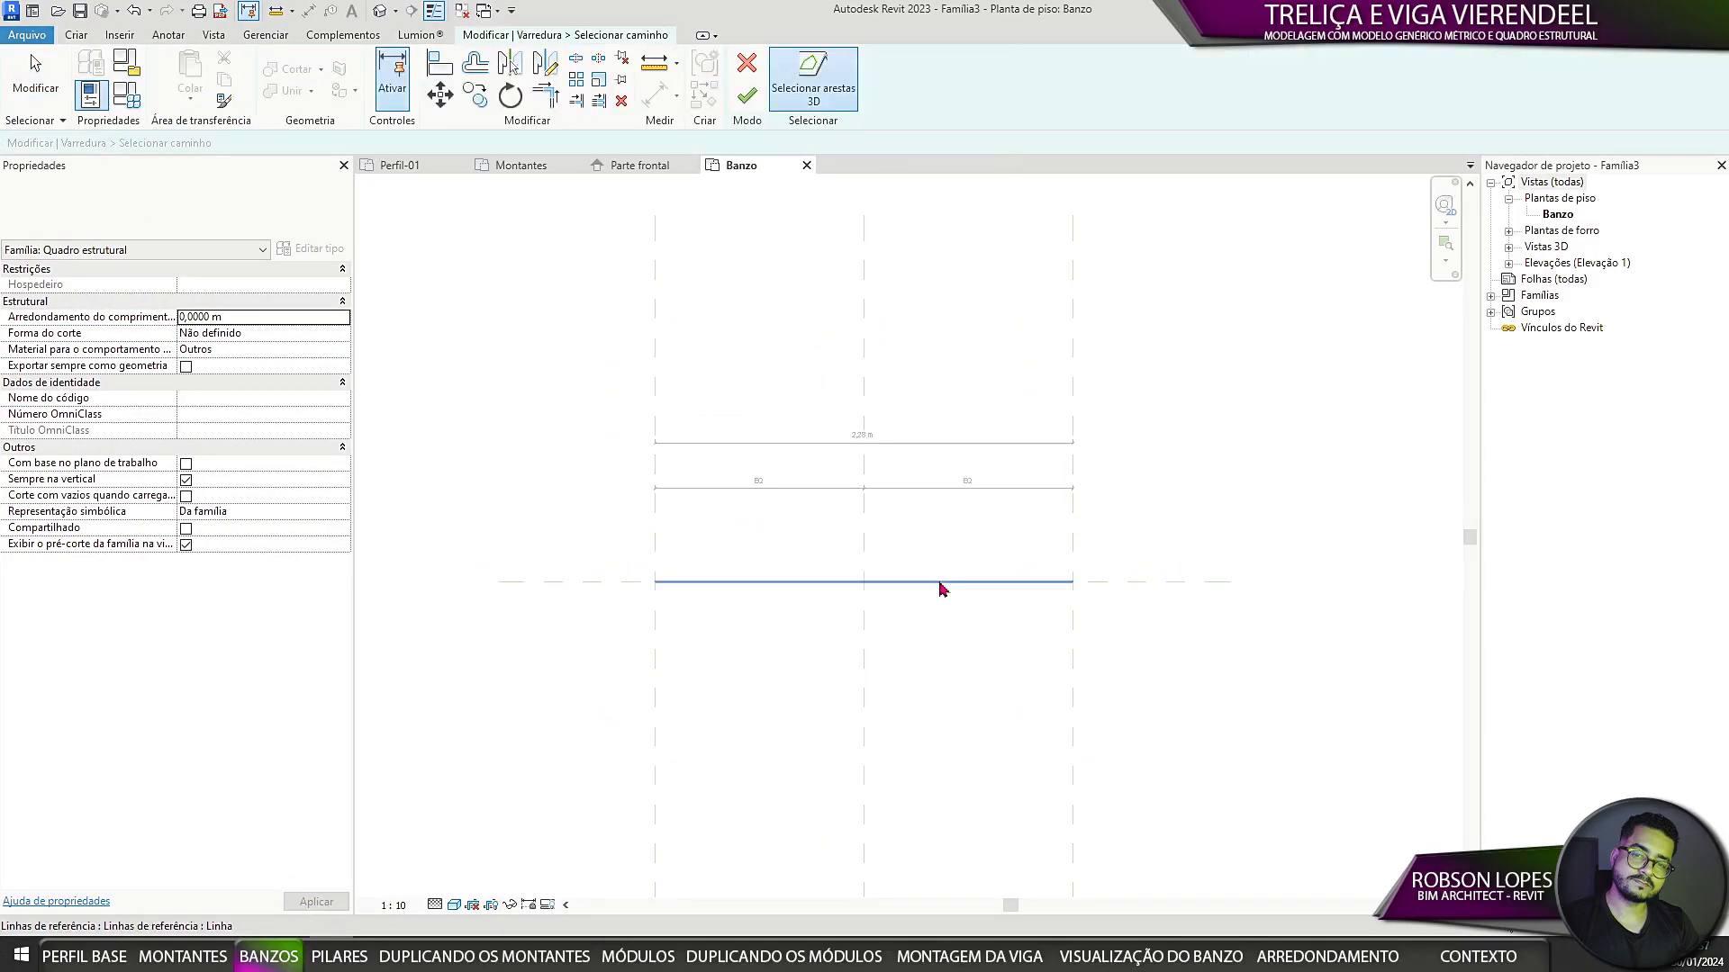
left_click(1050, 583)
left_click(746, 95)
Step: Assign Perfil-01 as the sweep's profile and finish the sweep
left_click(1162, 96)
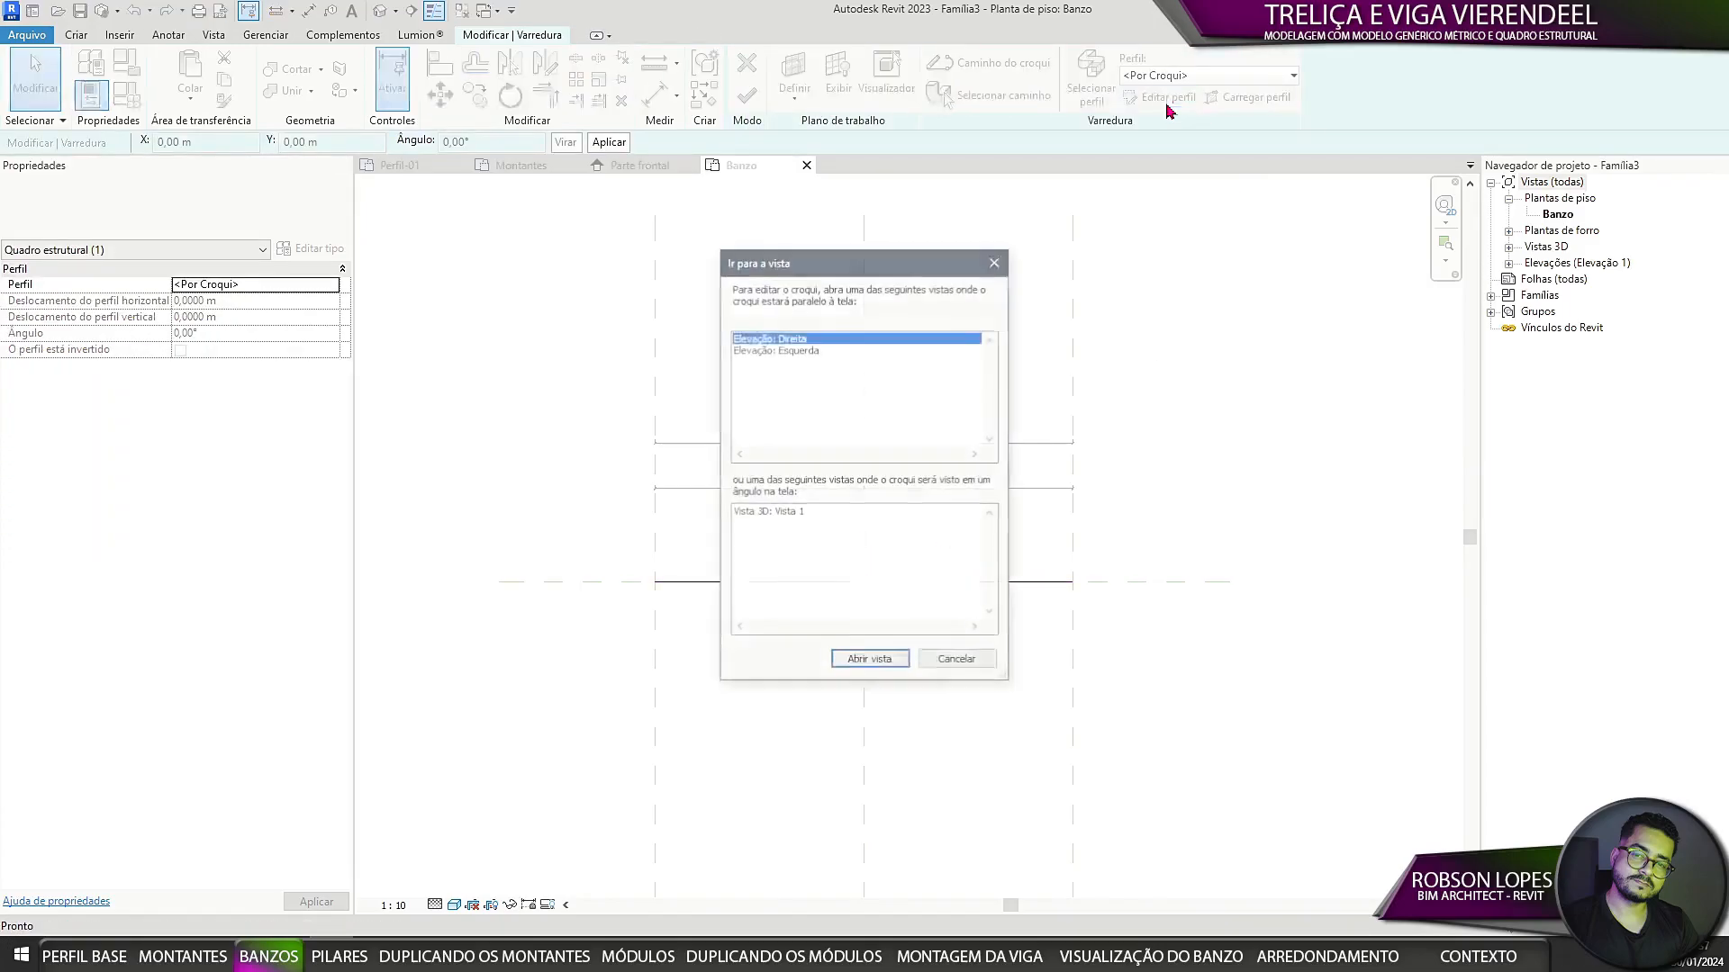
left_click(995, 262)
left_click(1207, 74)
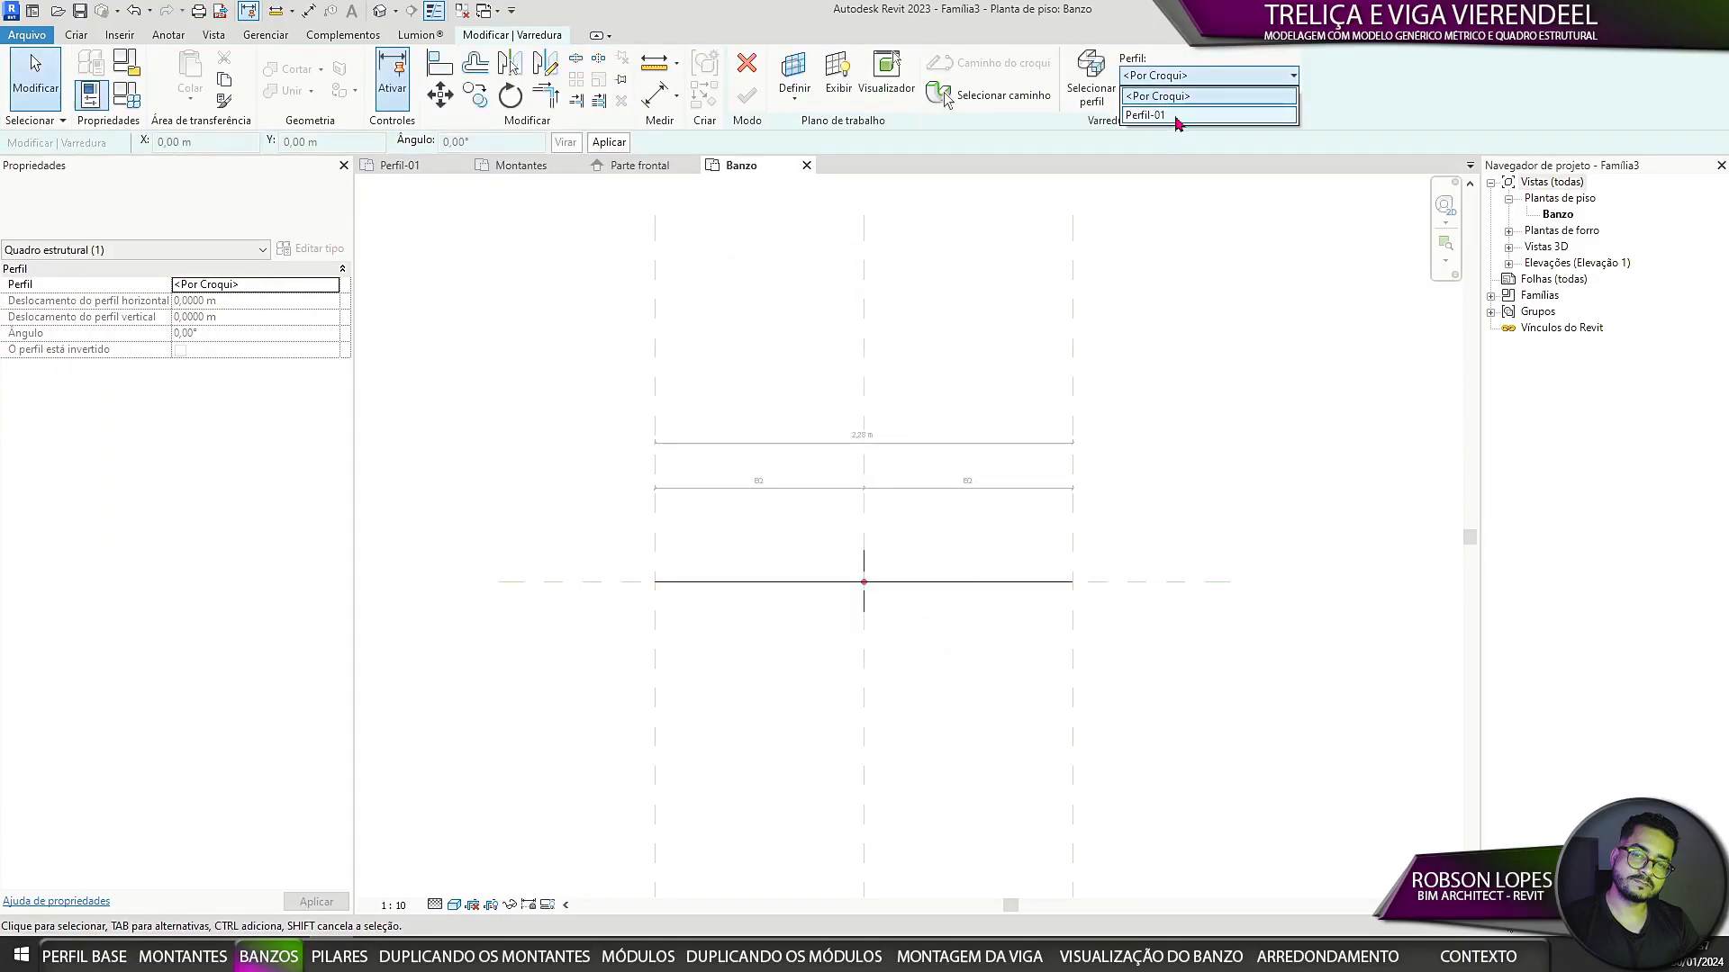
left_click(1171, 116)
left_click(746, 95)
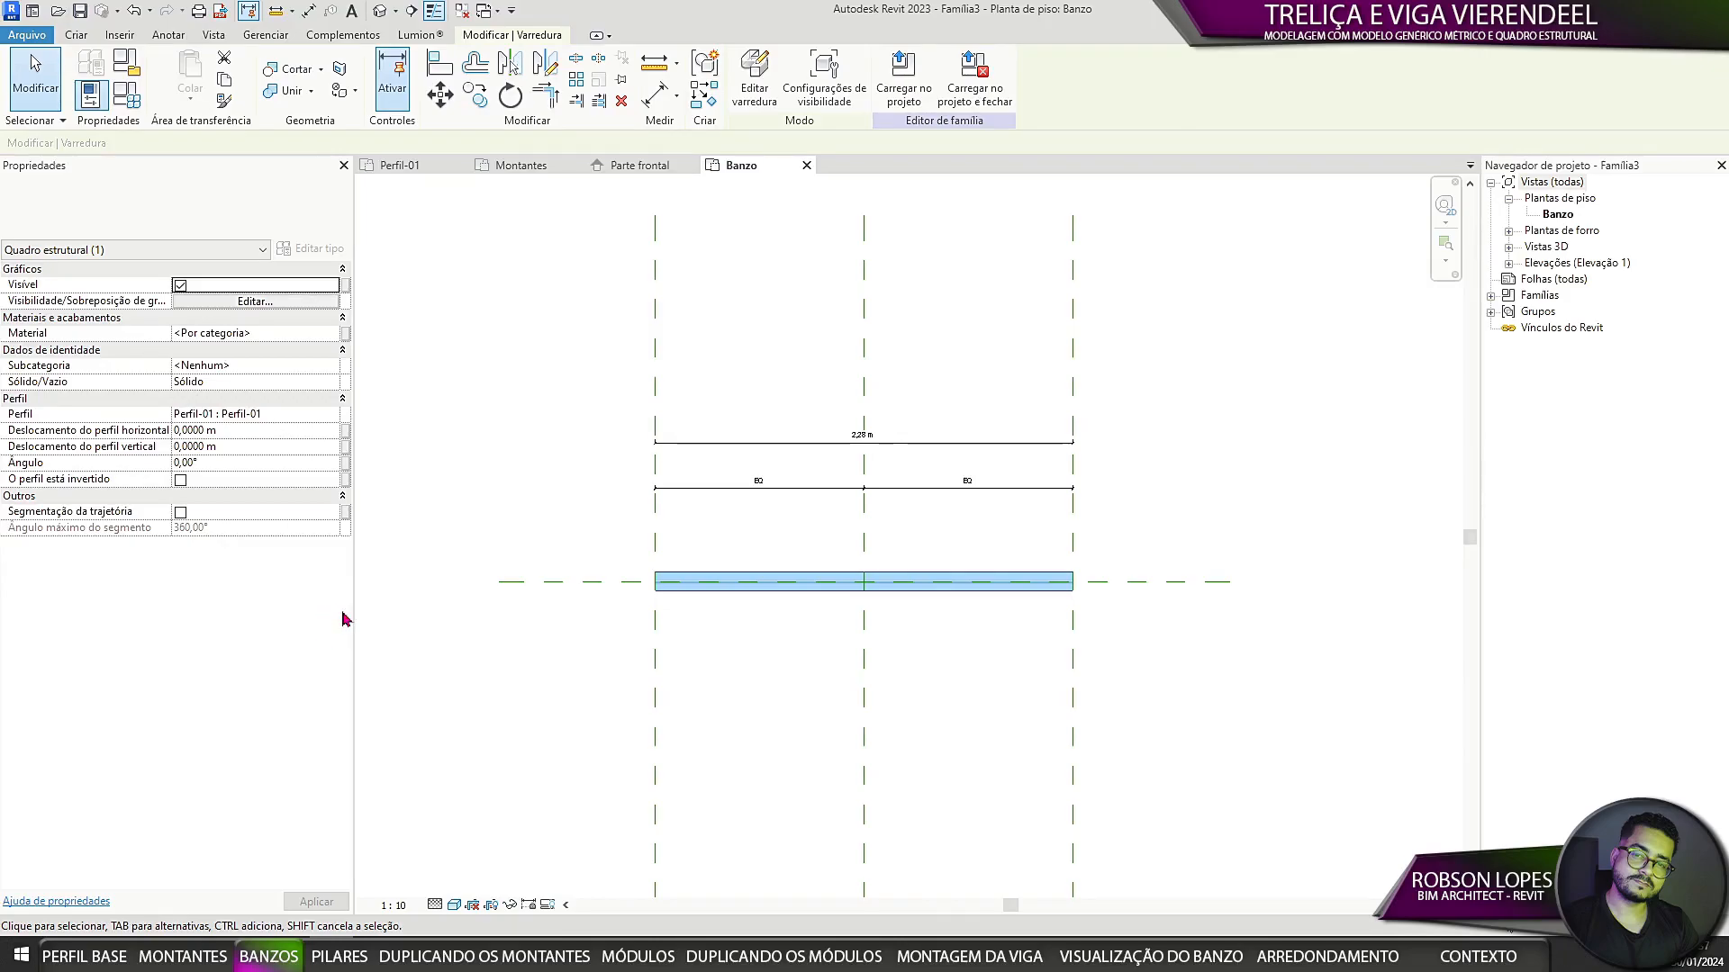
Step: In the 3D view, associate the sweep's profile angle with a new type parameter named Rotação do Banzo
left_click(379, 10)
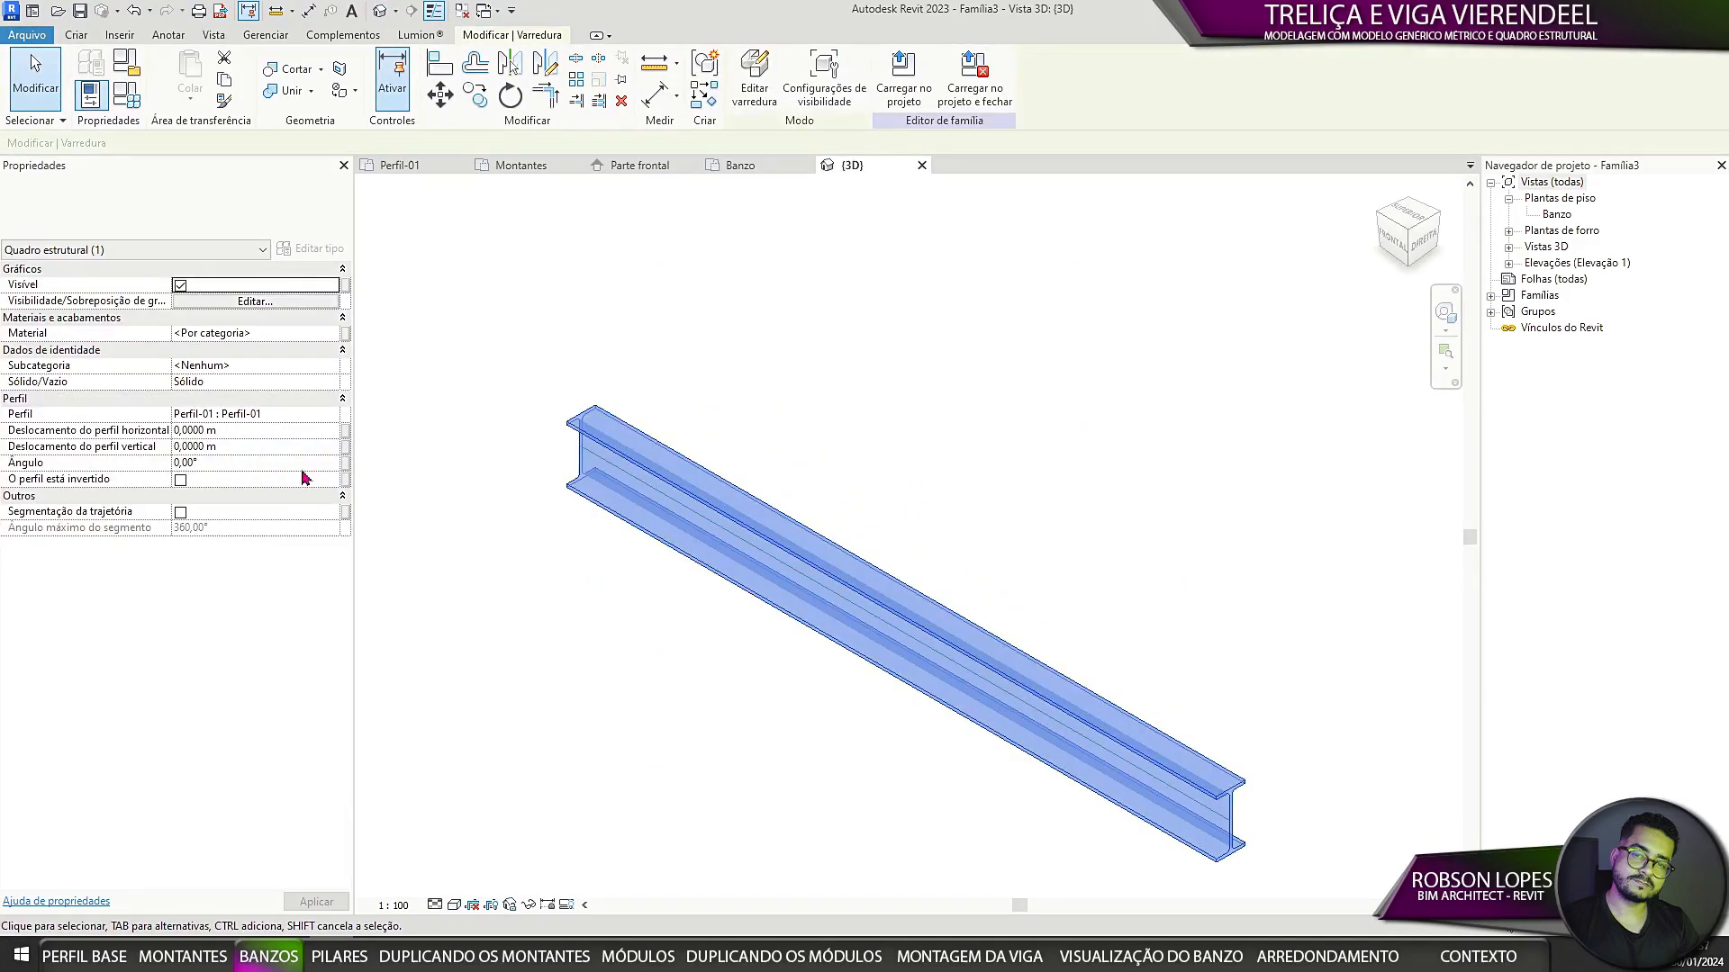
left_click(345, 462)
left_click(816, 558)
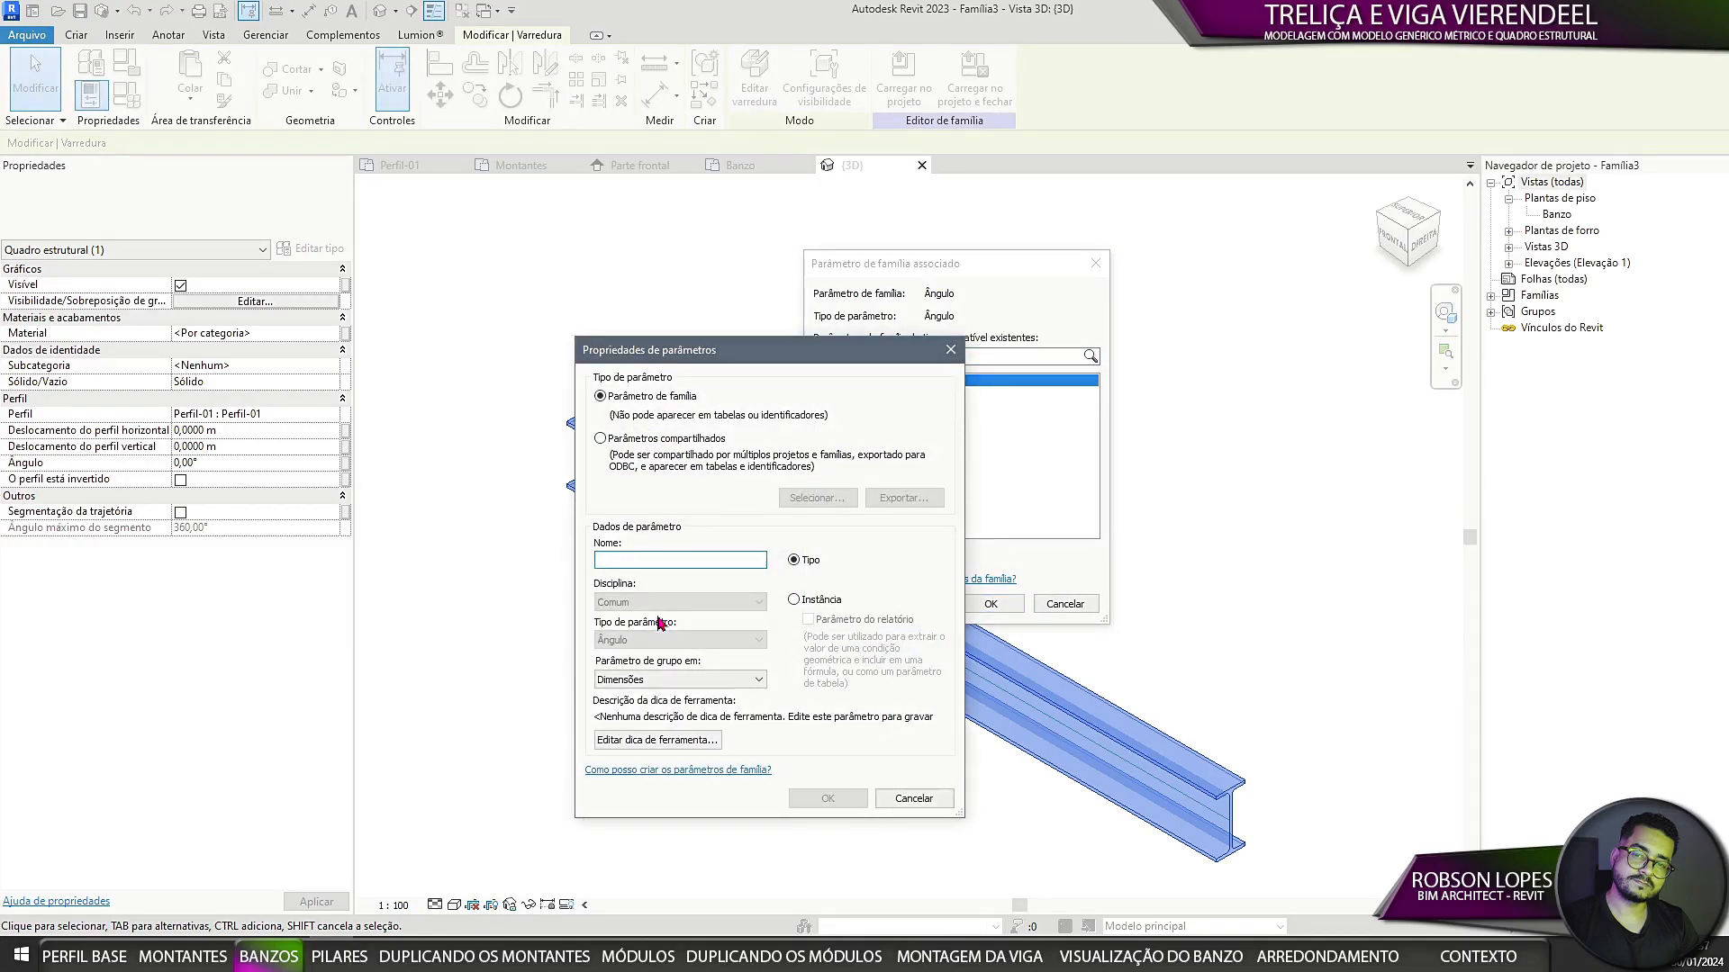
type("Rotação do Banzo")
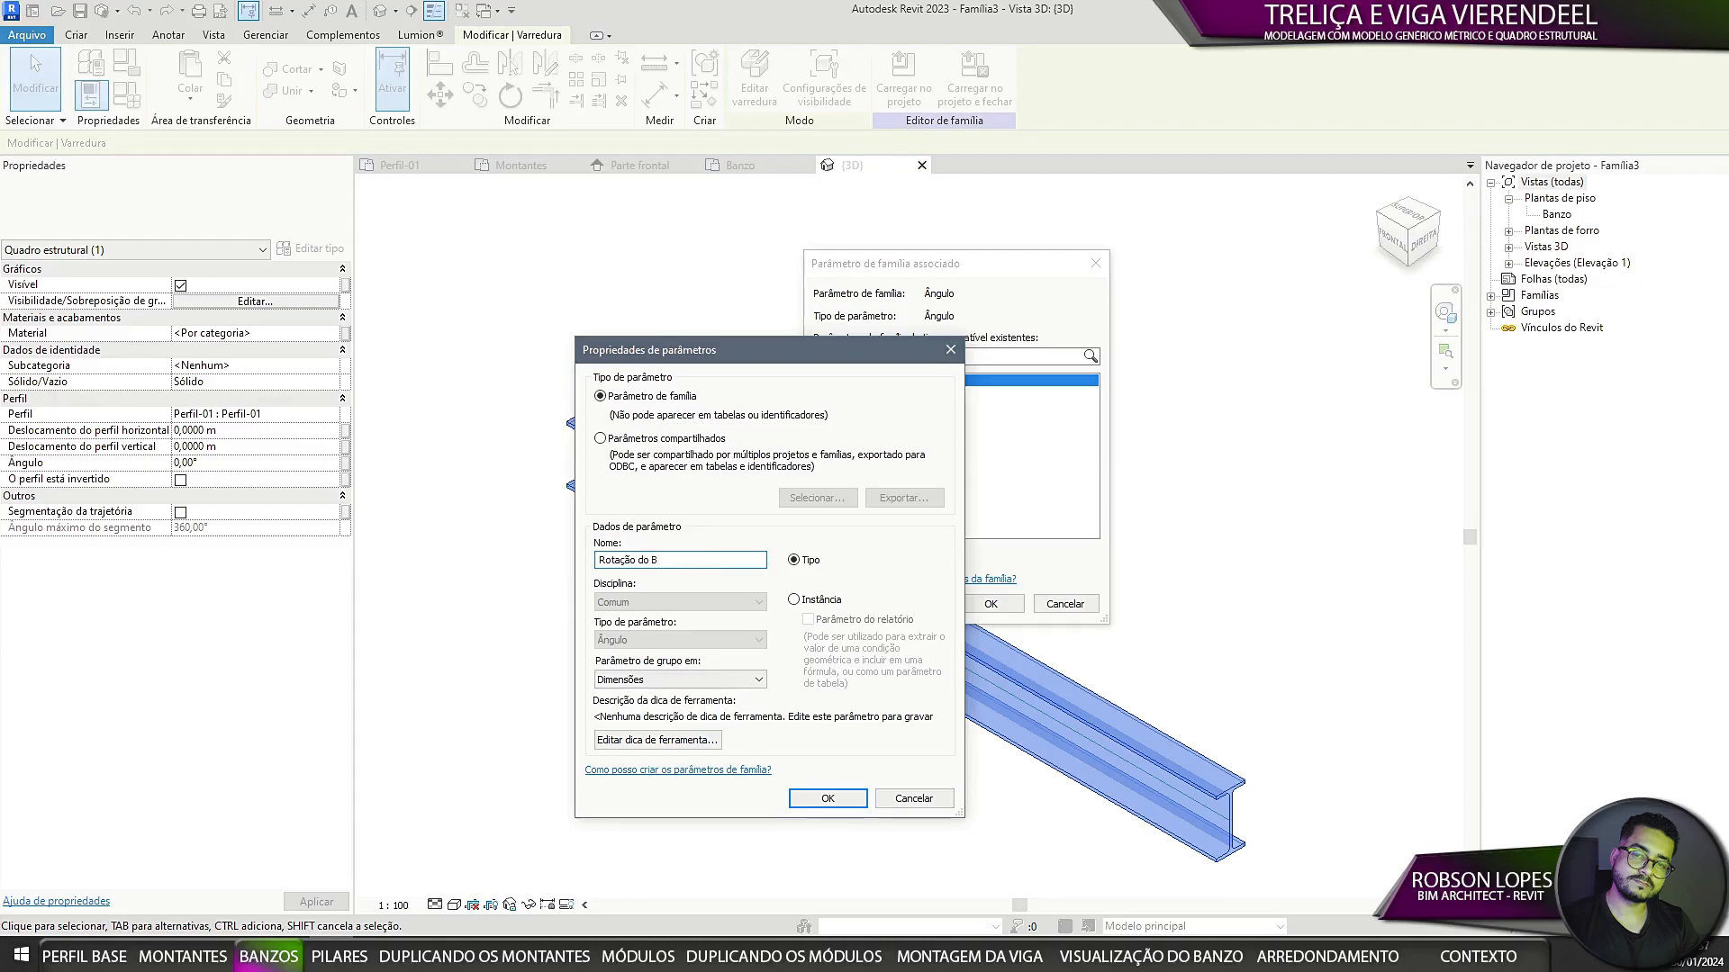
left_click(827, 797)
left_click(991, 603)
scroll(896, 543, "down", 1)
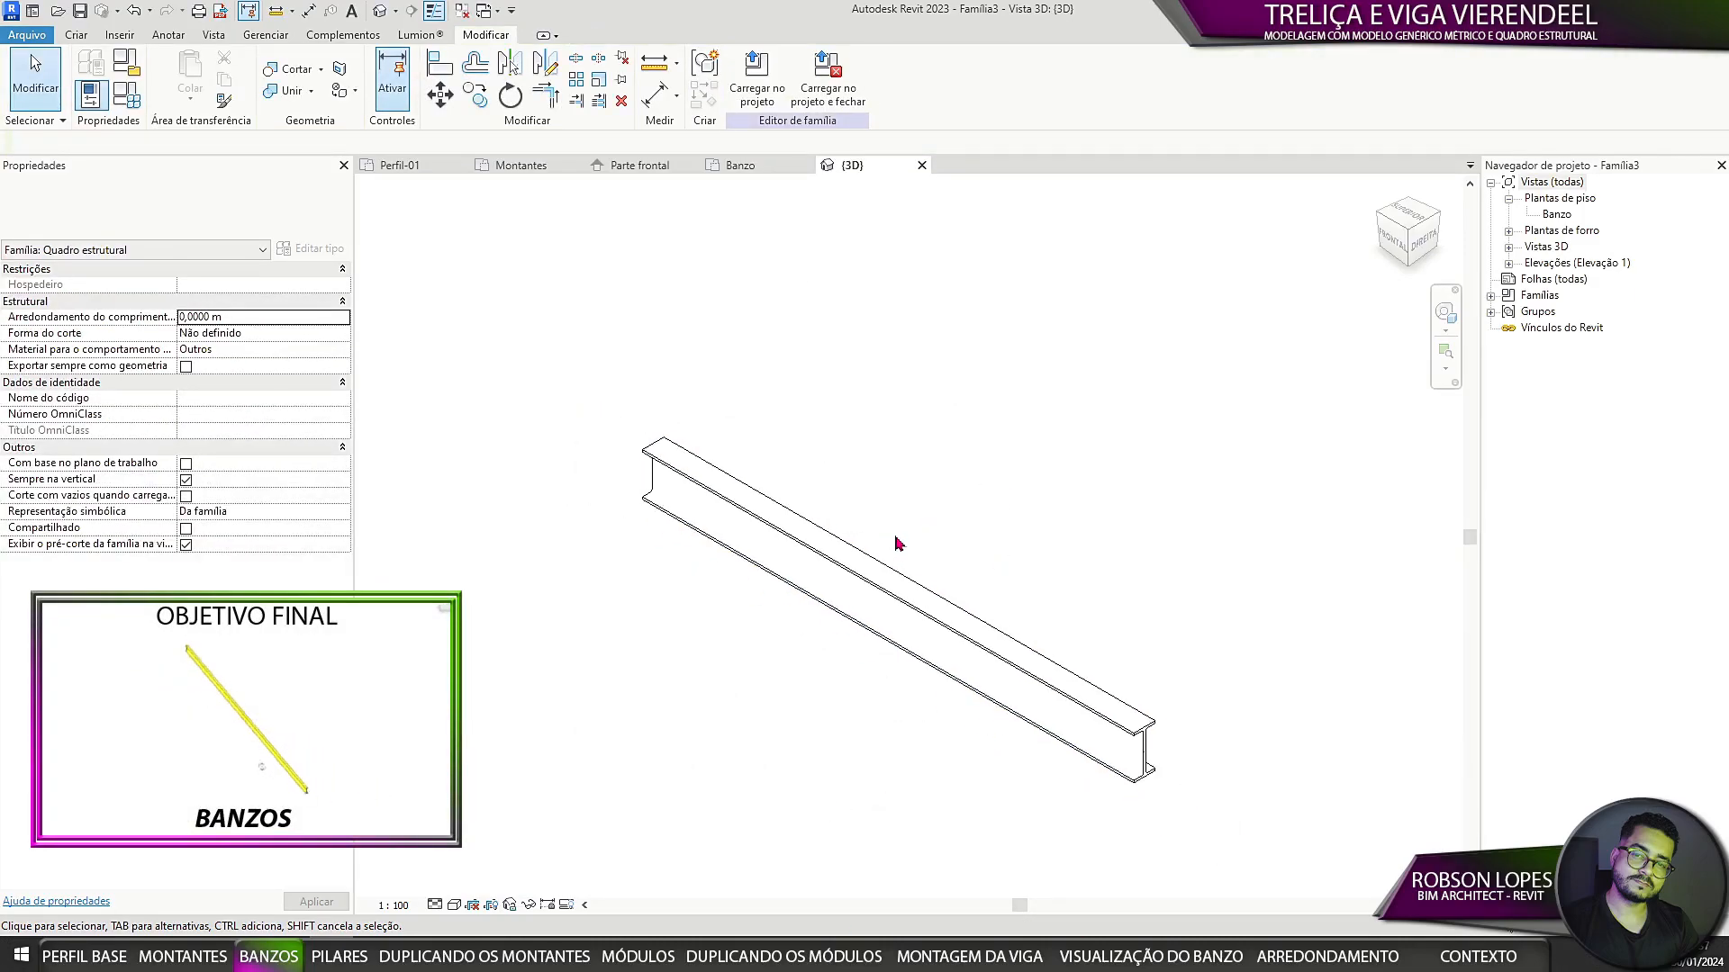
middle_click_drag(806, 291, 750, 335)
Step: From the Banzo plan, add a length type parameter named Comprimento do Banzo, grouped under Dimensões
left_click(767, 168)
middle_click_drag(1045, 356, 969, 323)
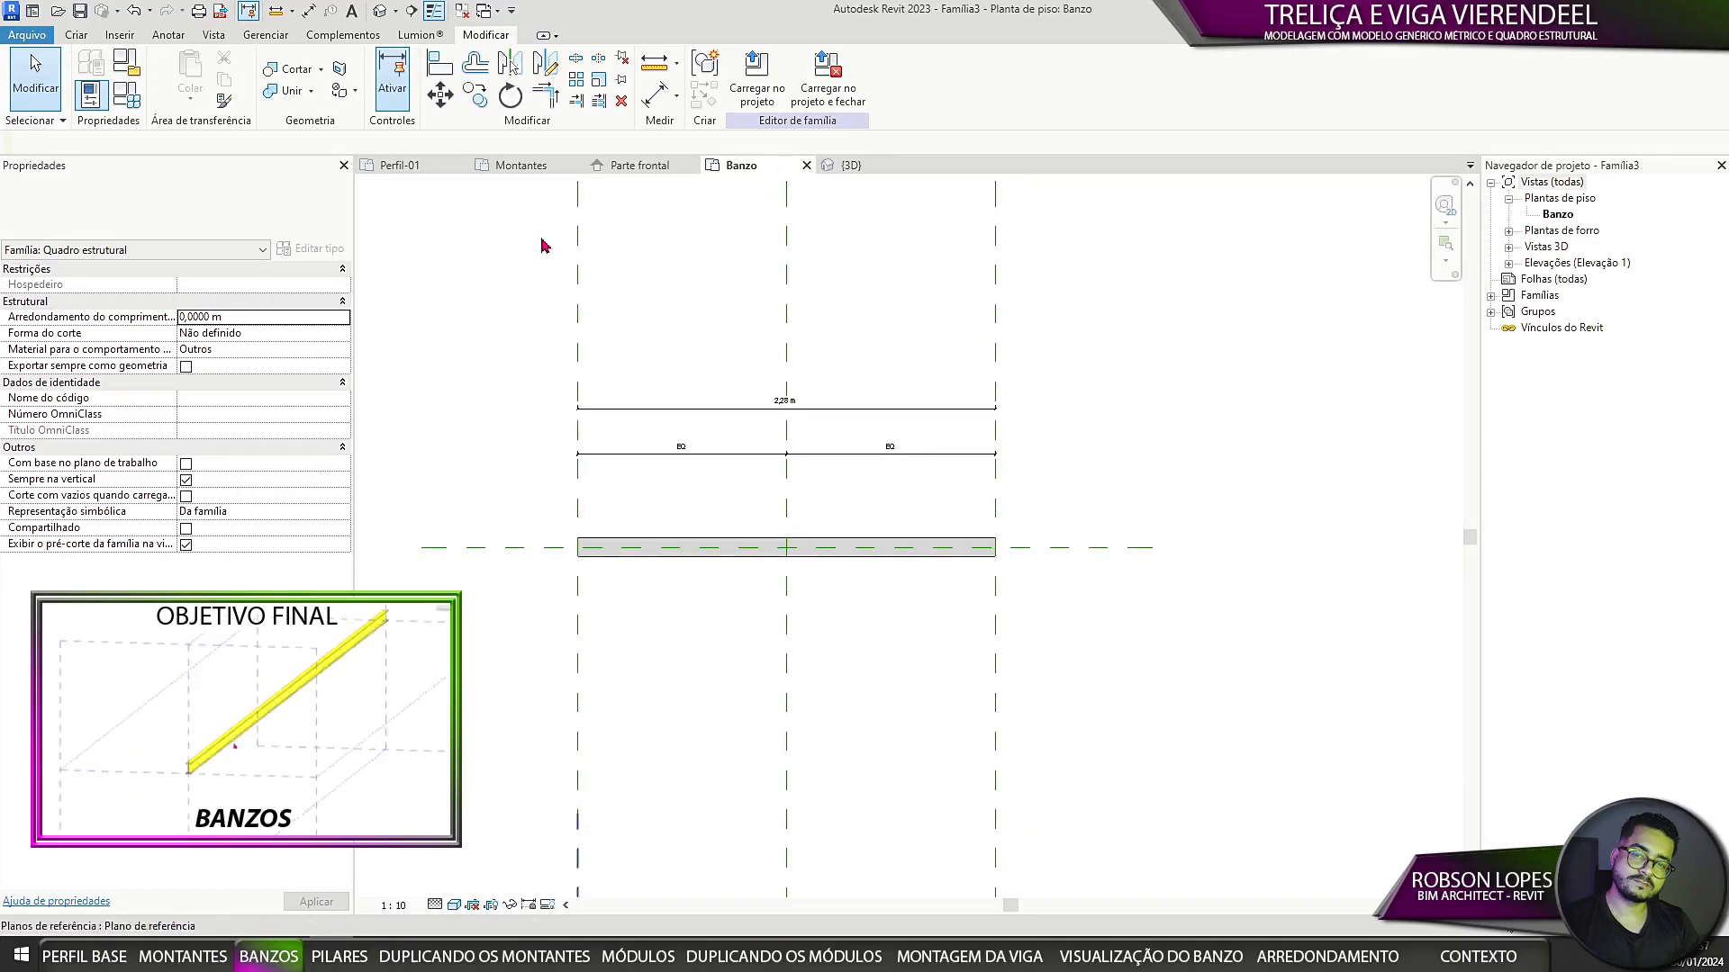
left_click(126, 94)
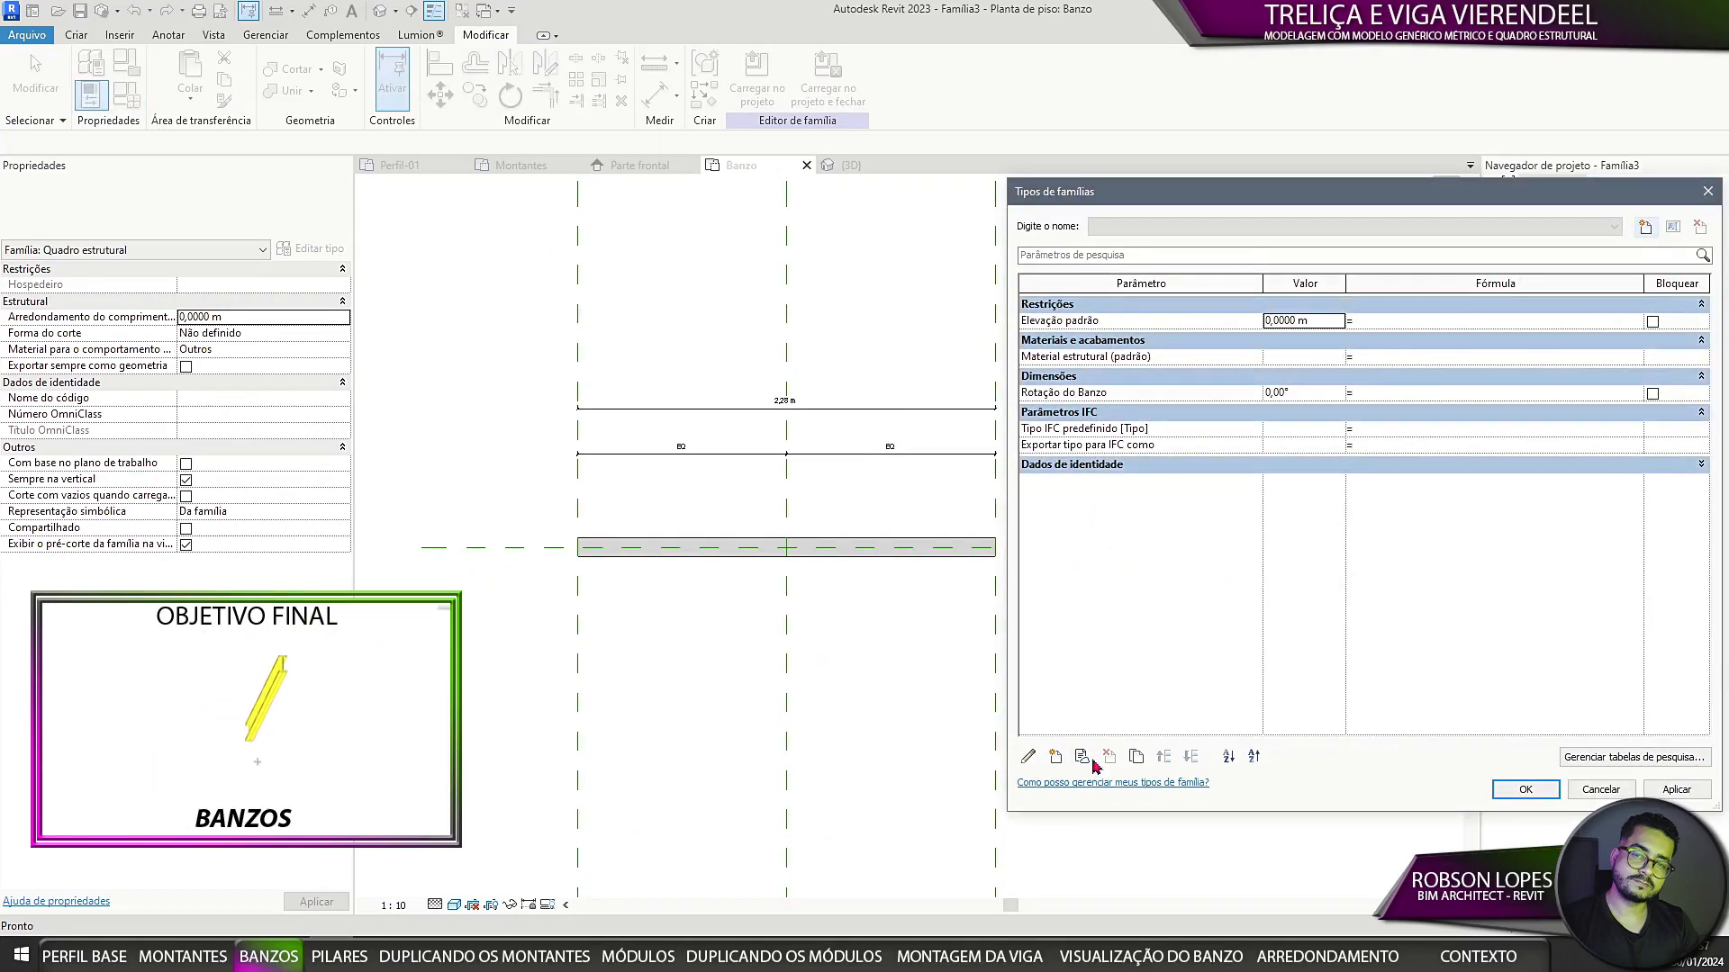
left_click(1056, 757)
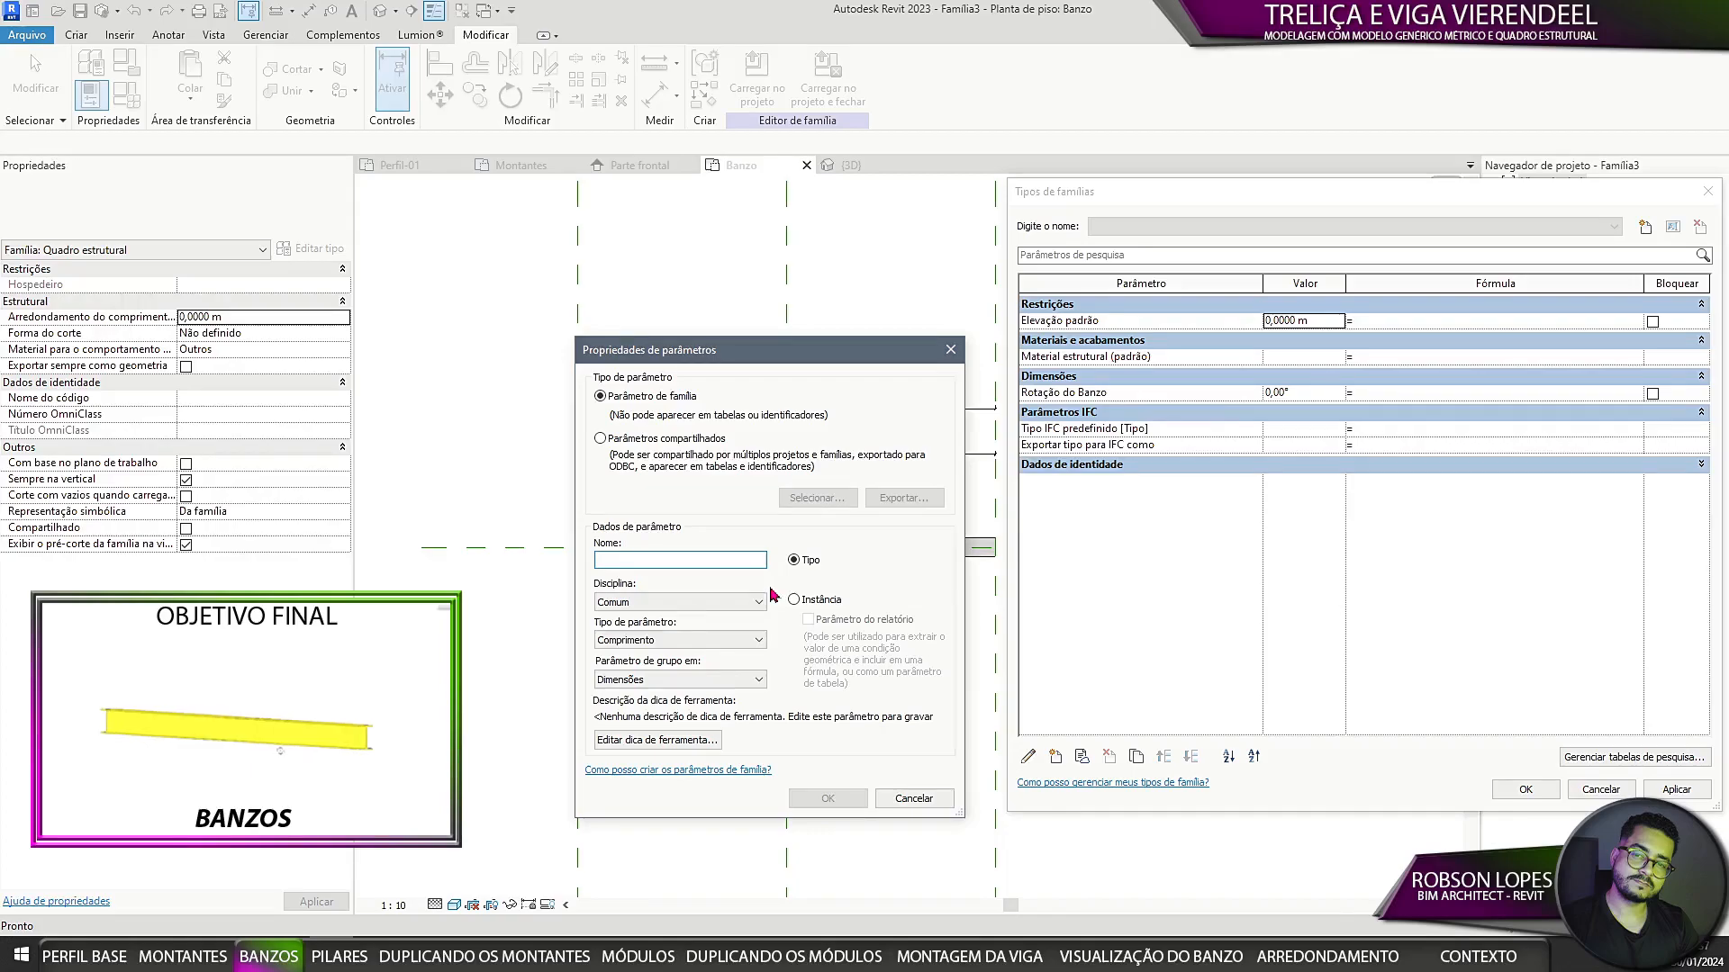
type("Comprimento do")
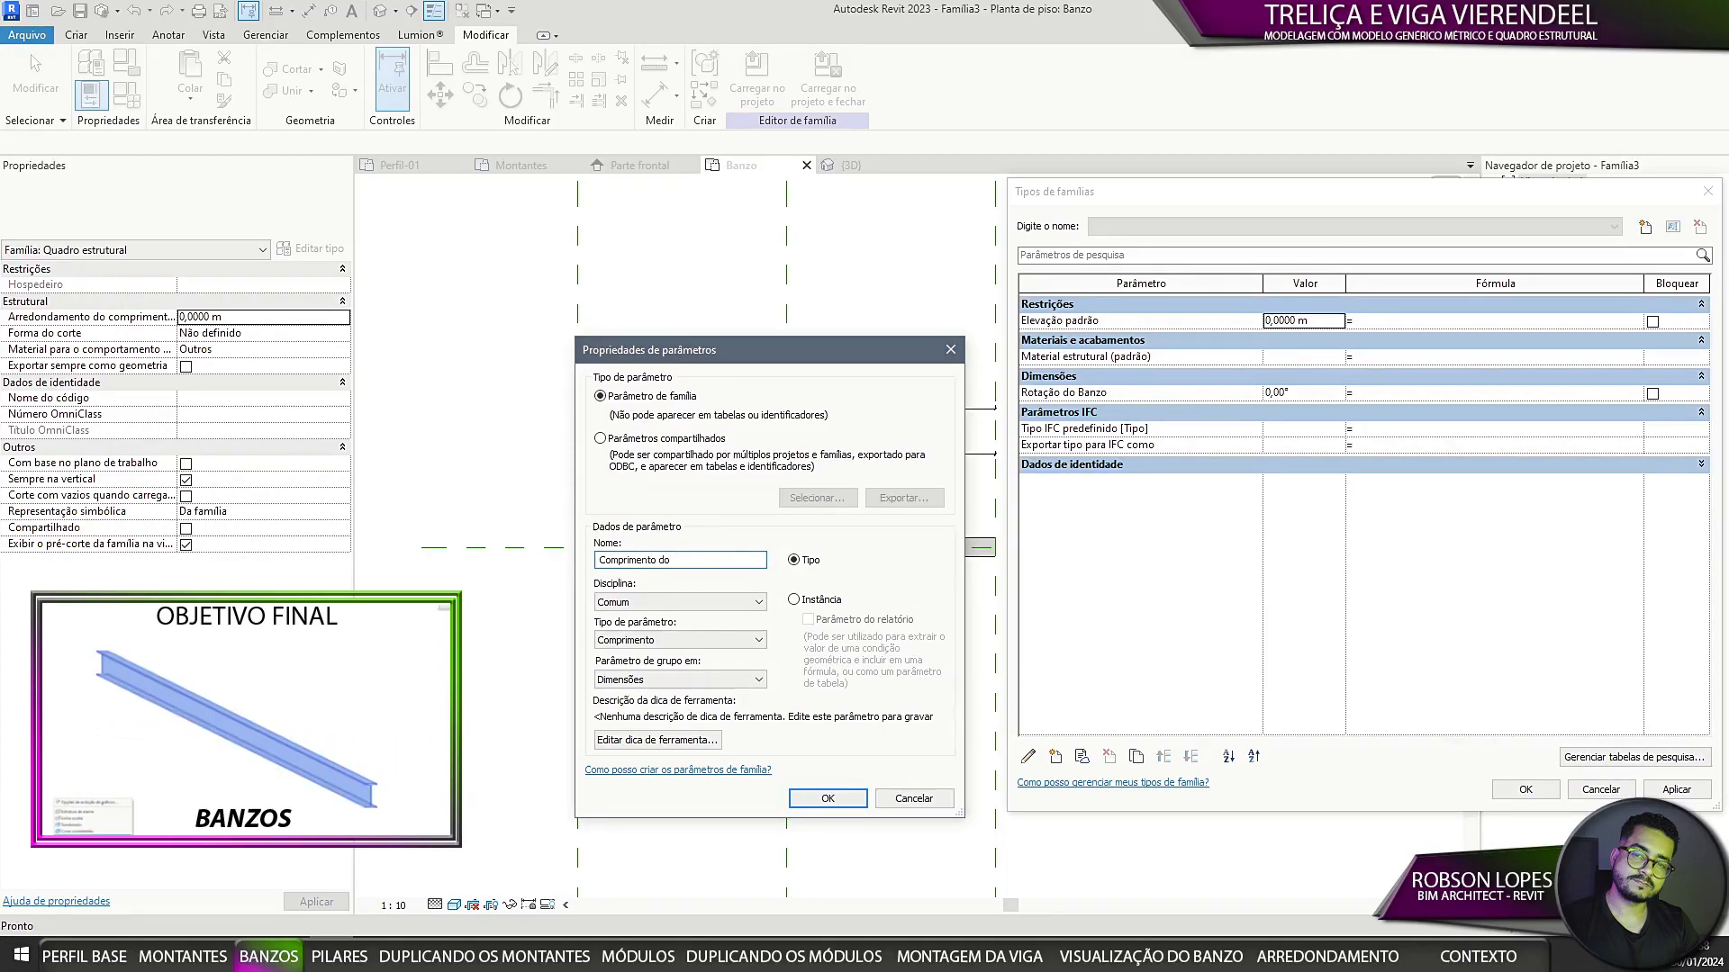
type(" Banzo")
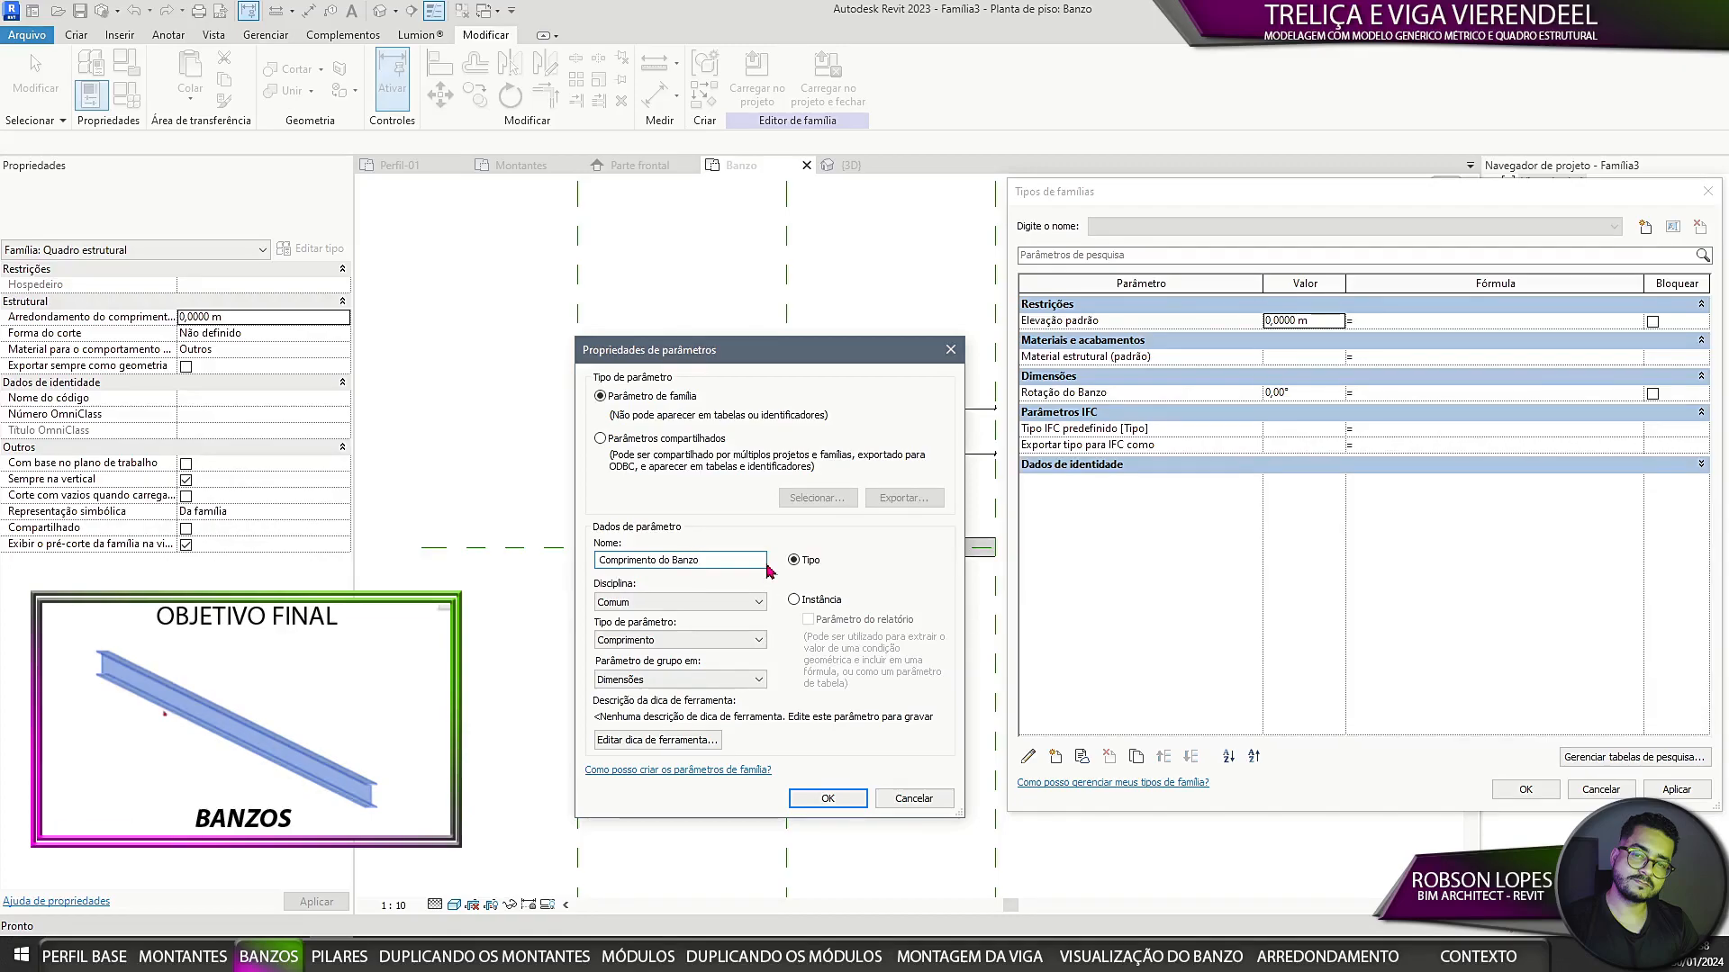
left_click(828, 798)
Step: Set the Comprimento do Banzo parameter to 4 m
left_click_drag(1318, 392, 1208, 407)
type("5")
type("4")
left_click(1311, 530)
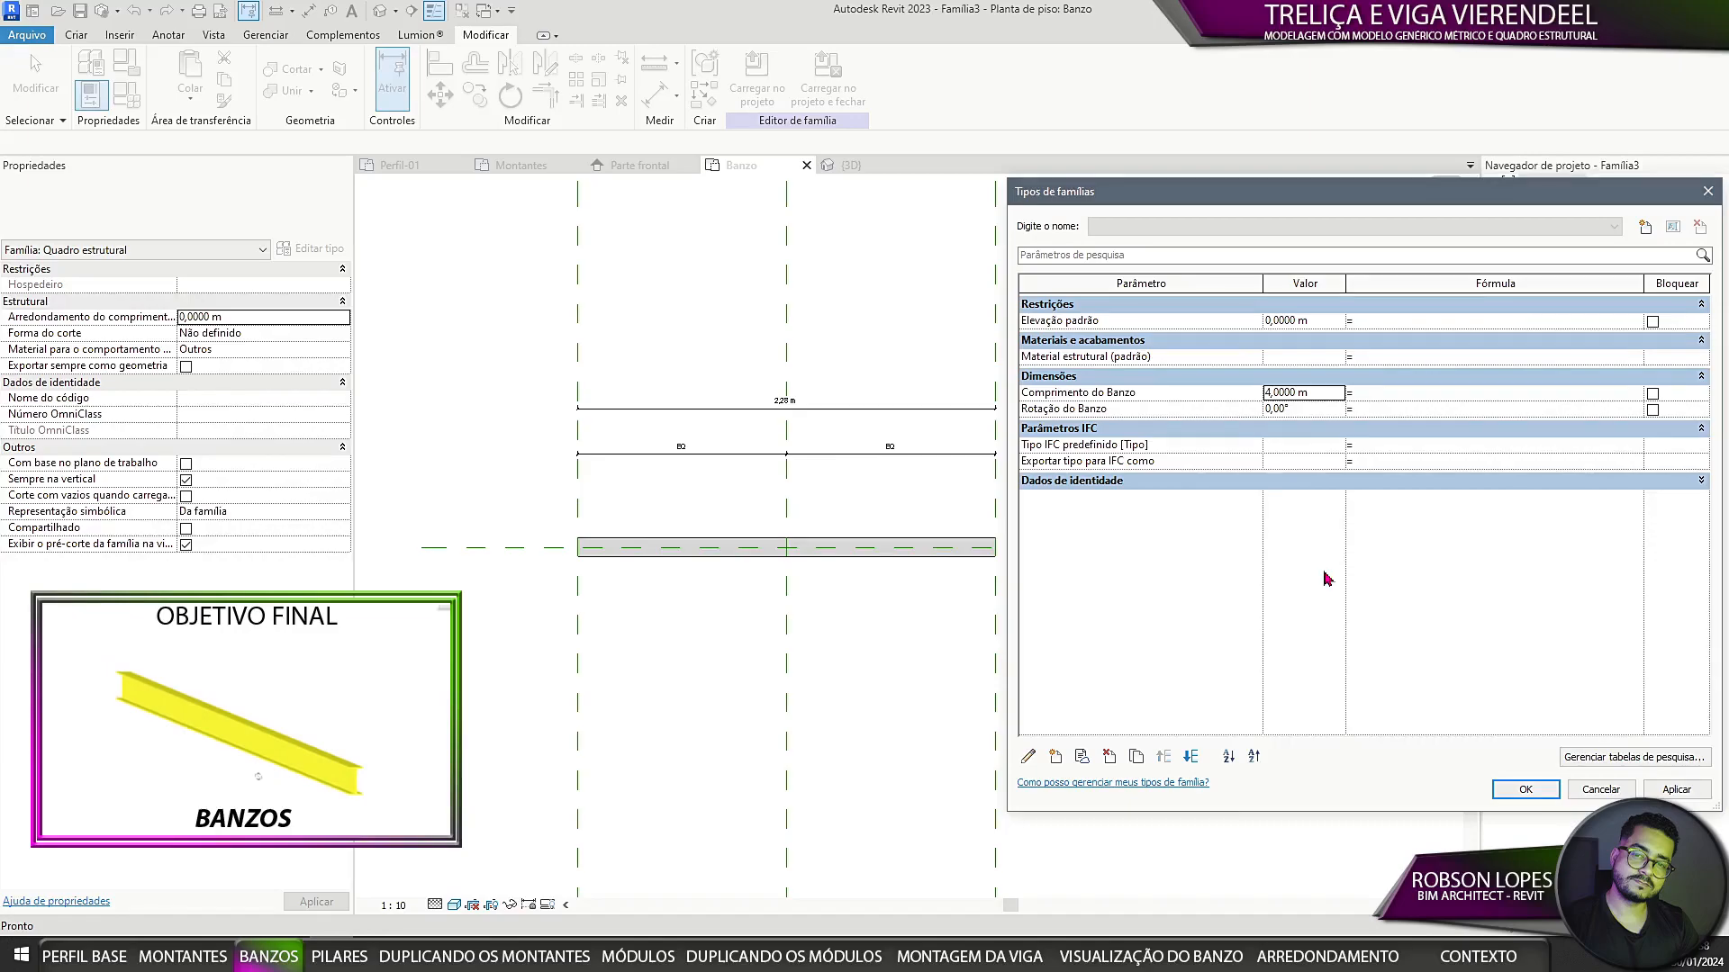
Step: Add a length type parameter named Altura do perfil, grouped under Dimensões, and set it to 0,2 m
left_click(1055, 756)
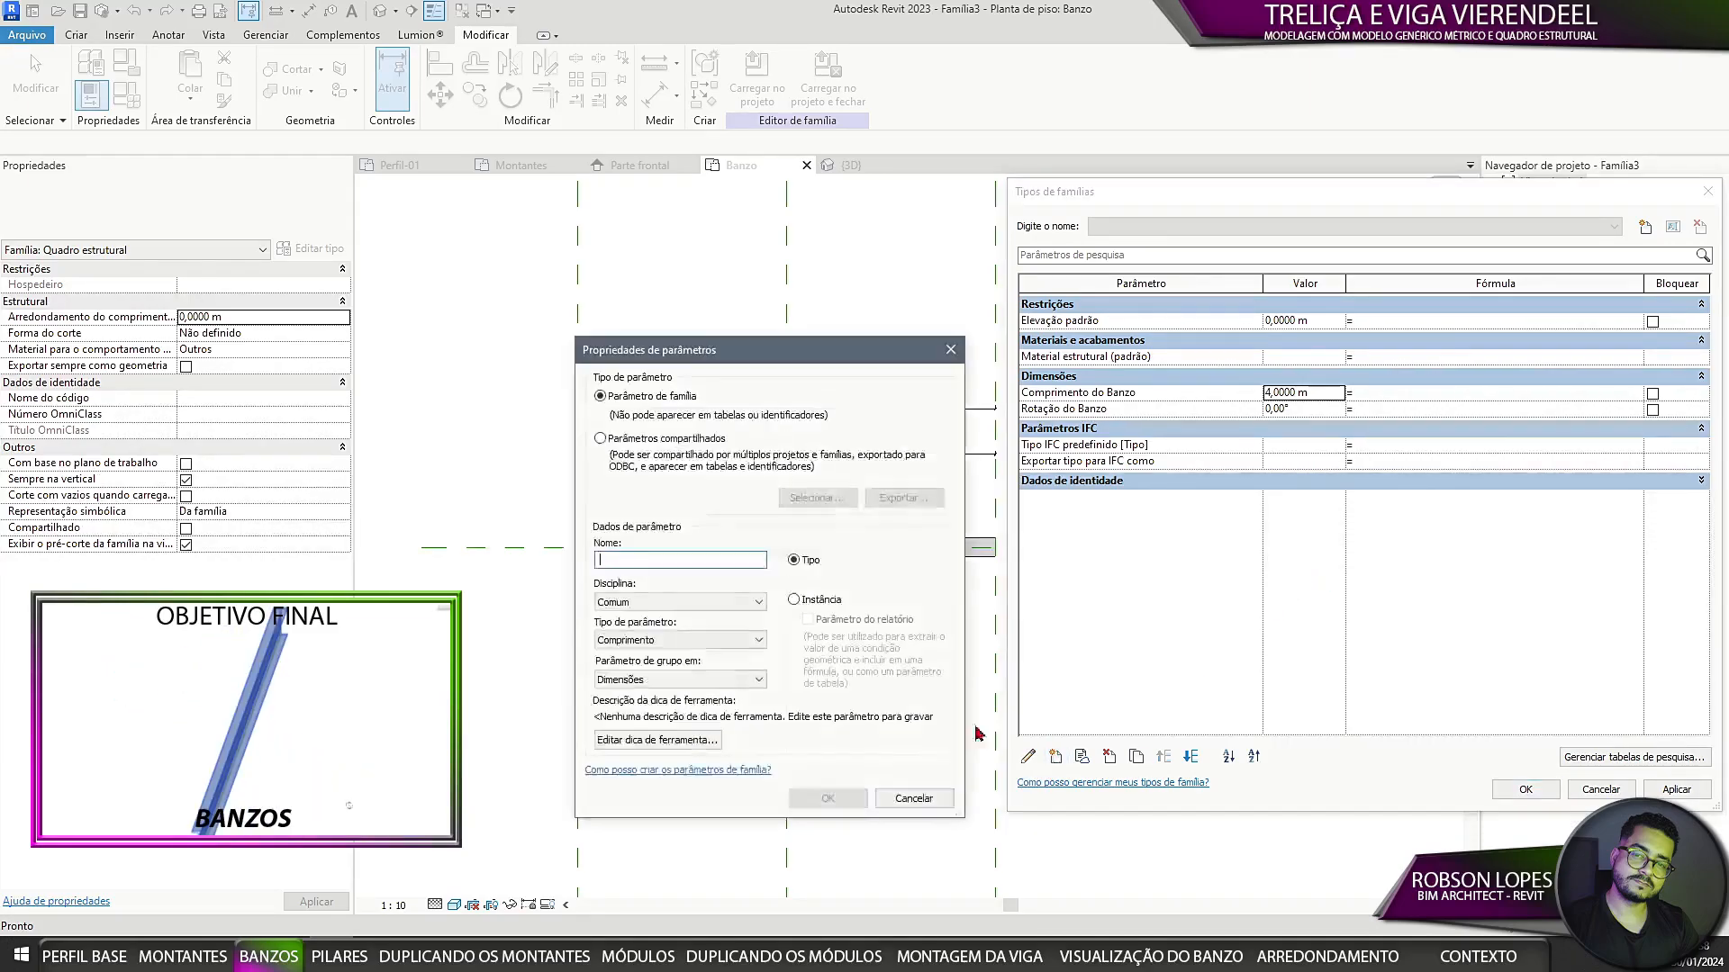
type("Altura do")
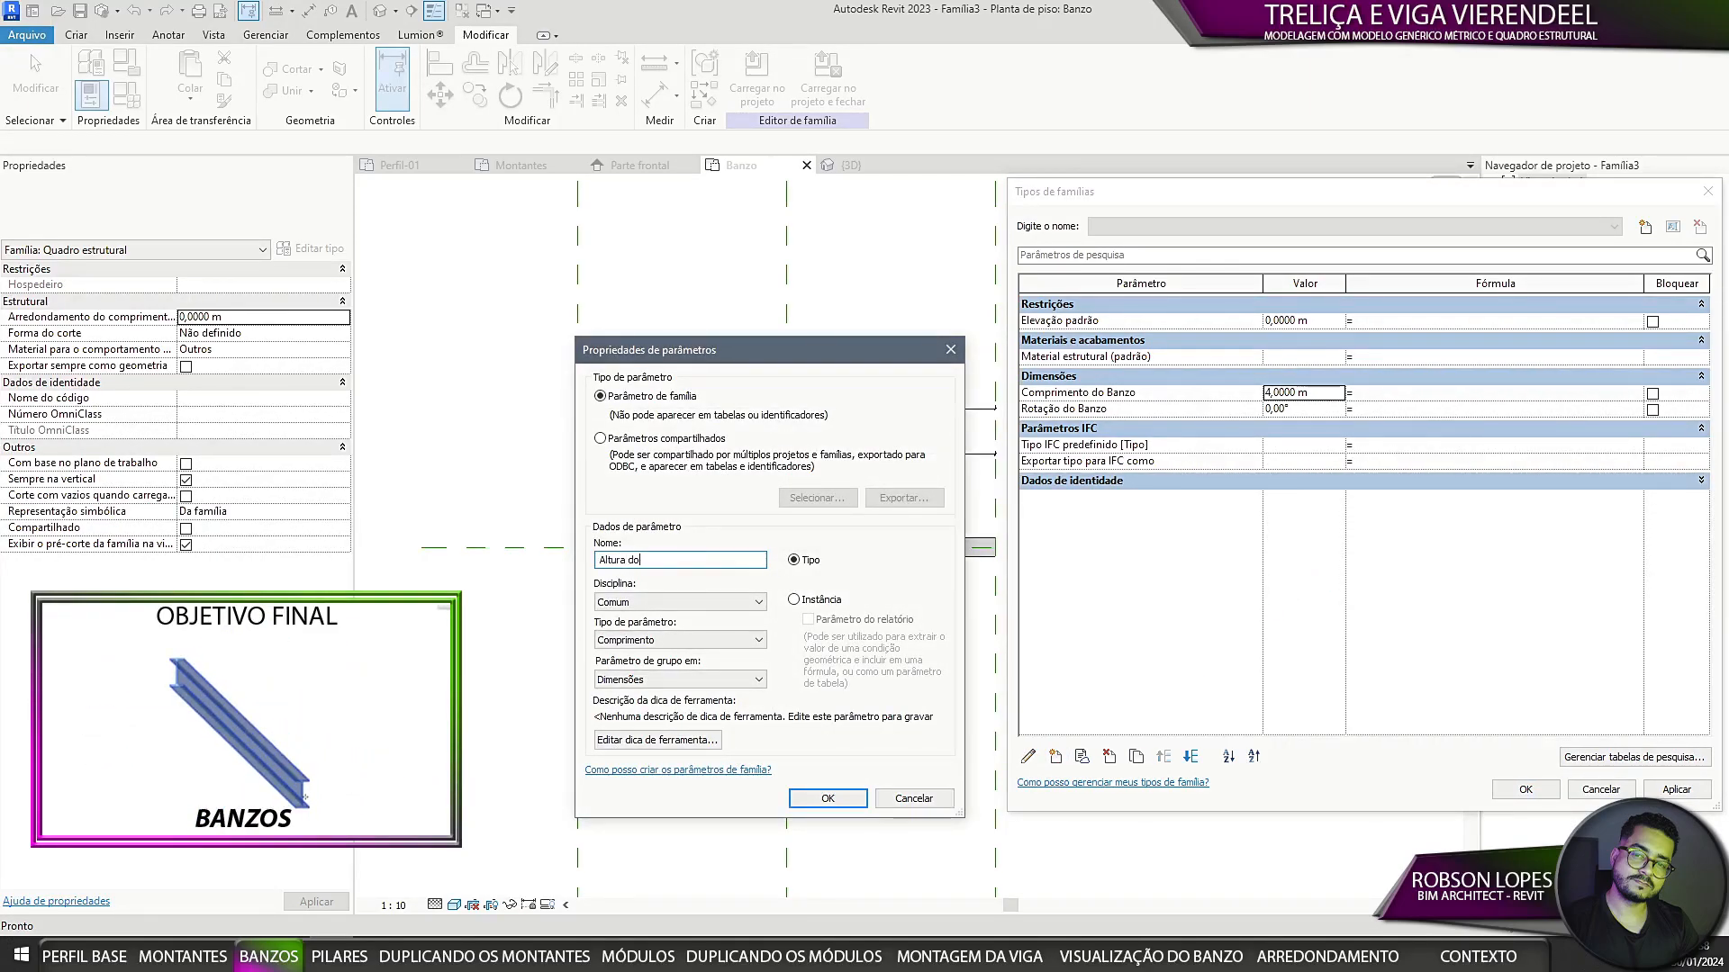
type(" perfil")
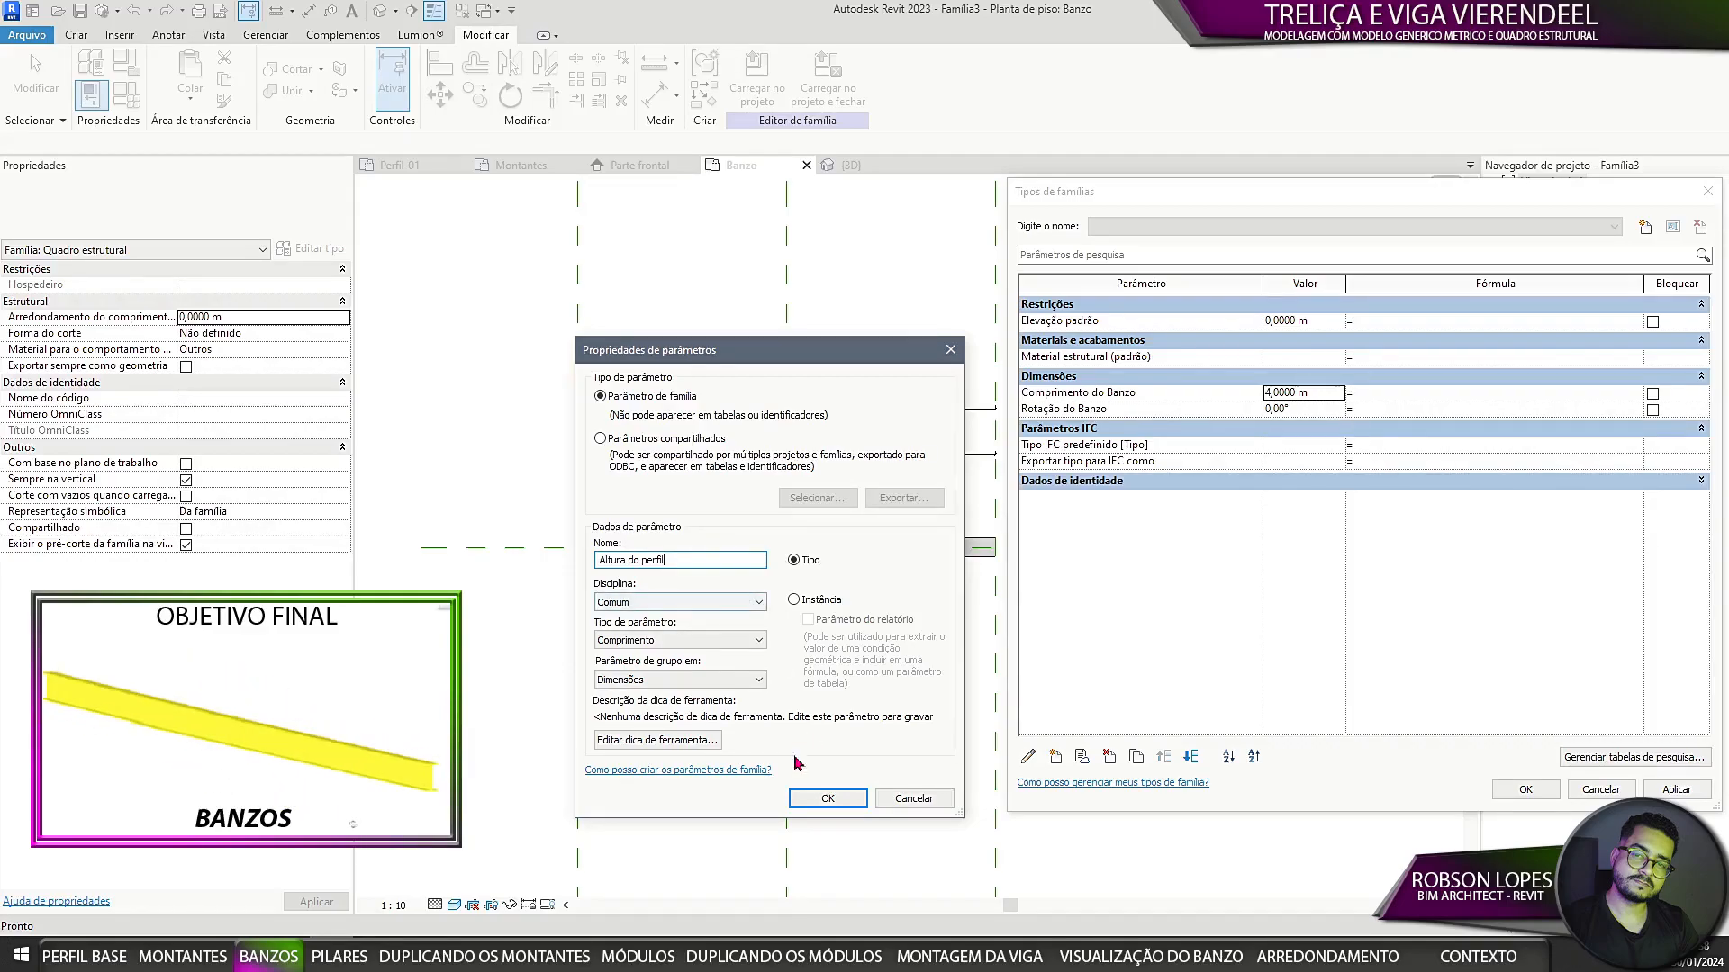
left_click(827, 799)
left_click(1303, 393)
type("0,2")
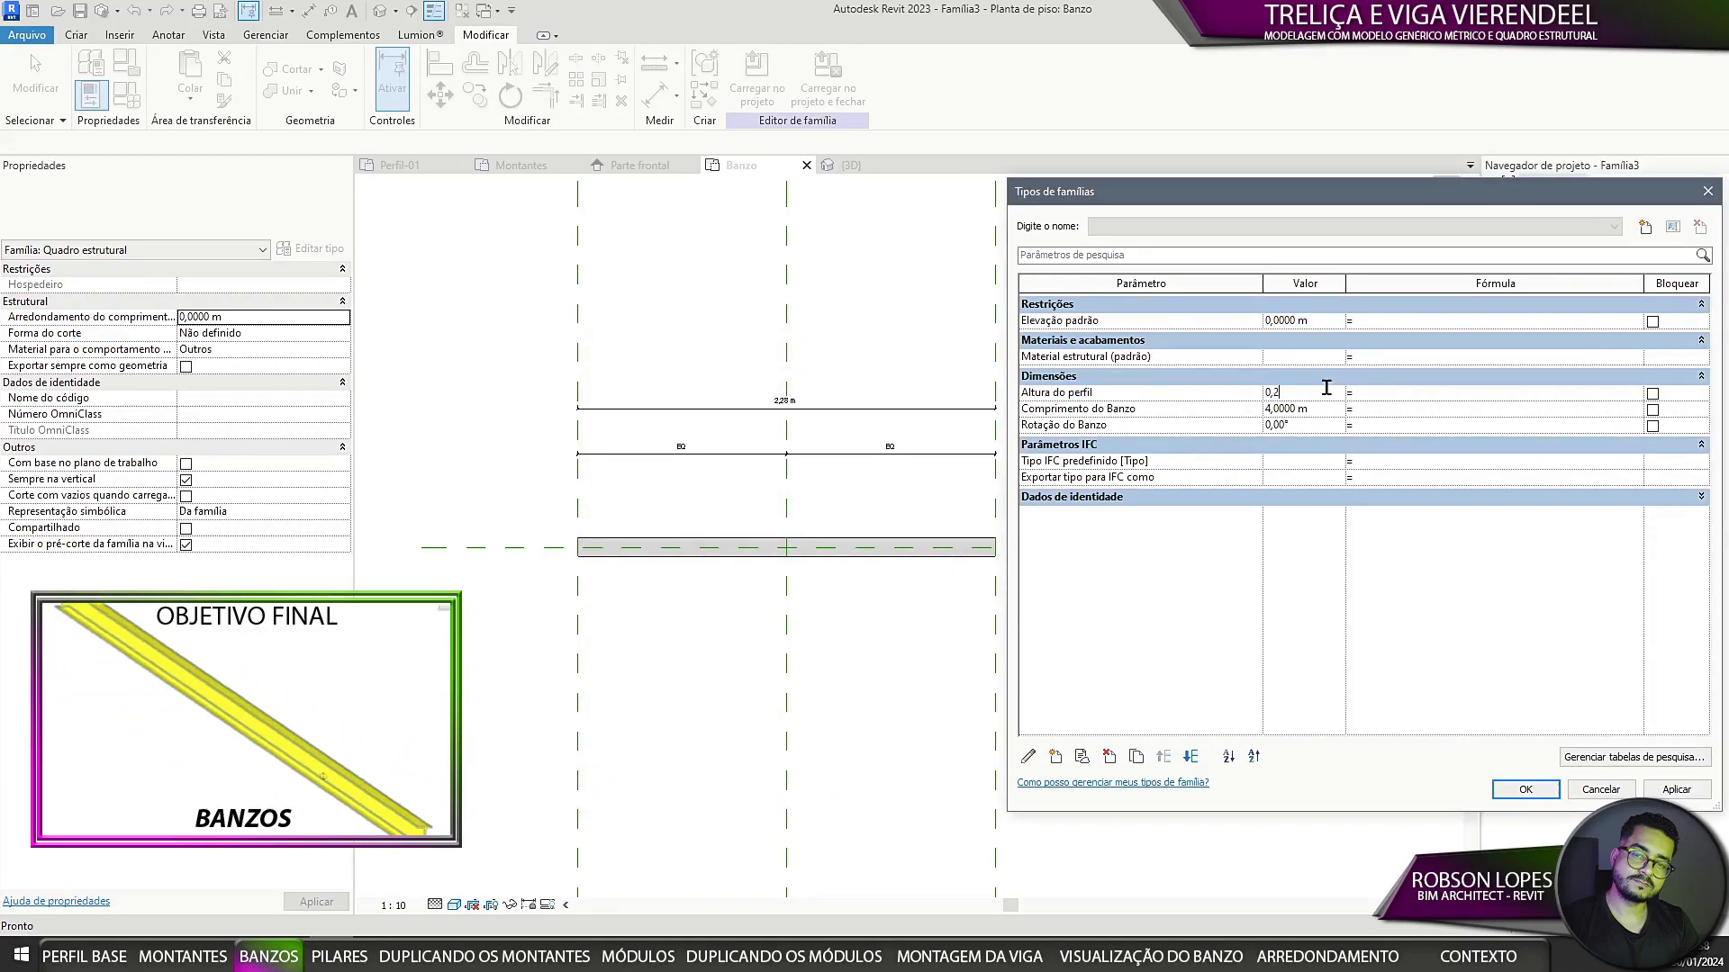
left_click(1294, 596)
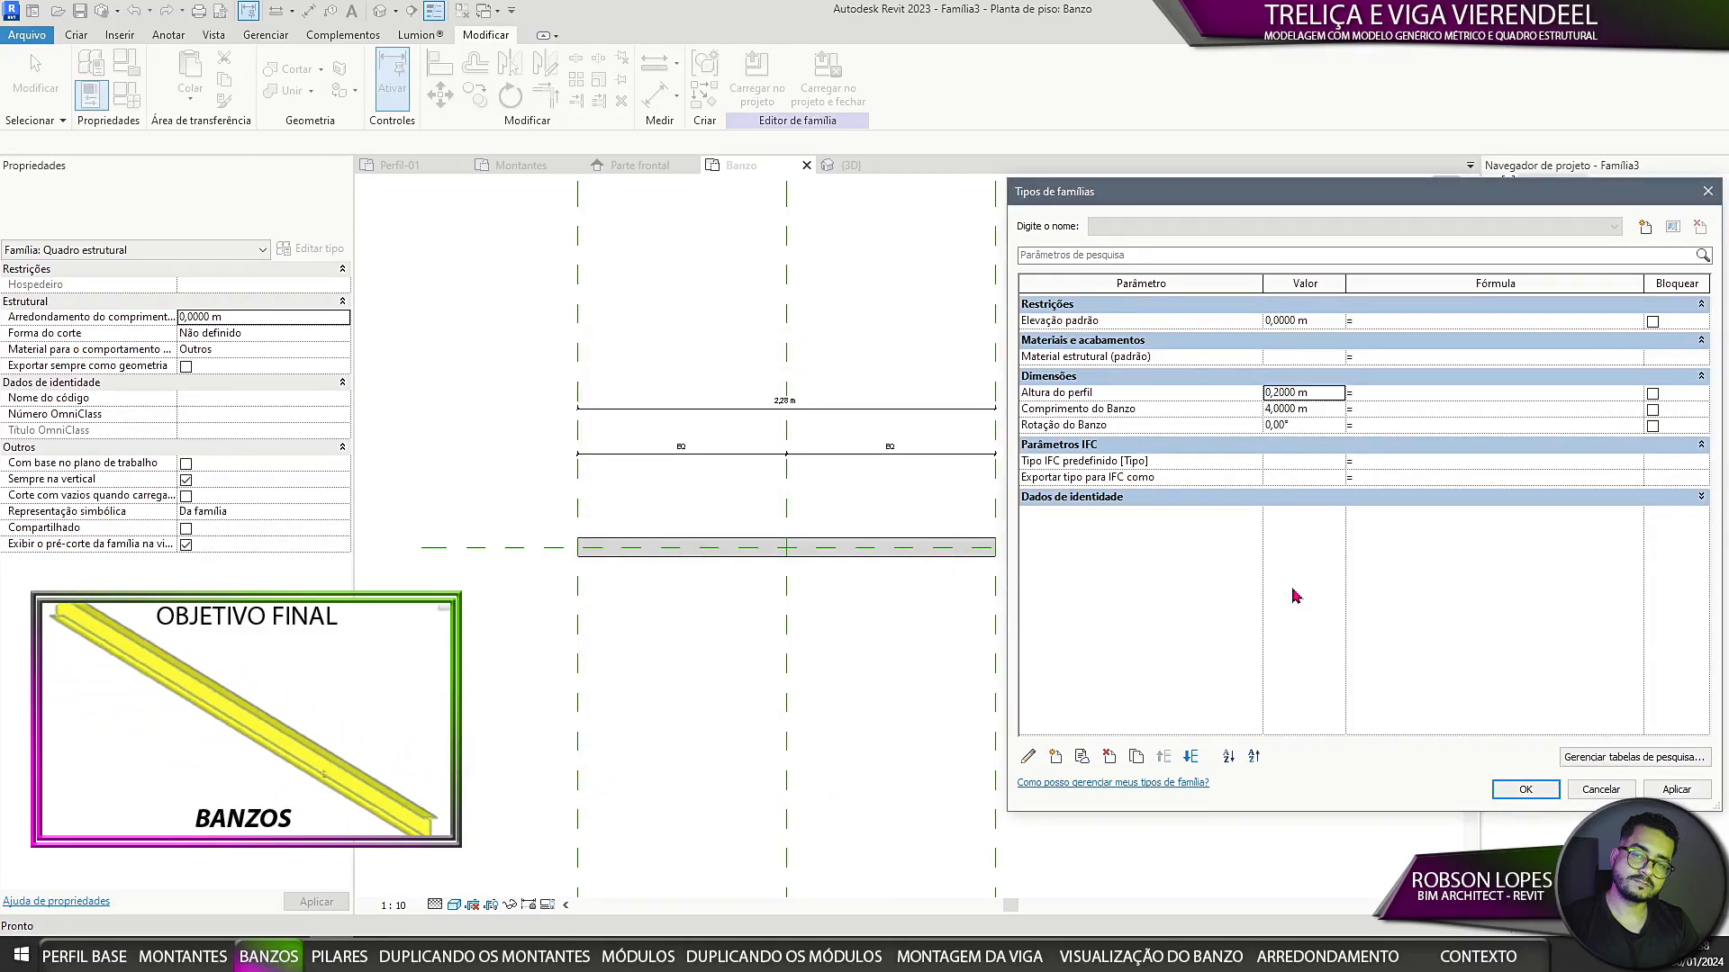
Step: Add a length type parameter named Deslocamento do Banzo under Dimensões, driven by the formula Altura do perfil / 2
left_click(1055, 756)
type("Deslocamento do Banzo")
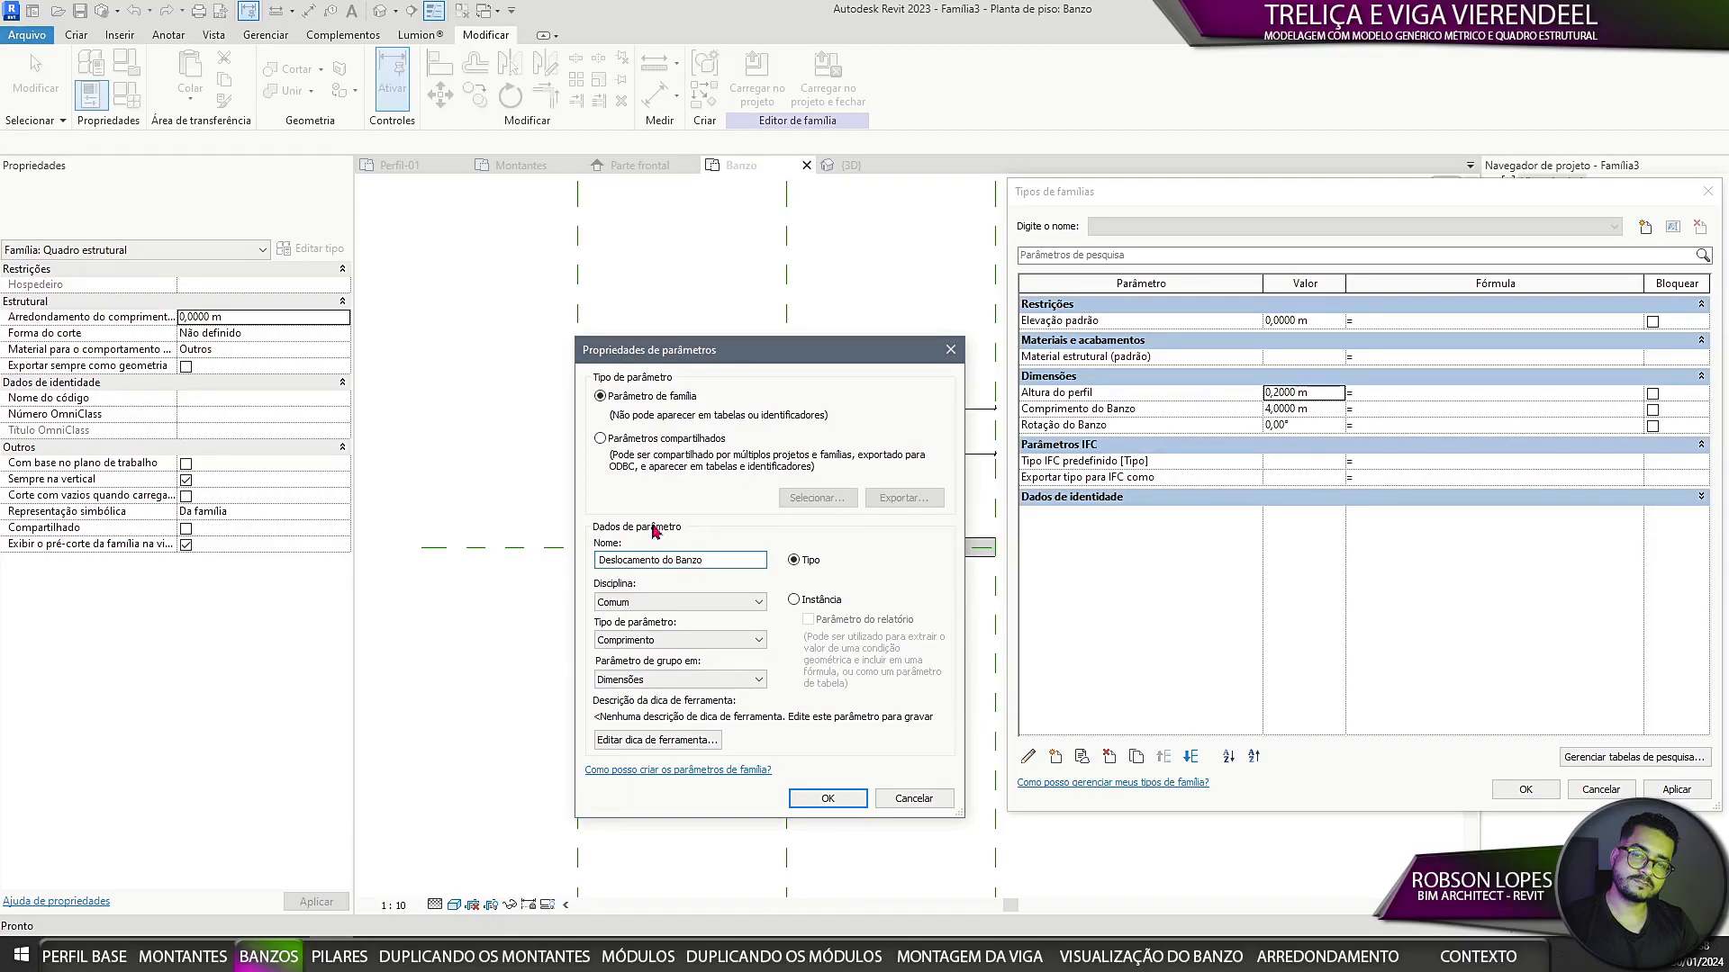
left_click(833, 796)
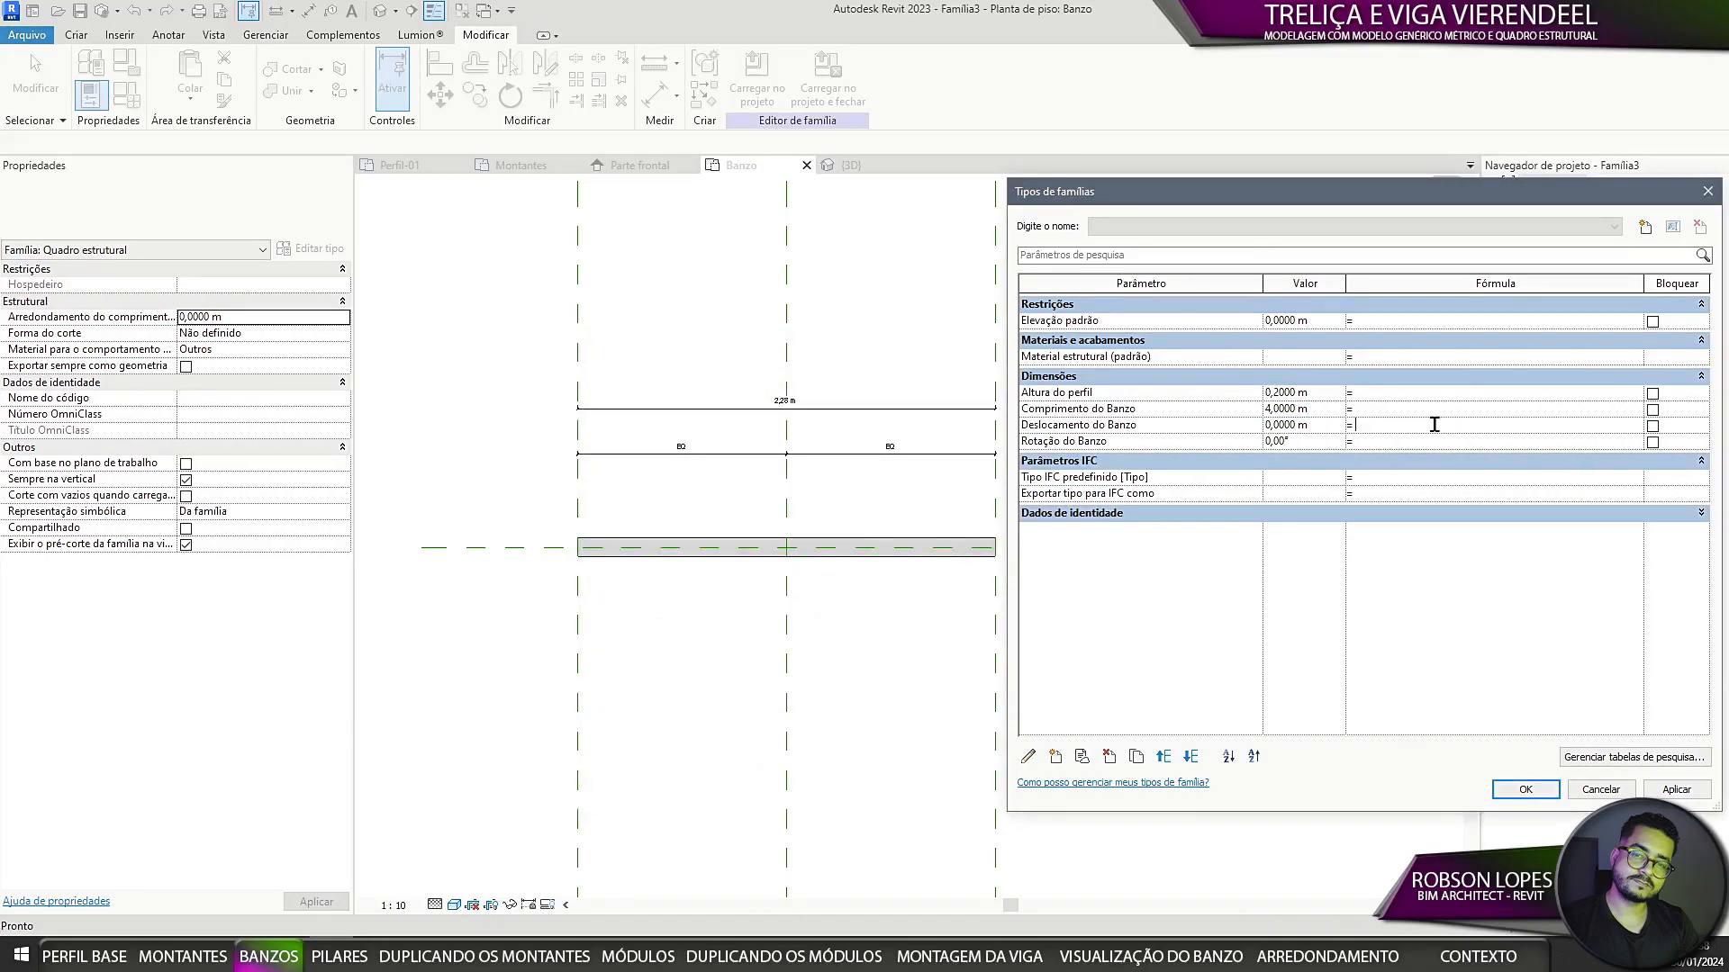
left_click(1127, 393)
key("ctrl+c")
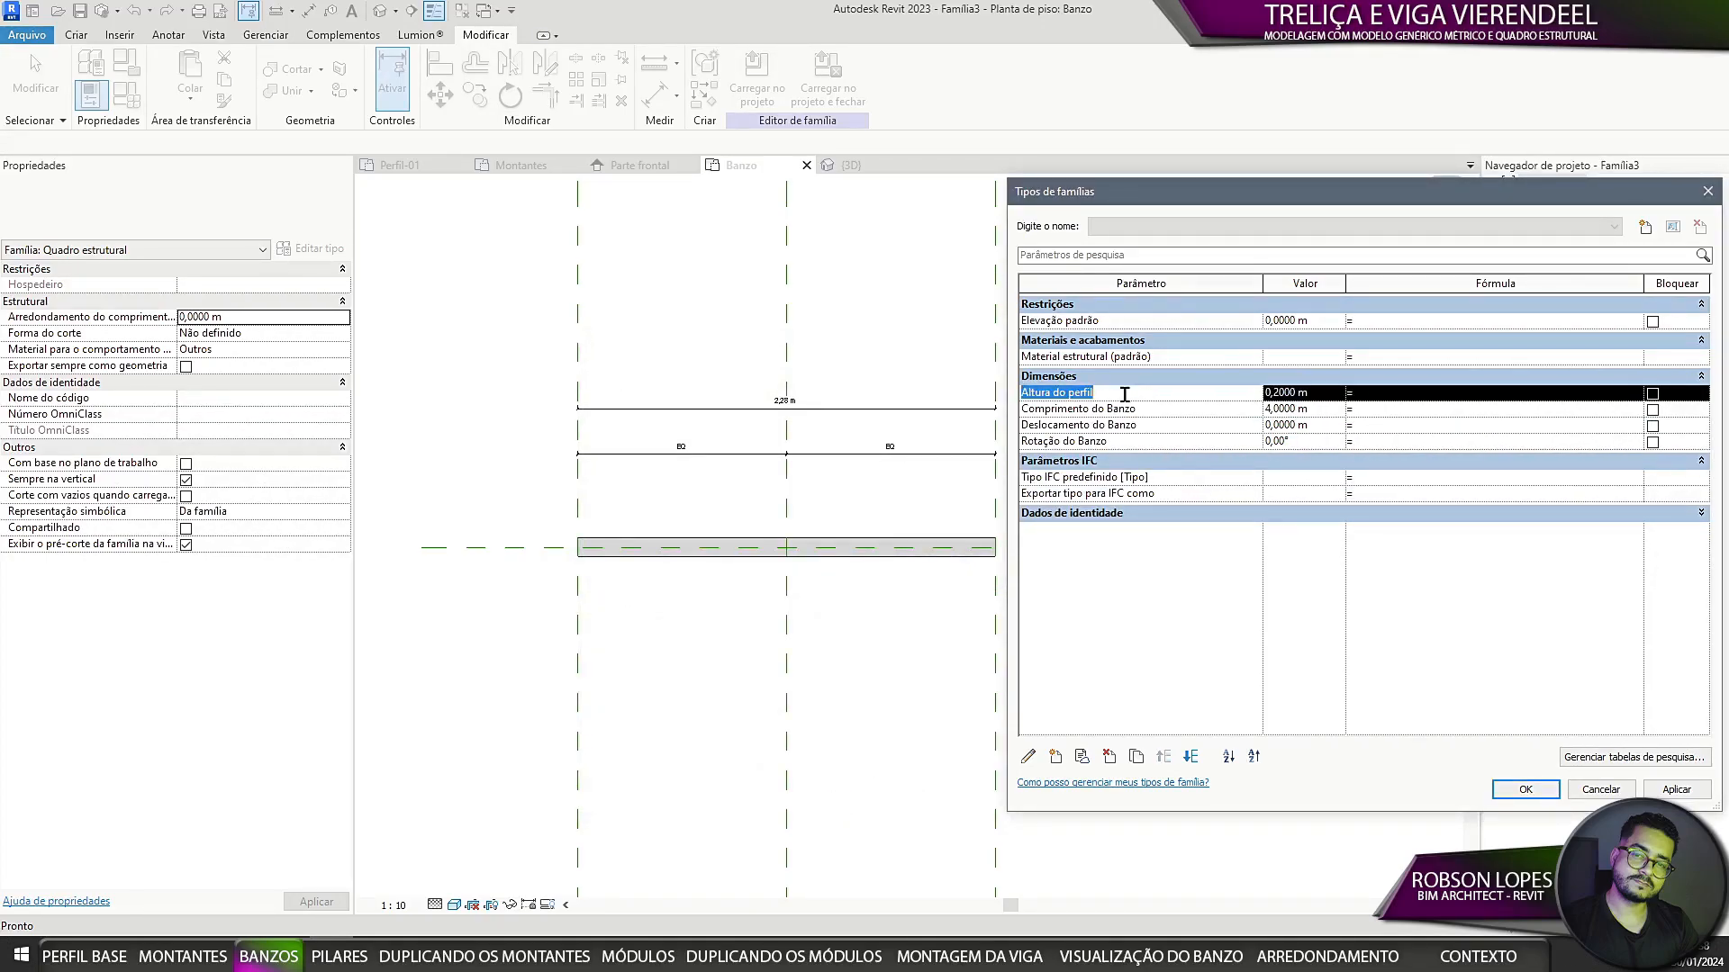
left_click(1391, 425)
key("ctrl+v")
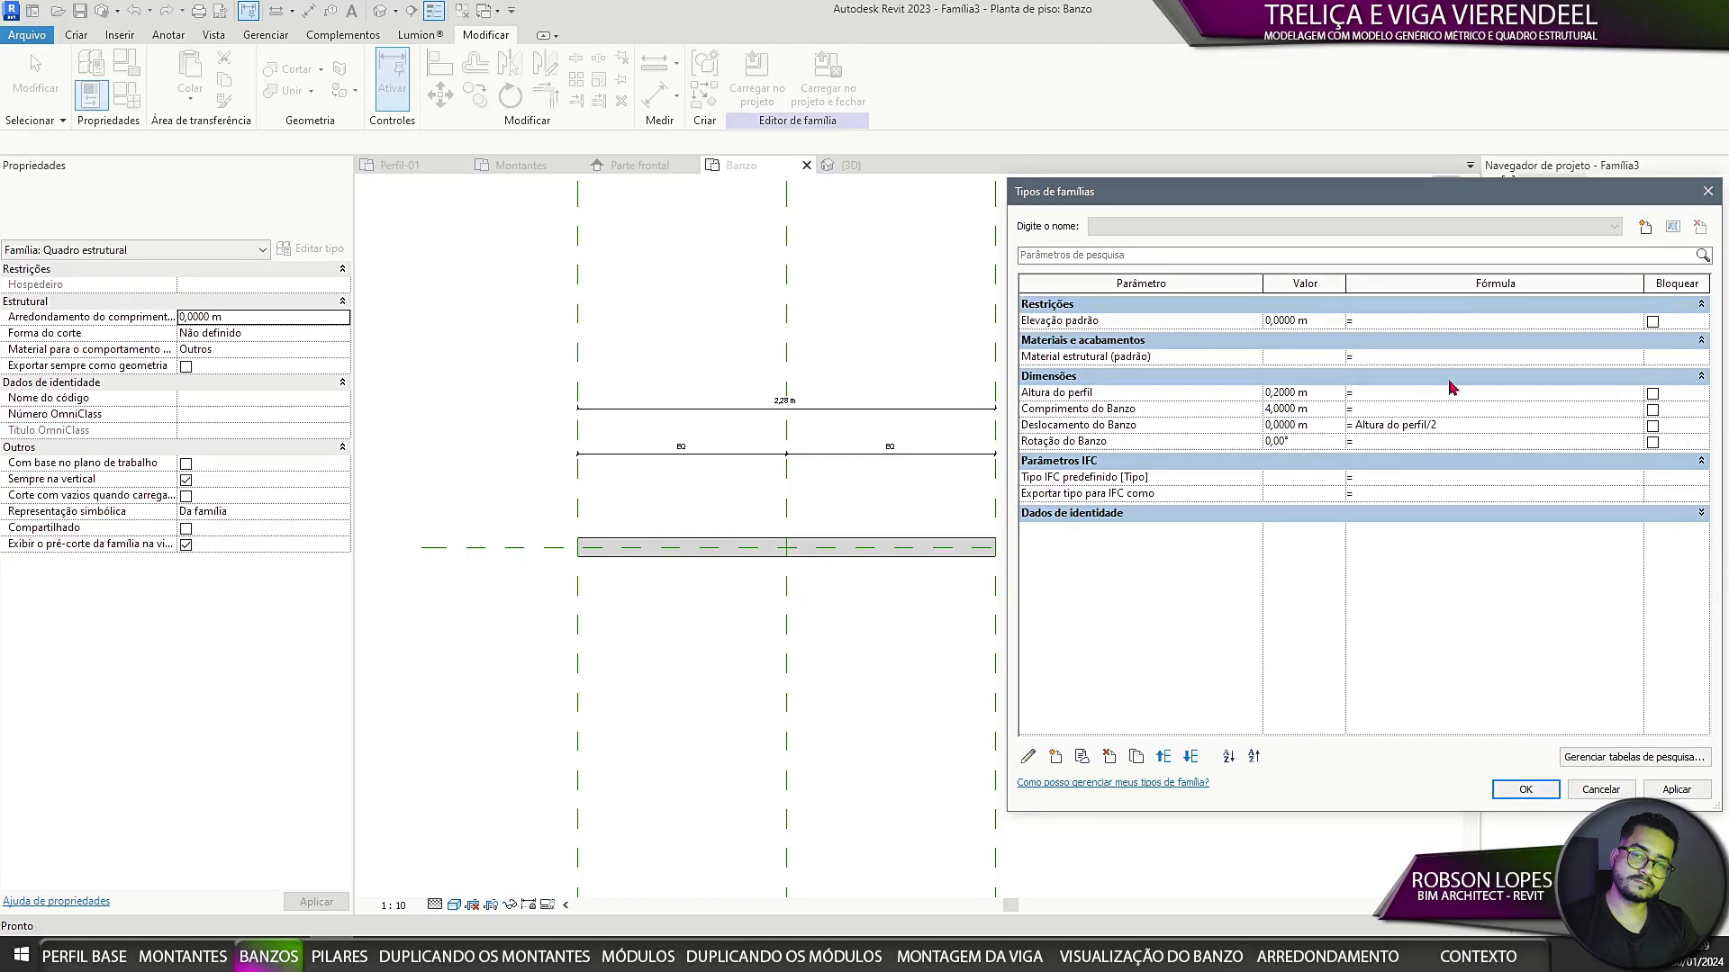
left_click(1115, 423)
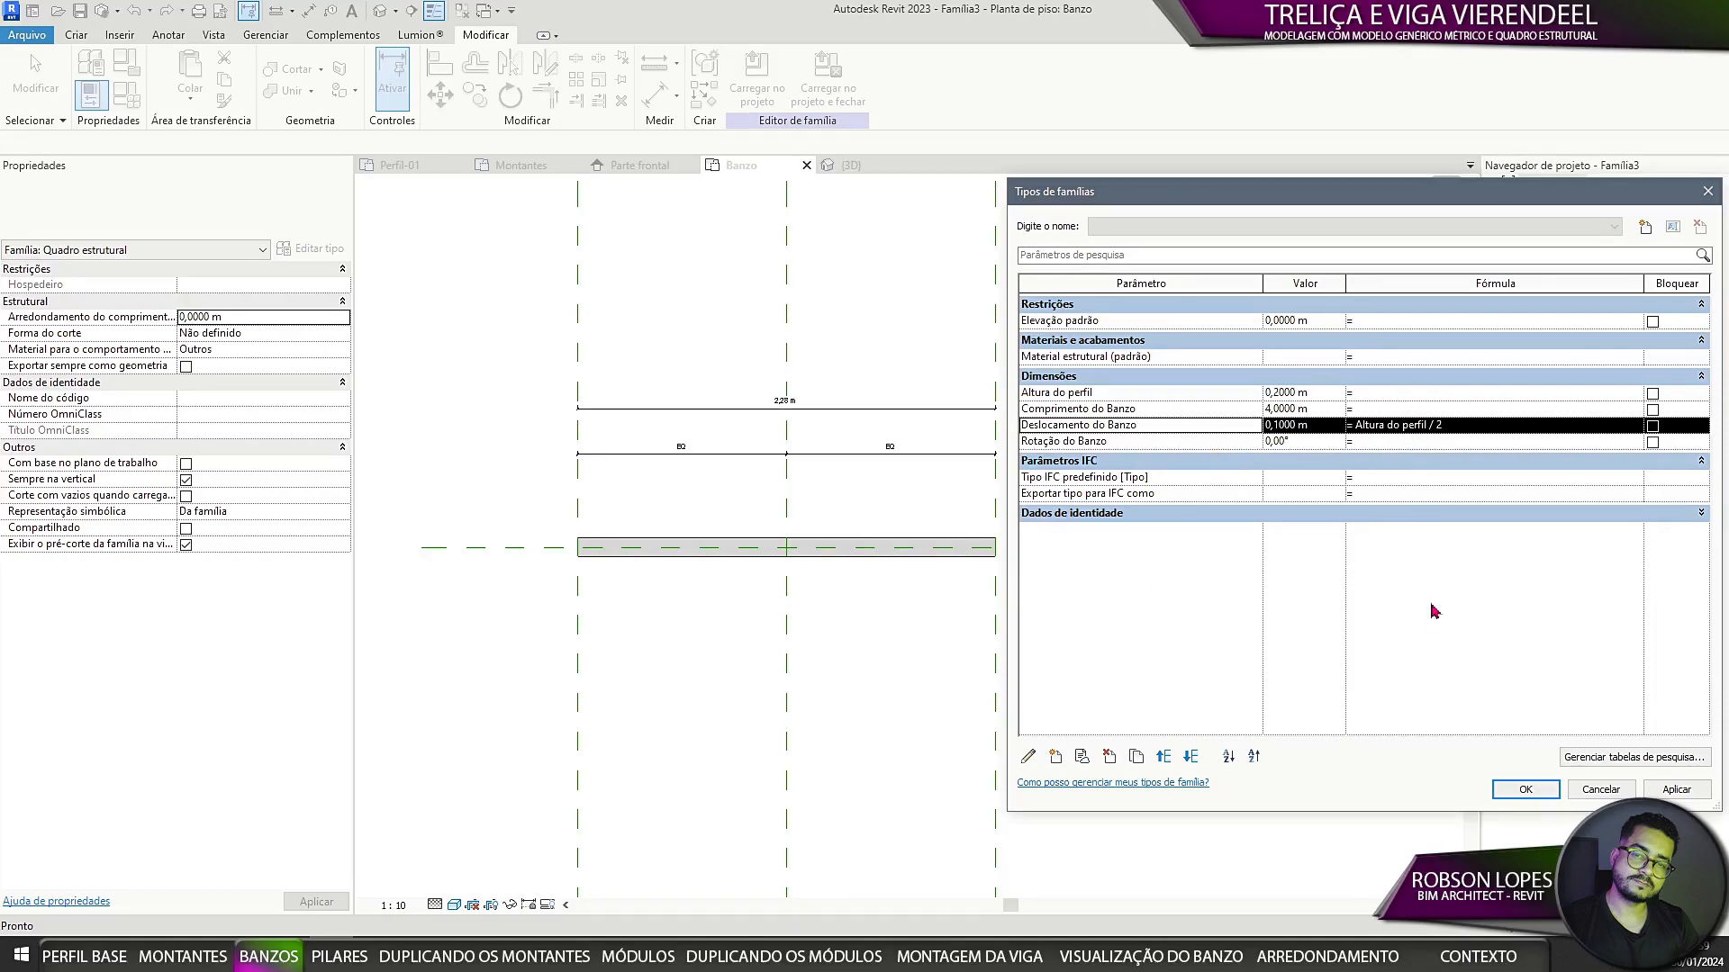
left_click(1185, 442)
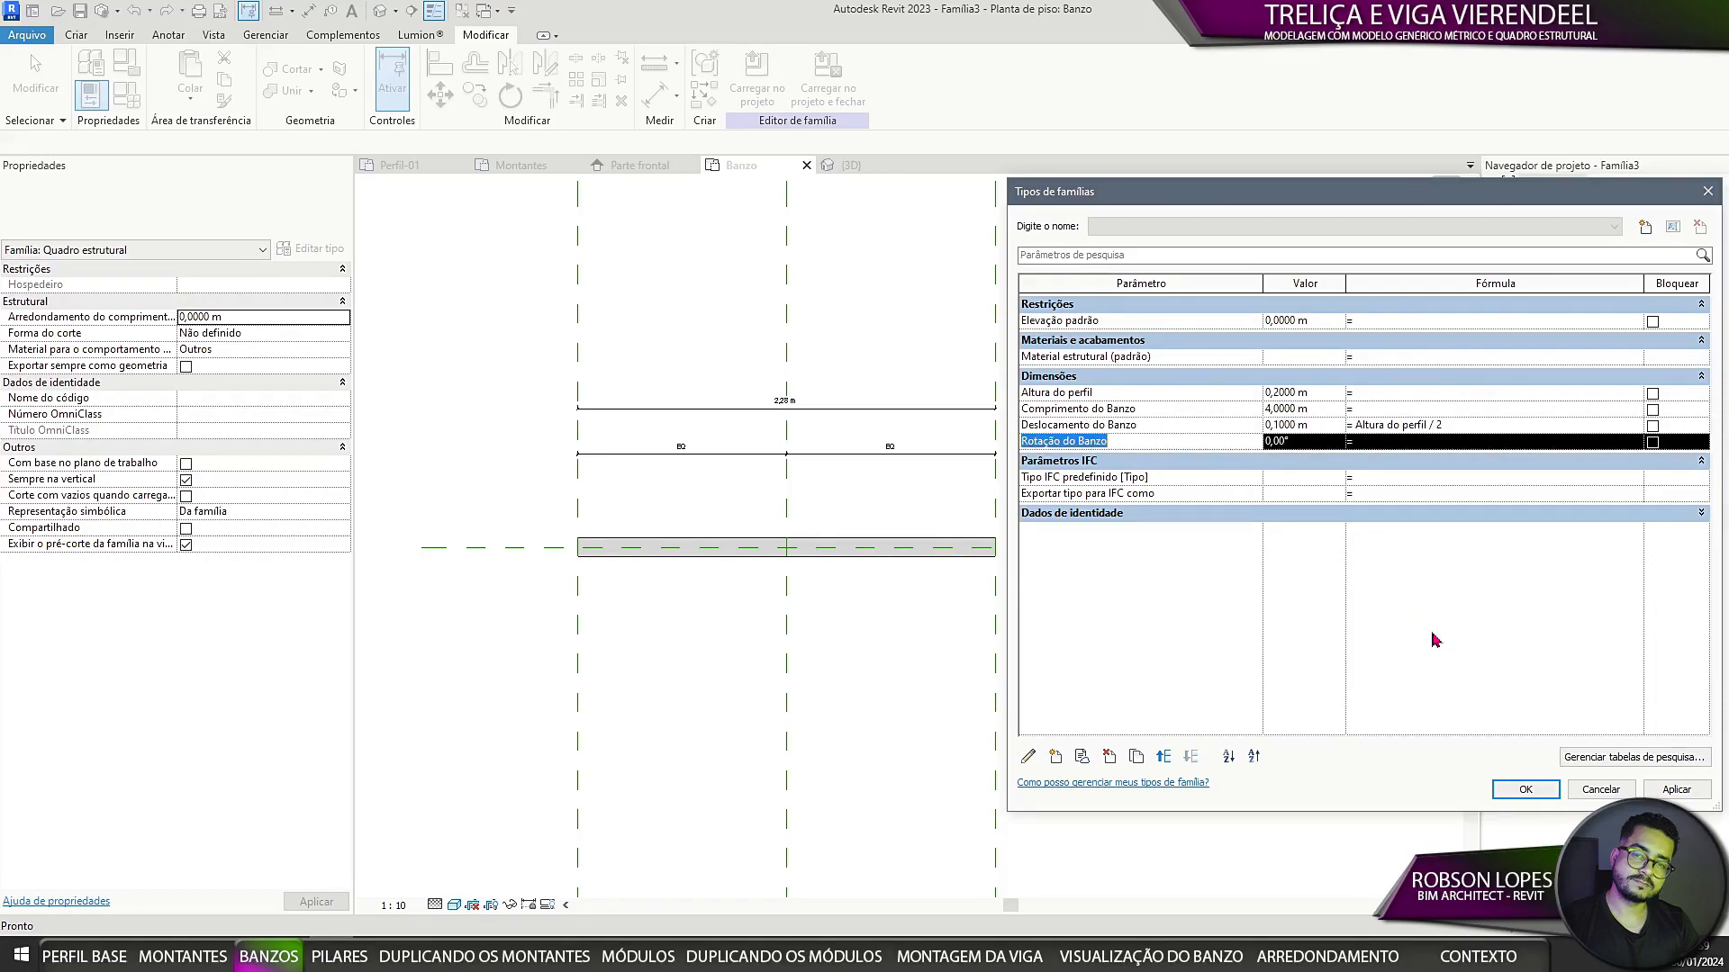
left_click(1525, 790)
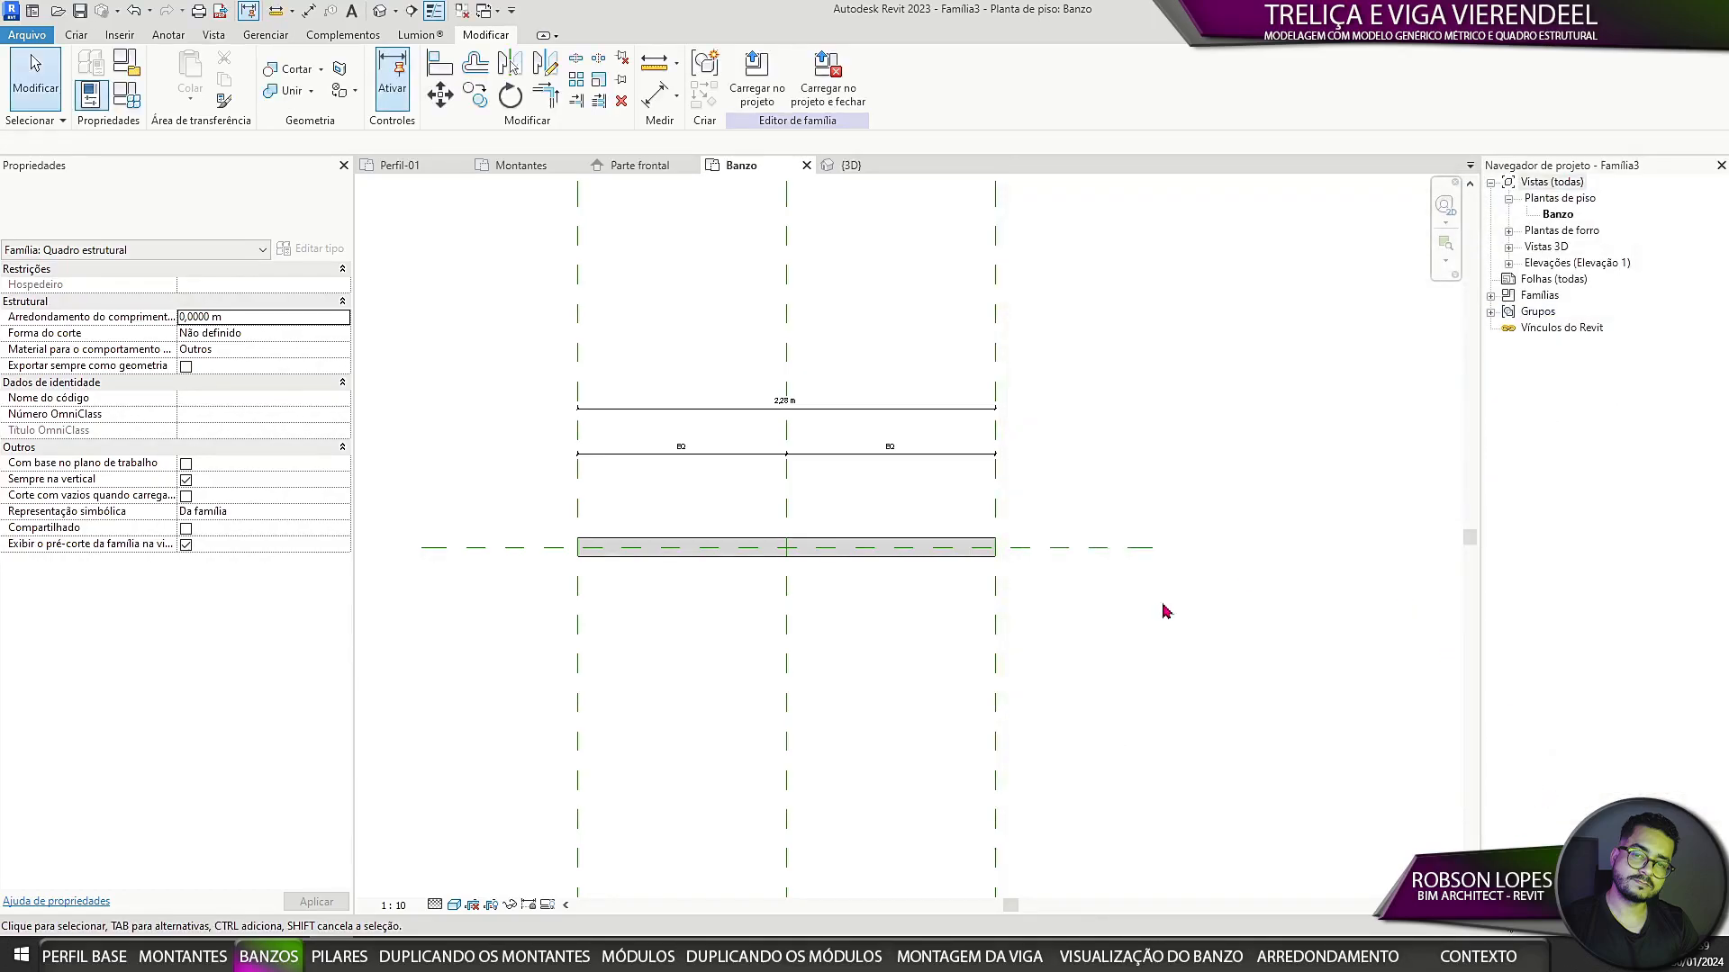
Step: Label the overall dimension between the outer reference planes with the Comprimento do Banzo parameter
scroll(733, 424, "up", 3)
left_click(726, 400)
left_click(792, 80)
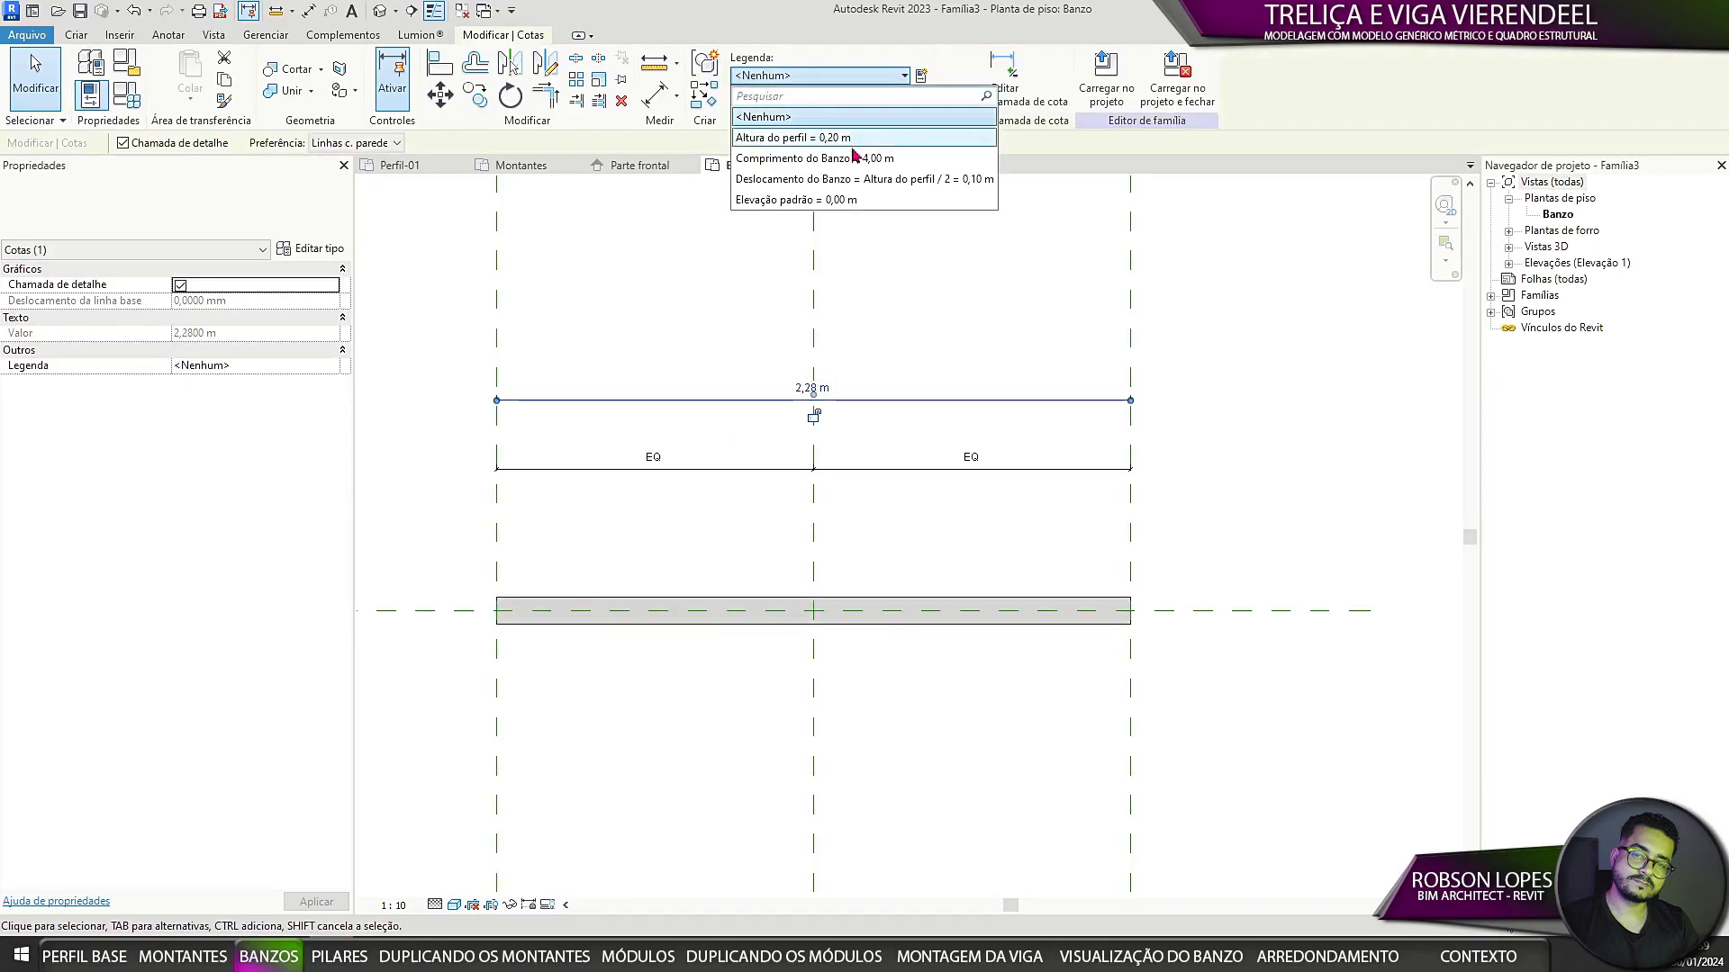
left_click(815, 117)
scroll(1104, 363, "down", 2)
left_click(770, 552)
scroll(765, 545, "up", 1)
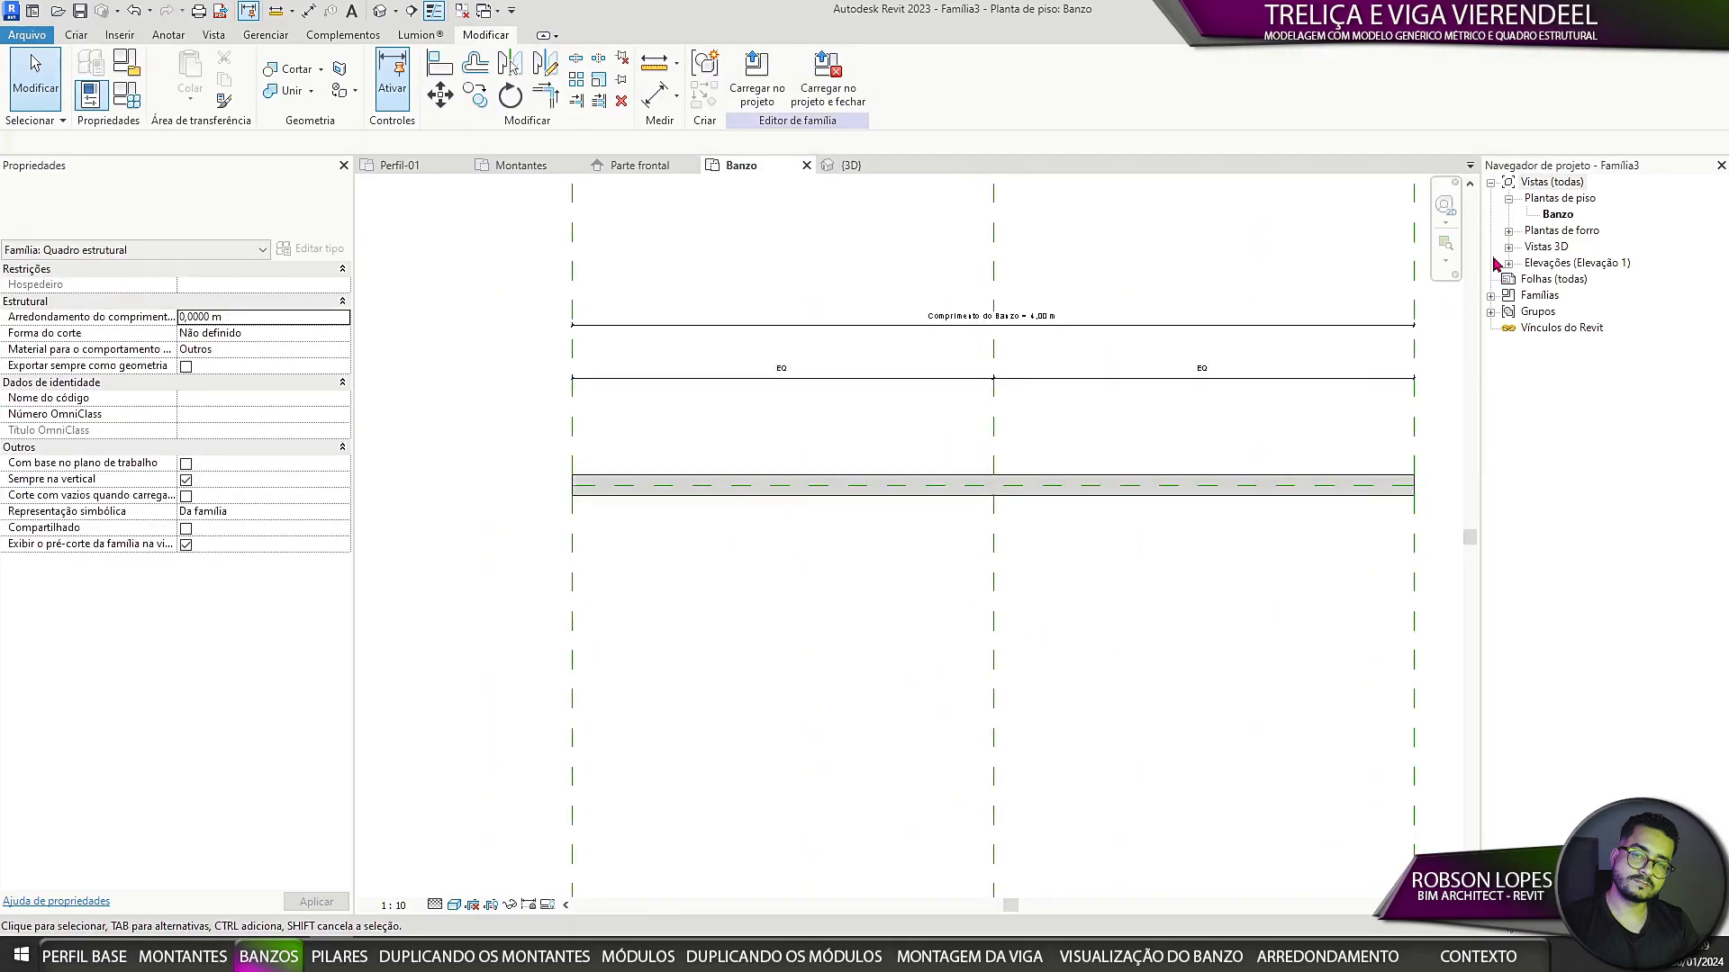
Step: Open the Parte frontal elevation and set its detail level, the Sombreado visual style and a 1:10 scale
left_click(1509, 263)
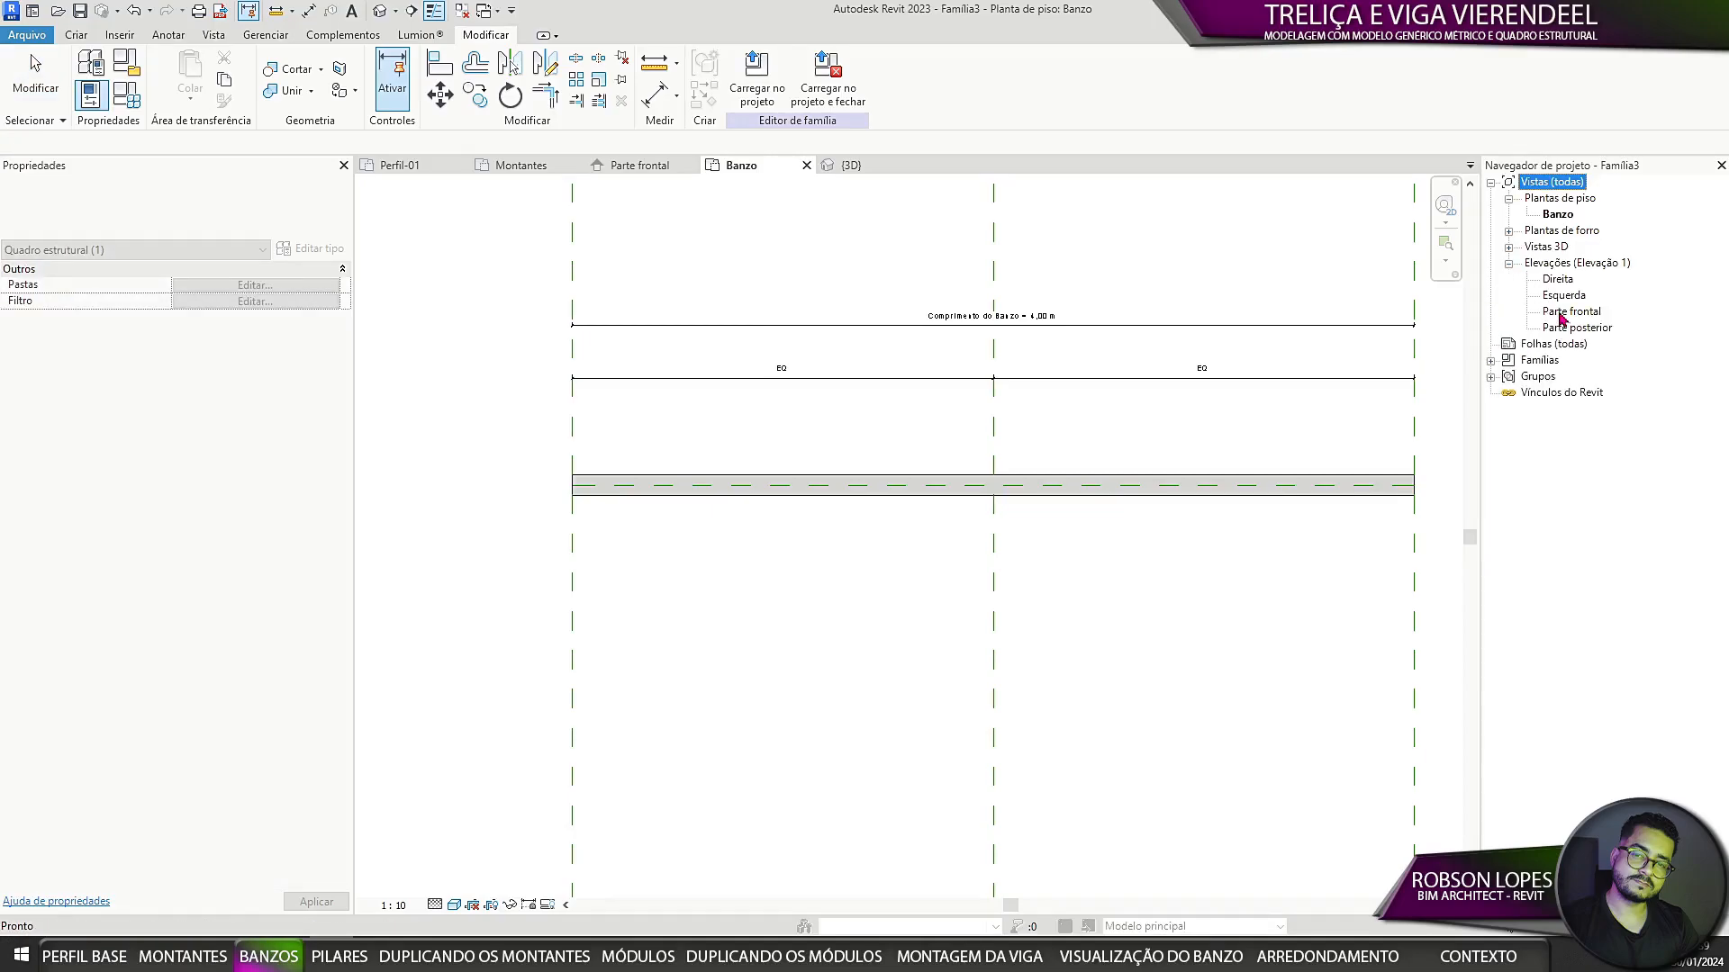
double_click(1572, 311)
left_click(436, 905)
left_click(453, 887)
left_click(454, 905)
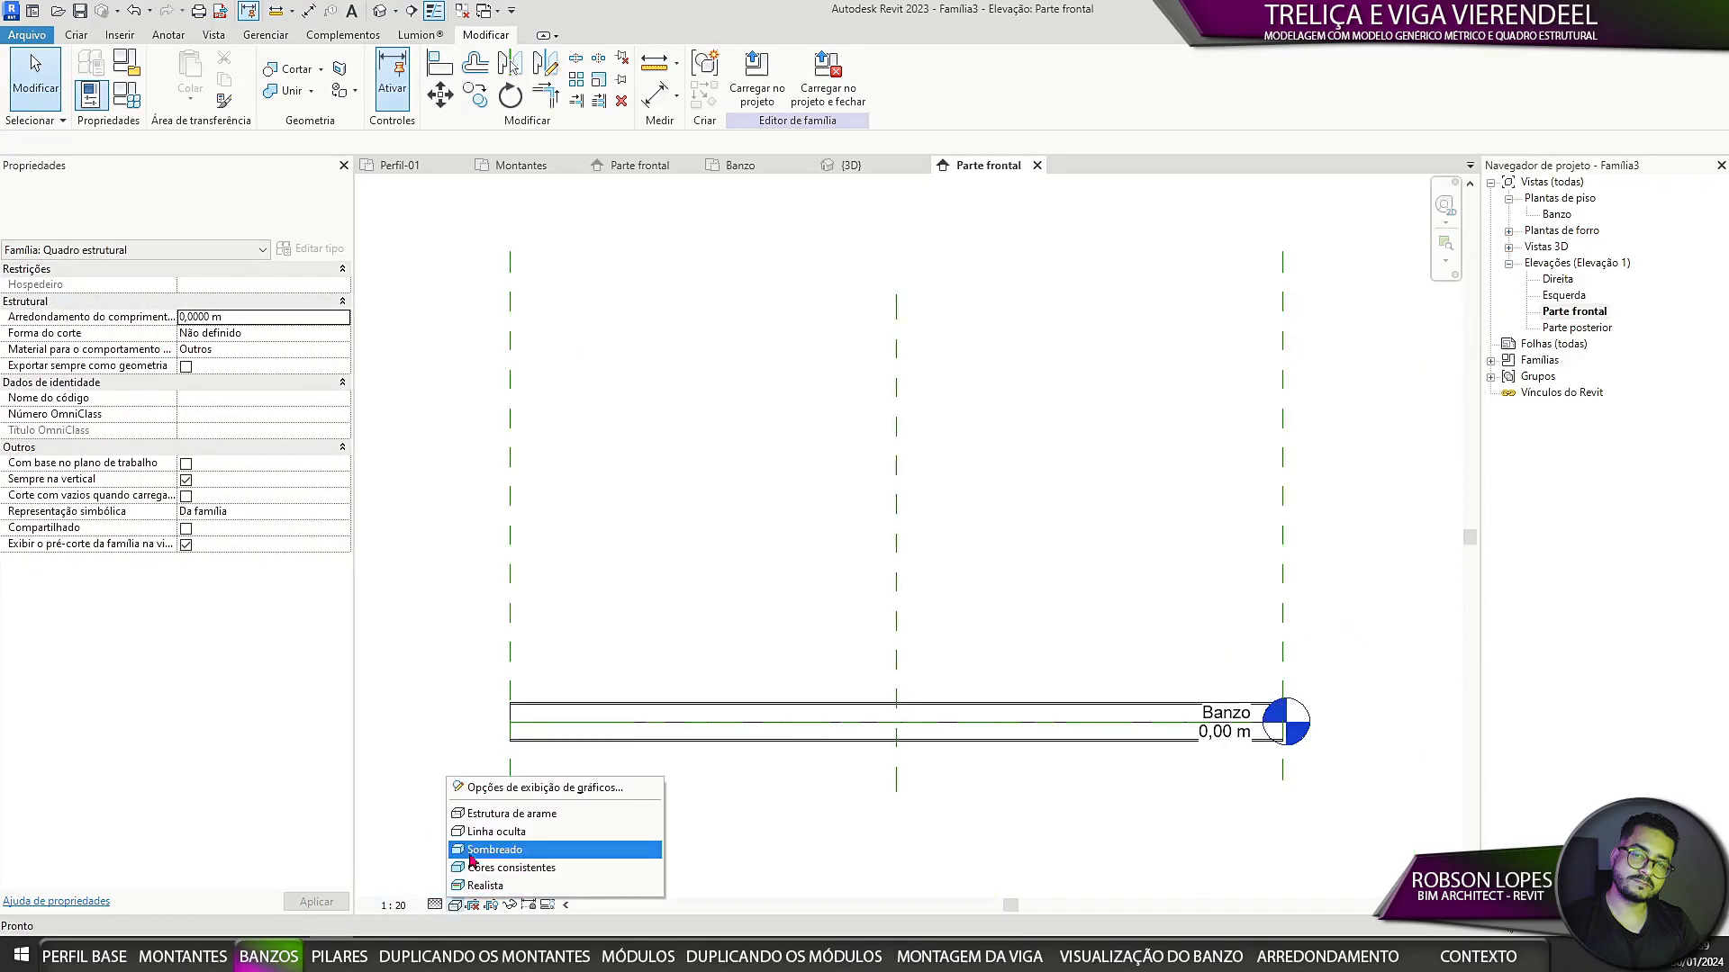
left_click(487, 852)
scroll(1033, 571, "down", 1)
left_click(401, 910)
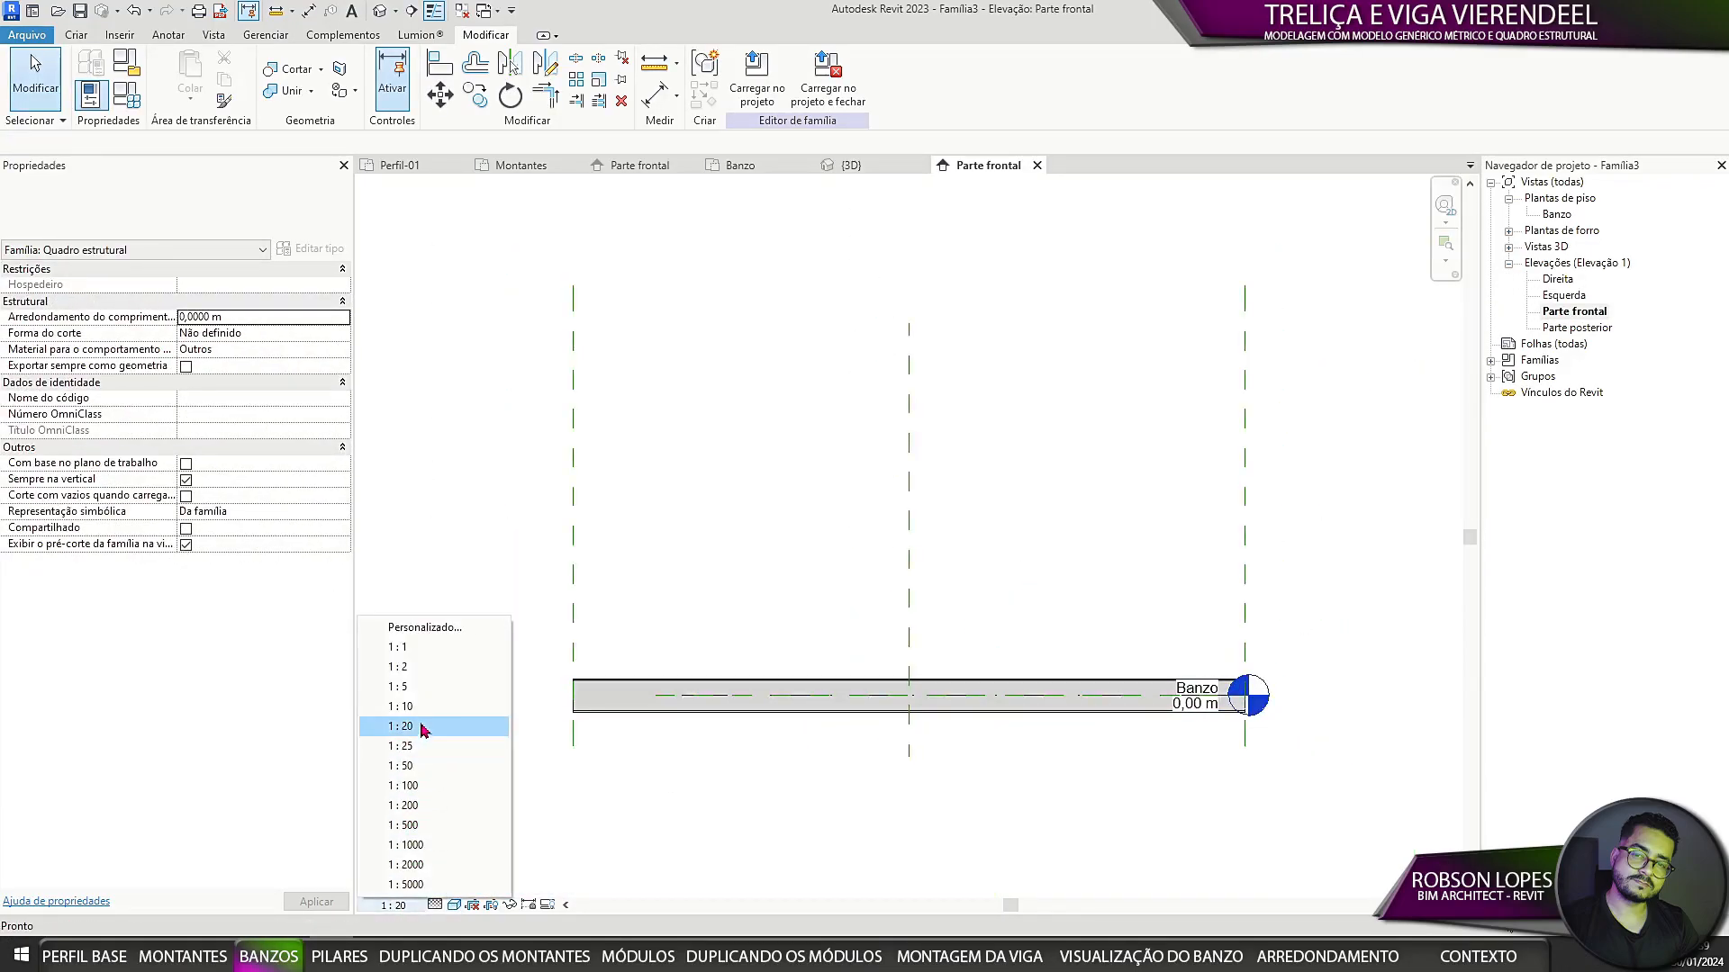
left_click(427, 719)
Step: Associate the sweep's vertical profile offset with the Deslocamento do Banzo parameter
left_click(789, 719)
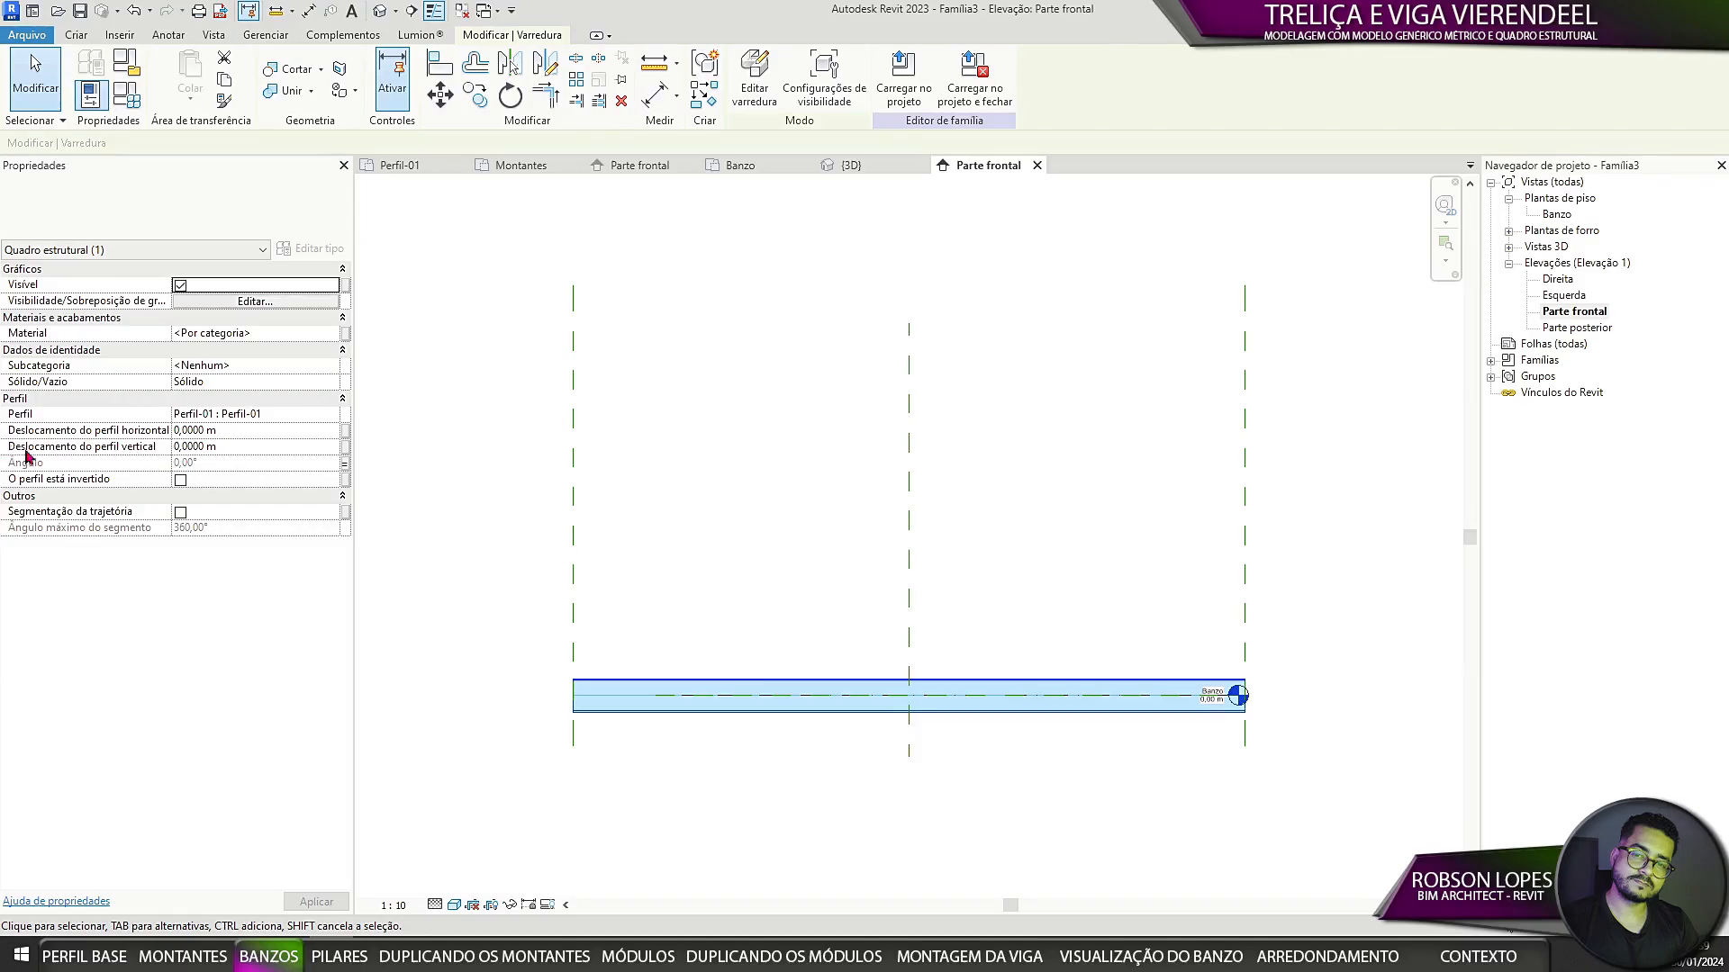
left_click(346, 447)
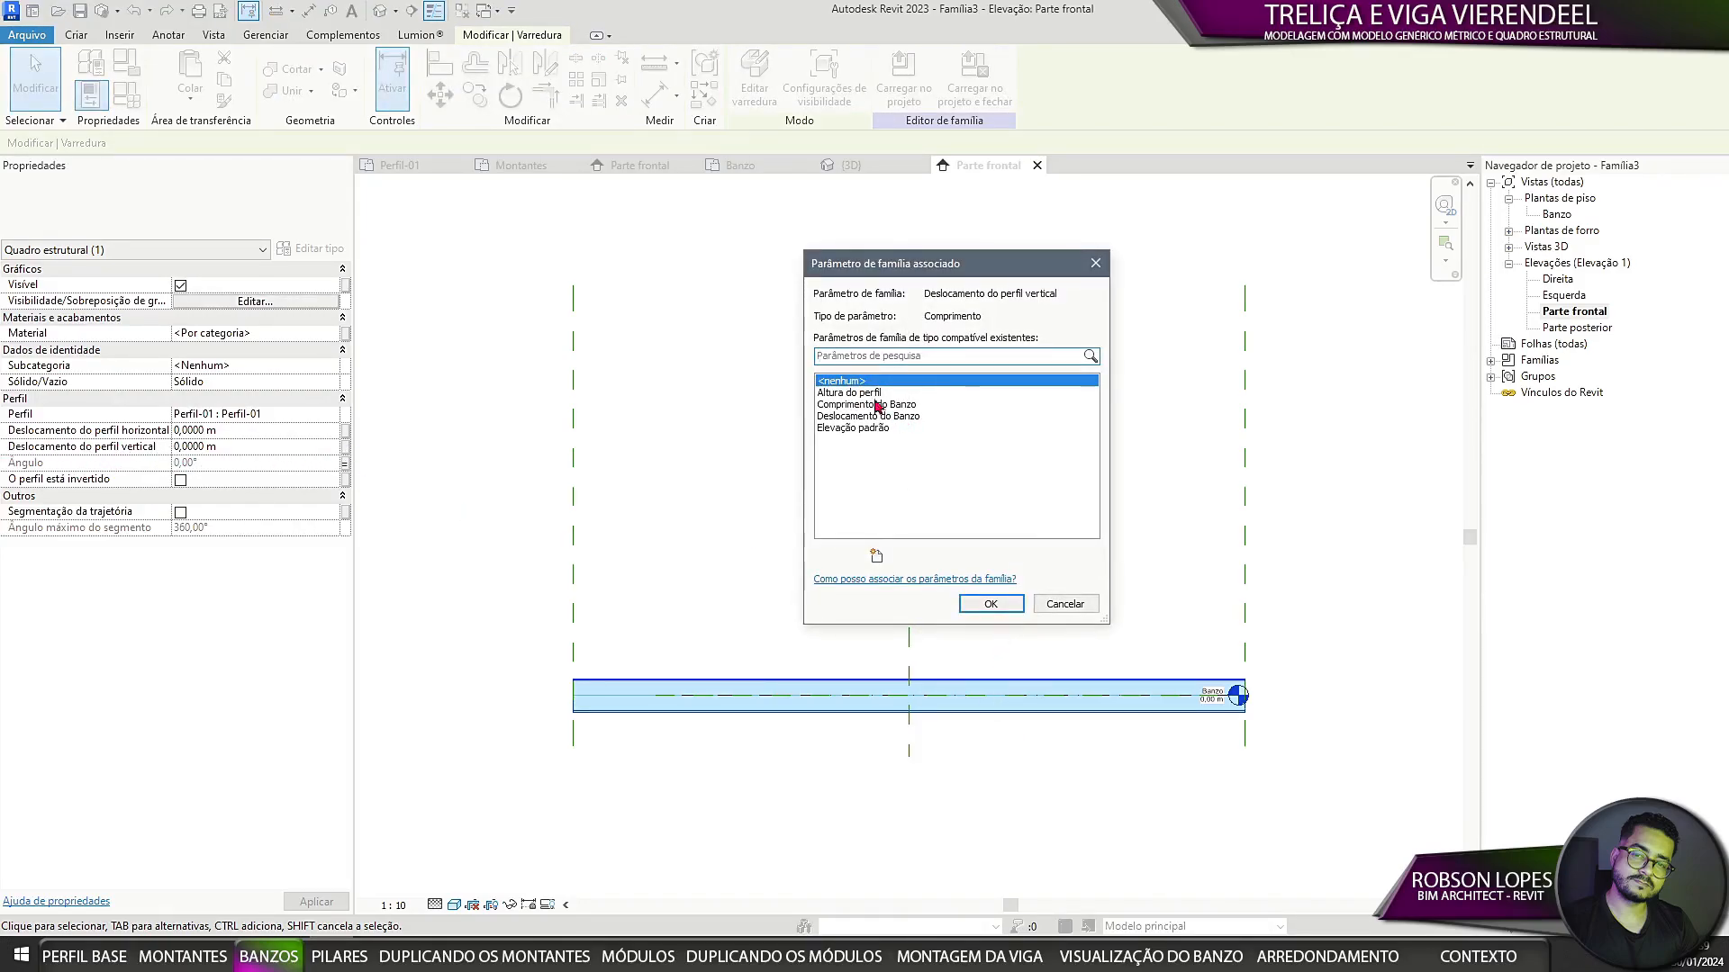
left_click(1066, 604)
scroll(982, 722, "up", 5)
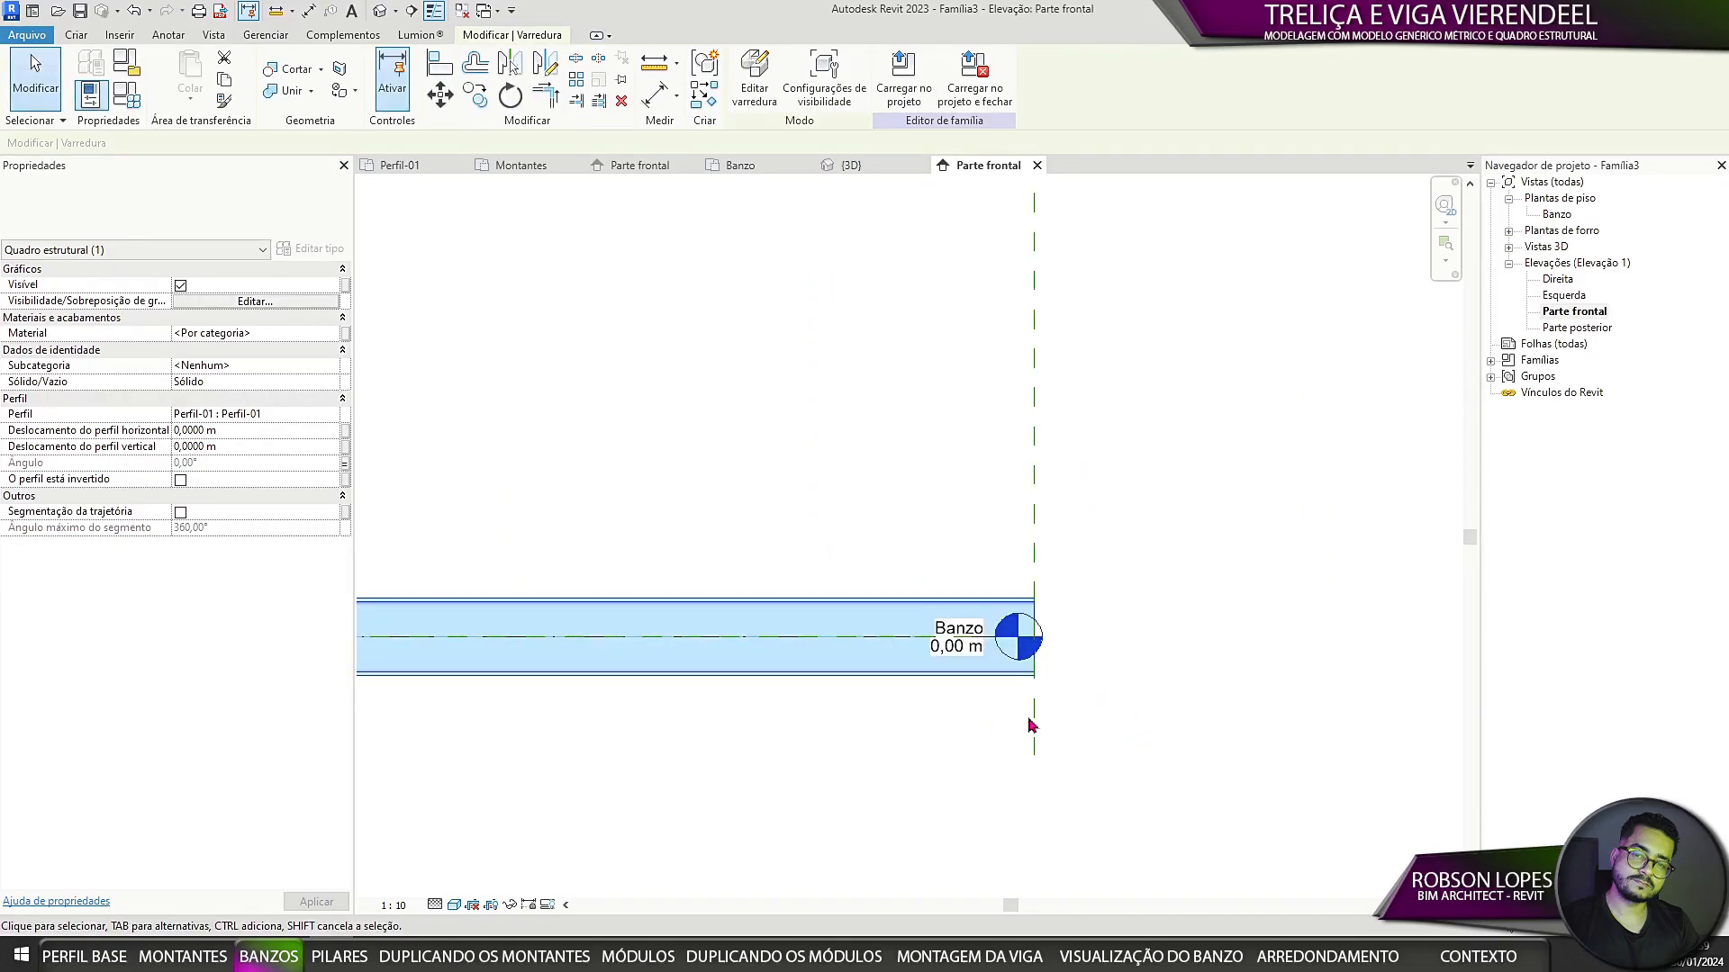
left_click(346, 451)
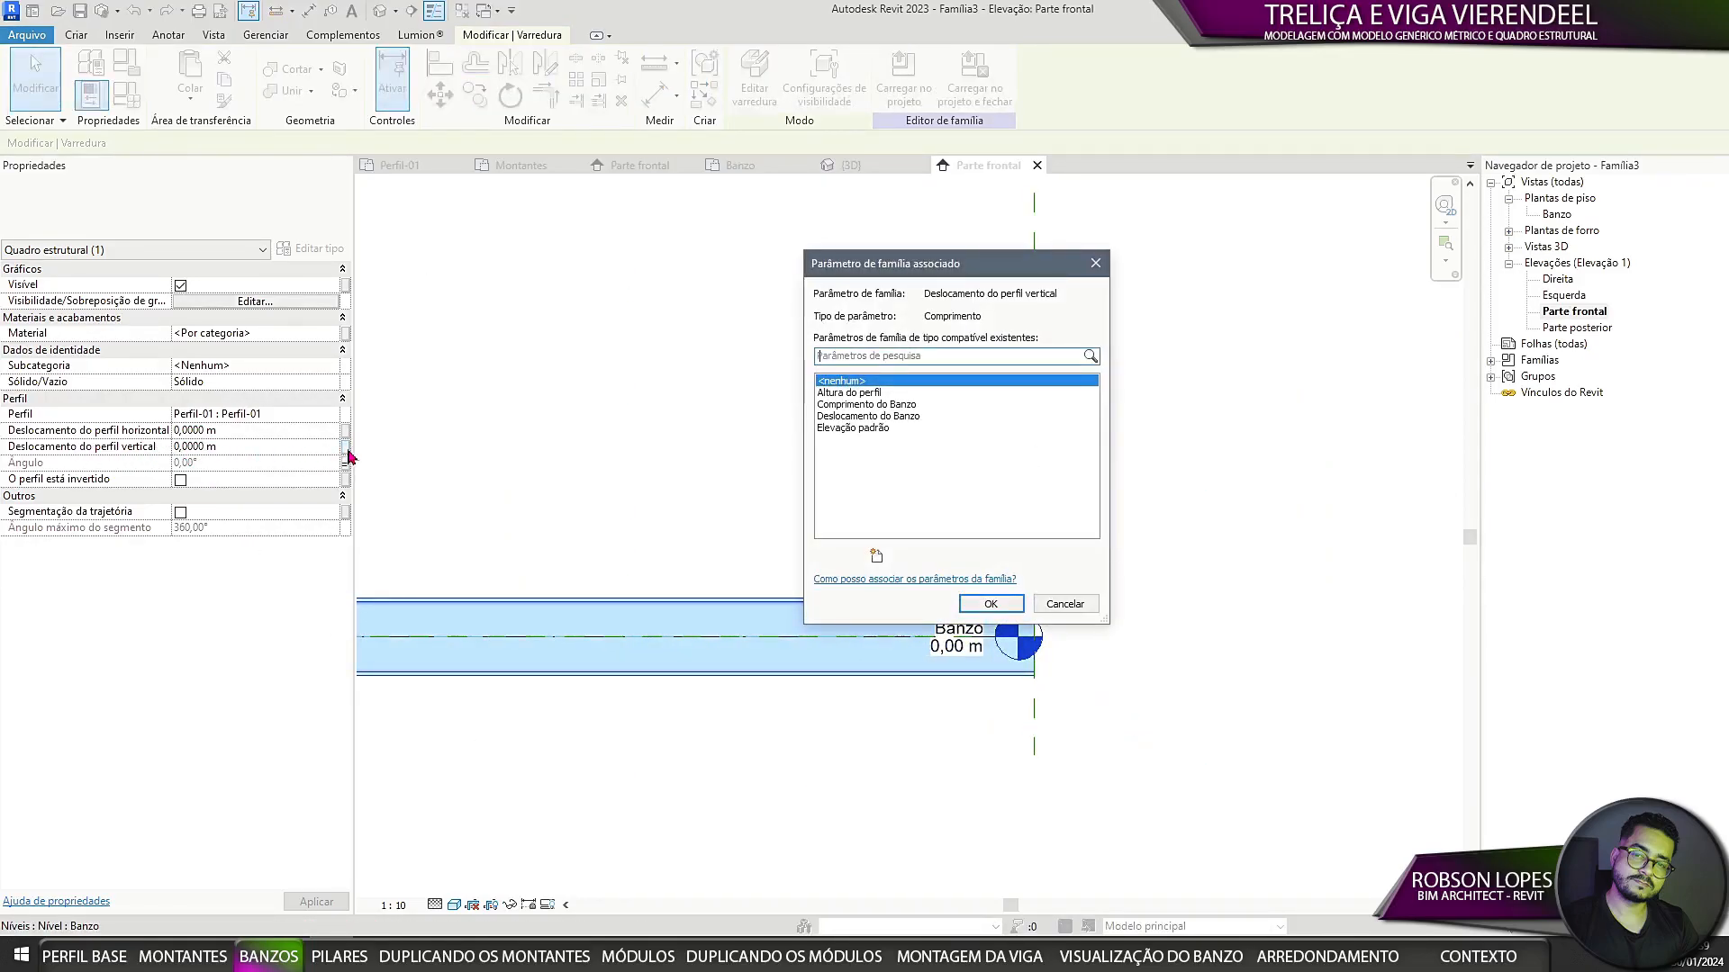
left_click(868, 416)
left_click(991, 604)
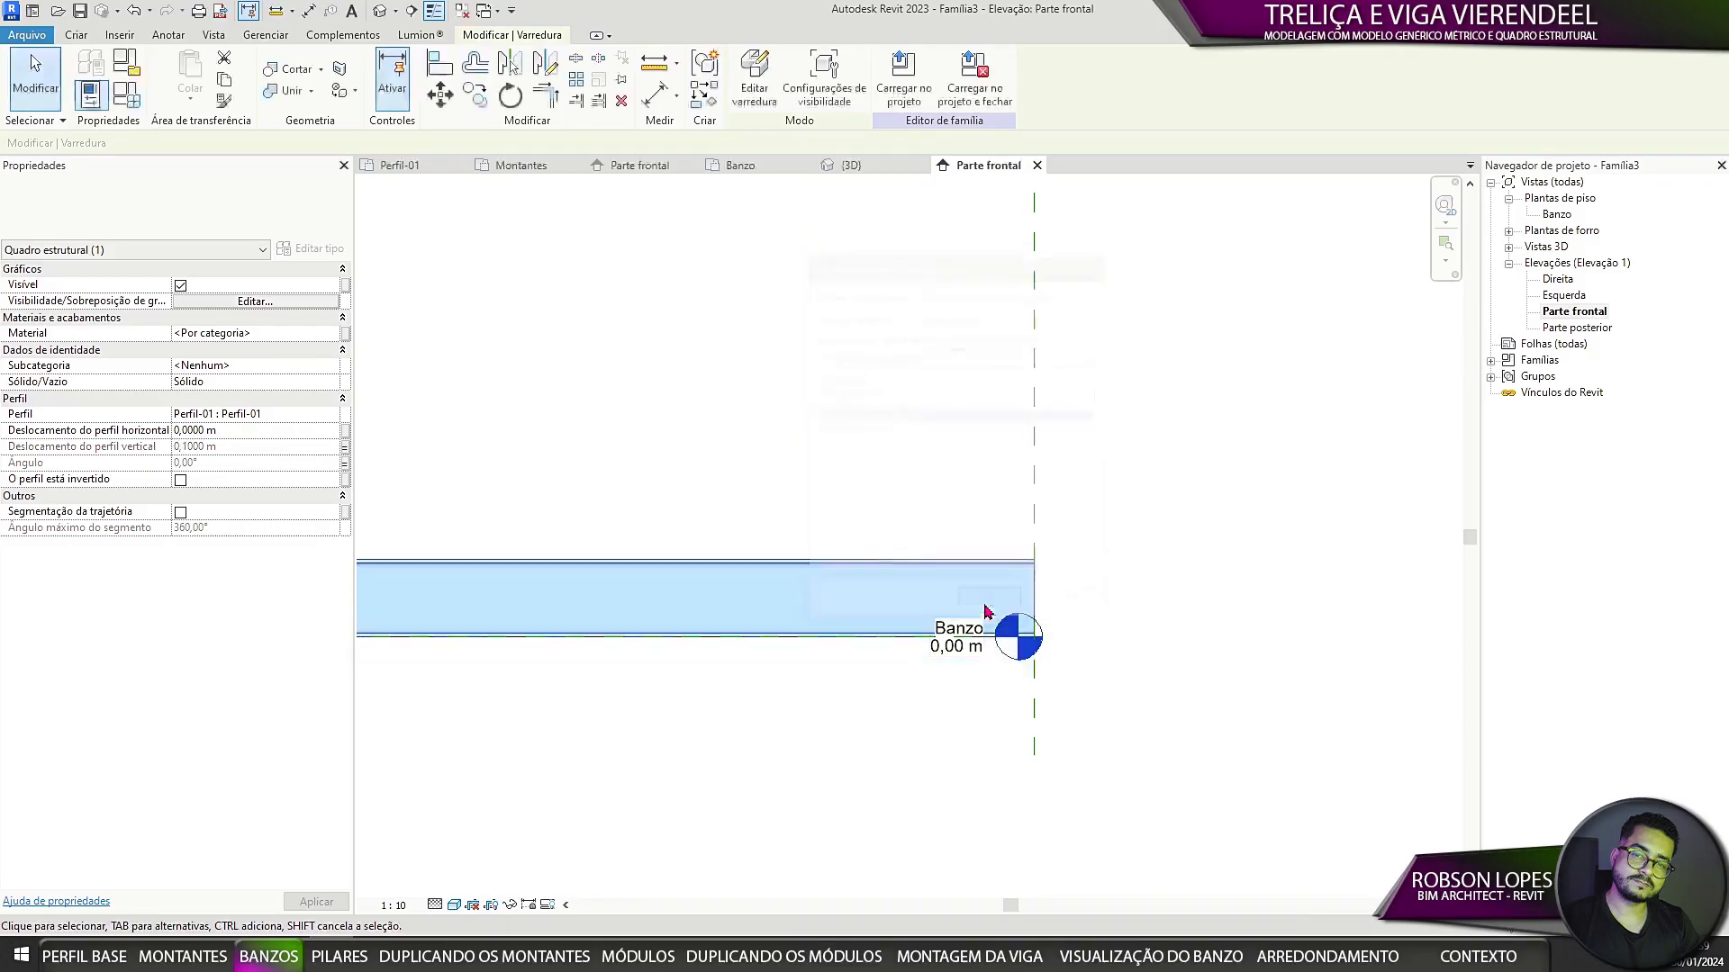
scroll(1070, 772, "down", 4)
scroll(797, 558, "up", 1)
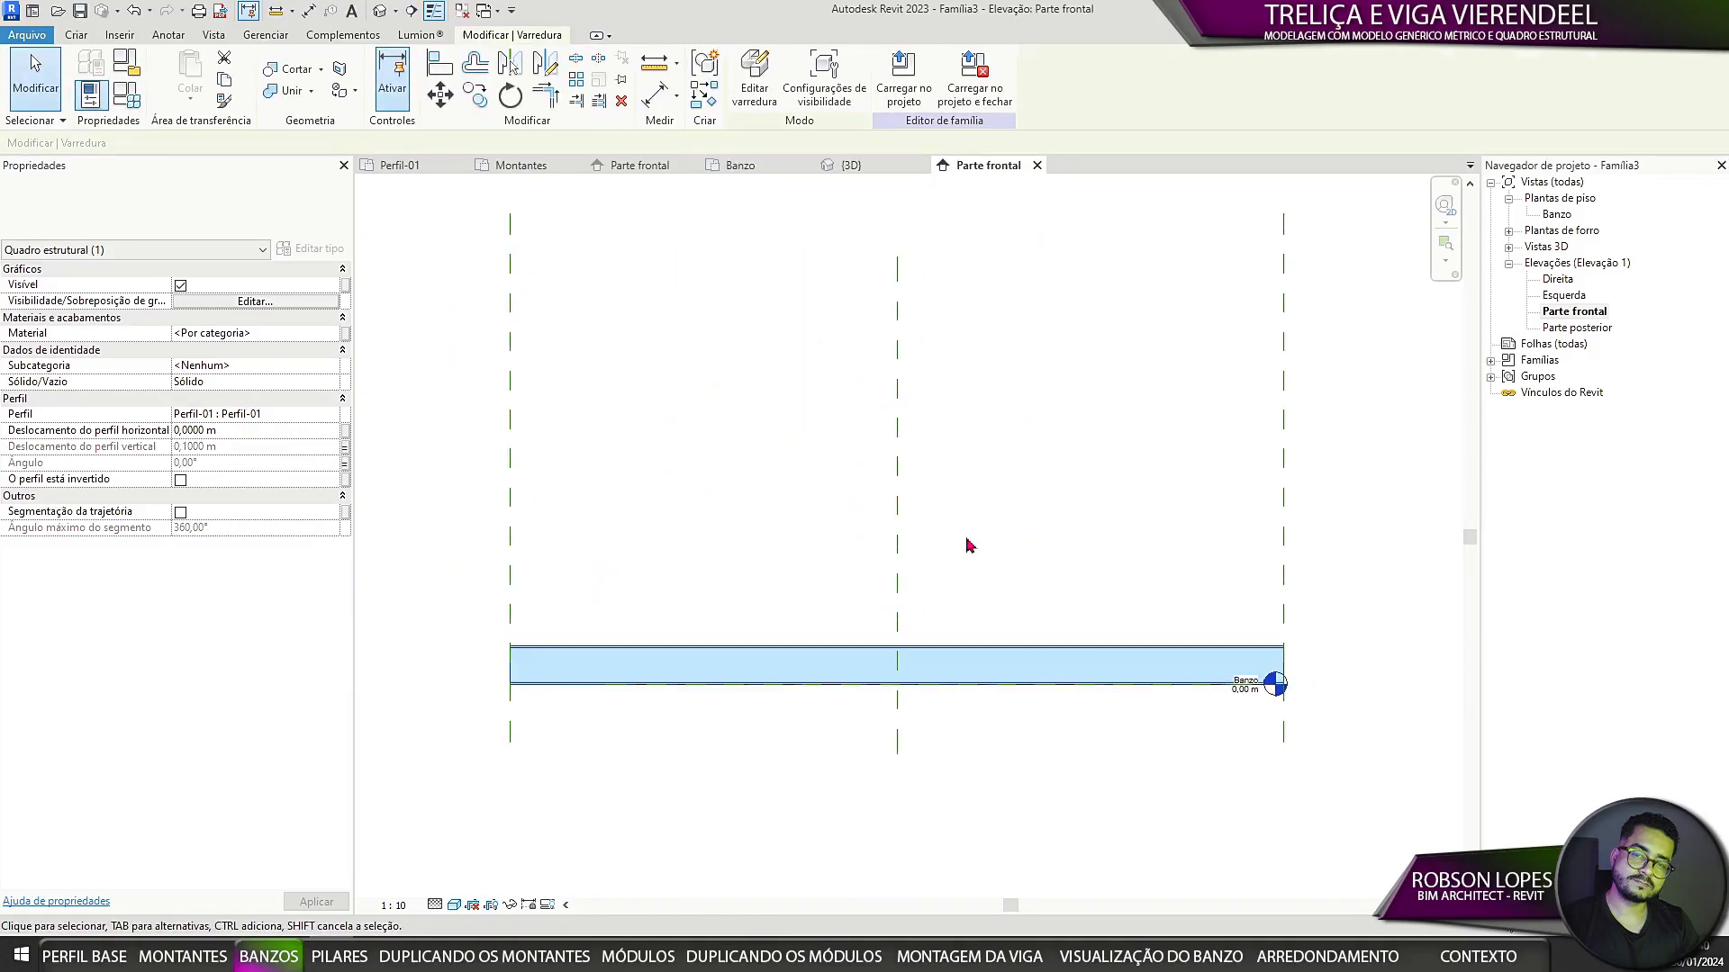
left_click(944, 547)
Step: In the 3D view, associate the sweep's material with a new type parameter named Material do Banzo
left_click(878, 168)
scroll(810, 450, "down", 3)
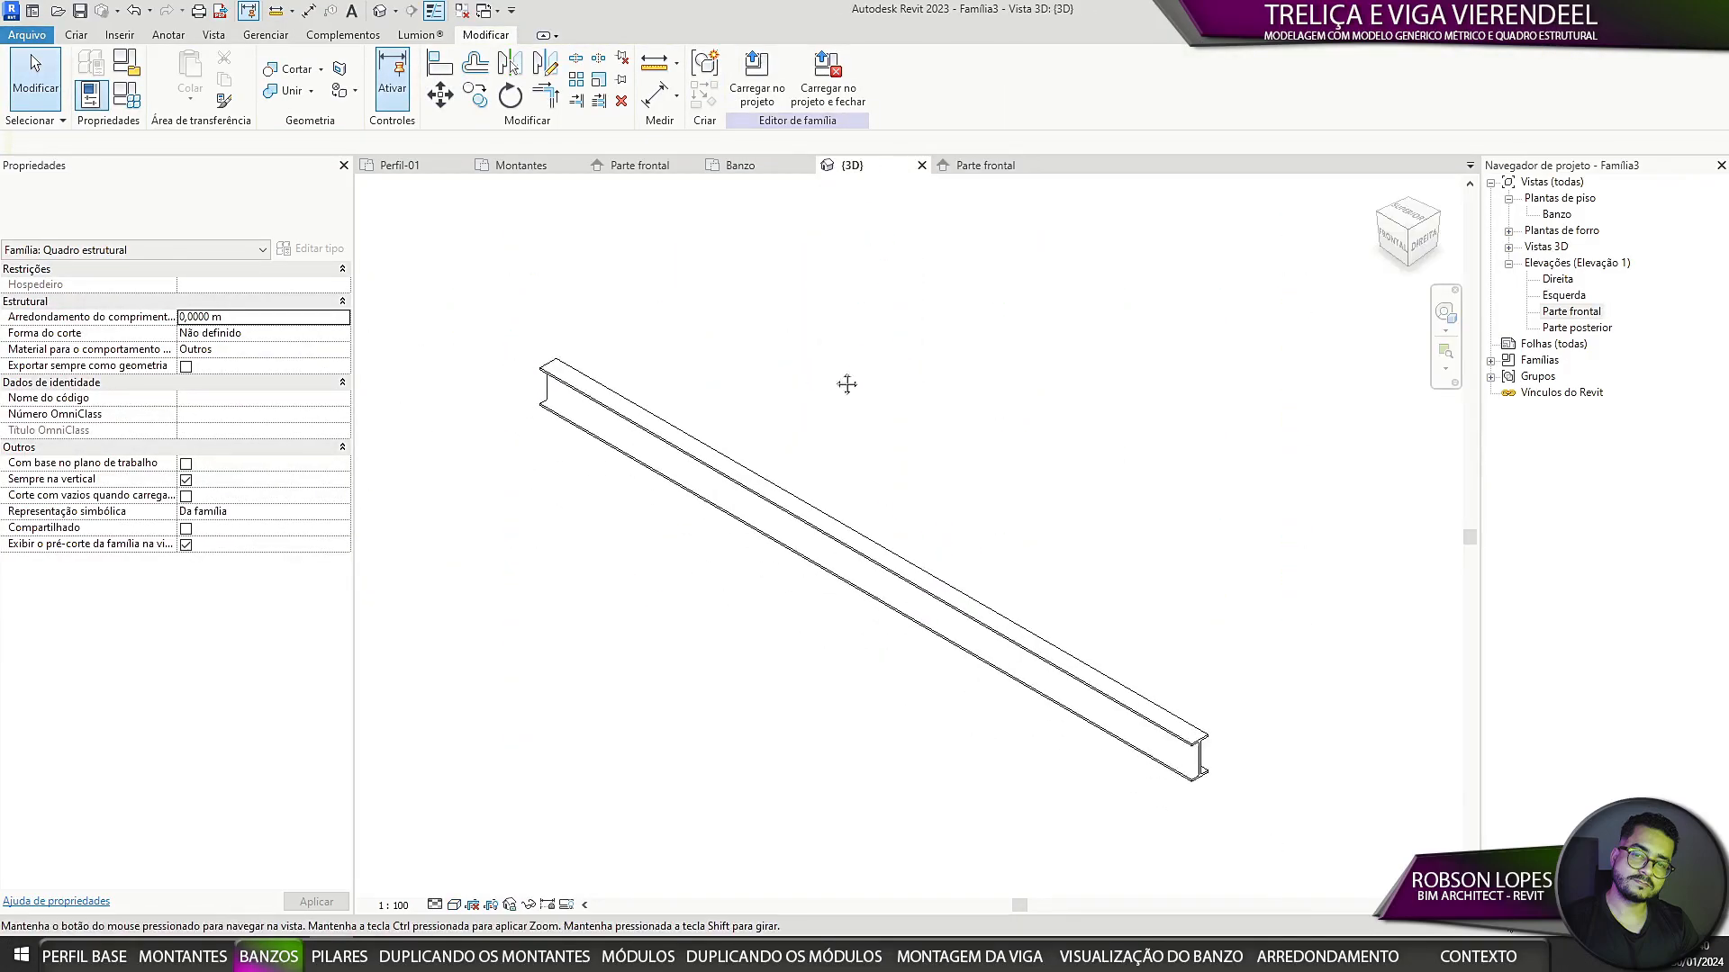
left_click(768, 536)
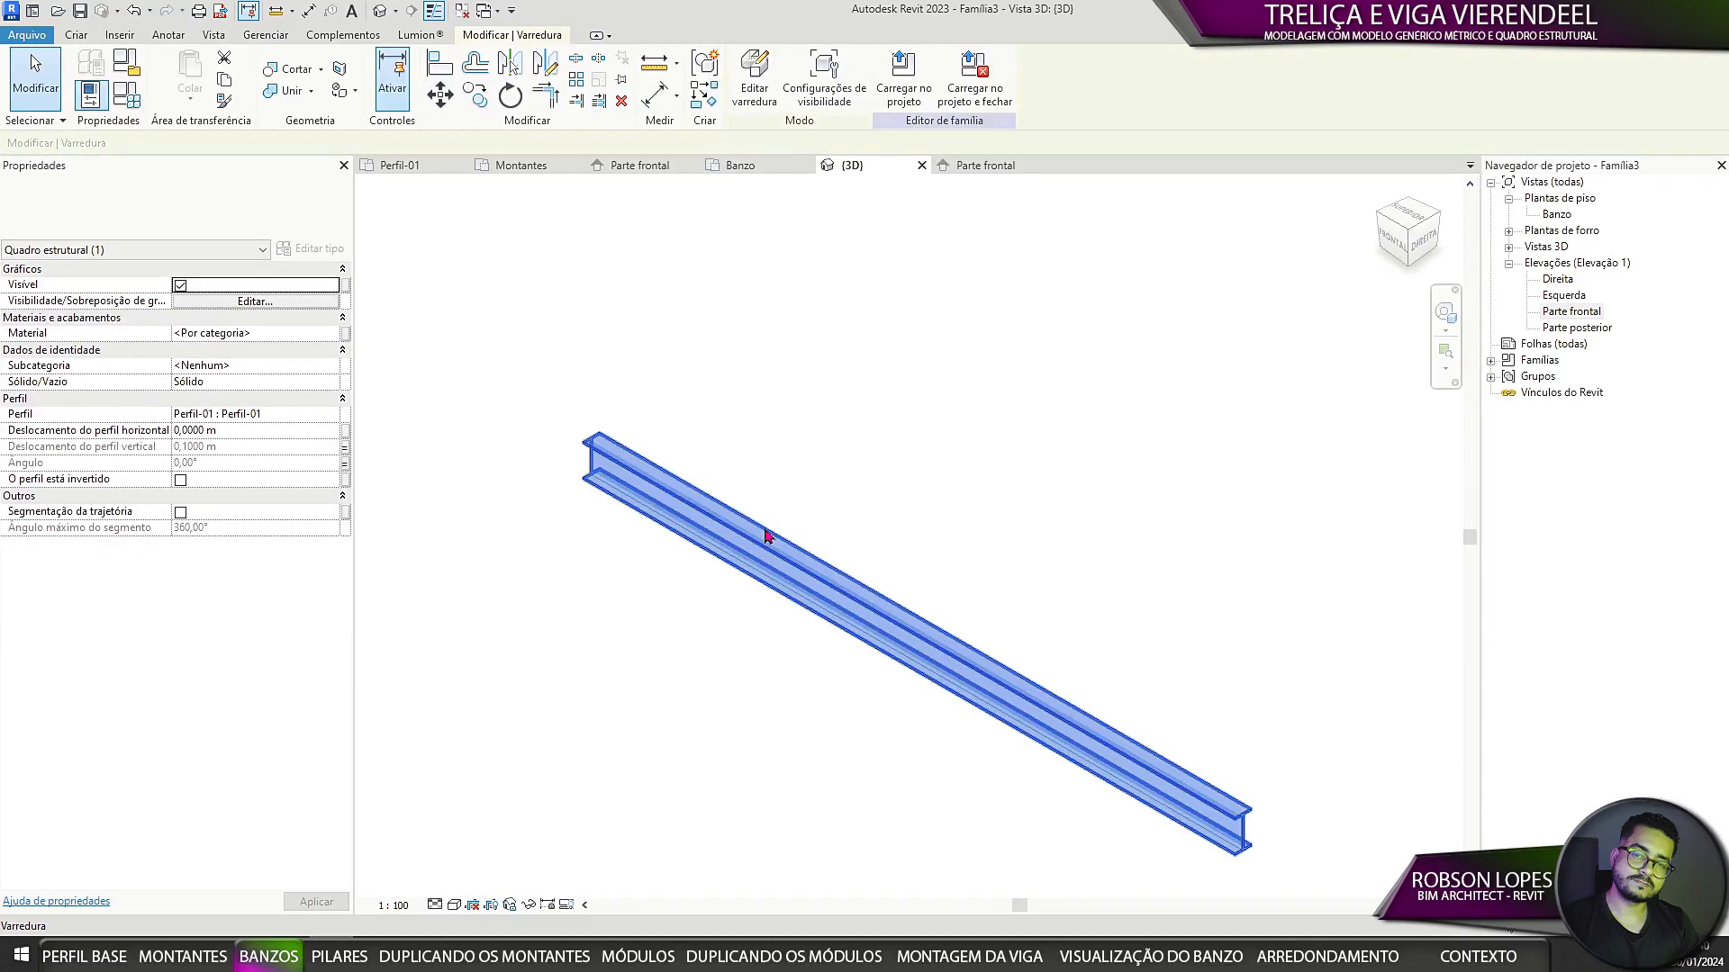
left_click(345, 333)
left_click(824, 557)
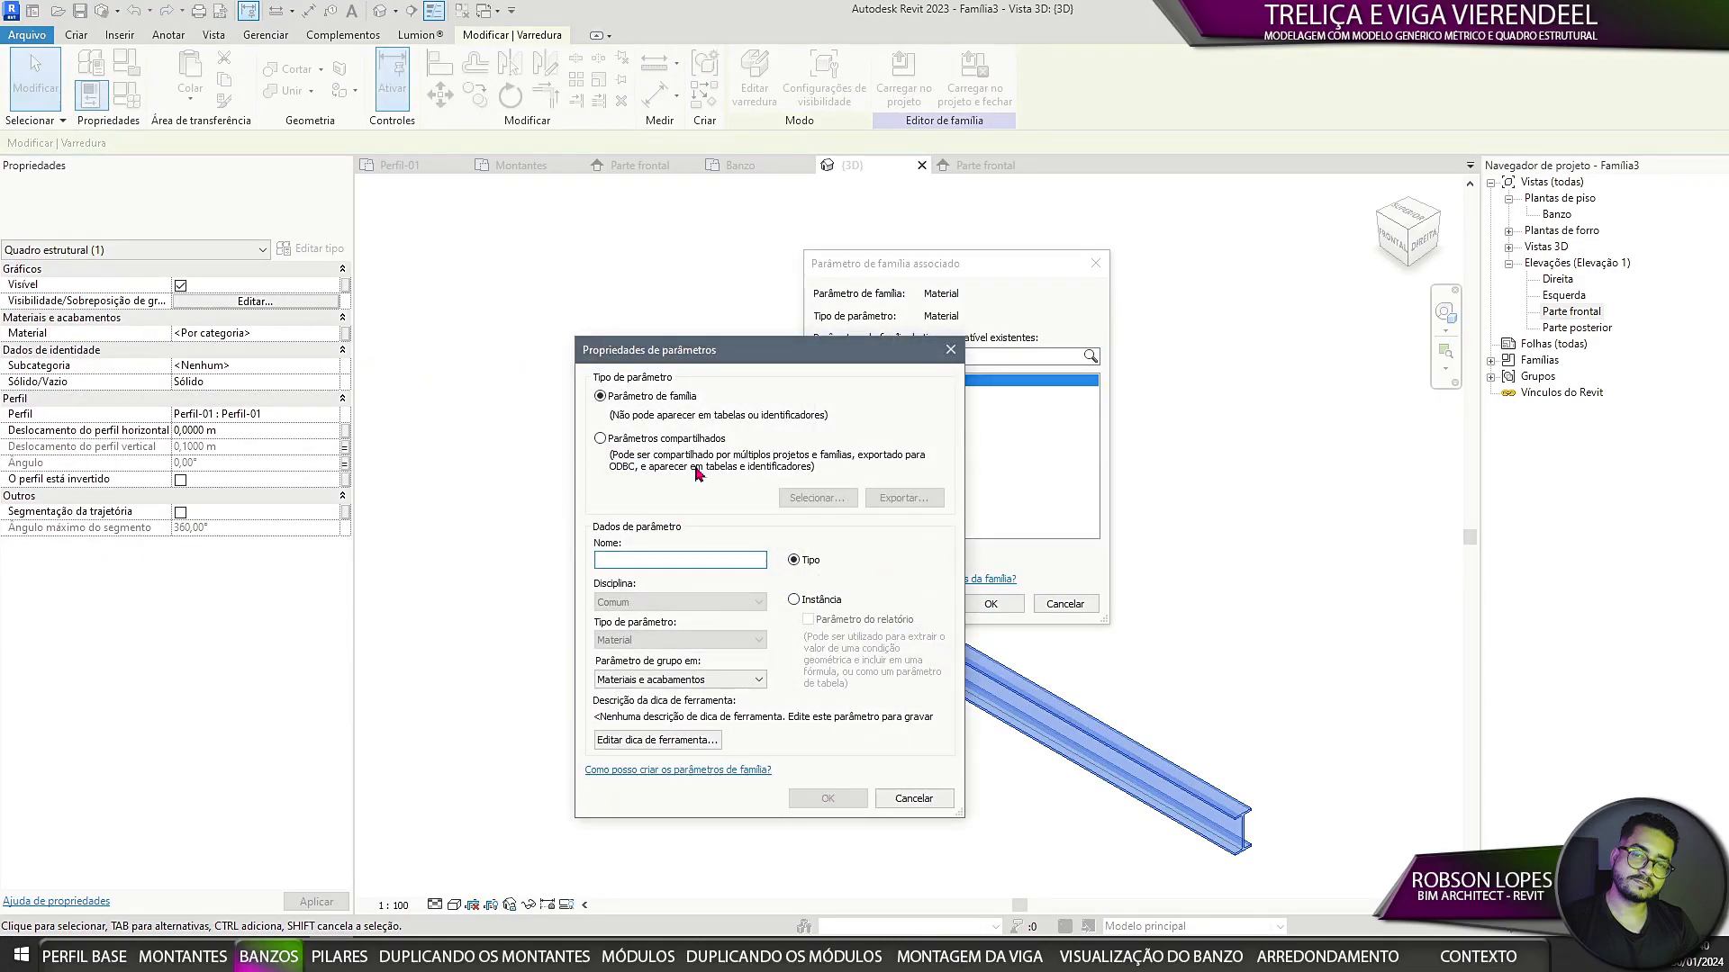
type("Material do Banzo")
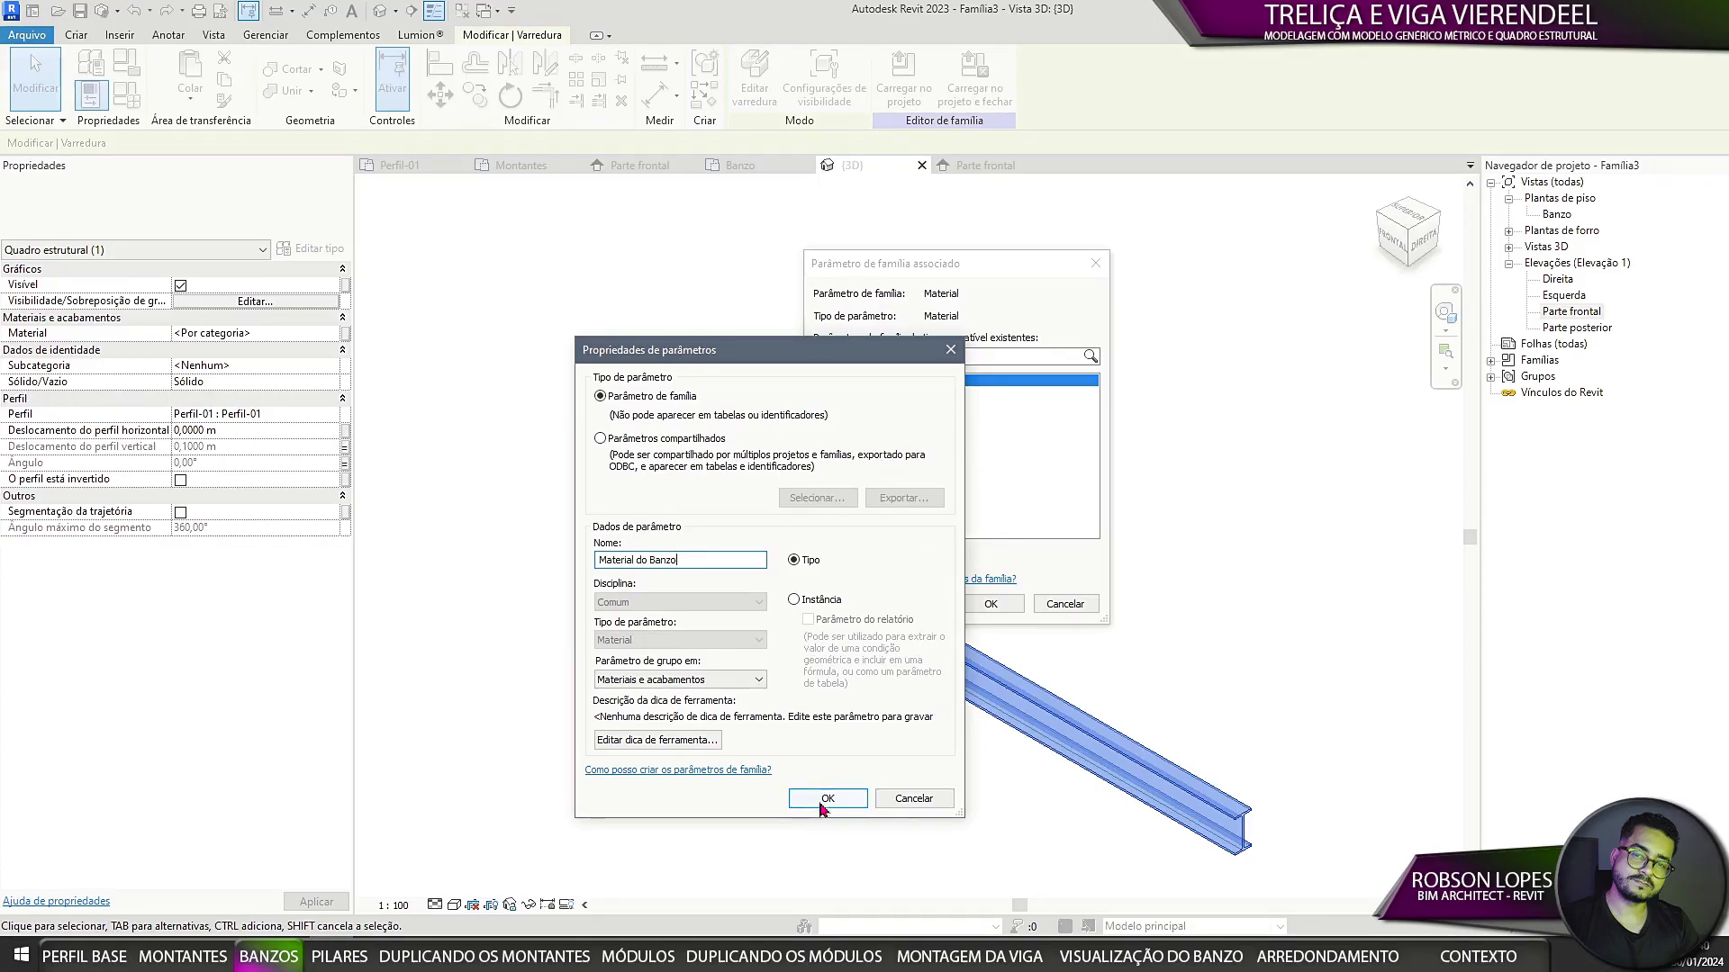
left_click(822, 801)
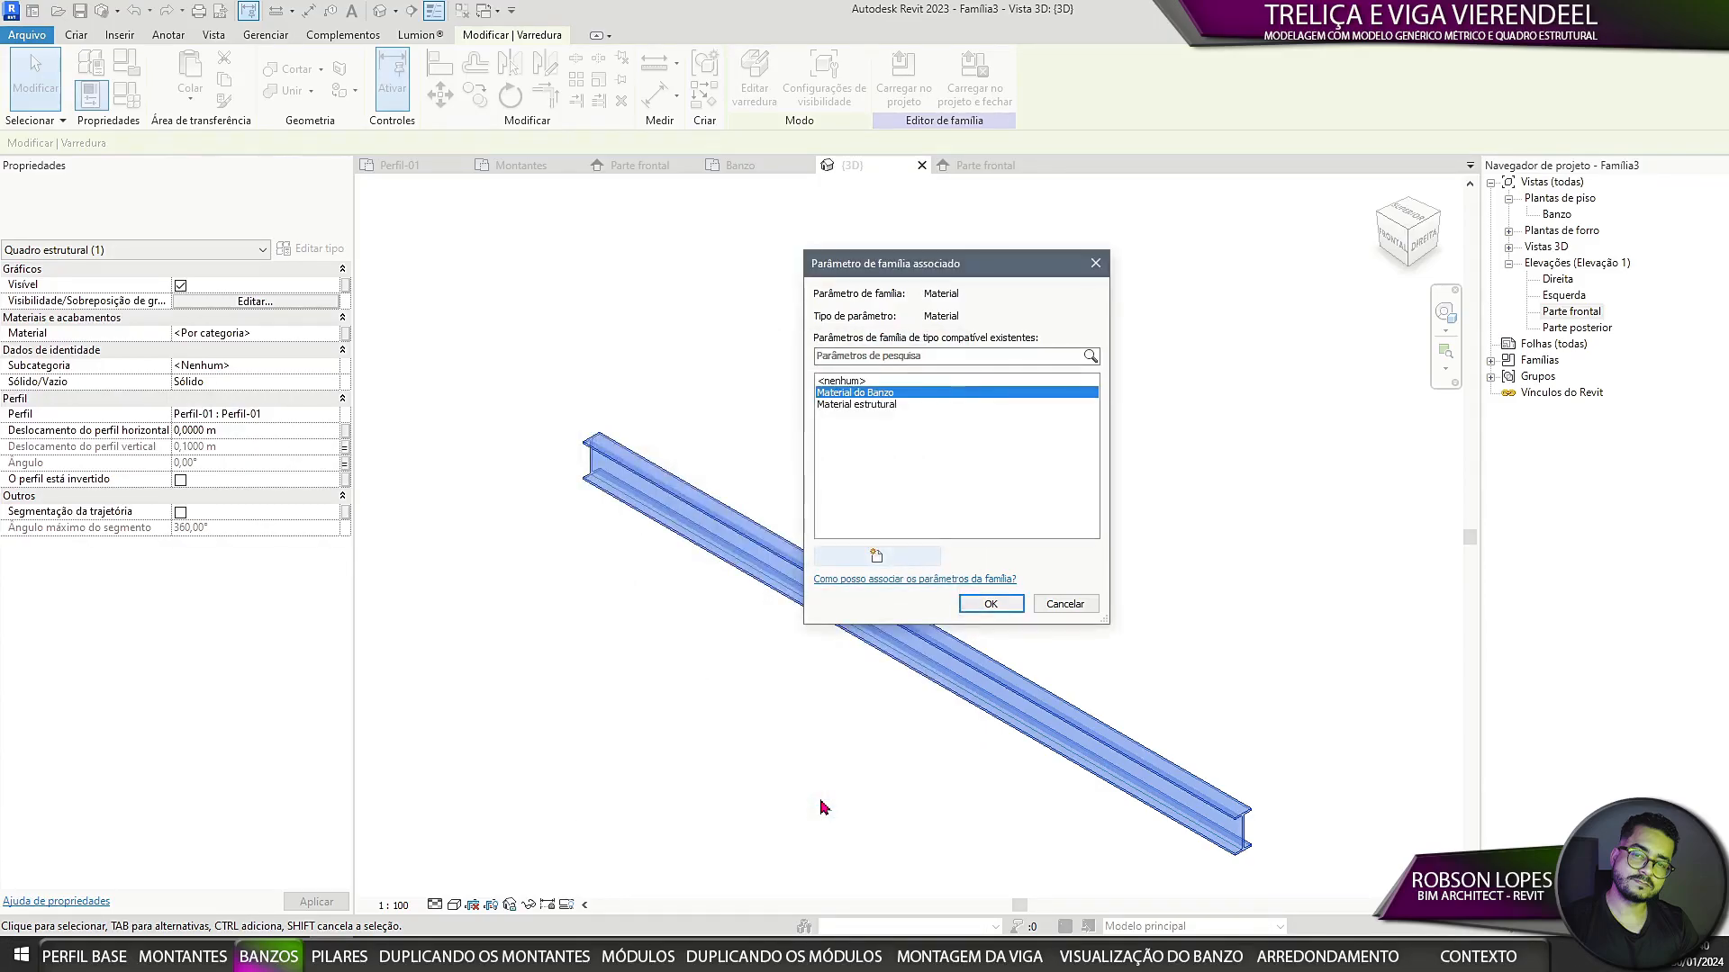
left_click(989, 605)
Step: For the Material do Banzo parameter's value, create a new material named Mat. do Banzo
left_click(126, 95)
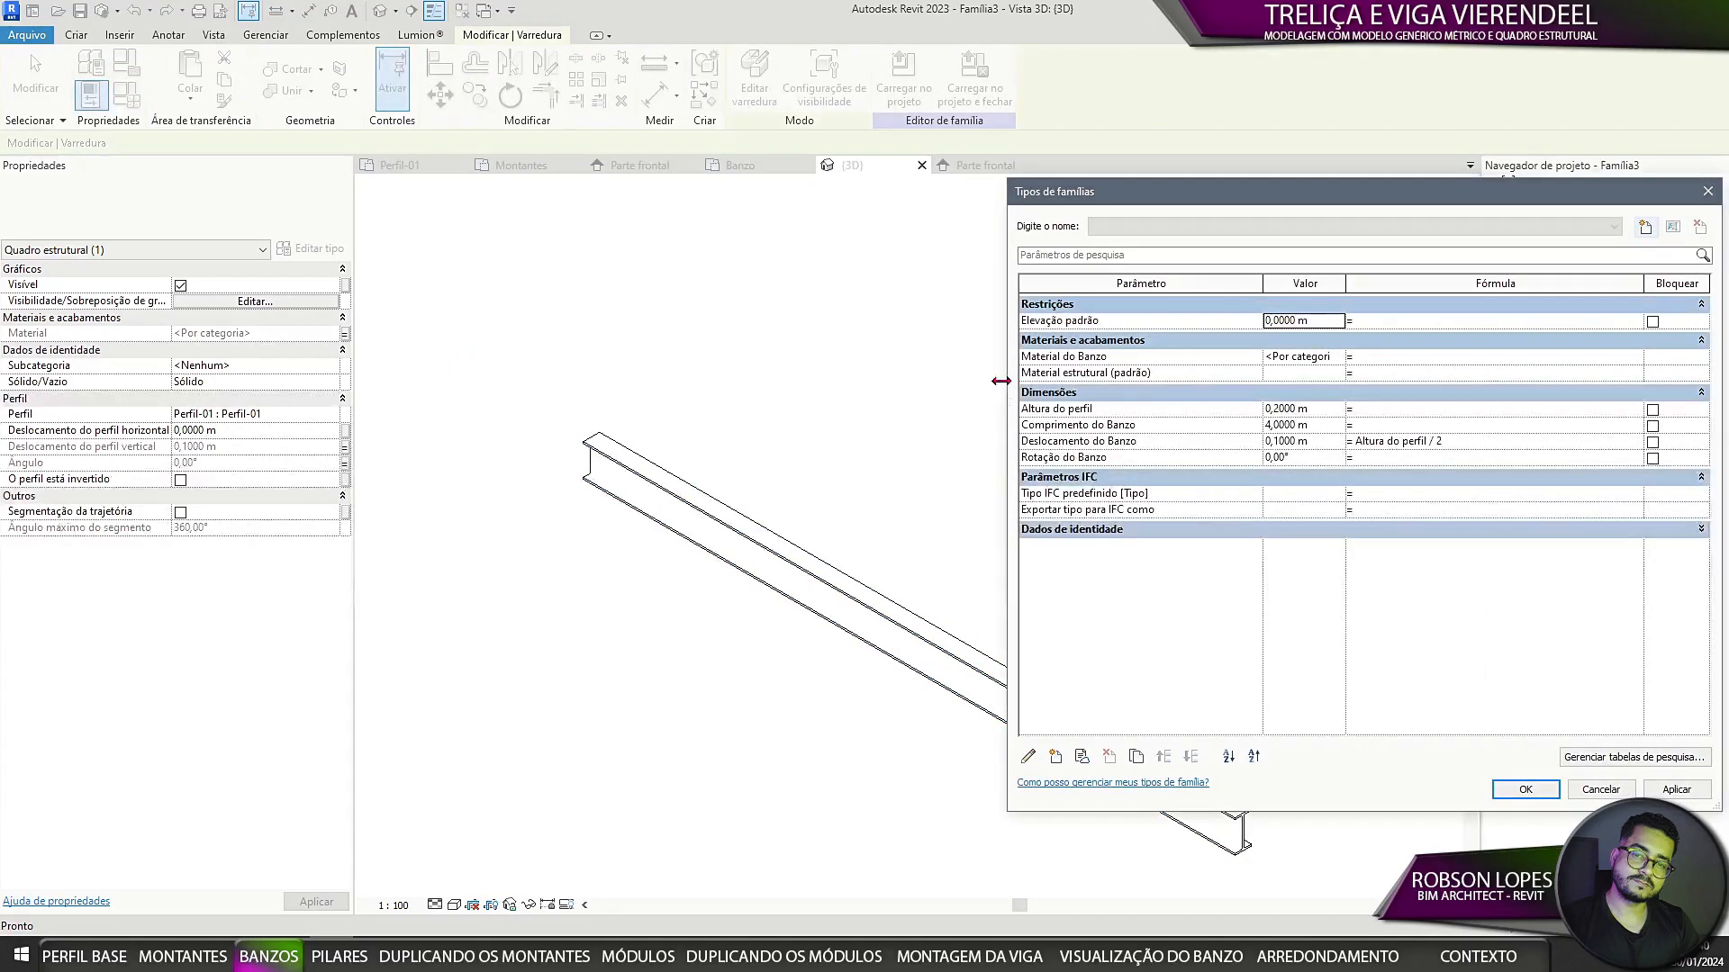
left_click(1303, 357)
left_click(1337, 357)
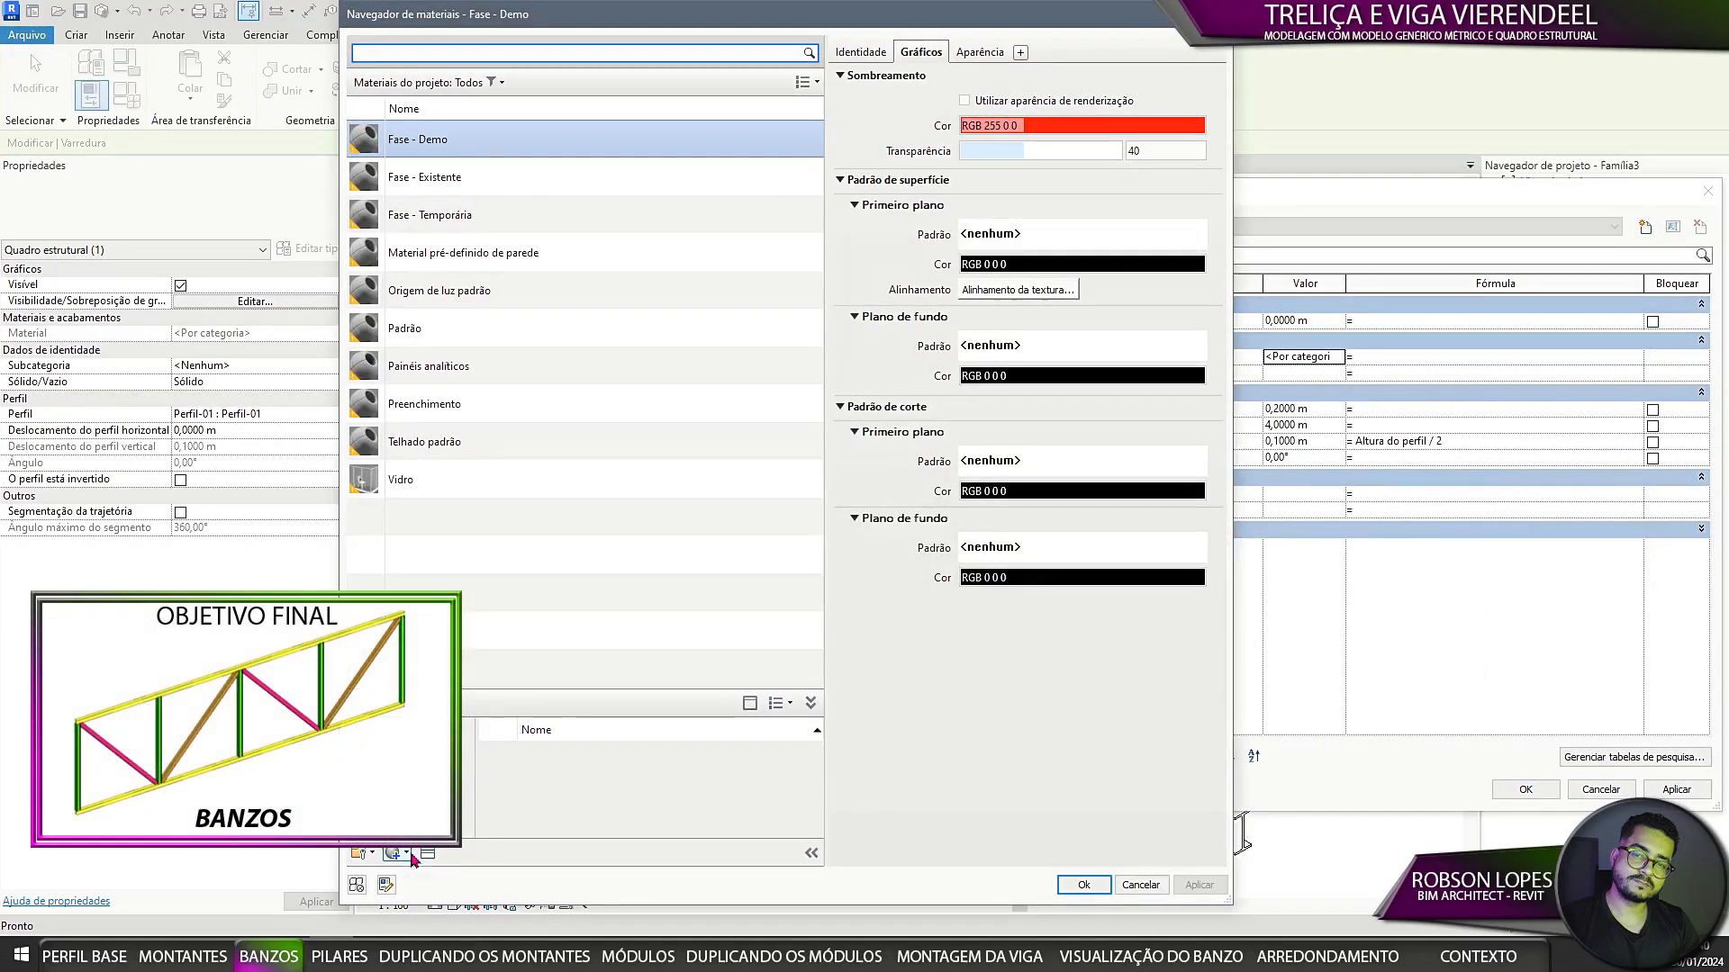
right_click(450, 366)
left_click(490, 431)
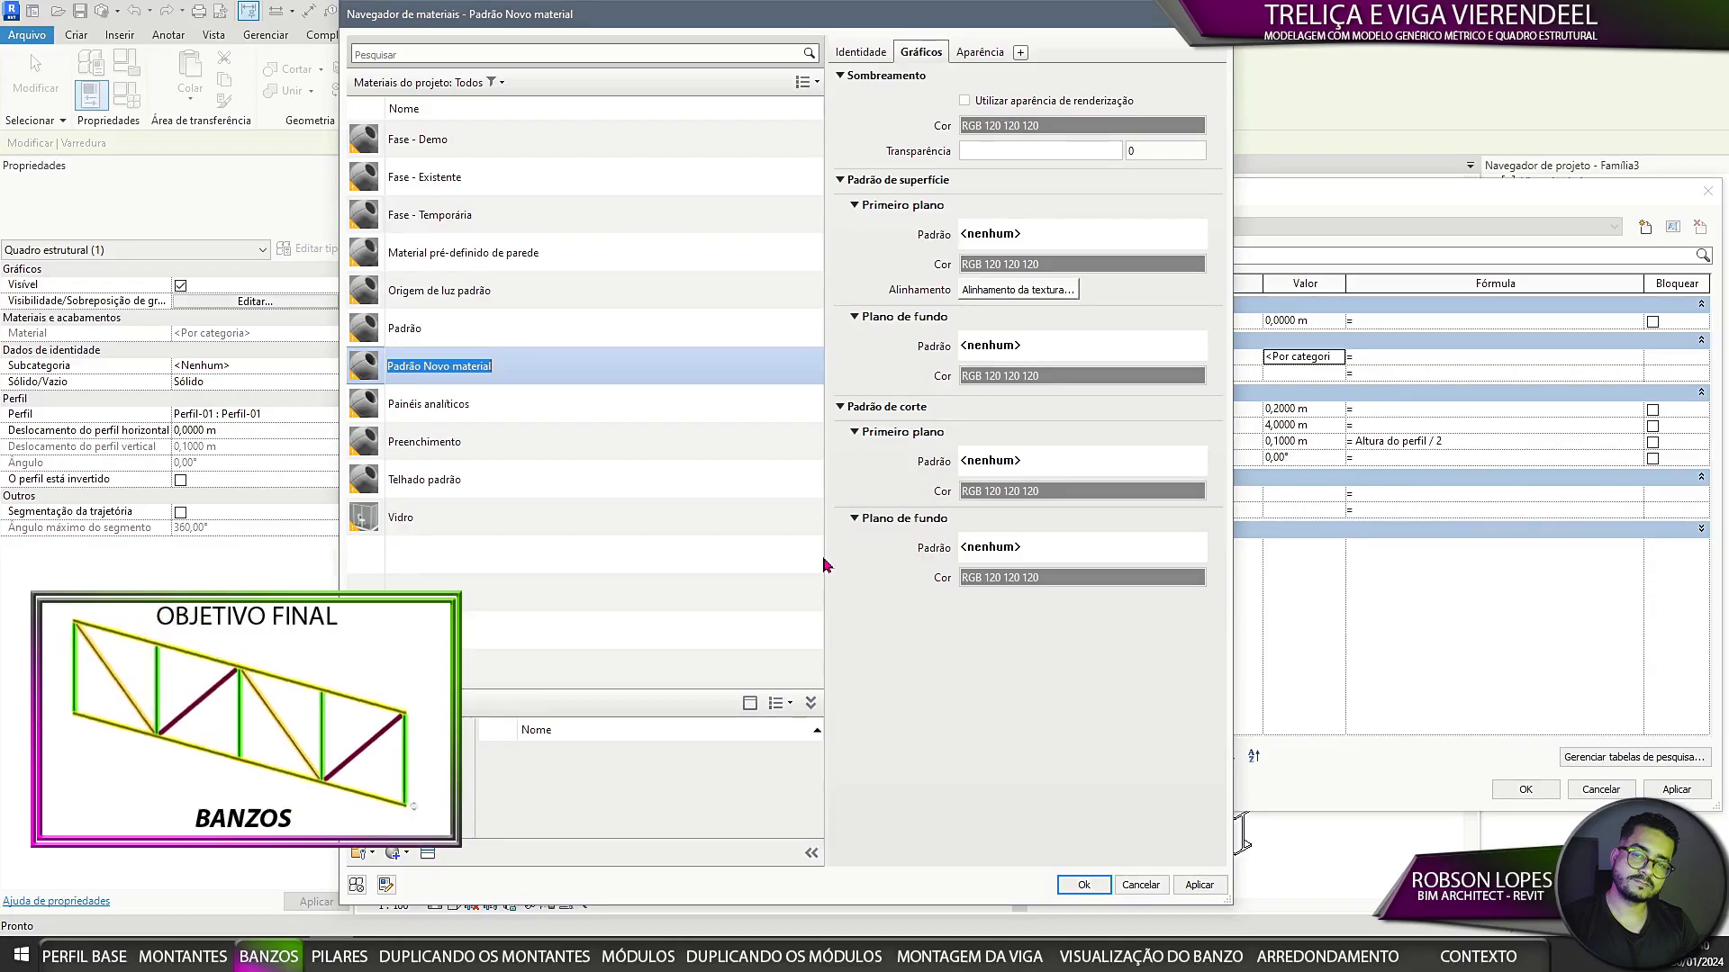
type("Mat. ")
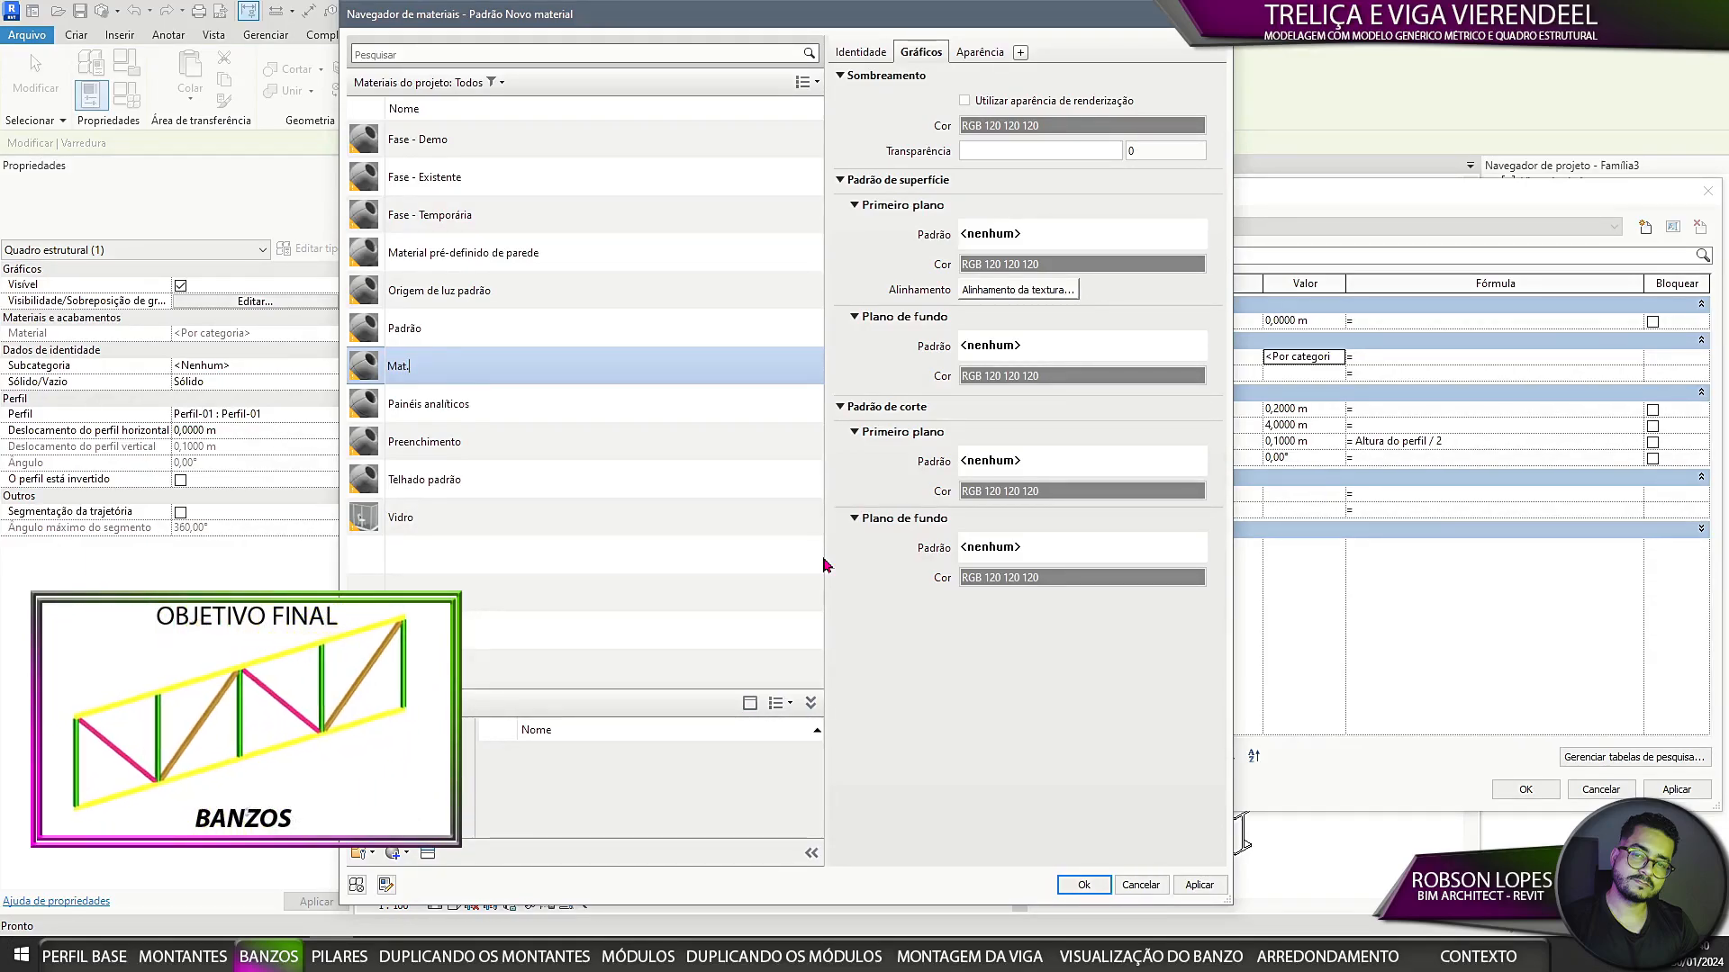
type("do B")
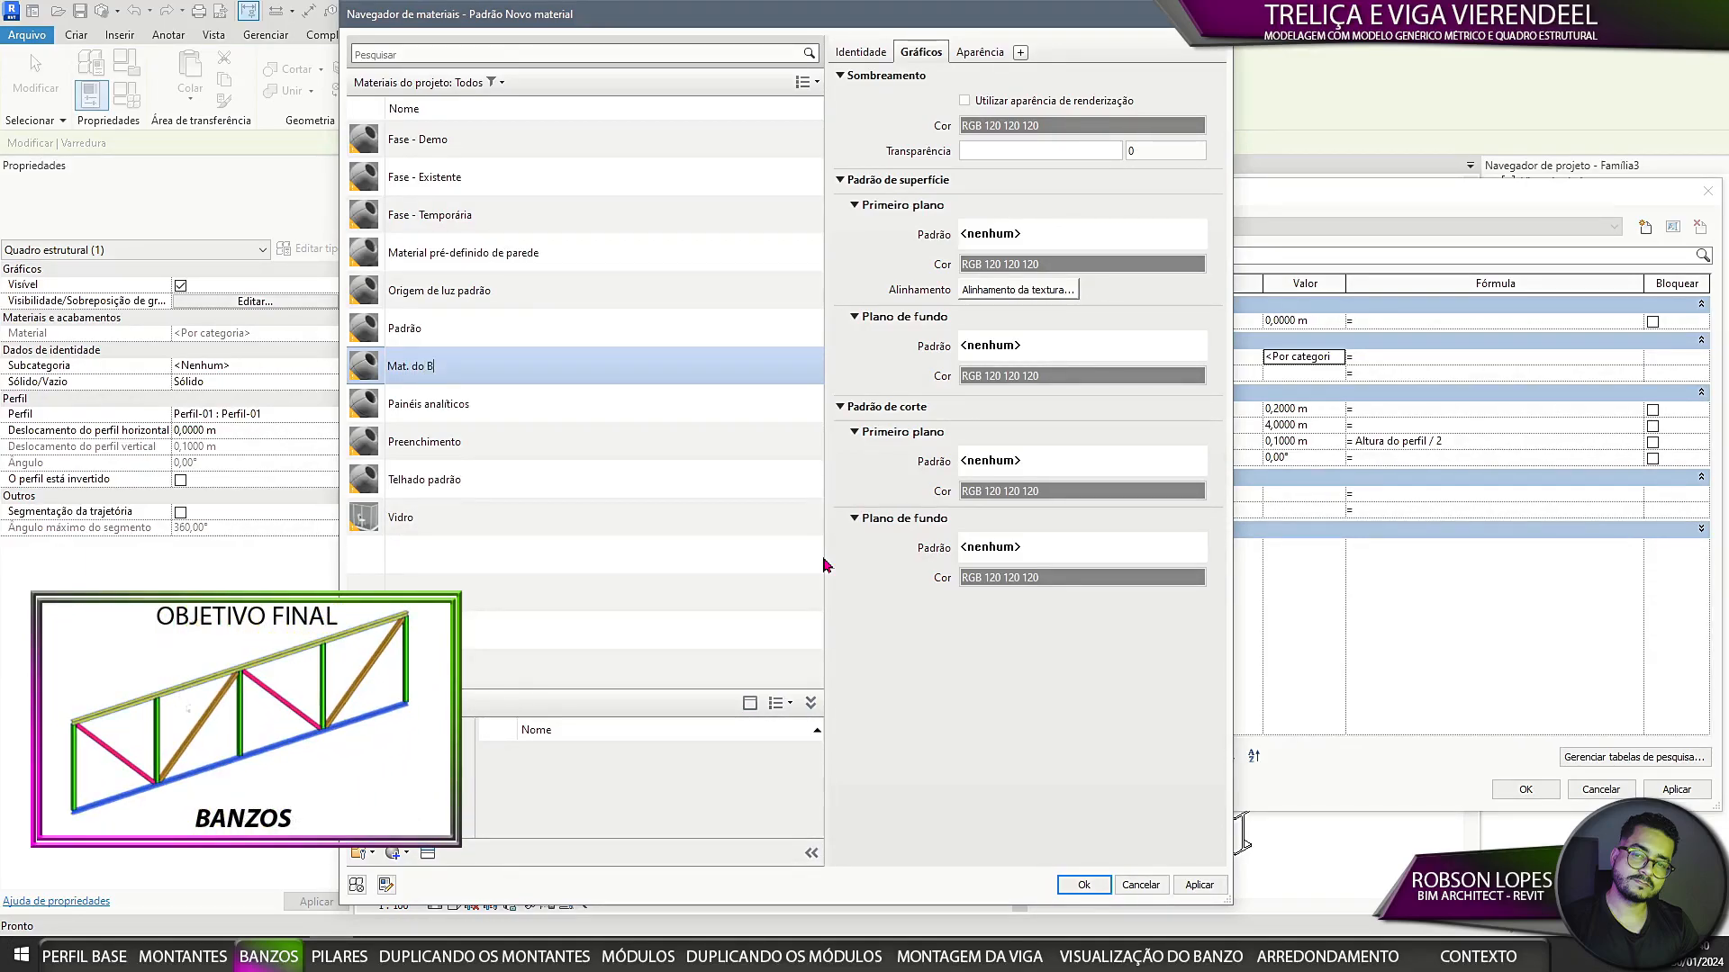
type("anzo")
Step: Set the appearance colour of Mat. do Banzo to yellow, RGB 255 255 0
left_click(977, 51)
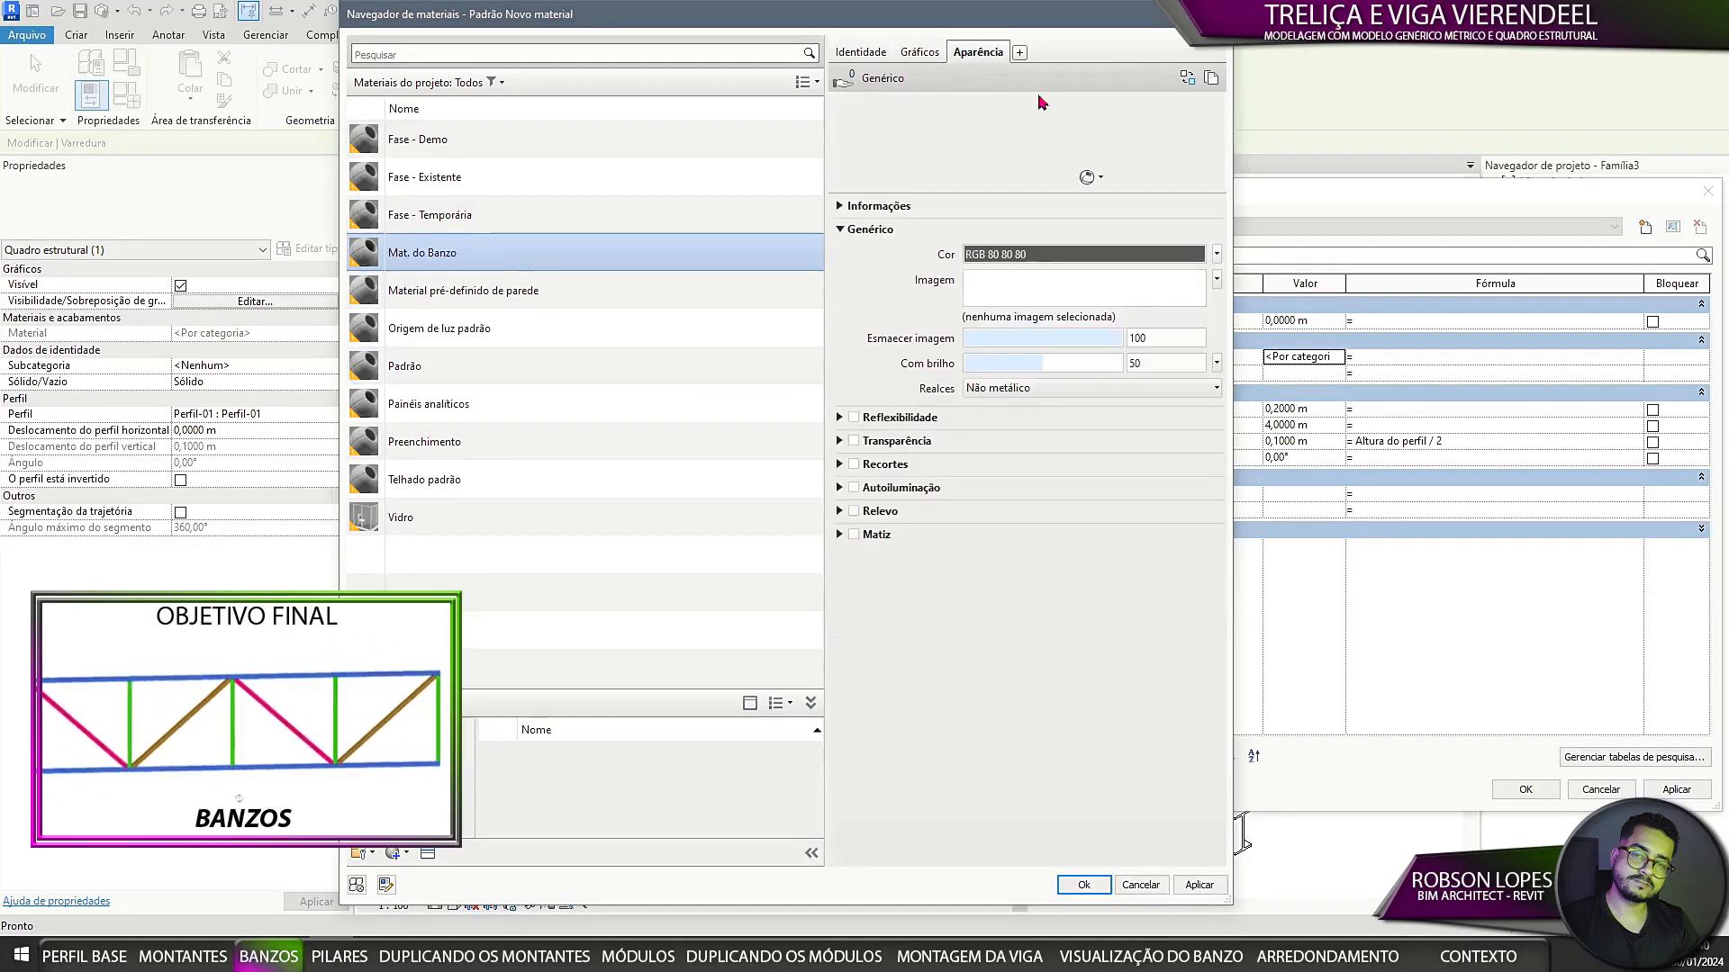
left_click(1081, 254)
left_click(639, 476)
left_click(865, 613)
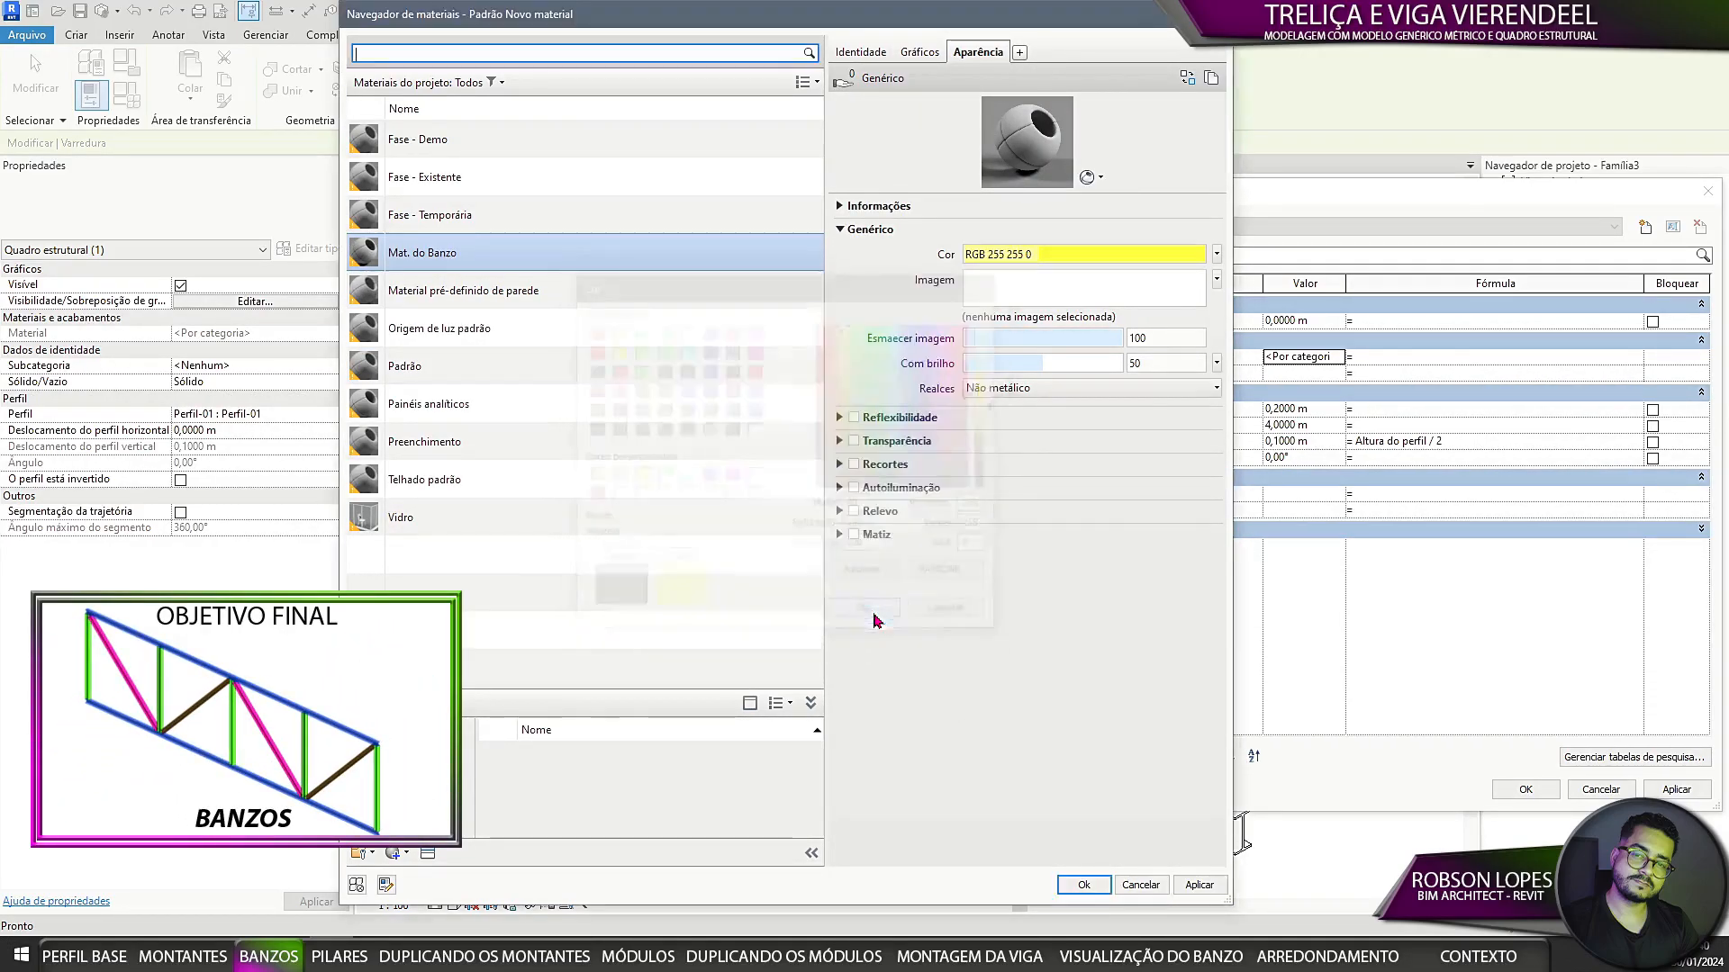
Step: Give Mat. do Banzo a solid-fill surface foreground pattern coloured yellow, RGB 255 255 0
left_click(921, 51)
left_click(1086, 236)
left_click(865, 422)
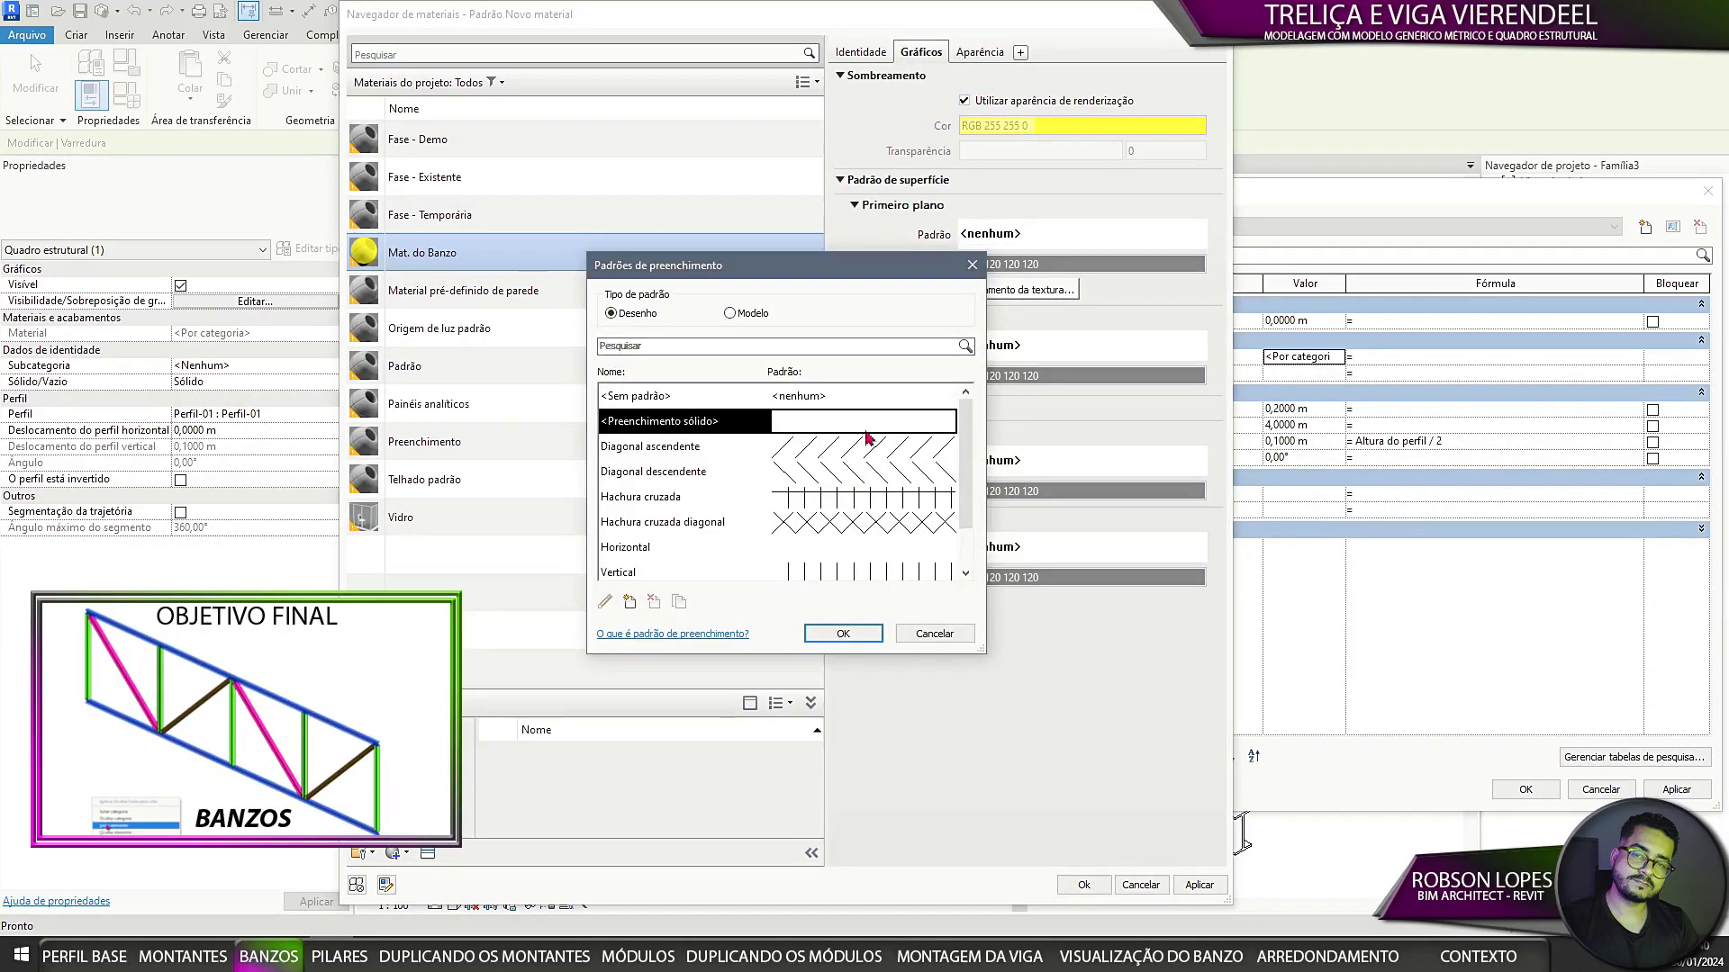
left_click(841, 627)
left_click(1116, 264)
left_click(638, 475)
left_click(865, 613)
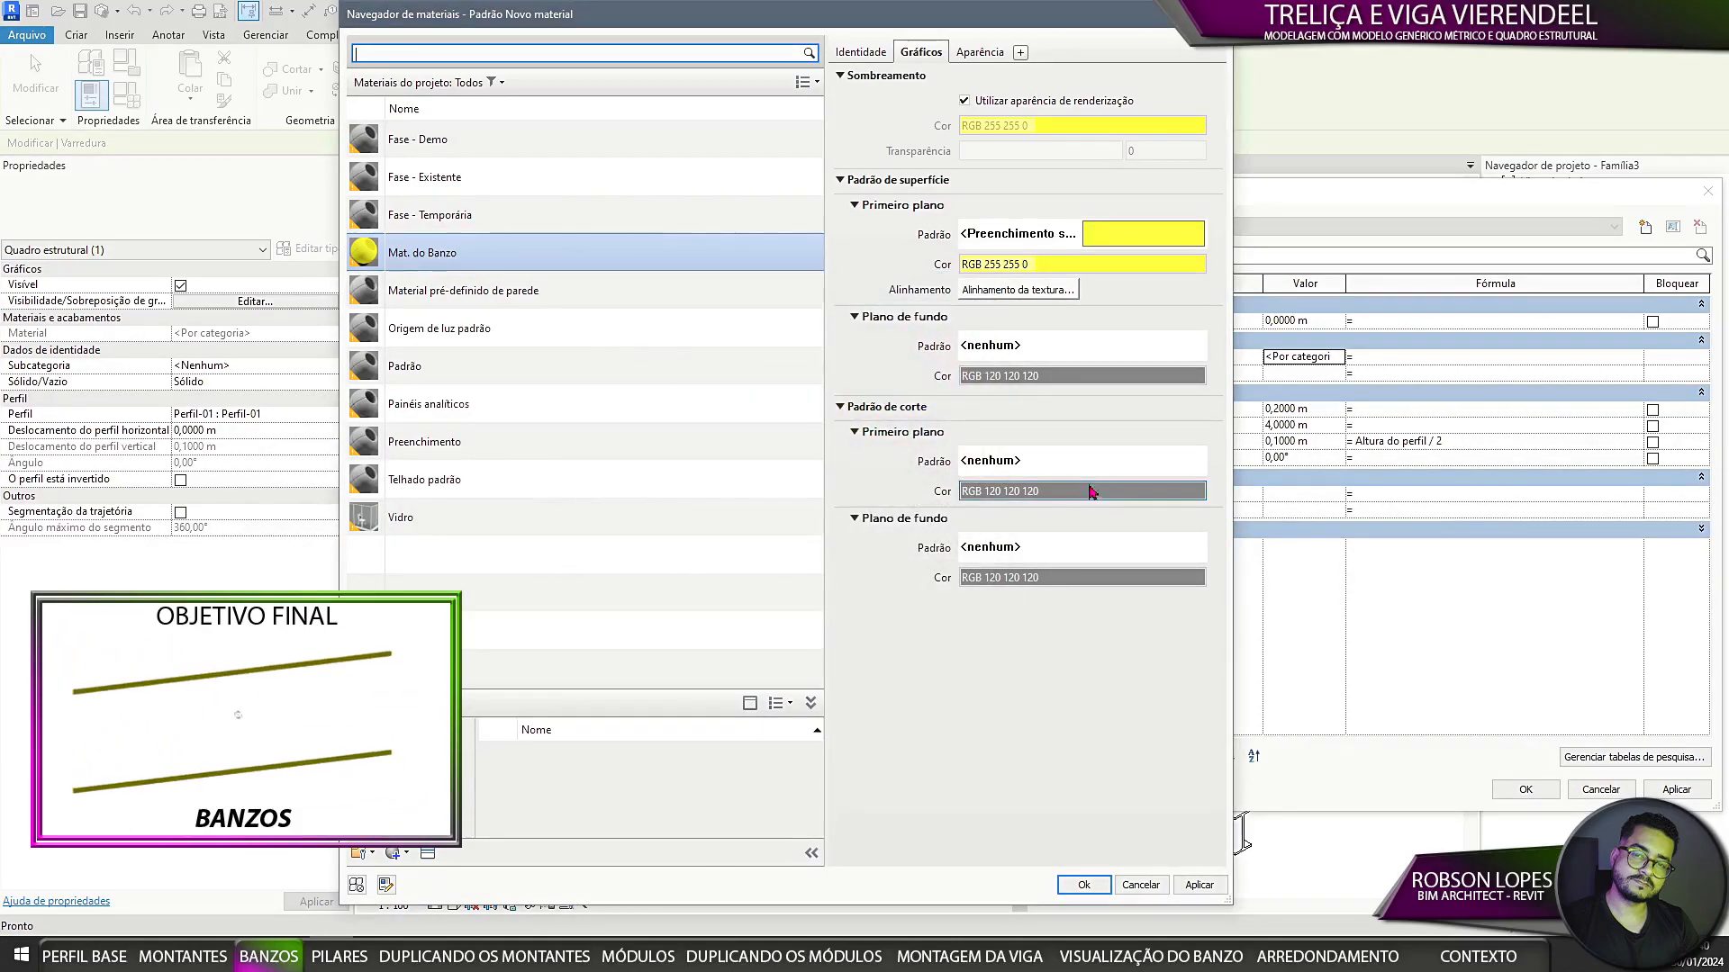
Step: Give Mat. do Banzo a solid-fill cut foreground pattern in yellow and assign the material to the Material do Banzo parameter
left_click(1086, 461)
left_click(864, 423)
left_click(841, 627)
left_click(1094, 491)
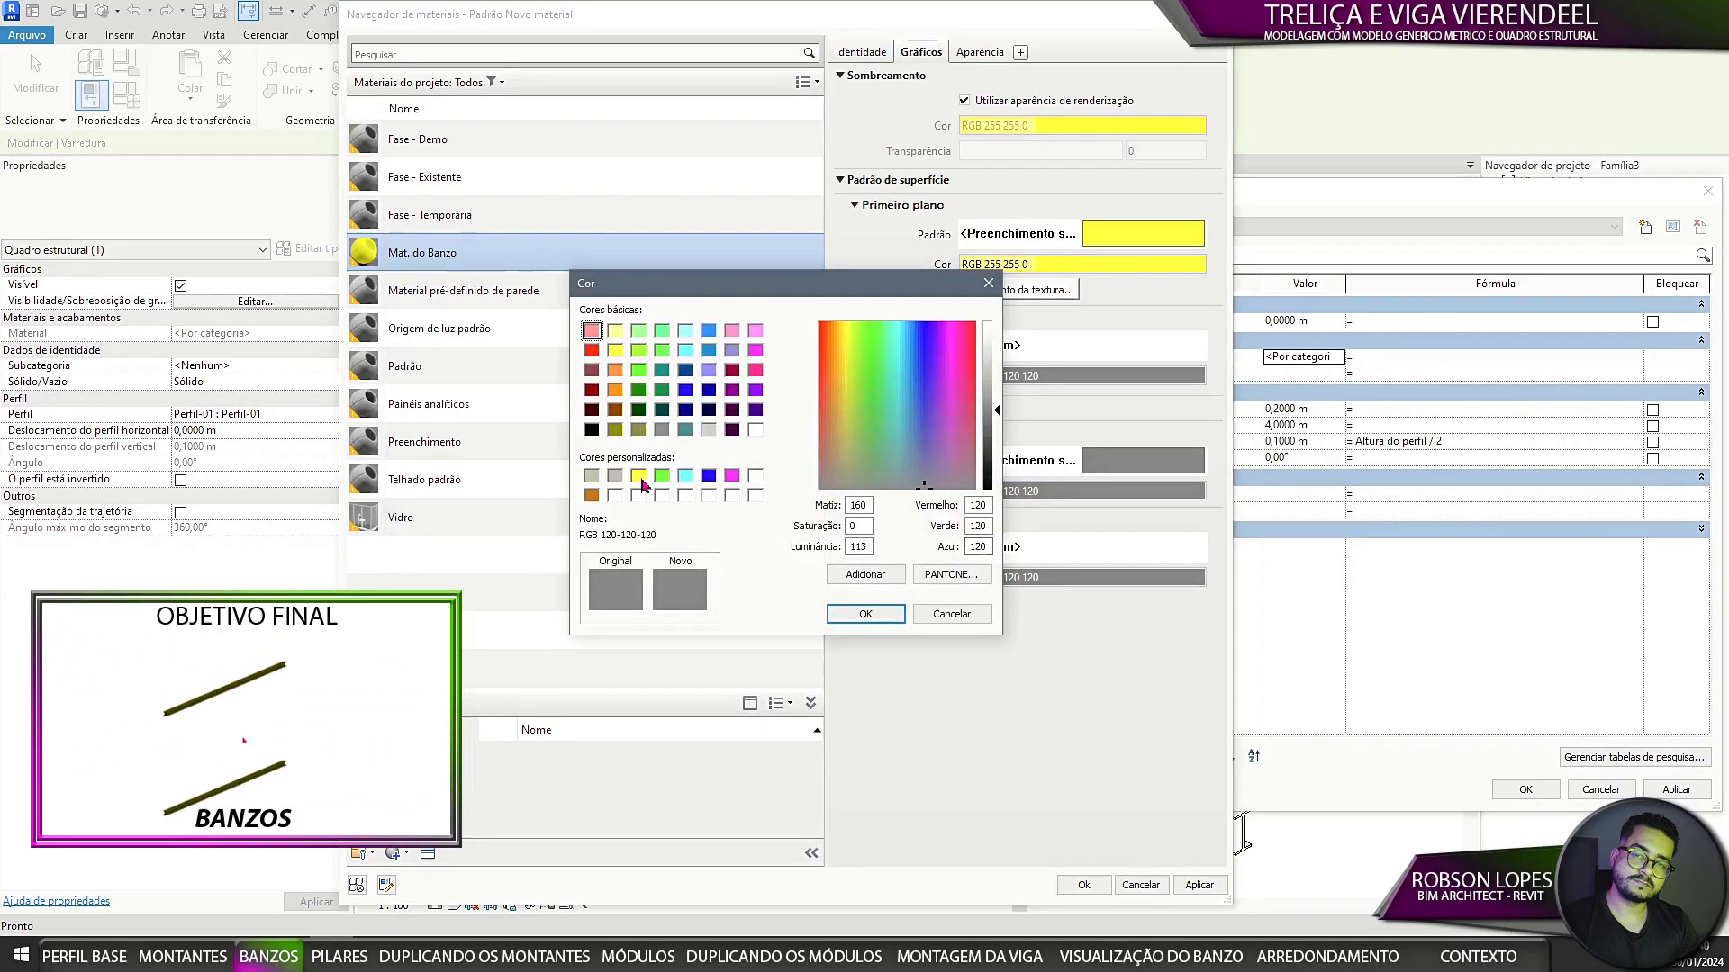
left_click(639, 475)
left_click(866, 613)
left_click(1083, 885)
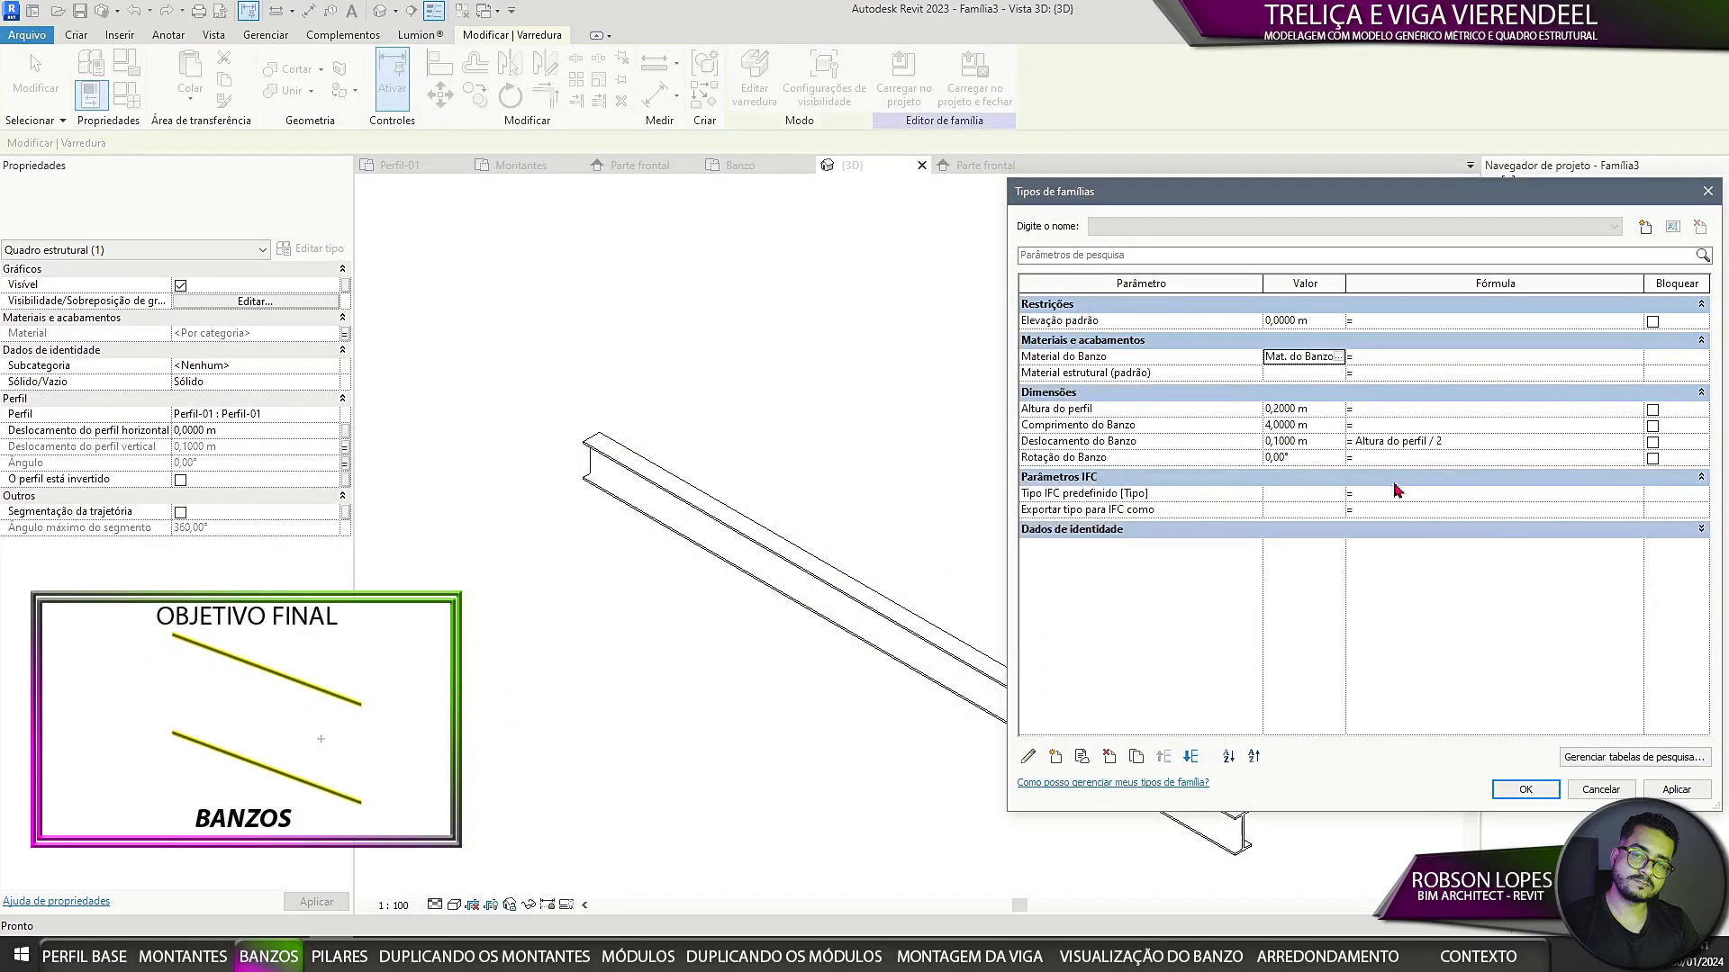
Step: Accept the family parameter values and set the 3D view's visual style to Sombreado
left_click(1310, 462)
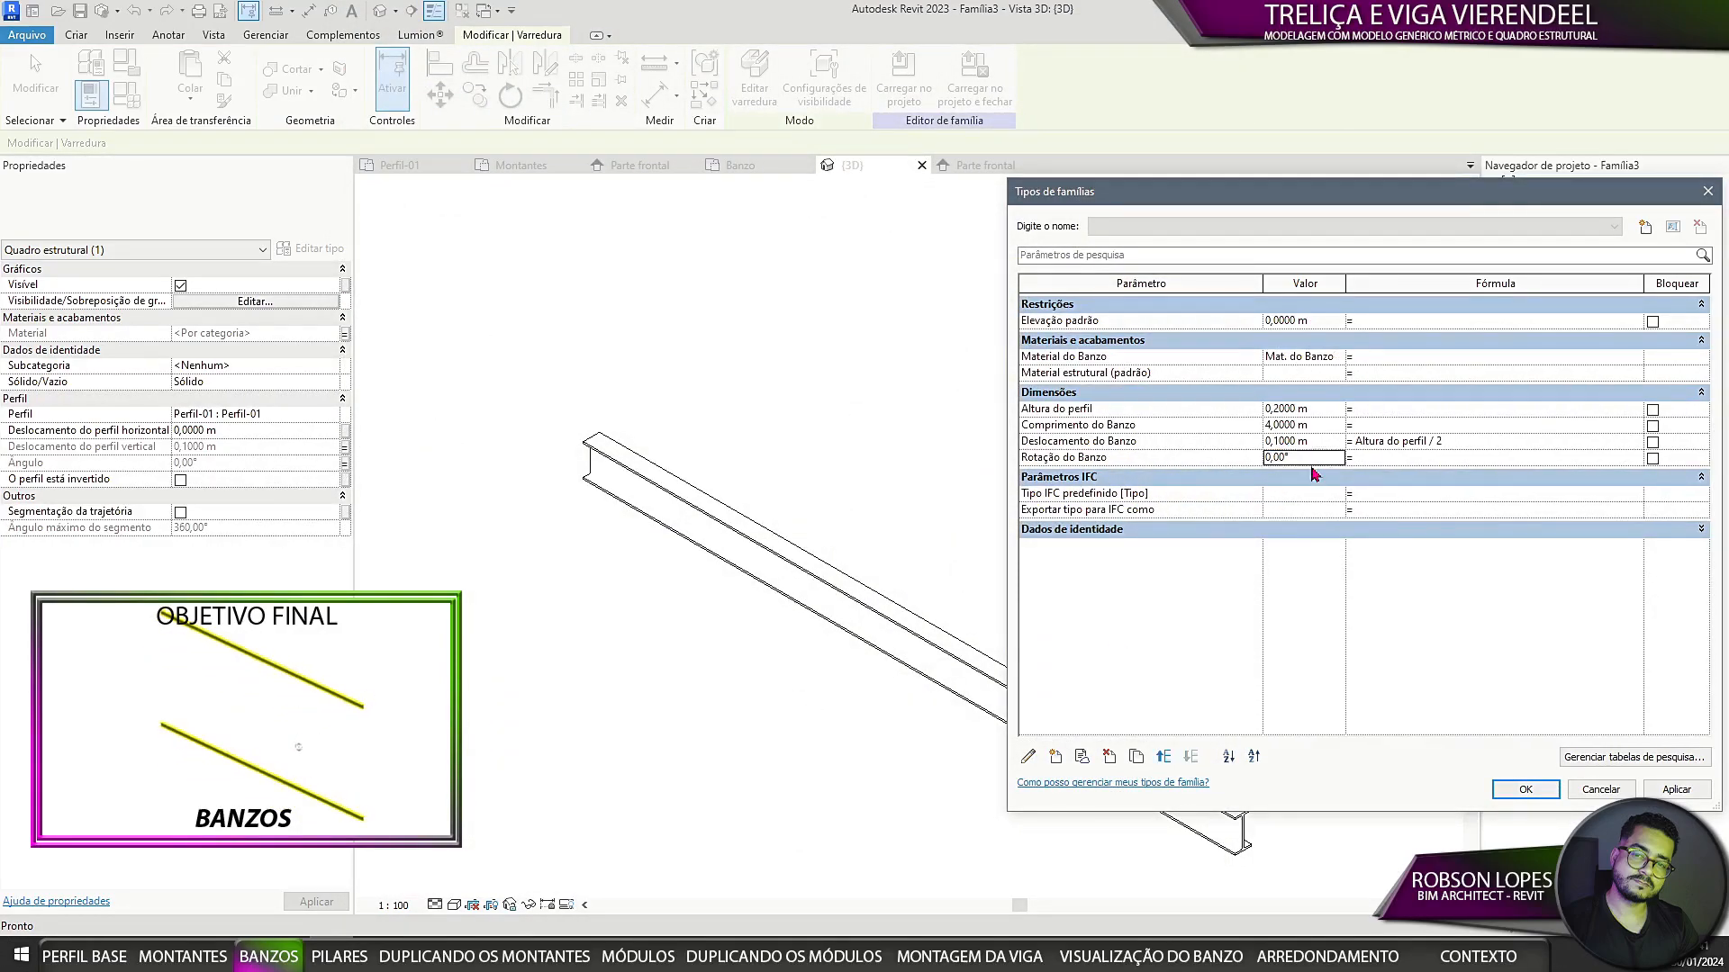
left_click(1526, 789)
left_click(454, 904)
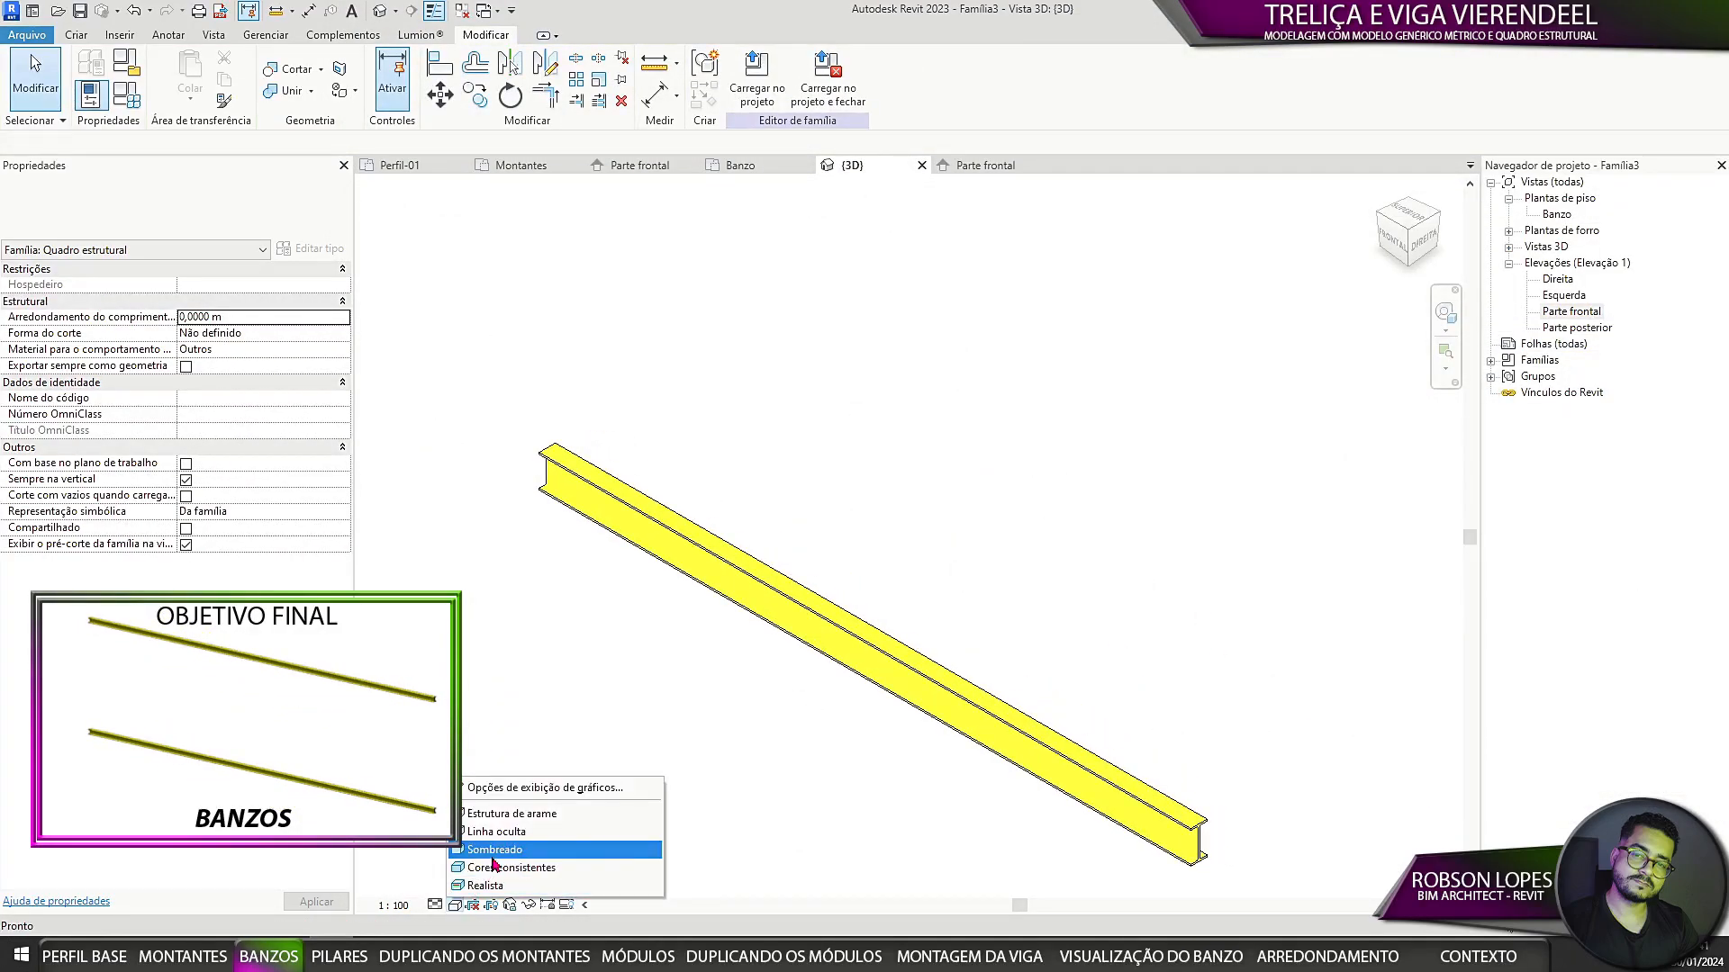
left_click(504, 845)
middle_click_drag(685, 665, 839, 504, "shift")
Step: From the Banzo floor plan, save the family as Banzo in the Famílias folder
left_click(753, 168)
scroll(837, 487, "down", 4)
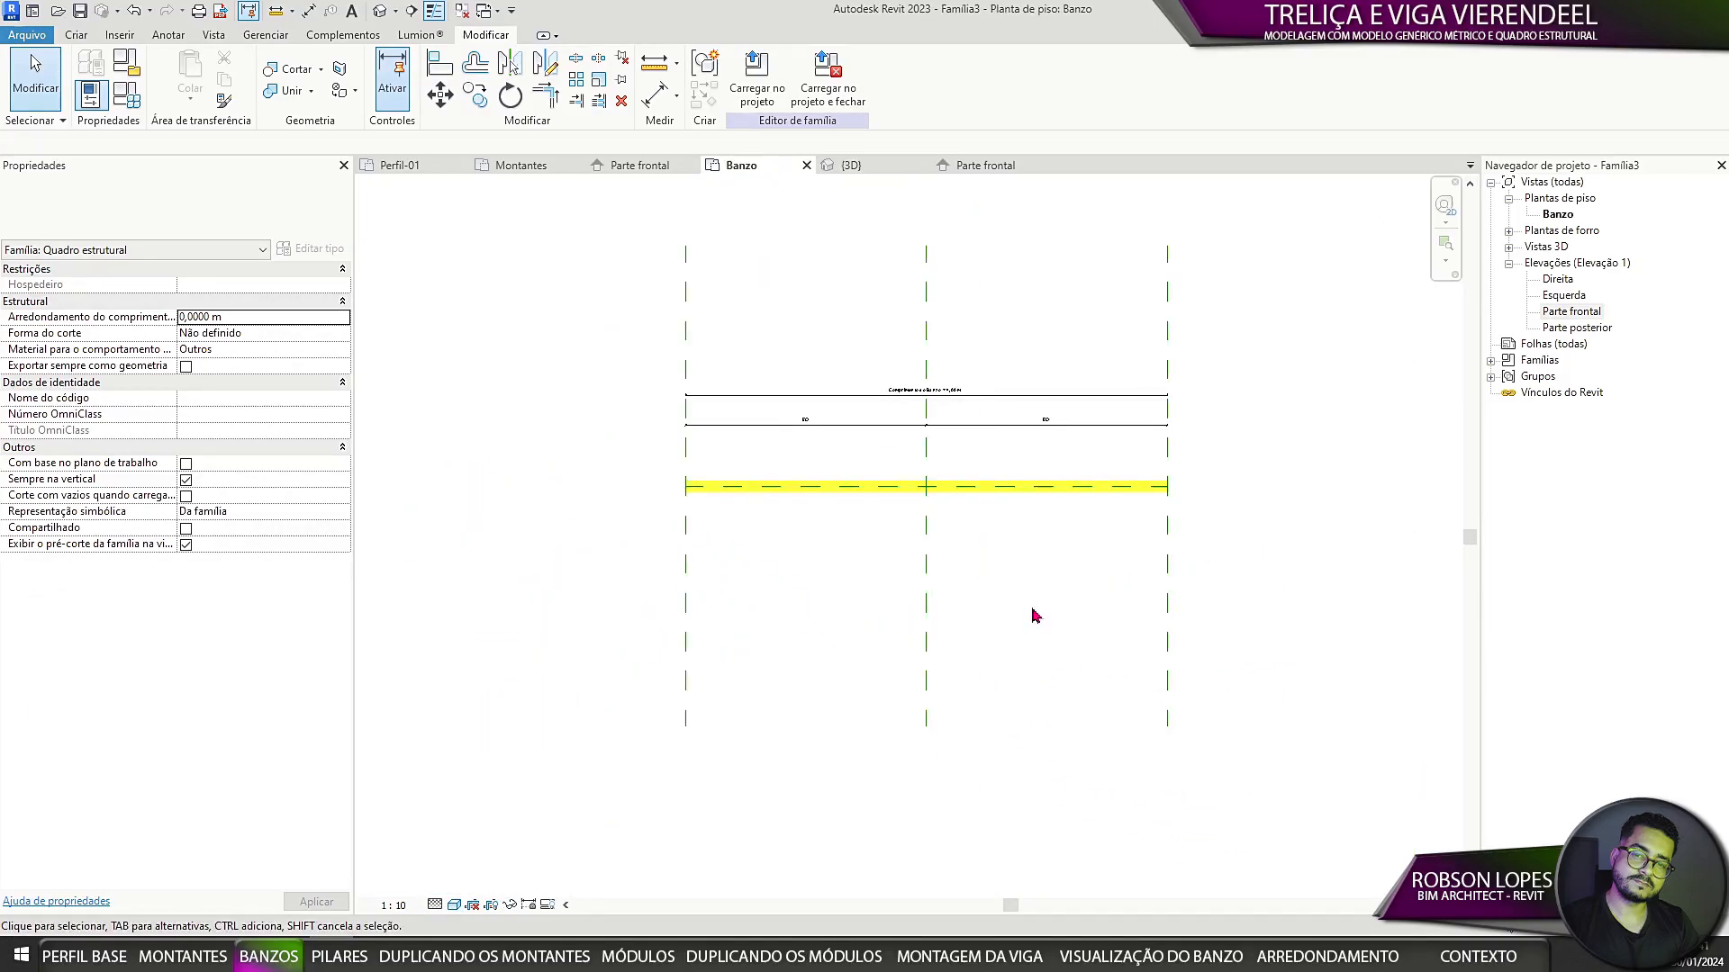
scroll(963, 404, "up", 5)
scroll(780, 341, "up", 1)
middle_click_drag(778, 337, 868, 370)
scroll(1180, 523, "down", 3)
middle_click_drag(1193, 528, 972, 512)
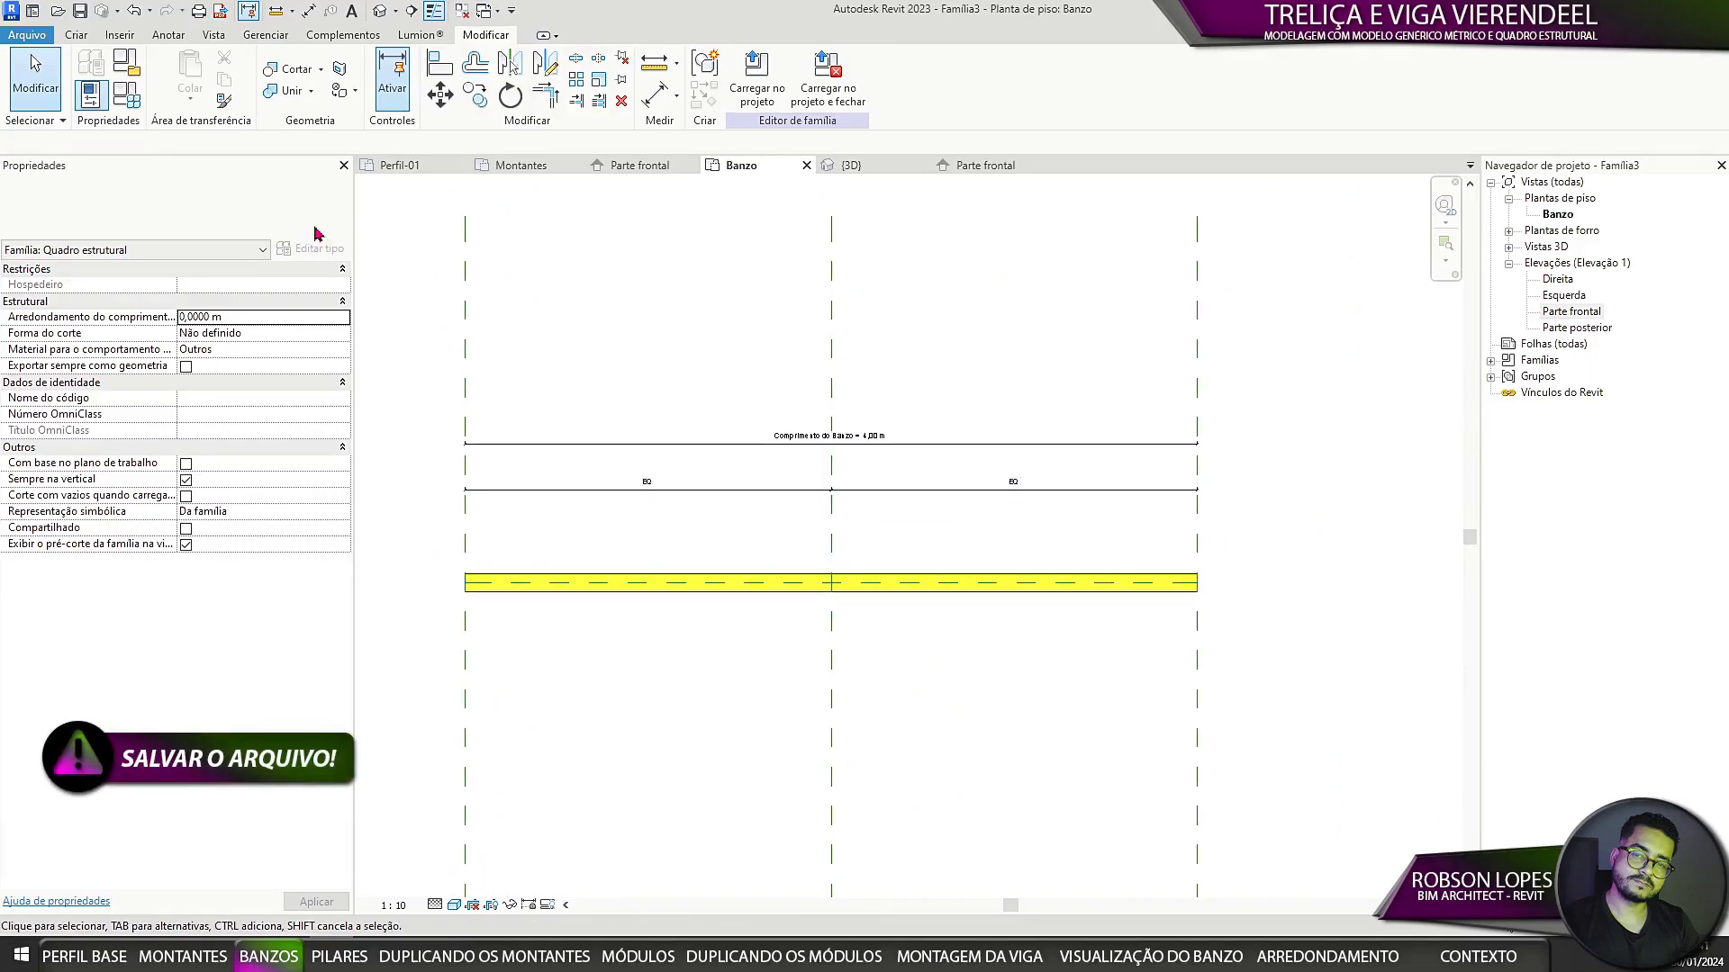
left_click(80, 13)
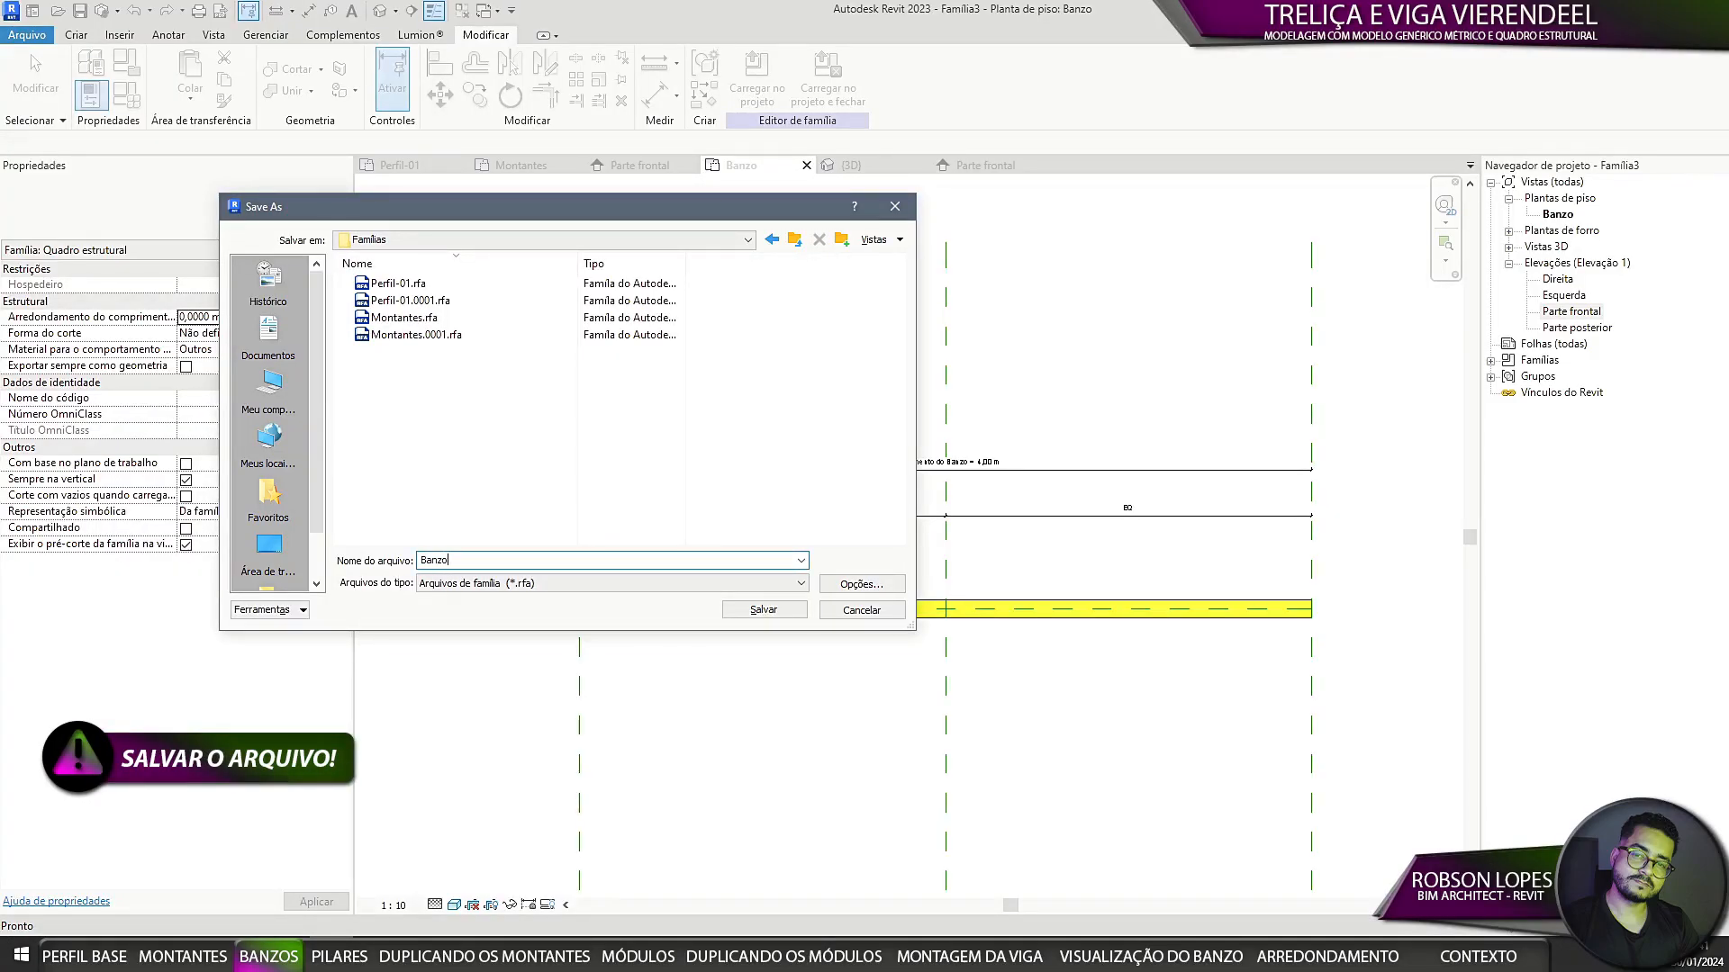
key("Return")
scroll(918, 538, "up", 2)
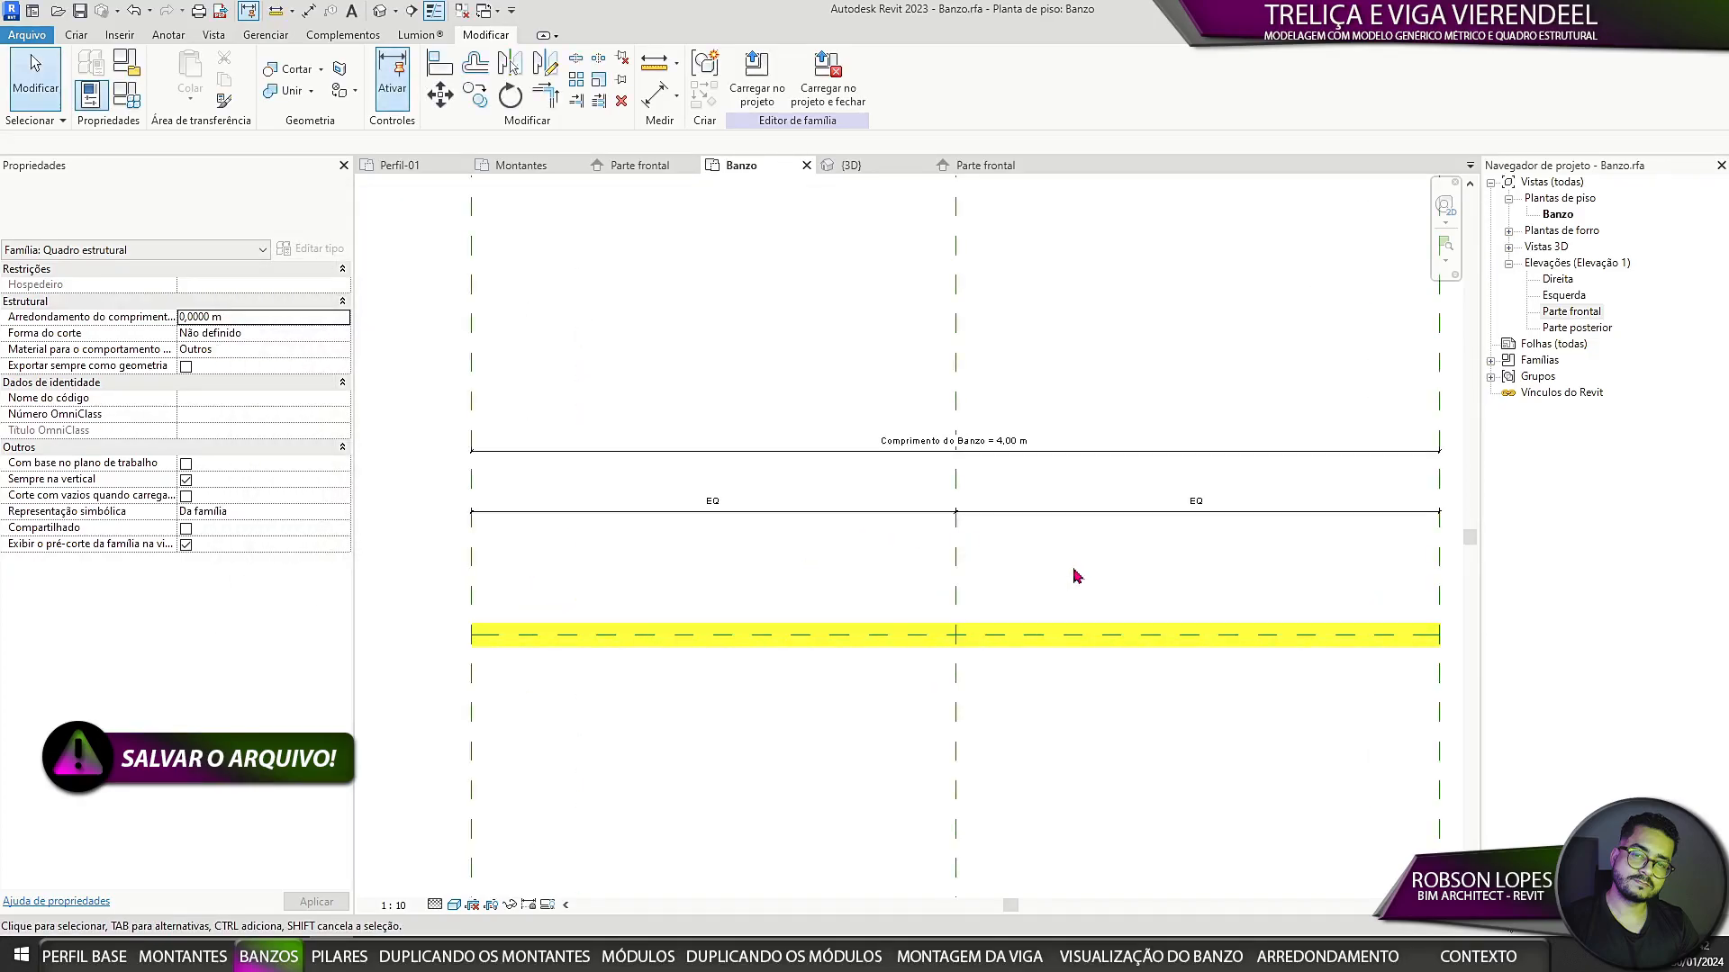
middle_click_drag(1022, 541, 1025, 537)
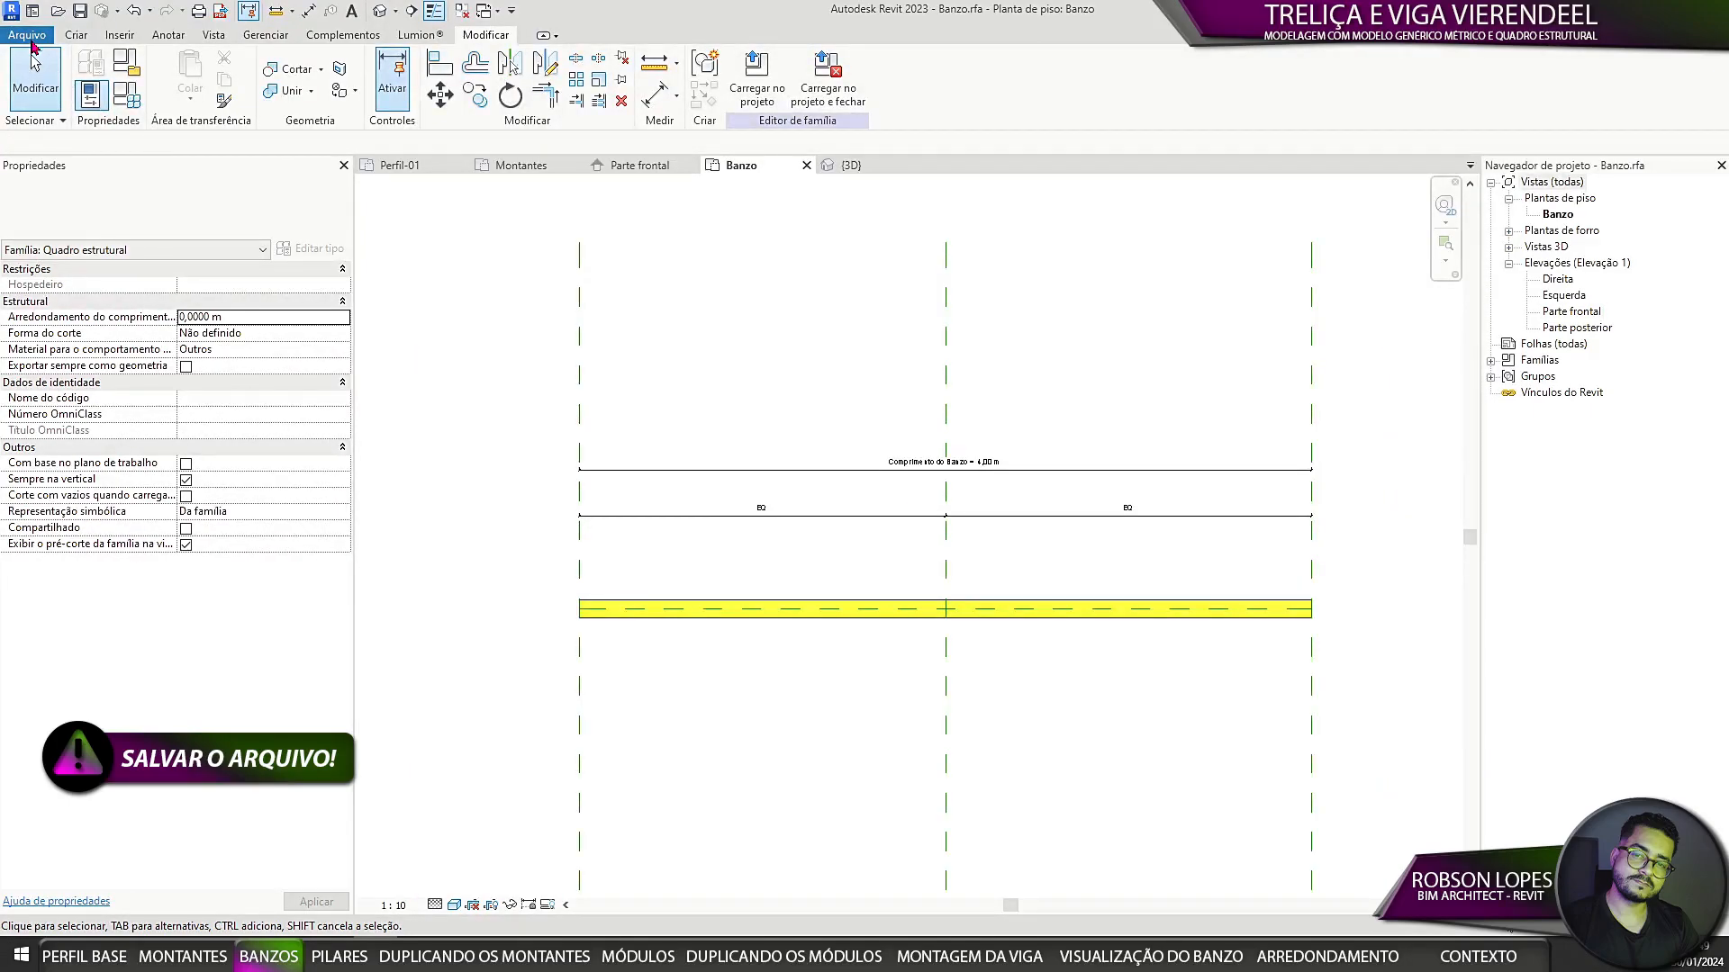
Step: Create a new family from the Modelo genérico métrico.rft template
left_click(27, 35)
key("Escape")
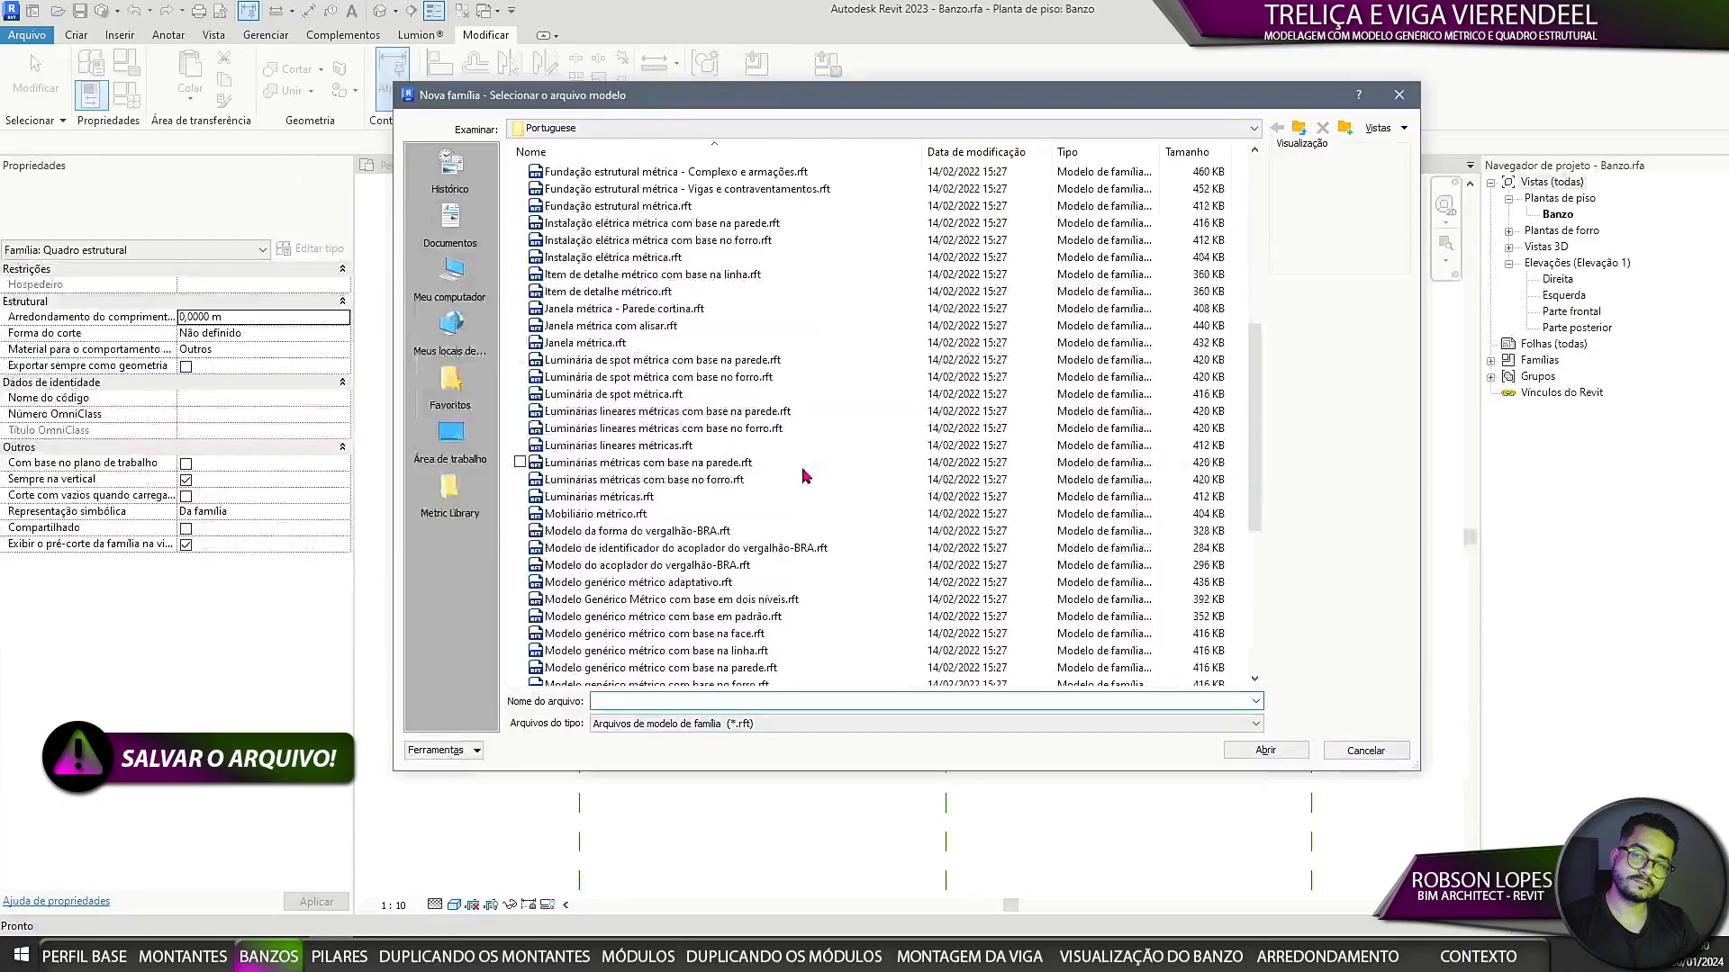
scroll(765, 450, "down", 5)
left_click(720, 582)
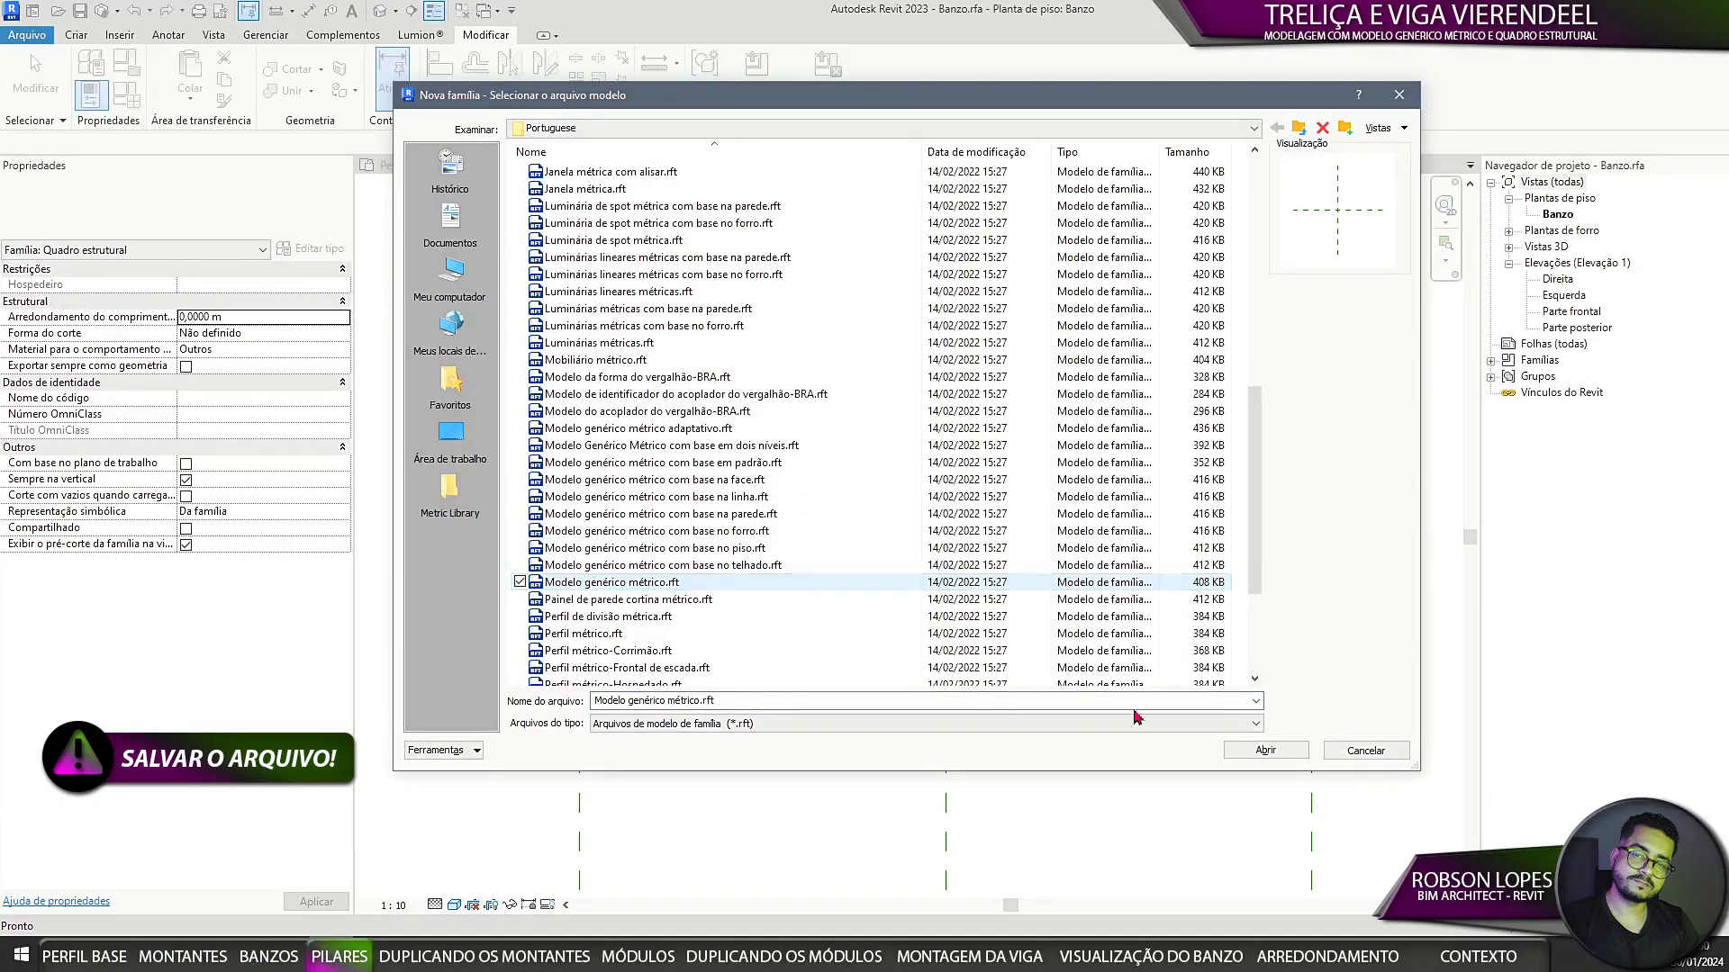
left_click(1246, 754)
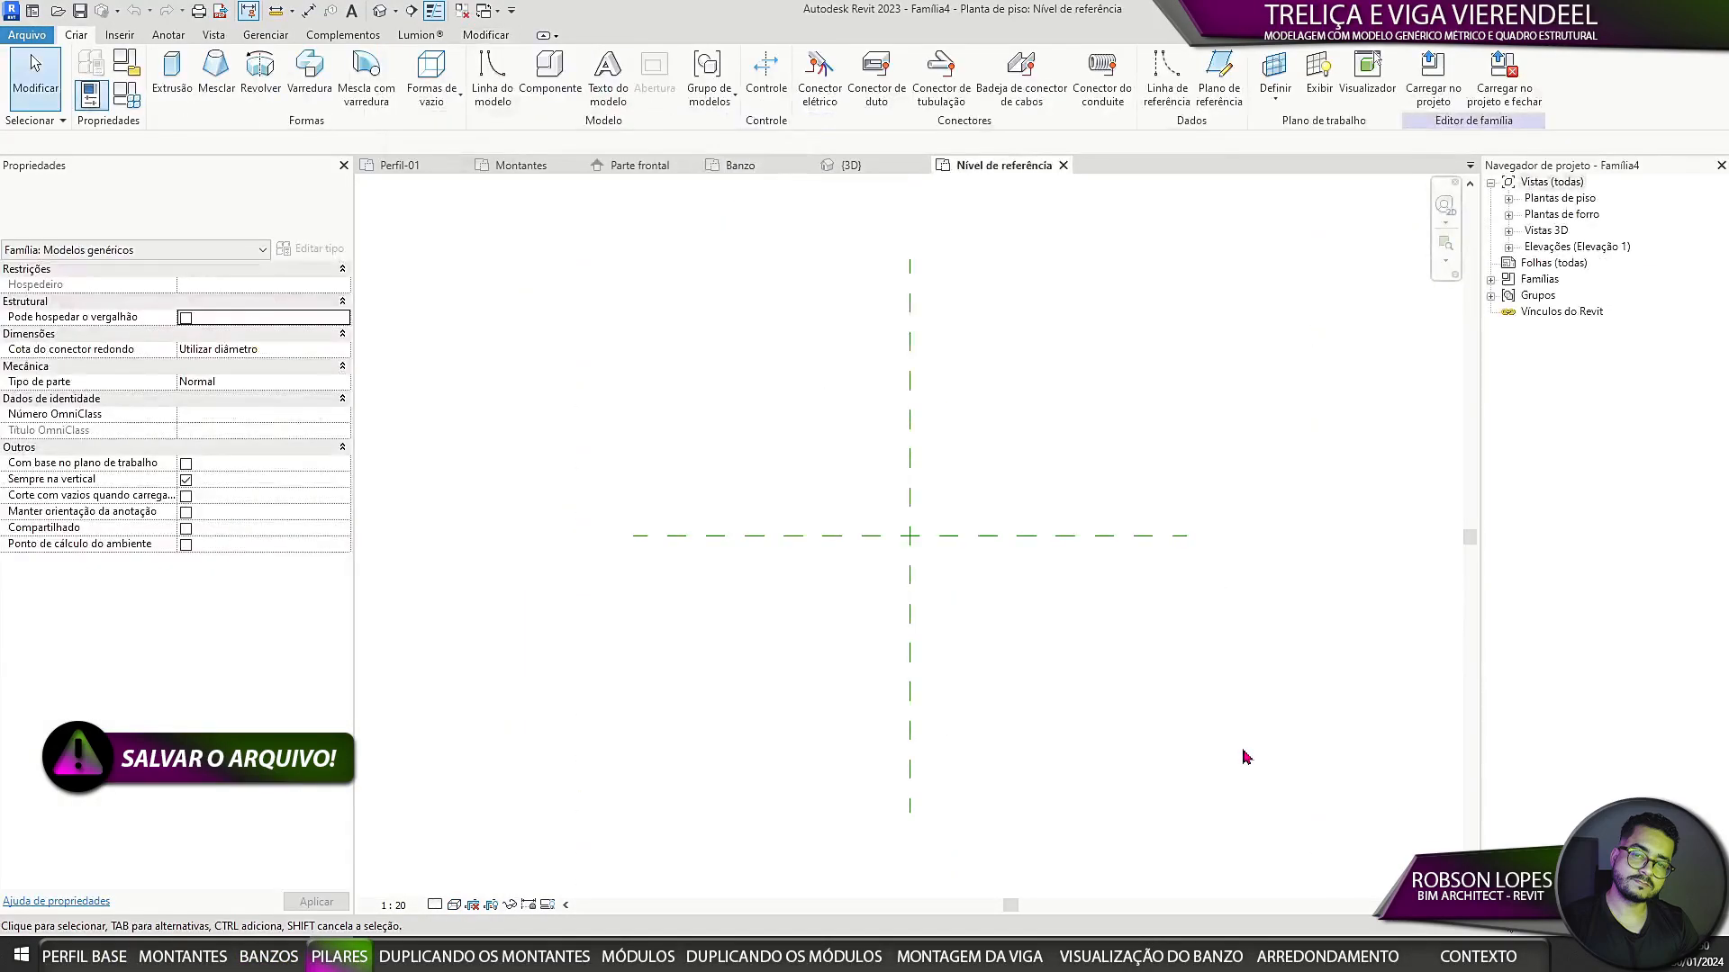
Step: Set the Nível de referência plan's detail level to Alto and its visual style to Sombreado
left_click(435, 908)
left_click(449, 884)
left_click(453, 906)
left_click(491, 852)
Step: Change the new family's category to Quadro estrutural
left_click(127, 69)
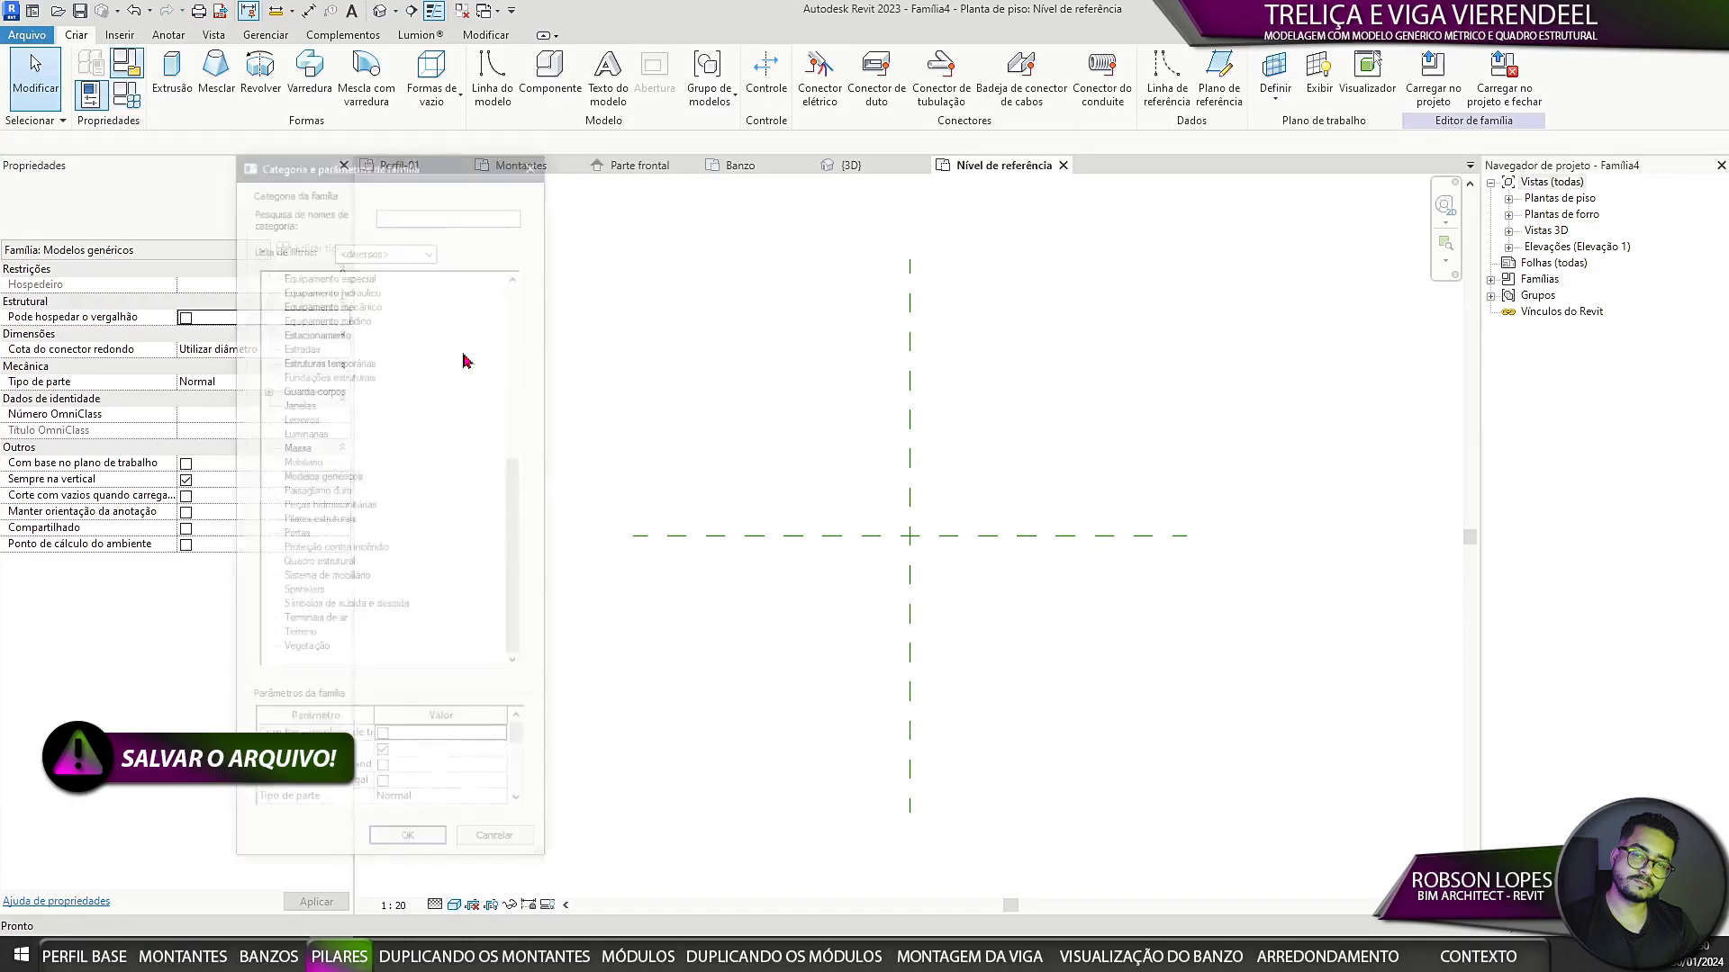
left_click(319, 564)
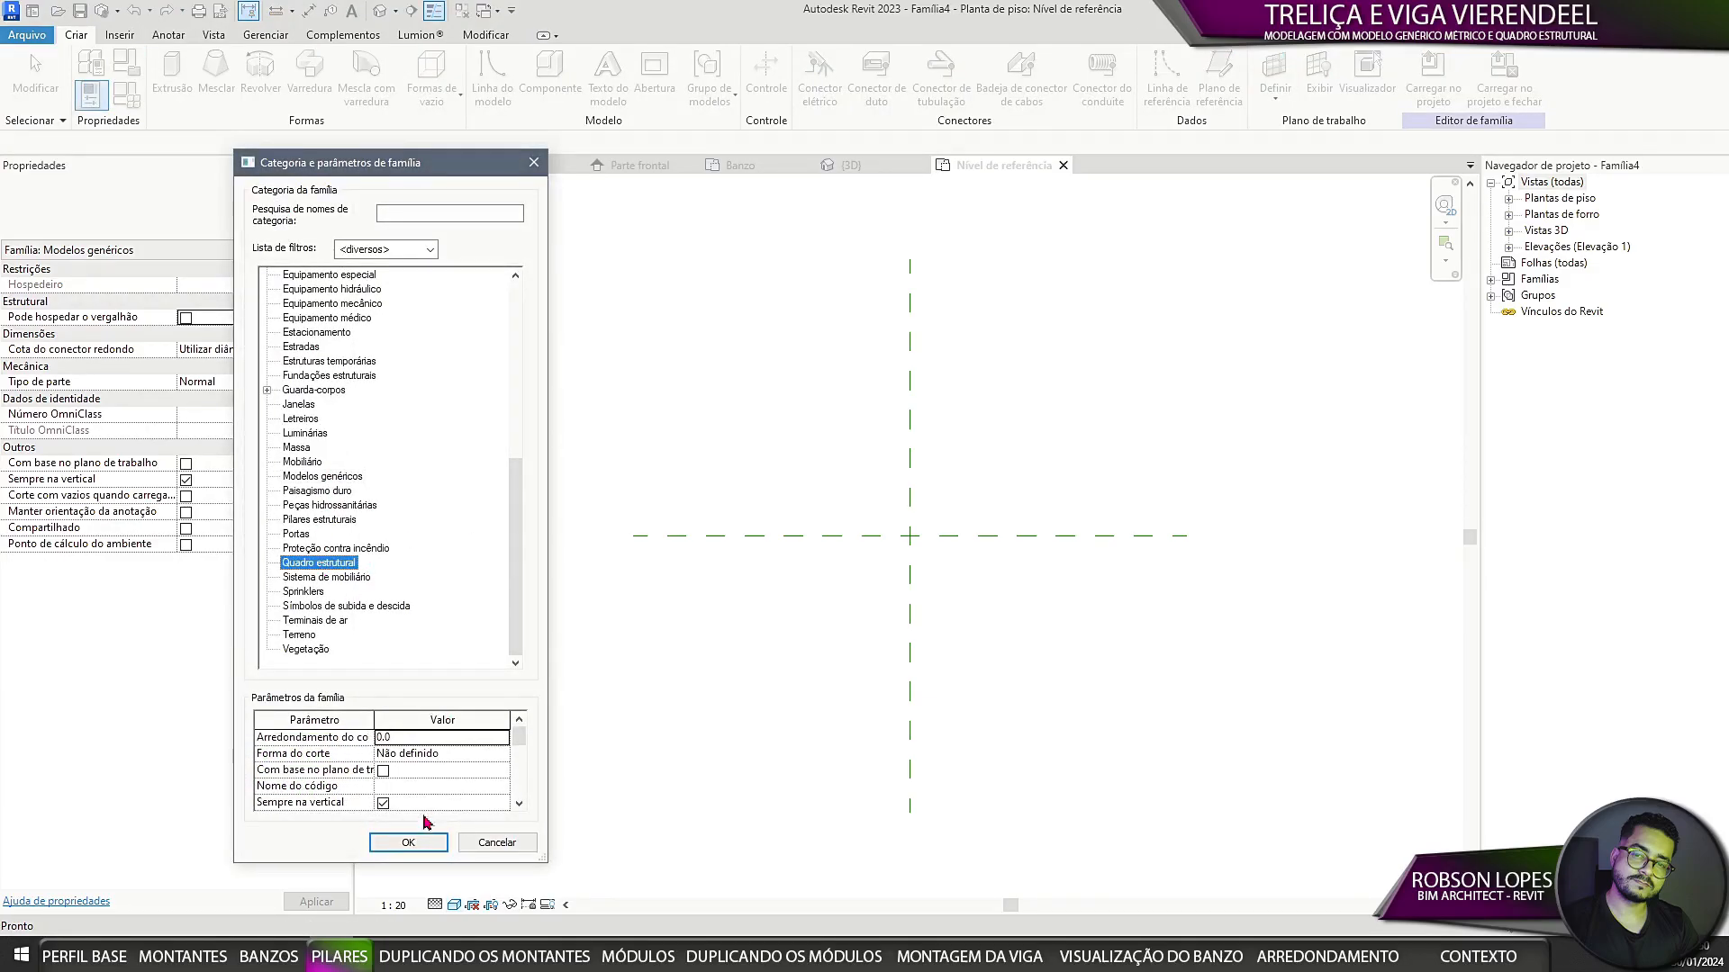
left_click(408, 842)
Step: Rename the Nível de referência floor plan as Pilar
left_click(1508, 198)
left_click(1591, 213)
right_click(1580, 216)
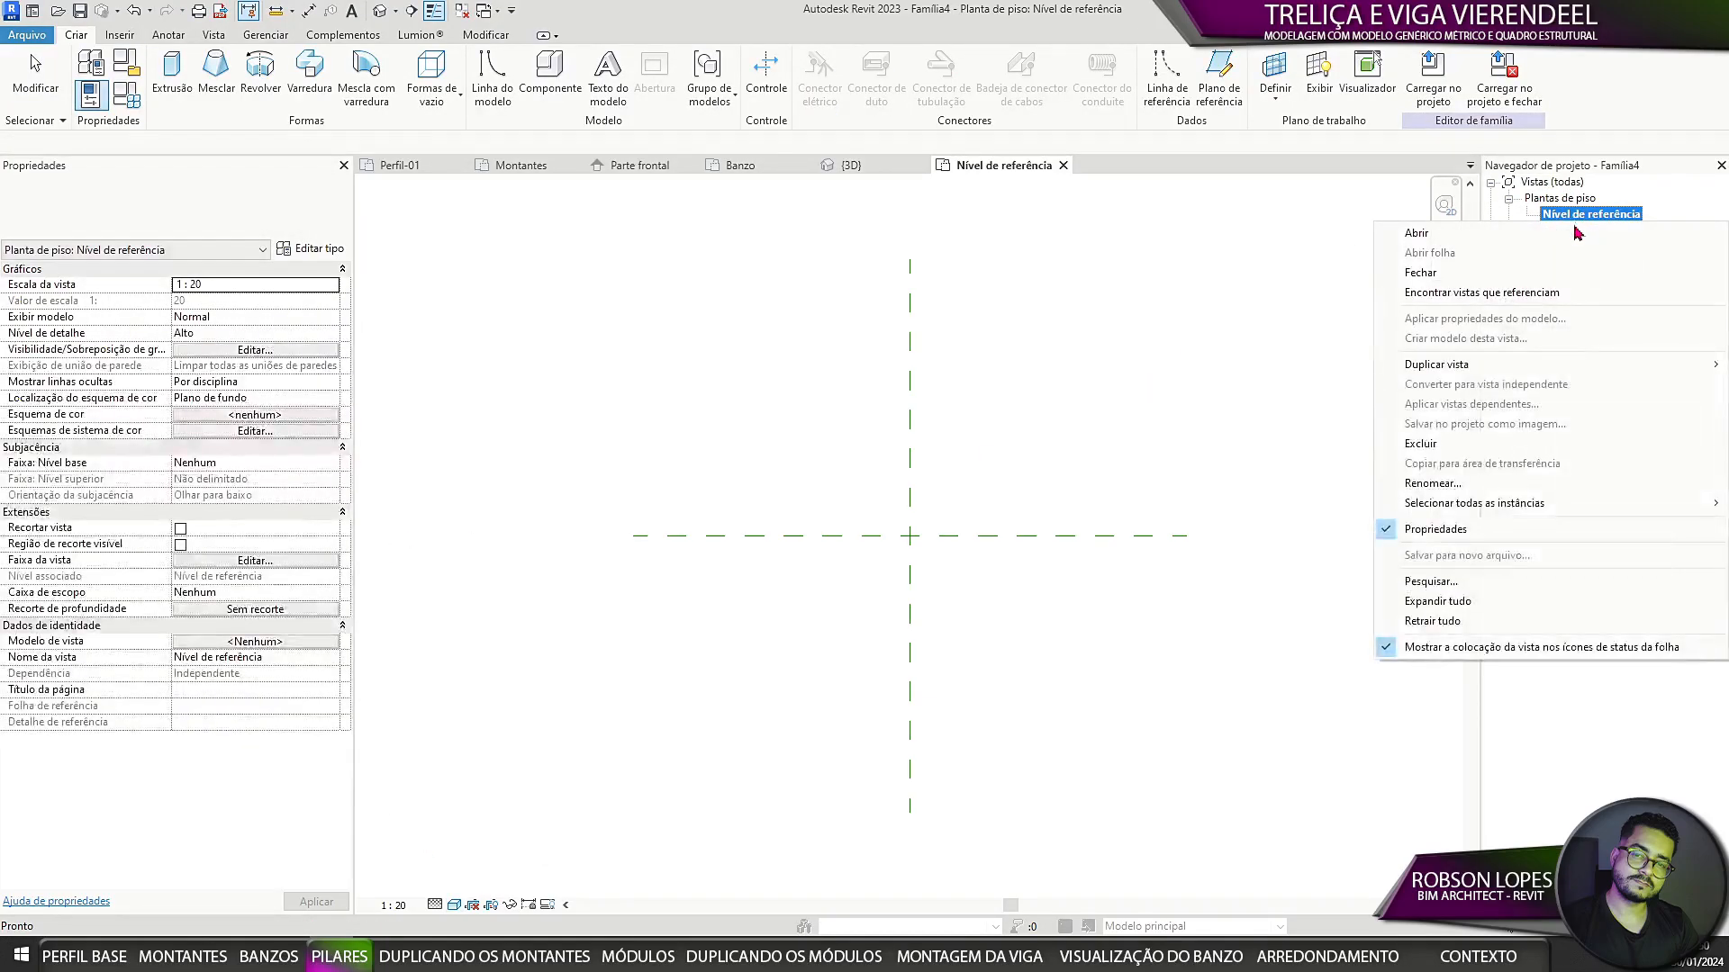
left_click(1437, 486)
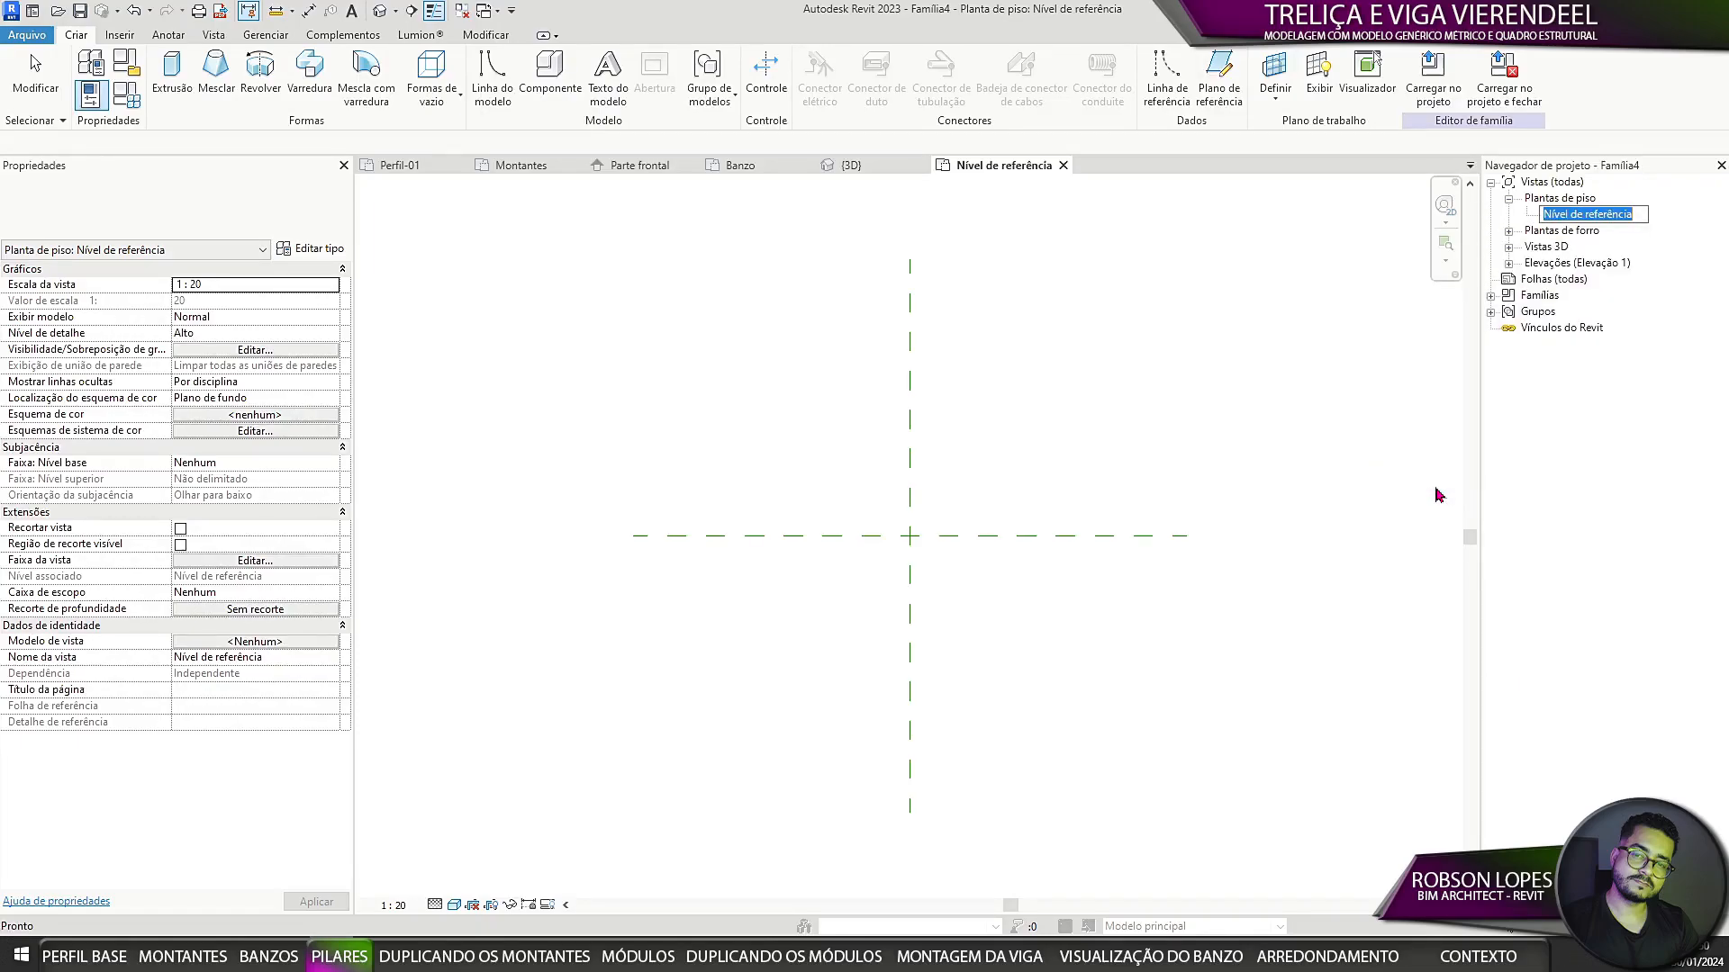
type("Pilar")
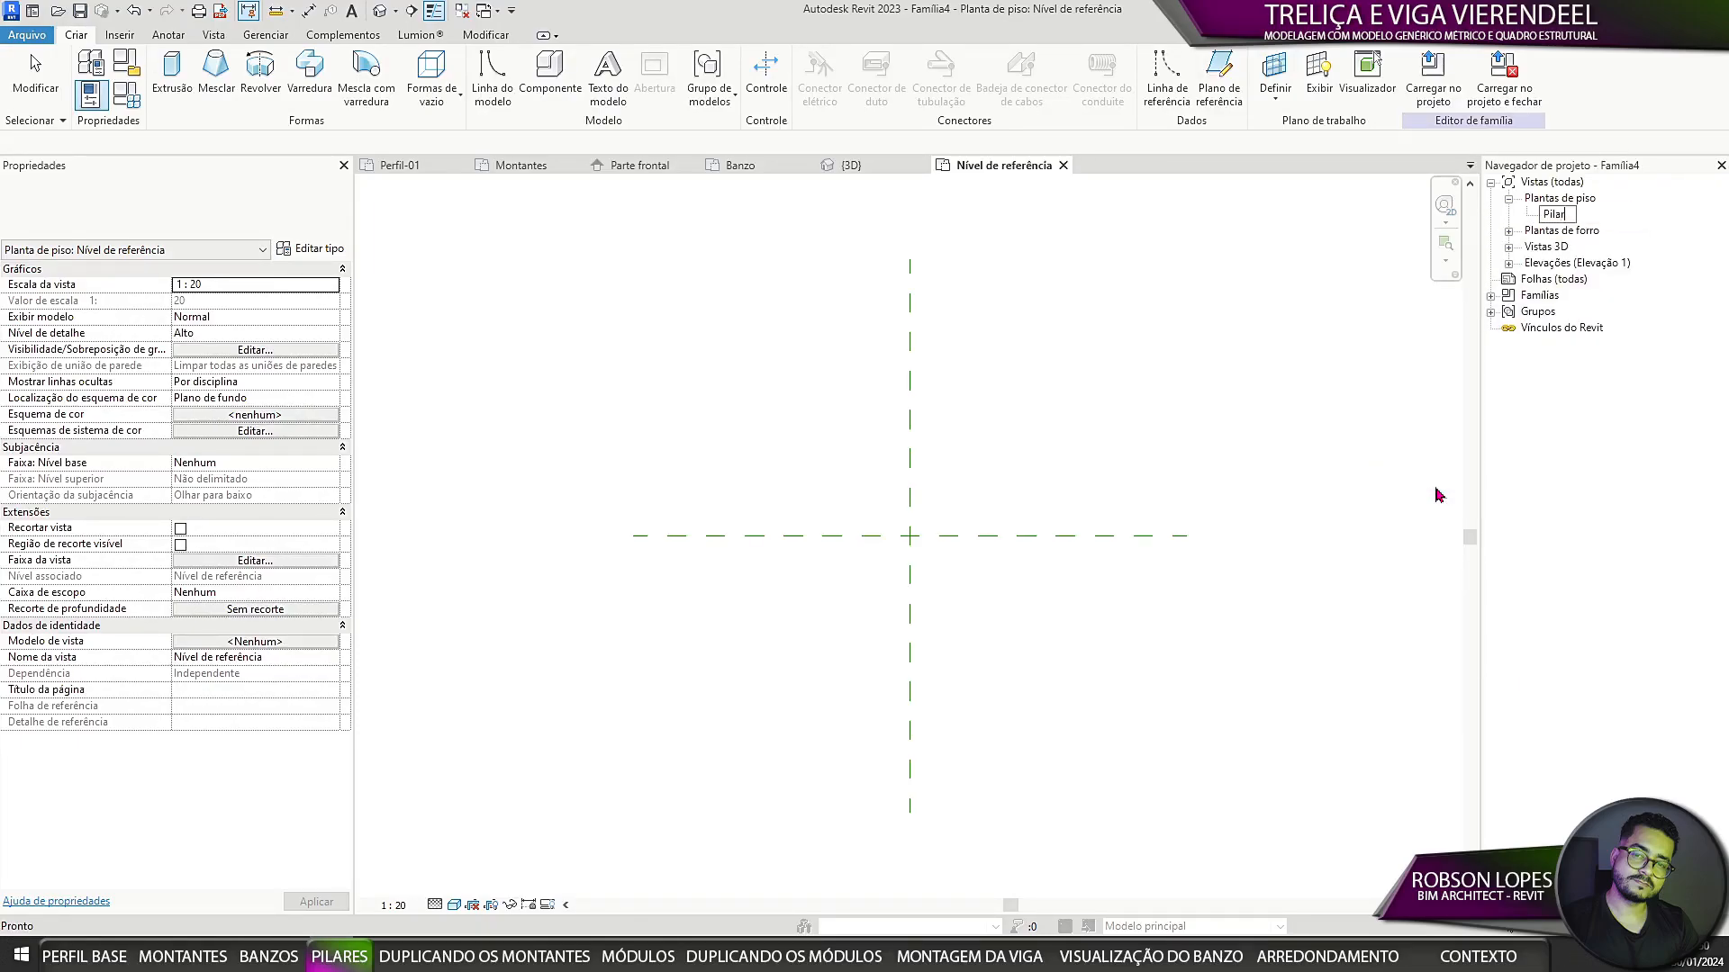
left_click(126, 65)
left_click(408, 842)
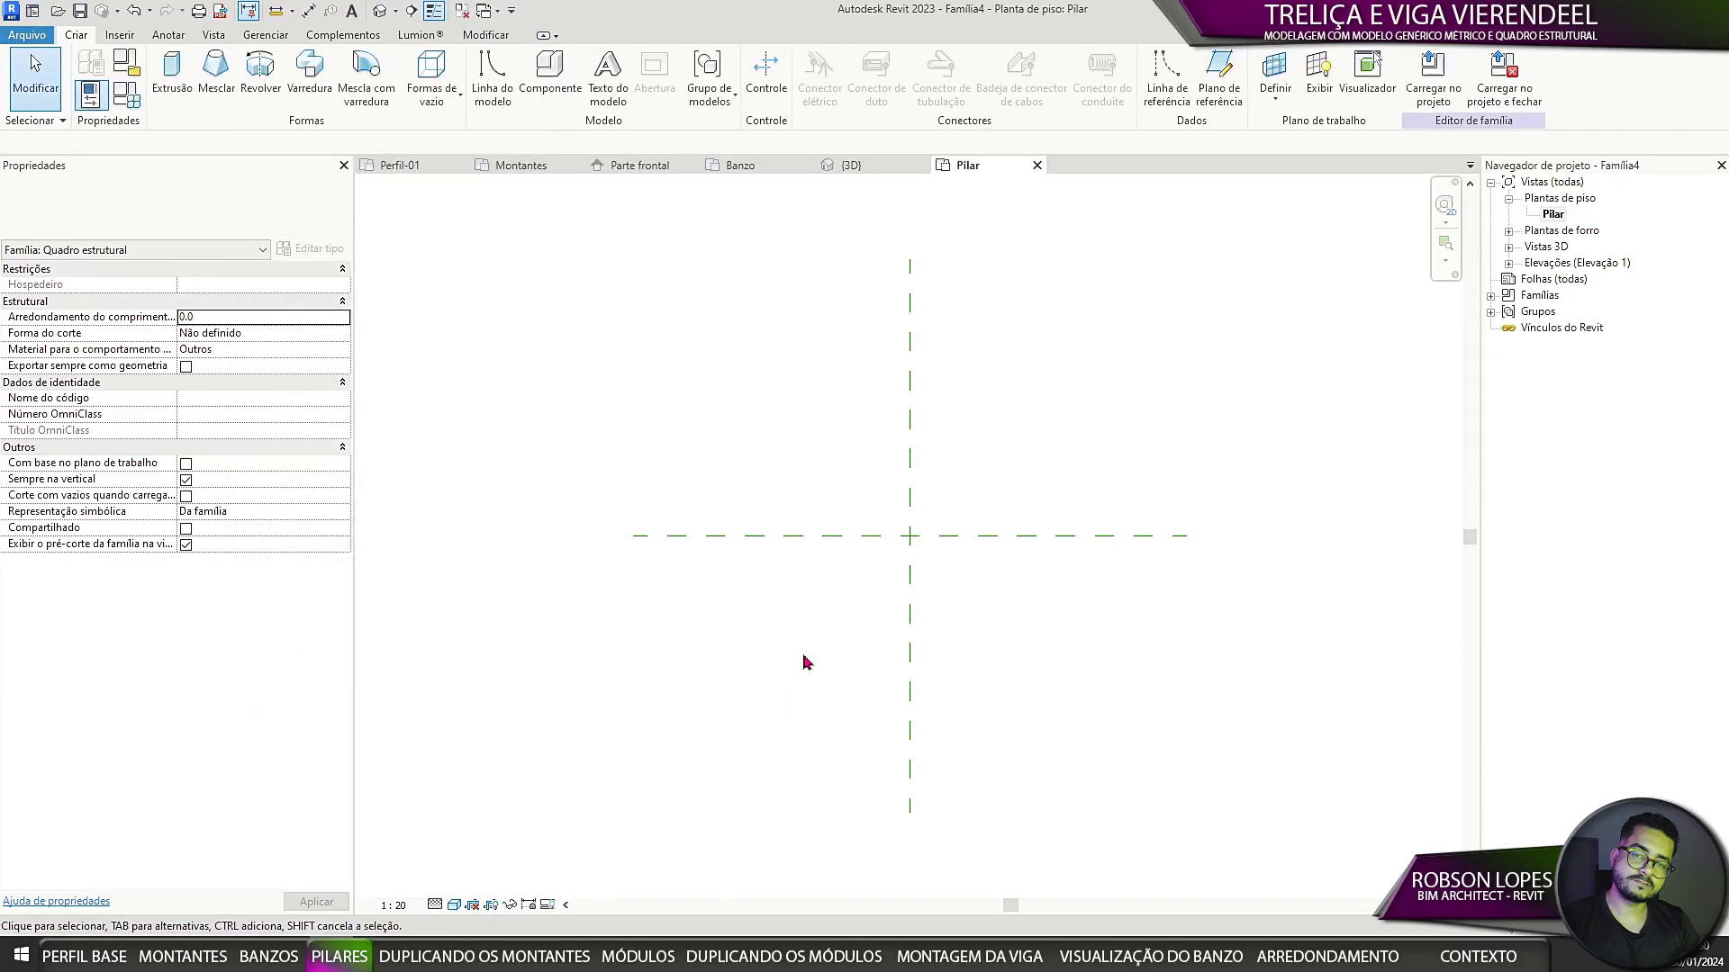
Step: In the project units, set the decimal symbol and digit grouping to 123.456.789,00
key("u")
key("n")
left_click(723, 603)
left_click(756, 635)
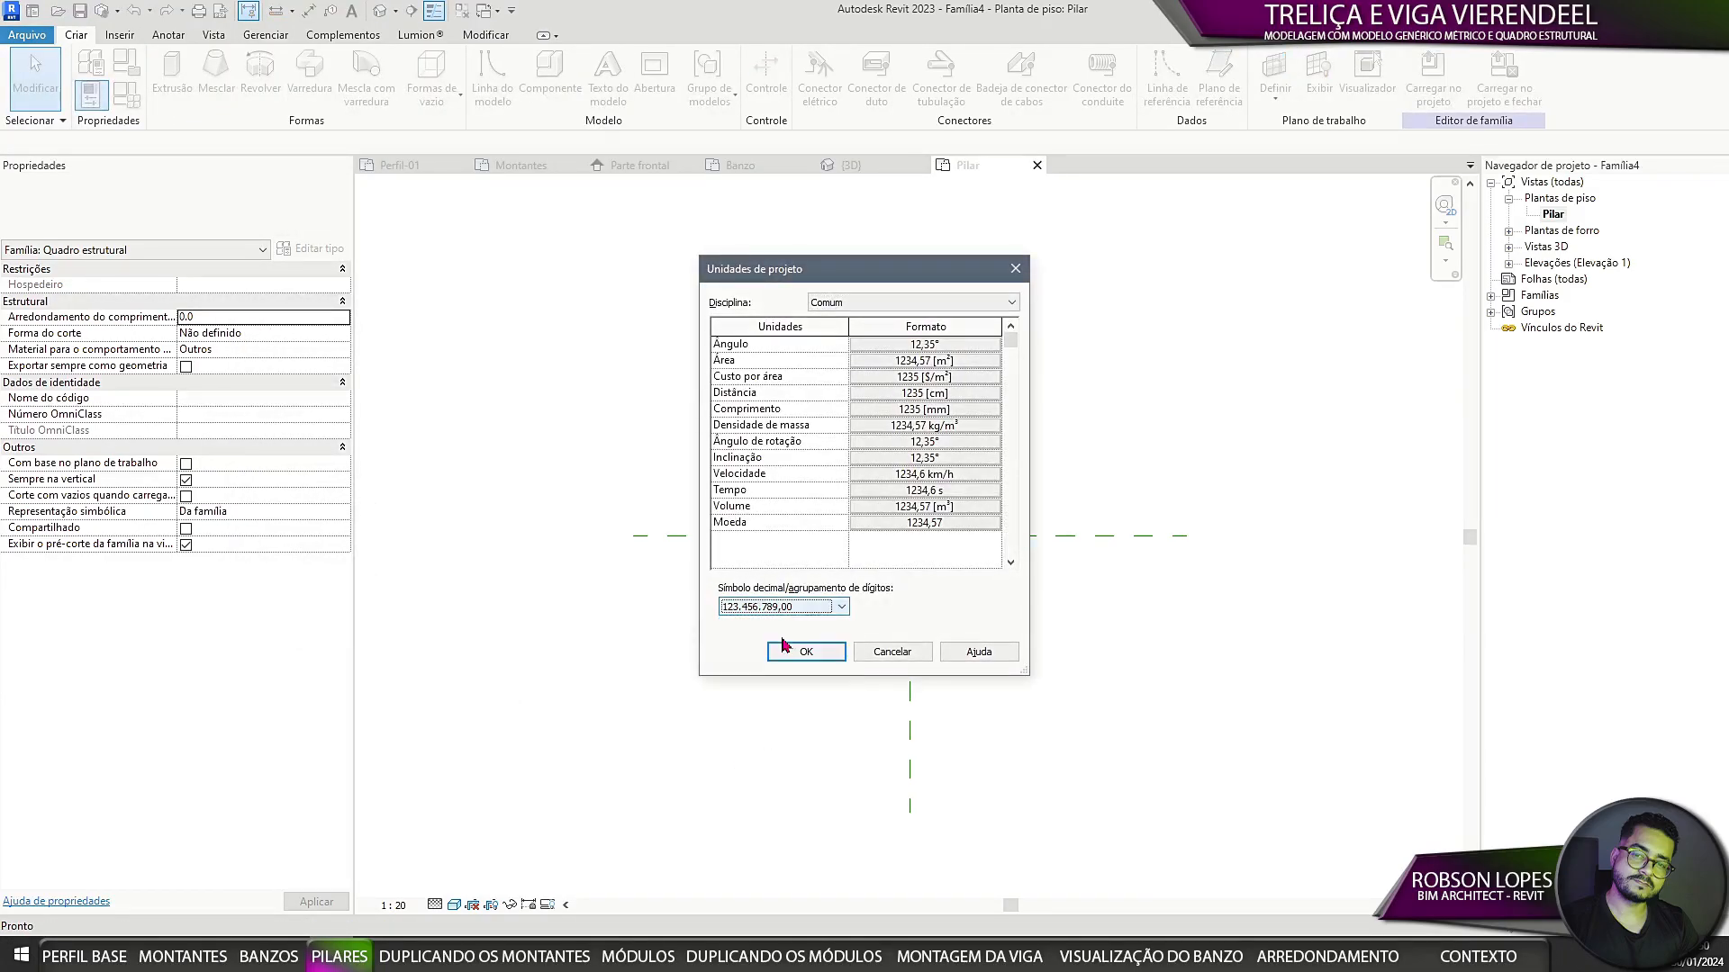
Step: Set the Distância unit format to metres with 2 decimal places
left_click(956, 397)
left_click(919, 377)
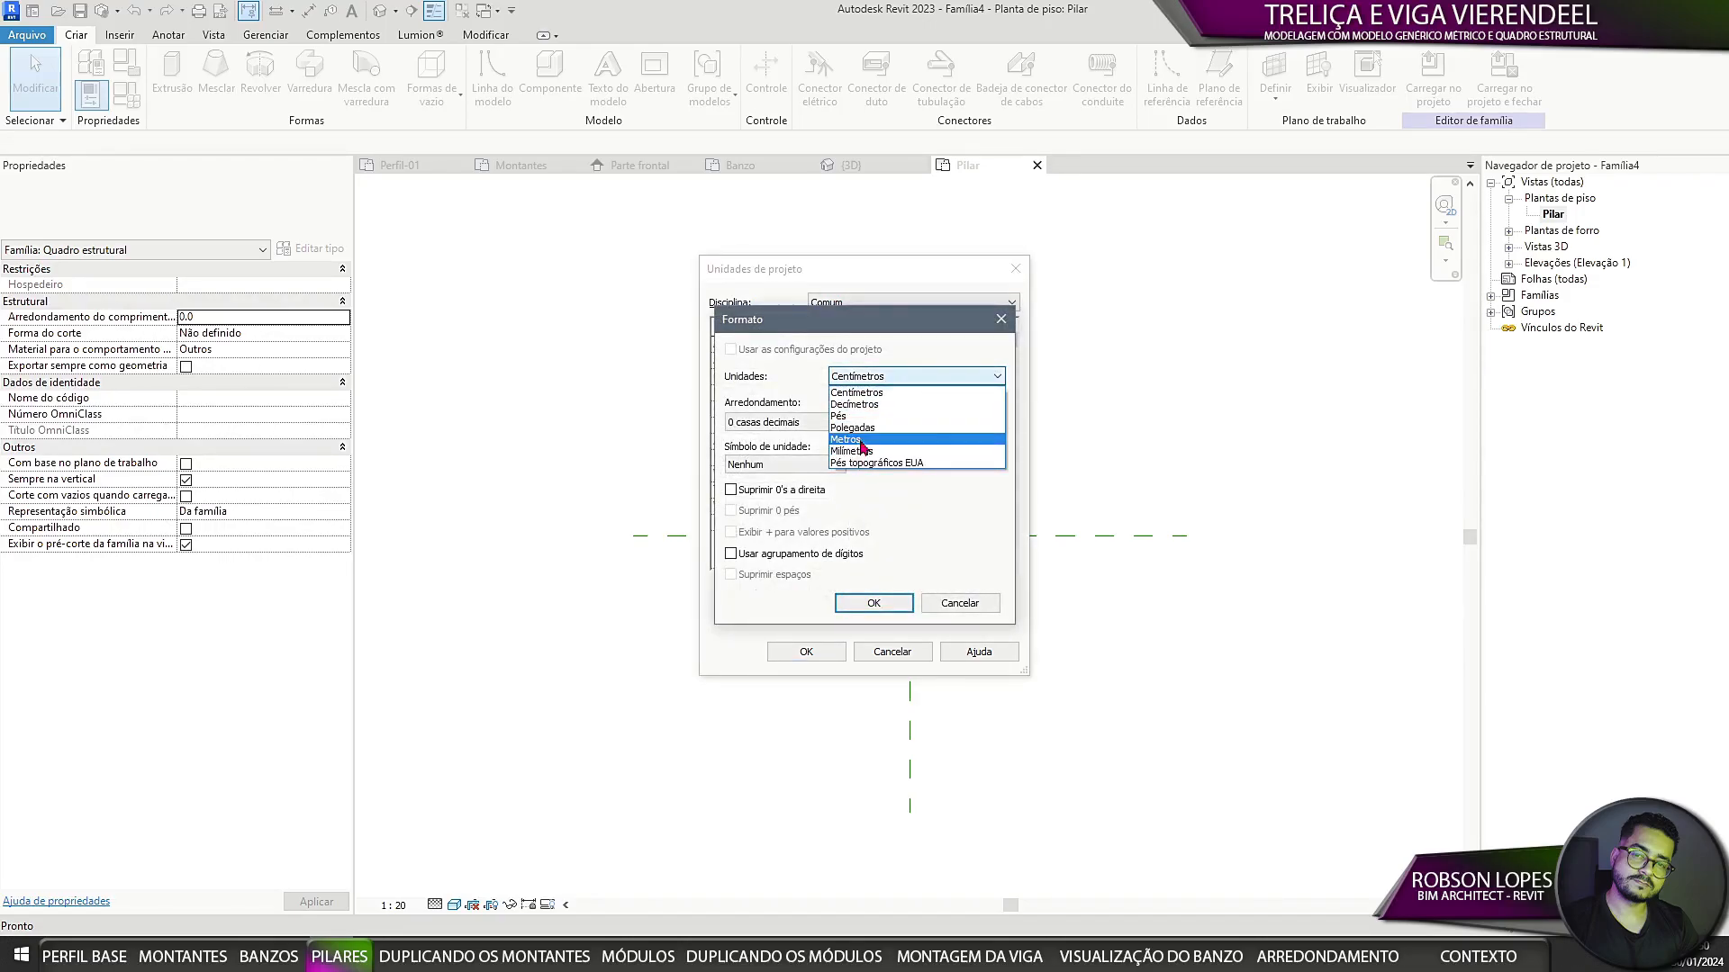
left_click(863, 448)
left_click(783, 421)
left_click(786, 498)
left_click(873, 603)
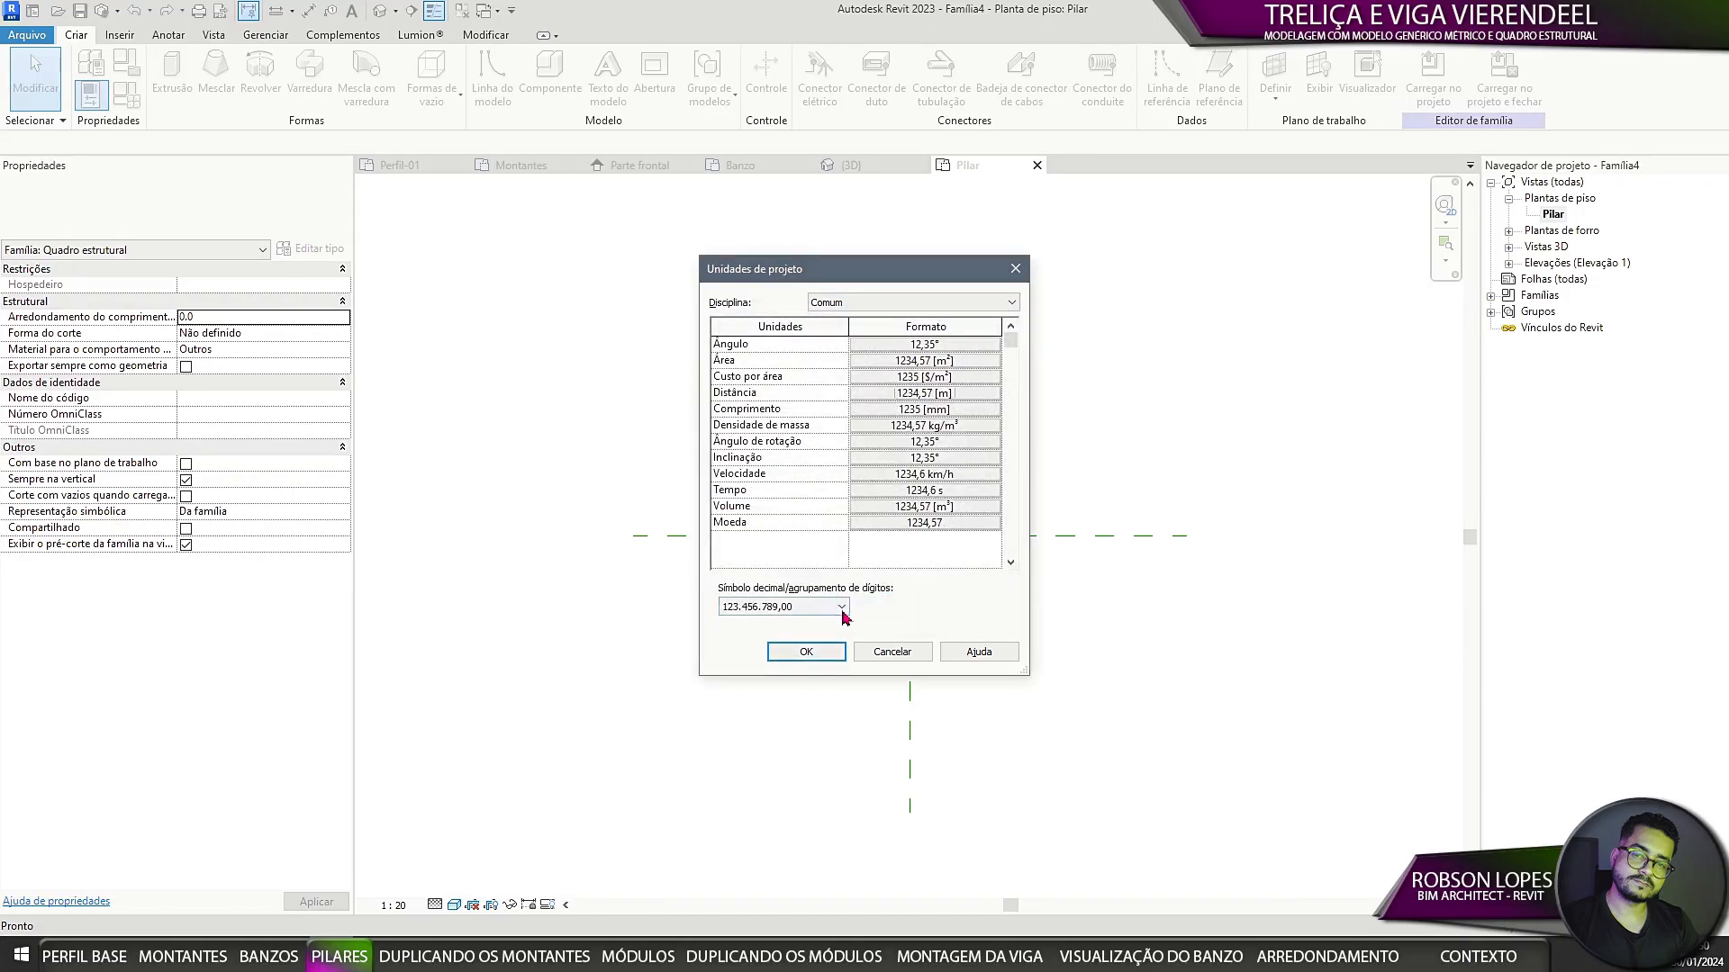
Step: Set the Comprimento unit format to metres with 2 decimal places and the m symbol, and apply the project units
left_click(888, 411)
left_click(931, 379)
left_click(870, 450)
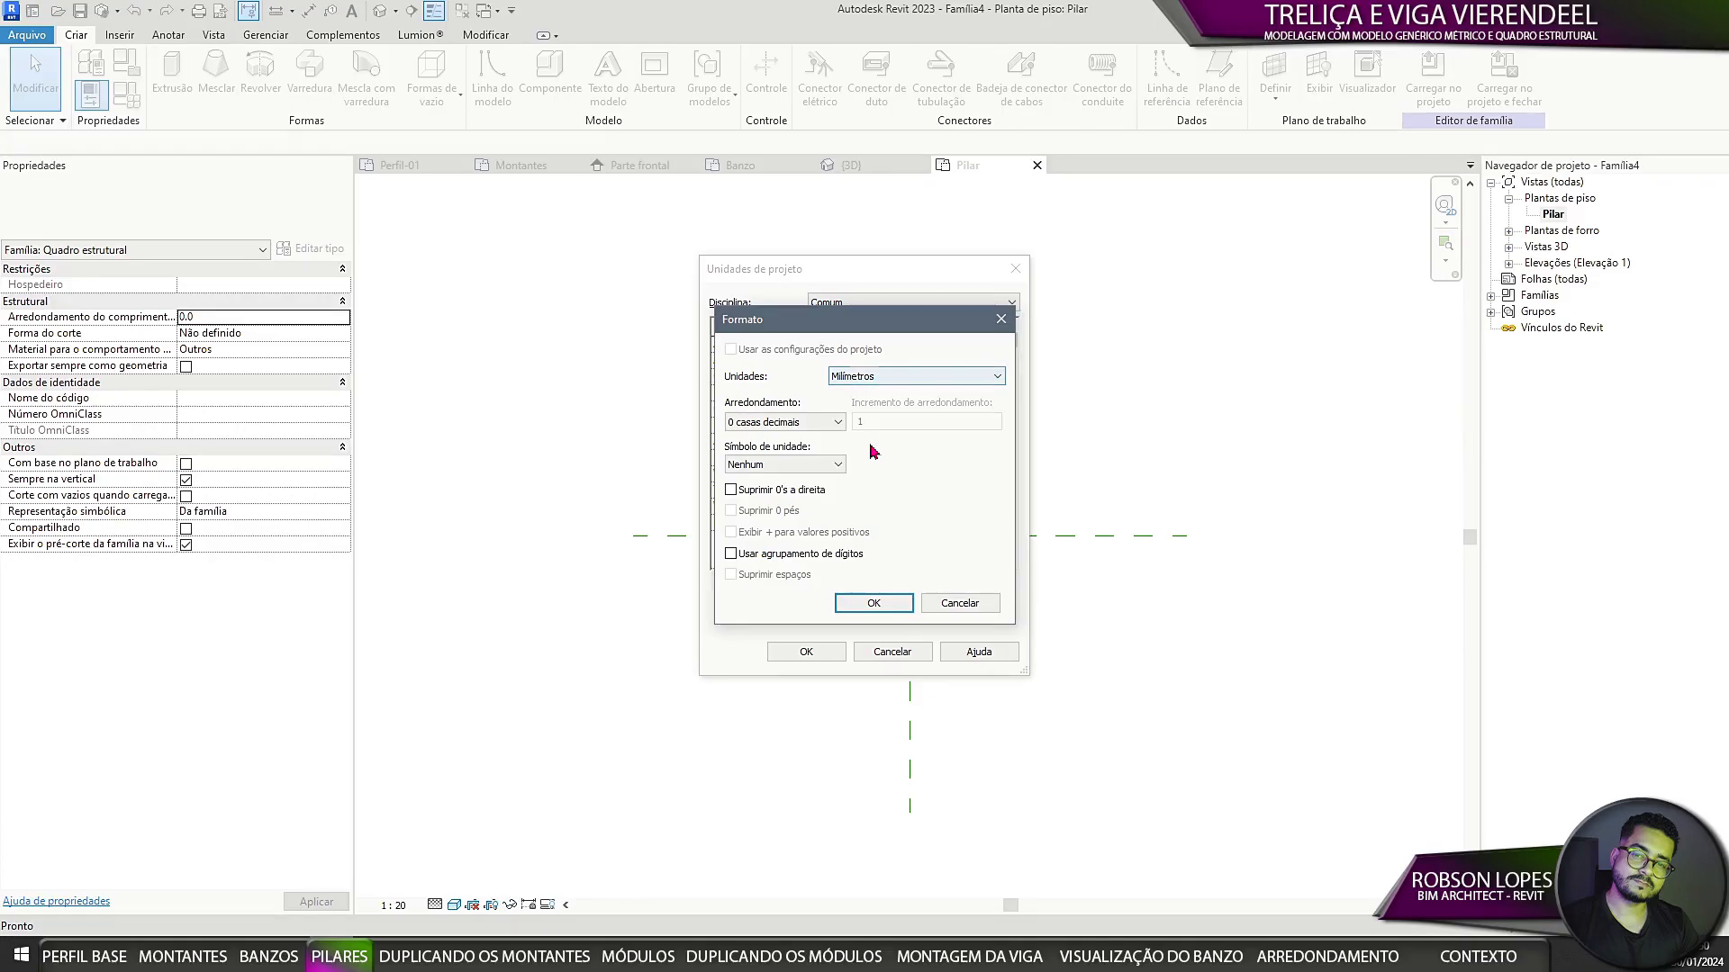
left_click(870, 379)
left_click(858, 440)
left_click(783, 421)
left_click(785, 496)
left_click(783, 464)
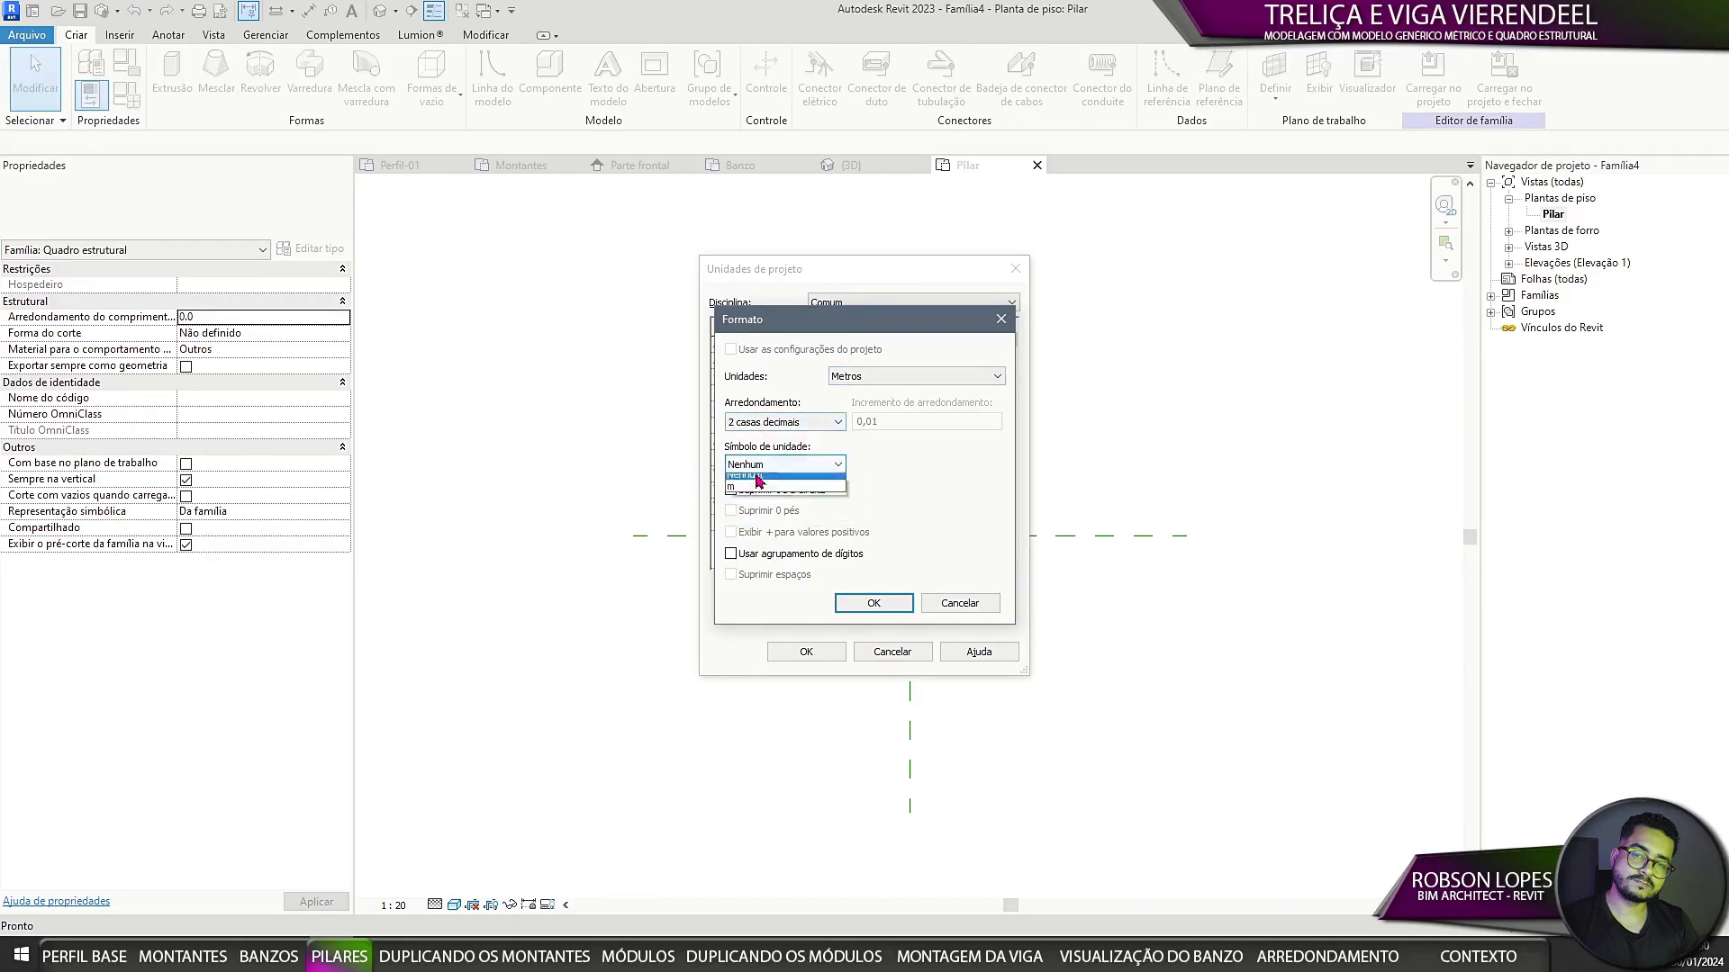
left_click(761, 491)
left_click(874, 603)
left_click(806, 651)
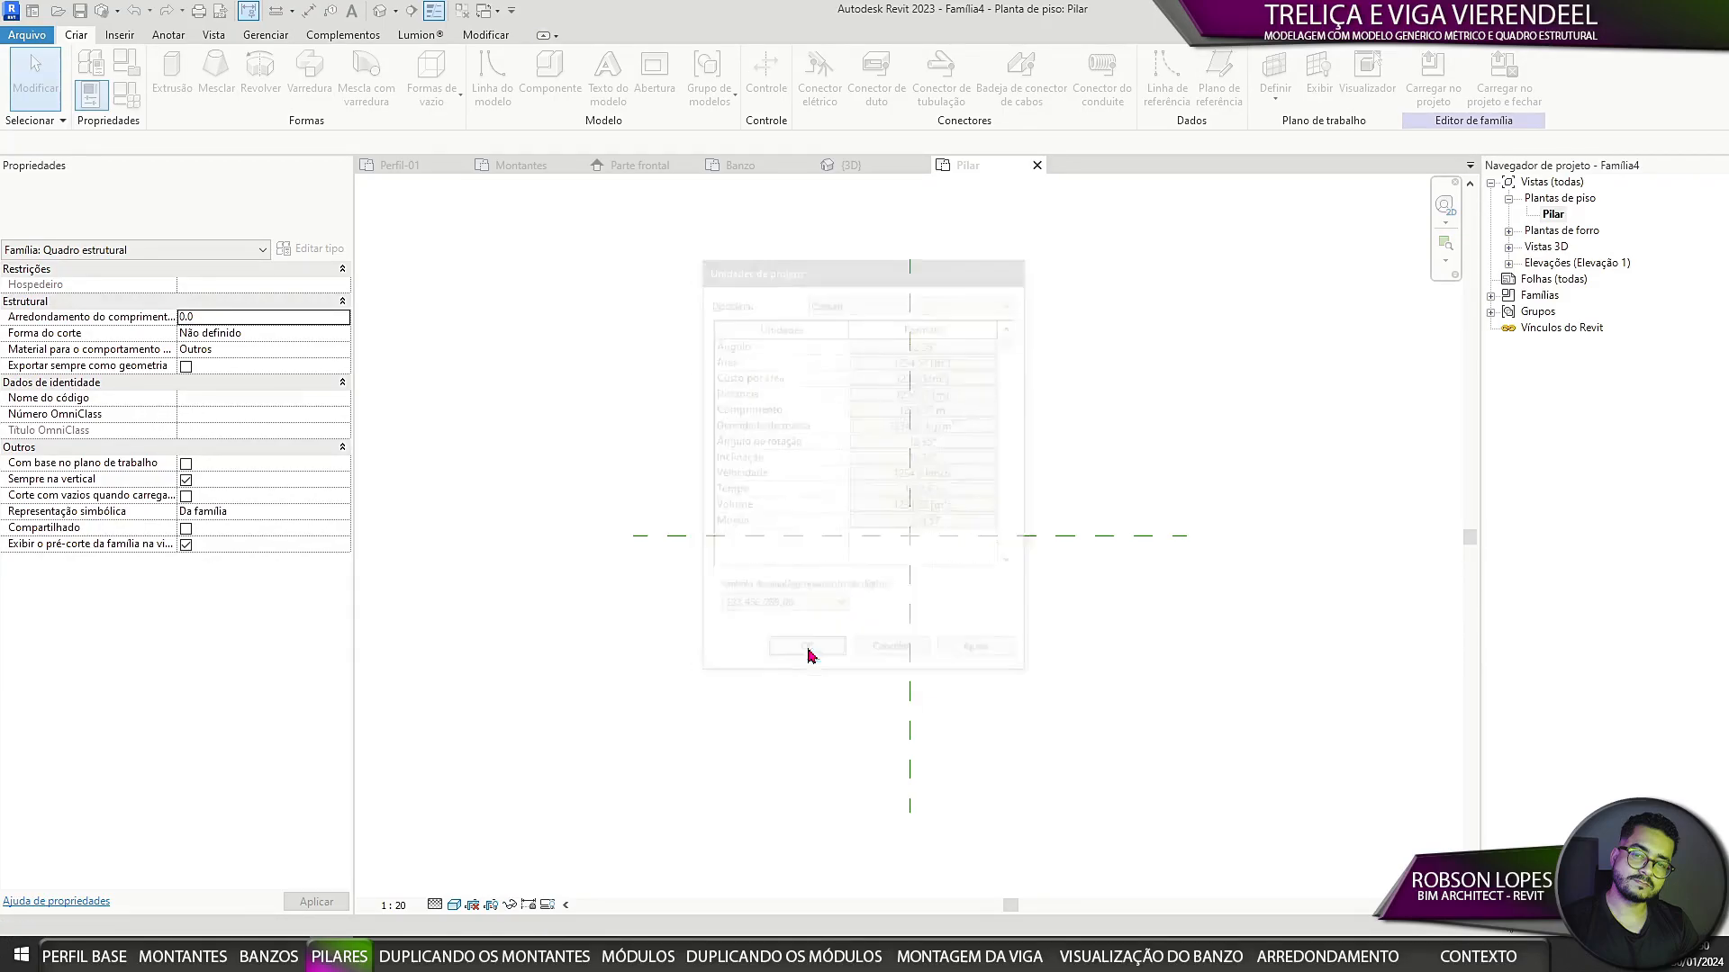
Step: Load the Perfil-01 profile family into Família4
middle_click_drag(978, 558, 922, 593)
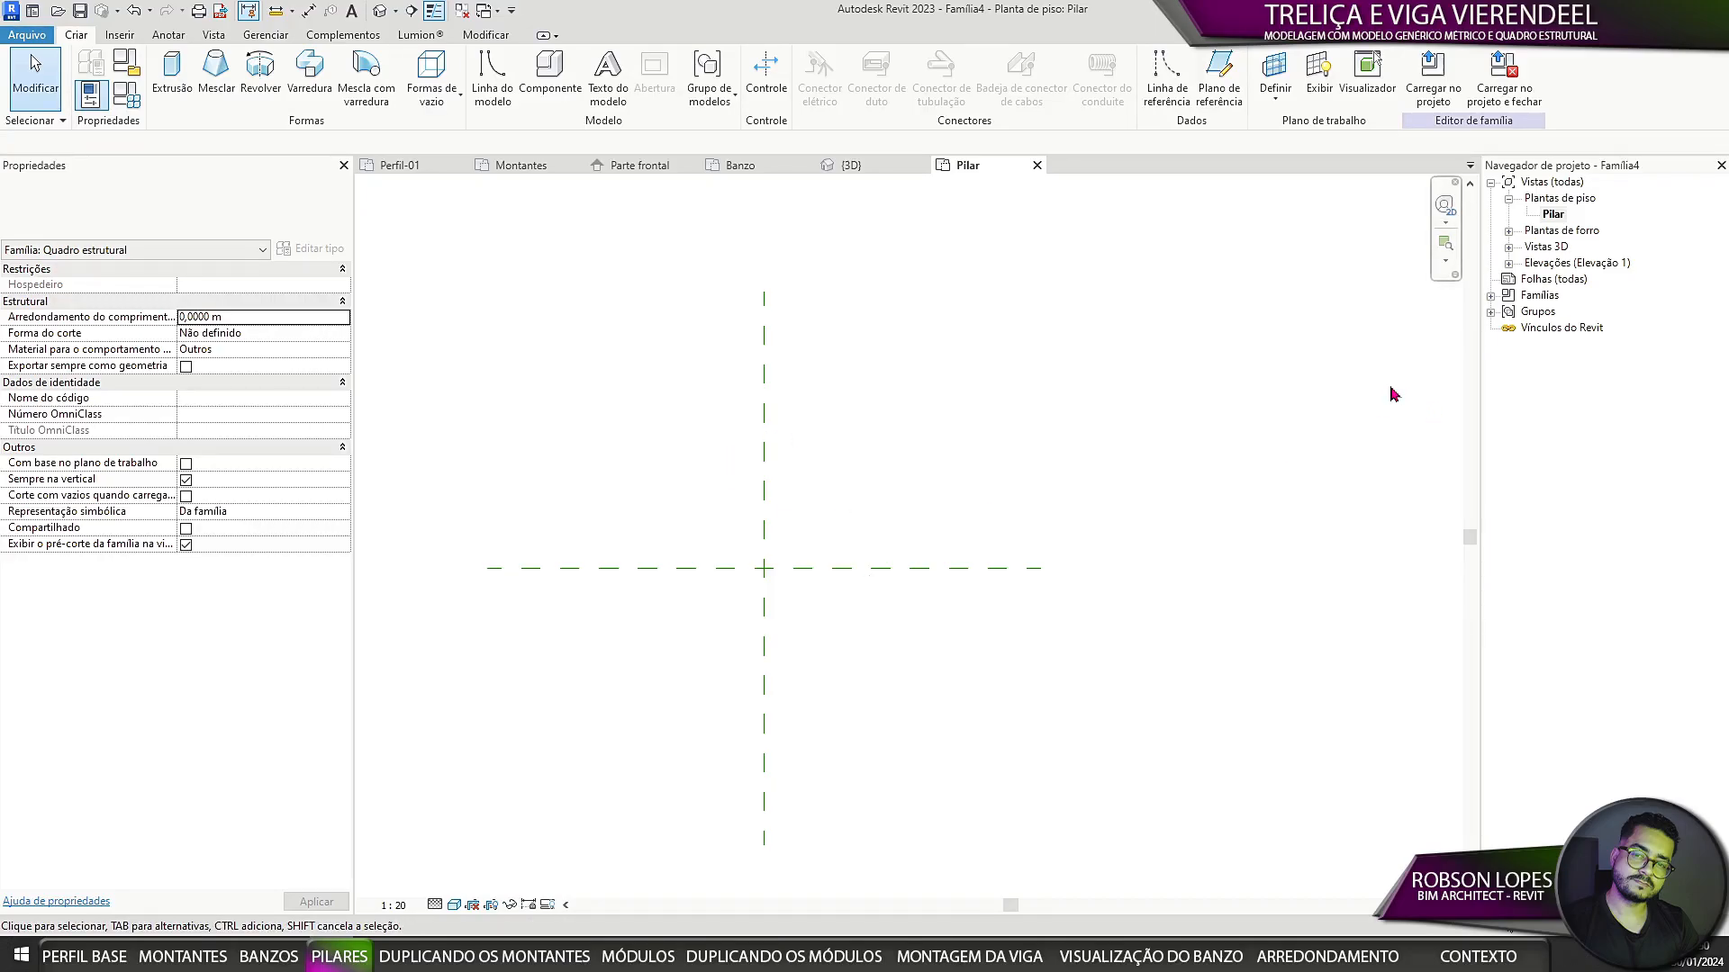
left_click(400, 165)
left_click(757, 94)
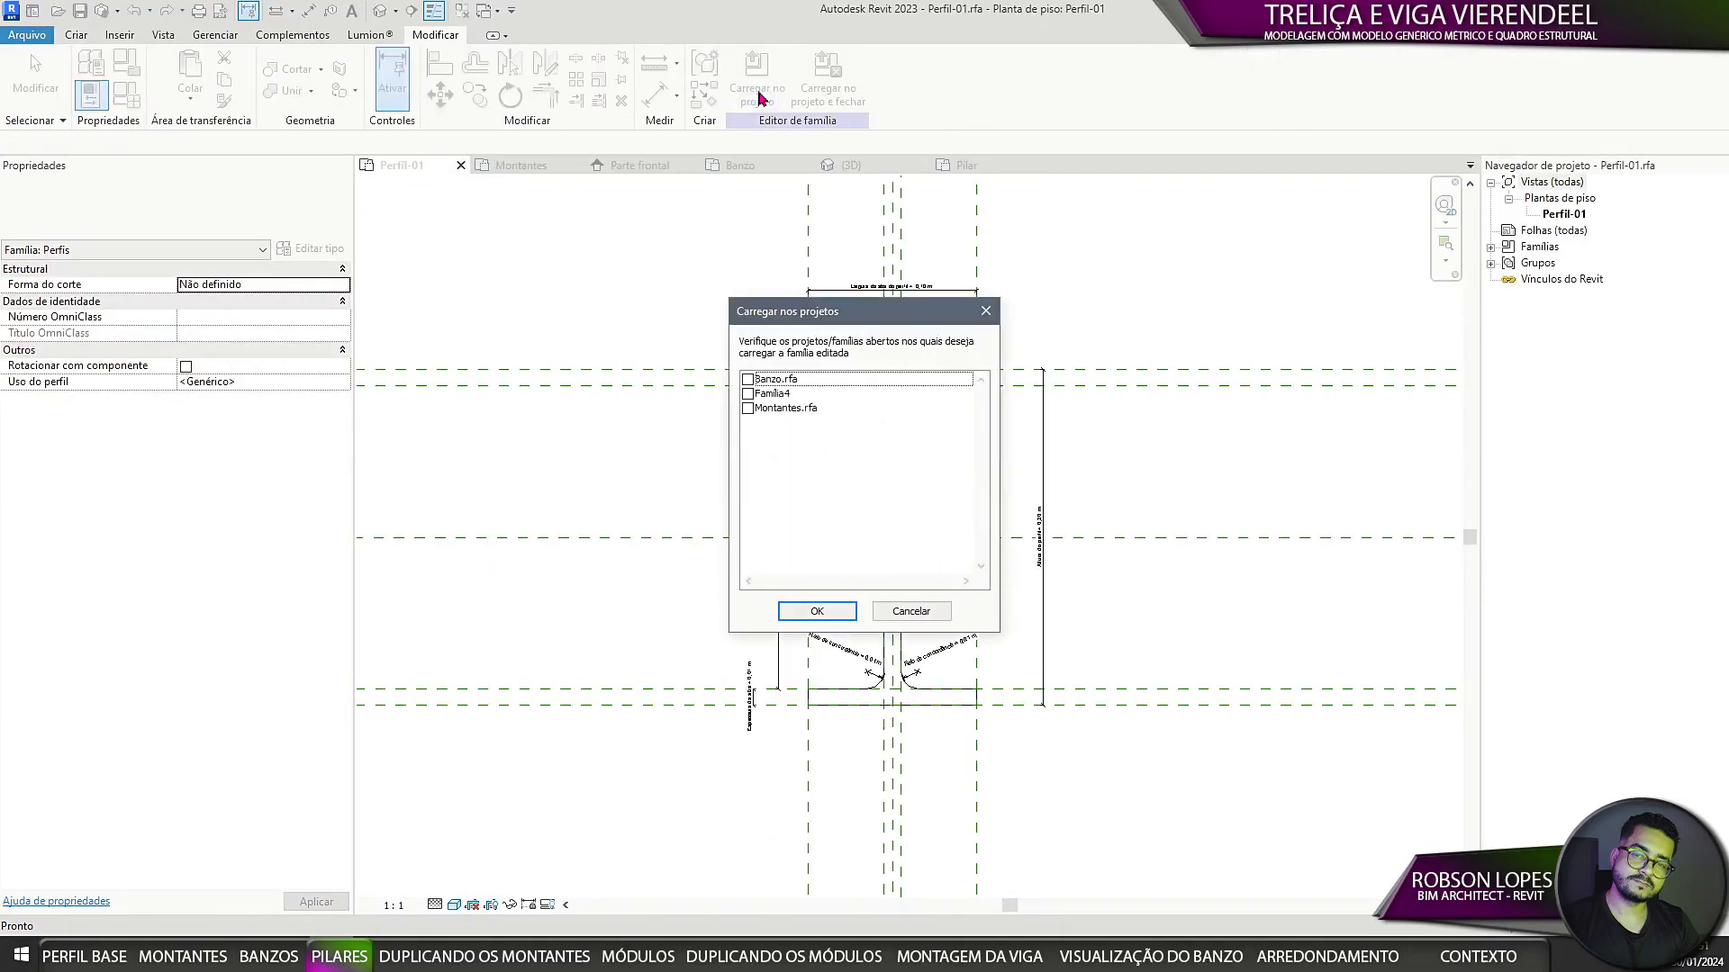
left_click(740, 396)
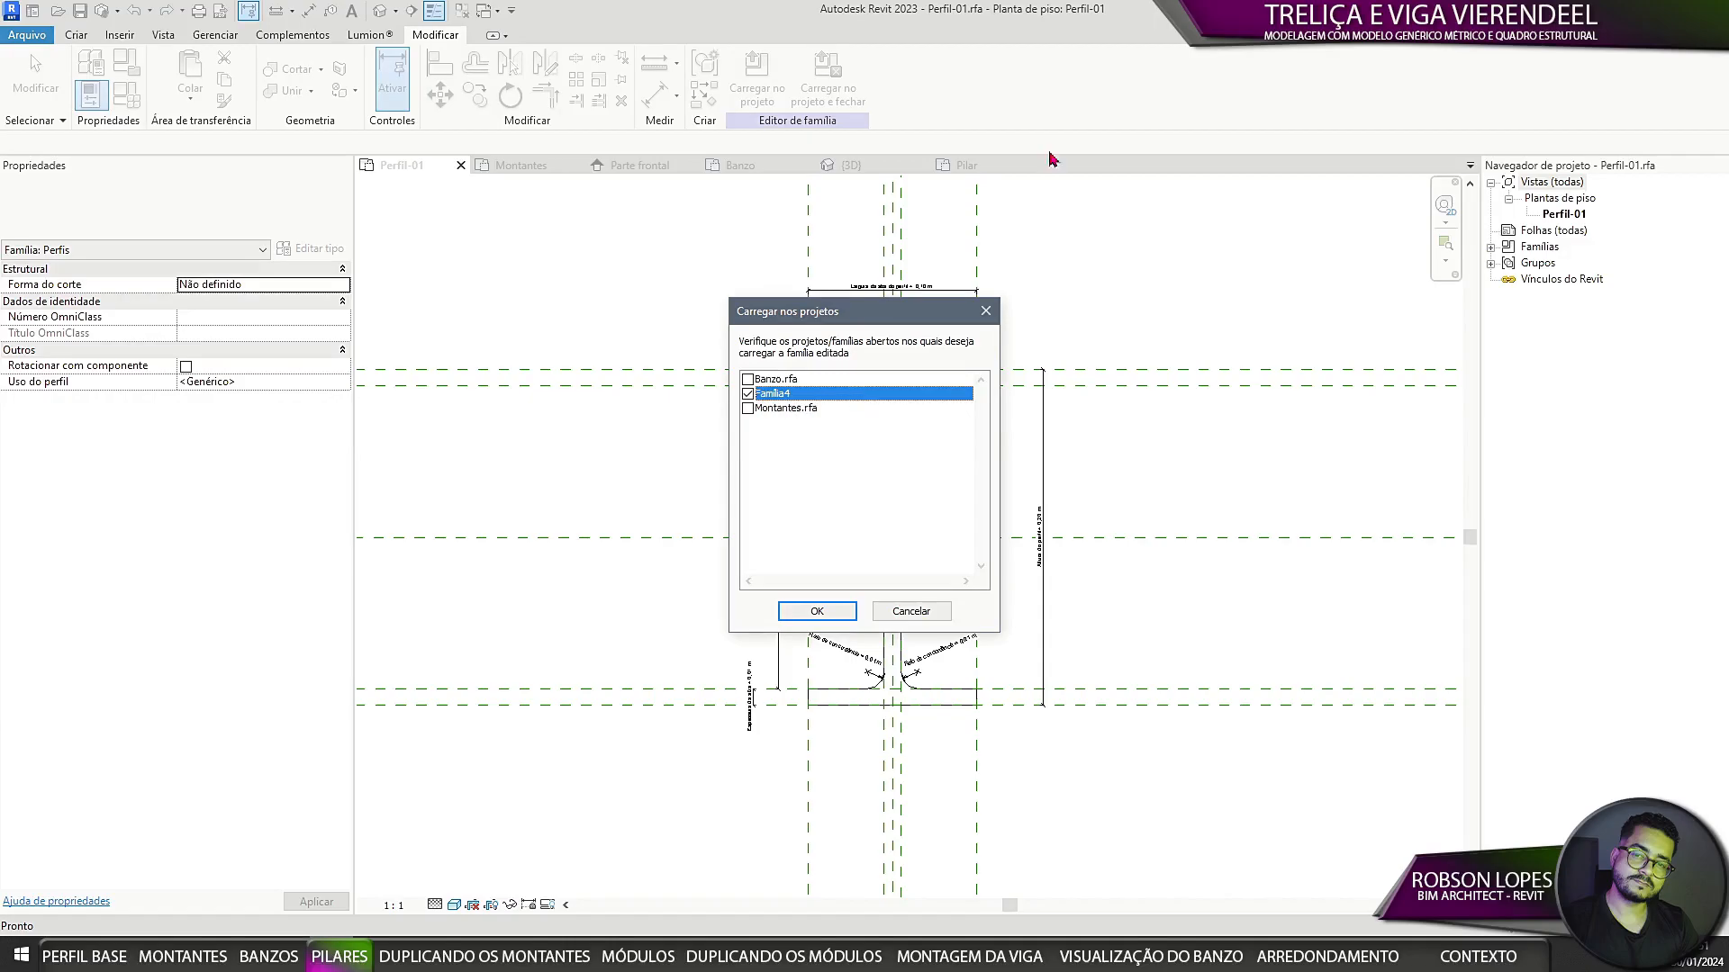
left_click(826, 616)
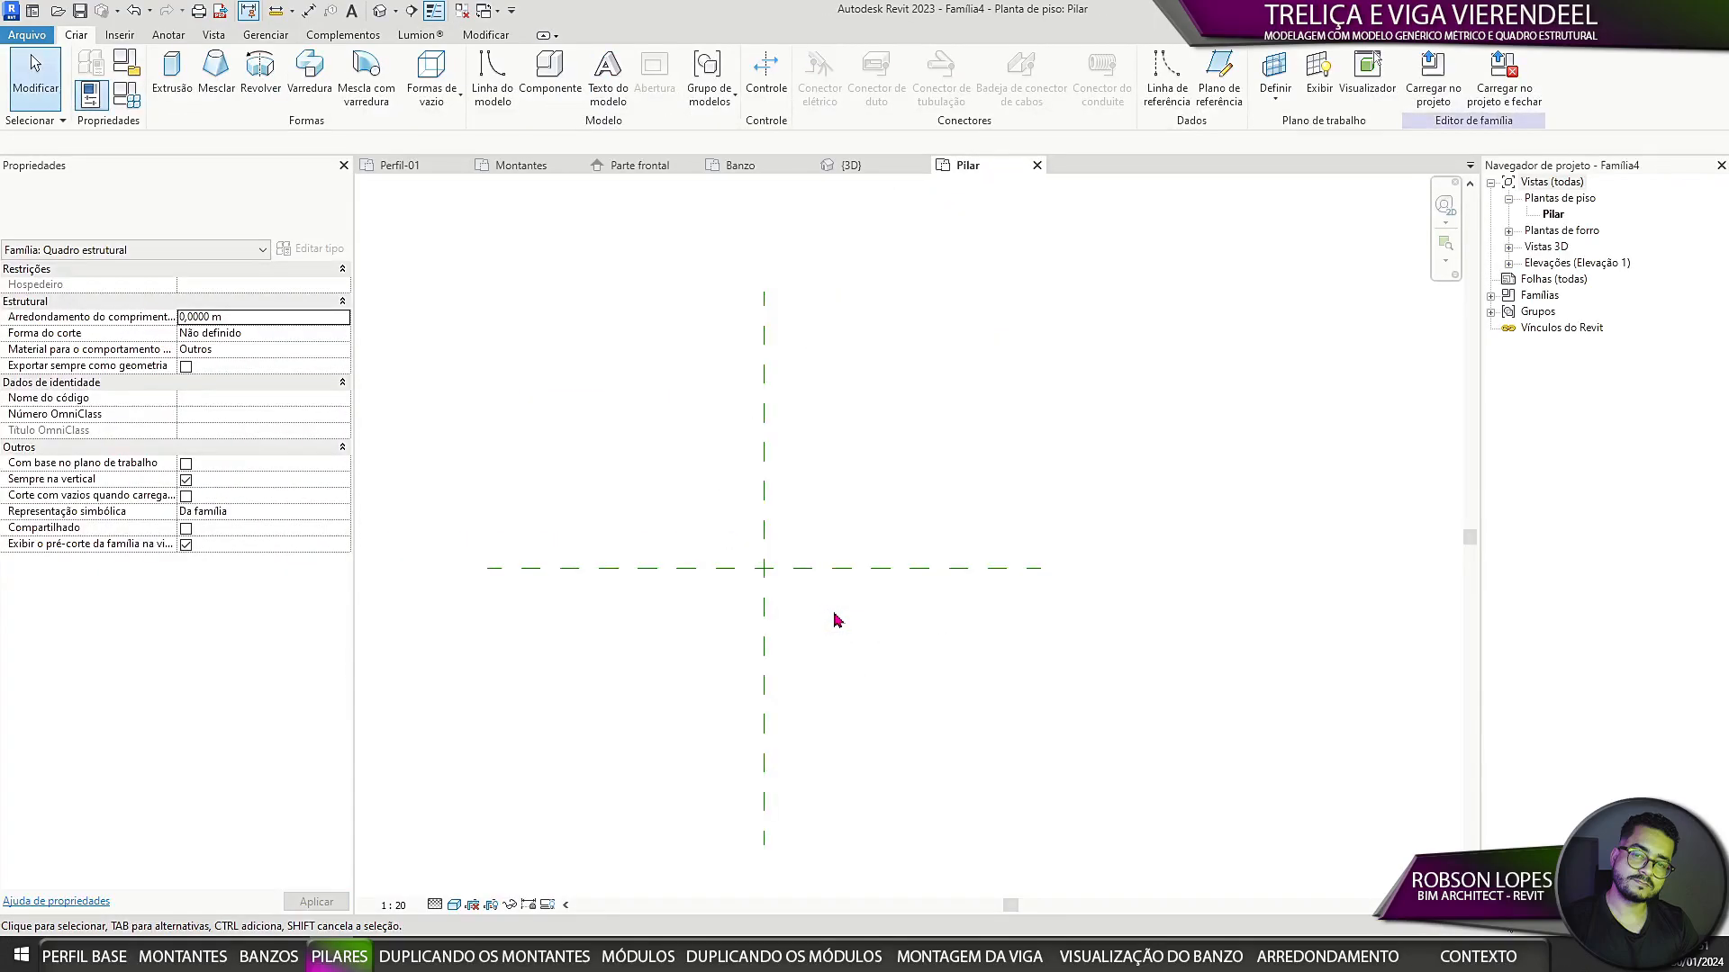
Step: Open the Parte frontal elevation and set its scale to 1:10, detail level to Alto and visual style to Sombreado
left_click(1508, 263)
double_click(1571, 311)
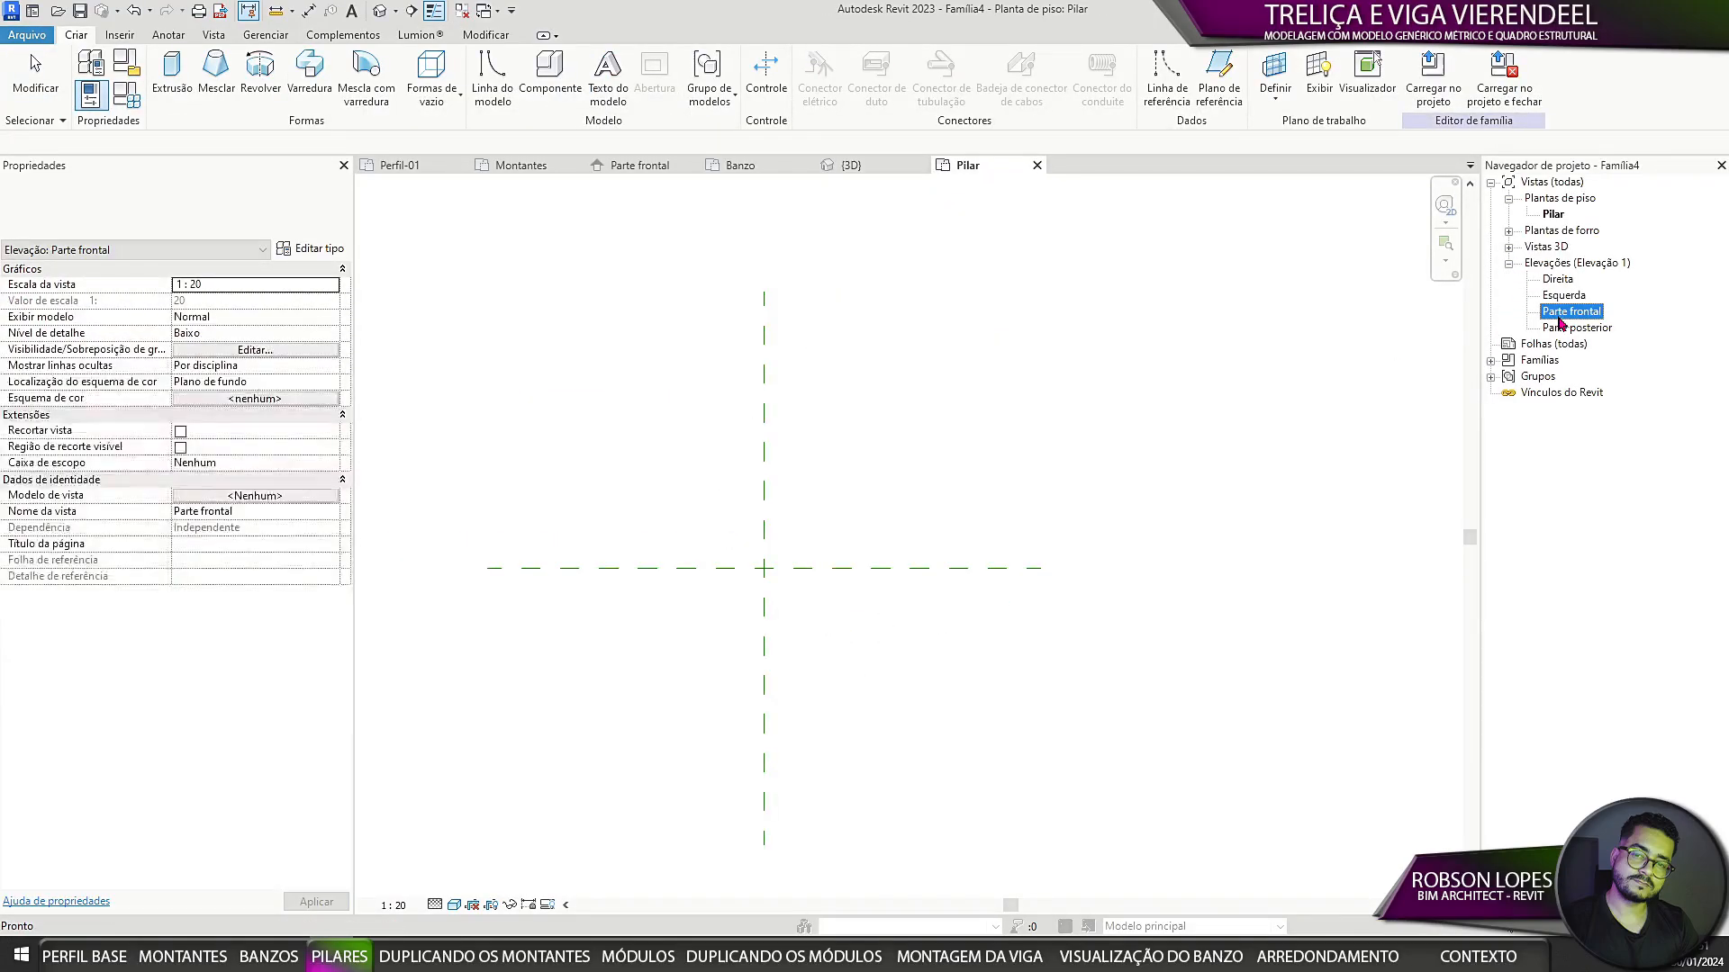
left_click(400, 905)
left_click(410, 706)
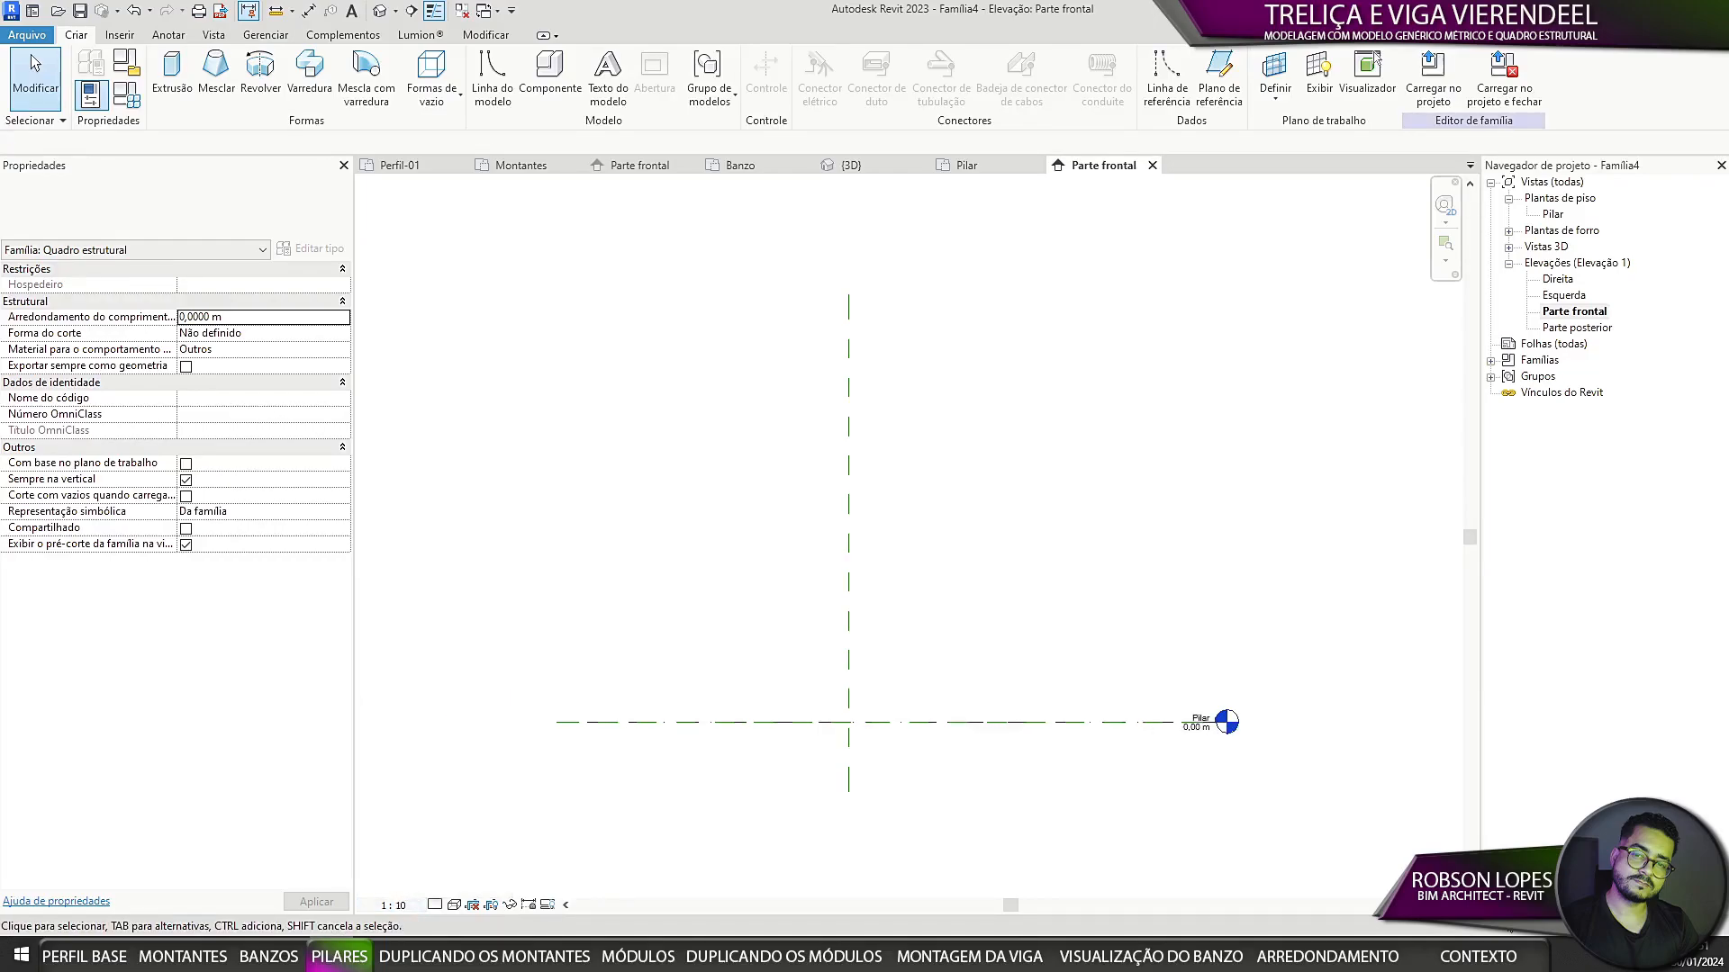
left_click(434, 905)
left_click(464, 887)
left_click(455, 905)
Step: Draw a horizontal reference plane about 1.32 m above the Pilar level and extend its left end outward
left_click(1219, 76)
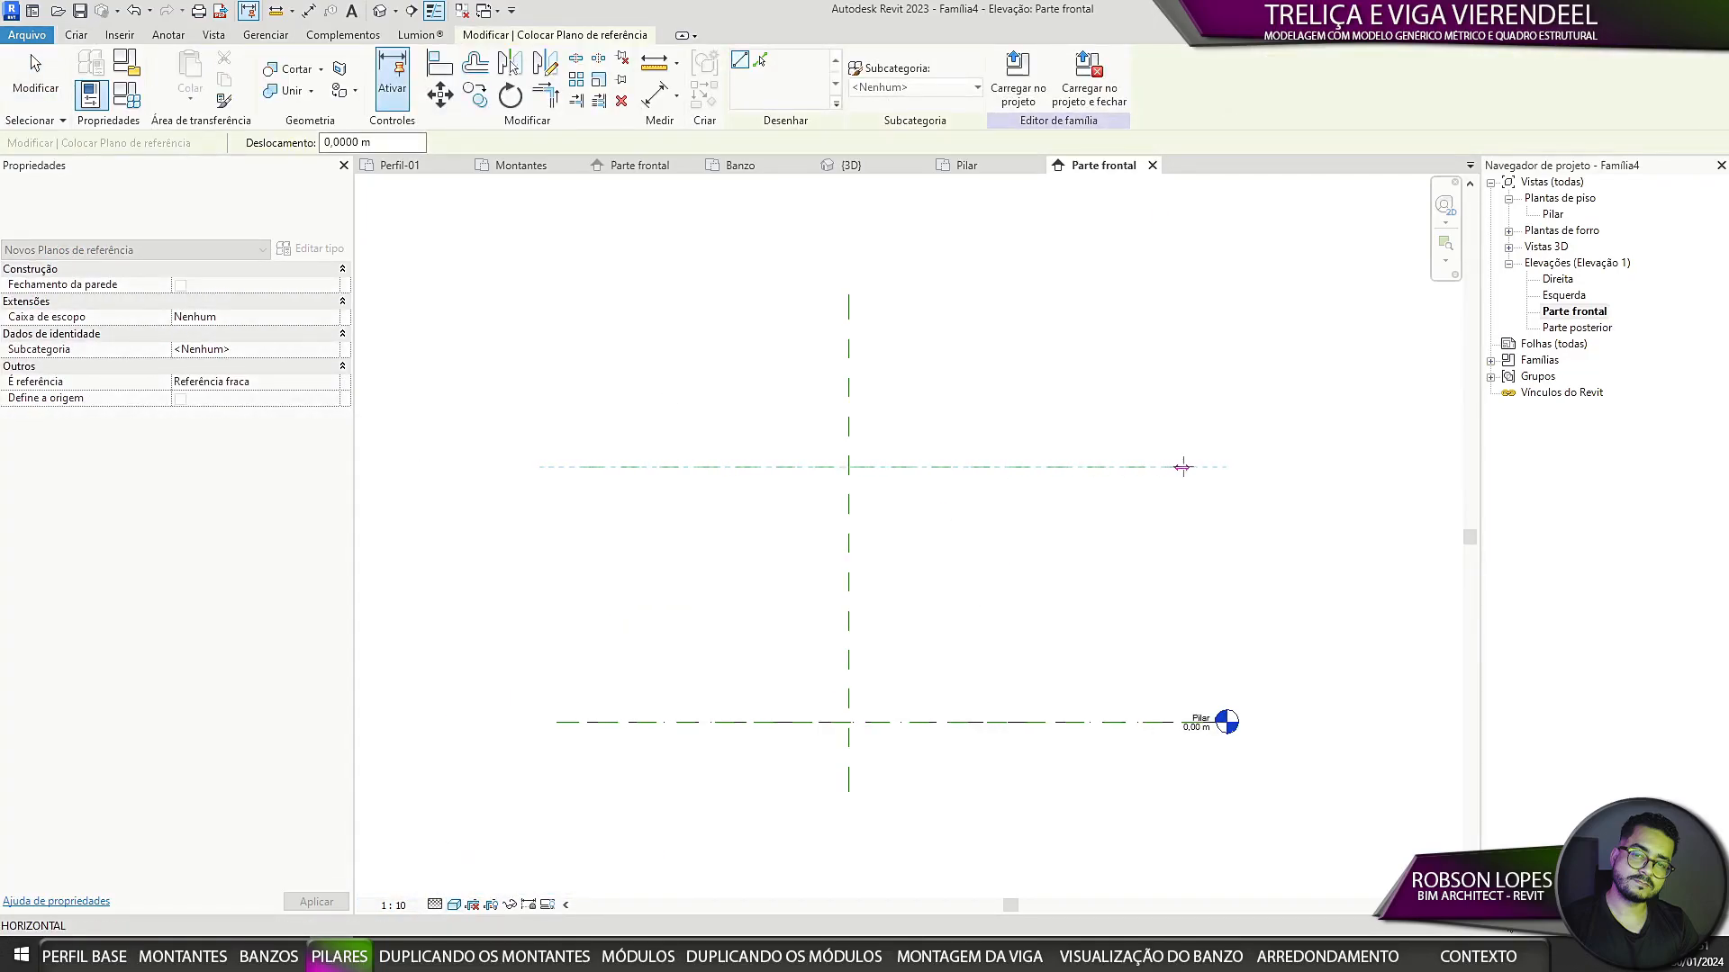
left_click(1204, 467)
key("Escape")
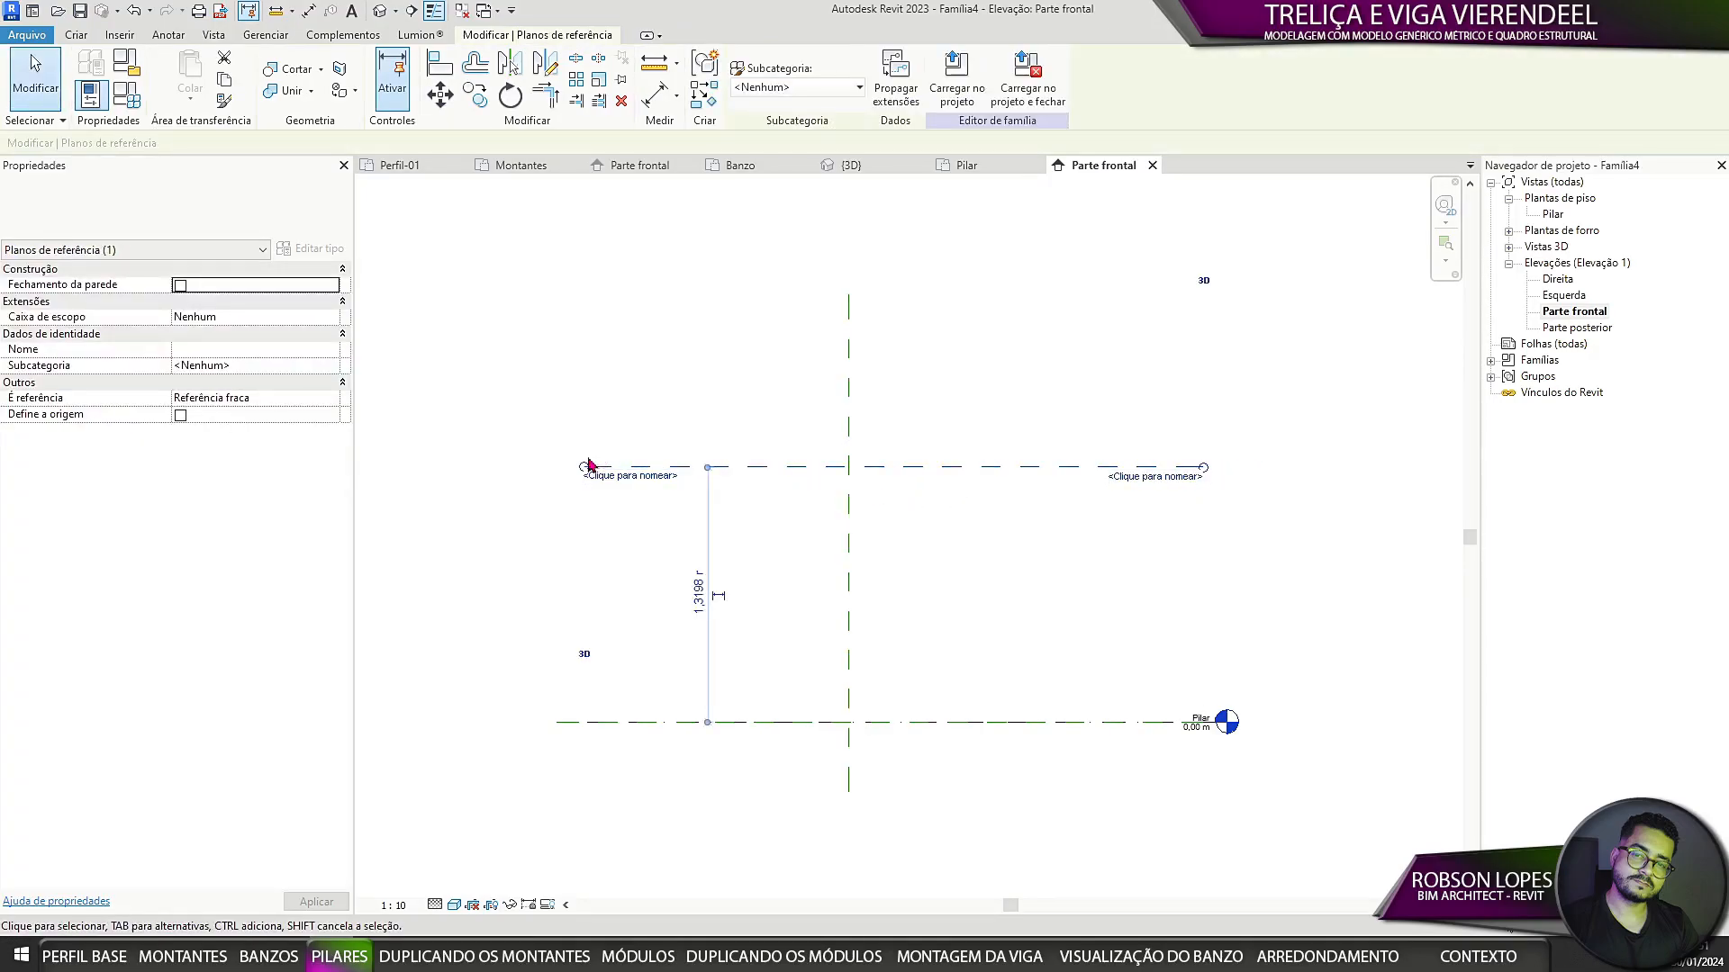
left_click_drag(588, 465, 553, 528)
left_click(560, 560)
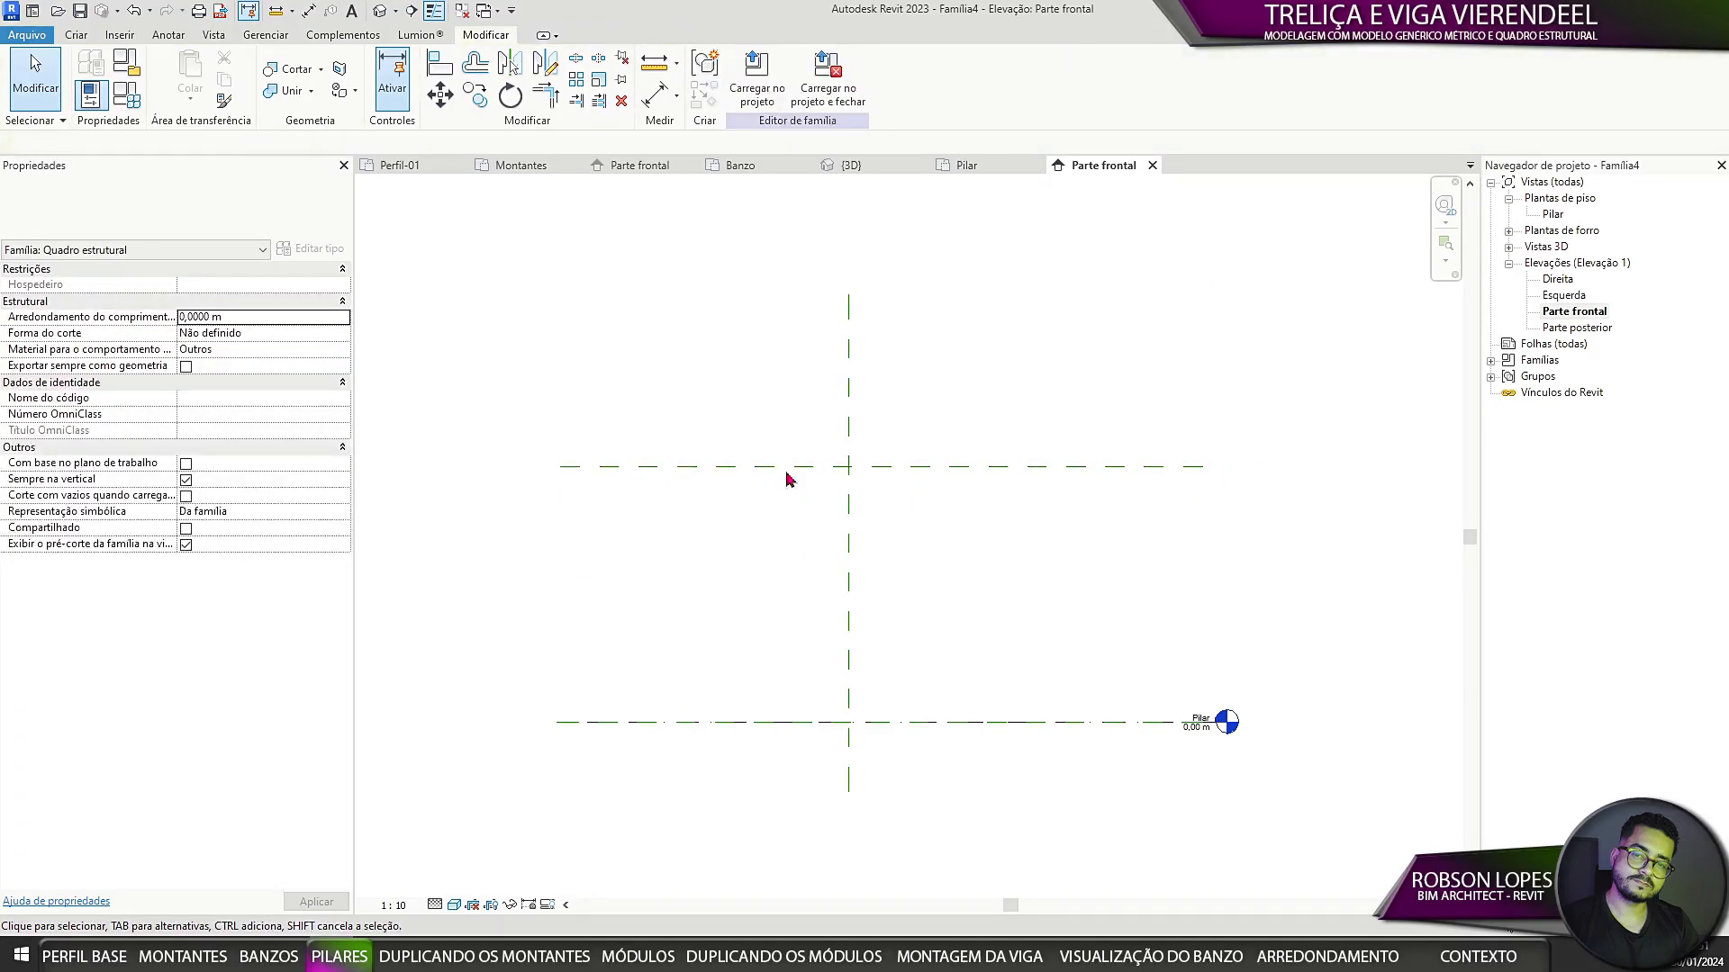
Step: Draw a vertical reference line about 1.32 m long on the centre plane, from the upper reference plane down to the Pilar level
left_click(76, 34)
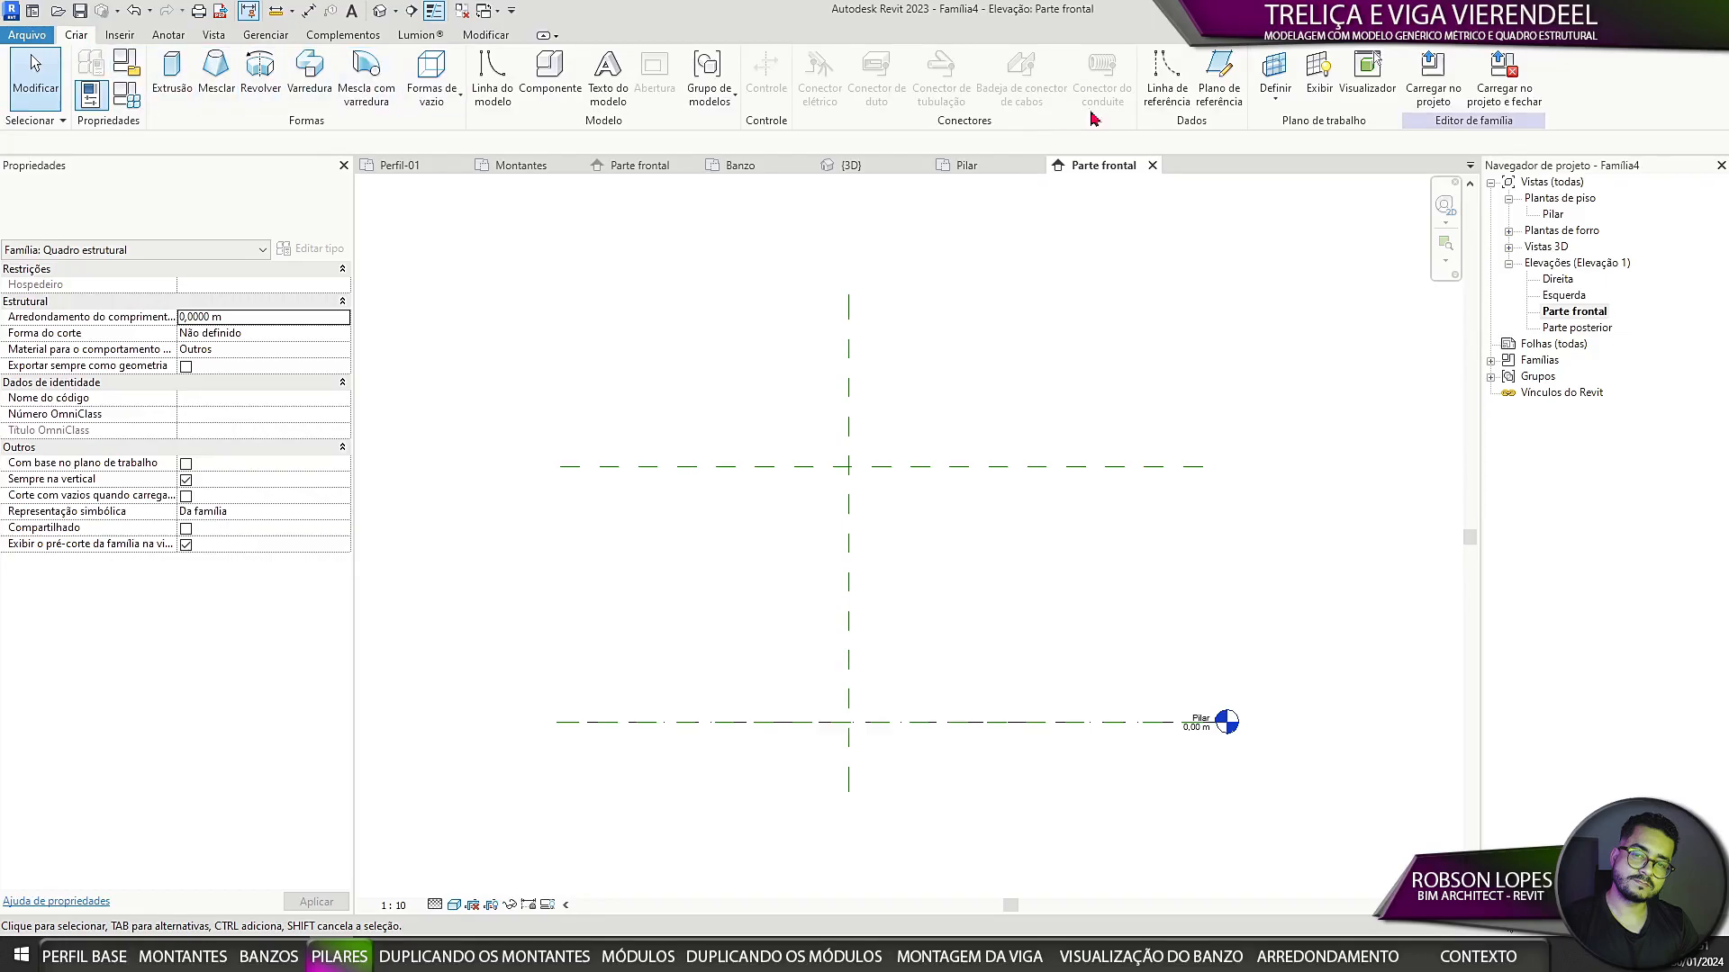
left_click(1166, 76)
left_click(849, 467)
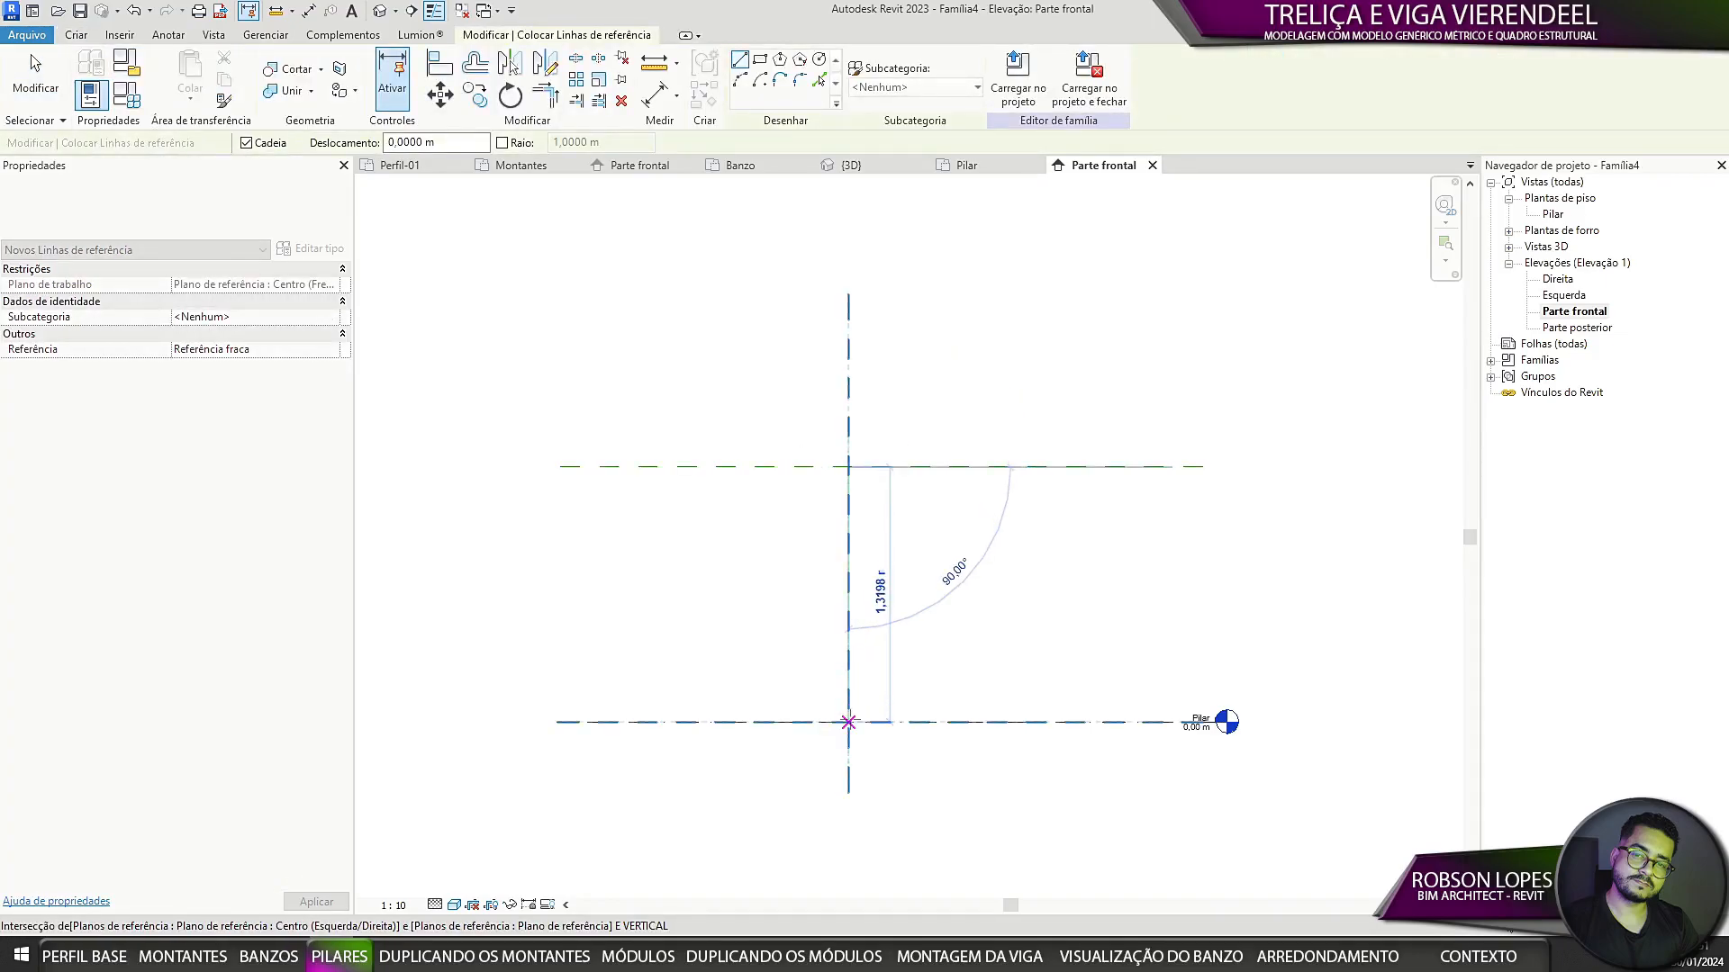
left_click(848, 723)
key("Escape")
key("Escape")
left_click(851, 621)
middle_click_drag(1017, 591, 899, 612)
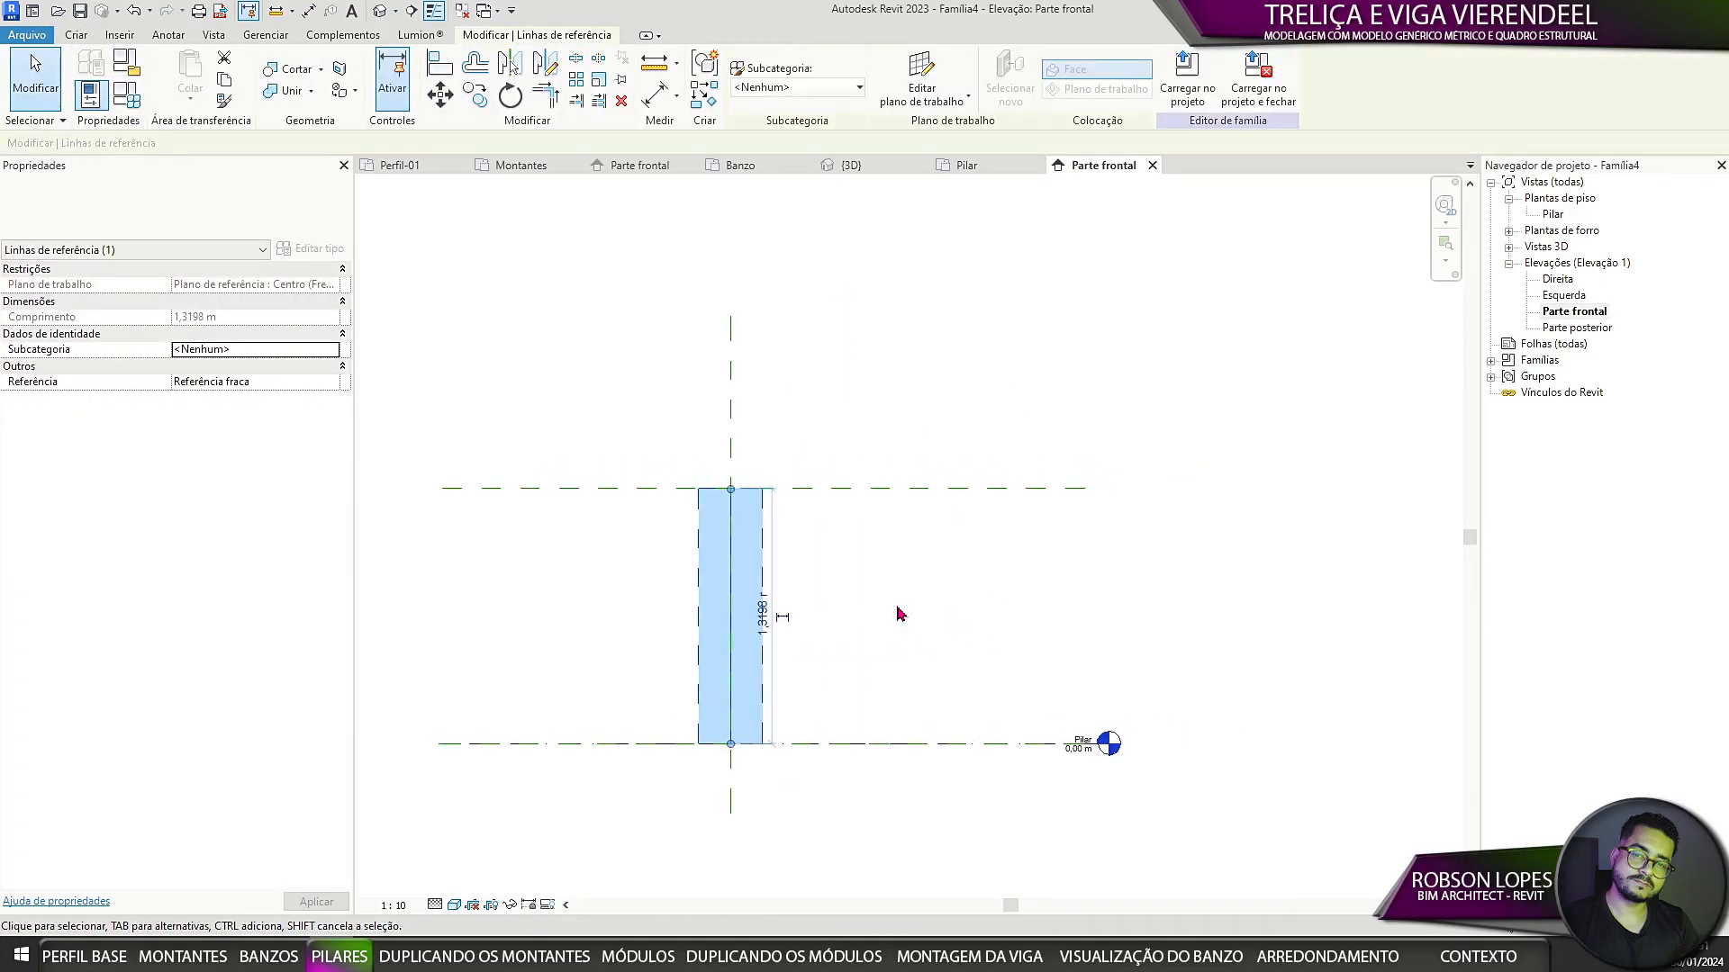
left_click(898, 612)
Step: Create a sweep that uses the vertical reference line as its picked path and Perfil-01 as its profile
left_click(78, 36)
left_click(320, 81)
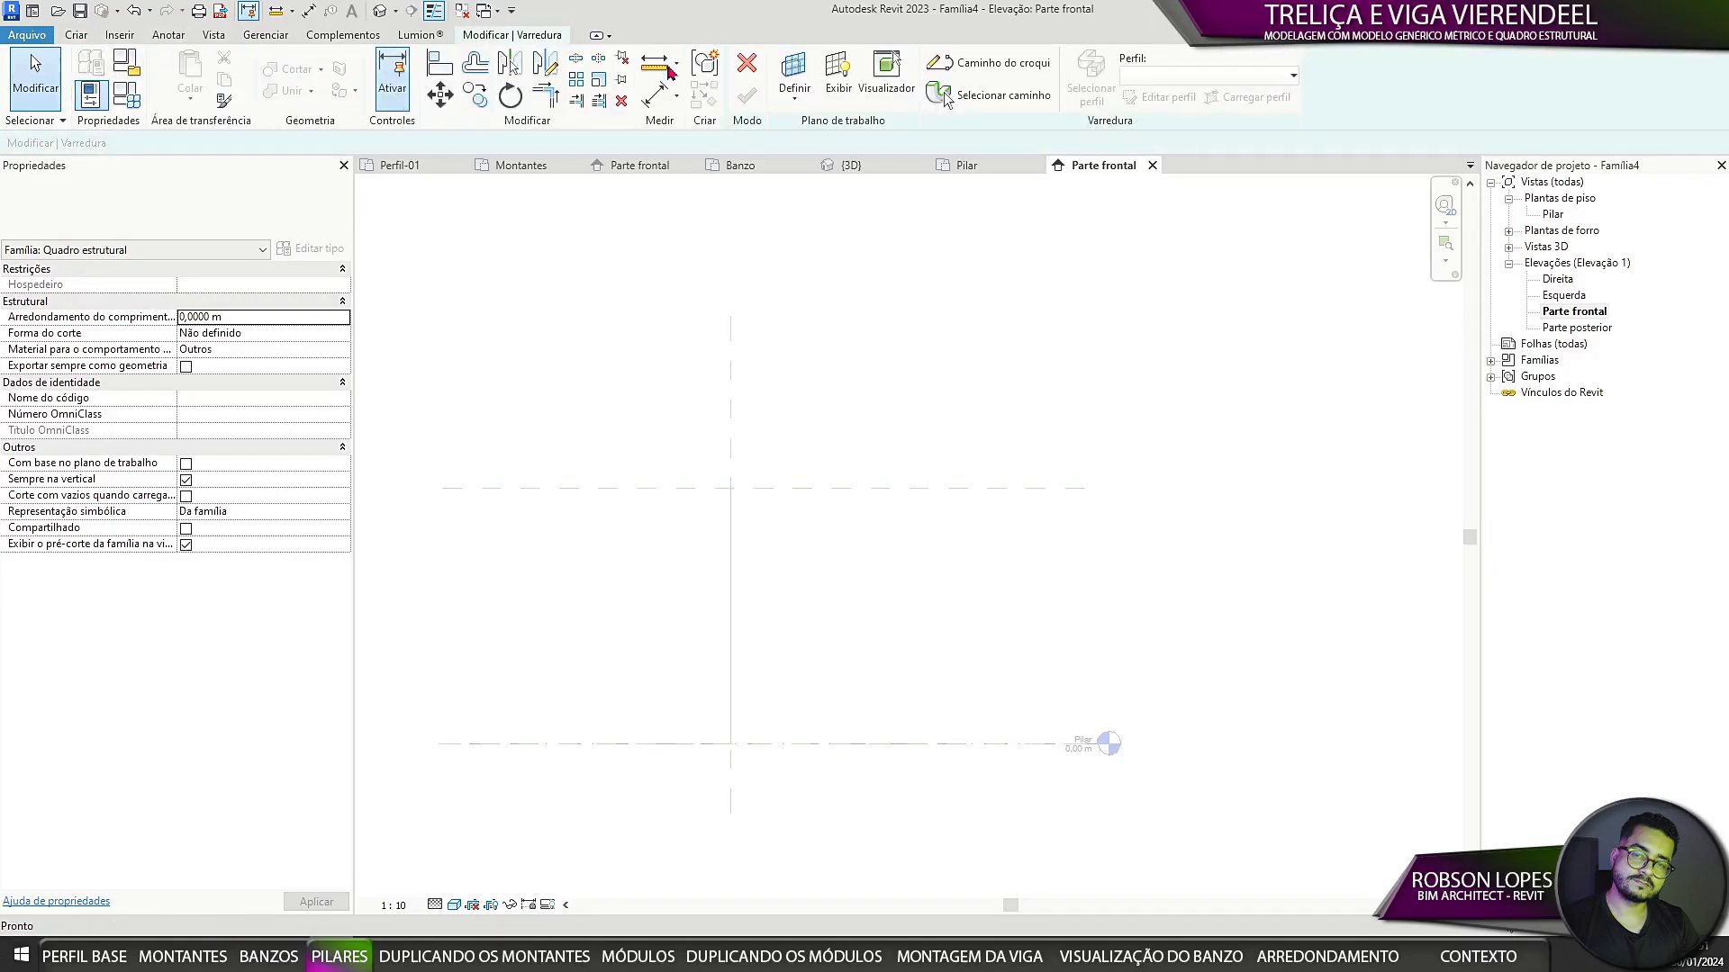
left_click(991, 92)
left_click(731, 599)
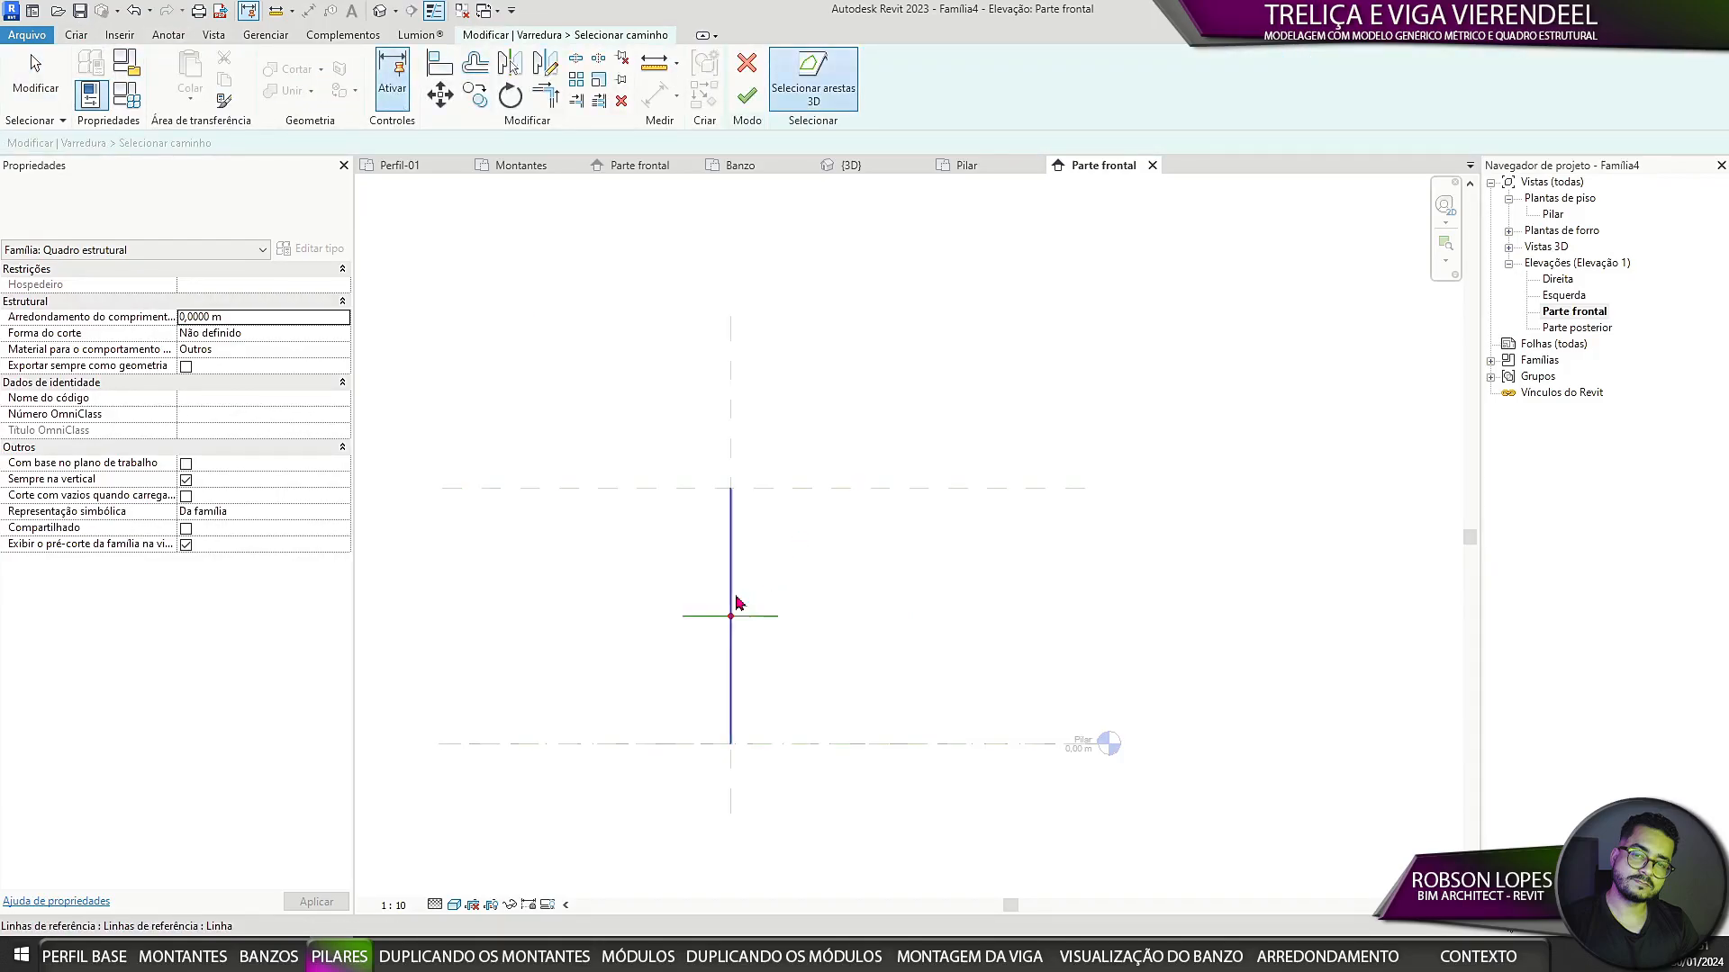
left_click(384, 12)
left_click(762, 104)
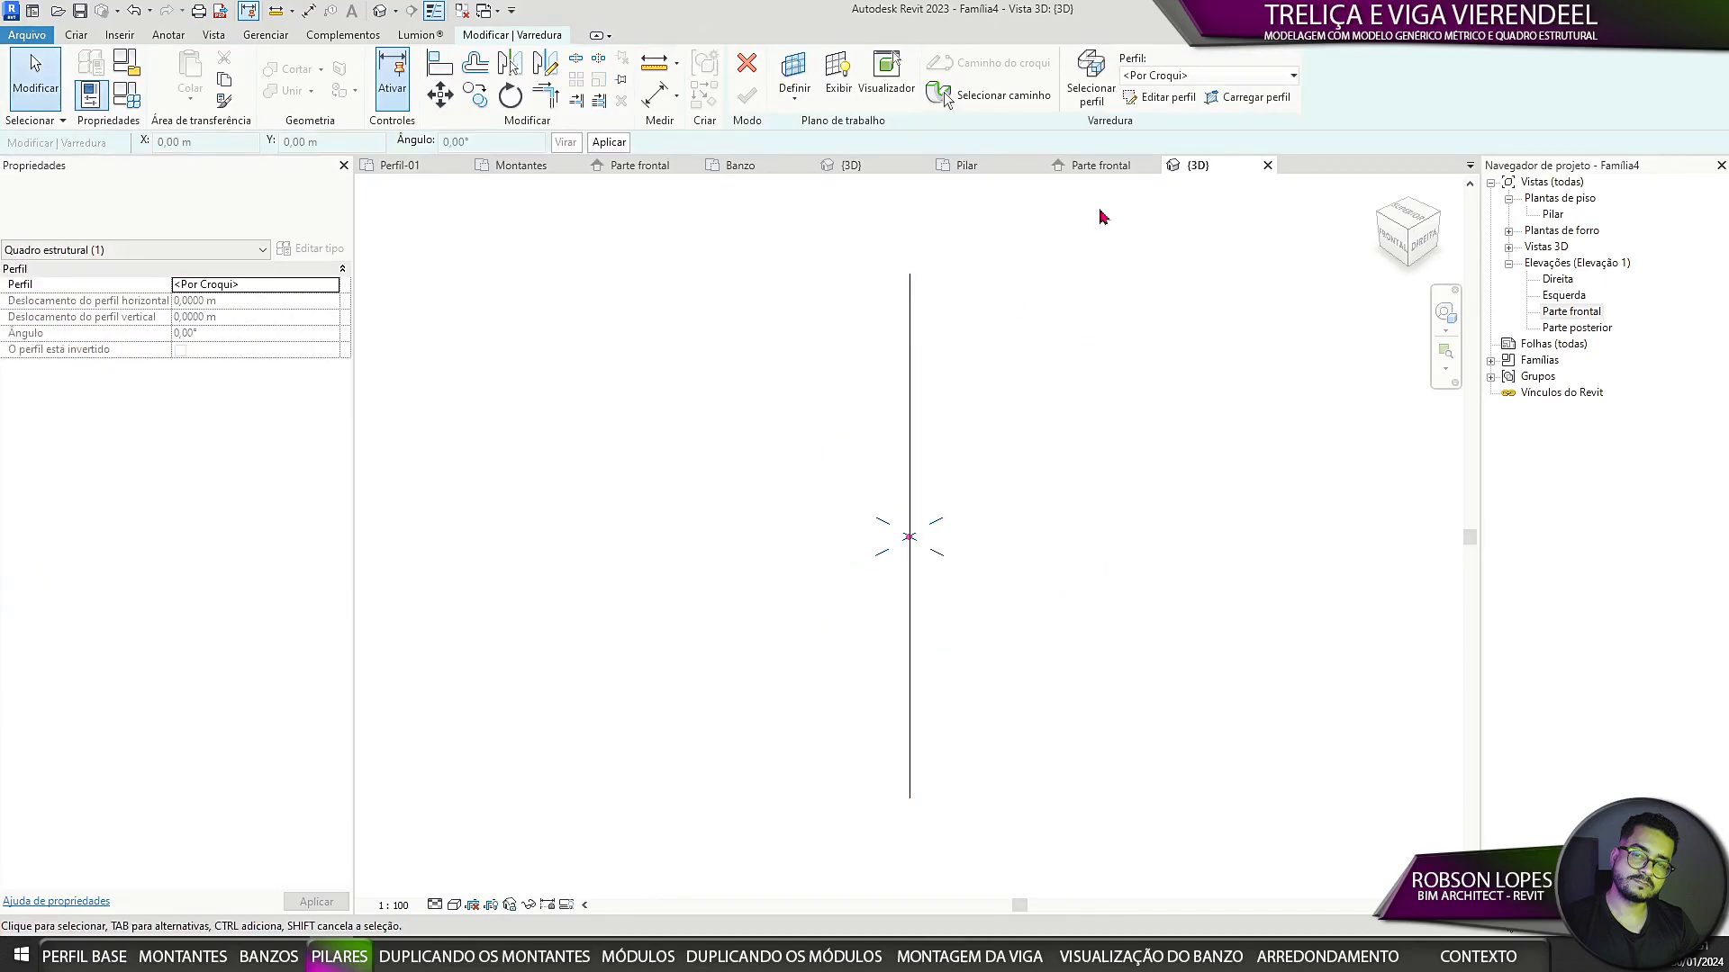
left_click(1198, 79)
left_click(1171, 101)
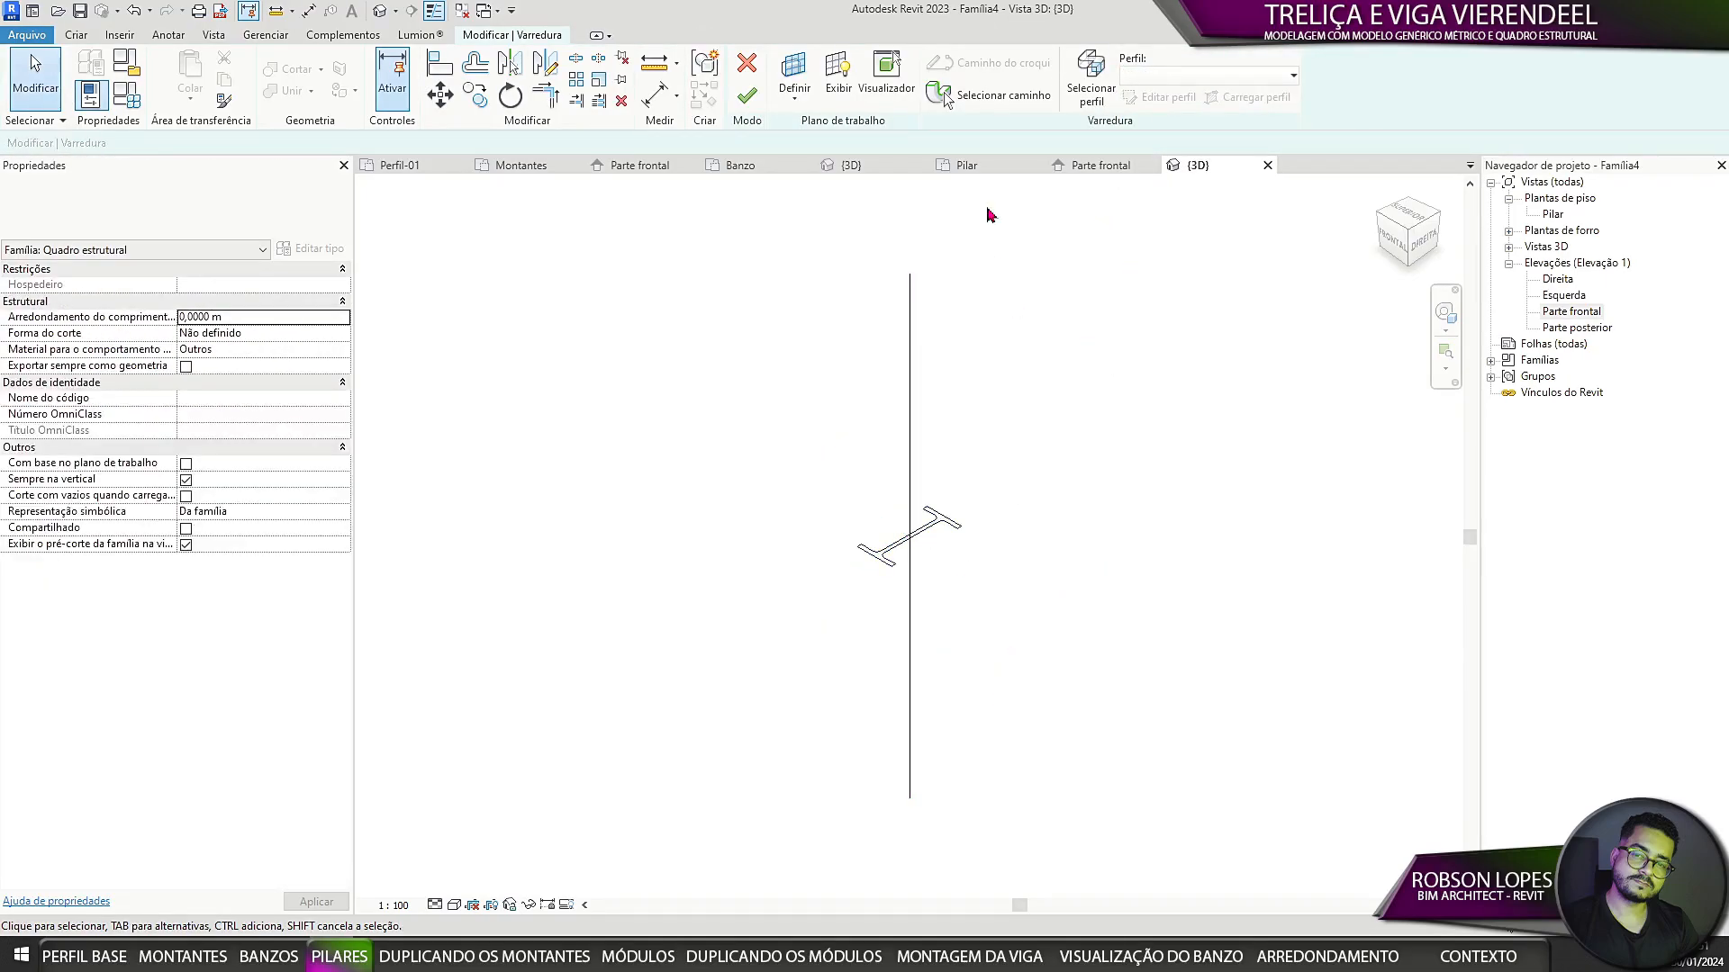
left_click(743, 106)
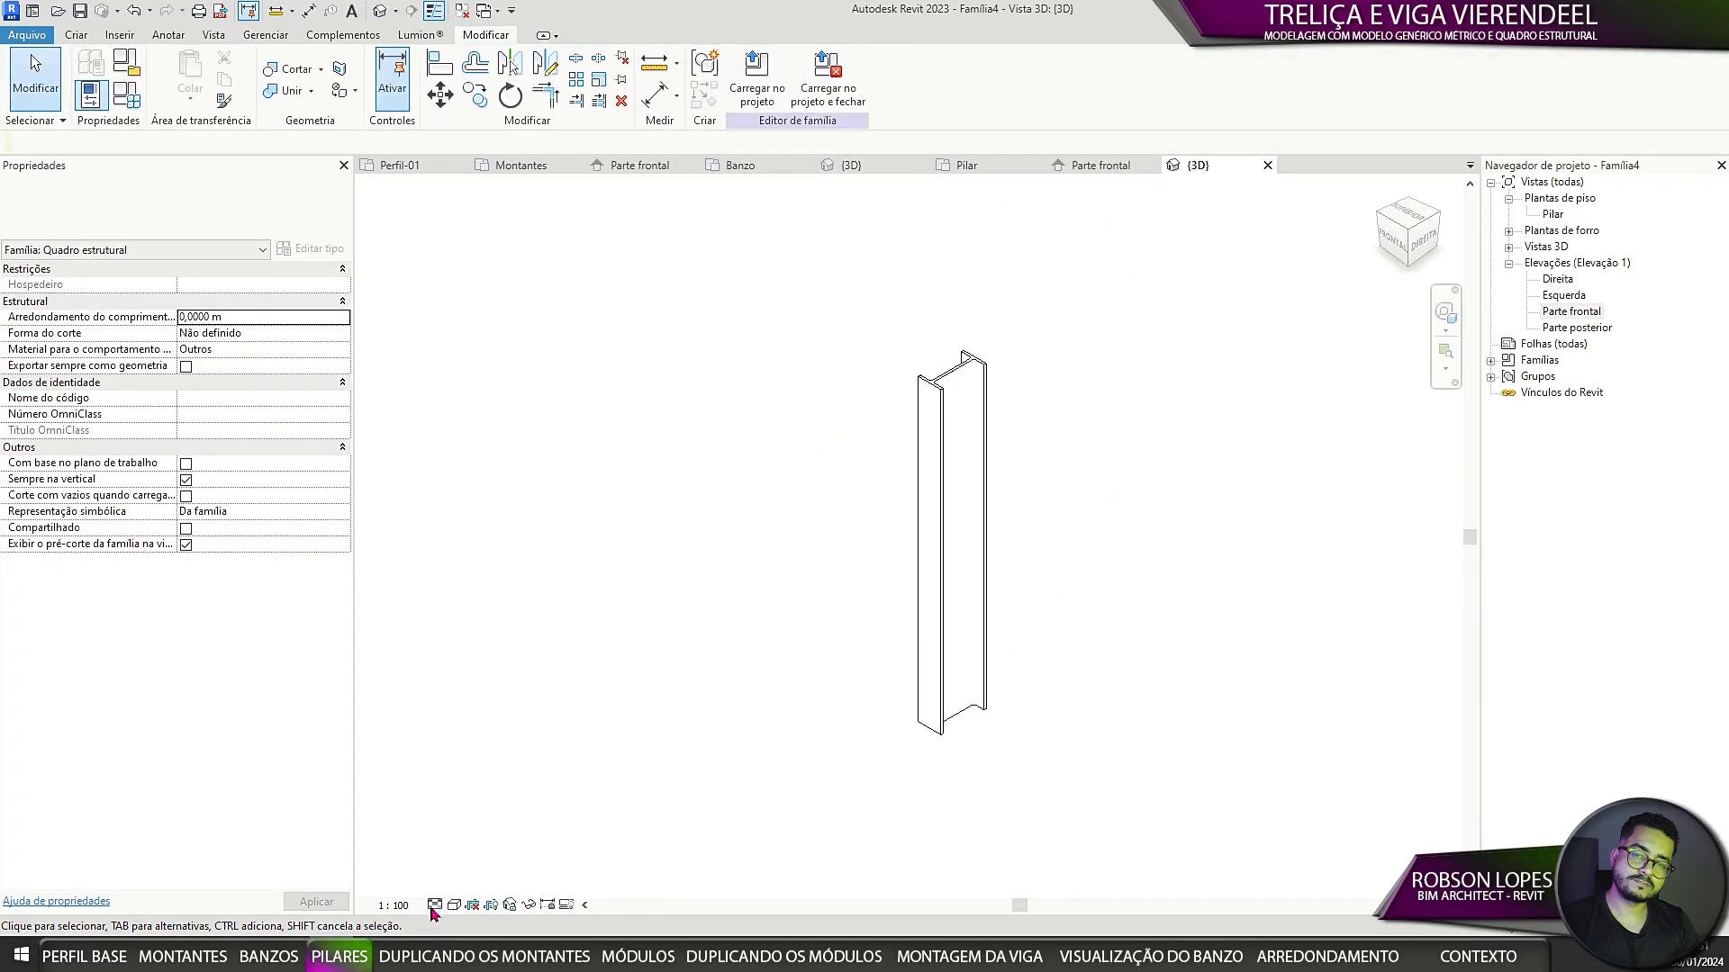
Step: Set the 3D view's scale to 1:10 and its visual style to Cores consistentes
left_click(394, 905)
left_click(401, 722)
left_click(454, 905)
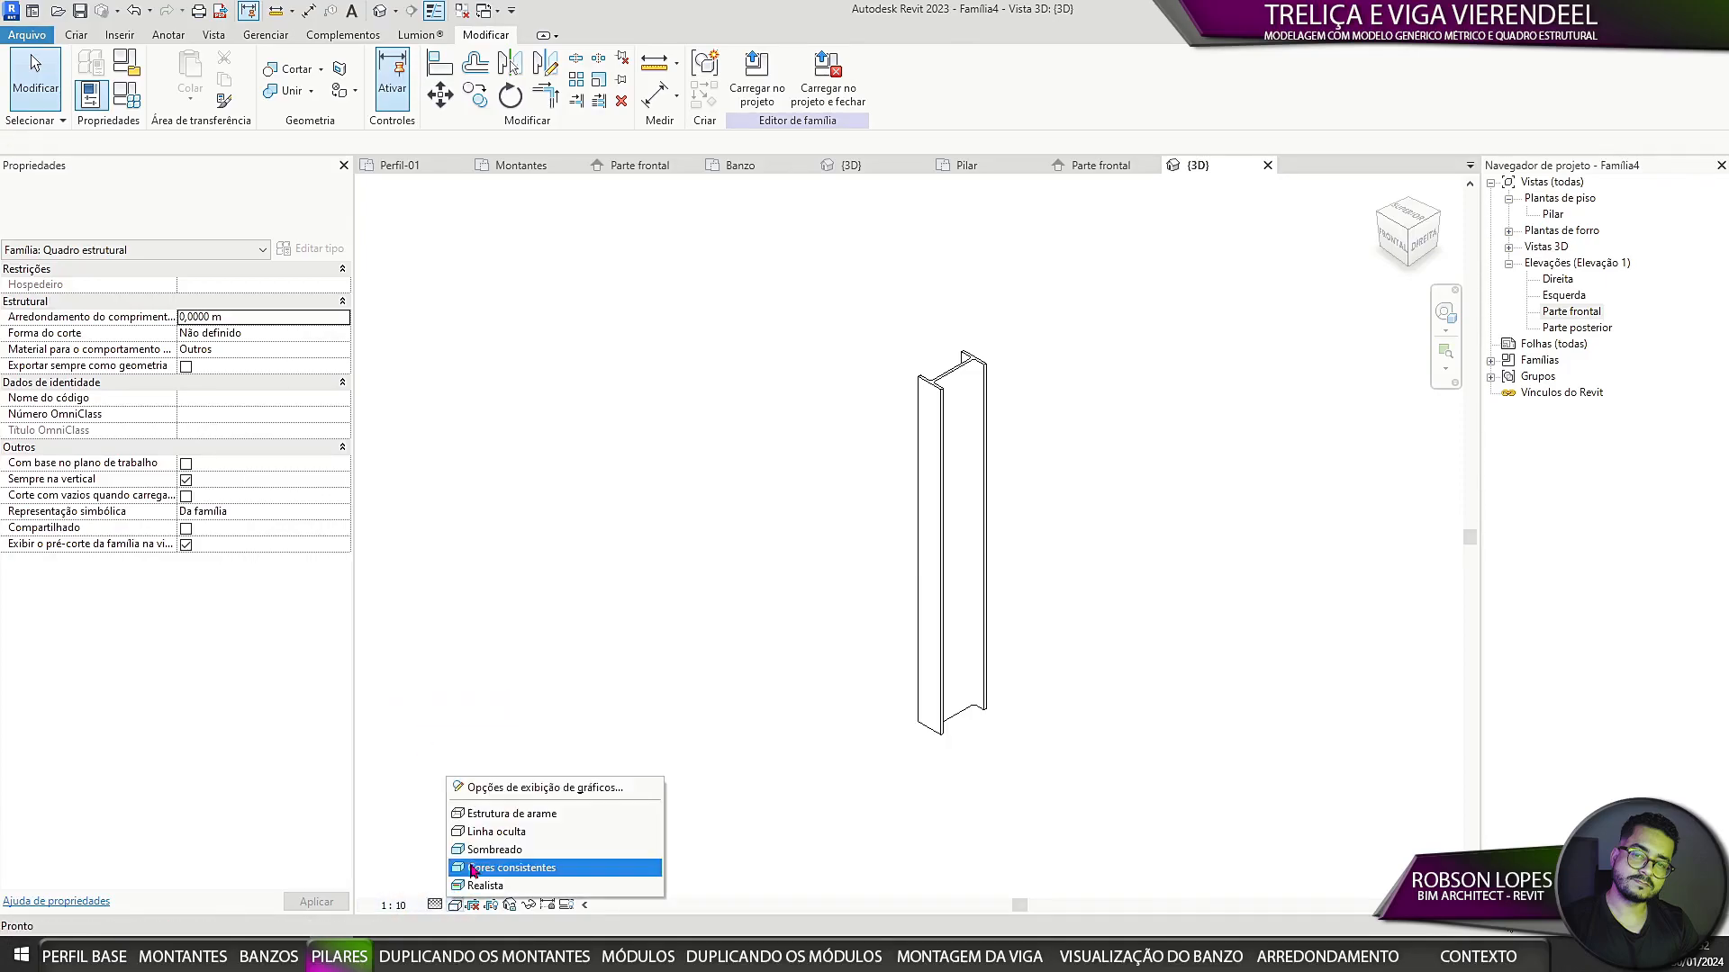
left_click(473, 869)
scroll(1123, 574, "up", 1)
Step: In the Parte frontal elevation, add an aligned dimension between the Pilar level and the upper reference plane
left_click(1120, 170)
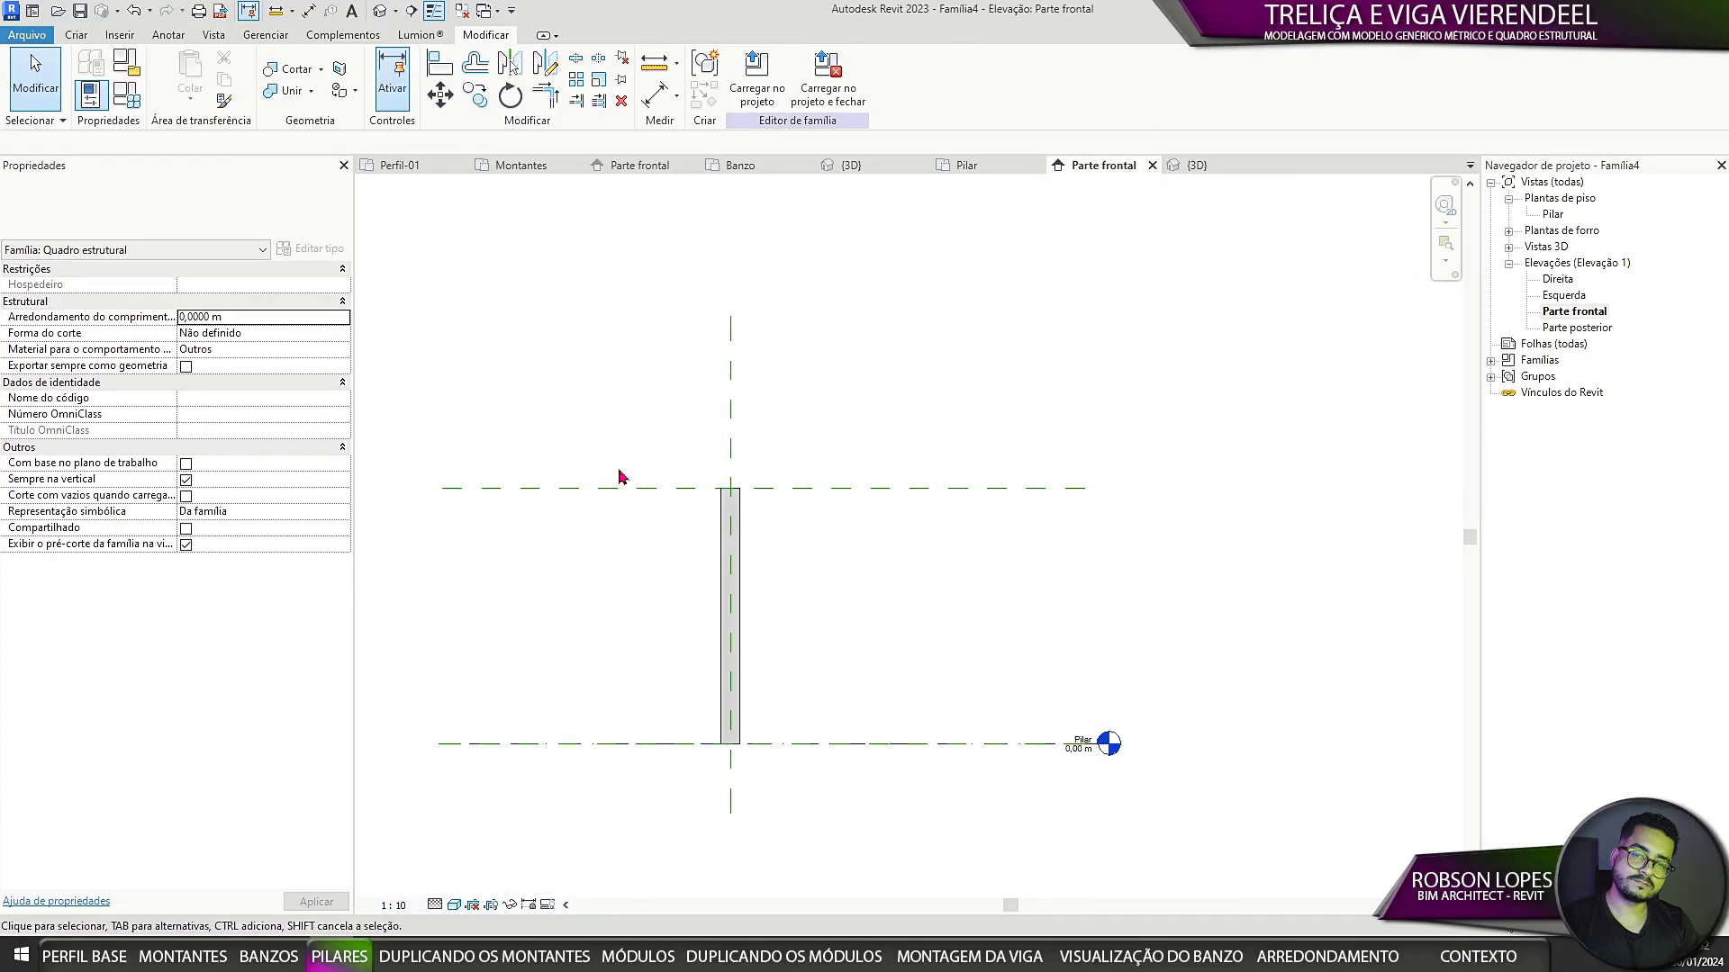
key("d")
key("i")
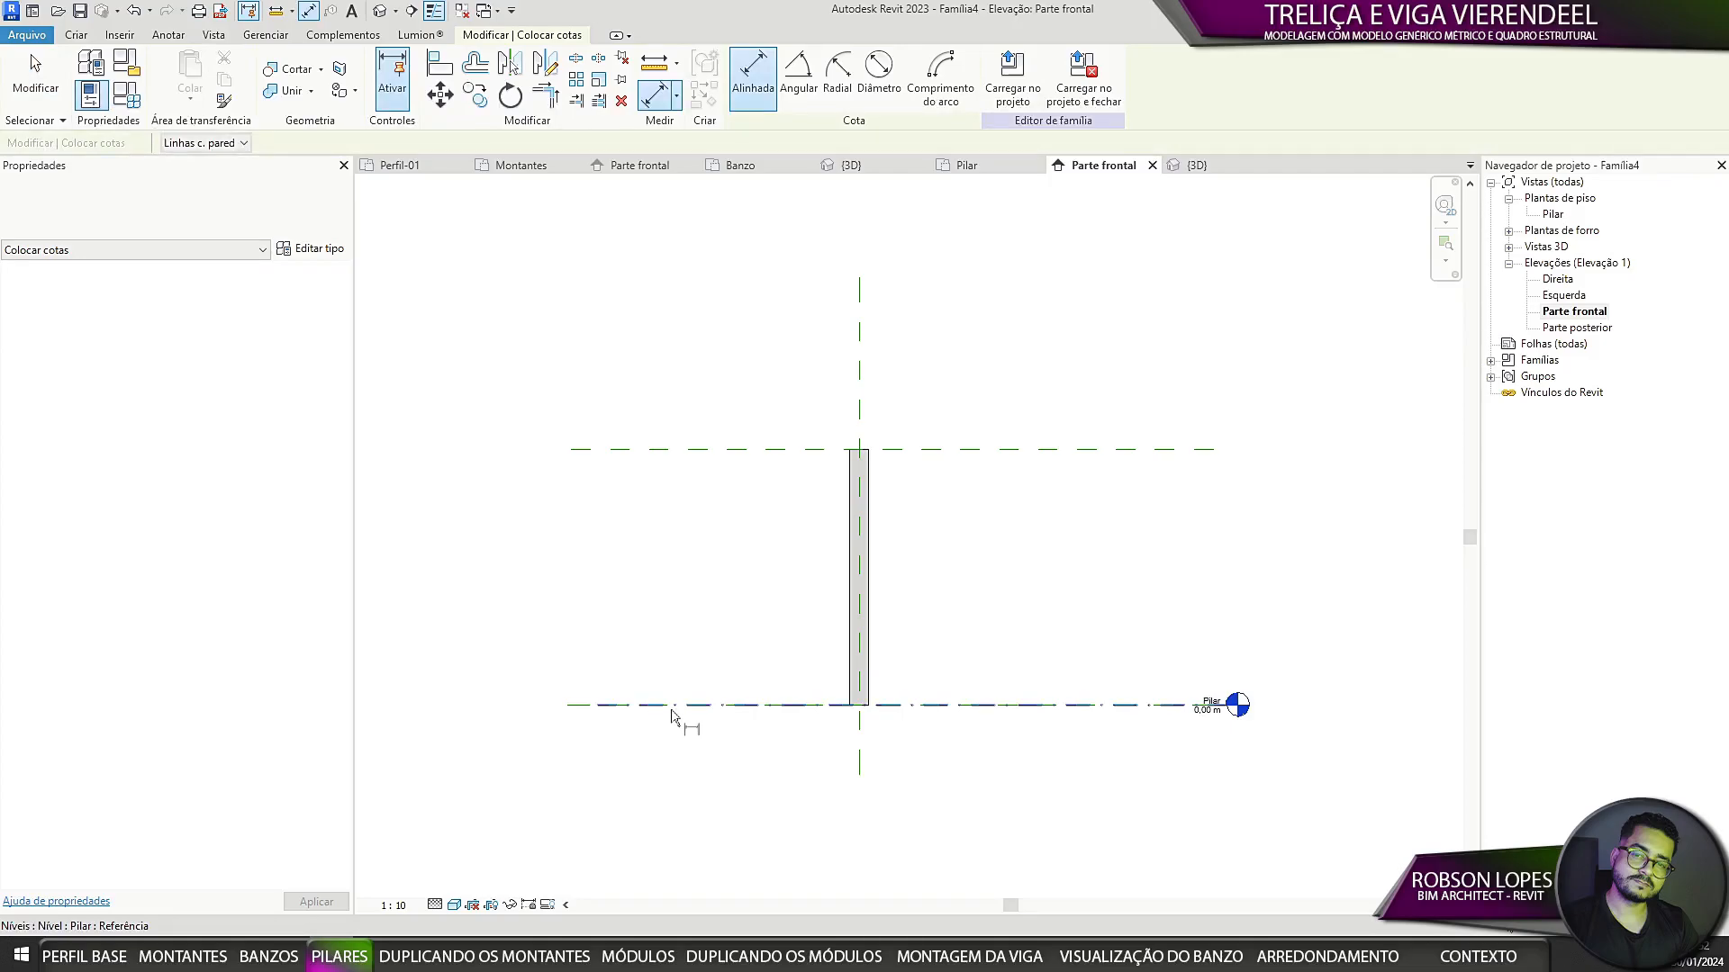
left_click(674, 706)
left_click(731, 449)
left_click(766, 517)
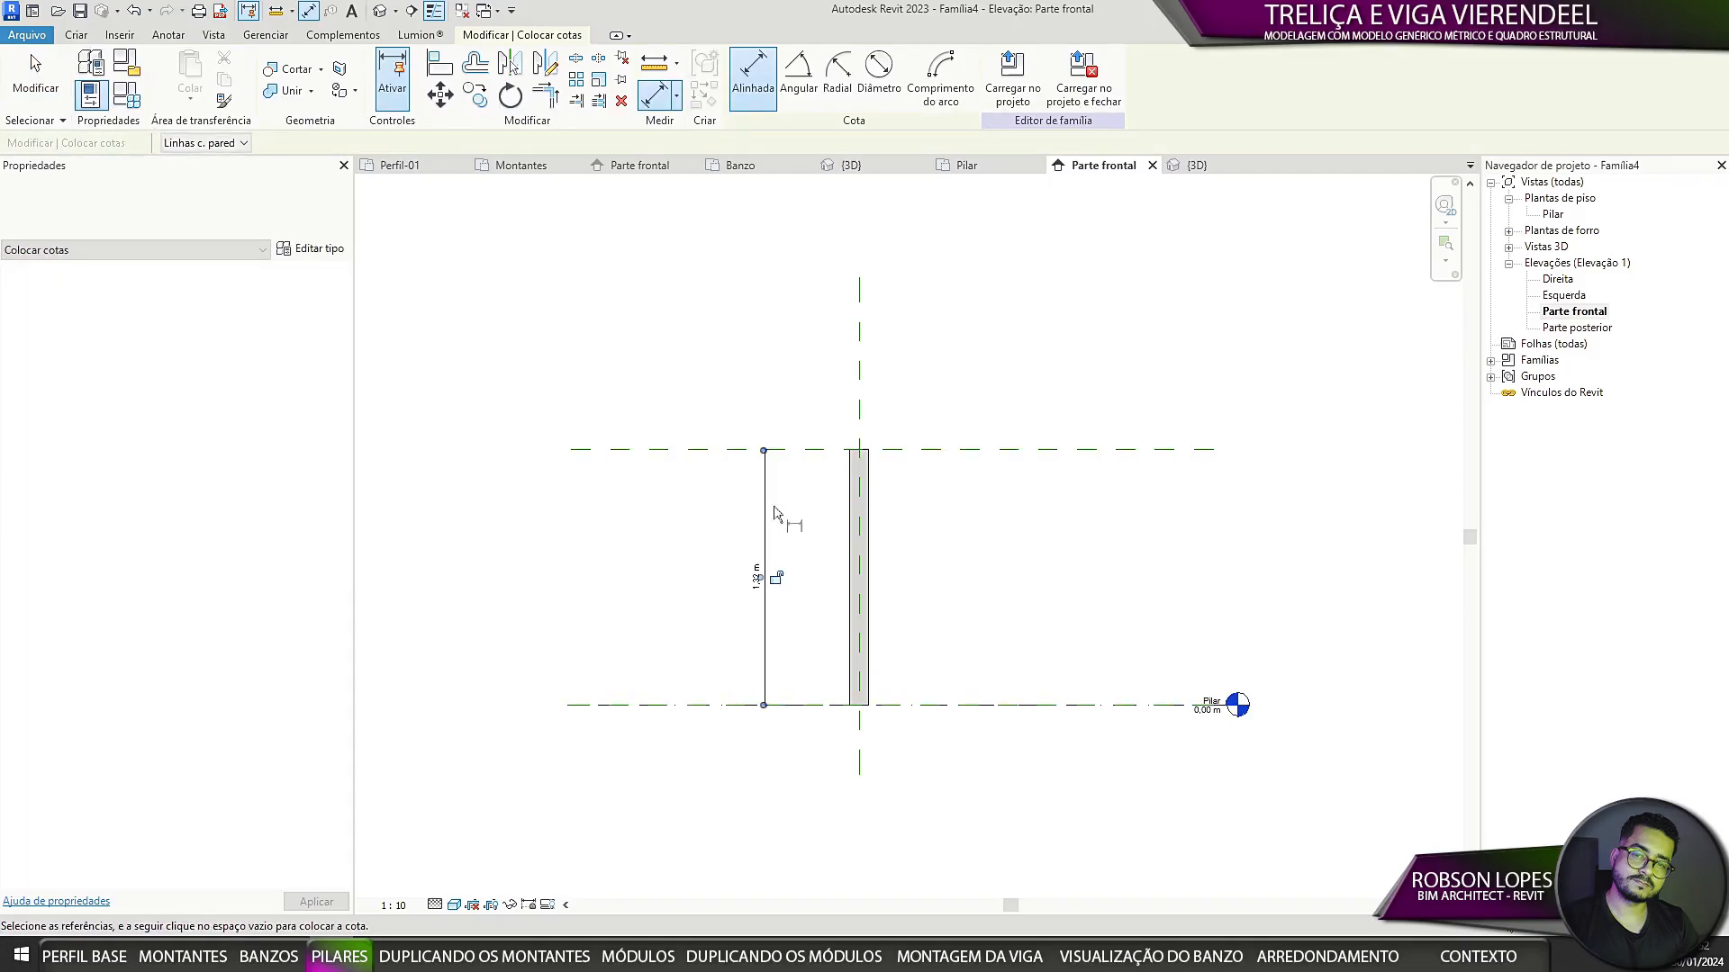
key("Escape")
key("Escape")
scroll(736, 508, "up", 2)
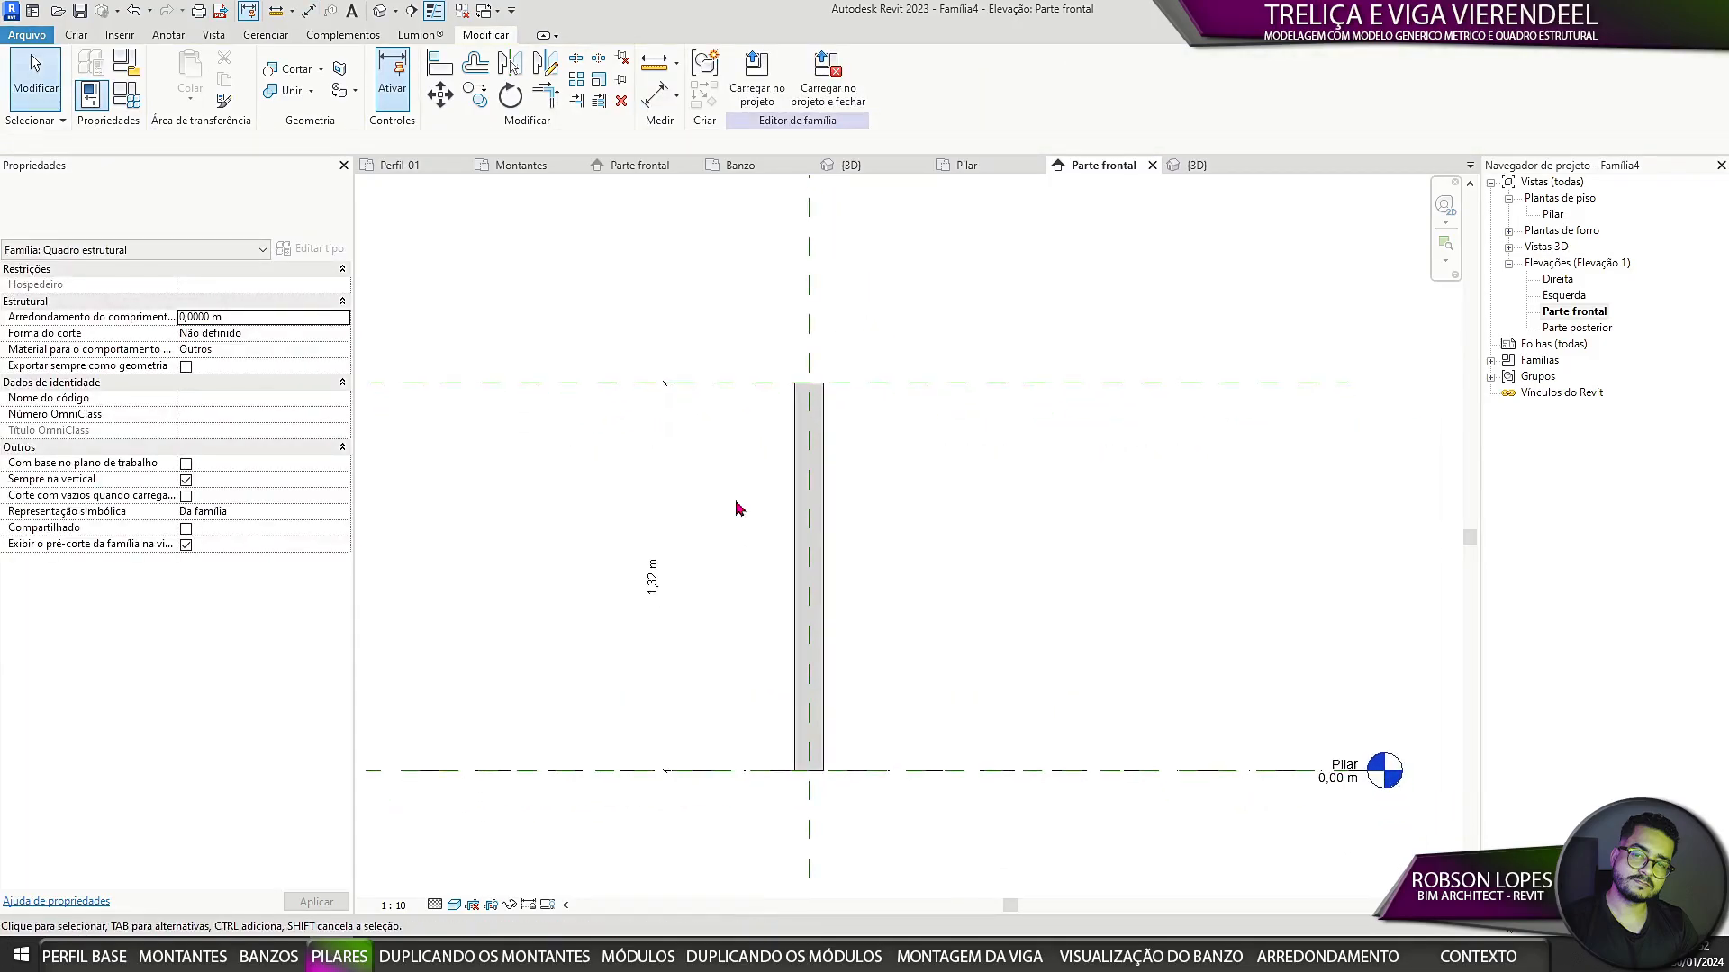
Step: Create a length type parameter named Altura do pilar under Dimensões and set it to 2 m
left_click(123, 99)
left_click(1055, 758)
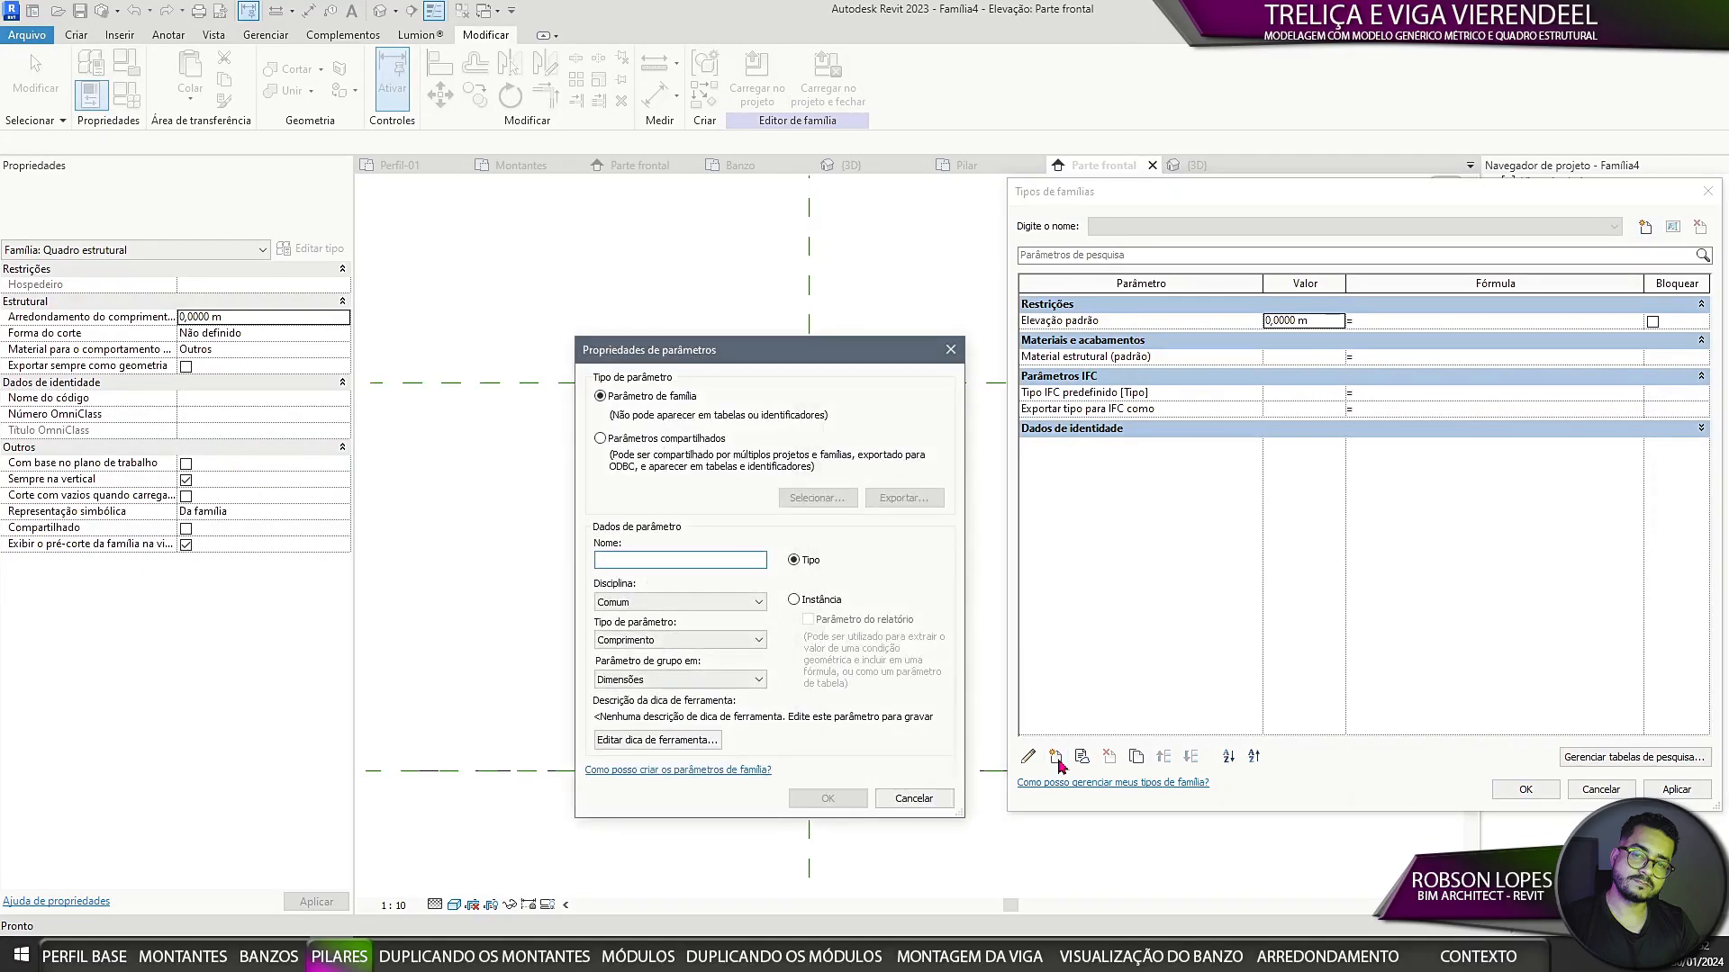
type("A")
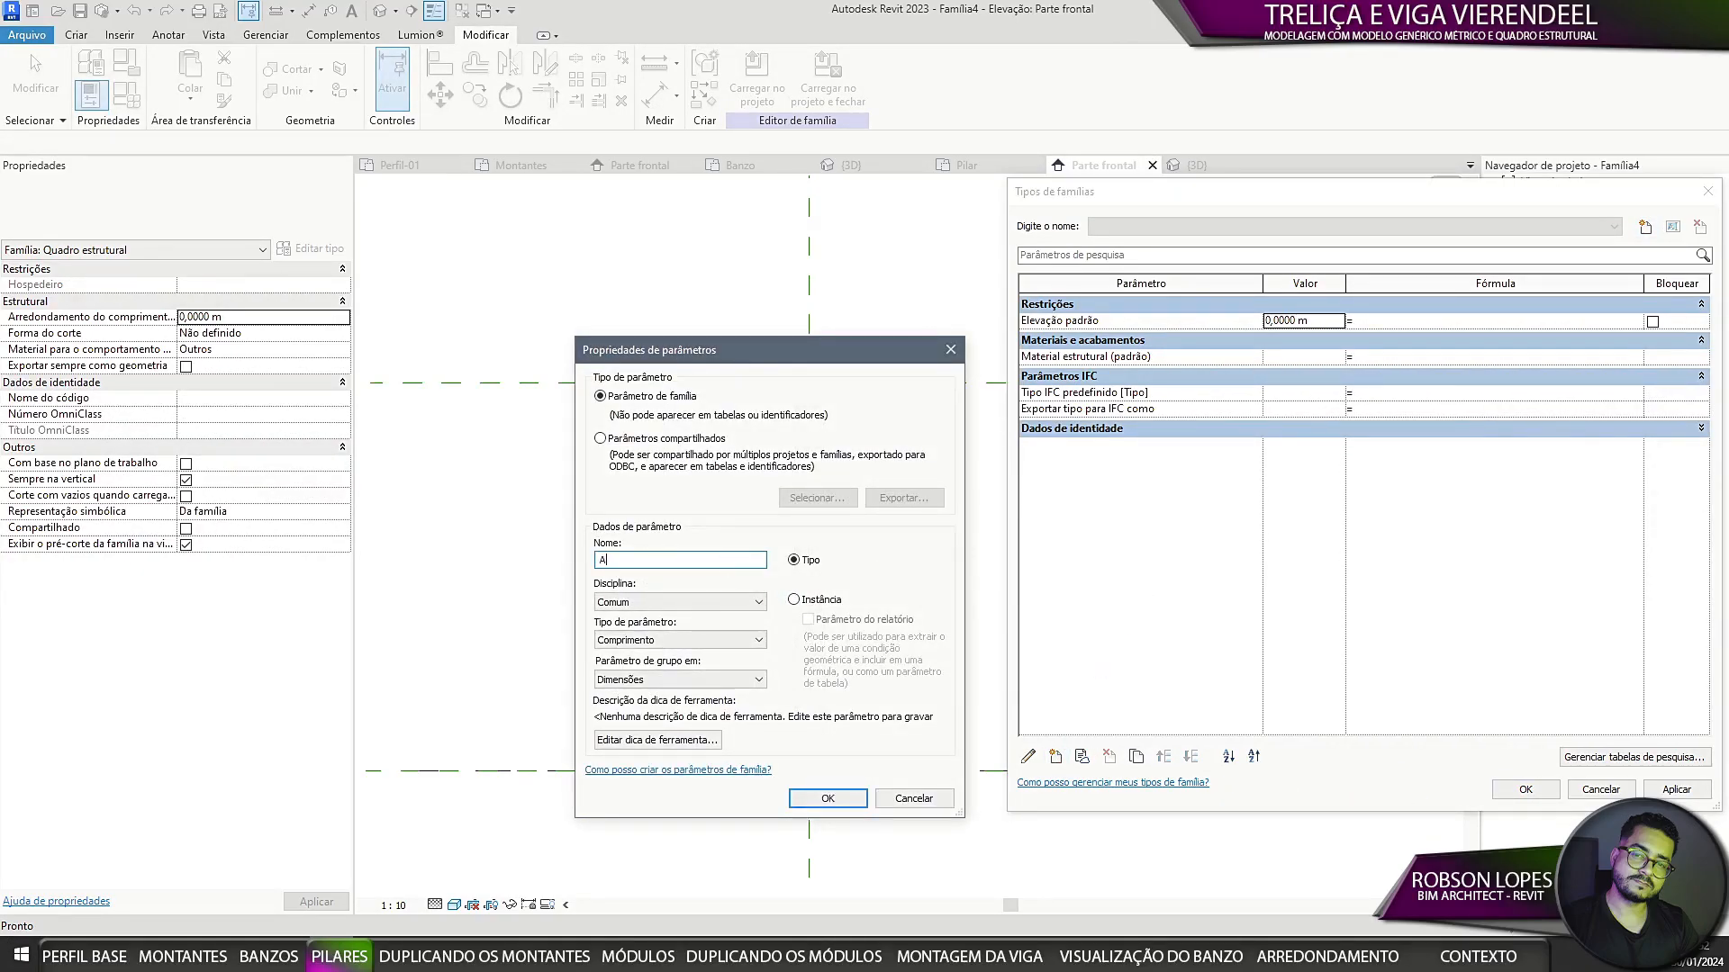
type("ltura do pilar")
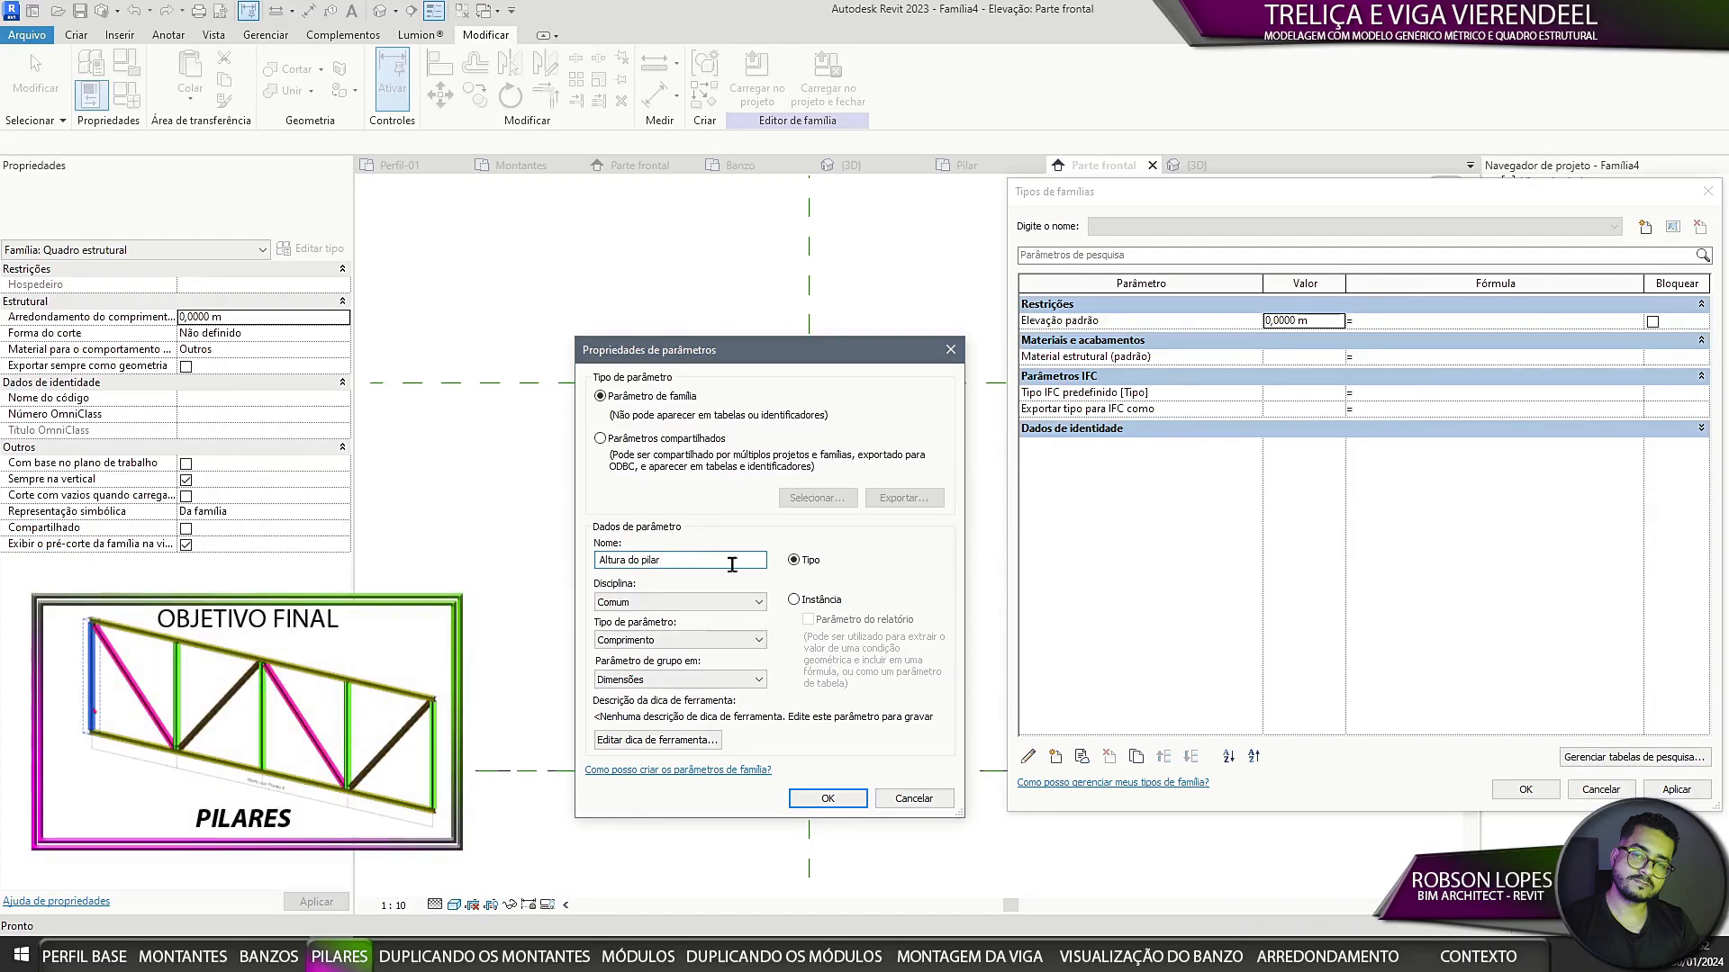
left_click(827, 799)
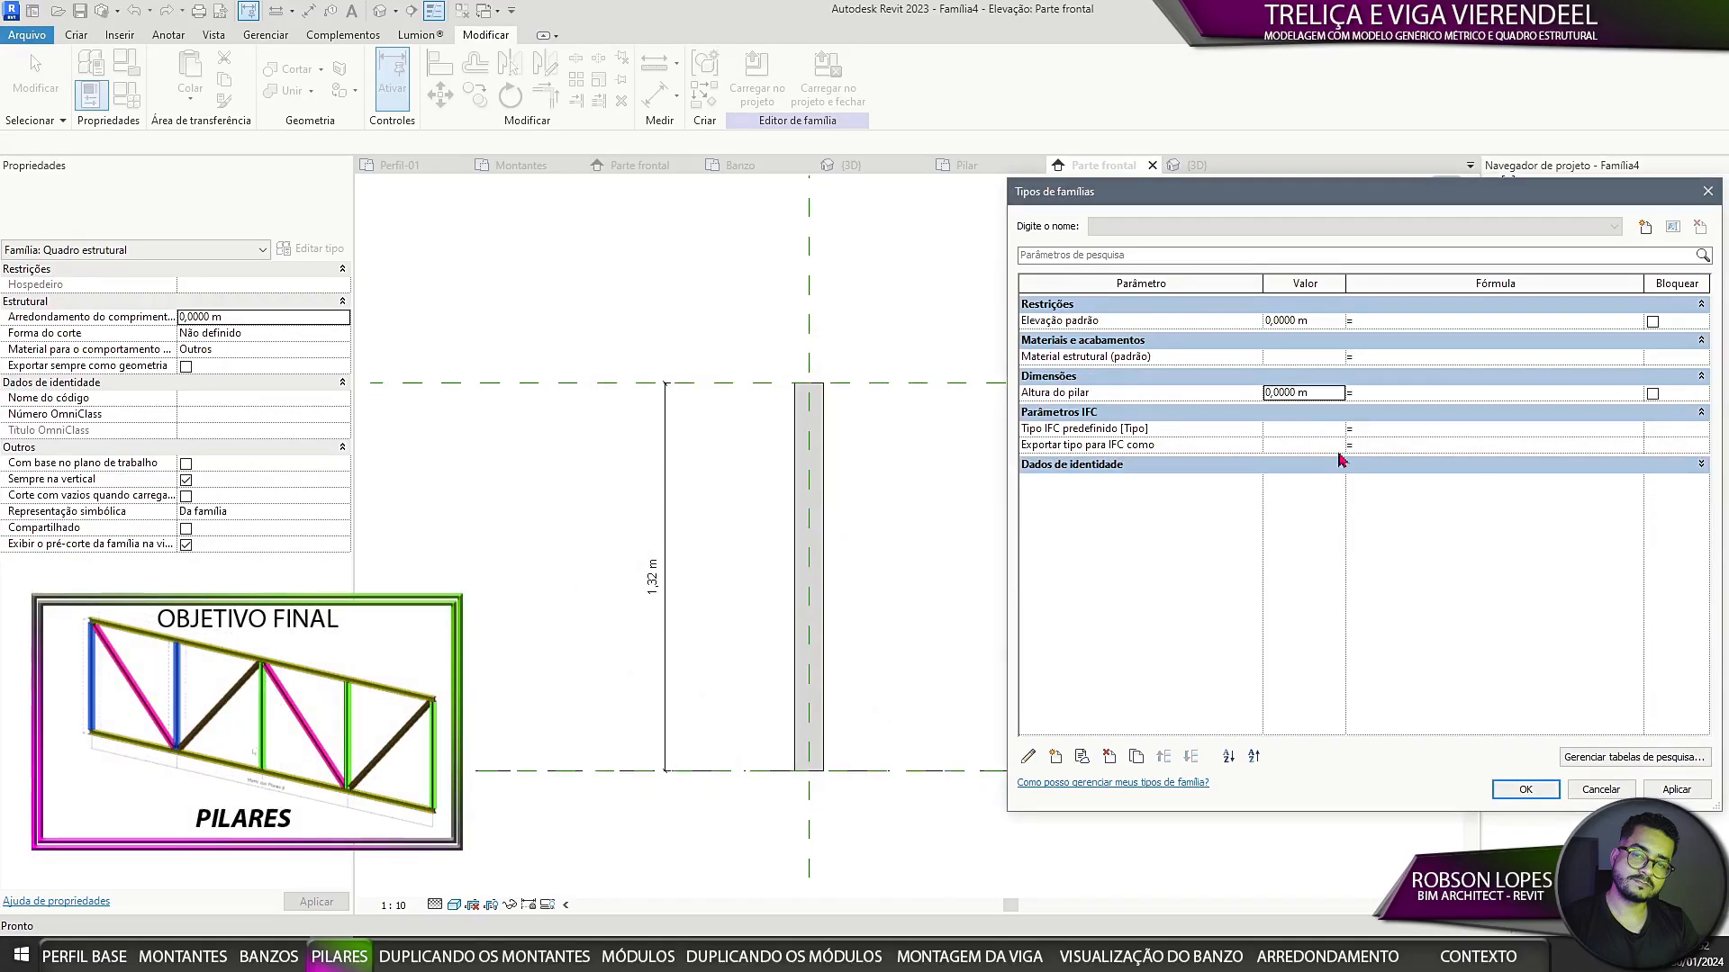
left_click(1315, 393)
type("2")
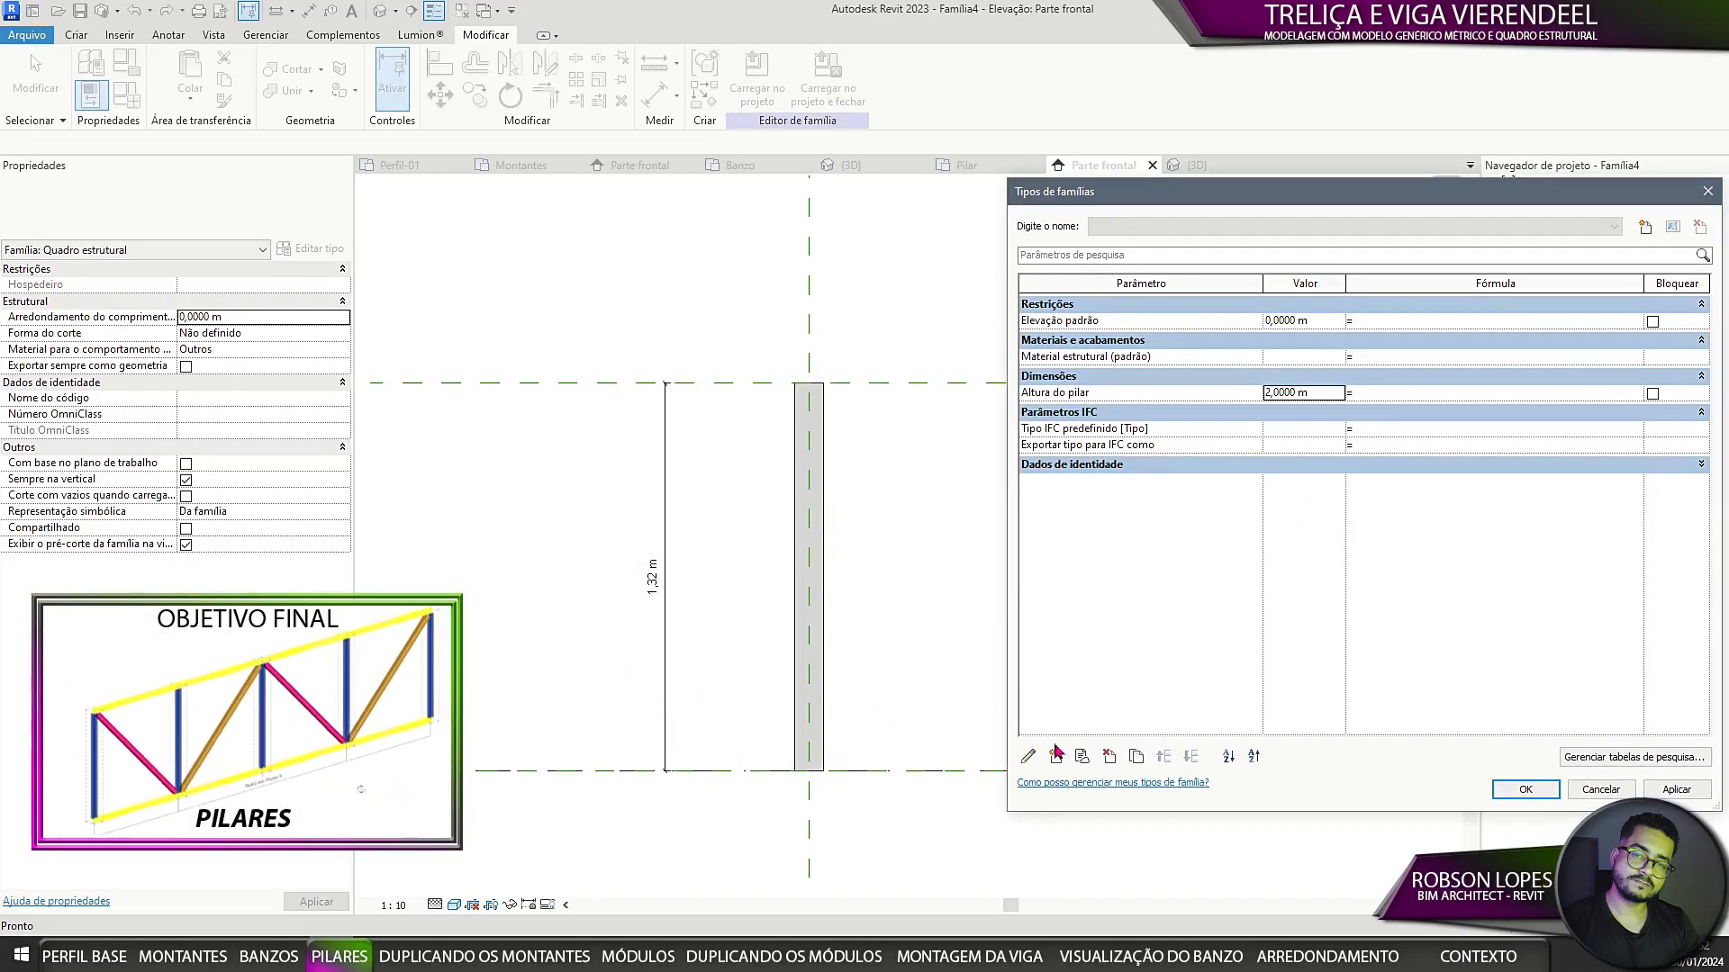
Step: Create a length type parameter named Altura do perfil, set it to 0,2 m and apply the family types
left_click(1055, 757)
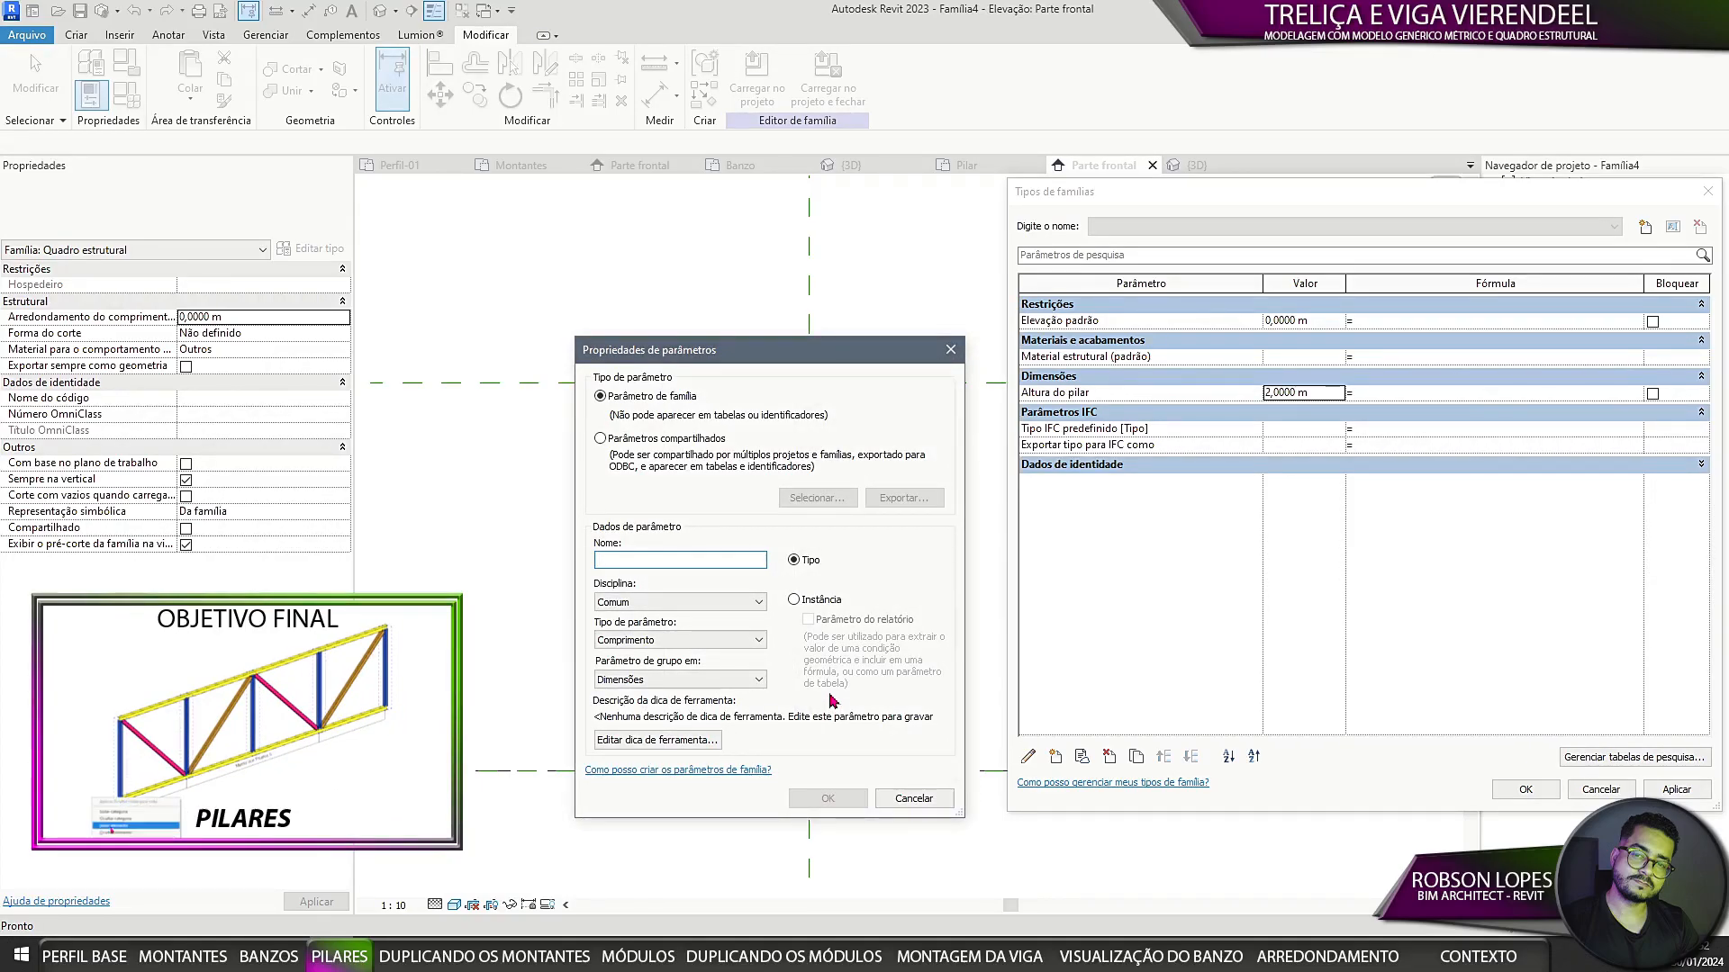
type("Altura do perfil")
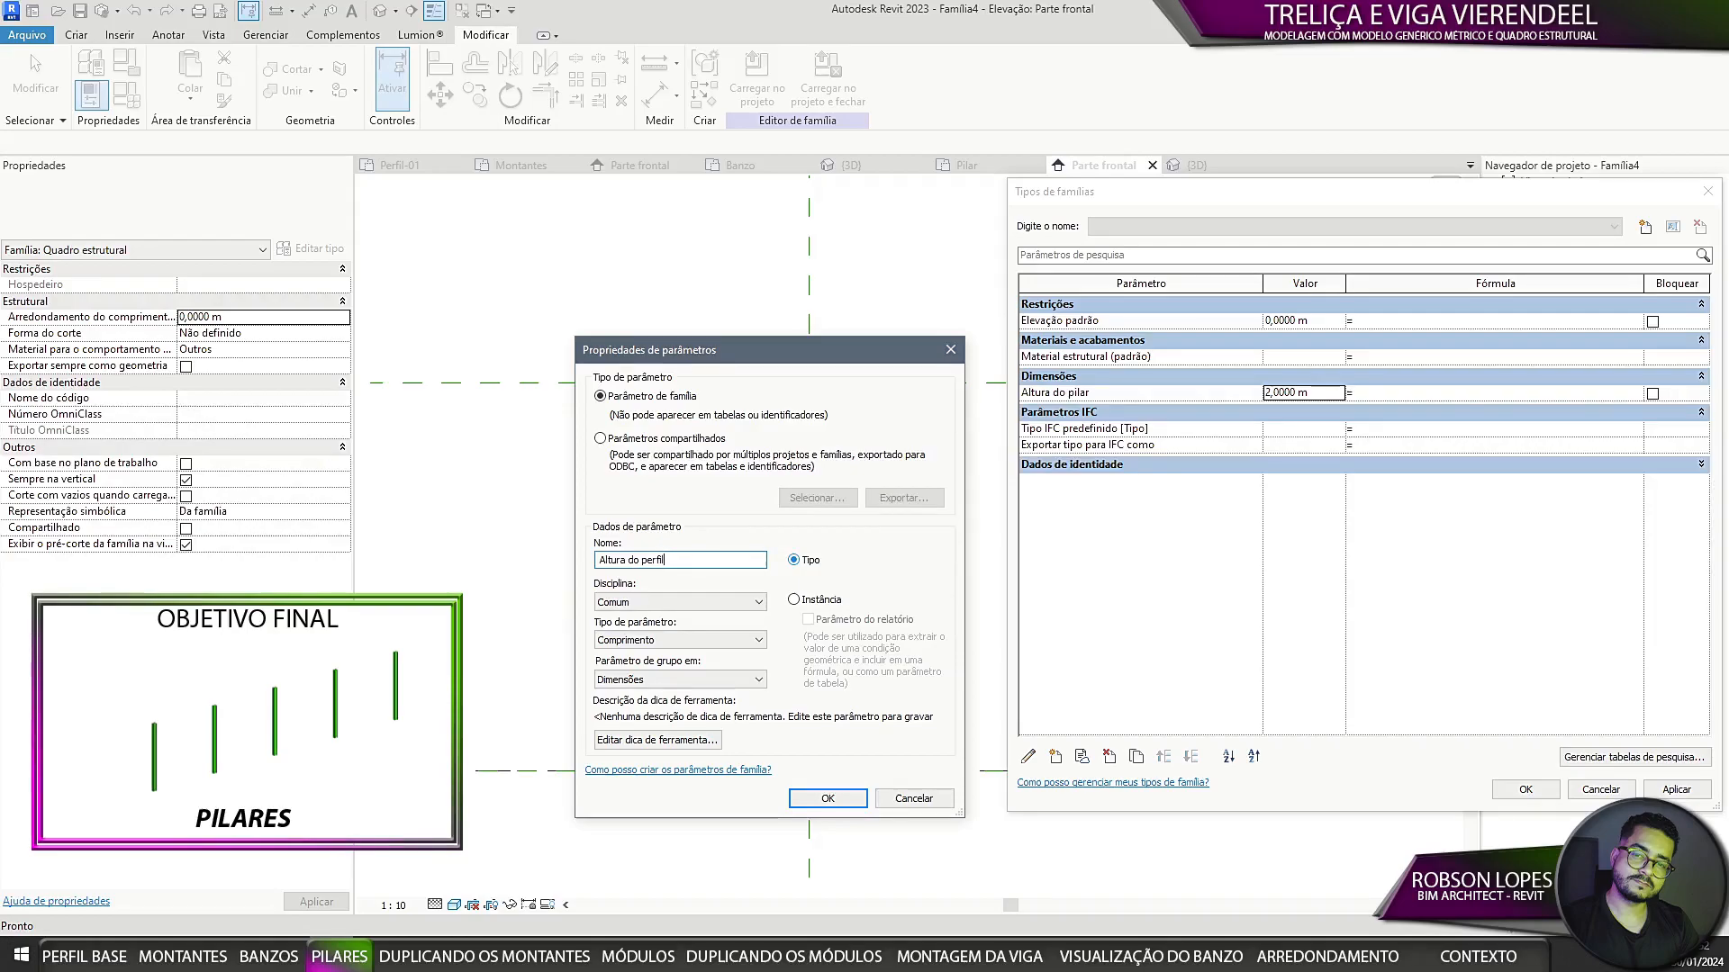
left_click(827, 800)
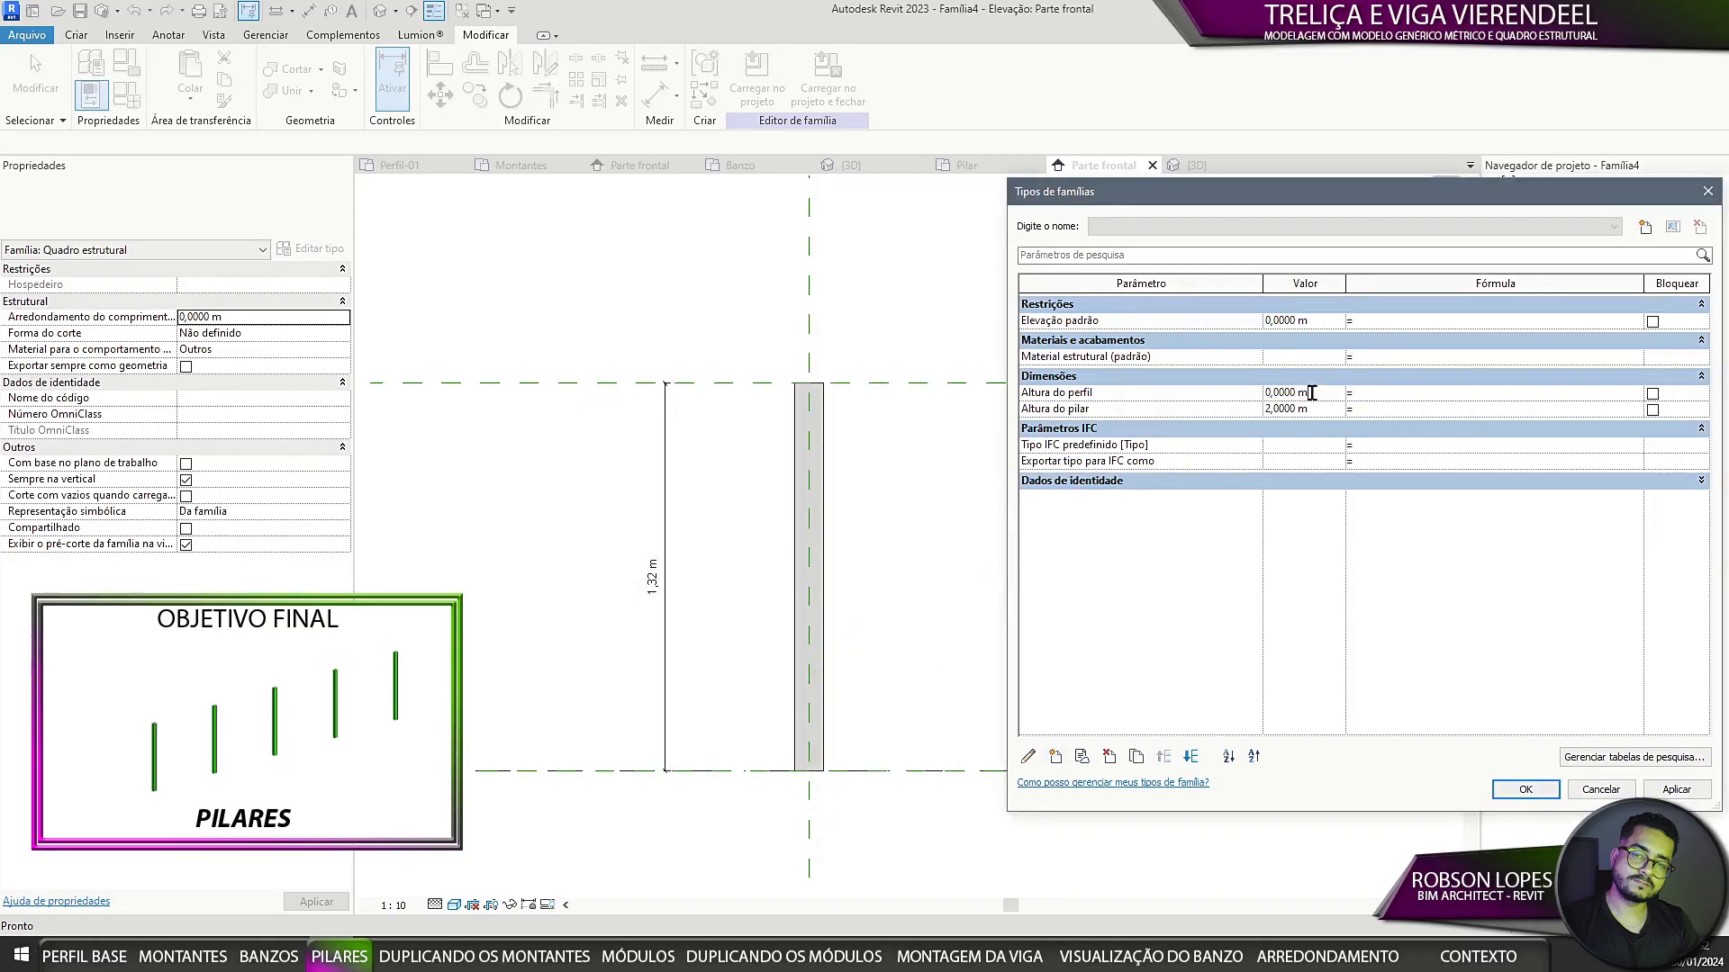
type("0,2")
key("Return")
left_click(1057, 757)
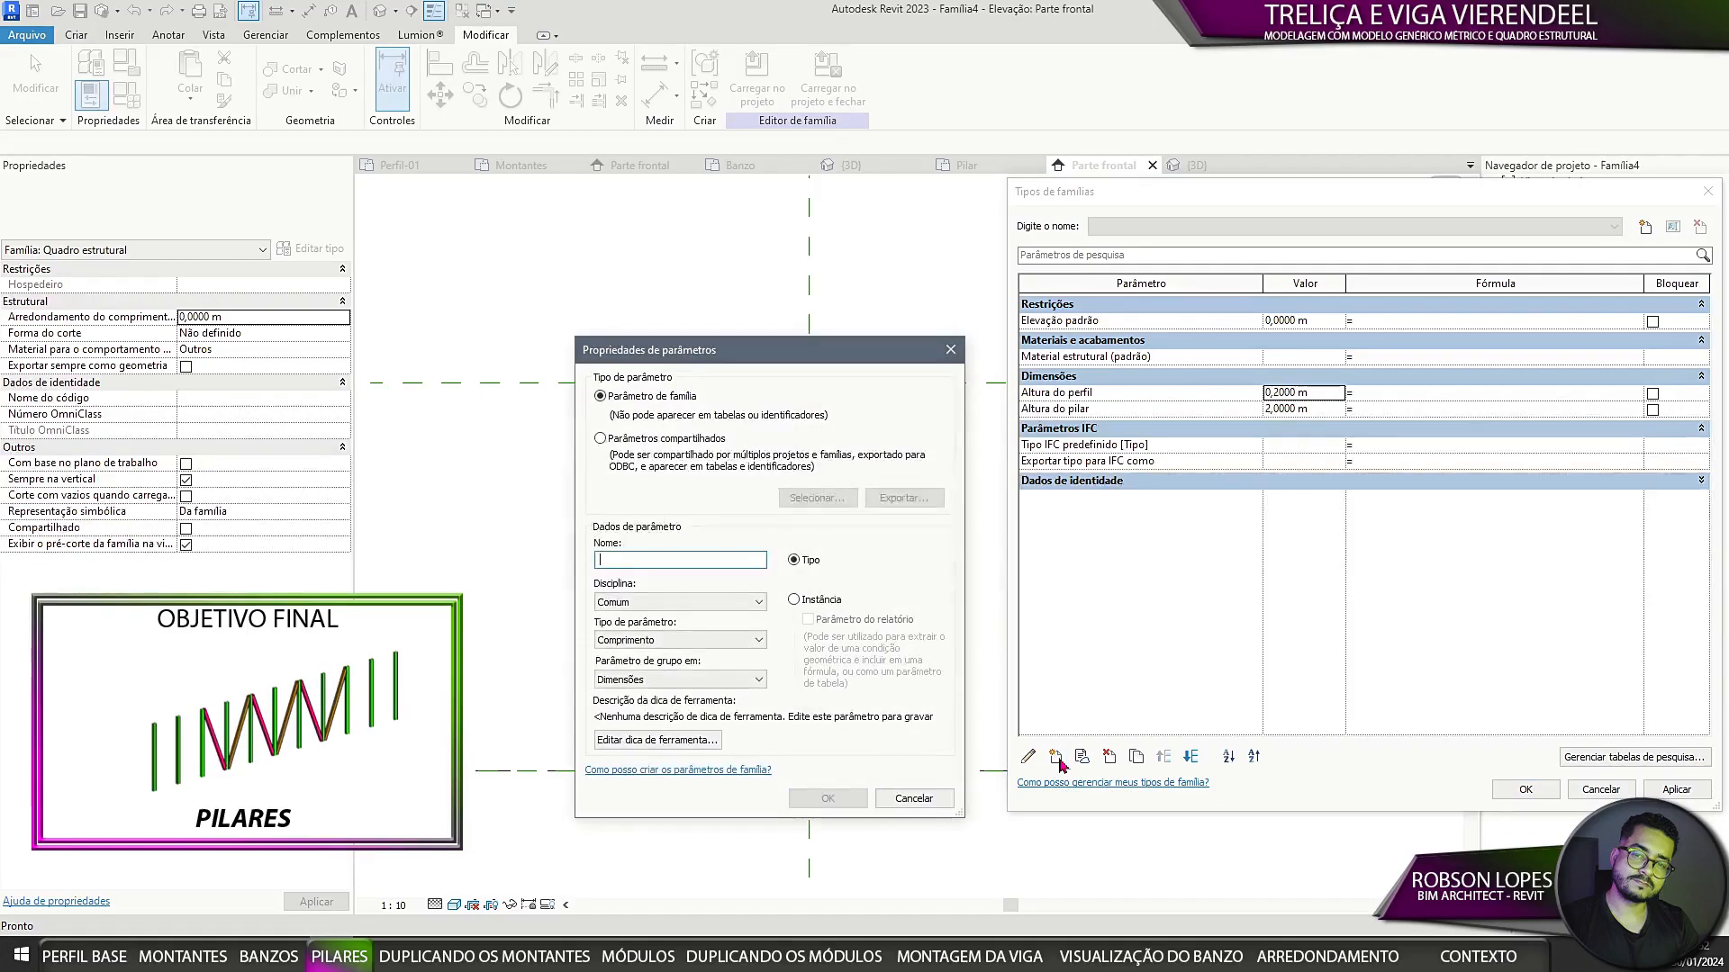
left_click(914, 798)
left_click(1525, 790)
Step: Label the column's vertical dimension with the Altura do pilar parameter
left_click(665, 576)
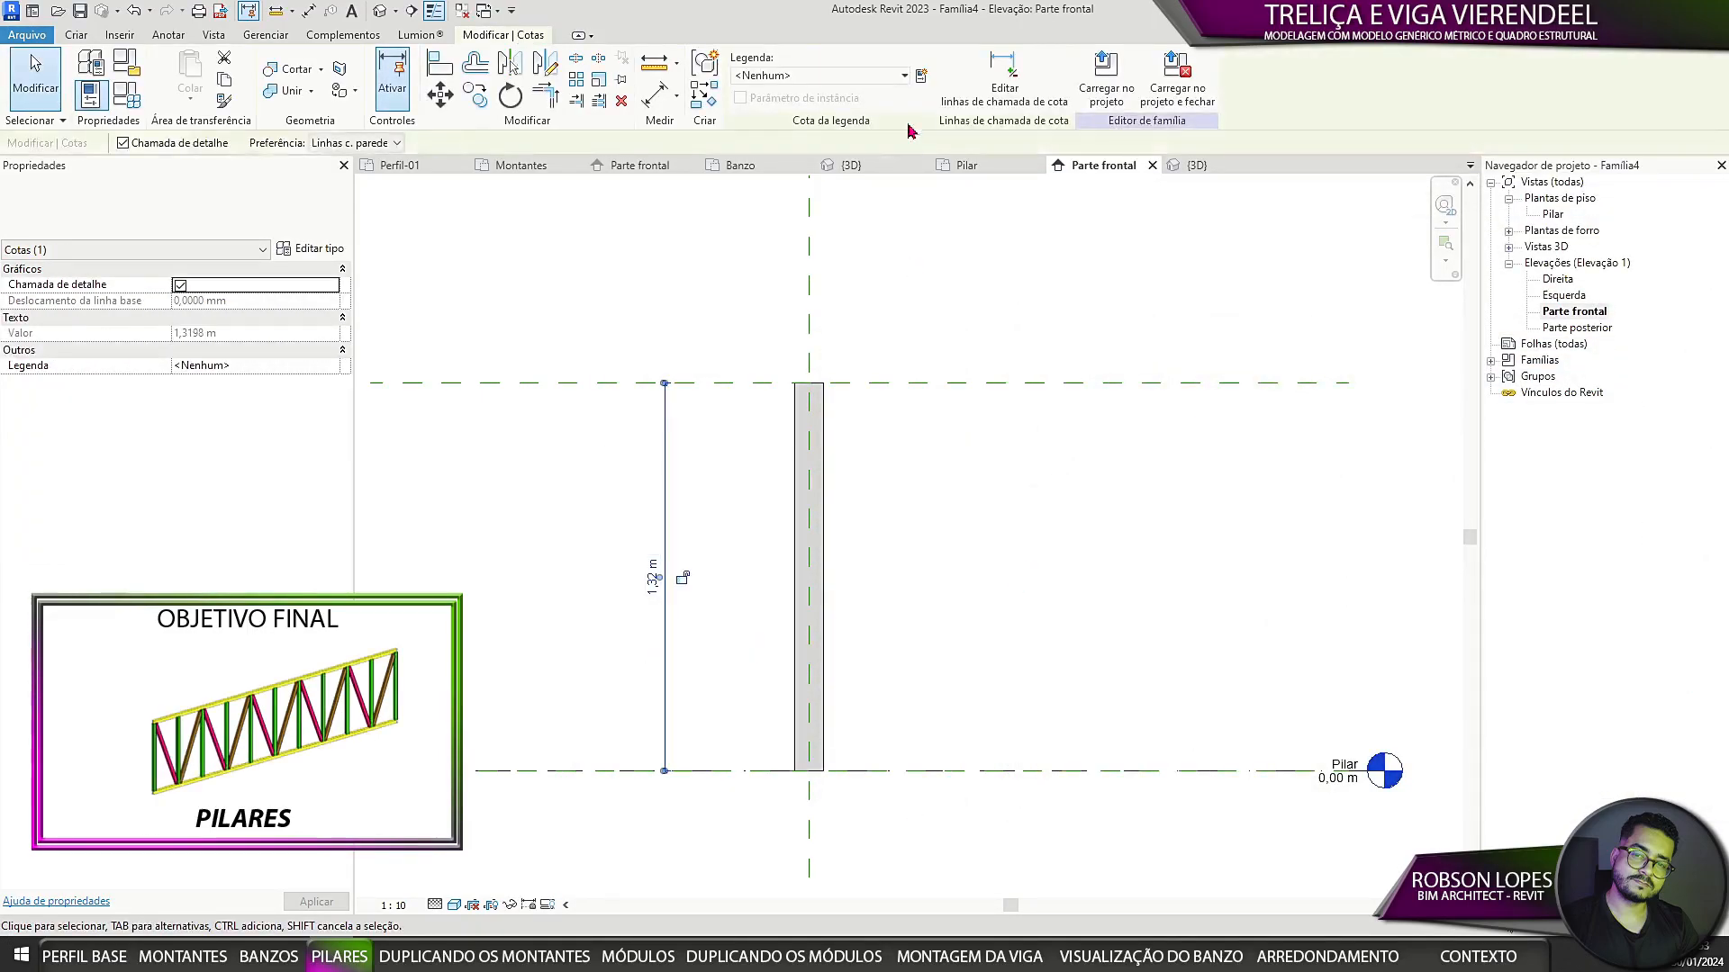
left_click(819, 74)
left_click(791, 158)
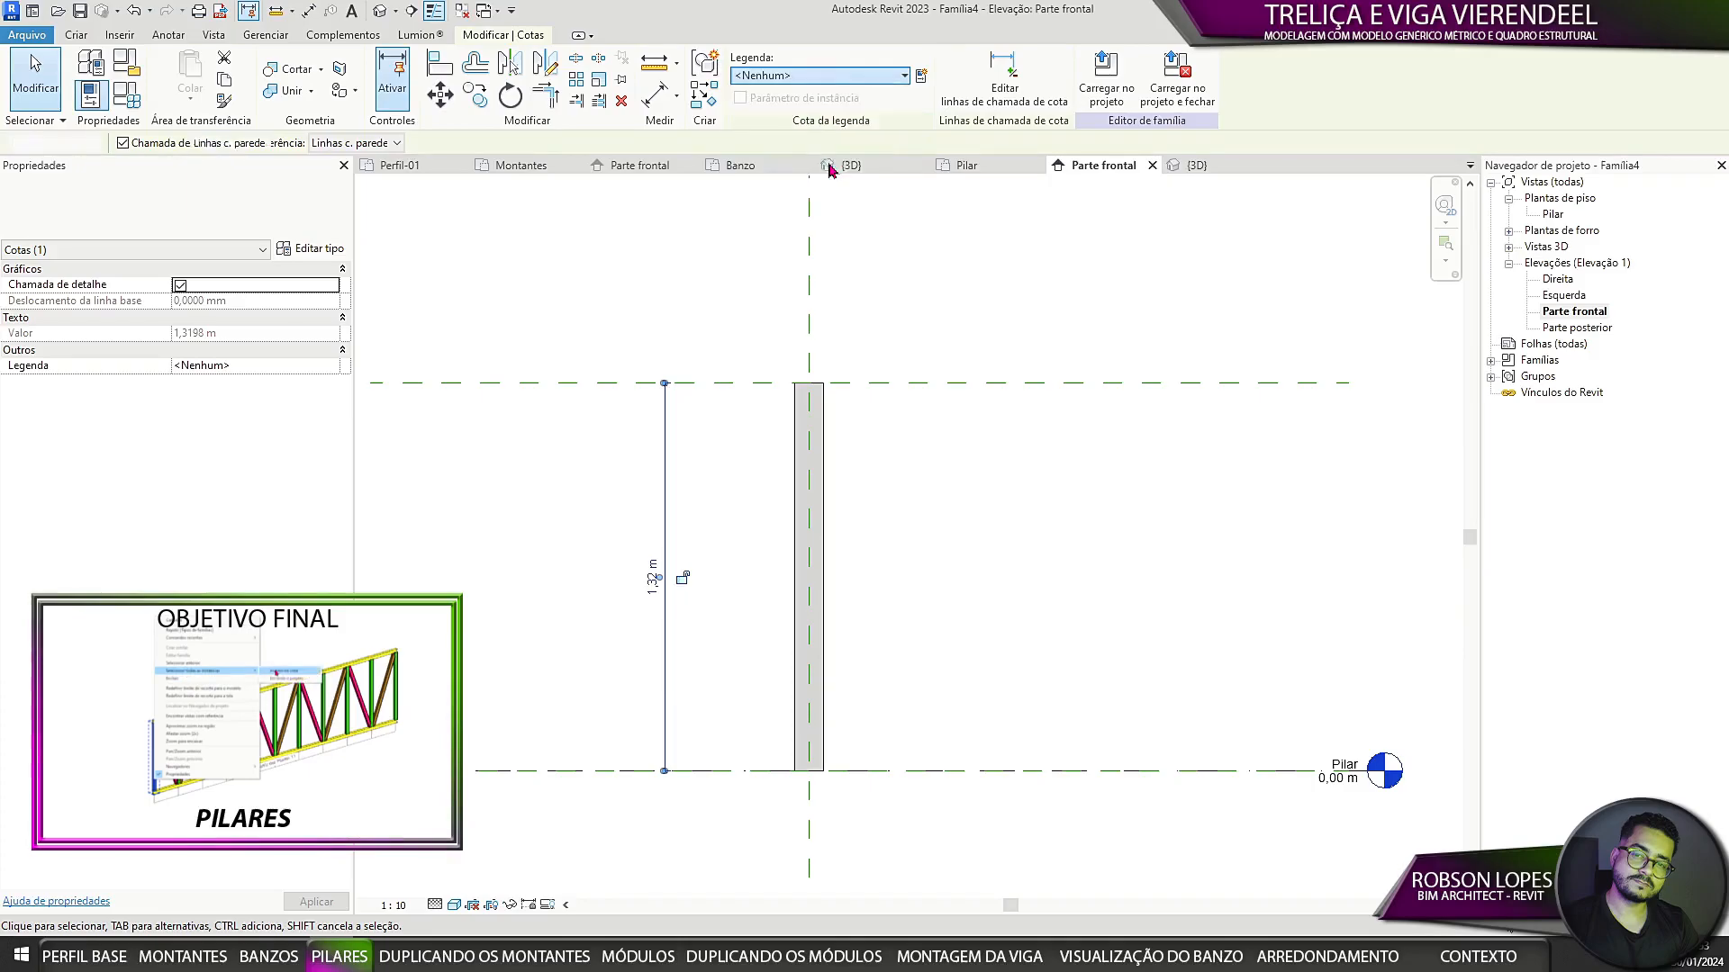
key("Escape")
scroll(1040, 664, "down", 2)
middle_click_drag(973, 732, 969, 702)
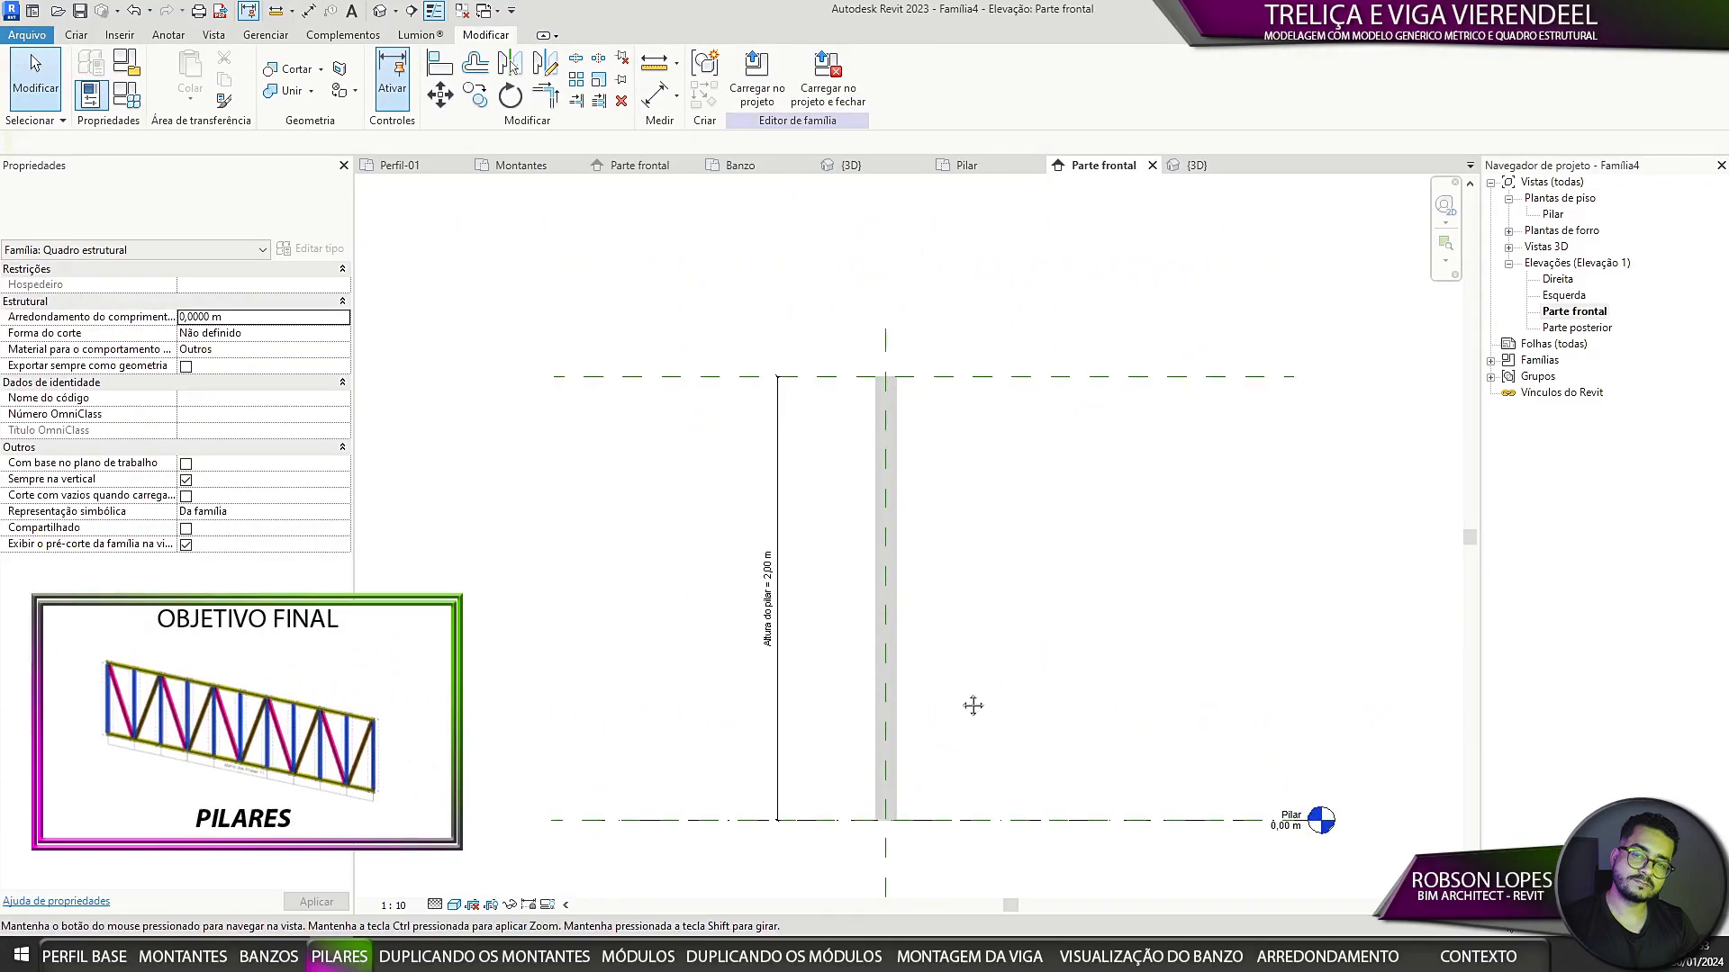
Step: Associate the Perfil-01 type's Altura do perfil property with the family parameter Altura do perfil
left_click(1491, 360)
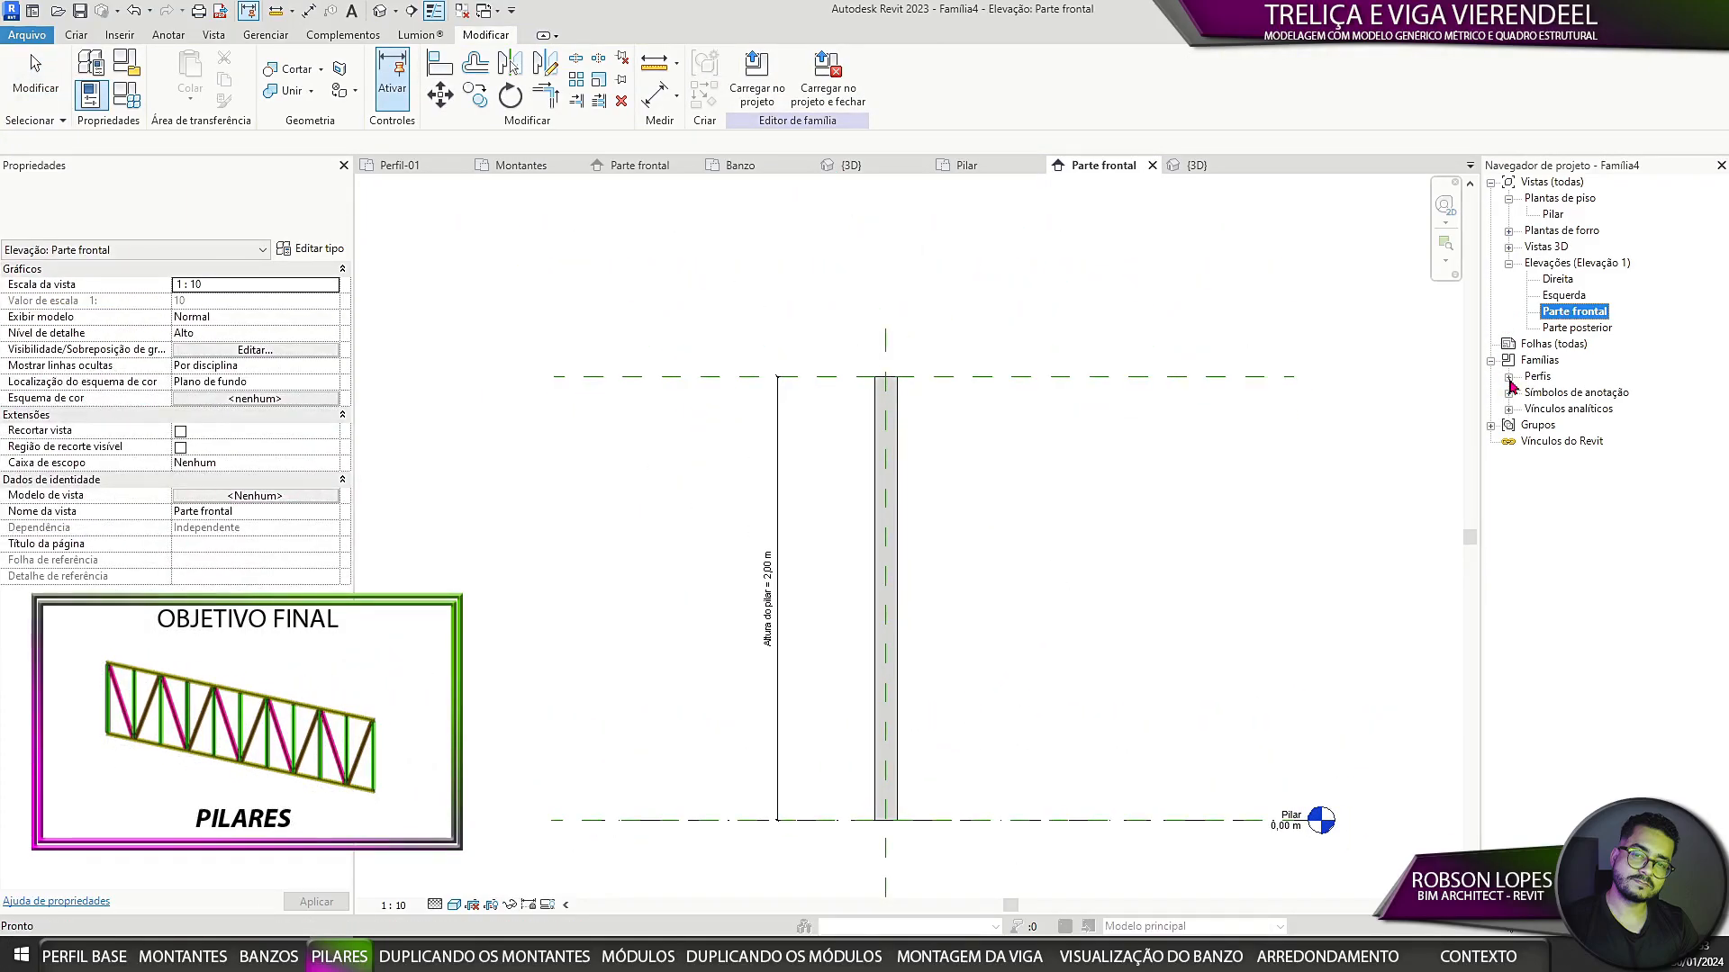
left_click(1509, 378)
left_click(1527, 395)
left_click(1580, 409)
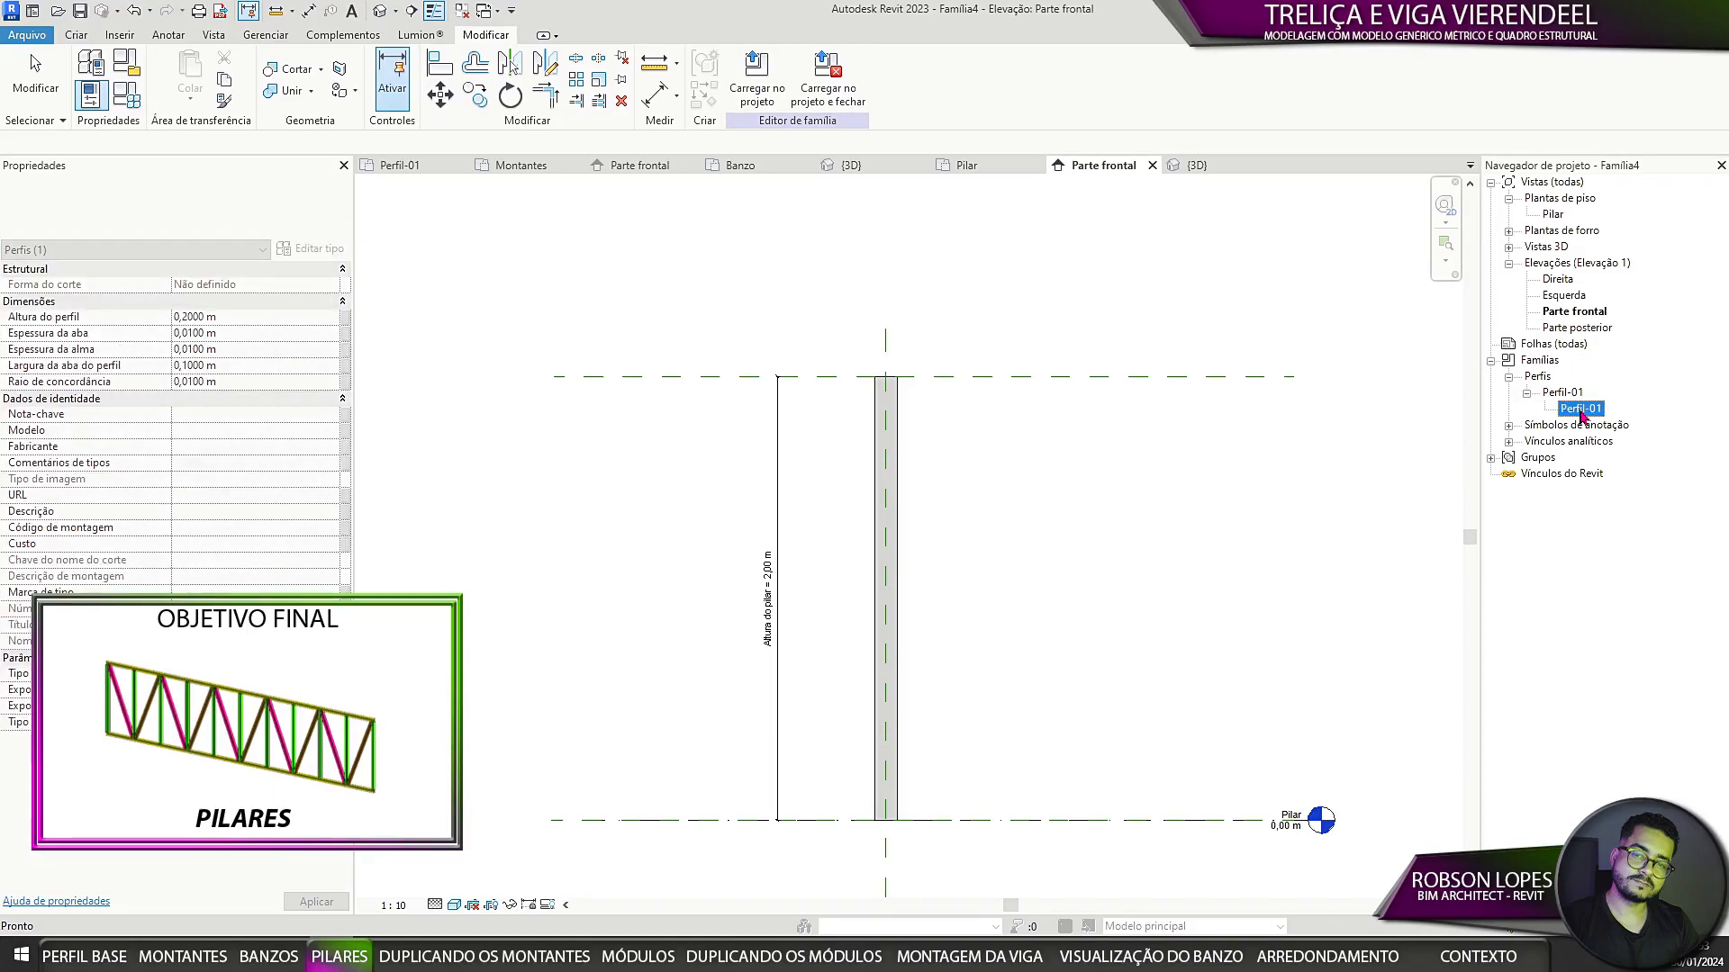
double_click(1580, 409)
left_click(1488, 450)
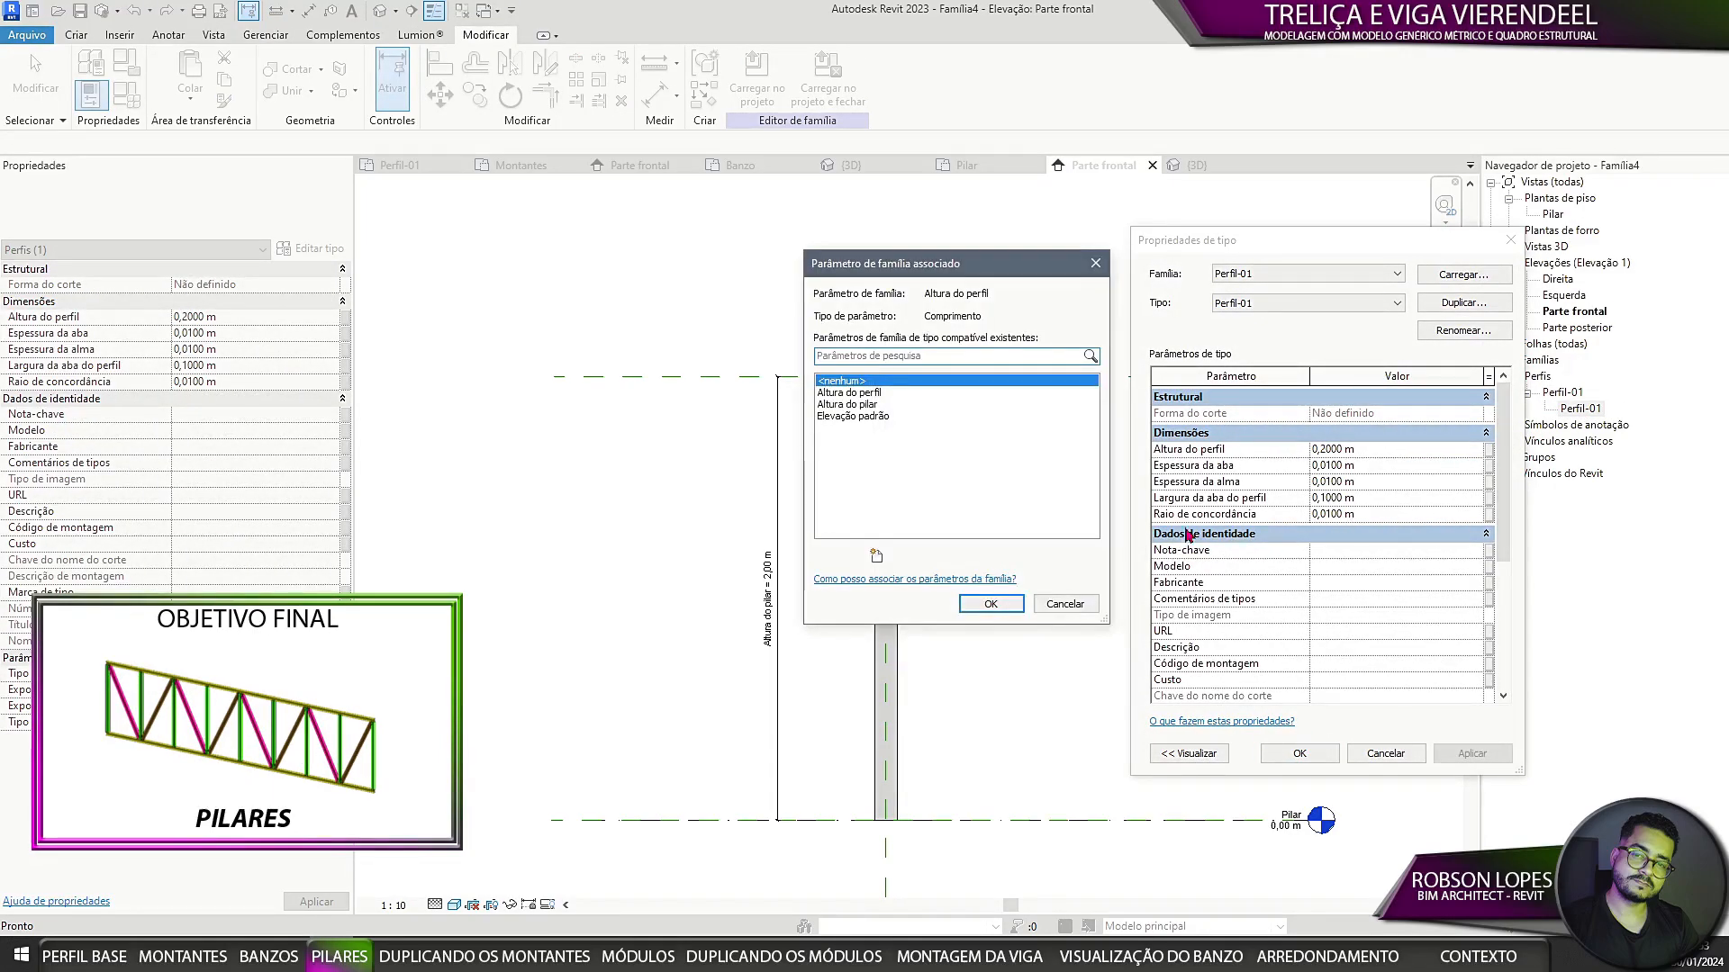
left_click(866, 394)
left_click(996, 609)
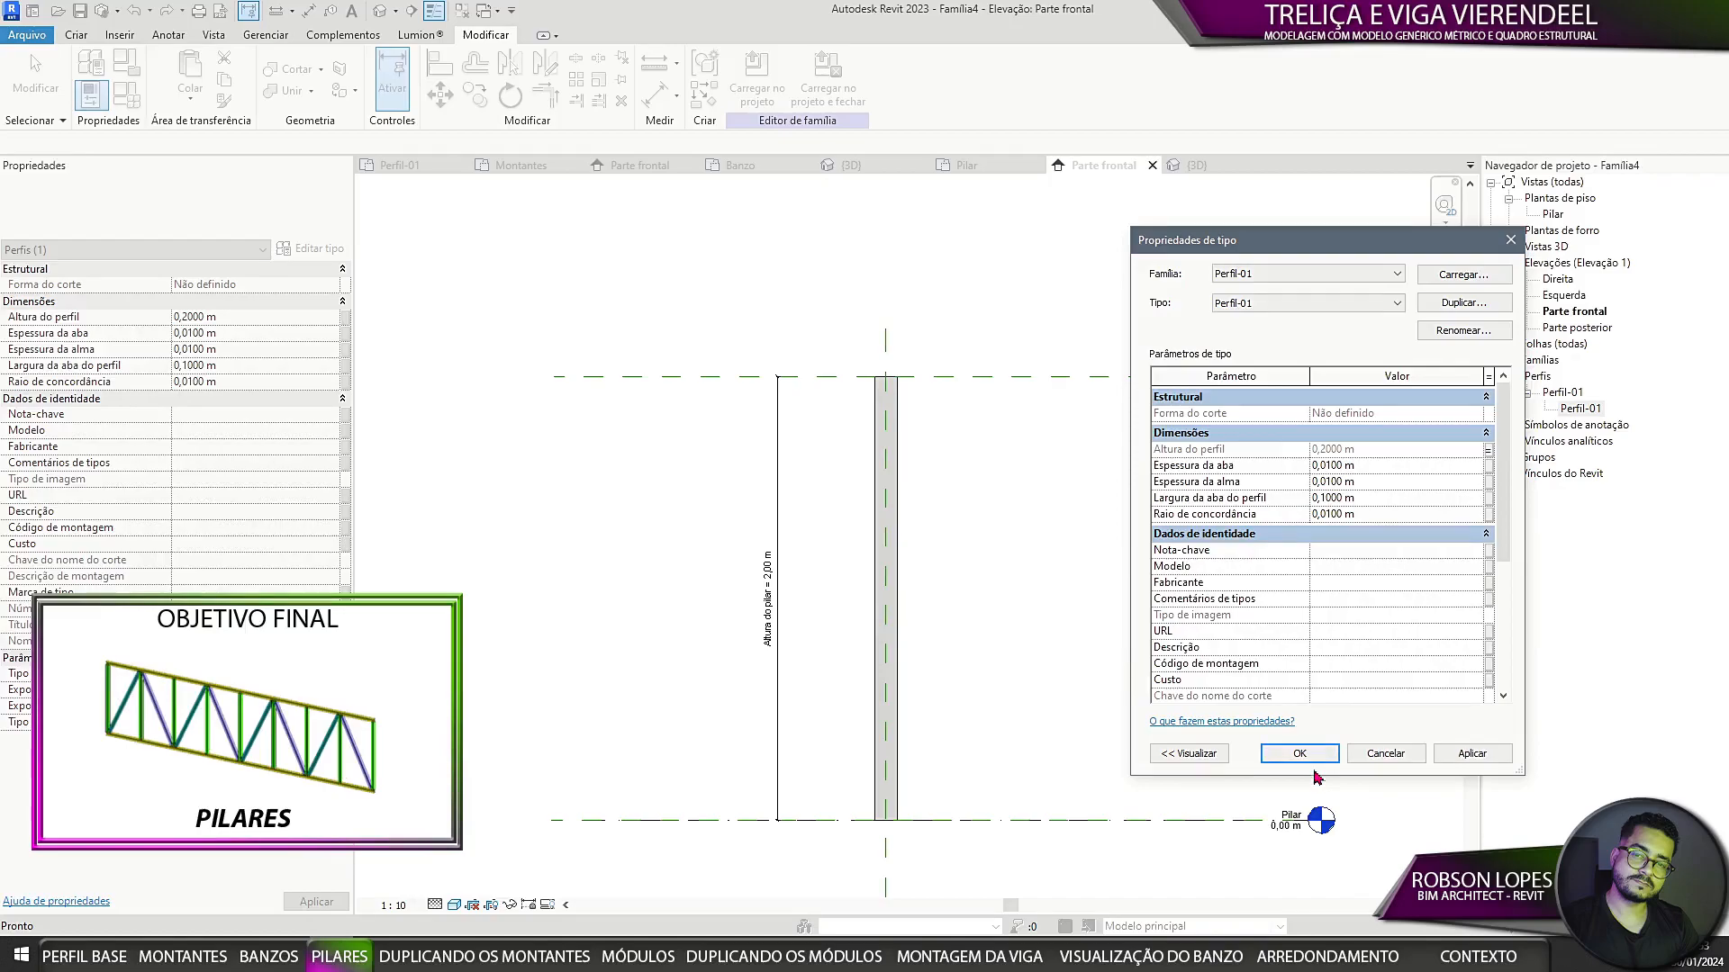
left_click(1277, 755)
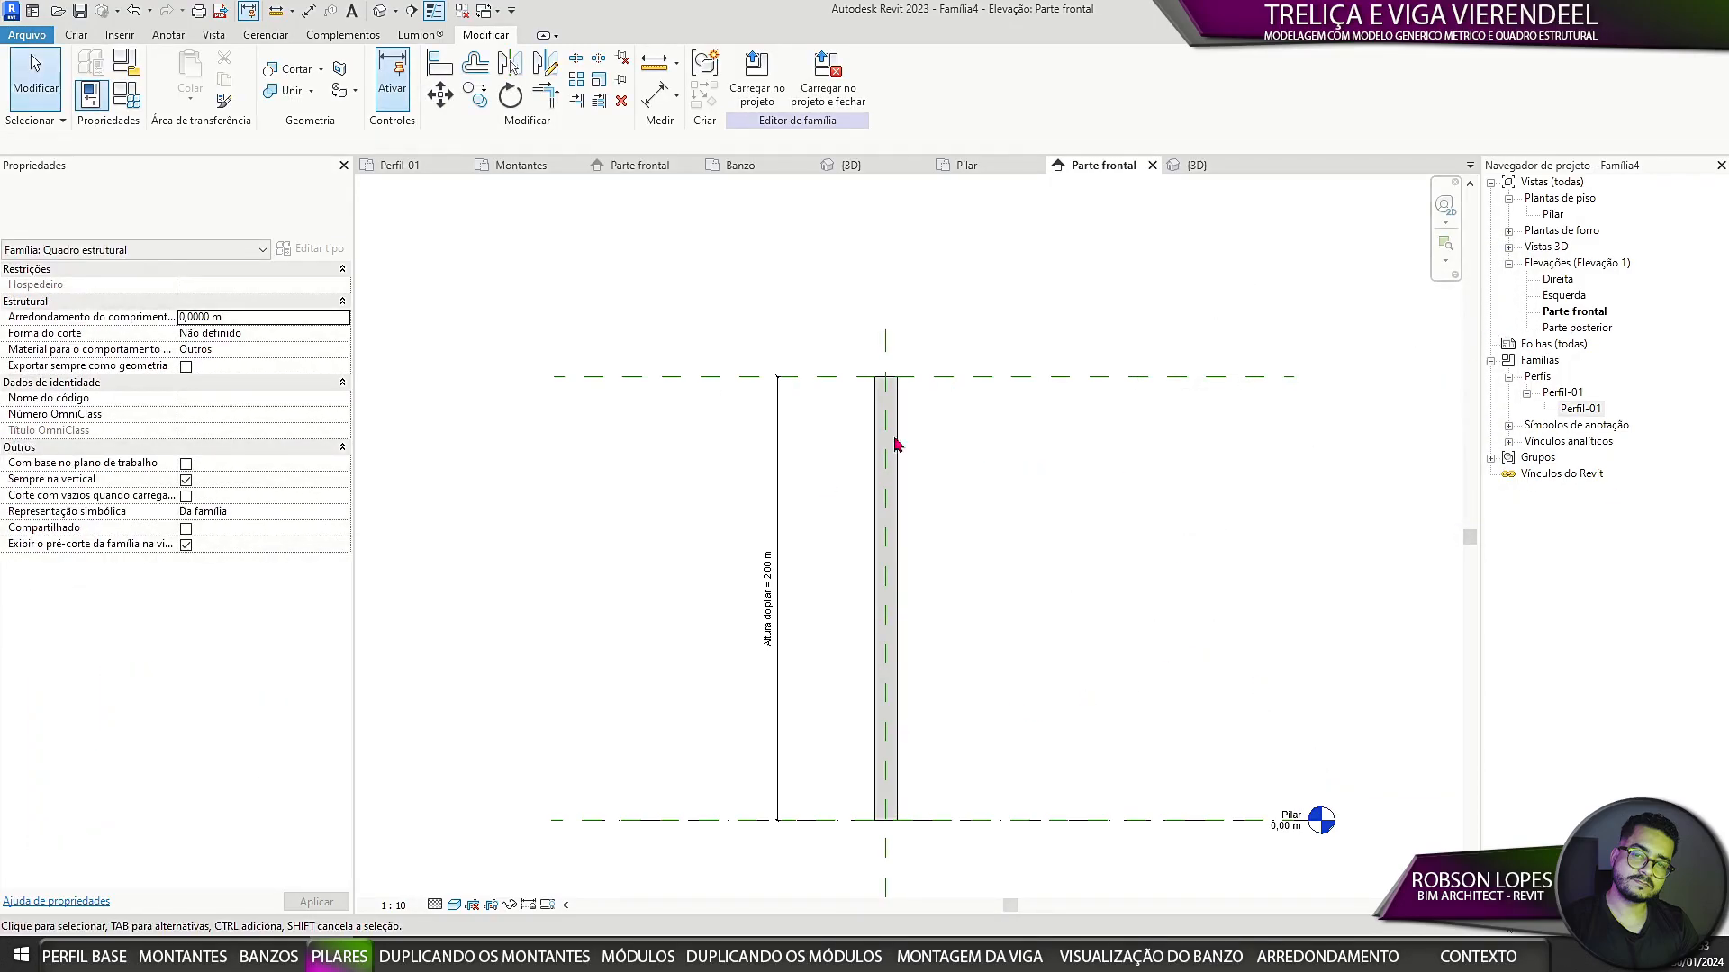
left_click(120, 99)
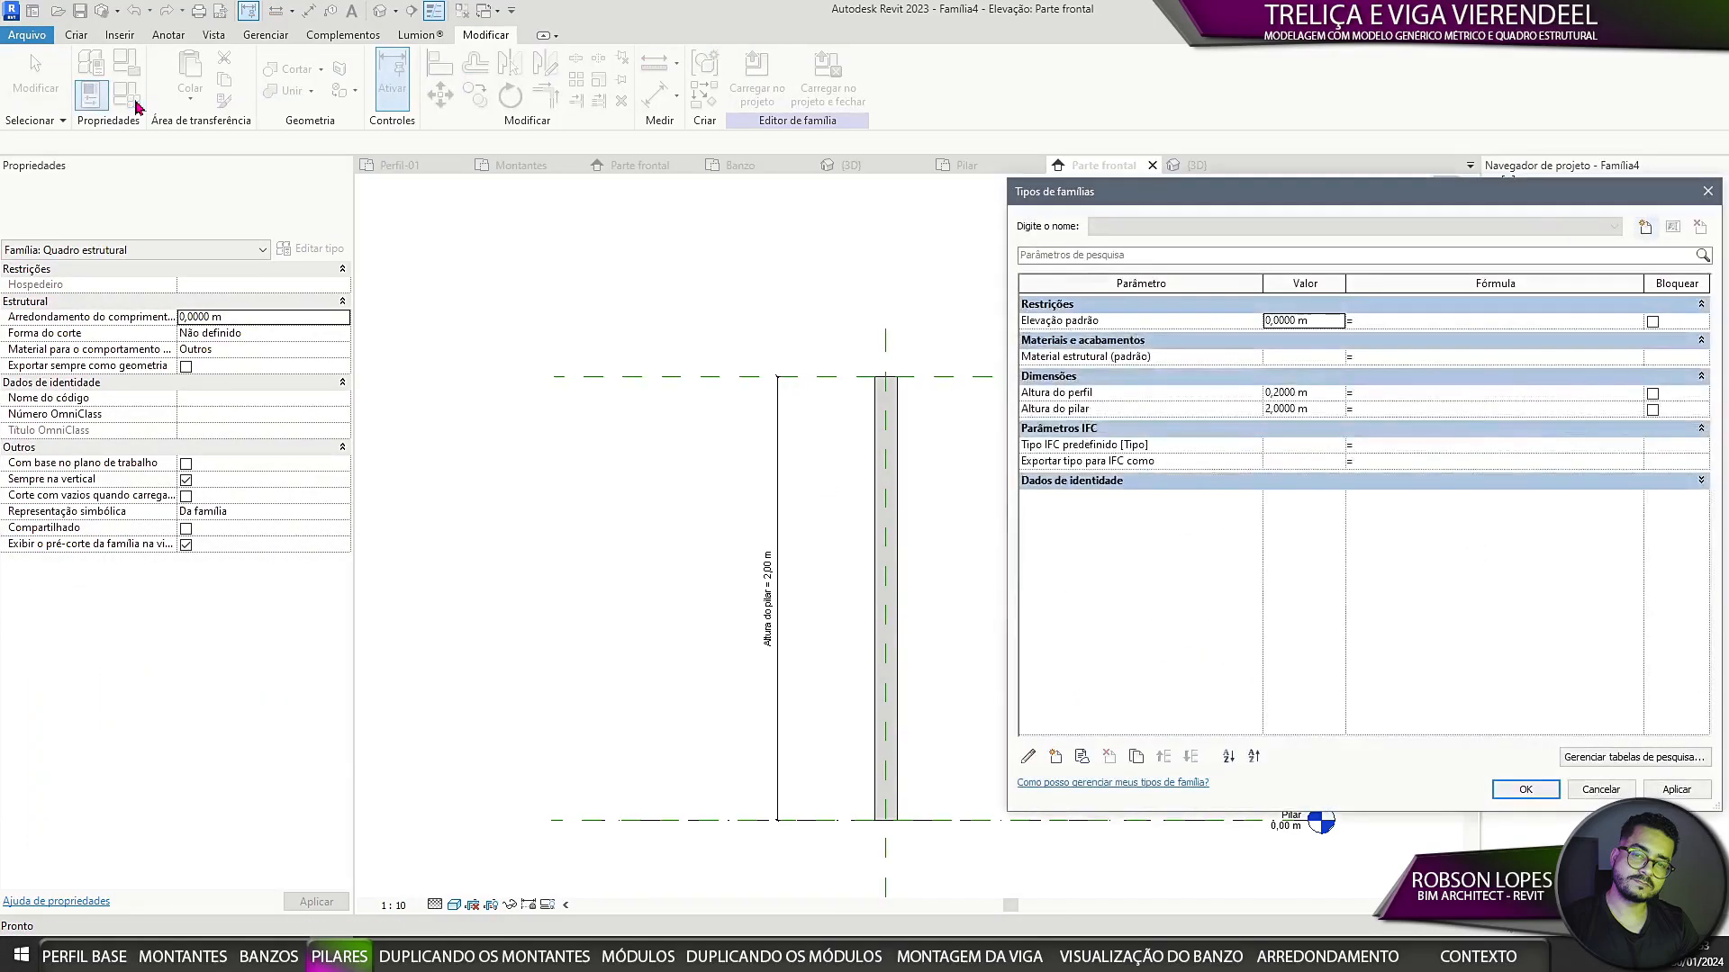
left_click(1525, 789)
Step: Create a type parameter named Mat. do Pilar under Materiais e acabamentos and associate it with the column sweep's material
scroll(1019, 591, "up", 3)
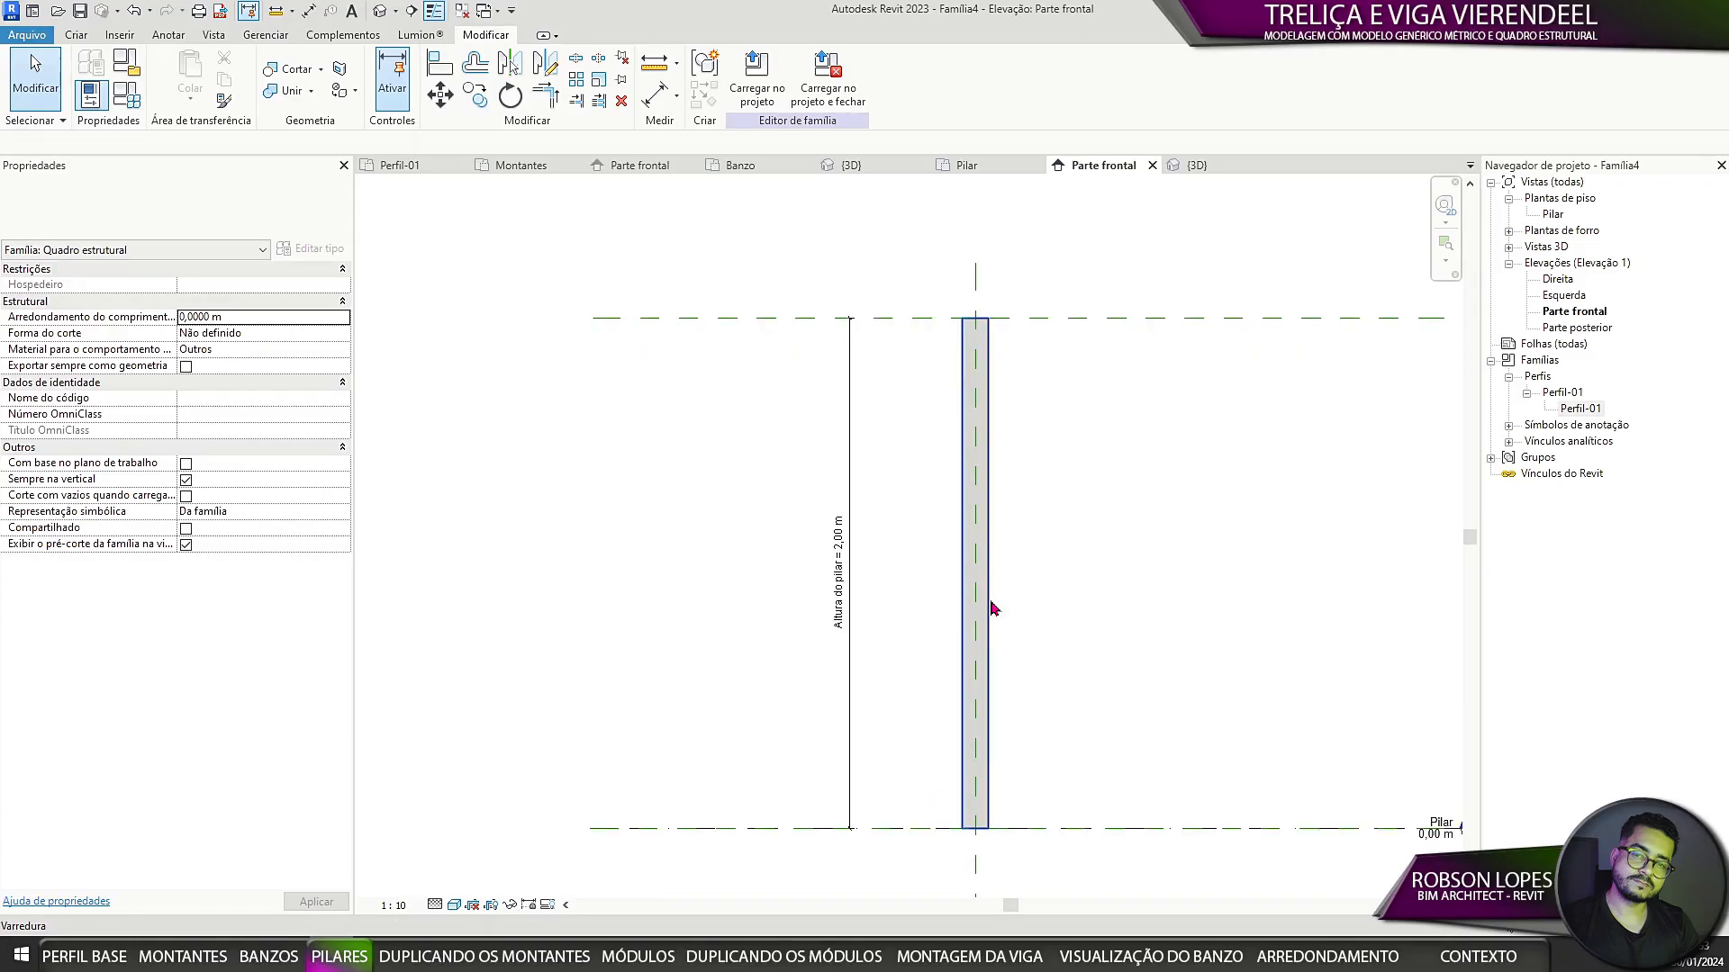
left_click(990, 609)
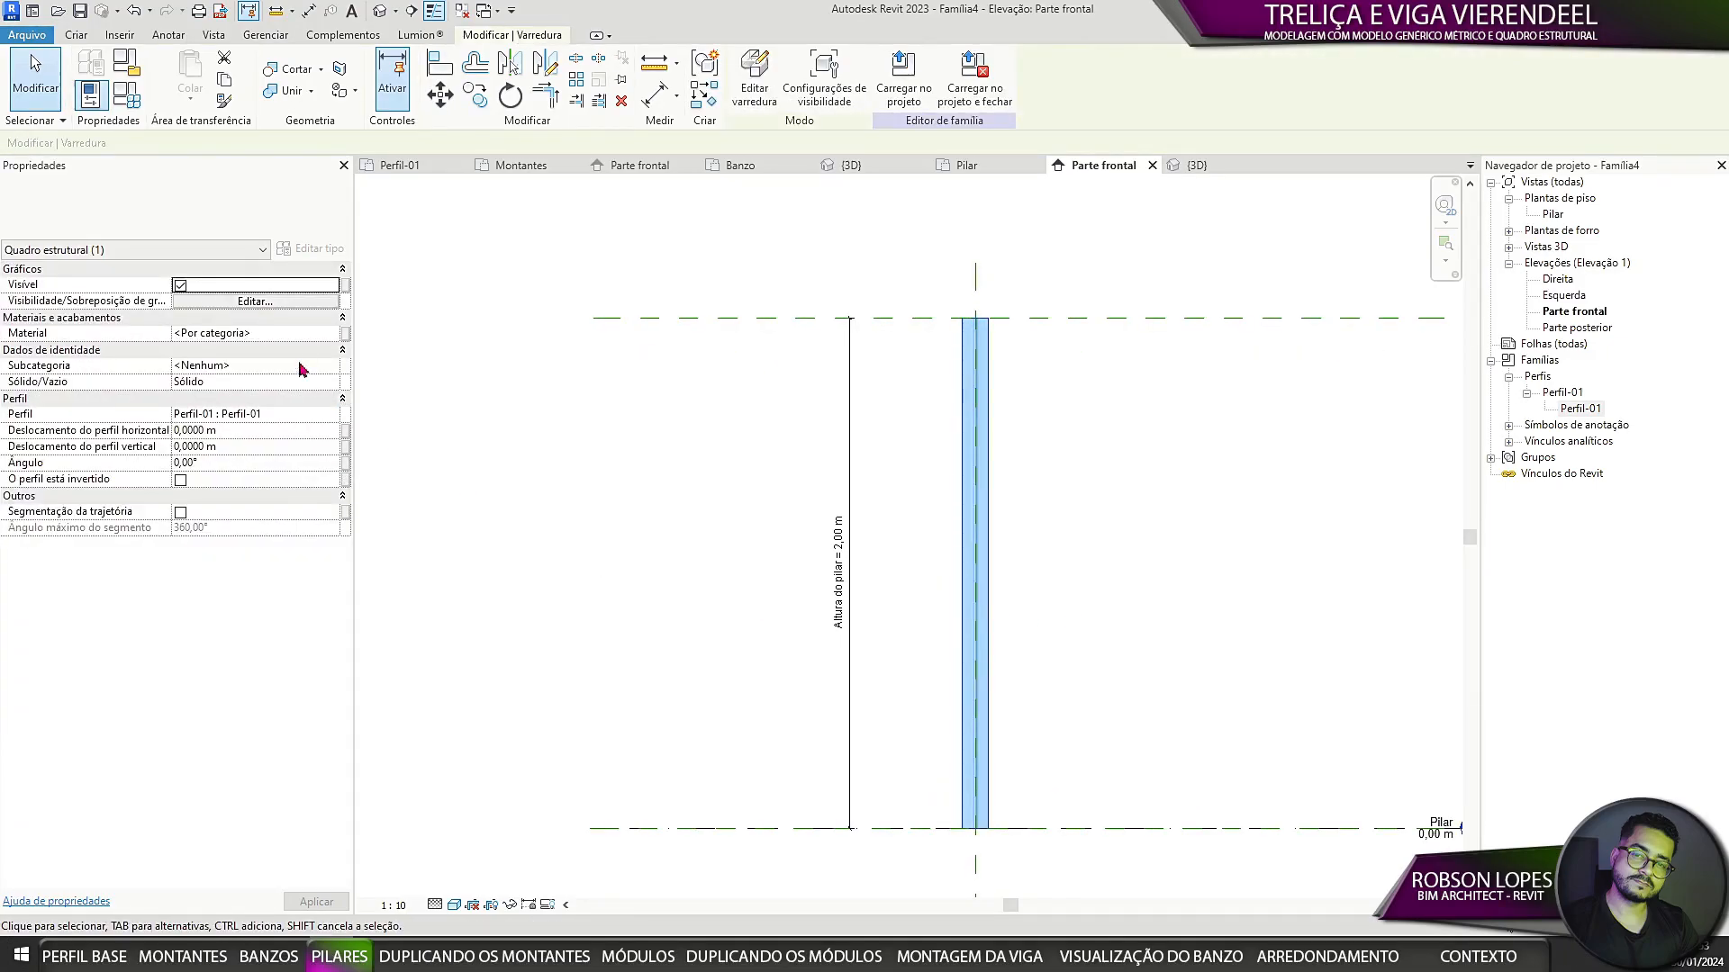
left_click(347, 333)
left_click(792, 568)
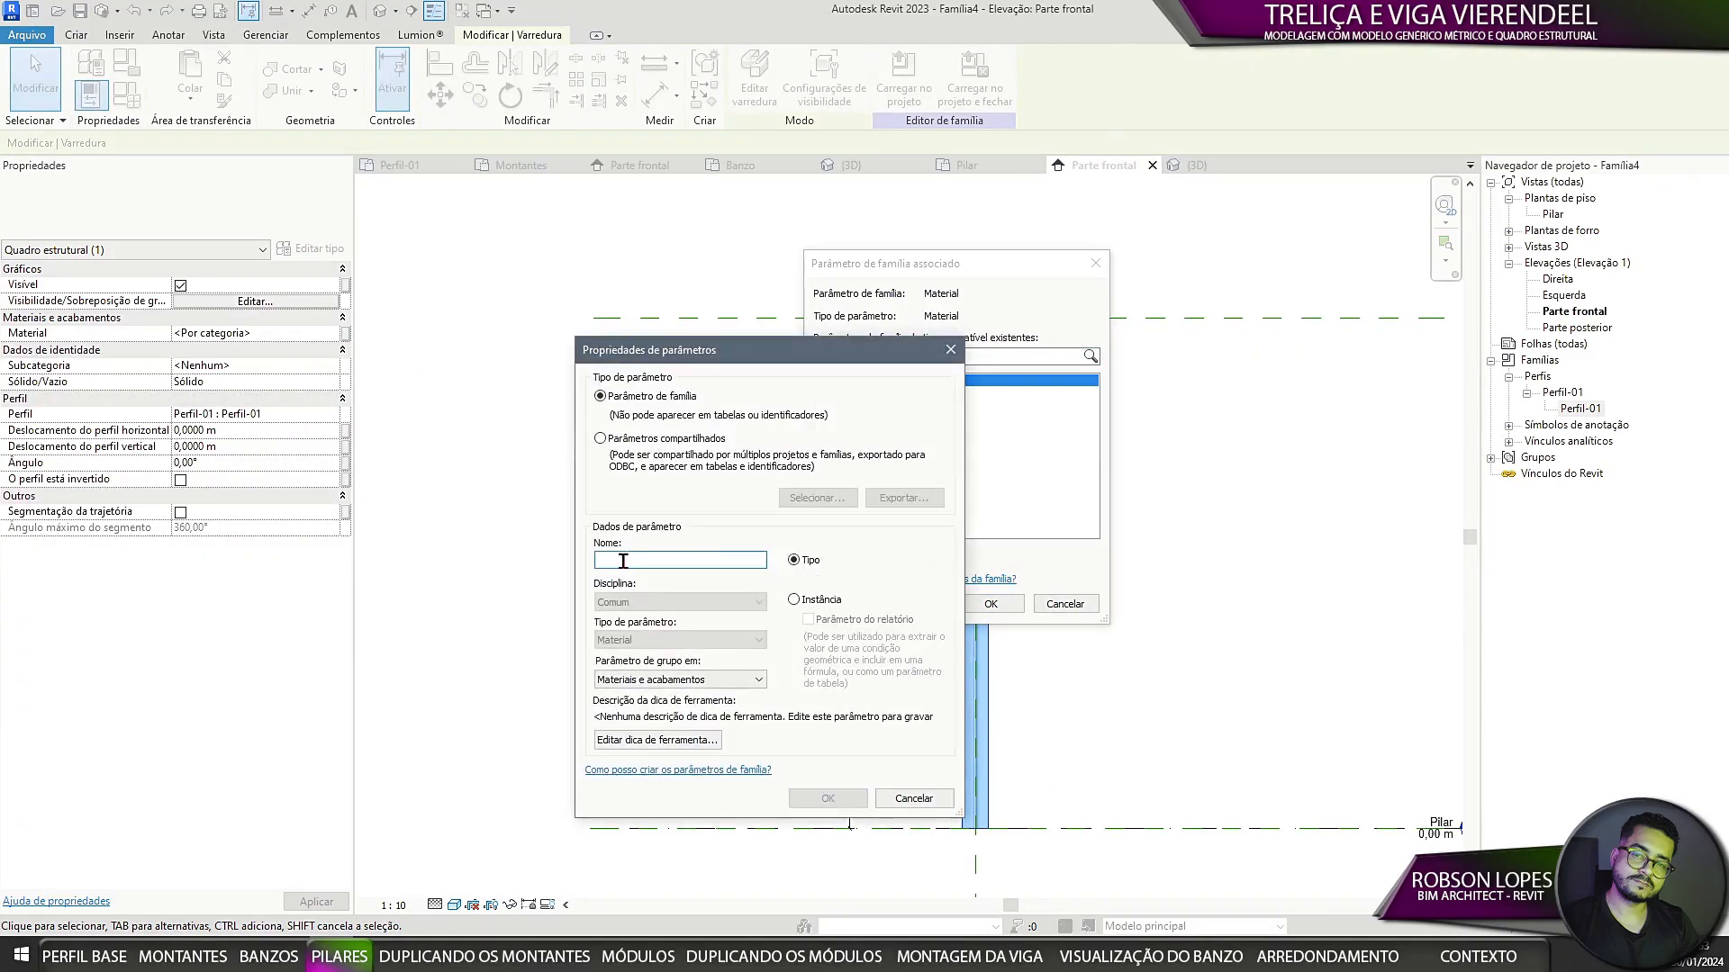
type("Mat. do Pilar")
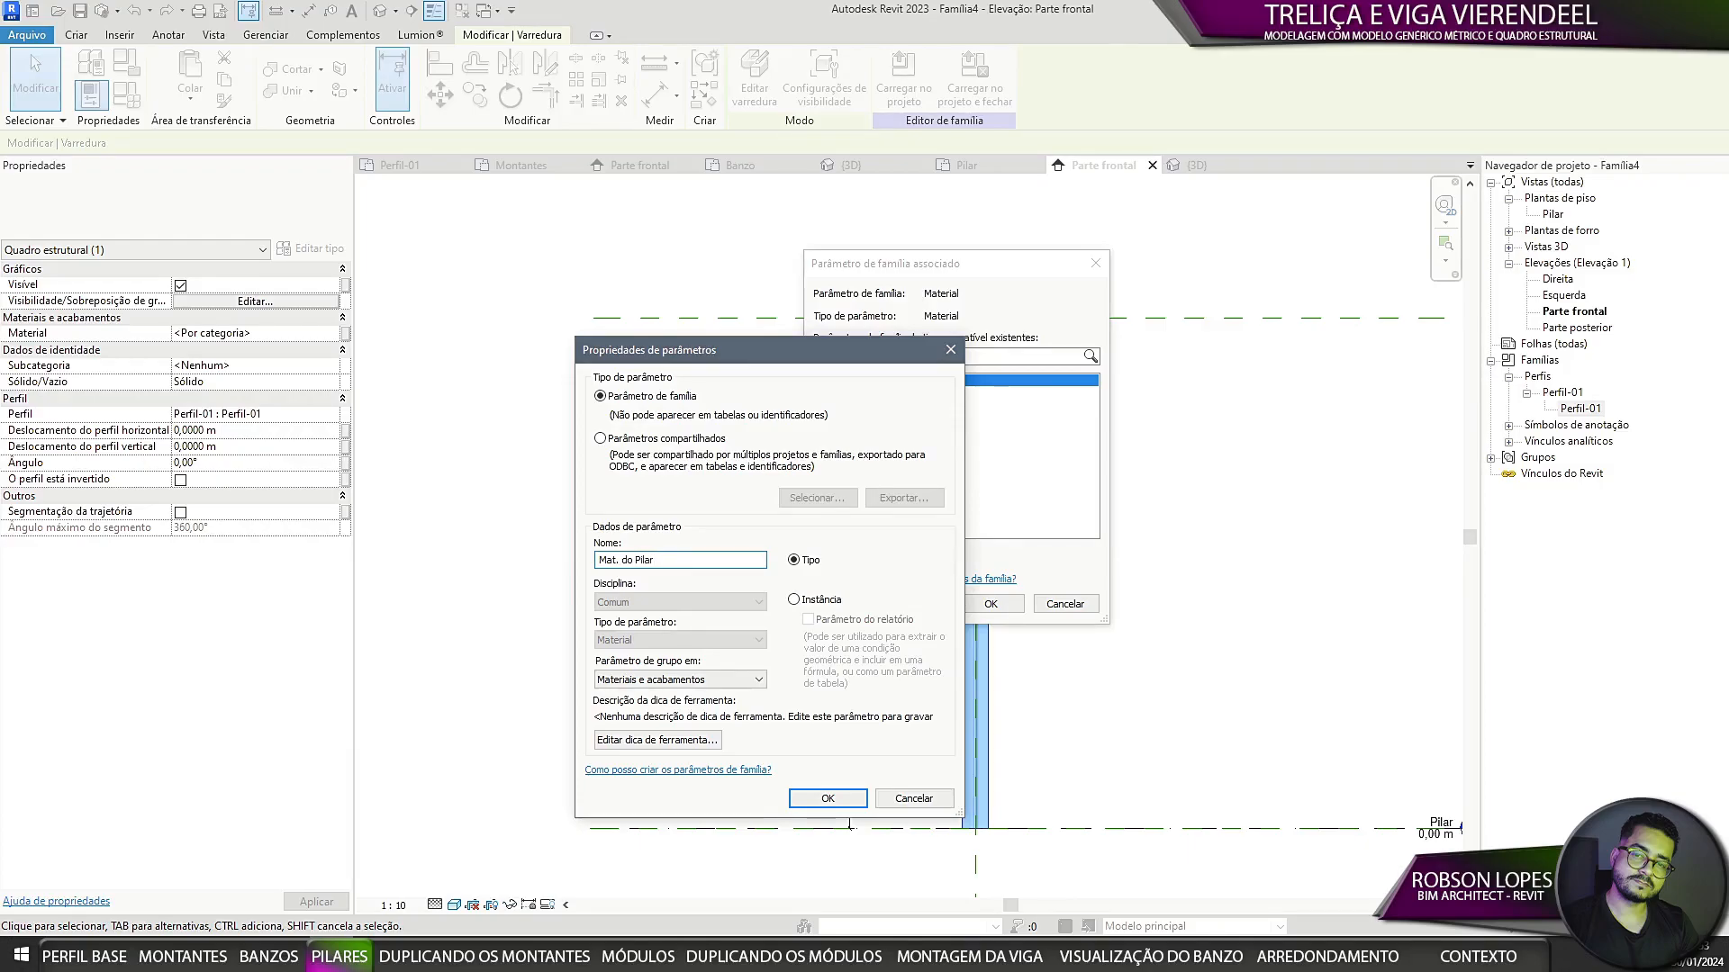
left_click(827, 799)
left_click(990, 603)
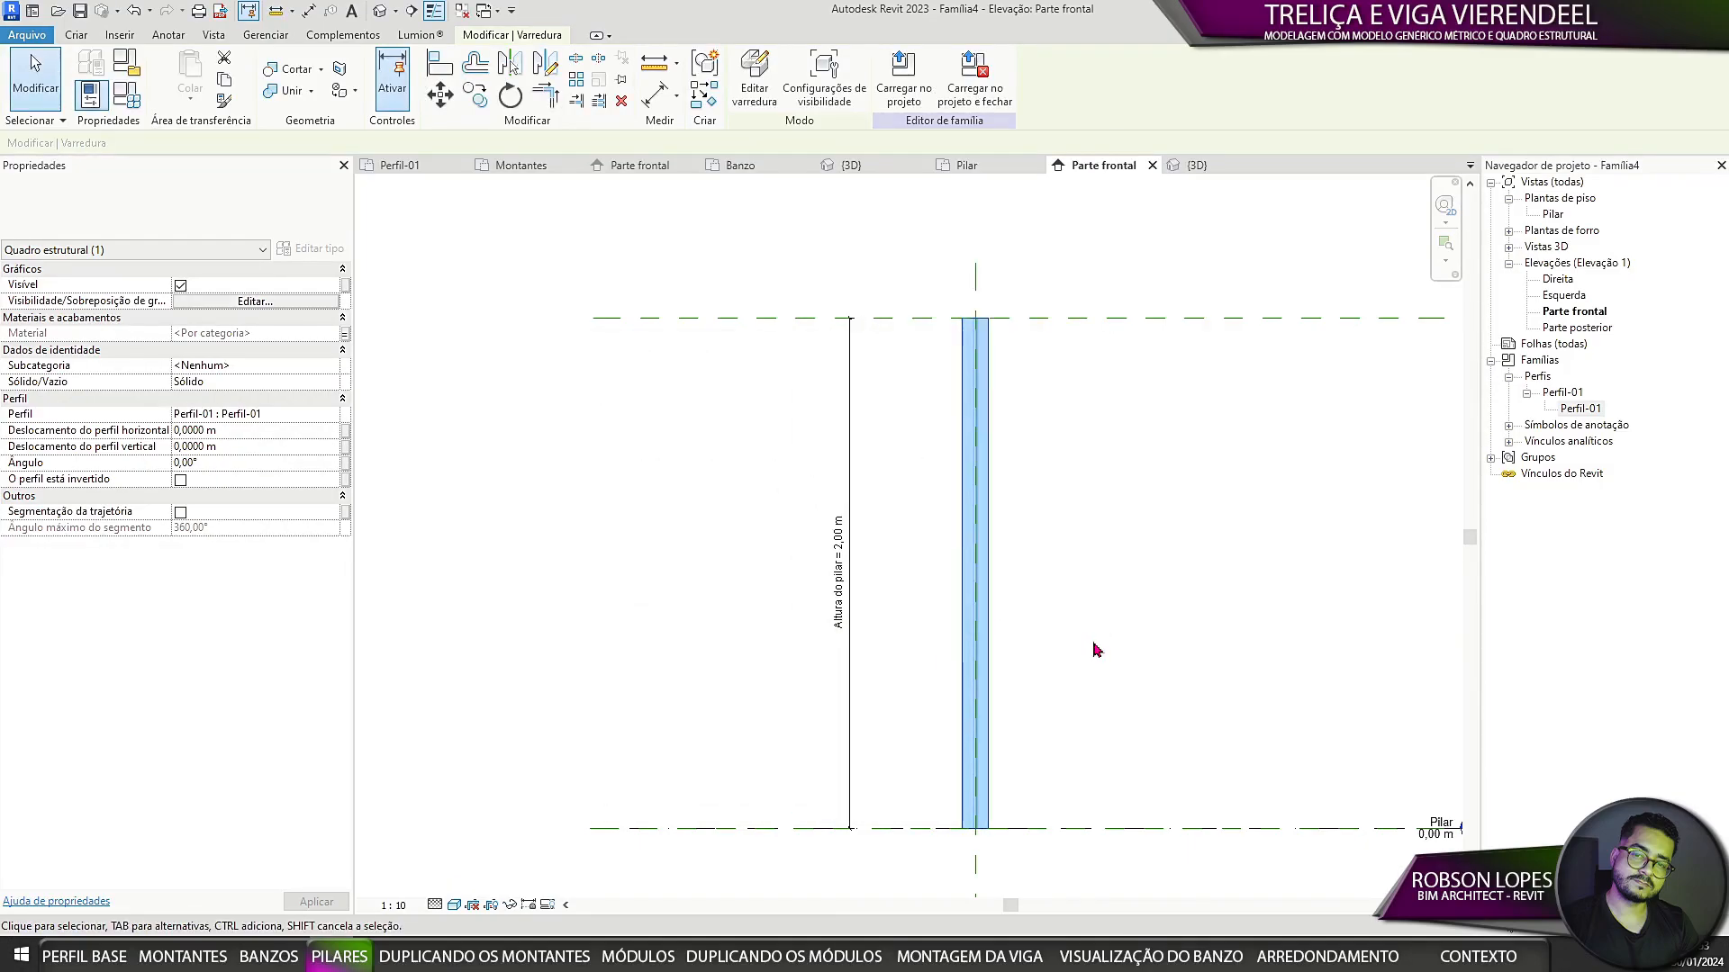
Step: Create a type parameter named Rotação do pilar under Dimensões and associate it with the sweep's profile angle
left_click(346, 462)
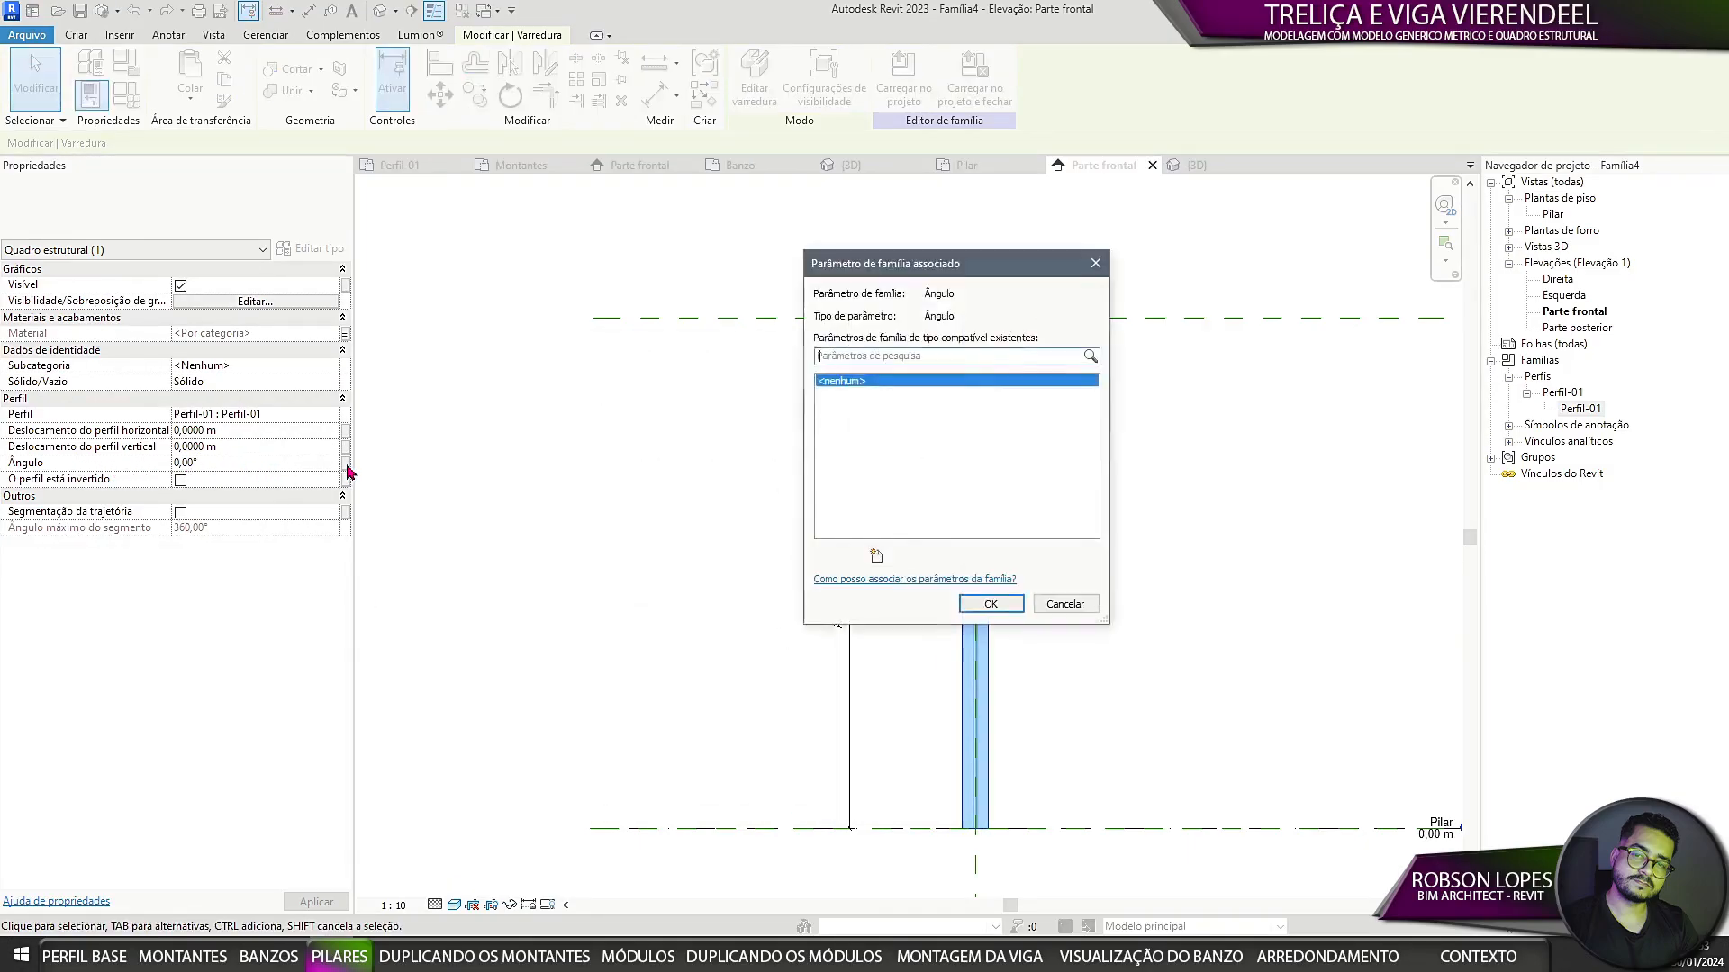
left_click(824, 560)
type("Rotação do pilar")
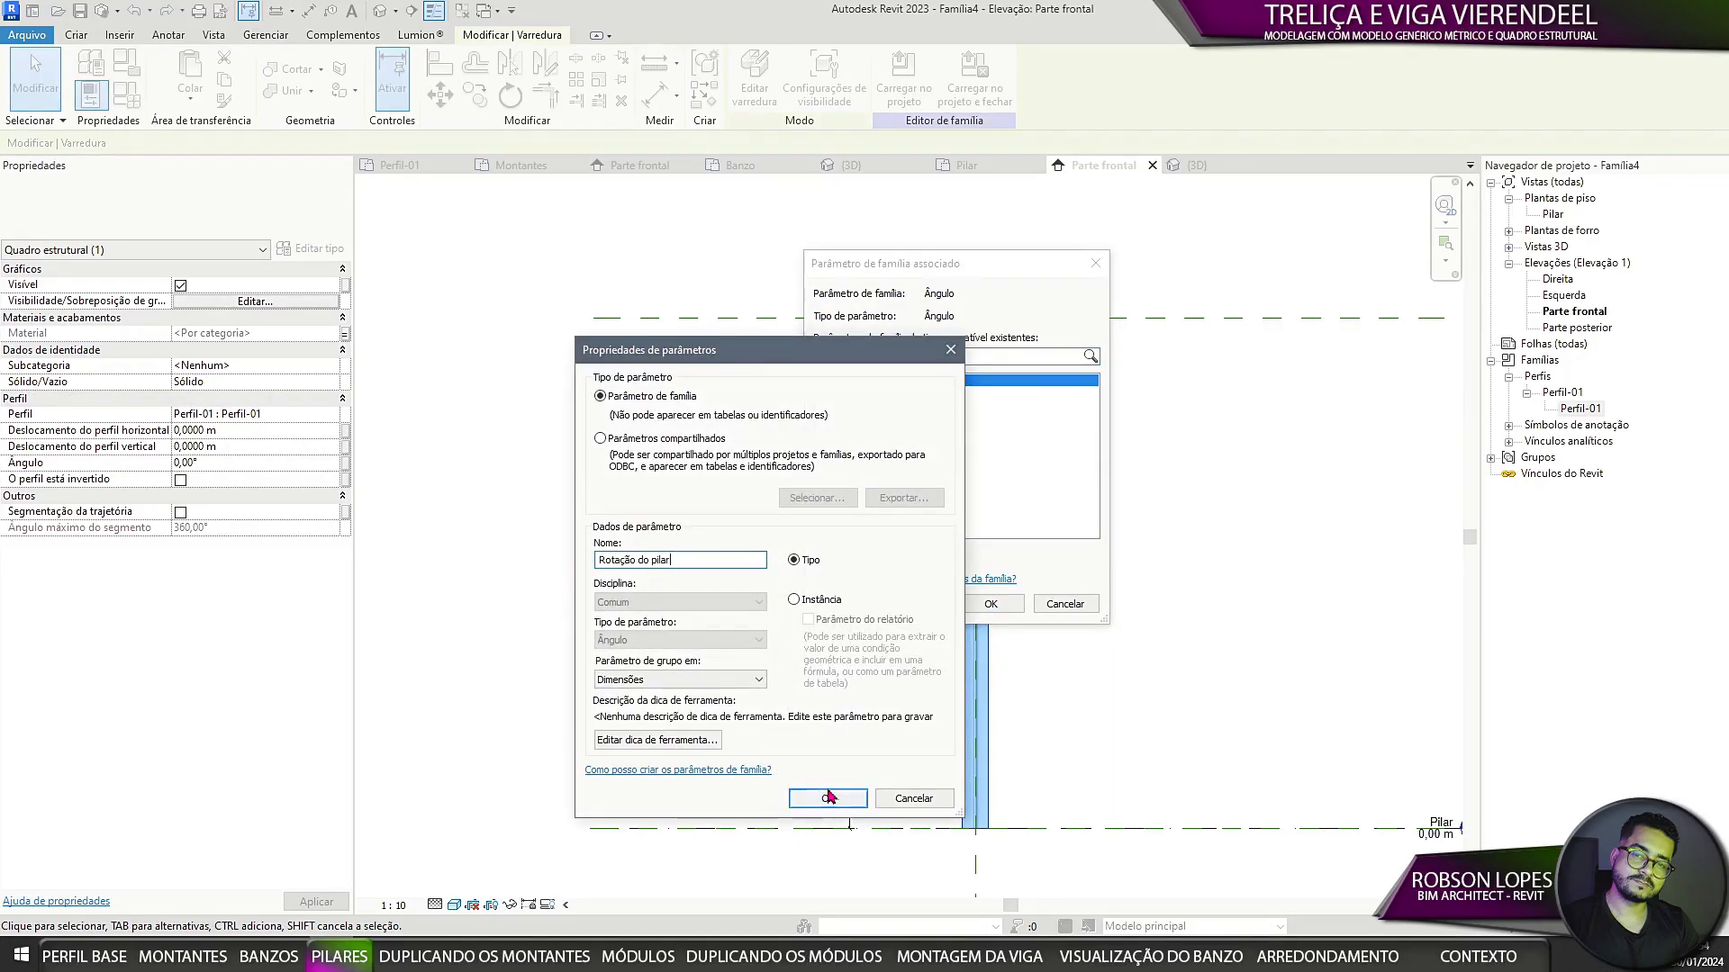
left_click(827, 798)
left_click(990, 604)
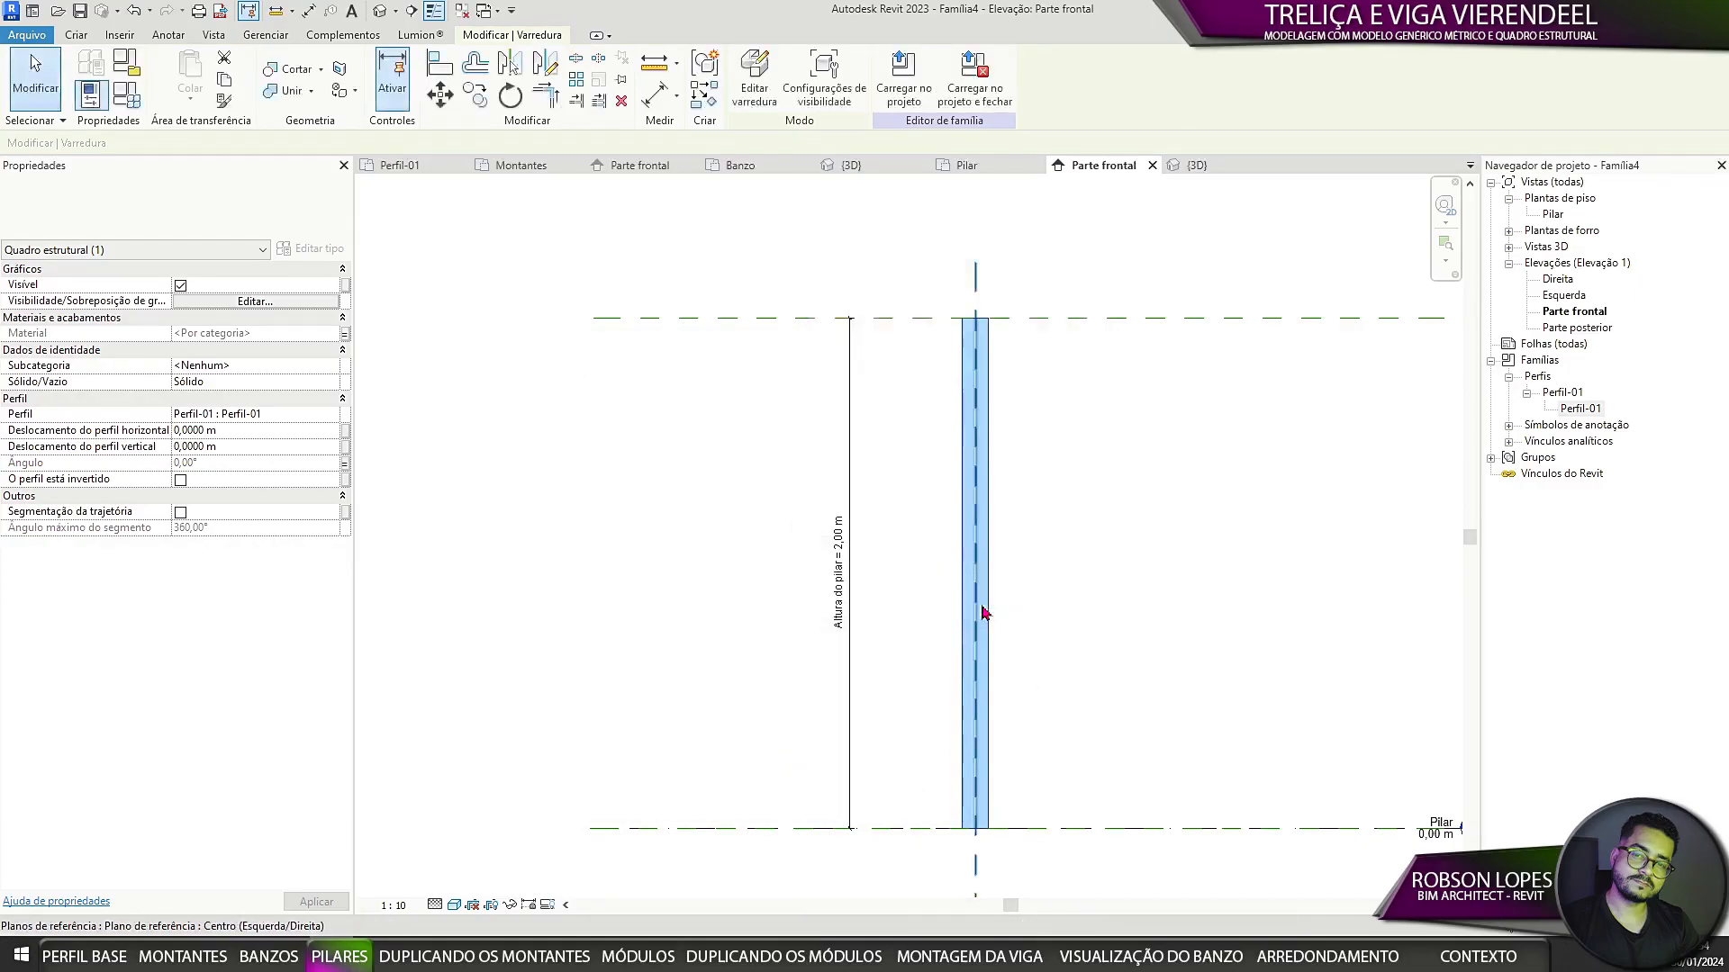
left_click(1169, 641)
mouse_move(1169, 642)
middle_mouse_down()
mouse_move(1007, 633)
mouse_move(999, 615)
middle_mouse_up()
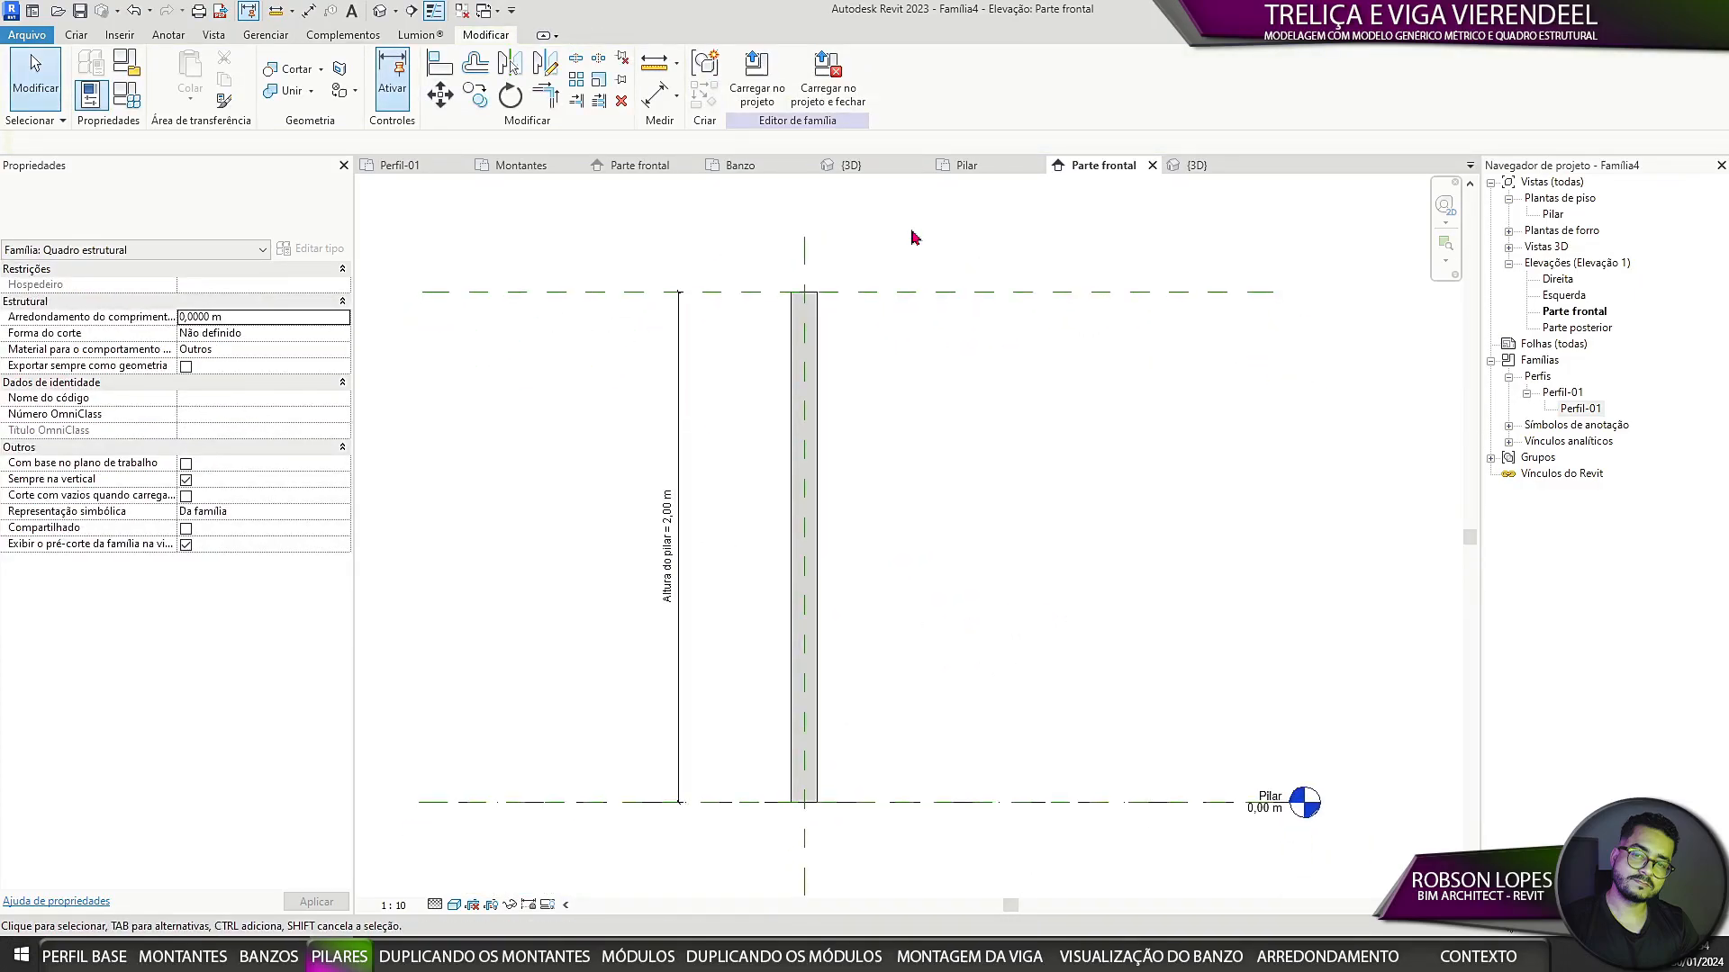
Step: Create a new material named Mat. do Pilar for the Mat. do Pilar family parameter
left_click(132, 101)
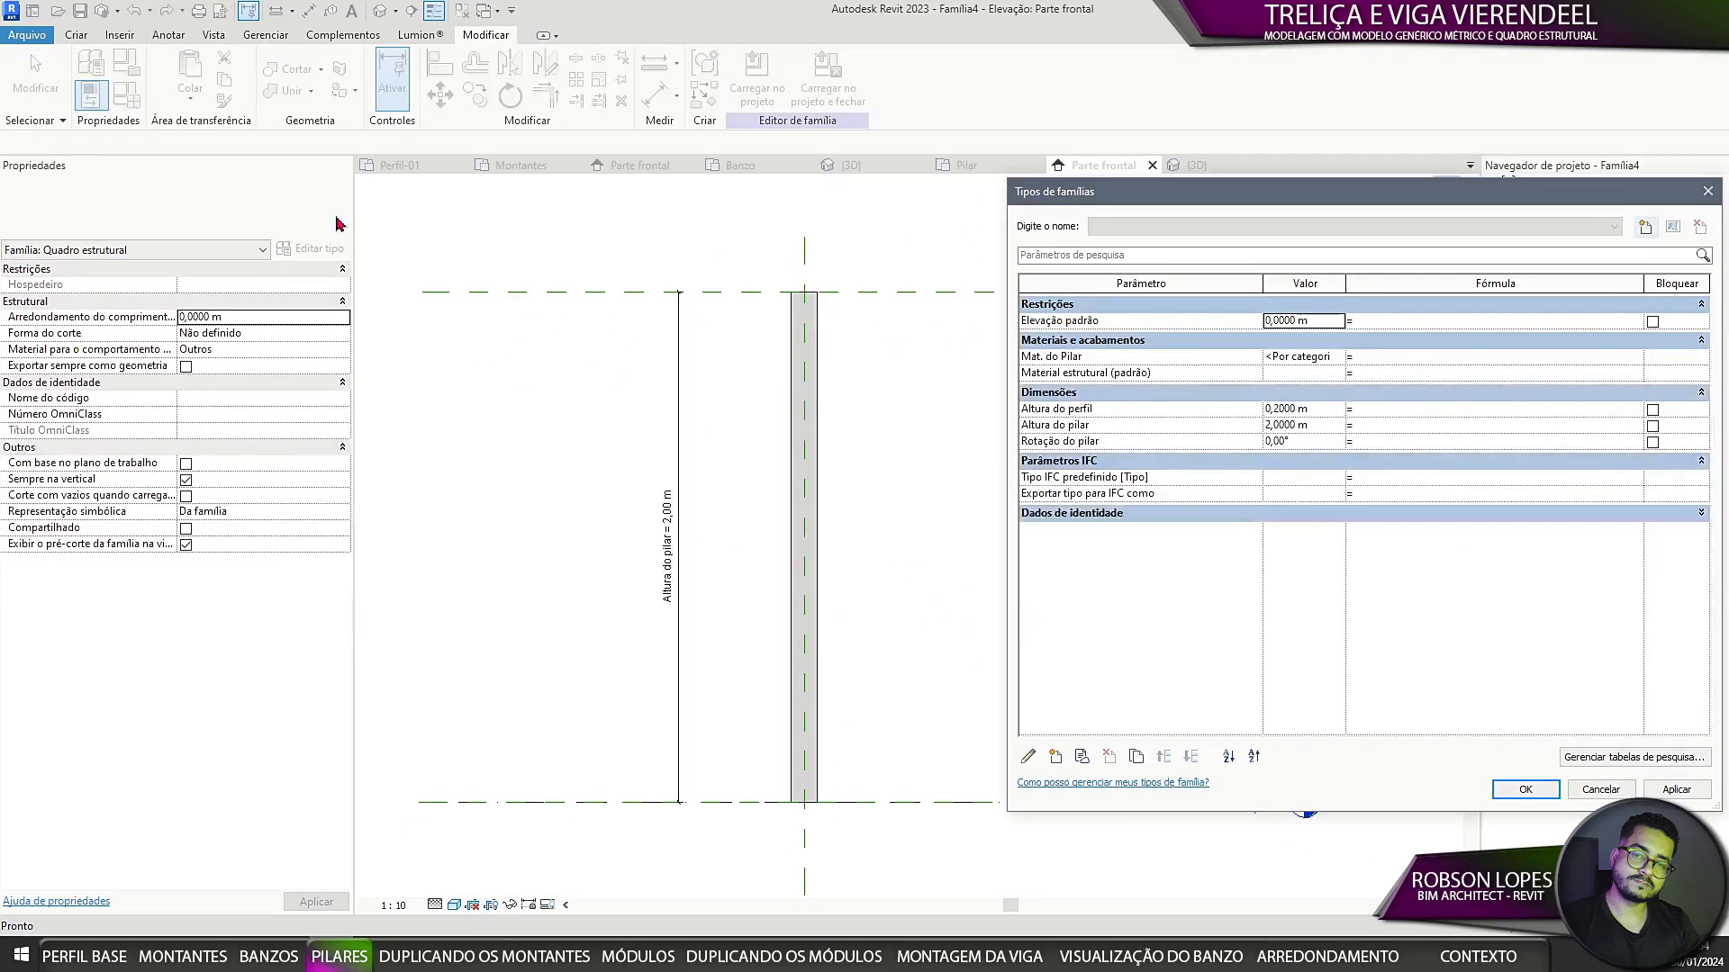
left_click(1338, 360)
left_click(404, 855)
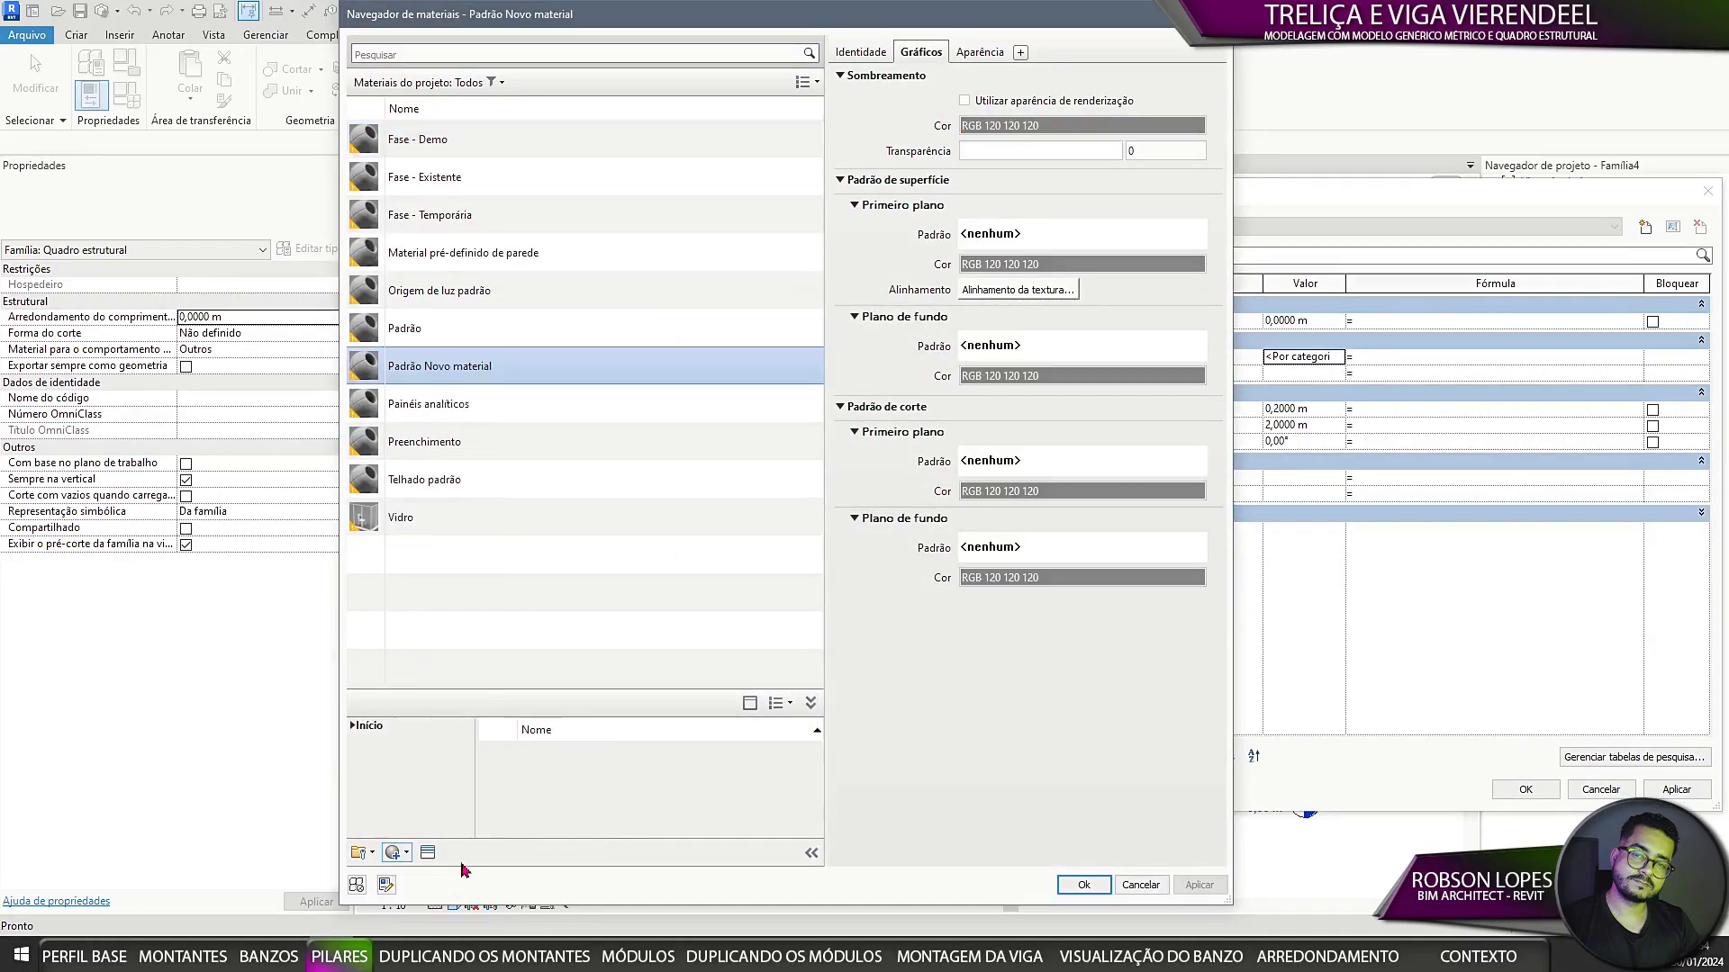
right_click(478, 373)
left_click(514, 436)
type("Mat. do Pilar")
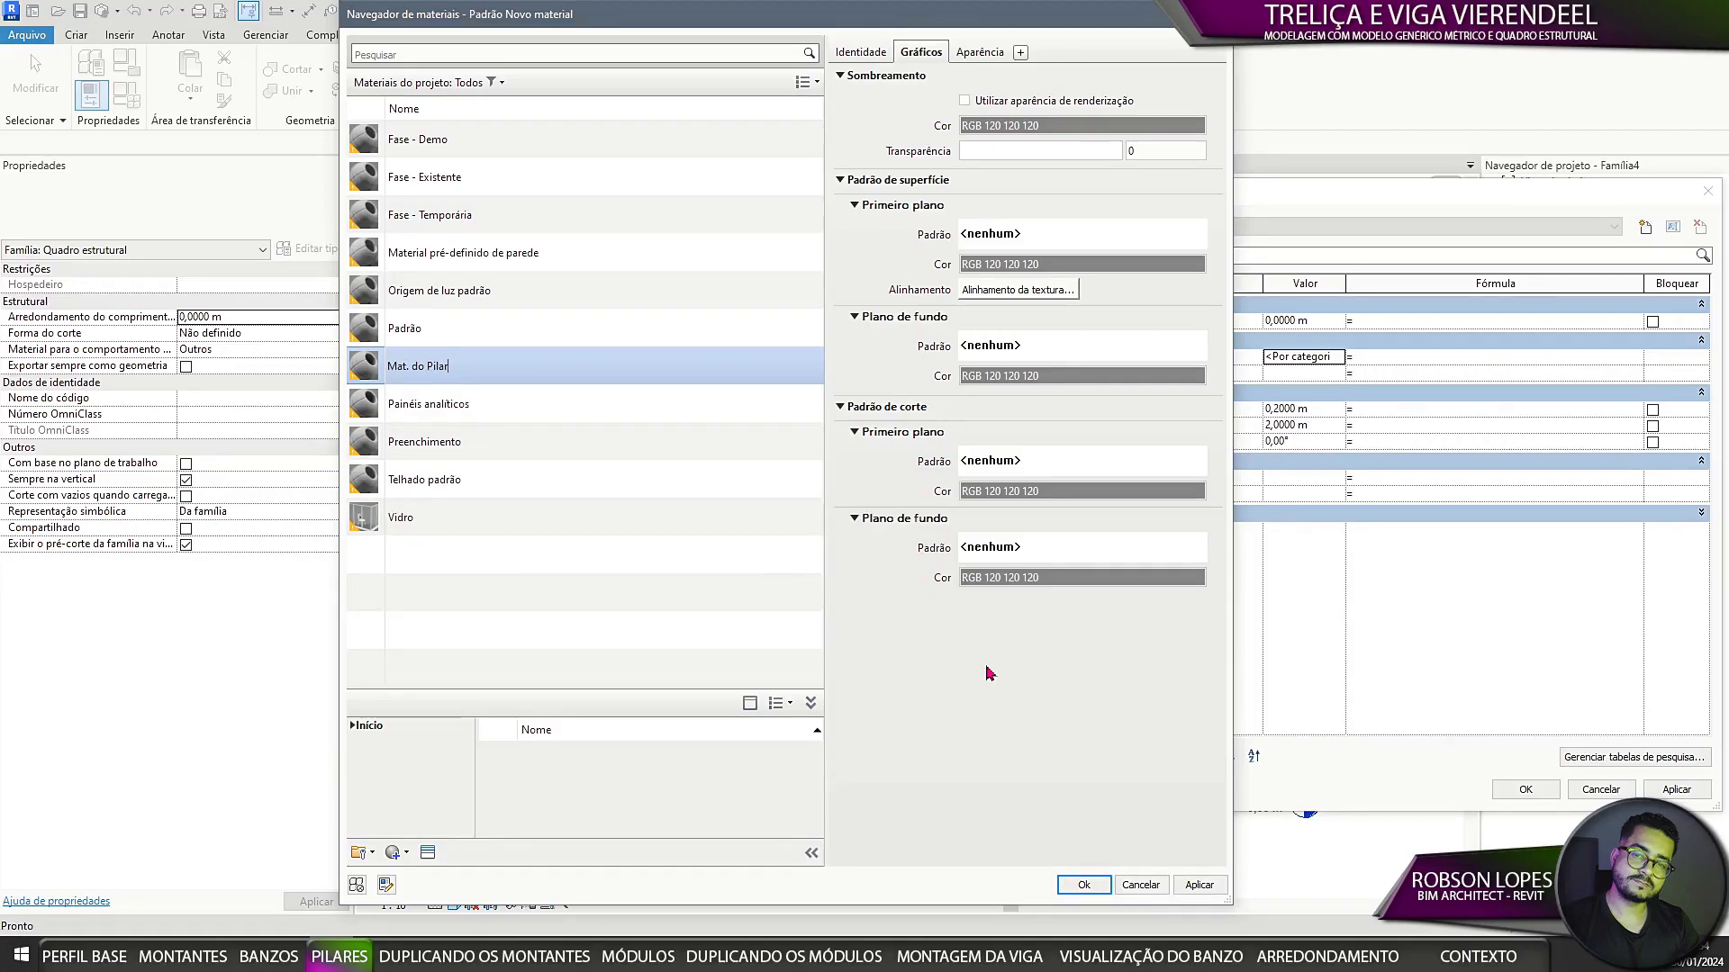
key("Return")
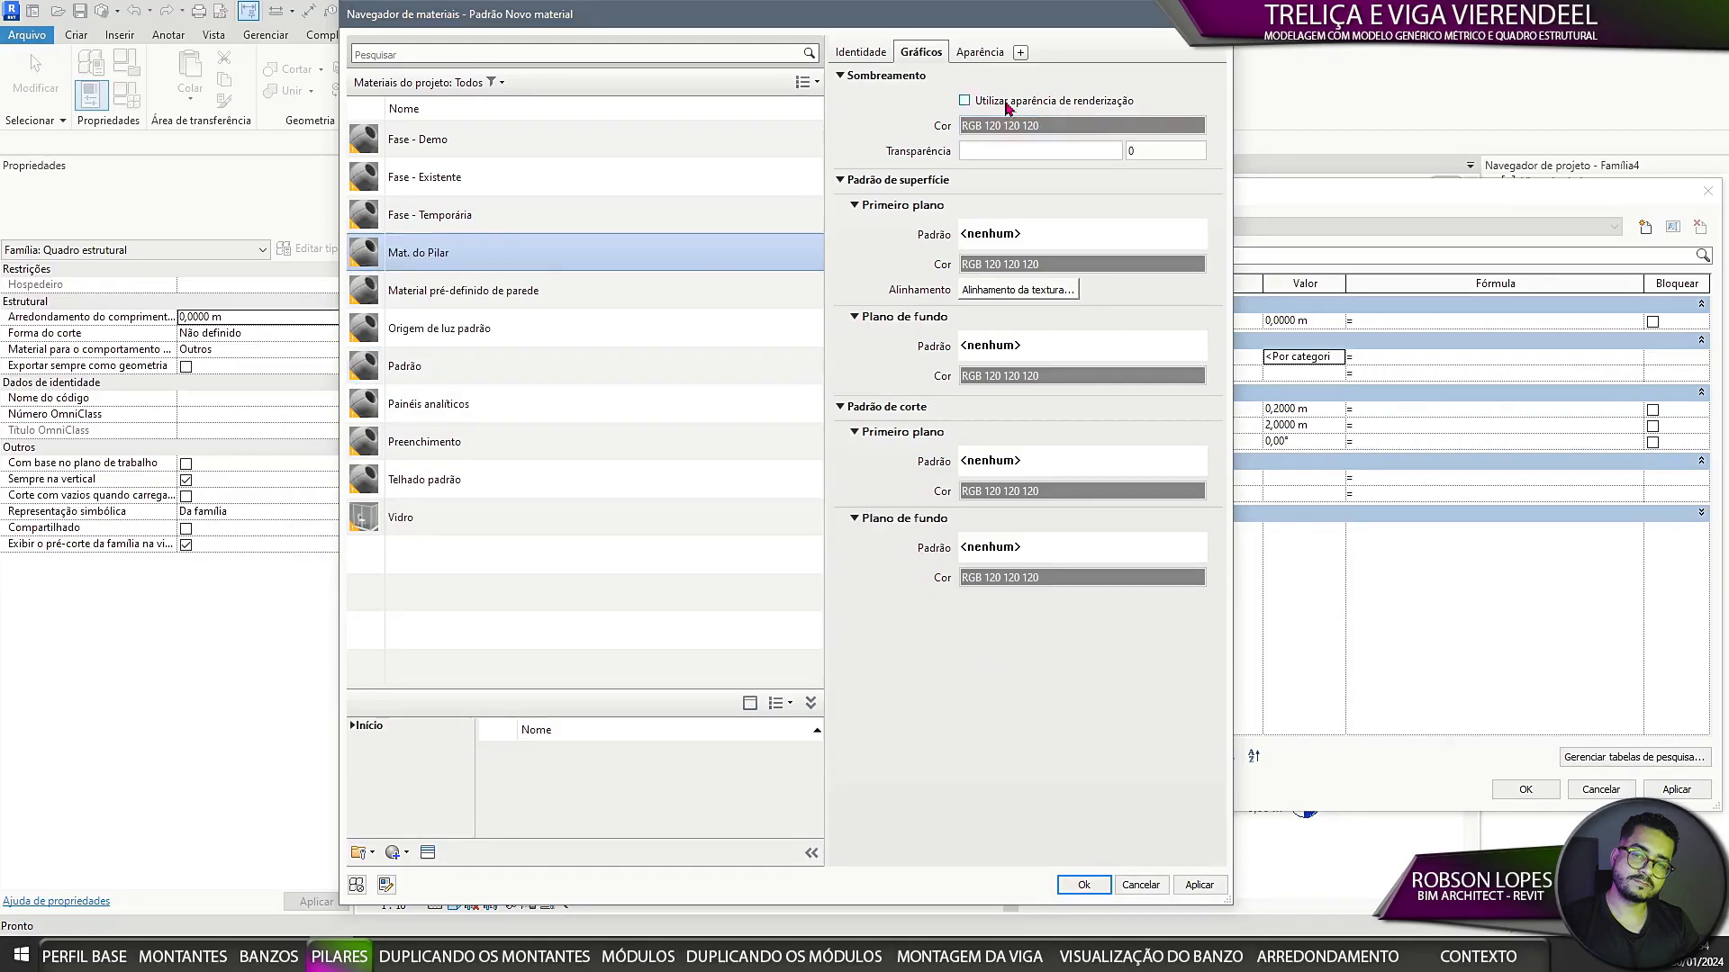
Step: Set the appearance color of the Mat. do Pilar material to green, RGB 0 255 0
left_click(978, 51)
left_click(1083, 254)
left_click(638, 370)
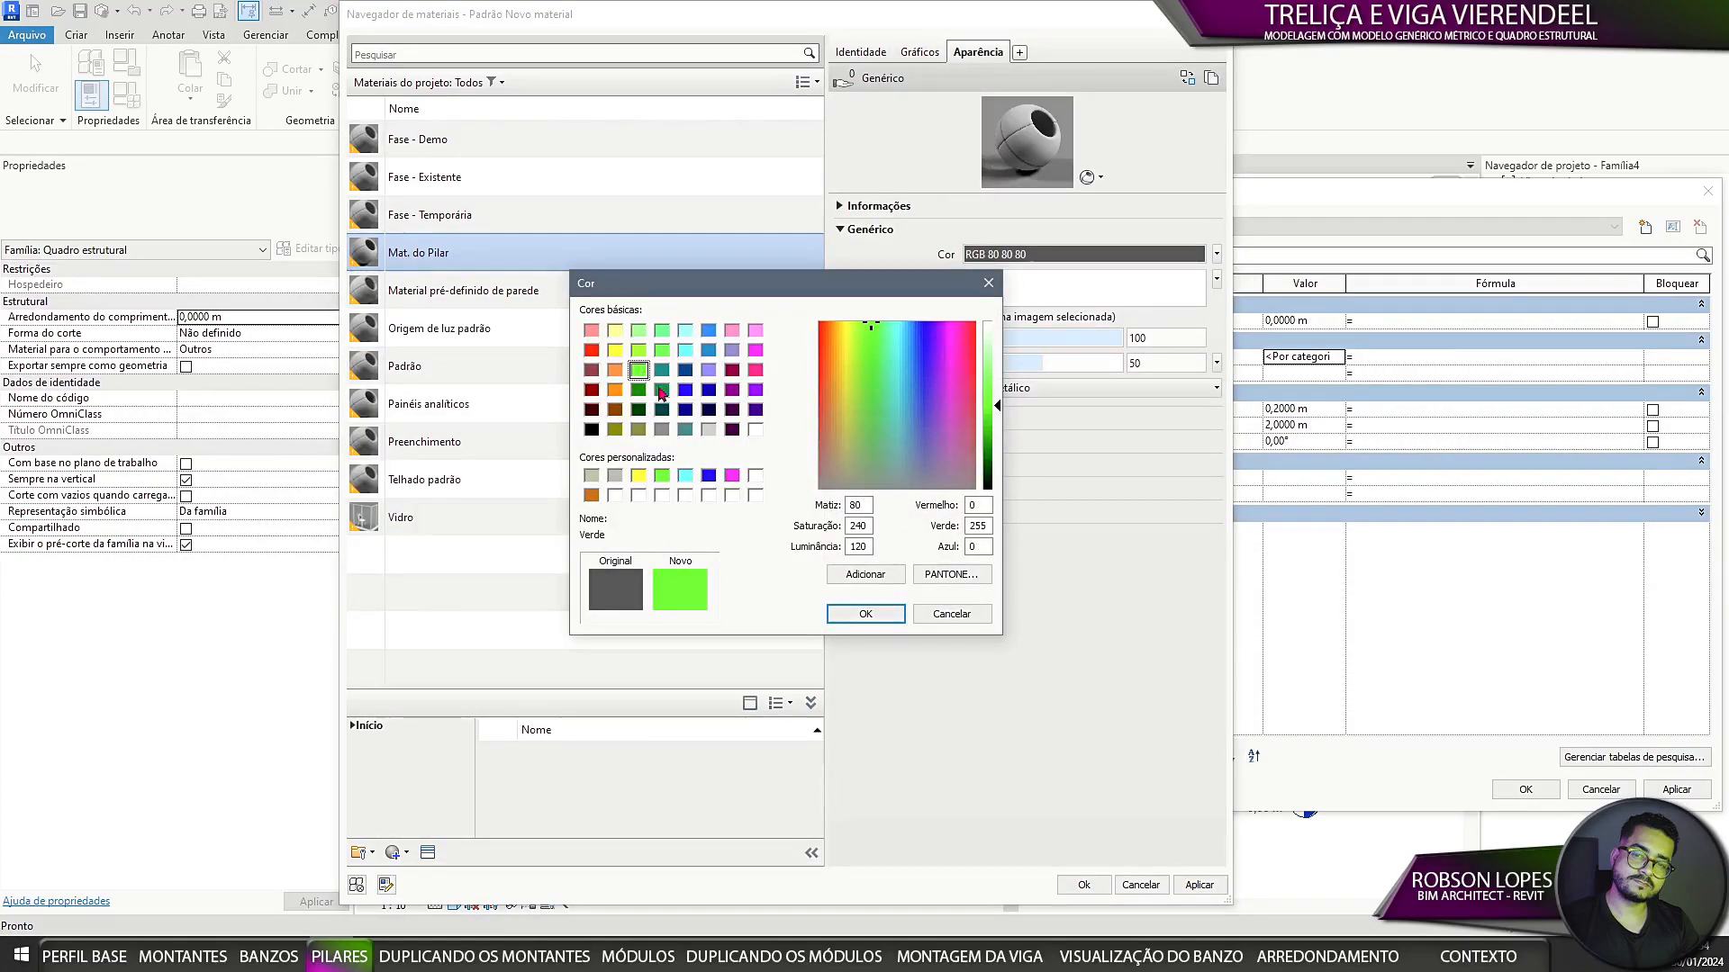
left_click(866, 615)
Step: Give the material's surface foreground pattern a solid fill in green, RGB 0 255 0
left_click(920, 52)
left_click(1036, 234)
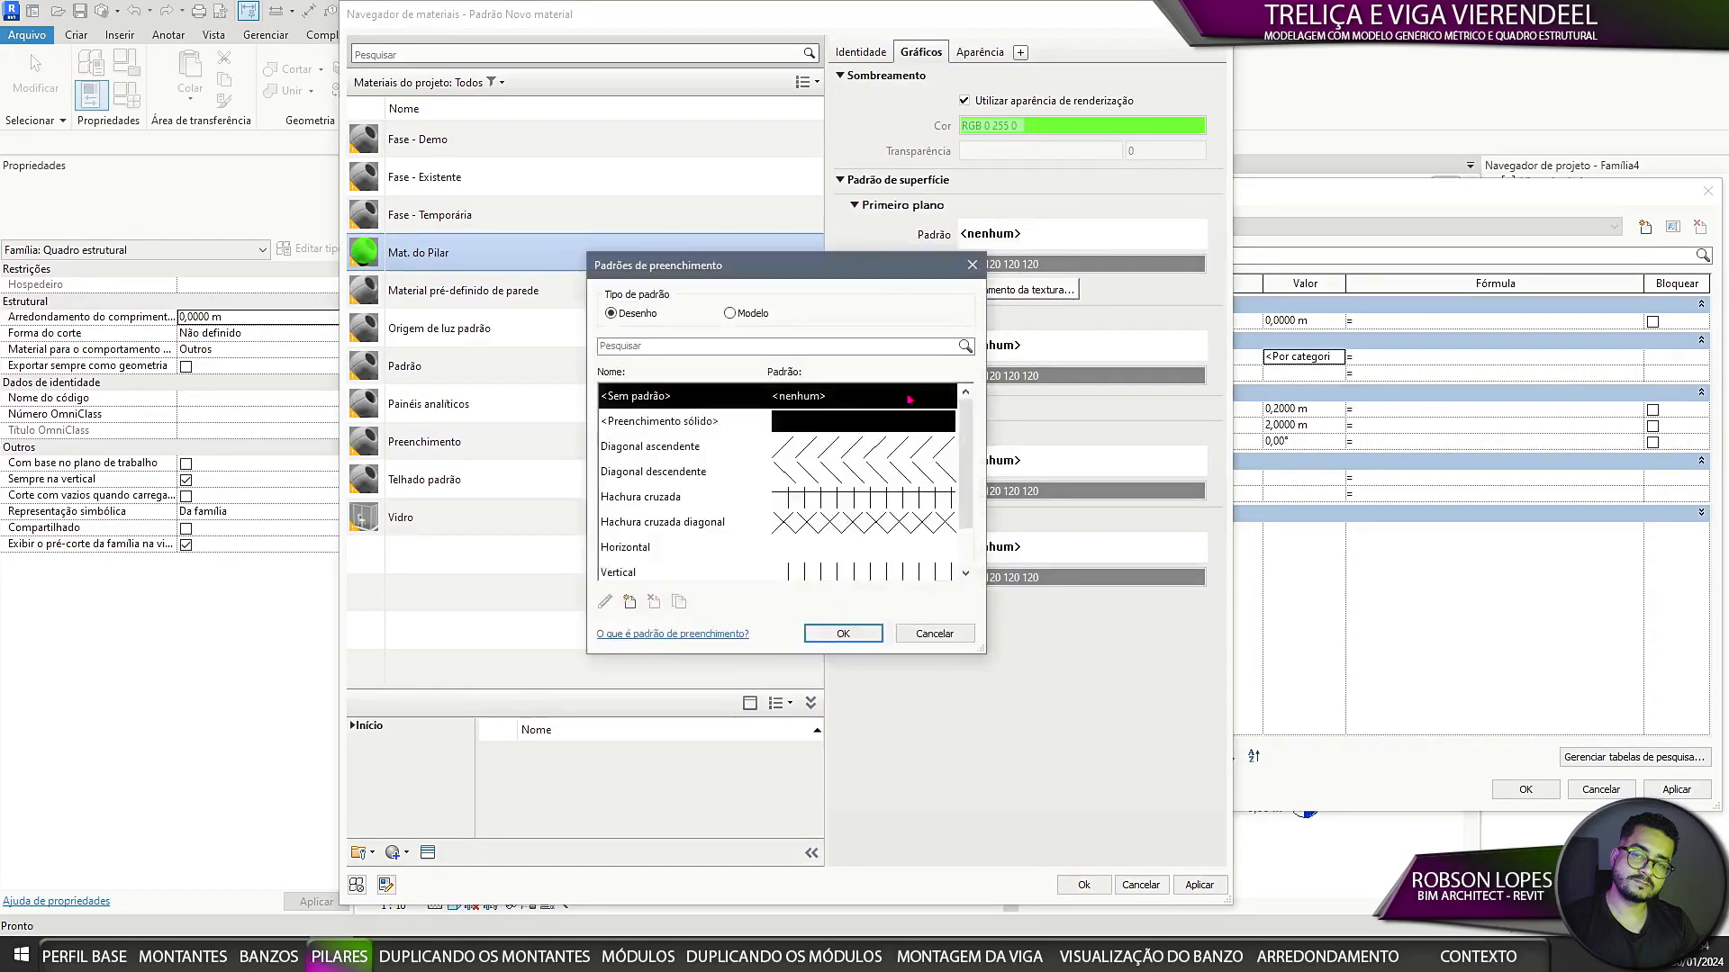
left_click(648, 413)
left_click(824, 631)
left_click(1035, 264)
left_click(665, 477)
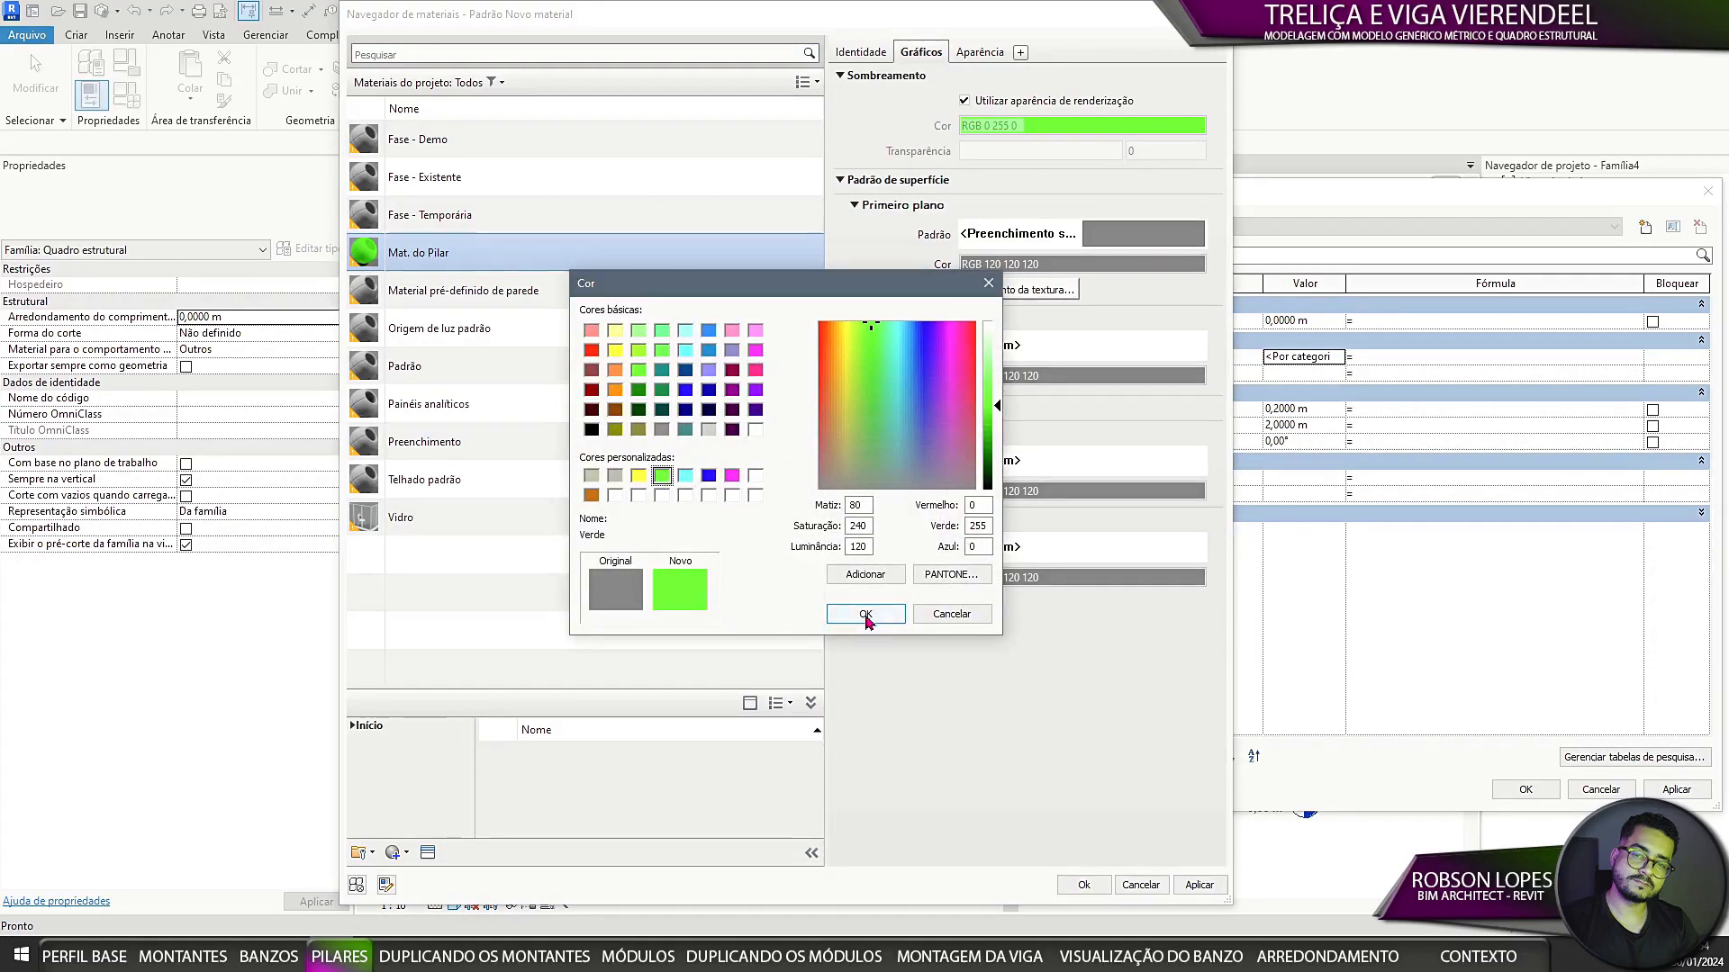
left_click(866, 616)
Step: Give the material's cut foreground pattern a green solid fill, and accept the material and the family types
left_click(1071, 461)
left_click(828, 421)
left_click(859, 630)
left_click(1017, 491)
left_click(638, 370)
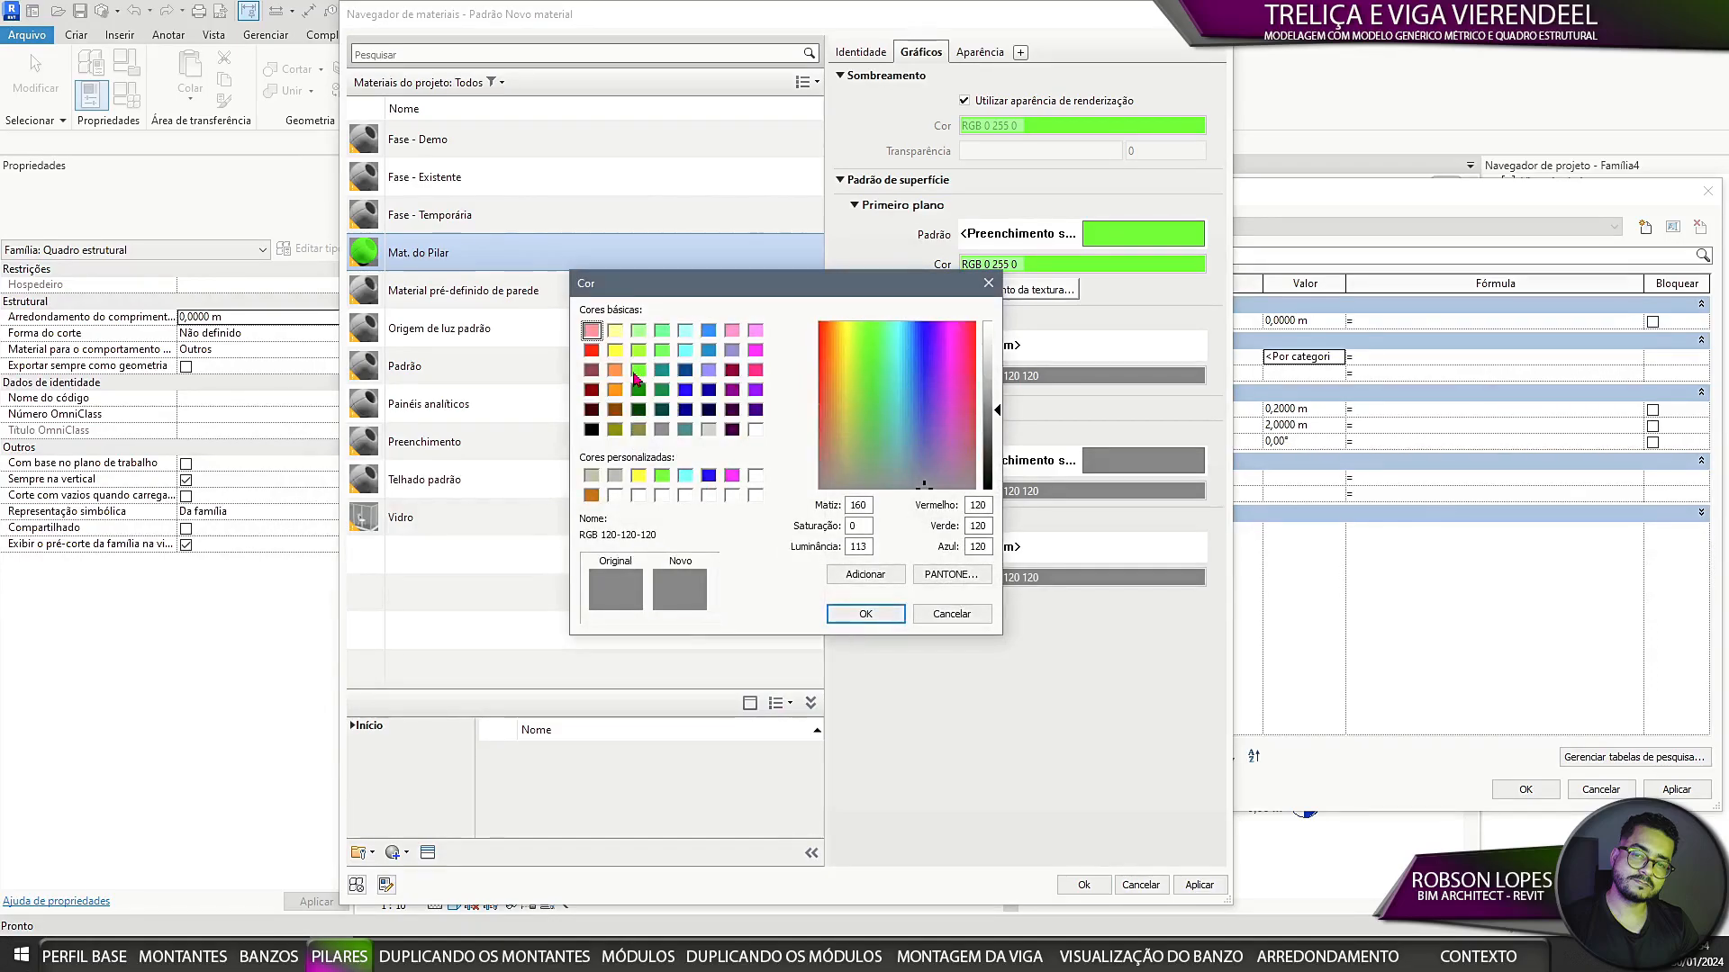
left_click(865, 613)
left_click(1084, 886)
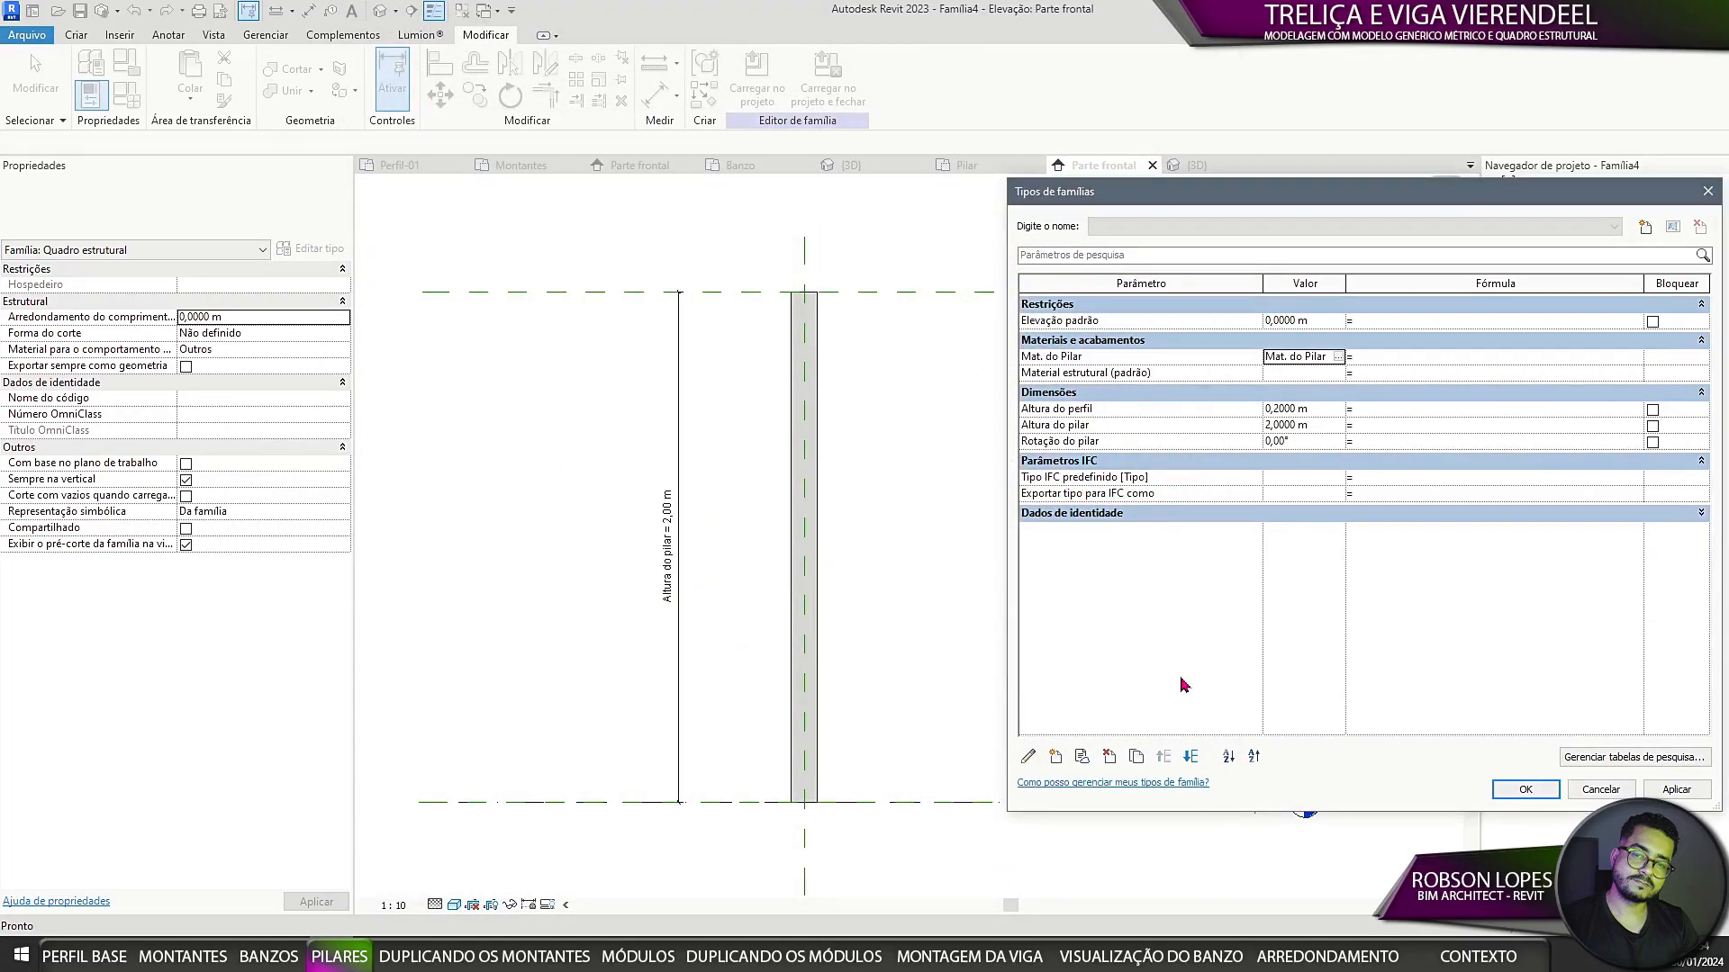
left_click(1528, 793)
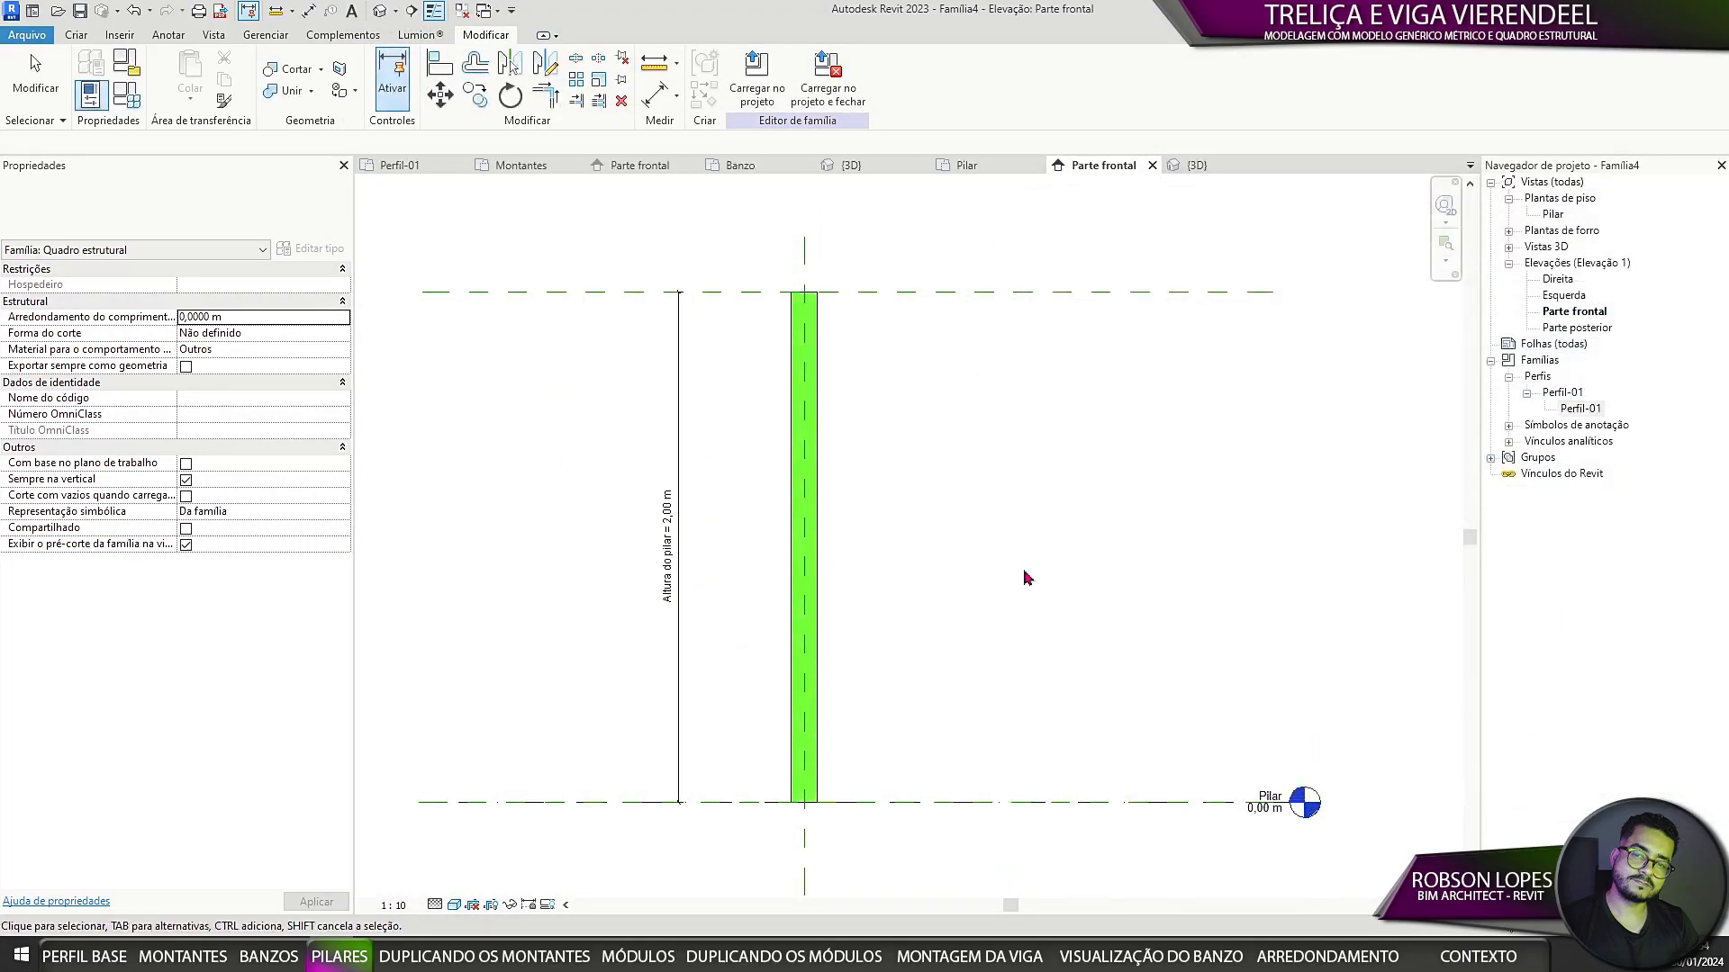
Step: Close the column's Parte frontal elevation and show the column in the 3D view
key("ctrl+Tab")
middle_click_drag(1008, 515, 997, 548)
left_click(1117, 168)
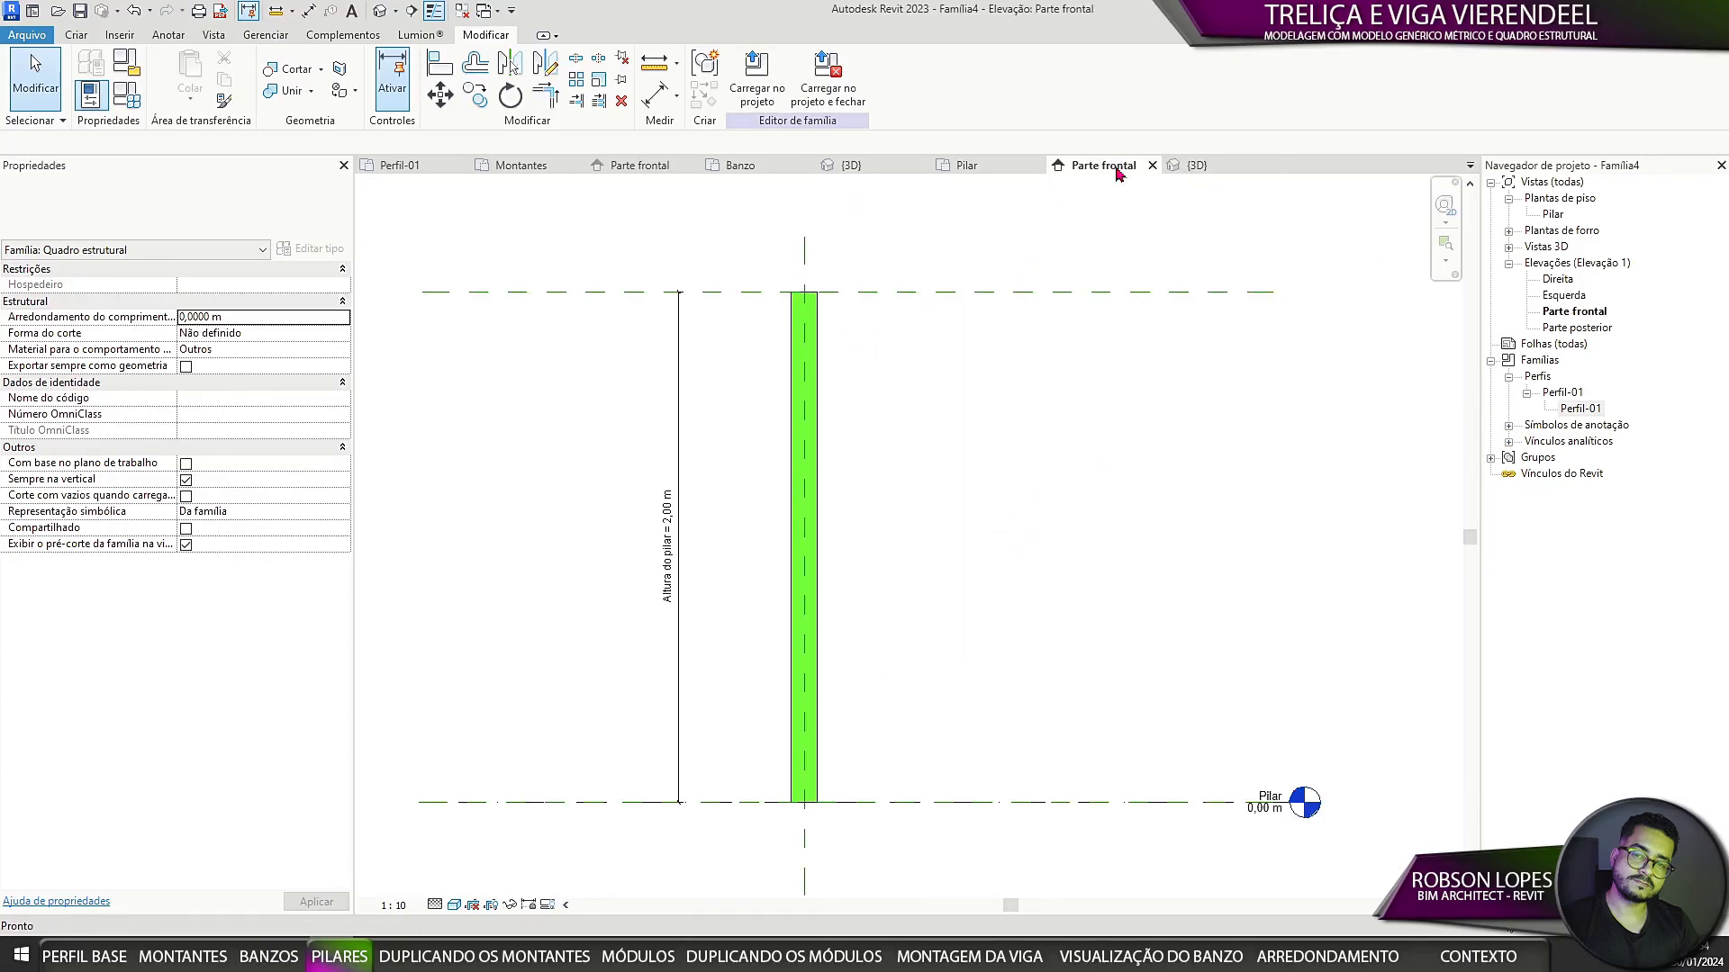
scroll(895, 422, "down", 2)
left_click(1153, 166)
left_click(985, 166)
left_click(1081, 166)
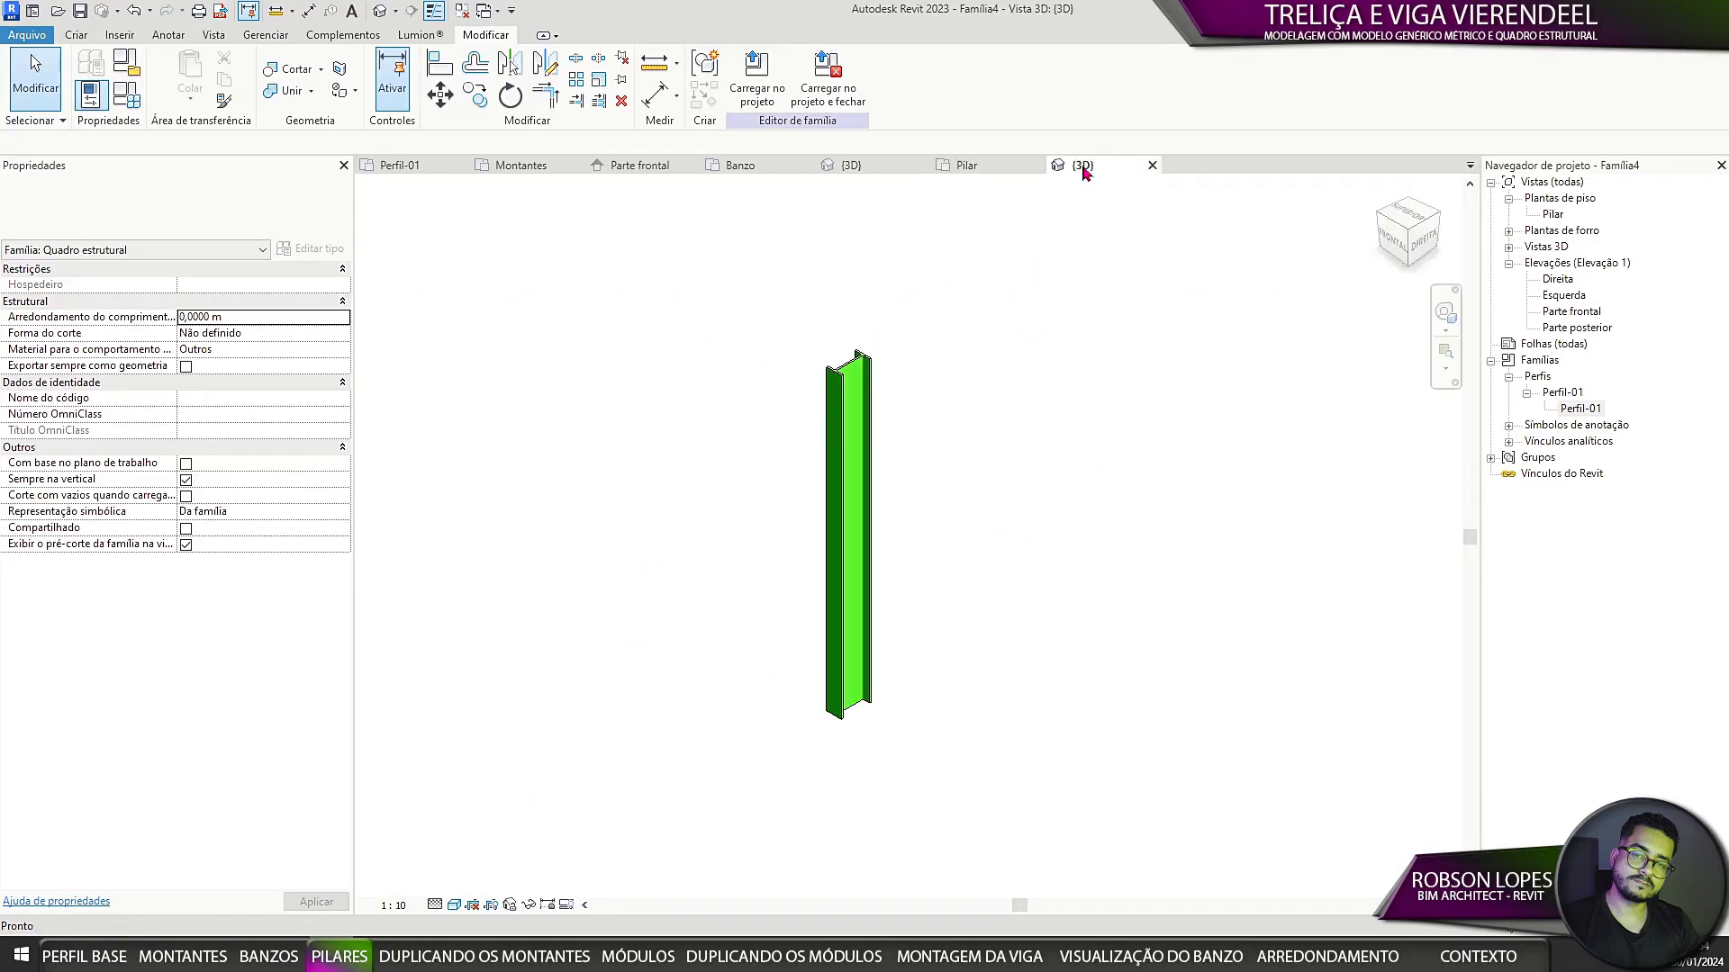
Step: Save the column family as Pilar in the Famílias folder
left_click(88, 12)
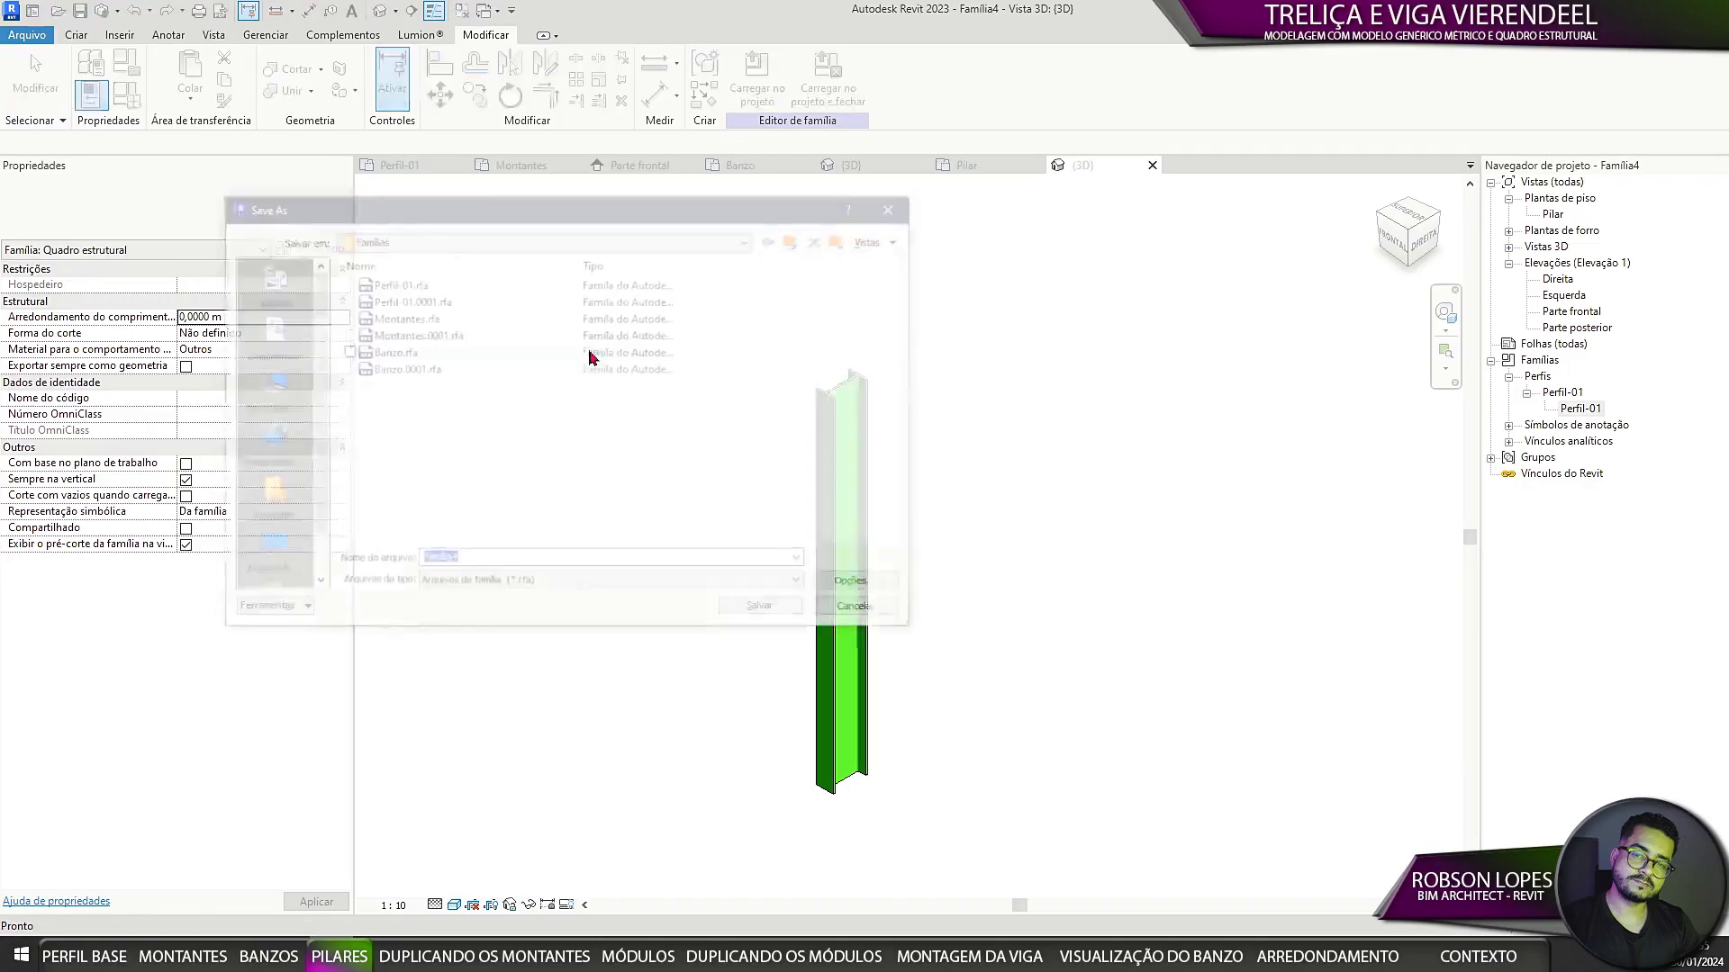
type("Pilar")
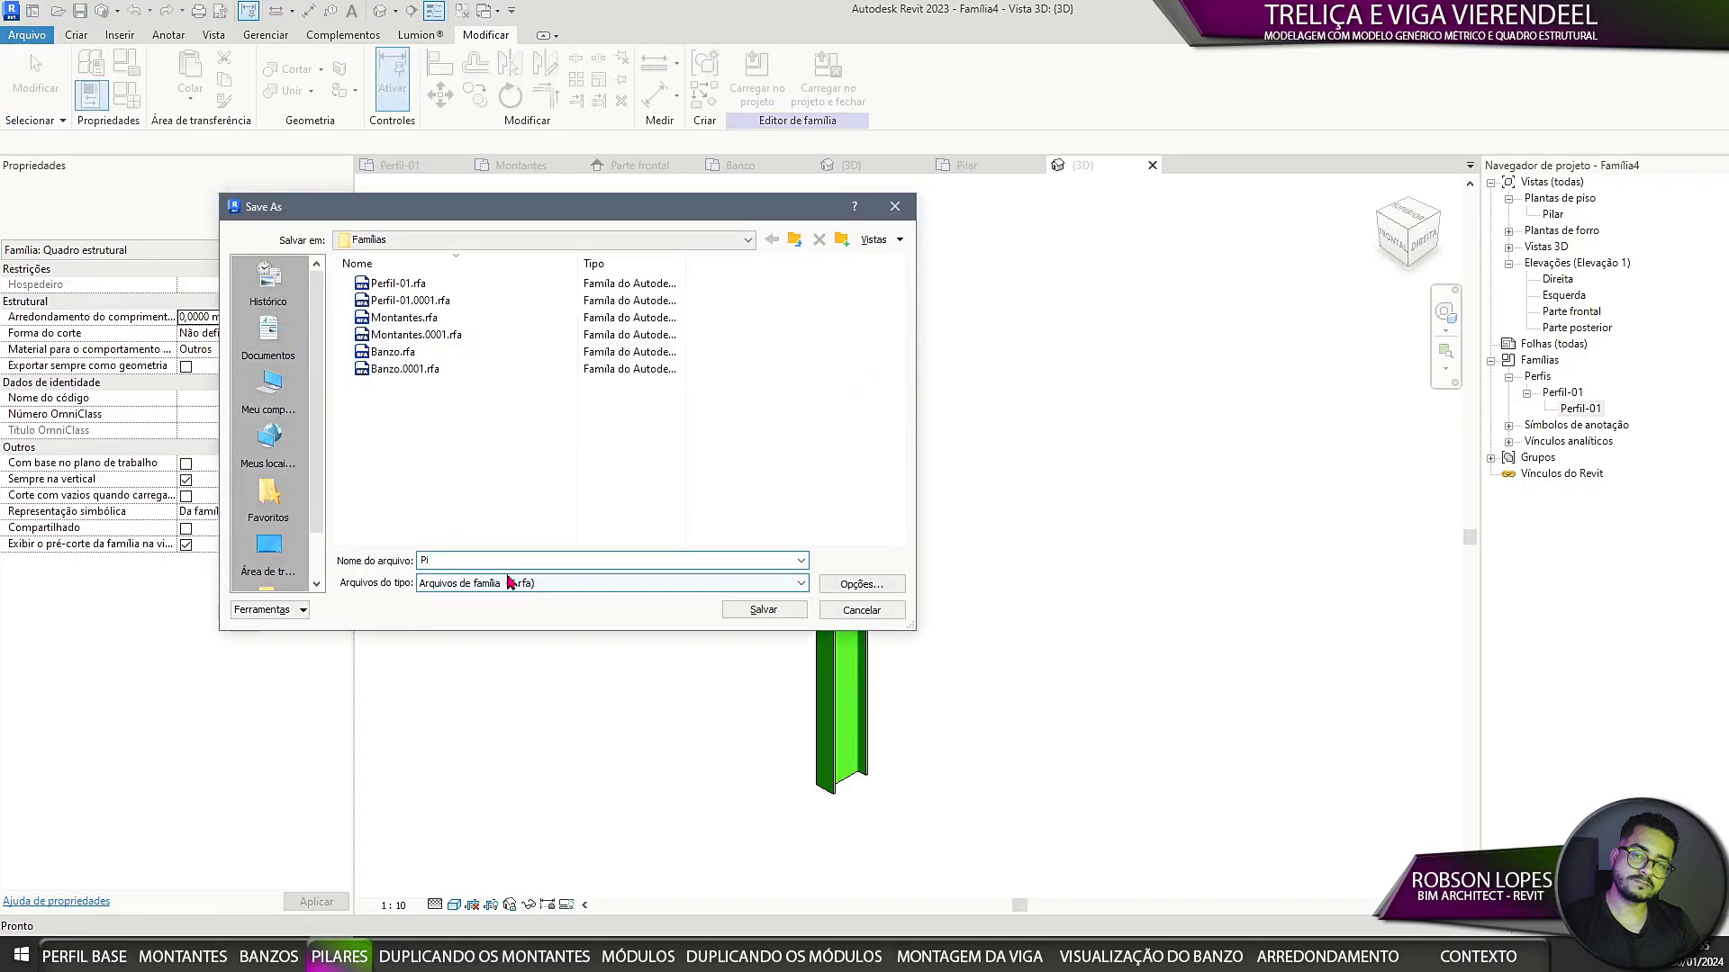
left_click(789, 612)
Step: Test the column's height by applying 1,5 m to Altura do pilar, and restore it to 2 m
middle_click_drag(946, 521, 1017, 499)
scroll(992, 494, "up", 1)
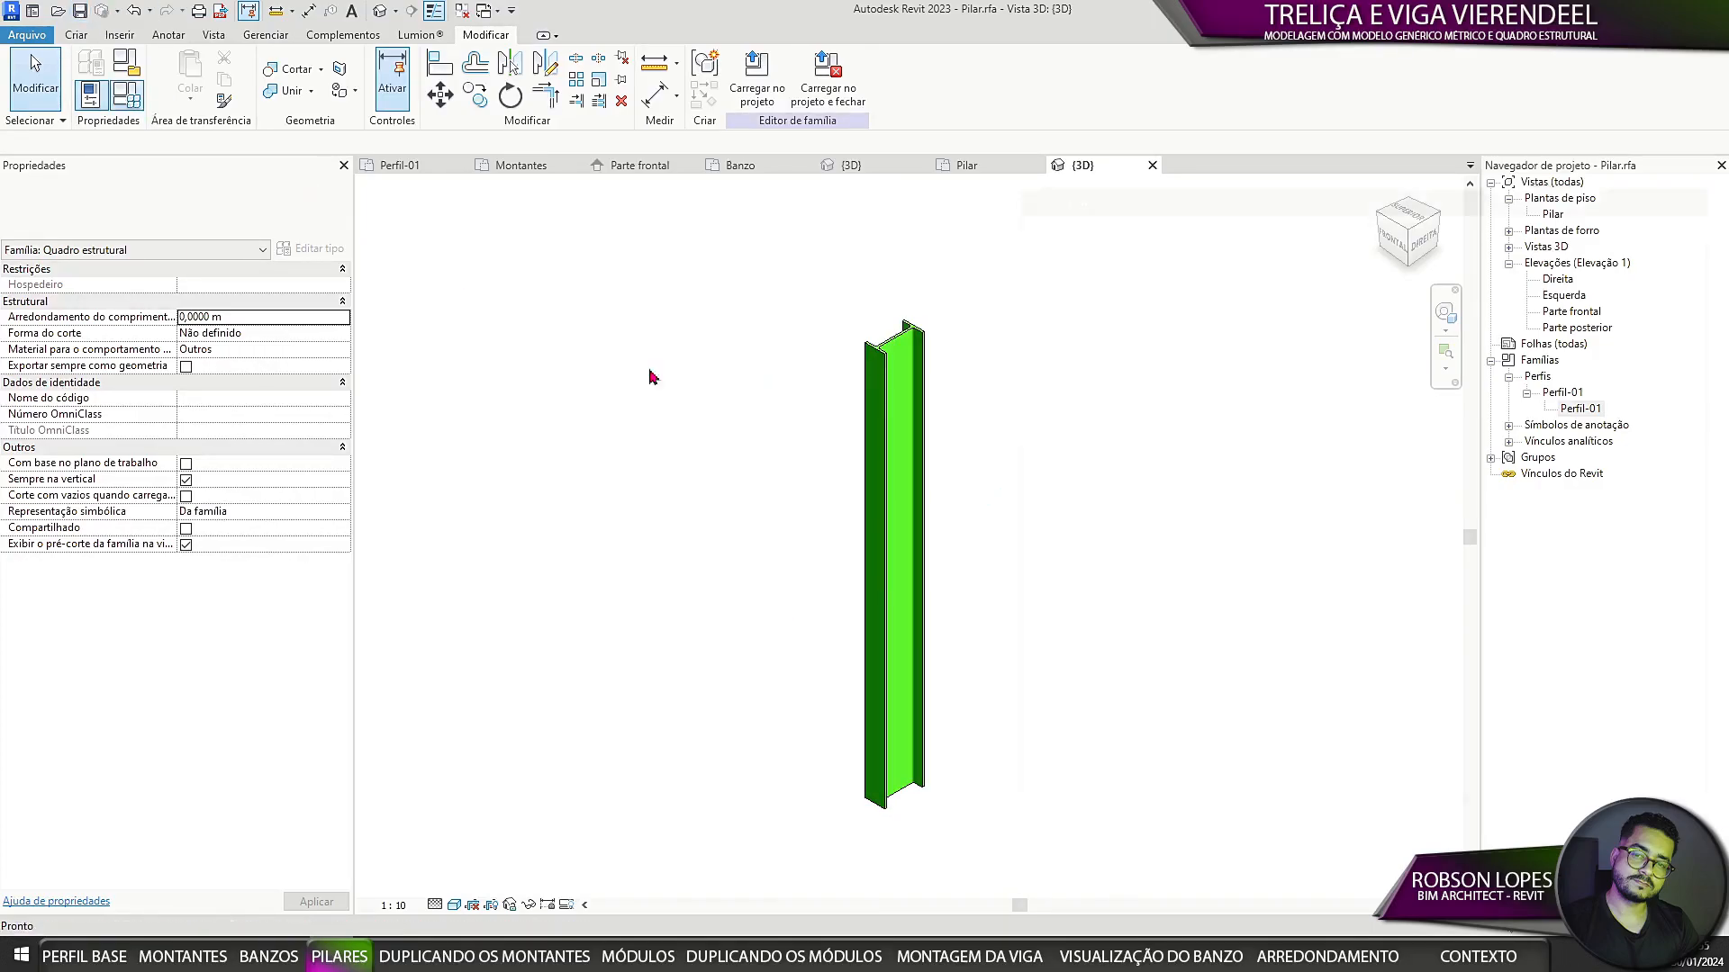
left_click(126, 95)
left_click(1328, 424)
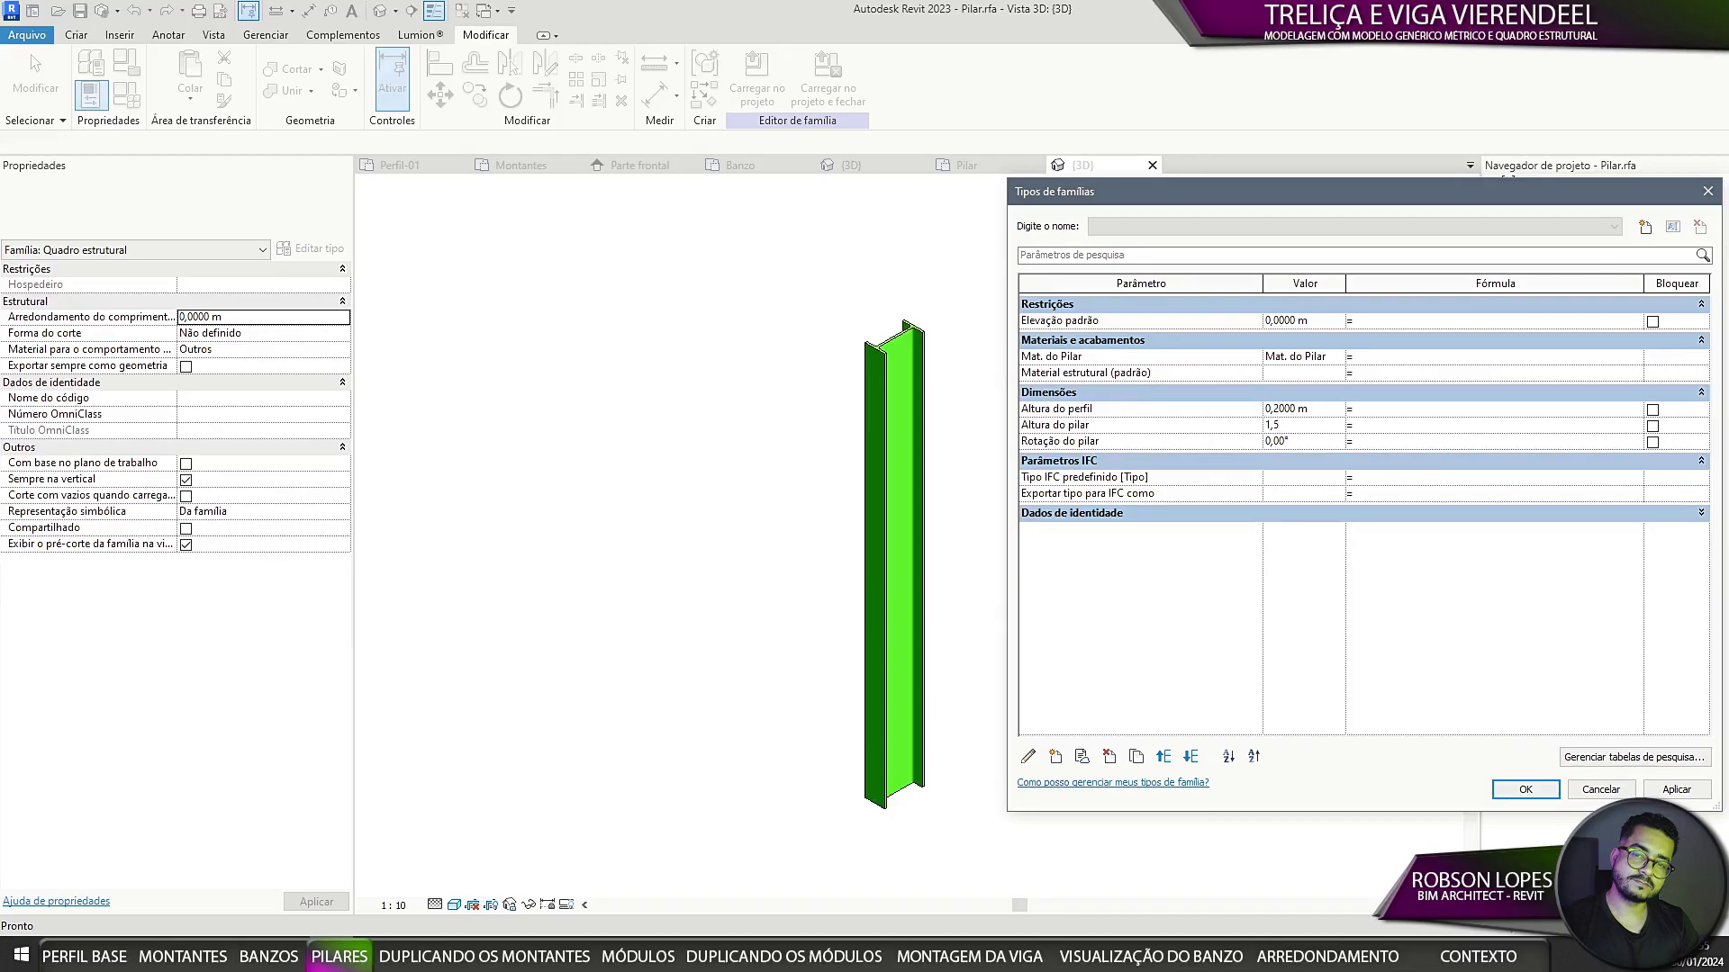
left_click(1677, 788)
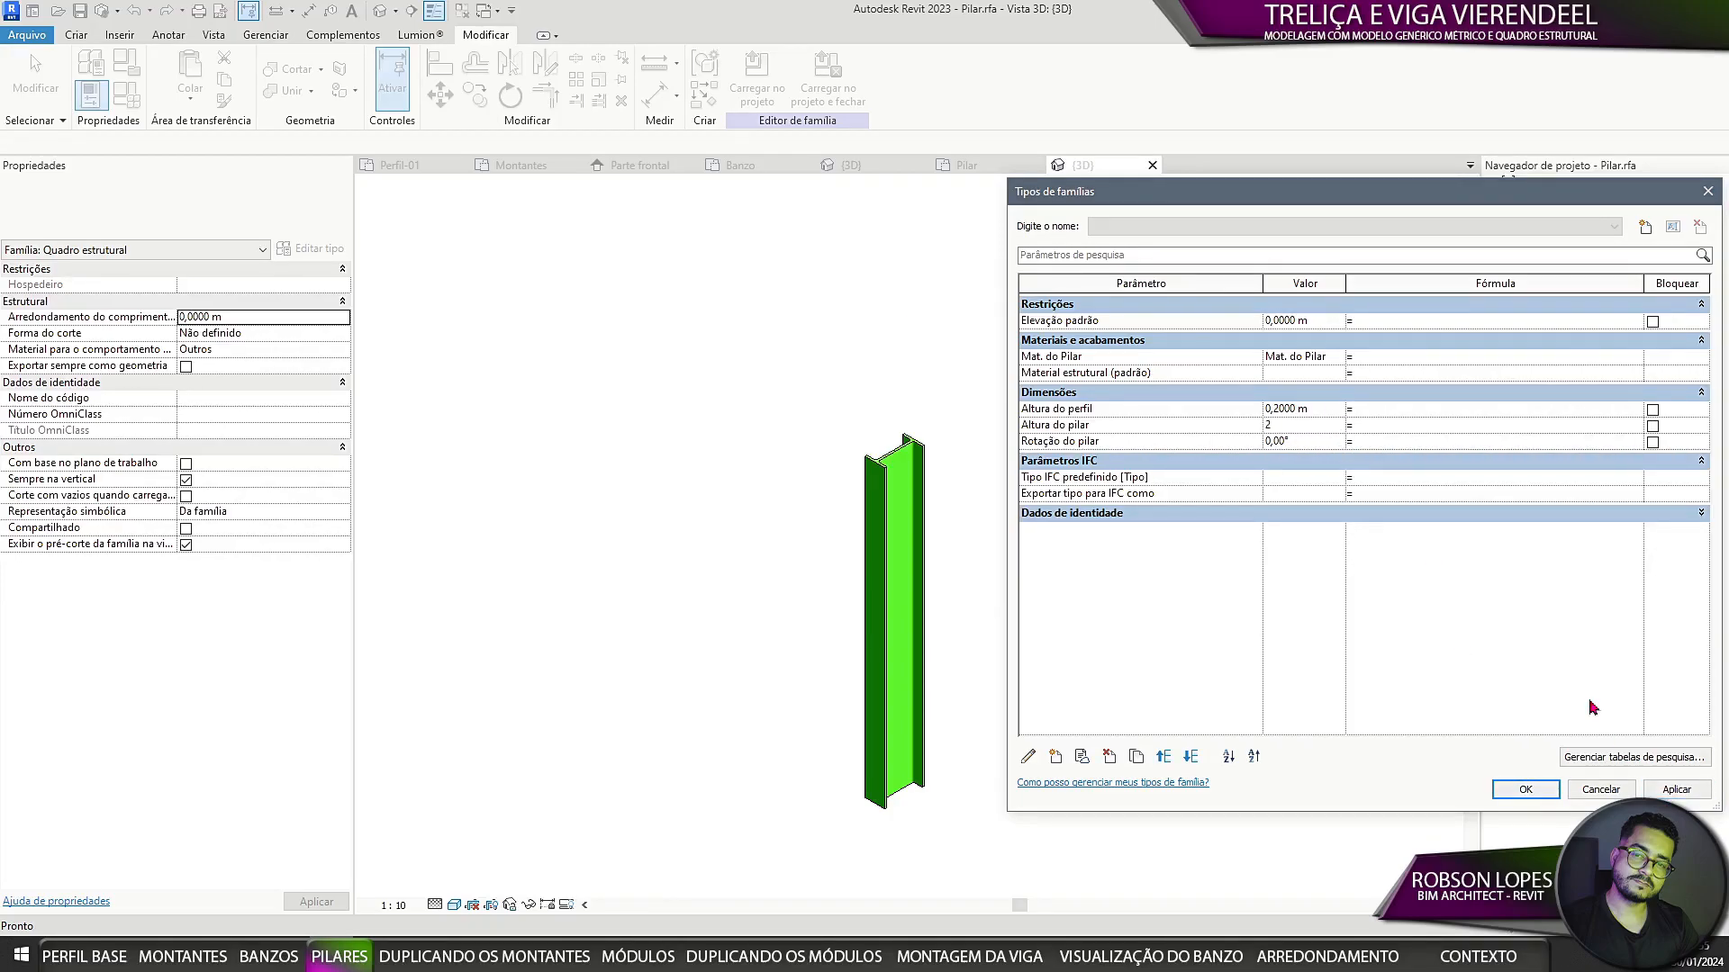
key("Return")
Step: Test the column's rotation by setting Rotação do pilar to 90°, and return it to 0°
left_click(1299, 441)
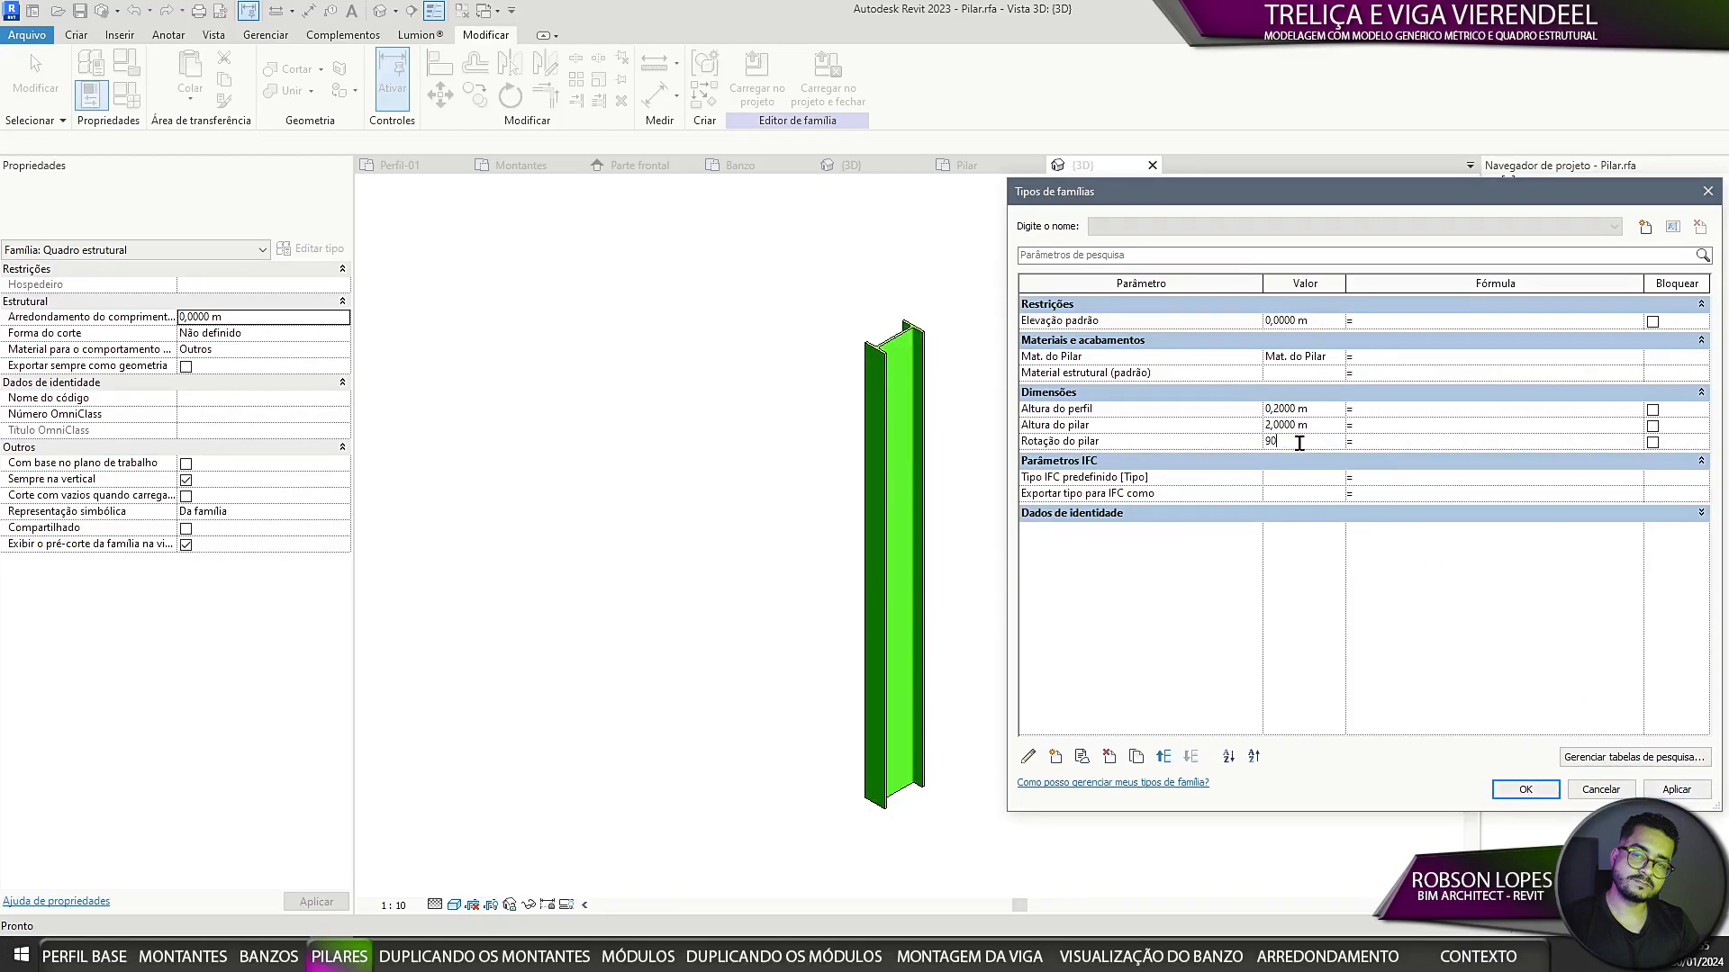
key("Return")
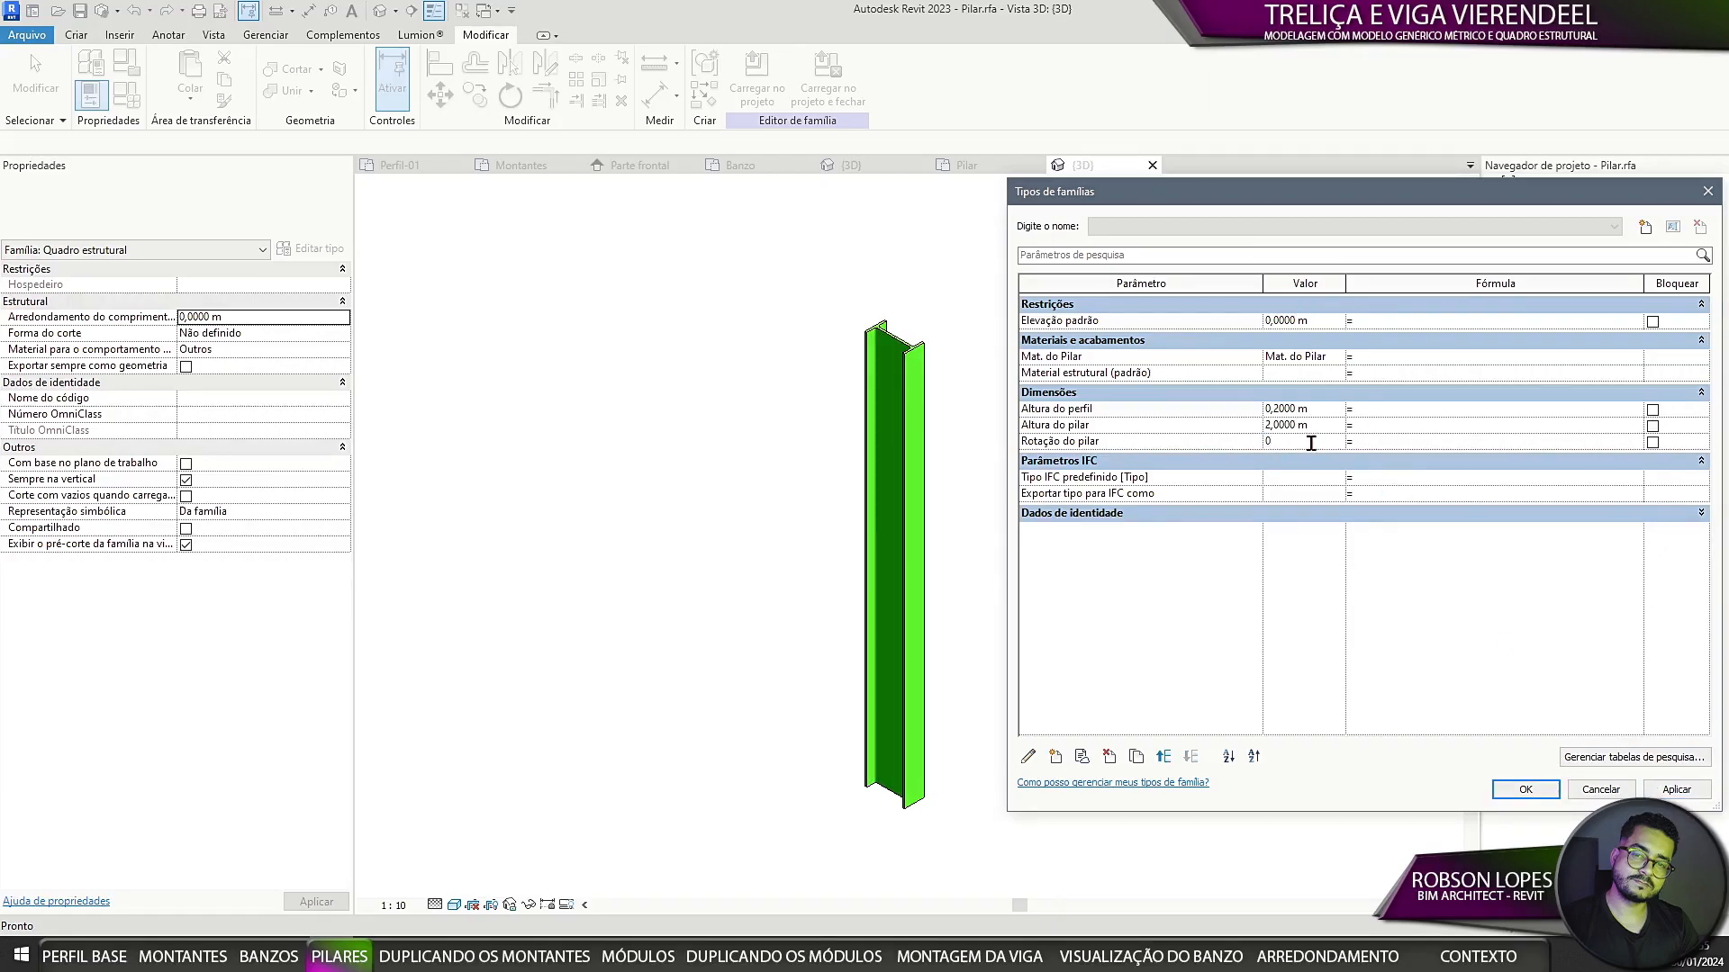
type("0")
key("Tab")
left_click(1668, 791)
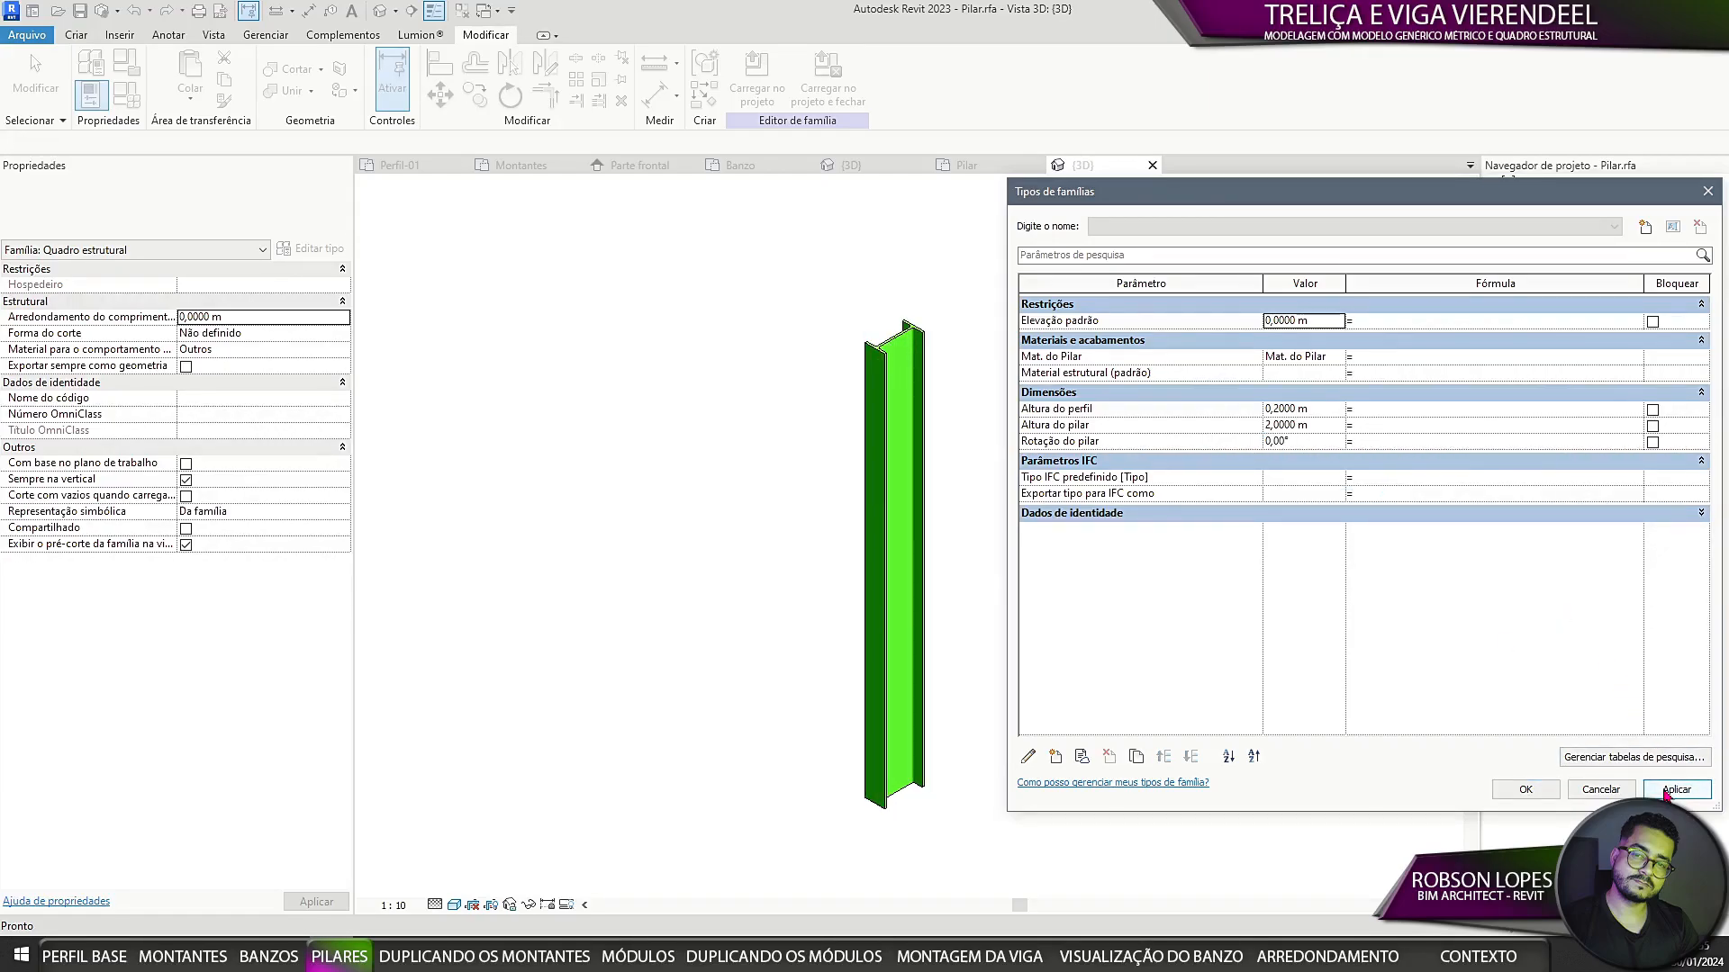
Step: Test the profile's size by applying 0,3 m, 1 m and 0,1 m to Altura do perfil in turn
left_click(1318, 409)
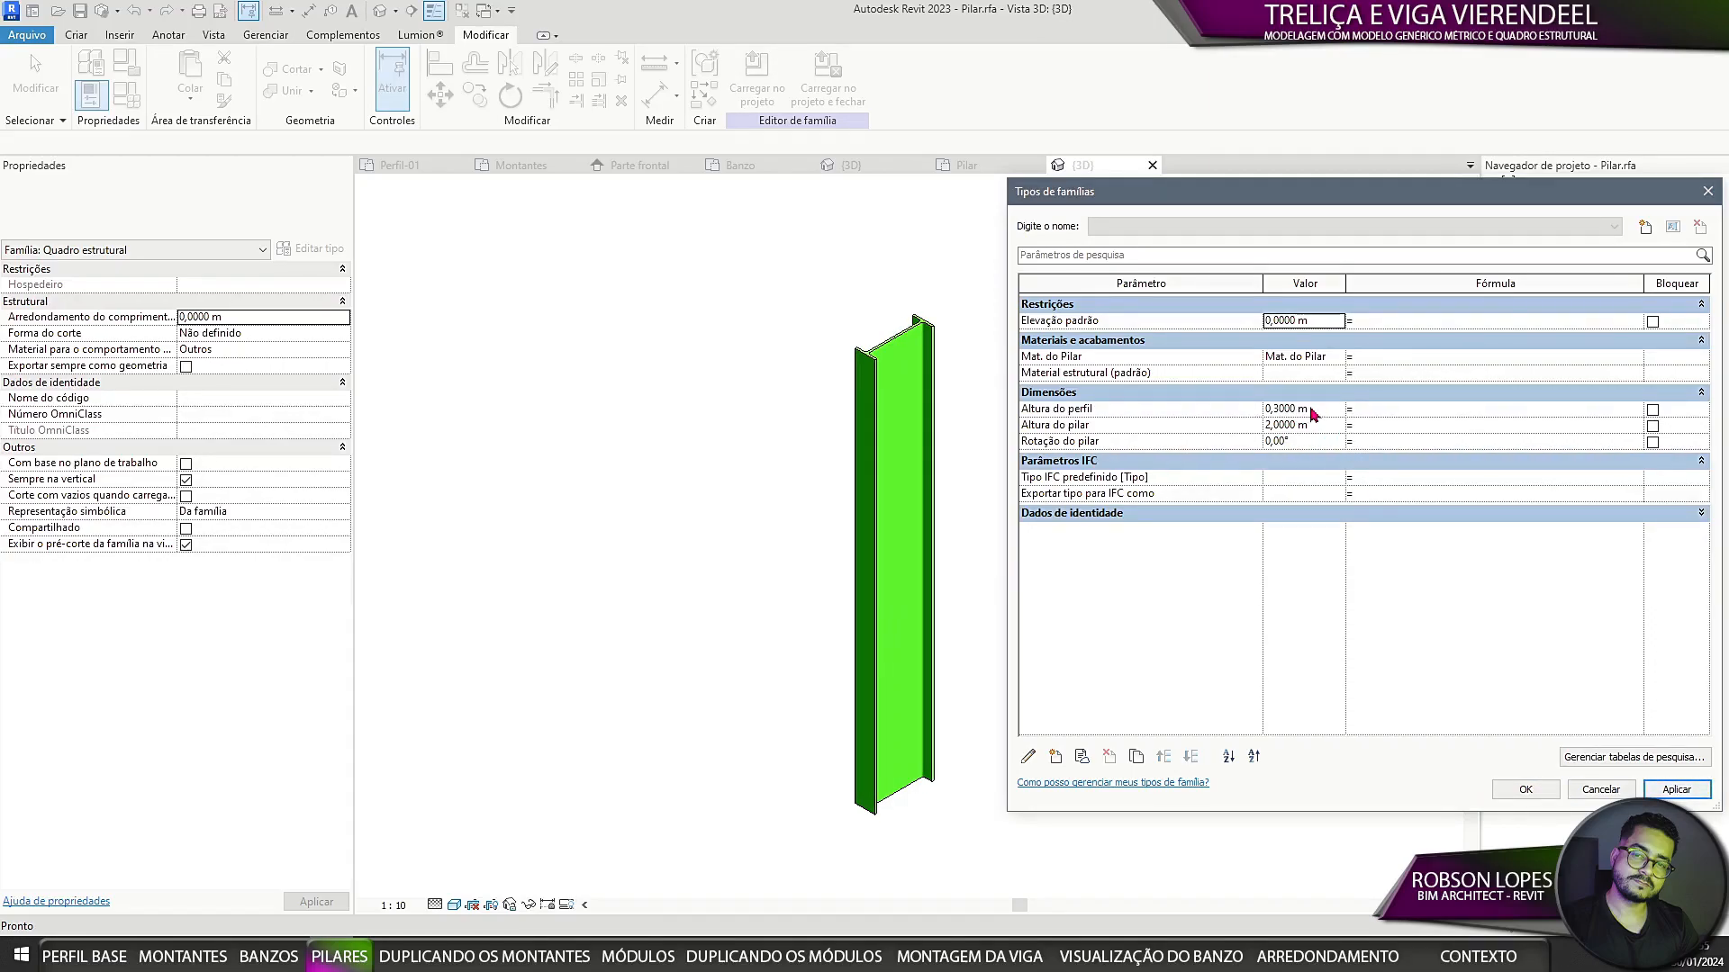
left_click(1297, 409)
type("1")
left_click(1677, 789)
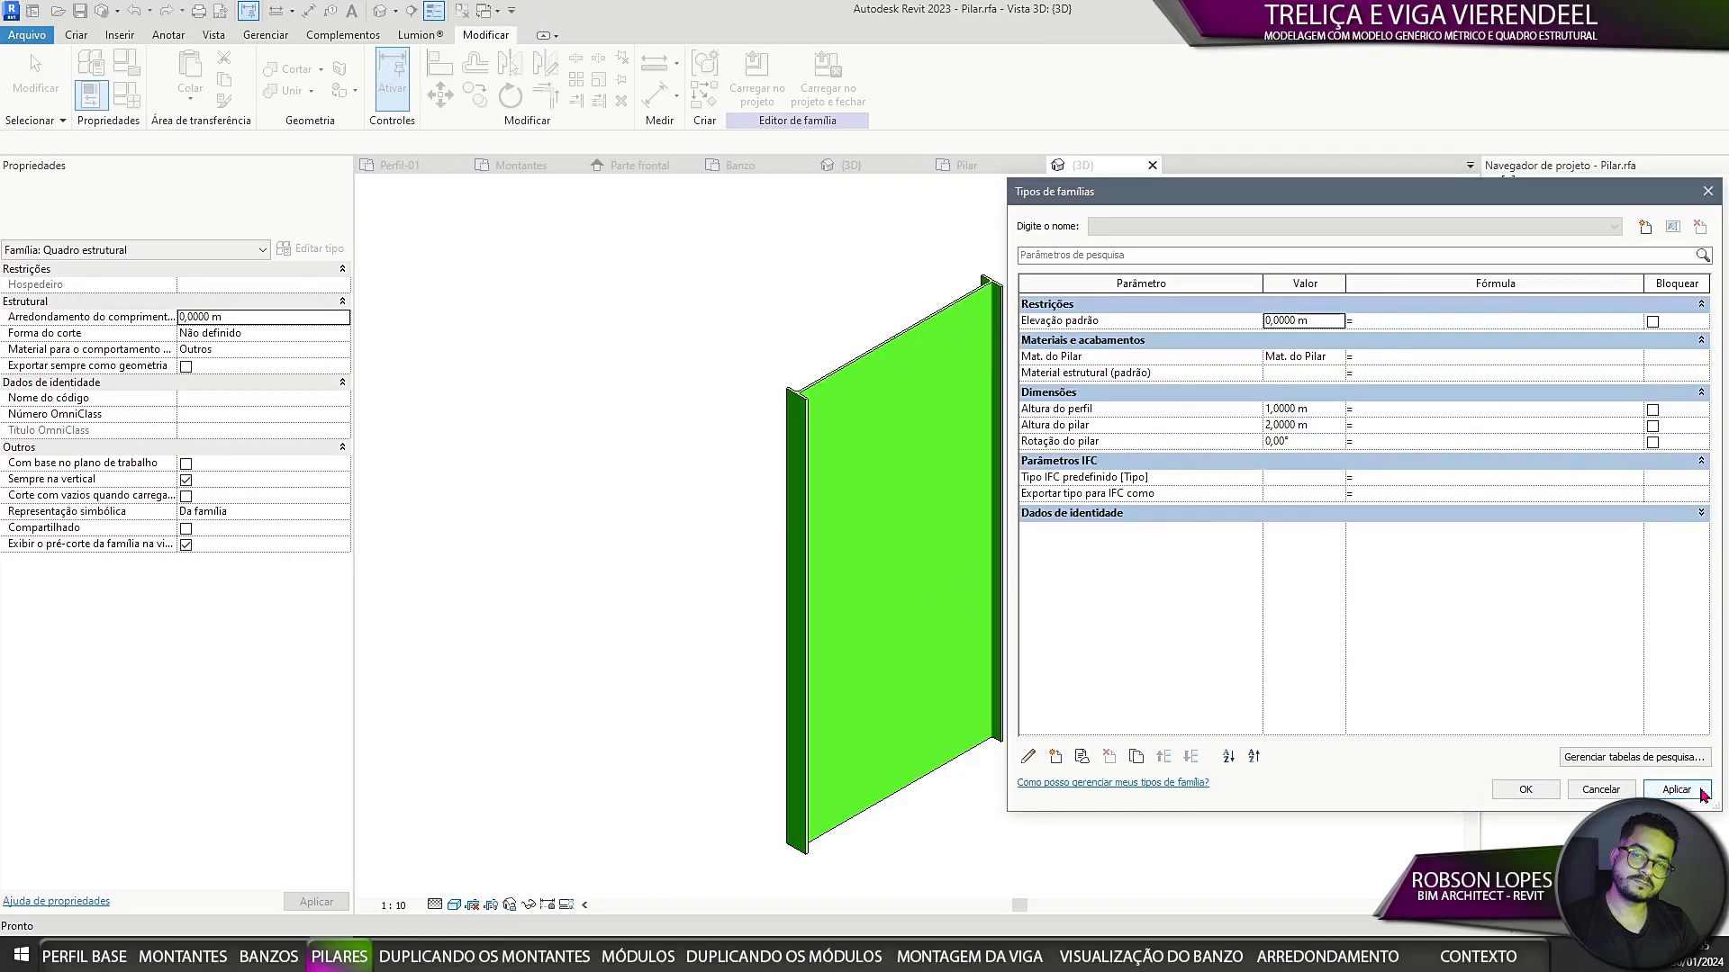
left_click(1326, 410)
type("0,")
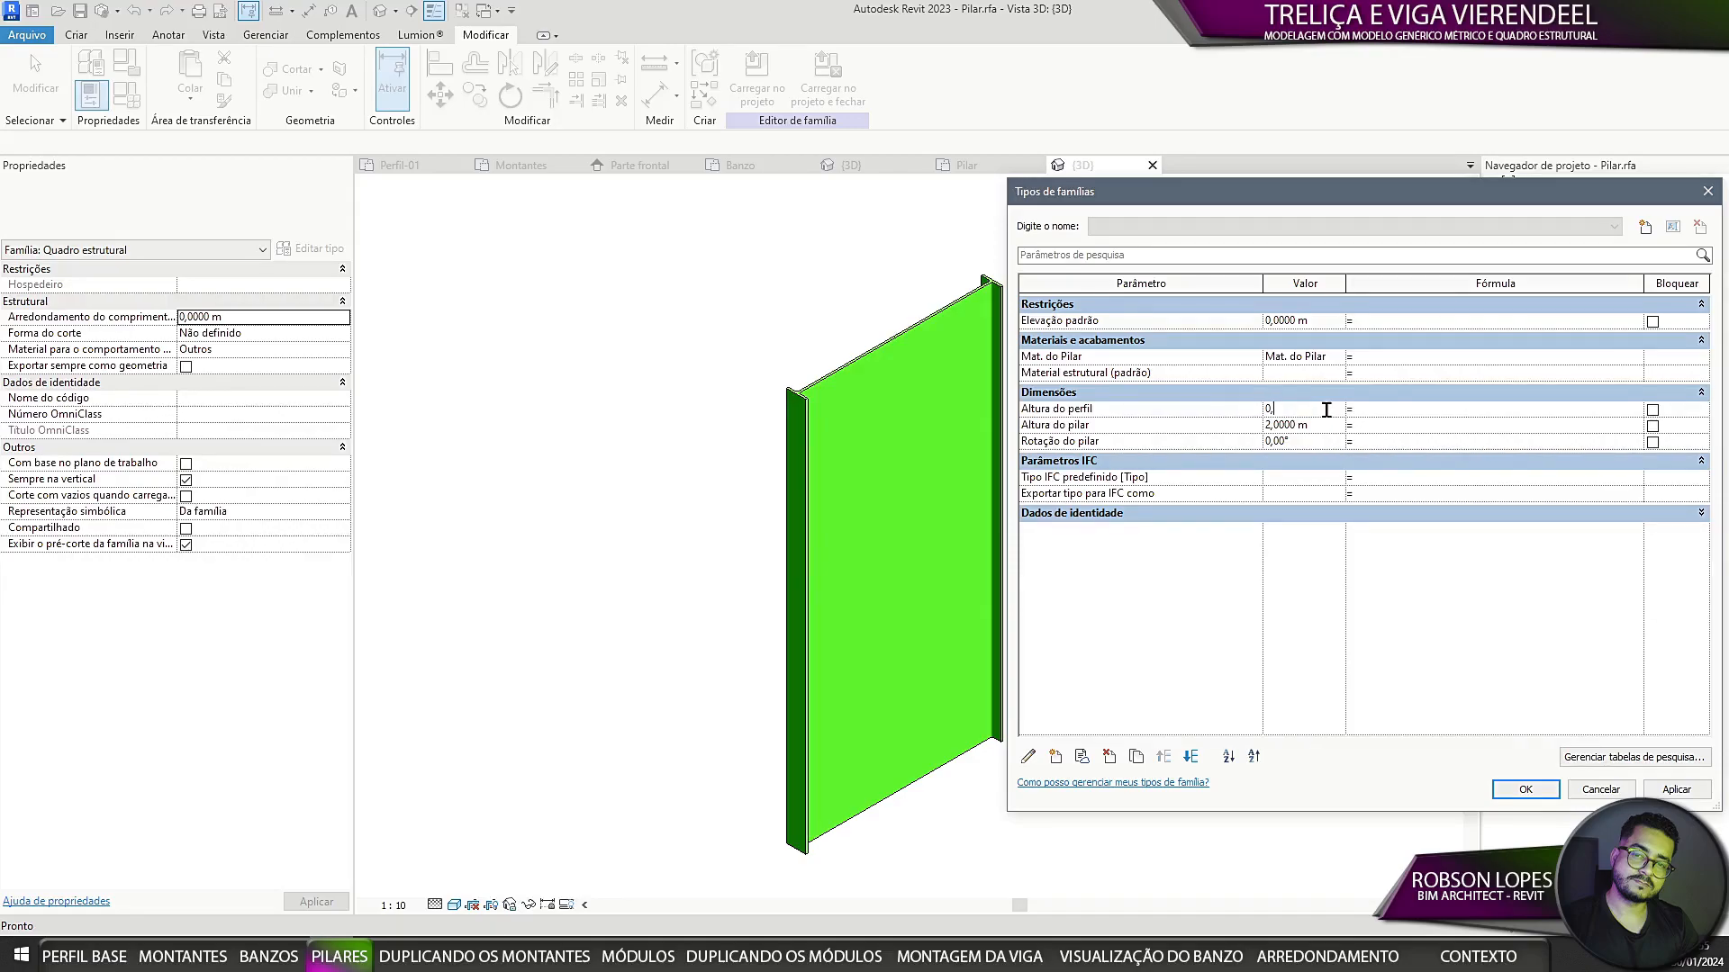
type("1")
left_click(1677, 790)
Step: Set Altura do perfil to 0,2 m, apply it and close the family types
left_click(1310, 410)
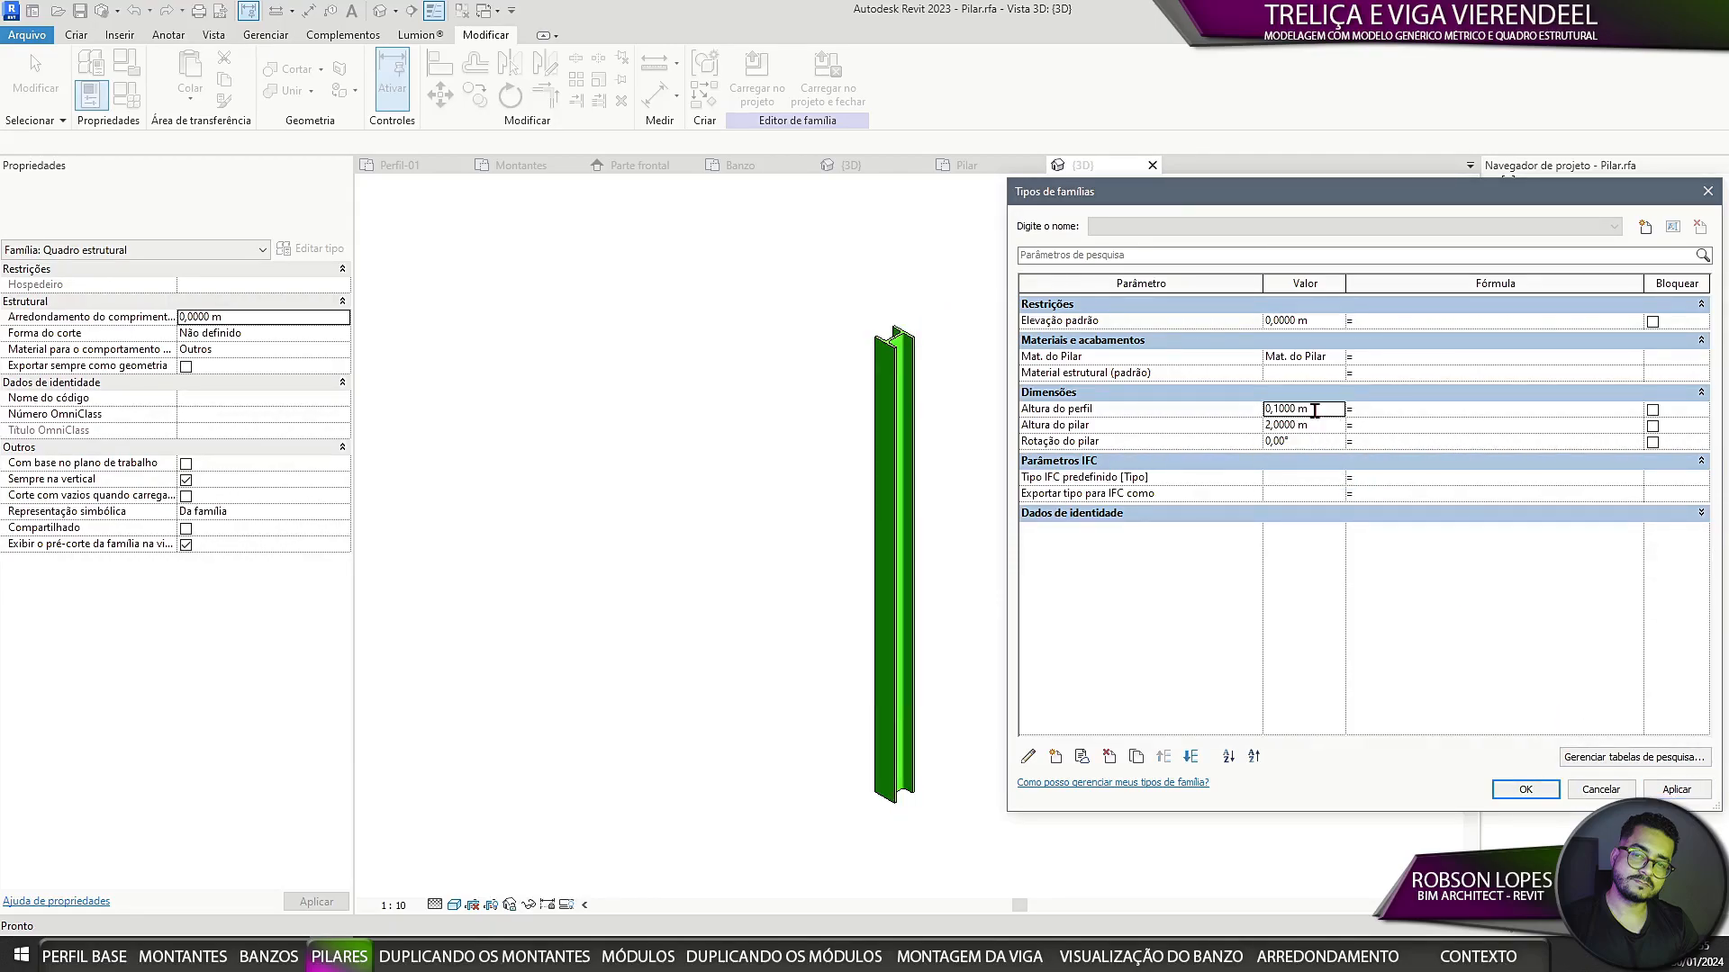
type("0,2")
left_click(1676, 790)
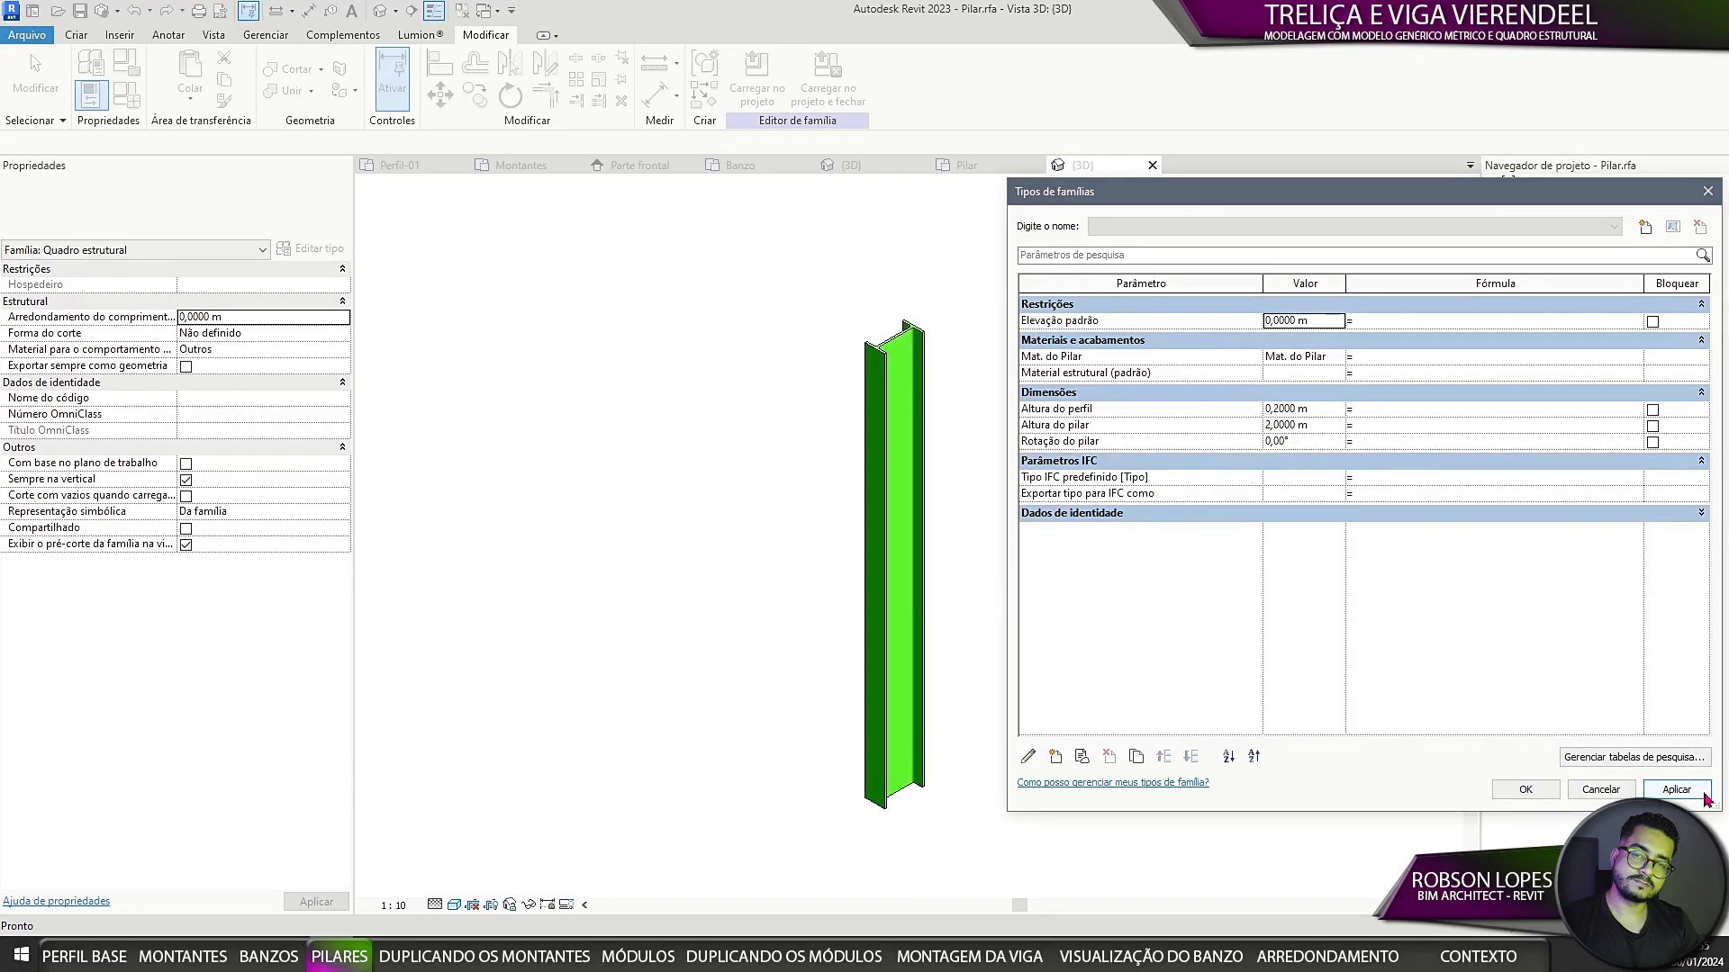
left_click(1551, 789)
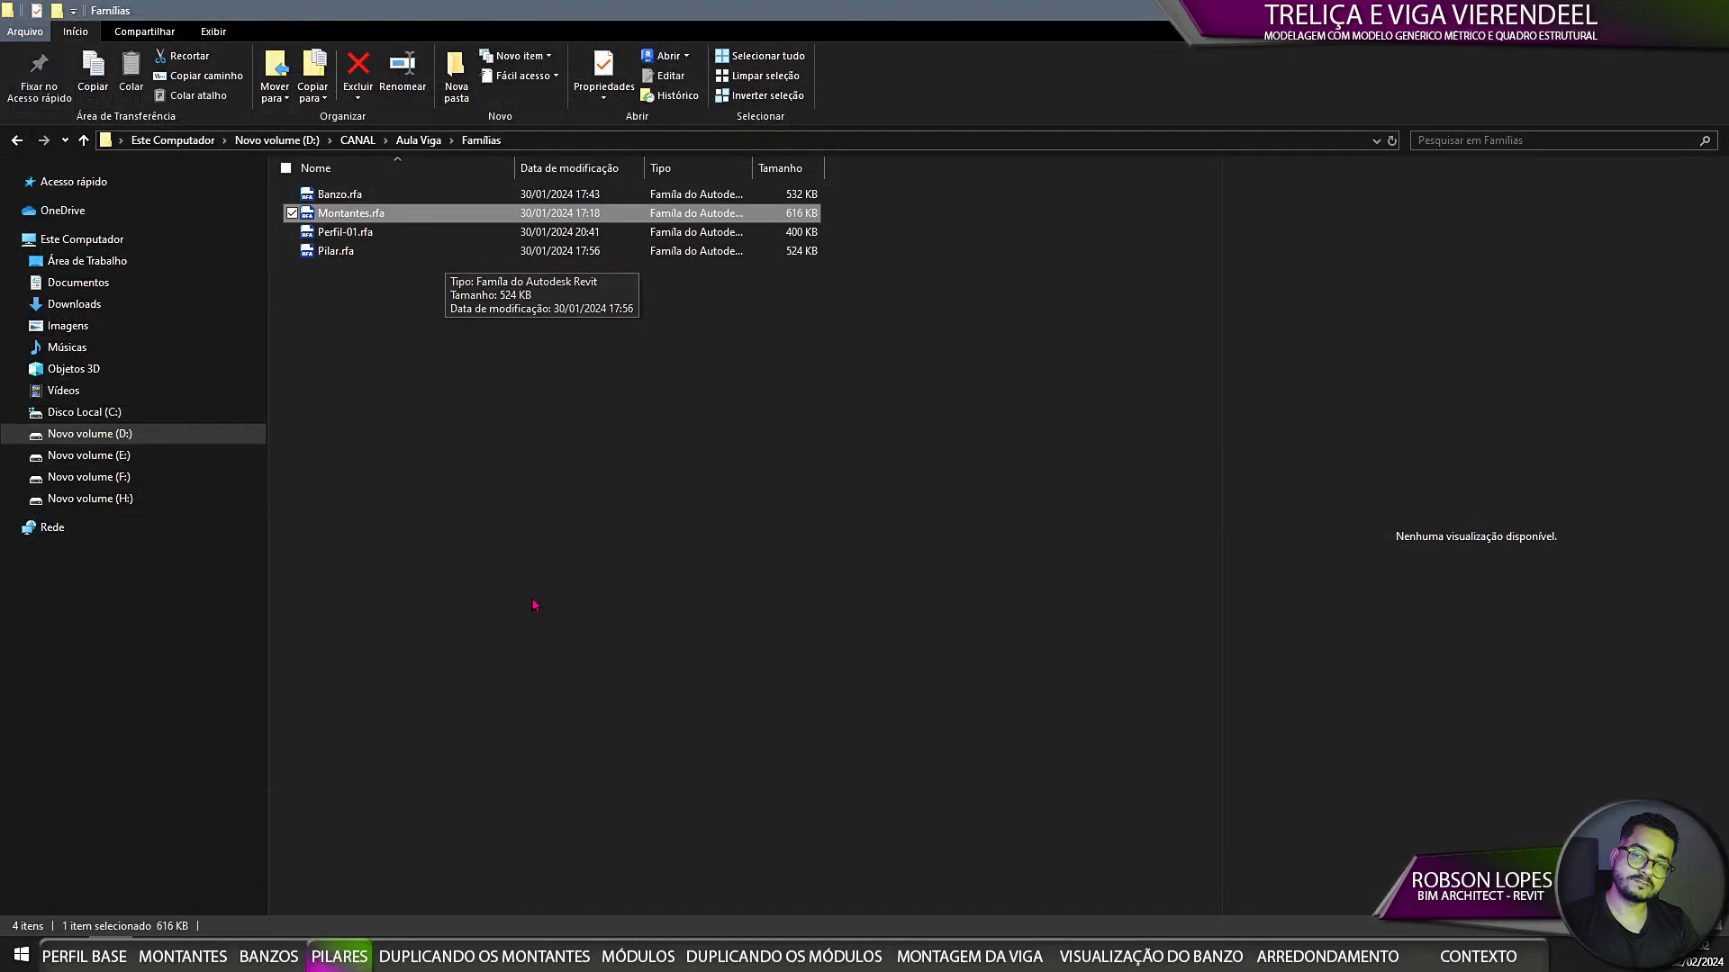
Step: Duplicate Montantes.rfa in the Famílias folder and rename the original file as Montante-01.rfa
key("ctrl+c")
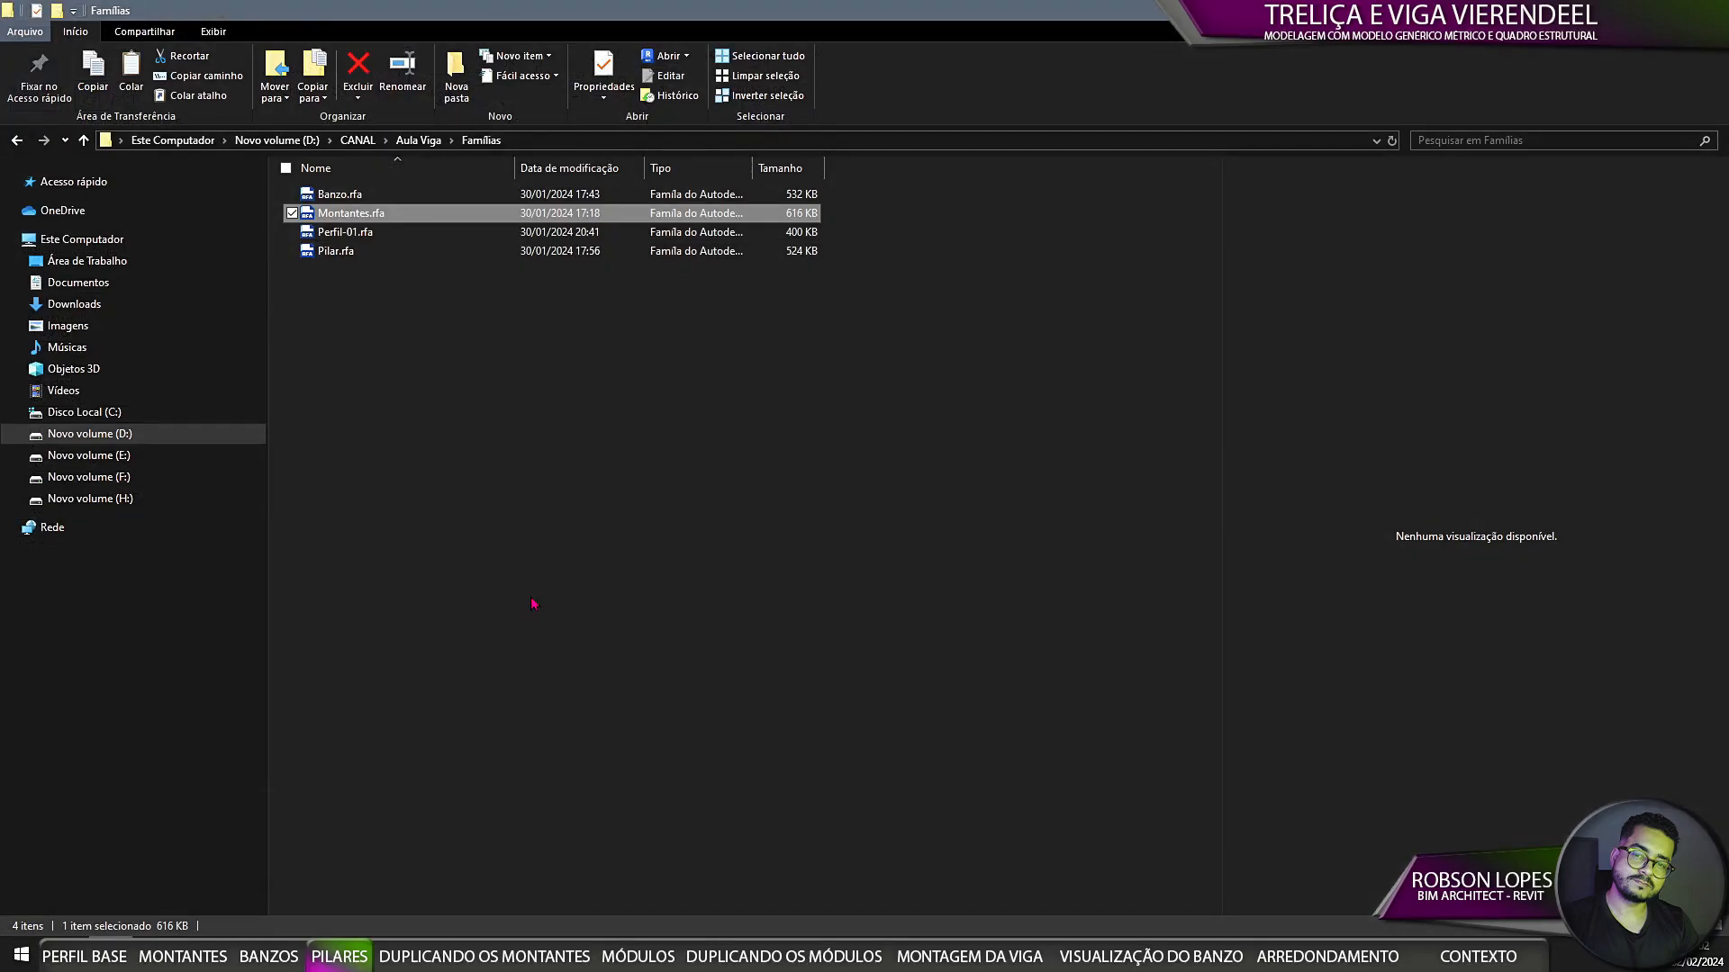
key("ctrl+v")
left_click(331, 231)
right_click(331, 231)
left_click(396, 589)
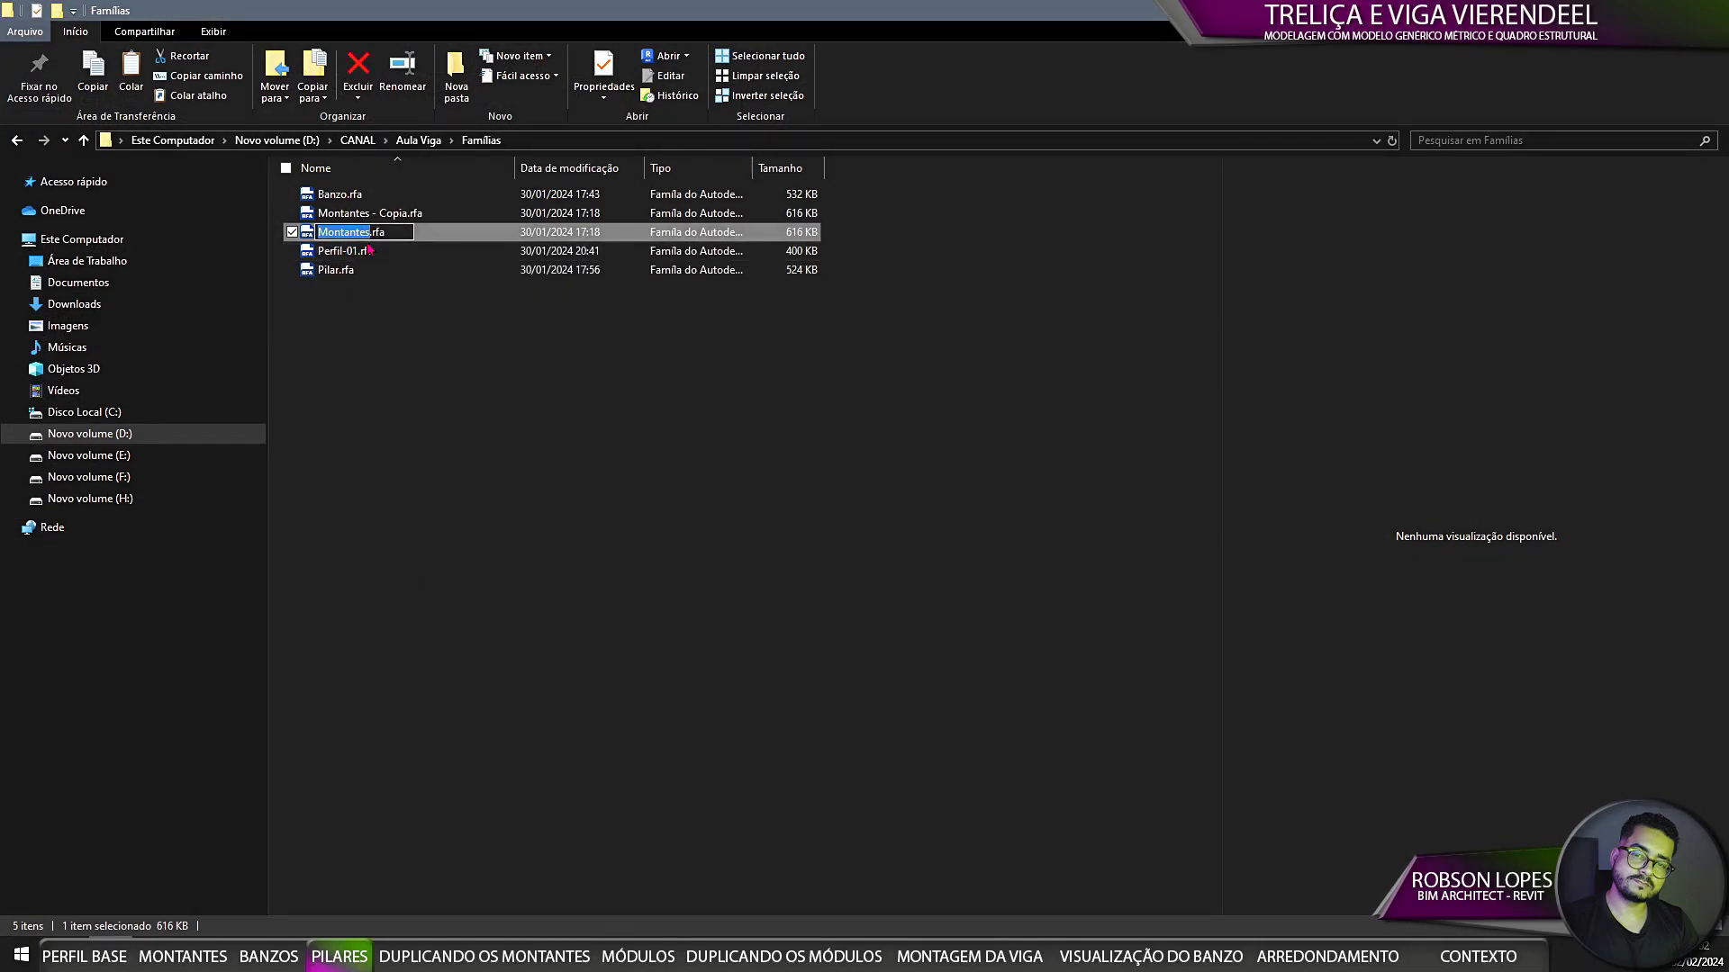
key("BackSpace")
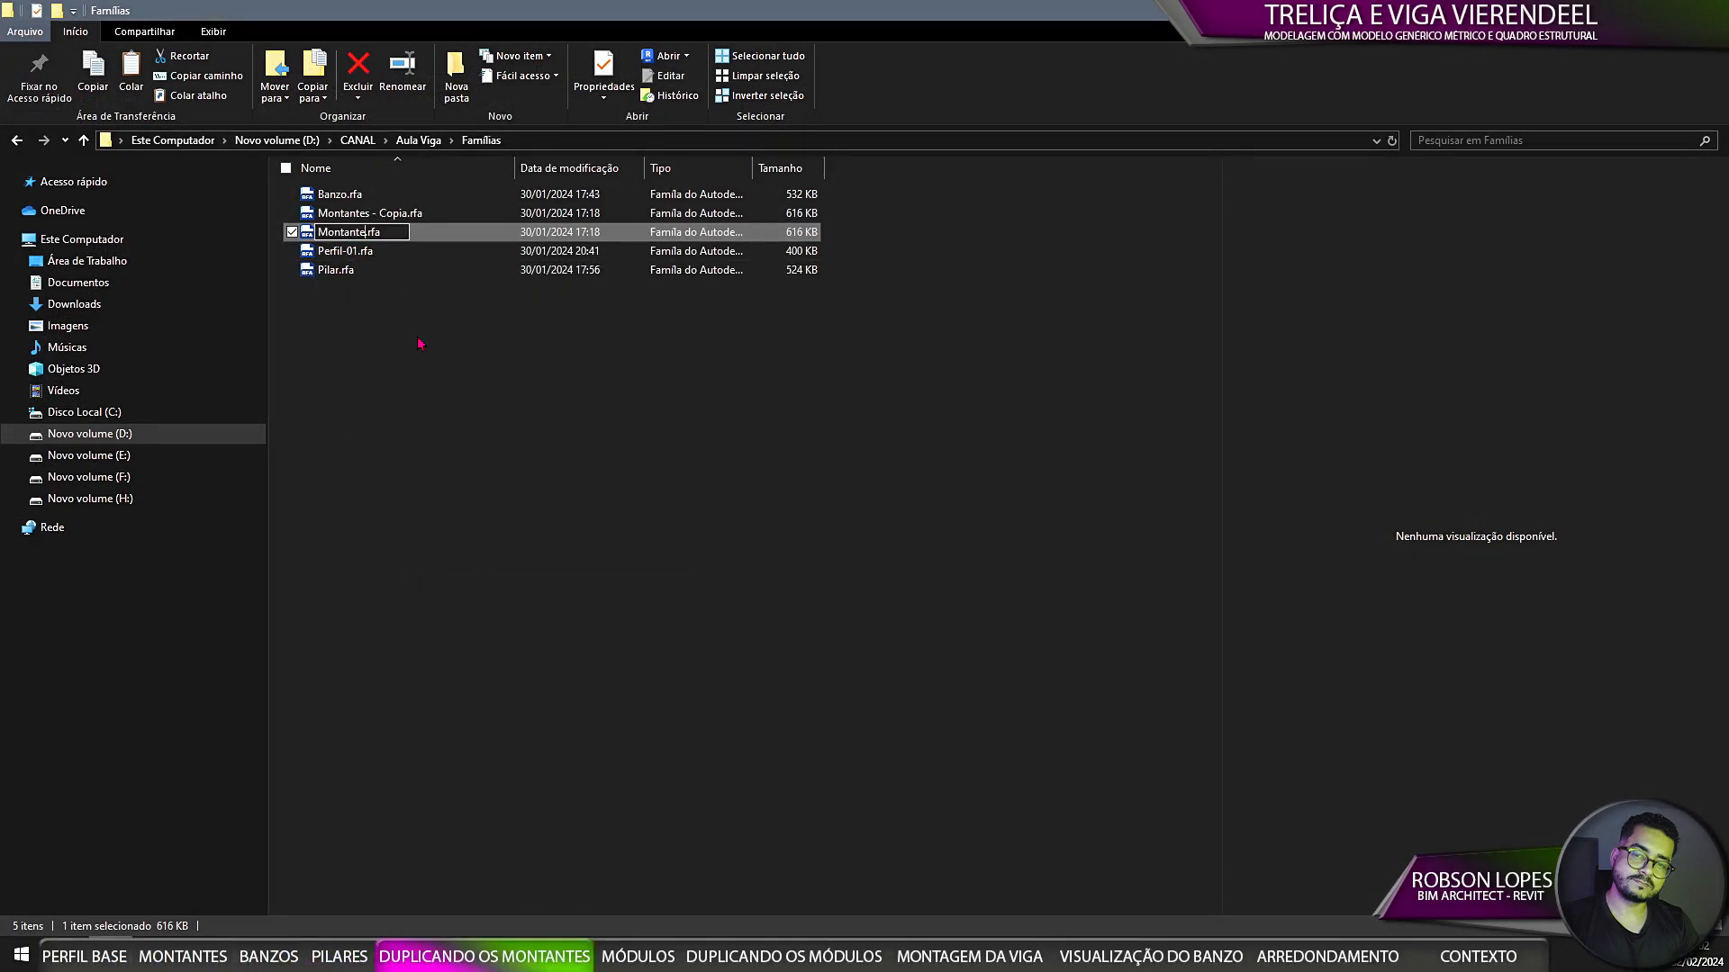
type("-01")
key("Return")
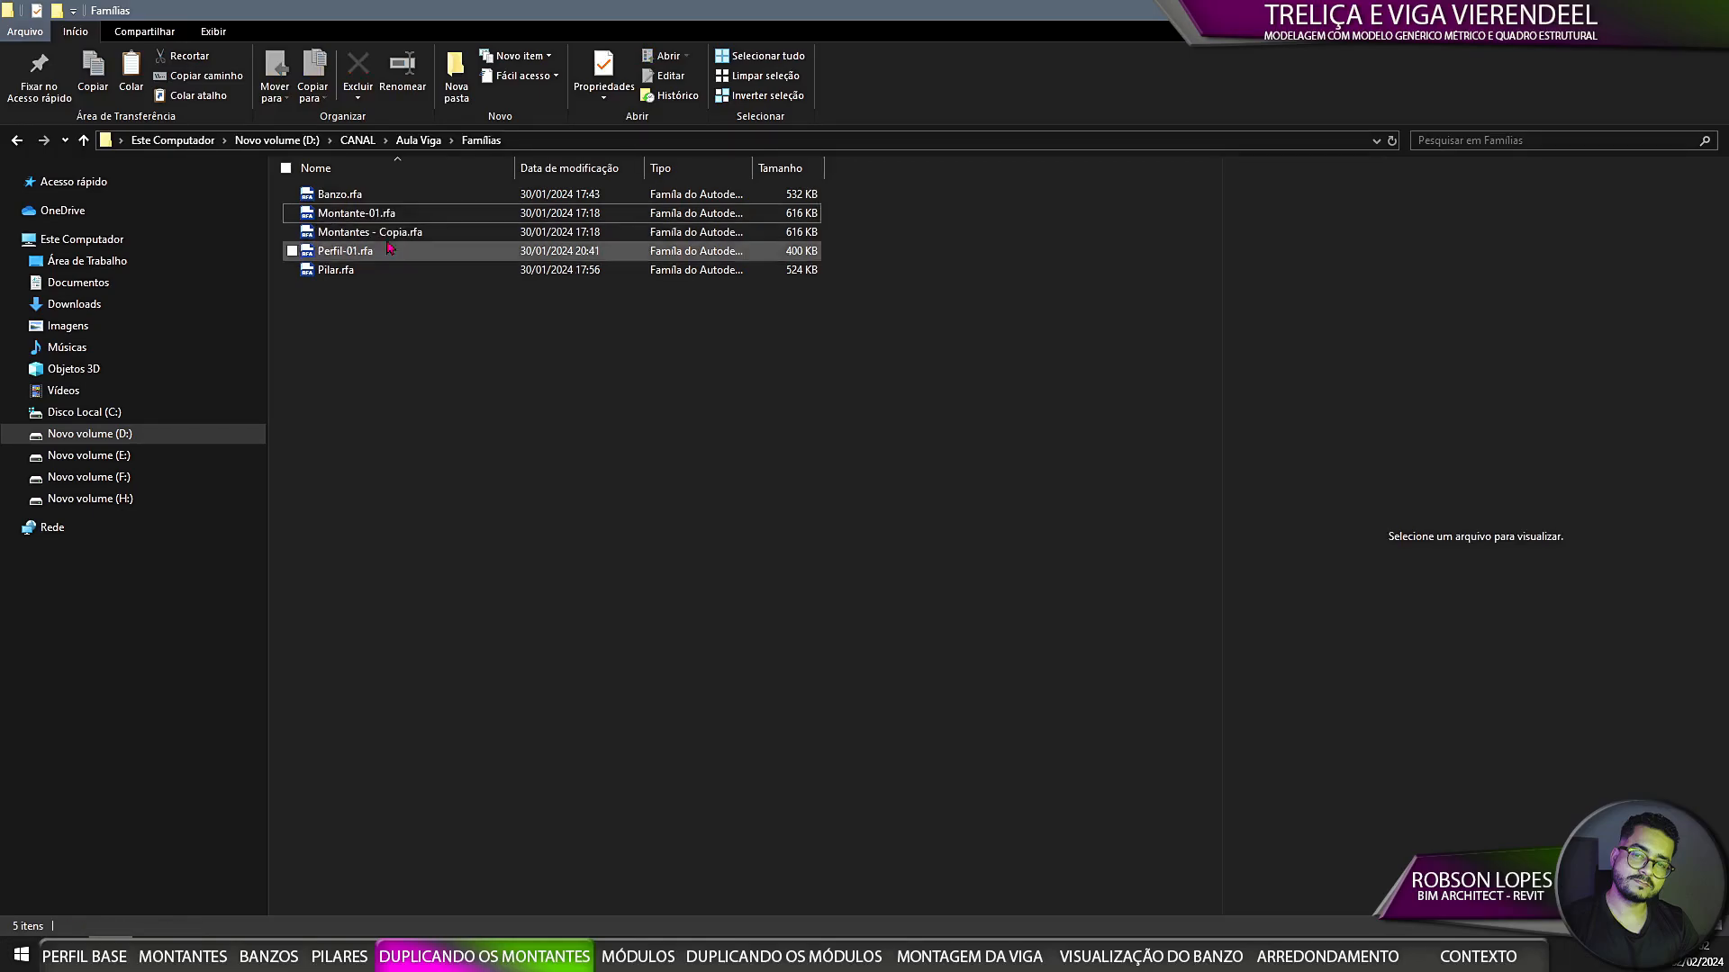
Step: Rename the file Montantes - Copia.rfa as Montante-02.rfa
left_click(376, 235)
key("F2")
left_click_drag(366, 234, 386, 234)
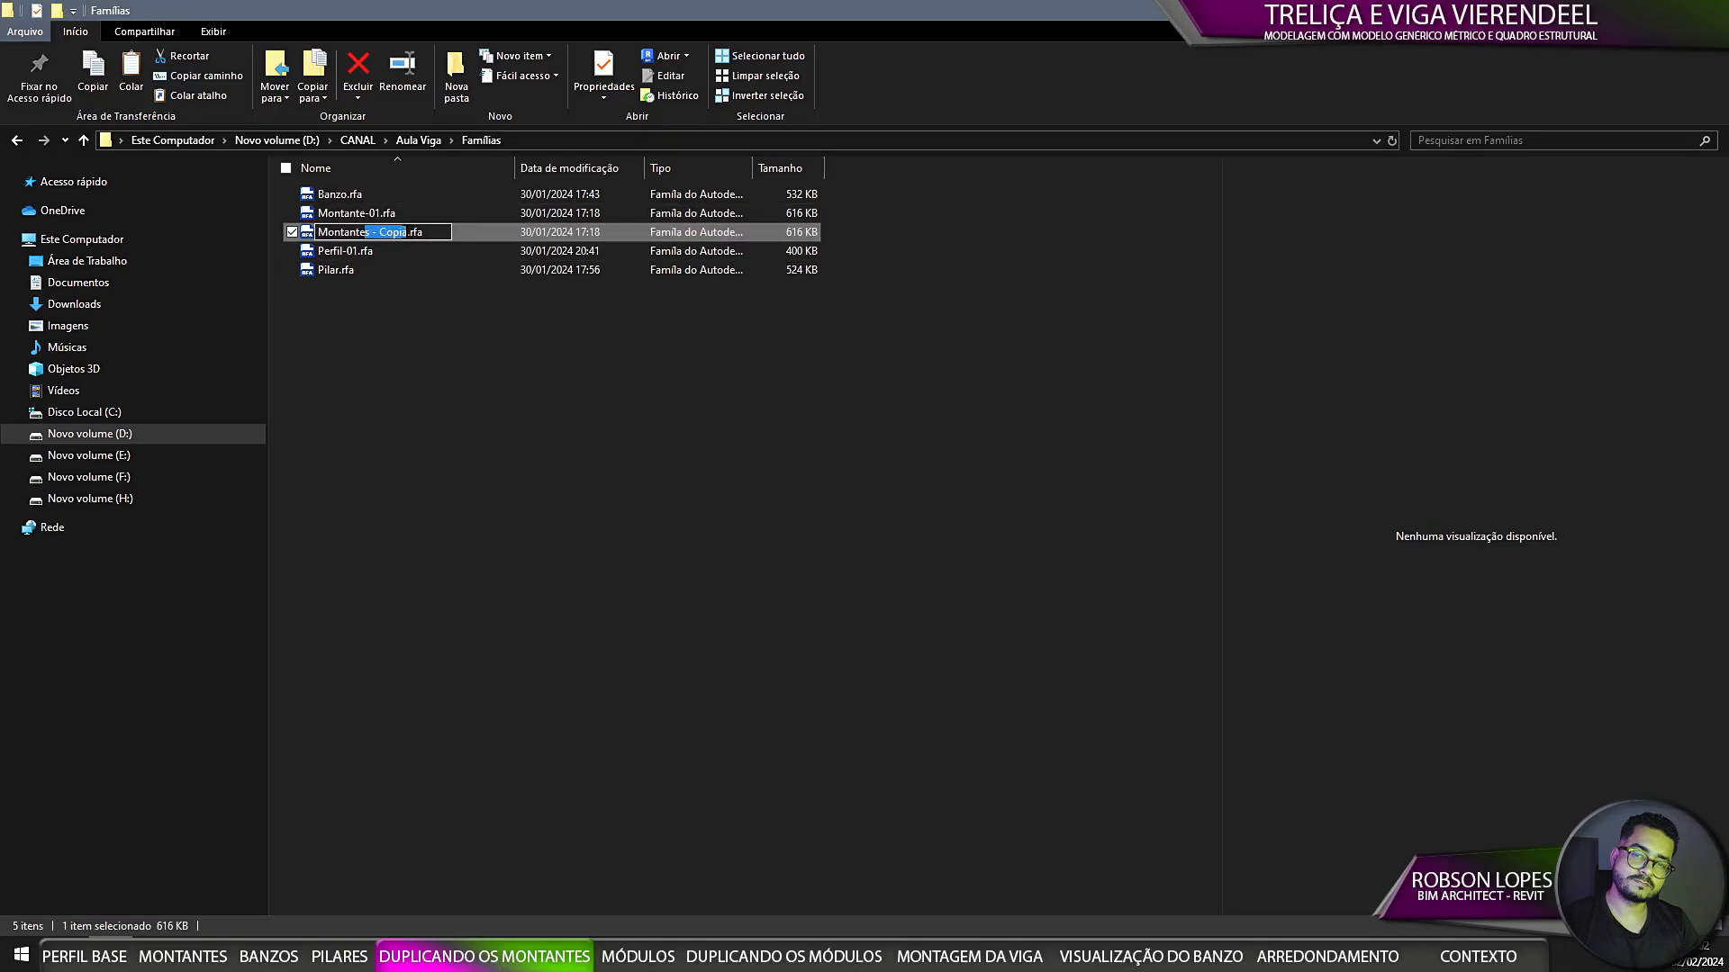
key("BackSpace")
left_click(518, 633)
Step: Open Montante-01.rfa in Revit and rename its Montantes floor plan as Montante-01
left_click(409, 219)
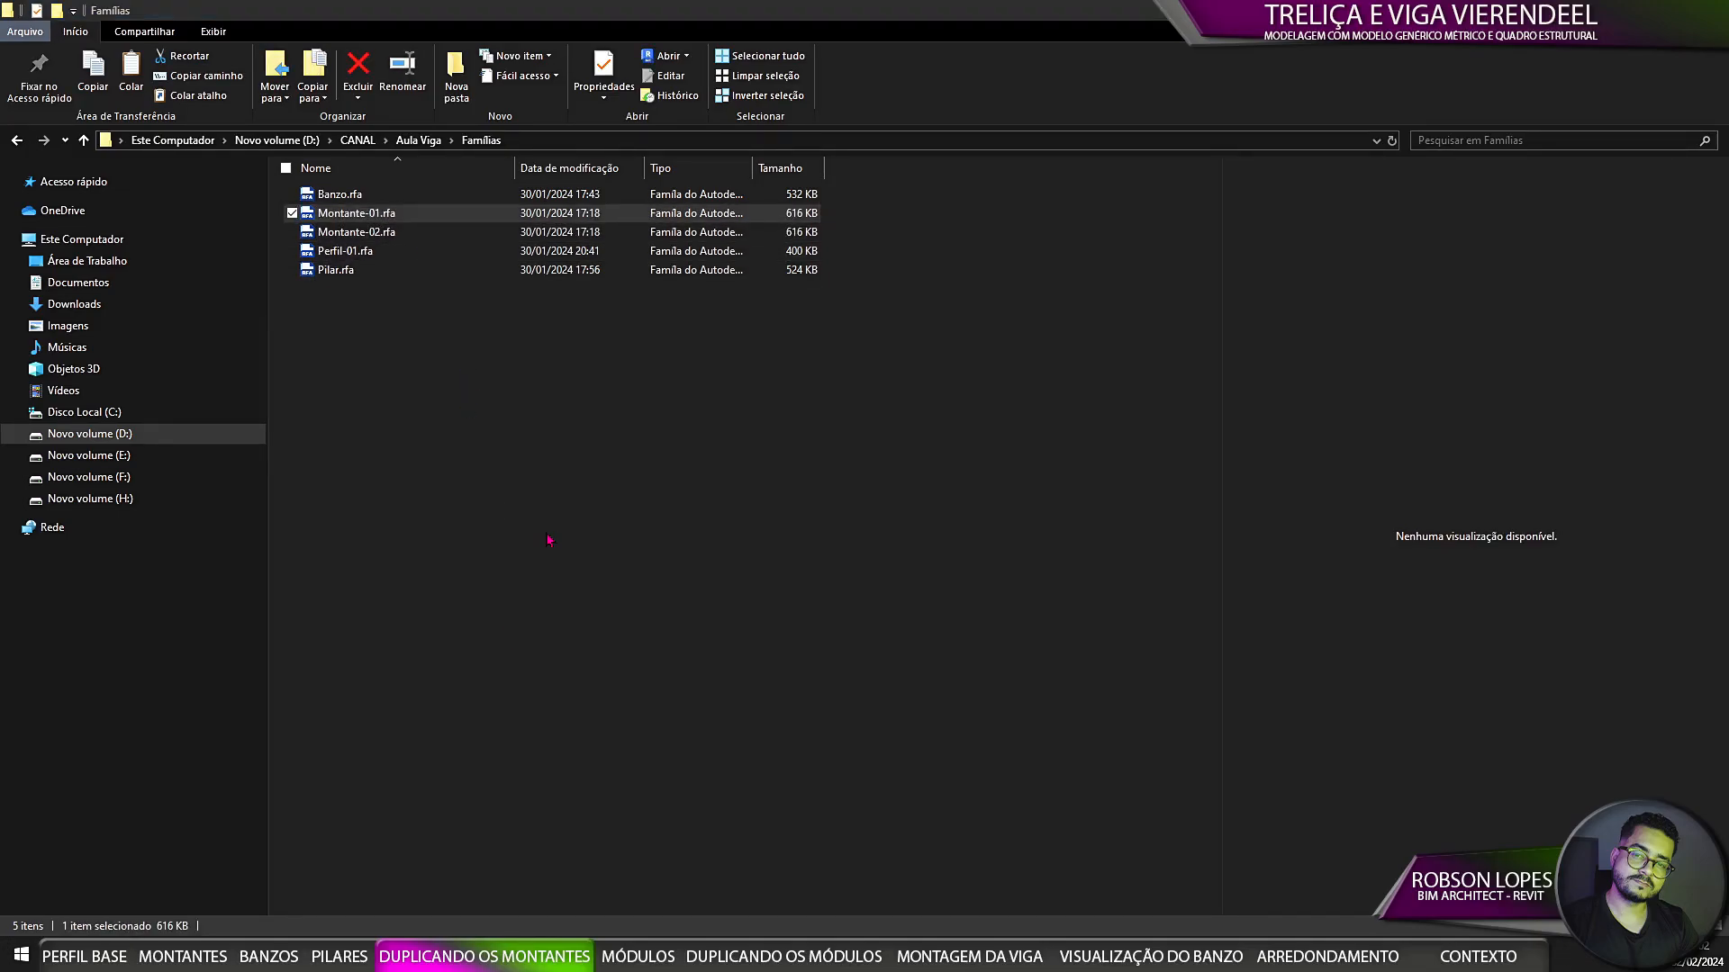
double_click(423, 213)
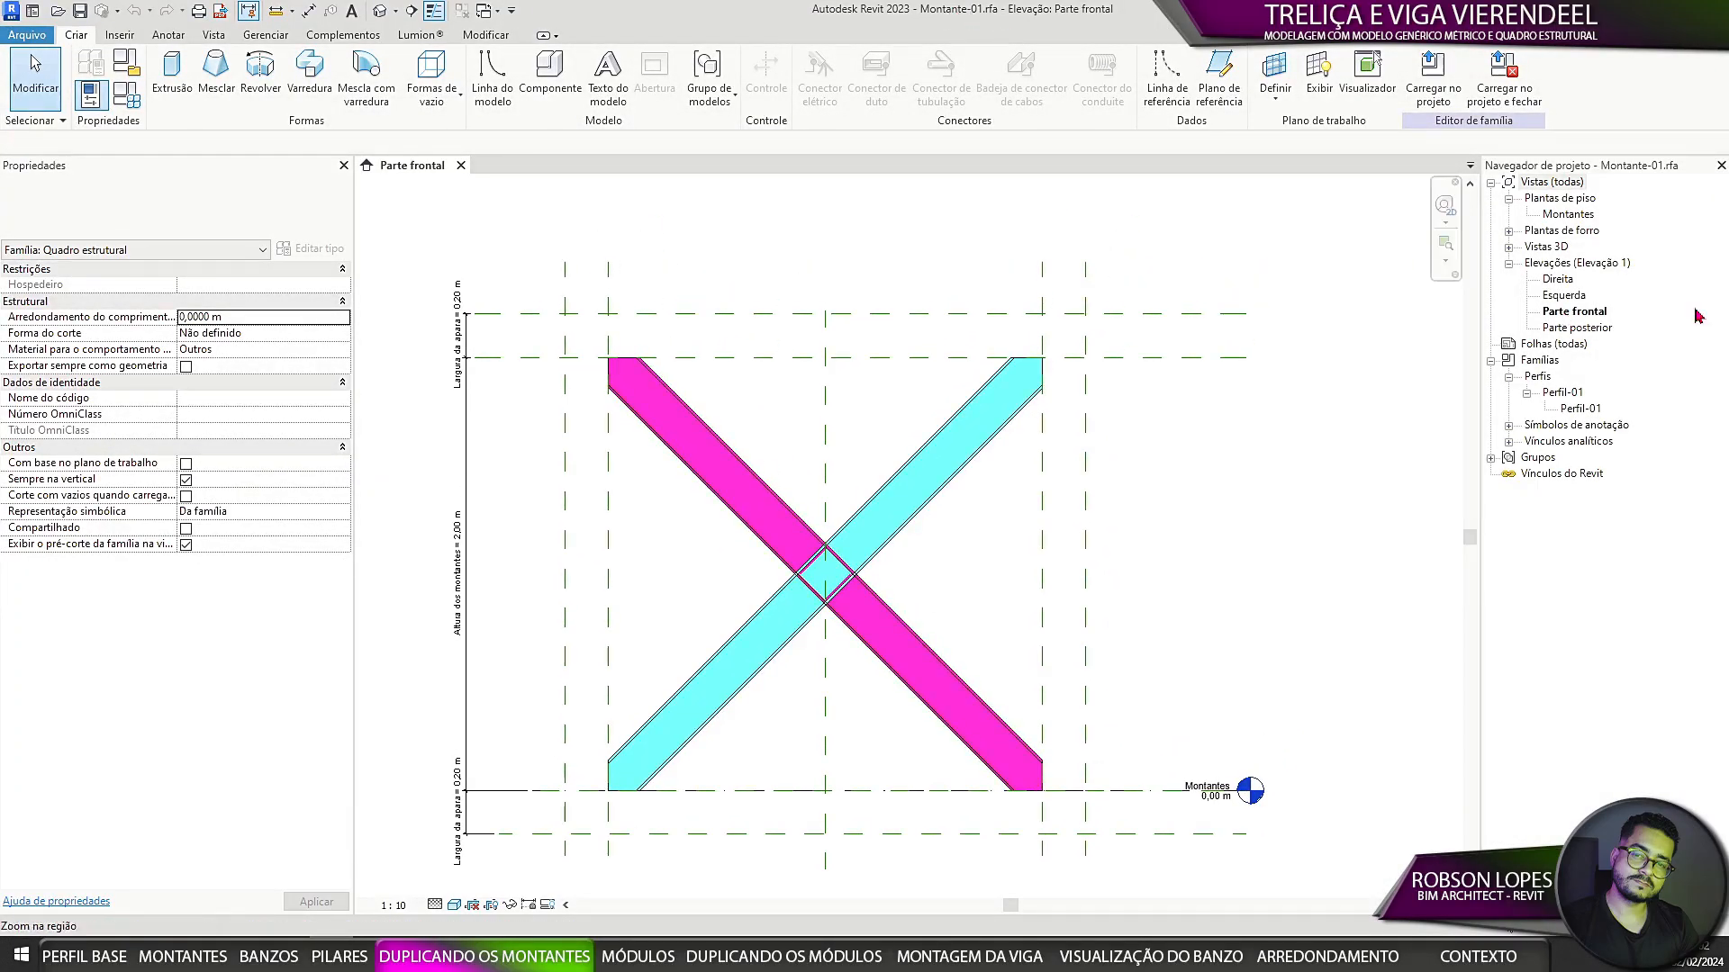
right_click(1571, 215)
left_click(1456, 484)
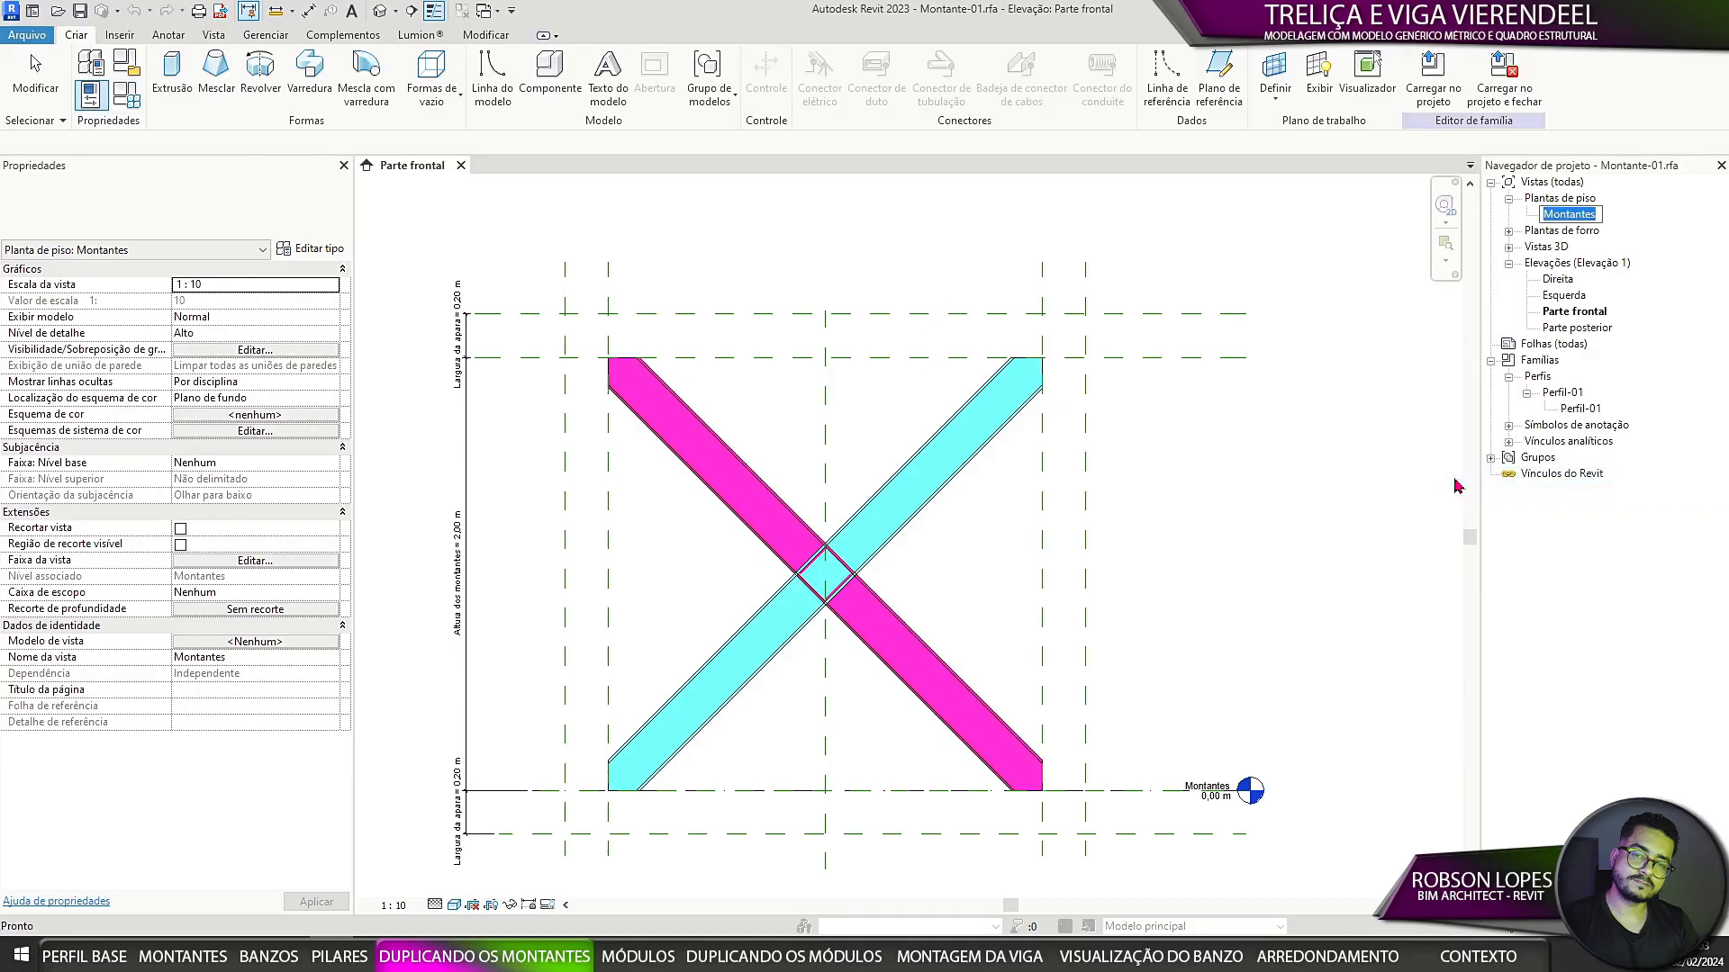
left_click(1599, 215)
type("-01")
left_click(1370, 396)
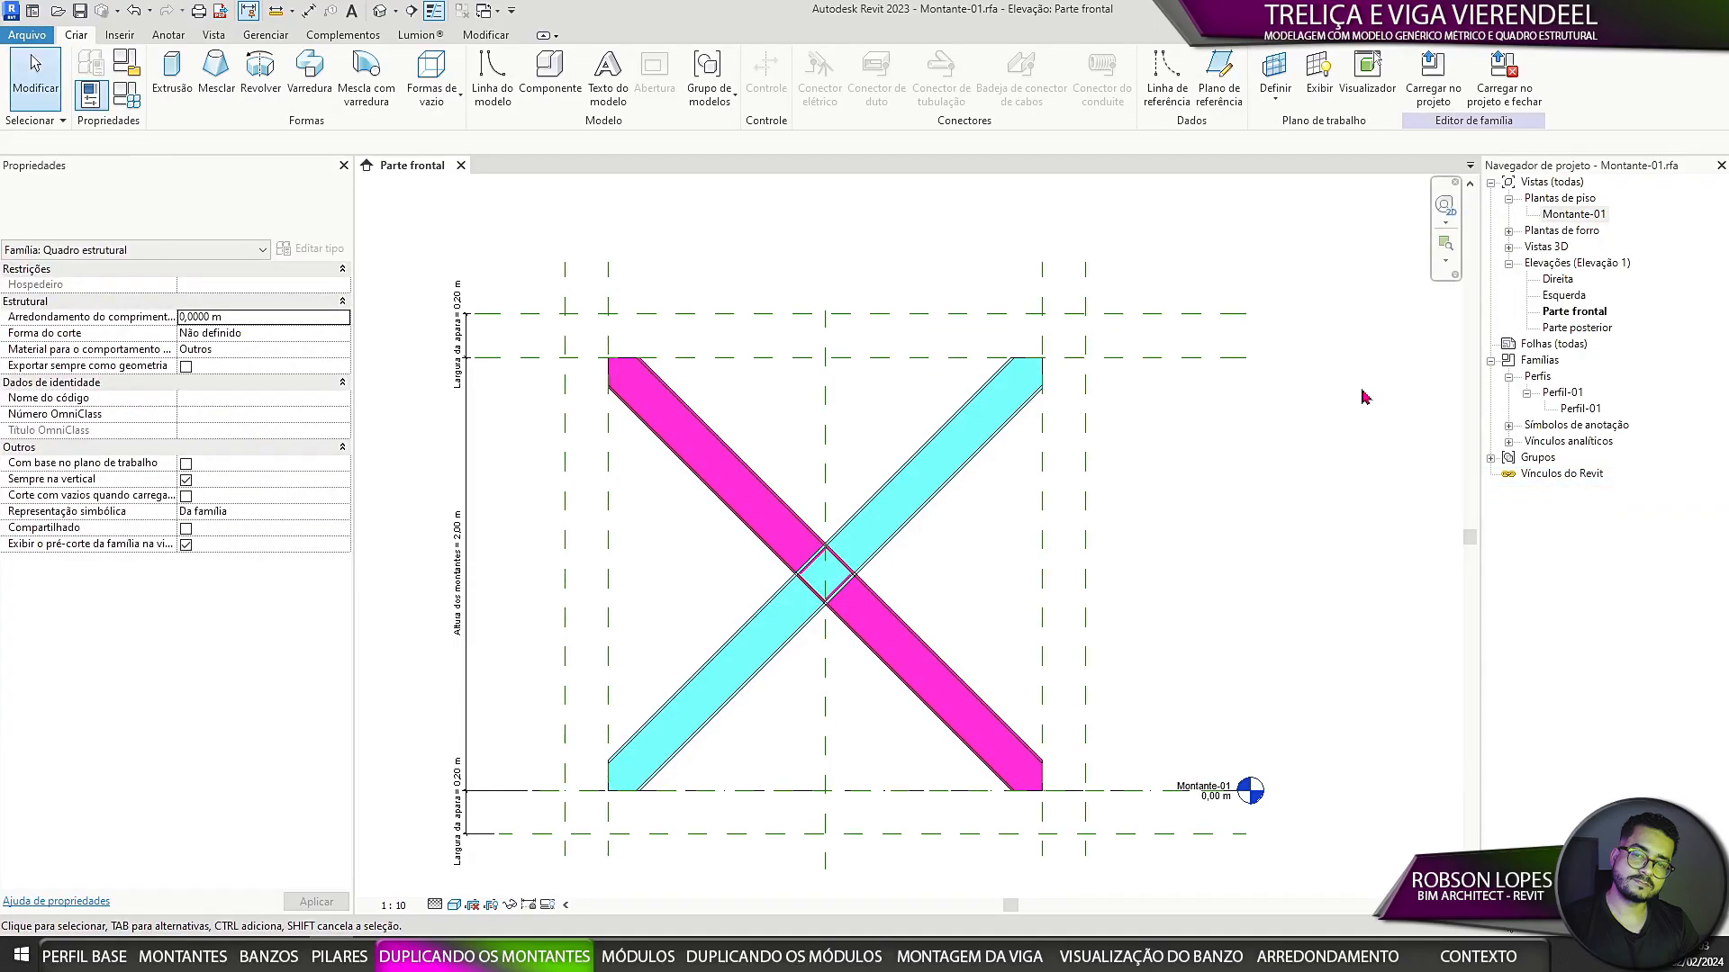
Step: Rename the position parameters as Posição Montante A (Módulo 01) and Posição Montante B (Módulo 01) in the family types
left_click(126, 65)
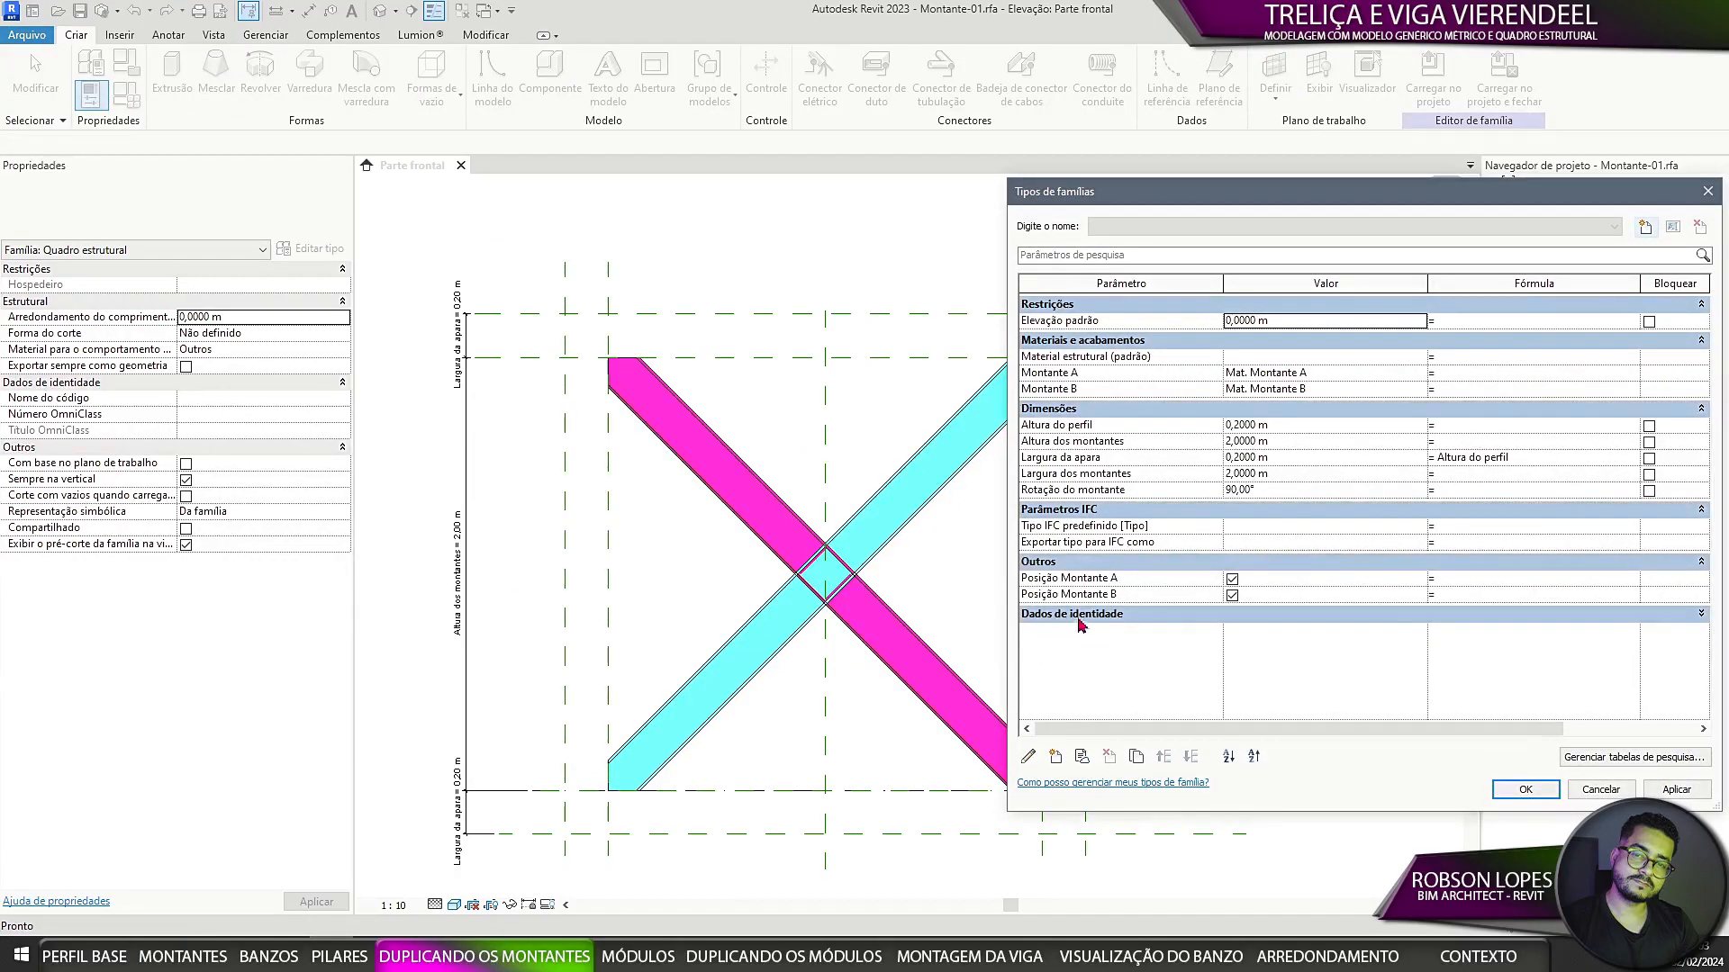
left_click(1146, 579)
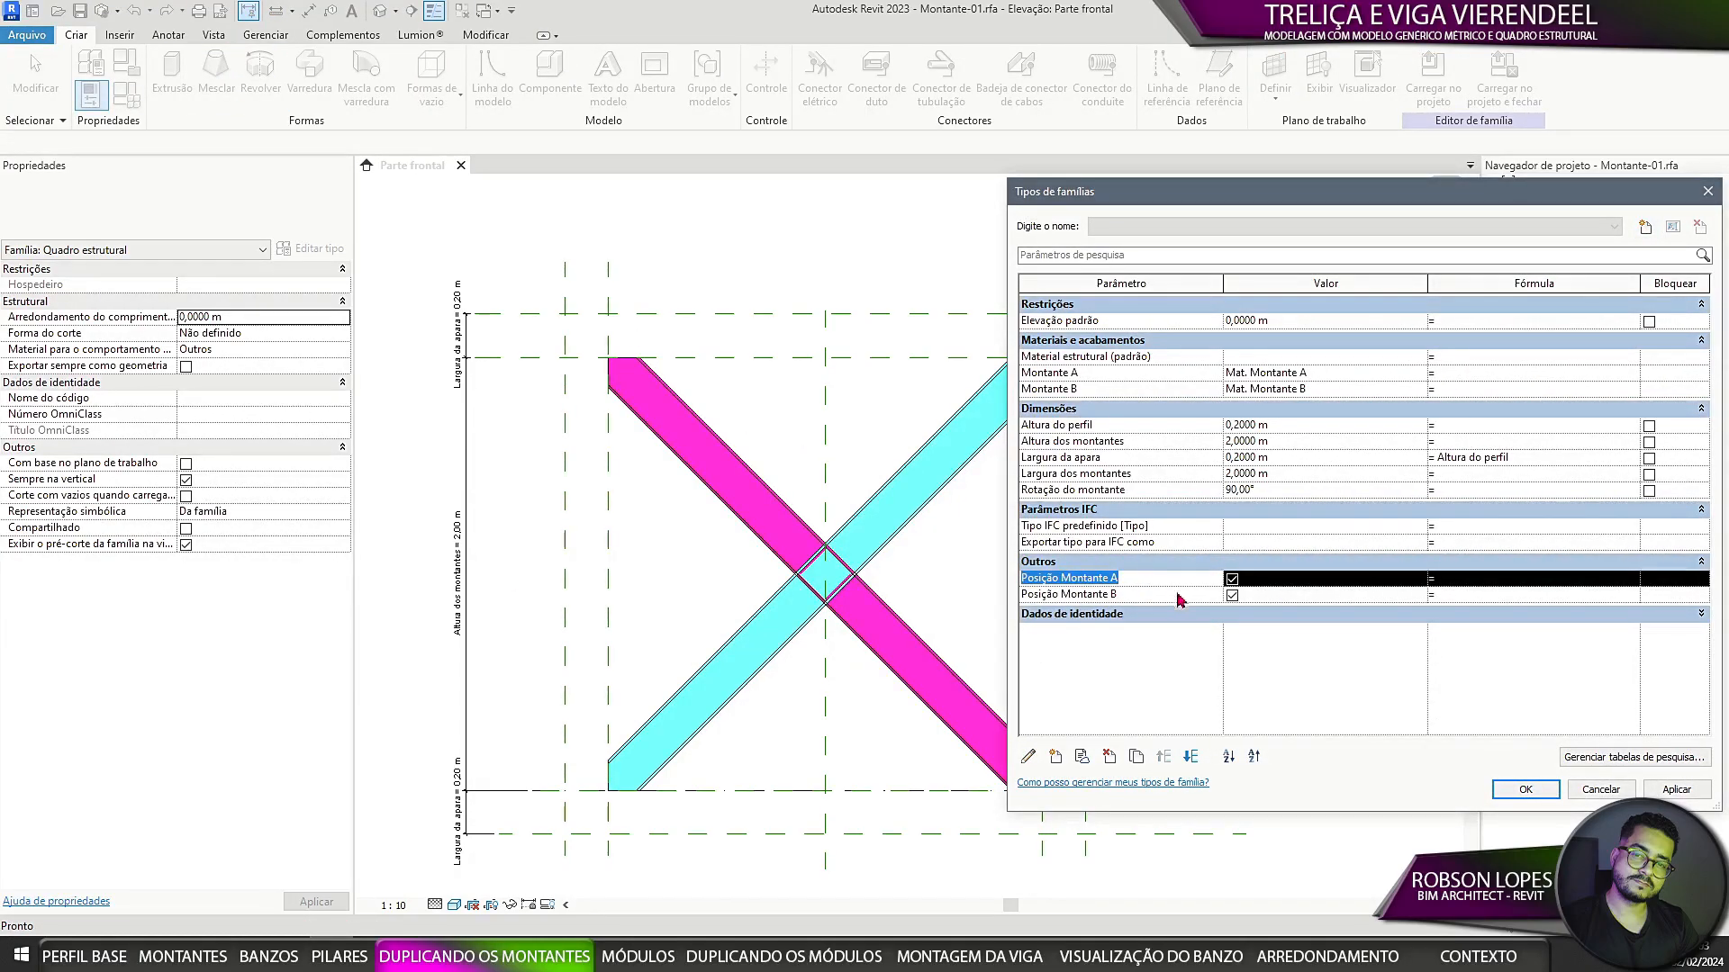
left_click(1028, 759)
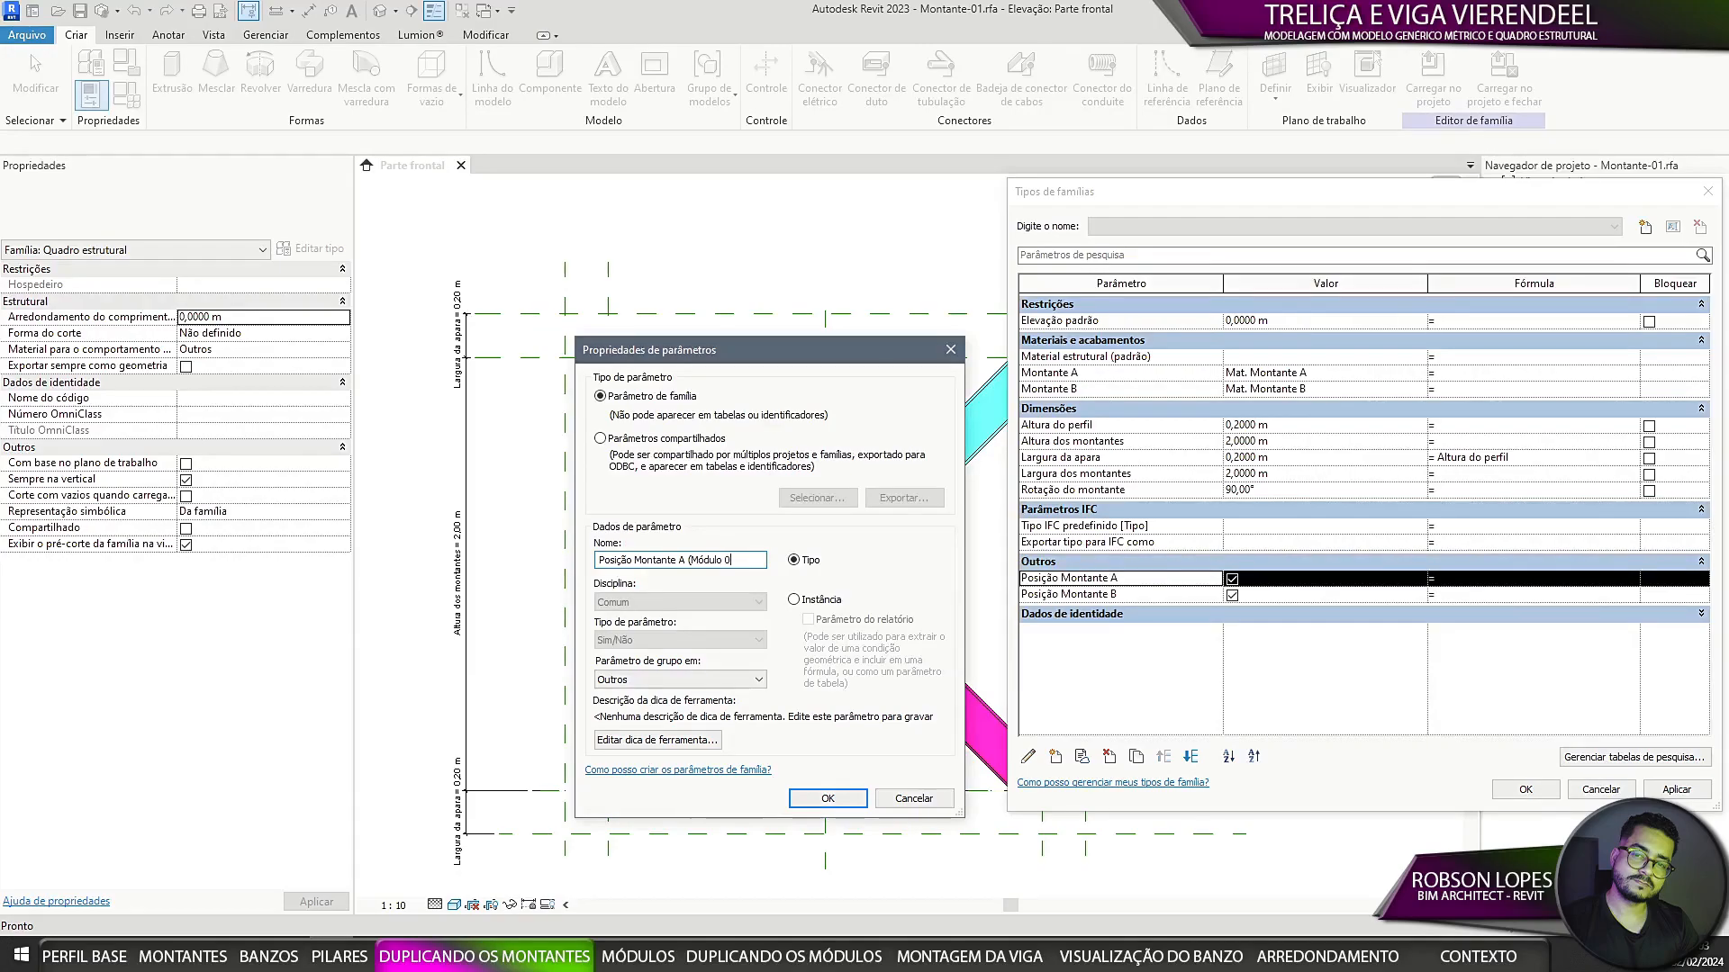
left_click_drag(744, 560, 688, 573)
left_click(827, 798)
left_click(1178, 594)
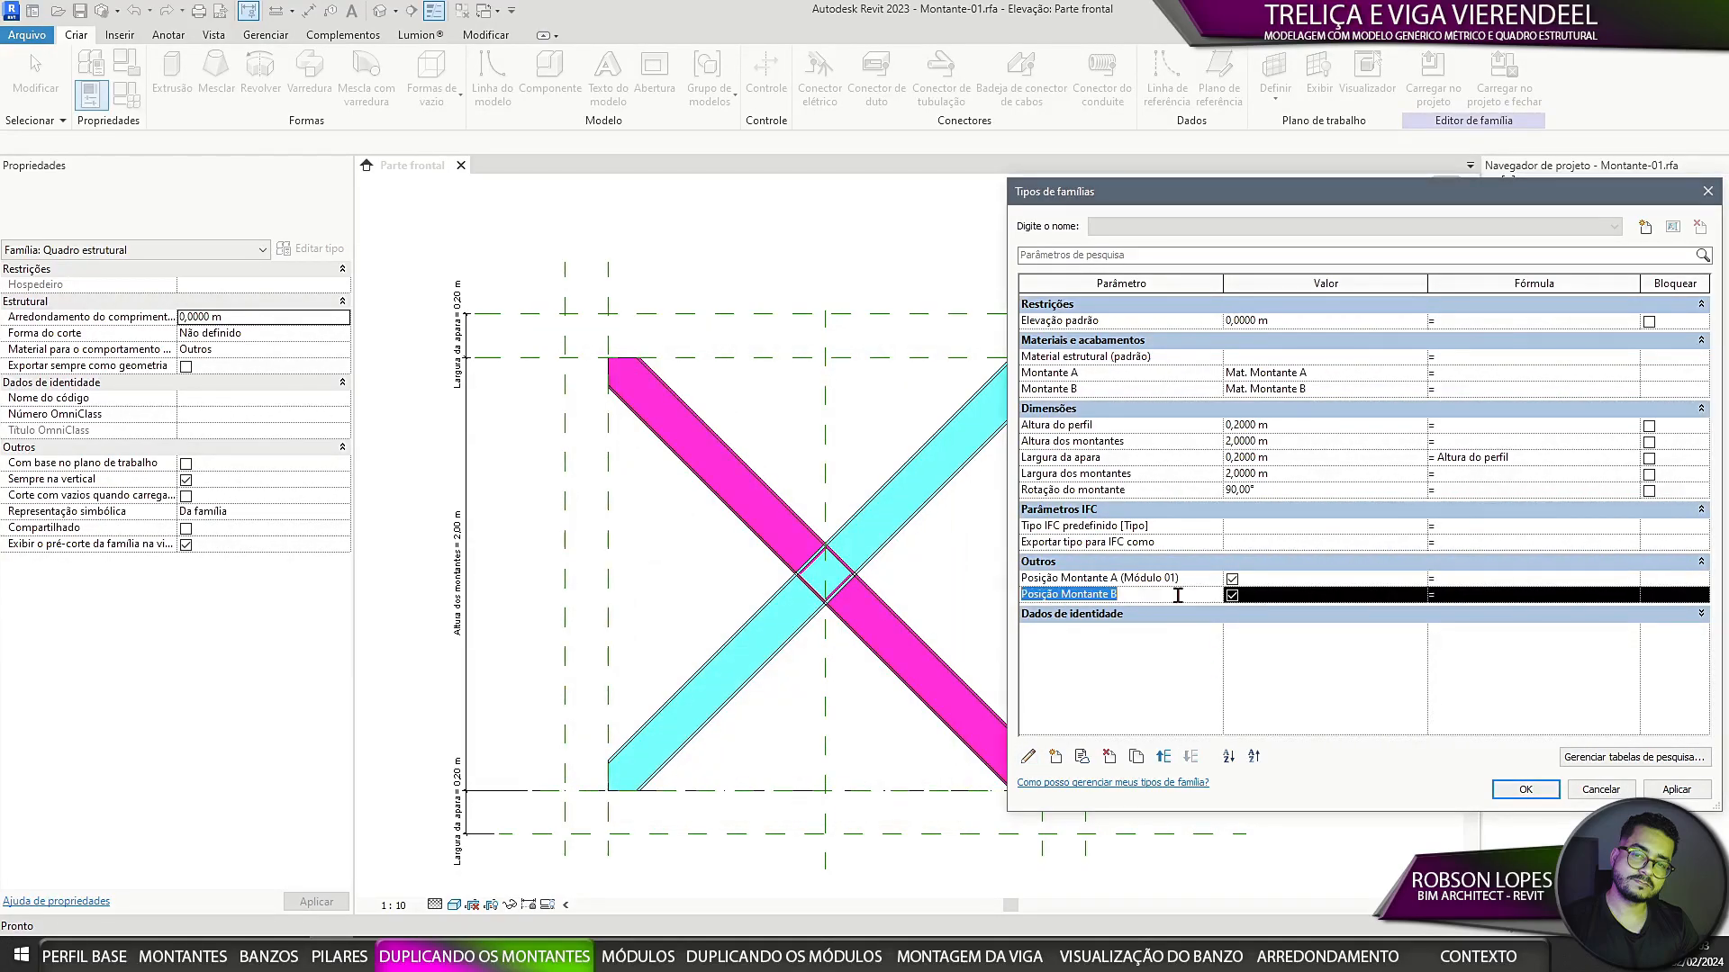
left_click(1028, 758)
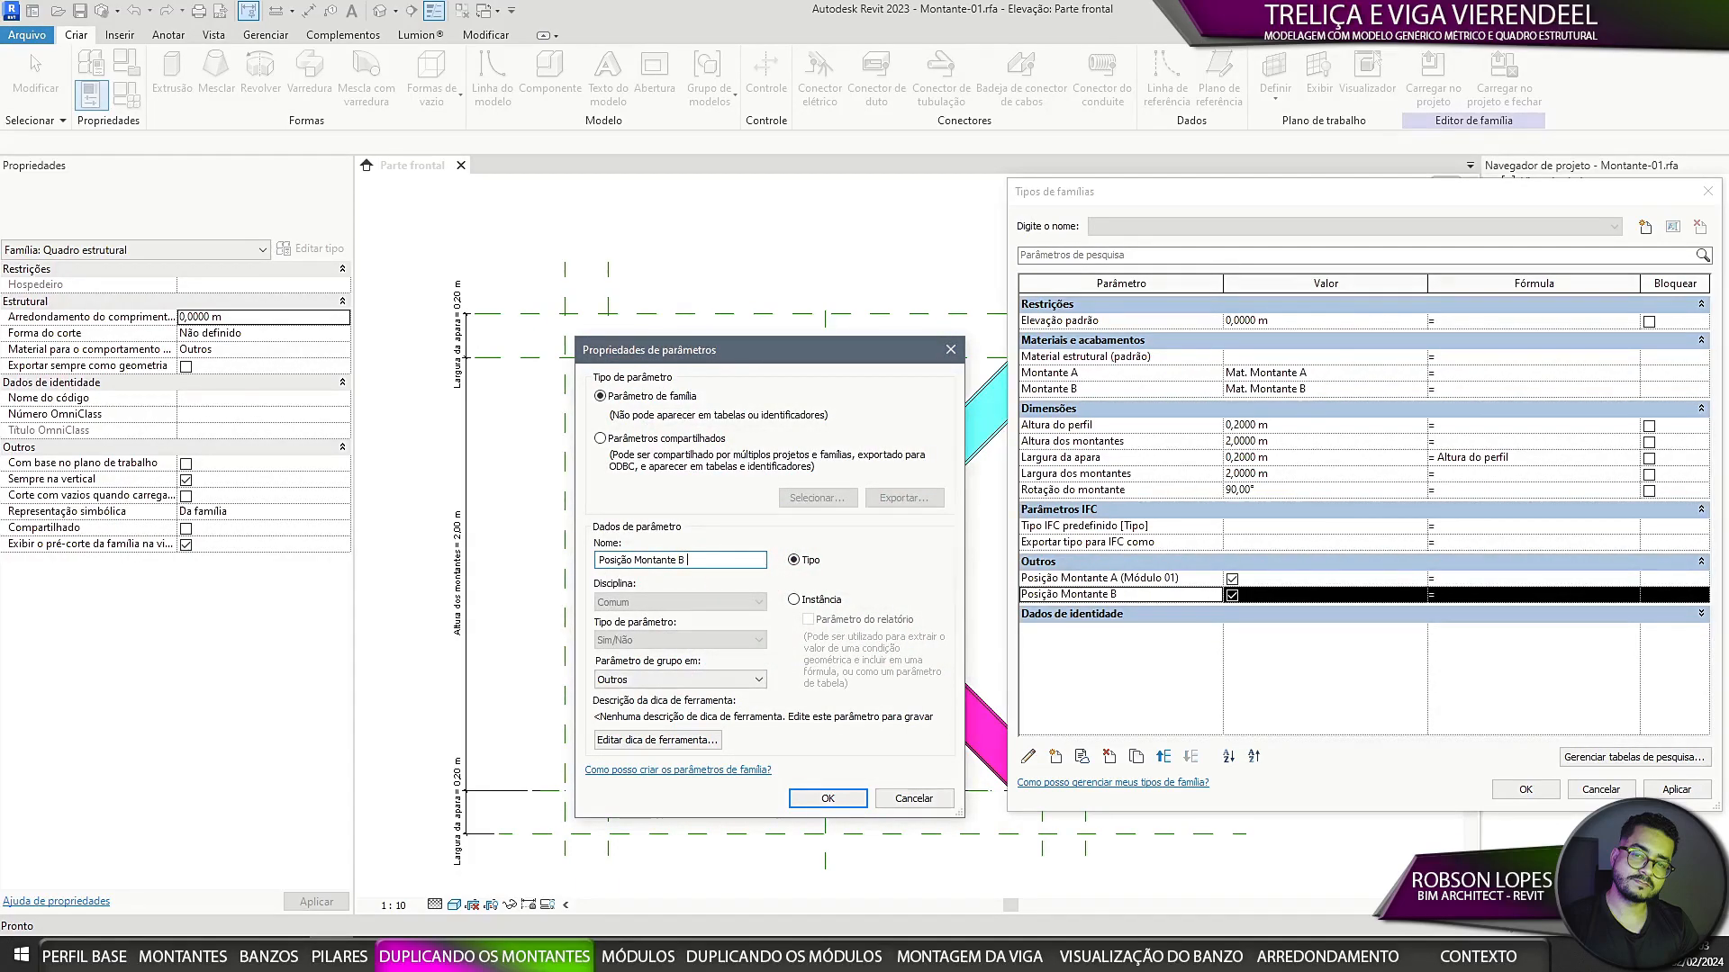
key("ctrl+v")
left_click(827, 798)
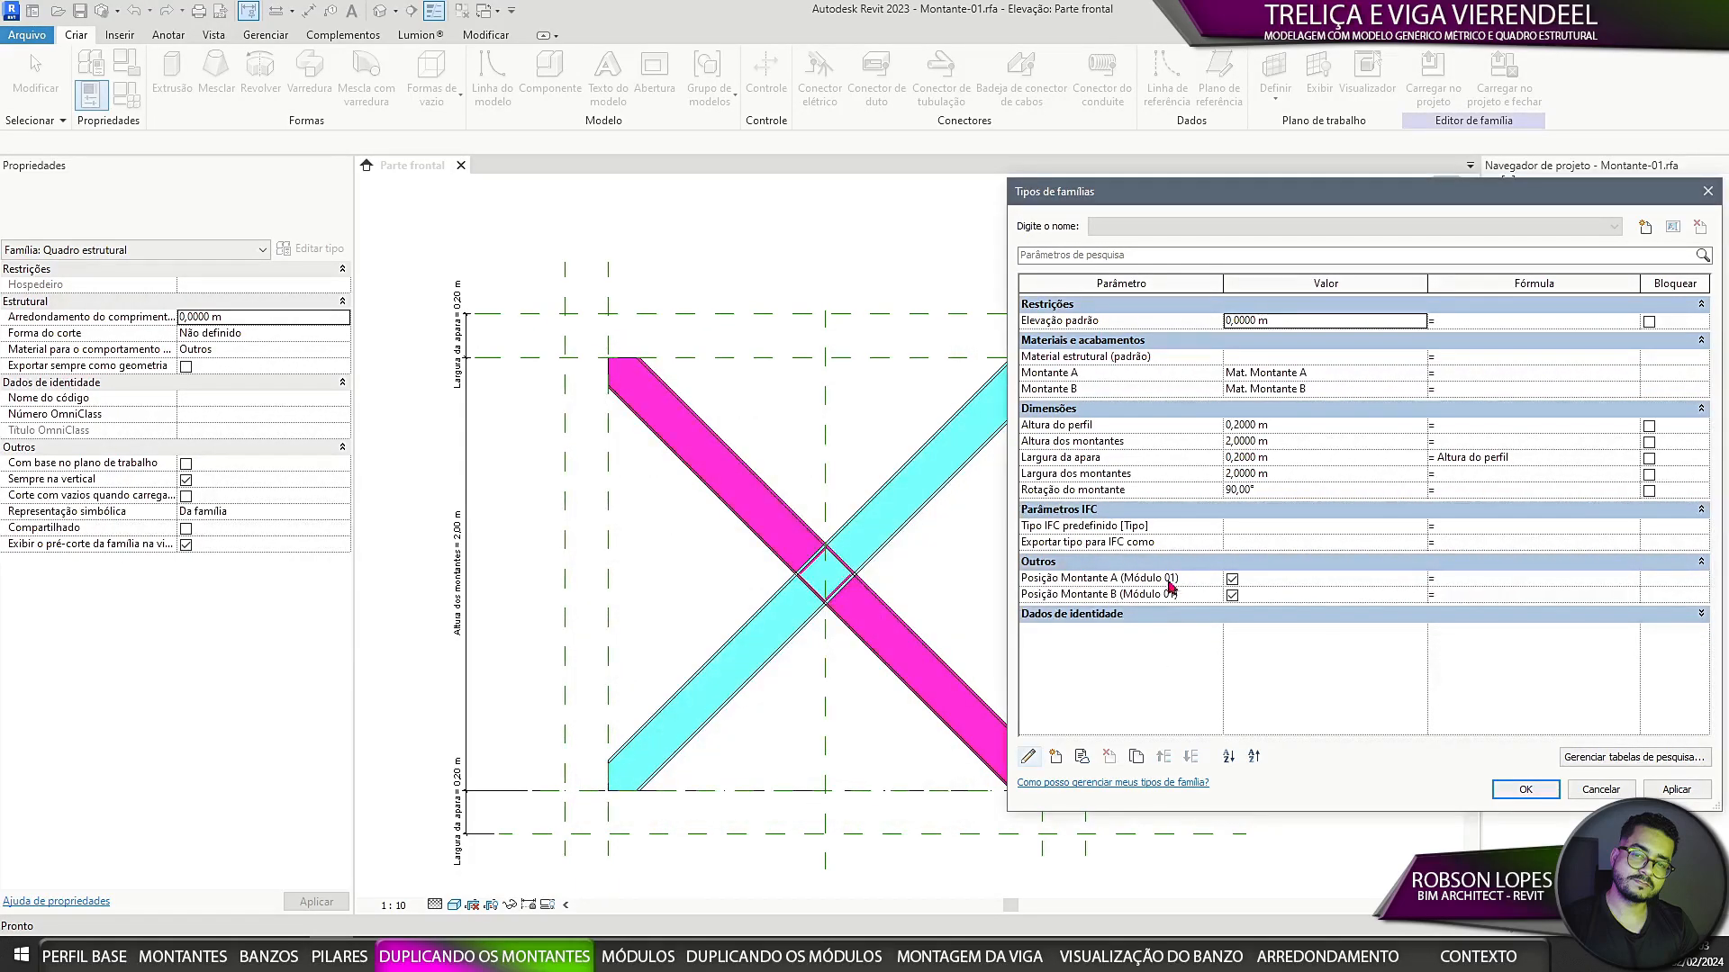
Step: Rename the material parameters as Montante A (Módulo 01) and Montante B (Módulo 01)
left_click(1142, 373)
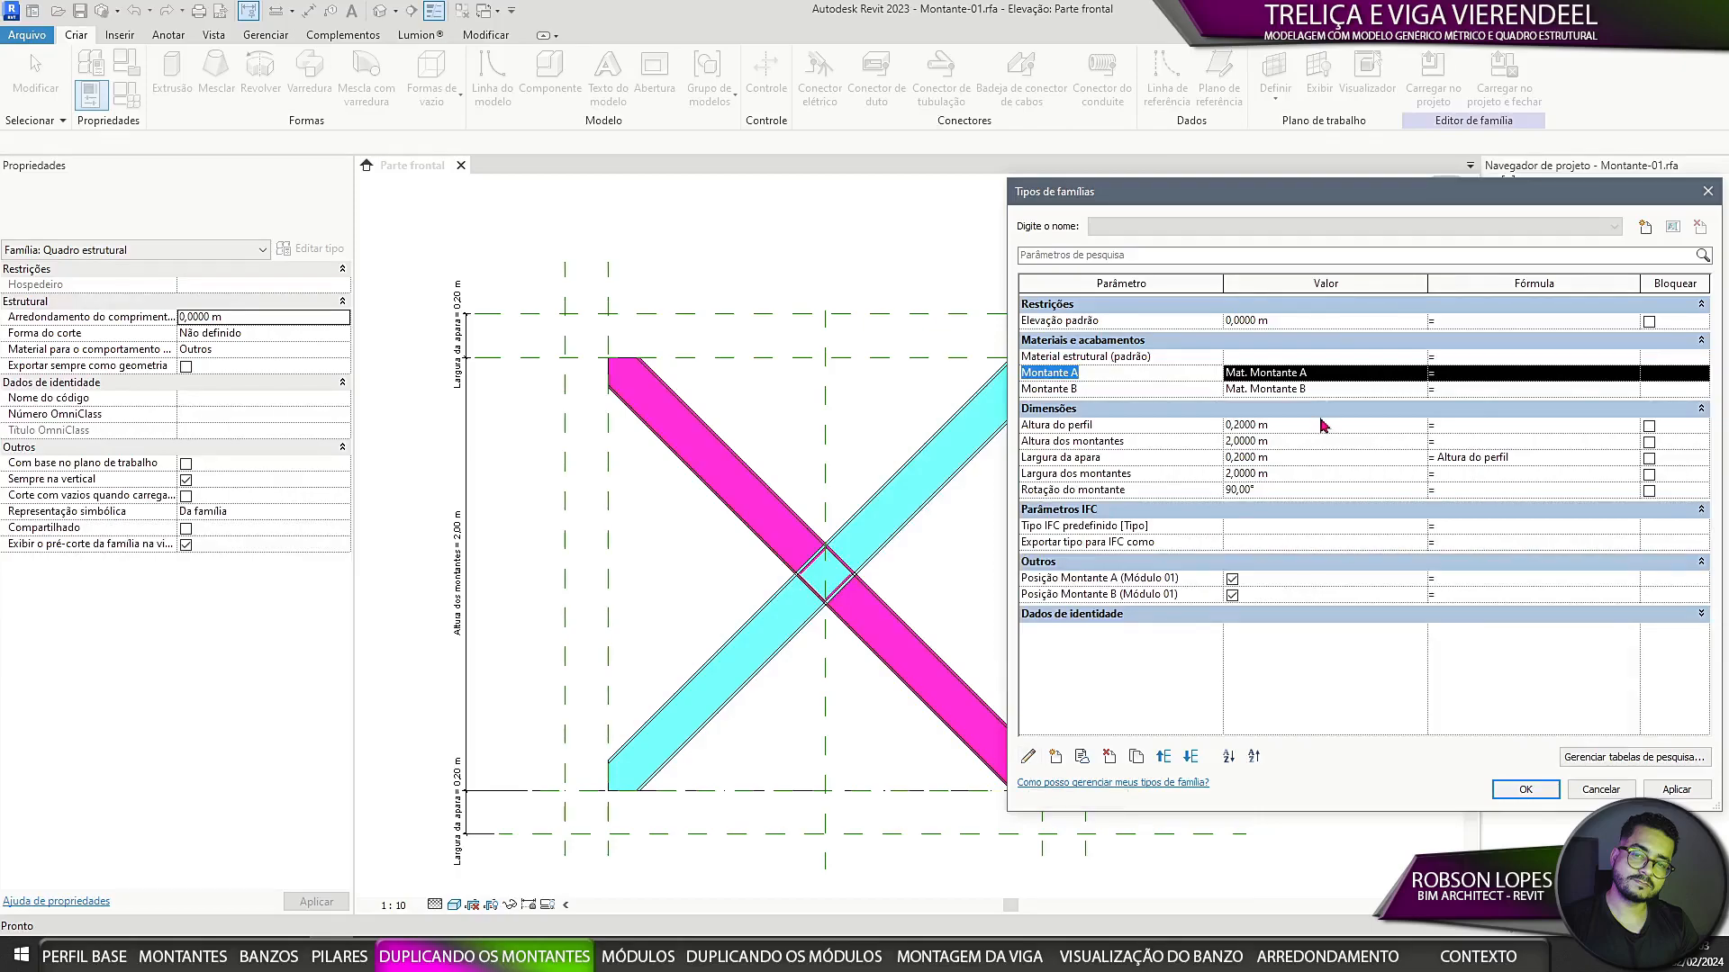
left_click(1029, 757)
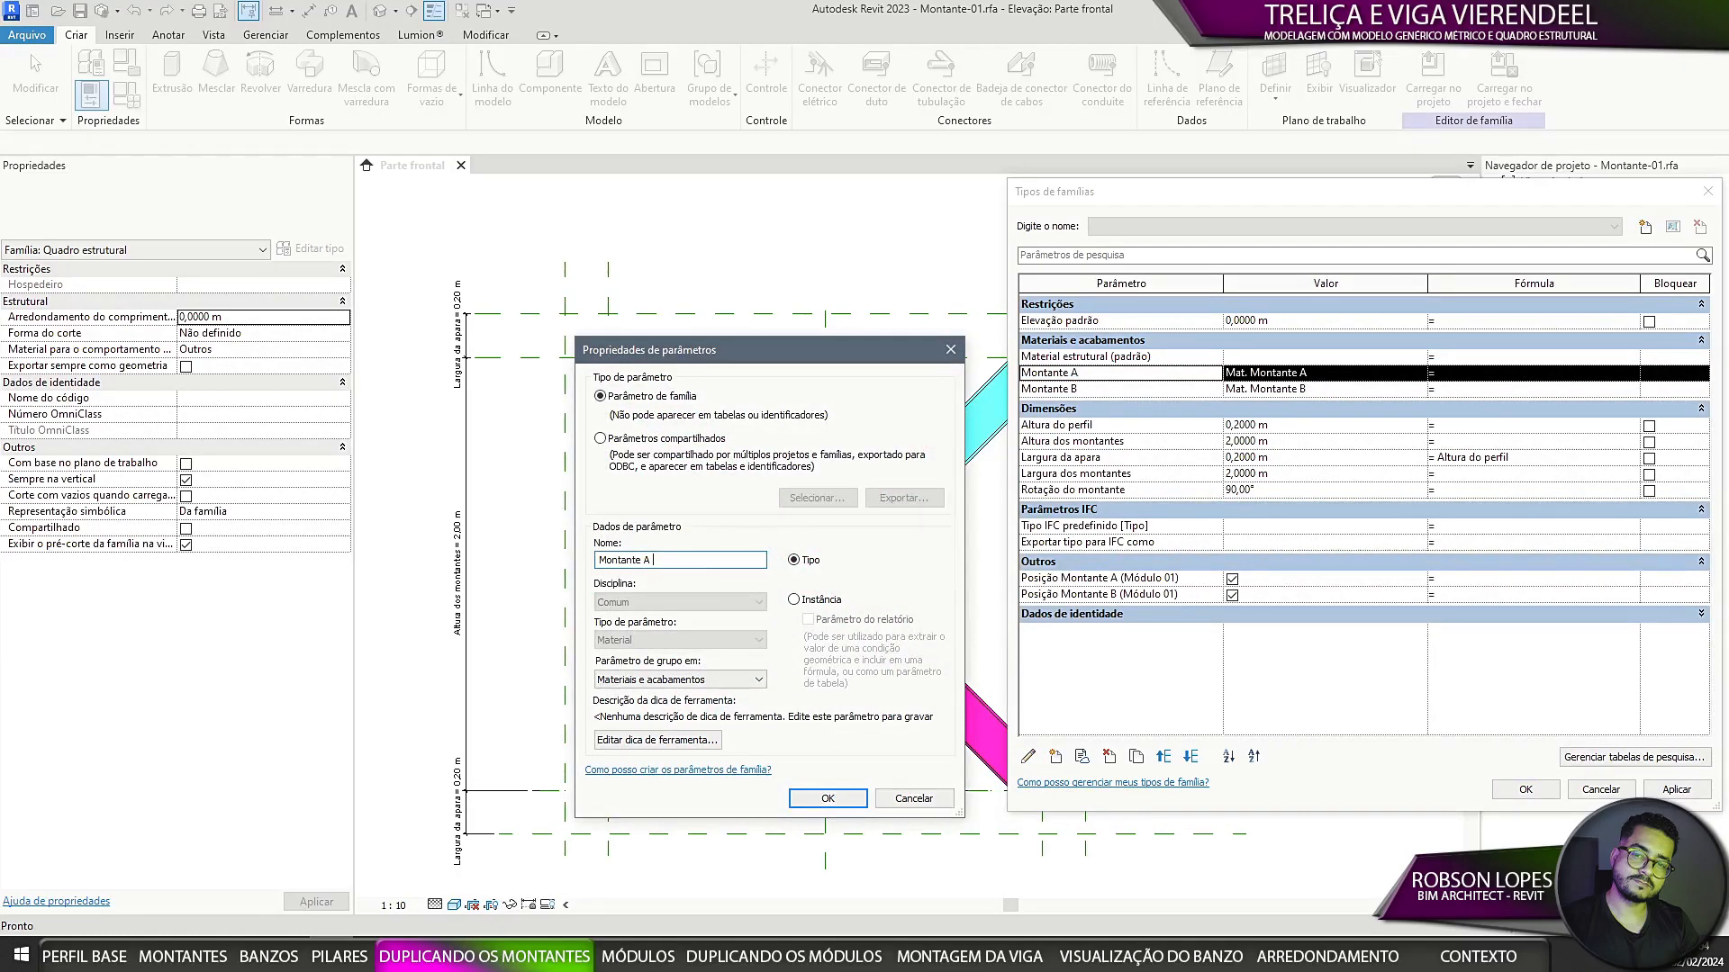
left_click(828, 799)
left_click(1117, 389)
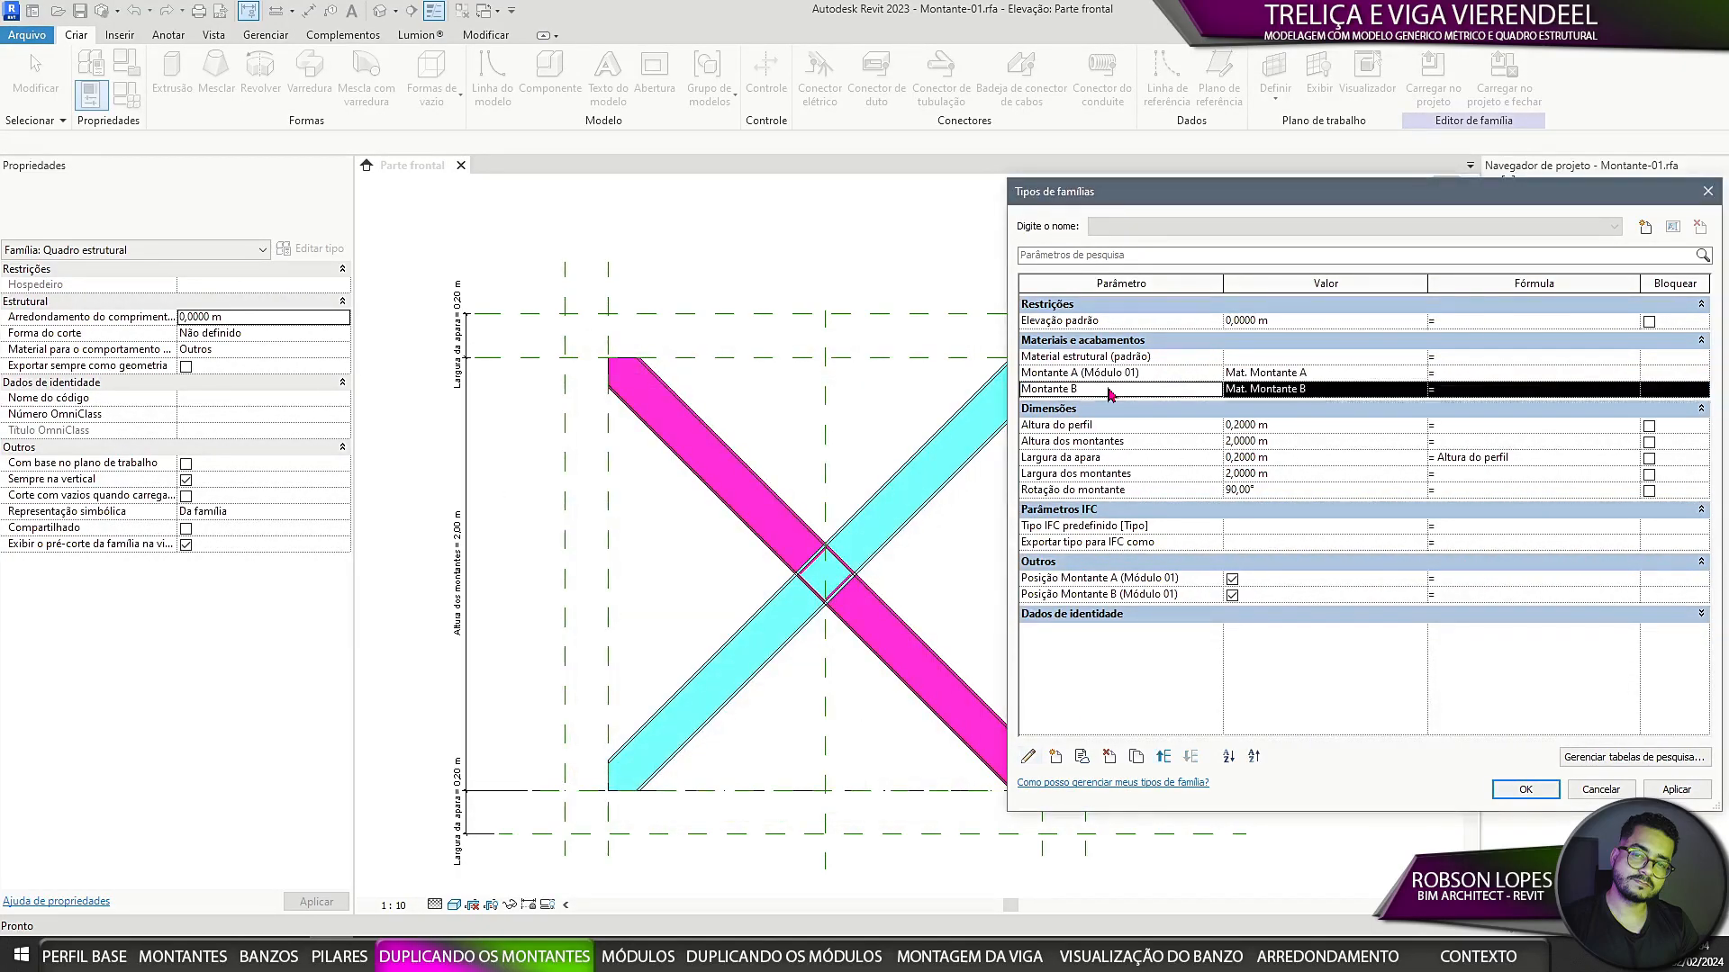
left_click(1029, 757)
left_click(684, 557)
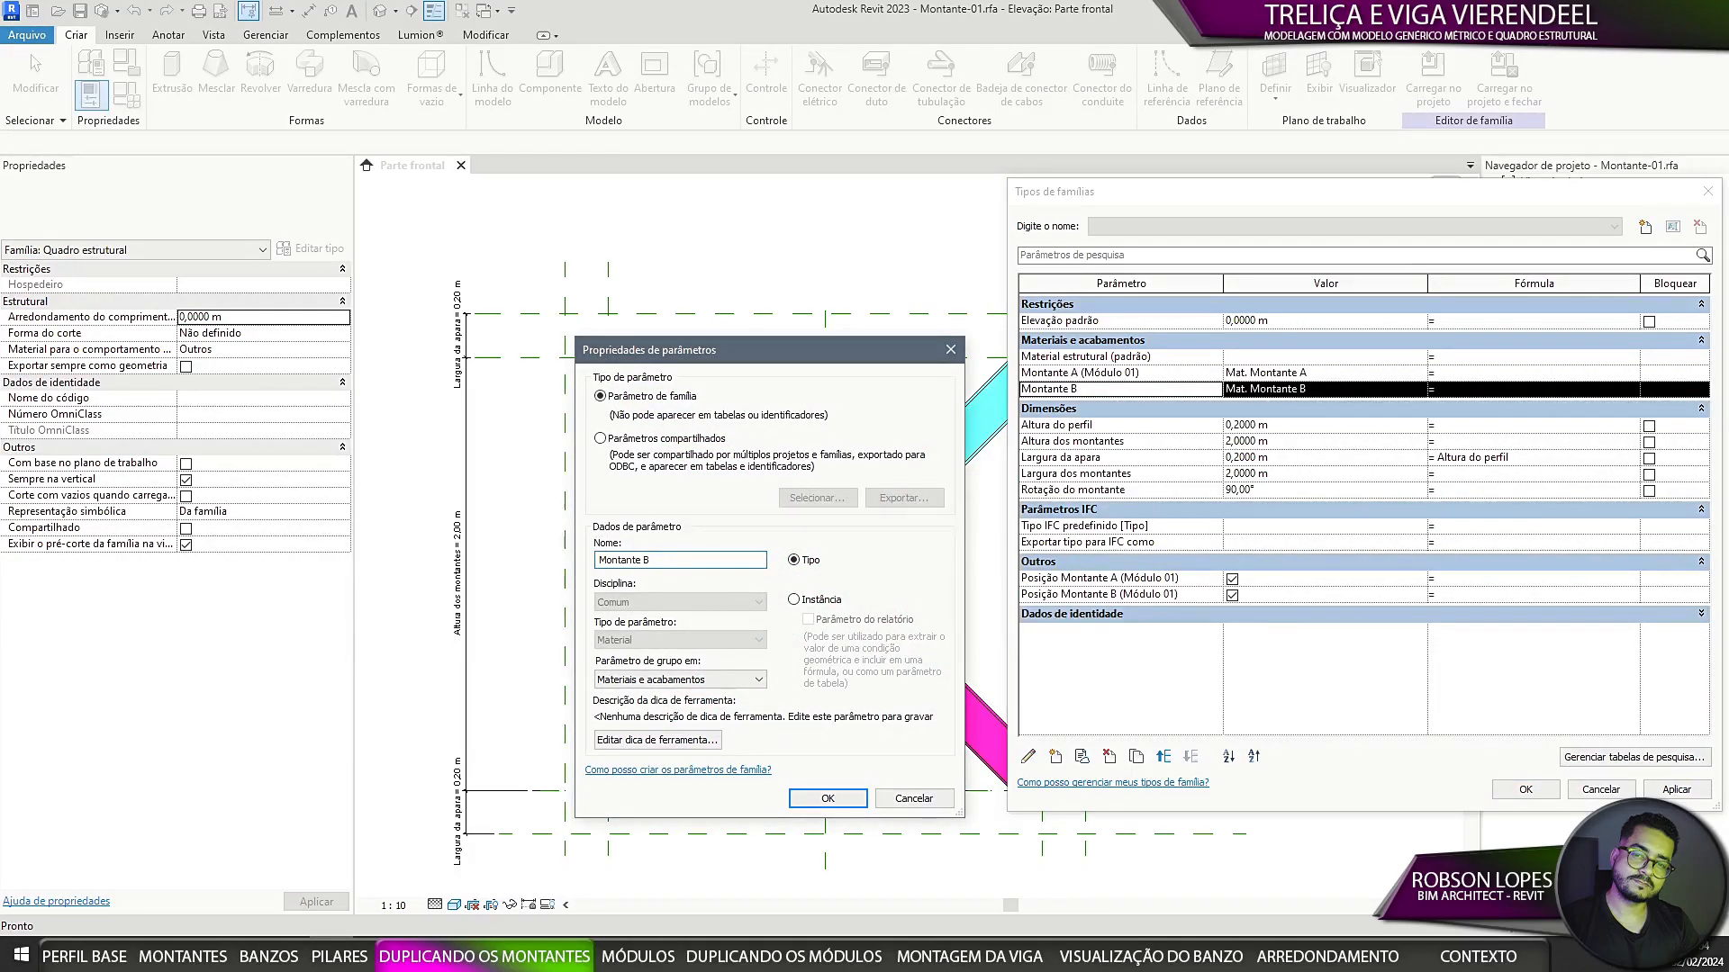
key("ctrl+v")
left_click(827, 799)
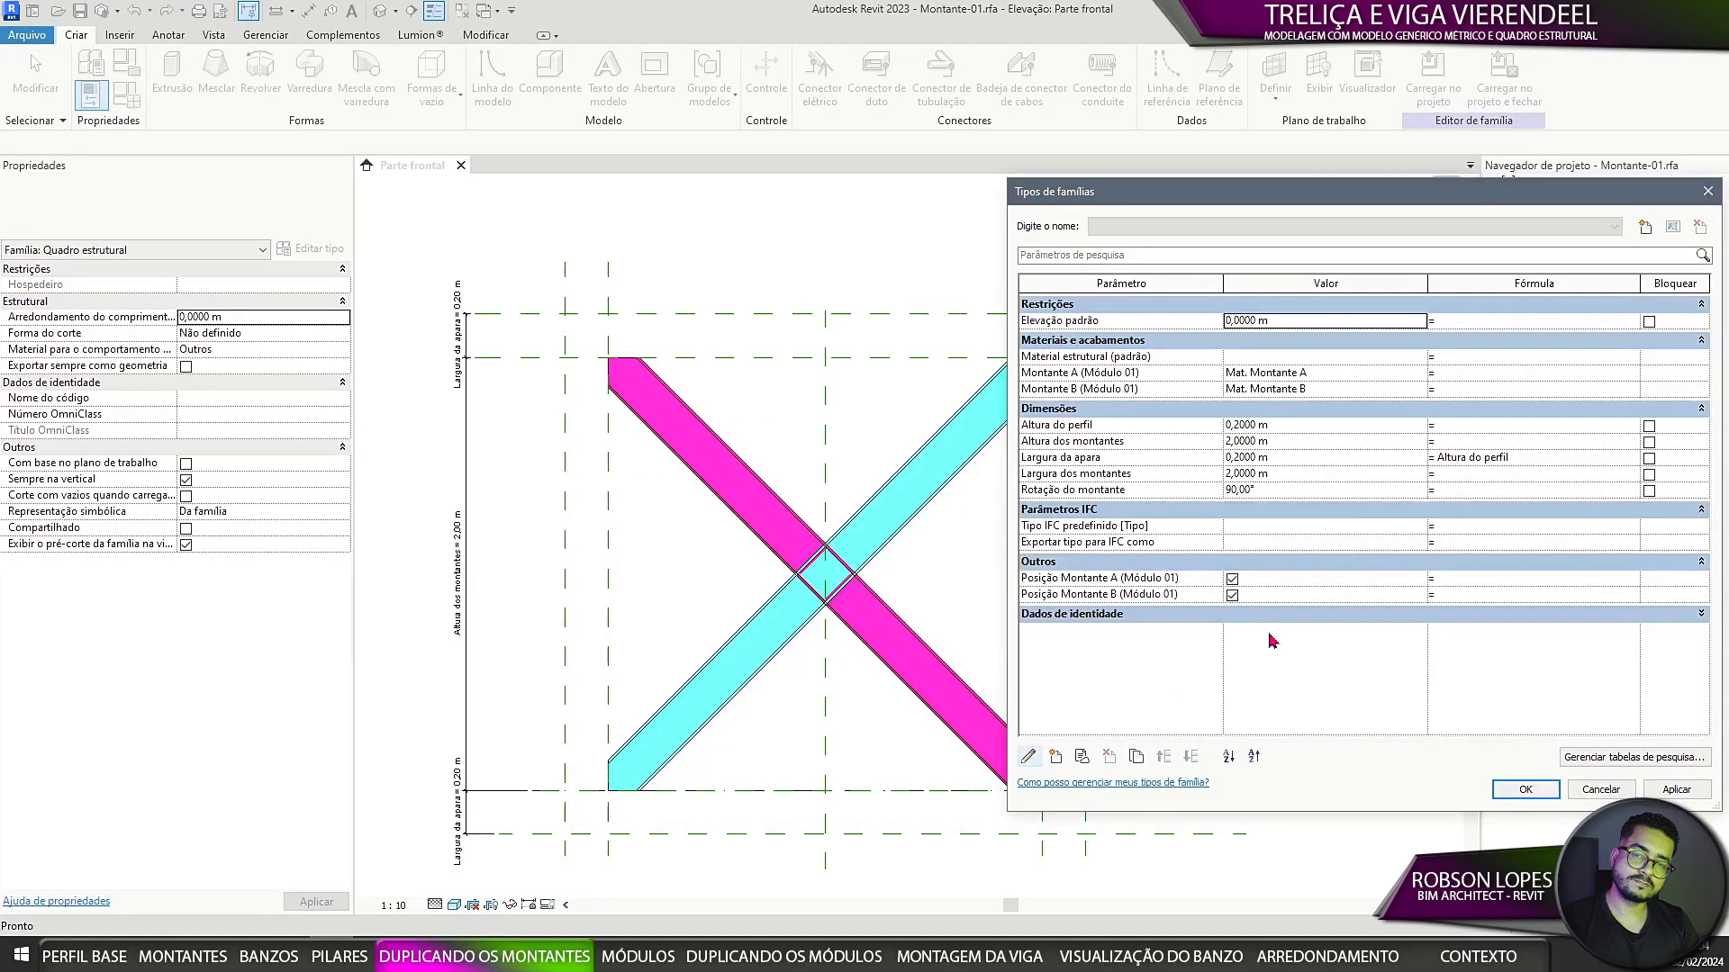
Step: Rename the two brace materials as Mat. Montante A (Módulo 01) and Mat. Montante B (Módulo 01) in the material browser
left_click(1385, 373)
left_click(1420, 372)
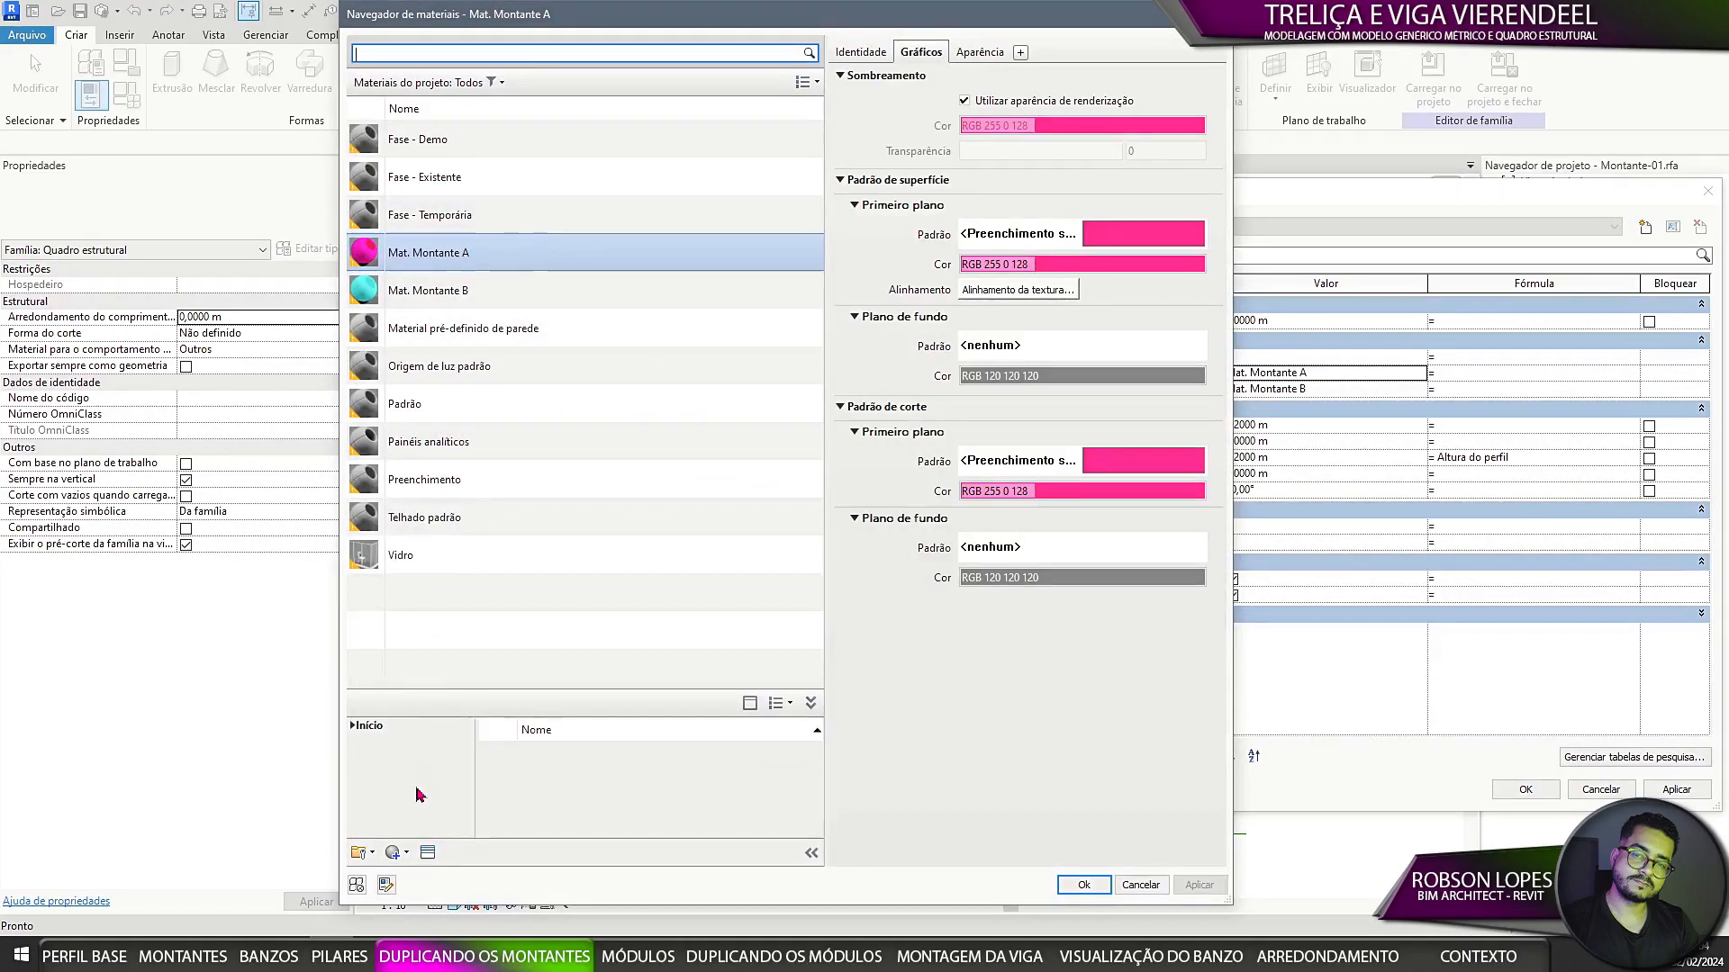
right_click(552, 263)
left_click(598, 332)
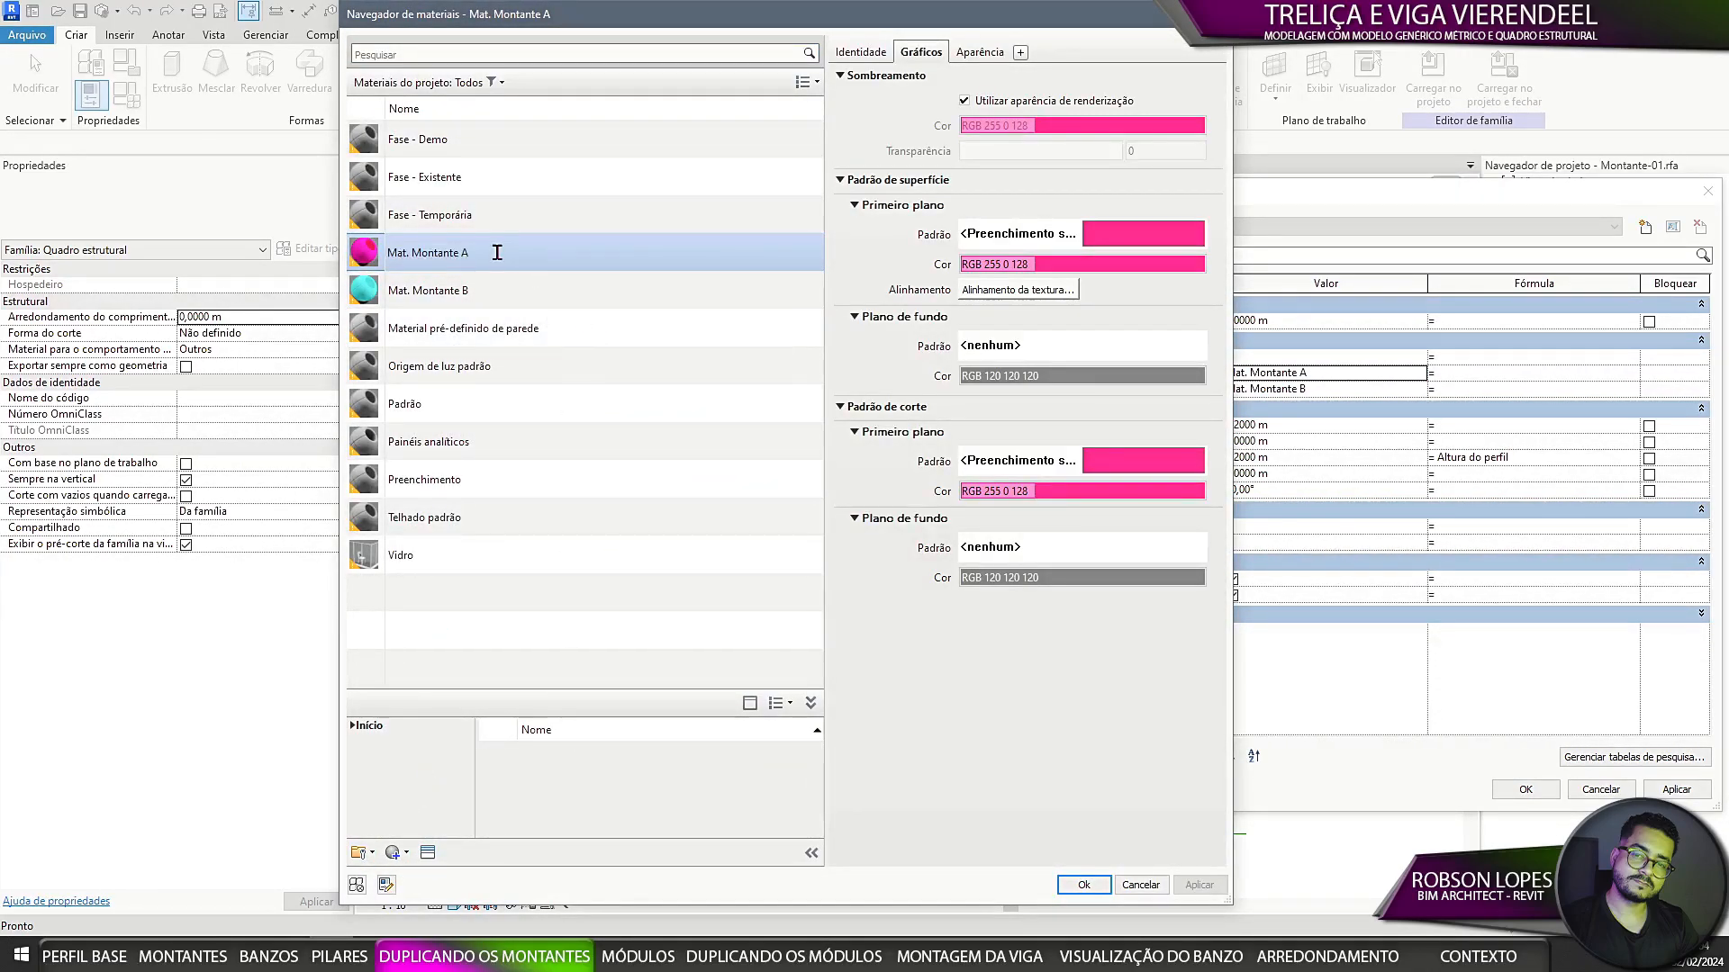
type("(Módulo 01)")
left_click(551, 306)
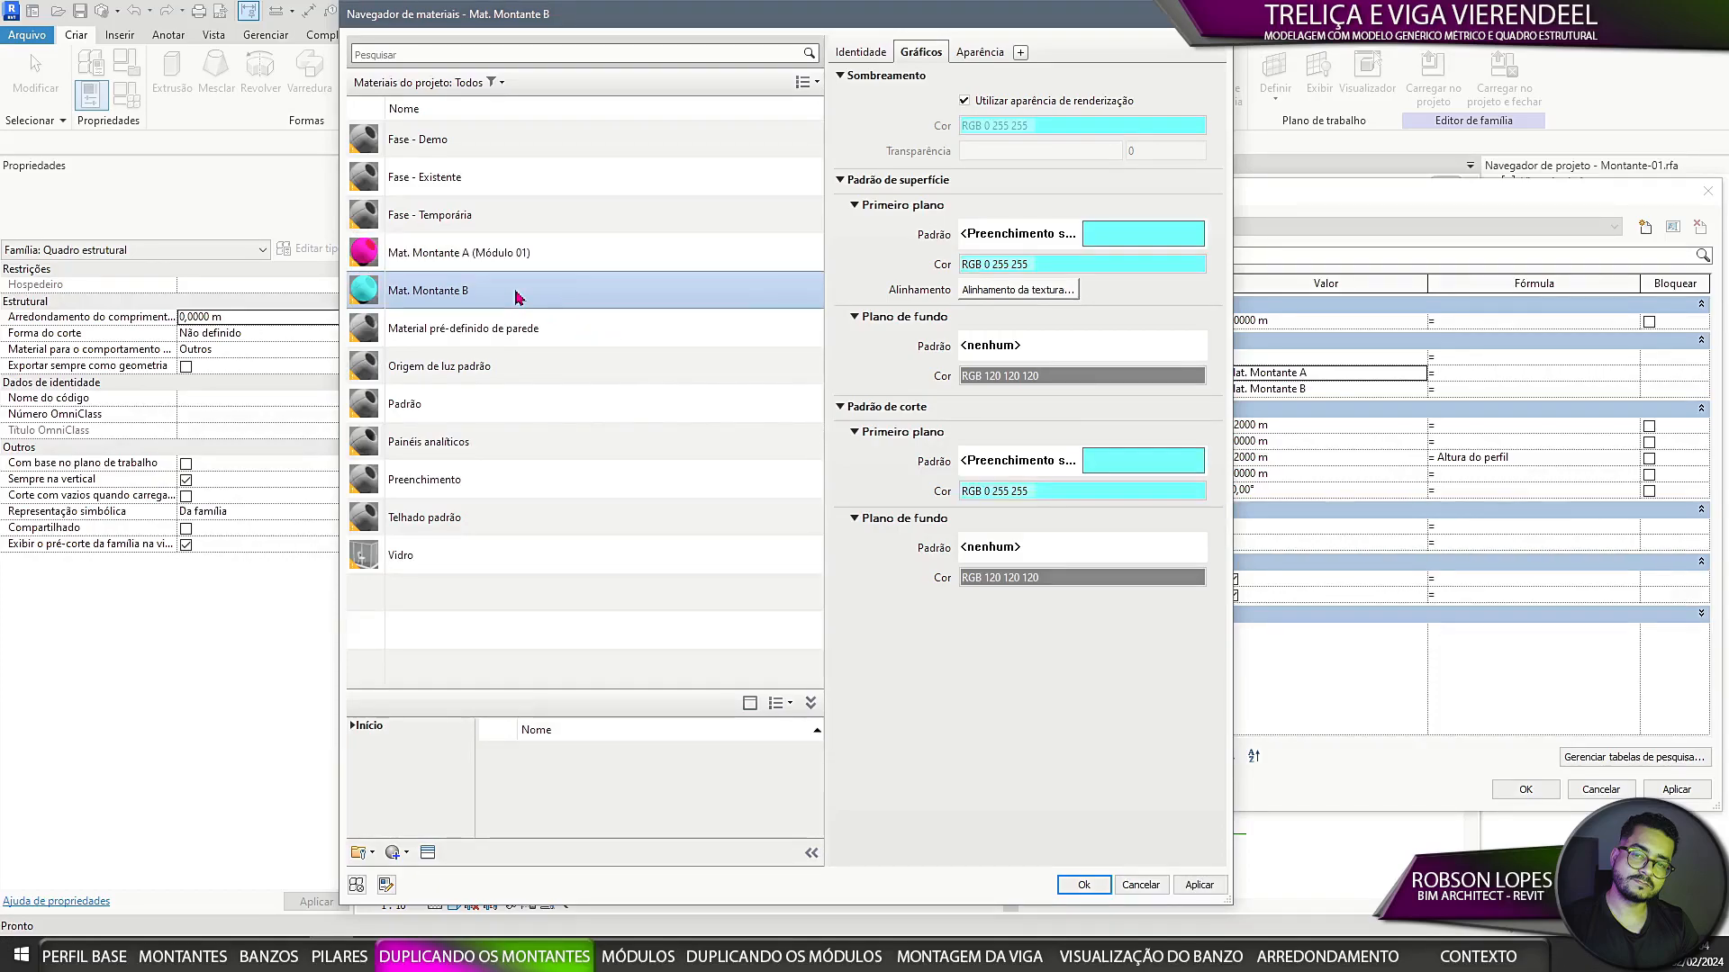
right_click(516, 291)
left_click(564, 362)
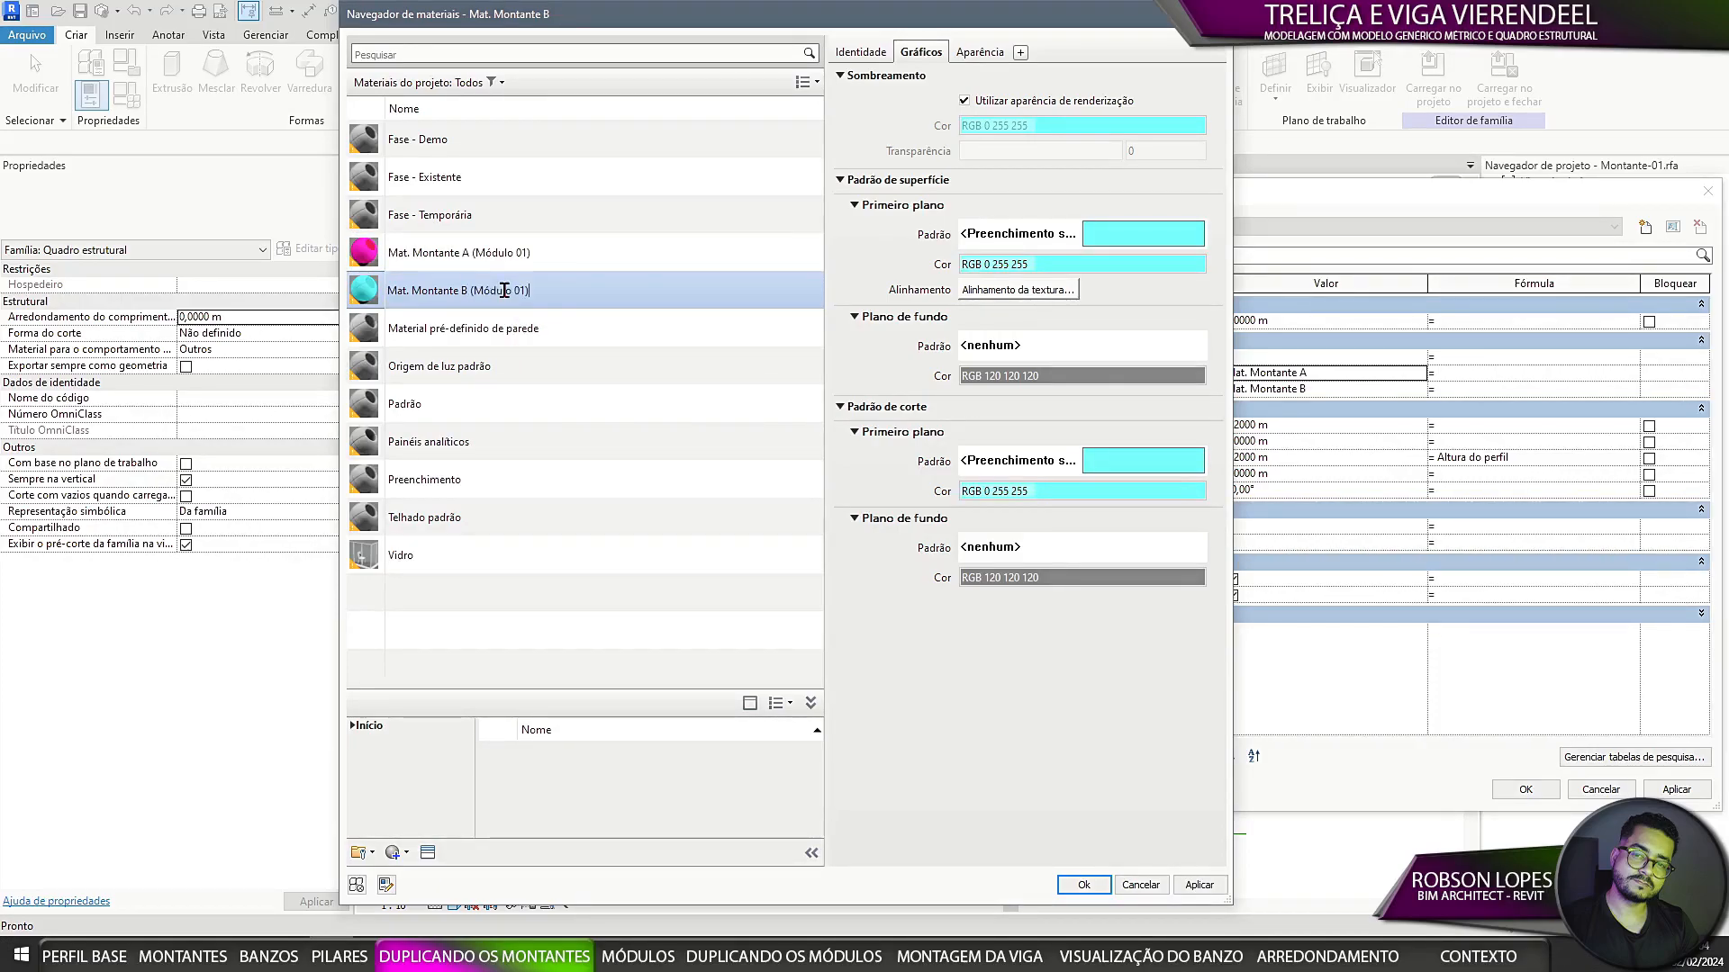
left_click(875, 616)
left_click(560, 259)
left_click(583, 288)
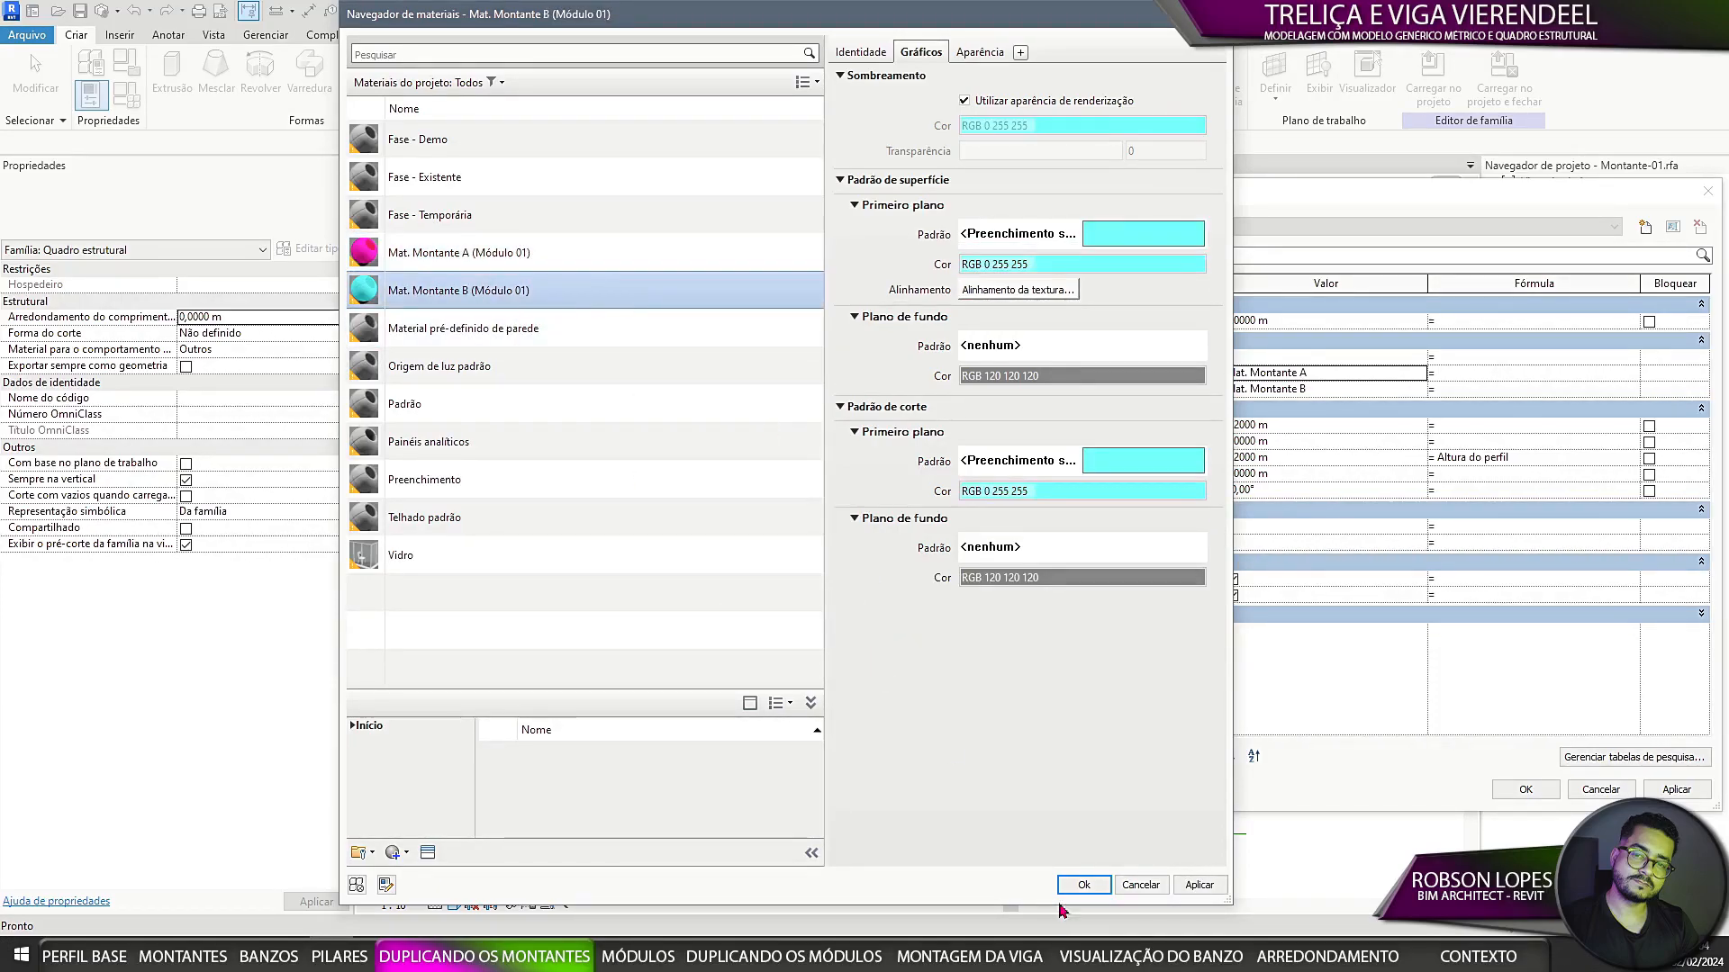
left_click(1084, 885)
Step: Assign Mat. Montante A (Módulo 01) to the Montante A parameter and Mat. Montante B (Módulo 01) to the Montante B parameter
left_click(1348, 390)
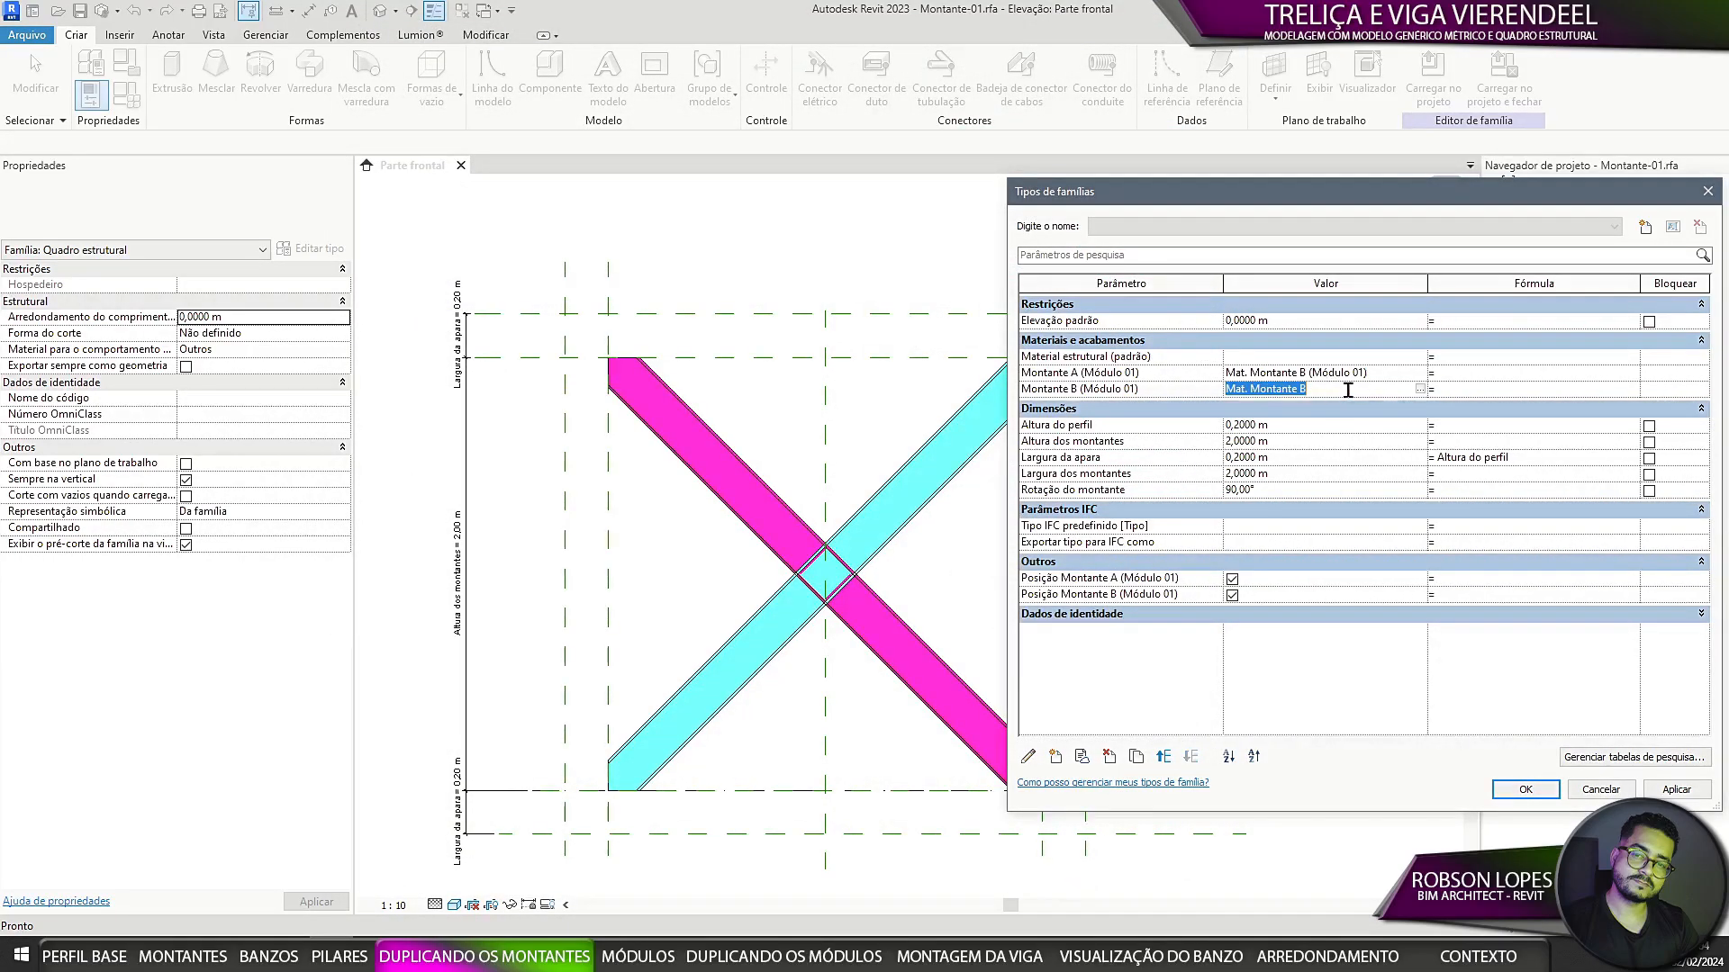
left_click(1417, 375)
left_click(504, 251)
left_click(1084, 887)
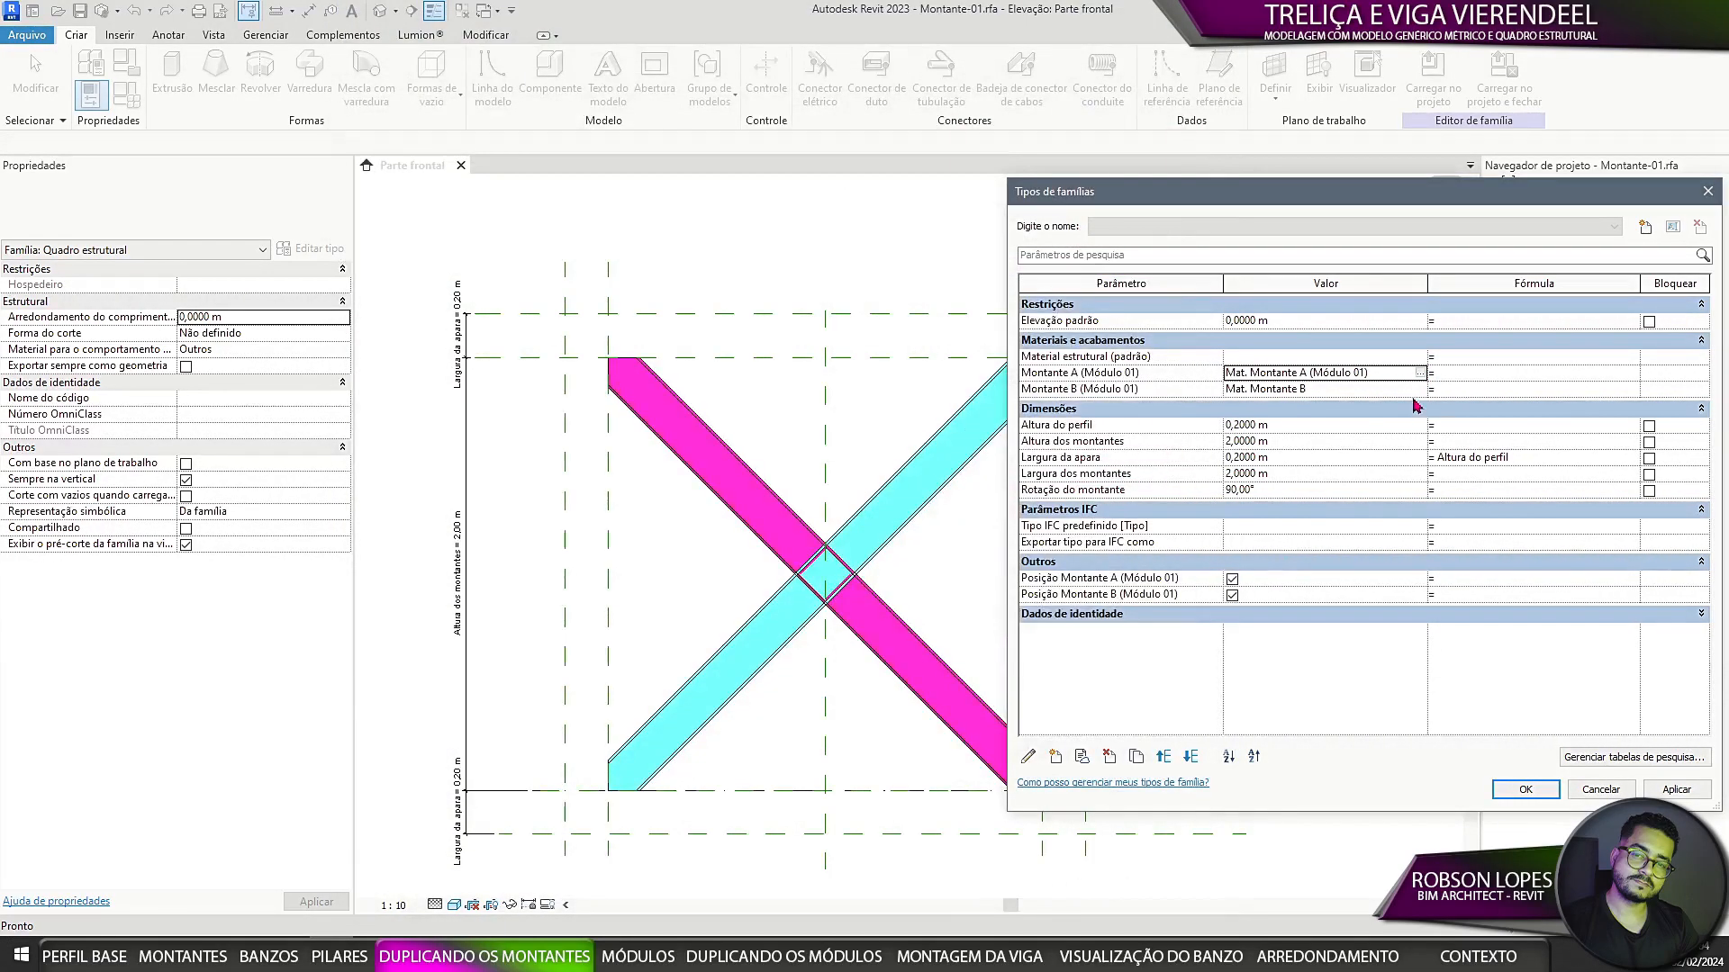
left_click(1387, 389)
left_click(1420, 389)
left_click(558, 288)
left_click(1084, 887)
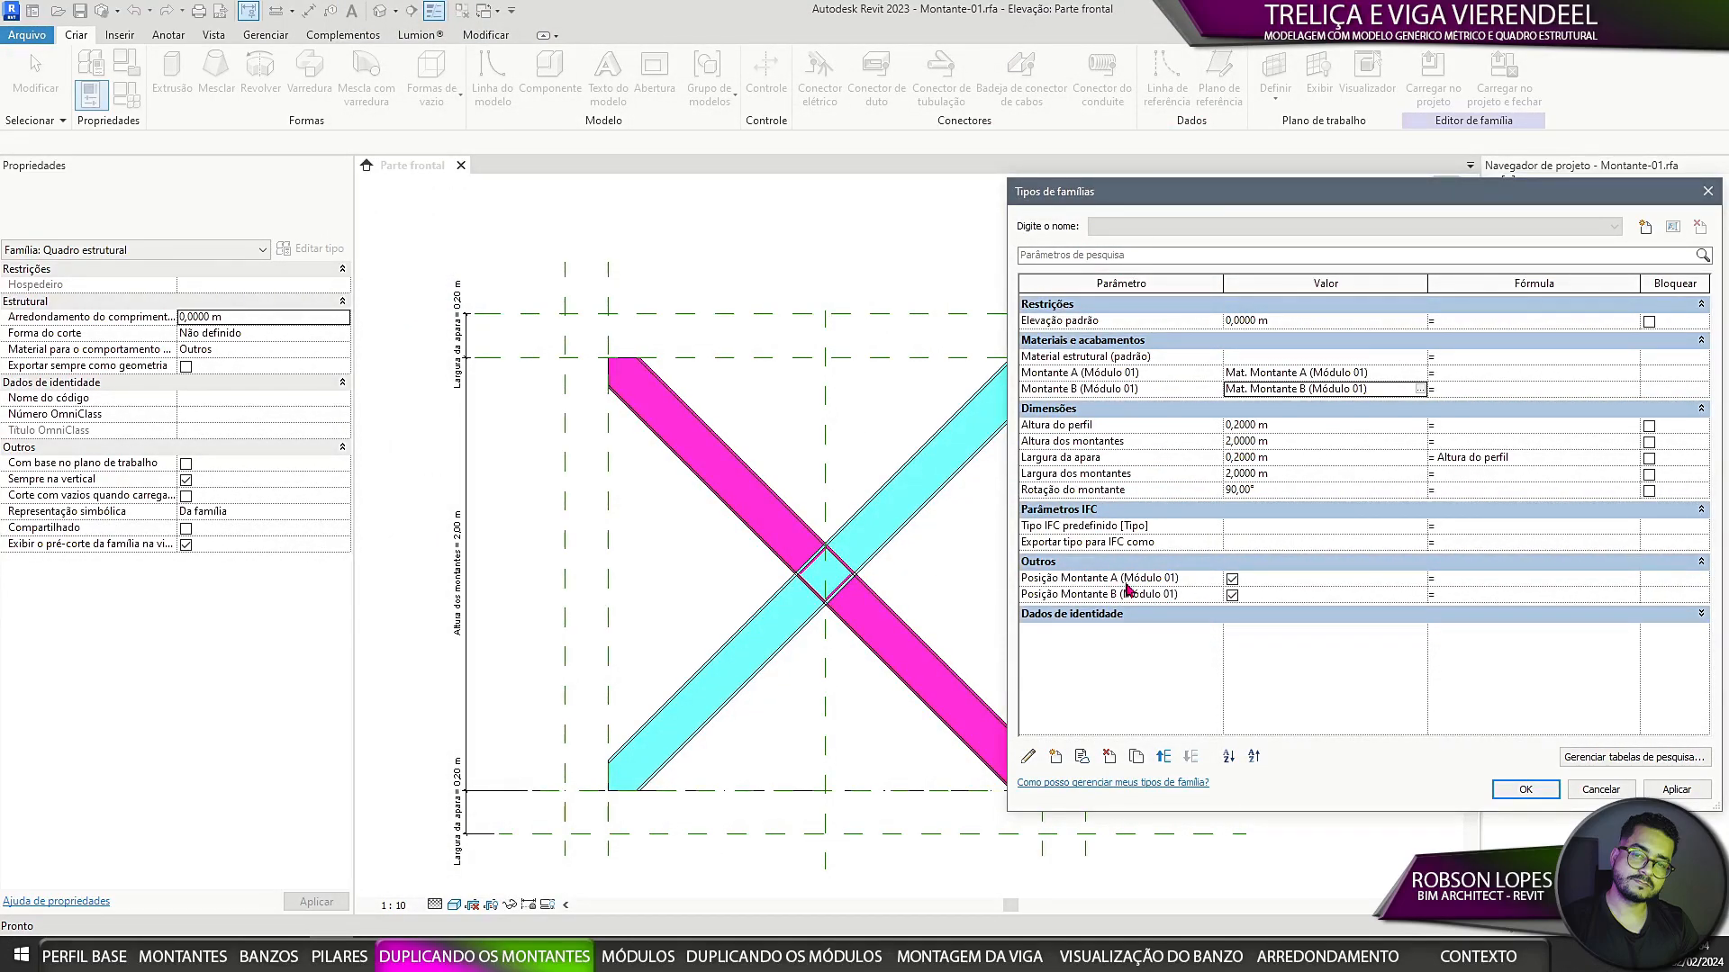
Step: Accept the family types and leave only the Montante-01 floor plan view open, closing the front elevation
left_click(1525, 790)
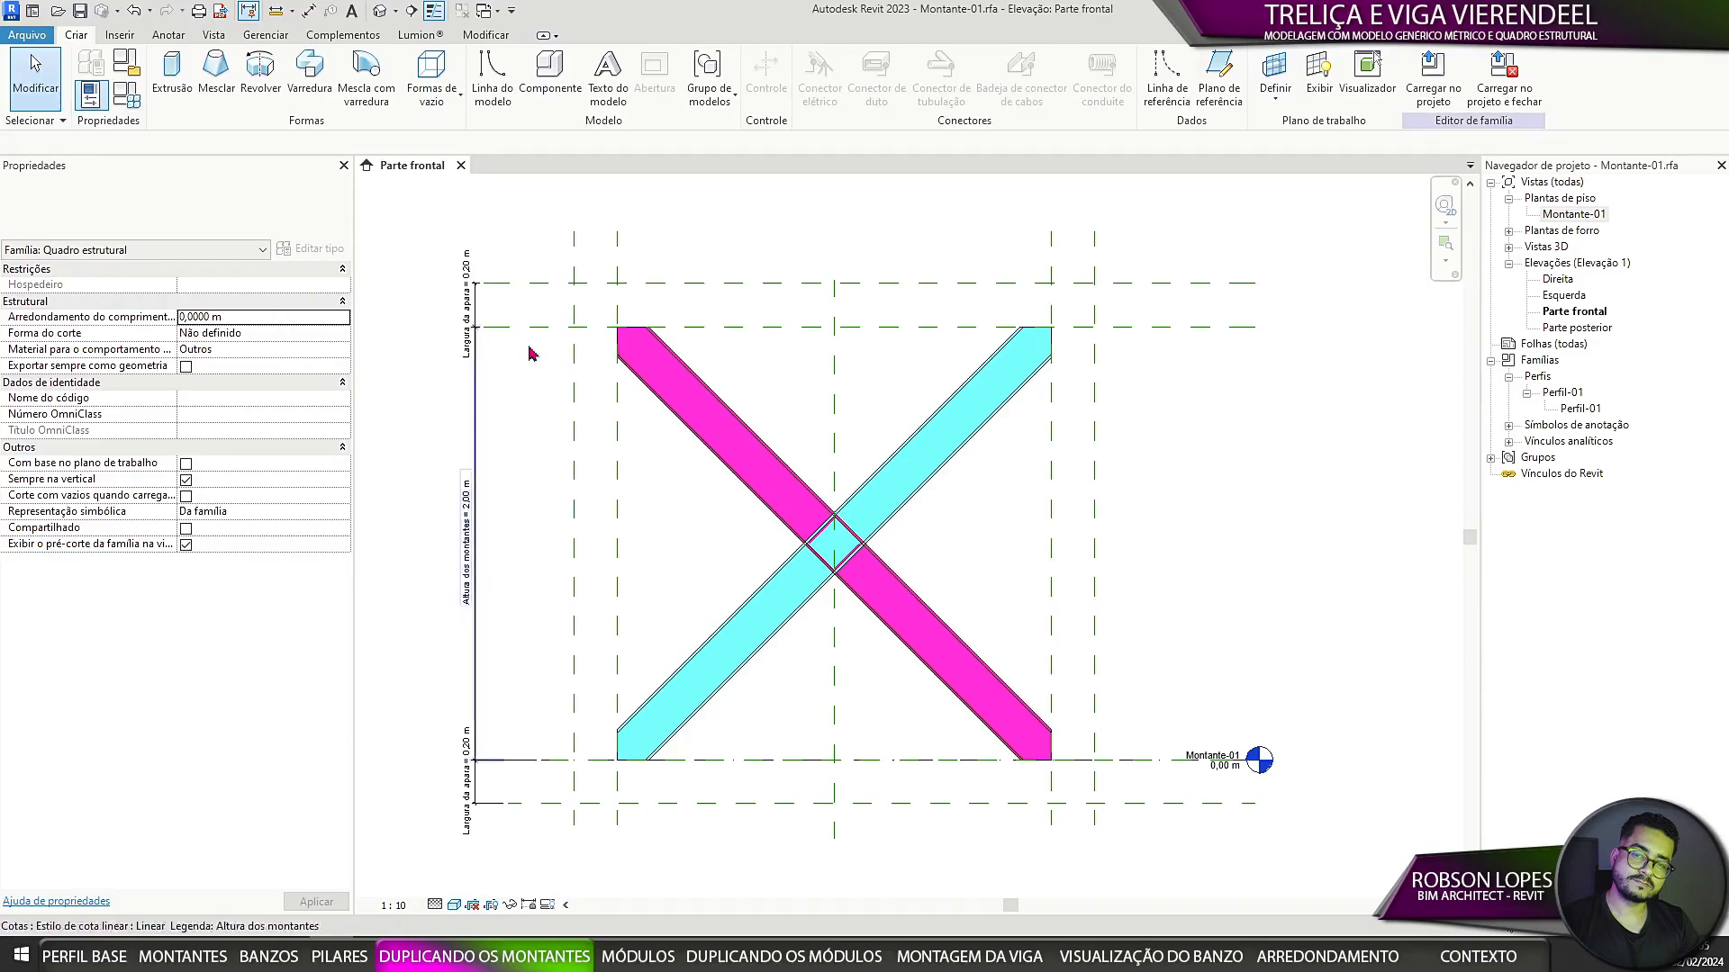
double_click(1574, 214)
left_click(460, 165)
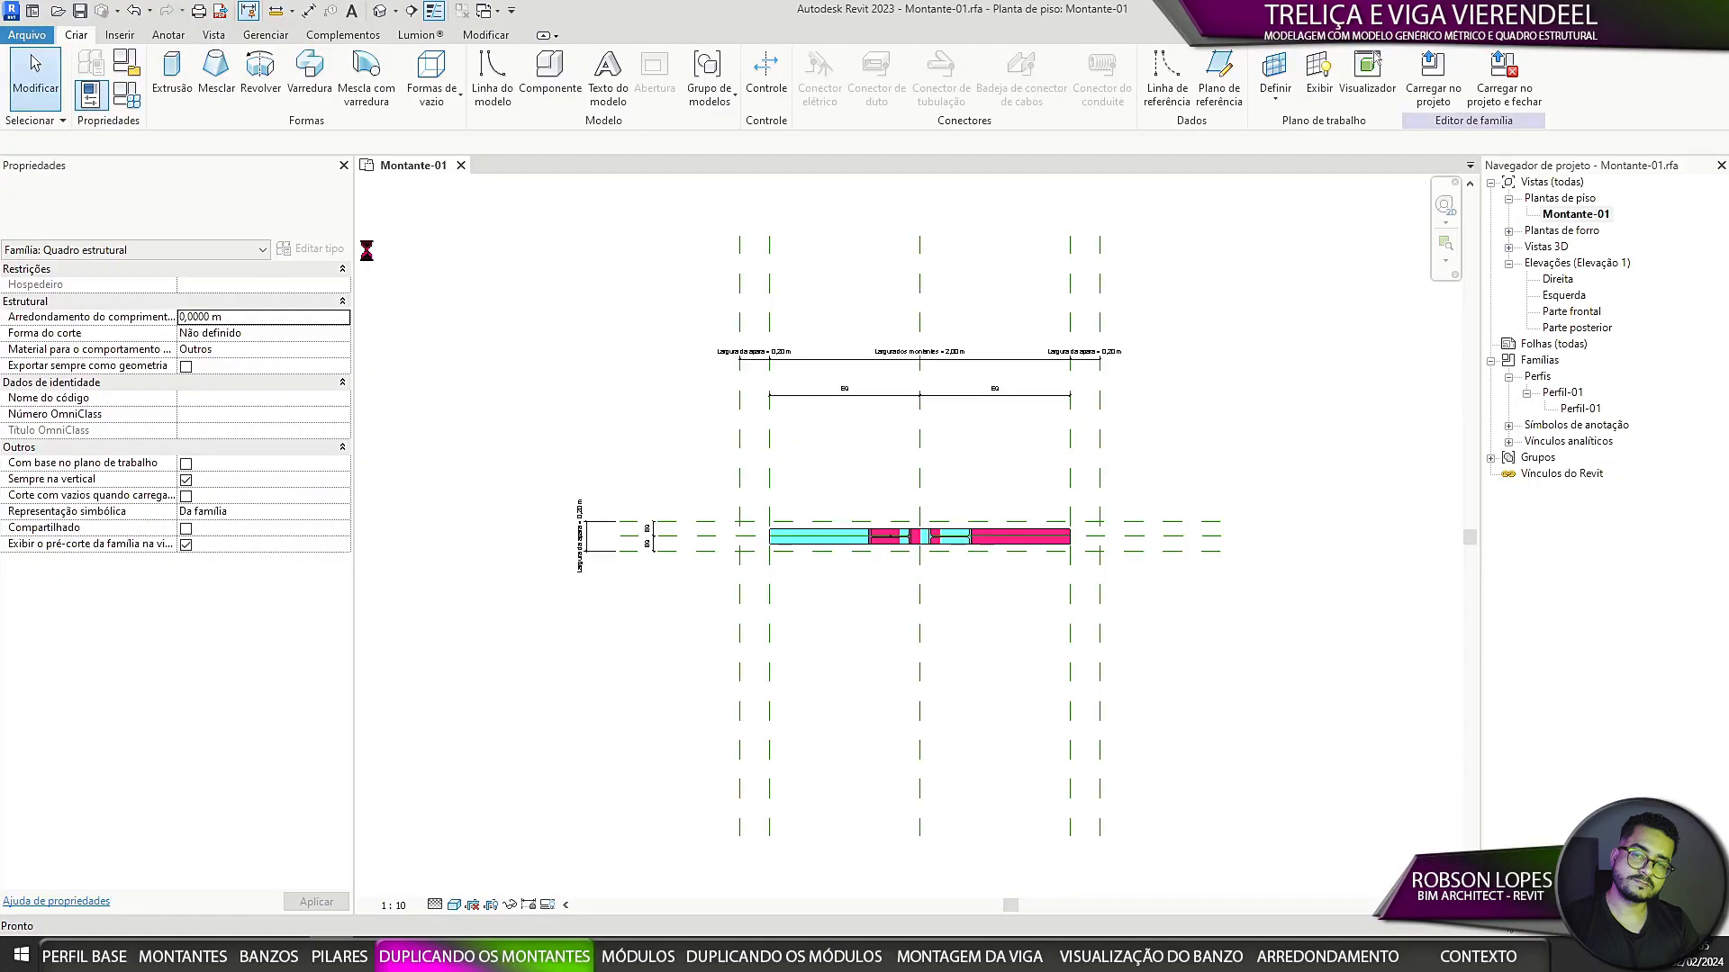
Step: Bring up the front elevation of Montante-02.rfa and rename its Montantes floor plan as Montantes-02
double_click(1574, 311)
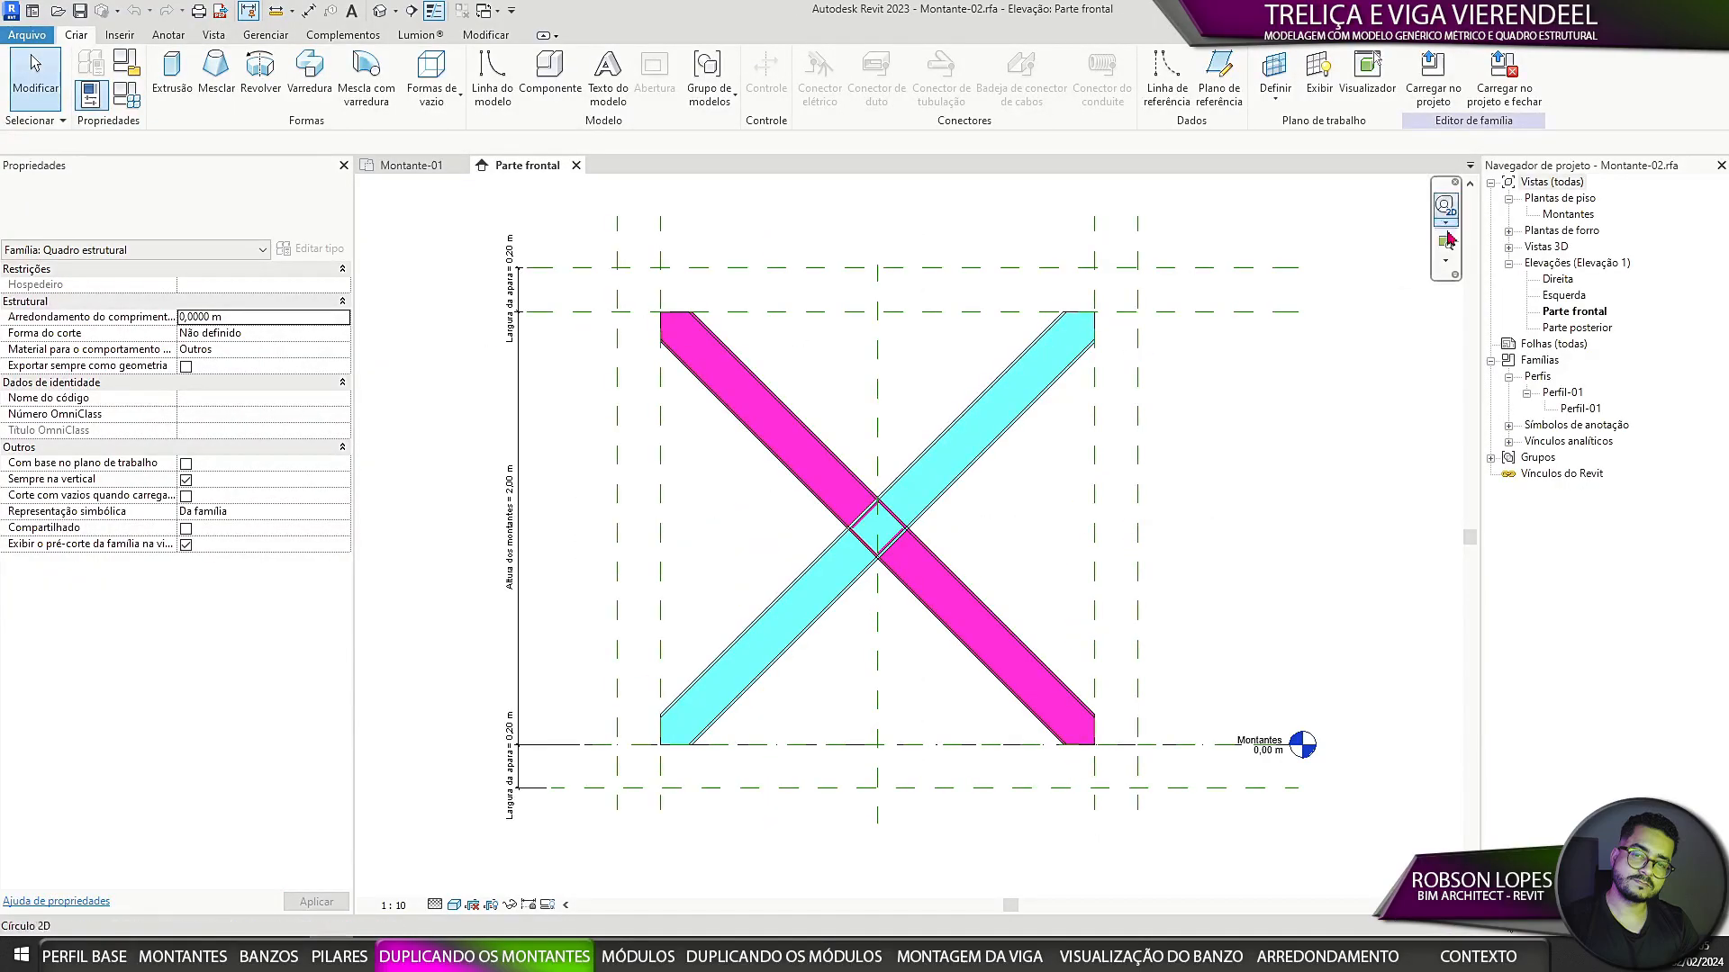
left_click(1568, 215)
right_click(1567, 214)
left_click(1531, 483)
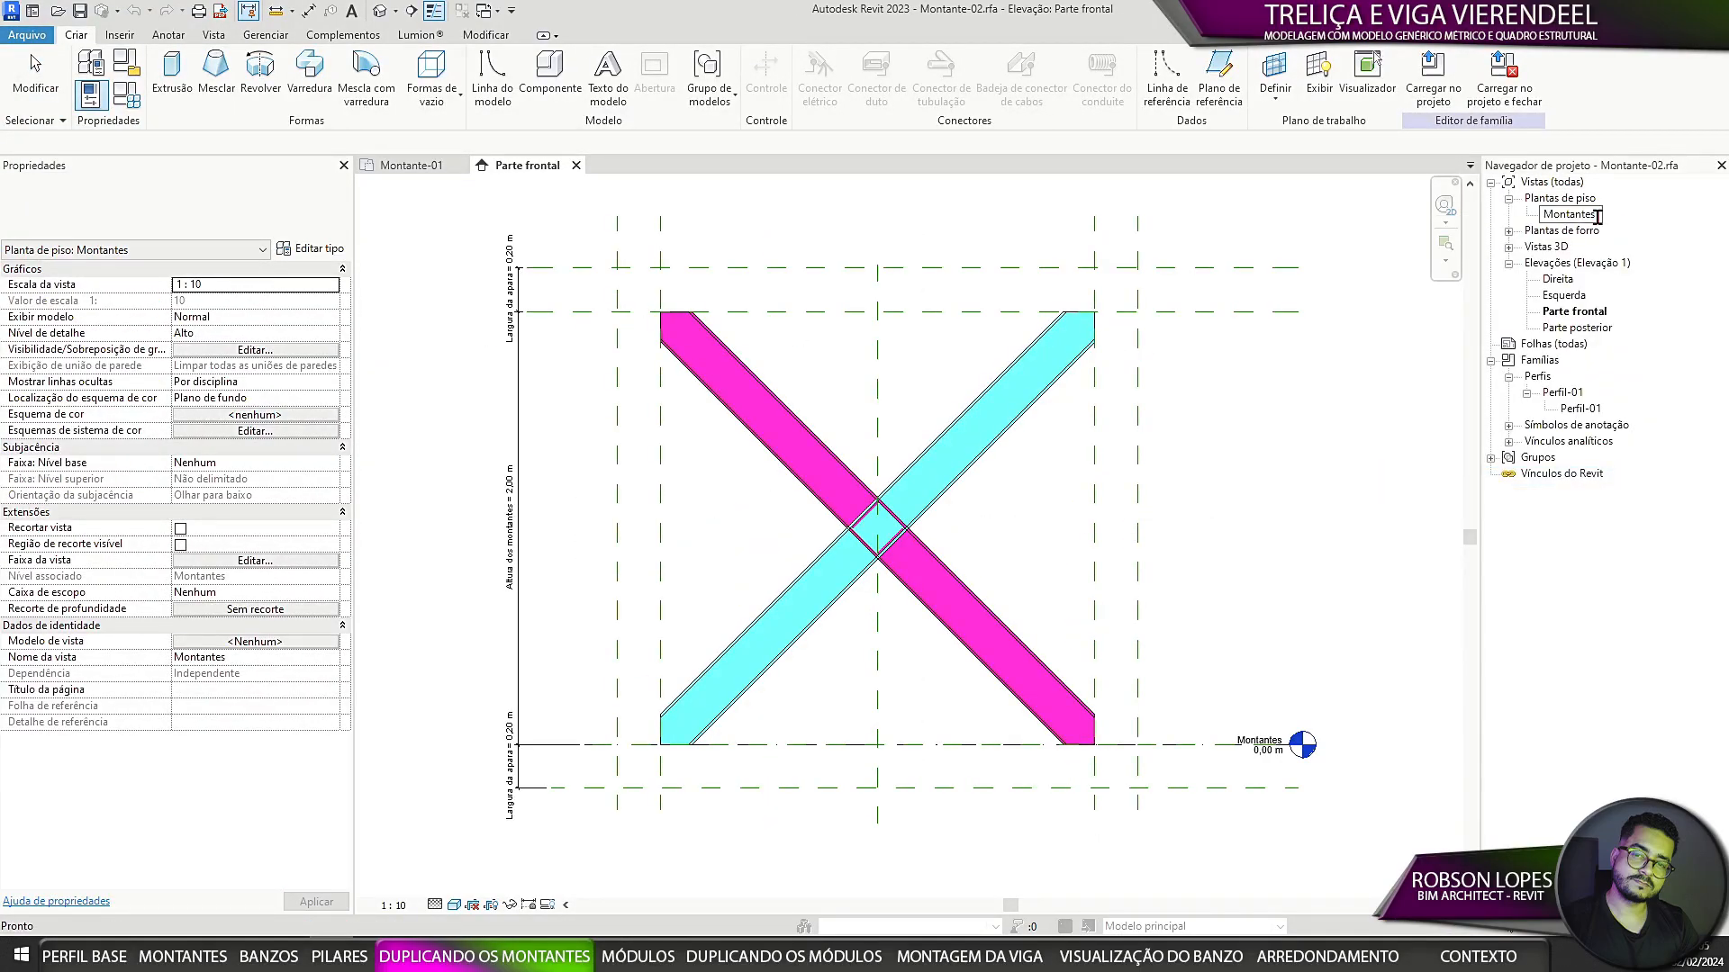
type("-02")
left_click(1404, 418)
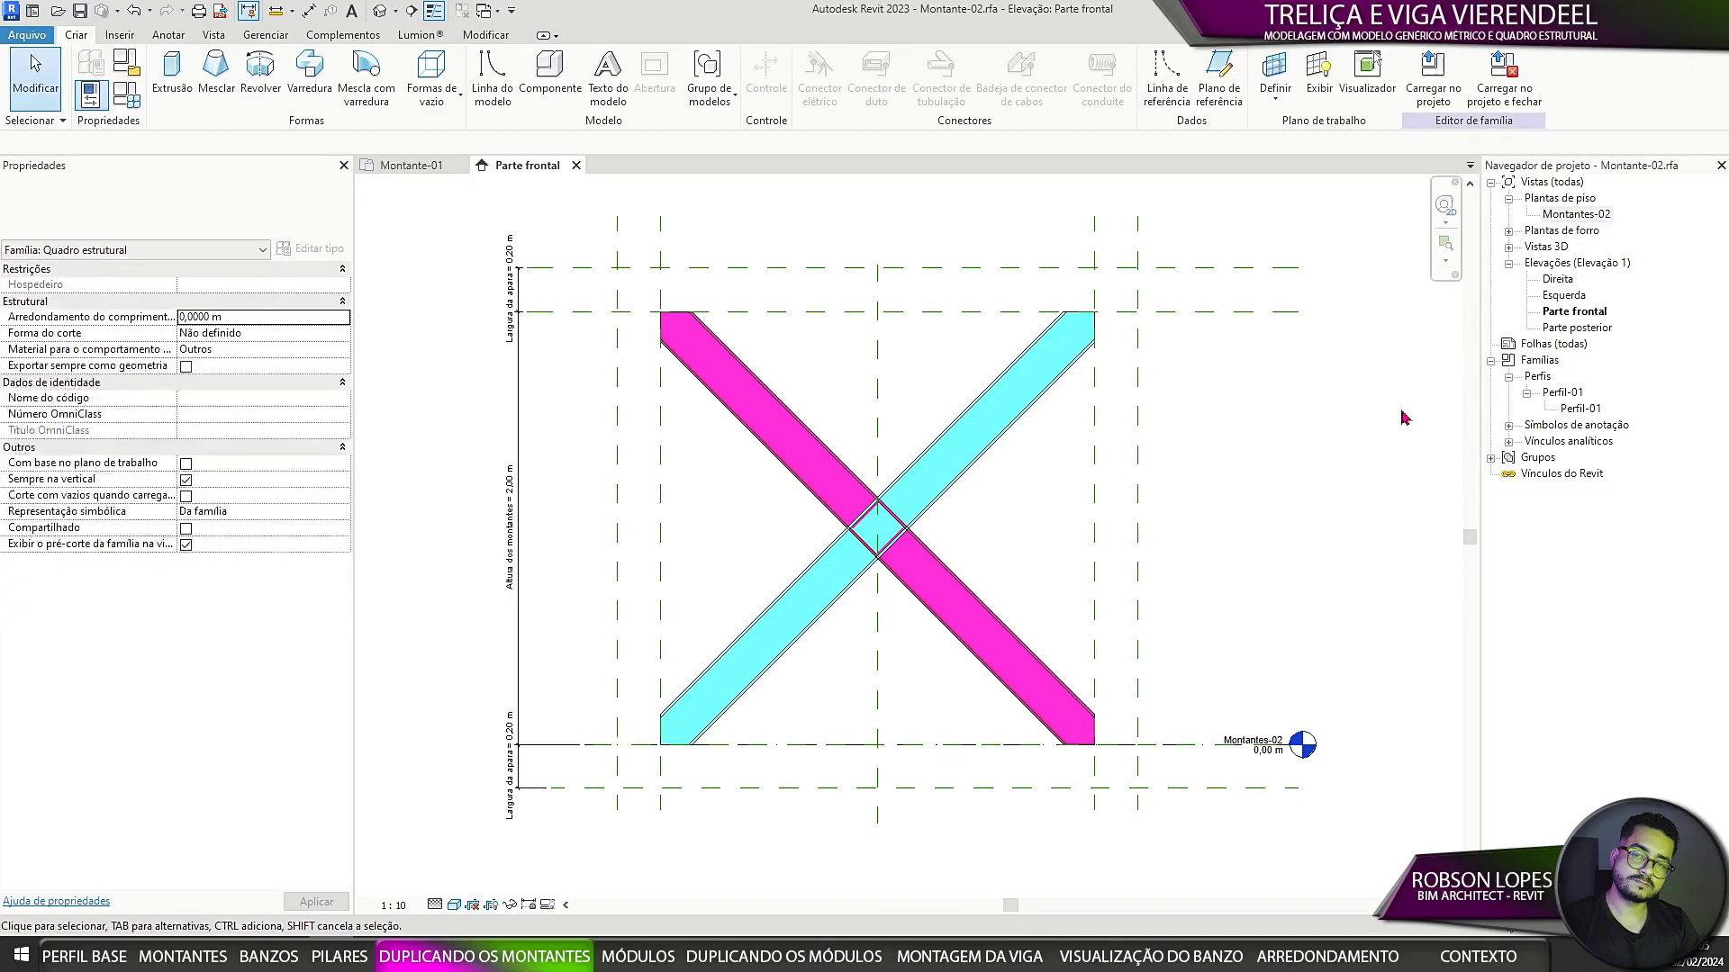
Step: Rename the Posição Montante A parameter of the Montante-02 family as Posição Montante A (Módulo 02)
left_click(126, 95)
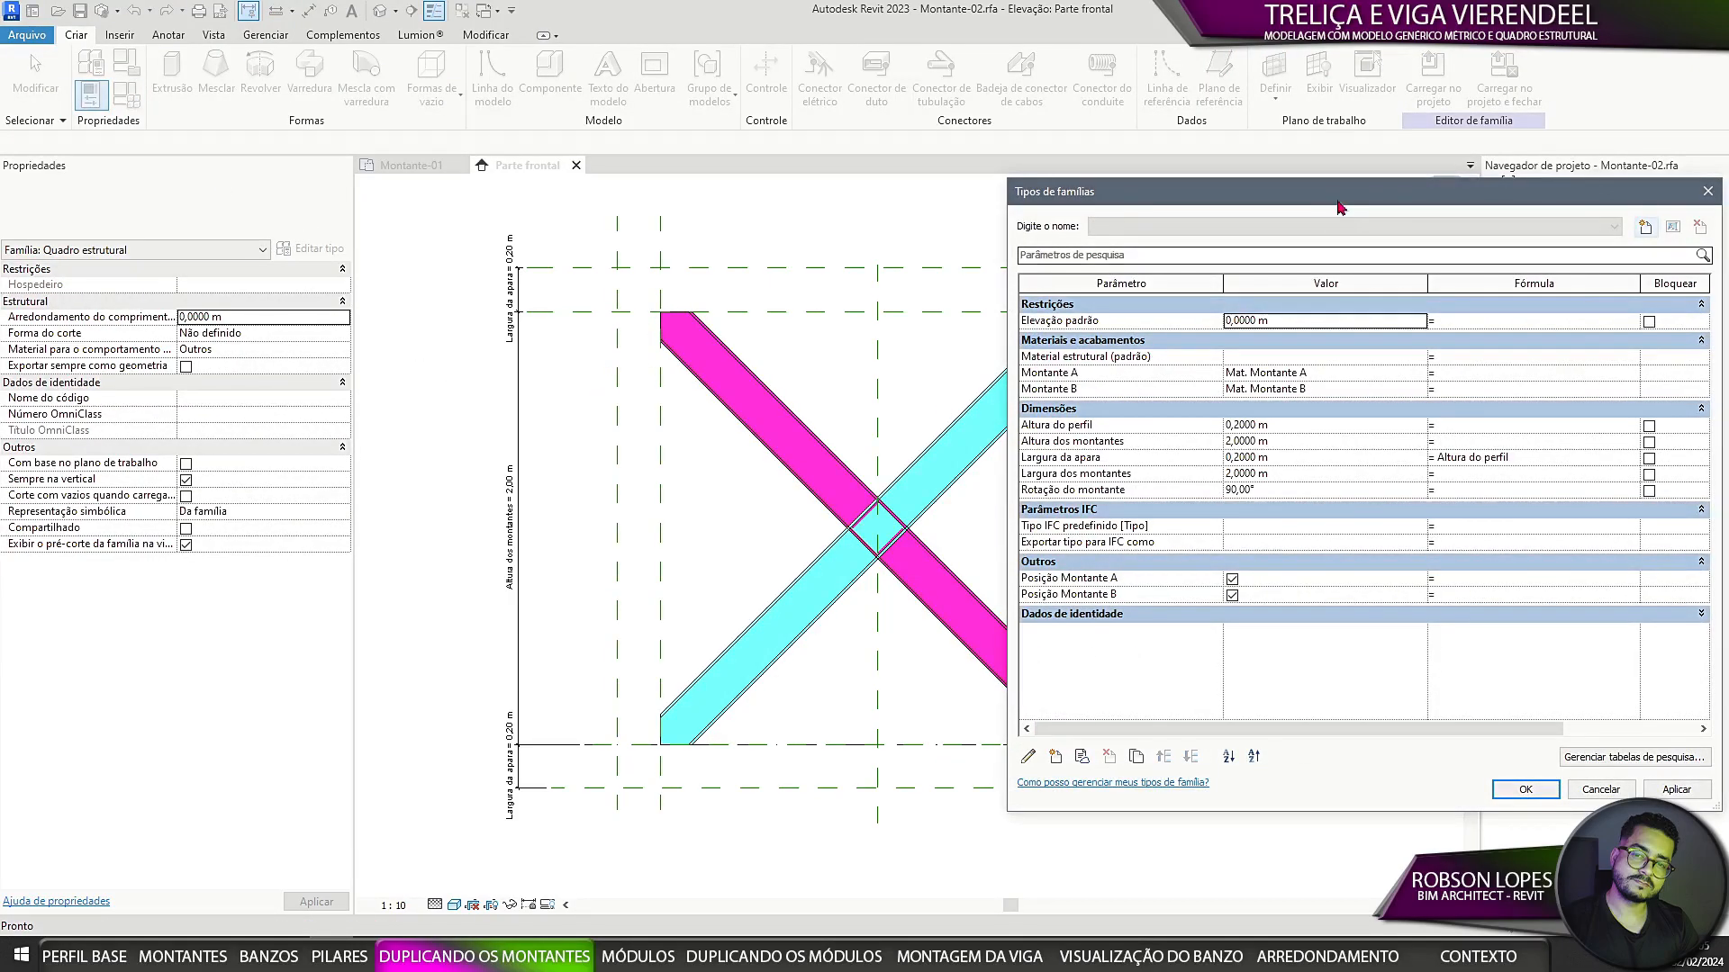
left_click_drag(782, 176, 766, 157)
double_click(504, 538)
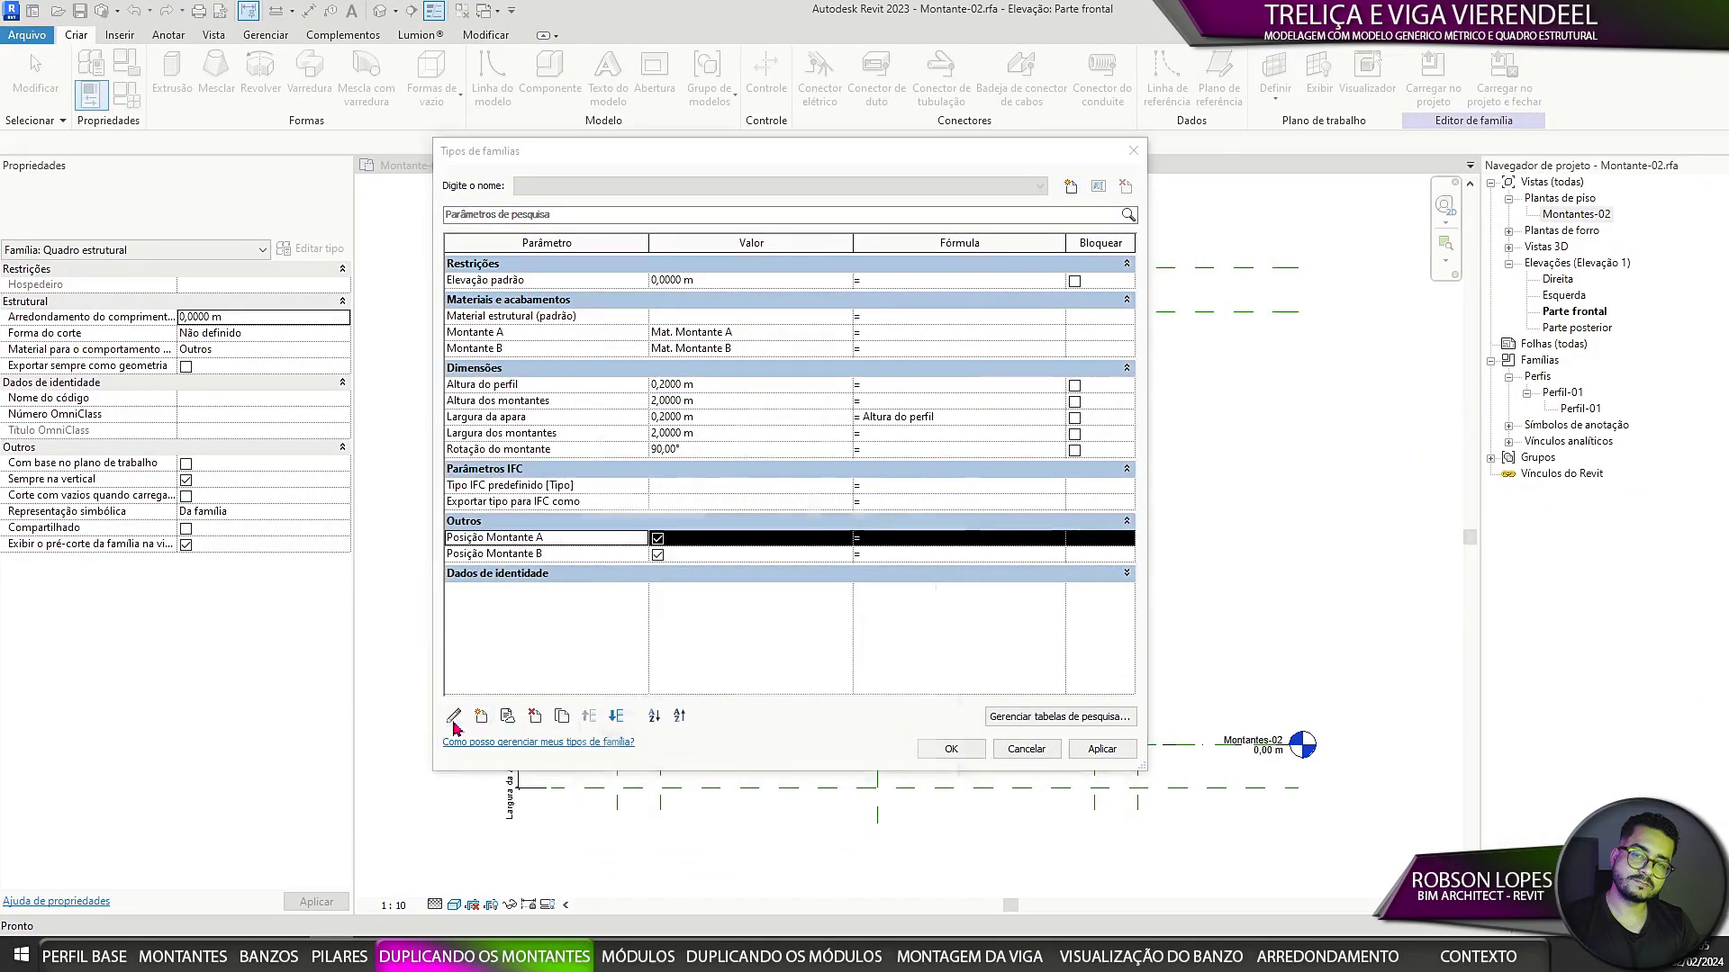
type("(Módulo 01)")
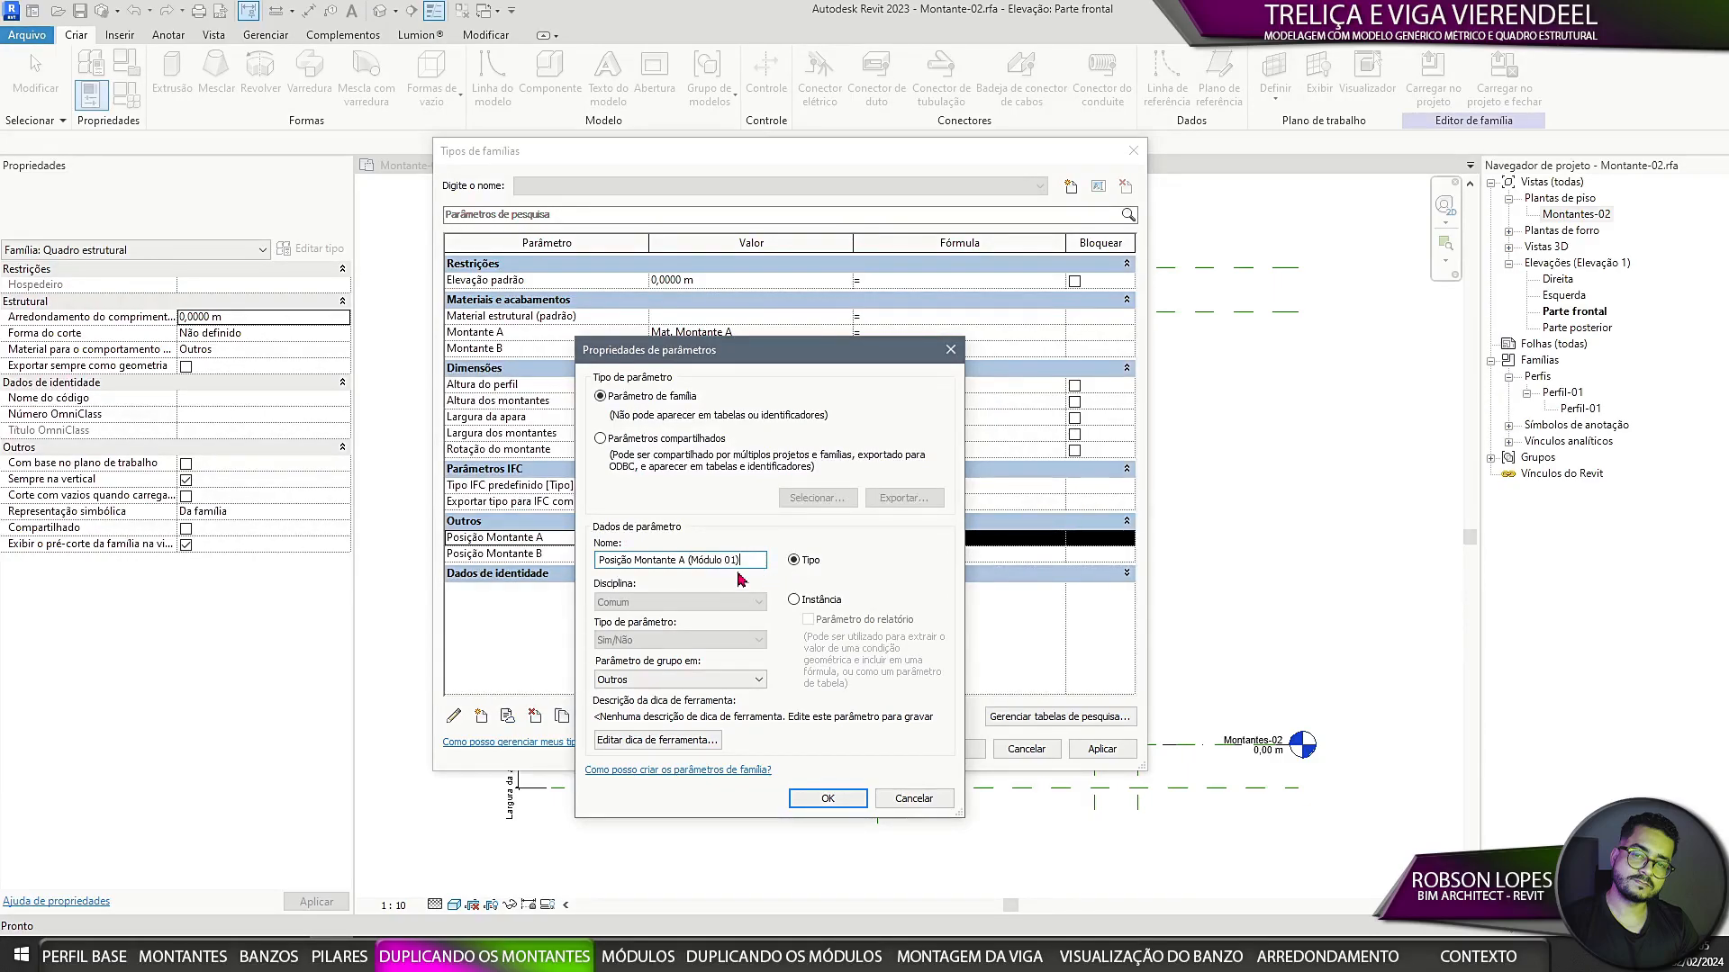
type("2")
left_click(827, 798)
Step: Rename the Posição Montante B parameter as Posição Montante B (Módulo 02)
left_click(639, 556)
left_click(453, 715)
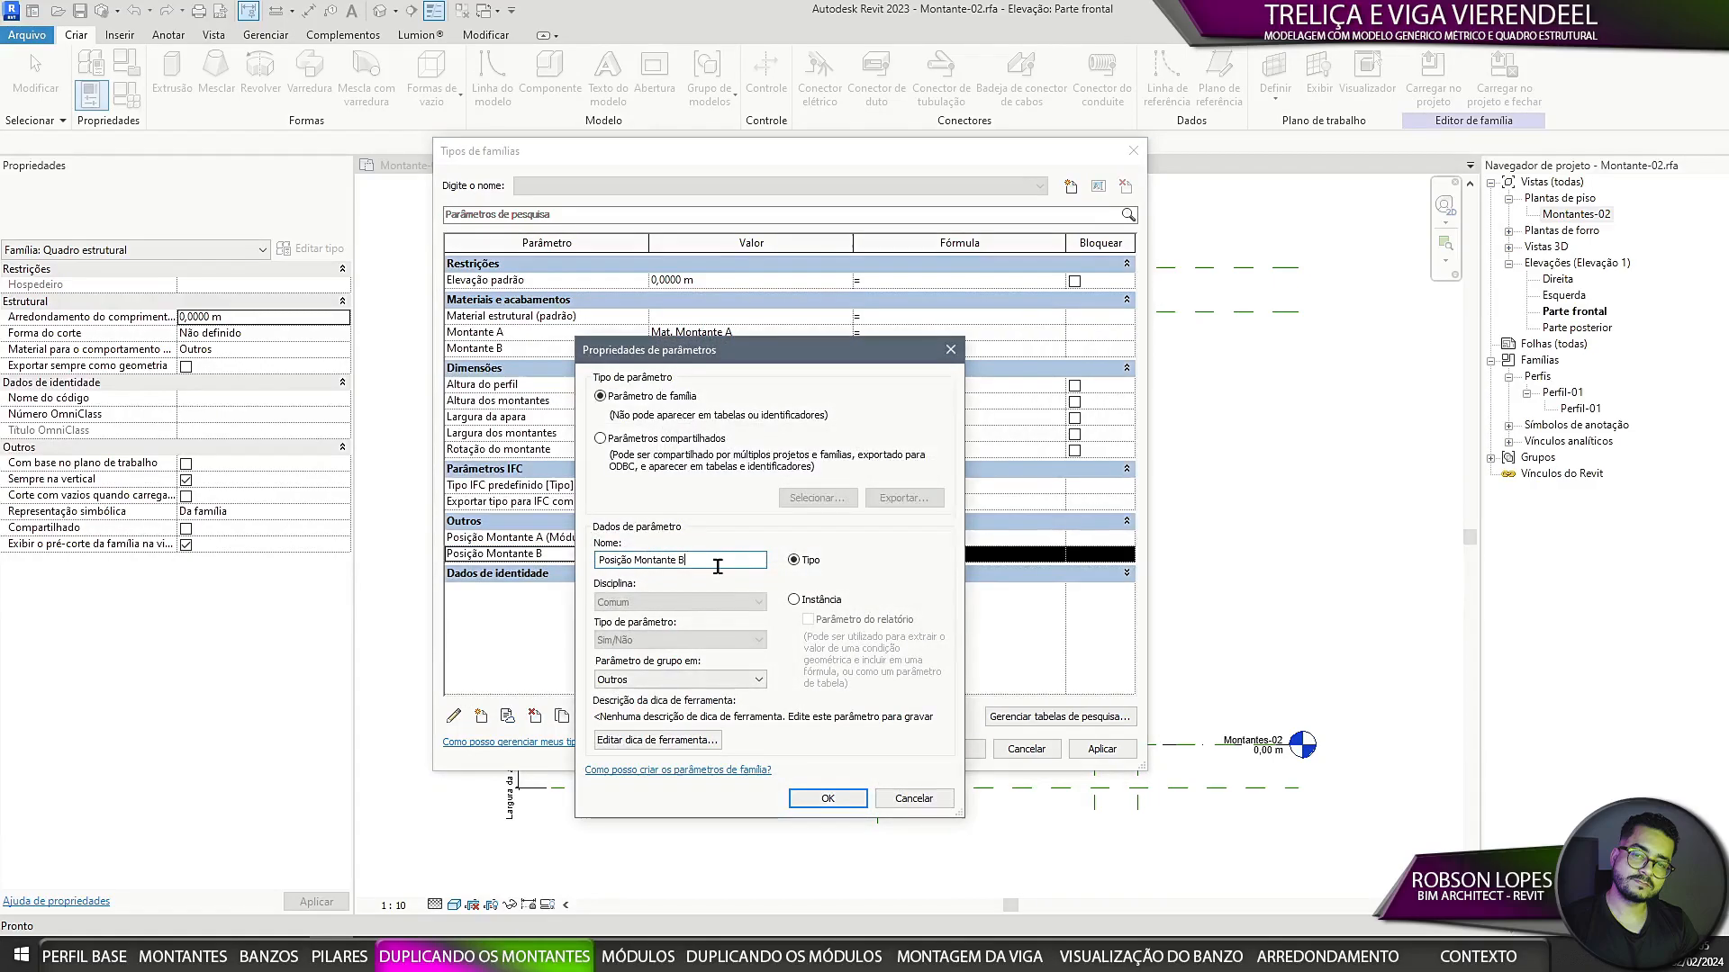
type("(Módulo 01")
key("BackSpace")
type("2)")
left_click(826, 799)
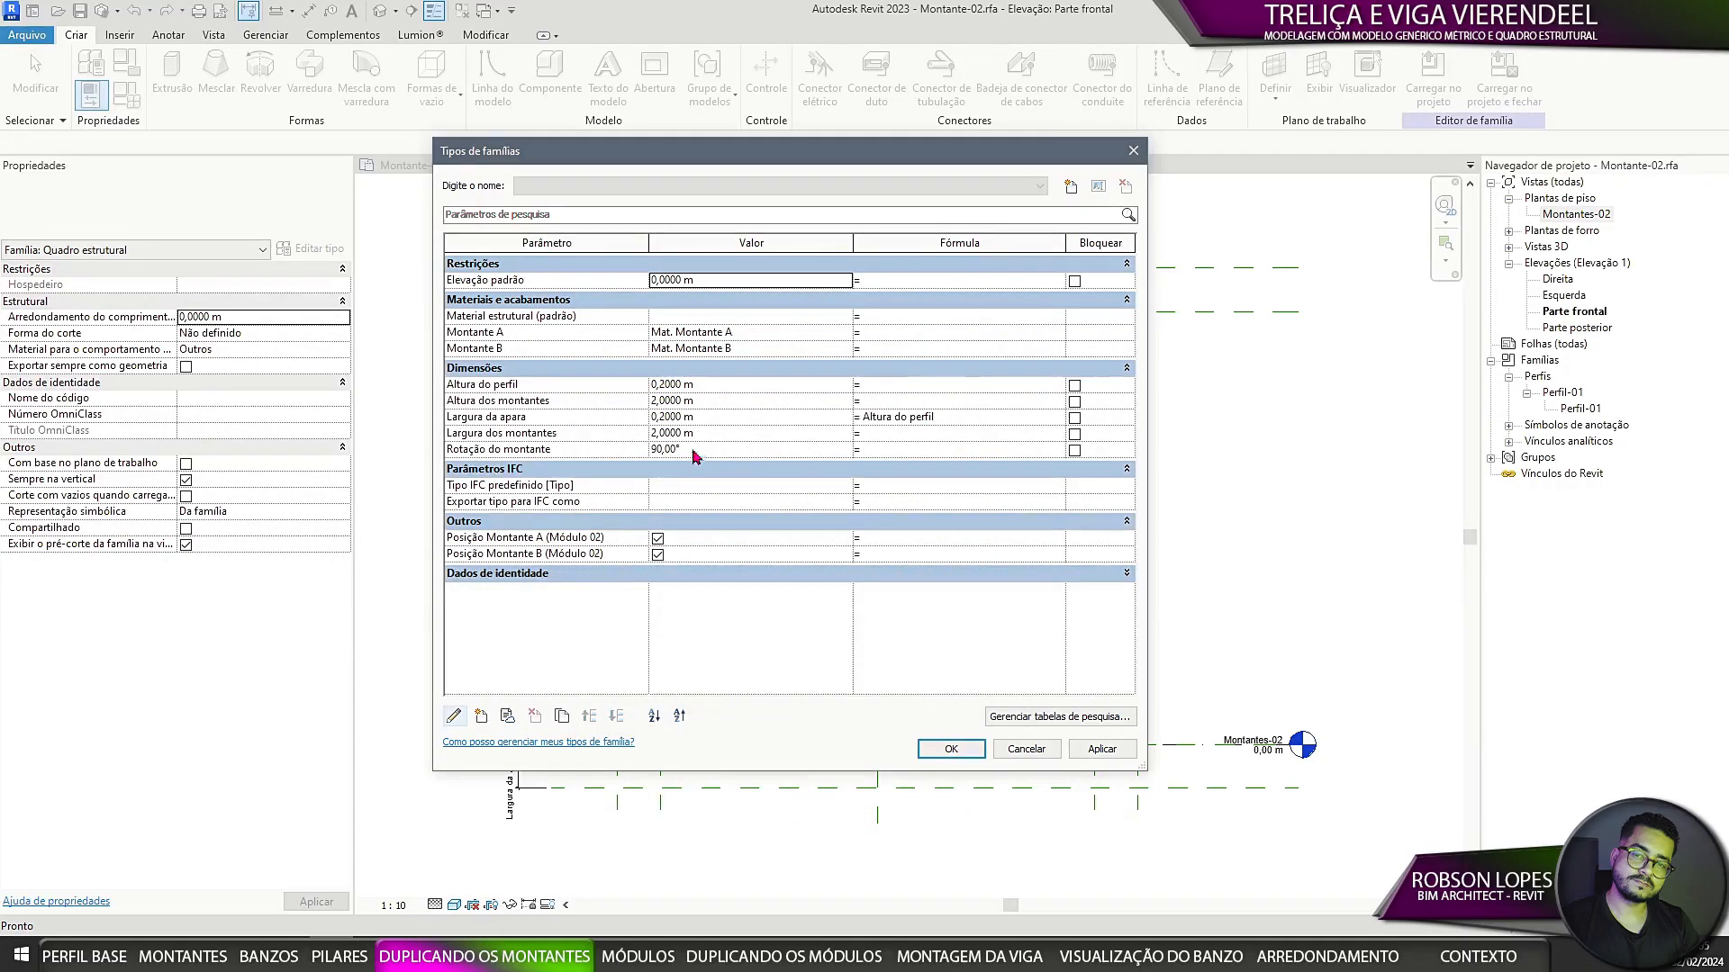
Step: Rename the two material parameters as Montante B (Módulo 02) and Montante A (Módulo 02)
left_click(596, 349)
left_click(453, 715)
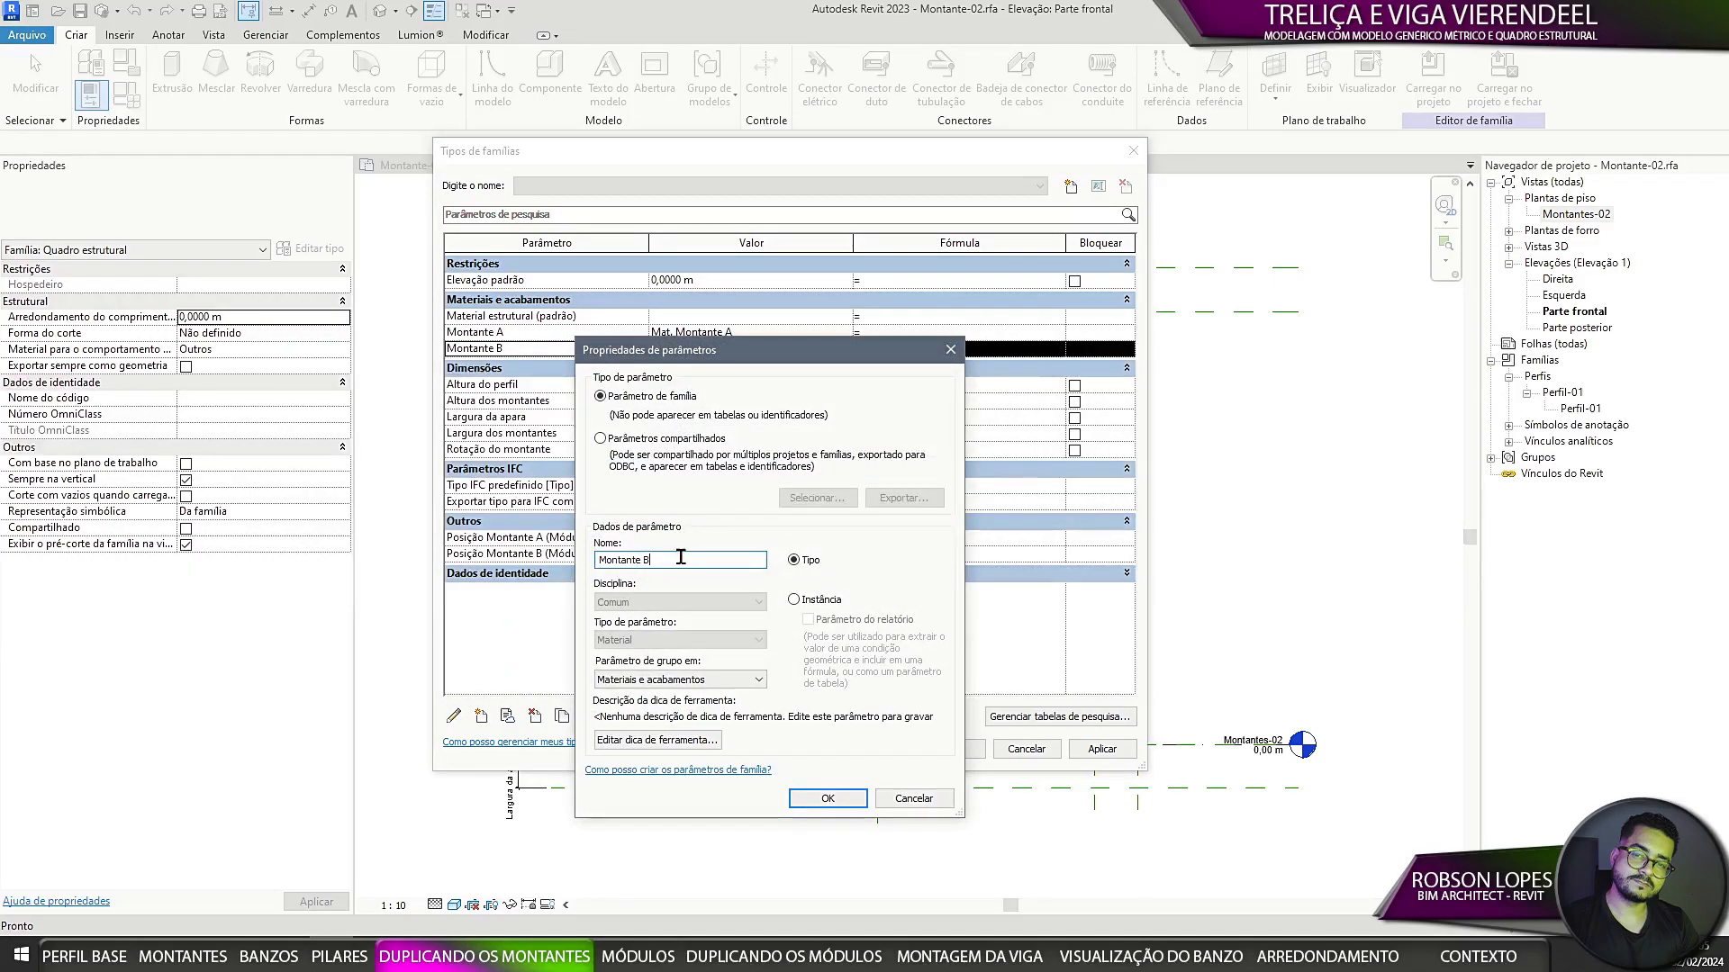
type("(Módulo 02)")
left_click(827, 799)
left_click(556, 334)
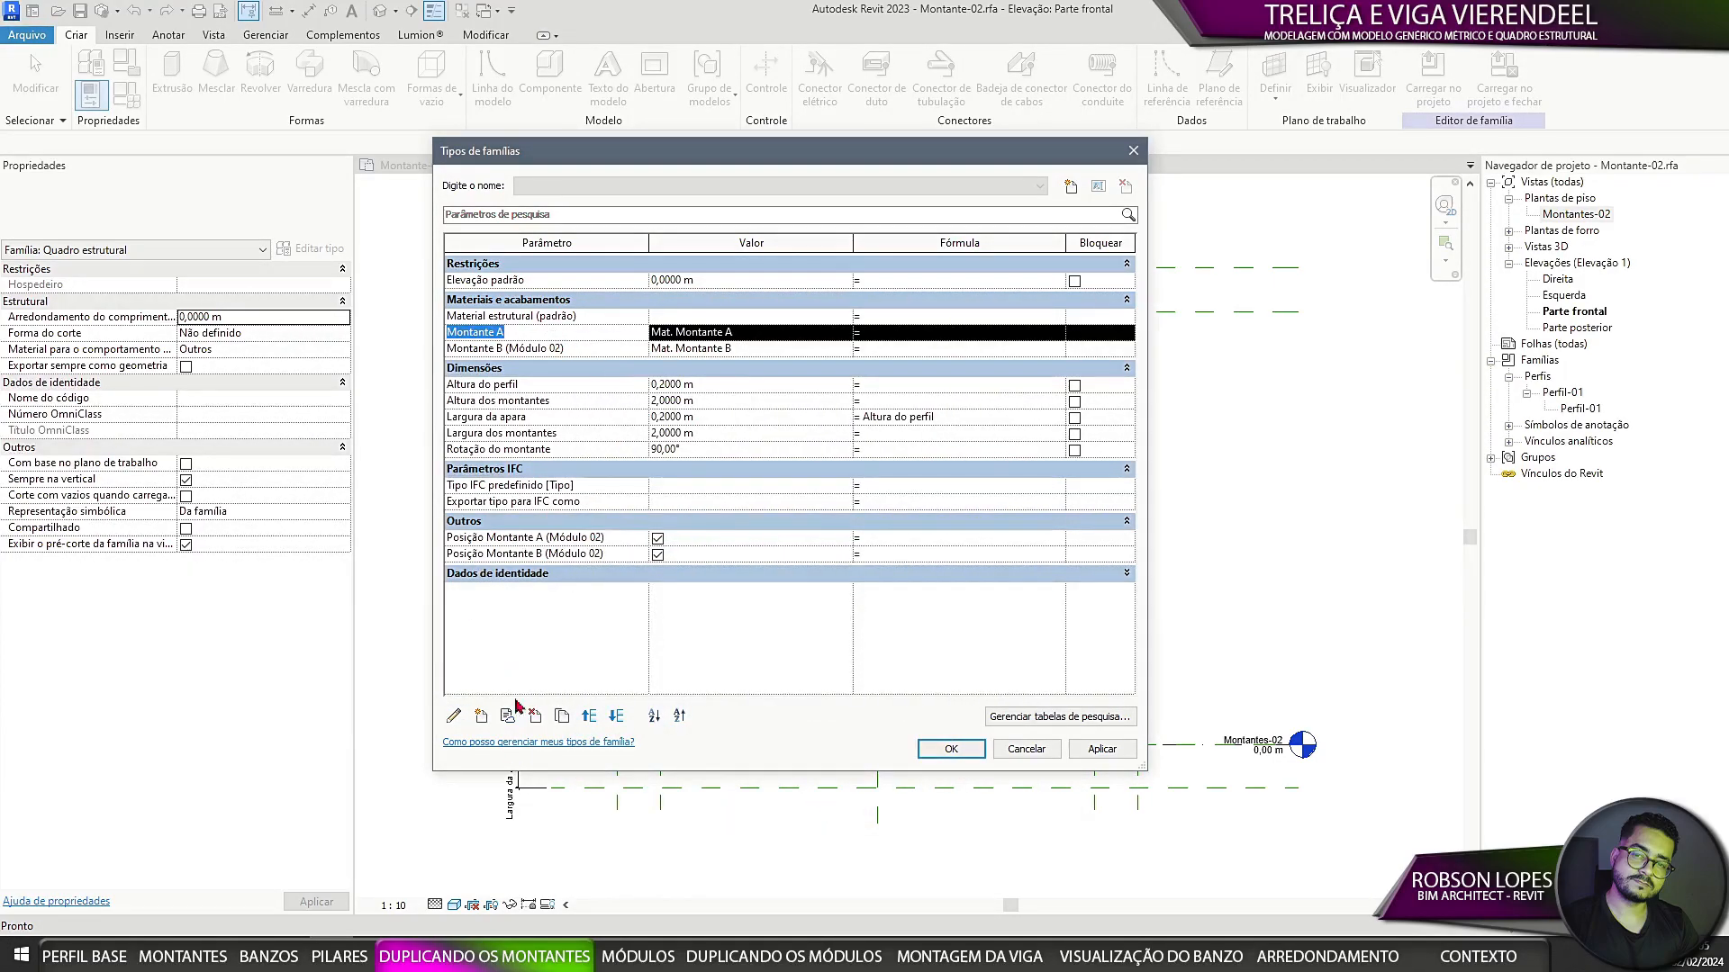
left_click(454, 716)
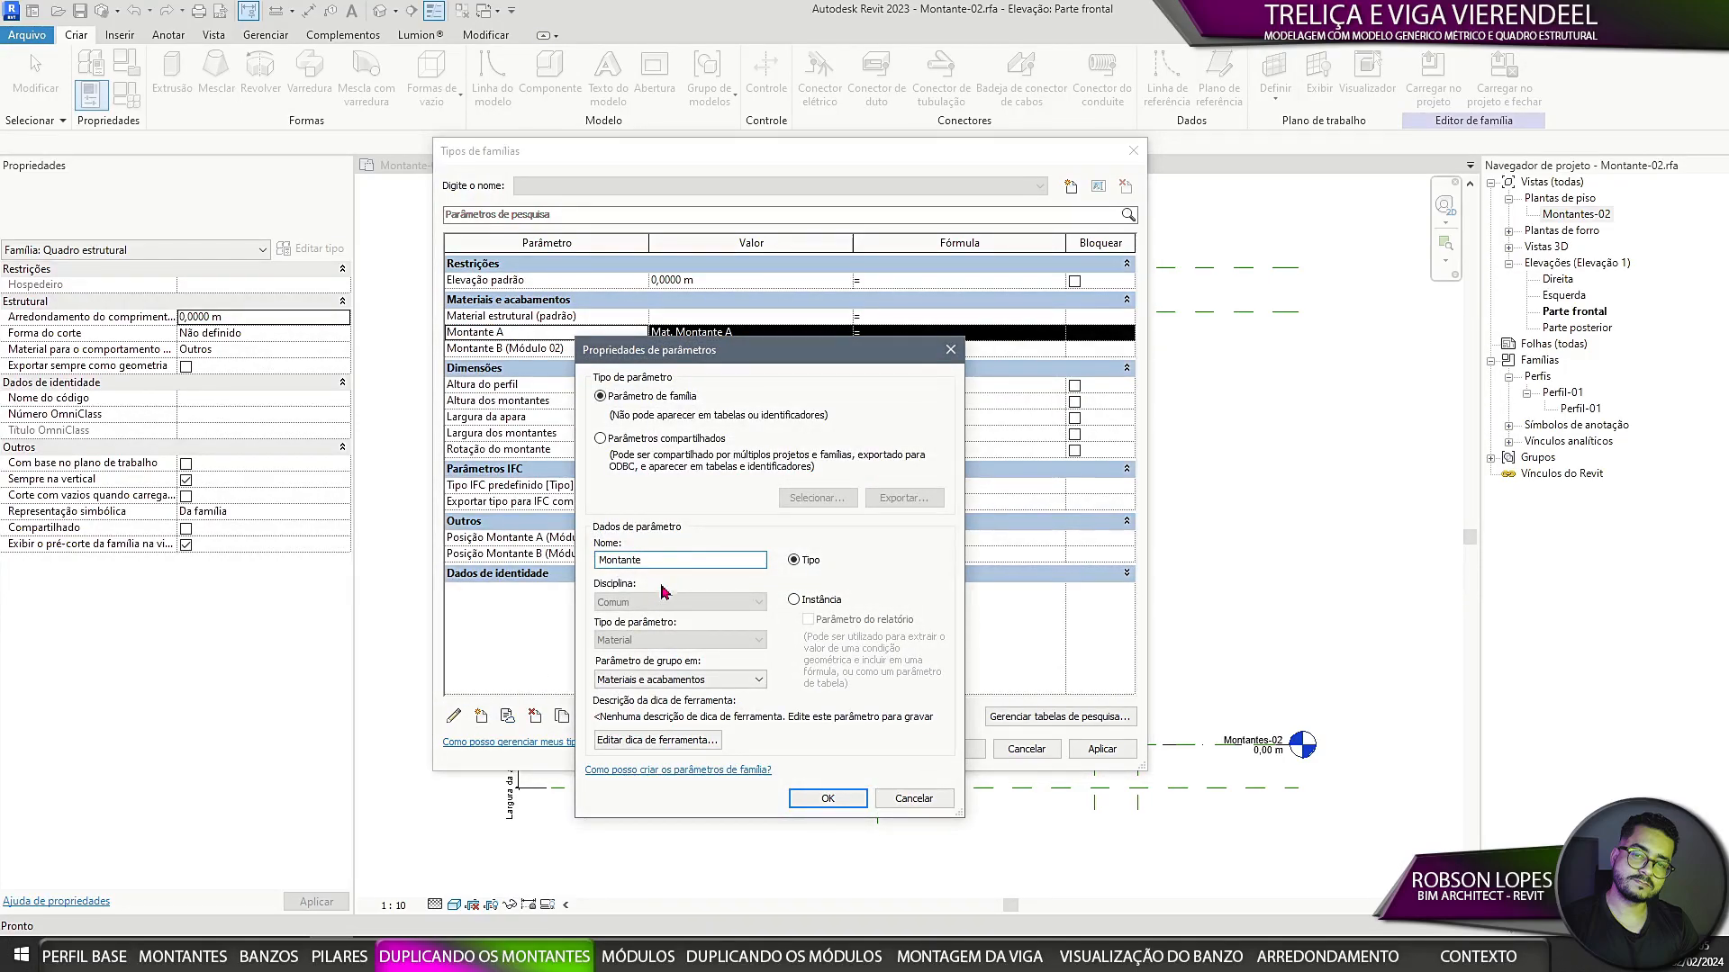
type("a")
type(" (Módulo 01)")
left_click(826, 799)
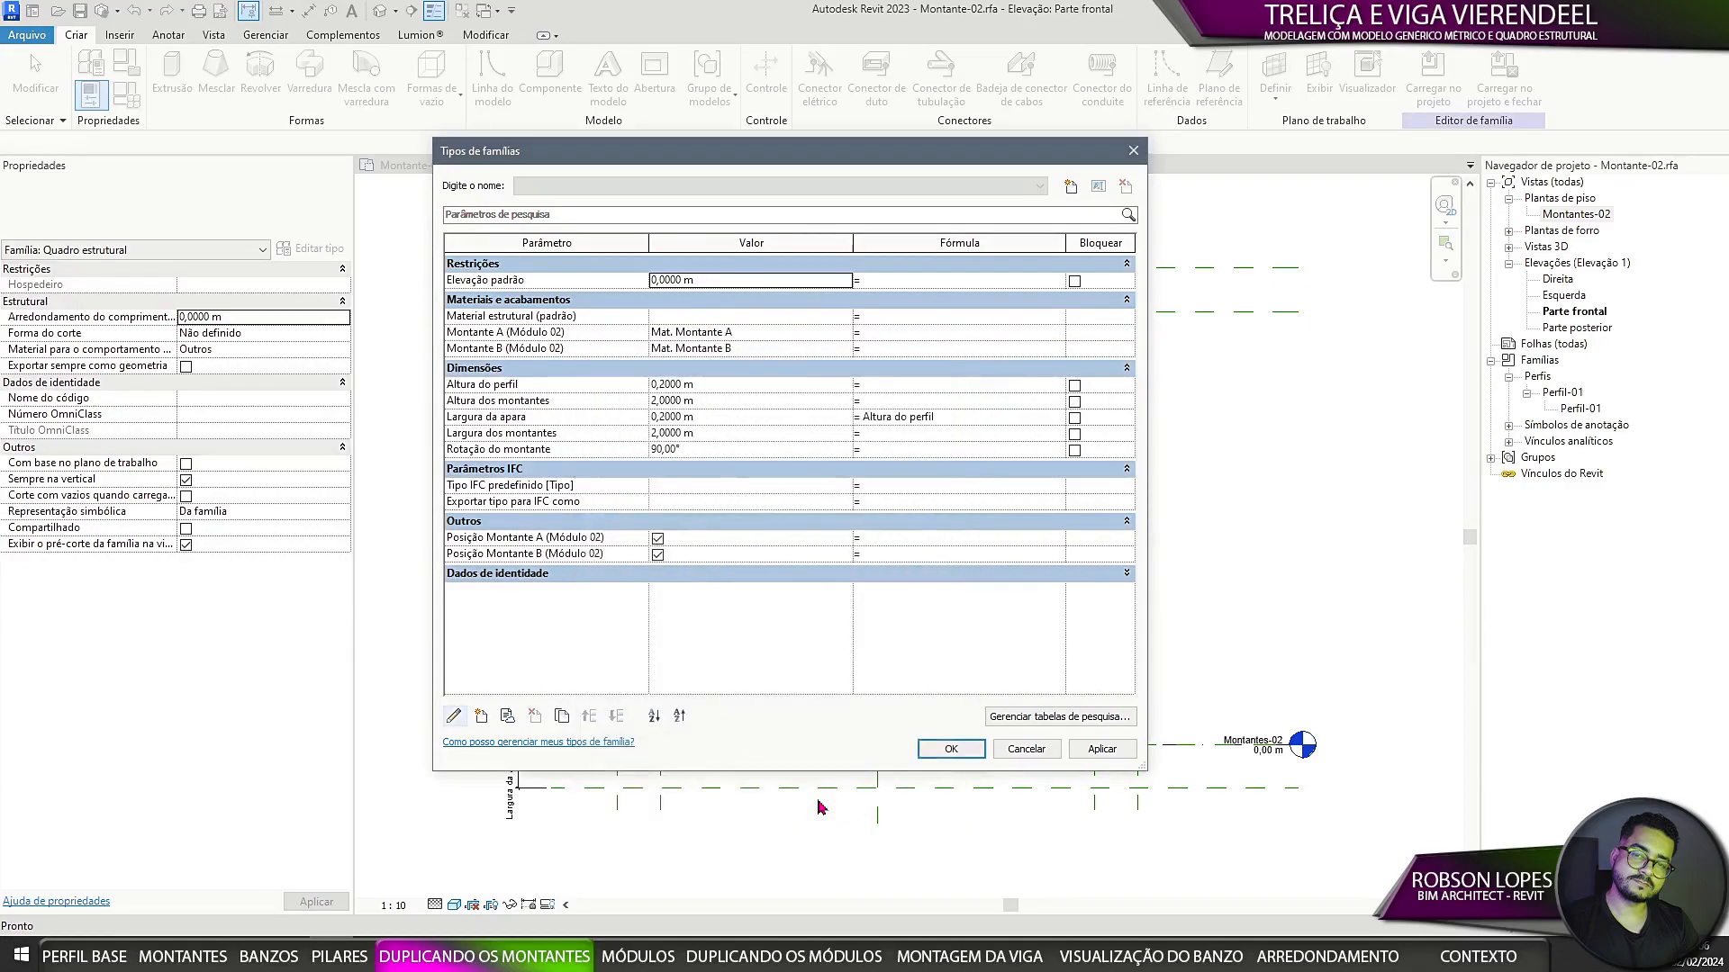
Step: Rename the two brace materials as Mat. Montante A (Módulo 02) and Mat. Montante B (Módulo 02) in the material browser
left_click(694, 332)
left_click(849, 332)
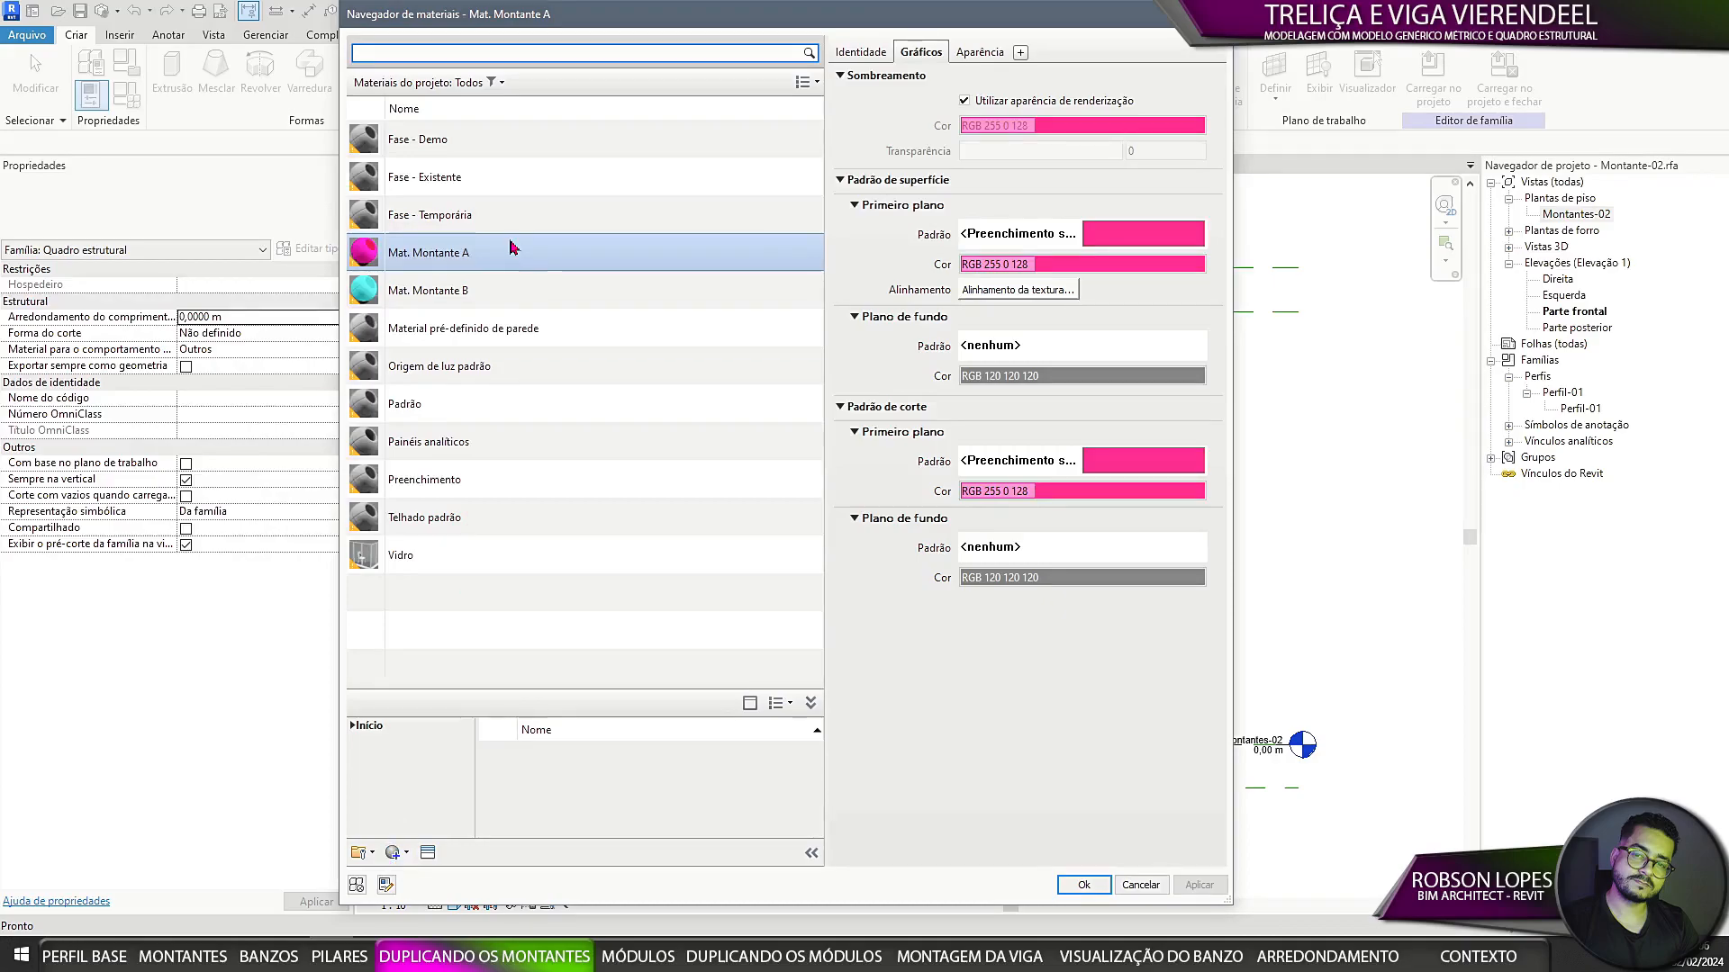
left_click(618, 251)
type("(Módulo 01)")
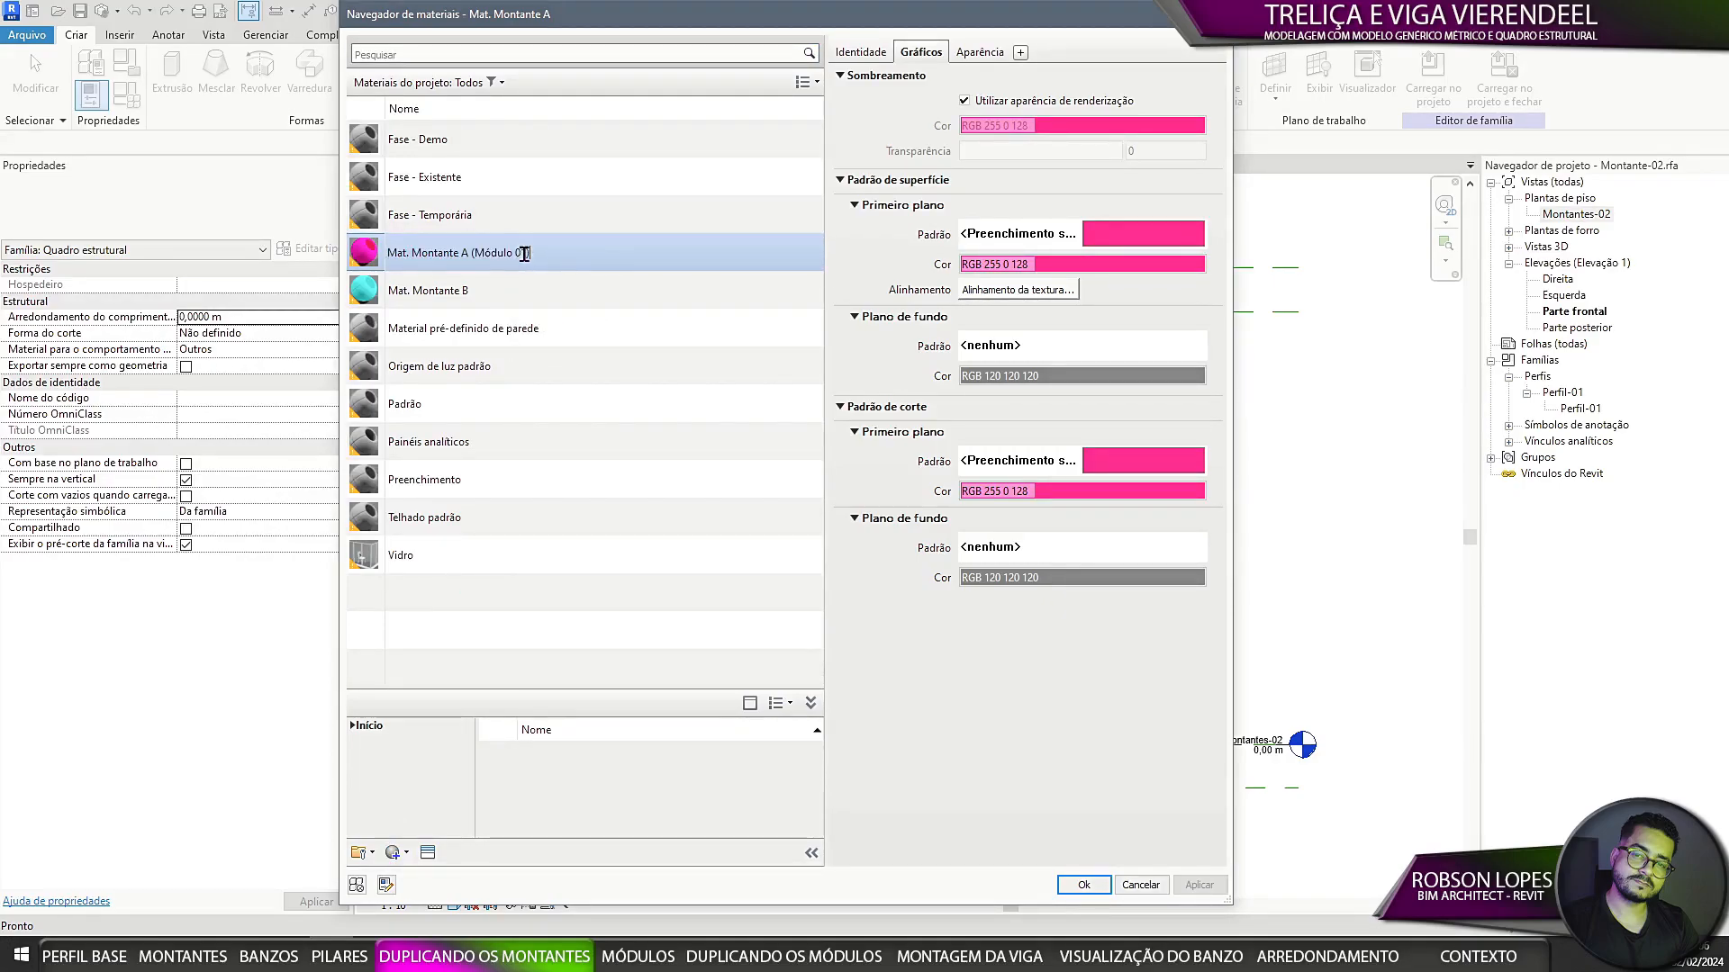
key("BackSpace")
type("2")
left_click_drag(537, 256, 471, 255)
key("ctrl+c")
left_click(540, 290)
right_click(539, 288)
left_click(594, 354)
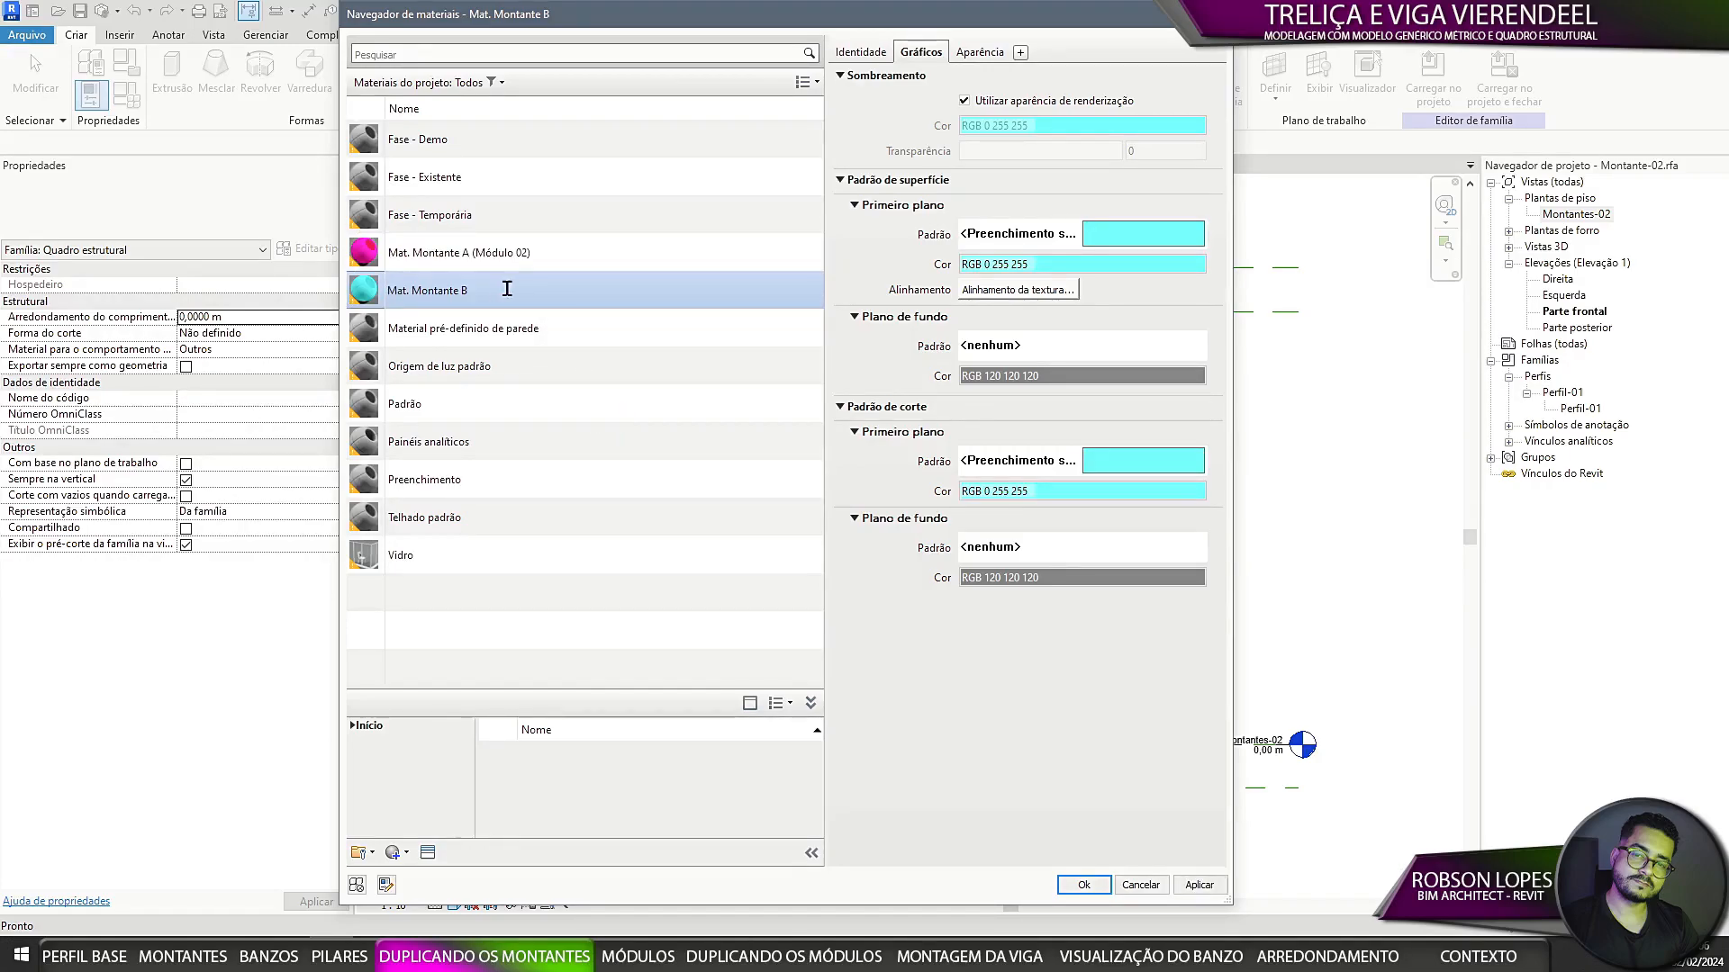
key("ctrl+v")
Step: Assign the renamed Módulo 02 materials to the matching Montante A and Montante B parameters and accept the family types
left_click(542, 257)
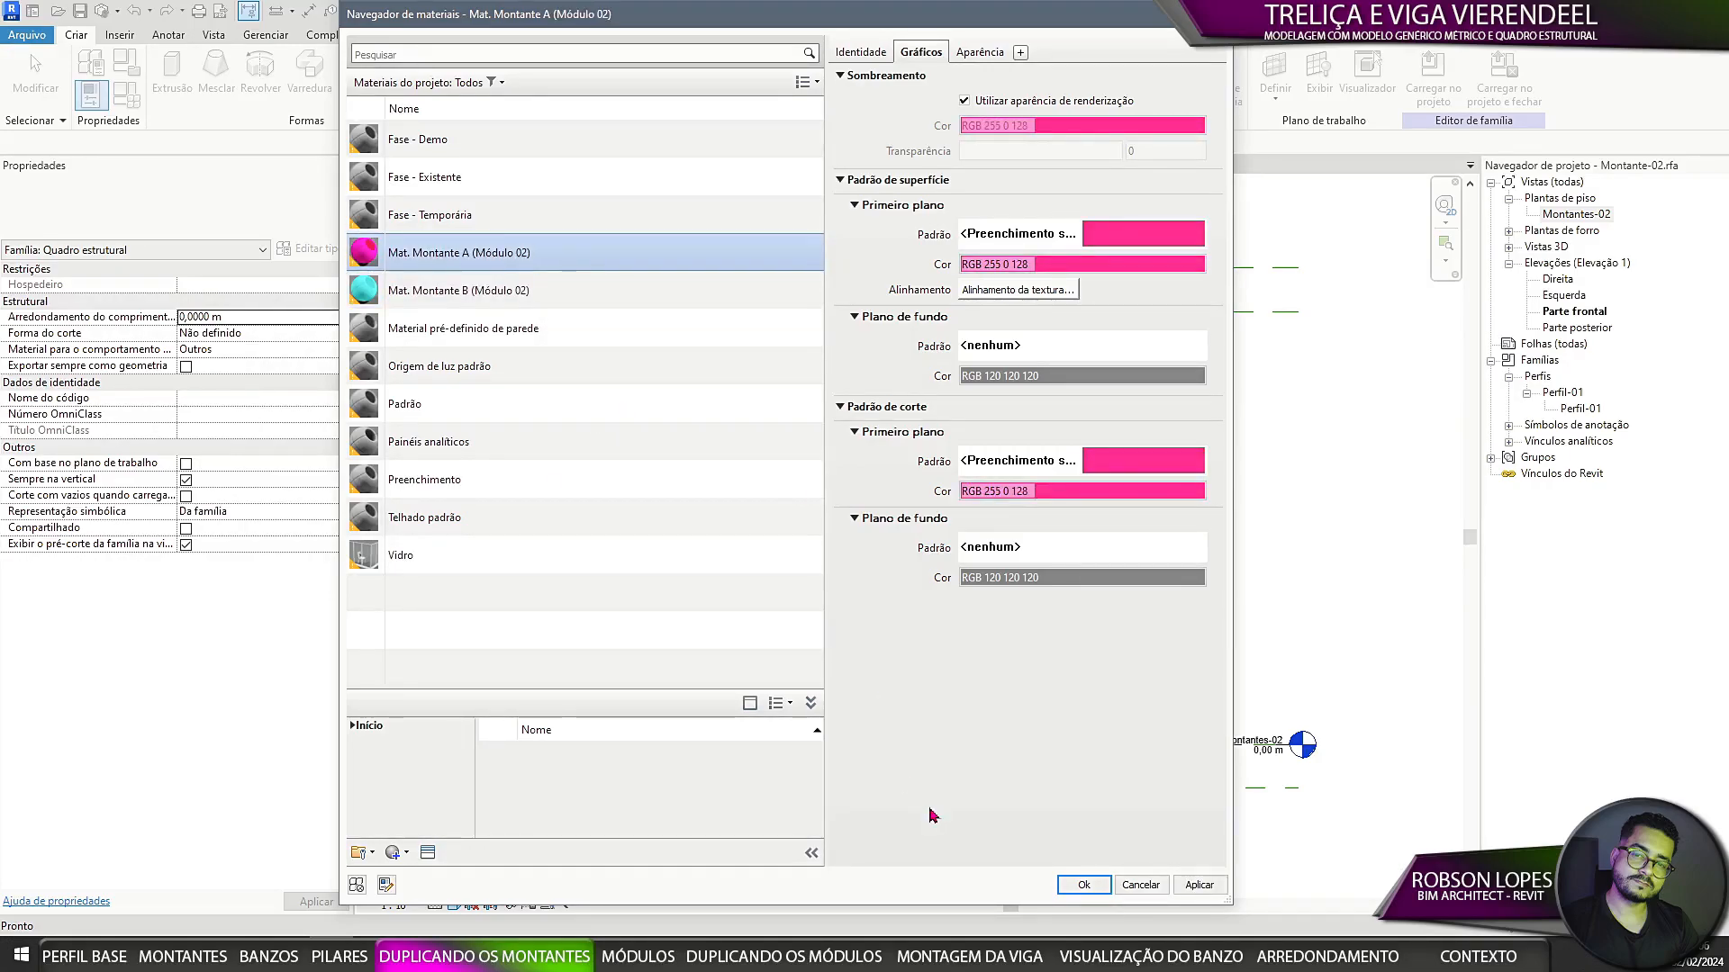
left_click(1076, 892)
left_click(747, 355)
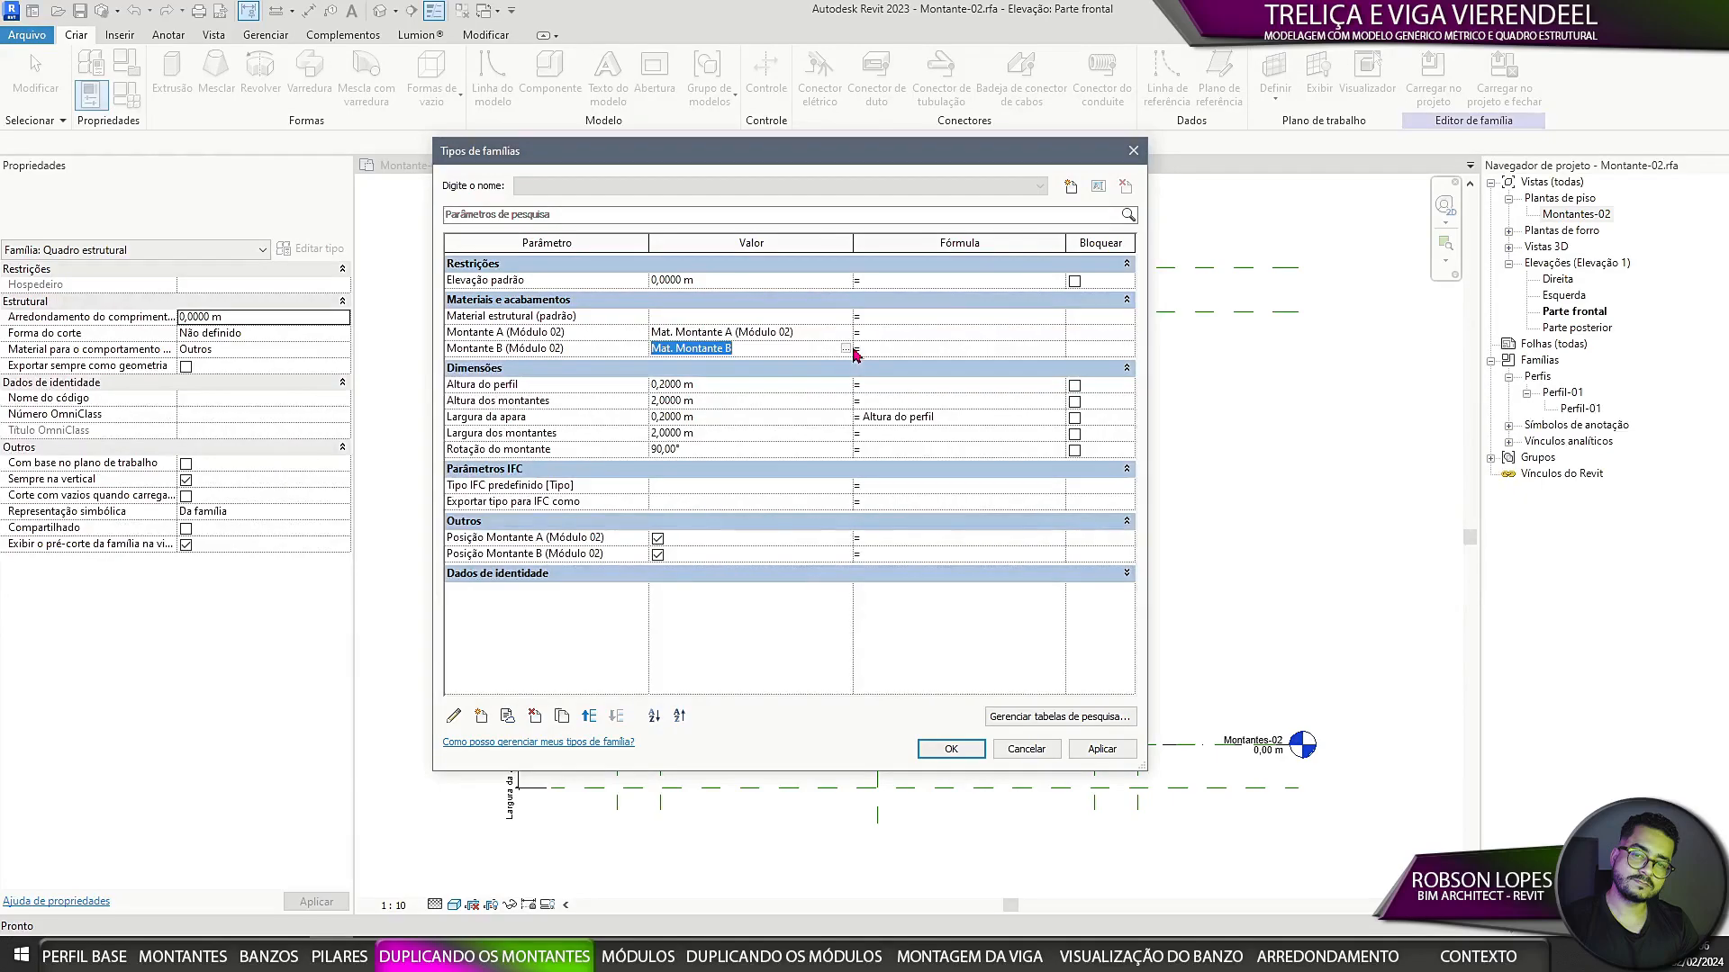
left_click(852, 355)
left_click(556, 292)
left_click(1084, 885)
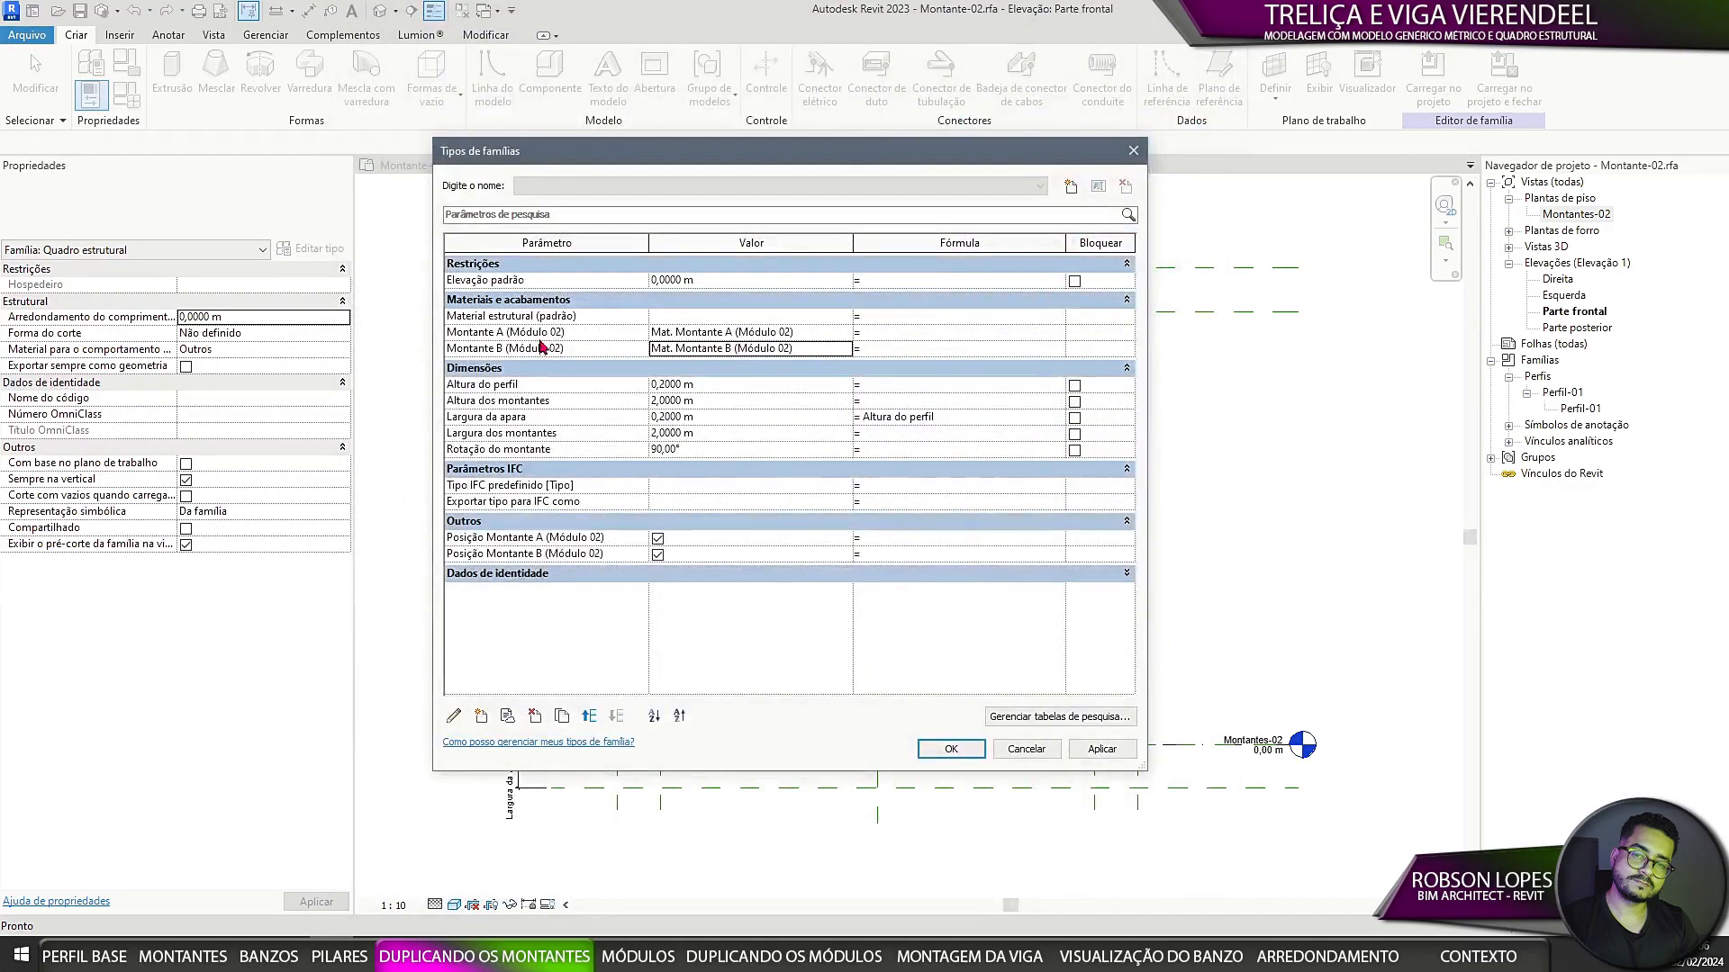
left_click(951, 750)
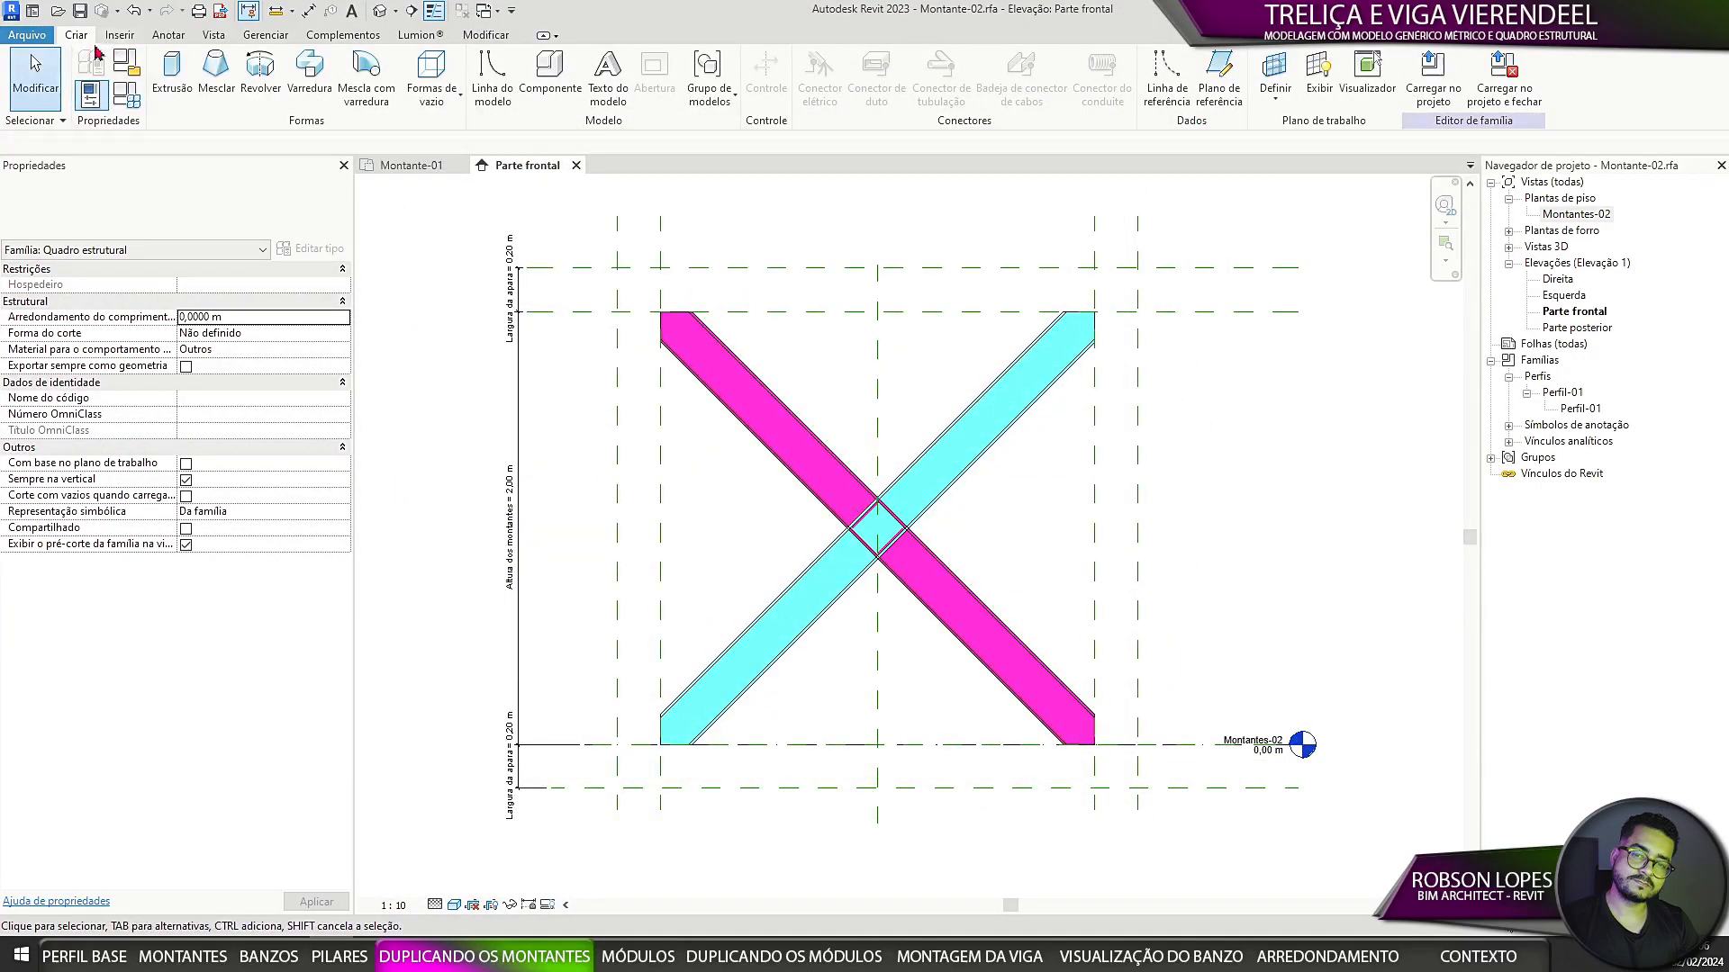
Step: Open the Montantes-02 floor plan and set the appearance color of Mat. Montante A (Módulo 02) to RGB 128 128 255
double_click(1587, 217)
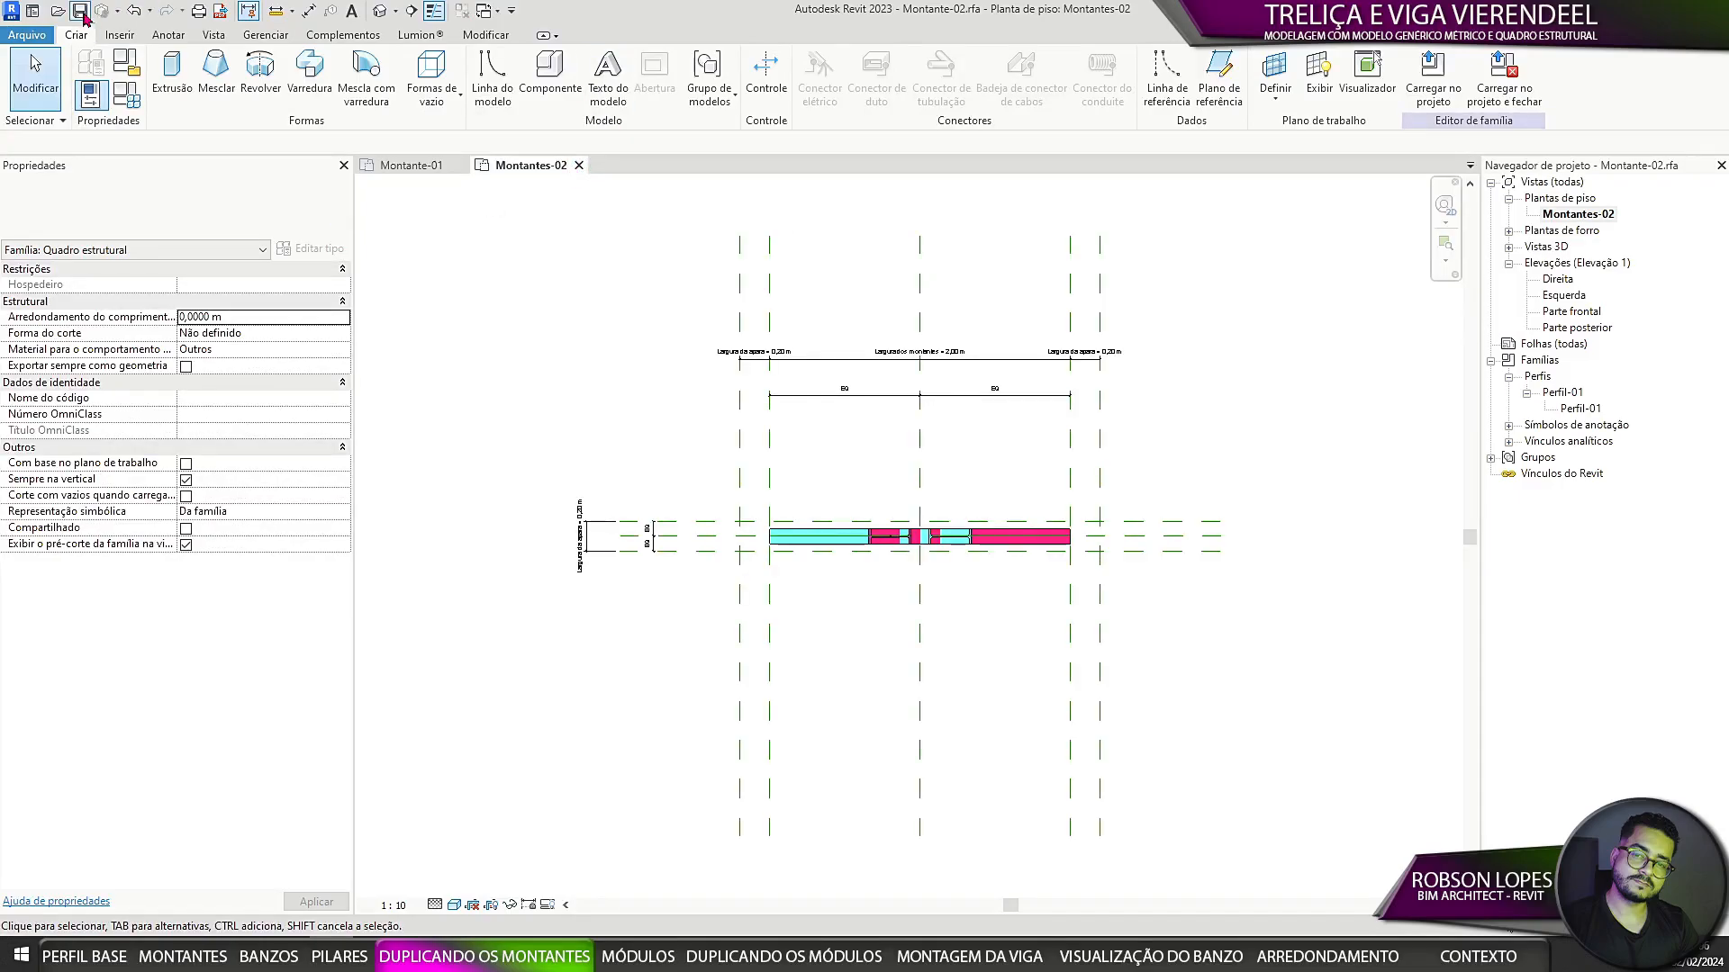
middle_click_drag(927, 365, 888, 367)
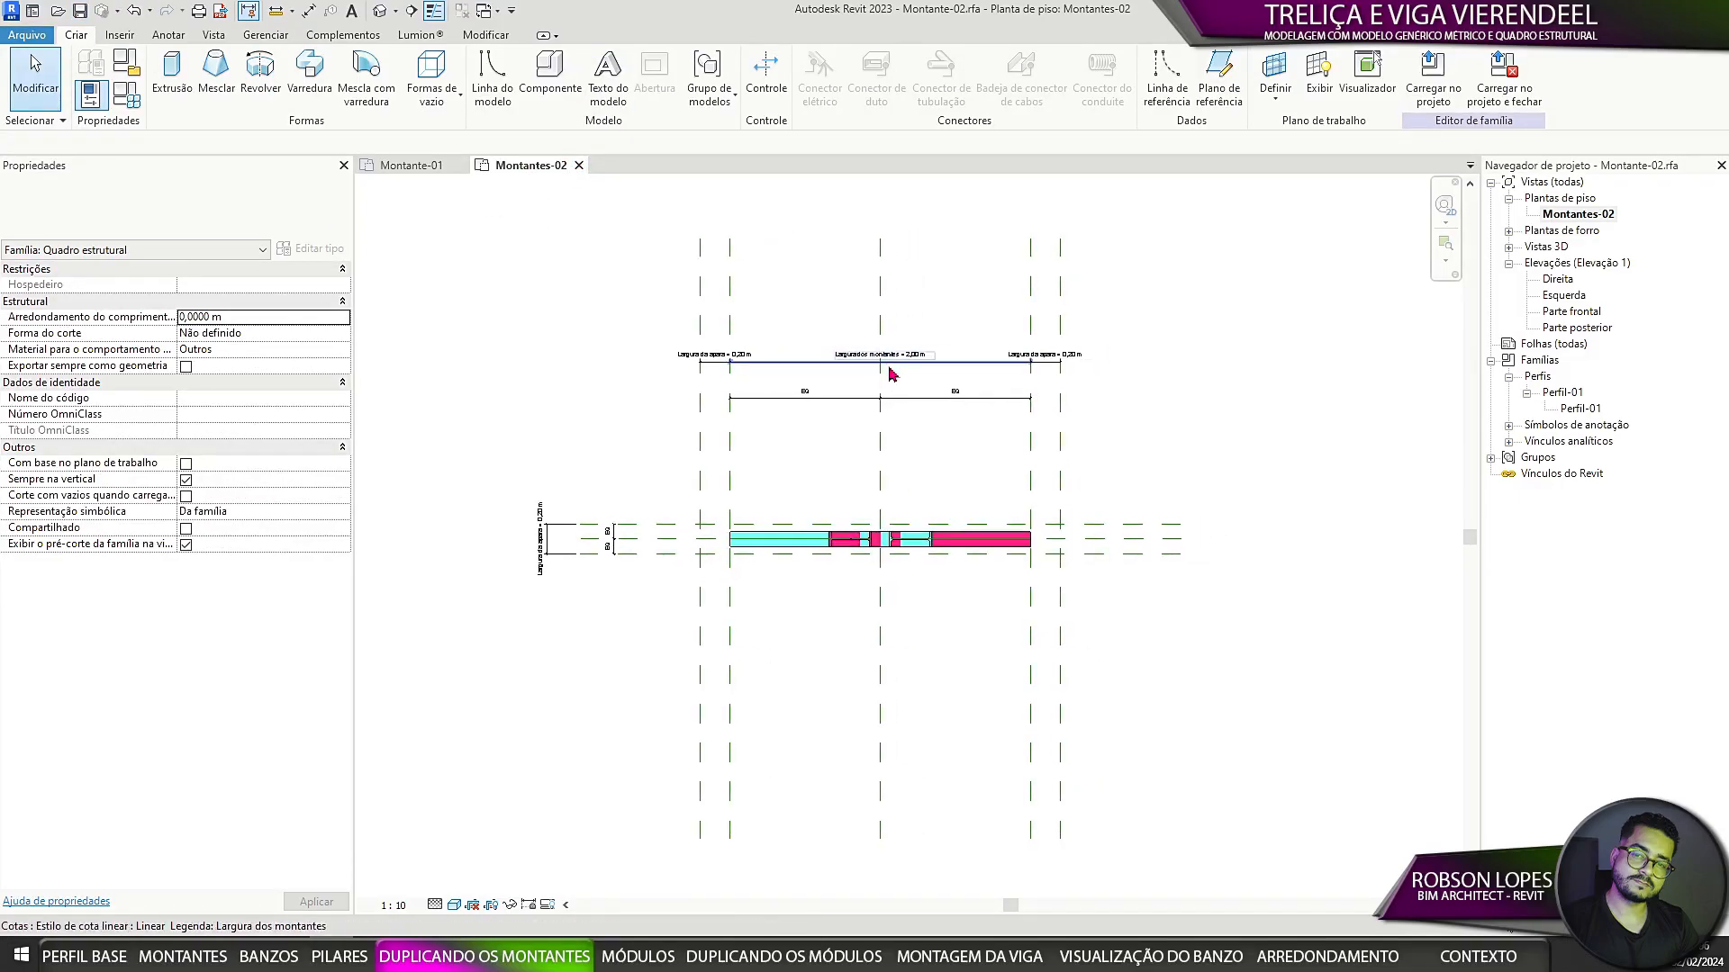
left_click(108, 79)
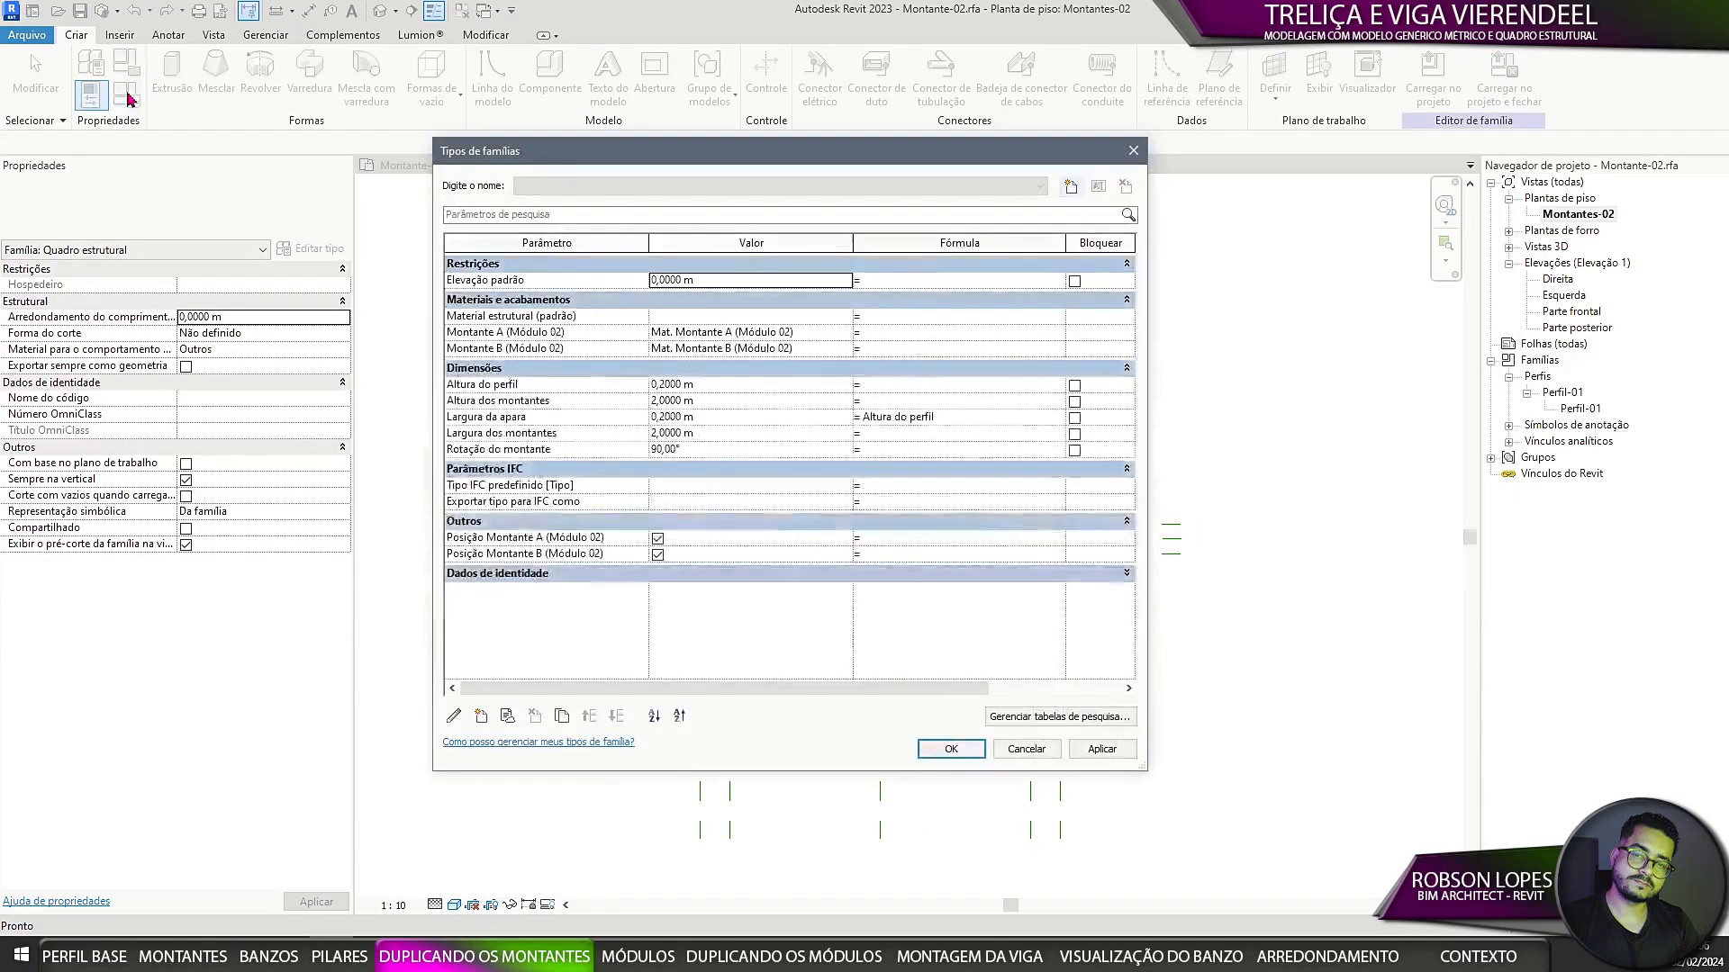
left_click(846, 336)
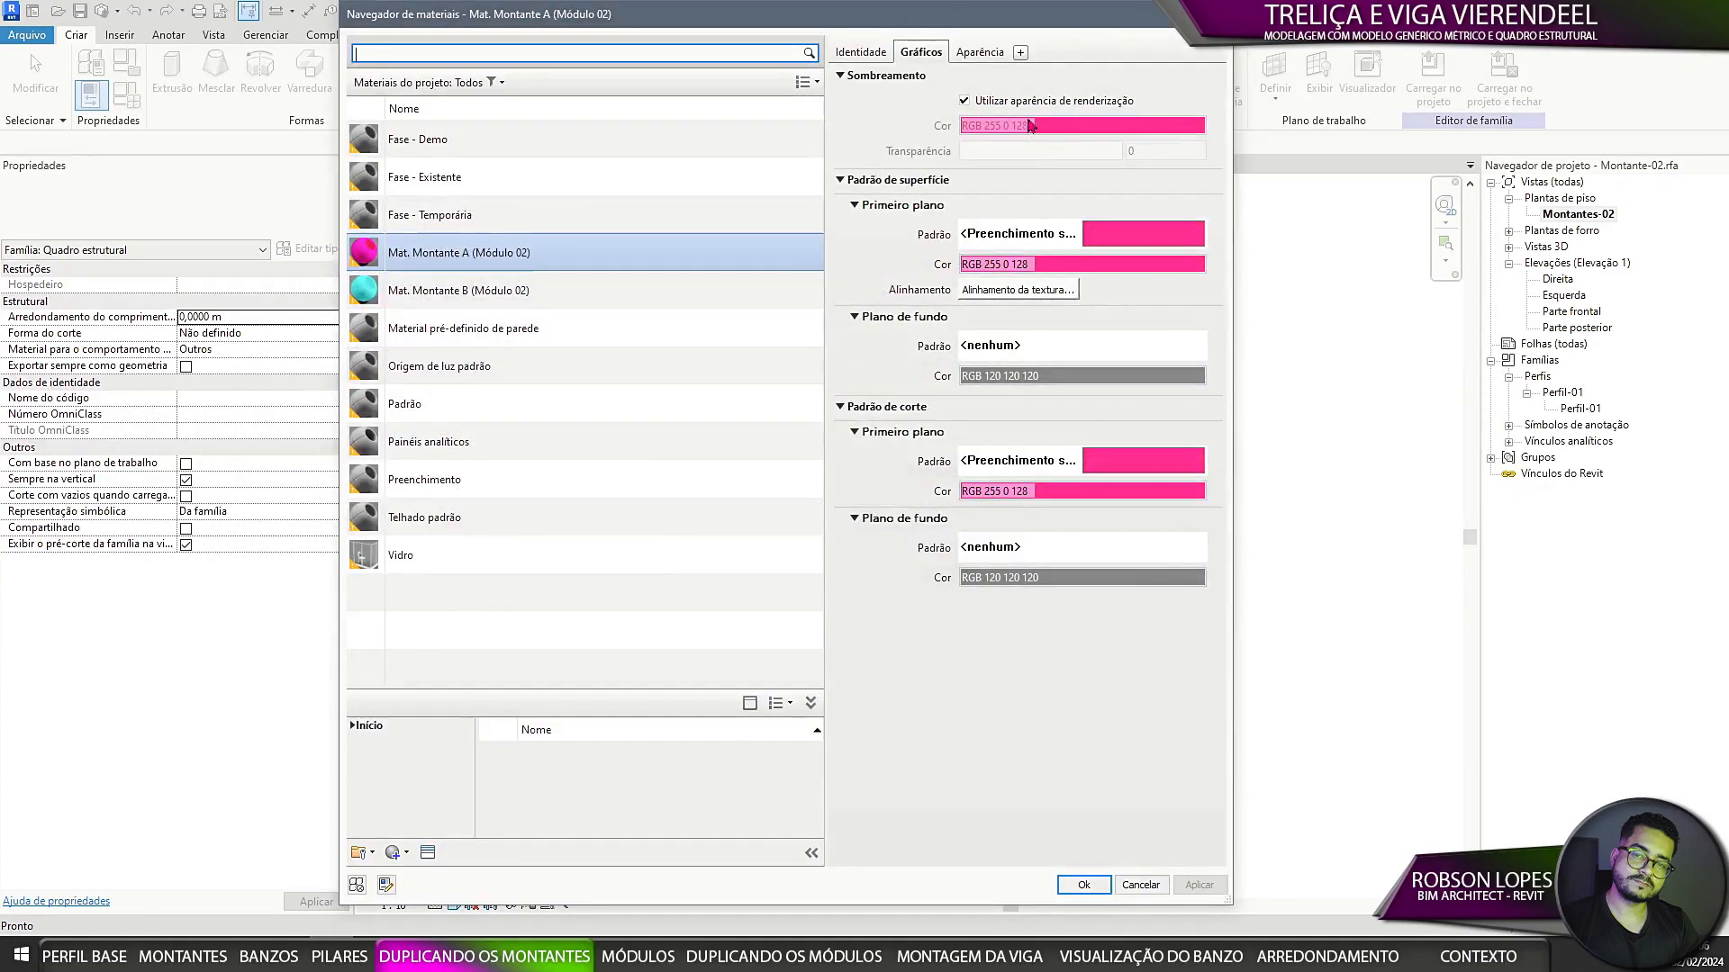
left_click(977, 55)
left_click(1031, 257)
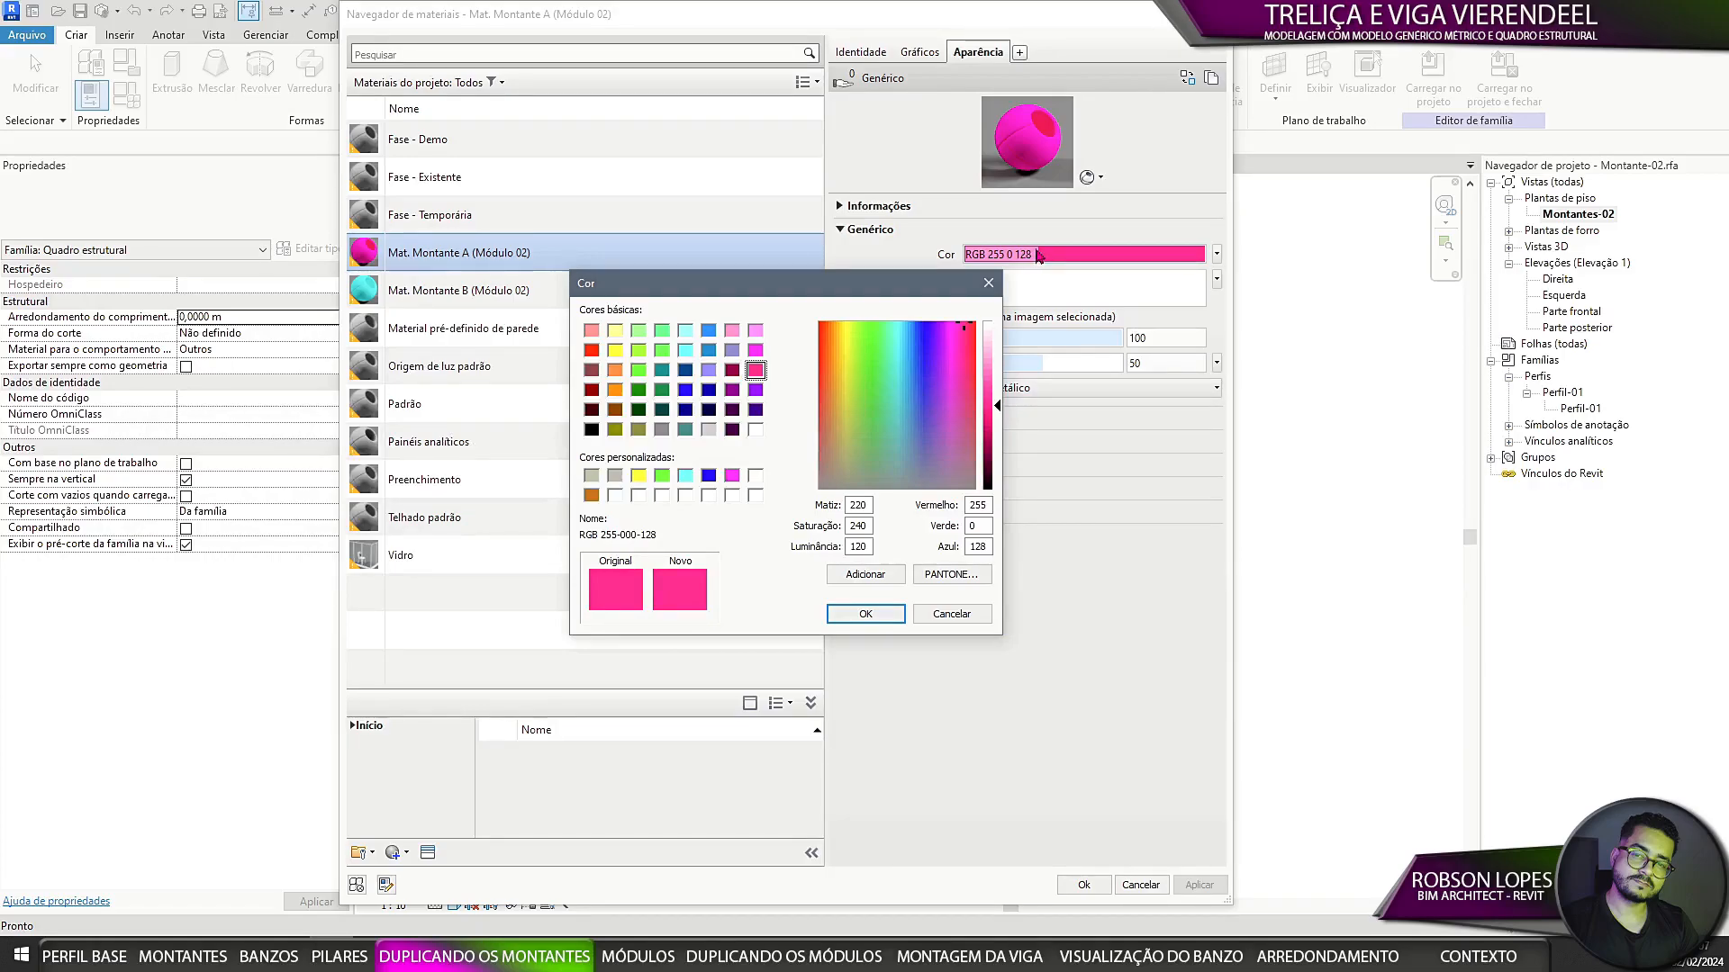
left_click(595, 331)
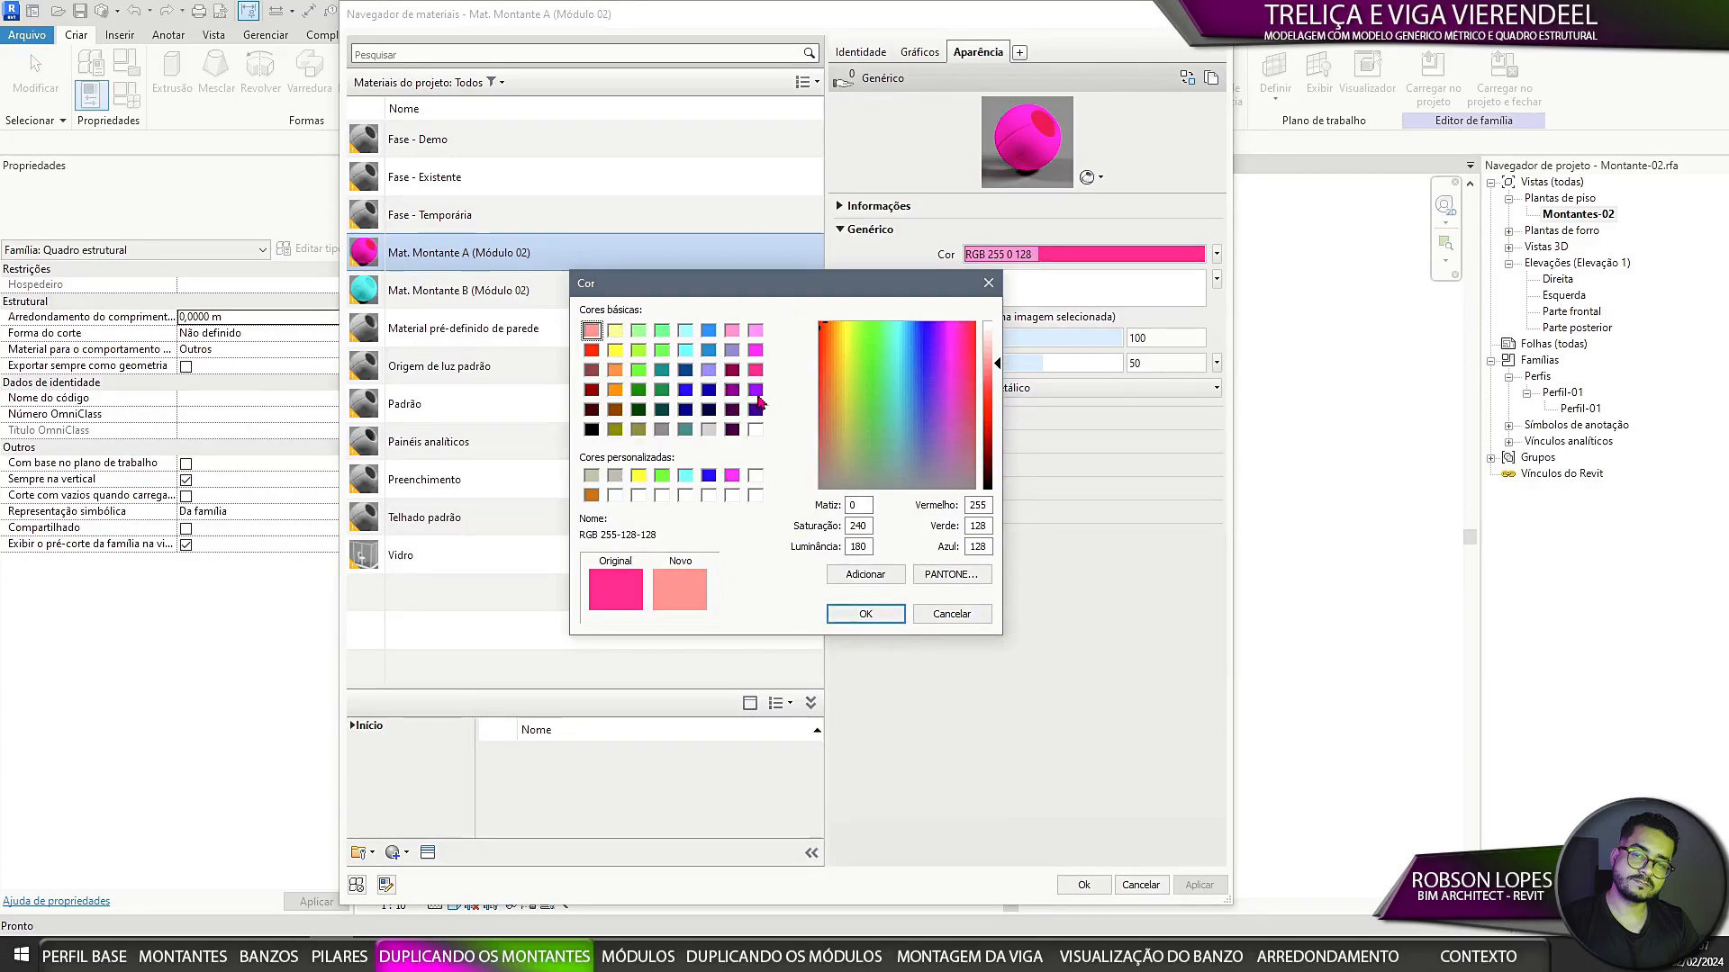
left_click(709, 370)
left_click(866, 575)
left_click(865, 614)
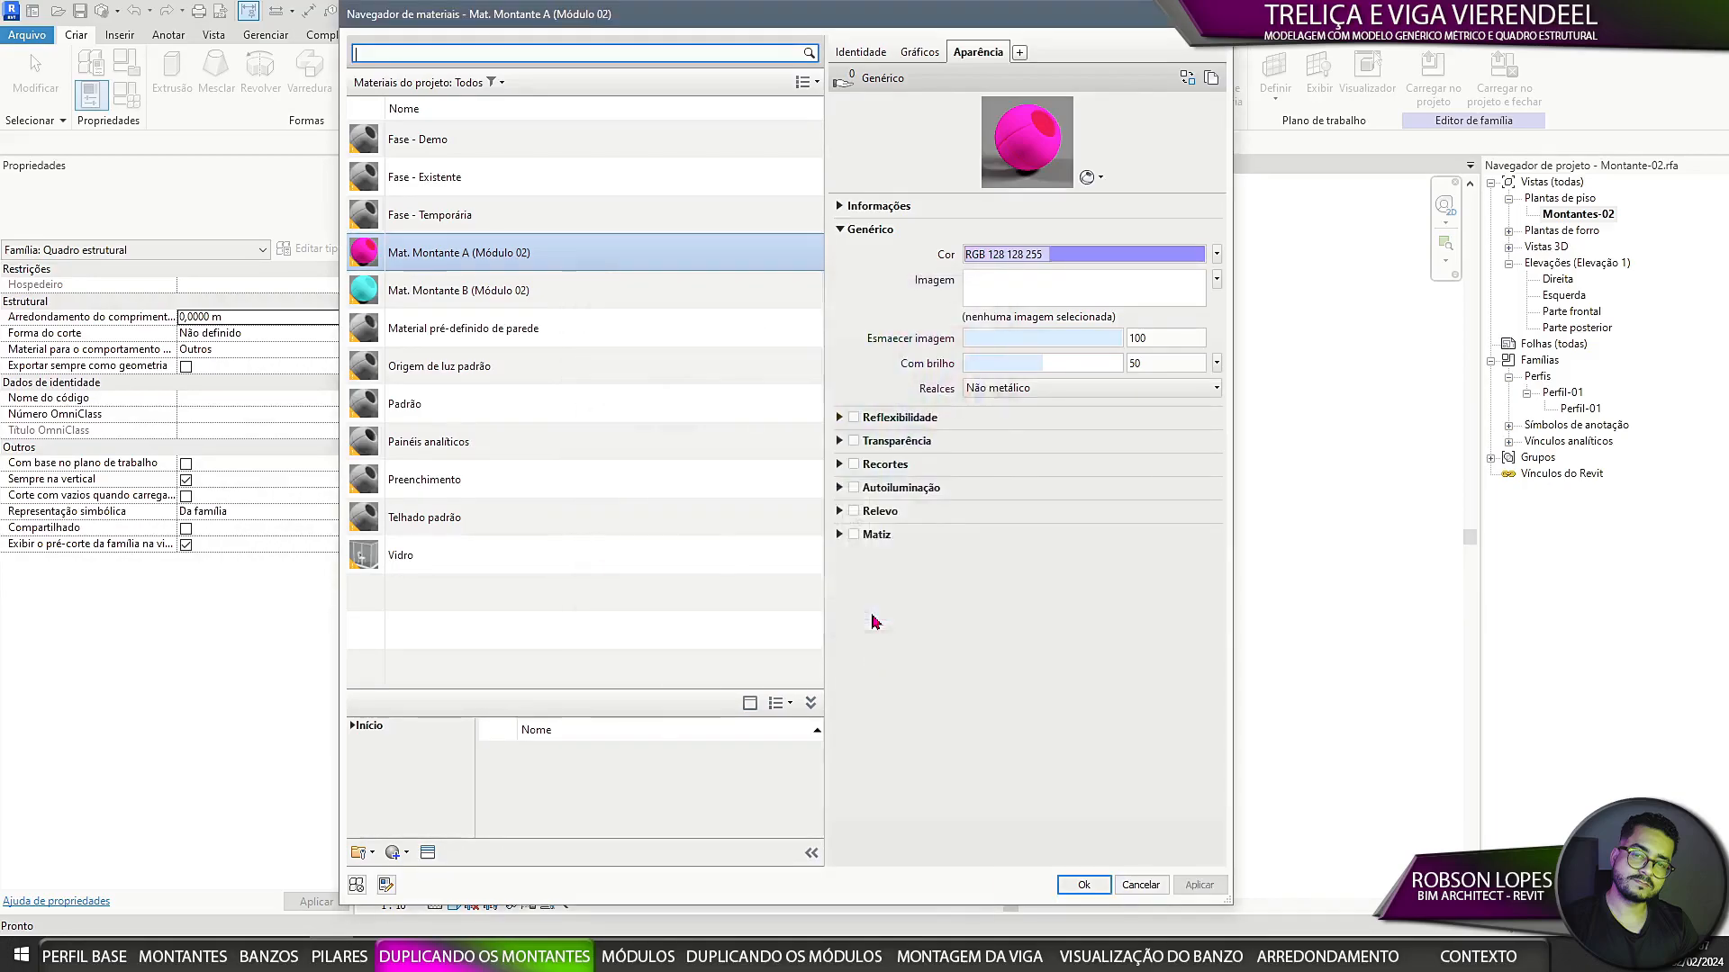
Step: Set the foreground surface and cut pattern colors of Mat. Montante A (Módulo 02) to RGB 128 128 255
left_click(920, 52)
left_click(1036, 264)
left_click(591, 474)
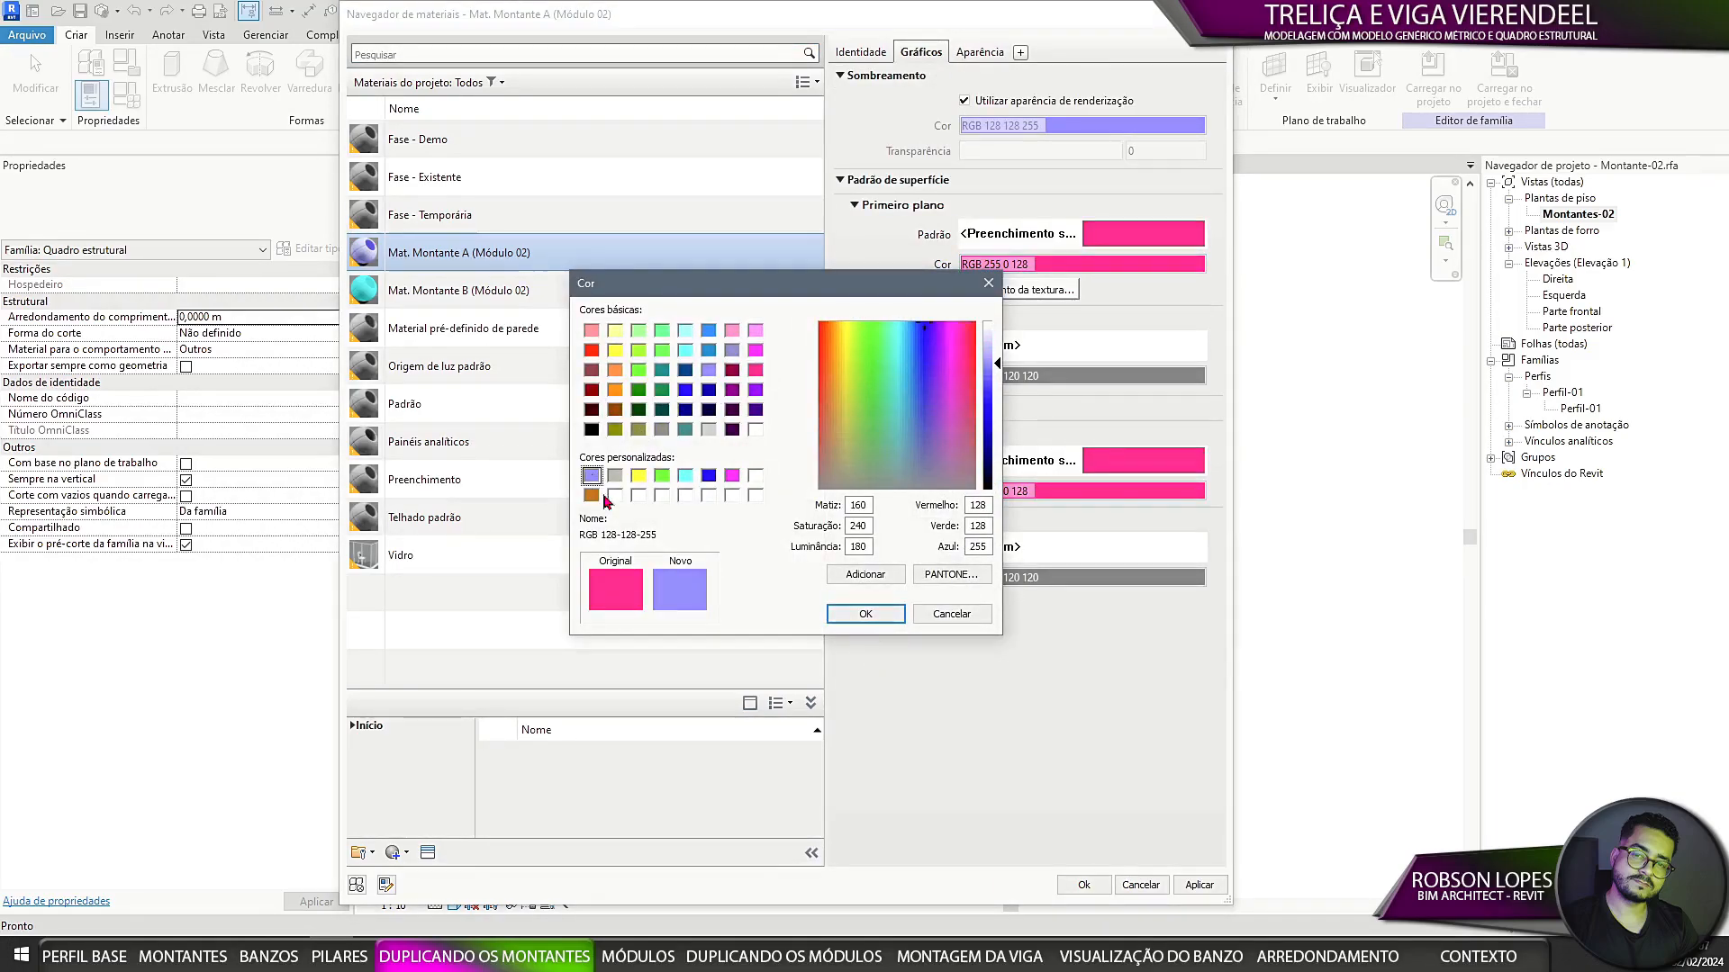
left_click(865, 614)
left_click(1035, 491)
left_click(591, 475)
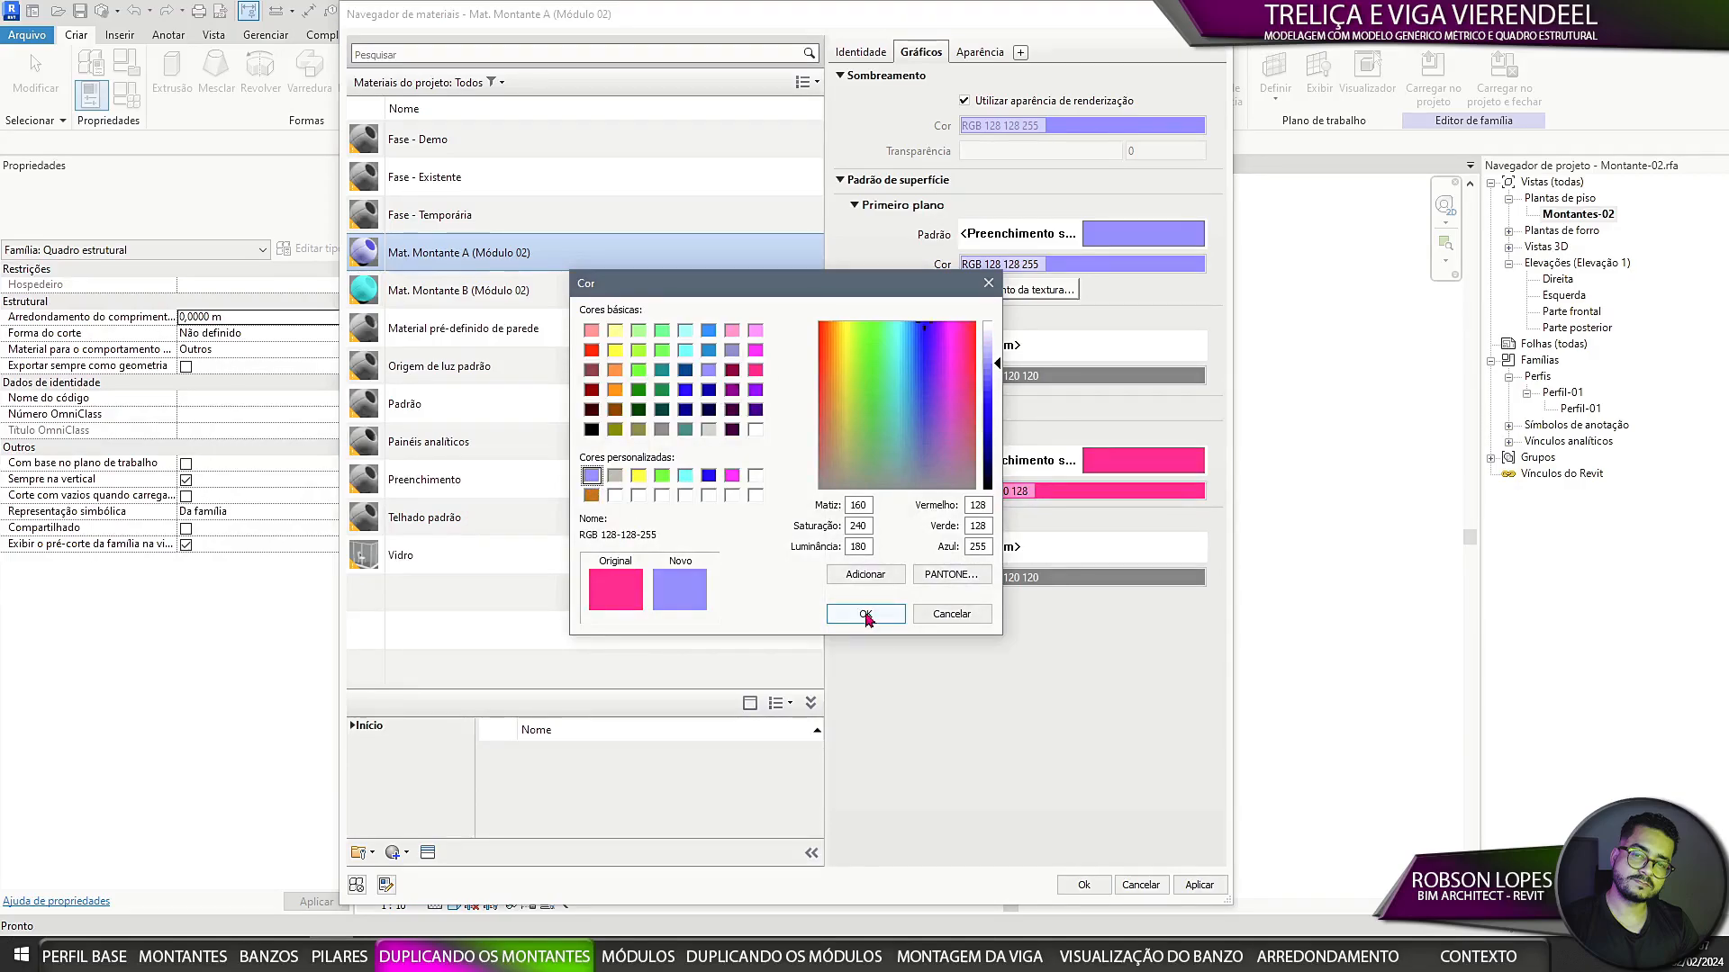
left_click(887, 614)
Step: Set the appearance color of Mat. Montante B (Módulo 02) to RGB 202 150 53, storing it as a custom color
left_click(533, 297)
left_click(980, 52)
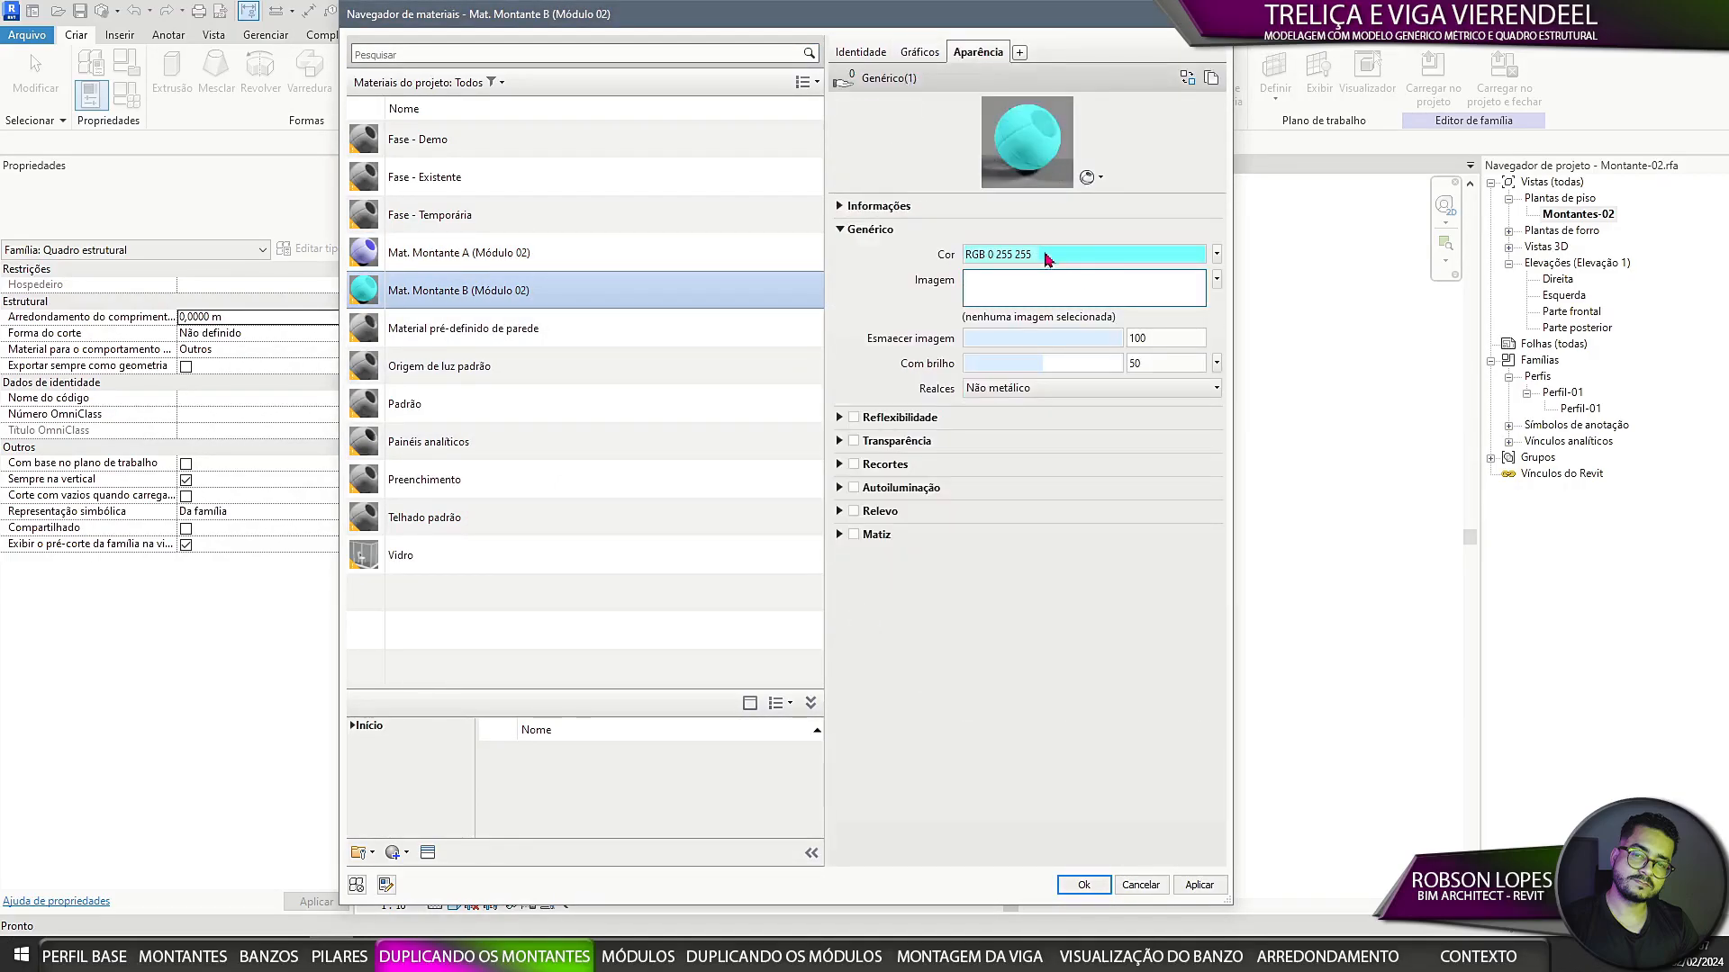
left_click(1080, 254)
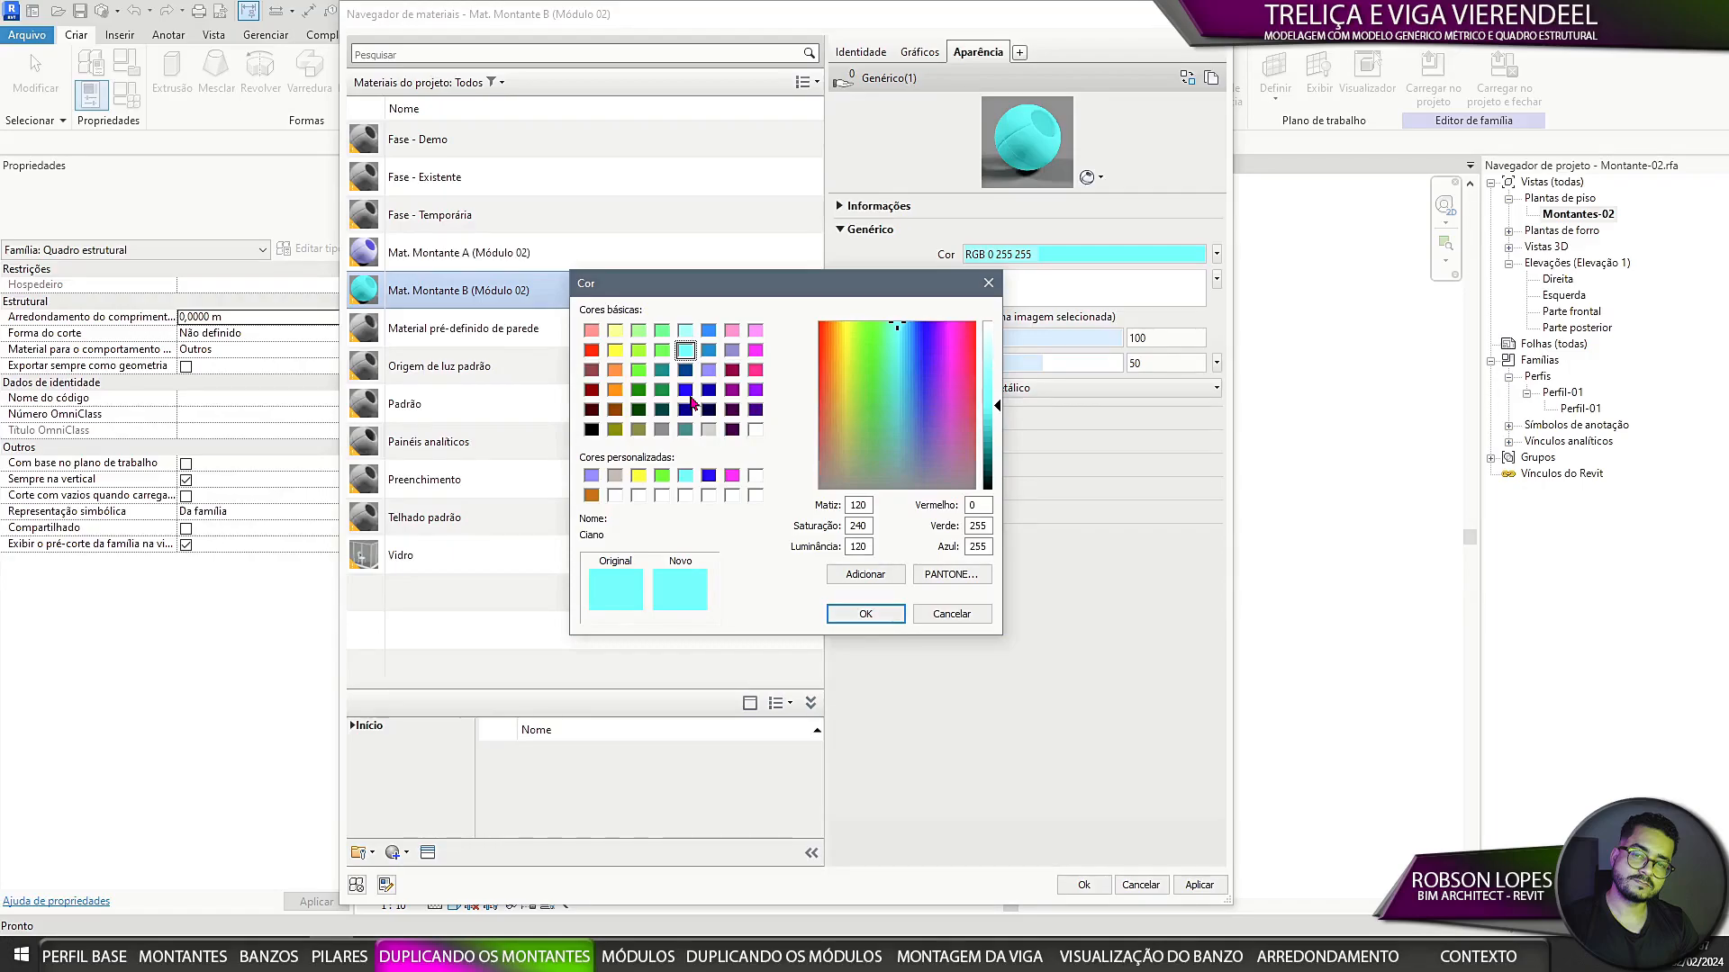
left_click(836, 391)
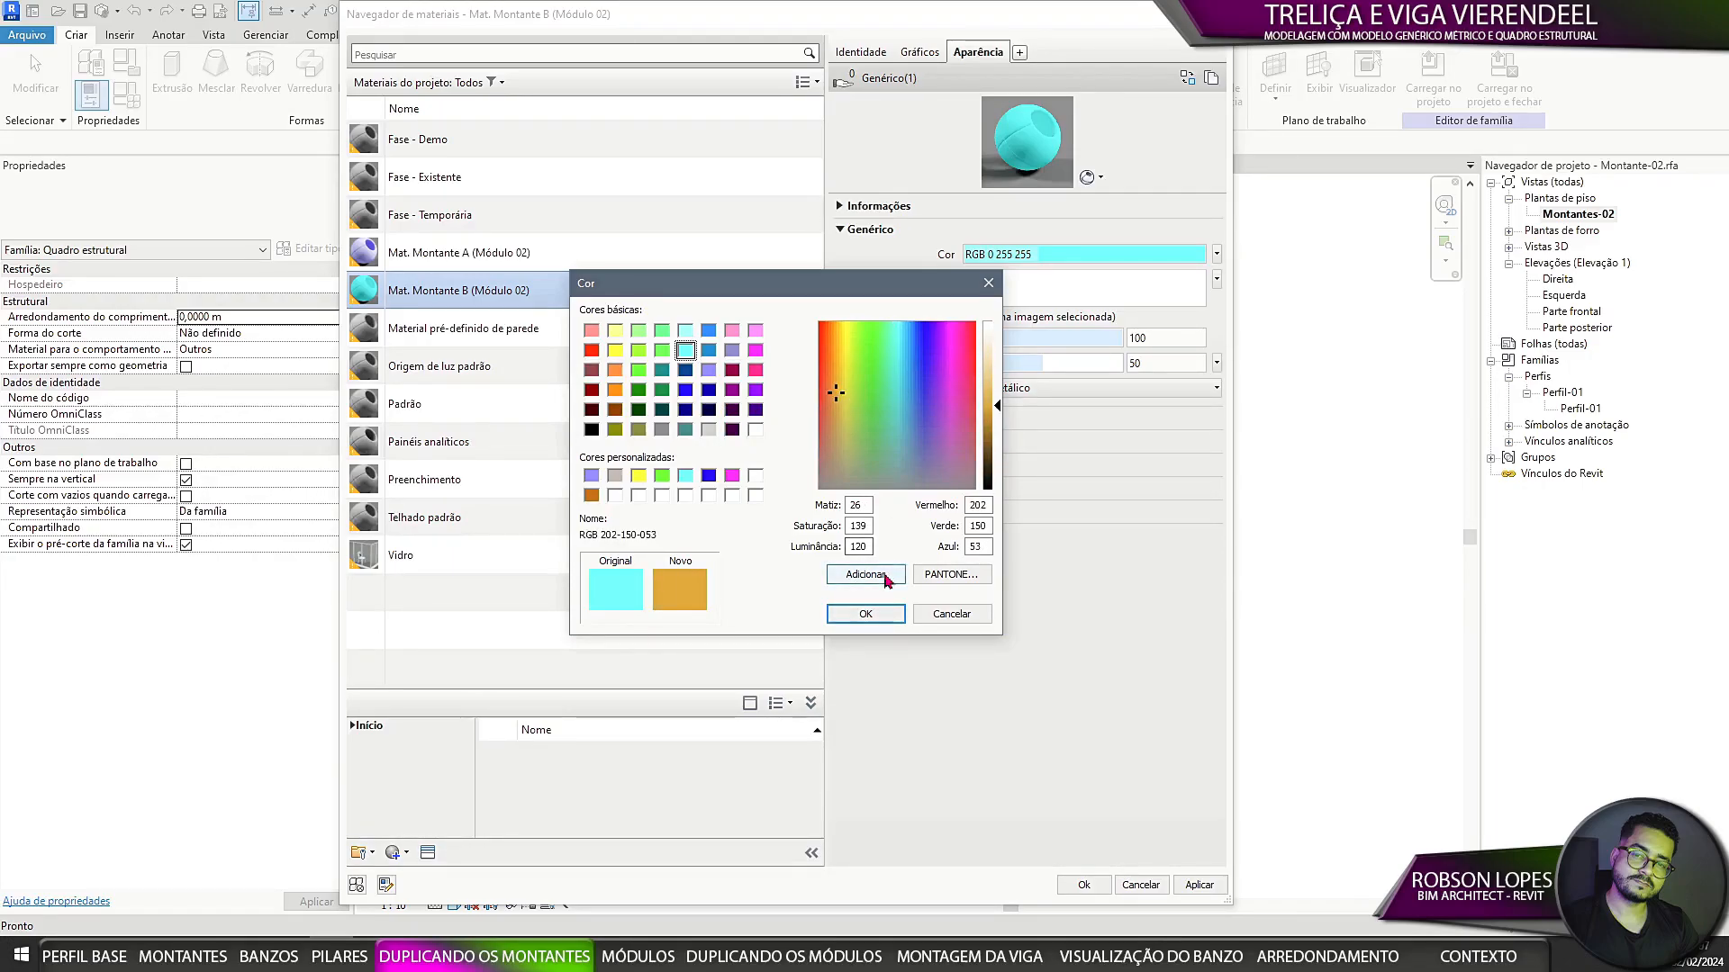
left_click(887, 581)
left_click(865, 613)
Step: Set the foreground surface and cut pattern colors of Mat. Montante B (Módulo 02) to RGB 202 150 53 and accept the family types
left_click(920, 51)
left_click(1080, 264)
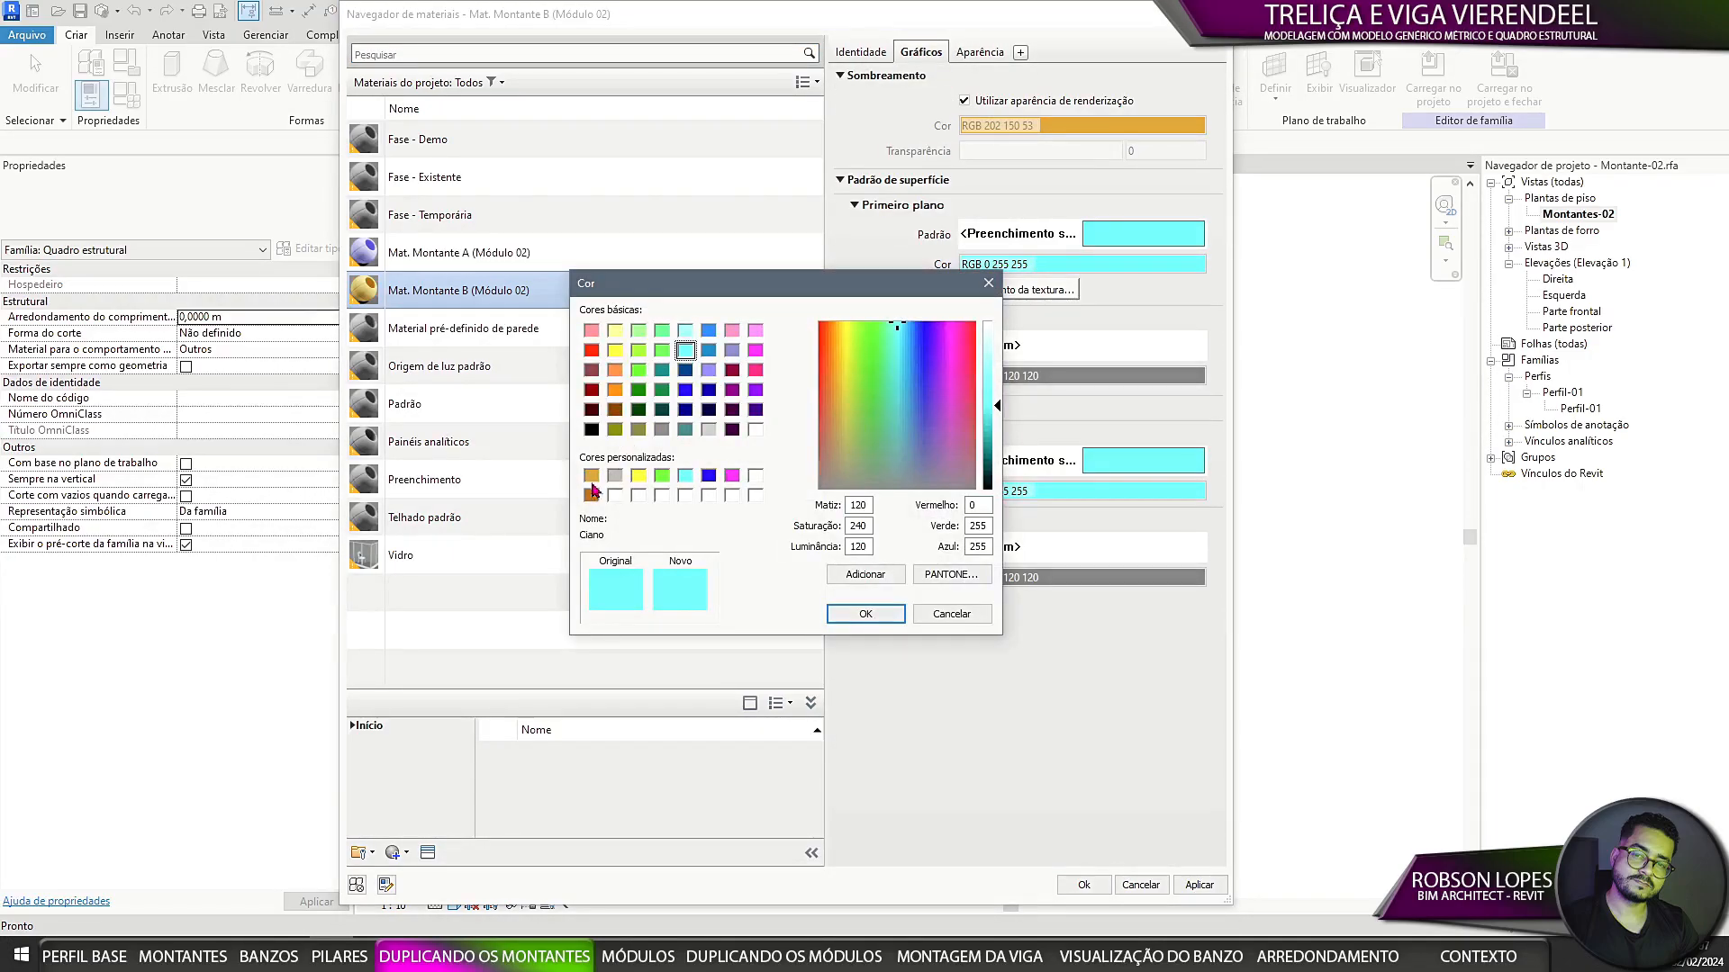
left_click(590, 475)
left_click(865, 614)
left_click(1099, 491)
left_click(591, 475)
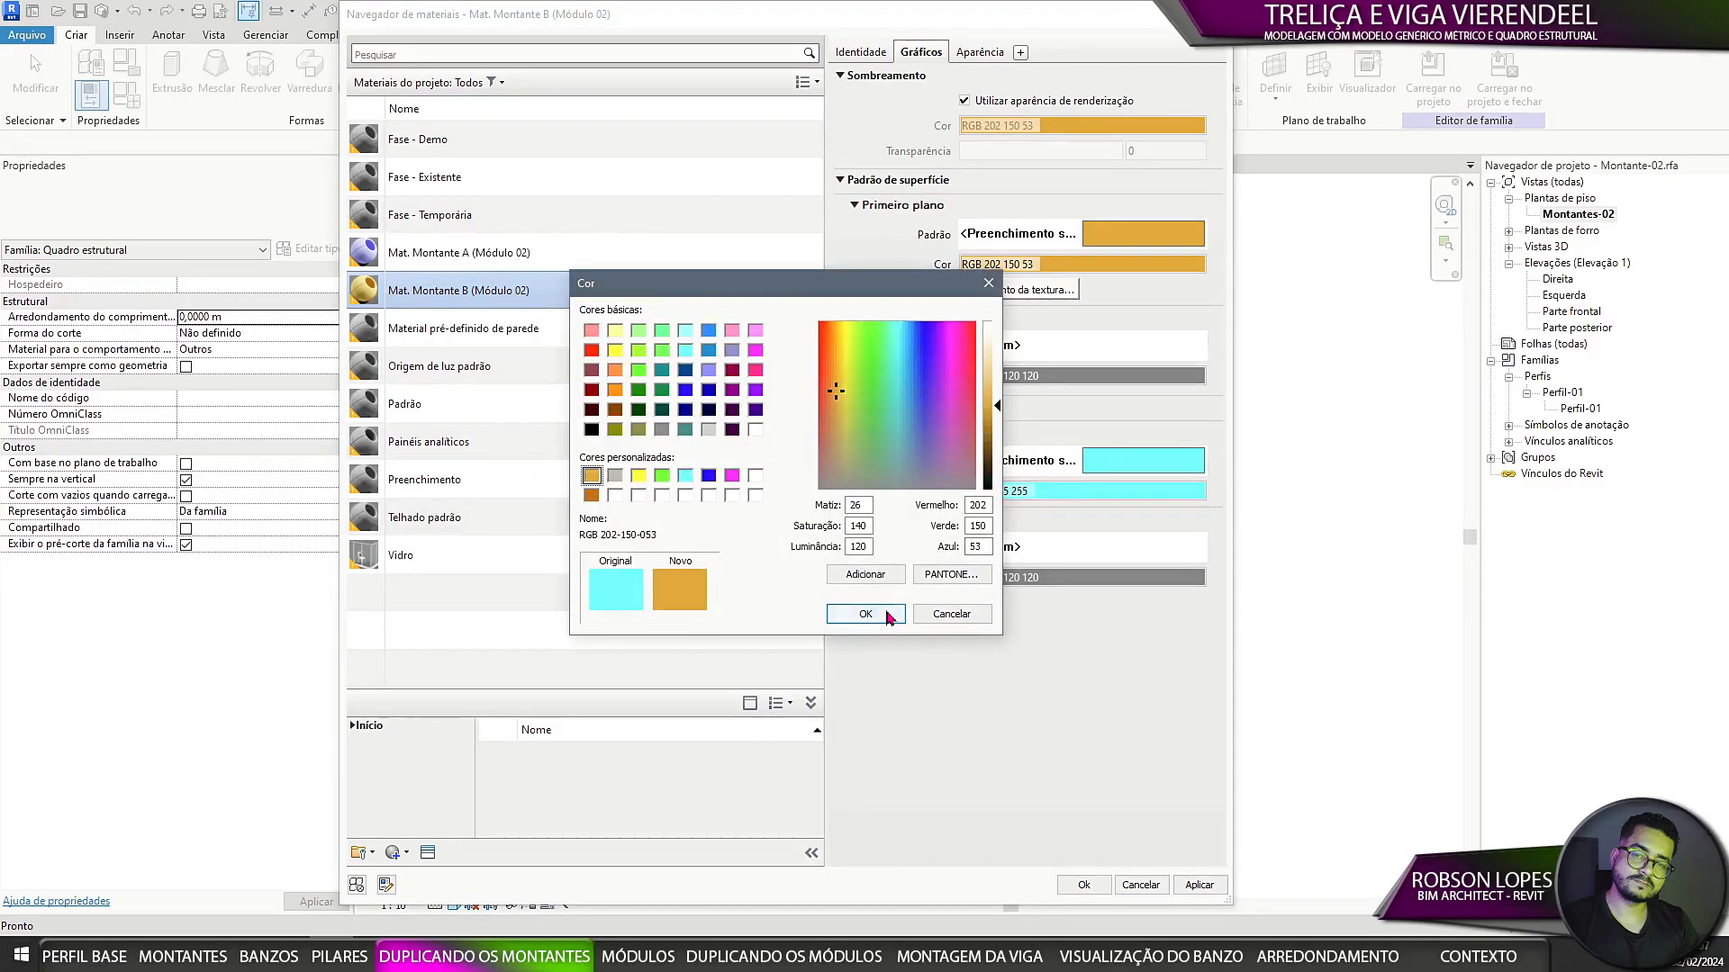
left_click(887, 615)
left_click(1084, 885)
left_click(957, 749)
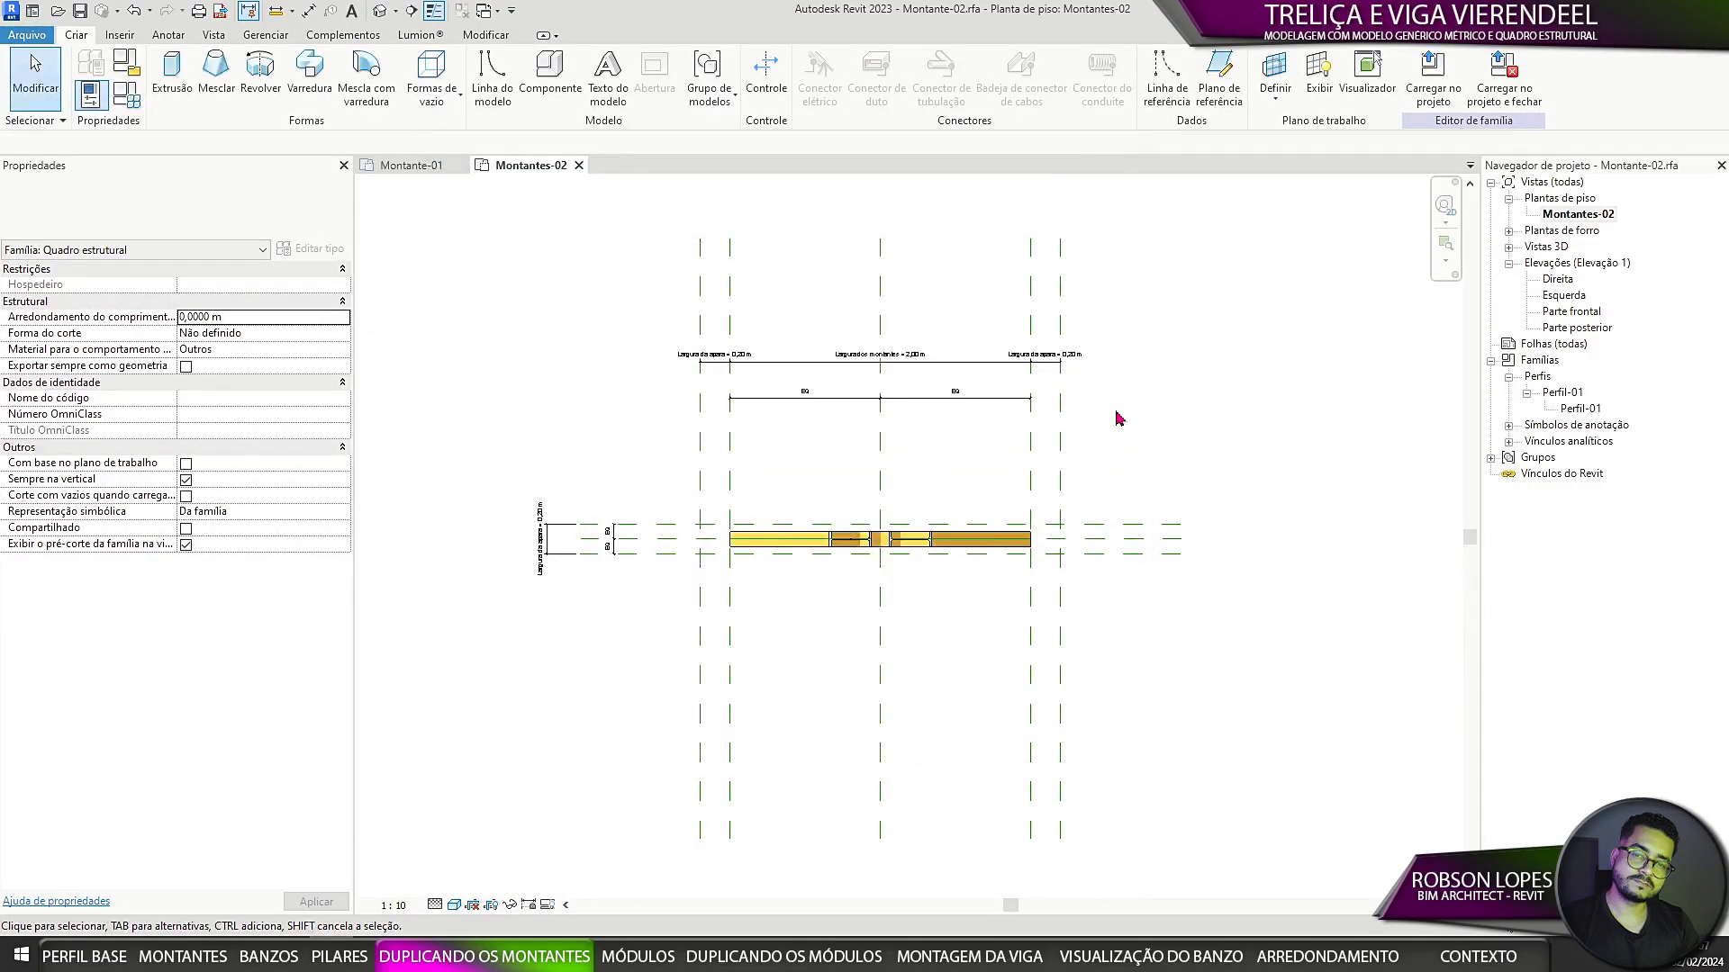
Step: Reassign Mat. Montante A (Módulo 02) to the Montante A (Módulo 02) parameter and accept the family types
middle_click_drag(1134, 427, 1115, 505)
scroll(922, 638, "up", 2)
left_click(923, 636)
middle_click_drag(922, 714, 973, 767)
key("Escape")
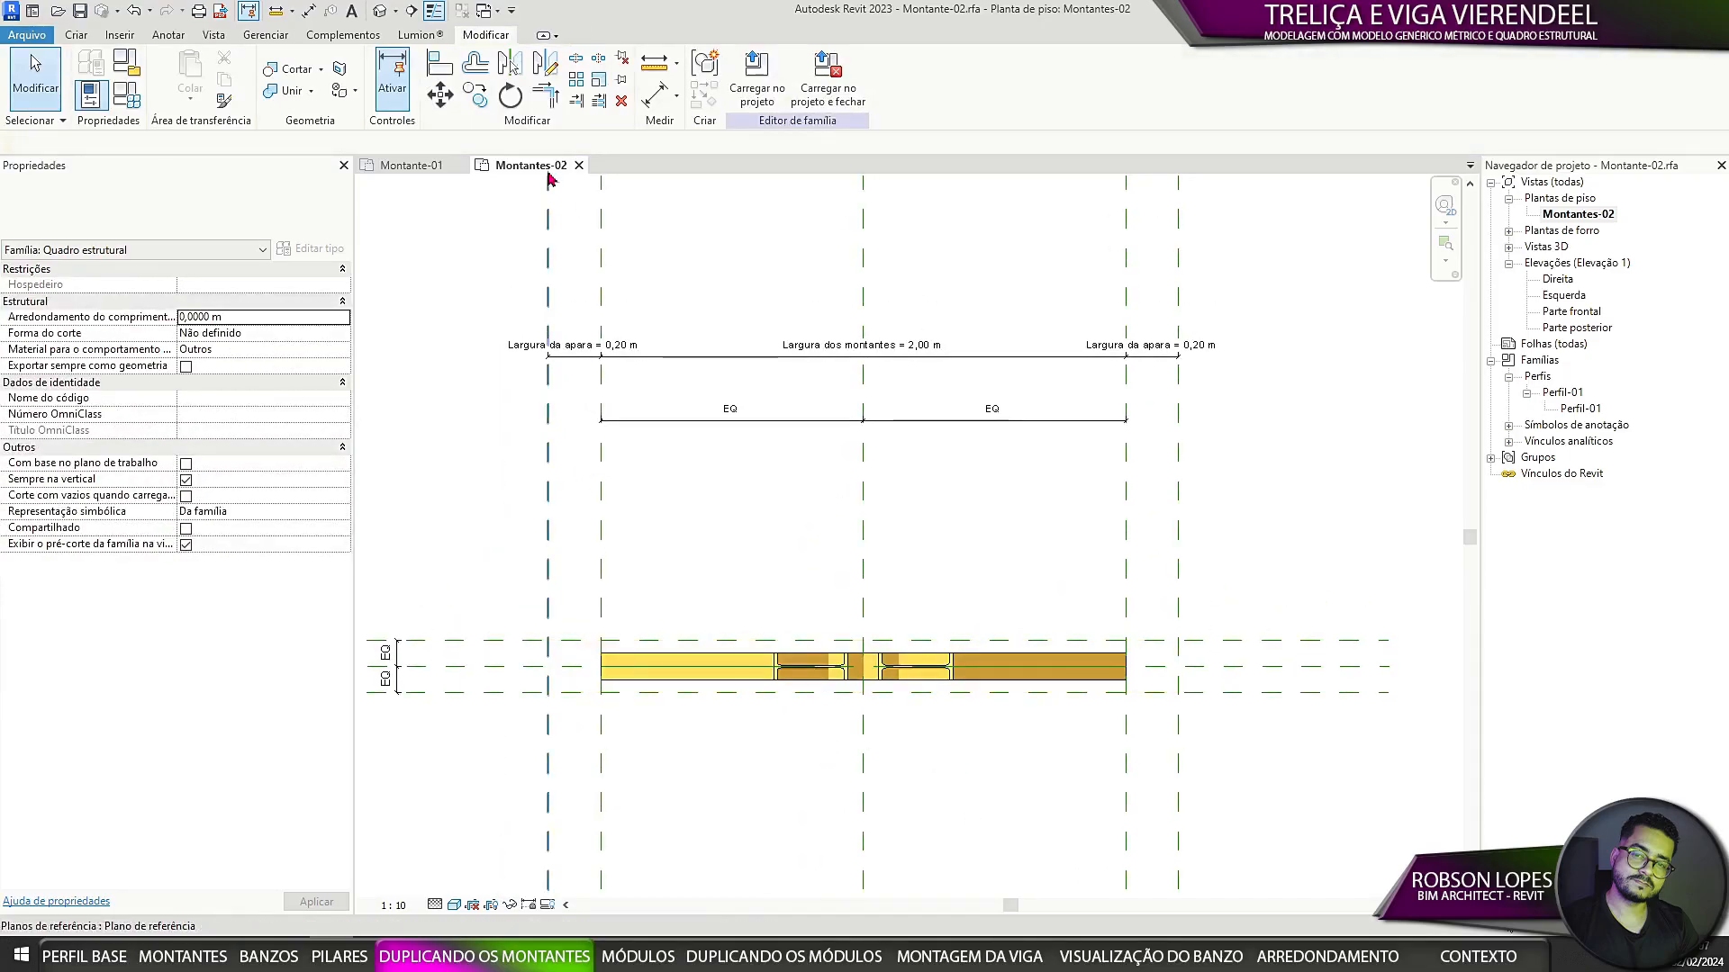
left_click(128, 96)
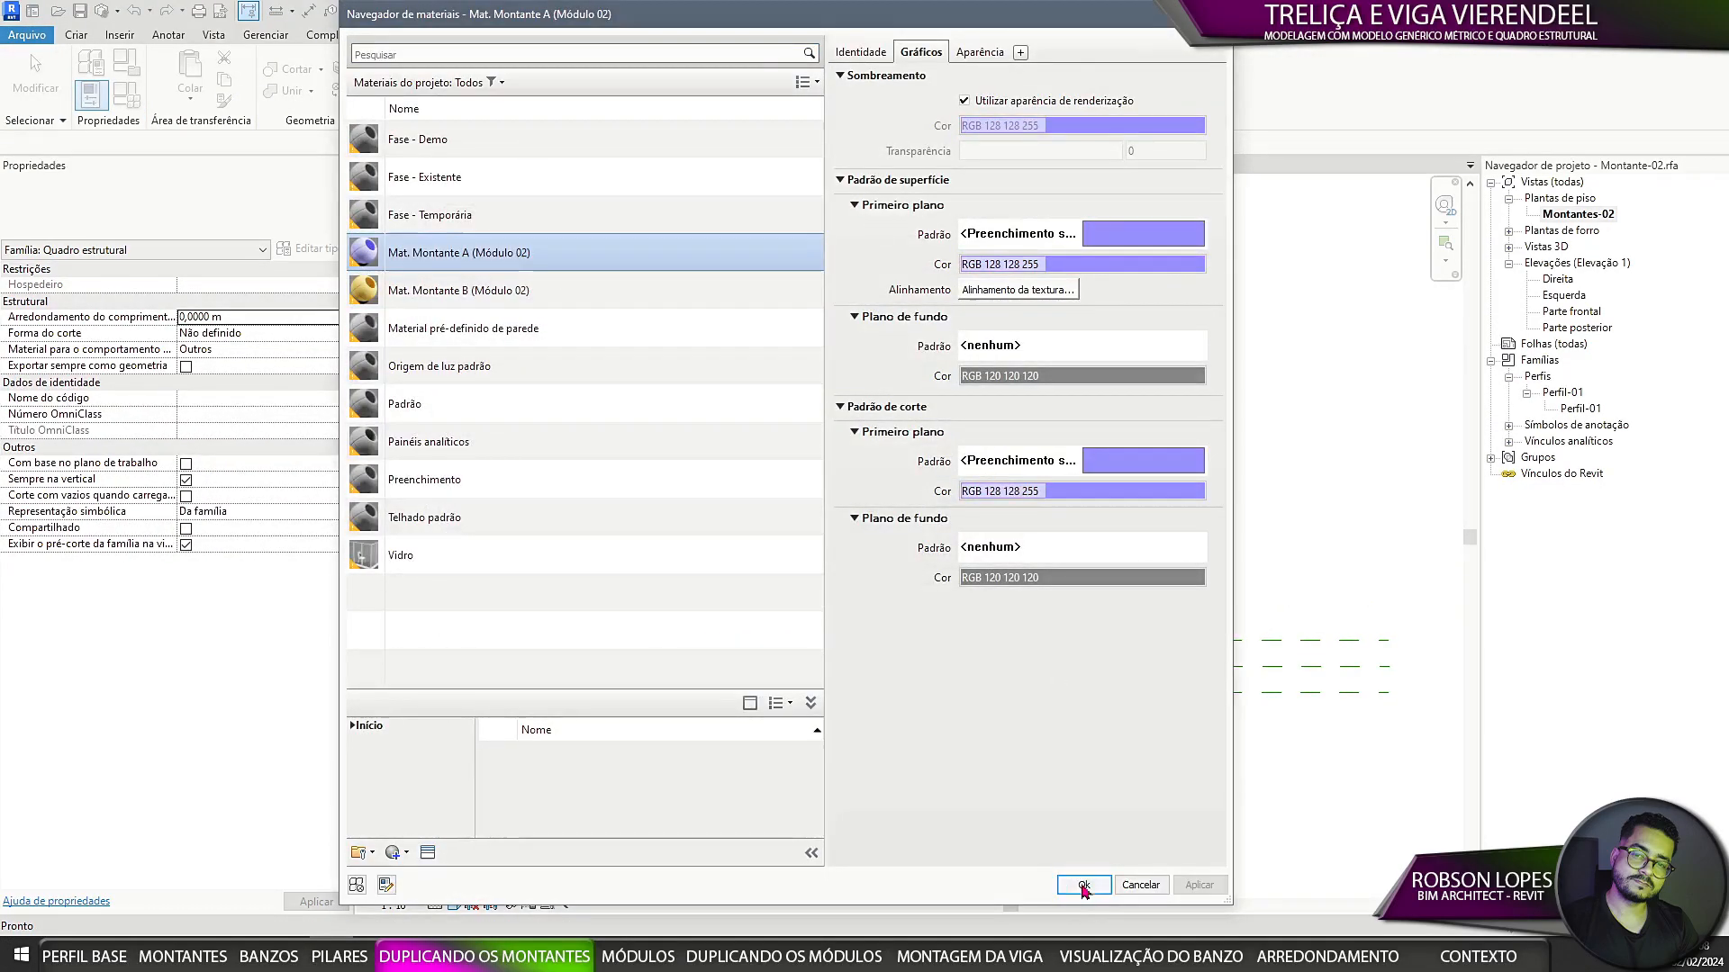
left_click(1083, 885)
left_click(937, 856)
Step: Compare the brace colors in the Montante-01 floor plan with those in the Montantes-02 floor plan
left_click(427, 169)
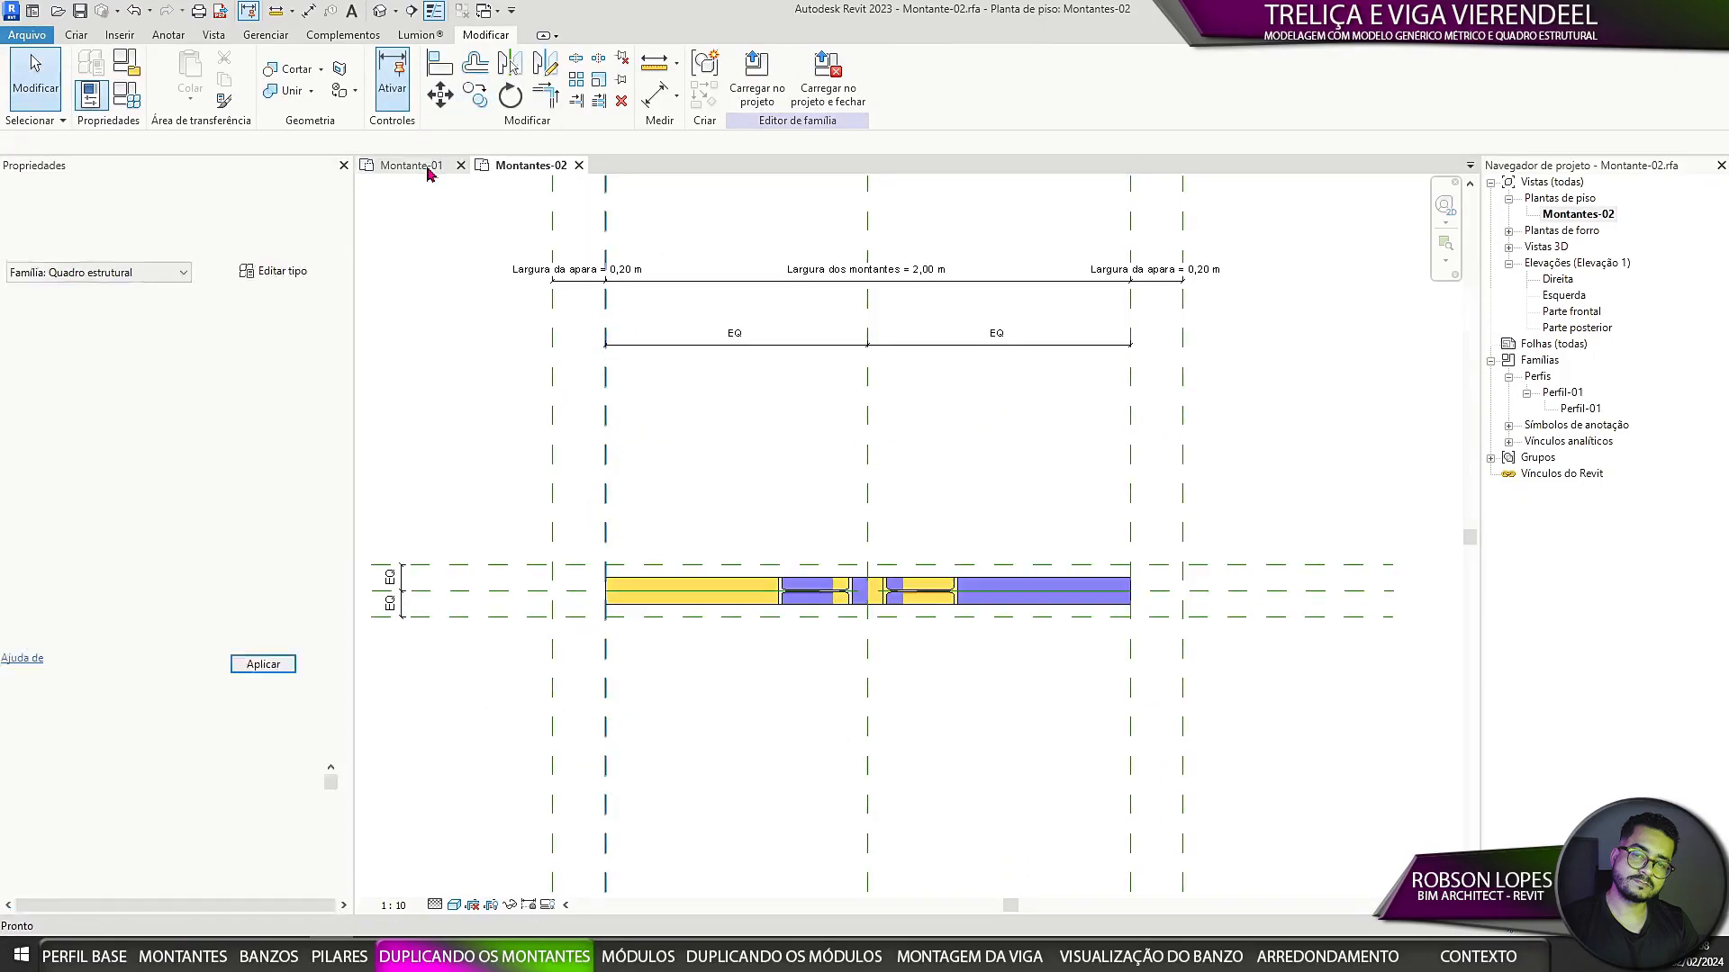
scroll(954, 567, "up", 3)
left_click(539, 165)
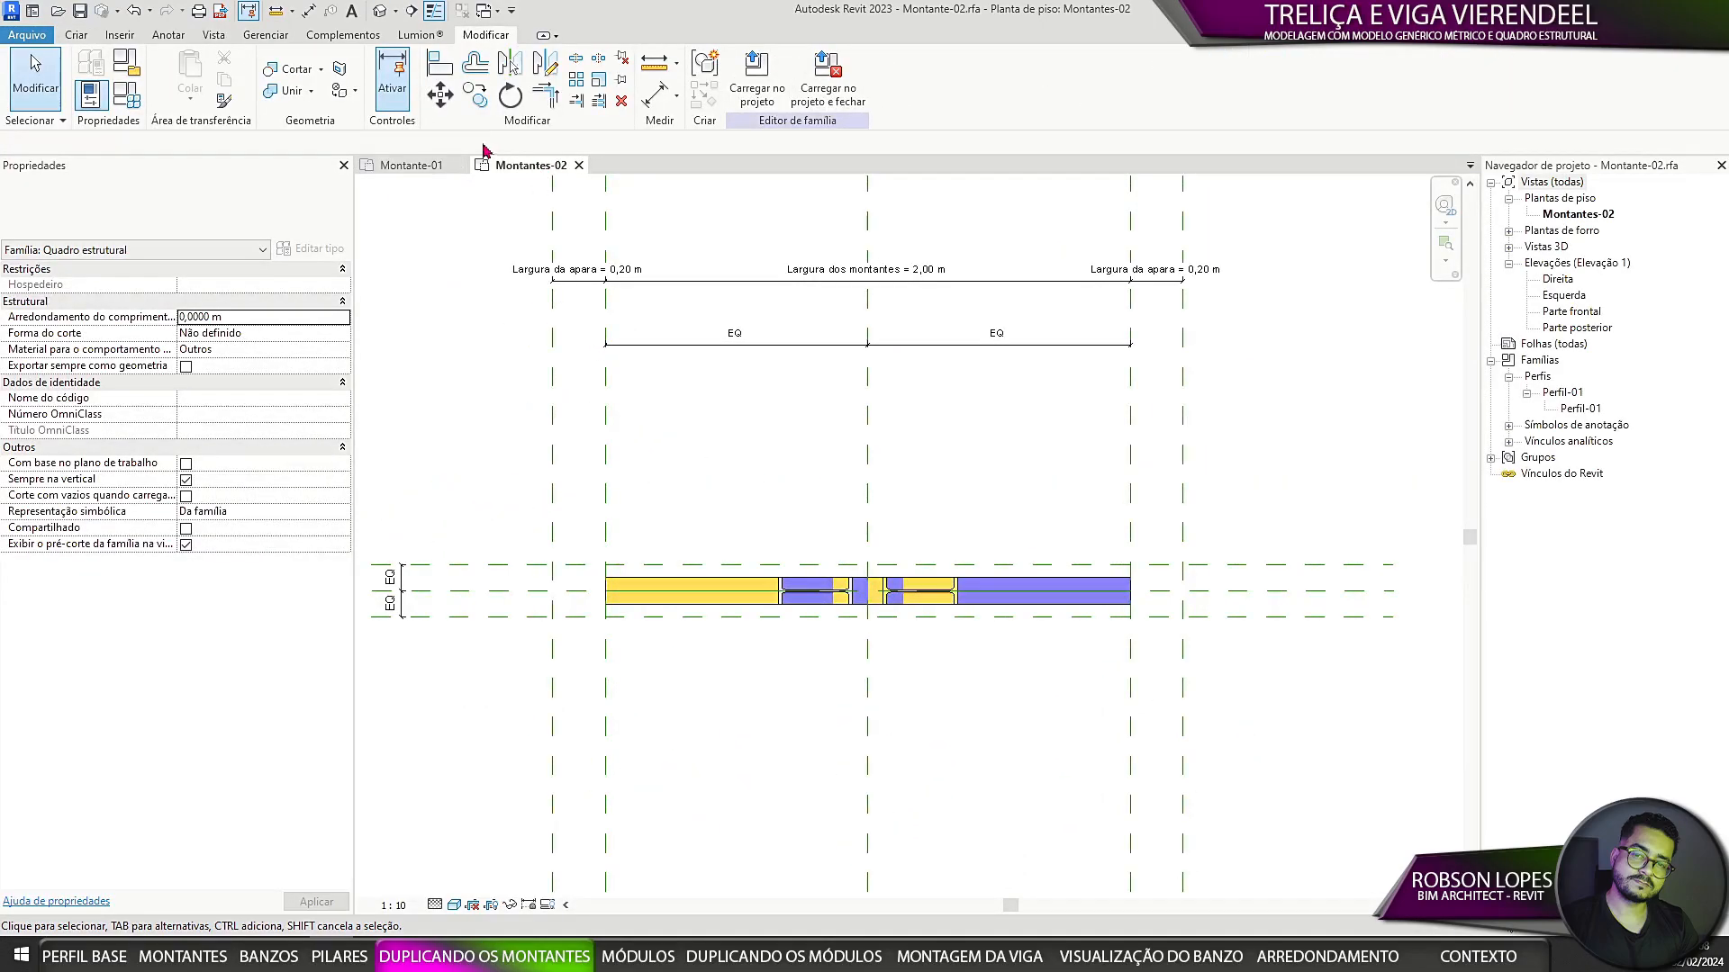
left_click(412, 165)
left_click(527, 166)
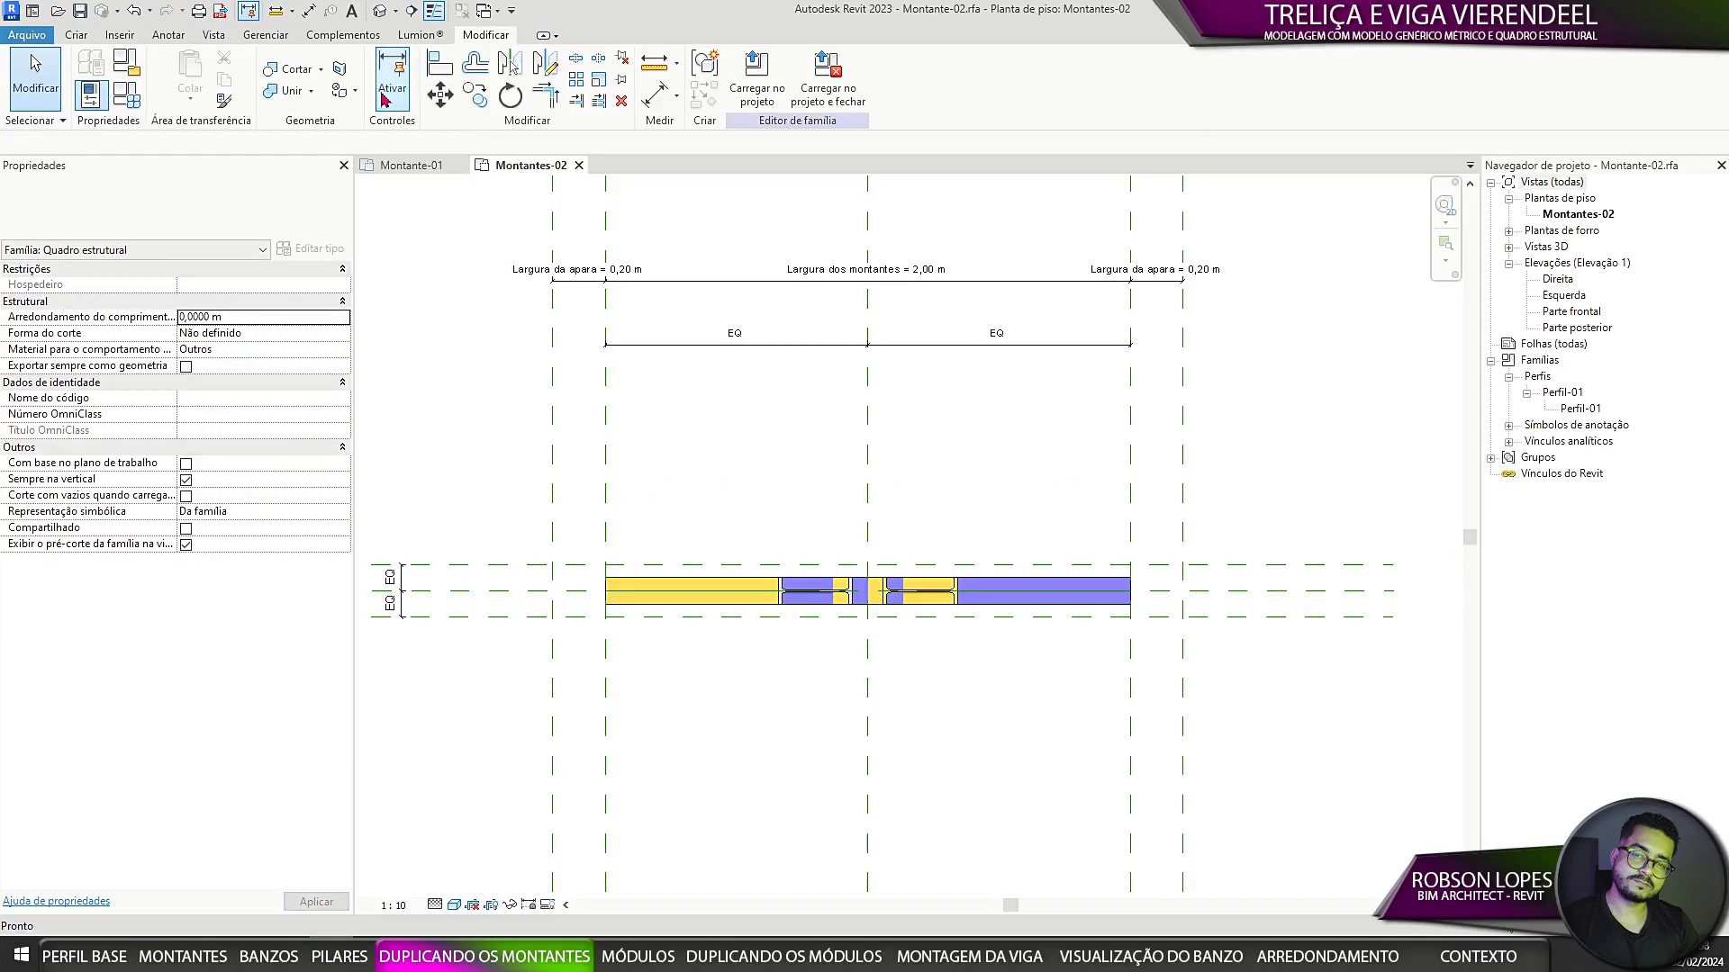
middle_click_drag(790, 435, 882, 482)
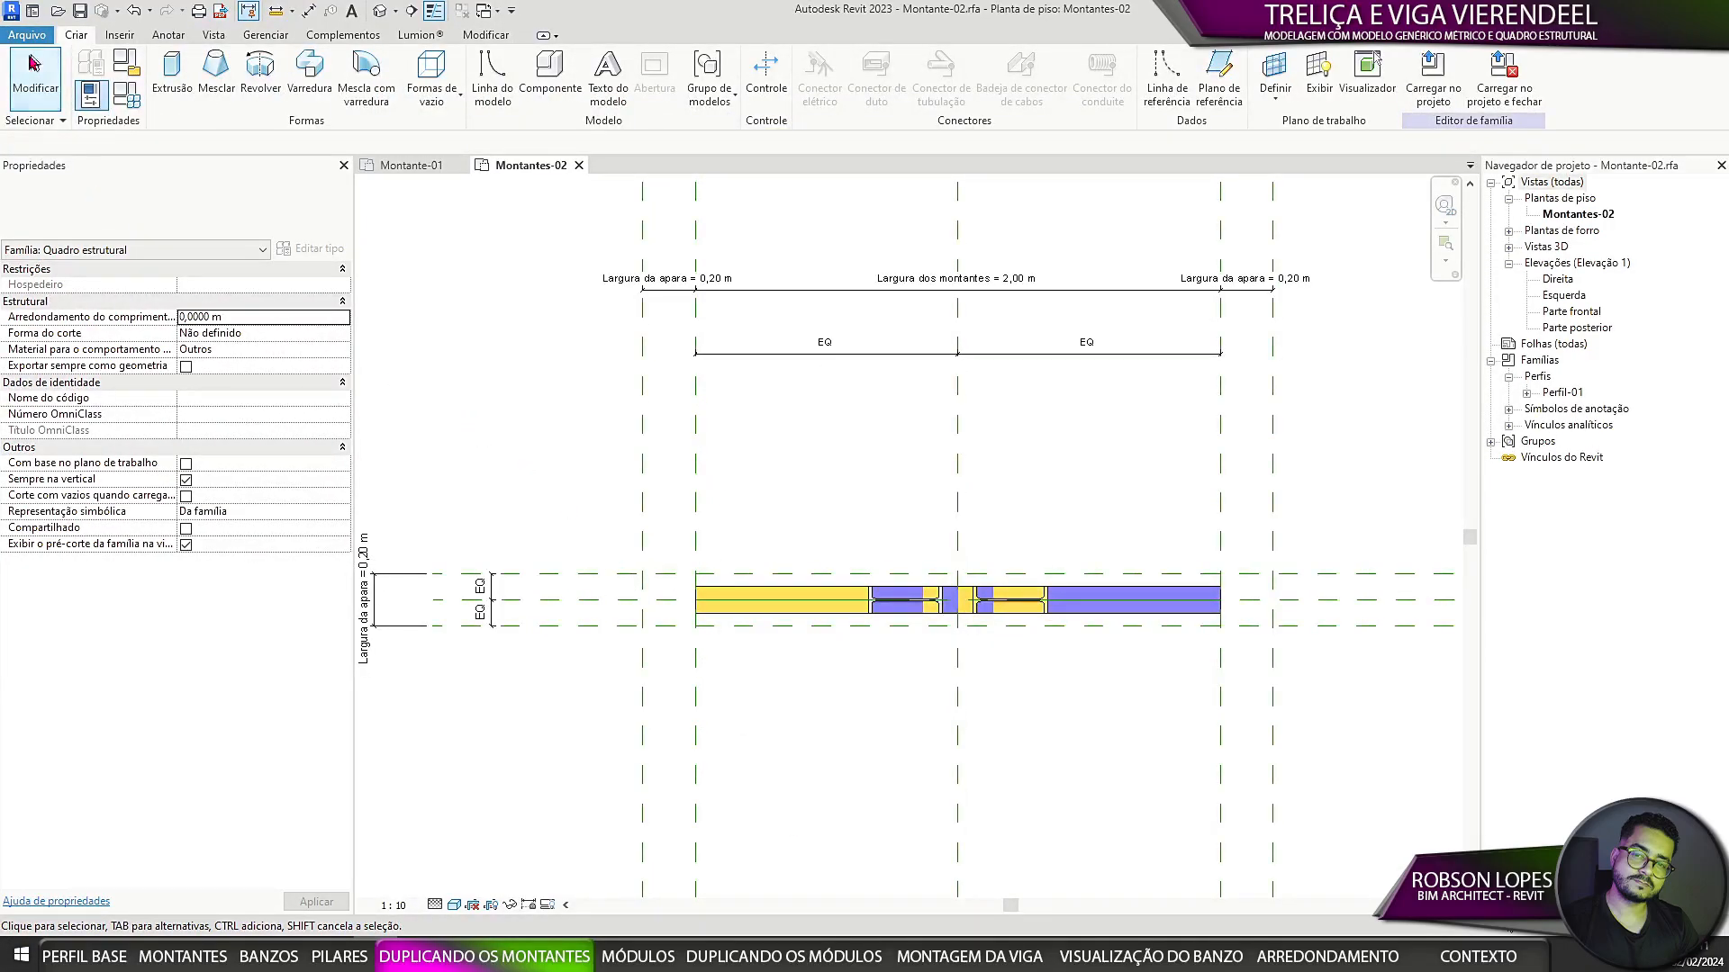
Step: Create a new family from the metric generic model template
left_click(27, 34)
mouse_move(110, 105)
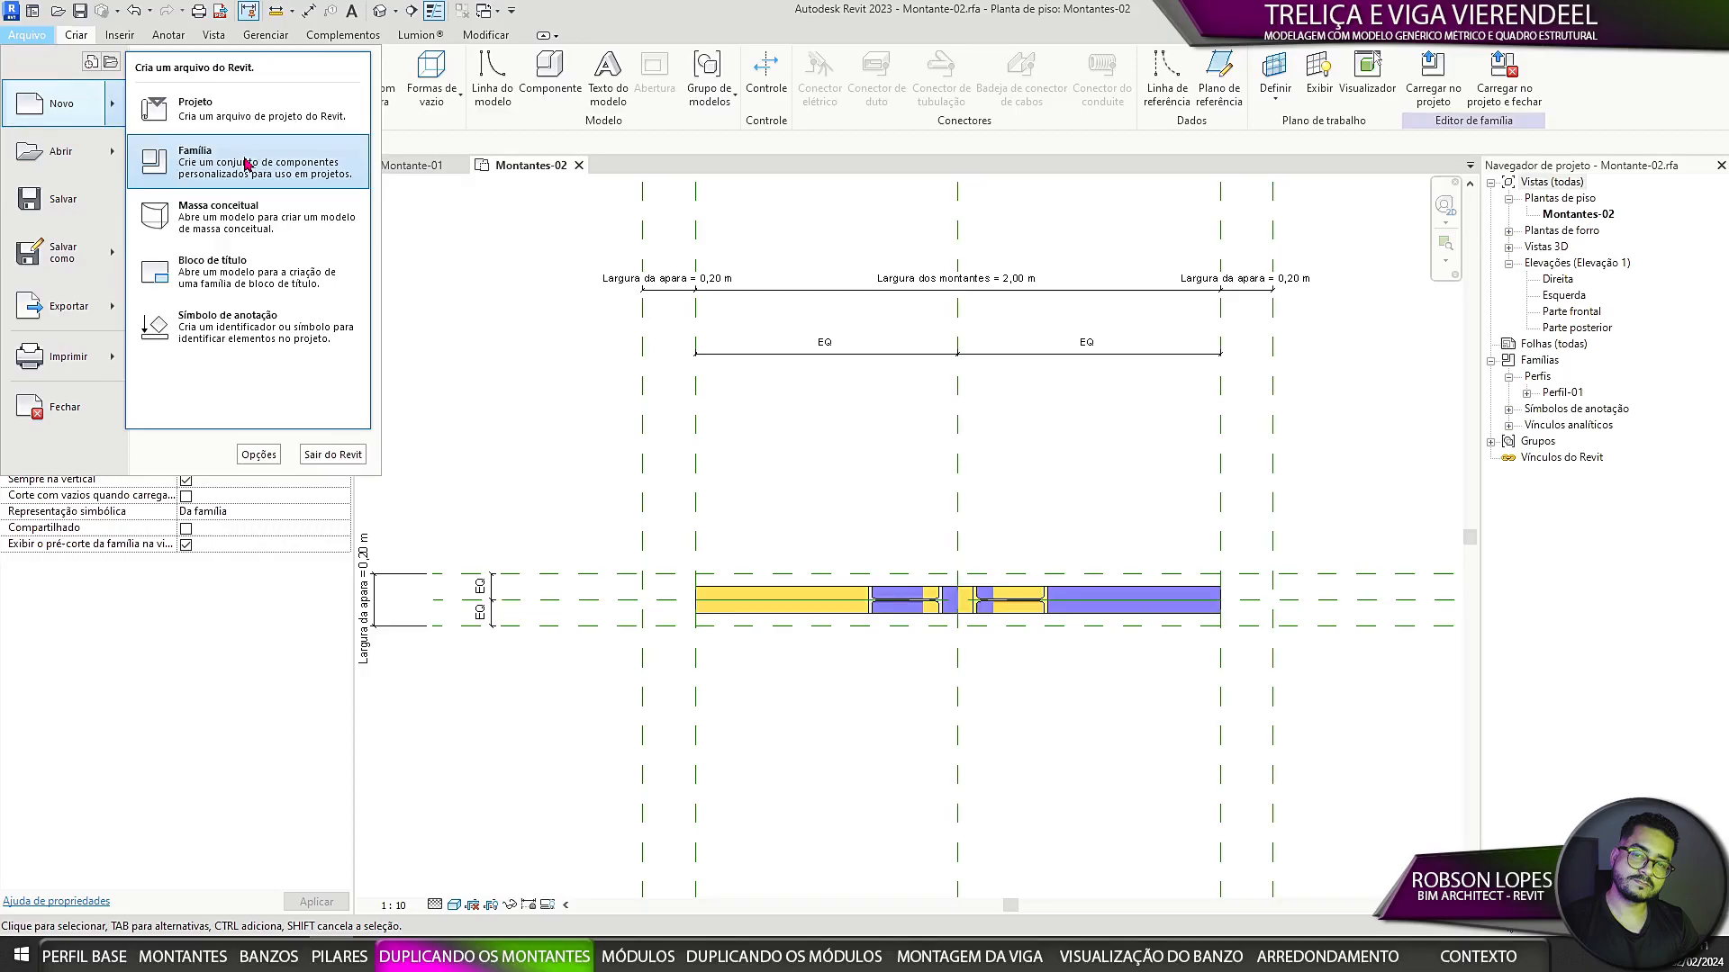
left_click(196, 158)
scroll(716, 644, "down", 5)
double_click(714, 636)
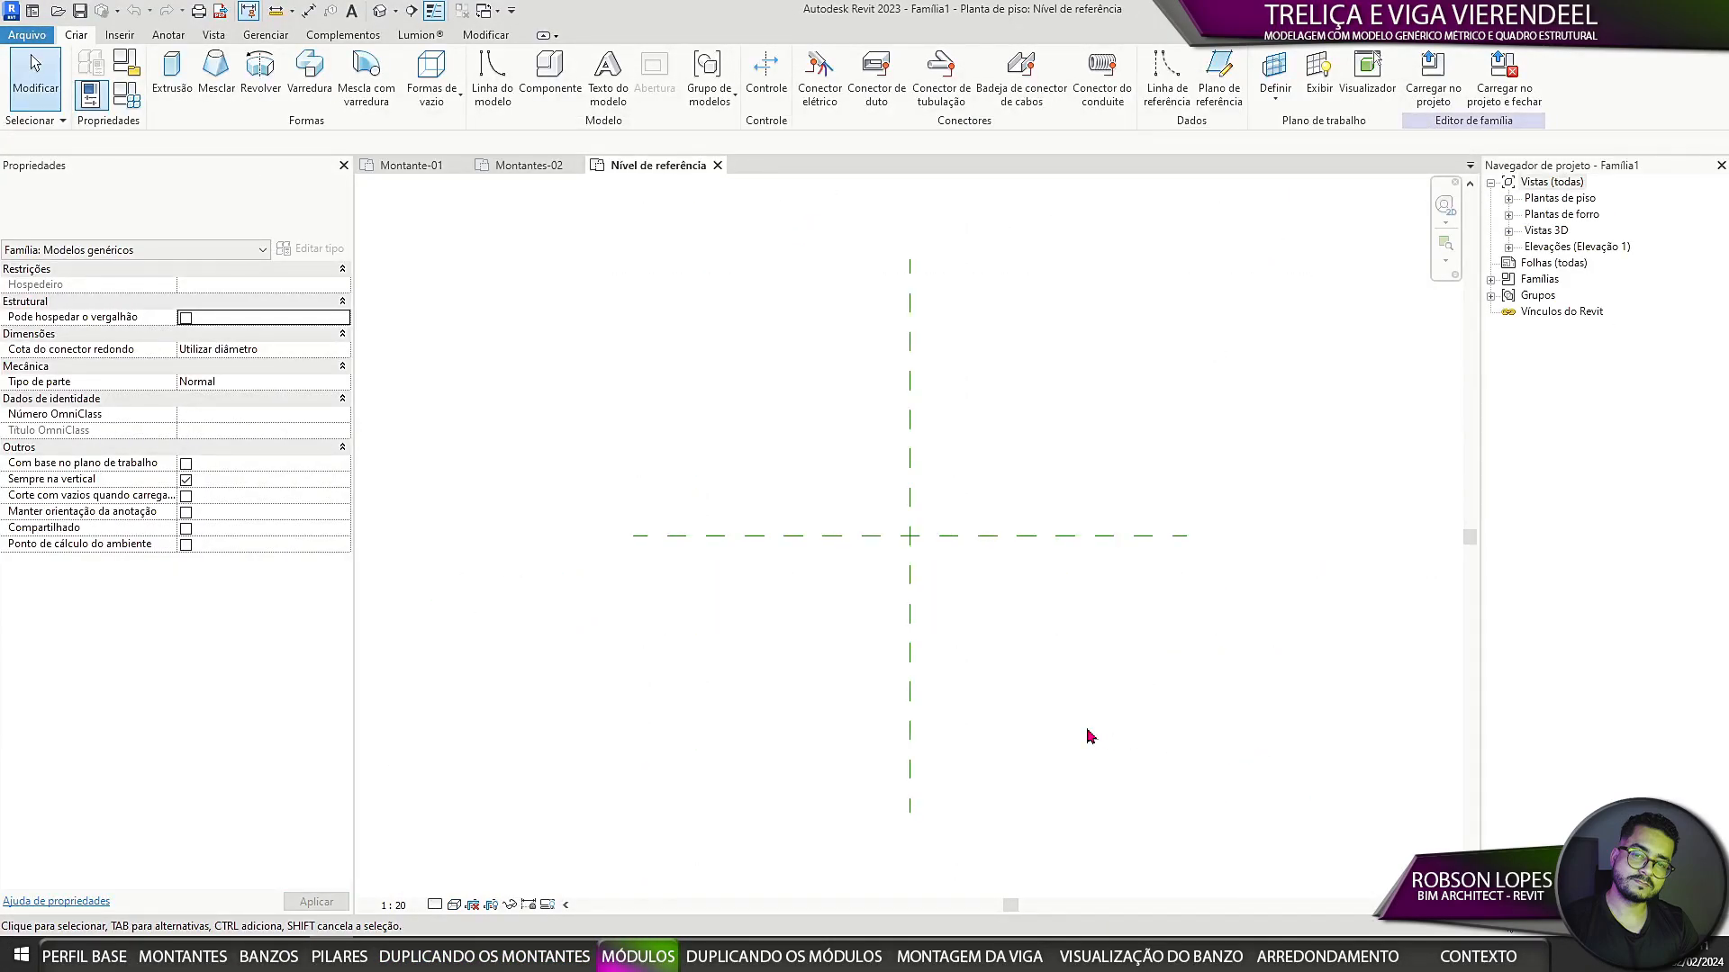
Step: Set the new family's Distância unit to metres with two decimal places and the m symbol
key("u")
key("n")
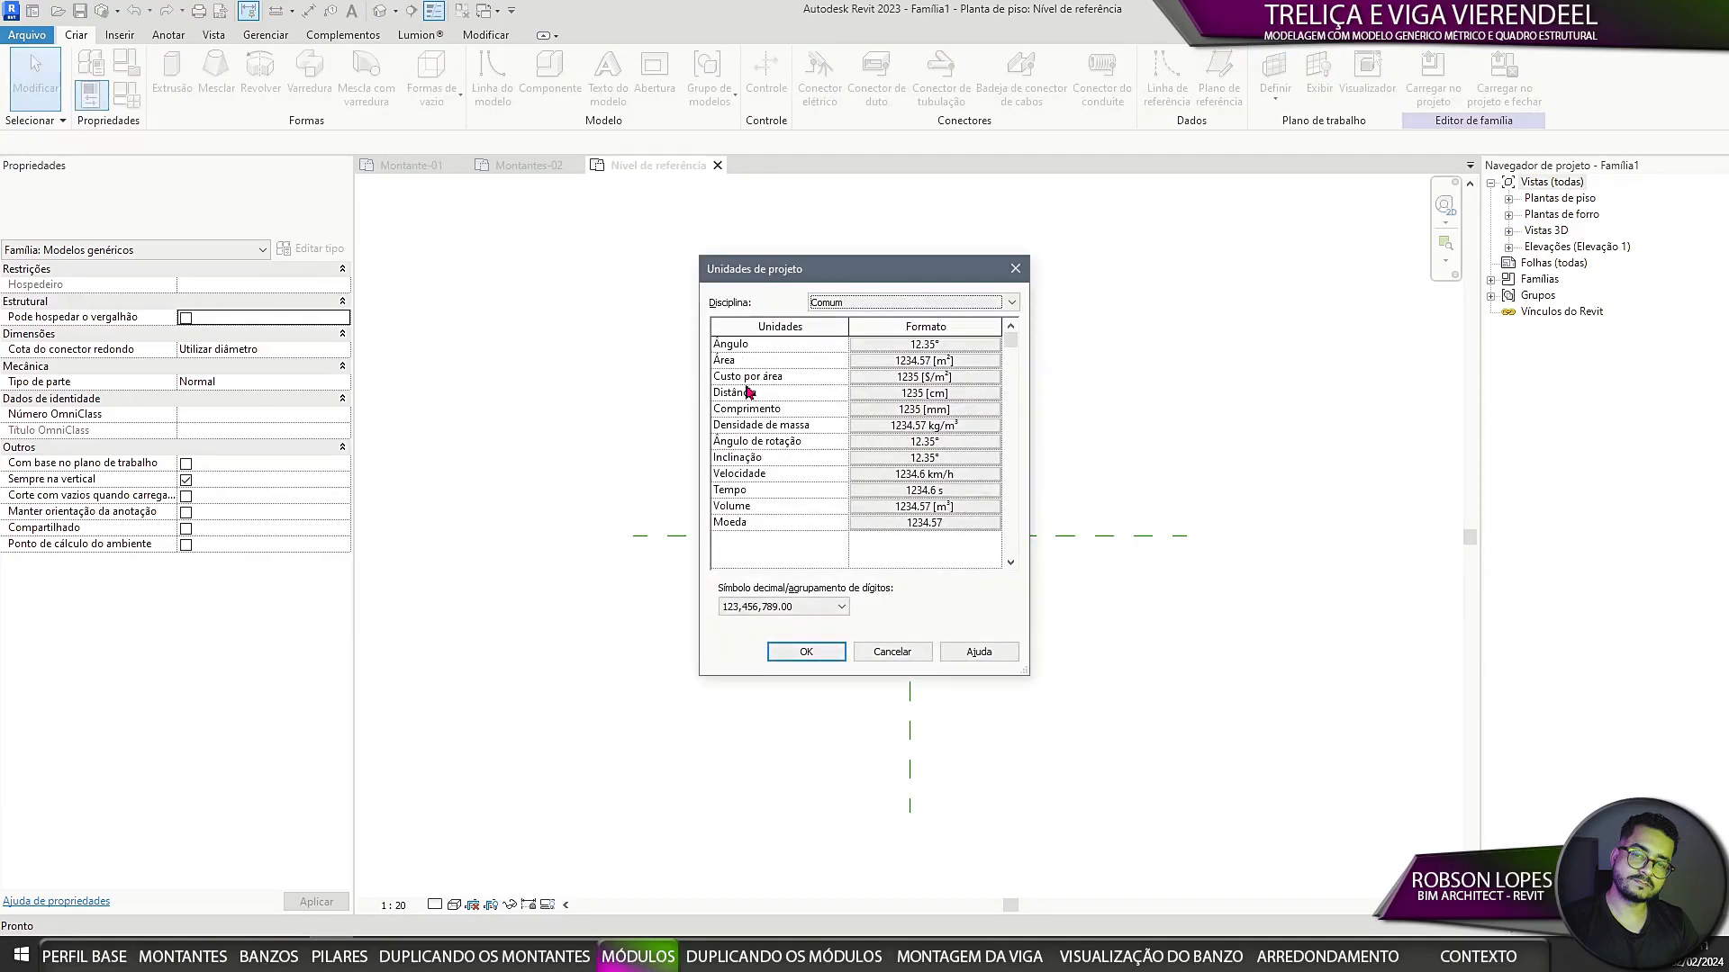
left_click(924, 408)
left_click(915, 377)
left_click(881, 440)
left_click(790, 422)
left_click(776, 497)
left_click(783, 465)
left_click(782, 491)
left_click(906, 602)
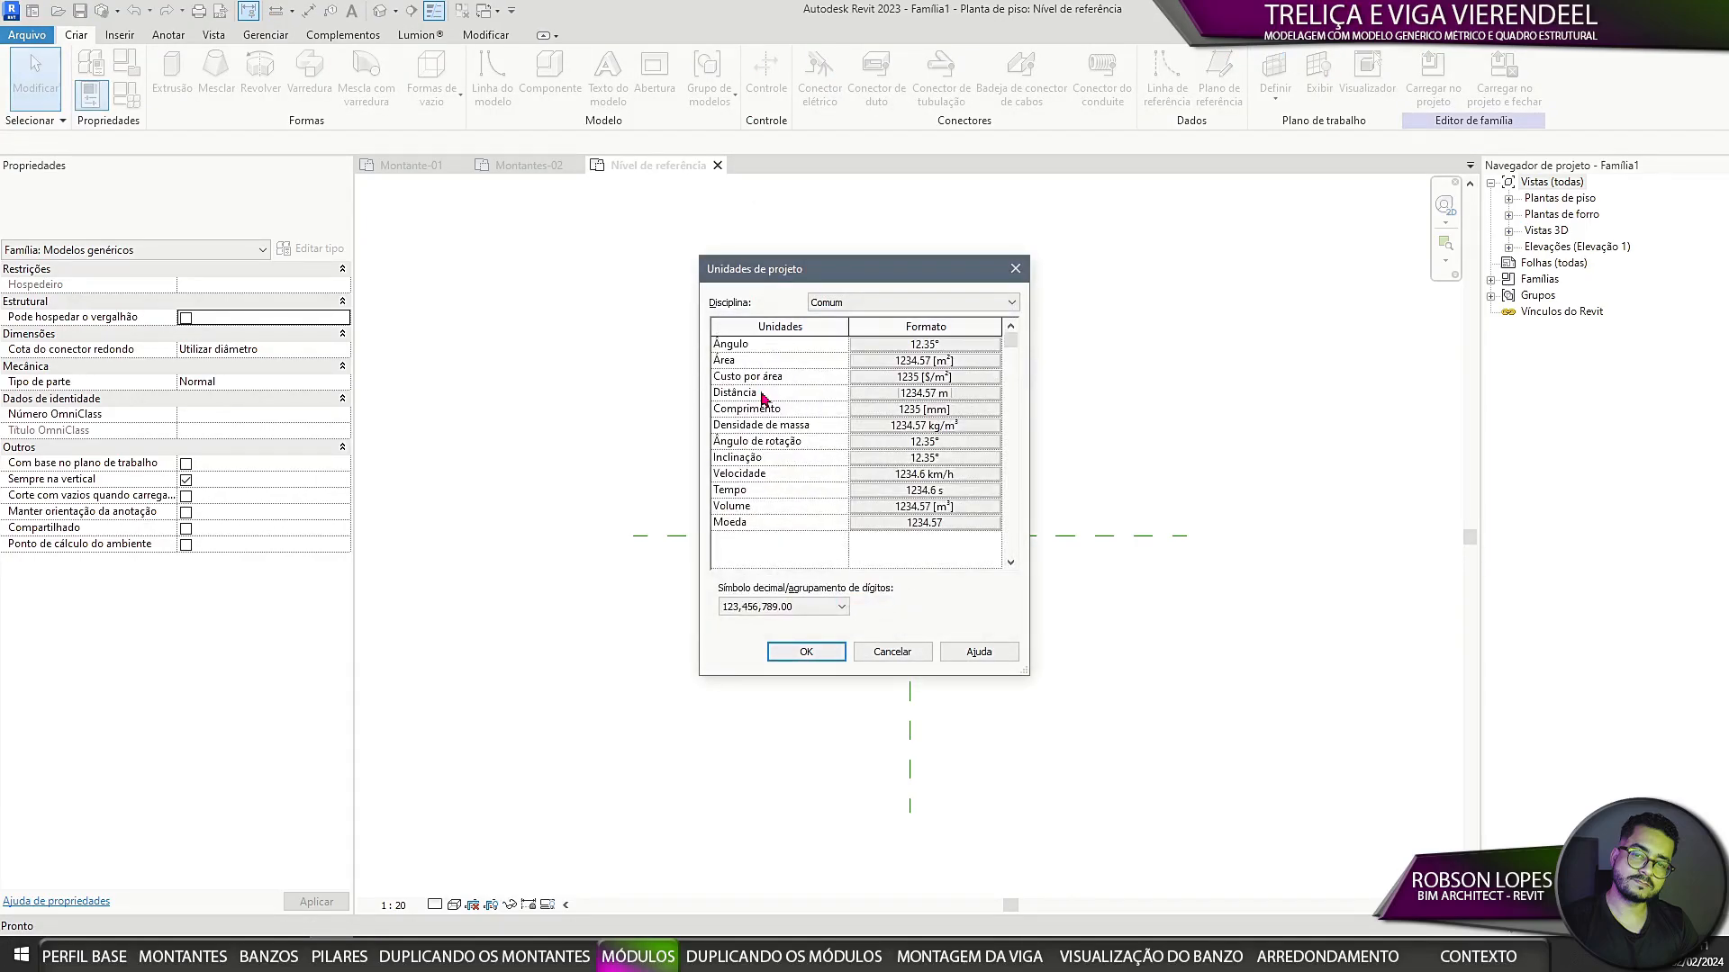
Step: Set the Comprimento unit to metres, use a comma as the decimal symbol, and accept the project units
left_click(919, 407)
left_click(916, 377)
left_click(881, 440)
left_click(789, 422)
left_click(778, 497)
left_click(781, 465)
left_click(768, 492)
left_click(873, 602)
left_click(783, 606)
left_click(776, 644)
left_click(806, 651)
Step: Rename the Nível de referência floor plan as Módulo
left_click(1508, 198)
left_click(1586, 213)
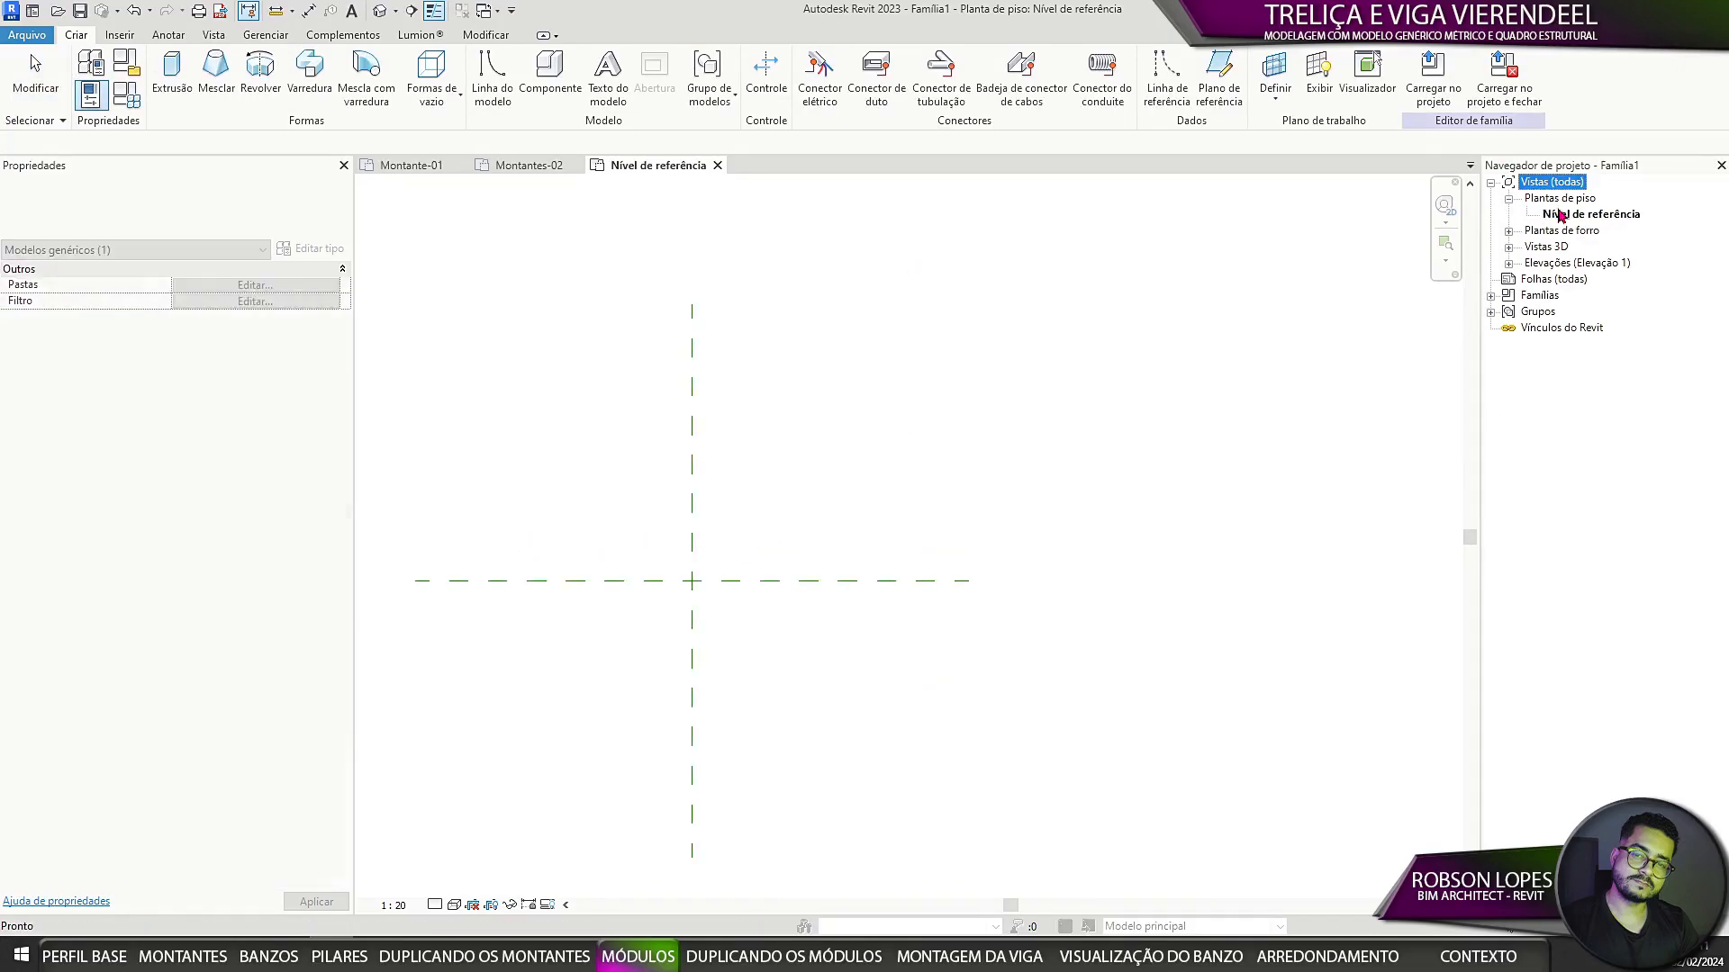
right_click(1586, 214)
left_click(1440, 440)
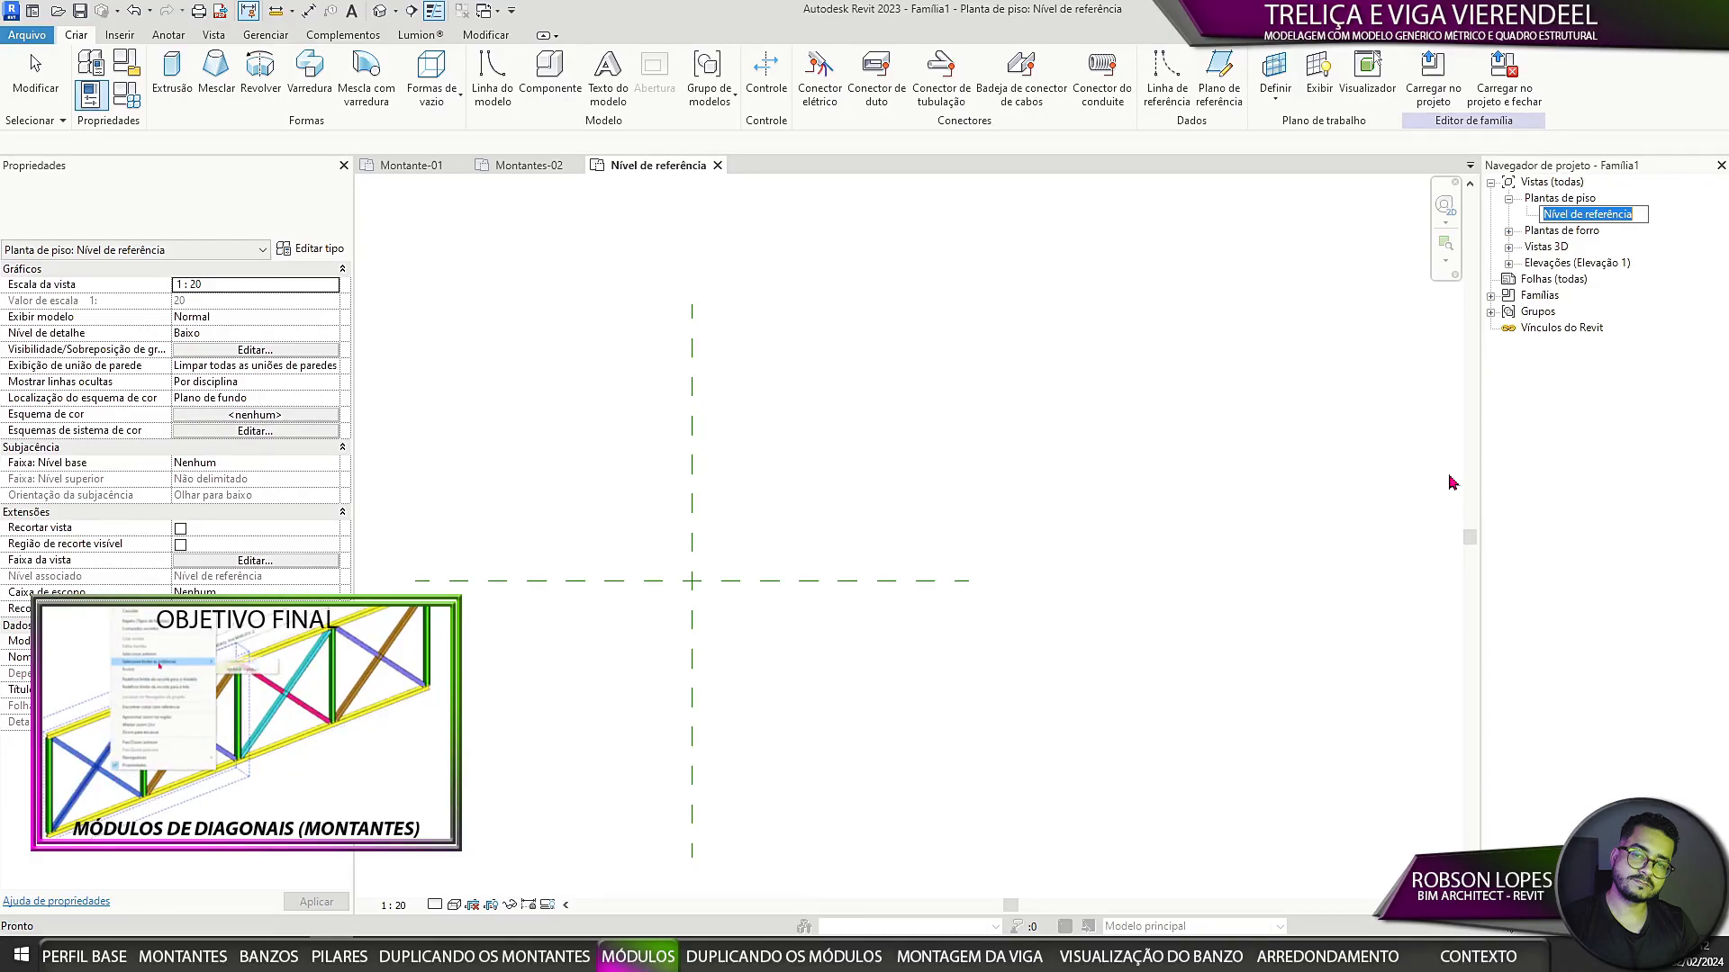
type("Módulo")
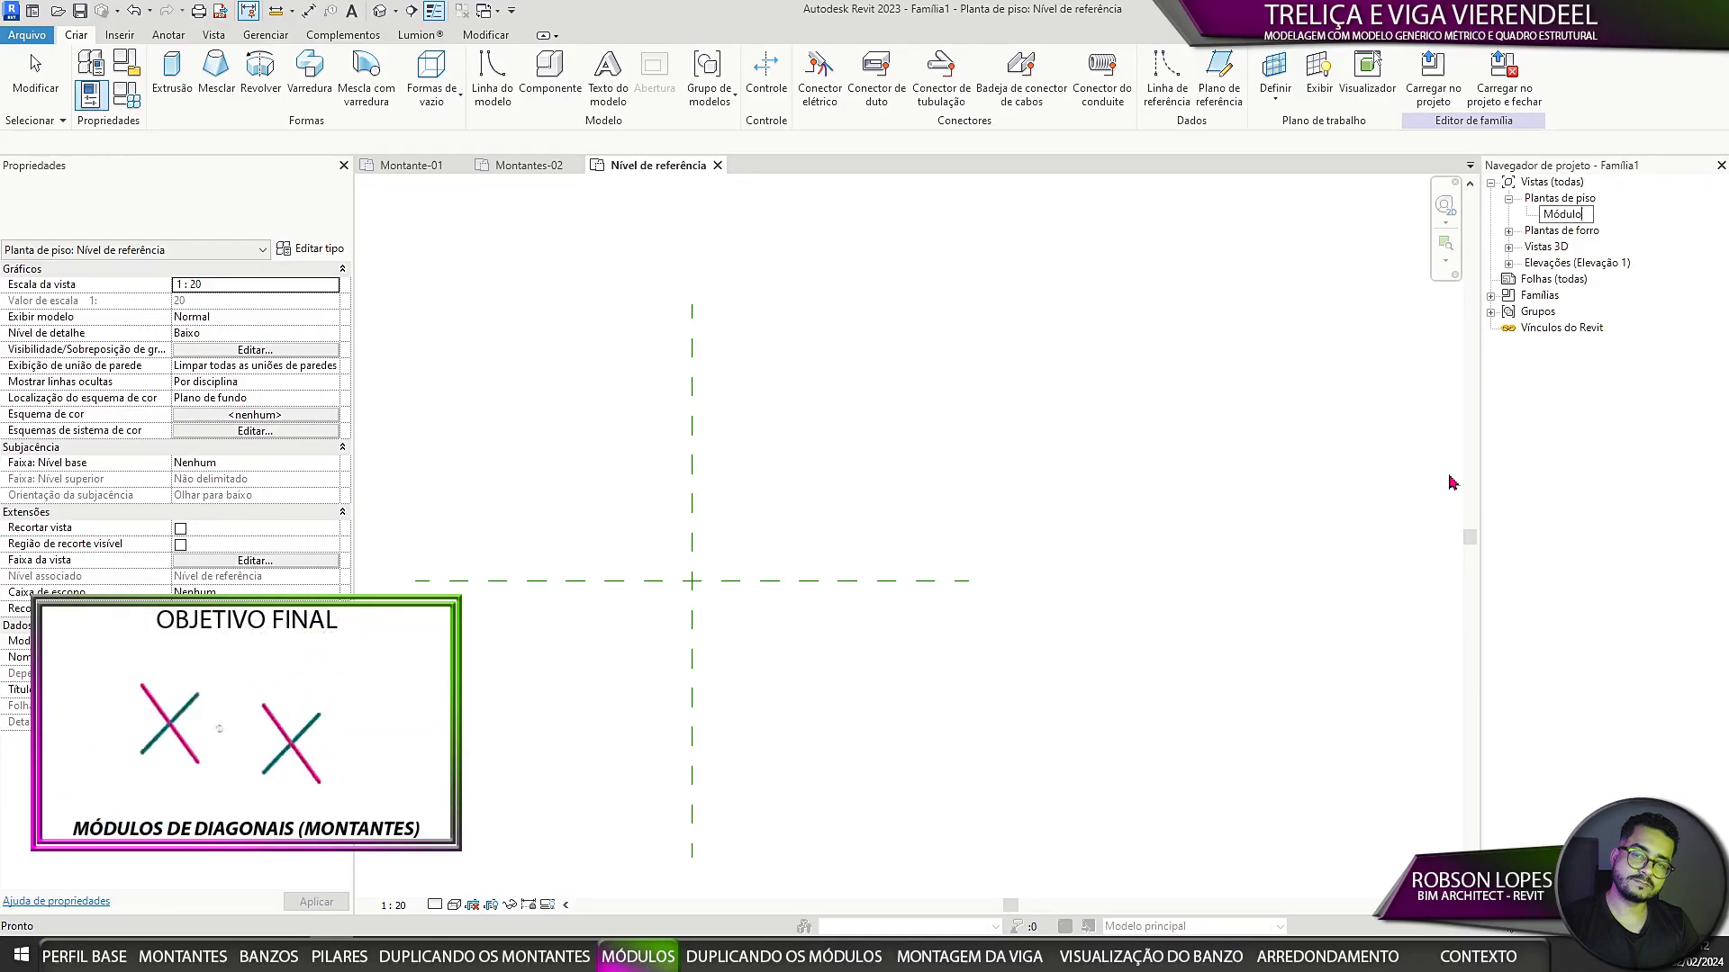
left_click(1107, 419)
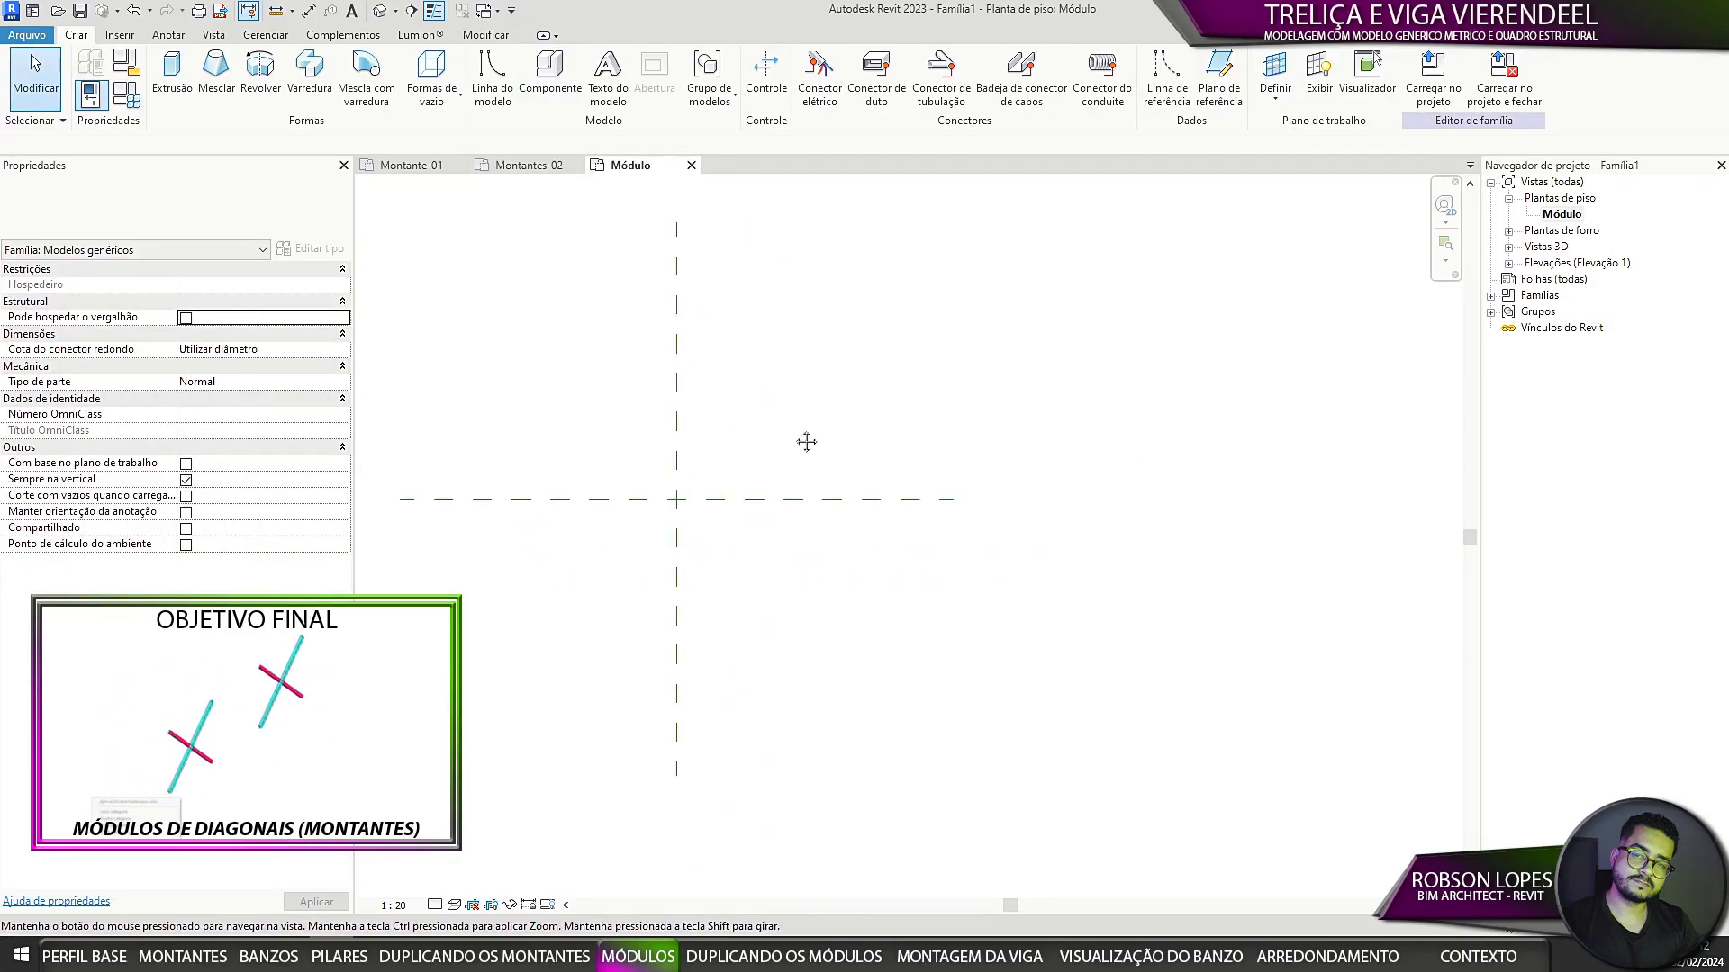
Step: Set the Módulo view to scale 1:5 with the fine (Alto) detail level and change its visual style
left_click(394, 905)
left_click(423, 687)
left_click(434, 905)
left_click(458, 886)
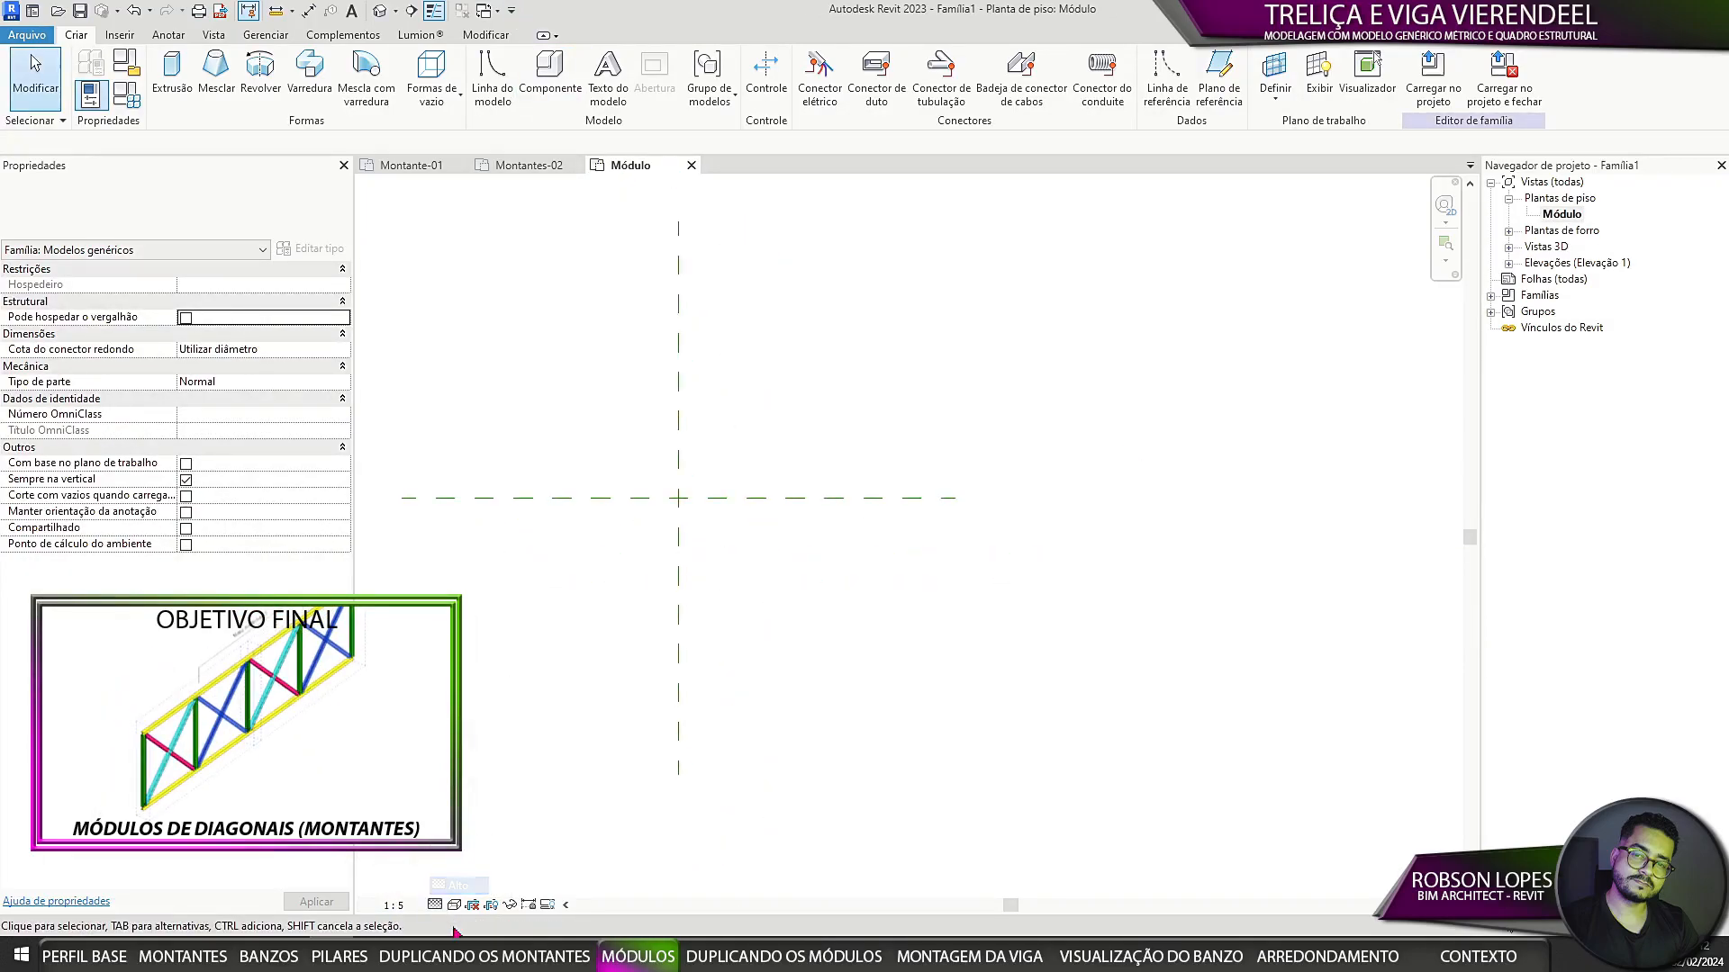
left_click(455, 905)
left_click(477, 851)
Step: Draw two vertical reference planes to the right of the Centro (Esquerda/Direita) plane, at successive spacings of about 0.60 m
left_click(577, 493)
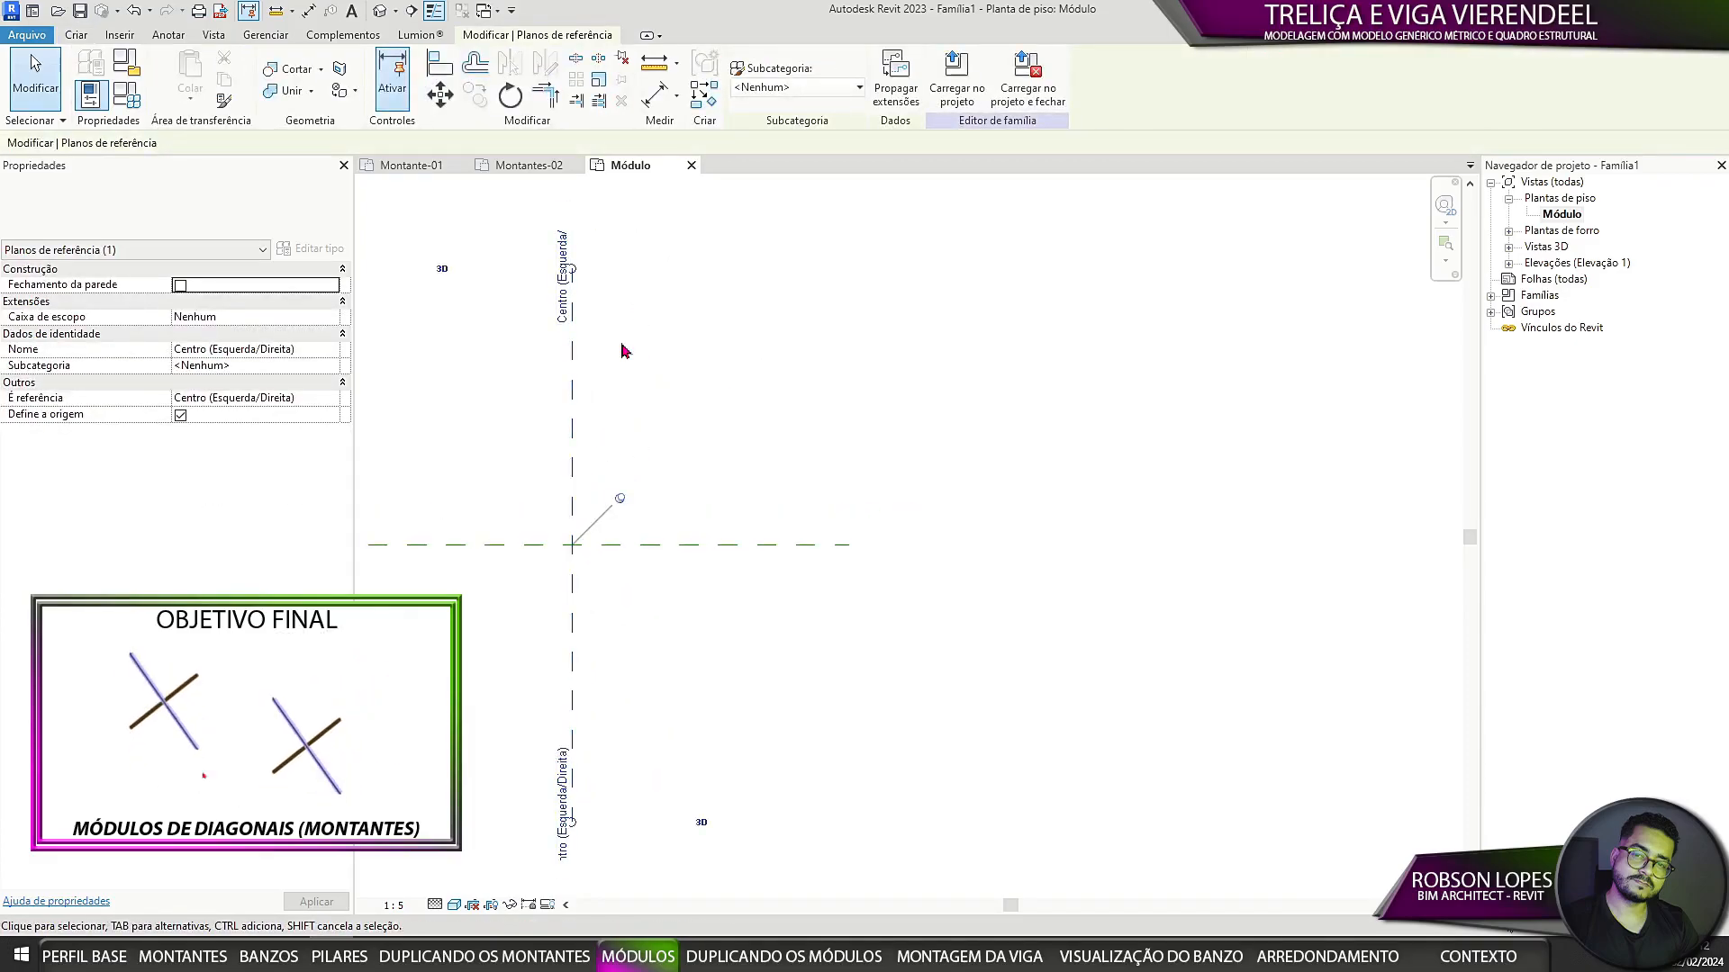
left_click(77, 36)
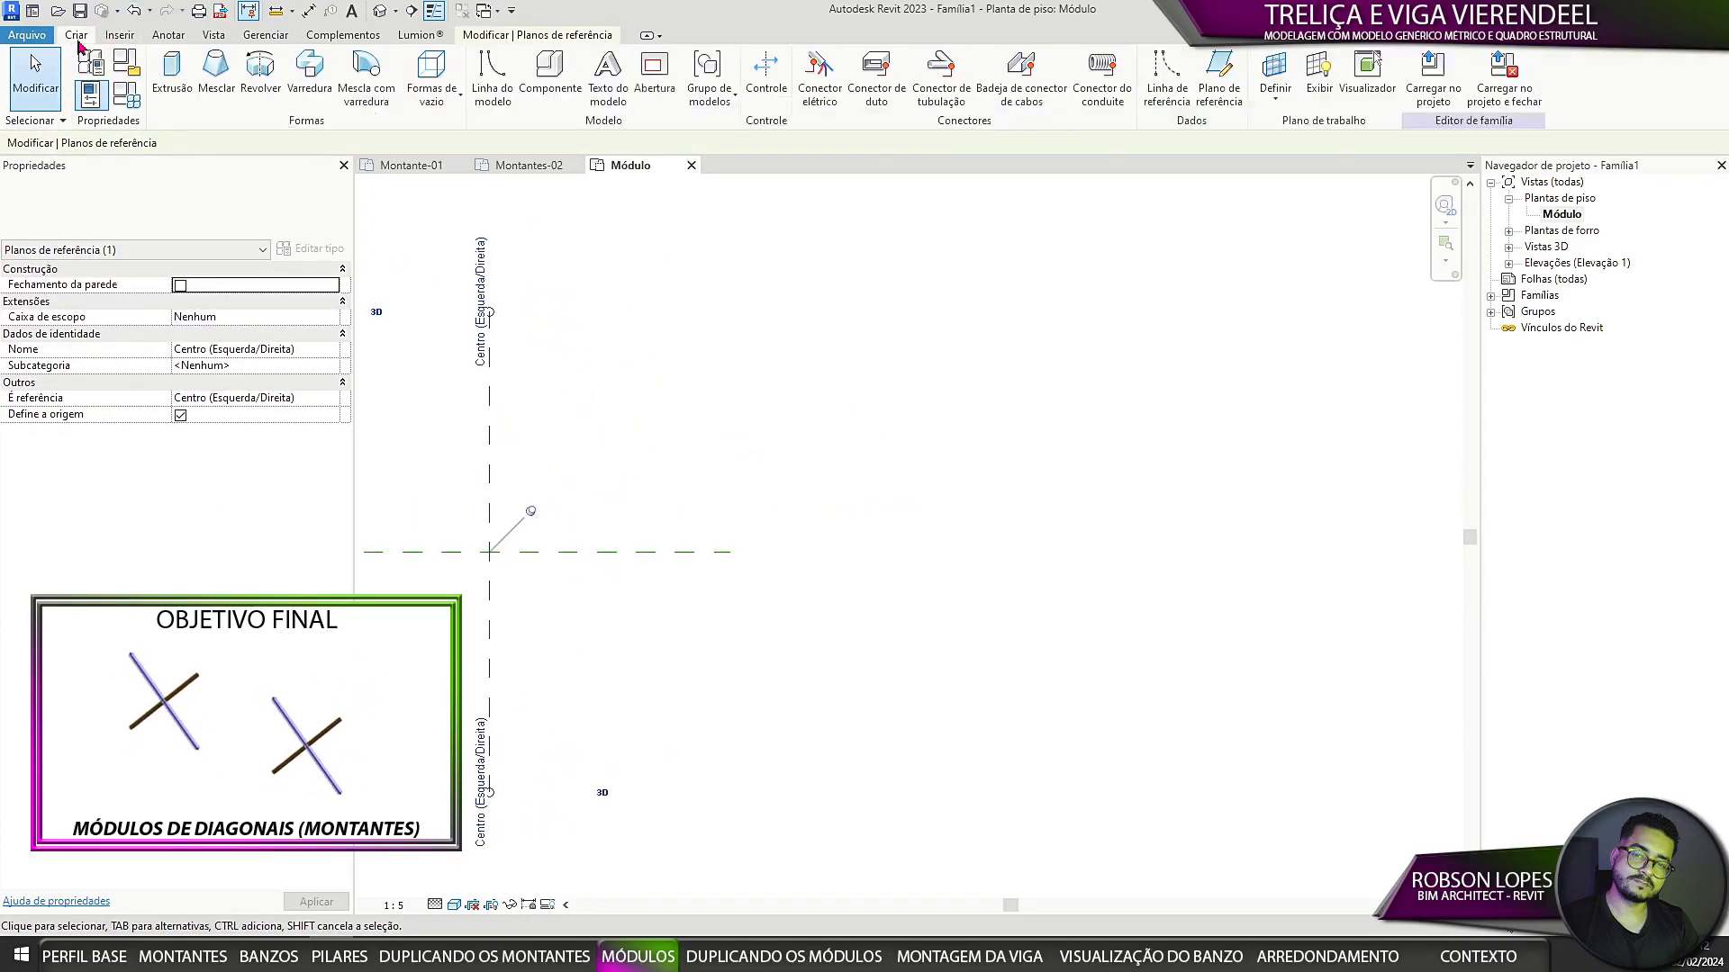
left_click(1220, 87)
left_click(562, 311)
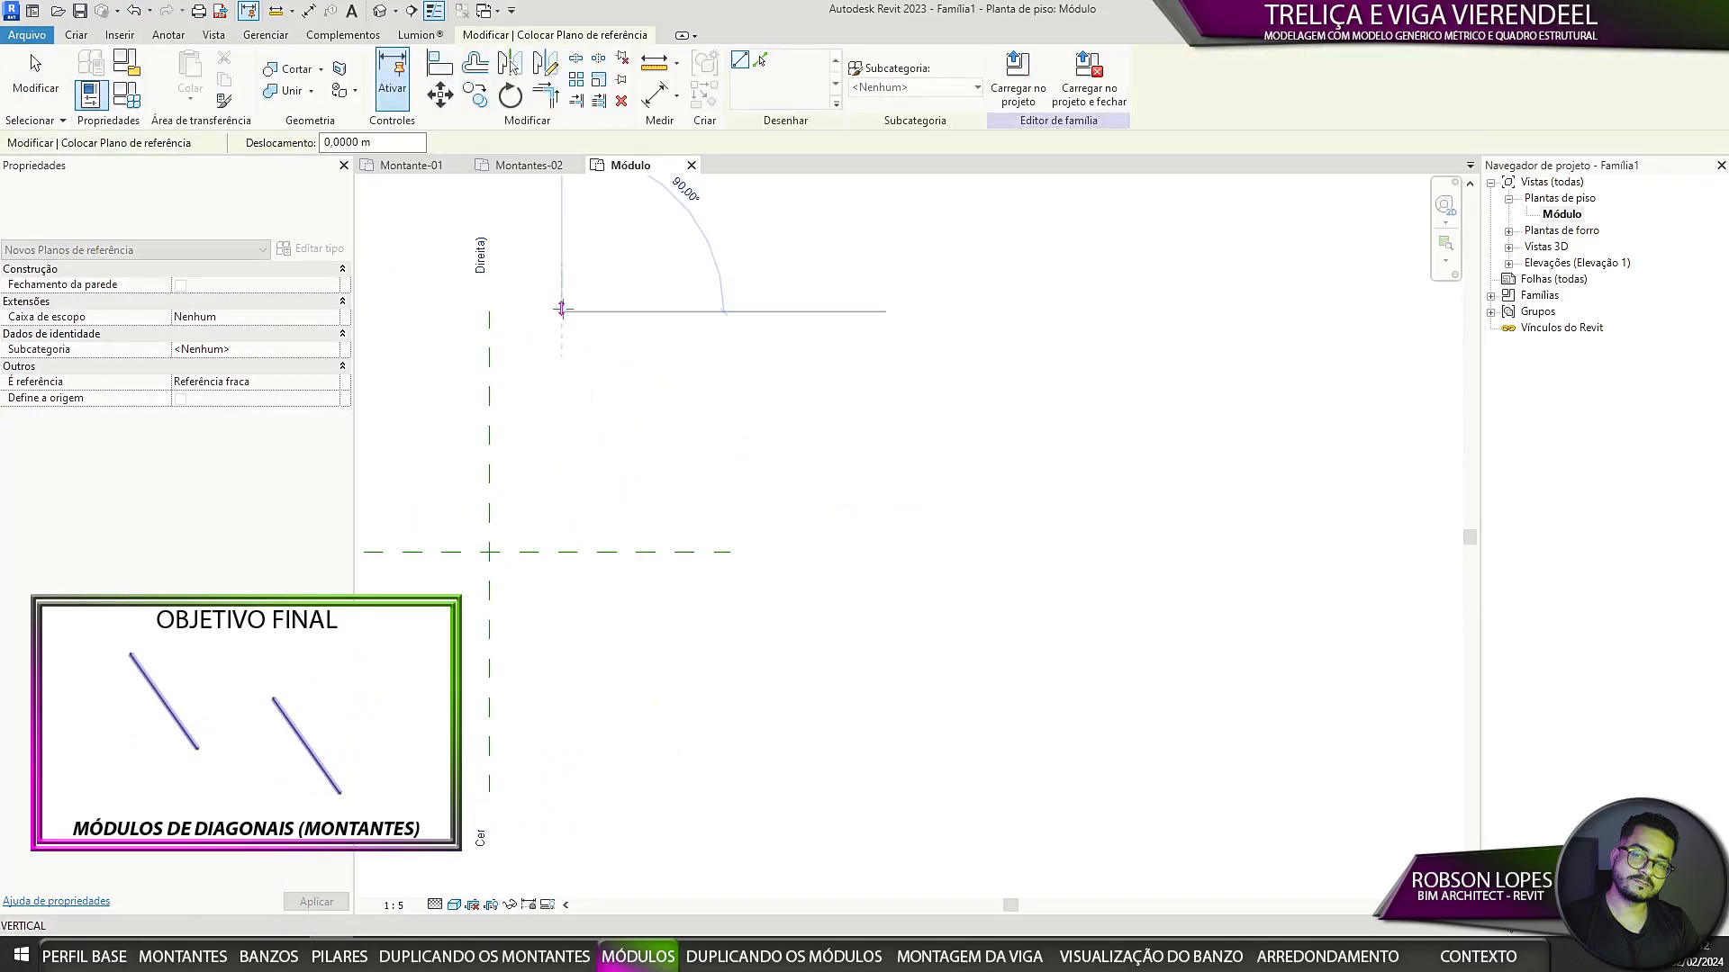
left_click(562, 628)
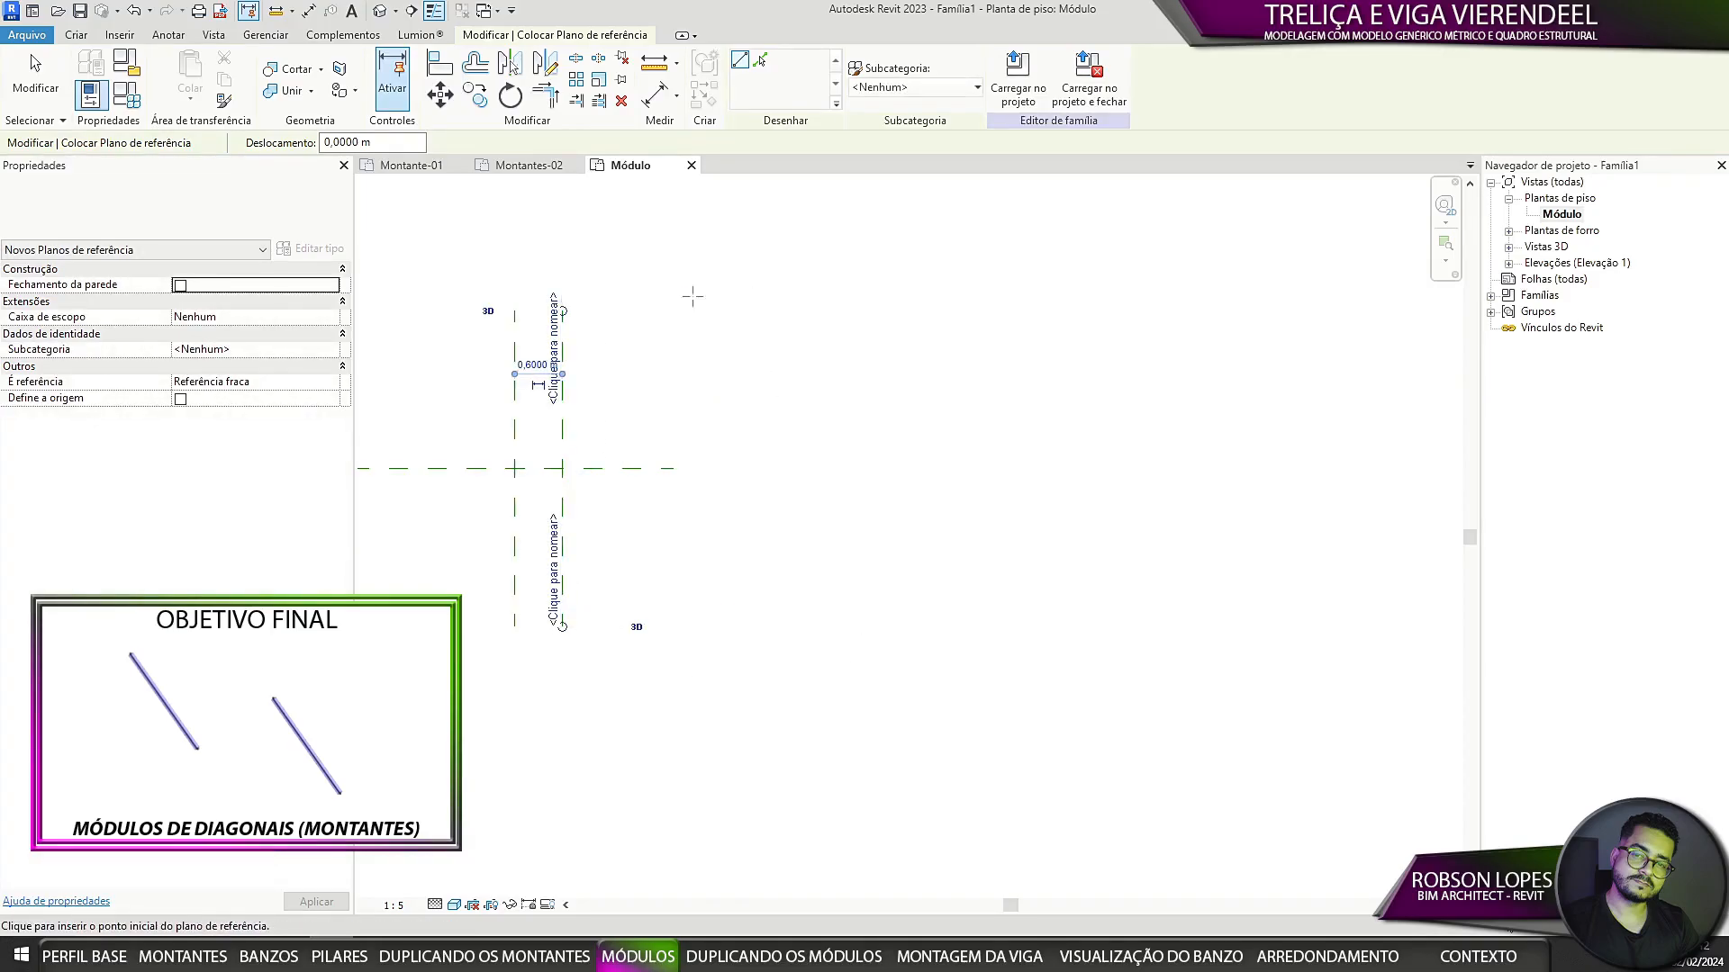
left_click(610, 311)
left_click(610, 628)
scroll(626, 308, "up", 2)
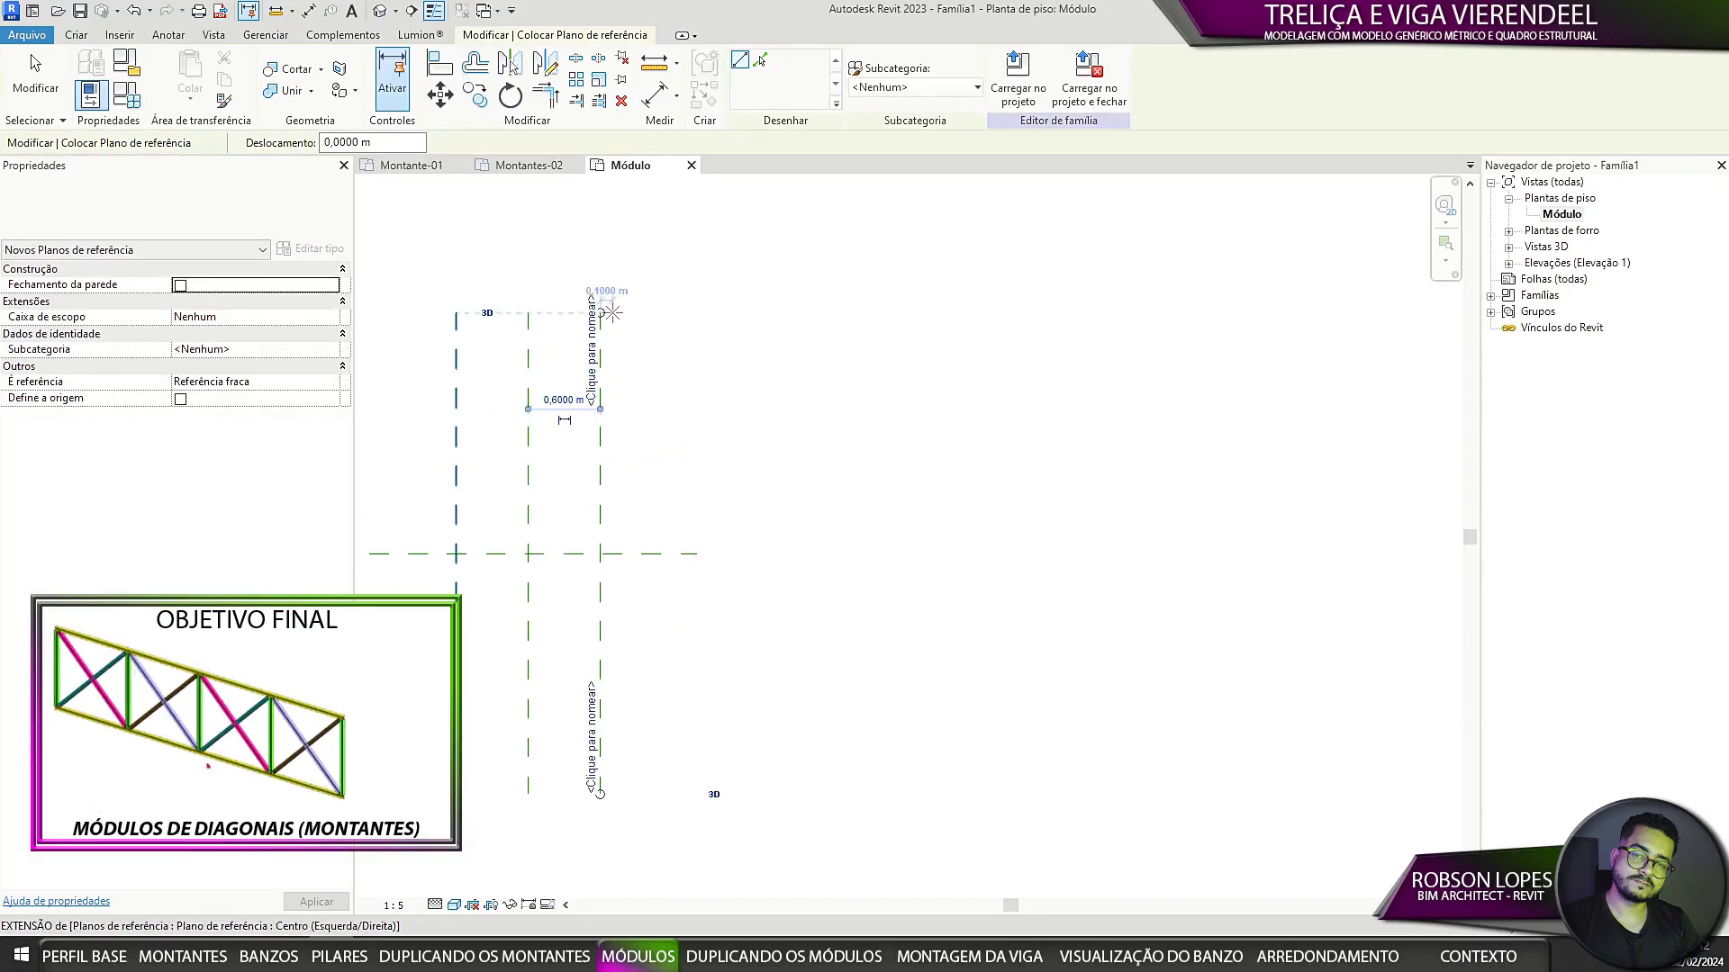
Step: Add three more vertical reference planes to the right, at successive spacings of about 0.10 m, 0.70 m and 0.60 m
left_click(614, 313)
left_click(613, 795)
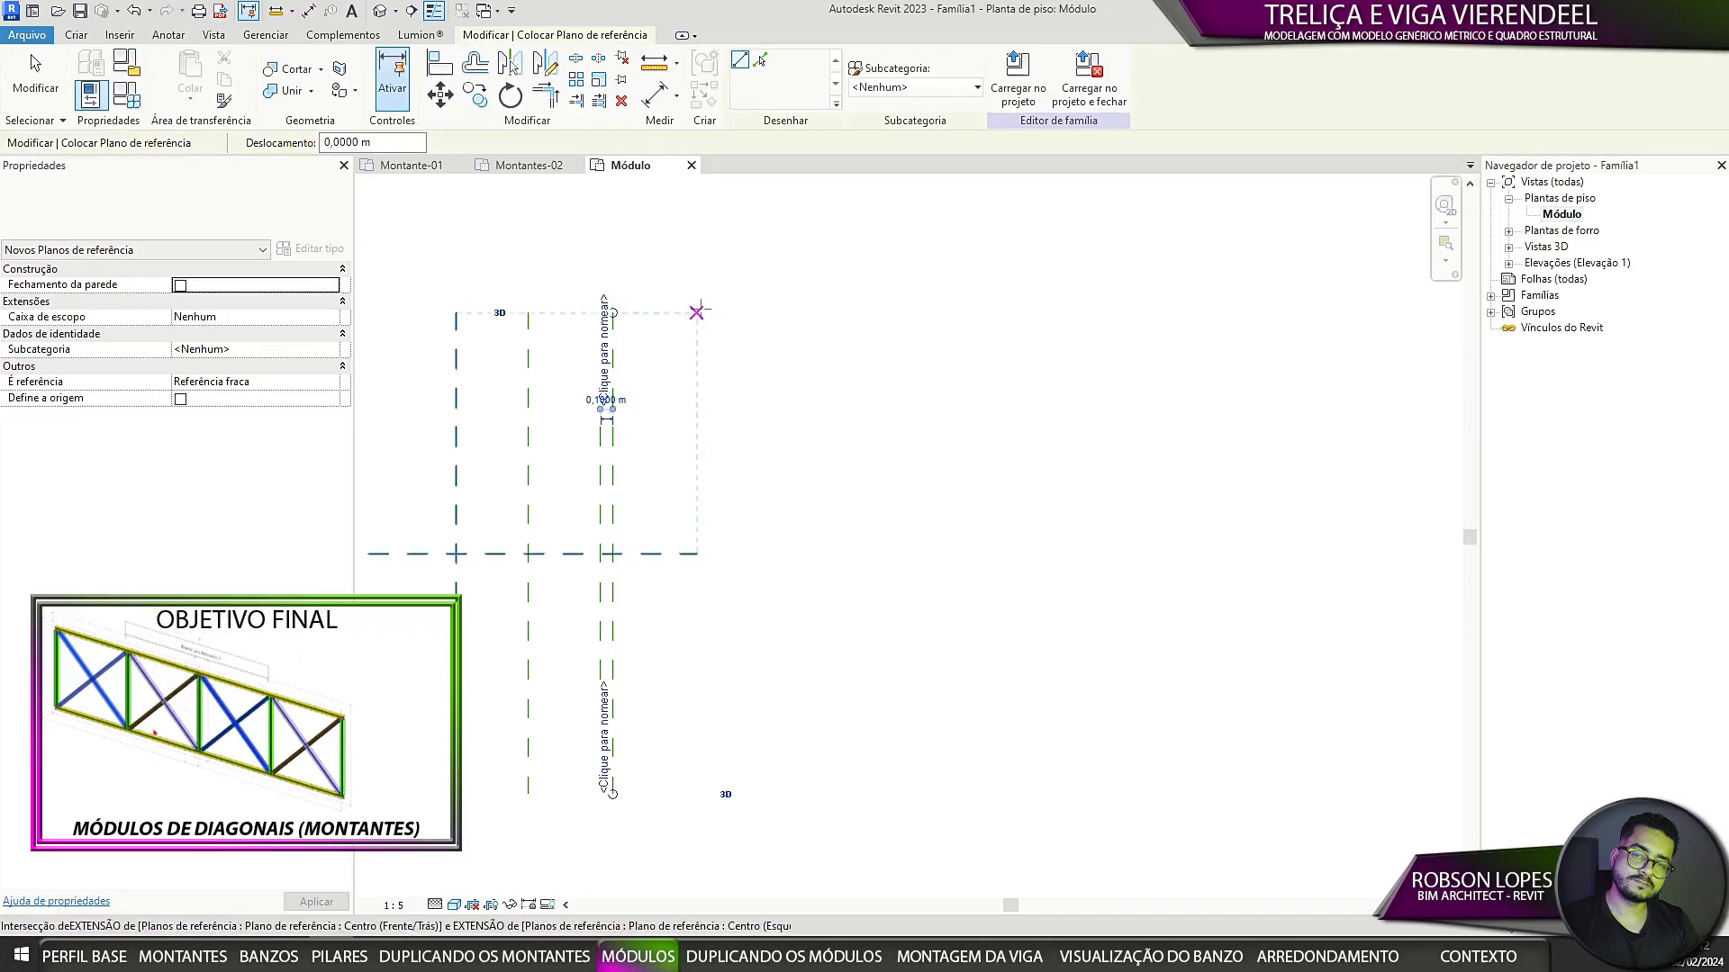
left_click(696, 313)
left_click(696, 795)
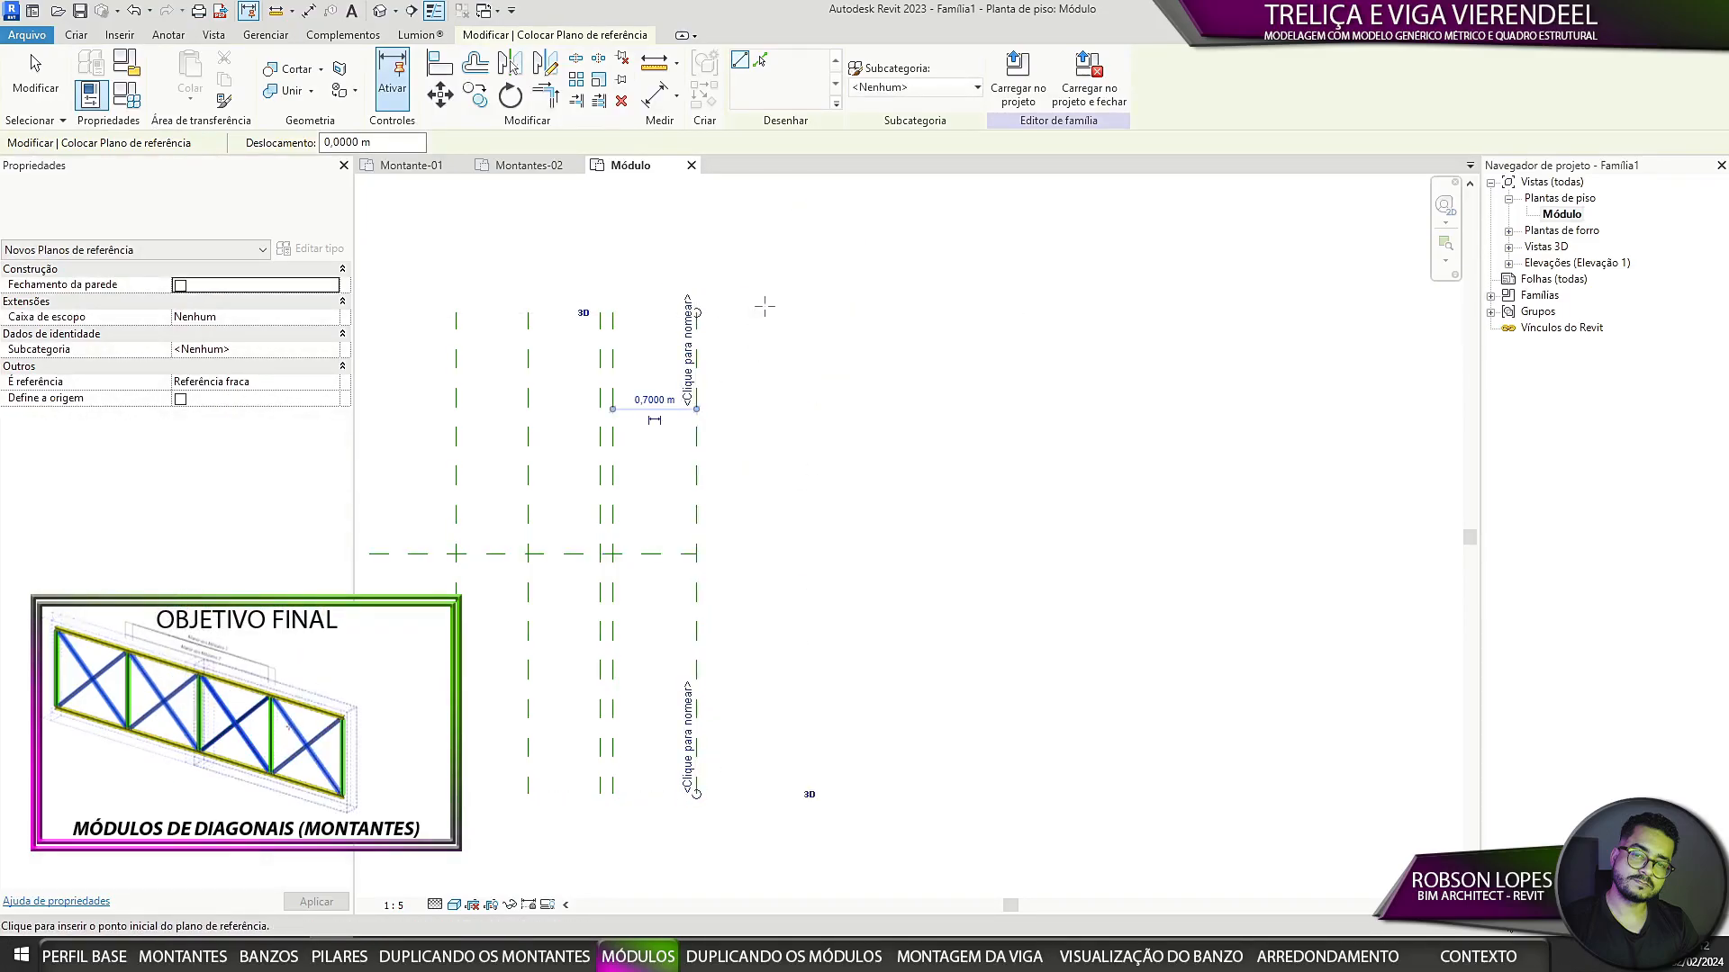
left_click(769, 314)
left_click(769, 792)
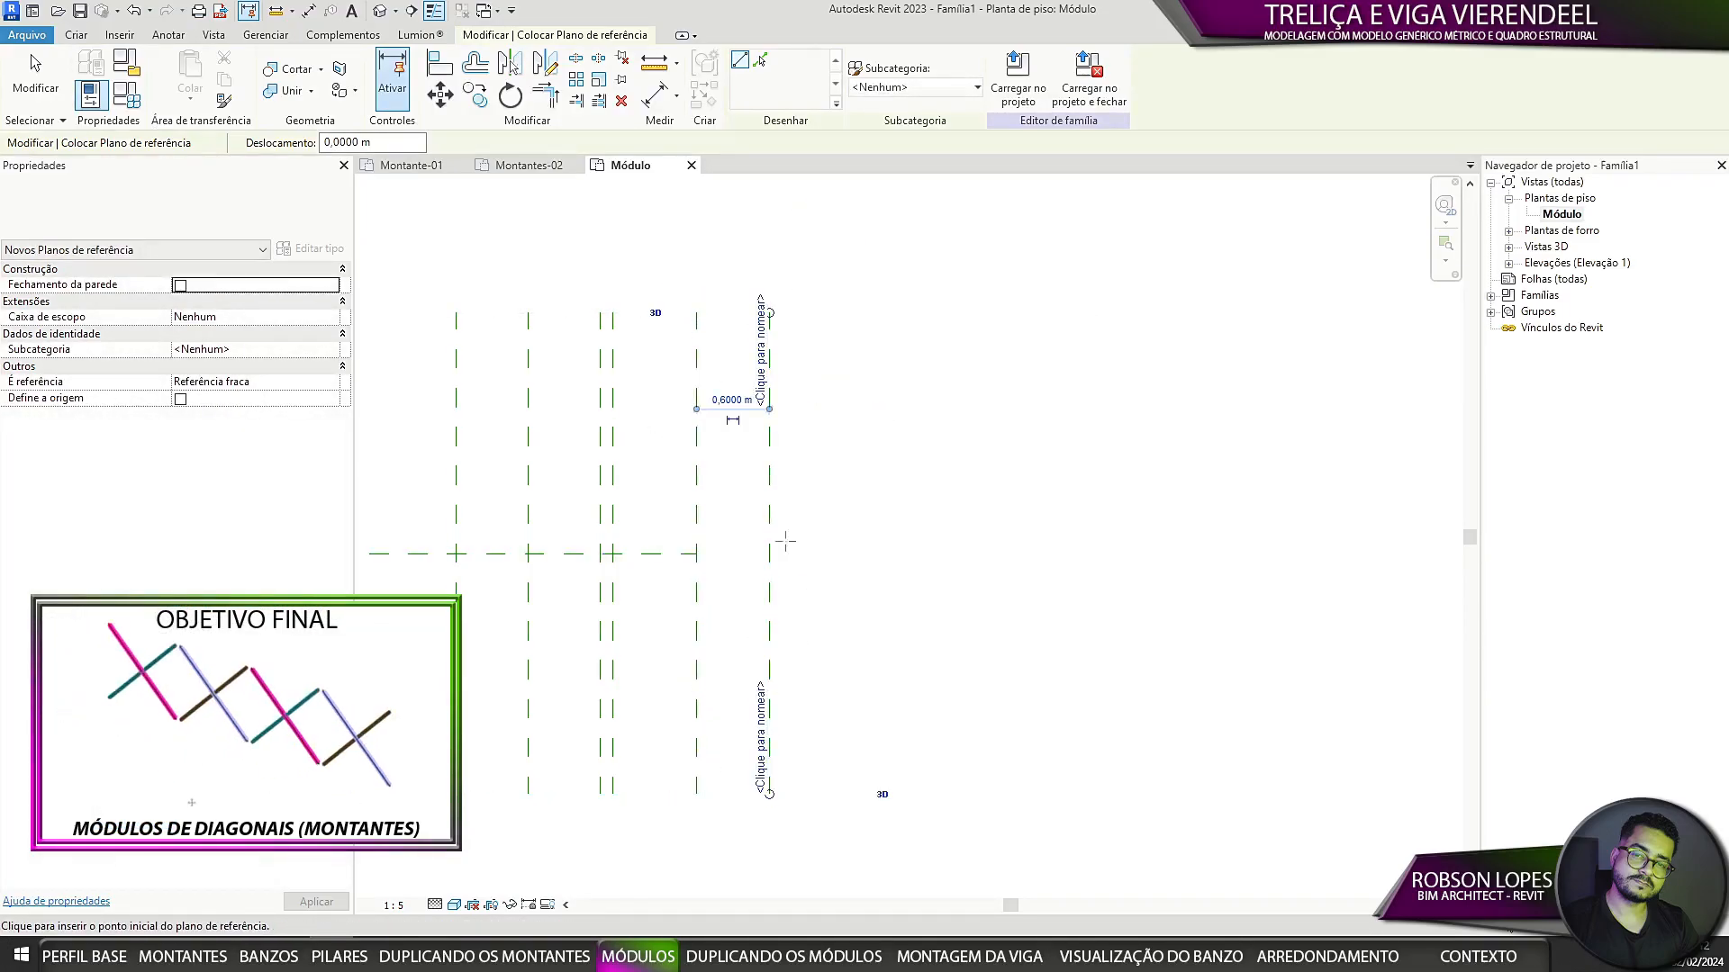
Step: Draw a final vertical reference plane a short distance to the right of the others and finish placing planes
left_click(792, 313)
left_click(792, 795)
key("Escape")
key("Escape")
middle_click_drag(695, 604, 791, 591)
left_click(757, 543)
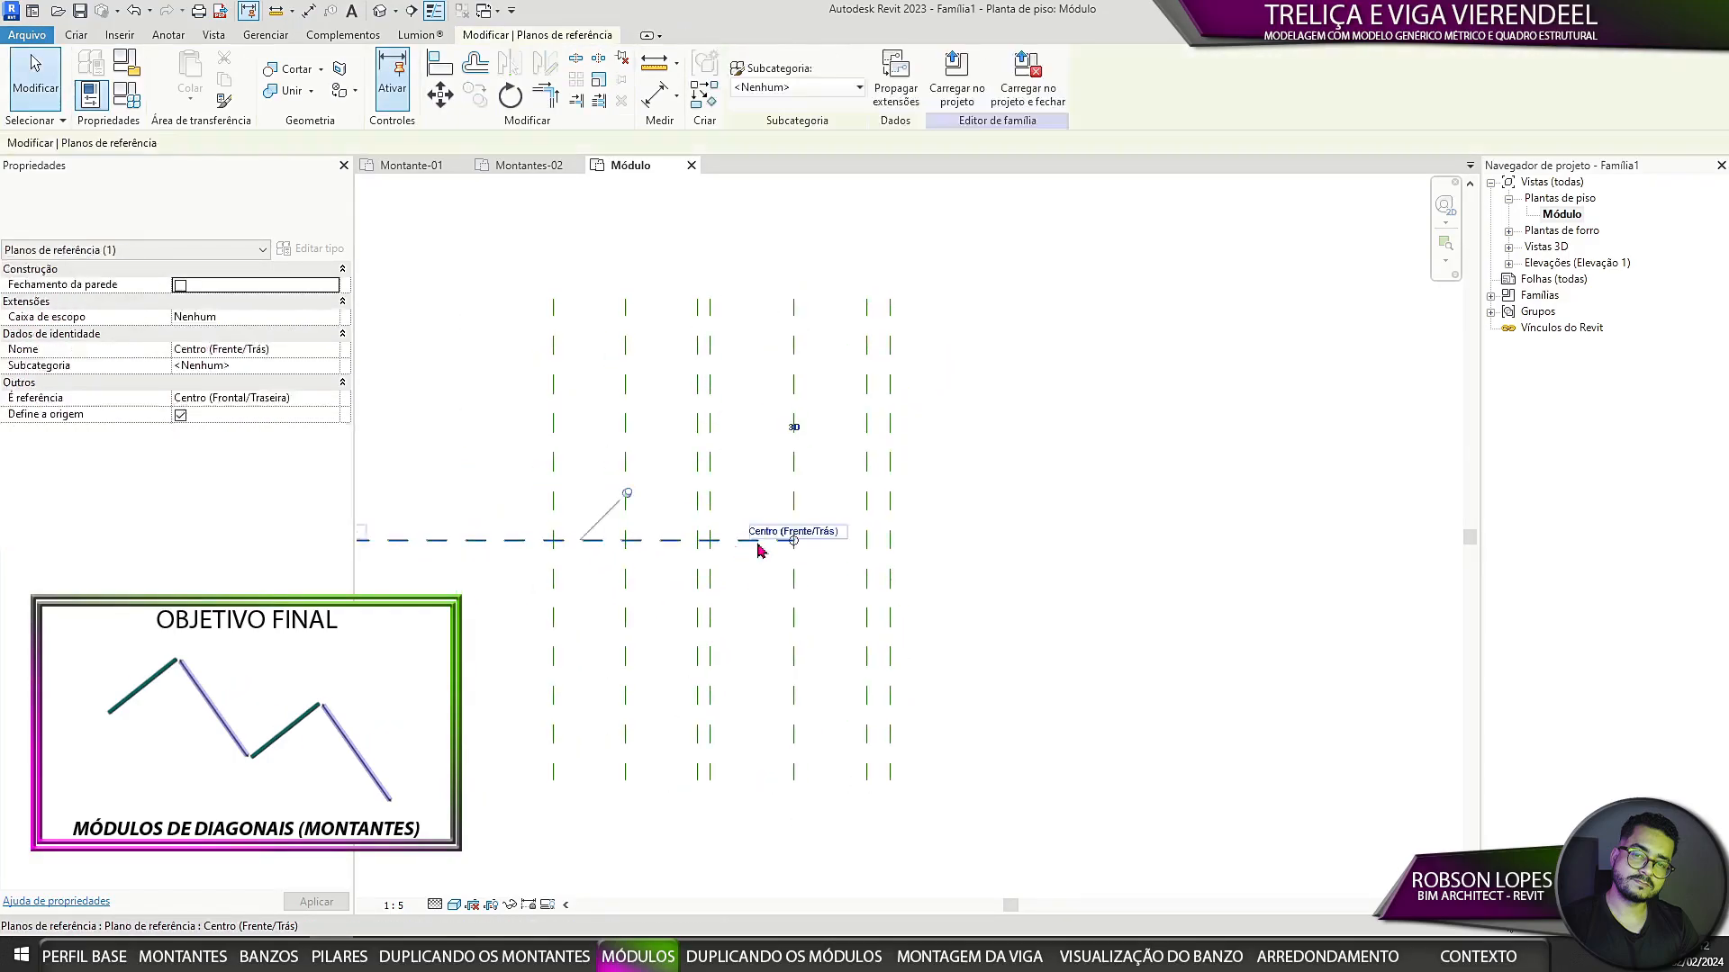
key("Escape")
scroll(953, 550, "up", 1)
middle_click_drag(954, 550, 1141, 556)
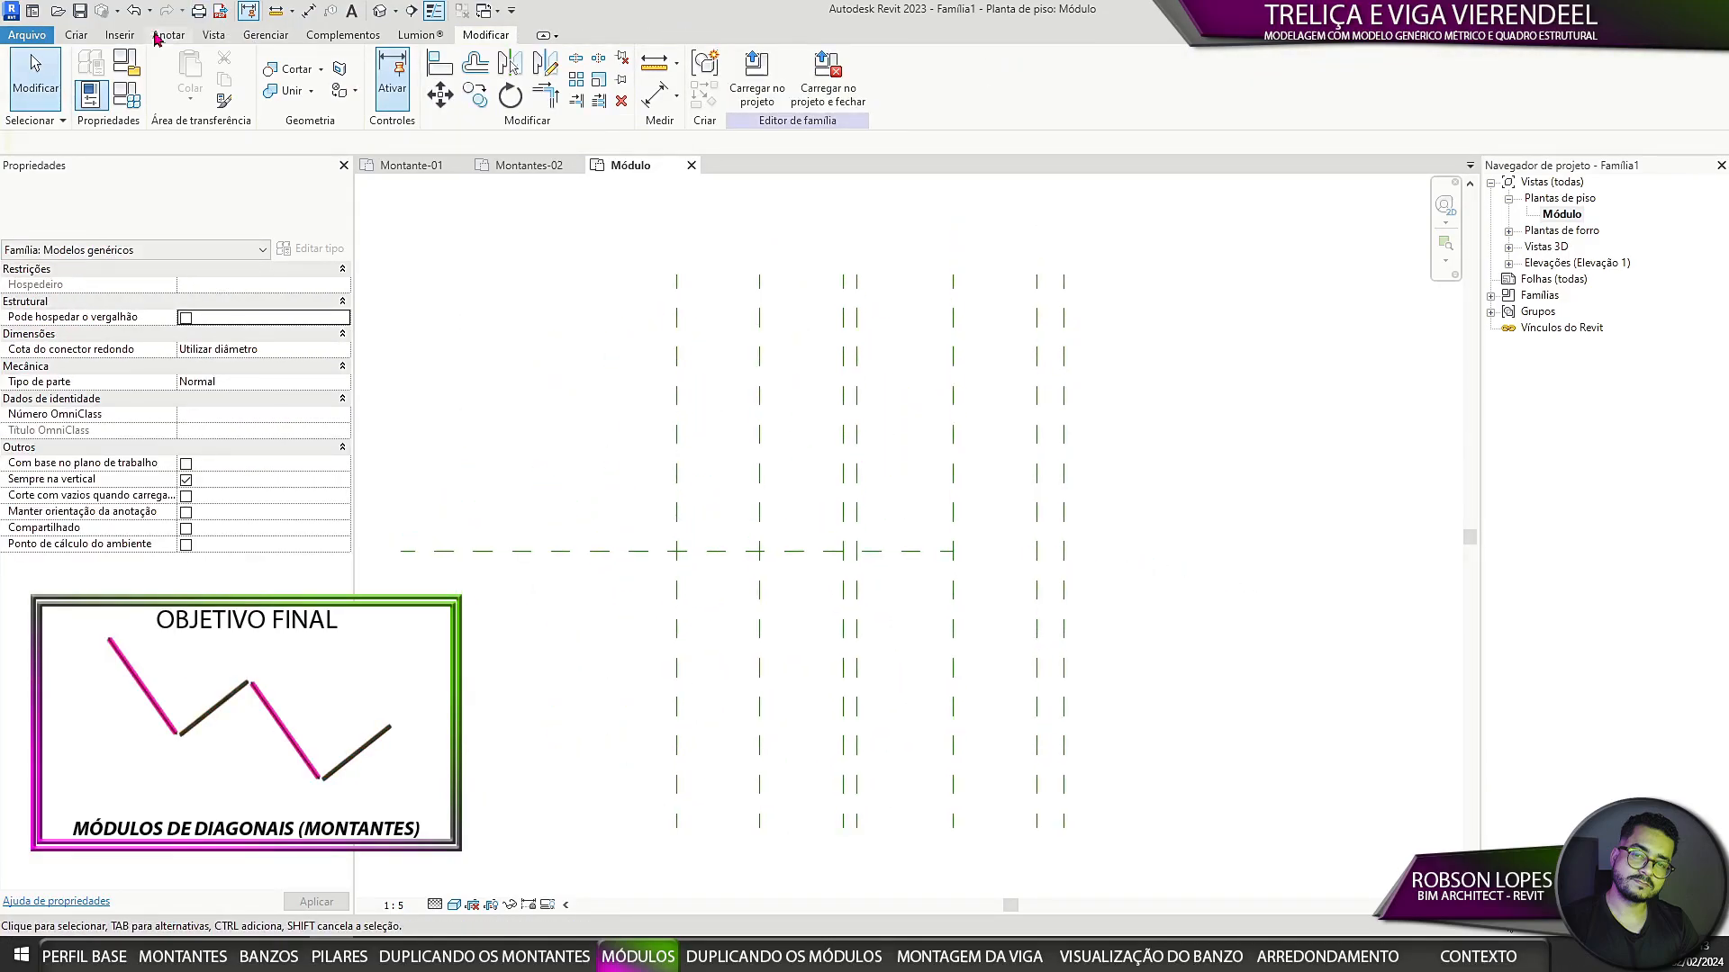
Step: Add an aligned dimension across the first three vertical reference planes near their lower ends and make its segments equal
left_click(159, 39)
left_click(95, 73)
scroll(823, 814, "up", 1)
middle_click_drag(823, 814, 738, 722)
left_click(544, 735)
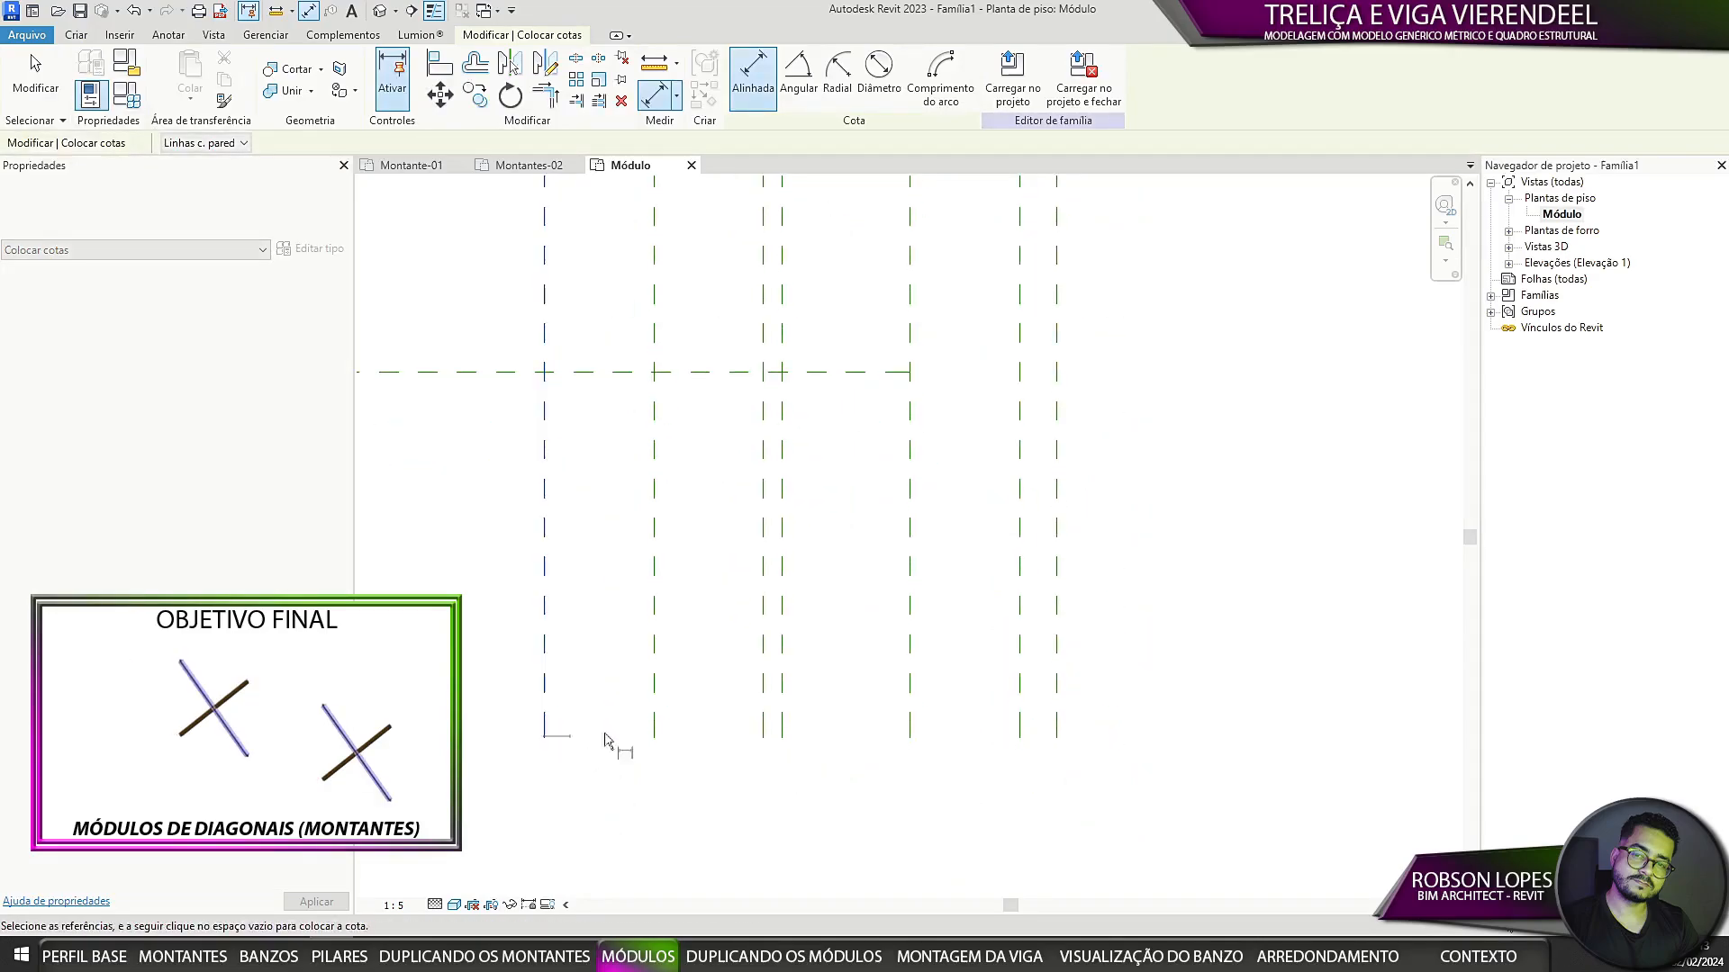
left_click(654, 725)
left_click(764, 725)
scroll(733, 698, "up", 5)
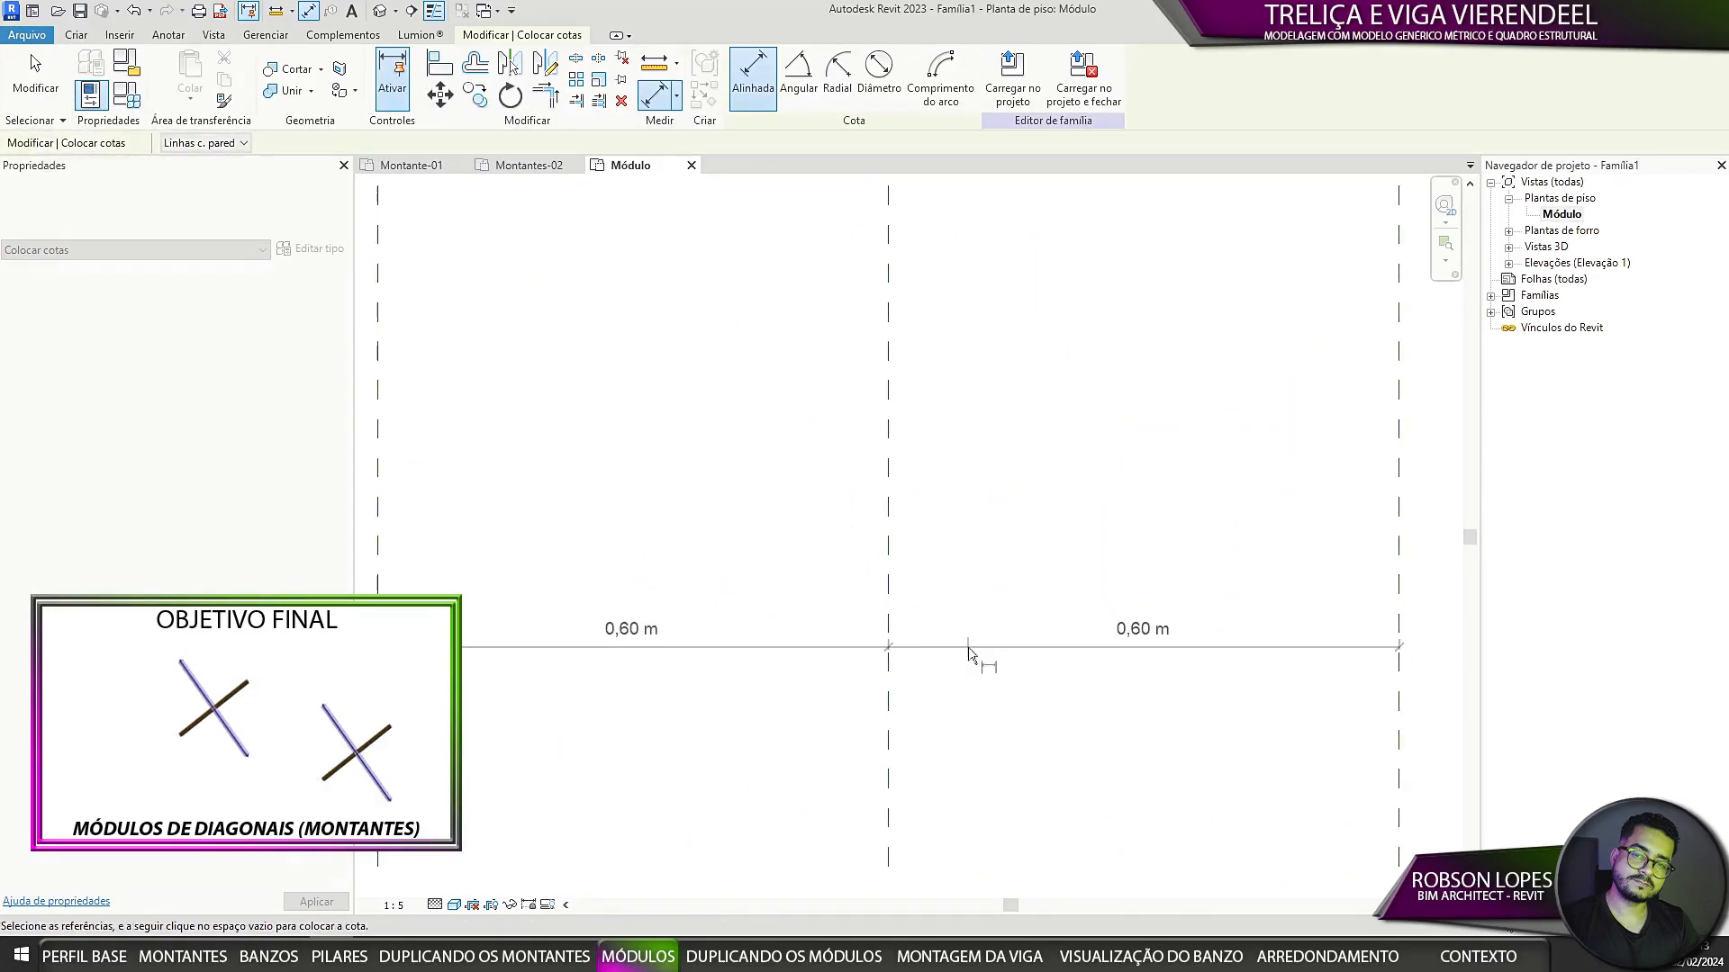
left_click(968, 647)
left_click(890, 594)
Step: Add an aligned dimension across the fourth, fifth and sixth vertical reference planes and make its segments equal
scroll(890, 603, "down", 4)
middle_click_drag(1132, 691, 795, 709)
left_click(750, 701)
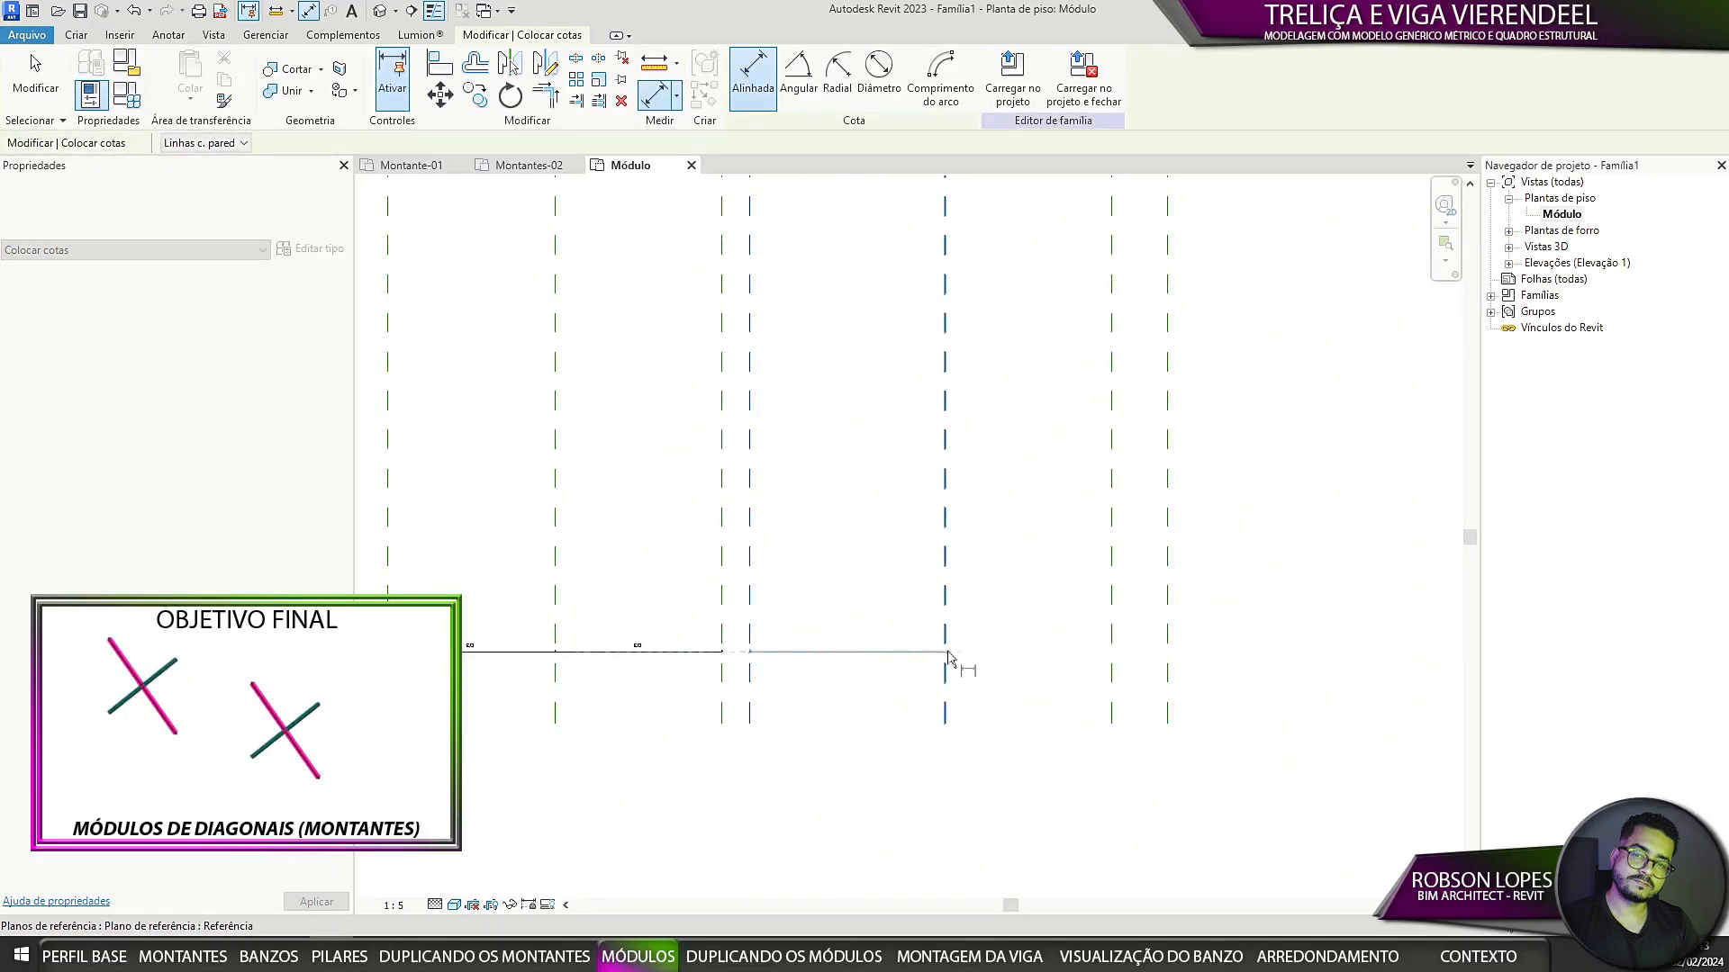
left_click(947, 654)
left_click(1113, 660)
left_click(1045, 654)
scroll(924, 640, "up", 4)
left_click(945, 629)
scroll(802, 535, "down", 5)
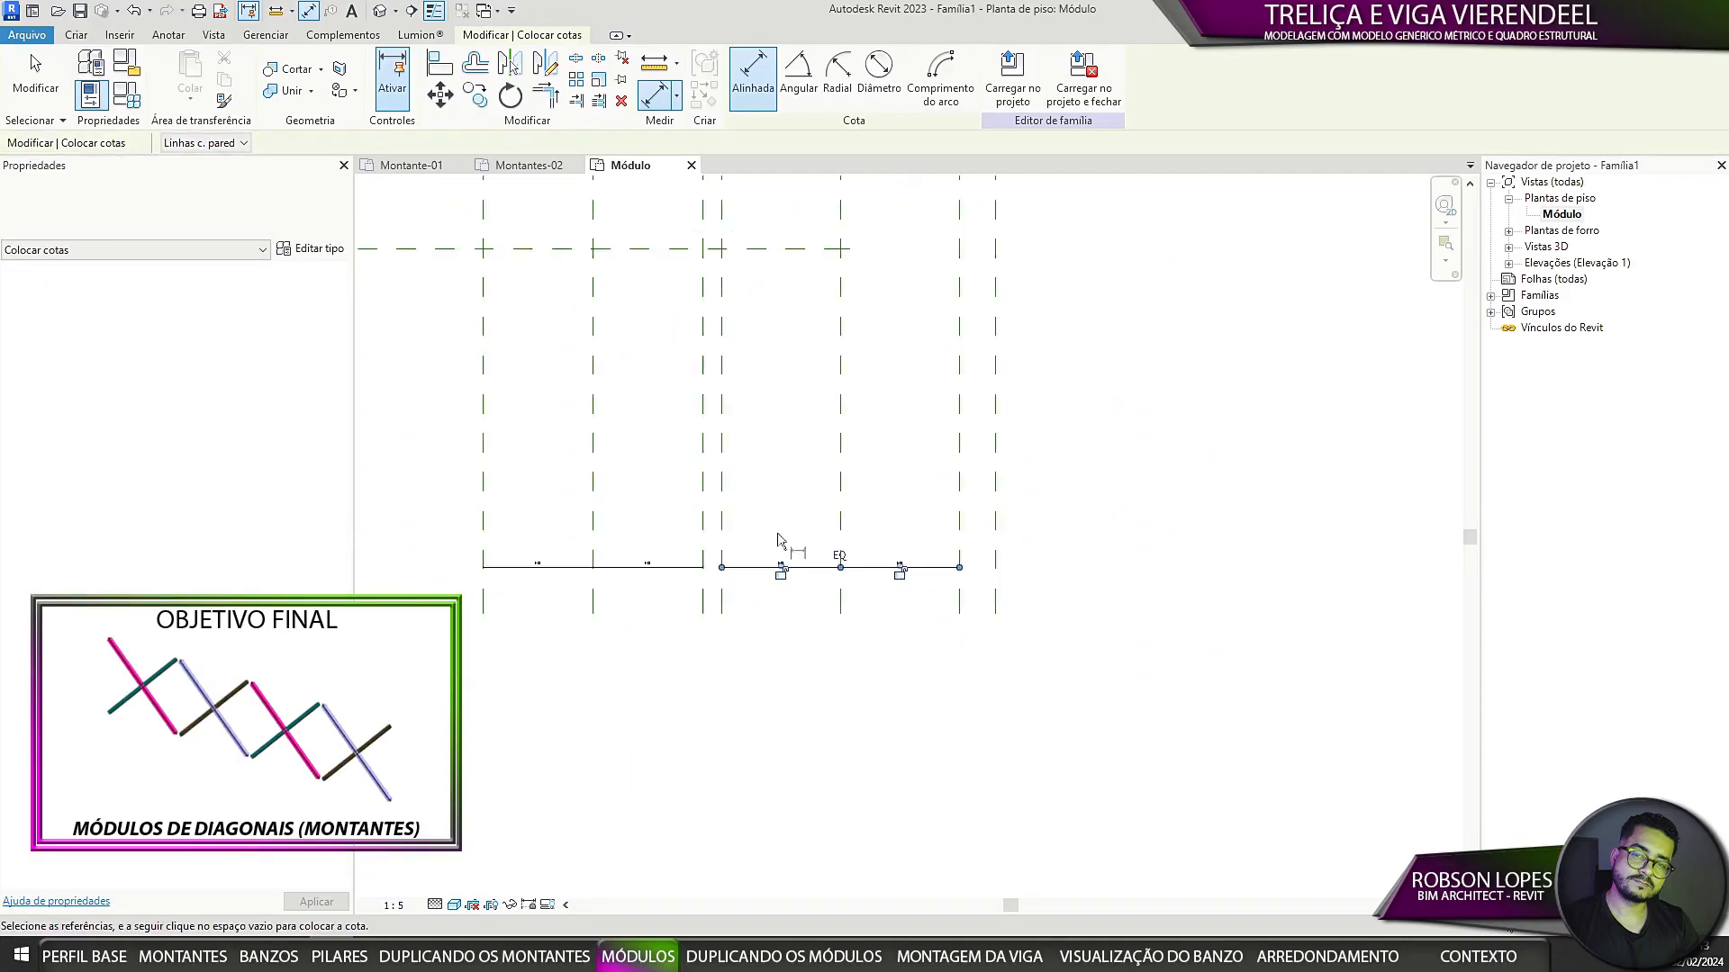
Step: Dimension the full width between the first and third vertical reference planes, above the horizontal center plane
scroll(895, 518, "down", 3)
middle_click_drag(950, 533, 944, 784)
scroll(730, 622, "up", 3)
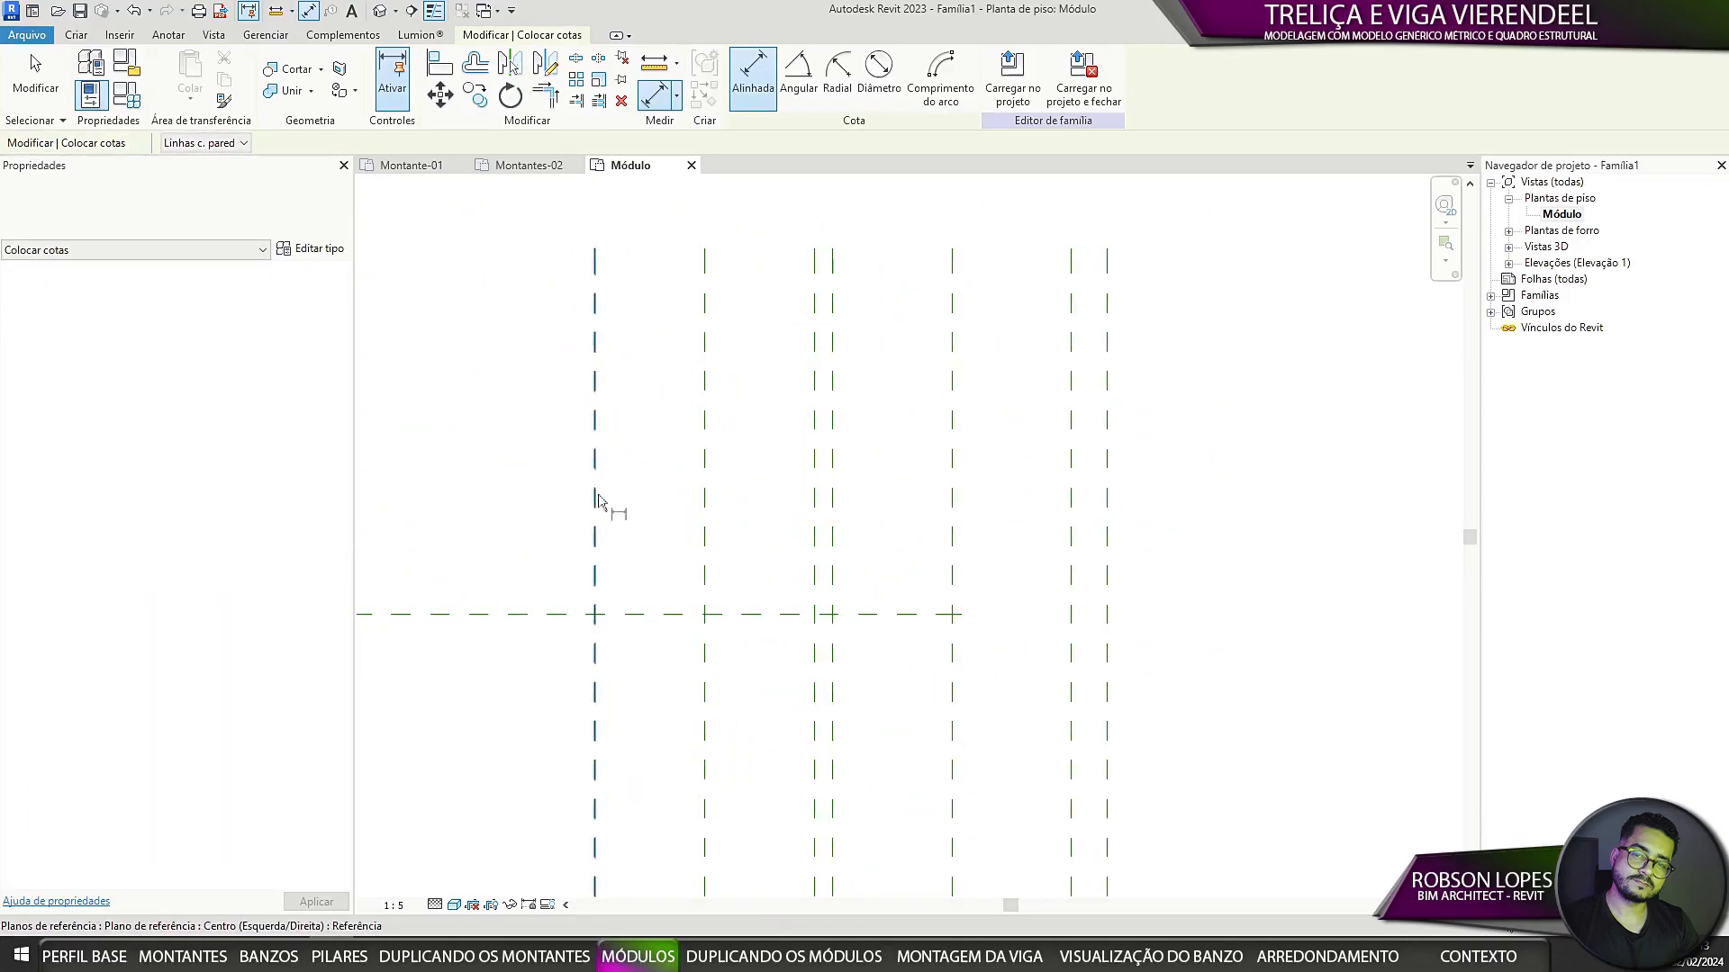
left_click(593, 423)
left_click(814, 441)
left_click(776, 423)
scroll(954, 437, "up", 2)
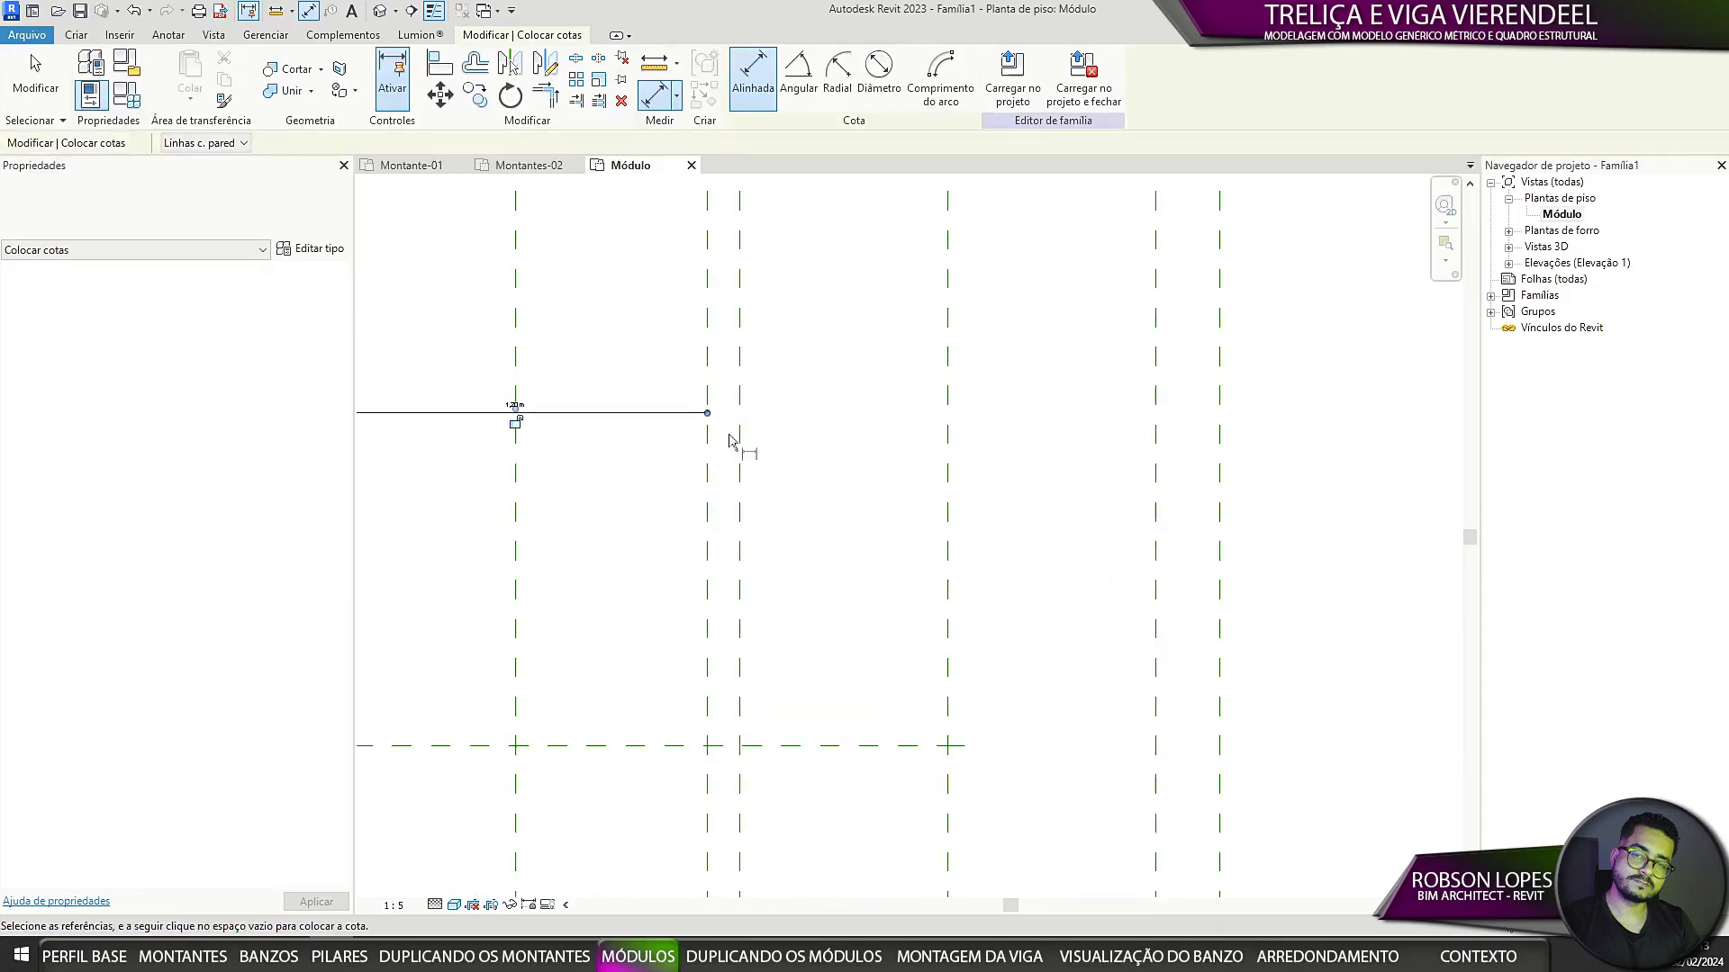
Step: Dimension the full width between the fourth and sixth vertical reference planes, above the horizontal center plane
left_click(739, 436)
left_click(1159, 464)
left_click(1027, 413)
scroll(1050, 494, "down", 2)
scroll(1062, 514, "up", 2)
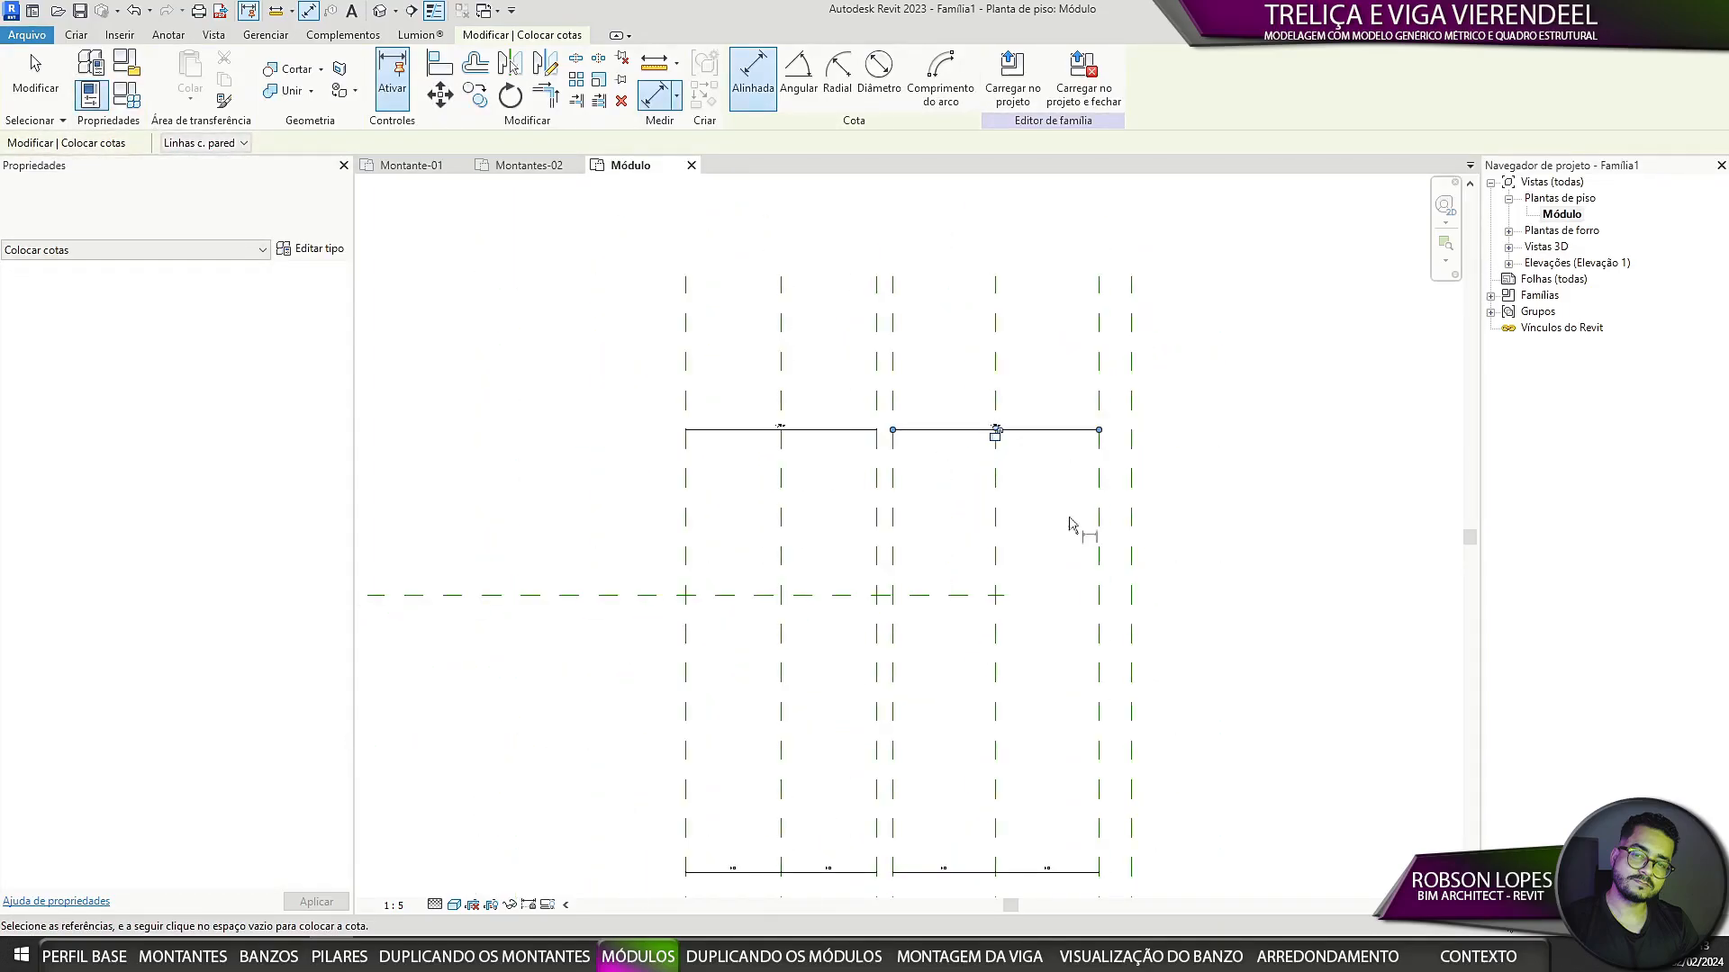
Step: Dimension the narrow gap between the third and fourth vertical reference planes
left_click(630, 429)
left_click(657, 434)
scroll(656, 437, "up", 5)
left_click(634, 437)
scroll(568, 427, "down", 6)
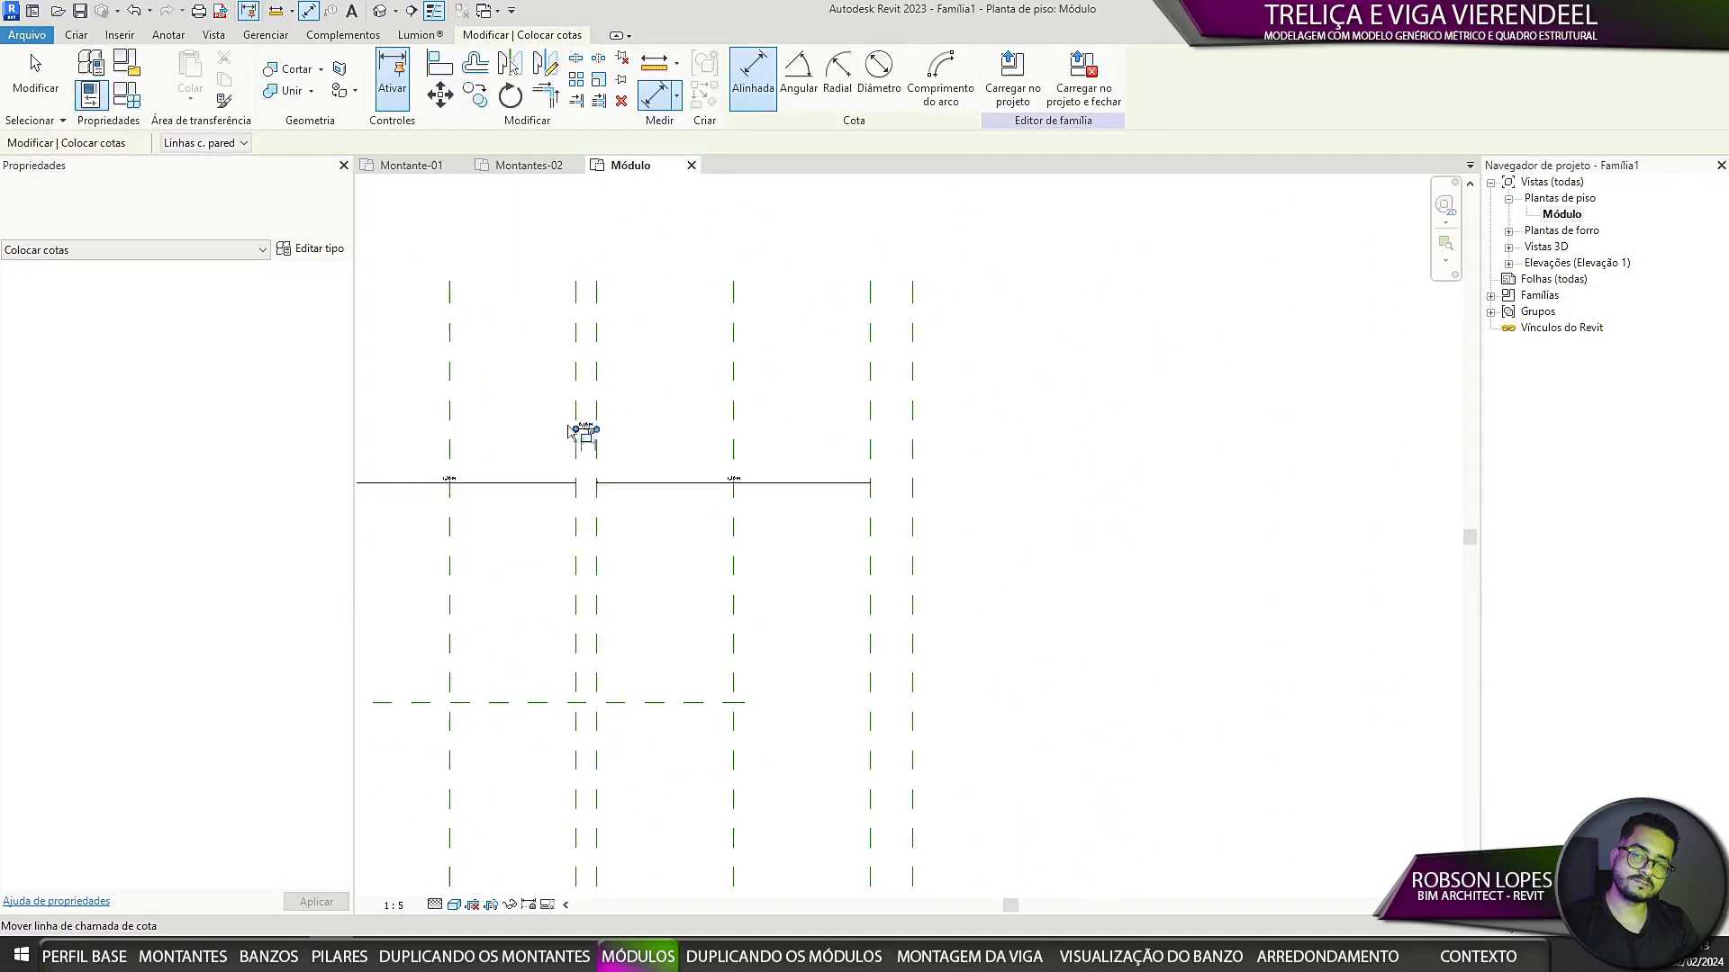
Step: Dimension the gap between the last two vertical reference planes
scroll(778, 420, "up", 4)
left_click(960, 465)
left_click(1042, 455)
left_click(1018, 446)
scroll(991, 502, "down", 6)
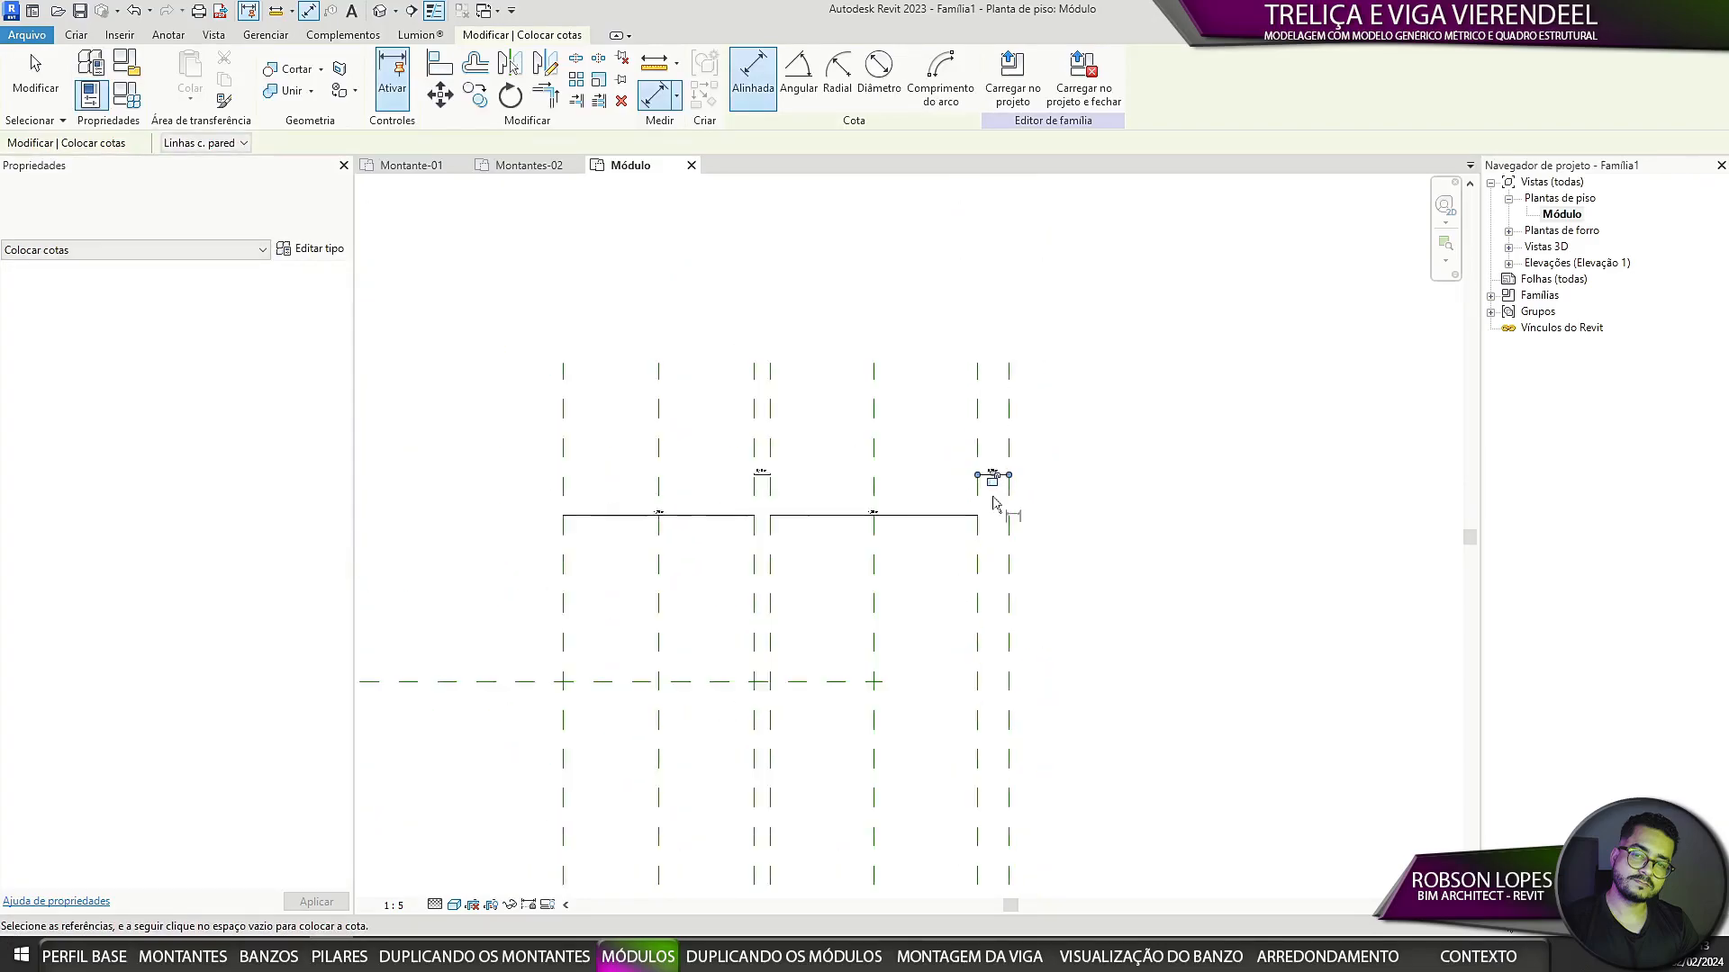
Step: Add an overall dimension from the first to the last vertical reference plane above the other dimensions and end dimensioning
scroll(989, 527, "up", 3)
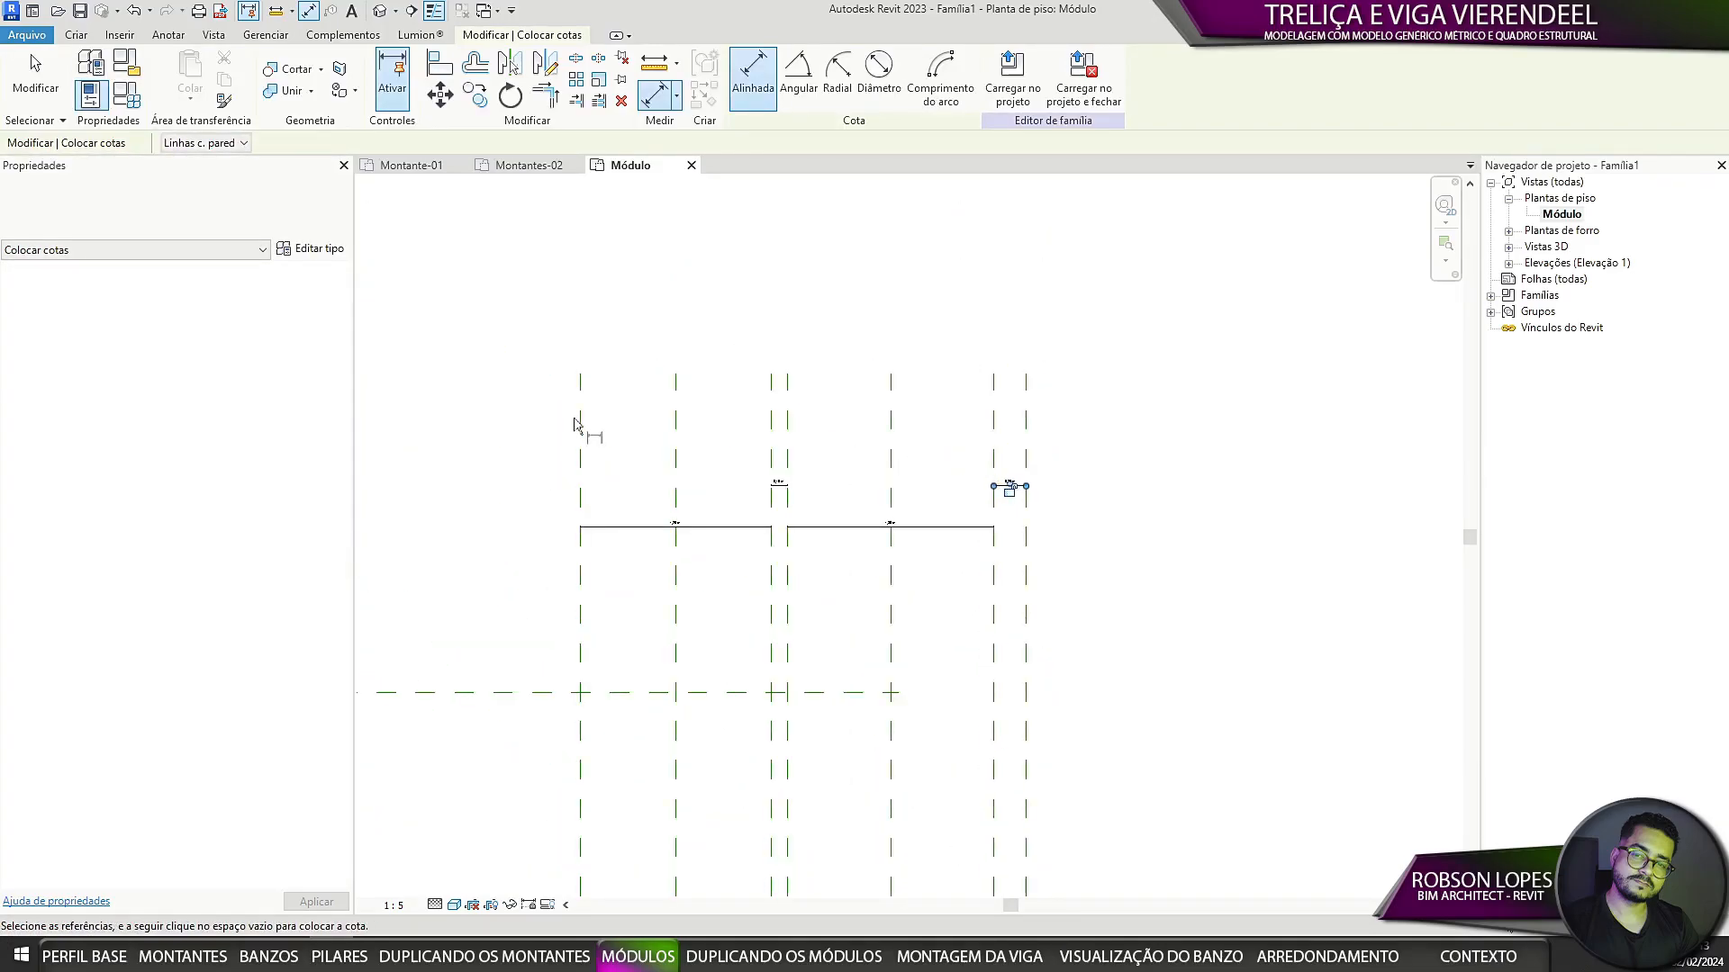
left_click(579, 424)
left_click(1021, 424)
left_click(940, 342)
scroll(999, 617, "down", 4)
scroll(1004, 576, "up", 3)
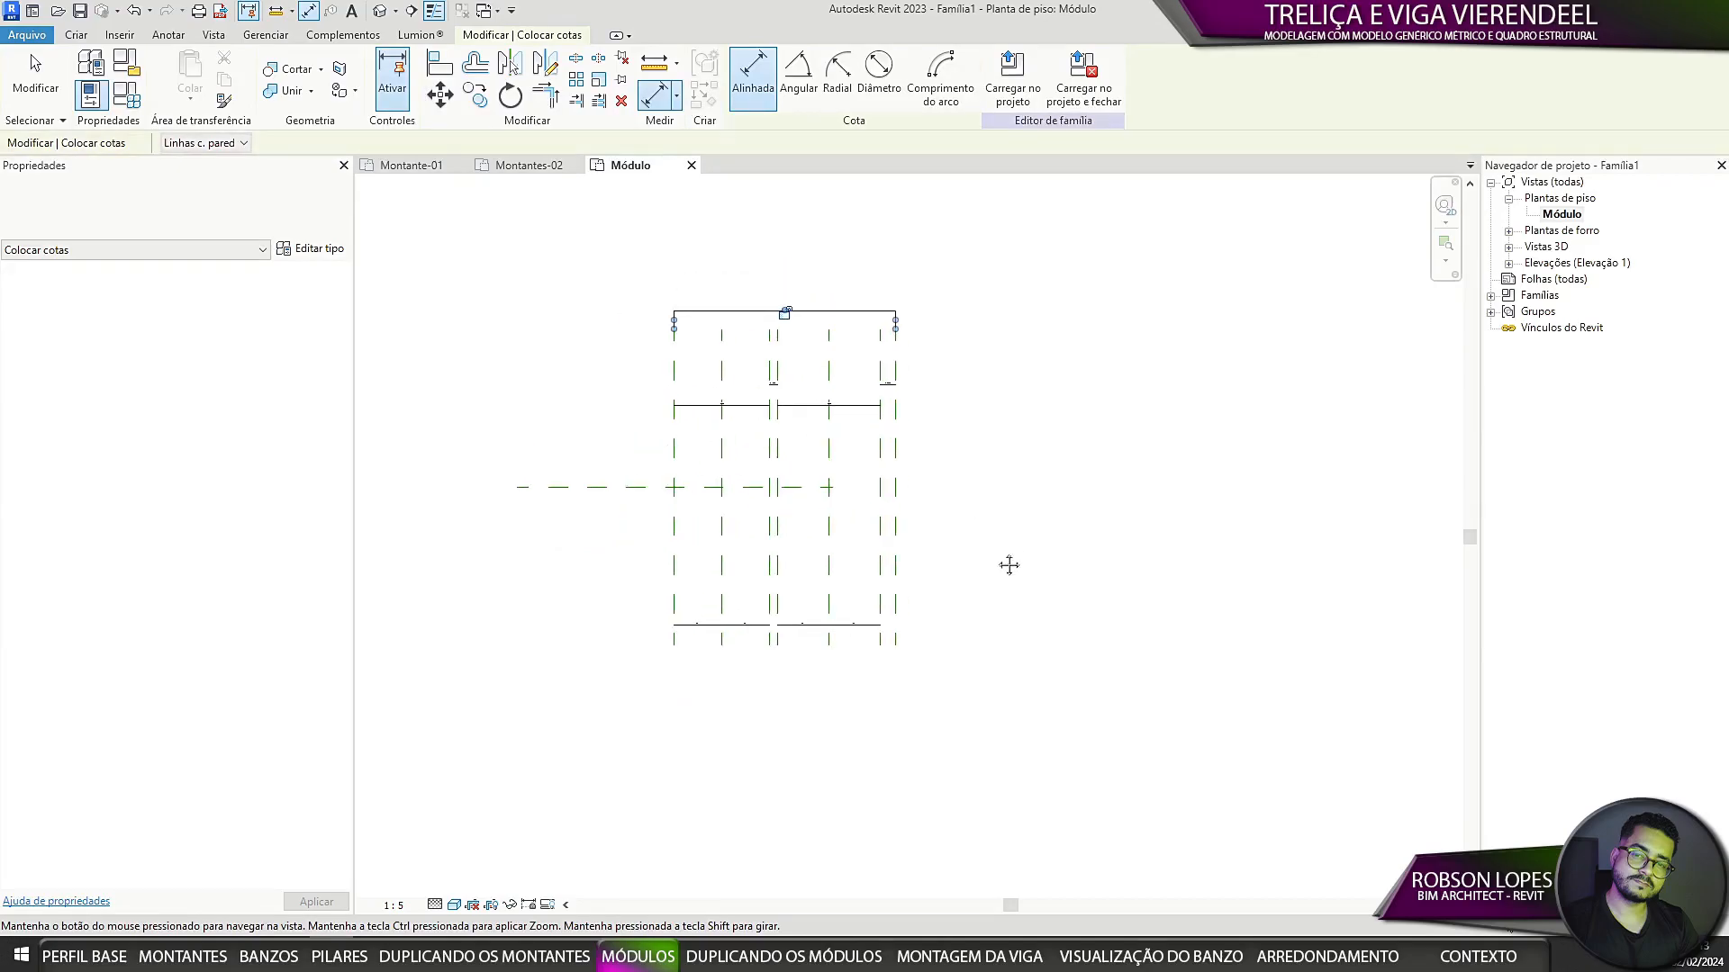
key("Escape")
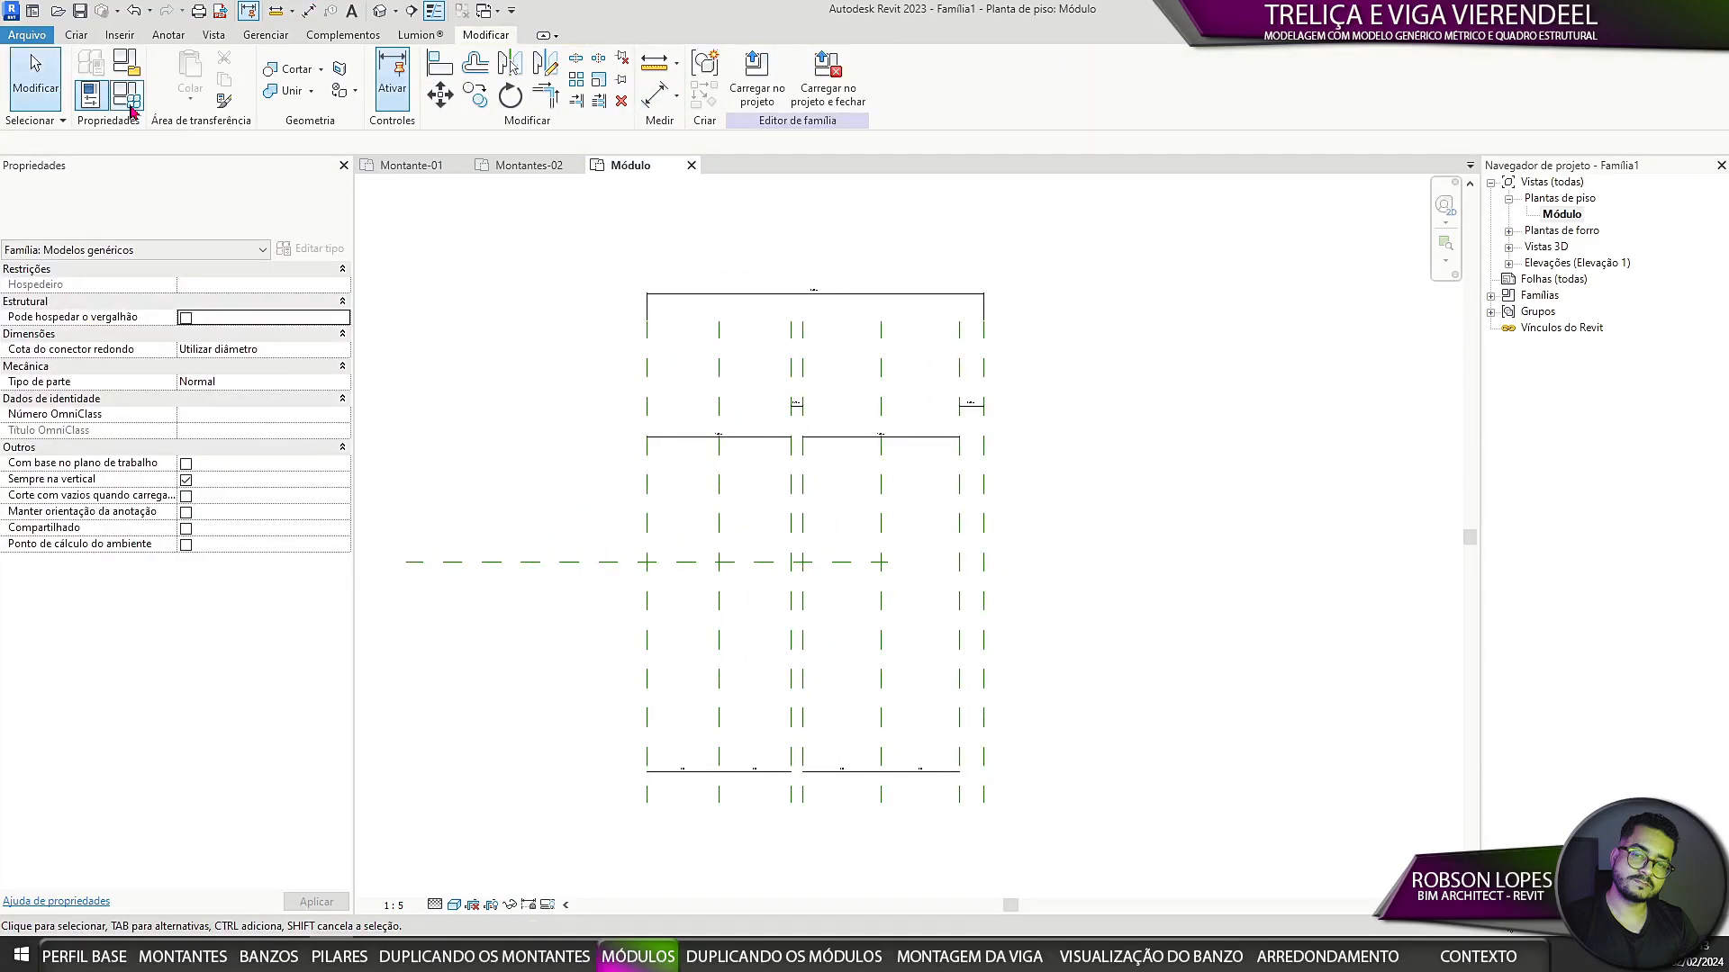
Step: Add a Yes/No family parameter named "Linhas do Módulo" to the family types
left_click(132, 108)
left_click_drag(854, 171, 986, 207)
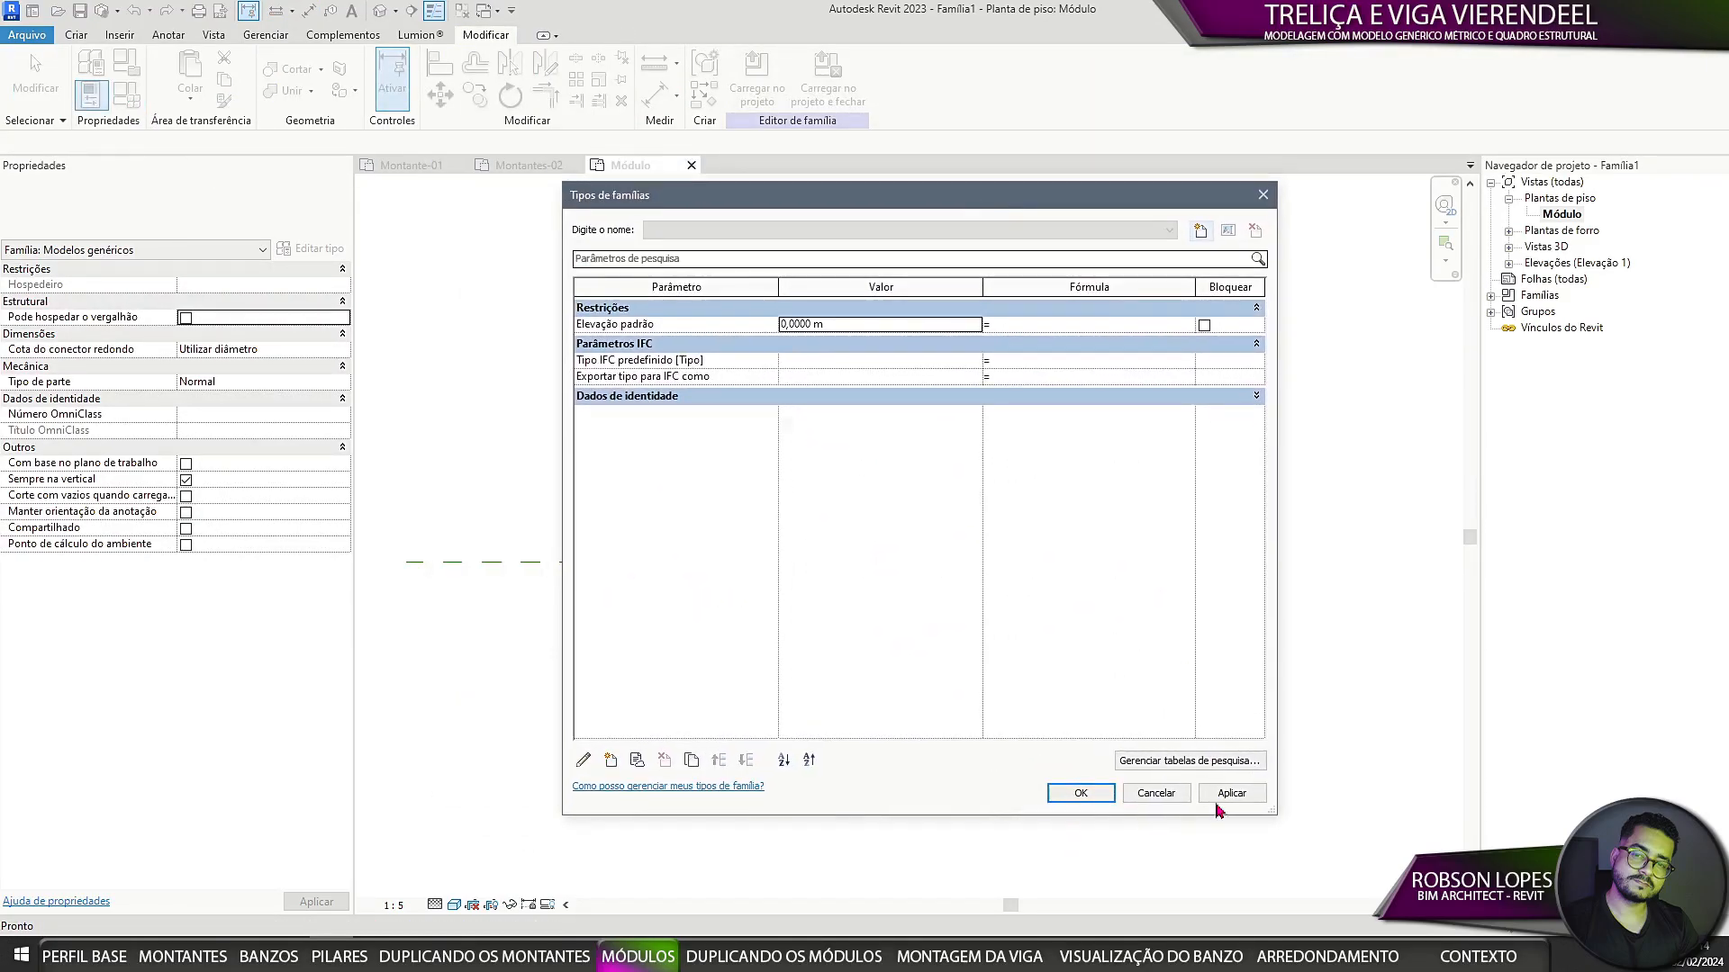
left_click(609, 760)
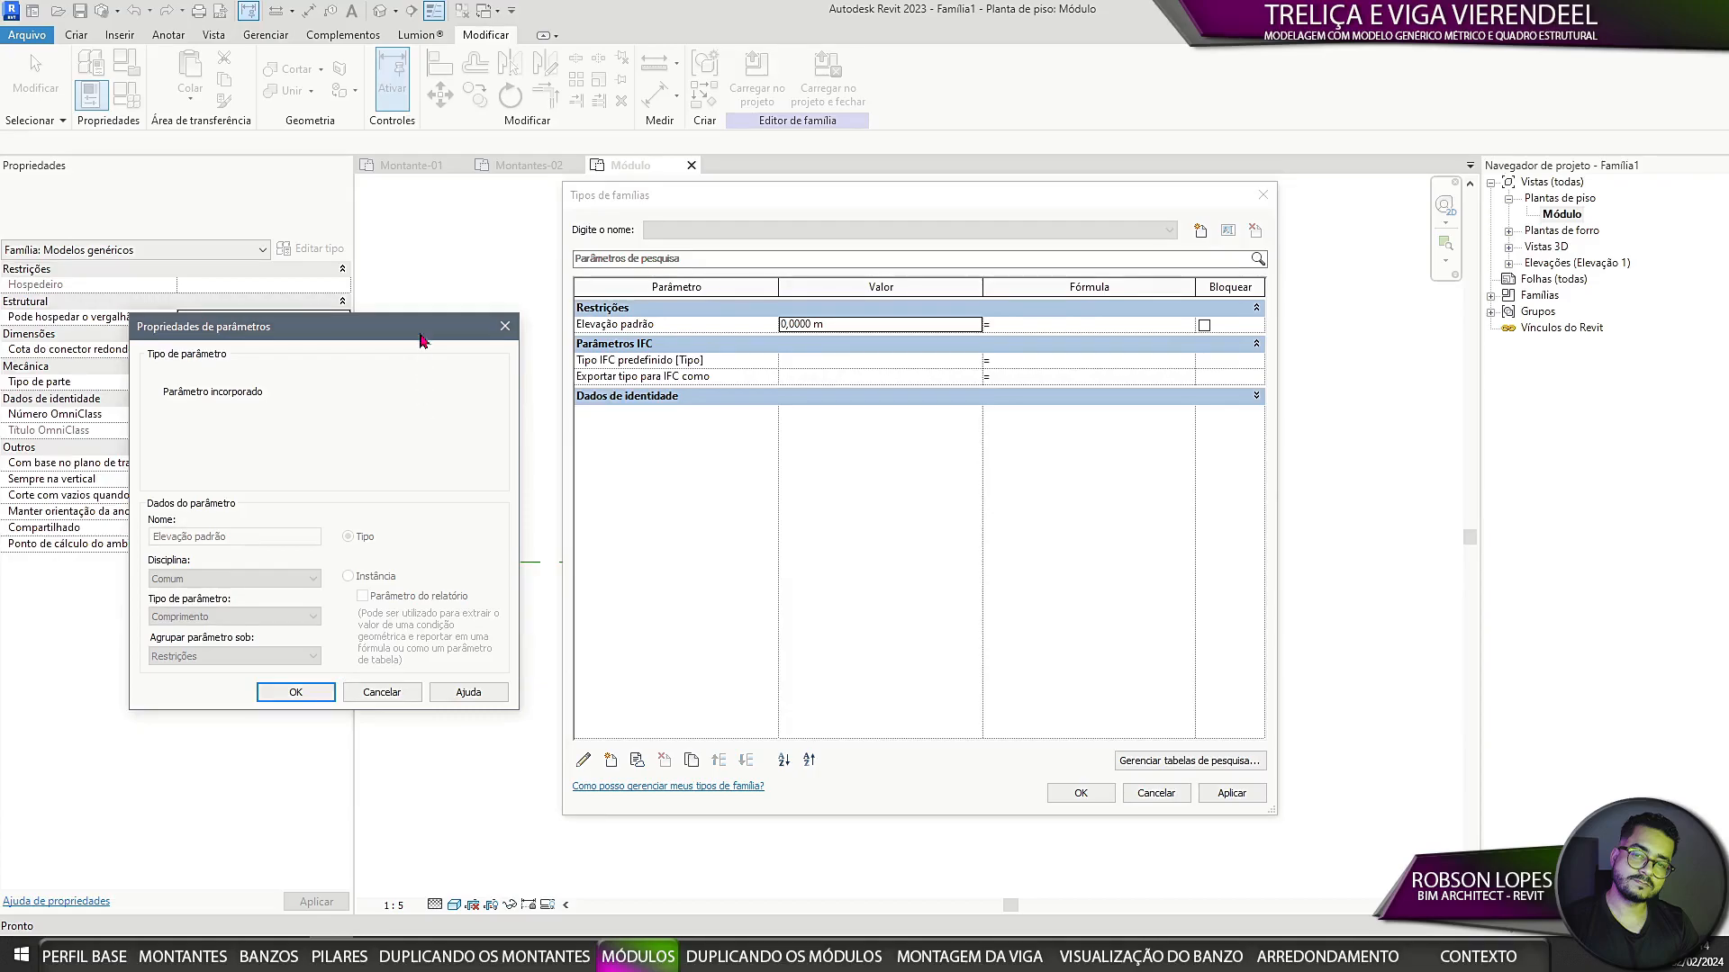
left_click(382, 691)
left_click(610, 761)
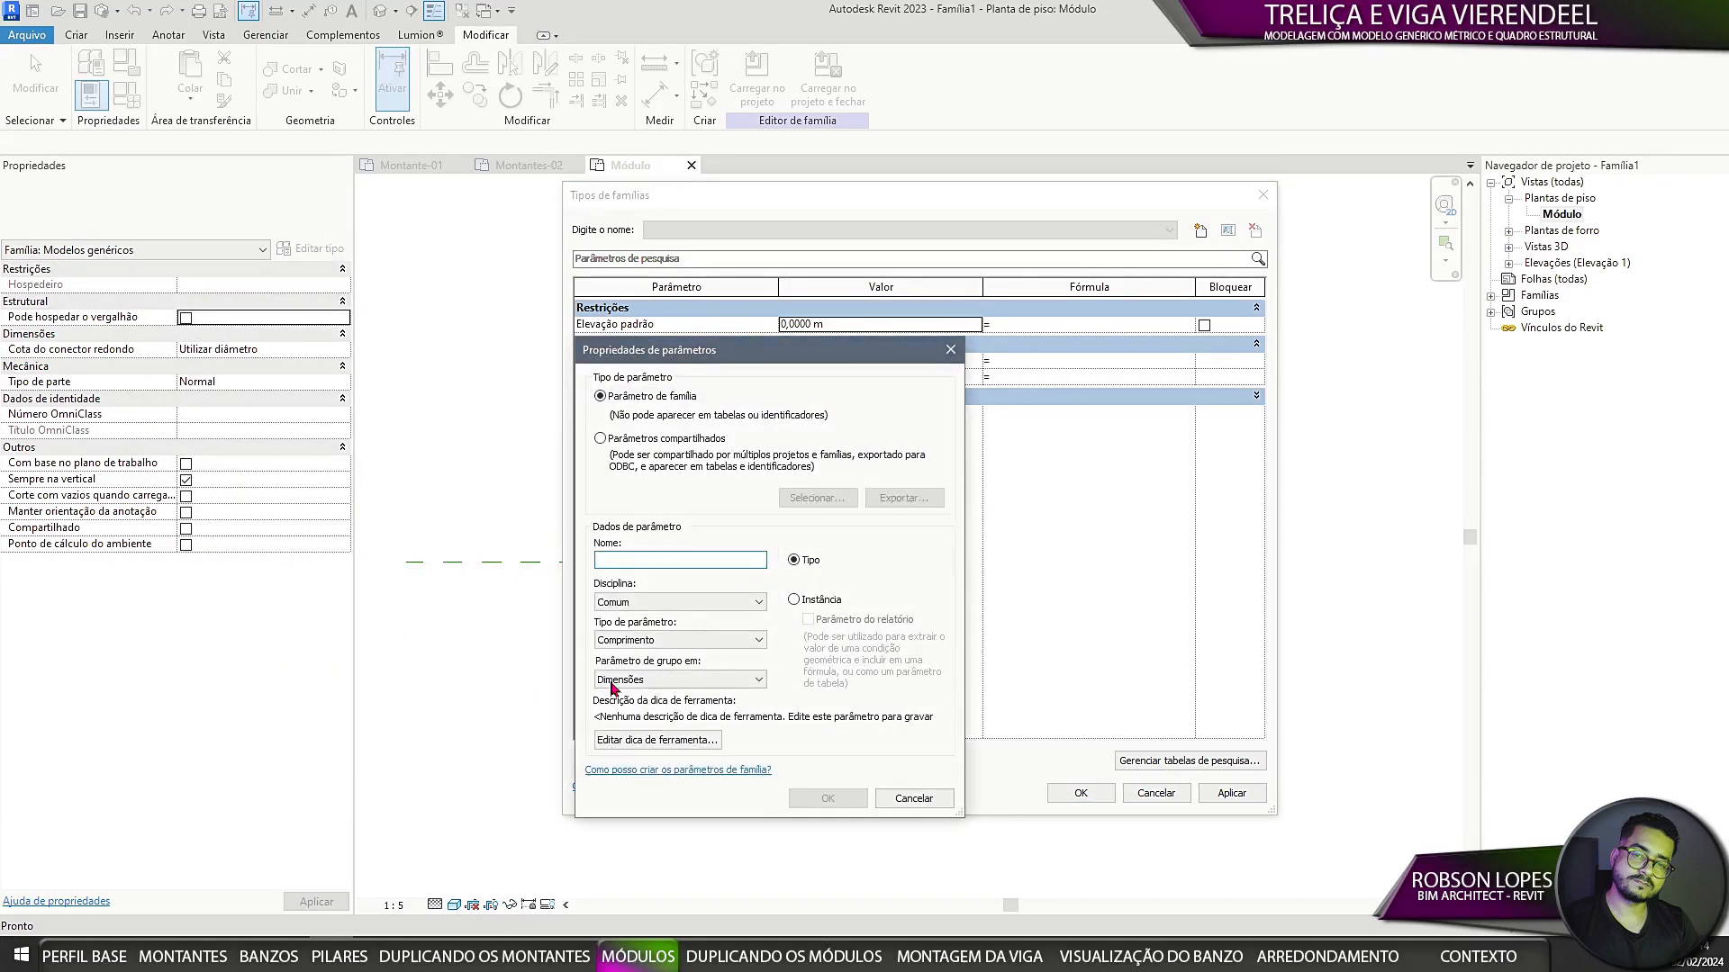
left_click_drag(705, 359, 250, 272)
type("Linhas do Módulo")
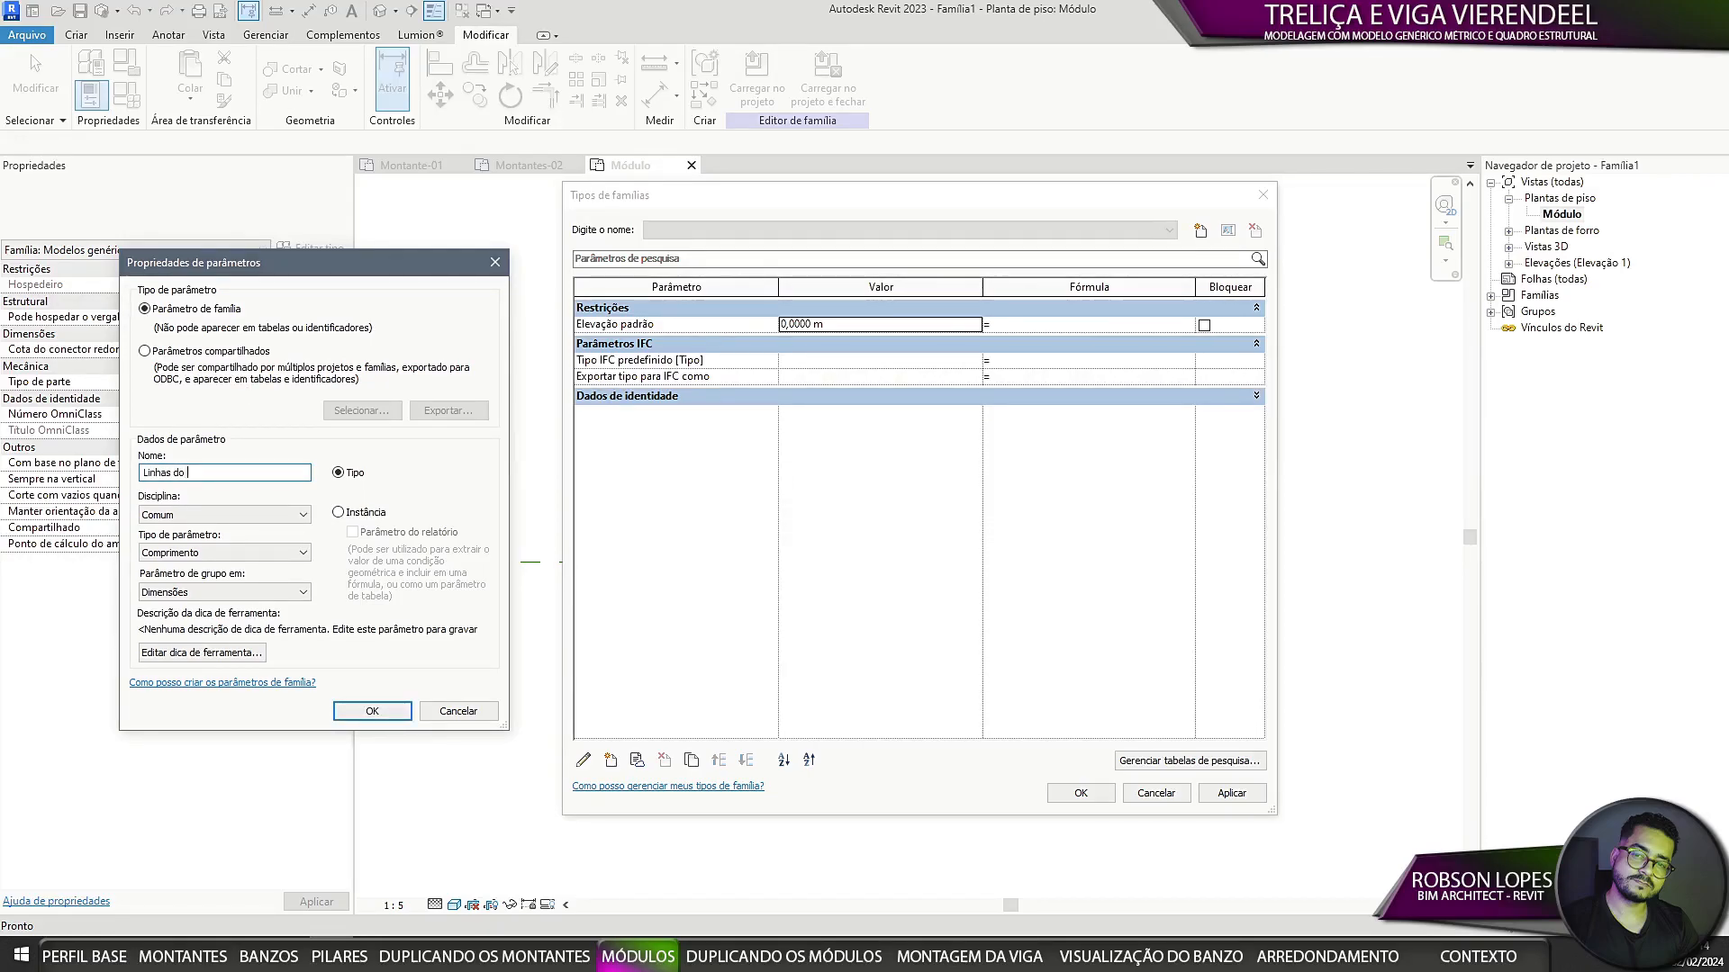
left_click(219, 551)
left_click(177, 795)
left_click(372, 712)
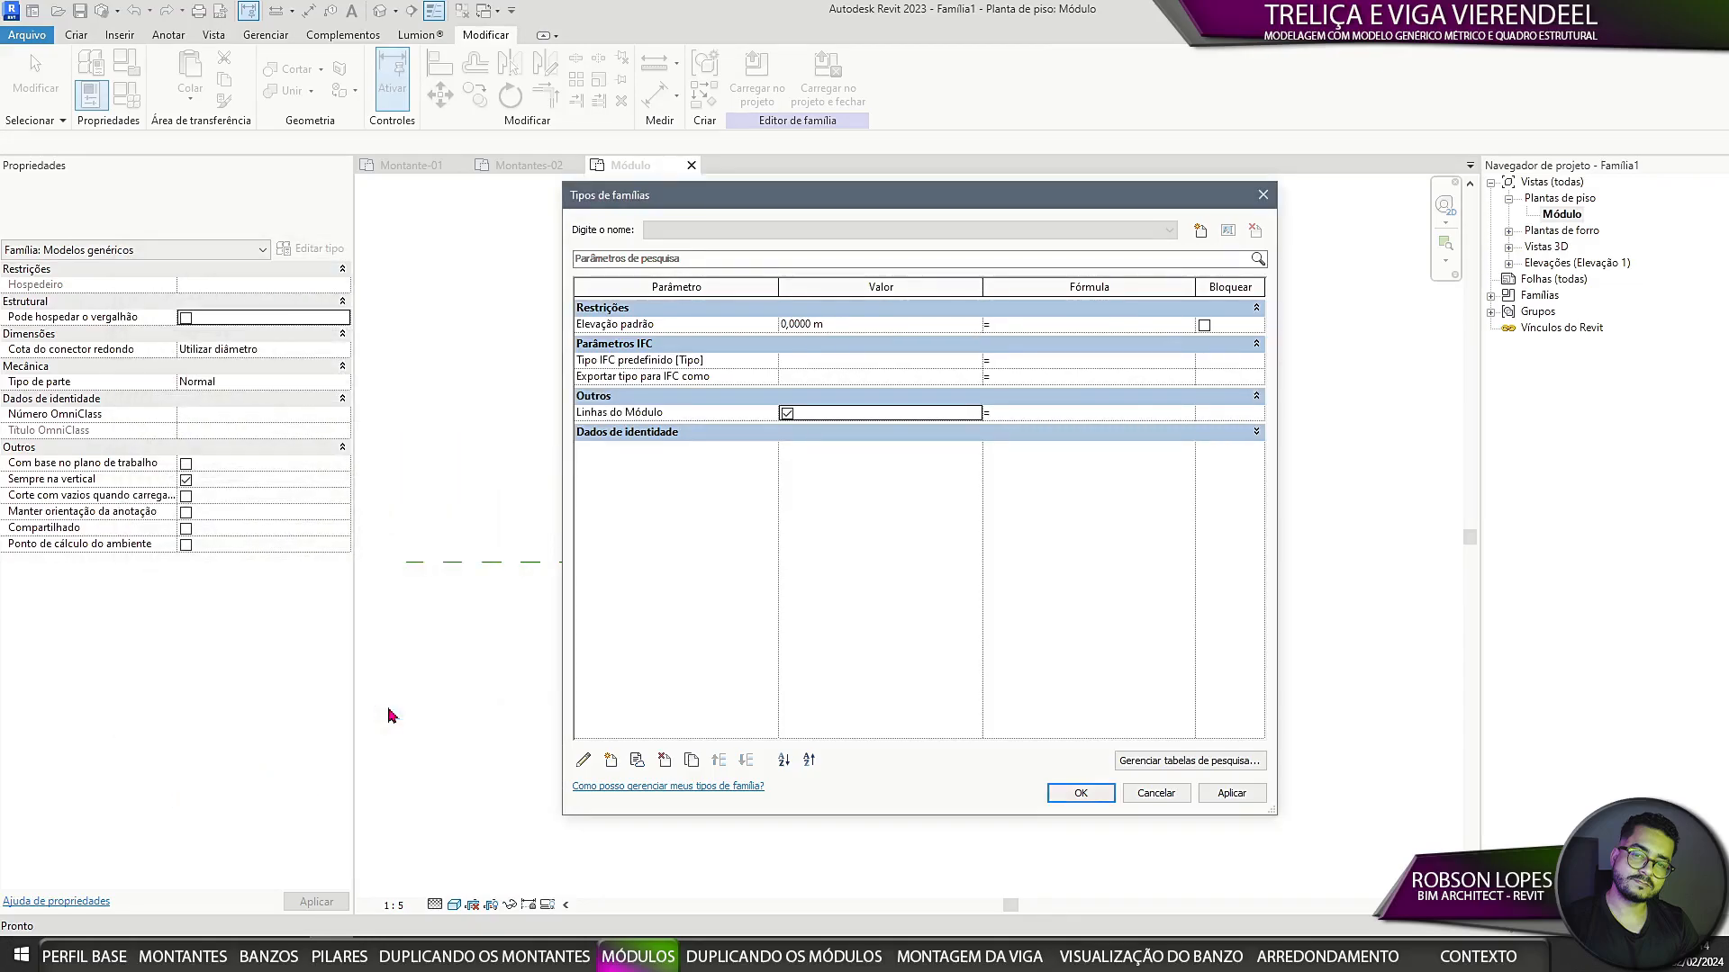
Step: Duplicate the Linhas do Módulo parameter and name the copy "Montante A (Módulo 01)"
left_click(698, 416)
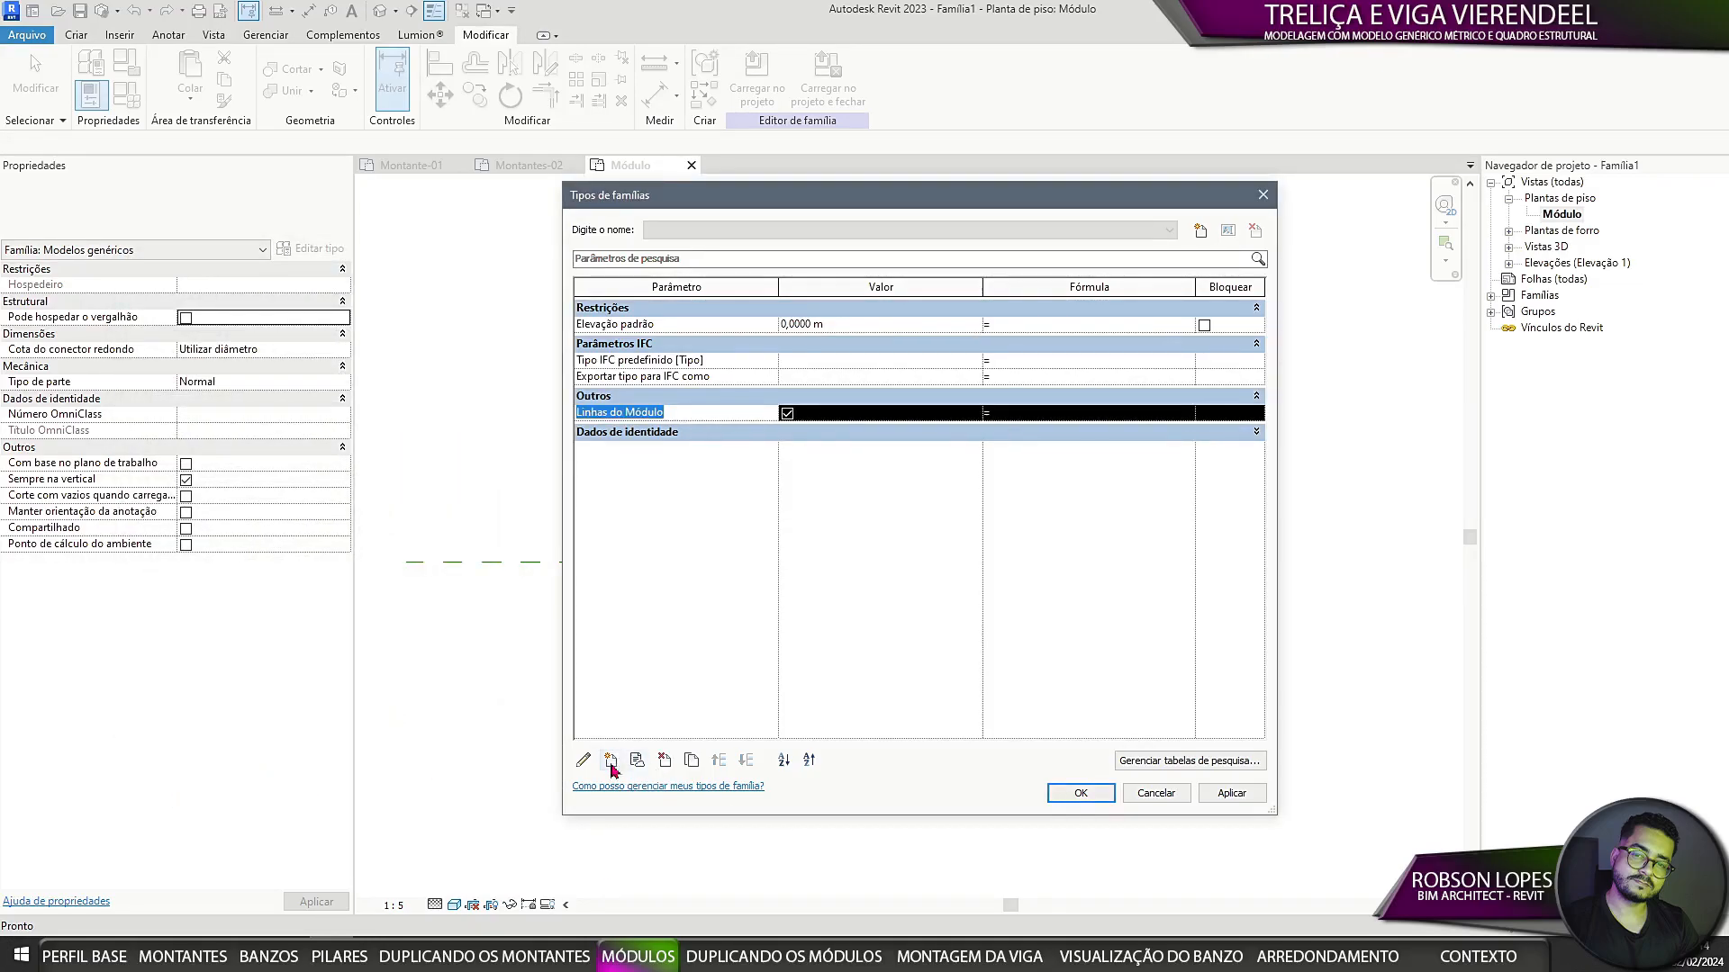
left_click(691, 762)
left_click(943, 492)
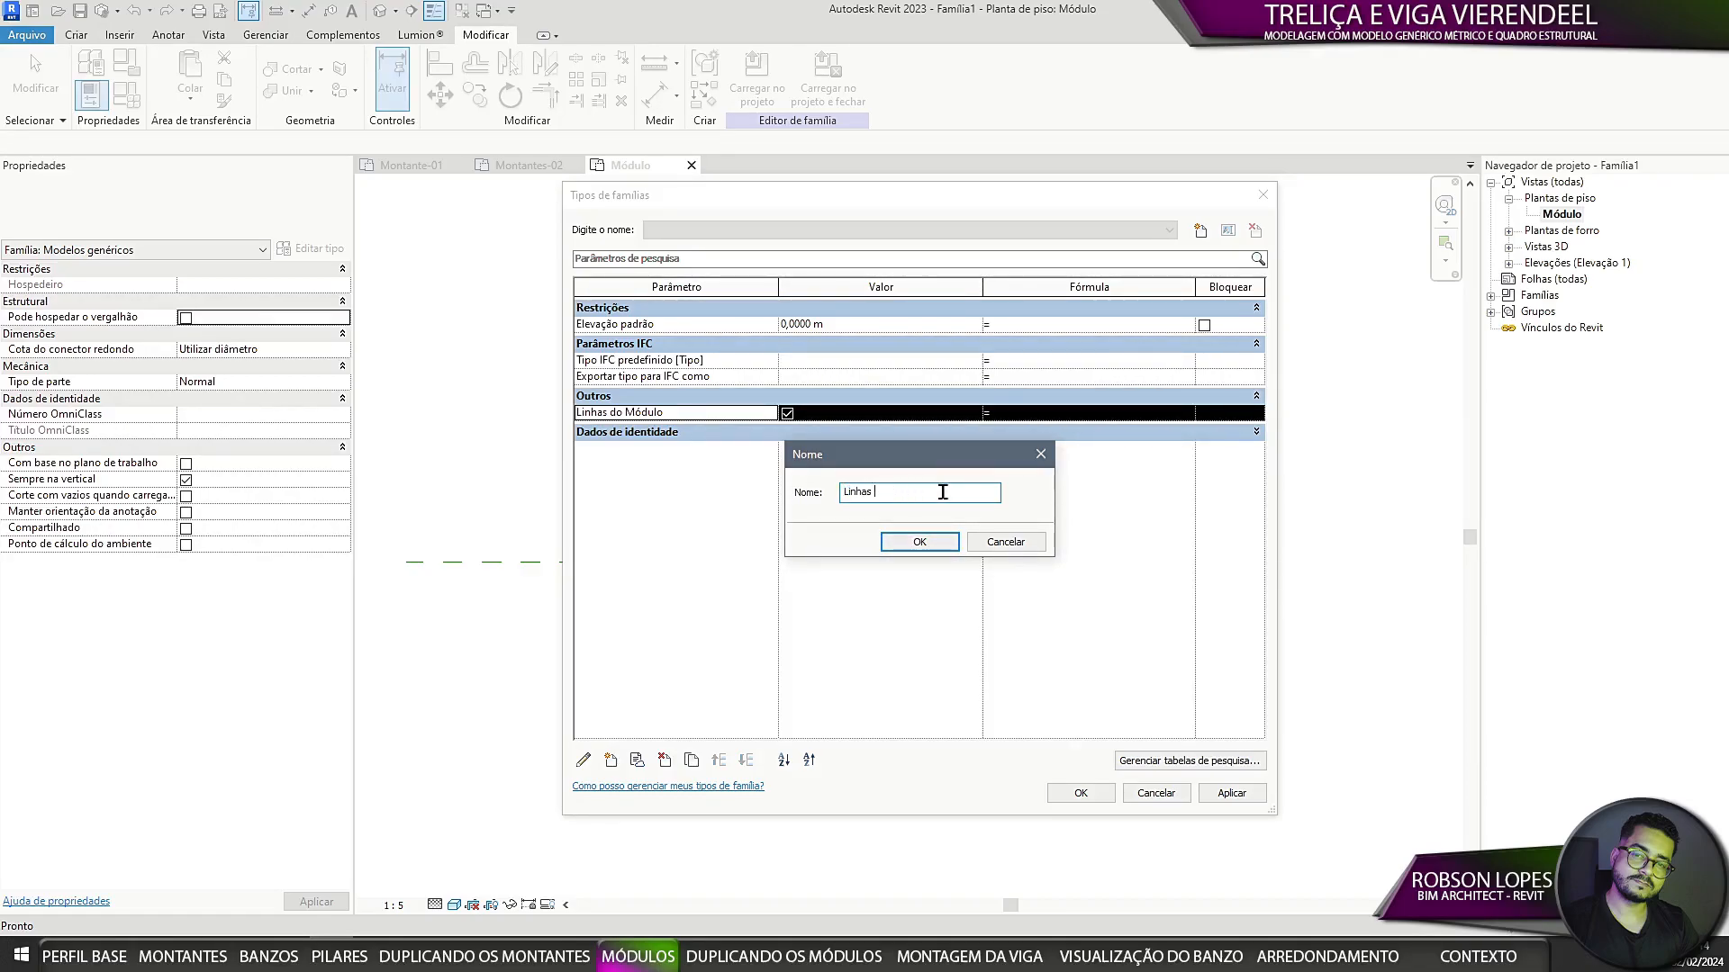
key("BackSpace")
key("BackSpace")
key("BackSpace")
key("BackSpace")
key("BackSpace")
key("BackSpace")
key("BackSpace")
type("M")
left_click(915, 542)
Step: Duplicate Montante A (Módulo 01) as "Montante B (Módulo 01)" and accept the family types
left_click(692, 760)
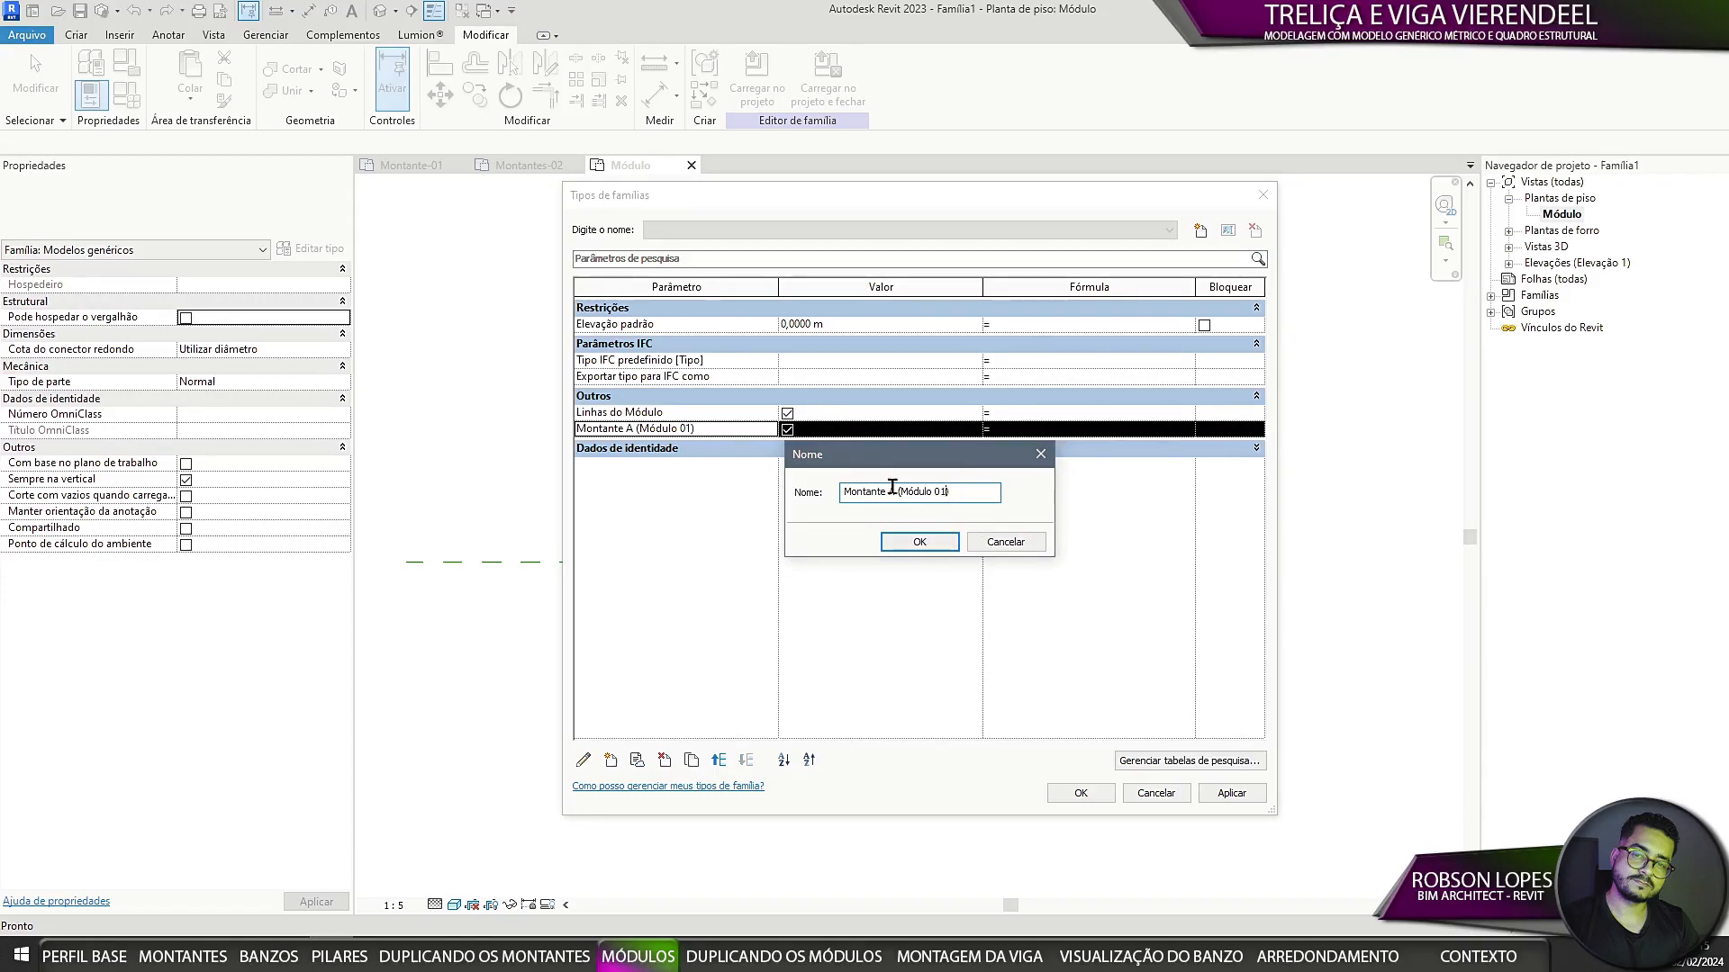
left_click(920, 542)
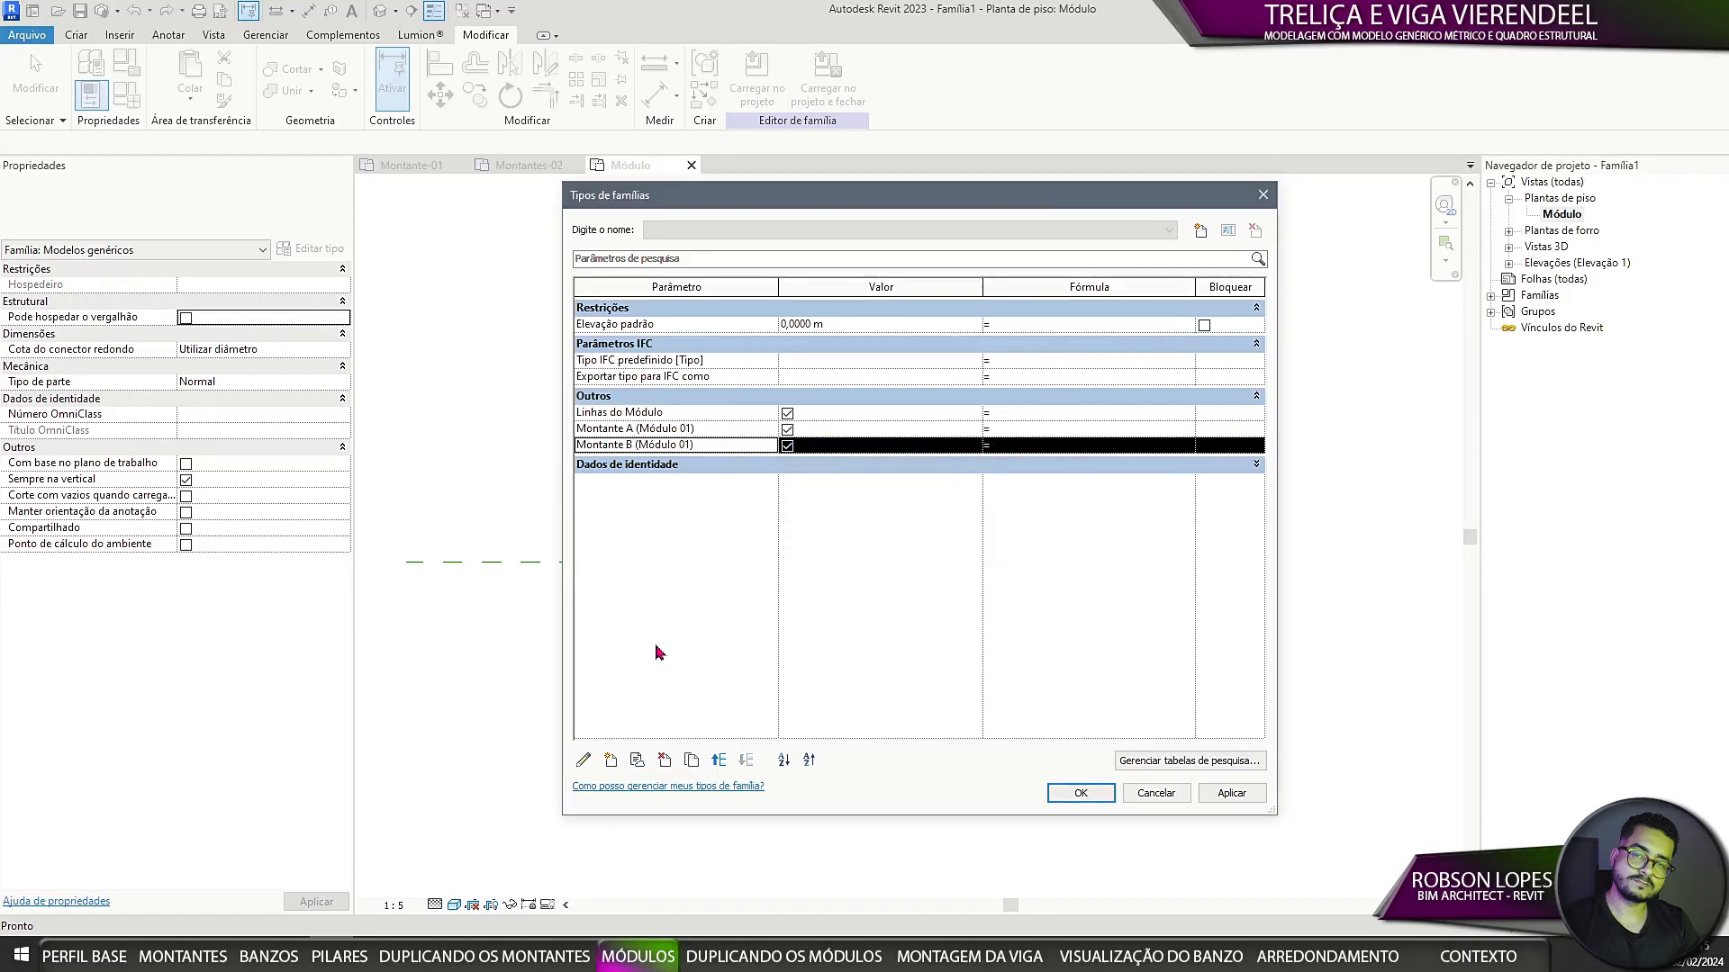
left_click(1082, 791)
Step: Label the two wide dimensions above the center plane with a new type parameter named "Largura do Montante"
scroll(795, 486, "up", 5)
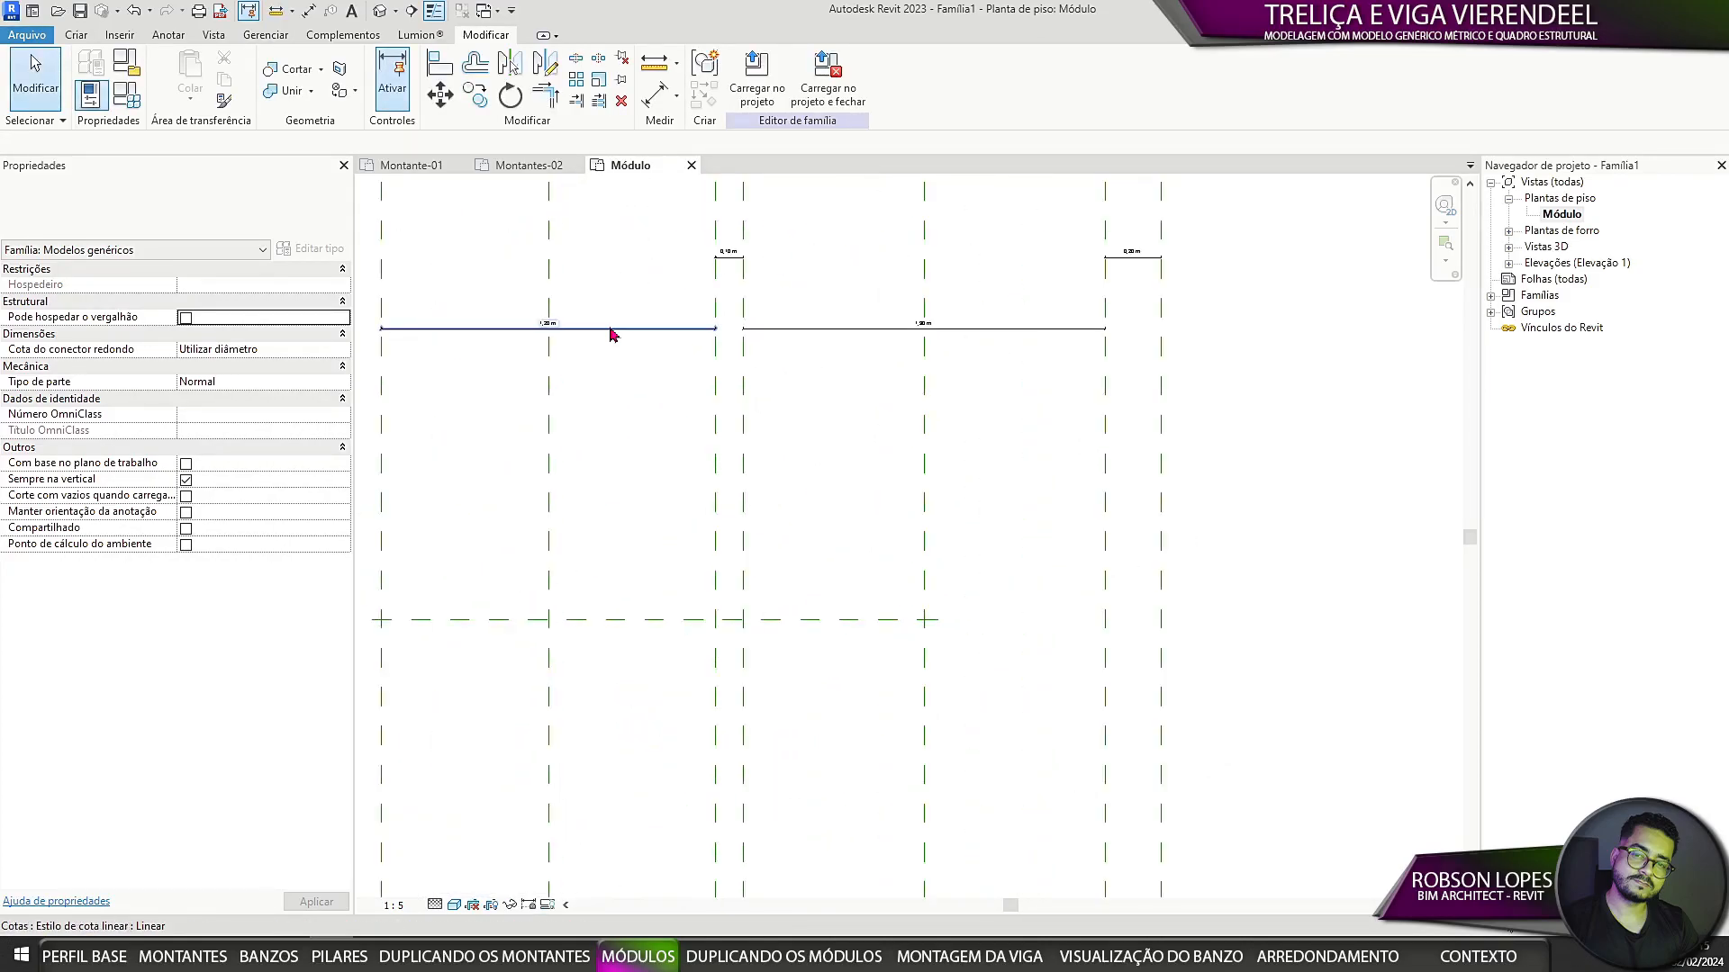
left_click(611, 335)
scroll(860, 423, "down", 2)
left_click(920, 77)
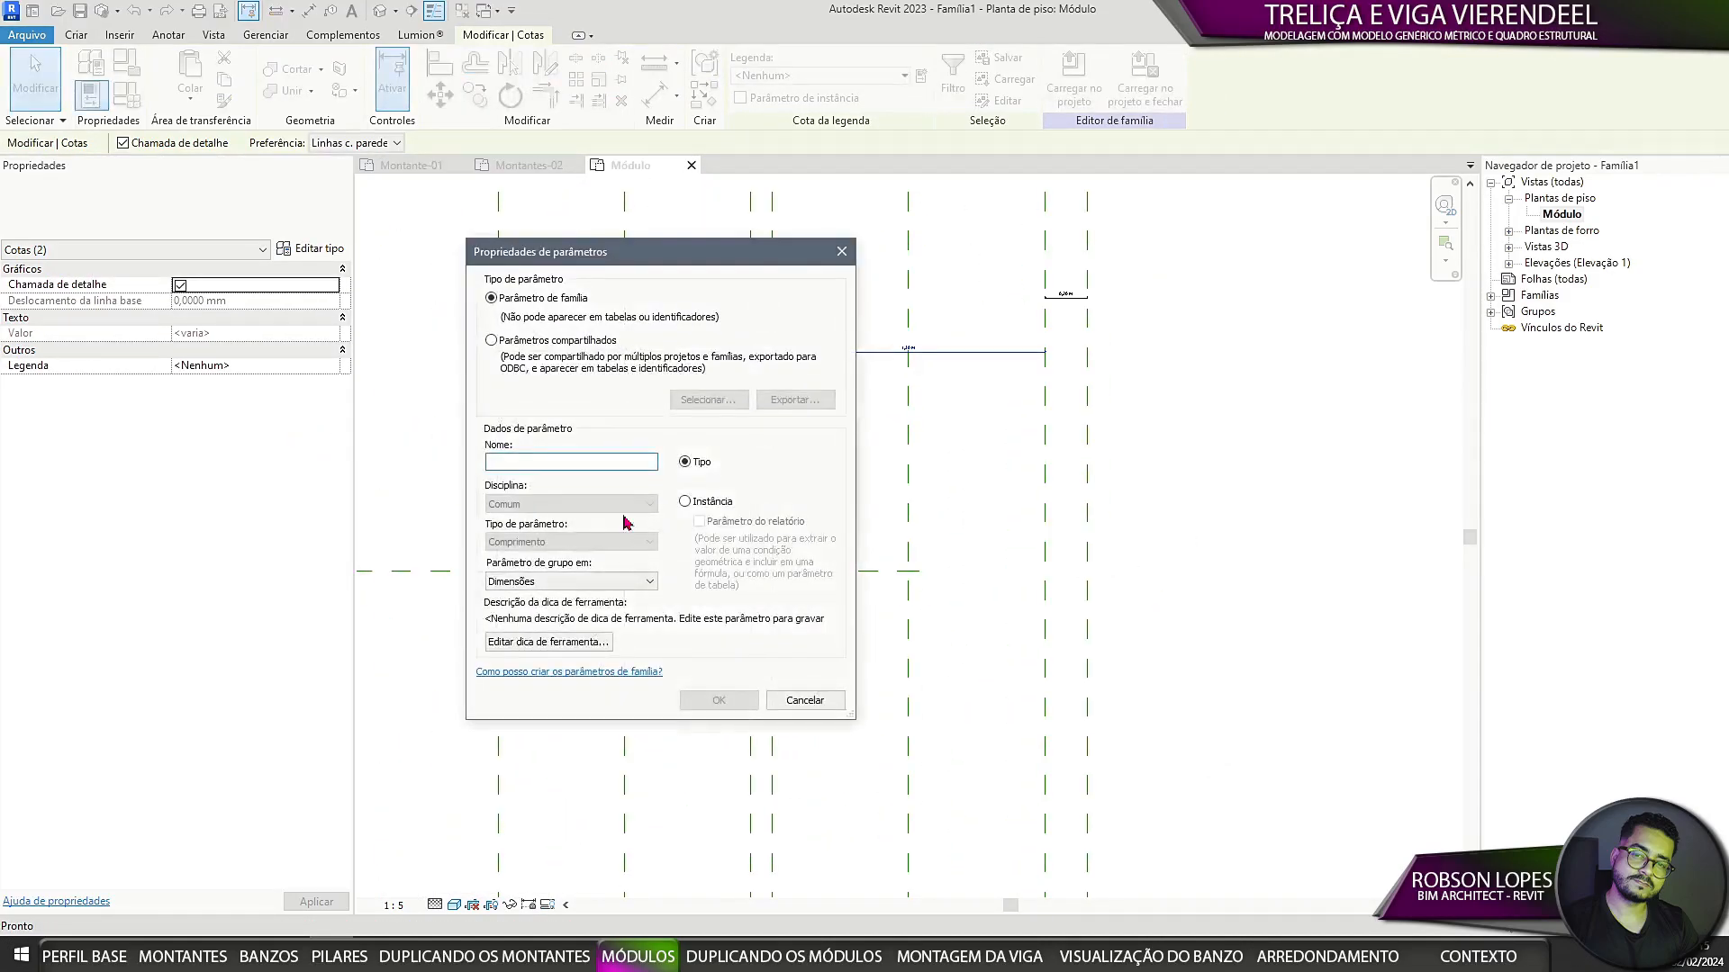
type("Largura do Montante")
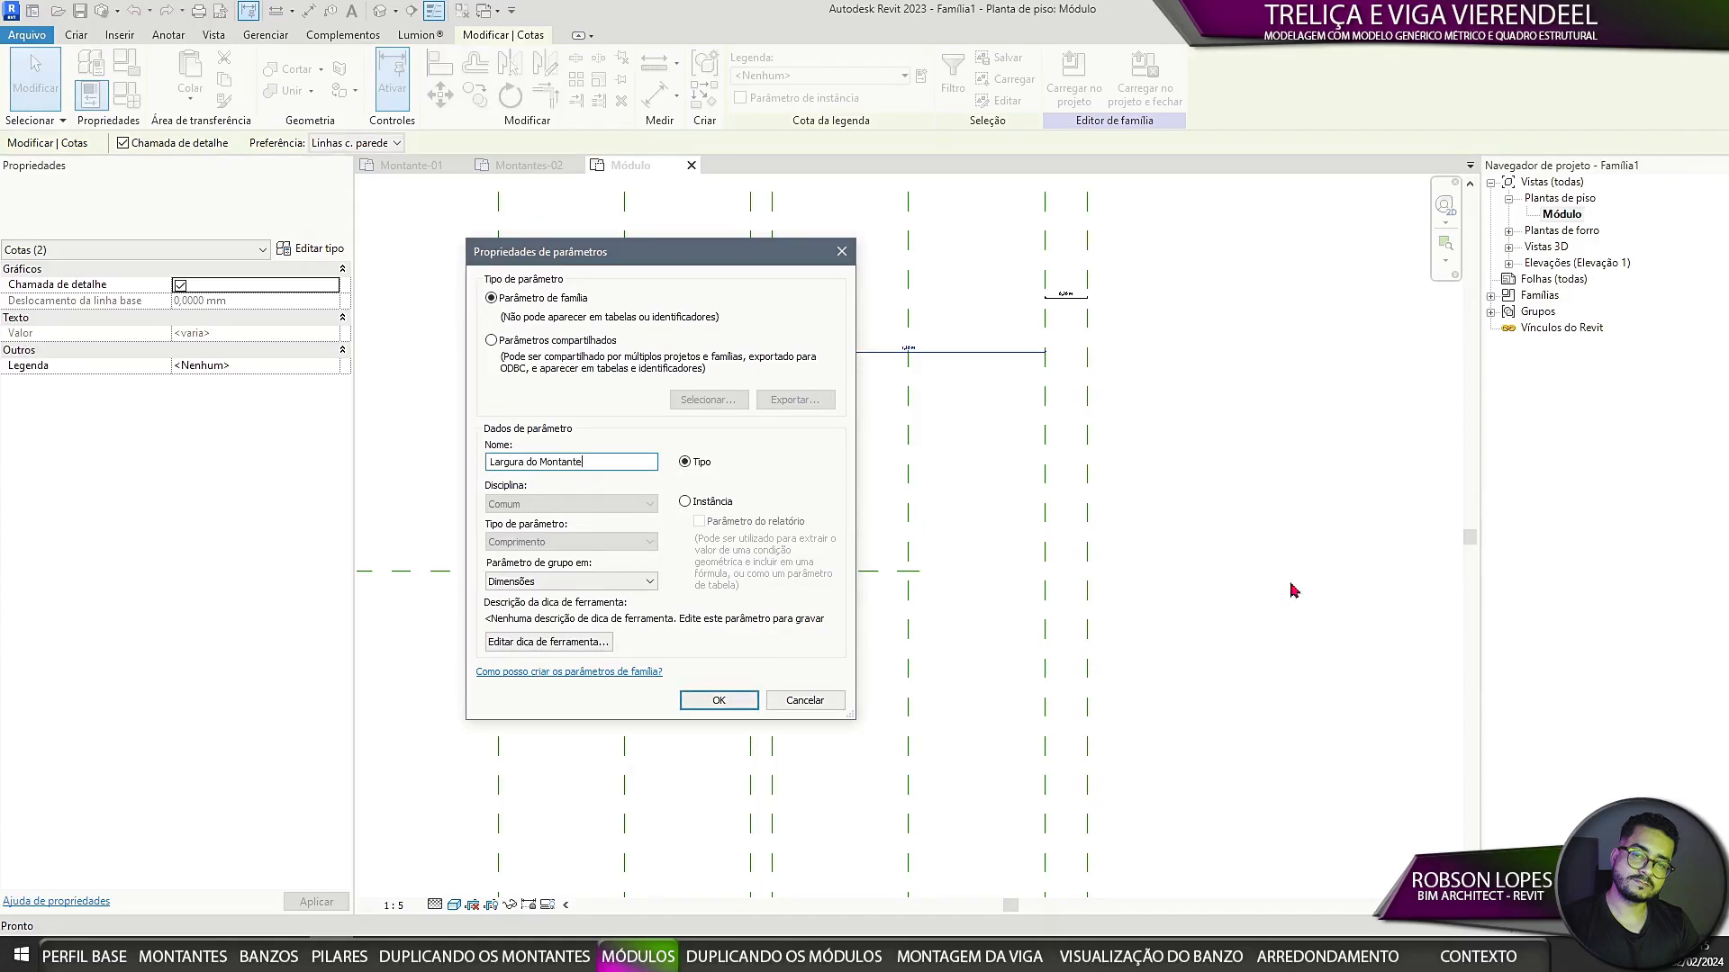
left_click(719, 701)
left_click(957, 490)
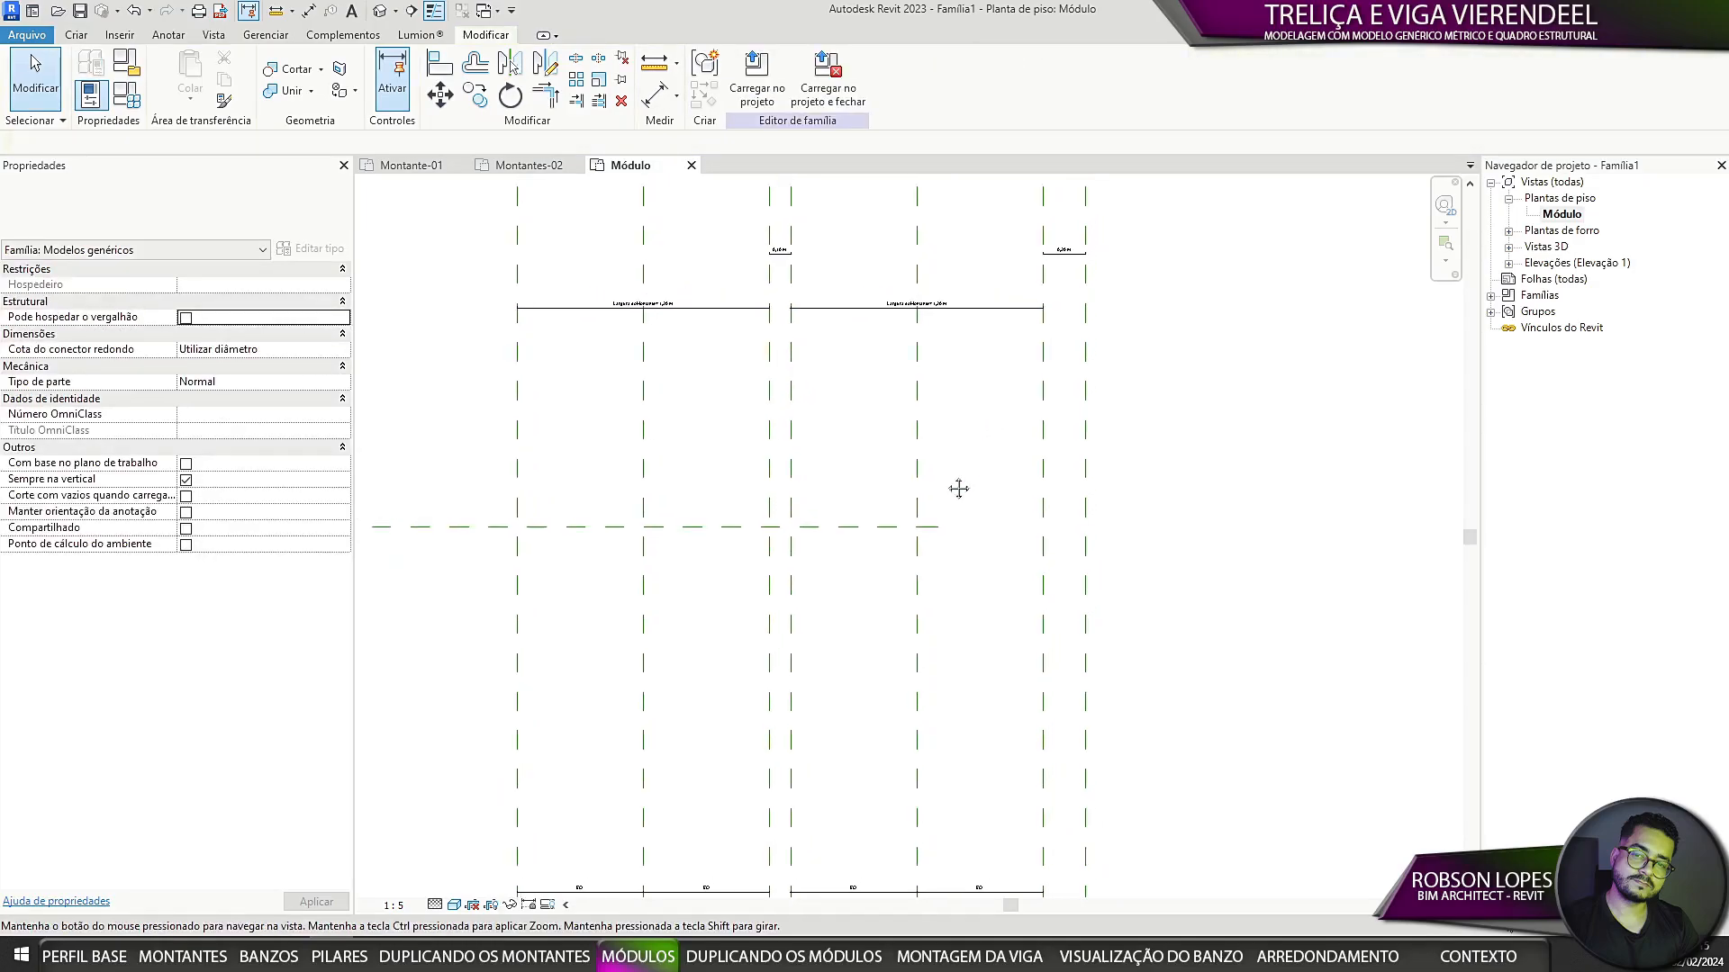
Step: Label both narrow gap dimensions with a new type parameter named "Altura do perfil"
scroll(756, 438, "up", 3)
left_click_drag(600, 417, 1301, 379)
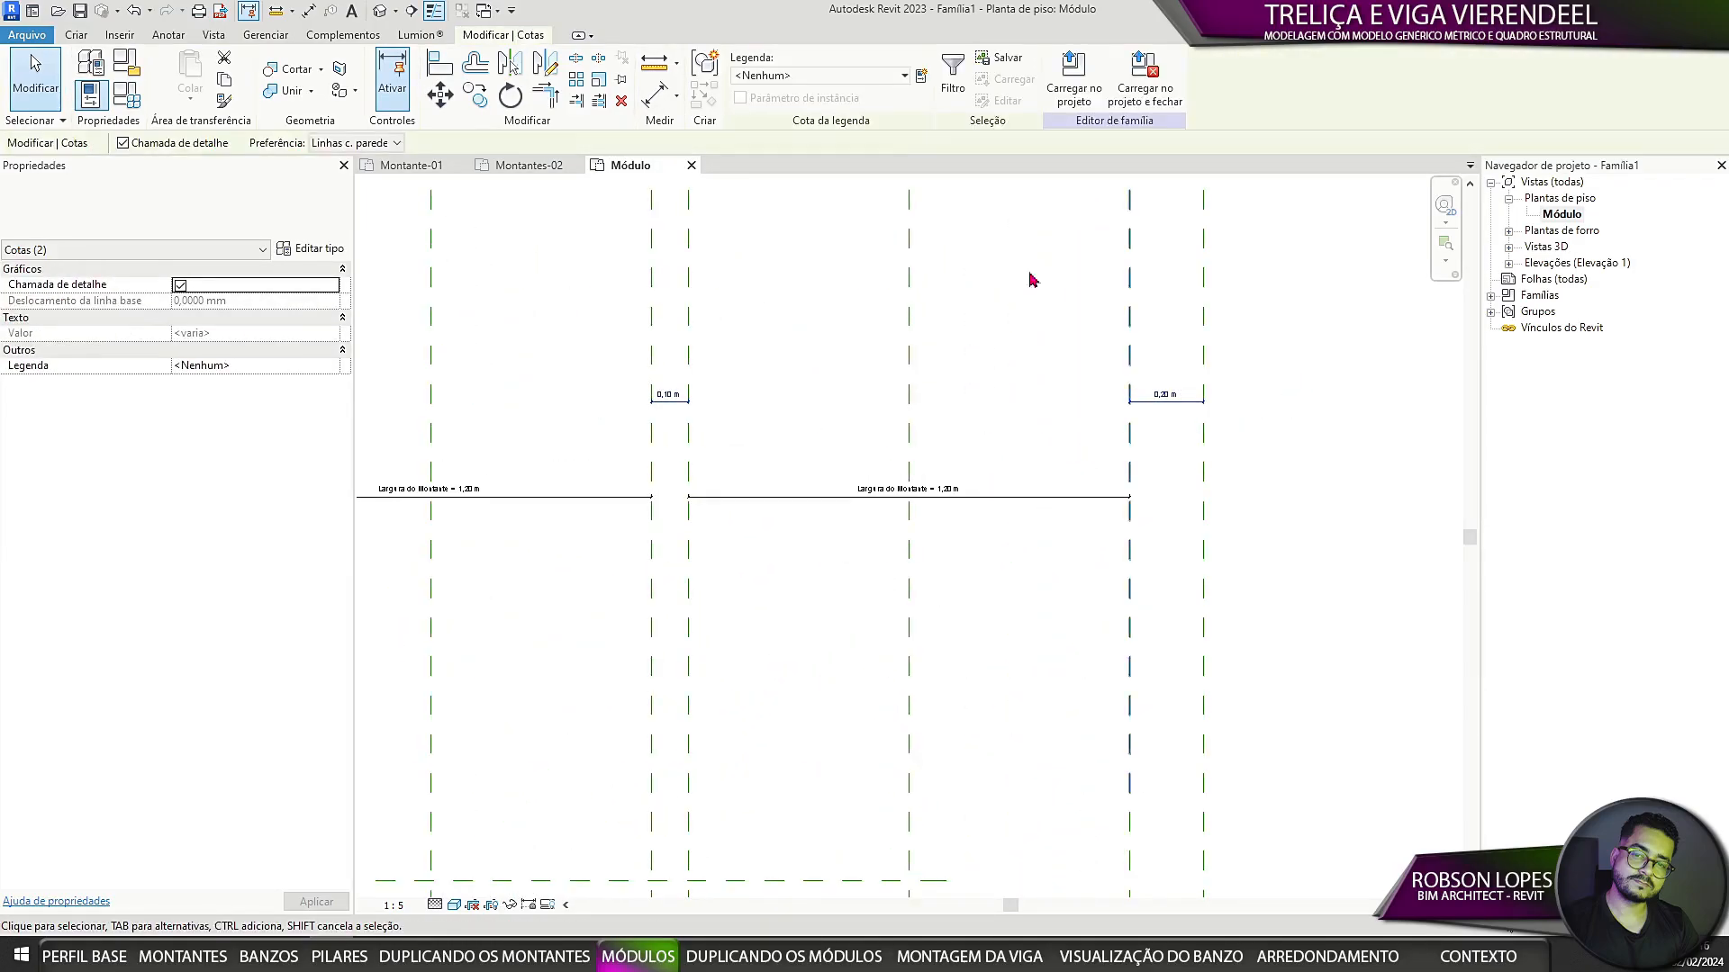
left_click(921, 78)
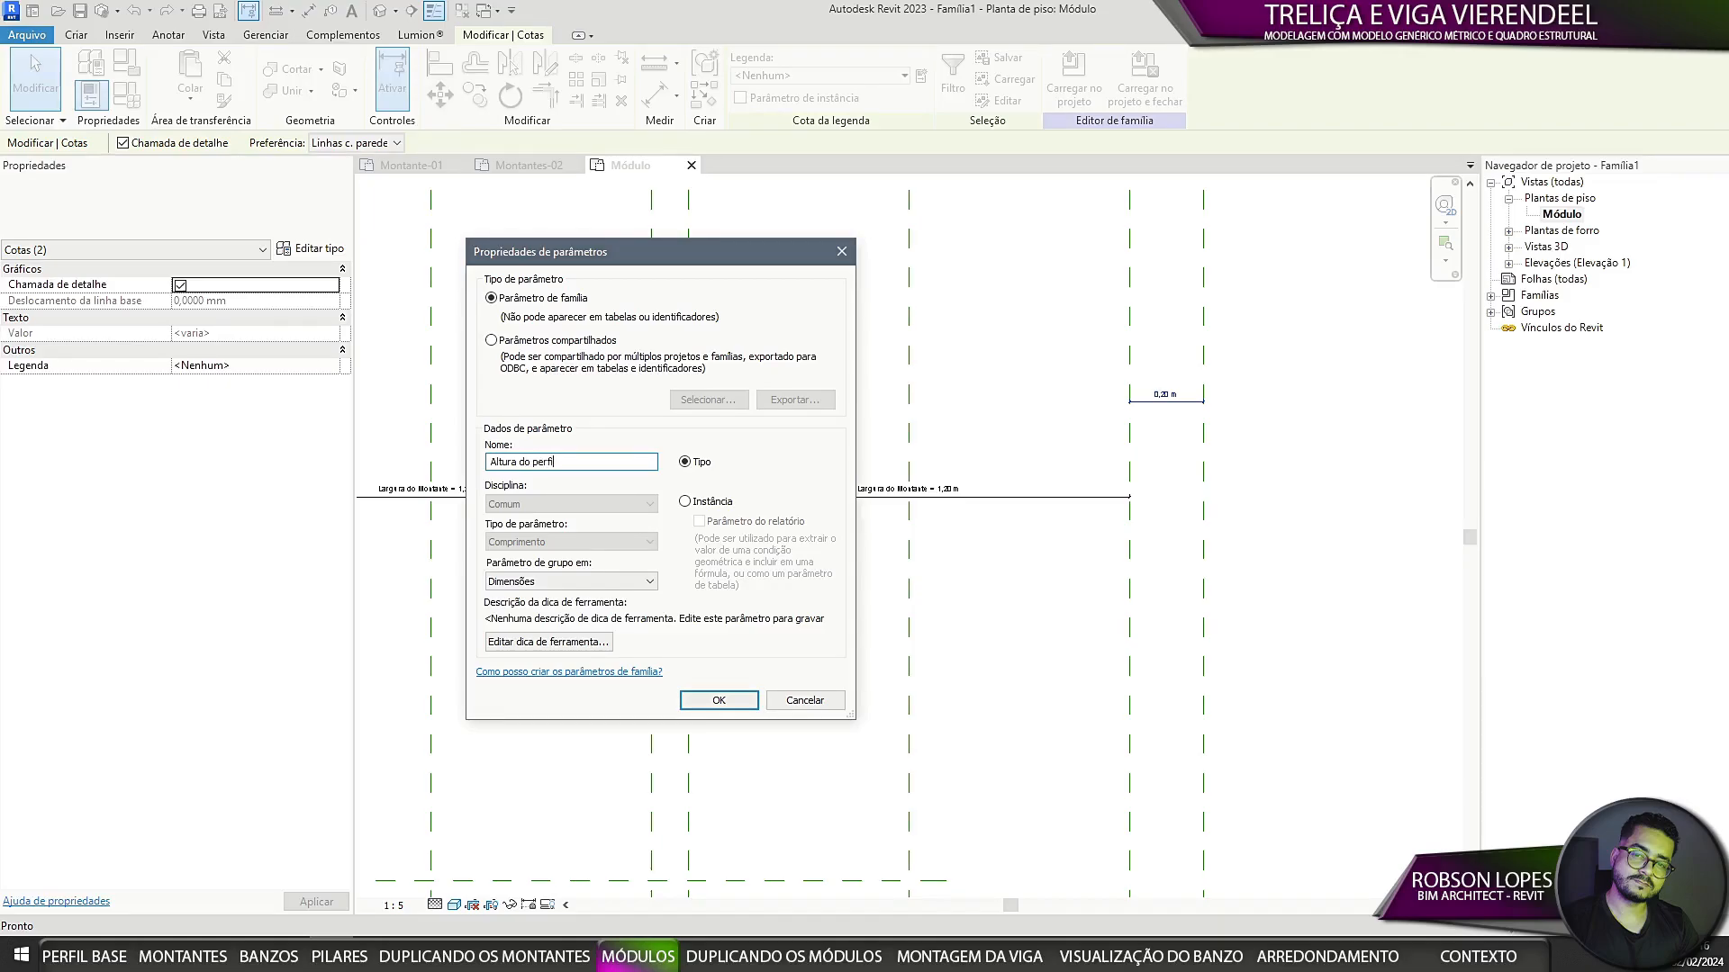
left_click(707, 702)
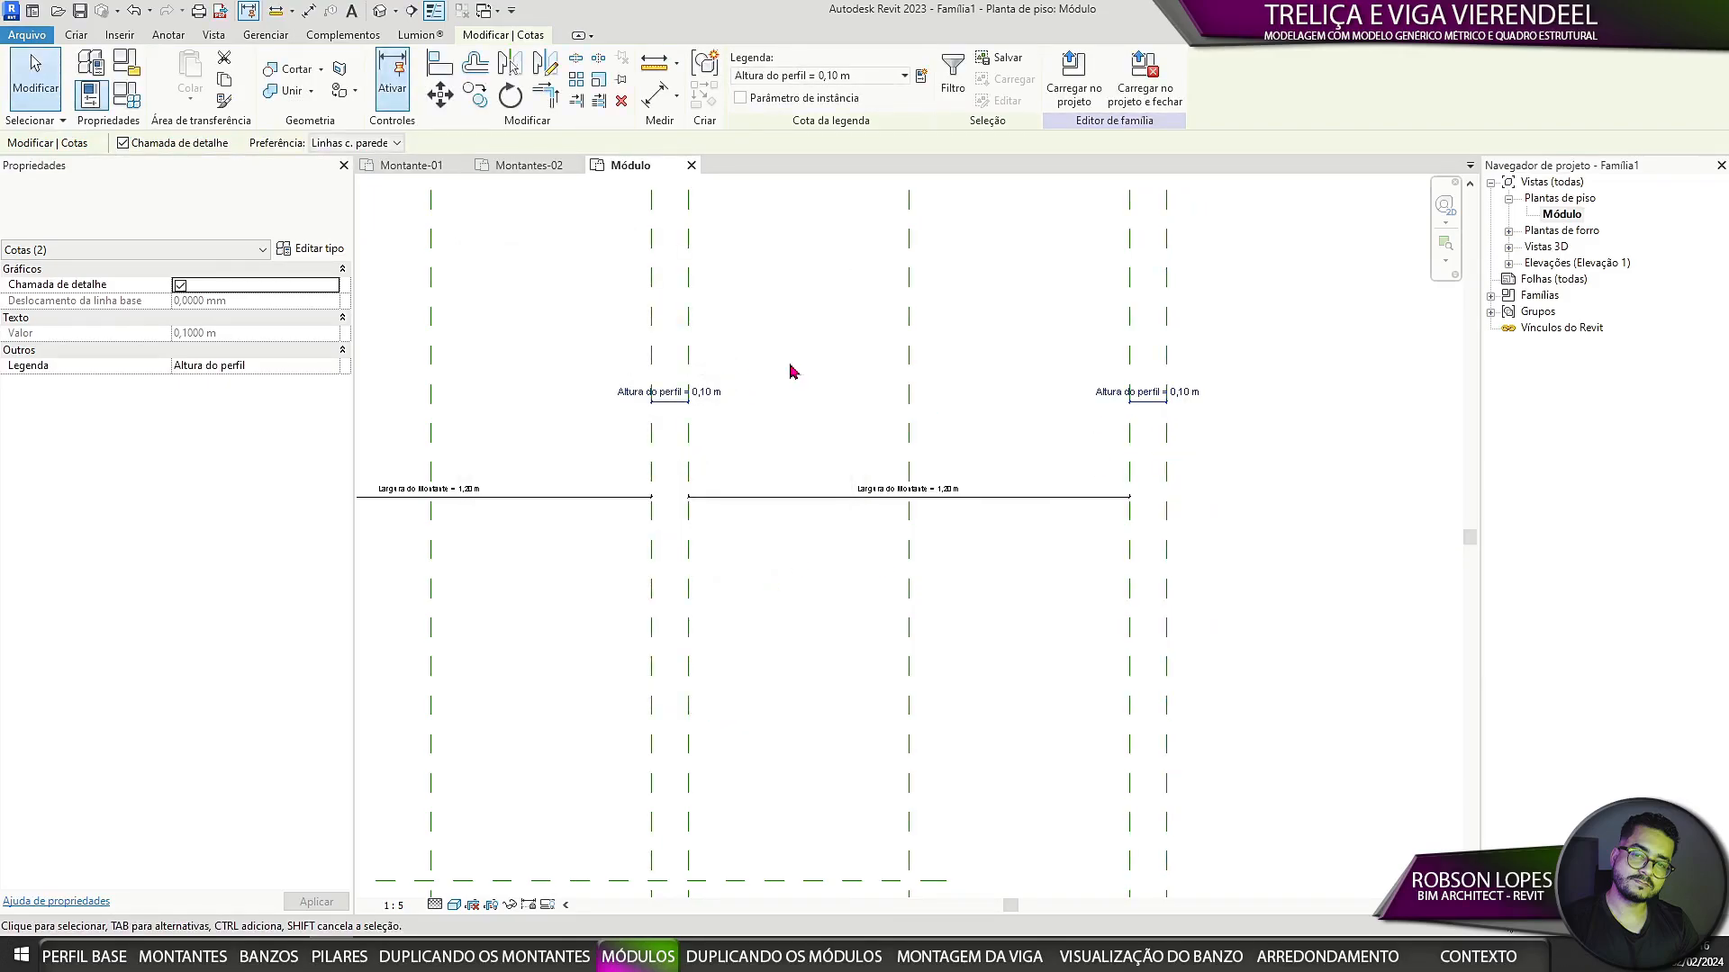
scroll(802, 432, "down", 4)
left_click(963, 541)
Step: Label the overall dimension with a new type parameter named "Largura do Módulo 01"
middle_click_drag(965, 542, 992, 585)
left_click(792, 352)
scroll(793, 356, "up", 4)
middle_click_drag(860, 424, 999, 444)
left_click(922, 77)
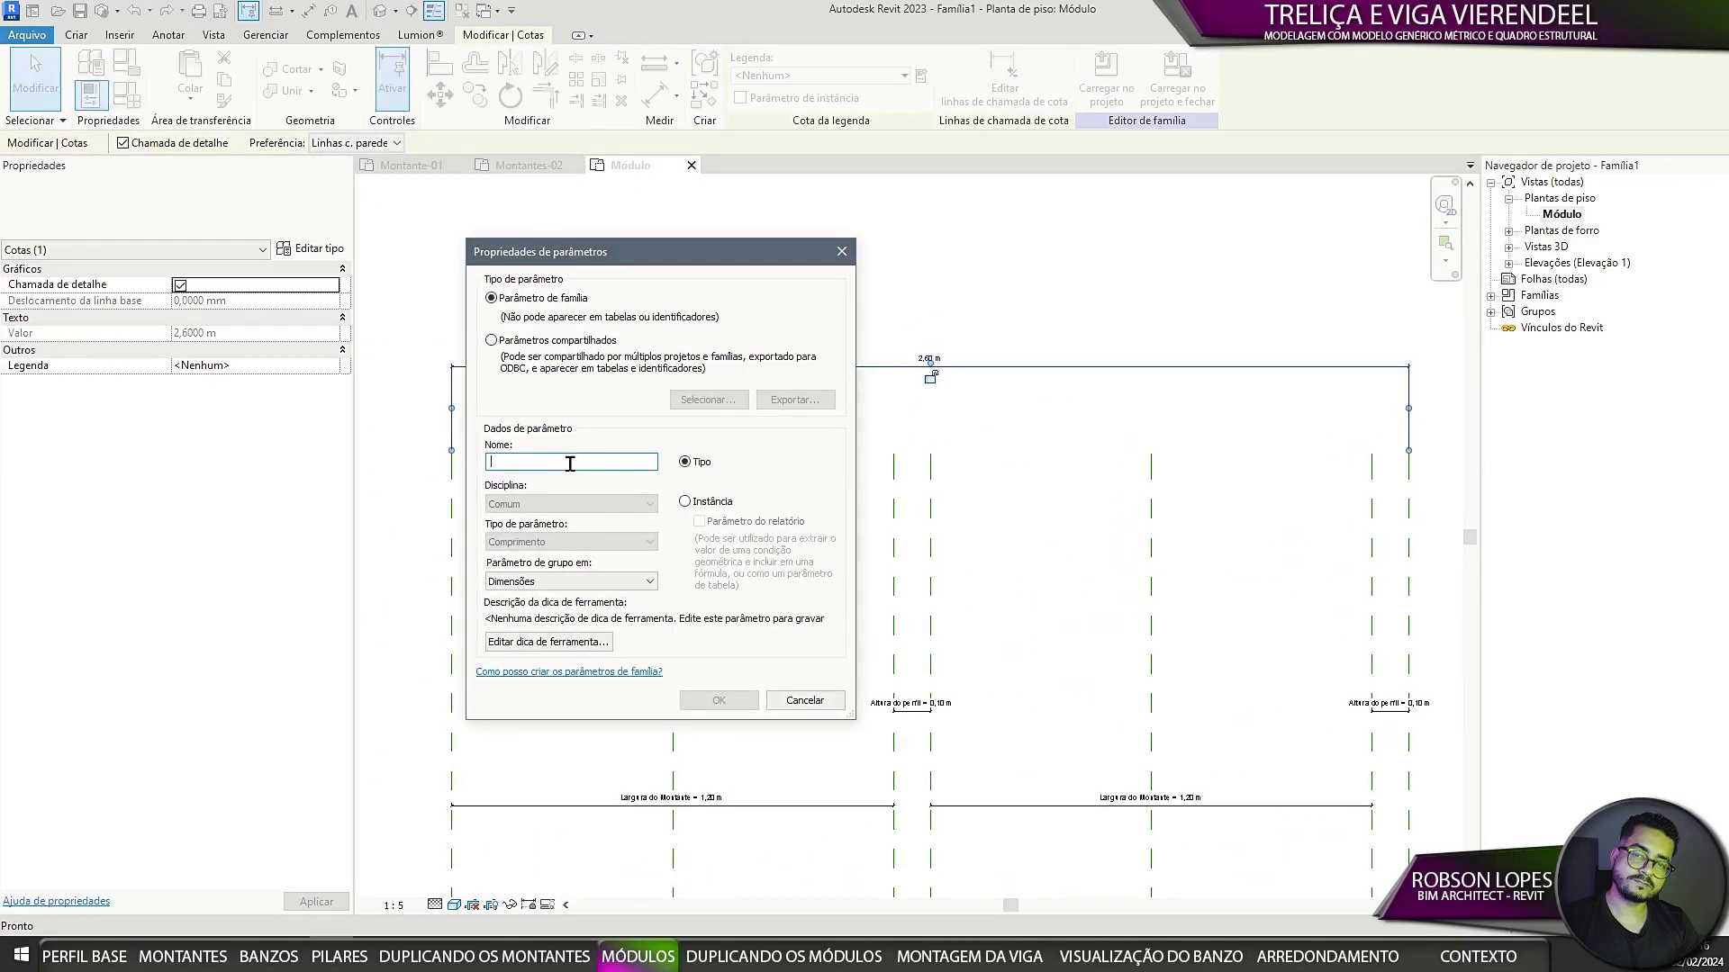
type("Largura do Módulo 01")
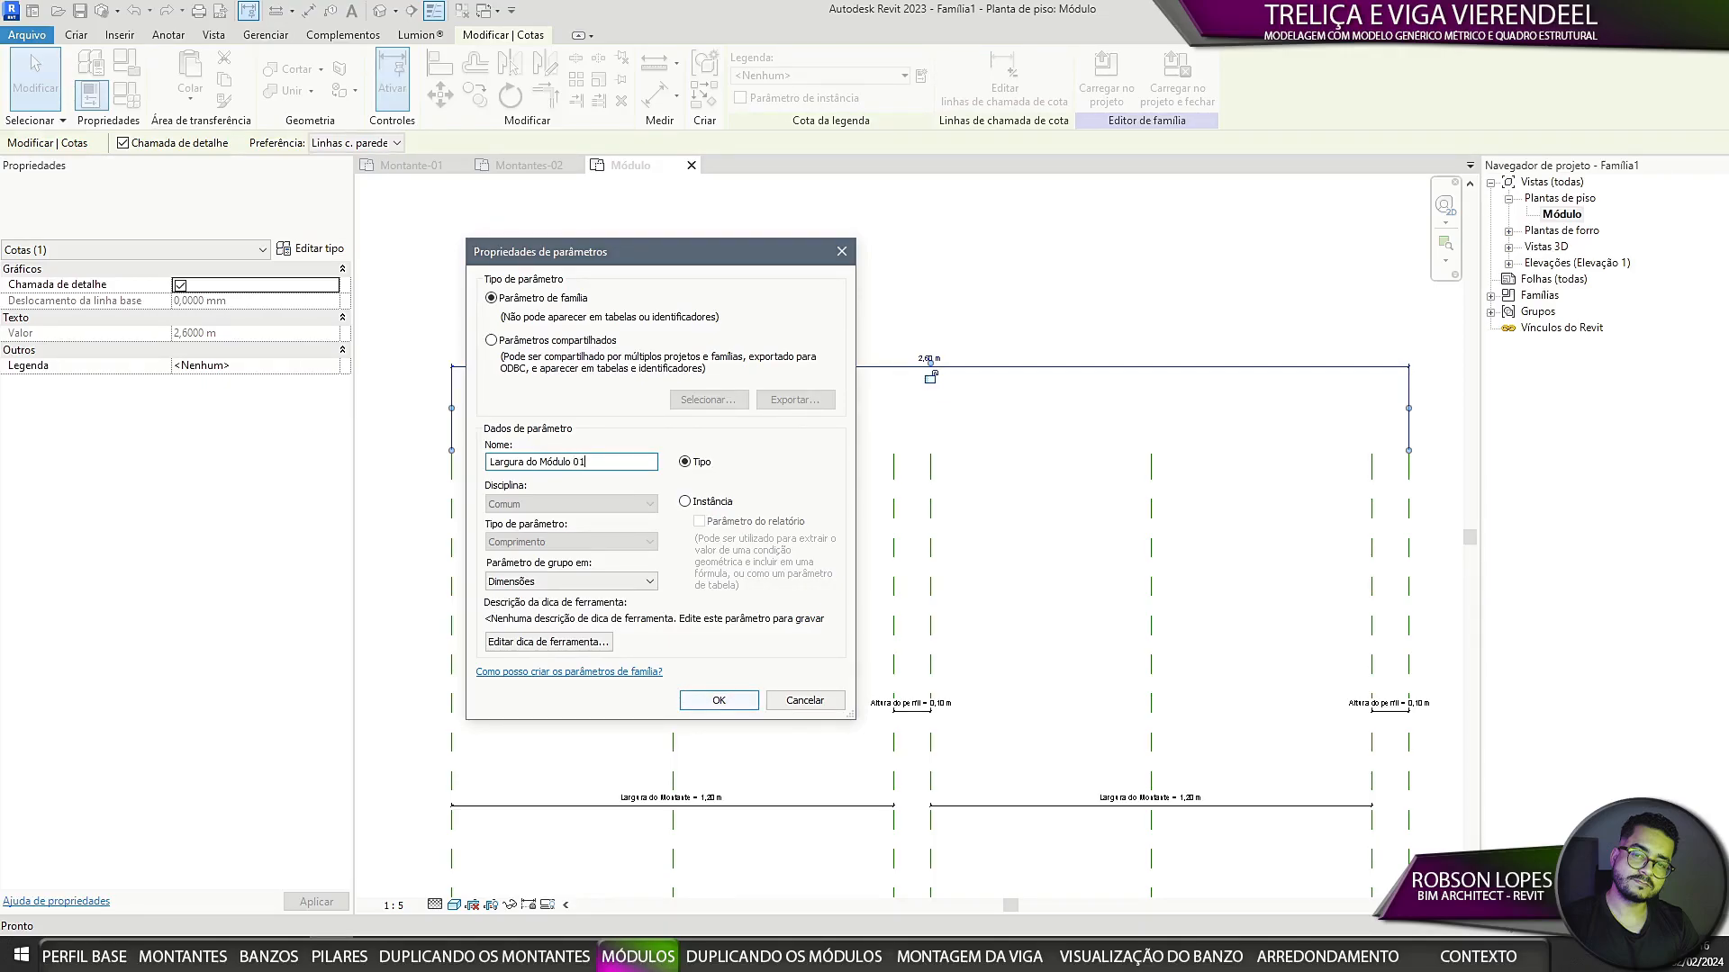
left_click(742, 708)
left_click(1043, 515)
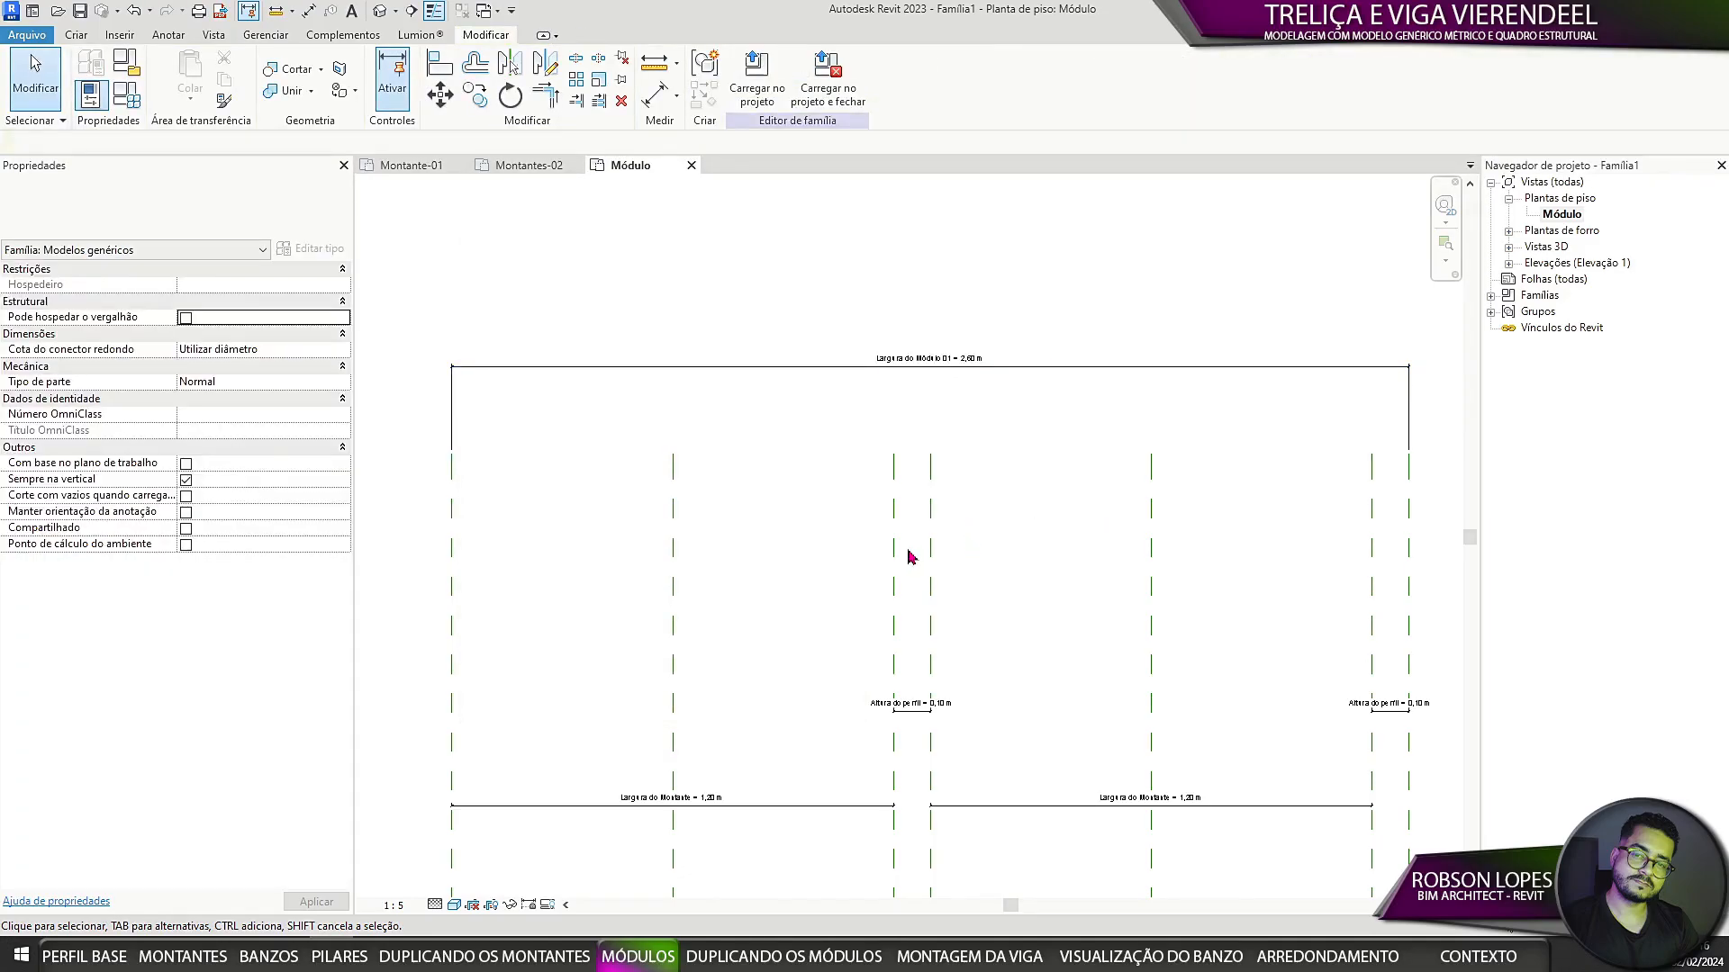
Step: Rename the Largura do Módulo 01 parameter to "Largura do Módulo" and accept the family types
scroll(905, 552, "down", 2)
middle_click_drag(1010, 627, 920, 197)
scroll(935, 477, "down", 3)
scroll(863, 436, "up", 4)
middle_click_drag(855, 473, 983, 805)
scroll(931, 351, "up", 2)
left_click(990, 323)
scroll(795, 449, "down", 1)
middle_click_drag(796, 450, 891, 465)
left_click(131, 101)
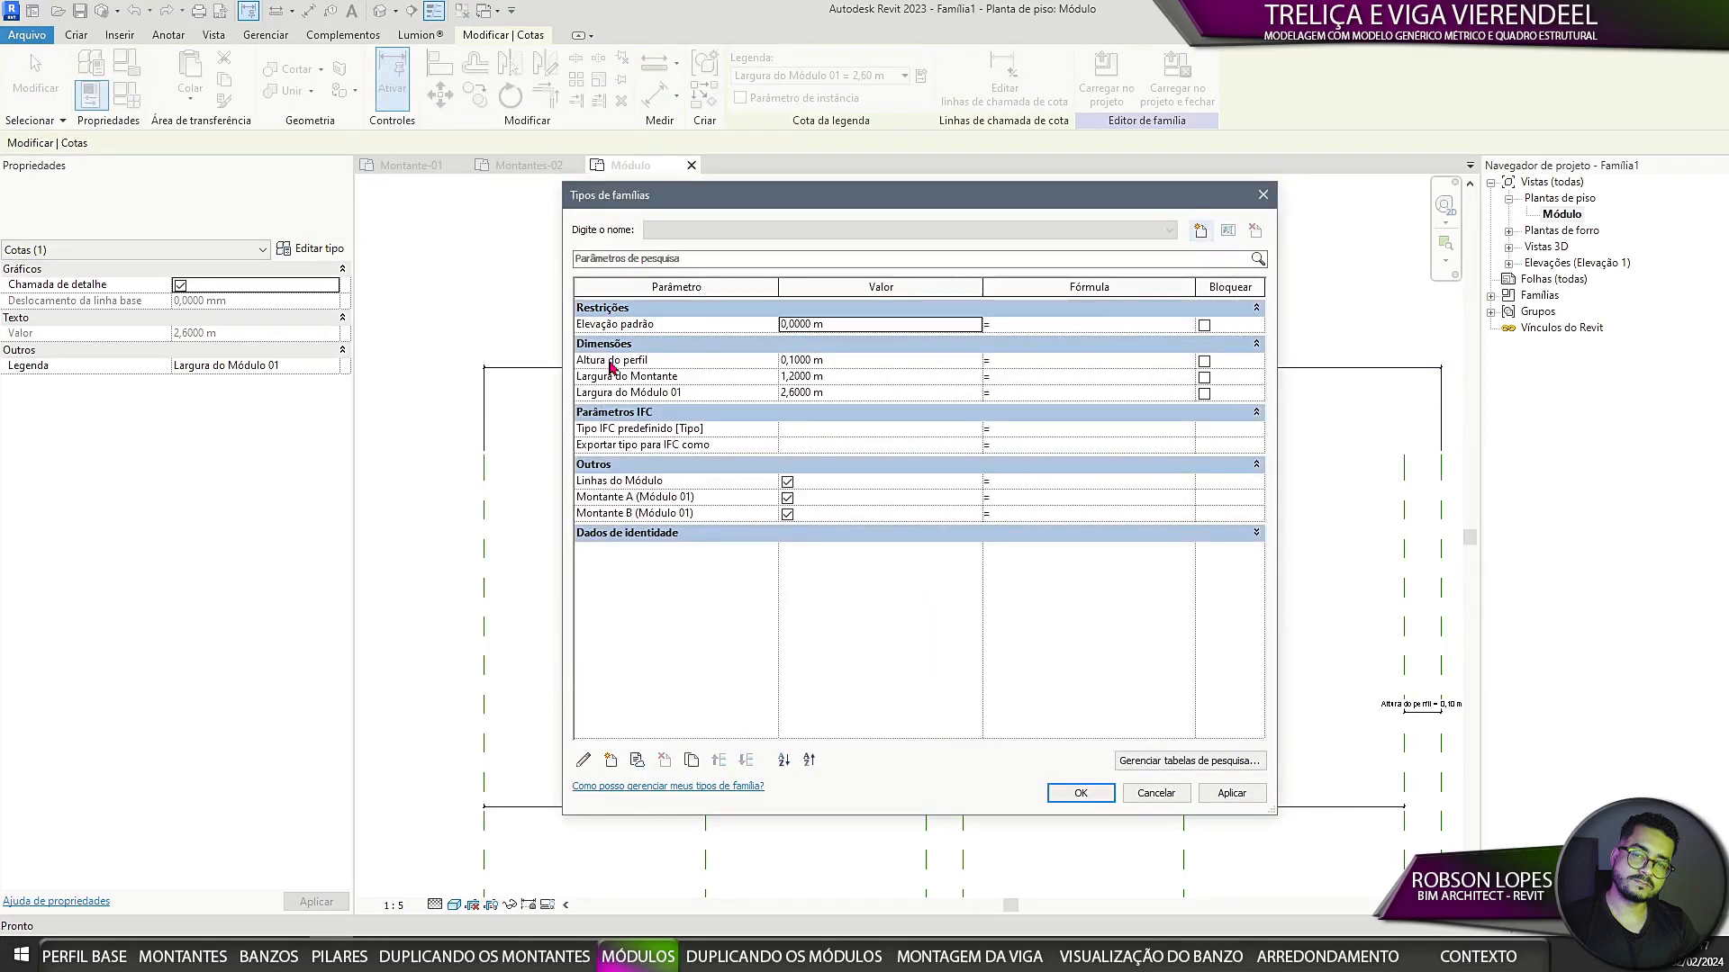
left_click(701, 394)
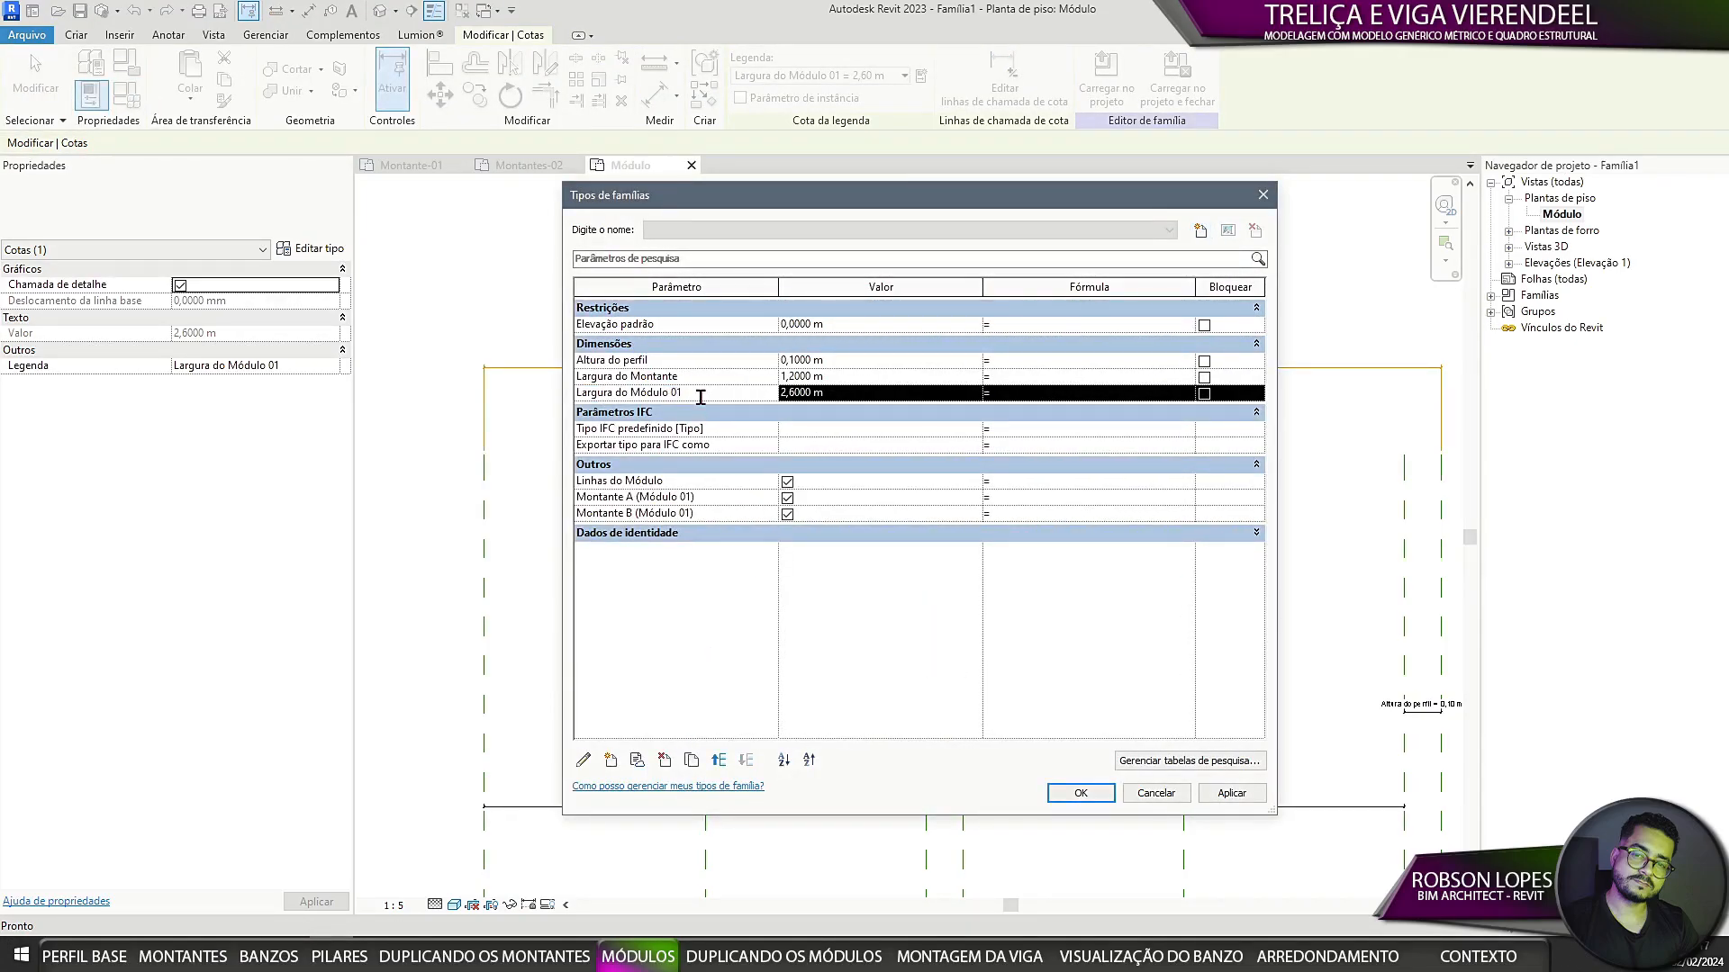
left_click(584, 760)
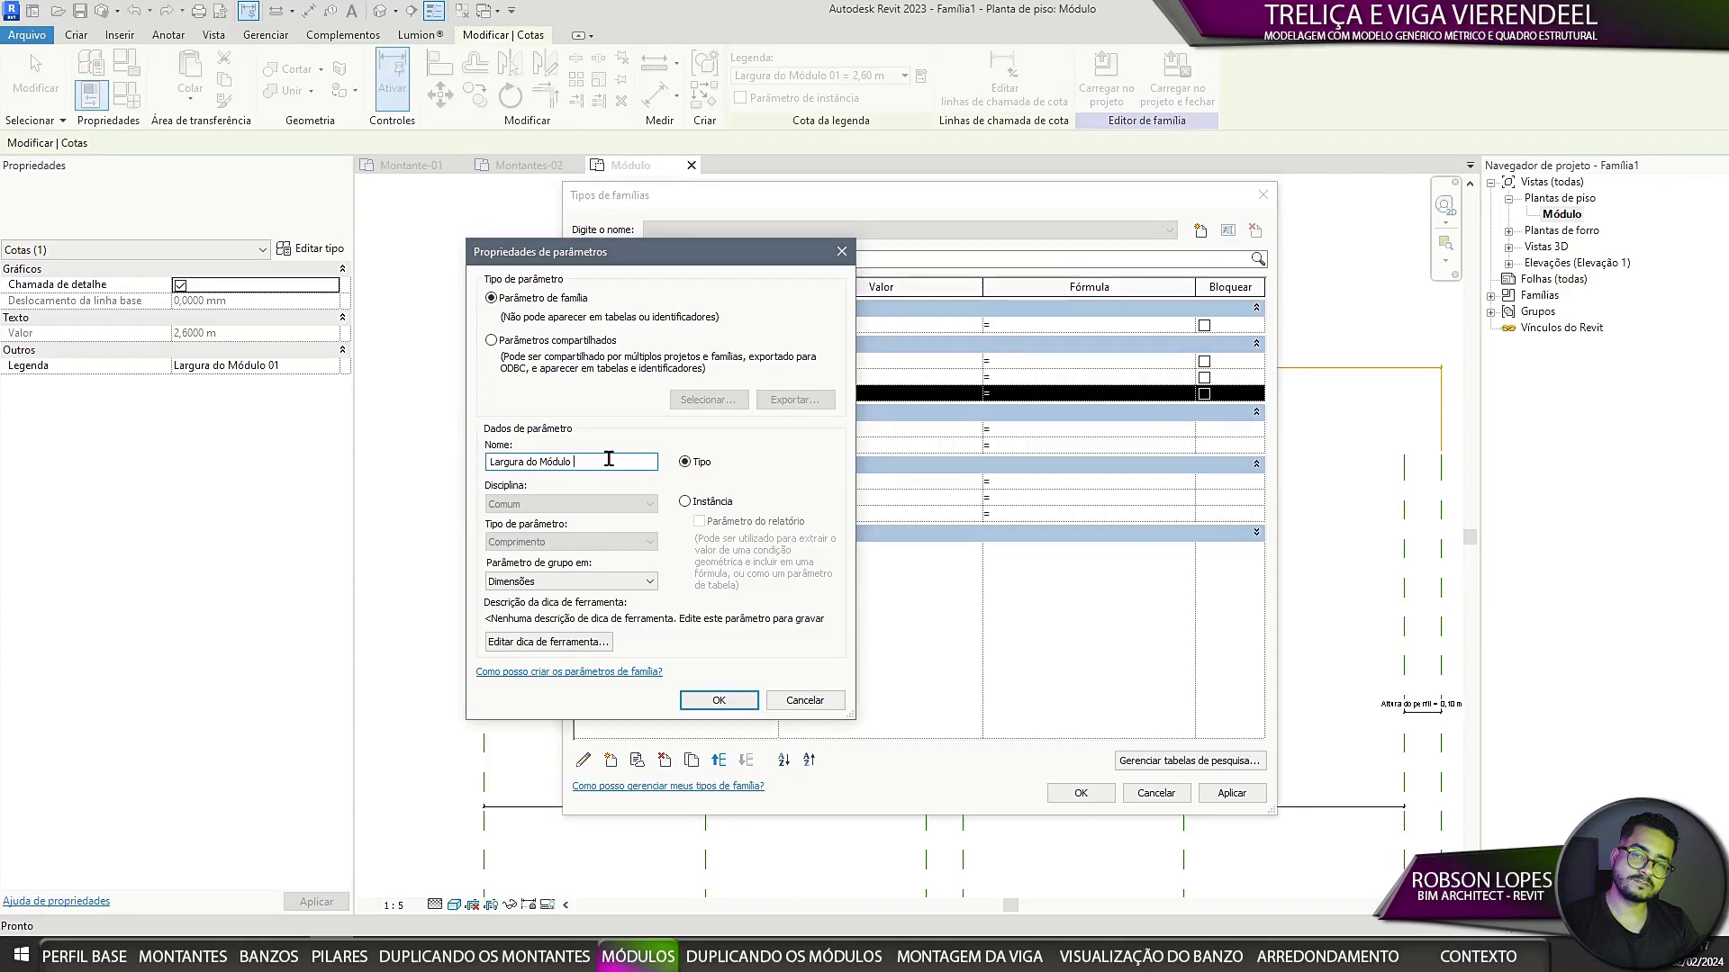
left_click(717, 701)
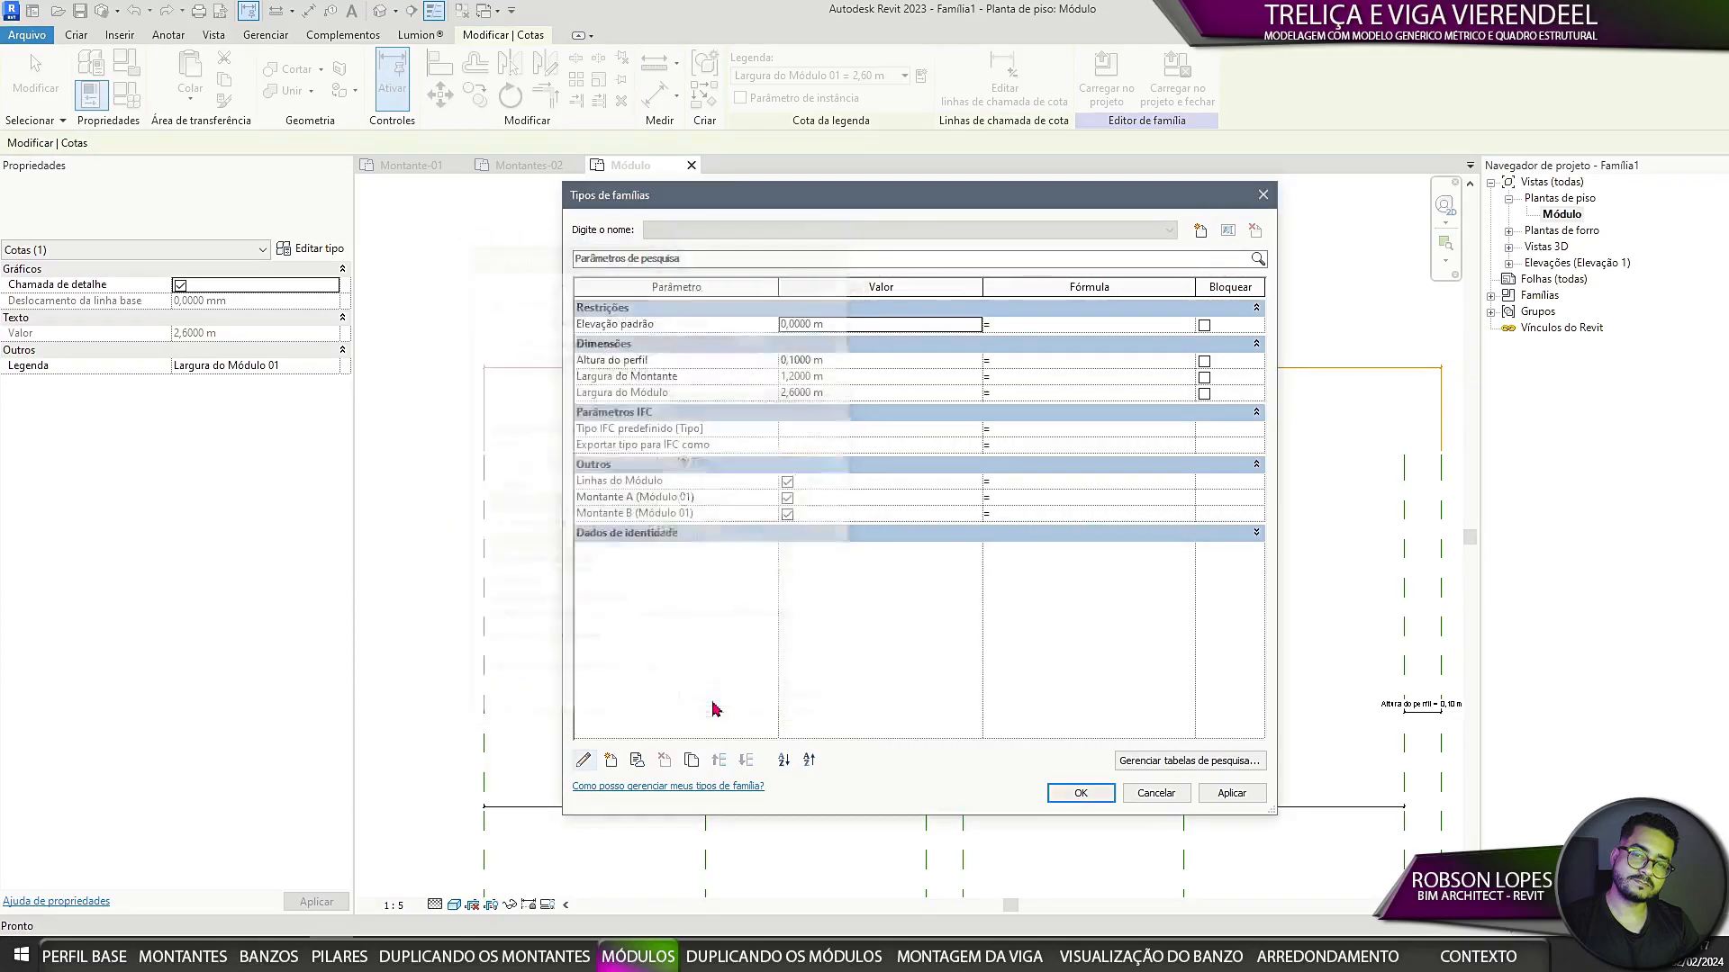
left_click(1080, 793)
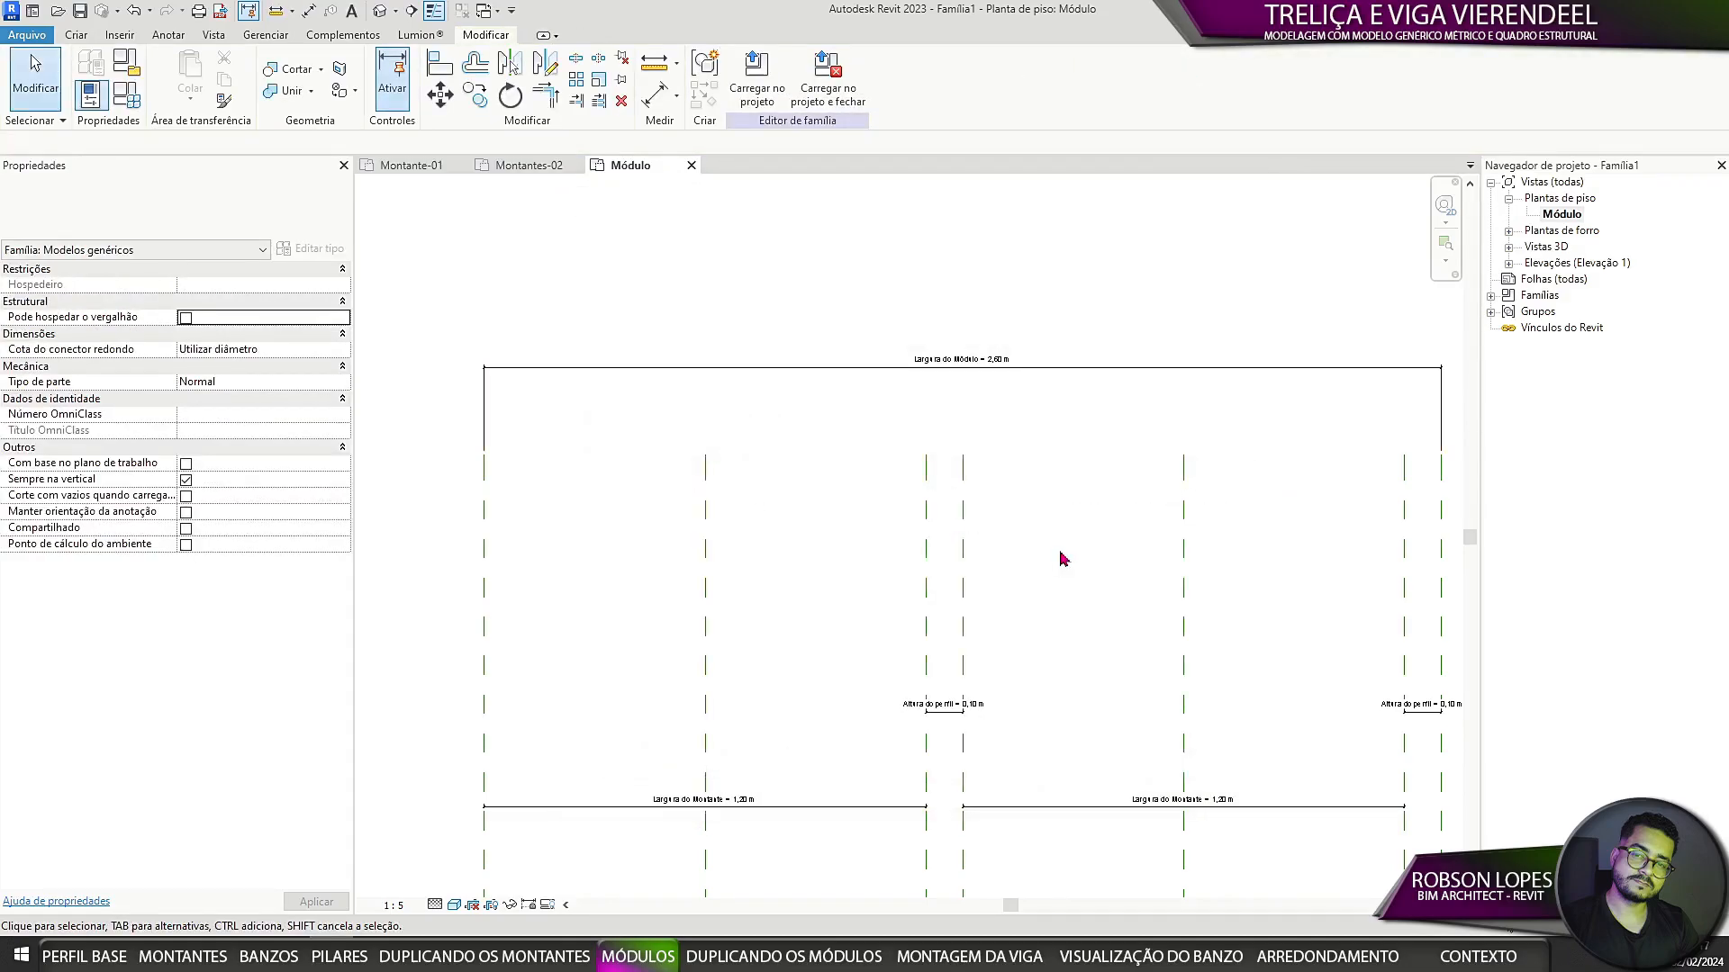
Step: Examine the labelled montante, profile and overall dimensions and the equalized dimensions in the Módulo plan
scroll(857, 340, "up", 6)
scroll(620, 476, "up", 3)
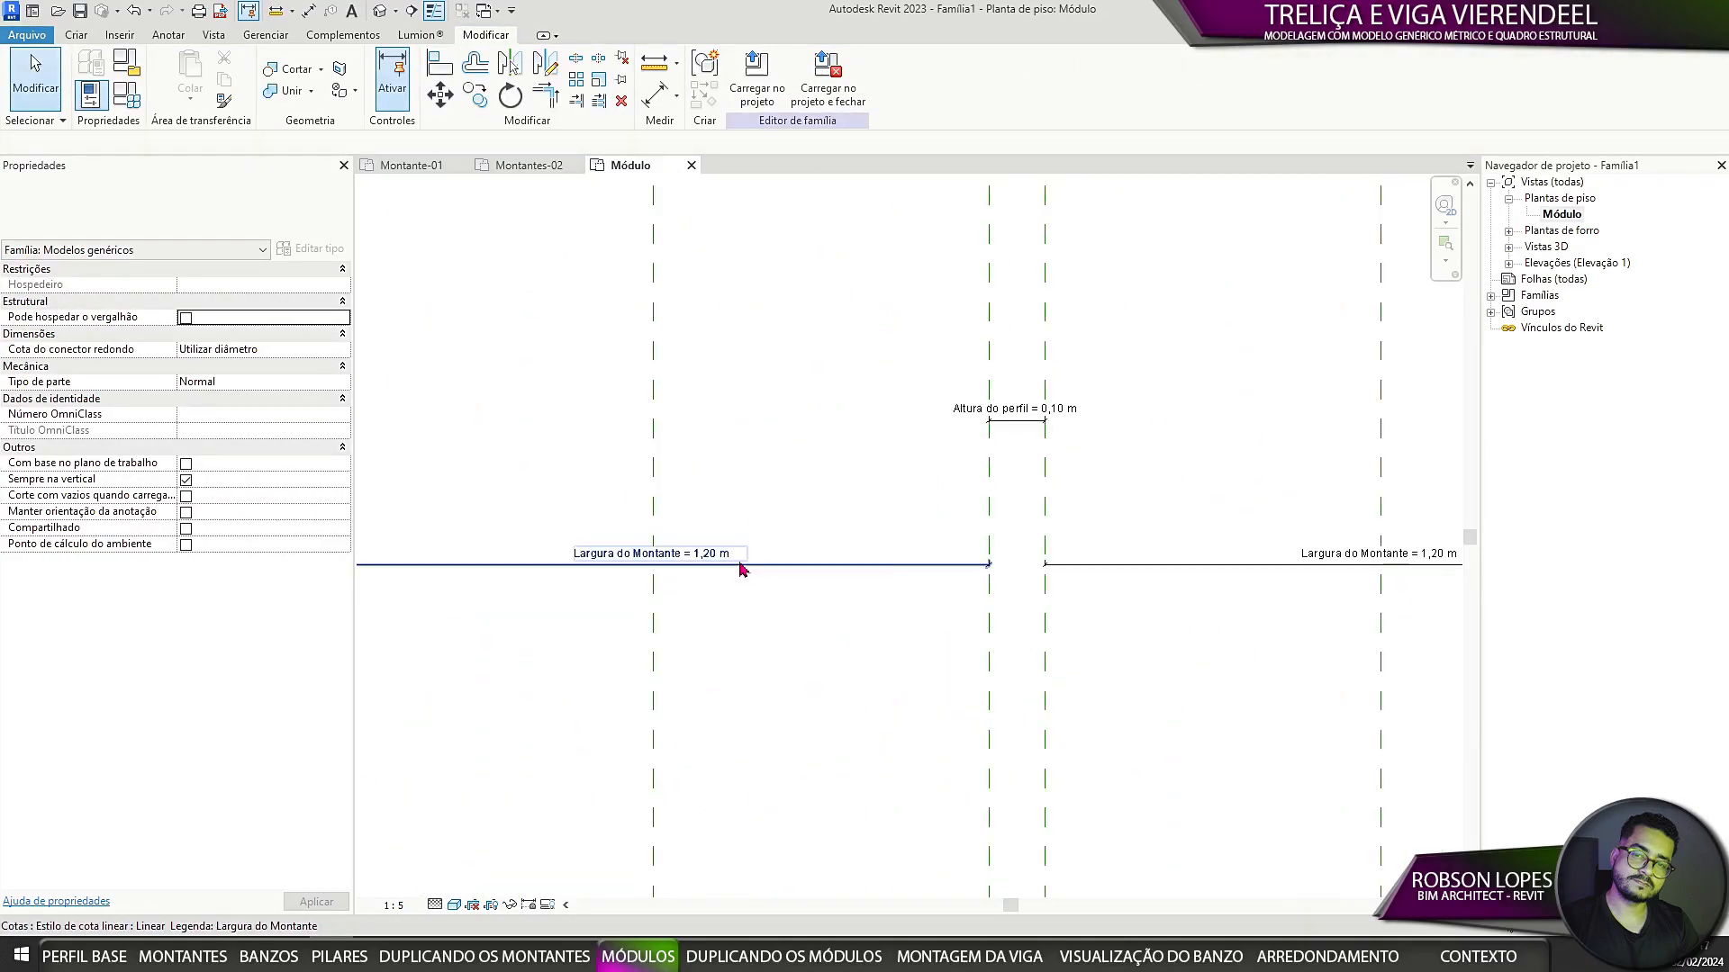
scroll(742, 568, "down", 4)
scroll(967, 569, "up", 3)
scroll(967, 569, "down", 2)
scroll(1355, 513, "up", 3)
middle_click_drag(1366, 479, 1210, 639)
middle_click_drag(725, 563, 913, 939)
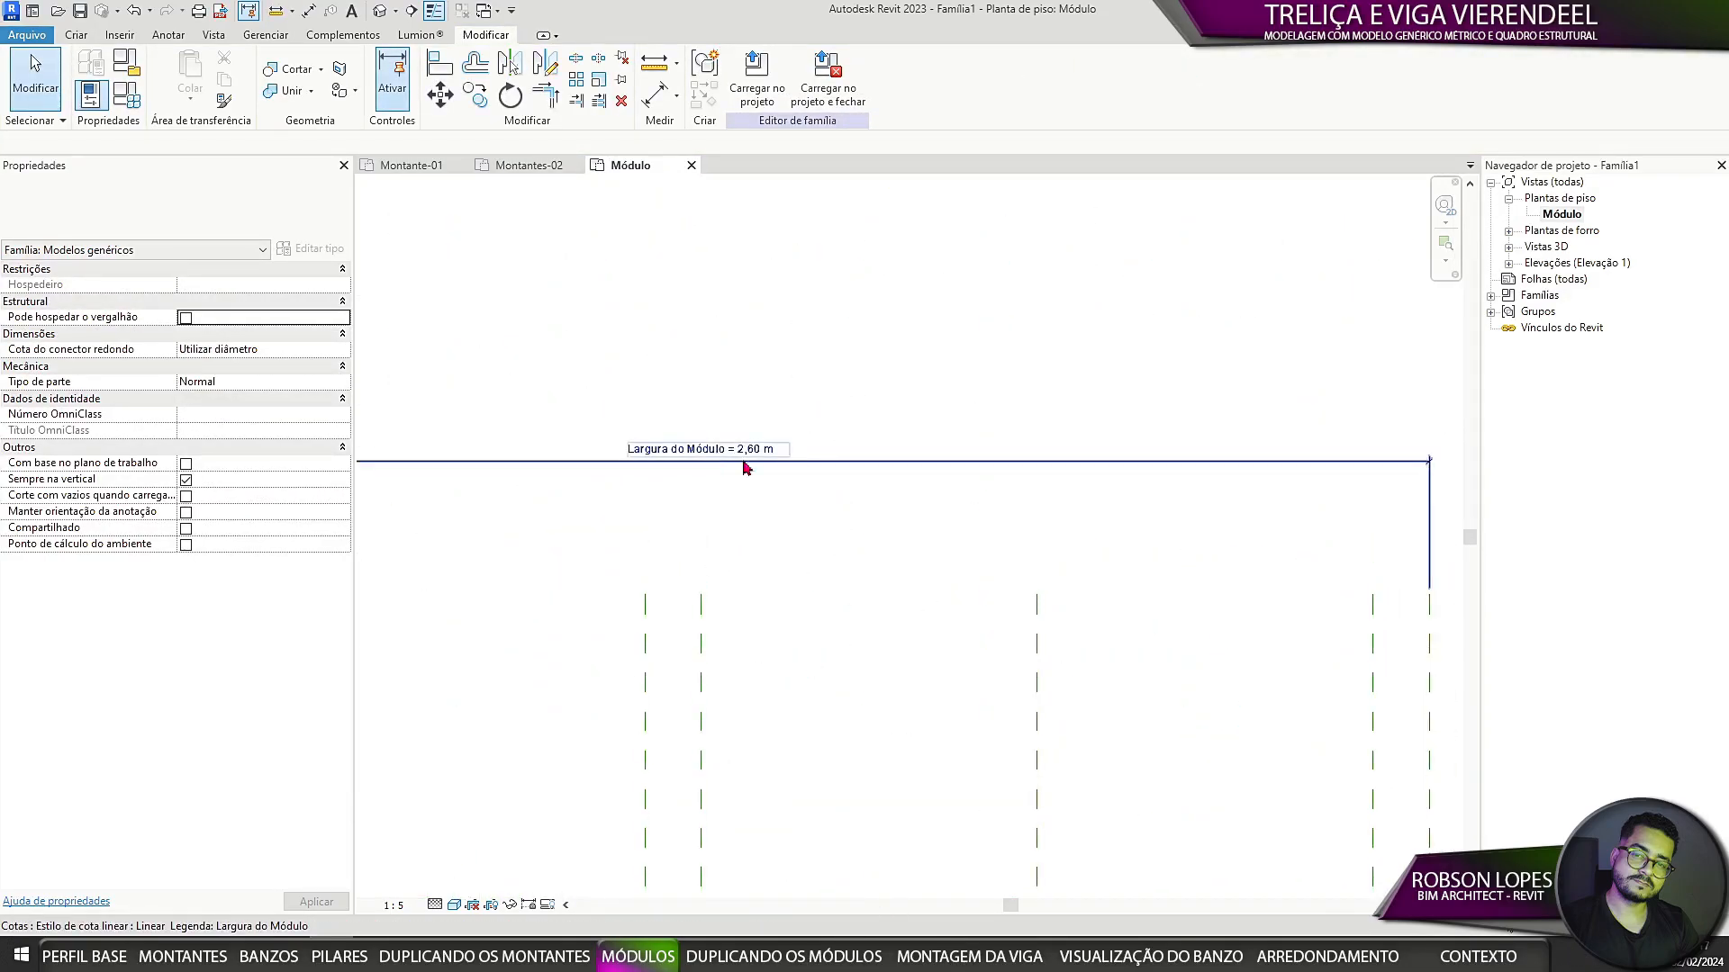
scroll(747, 468, "down", 6)
middle_click_drag(822, 474, 983, 9)
scroll(914, 479, "up", 4)
scroll(1017, 469, "down", 3)
middle_click_drag(1188, 453, 1146, 657)
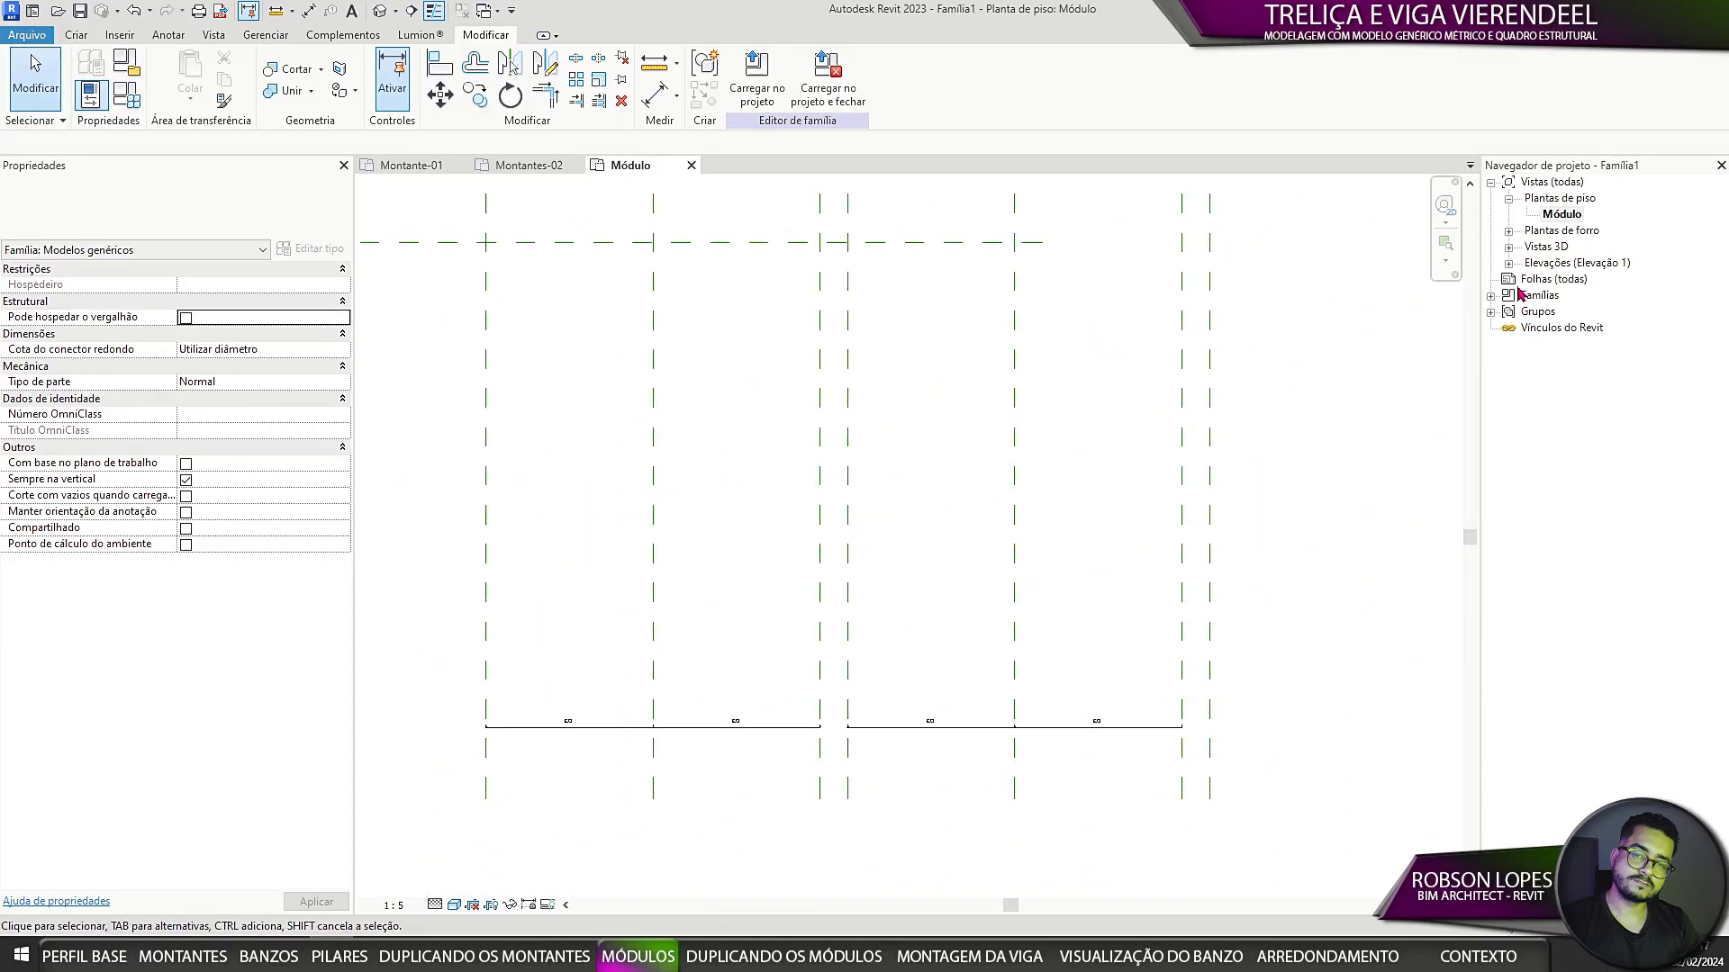
Step: Open the Parte frontal elevation and configure its display with a fine detail level, a different visual style and a 1:5 scale
left_click(1508, 263)
double_click(1571, 312)
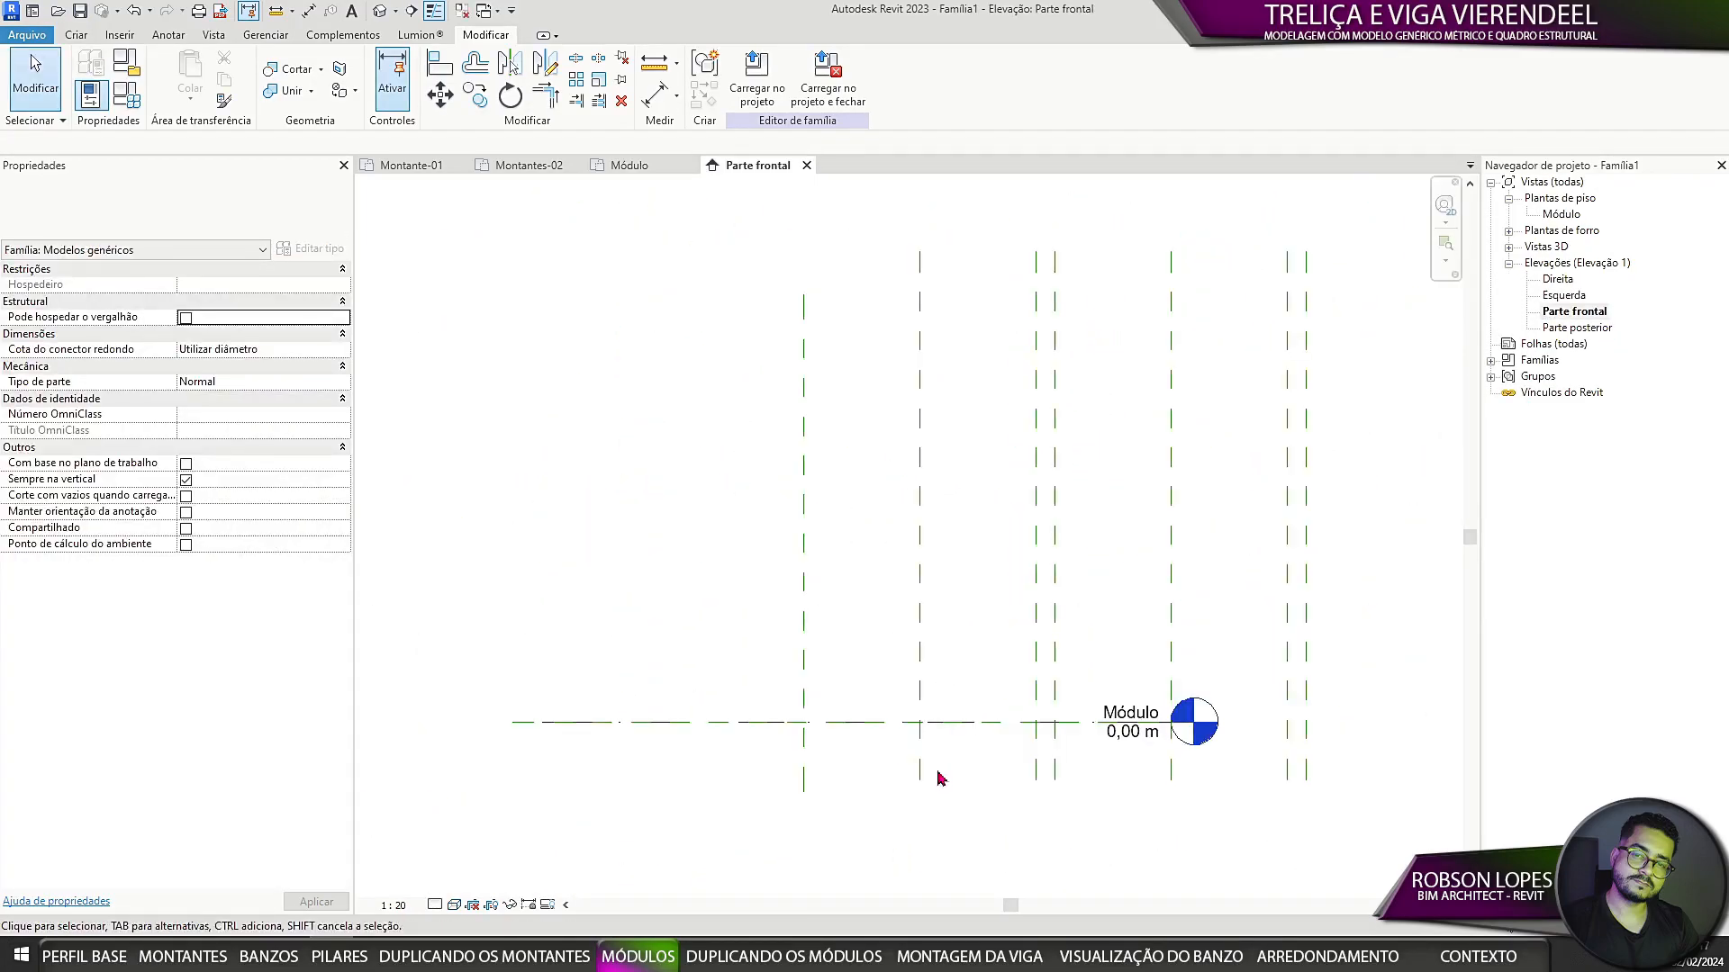
left_click(436, 905)
left_click(441, 886)
left_click(454, 906)
left_click(477, 852)
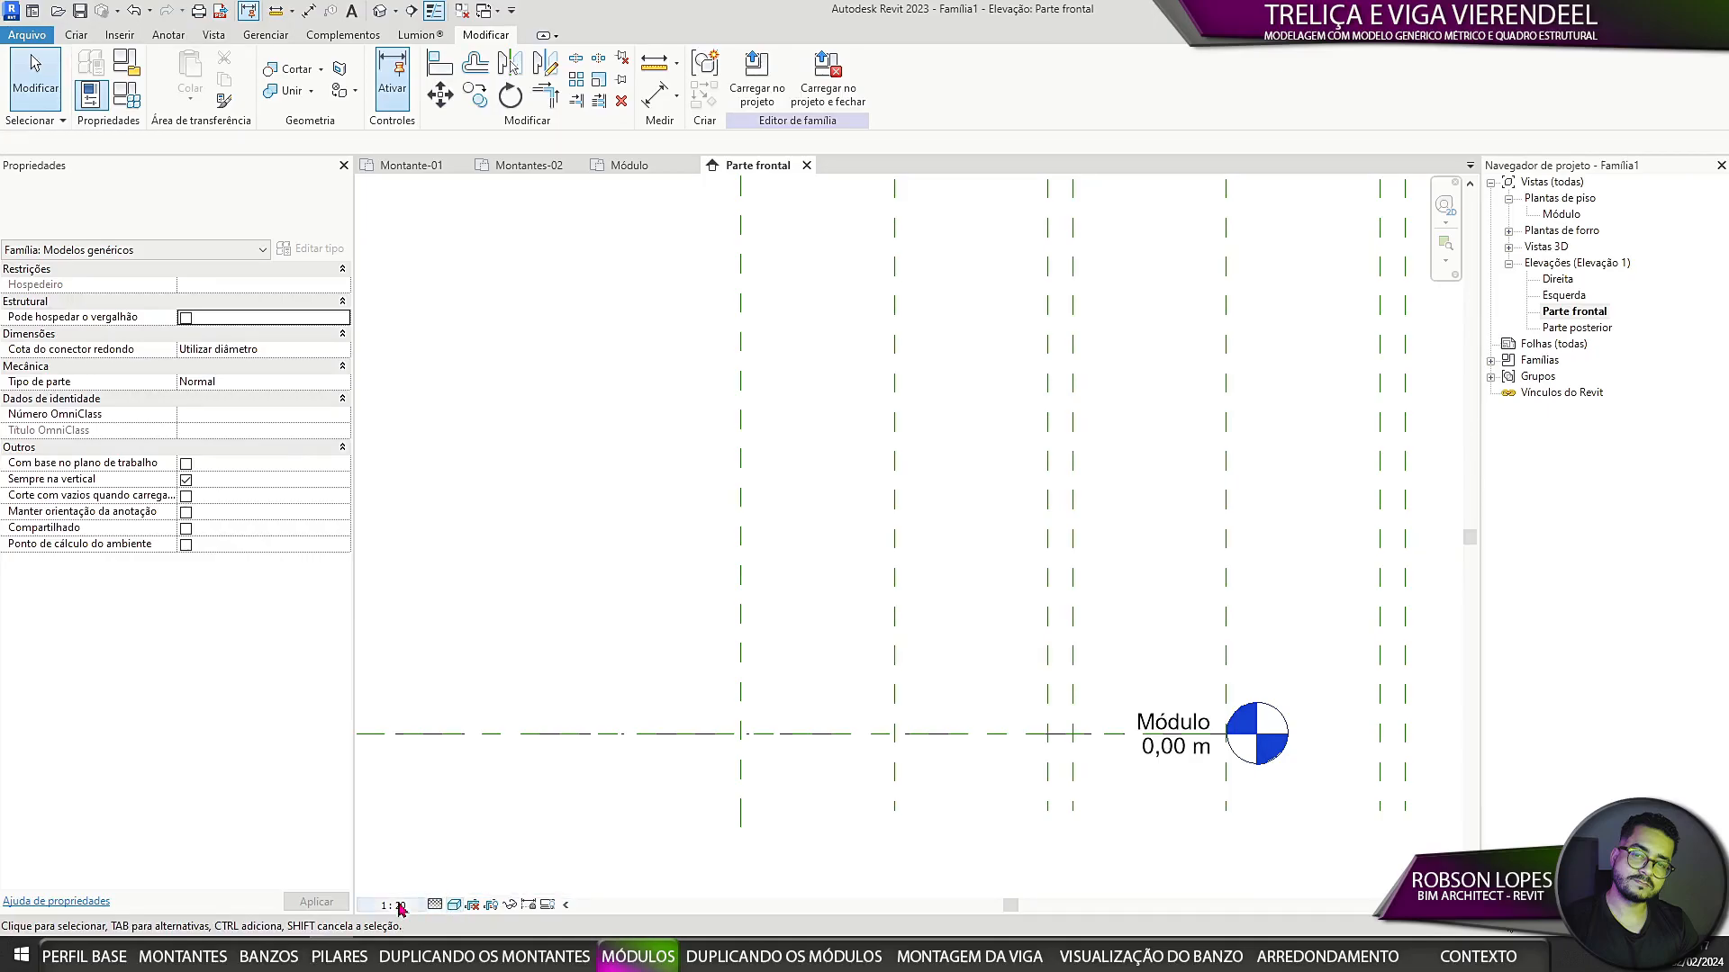
left_click(396, 906)
left_click(434, 692)
Step: Extend the Módulo level line and the horizontal reference plane on it past the last vertical reference plane
scroll(685, 528, "down", 3)
left_click(917, 615)
scroll(923, 614, "up", 3)
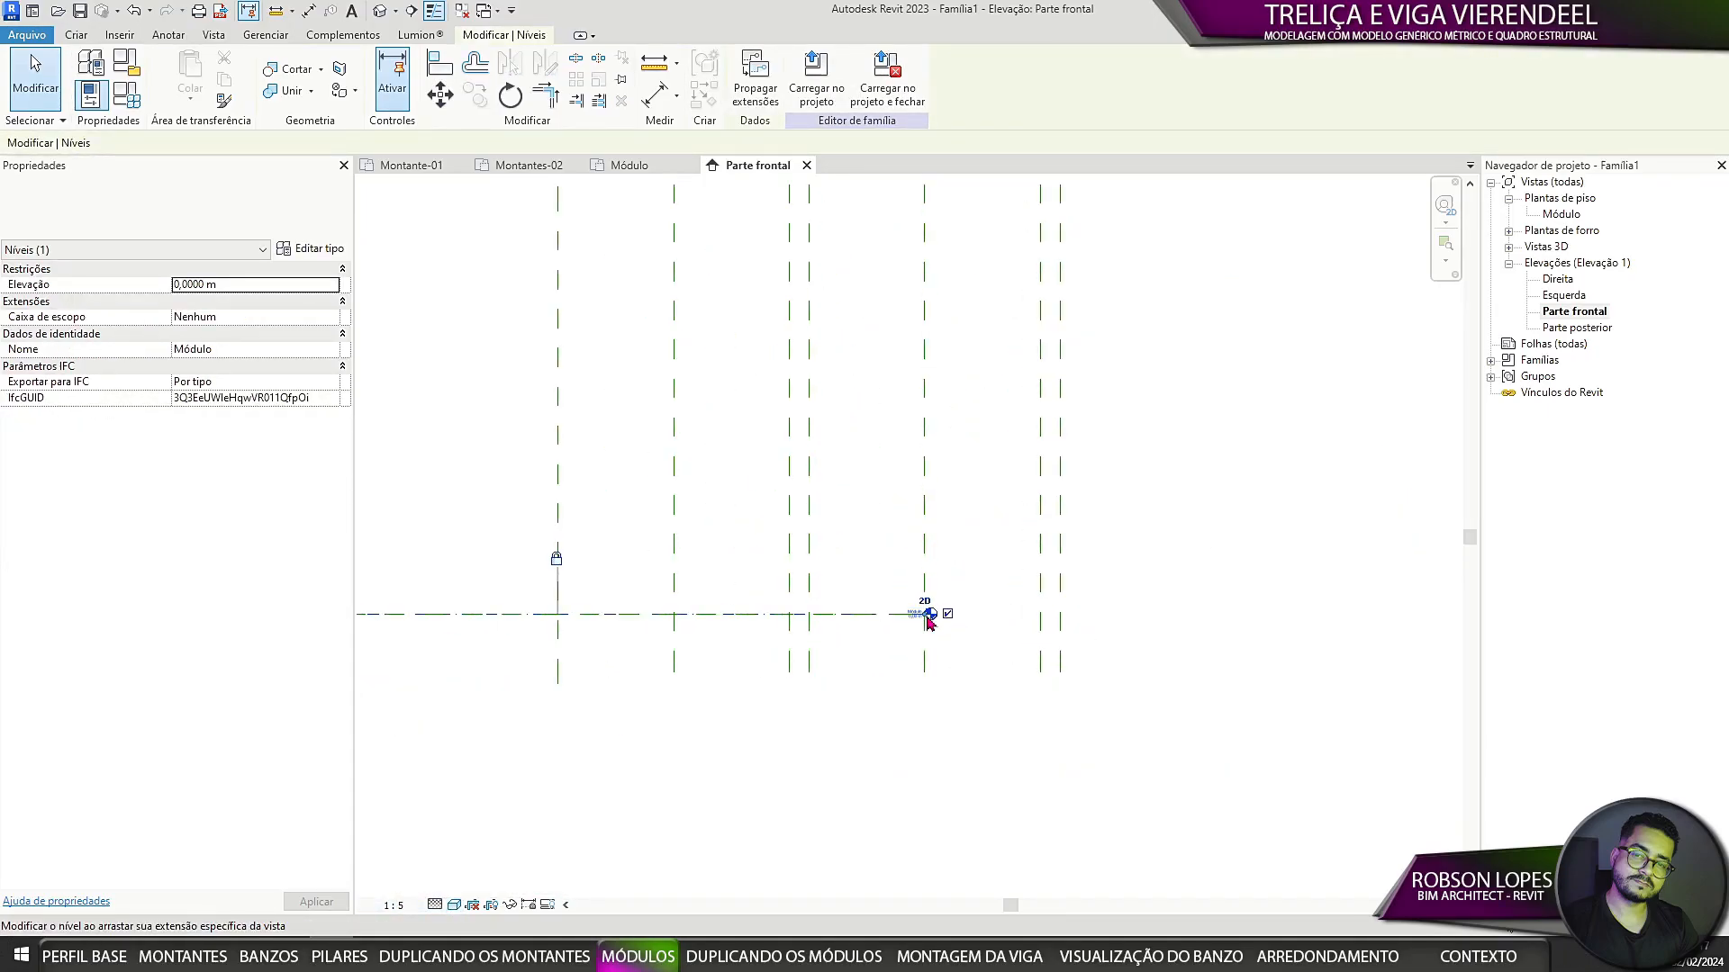
left_click_drag(928, 619, 1265, 614)
left_click(872, 637)
left_click(879, 623)
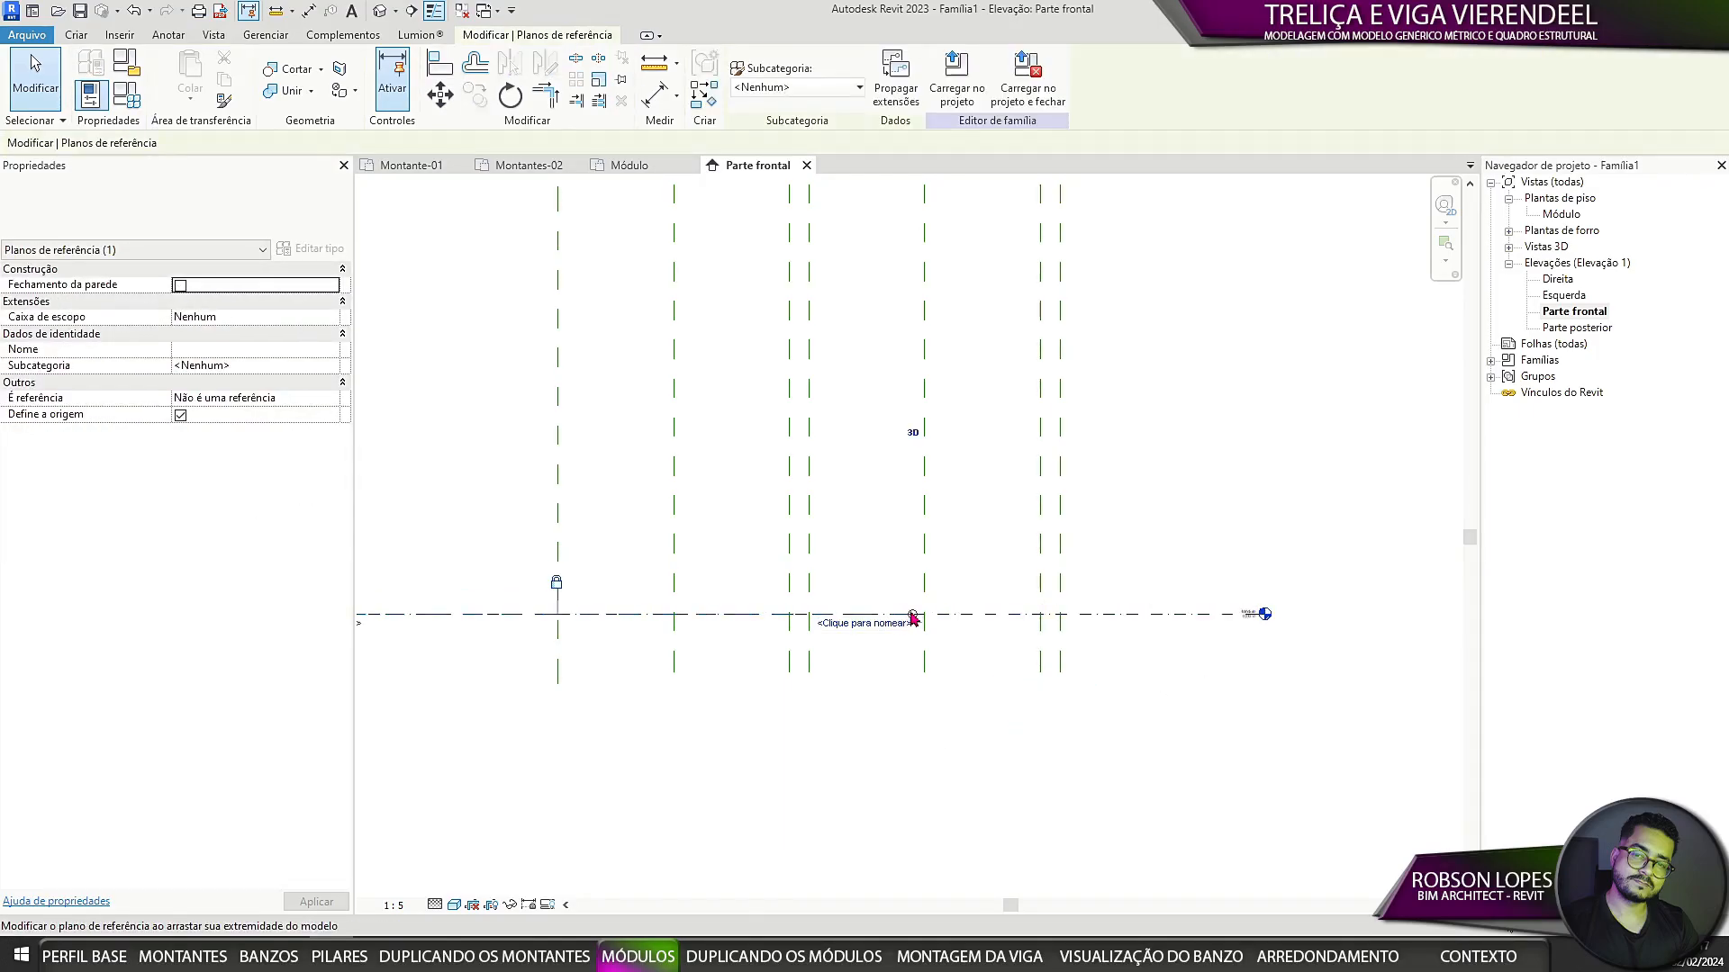
key("Escape")
scroll(1046, 760, "down", 2)
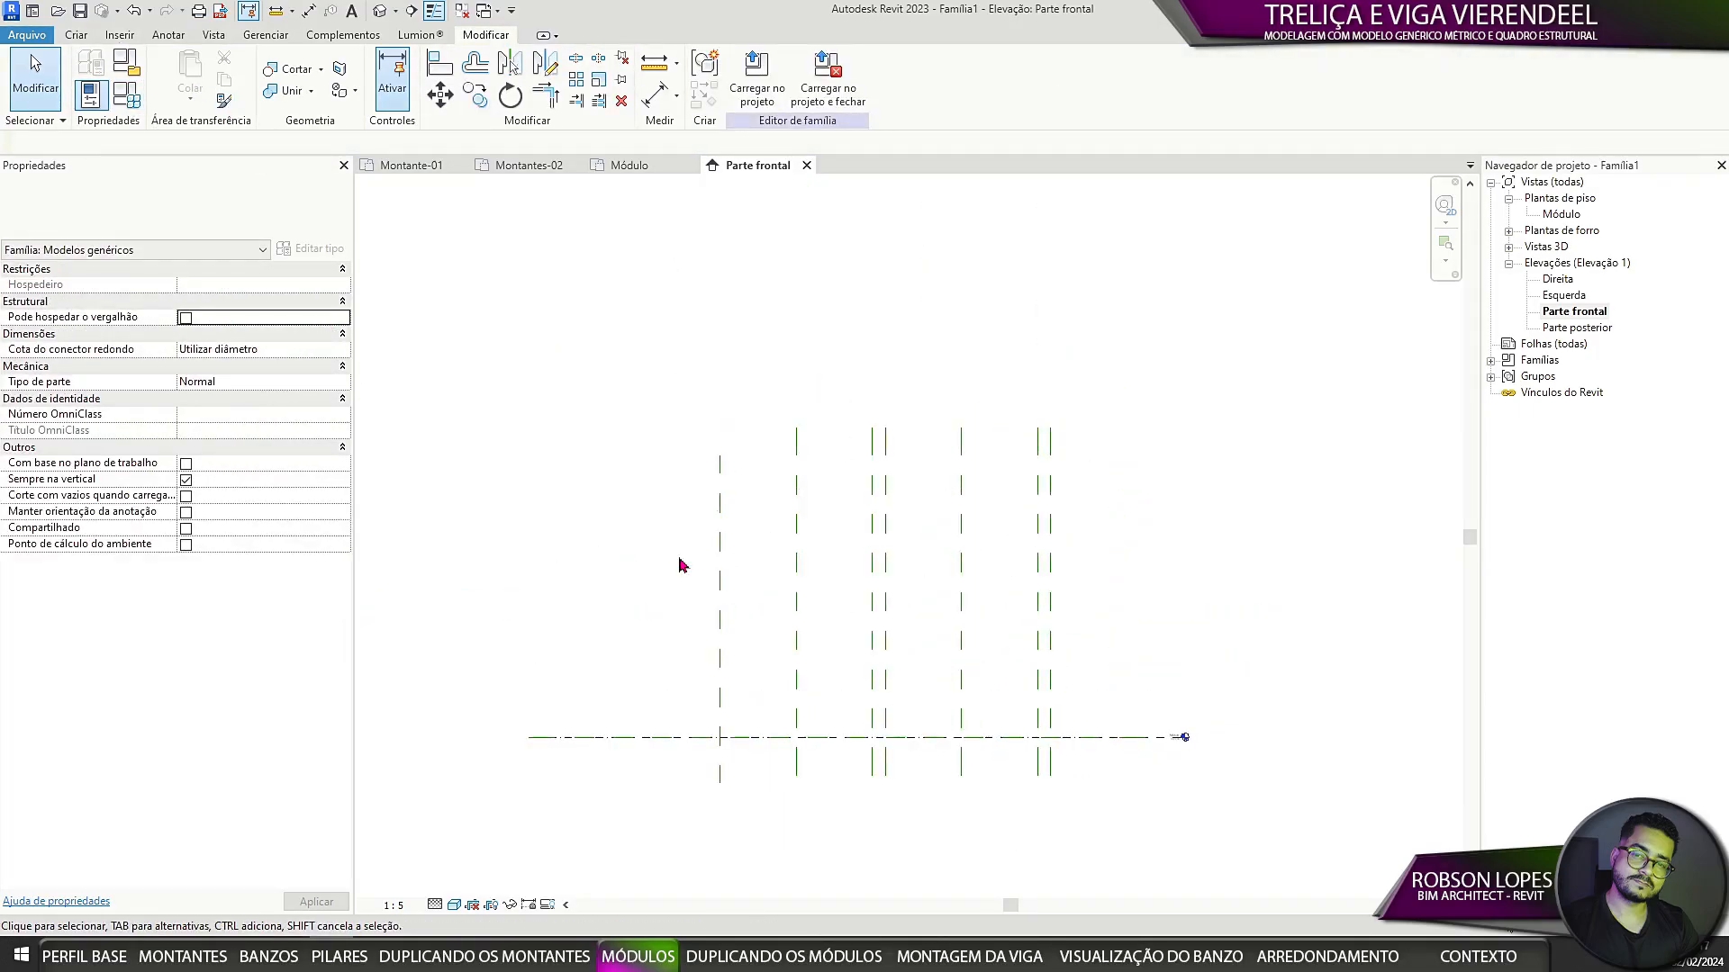
Step: Draw a horizontal reference plane about 1.48 m above the Módulo level, crossing all vertical planes, and select it
left_click(719, 511)
scroll(724, 464, "up", 3)
scroll(725, 467, "down", 3)
middle_click_drag(799, 473, 645, 440)
left_click(80, 35)
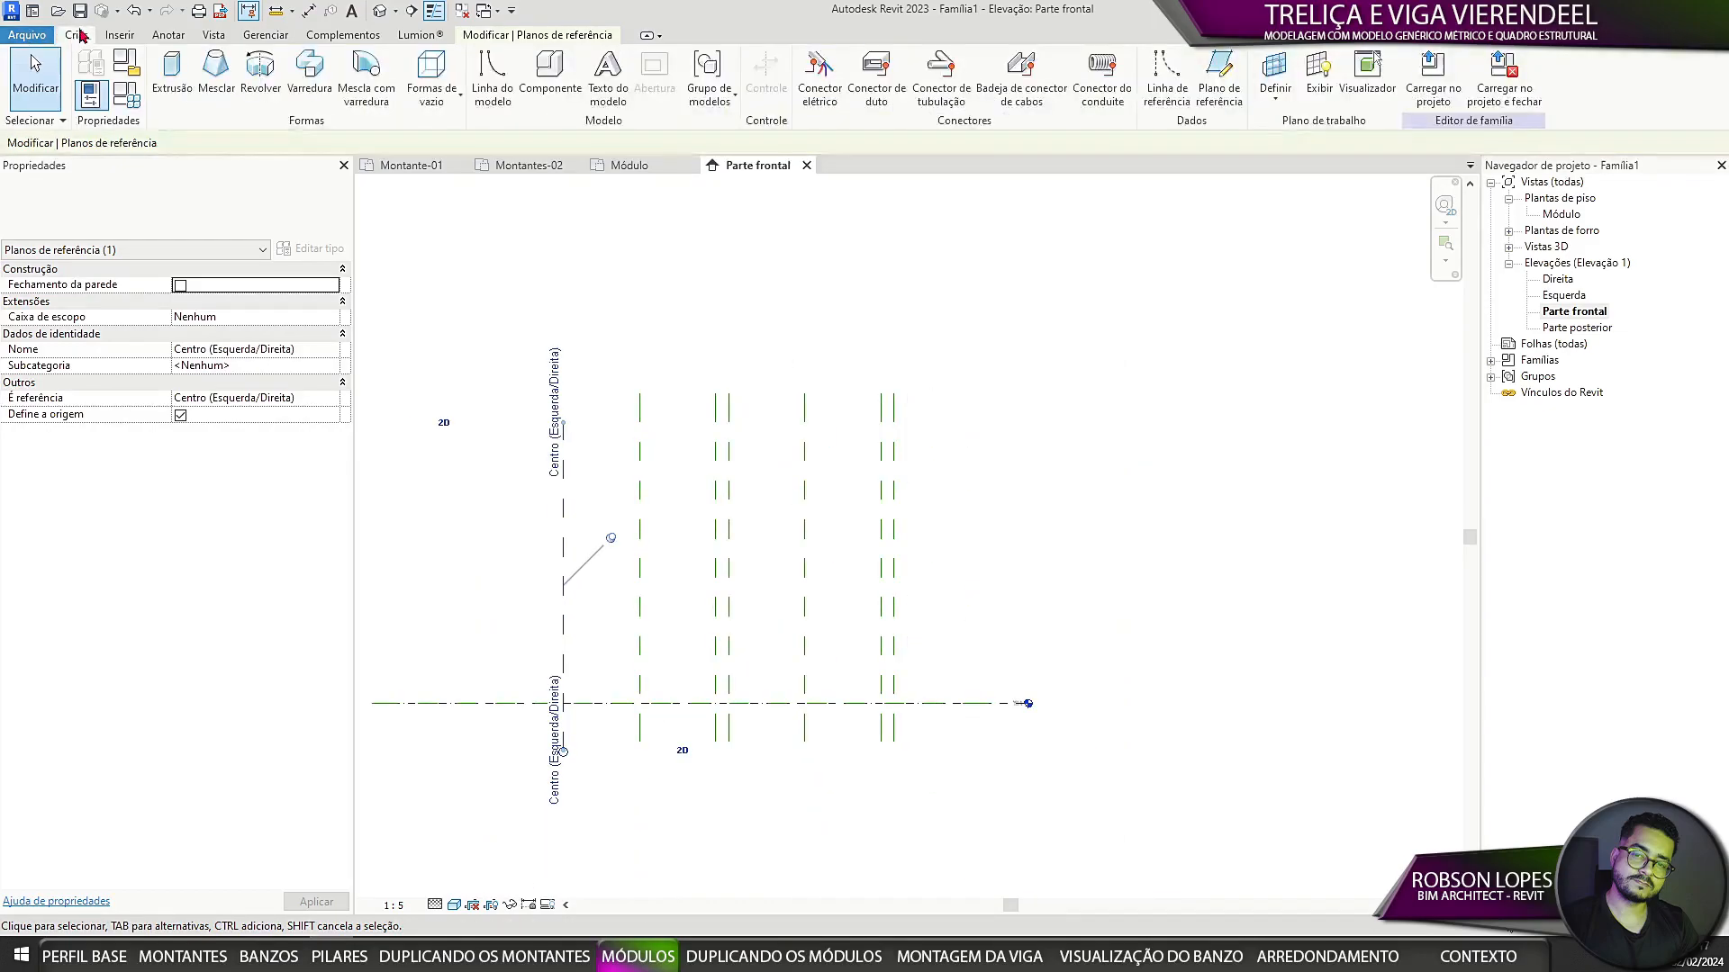
left_click(1219, 77)
left_click(379, 512)
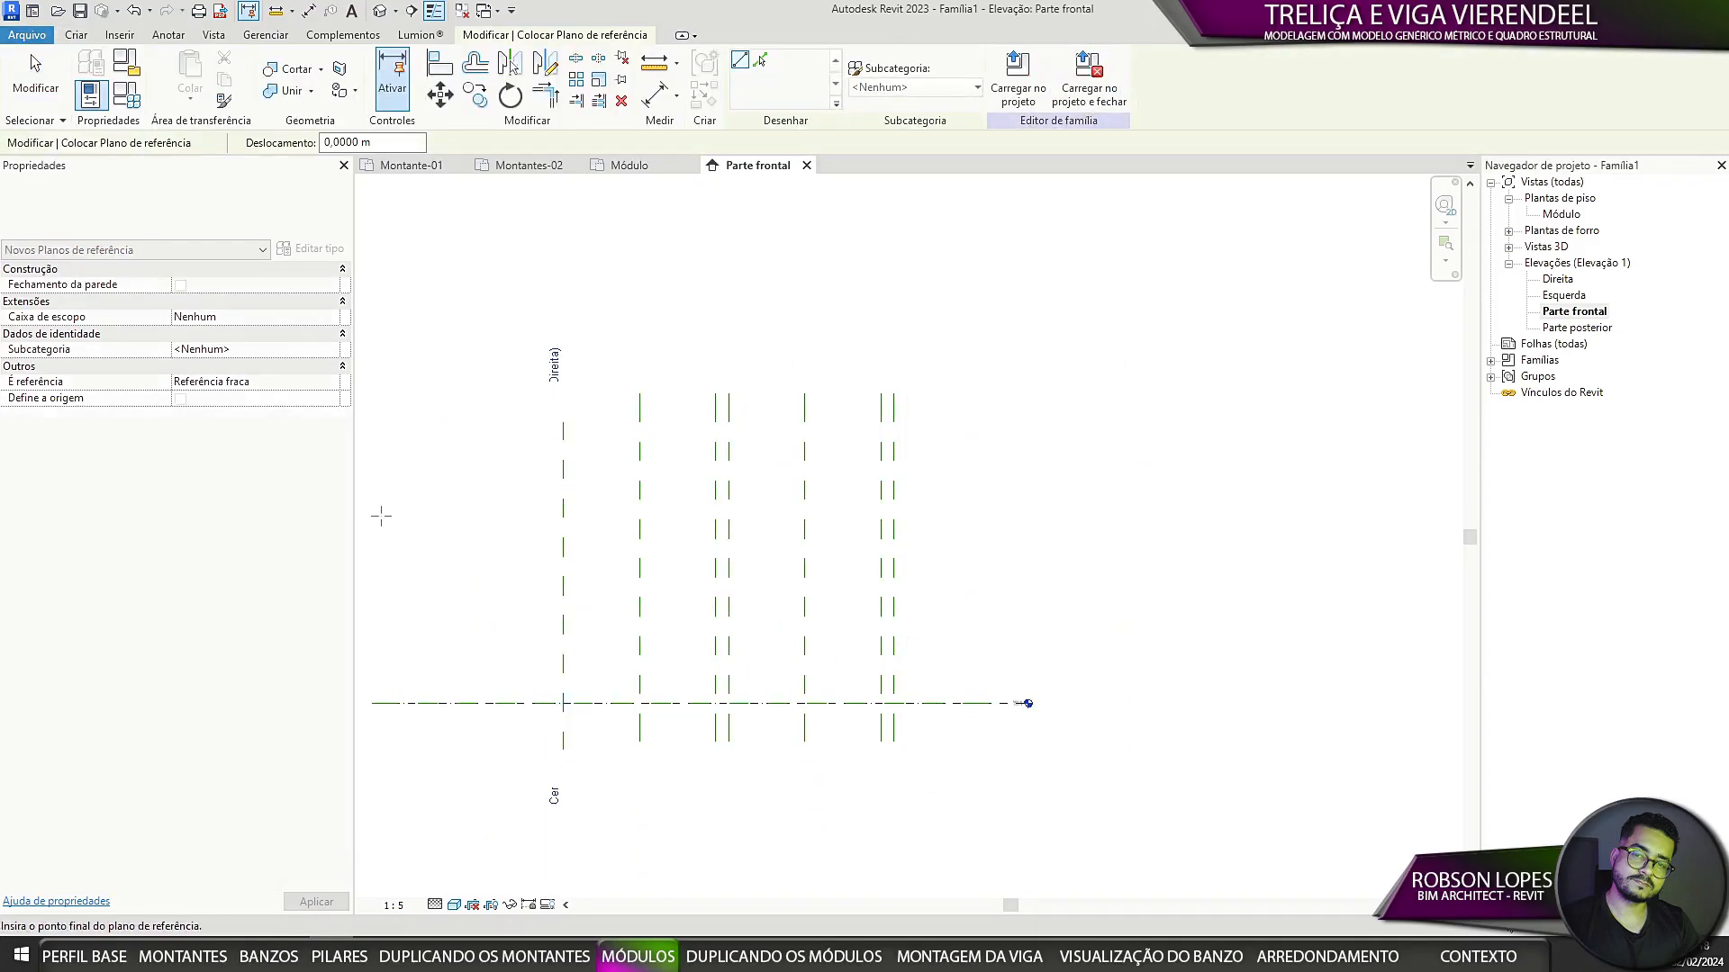
left_click(995, 514)
middle_click_drag(386, 451, 475, 442)
key("Escape")
left_click(519, 506)
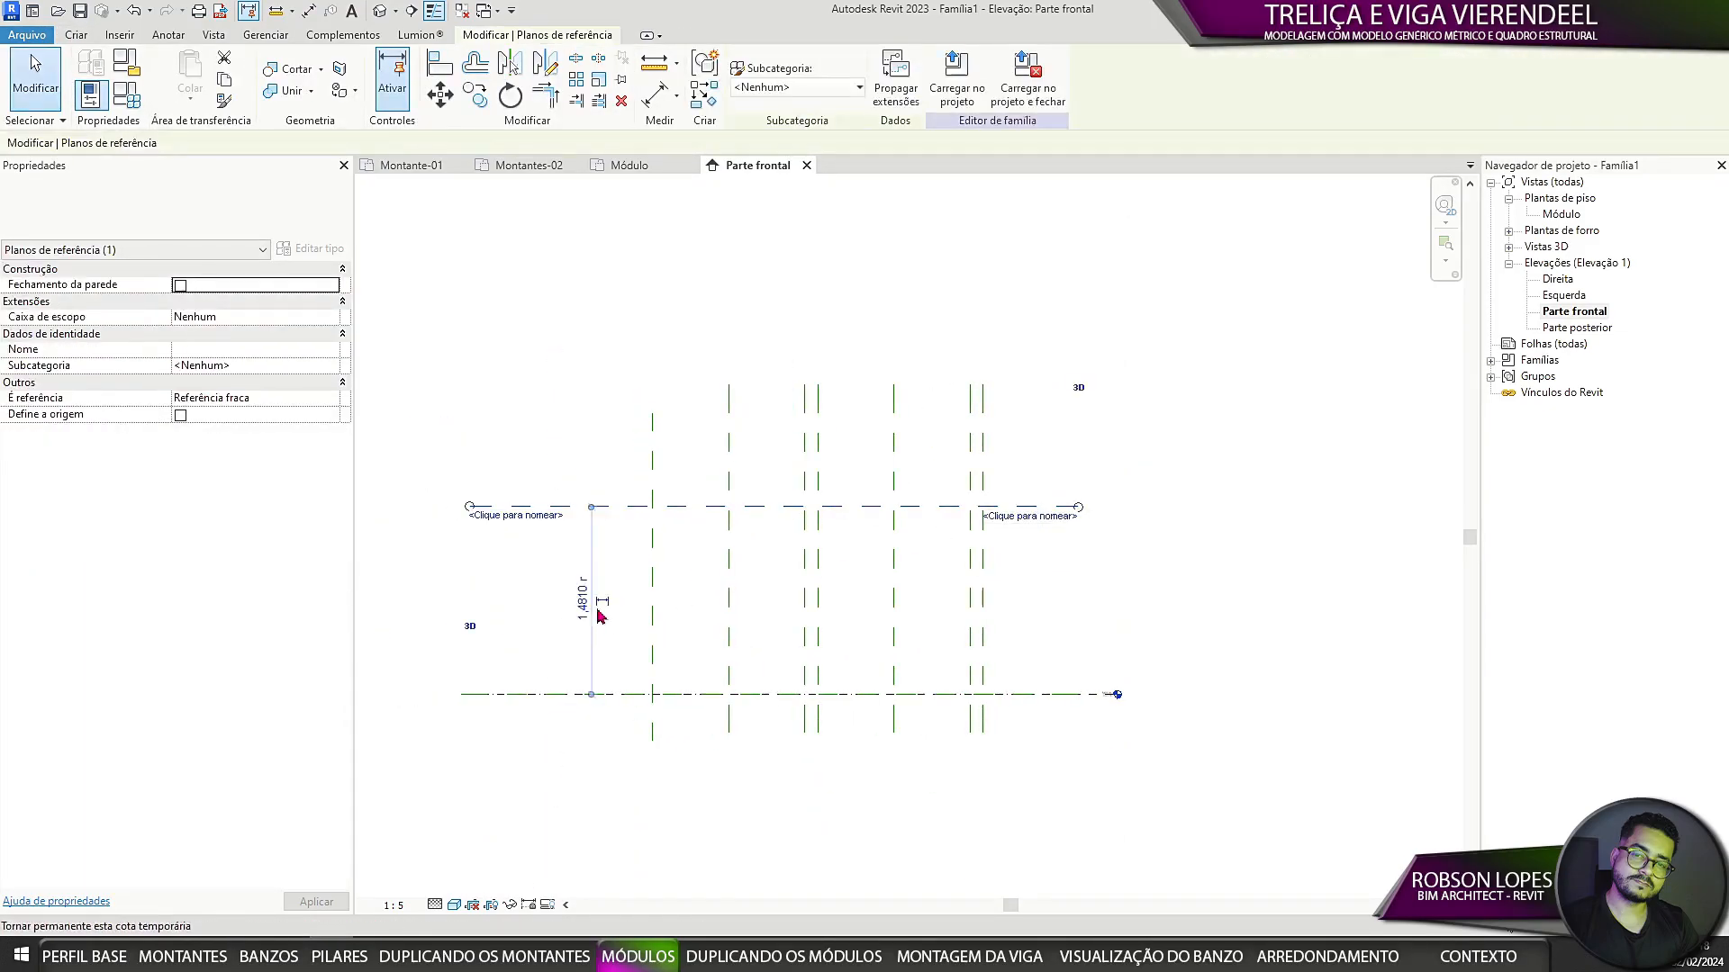
Step: Make the height dimension from the Módulo level to the upper reference plane permanent and label it with a new type parameter, Altura do Módulo
left_click(596, 609)
left_click(591, 645)
left_click(920, 76)
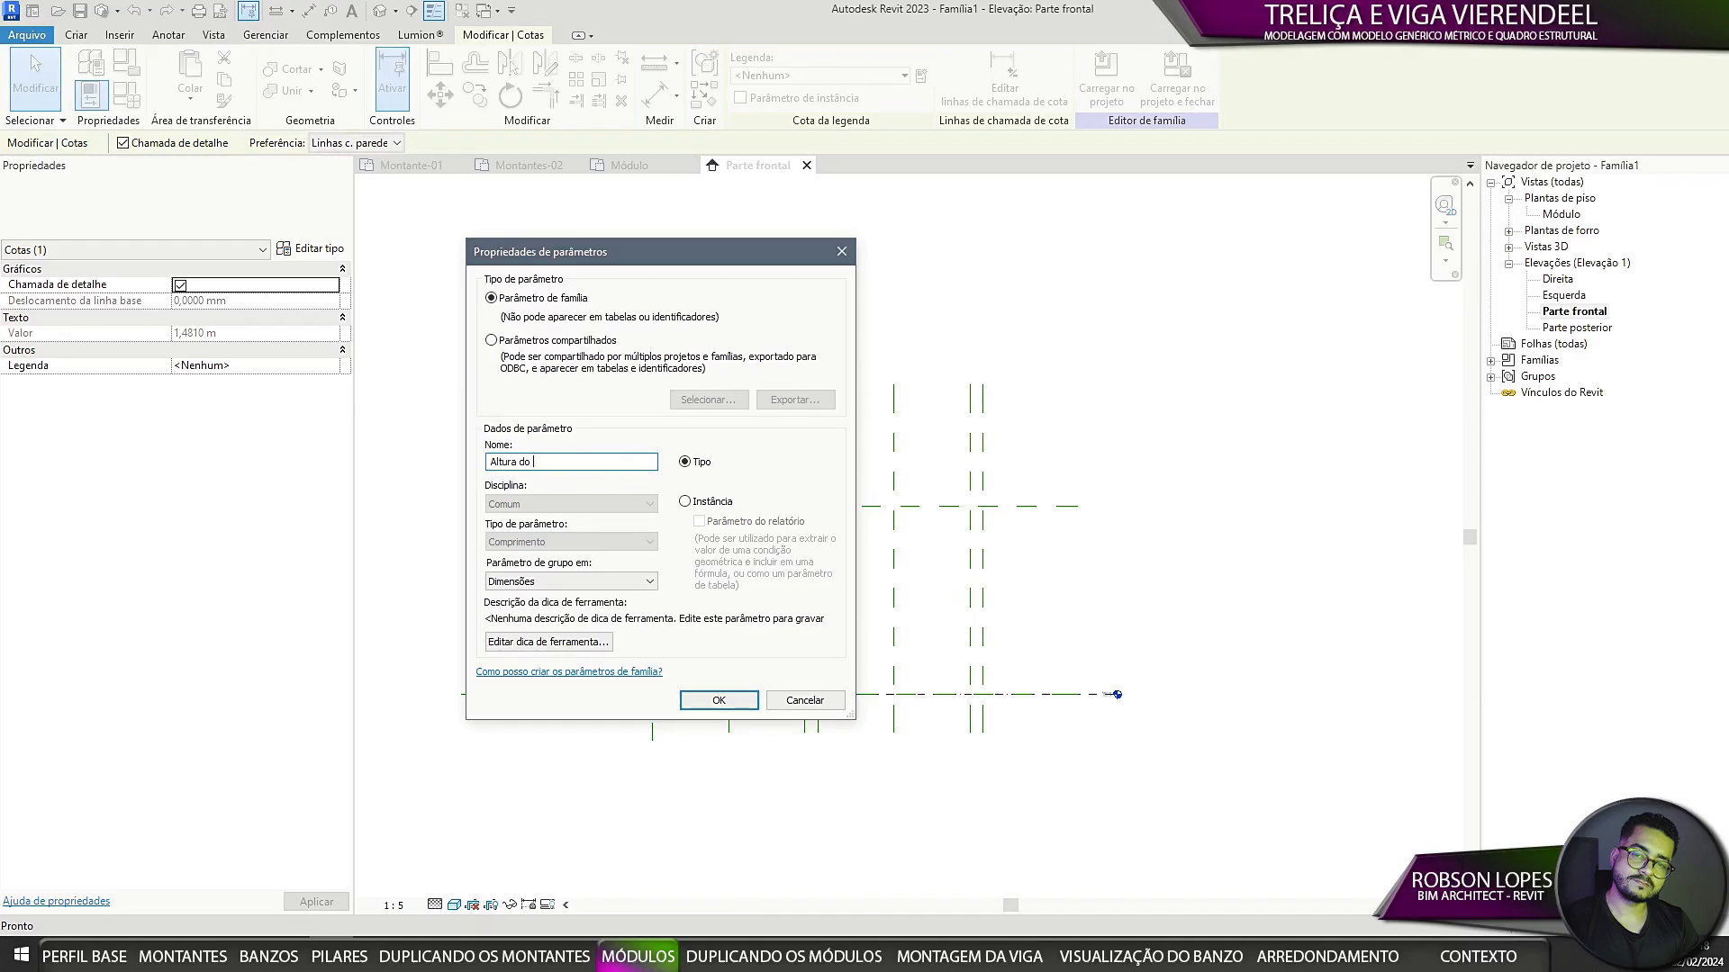
left_click(707, 696)
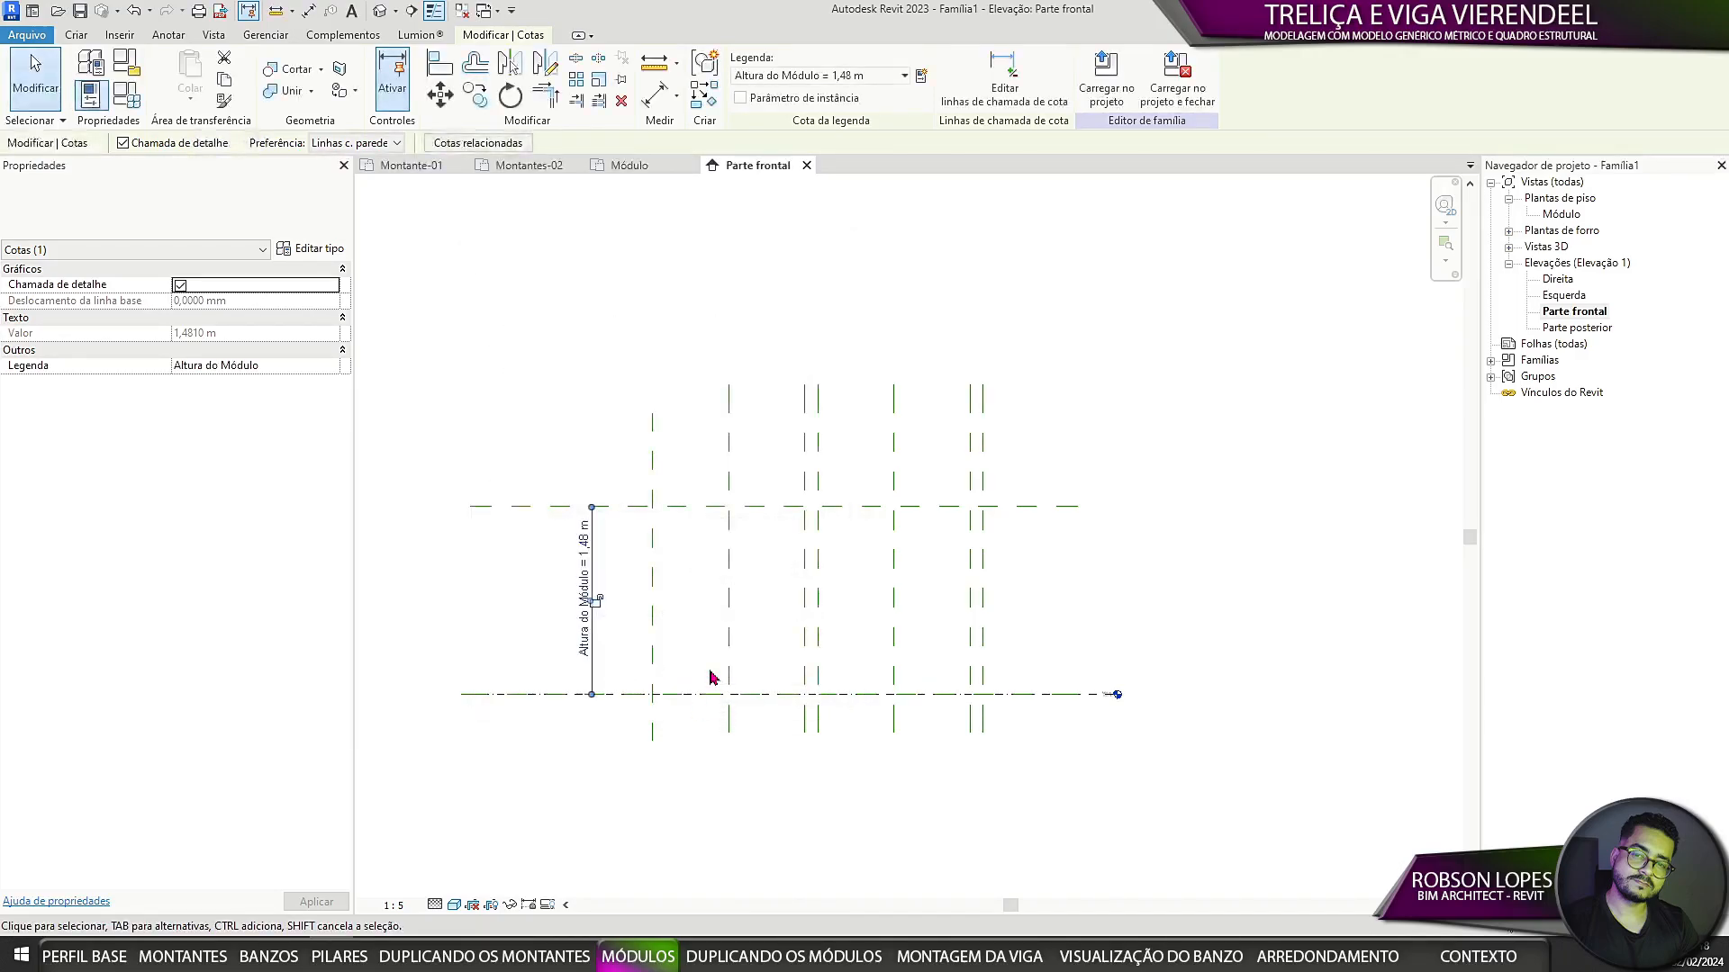
scroll(645, 623, "up", 2)
left_click(696, 524)
scroll(1071, 635, "down", 2)
middle_click_drag(1072, 635, 895, 626)
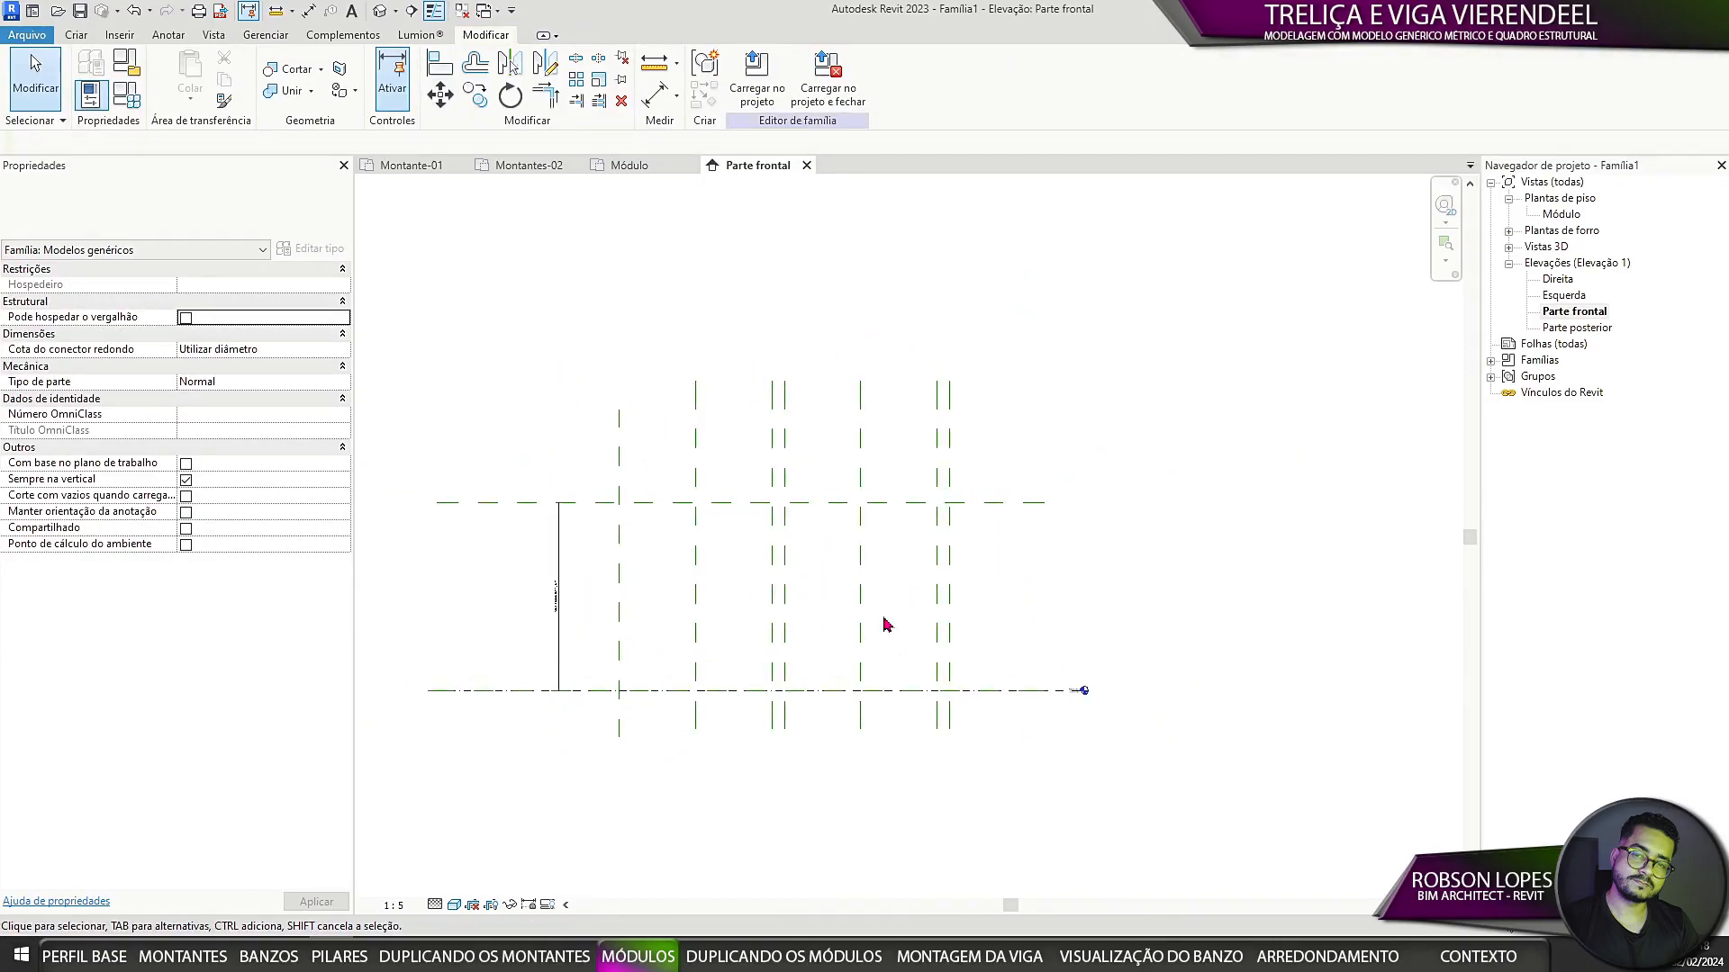
left_click(655, 166)
scroll(722, 359, "down", 4)
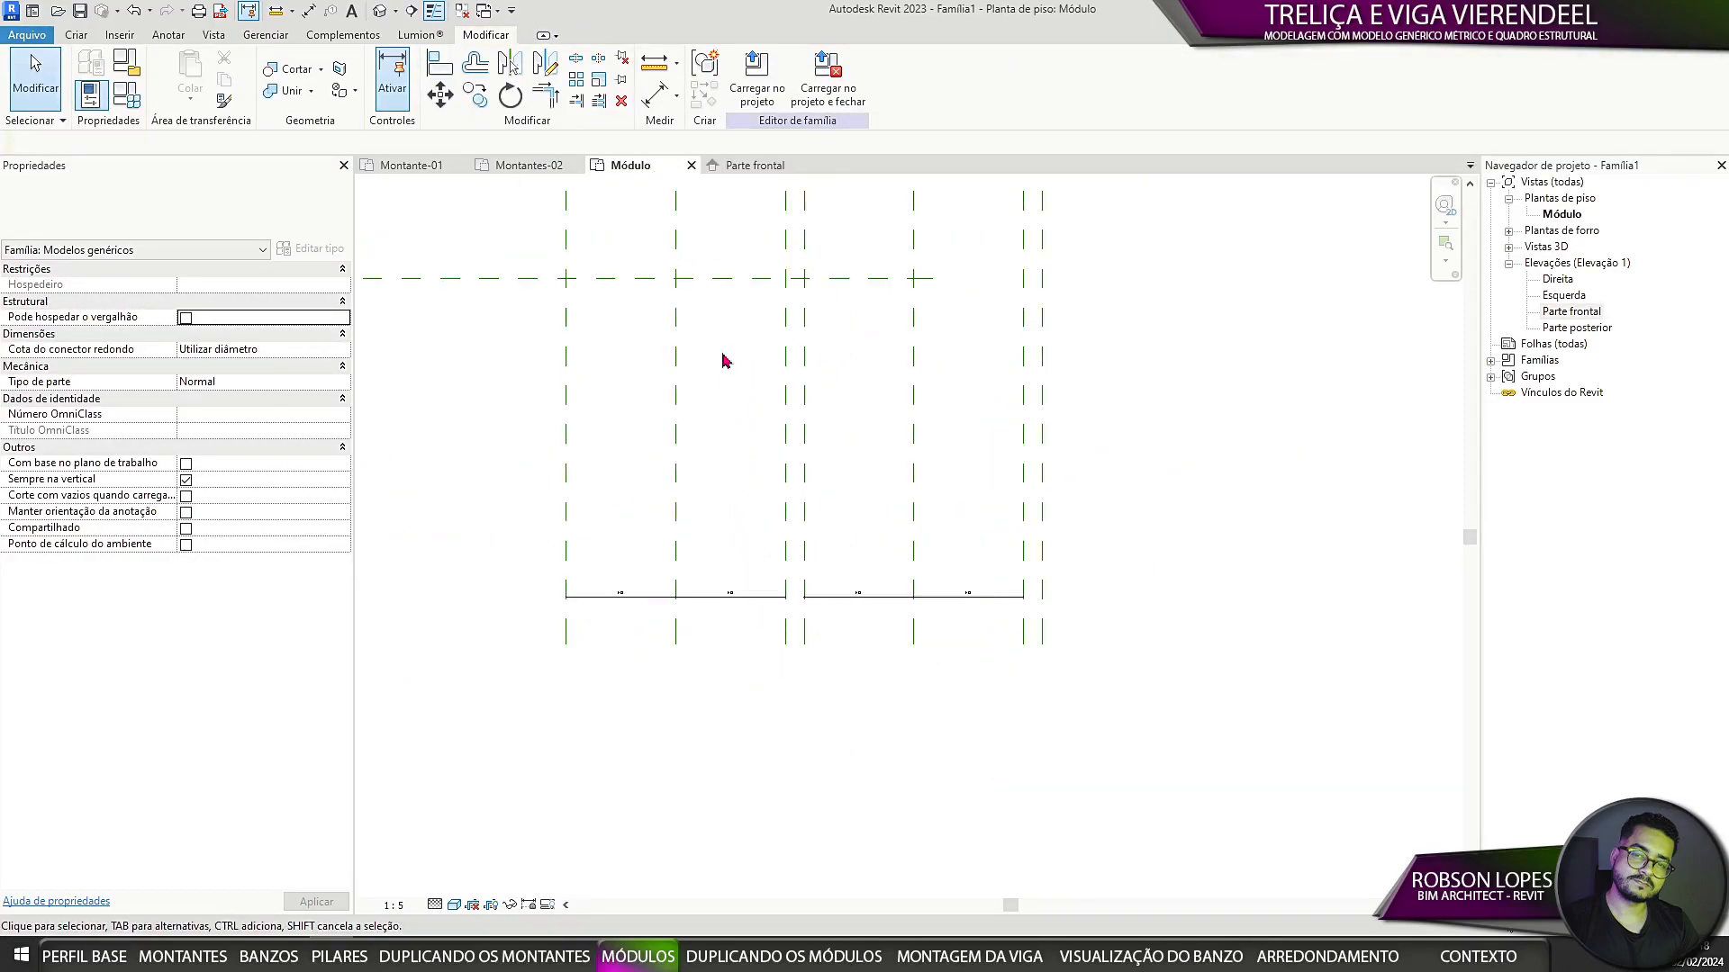
middle_click_drag(728, 380, 772, 575)
scroll(772, 574, "up", 2)
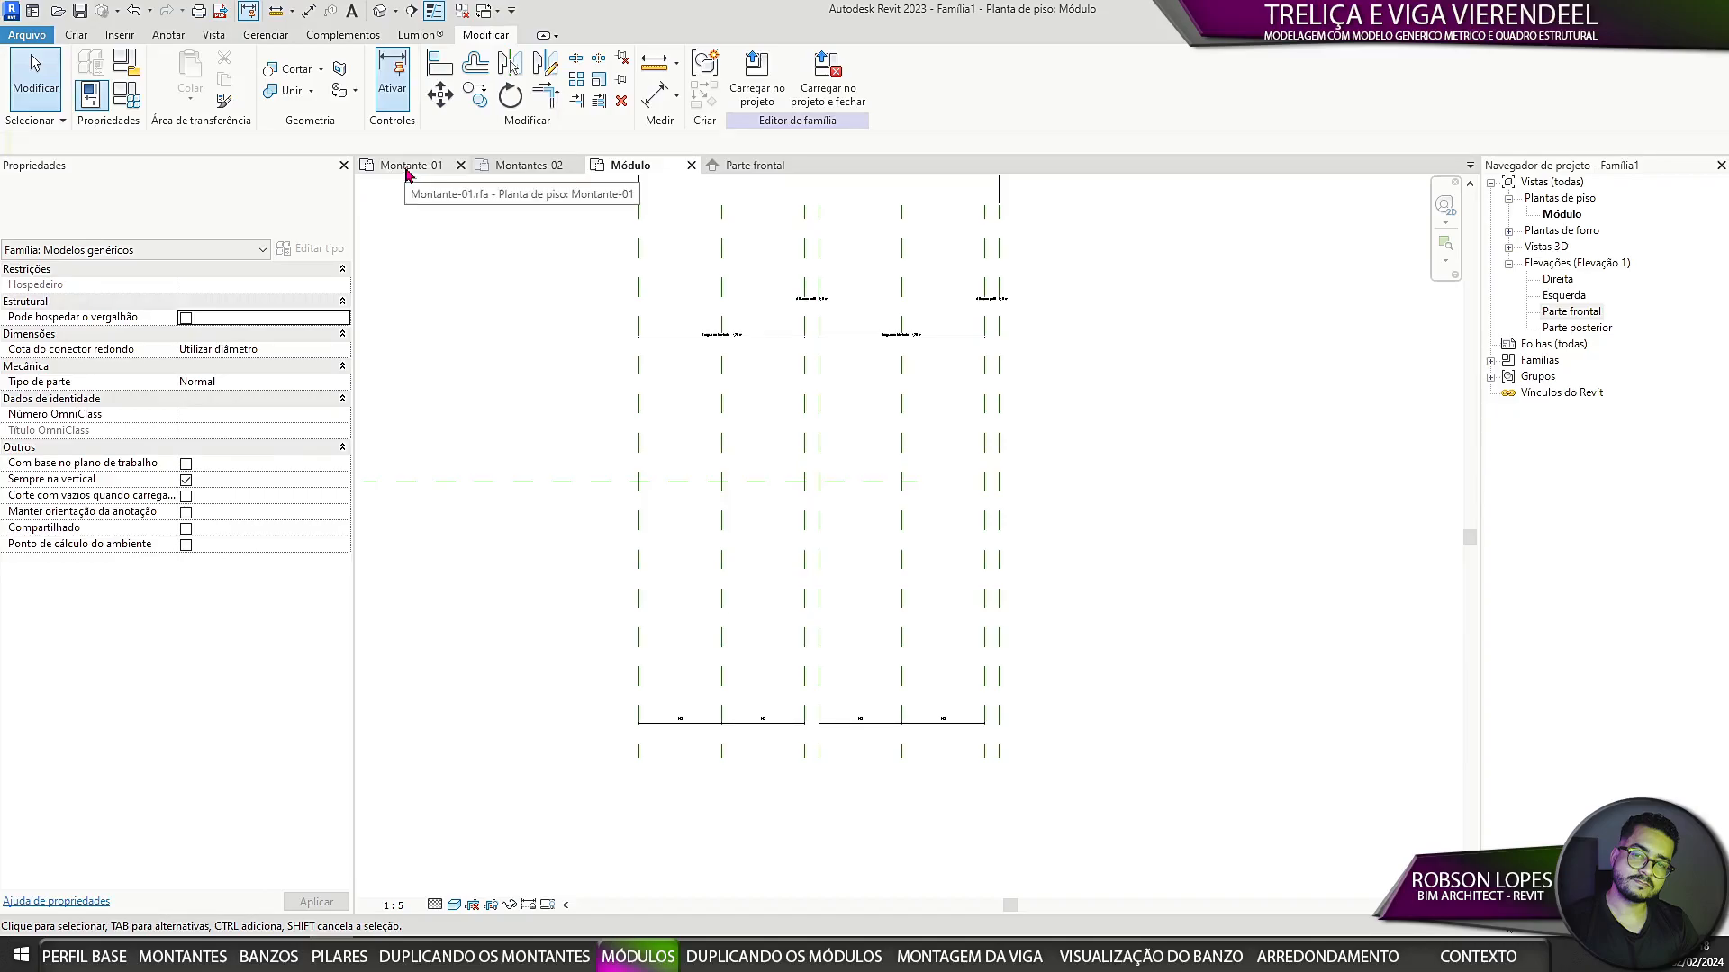
left_click(755, 166)
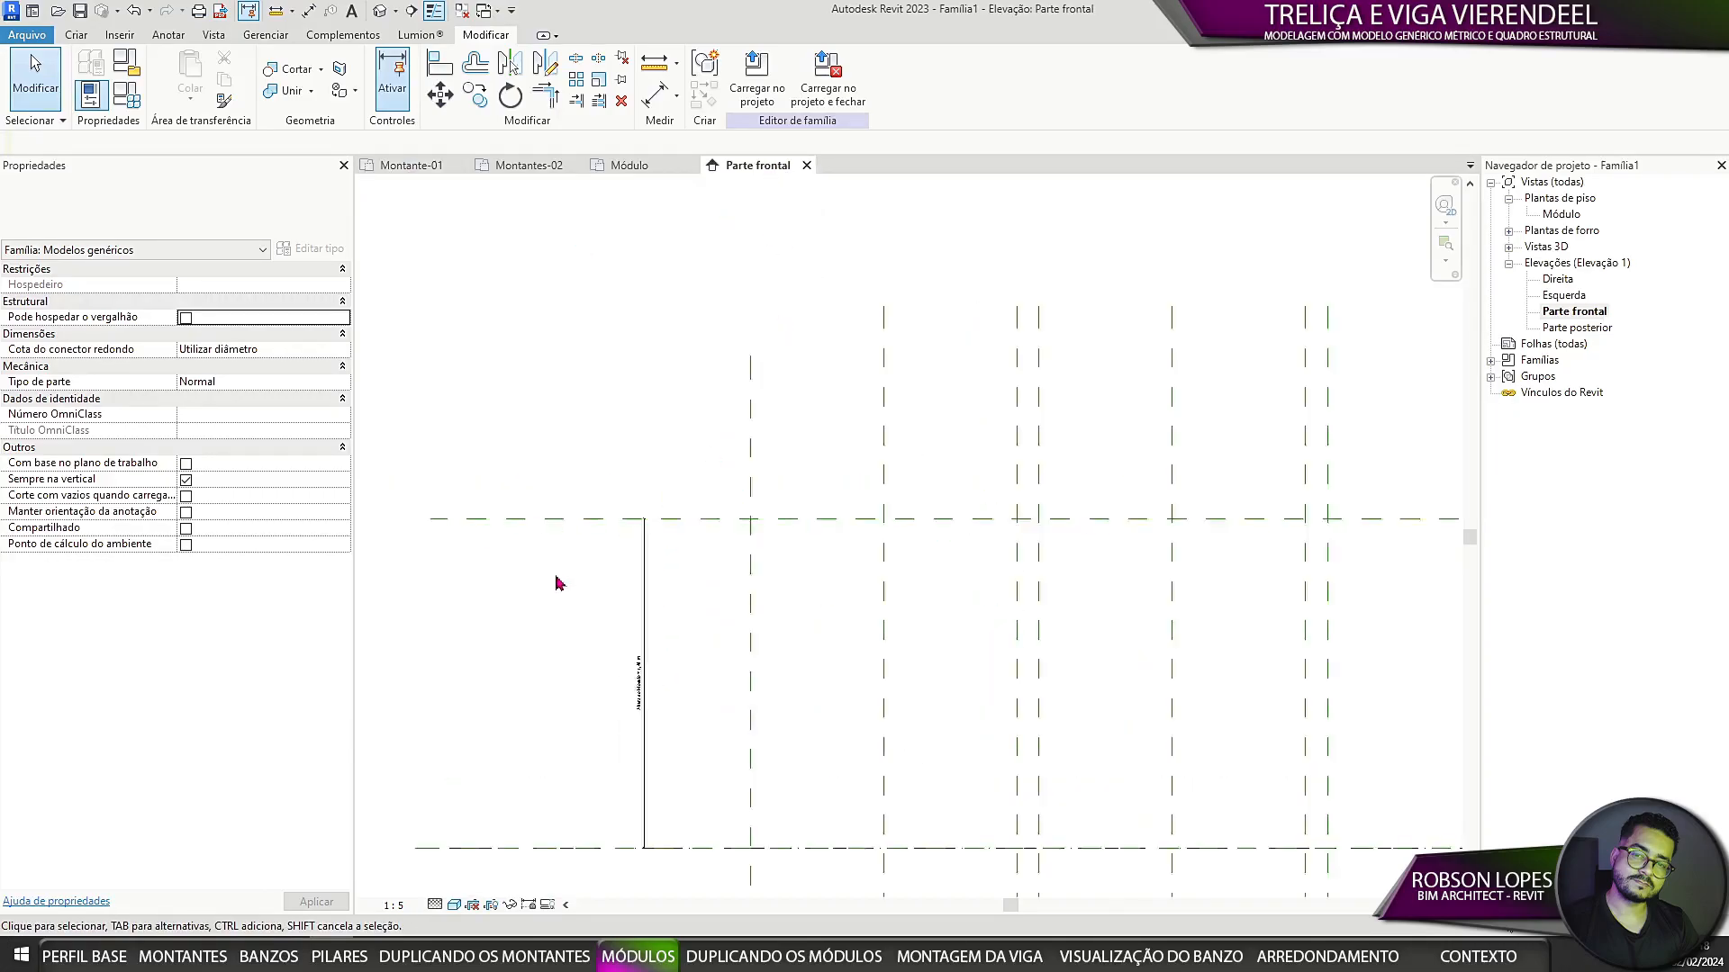
Step: Rename the family parameter Altura do Módulo as Altura do Montante
scroll(702, 309, "up", 3)
middle_click_drag(705, 307, 722, 297)
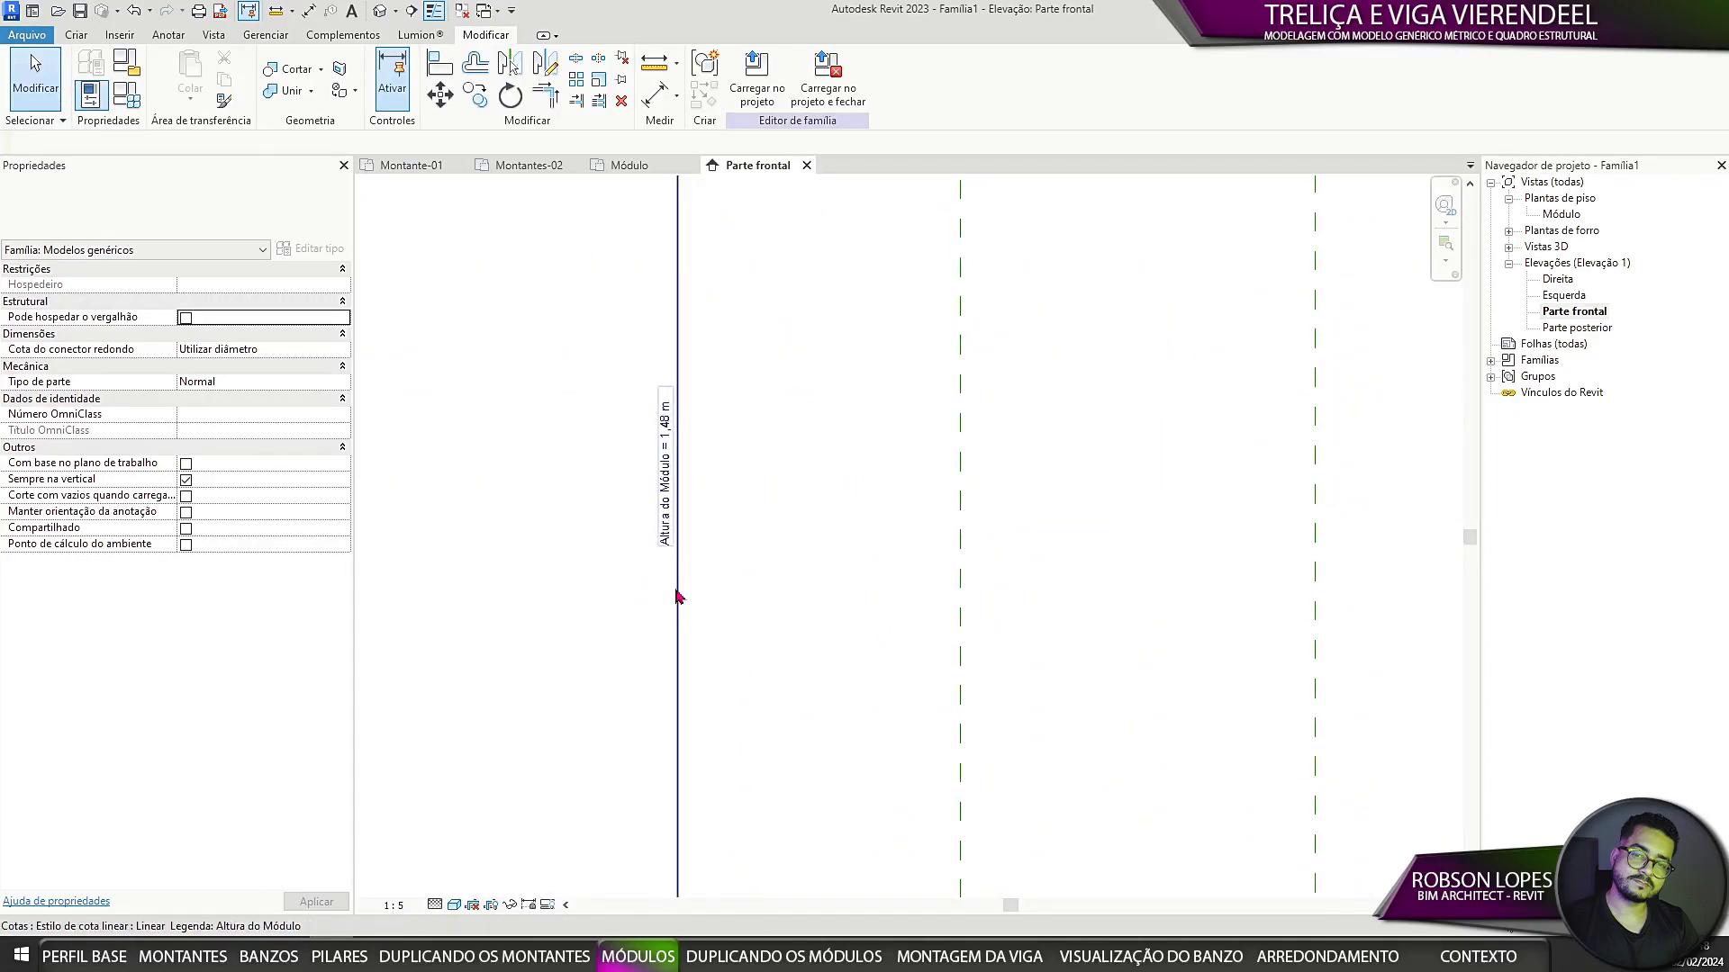
left_click(678, 595)
left_click(131, 98)
left_click(682, 362)
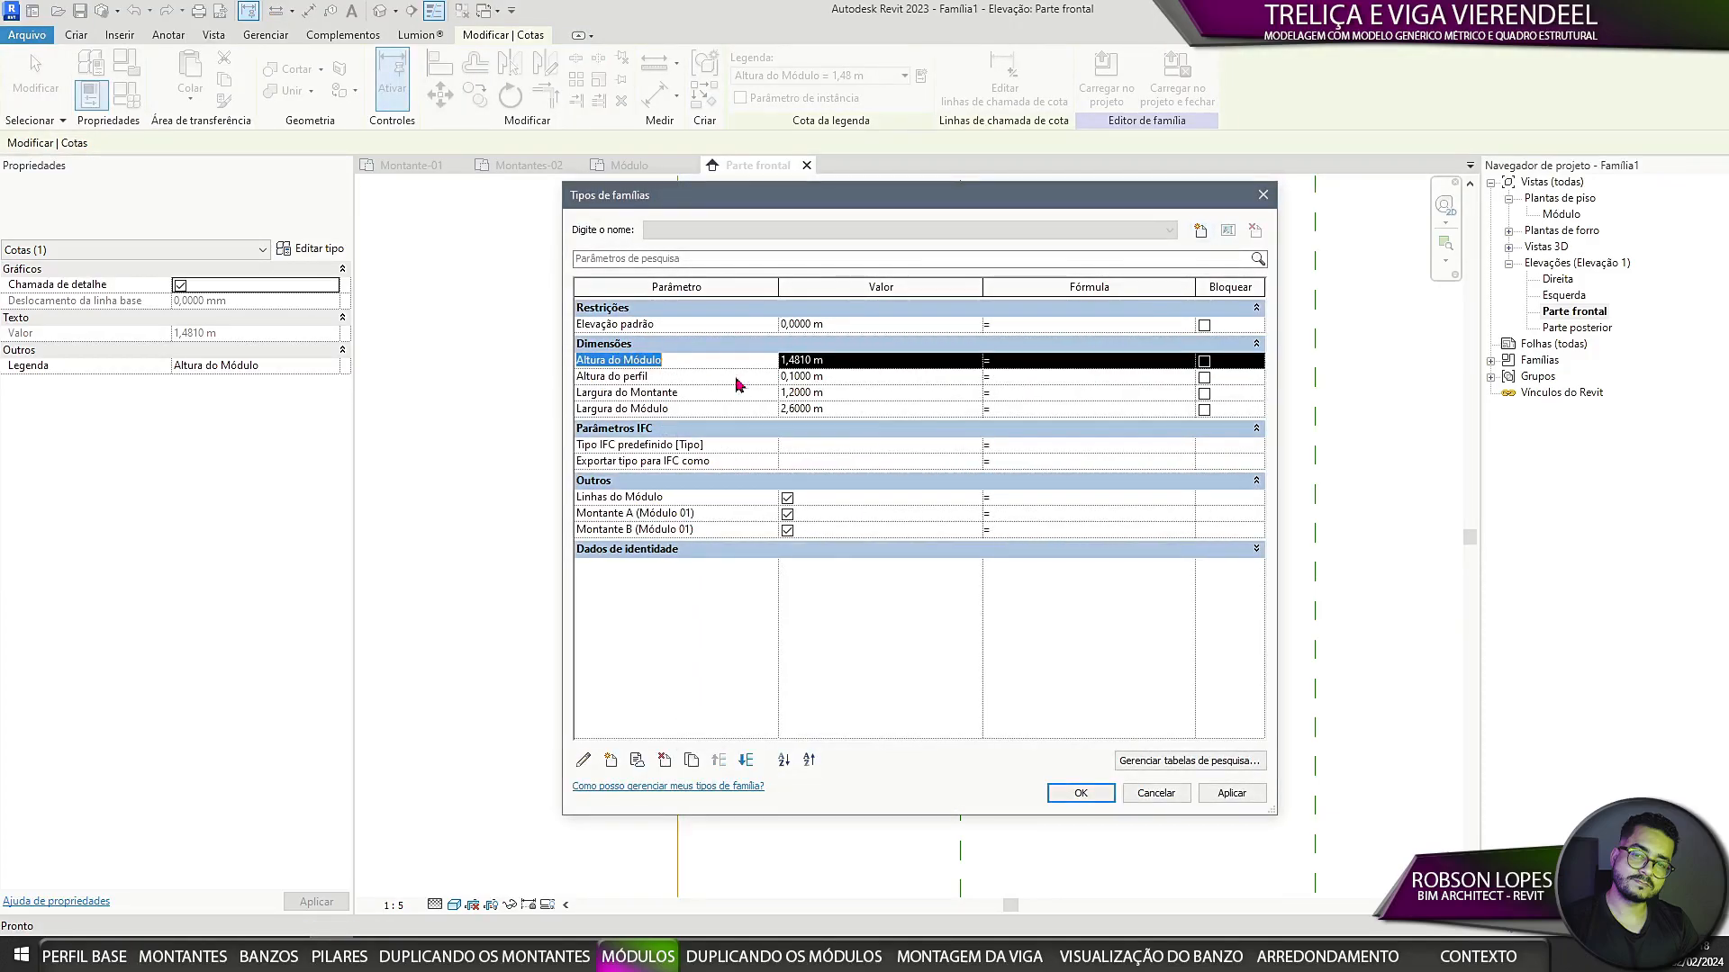
left_click(583, 761)
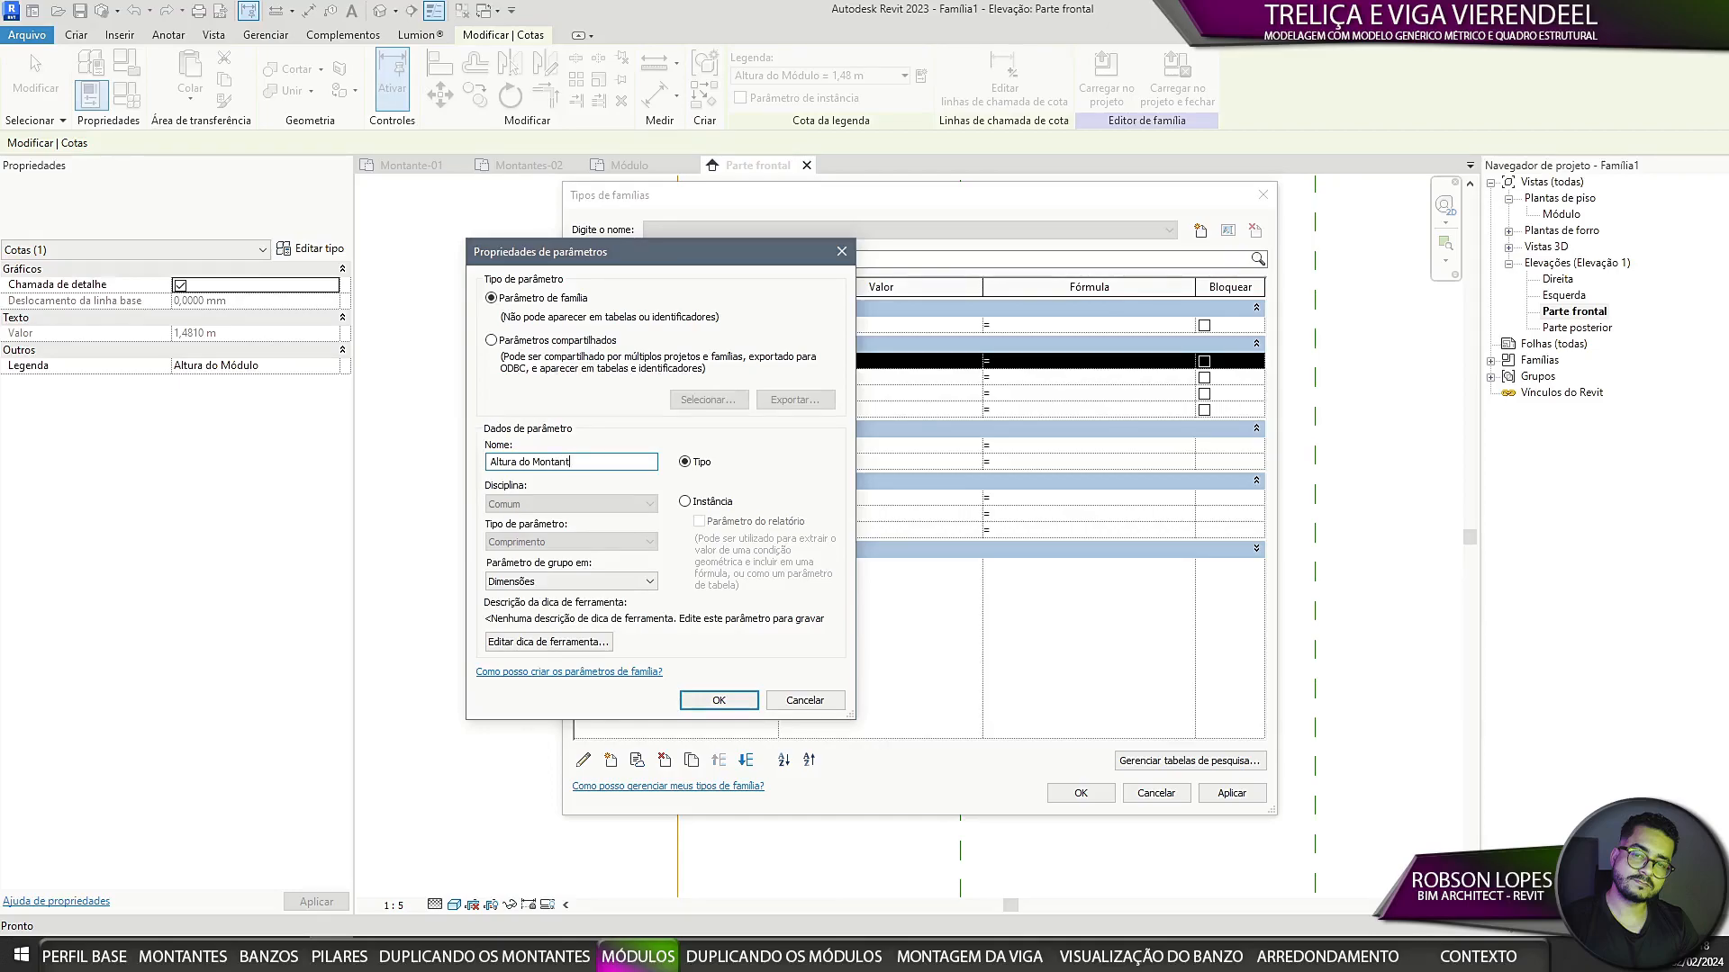
left_click(735, 700)
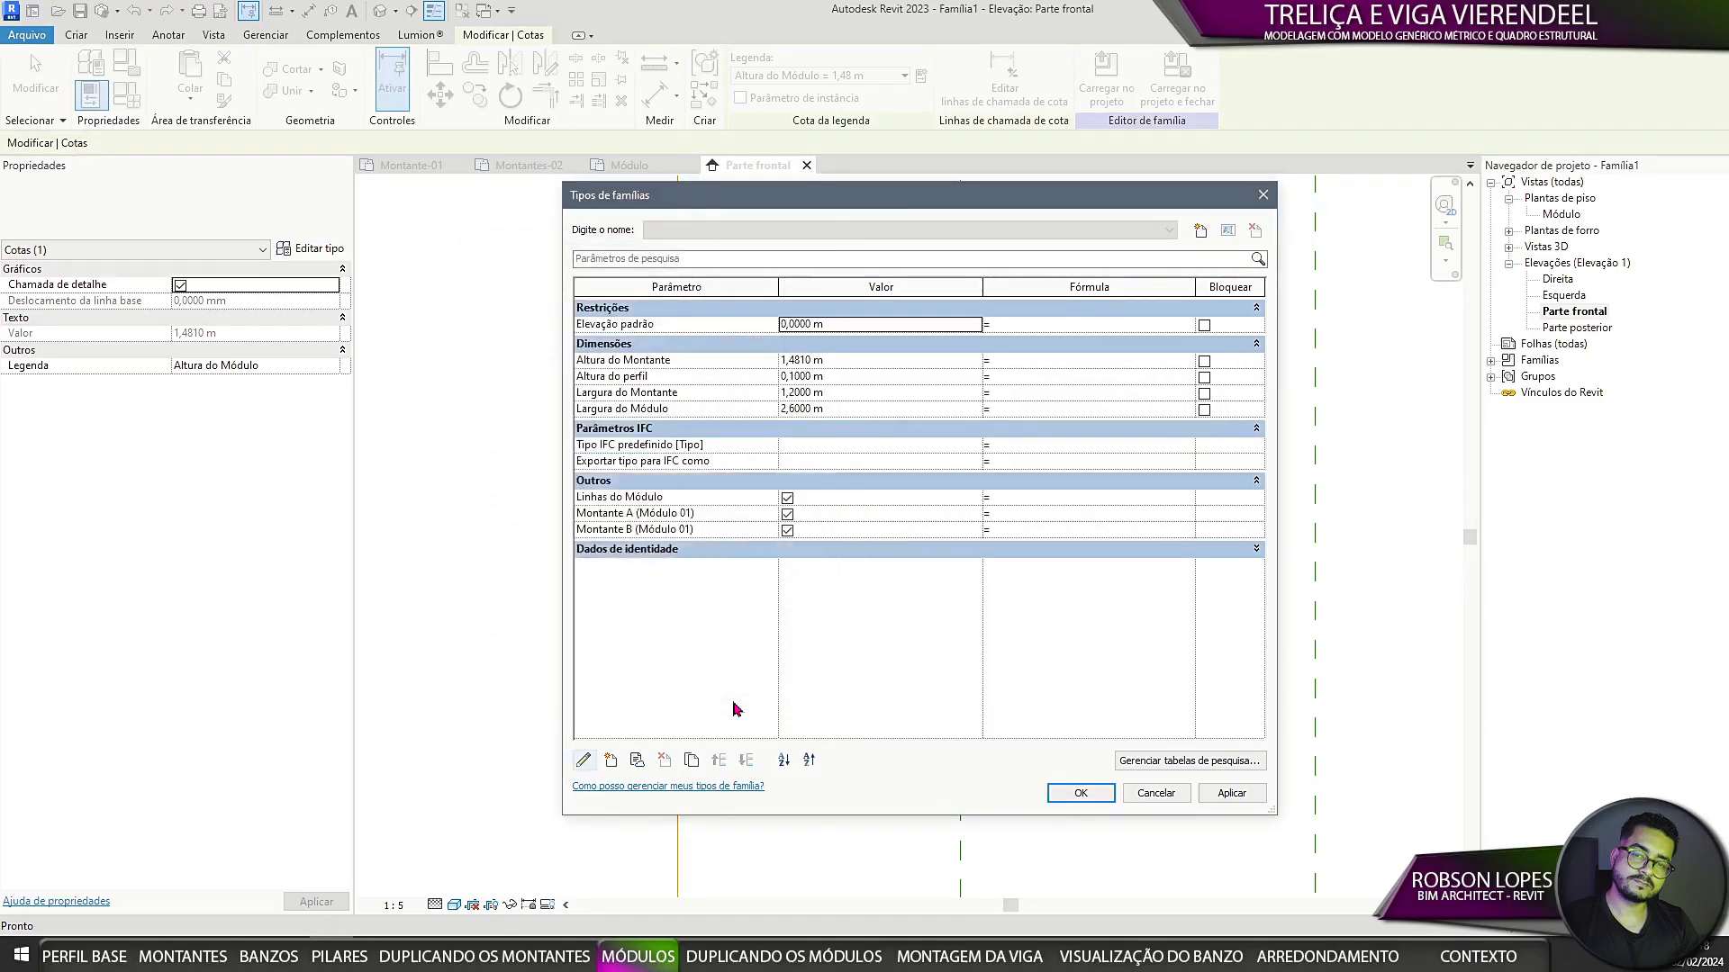
left_click(1103, 800)
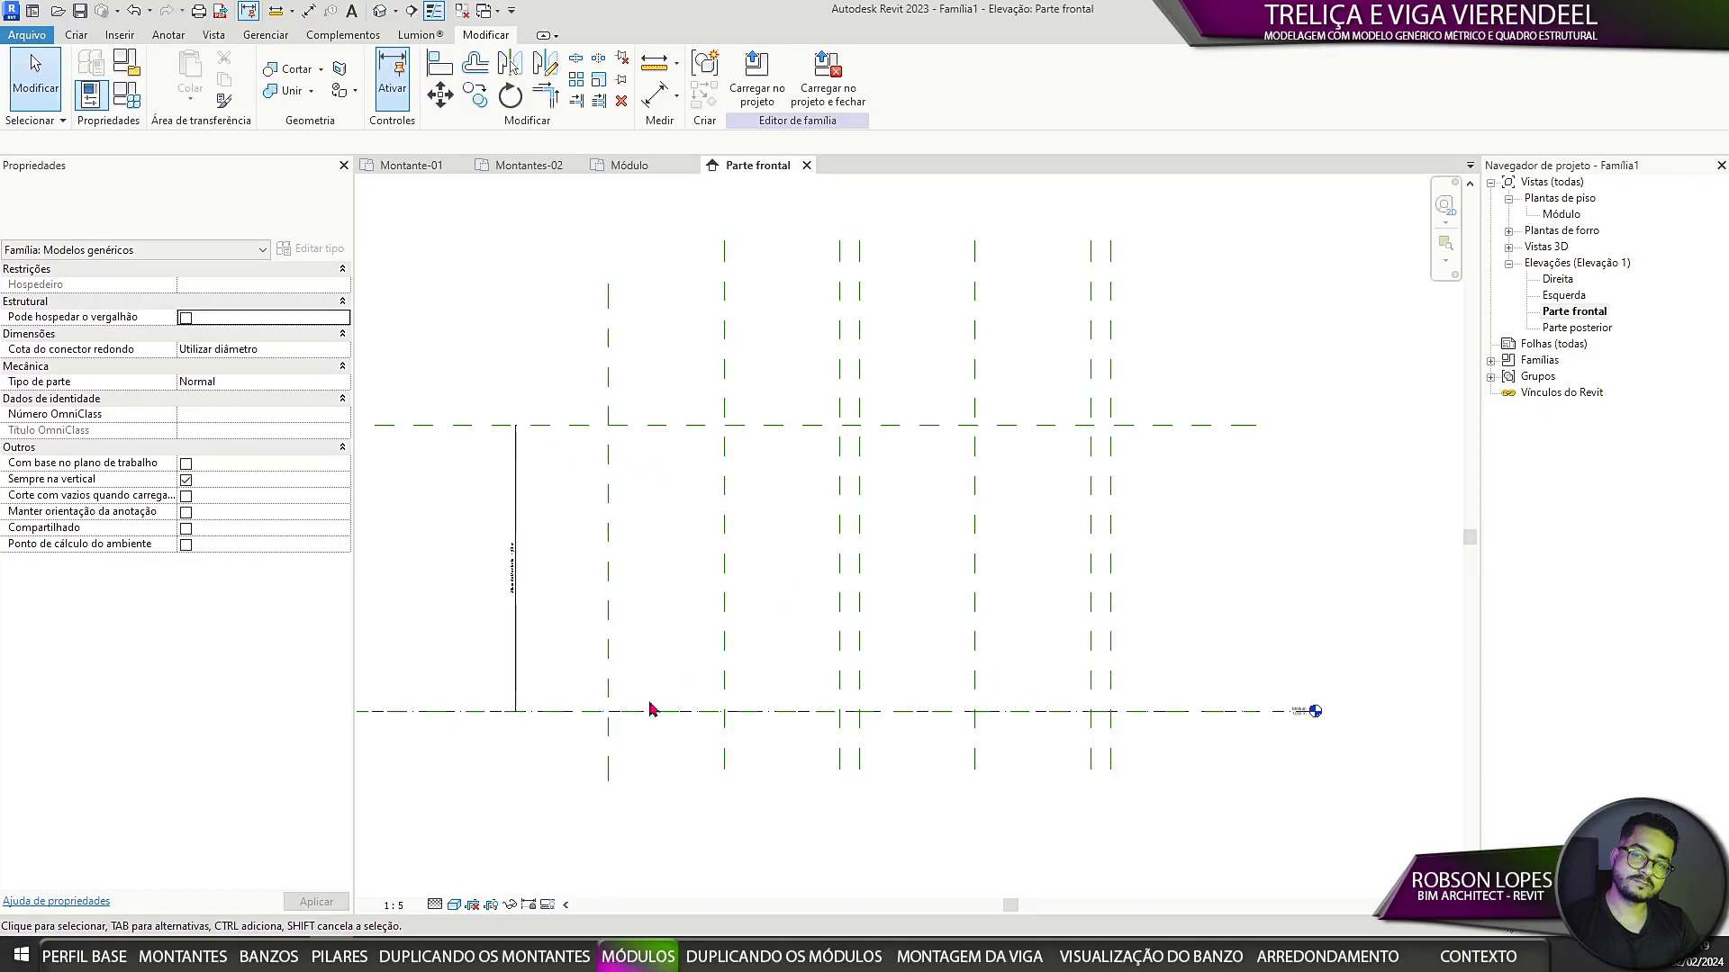
Step: Load the Montante-01 family into Família1 only and place one instance below the horizontal reference plane in the Módulo plan
left_click(629, 165)
left_click(414, 167)
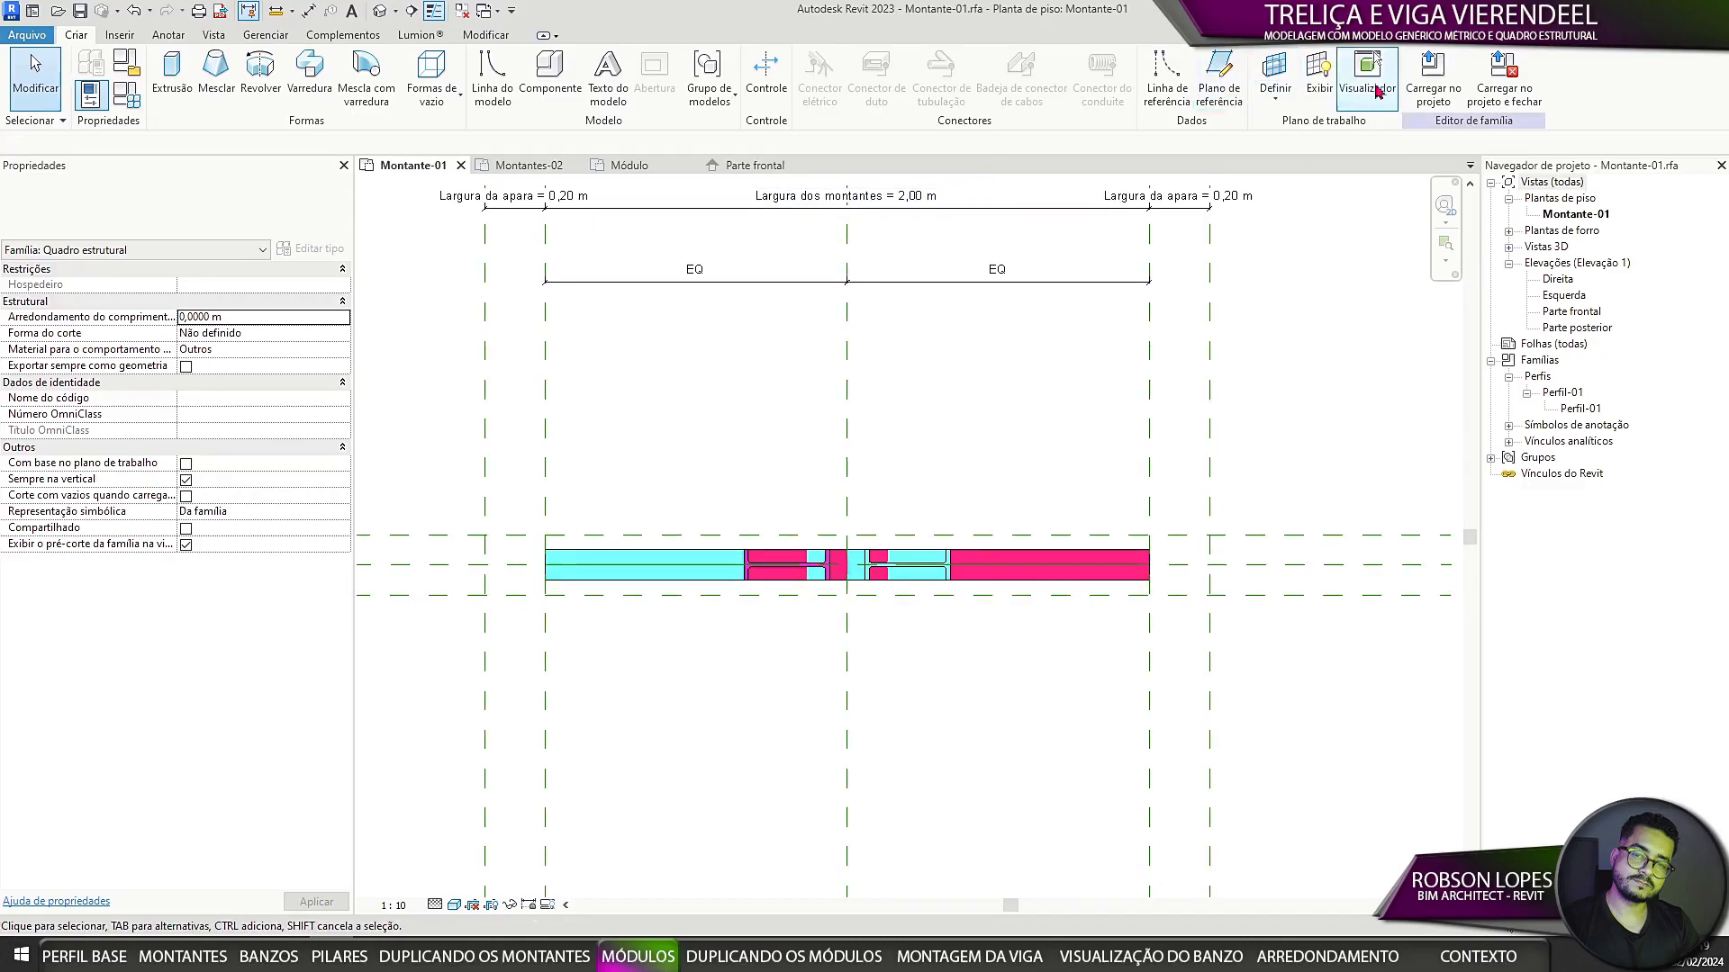
left_click(1421, 99)
left_click(748, 380)
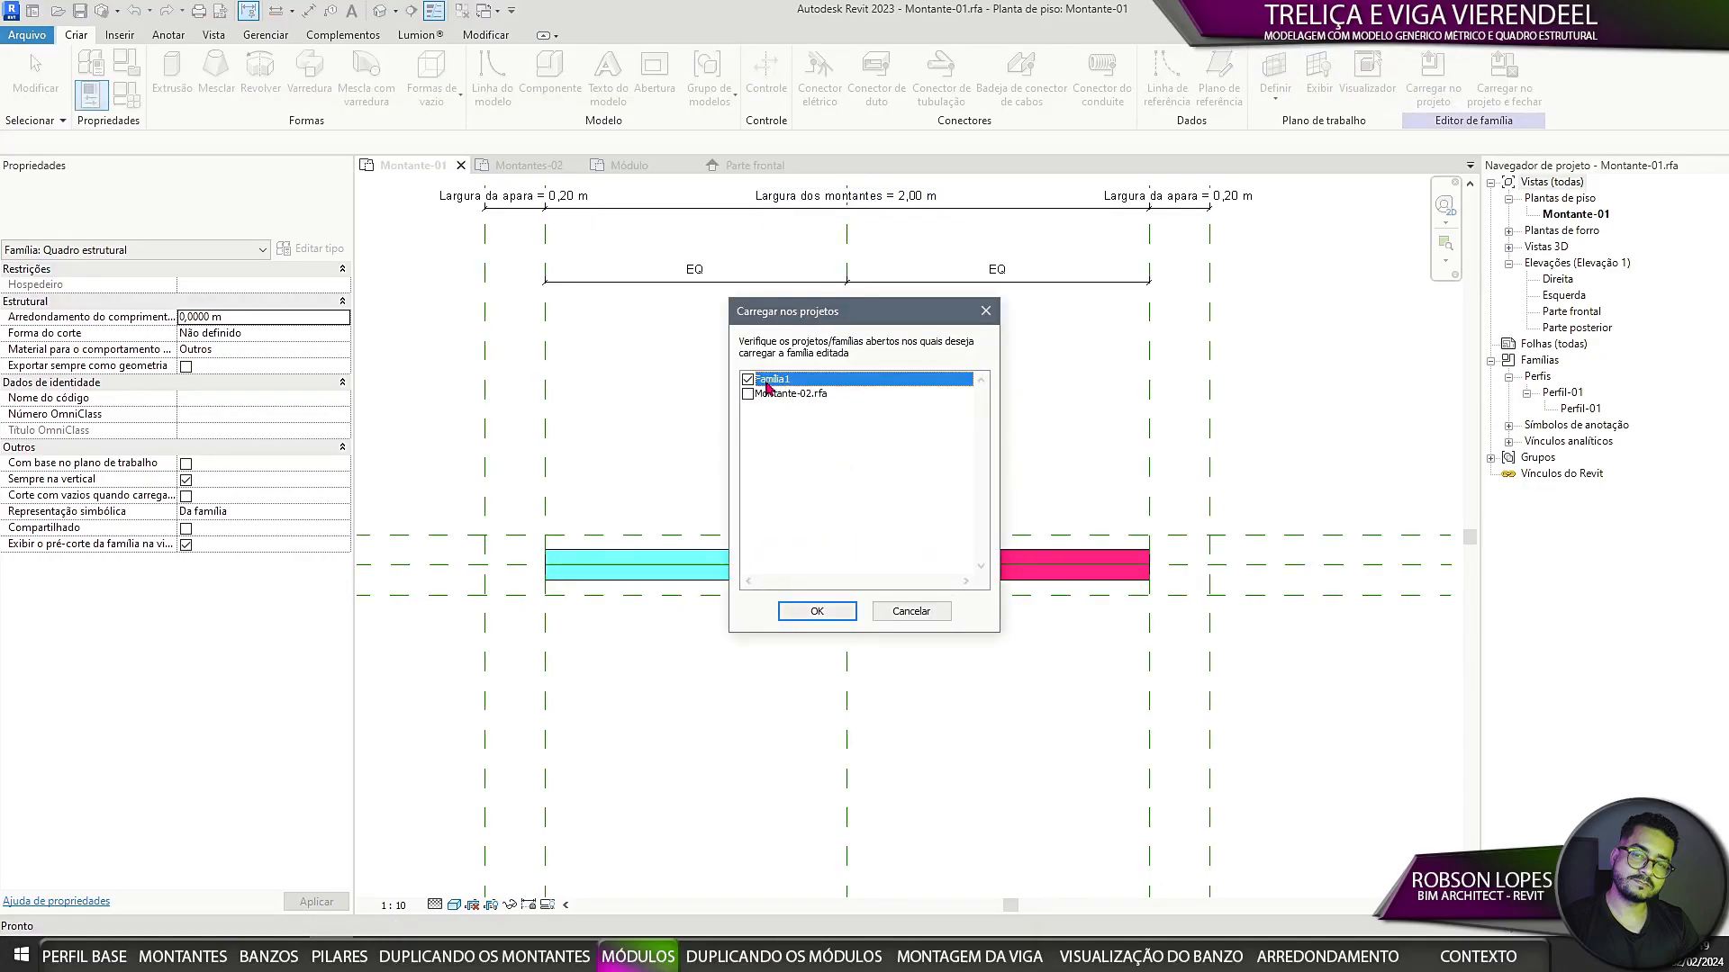
left_click(816, 611)
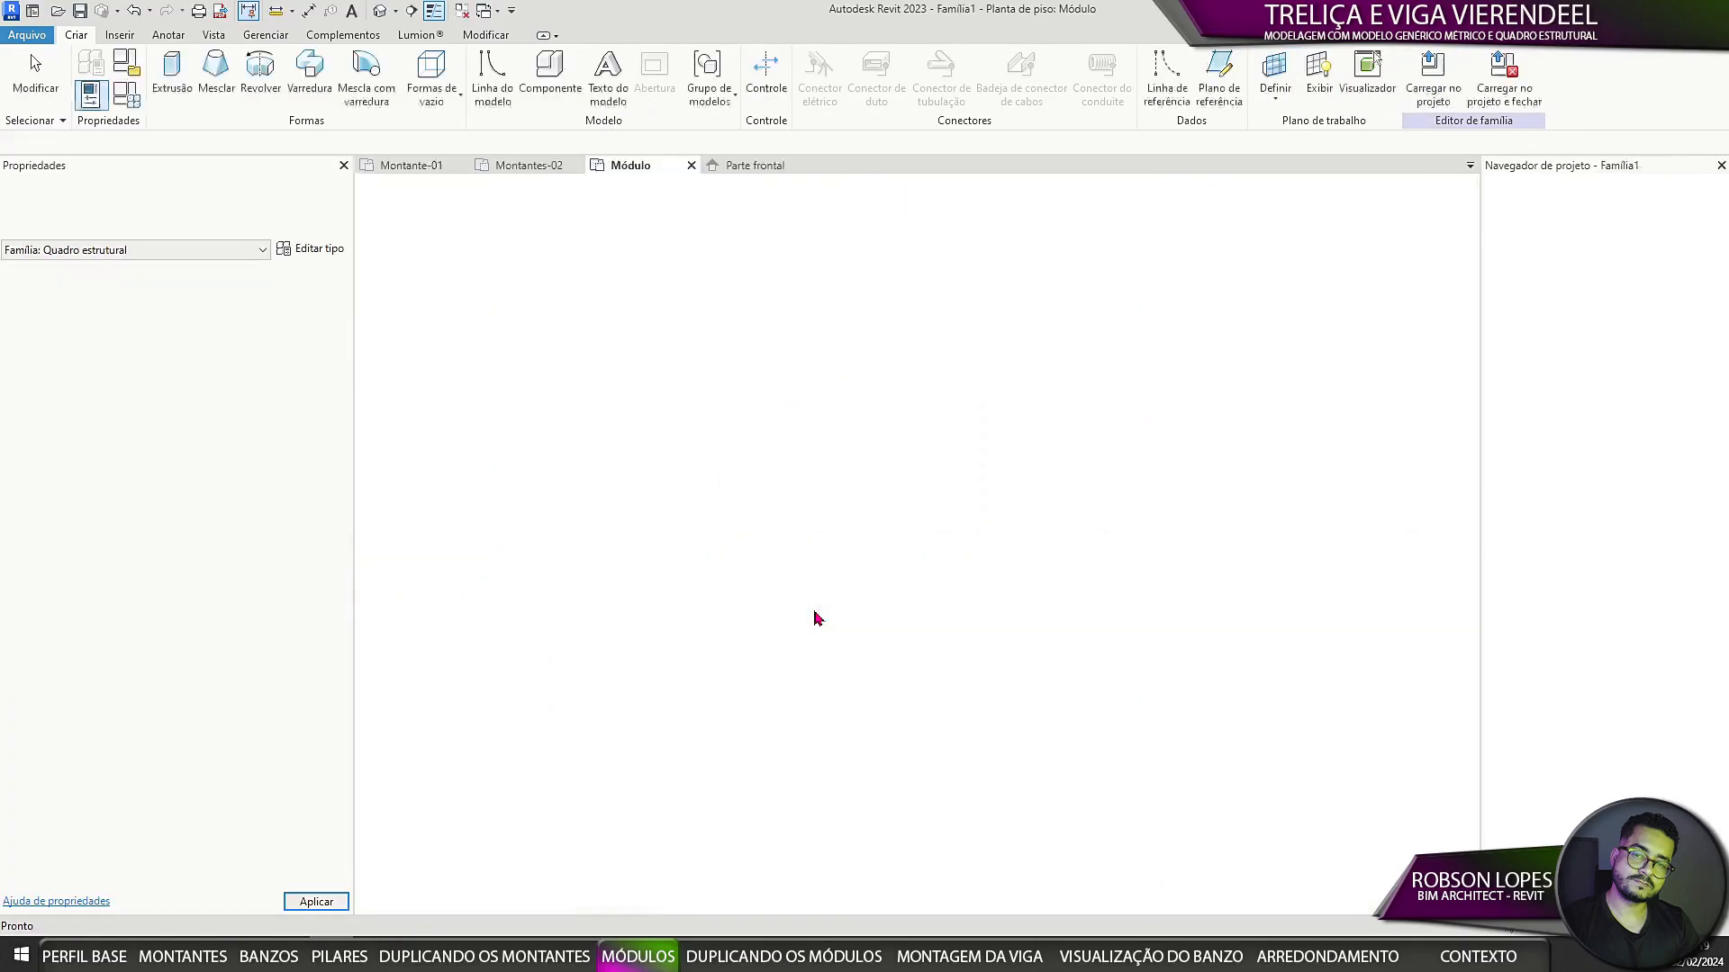
left_click(853, 570)
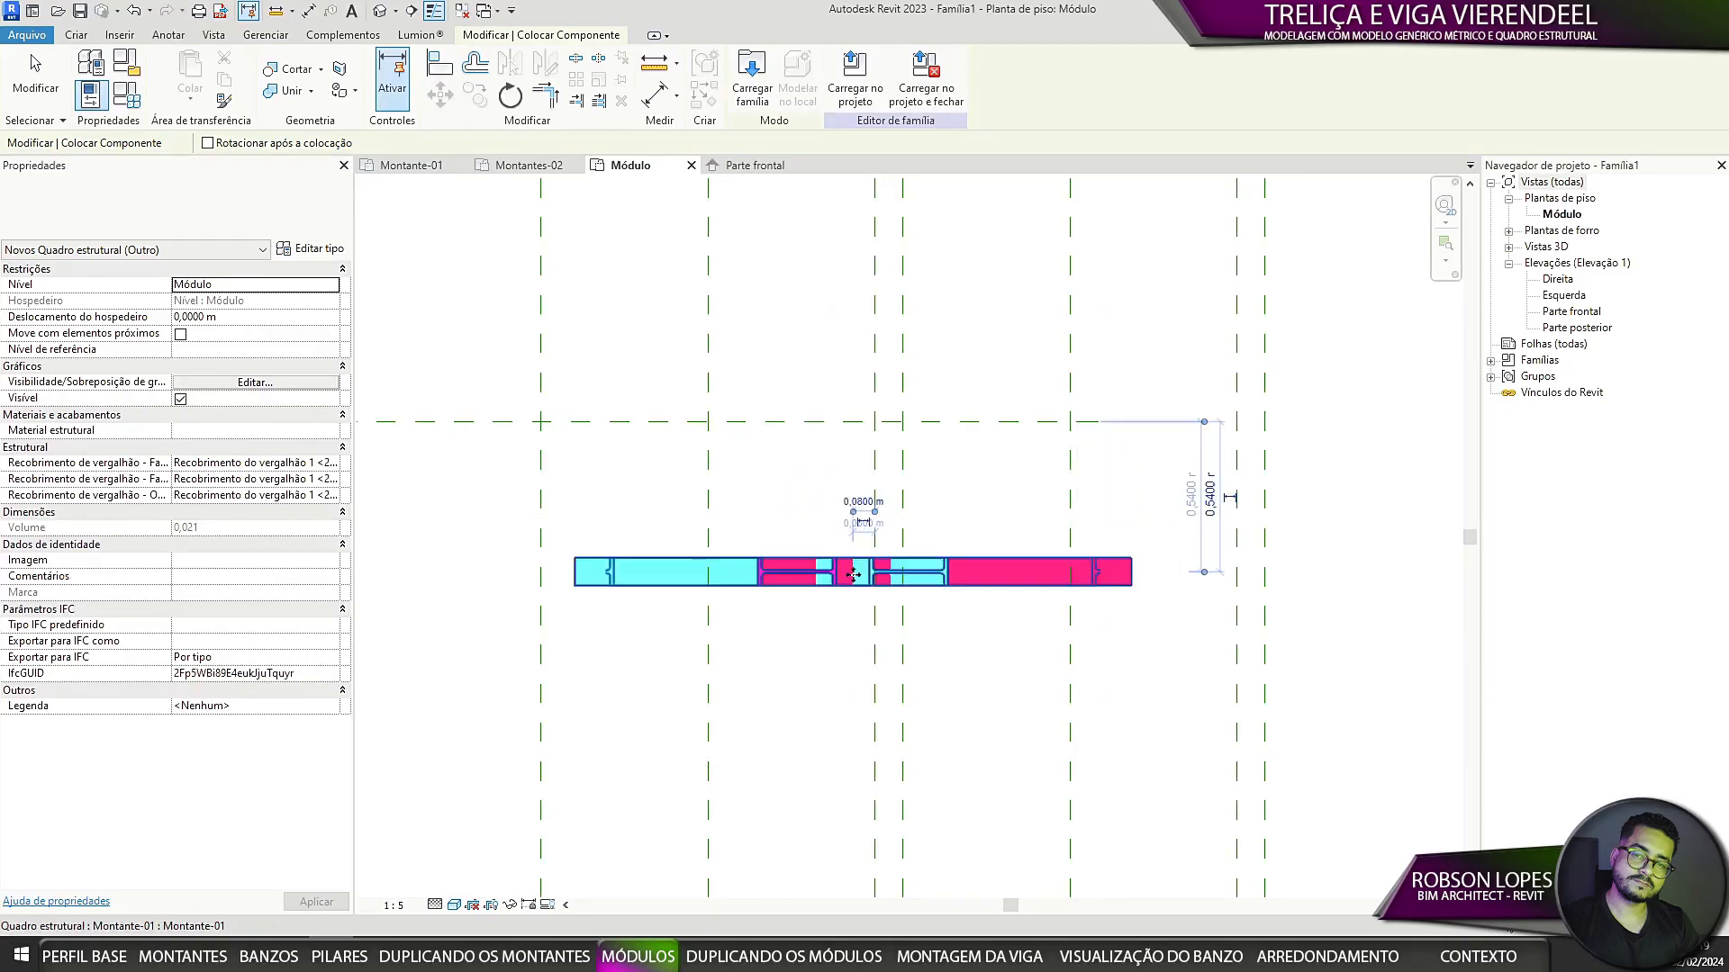
key("Escape")
key("Escape")
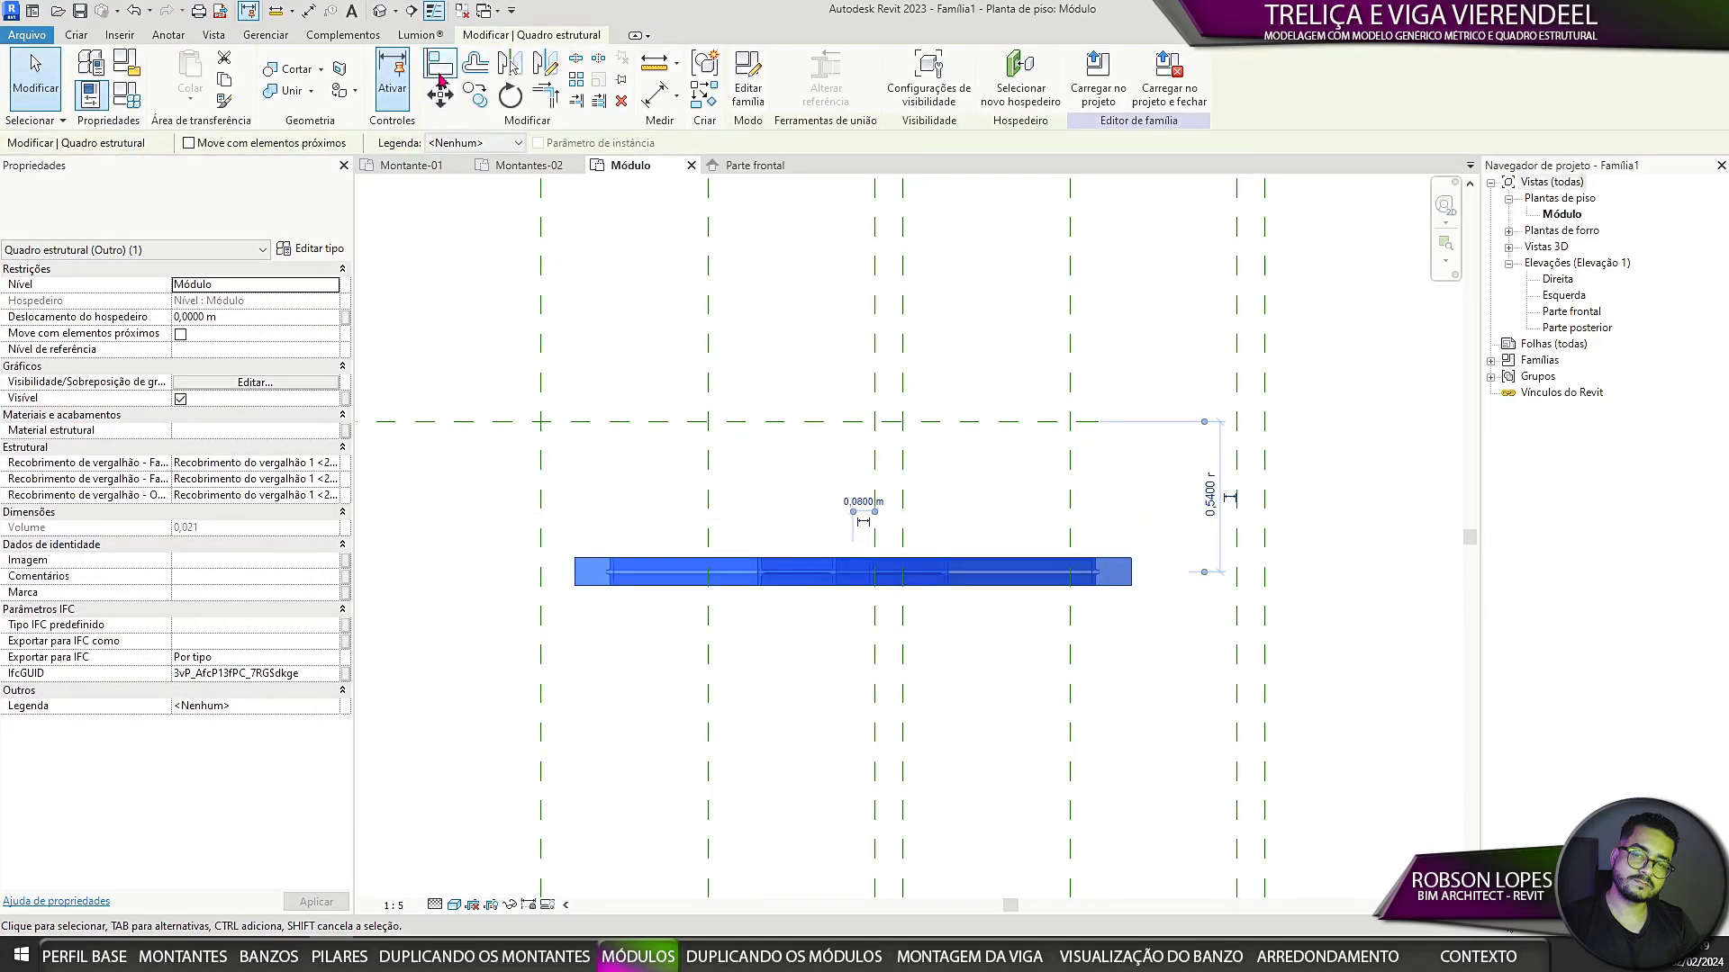
Step: Align the Montante-01 instance's centreline with the horizontal reference plane and lock the alignment
left_click(437, 71)
left_click(598, 420)
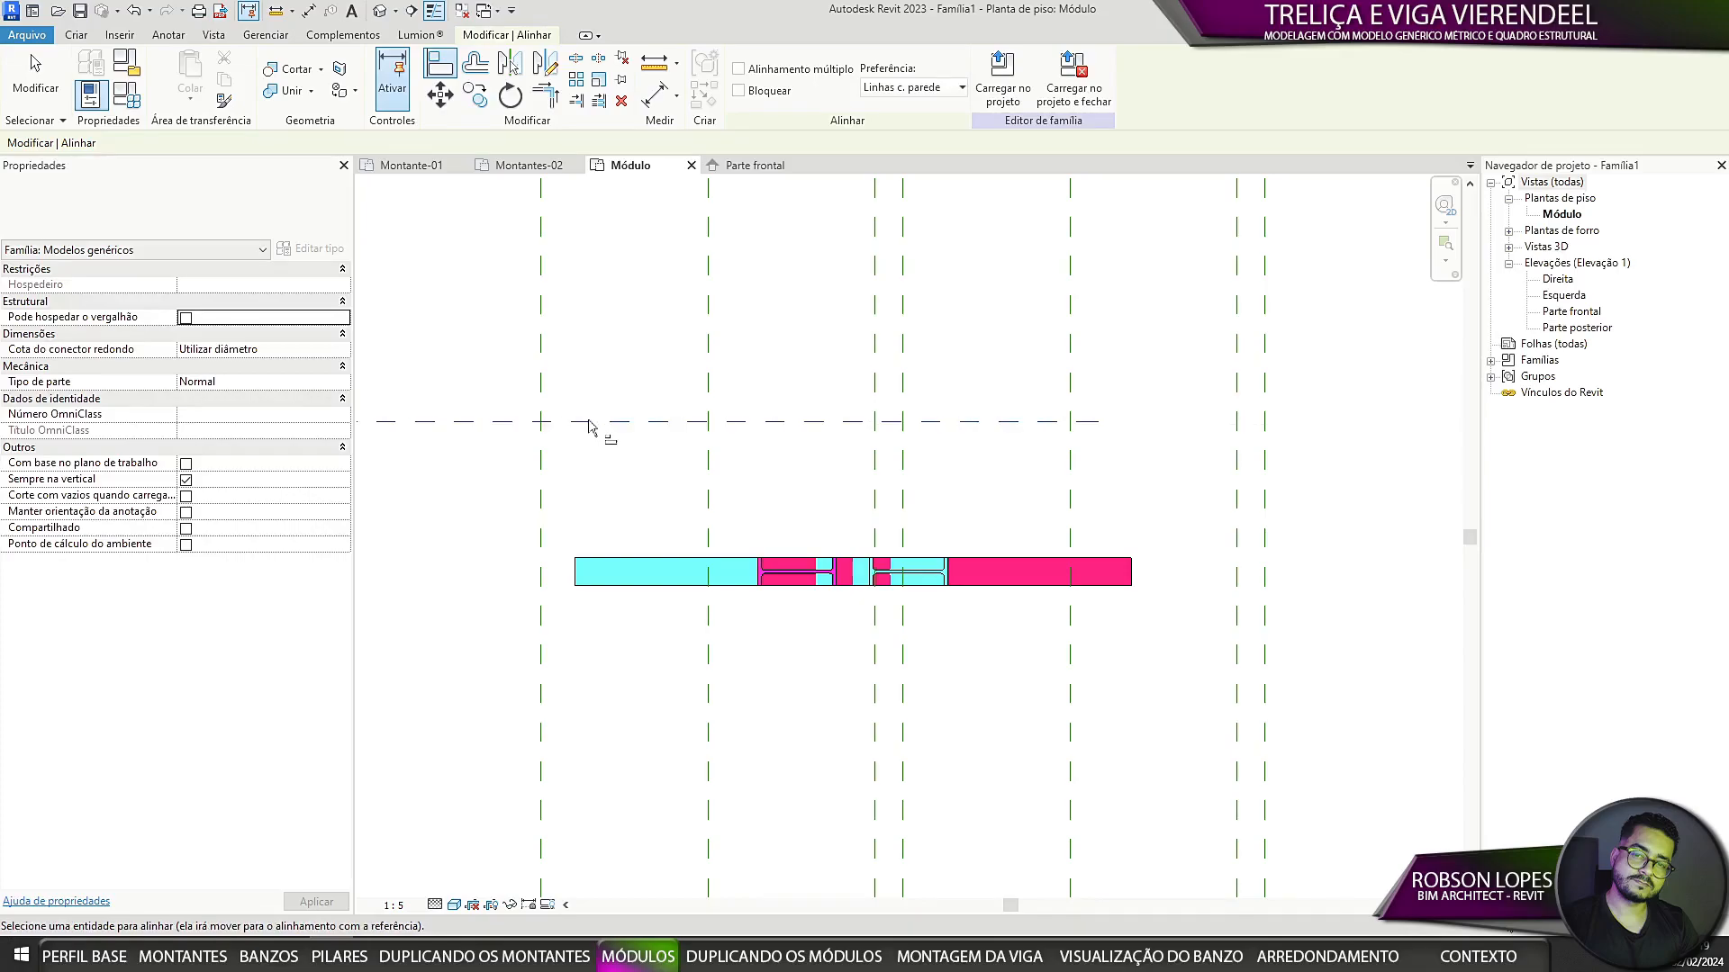
left_click(675, 573)
middle_click_drag(634, 412, 719, 623)
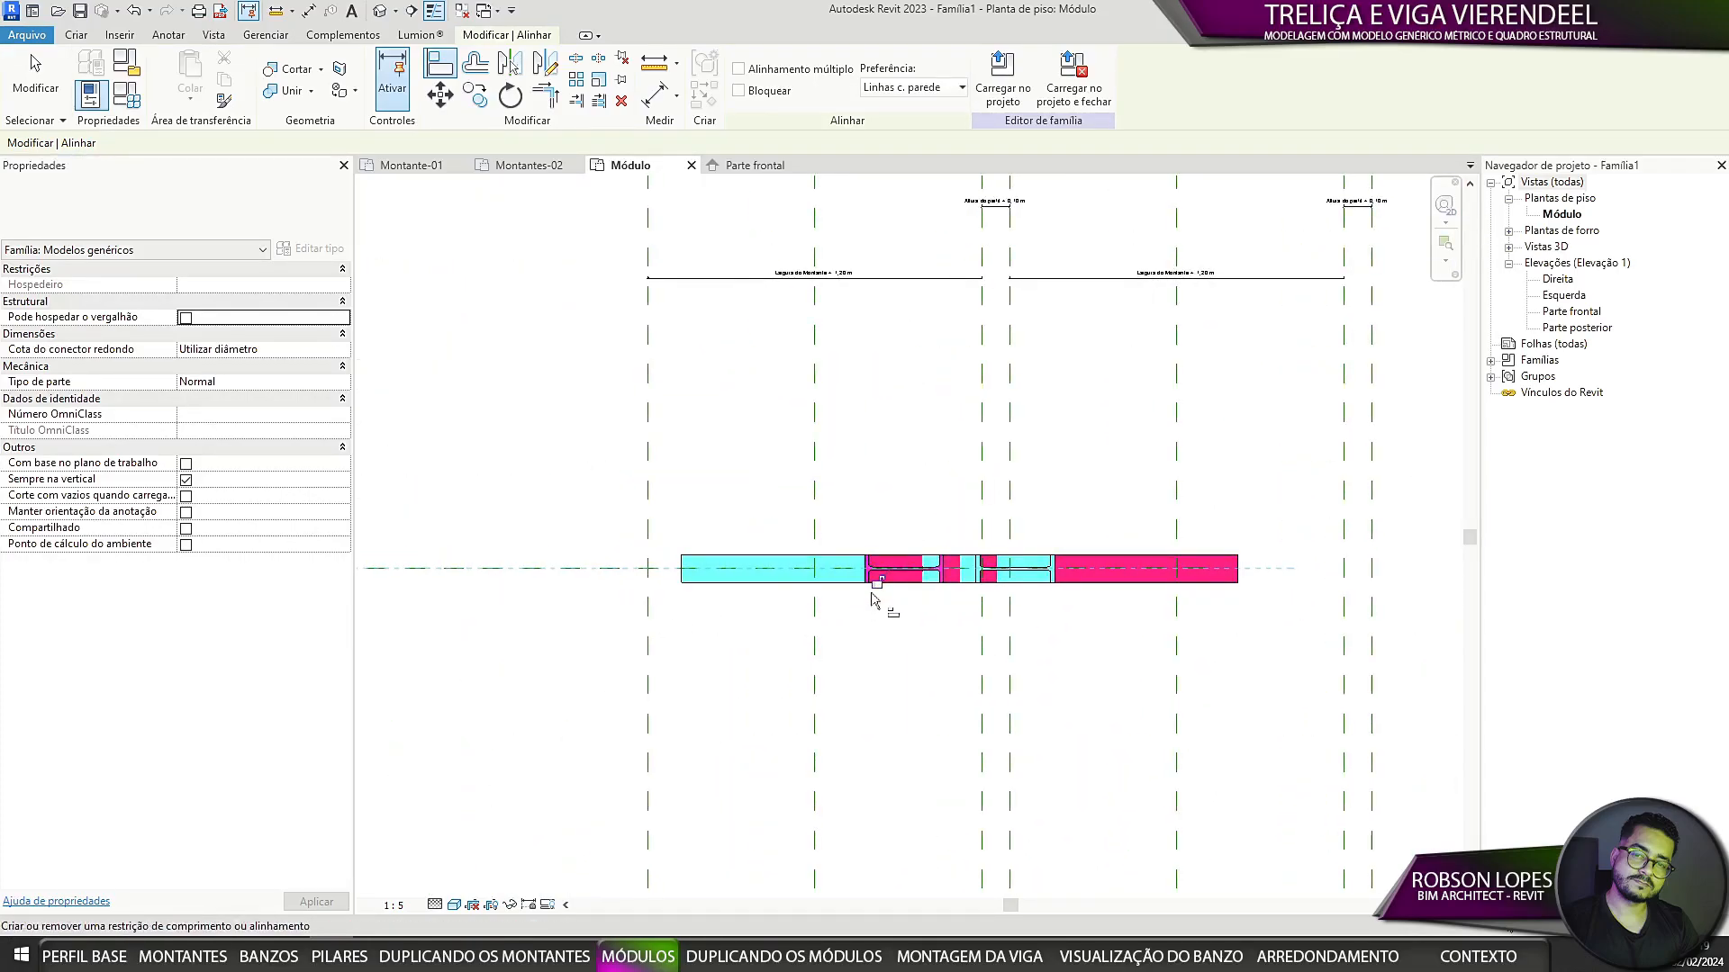
Step: Align the left end of the Montante-01 instance with the first vertical reference plane and lock the alignment
scroll(689, 671, "up", 2)
left_click(623, 634)
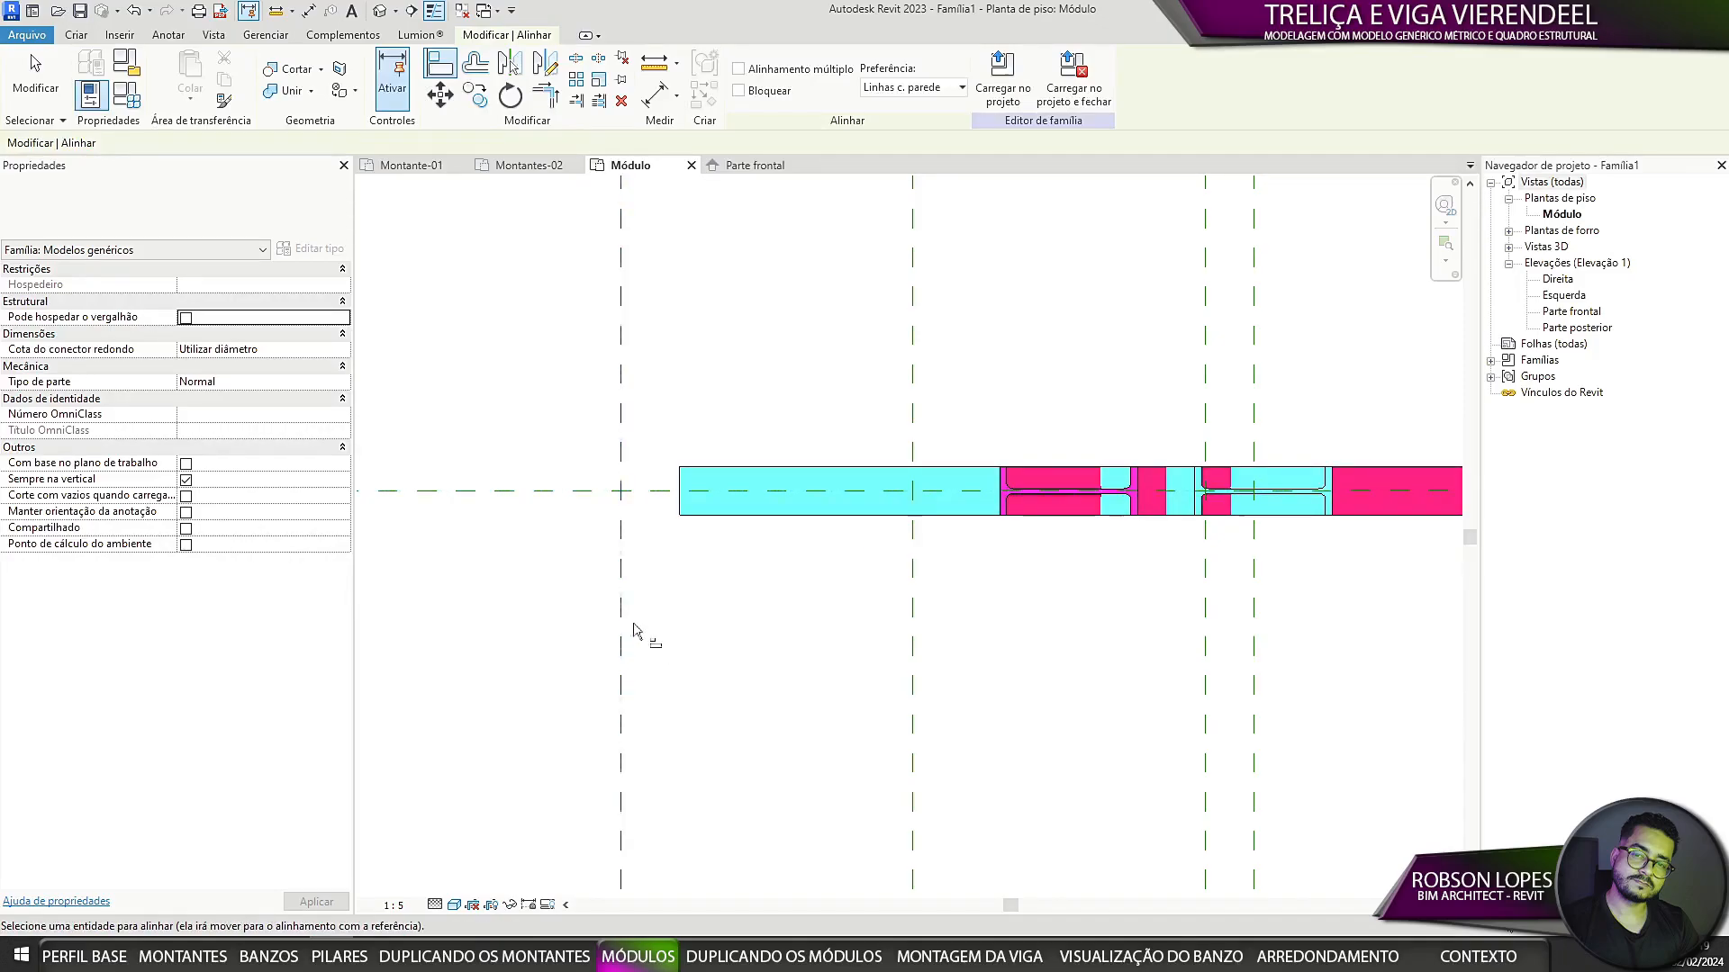
left_click(681, 518)
left_click(653, 572)
scroll(654, 579, "down", 5)
key("Escape")
key("Escape")
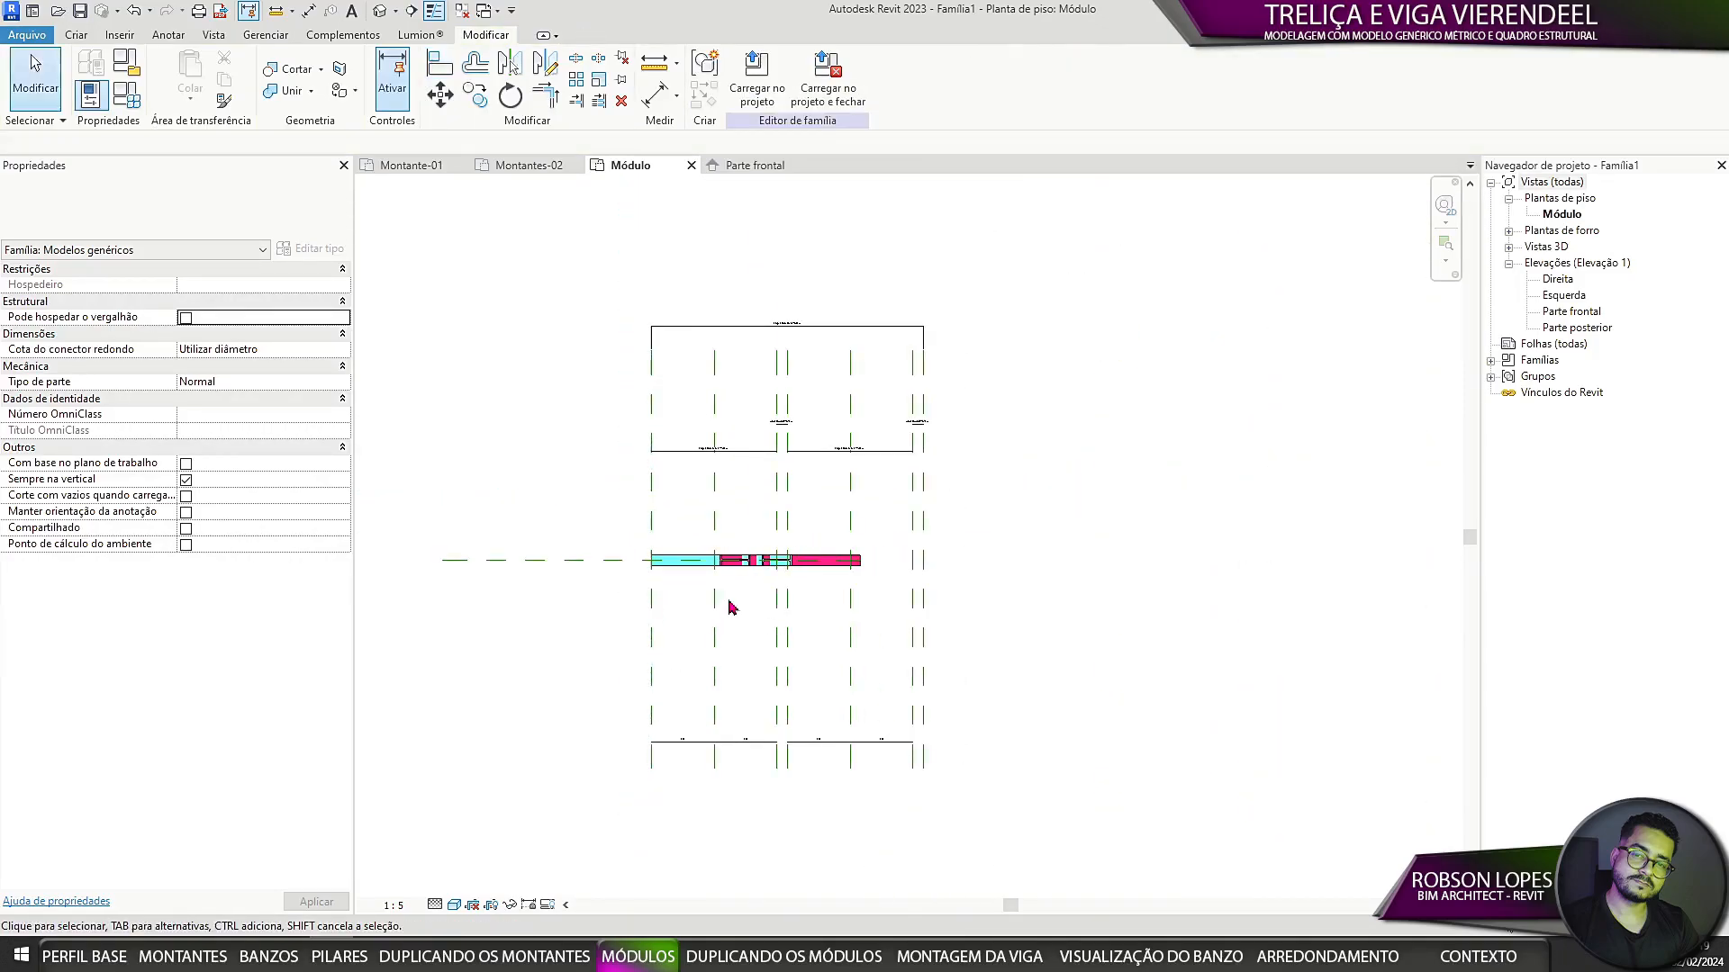
Step: Associate the Altura do perfil type parameter of Montante-01 with the family parameter Altura do perfil
scroll(728, 598, "up", 3)
left_click(764, 524)
left_click(293, 247)
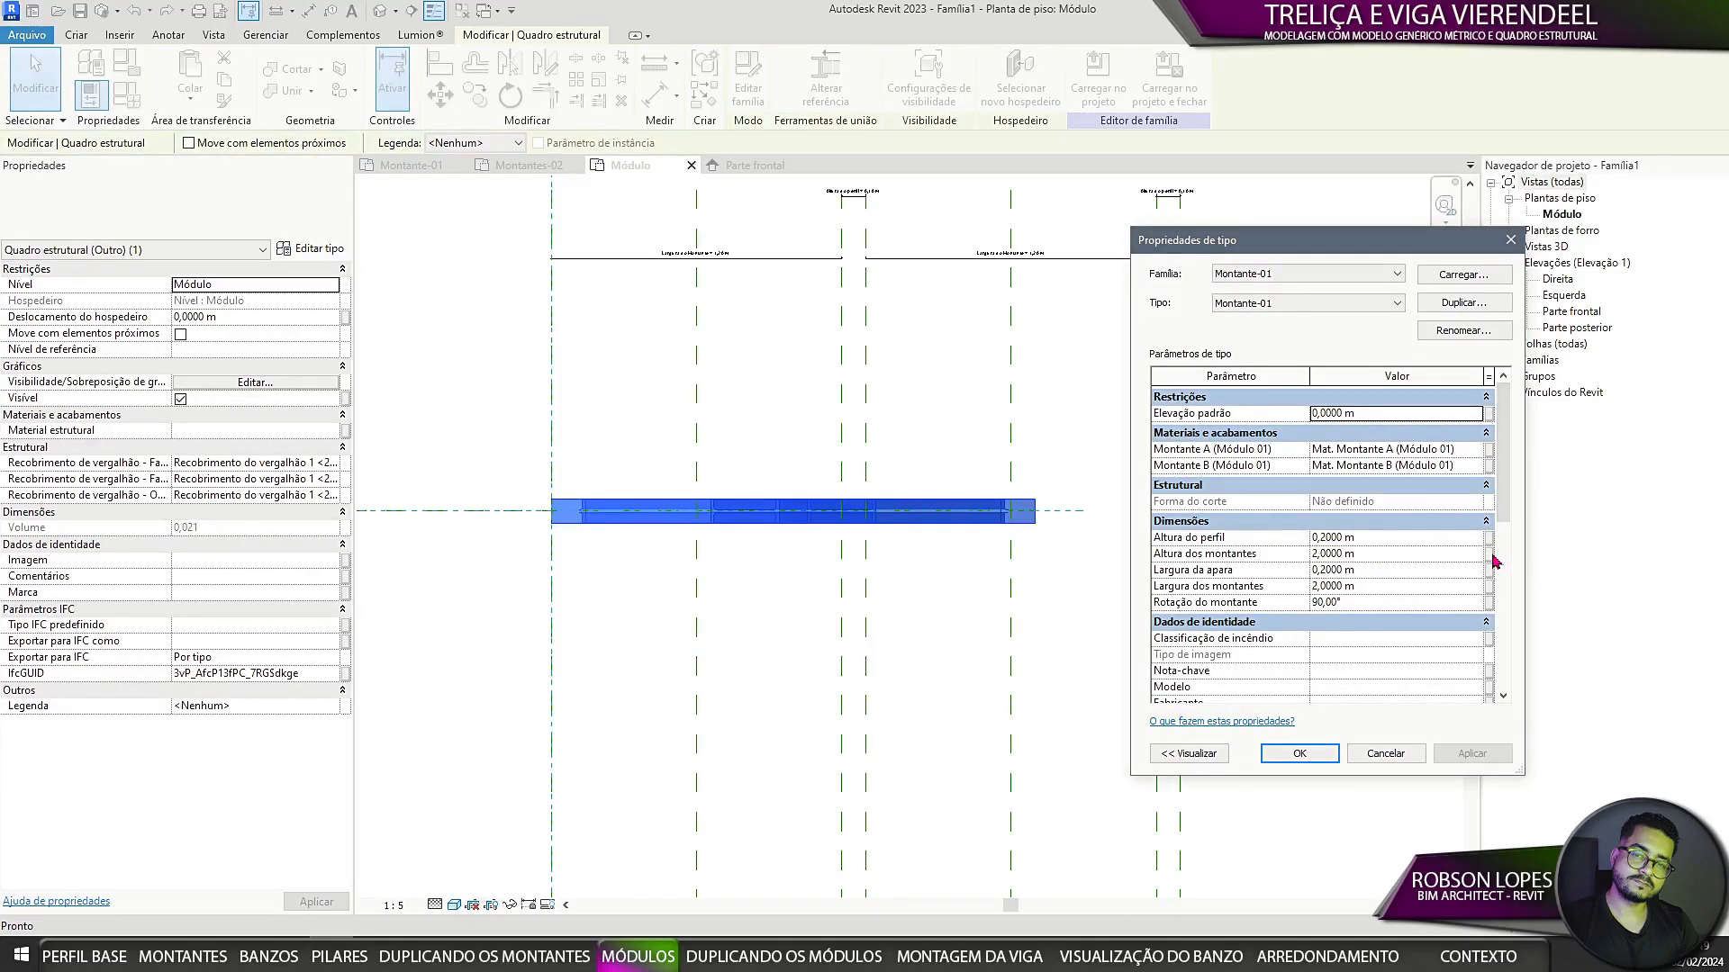
left_click_drag(1432, 243, 1360, 187)
left_click(1418, 483)
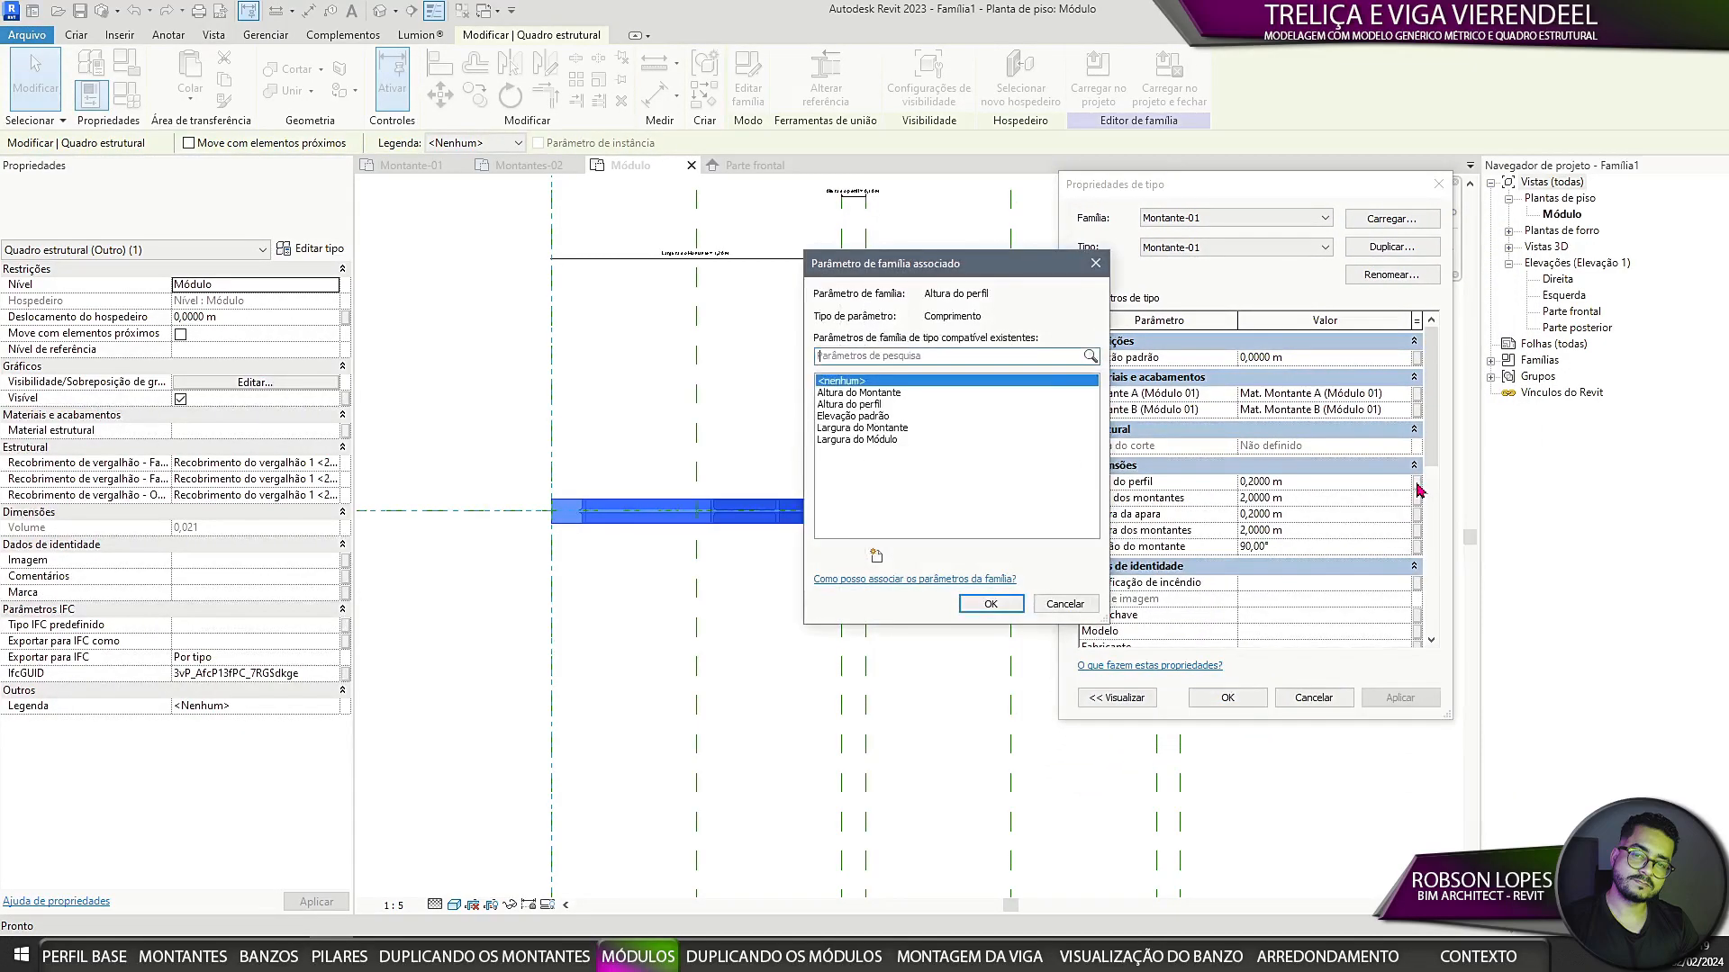
left_click(862, 405)
left_click(995, 604)
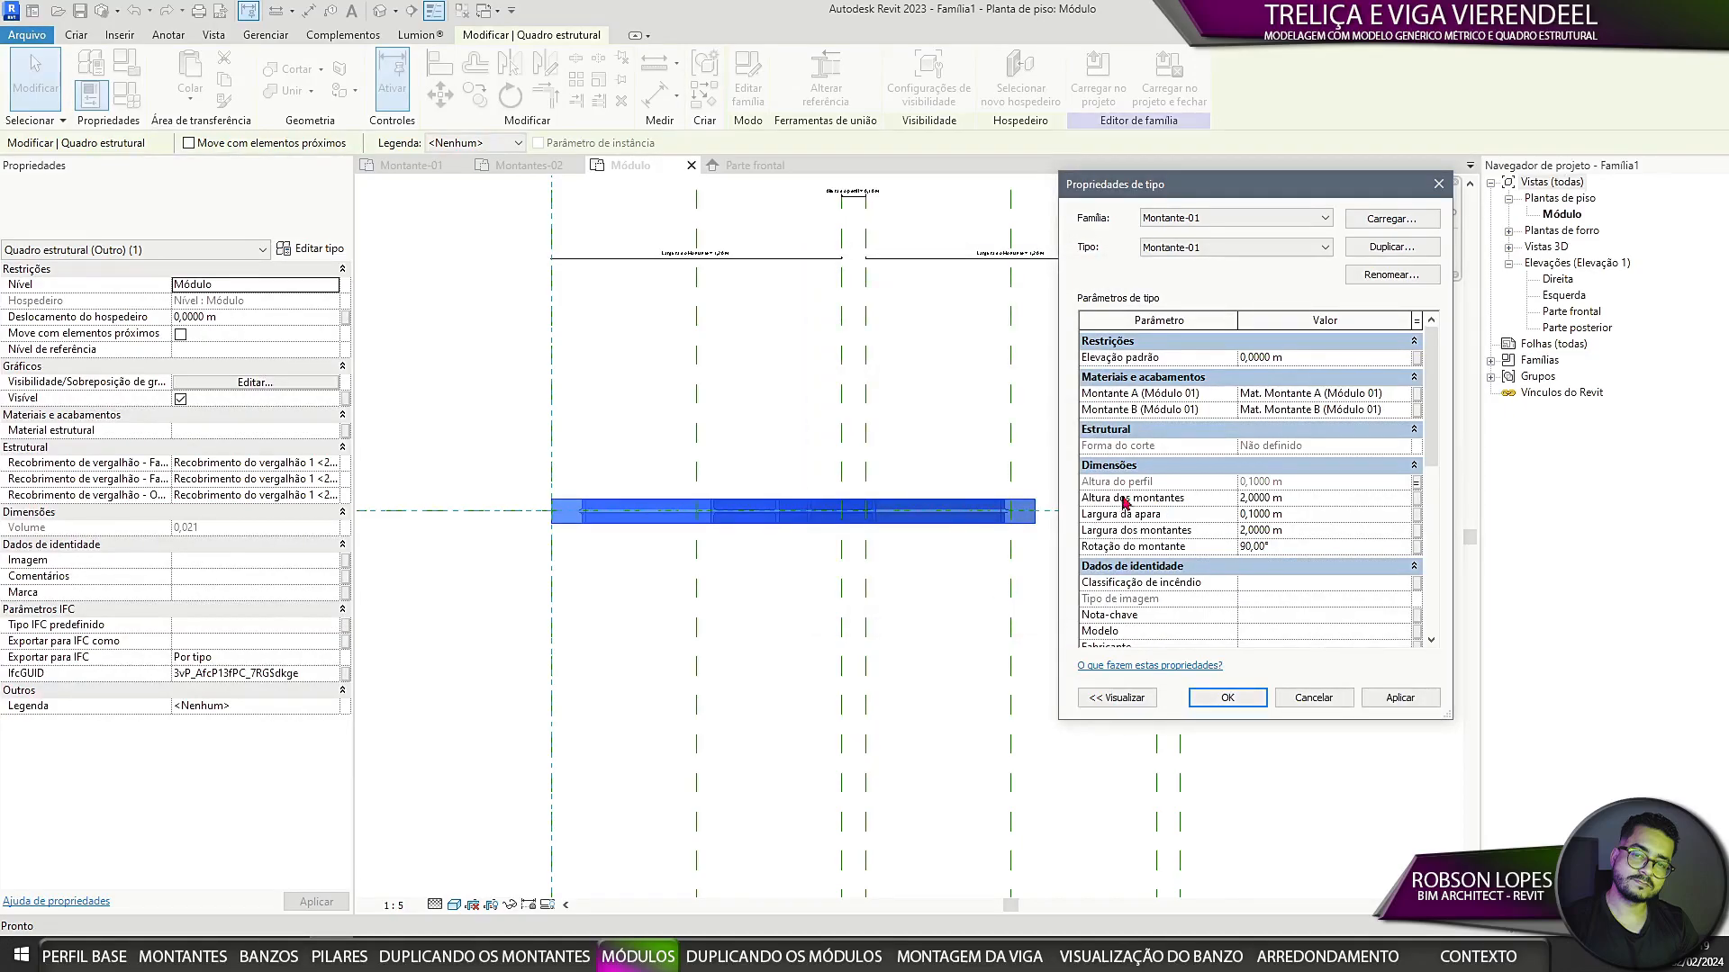
Step: Associate Montante-01's Altura dos montantes with Altura do Montante and its Largura dos montantes with Largura do Montante
left_click(1418, 500)
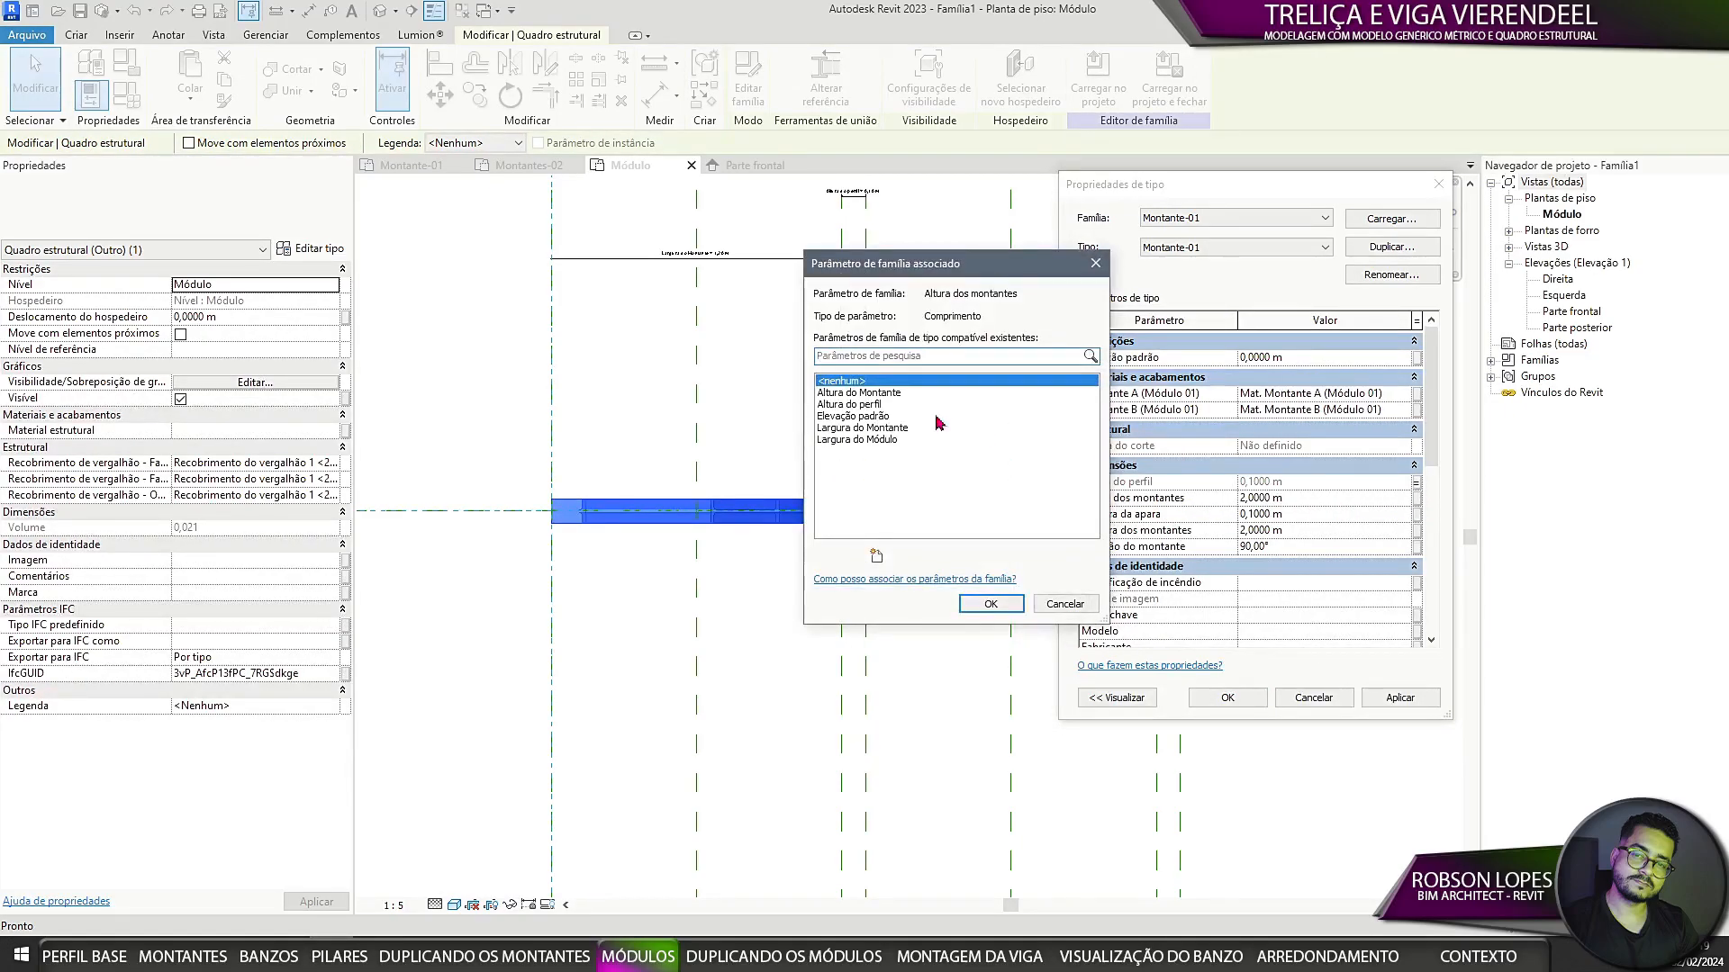
left_click(829, 394)
left_click(990, 604)
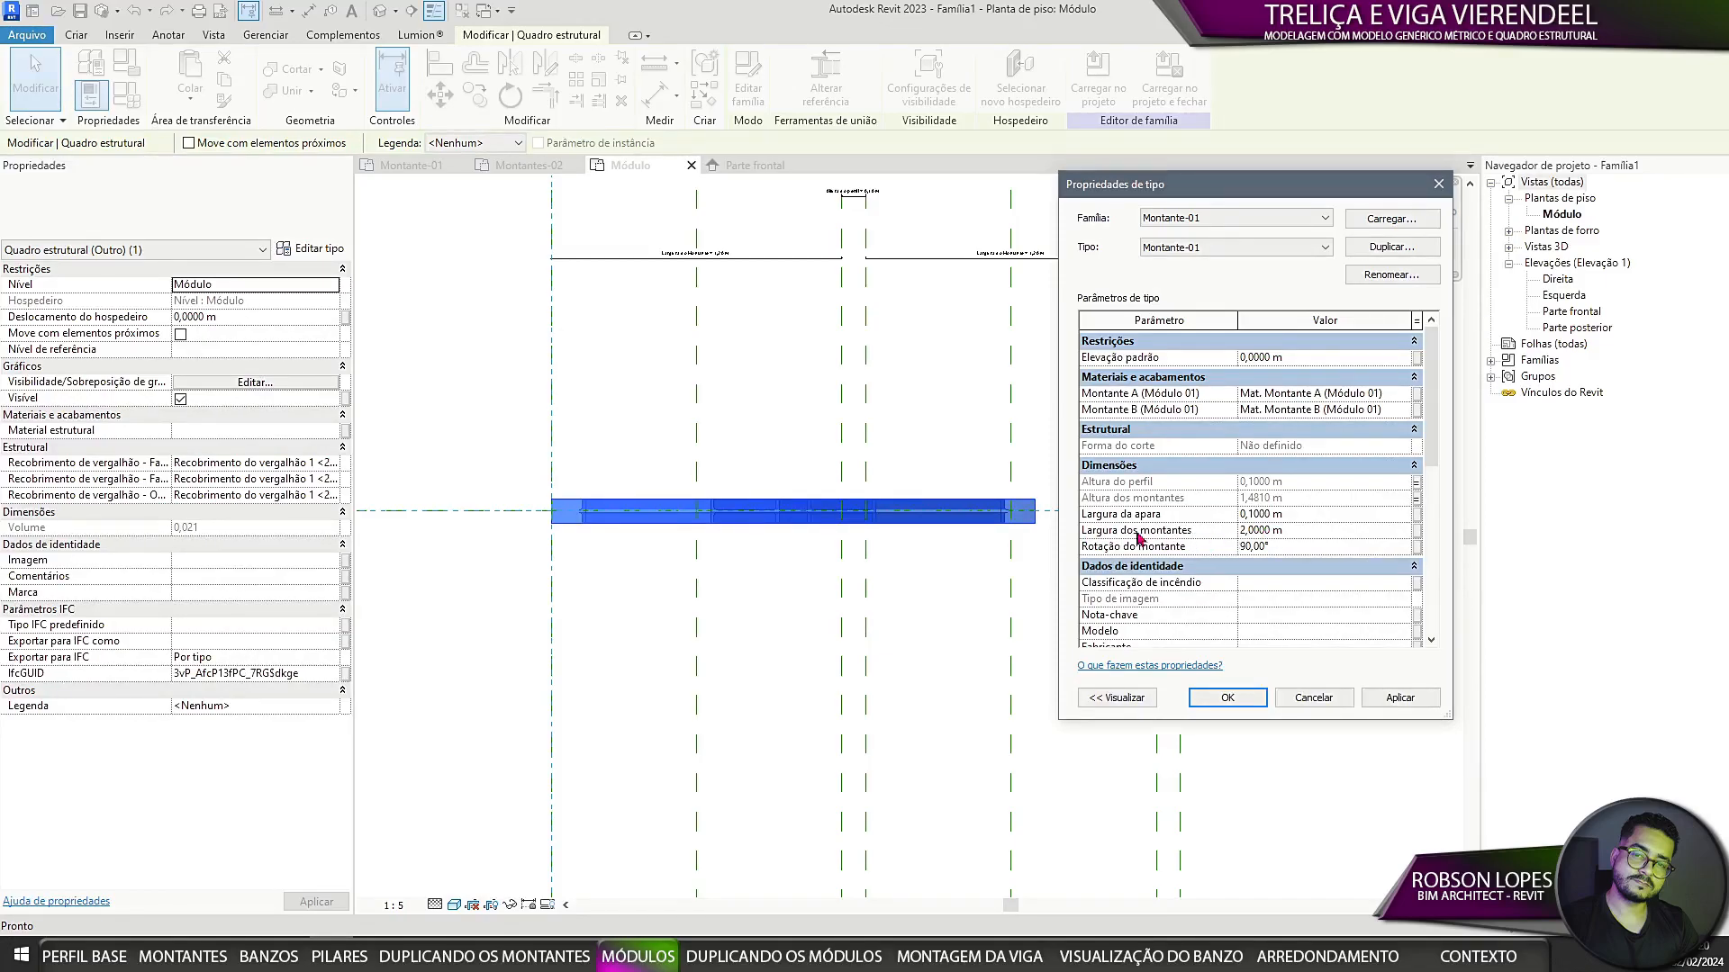
left_click(1417, 531)
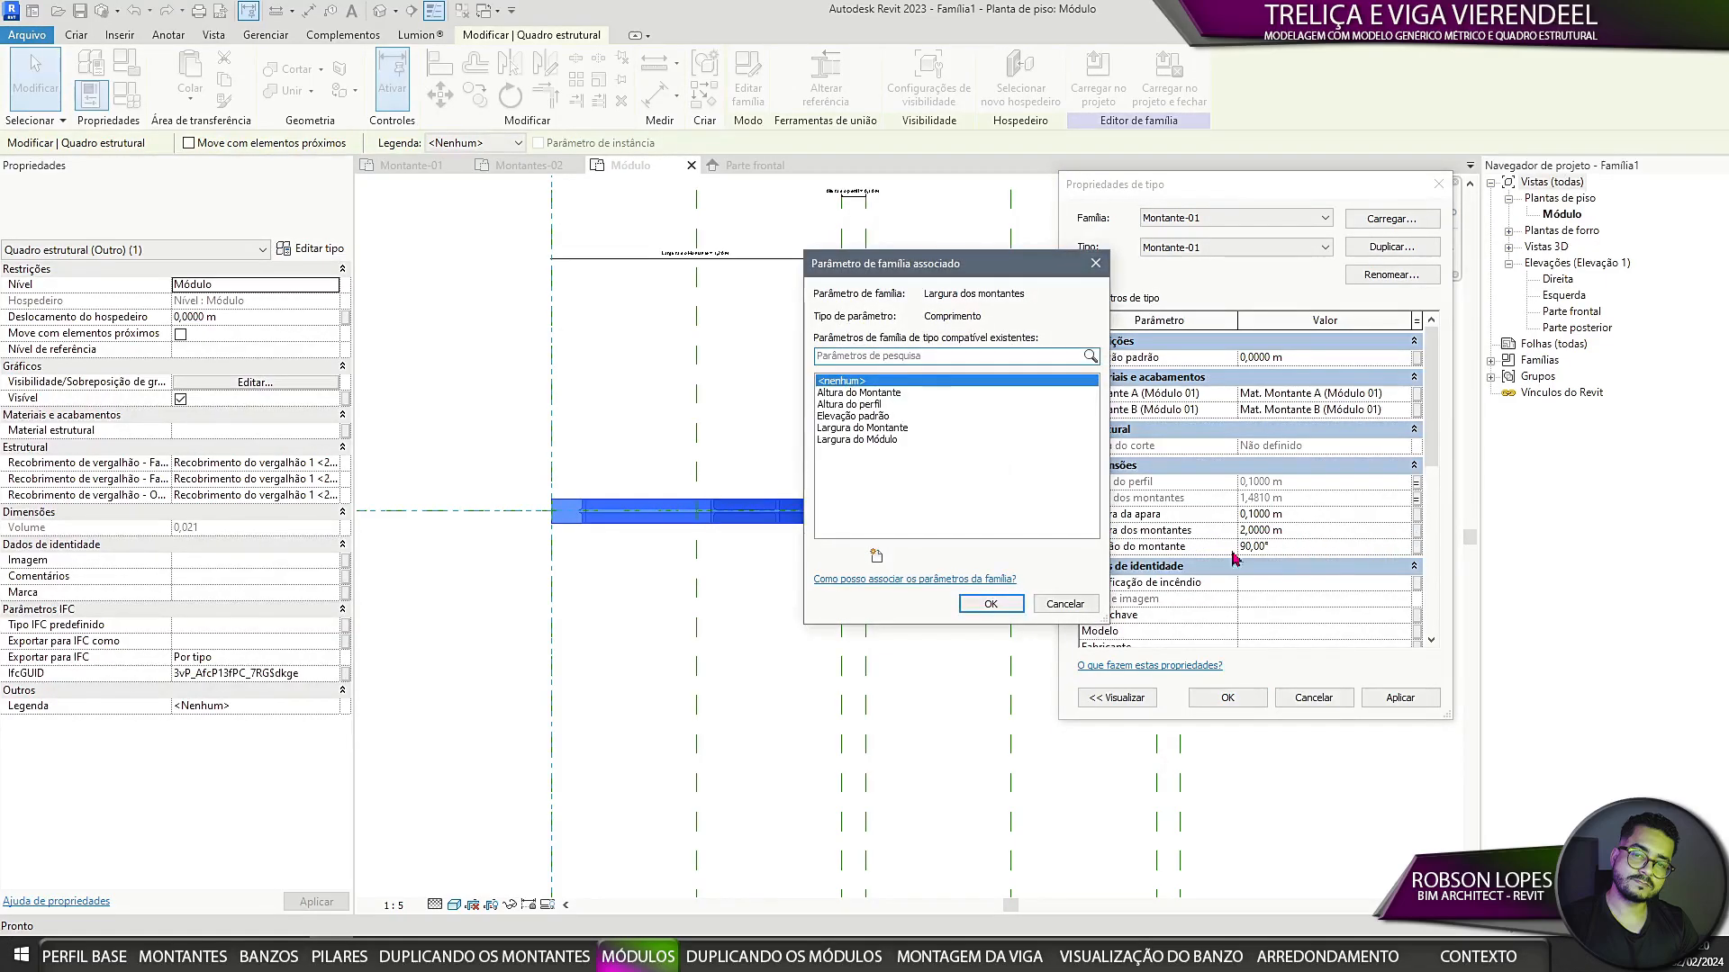
left_click(853, 430)
left_click(990, 605)
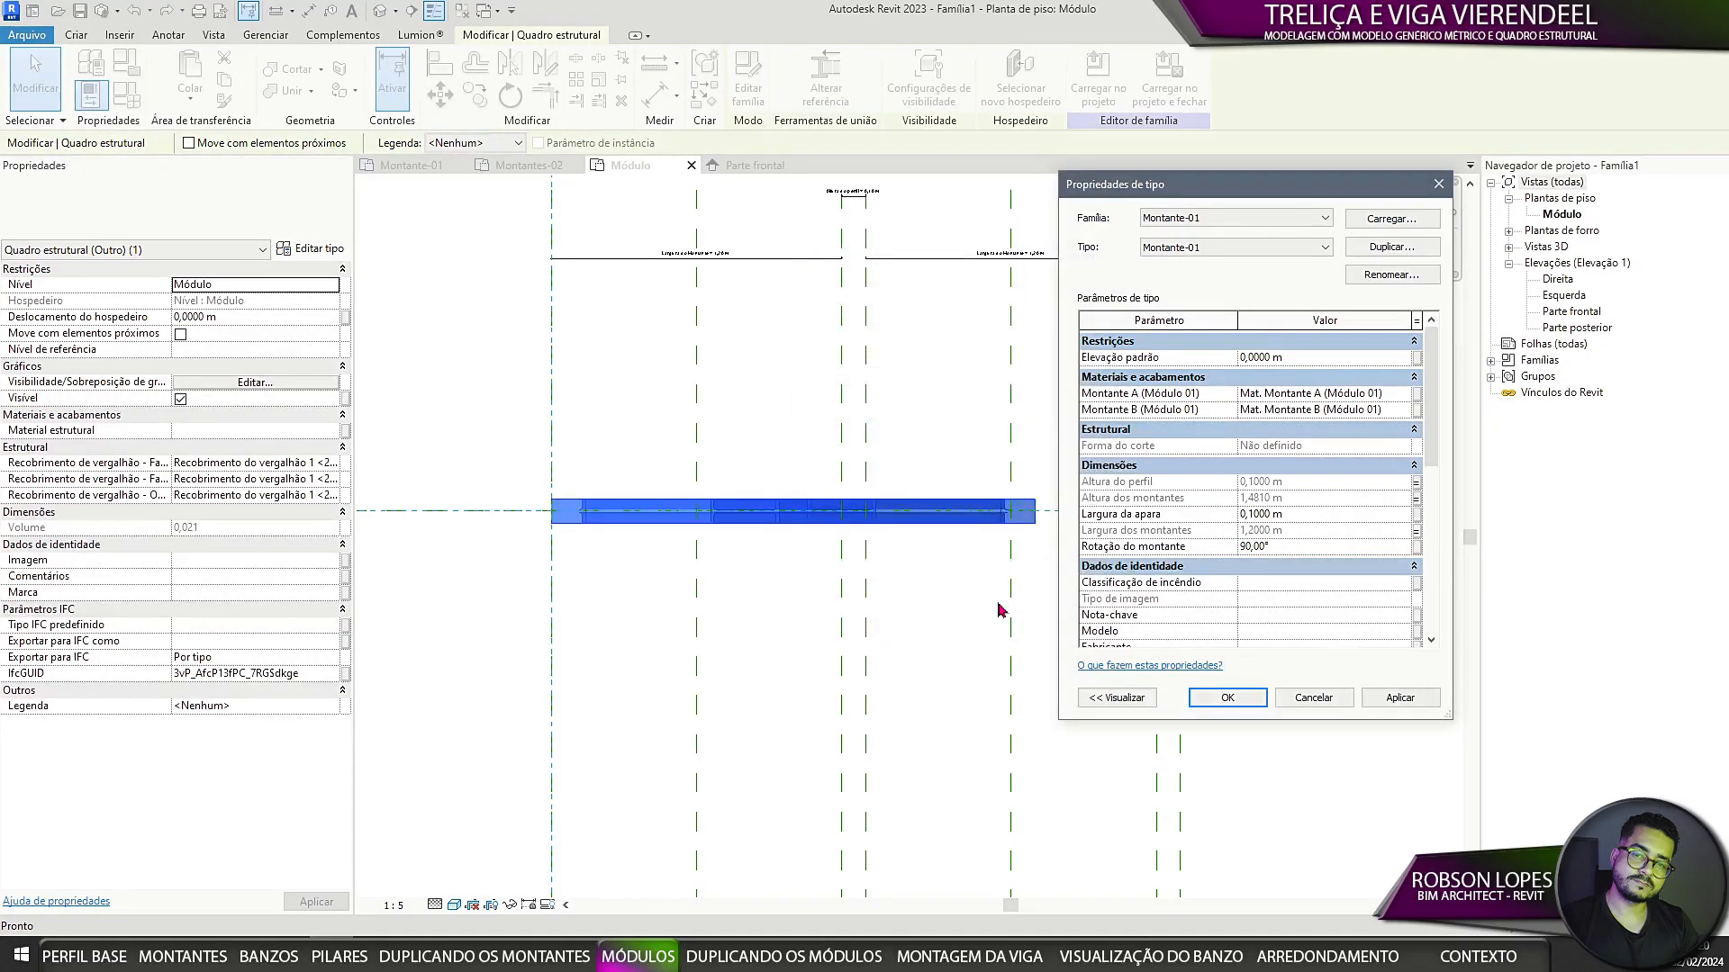
Step: Create the type parameter Rotação do montante, associate Montante-01's rotation with it, and apply the type changes
left_click(1416, 548)
left_click(877, 556)
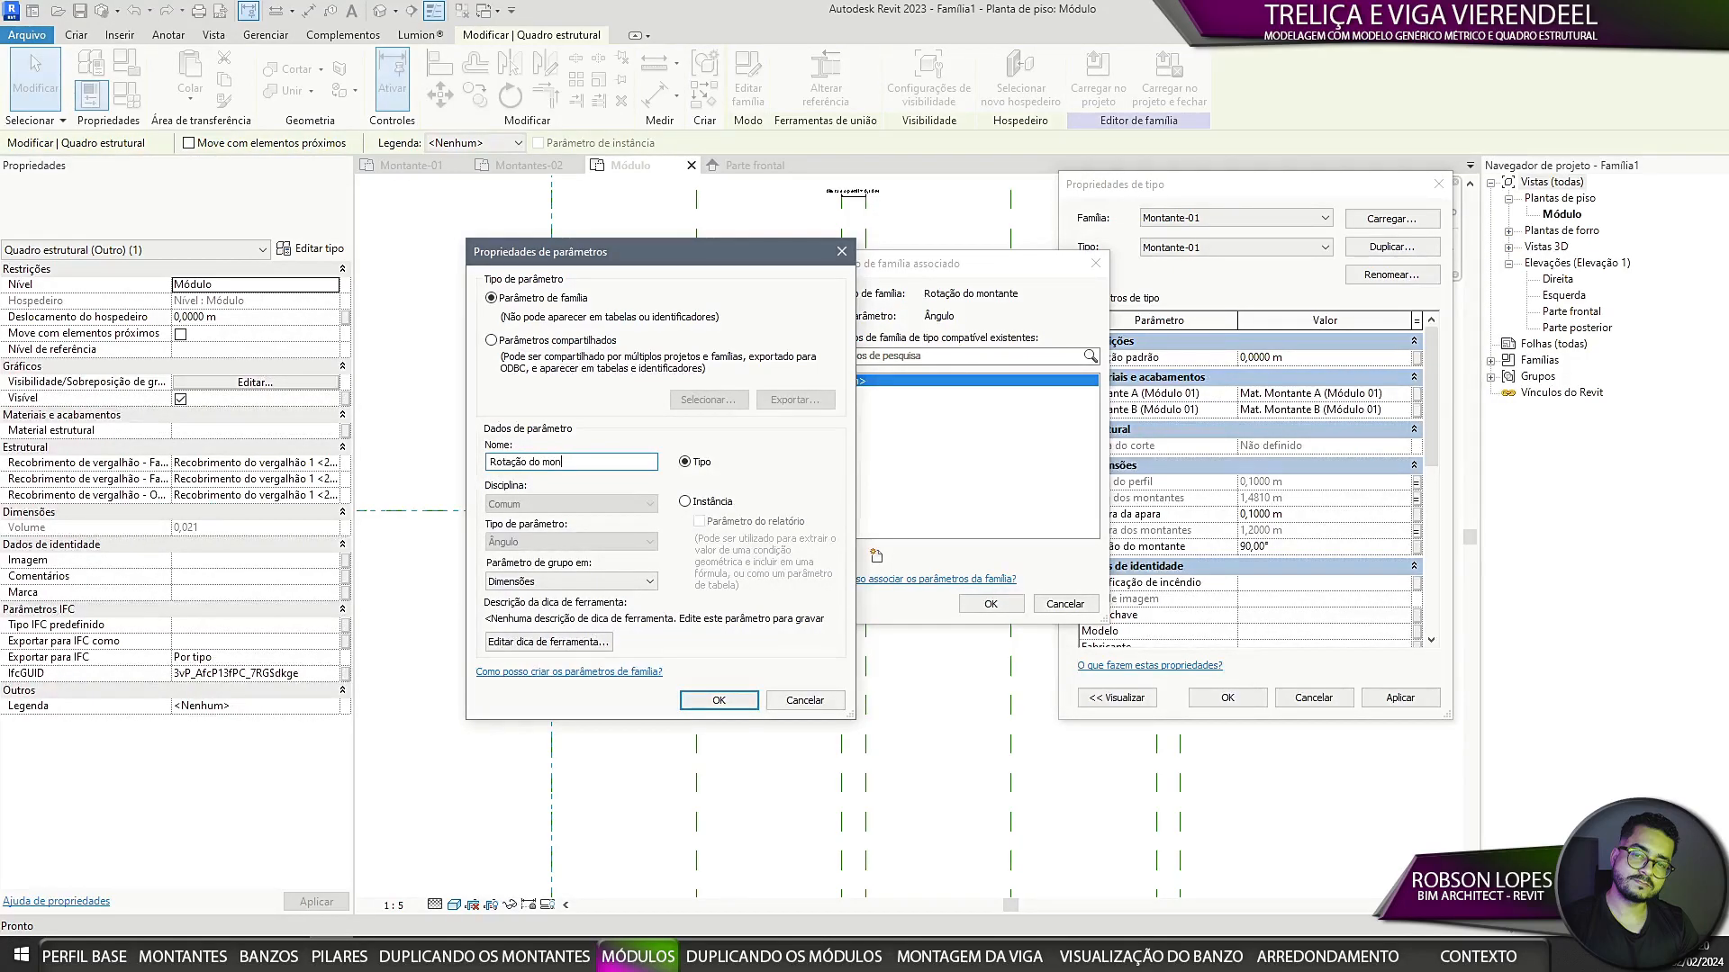
type("Rotação do montante")
left_click(731, 707)
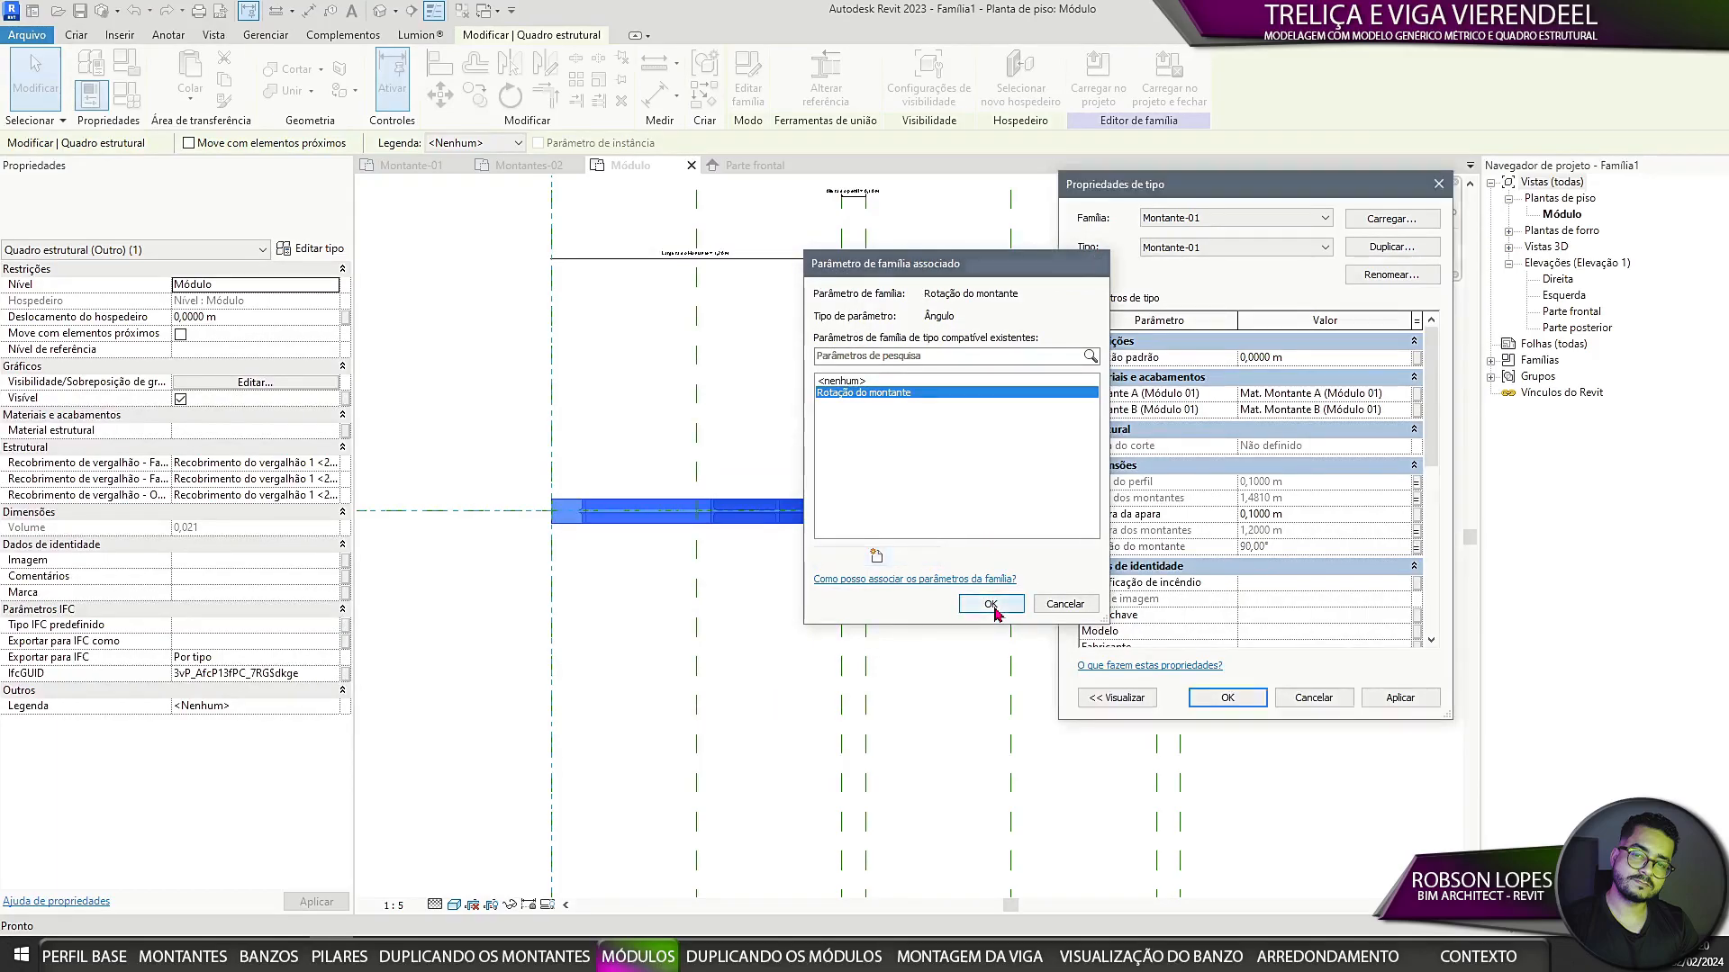
left_click(991, 603)
left_click(1227, 698)
left_click(791, 667)
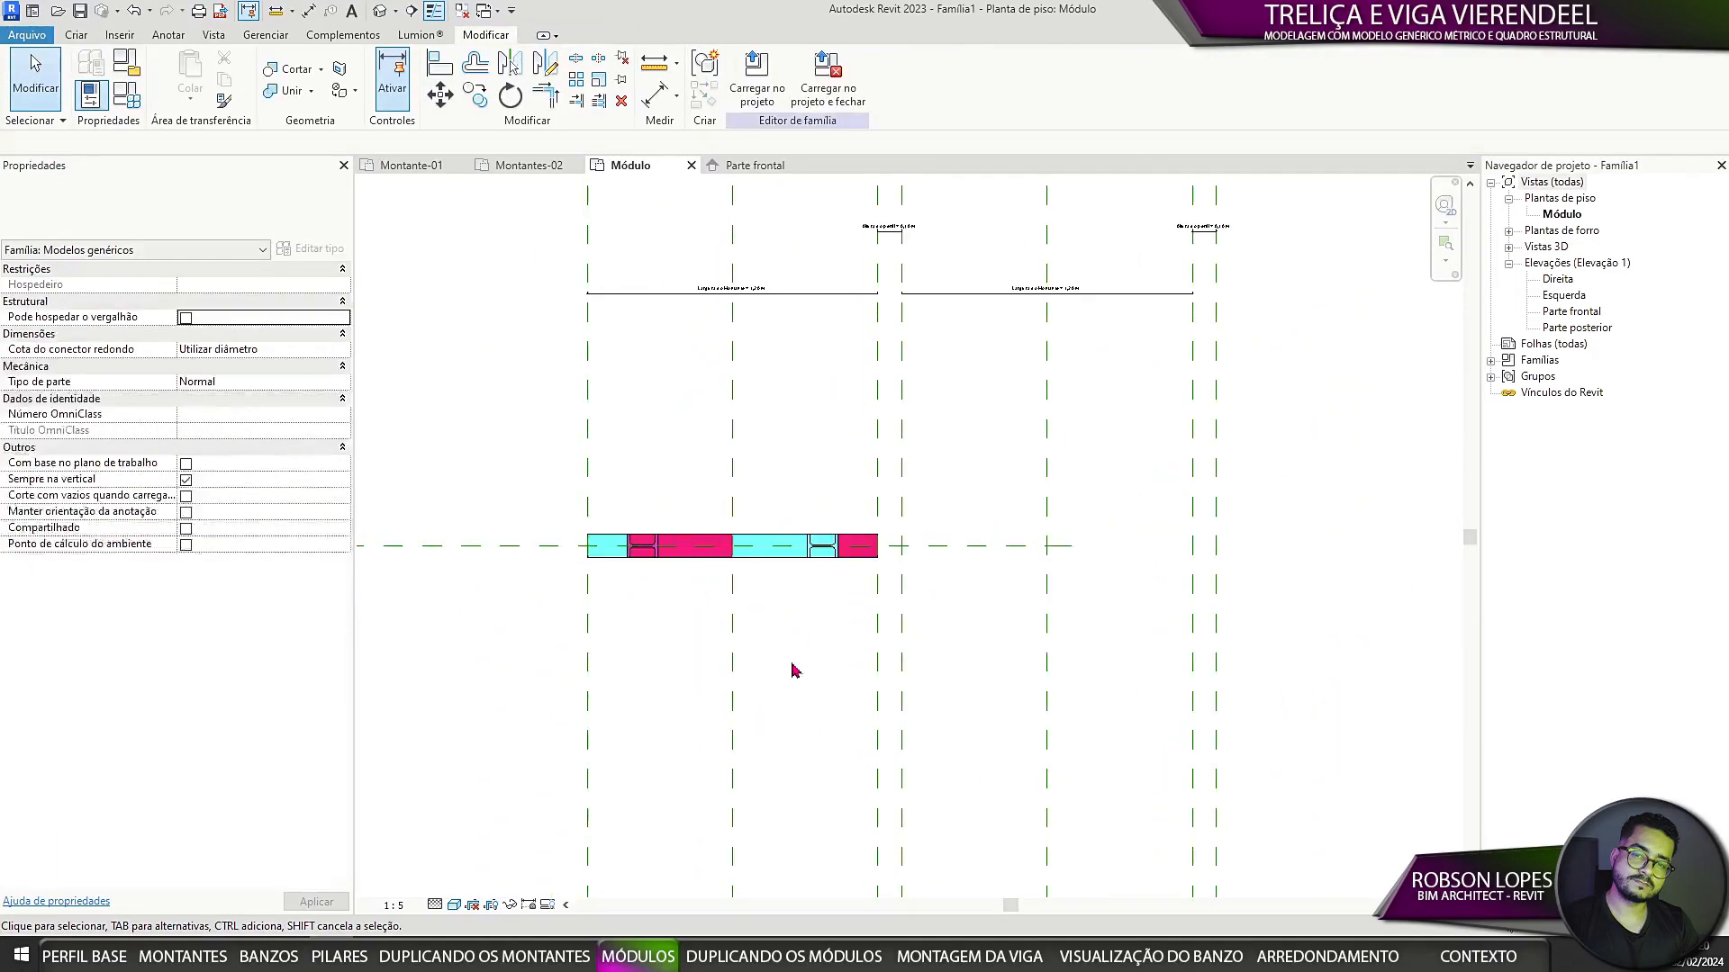
Step: Examine the resized Montante-01 instance and its type properties in the Módulo plan
scroll(795, 668, "down", 2)
scroll(731, 523, "up", 2)
left_click(707, 626)
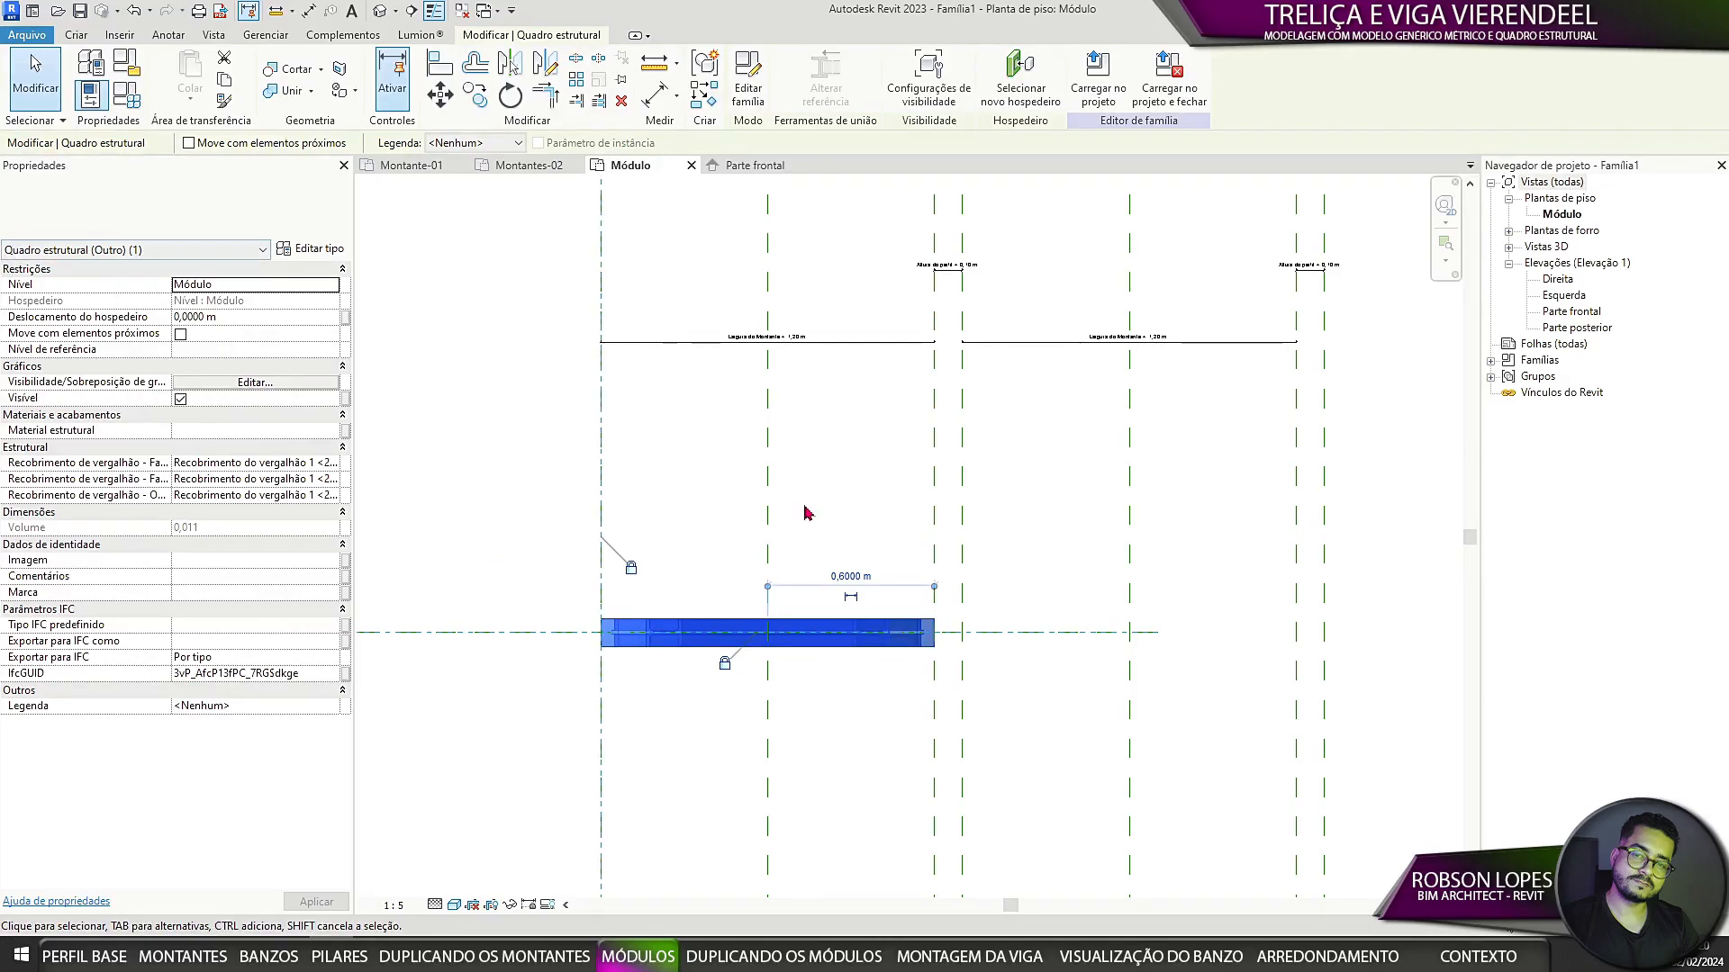
middle_click_drag(808, 513, 752, 510)
left_click(320, 249)
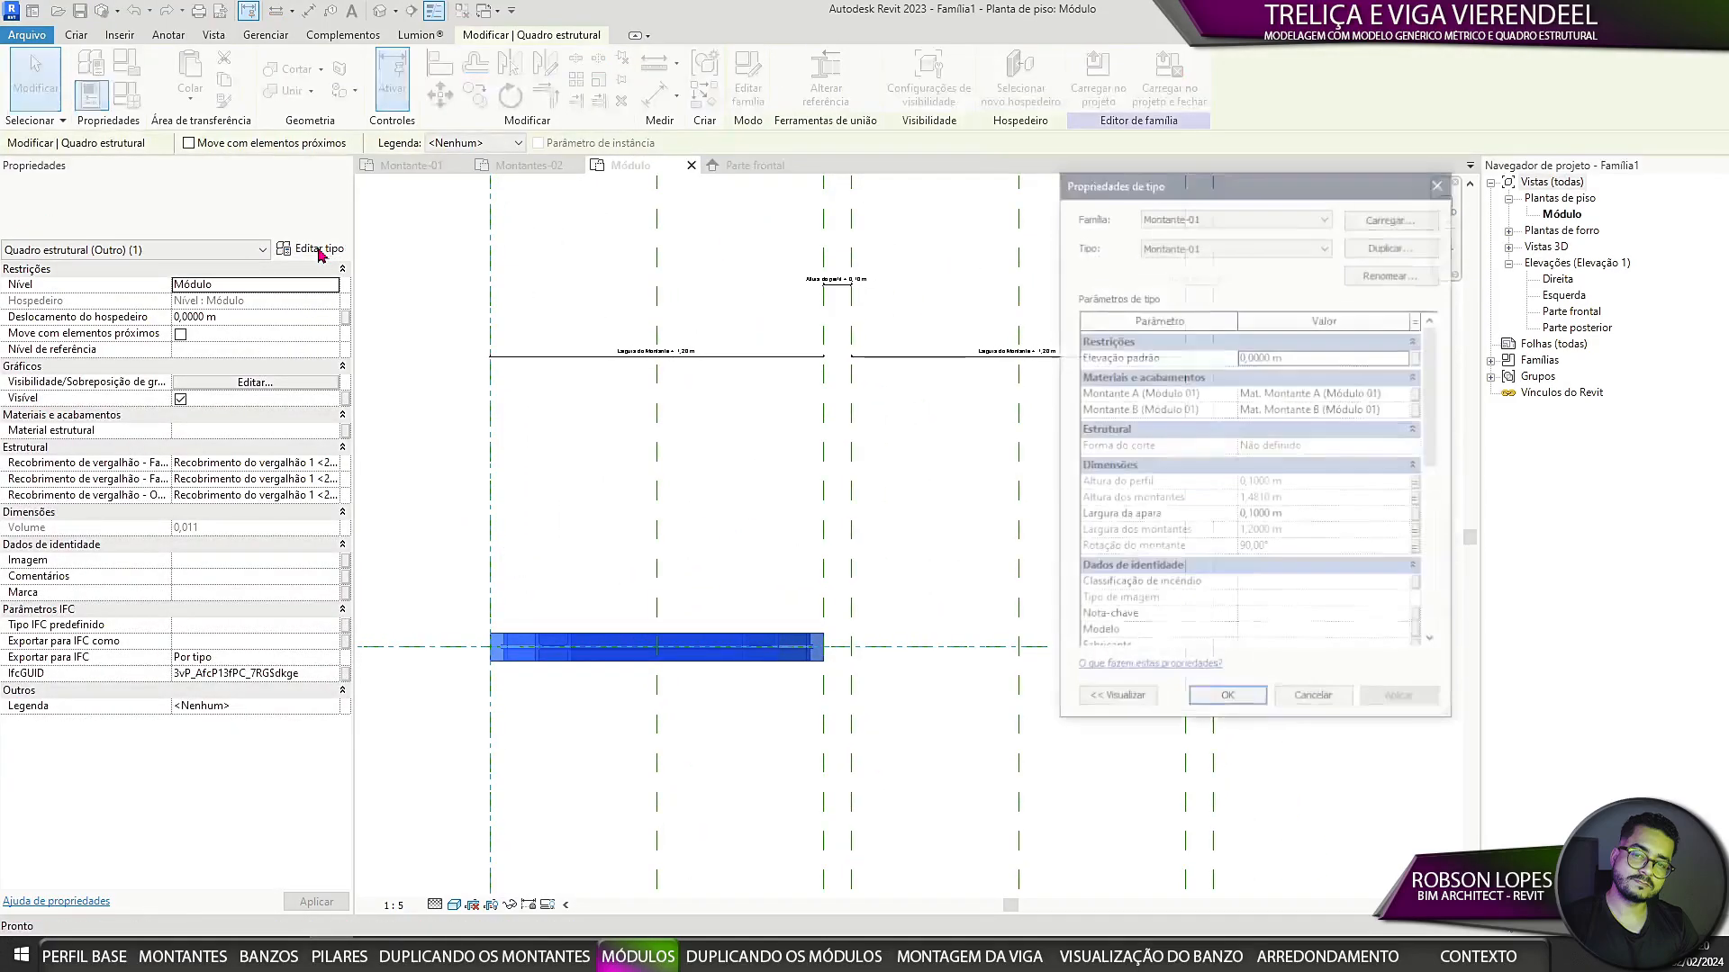
key("Escape")
key("Escape")
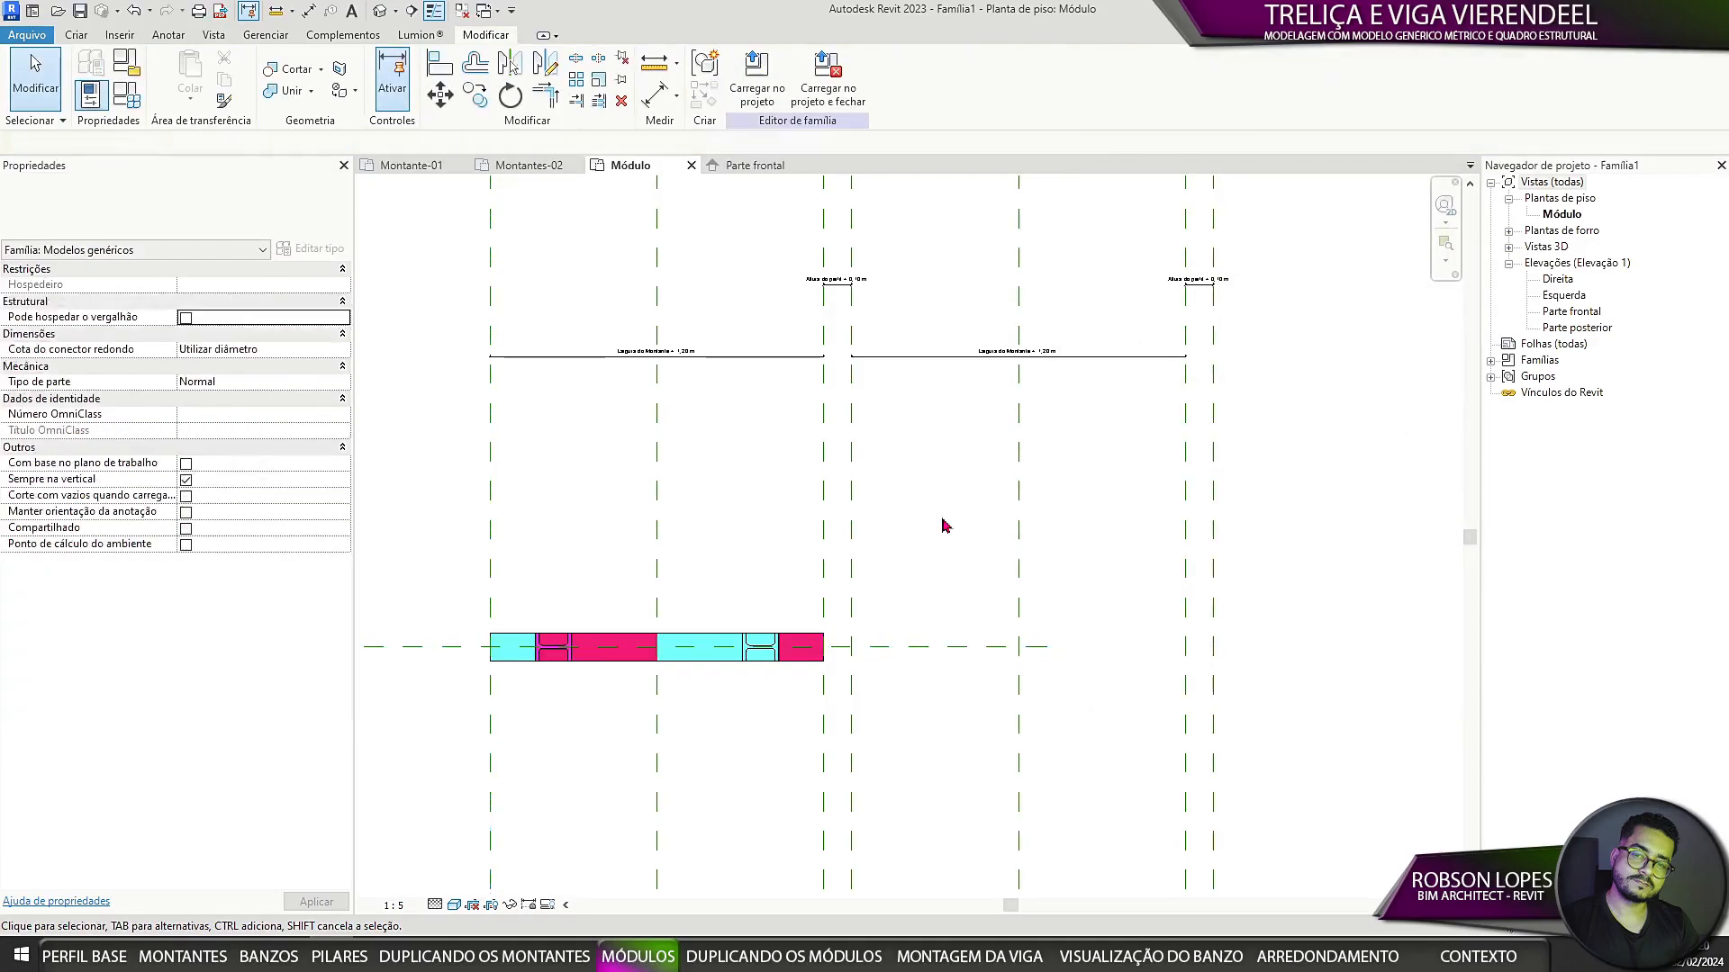
Step: Load the Montante-02 family into Família1 only
left_click(528, 165)
left_click(1432, 81)
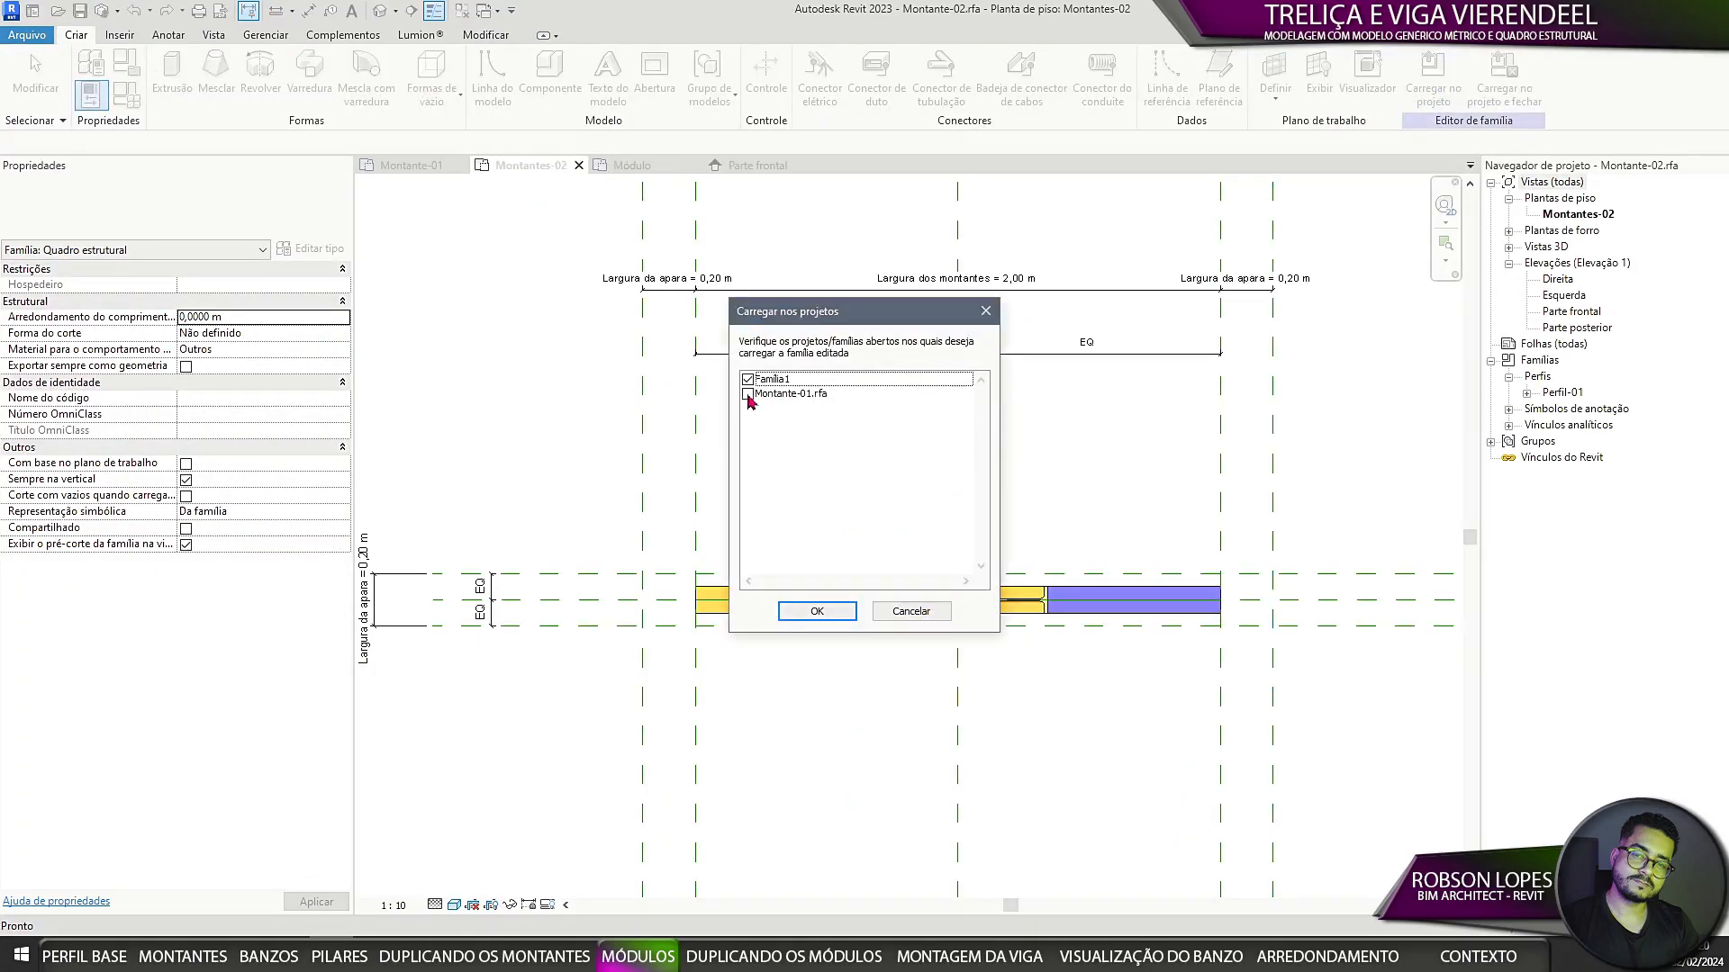
left_click(804, 380)
left_click(817, 611)
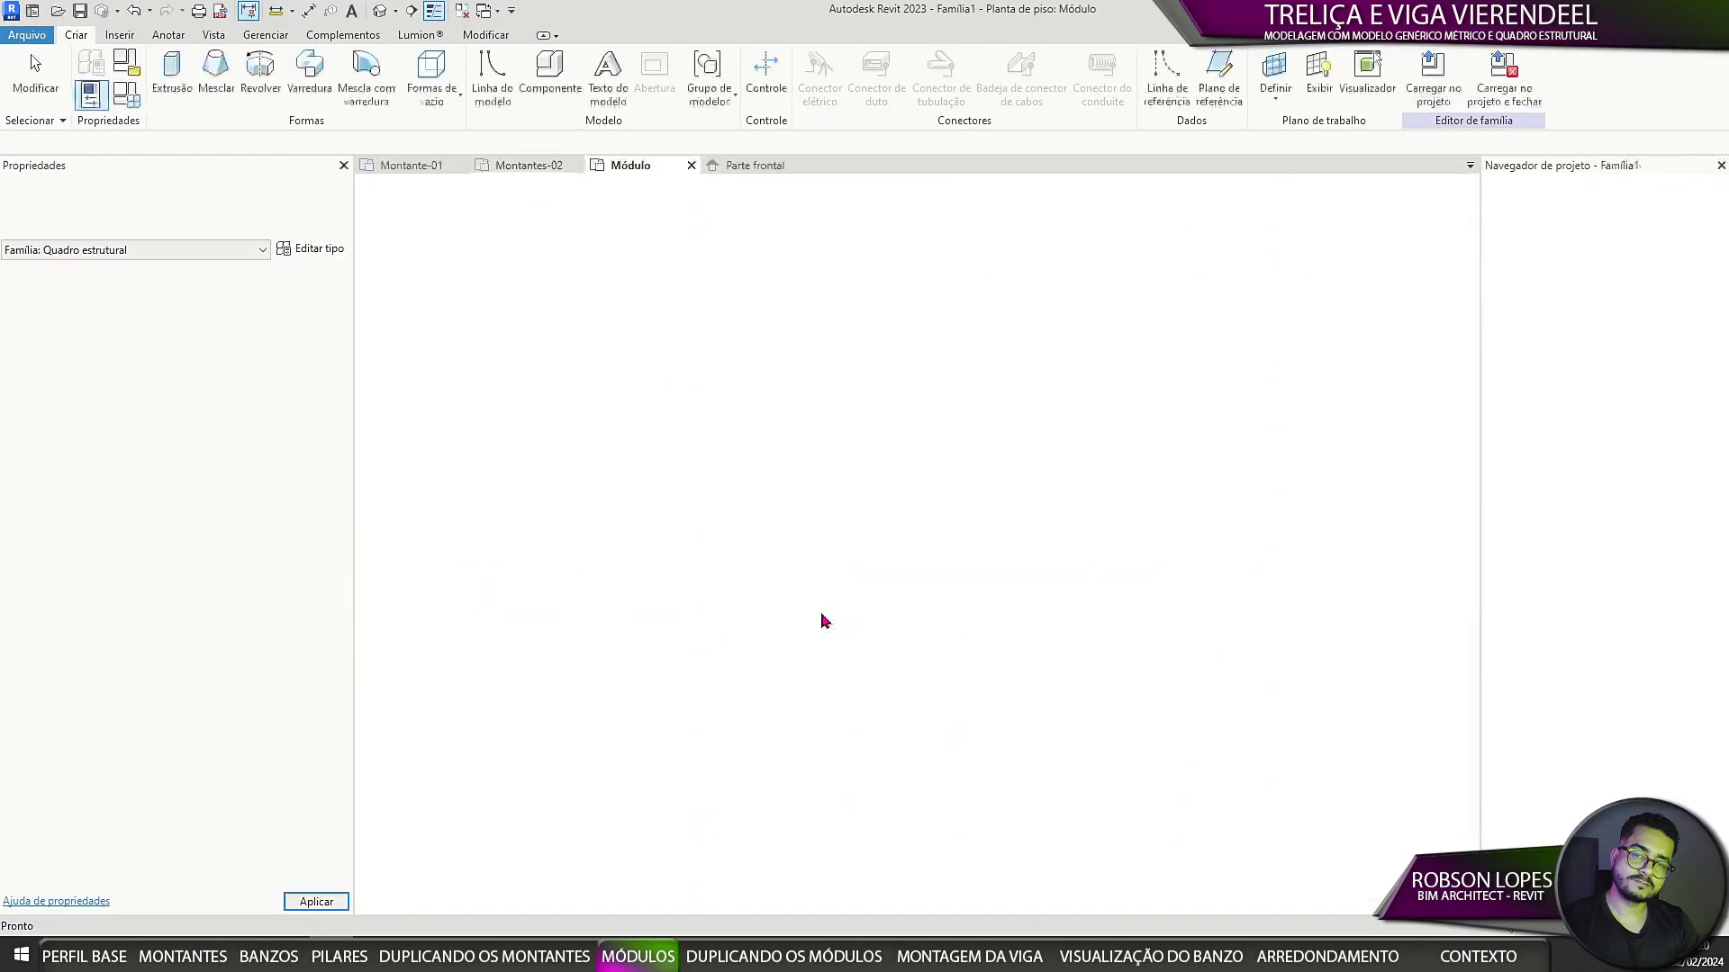
Step: Place a Montante-02 instance in the Módulo plan and align and lock its front/back centre to the horizontal reference plane
left_click(1057, 722)
key("Escape")
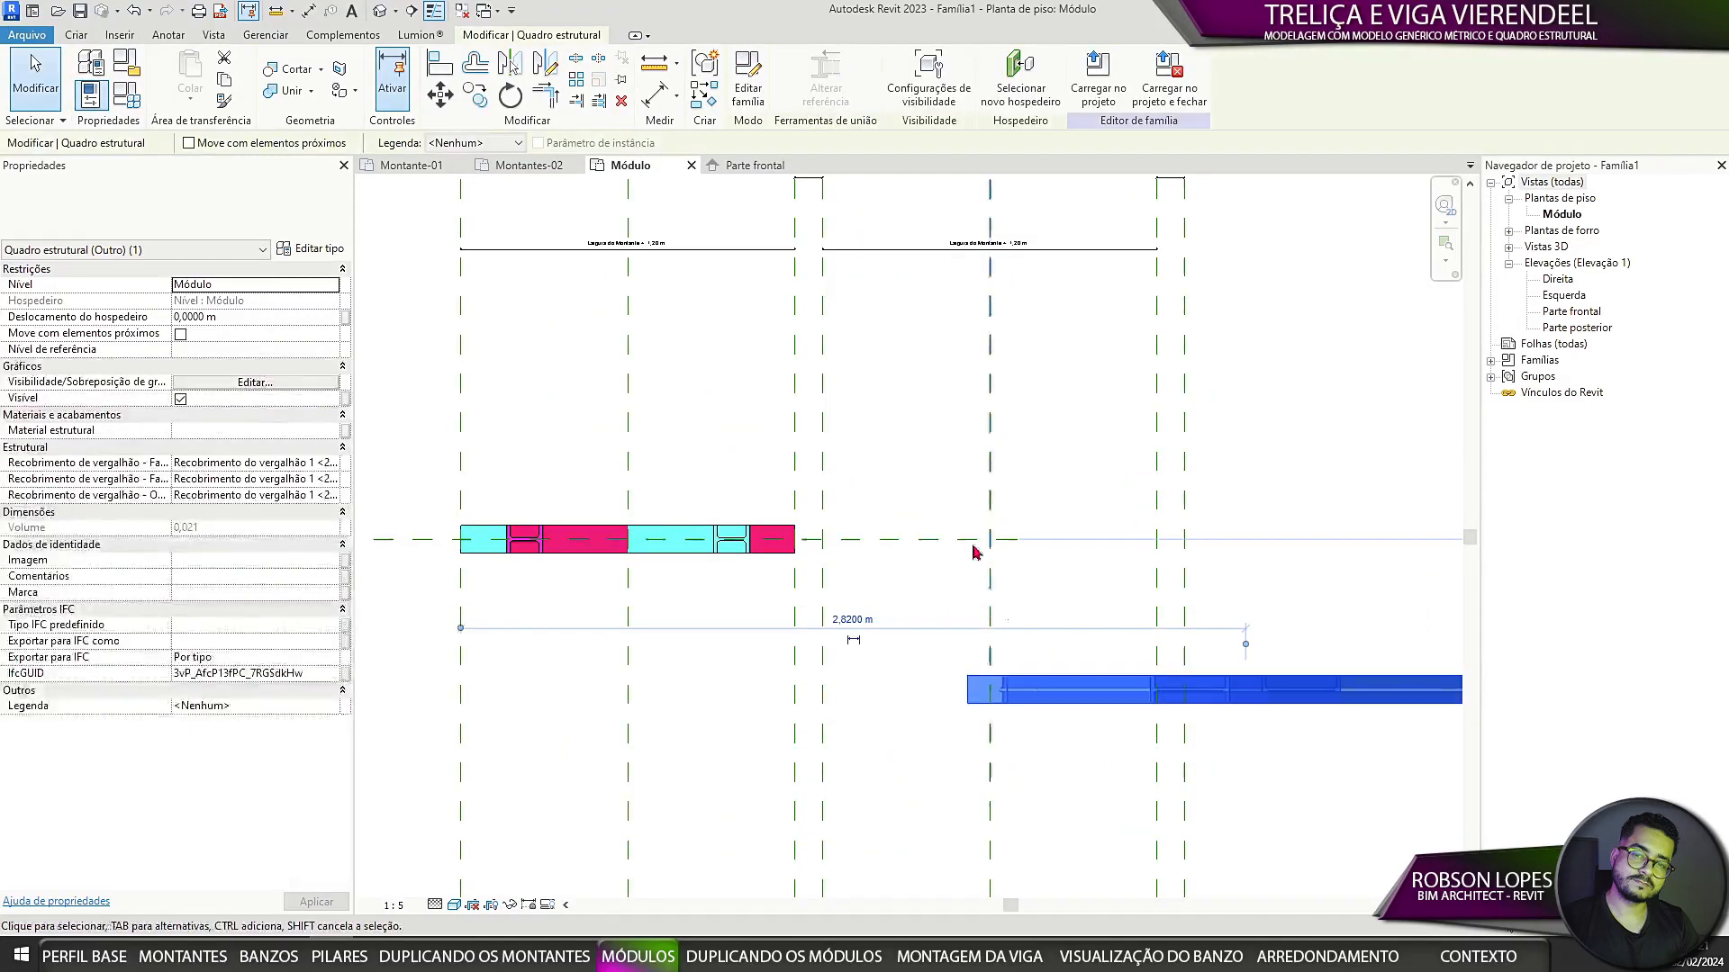
left_click(438, 65)
scroll(1171, 662, "up", 6)
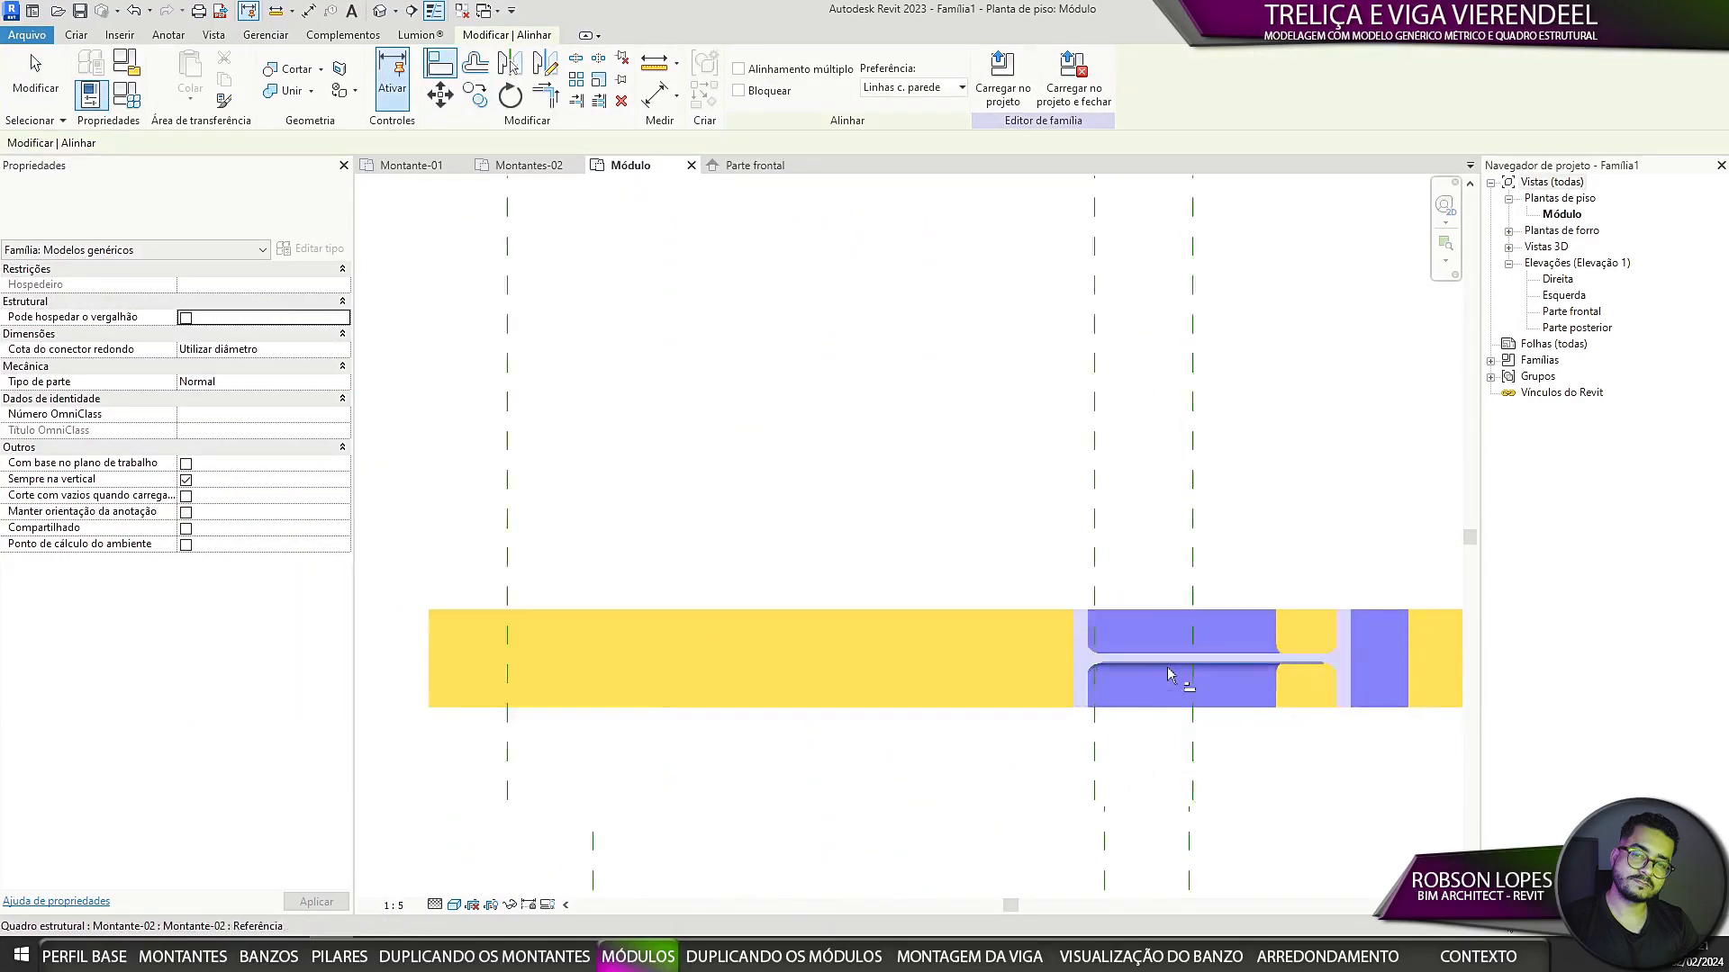
middle_click_drag(1164, 658, 970, 554)
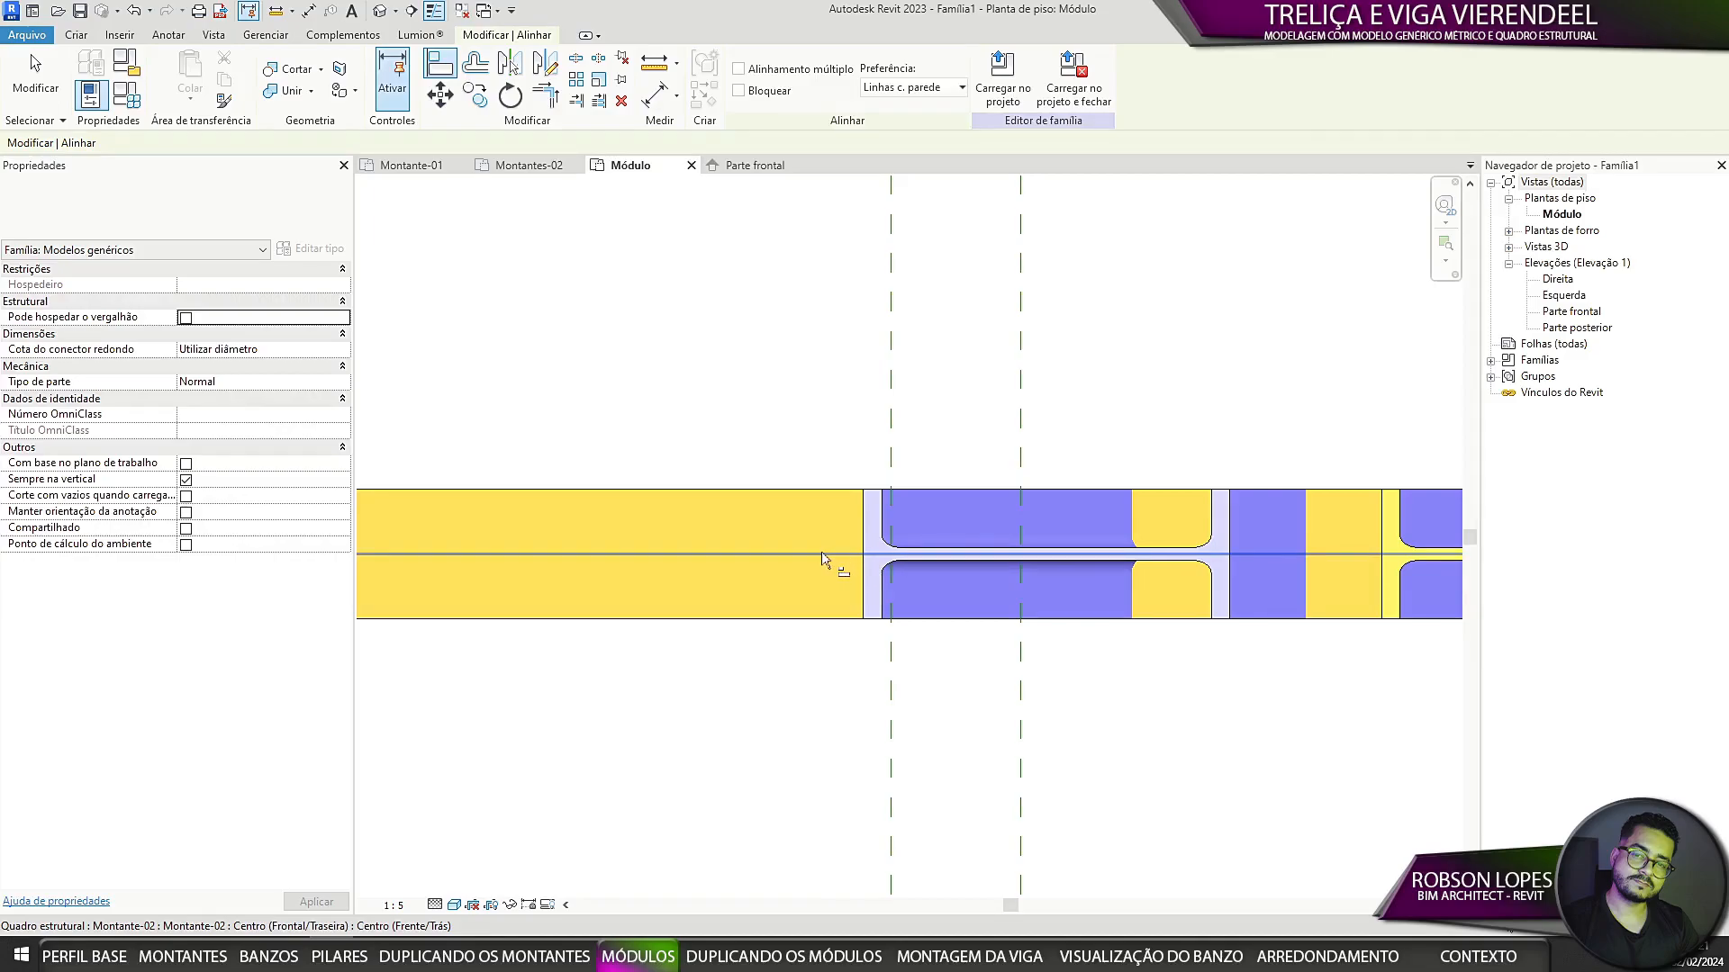
scroll(821, 559, "down", 4)
middle_click_drag(760, 490, 655, 536)
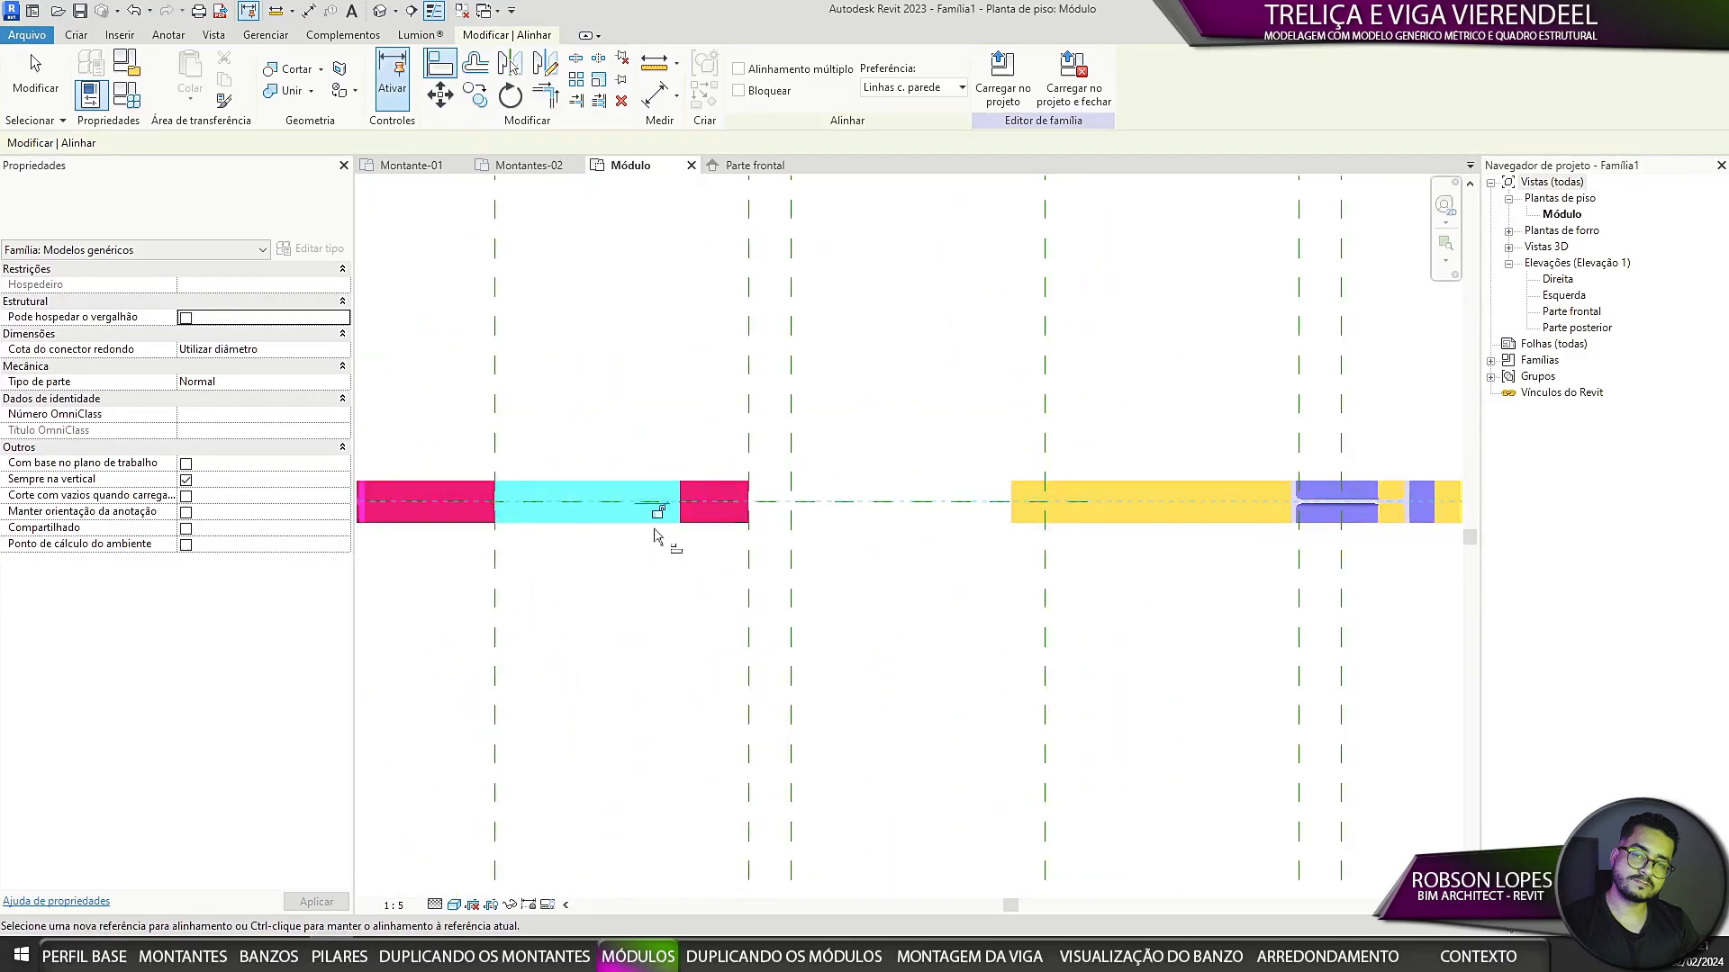
left_click(657, 521)
Step: Align and lock Montante-02's starting end to the second vertical reference plane after Montante-01, at the start of the second bay
left_click(792, 594)
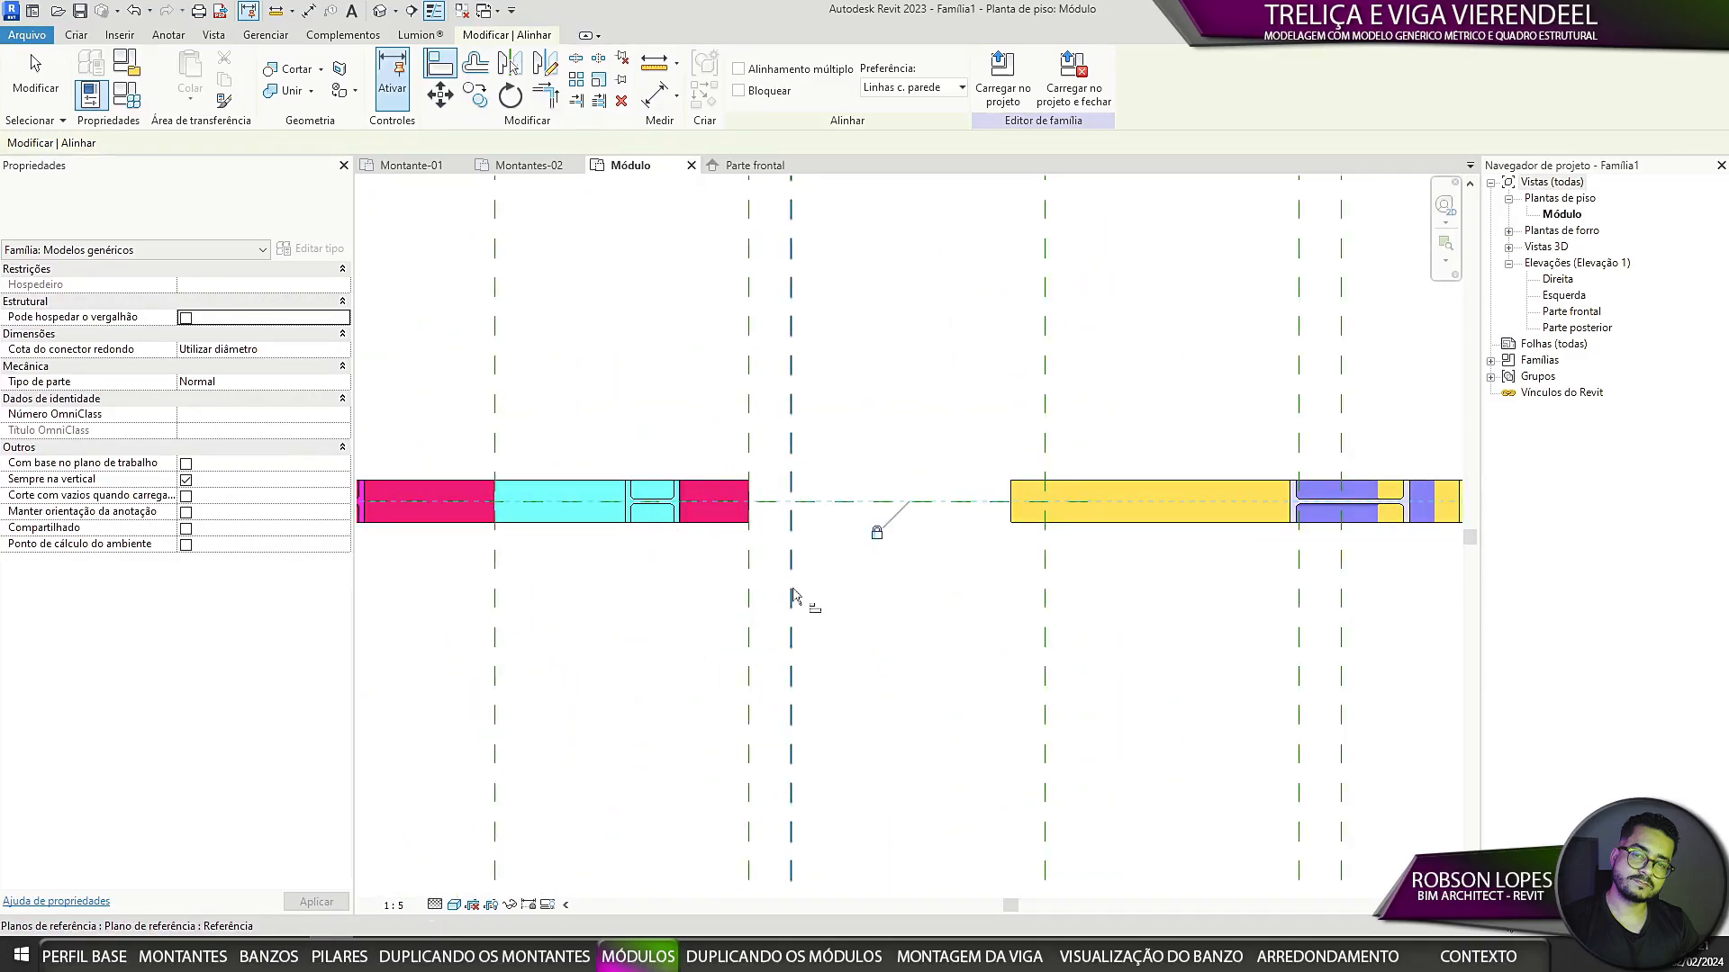
scroll(792, 592, "down", 3)
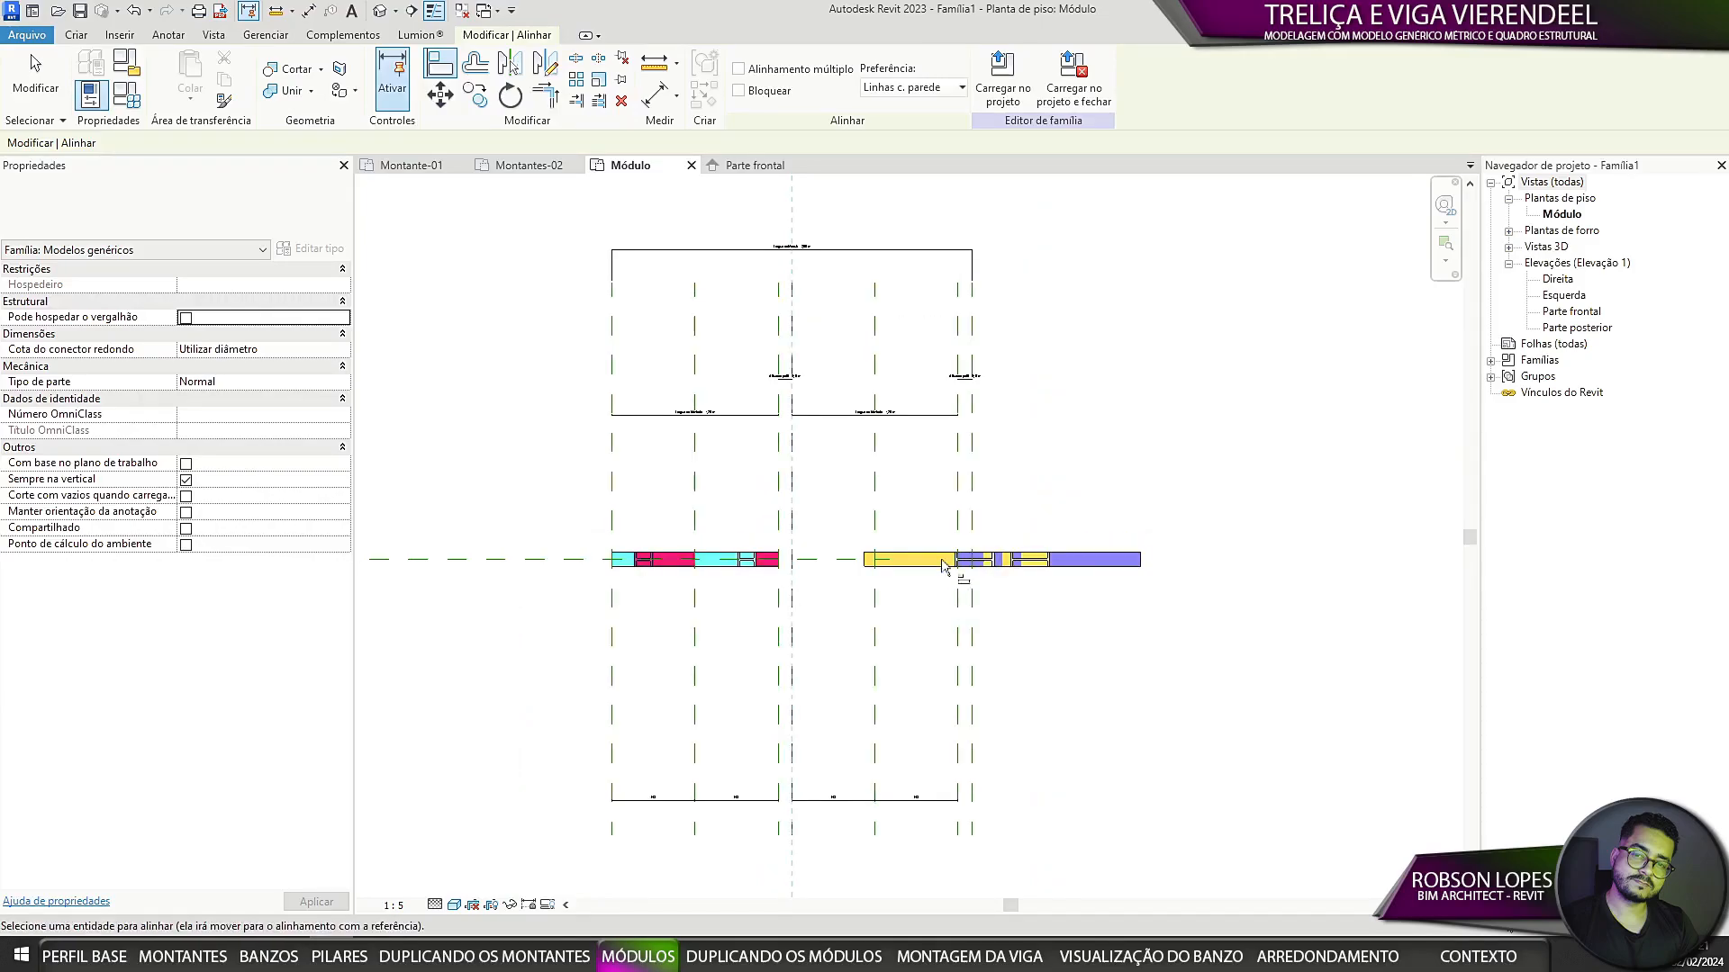
left_click(943, 566)
scroll(560, 581, "up", 5)
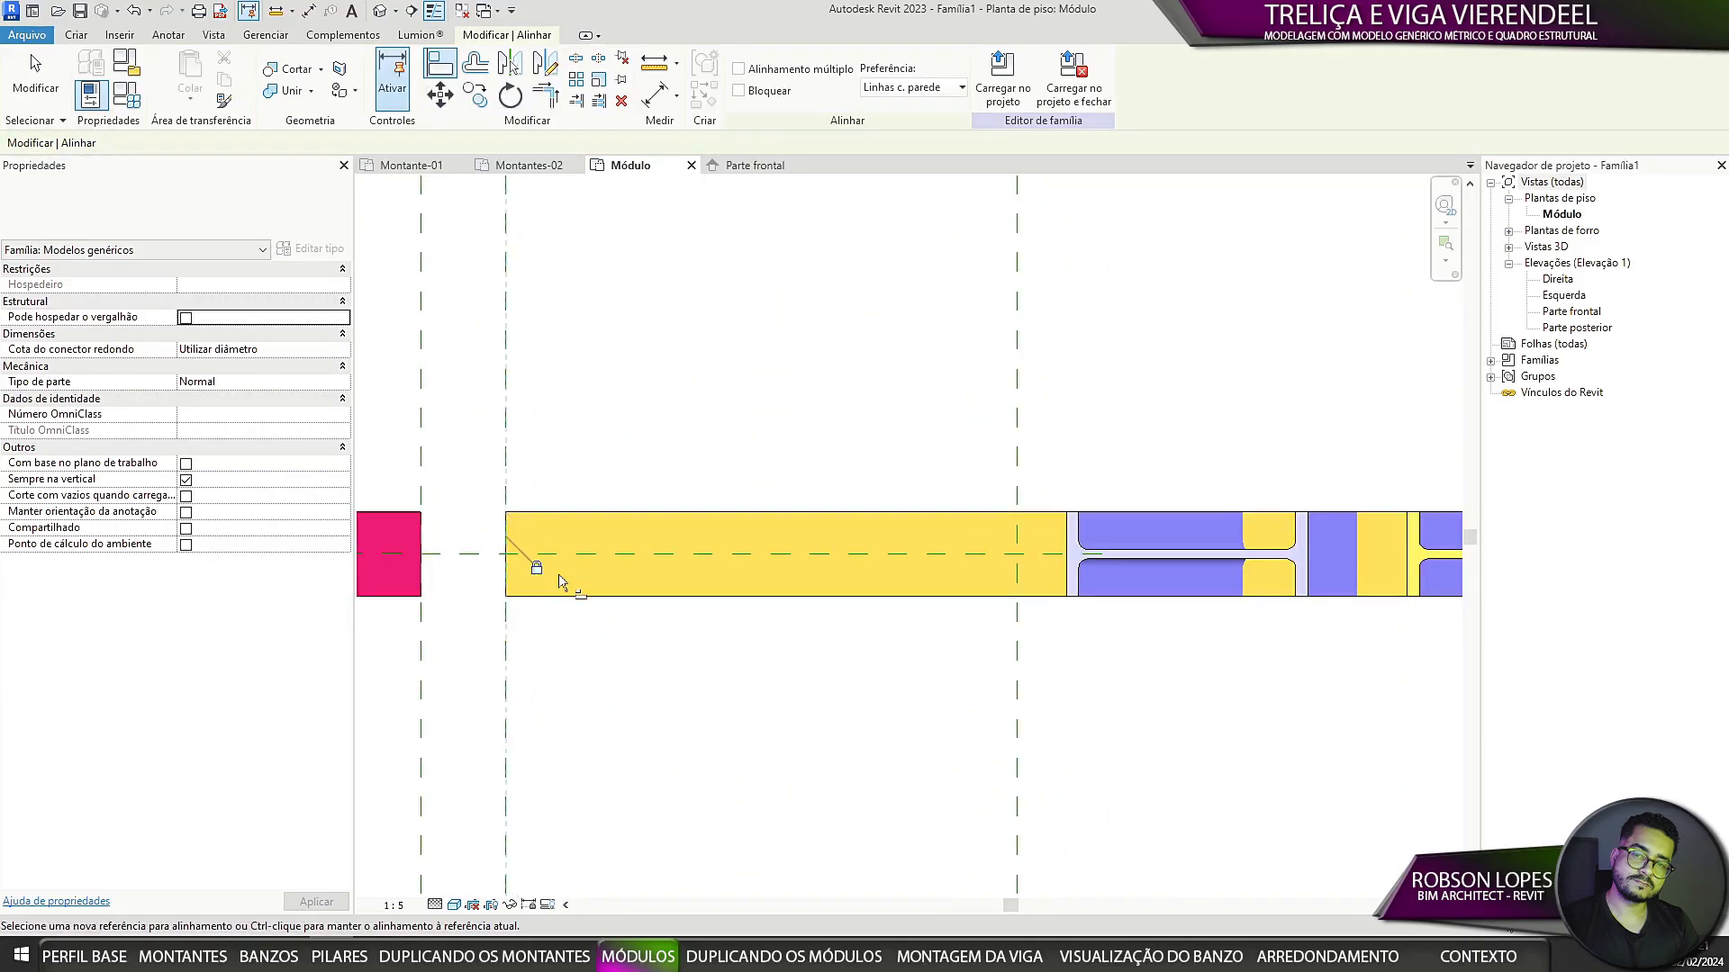
scroll(560, 580, "down", 6)
key("Escape")
key("Escape")
Step: Associate Montante-02's Altura do perfil with Altura do perfil and its Altura dos montantes with Altura do Montante
left_click(1036, 581)
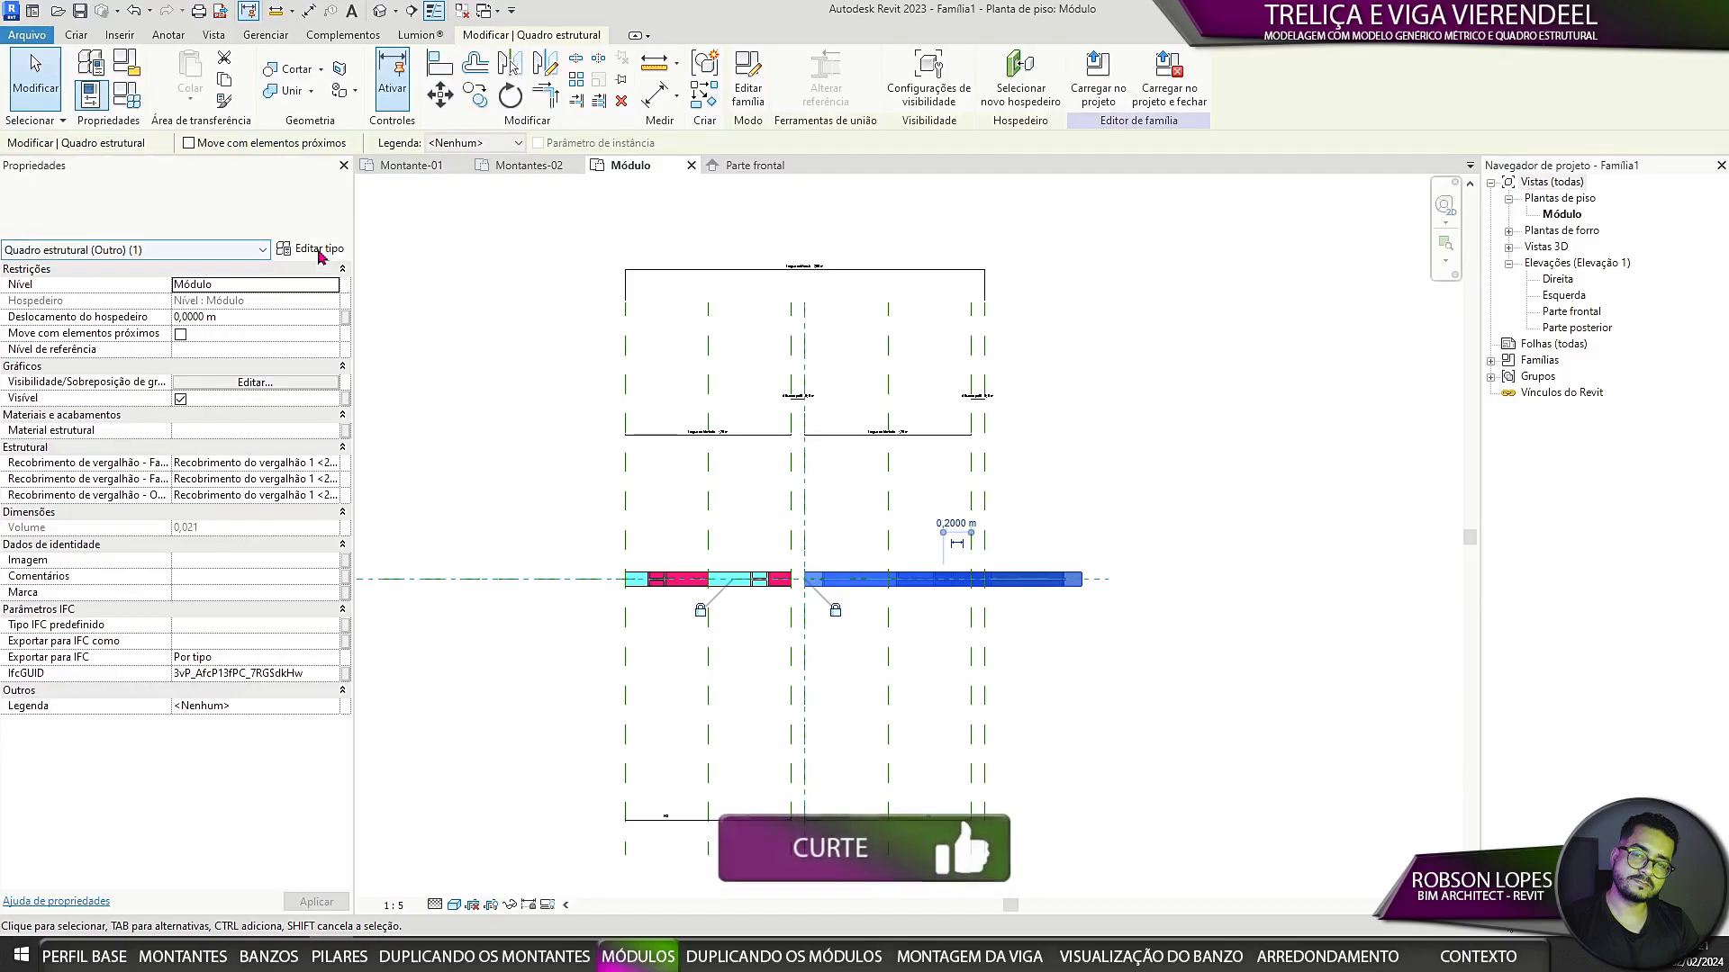
left_click(317, 249)
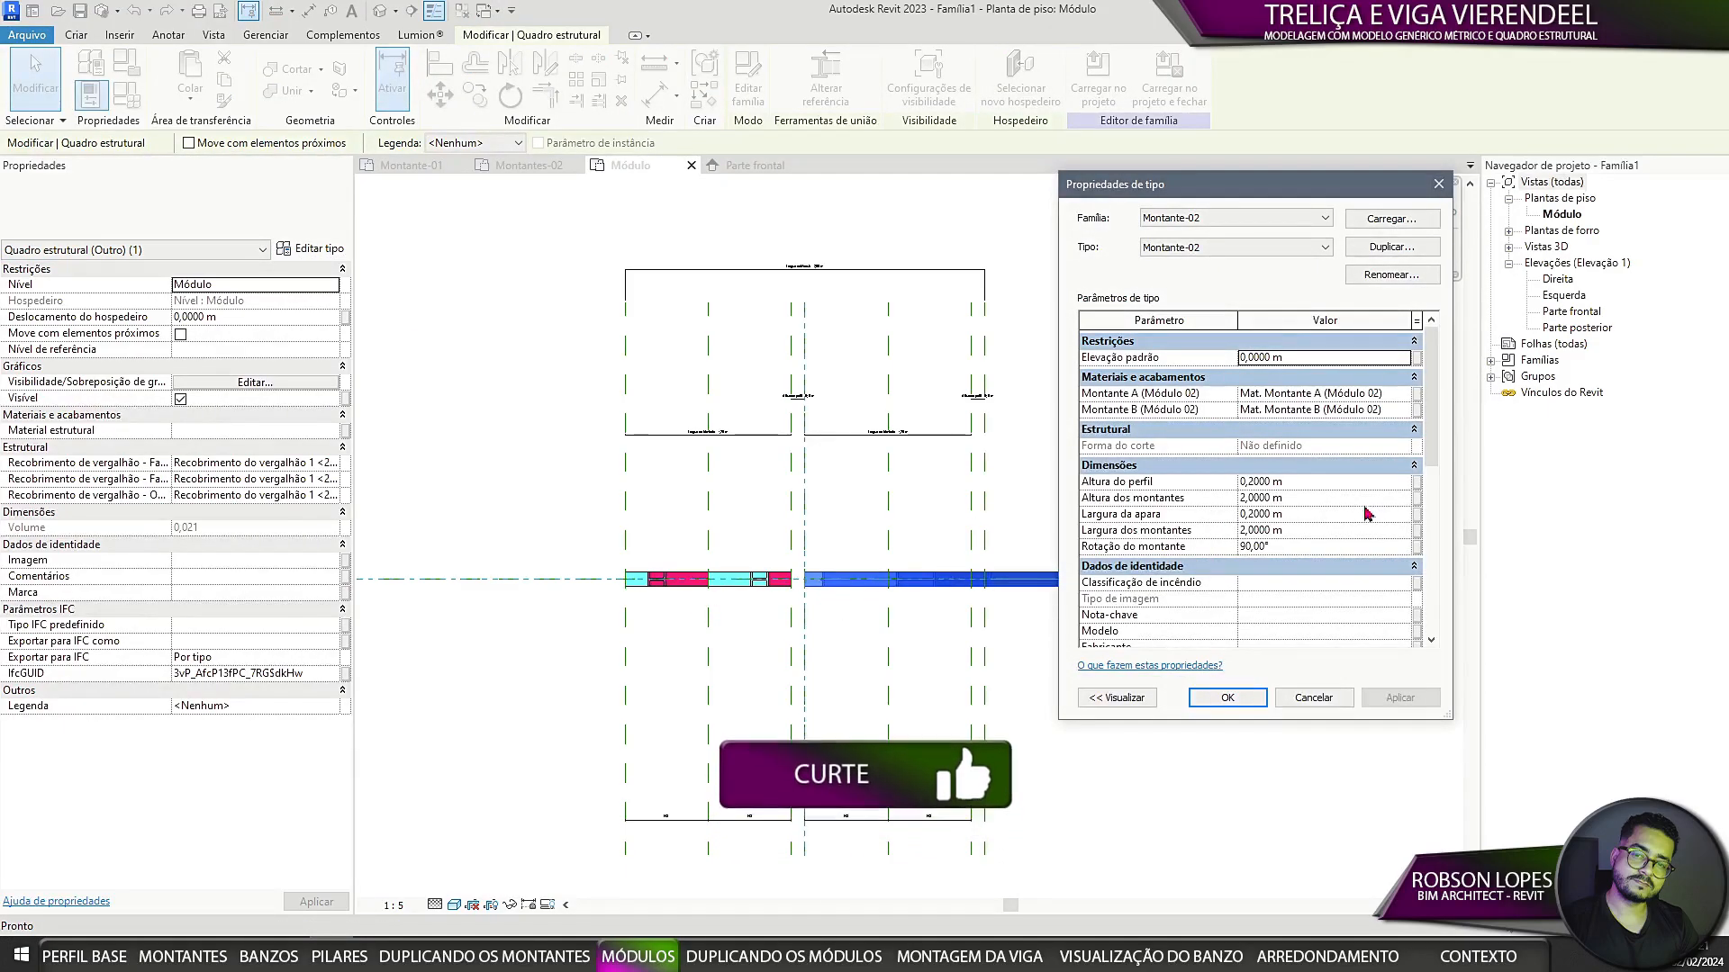
left_click(1417, 482)
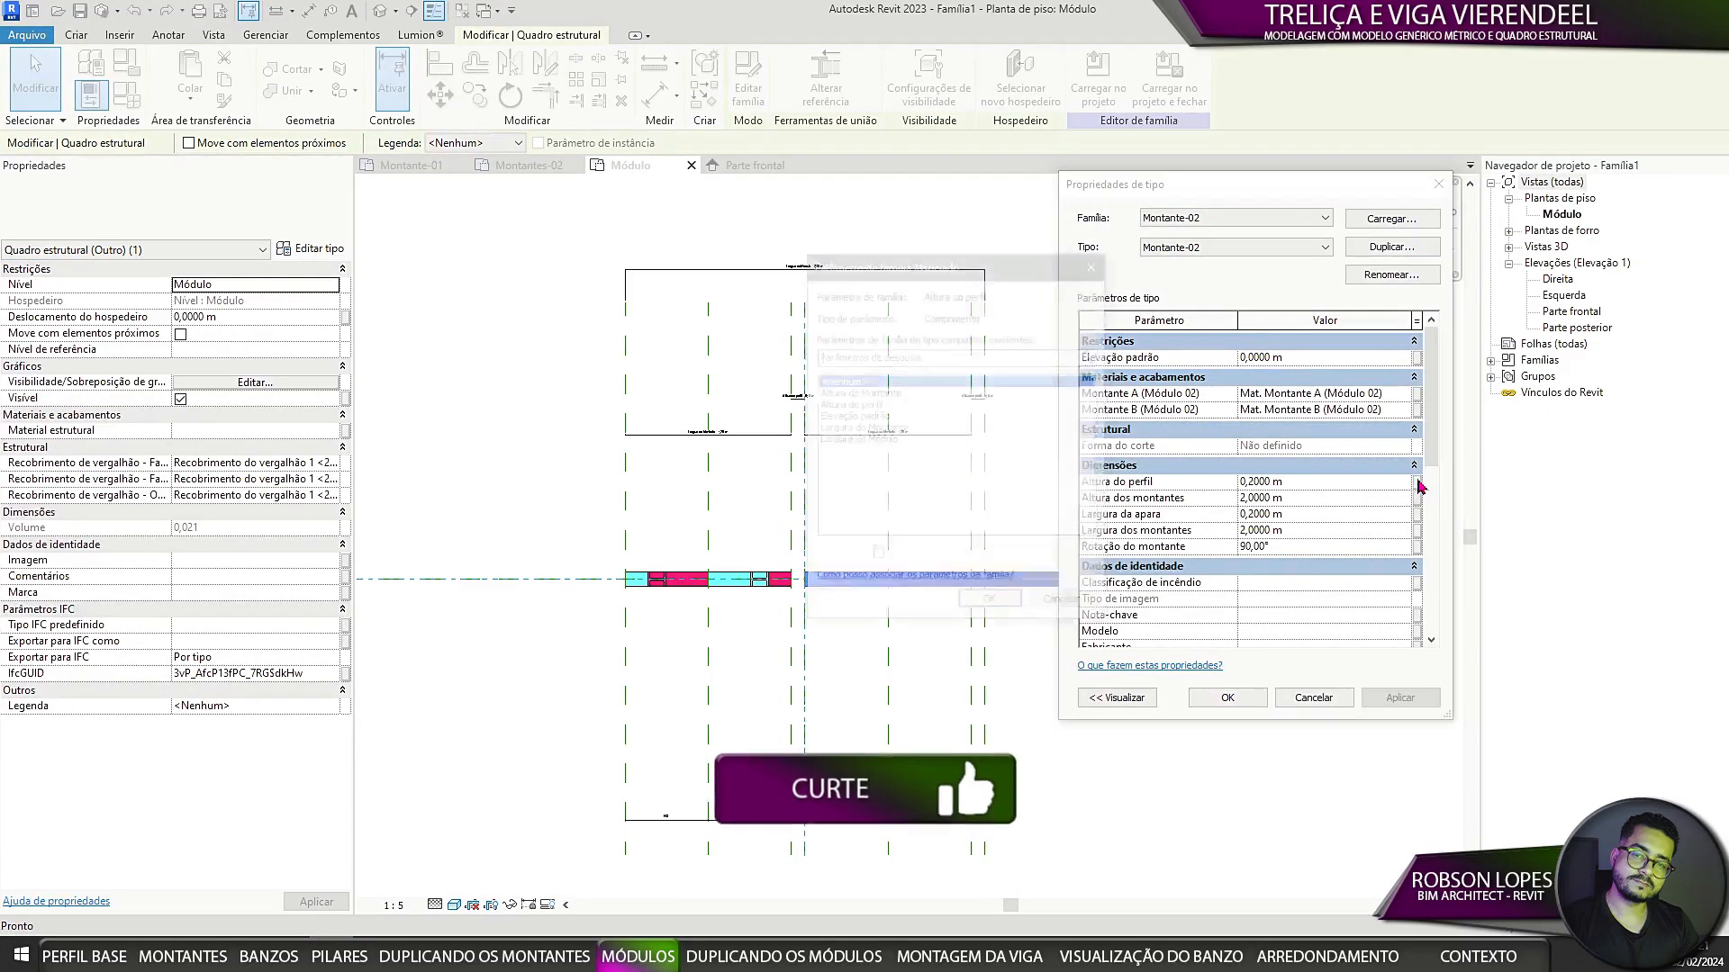
left_click(864, 405)
left_click(990, 604)
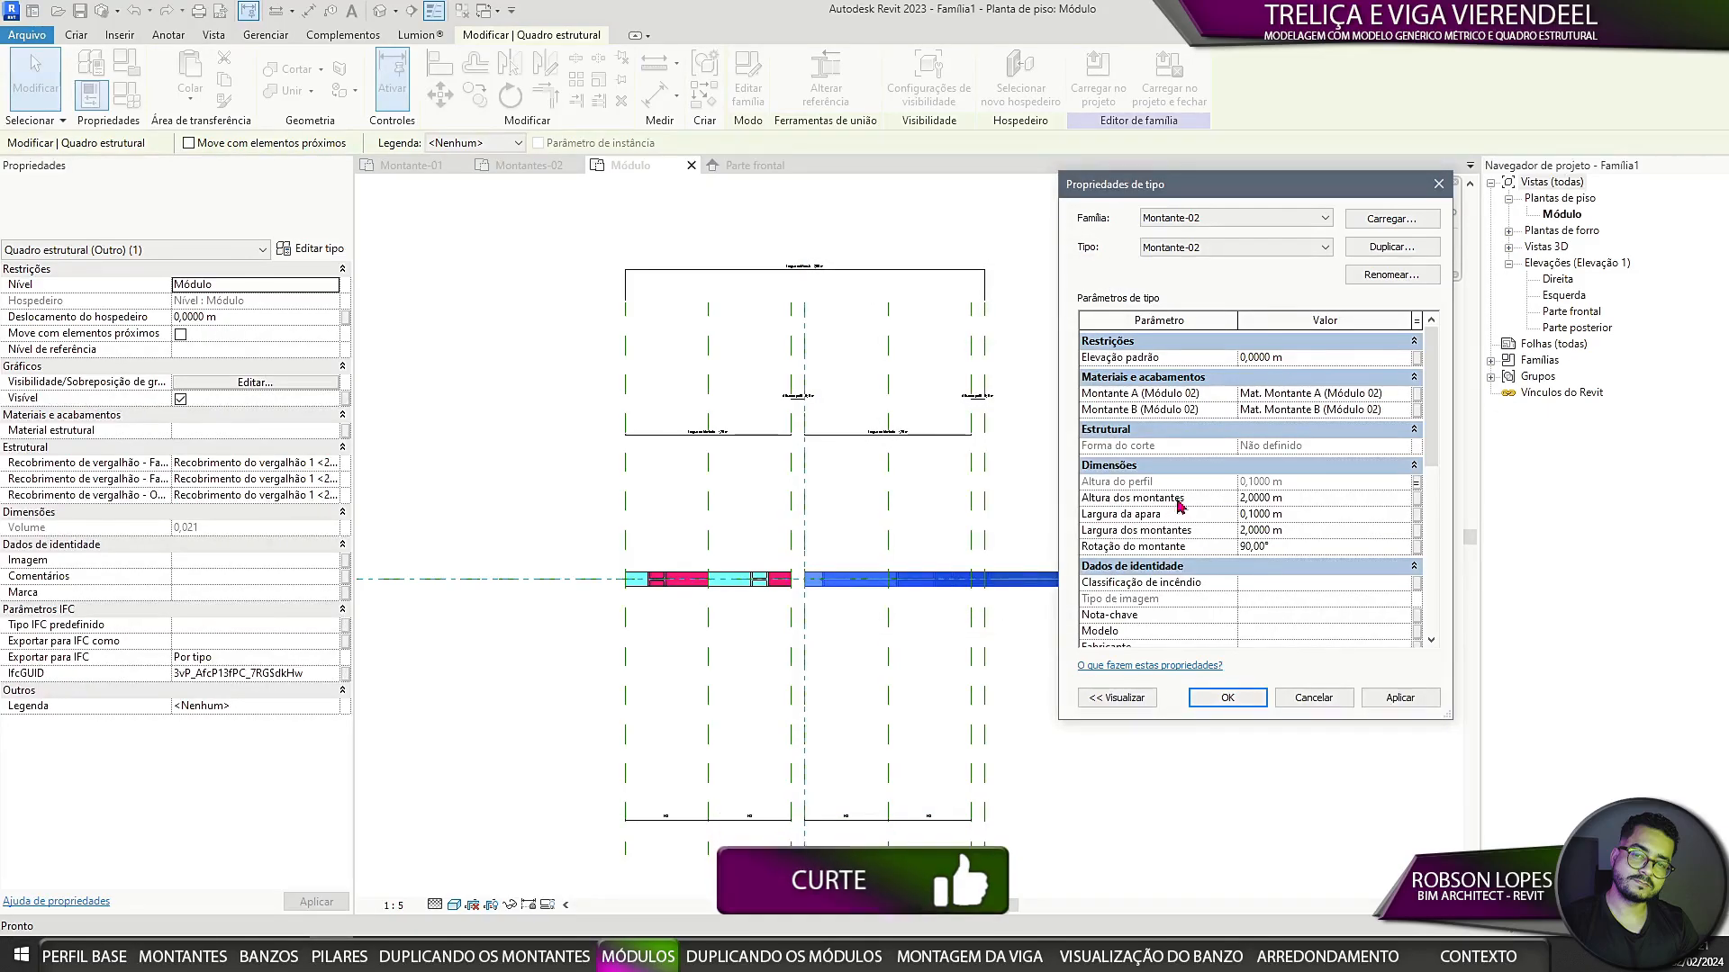
left_click(1417, 498)
left_click(860, 393)
left_click(989, 604)
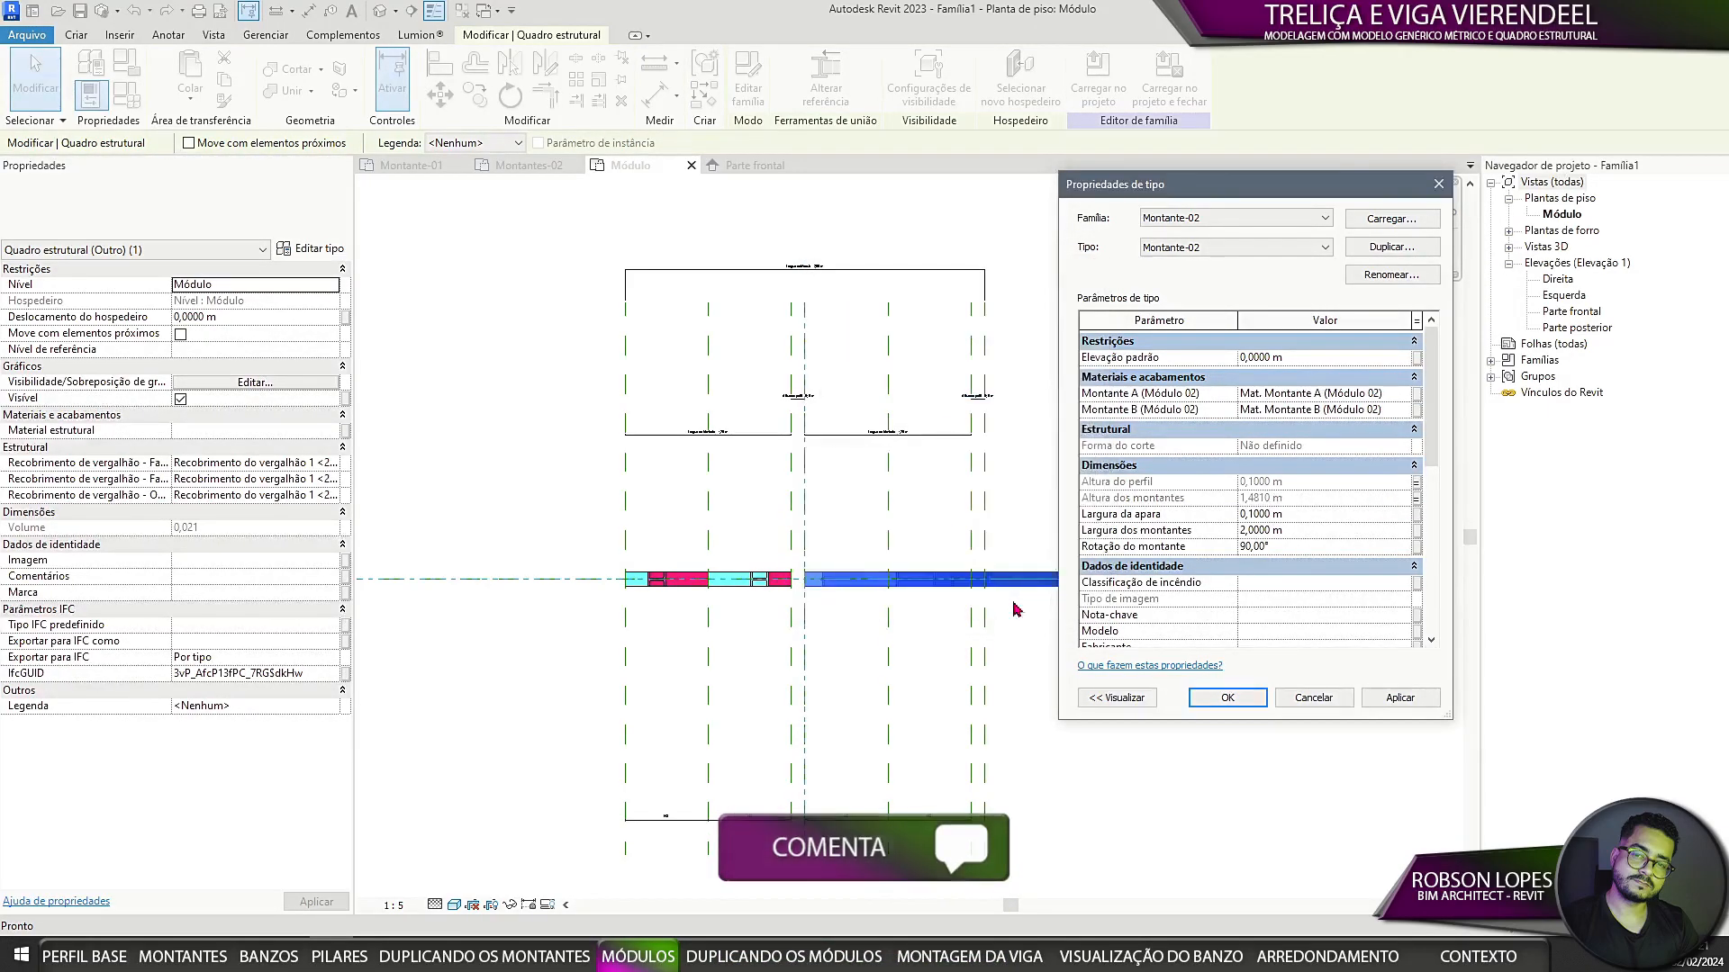
Step: Associate Montante-02's Largura dos montantes with Largura do Montante and its rotation with Rotação do montante, and accept the type changes
left_click(1418, 531)
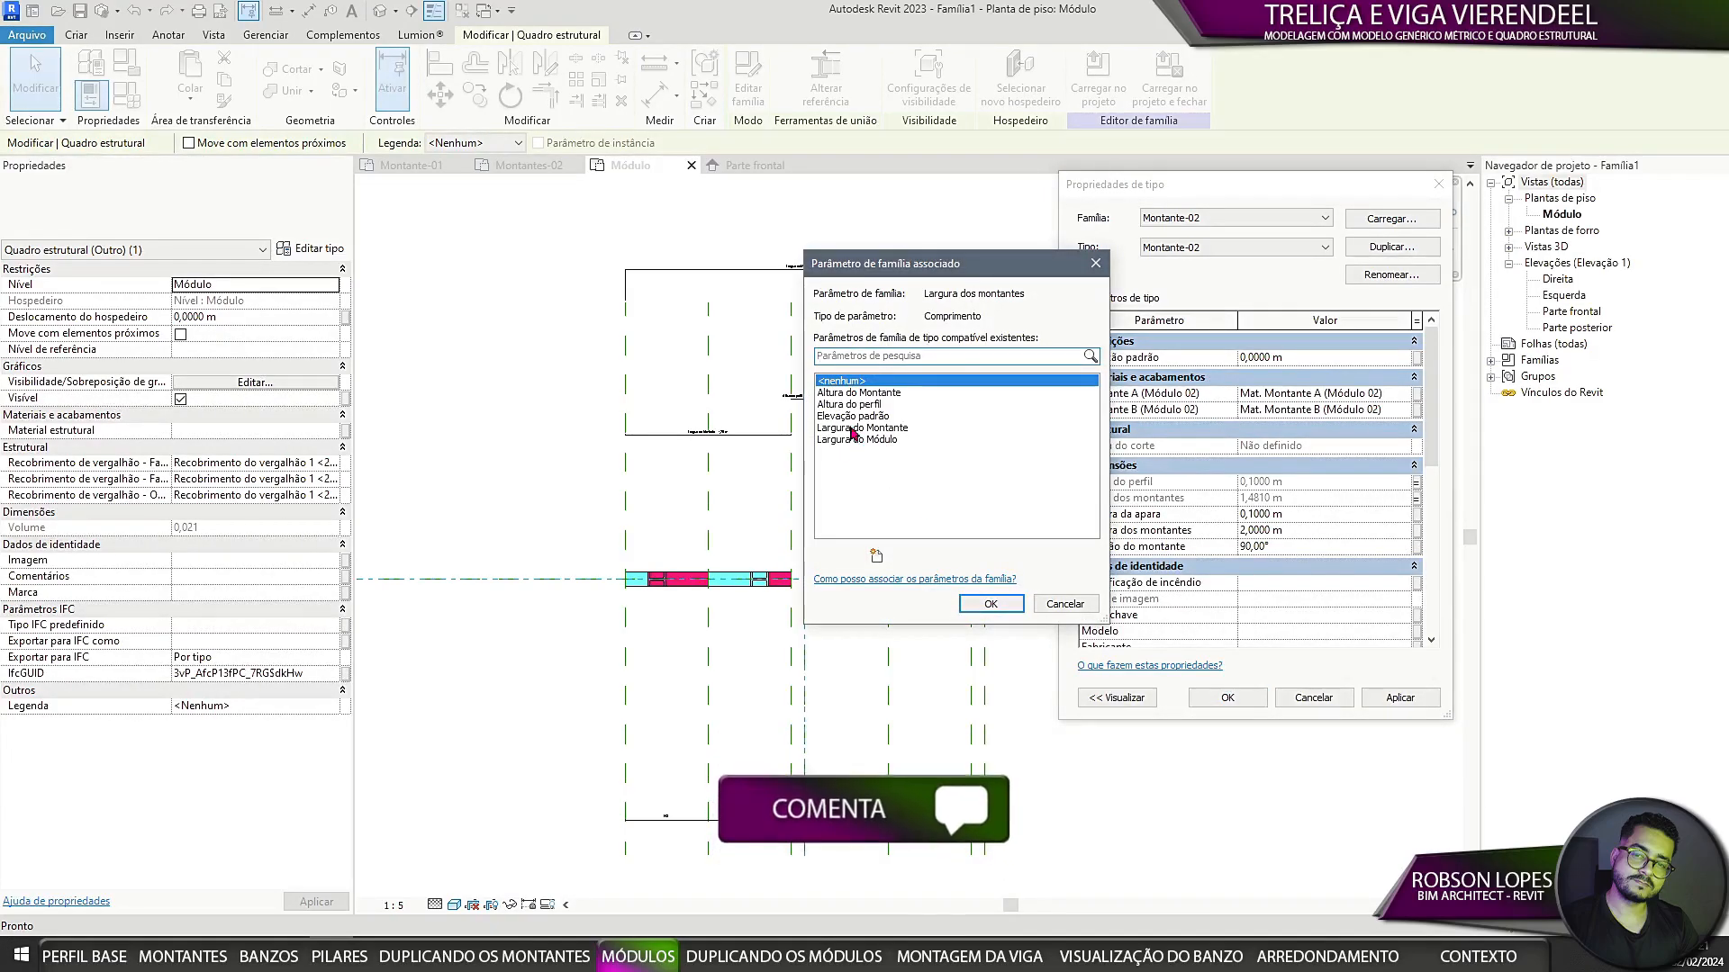
left_click(890, 434)
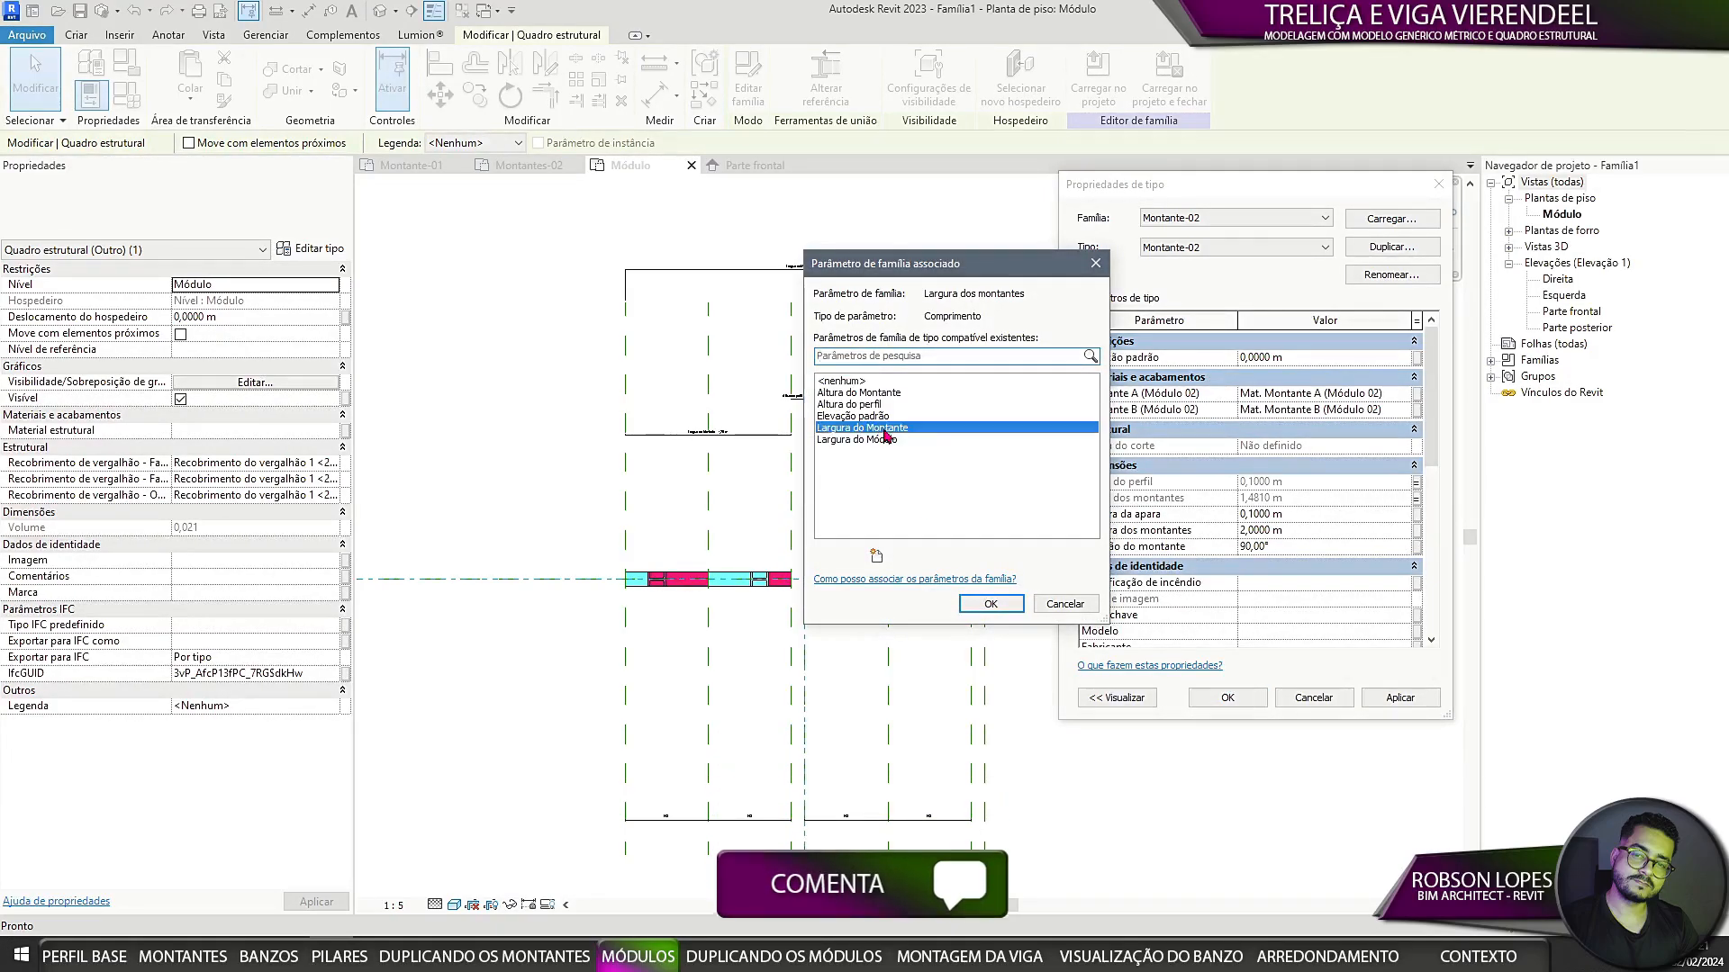
left_click(990, 604)
left_click(1417, 547)
left_click(874, 393)
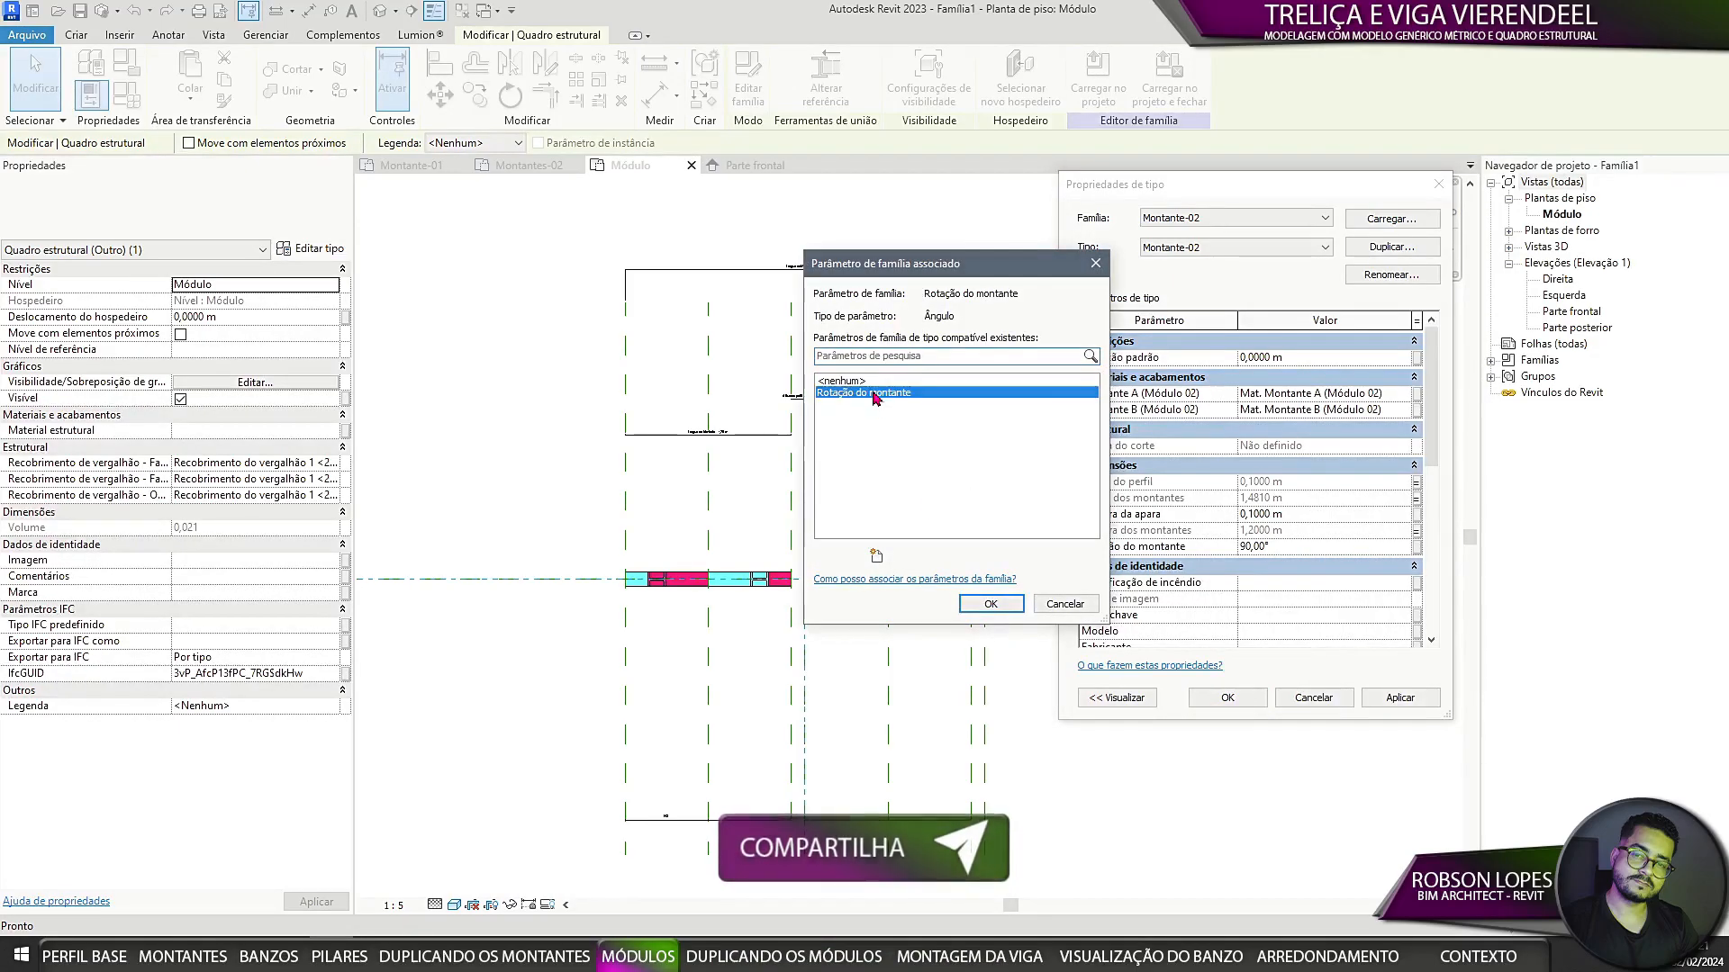
left_click(991, 604)
left_click(1227, 698)
left_click(1131, 718)
Step: Examine how both montante instances fit between the reference planes in the Módulo plan and the Parte frontal elevation
scroll(1132, 719, "up", 2)
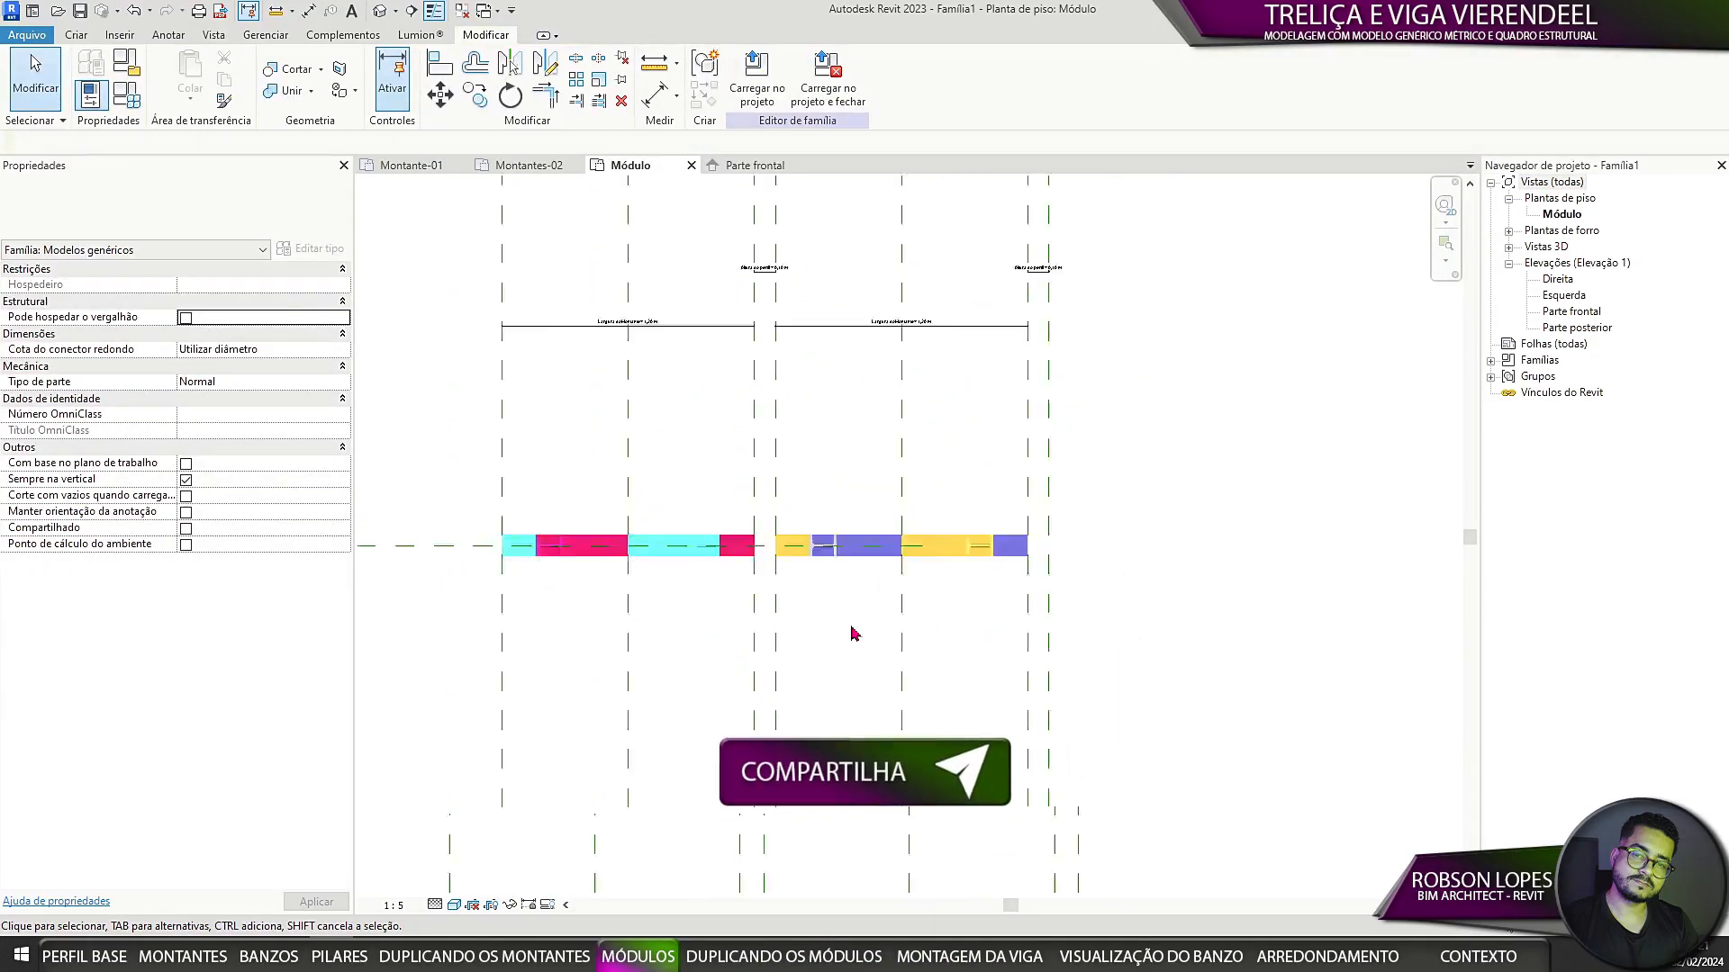
scroll(1115, 657, "down", 2)
left_click(755, 164)
scroll(692, 664, "up", 3)
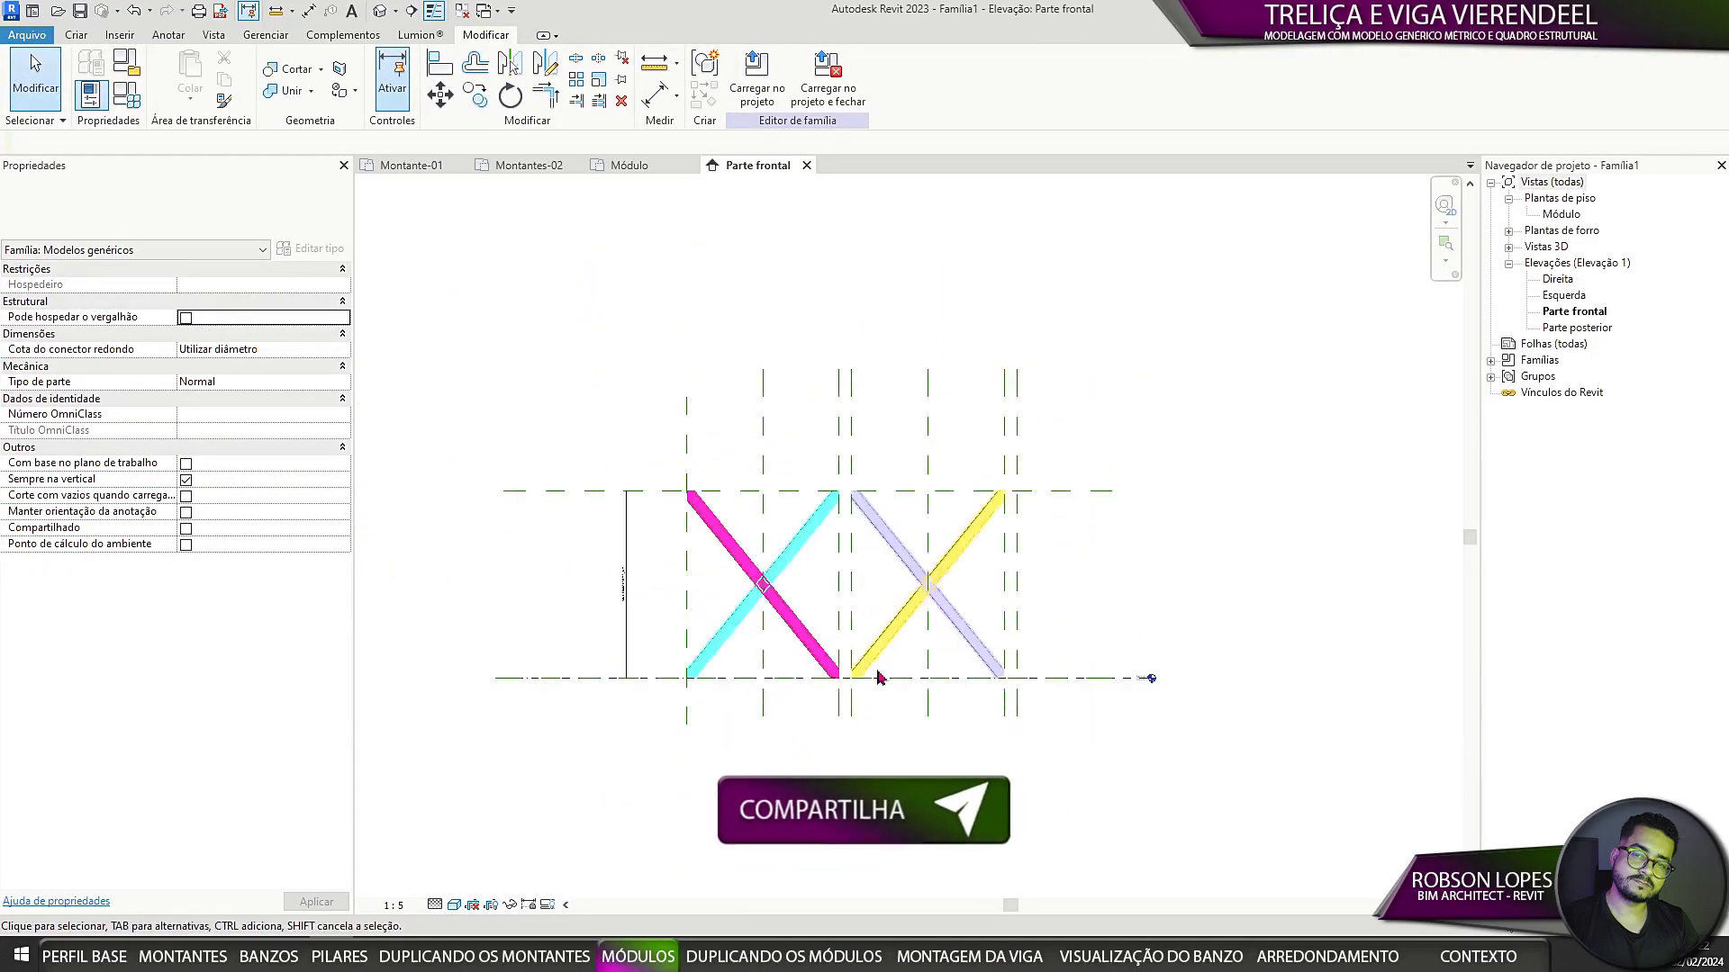
left_click(692, 660)
scroll(864, 608, "down", 3)
middle_click_drag(1150, 610, 1050, 637)
left_click(1014, 638)
left_click(1151, 581)
middle_click_drag(1208, 590, 1275, 625)
scroll(1339, 623, "down", 1)
scroll(1038, 656, "up", 1)
scroll(999, 689, "up", 1)
scroll(1268, 532, "down", 1)
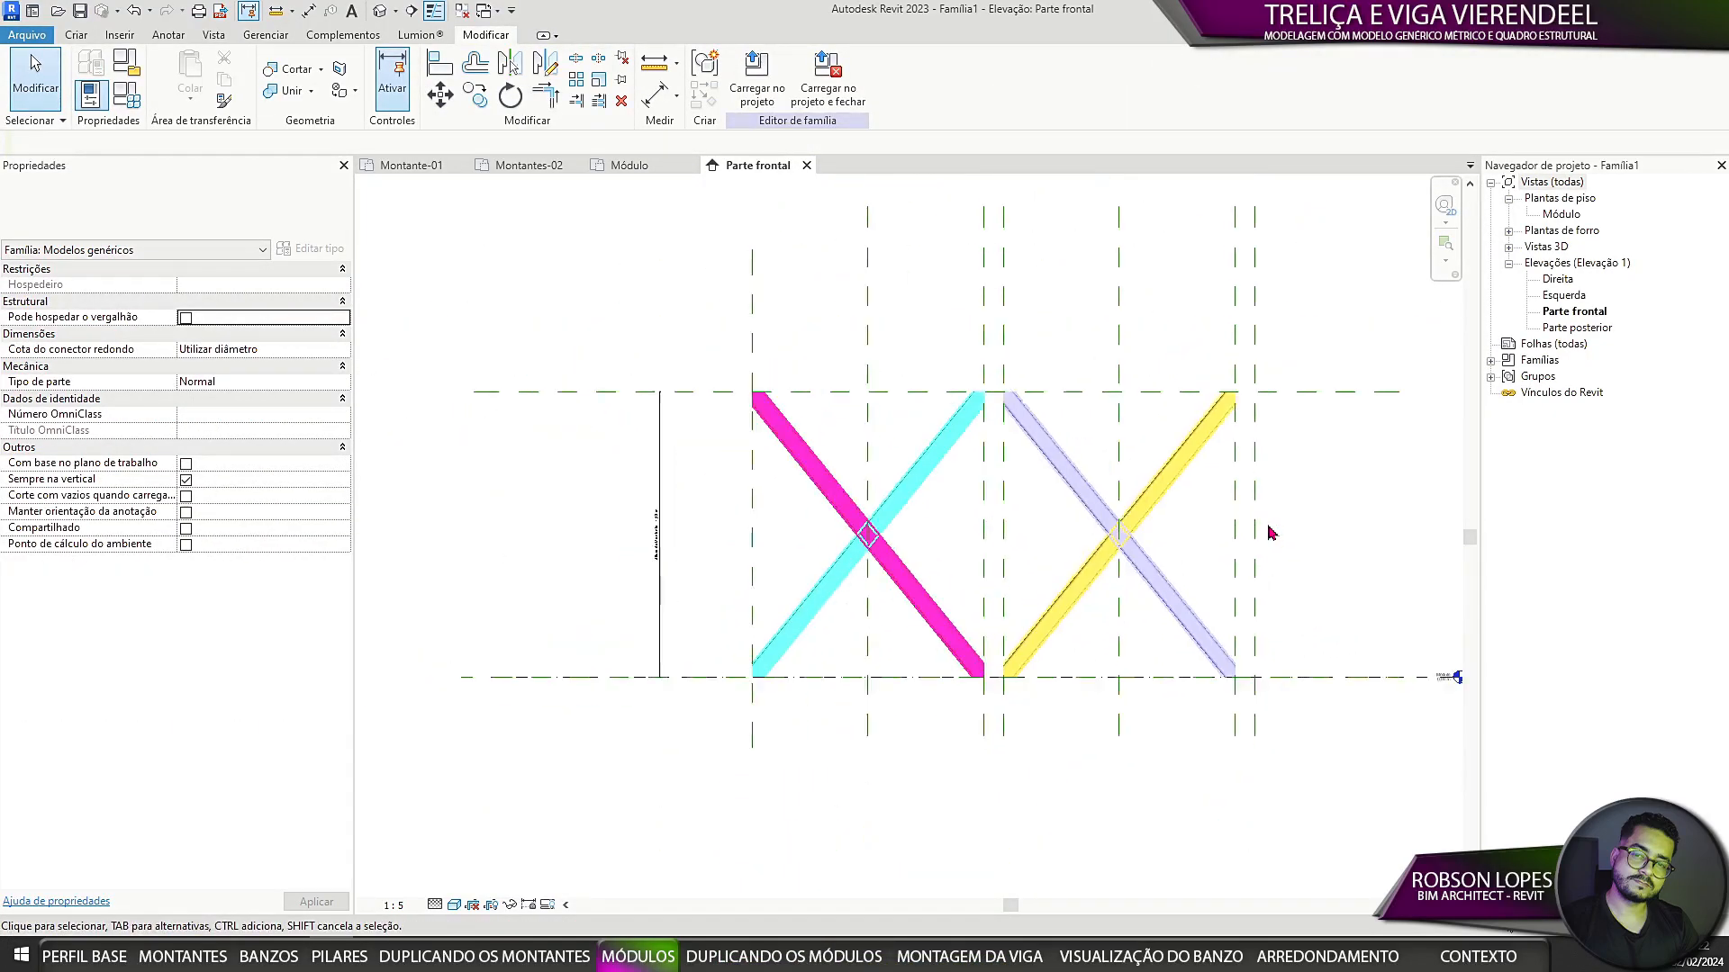
middle_click_drag(1327, 534, 1249, 616)
scroll(824, 634, "up", 1)
scroll(811, 309, "down", 2)
middle_click_drag(1063, 312, 988, 317)
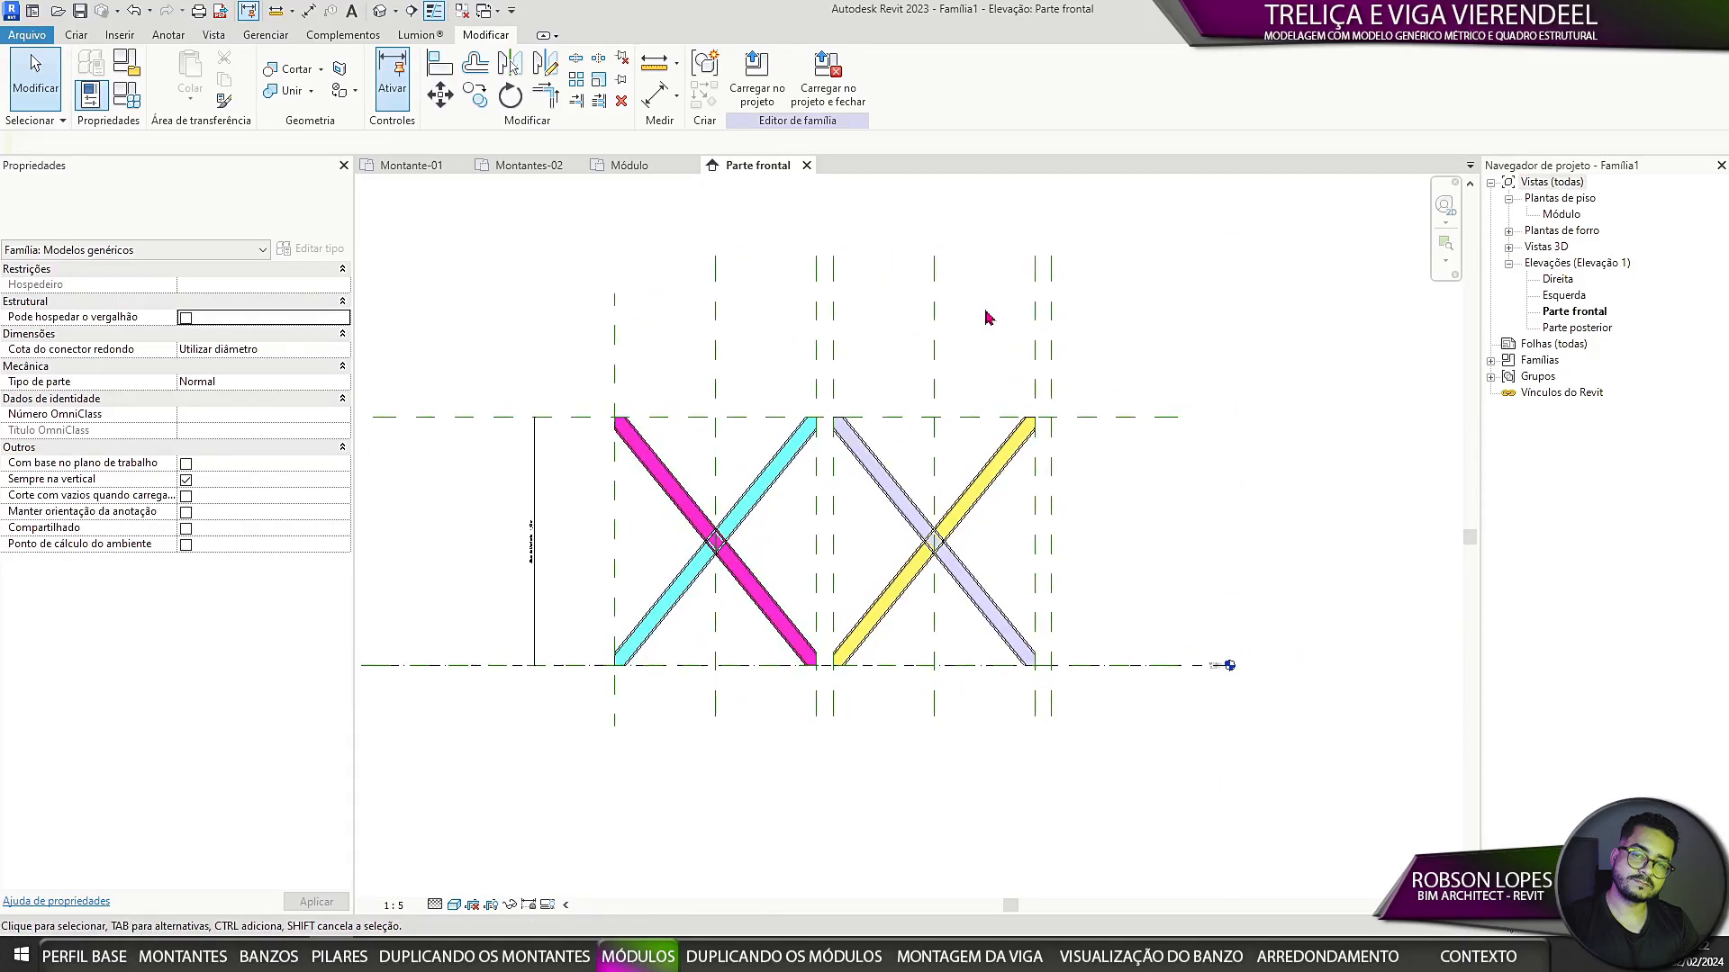
Step: Duplicate the two Módulo 01 montante visibility parameters as Montante A (Módulo 02) and Montante B (Módulo 02) in the family types
left_click(132, 101)
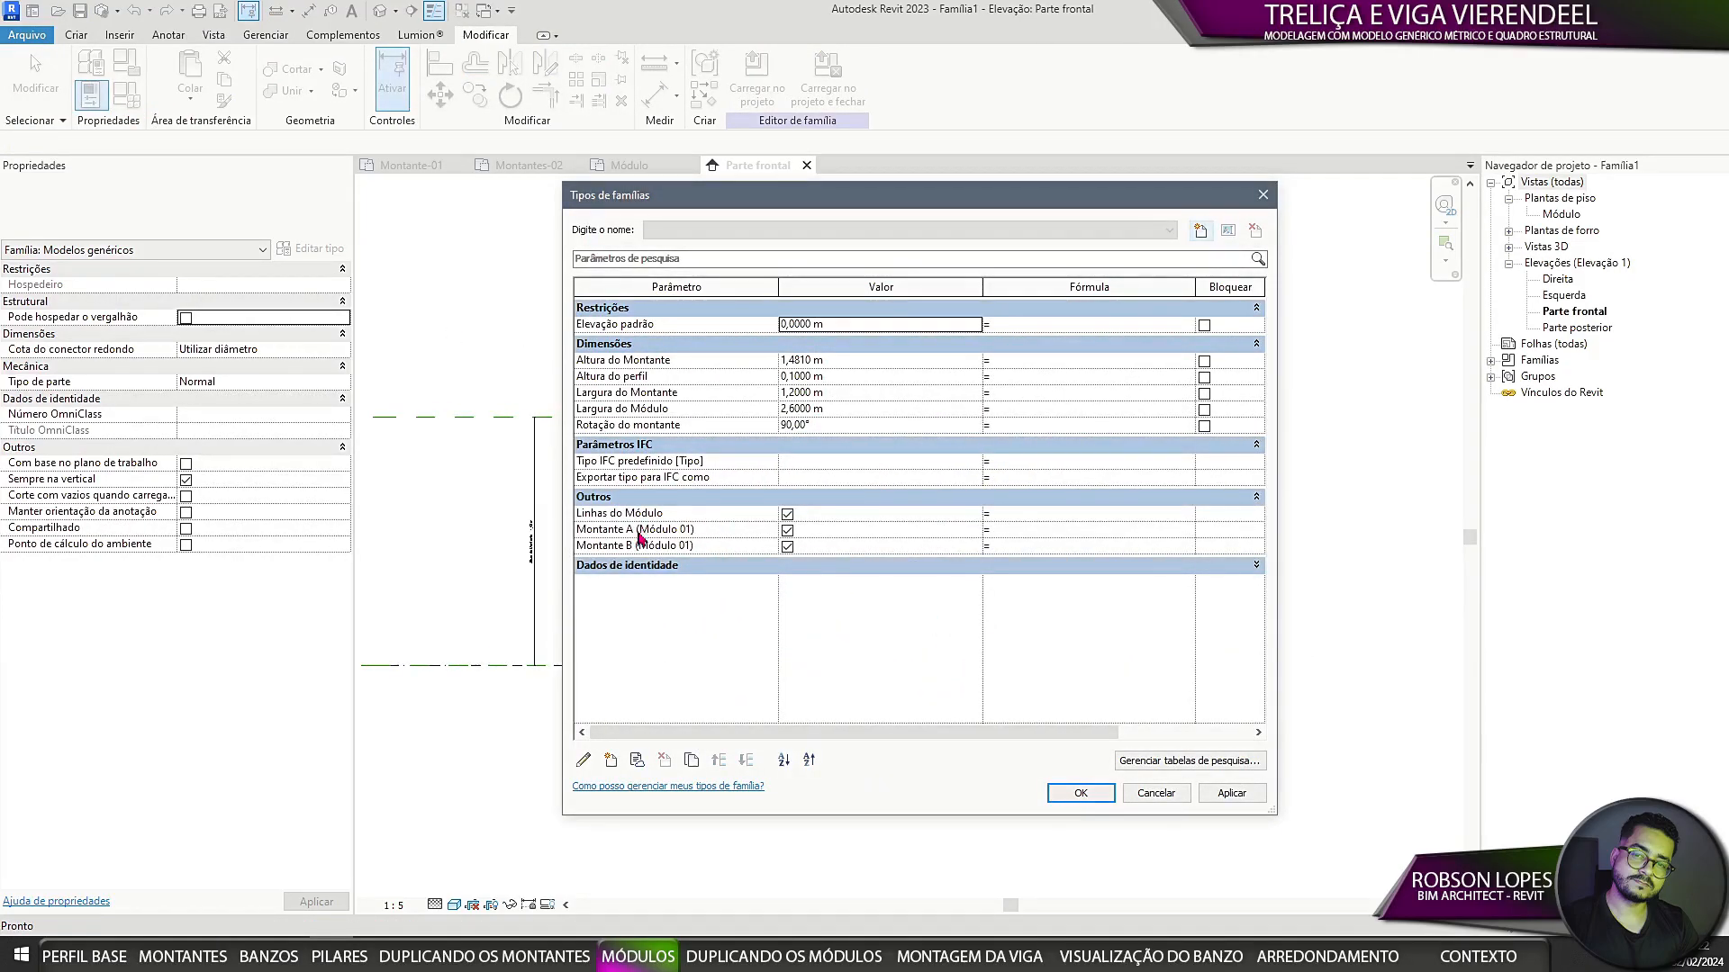
left_click(744, 536)
left_click(693, 761)
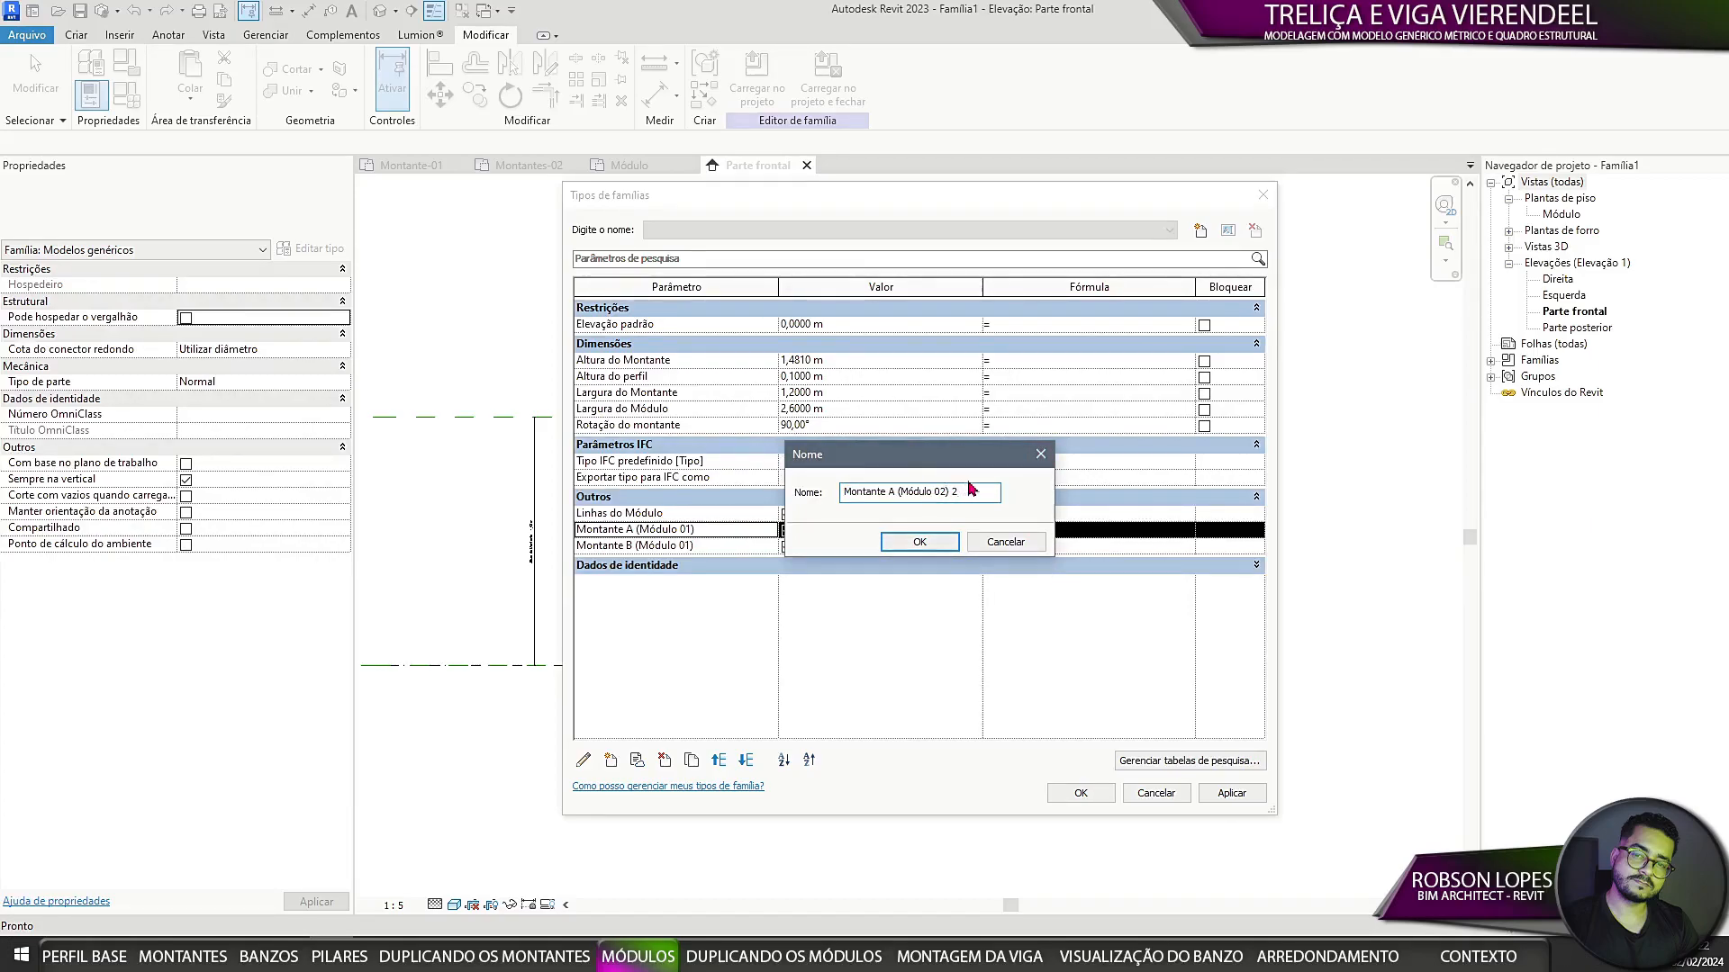
left_click(934, 547)
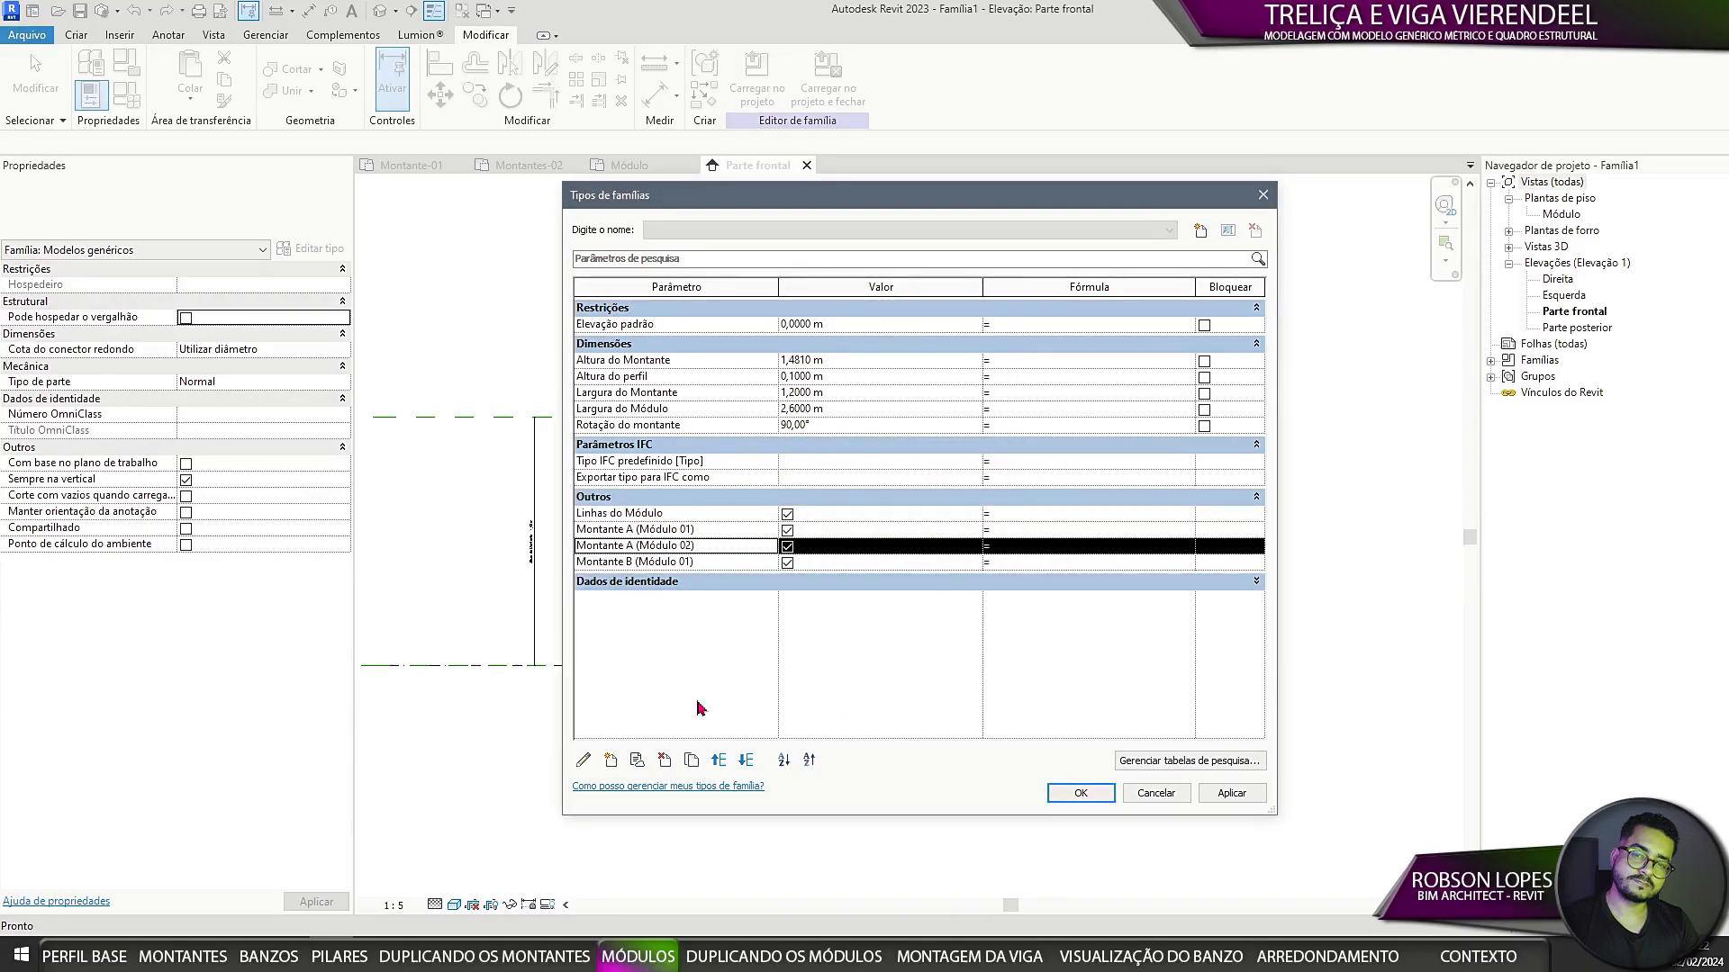
left_click(644, 562)
left_click(692, 761)
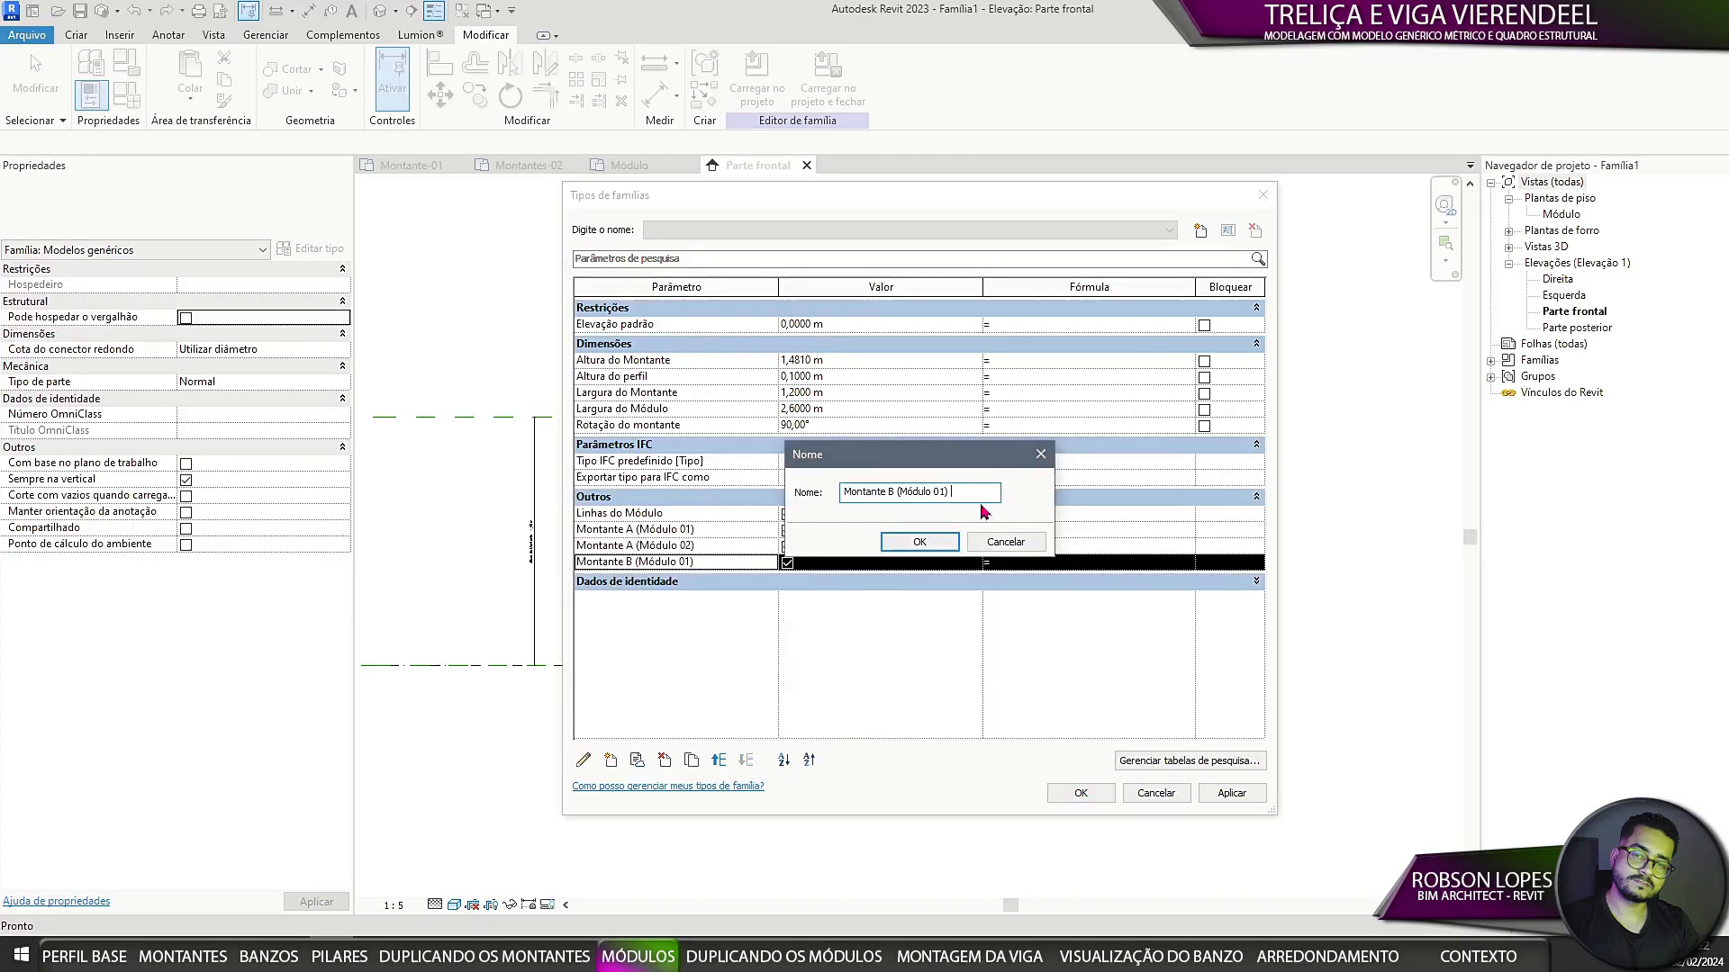
left_click(932, 546)
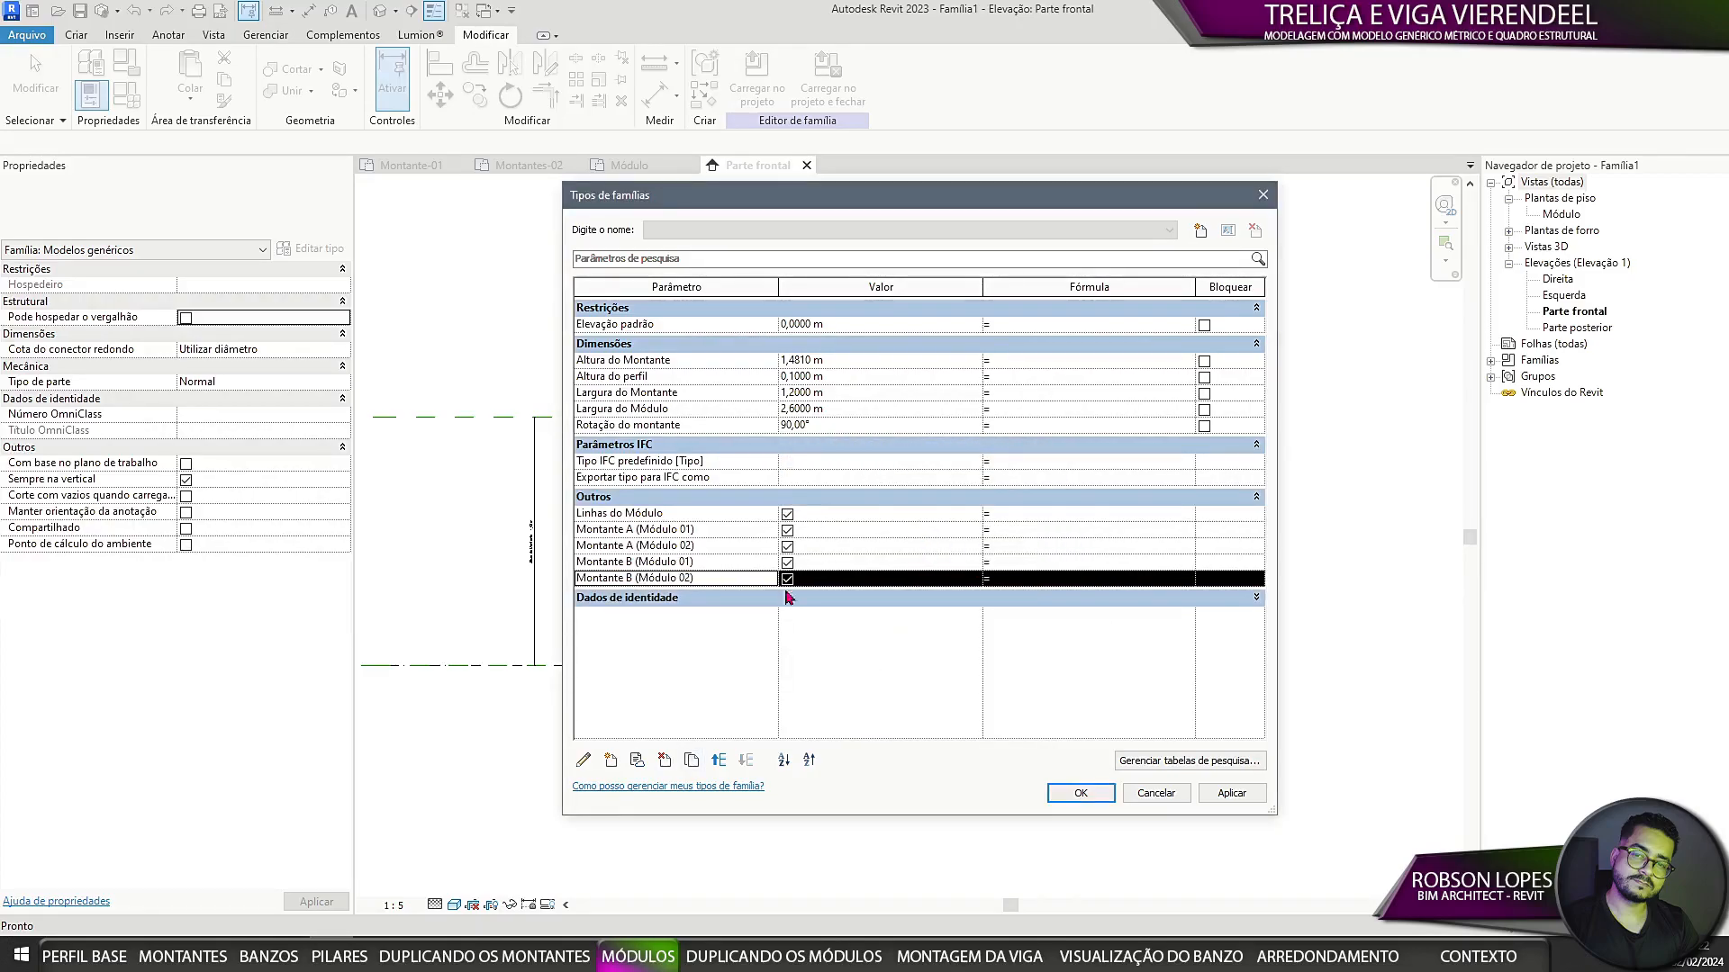
left_click(723, 564)
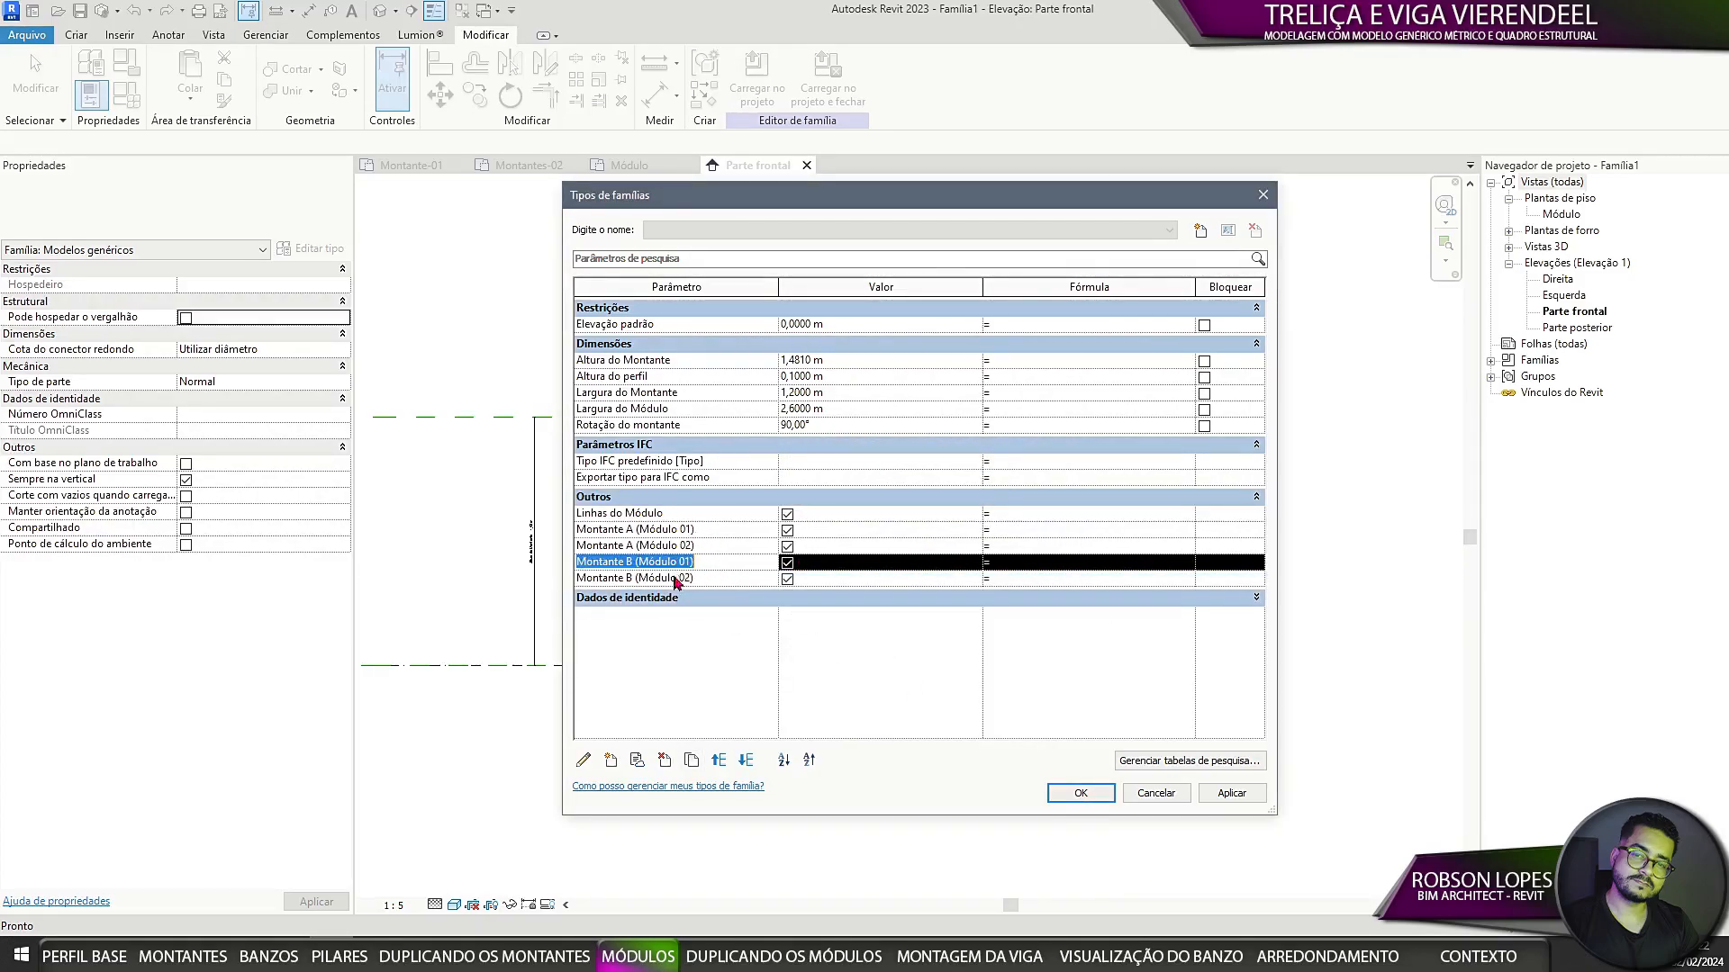
left_click(645, 564)
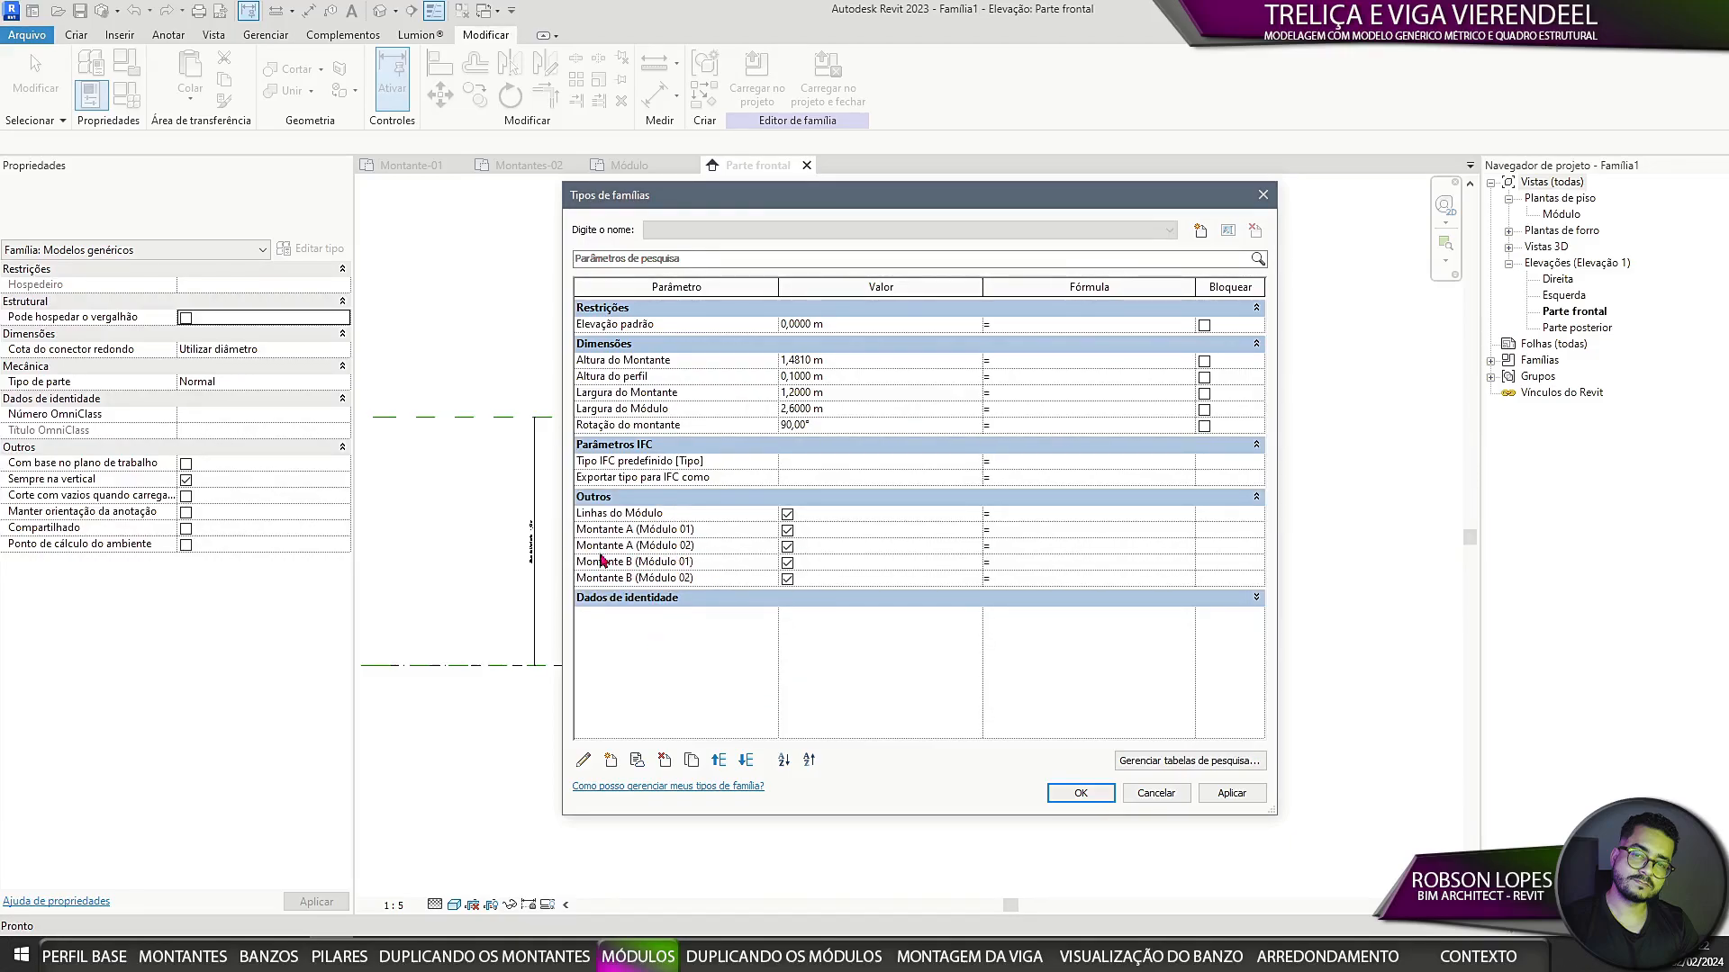
left_click(599, 582)
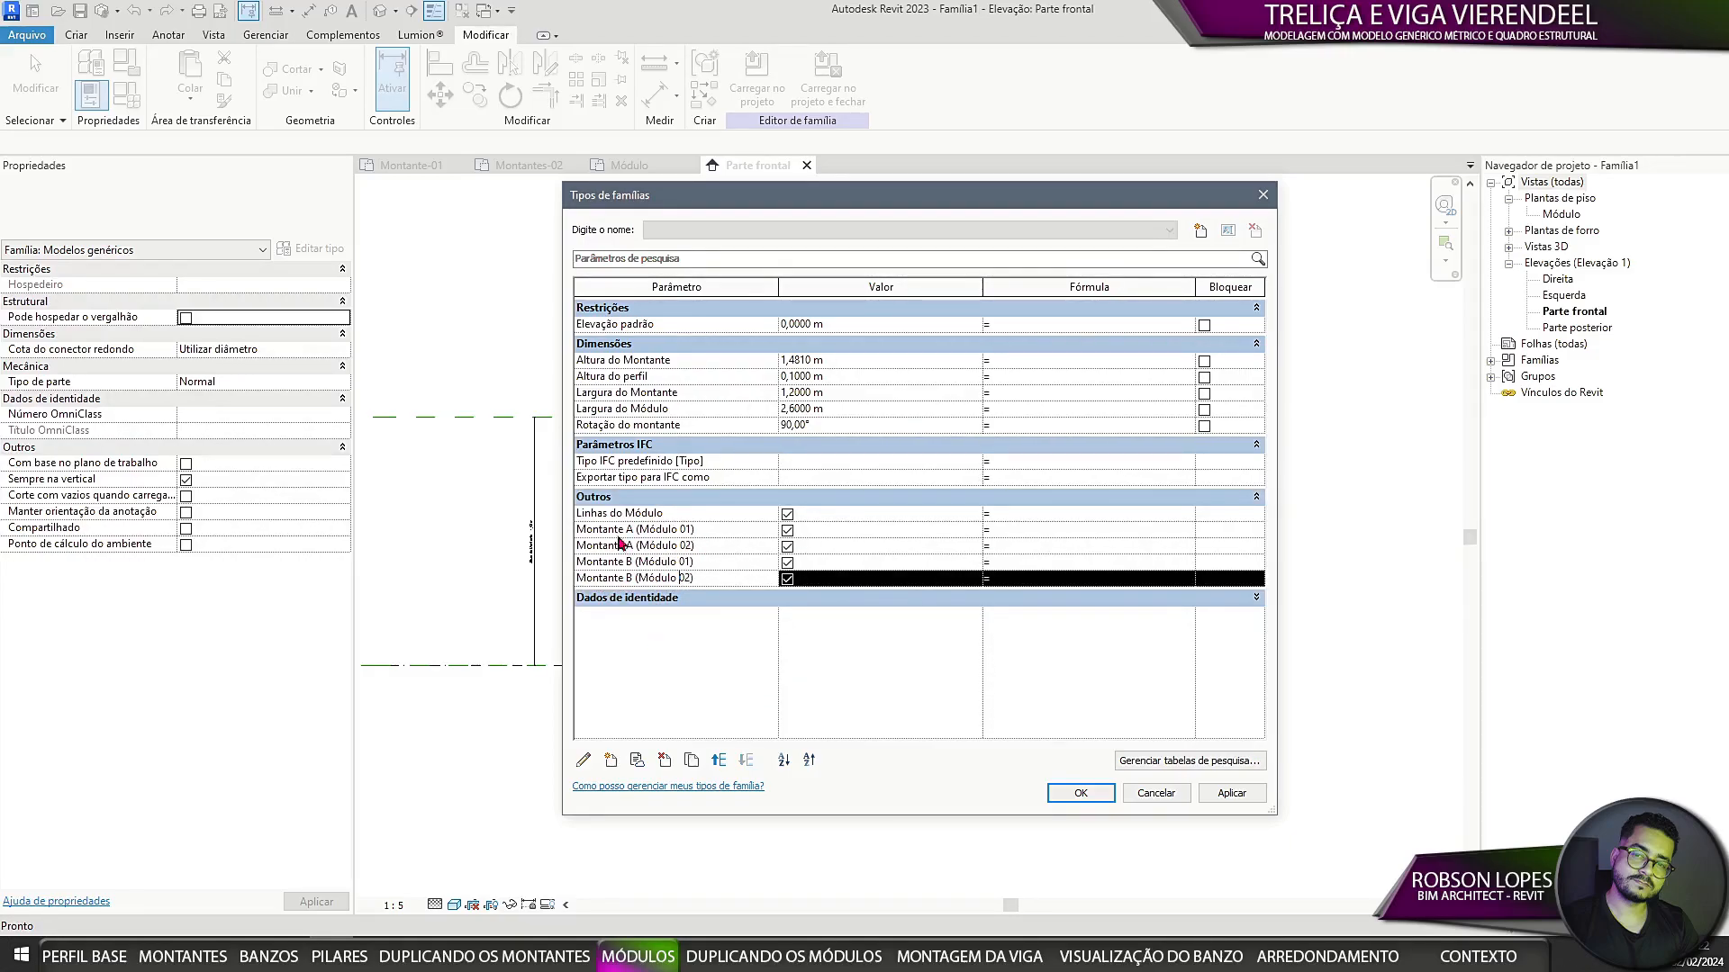
left_click(1082, 793)
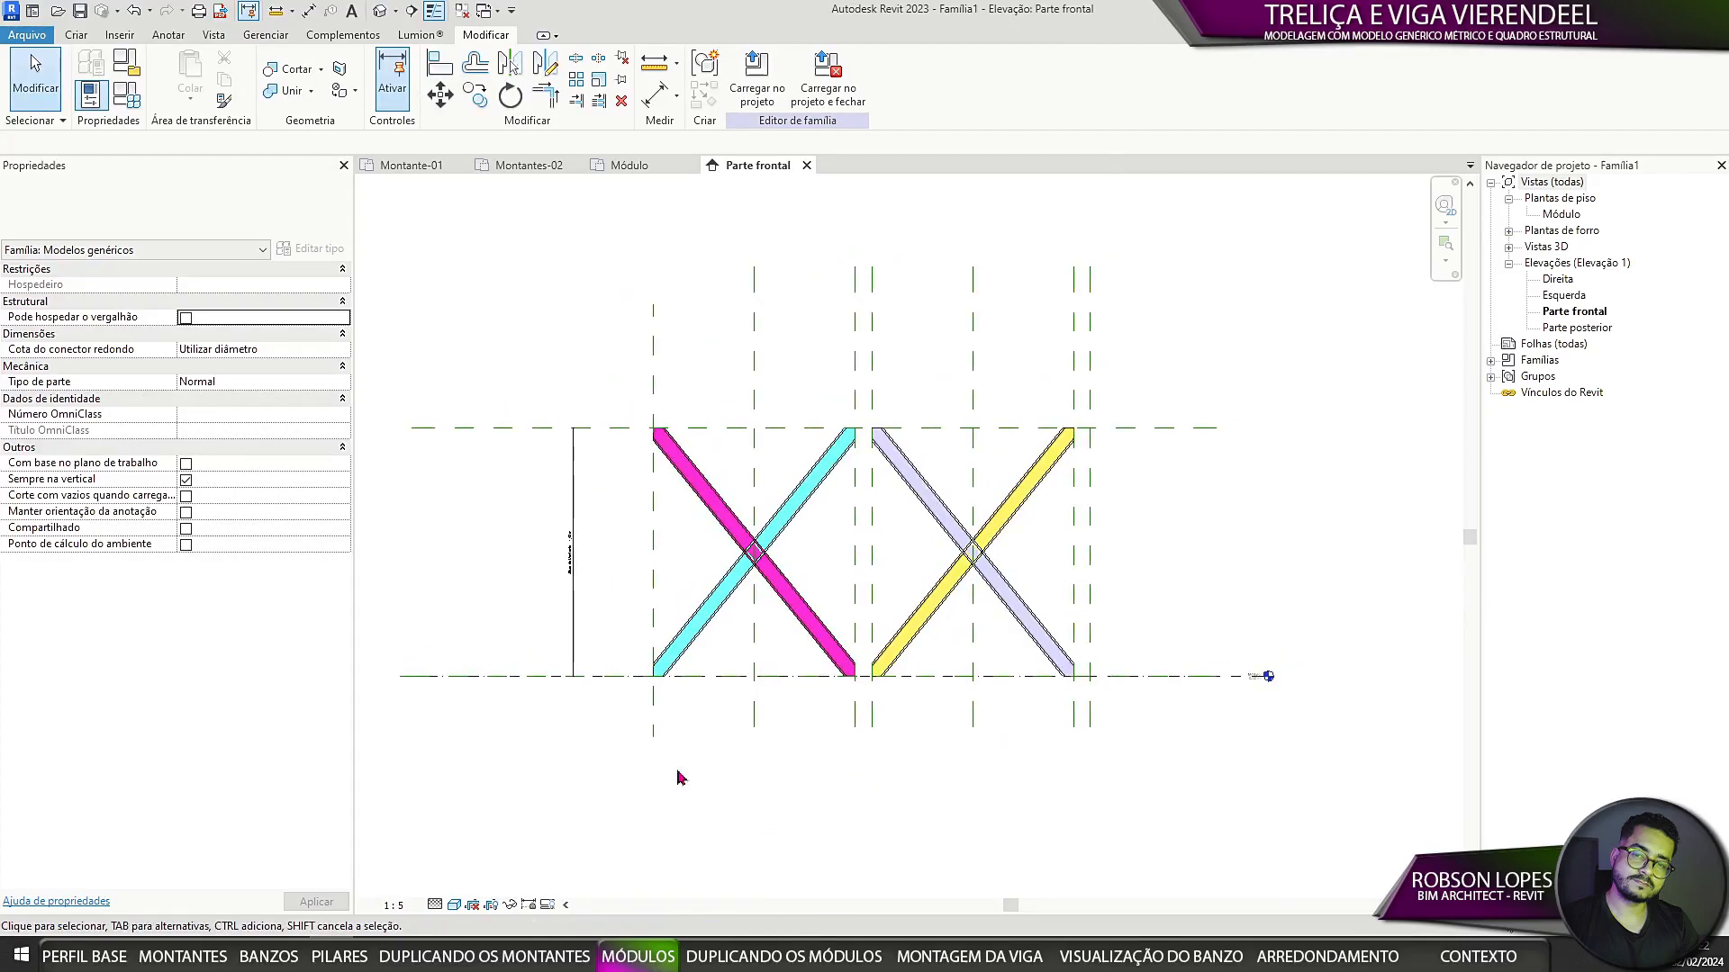
Step: Draw a vertical model line 1.4810 m long on Montante-01's outer reference plane, from the height plane down to the level
left_click(79, 36)
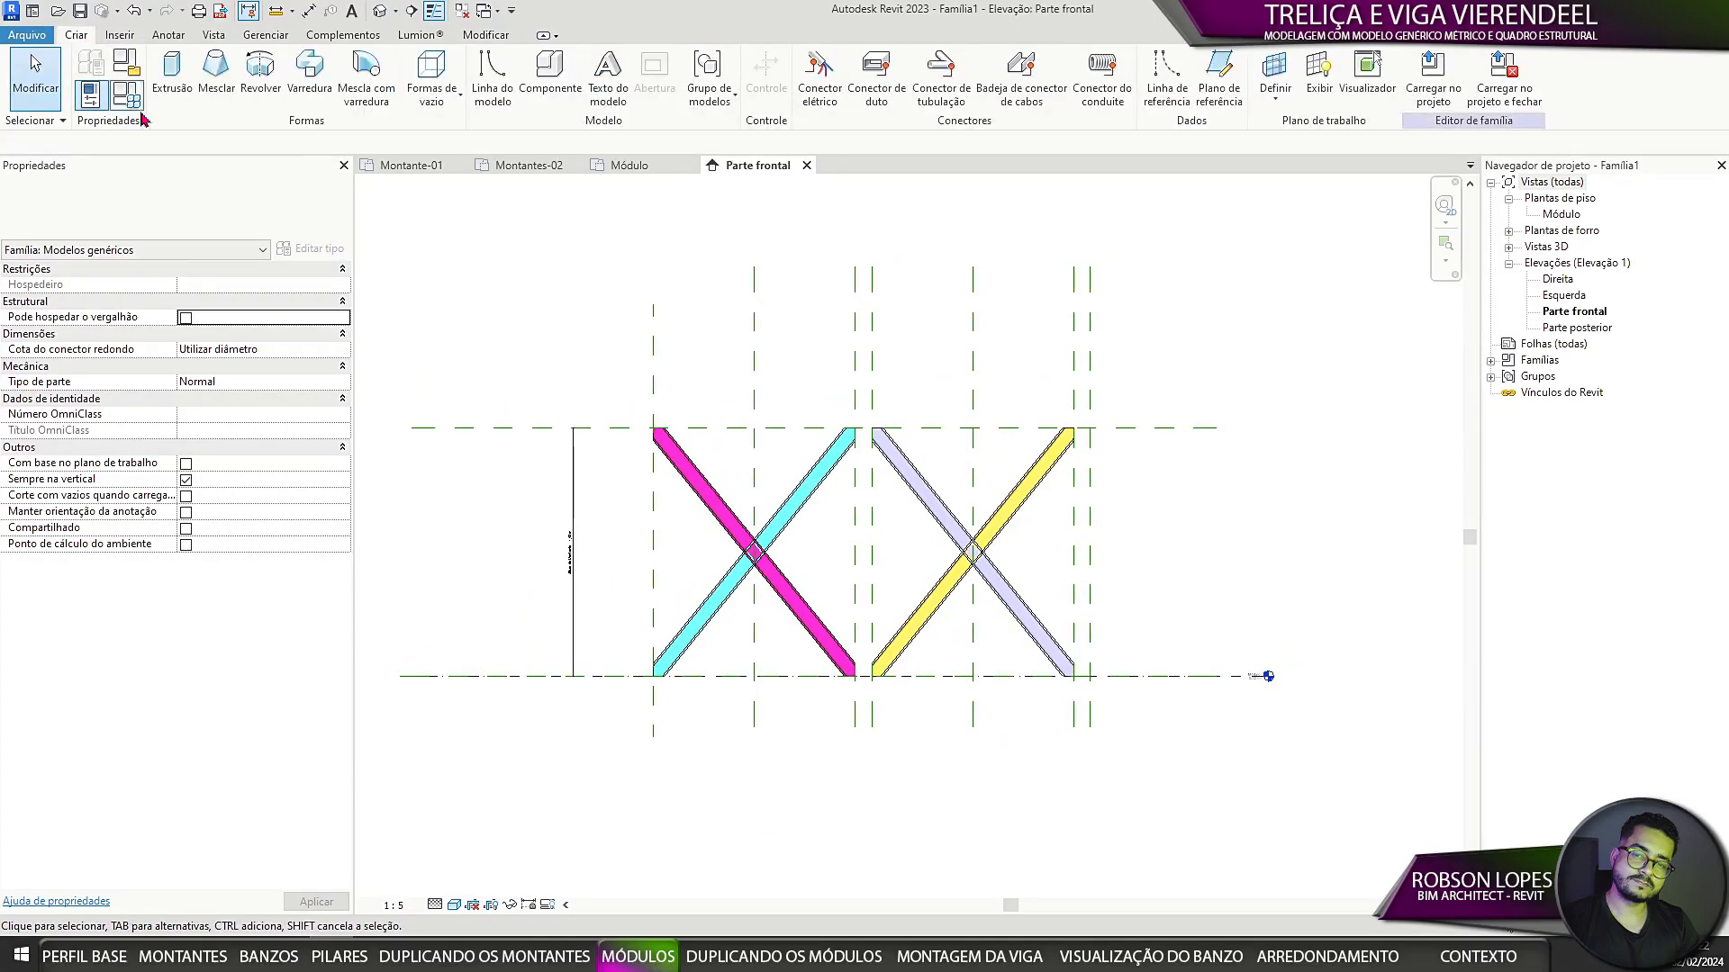
left_click(494, 79)
scroll(648, 363, "up", 3)
scroll(641, 470, "down", 3)
scroll(661, 720, "up", 2)
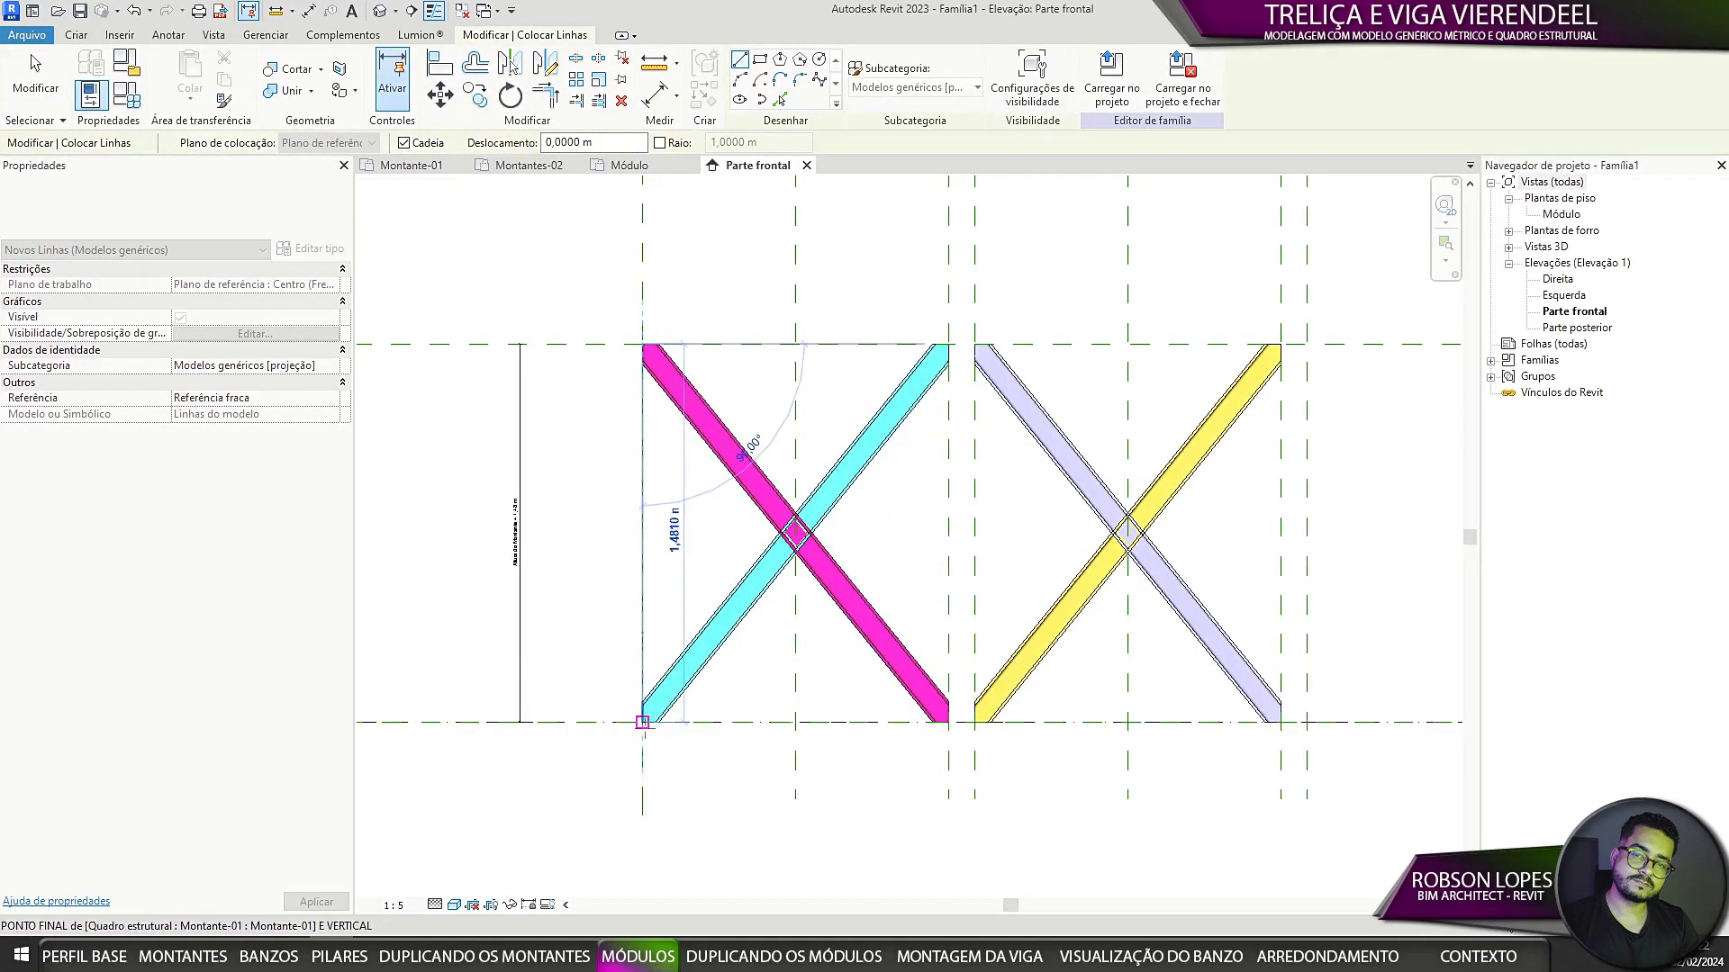
key("Escape")
key("Escape")
left_click(643, 628)
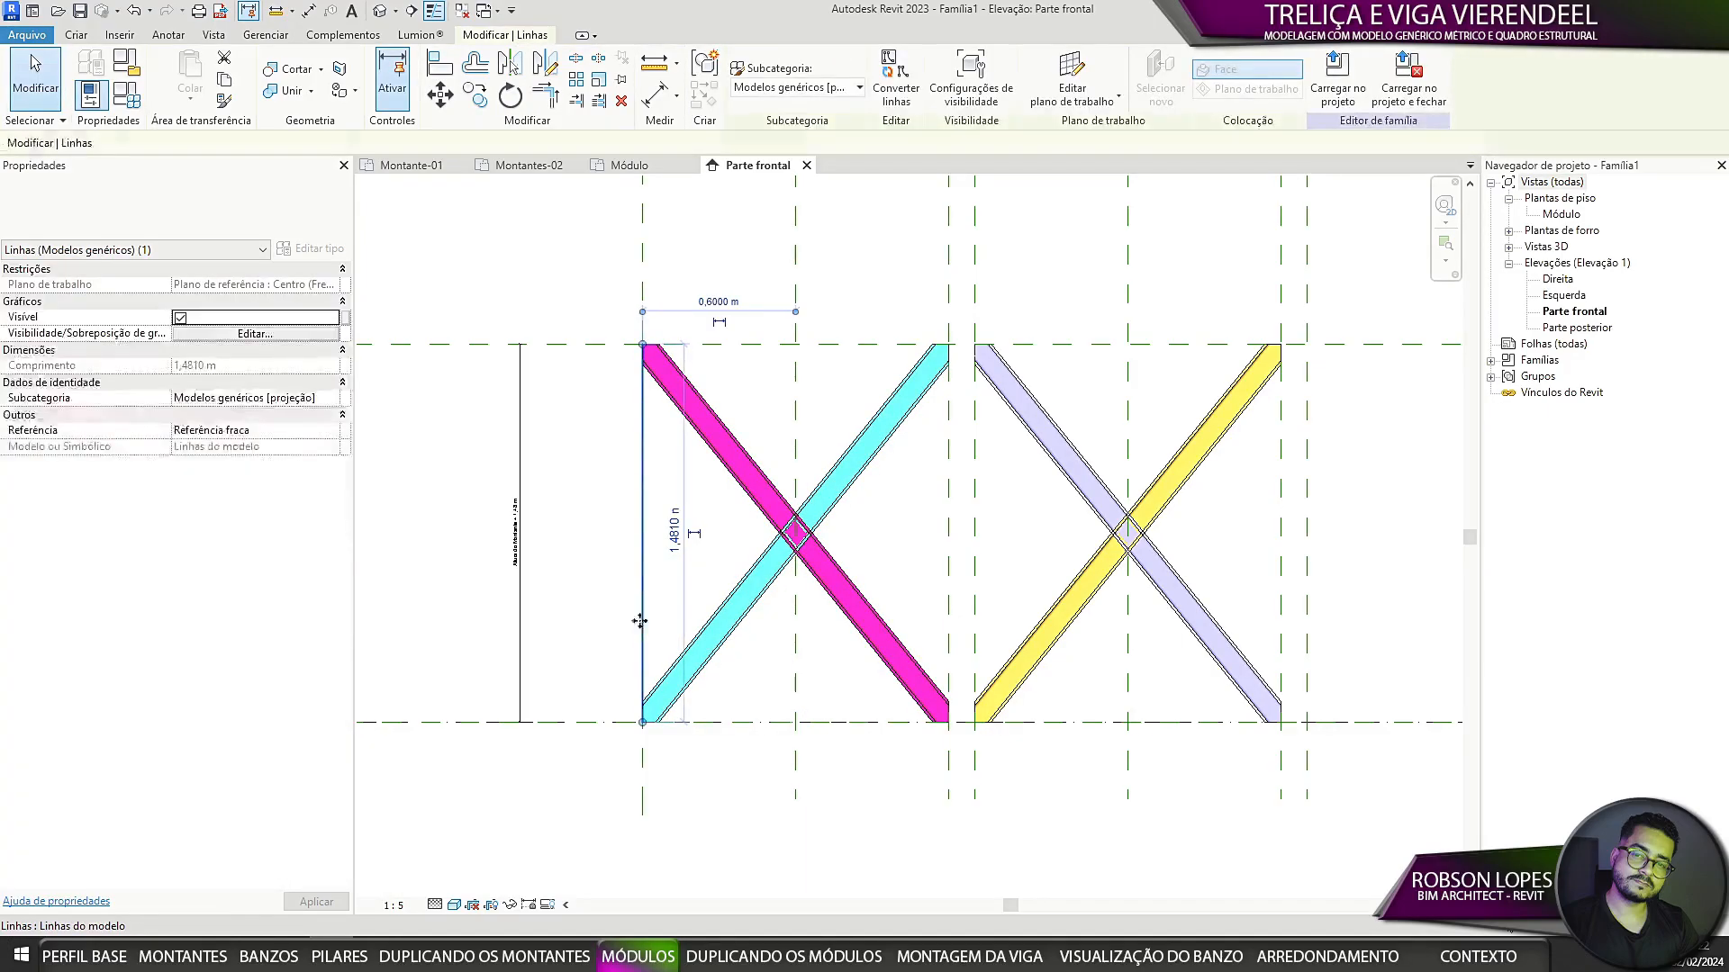
scroll(635, 576, "down", 3)
left_click(622, 445)
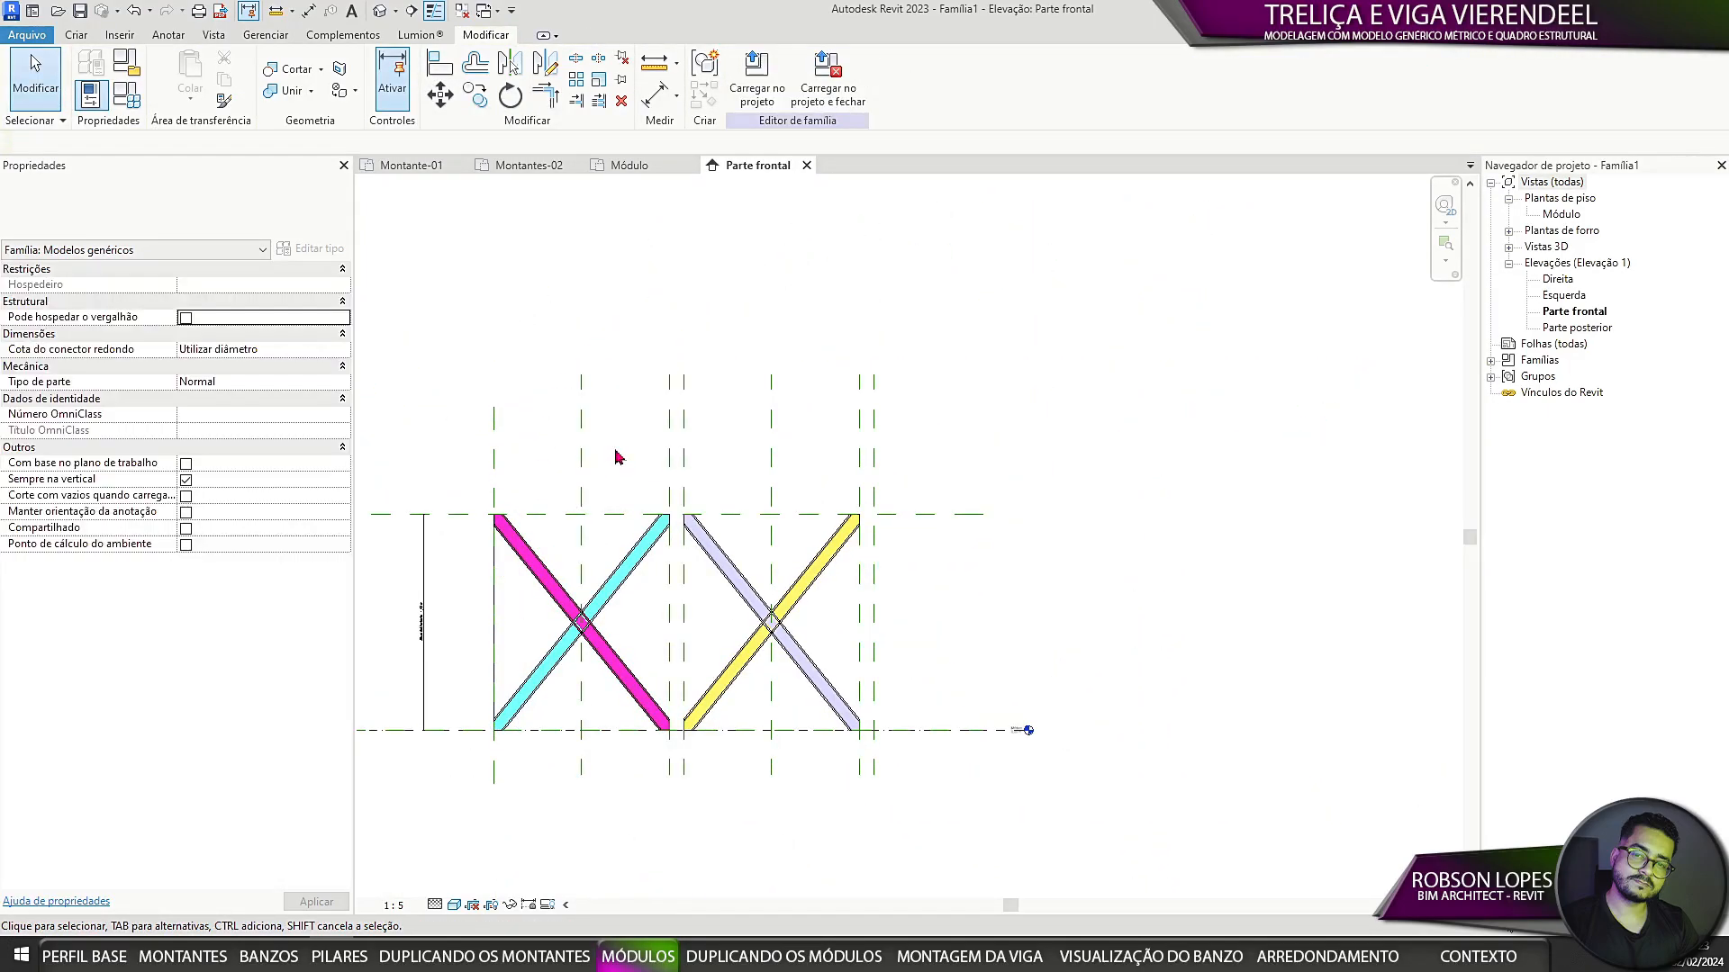
scroll(600, 468, "up", 2)
scroll(493, 666, "up", 1)
middle_click_drag(495, 666, 446, 530)
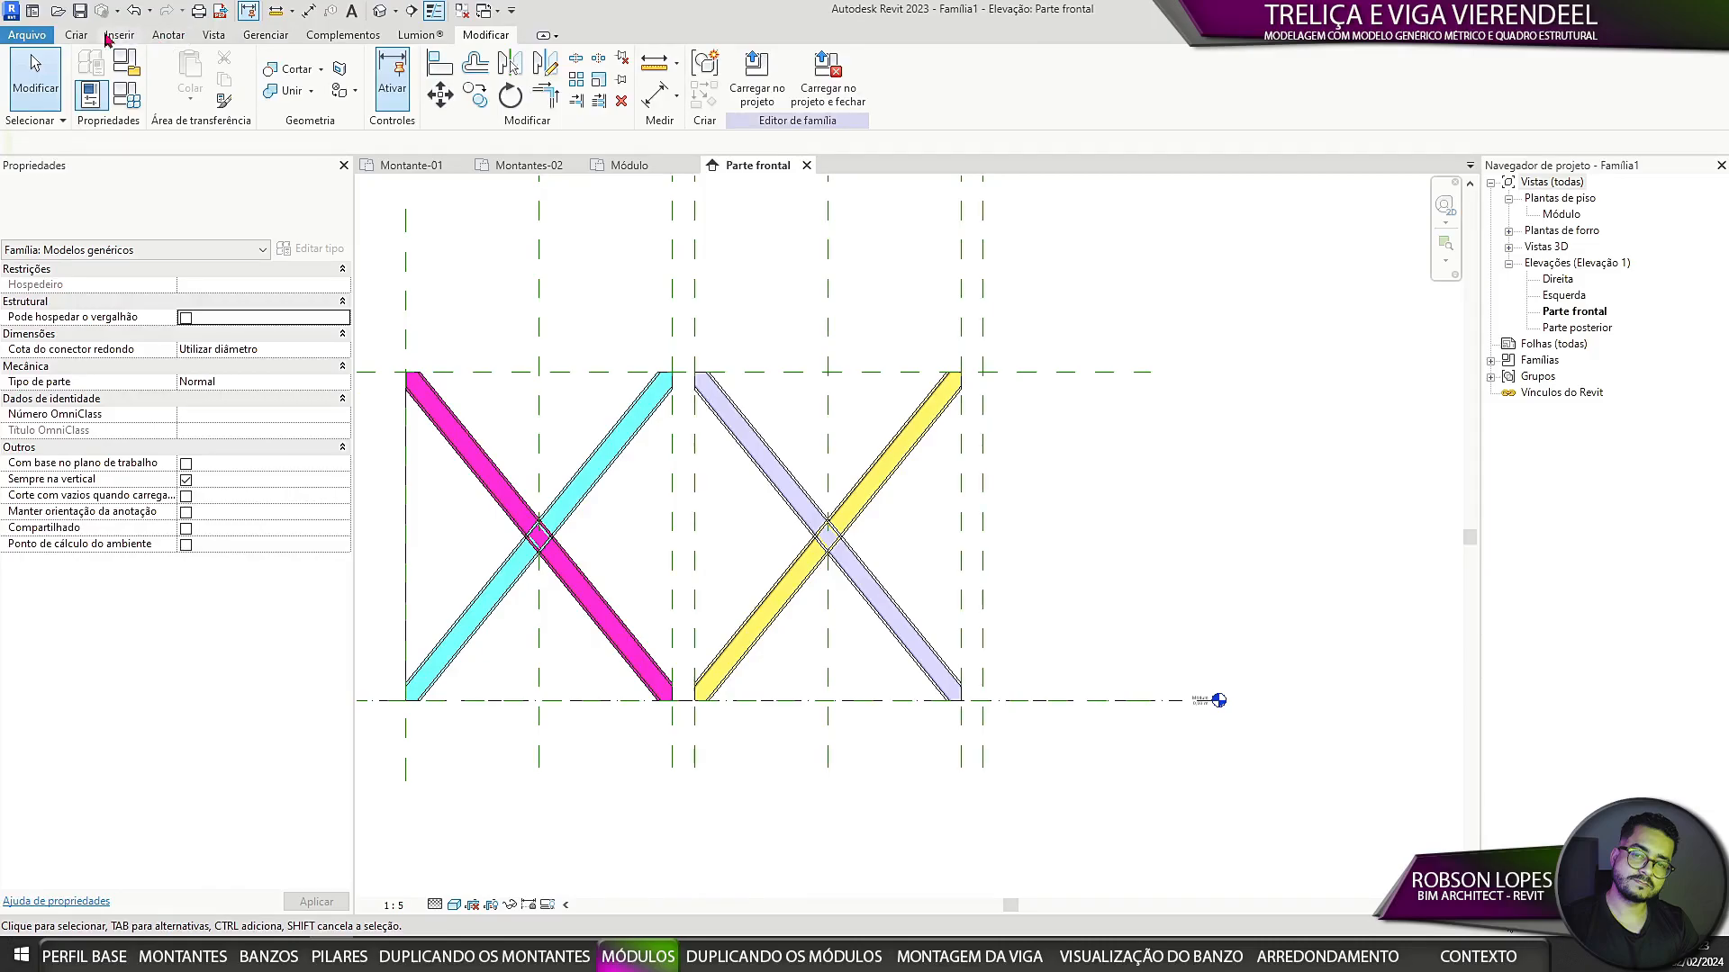
Step: Draw a vertical model line about 1.06 m long, 0.1 m inside the reference plane at Montante-01's inner end
left_click(77, 35)
left_click(492, 79)
scroll(686, 436, "up", 2)
left_click(621, 284)
left_click(622, 697)
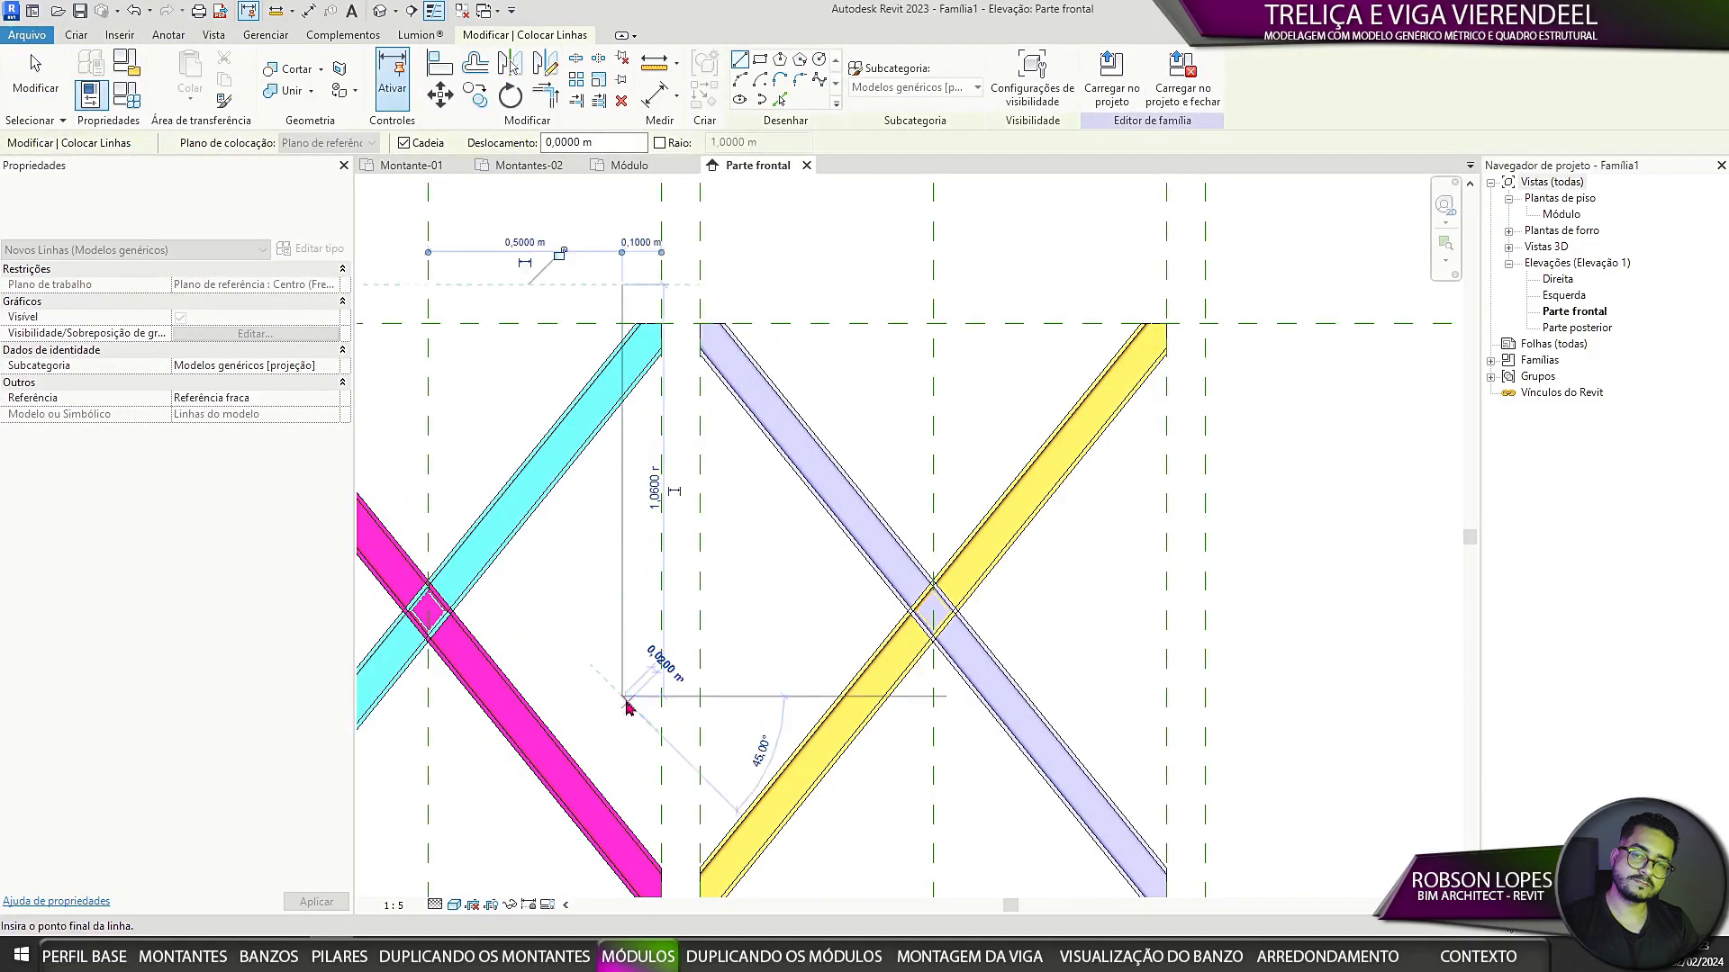
key("Escape")
key("Escape")
Step: Stretch the new vertical line's ends to the base level and the upper height reference plane, making it 1.4810 m long
left_click(624, 629)
scroll(653, 590, "down", 2)
middle_click_drag(663, 660, 613, 528)
left_click_drag(584, 515, 585, 632)
scroll(587, 278, "up", 4)
left_click_drag(581, 282, 579, 329)
scroll(566, 369, "down", 4)
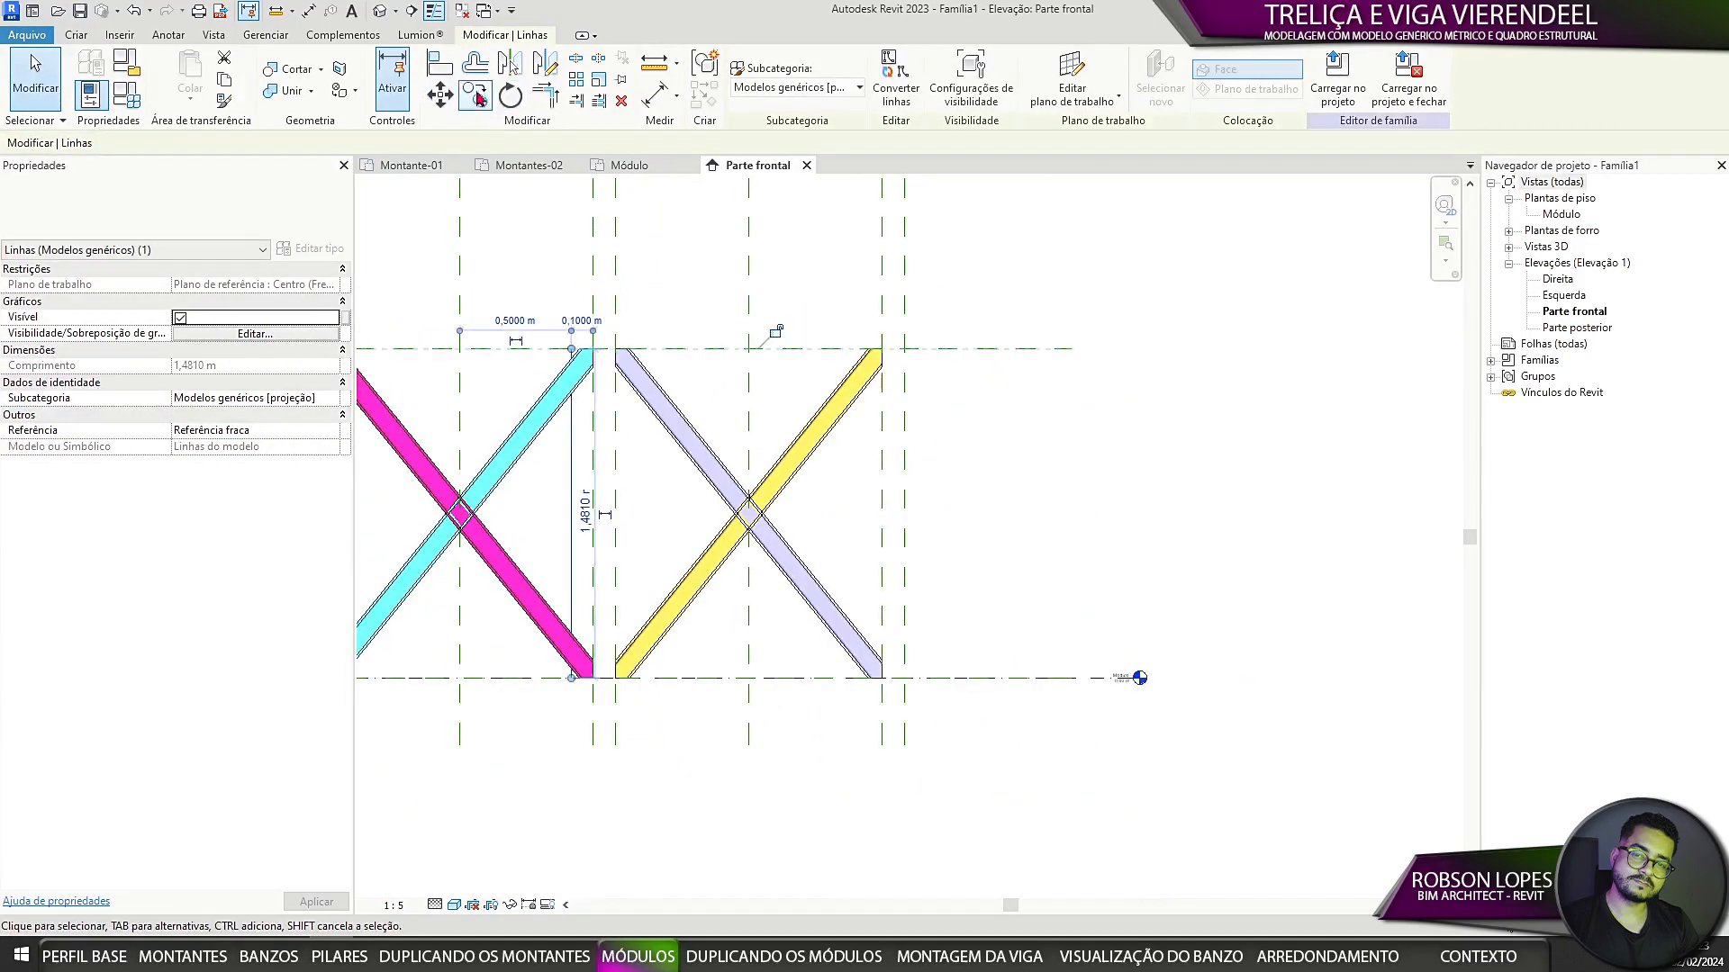
Step: Align the new vertical line to the reference plane at Montante-01's inner end and lock it there
key("a")
key("l")
scroll(555, 373, "up", 1)
scroll(648, 579, "down", 3)
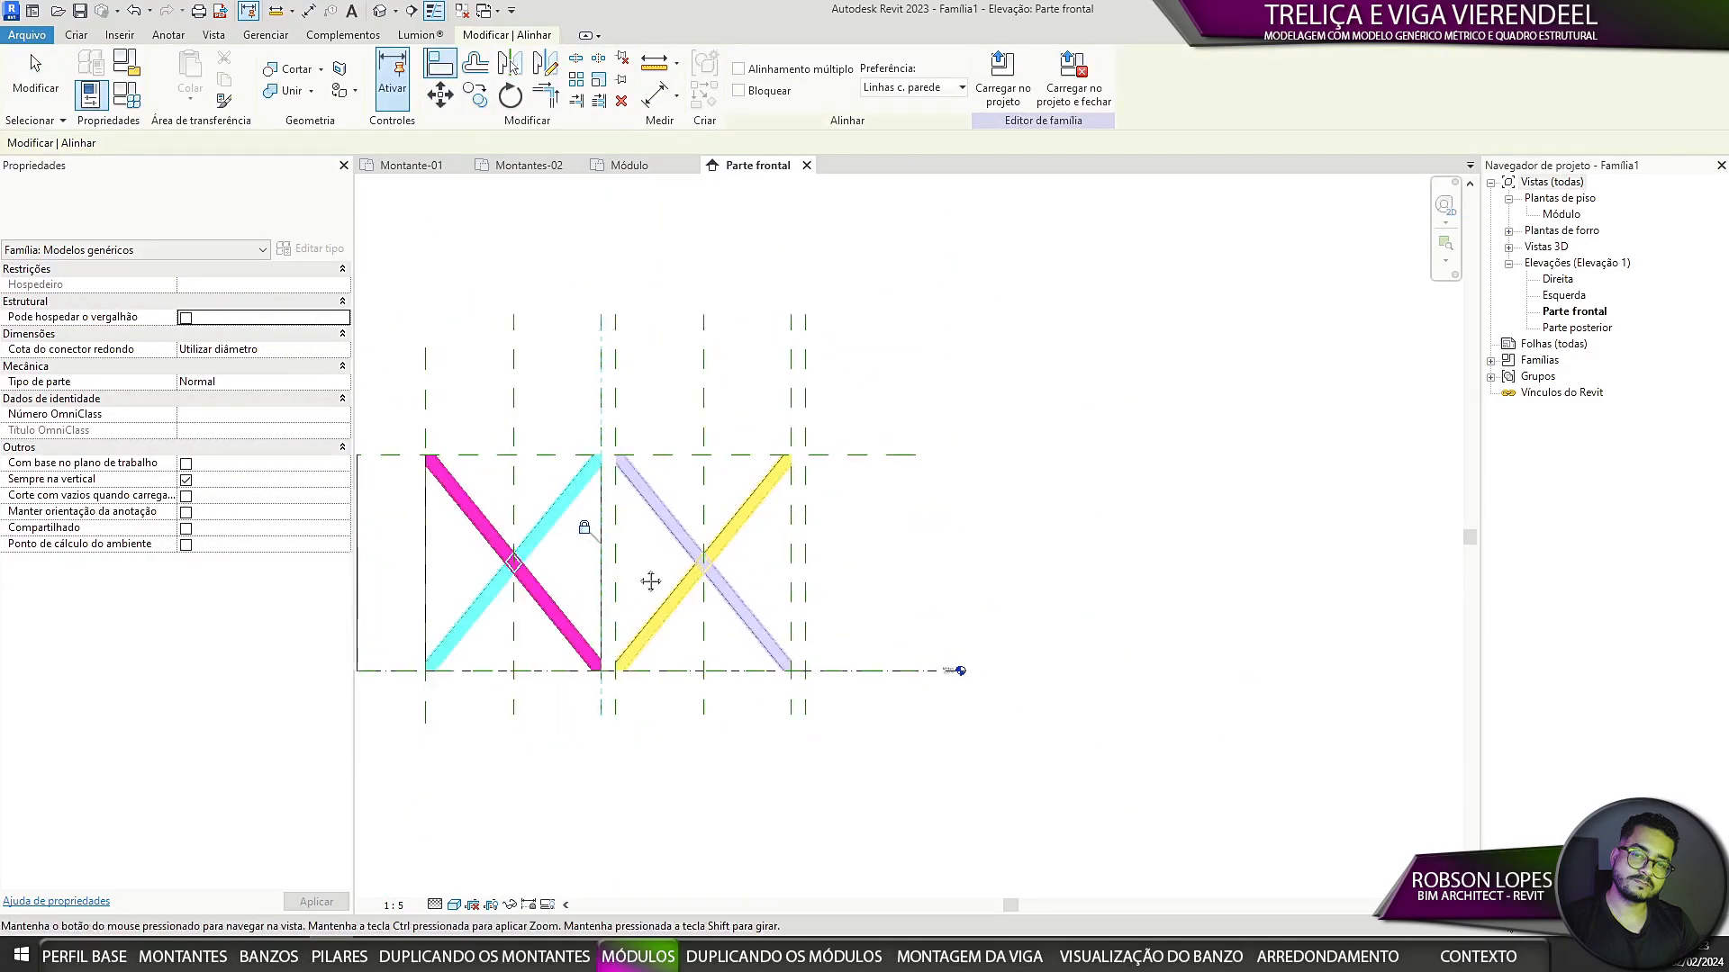
key("Escape")
key("Escape")
Step: Draw a vertical model line about 0.86 m long just inside the reference plane at Montante-02's inner end
scroll(1111, 768, "up", 1)
left_click(487, 79)
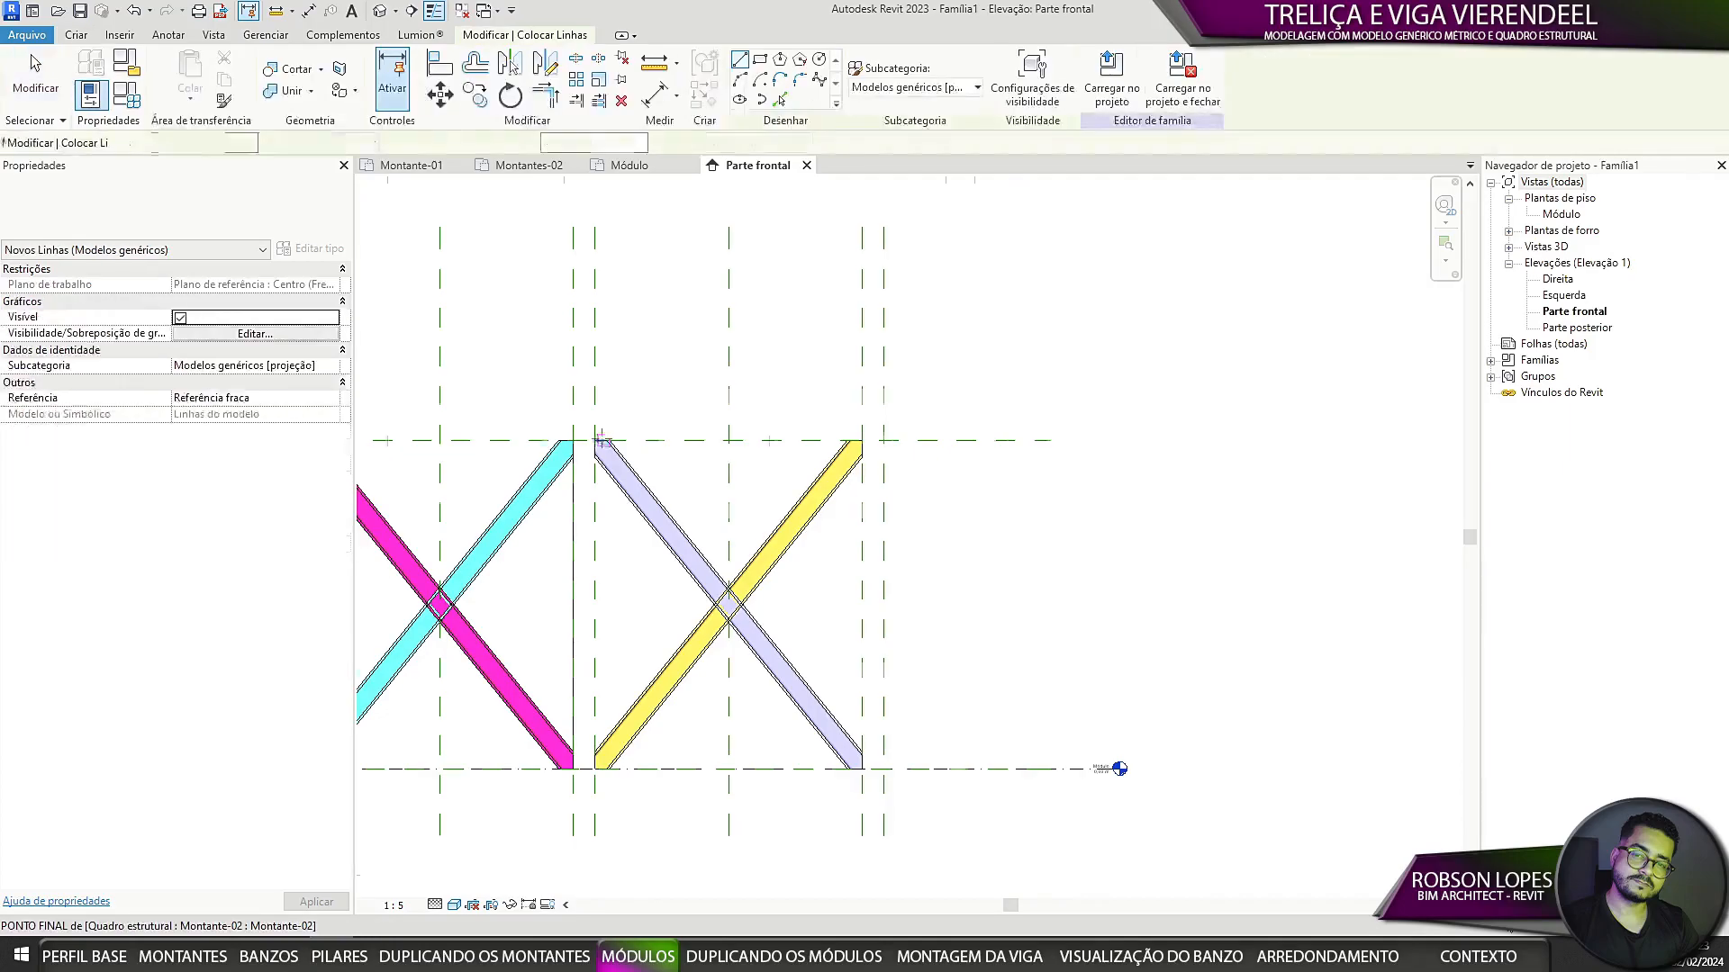
scroll(599, 439, "up", 2)
left_click(618, 382)
left_click(619, 672)
key("Escape")
key("Escape")
left_click(619, 623)
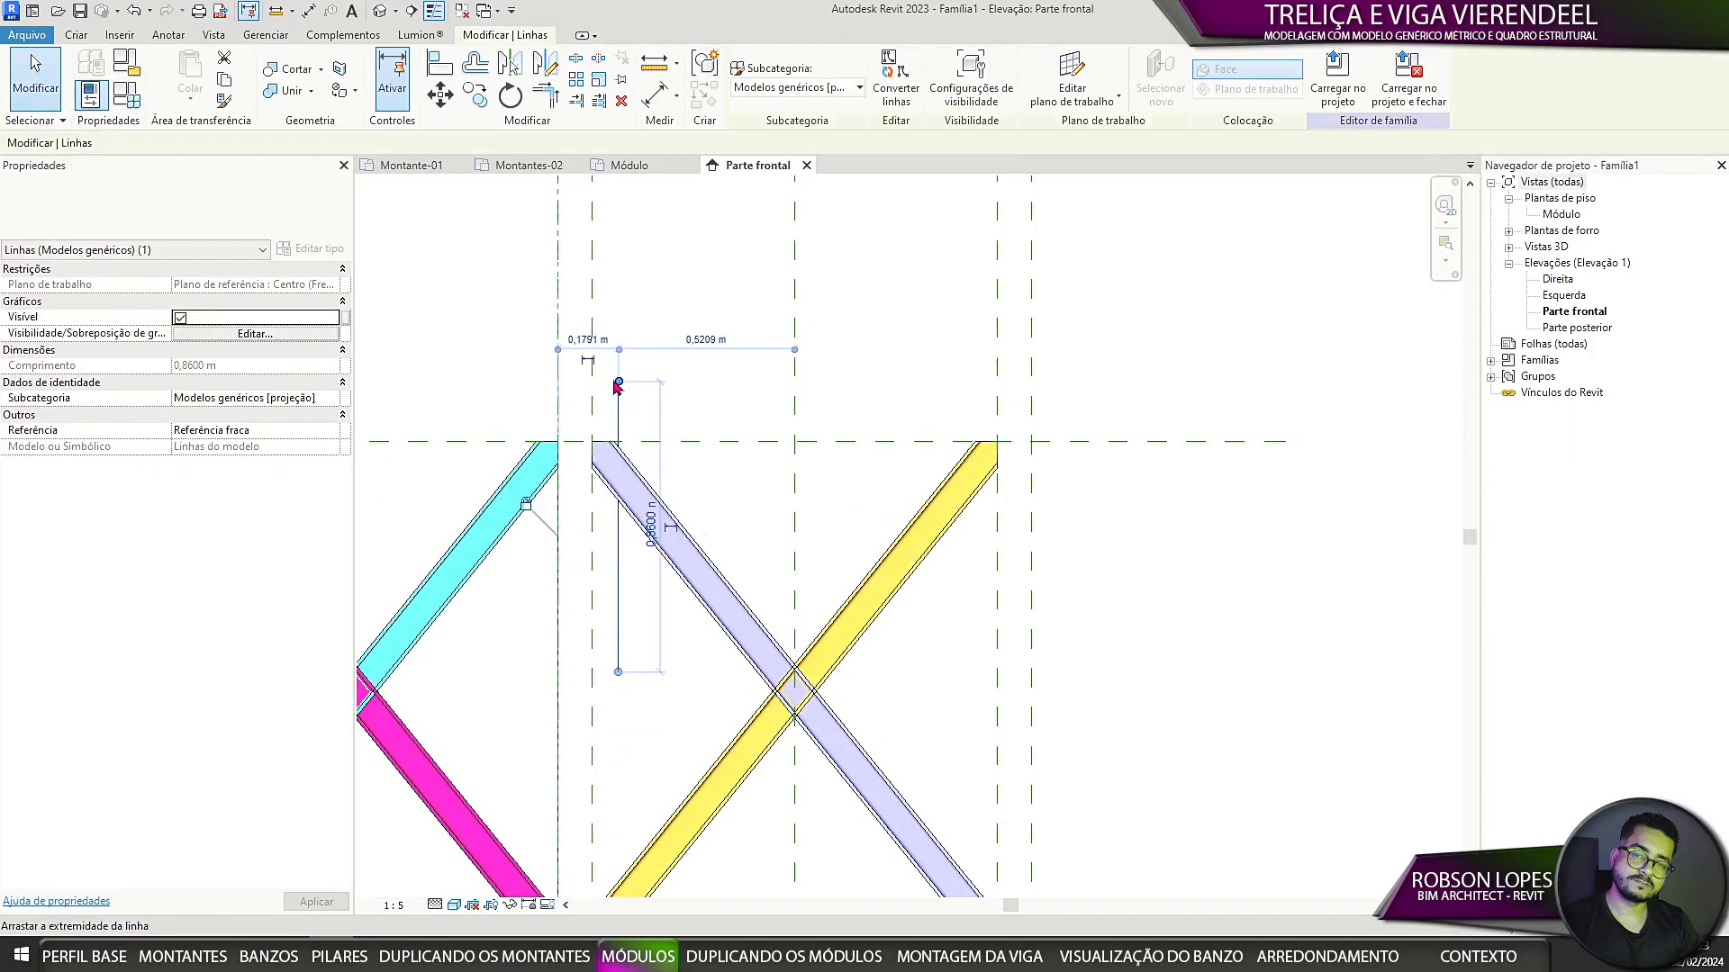
Step: Stretch the new line's ends to the upper height reference plane and the base level, making it 1.4810 m long
left_click_drag(618, 382, 617, 442)
scroll(618, 441, "up", 6)
scroll(622, 443, "down", 6)
middle_click_drag(660, 617, 676, 482)
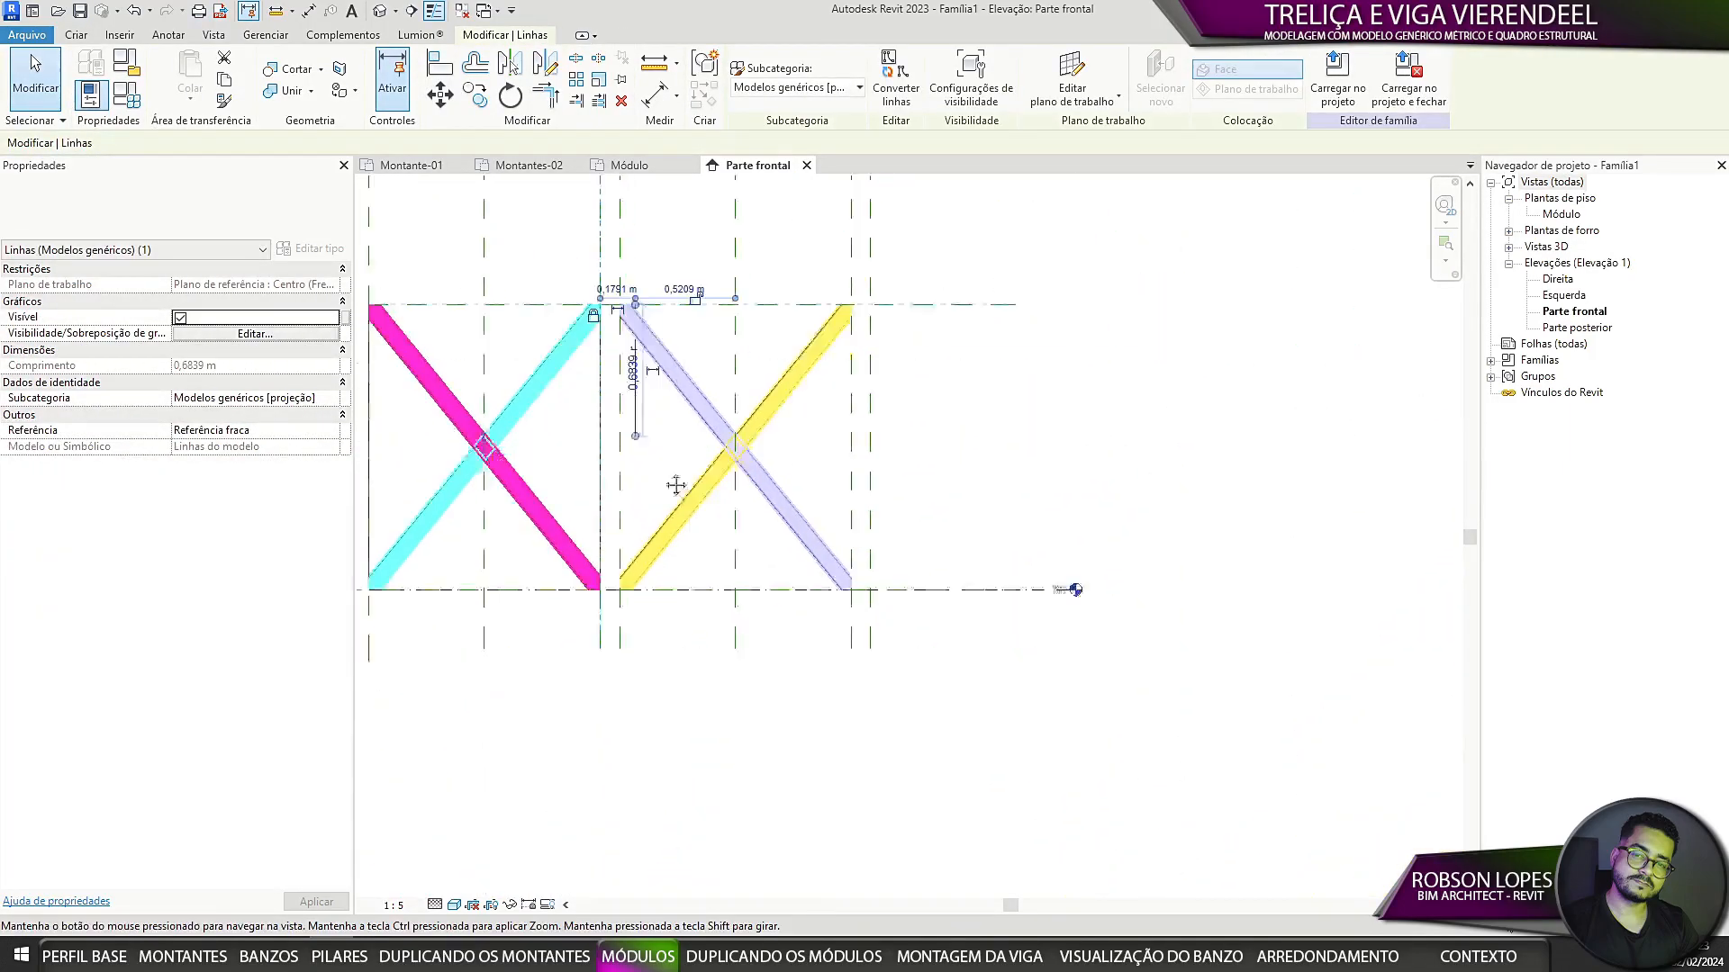
scroll(643, 483, "up", 3)
left_click_drag(621, 374, 621, 721)
scroll(631, 521, "down", 5)
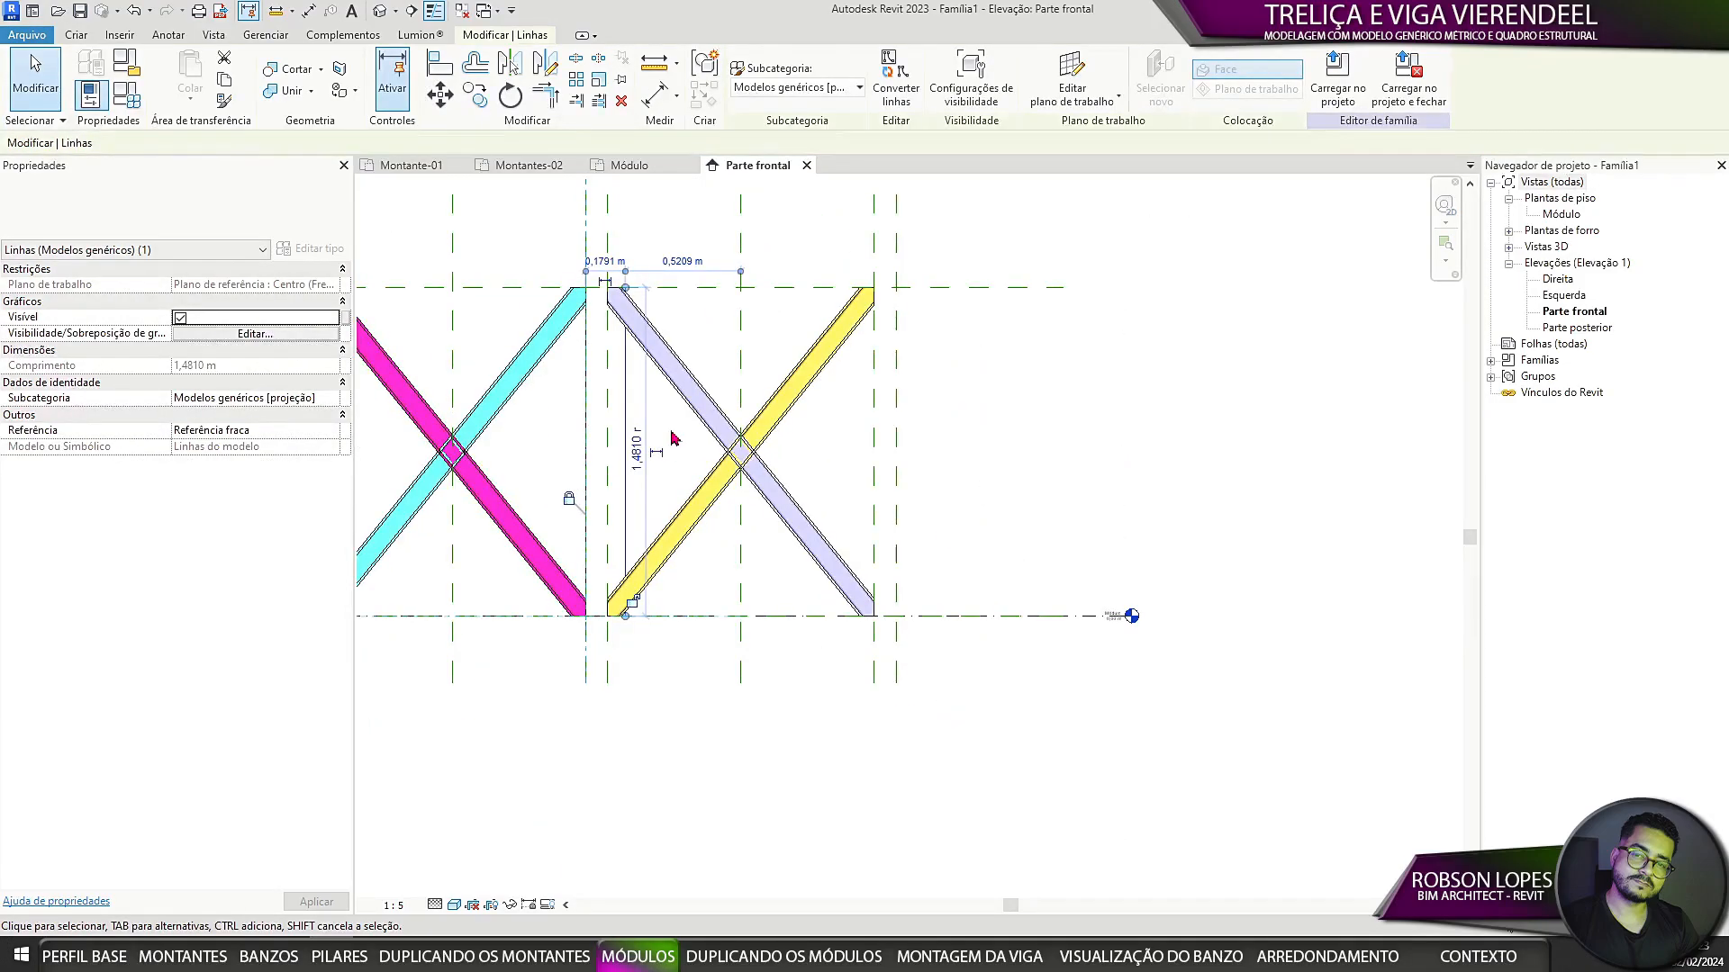
Step: Align the stretched line to the reference plane at Montante-02's inner end and lock it there
left_click(673, 431)
left_click(625, 393)
left_click(441, 67)
scroll(627, 411, "up", 4)
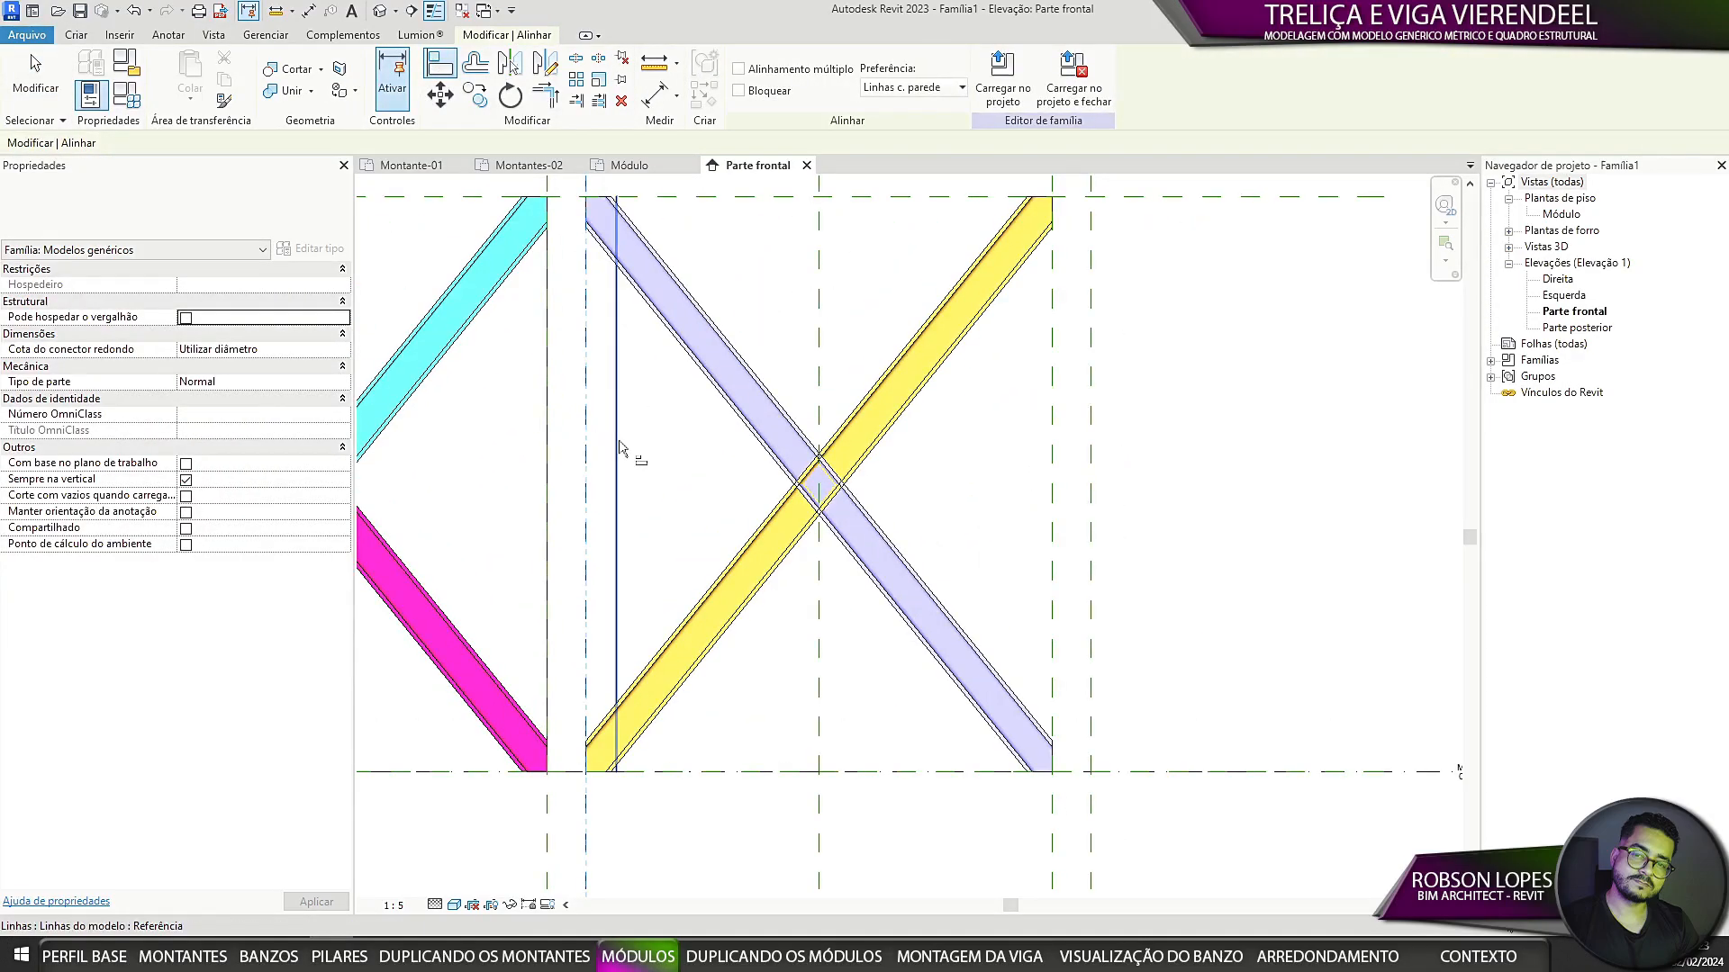
scroll(559, 506, "down", 5)
middle_click_drag(832, 495, 764, 544)
key("Escape")
Step: Draw a vertical model line just inside Montante-02's outer end, from the height reference plane down to the base level
left_click(76, 35)
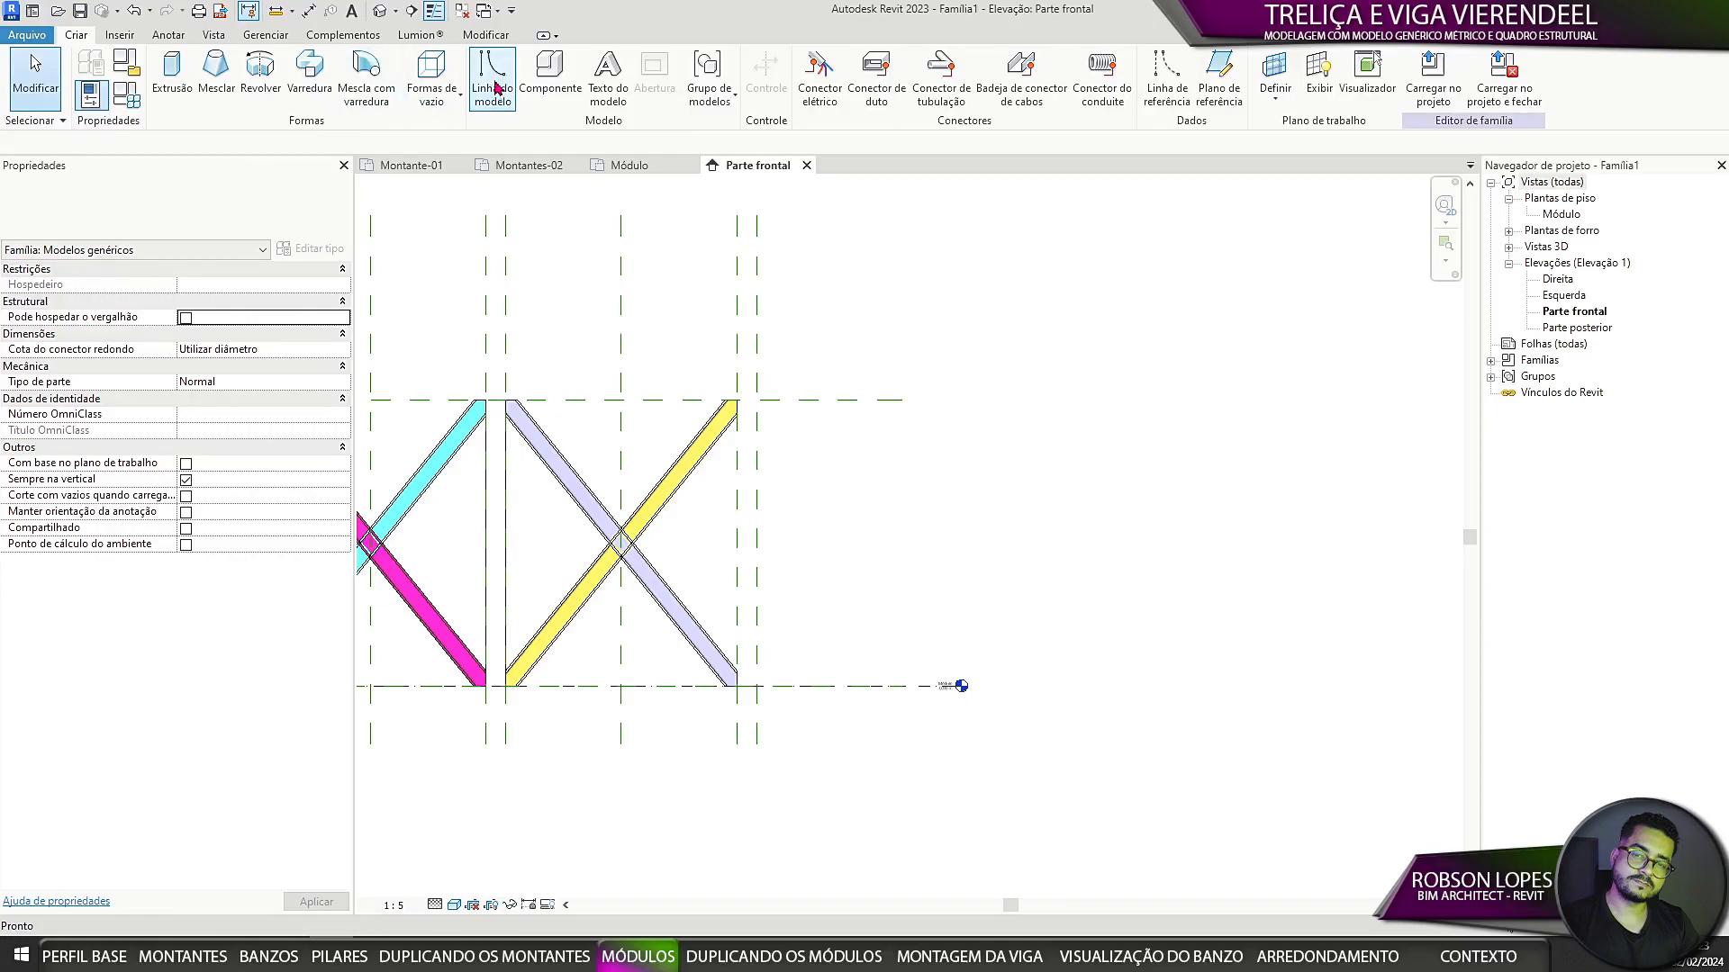
left_click(491, 77)
scroll(723, 382, "up", 4)
left_click(700, 417)
middle_click_drag(723, 718, 747, 479)
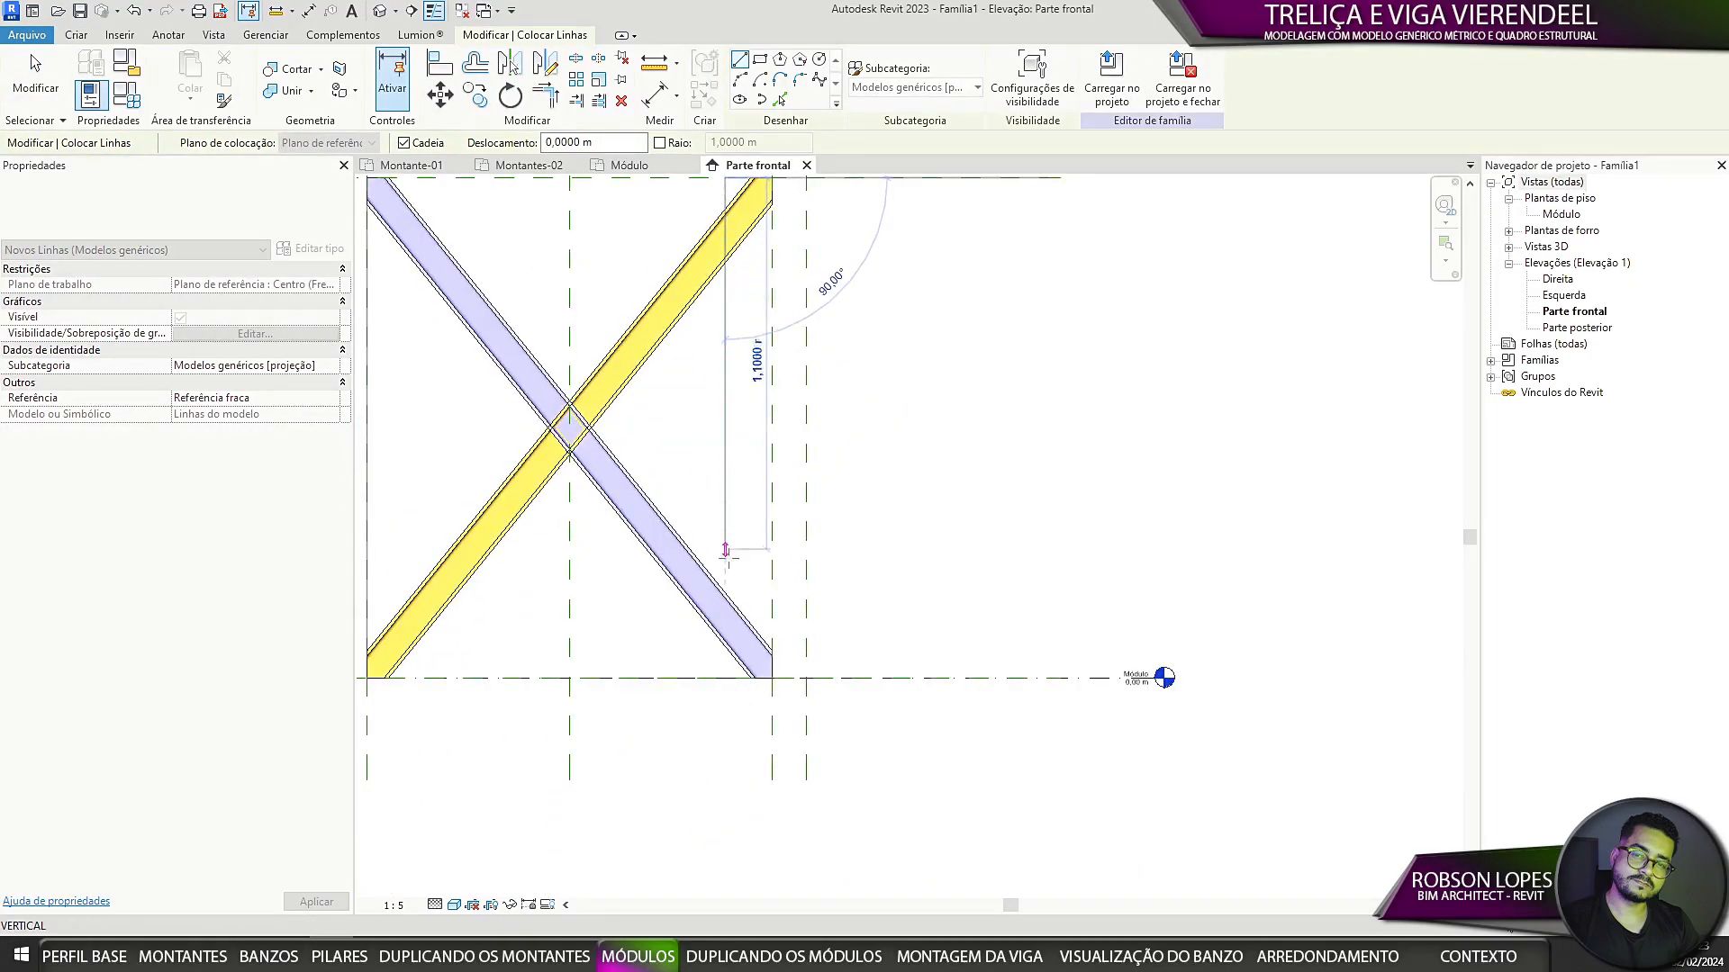
left_click(725, 677)
scroll(725, 677, "down", 2)
Step: Align the line to the reference plane at Montante-02's outer end and lock it there
left_click(440, 66)
scroll(709, 471, "up", 3)
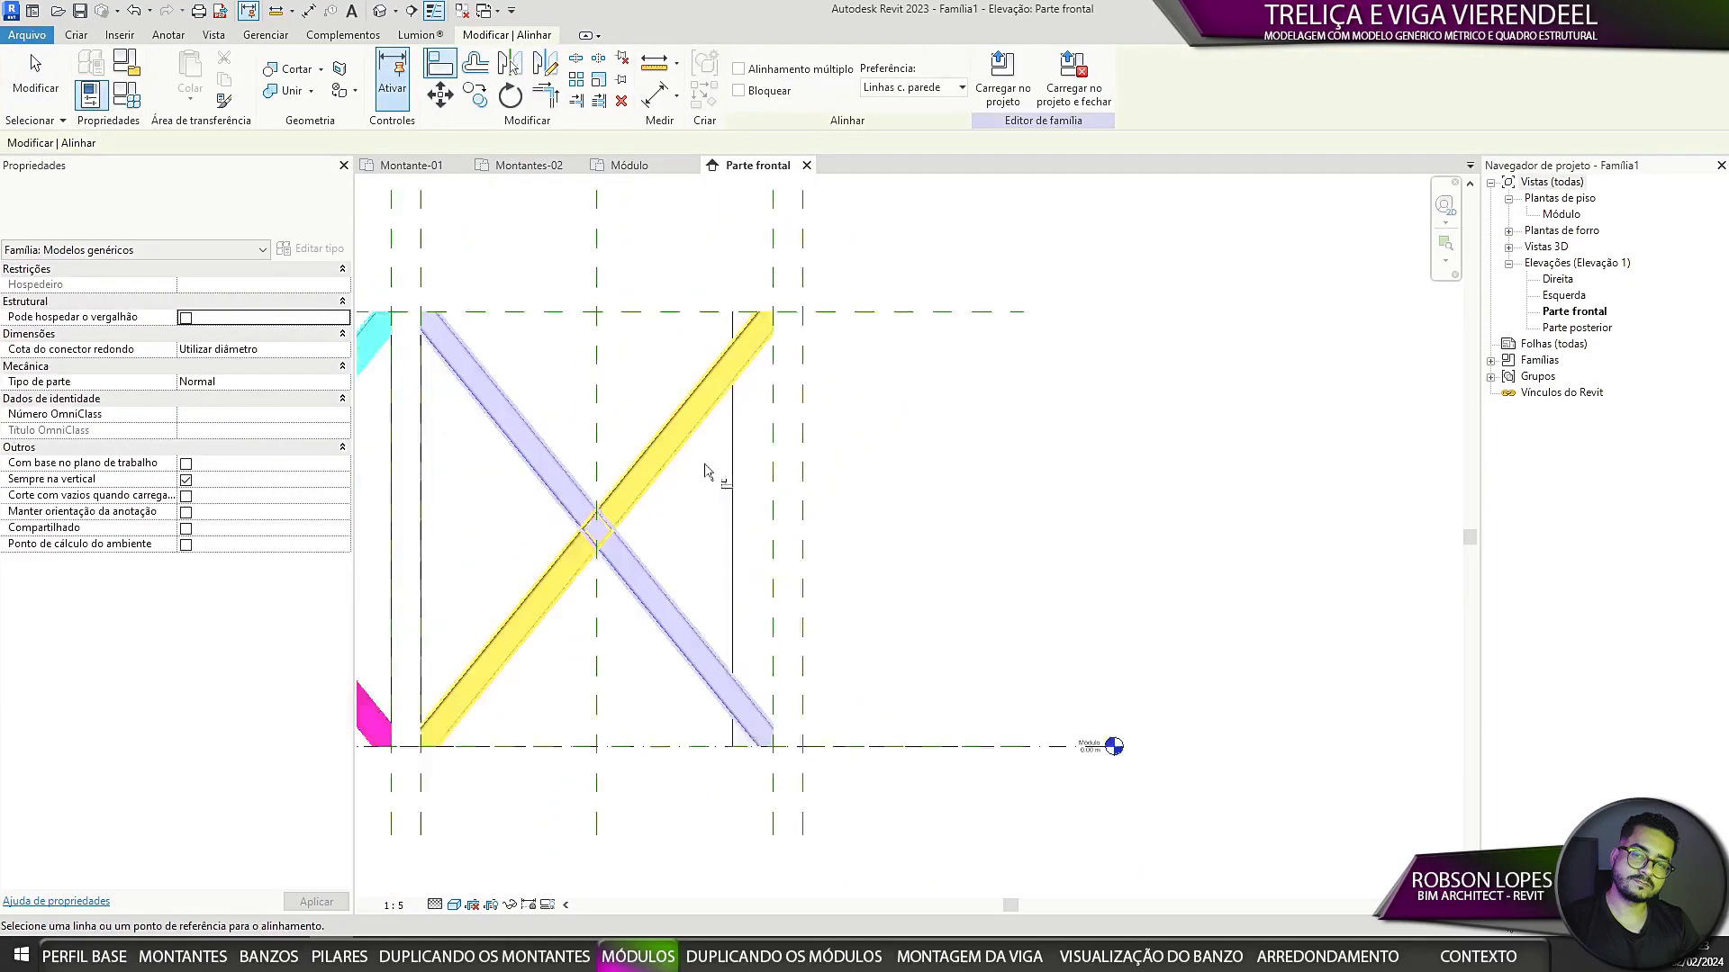
left_click(785, 520)
left_click(735, 563)
left_click(752, 504)
scroll(690, 526, "down", 4)
Step: Draw a 1.4810 m vertical model line beyond the outermost reference plane past Montante-02, from the height plane to the level
left_click(75, 35)
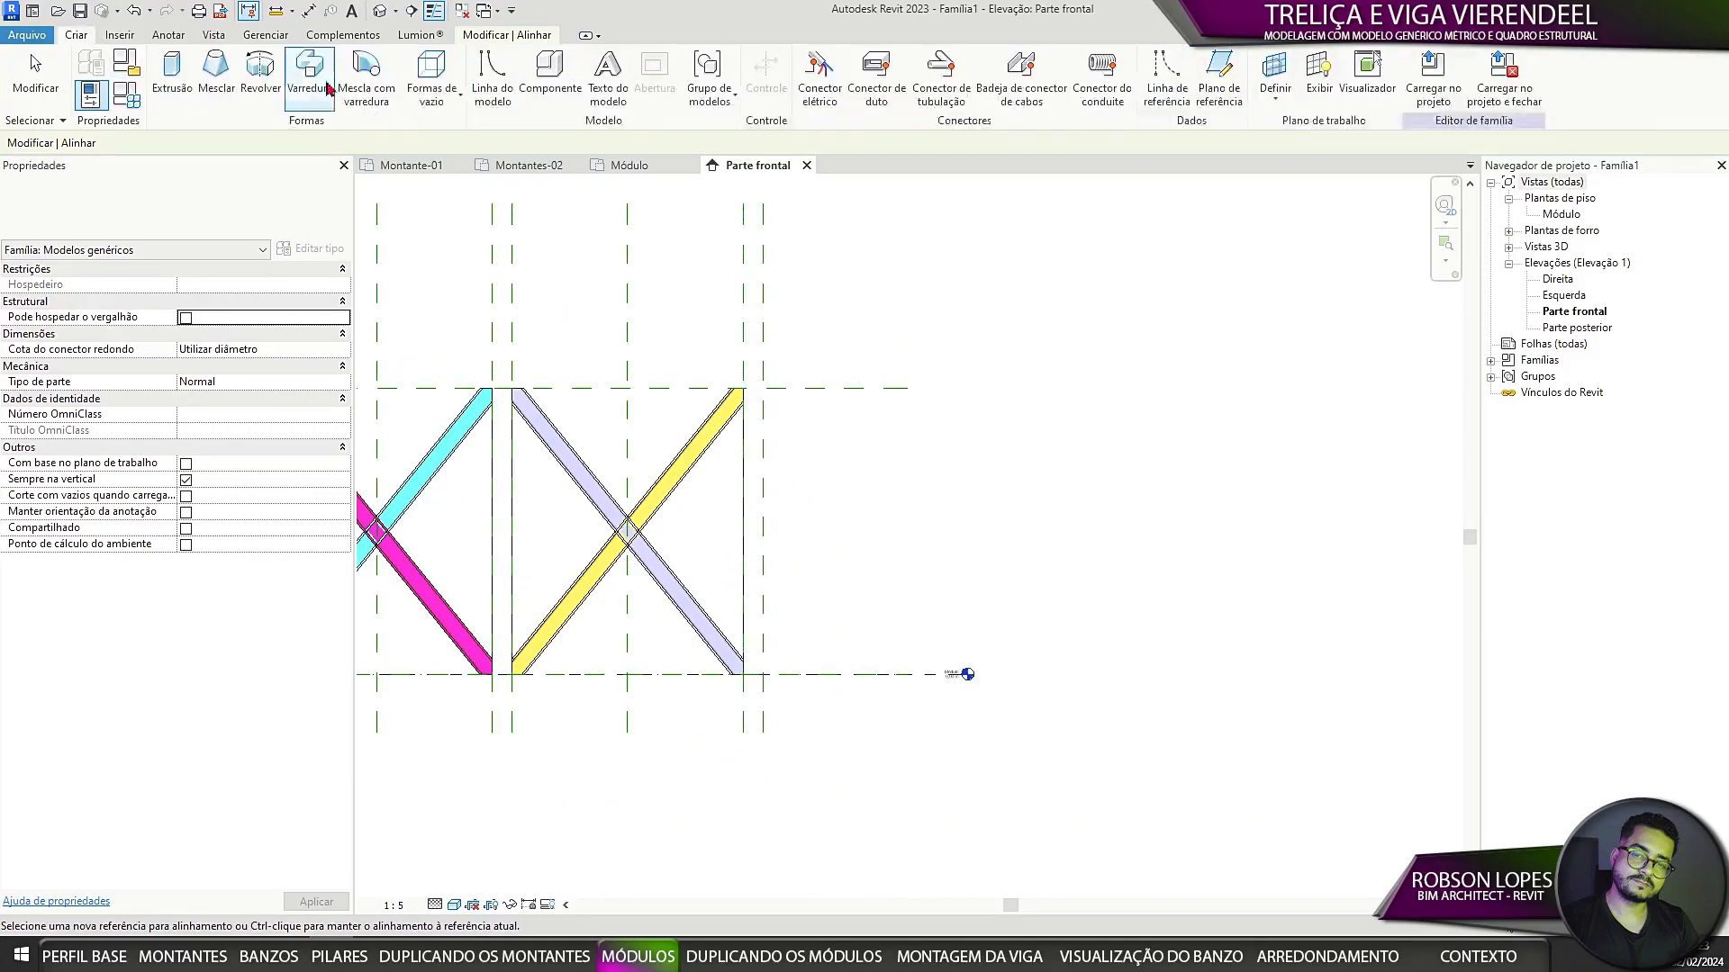
left_click(491, 79)
scroll(748, 416, "up", 3)
left_click(814, 360)
middle_click_drag(815, 538, 838, 378)
left_click(838, 773)
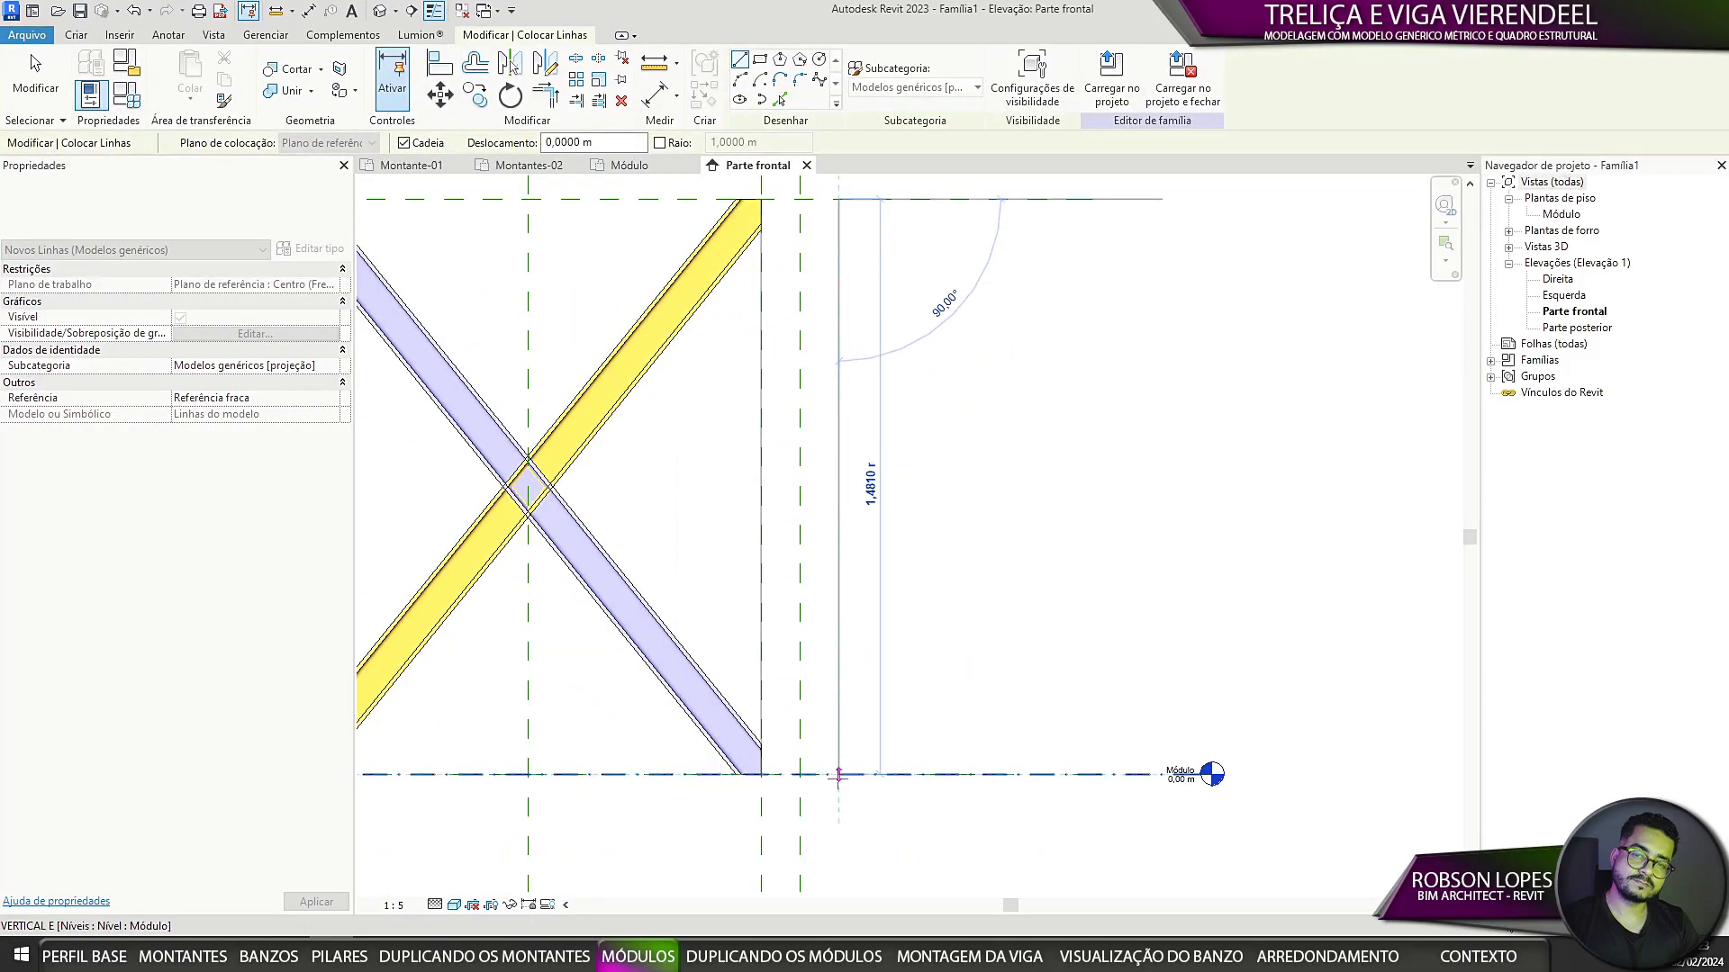
key("Escape")
key("Escape")
Step: Align the line to the outermost reference plane past Montante-02 and lock it there
key("a")
key("l")
left_click(800, 470)
left_click(838, 486)
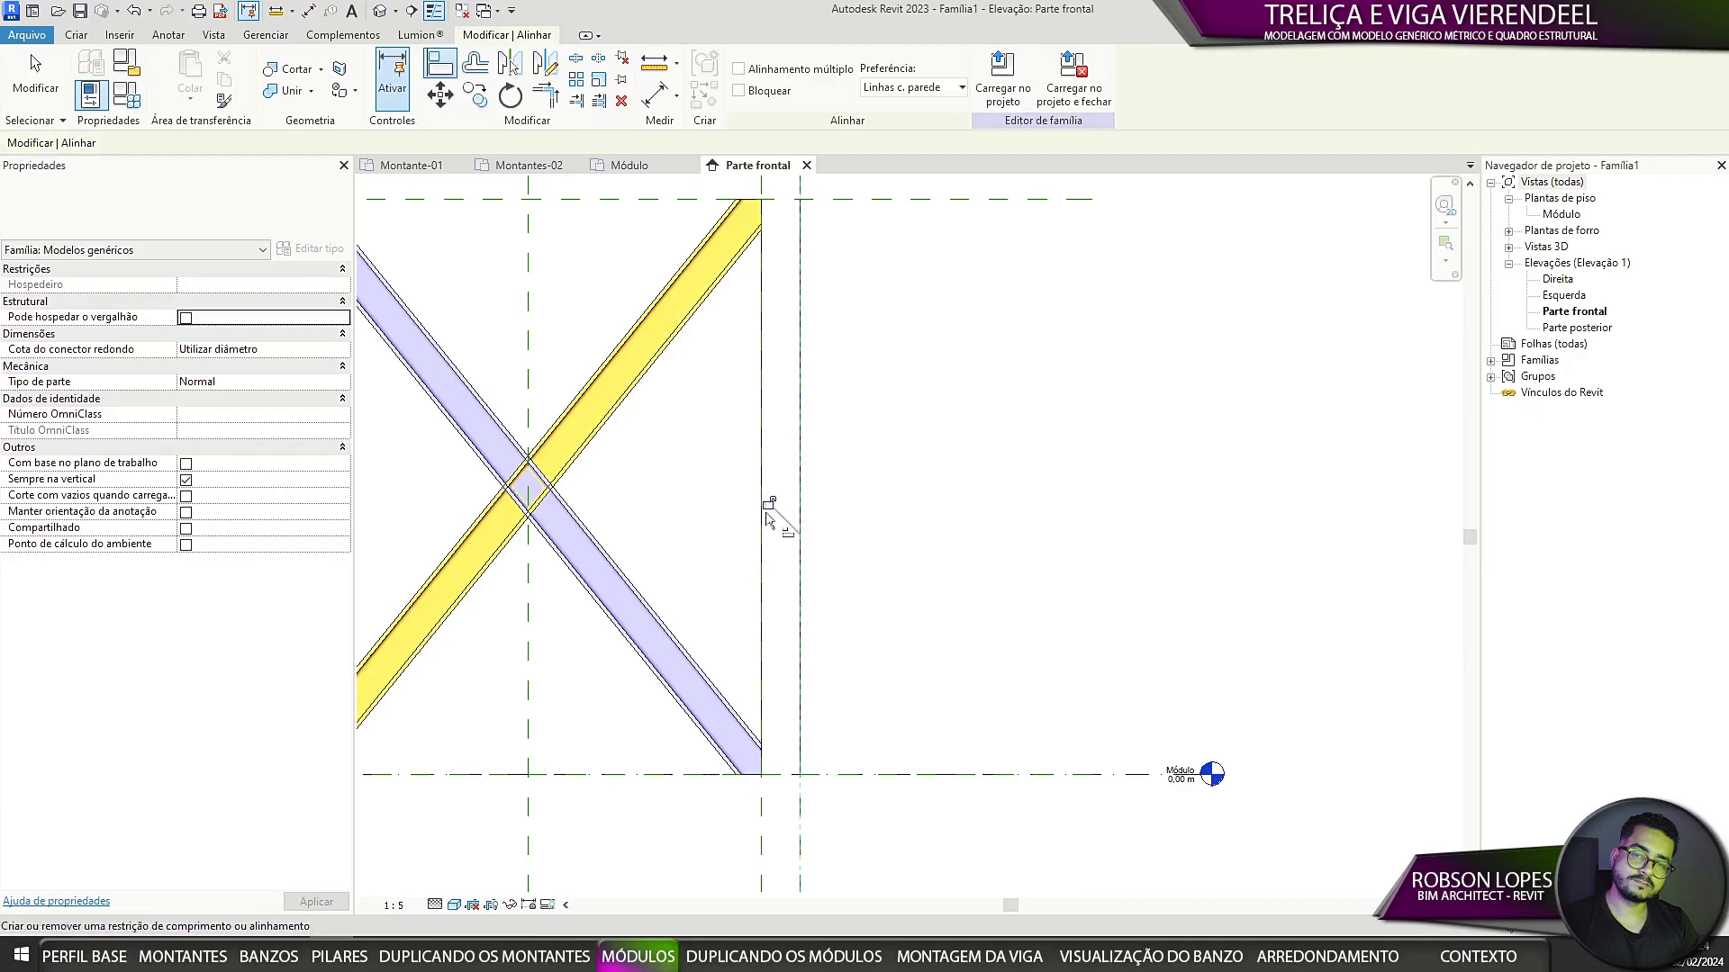
left_click(768, 506)
scroll(923, 479, "down", 4)
middle_click_drag(942, 487, 1196, 574)
key("Escape")
key("Escape")
Step: Nudge the vertical line at Montante-01's outer end slightly inward, off its reference plane
scroll(717, 614, "up", 2)
left_click(786, 563)
key("Escape")
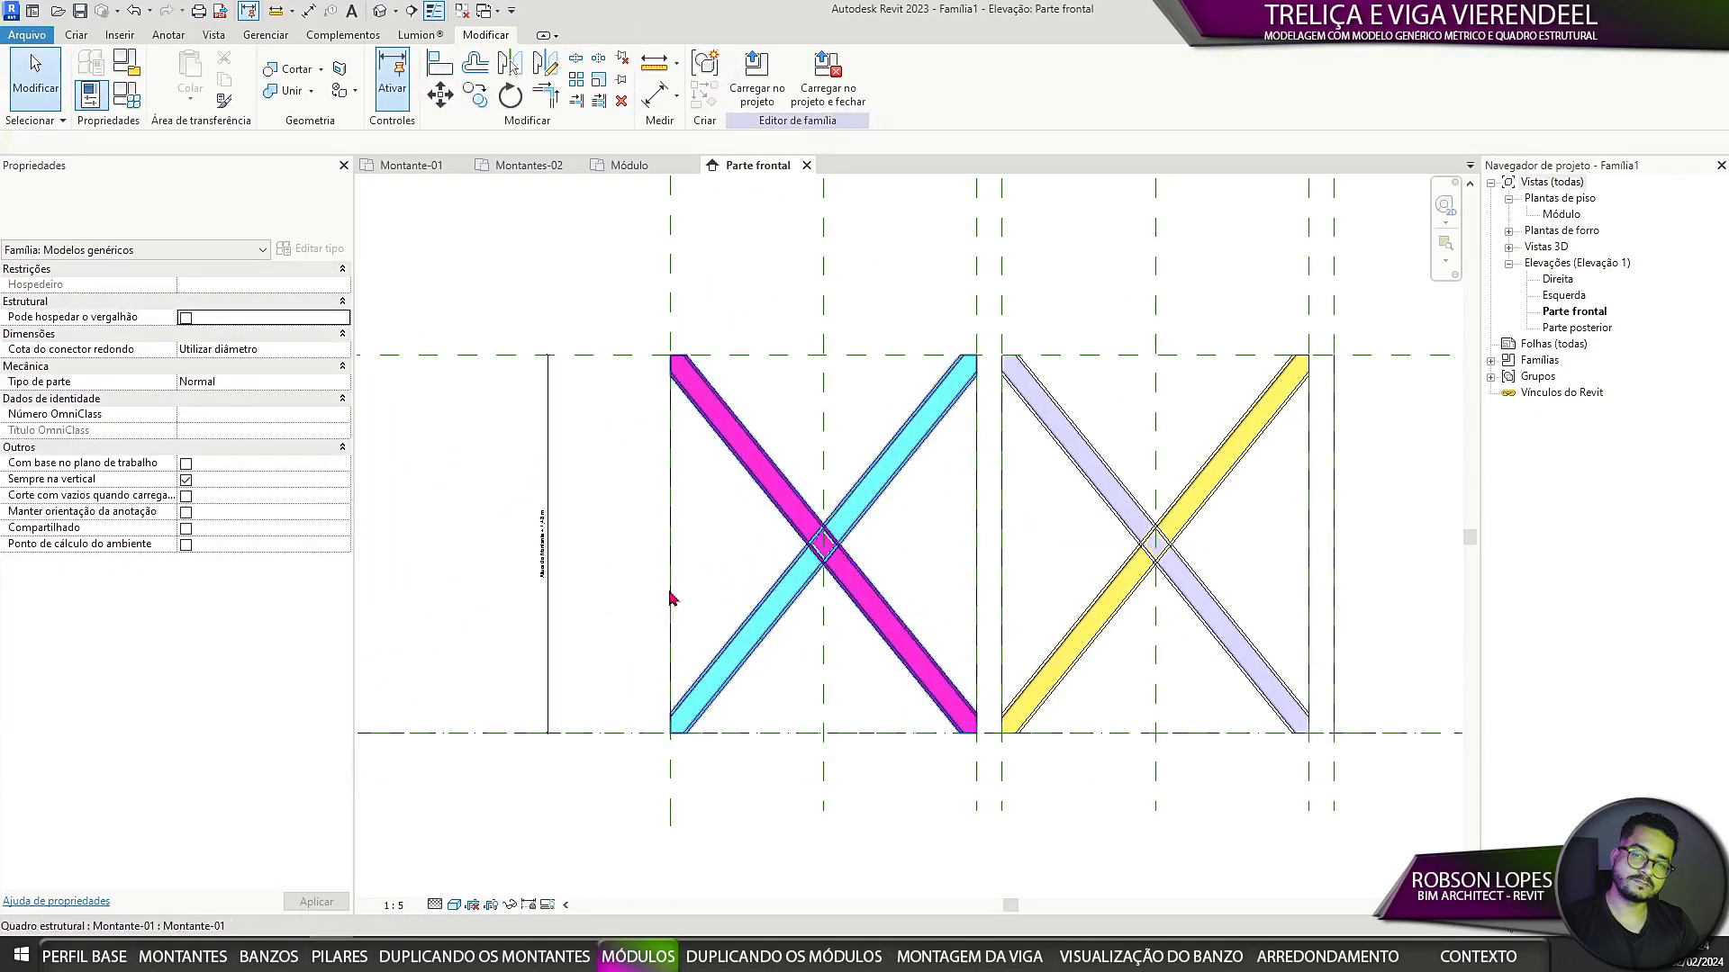
left_click(671, 597)
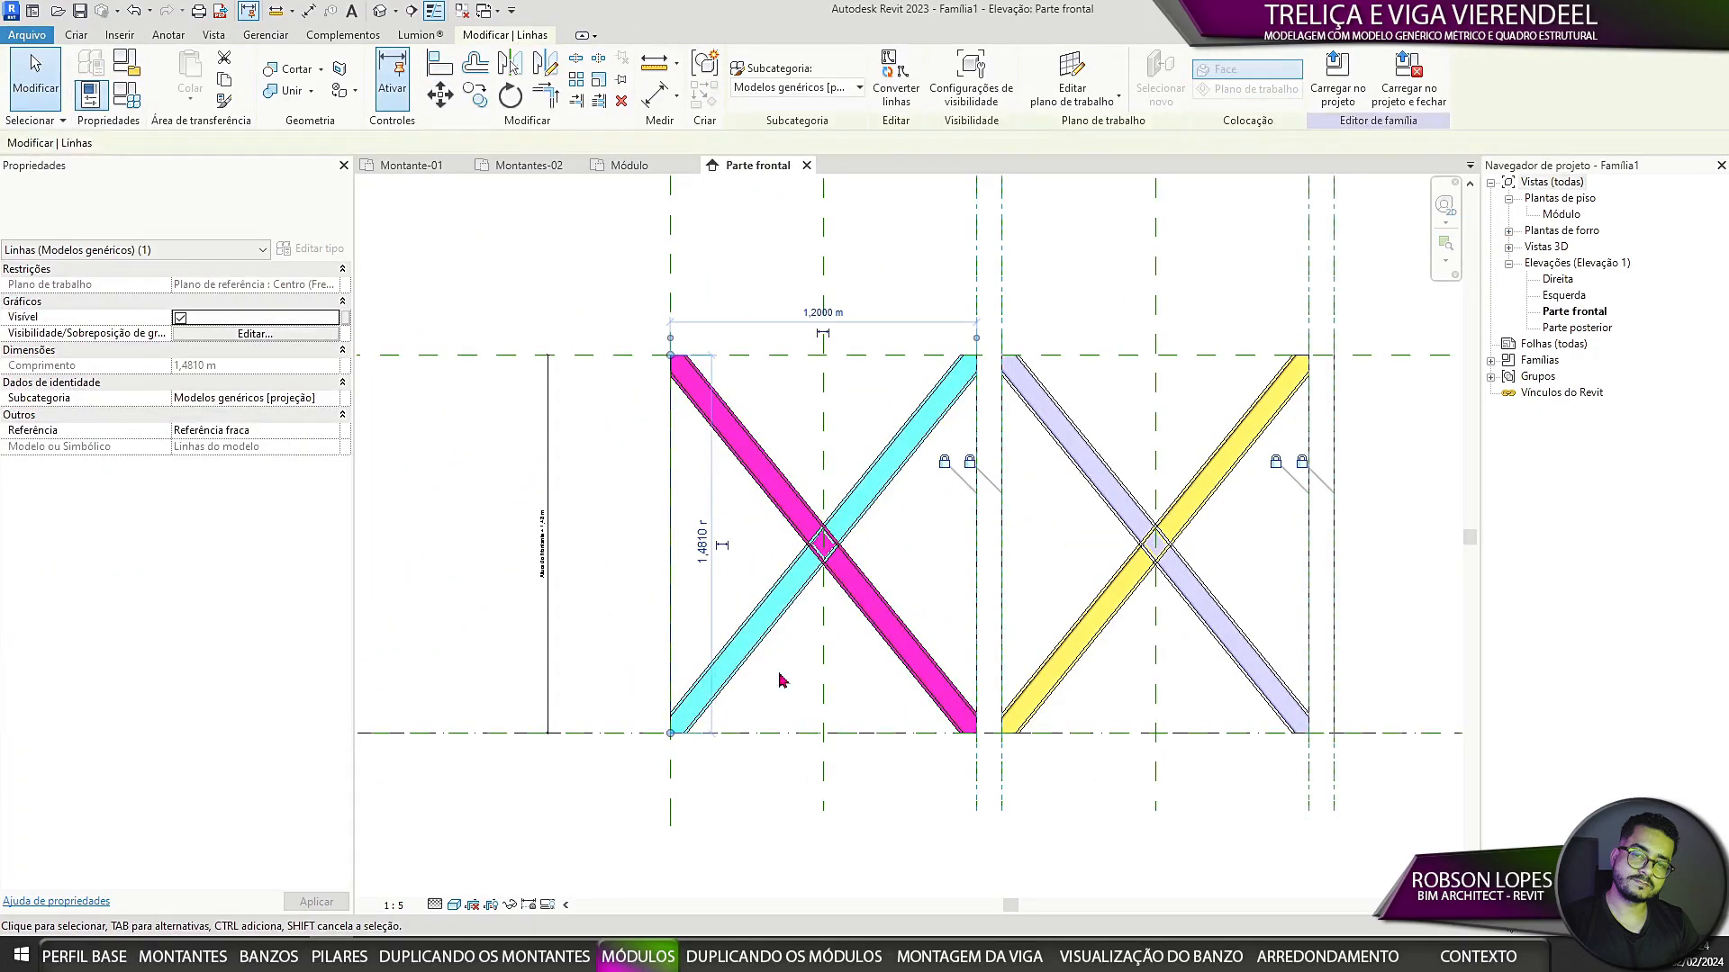
key("Right")
key("Right")
key("Right")
key("Right")
key("Right")
key("Escape")
Step: Align the nudged line to the reference plane at Montante-01's outer end
left_click(698, 567)
left_click(440, 65)
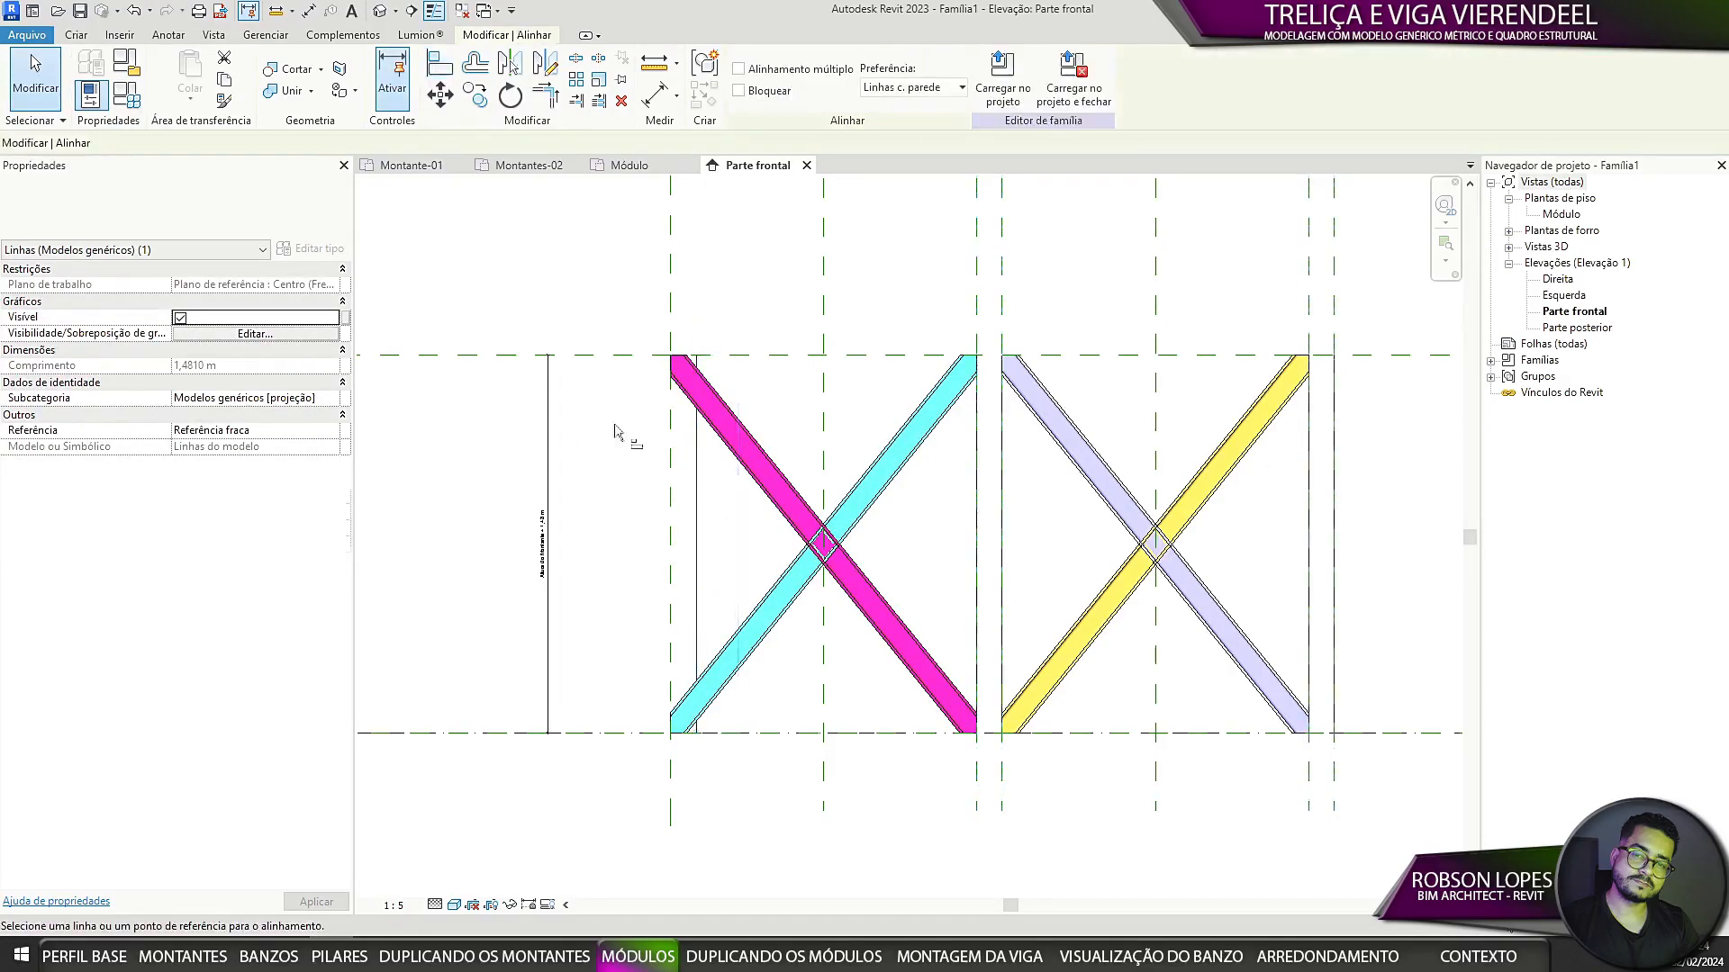
scroll(718, 475, "up", 3)
scroll(828, 513, "down", 5)
key("Escape")
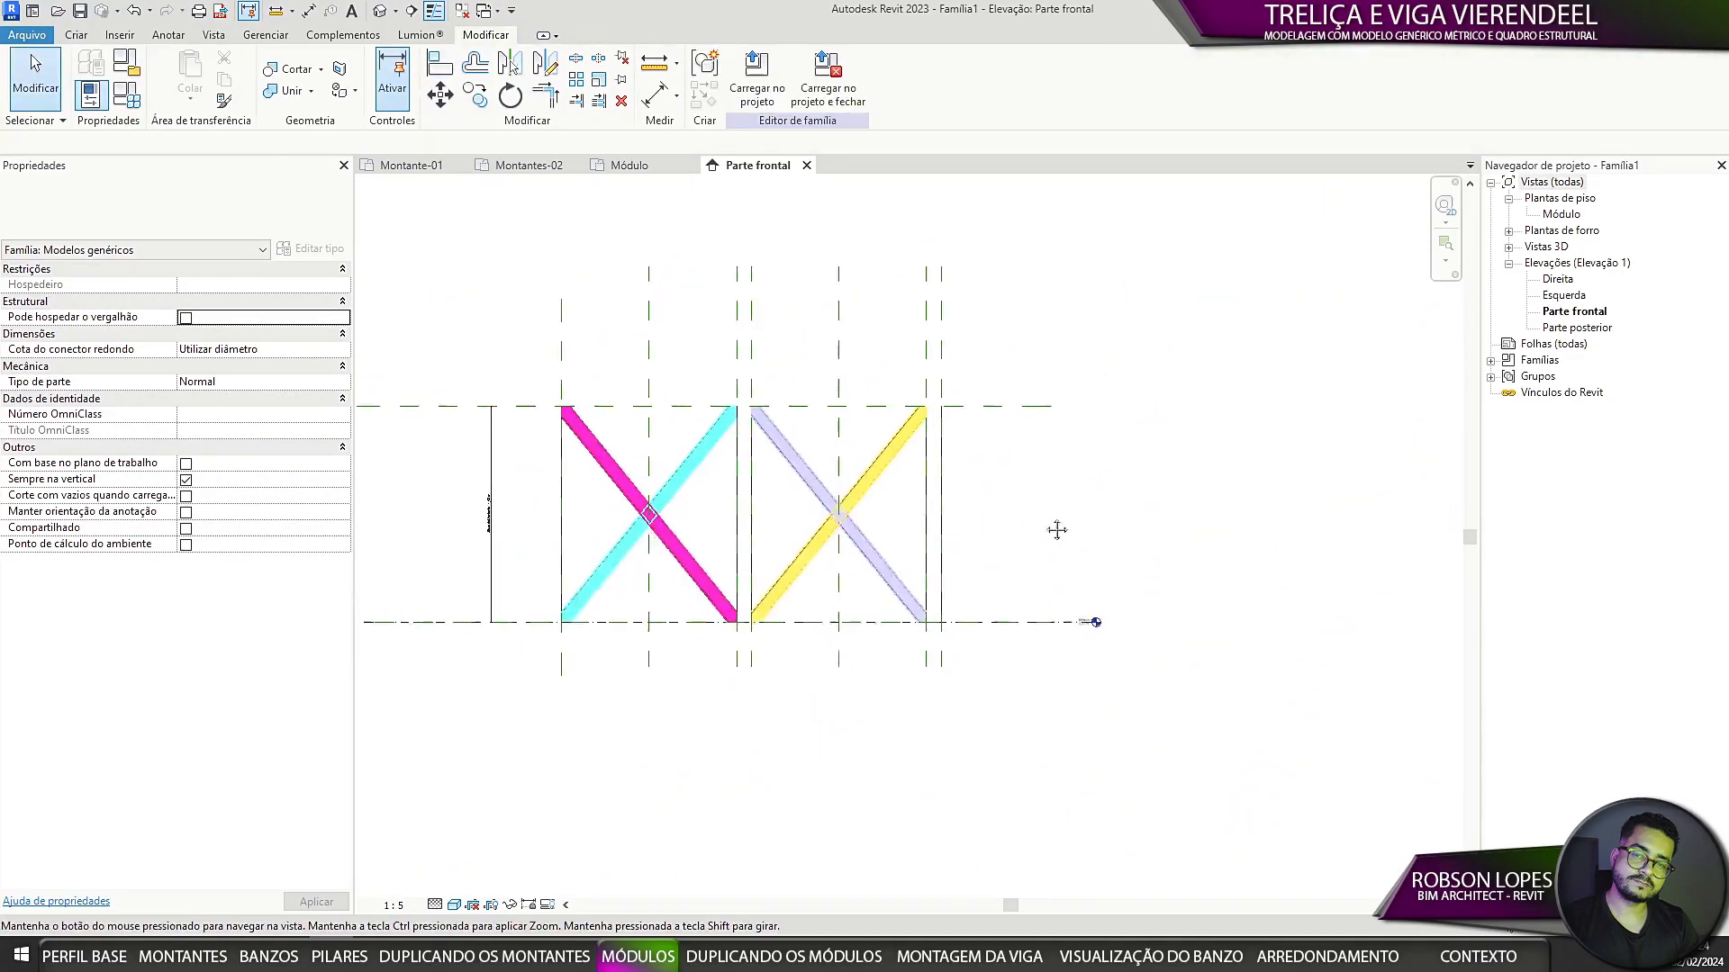
Step: In the Montante-01 type properties, associate Posição Montante A (Módulo 01) with the family parameter Montante A (Módulo 01)
scroll(991, 579, "up", 2)
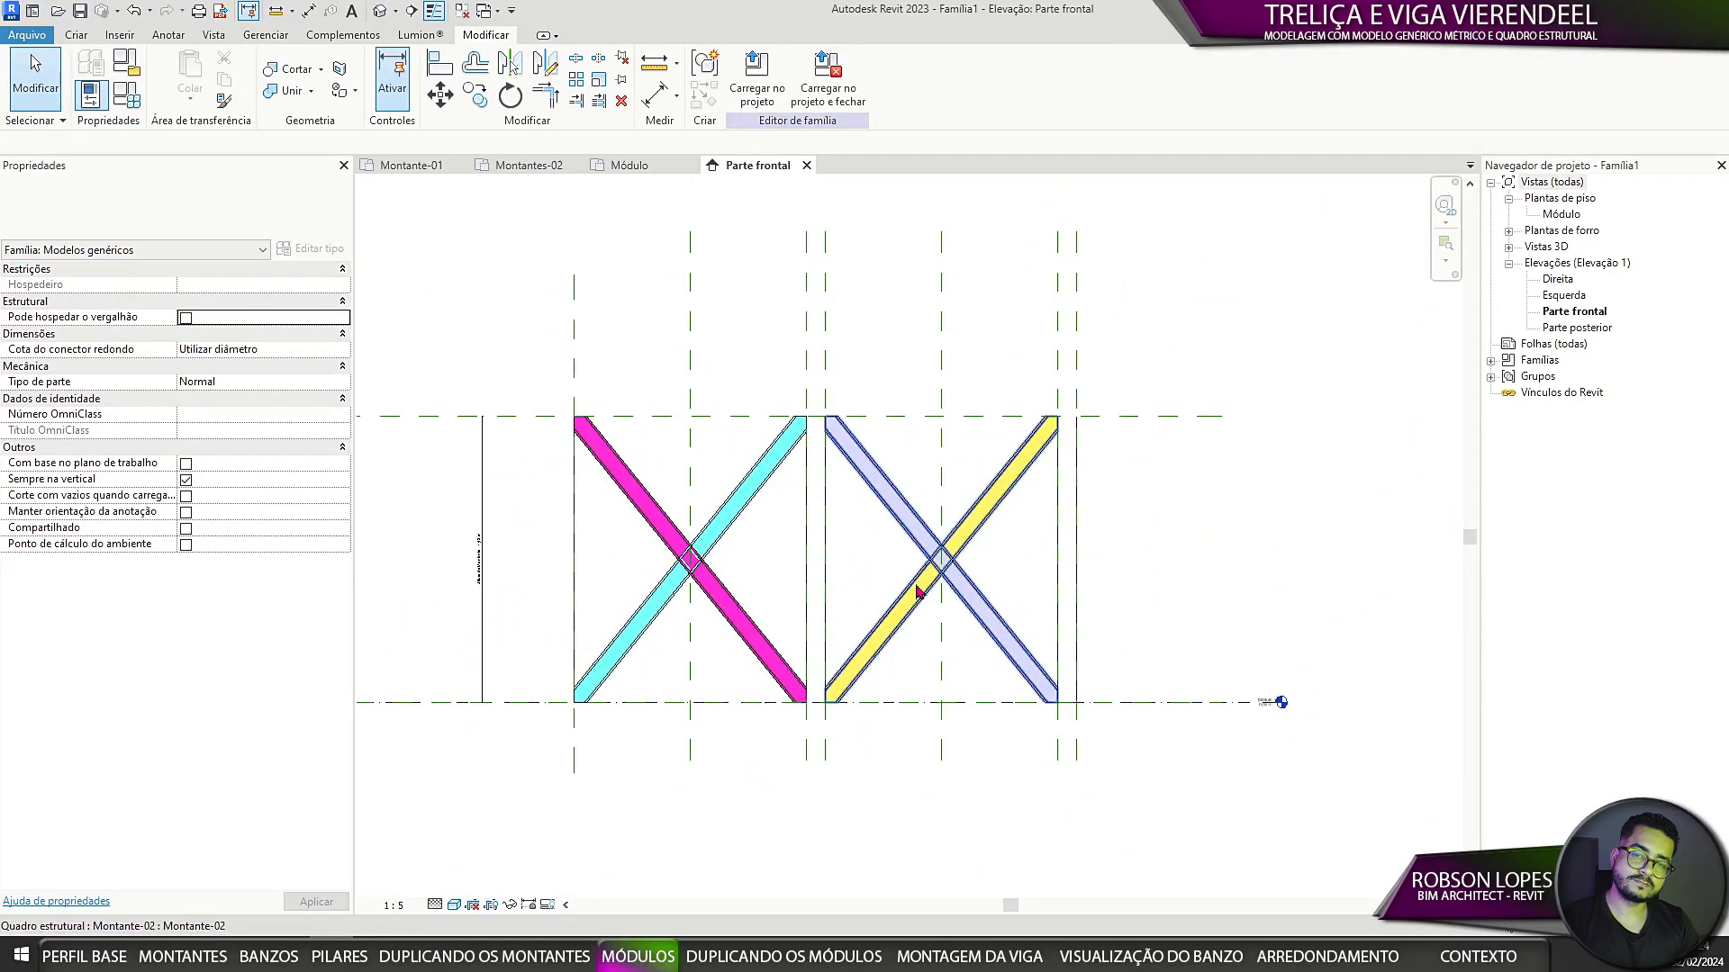
left_click(631, 466)
left_click(317, 249)
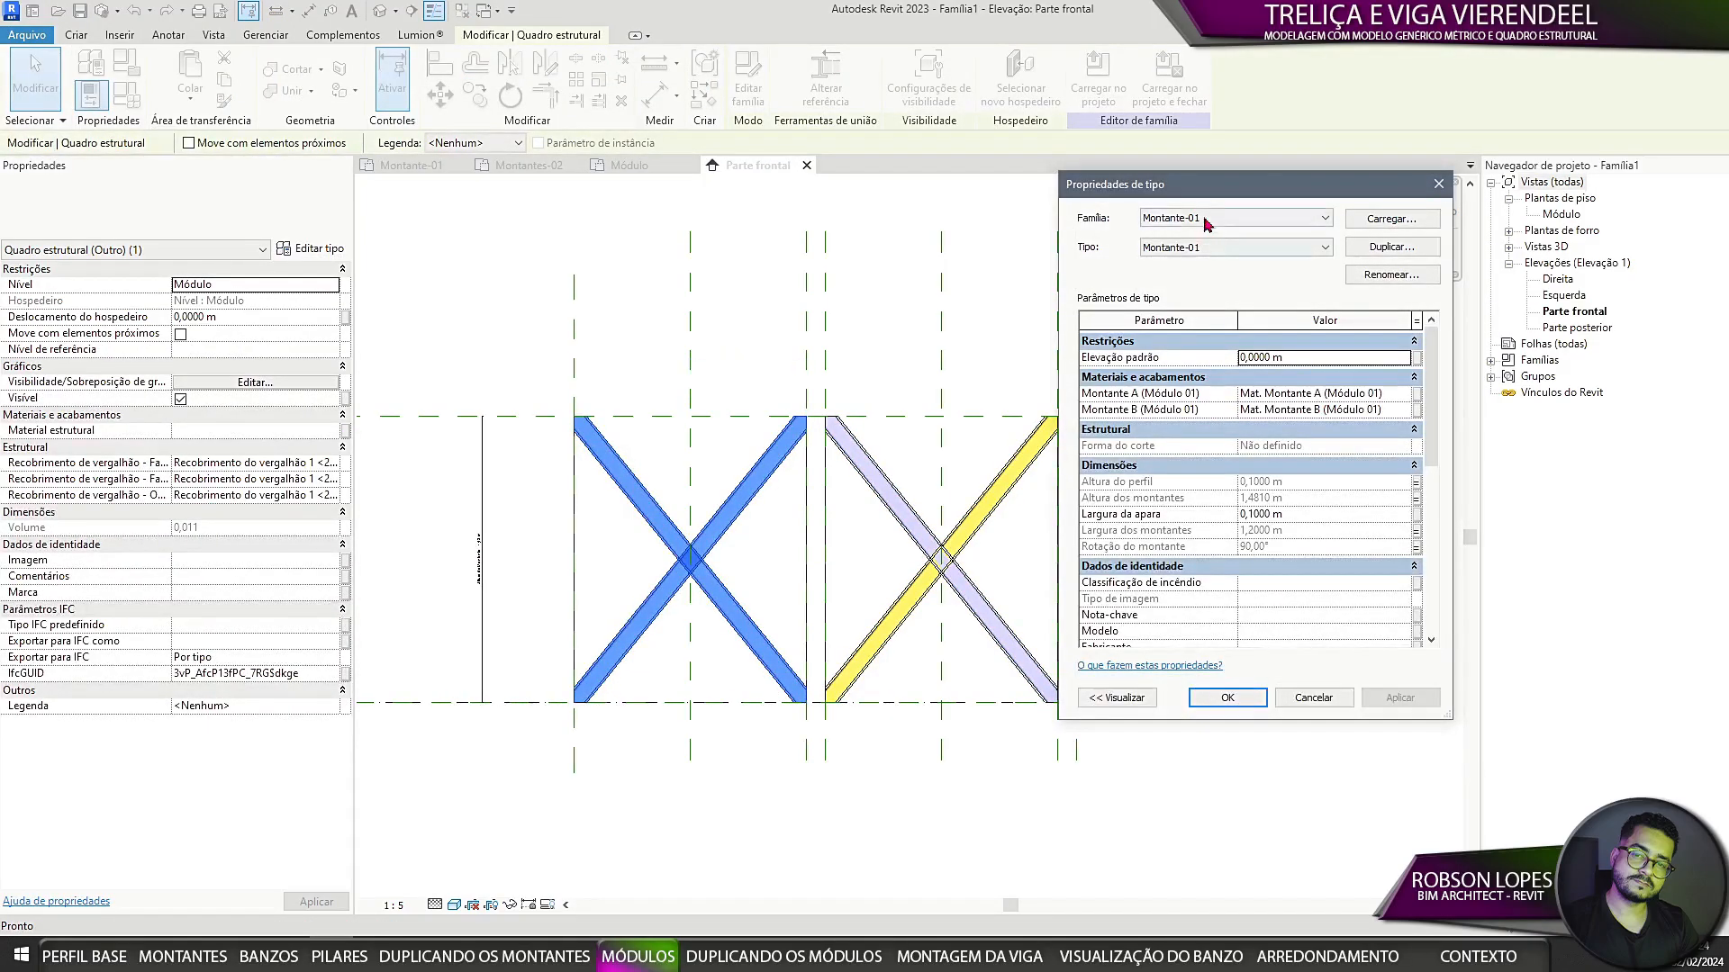
scroll(1294, 522, "down", 3)
scroll(1297, 529, "down", 4)
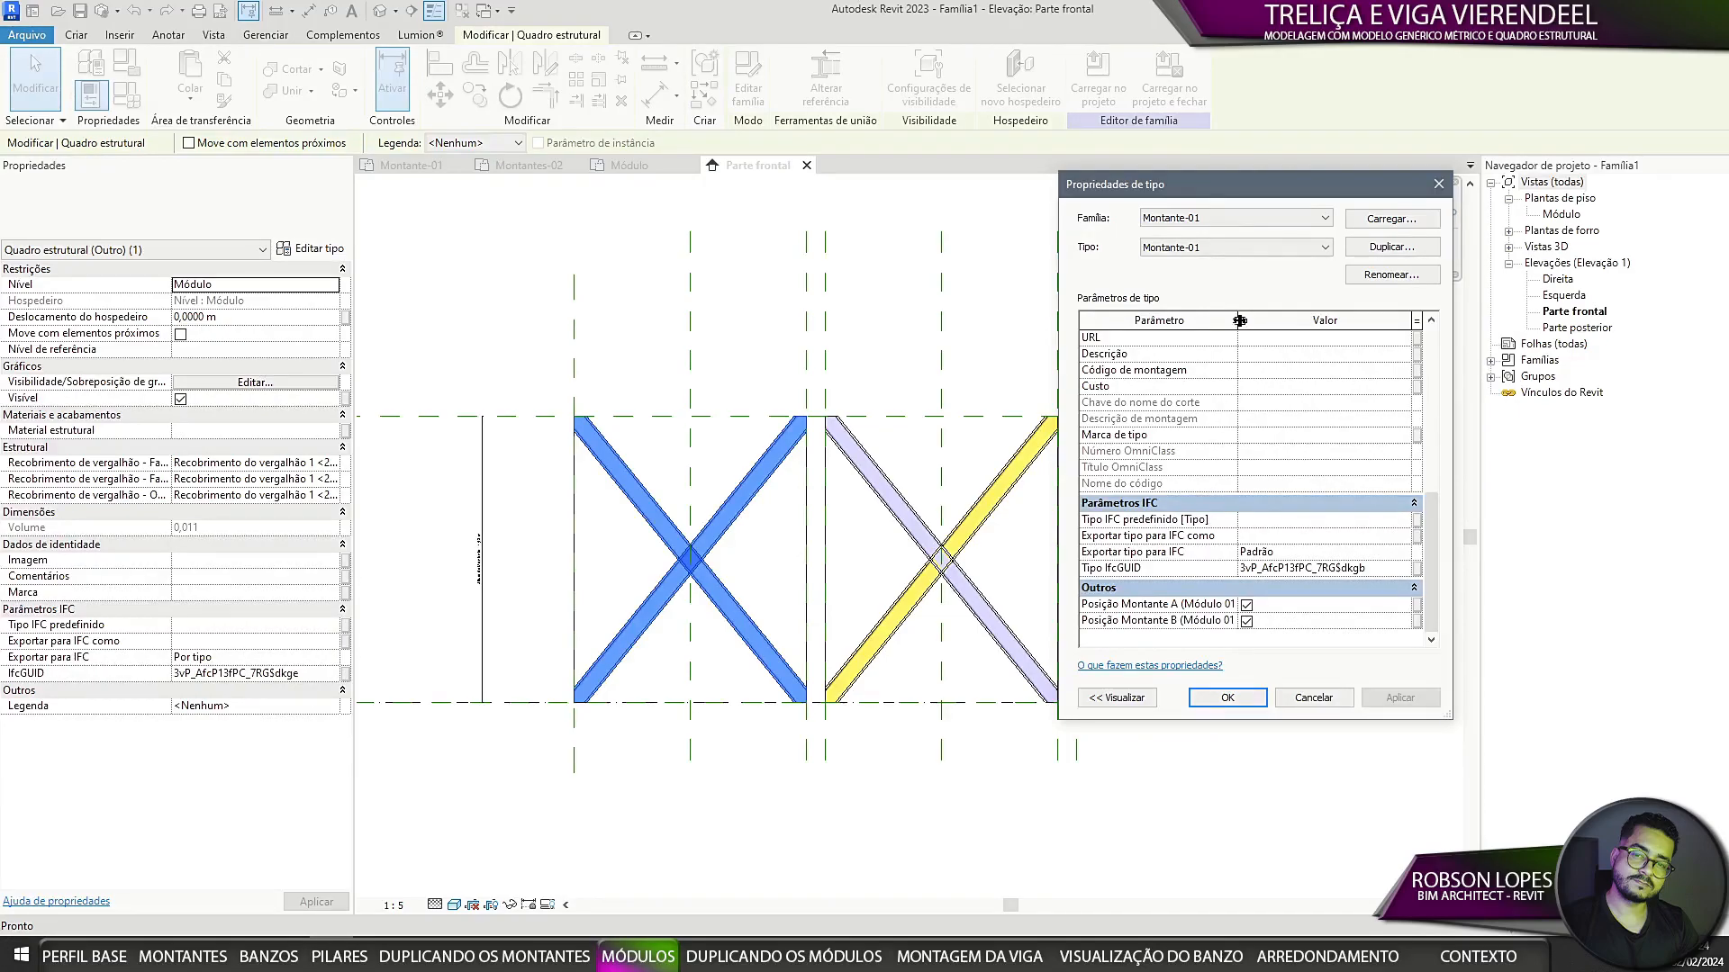
left_click_drag(1240, 320, 1261, 325)
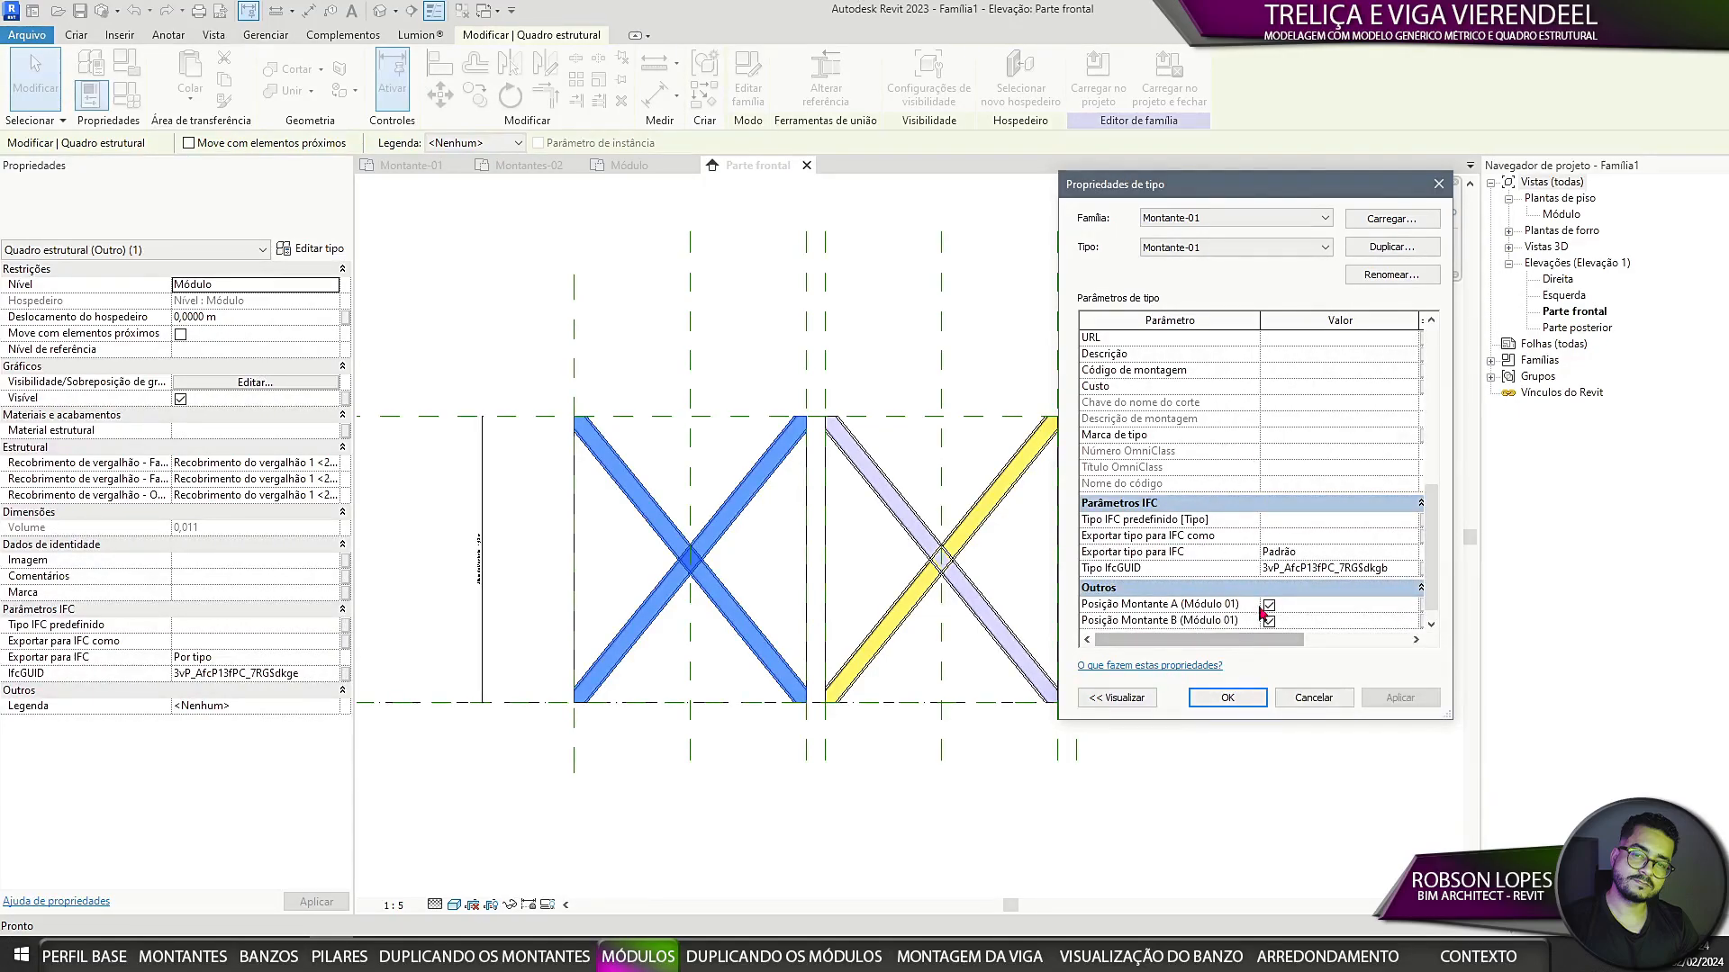
left_click_drag(1387, 325, 1364, 336)
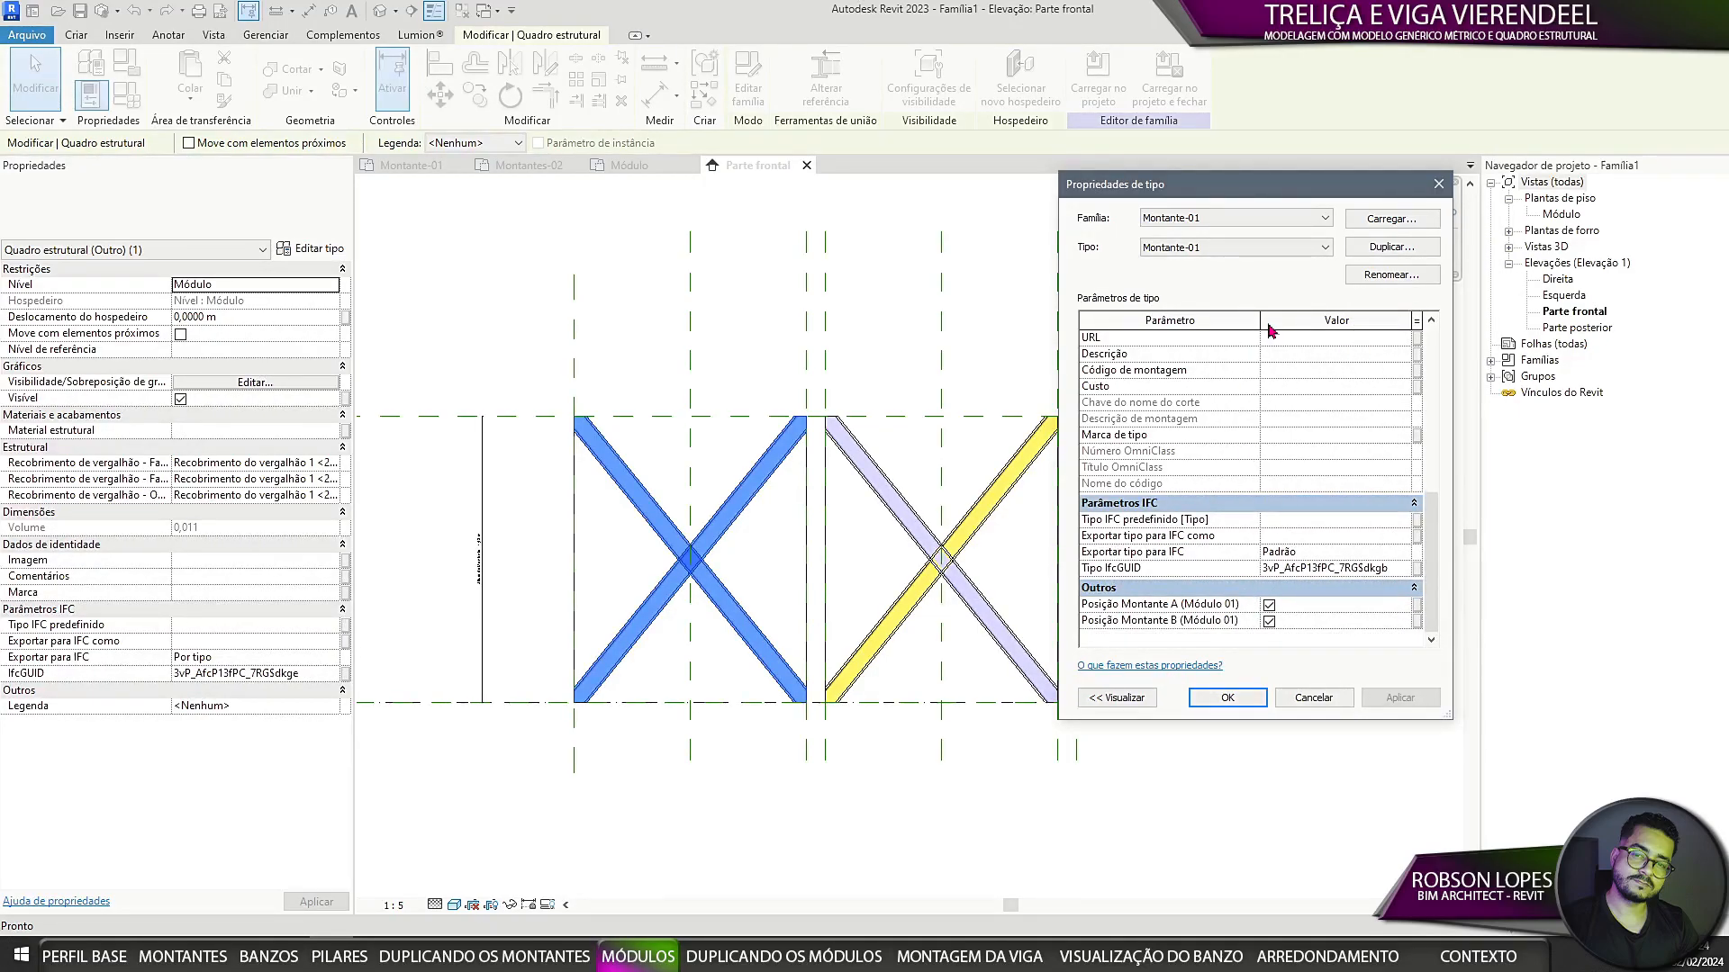
left_click_drag(1261, 323, 1249, 323)
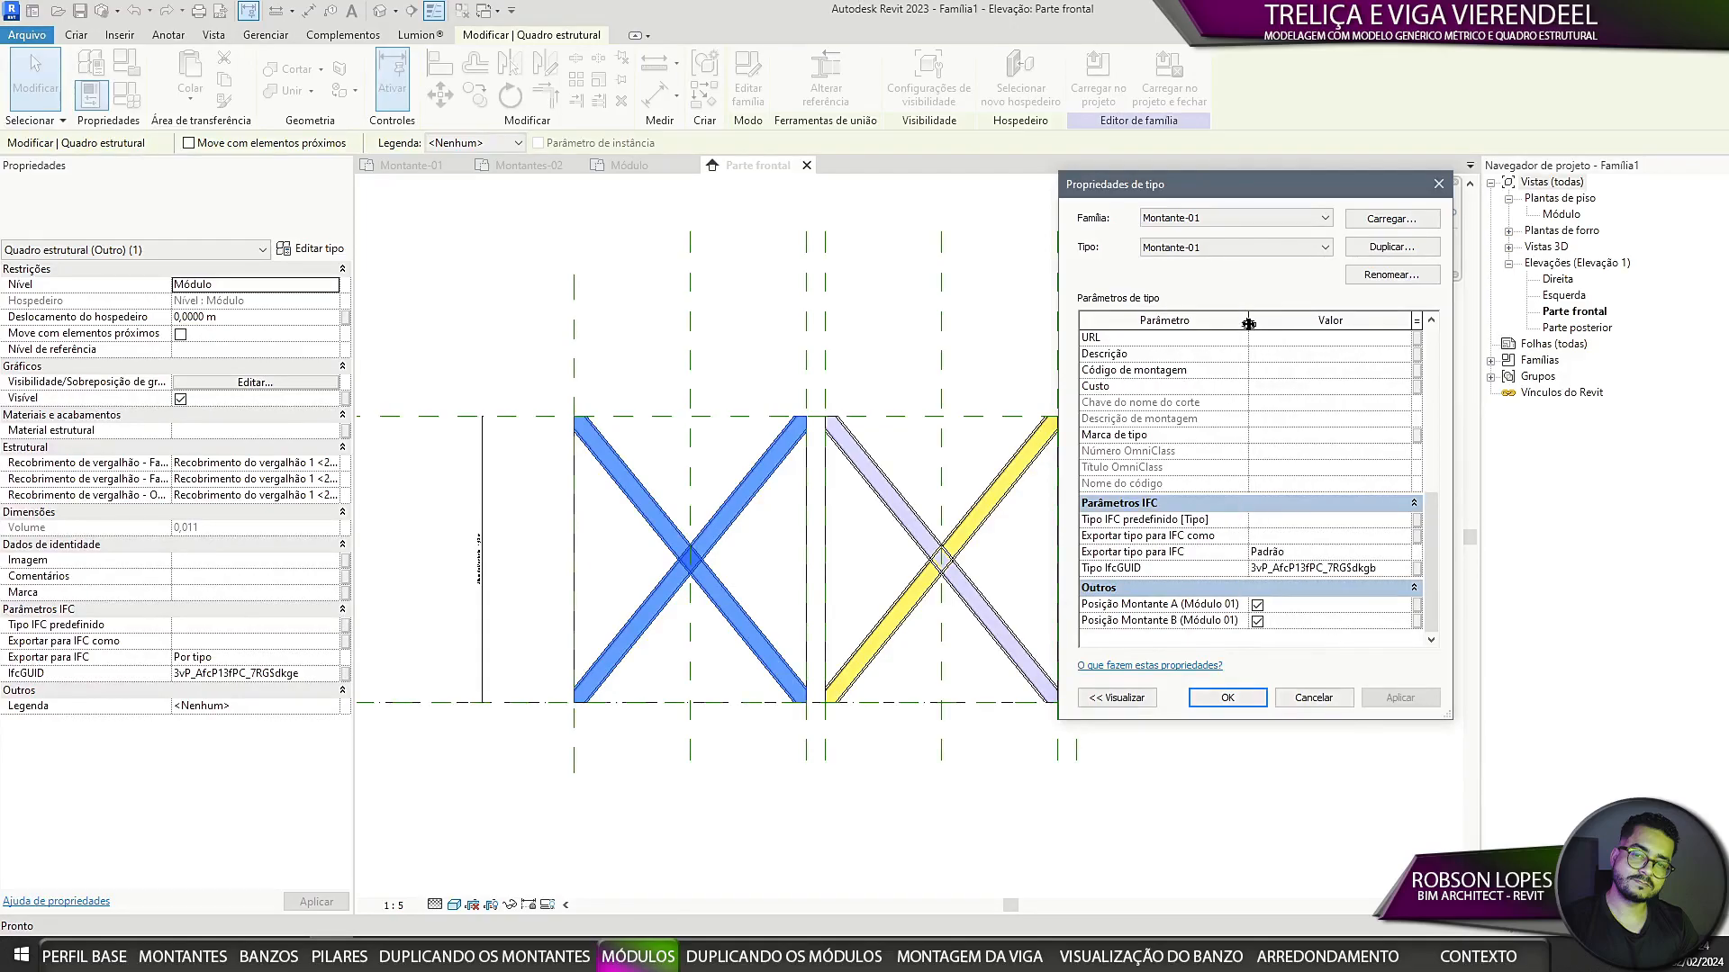
left_click(1417, 608)
left_click(888, 405)
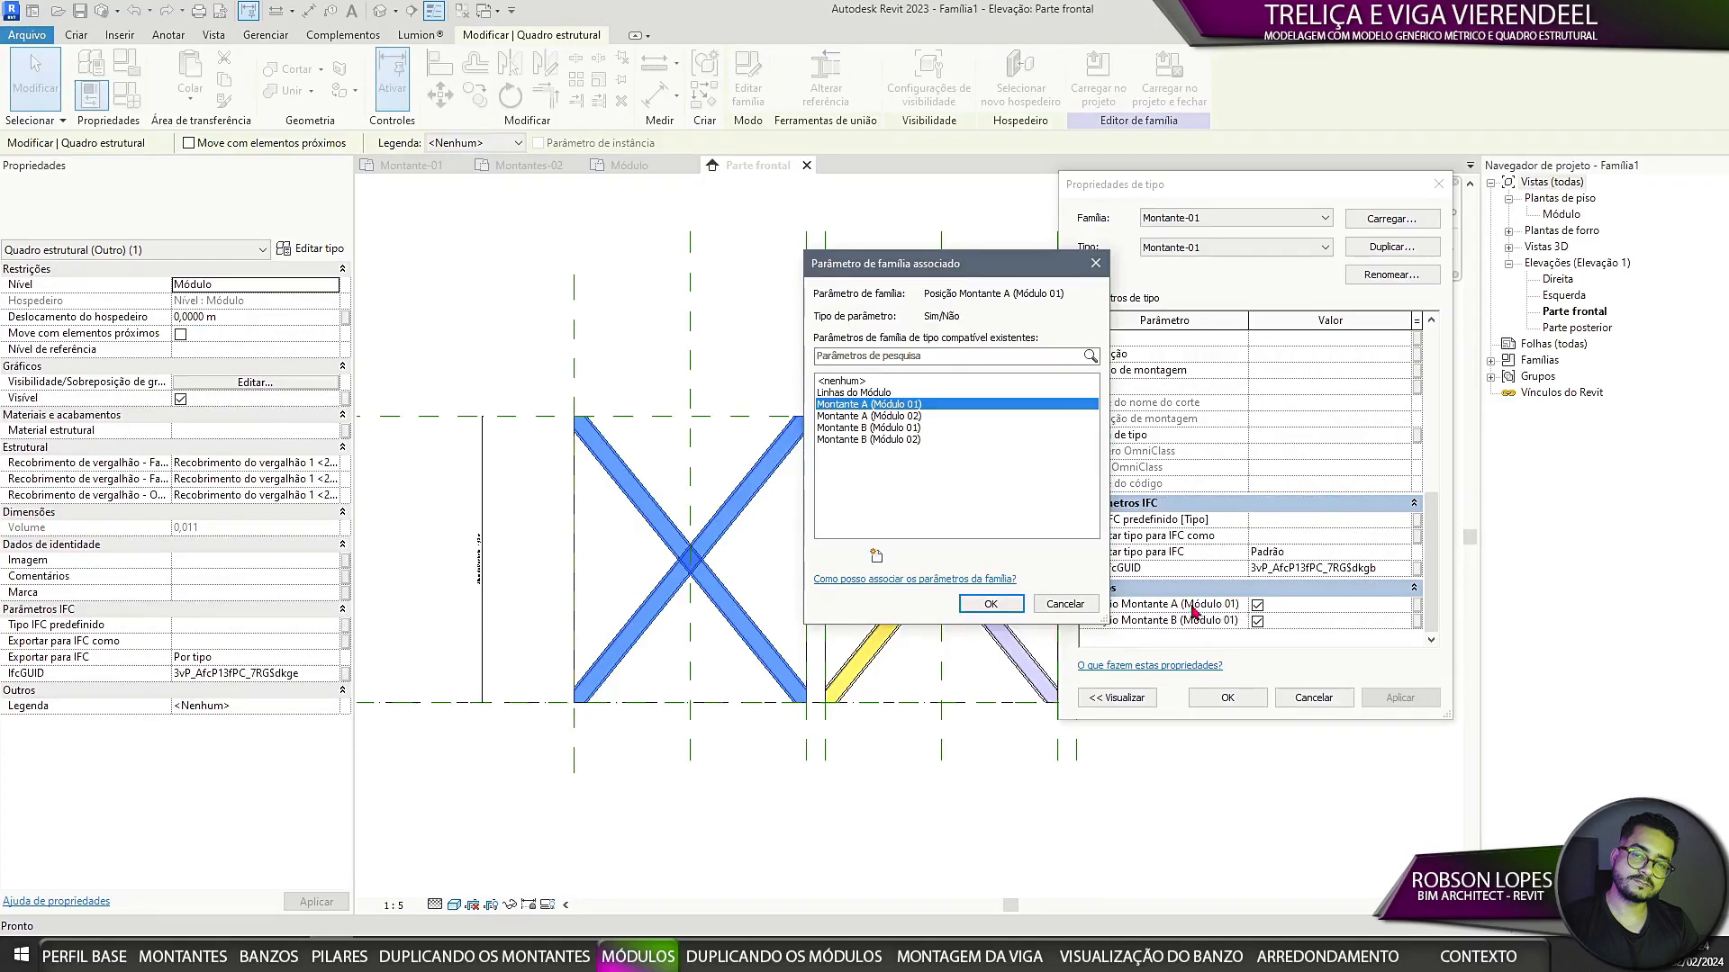
left_click(992, 605)
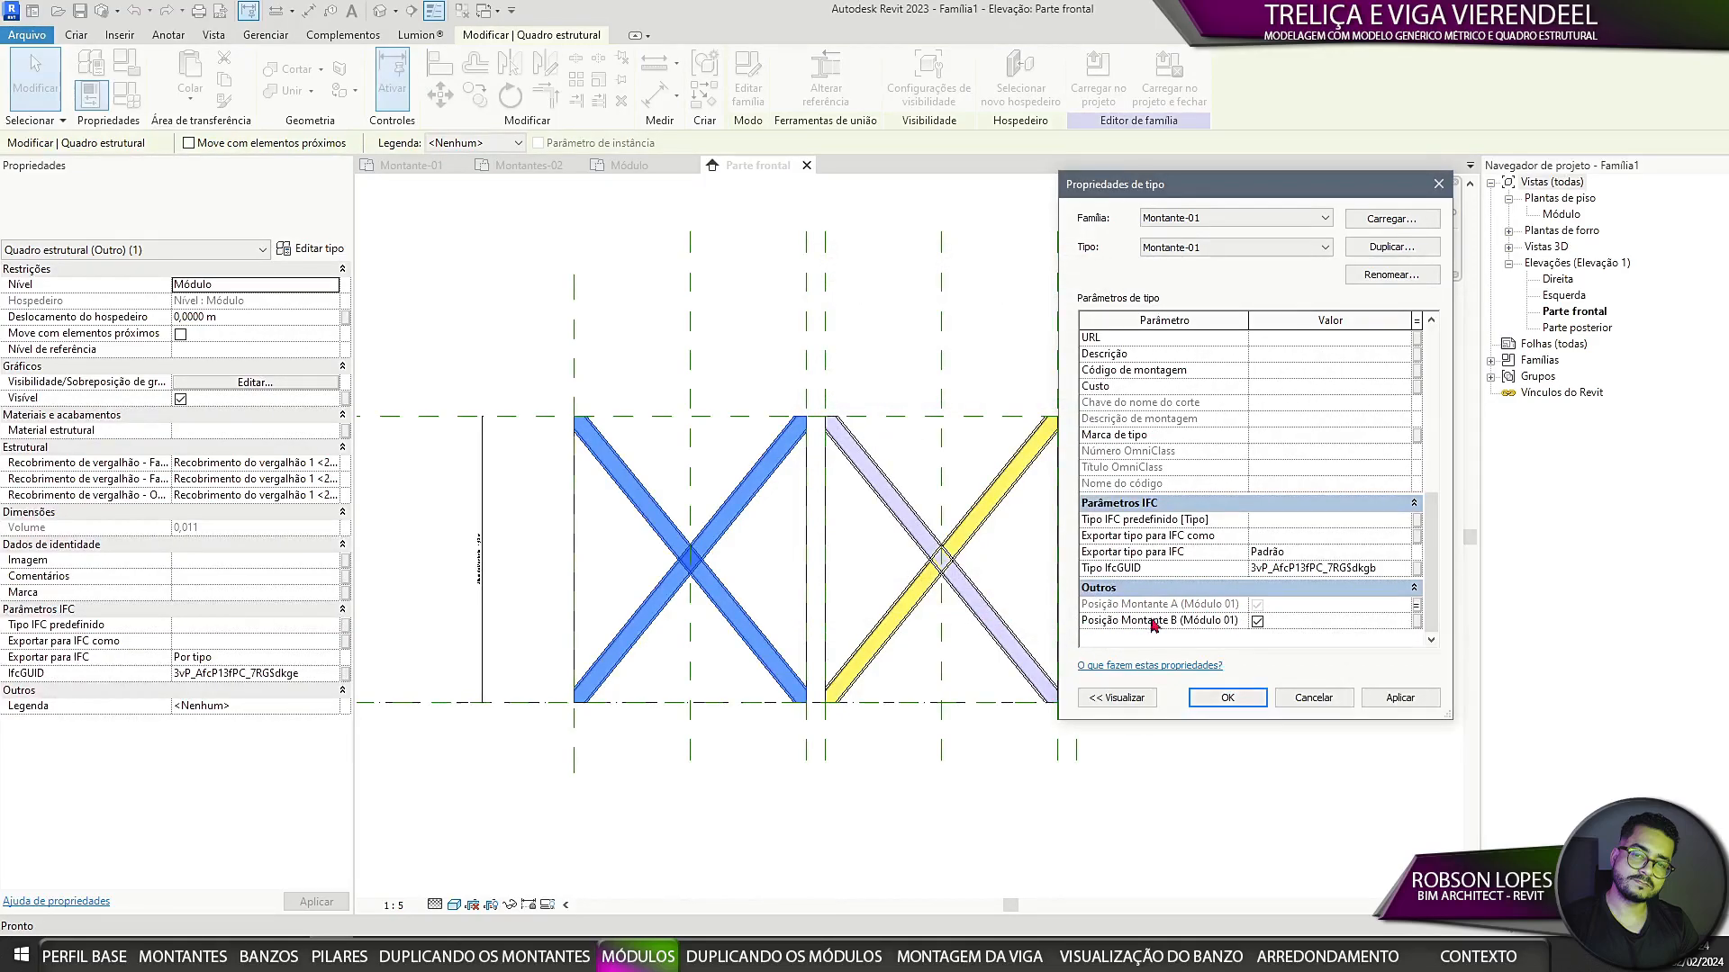
Step: Associate Posição Montante B (Módulo 01) with the family parameter Montante B (Módulo 01) and accept the type changes
left_click(1418, 621)
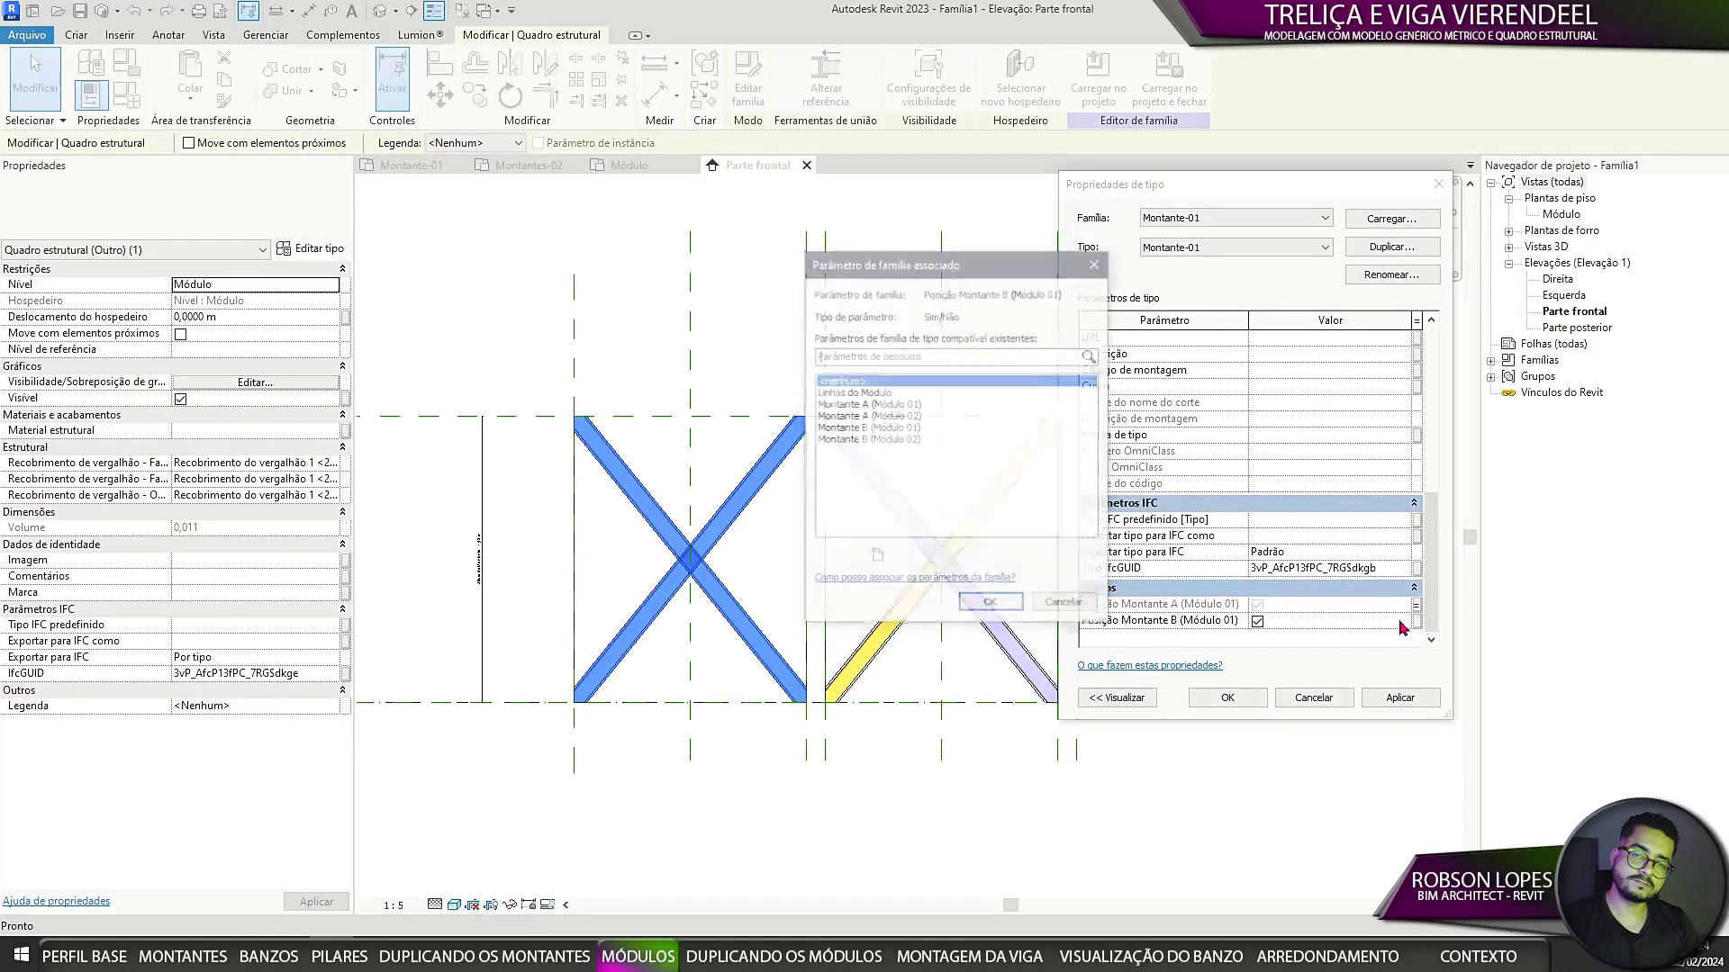
left_click(736, 440)
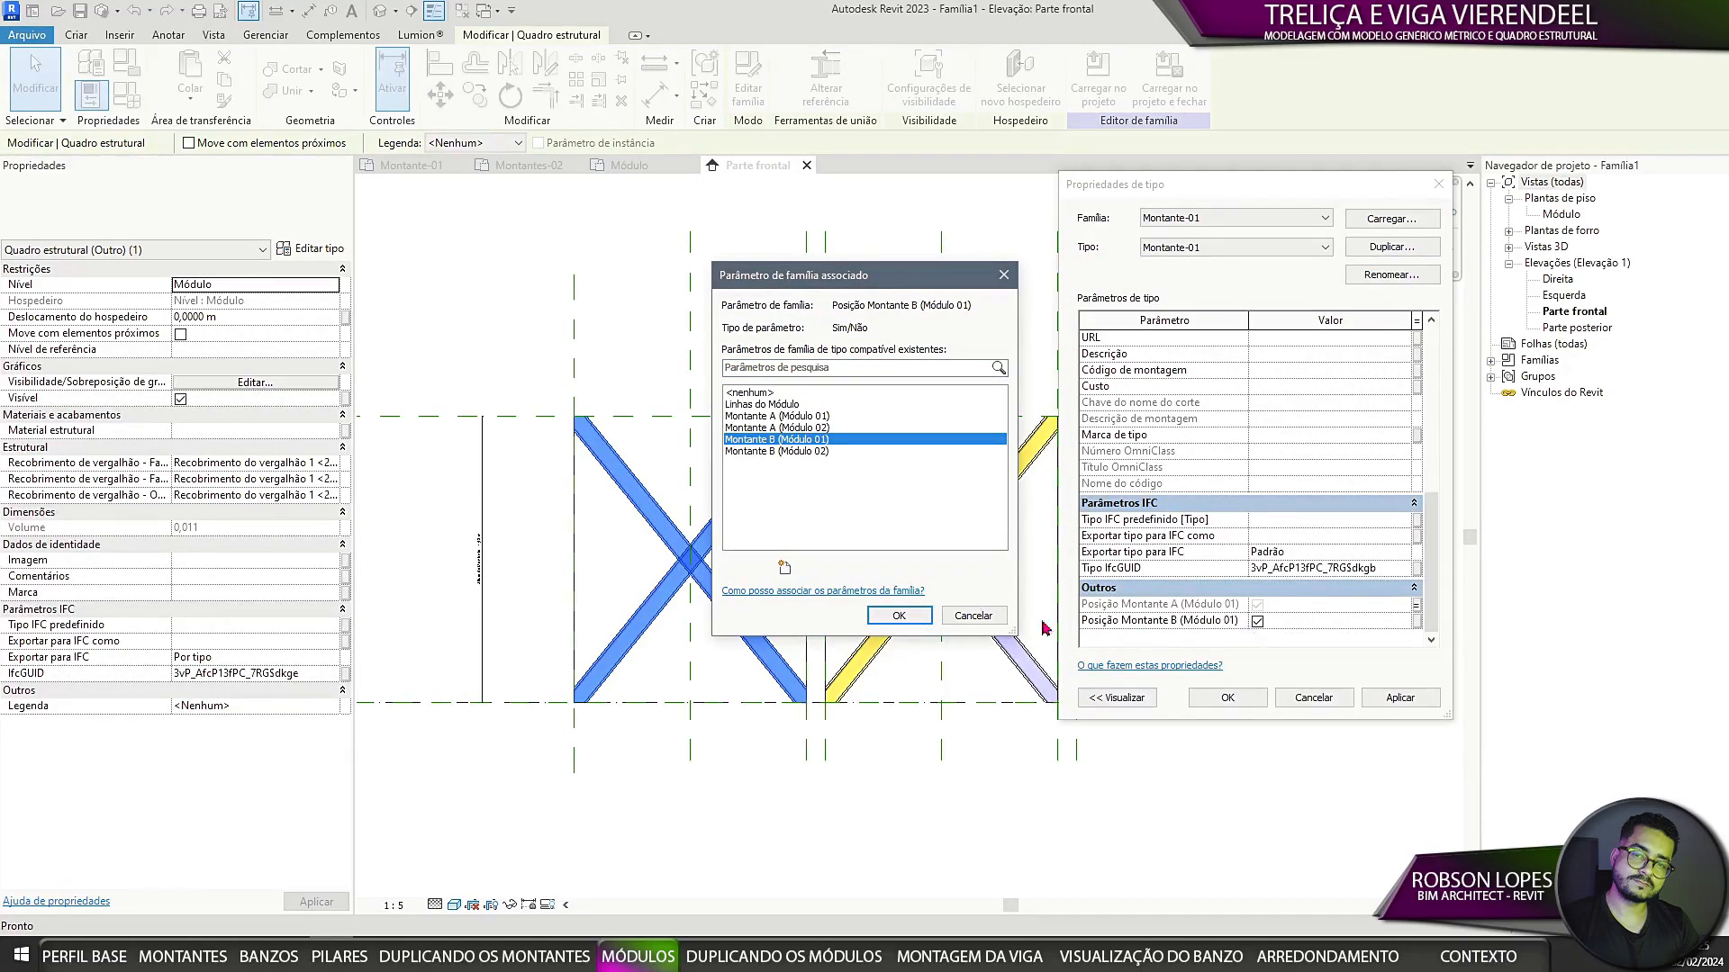
left_click(913, 619)
left_click(1227, 698)
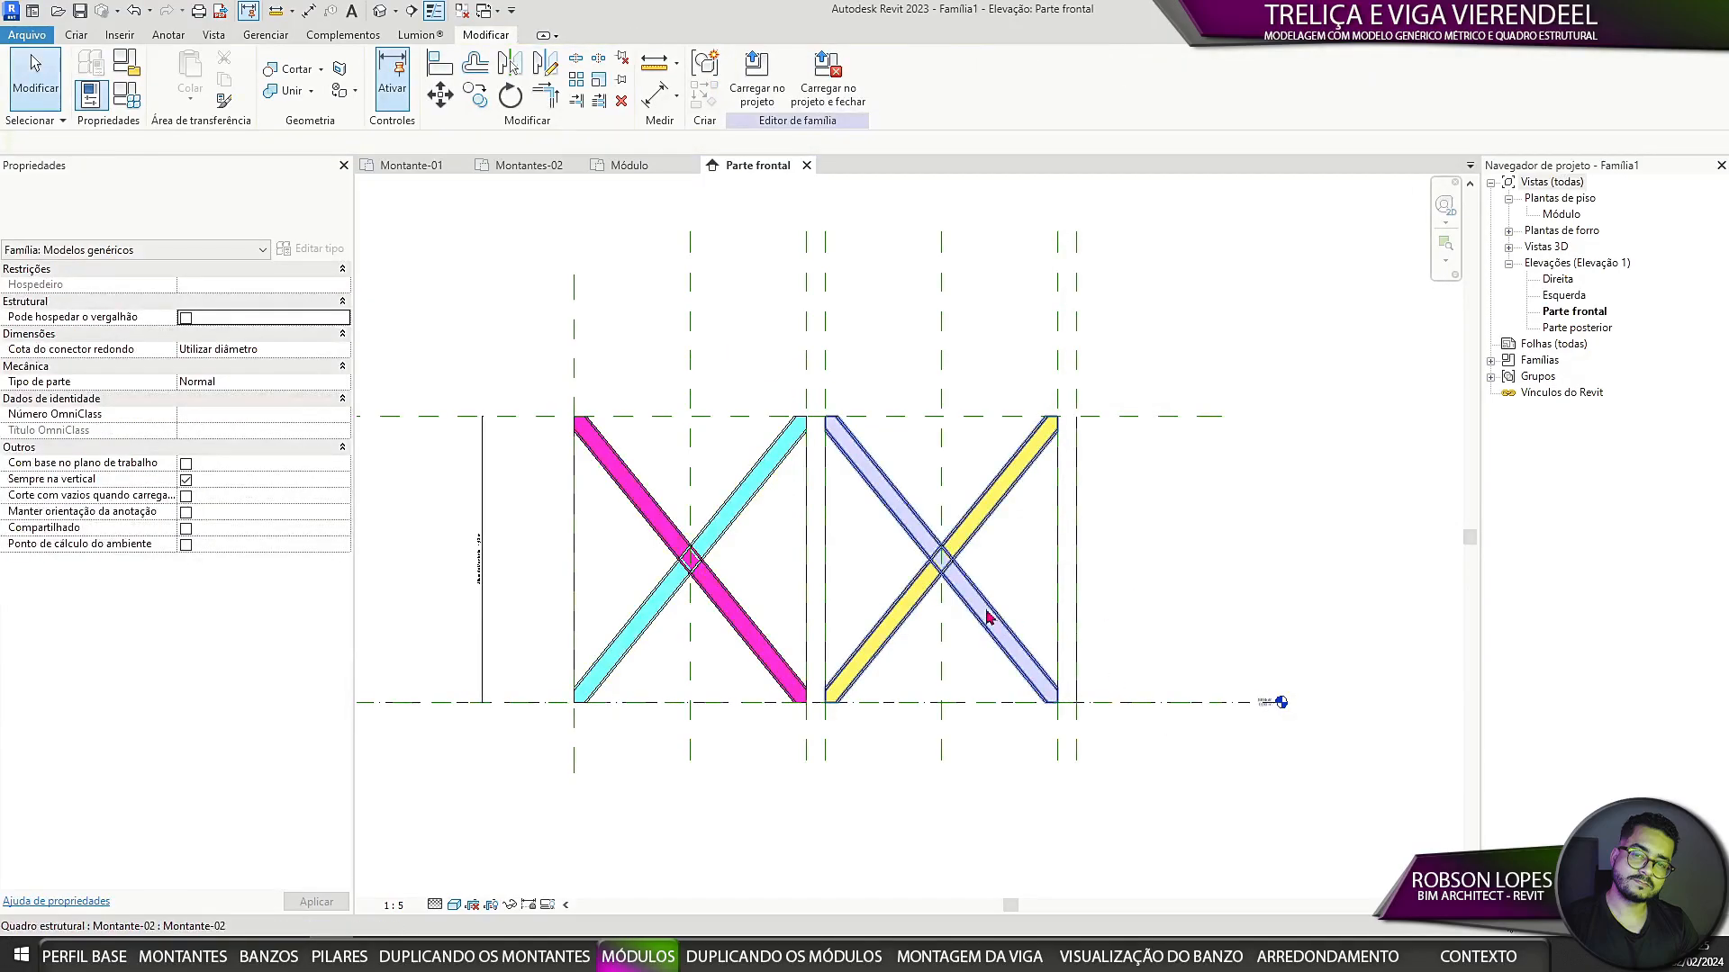
Step: In the Montante-02 type properties, associate Posição Montante A (Módulo 02) with the family parameter Montante A (Módulo 02)
left_click(315, 248)
scroll(1197, 473, "down", 10)
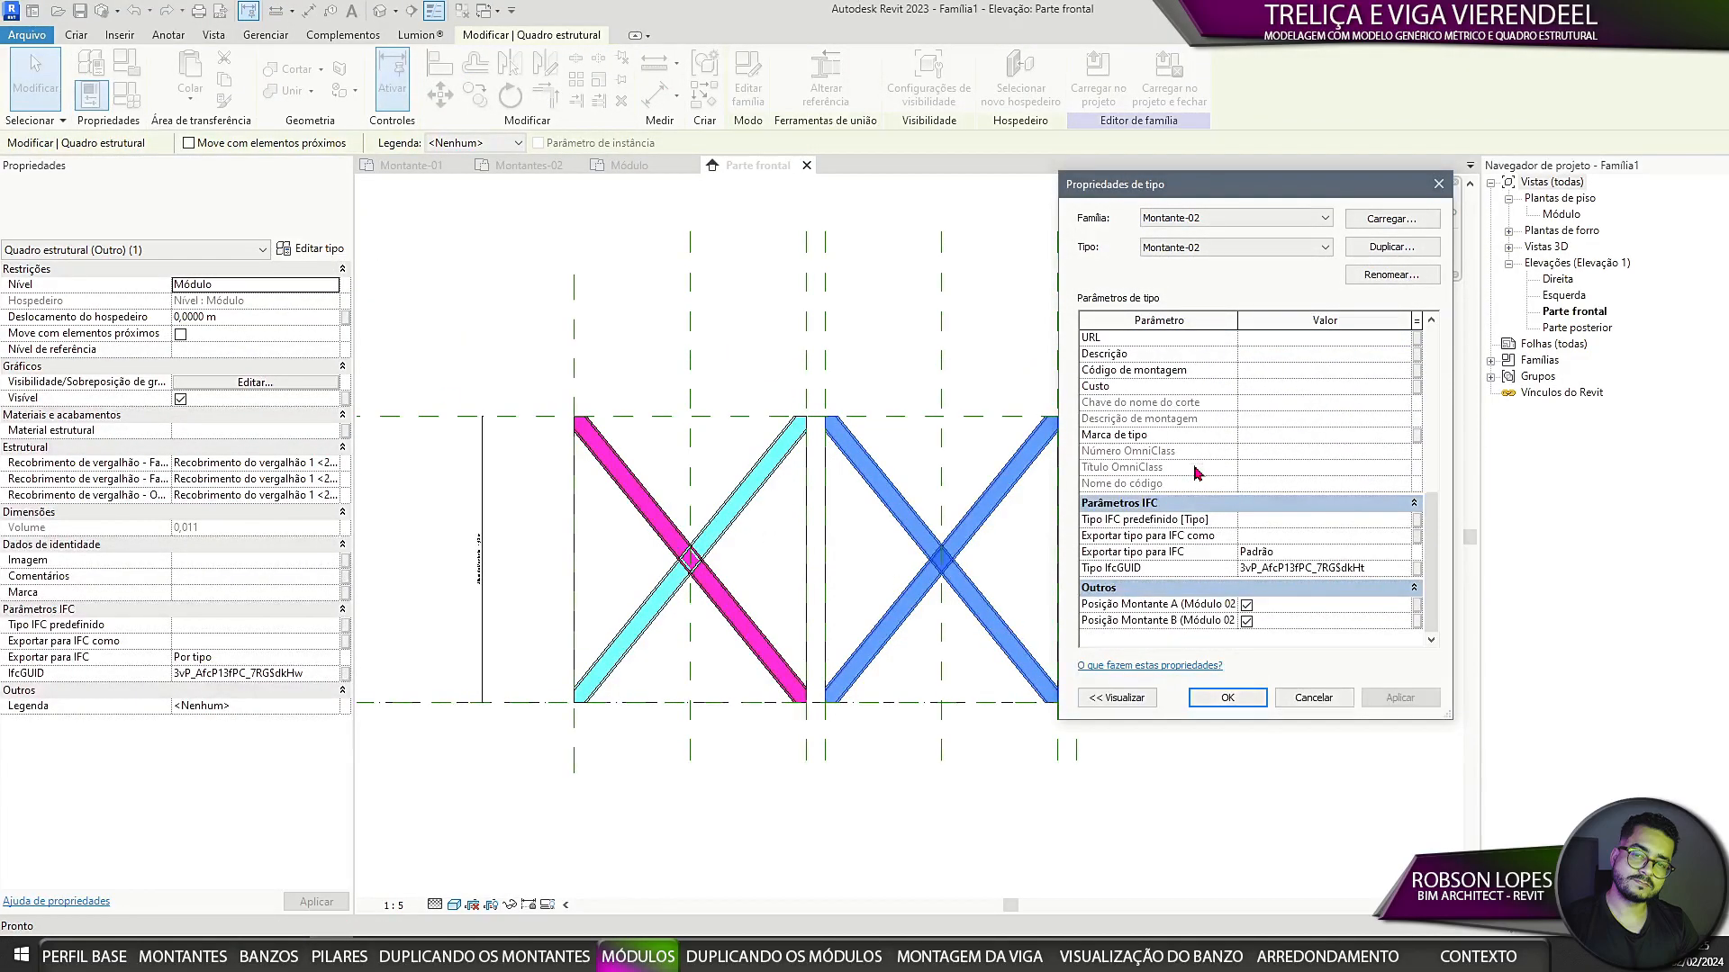
left_click_drag(1062, 491, 1039, 492)
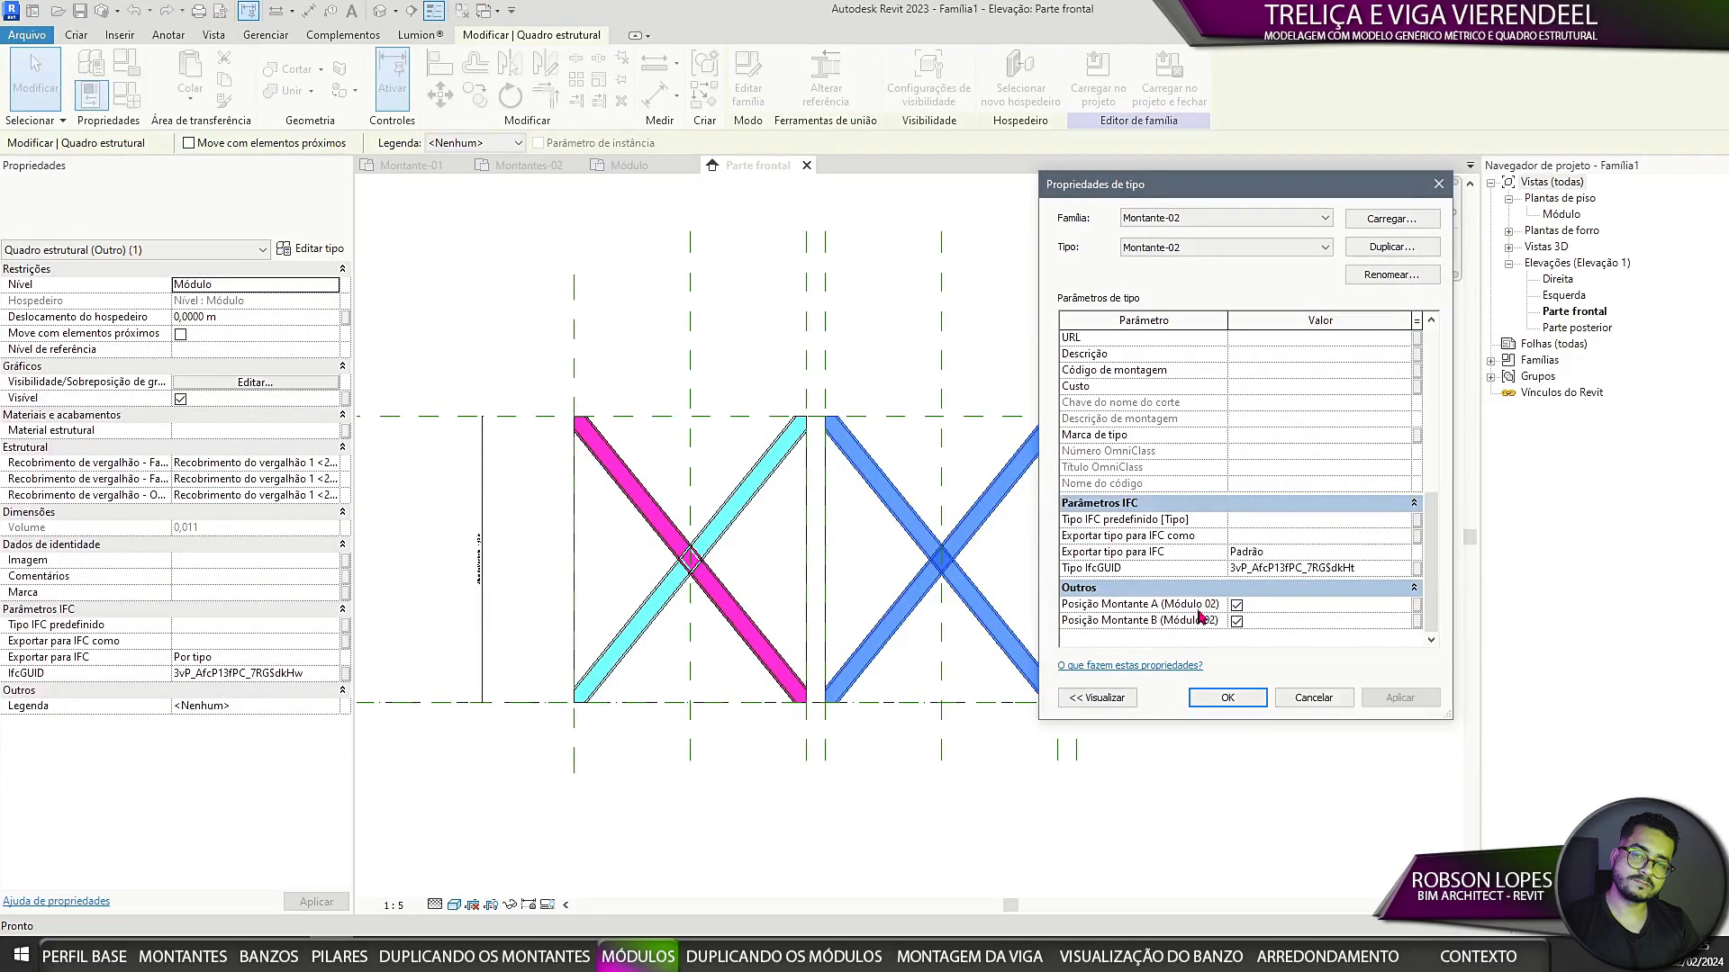
left_click(1419, 608)
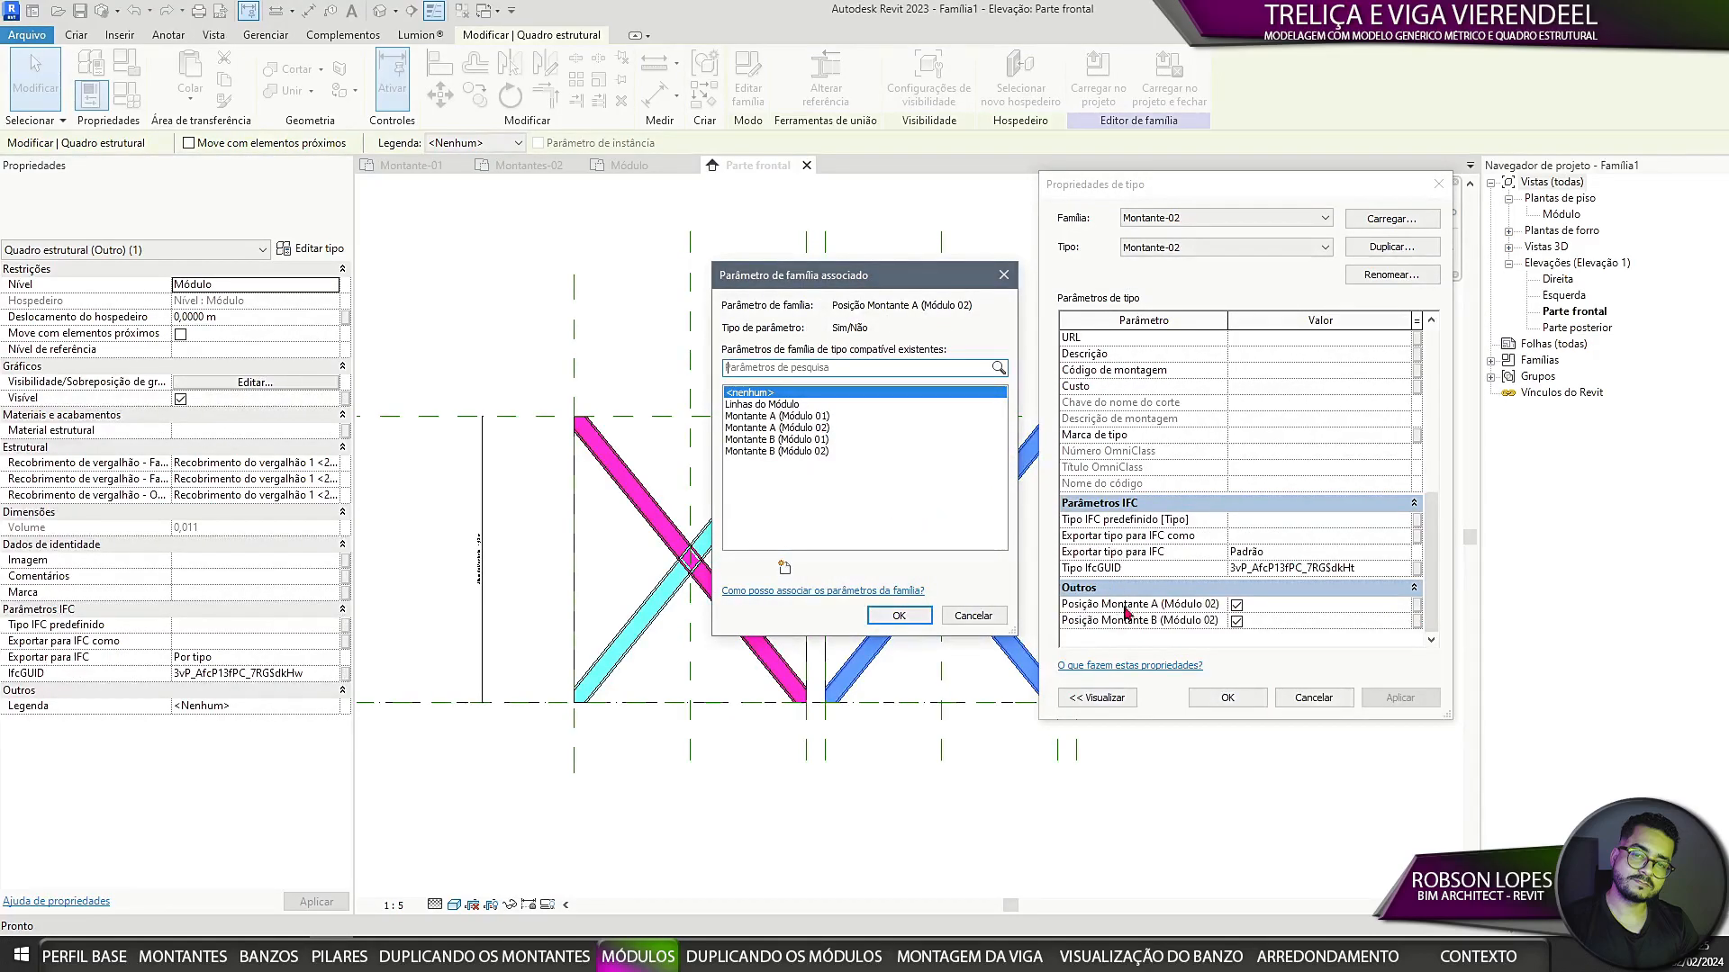
left_click(743, 429)
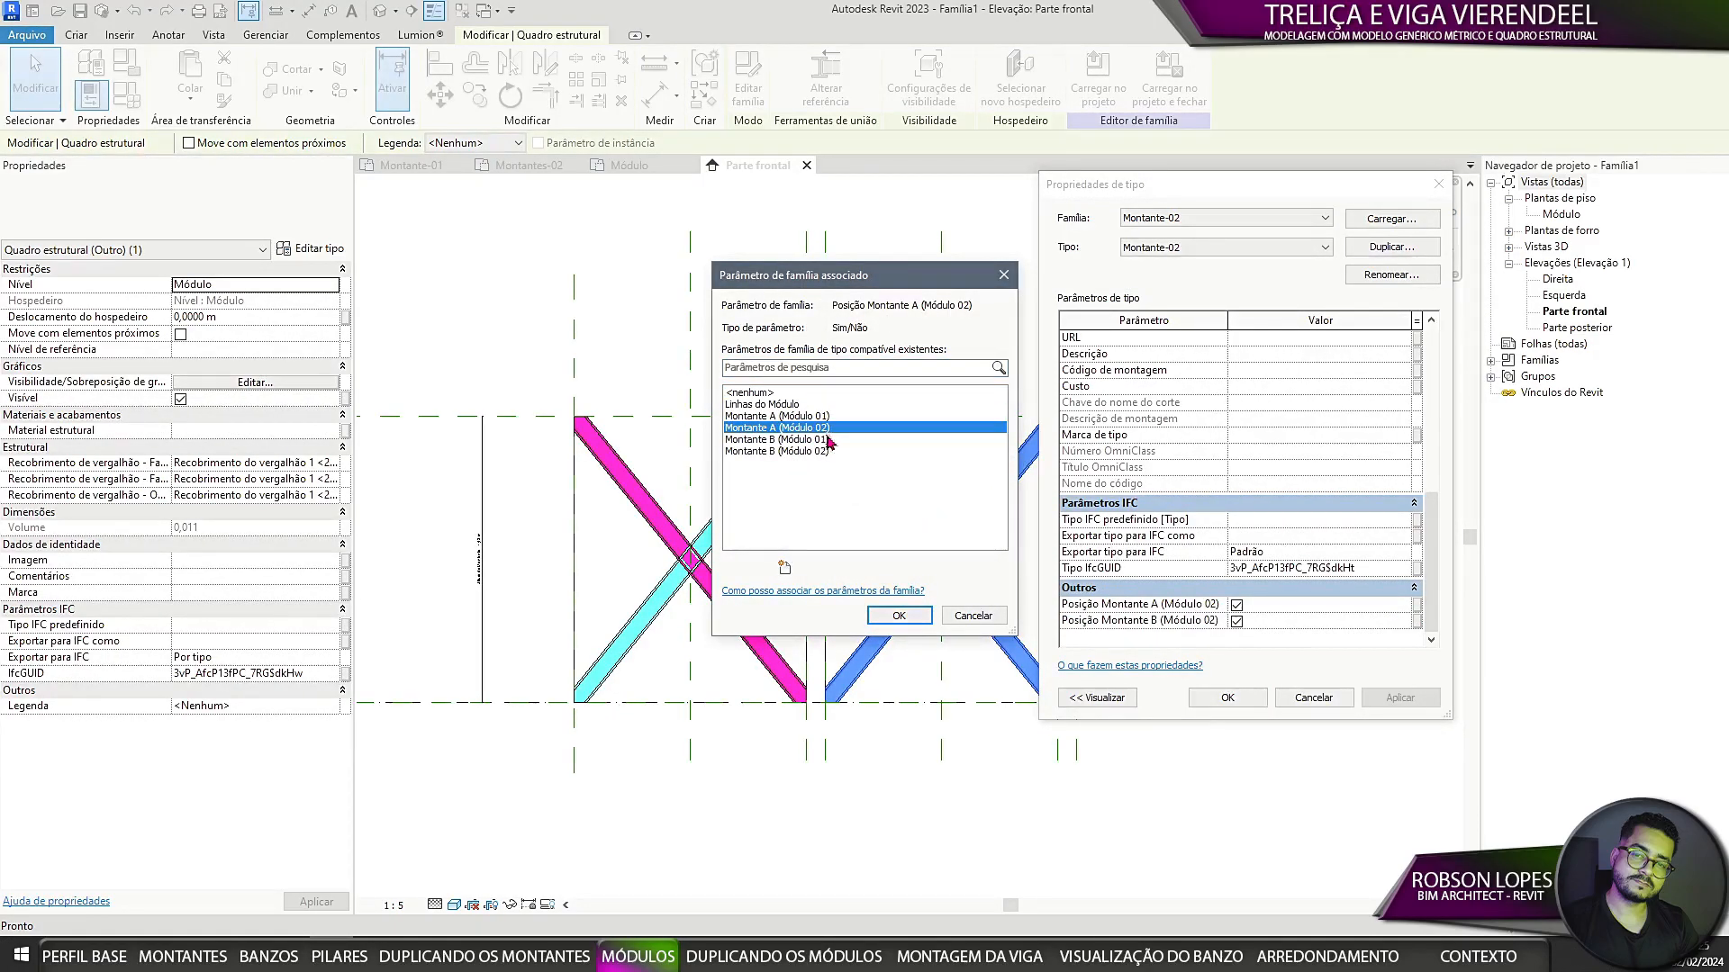
left_click(896, 616)
Step: Associate Posição Montante B (Módulo 02) with Montante B (Módulo 02), accept the type changes and deselect the element
left_click(1418, 621)
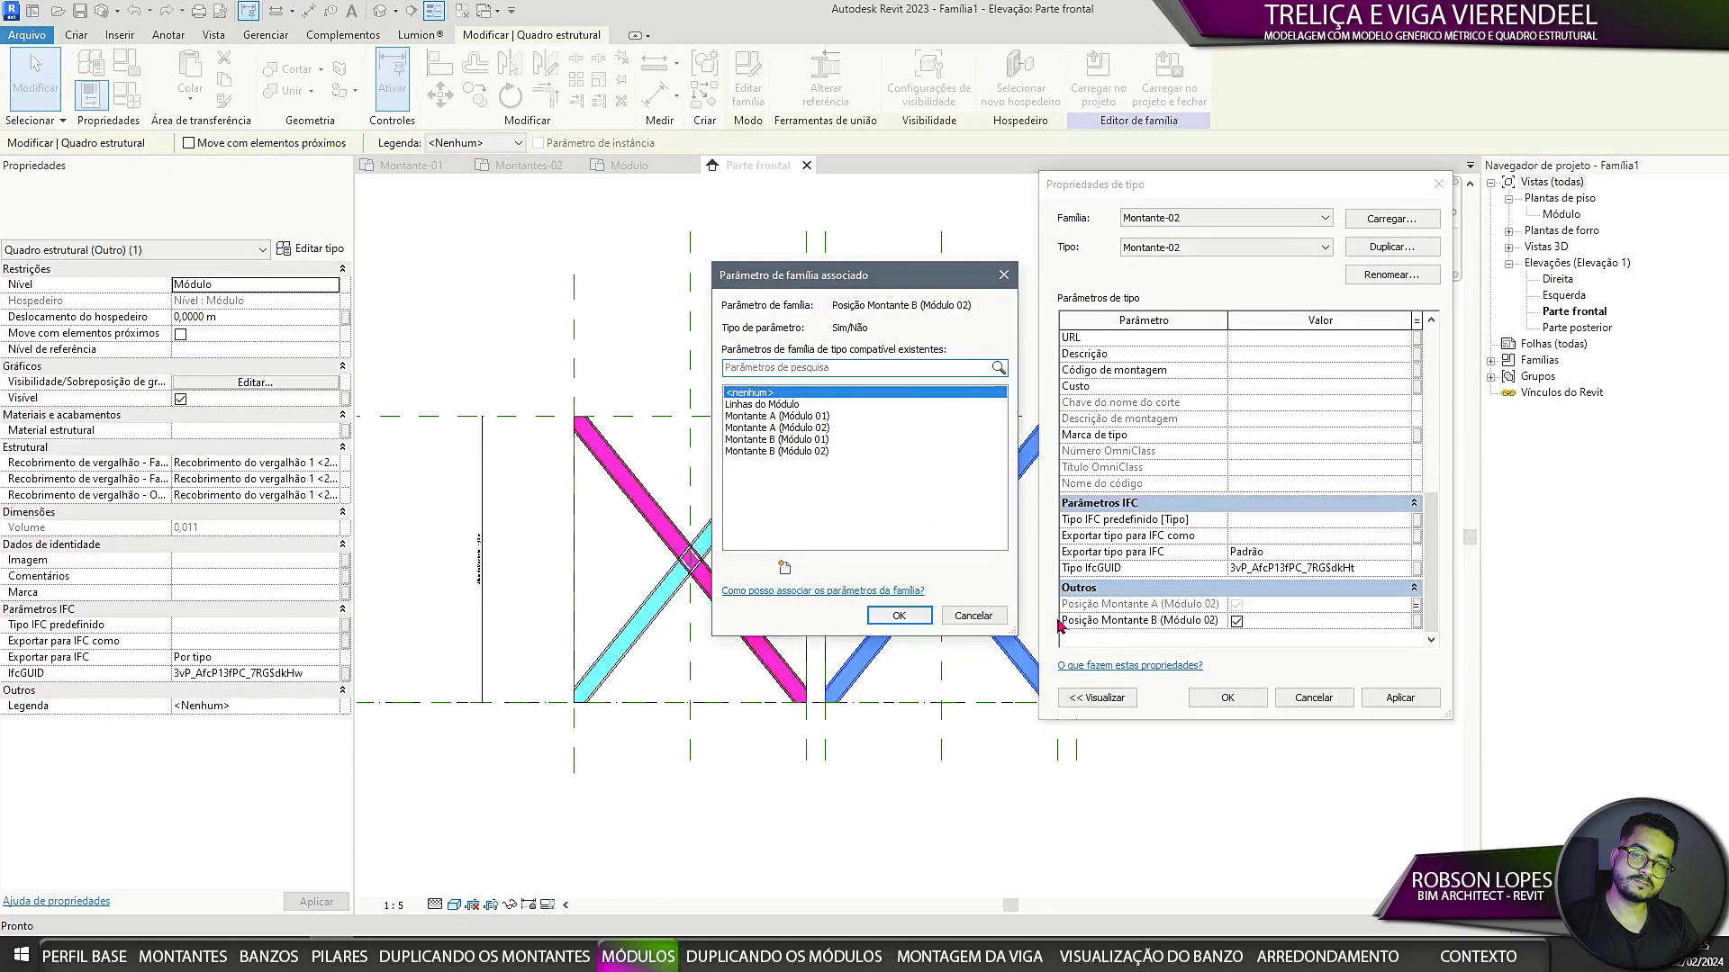
left_click(792, 451)
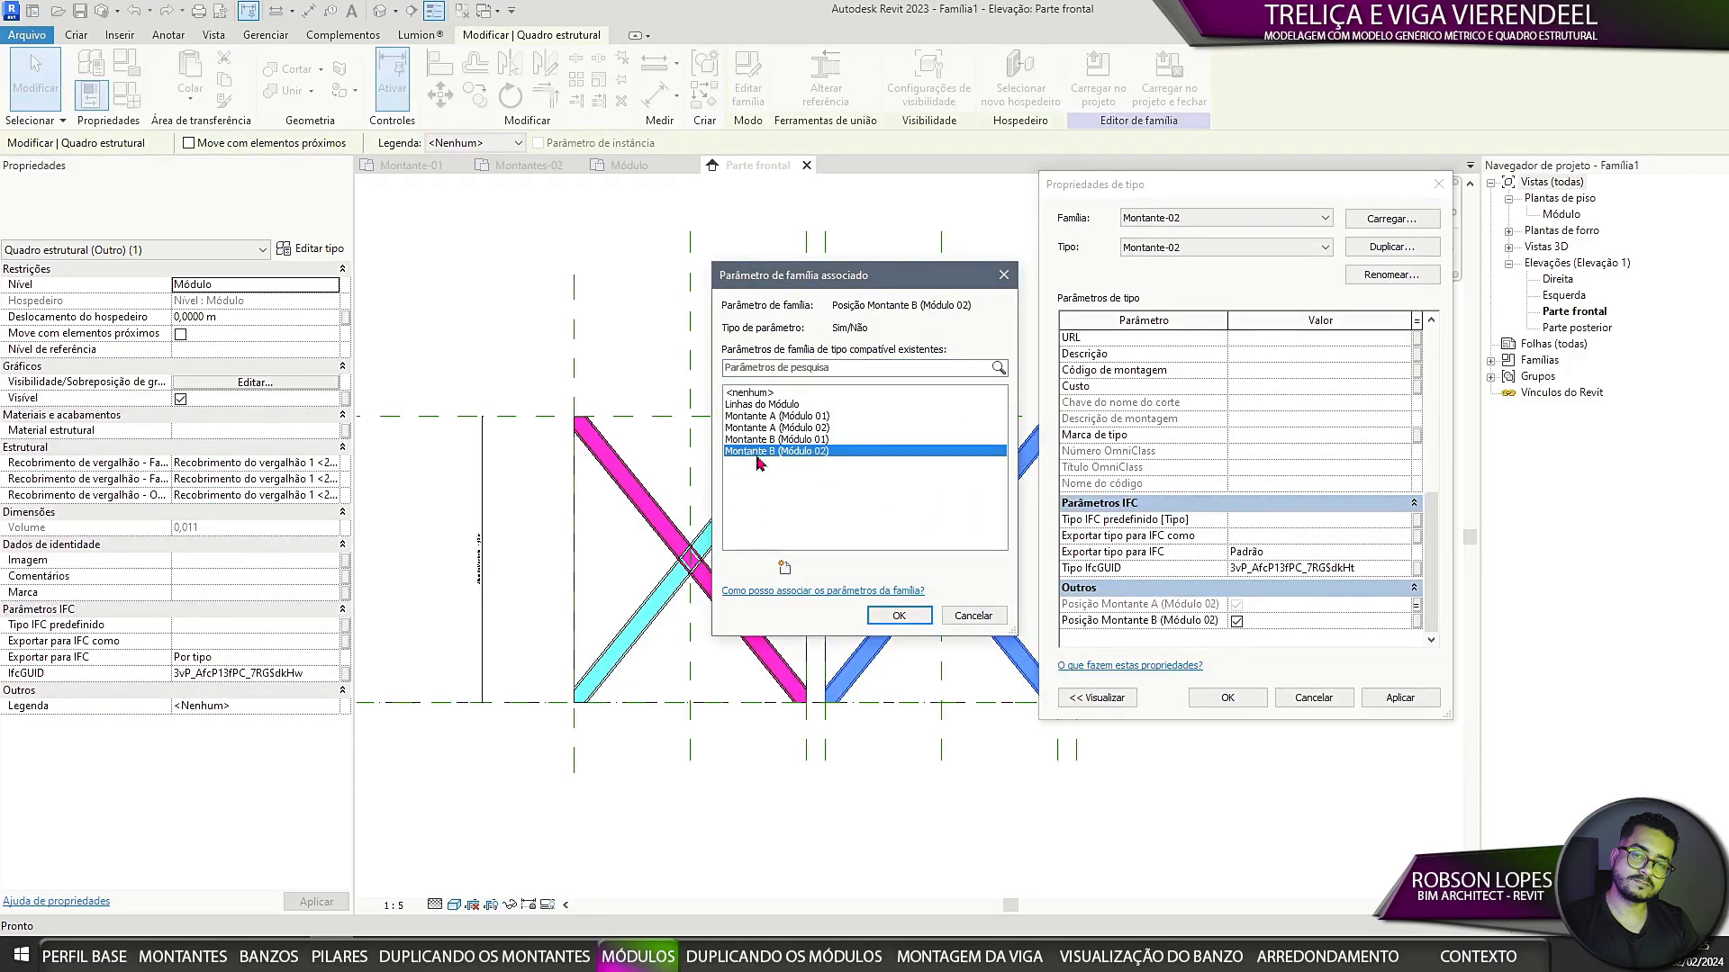
left_click(898, 615)
left_click(1218, 698)
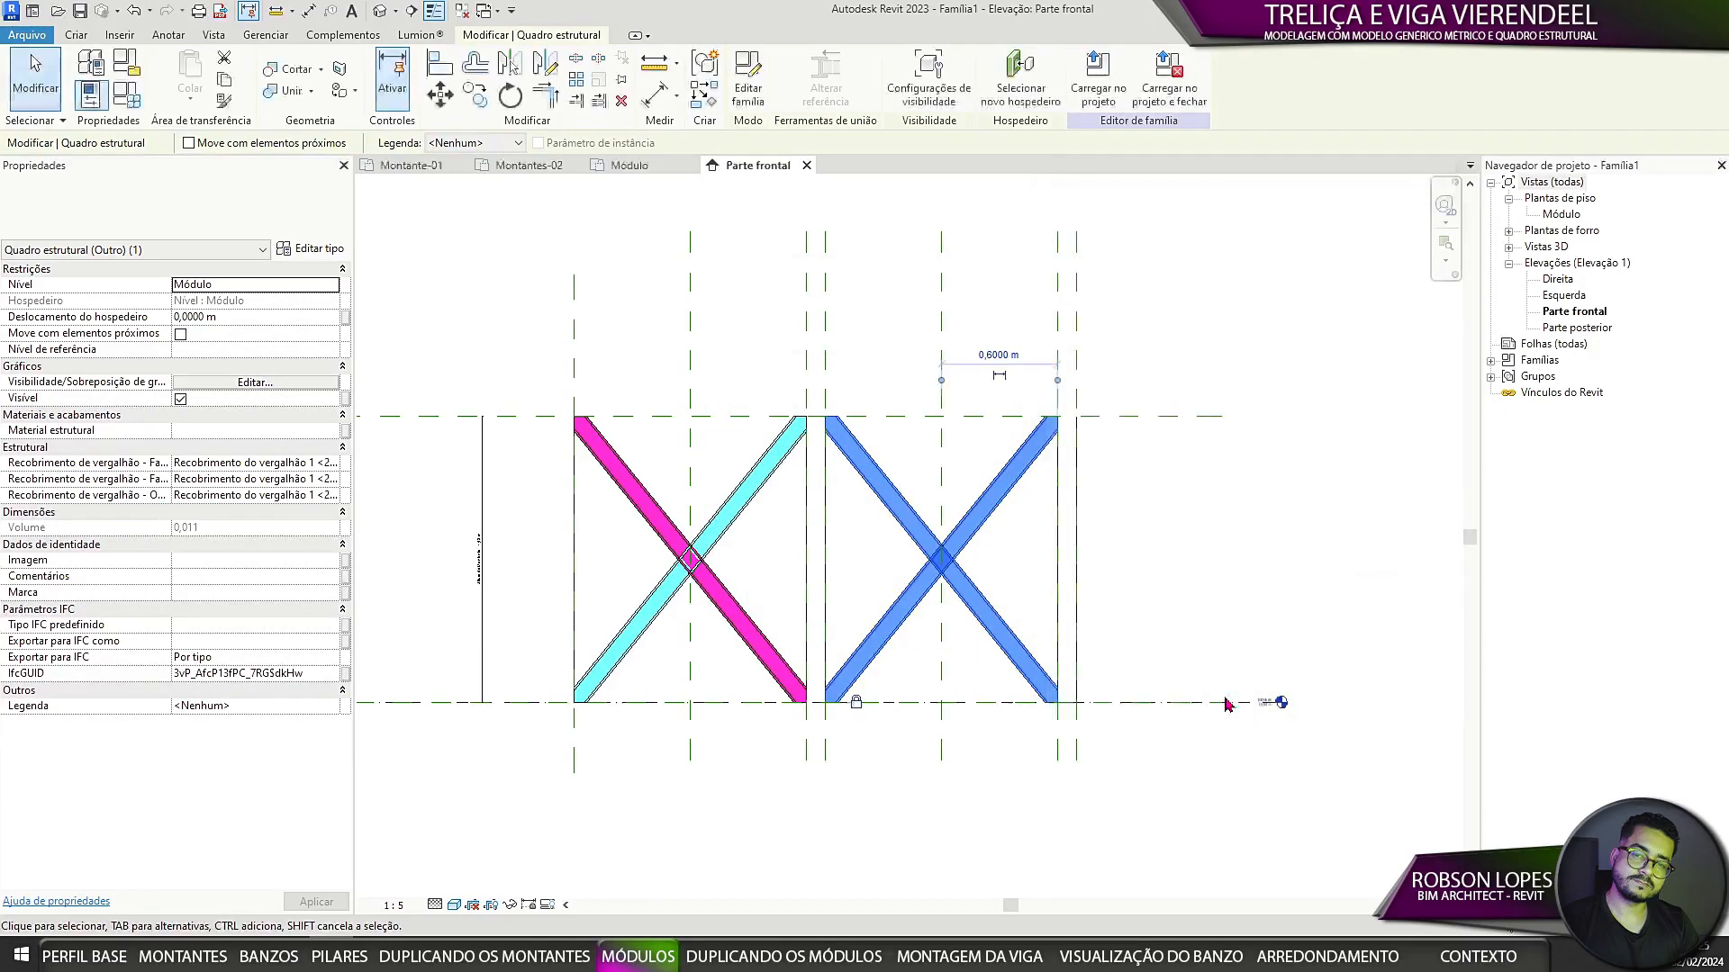
left_click(1191, 581)
middle_click_drag(1191, 581, 1264, 576)
left_click(127, 94)
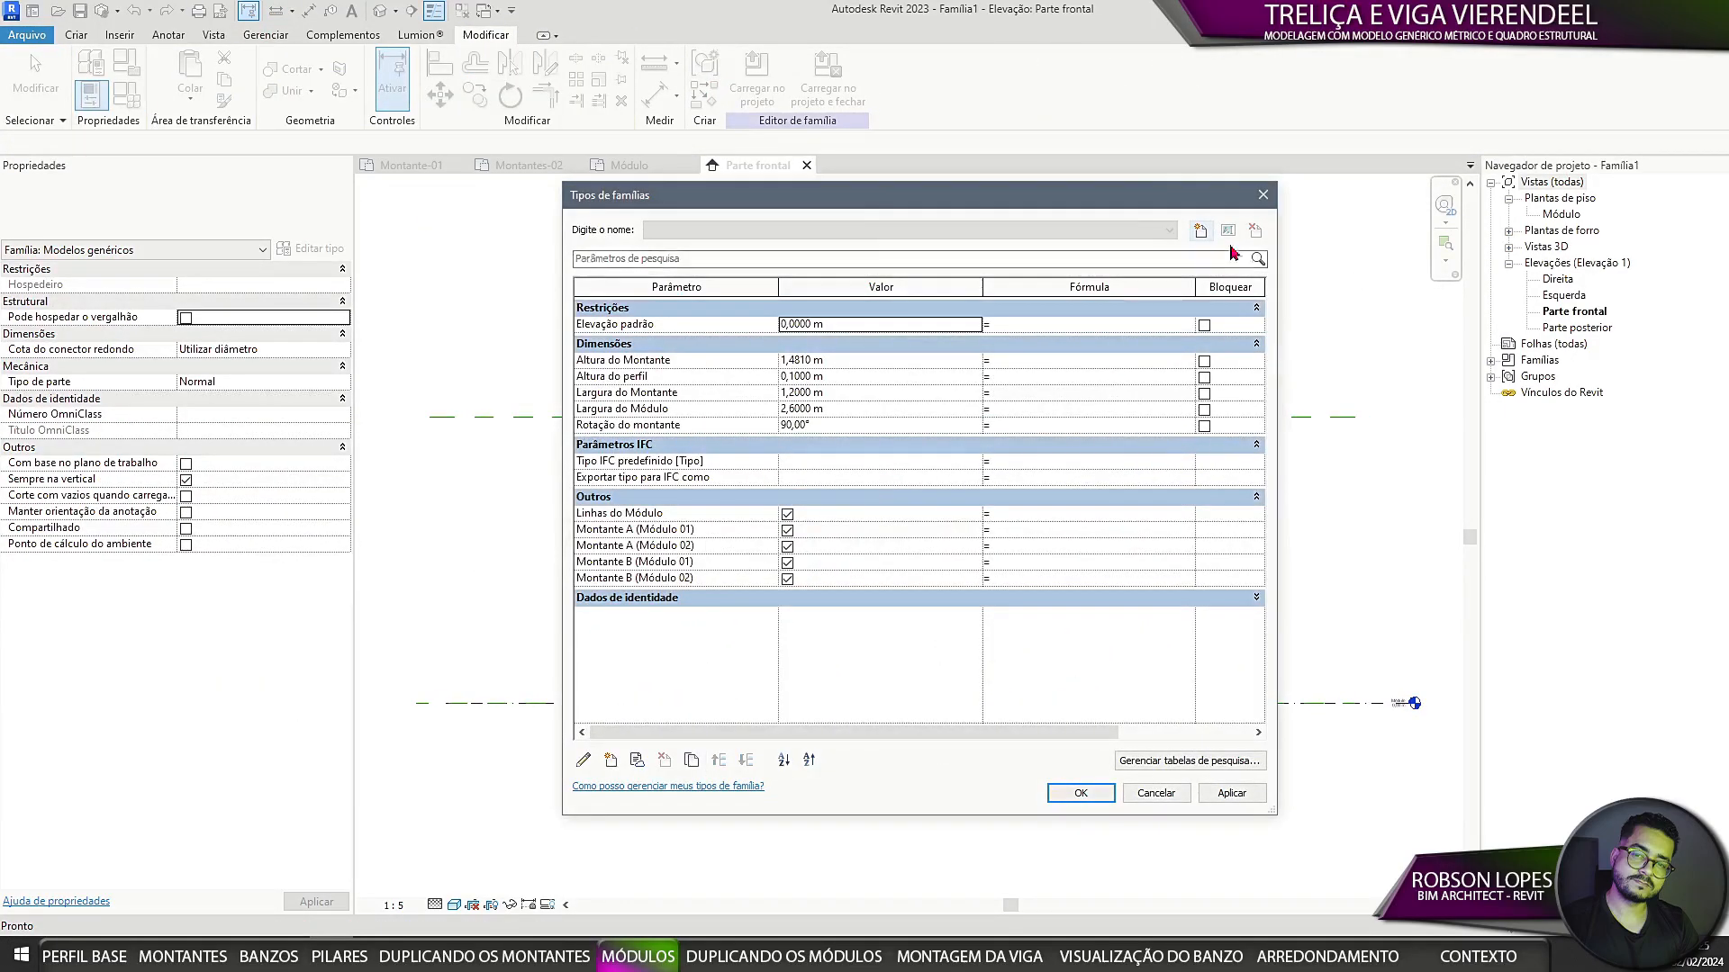
left_click(1156, 793)
scroll(879, 517, "down", 1)
middle_click_drag(980, 532, 758, 384)
scroll(659, 347, "up", 1)
Step: In the family types, enable only Montante A and B of Módulo 01, disable both Módulo 02 montantes, and apply
left_click(110, 106)
left_click_drag(1019, 194, 1446, 217)
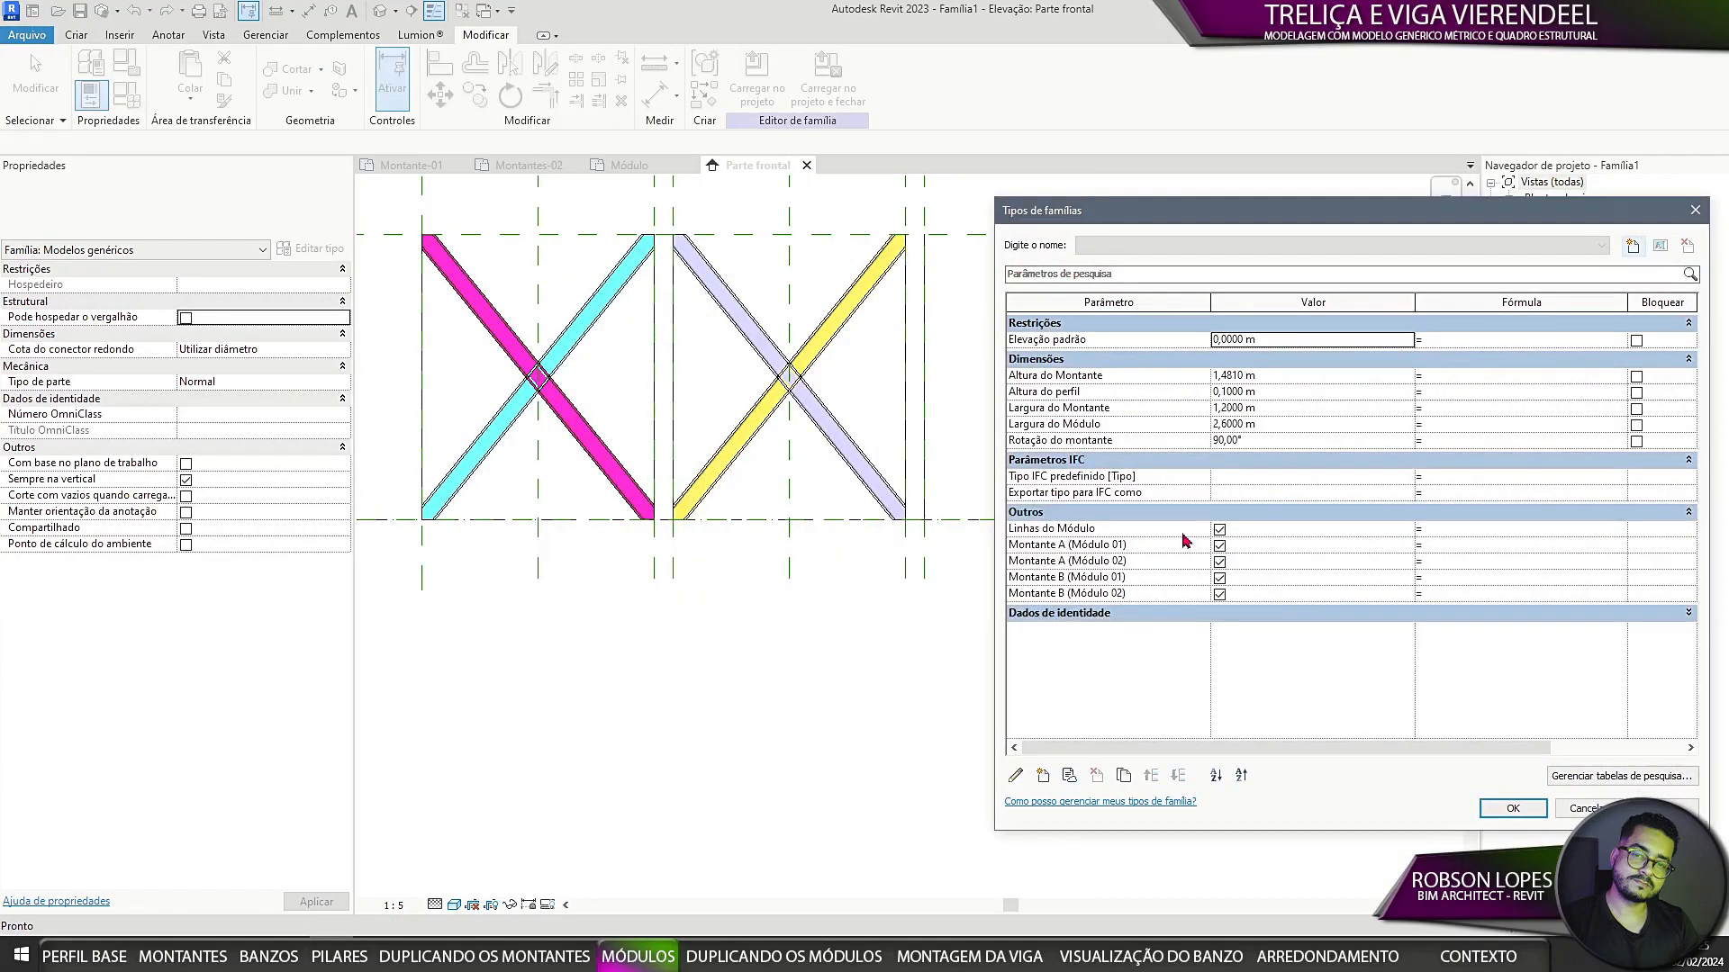
left_click(1220, 545)
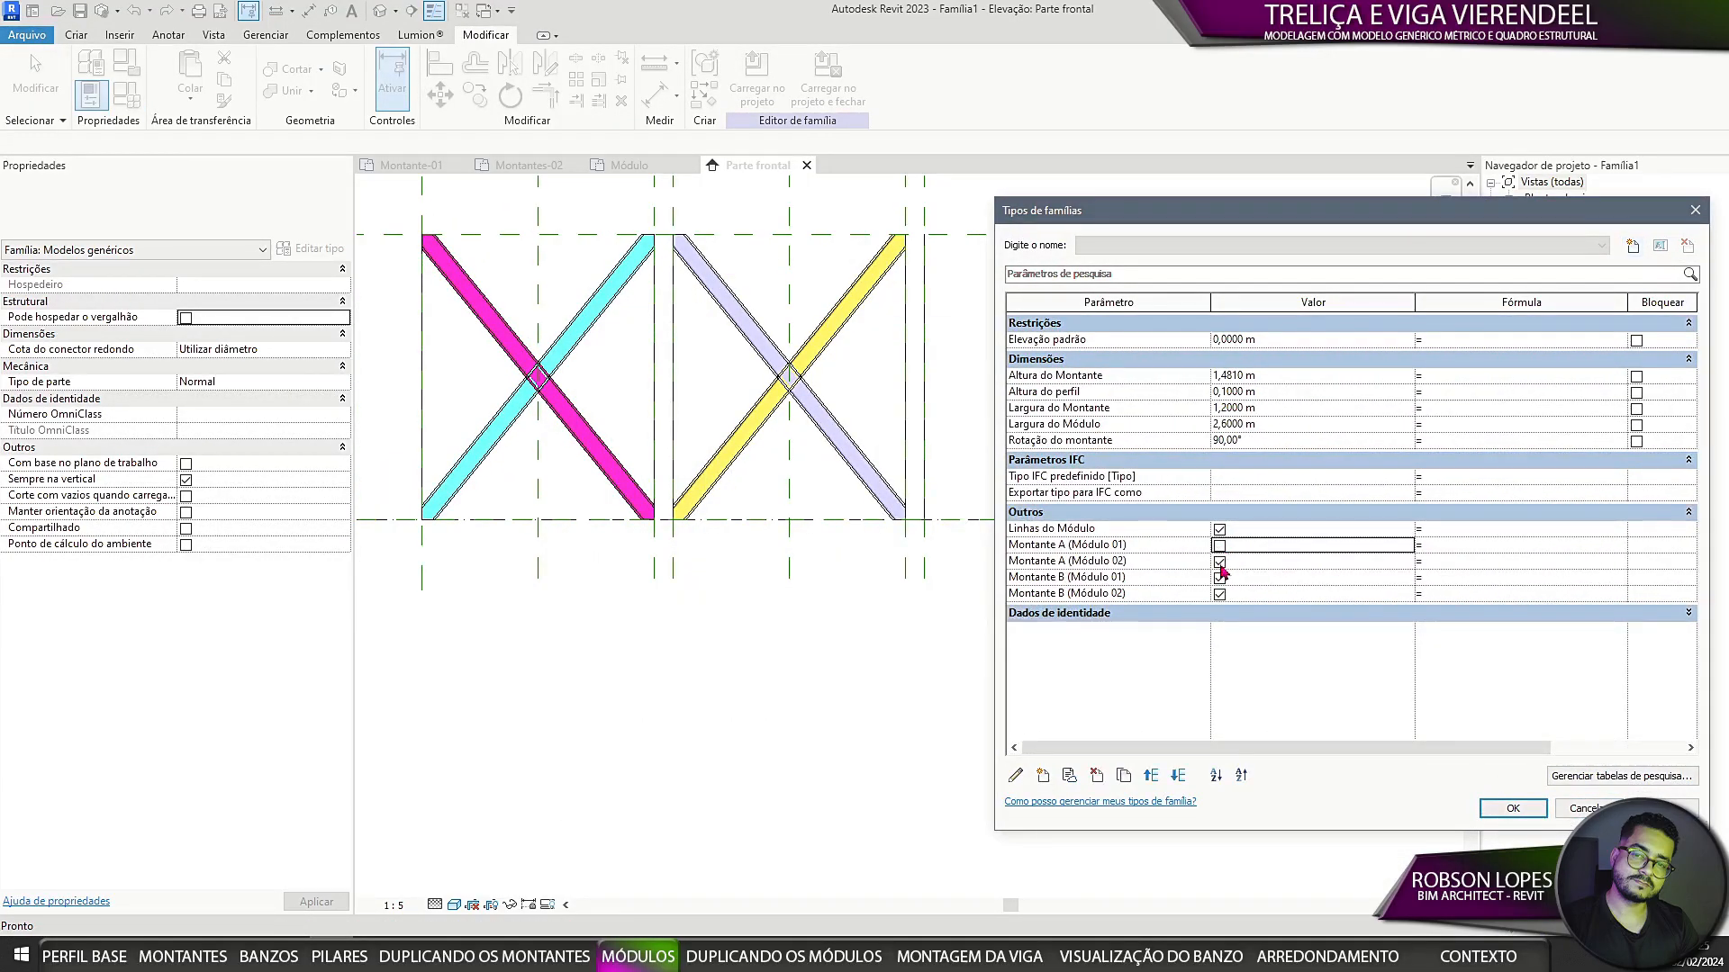
left_click(1220, 562)
left_click(1220, 578)
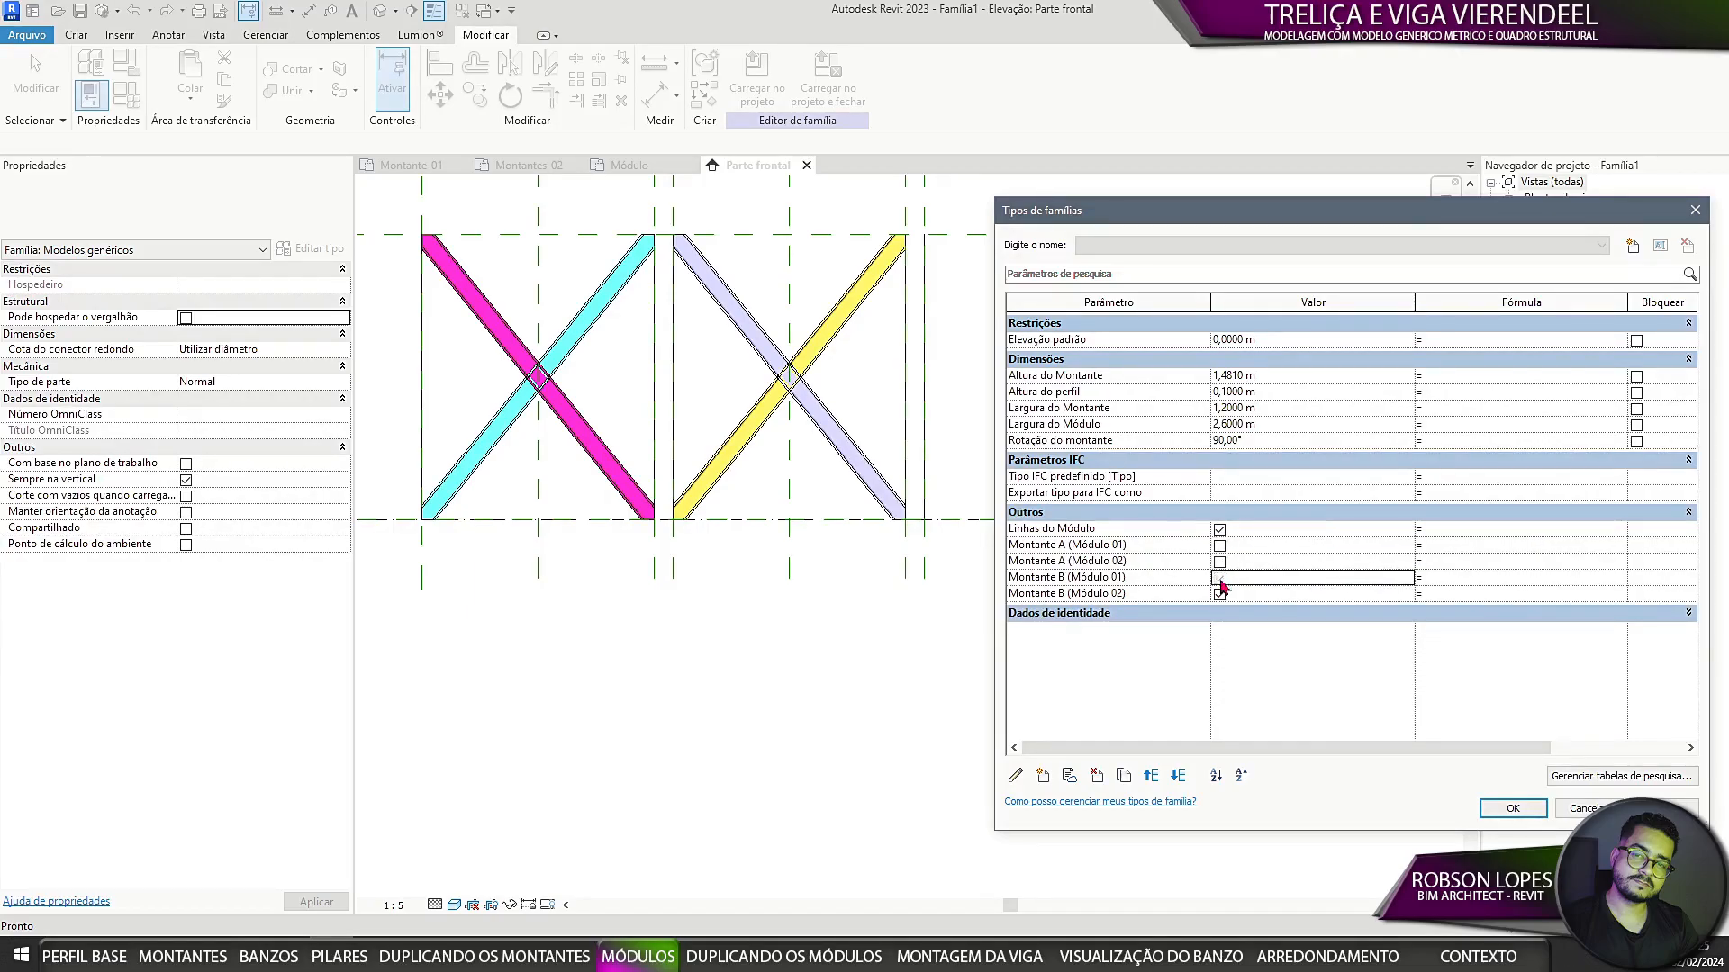
left_click(1220, 595)
left_click(1220, 581)
left_click(1220, 545)
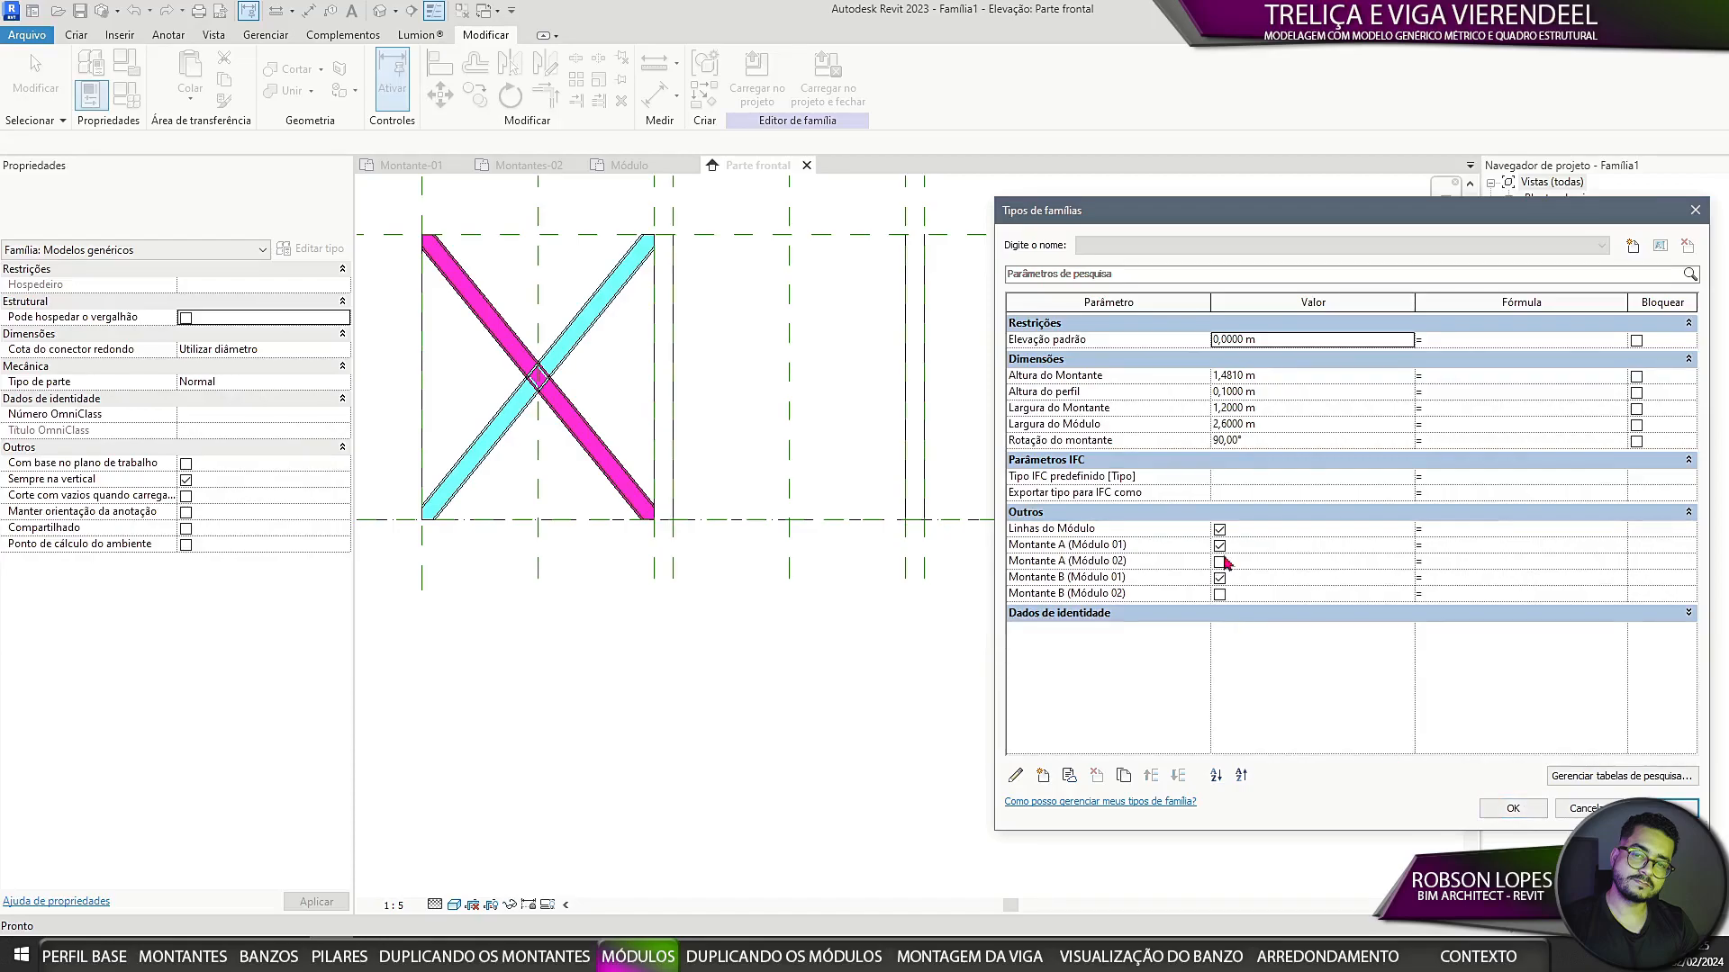
left_click(1543, 809)
Step: Turn on preview visibility for the front elevation view
left_click(536, 905)
left_click(544, 905)
left_click(533, 905)
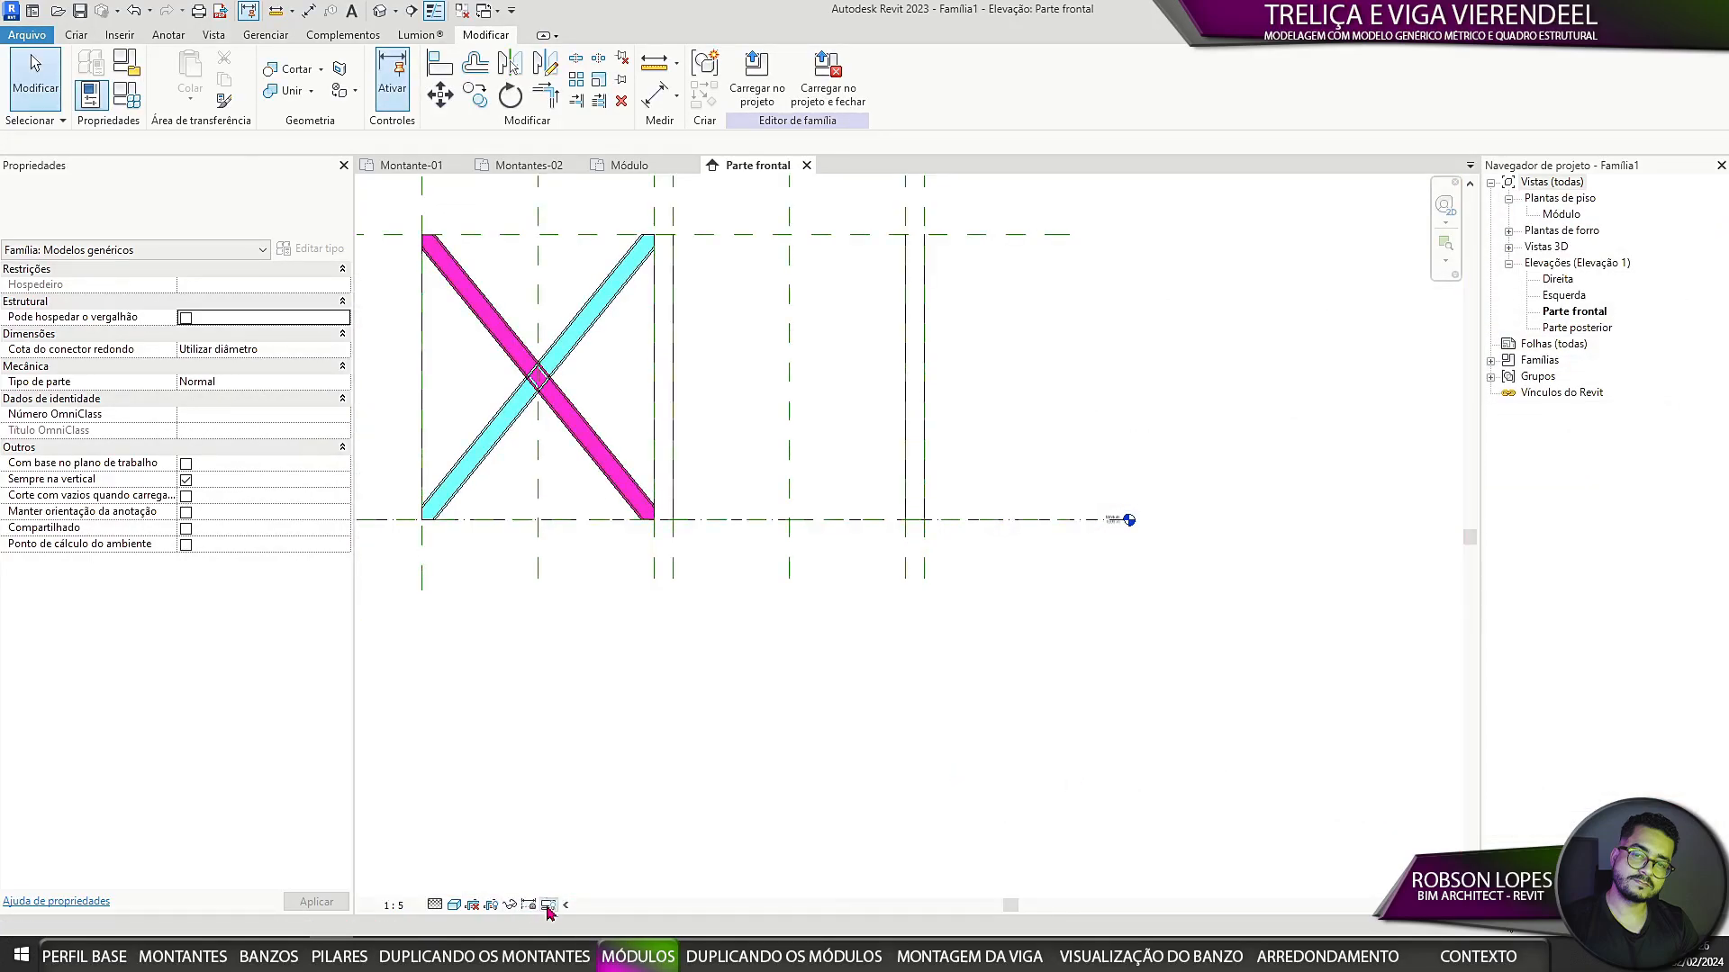
left_click(547, 908)
left_click(572, 887)
Step: In the family types, disable Montante A and B of Módulo 01 so all four montantes are hidden, and apply
left_click(127, 96)
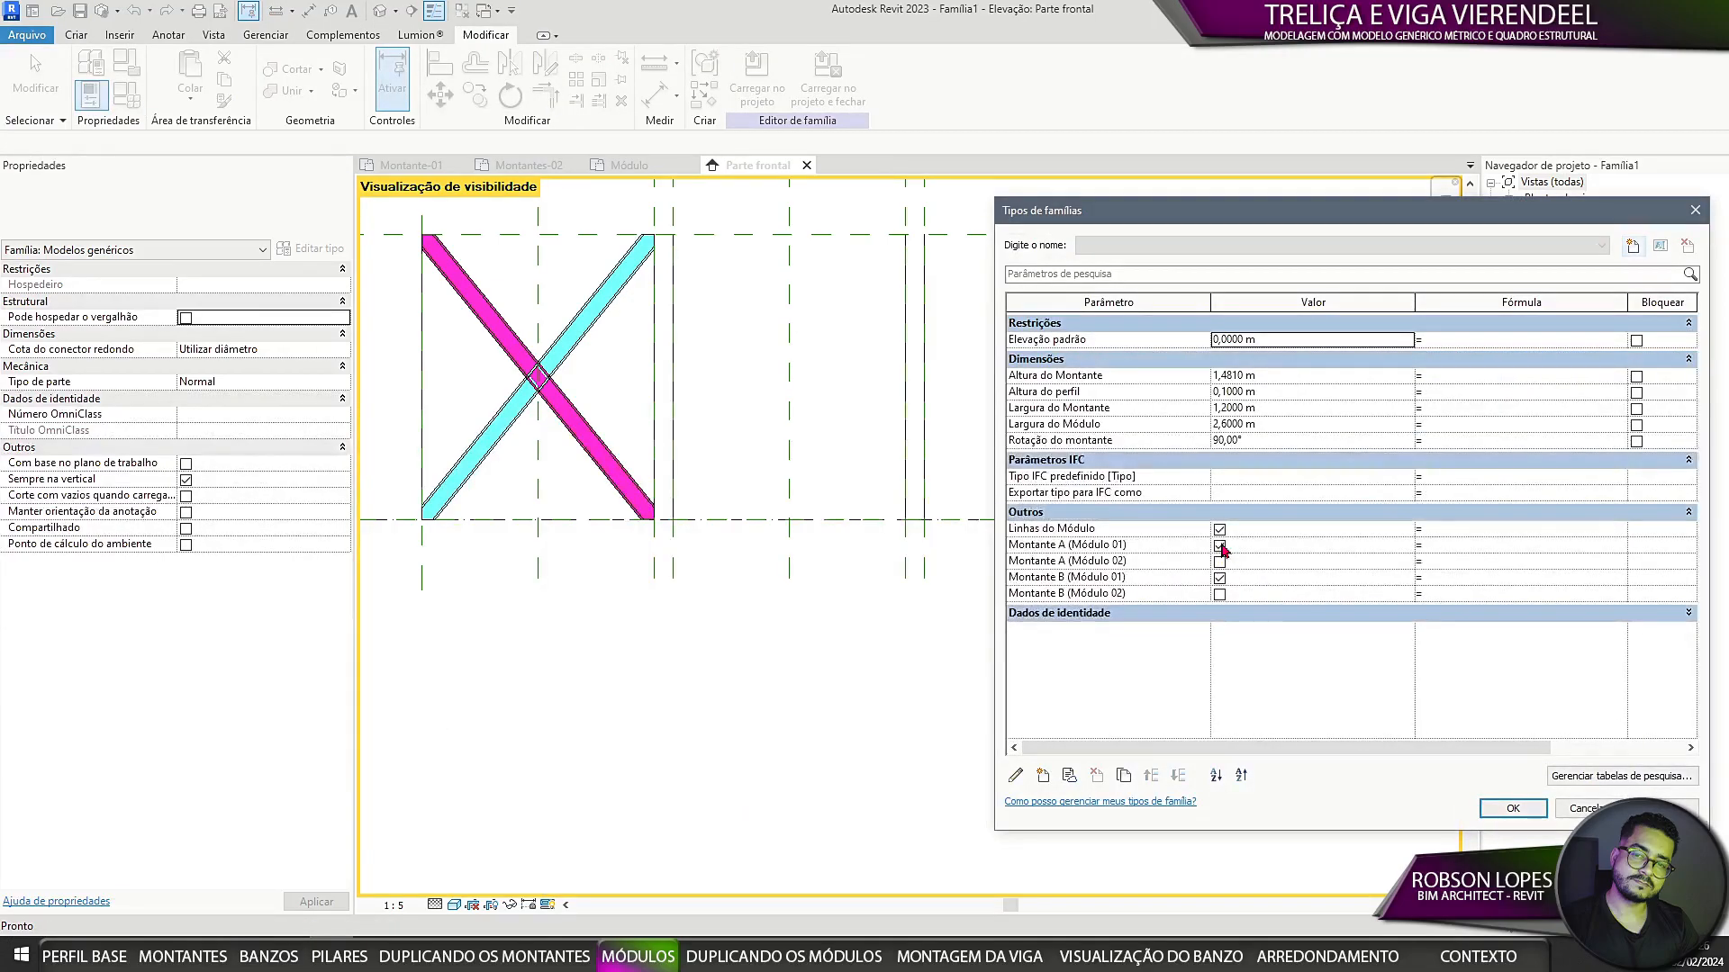
left_click(1220, 546)
left_click(1220, 578)
left_click(1662, 808)
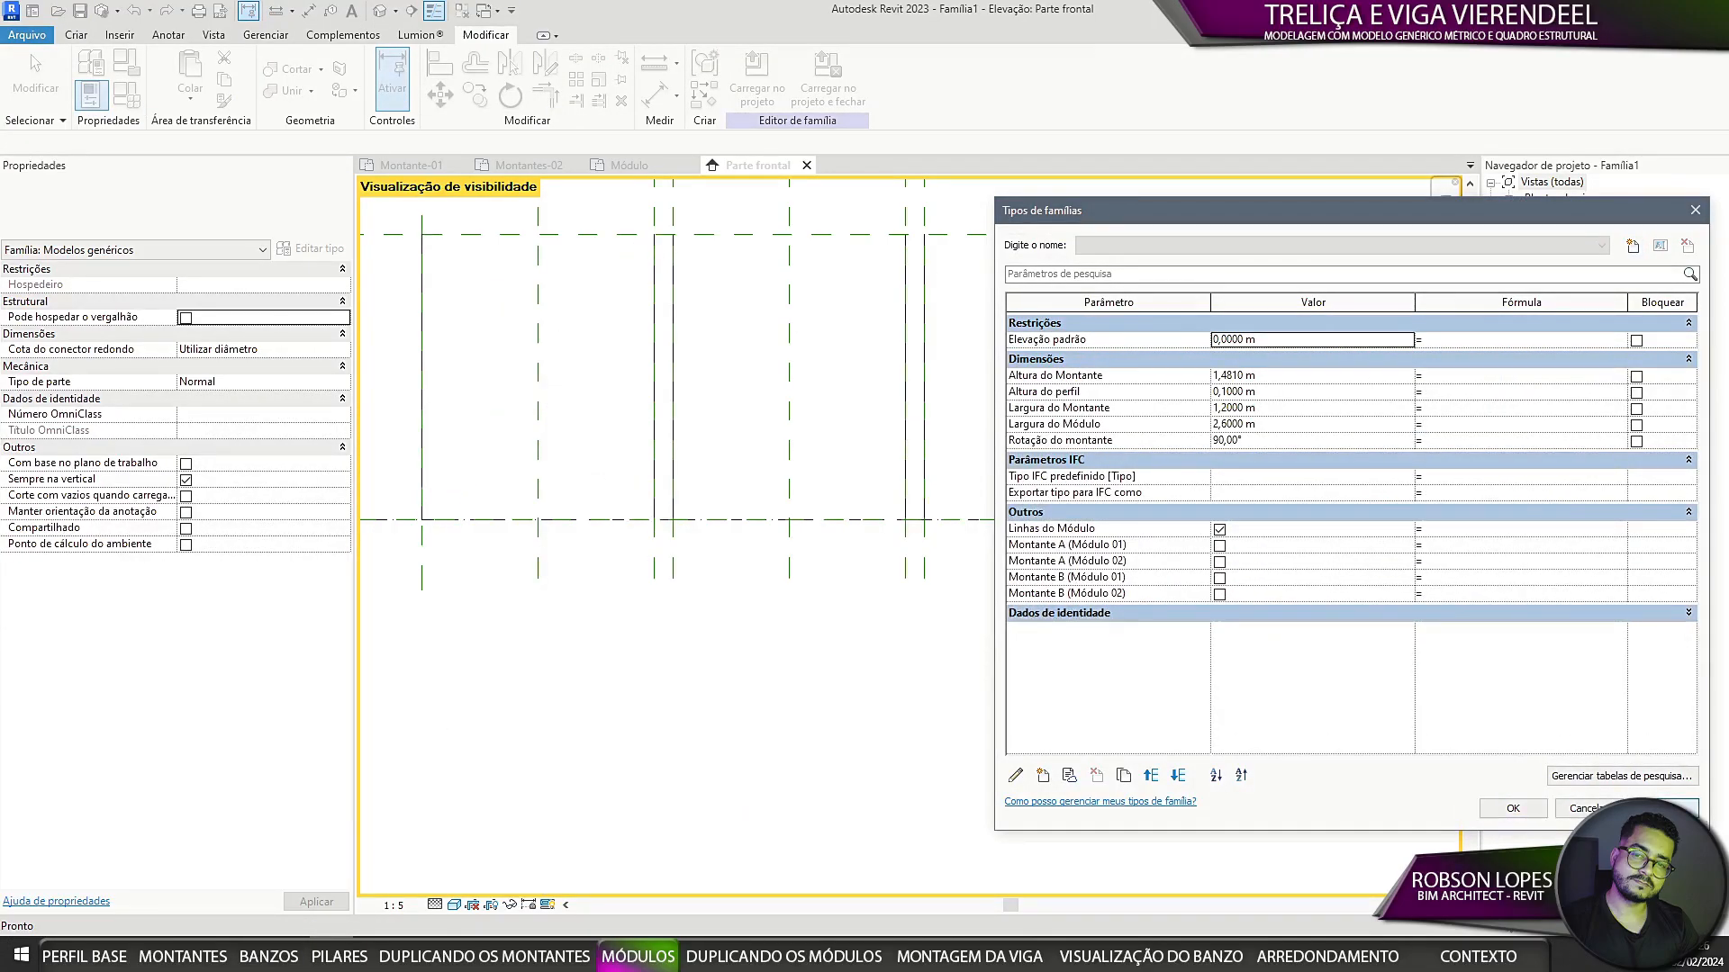
Step: Enable Montante B for both Módulo 01 and Módulo 02 and apply
left_click(1220, 578)
left_click(1220, 594)
left_click(1662, 808)
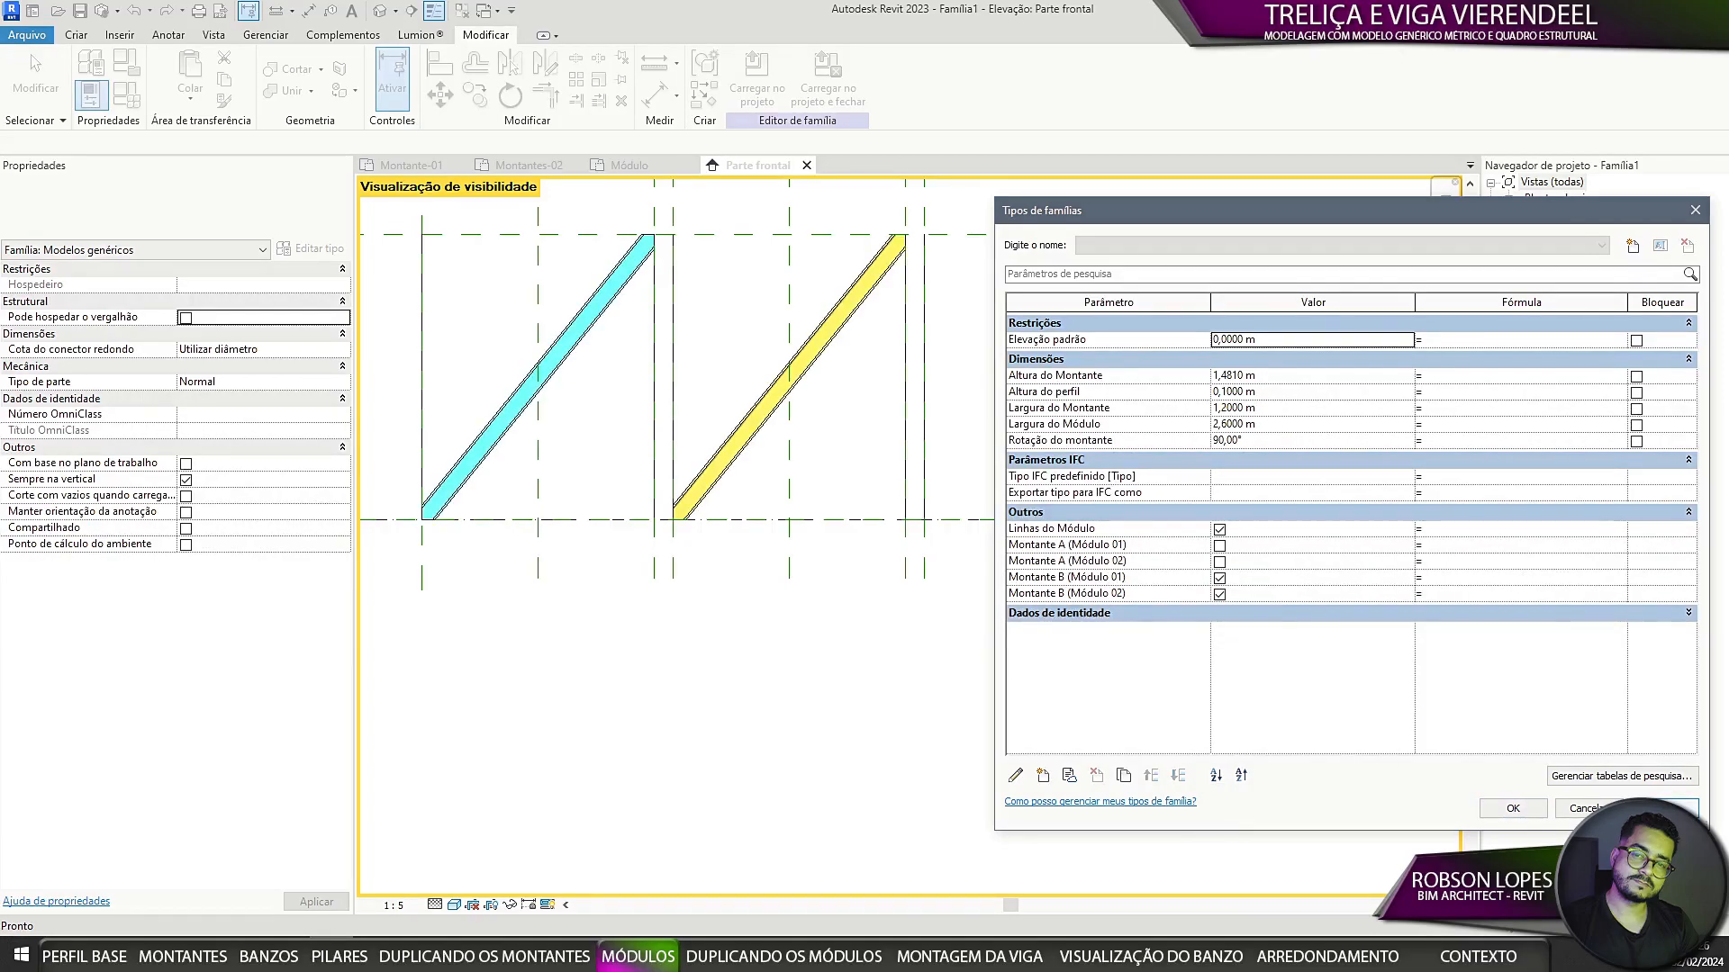
Step: Enable Montante A and disable Montante B in both Módulo 01 and Módulo 02, and apply
left_click(1220, 546)
left_click(1220, 562)
left_click(1220, 578)
left_click(1220, 594)
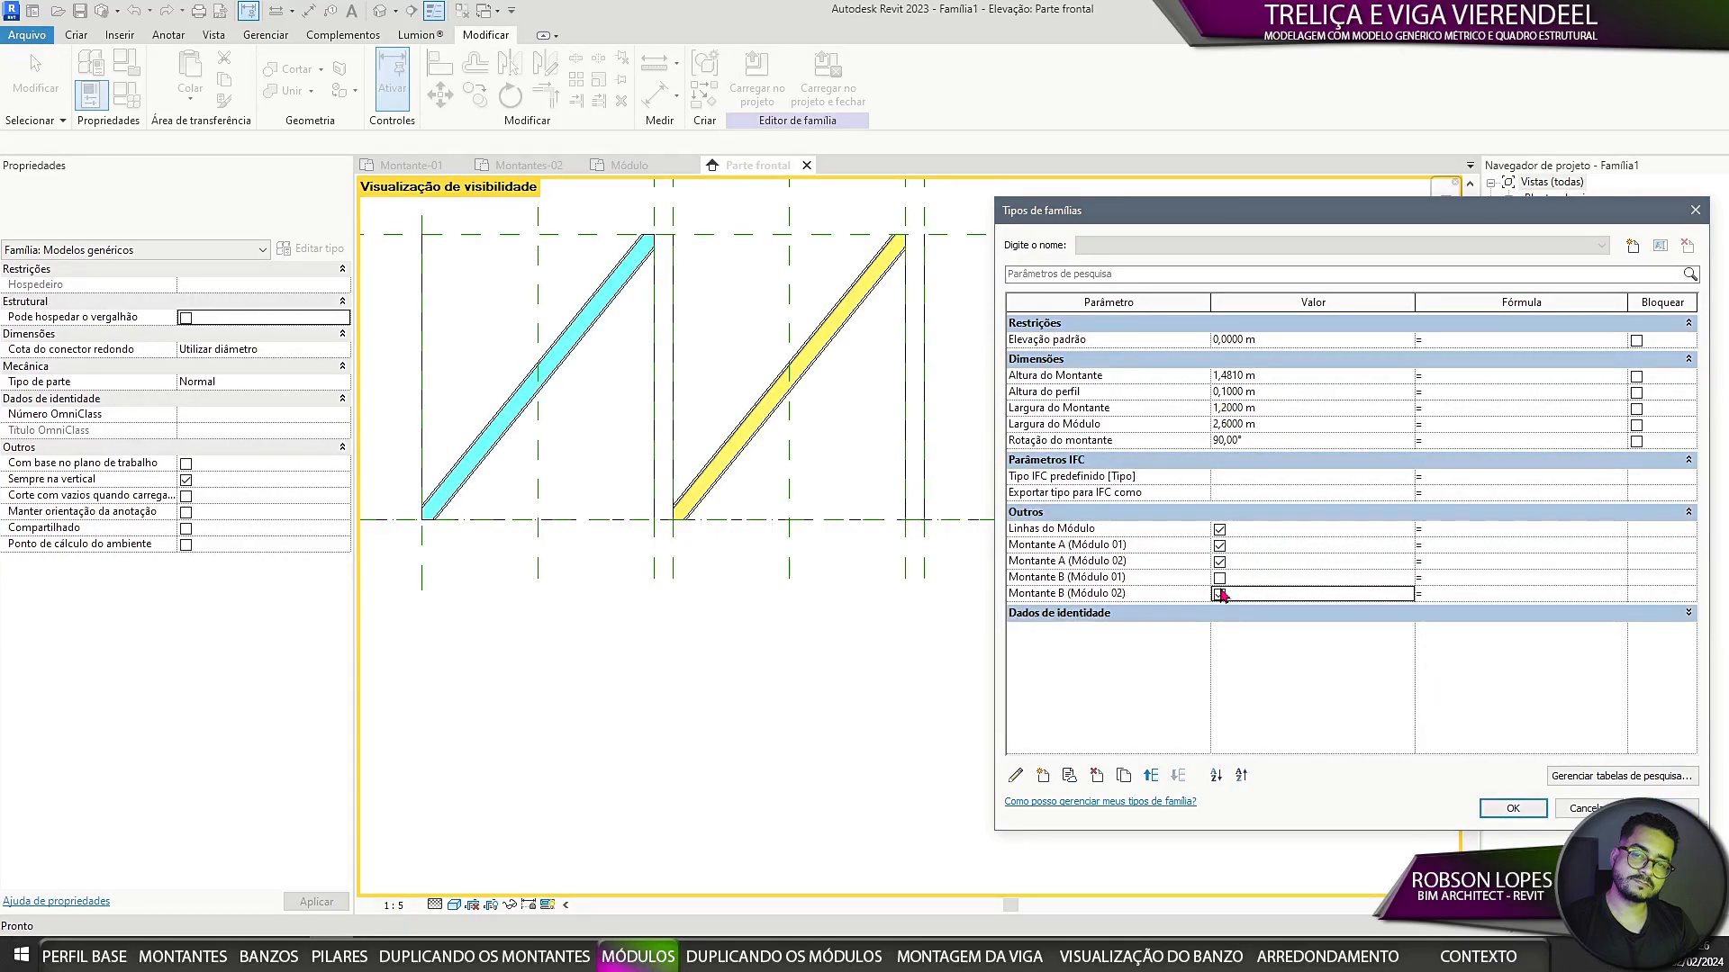
left_click(1662, 809)
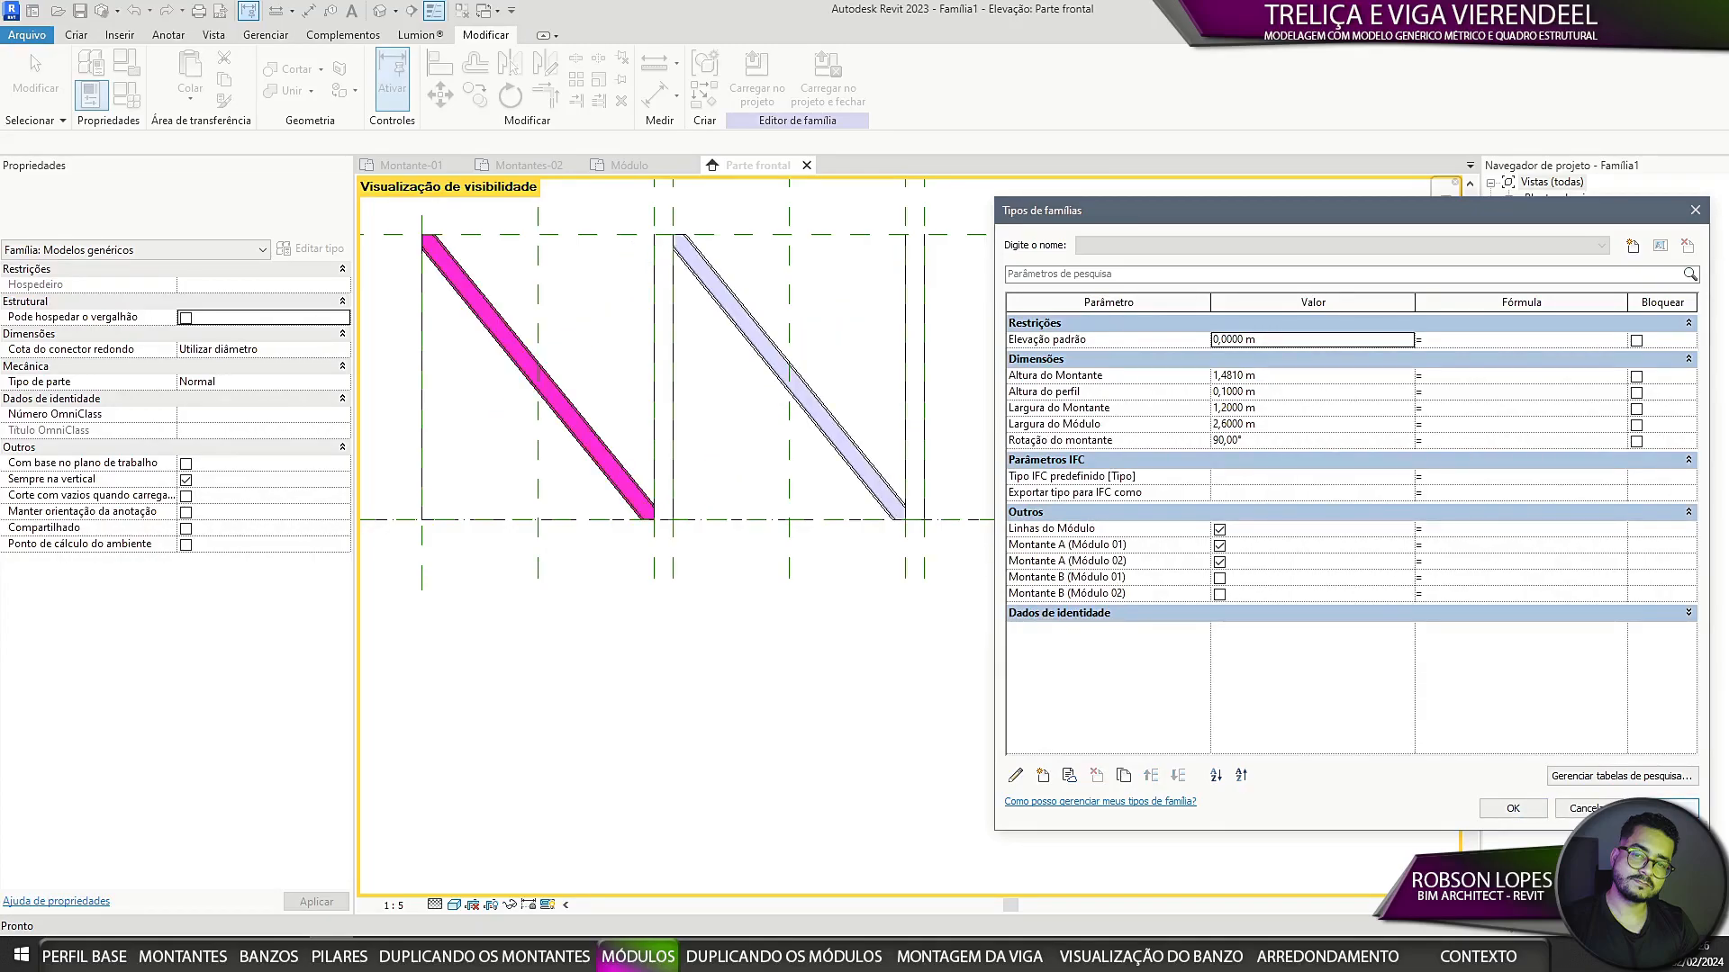
Step: Enable Montante B (Módulo 02) and disable Montante A (Módulo 02) to form a V arrangement, and apply
left_click(1220, 594)
left_click(1220, 562)
left_click(1662, 808)
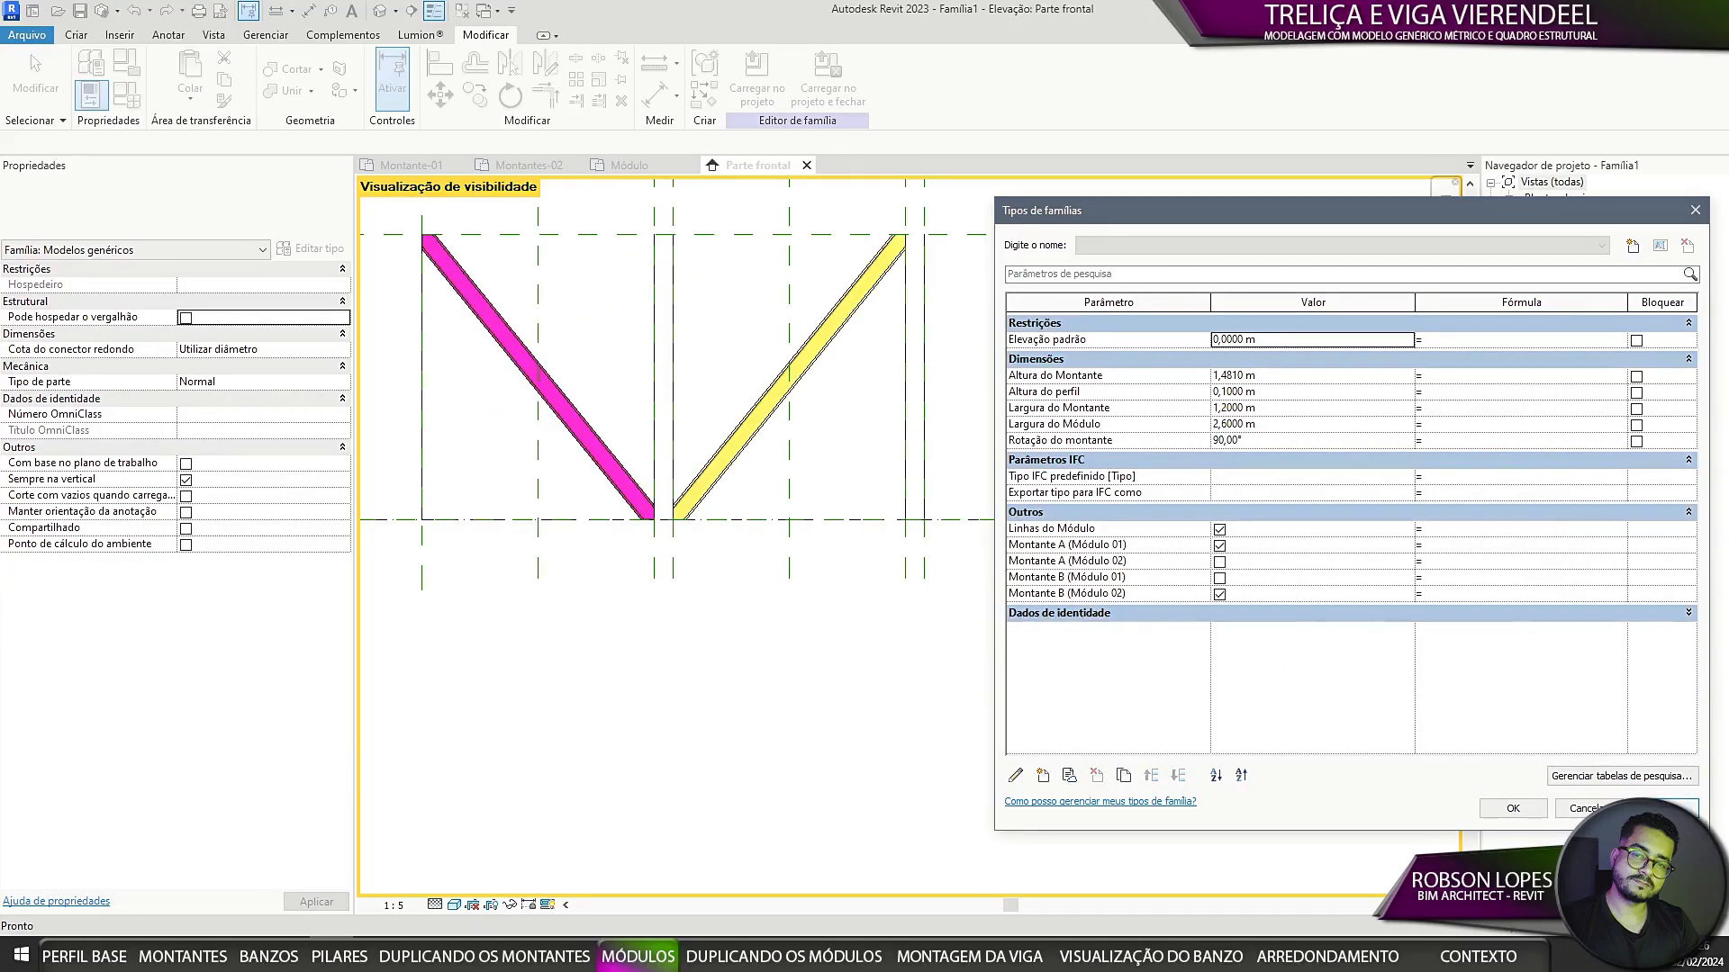
Step: Invert the V arrangement by enabling only Montante A (Módulo 02) and Montante B (Módulo 01), and apply
left_click(1220, 545)
left_click(1220, 594)
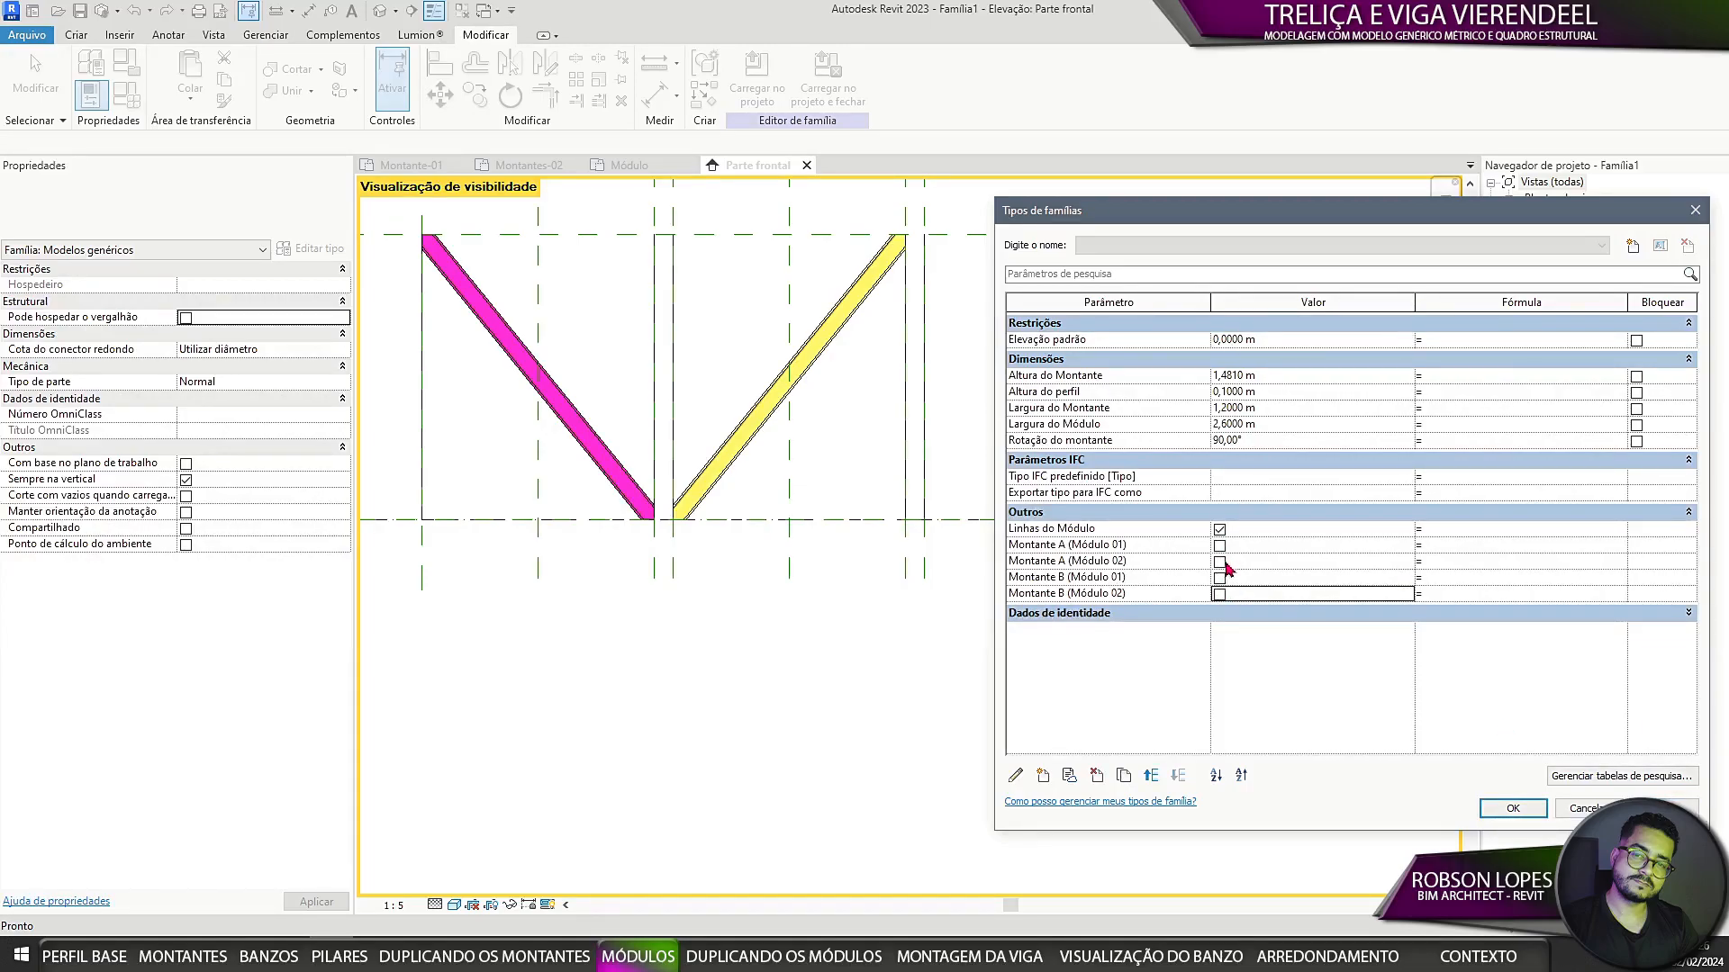
left_click(1220, 561)
left_click(1220, 578)
left_click(1662, 809)
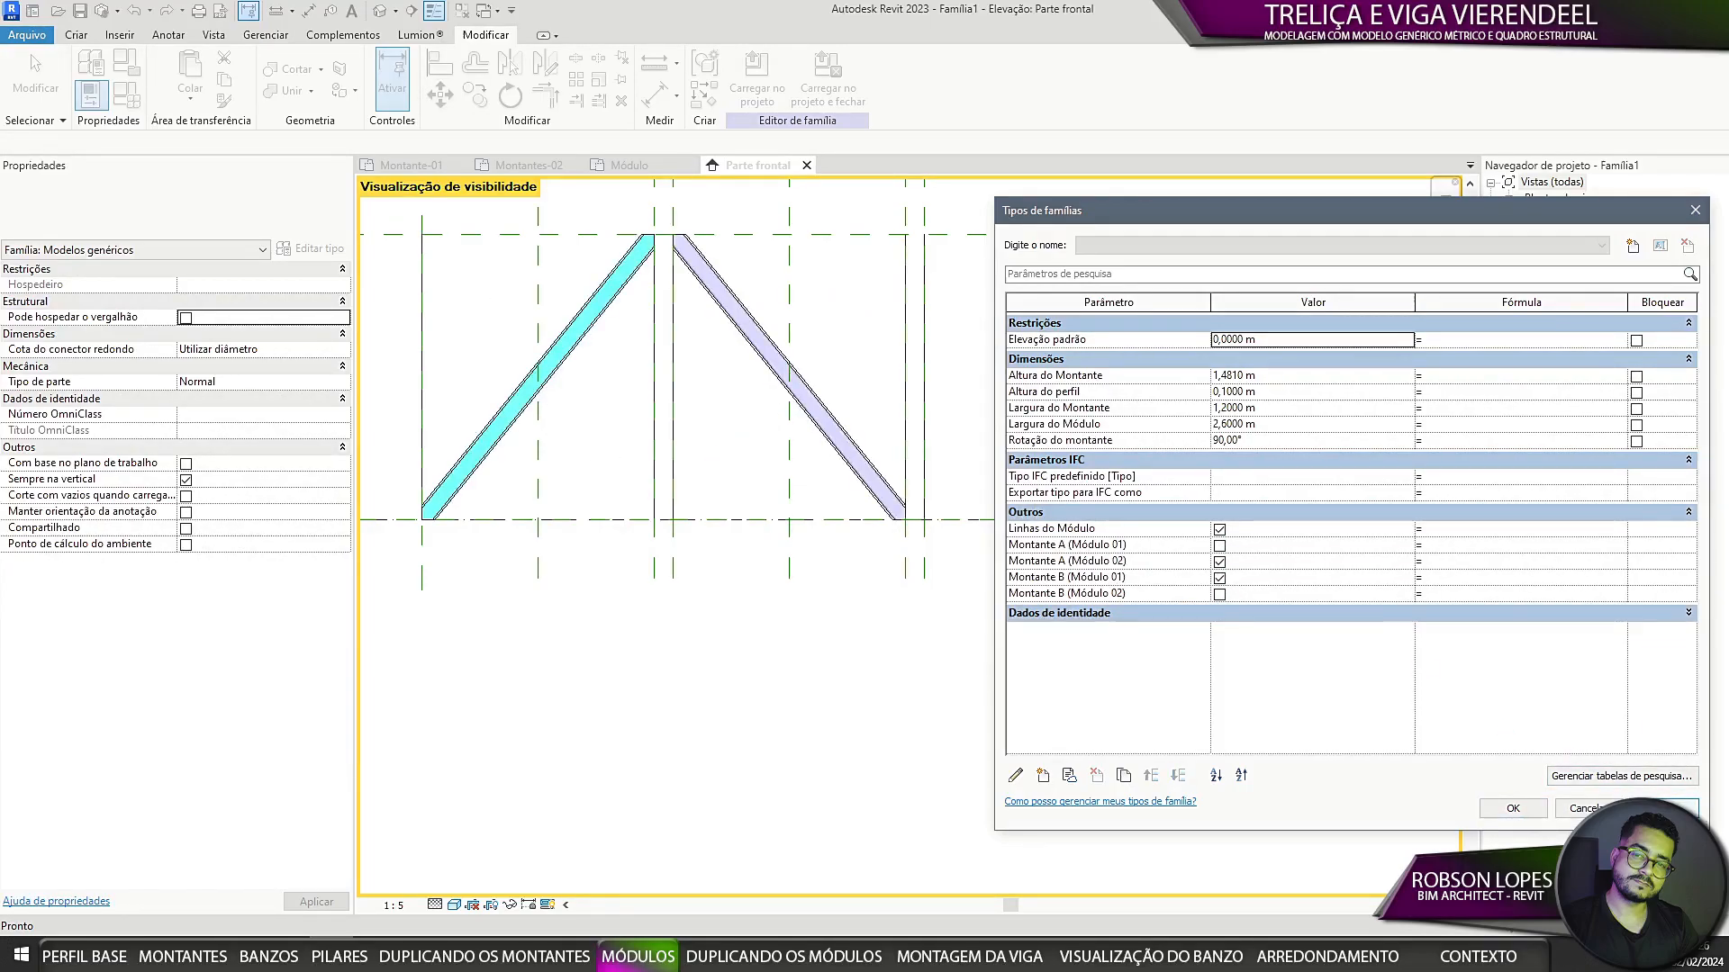
Step: Return to the V arrangement with only Montante A (Módulo 01) and Montante B (Módulo 02) enabled, and apply
left_click(1220, 549)
left_click(1219, 562)
left_click(1219, 579)
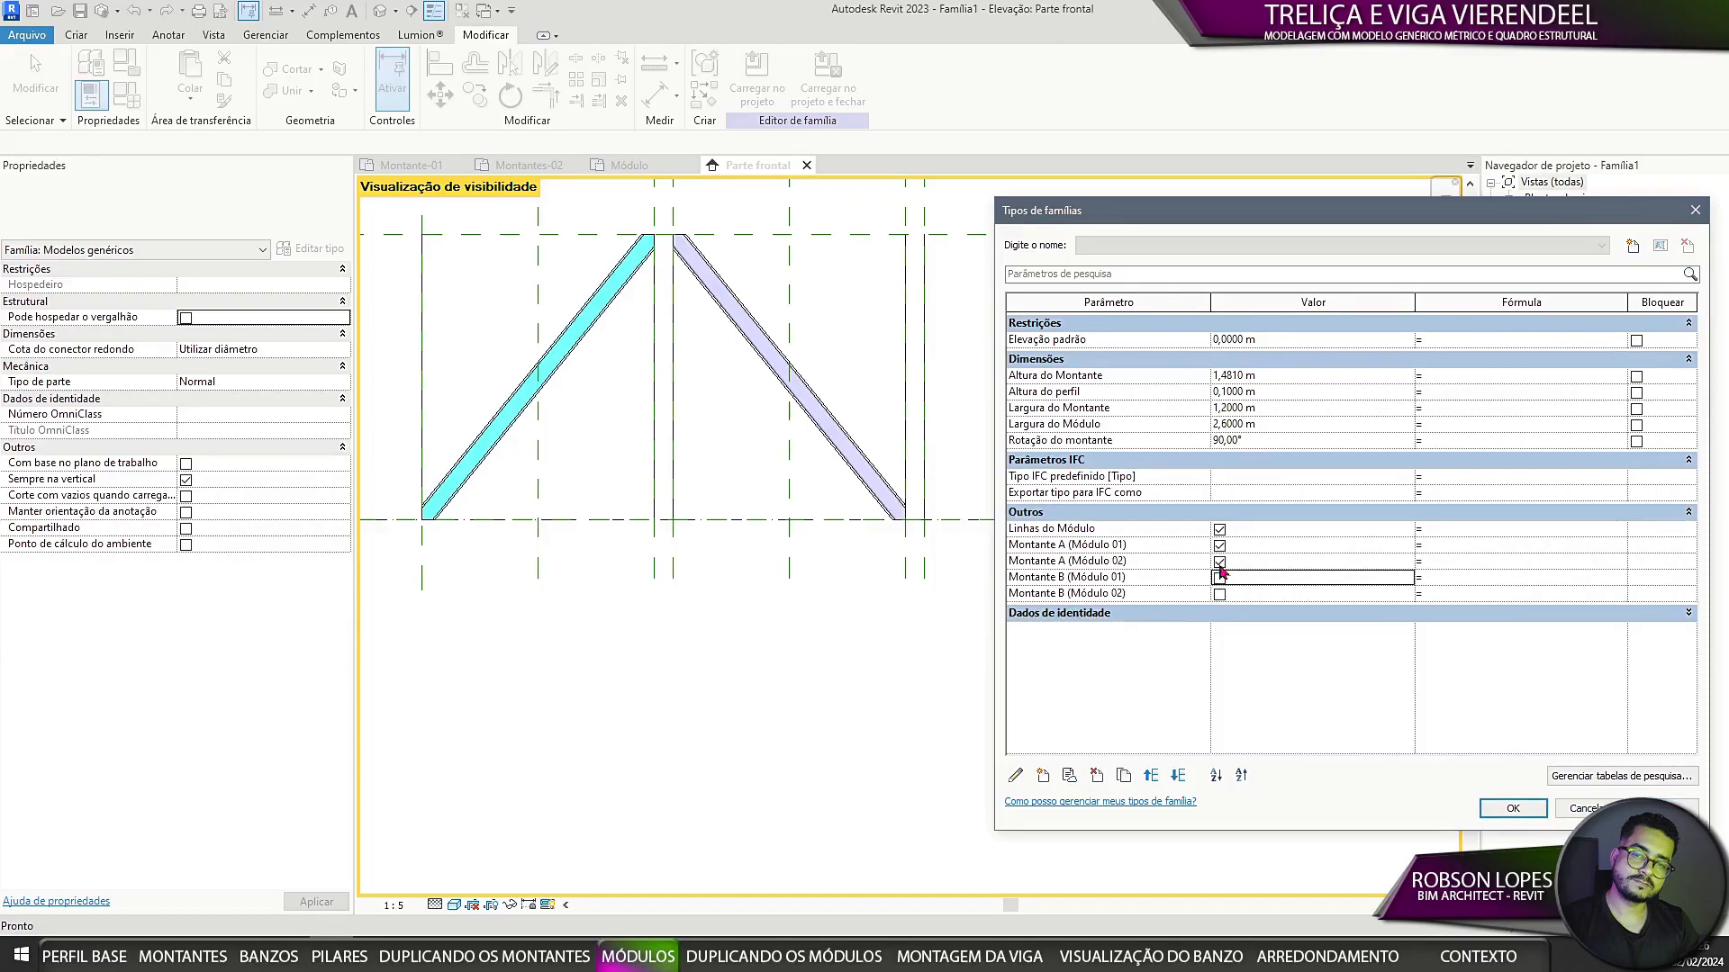
left_click(1219, 547)
left_click(1219, 594)
left_click(1220, 546)
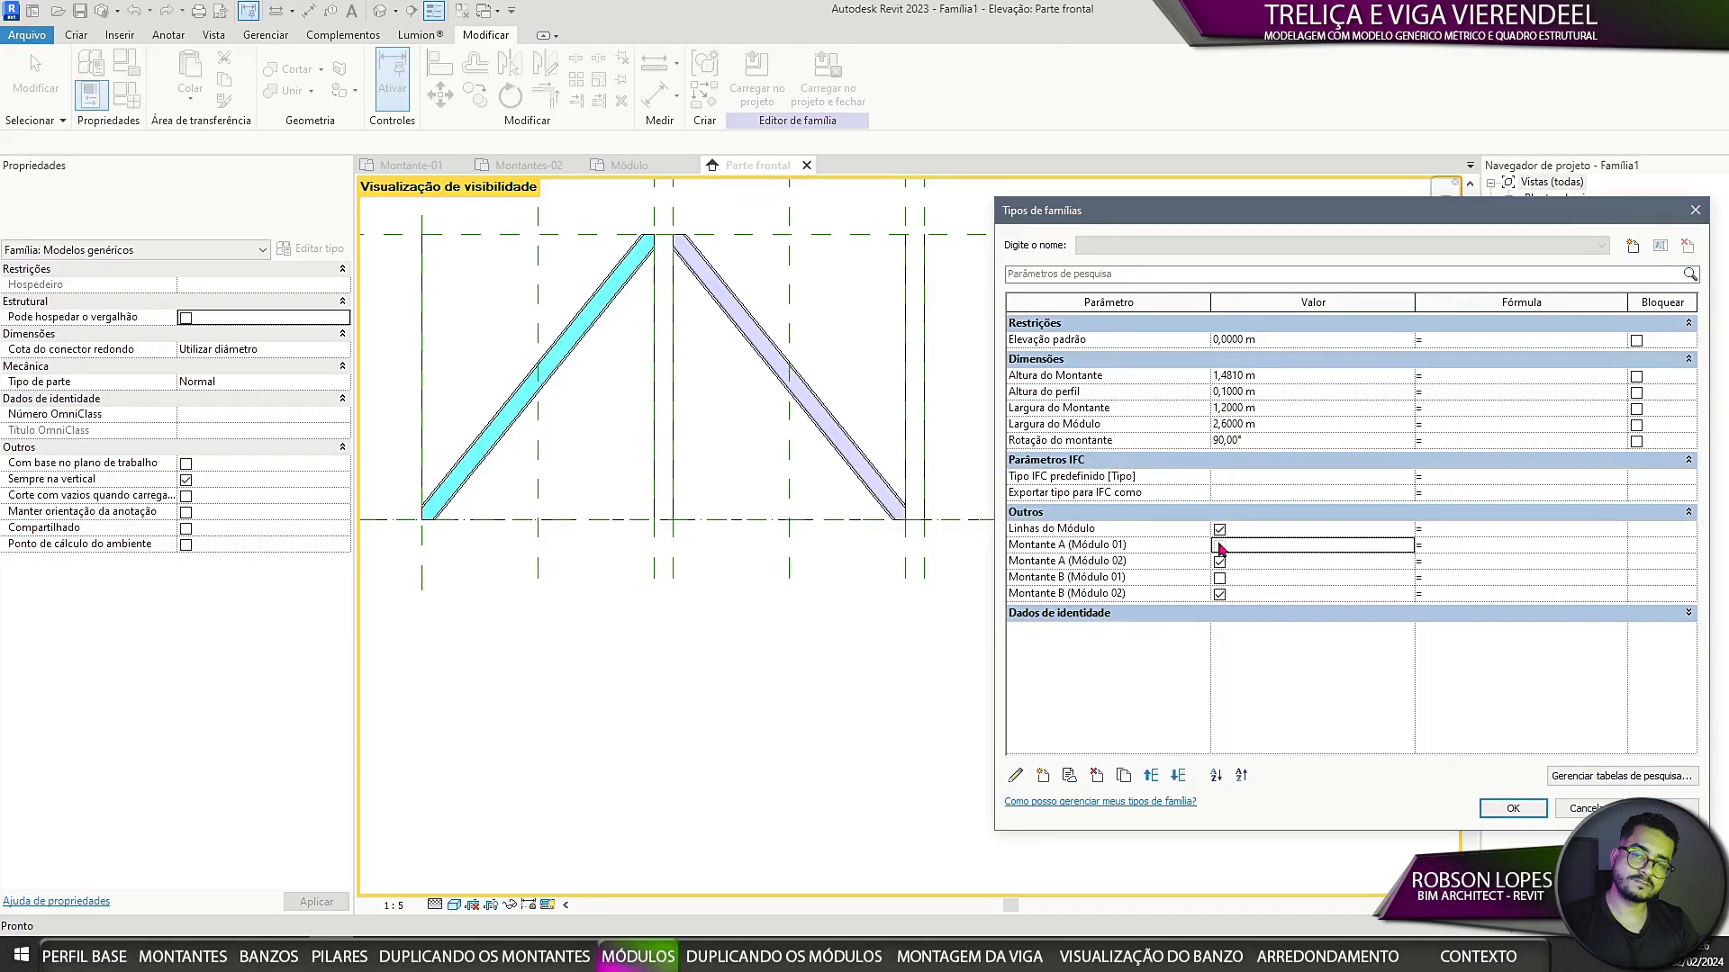
left_click(1219, 561)
left_click(1662, 809)
Step: Enable Montante A and Montante B in both Módulo 01 and Módulo 02, apply and accept the family types
left_click(1219, 562)
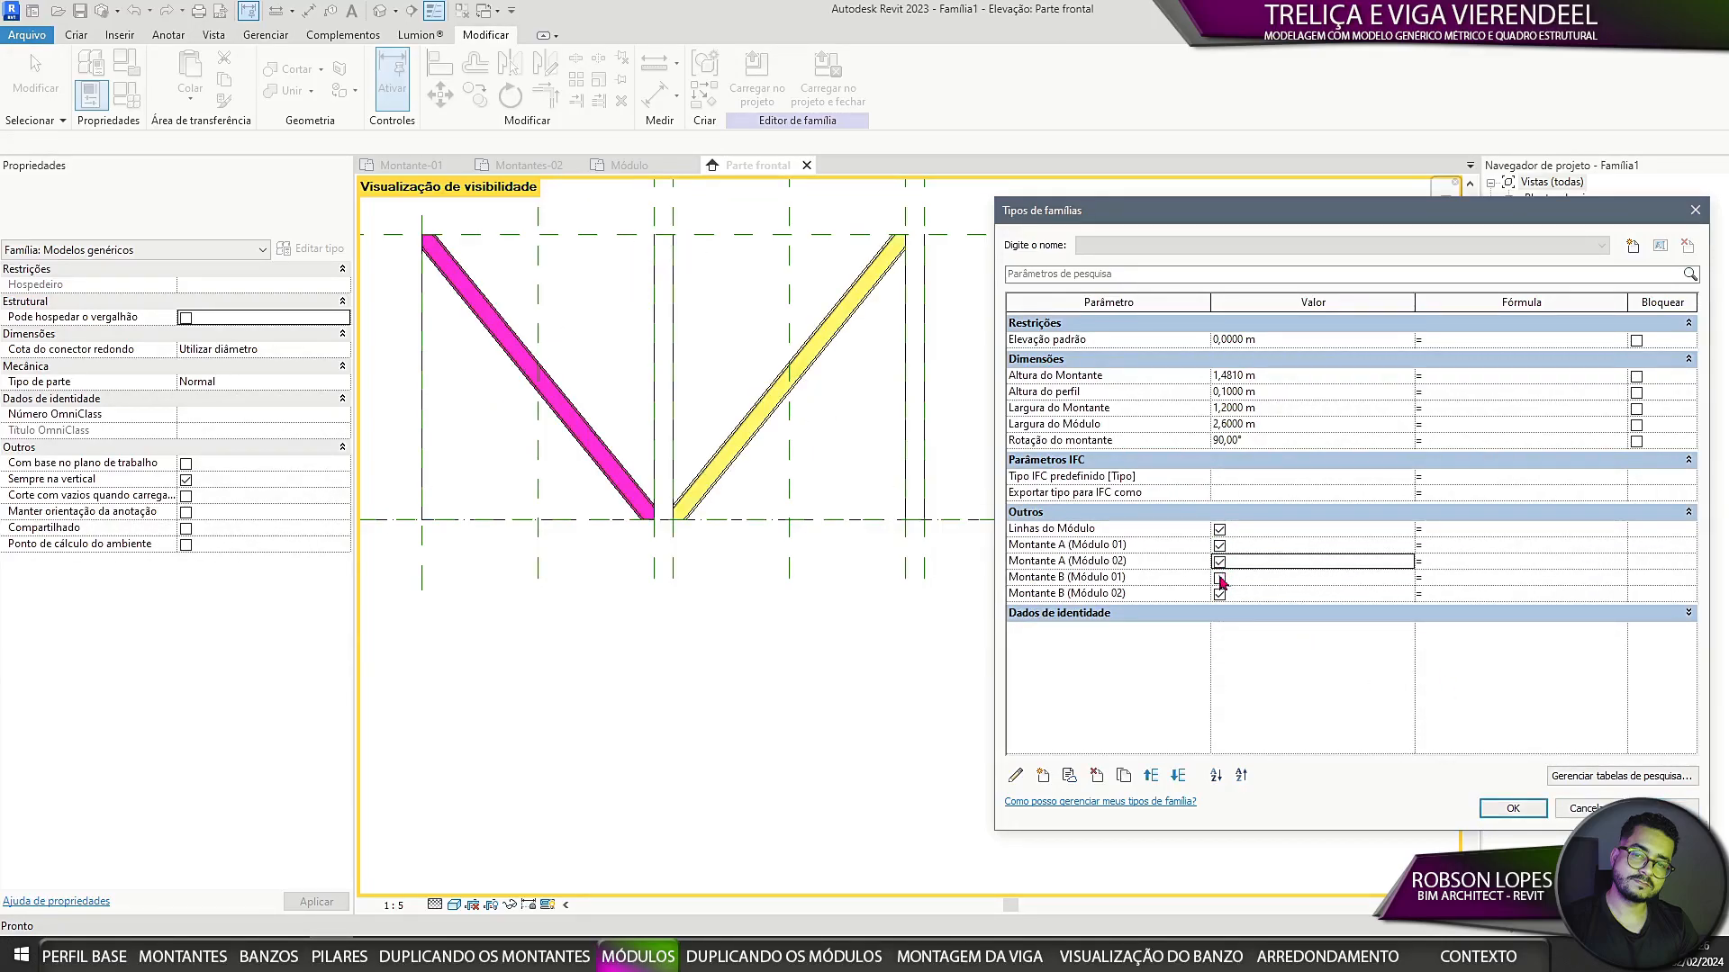
left_click(1219, 578)
left_click(1662, 809)
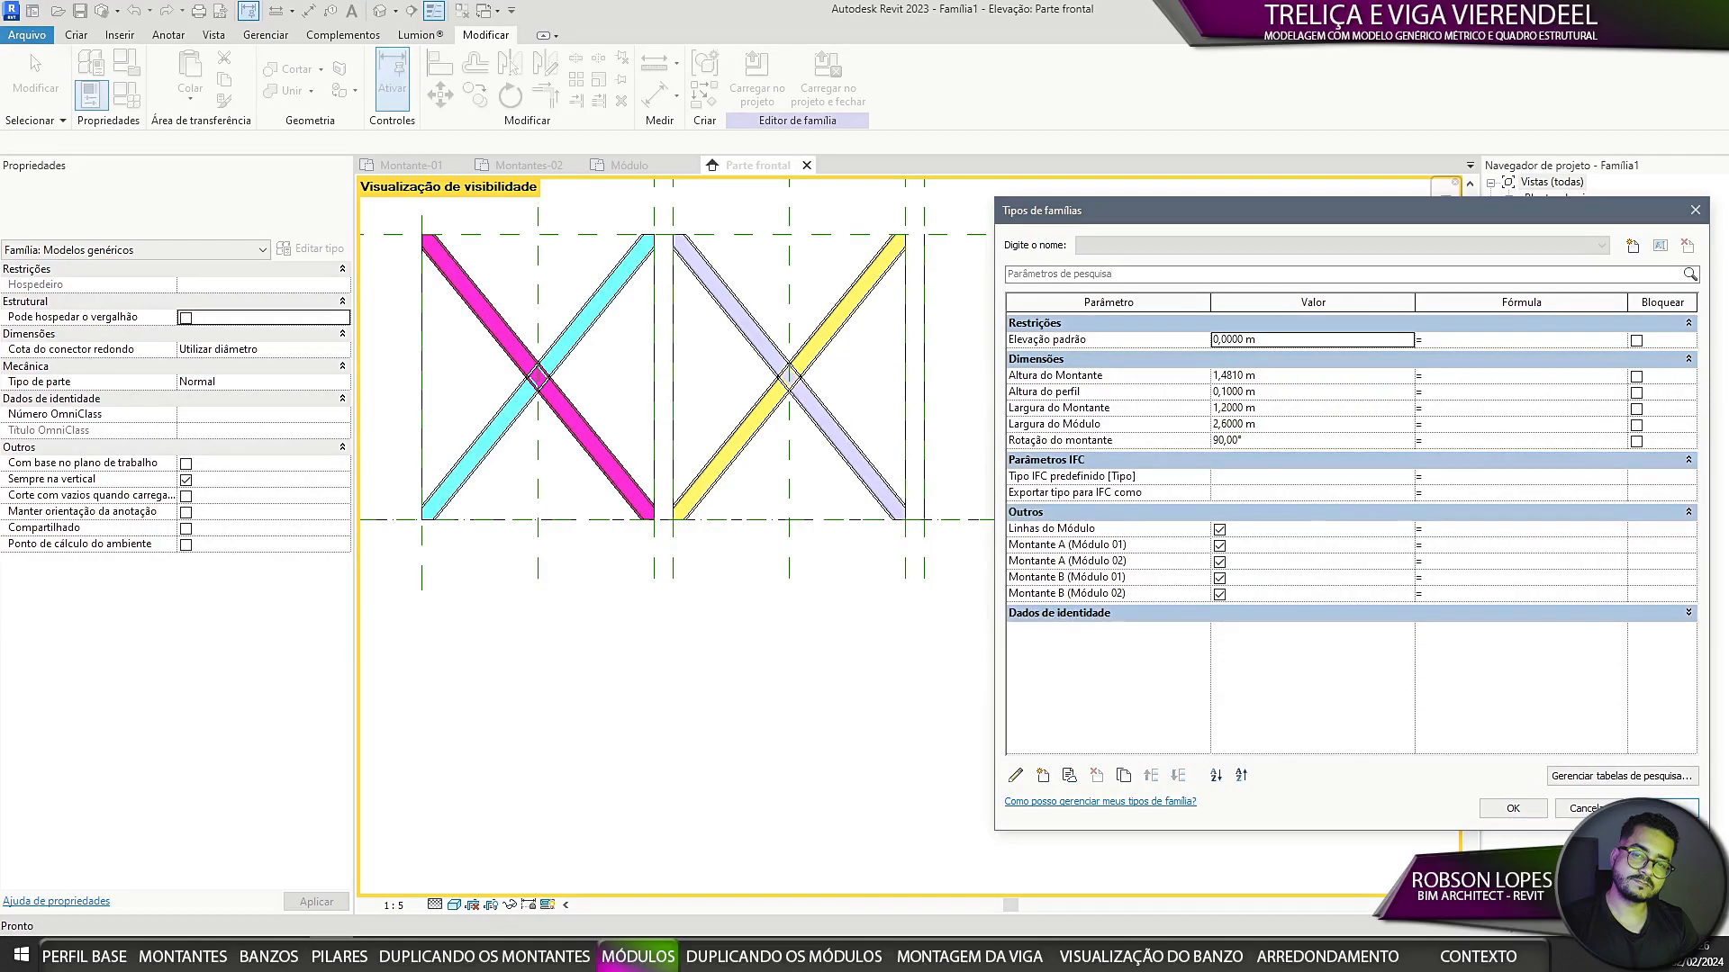
left_click(1513, 809)
Step: Select only the generic model lines of the module and link their visibility to the Linhas do Módulo parameter
scroll(1120, 513, "down", 2)
left_click_drag(581, 686, 1084, 366)
left_click(745, 76)
left_click(981, 388)
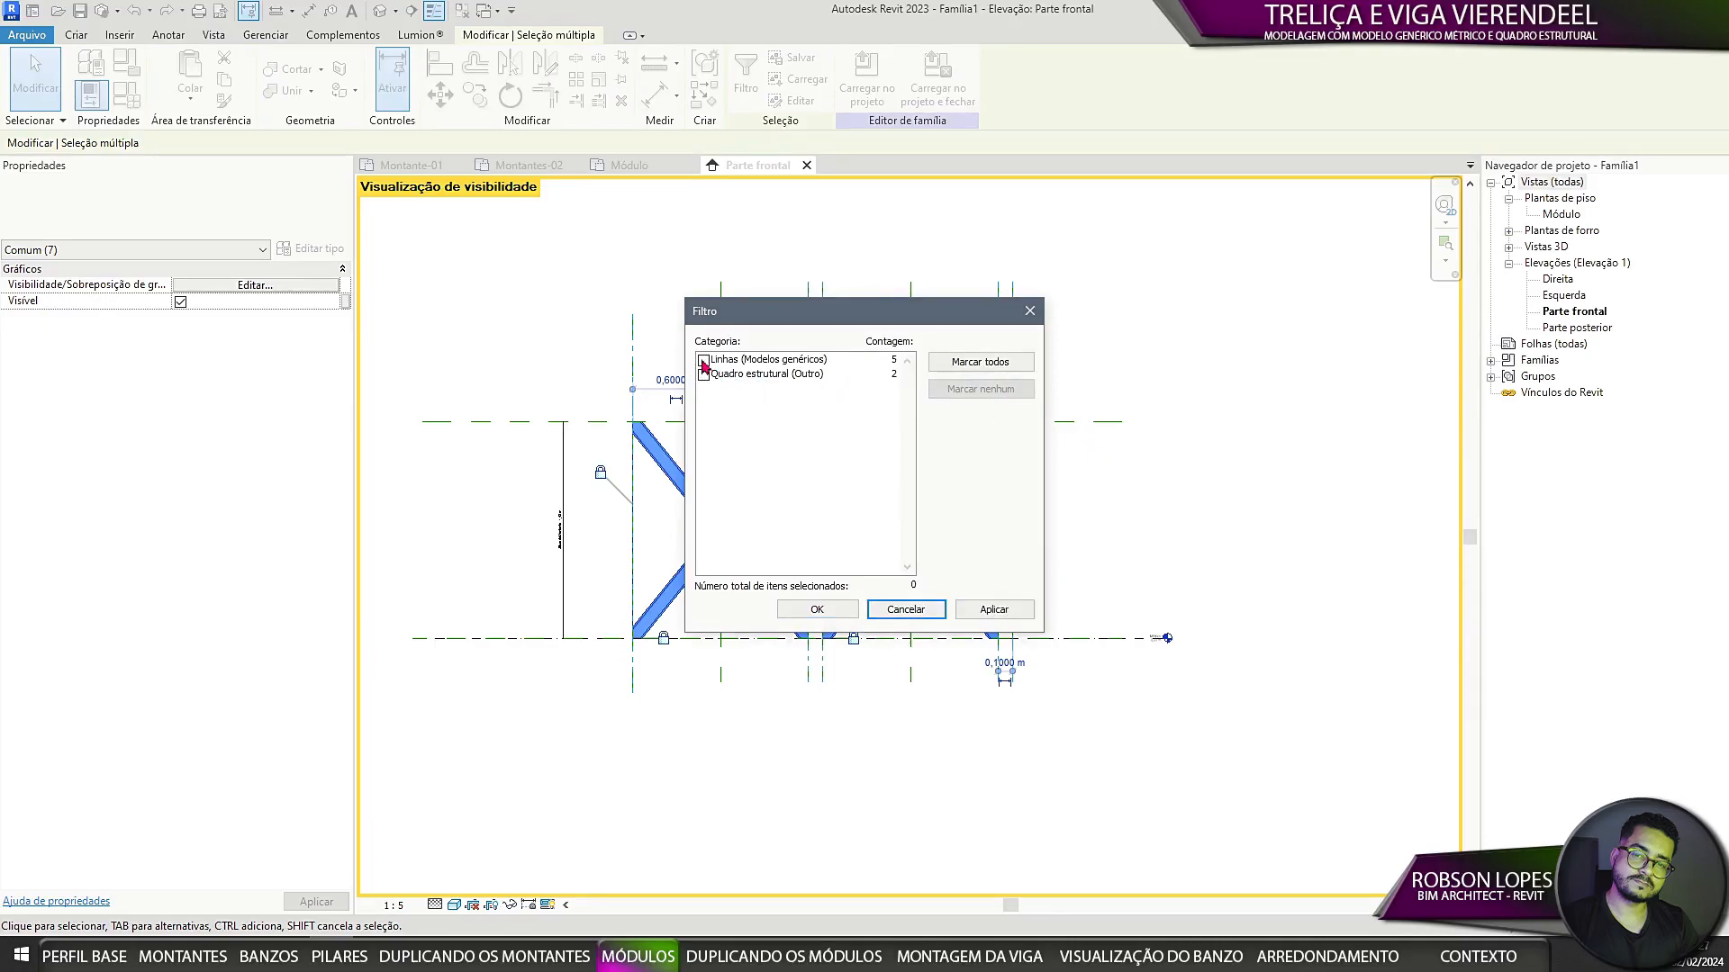
left_click(703, 361)
left_click(816, 609)
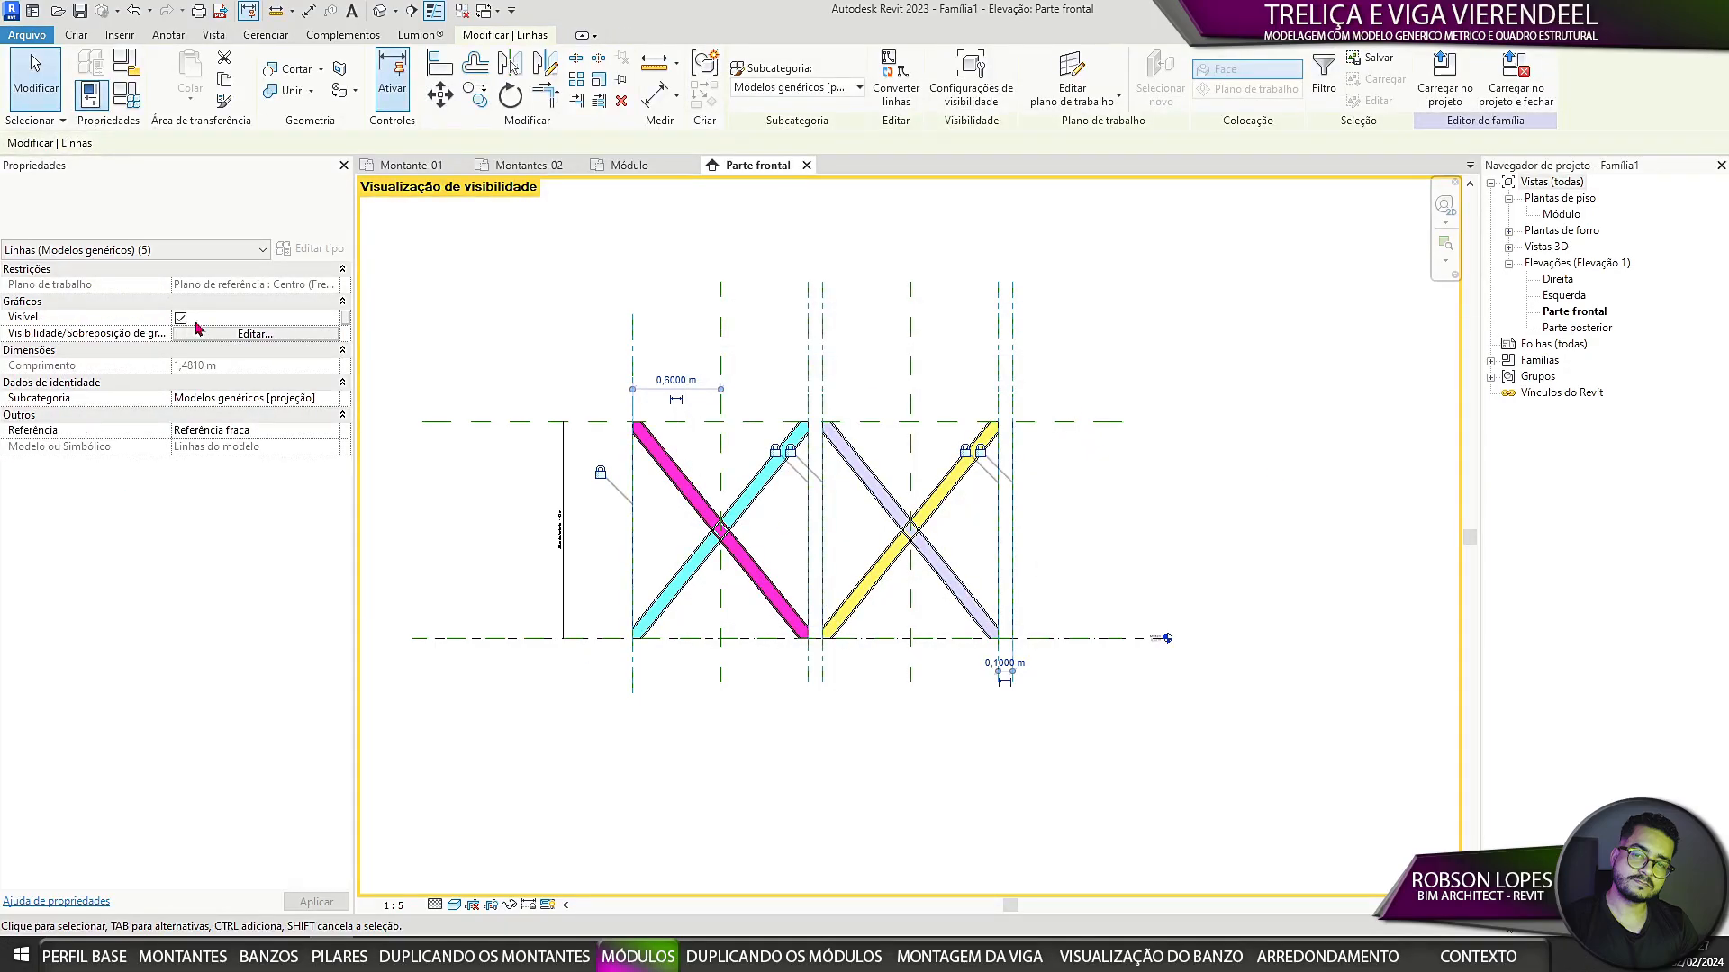
left_click(346, 317)
left_click(772, 397)
left_click(888, 613)
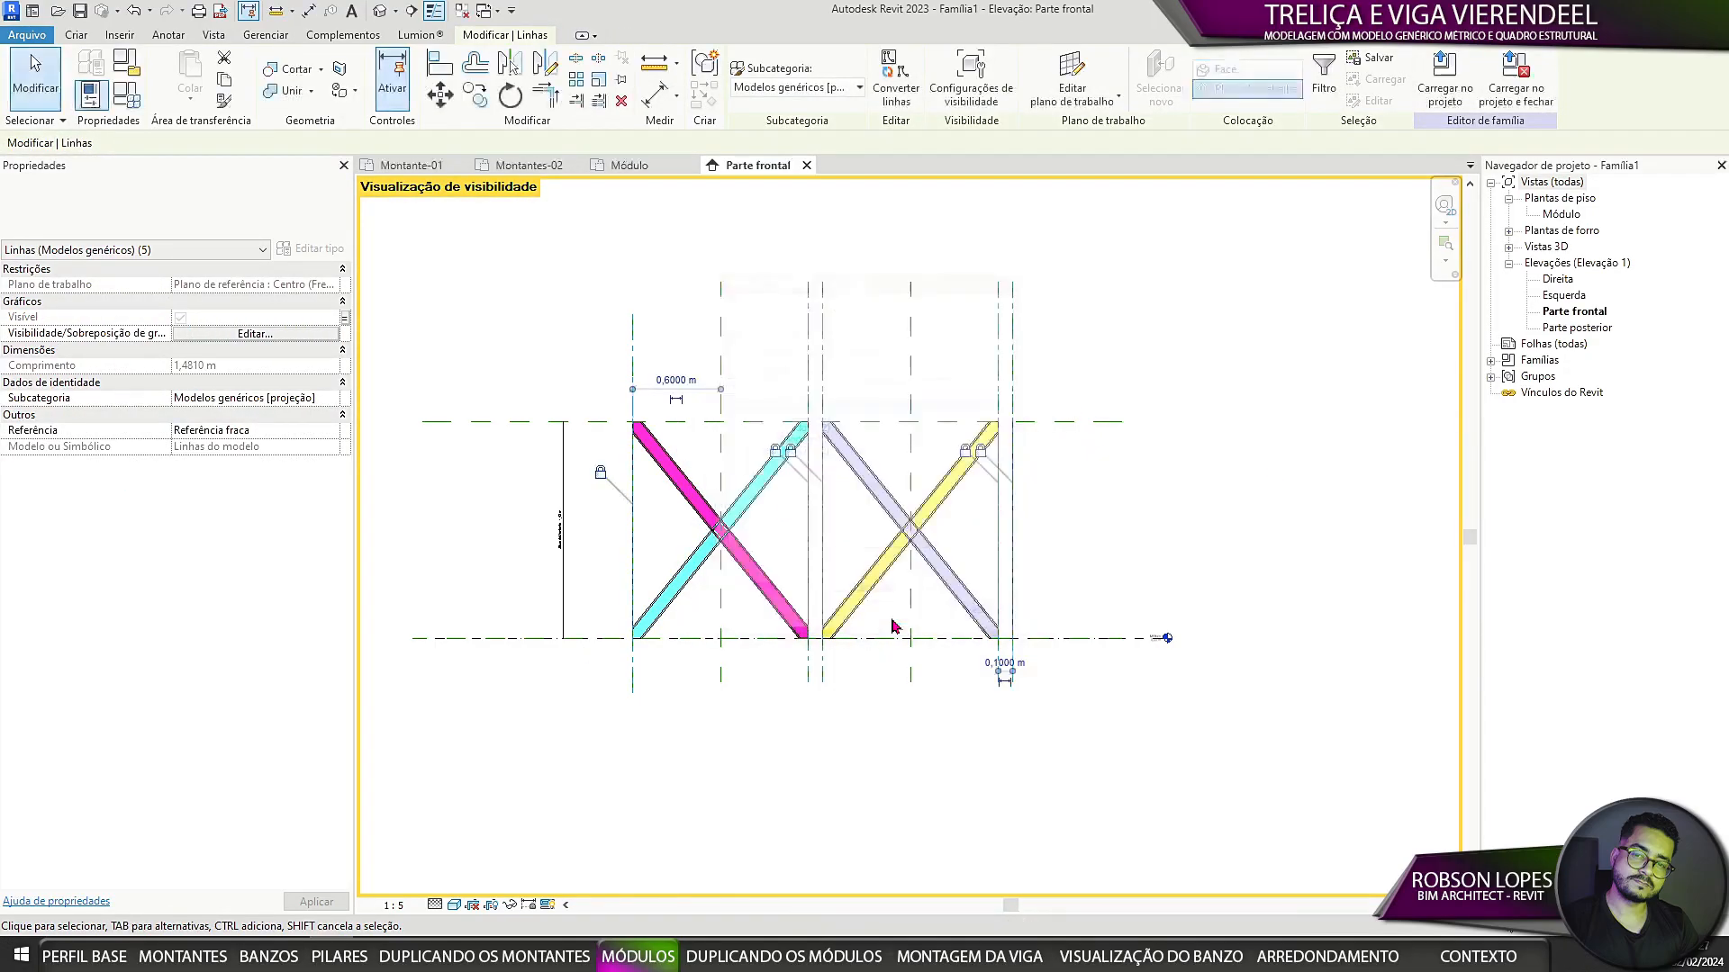
Step: Test the Linhas do Módulo visibility parameter by switching it off and back on, and accept the family types
scroll(879, 546, "up", 2)
left_click(879, 546)
left_click(126, 94)
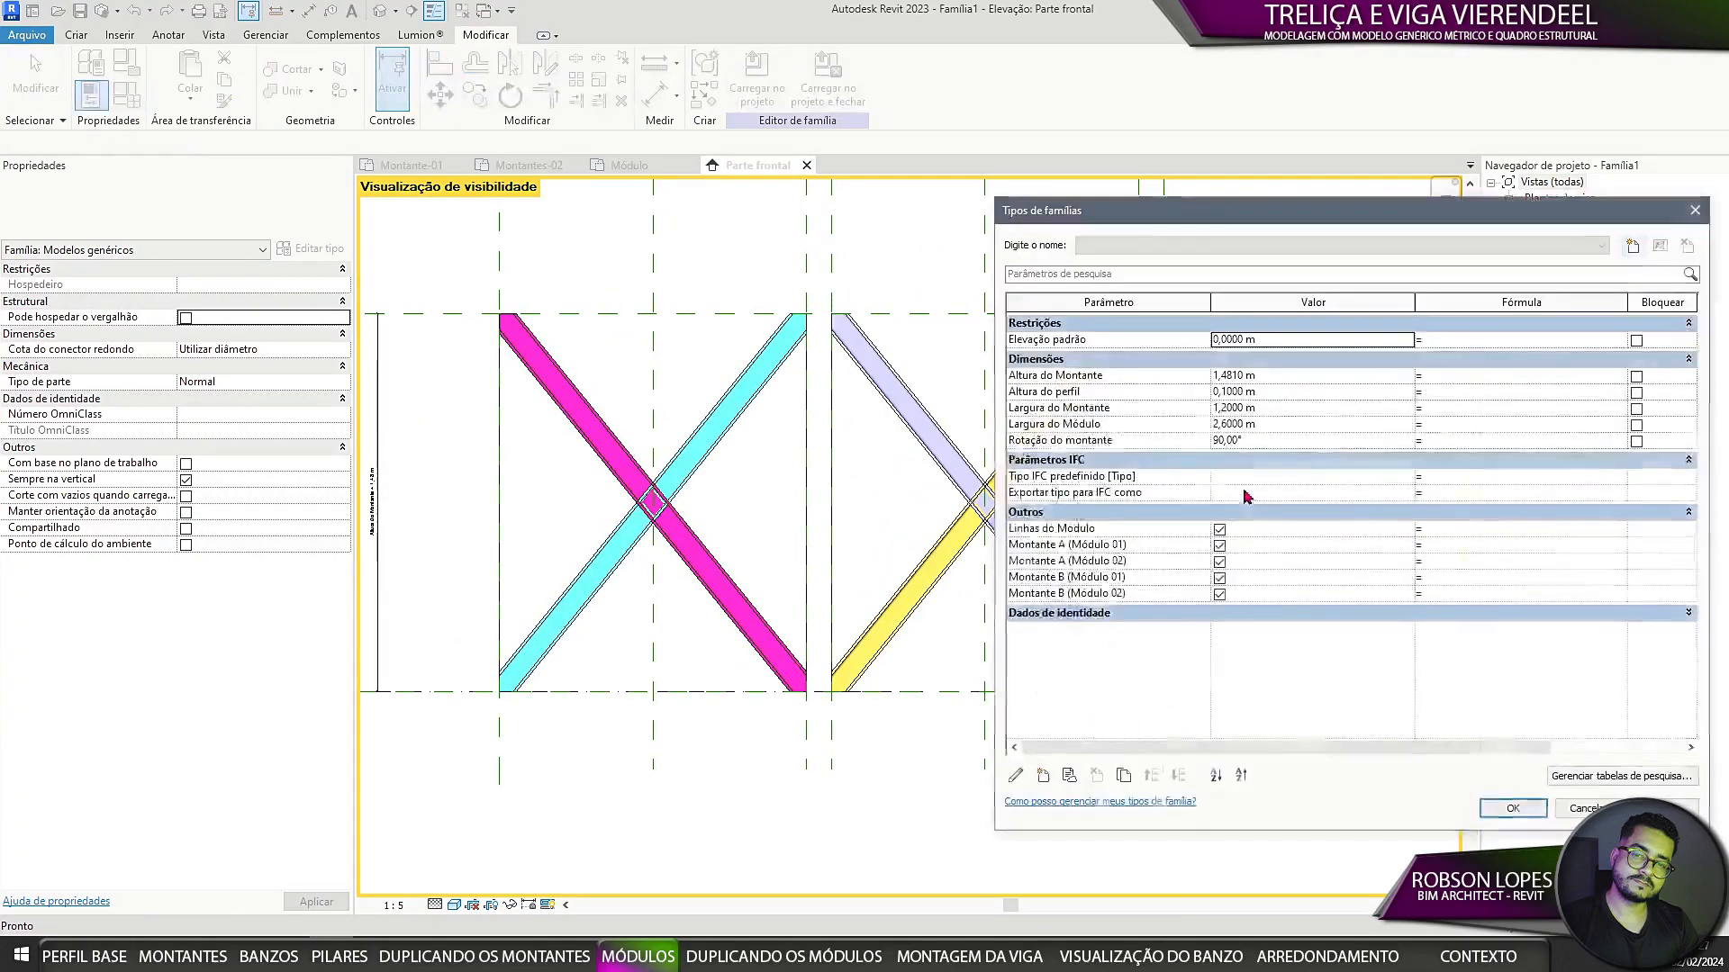
left_click(1219, 529)
left_click(1220, 530)
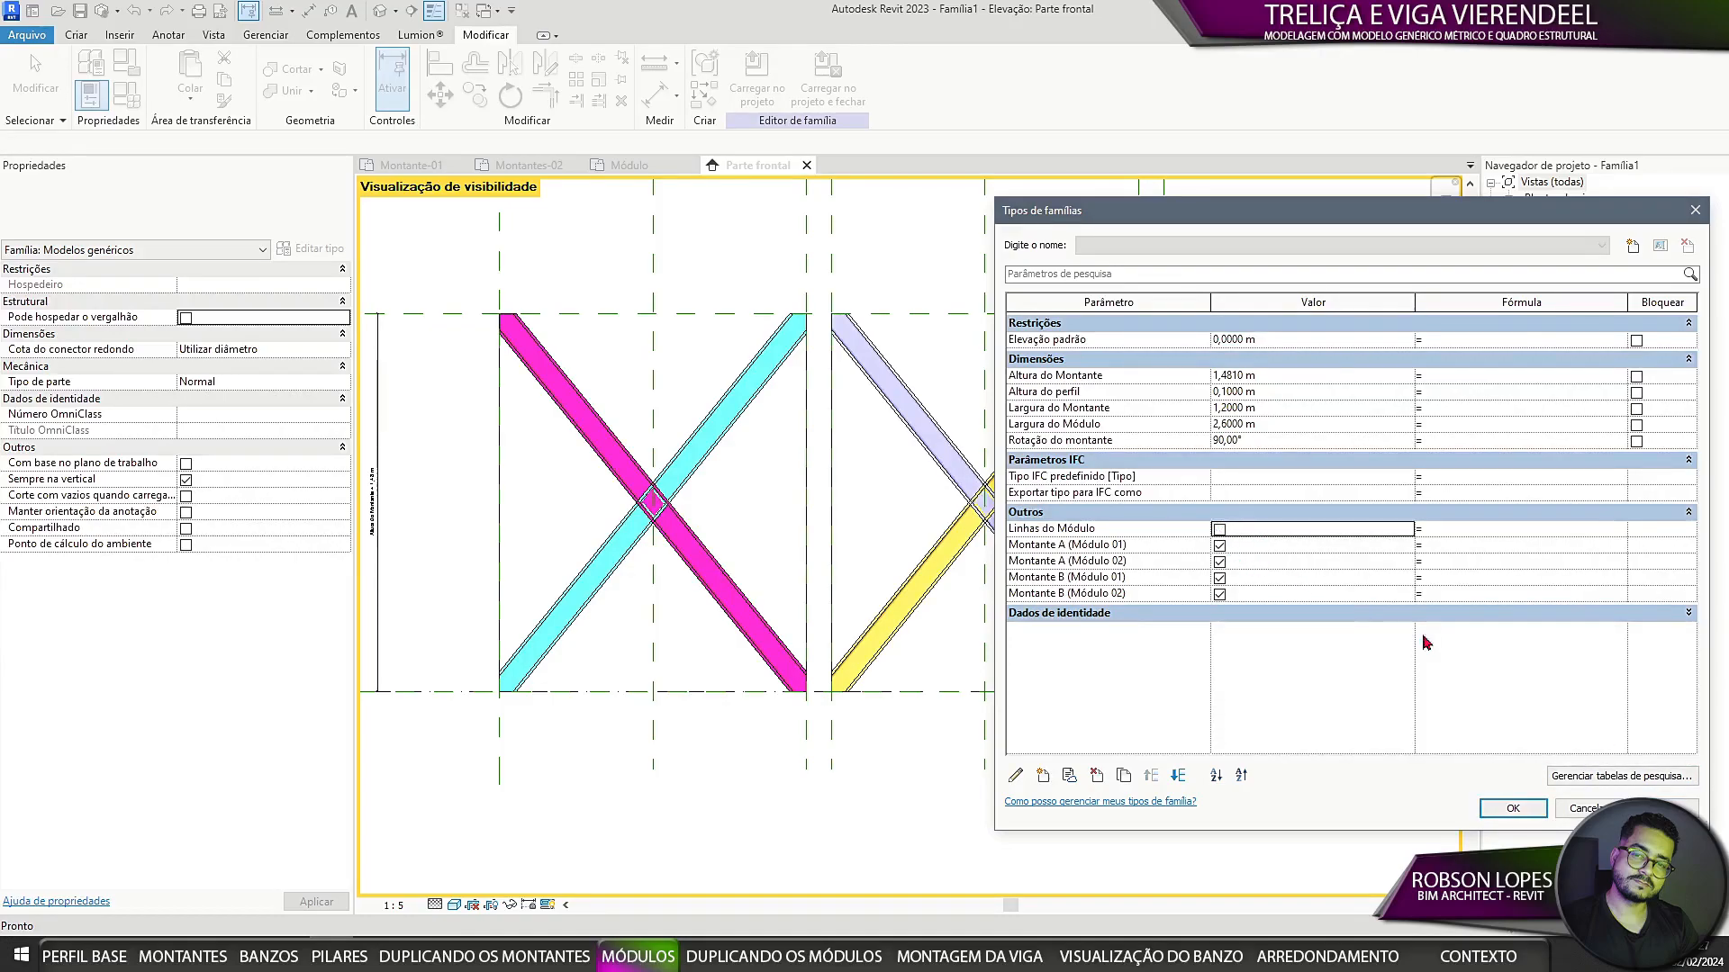
key("space")
left_click(1513, 809)
Step: Turn off the visibility preview in the front elevation
scroll(1189, 618, "down", 2)
scroll(1076, 714, "up", 3)
scroll(1088, 615, "down", 1)
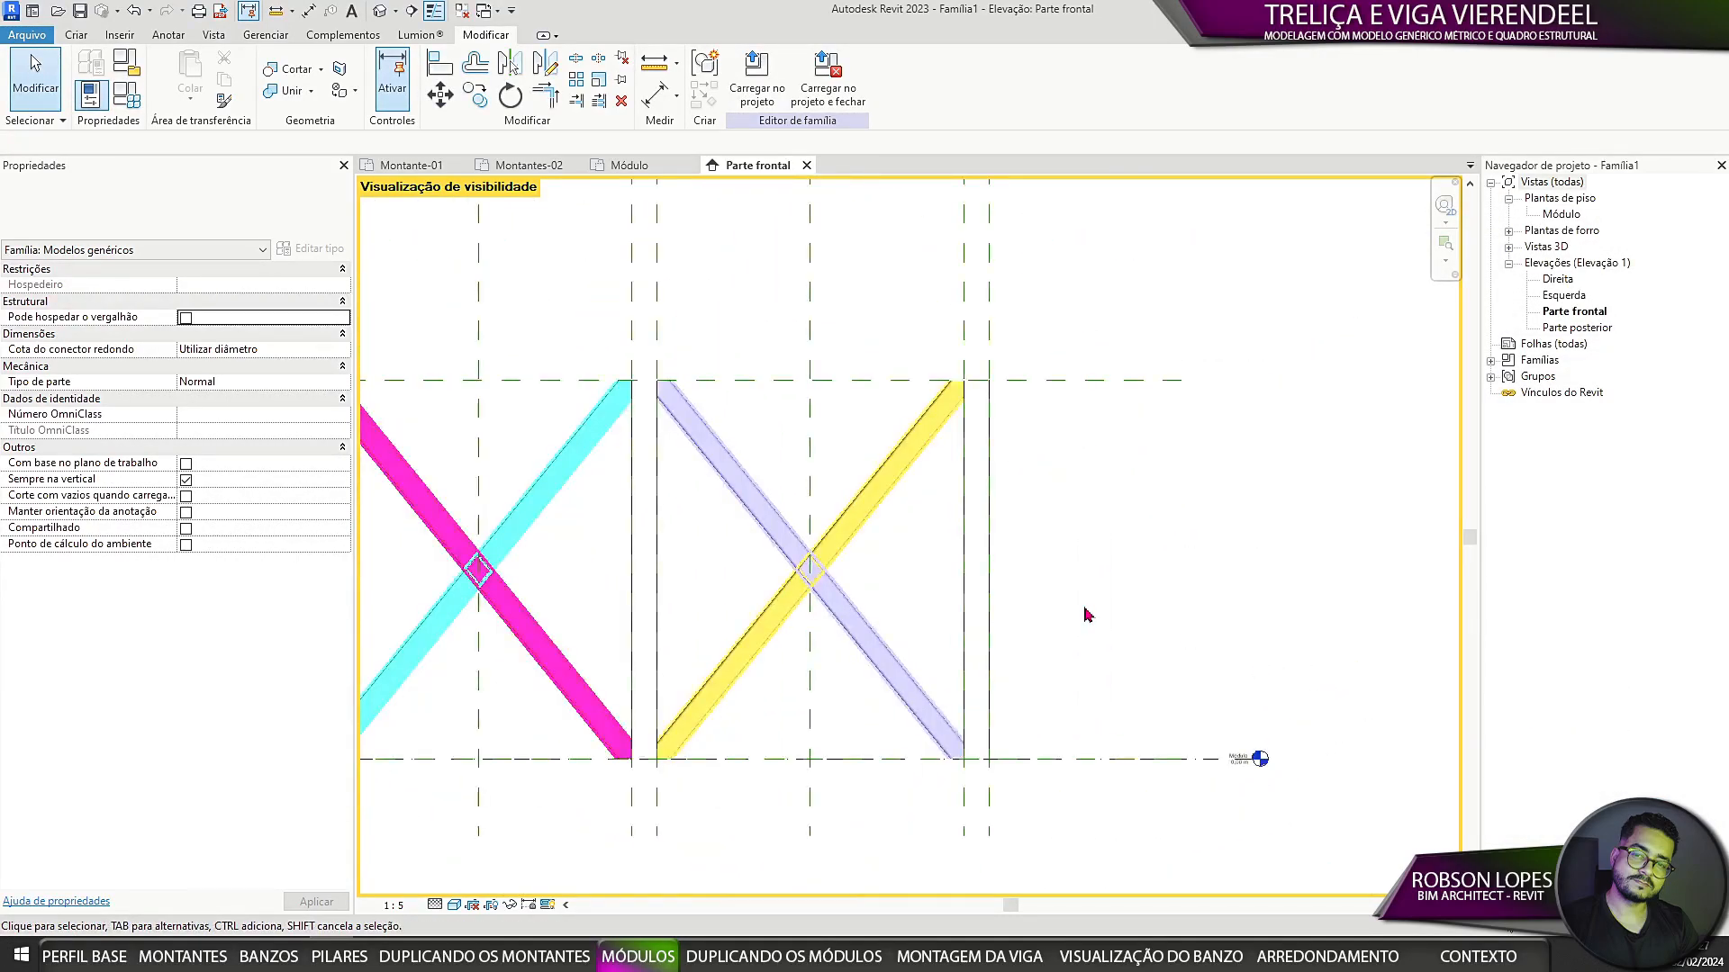
scroll(1088, 615, "down", 2)
middle_click_drag(1136, 623, 1051, 624)
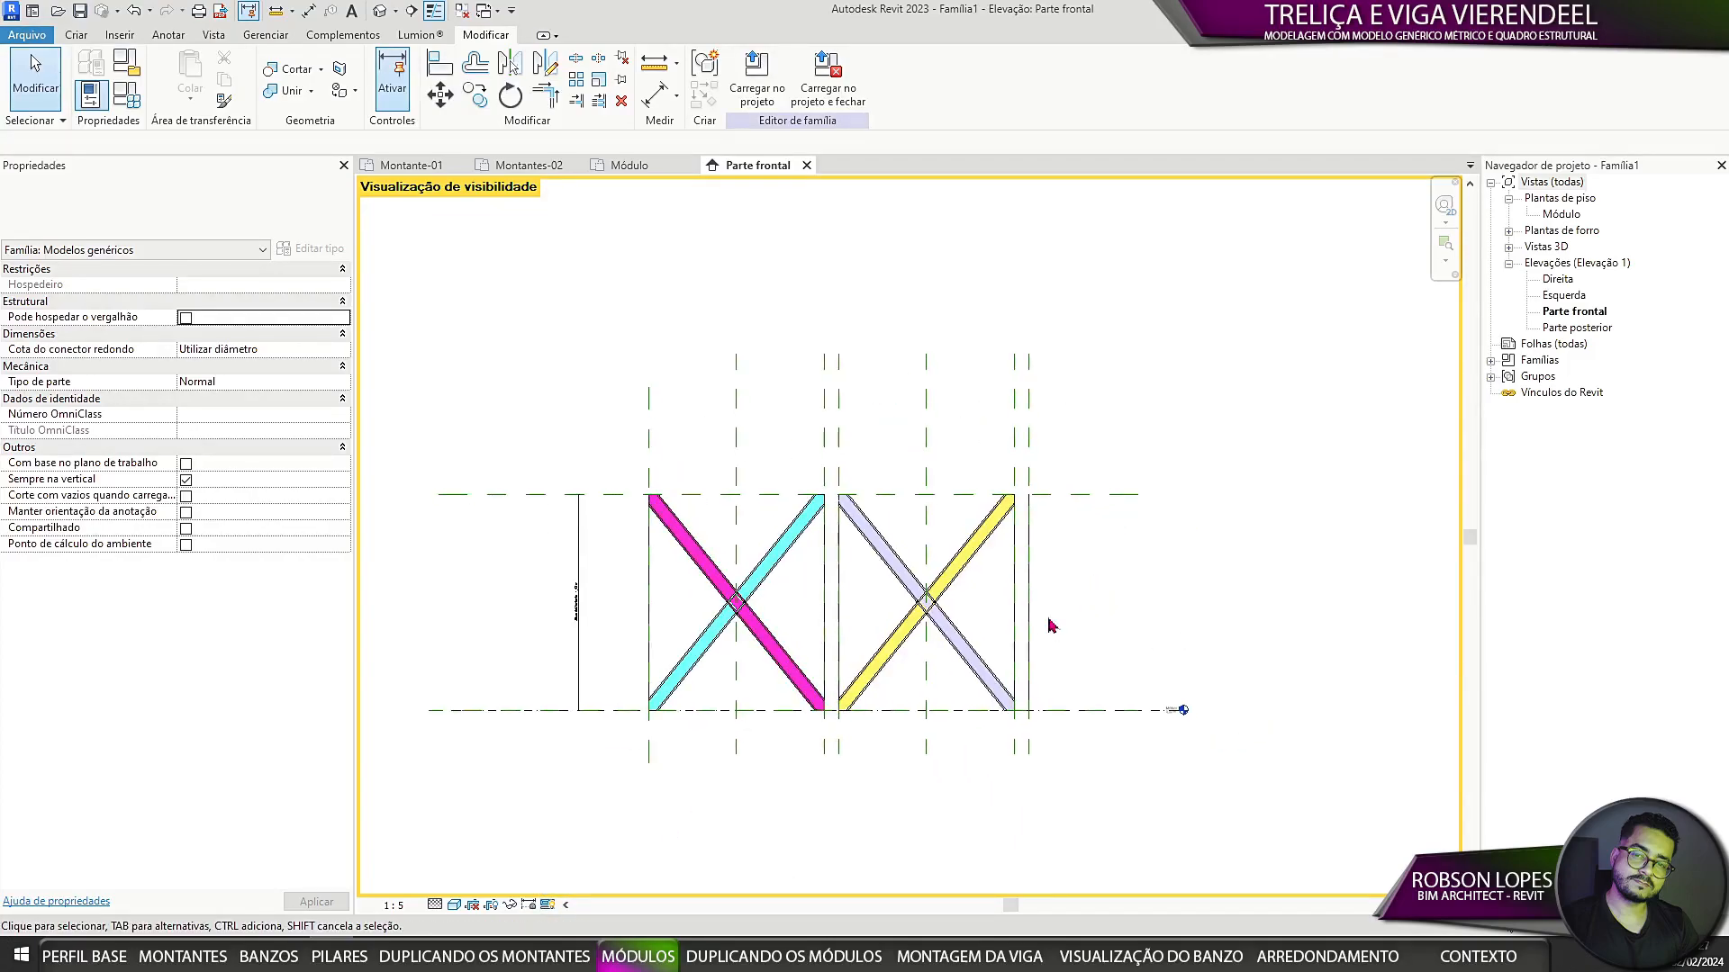
left_click(549, 905)
left_click(630, 886)
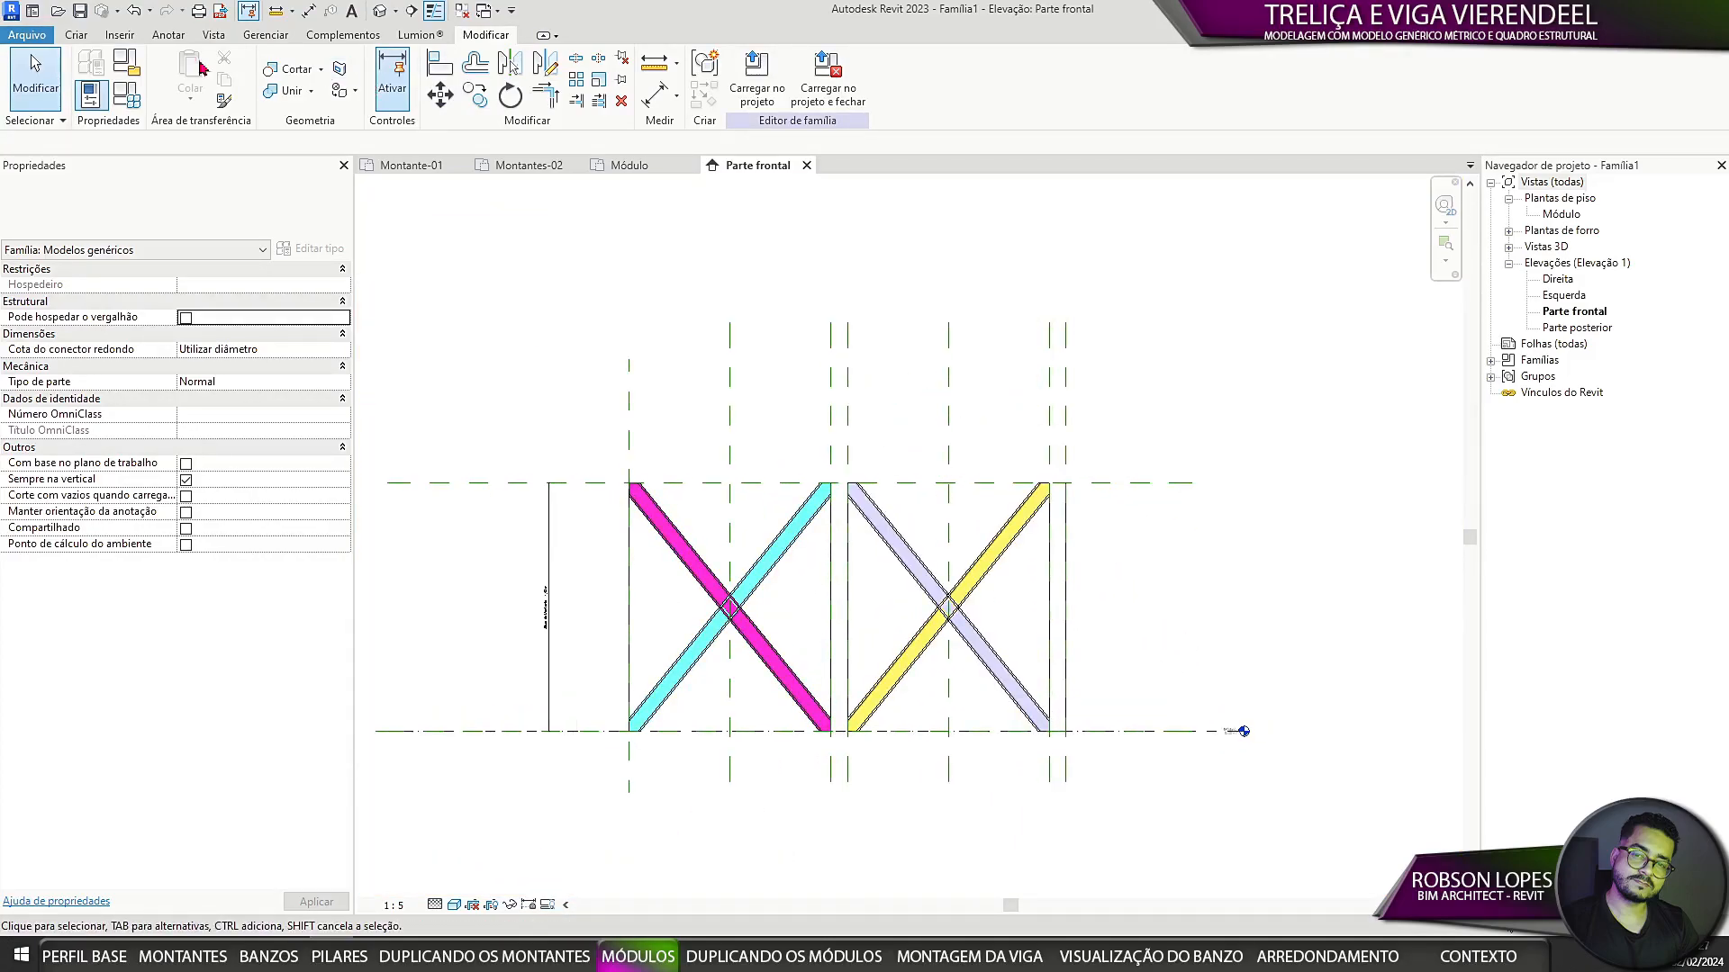
Step: Save the family as Módulo-01 in the Famílias folder
scroll(1119, 625, "up", 2)
key("ctrl+s")
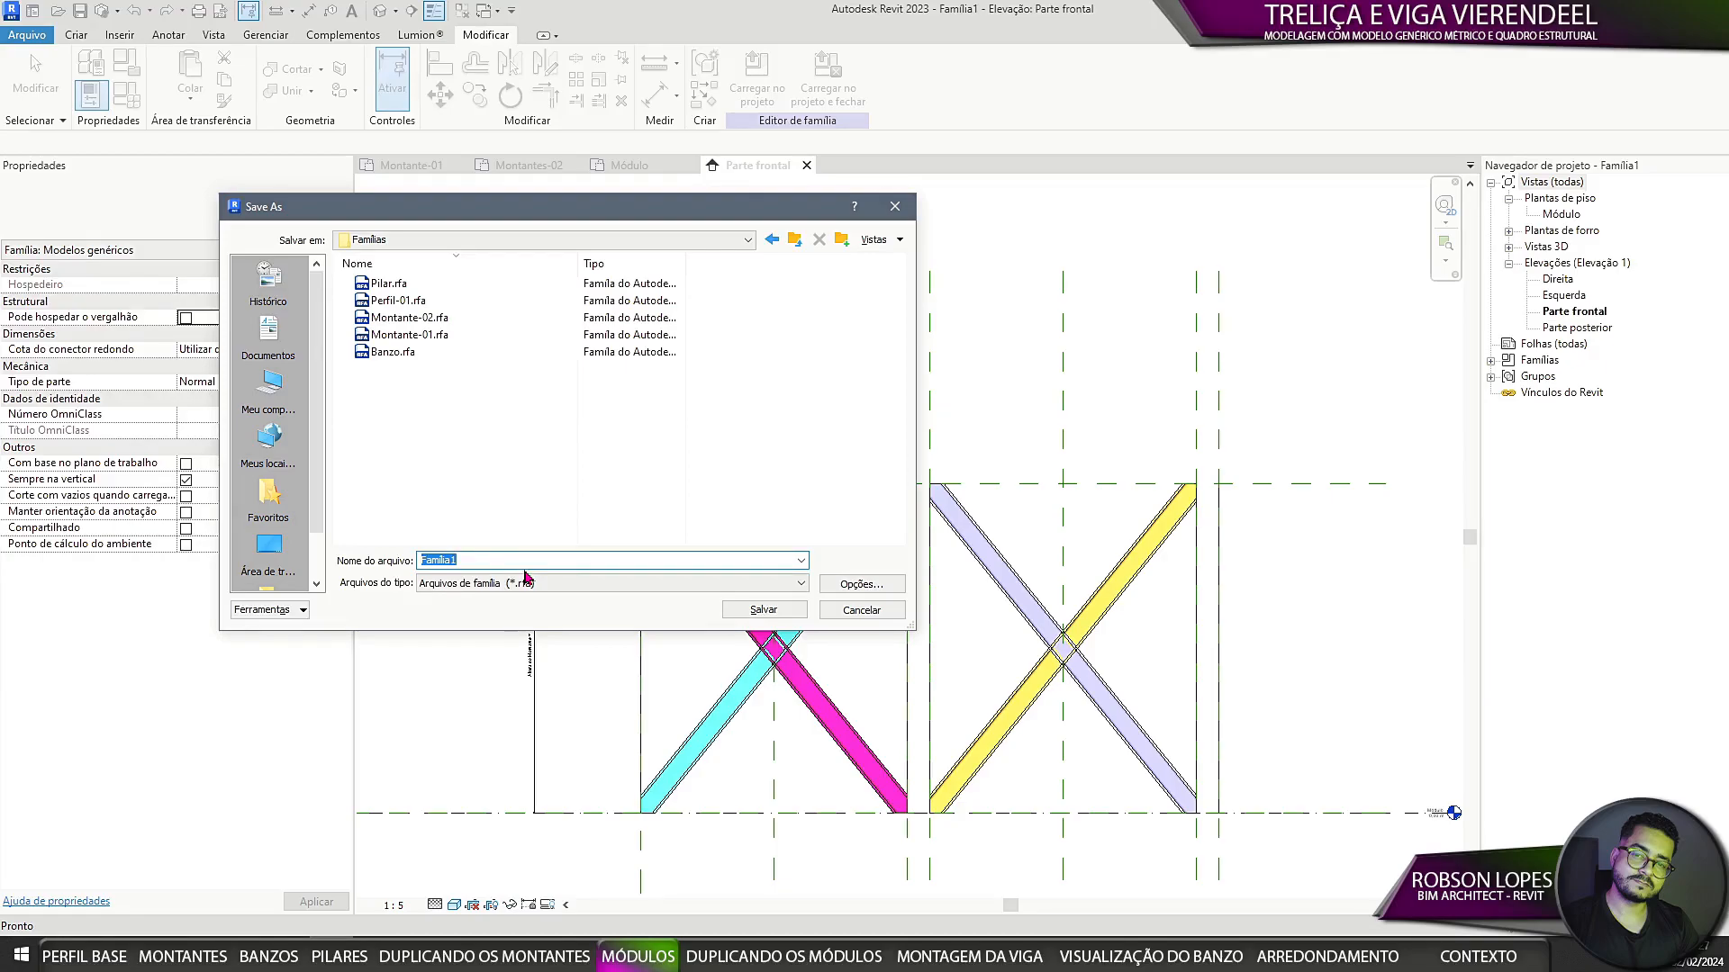
type("Módulo-01")
left_click(763, 610)
middle_click_drag(848, 584, 787, 534)
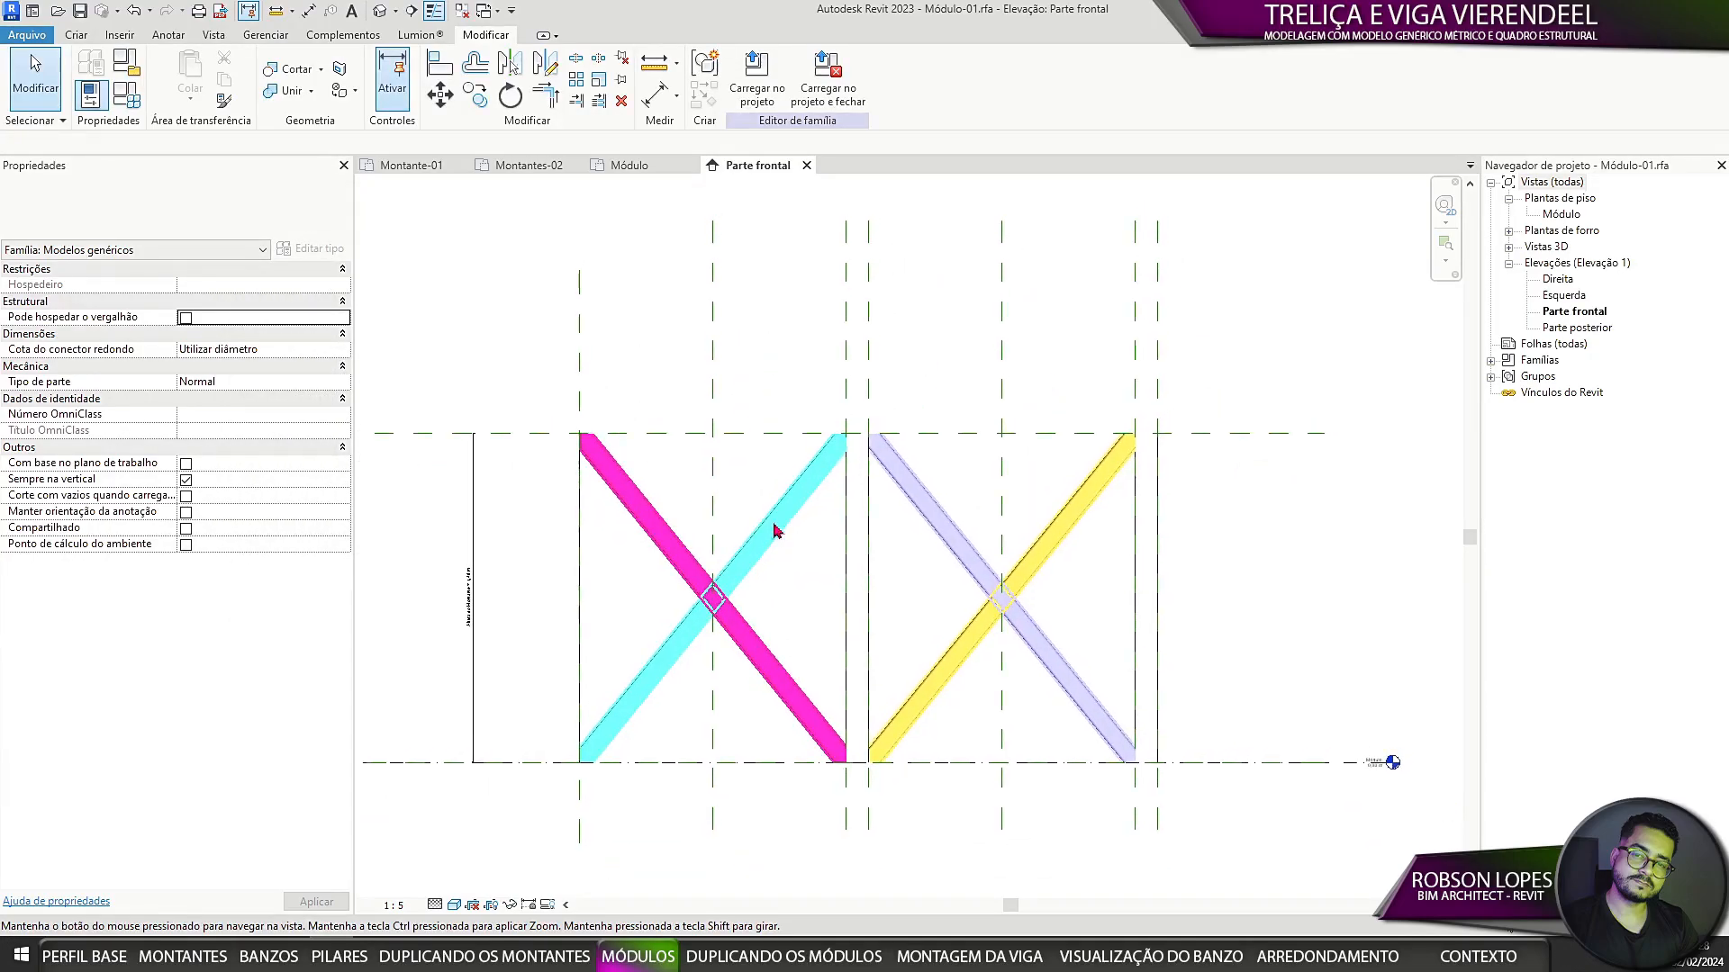
Step: Open the Módulo floor plan and examine the family's parameters and the categories of its loaded families
left_click(661, 167)
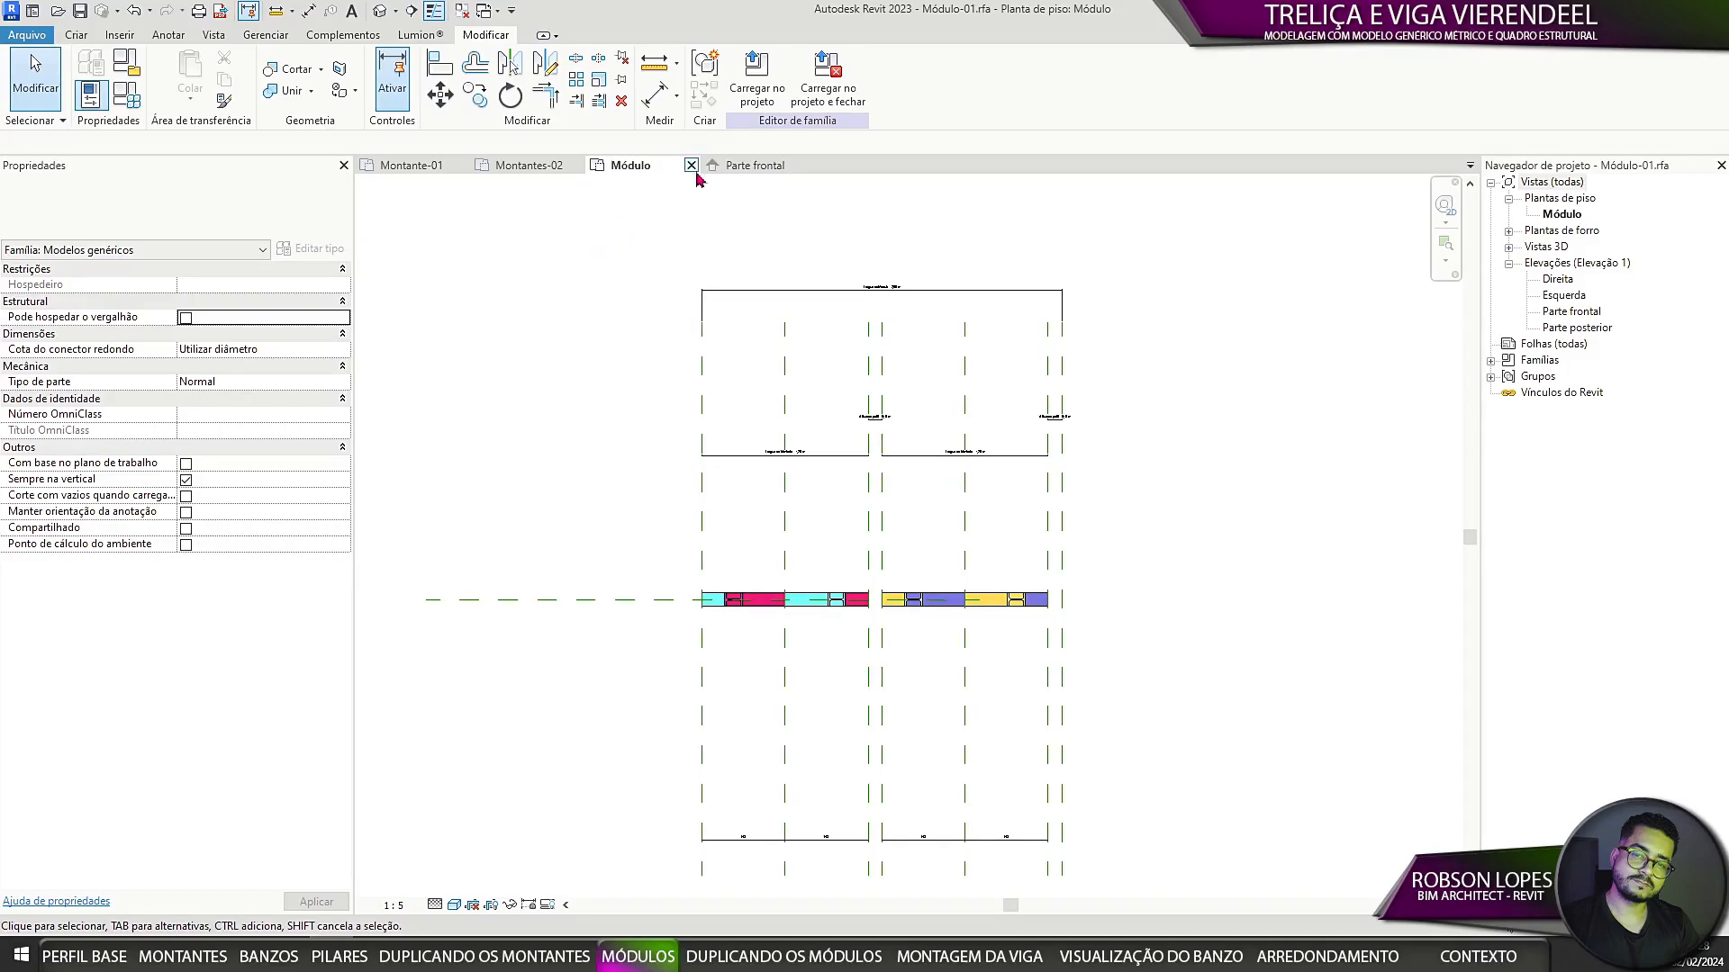
middle_click_drag(895, 432, 834, 353)
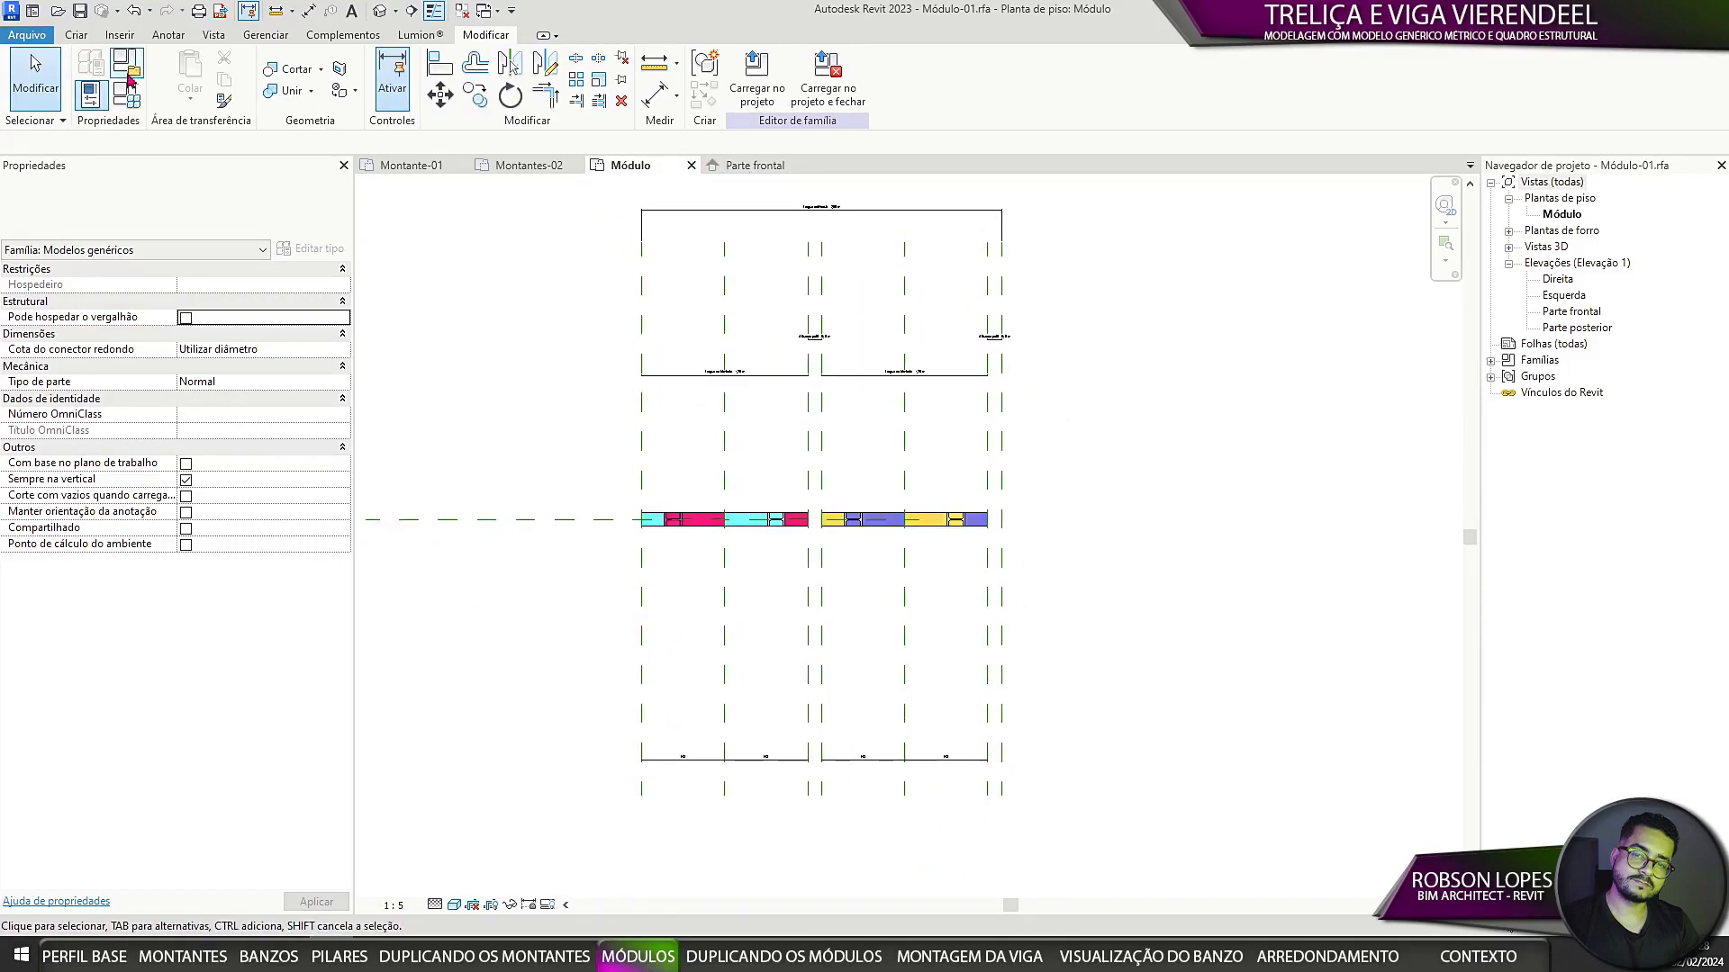
key("f")
key("t")
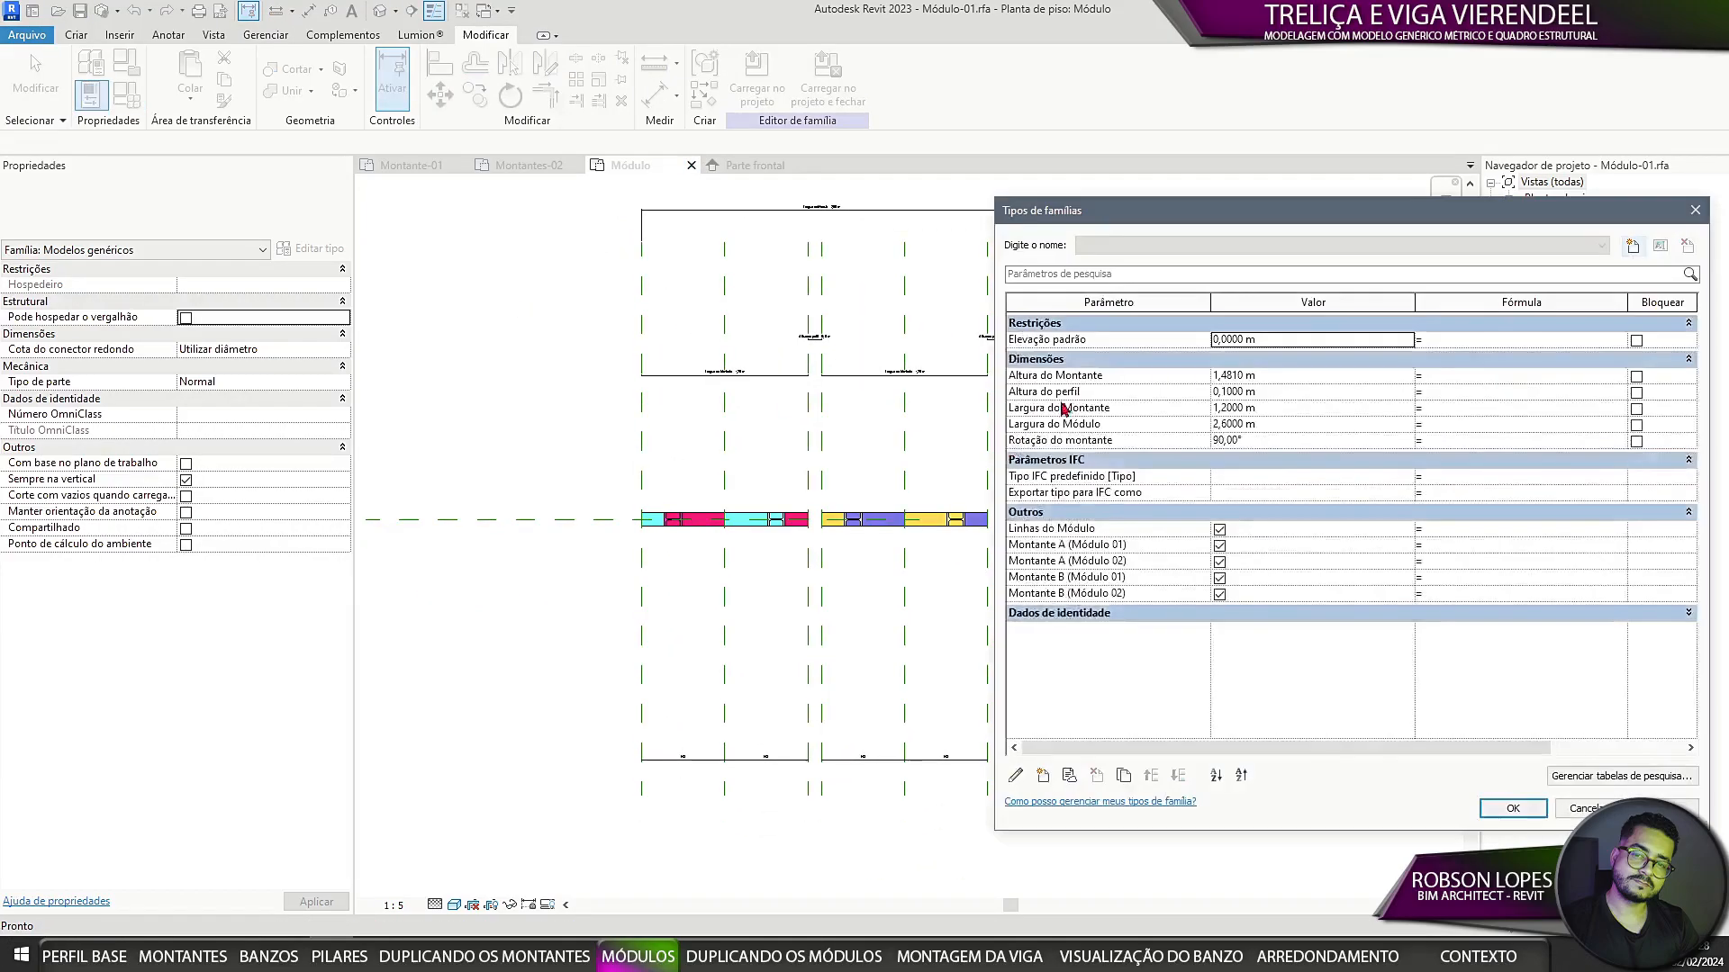
left_click_drag(1351, 210, 1181, 192)
left_click(1281, 374)
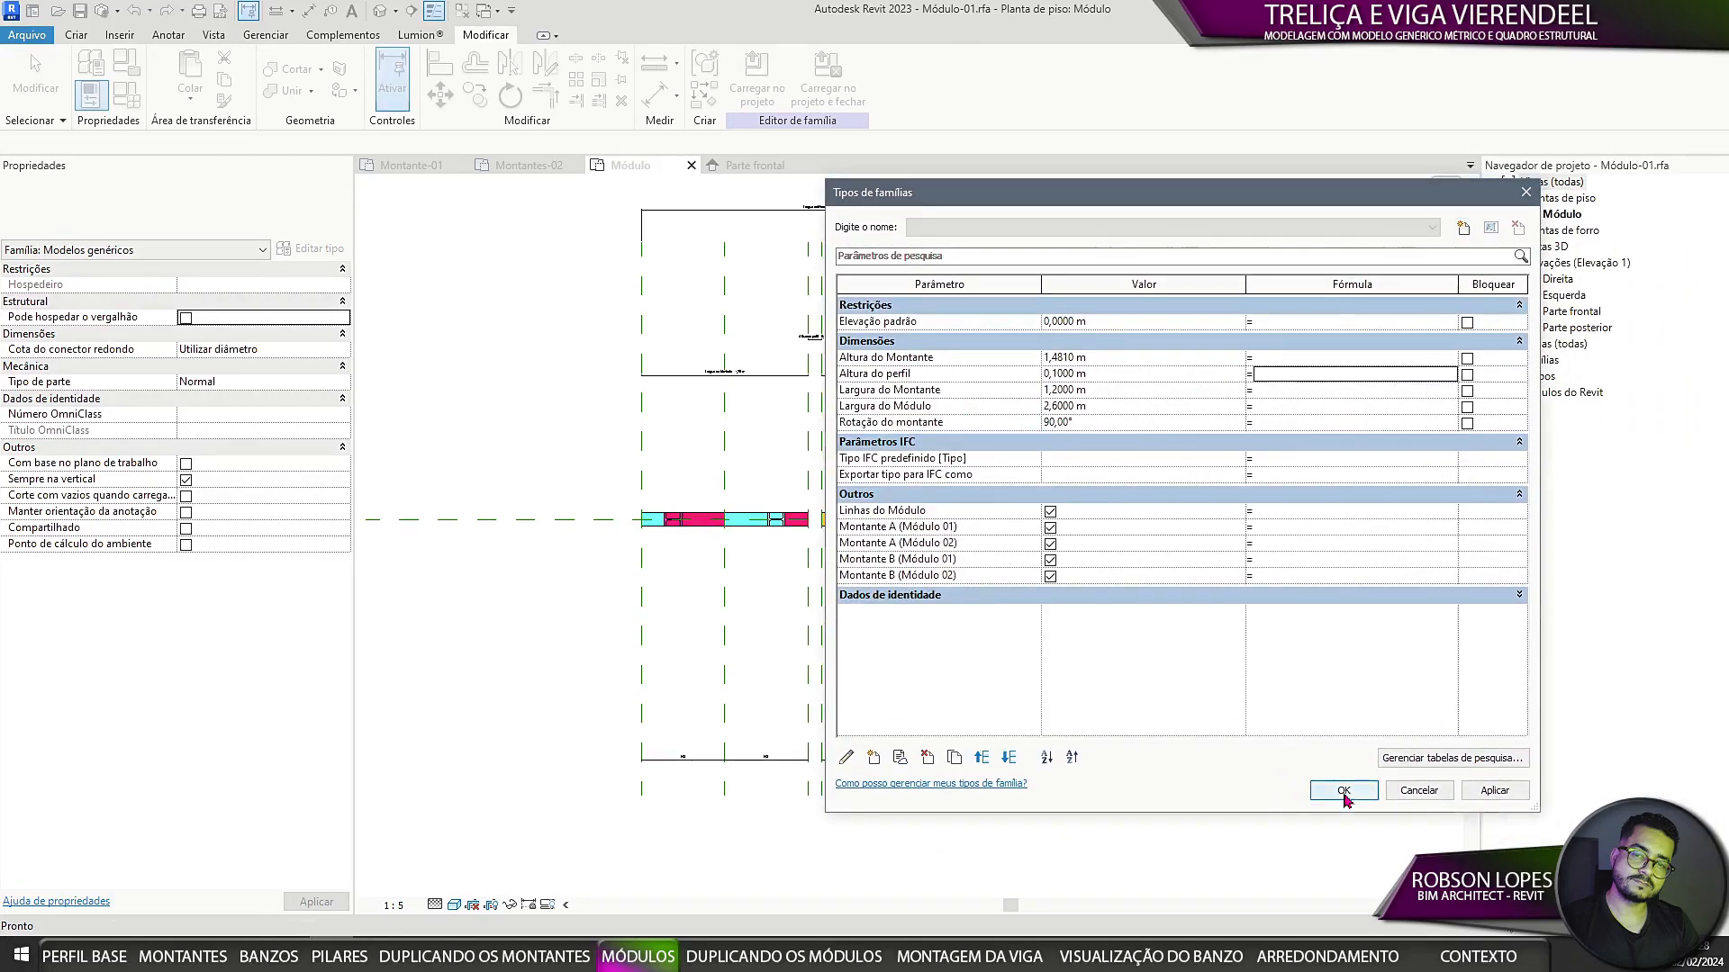
left_click(1342, 791)
left_click(1491, 361)
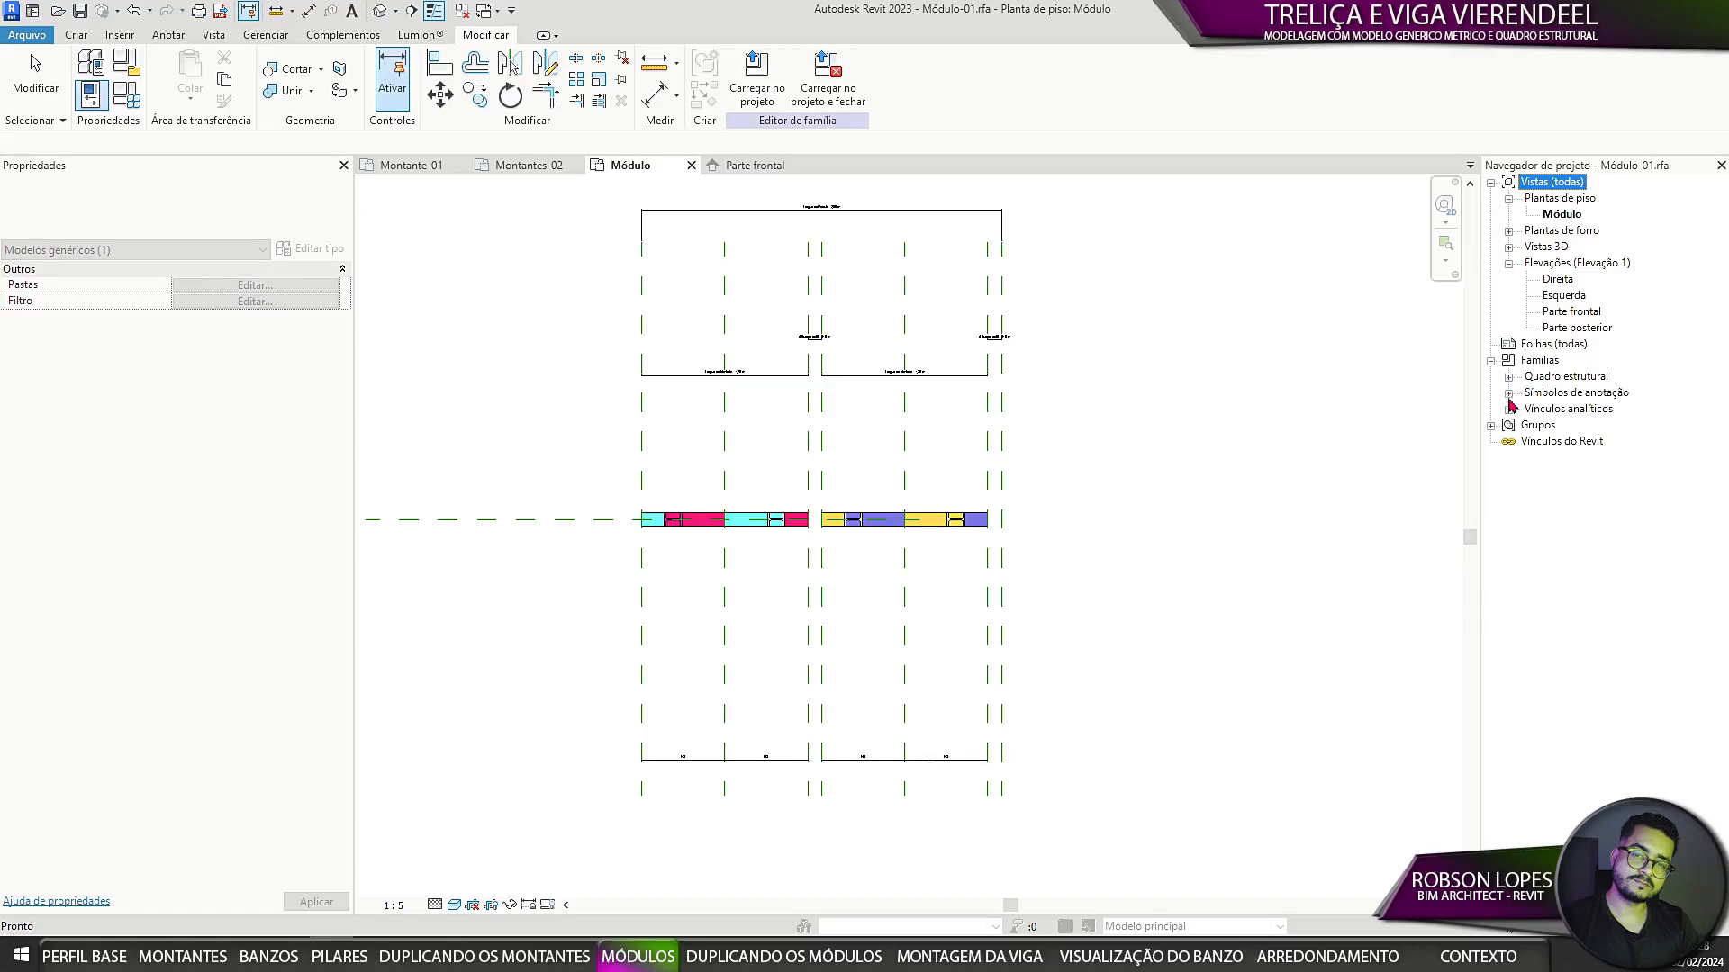
mouse_move(1432, 396)
middle_mouse_down()
mouse_move(1413, 424)
mouse_move(1435, 444)
middle_mouse_up()
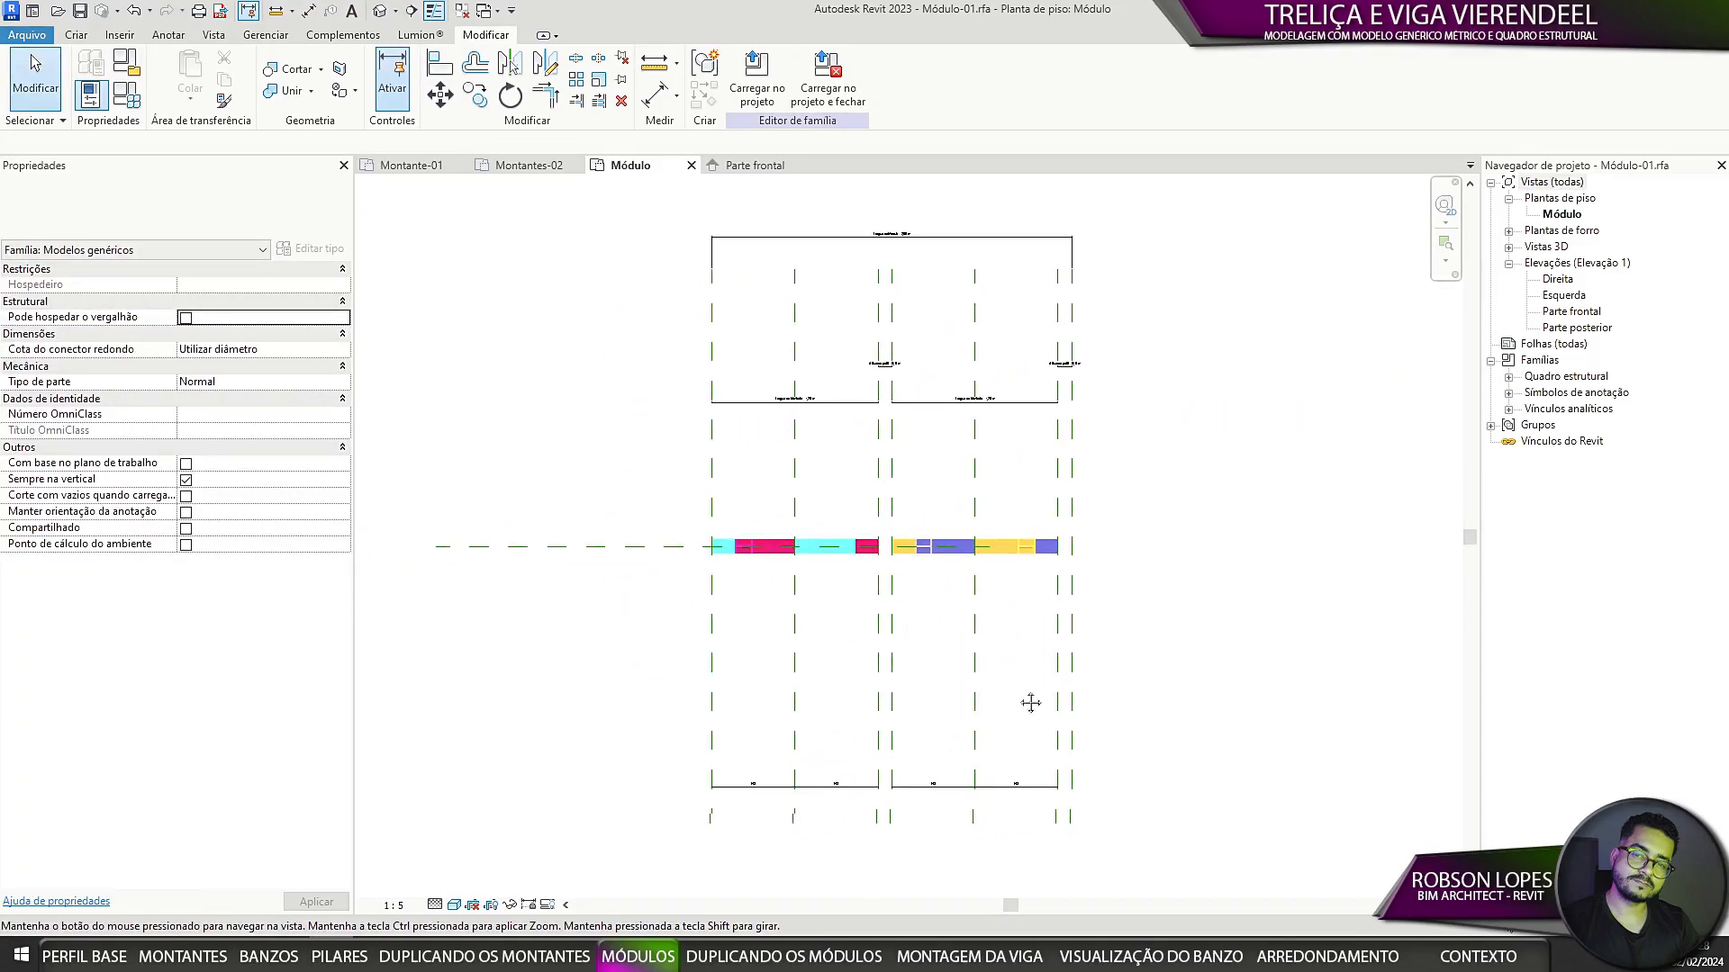
scroll(1011, 621, "up", 3)
middle_click_drag(1012, 621, 1016, 580)
scroll(1049, 667, "down", 2)
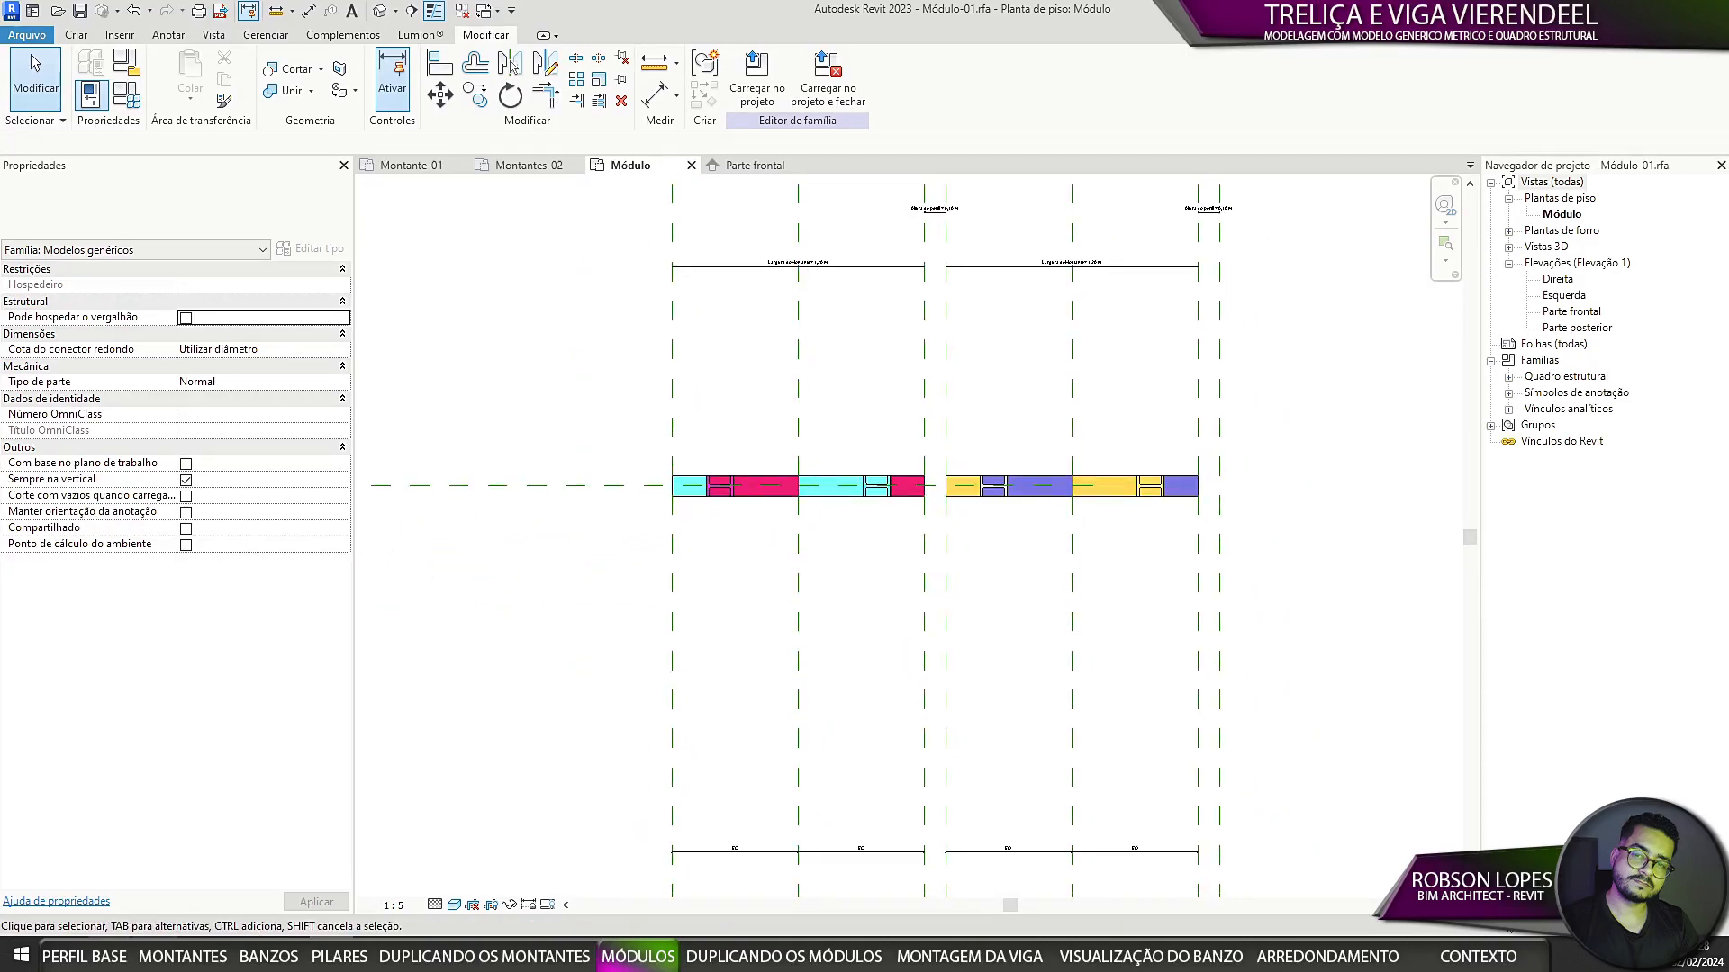
Step: Open Perfil-01.rfa from the Famílias folder and load it into Módulo-01.rfa
mouse_move(105, 955)
left_click(114, 905)
left_click(371, 273)
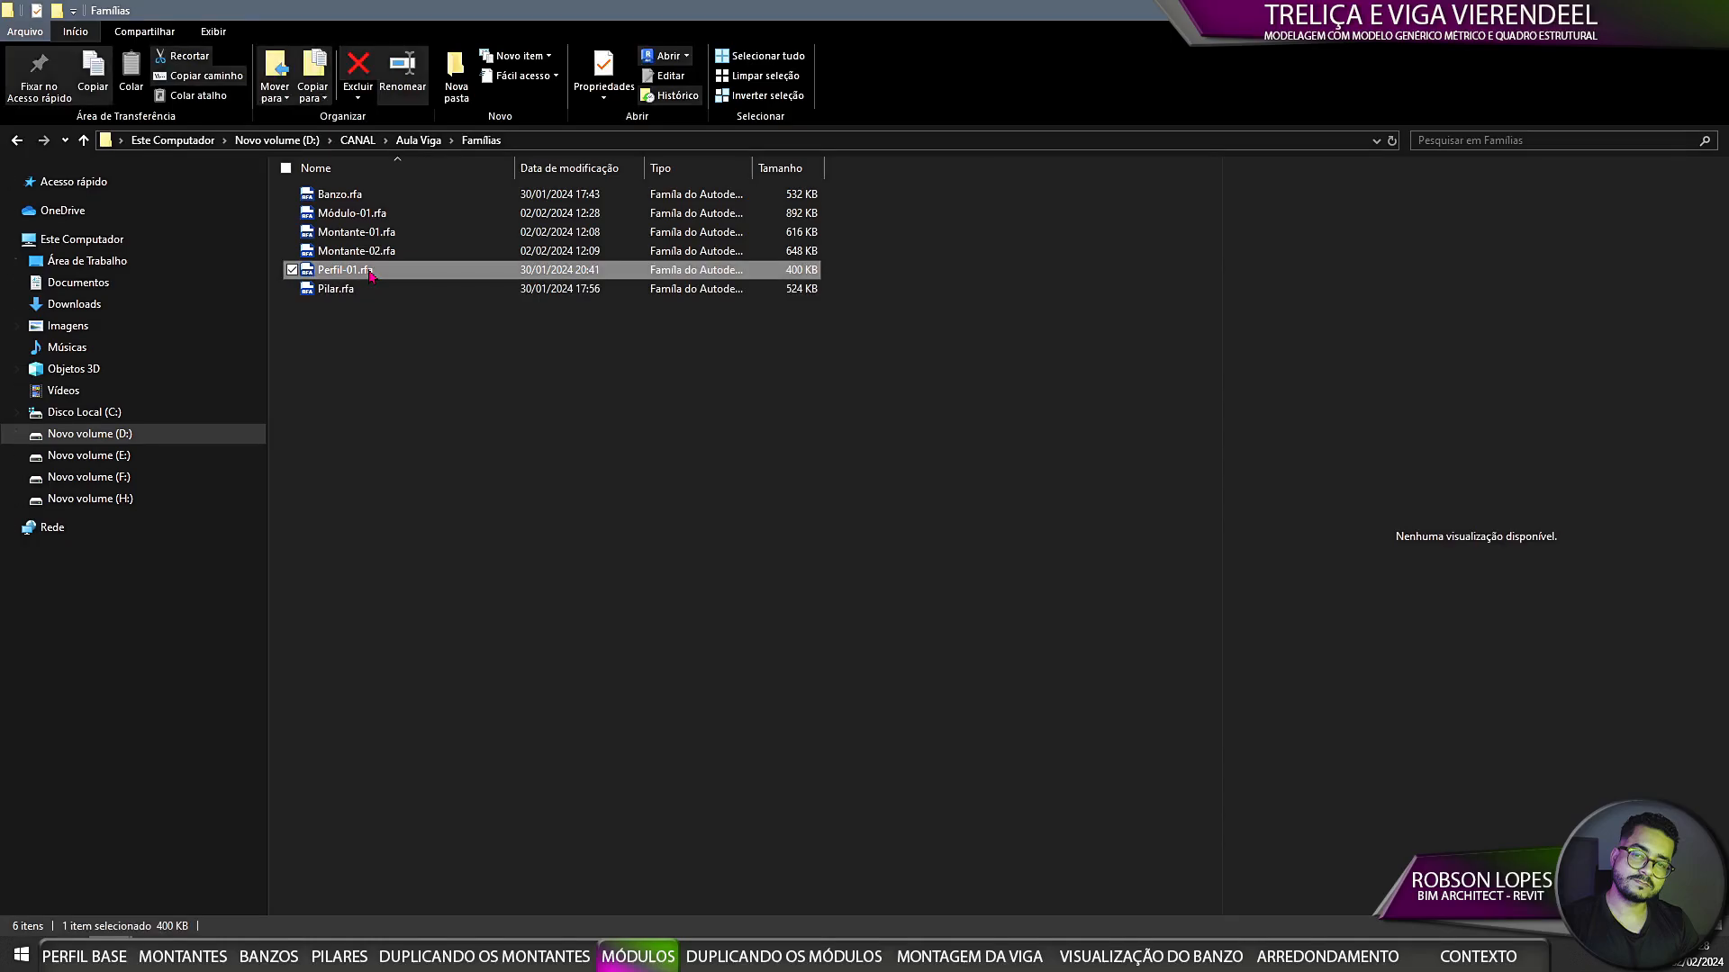
double_click(347, 272)
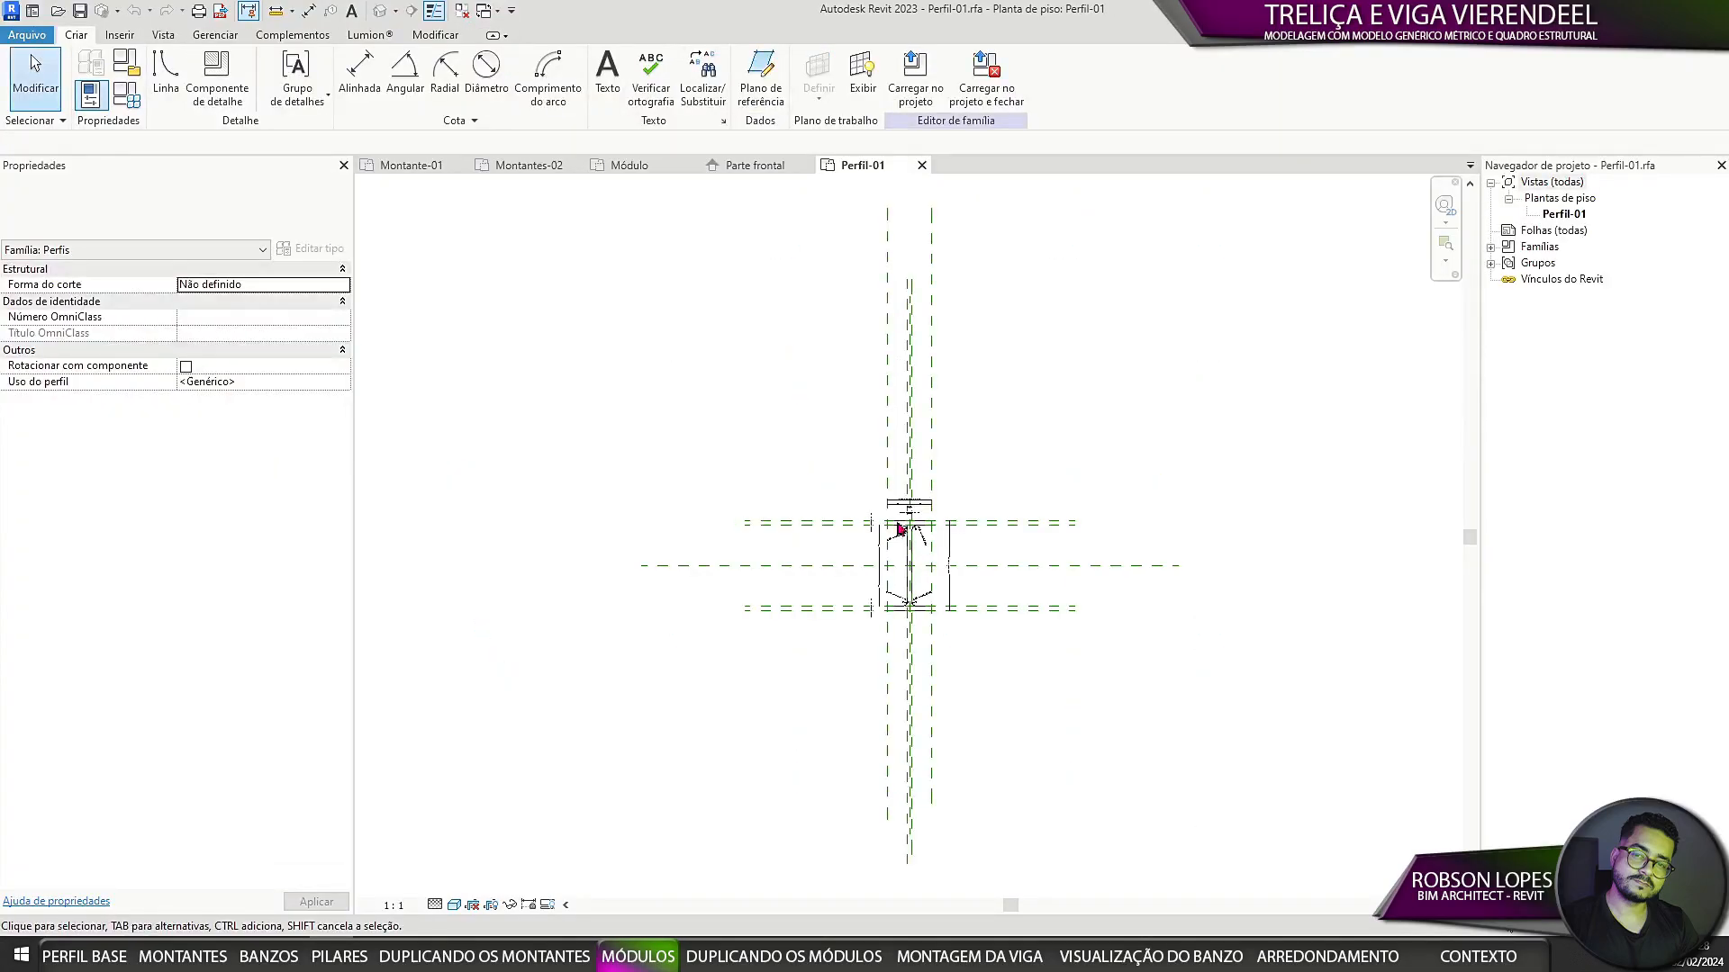
scroll(900, 530, "up", 5)
middle_click_drag(957, 552, 883, 622)
left_click(915, 90)
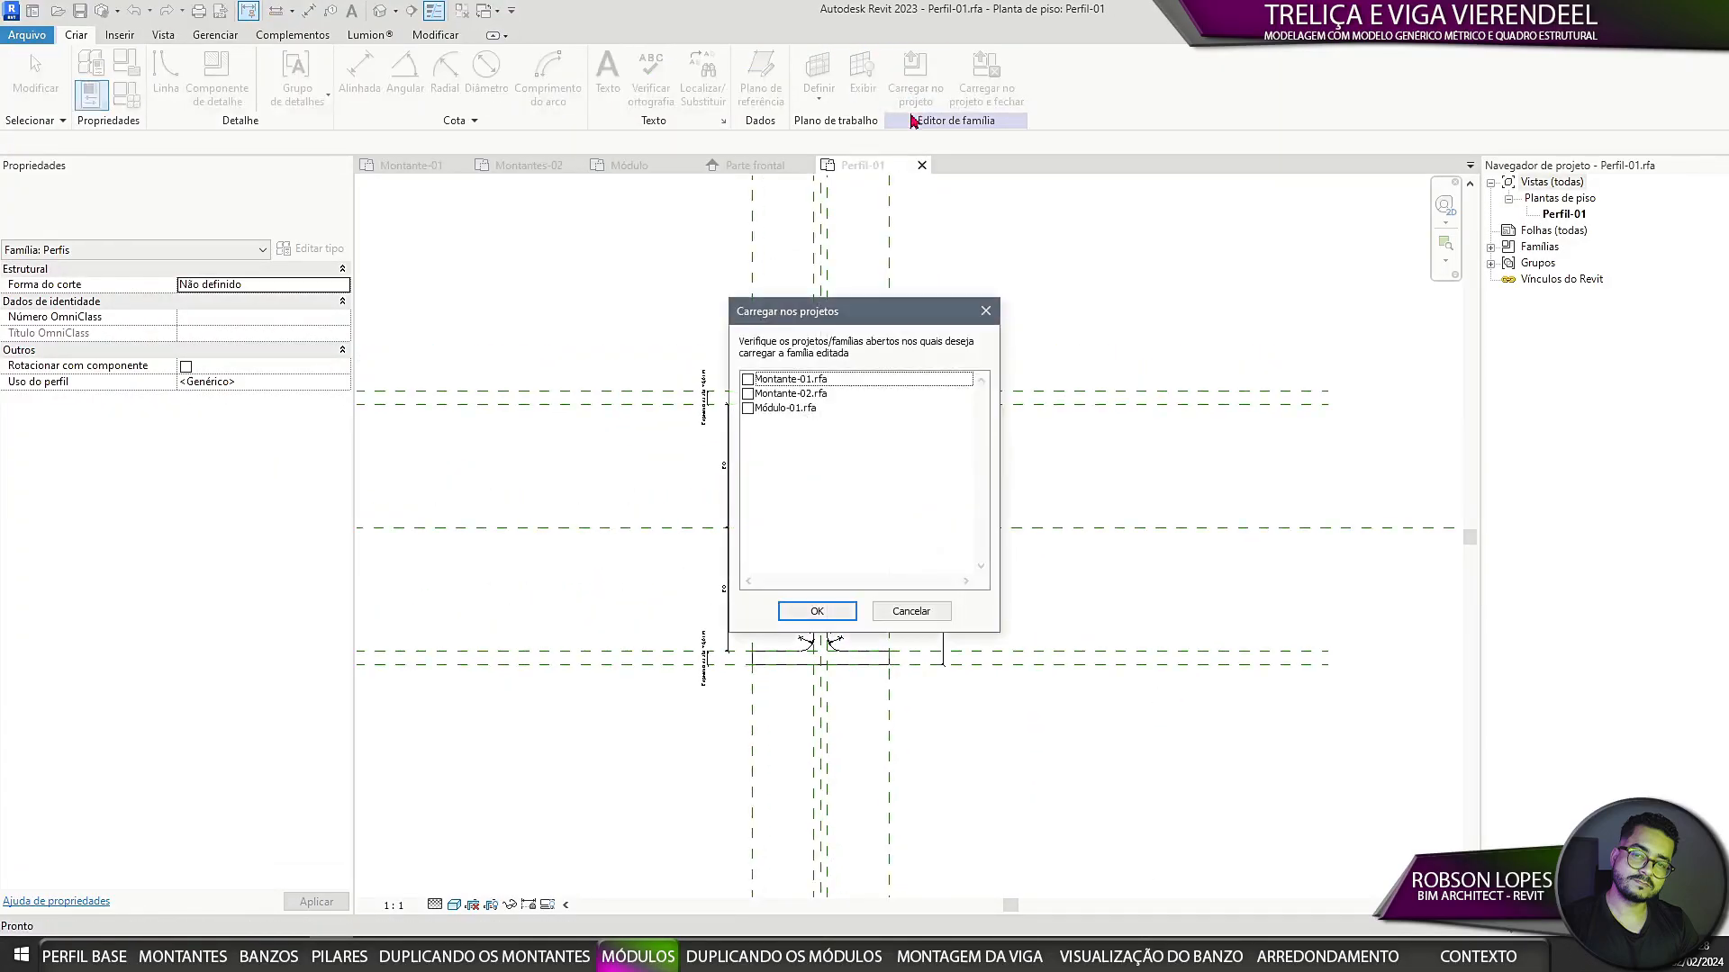
left_click(747, 410)
left_click(816, 610)
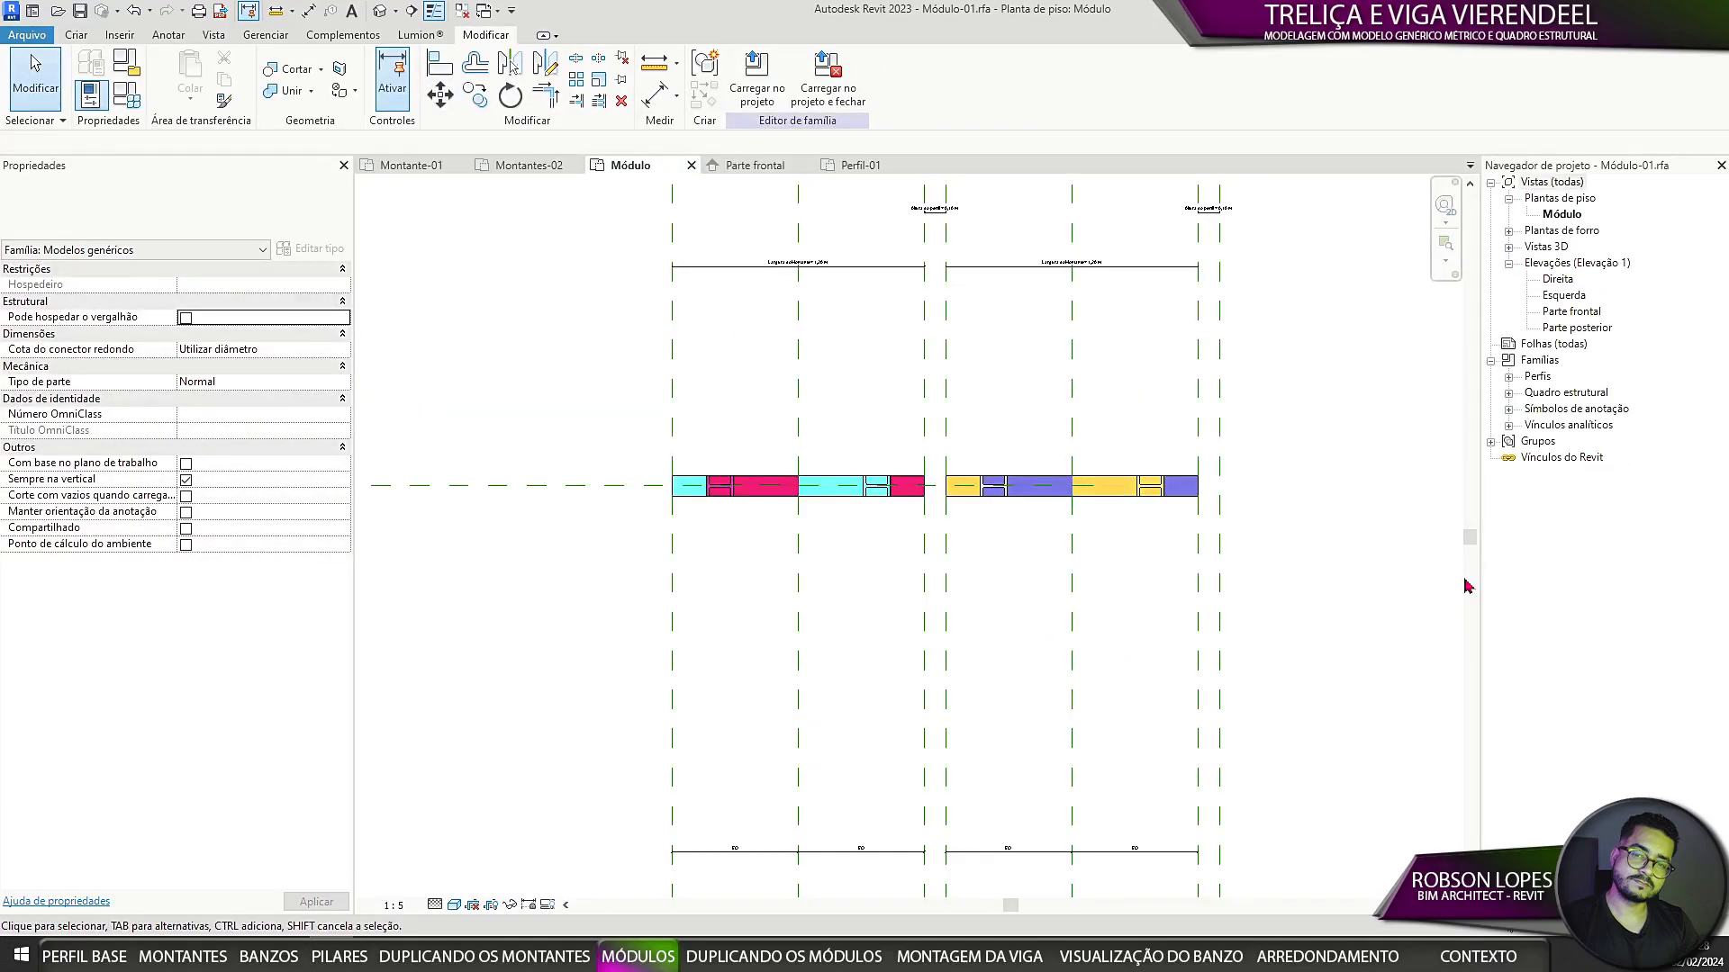
Step: Associate the Altura do perfil type parameter of the loaded Perfil-01 with the family parameter Altura do perfil
left_click(1509, 376)
left_click(1526, 393)
double_click(1573, 409)
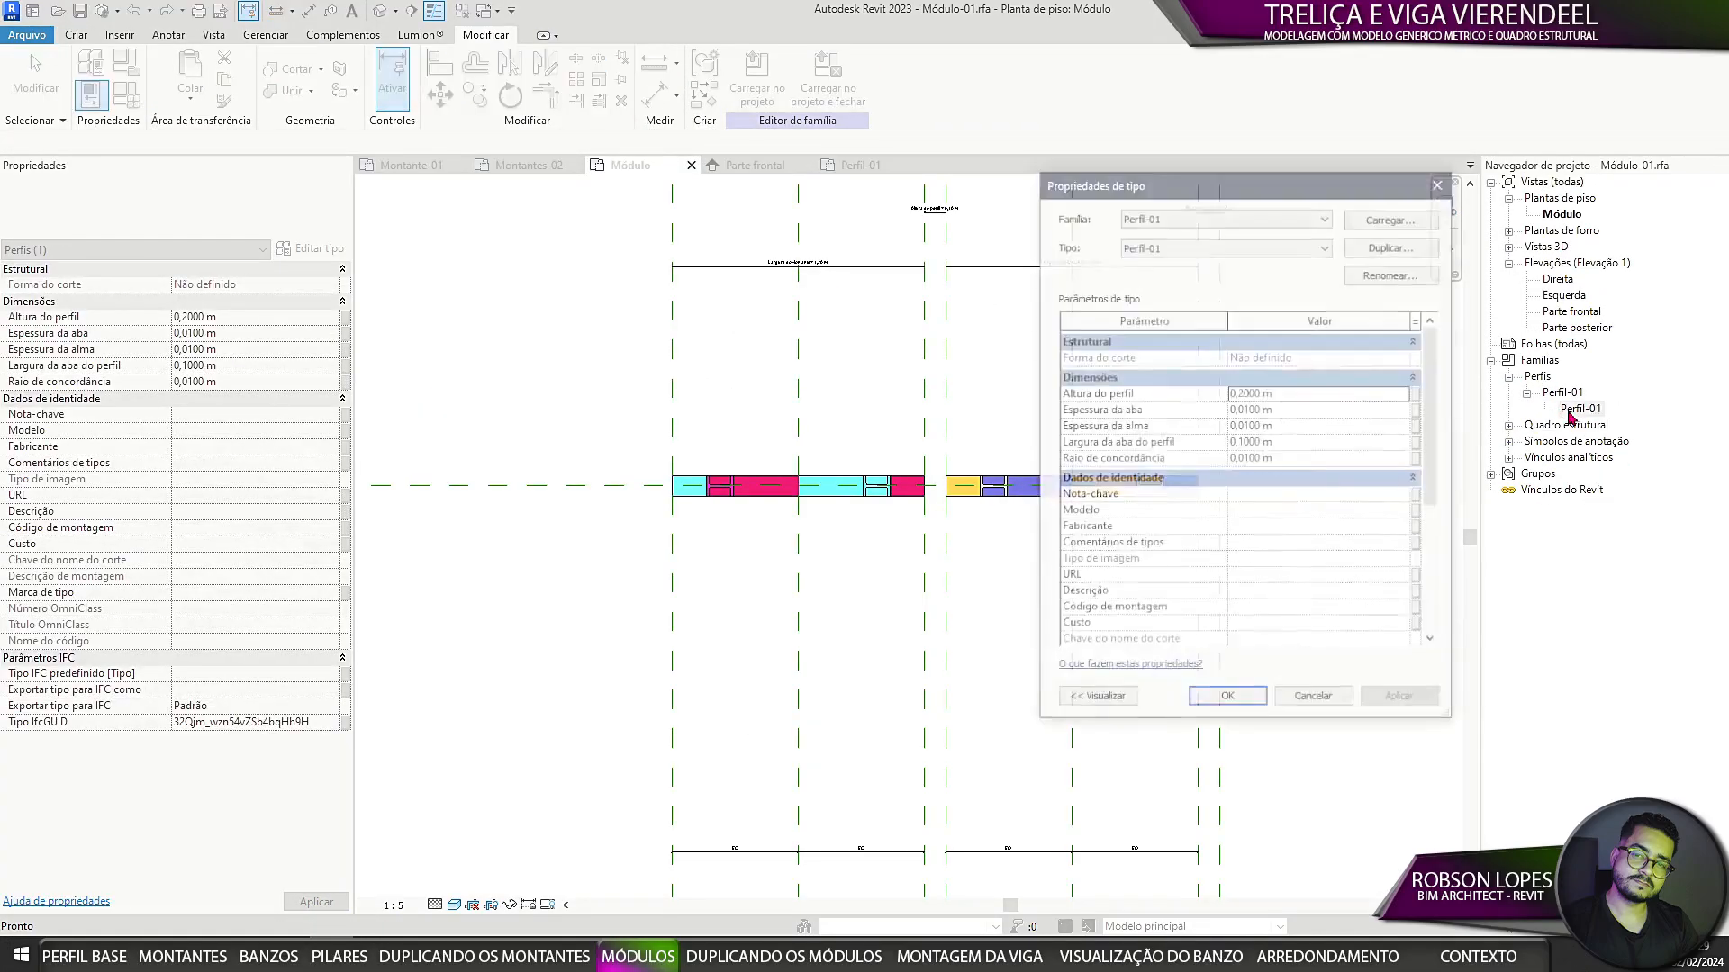
left_click(1417, 393)
left_click(758, 416)
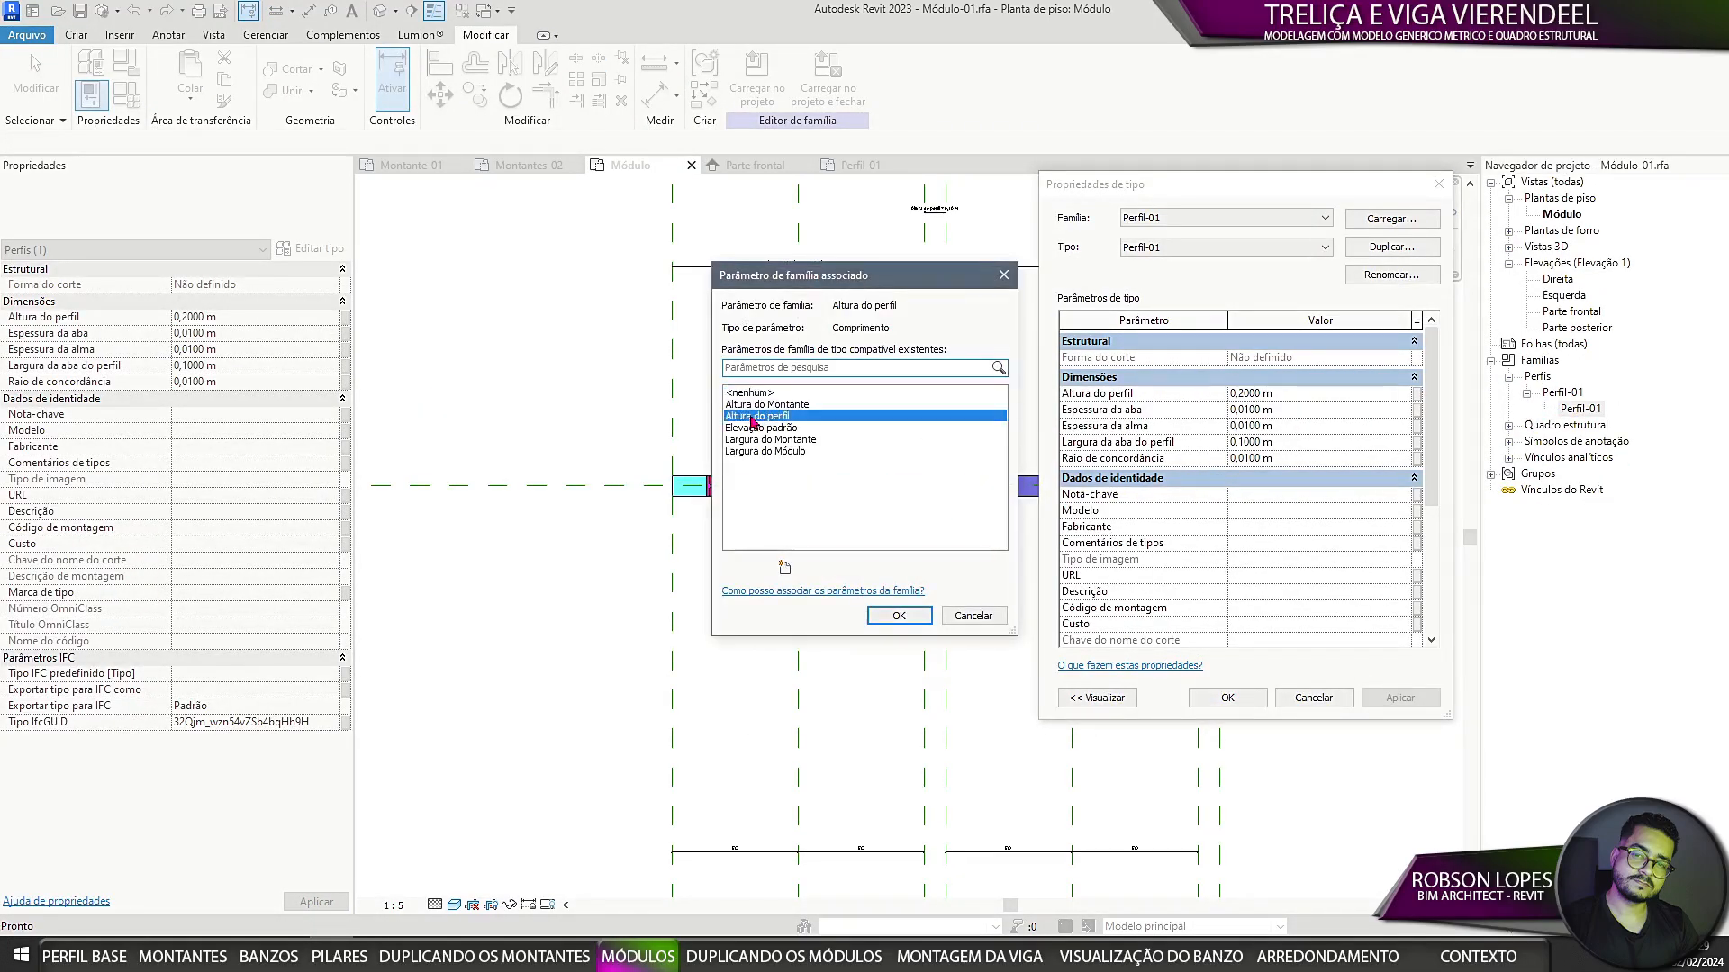
left_click(899, 616)
left_click(1229, 699)
Step: Set Altura do perfil to 0,2 m in the family types and accept by removing the unsatisfied constraints
left_click(957, 540)
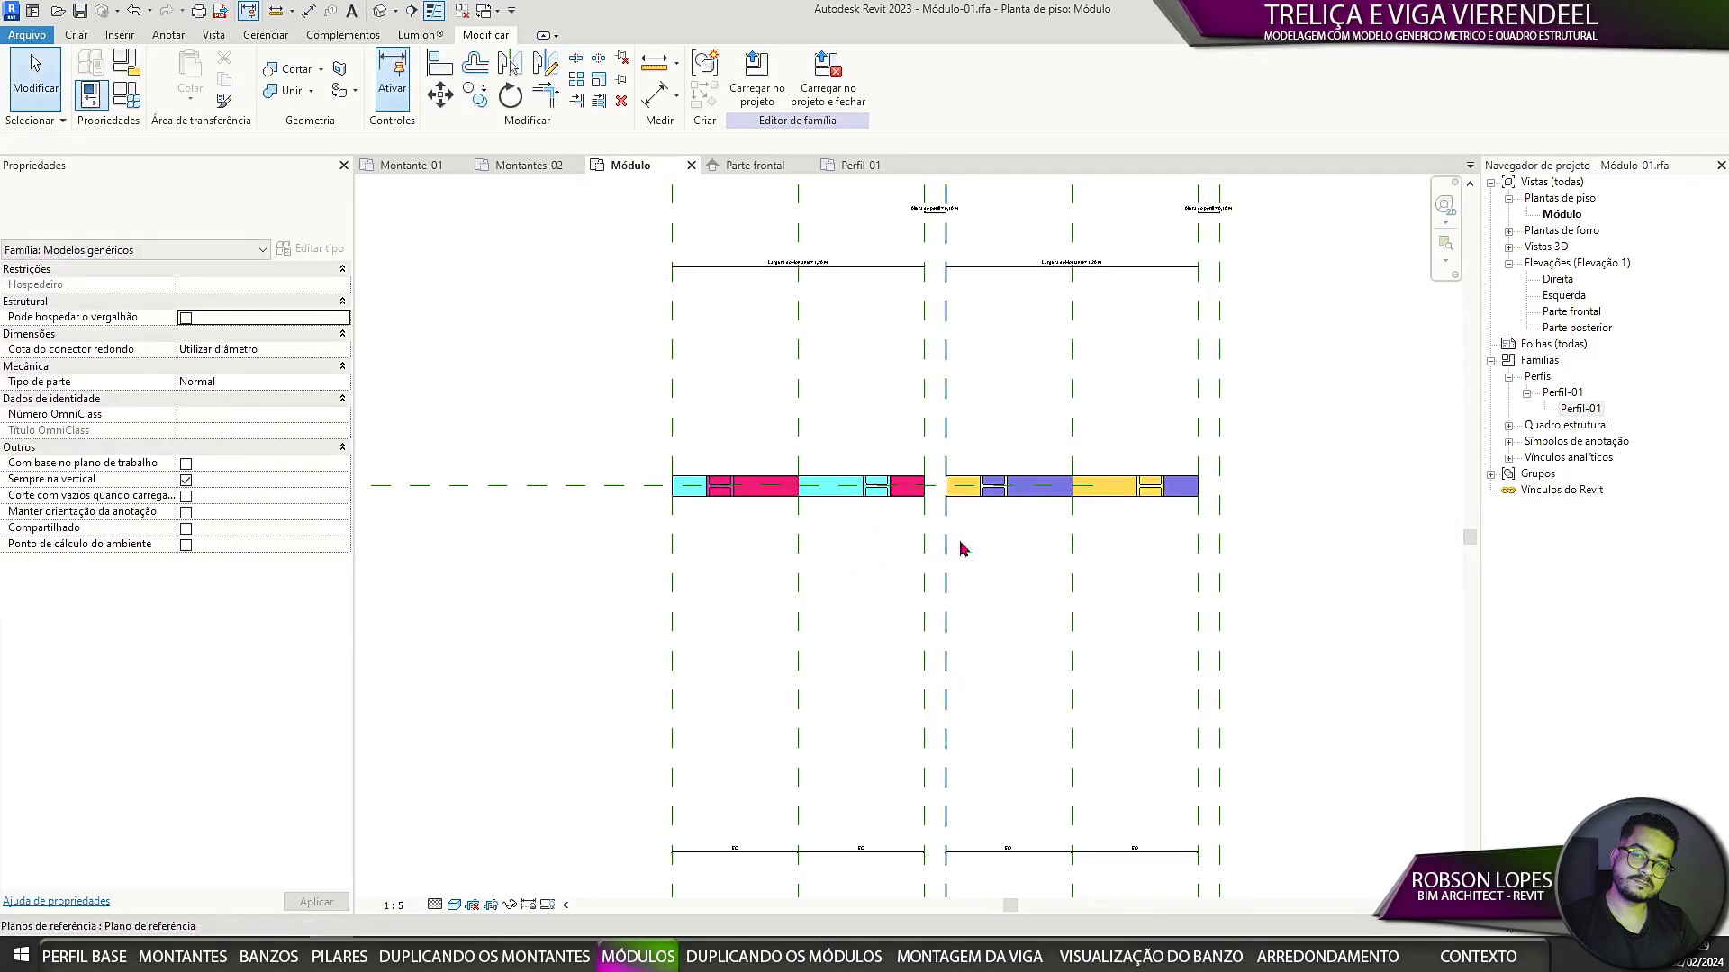
scroll(1003, 606, "up", 2)
left_click(148, 99)
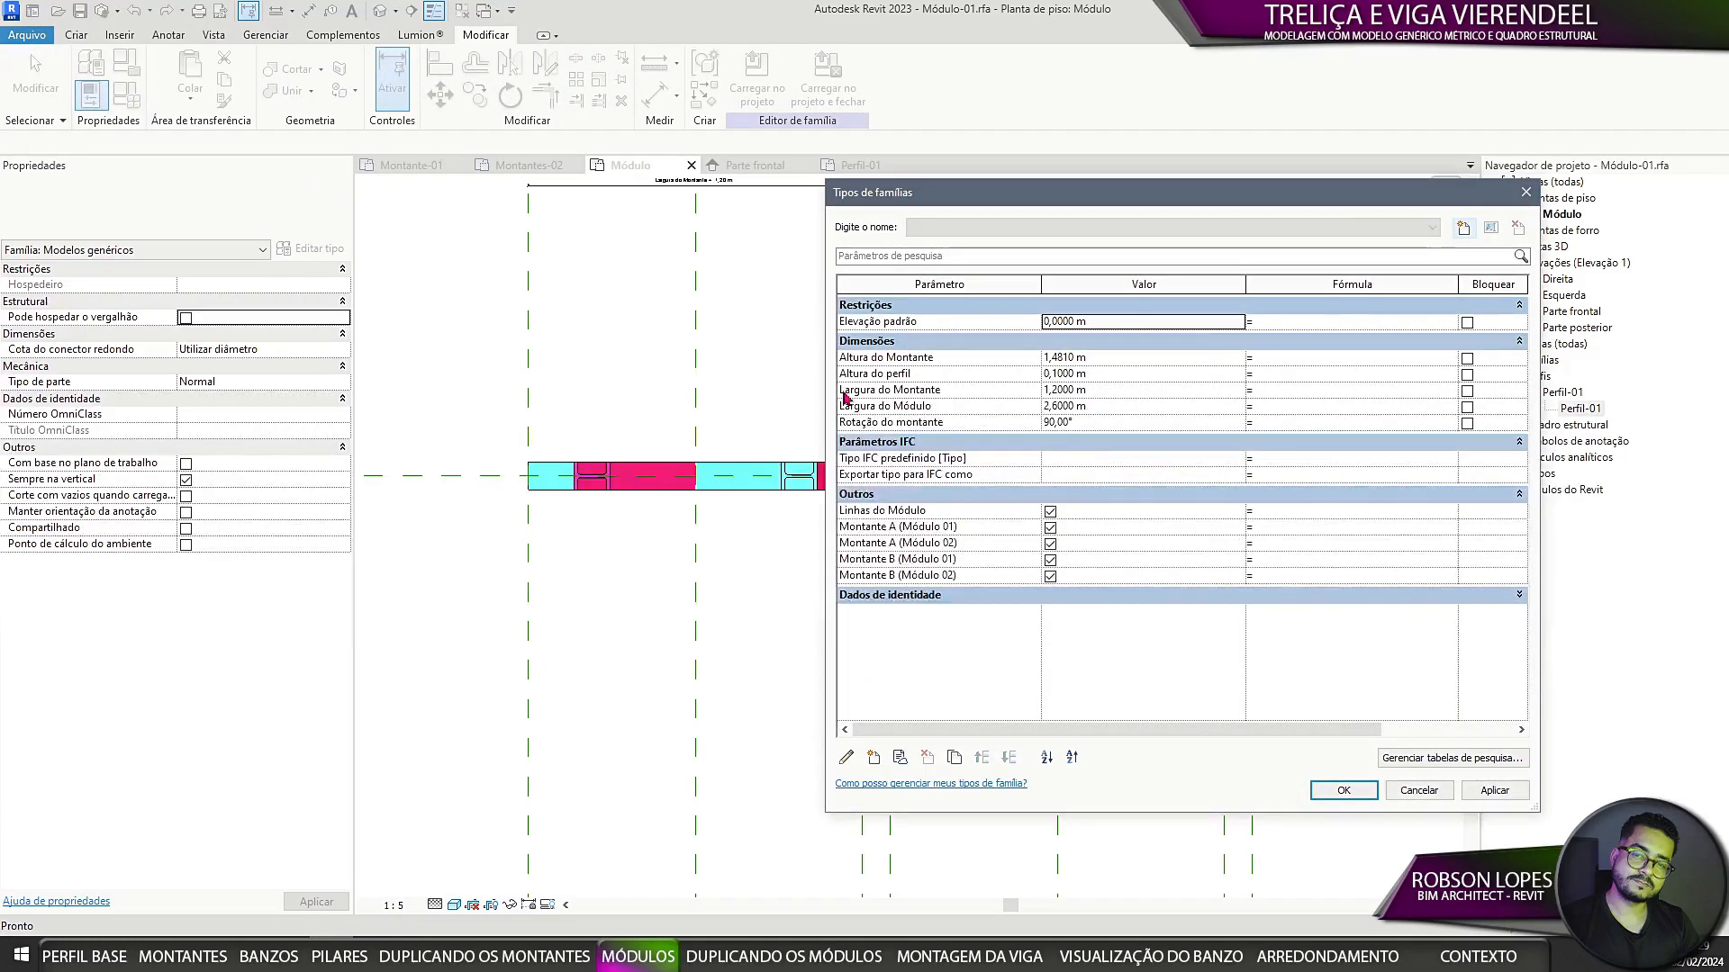
left_click(1137, 374)
type("0,2")
left_click(1494, 789)
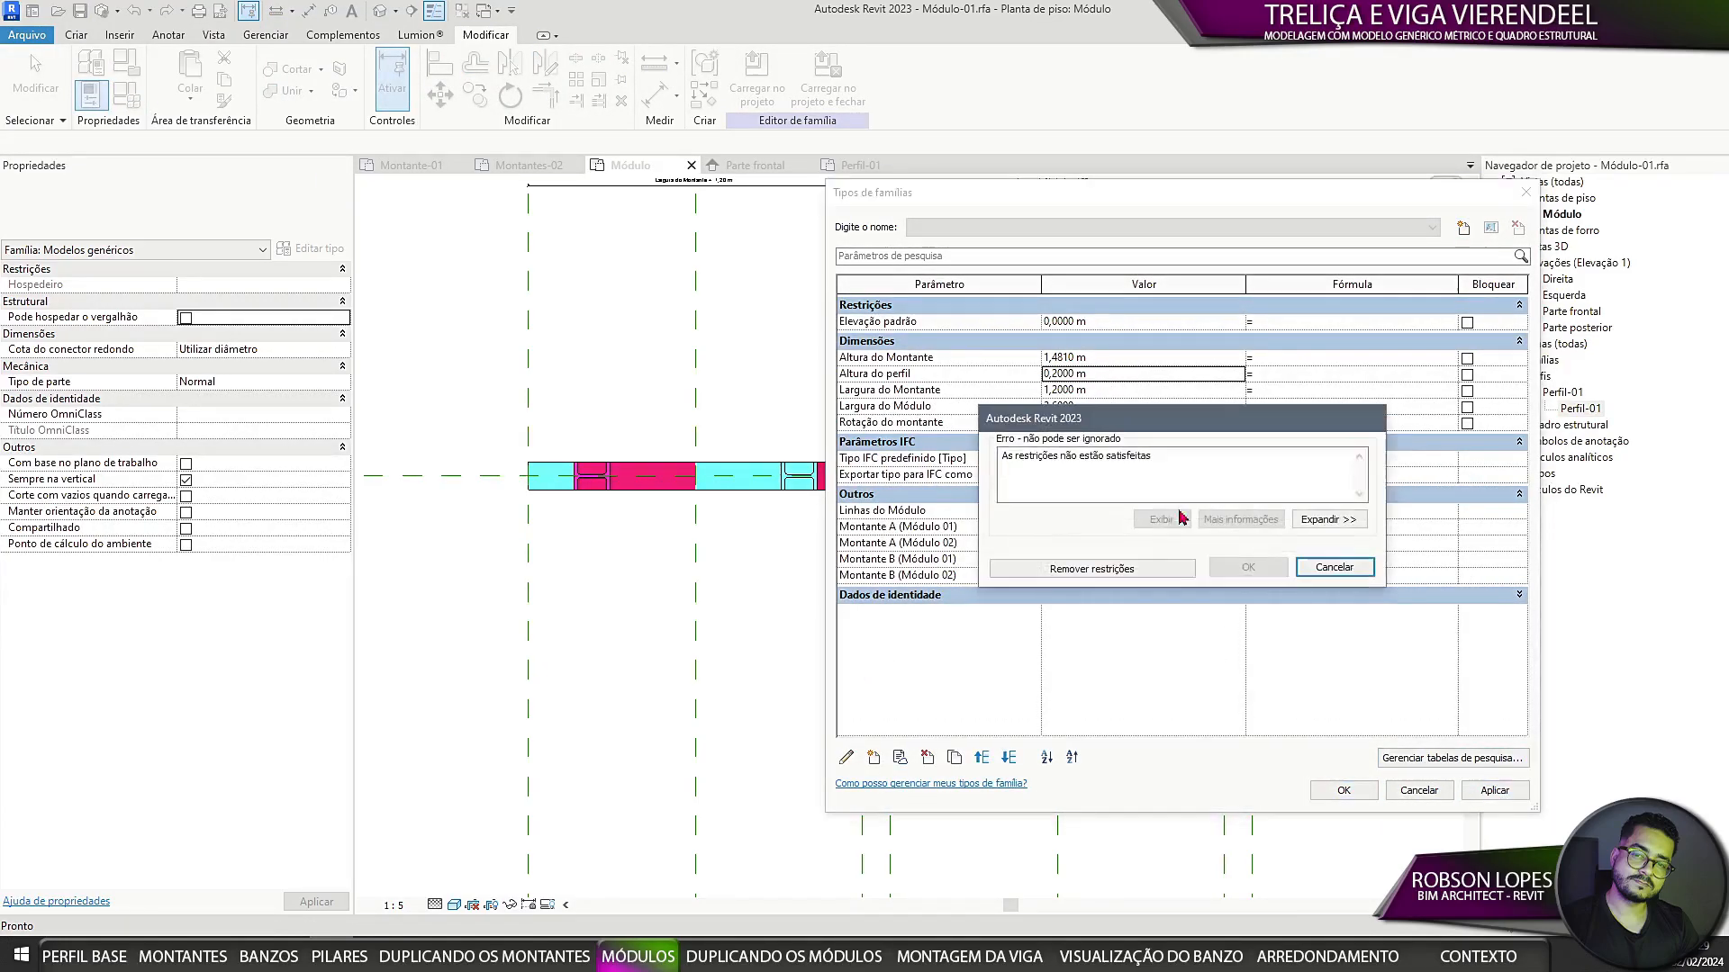
left_click(1325, 568)
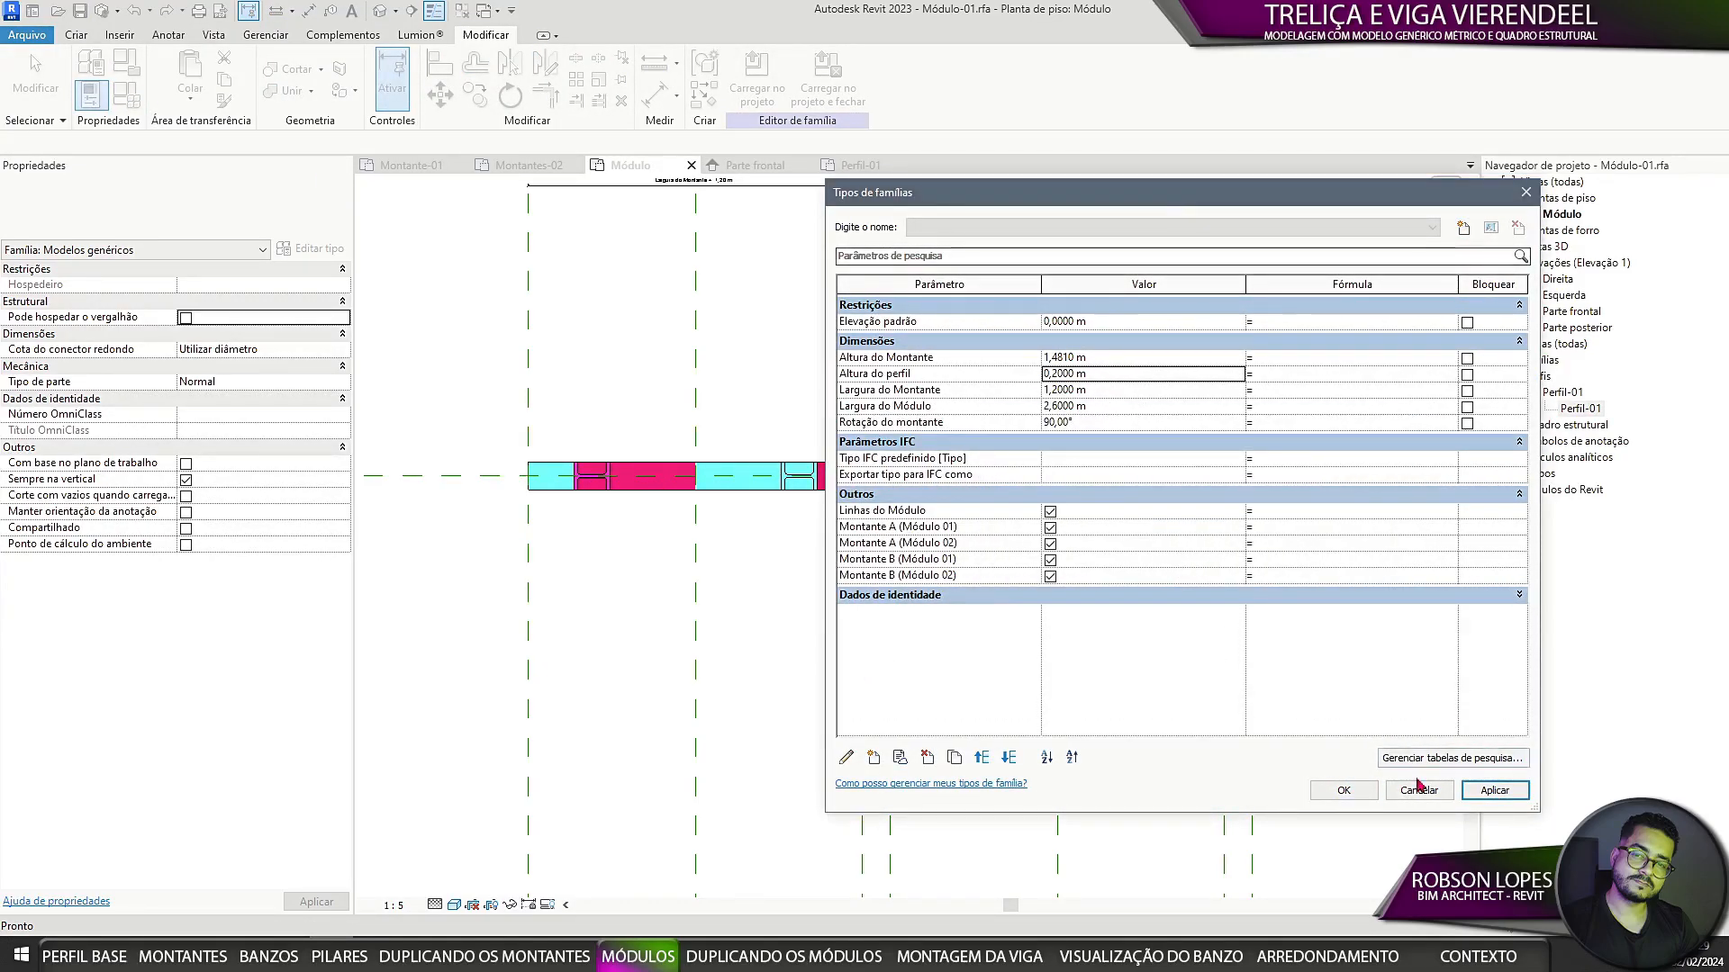
left_click(1359, 794)
left_click(1094, 567)
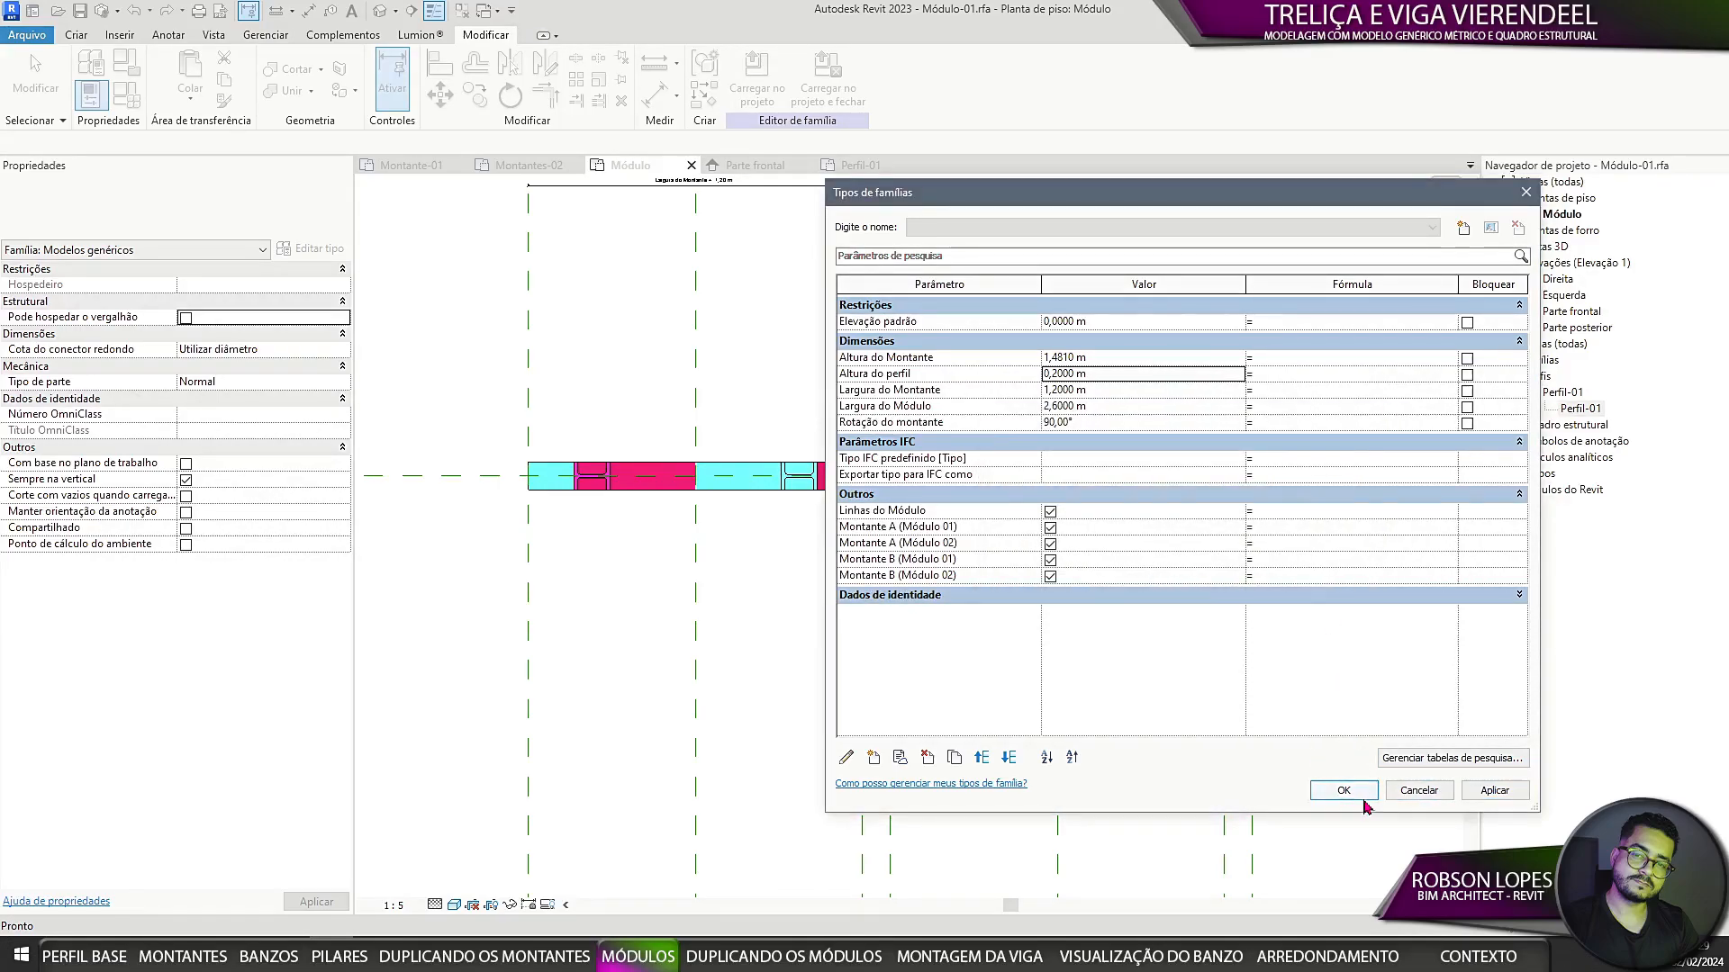
left_click(1361, 798)
Step: Examine the profile height dimensions and the spacing between the modules in the floor plan
scroll(1031, 592, "down", 3)
middle_click_drag(945, 334, 908, 413)
scroll(908, 413, "up", 8)
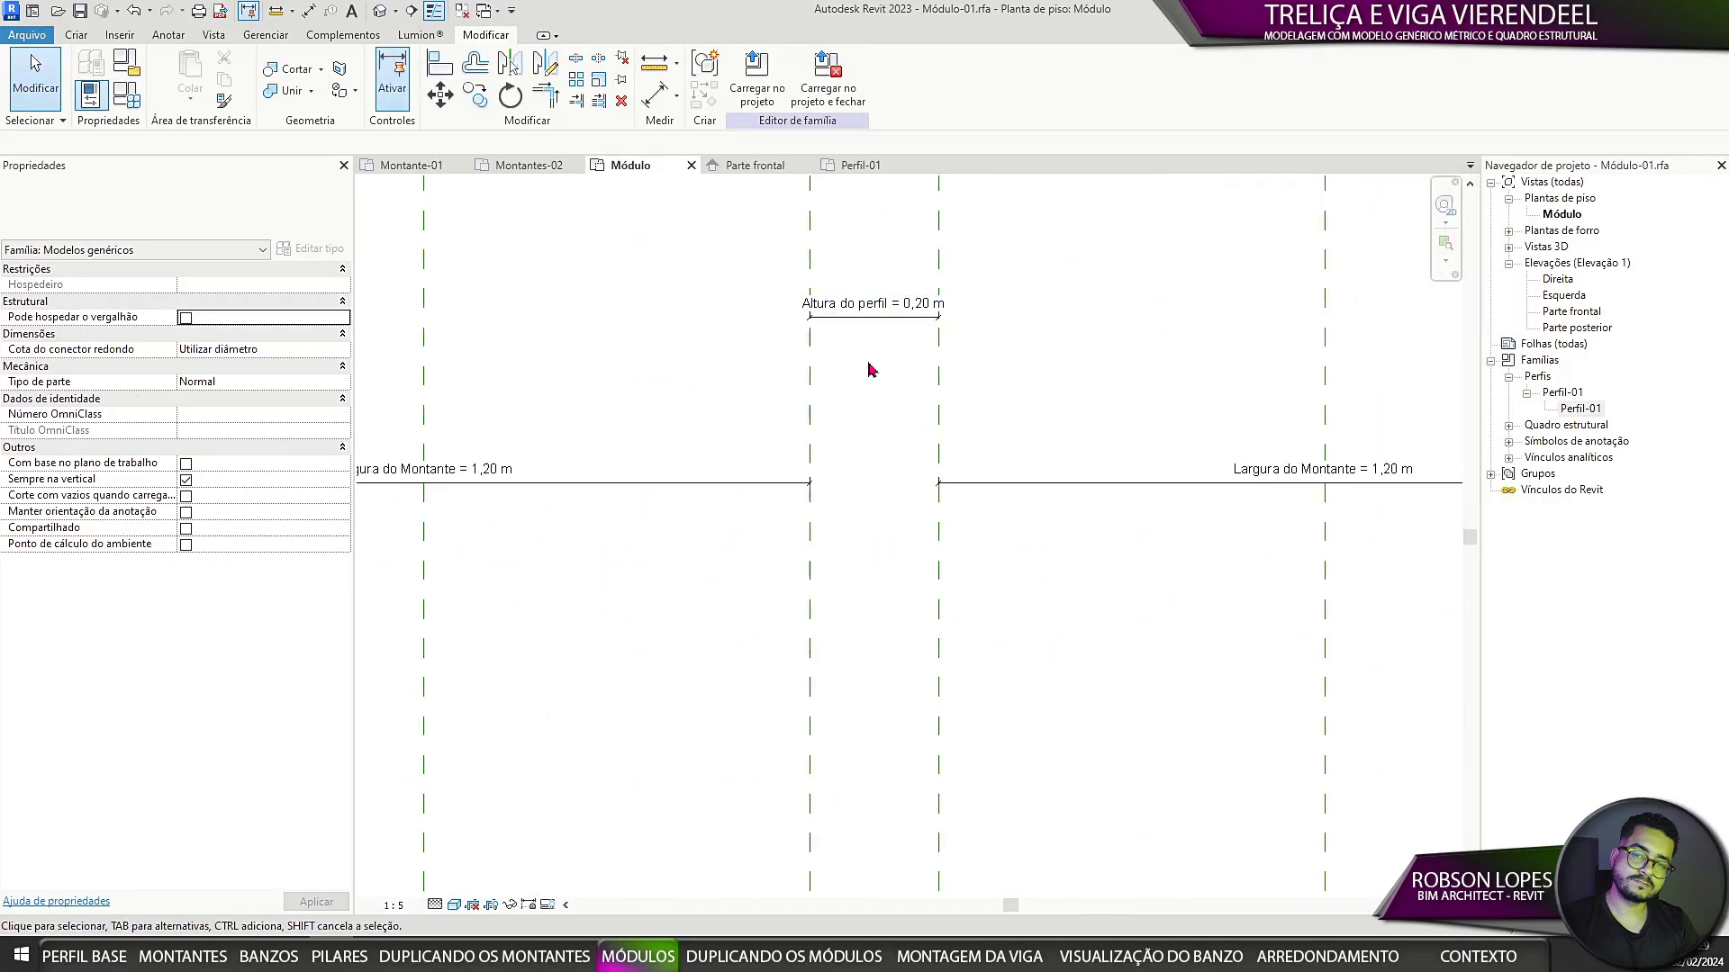
scroll(878, 378, "down", 8)
middle_click_drag(1165, 545, 1215, 247)
middle_click_drag(1008, 410, 1012, 653)
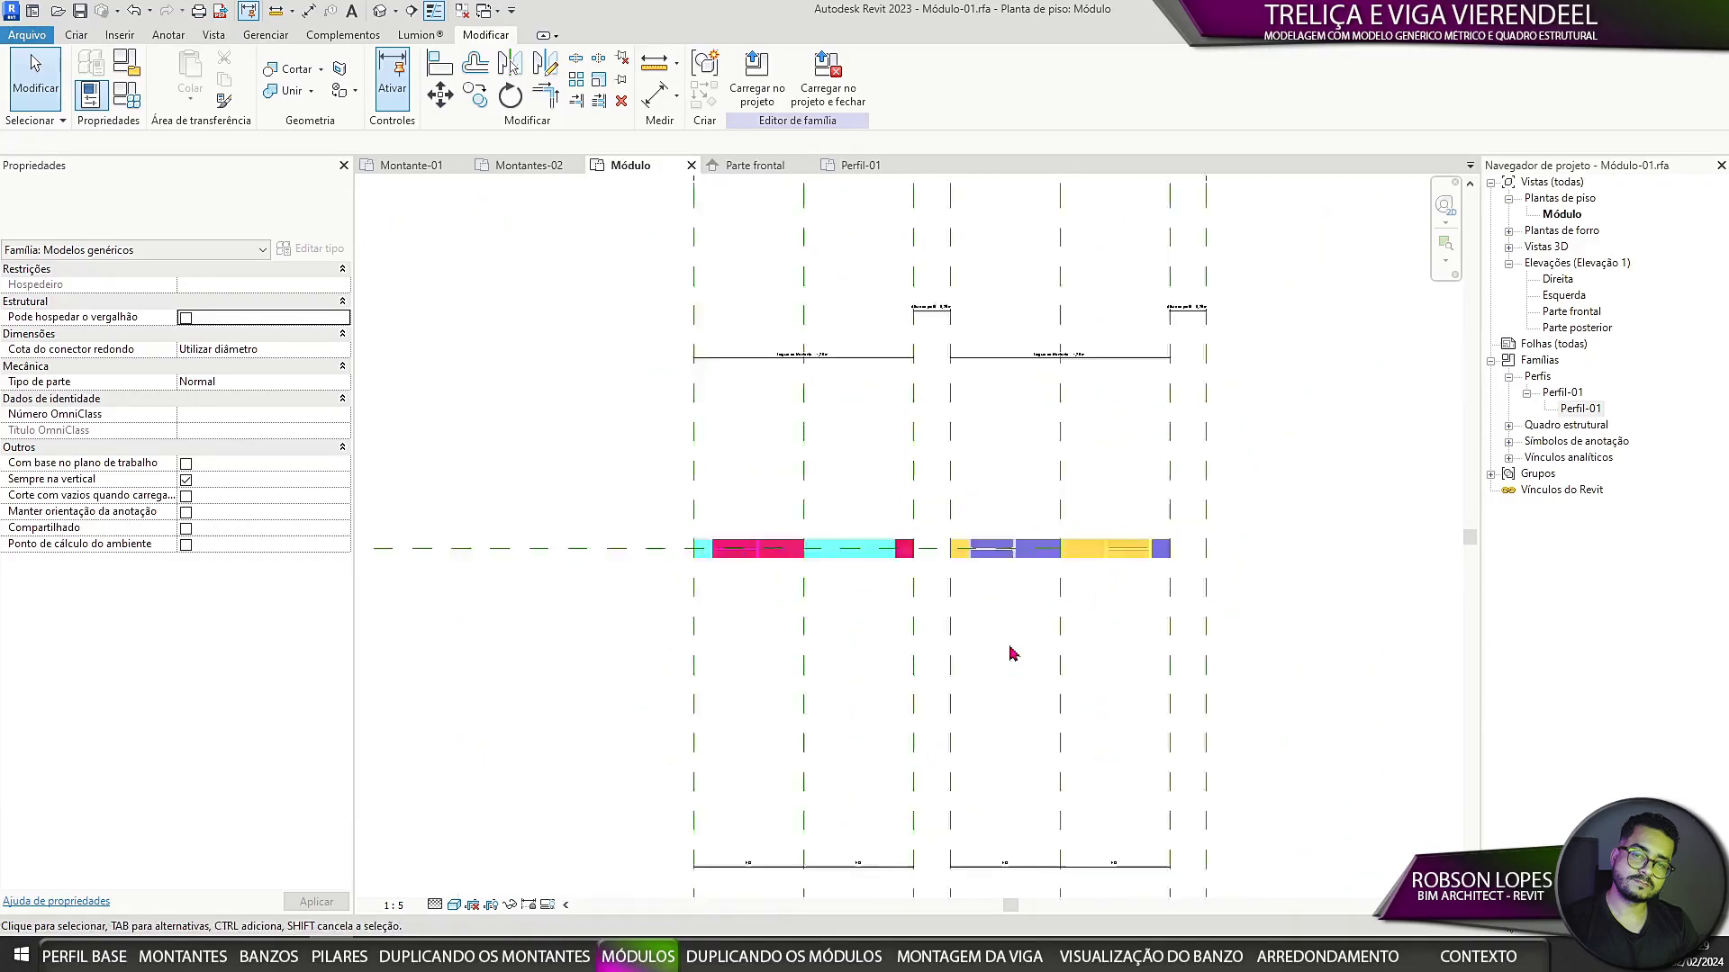
scroll(1013, 653, "down", 2)
Step: Try to label the overall dimension across both modules with the Largura do Módulo parameter
scroll(991, 342, "up", 4)
scroll(1108, 390, "up", 4)
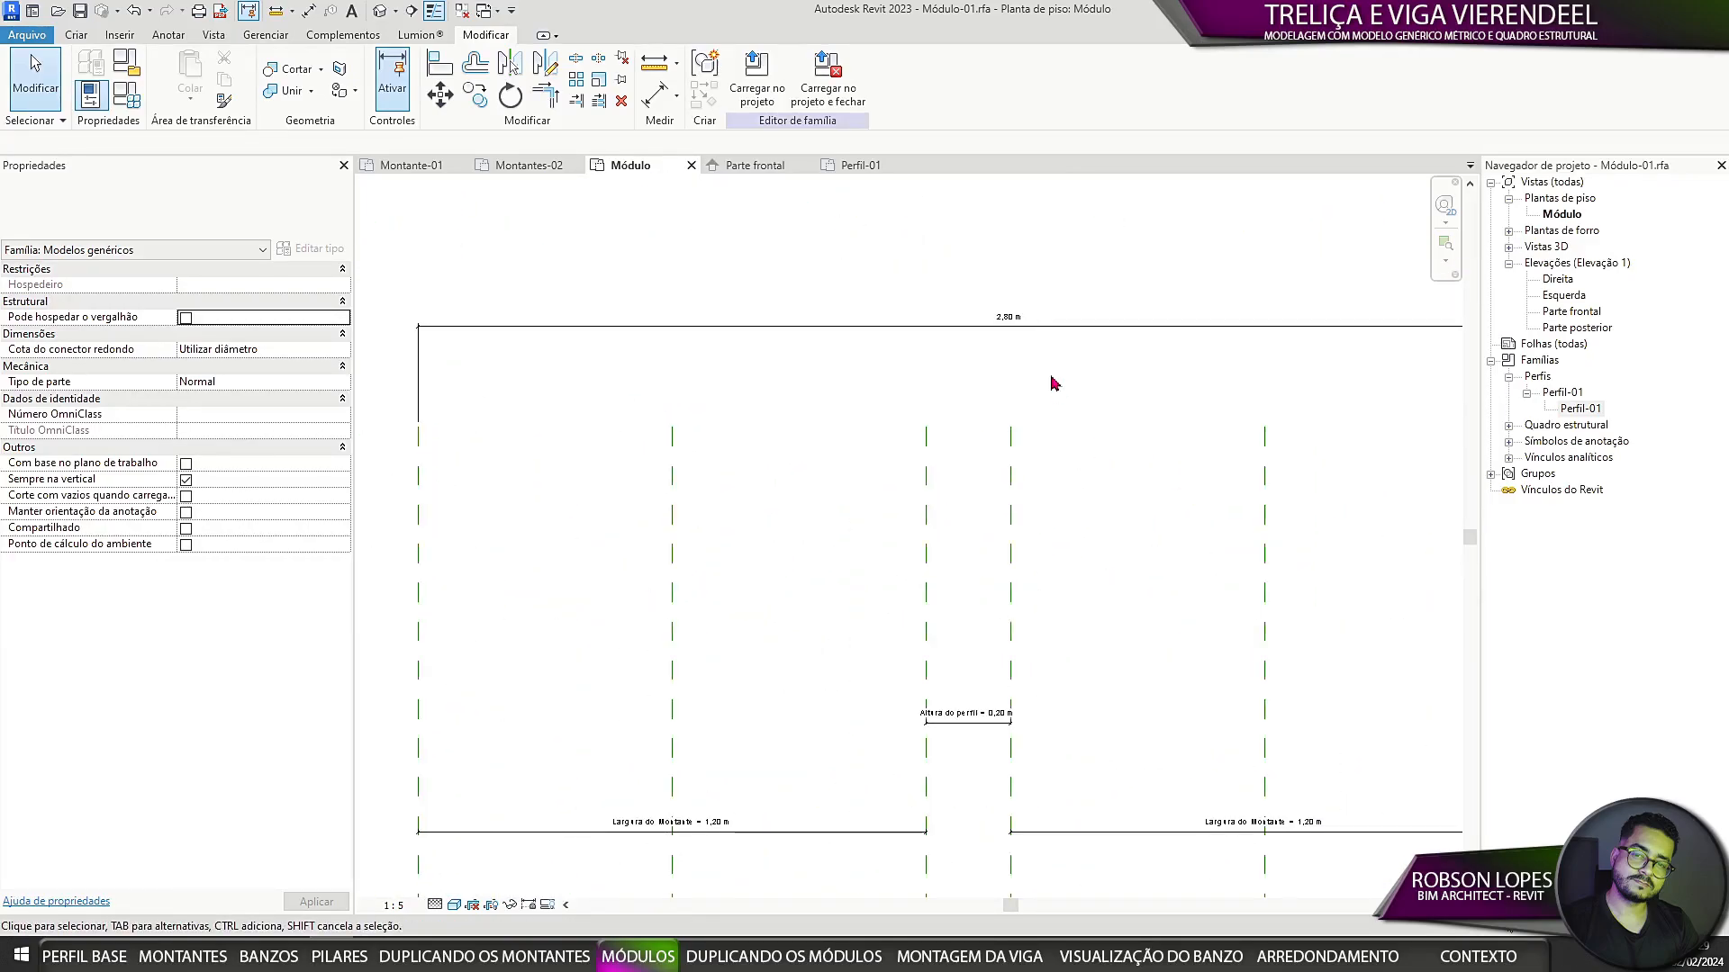
left_click(1035, 351)
scroll(1035, 351, "down", 4)
scroll(1111, 636, "down", 1)
scroll(1000, 366, "up", 2)
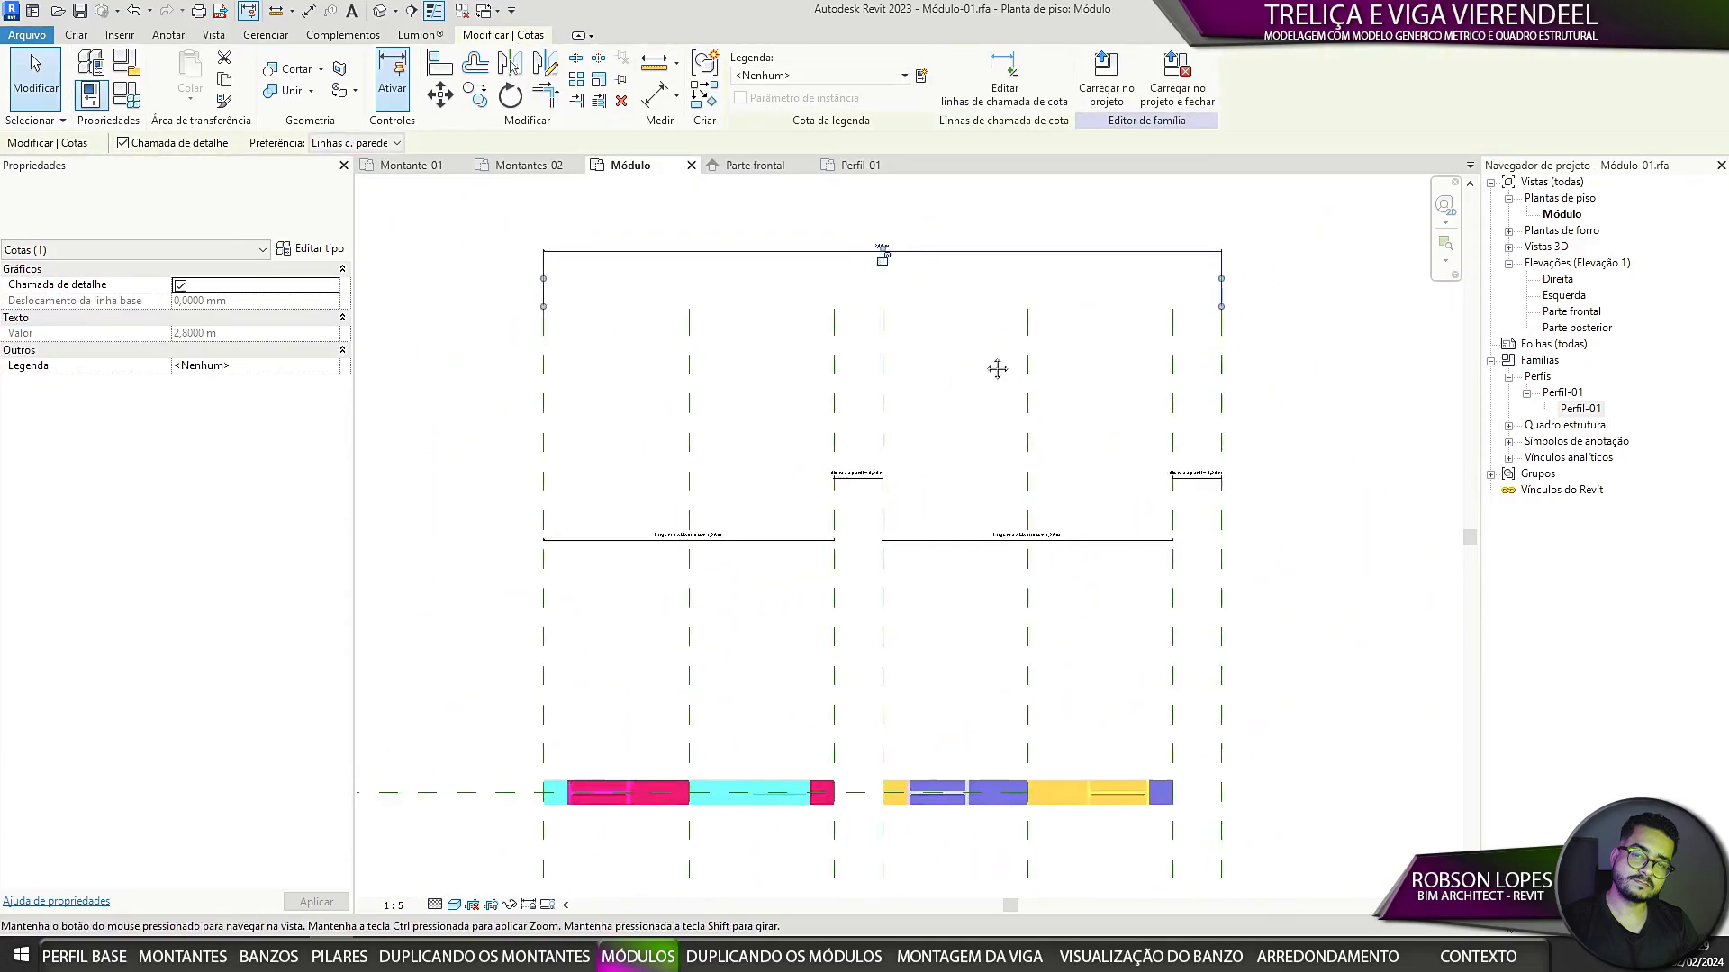
left_click(822, 80)
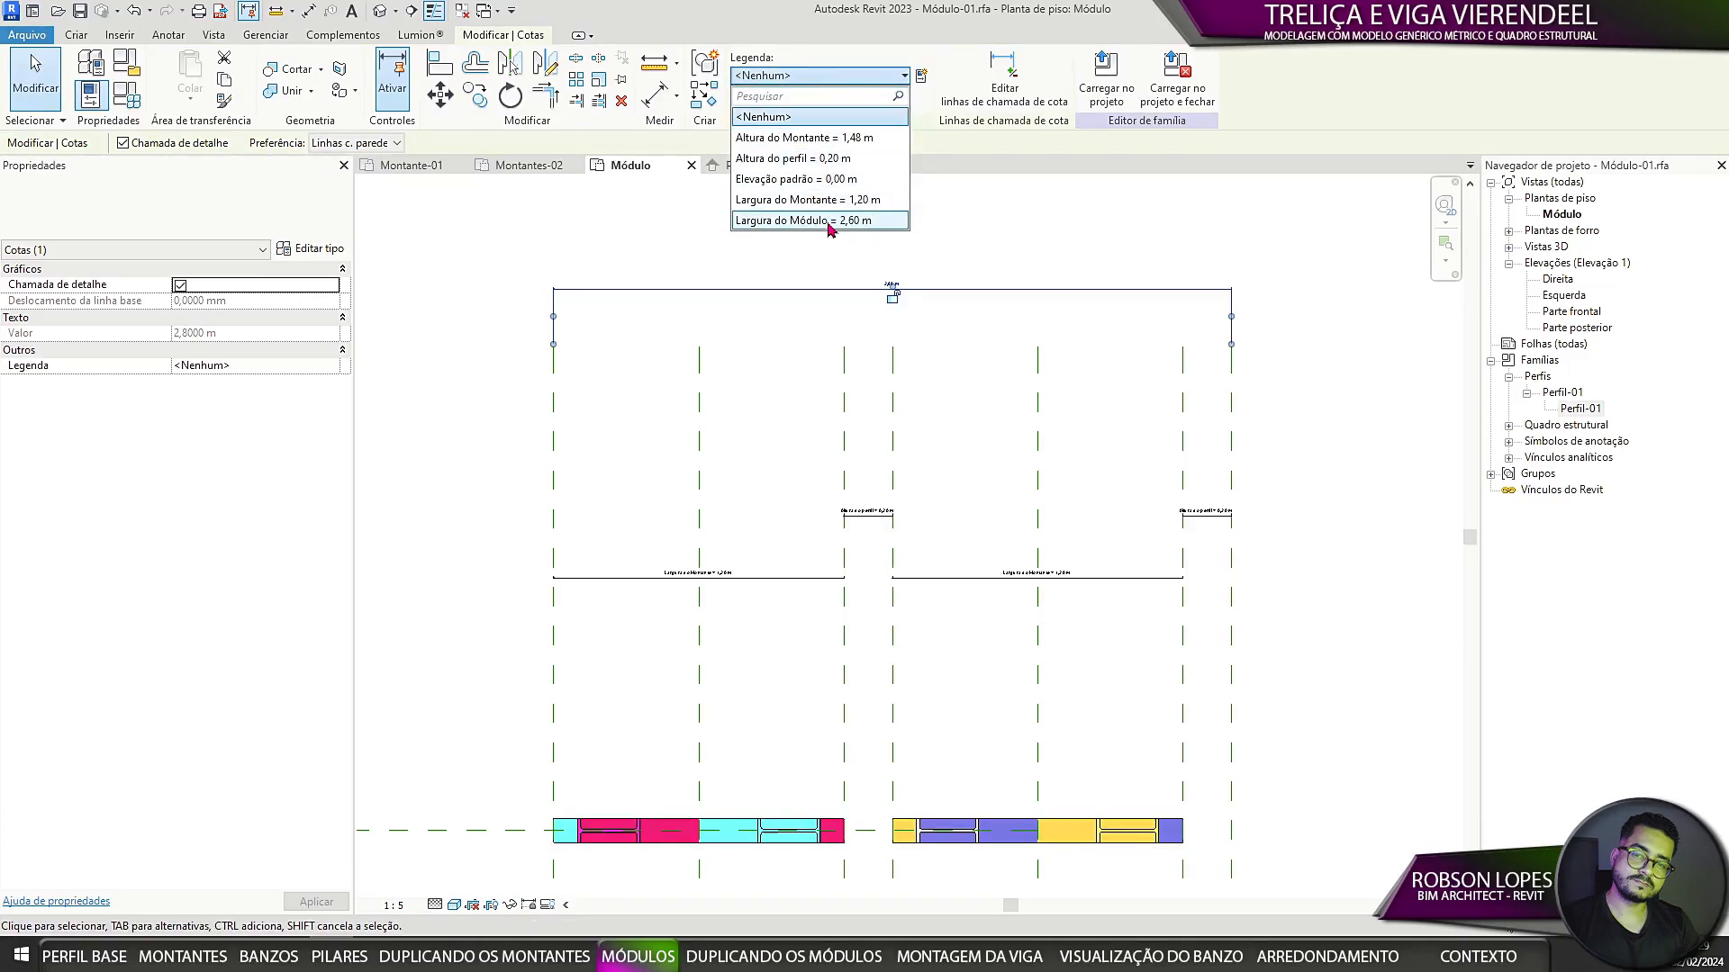
left_click(828, 227)
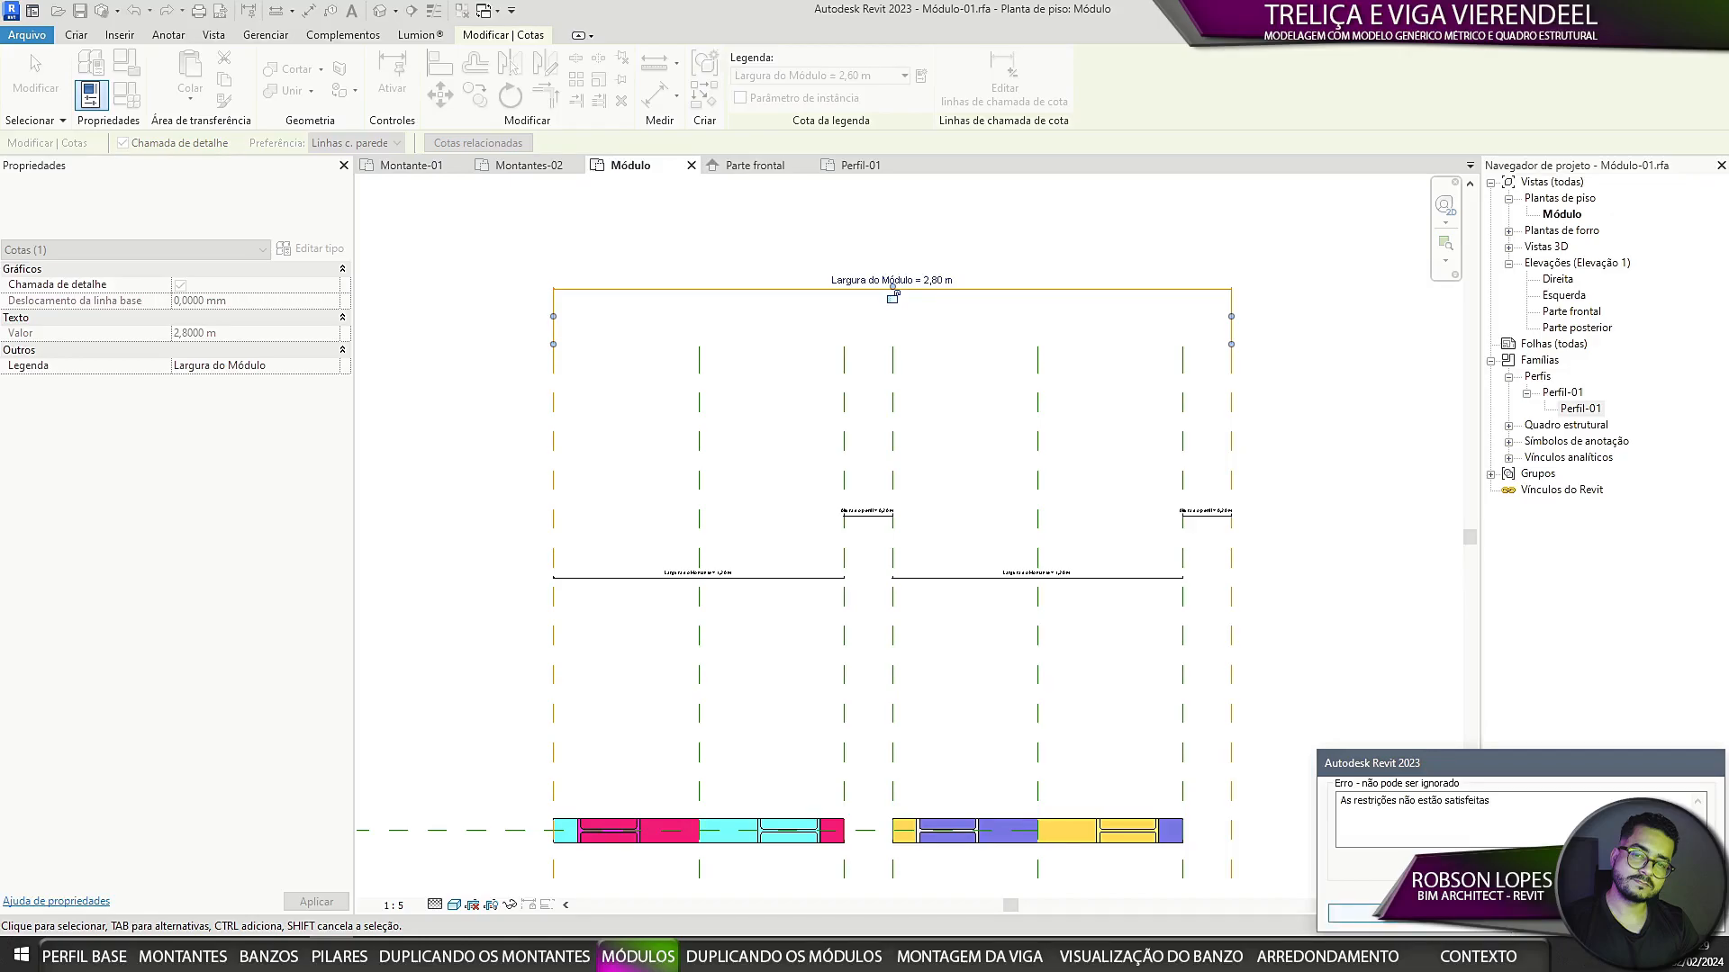
key("Escape")
Step: Undo the last Altura do perfil change and constraint removal, and select the overall Largura do Módulo dimension
scroll(1042, 444, "up", 4)
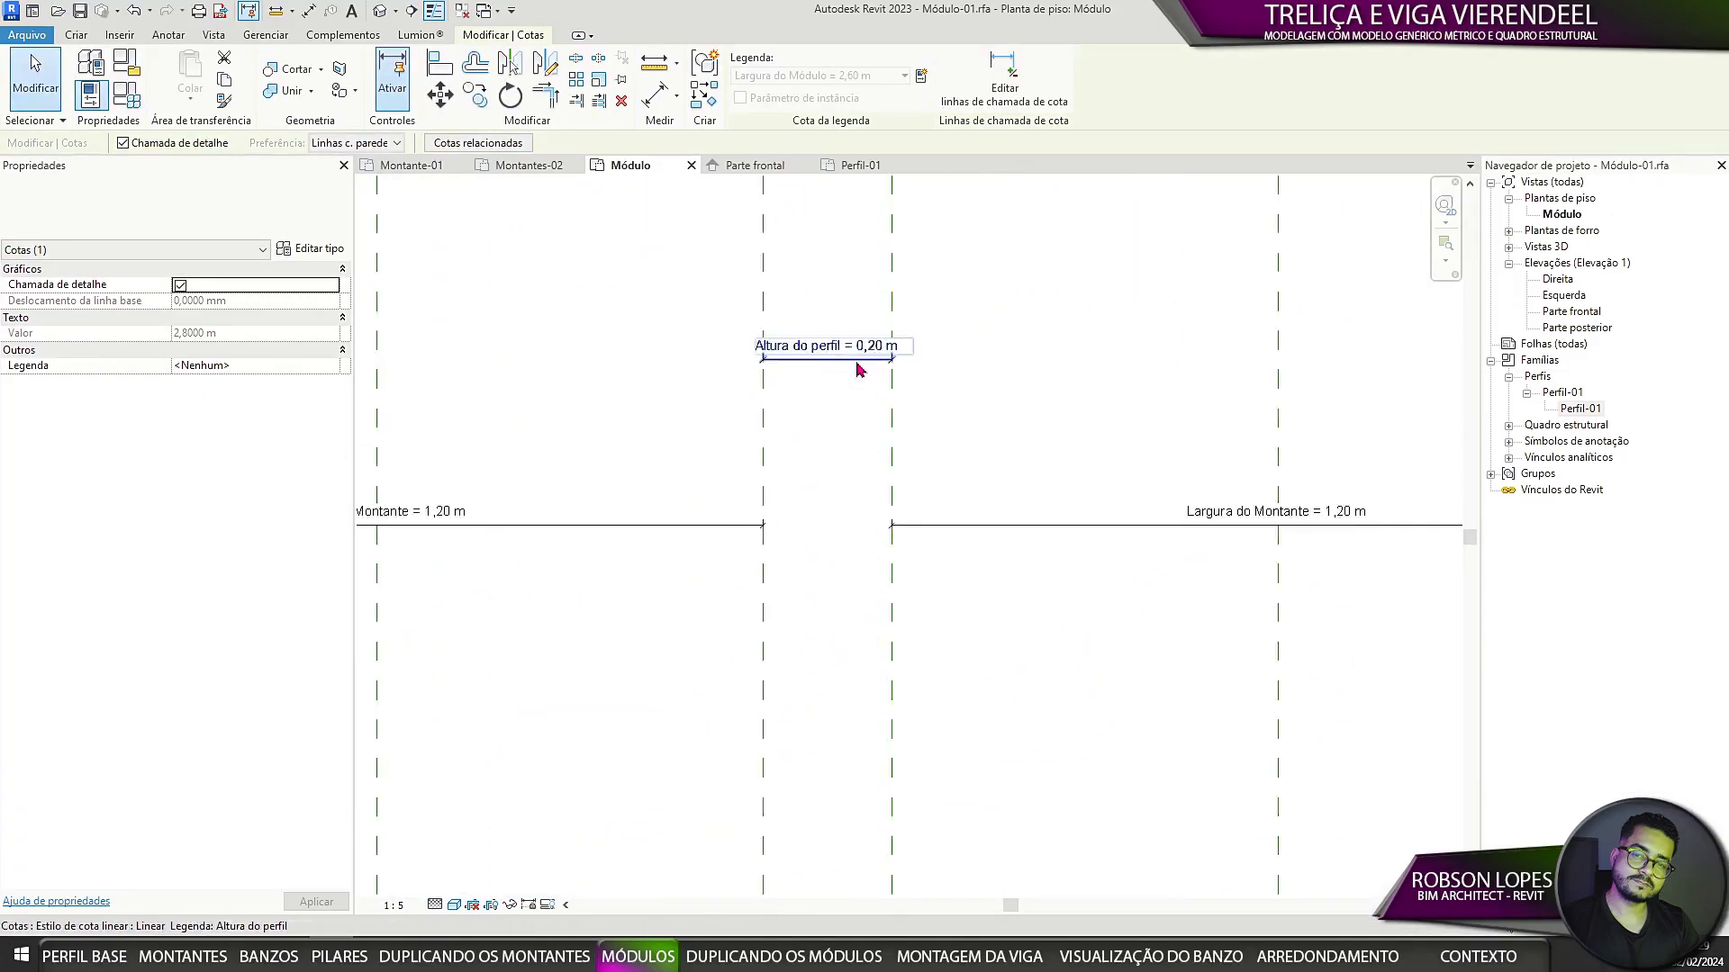
key("Escape")
scroll(909, 486, "down", 4)
left_click(1001, 401)
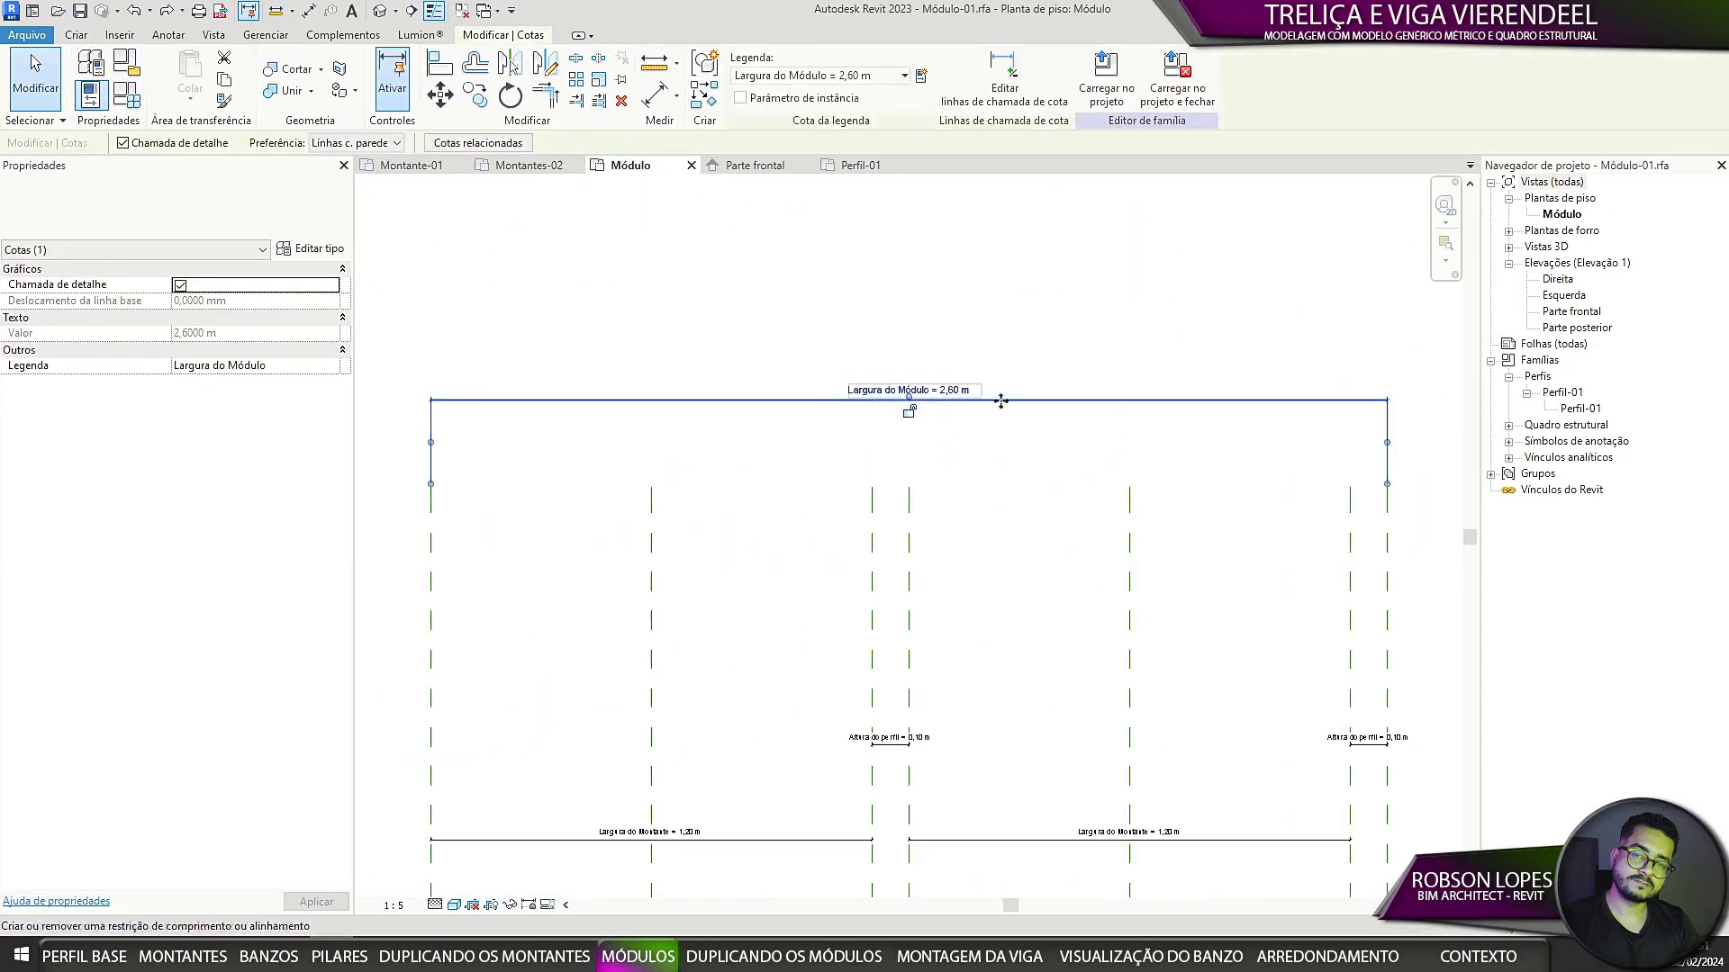
Step: Drive Largura do Montante in the family types with the formula (Largura do Módulo - 2 * Altura do perfil) / 2
scroll(1000, 401, "down", 2)
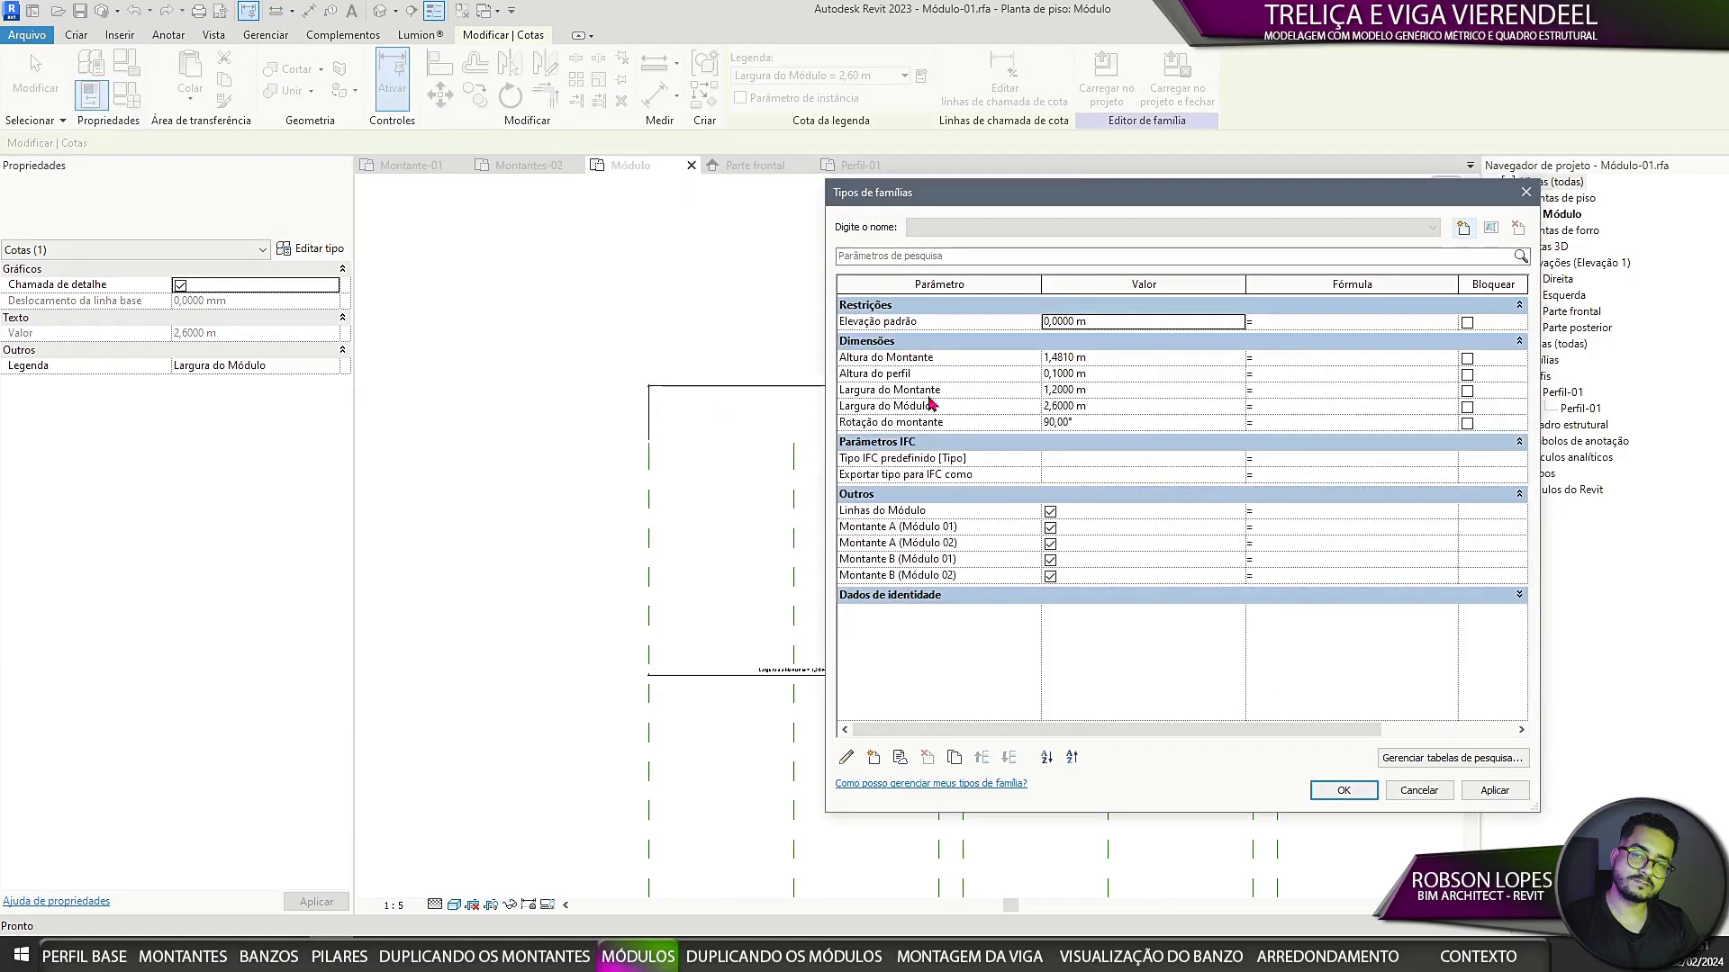
left_click(1287, 409)
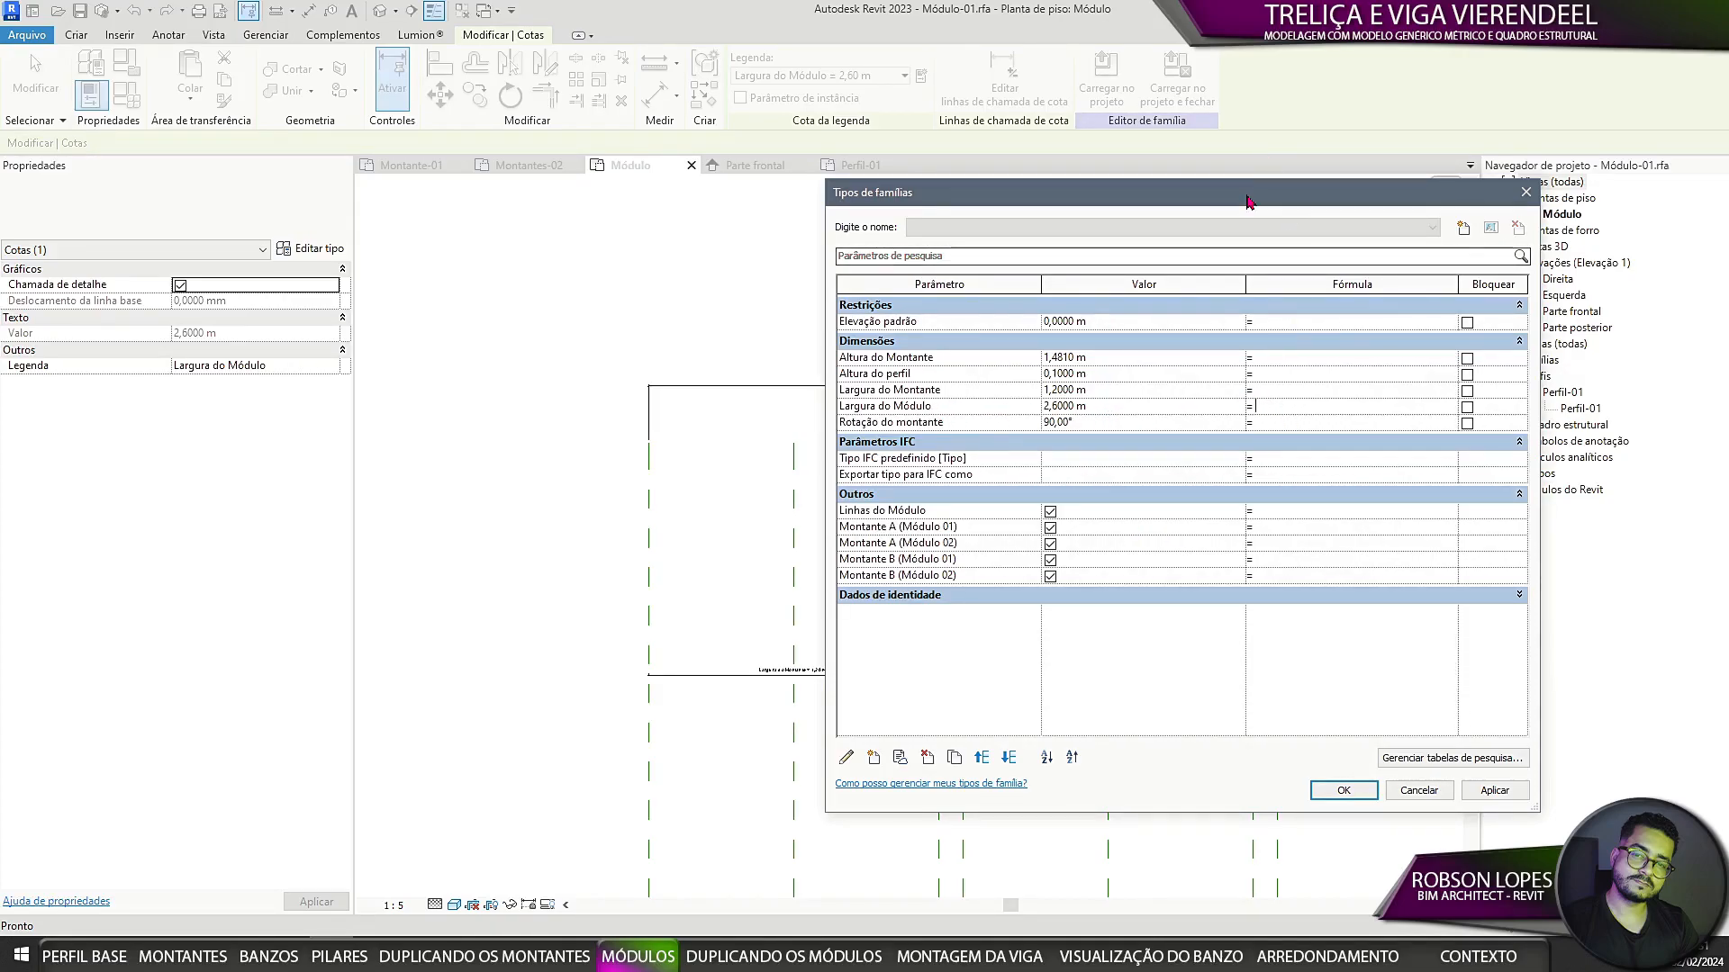
left_click_drag(1248, 201, 1347, 194)
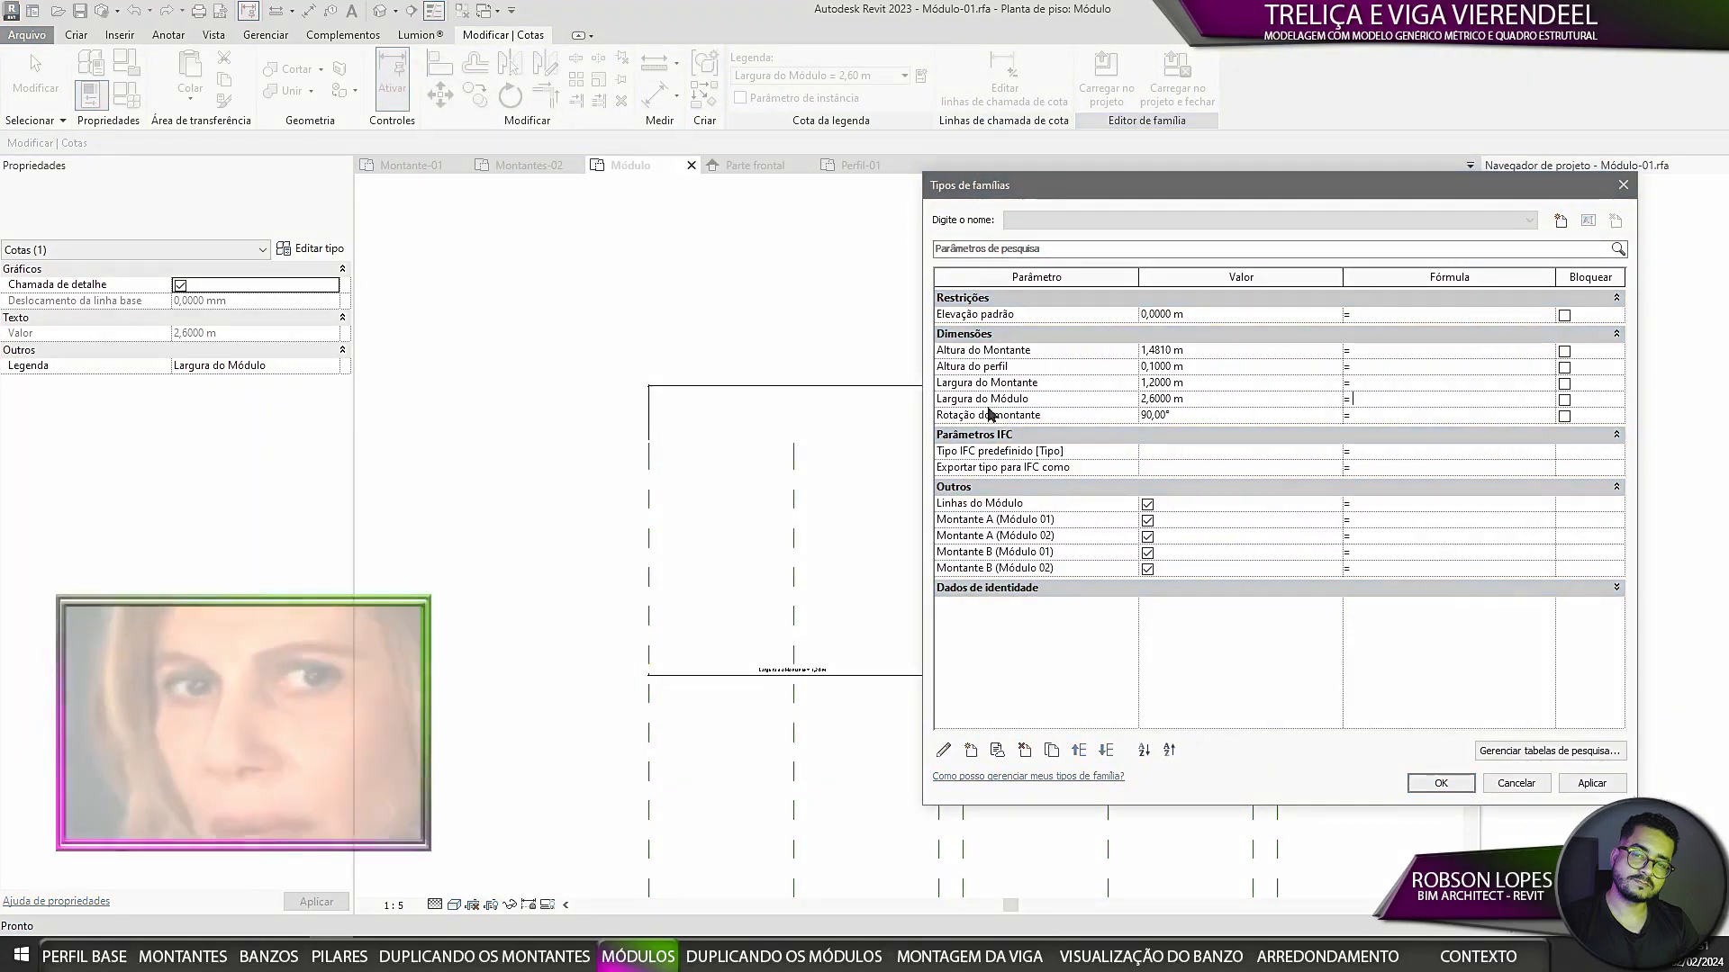
left_click(1383, 382)
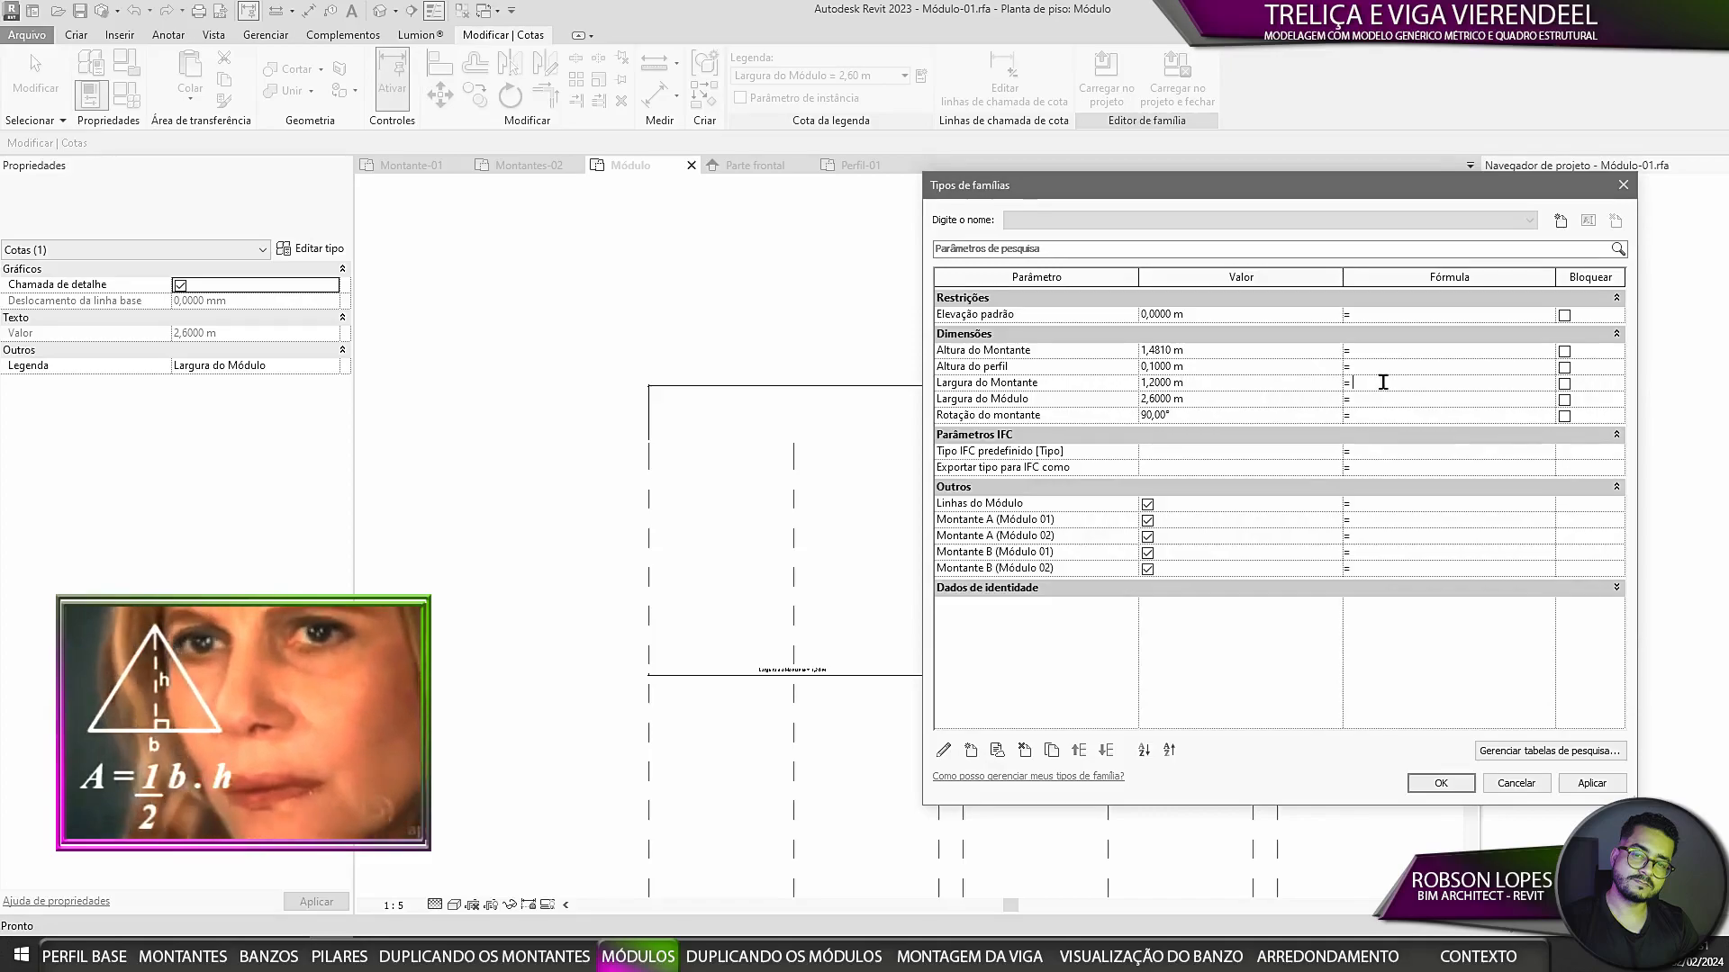
left_click(1042, 399)
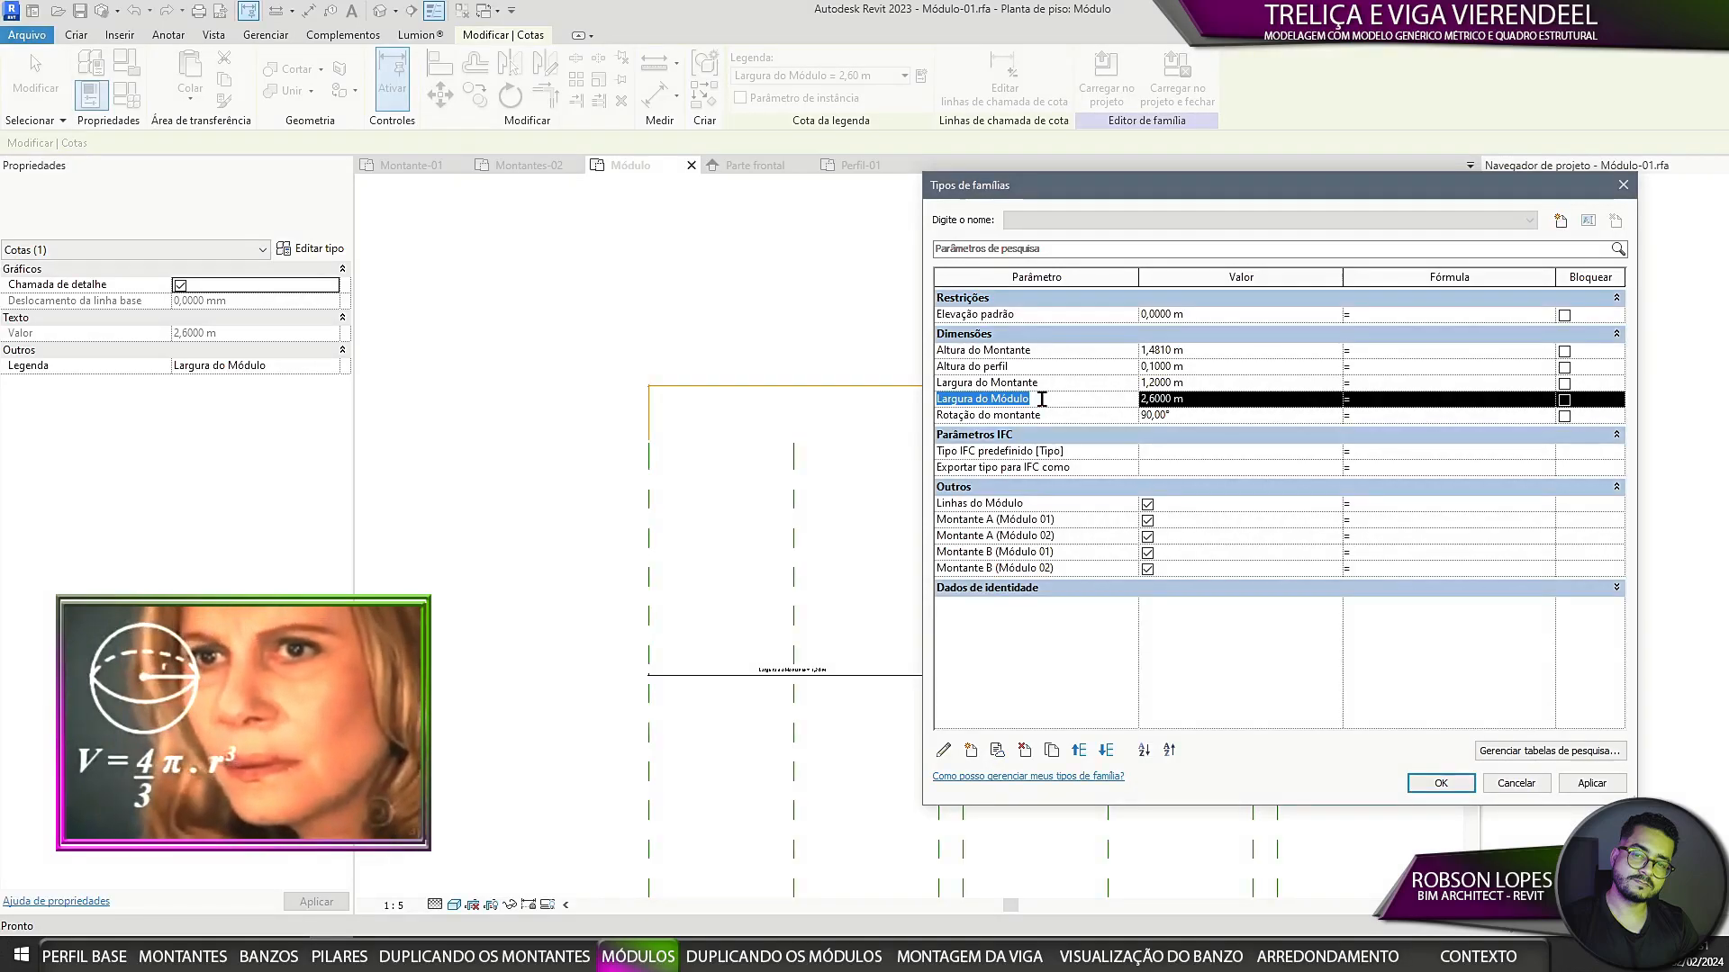
left_click(1384, 382)
left_click_drag(1337, 185, 861, 154)
left_click(918, 347)
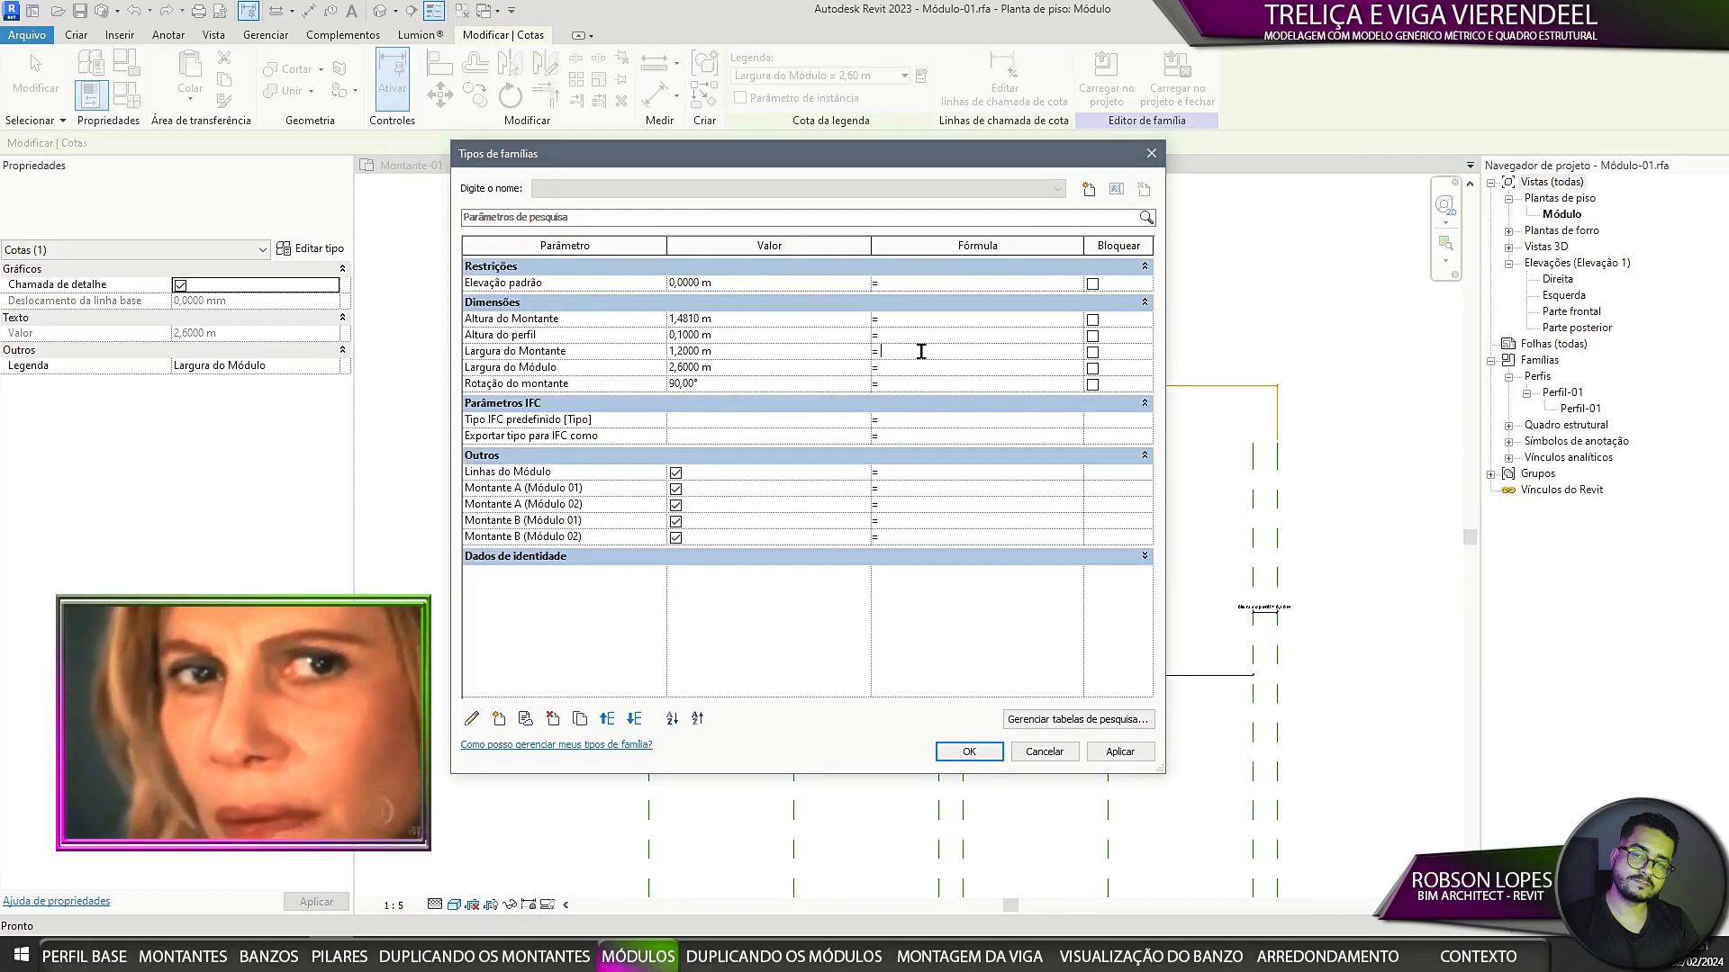
type("Largura do Módulo-2*")
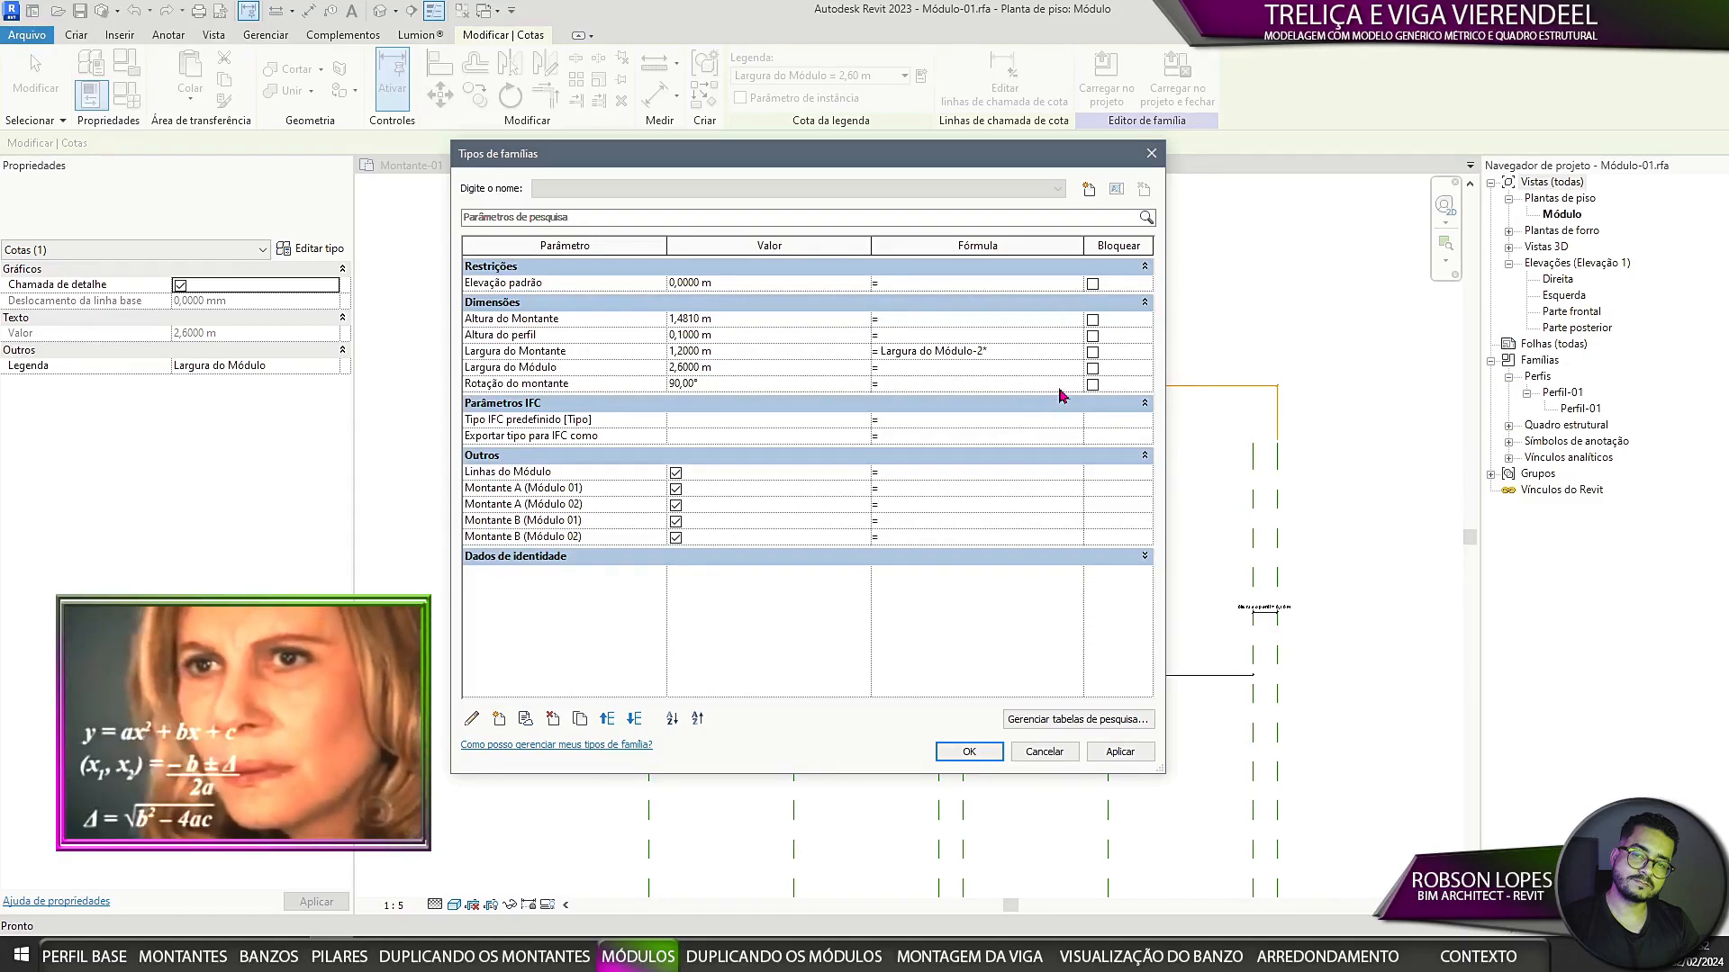
type("Altura do perfil")
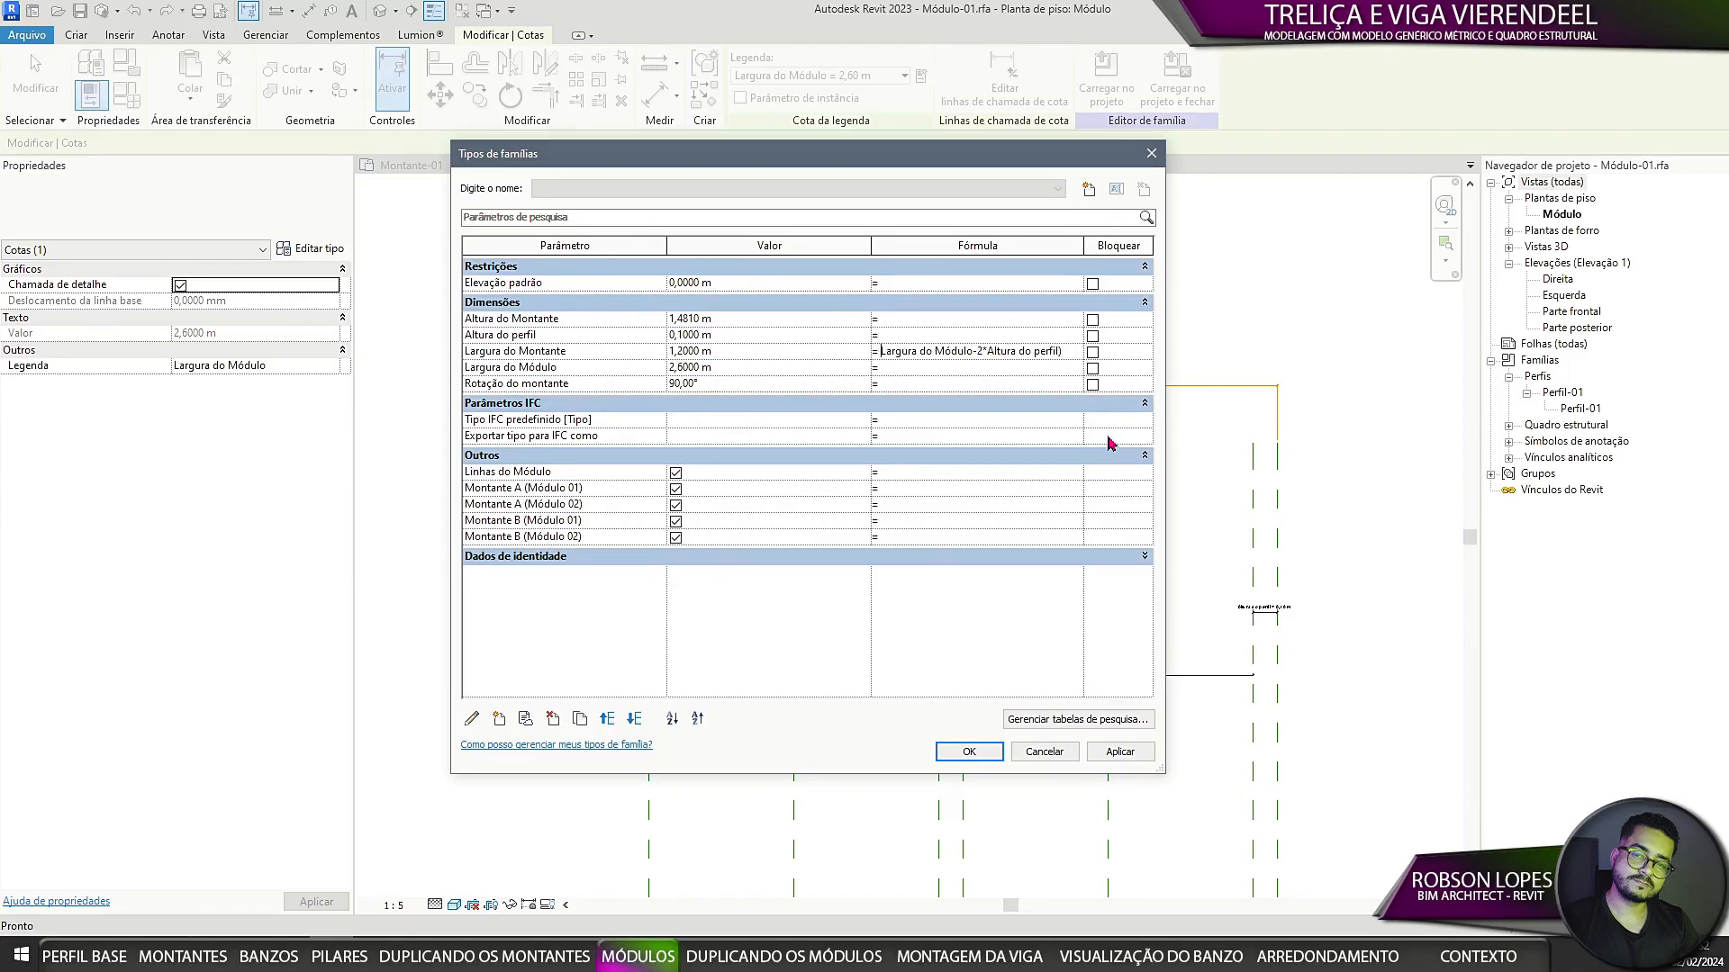
type("(")
left_click(1120, 752)
left_click(969, 752)
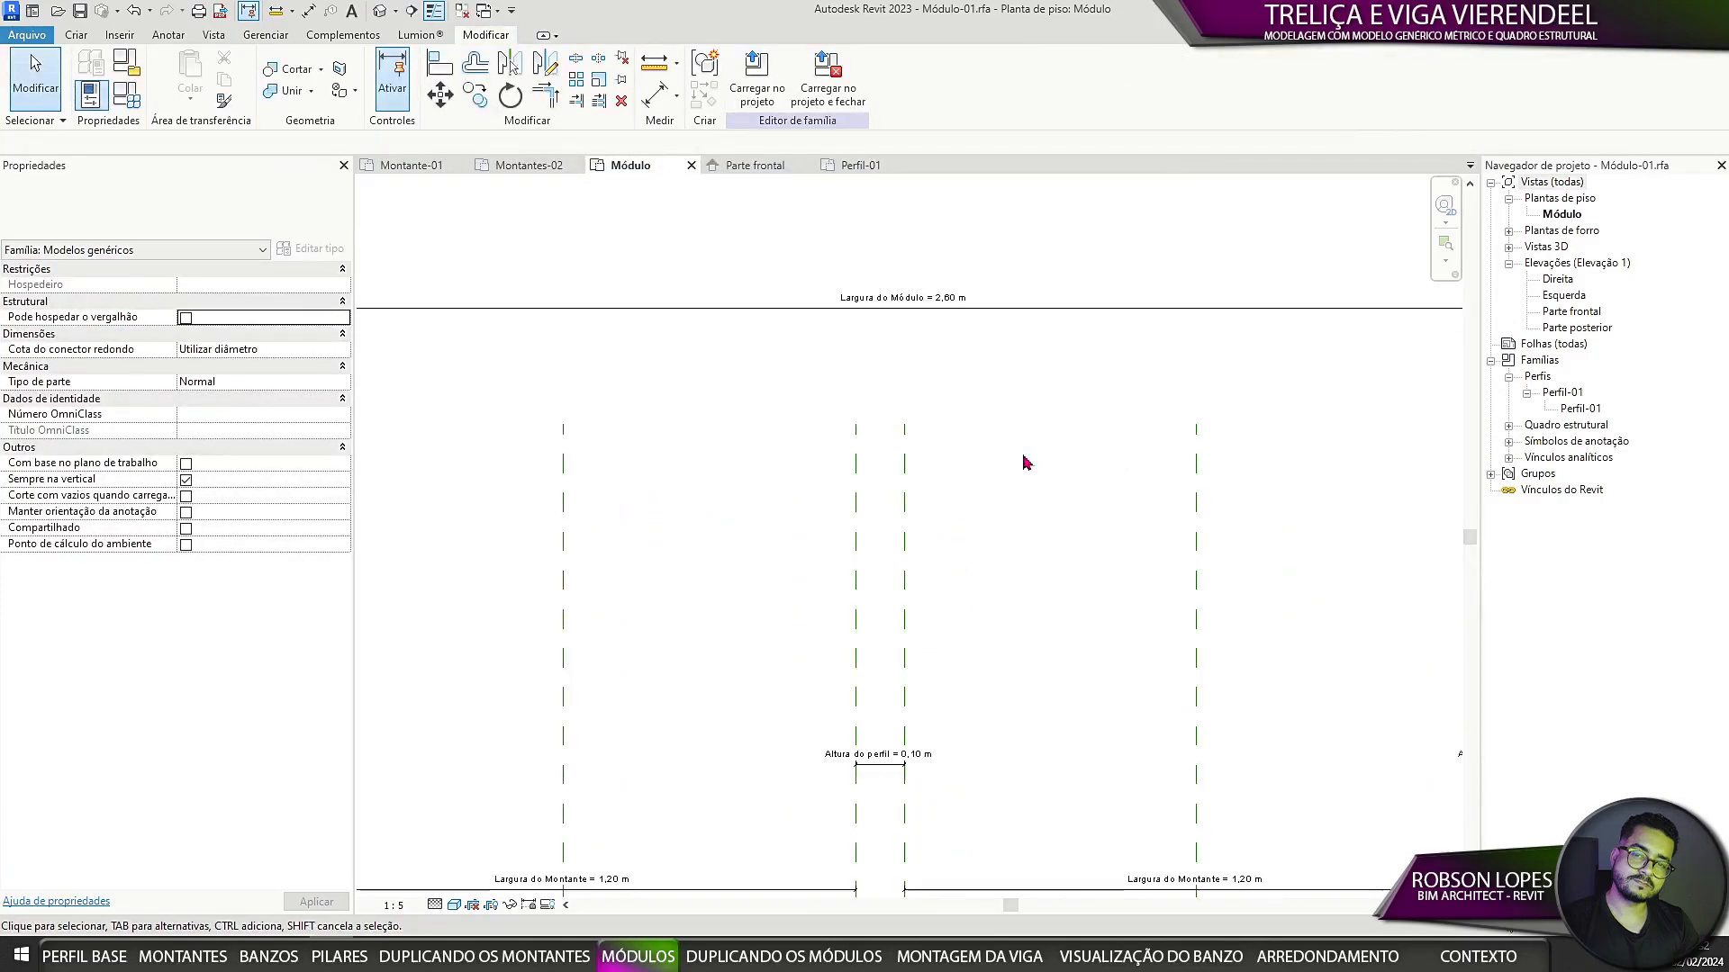
Step: Set Altura do perfil to 0,2 m in the family types to test the new formula
left_click(126, 95)
left_click(744, 336)
type("0,2000")
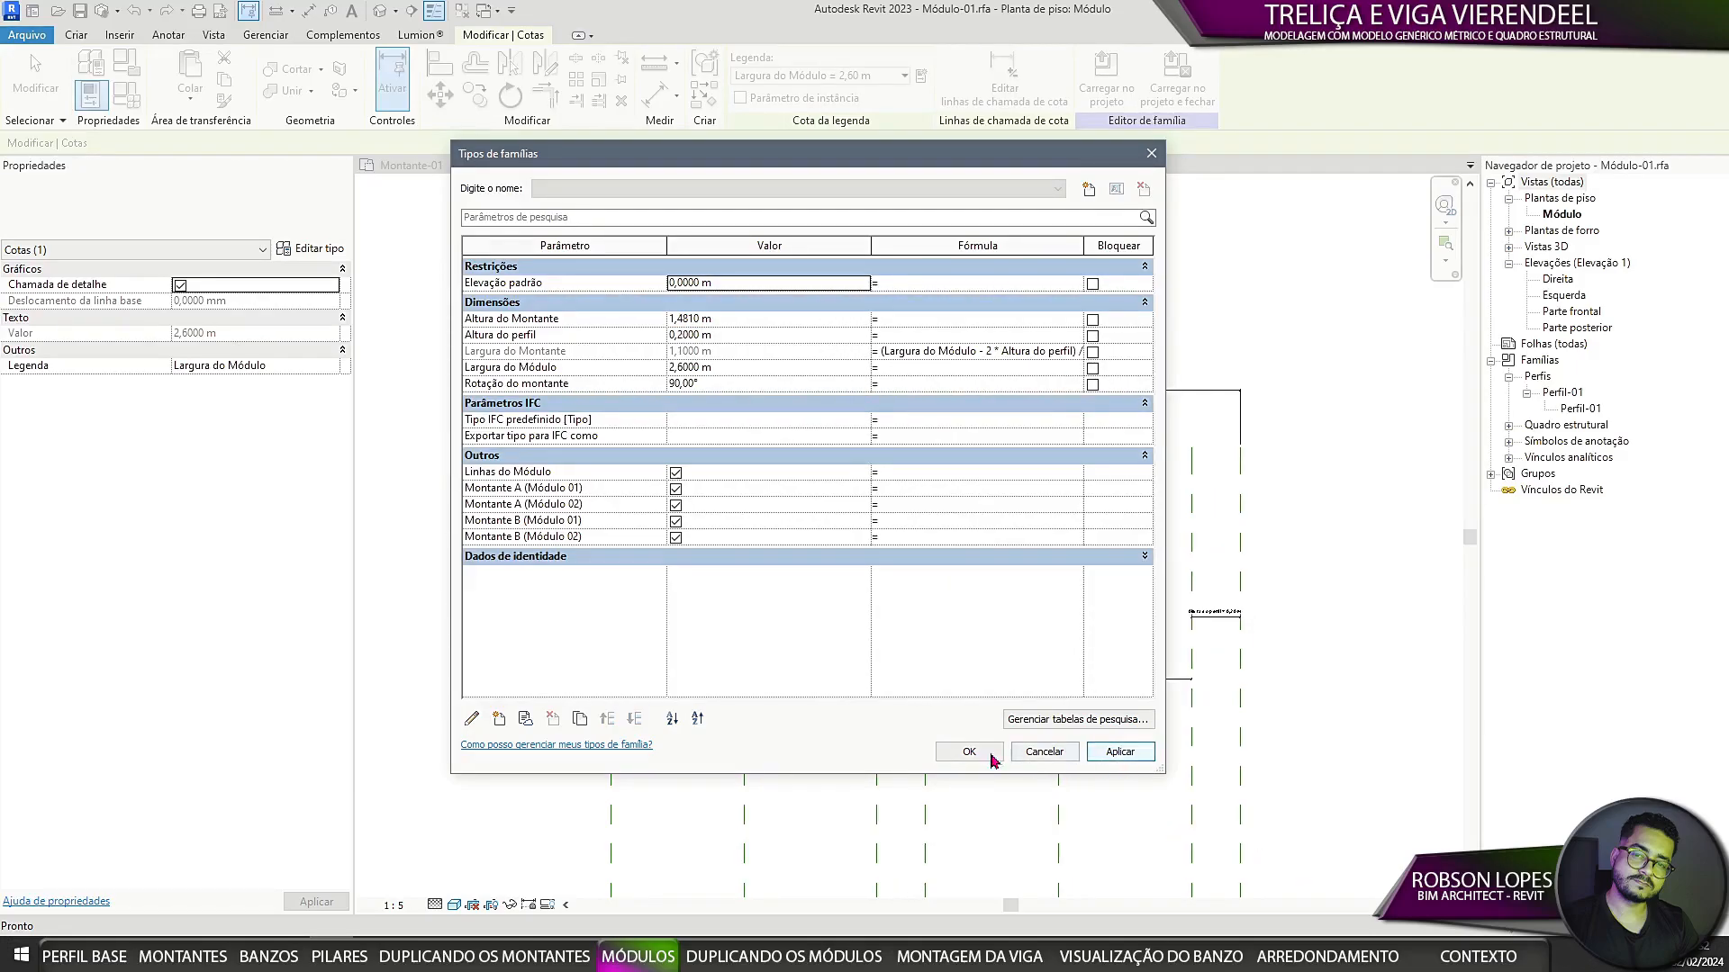
left_click(969, 752)
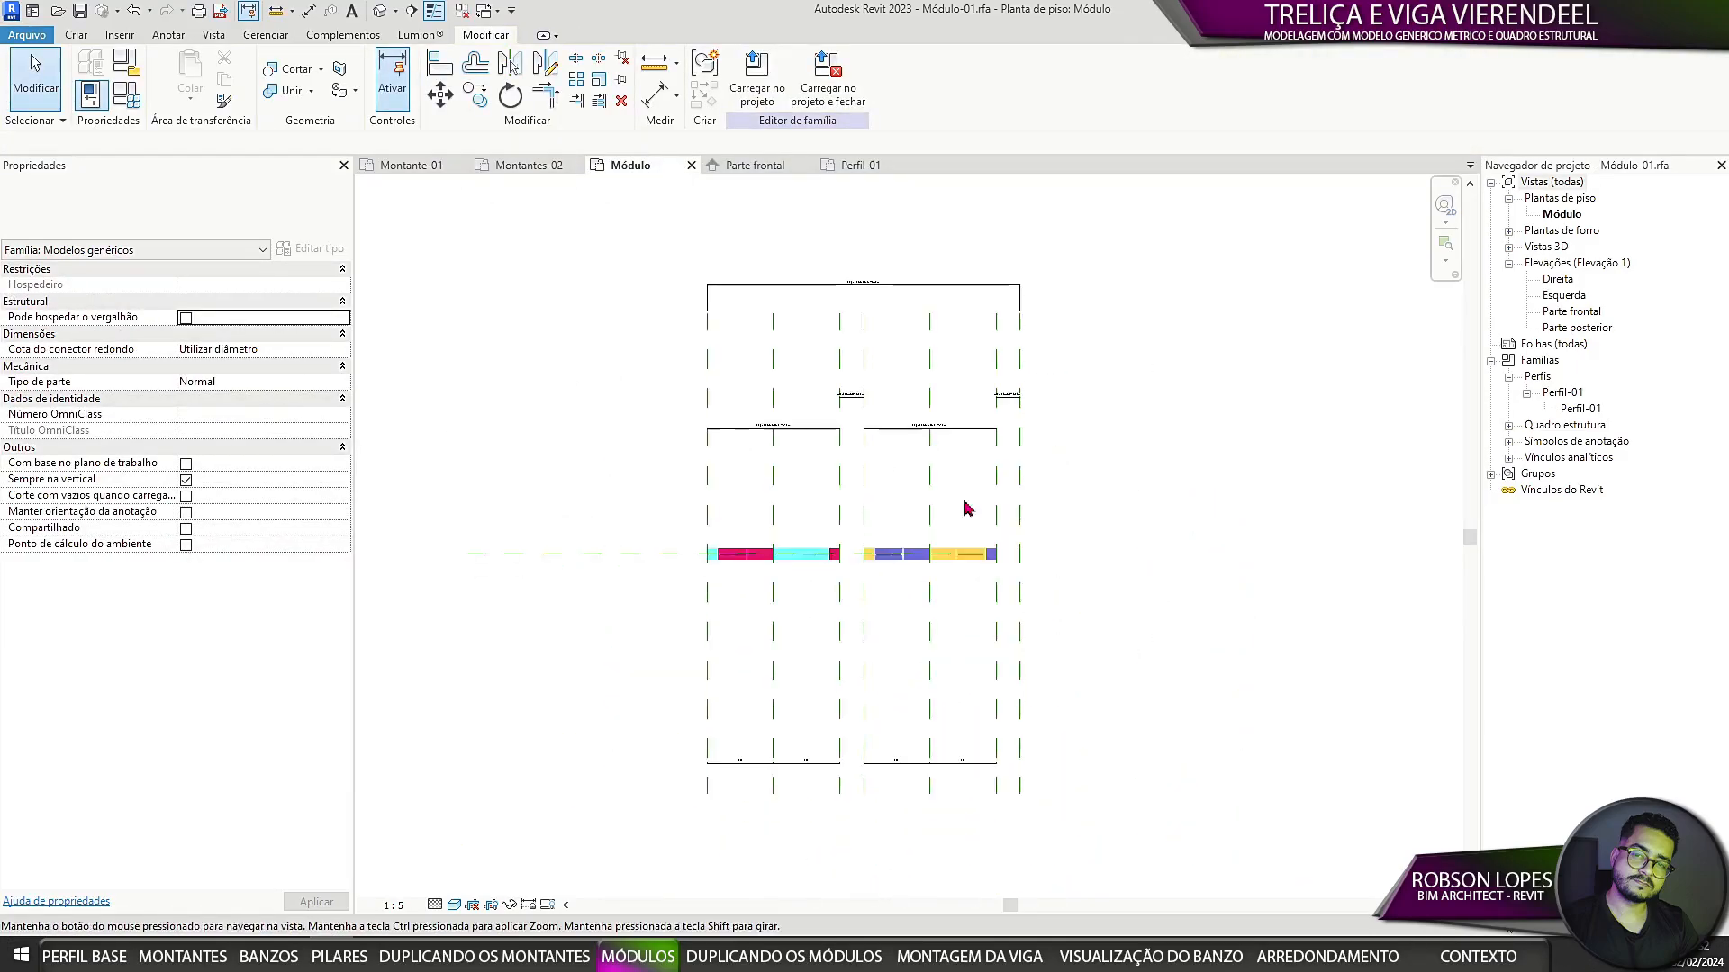
Step: Examine the overall module width, the montante widths and the profile height dimensions in the floor plan
middle_click_drag(1122, 650, 1138, 798)
scroll(927, 369, "up", 4)
scroll(1035, 486, "down", 6)
middle_click_drag(1044, 521, 1040, 365)
scroll(978, 340, "up", 8)
left_click(901, 334)
scroll(925, 391, "down", 6)
left_click(1134, 704)
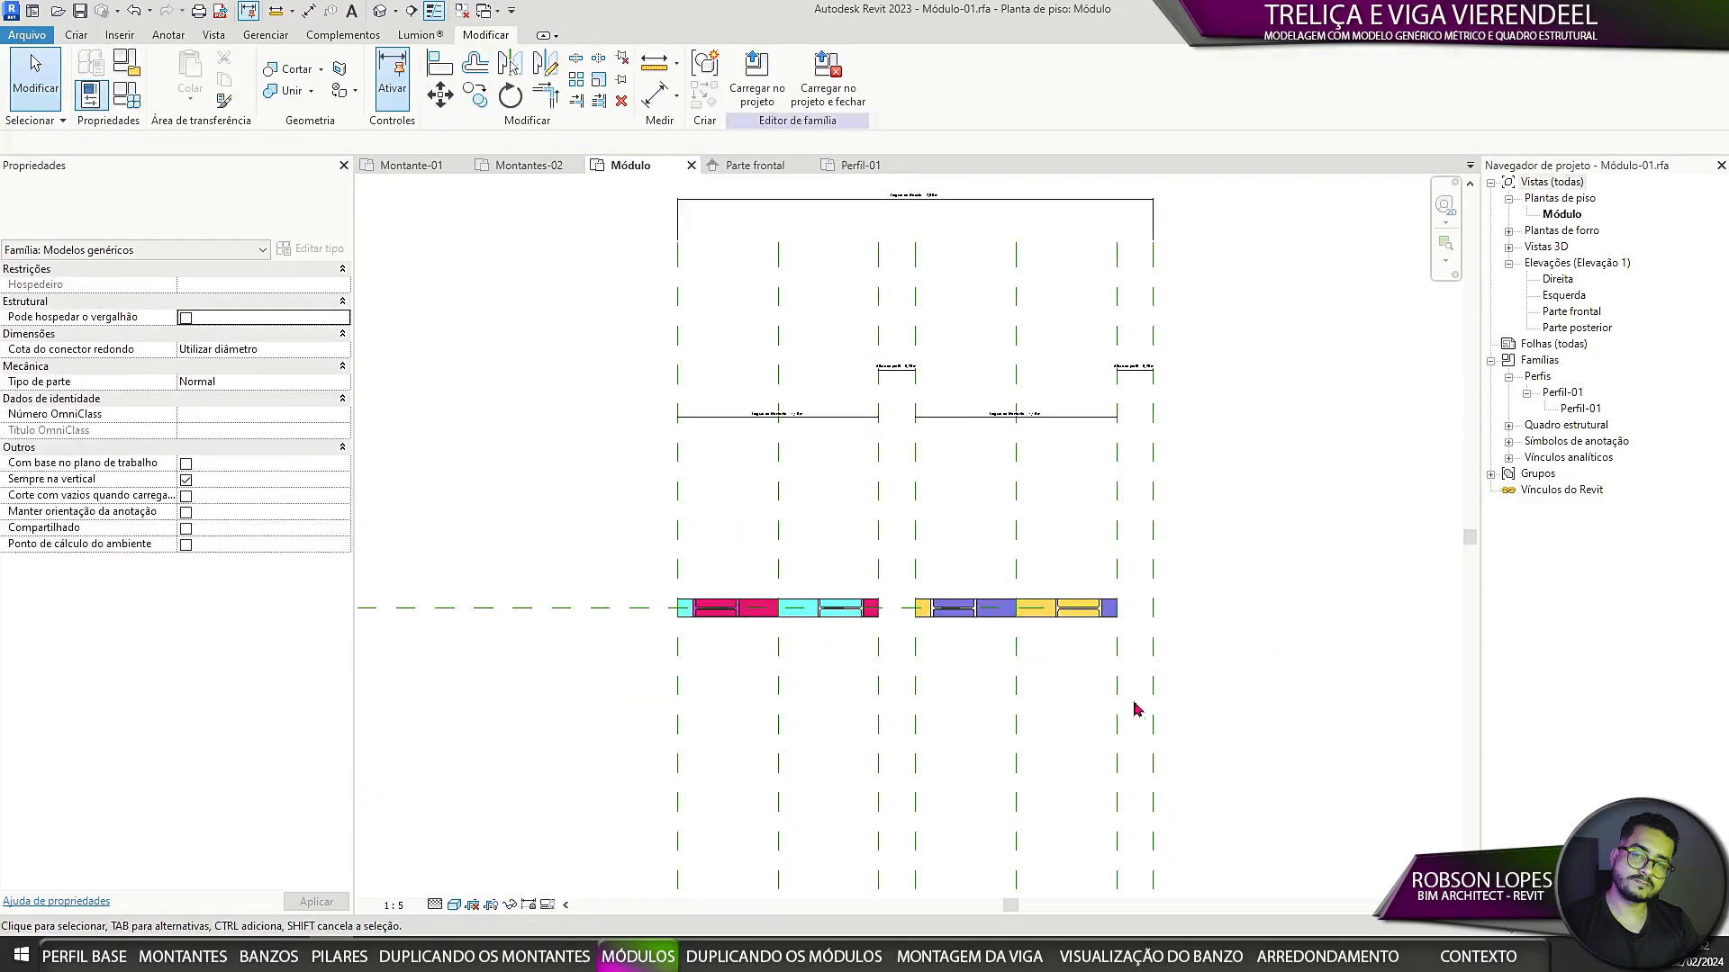
Step: Set Largura do Módulo to 5 m in the family types
left_click(132, 99)
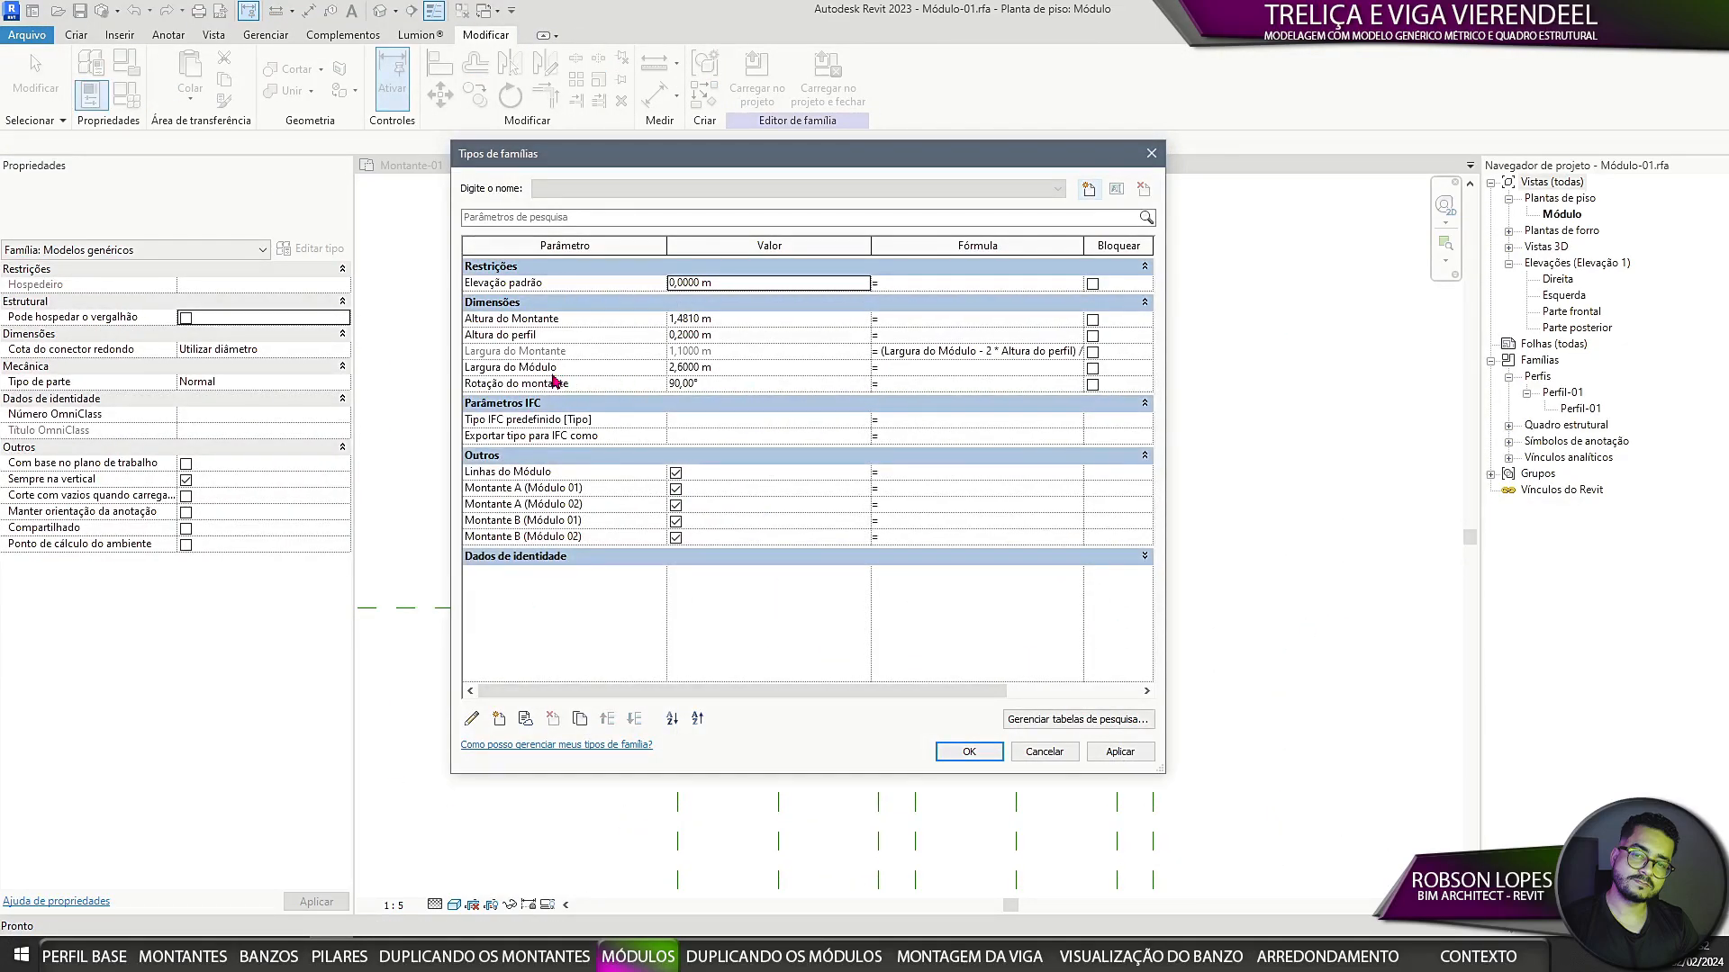
left_click(737, 366)
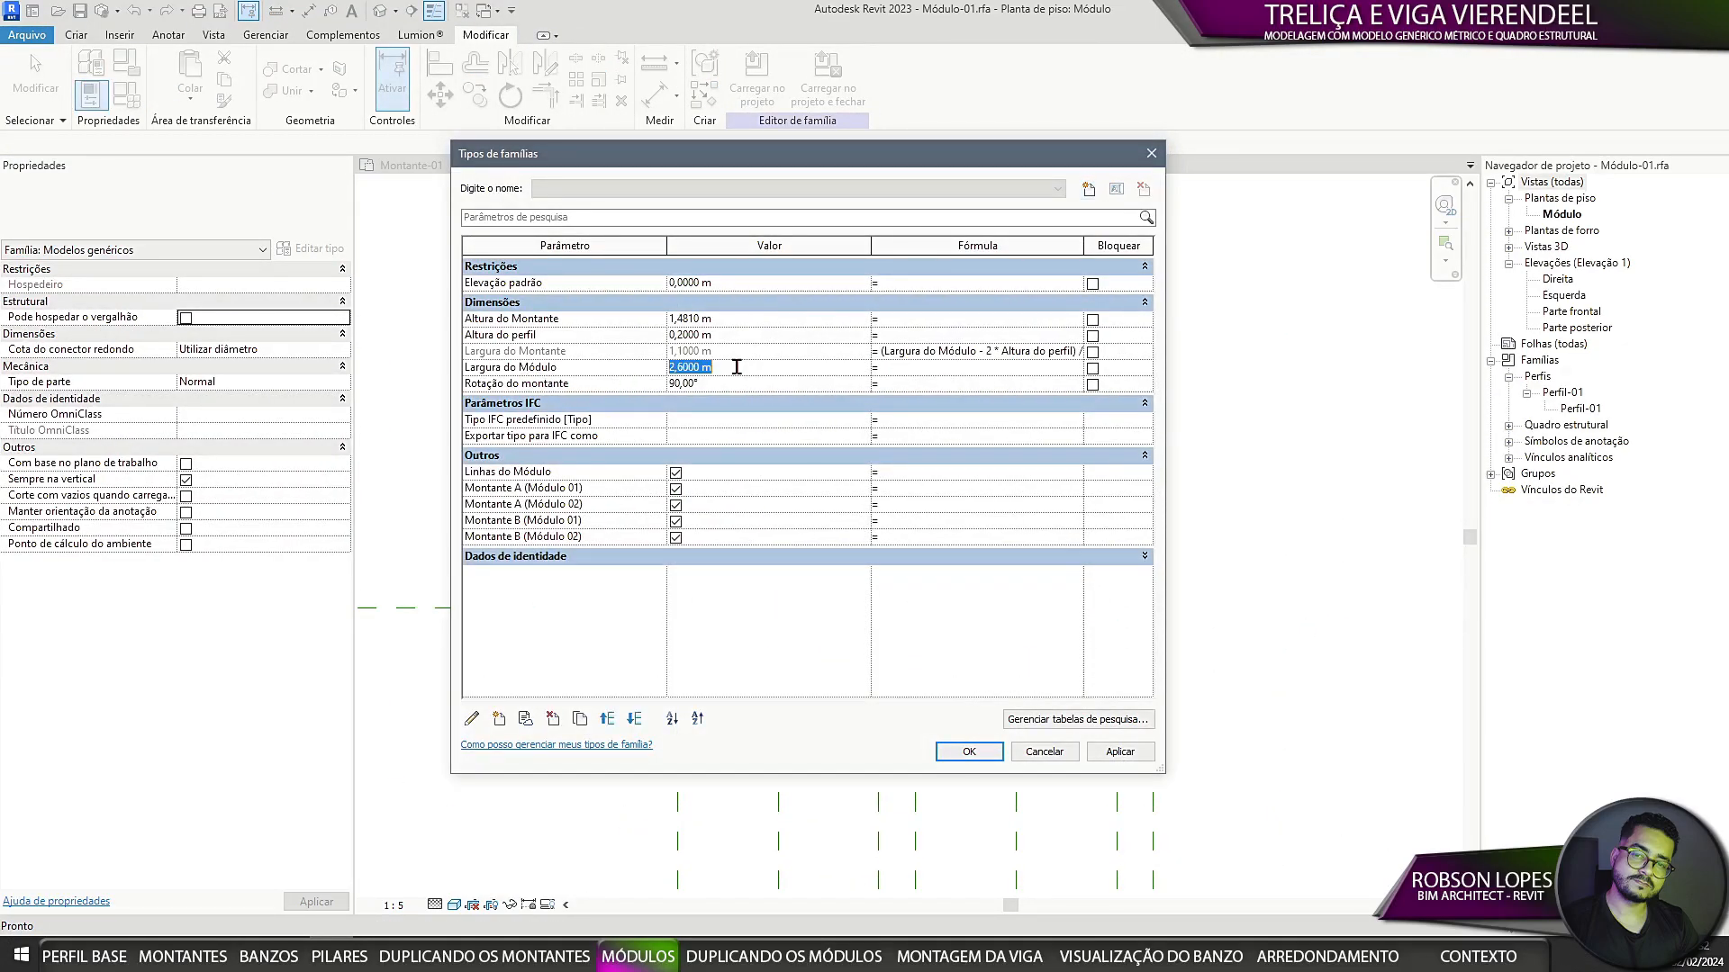
left_click(1117, 758)
left_click(968, 751)
Step: Check in the floor plan how both modules and their dimensions adapt to the new Largura do Módulo
scroll(1170, 635, "down", 1)
middle_click_drag(1242, 623, 1057, 629)
scroll(1135, 614, "up", 1)
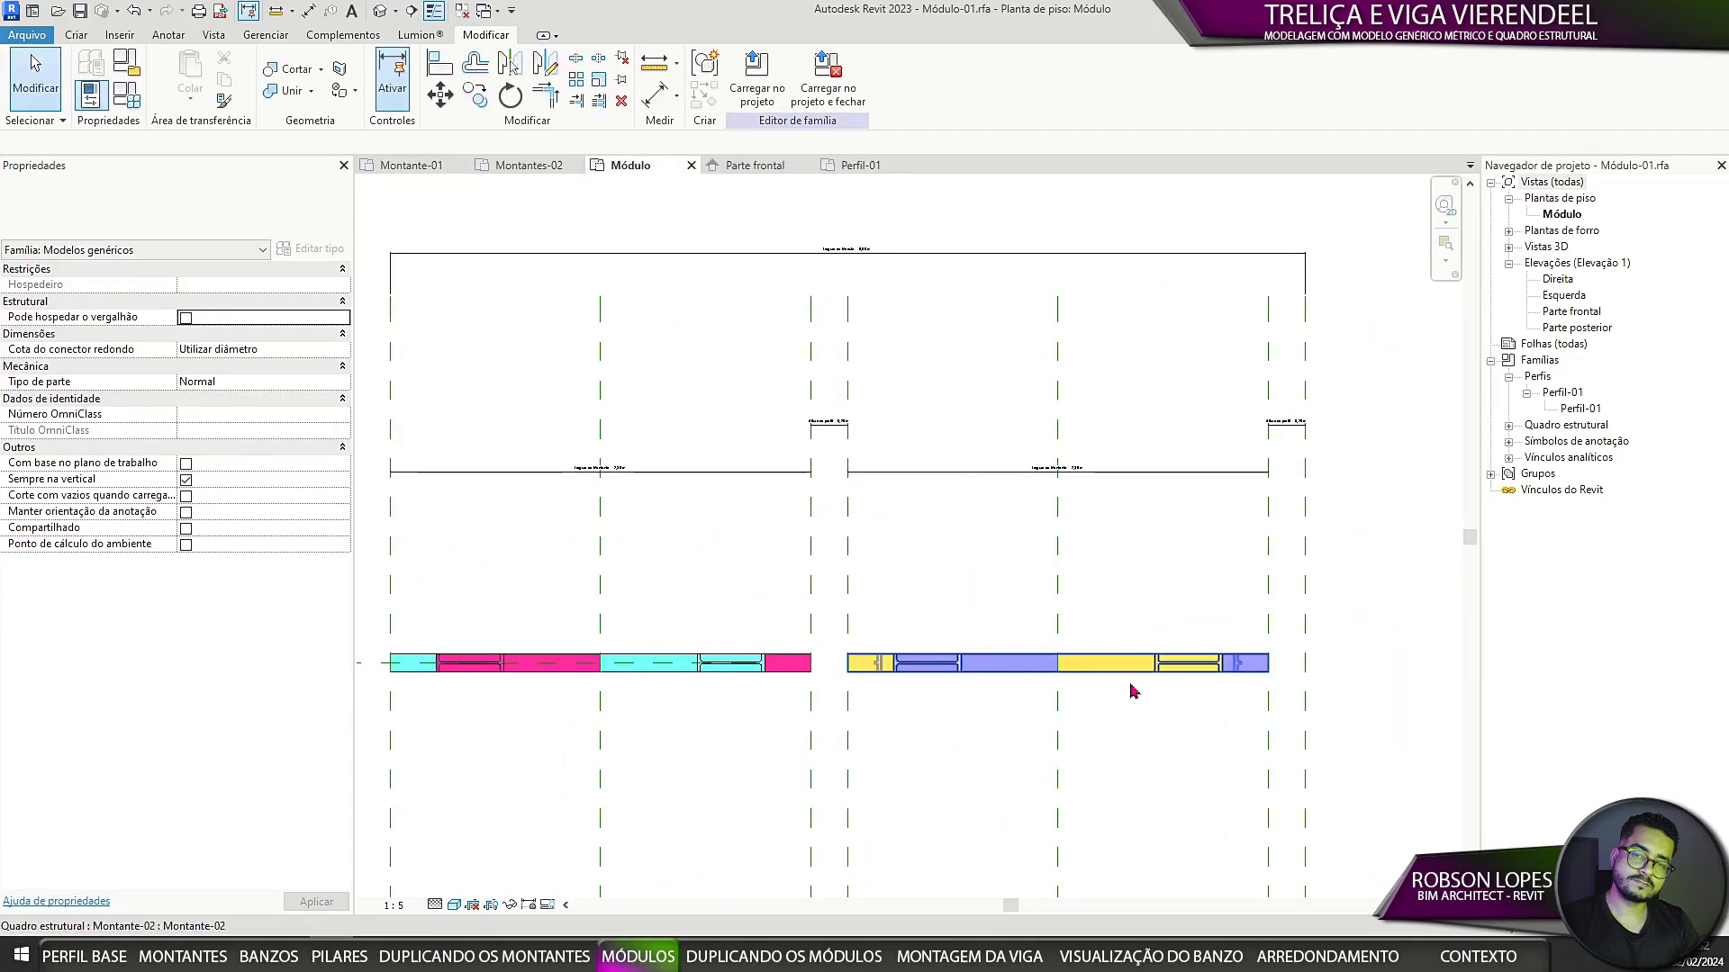
middle_click_drag(1132, 690, 1270, 637)
middle_click_drag(1214, 745, 1104, 795)
scroll(868, 214, "up", 3)
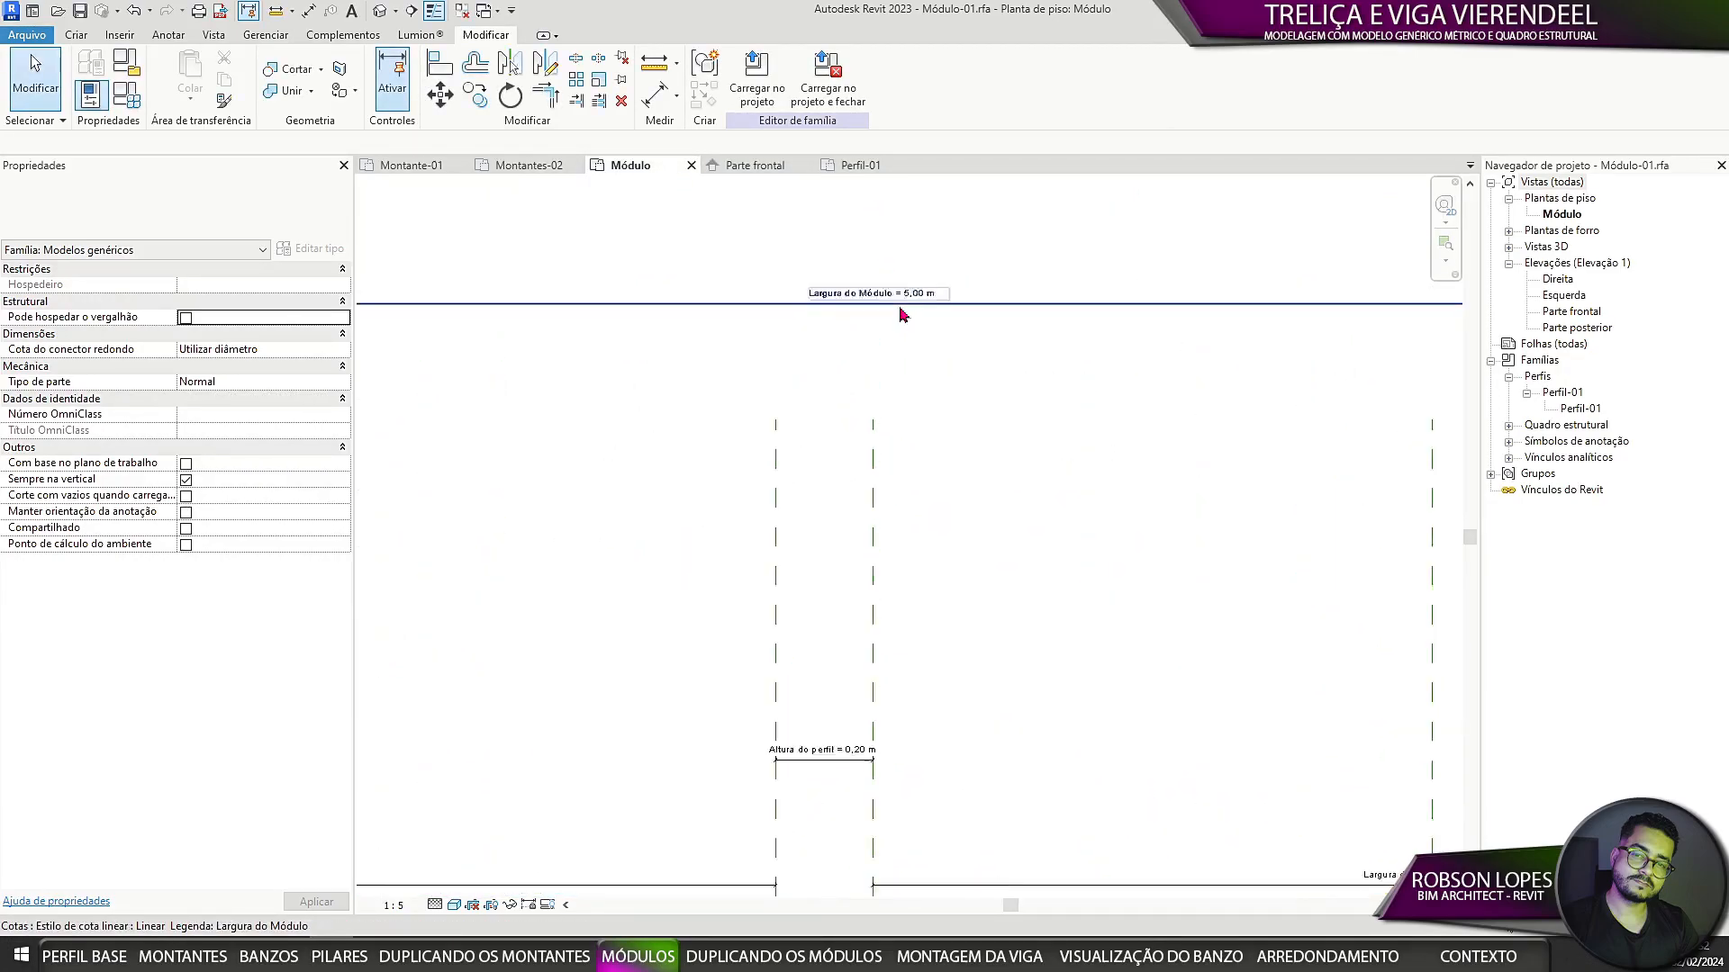
left_click(904, 314)
scroll(973, 342, "down", 5)
left_click(991, 517)
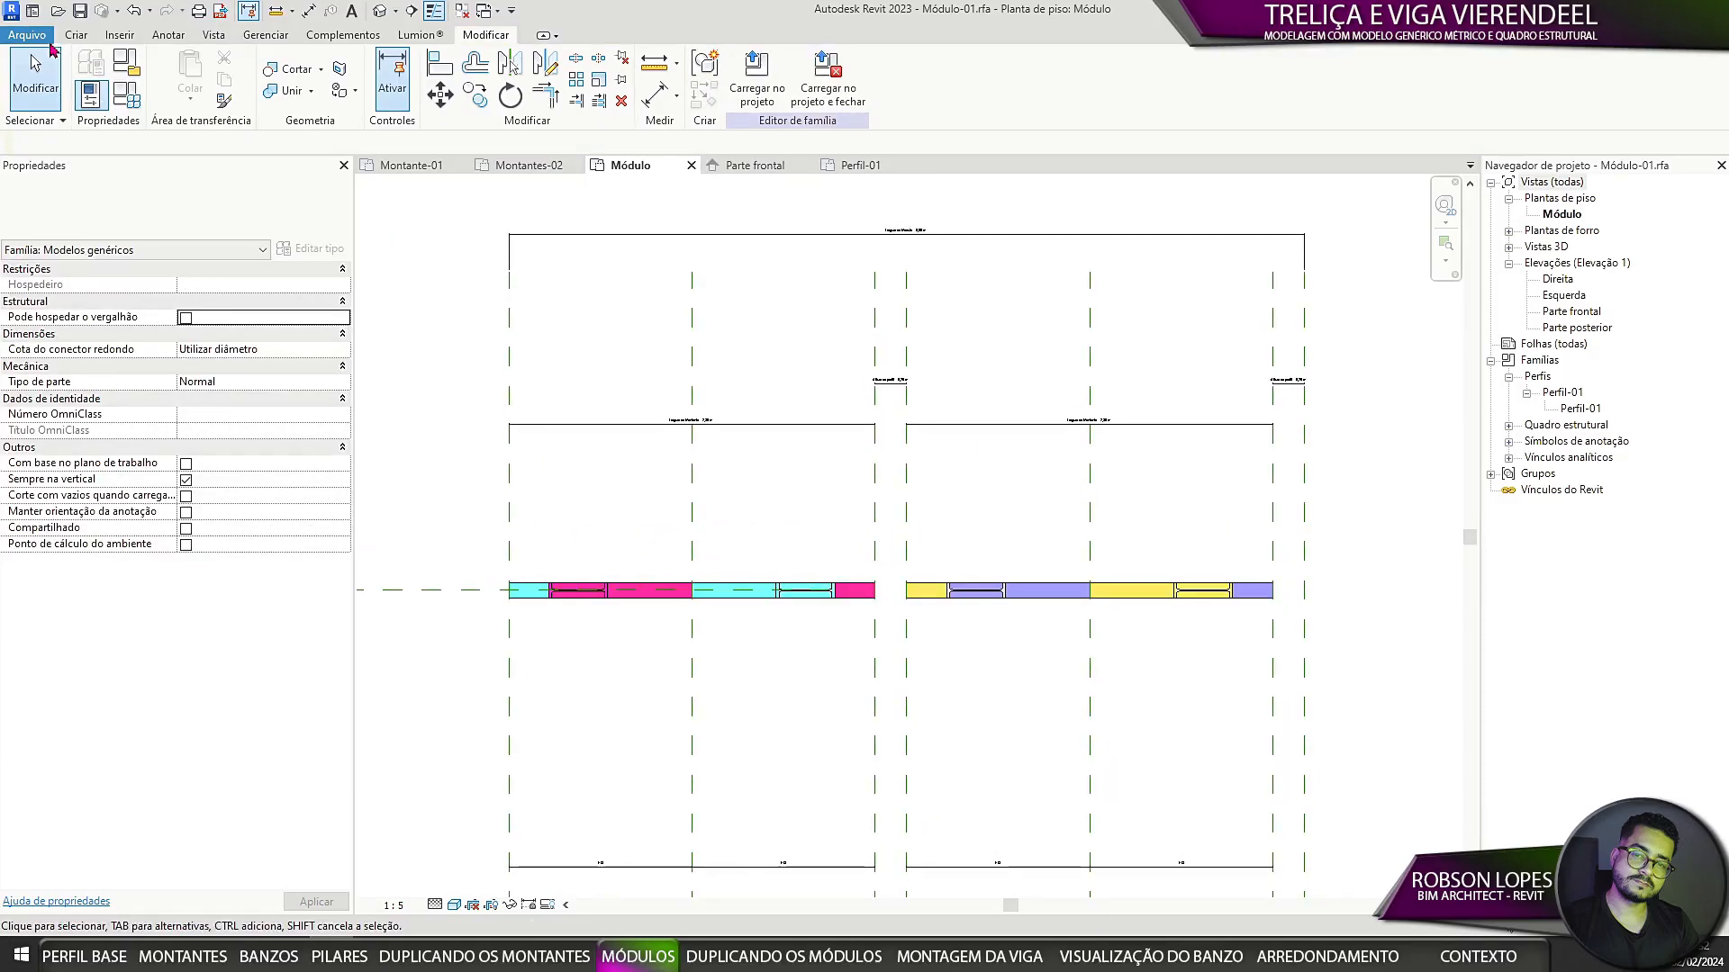
Step: Review the full Largura do Montante formula and the parameters it uses in a widened family types dialog
left_click(127, 95)
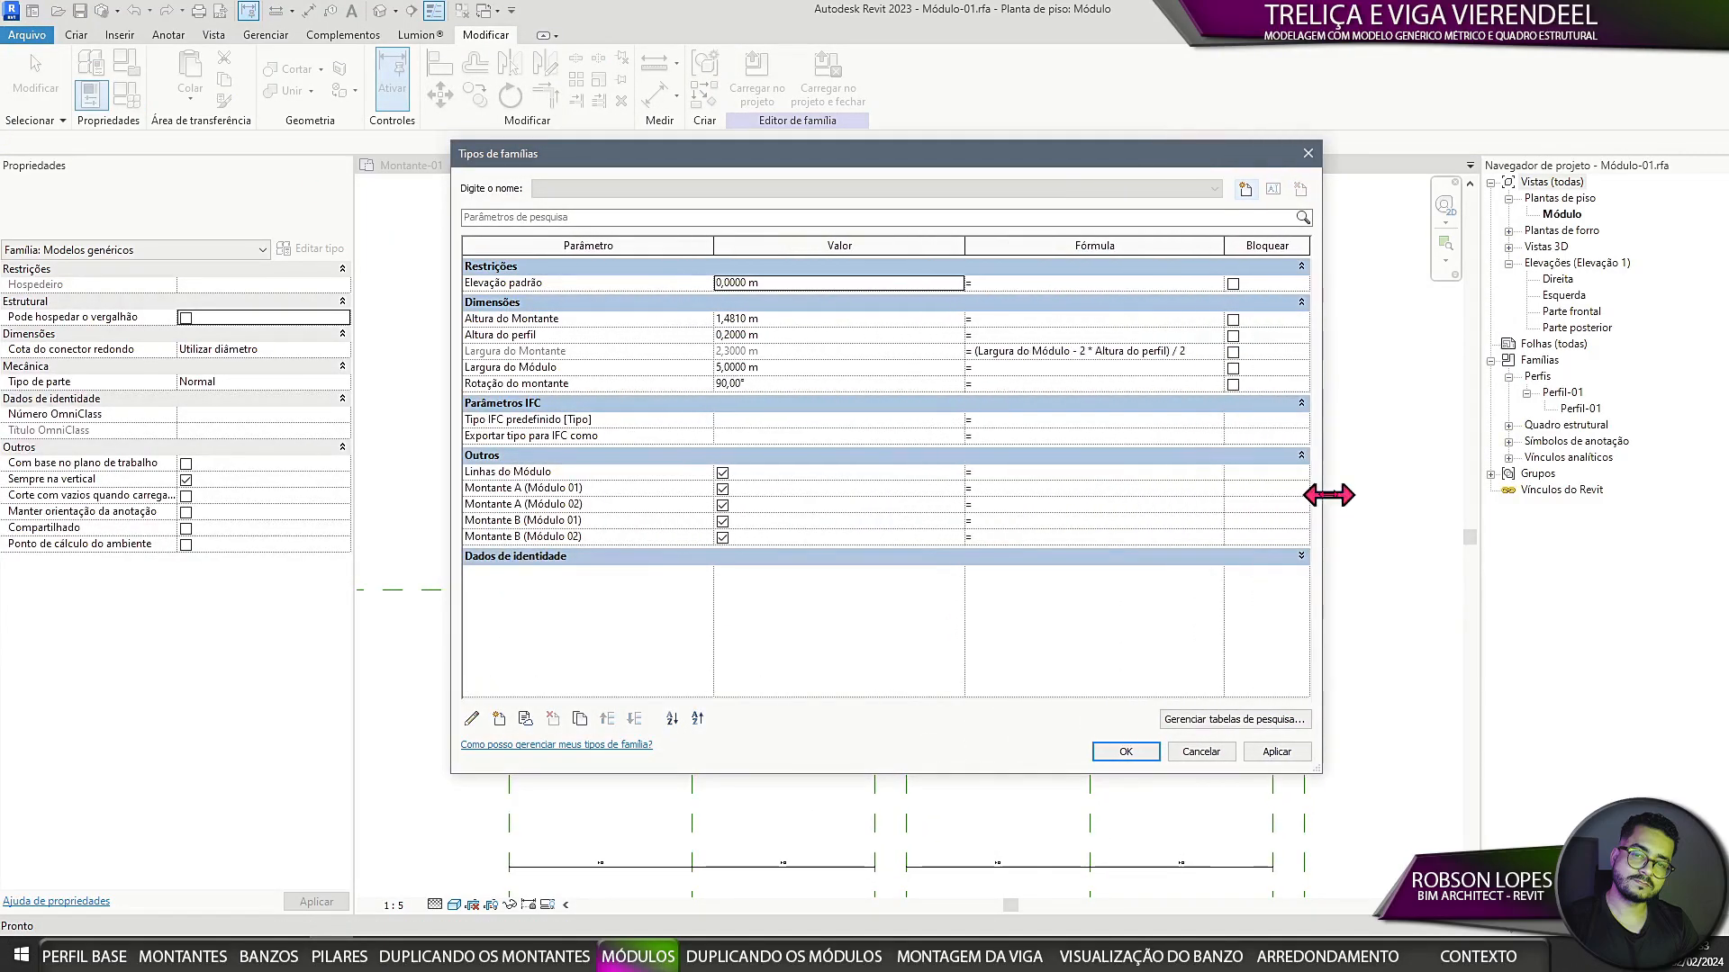
left_click_drag(1329, 494, 1331, 494)
left_click(1047, 351)
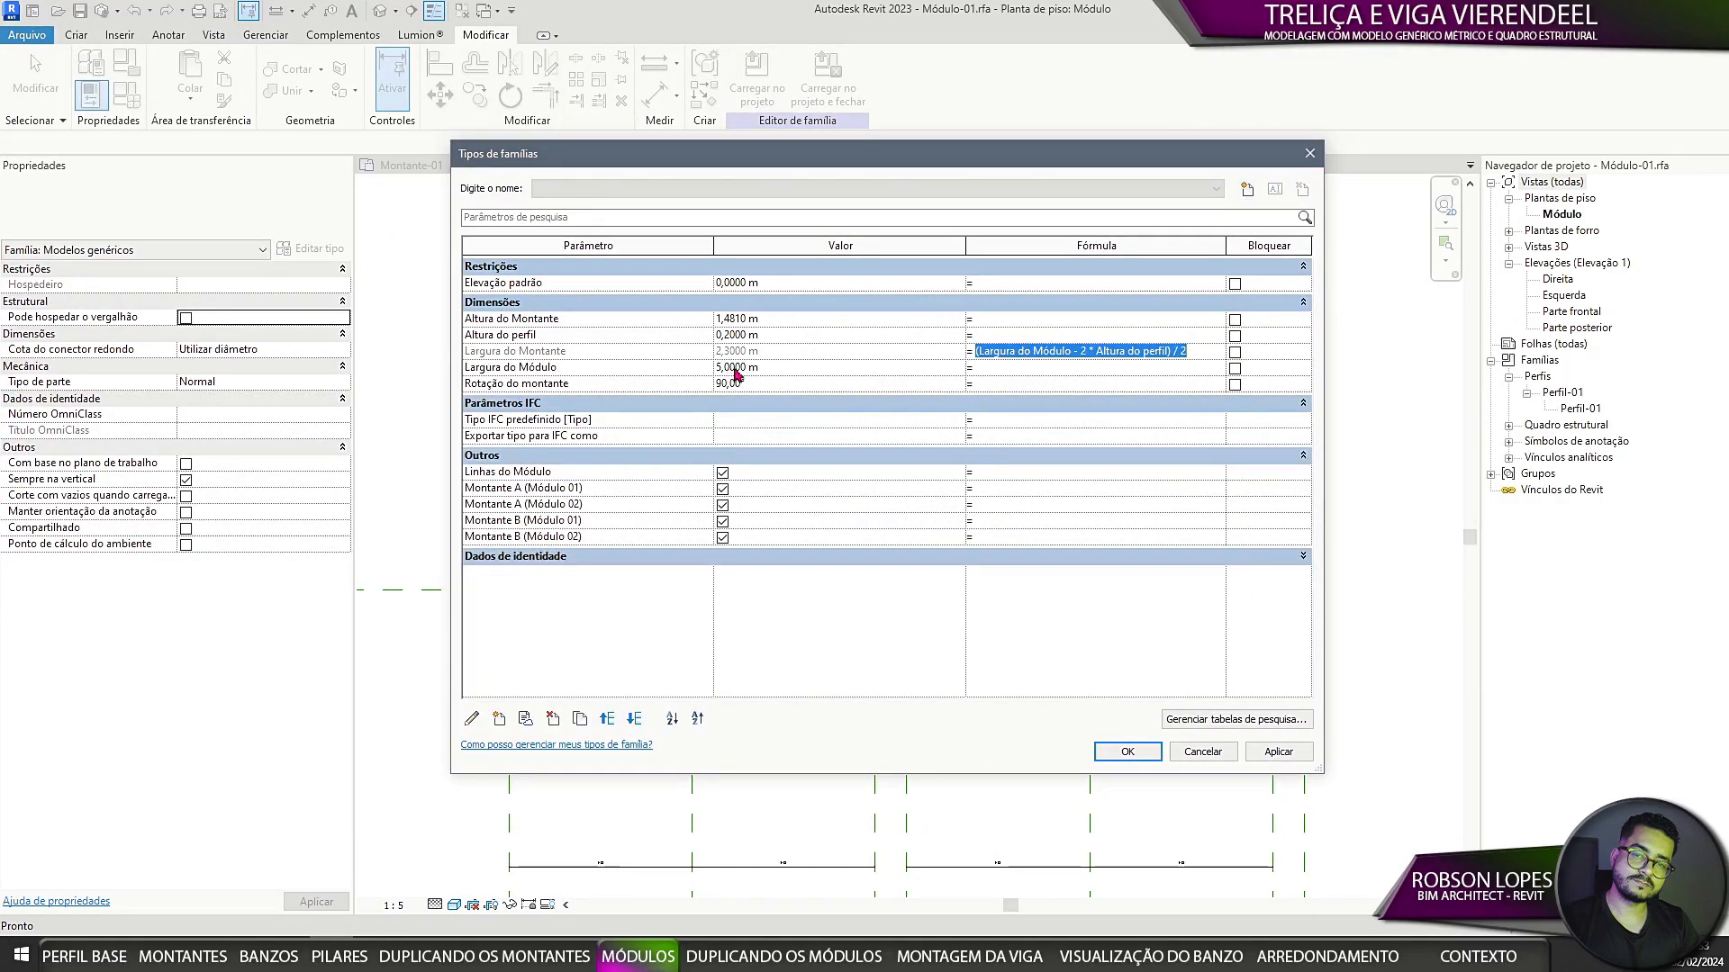
left_click(529, 337)
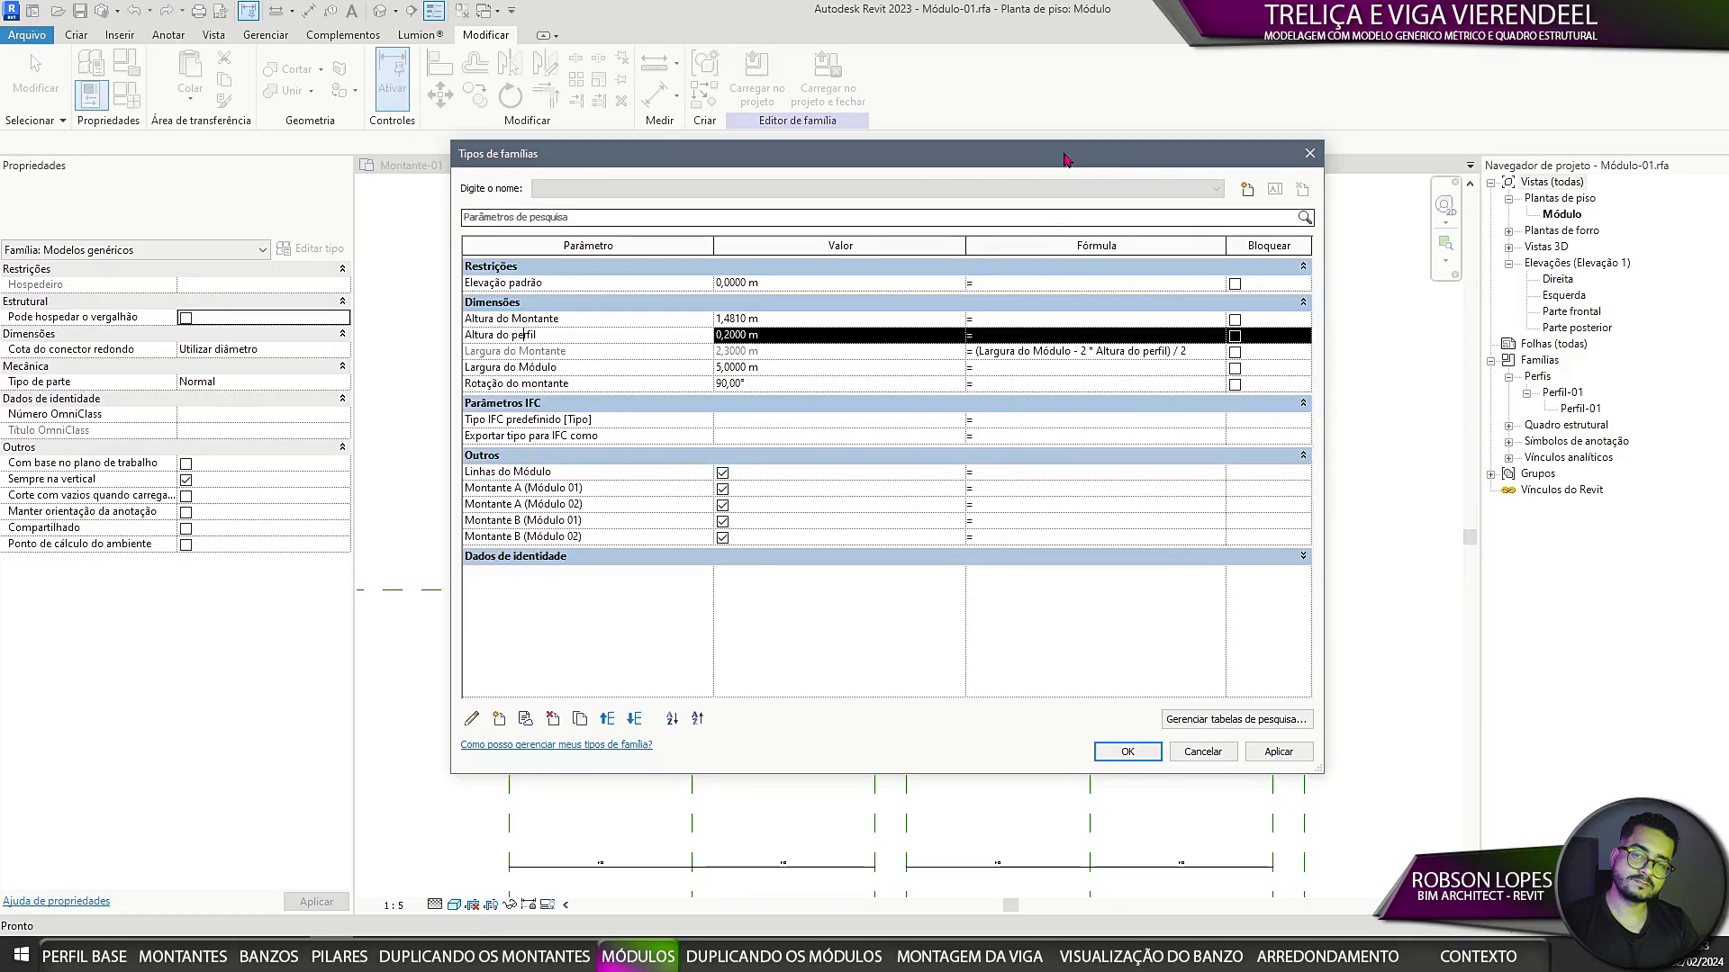
left_click_drag(1067, 155, 1063, 213)
left_click(1030, 809)
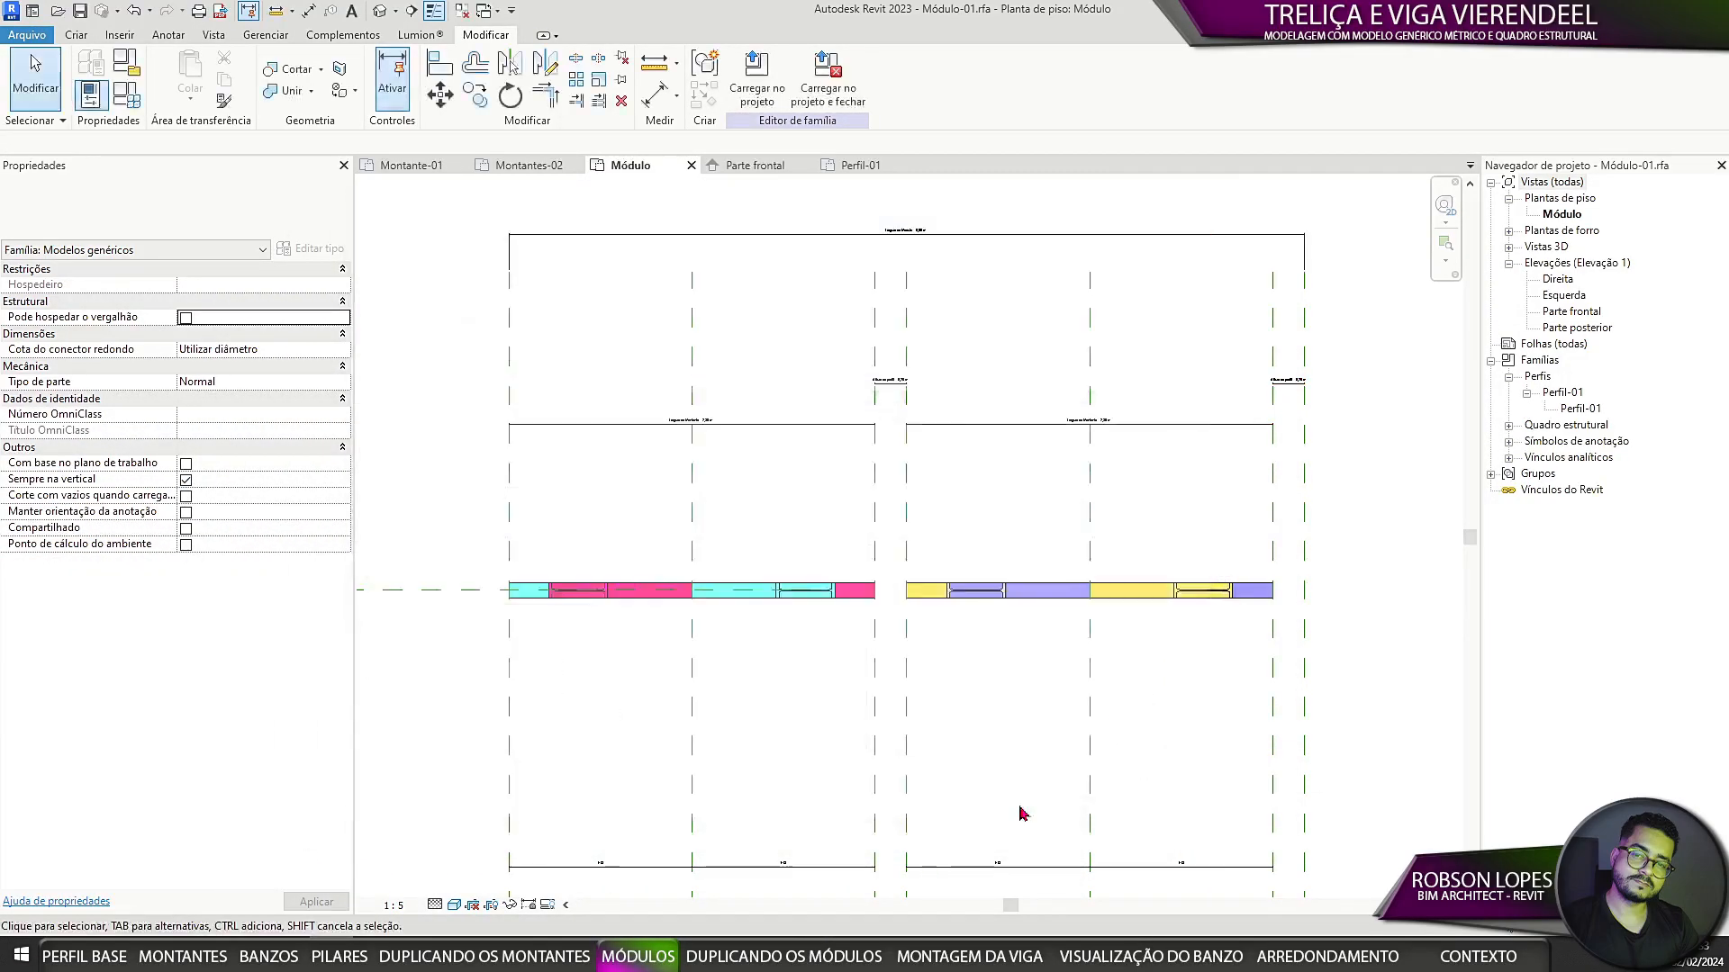
Step: Open the default 3D view and place a narrowed family types dialog beside the truss so both modules can be seen
left_click(376, 16)
middle_click_drag(738, 525, 711, 549, "shift")
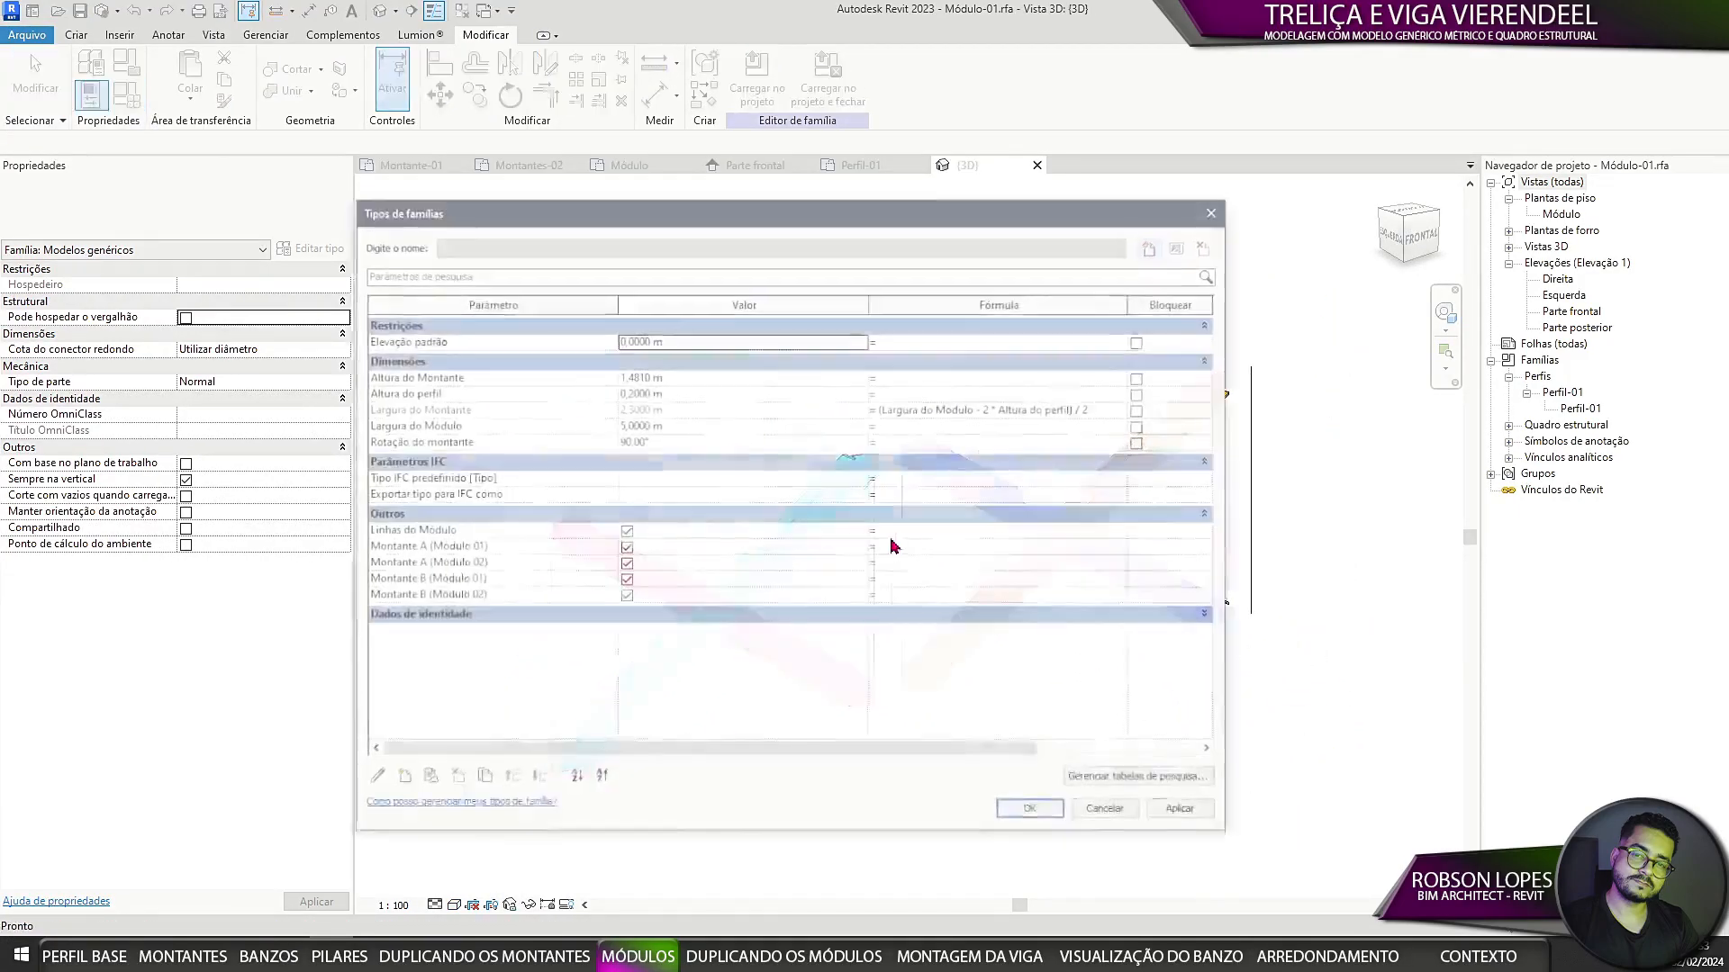
left_click_drag(1225, 544, 771, 563)
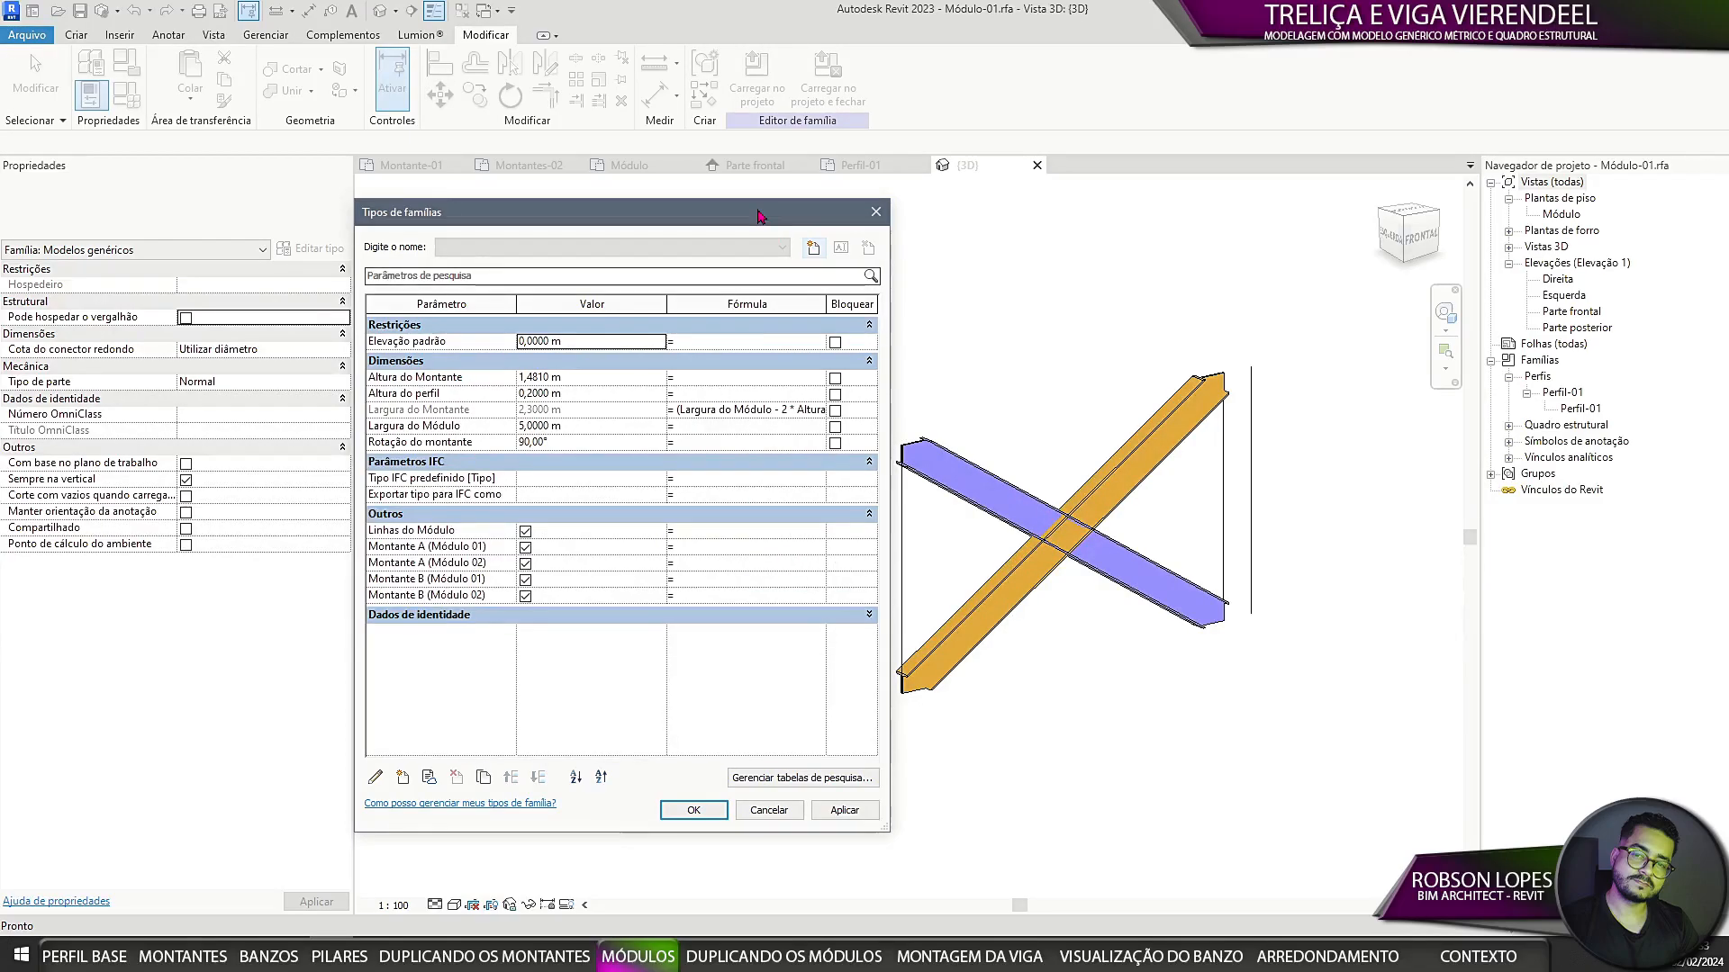
left_click_drag(757, 217, 413, 197)
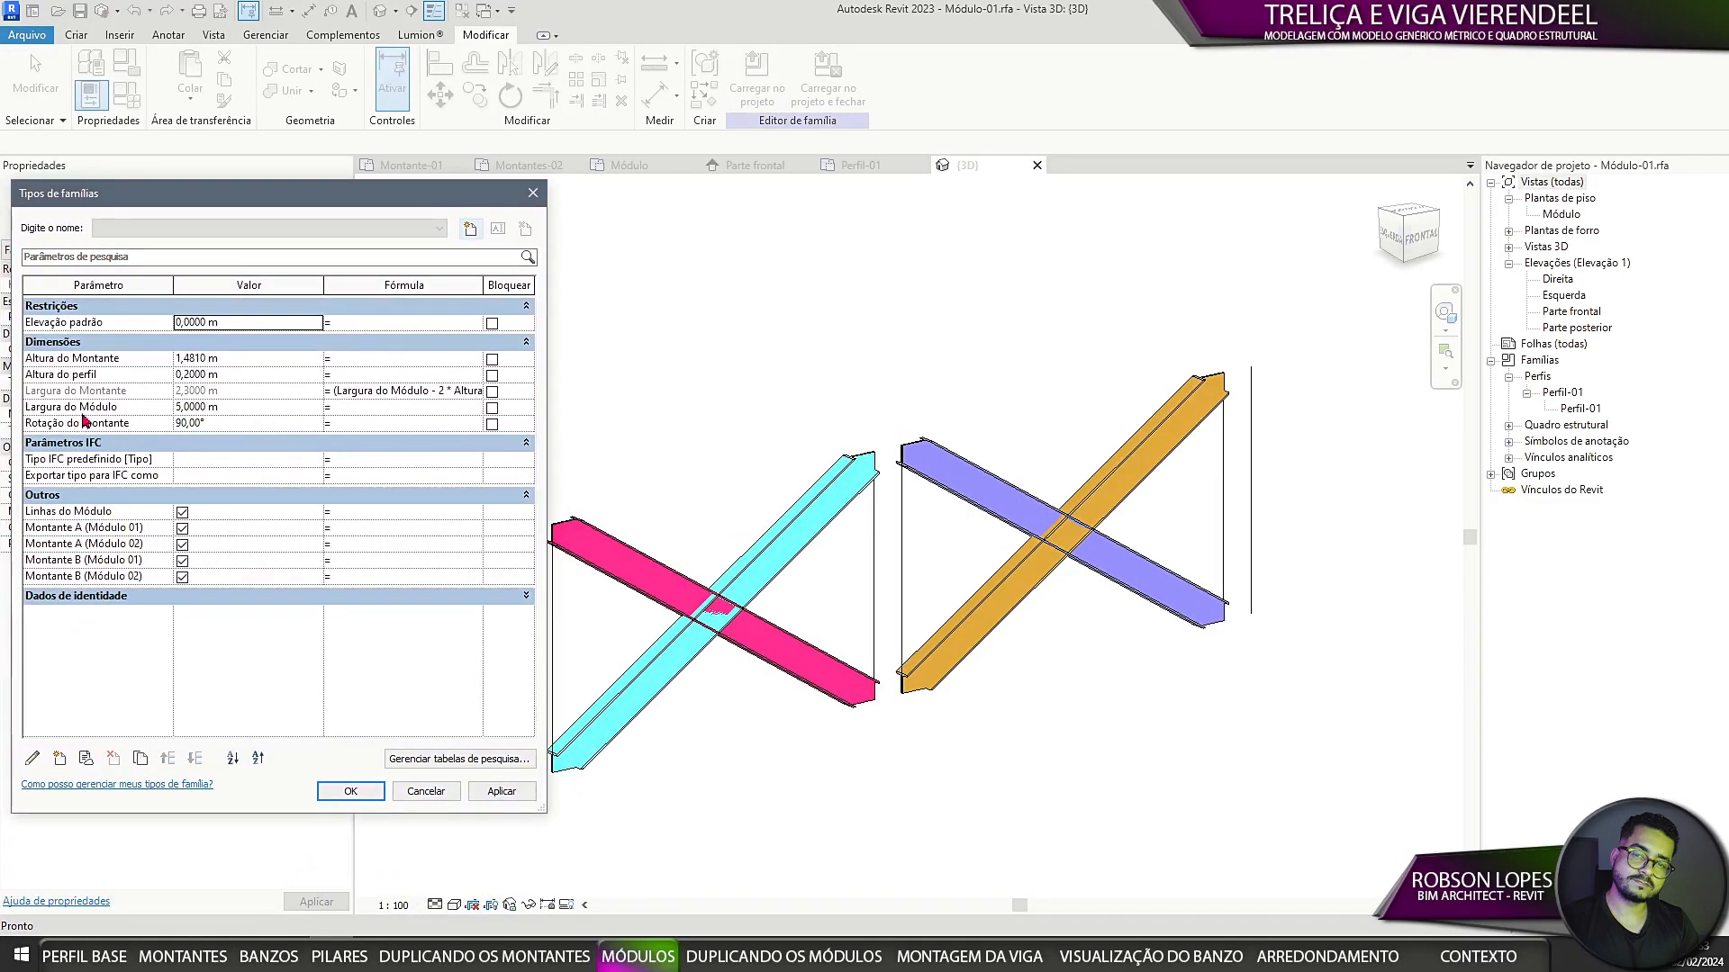
Step: Test Rotação do montante at 45° in the family types, and set it back to 90°
left_click(221, 424)
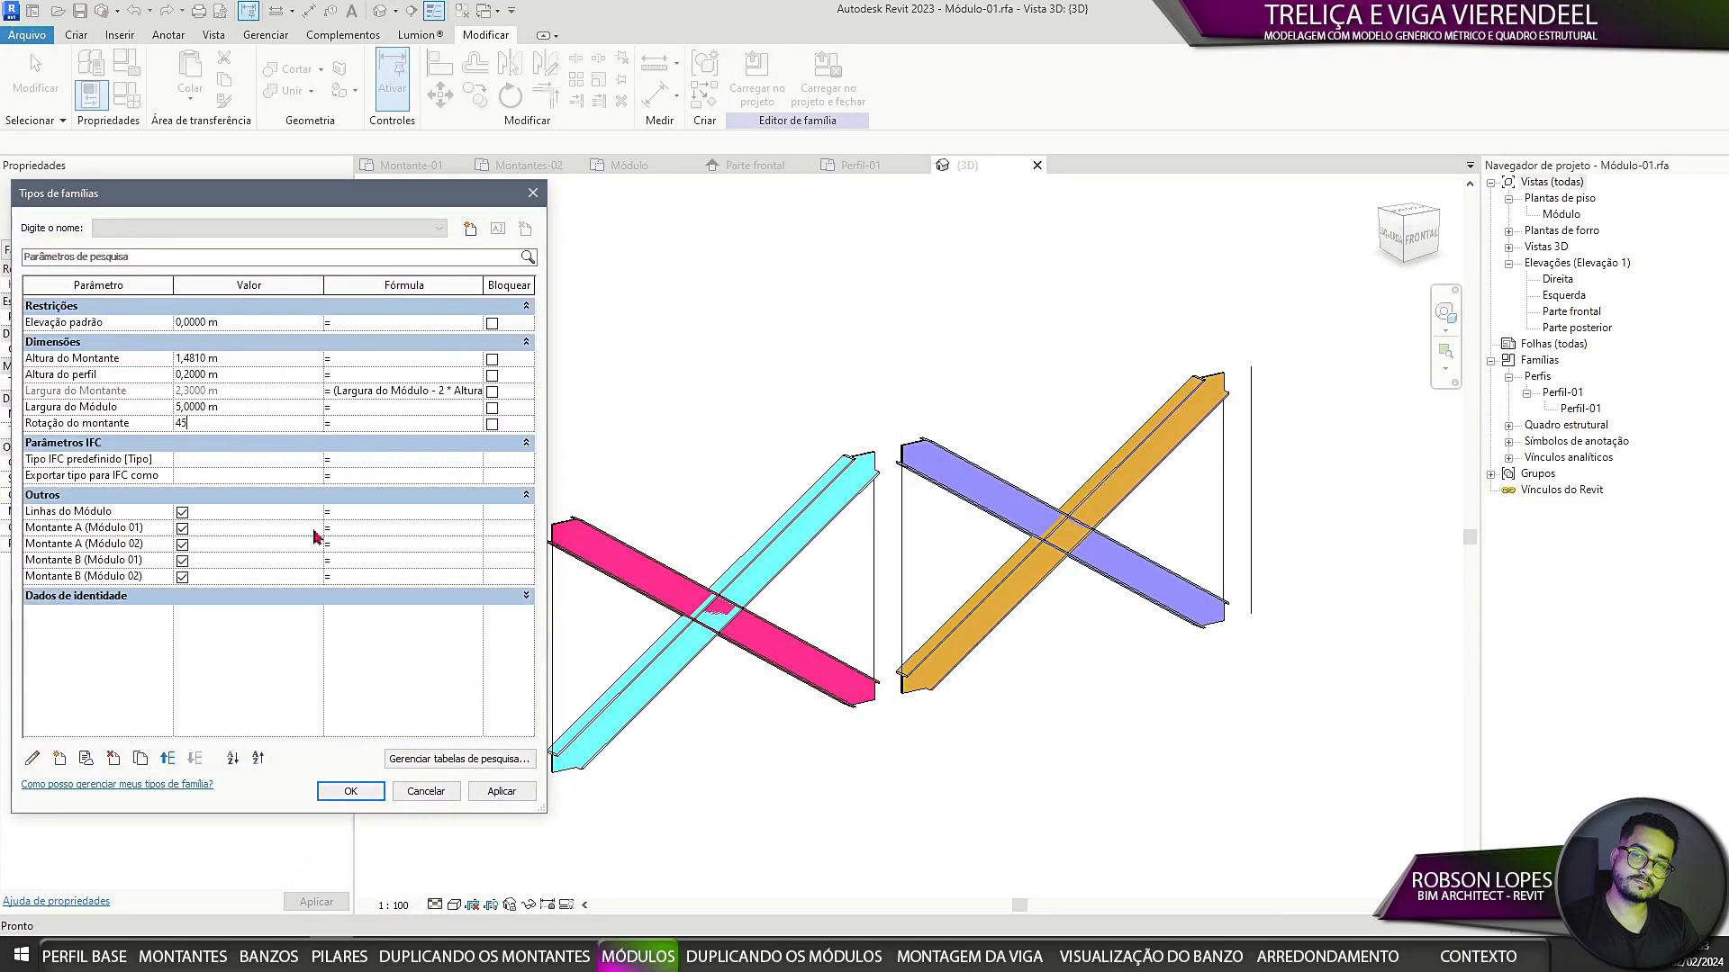
left_click(501, 792)
left_click(246, 423)
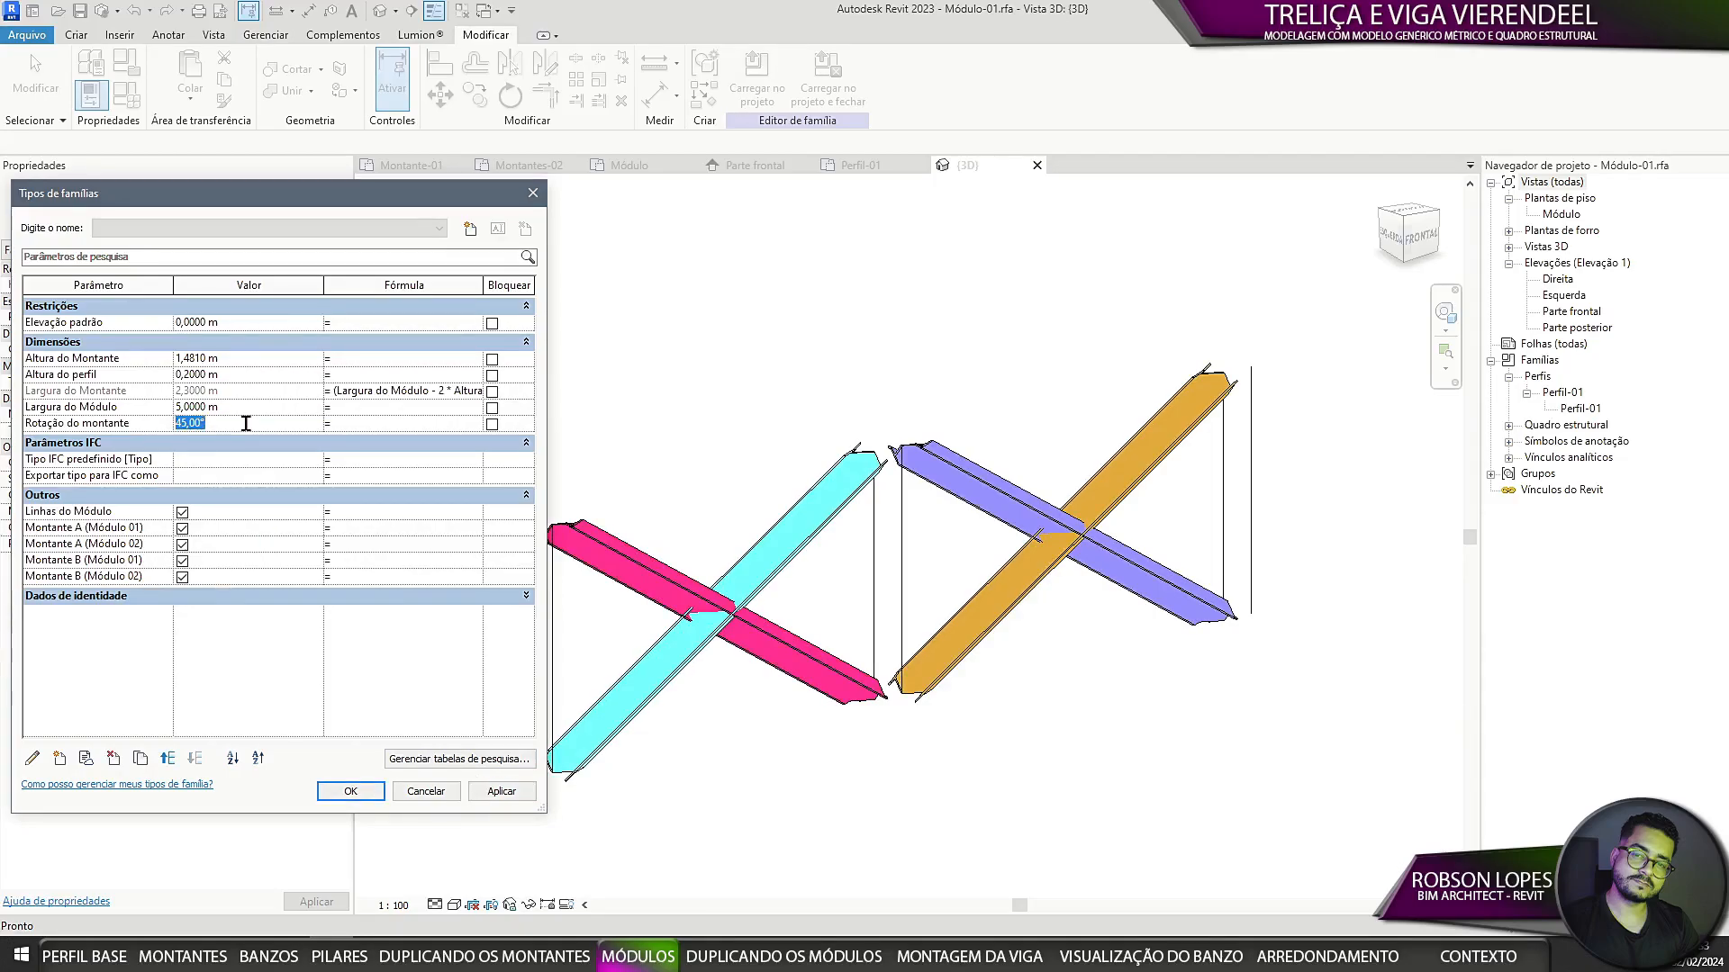
type("90")
left_click(477, 796)
Step: Apply a Largura do Módulo of 2,5 m and an Altura do perfil of 0,1 m in the family types
left_click(248, 407)
type("2,5")
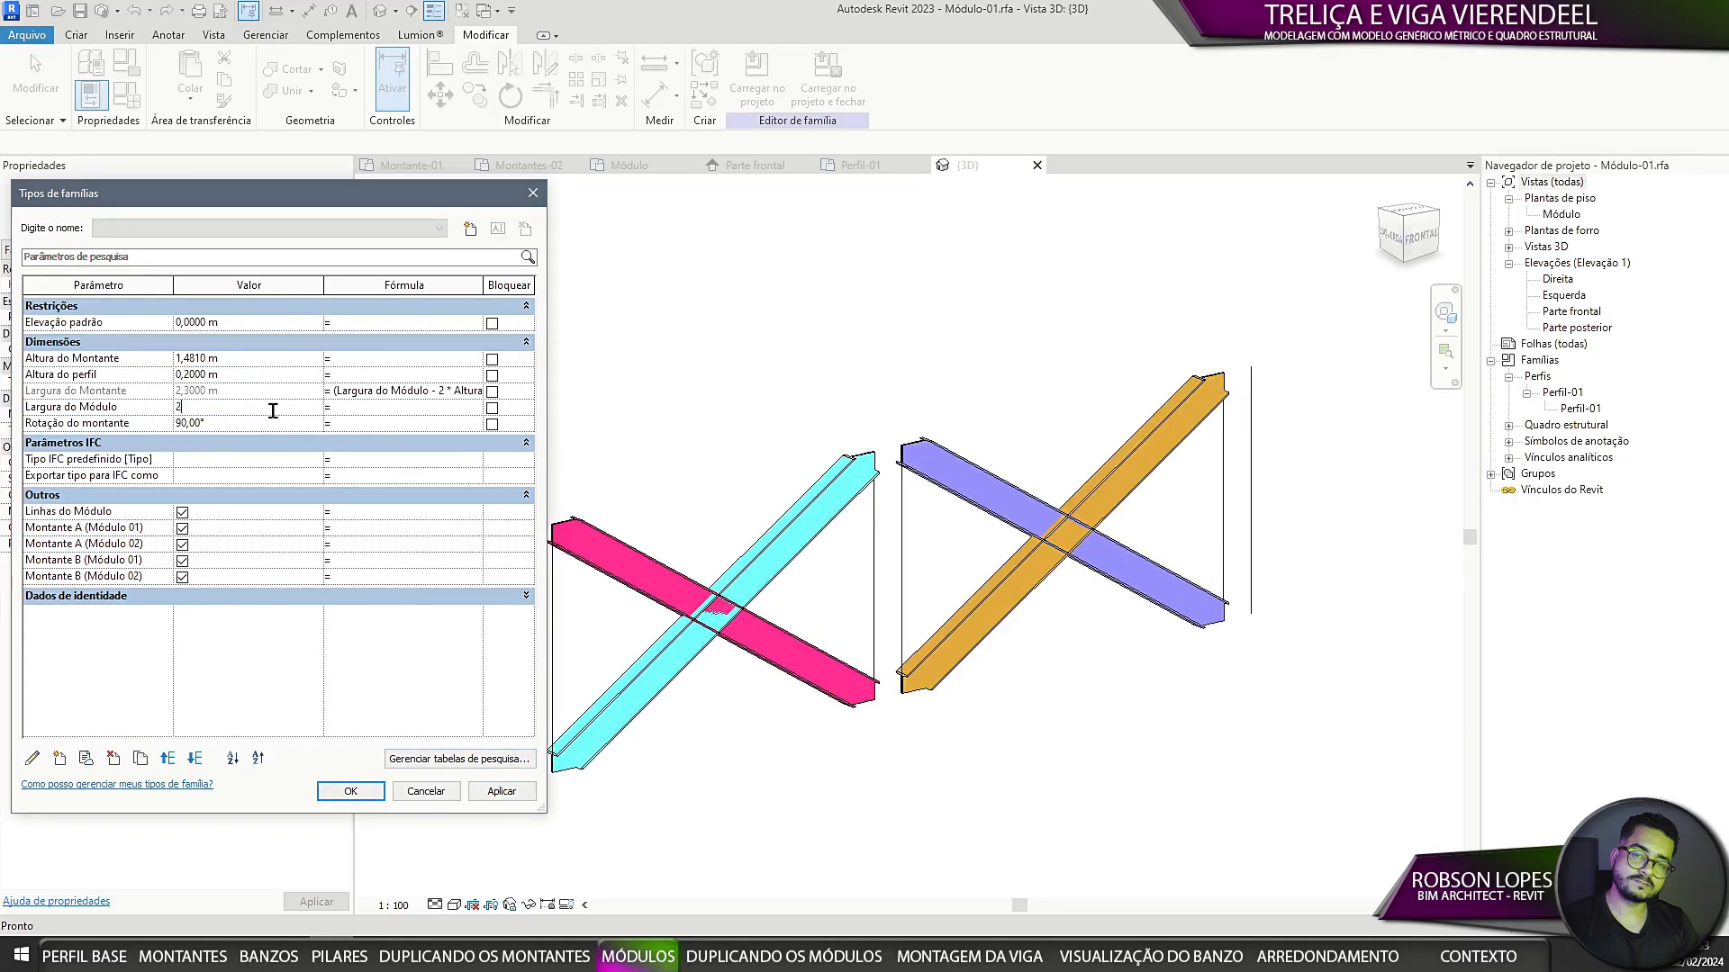
left_click(471, 796)
left_click(234, 373)
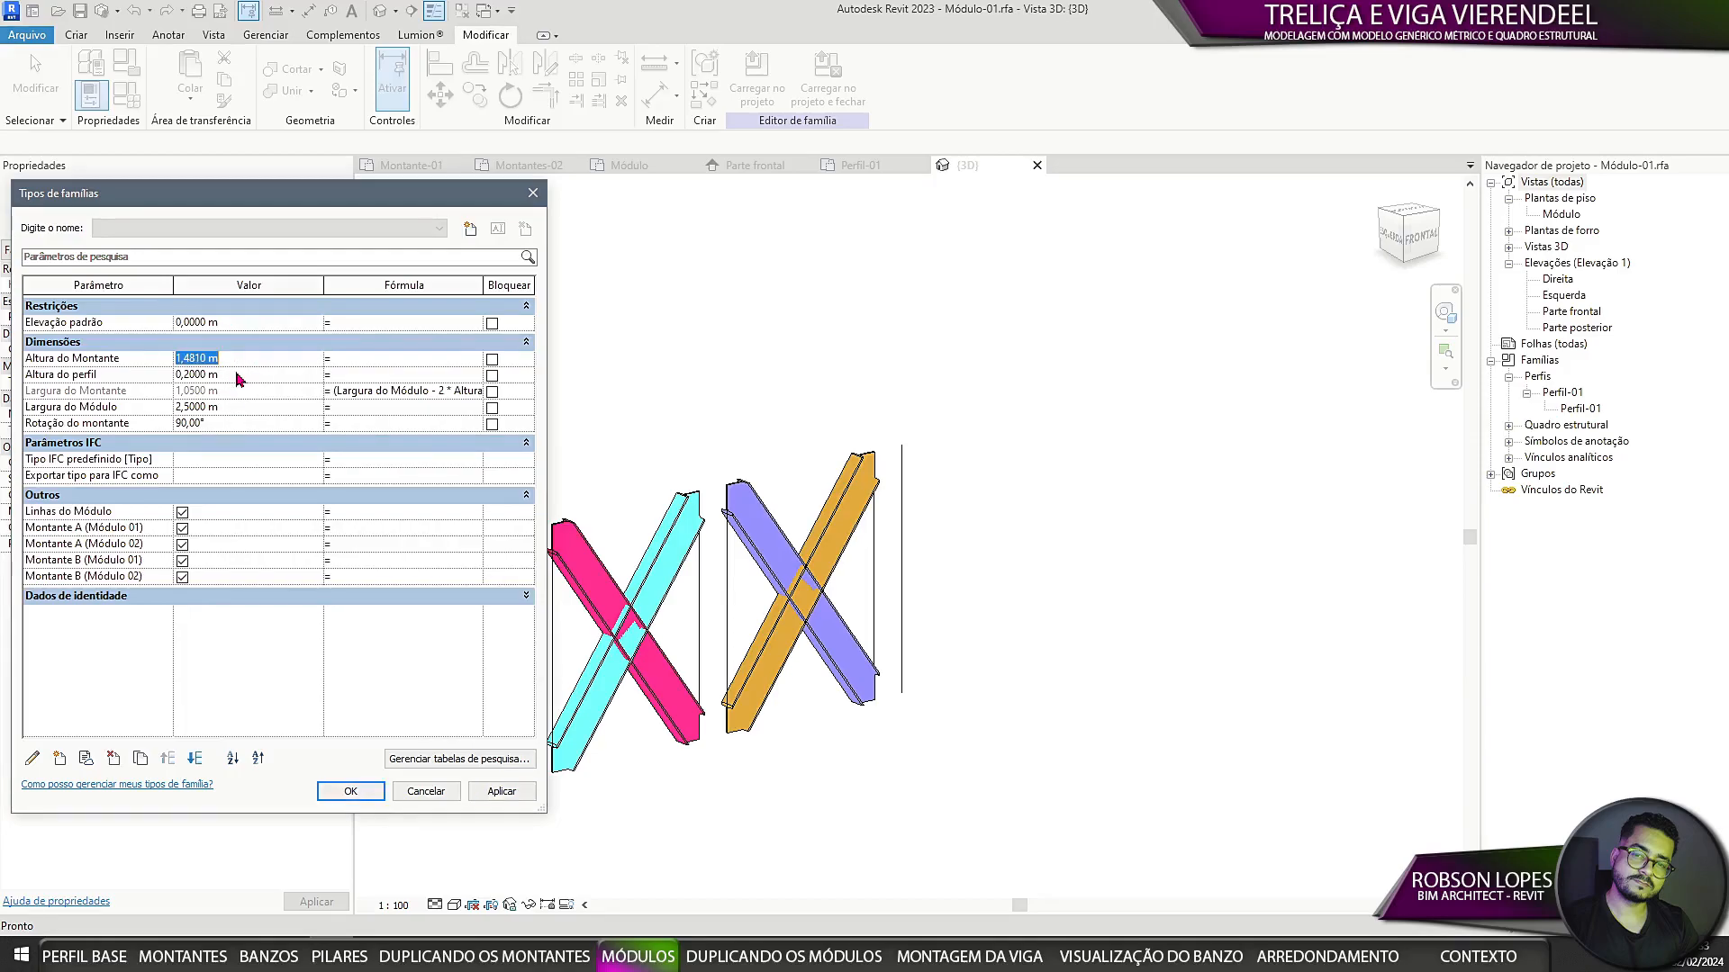
type("0,1")
left_click(499, 792)
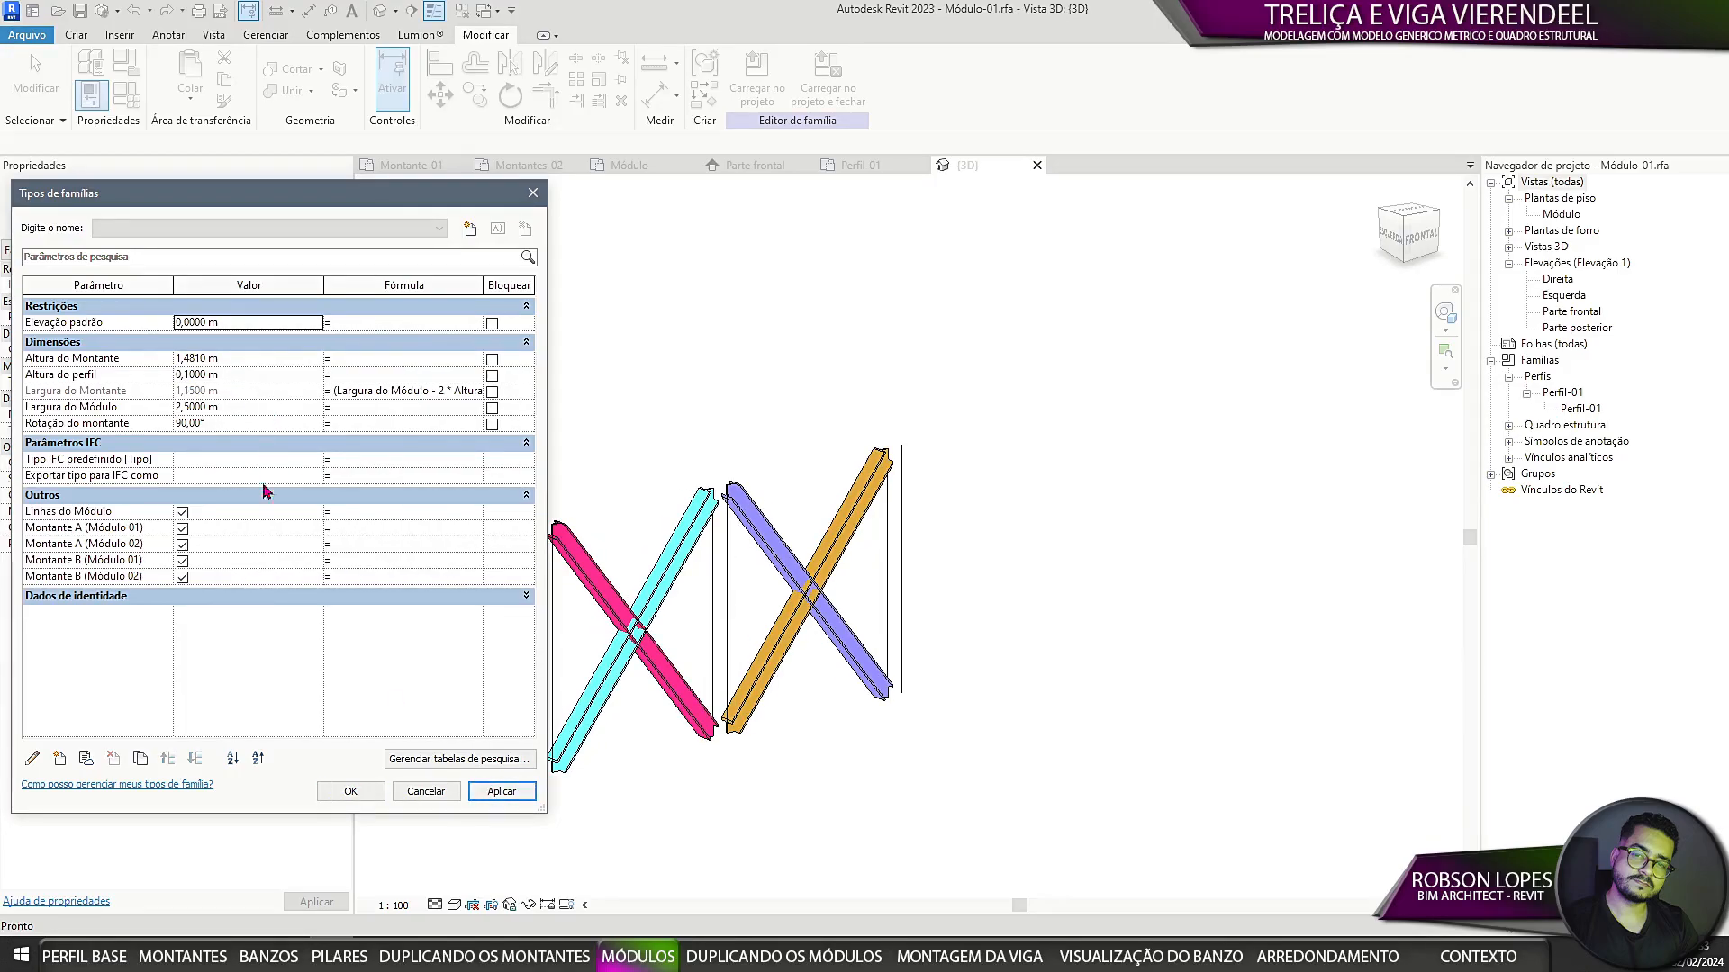
Step: Test the montante visibility by hiding Montante A (Módulo 01) with Montante B (Módulo 02), the opposite pair instead, and showing all four again
left_click(182, 576)
left_click(182, 529)
left_click(498, 794)
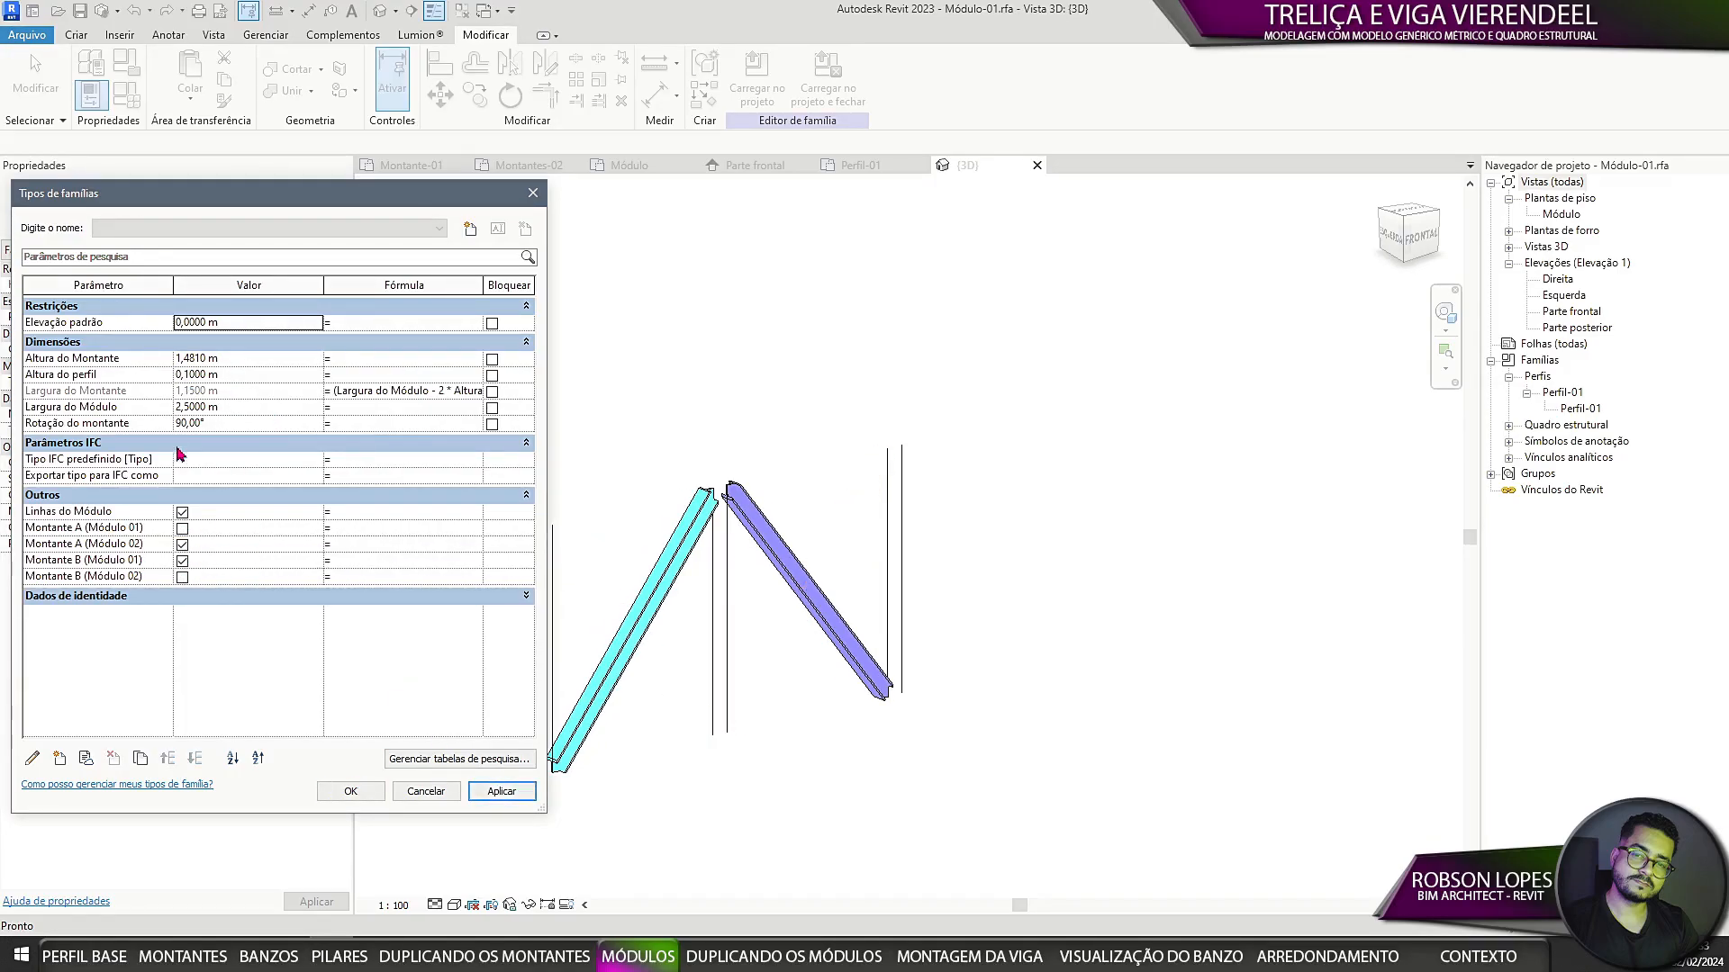
left_click(181, 528)
left_click(182, 577)
left_click(182, 544)
left_click(182, 560)
left_click(497, 793)
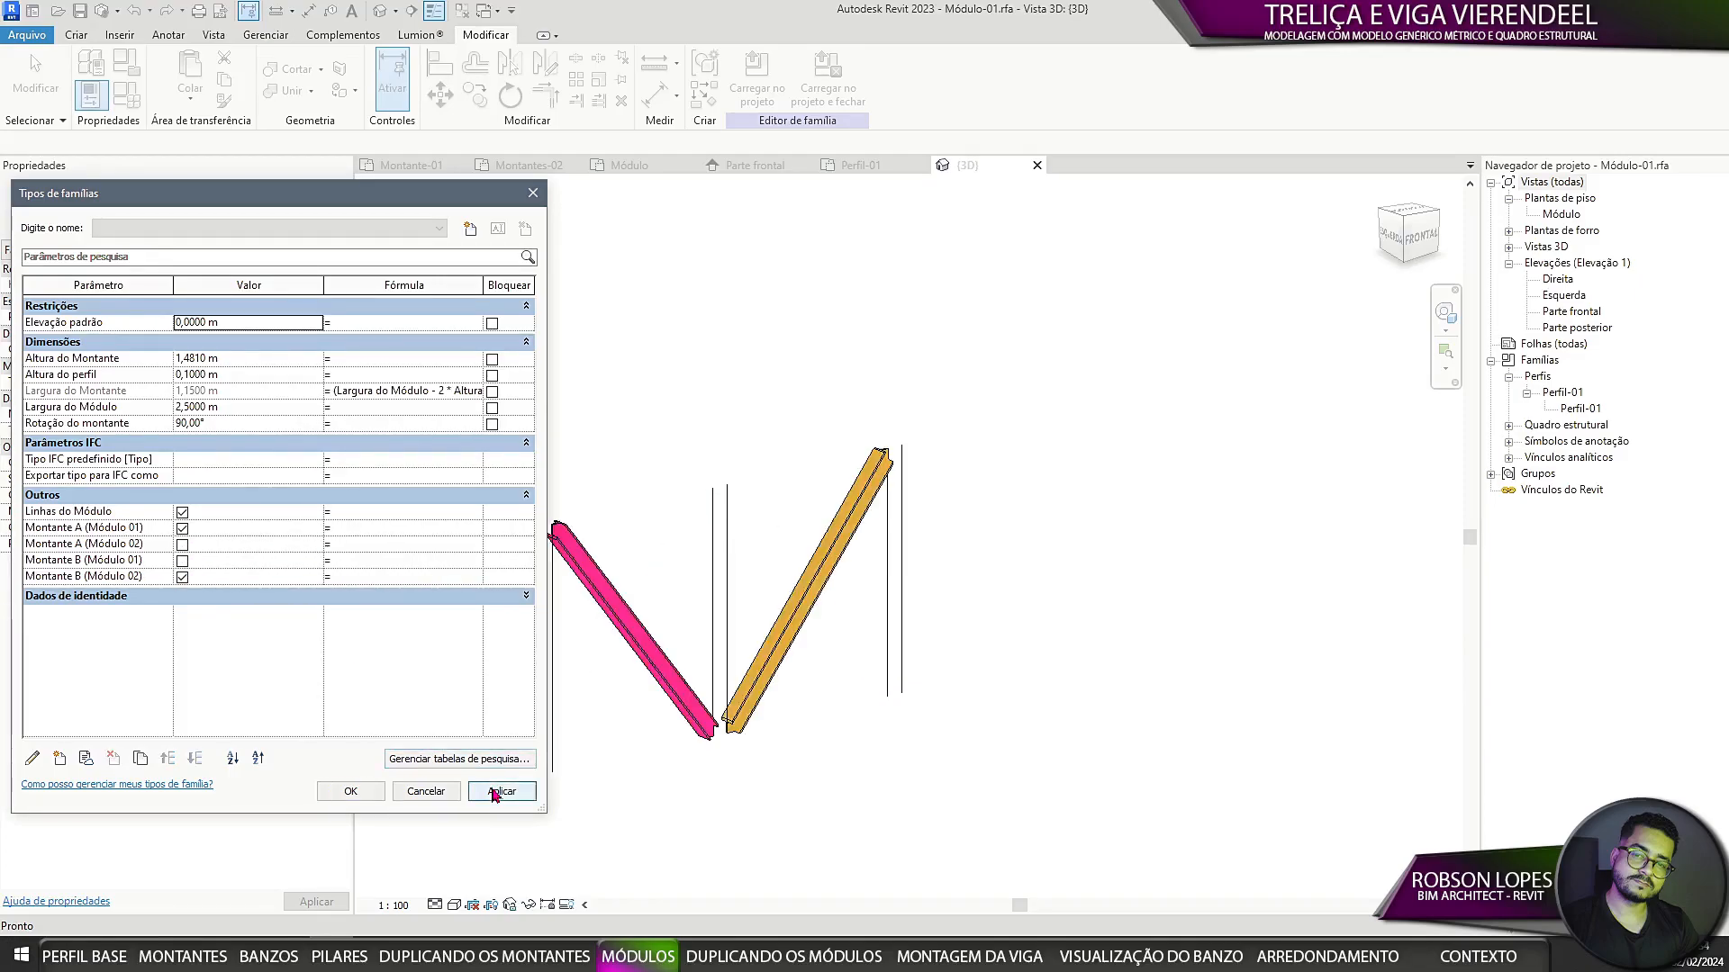
left_click(182, 560)
left_click(182, 544)
left_click(500, 791)
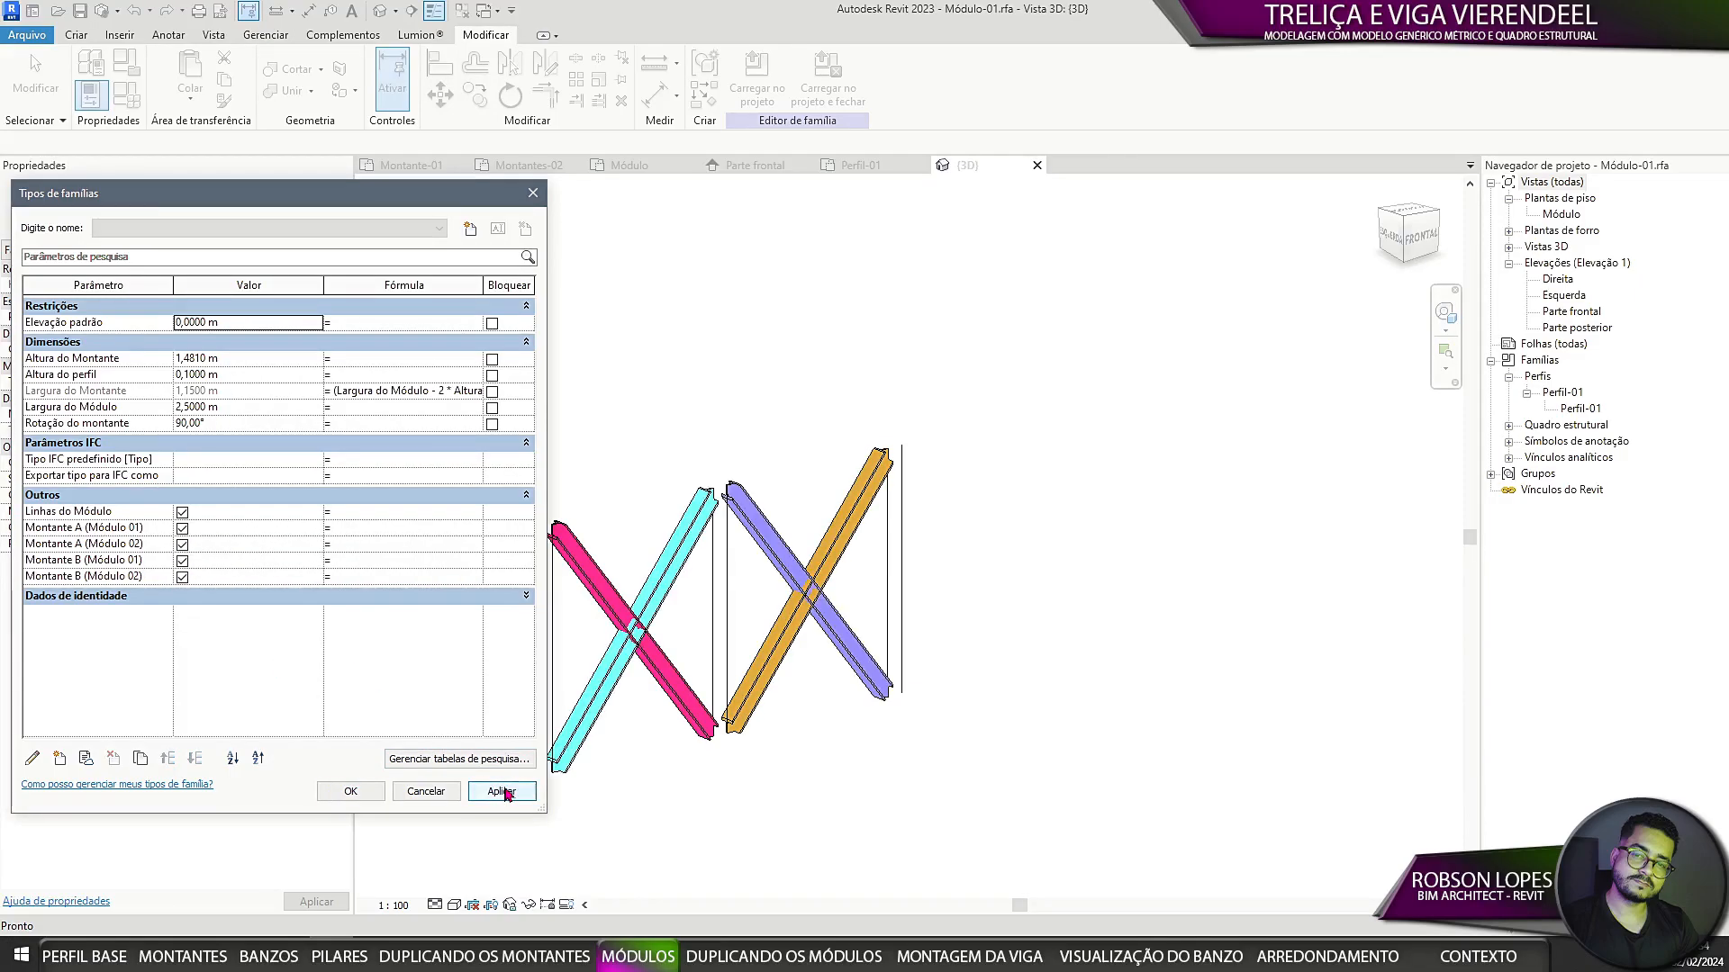
Step: Apply an Altura do Montante of 2 m, Altura do perfil of 0,2 m and Largura do Módulo of 5 m, and close the family types
left_click_drag(251, 193, 293, 159)
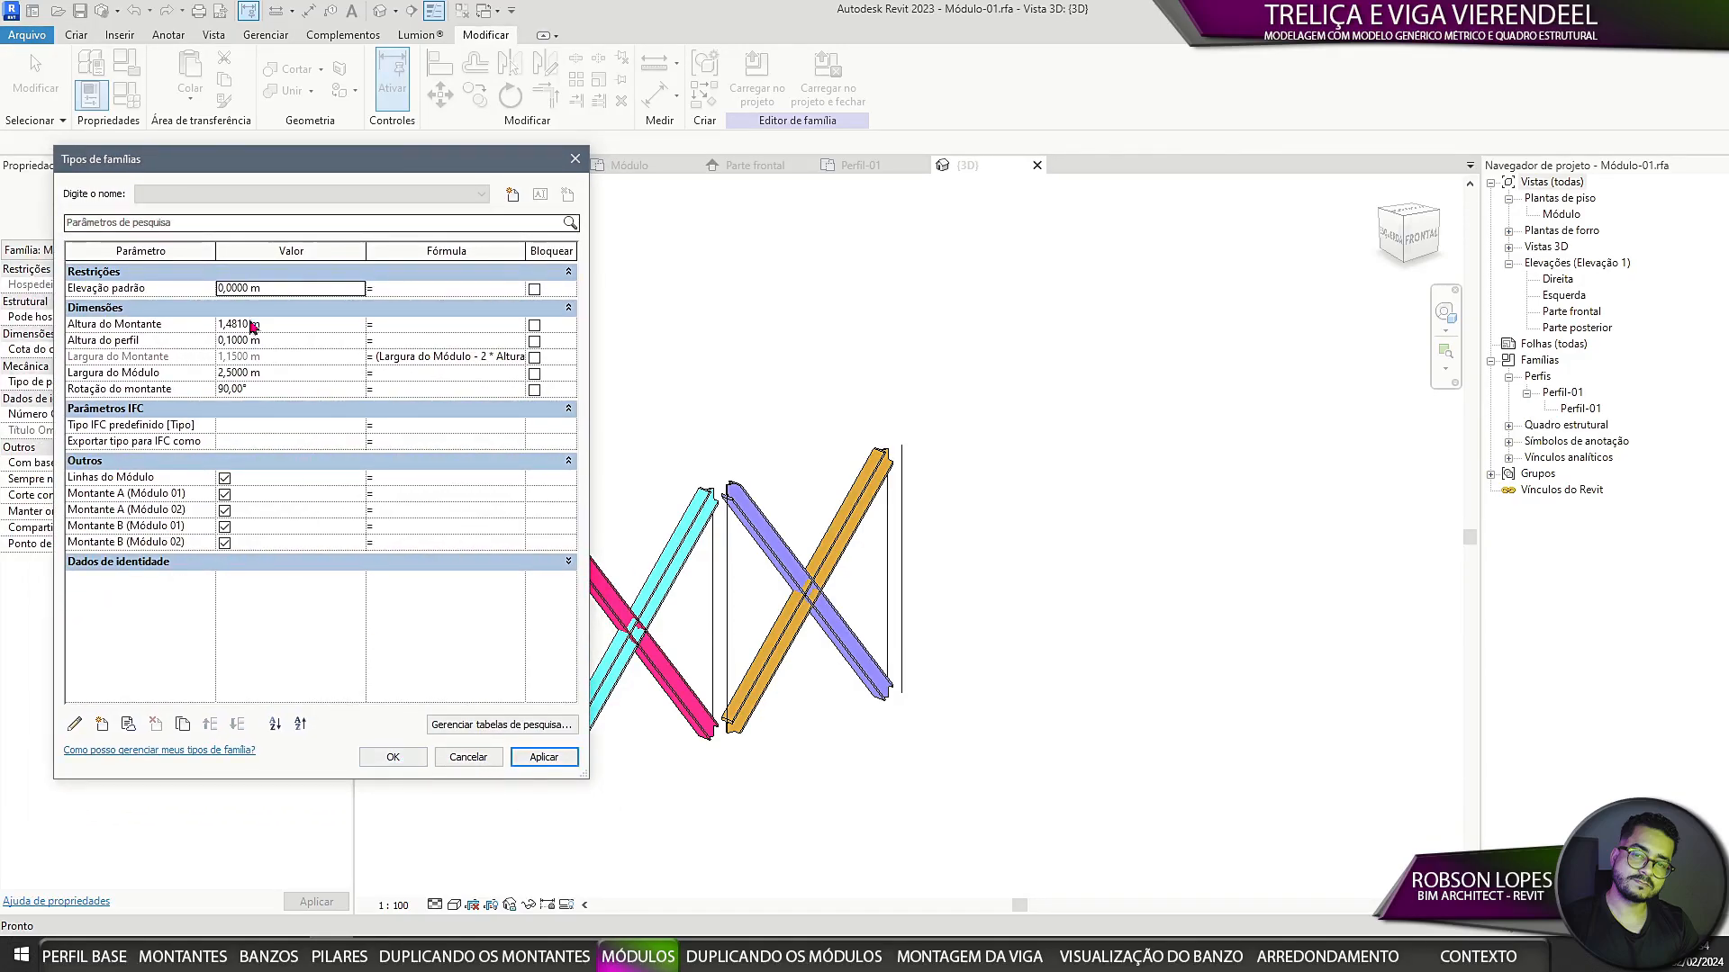
left_click(283, 324)
type("2")
left_click(543, 757)
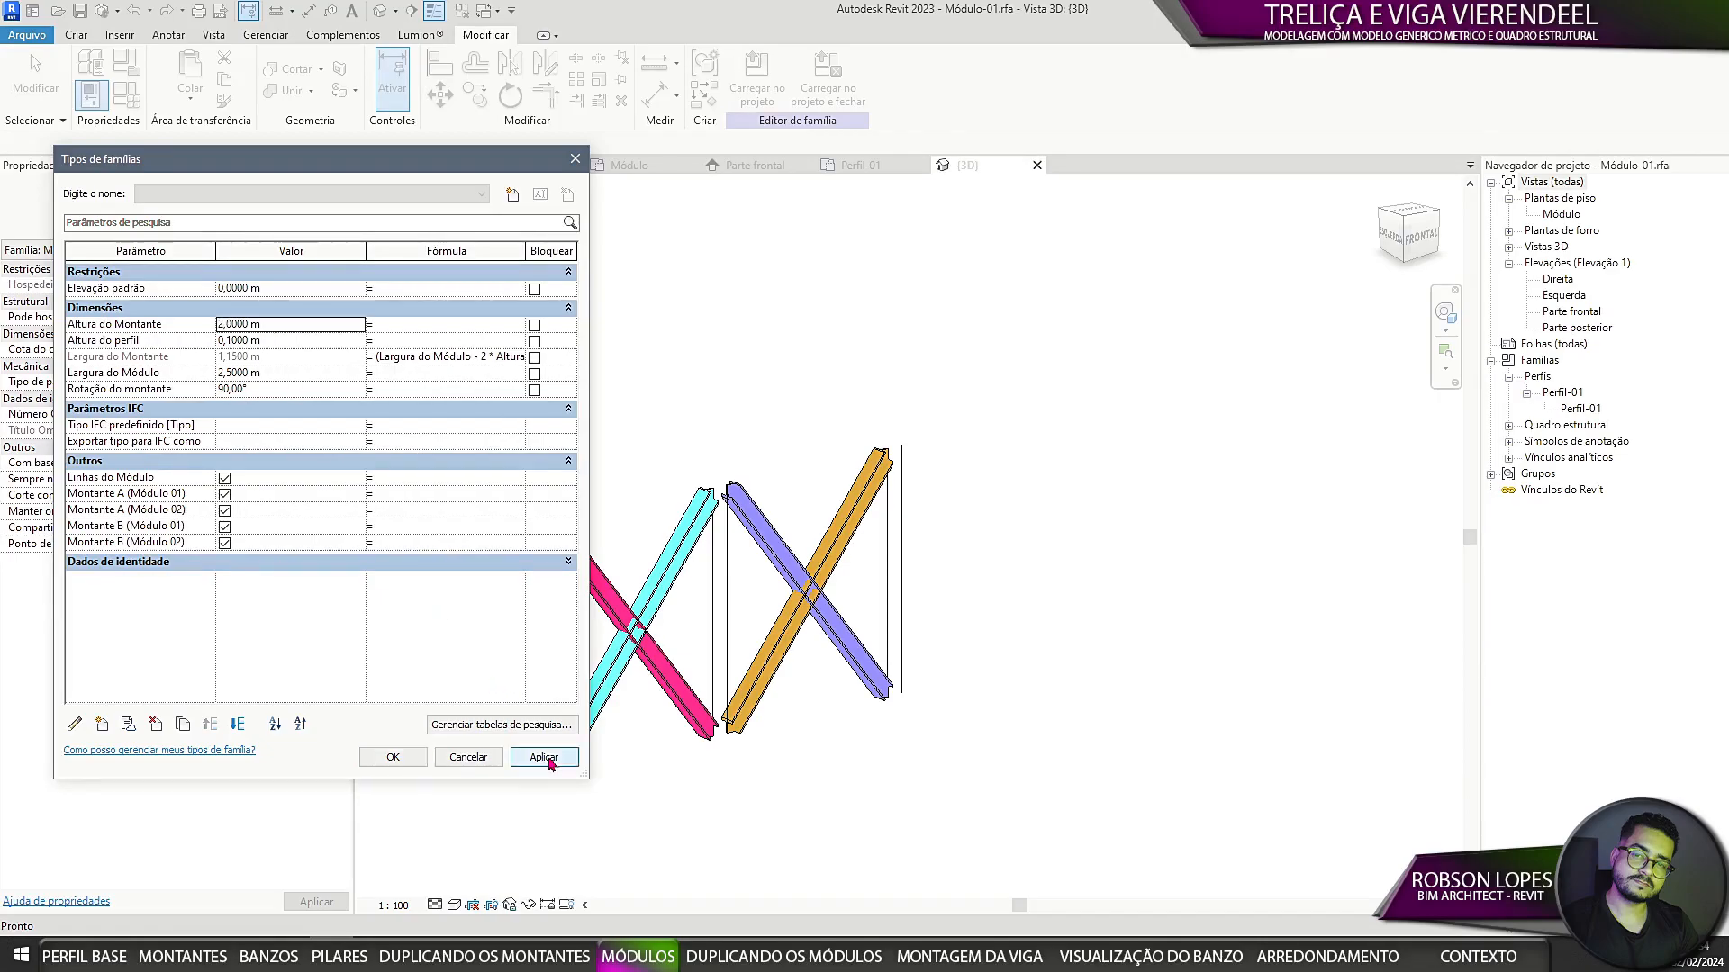
left_click(303, 340)
type("0,2")
left_click(539, 756)
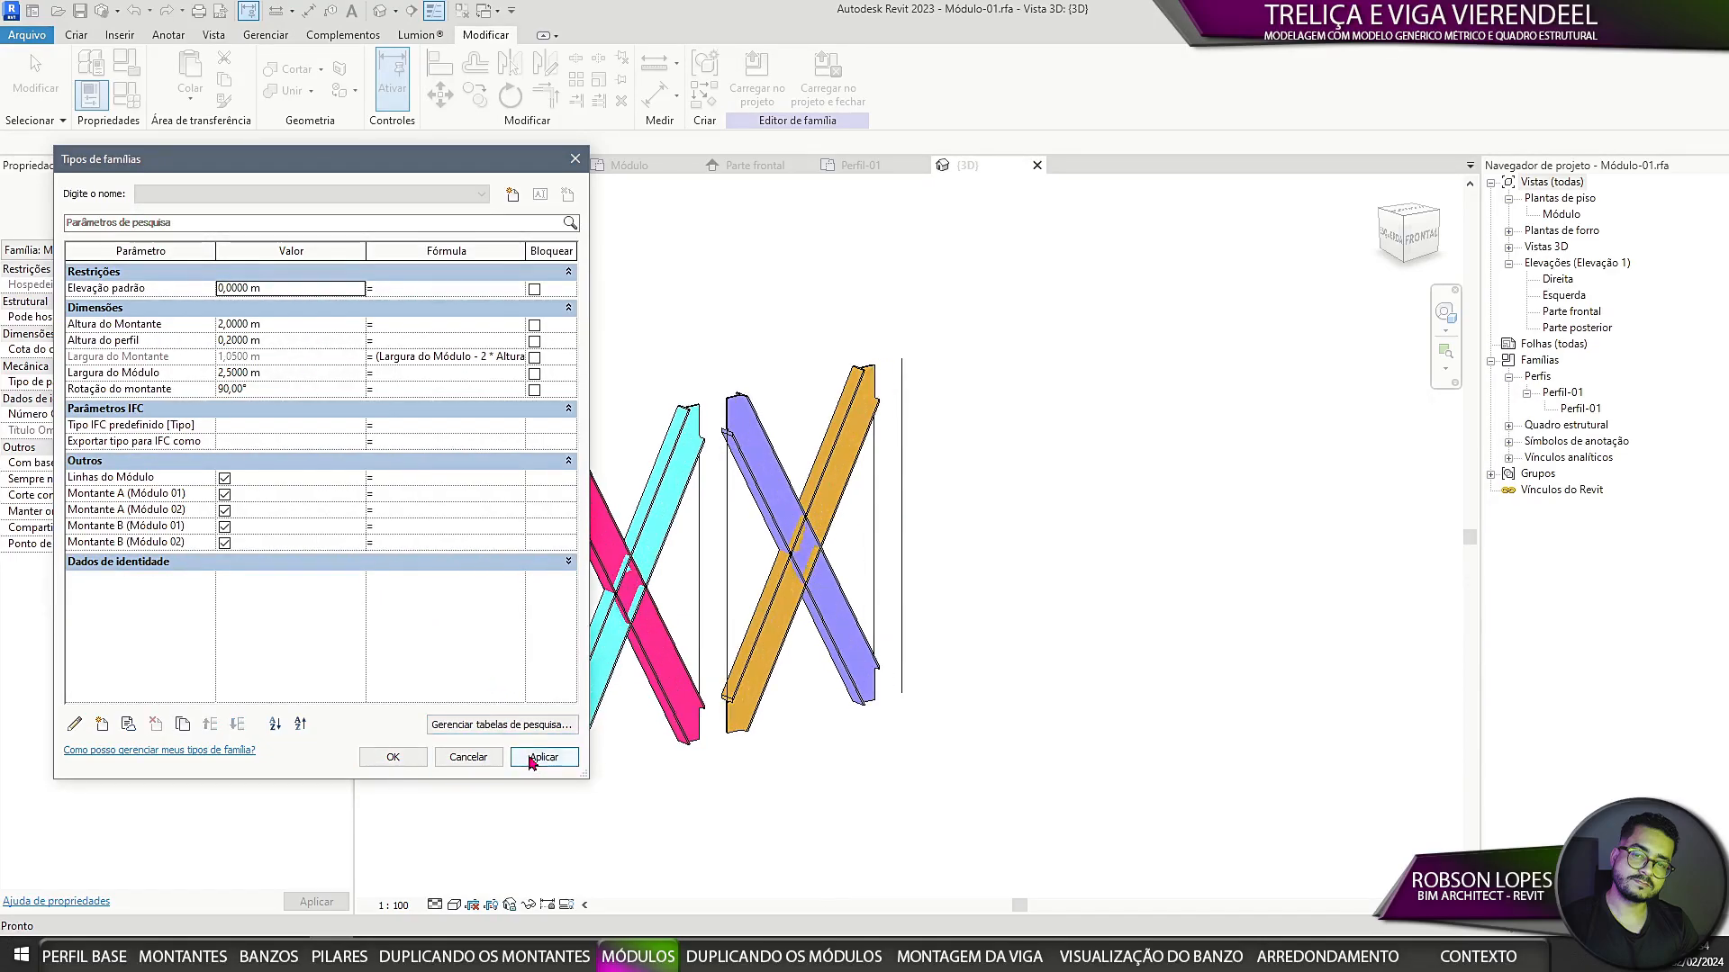
left_click(272, 372)
type("5")
left_click(534, 764)
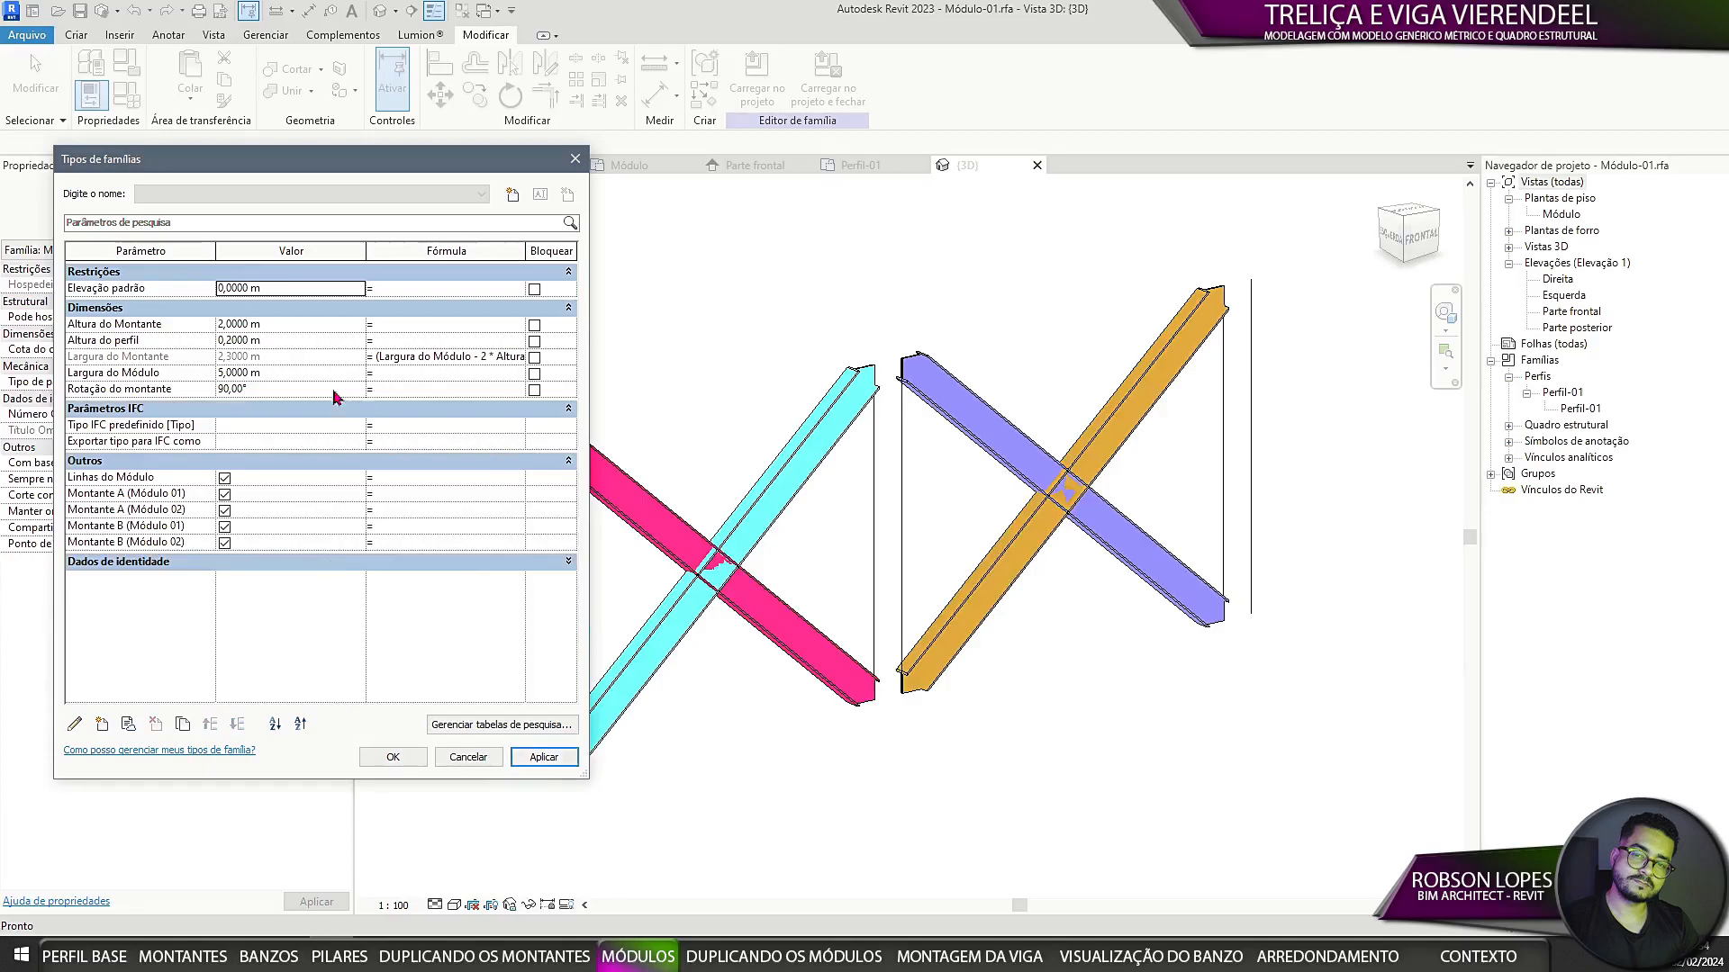
key("Escape")
Step: Associate the Montante A (Módulo 01) material of the first module's type with a new family type parameter Mat. Montante A (Módulo 01)
middle_click_drag(734, 655, 721, 696)
scroll(799, 679, "down", 1)
middle_click_drag(1054, 682, 1167, 647)
scroll(870, 640, "up", 1)
left_click(871, 640)
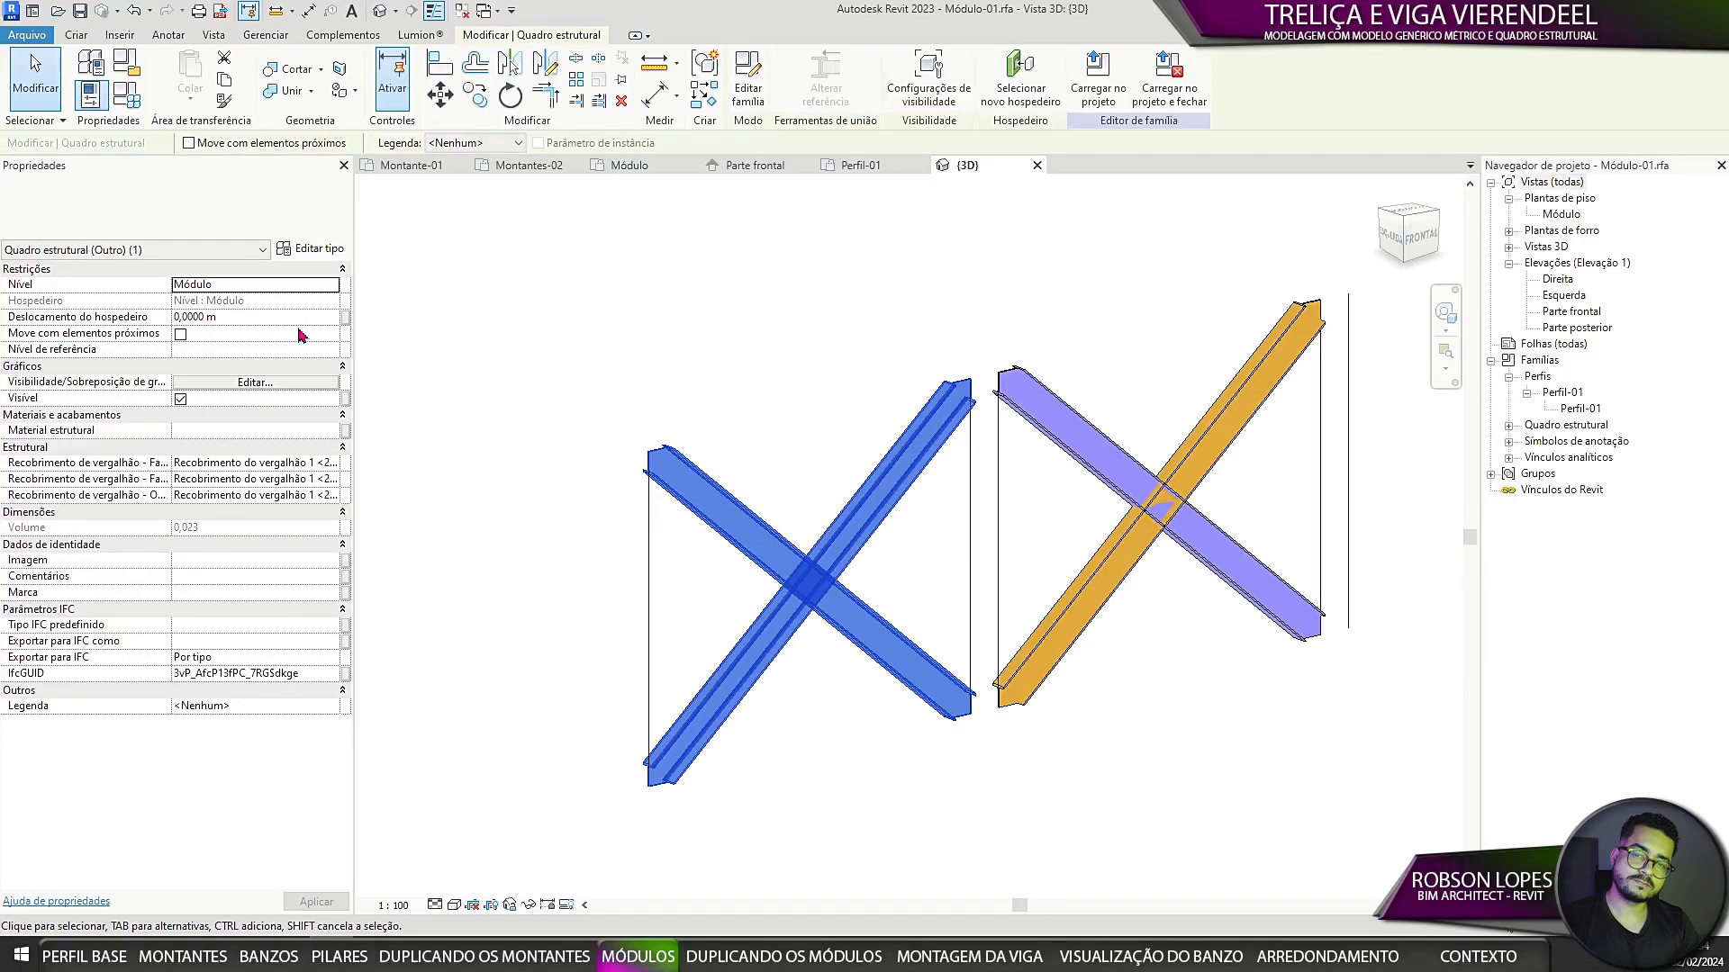
left_click(321, 252)
left_click_drag(1318, 195, 1246, 188)
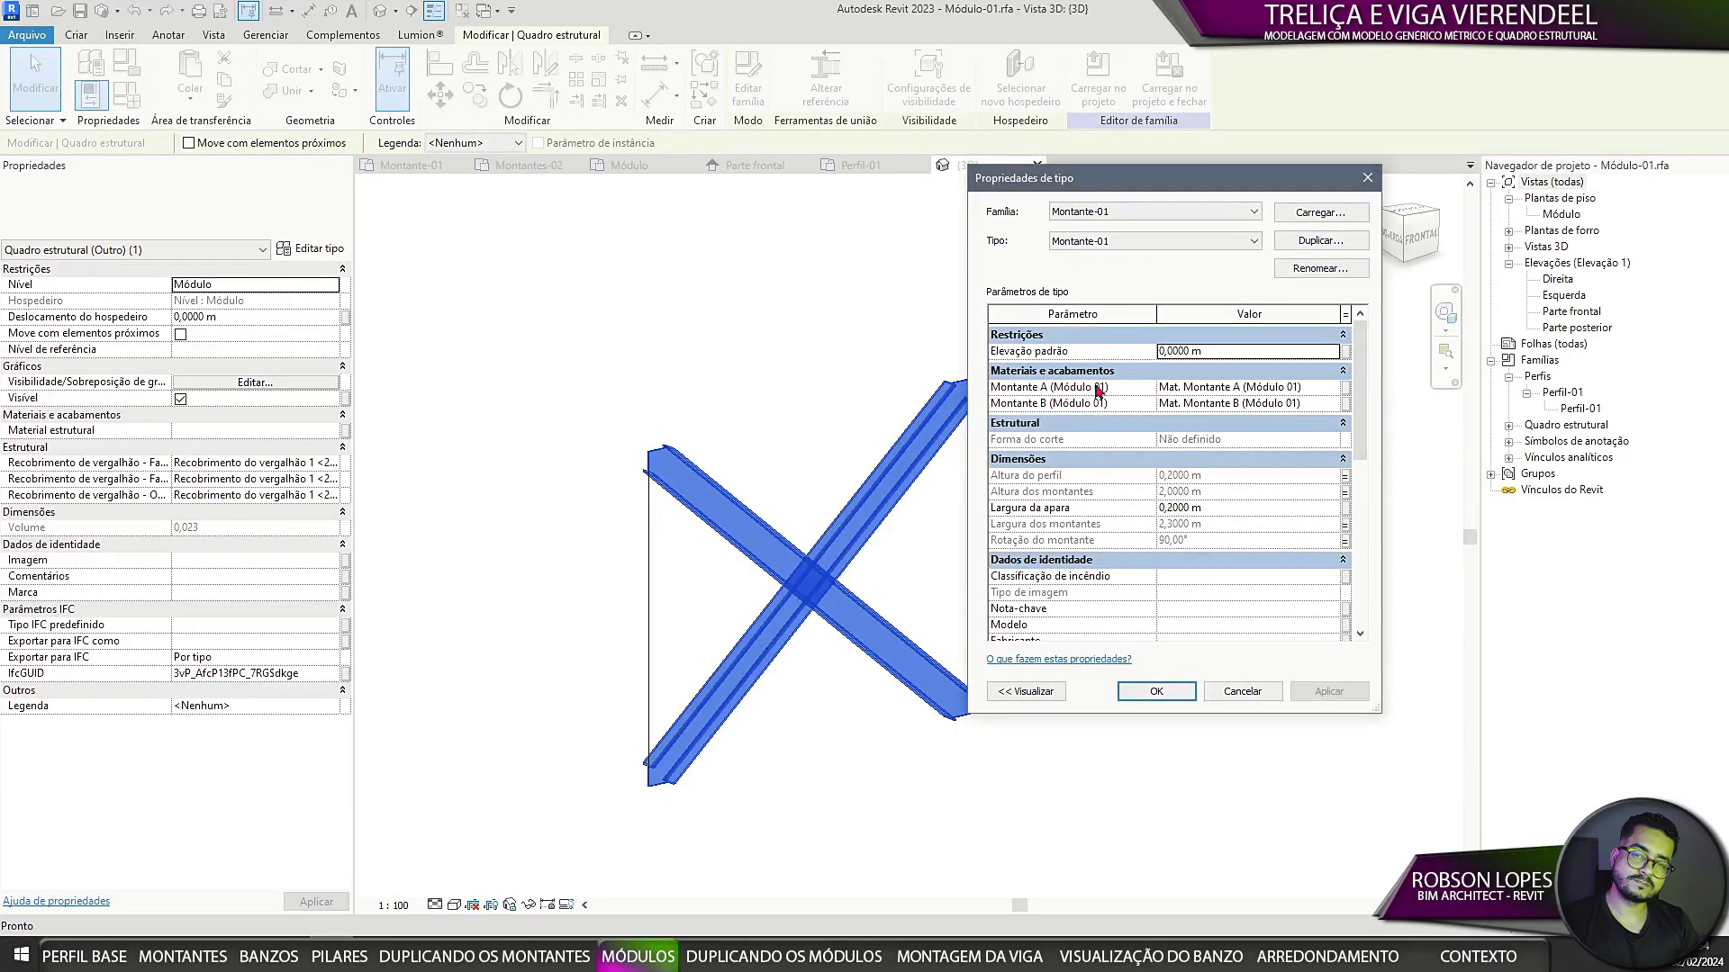
left_click(1348, 393)
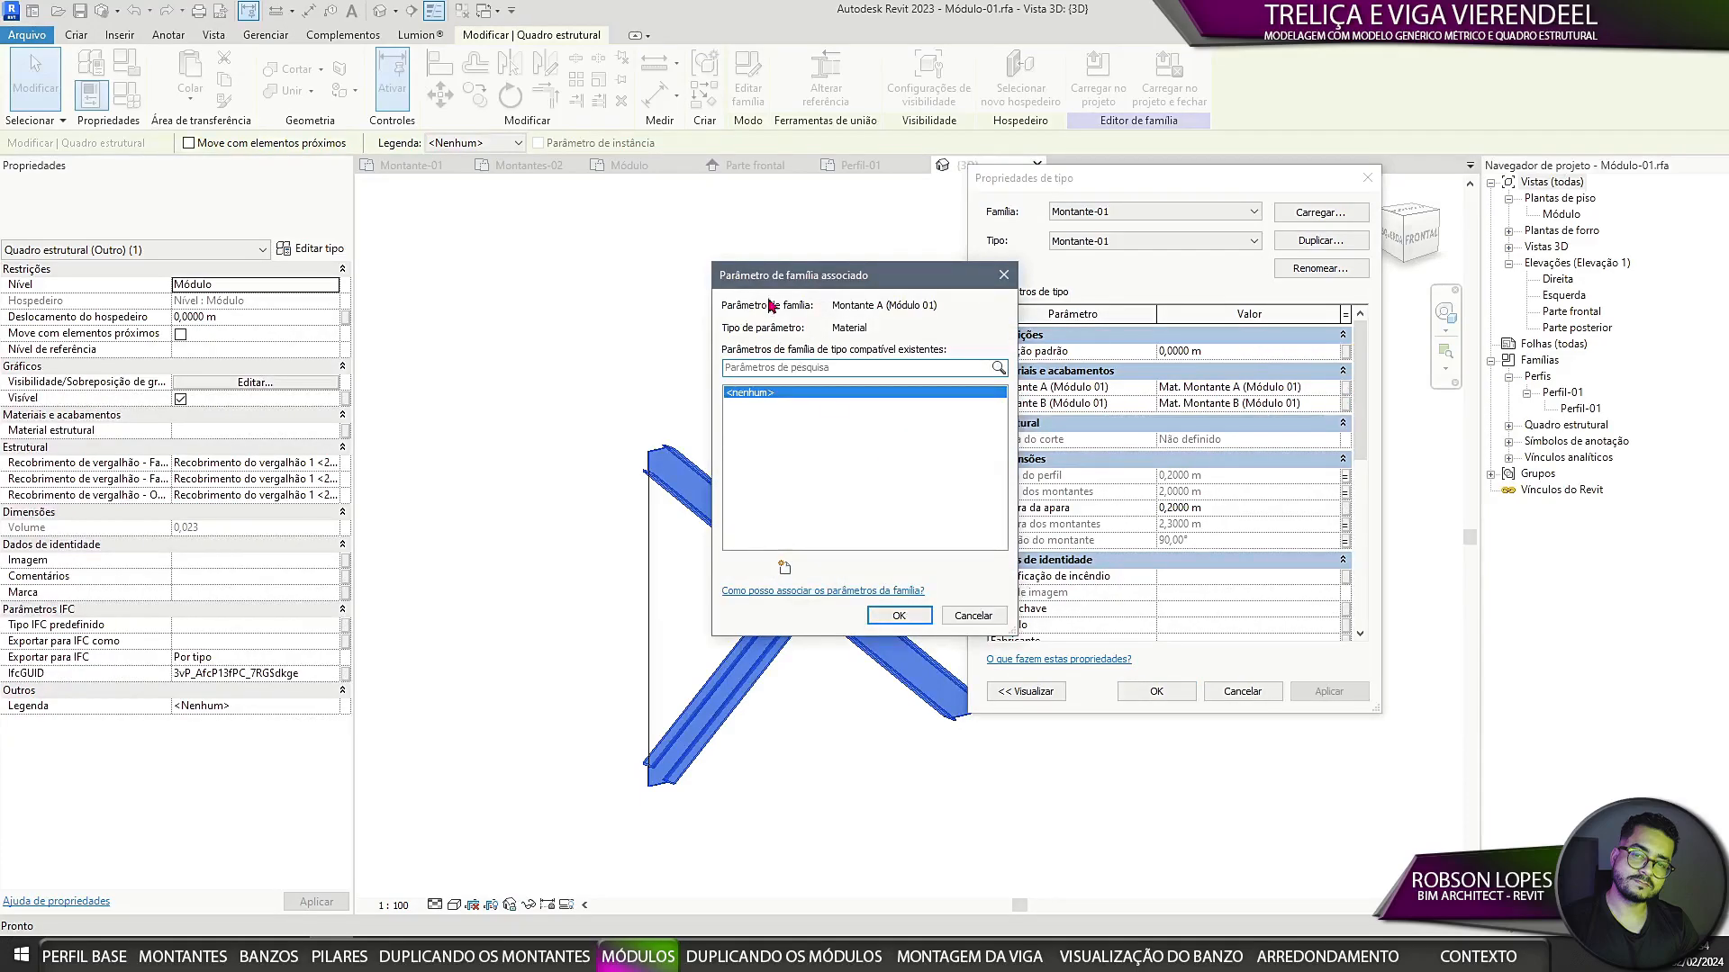
left_click(792, 570)
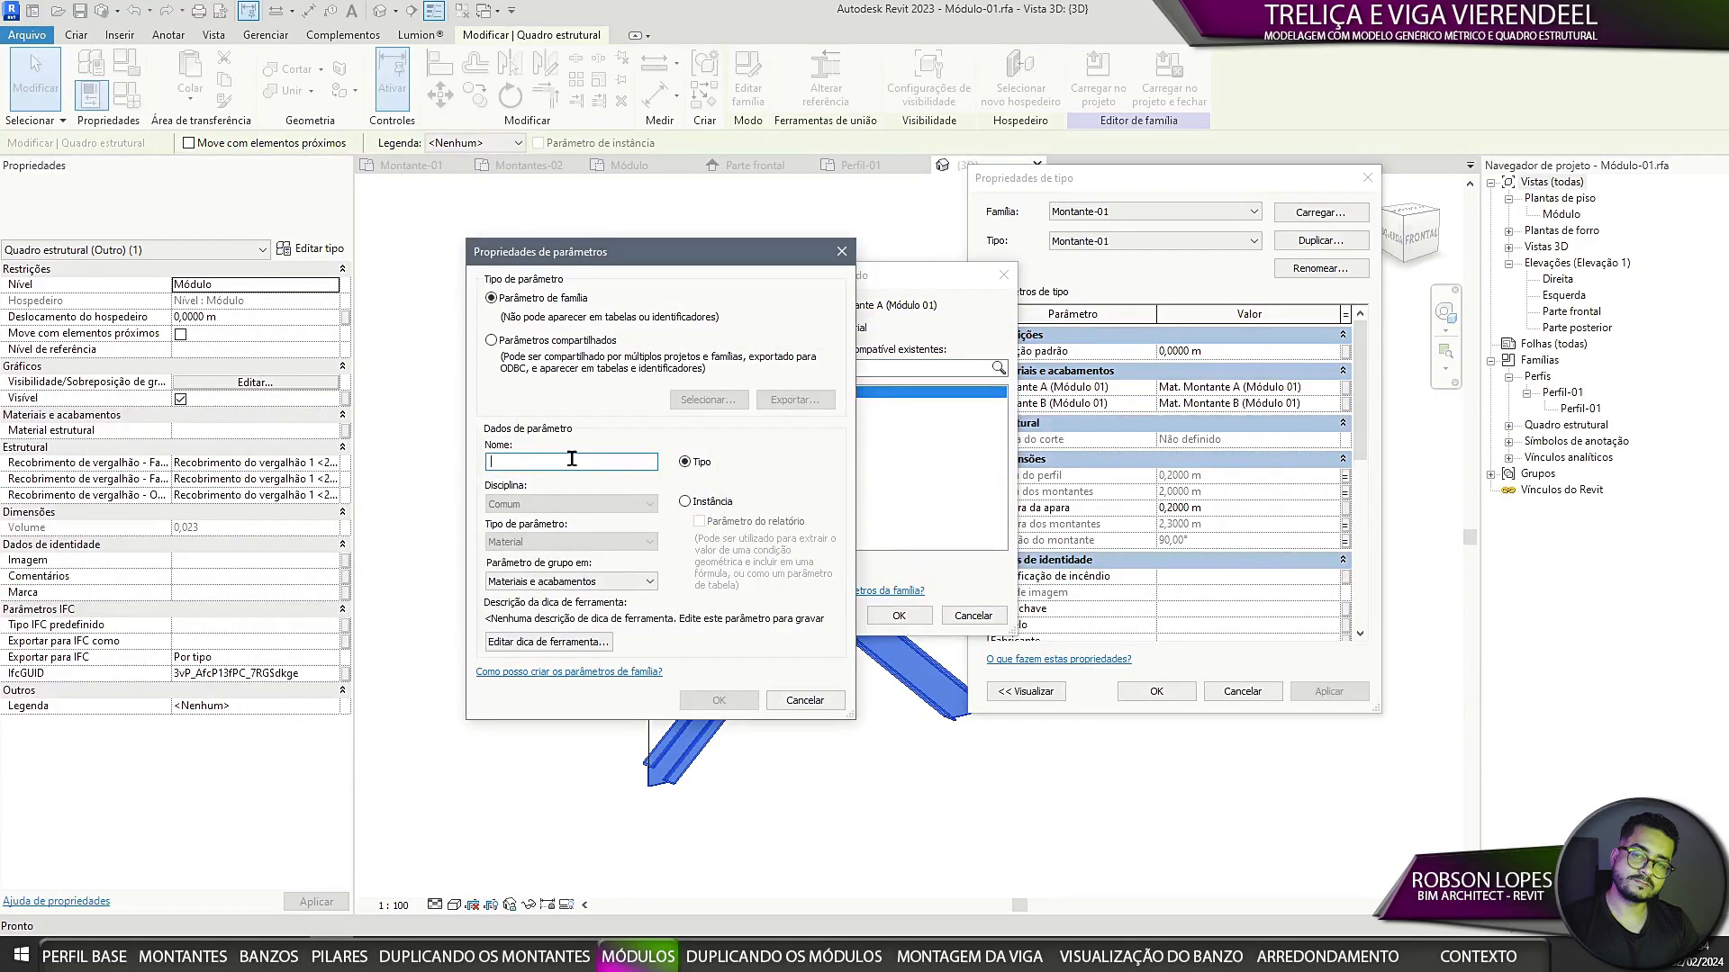
type("Mat")
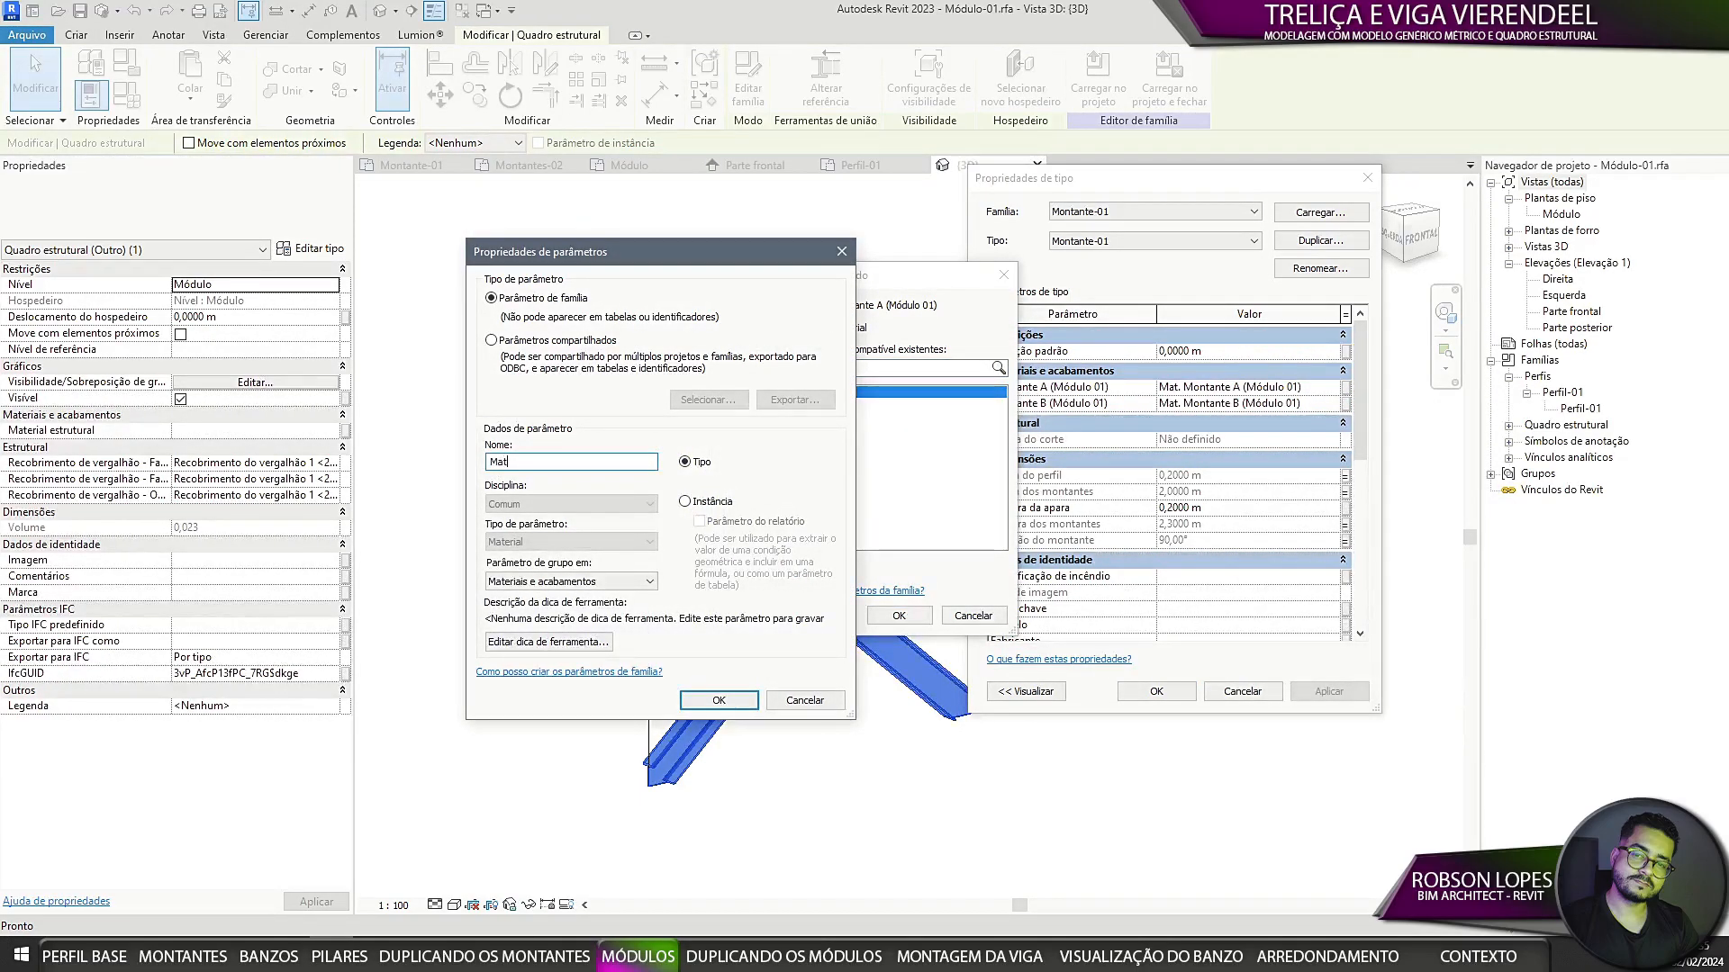
type(". Montante A (Módulo 01")
key("ctrl+a")
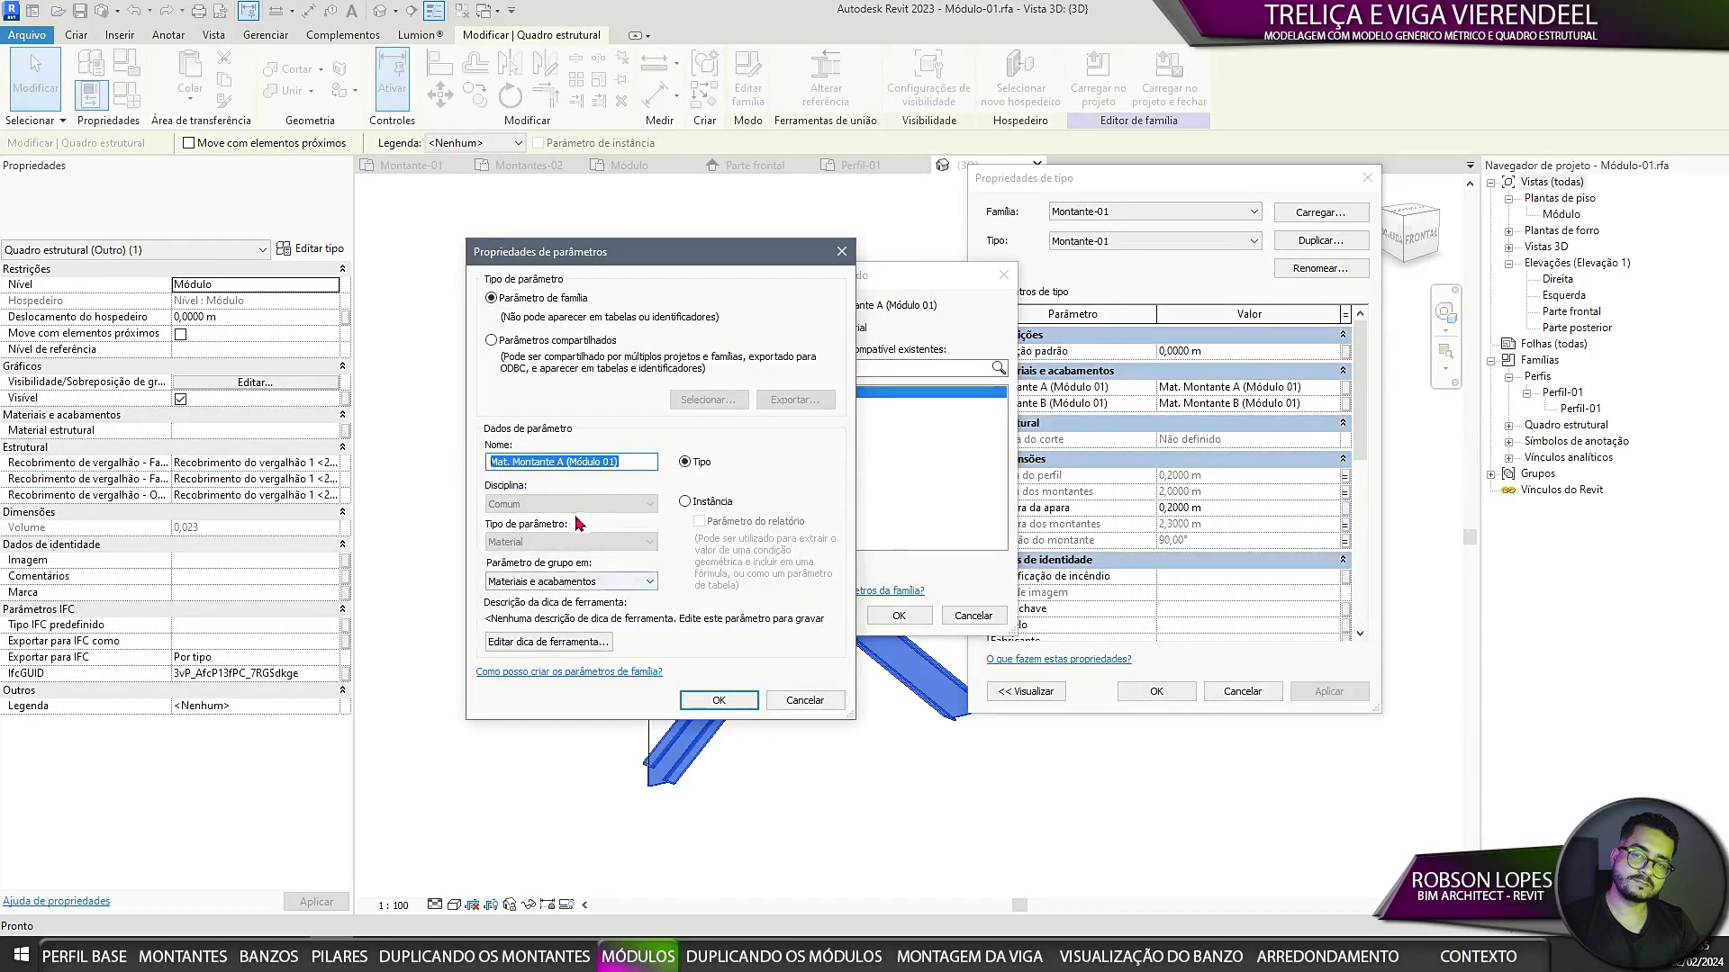
left_click(719, 702)
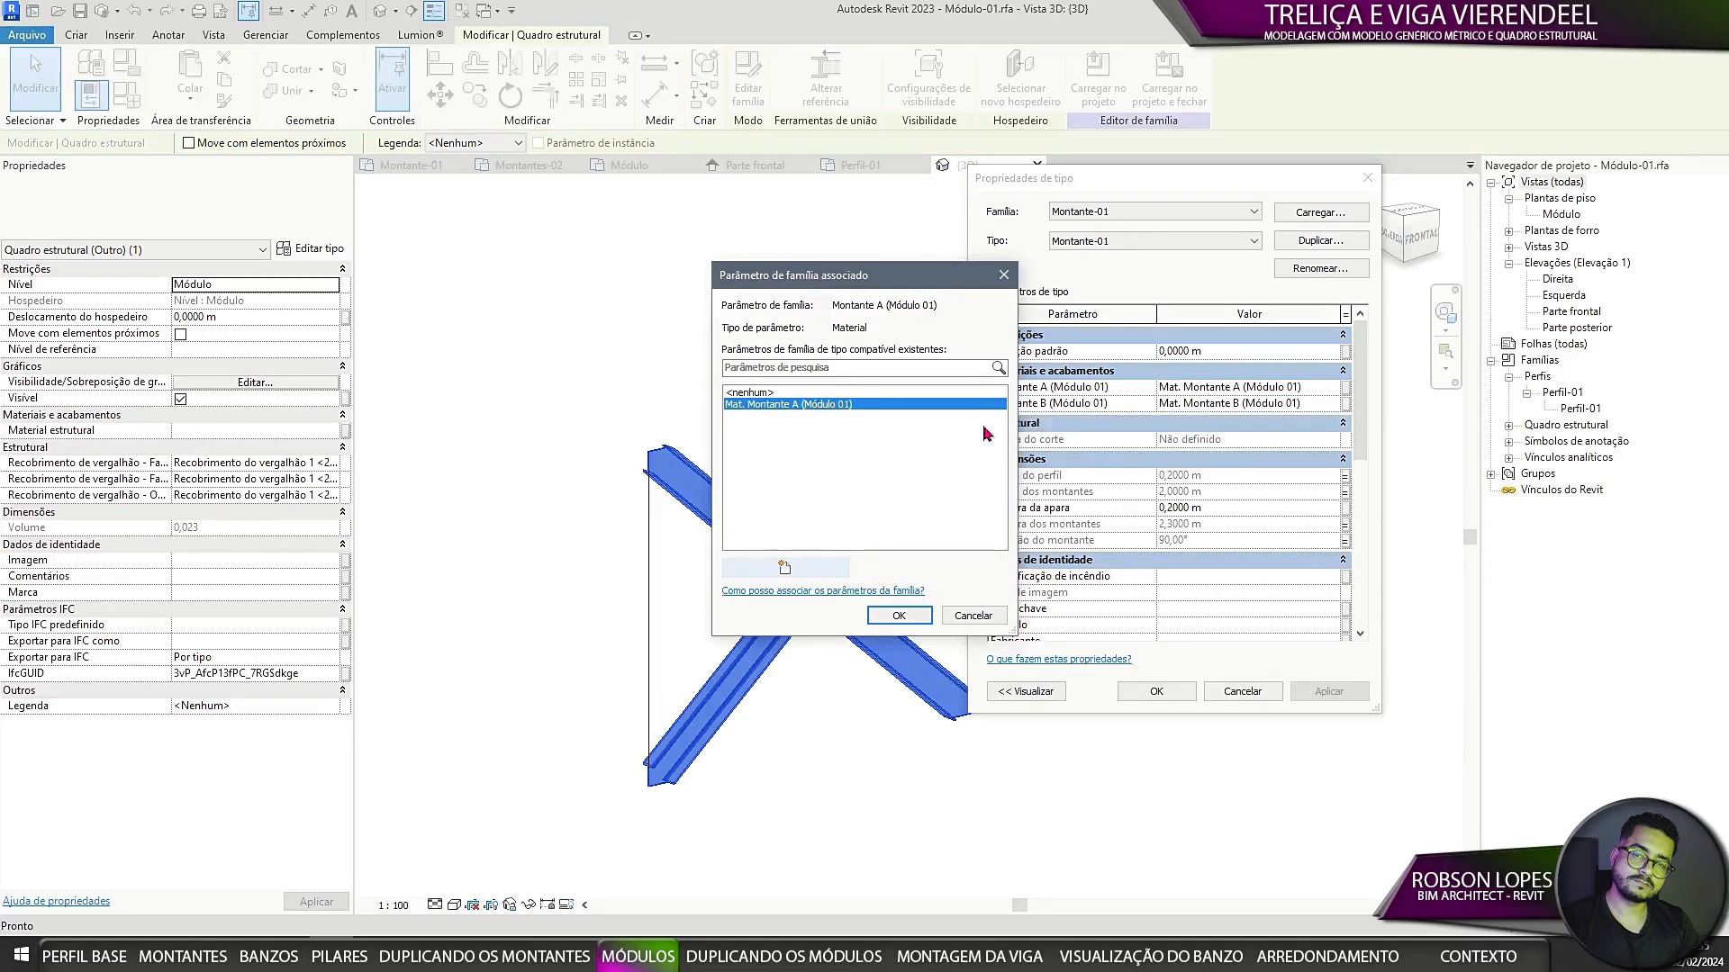
left_click(899, 614)
Step: Associate the Montante B (Módulo 01) material with a new parameter Mat. Montante B (Módulo 01), and confirm the type properties
left_click(1345, 403)
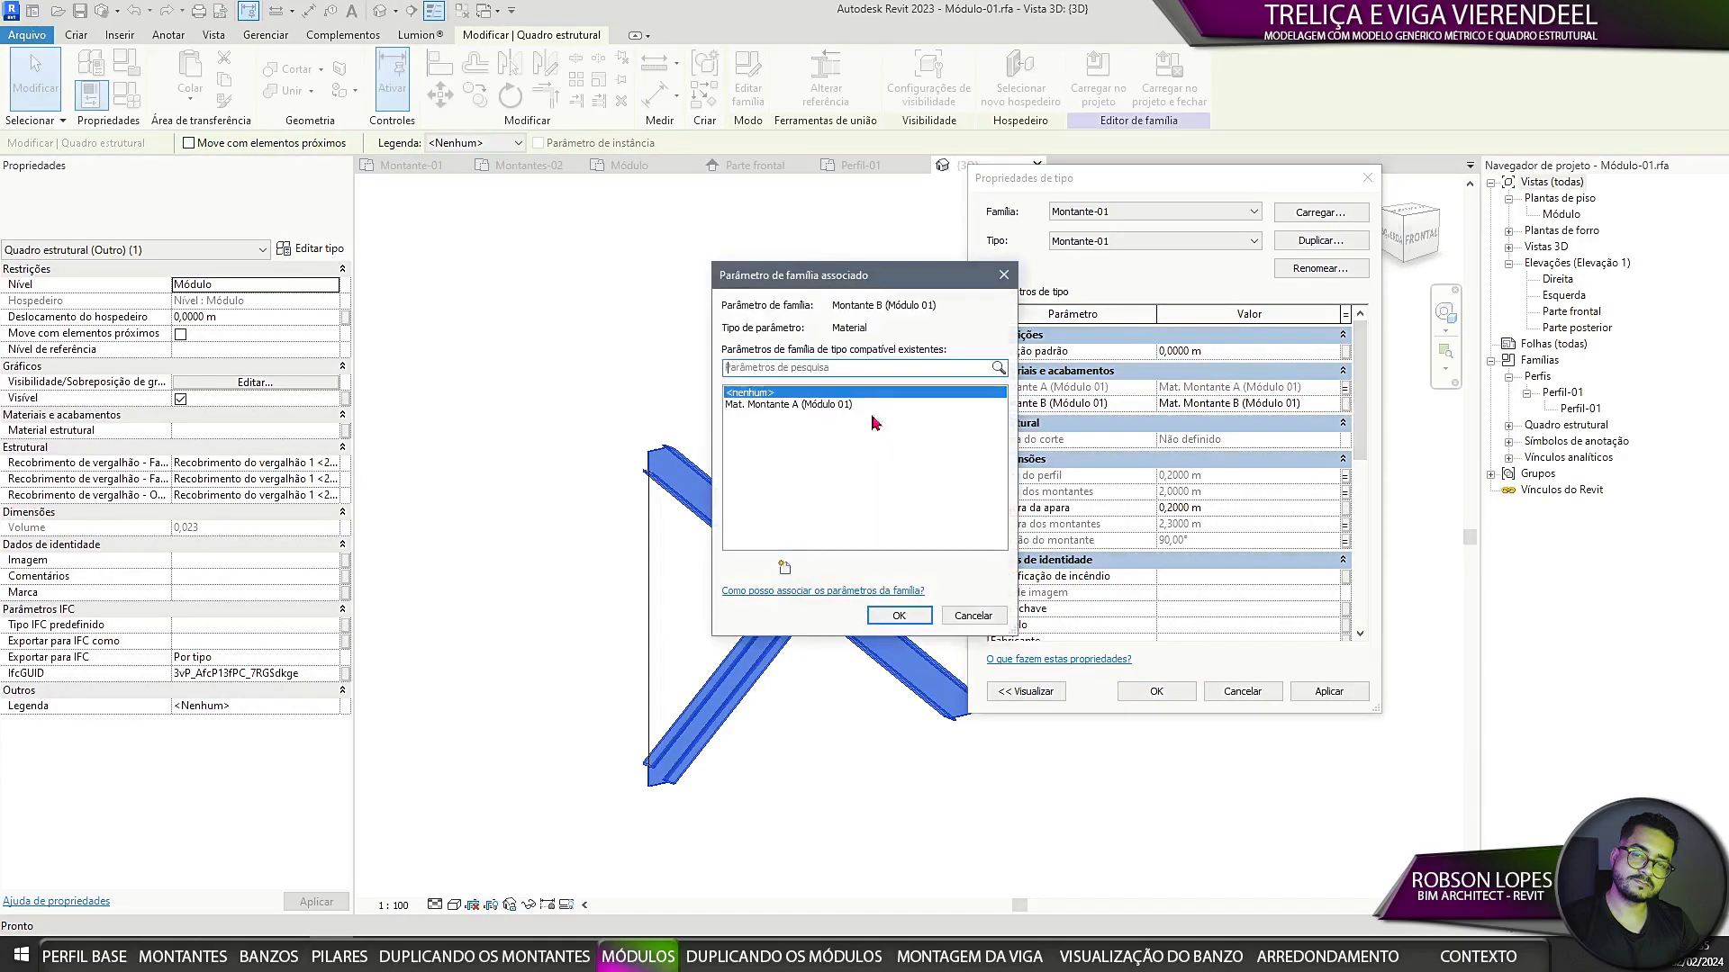
left_click(784, 567)
type("Mat. Montante B (Módulo 01)")
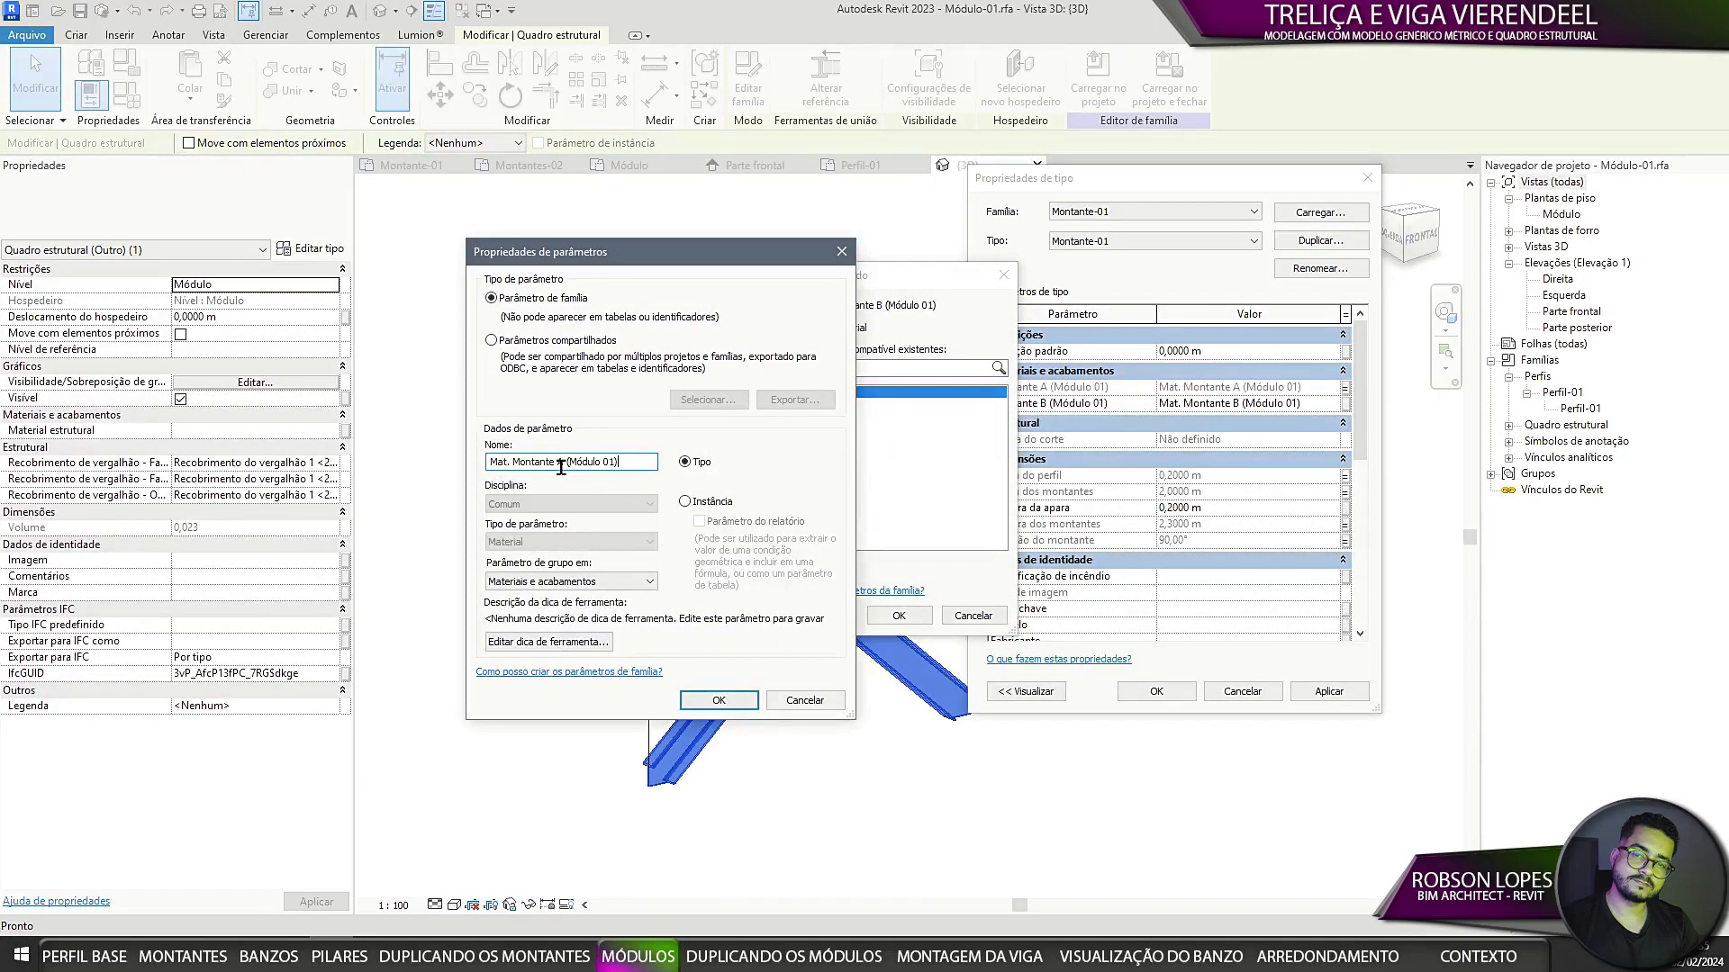
key("BackSpace")
type("B")
left_click(701, 707)
left_click(897, 615)
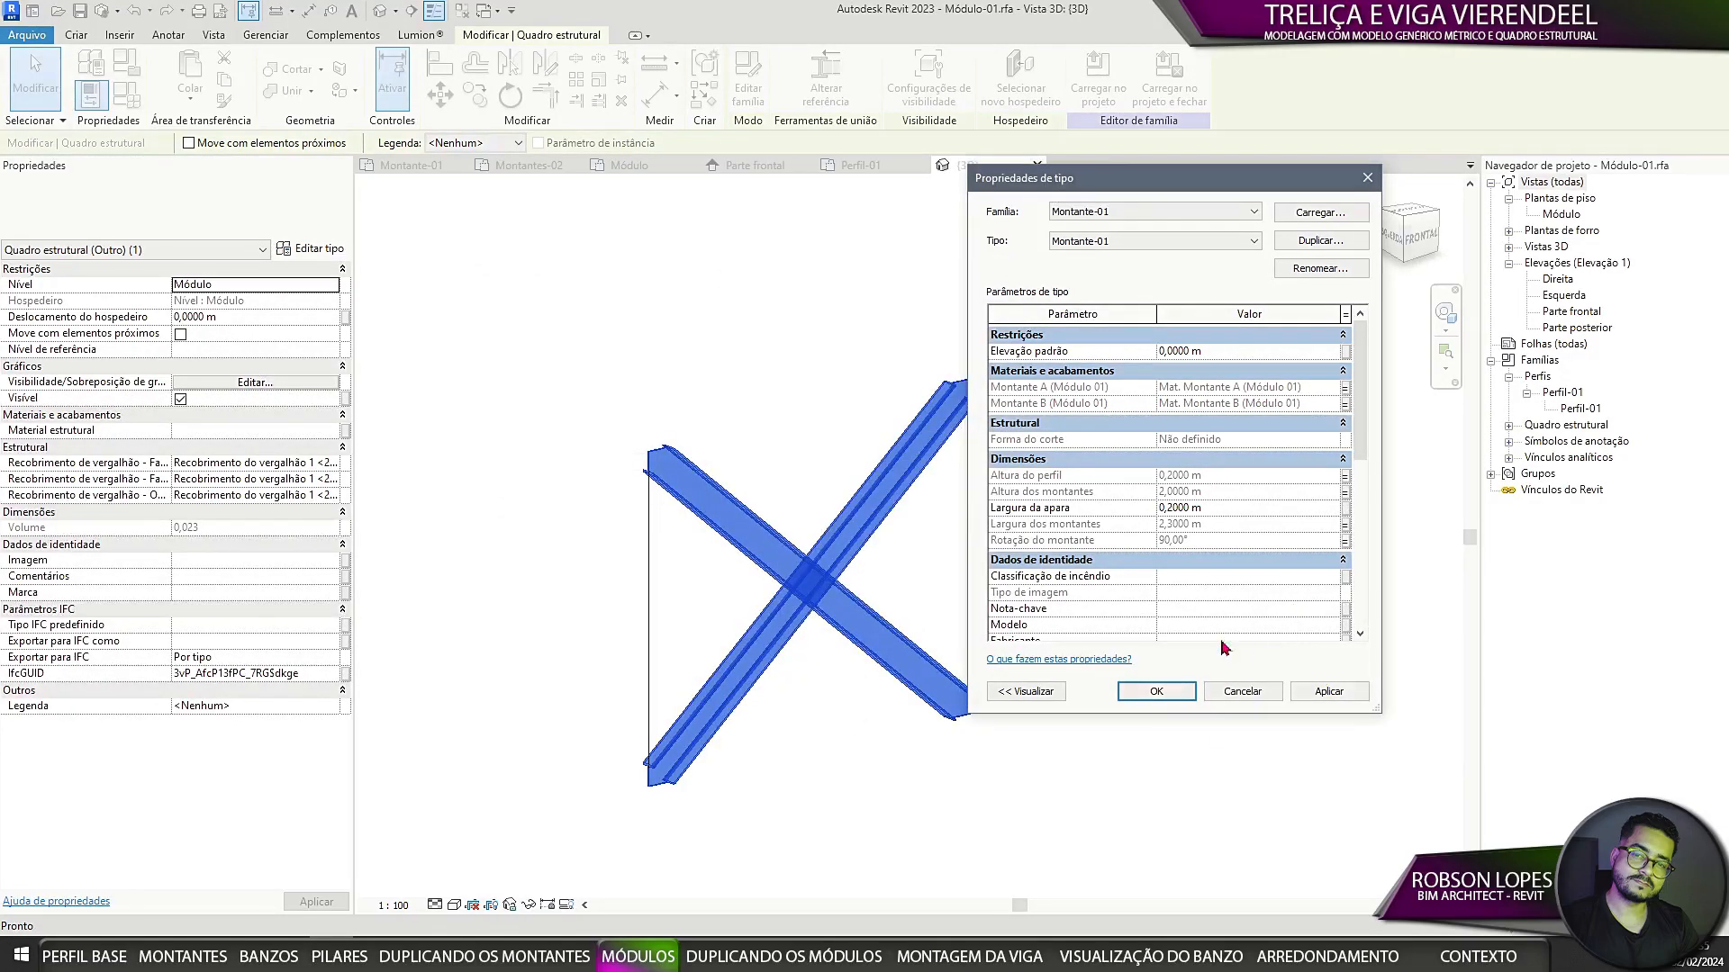
left_click(1156, 692)
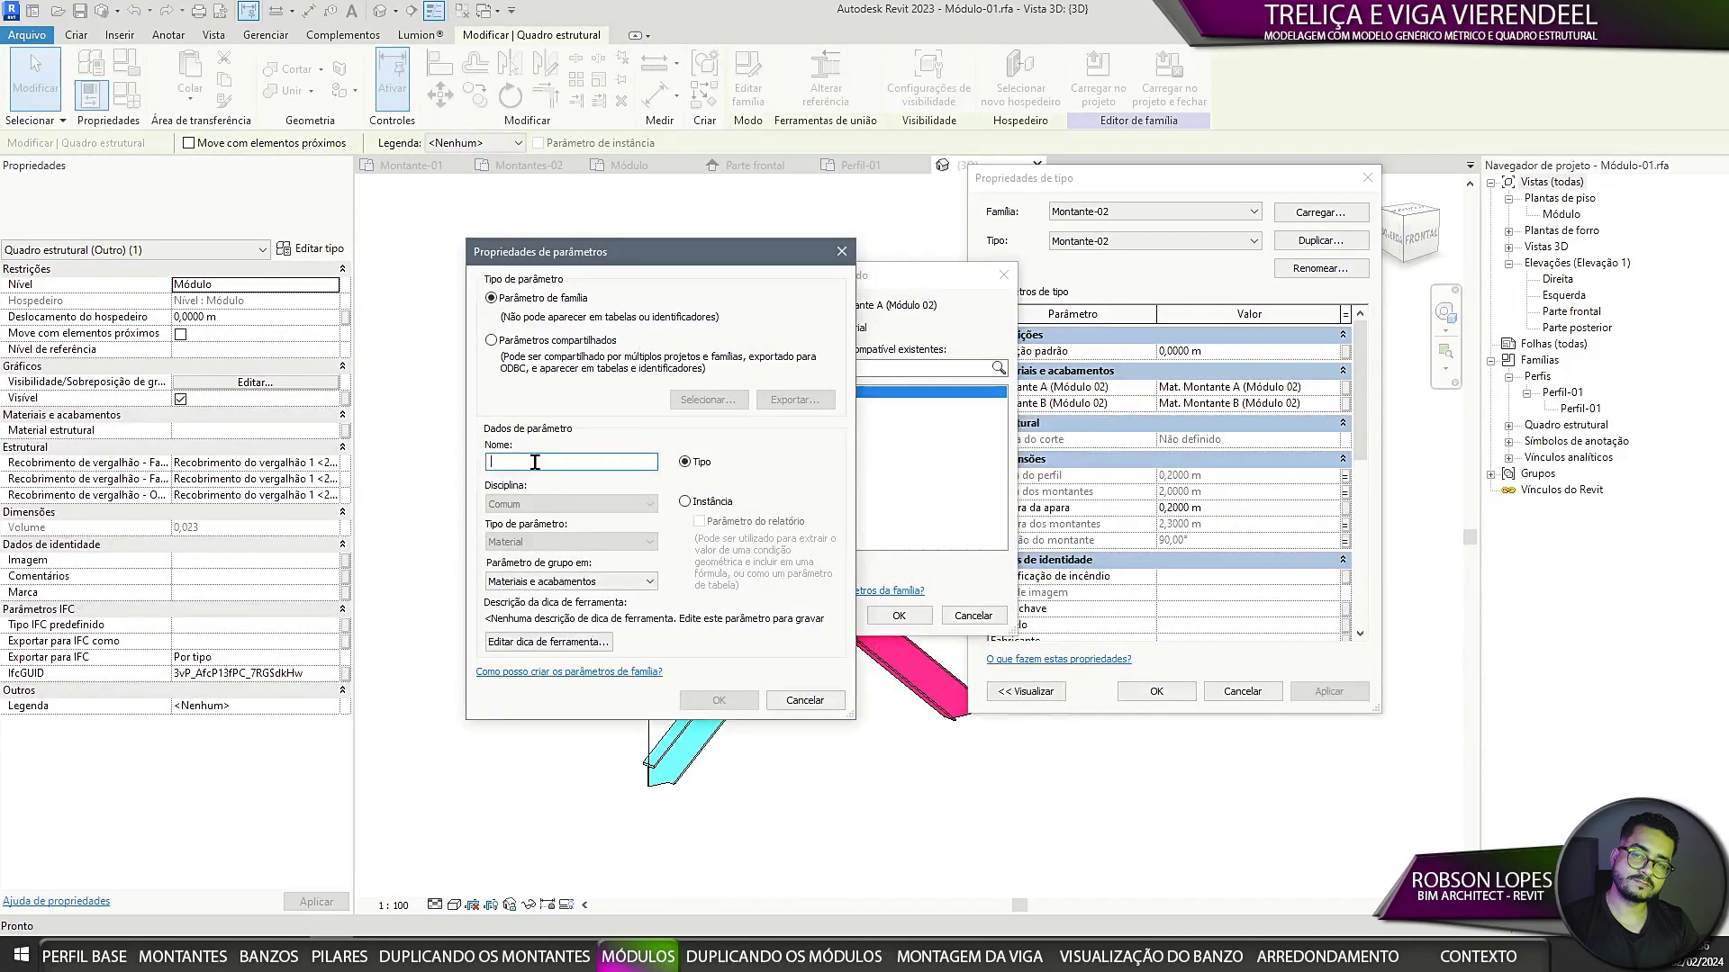
Step: Associate the Montante-02 materials with new parameters Mat. Montante A (Módulo 02) and Mat. Montante B (Módulo 02), and check them in the widened family types dialog
left_click(718, 700)
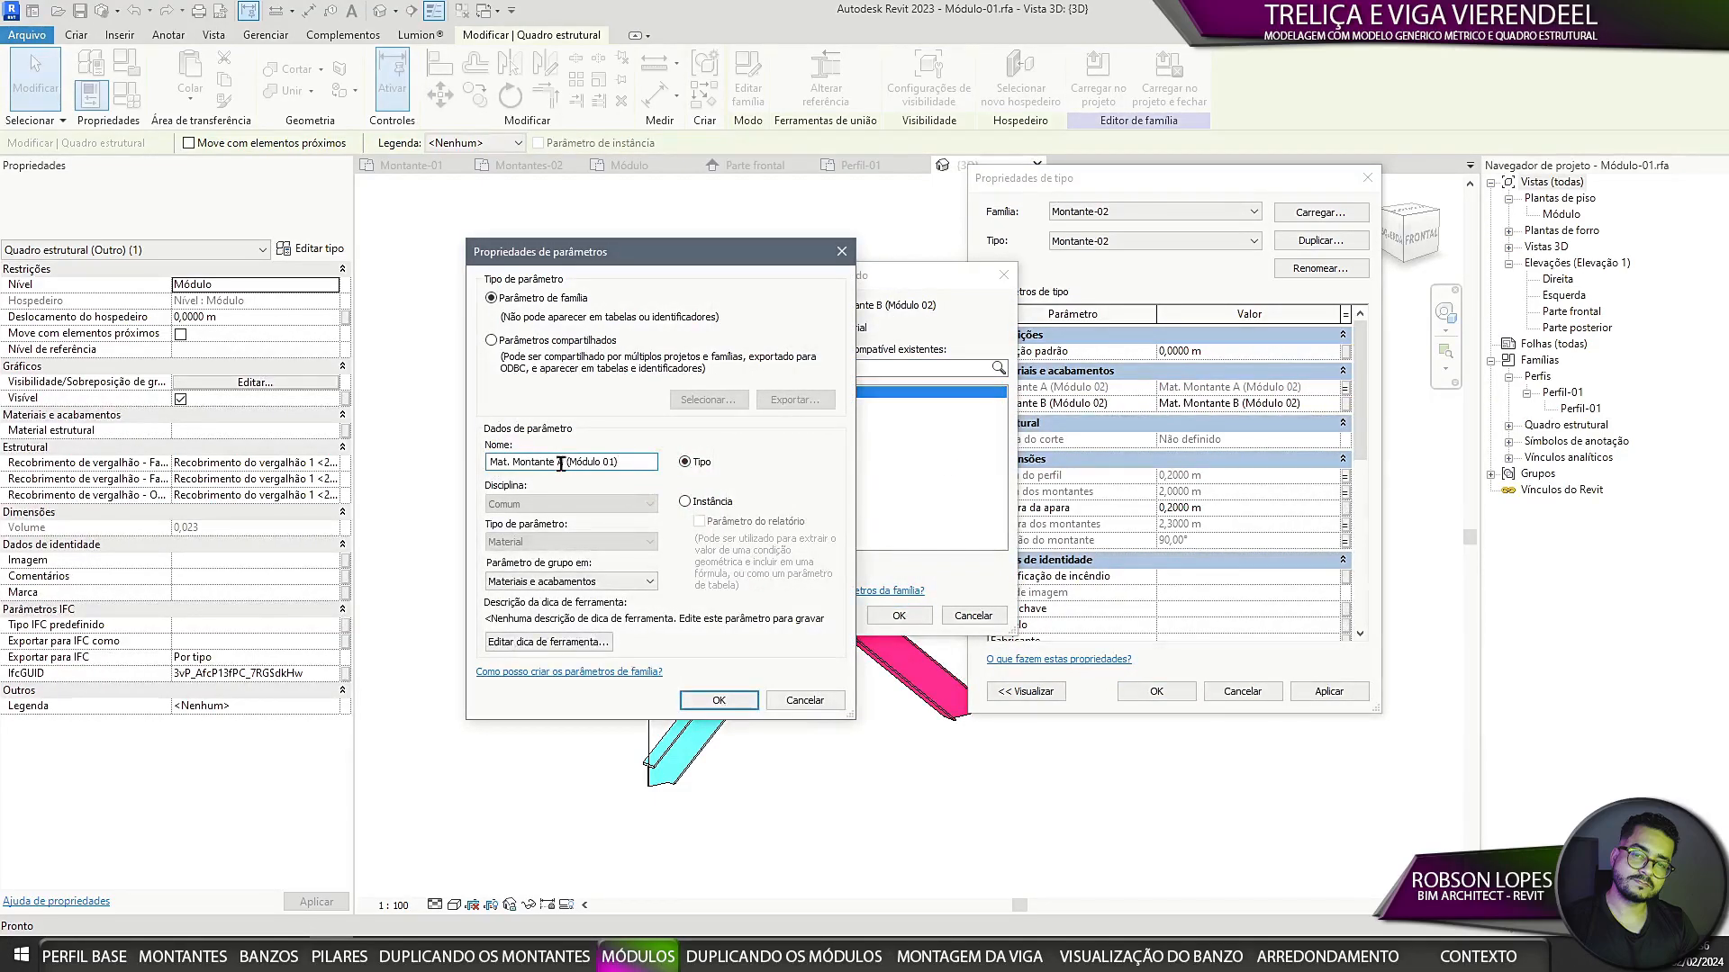
key("BackSpace")
type("B")
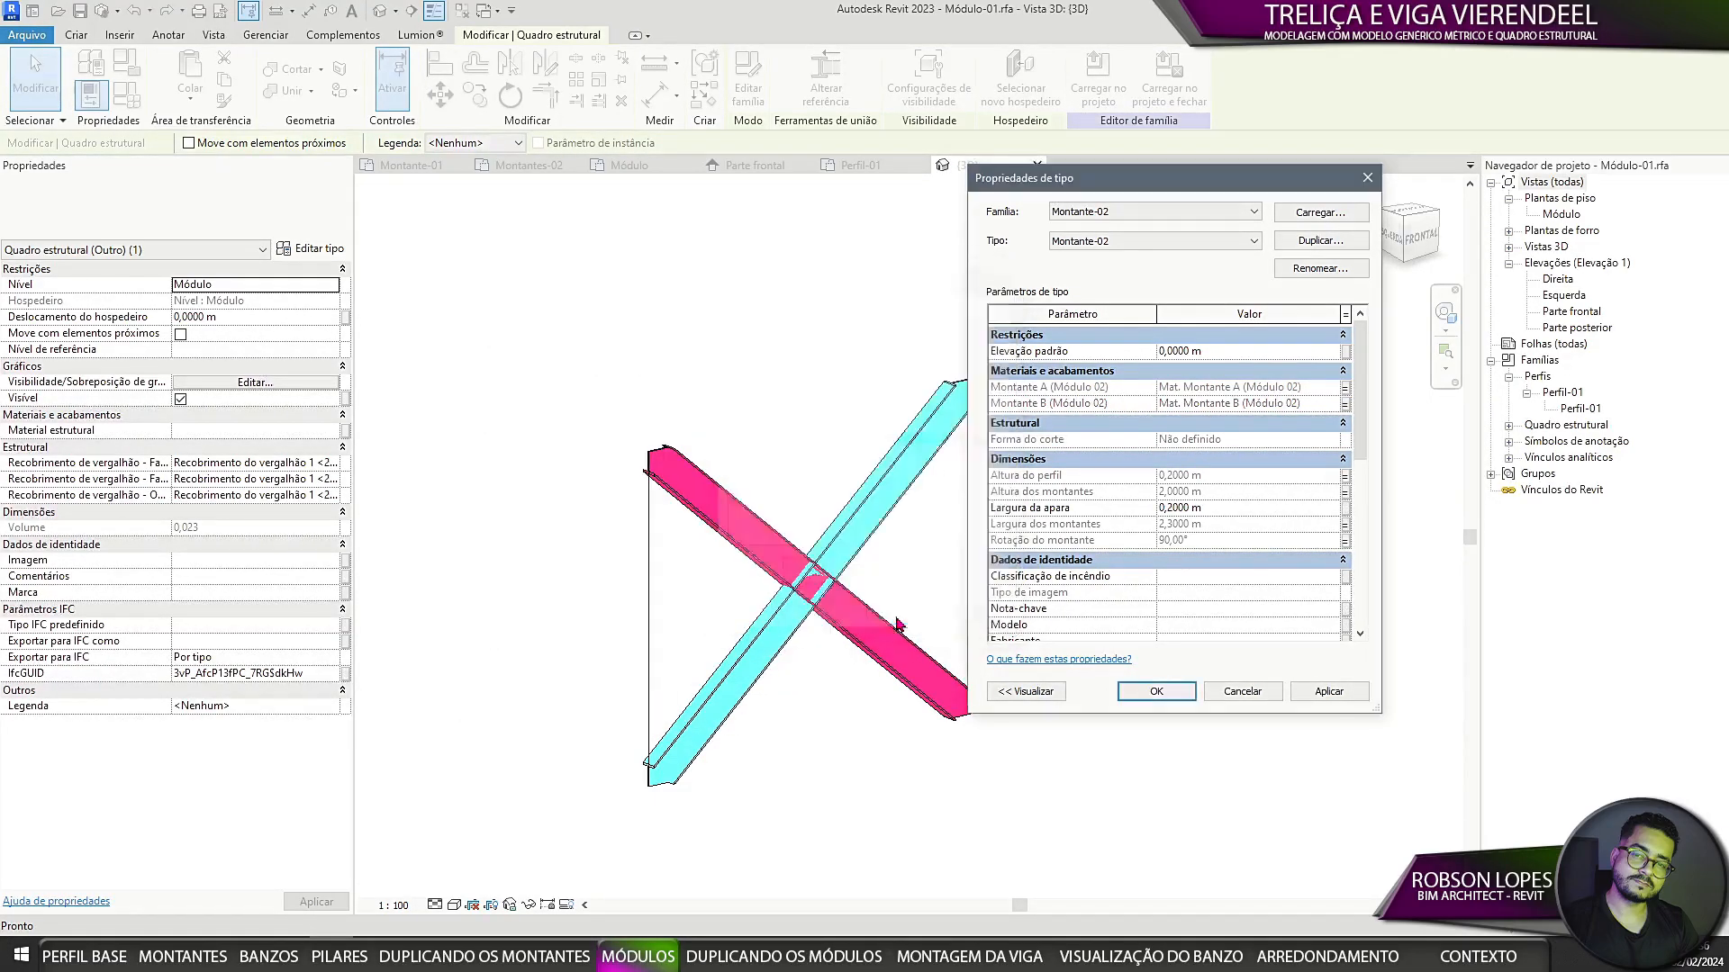
left_click(1156, 691)
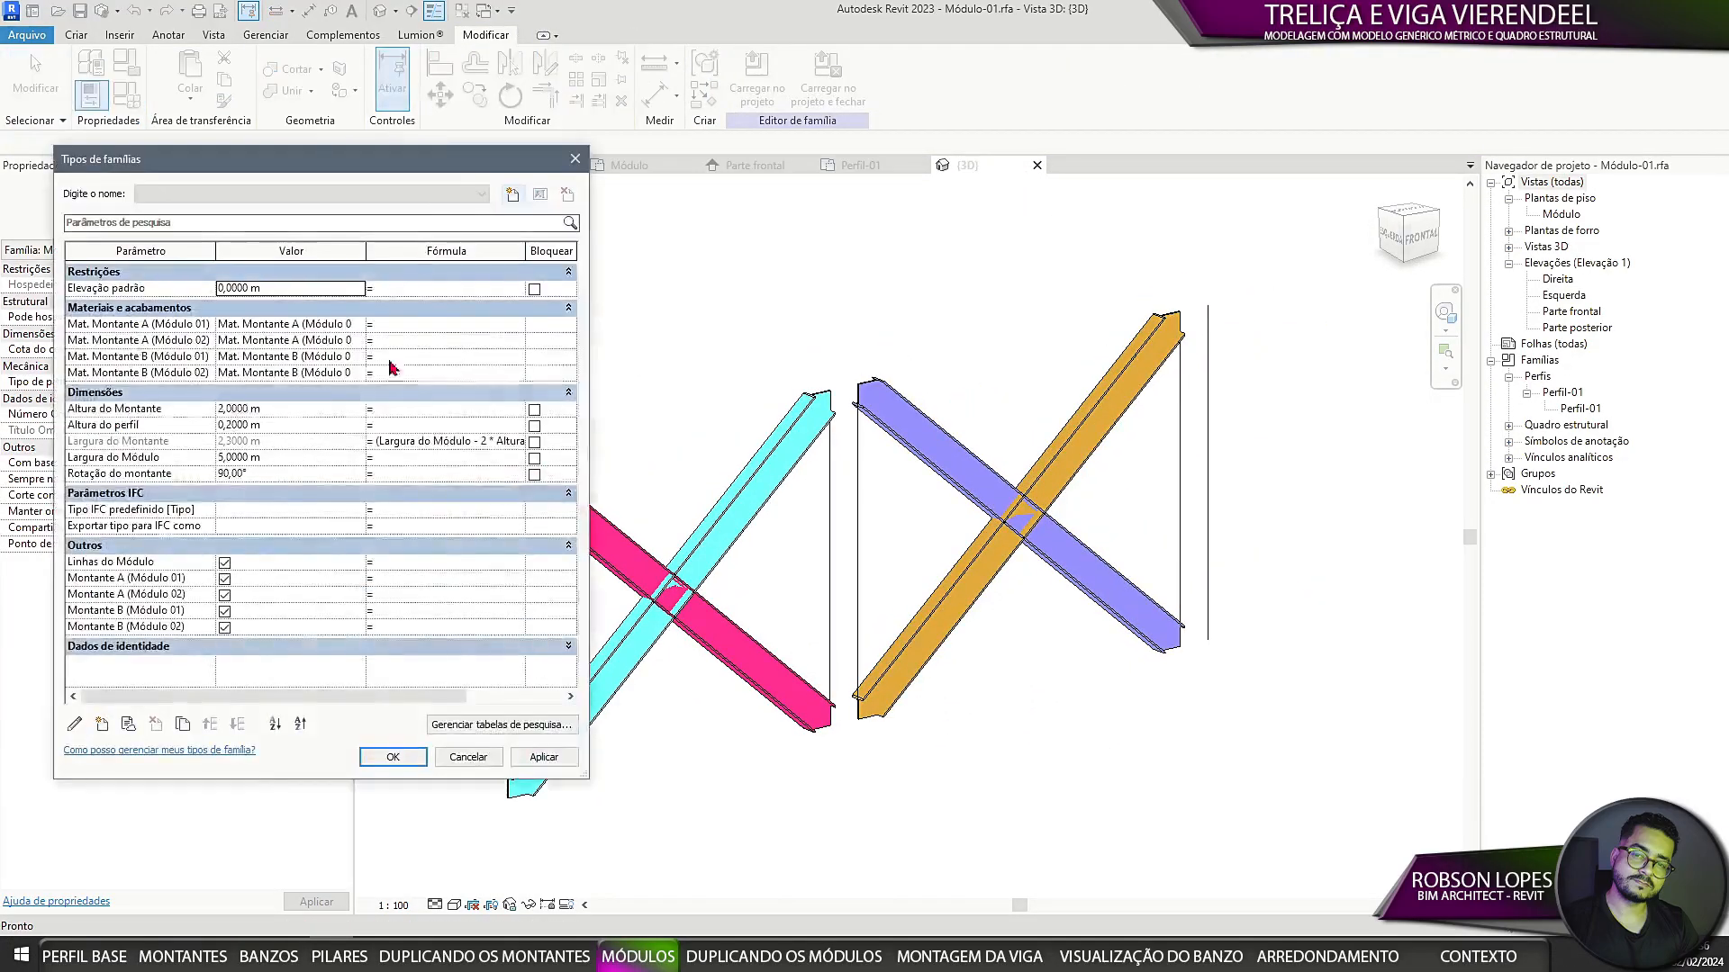
left_click_drag(589, 396, 890, 397)
left_click(695, 756)
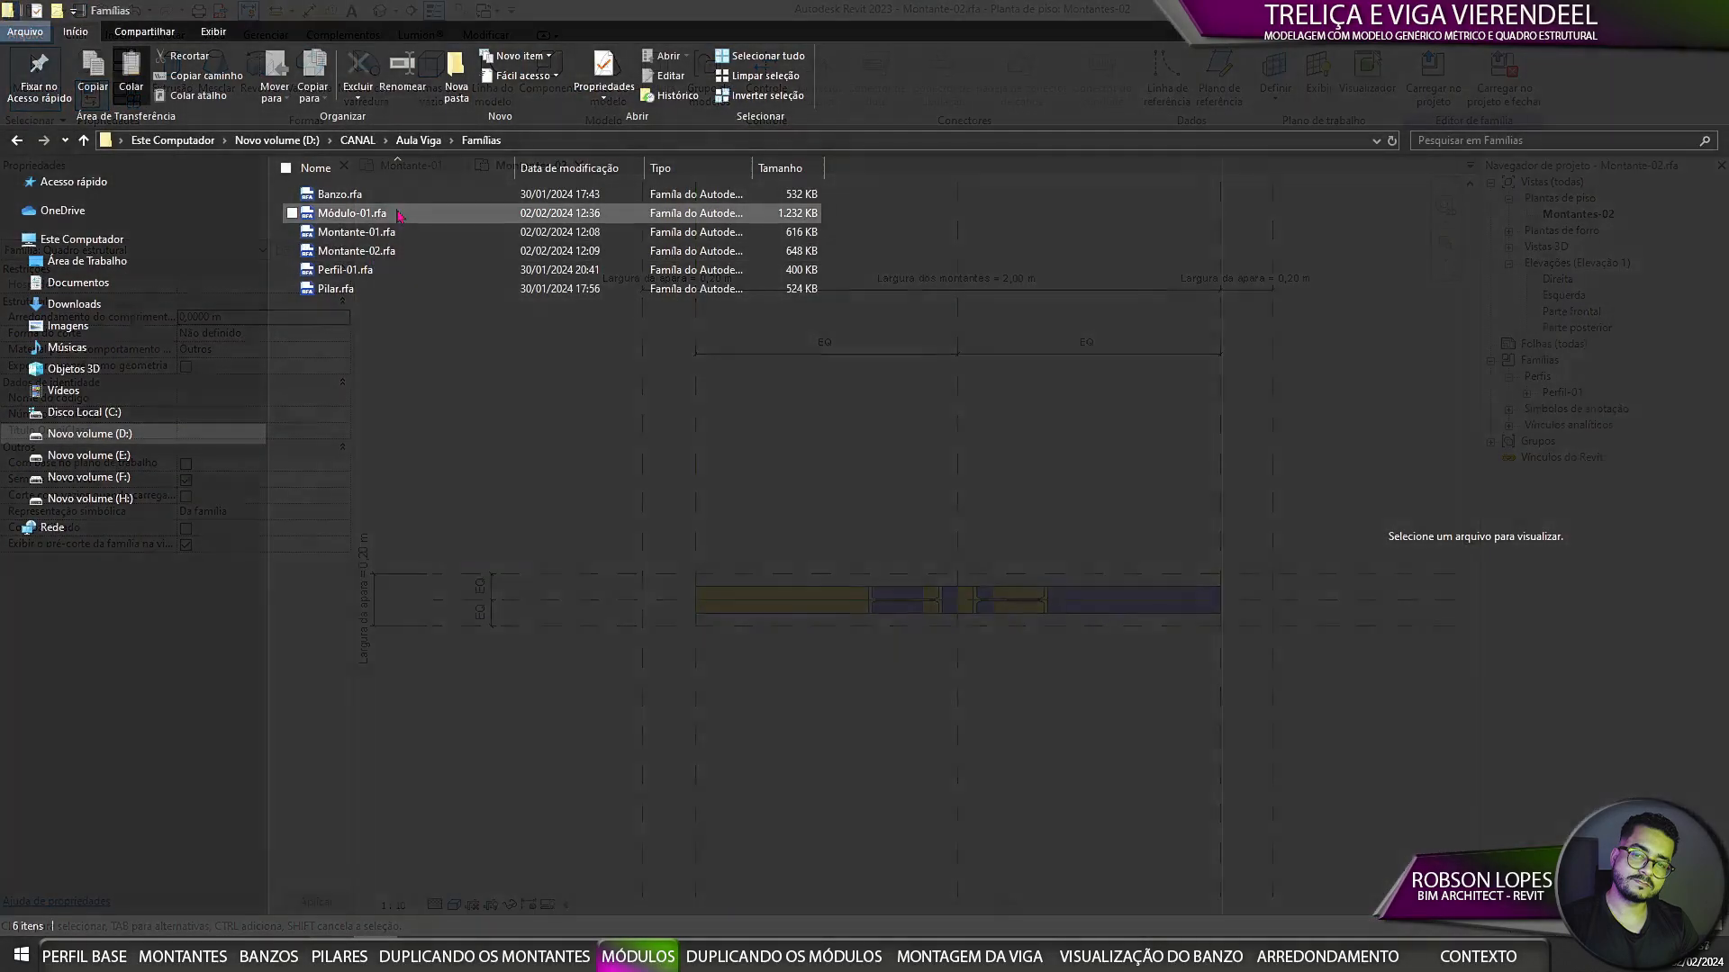
Step: Duplicate Módulo-01.rfa in the Famílias folder and name the copy Módulo-02
left_click(415, 216)
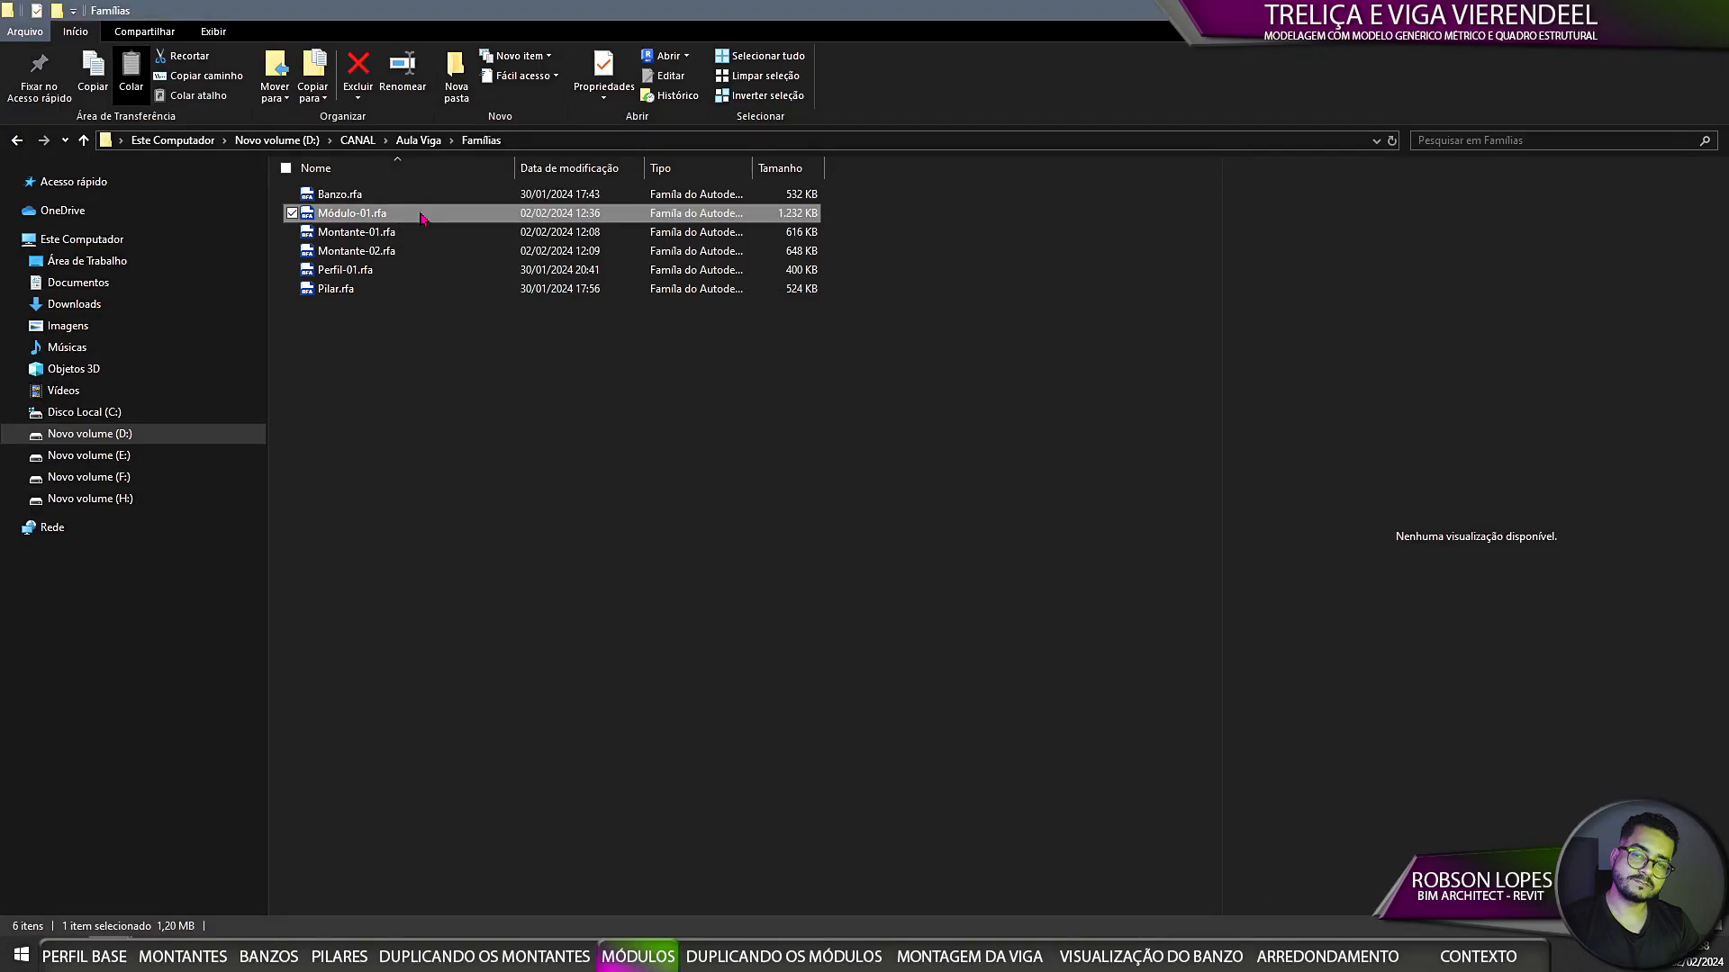
key("ctrl+c")
key("ctrl+v")
key("F2")
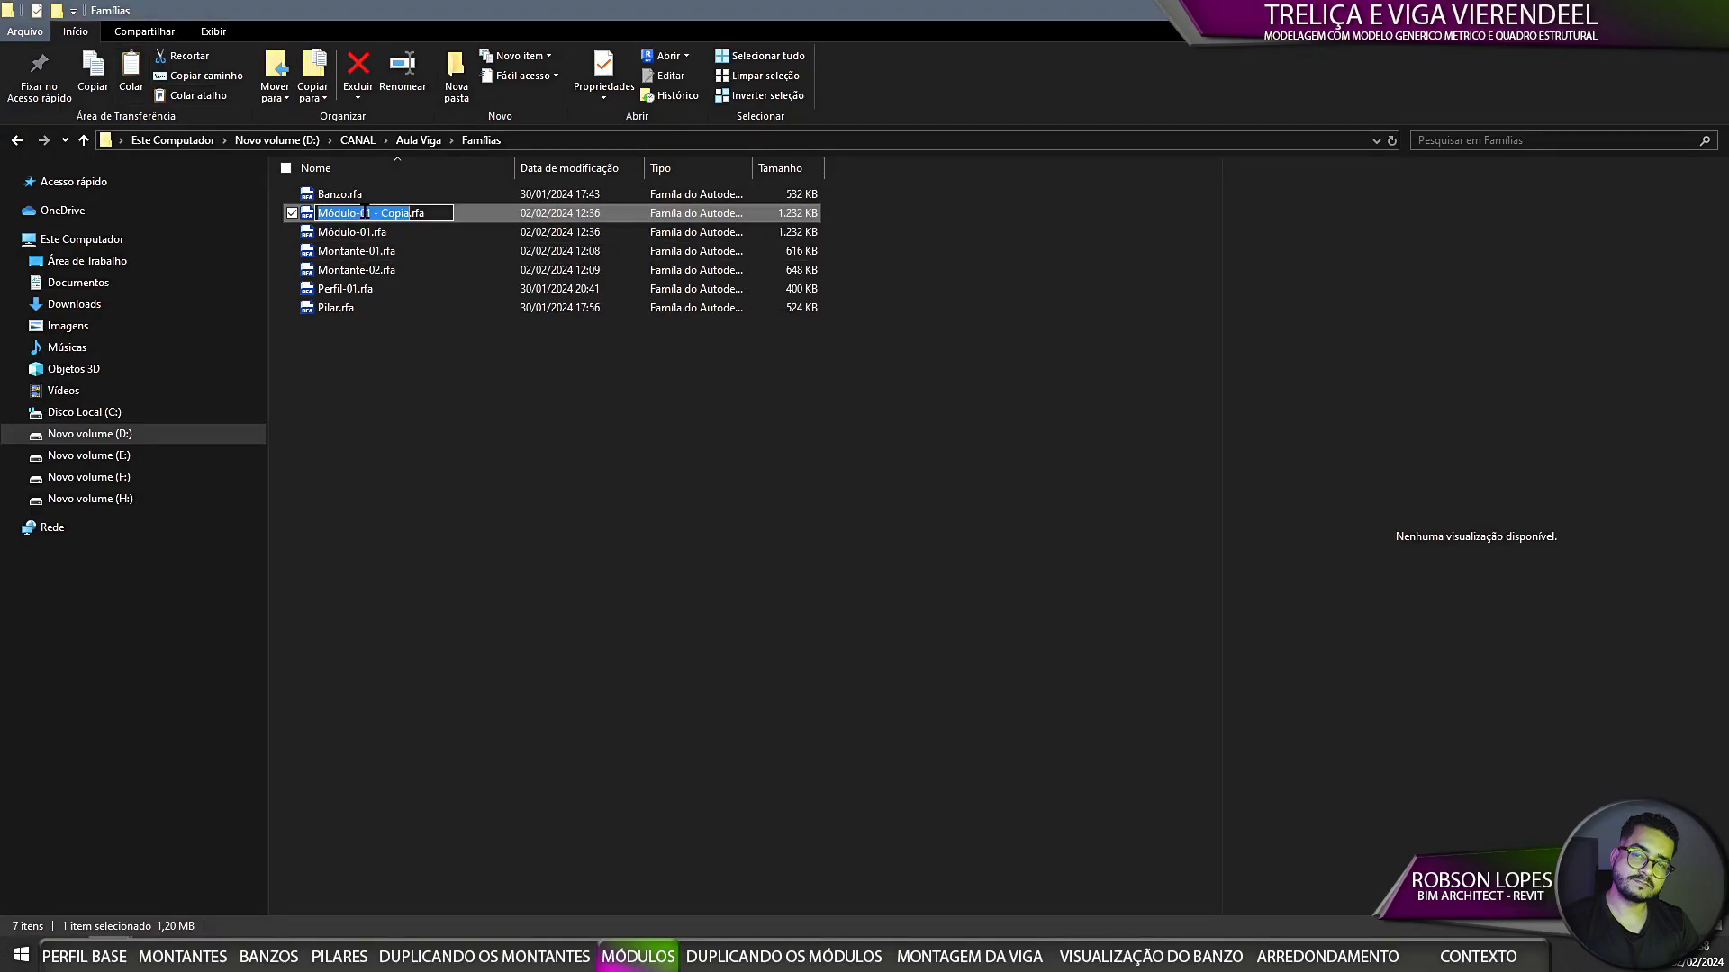
type("Módulo-02")
key("Return")
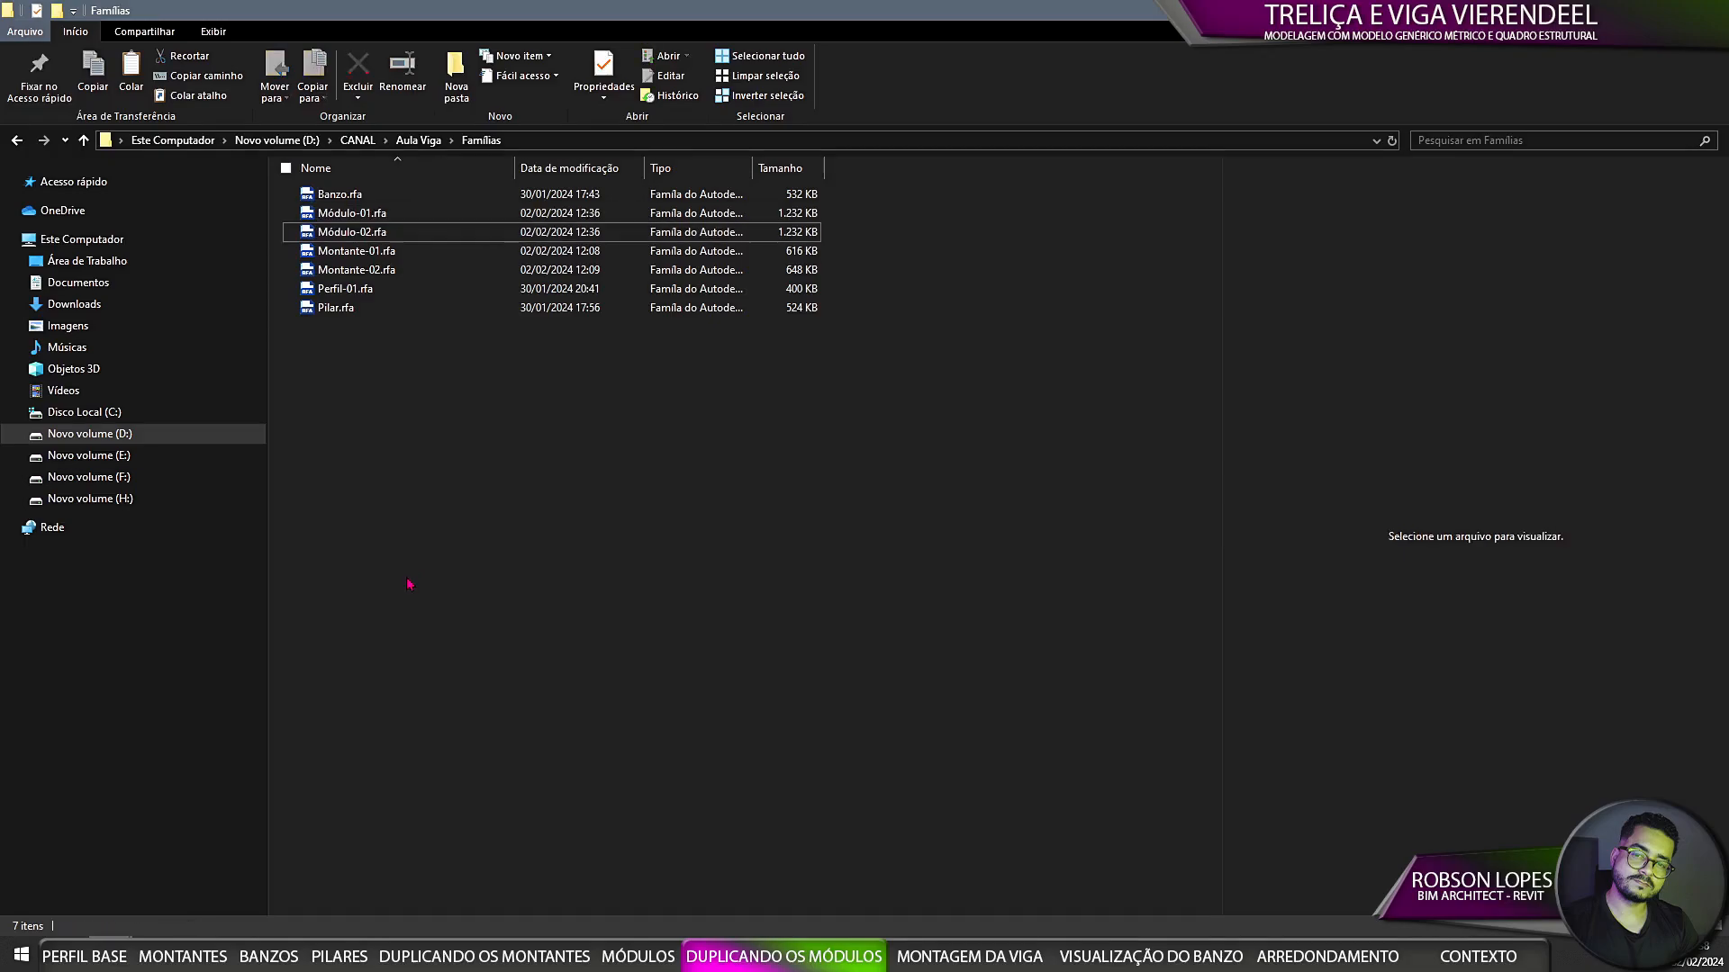
Step: Open Módulo-01.rfa from the folder in Revit and close the Montantes-02 and Montante-01 views
left_click(365, 219)
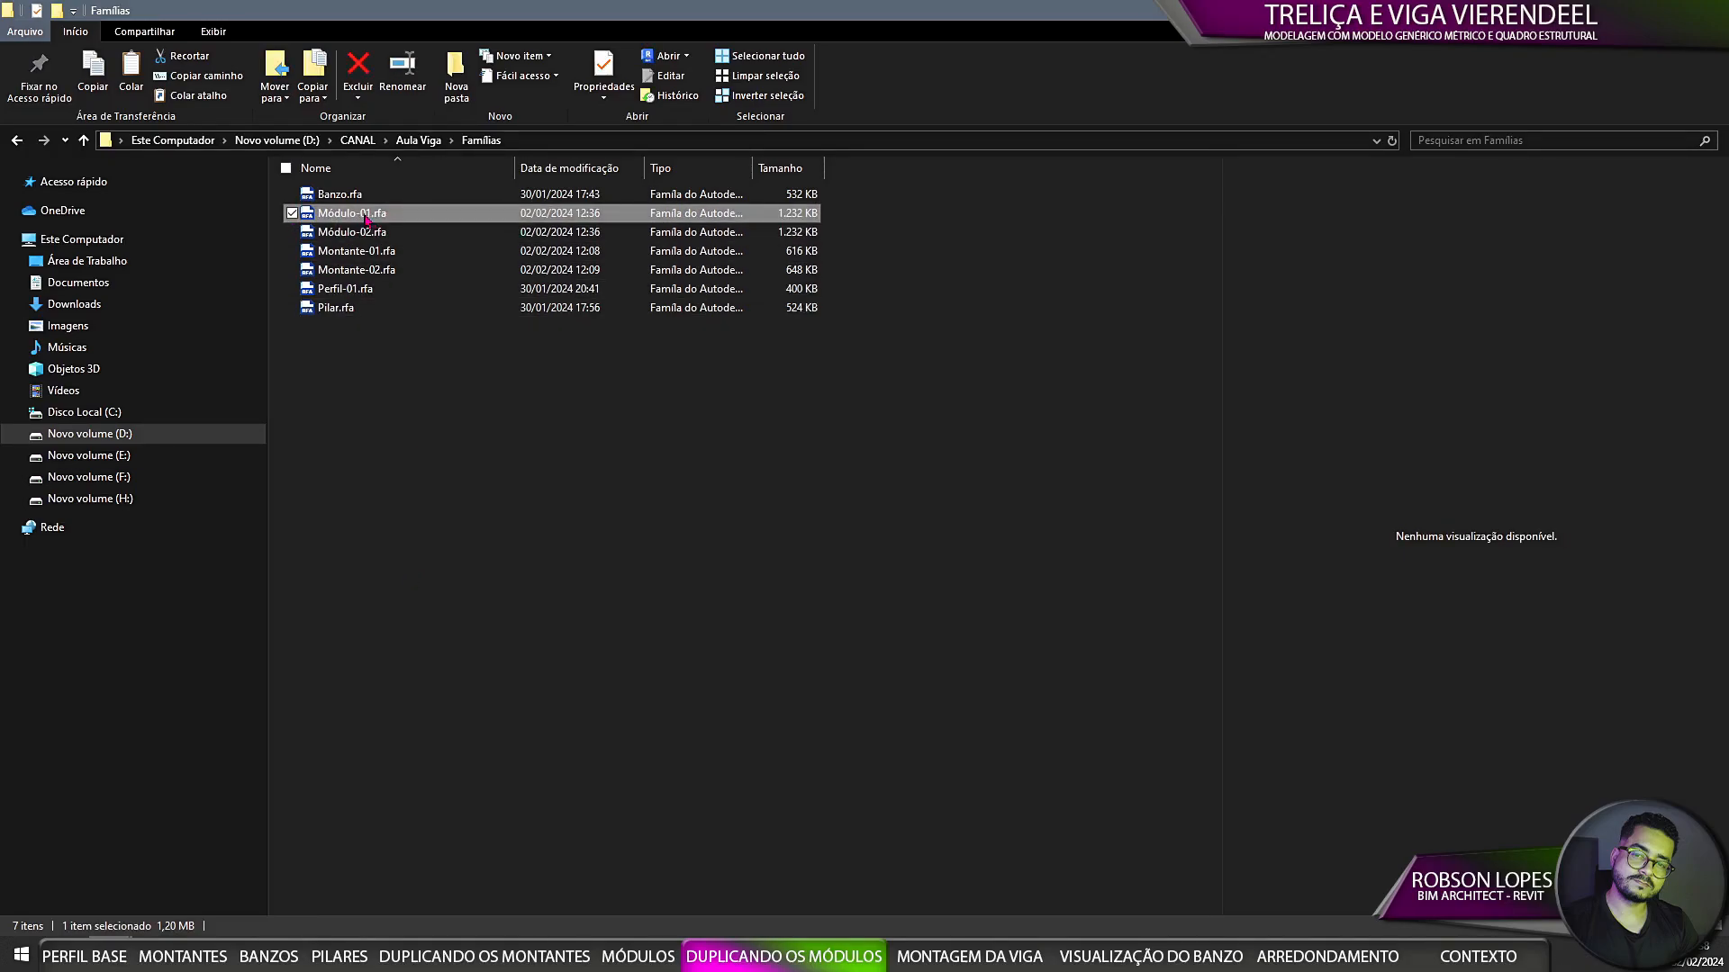
double_click(365, 216)
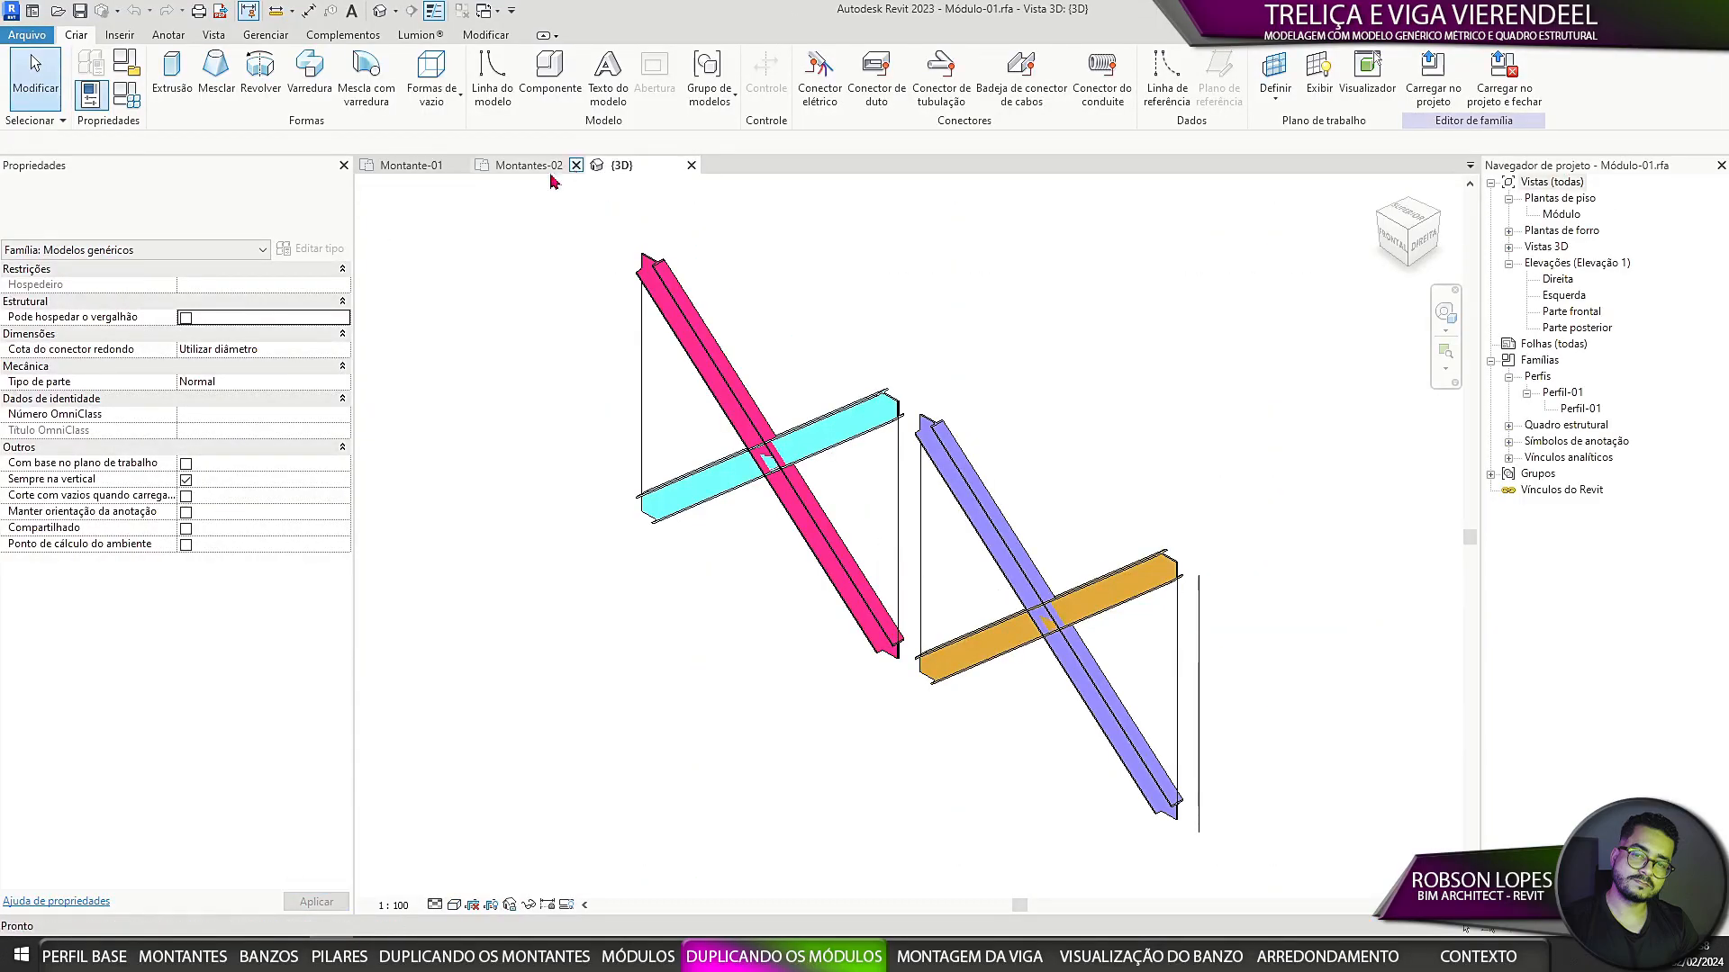
left_click(458, 168)
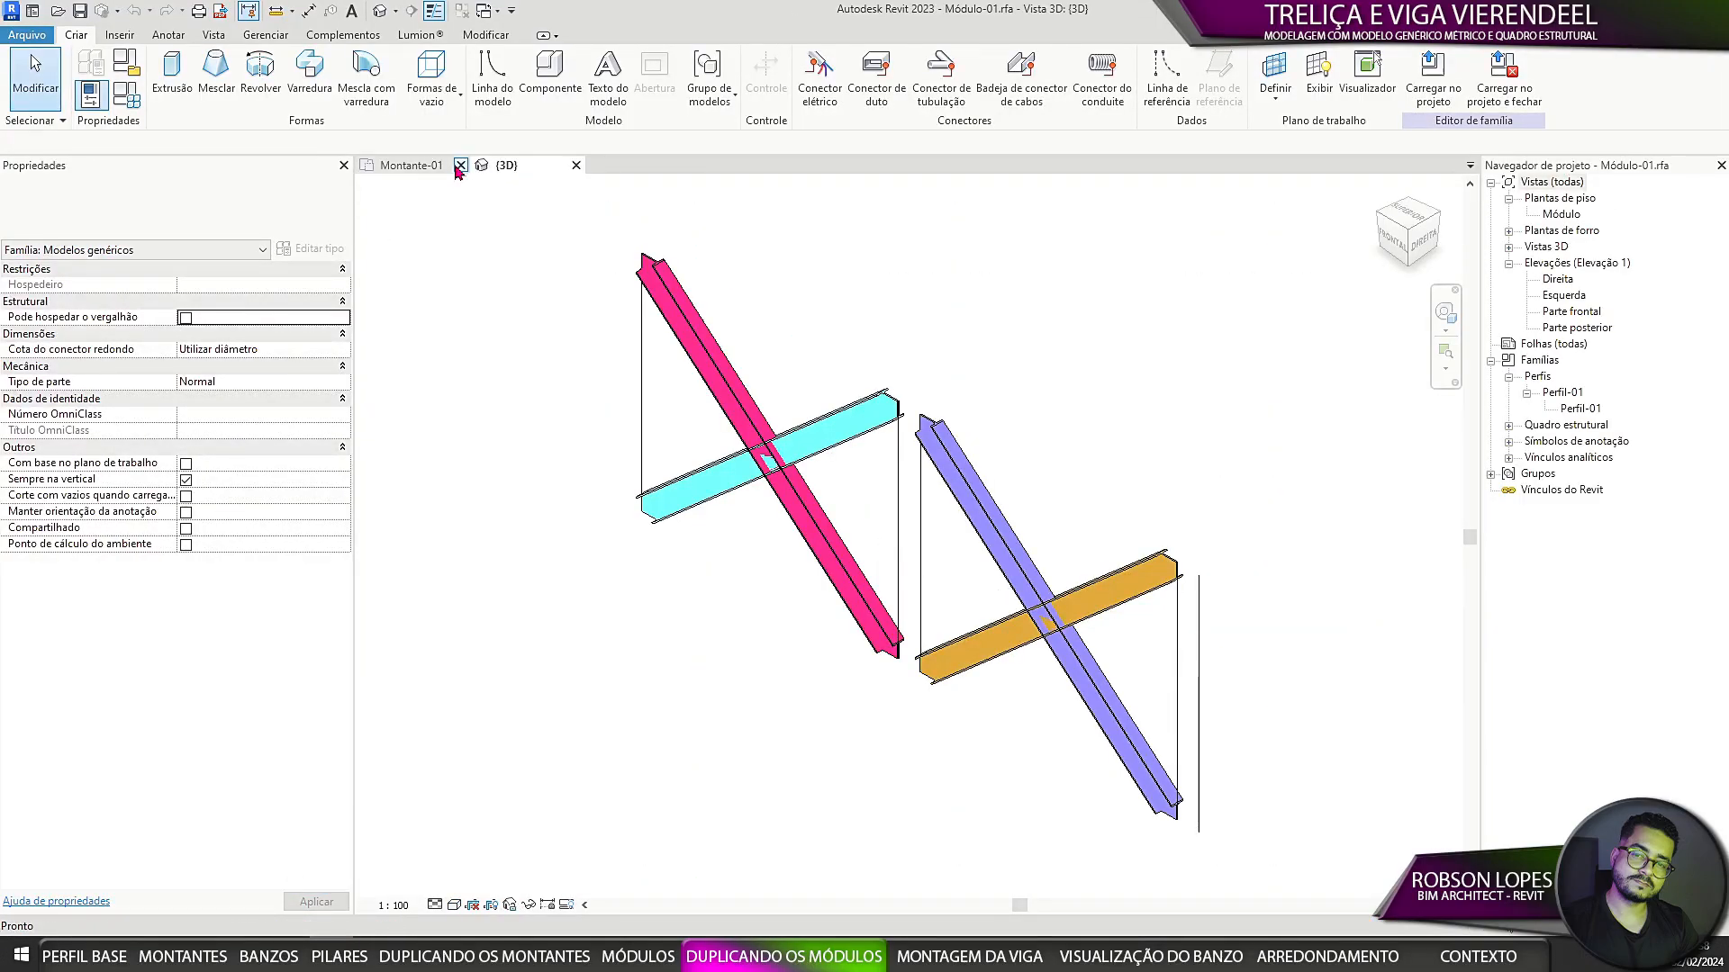
left_click(458, 168)
Step: Rename the Módulo floor plan as Módulo-01, open it and close the 3D view
left_click(1560, 213)
right_click(1560, 214)
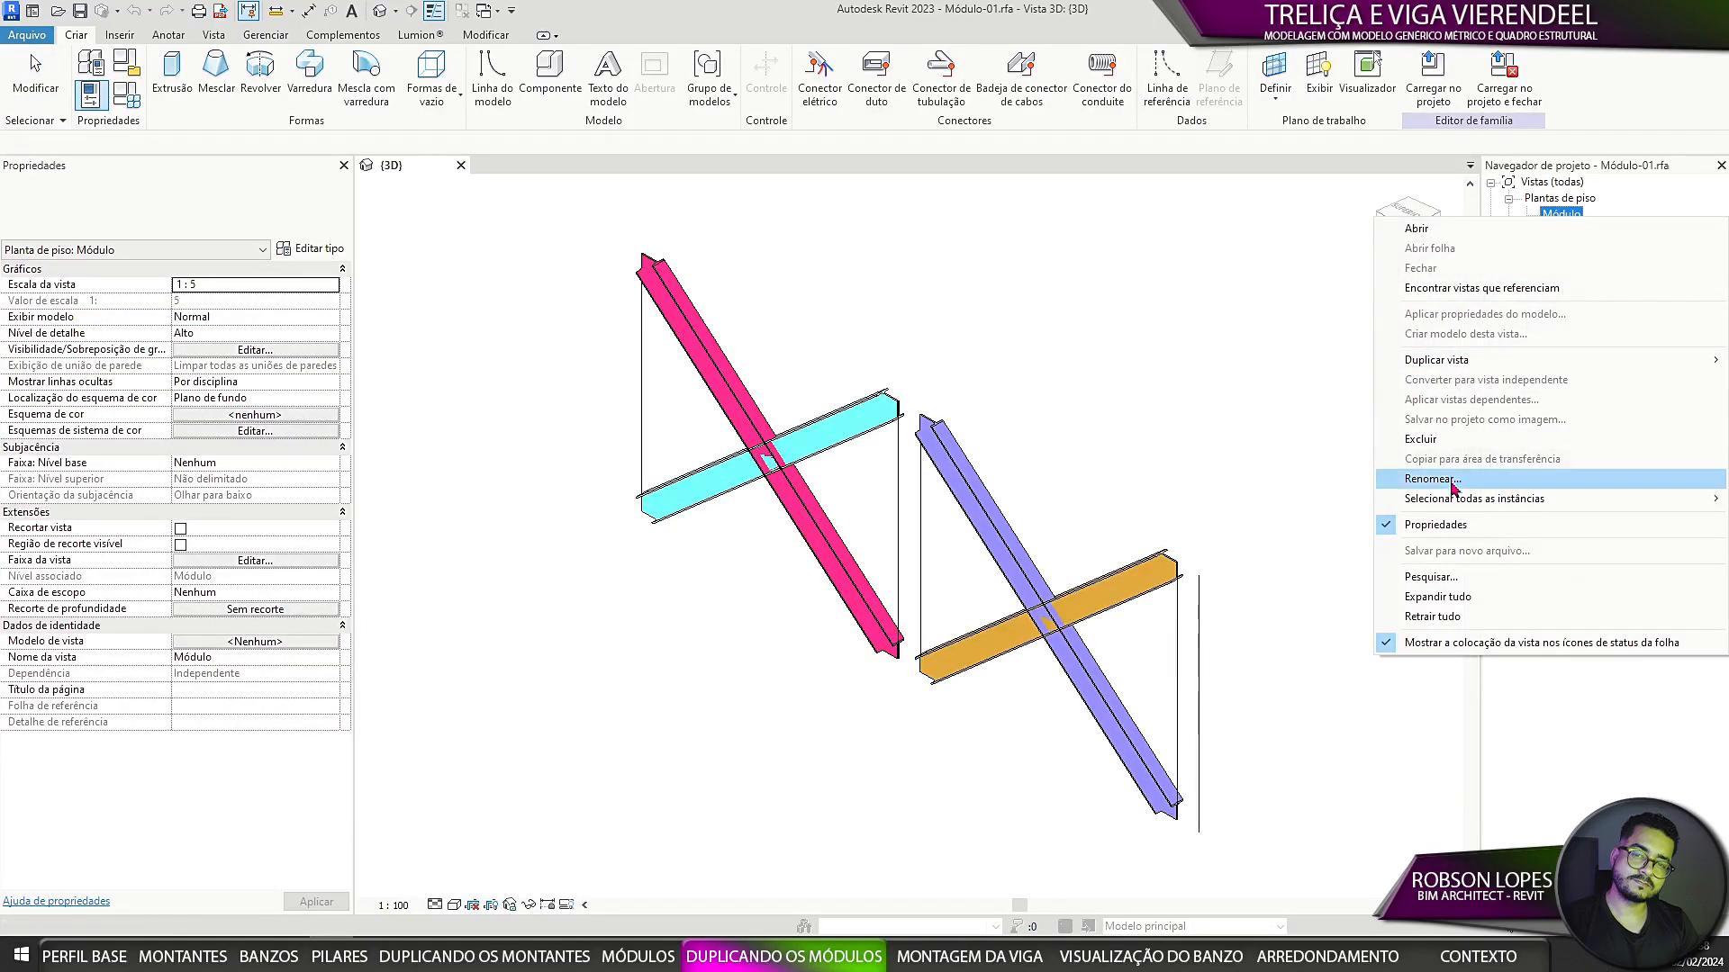
left_click(1431, 478)
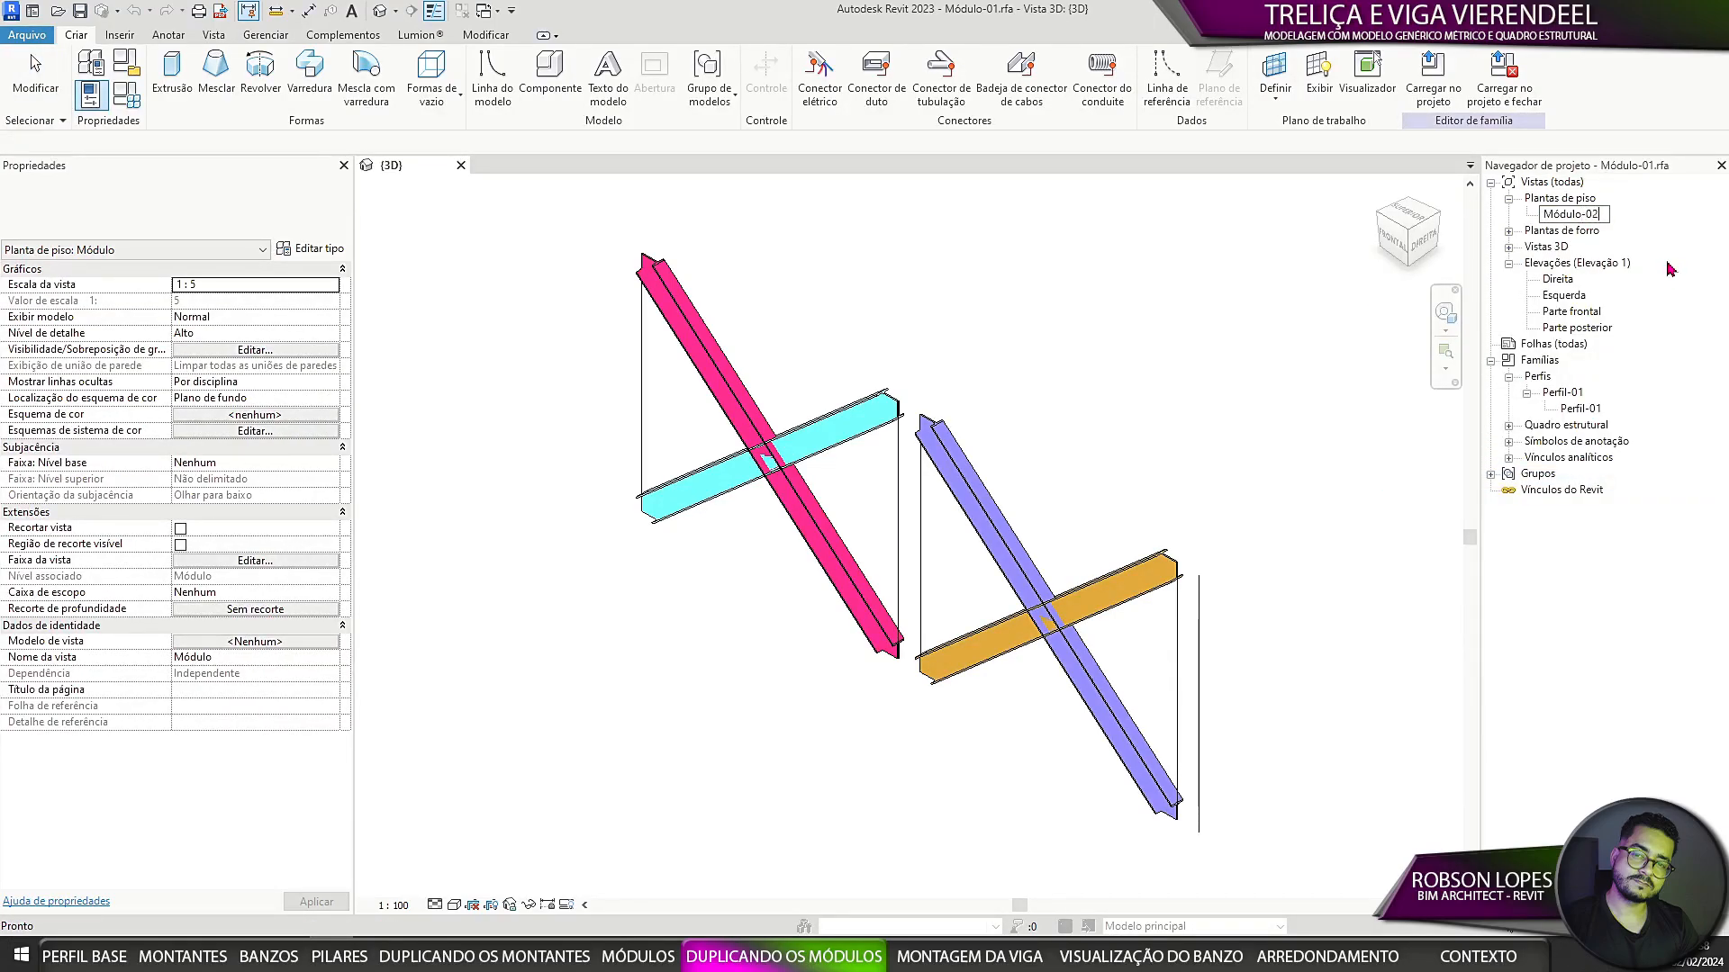
type("-01")
left_click(1168, 260)
double_click(1570, 214)
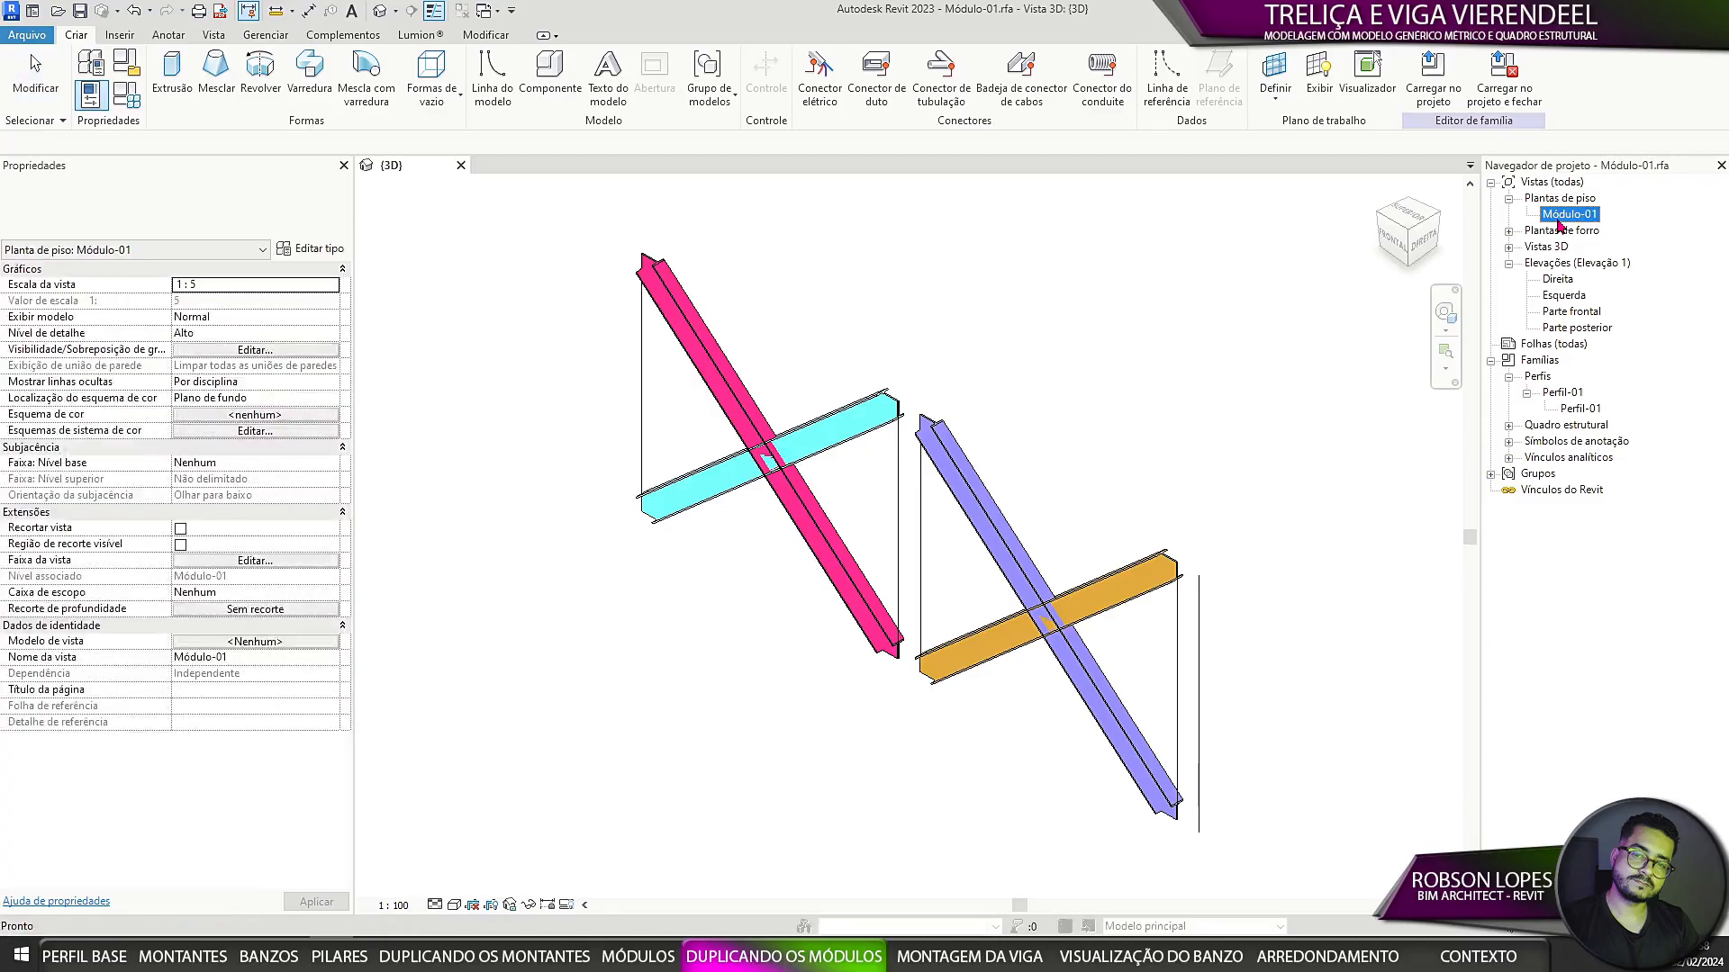
left_click(460, 165)
Step: Delete the second module's montantes in the Módulo-01 floor plan and open the Parte frontal elevation
left_click(851, 549)
middle_click_drag(958, 617, 723, 594)
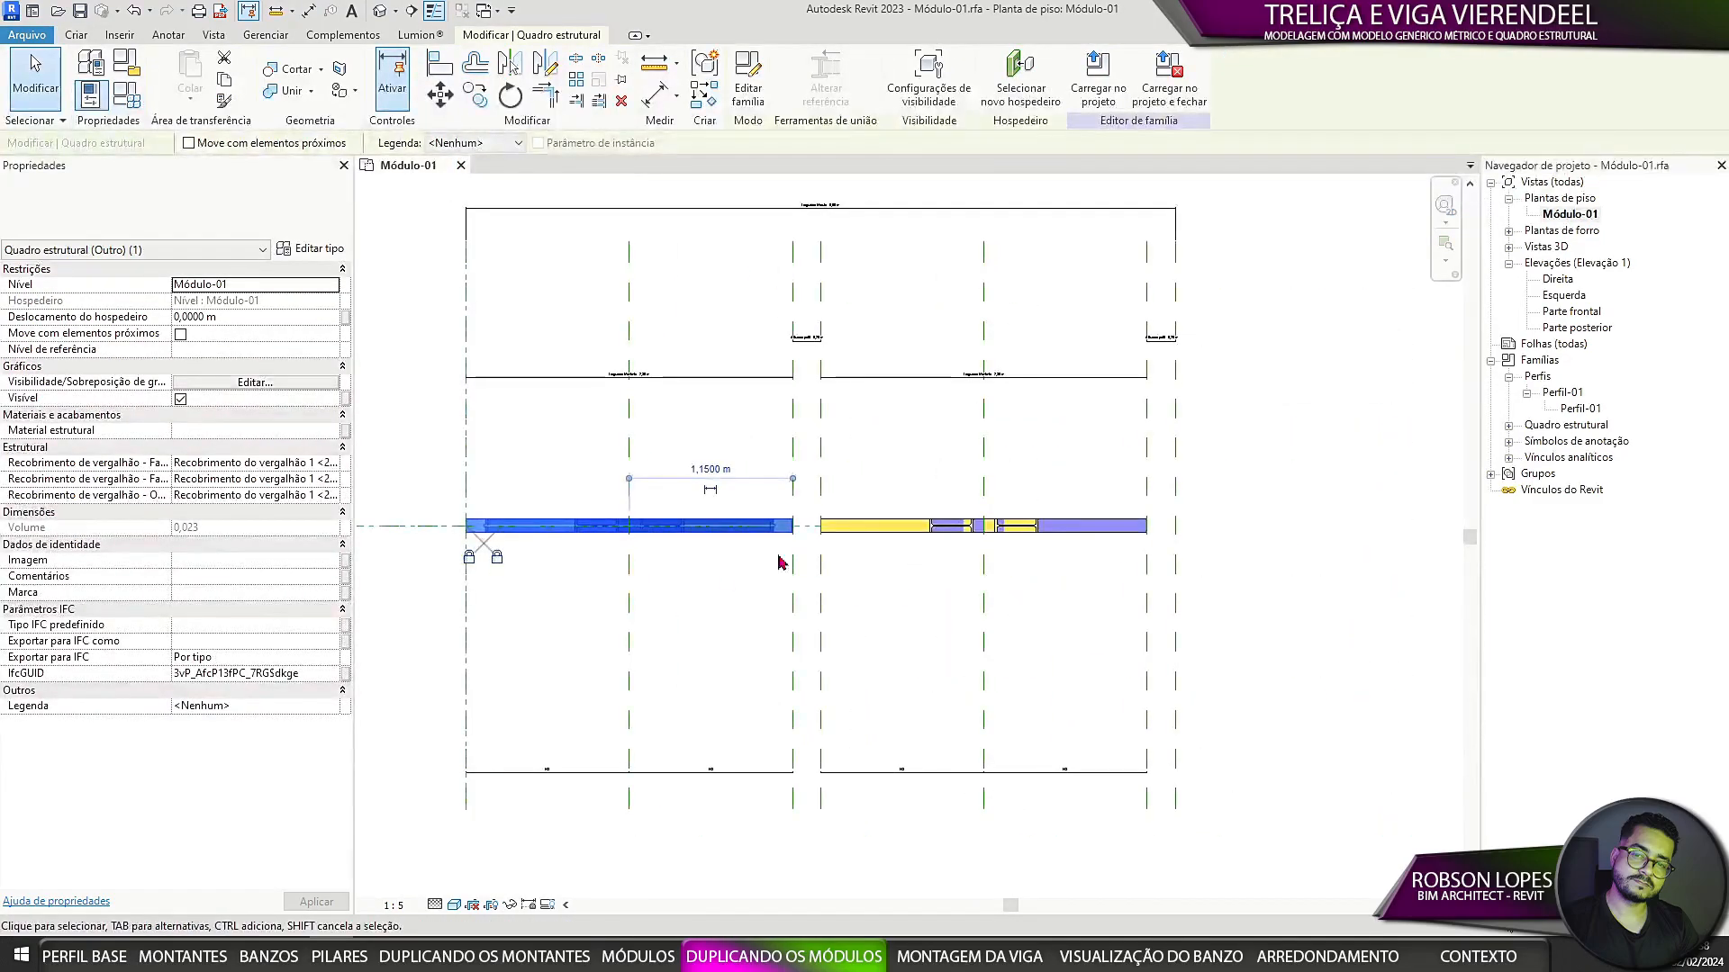
left_click(780, 560)
left_click(917, 533)
key("Delete")
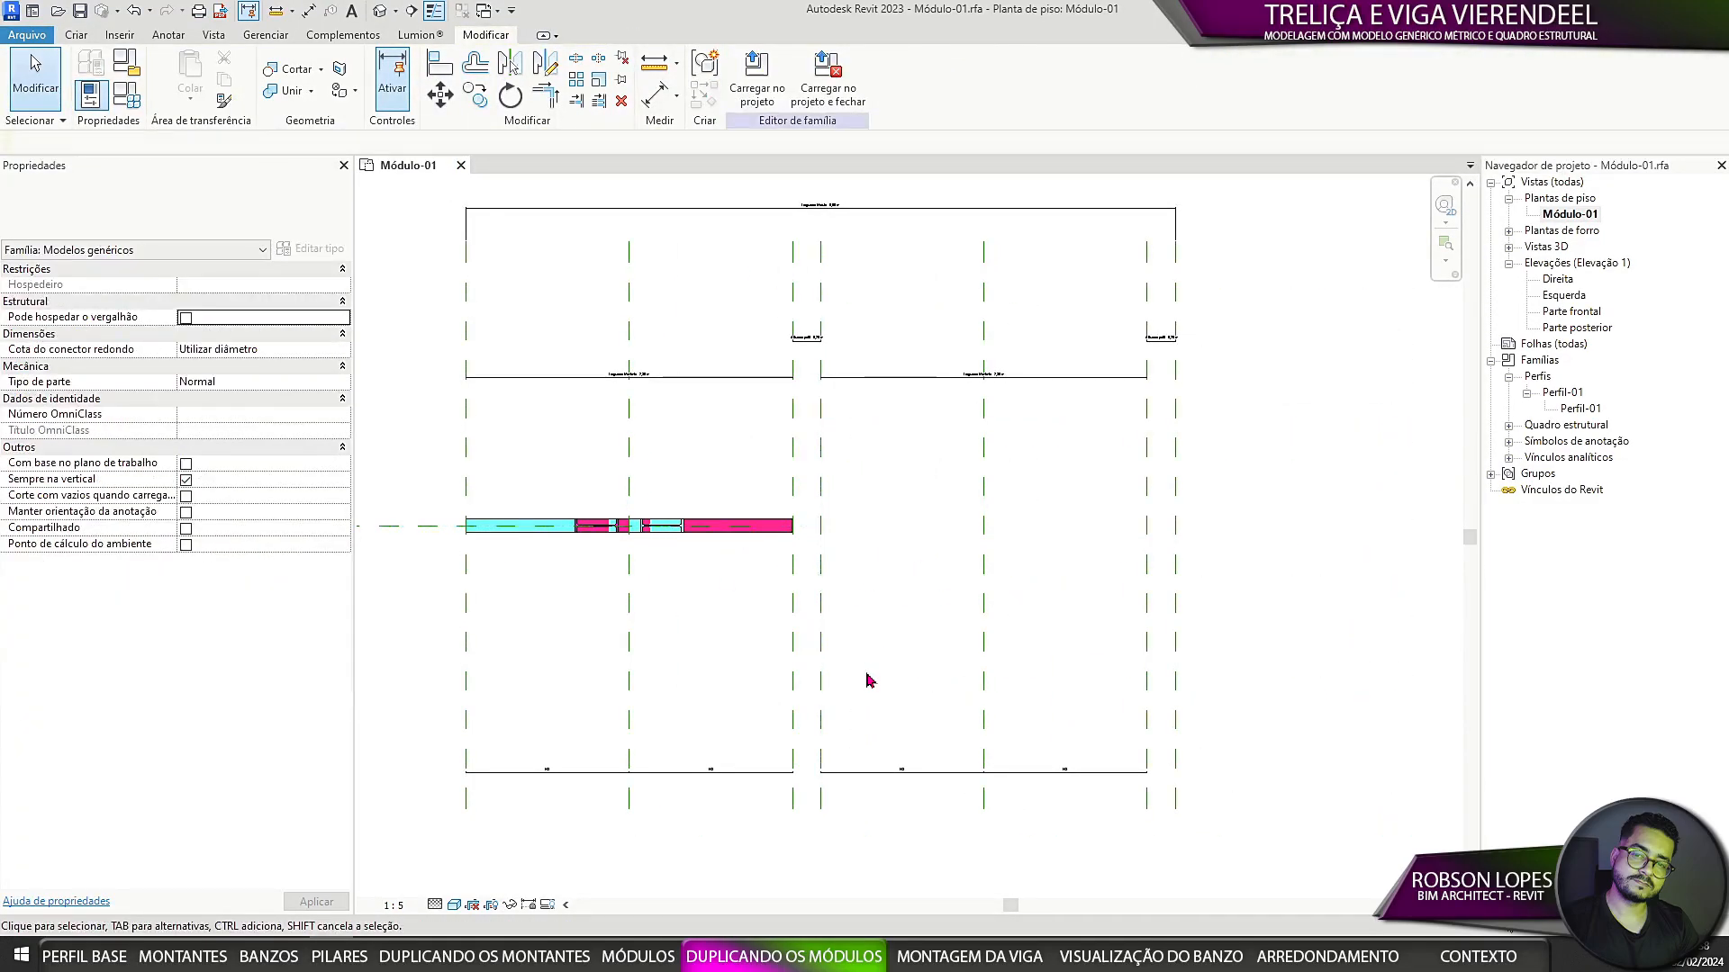
middle_click_drag(867, 677, 907, 688)
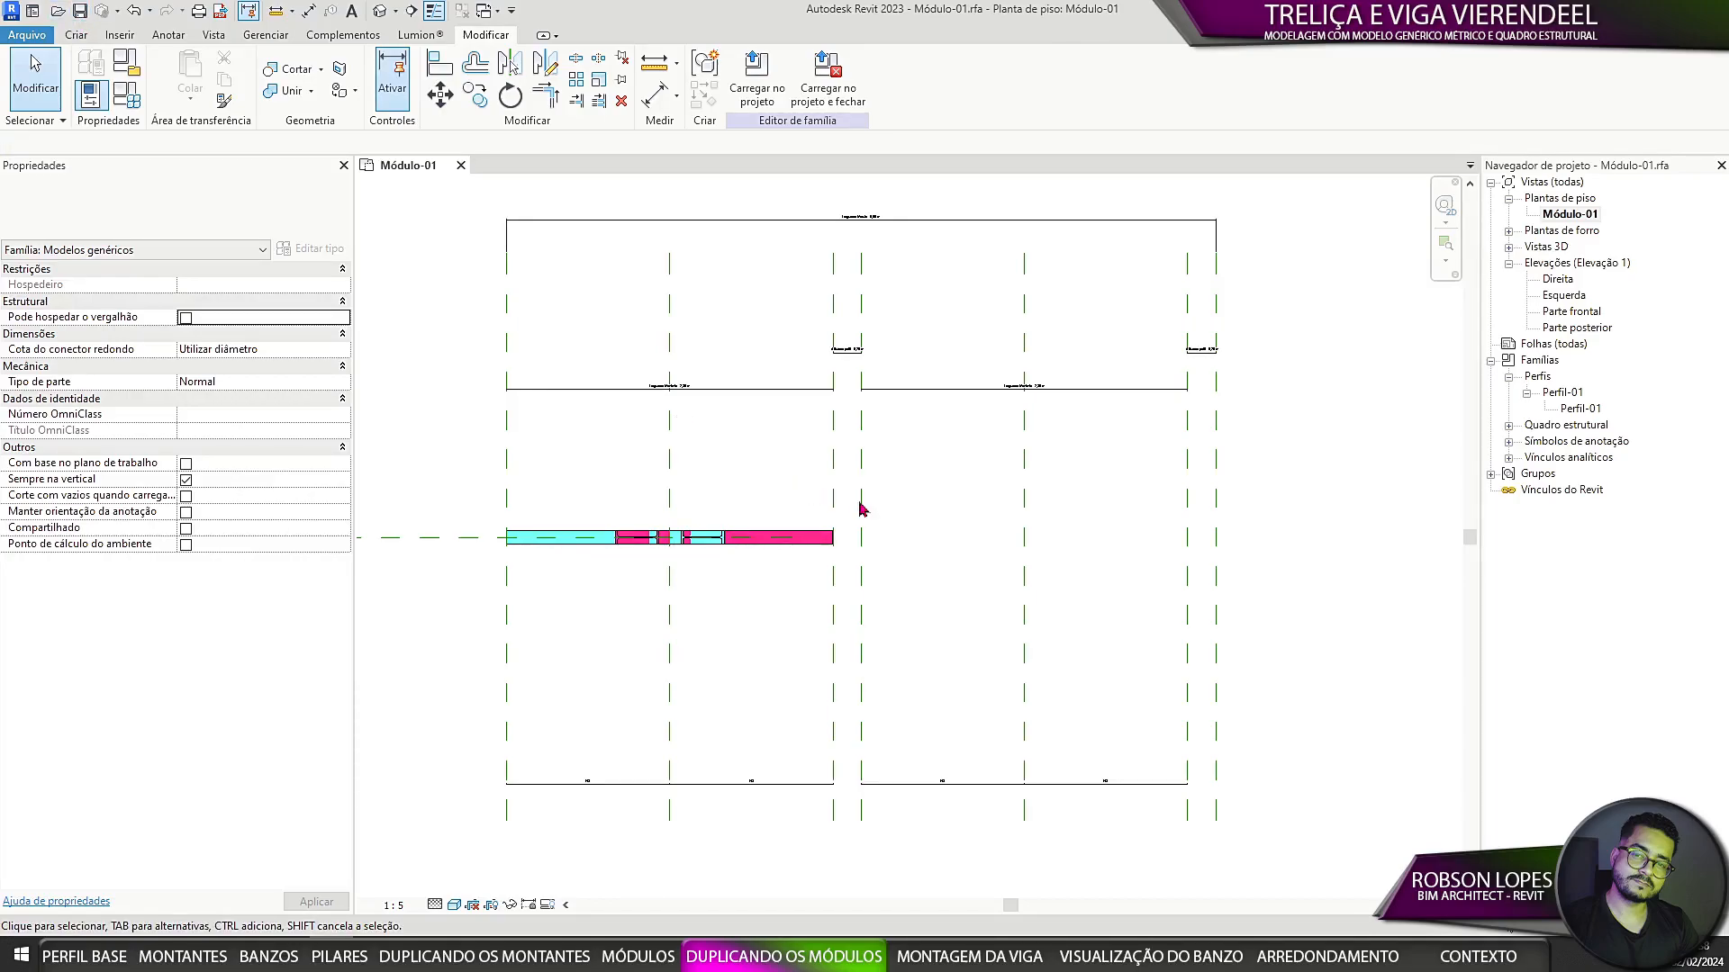
double_click(1569, 312)
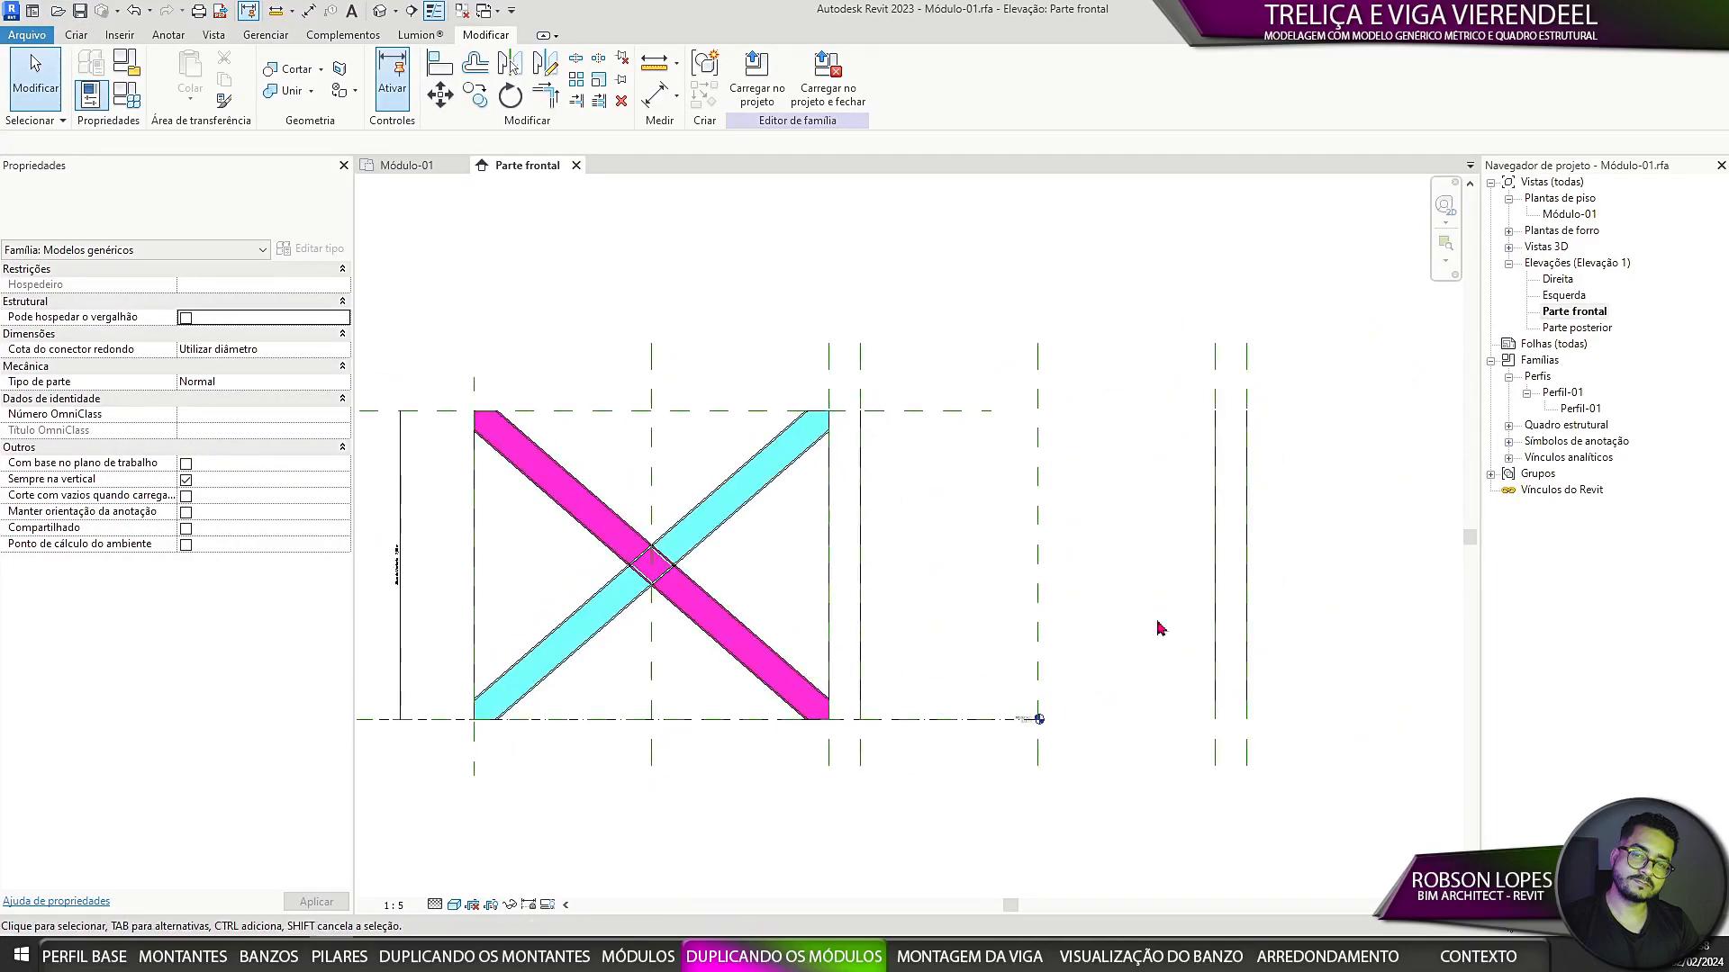
Step: Delete the material parameters Mat. Montante A (Módulo 02) and Mat. Montante B (Módulo 02) from the Módulo-01 family
left_click(414, 166)
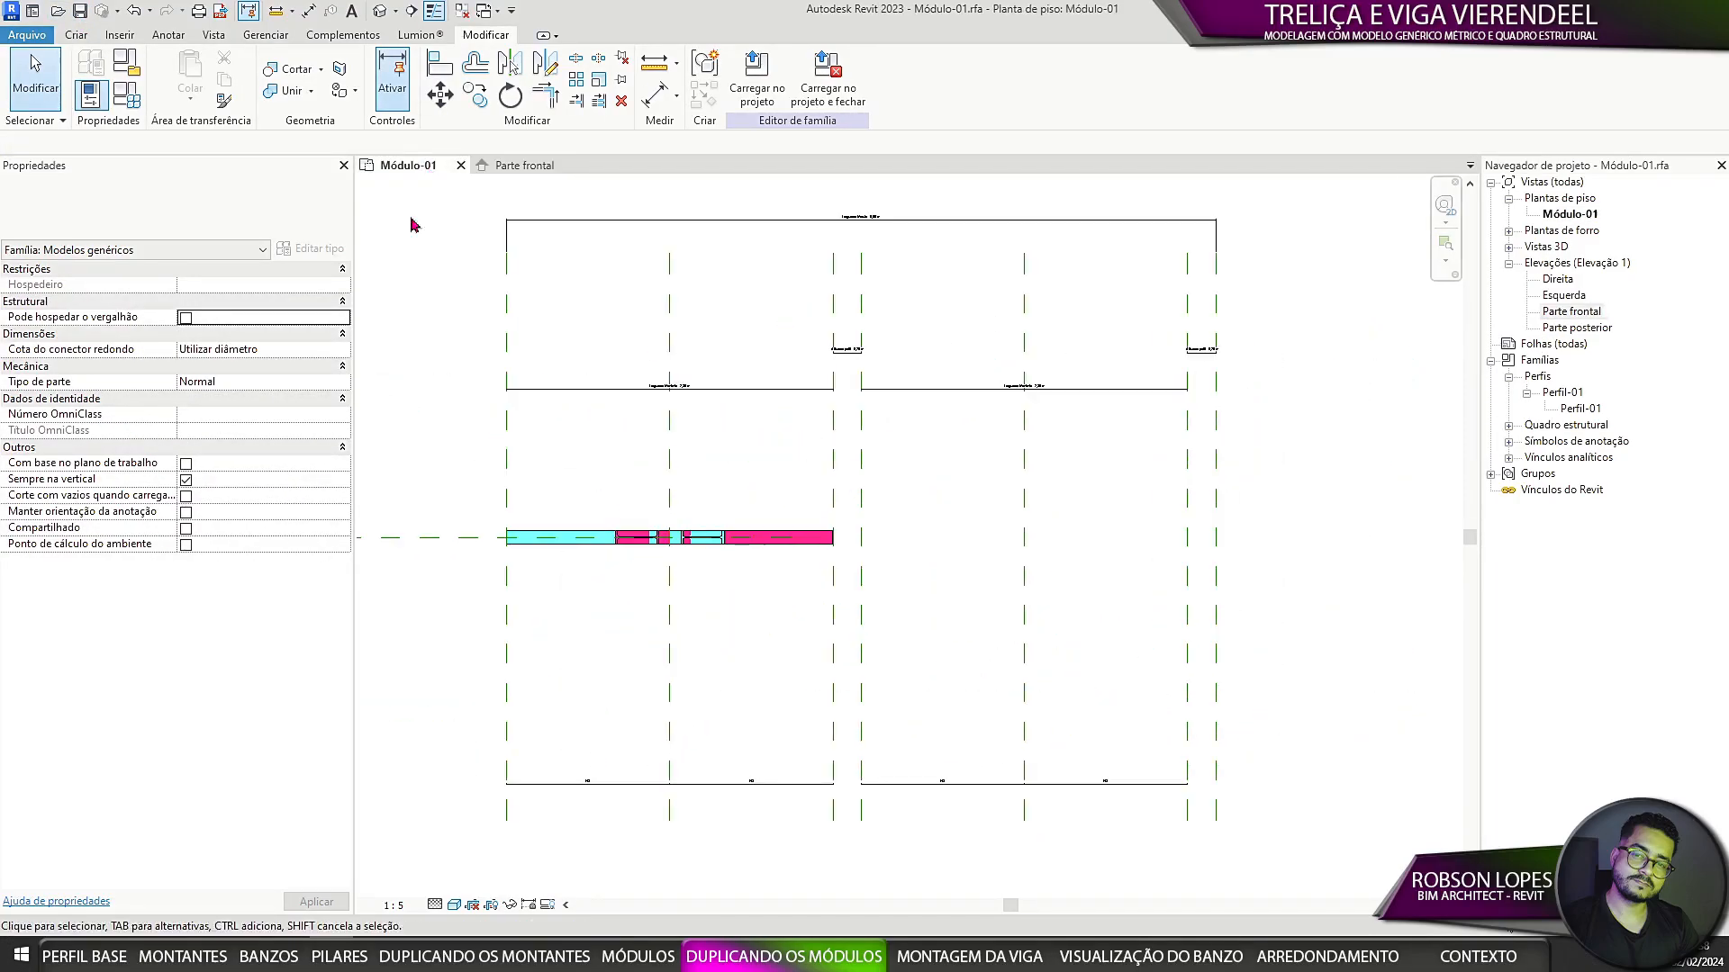
left_click(124, 108)
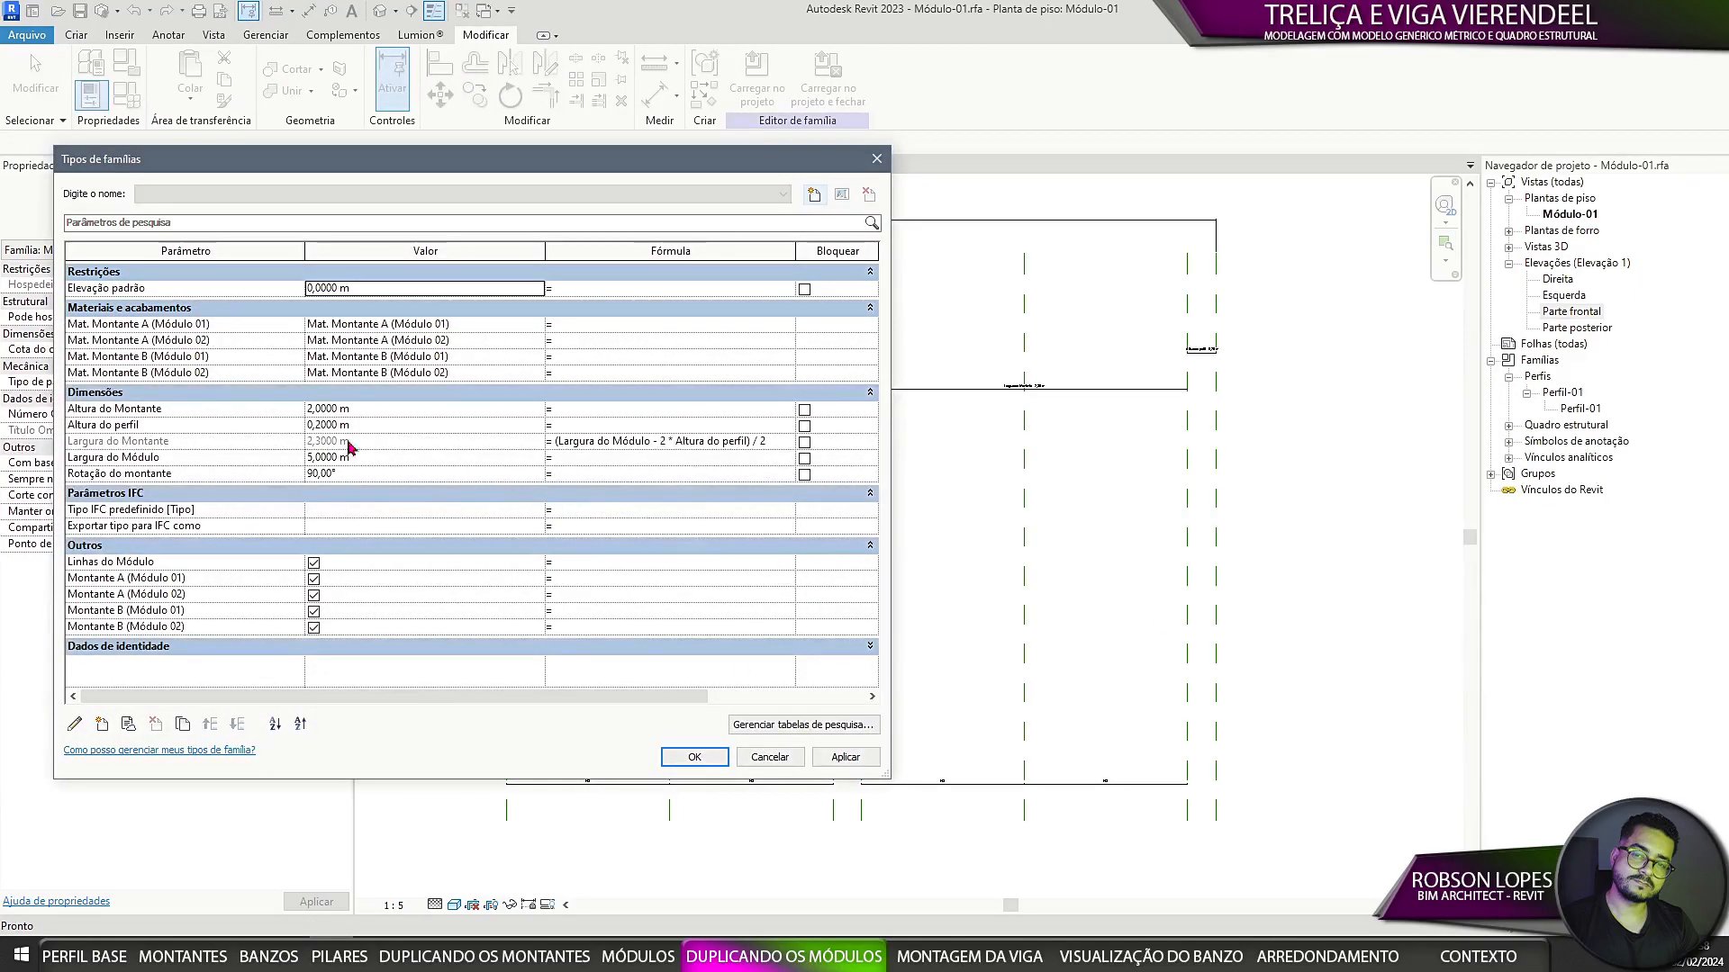
left_click(104, 342)
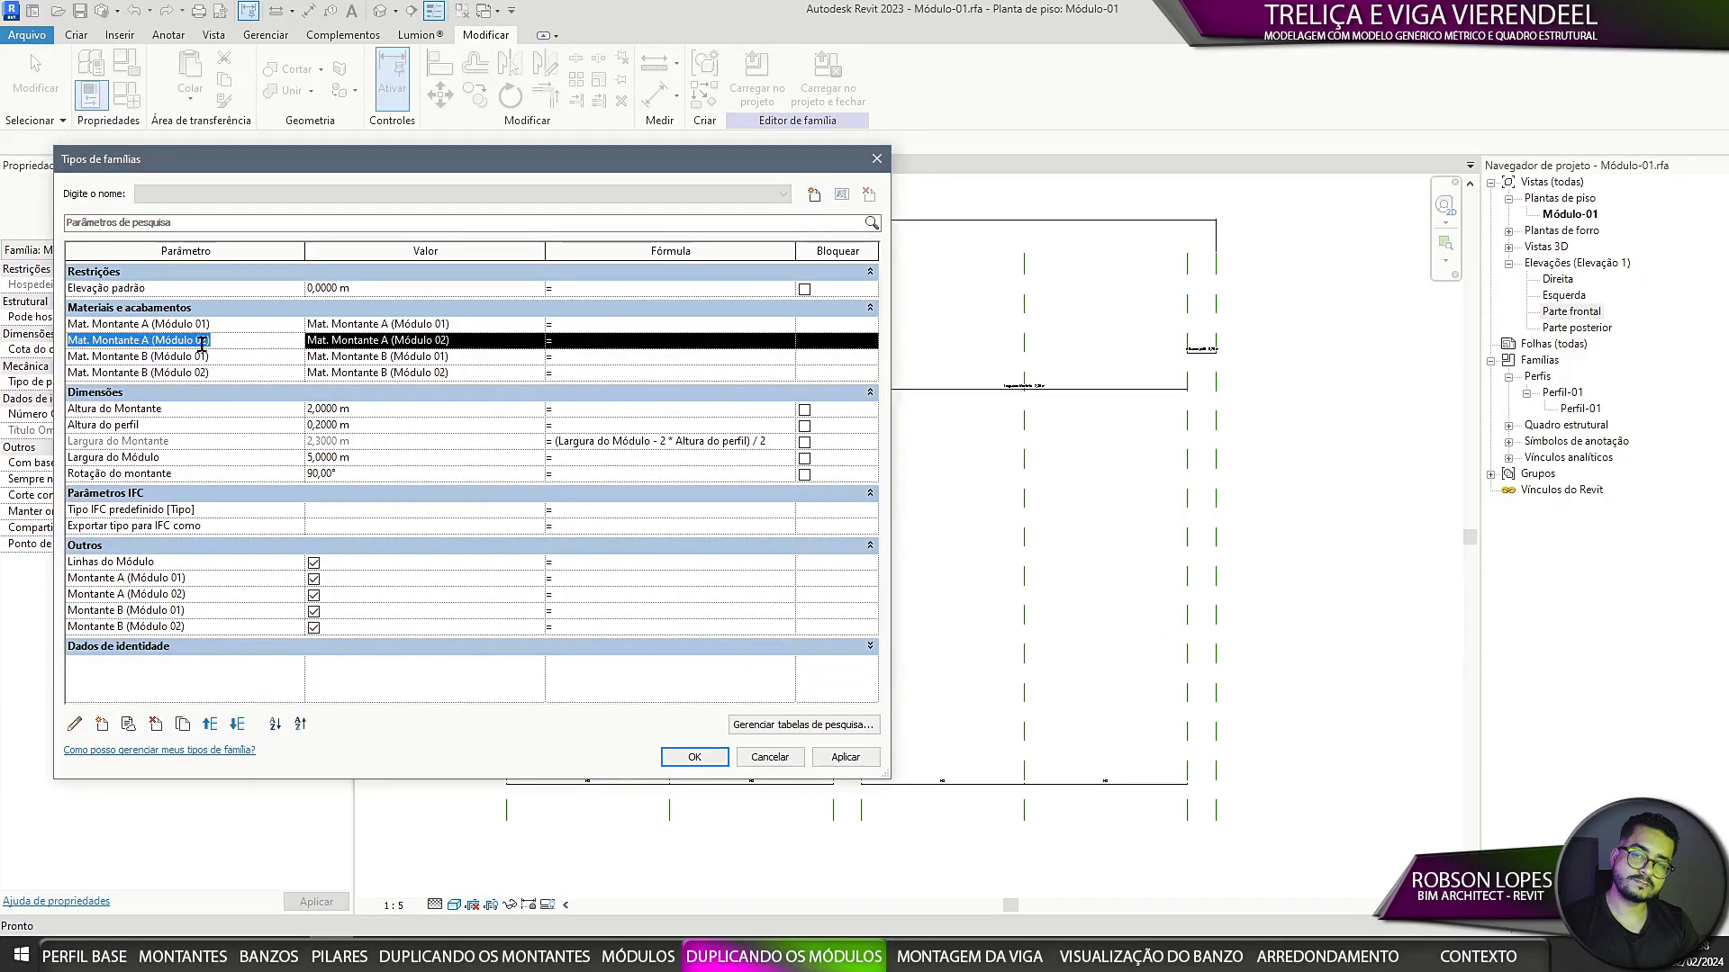
left_click(158, 726)
left_click(907, 516)
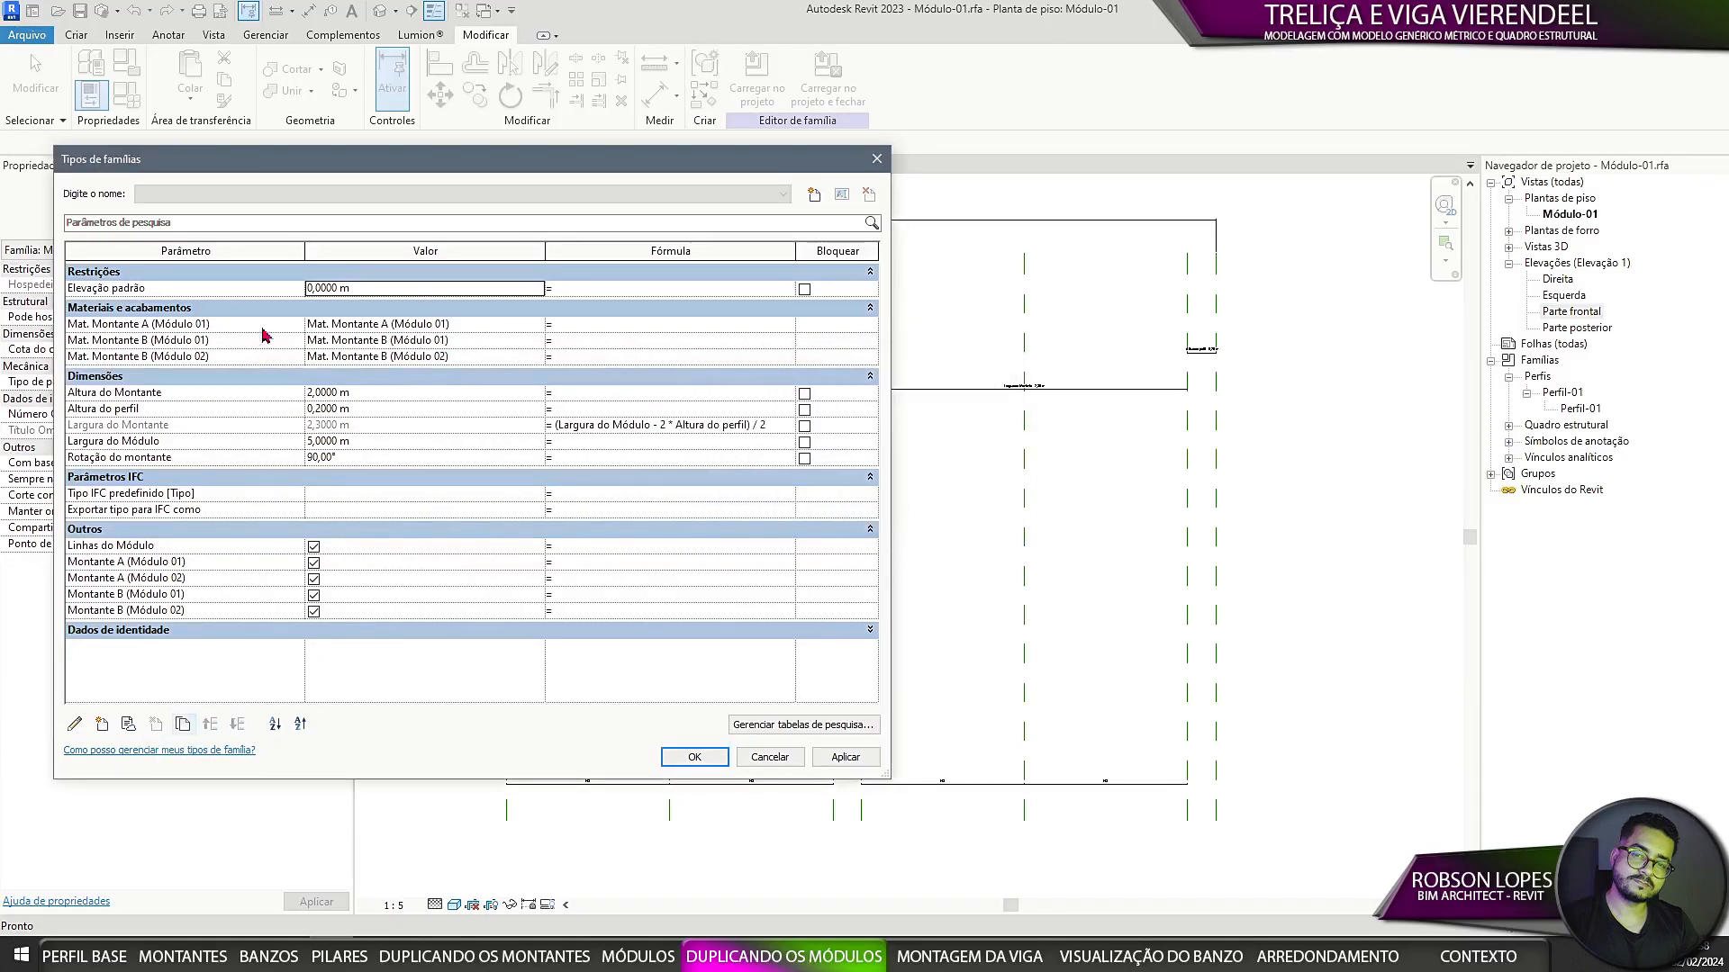
left_click(194, 357)
left_click(156, 726)
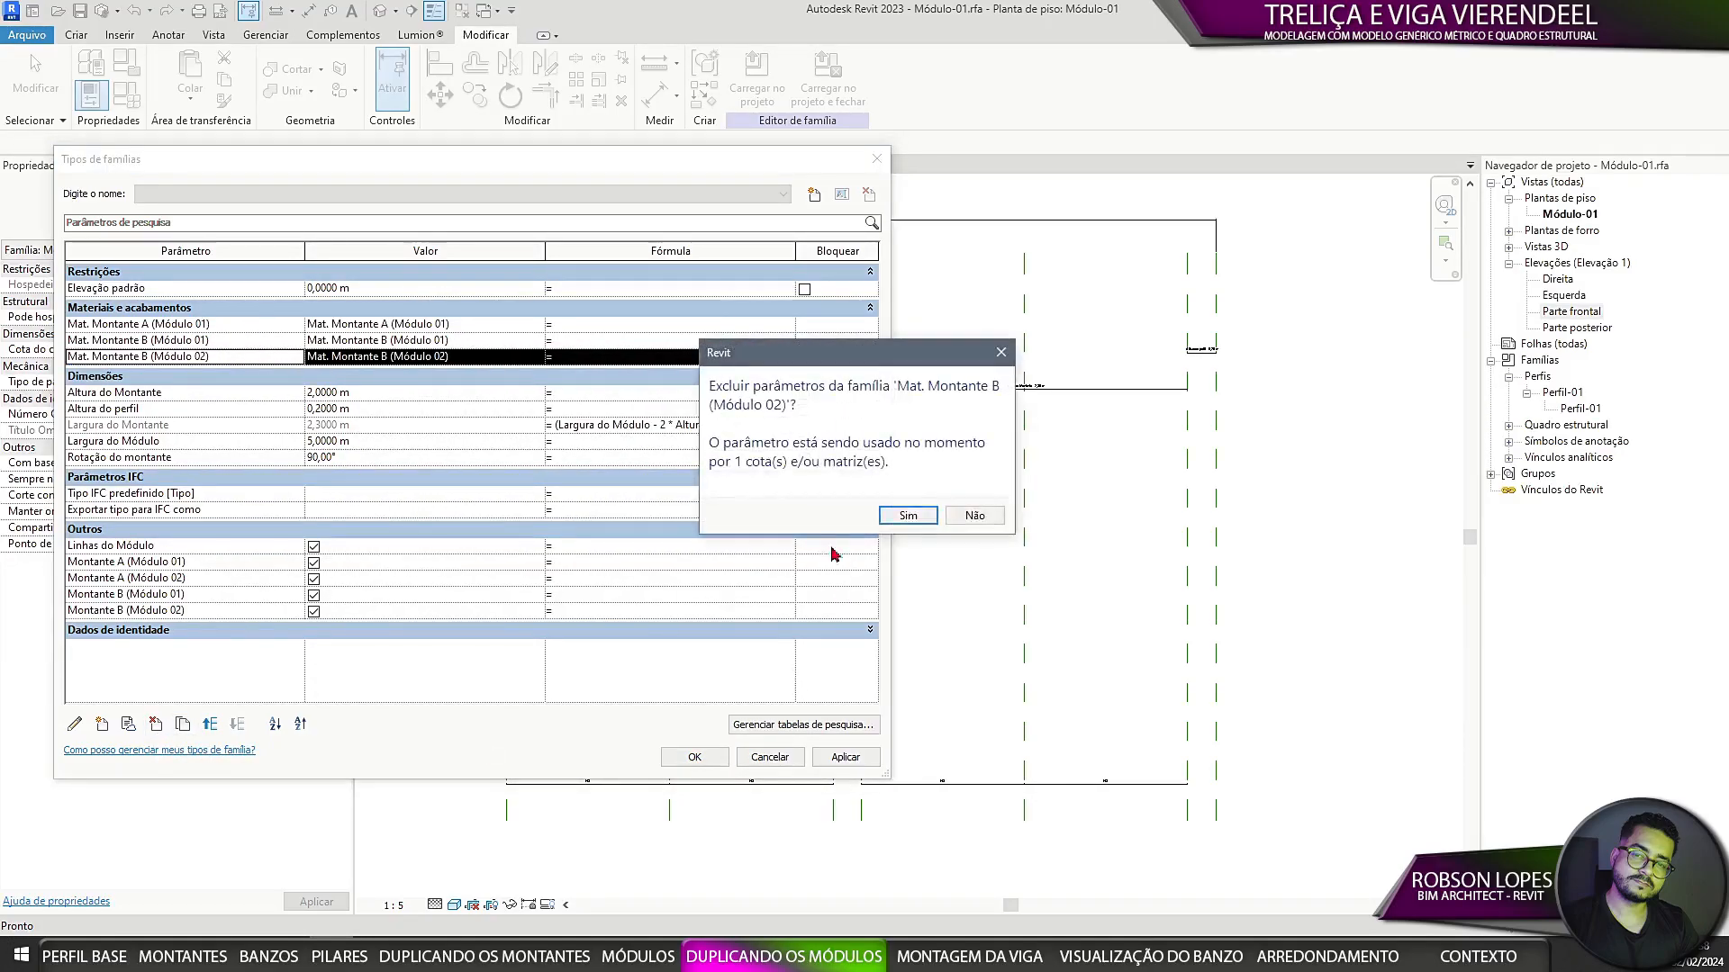
left_click(941, 515)
Step: Delete the visibility parameters Montante A (Módulo 02) and Montante B (Módulo 02) from the Módulo-01 family
left_click(131, 566)
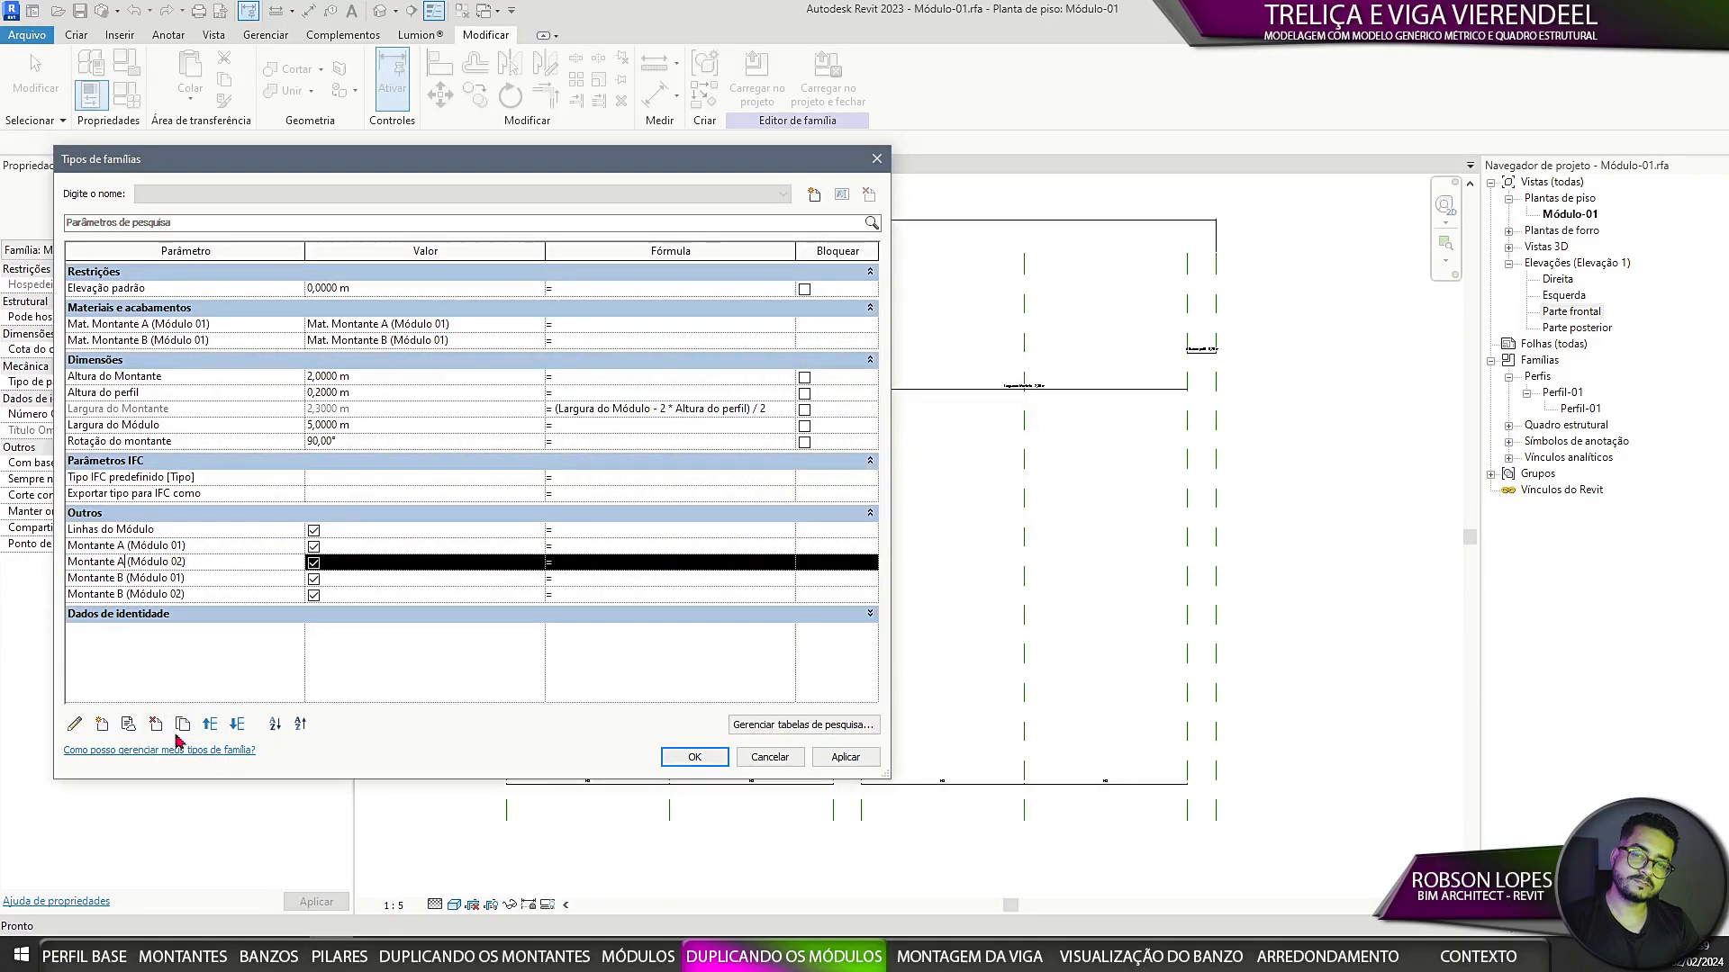
left_click(158, 726)
left_click(907, 518)
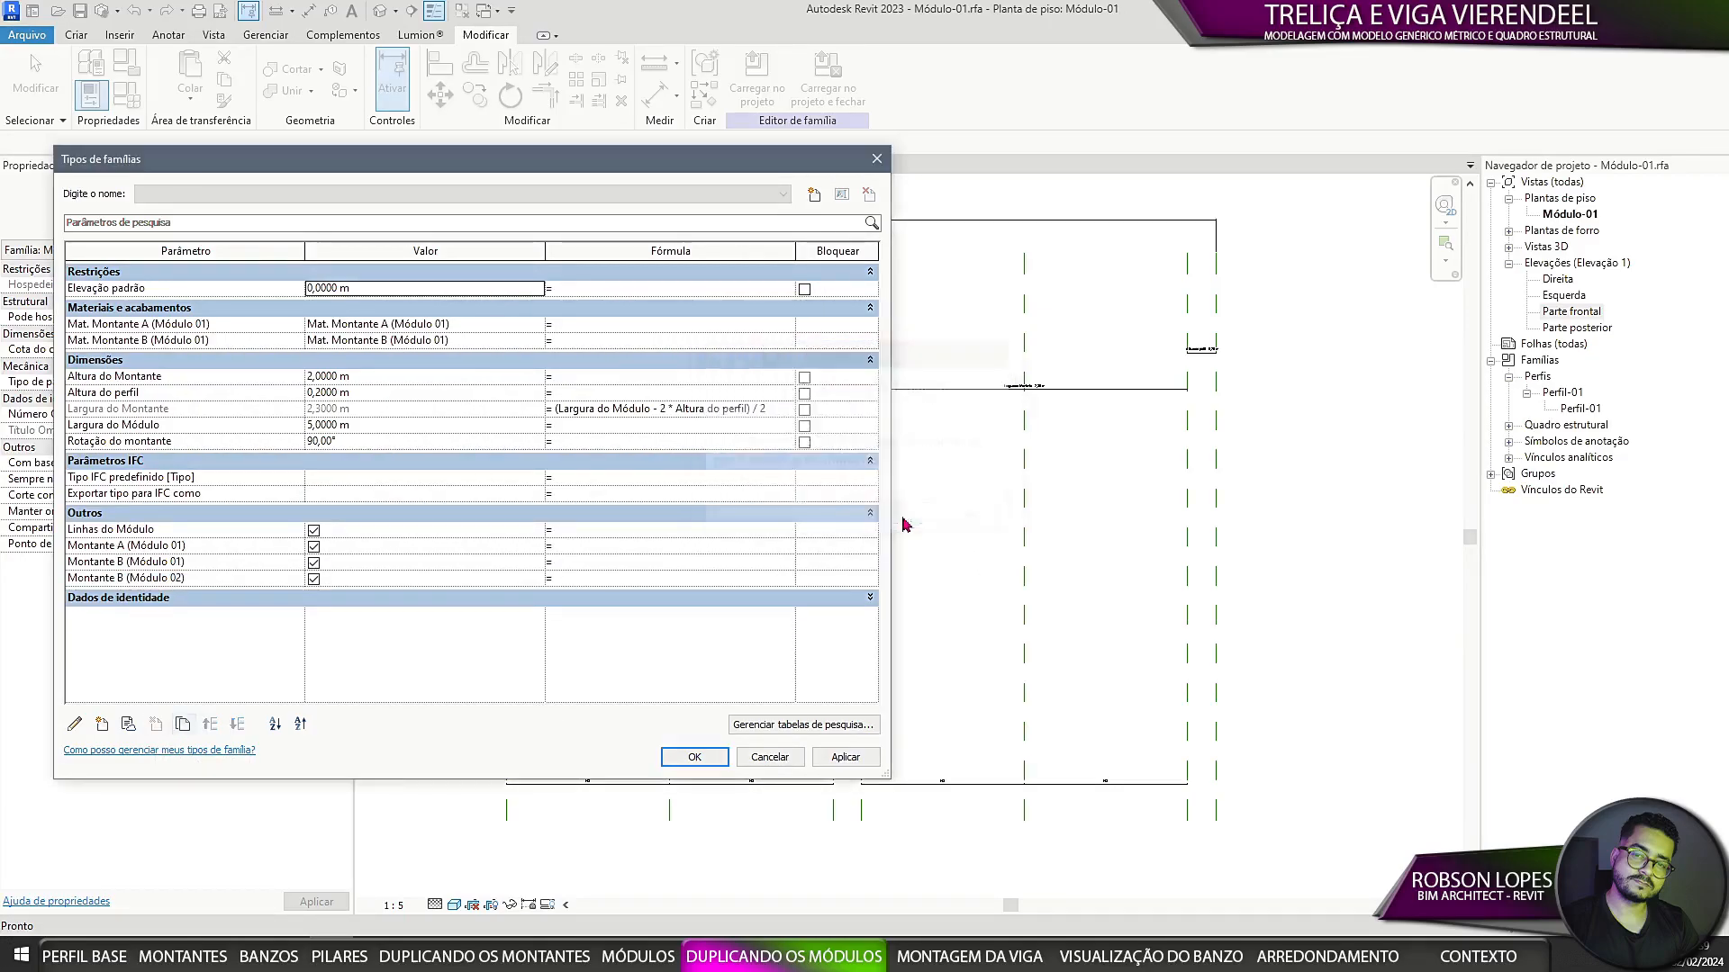
left_click(154, 578)
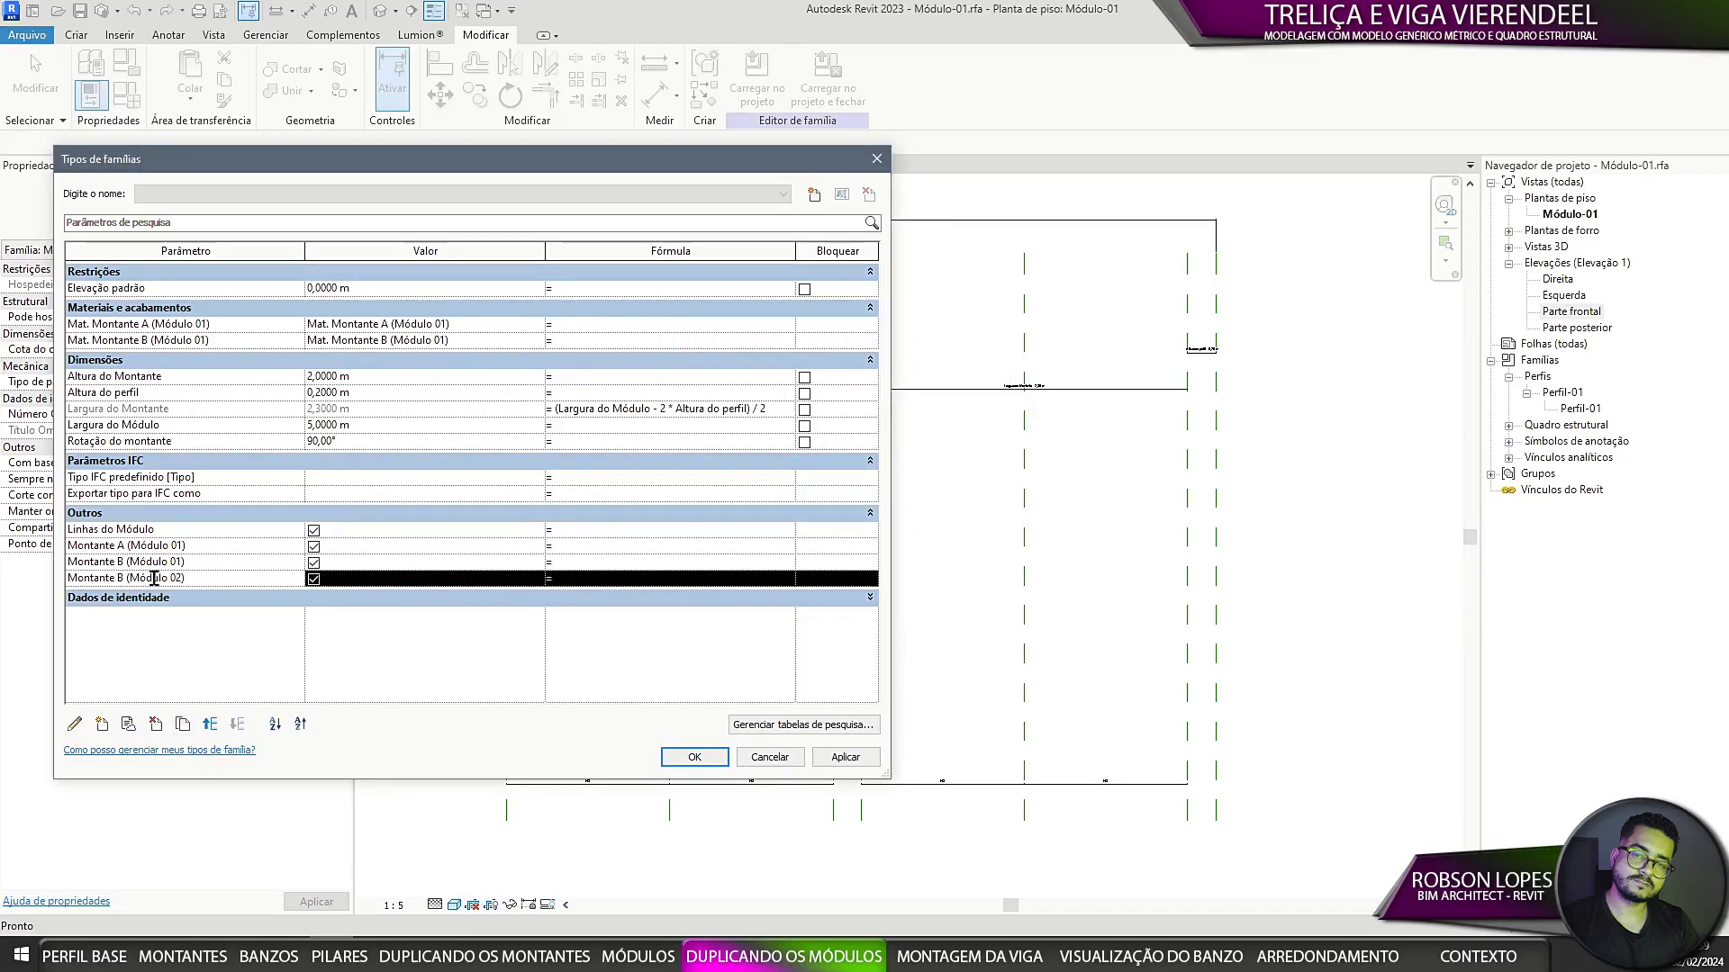
left_click(156, 727)
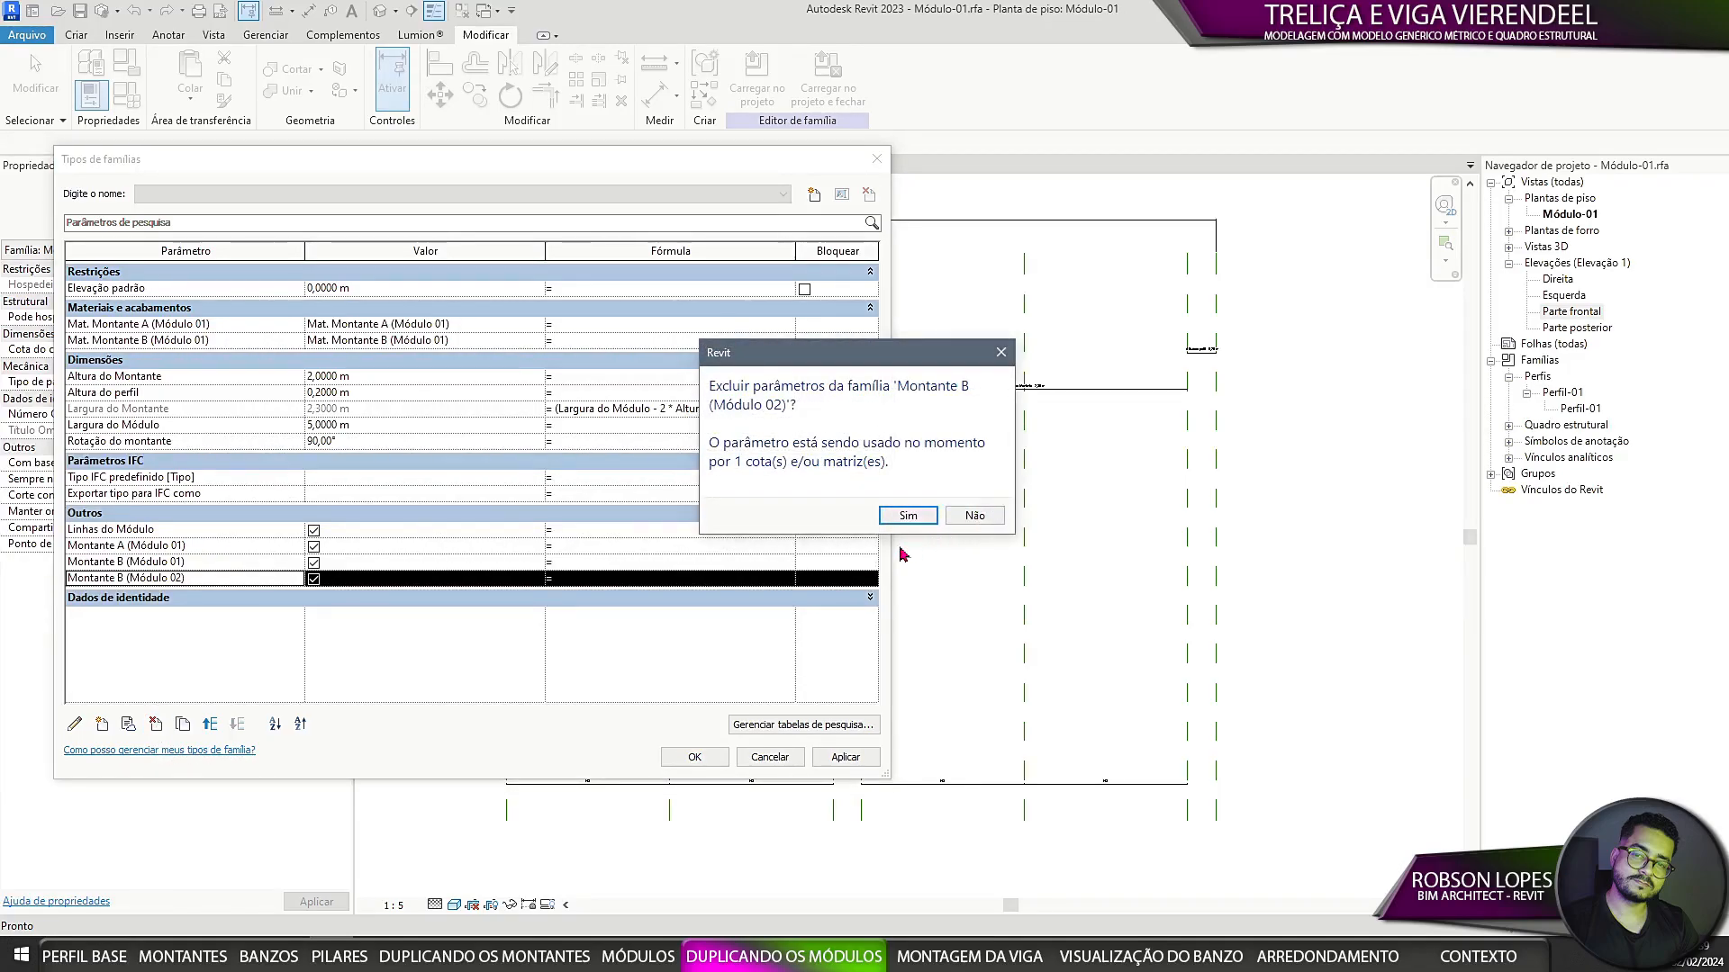
left_click(908, 515)
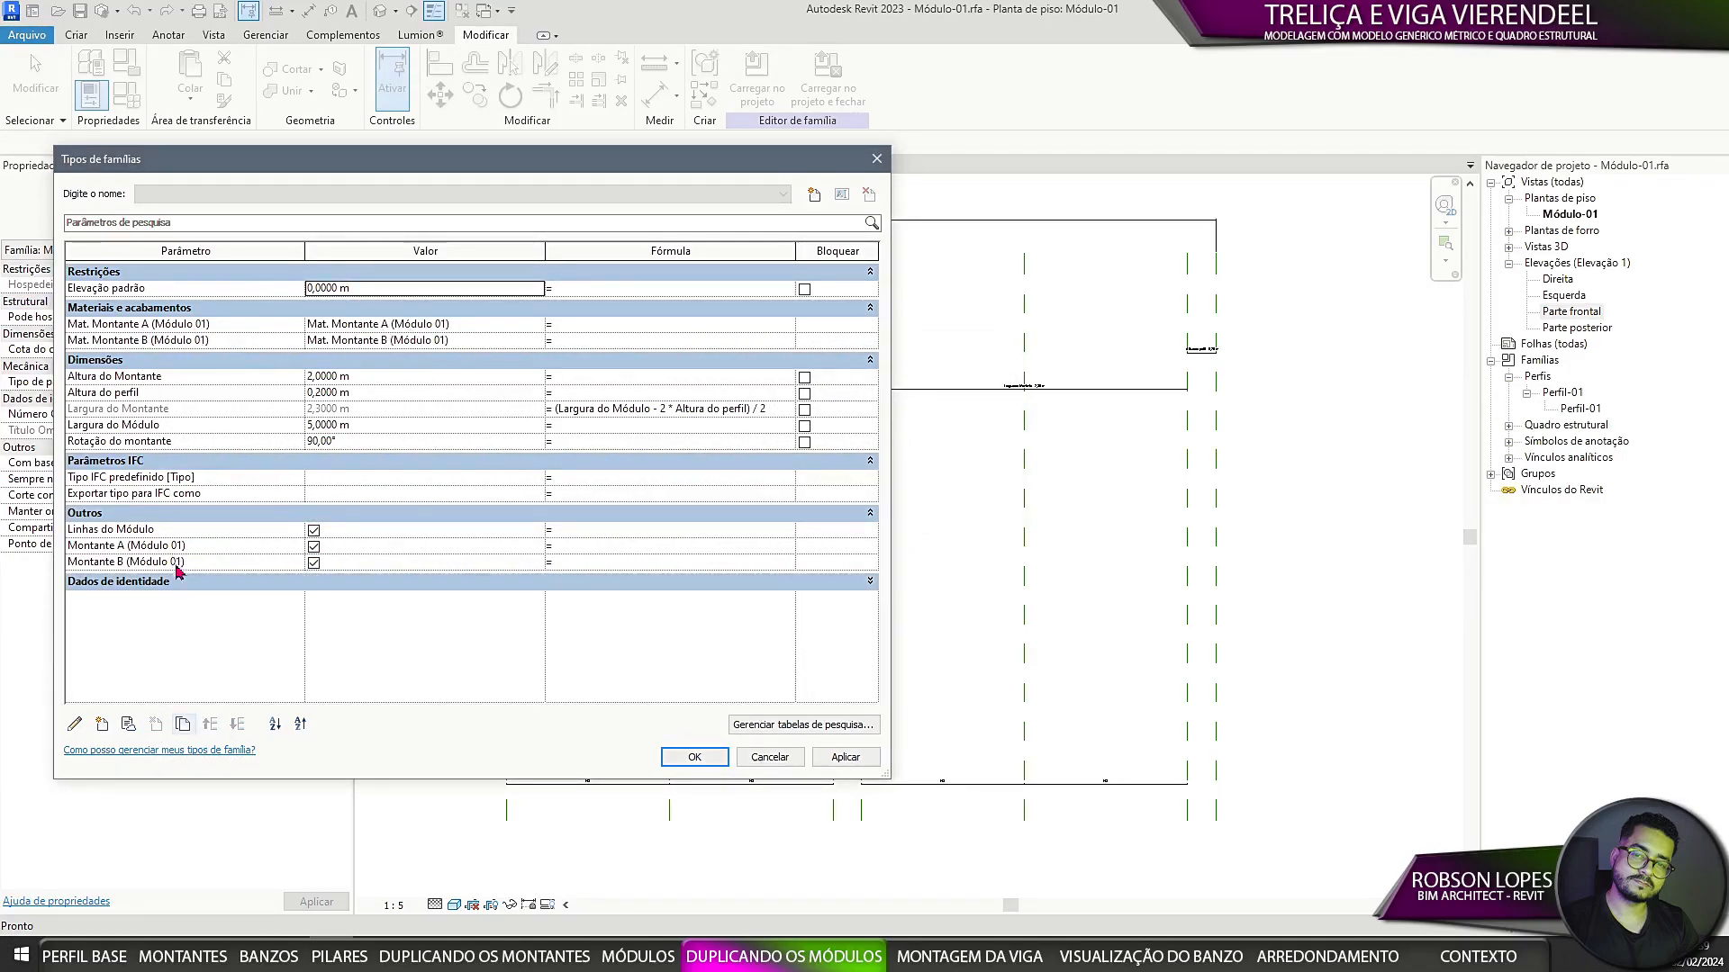
left_click(695, 756)
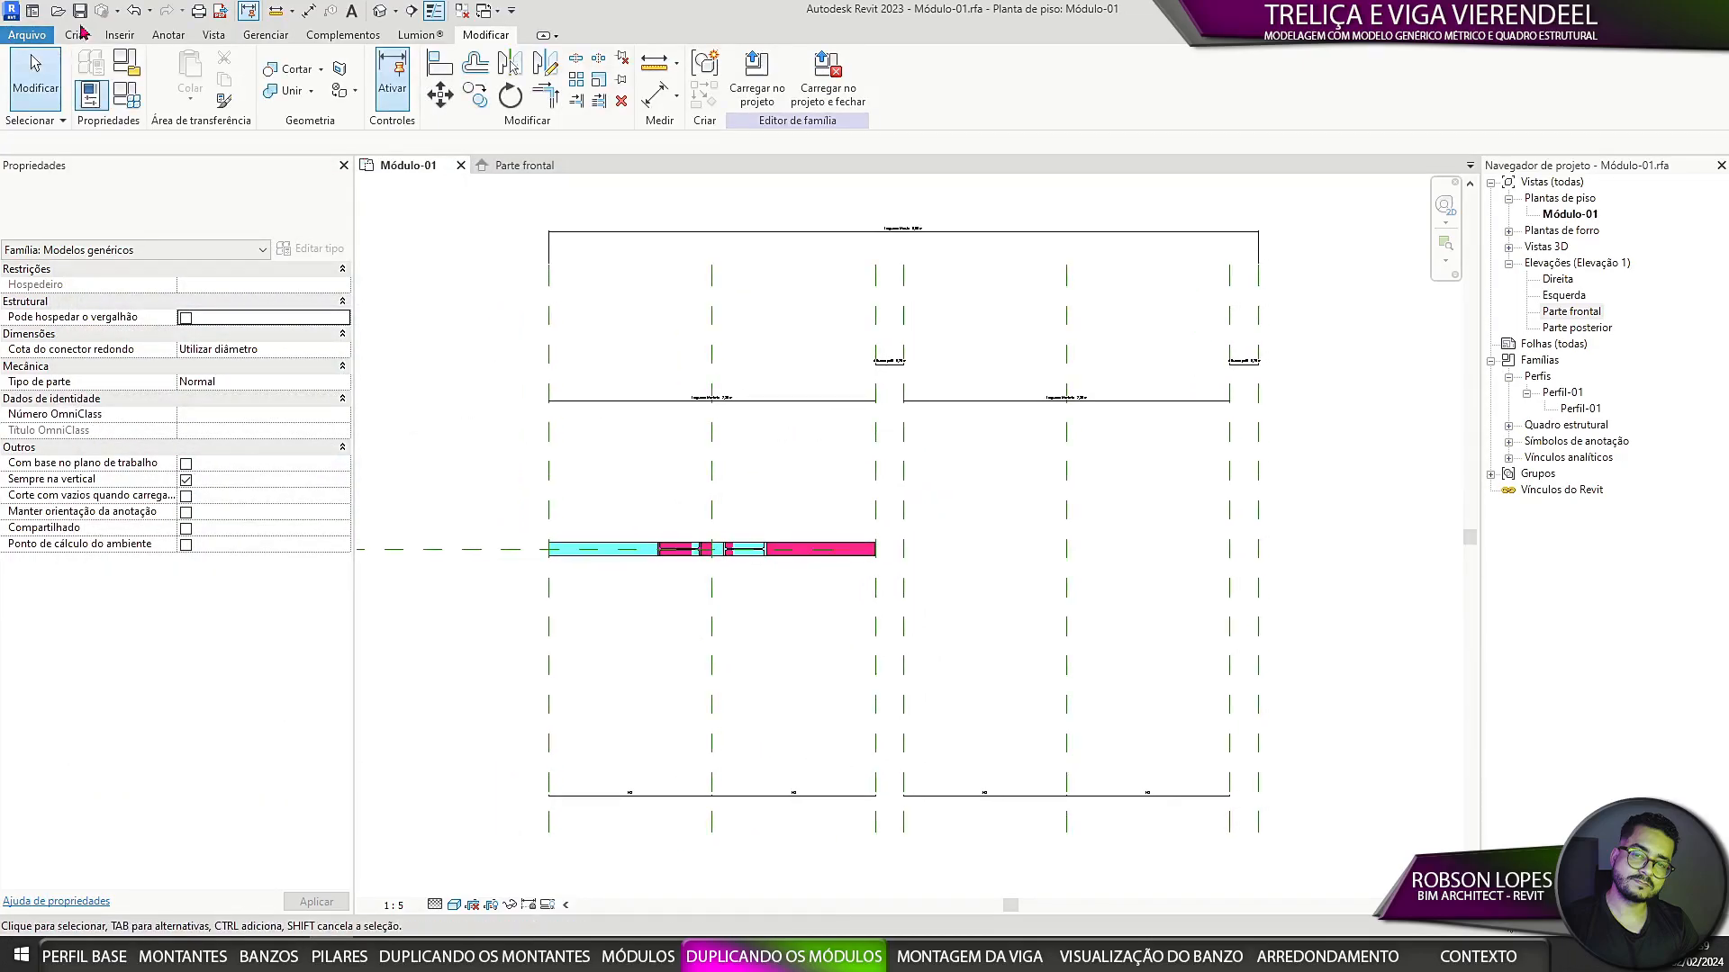
Step: Close the Parte frontal elevation and open Módulo-02.rfa from the Famílias folder
left_click(526, 167)
left_click(578, 165)
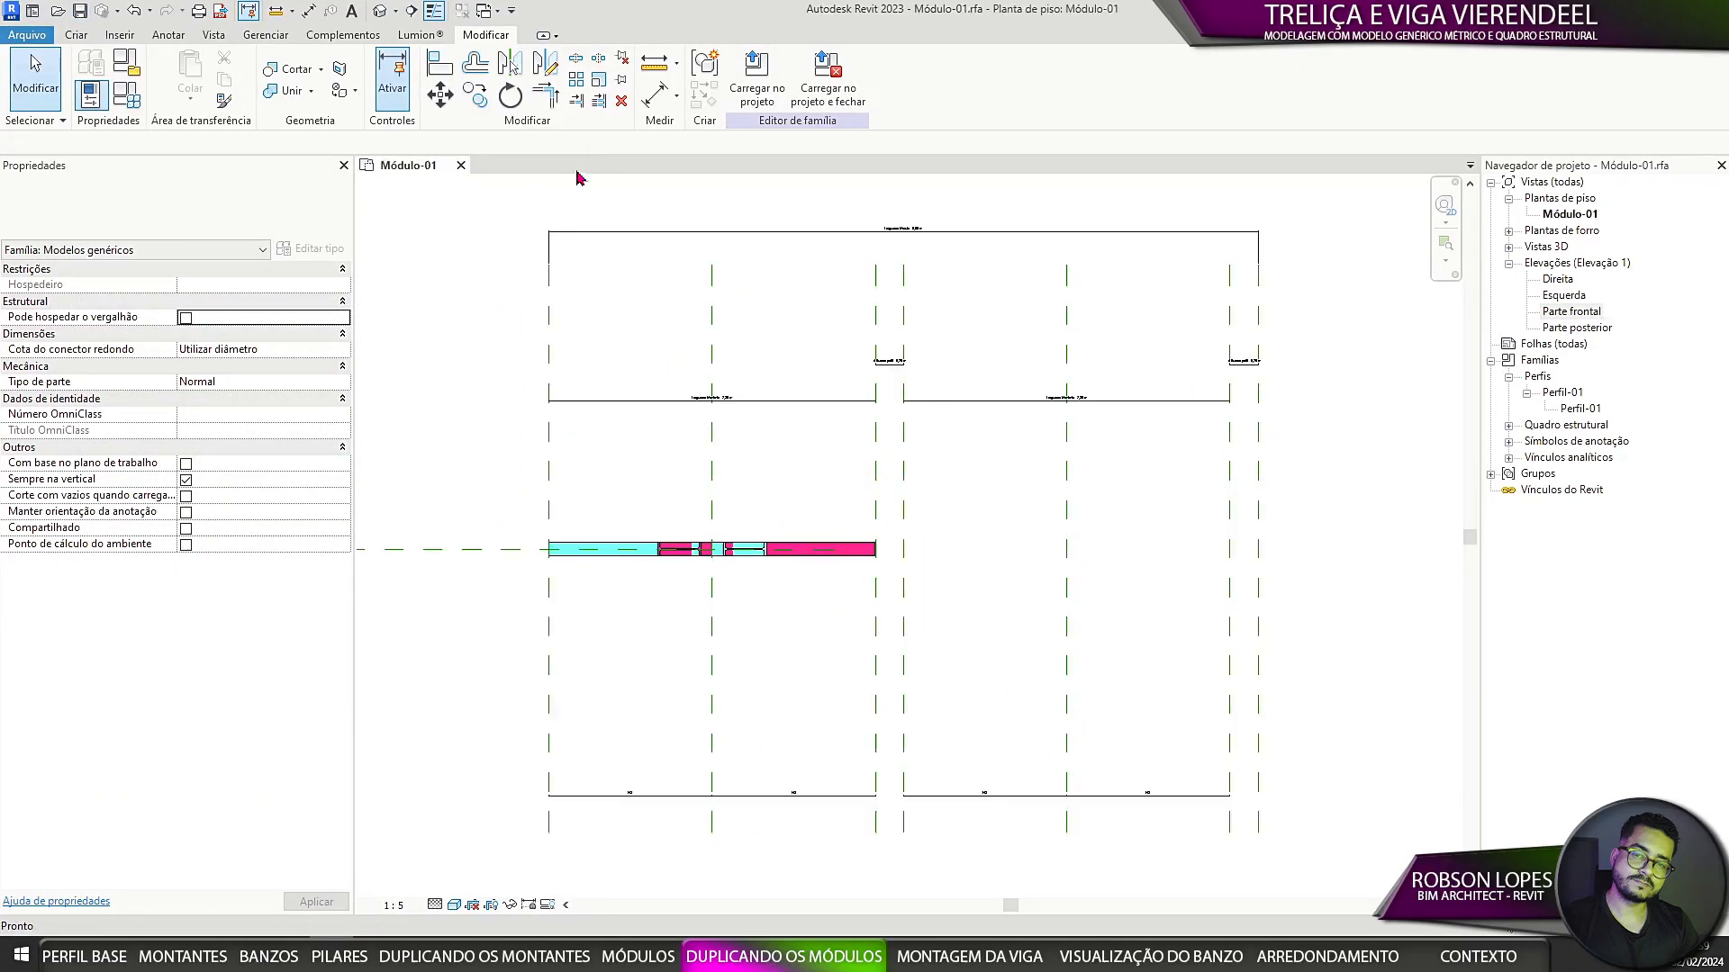
mouse_move(96, 954)
left_click(96, 912)
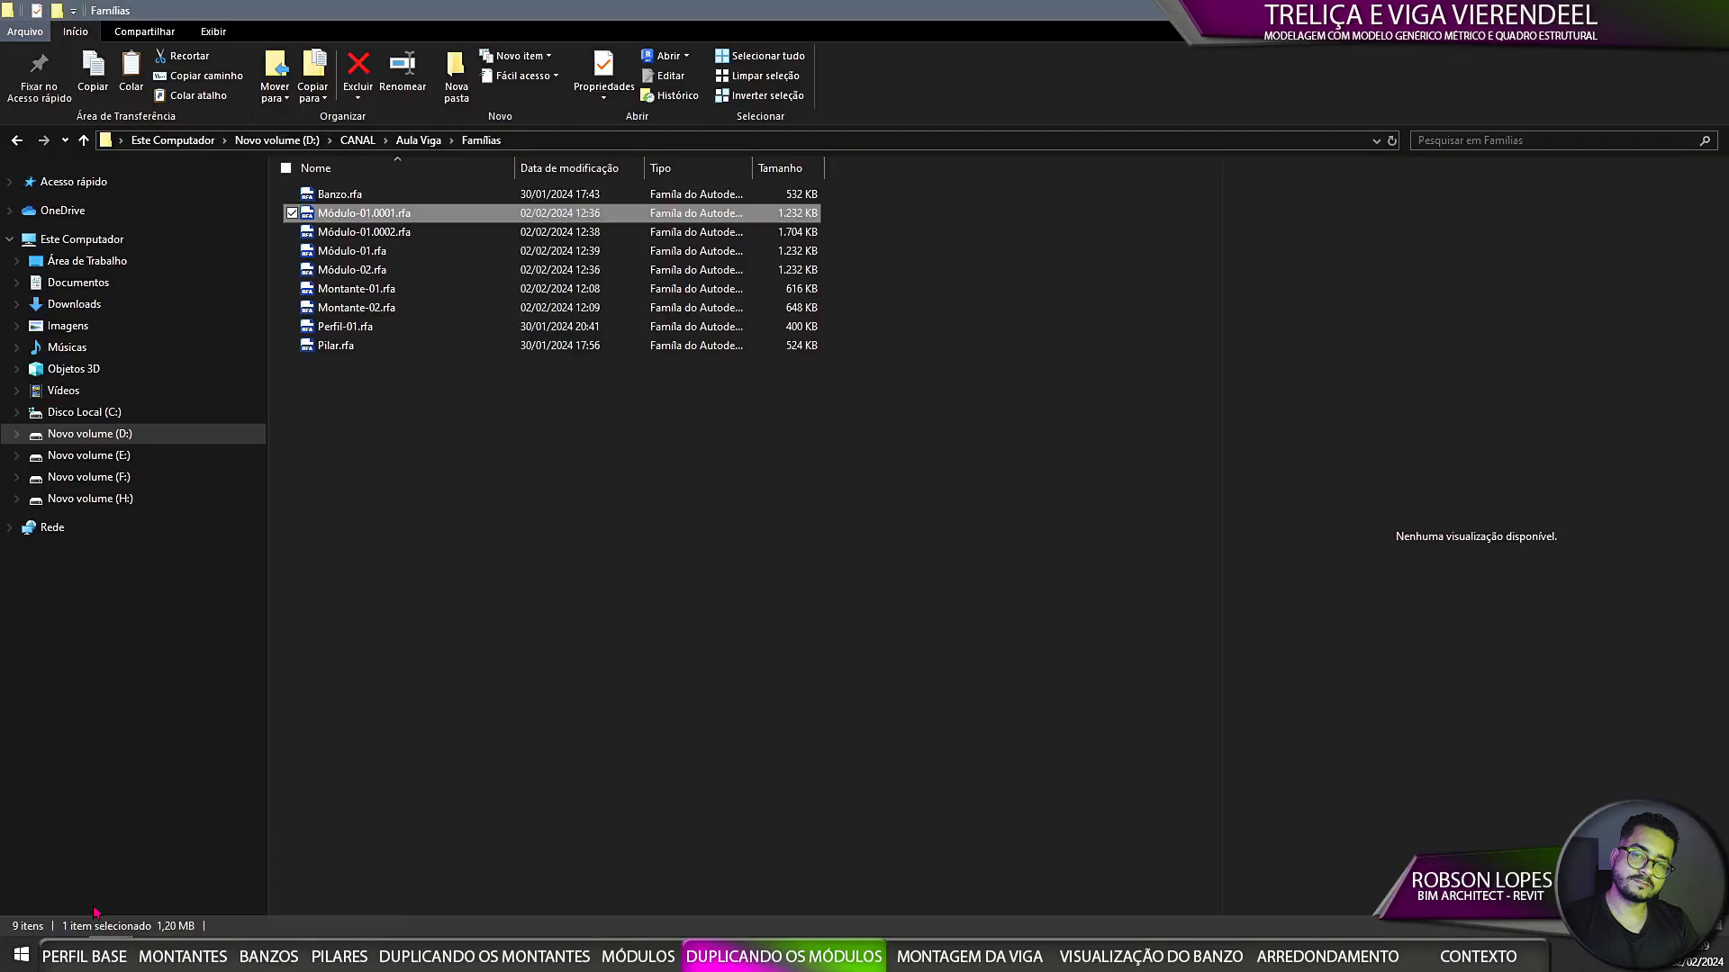
double_click(360, 271)
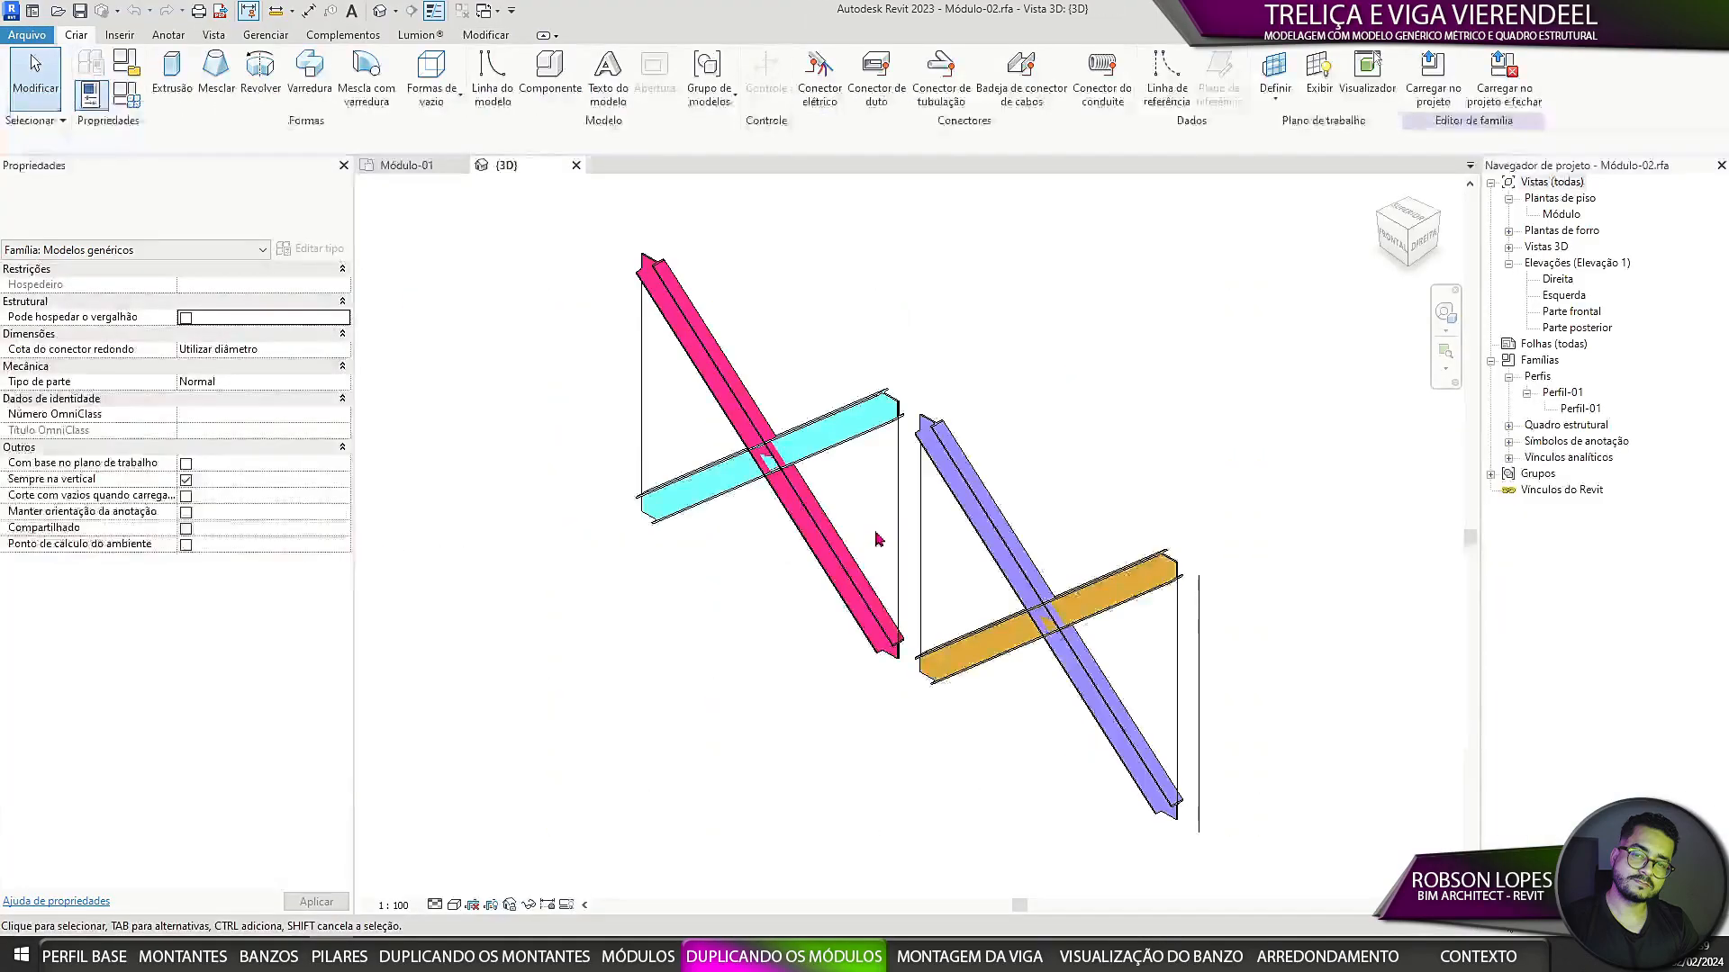
Step: Rename the Módulo floor plan as Módulo-02 and open it
left_click(1562, 214)
right_click(1562, 214)
left_click(1443, 475)
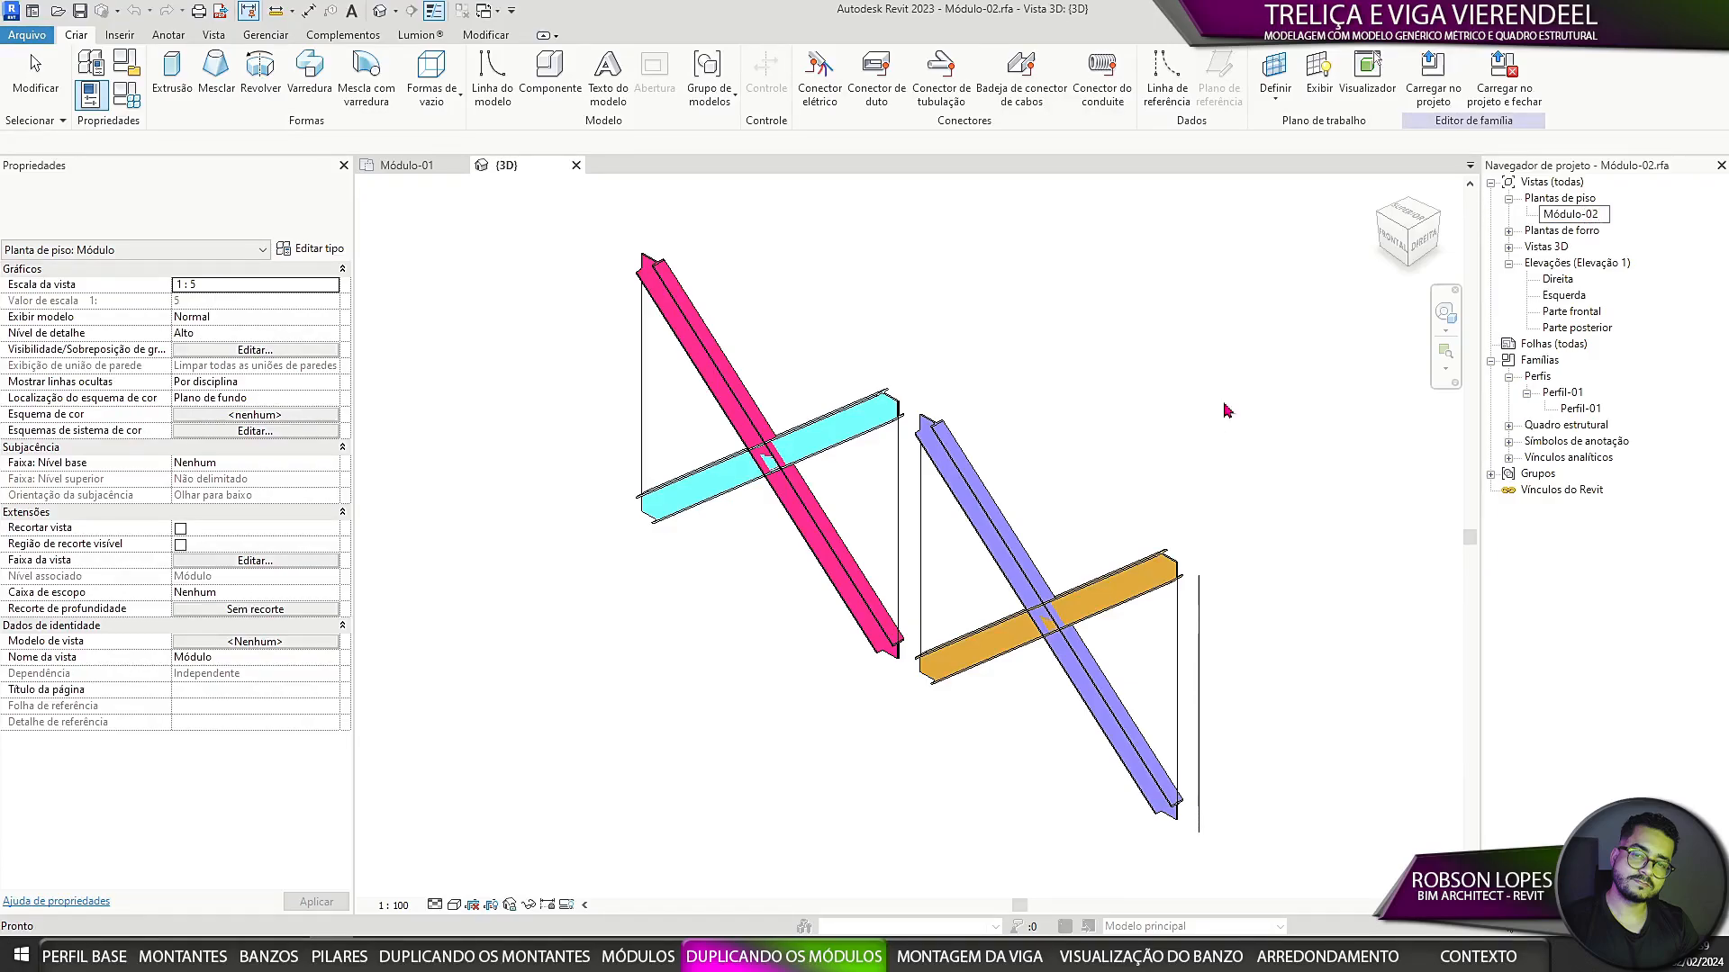
key("Return")
double_click(1570, 216)
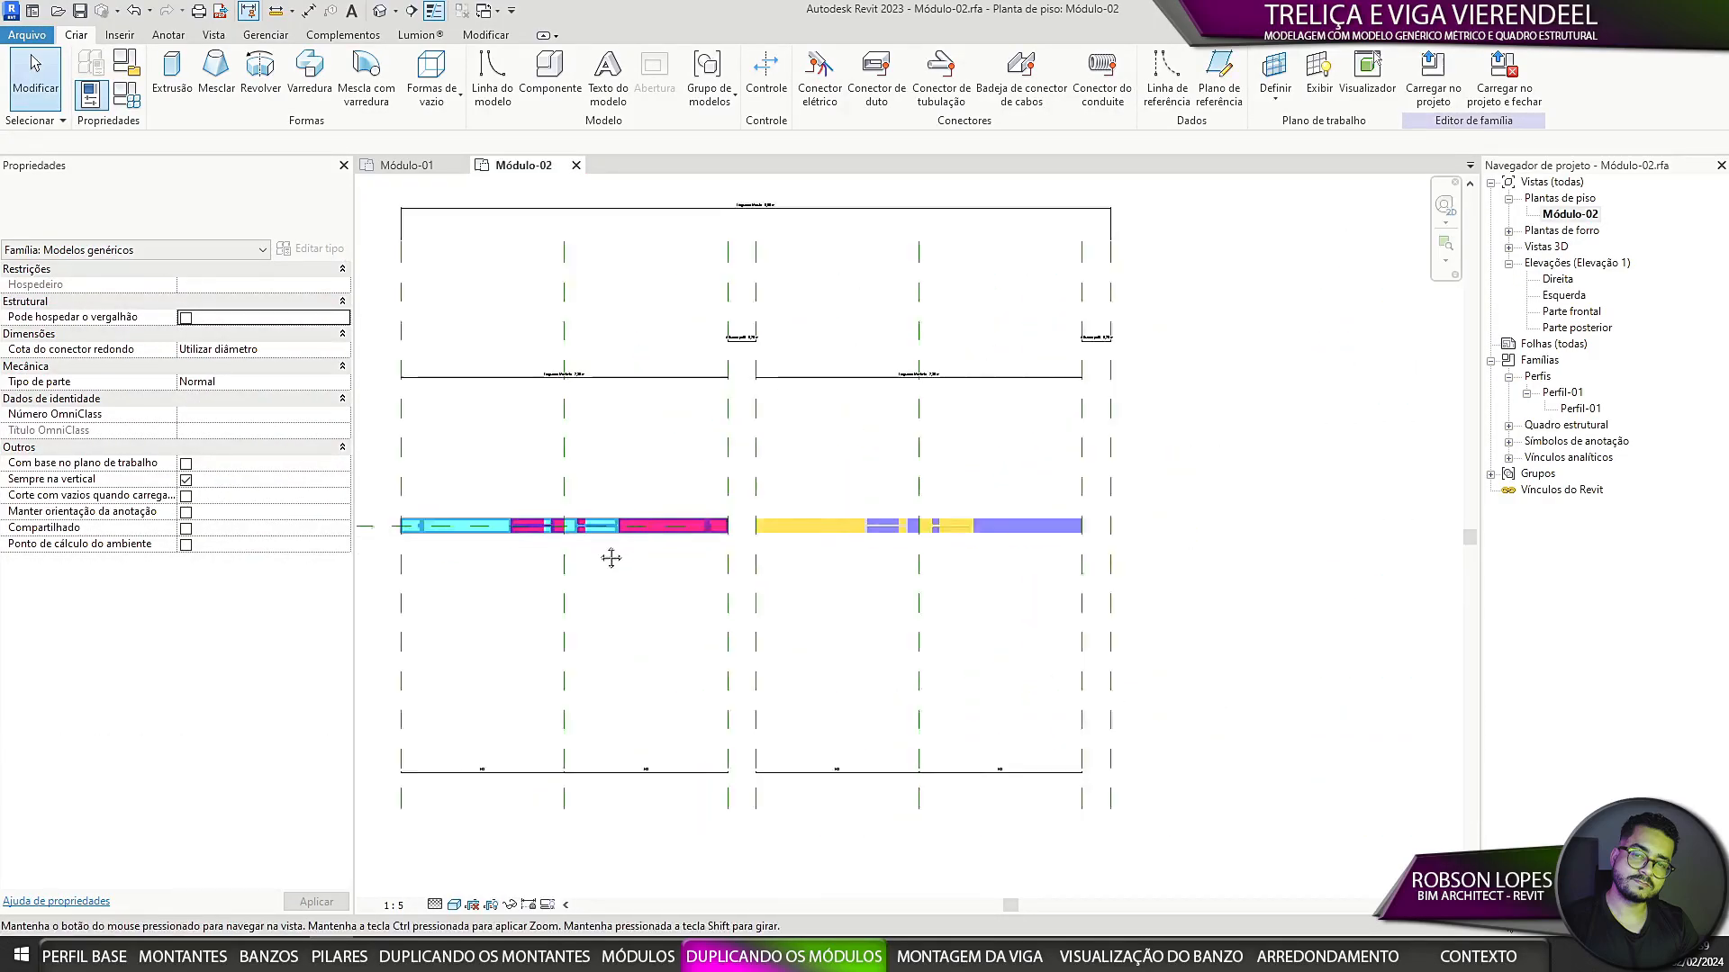
Step: Delete the first module's montantes in the Módulo-02 floor plan
middle_click_drag(610, 558, 765, 545)
left_click(586, 528)
key("Delete")
Step: Delete the material parameters Mat. Montante A (Módulo 01) and Mat. Montante B (Módulo 01) from the Módulo-02 family
left_click(126, 97)
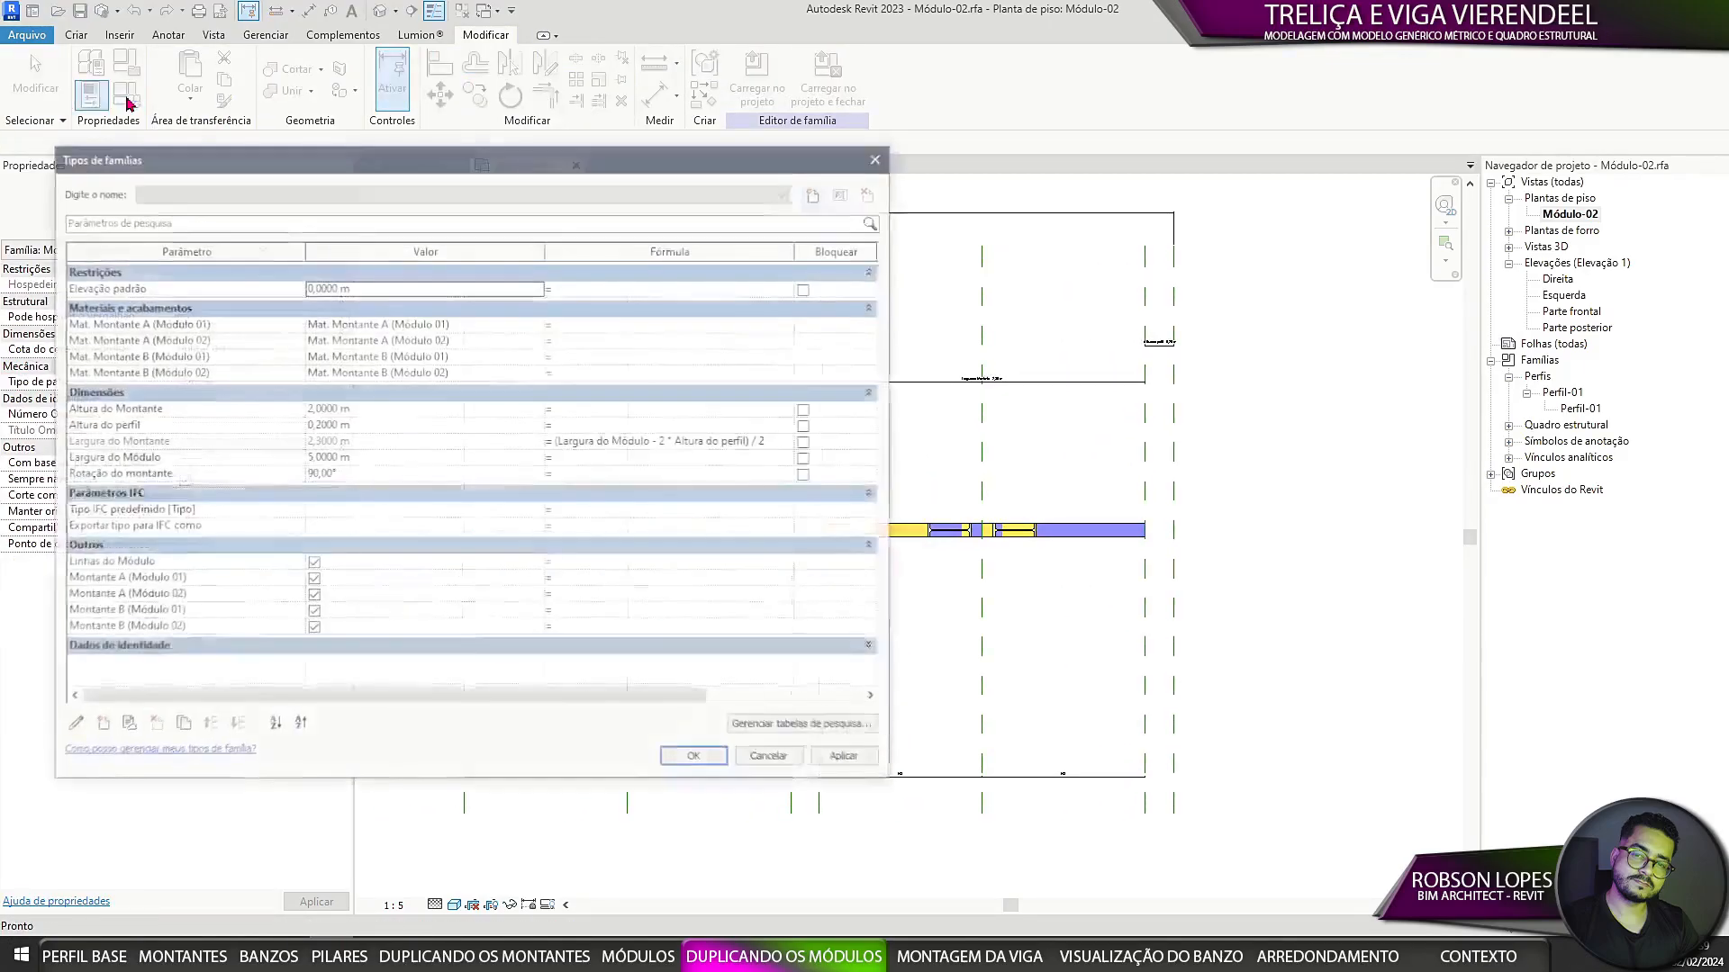
left_click(439, 324)
left_click(159, 326)
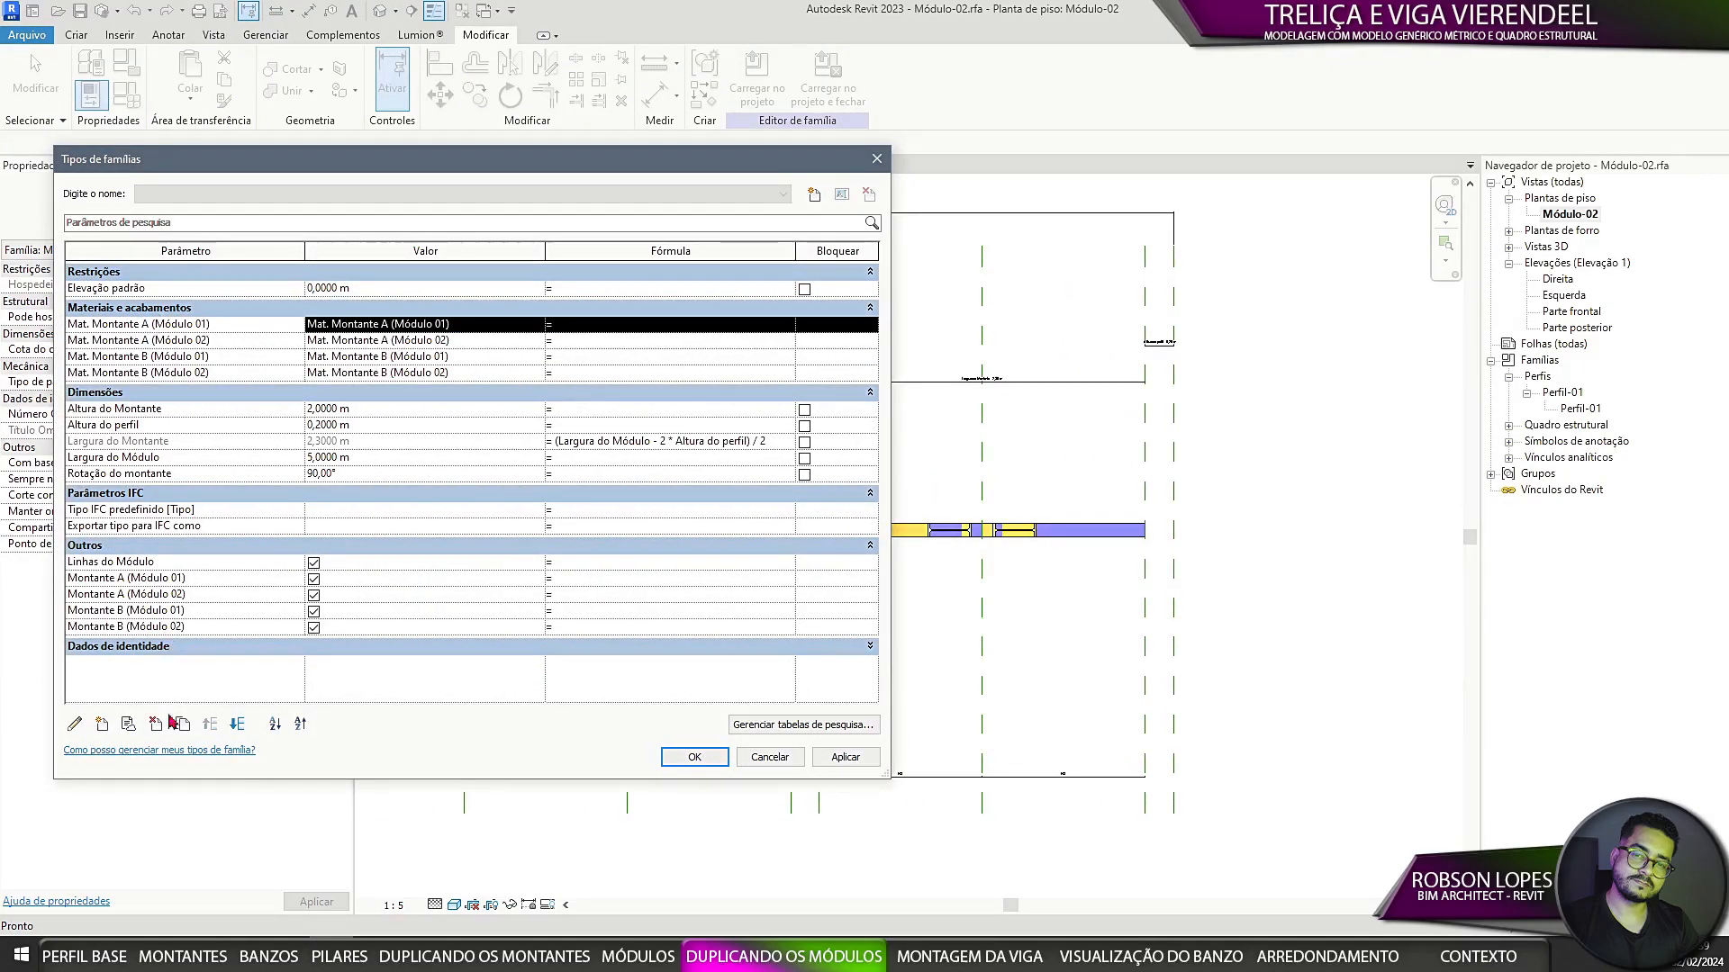
left_click(156, 724)
left_click(918, 506)
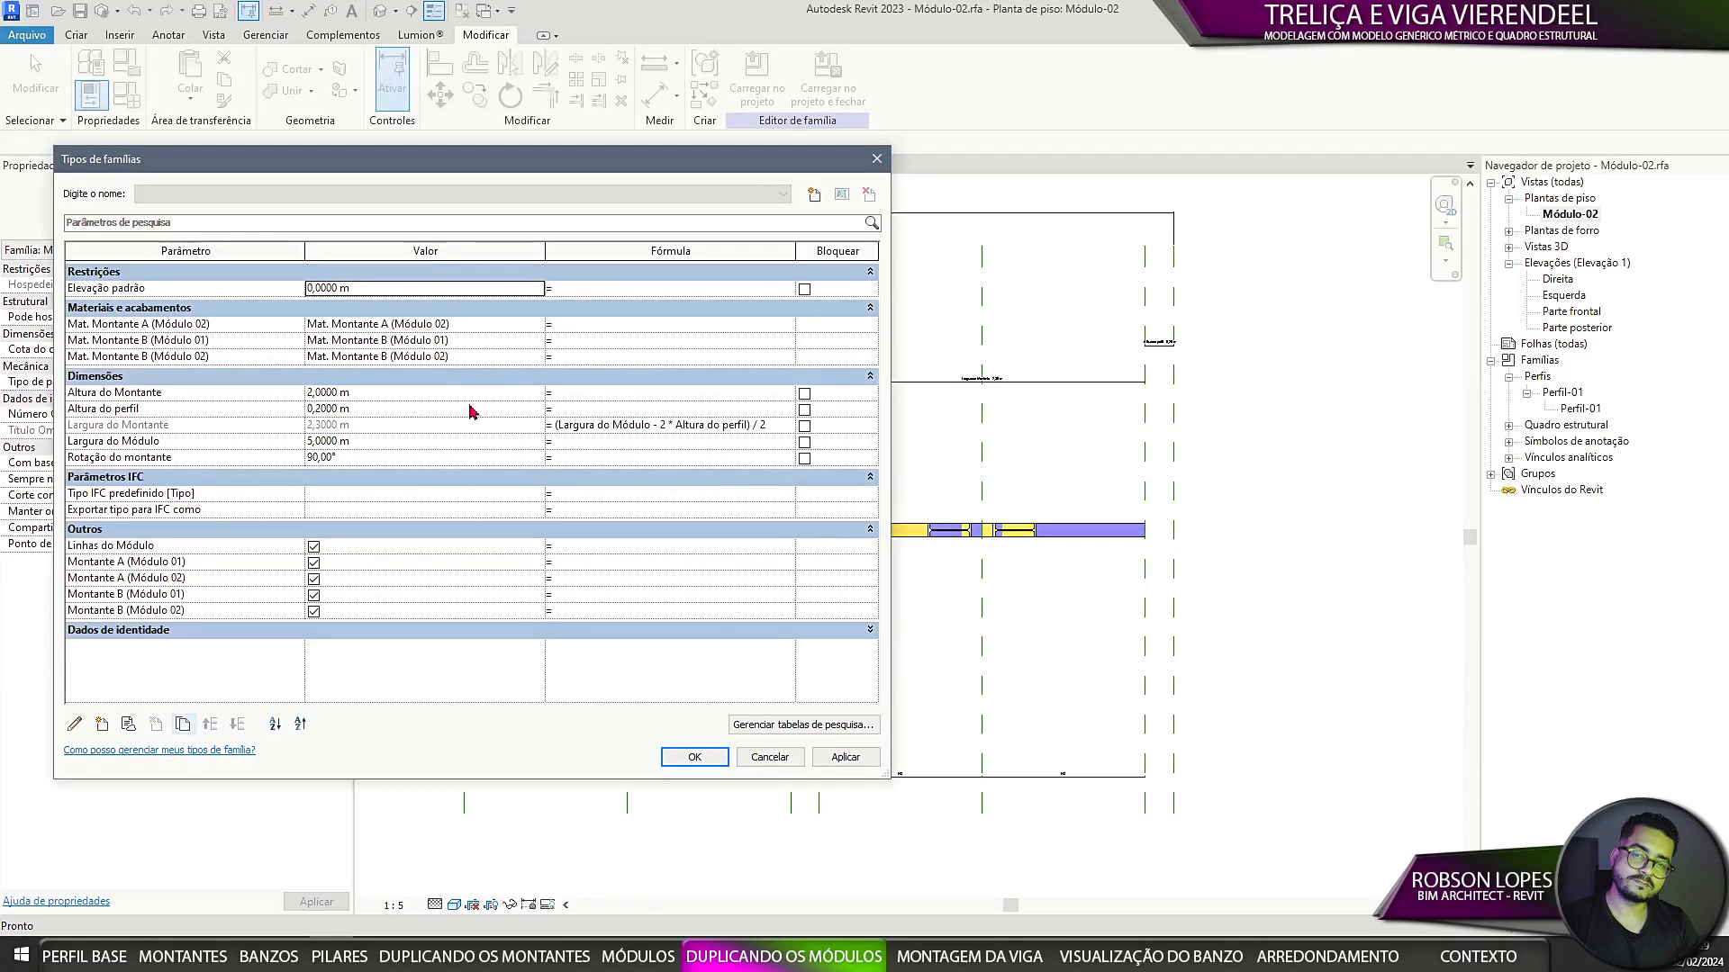
left_click(159, 728)
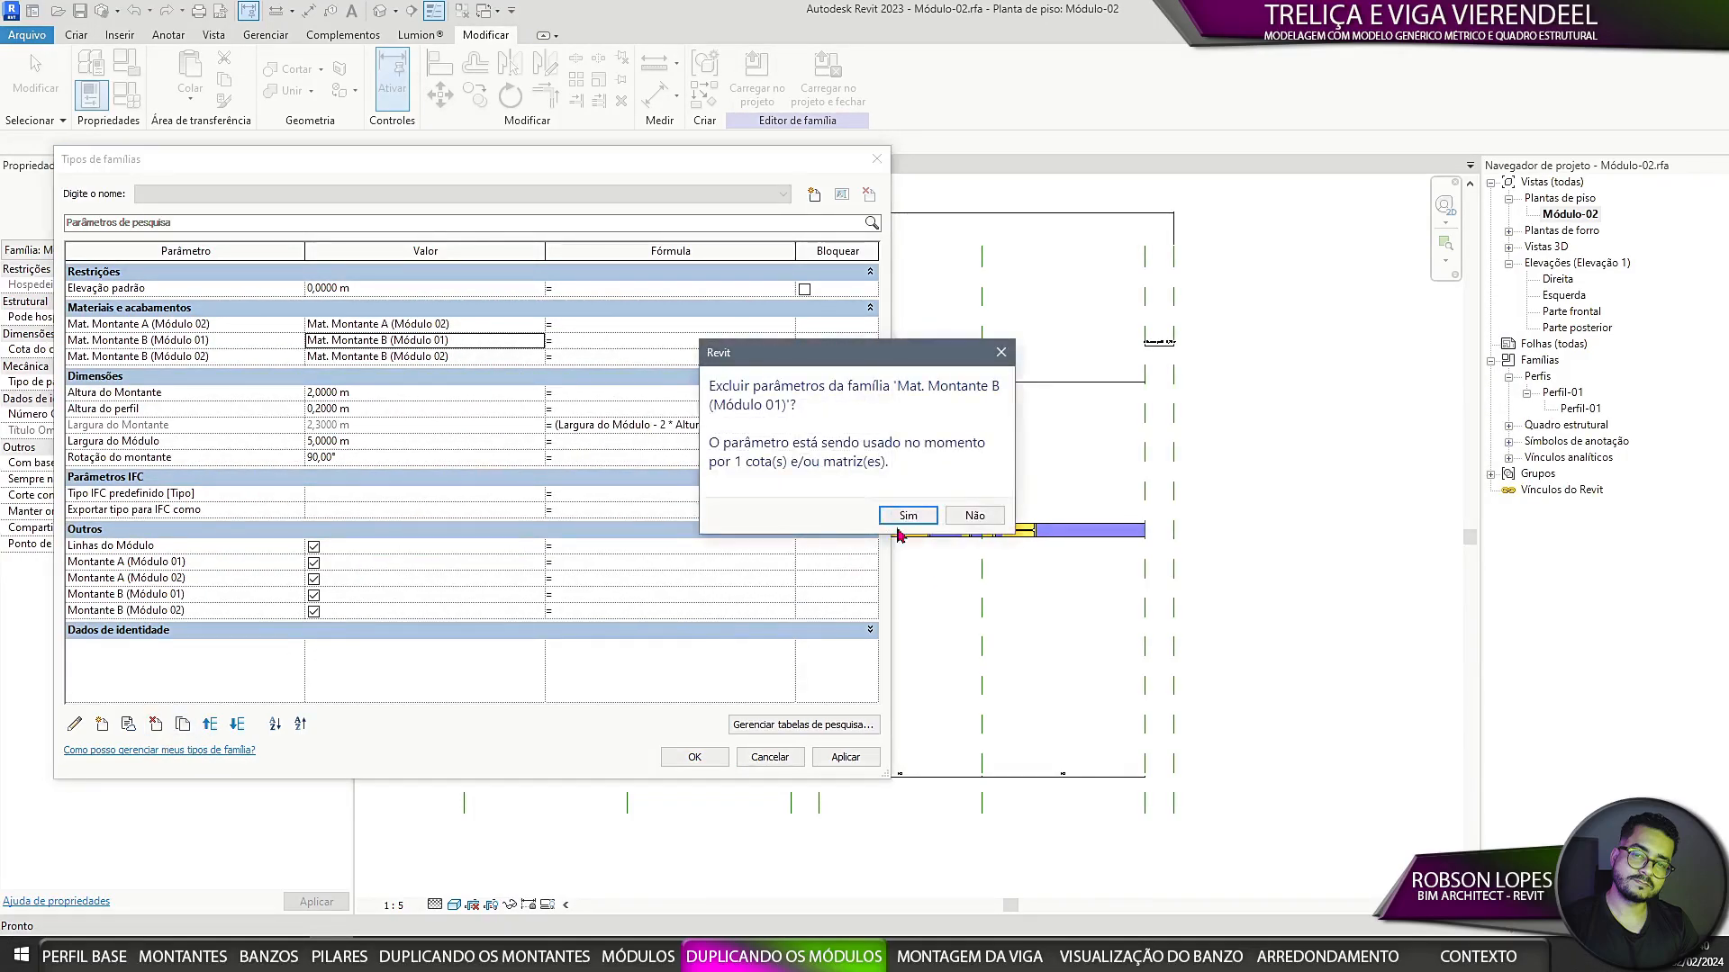
left_click(897, 522)
left_click(216, 343)
left_click(158, 726)
left_click(893, 516)
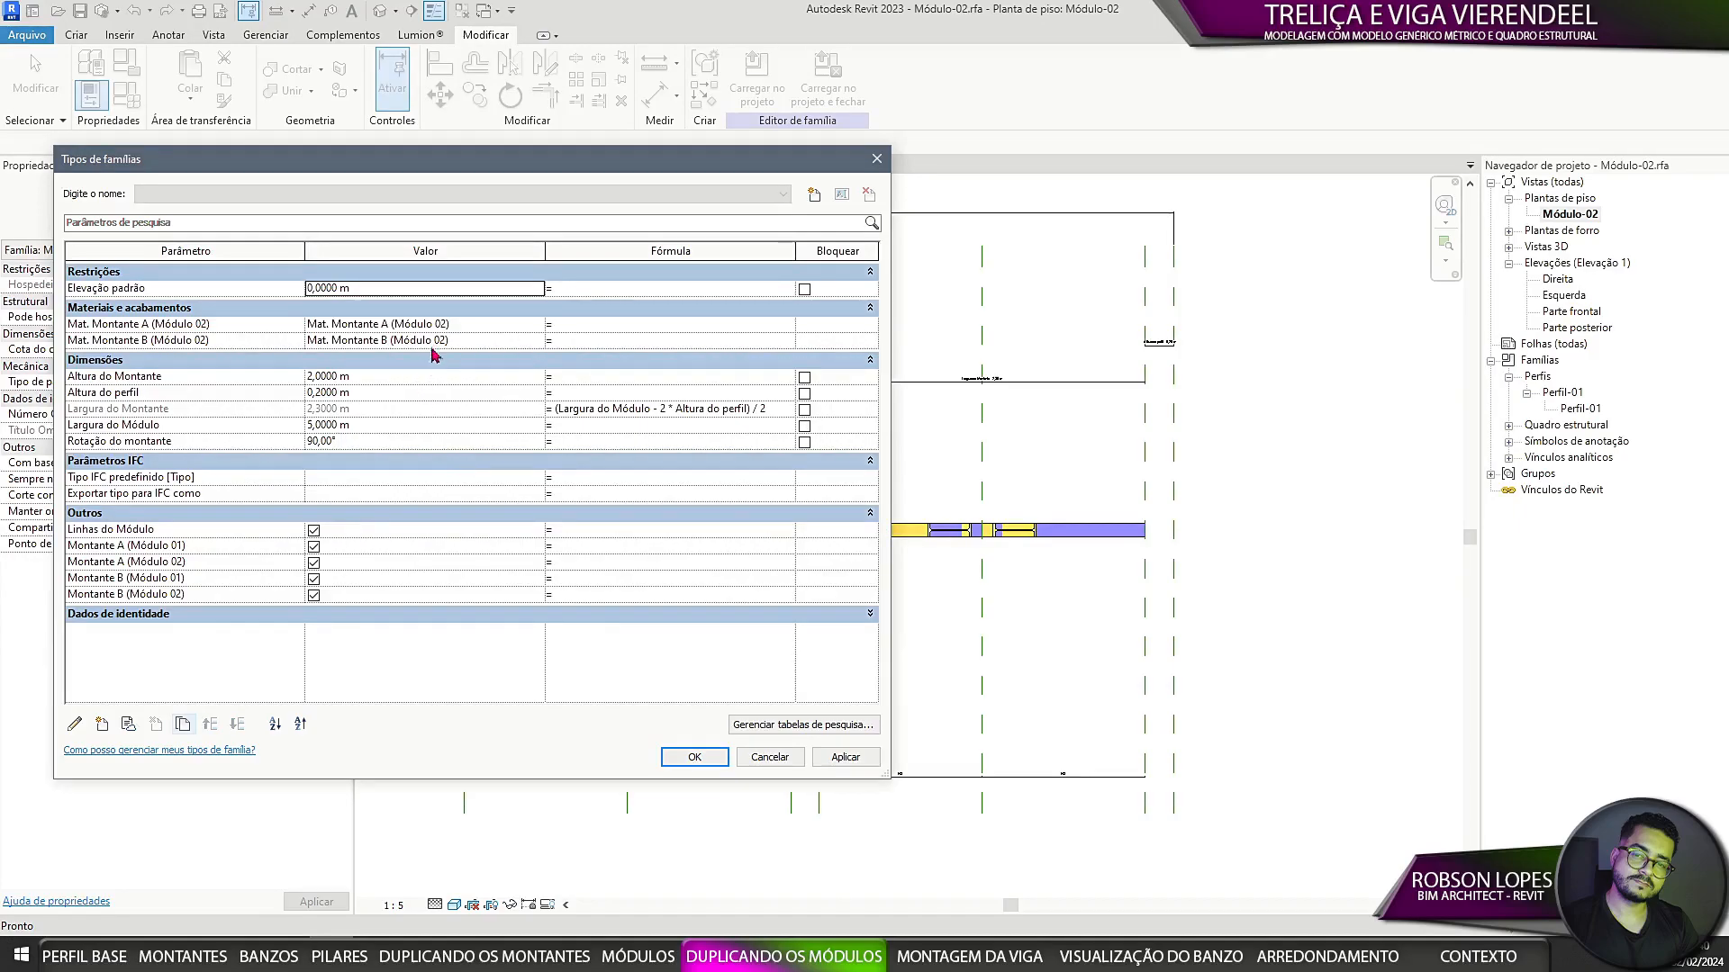
Step: Delete the visibility parameters Montante A (Módulo 01) and Montante B (Módulo 01) from the Módulo-02 family
left_click(122, 546)
left_click(156, 723)
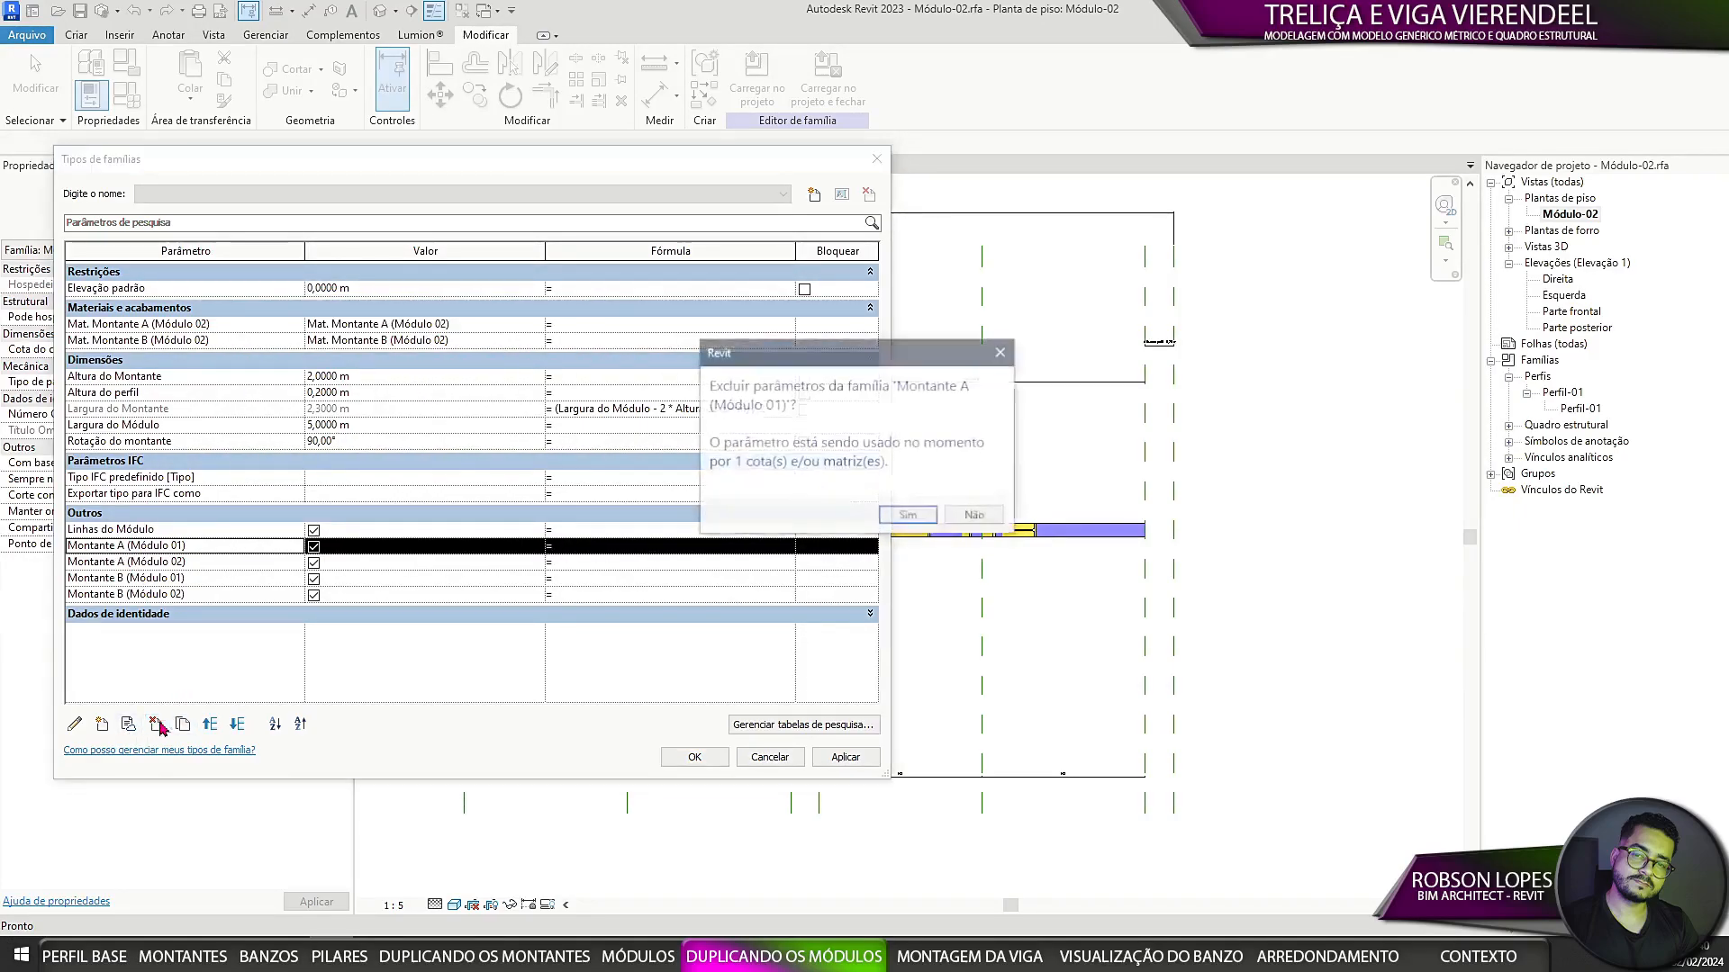
left_click(911, 517)
left_click(126, 563)
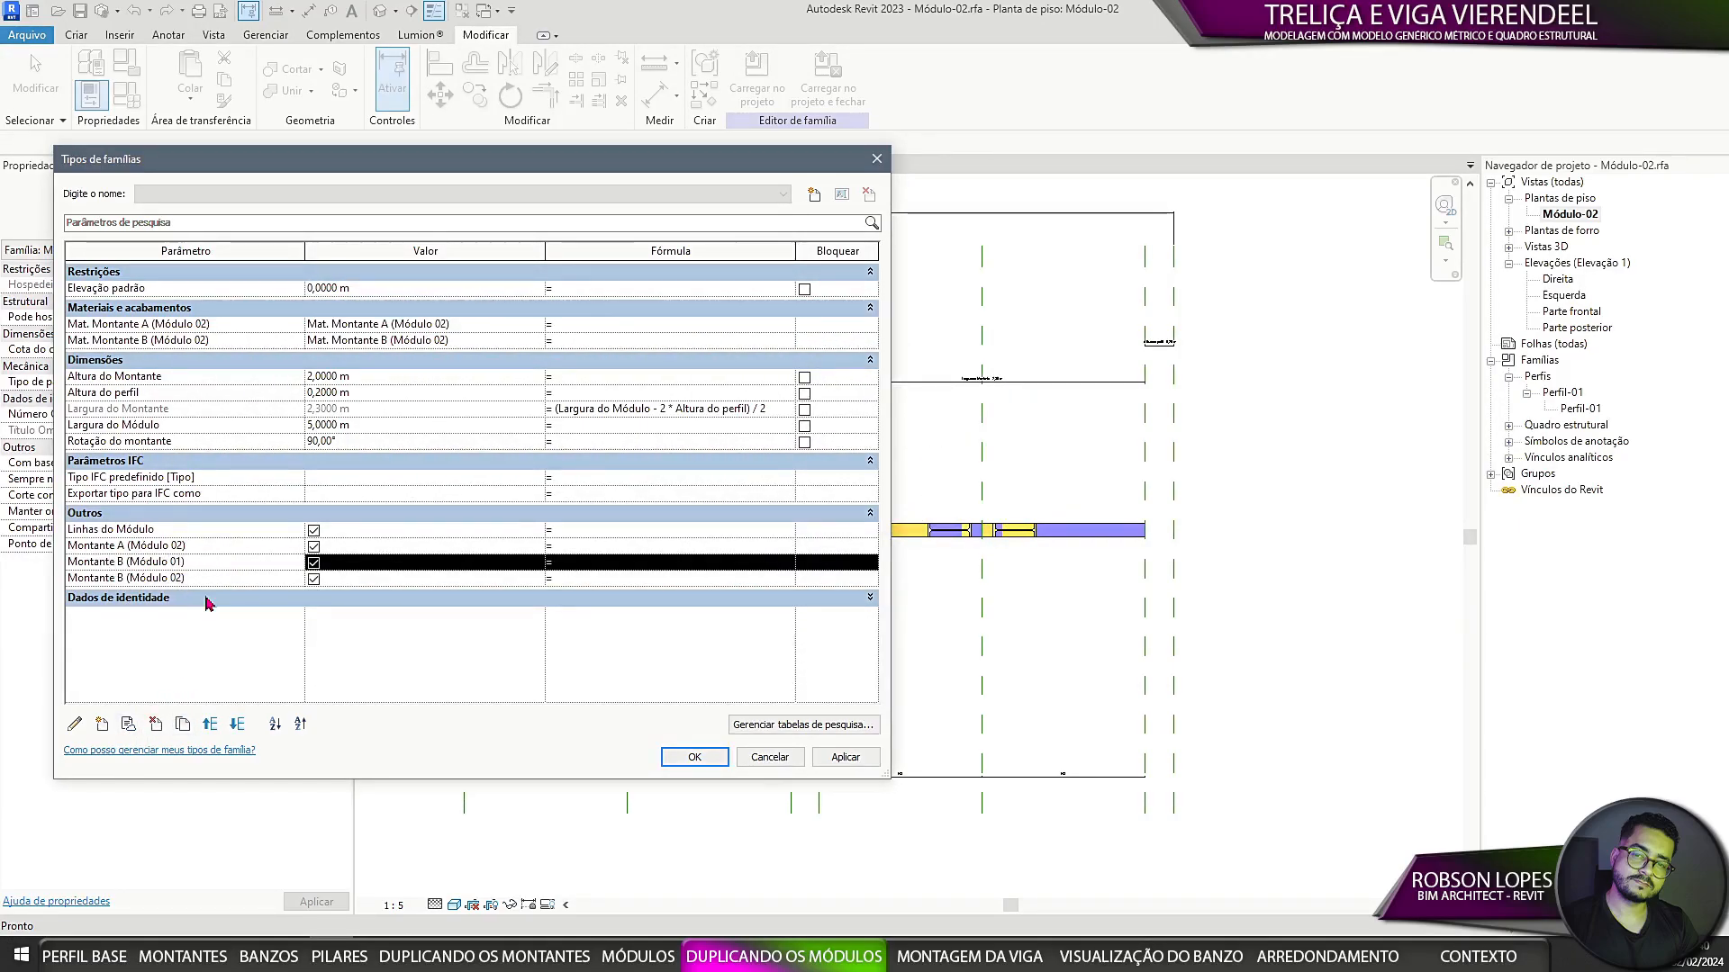
left_click(156, 724)
left_click(912, 517)
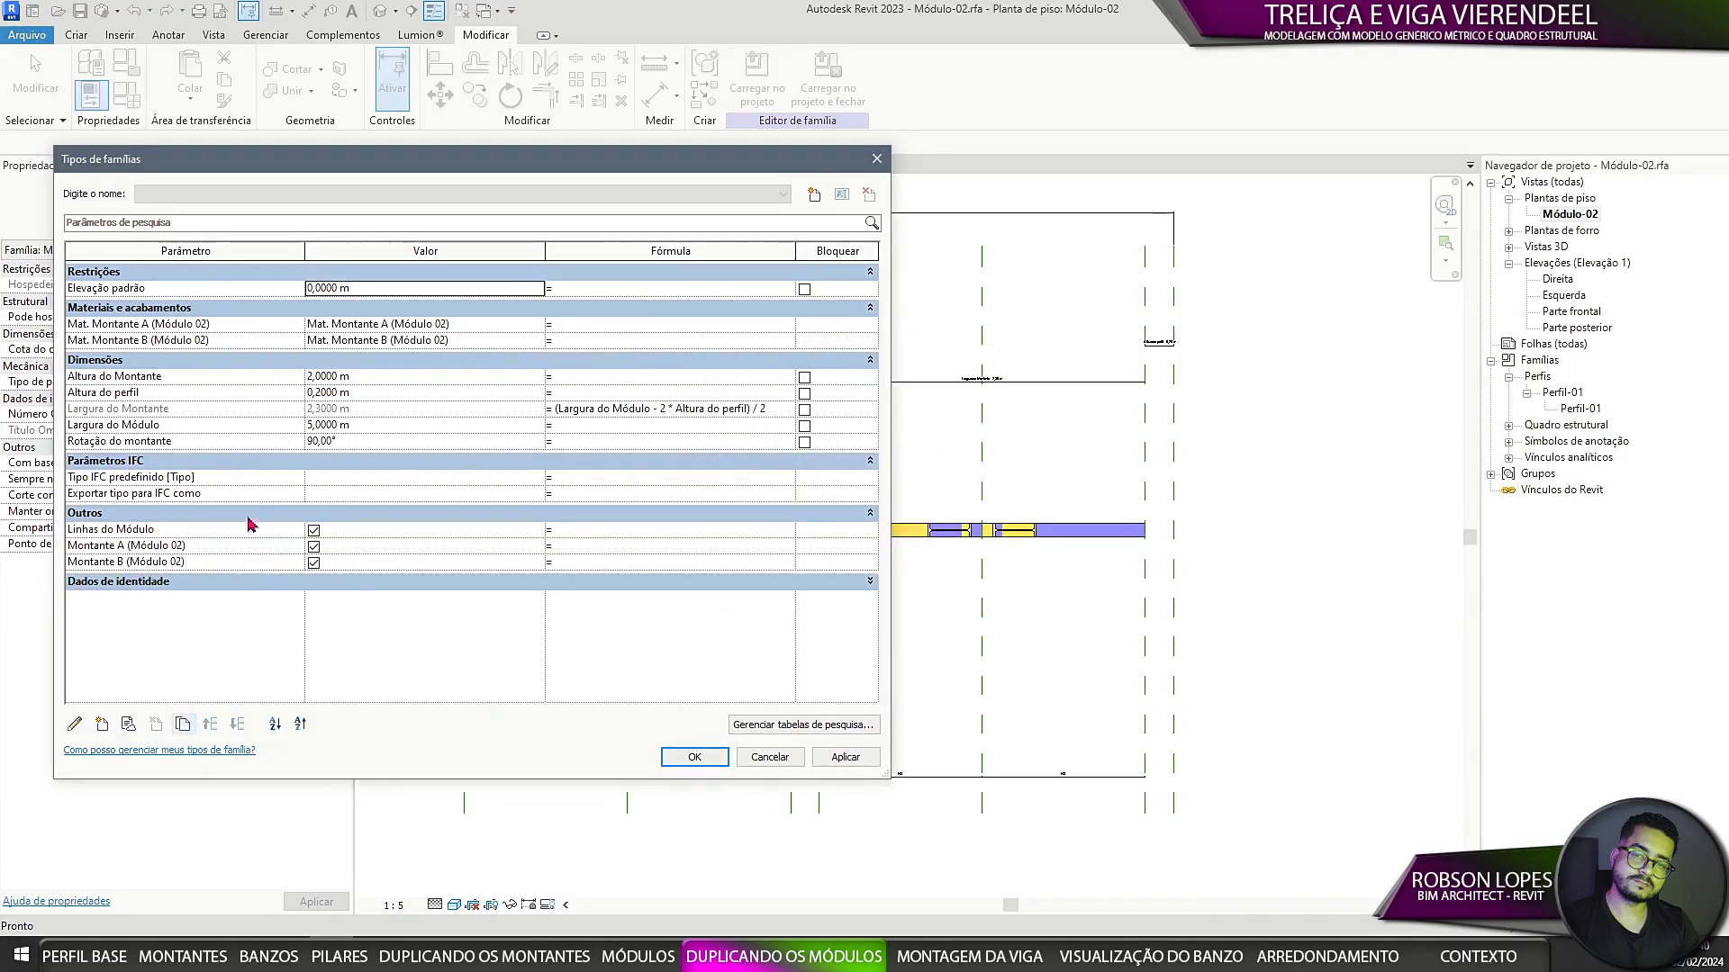
left_click(695, 756)
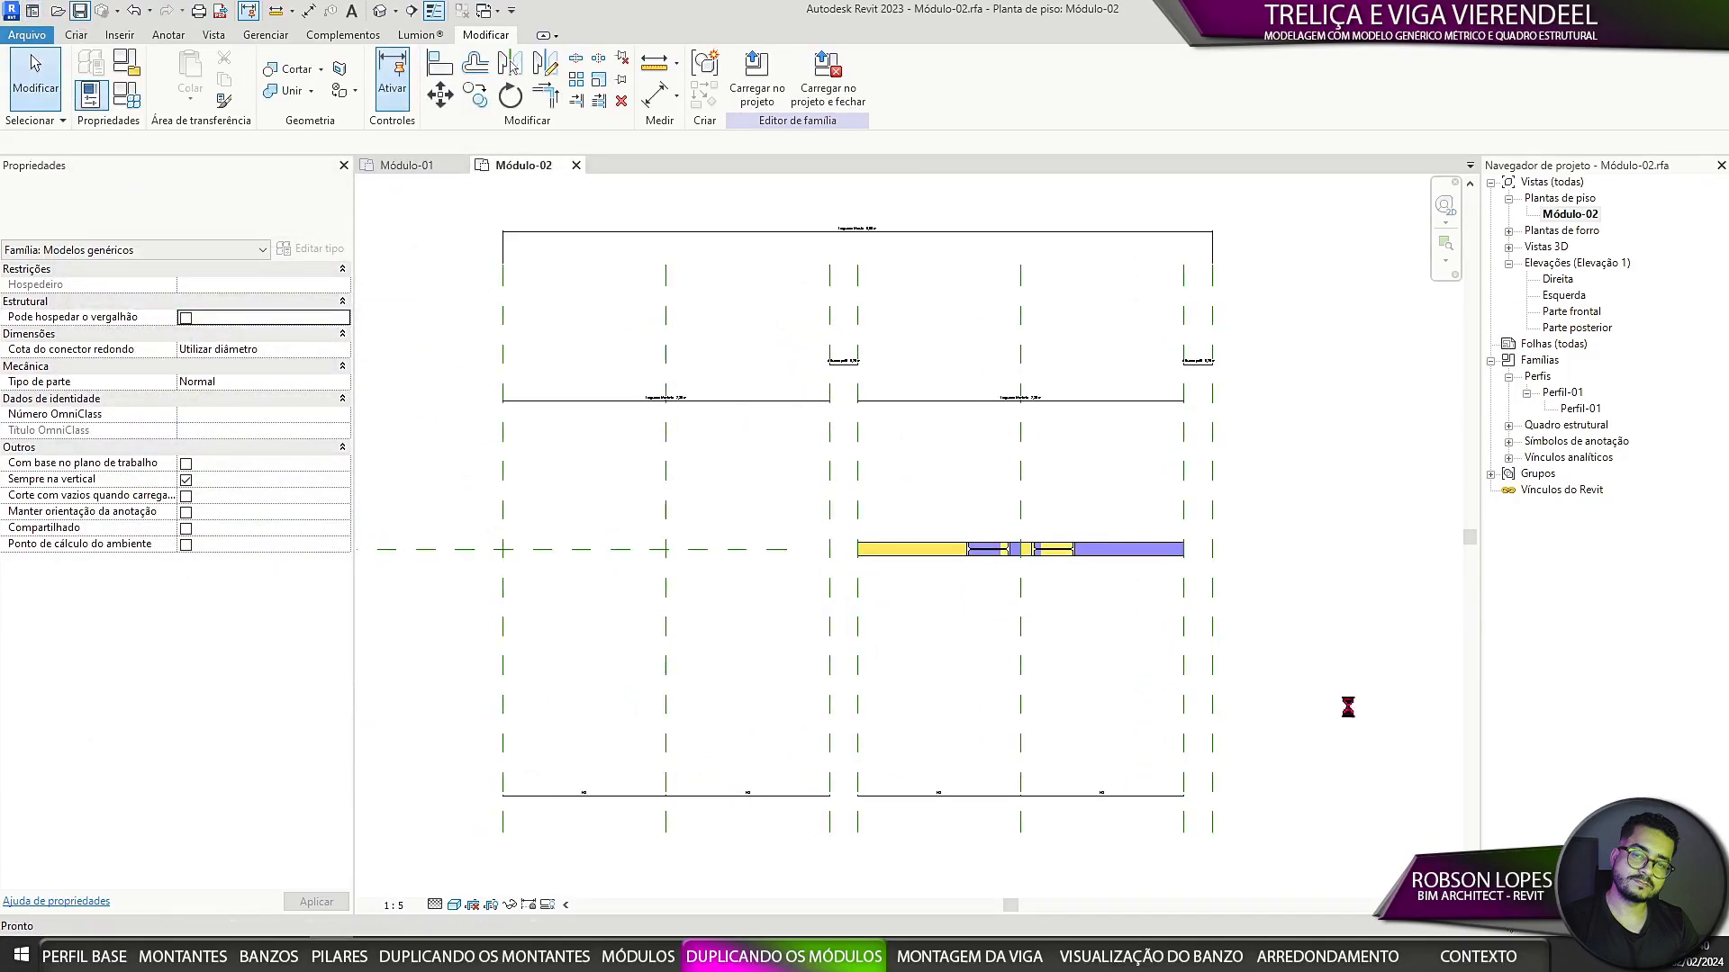
Step: Flex the Módulo-02 family by setting Largura do Módulo to 2,5 m and back to 5 m
left_click(126, 93)
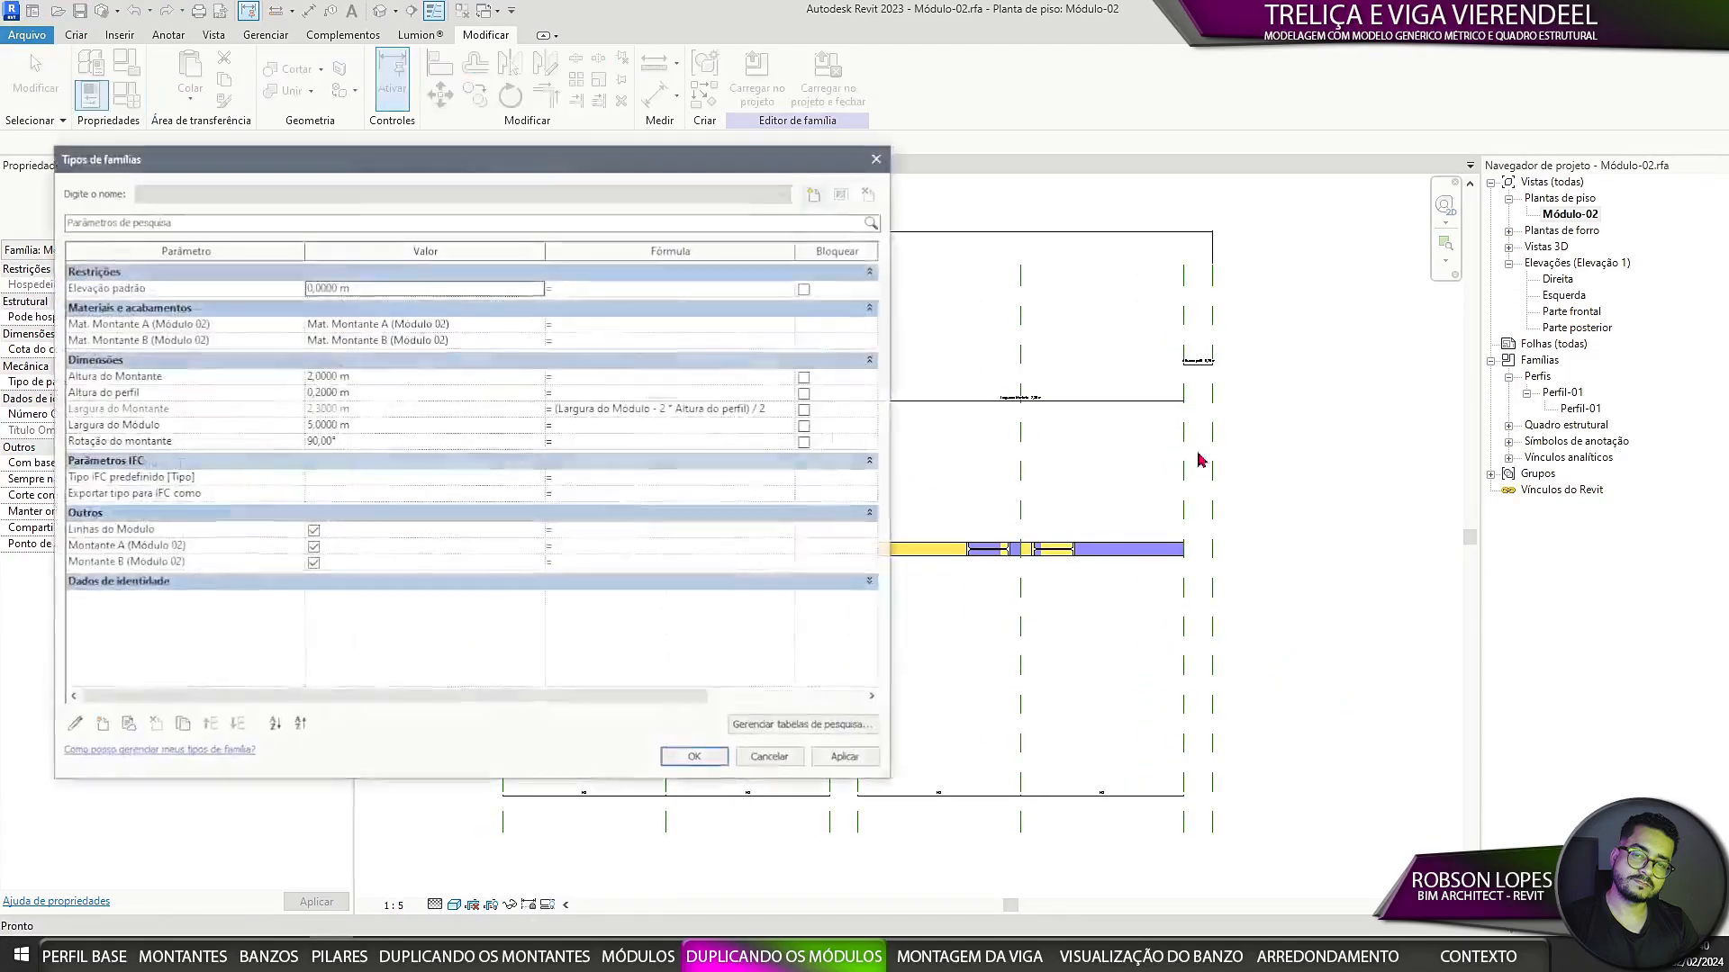
left_click(421, 425)
type("2,5")
left_click(844, 757)
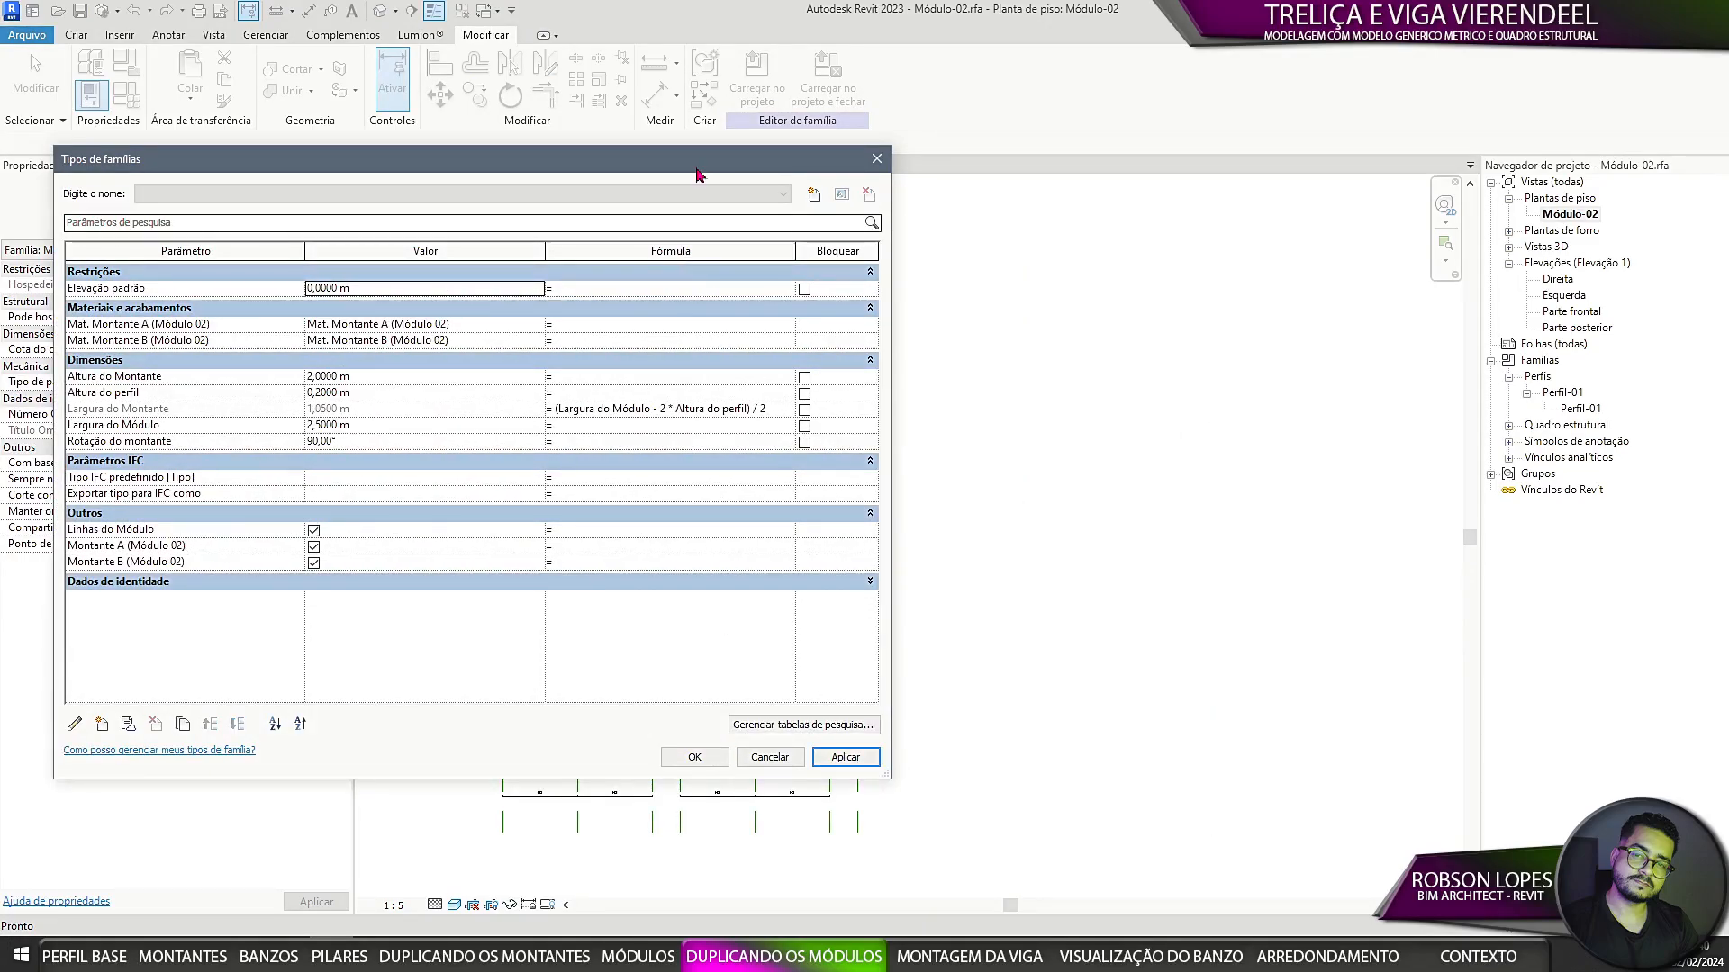
left_click_drag(700, 161, 946, 92)
left_click(642, 361)
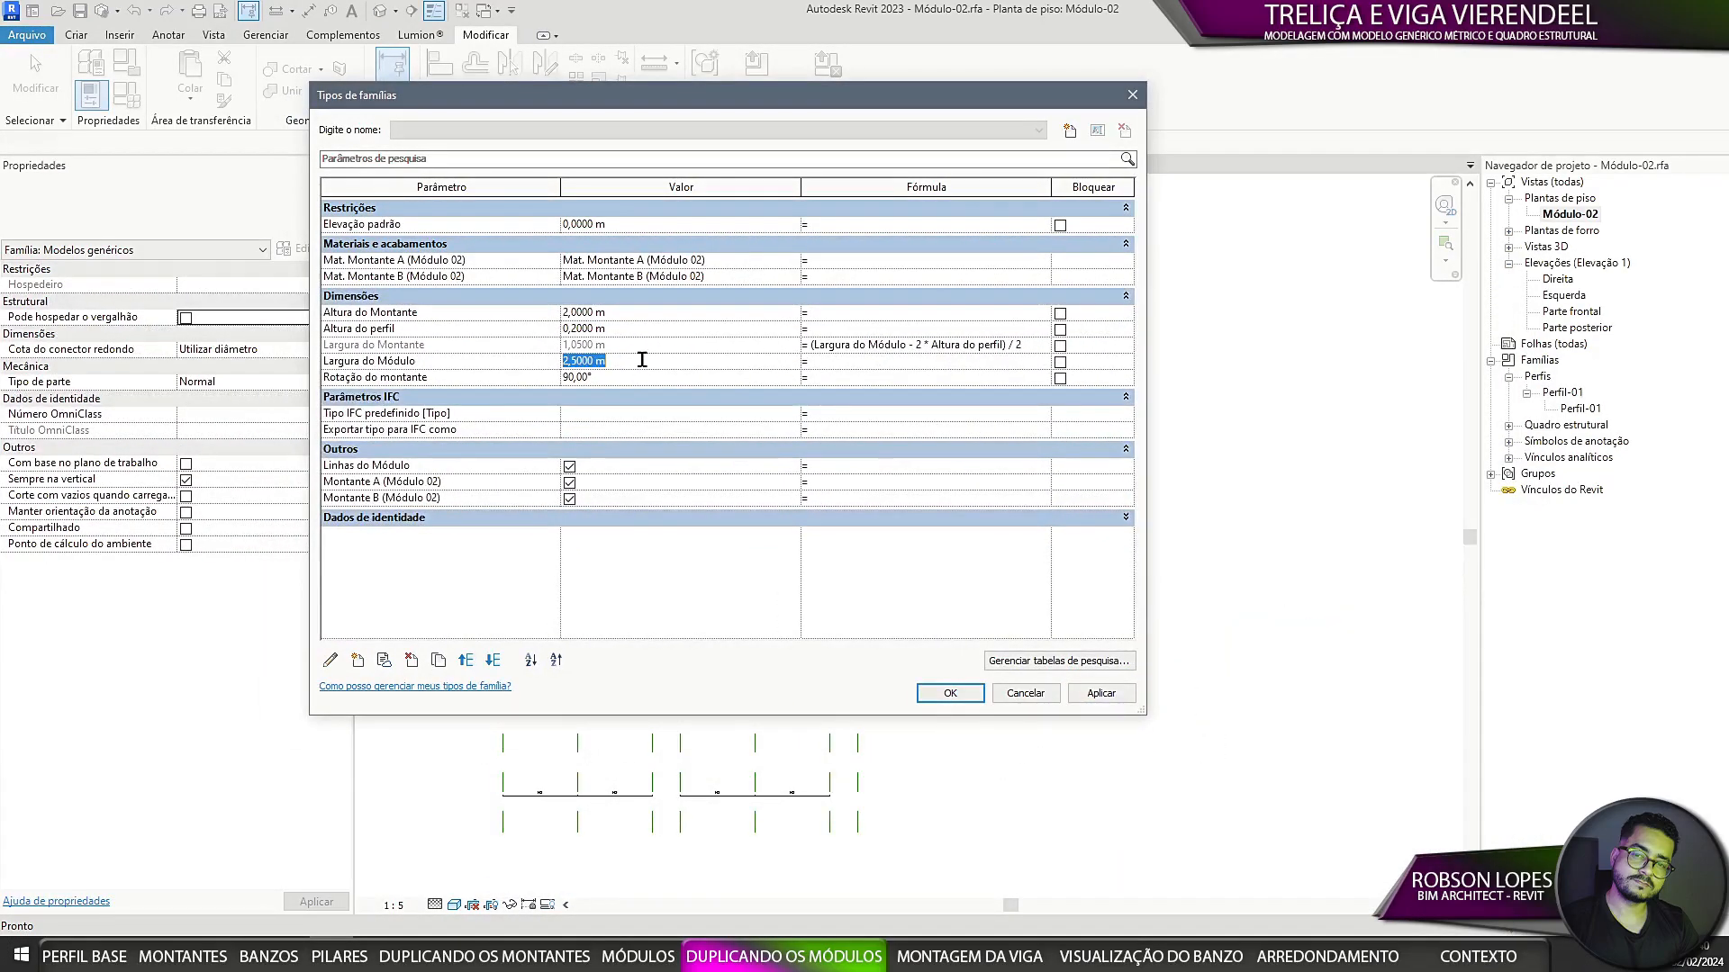
type("5")
left_click(950, 692)
Step: Flex the Módulo-01 family by setting Largura do Módulo to 2,5 m and back to 5 m
left_click(408, 165)
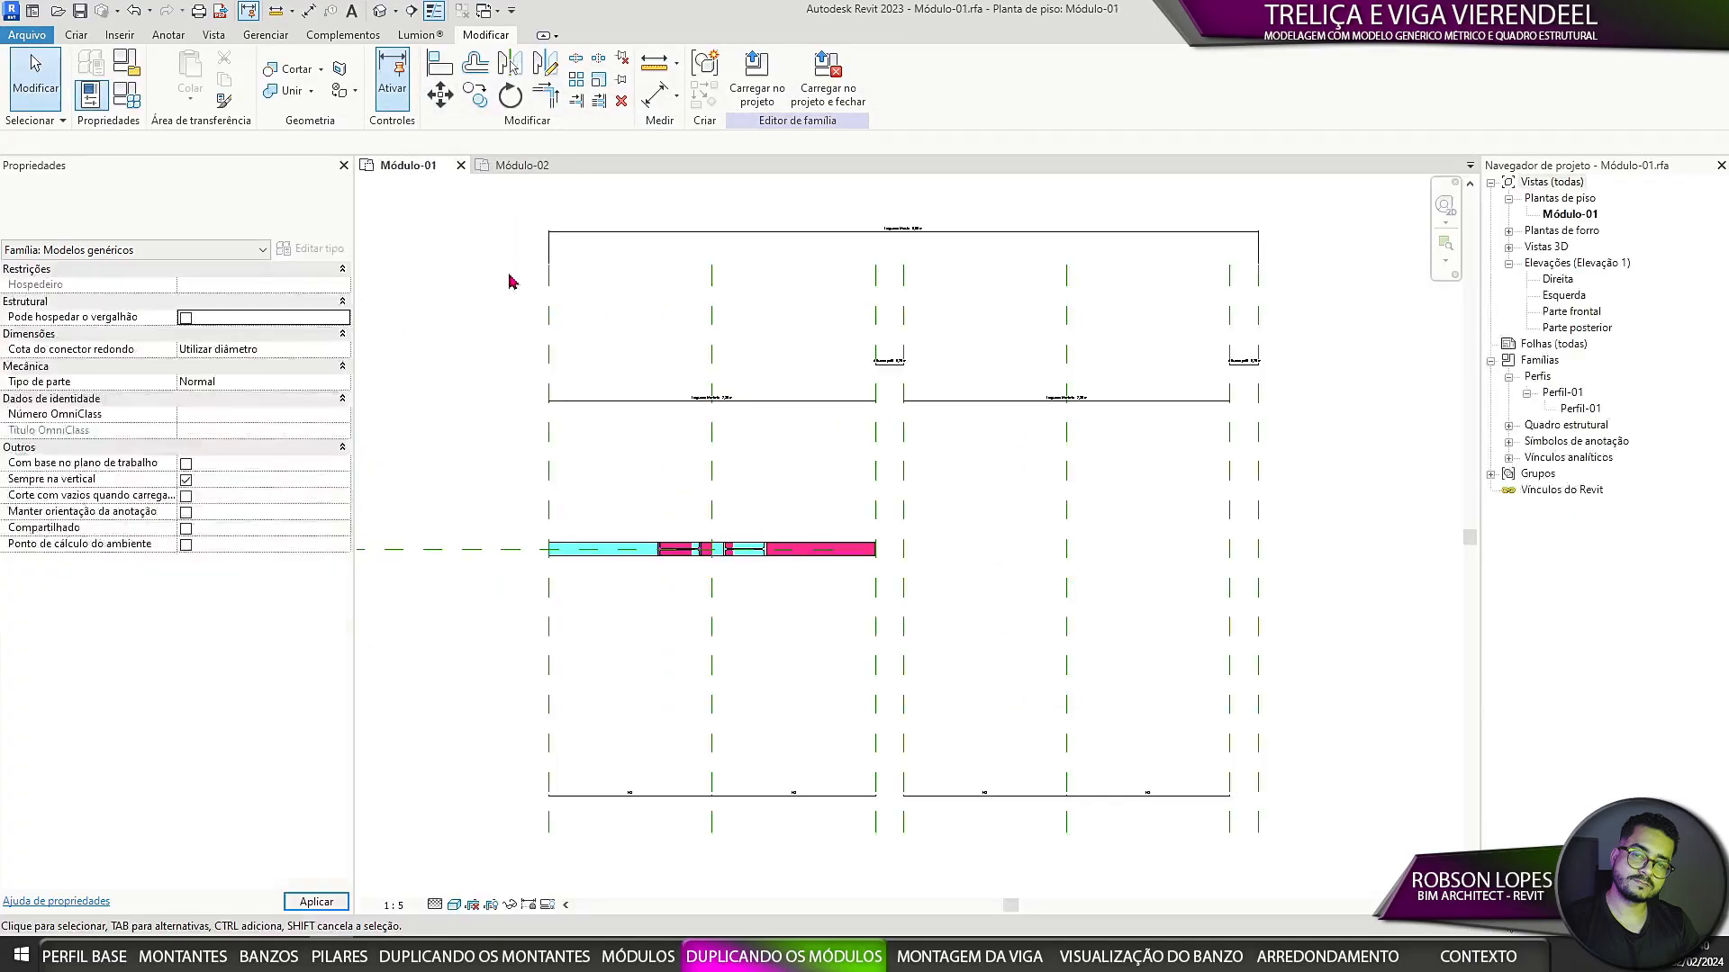
left_click(125, 105)
left_click_drag(873, 85, 932, 612)
left_click(761, 880)
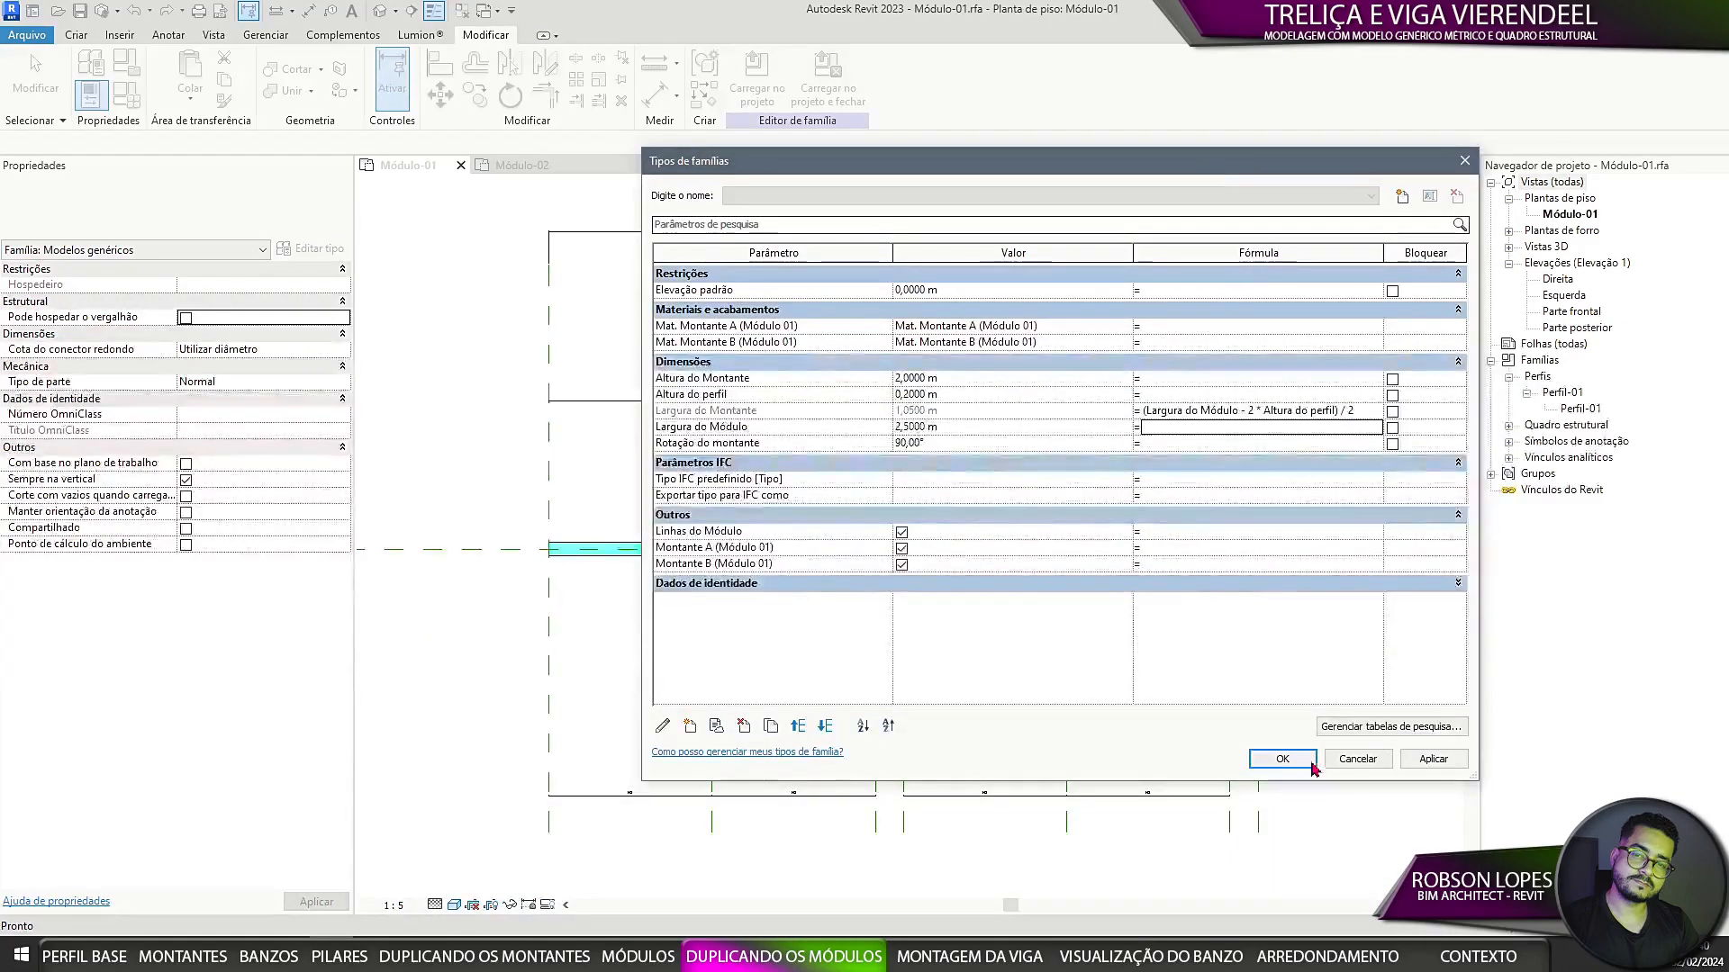
left_click(1285, 760)
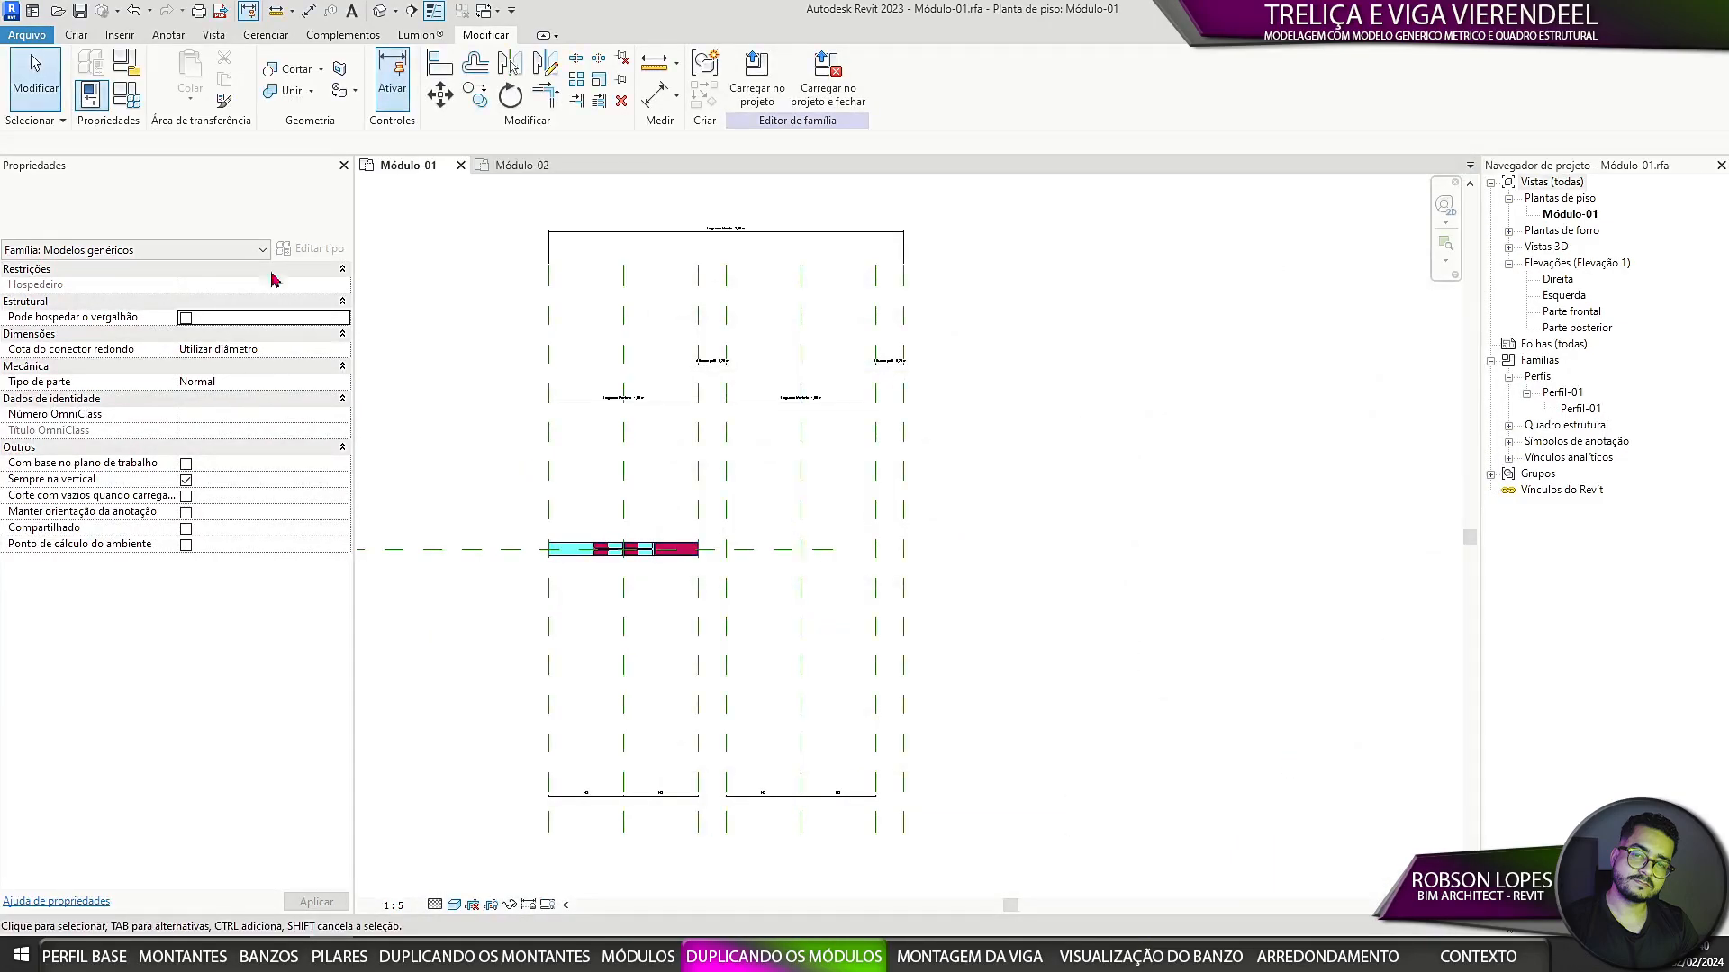
left_click(125, 95)
left_click(972, 428)
type("5")
left_click(1431, 760)
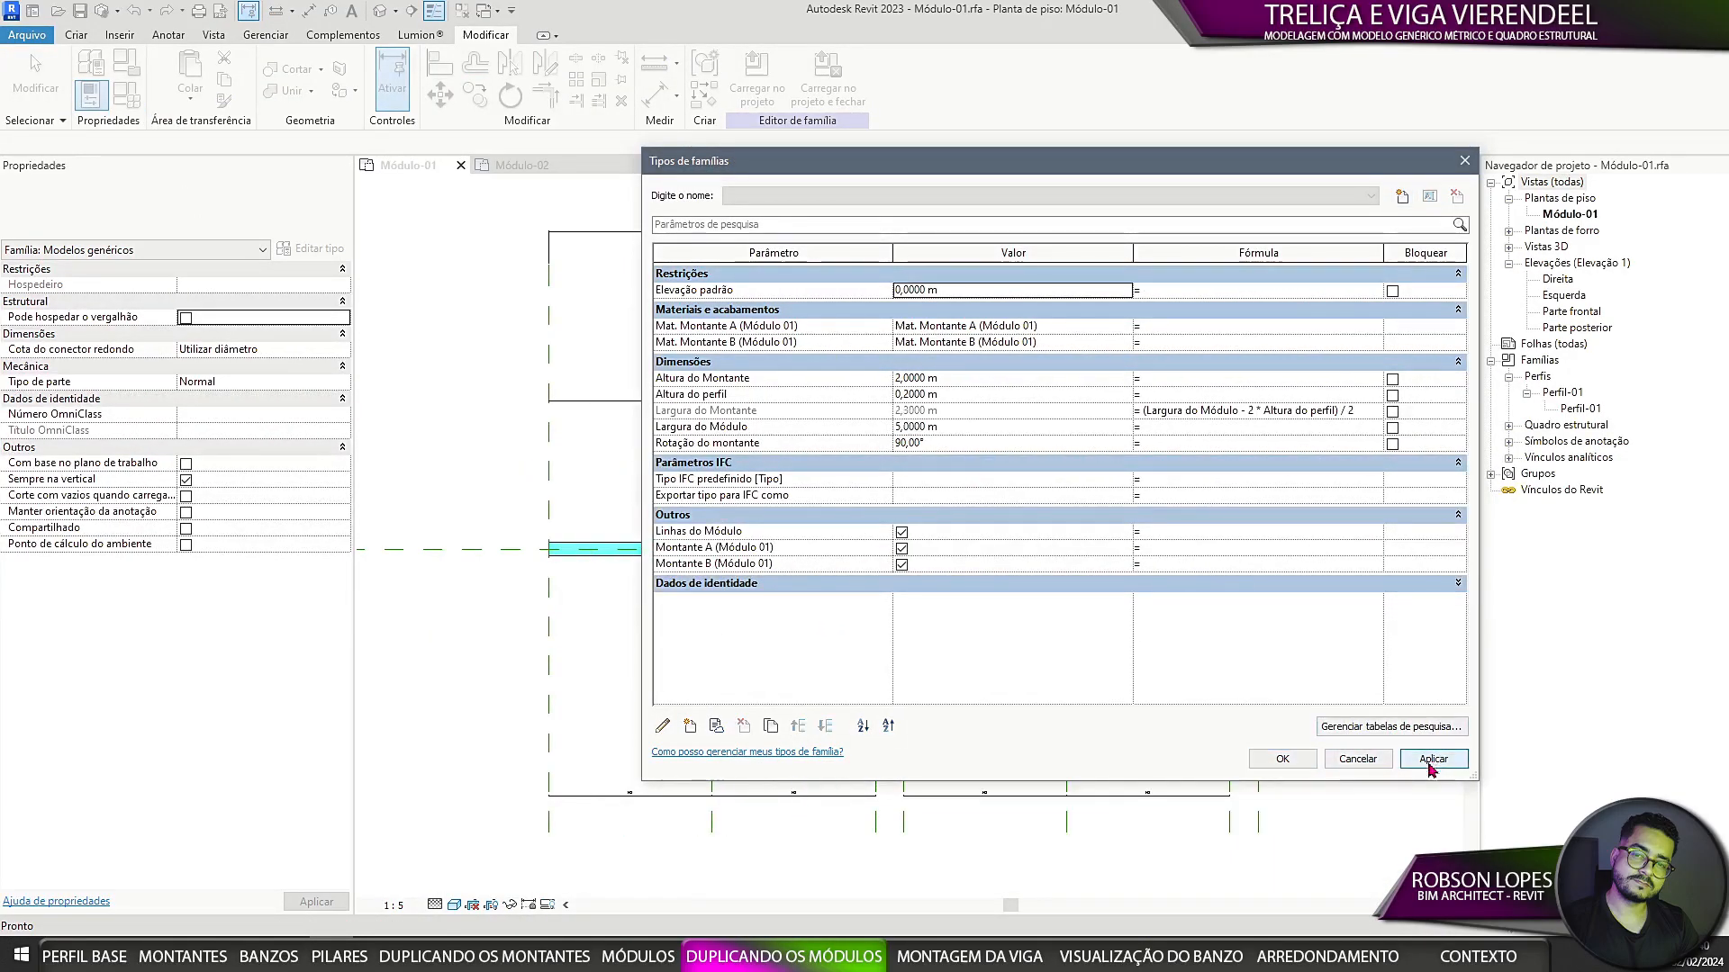
left_click(1282, 759)
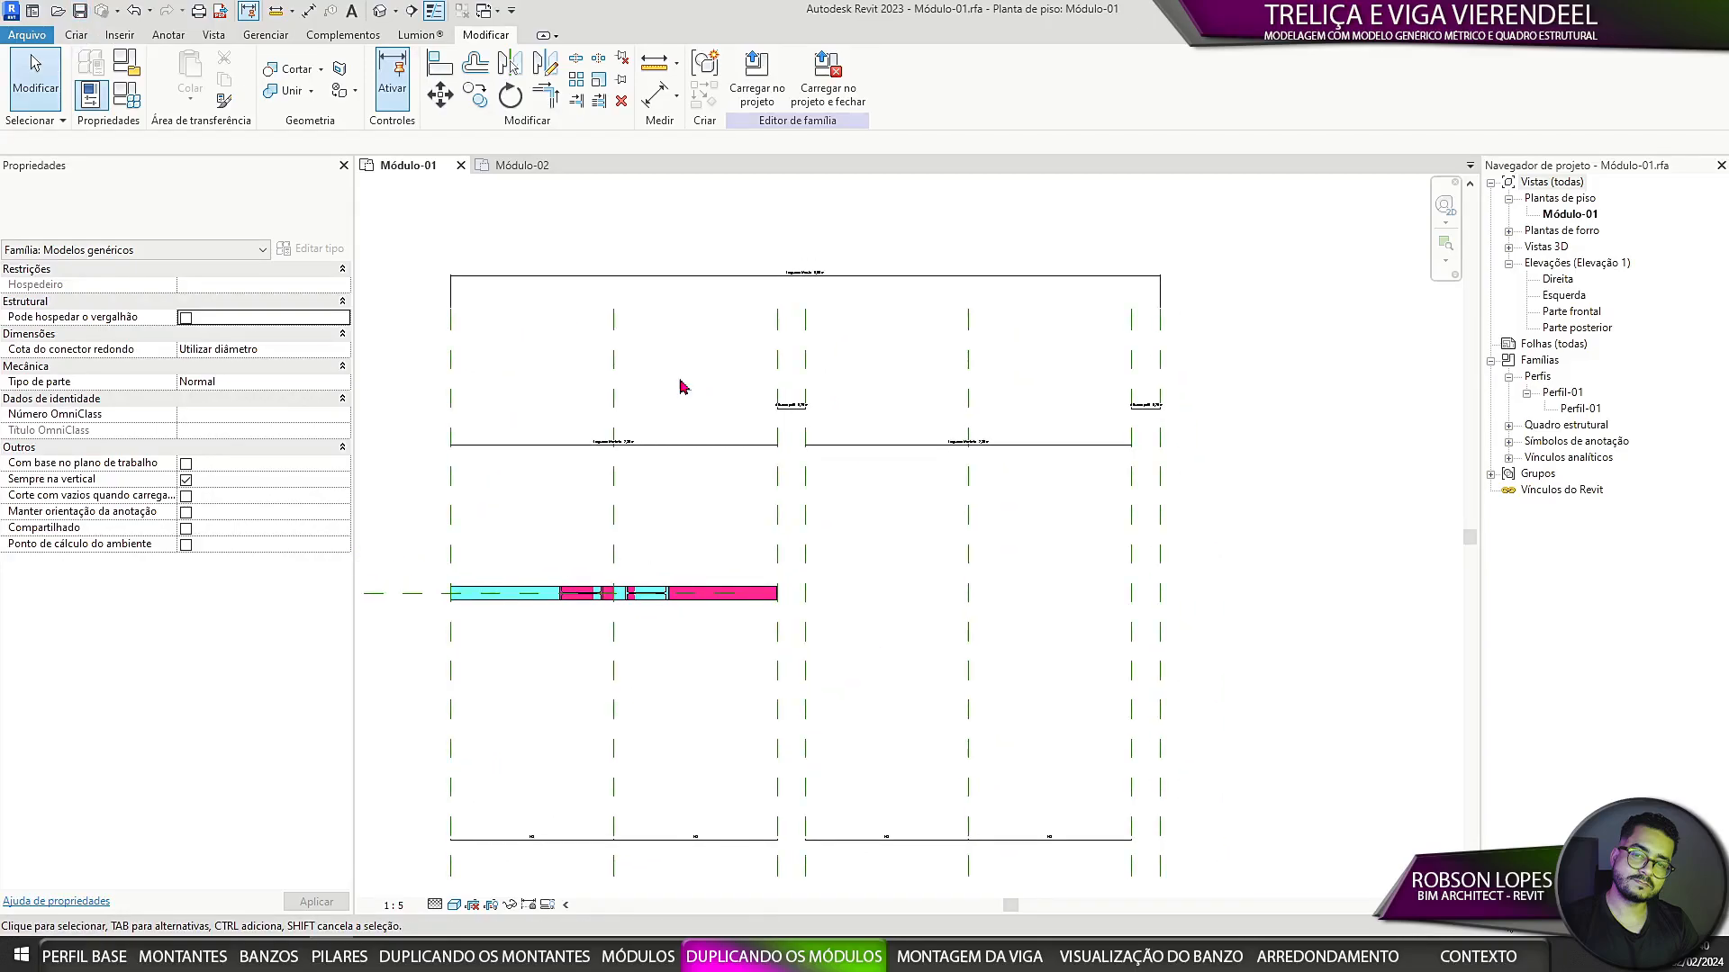
left_click(503, 165)
left_click(404, 166)
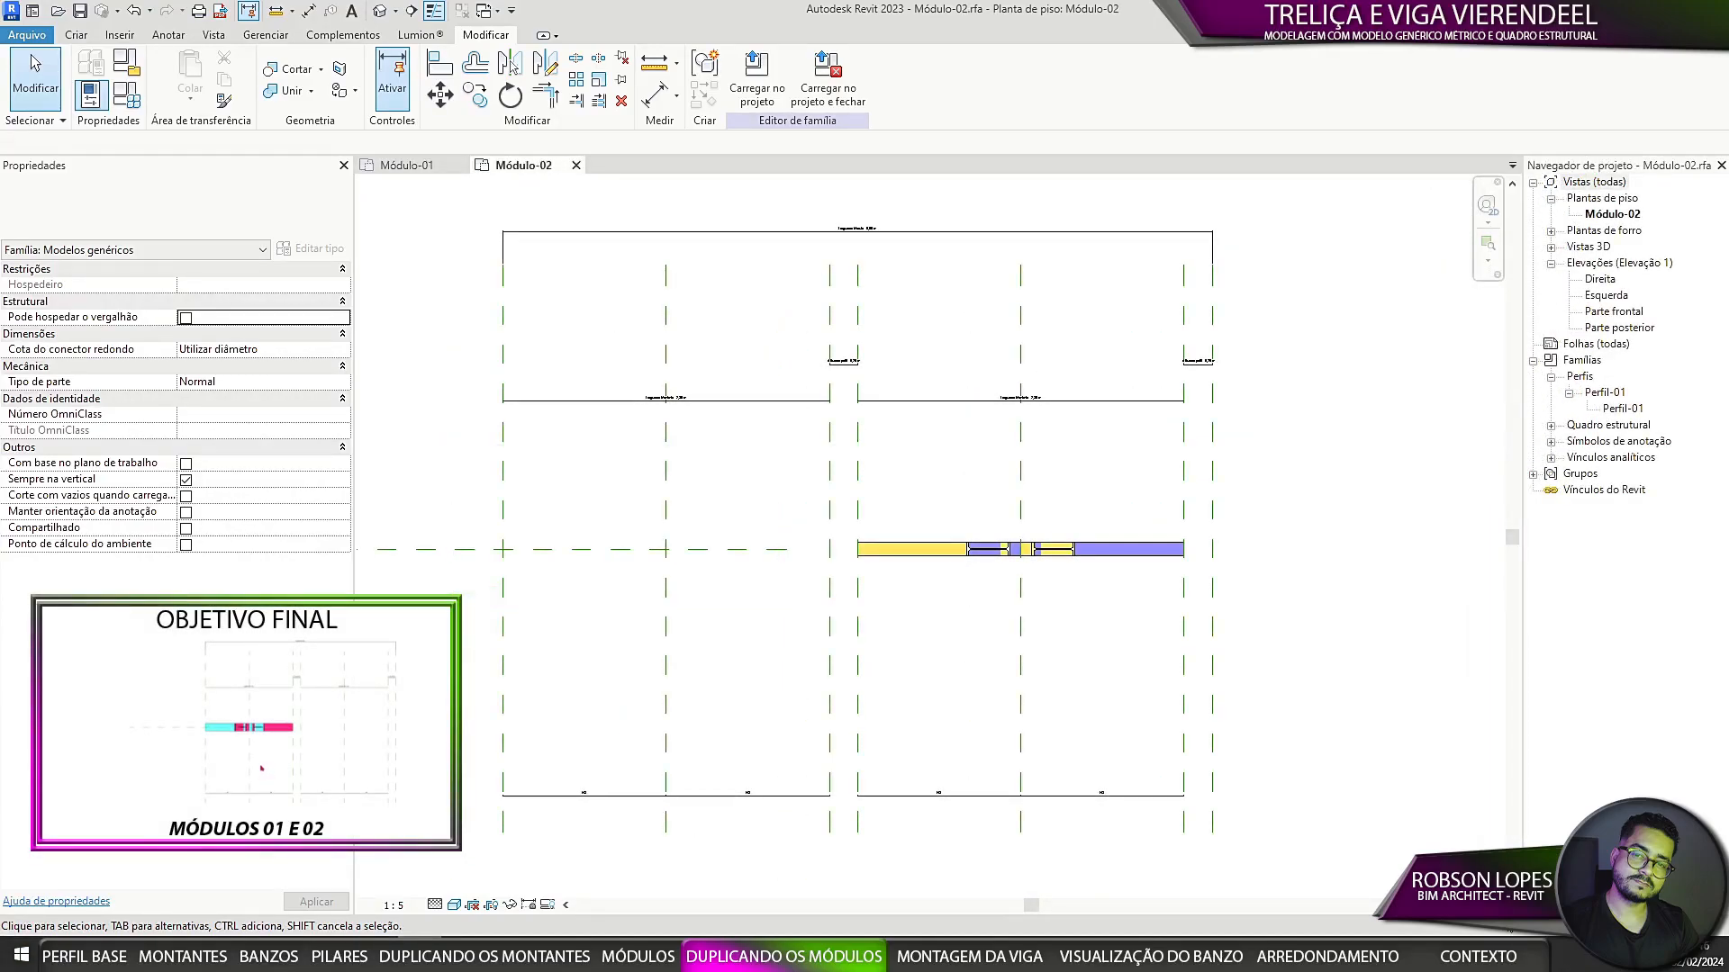
left_click(36, 38)
left_click(23, 67)
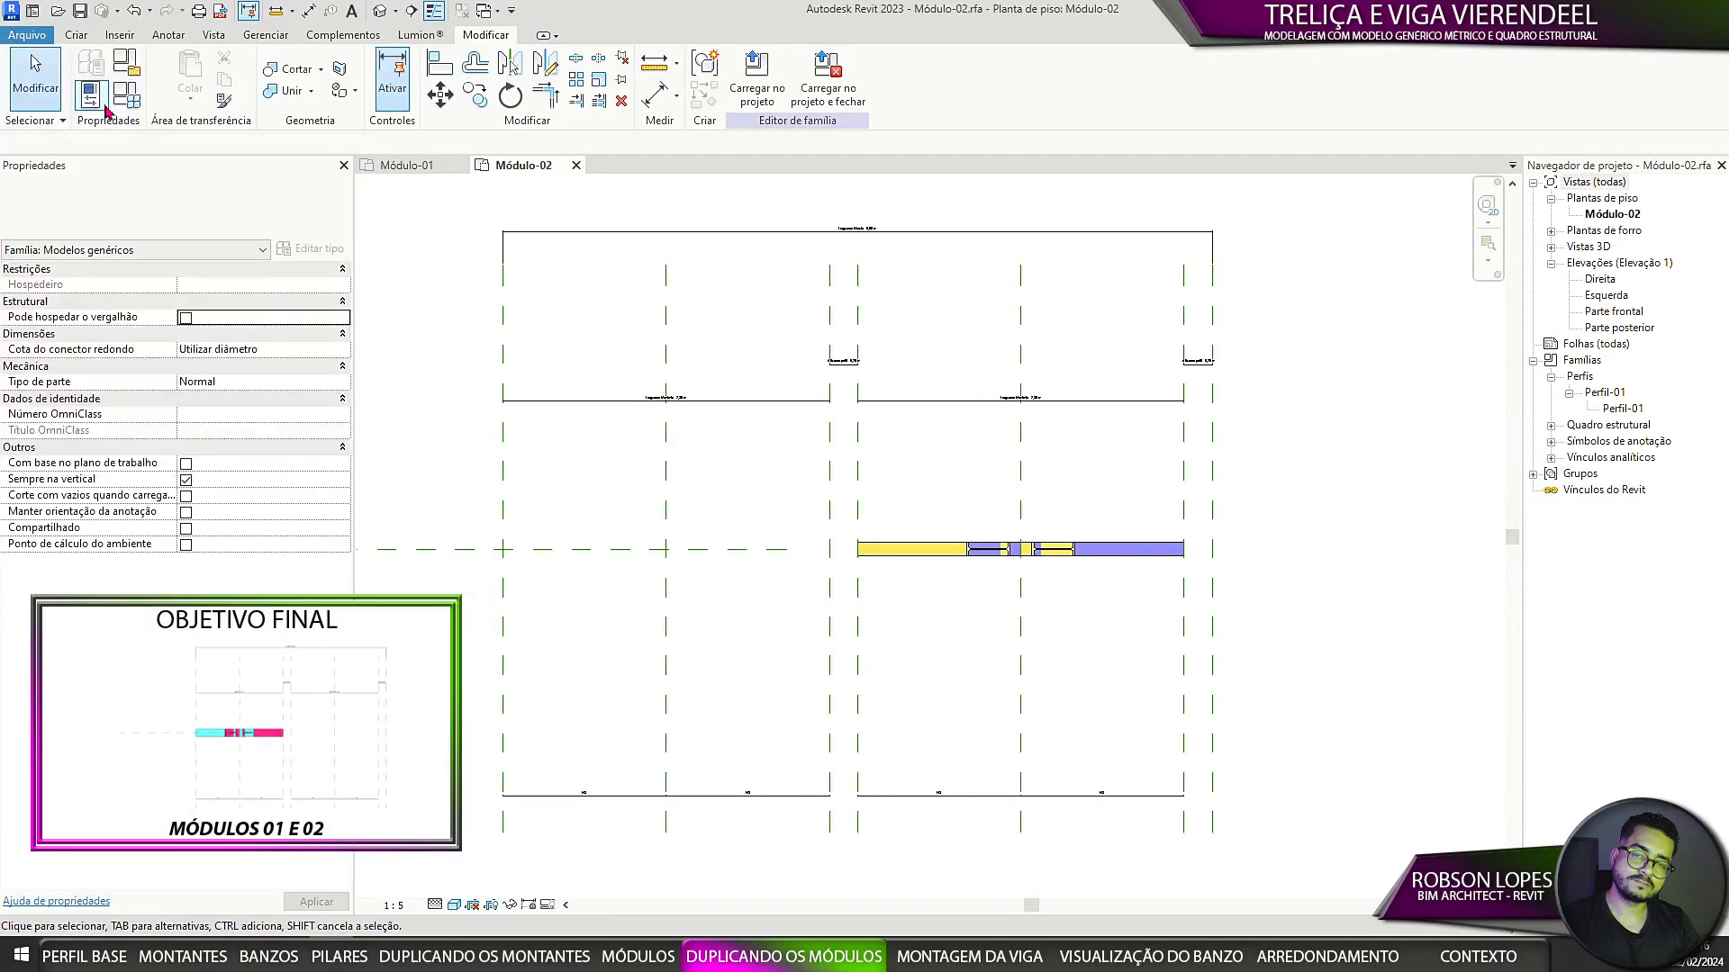
Step: Create a new family from the Modelo genérico métrico.rft template
left_click(1028, 383)
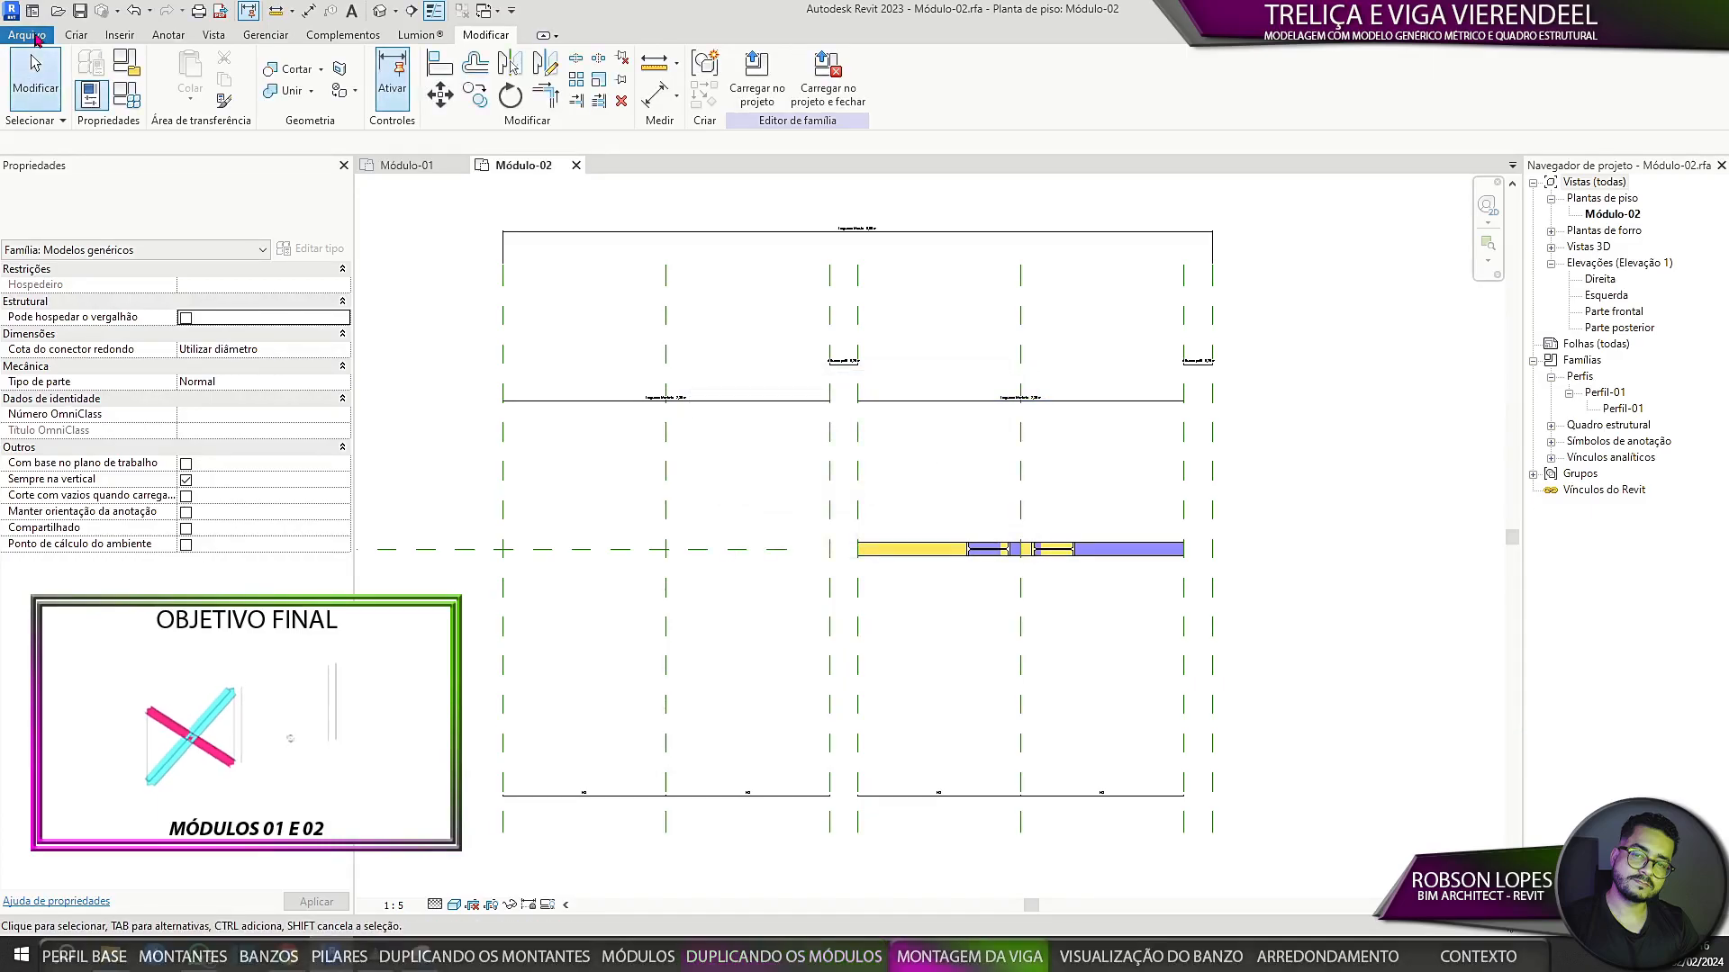
left_click(31, 38)
mouse_move(115, 112)
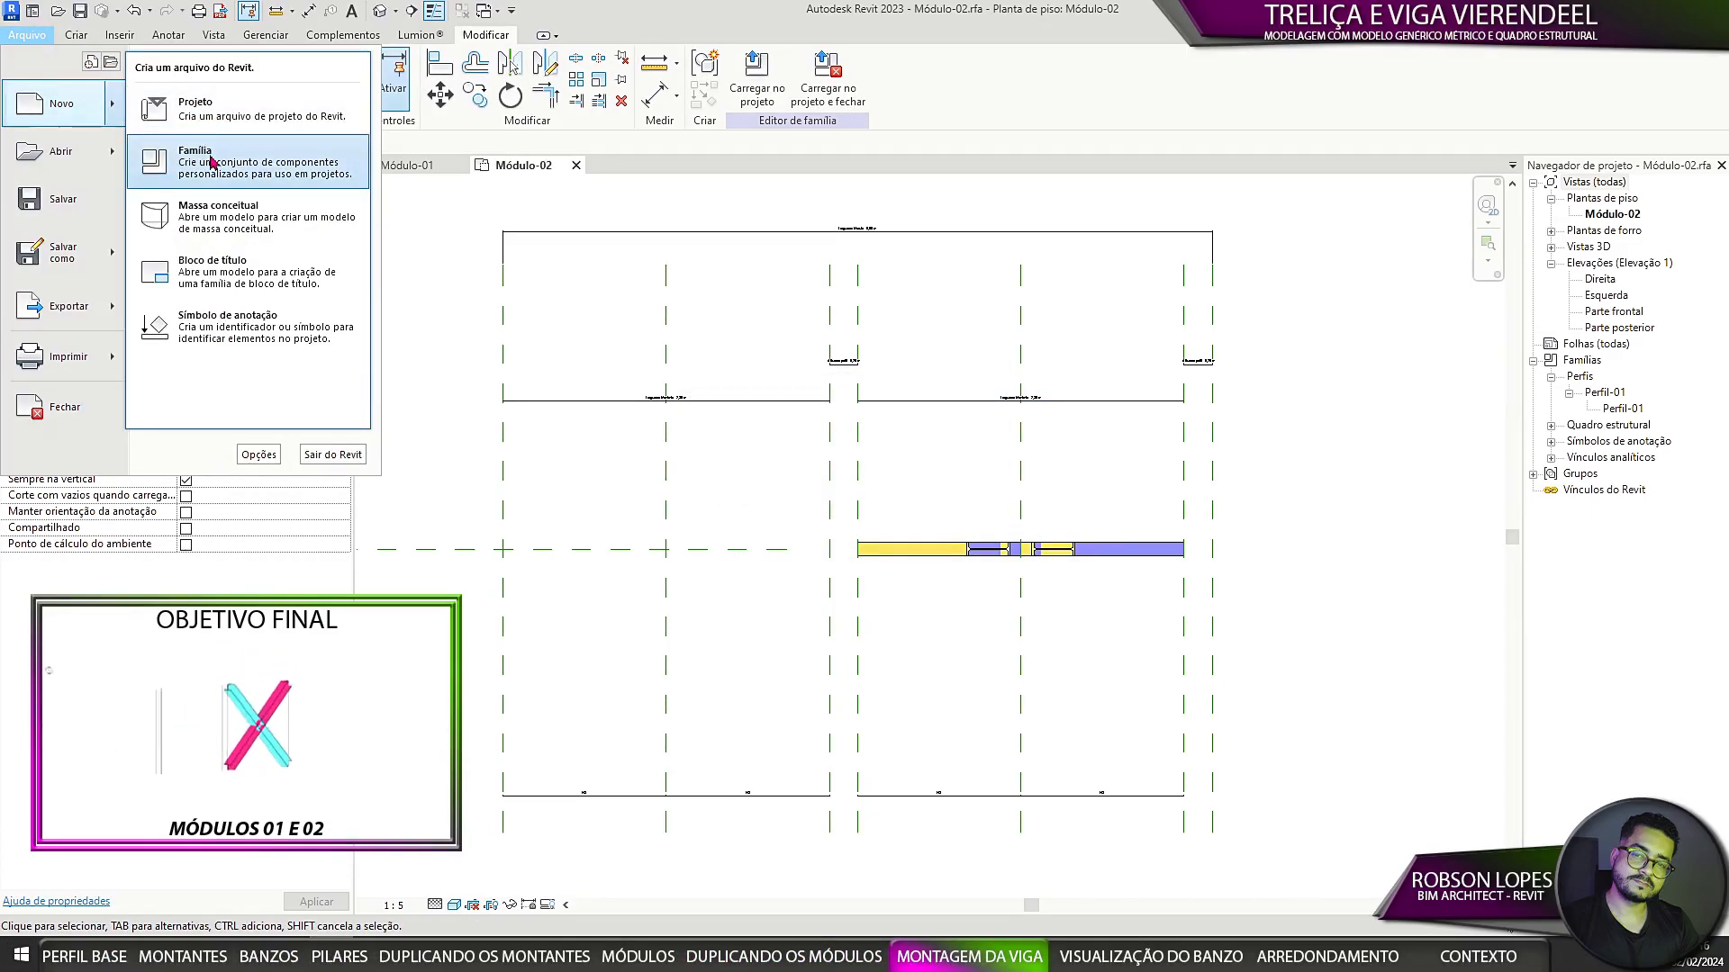
left_click(180, 147)
scroll(750, 520, "down", 3)
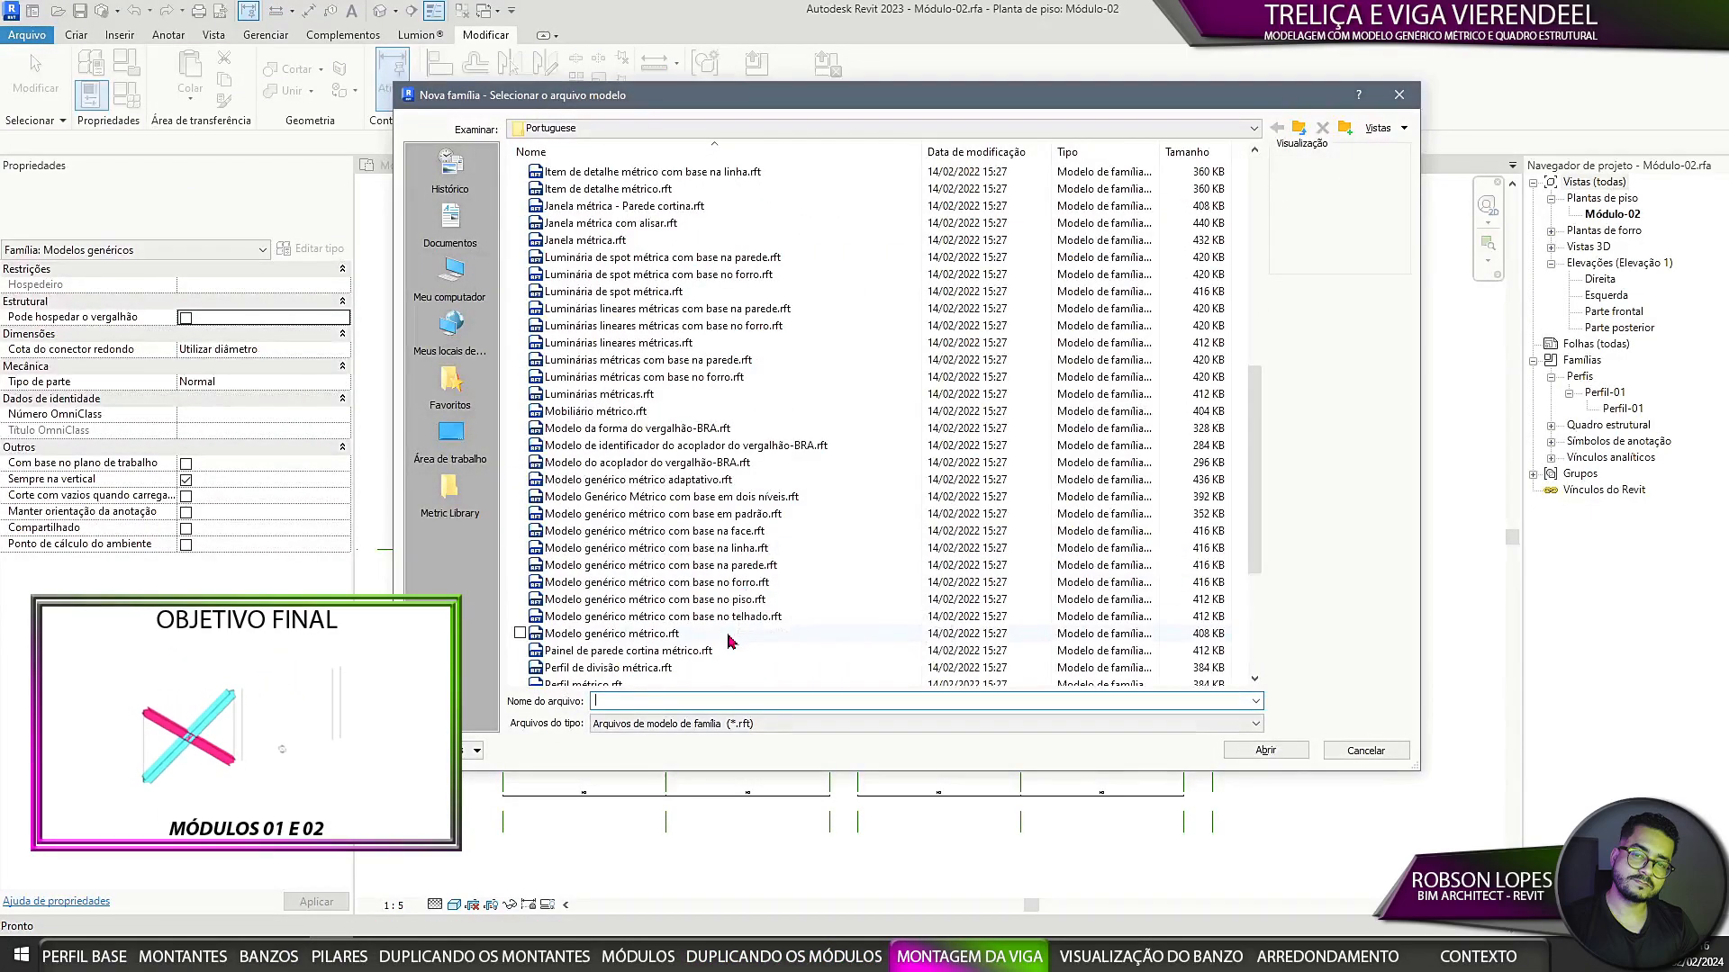
left_click(725, 635)
left_click(1294, 745)
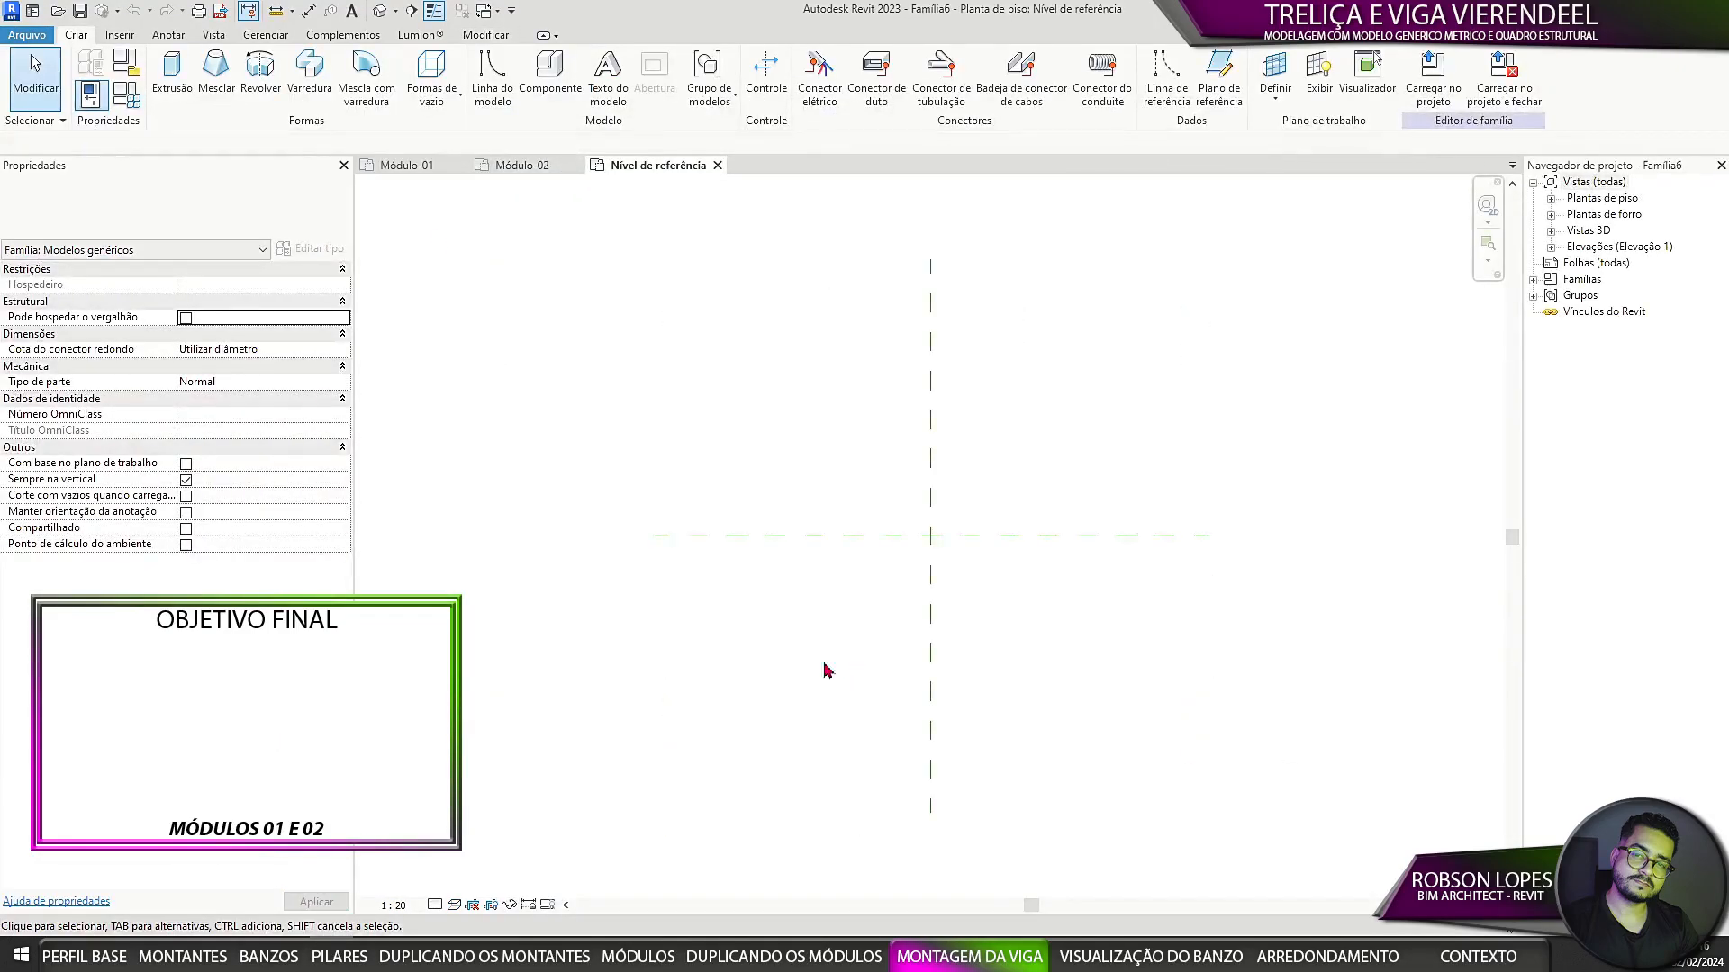
Step: Set the new family's category to Quadro estrutural and its plan view to Alto detail level with Sombreado visual style
left_click(127, 65)
left_click(318, 563)
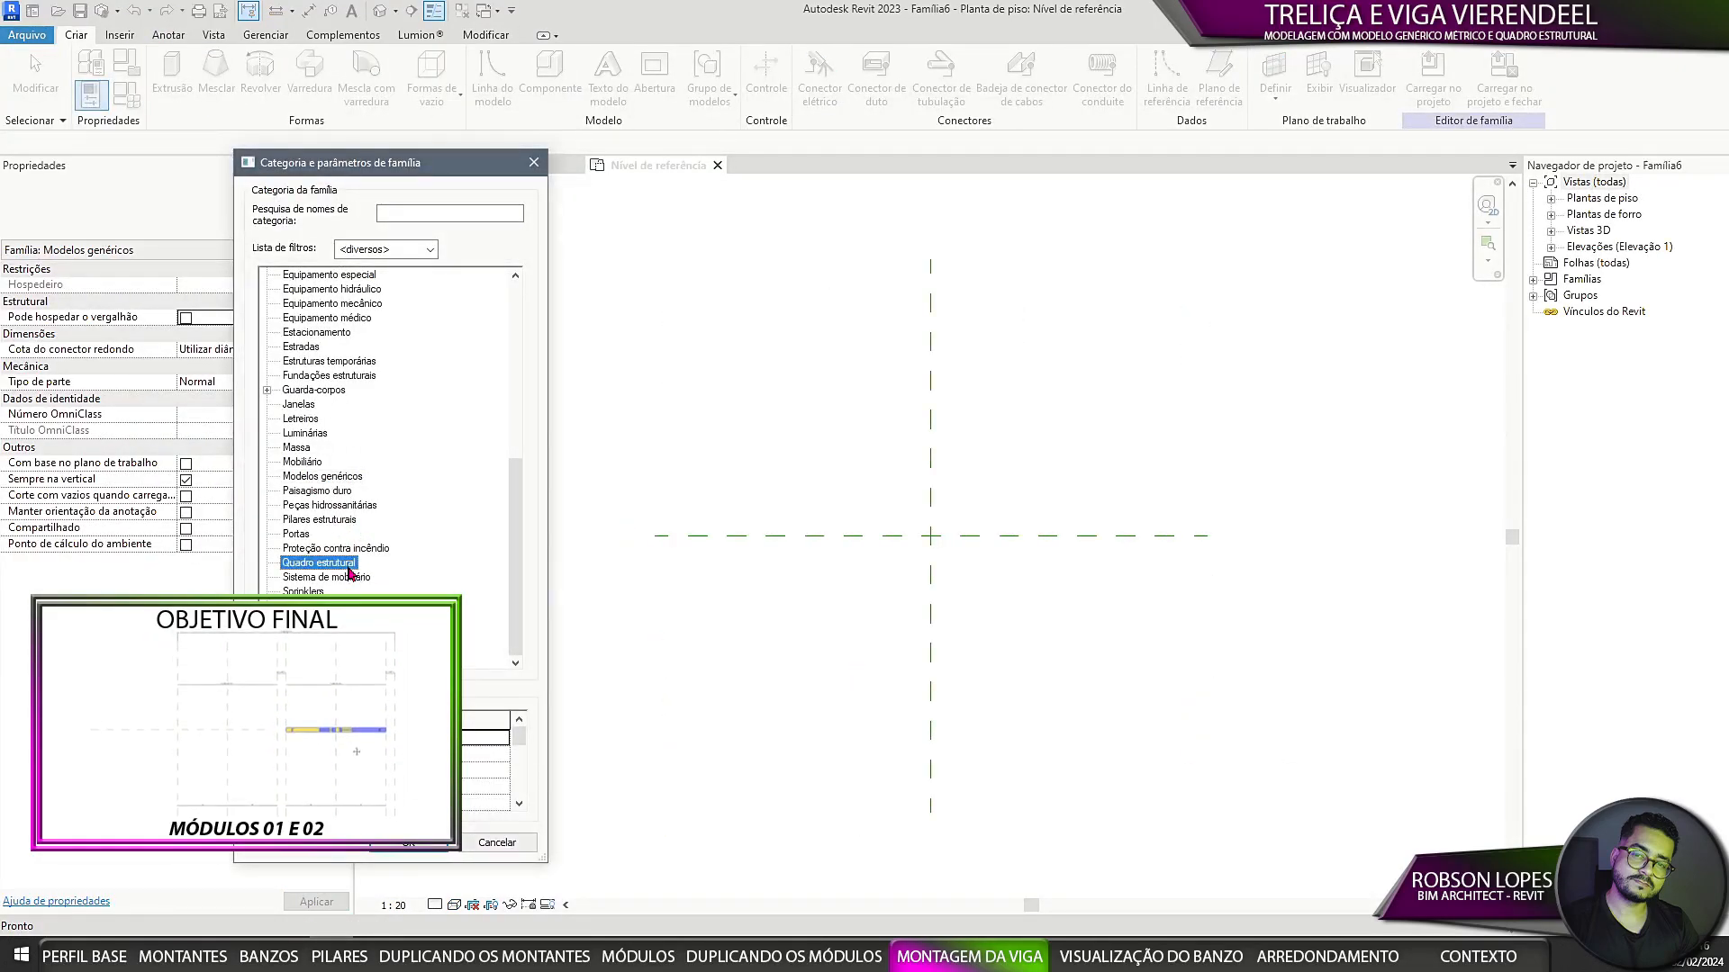
left_click(408, 843)
left_click(435, 906)
left_click(445, 887)
left_click(455, 905)
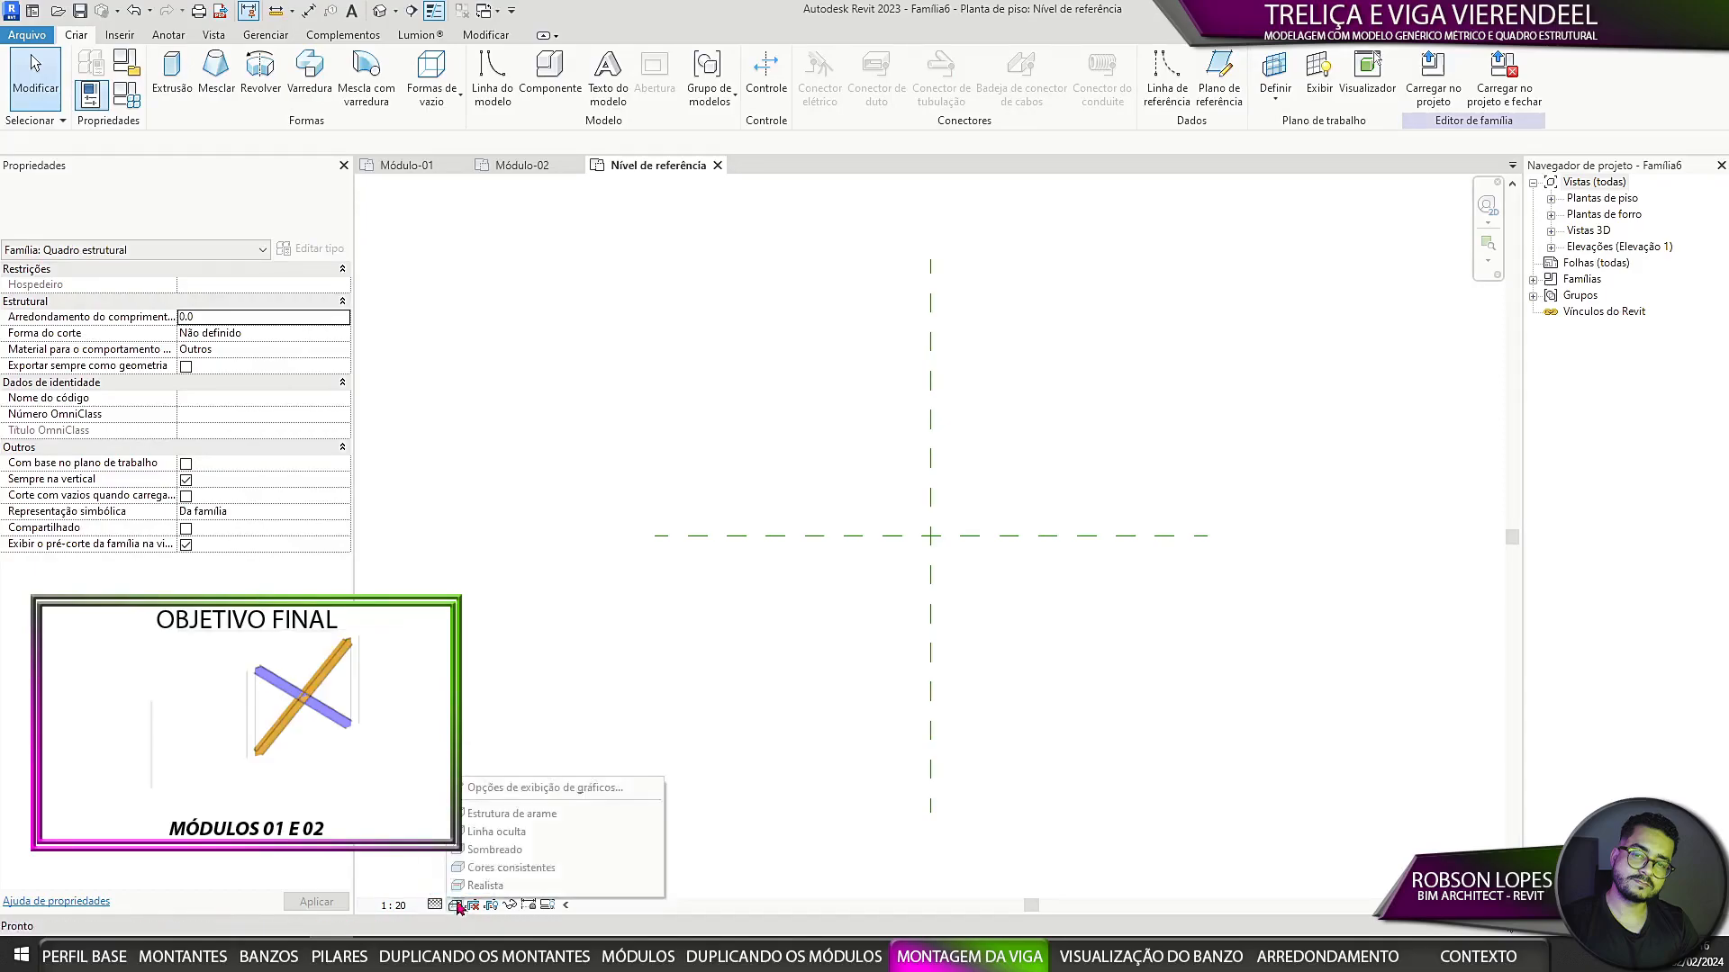
left_click(495, 854)
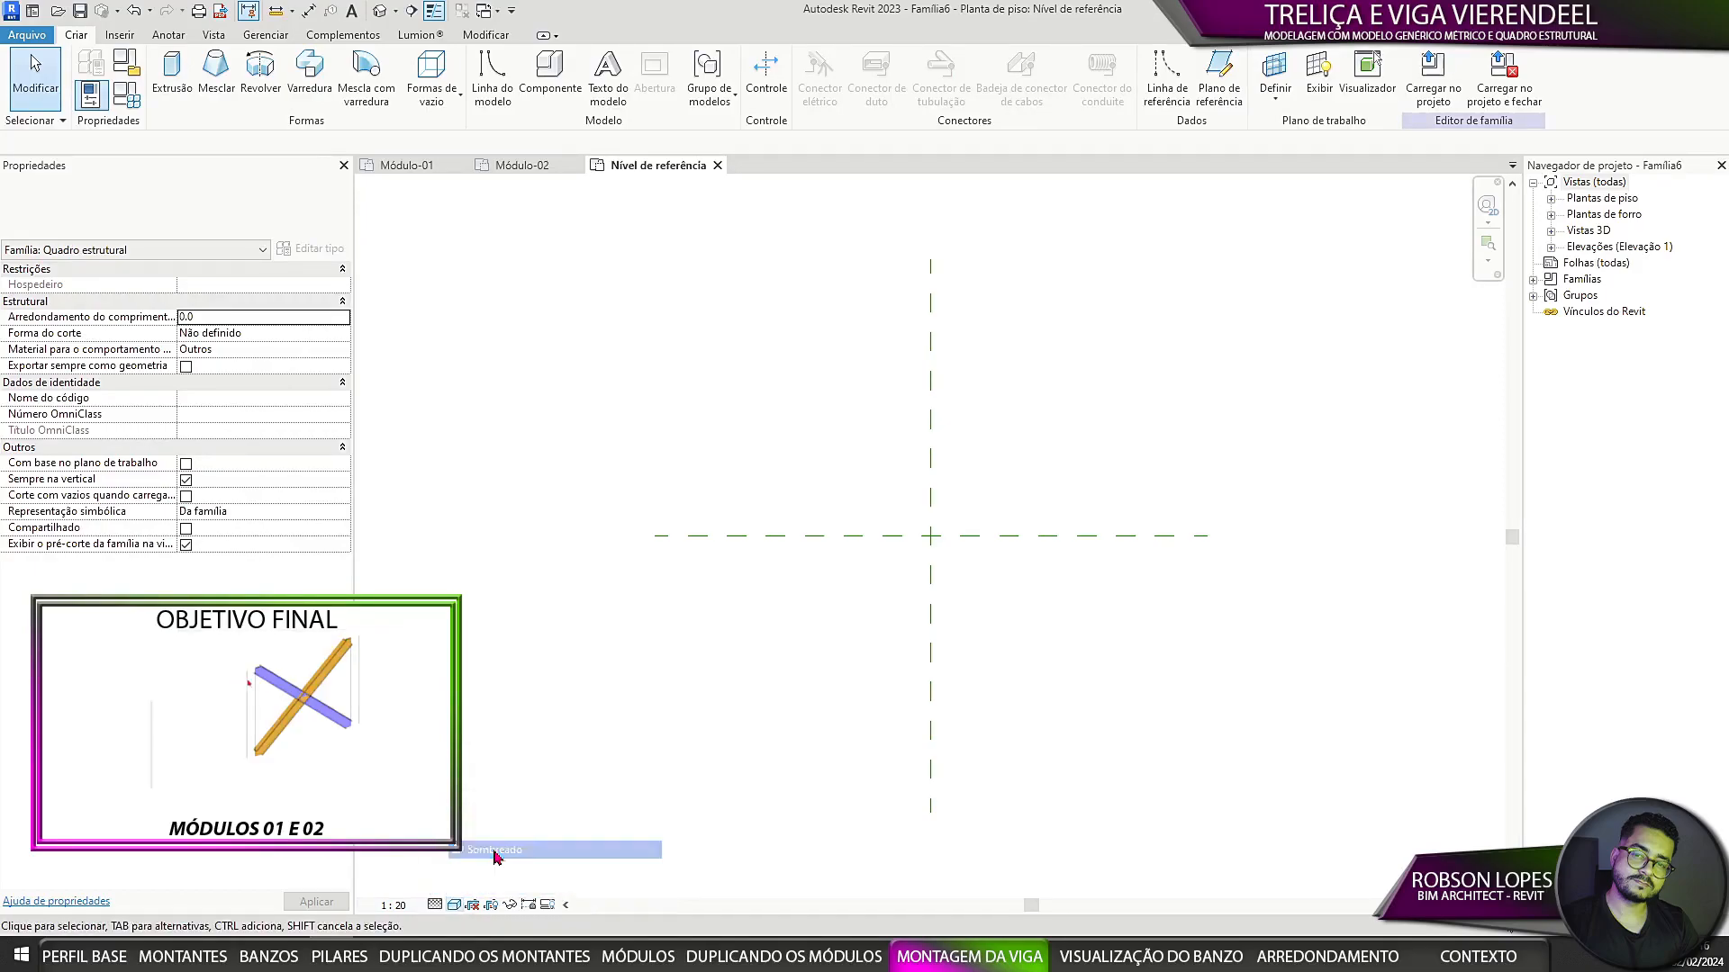
Step: Rename the Nível de referência floor plan view as Viga-Final
left_click(1550, 199)
left_click(1630, 215)
right_click(1630, 214)
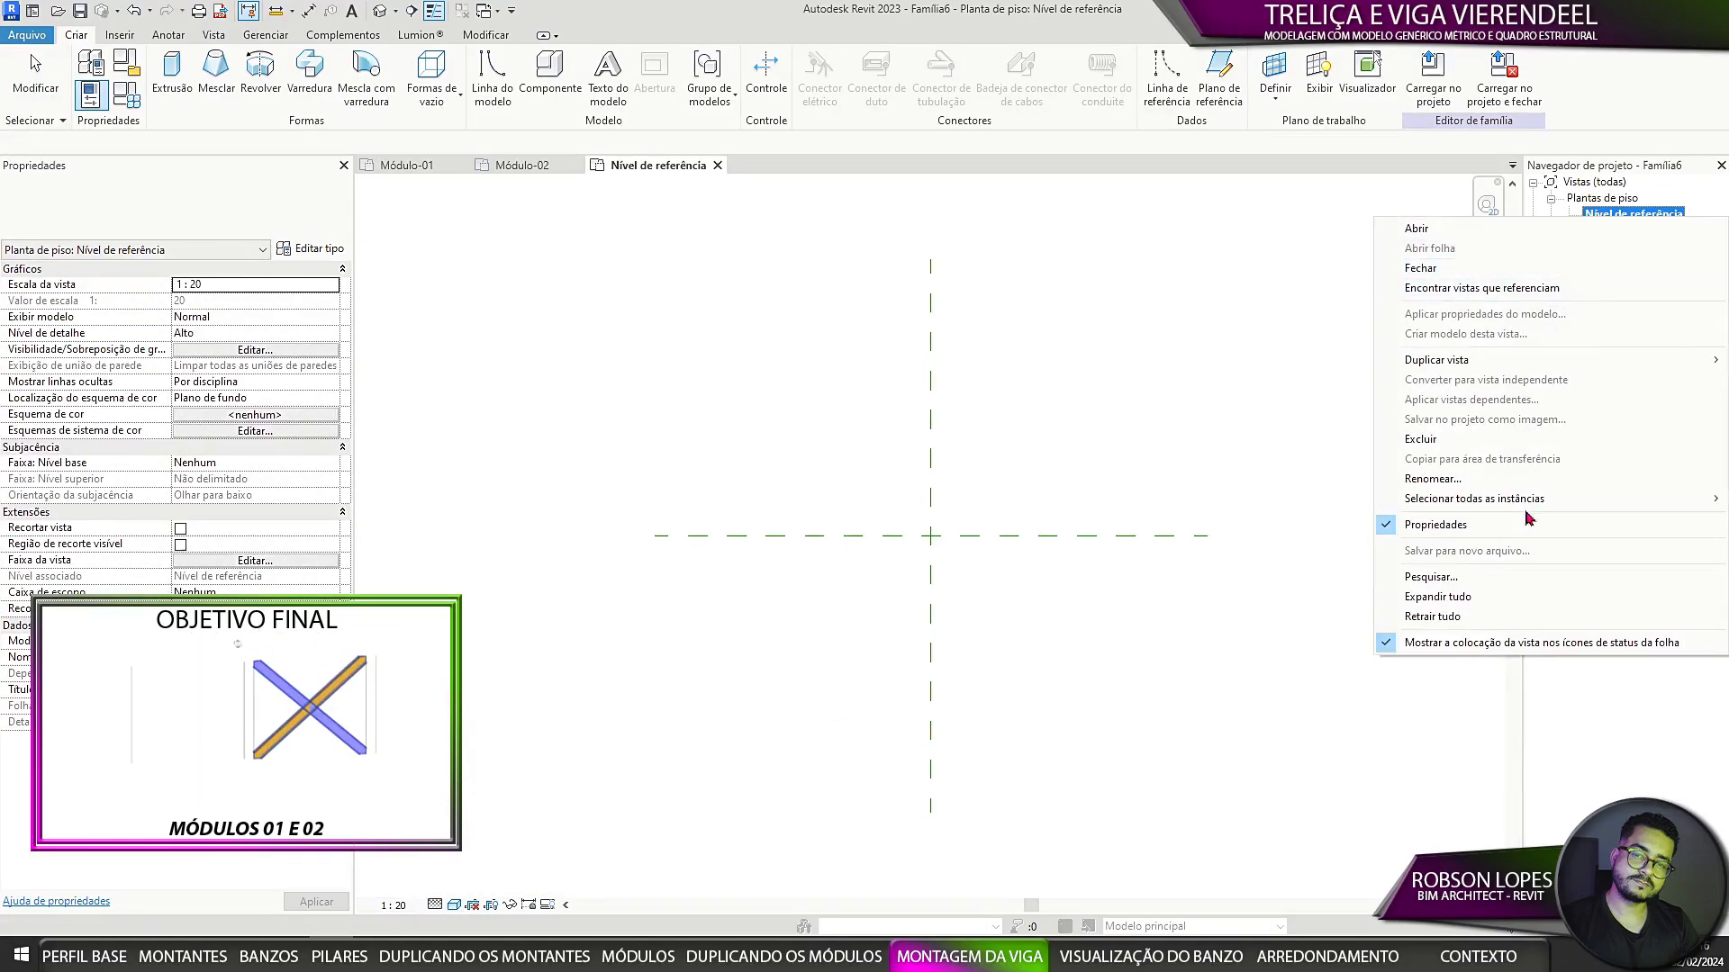
left_click(1470, 488)
key("BackSpace")
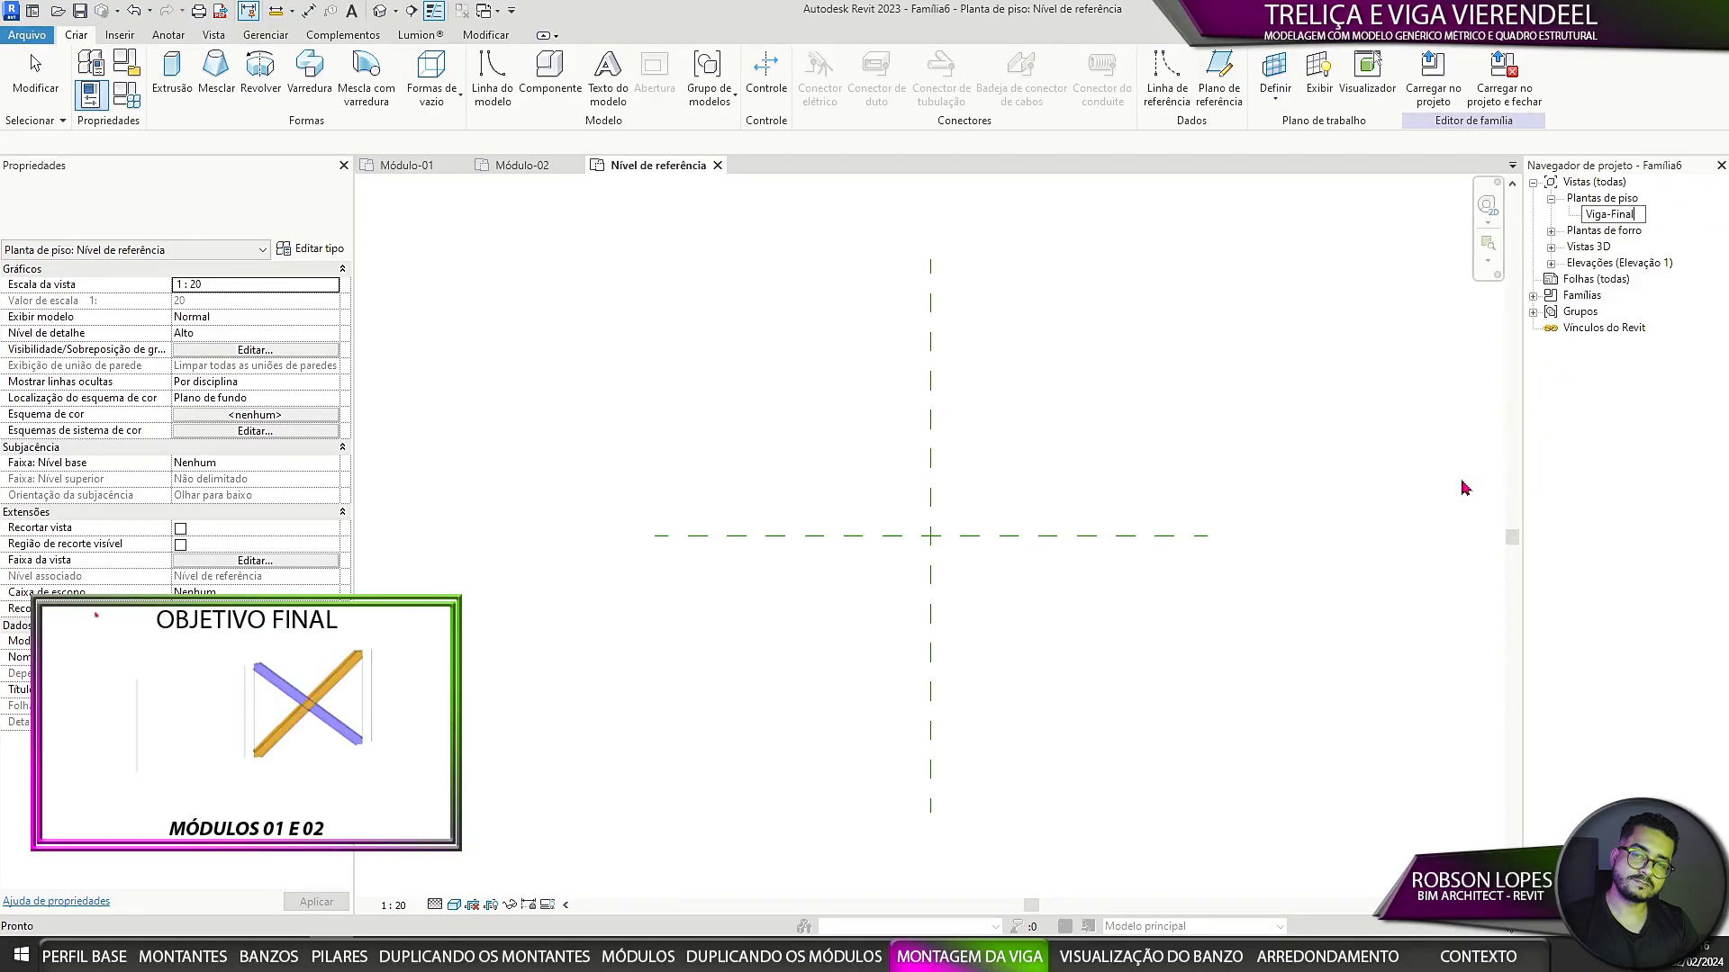
left_click(1027, 401)
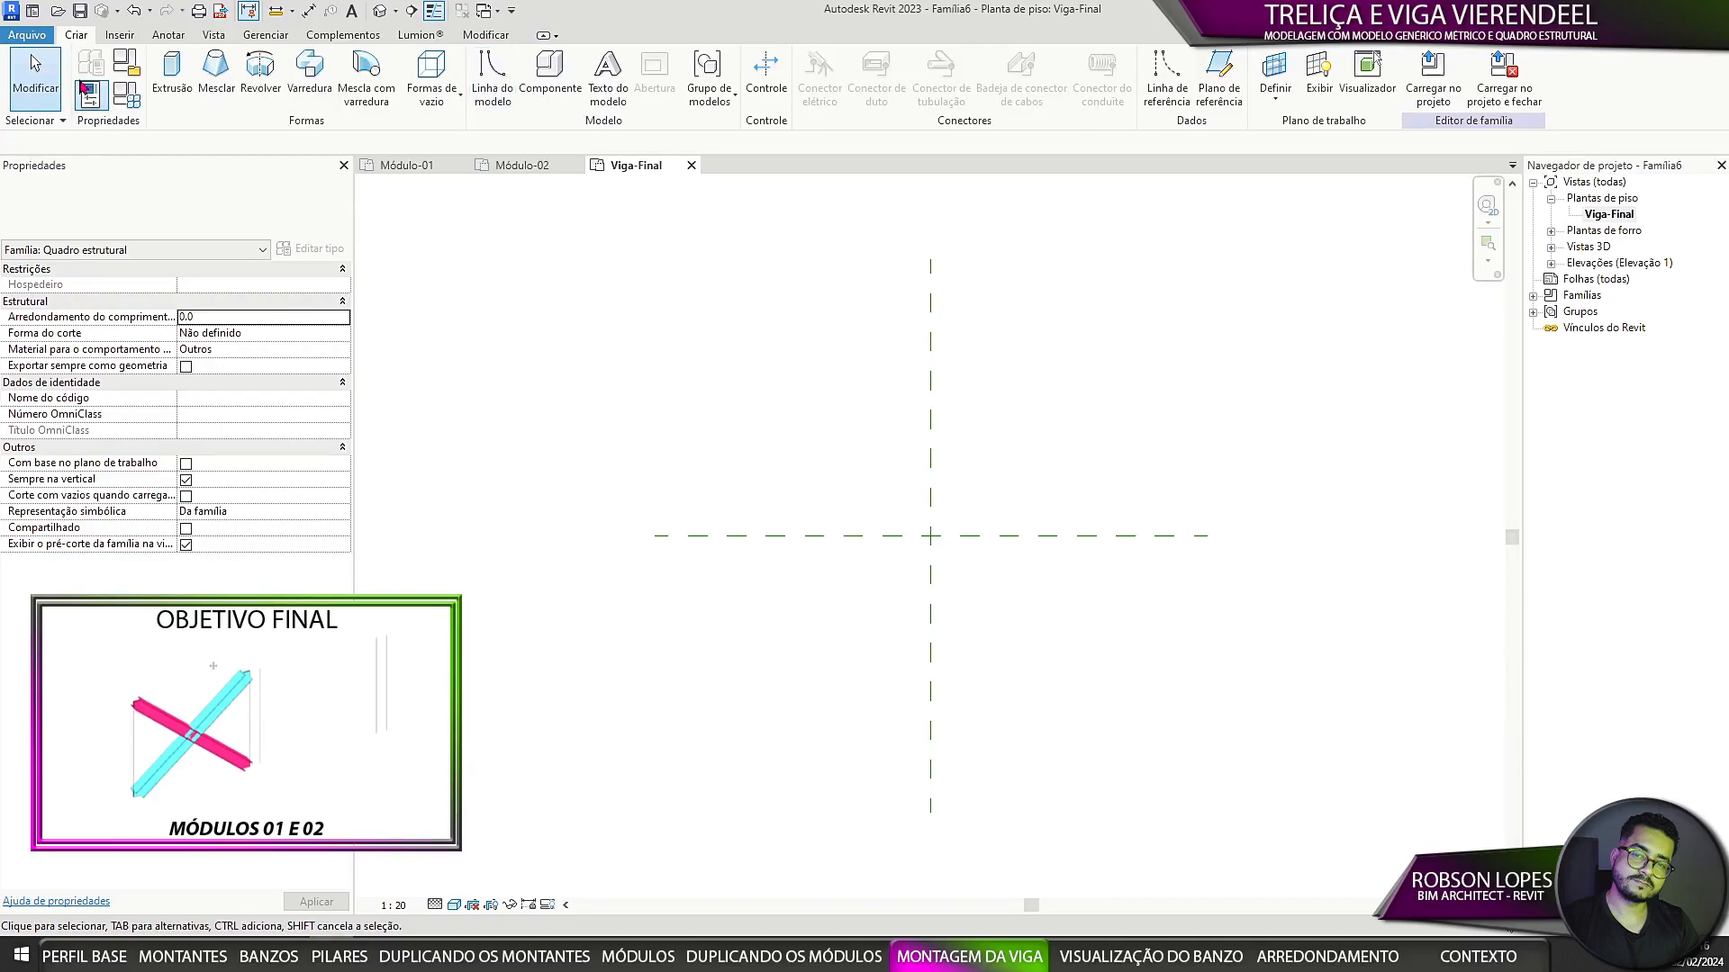
Step: Set the project length format to metres with four decimals and the m symbol, and save the family as Viga-Final.rfa
key("u")
key("n")
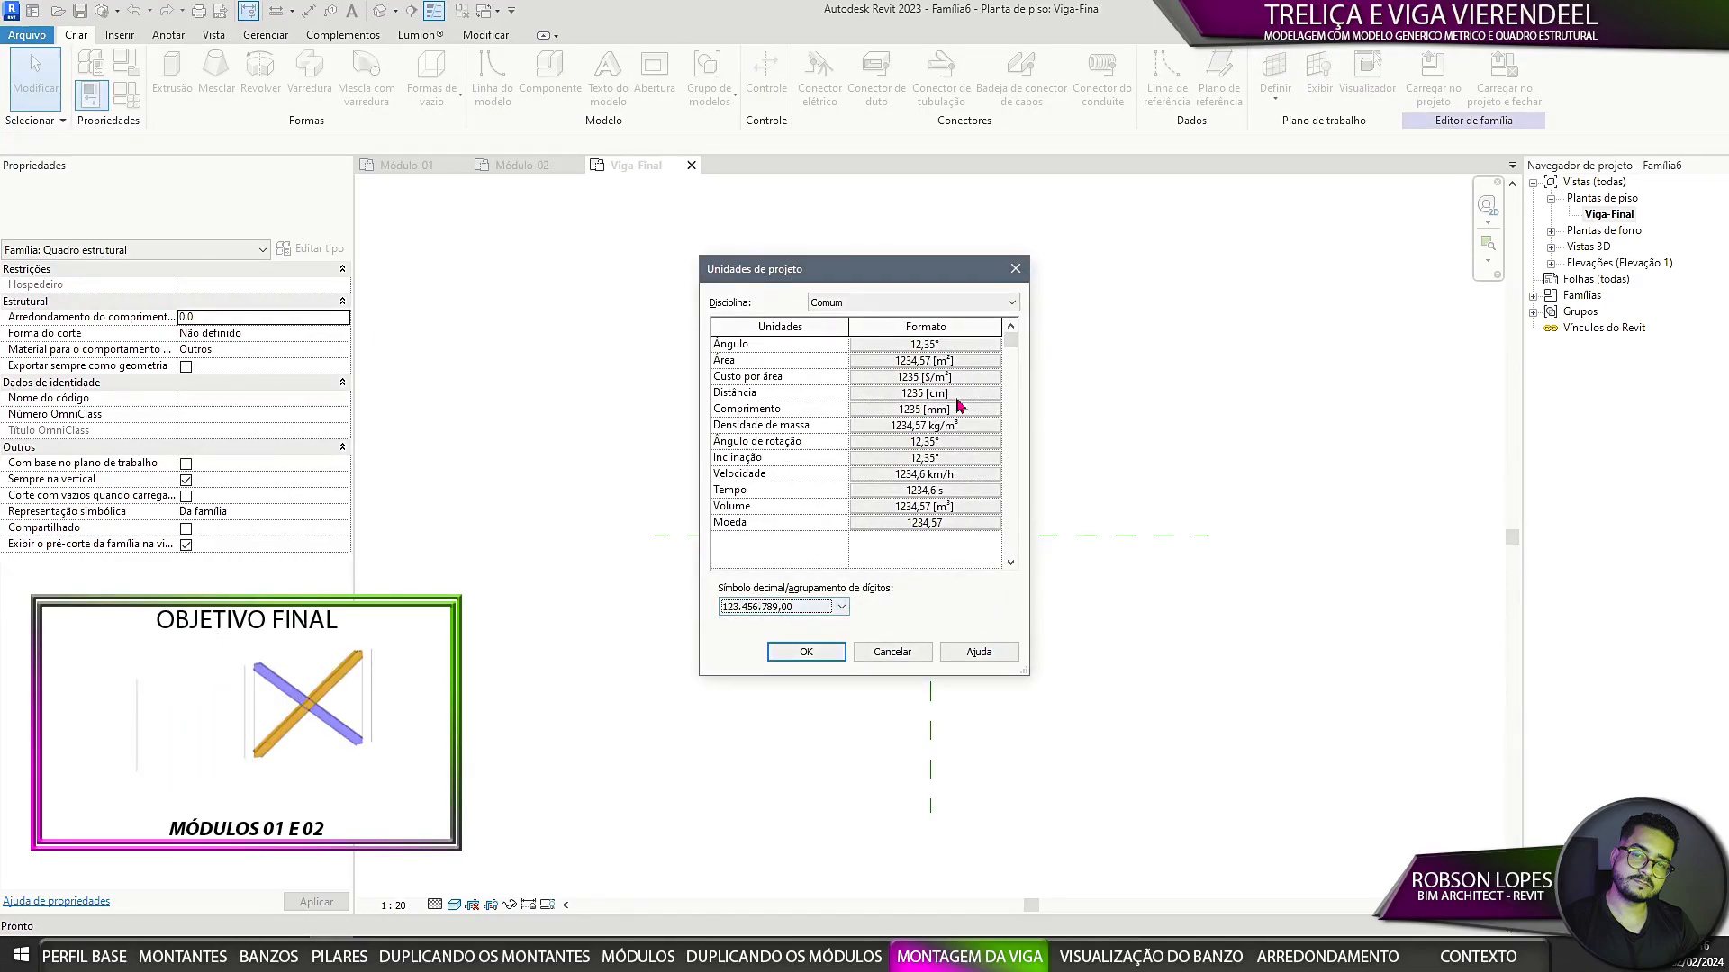
left_click(941, 391)
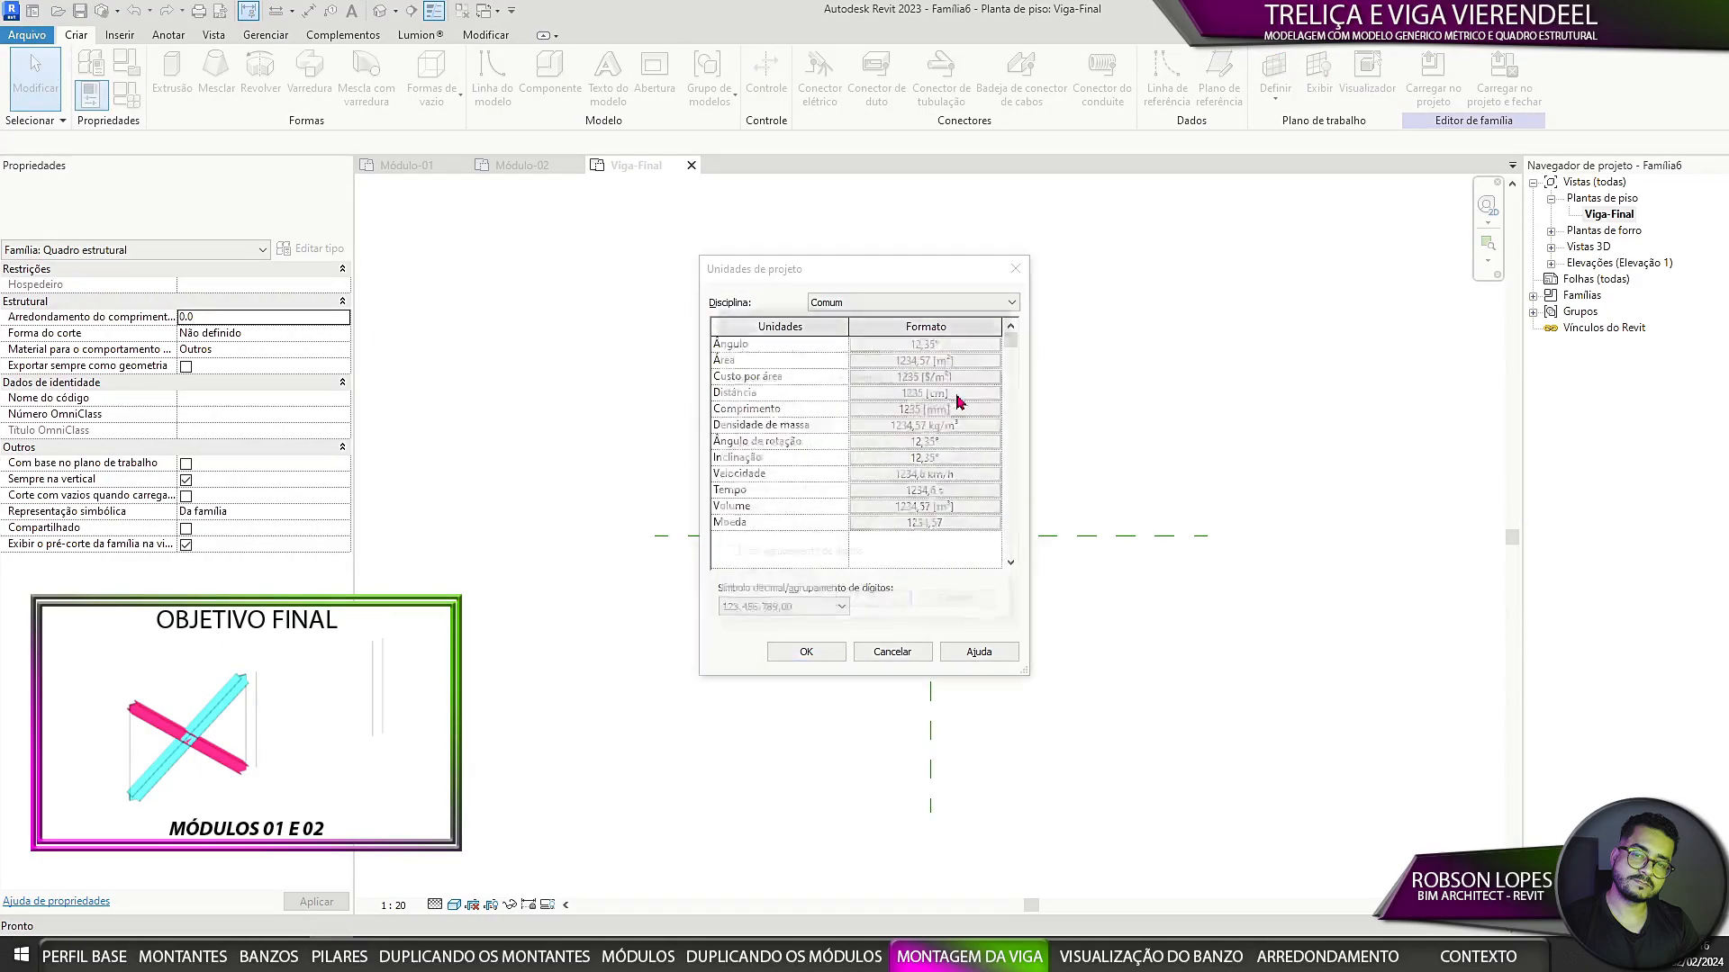
left_click(782, 423)
left_click(764, 497)
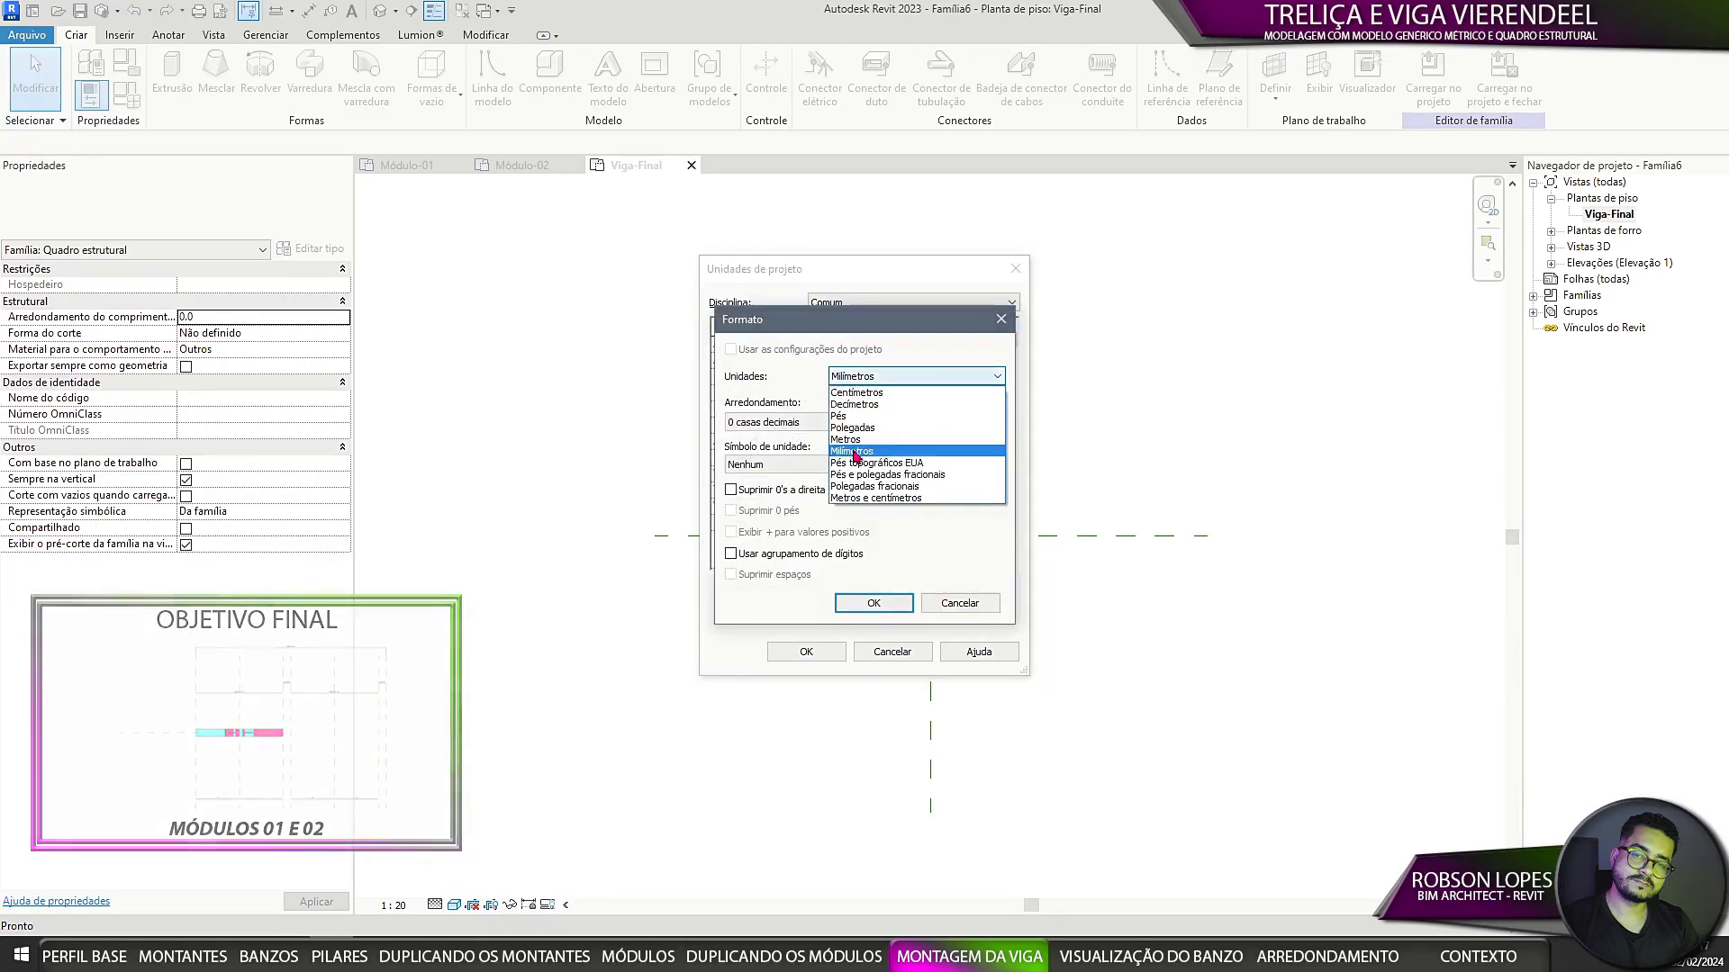
left_click(873, 604)
left_click(806, 651)
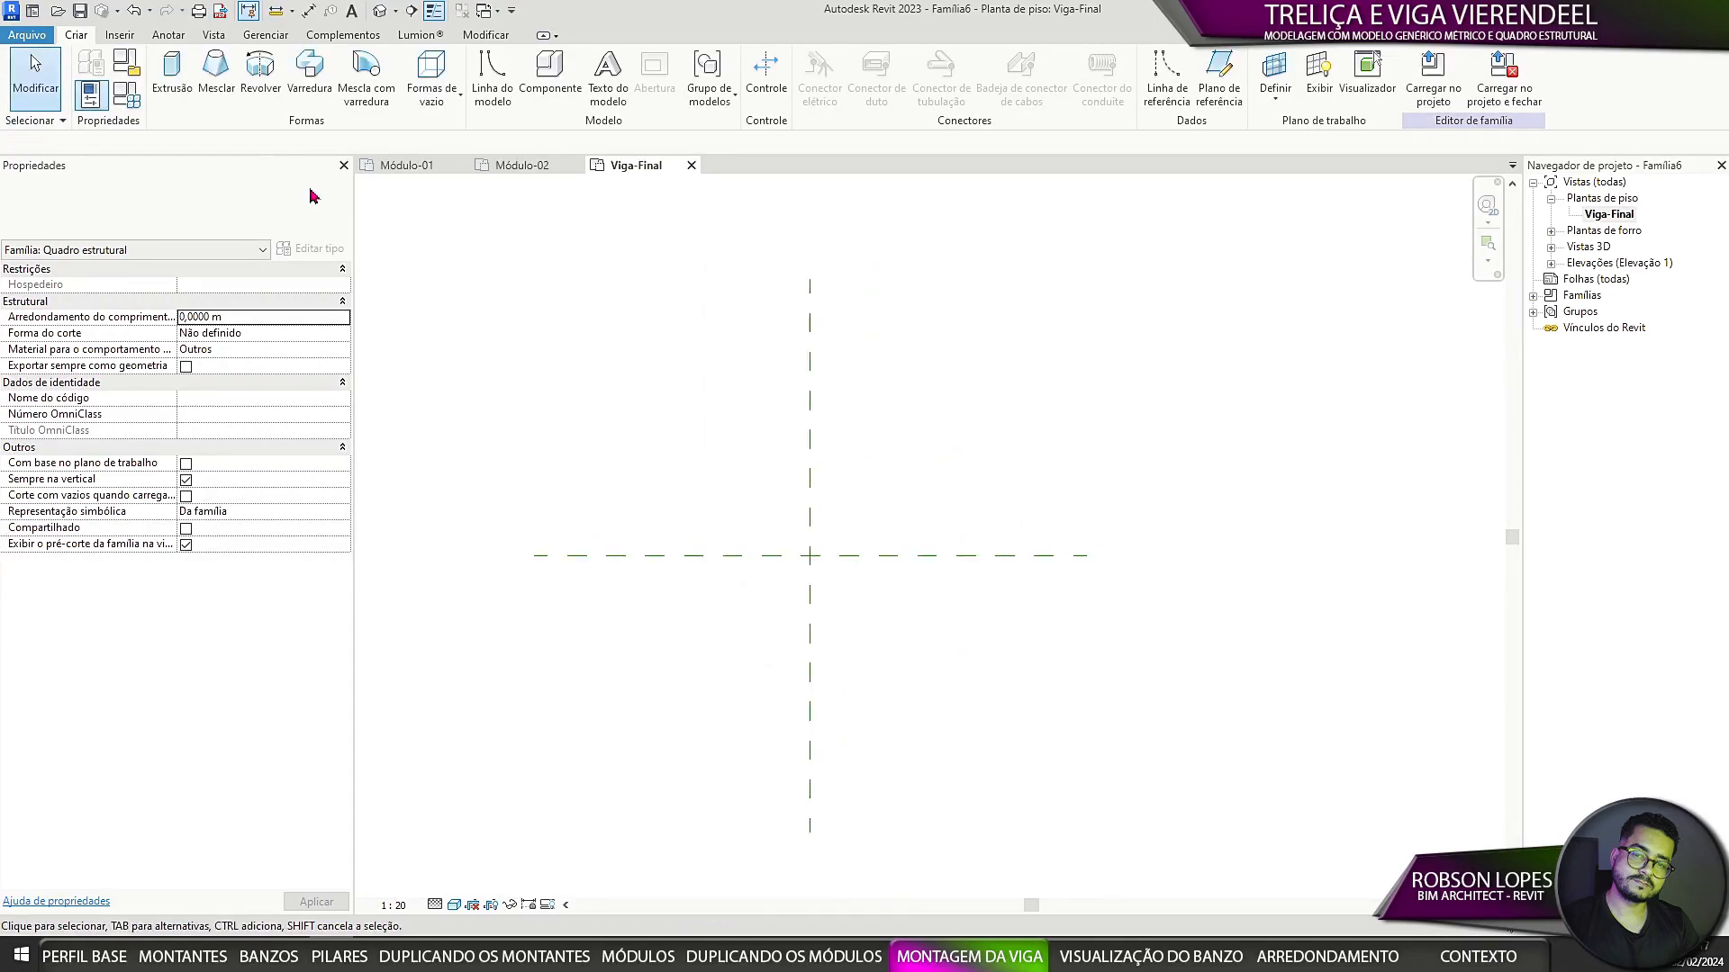
key("ctrl+s")
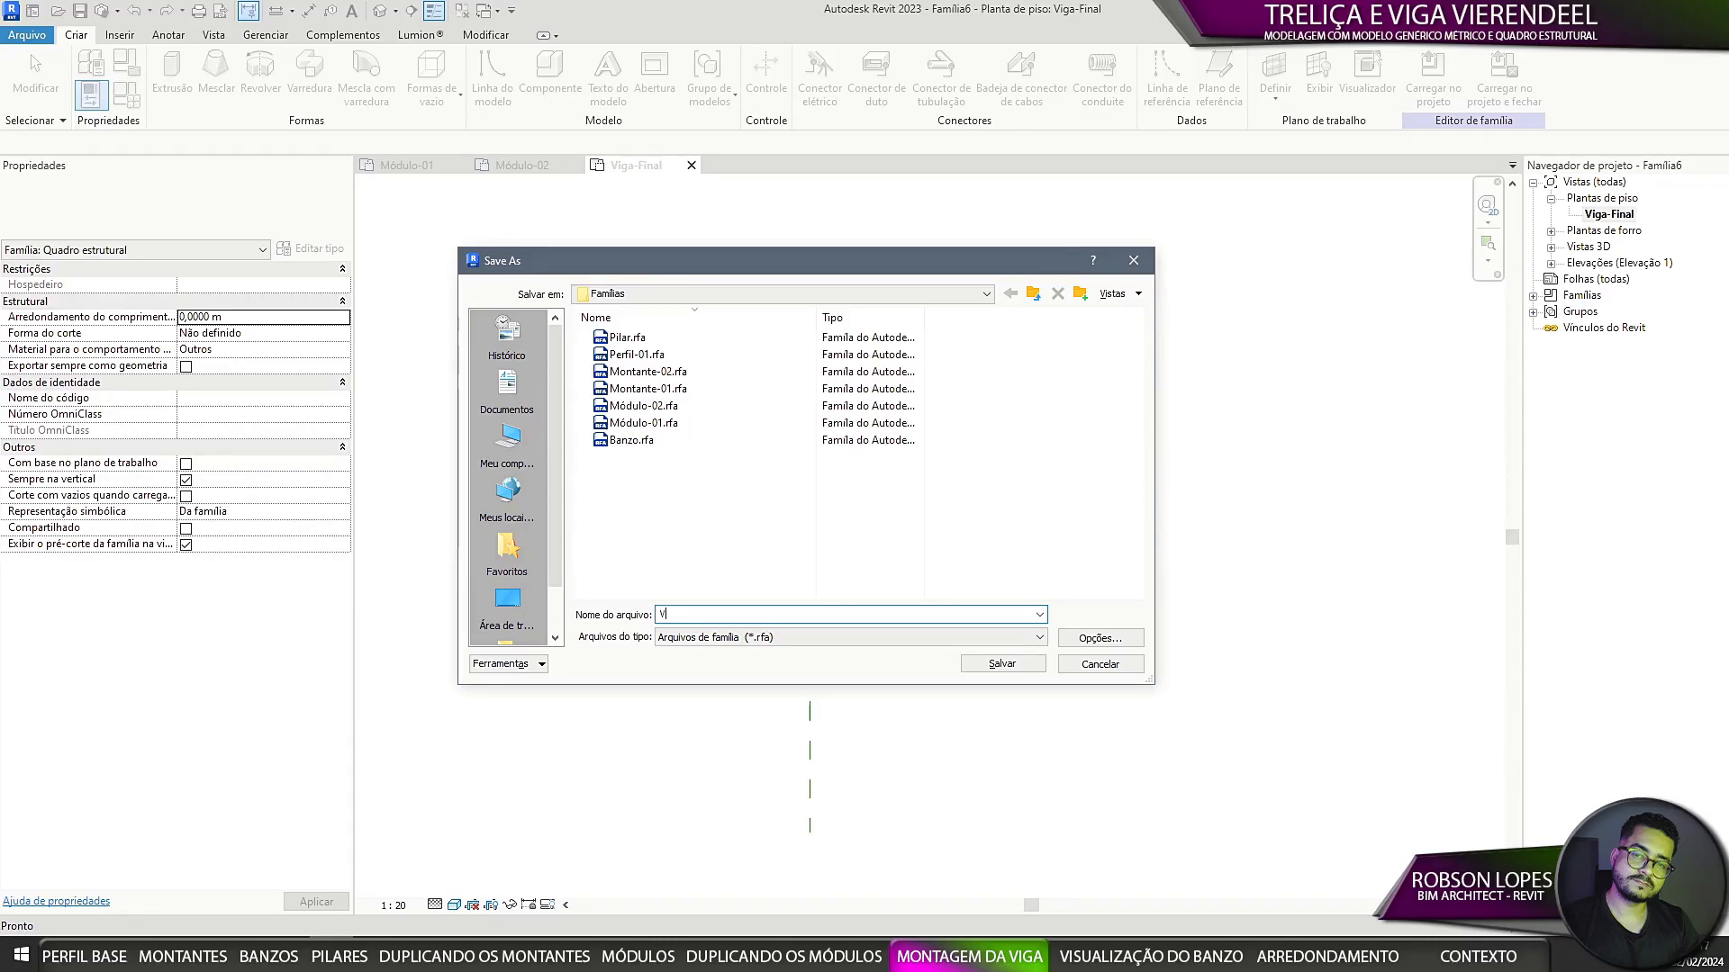
left_click(1000, 663)
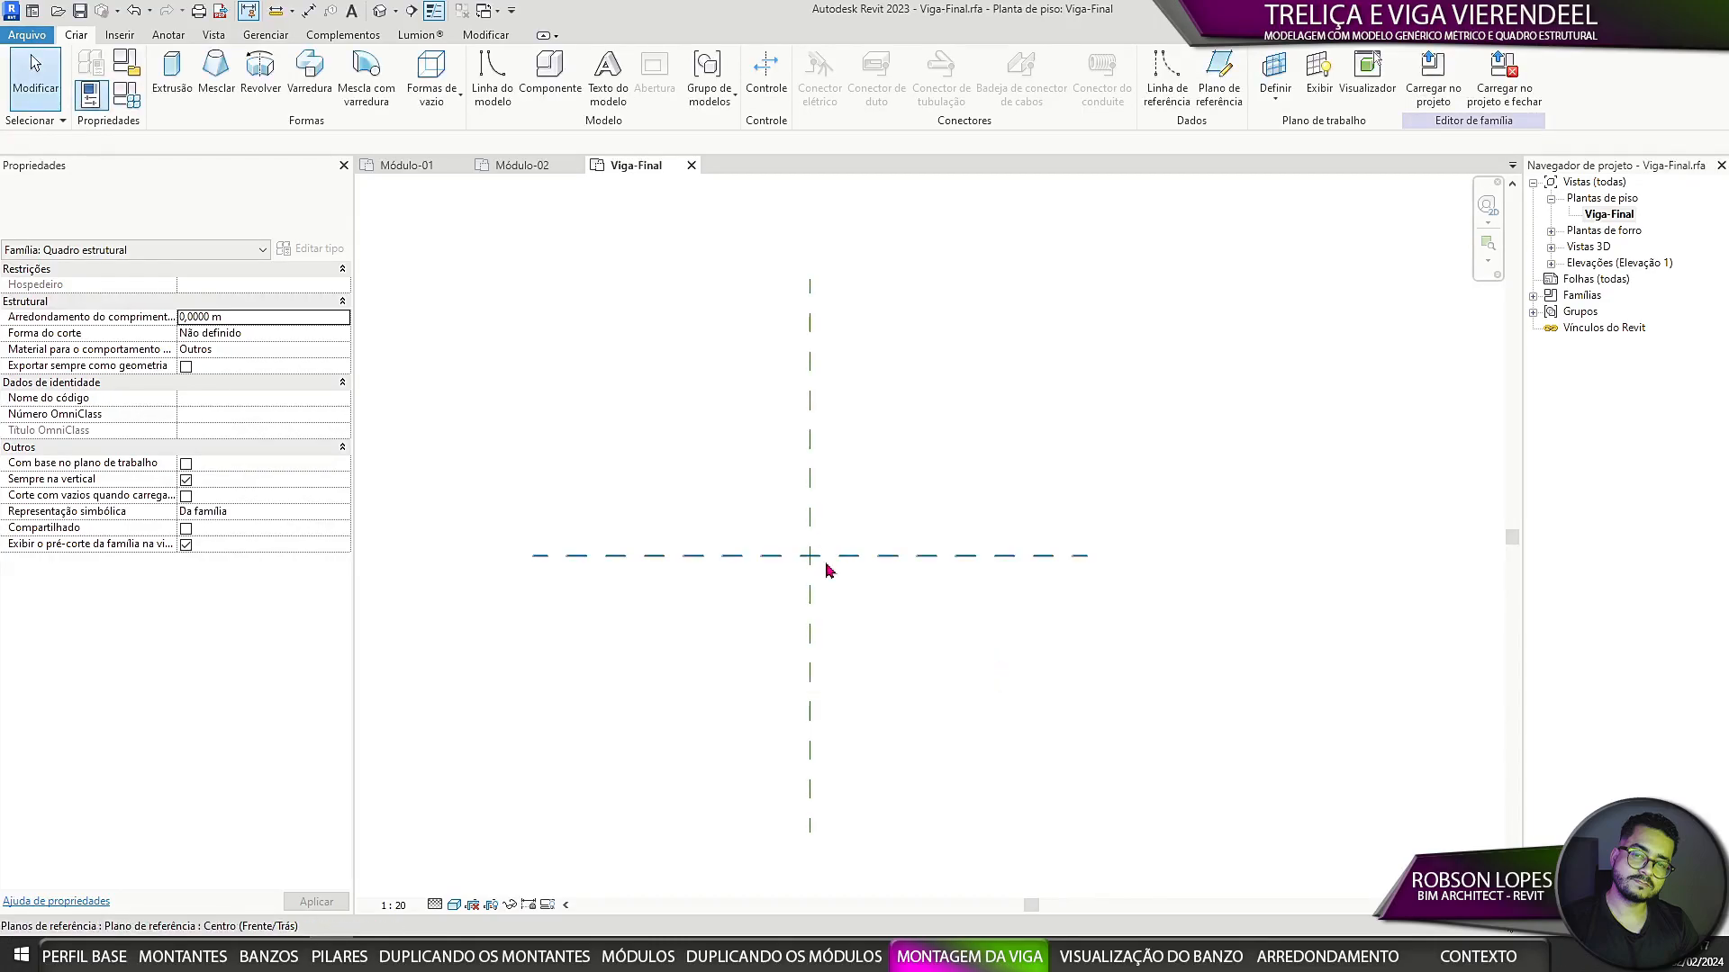
Step: Draw three vertical reference planes to the right of the centre plane, at successive spacings of about 0,22 m, 2,10 m and 0,30 m
key("r")
key("p")
left_click(780, 275)
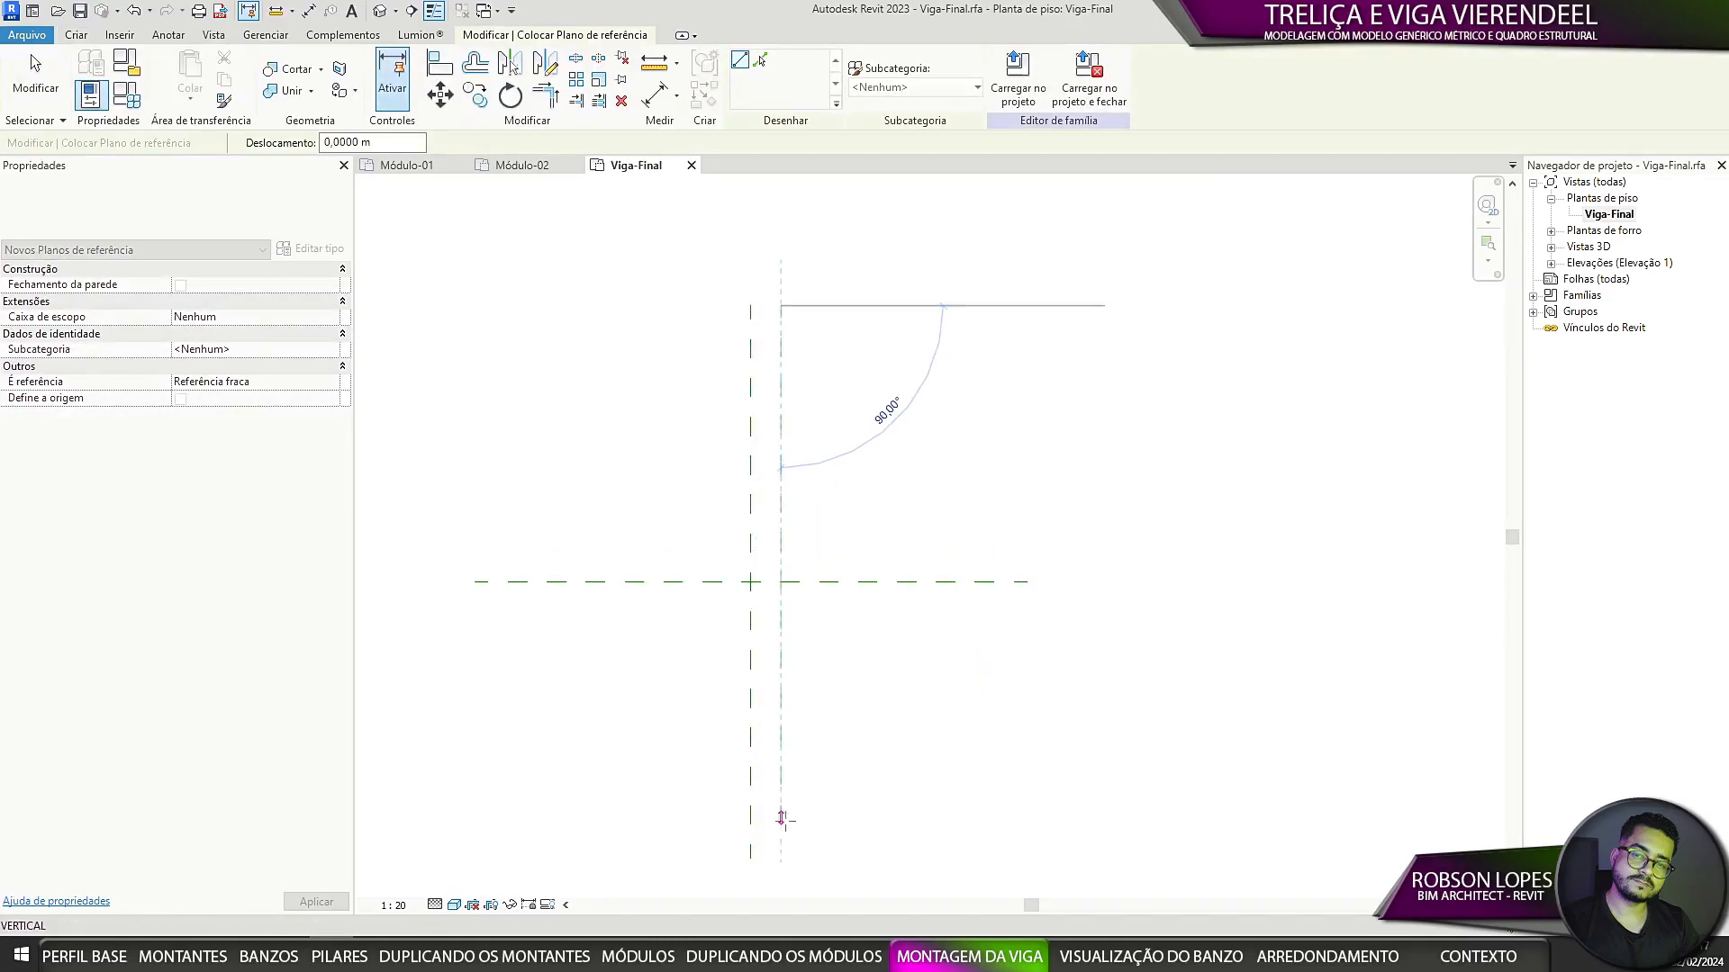
left_click(780, 813)
scroll(811, 748, "down", 2)
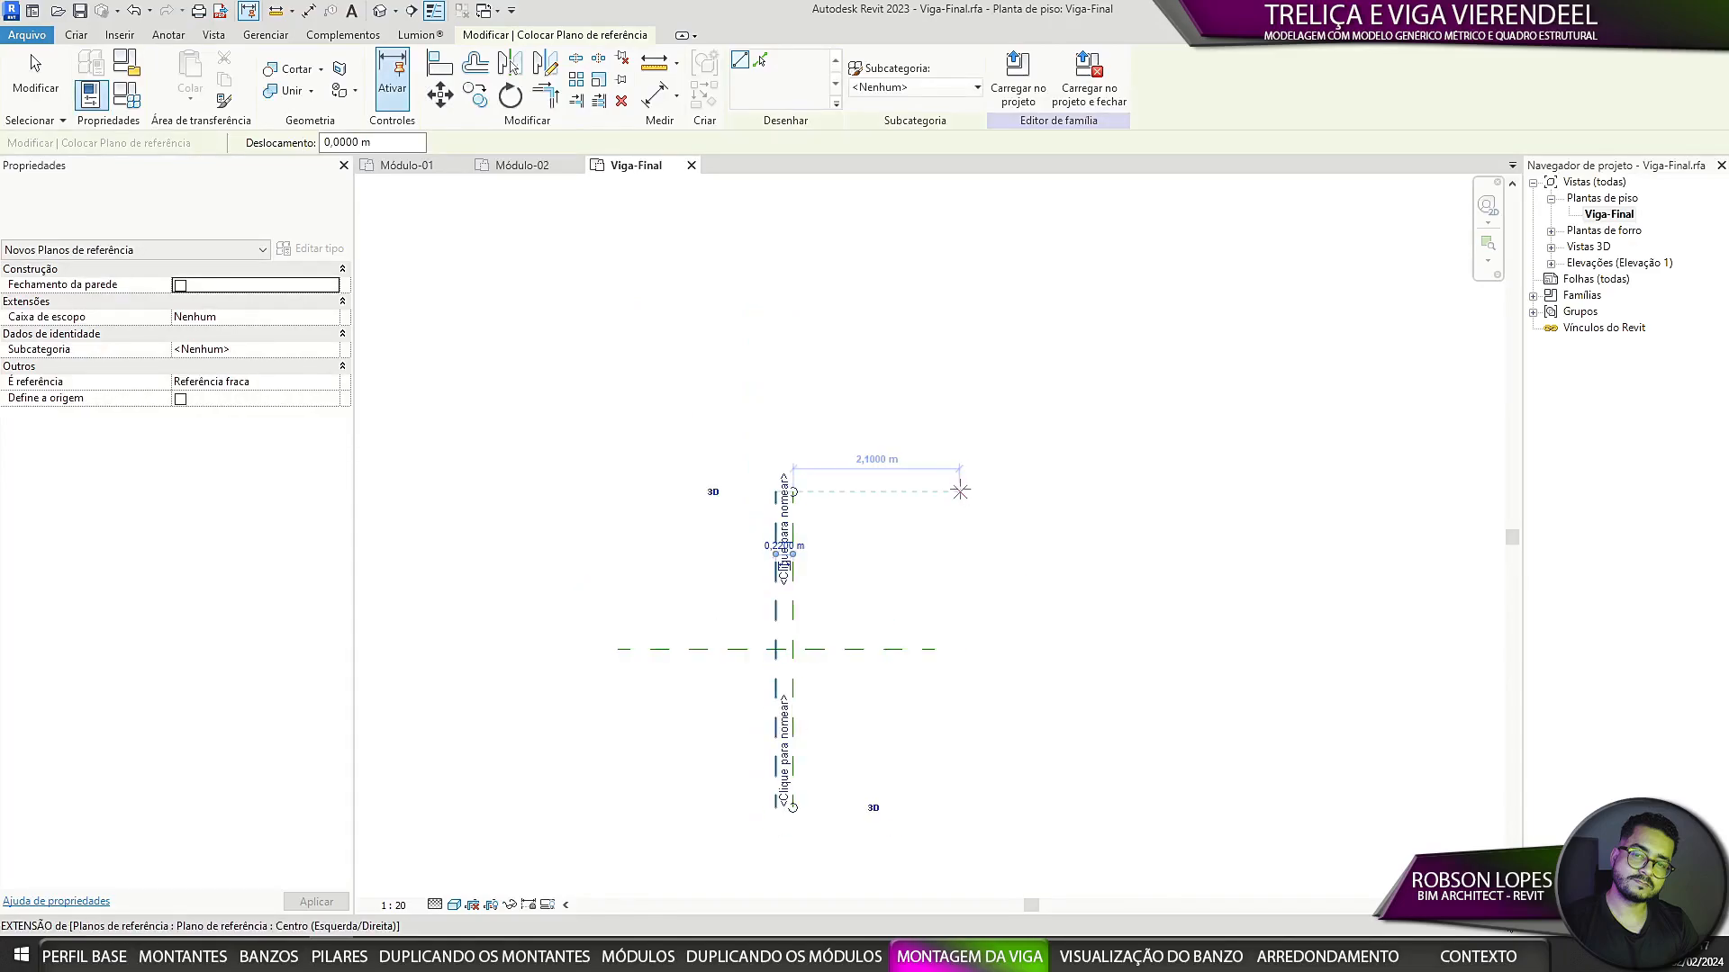
left_click(958, 491)
left_click(959, 808)
left_click(984, 492)
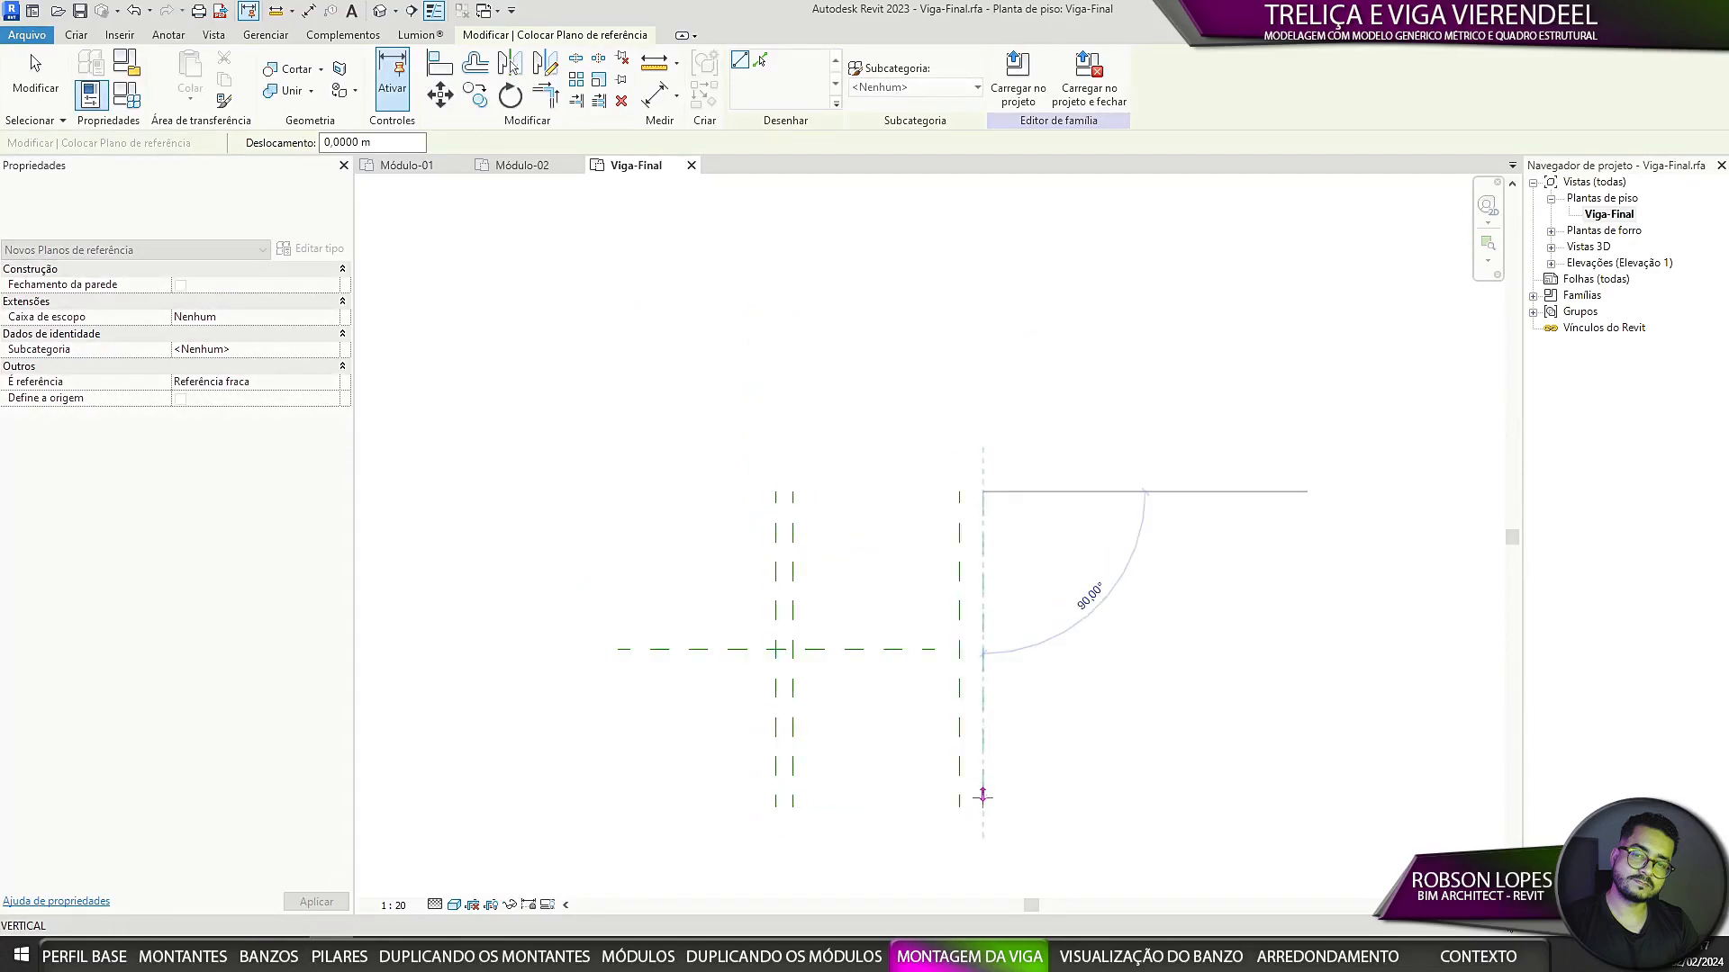
left_click(983, 801)
key("Escape")
key("Escape")
Step: Place aligned dimensions across the two closely spaced pairs of vertical reference planes, below their lower ends
middle_click_drag(983, 793, 812, 679)
left_click(168, 34)
left_click(94, 76)
scroll(701, 430, "up", 2)
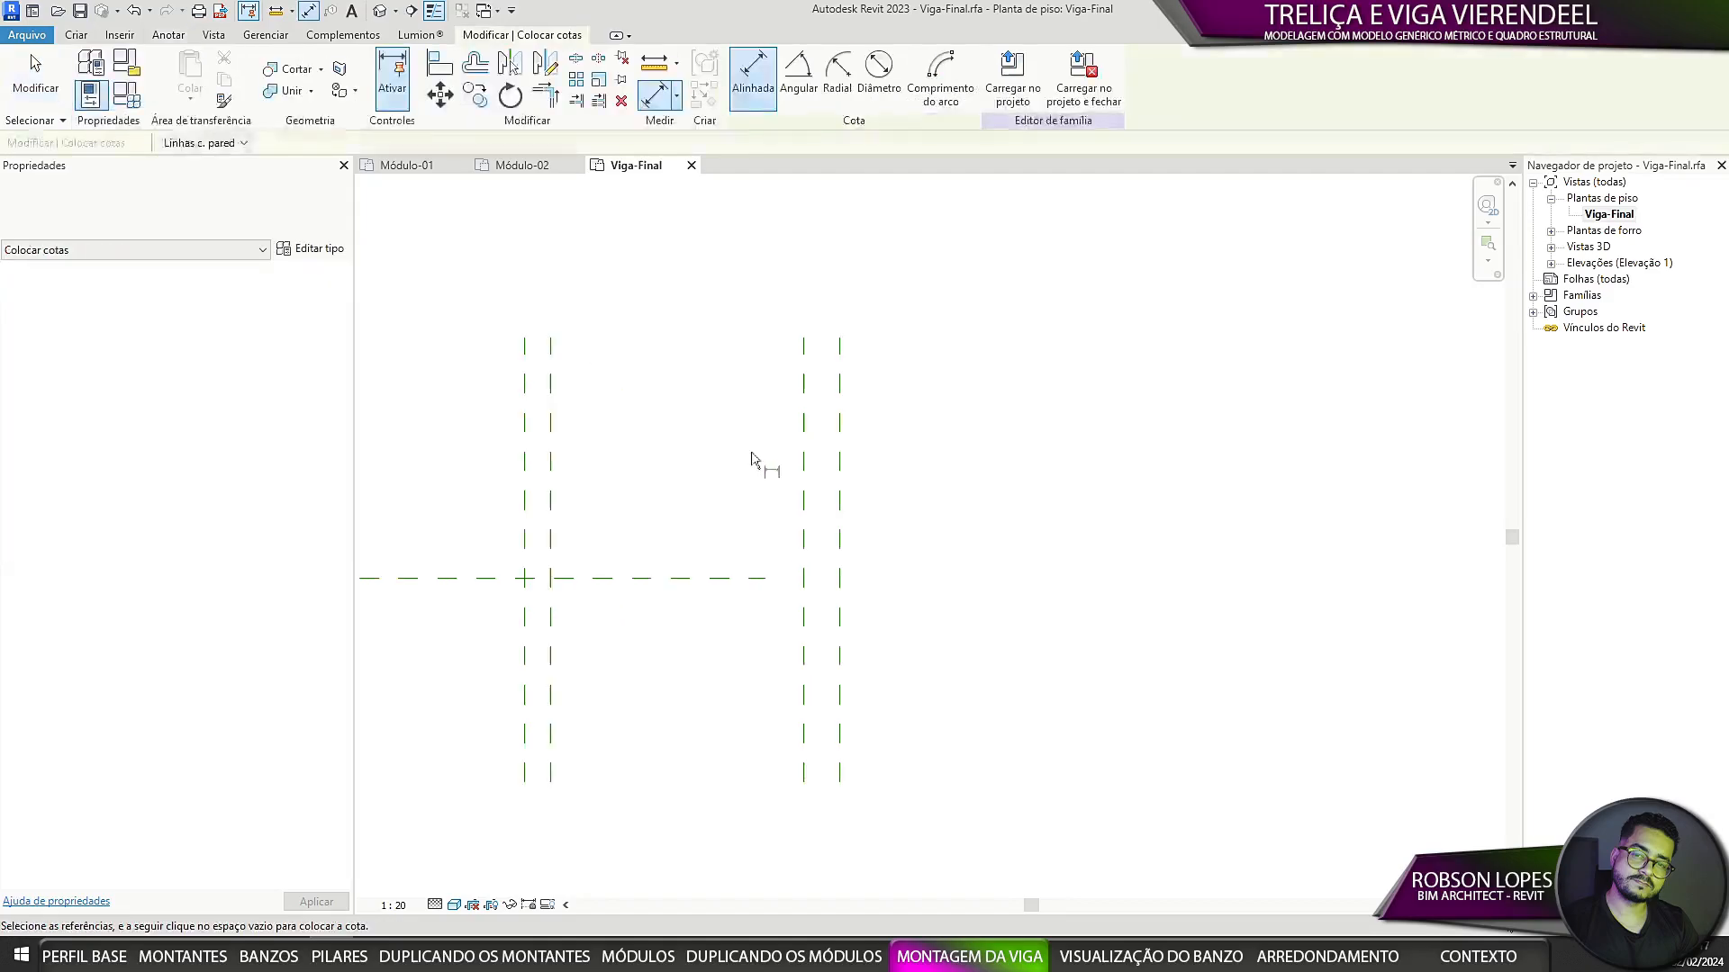
middle_click_drag(792, 482, 702, 299)
left_click(452, 653)
left_click(478, 653)
left_click(463, 683)
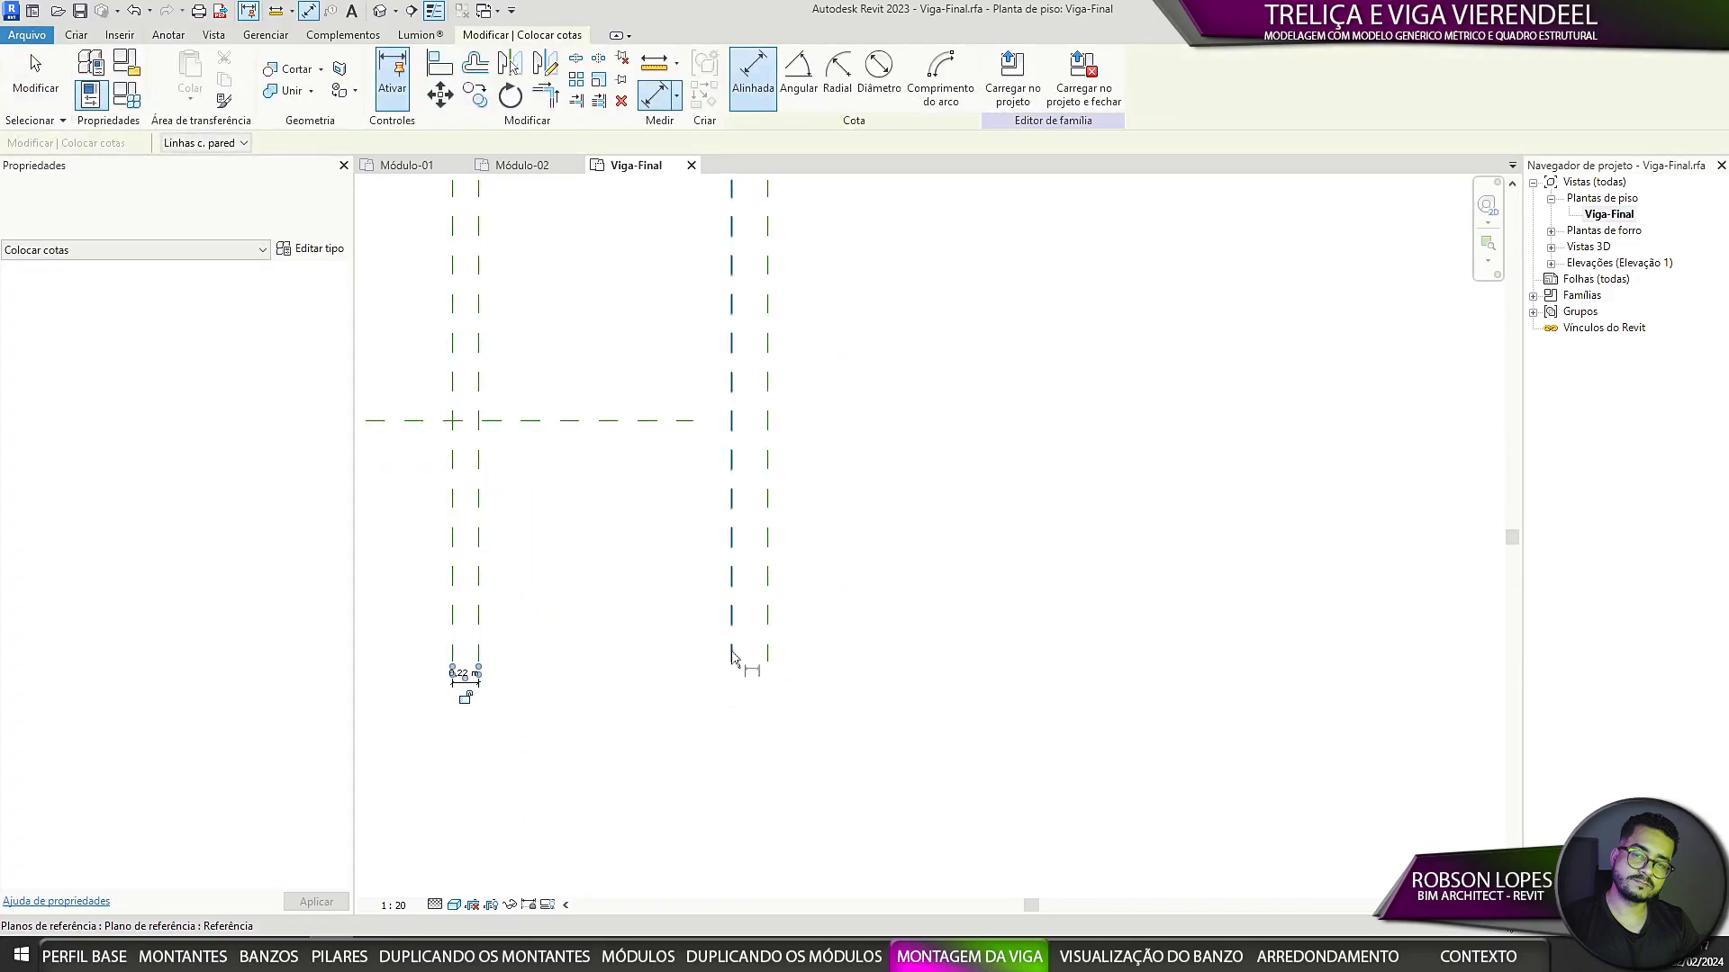
left_click(731, 653)
left_click(767, 653)
left_click(749, 682)
key("Escape")
key("Escape")
Step: Label both plane-pair dimensions with a new type parameter named Altura do Perfil
middle_click_drag(519, 648, 651, 652)
left_click_drag(478, 768, 941, 650)
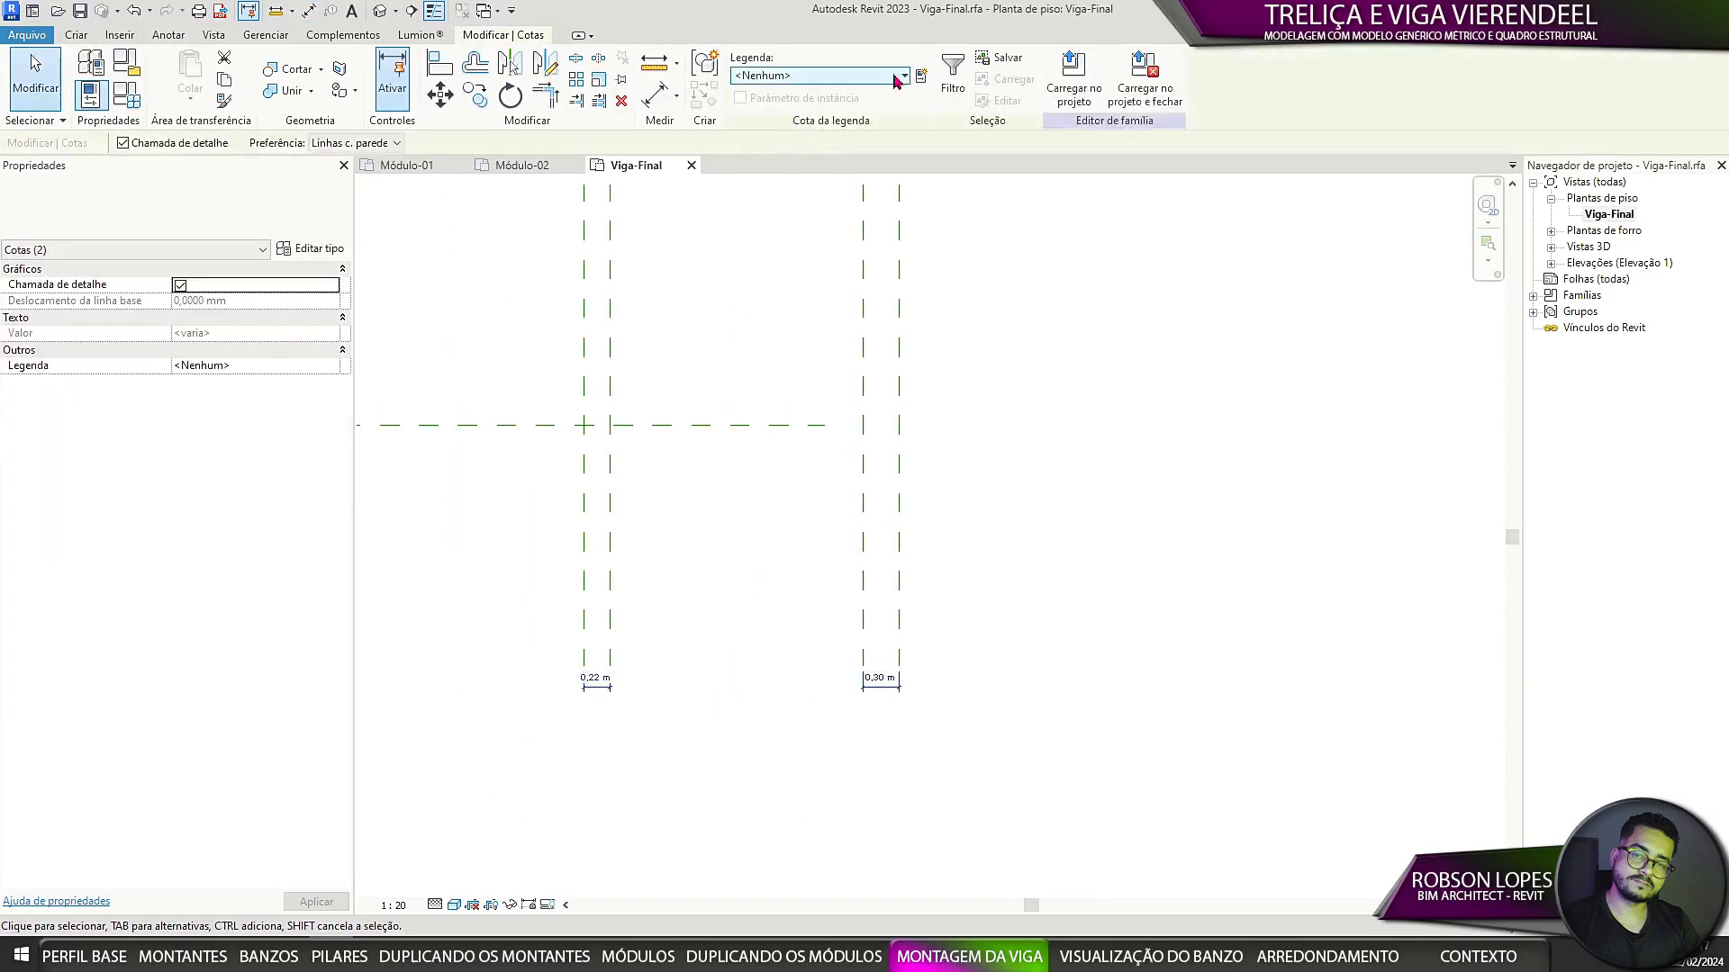
left_click(921, 75)
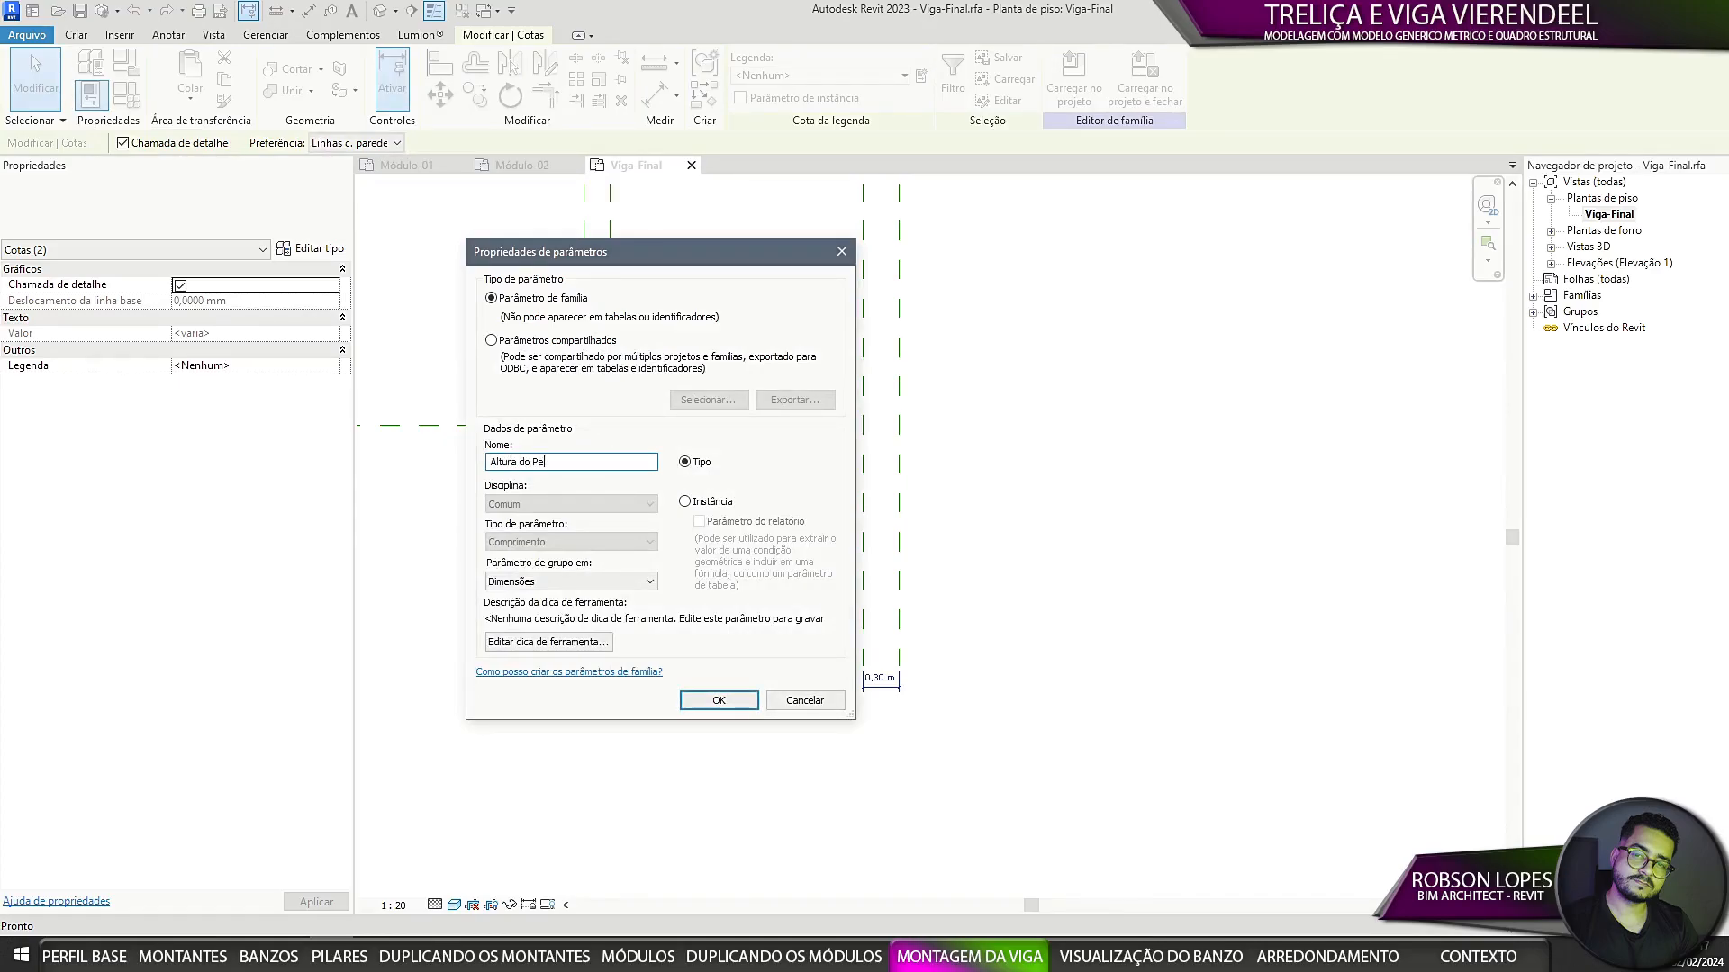
left_click(724, 702)
Step: Place an overall aligned dimension between the two outermost vertical reference planes, above their upper ends
middle_click_drag(730, 711, 791, 893)
key("d")
key("i")
left_click(665, 396)
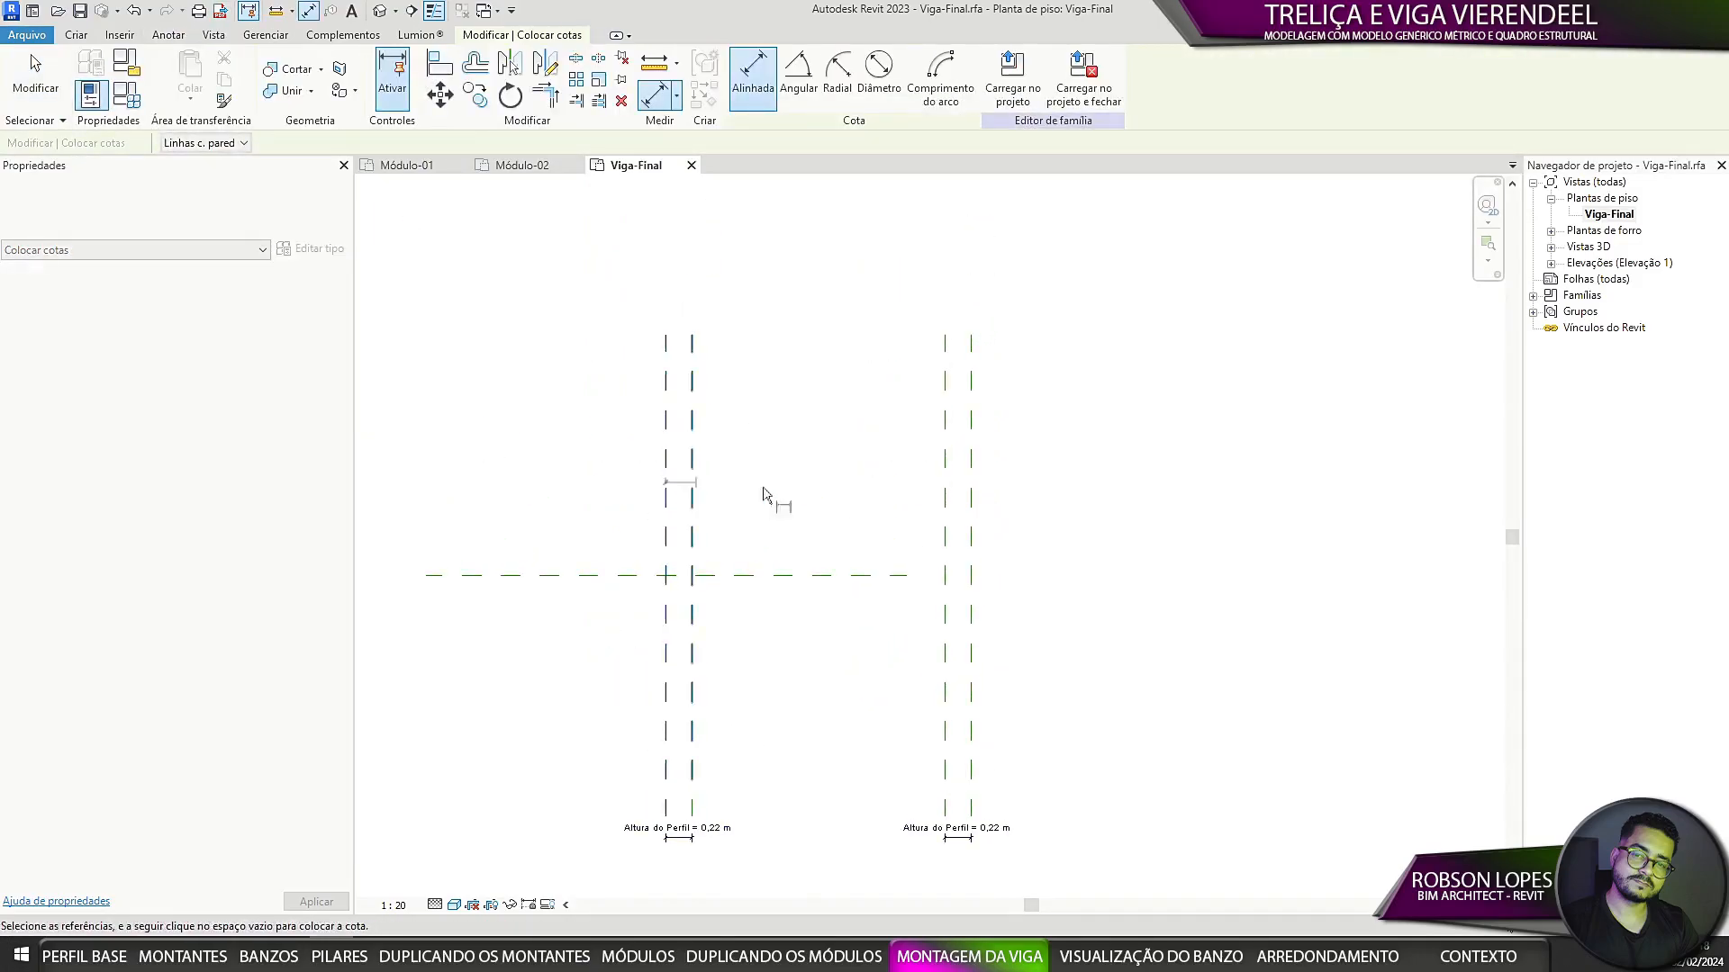
left_click(971, 504)
left_click(802, 290)
key("Escape")
key("Escape")
Step: Label the overall dimension with a new type parameter named Comprimento da Viga
left_click(901, 290)
middle_click_drag(817, 403, 908, 366)
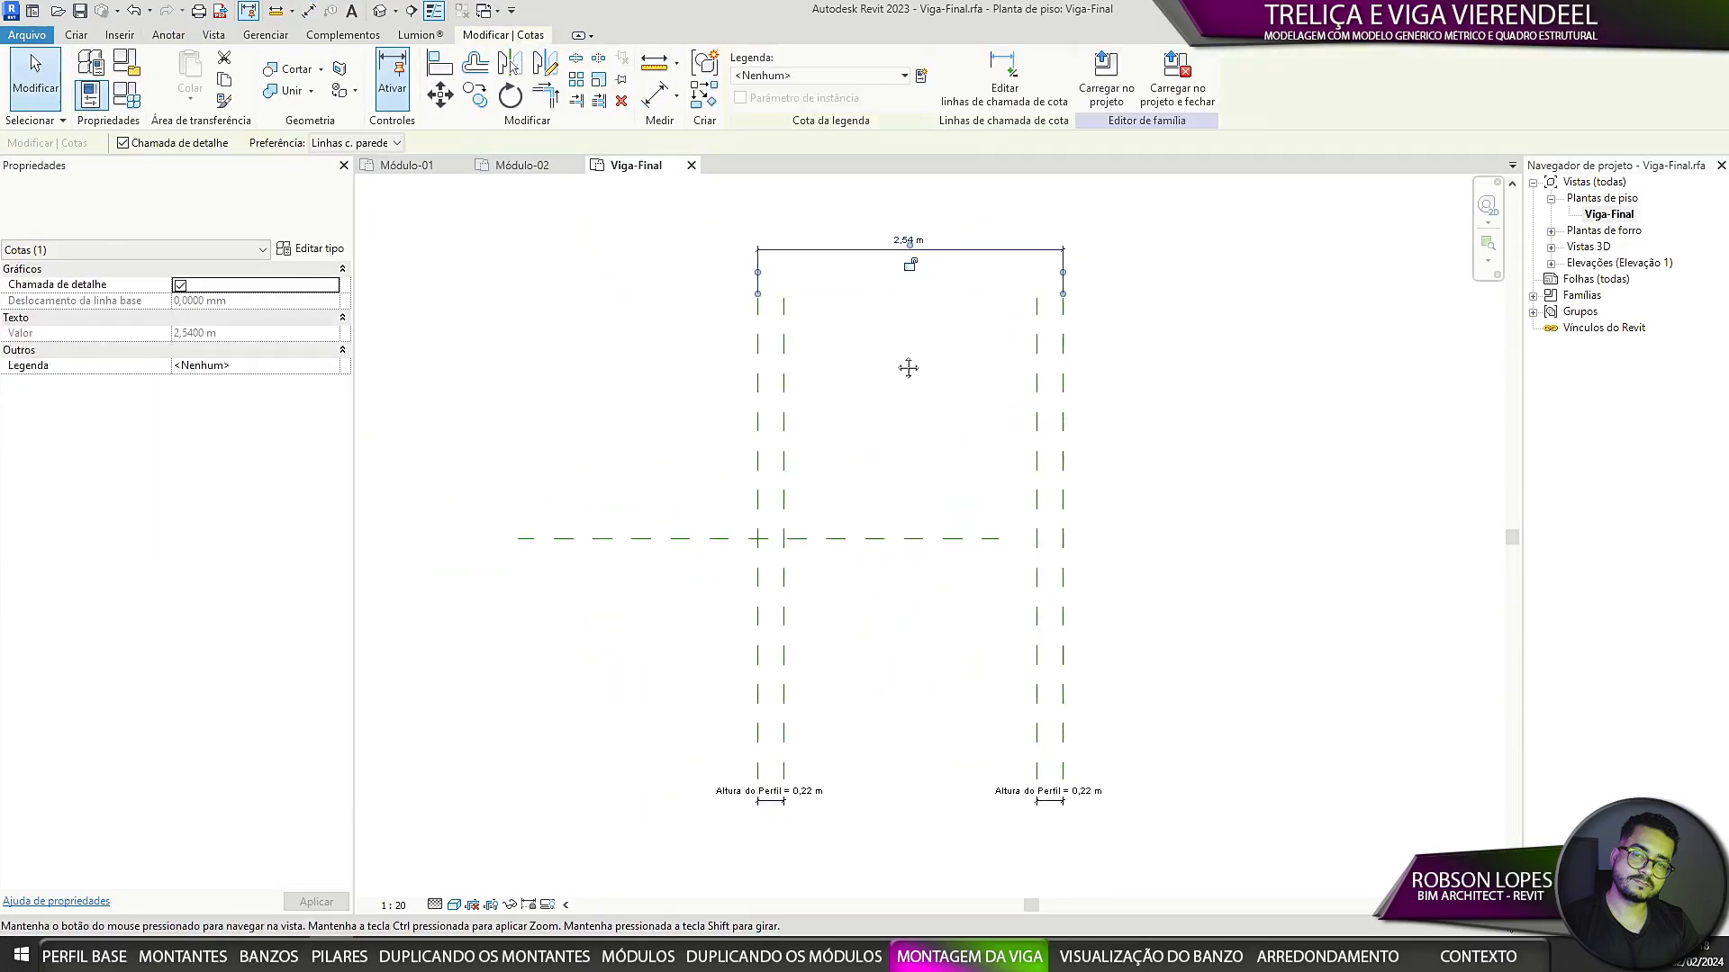
left_click(909, 264)
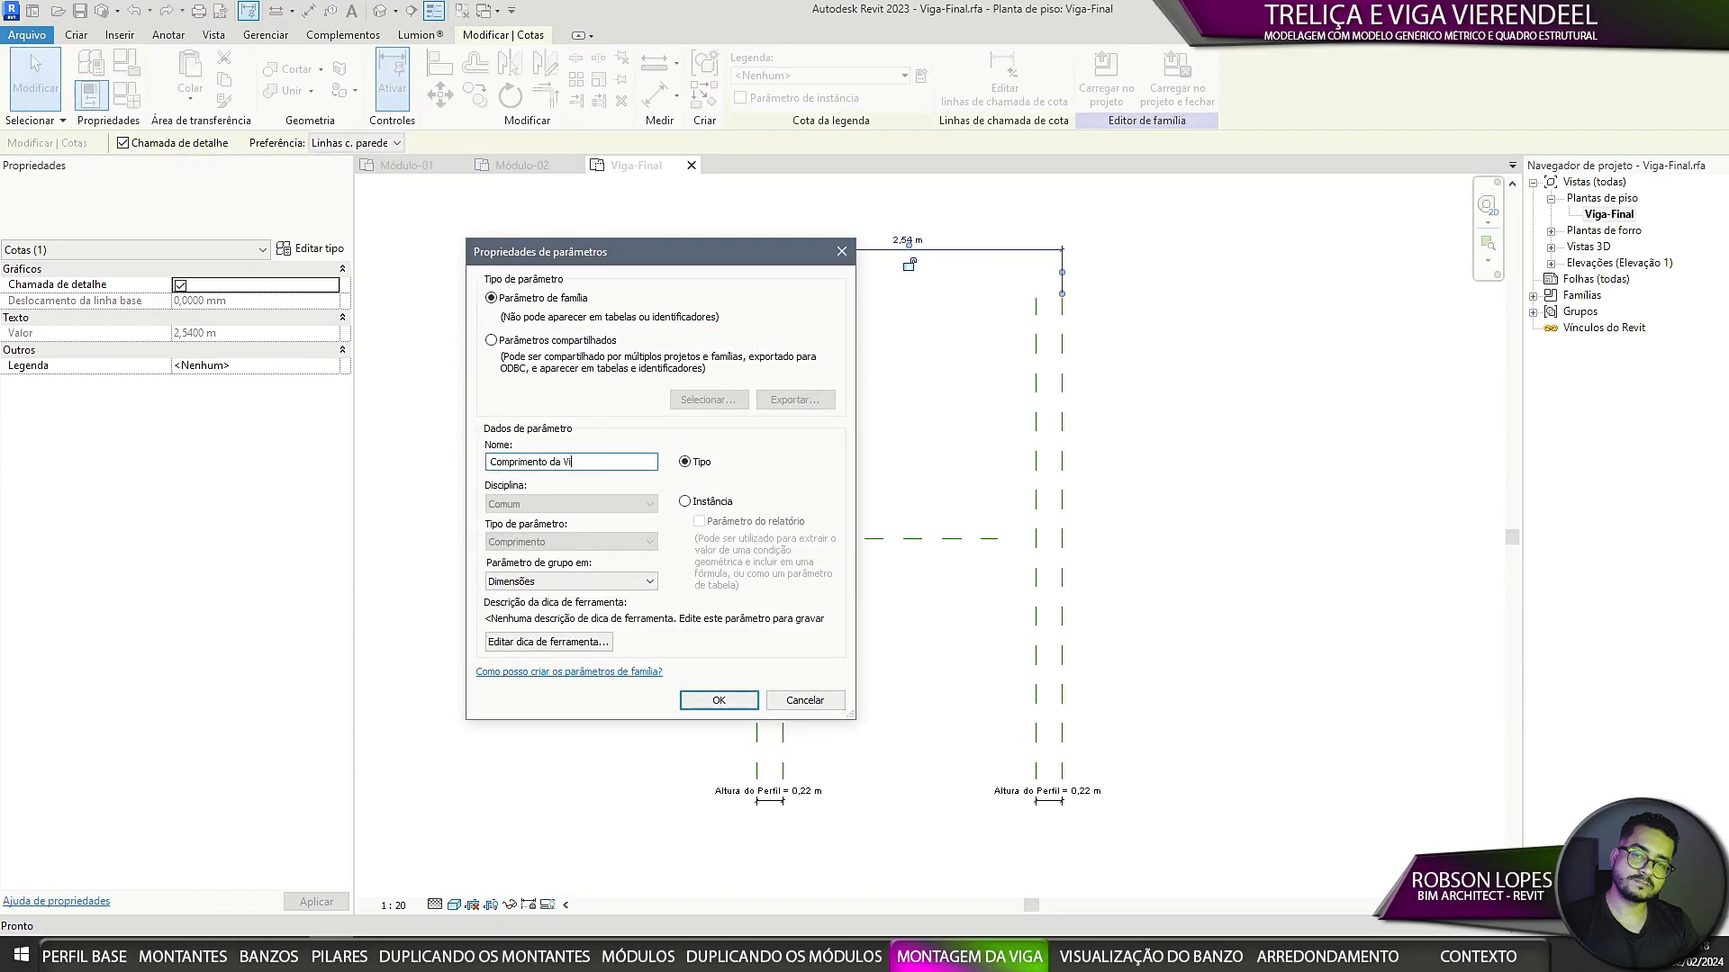
left_click(719, 701)
Step: Set Altura do Perfil to 0,20 m and Comprimento da Viga to 10 m in the family types
left_click(126, 95)
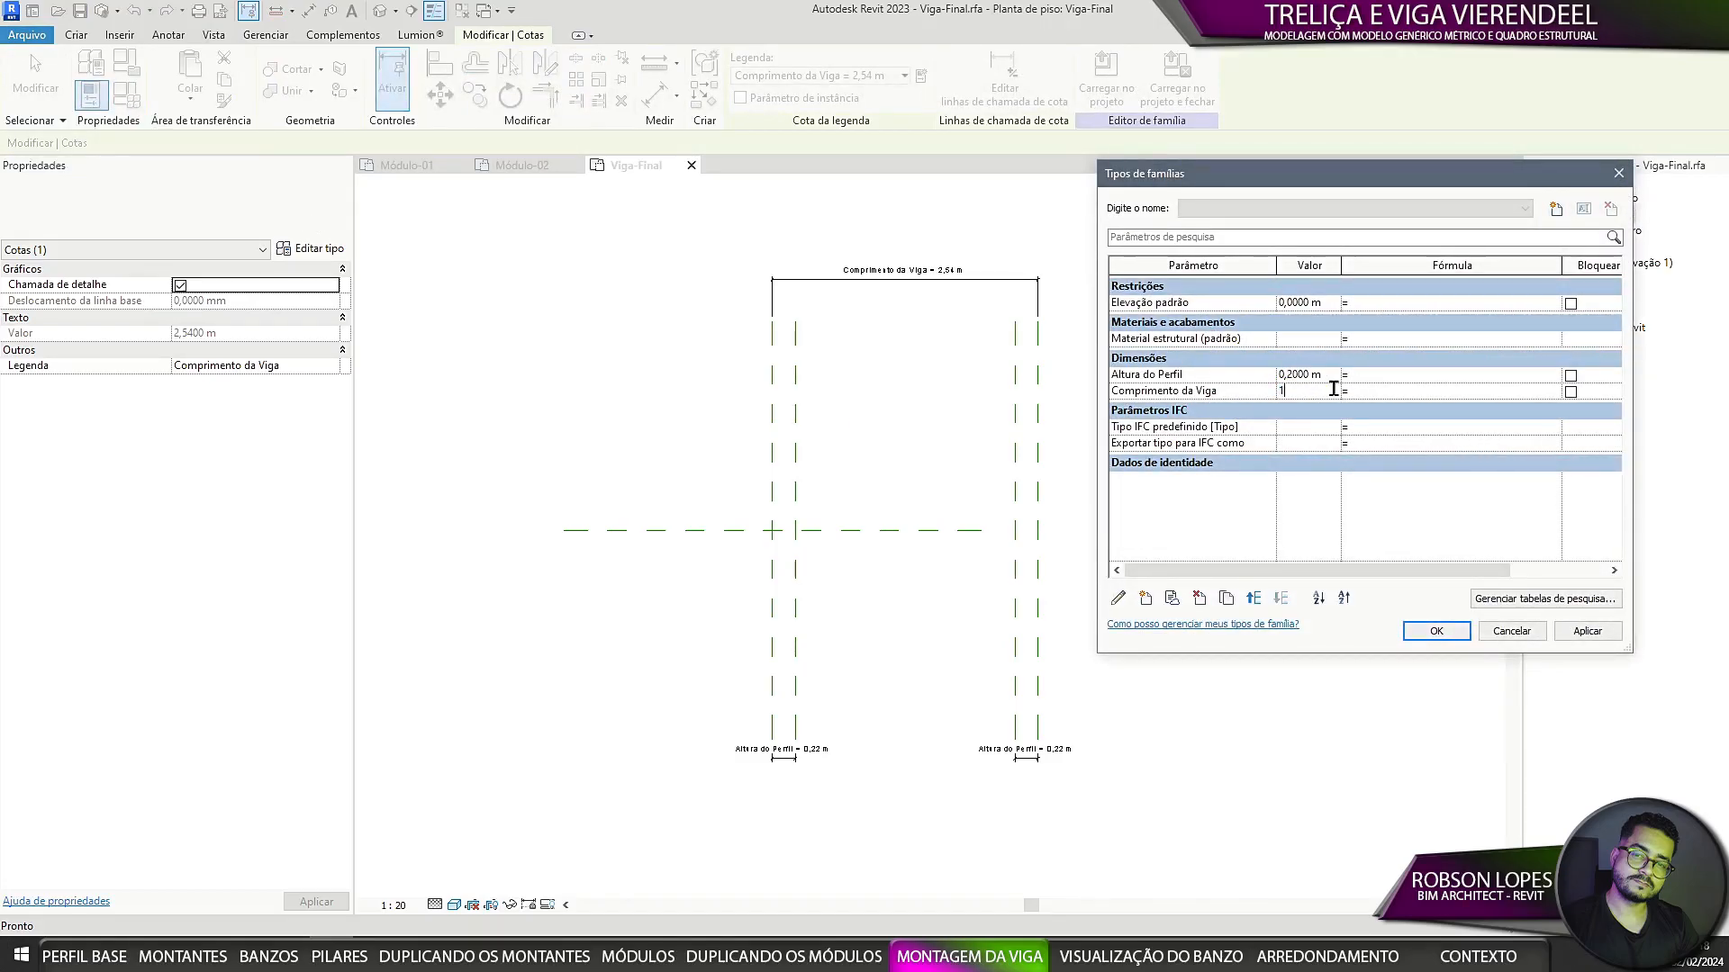
left_click(1436, 631)
scroll(780, 417, "down", 3)
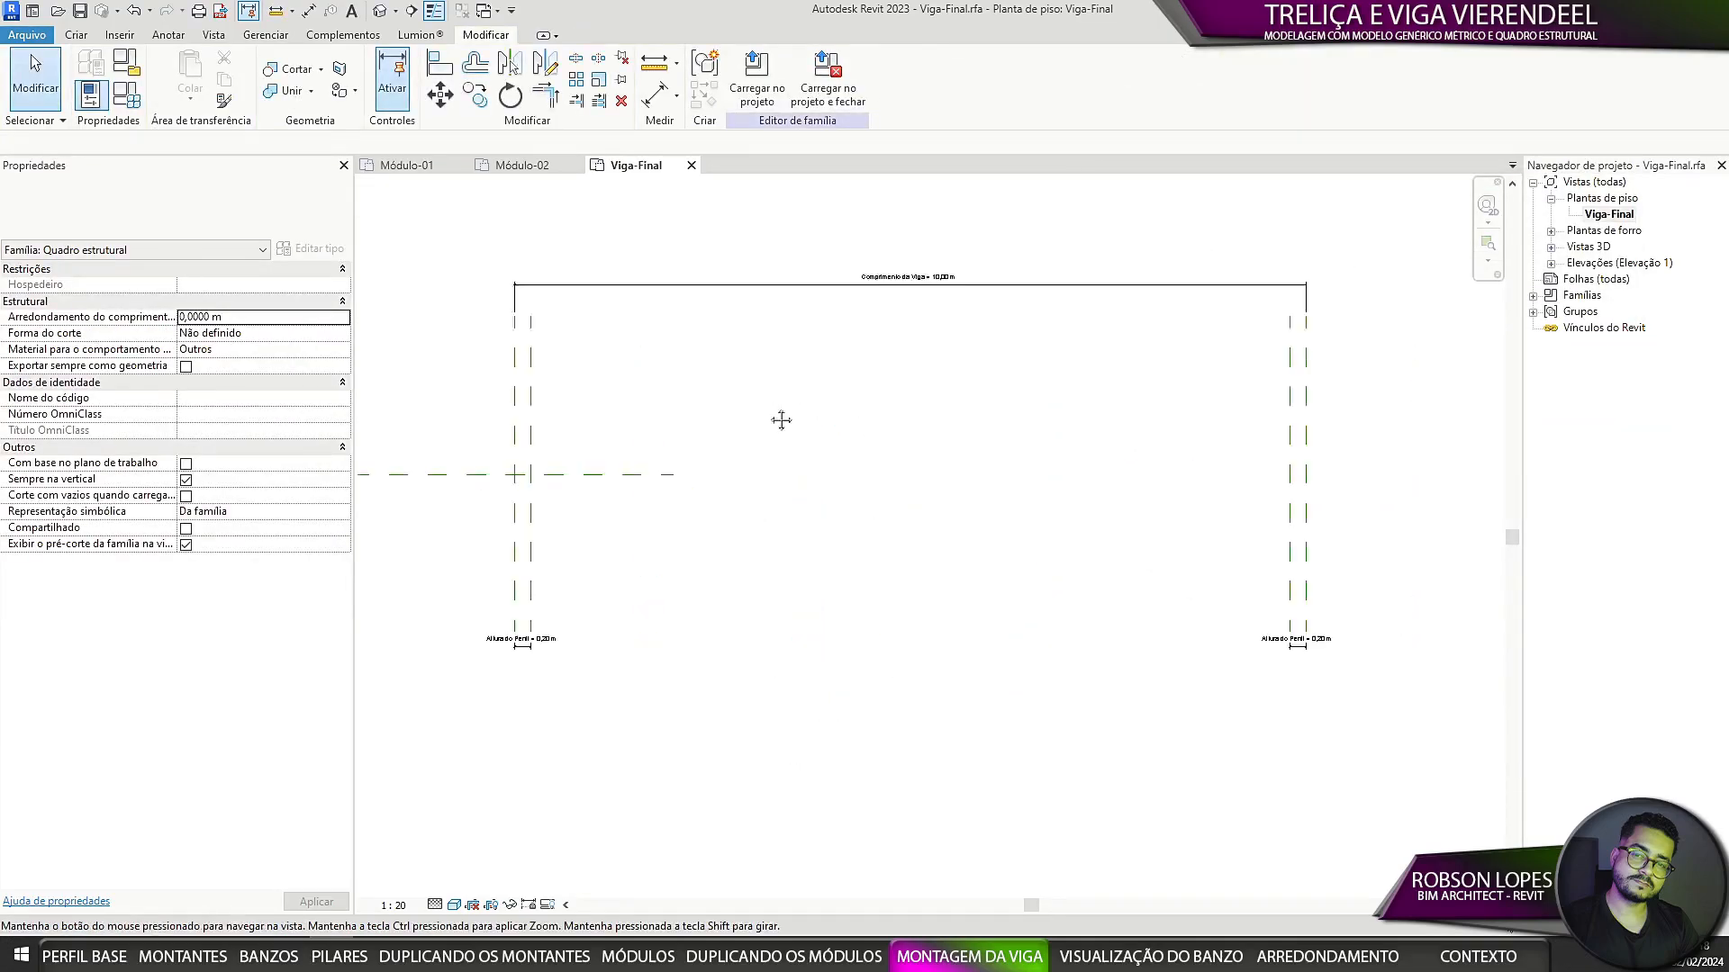
Step: Open the Parte frontal elevation and set it to Alto detail level with Sombreado visual style
left_click(1532, 296)
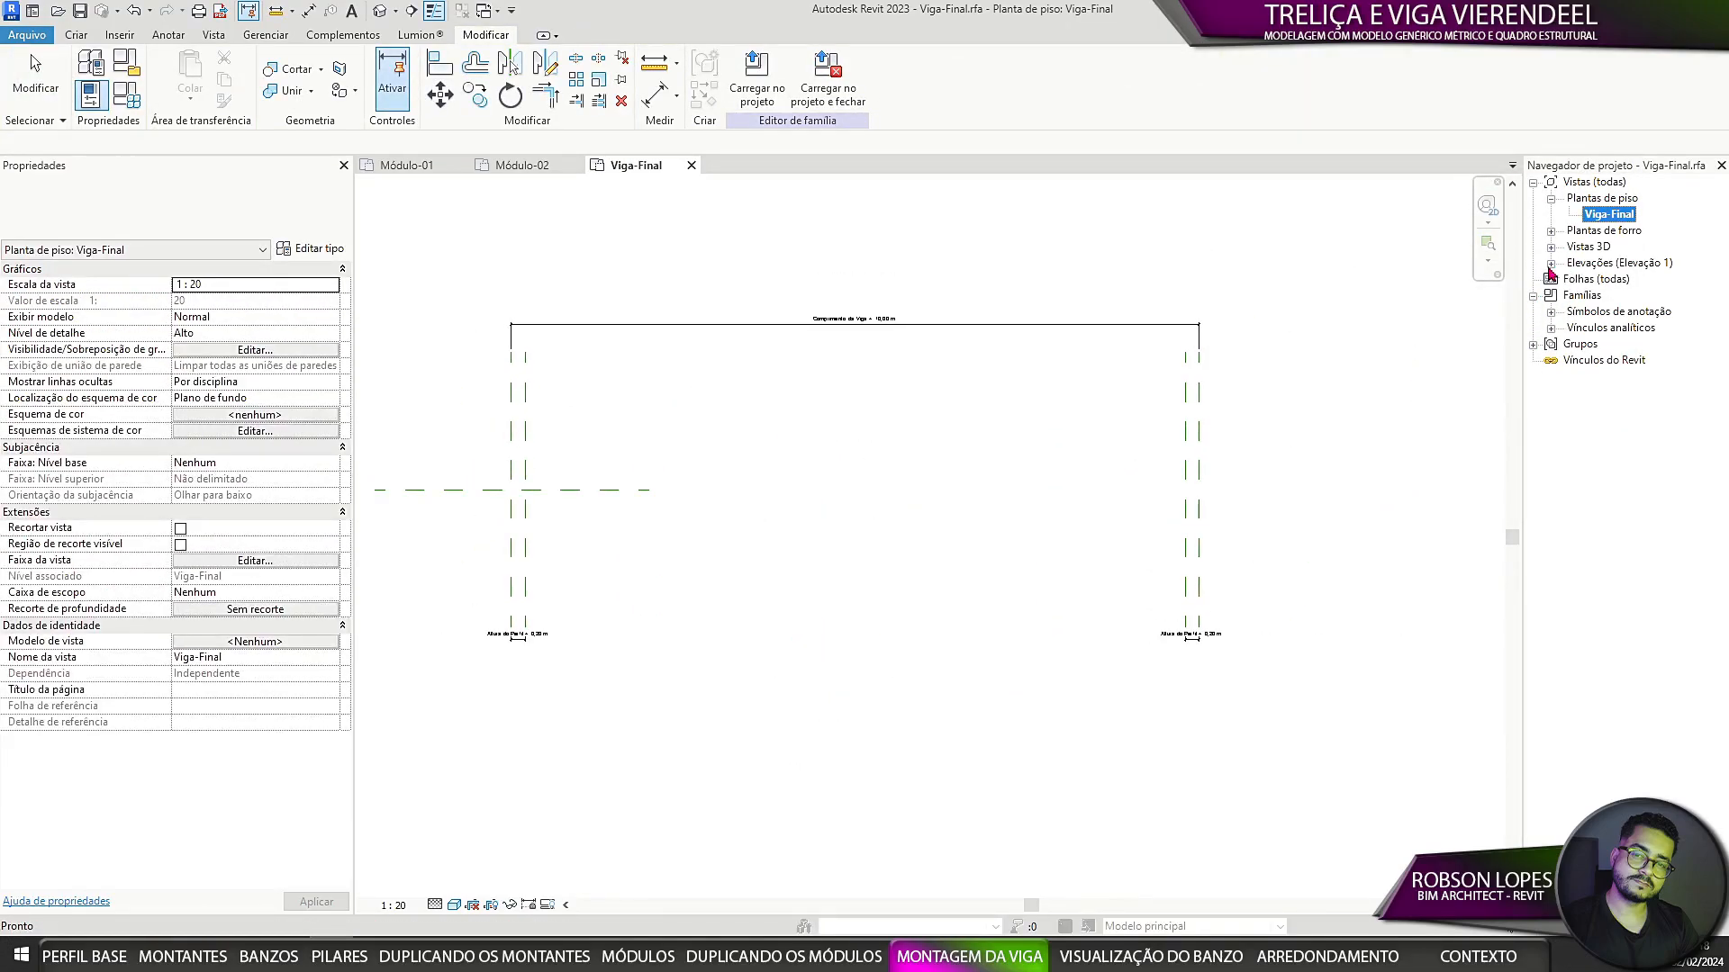
left_click(1551, 263)
double_click(1616, 311)
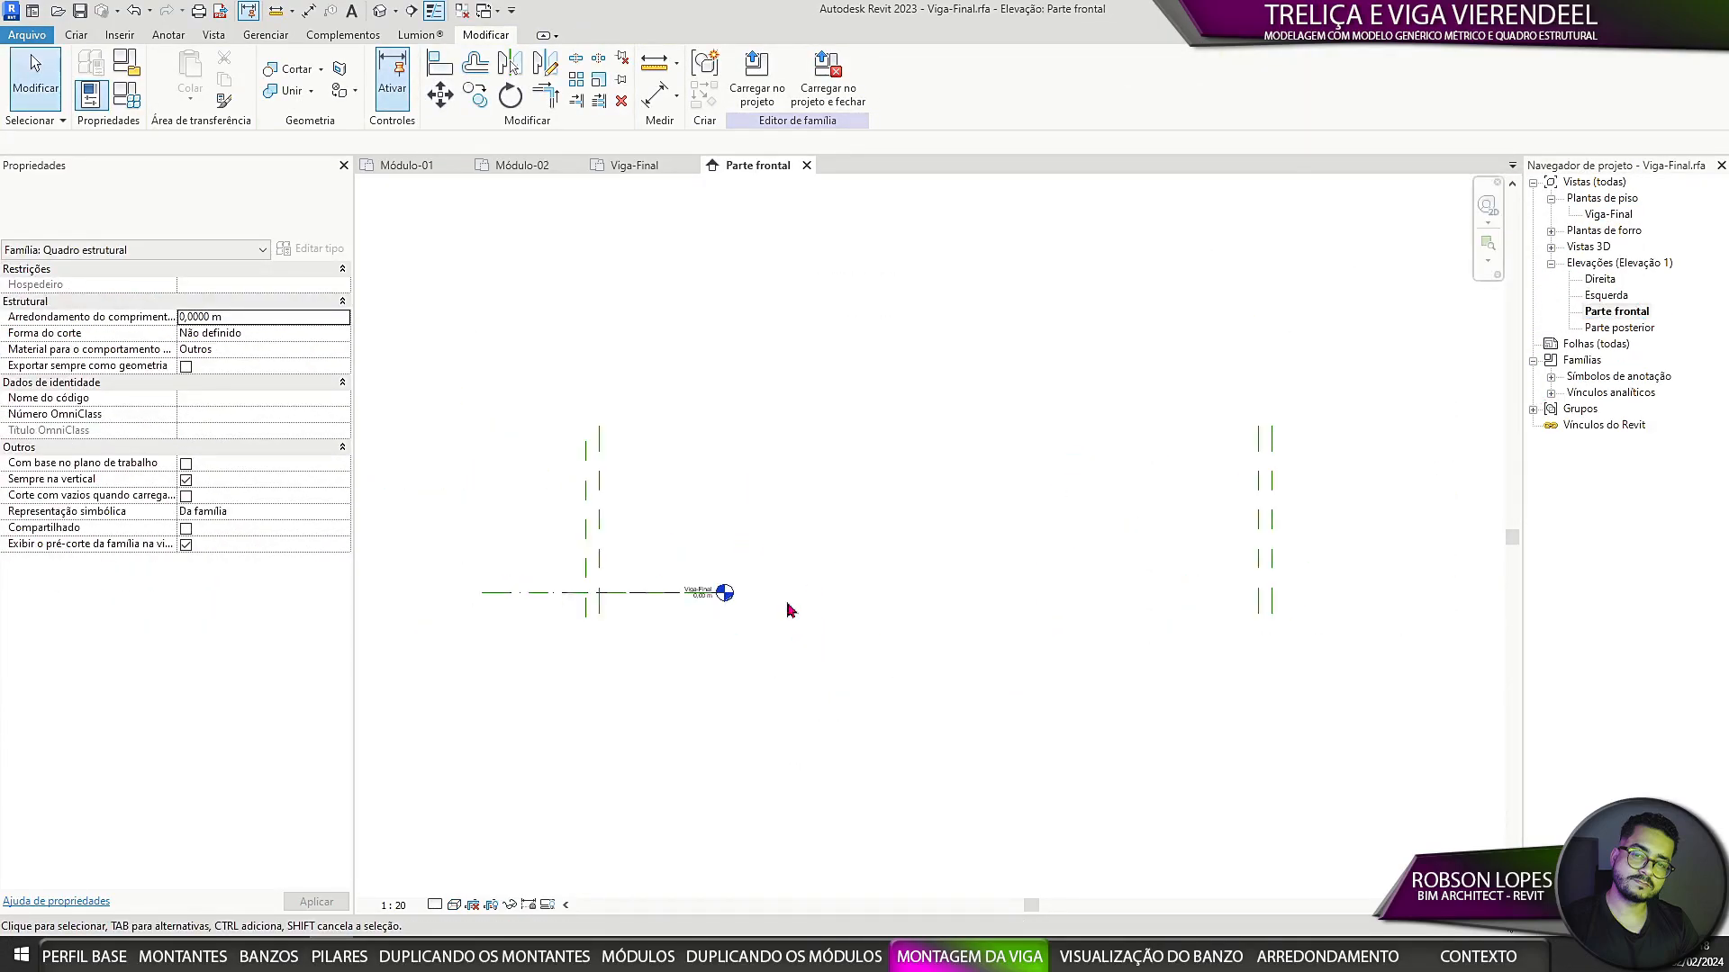
left_click(435, 905)
left_click(477, 864)
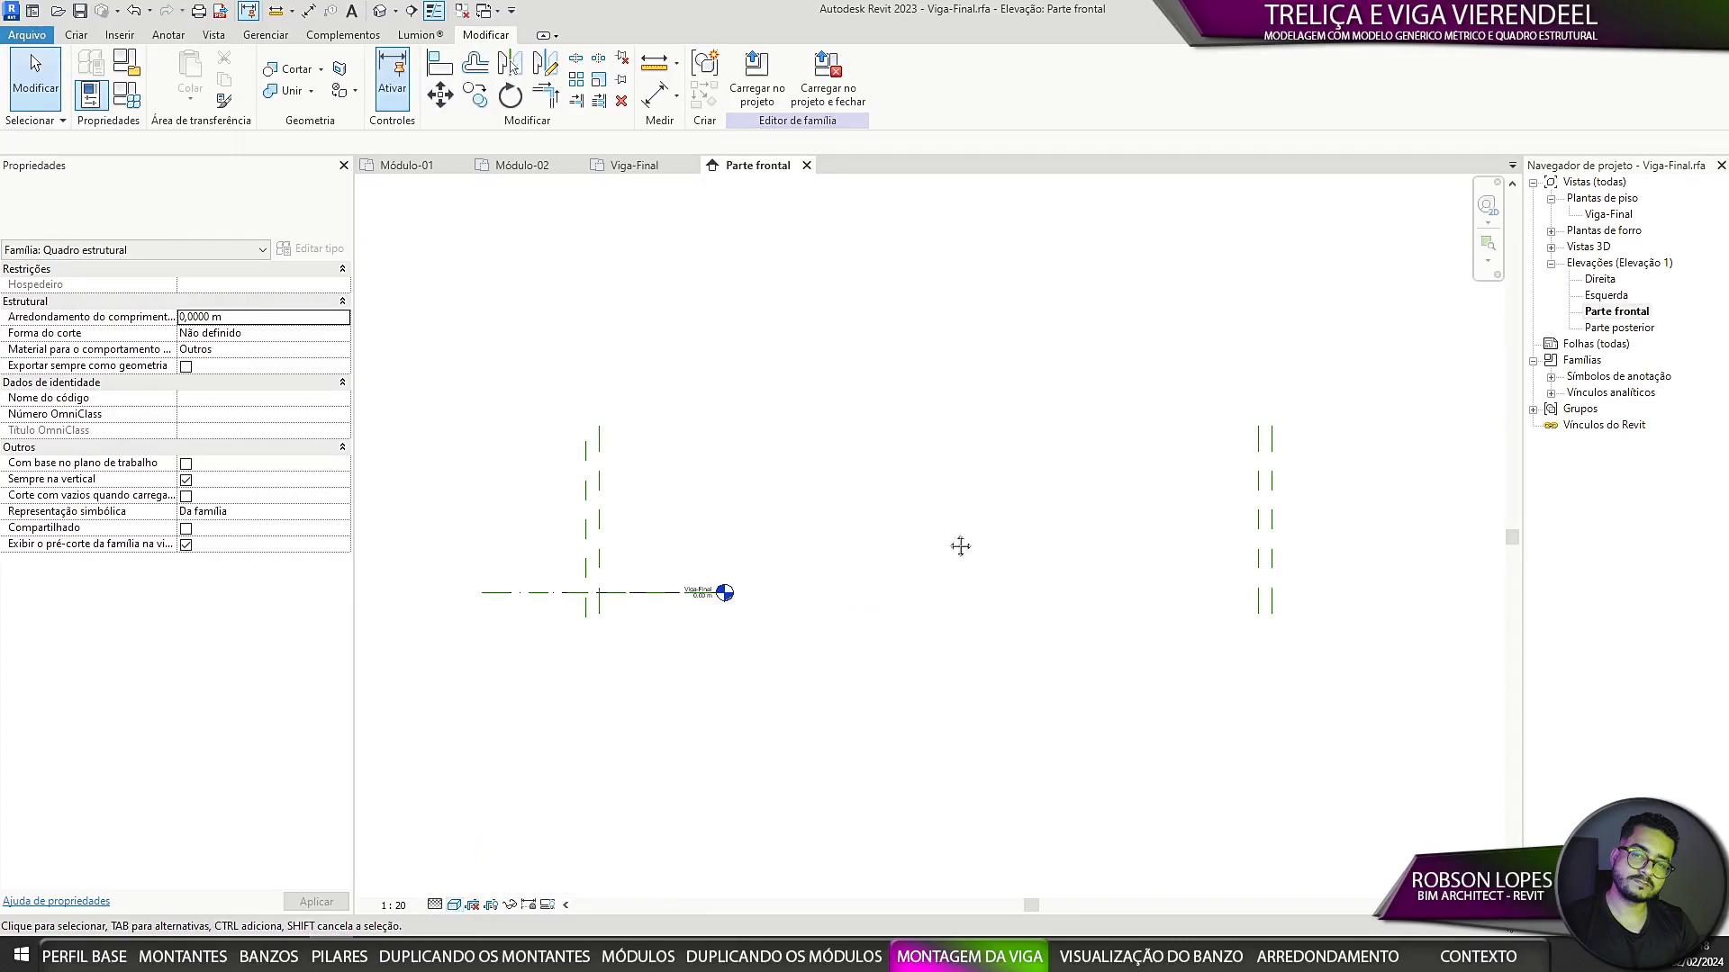
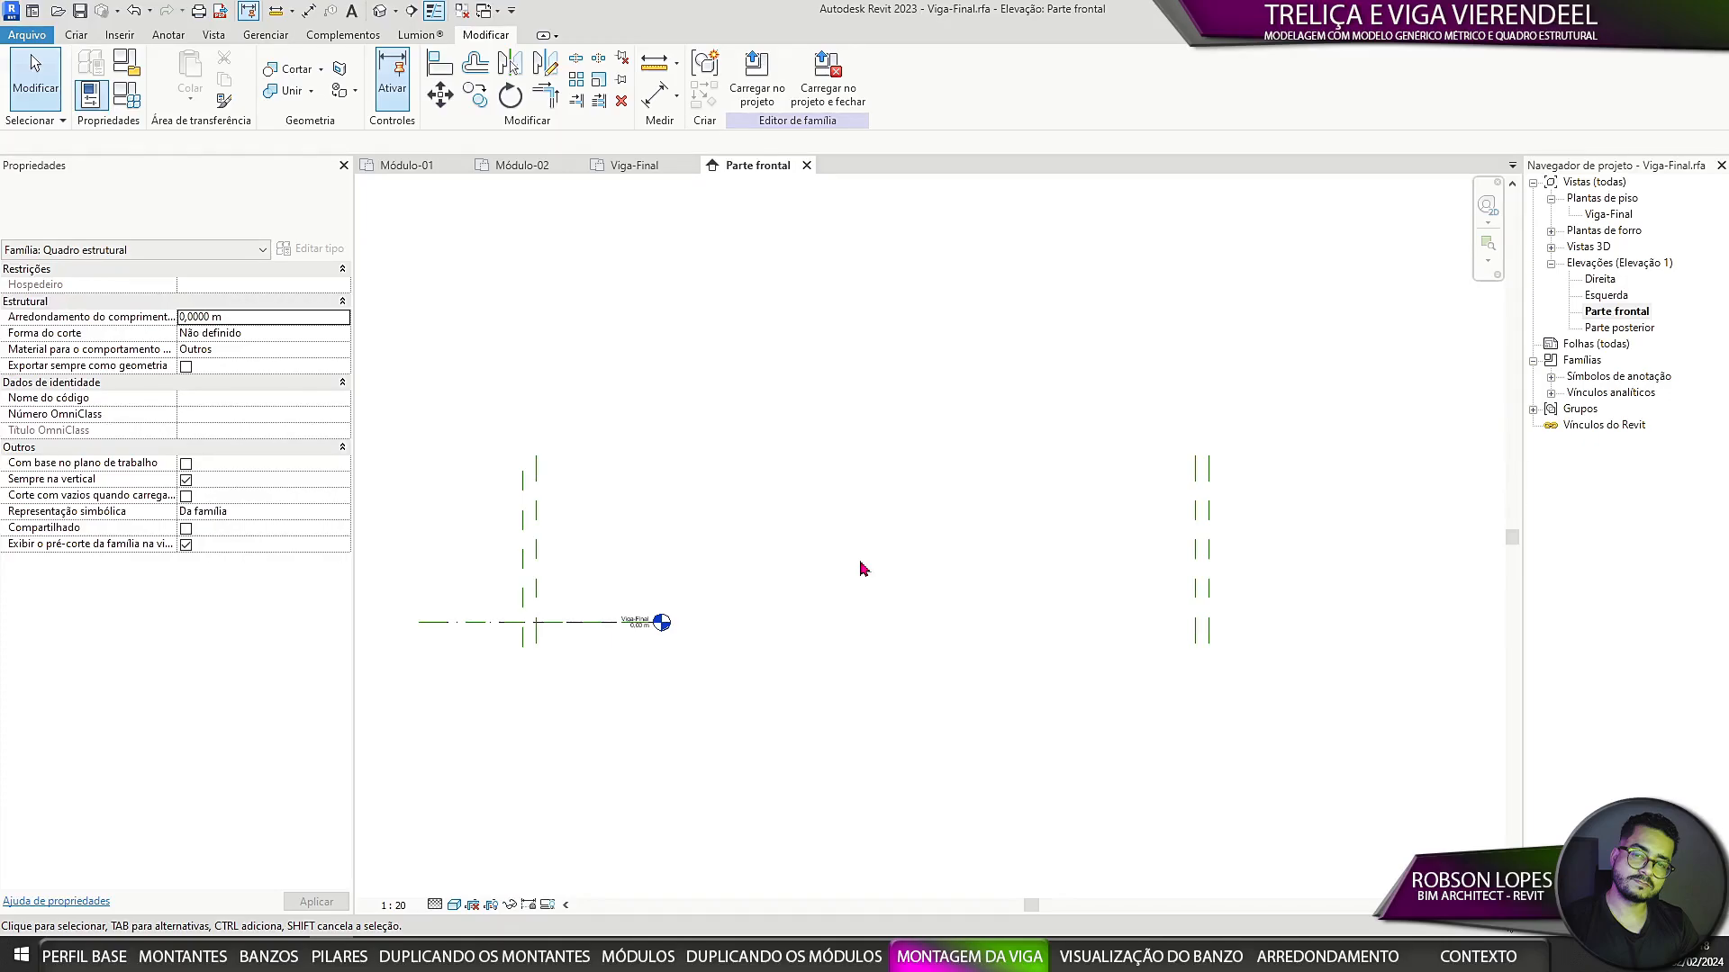
Step: Draw a horizontal reference plane above the Viga-Final level, spanning past all the vertical reference planes in the front elevation
middle_click_drag(860, 562, 907, 571)
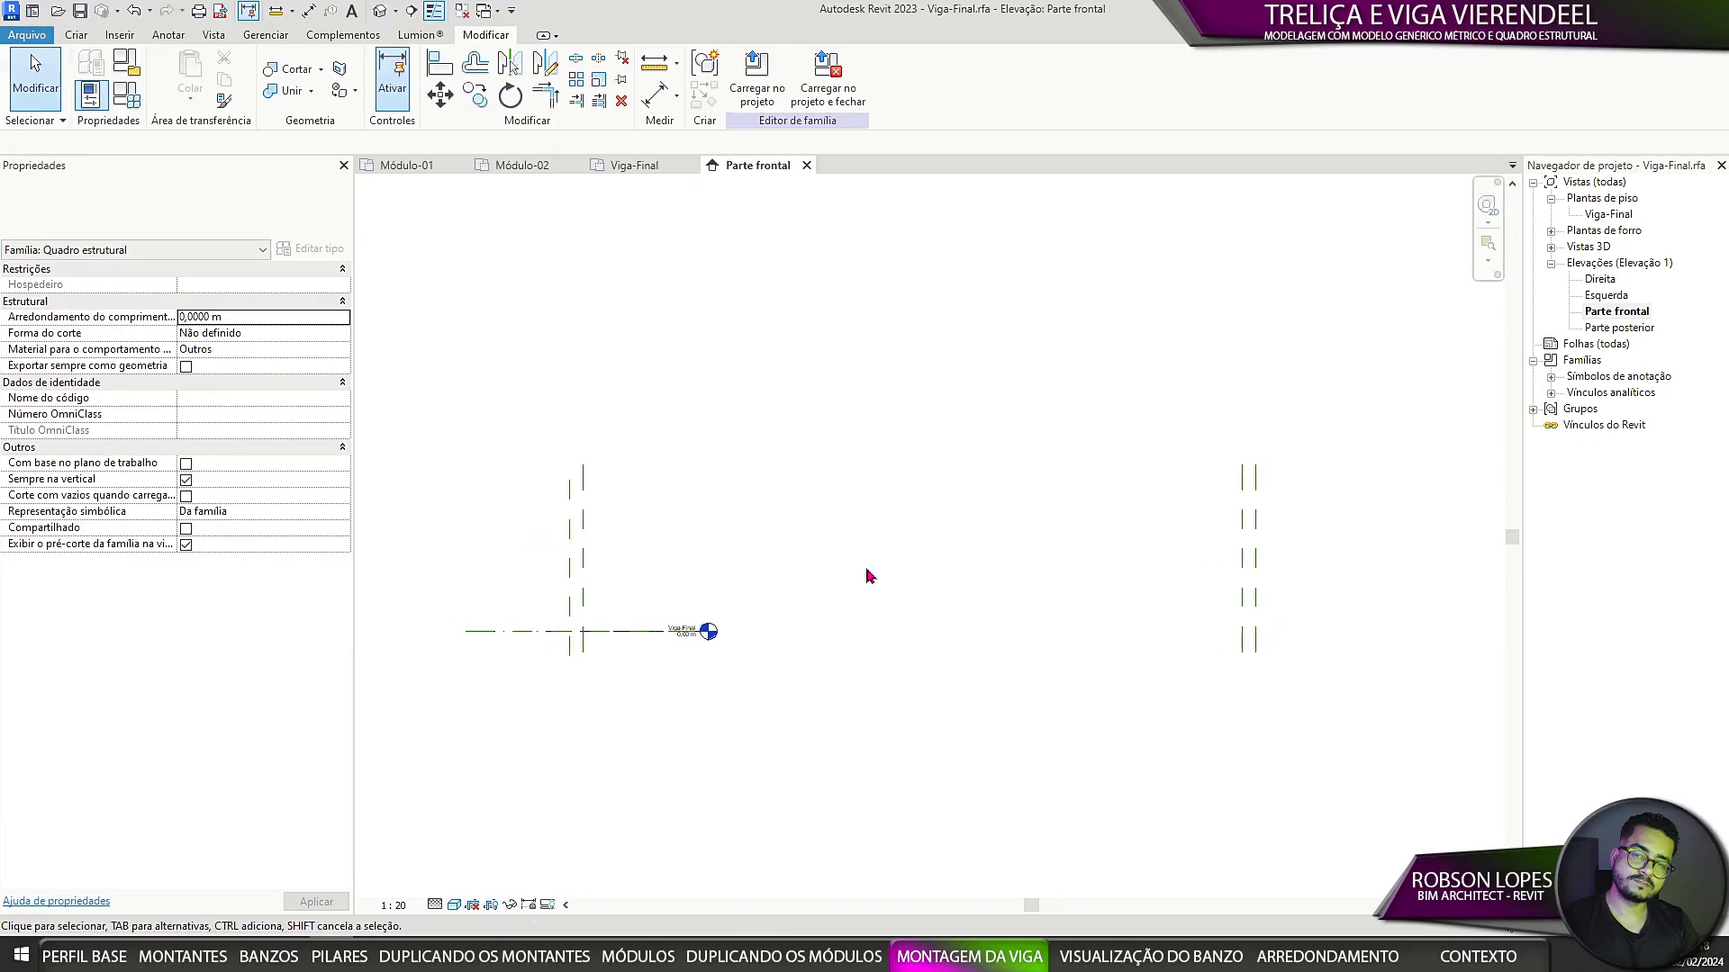
left_click(75, 35)
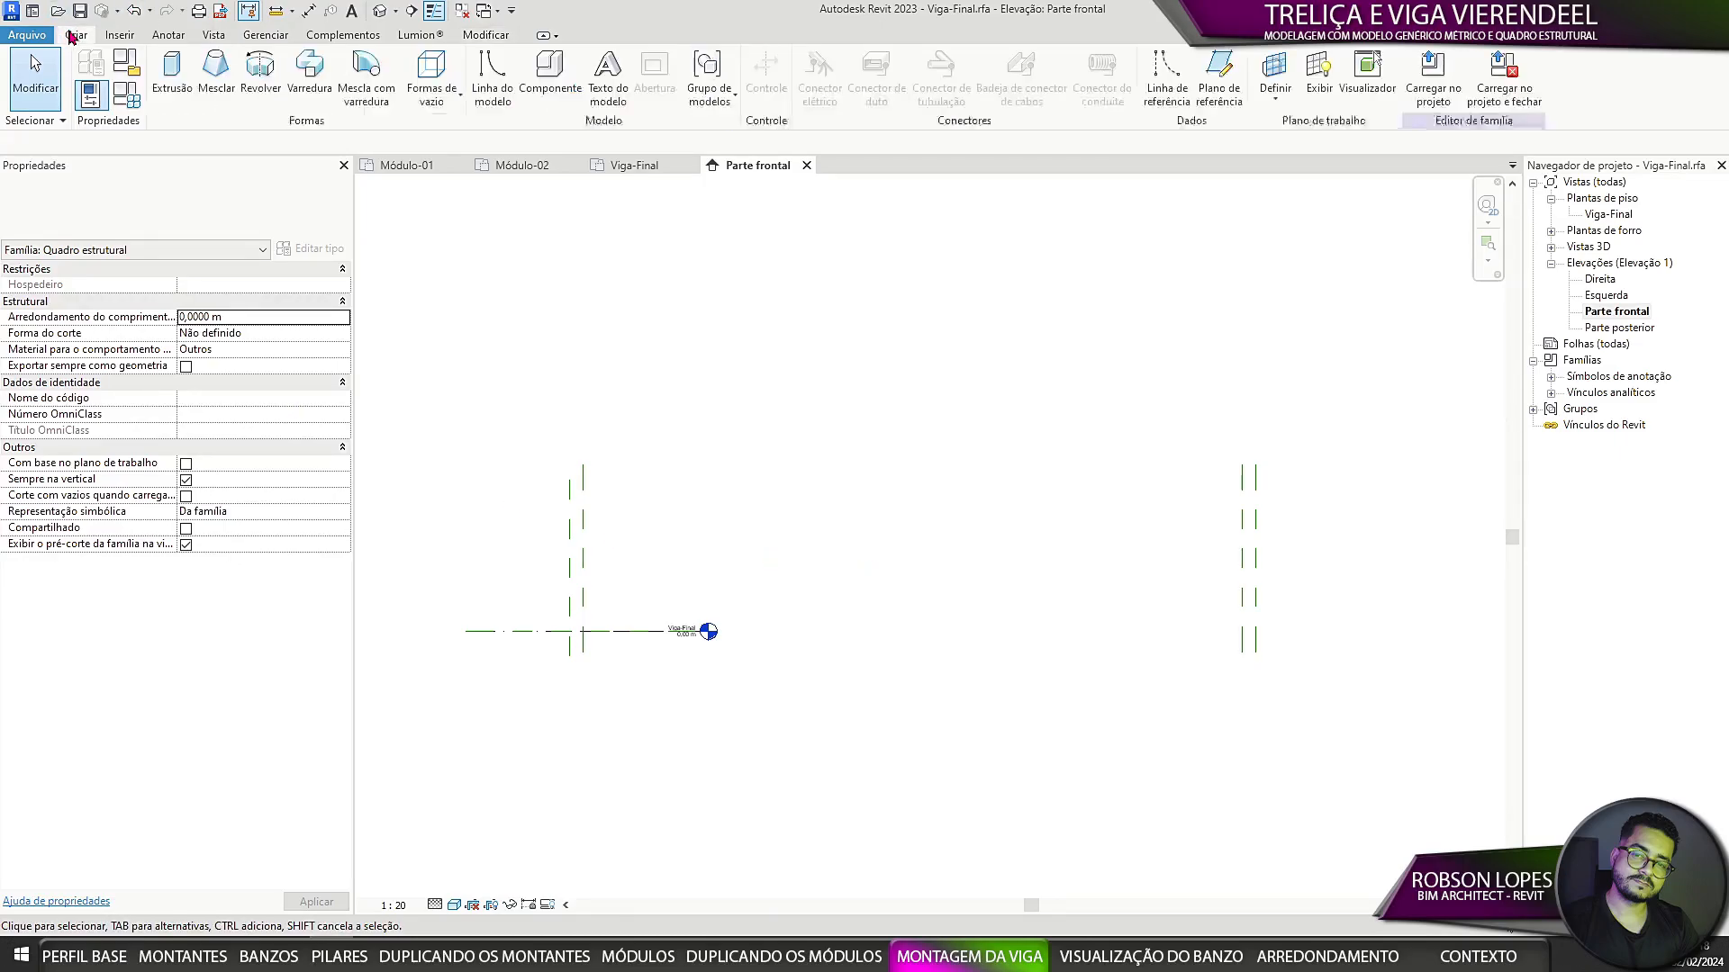
left_click(1217, 77)
left_click(510, 493)
left_click(1299, 493)
key("Escape")
key("Escape")
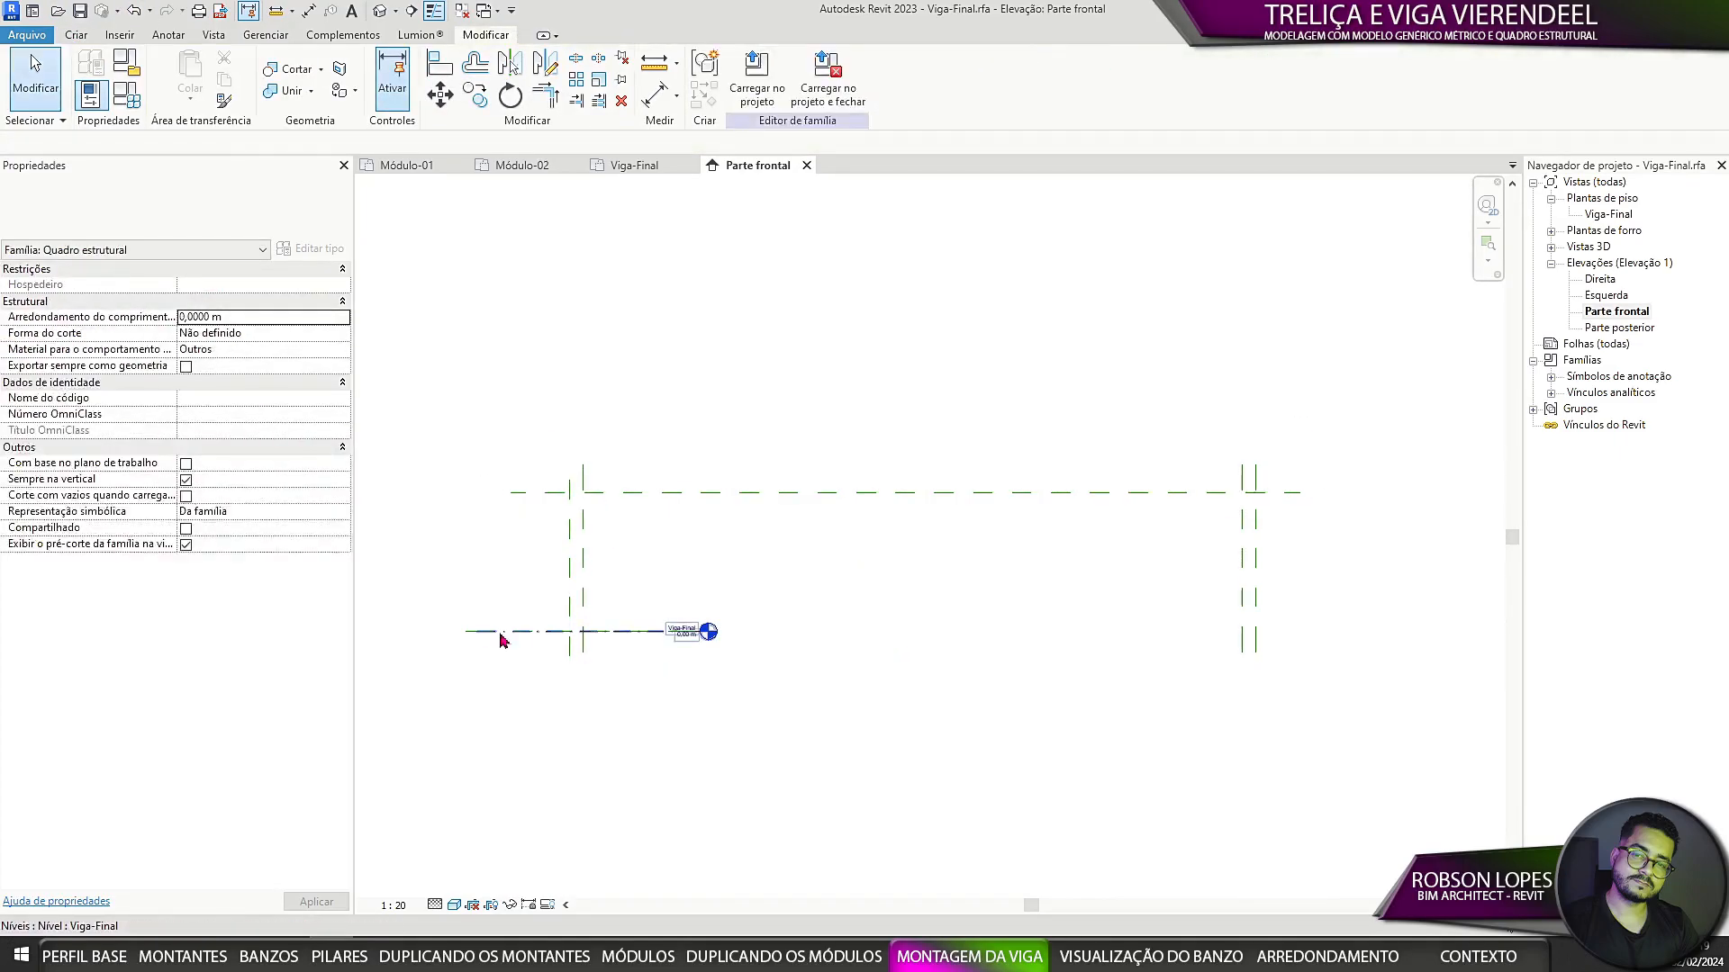
Step: Extend the reference plane at the Viga-Final level past all vertical planes and dimension its distance to the upper reference plane
left_click(723, 634)
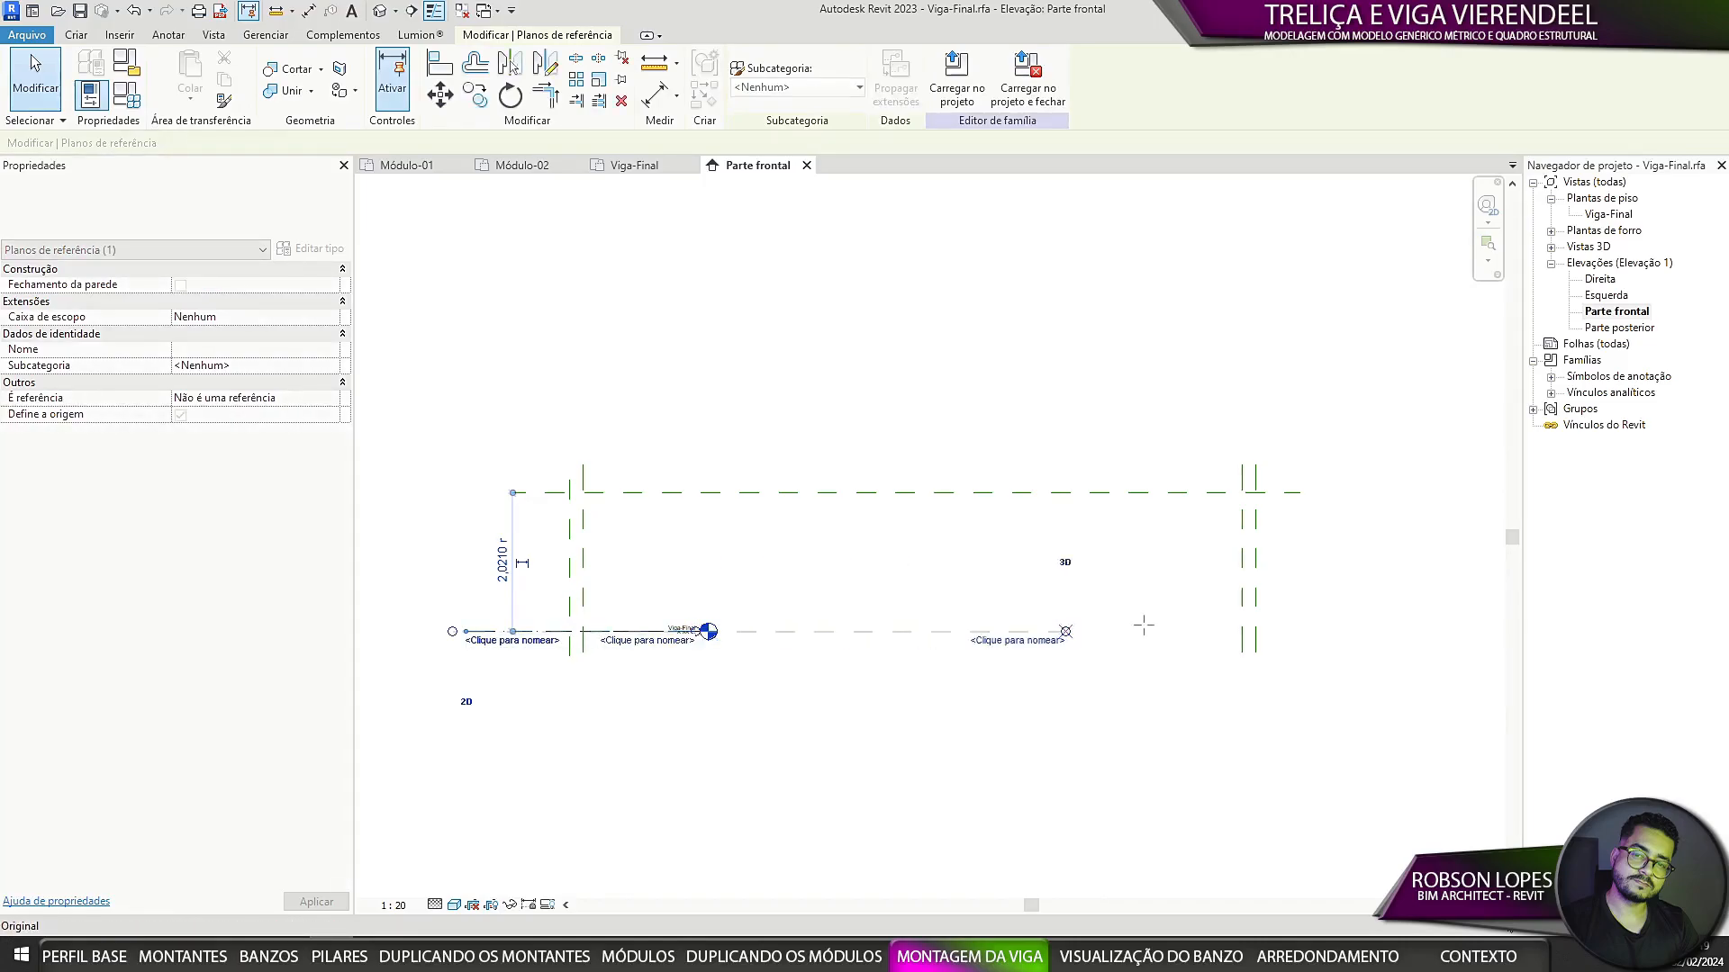
left_click(1231, 745)
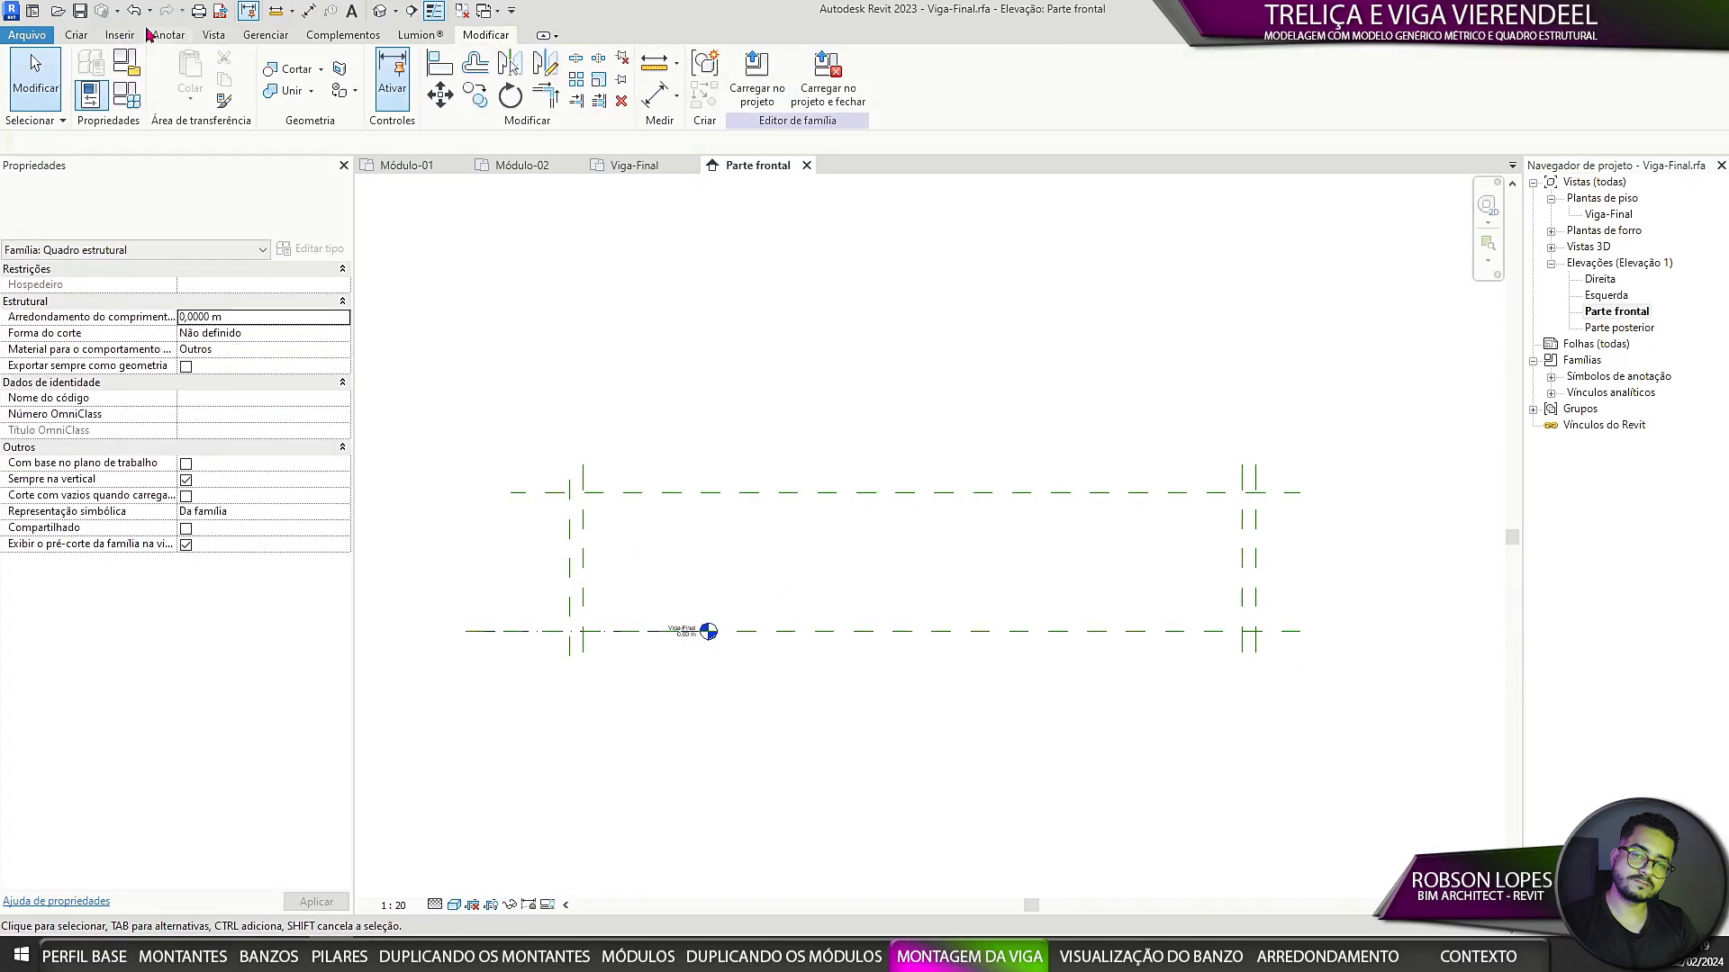
left_click(308, 10)
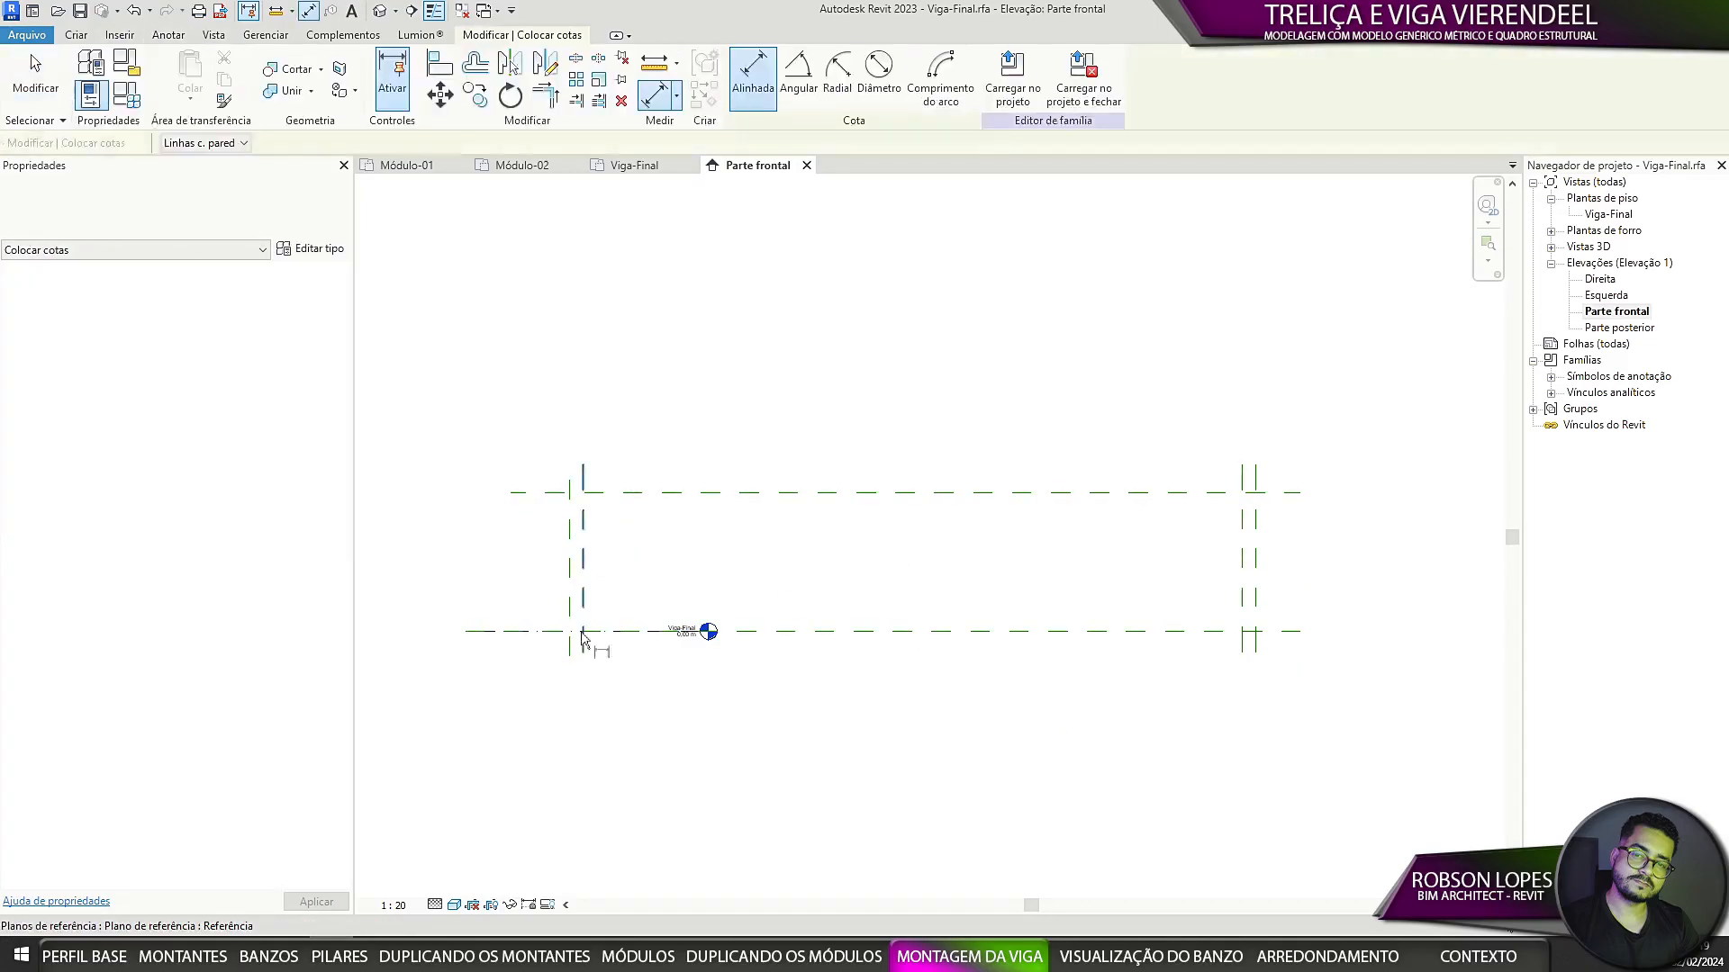
left_click(464, 633)
left_click(517, 493)
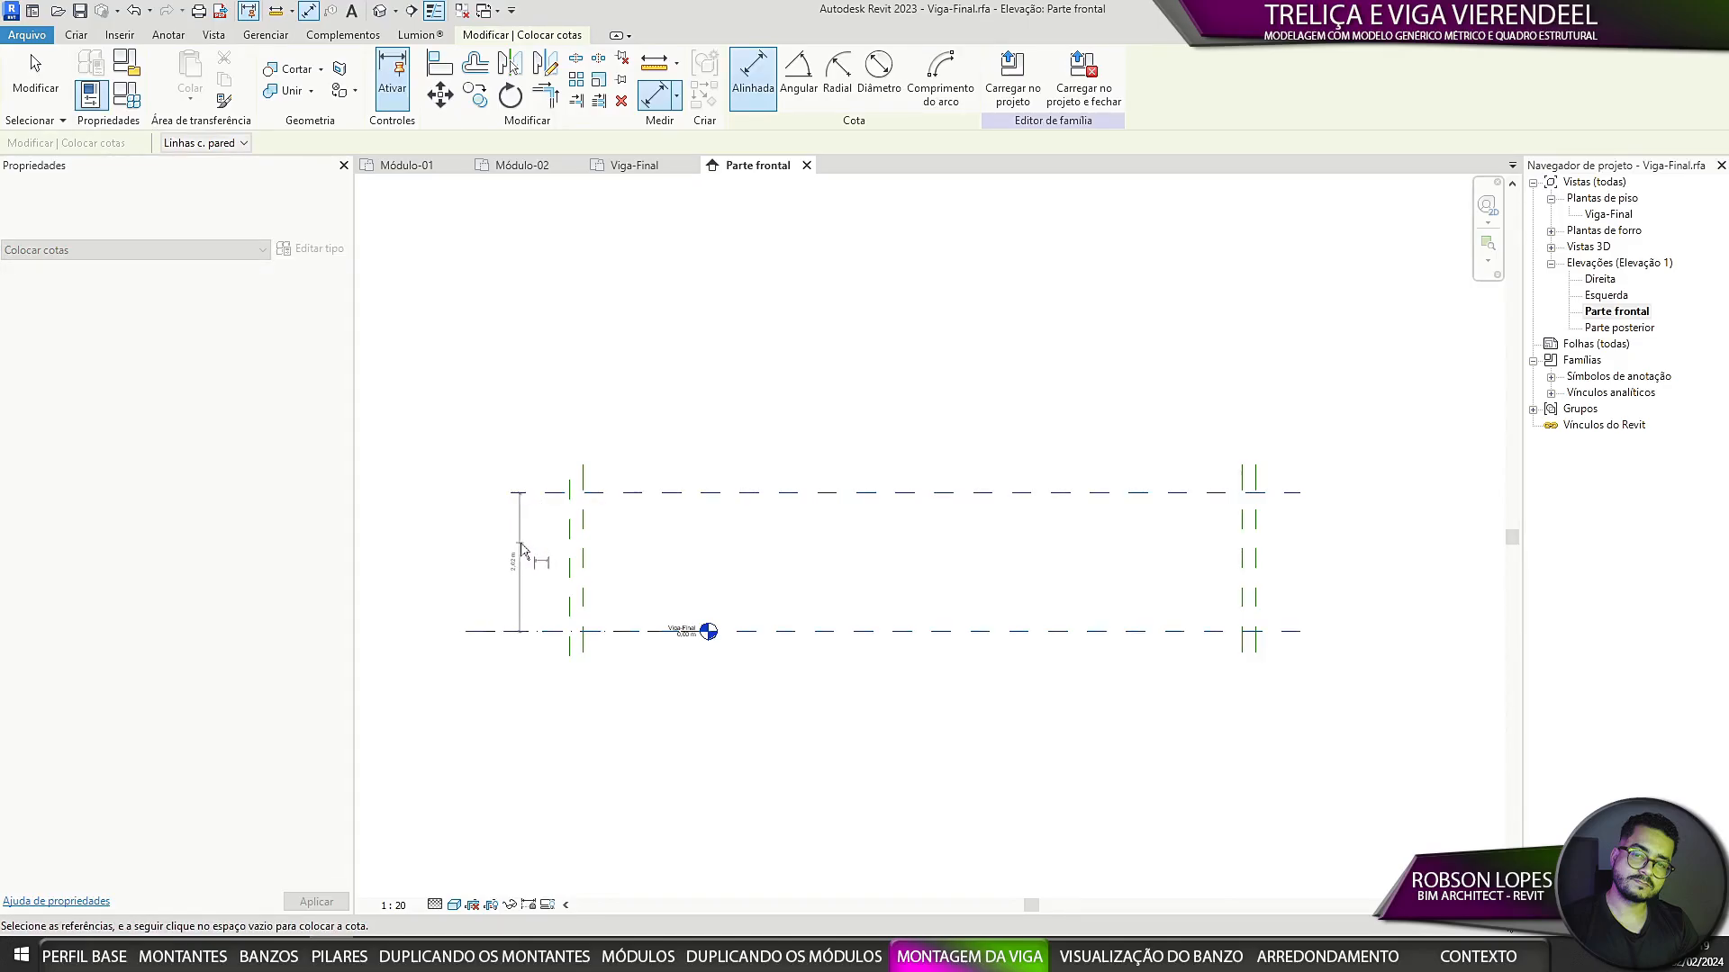
left_click(531, 545)
scroll(534, 545, "up", 2)
key("Escape")
key("Escape")
Step: Label the vertical dimension with a new type parameter named Altura da Viga, grouped under Dimensões
left_click(532, 541)
left_click(921, 77)
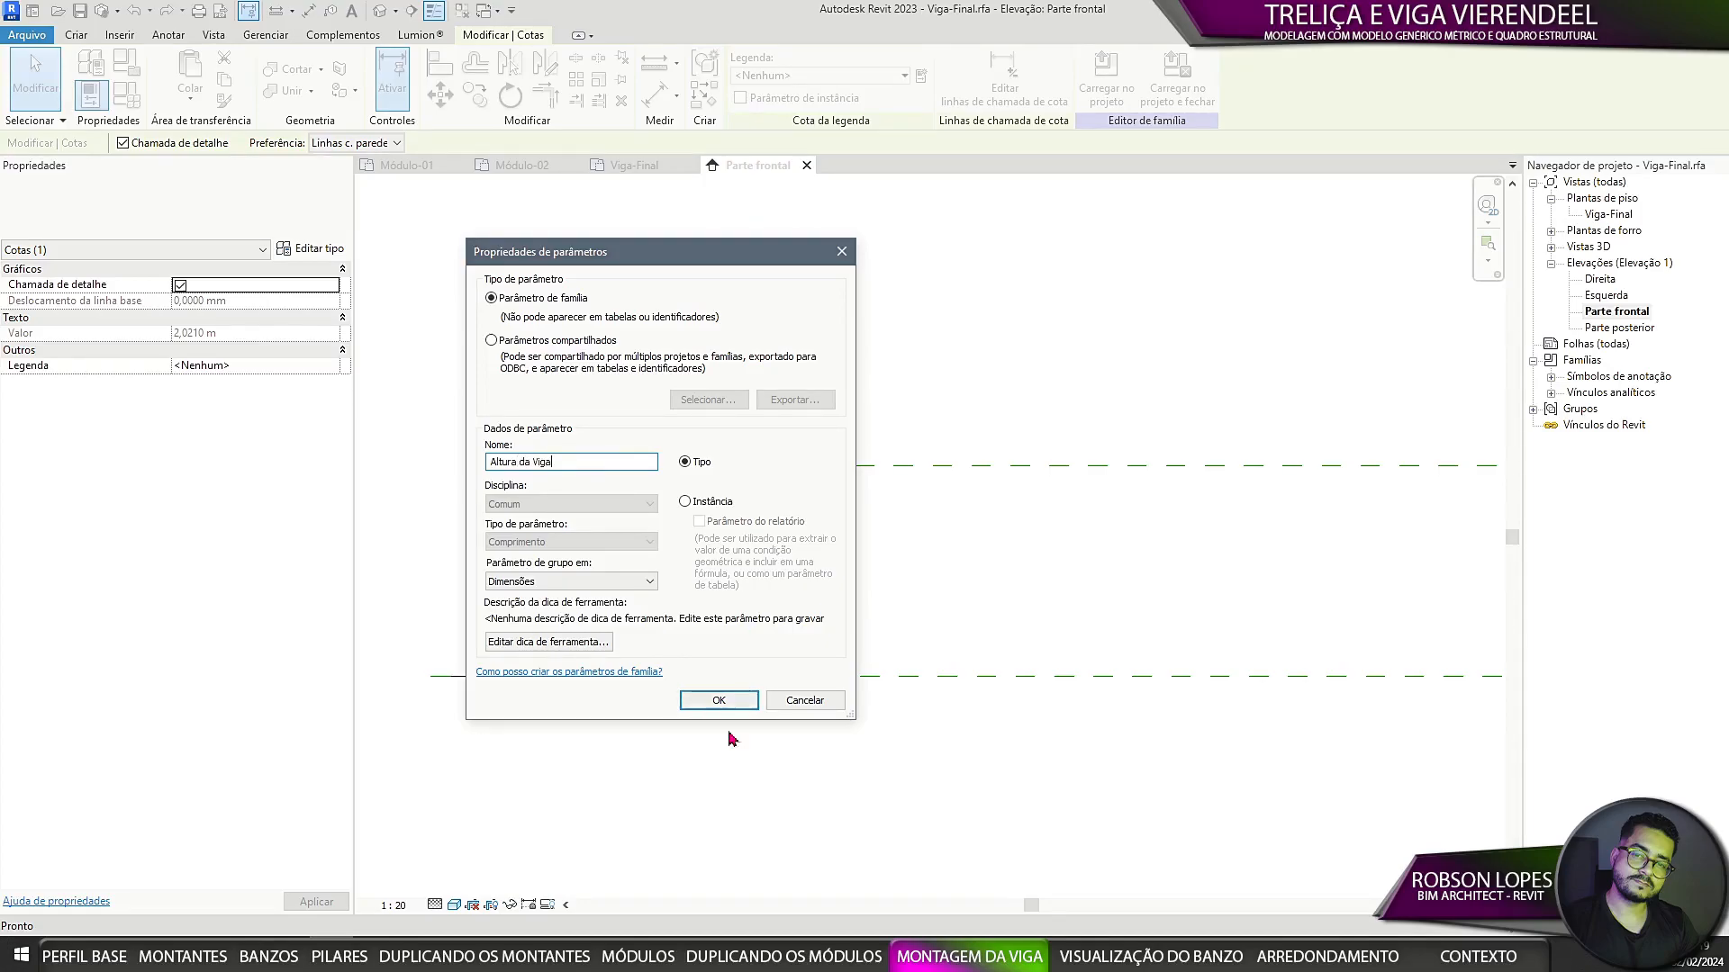
left_click(719, 700)
middle_click_drag(630, 774, 648, 795)
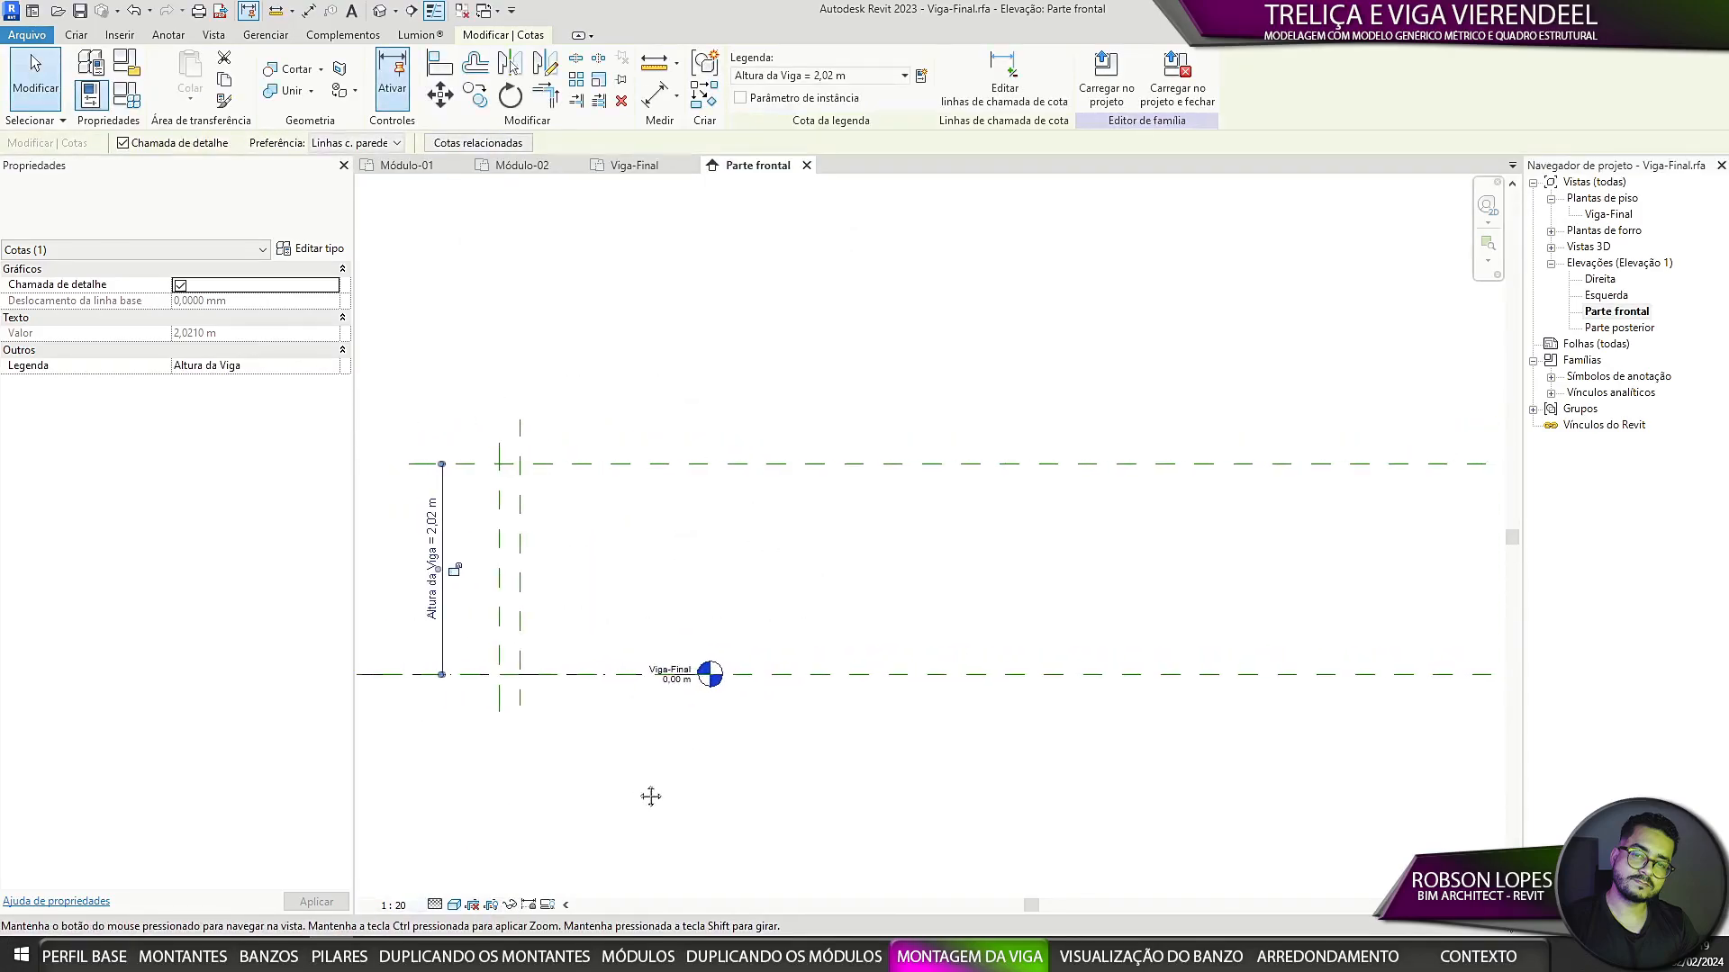
Step: Set Altura da Viga to 4 m and move Comprimento da Viga above Altura do Perfil in the family types
left_click(128, 95)
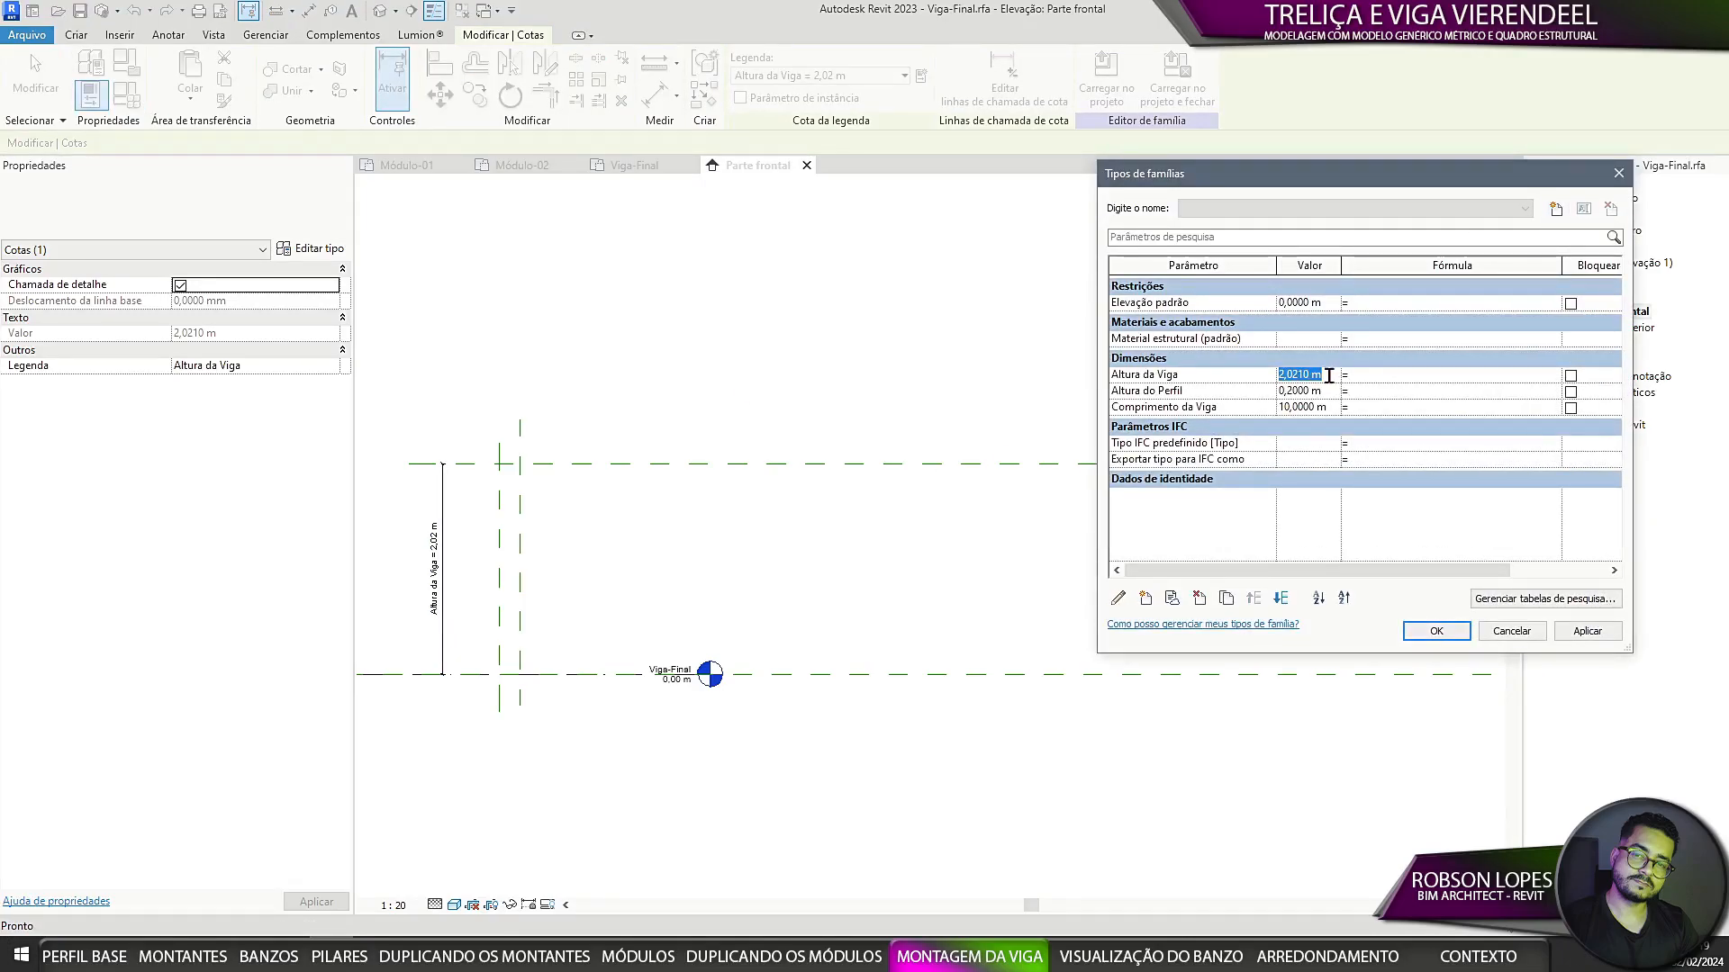
type("4")
left_click(1255, 411)
left_click(1257, 598)
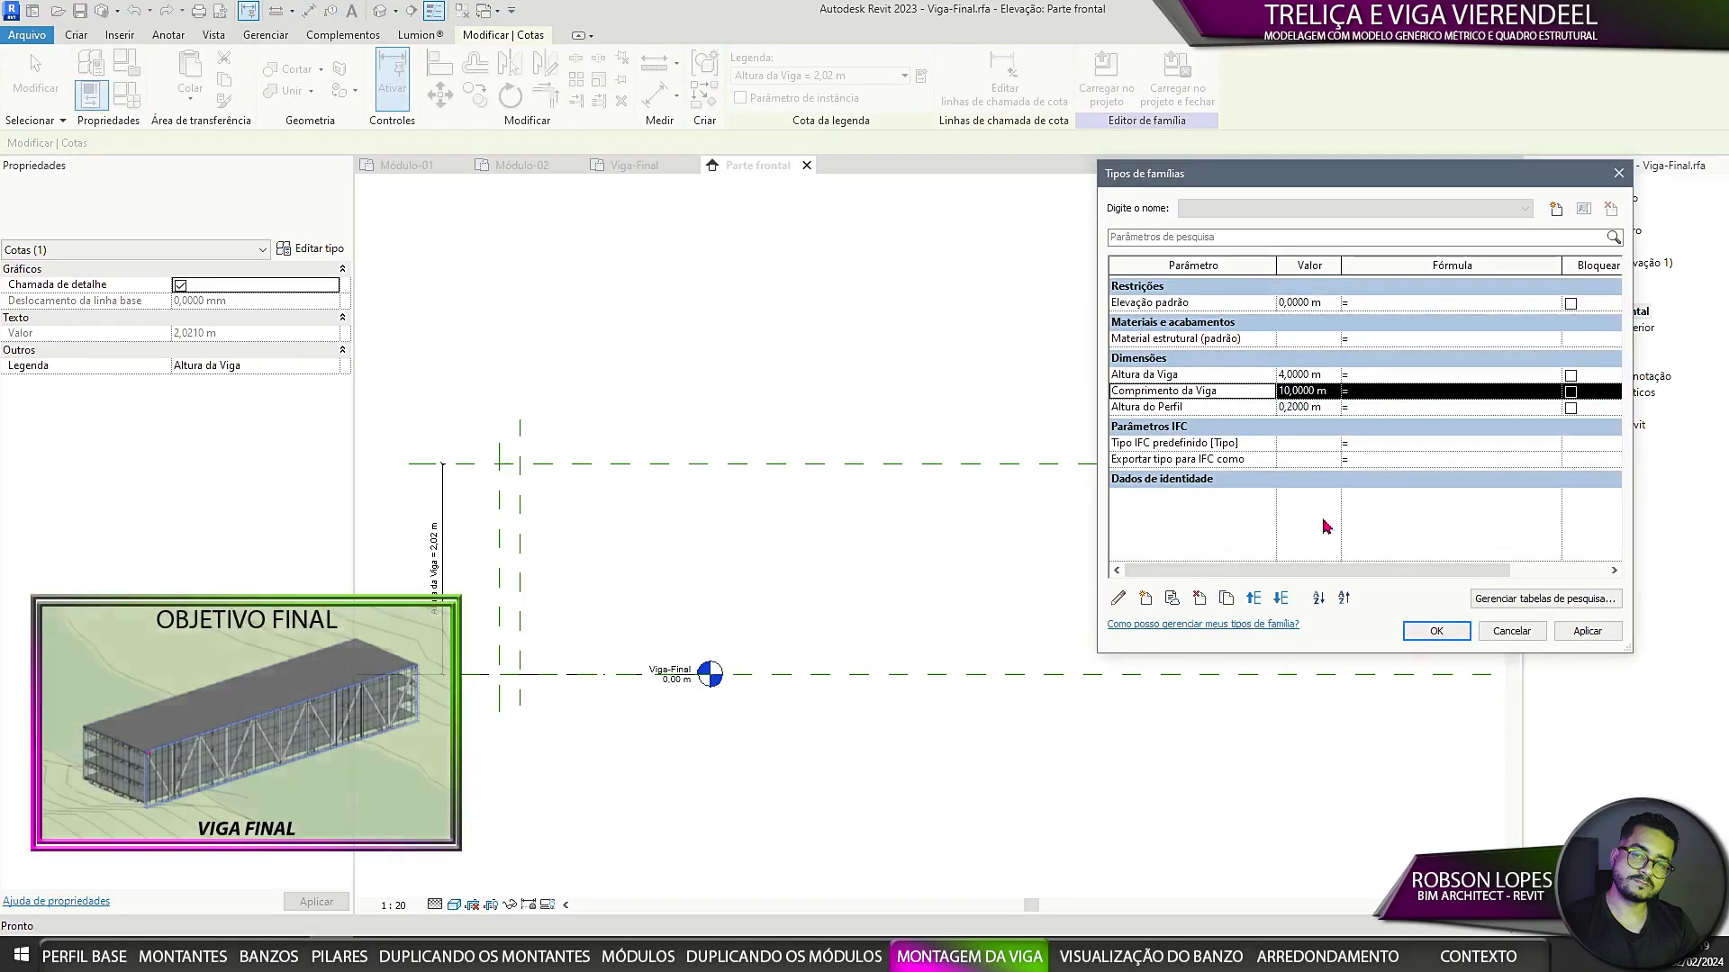
left_click(1437, 631)
Step: Extend both vertical reference planes at the right end of the beam upward past the upper horizontal plane
scroll(741, 483, "down", 3)
left_click(1096, 552)
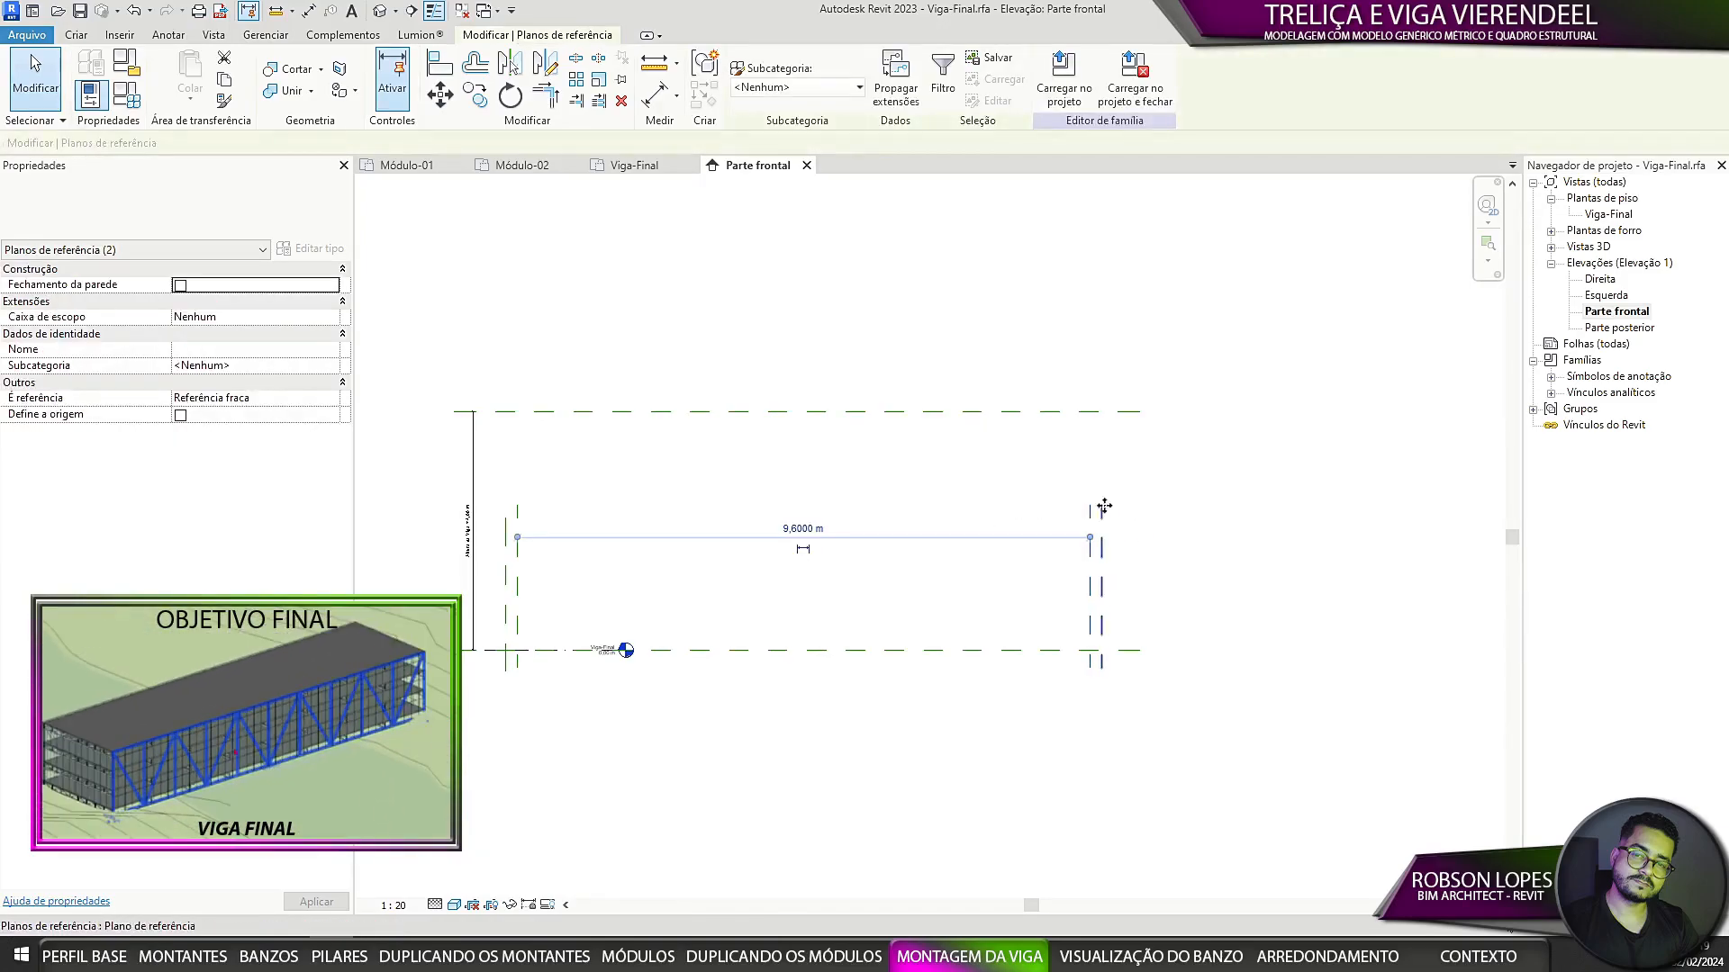
left_click_drag(1101, 505, 1101, 388)
left_click(1187, 551)
left_click(1089, 542)
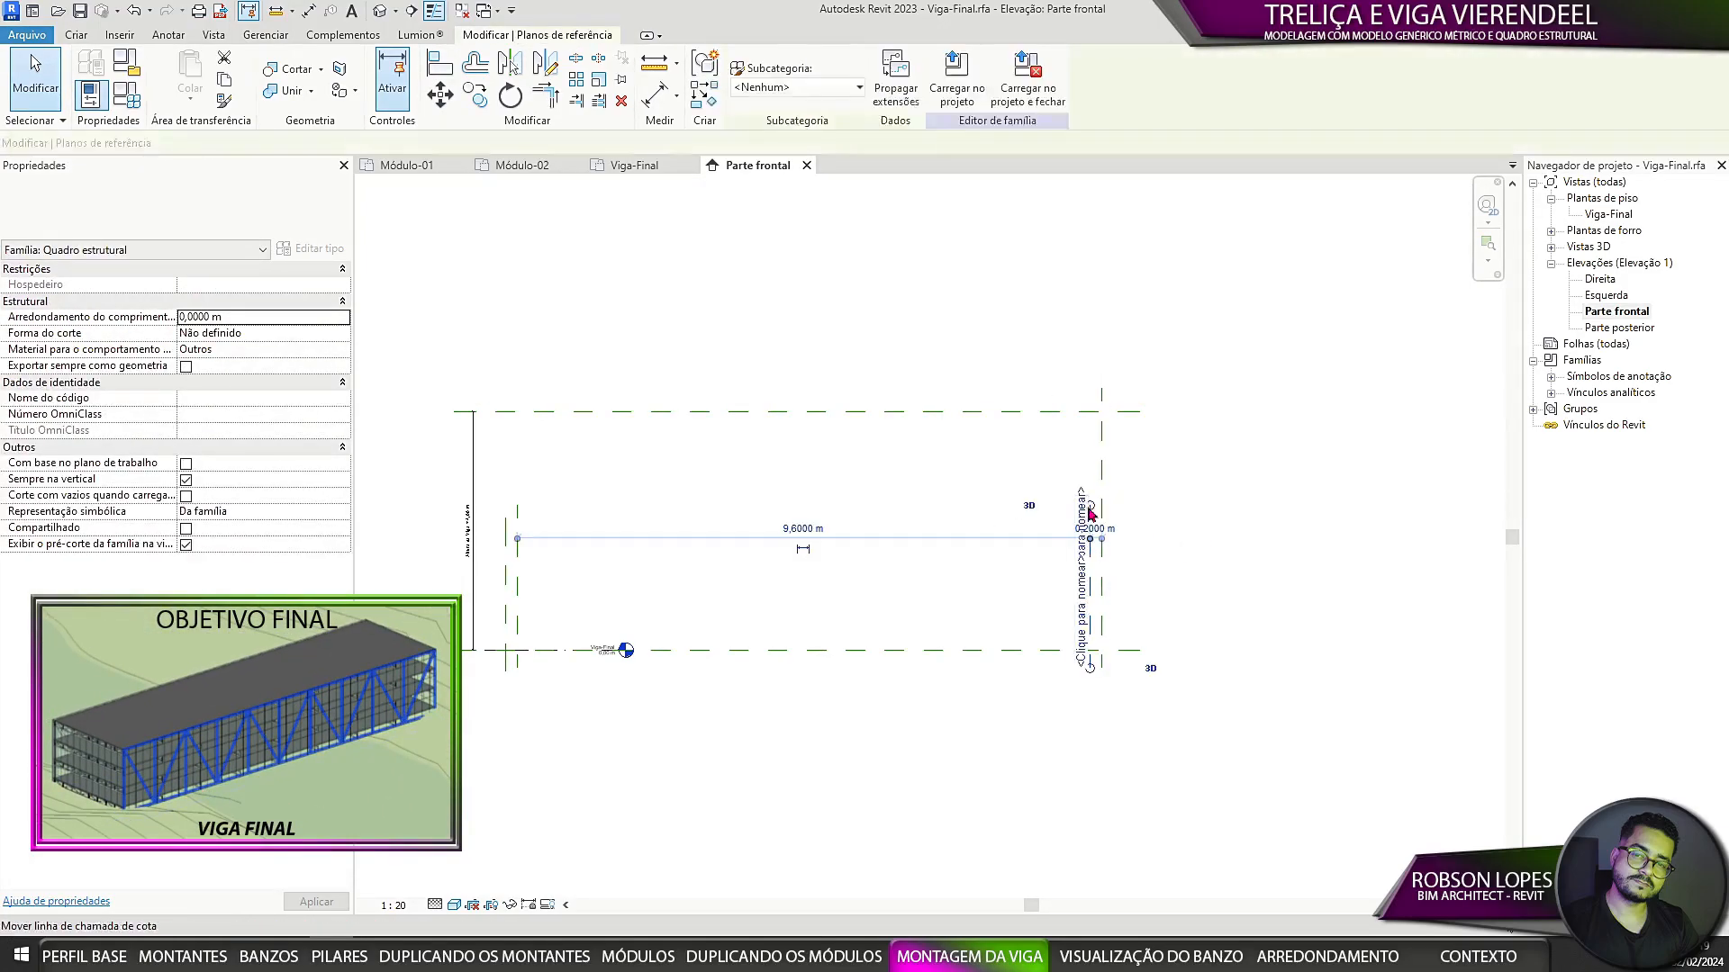
scroll(1088, 505, "up", 3)
left_click_drag(1092, 506, 1091, 270)
left_click(1288, 450)
scroll(1287, 453, "down", 3)
Step: Extend both vertical reference planes at the left end of the beam upward past the upper horizontal plane
middle_click_drag(617, 491, 797, 531)
scroll(796, 531, "up", 2)
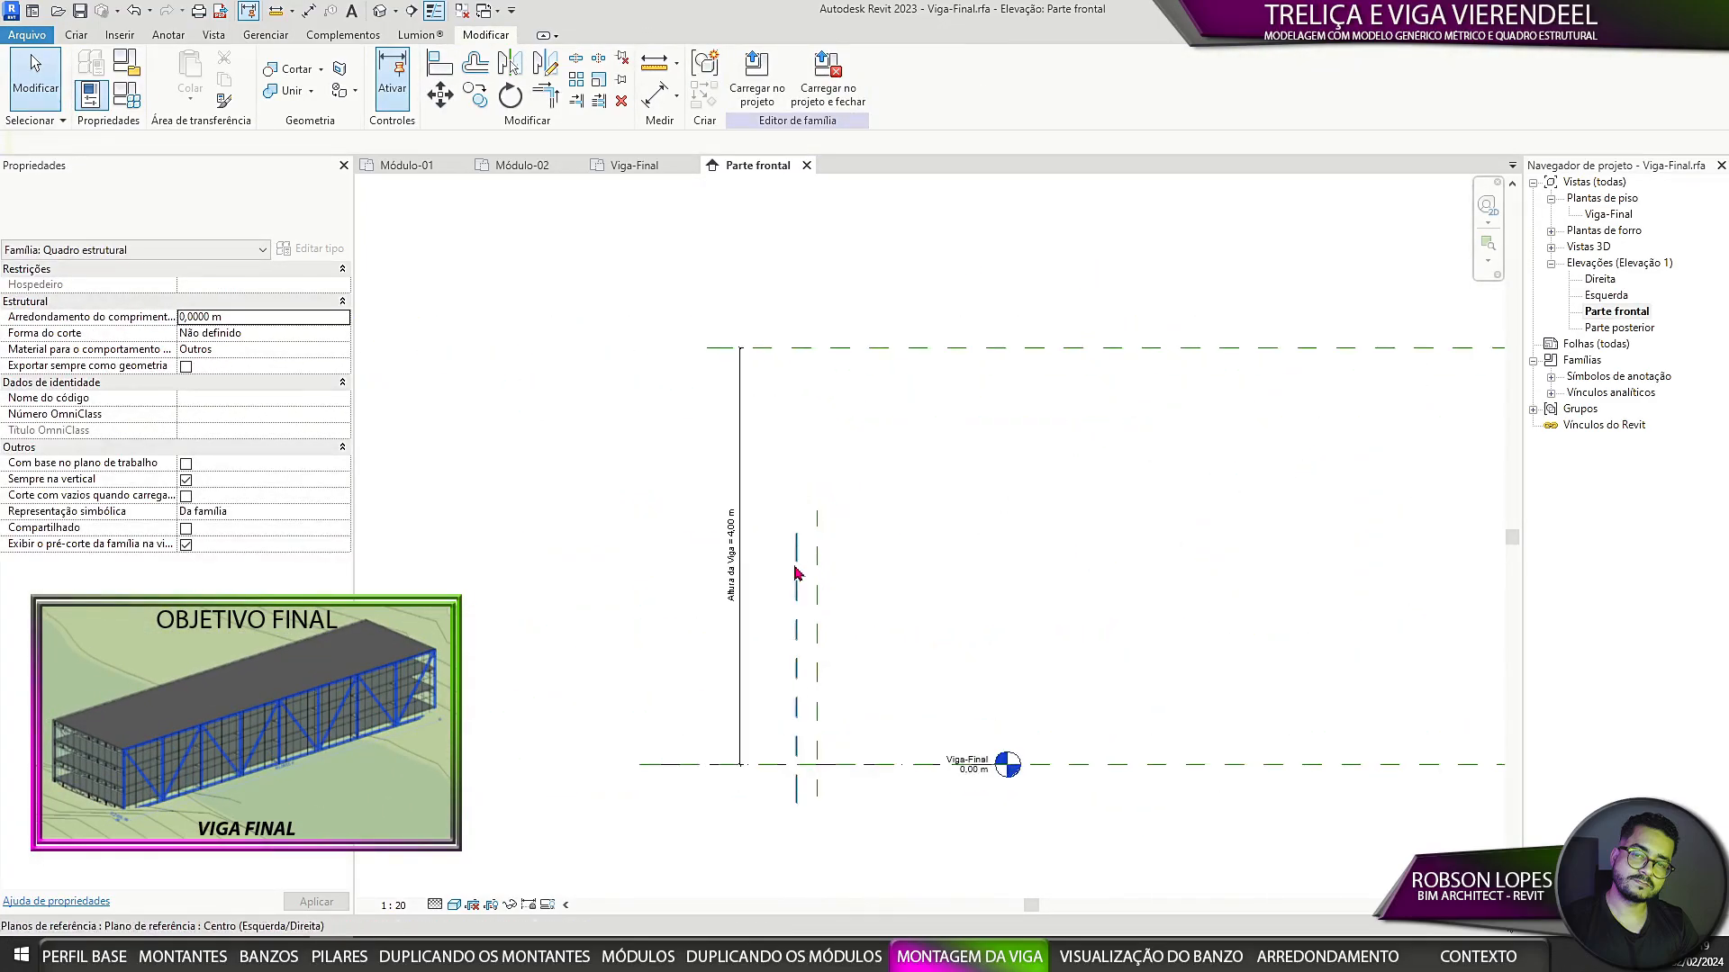
left_click(796, 575)
left_click_drag(797, 535, 797, 307)
left_click(818, 616)
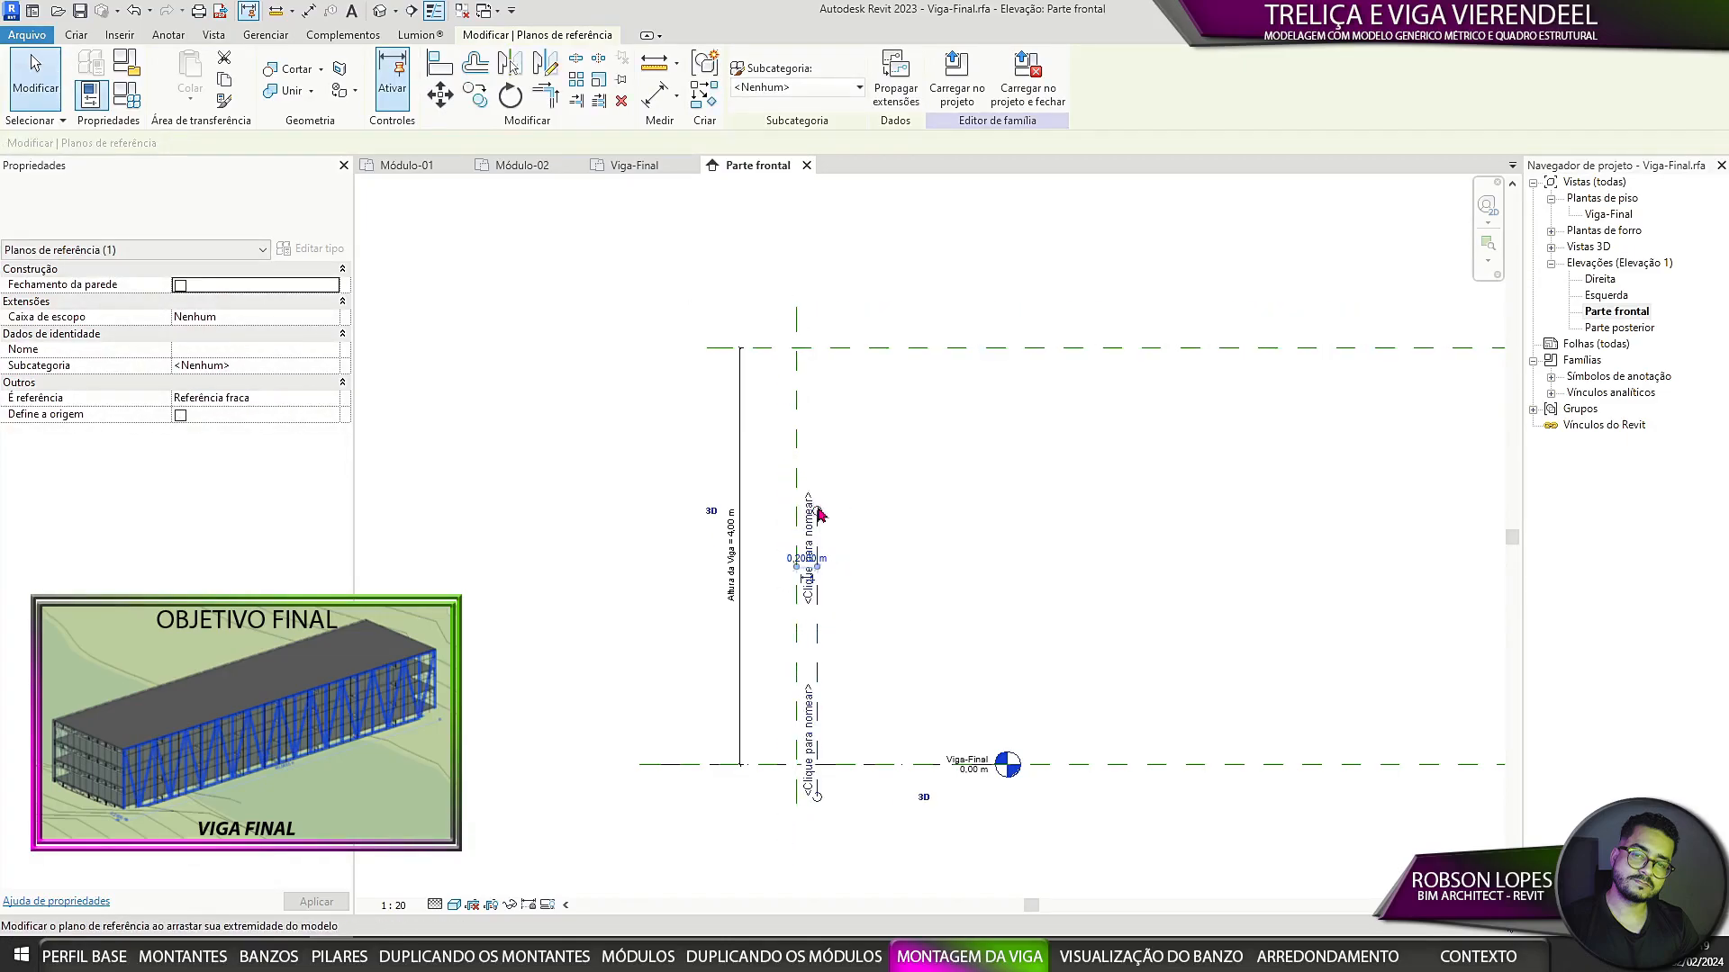
left_click_drag(818, 511, 818, 315)
left_click(838, 408)
scroll(895, 587, "down", 3)
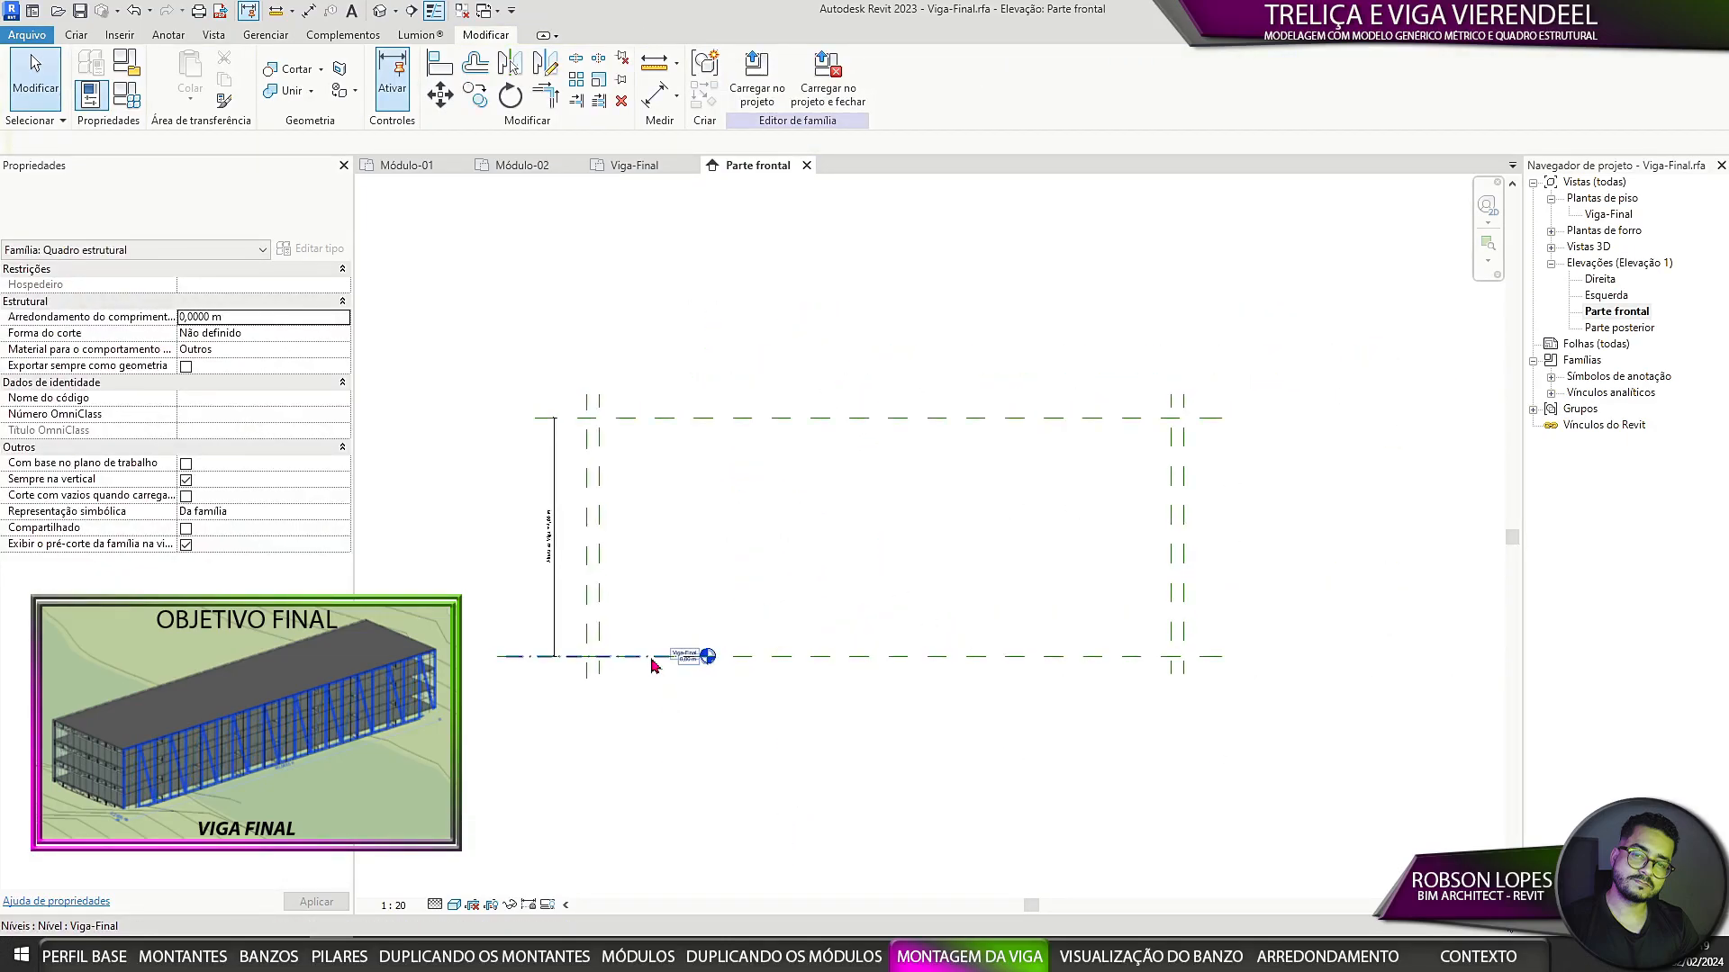
Step: Extend the Viga-Final level line beyond the right-hand reference planes and save the family
left_click(705, 658)
left_click_drag(707, 657, 1300, 656)
left_click(1242, 762)
middle_click_drag(812, 521, 839, 539)
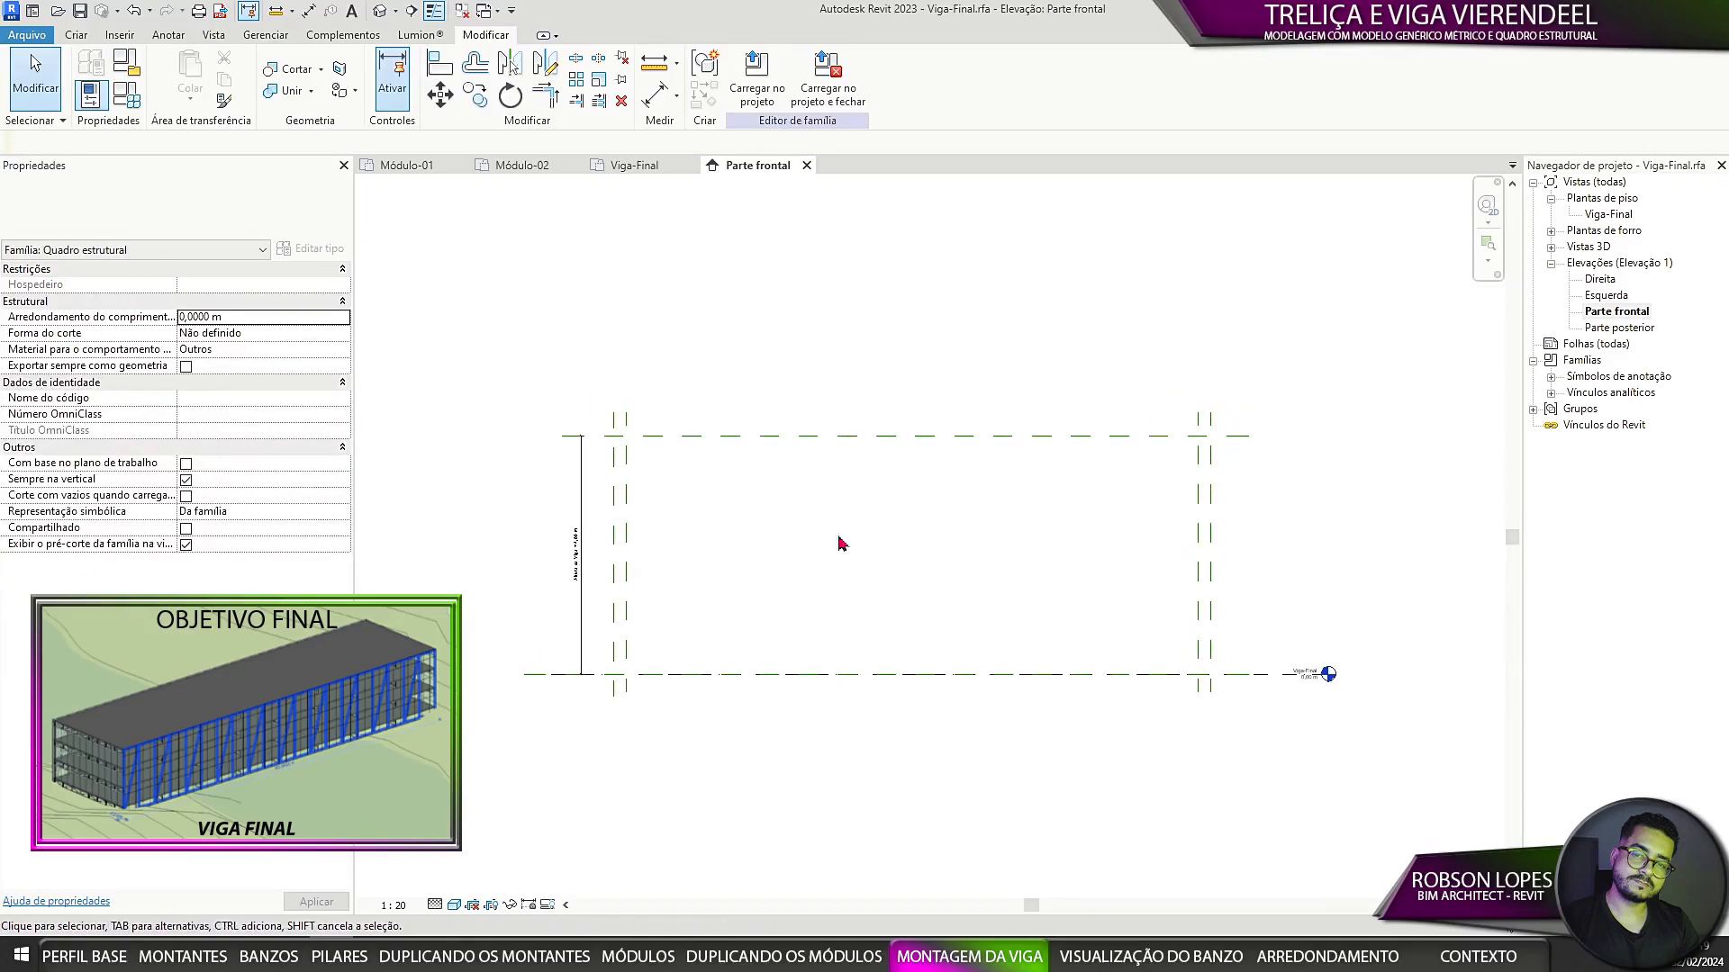
key("ctrl+s")
Step: Load the Banzo.rfa family into Viga-Final from the Viga-Final floor plan
left_click(642, 171)
middle_click_drag(722, 295, 768, 399)
left_click(117, 36)
left_click(1001, 76)
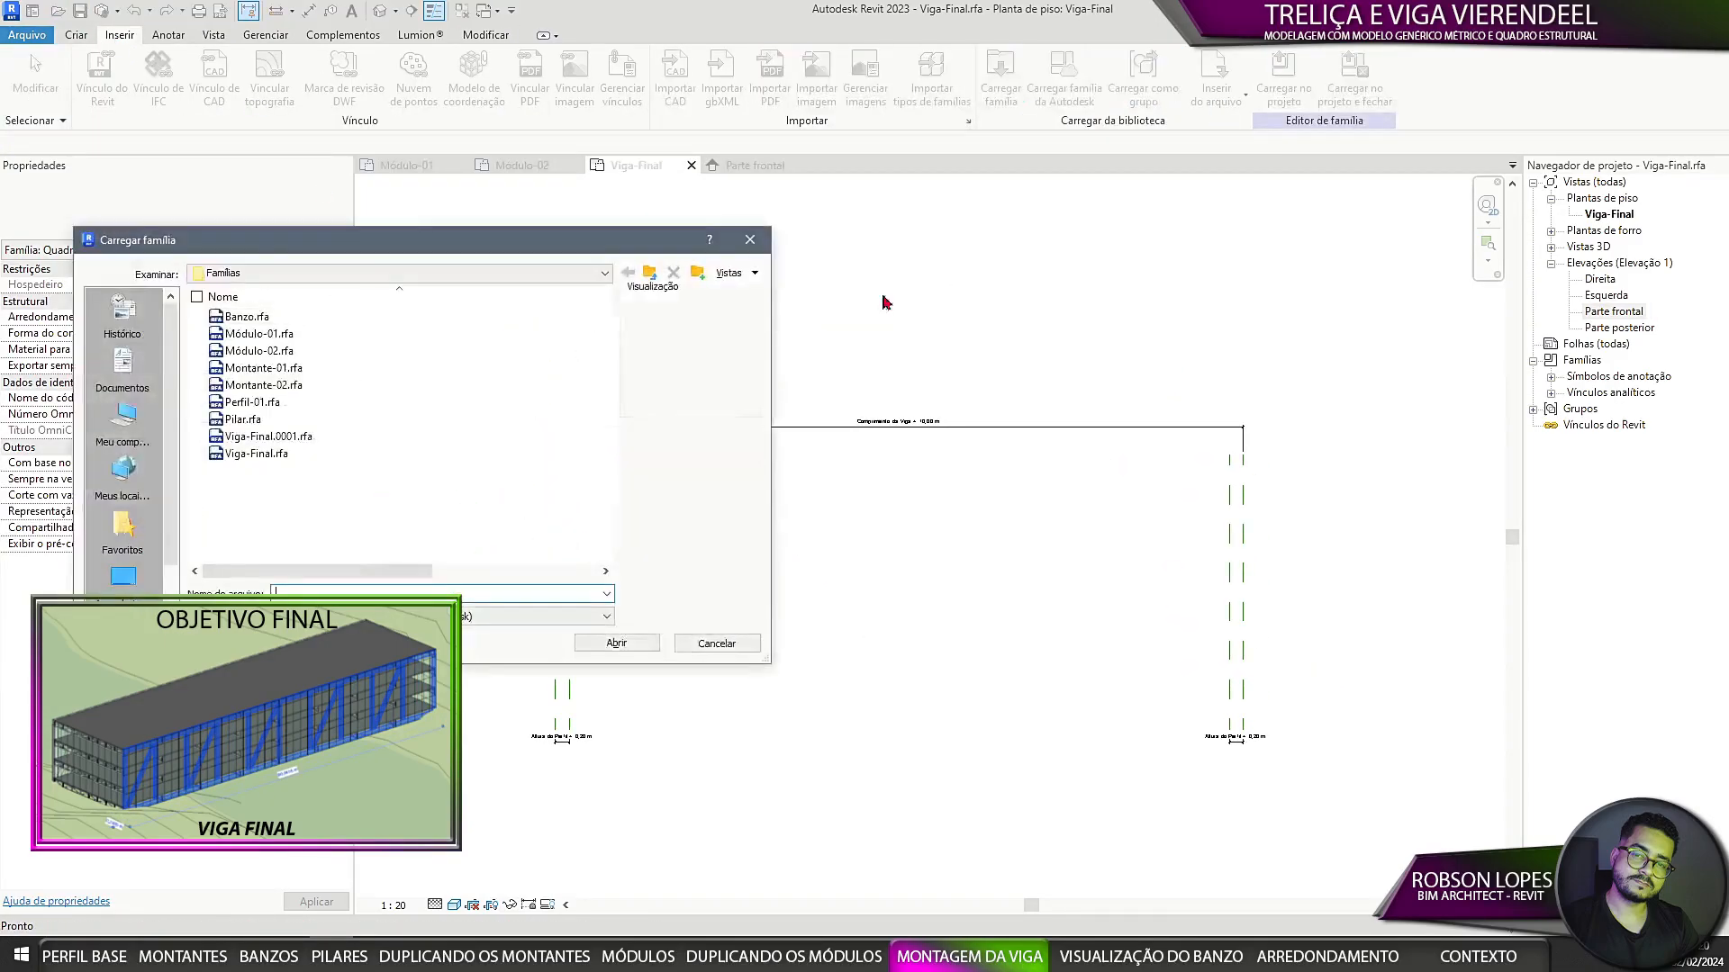
left_click(625, 647)
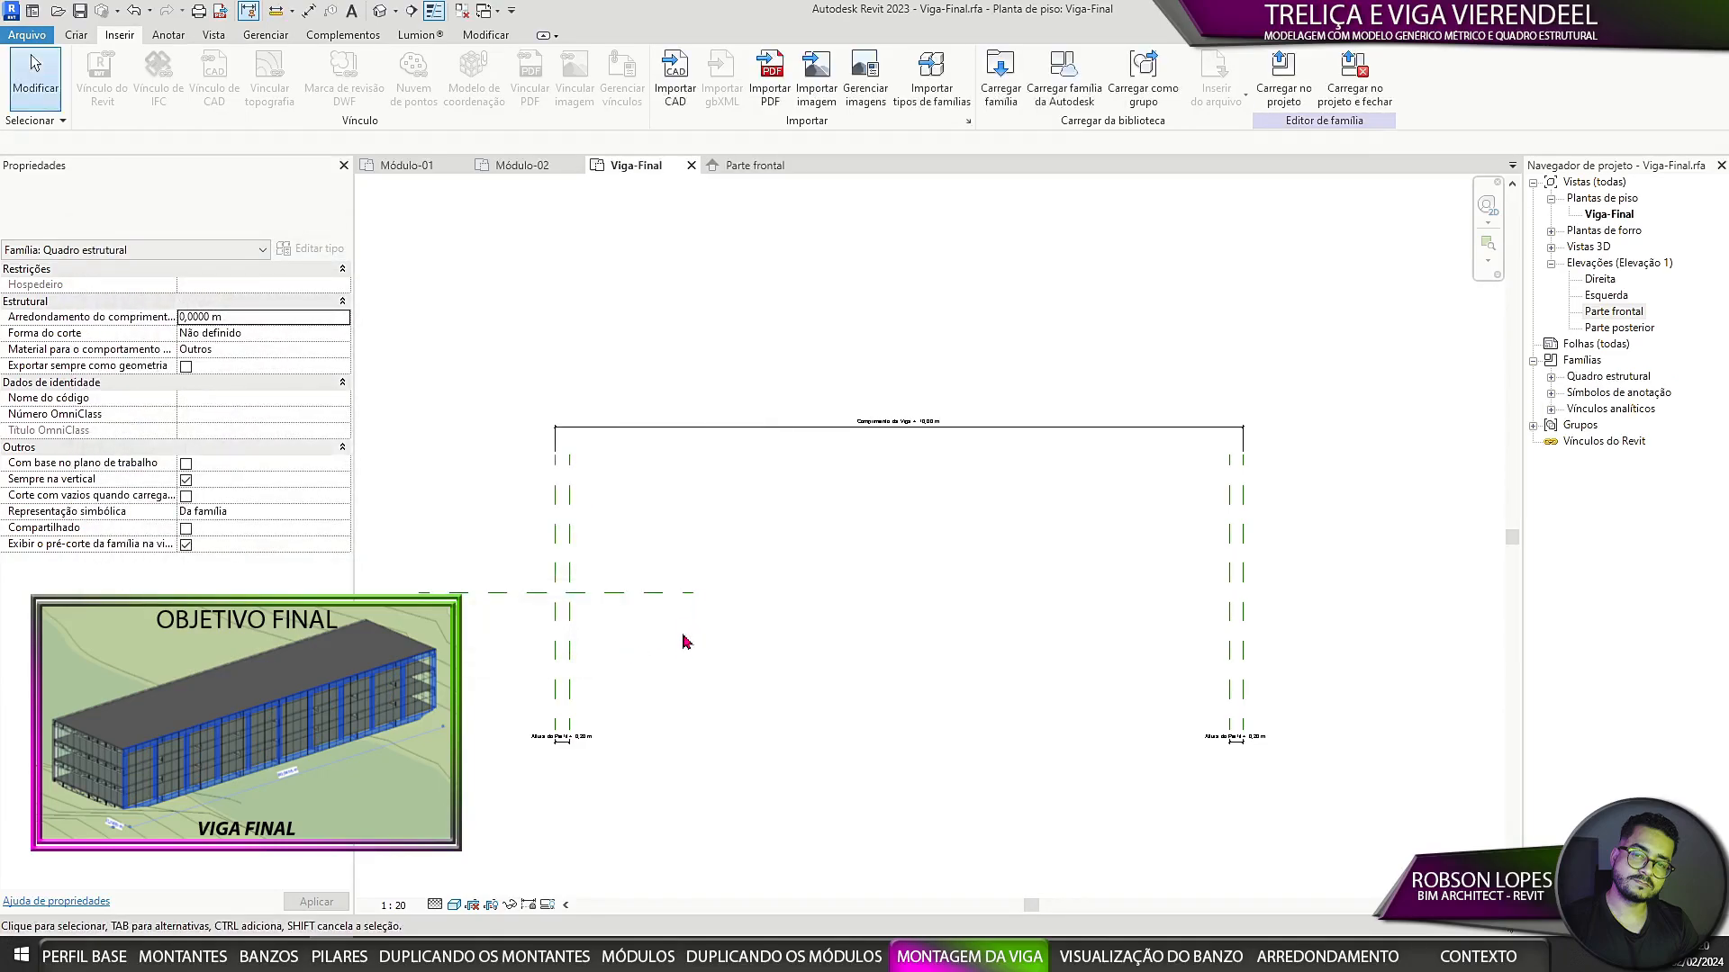
Step: Place one Banzo instance in the floor plan, between the end planes and just below the horizontal reference plane
left_click(1550, 376)
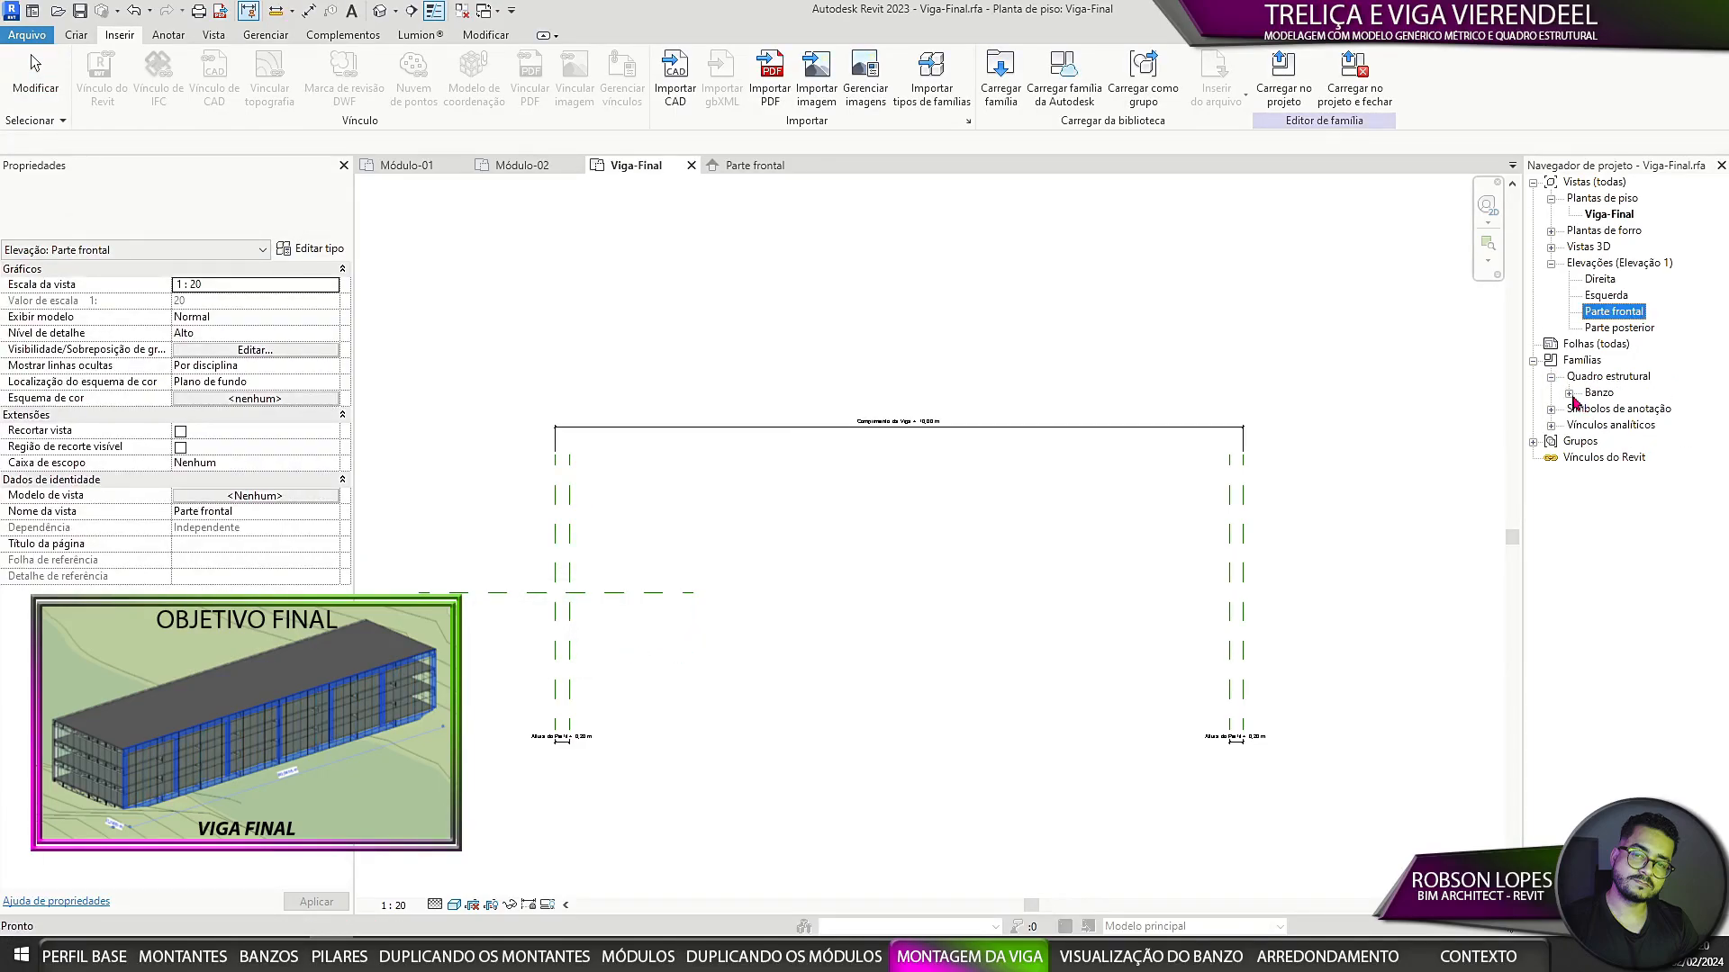
left_click(1568, 393)
left_click(1616, 409)
left_click_drag(839, 546, 834, 556)
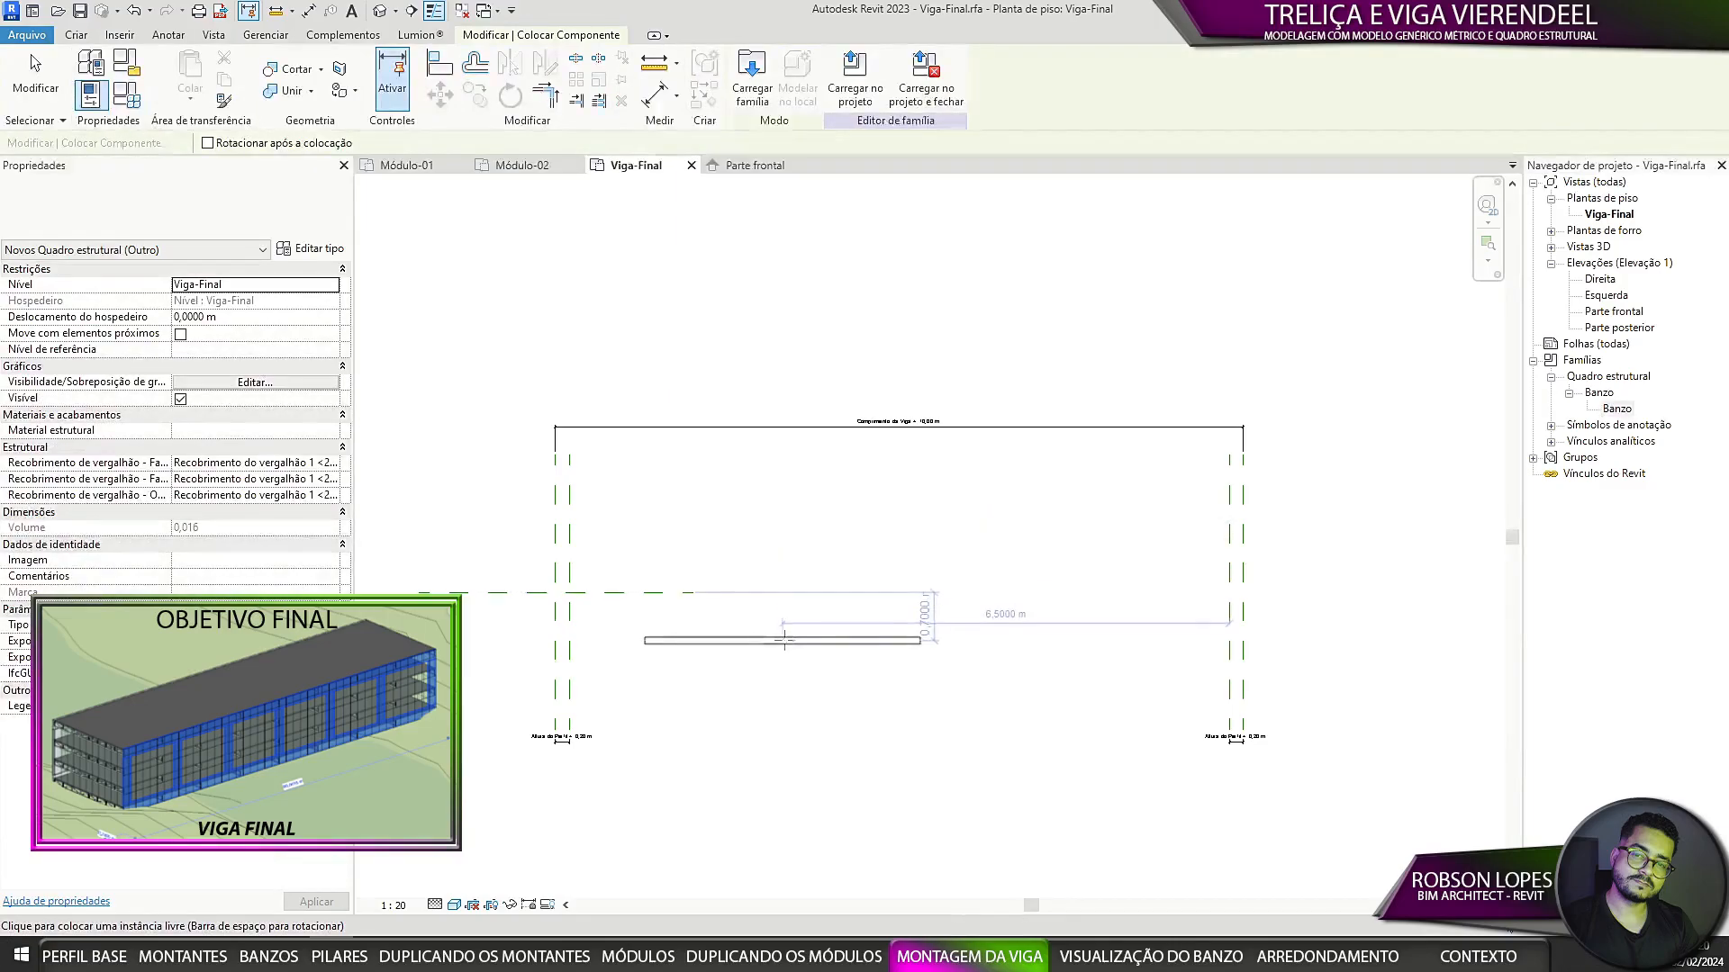
left_click(789, 639)
middle_click_drag(710, 517, 868, 479)
key("Escape")
key("Escape")
Step: Align the Banzo's front/back centre to the horizontal reference plane in the floor plan and lock it
left_click(881, 611)
scroll(880, 612, "up", 3)
middle_click_drag(968, 522, 930, 549)
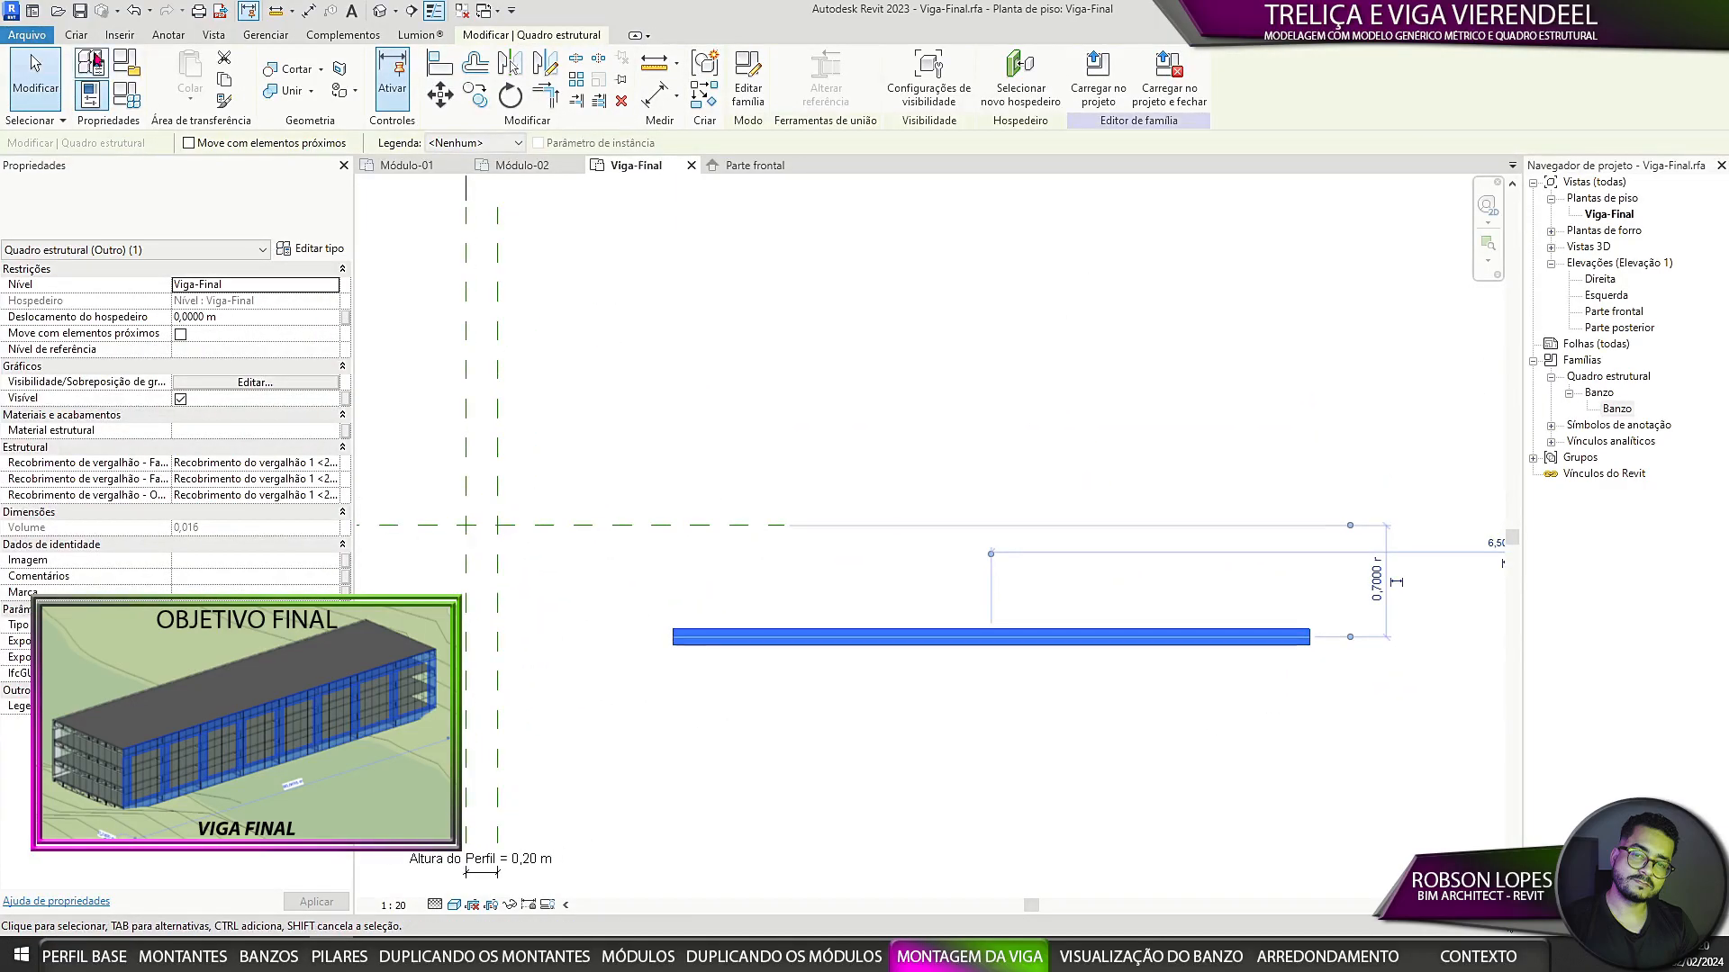
key("a")
key("l")
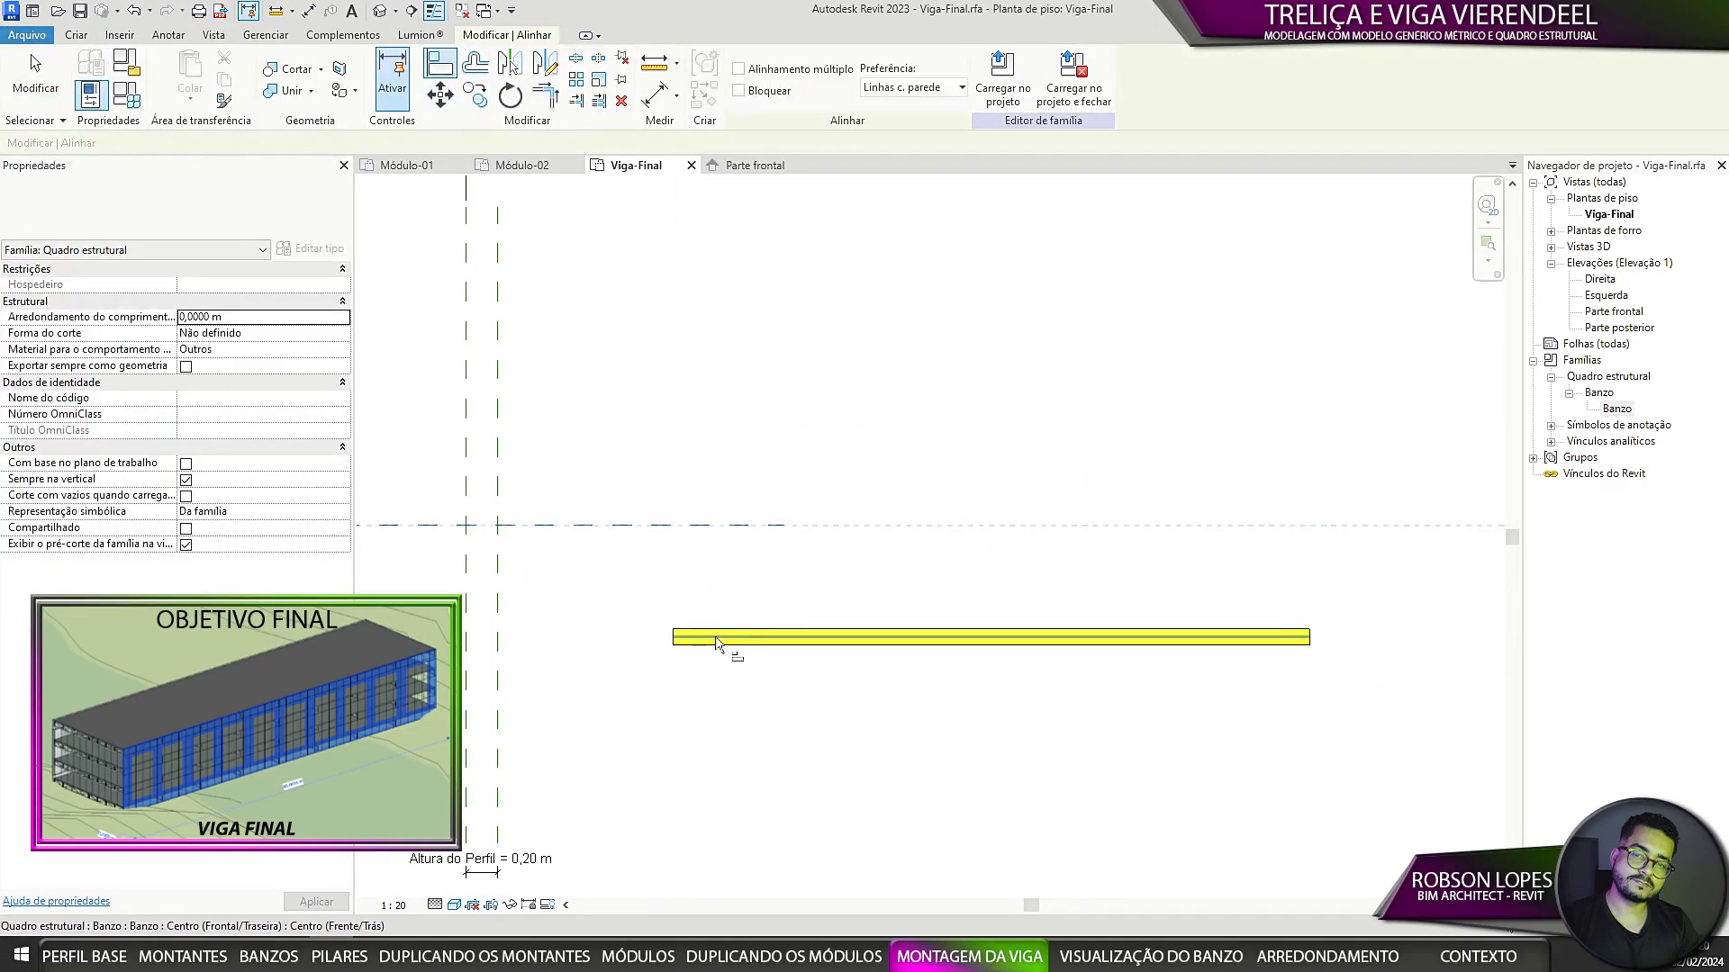
left_click(717, 639)
middle_click_drag(699, 606, 907, 583)
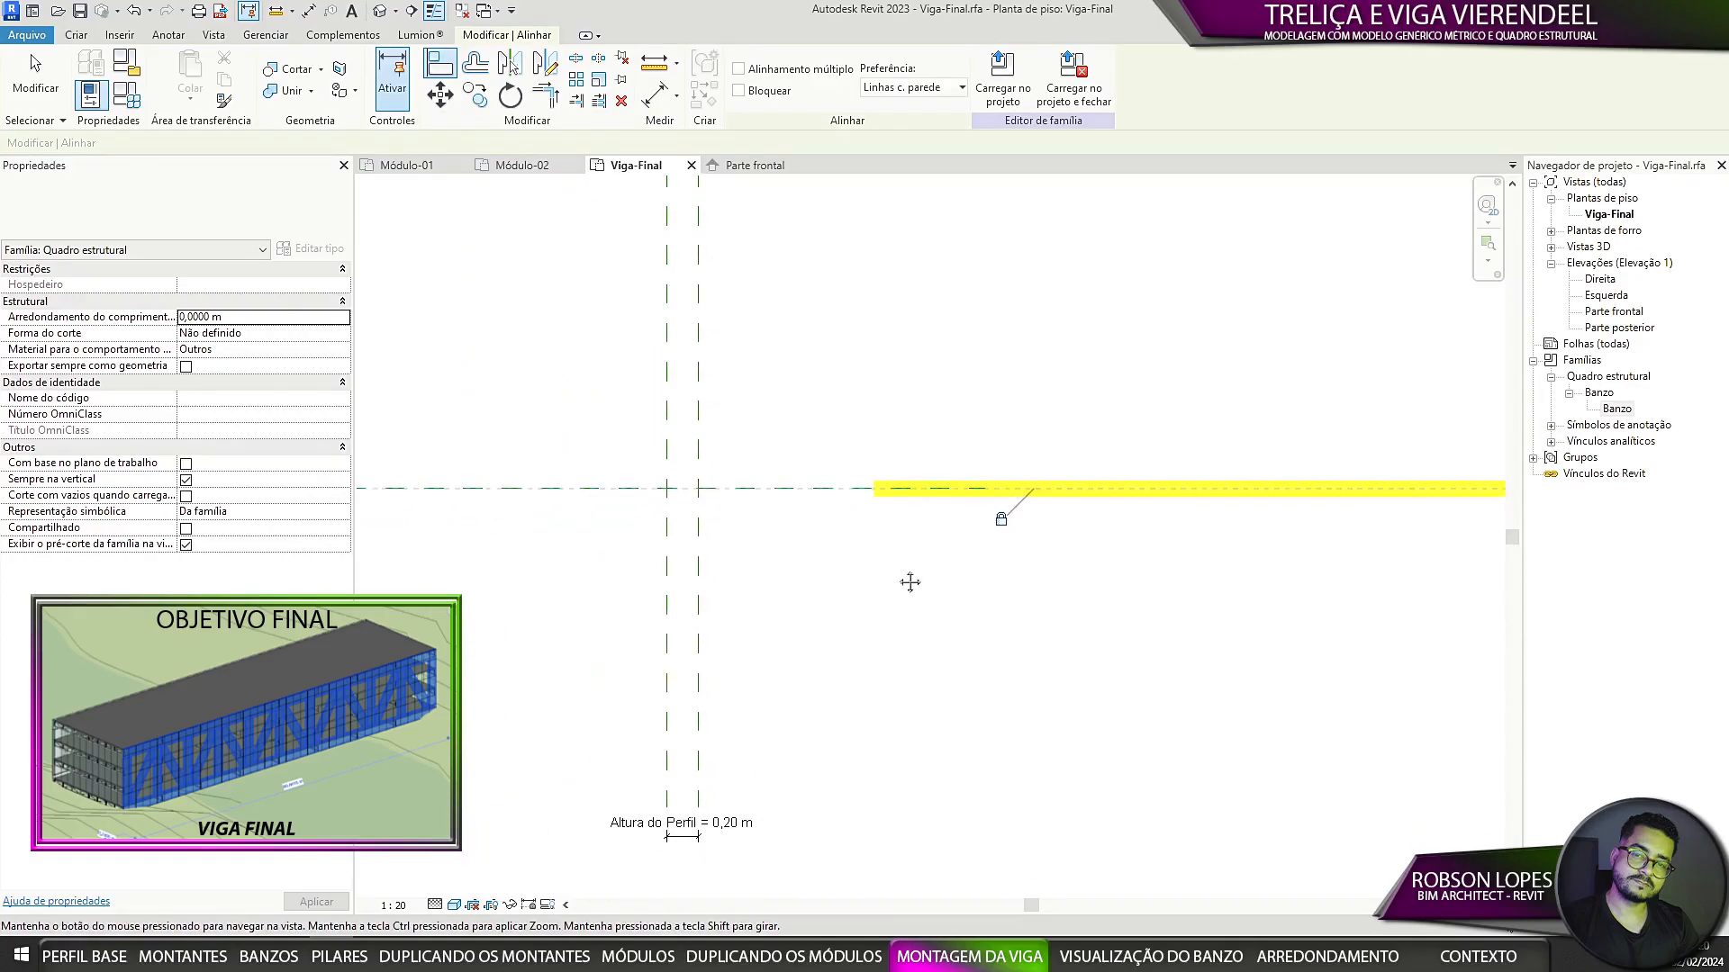
Step: Align the Banzo's left end to the outermost left vertical reference plane and lock it
left_click(673, 696)
left_click(876, 497)
scroll(855, 596, "down", 3)
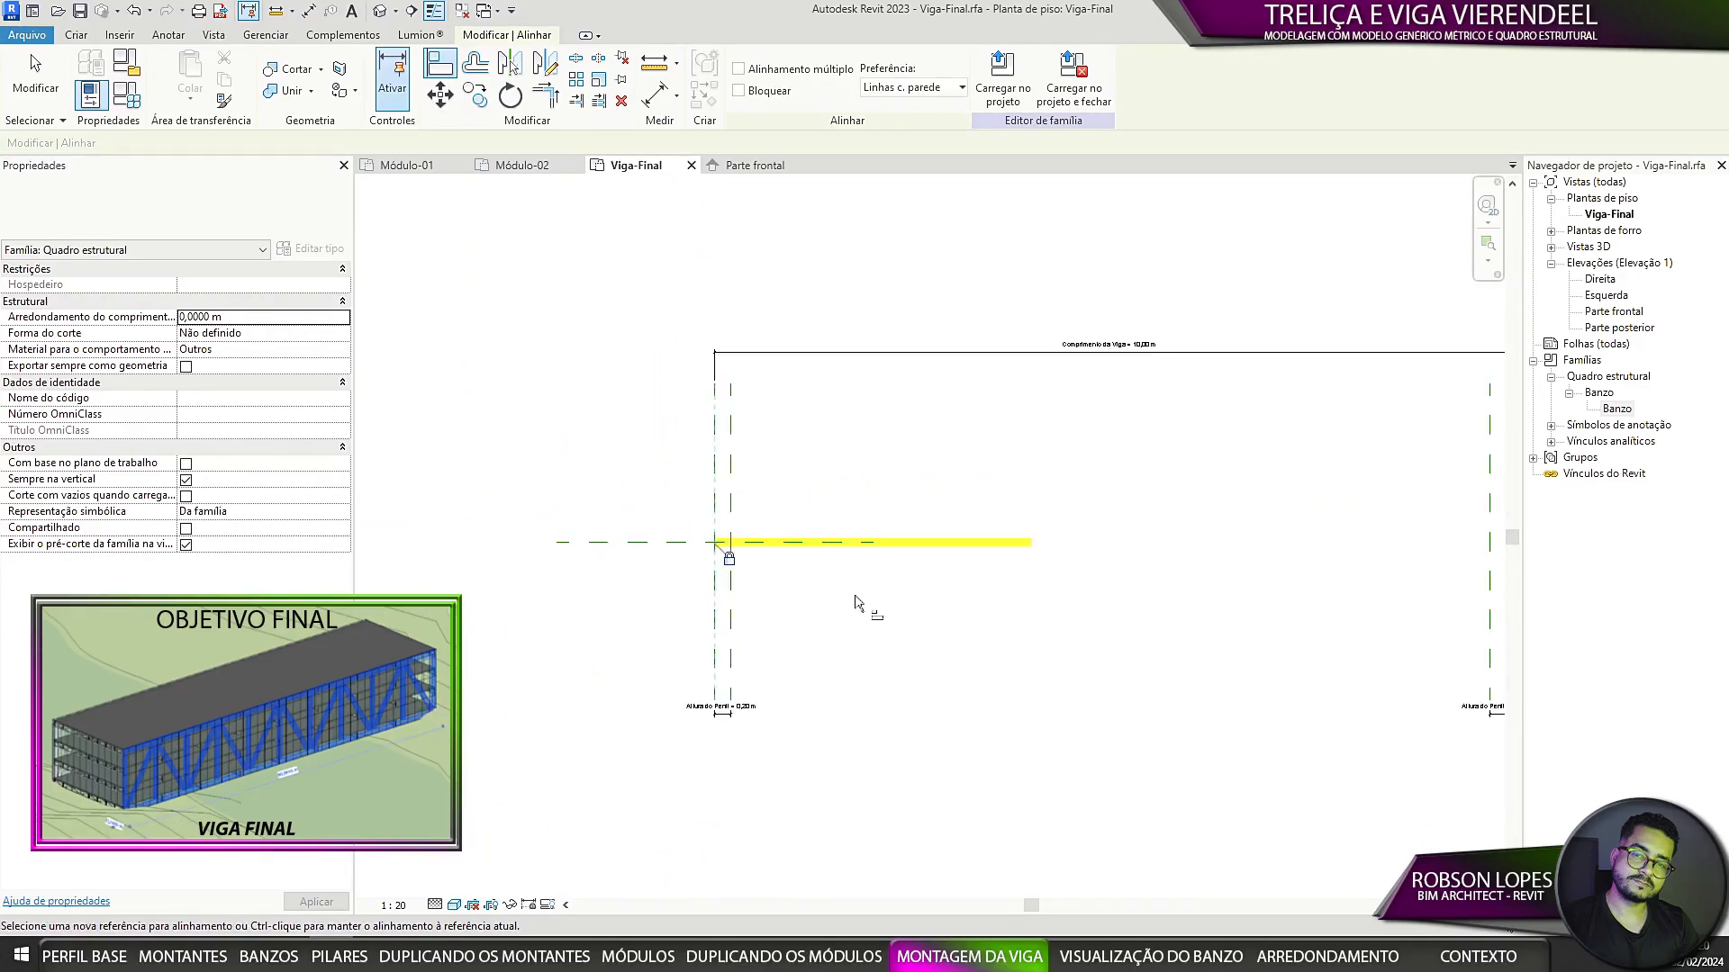
key("Escape")
key("Escape")
Step: Open the type properties of the placed Banzo
left_click(855, 542)
middle_click_drag(855, 576, 757, 578)
left_click(309, 248)
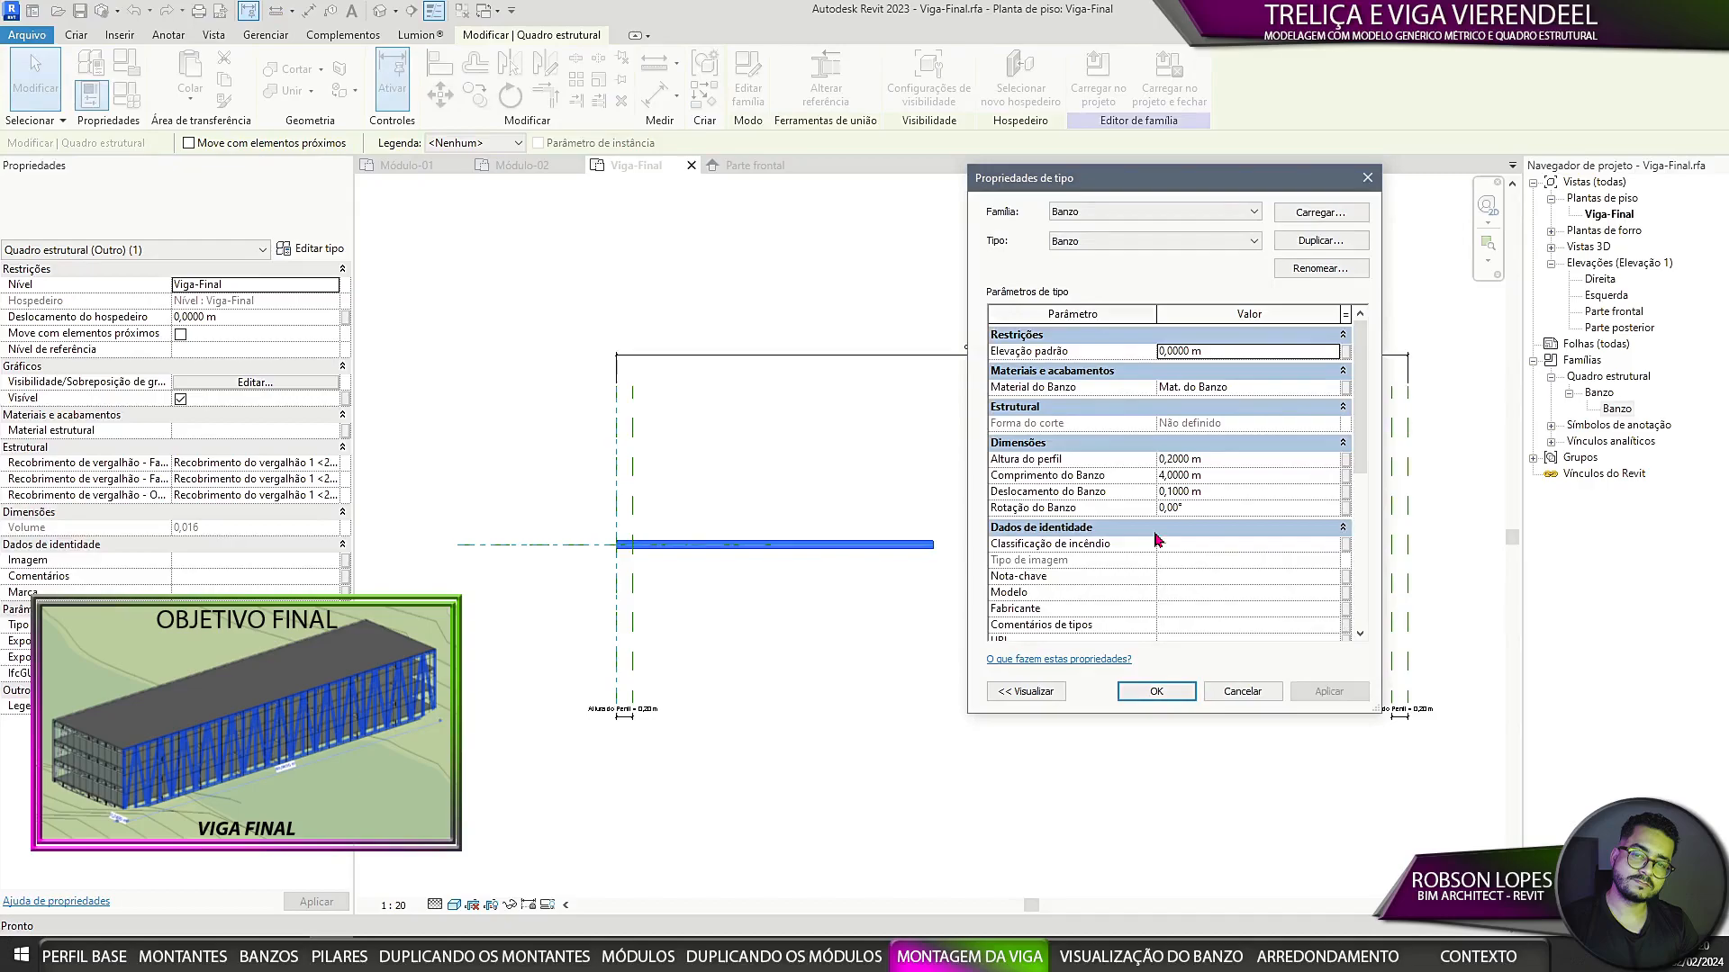
Step: Associate the Banzo's Altura do perfil with the Altura da Viga family parameter
left_click(1348, 469)
left_click(779, 403)
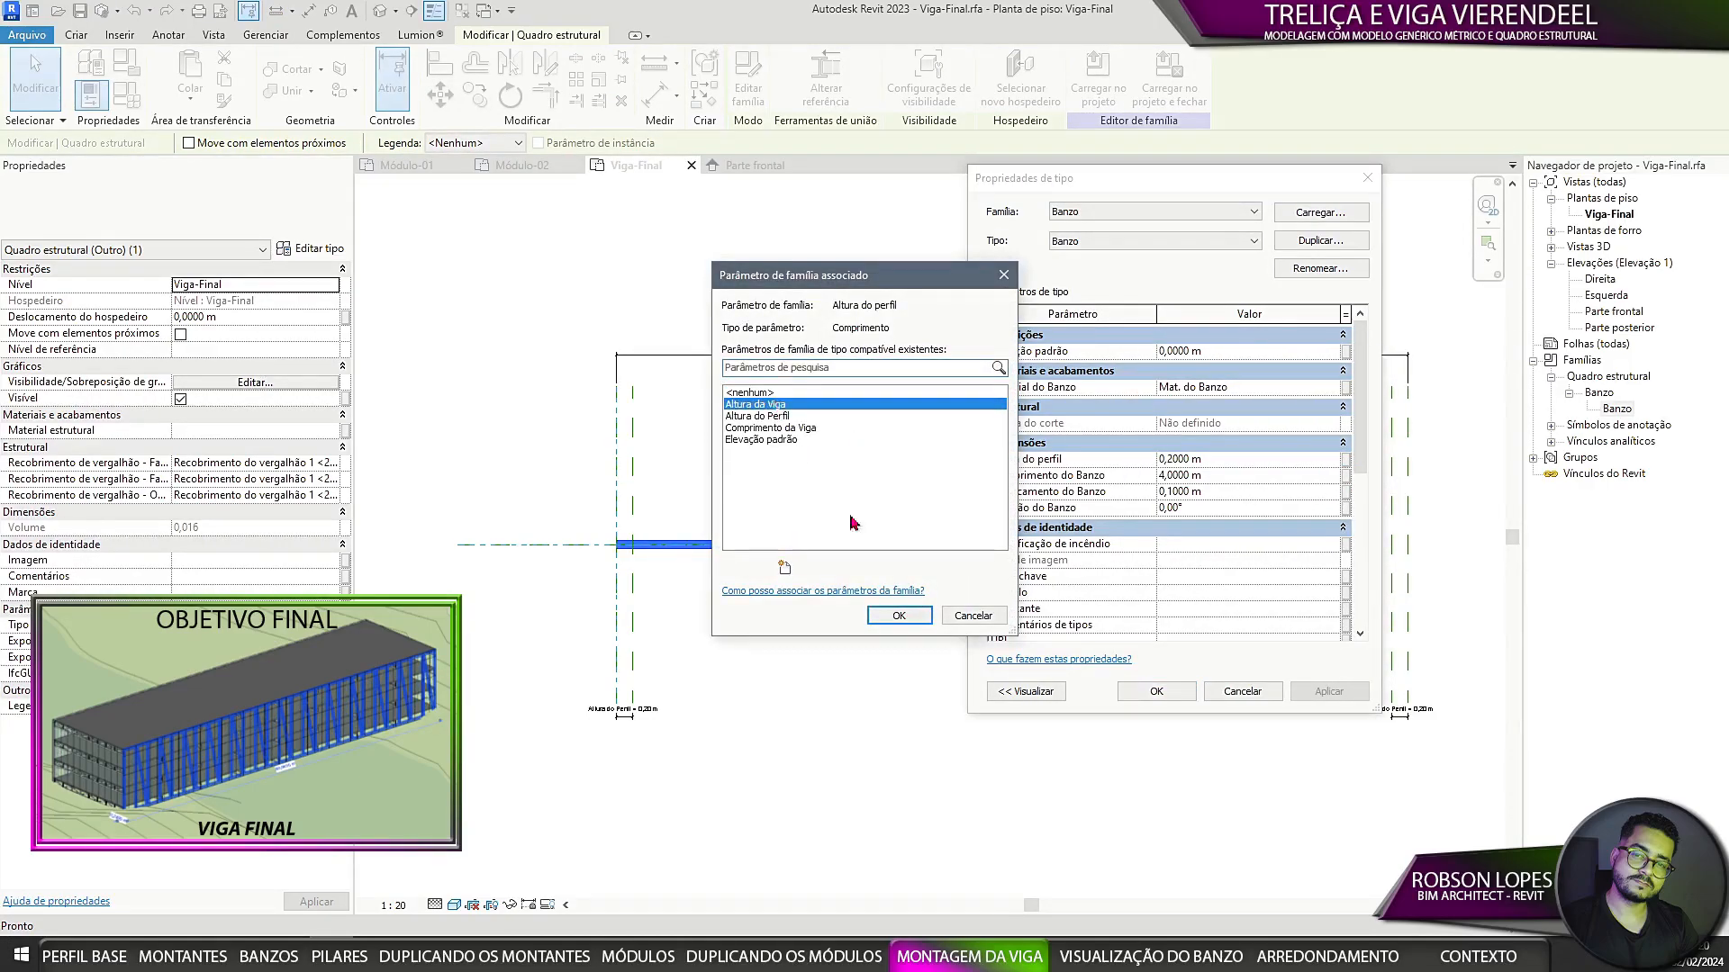
left_click(899, 619)
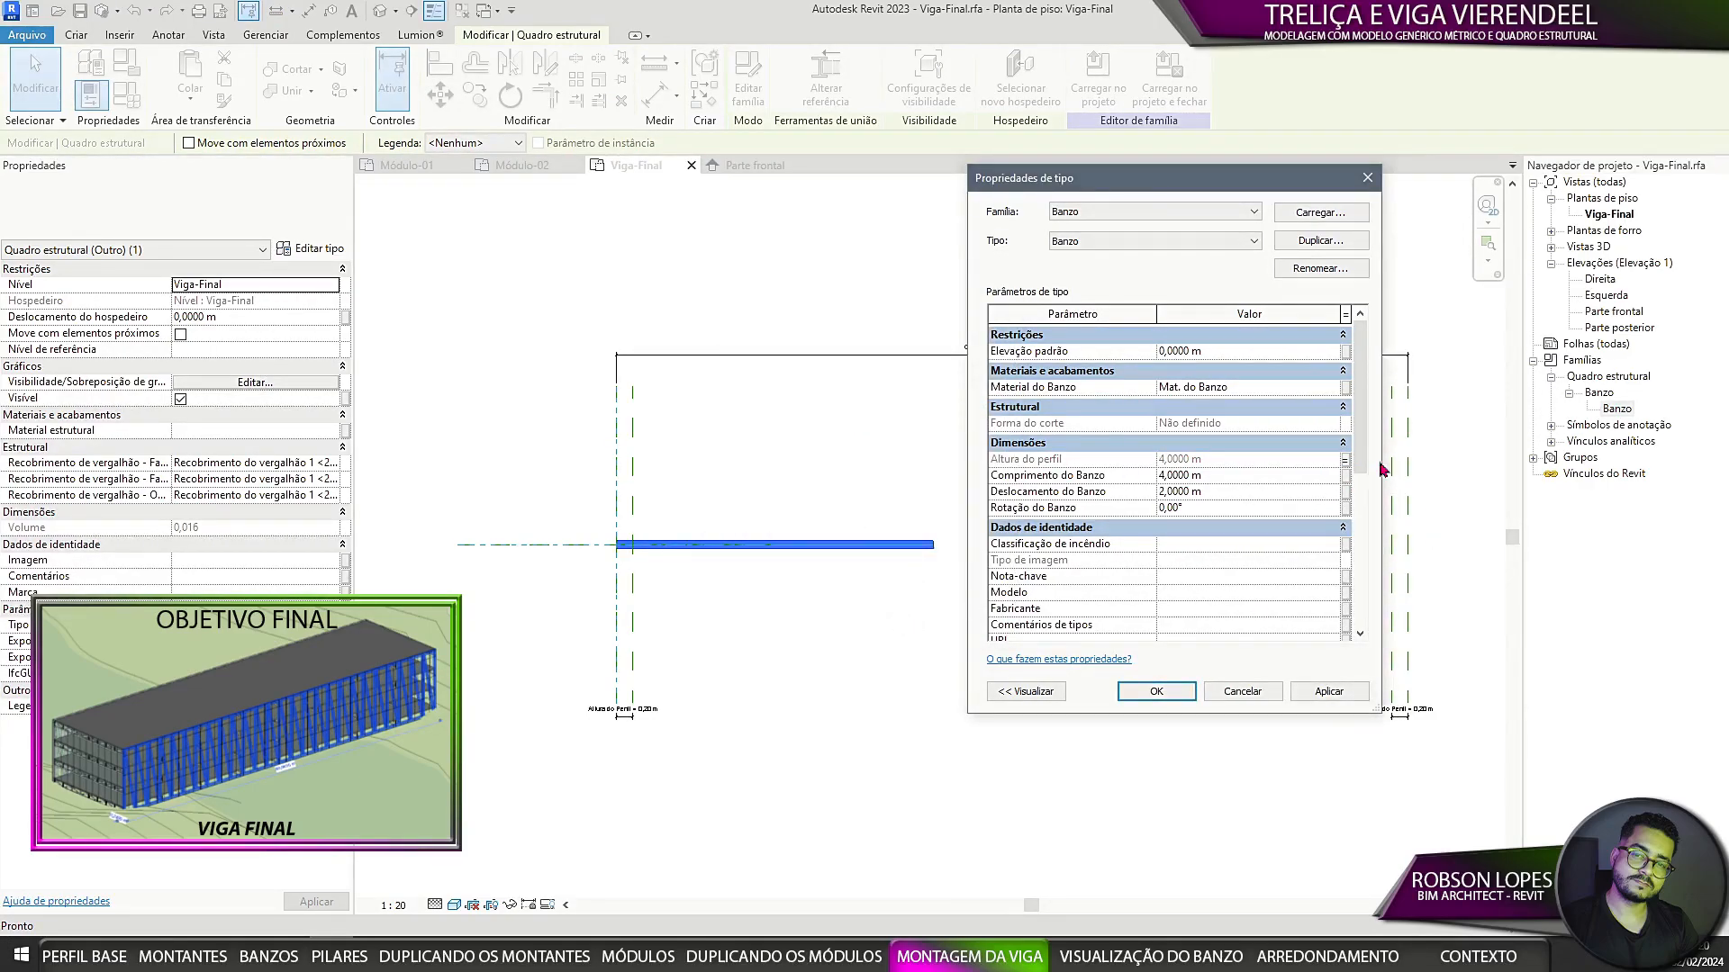
Step: Associate the Banzo's Altura do perfil with Altura do Perfil and its Comprimento do Banzo with Comprimento da Viga
left_click(1345, 460)
left_click(747, 419)
left_click(899, 619)
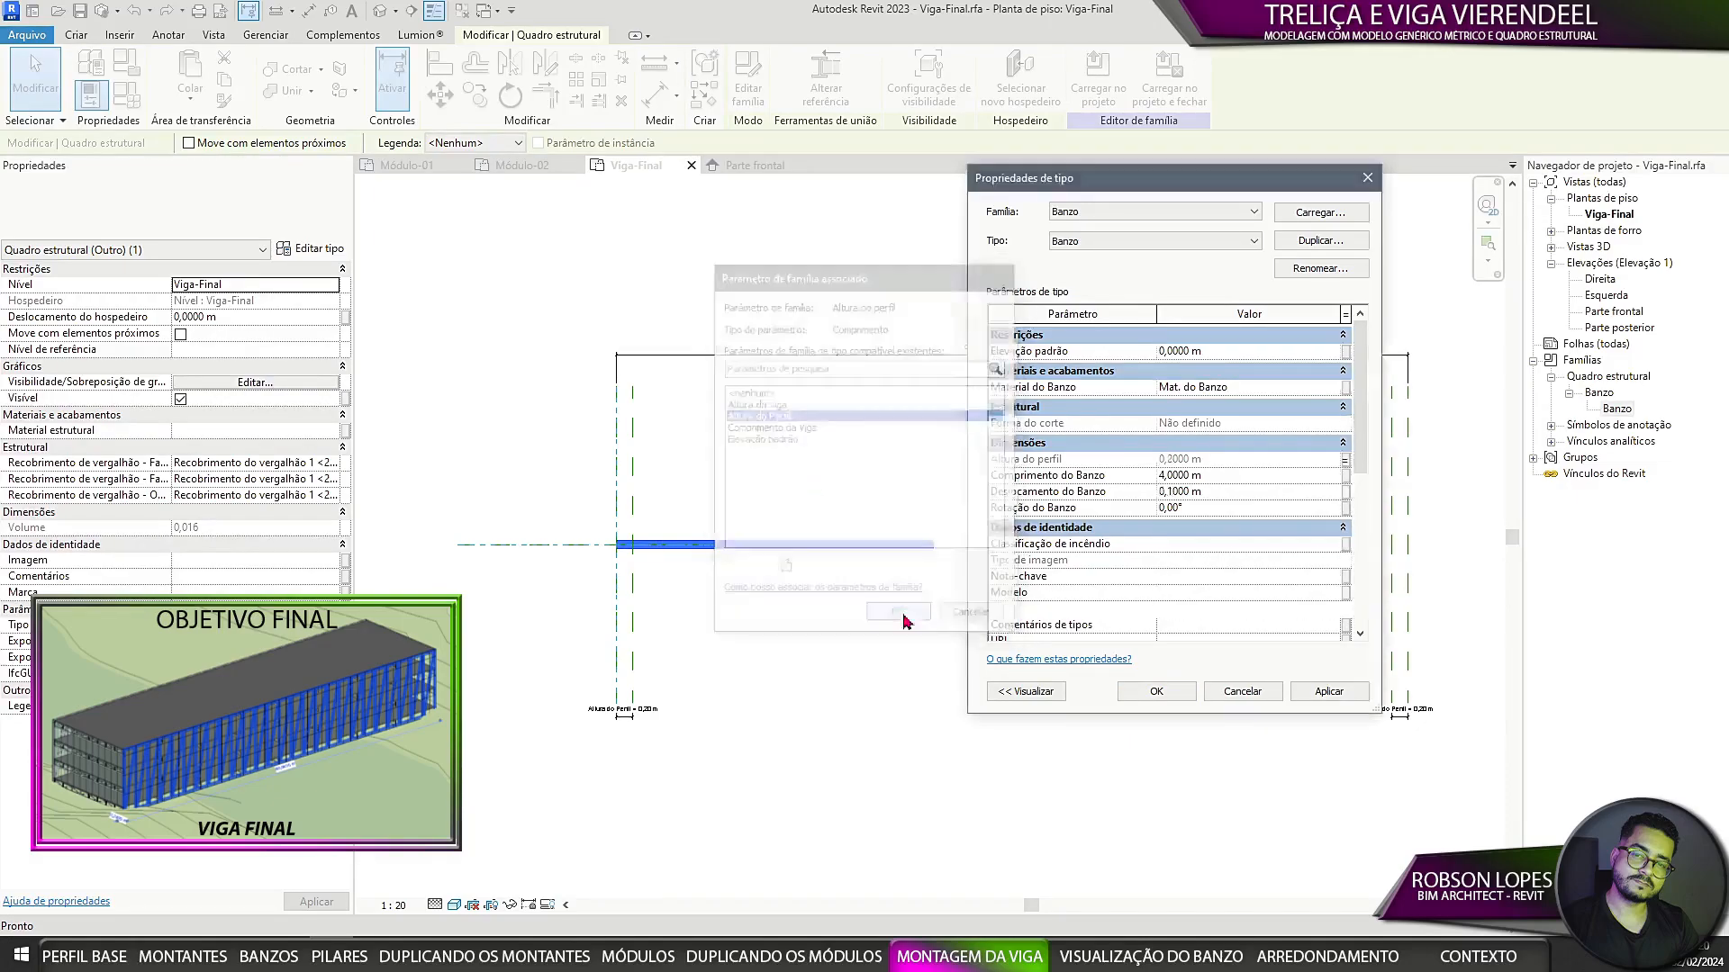
left_click(1346, 476)
left_click(757, 408)
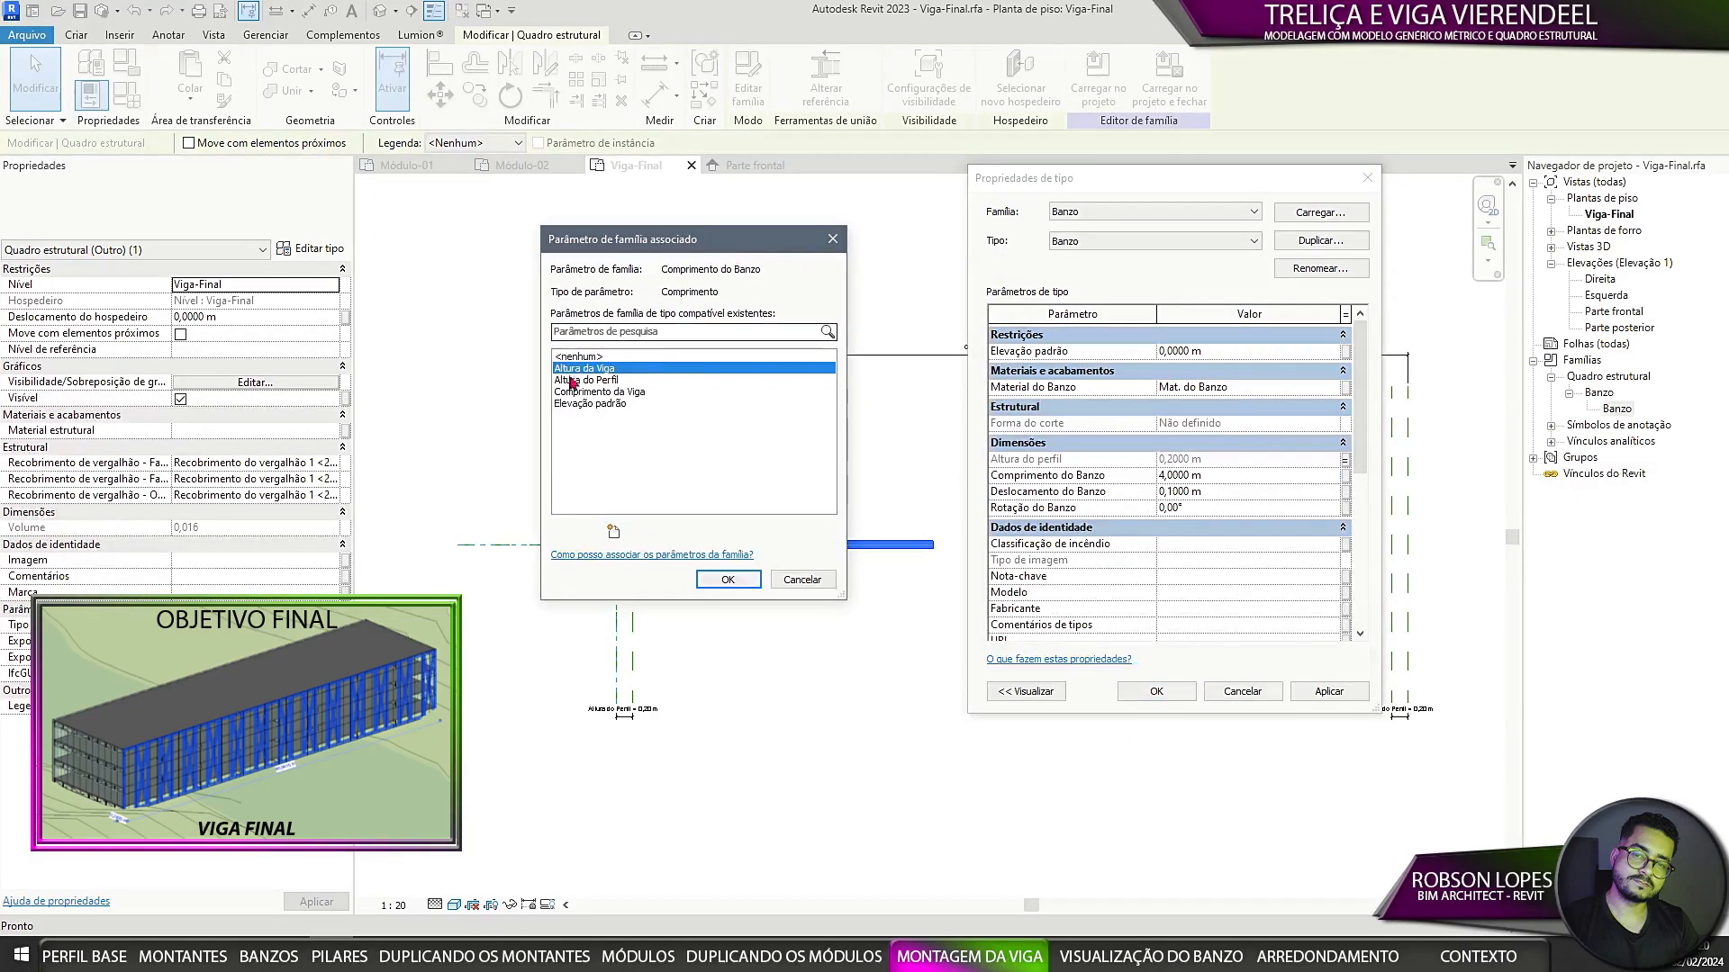
left_click(596, 392)
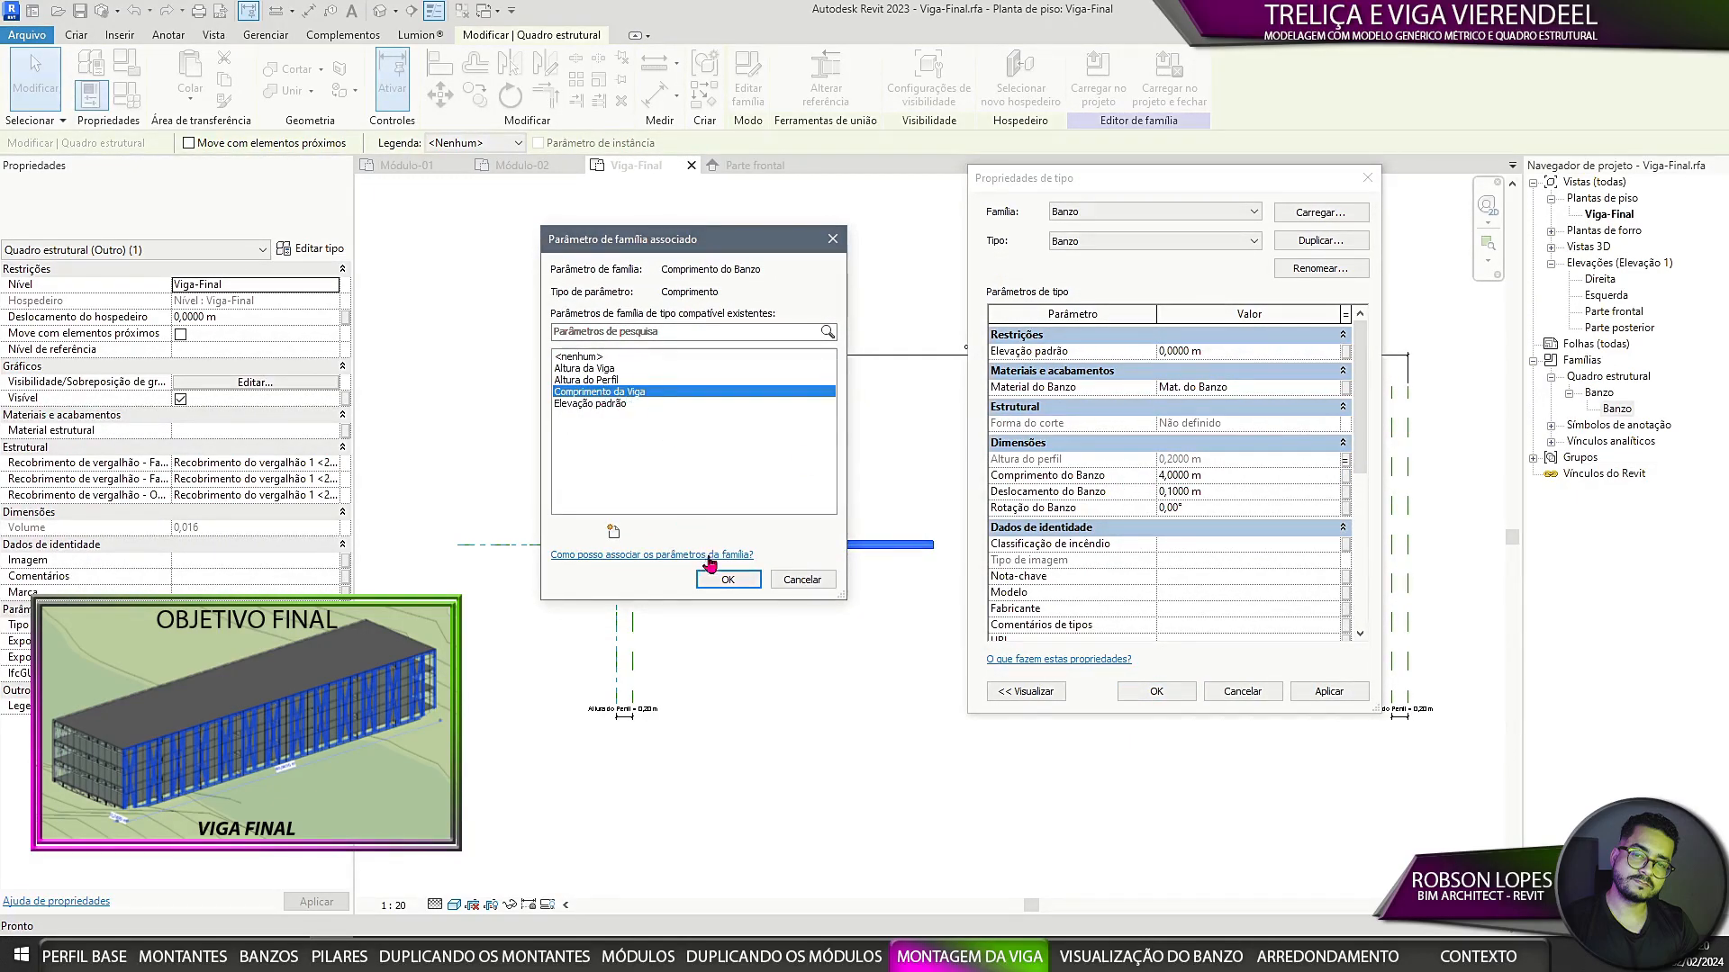
left_click(727, 579)
left_click(1157, 690)
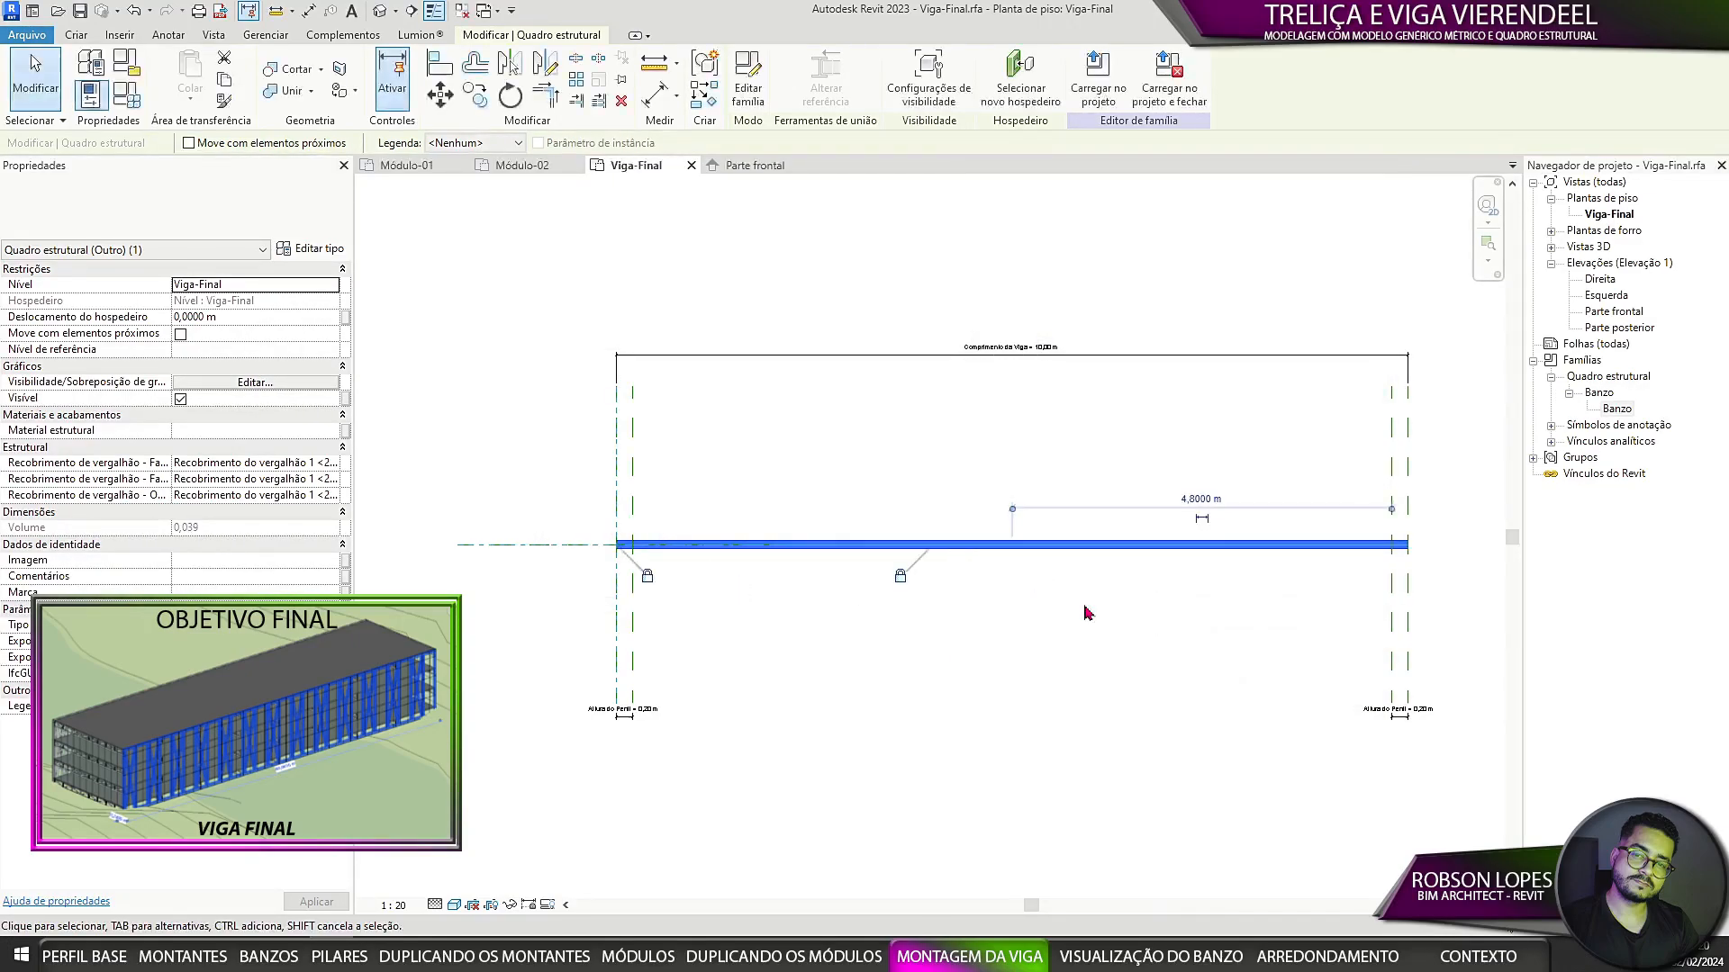
Step: Mirror a copy of the lower Banzo in the Parte frontal elevation about a horizontal axis drawn above it
key("ctrl+Tab")
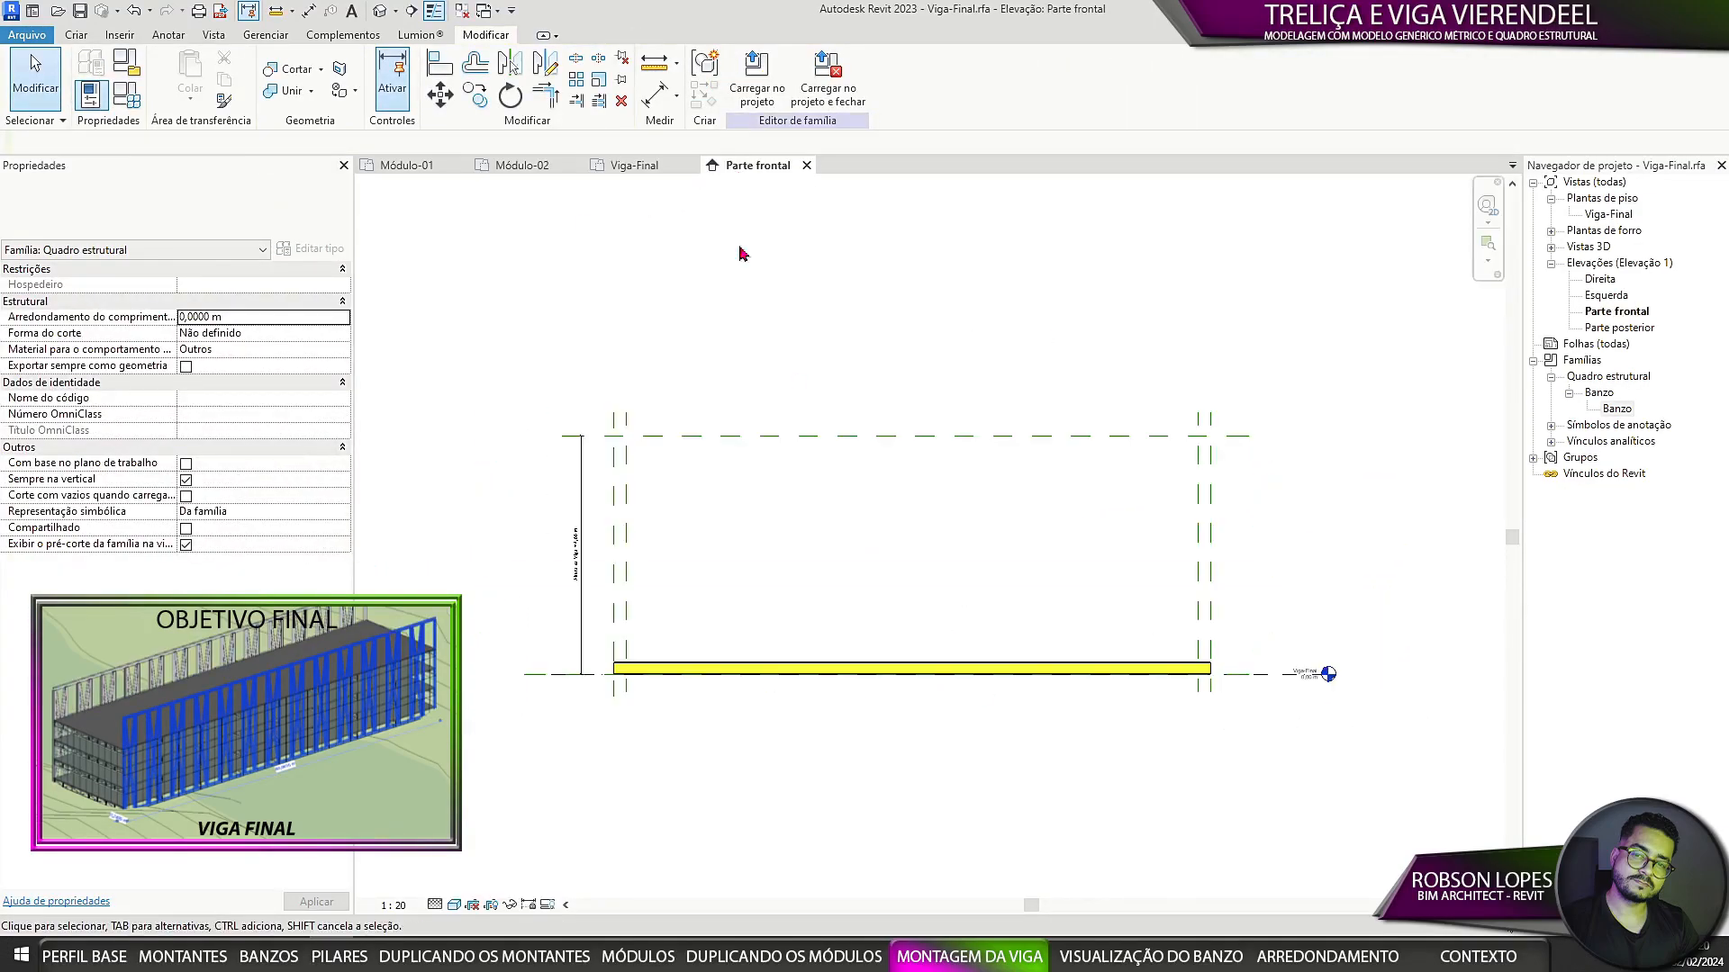
left_click(706, 668)
middle_click_drag(706, 668, 631, 559)
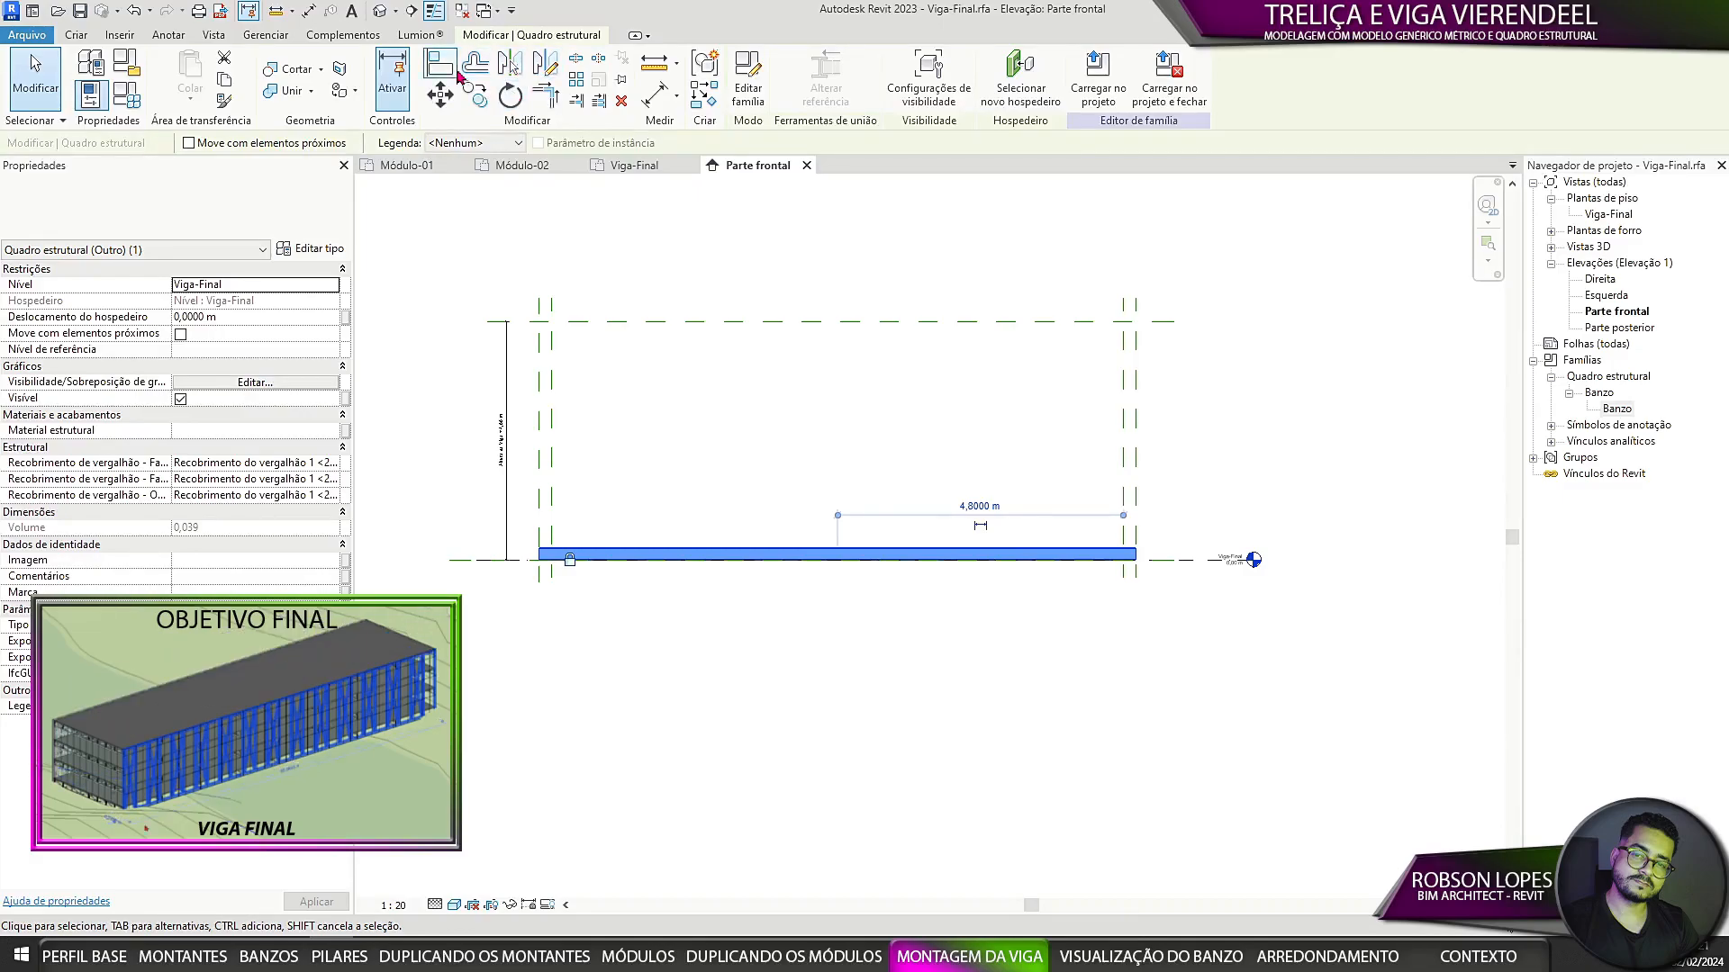
middle_click_drag(687, 412, 689, 371)
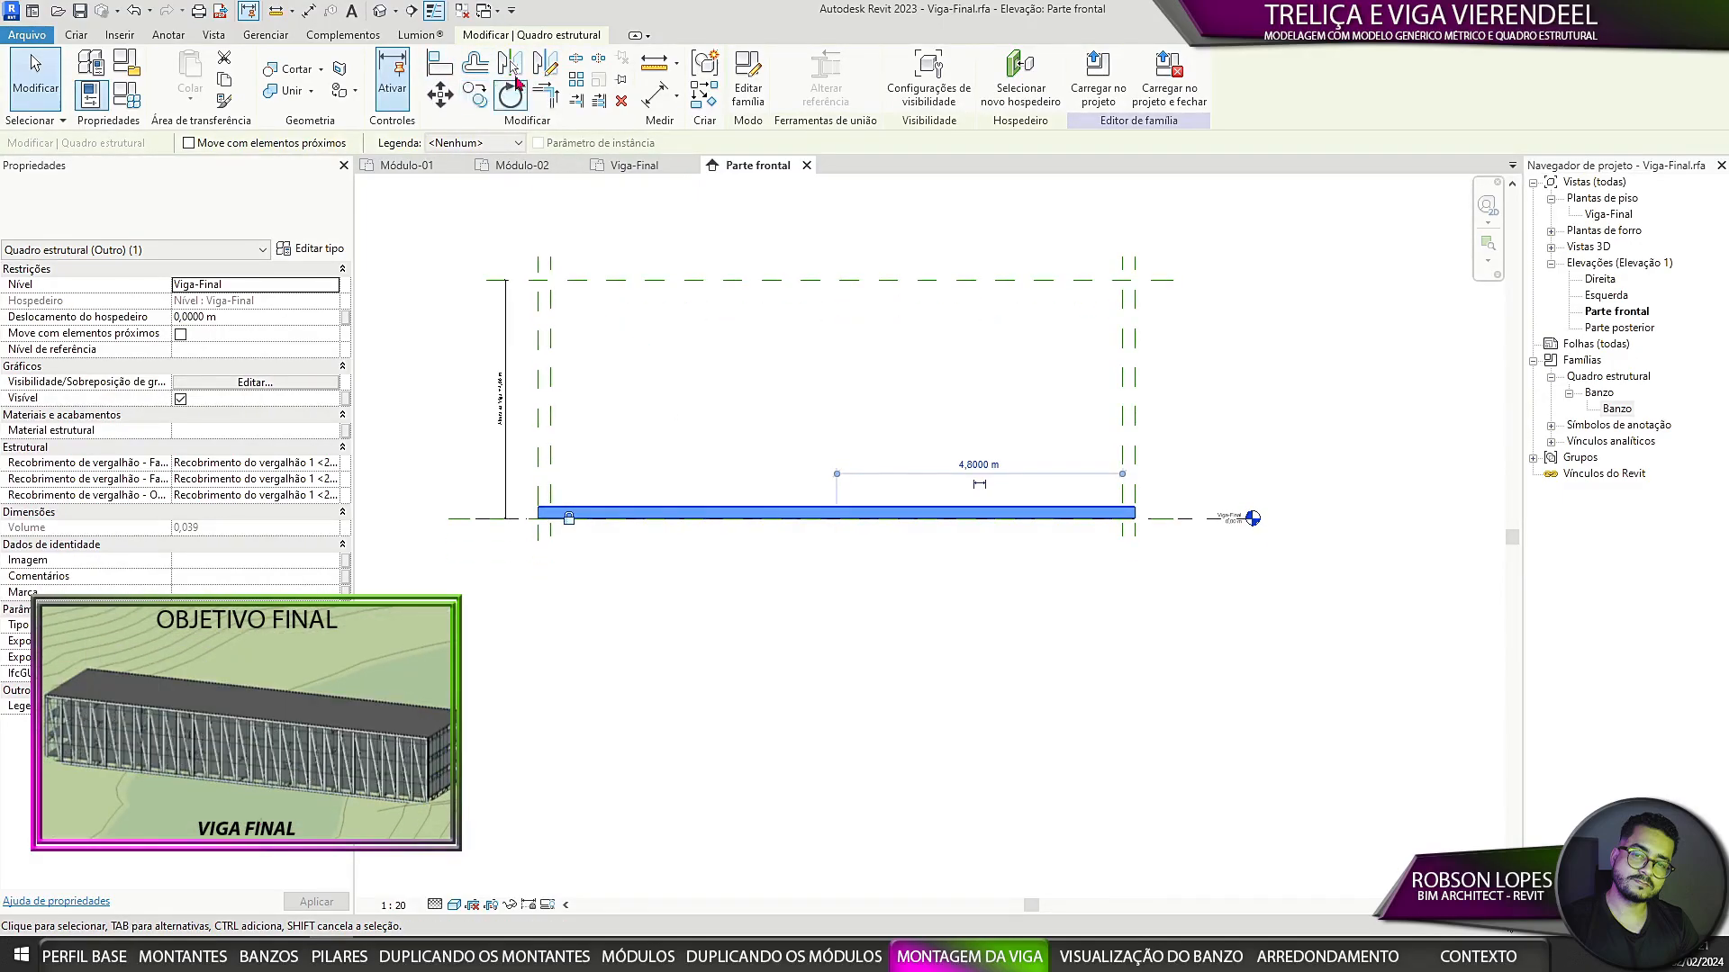
left_click(545, 63)
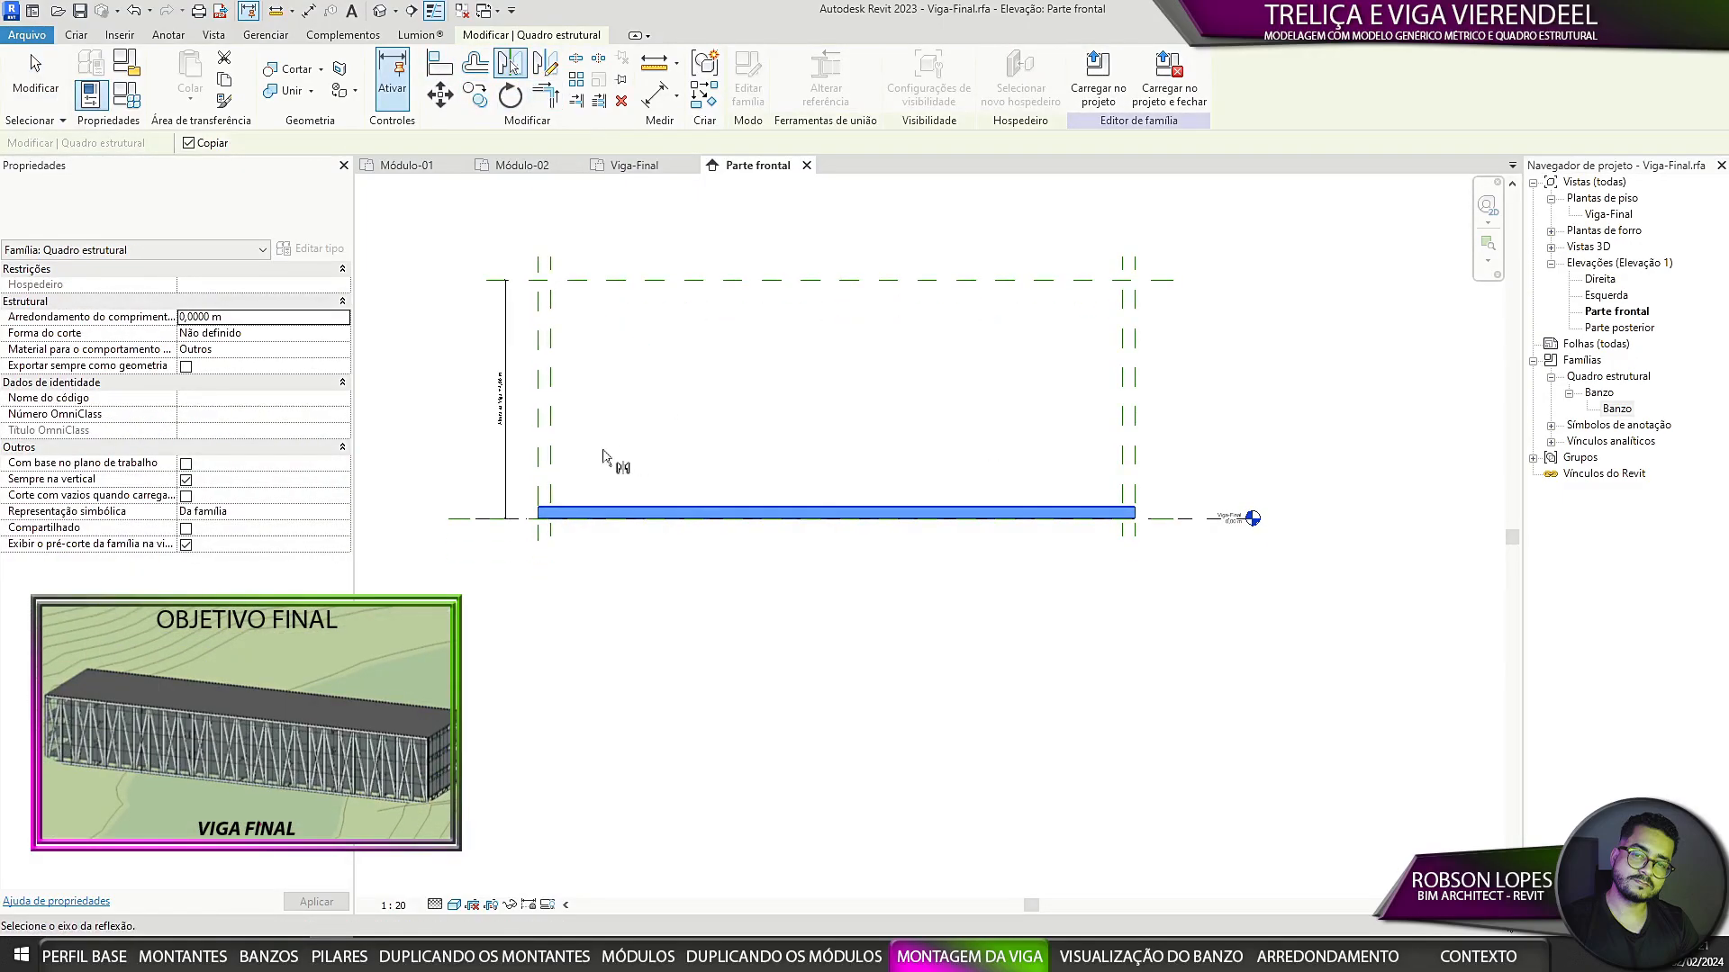
left_click(668, 441)
Step: Align the top edge of the mirrored Banzo to the upper horizontal reference plane
key("a")
key("l")
scroll(706, 398, "up", 5)
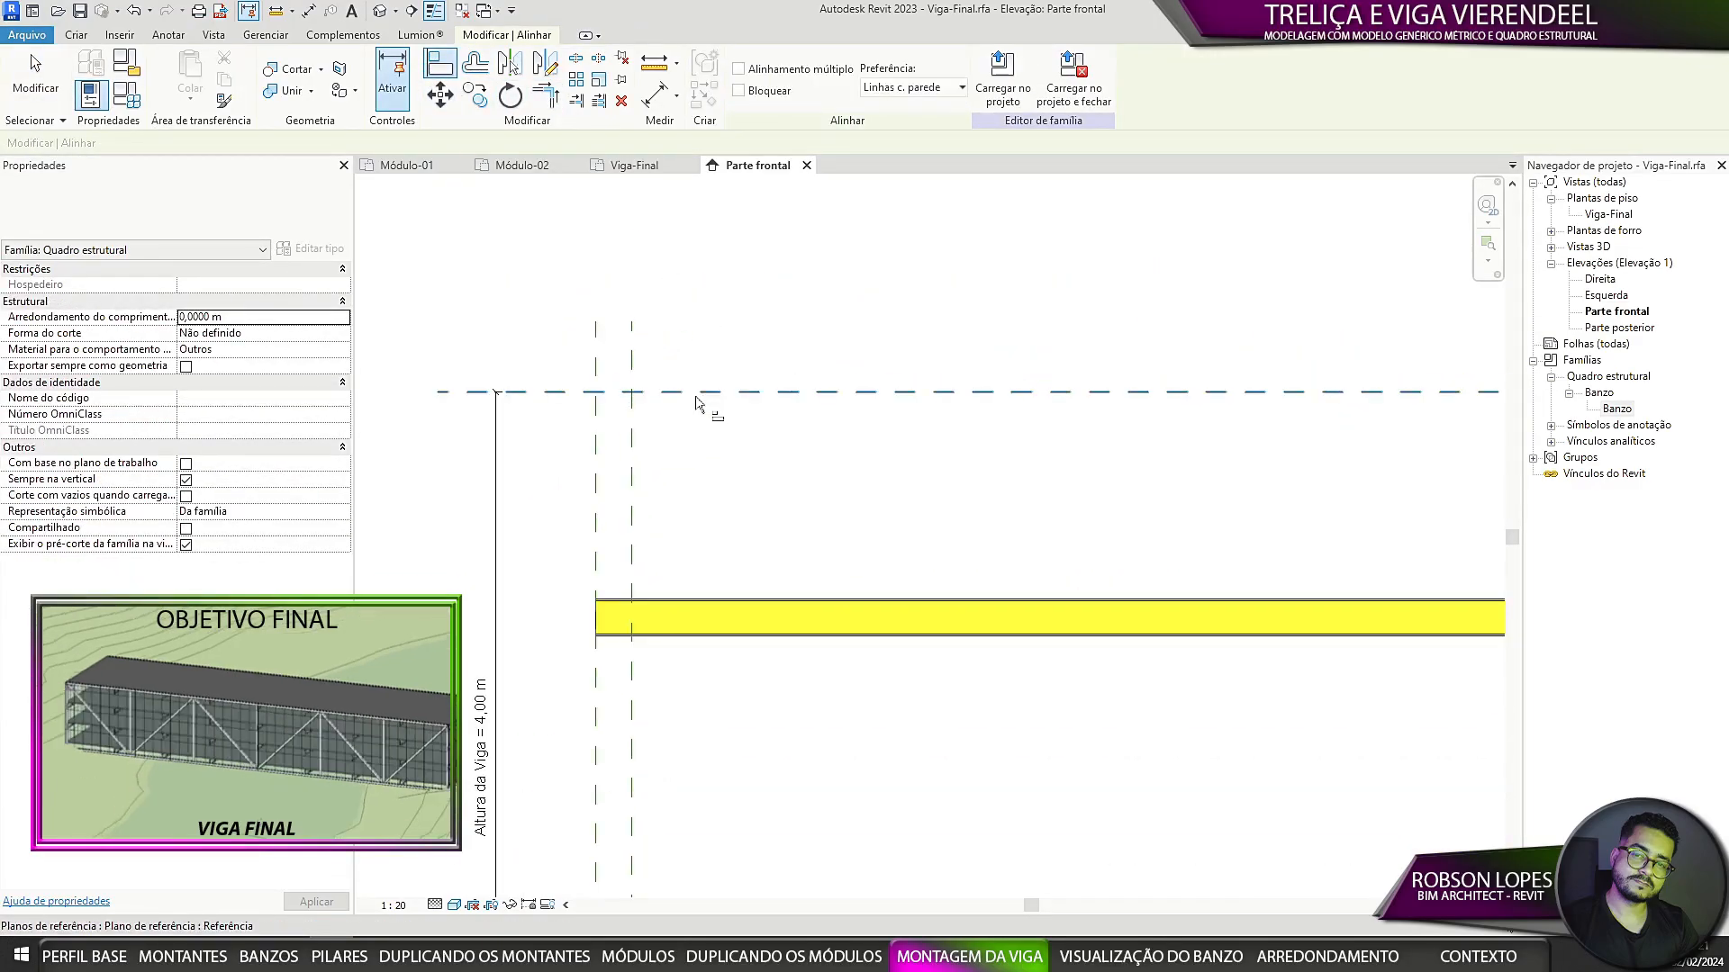
left_click(660, 600)
scroll(791, 347, "down", 4)
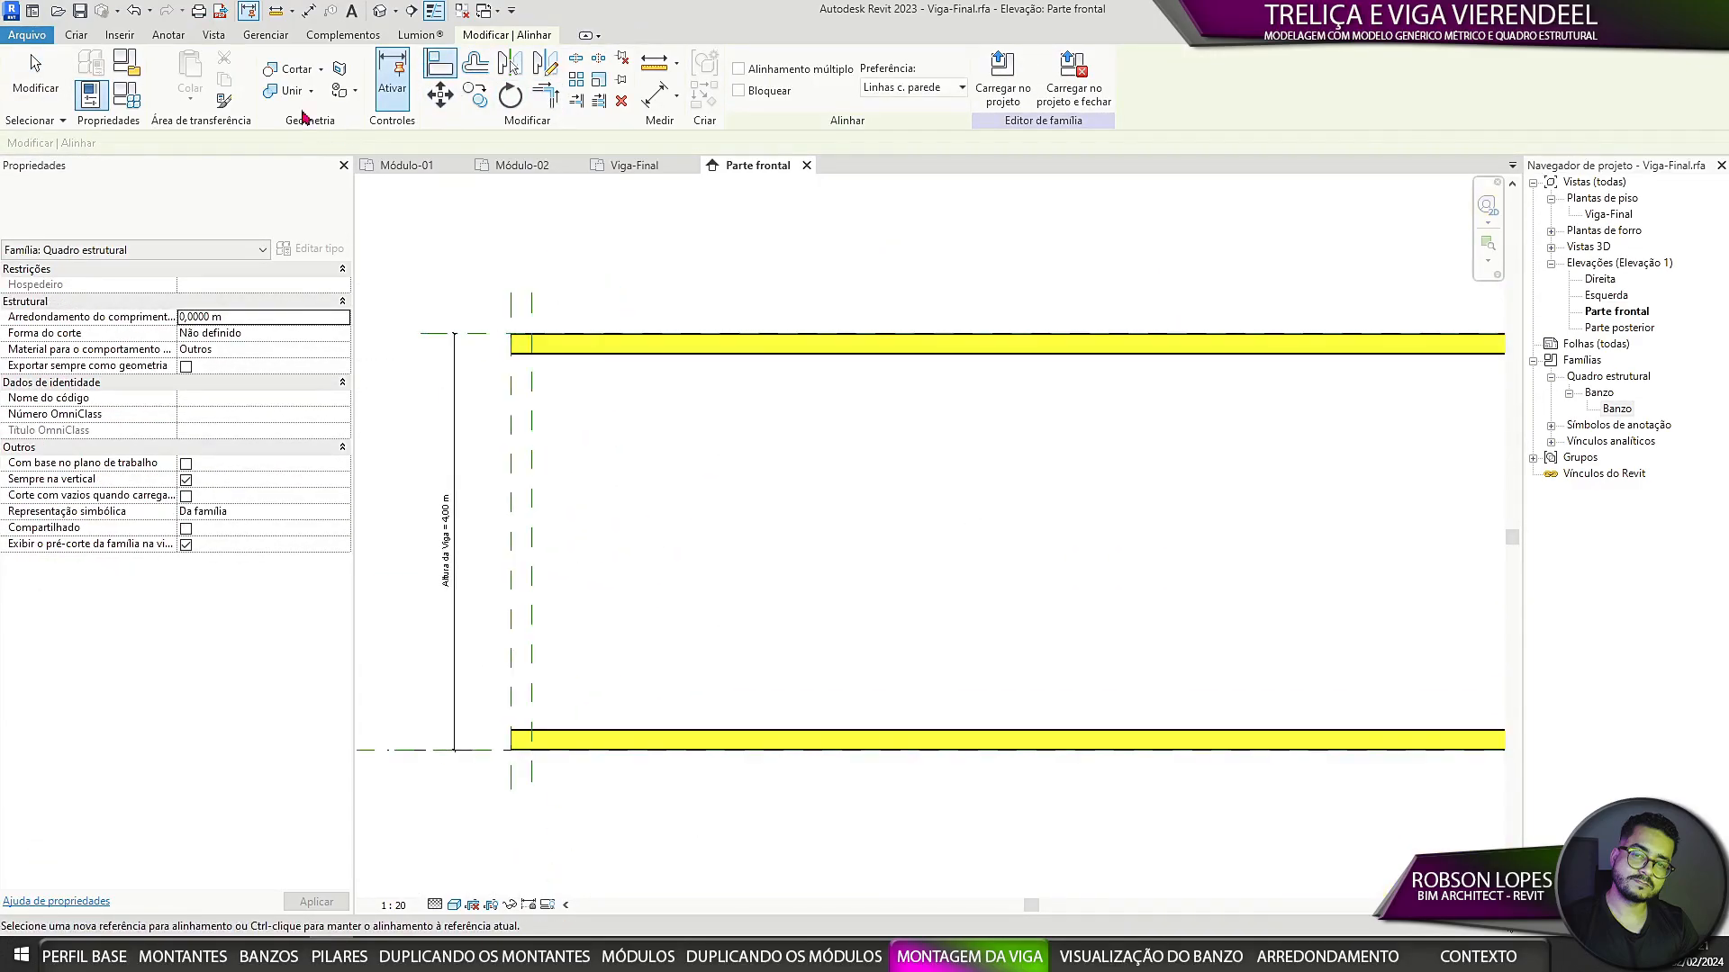
Step: Set the Altura do Perfil family parameter to 0.4 m to test how both Banzos respond
left_click(126, 95)
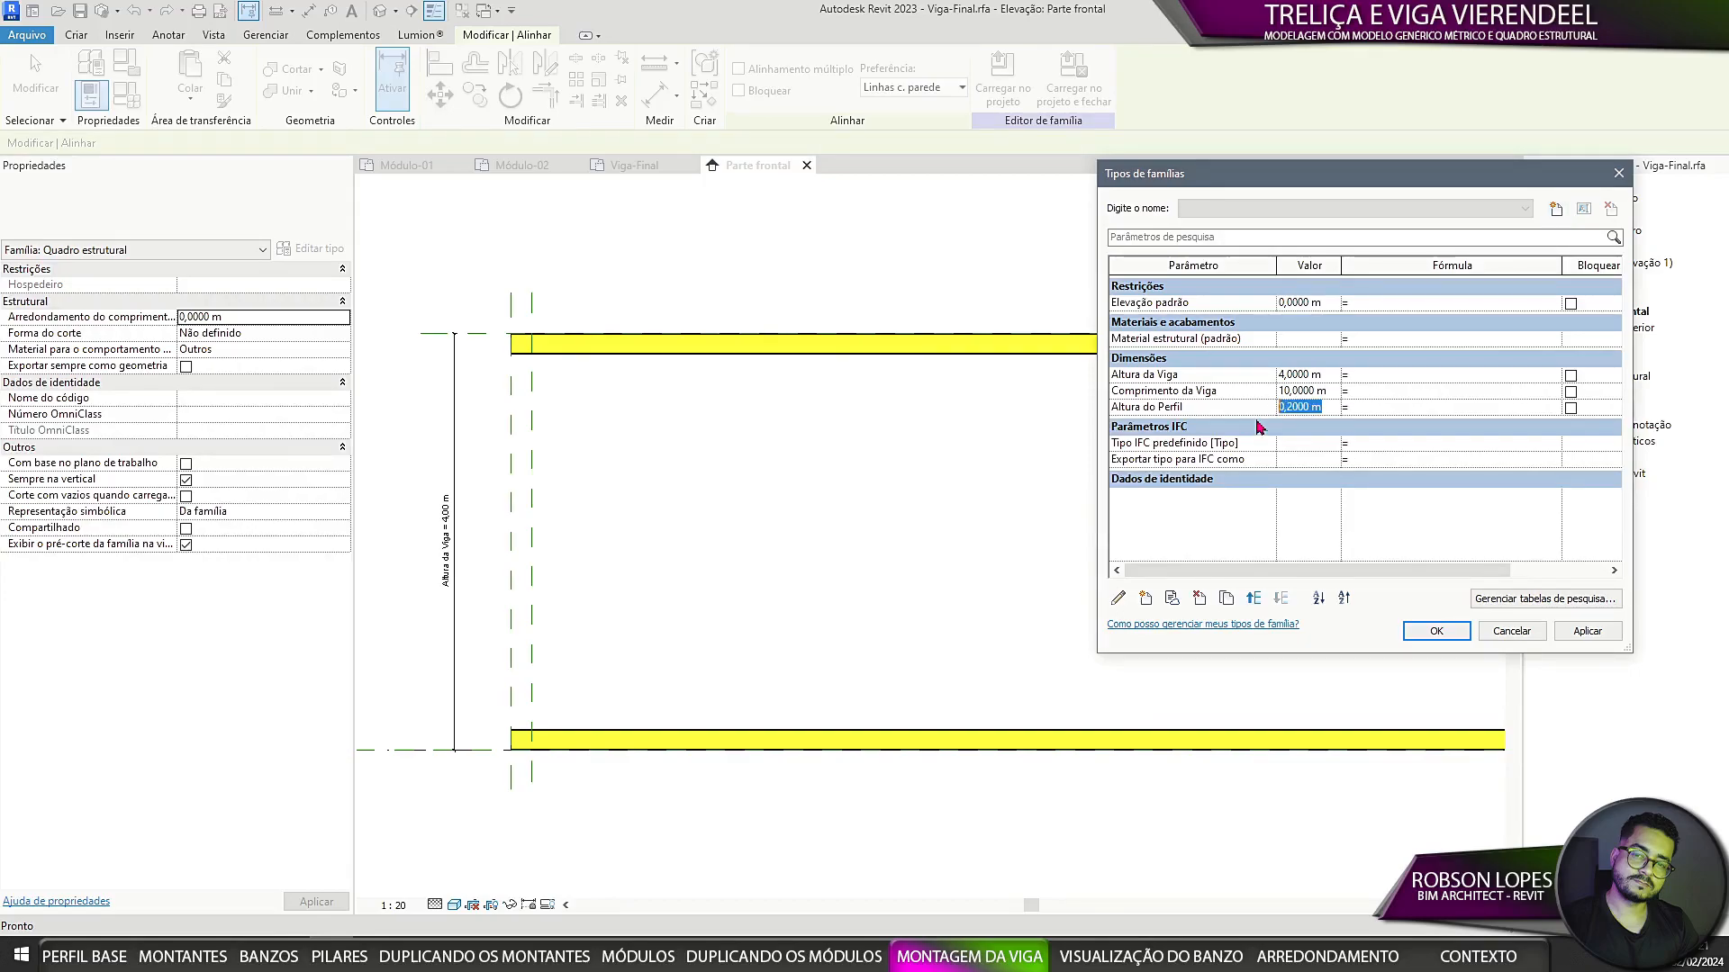
left_click(1587, 632)
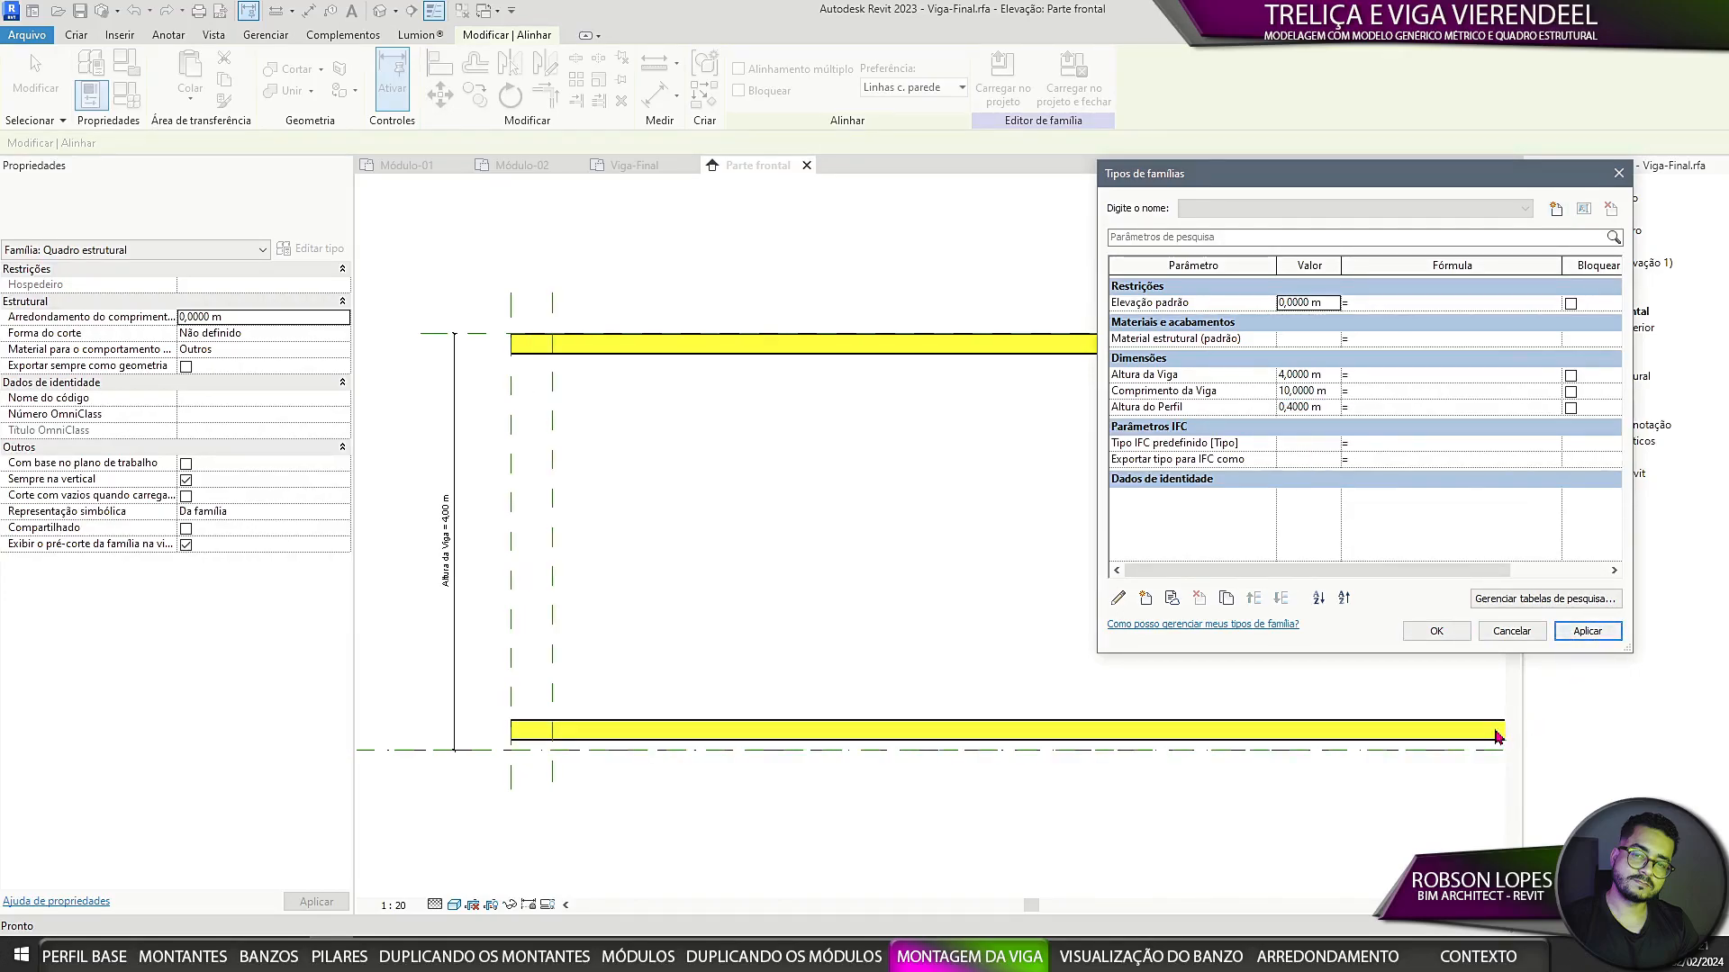
left_click(1437, 631)
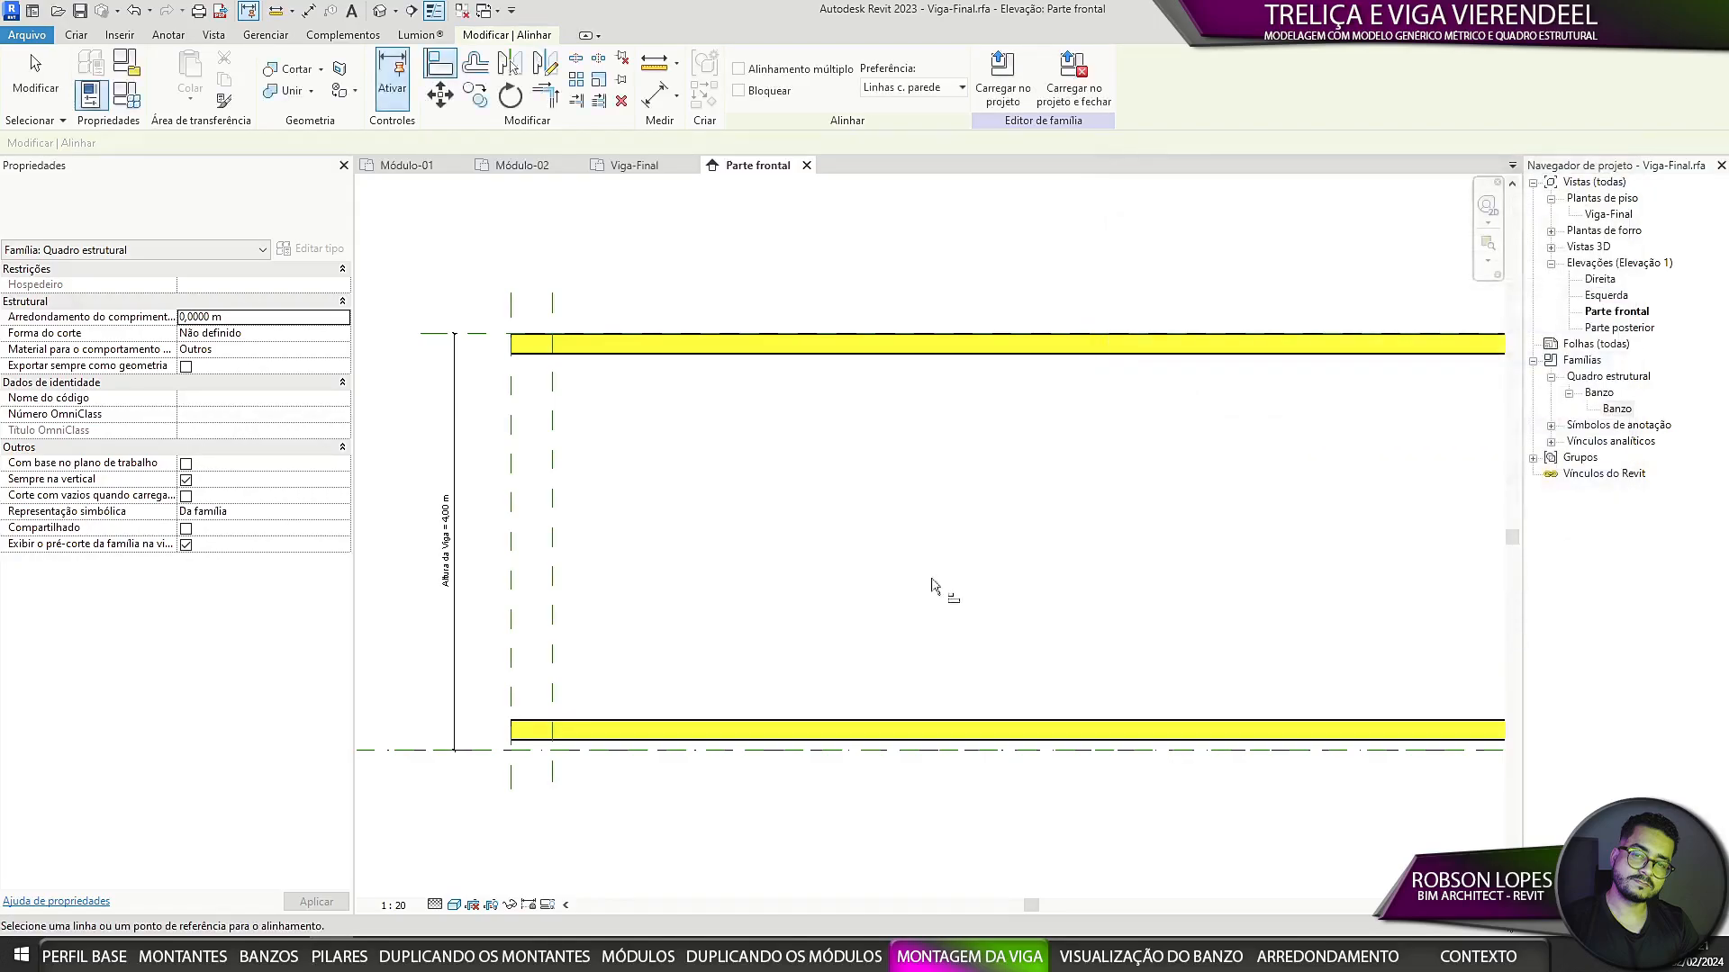
Step: Inspect the lower Banzo's type properties in the Parte frontal elevation and undo the Altura do Perfil change
scroll(937, 586, "down", 3)
left_click(780, 661)
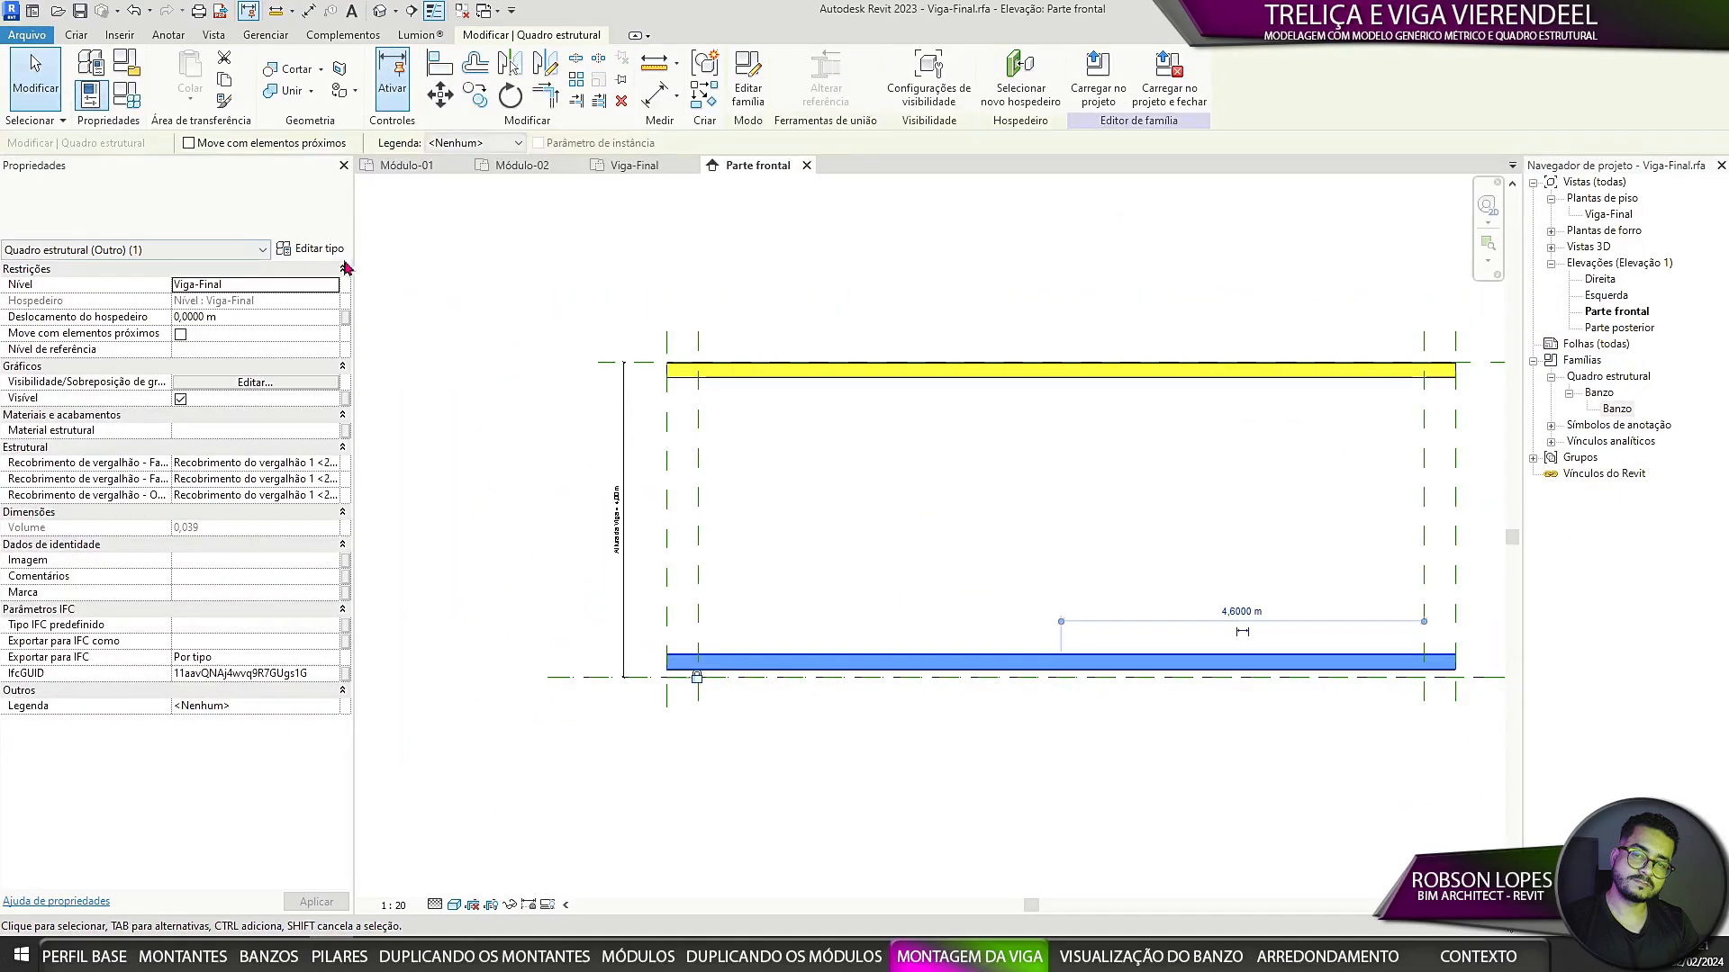
left_click(311, 248)
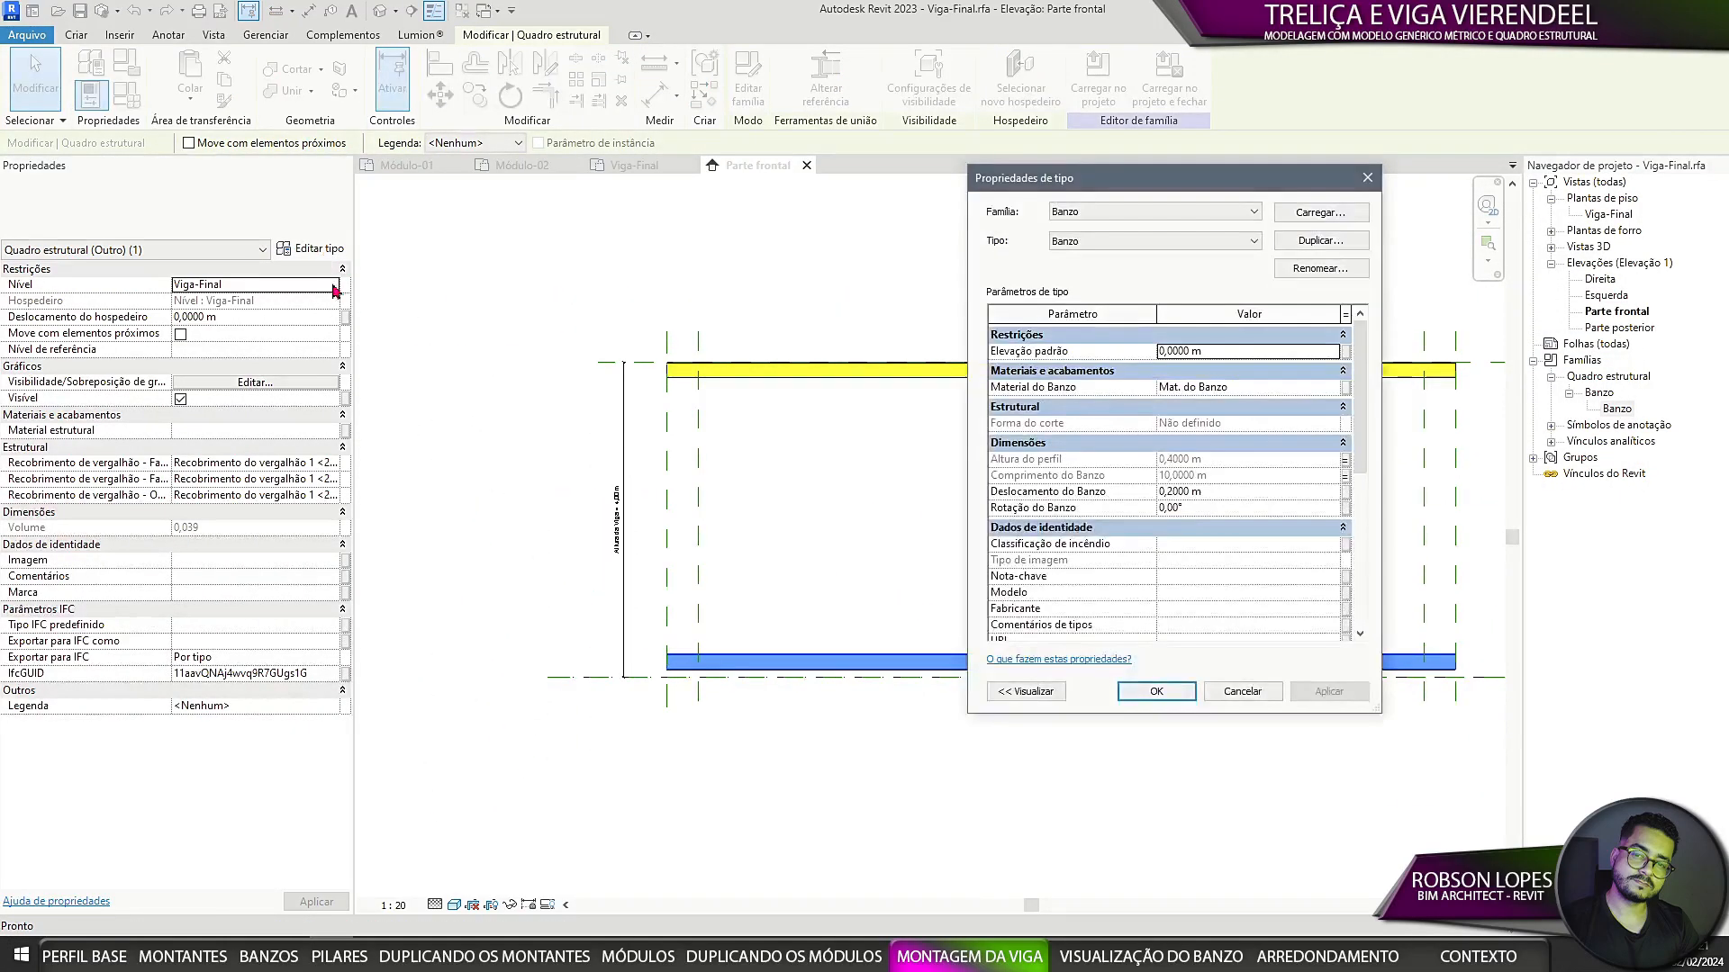
left_click(1166, 694)
left_click(1119, 527)
middle_click_drag(904, 522, 788, 533)
scroll(759, 534, "up", 3)
scroll(788, 533, "down", 4)
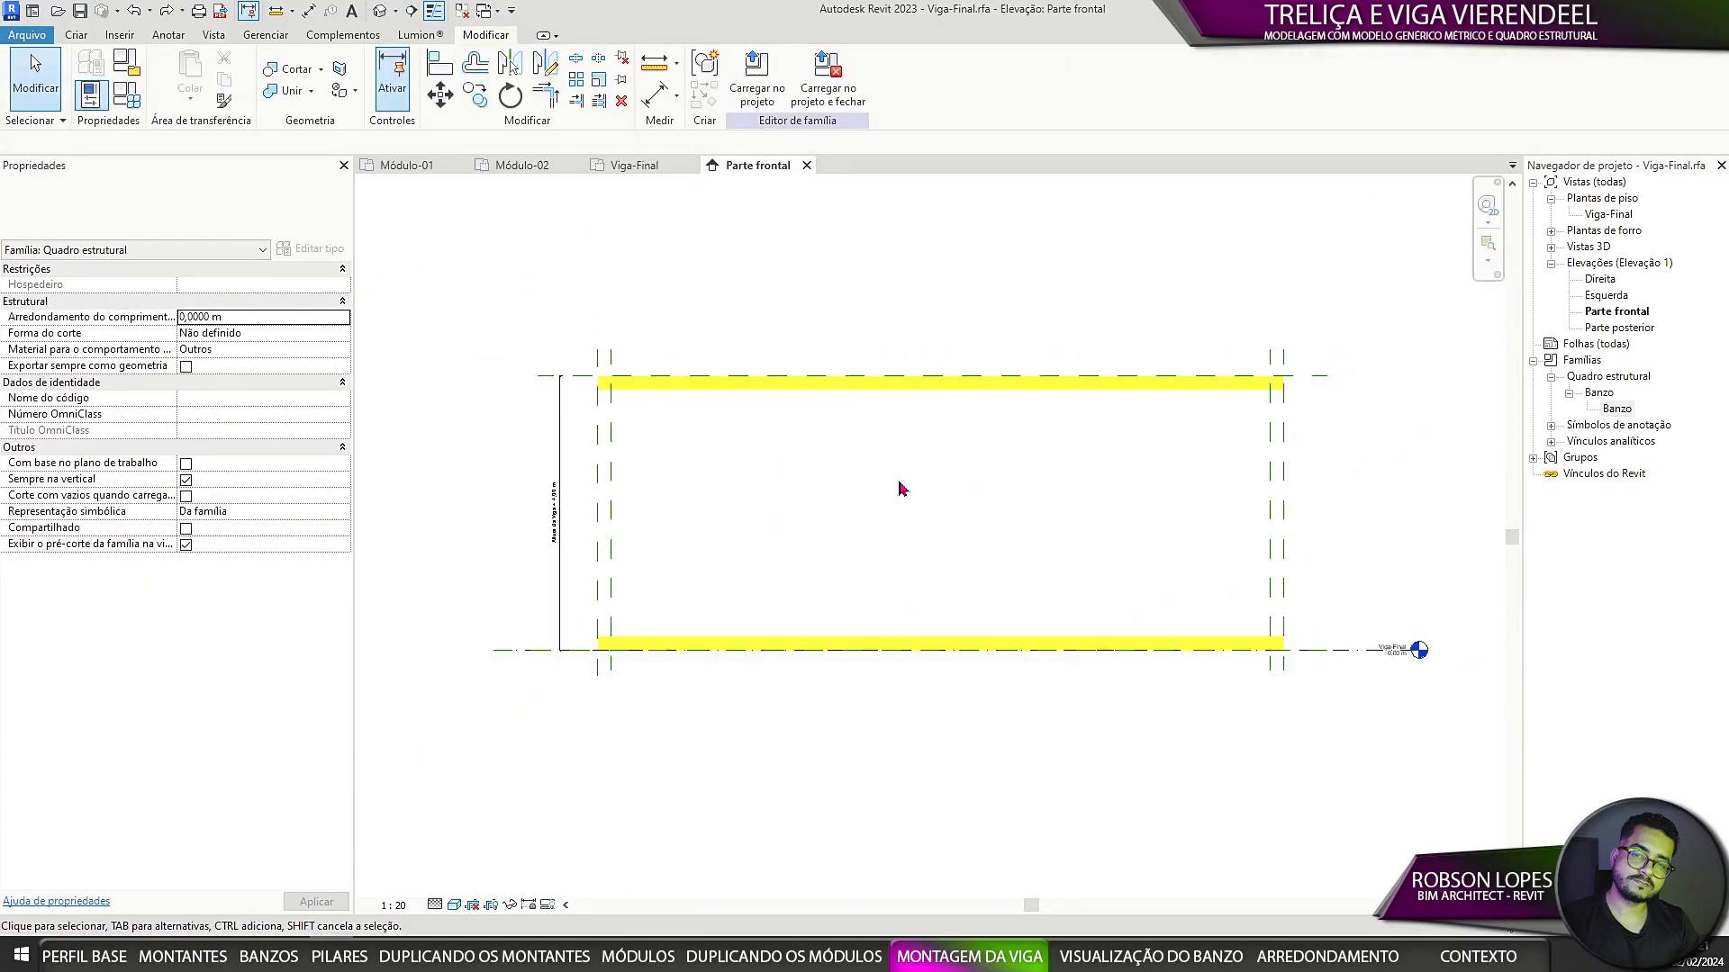
middle_click_drag(898, 482, 819, 510)
scroll(587, 476, "up", 2)
middle_click_drag(590, 483, 556, 439)
middle_click_drag(1294, 509, 1307, 517)
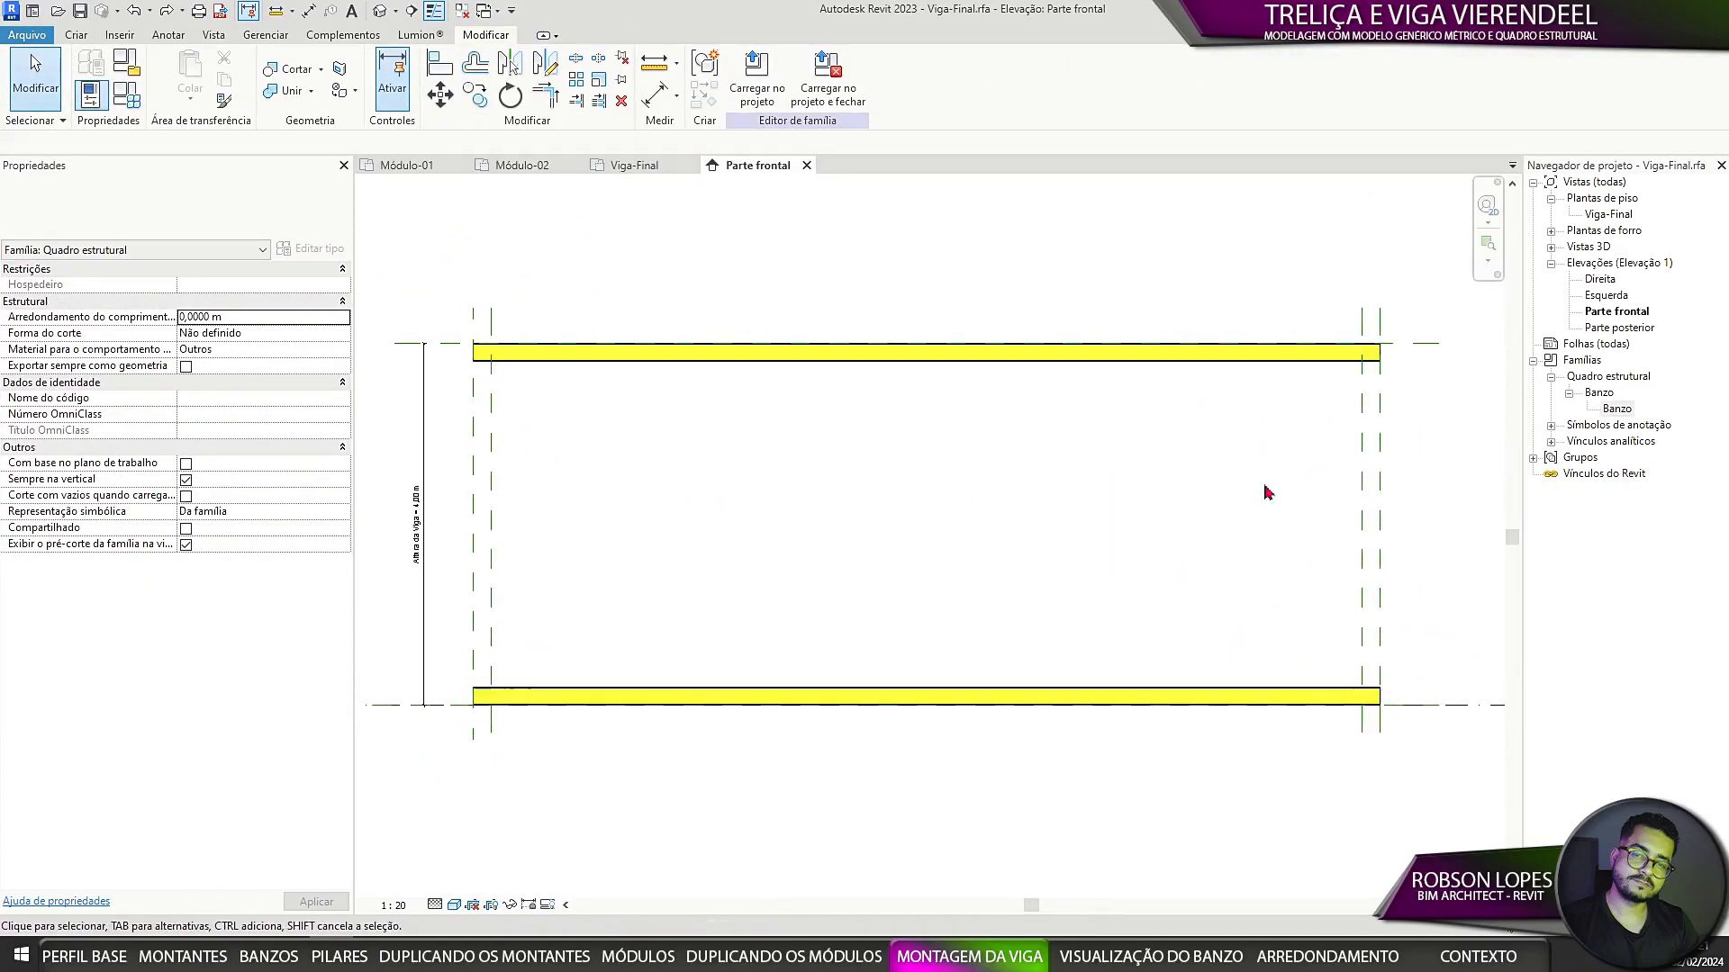
Step: Load the Perfil-01.rfa profile family into Viga-Final
left_click(120, 34)
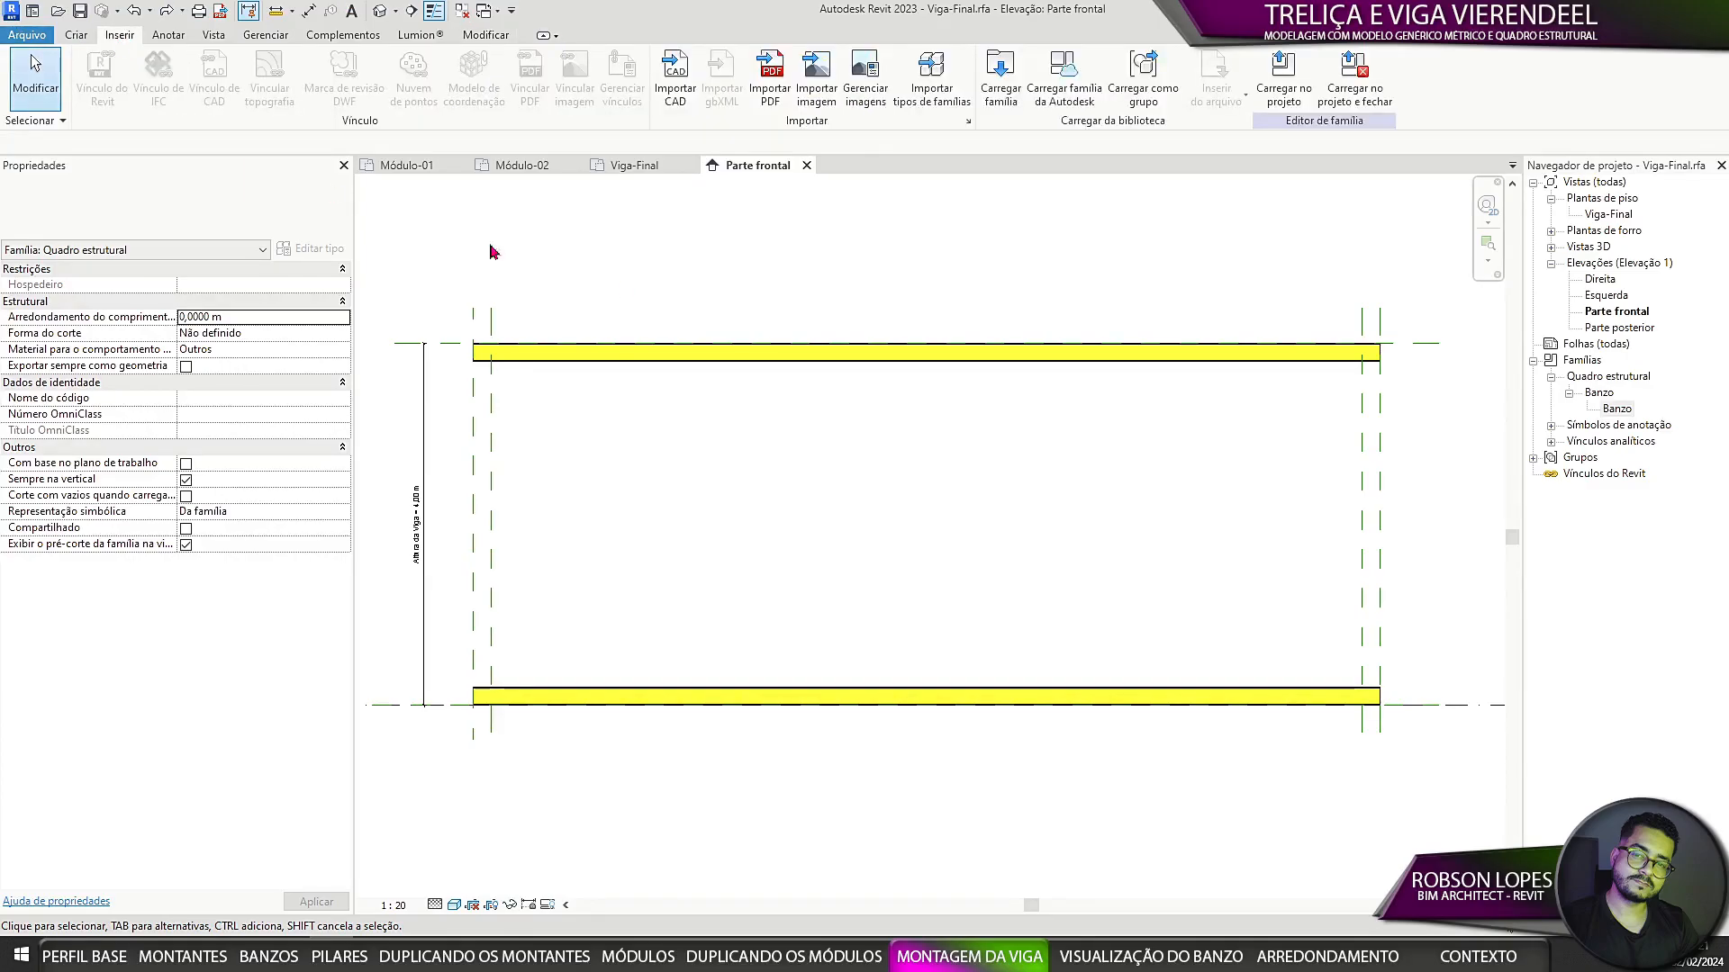
left_click(1001, 90)
left_click(295, 406)
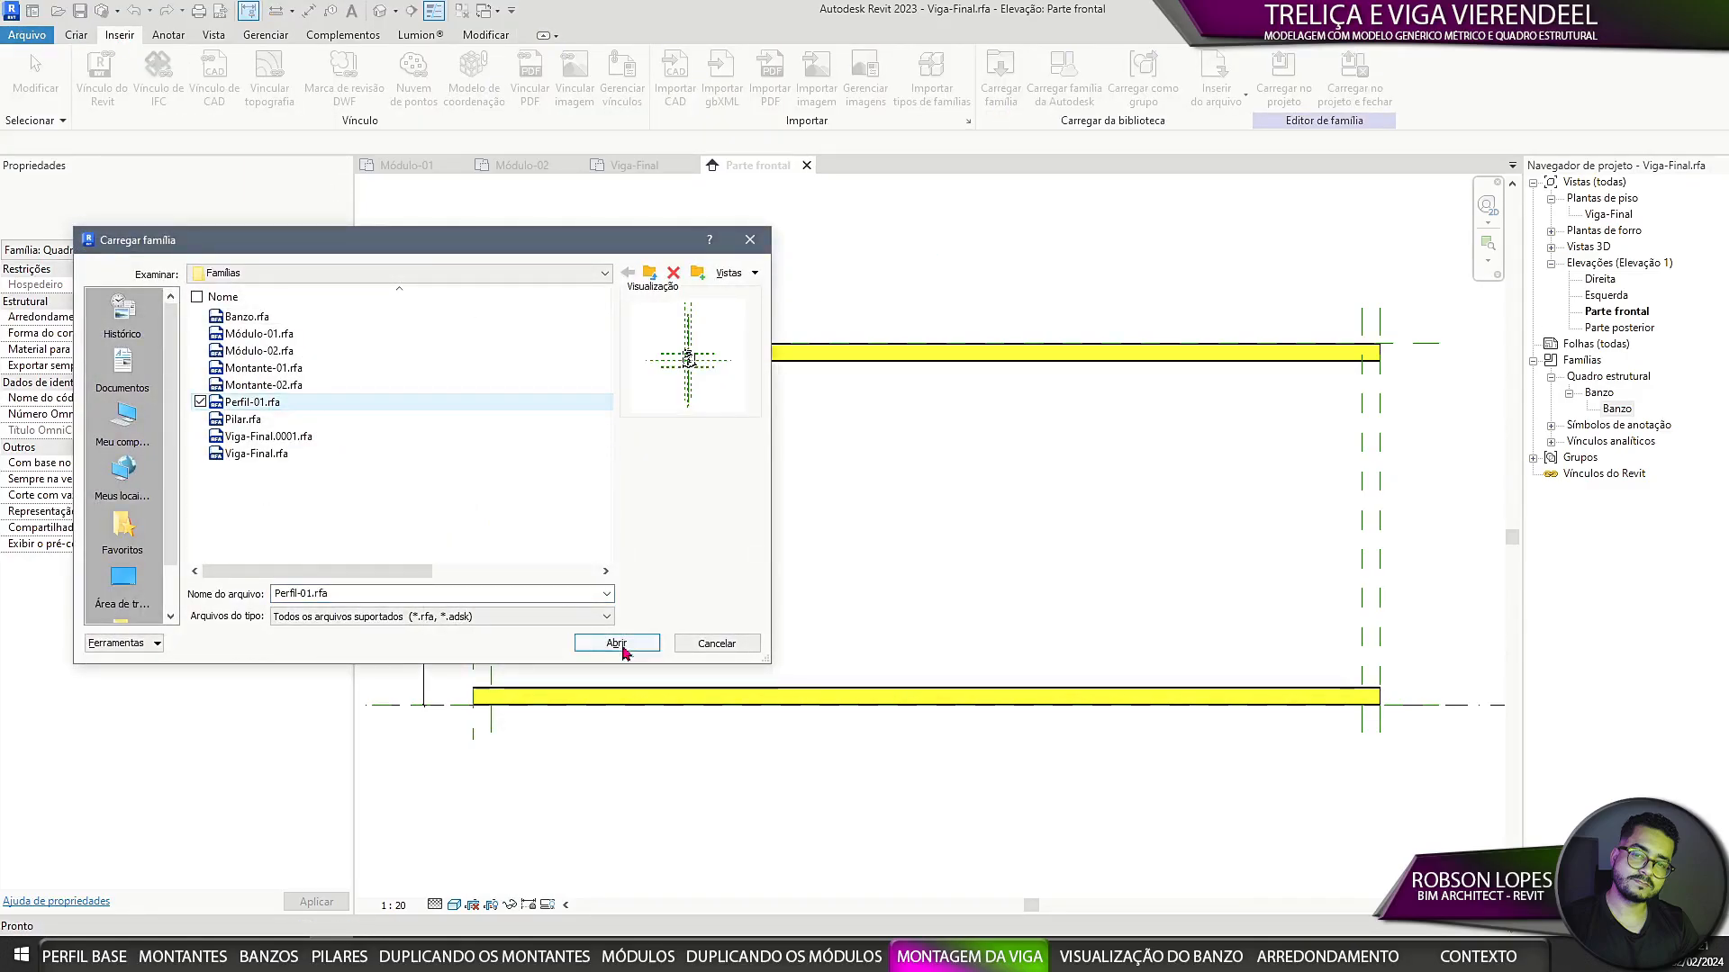
left_click(630, 645)
Step: Associate the Perfil-01 type's Altura do perfil with the Altura do Perfil family parameter
left_click(1552, 377)
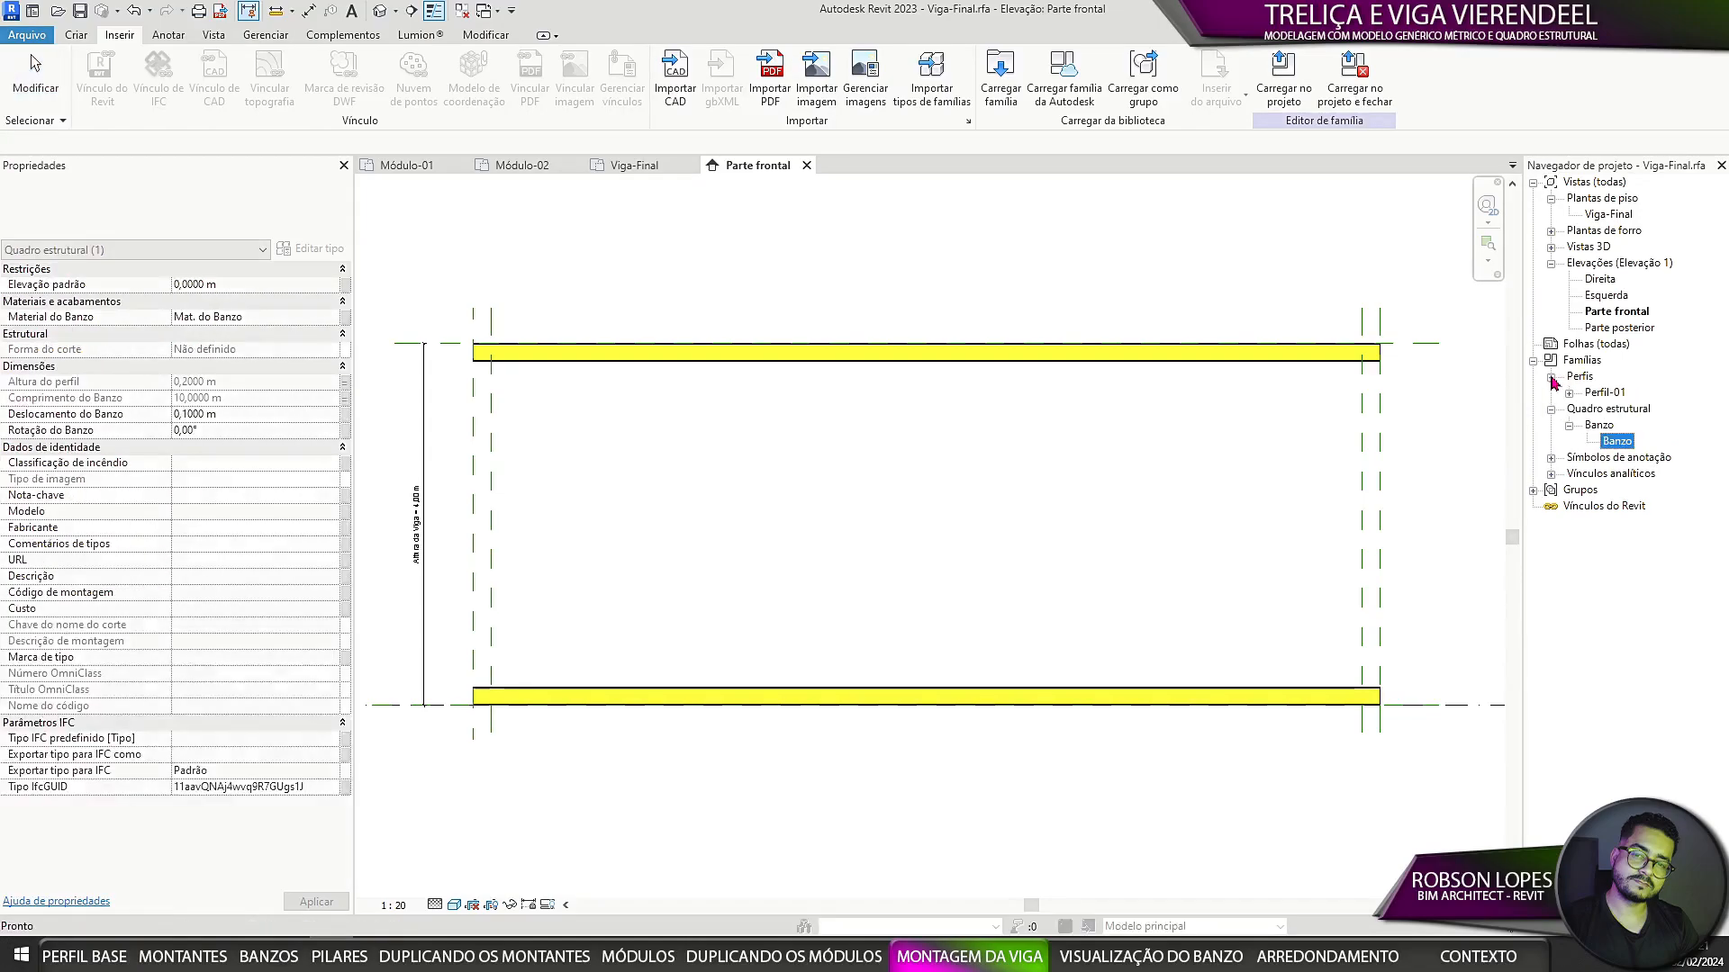
left_click(1569, 394)
double_click(1612, 412)
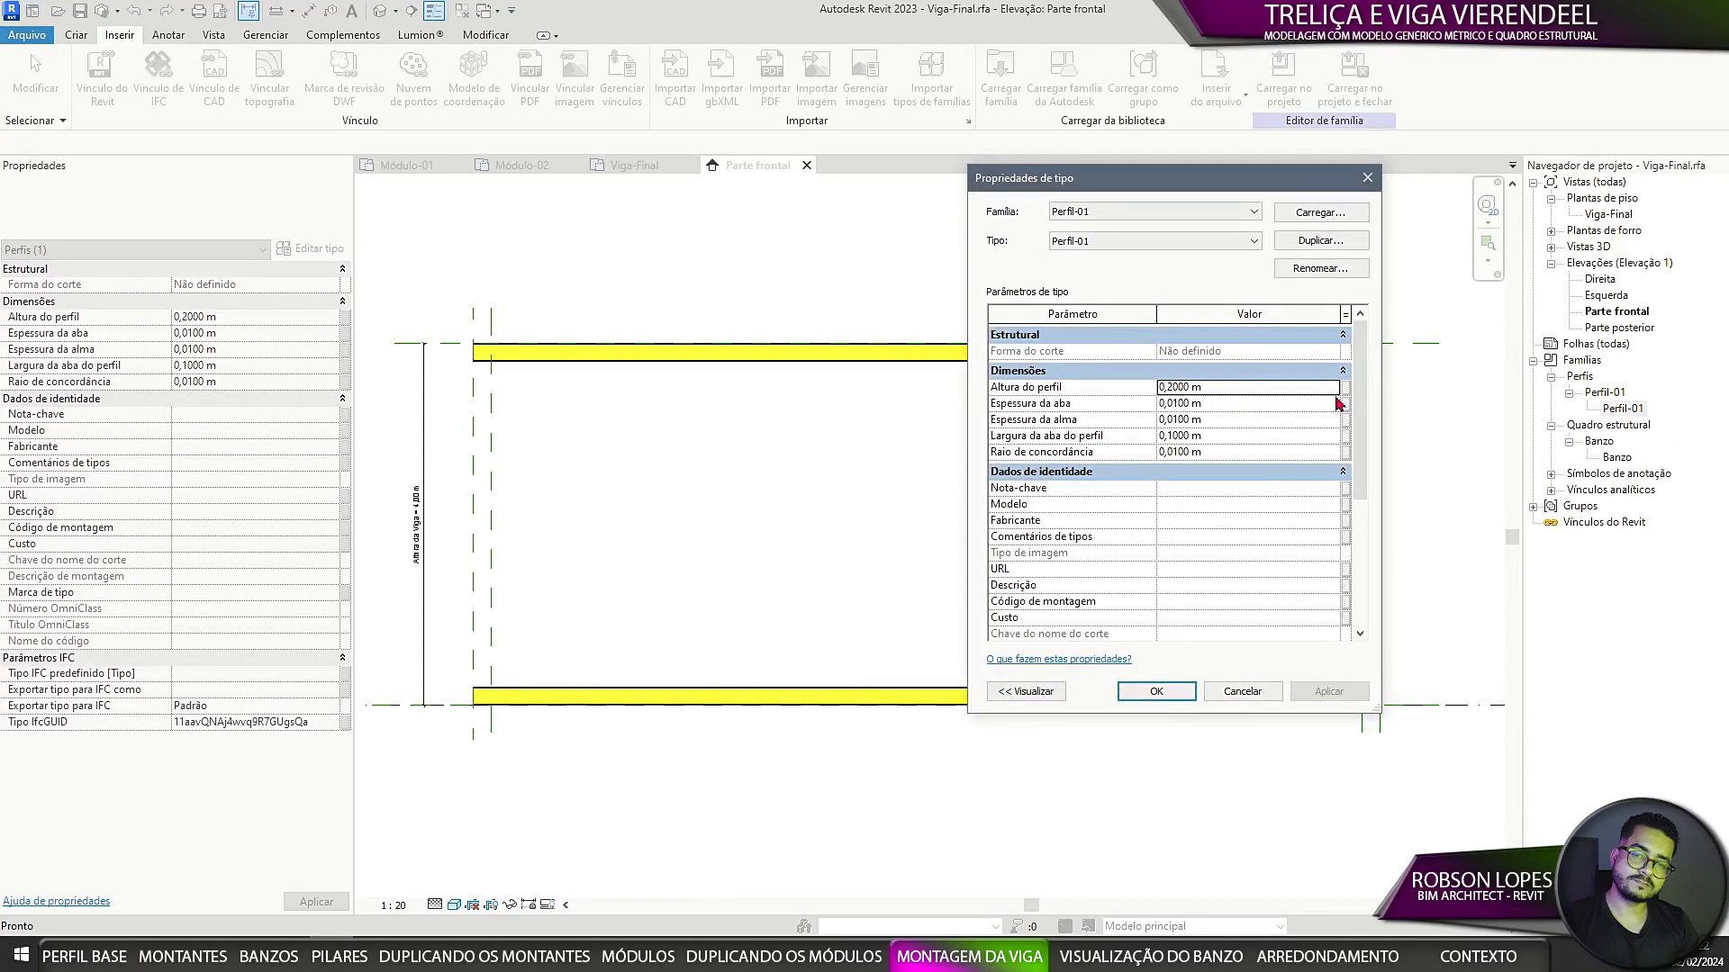
left_click(1342, 394)
left_click(567, 380)
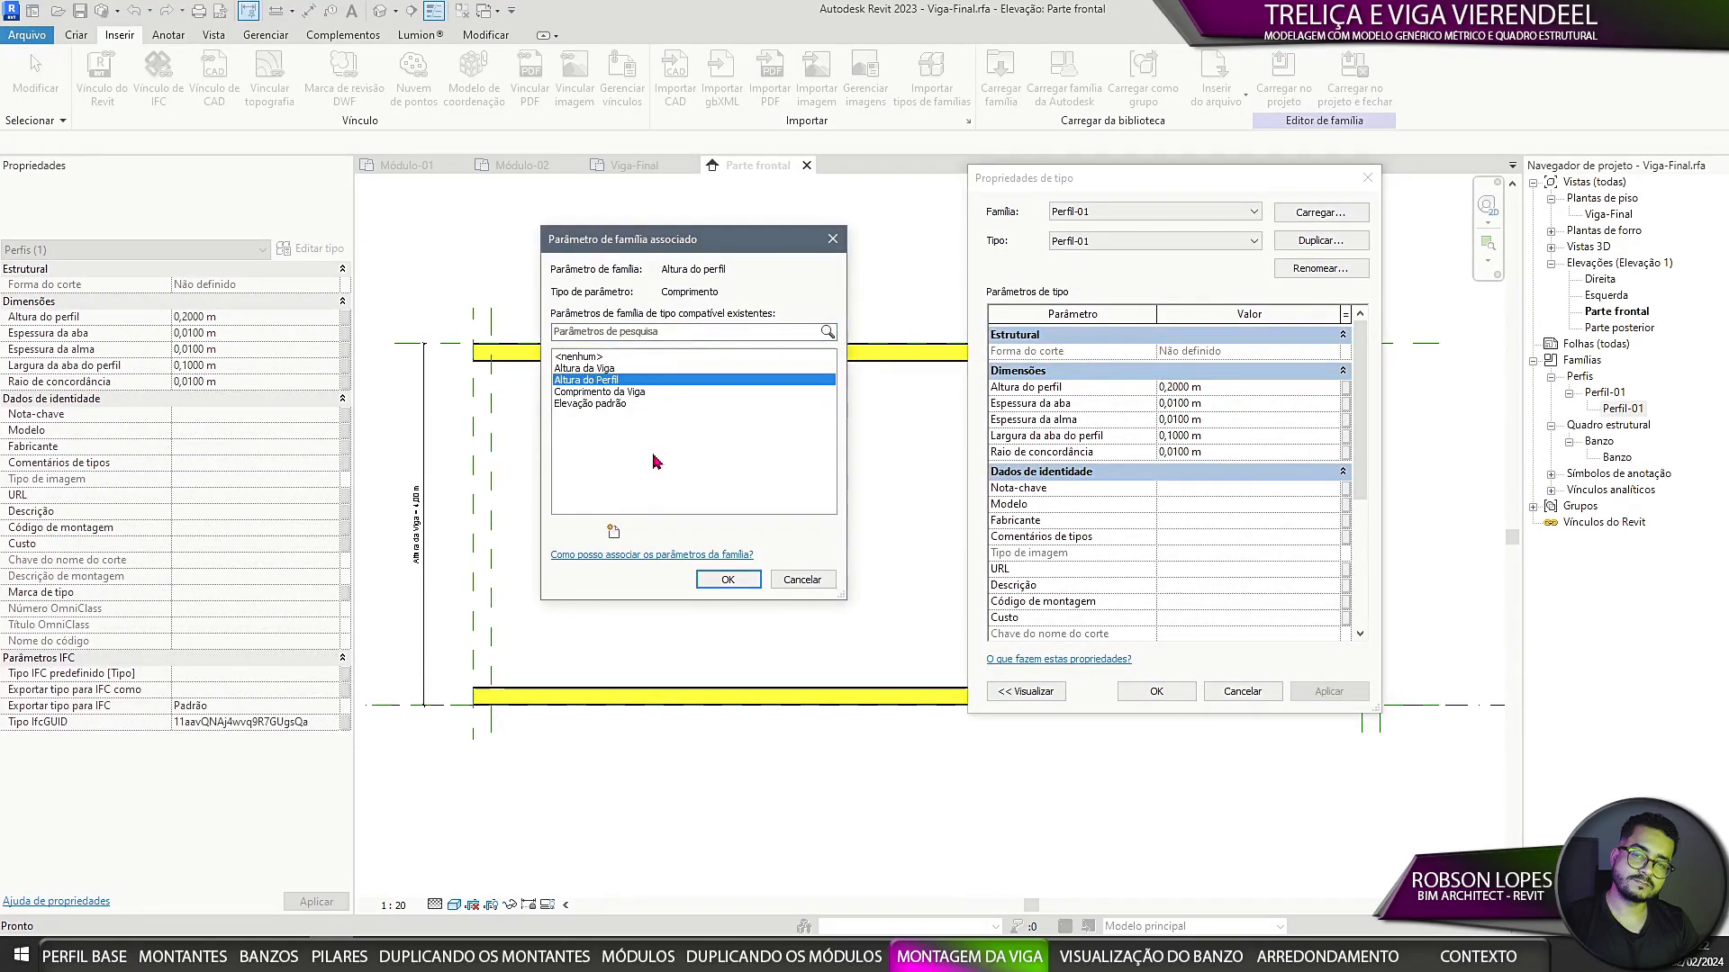
left_click(727, 580)
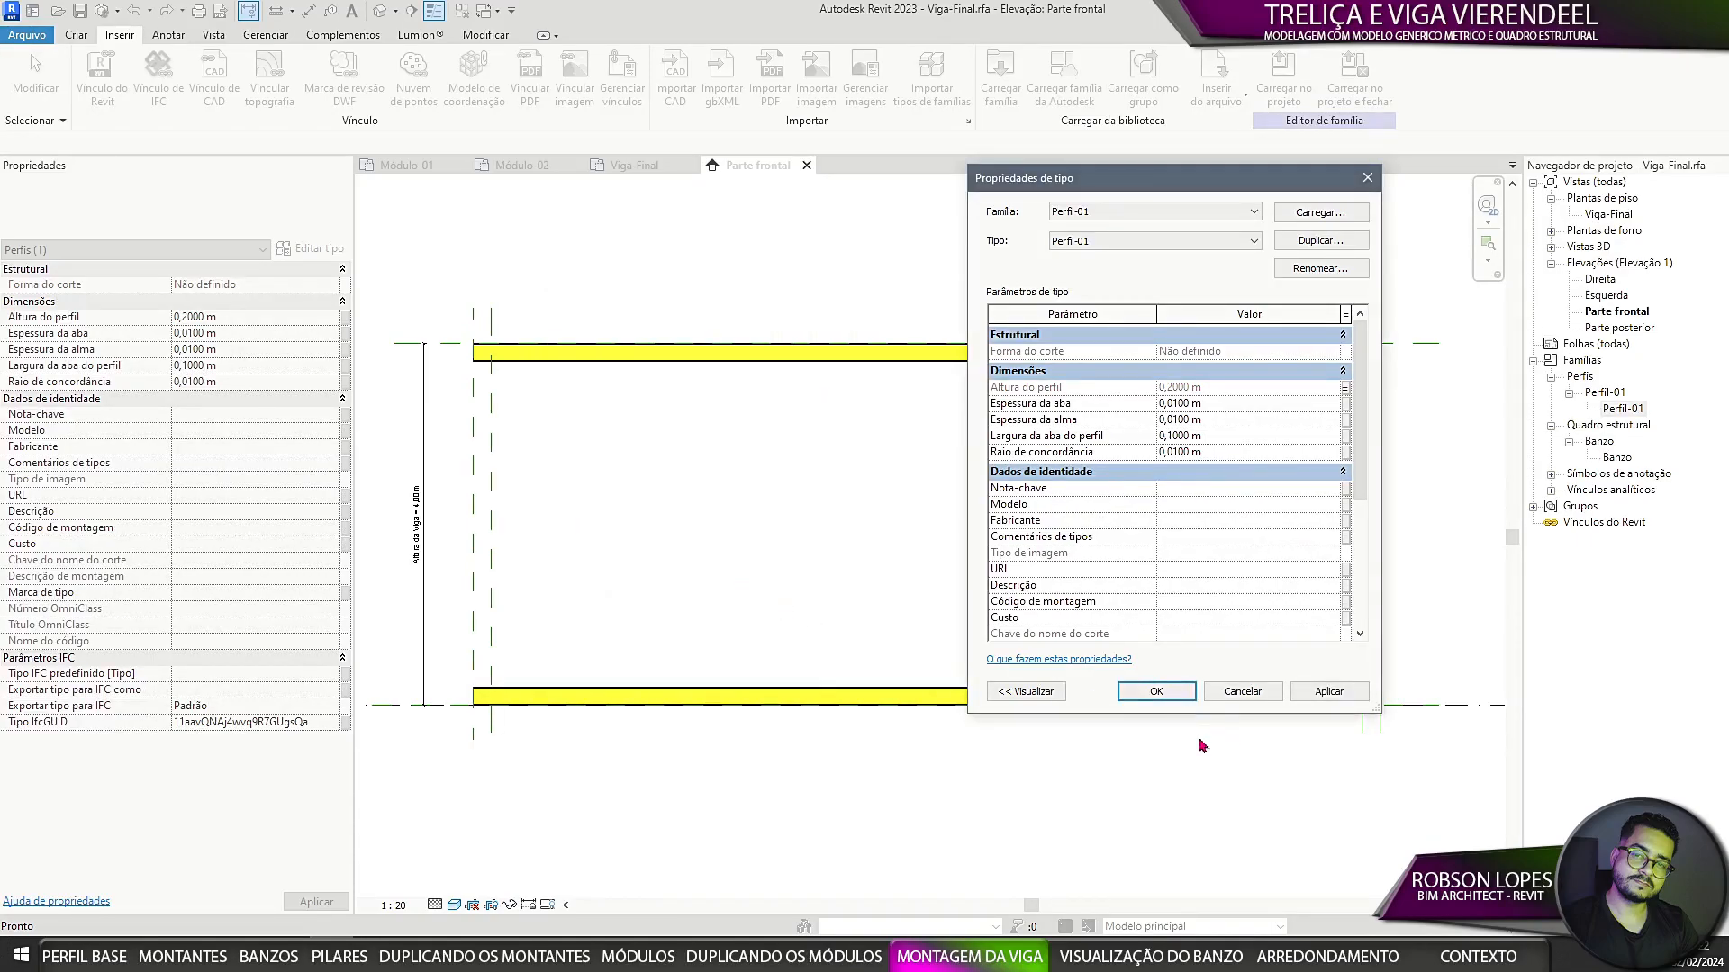
left_click(1169, 689)
Step: Set the Altura do Perfil family parameter to 0.4 m to retest the Banzos with the linked profile
scroll(953, 494, "down", 1)
scroll(750, 558, "up", 1)
middle_click_drag(750, 559, 858, 584)
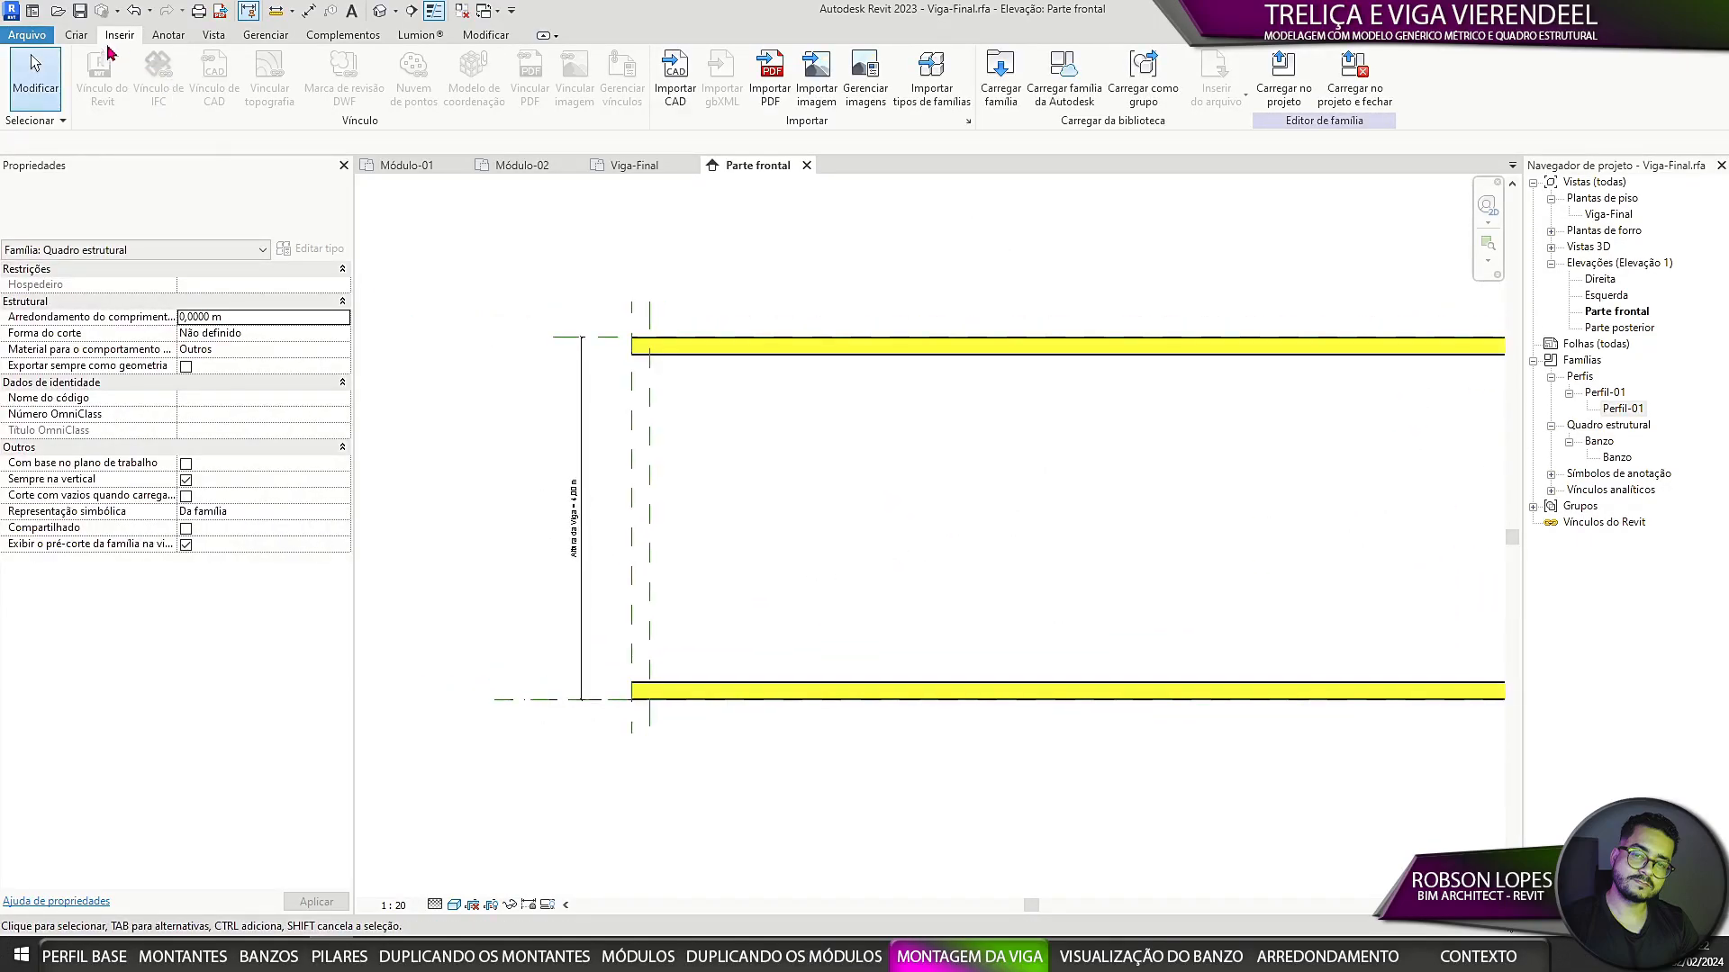
left_click(77, 35)
left_click(127, 96)
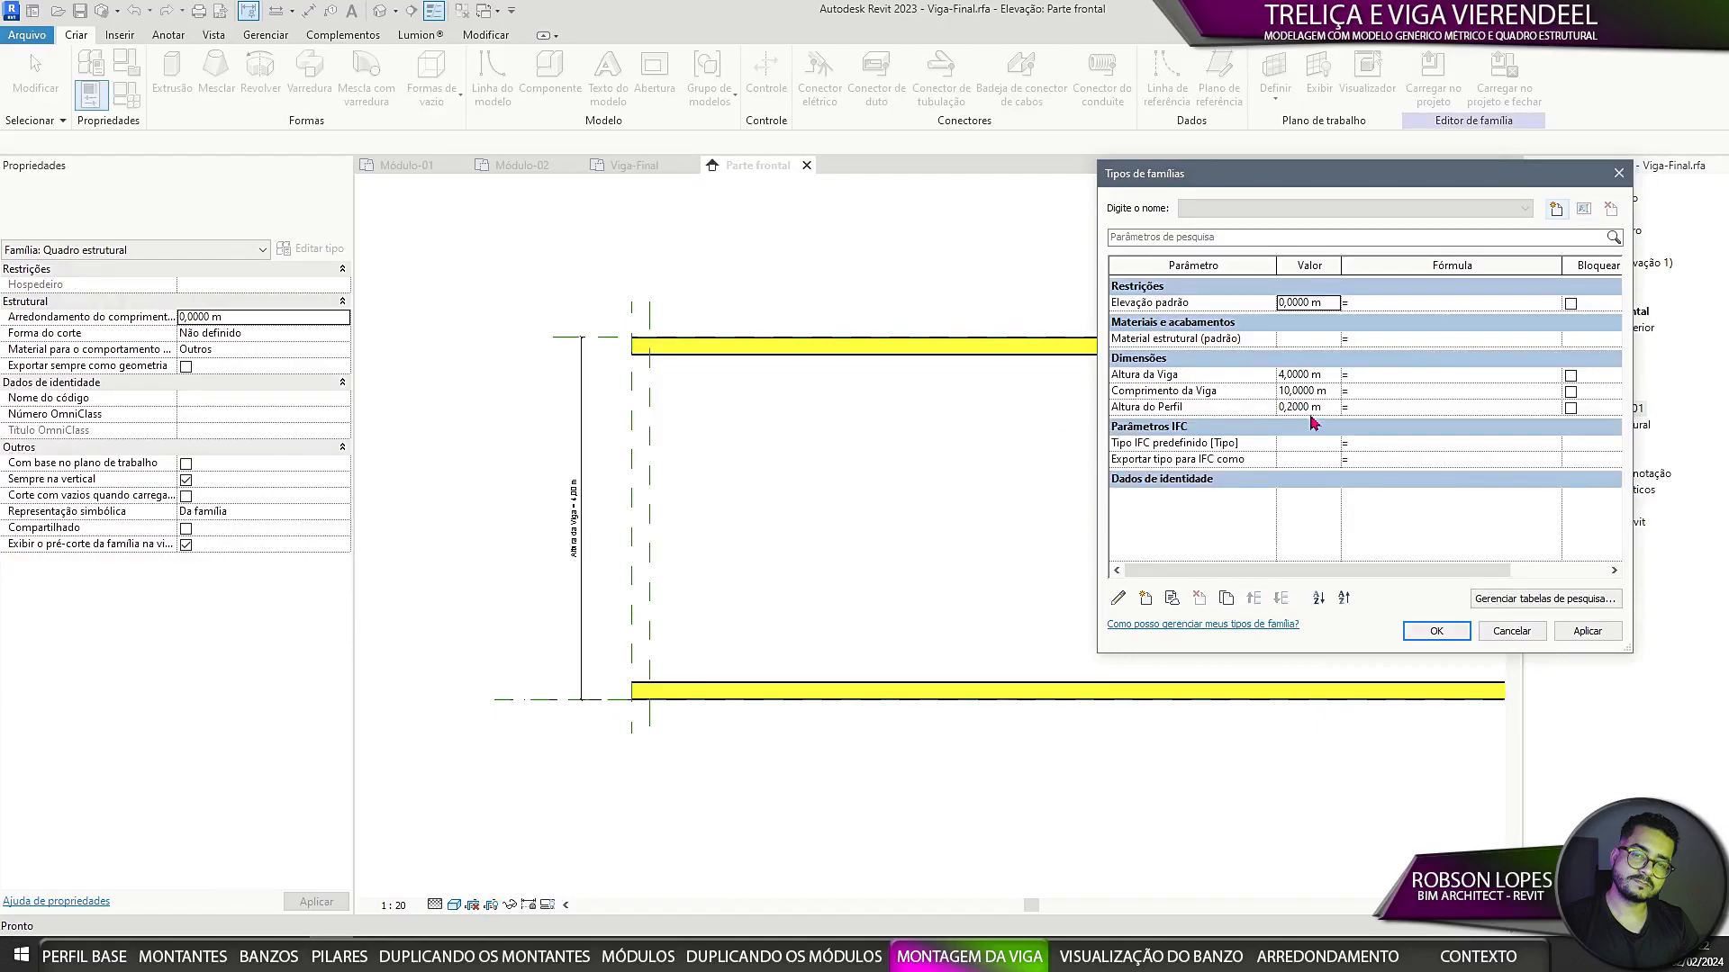
left_click(1587, 631)
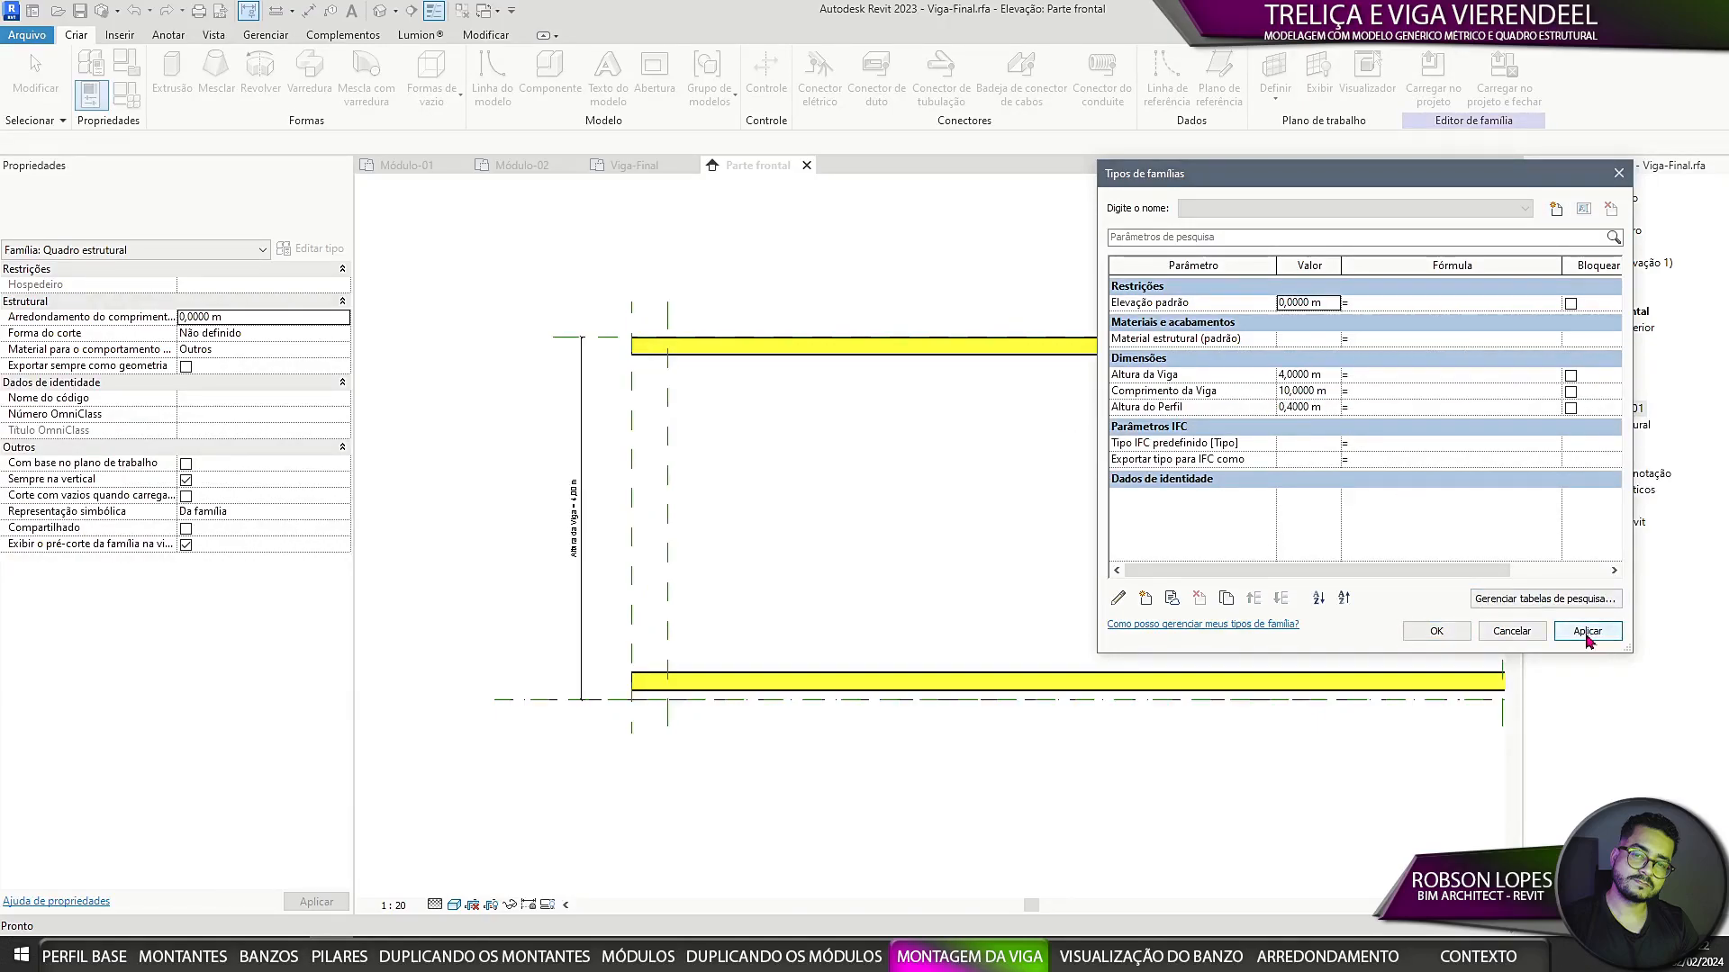
left_click(1436, 631)
Step: Review the family parameters and the lower Banzo's type properties to check its profile height link
left_click(900, 682)
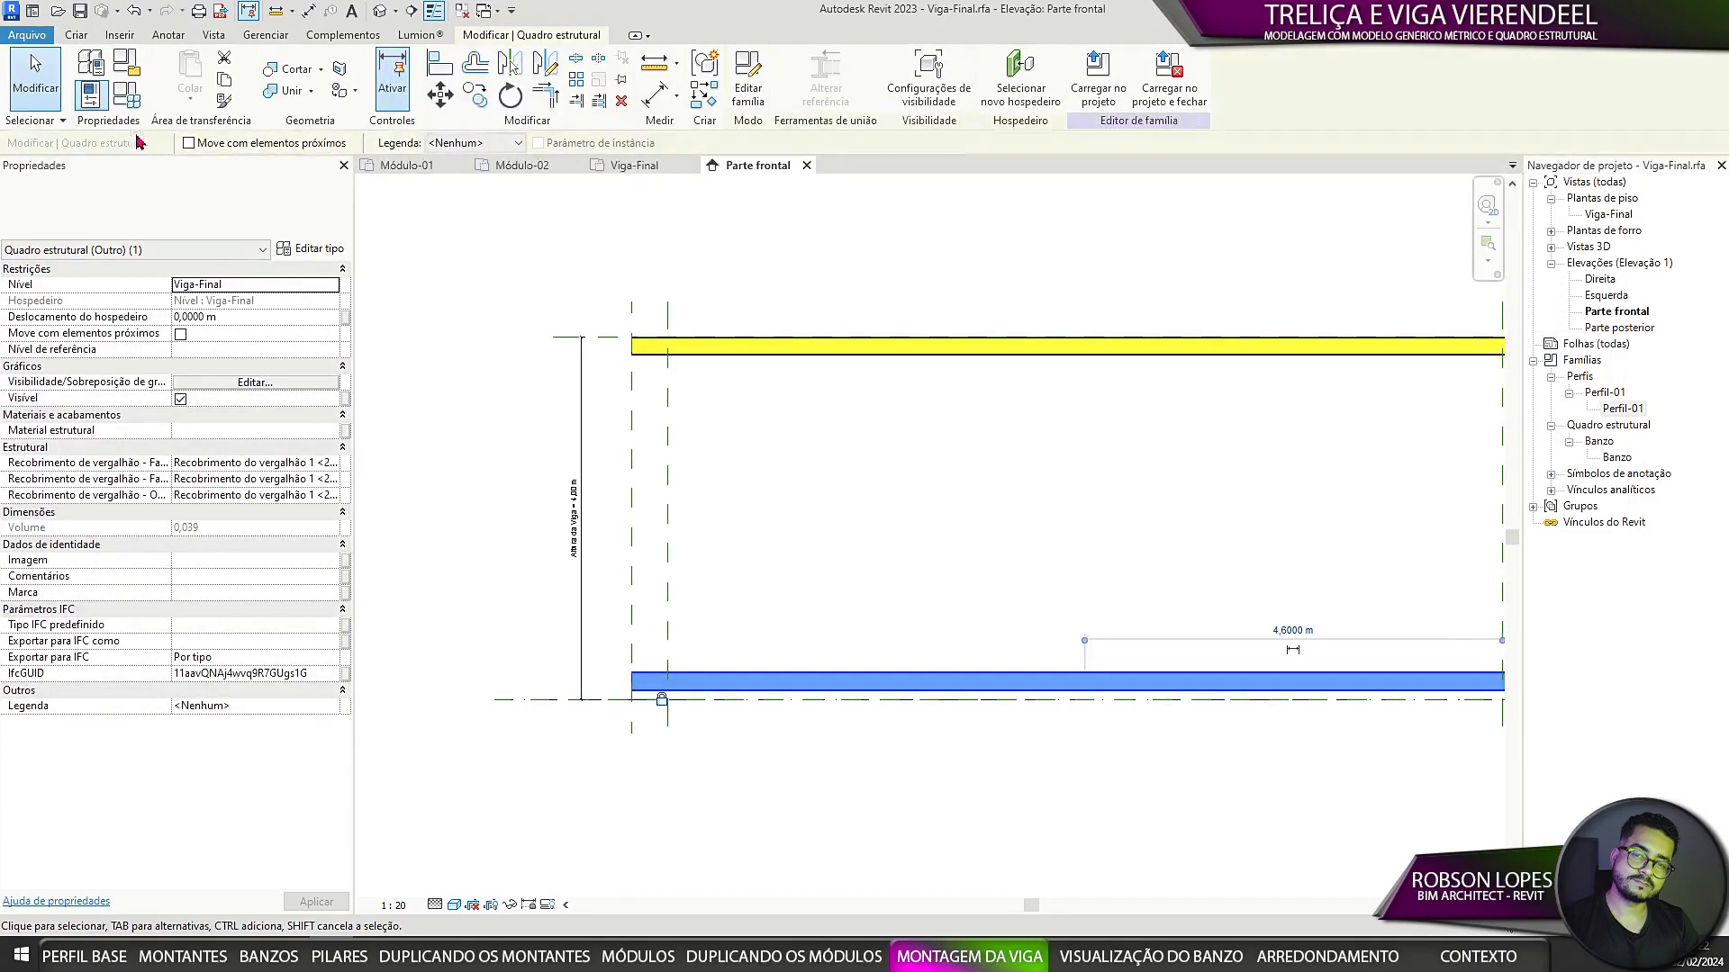
left_click(127, 95)
left_click(1436, 631)
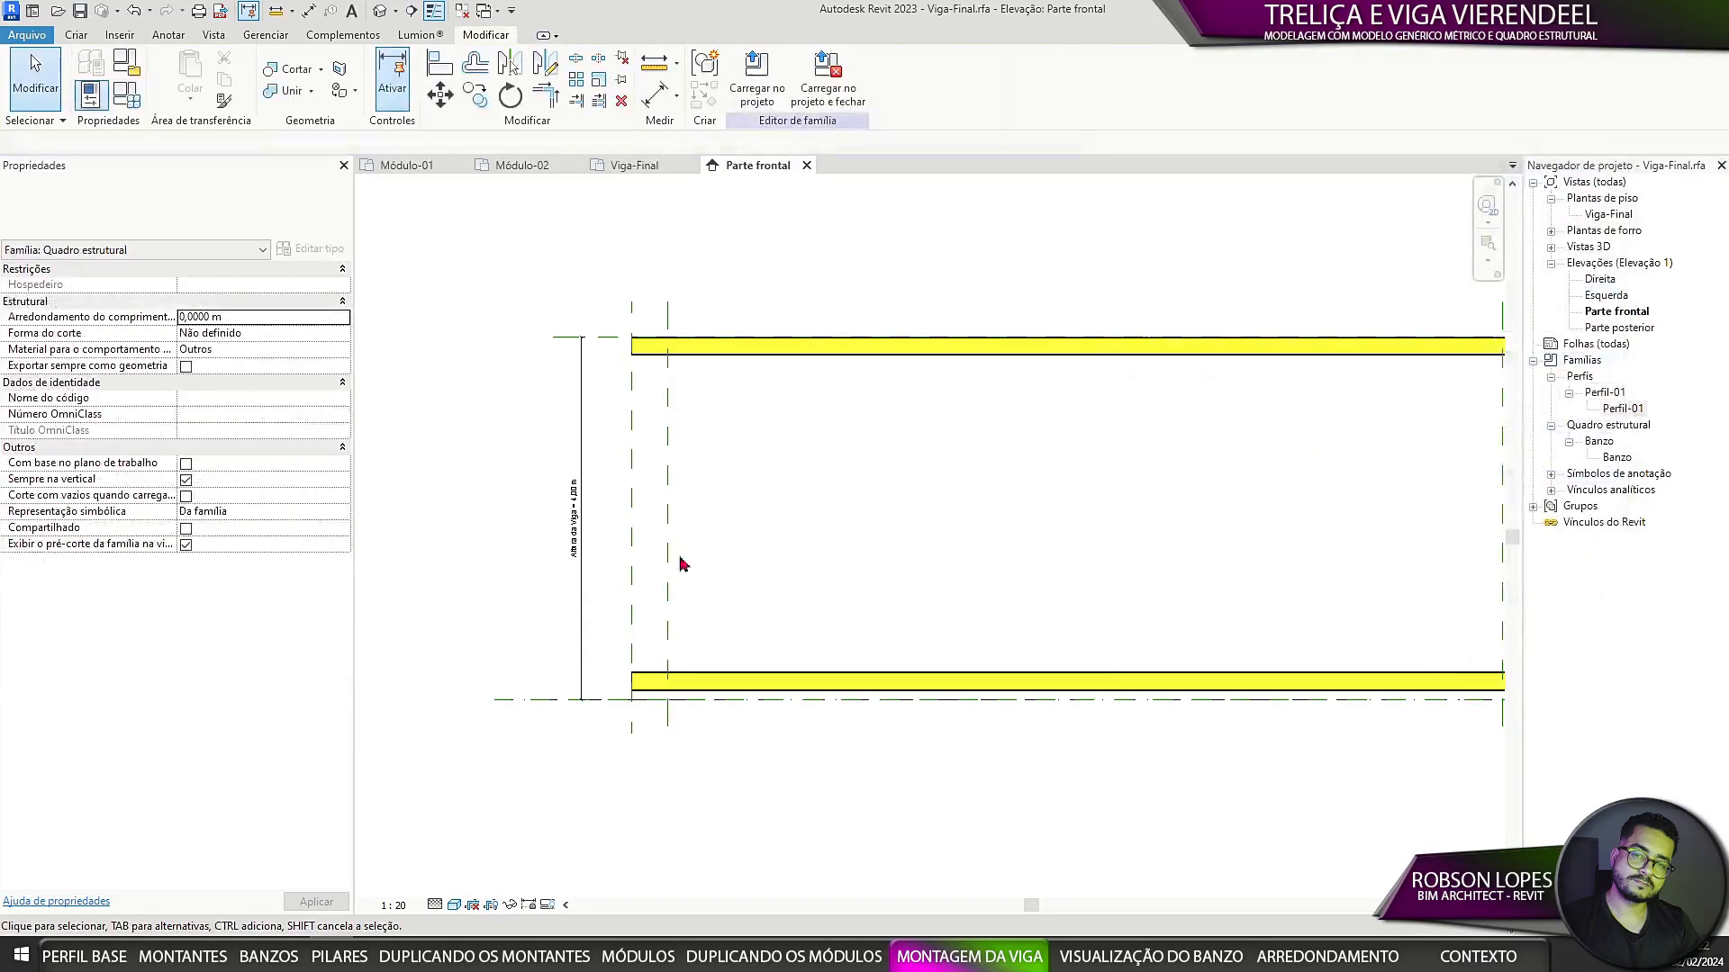
left_click(901, 681)
left_click(297, 248)
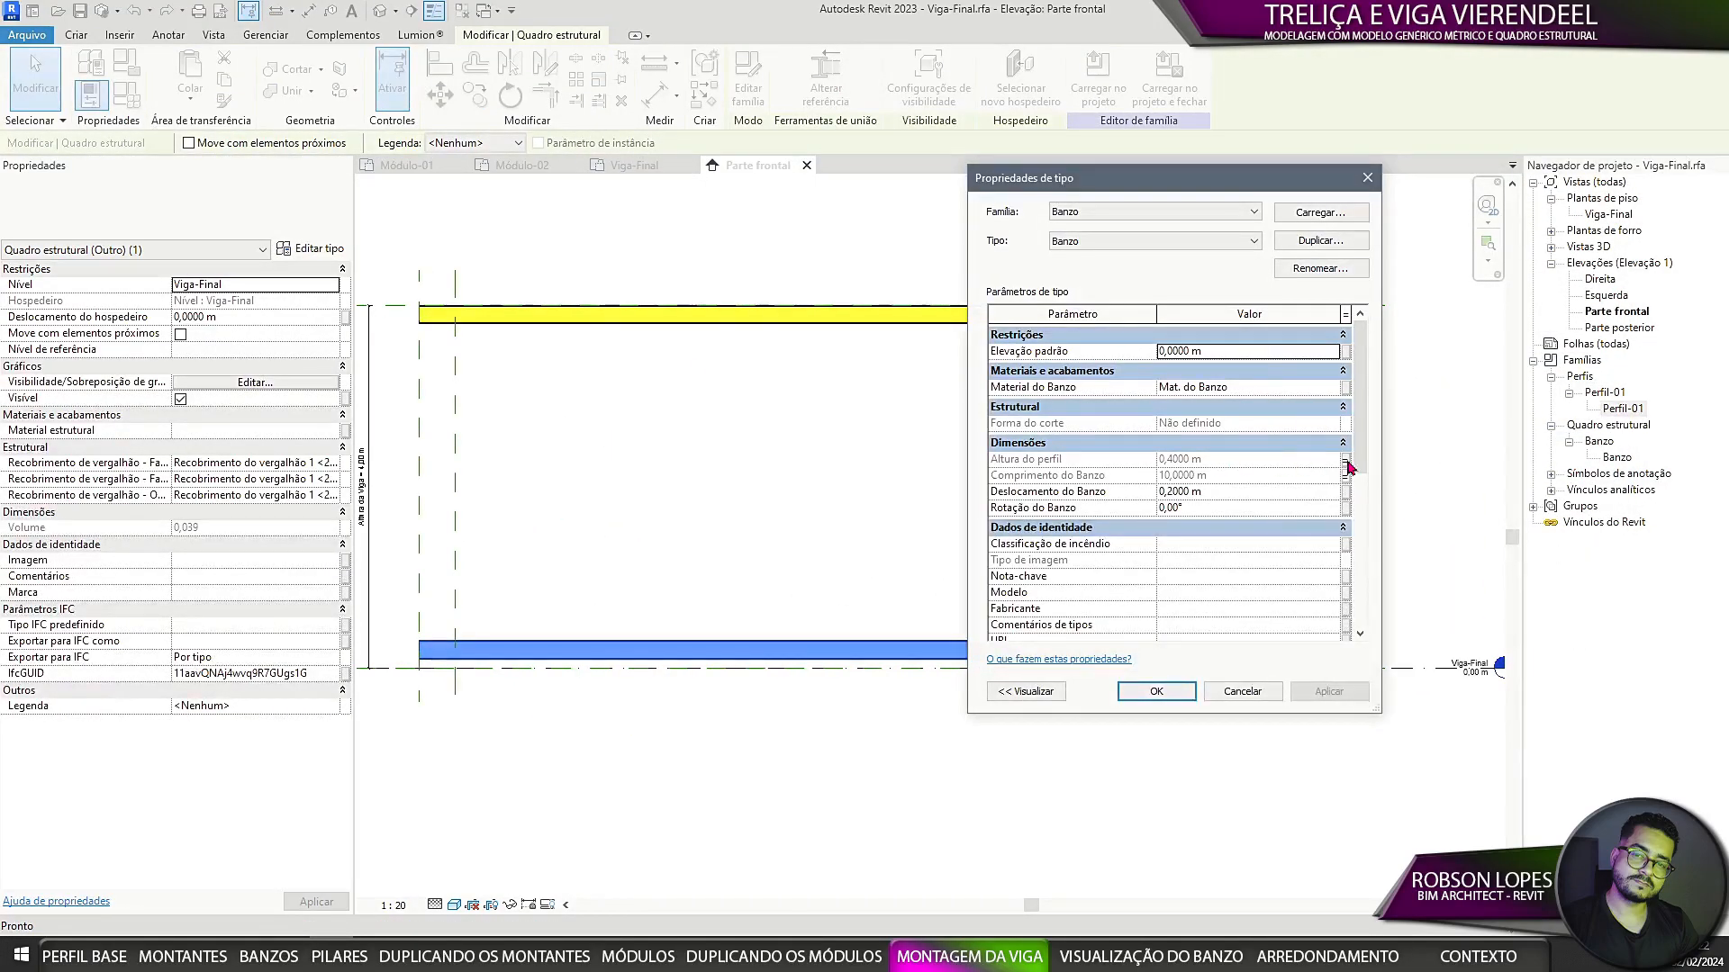
left_click(1173, 693)
Step: Check the upper Banzo against the reference planes and undo the last Altura do Perfil change
middle_click_drag(1142, 567, 1061, 629)
left_click(1021, 519)
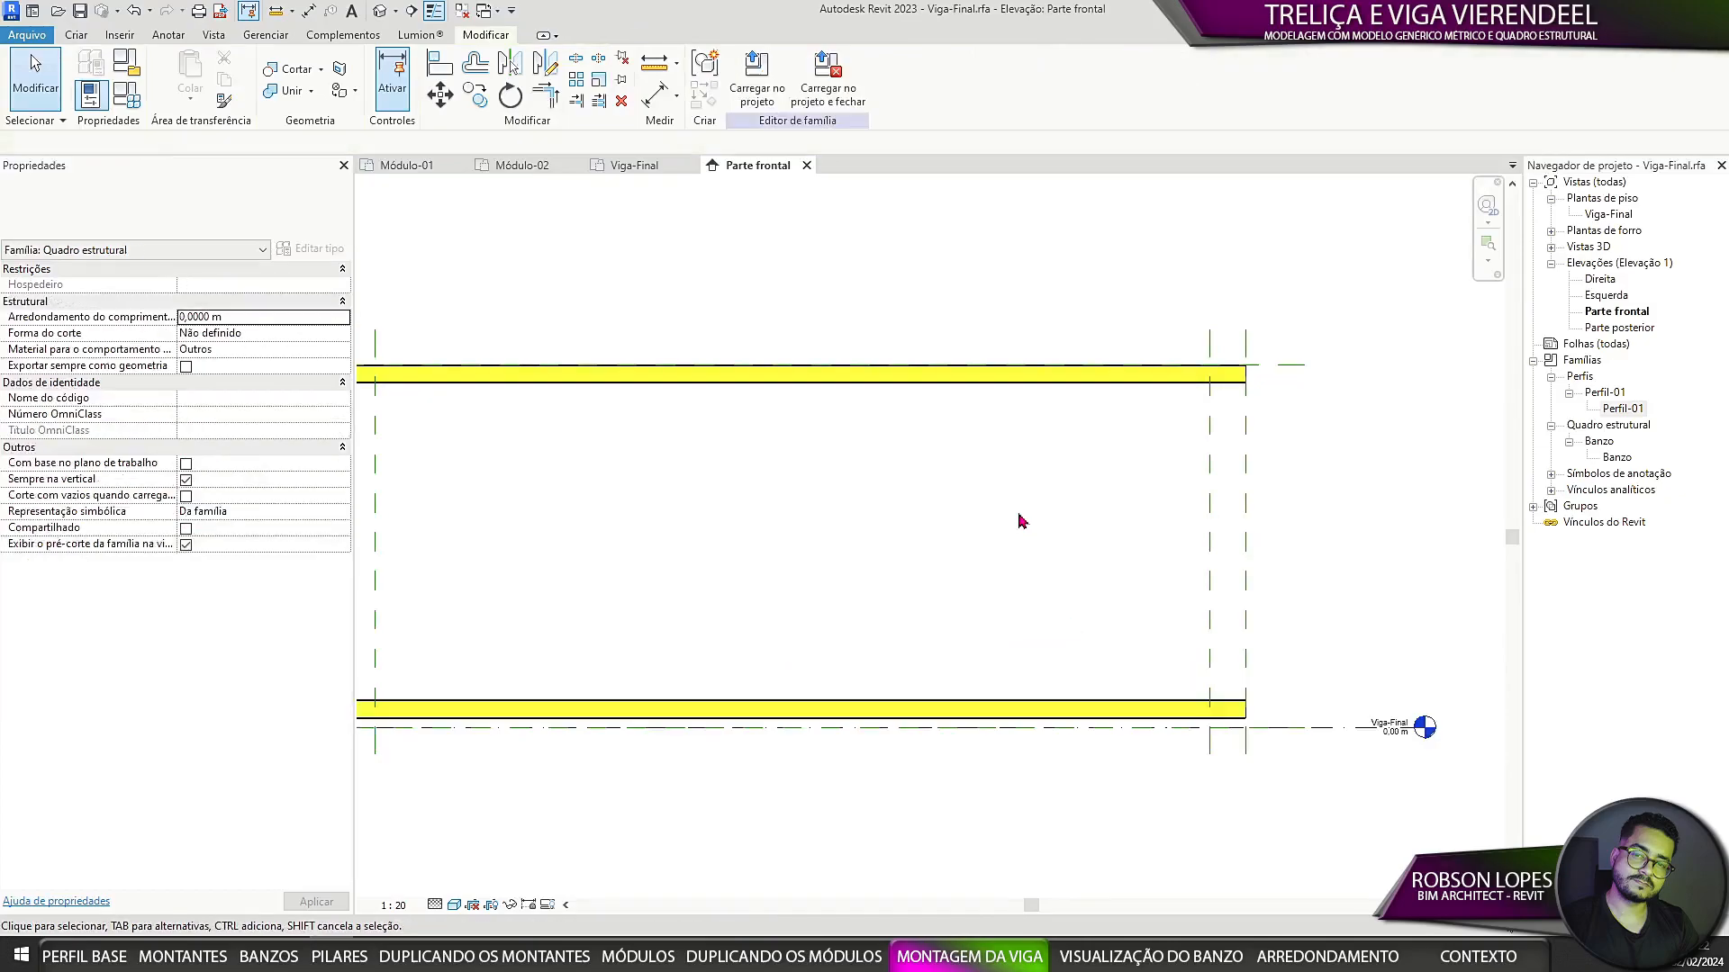
scroll(936, 605, "down", 2)
middle_click_drag(909, 620, 1030, 586)
left_click(969, 409)
scroll(902, 486, "up", 2)
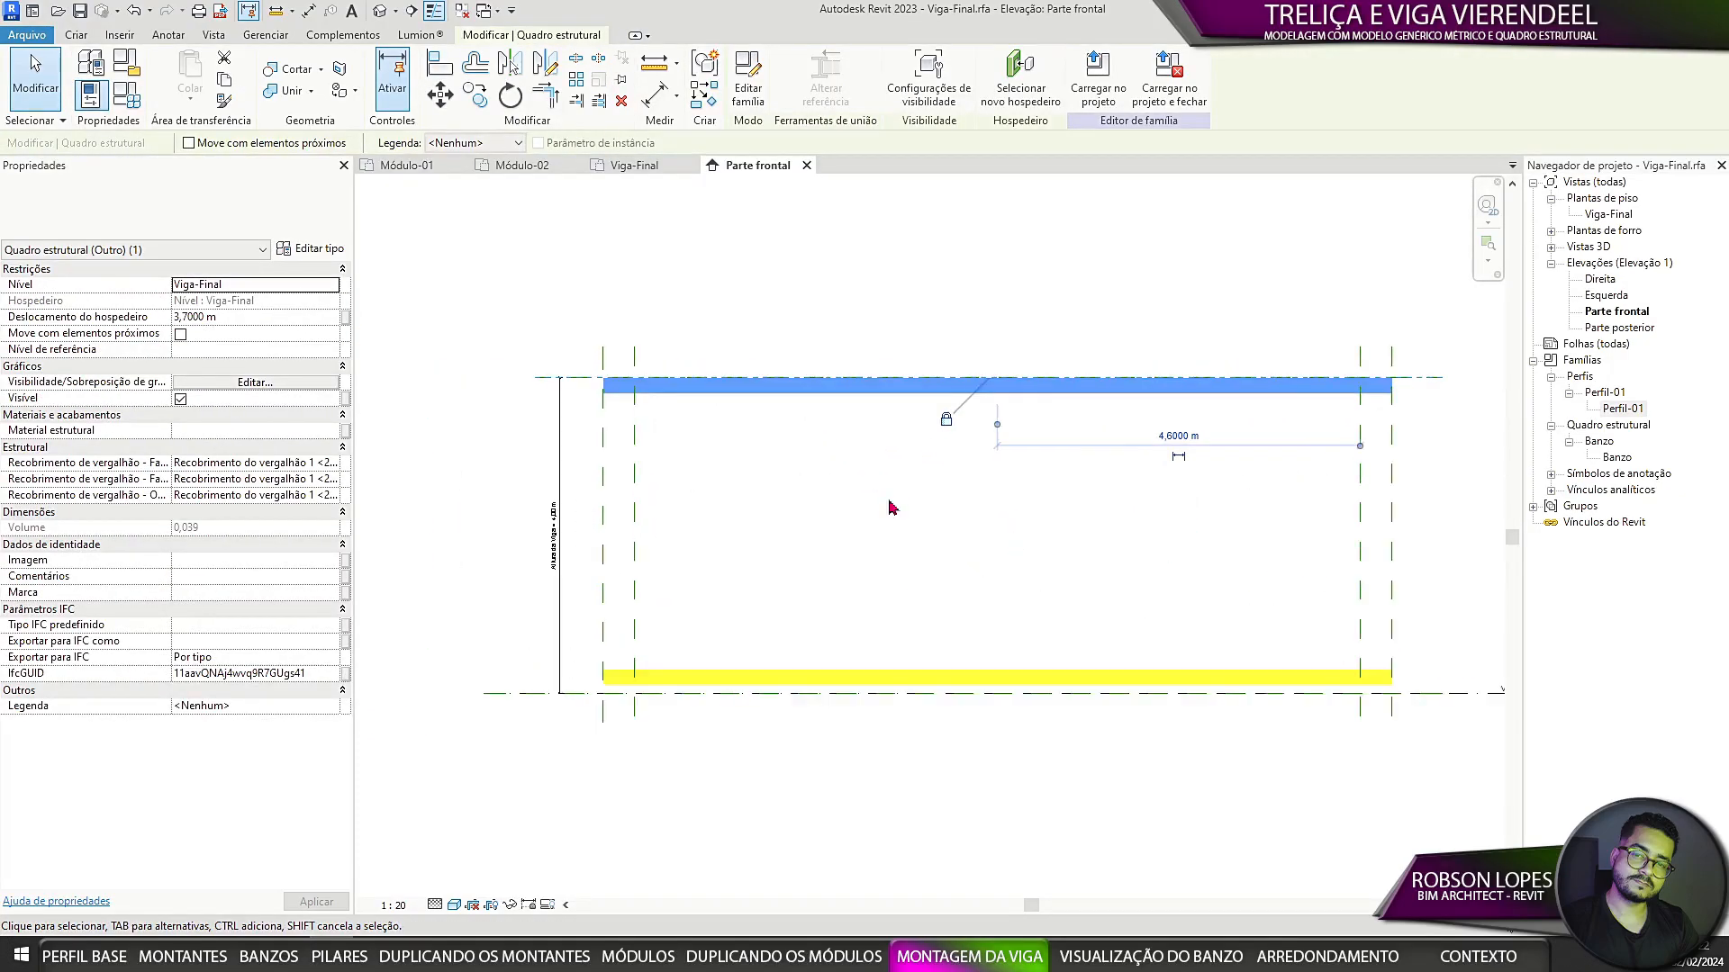
left_click(830, 586)
scroll(805, 603, "up", 1)
Step: Check which family parameter the upper Banzo's Altura do perfil is associated with
left_click(716, 350)
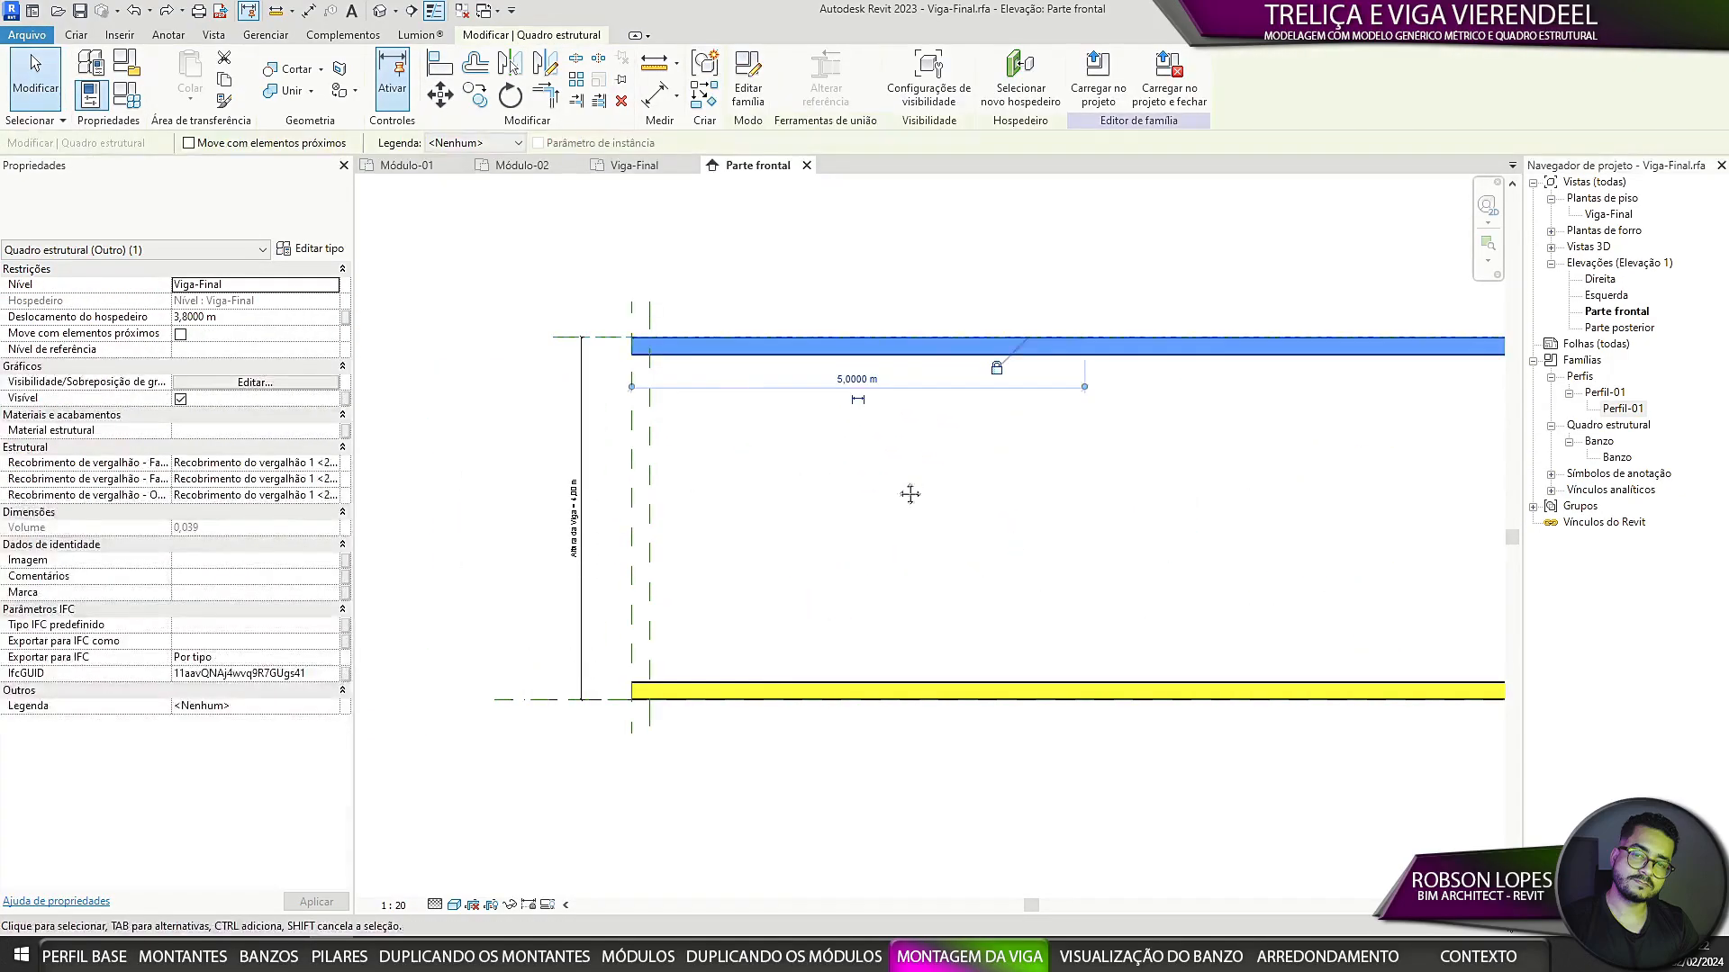
middle_click_drag(910, 494, 783, 467)
left_click(315, 250)
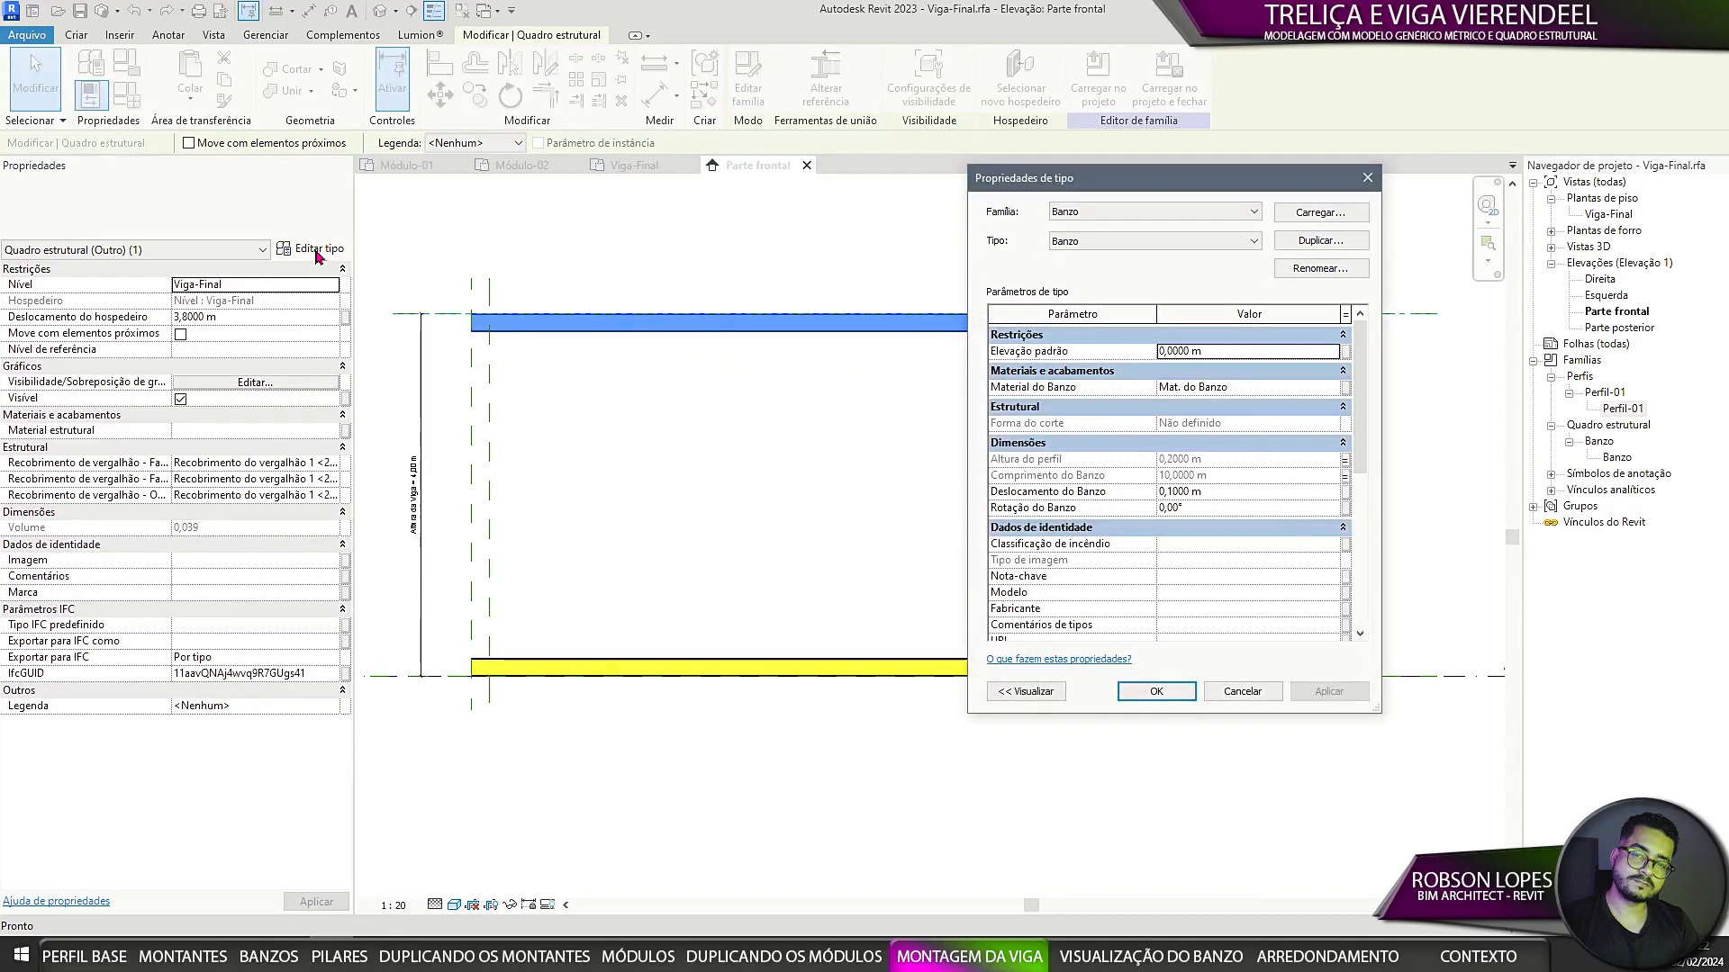
left_click(1345, 461)
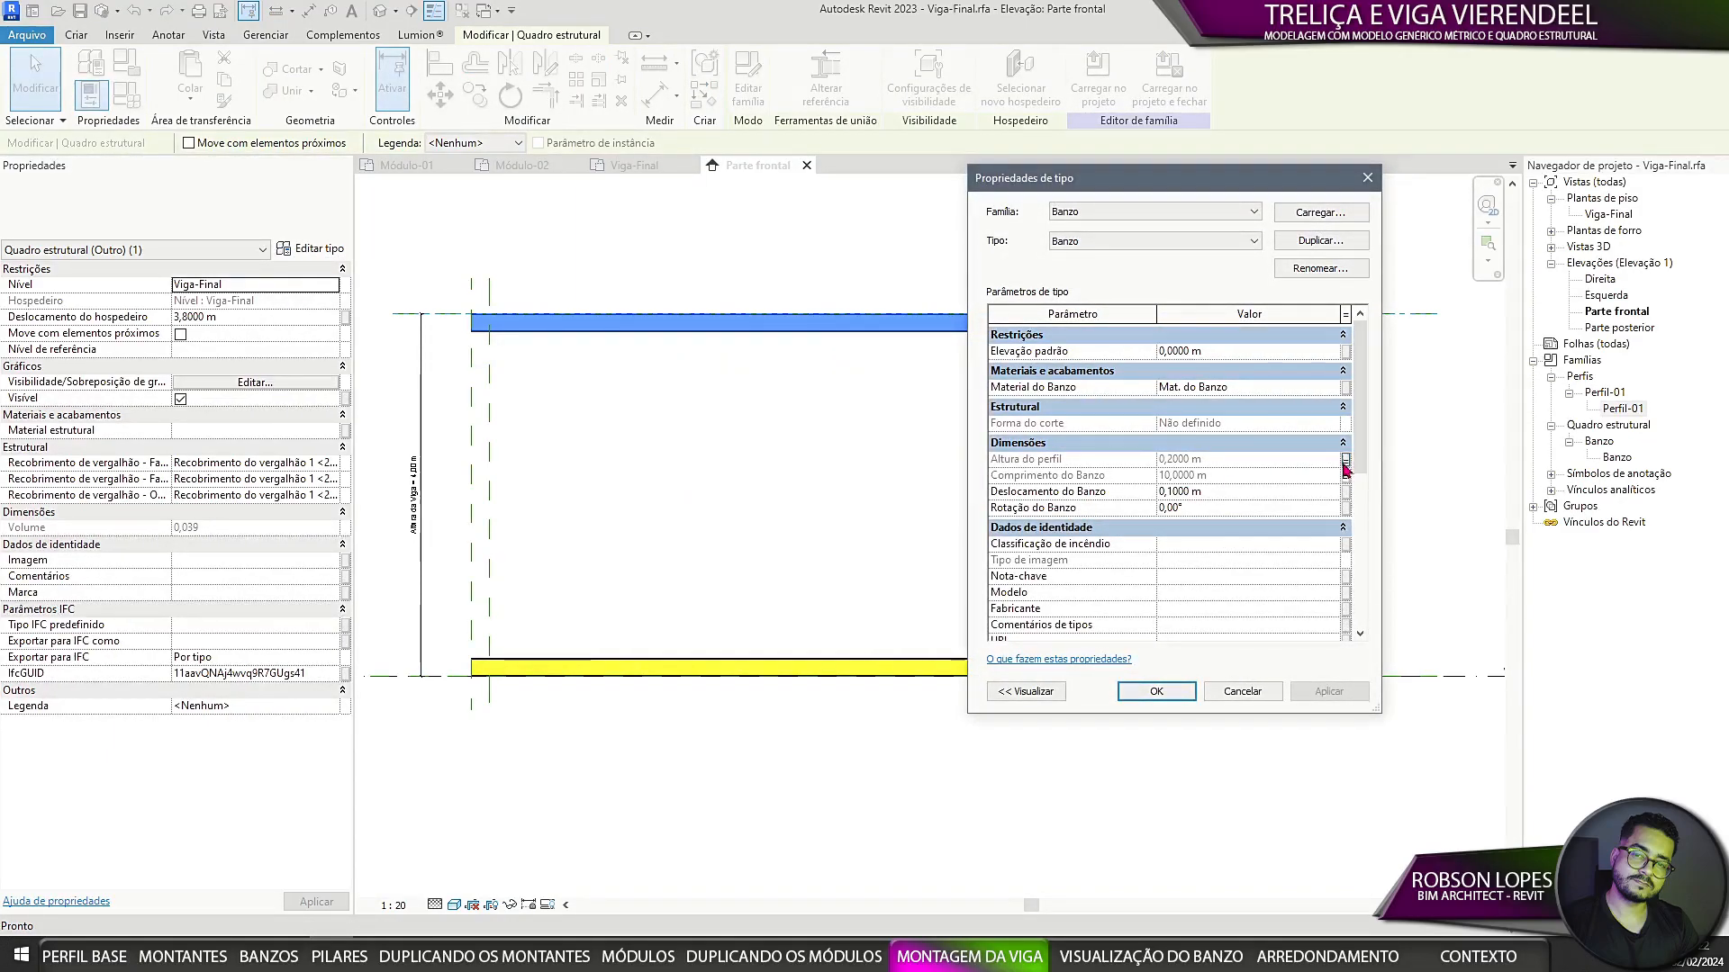
left_click(709, 579)
left_click(1172, 695)
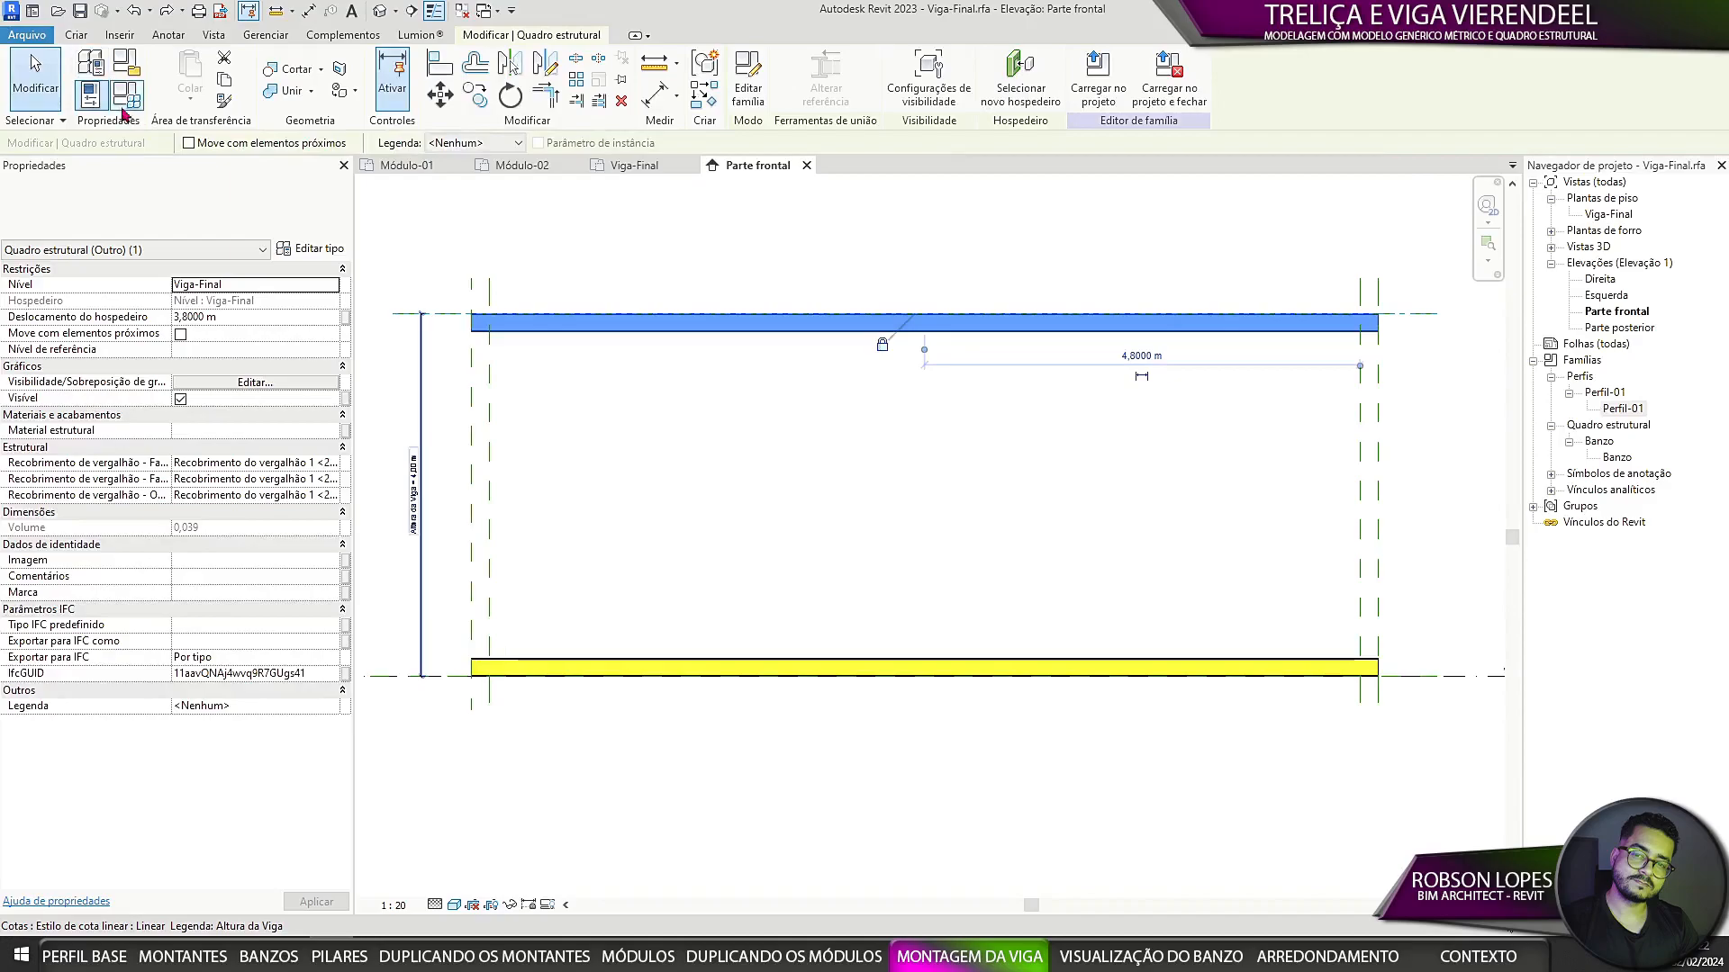
Step: Set the Altura do Perfil family parameter to 0.4 m
left_click(127, 97)
left_click(1330, 407)
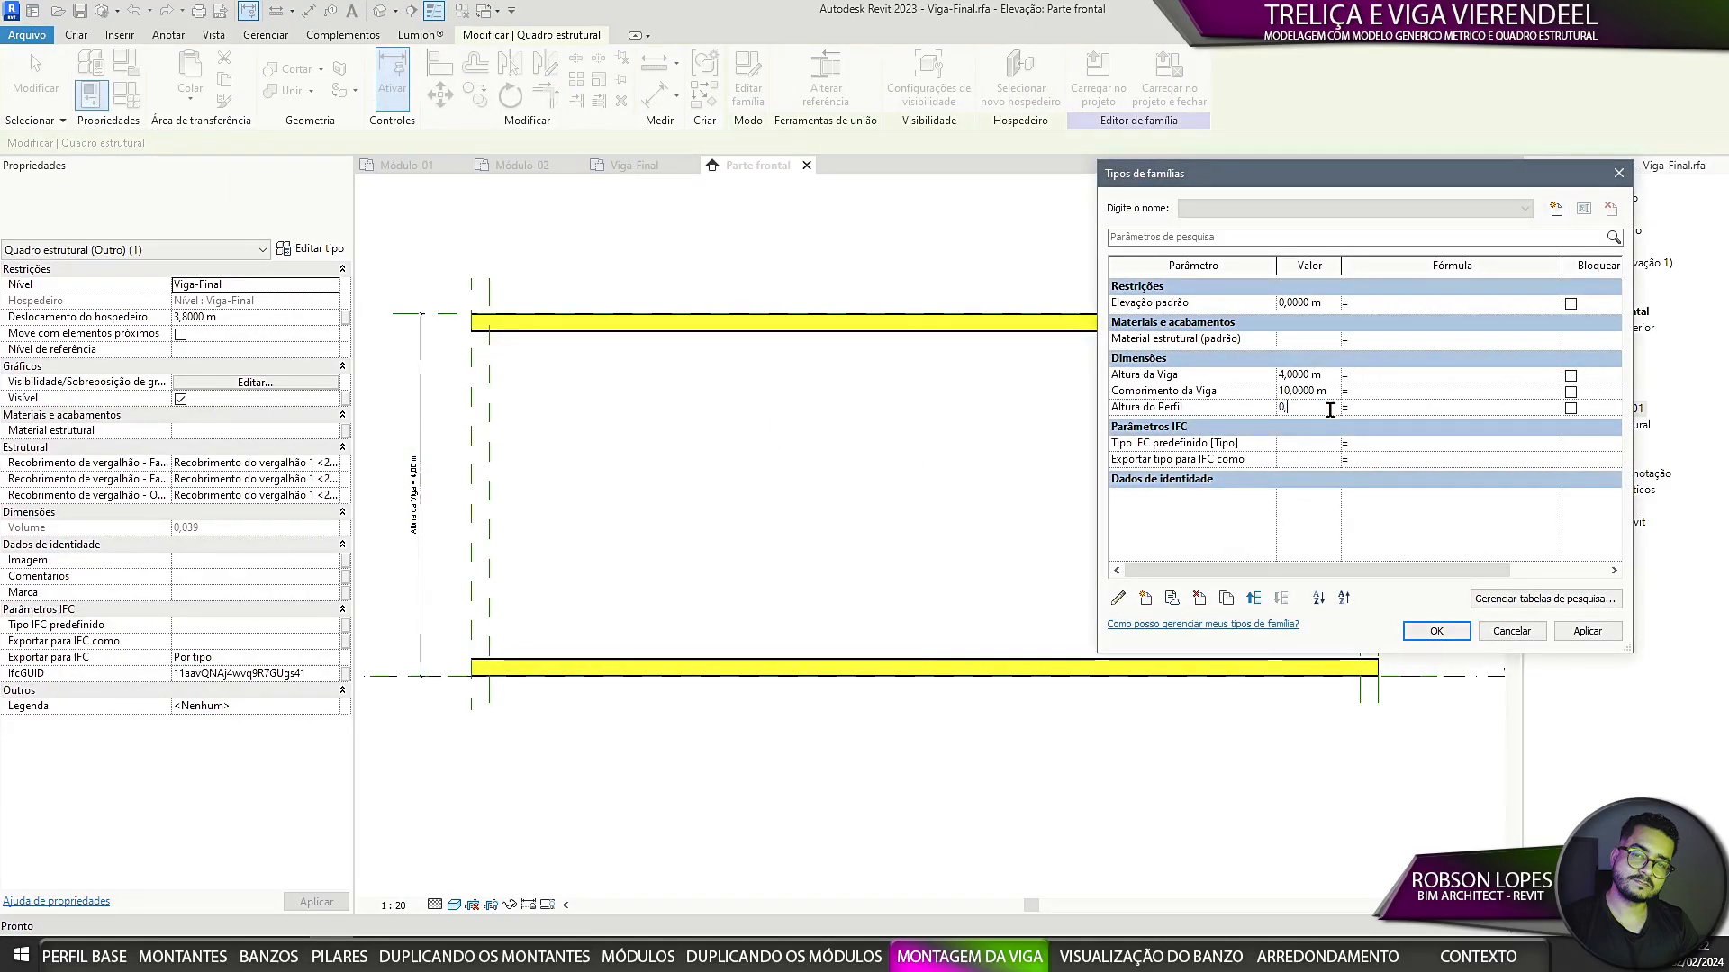
left_click(1583, 633)
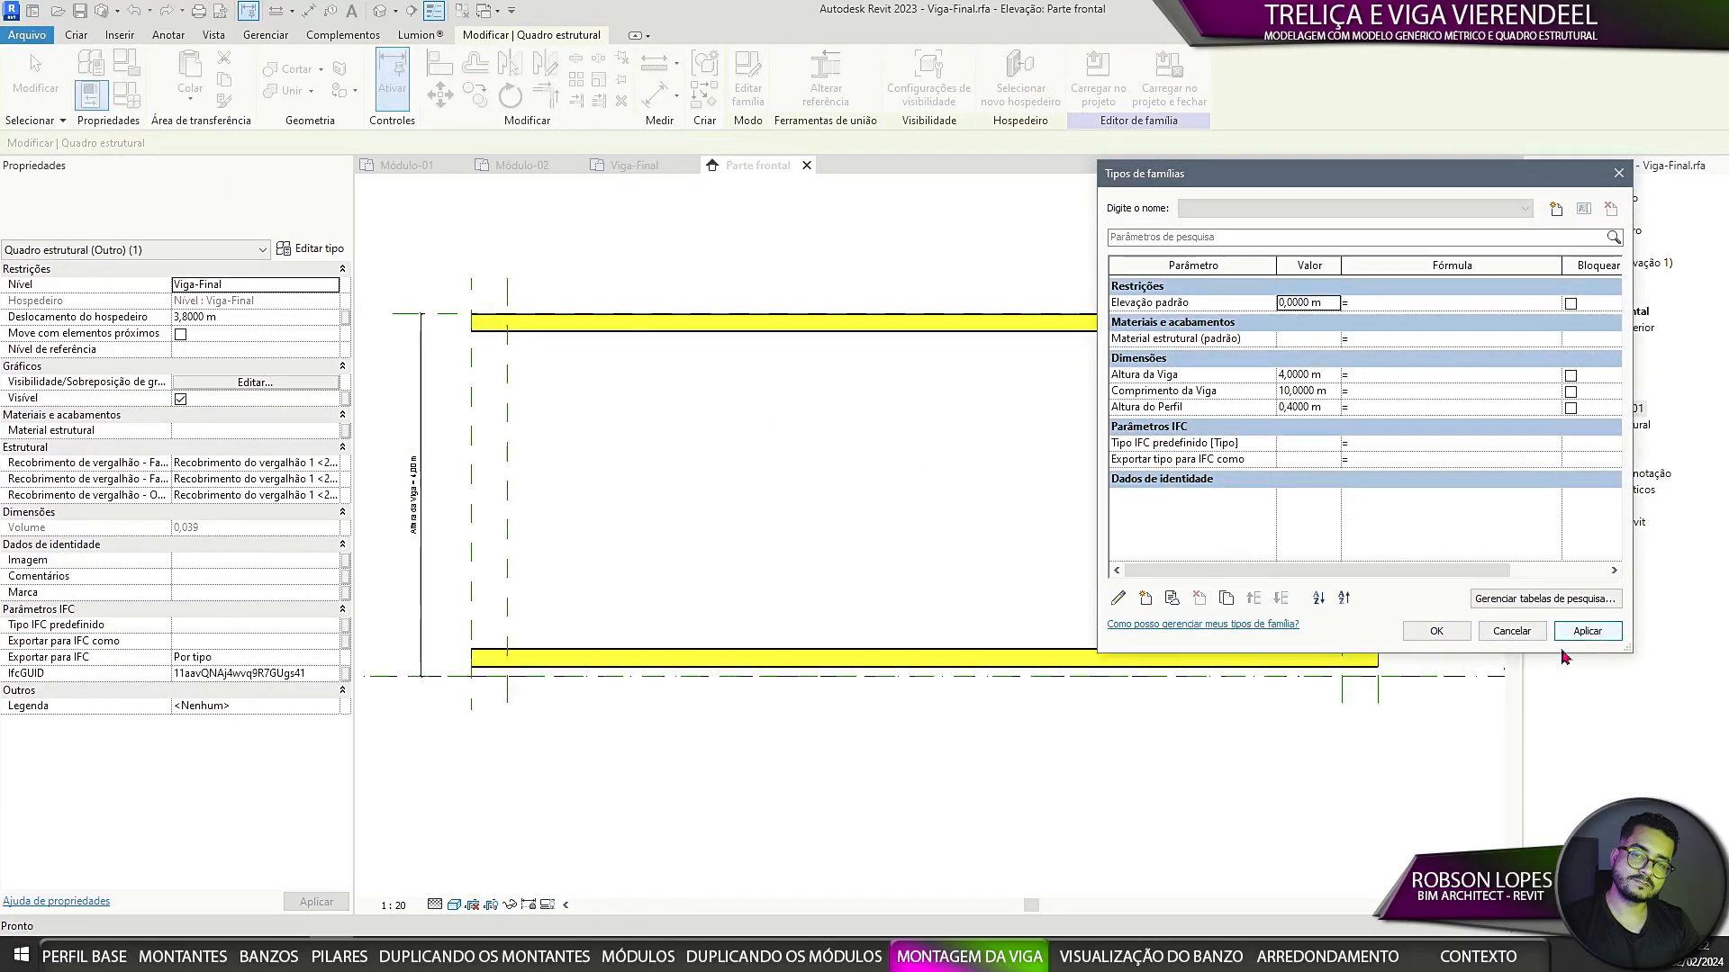
left_click(1437, 633)
Step: Open the upper Banzo's family for editing and set its Altura do perfil to 0.2 m
scroll(1022, 565, "up", 1)
left_click(900, 288)
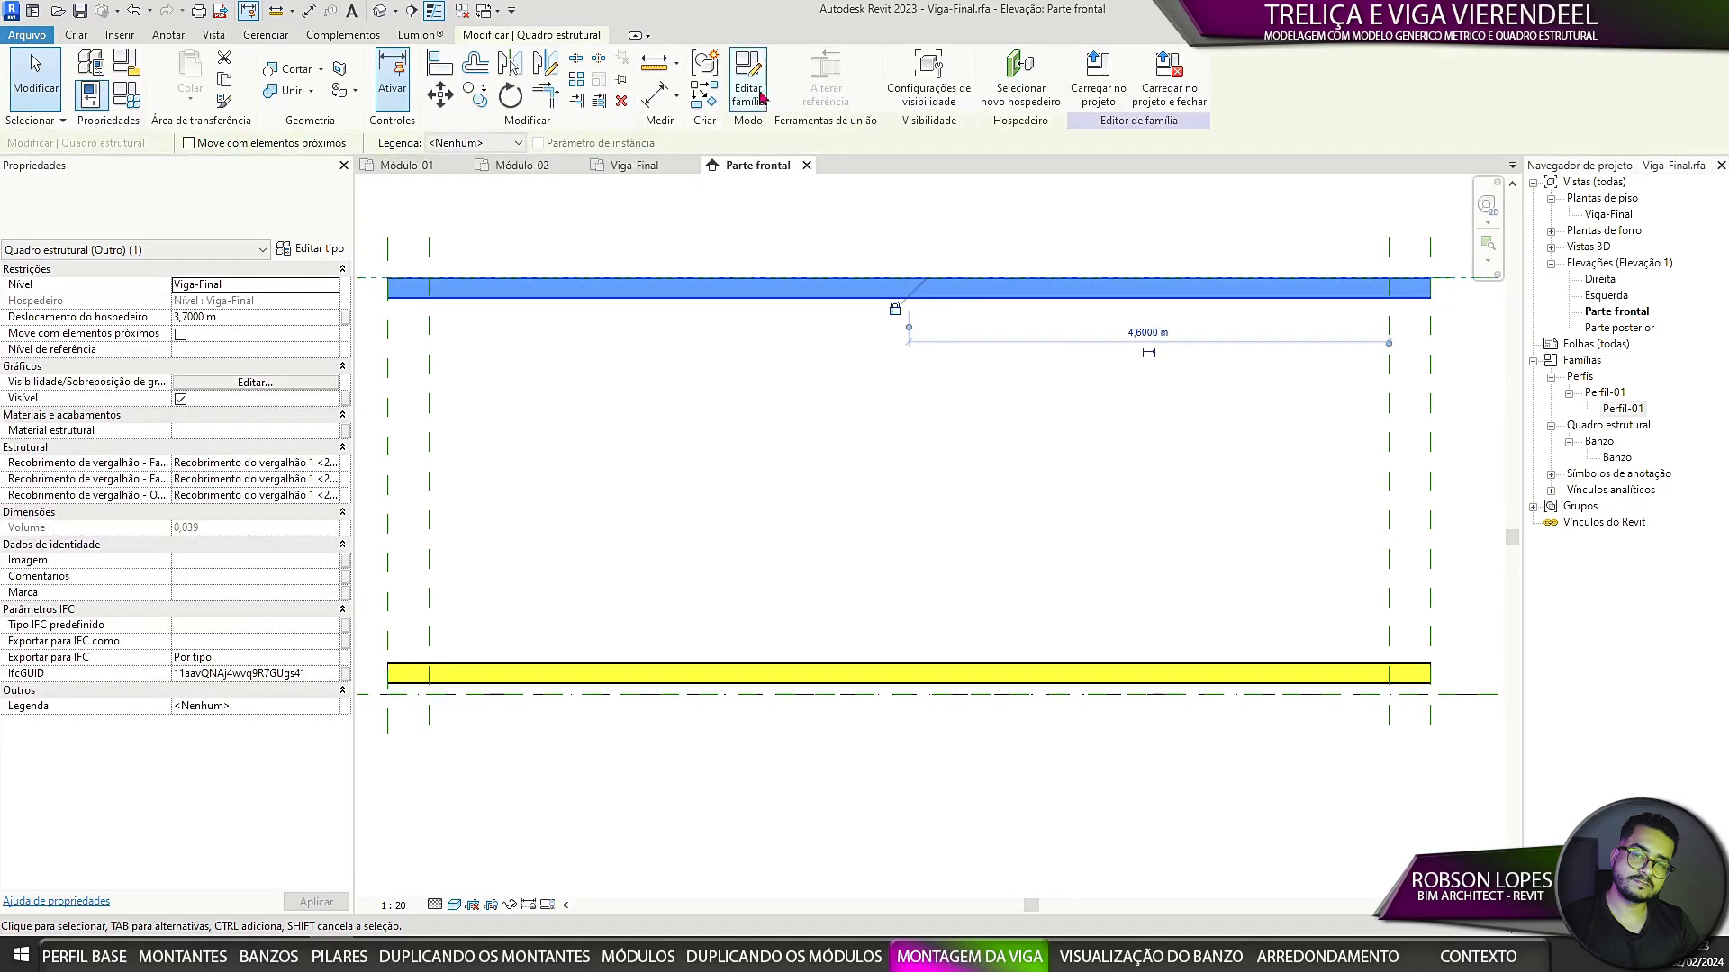
left_click(759, 97)
left_click(576, 522)
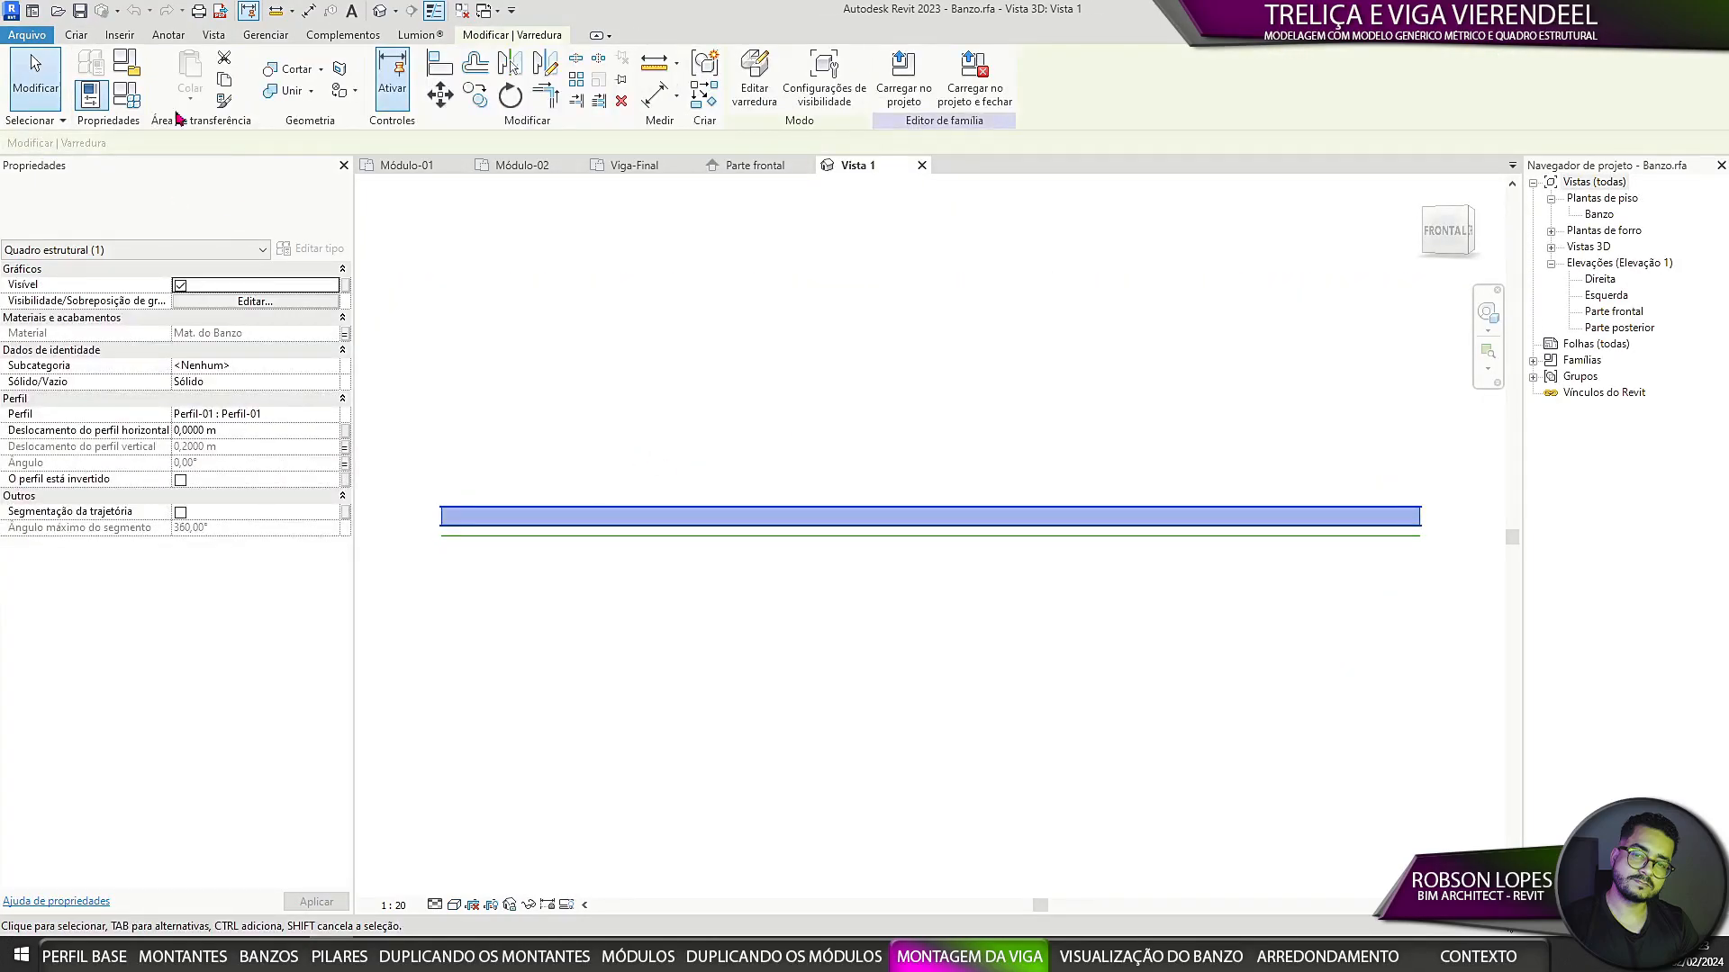
left_click(126, 94)
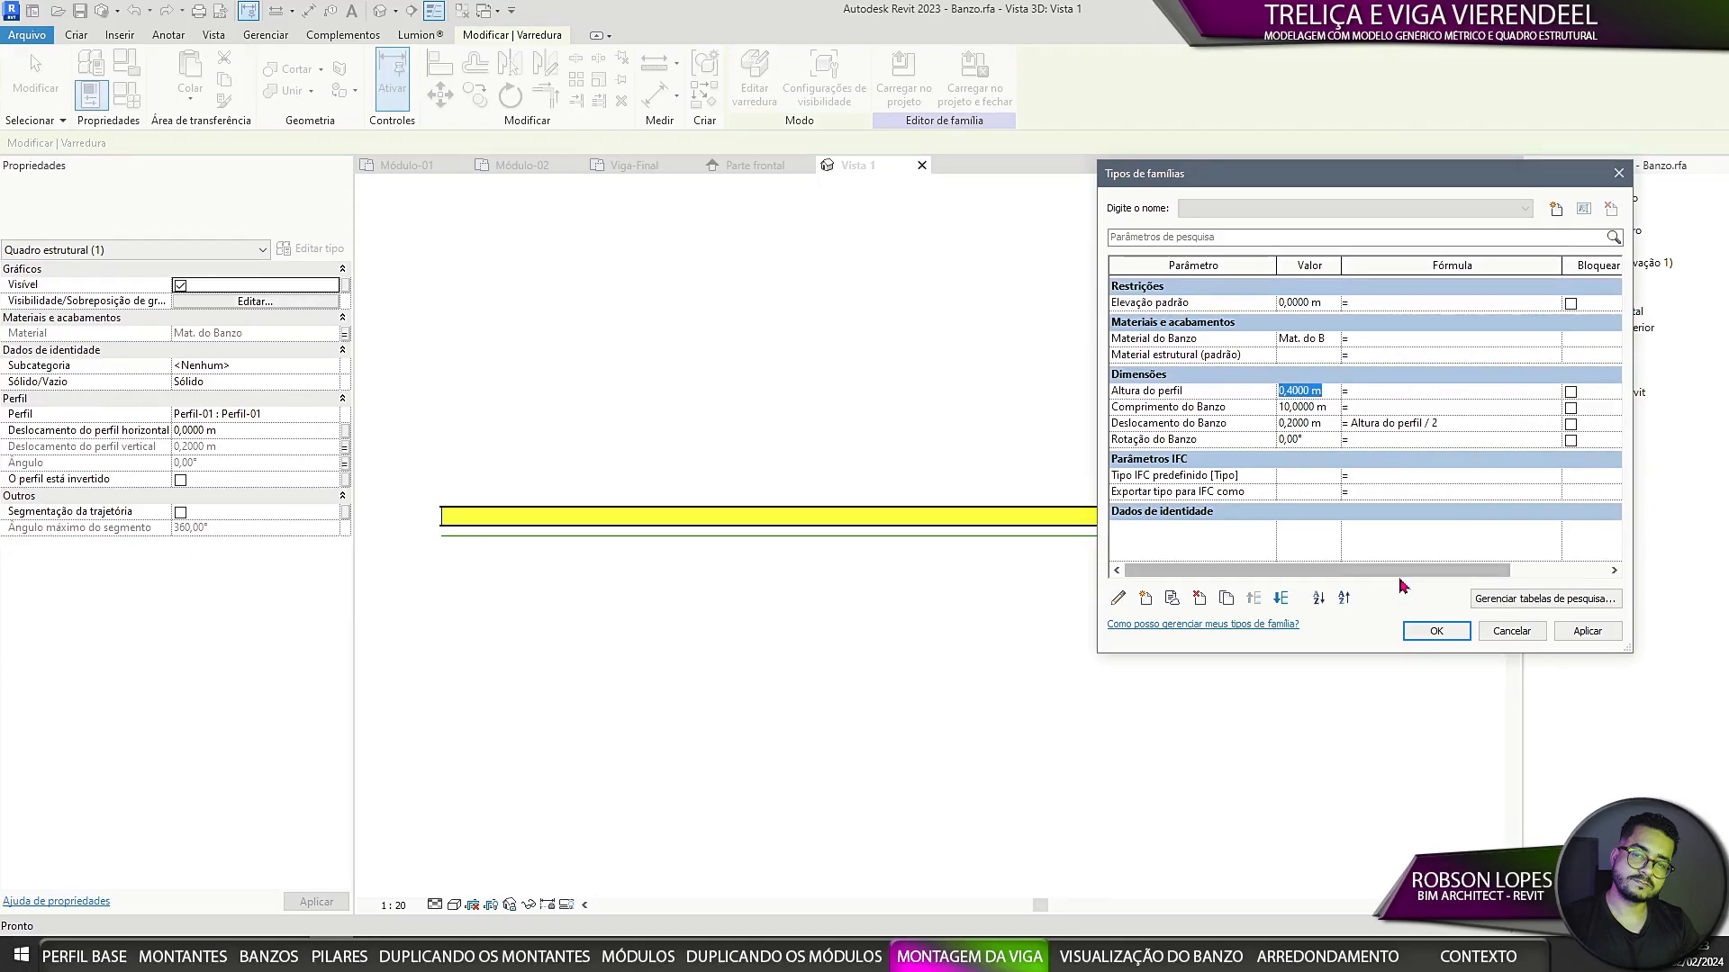
left_click(1605, 631)
left_click(1415, 629)
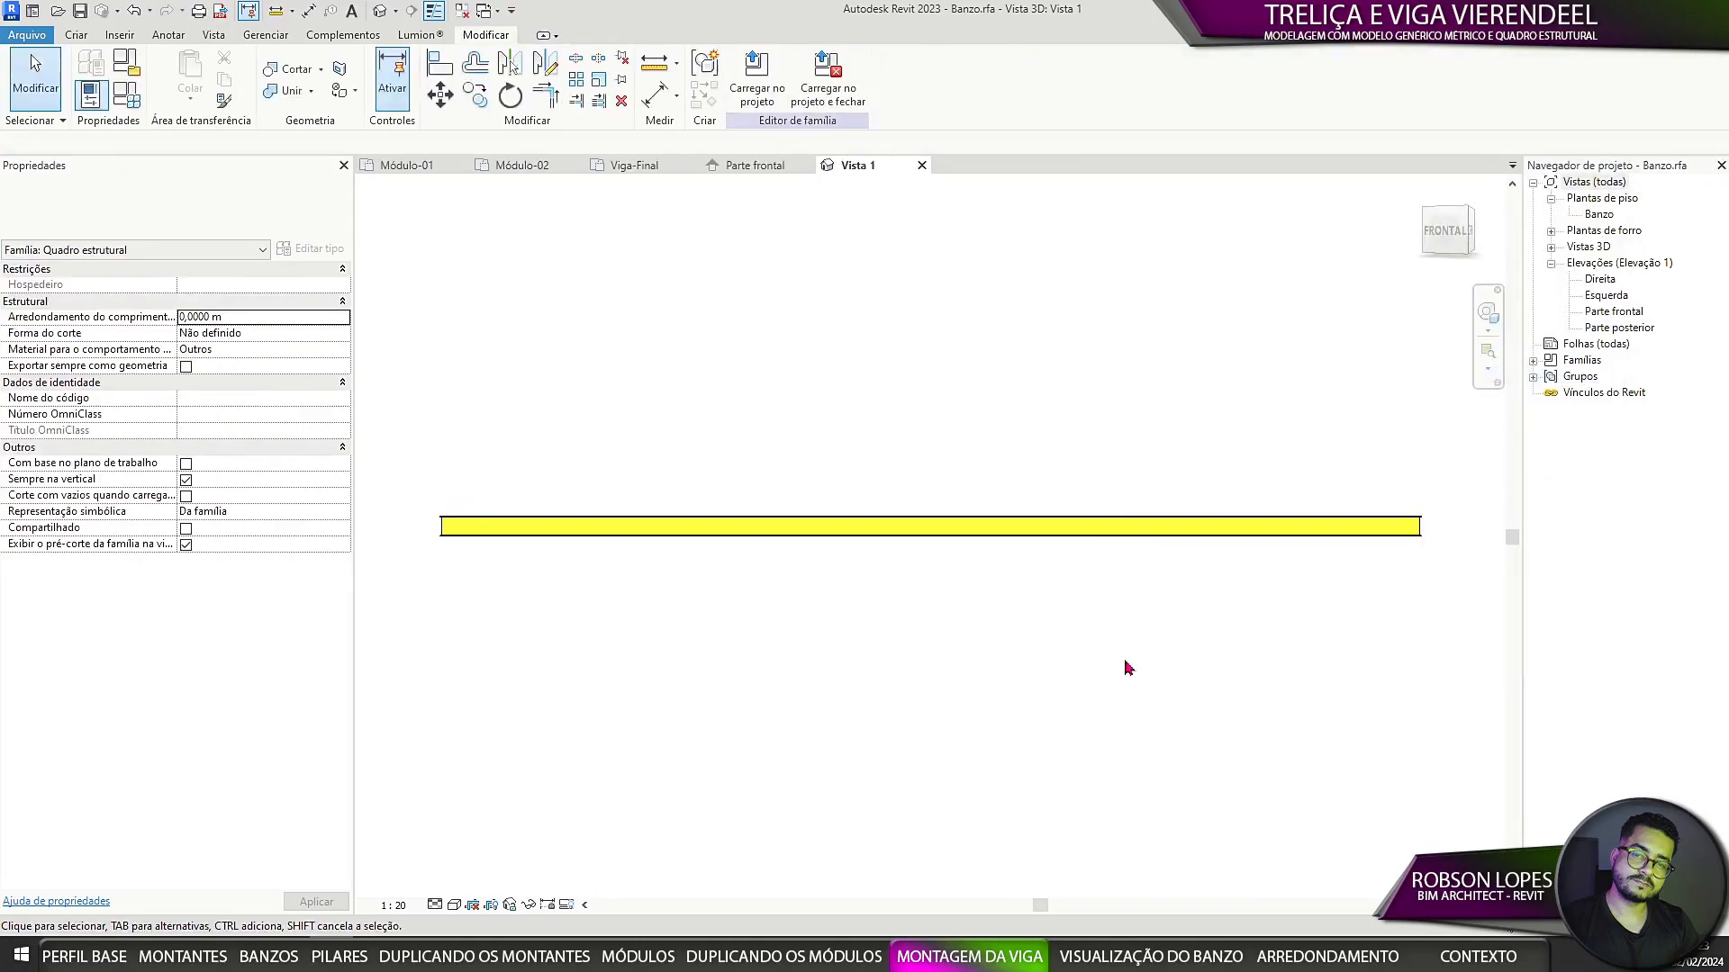
Step: Associate the Altura do perfil type parameter of the Perfil-01 profile with the Banzo family's Altura do perfil parameter
left_click(1332, 515)
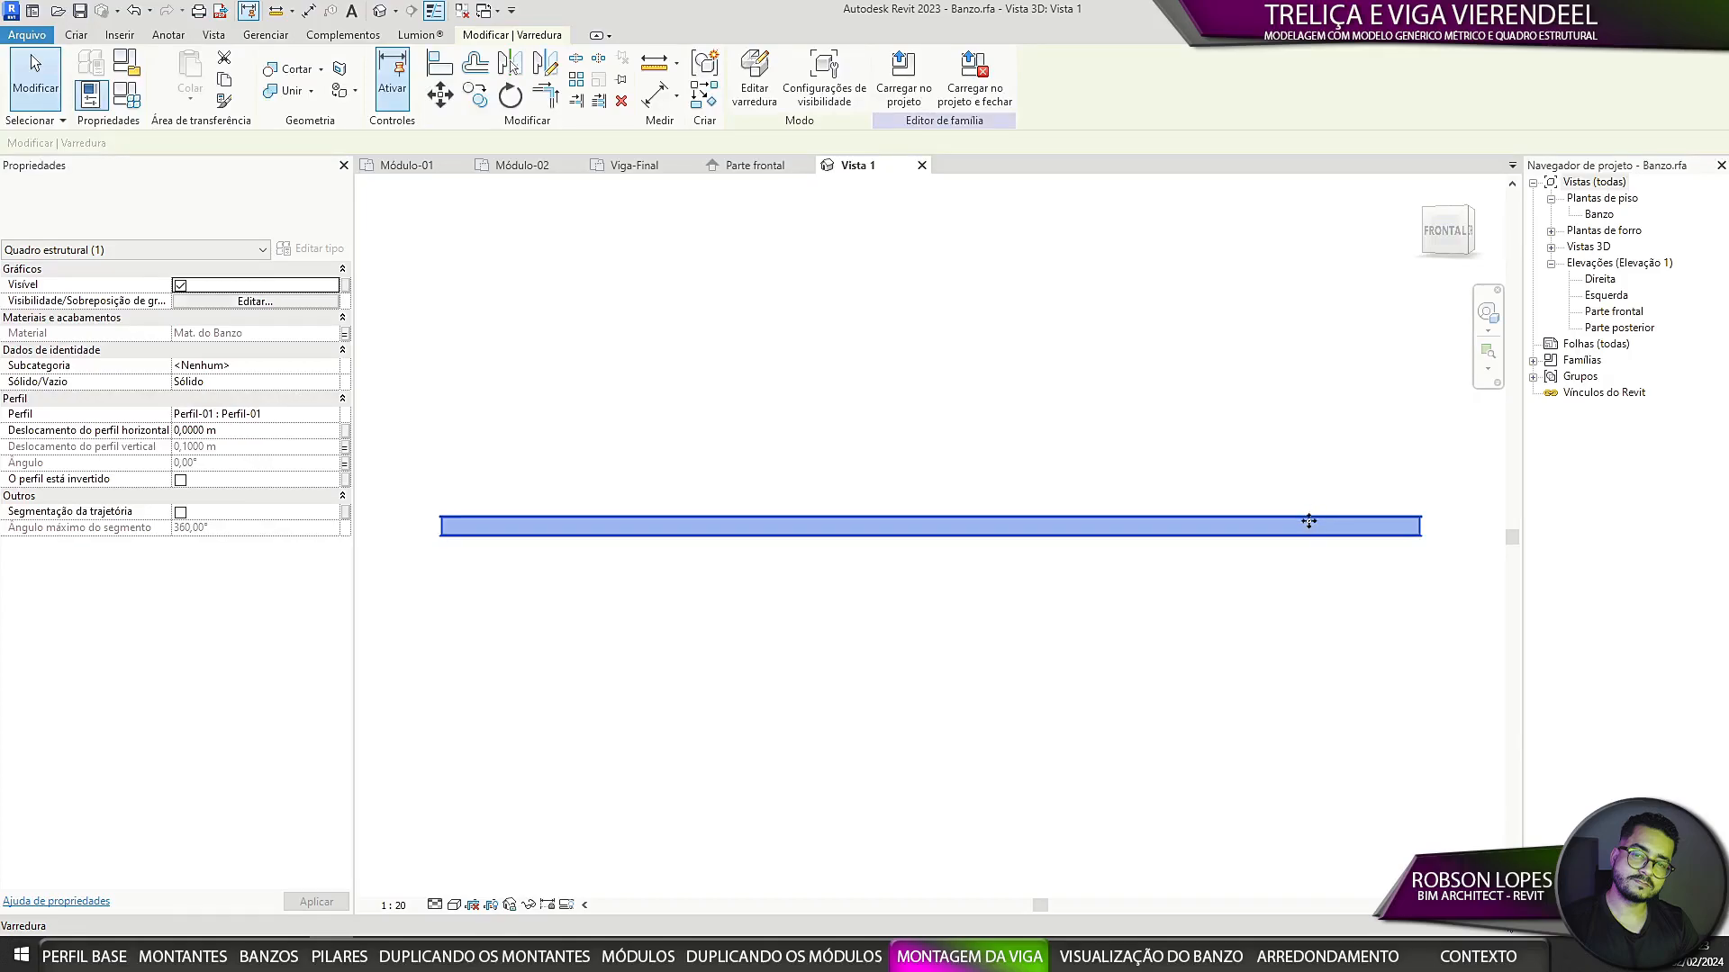
left_click(1534, 361)
left_click(1551, 378)
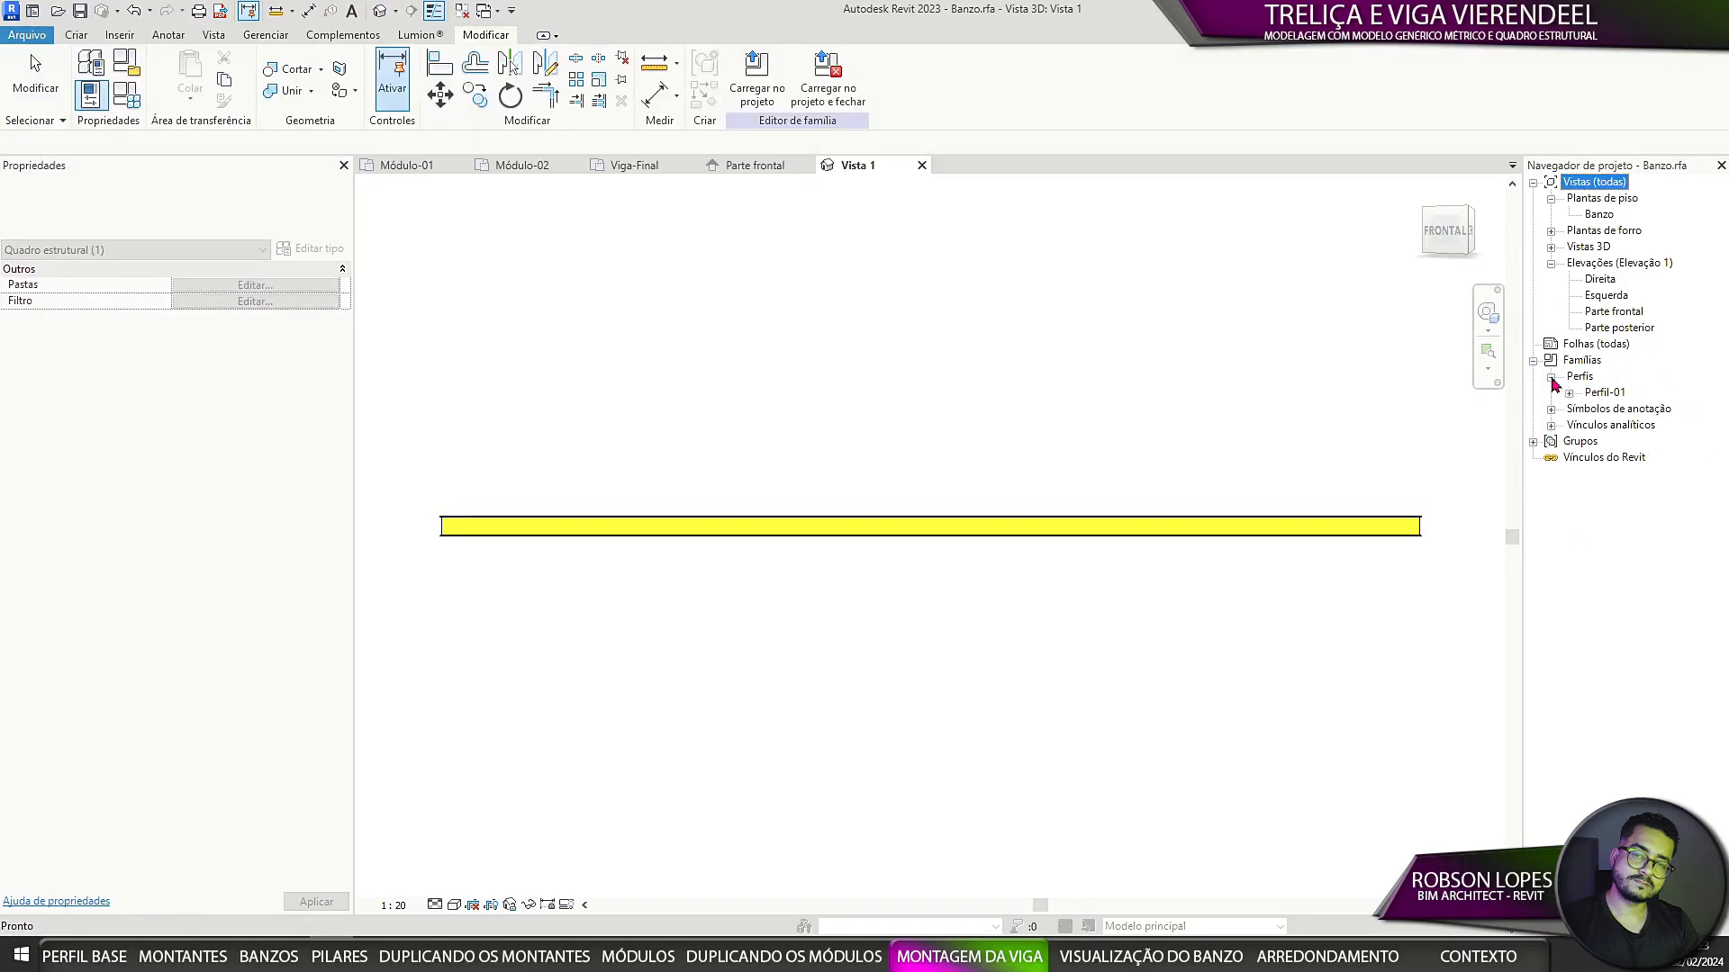
left_click(1569, 394)
double_click(1622, 408)
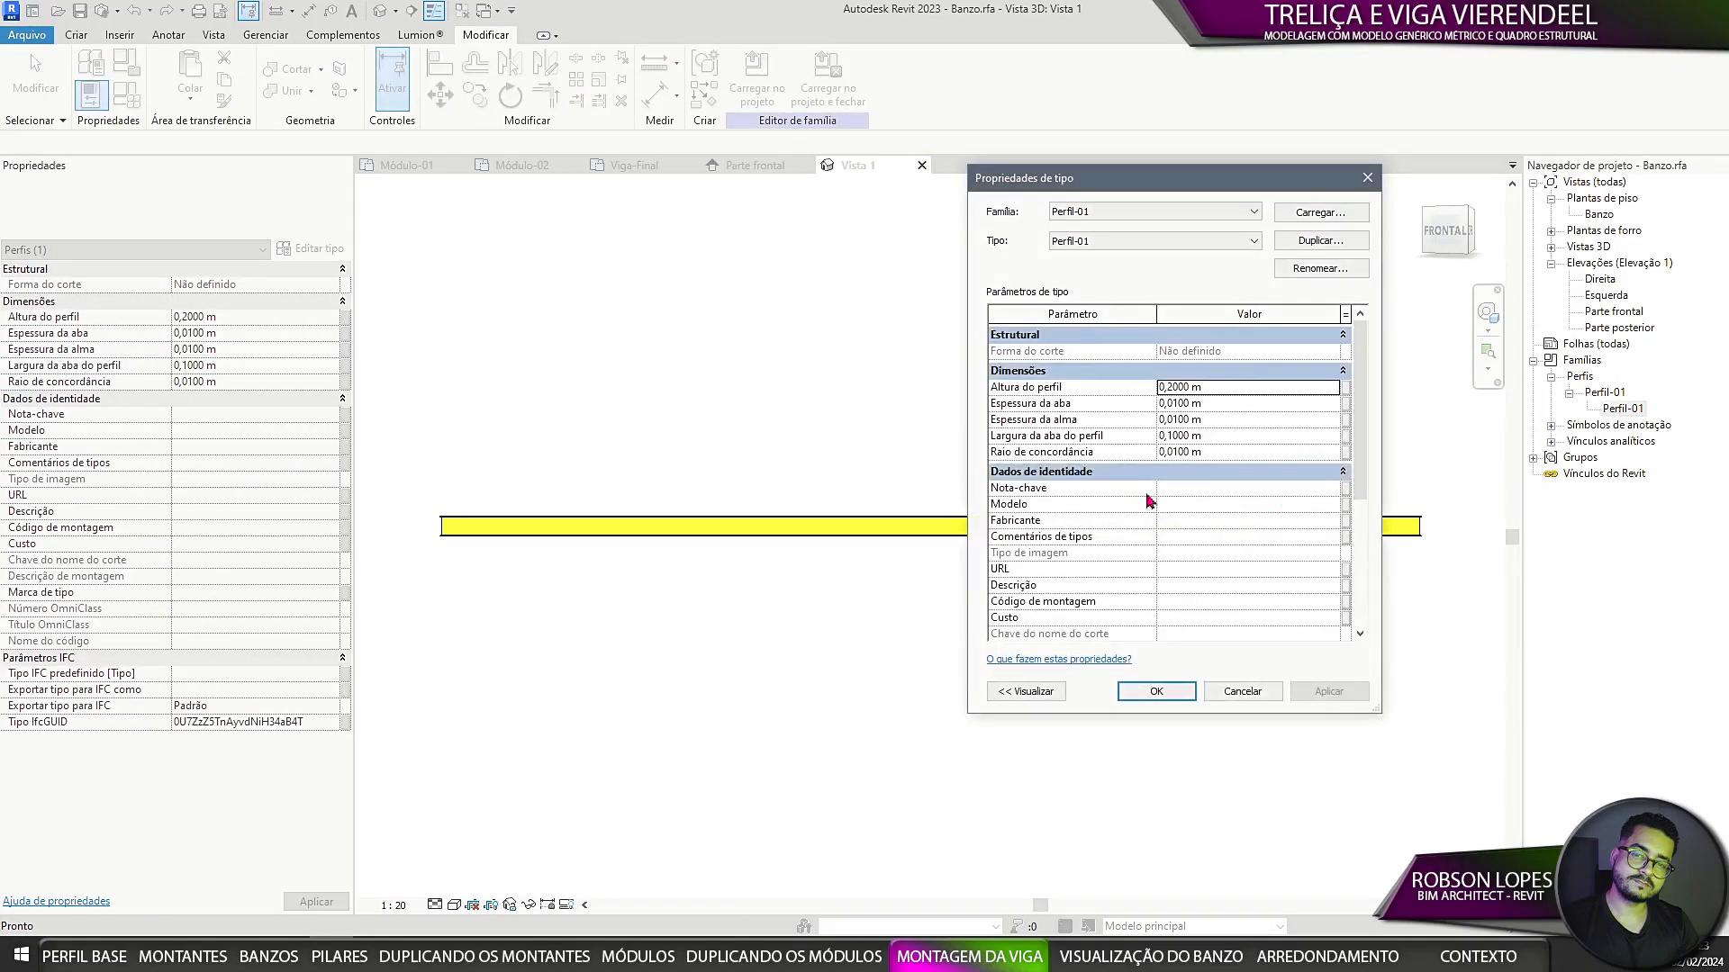
left_click(1347, 390)
left_click(576, 373)
left_click(729, 582)
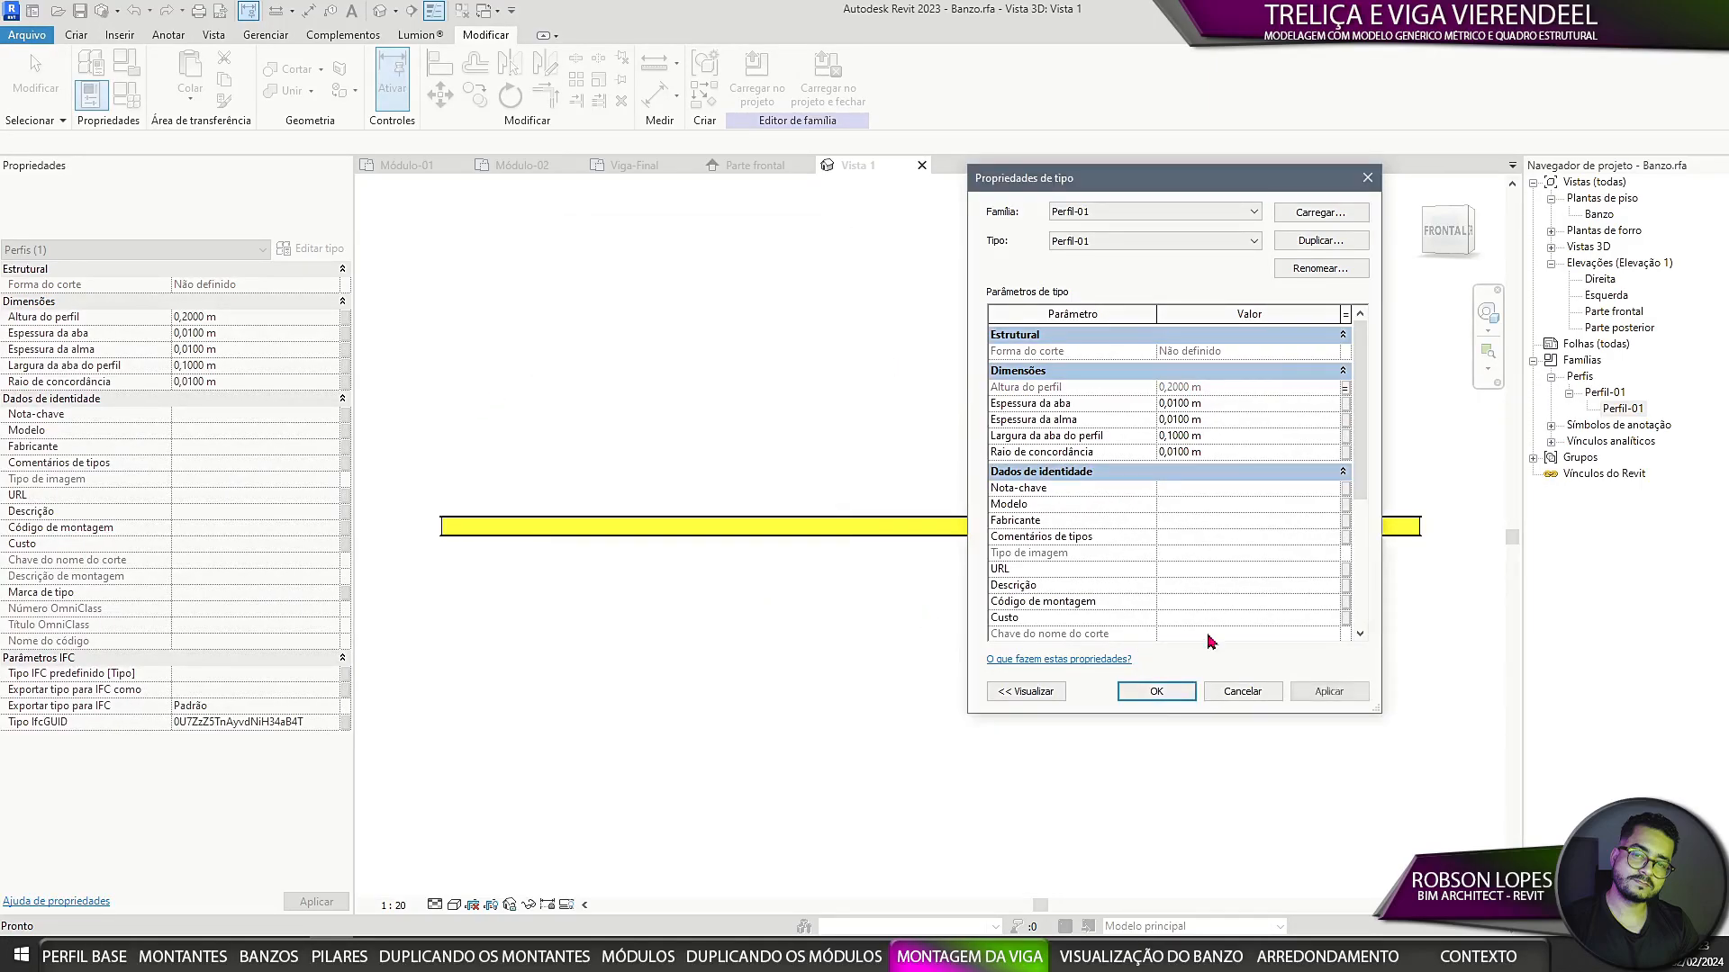
left_click(1156, 692)
Step: Test the Banzo family by setting its Altura do perfil parameter to 0.4 m
left_click(126, 94)
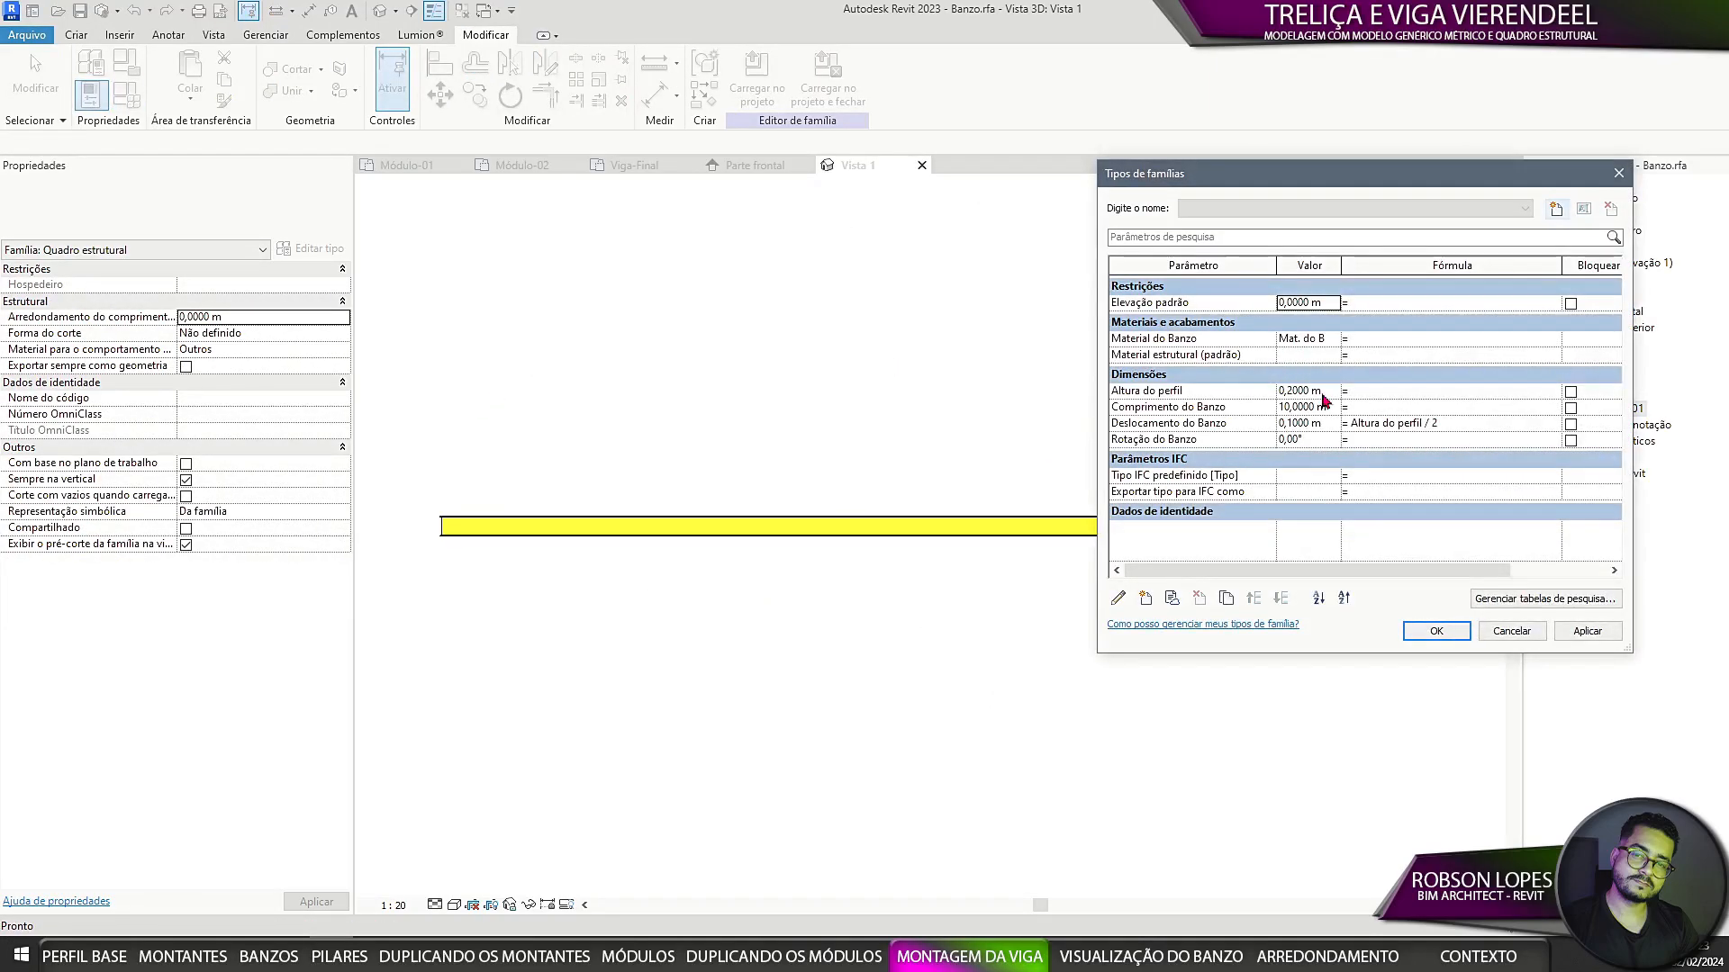
left_click(1584, 634)
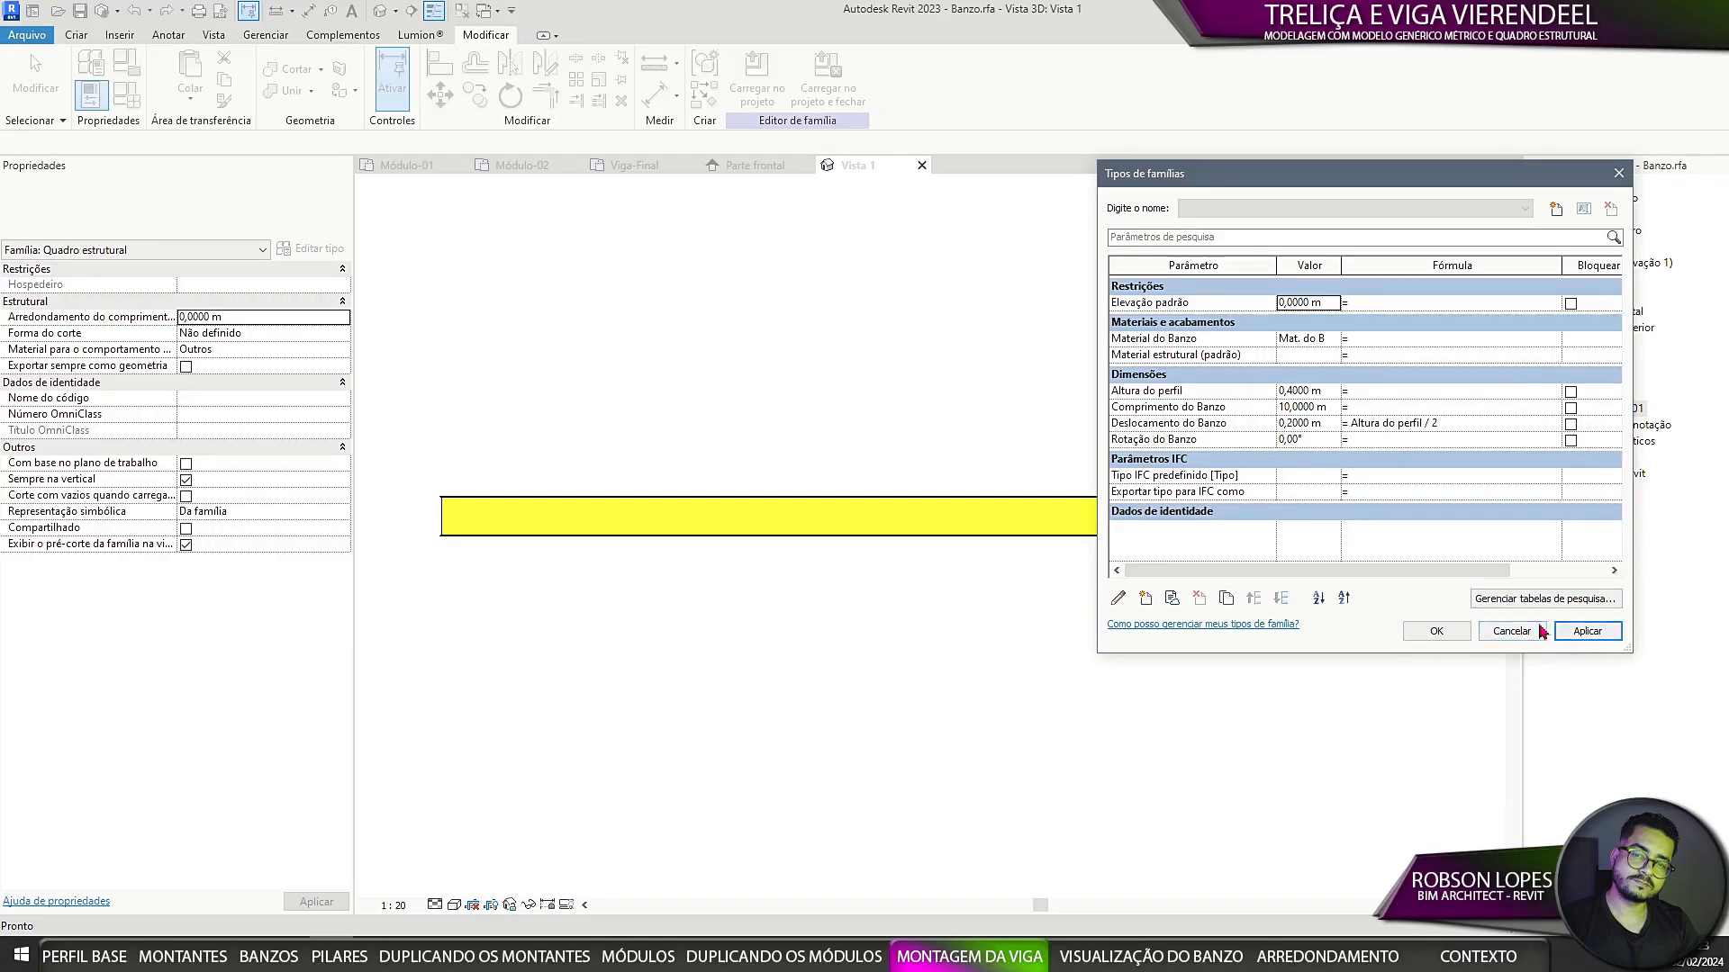
left_click(1466, 636)
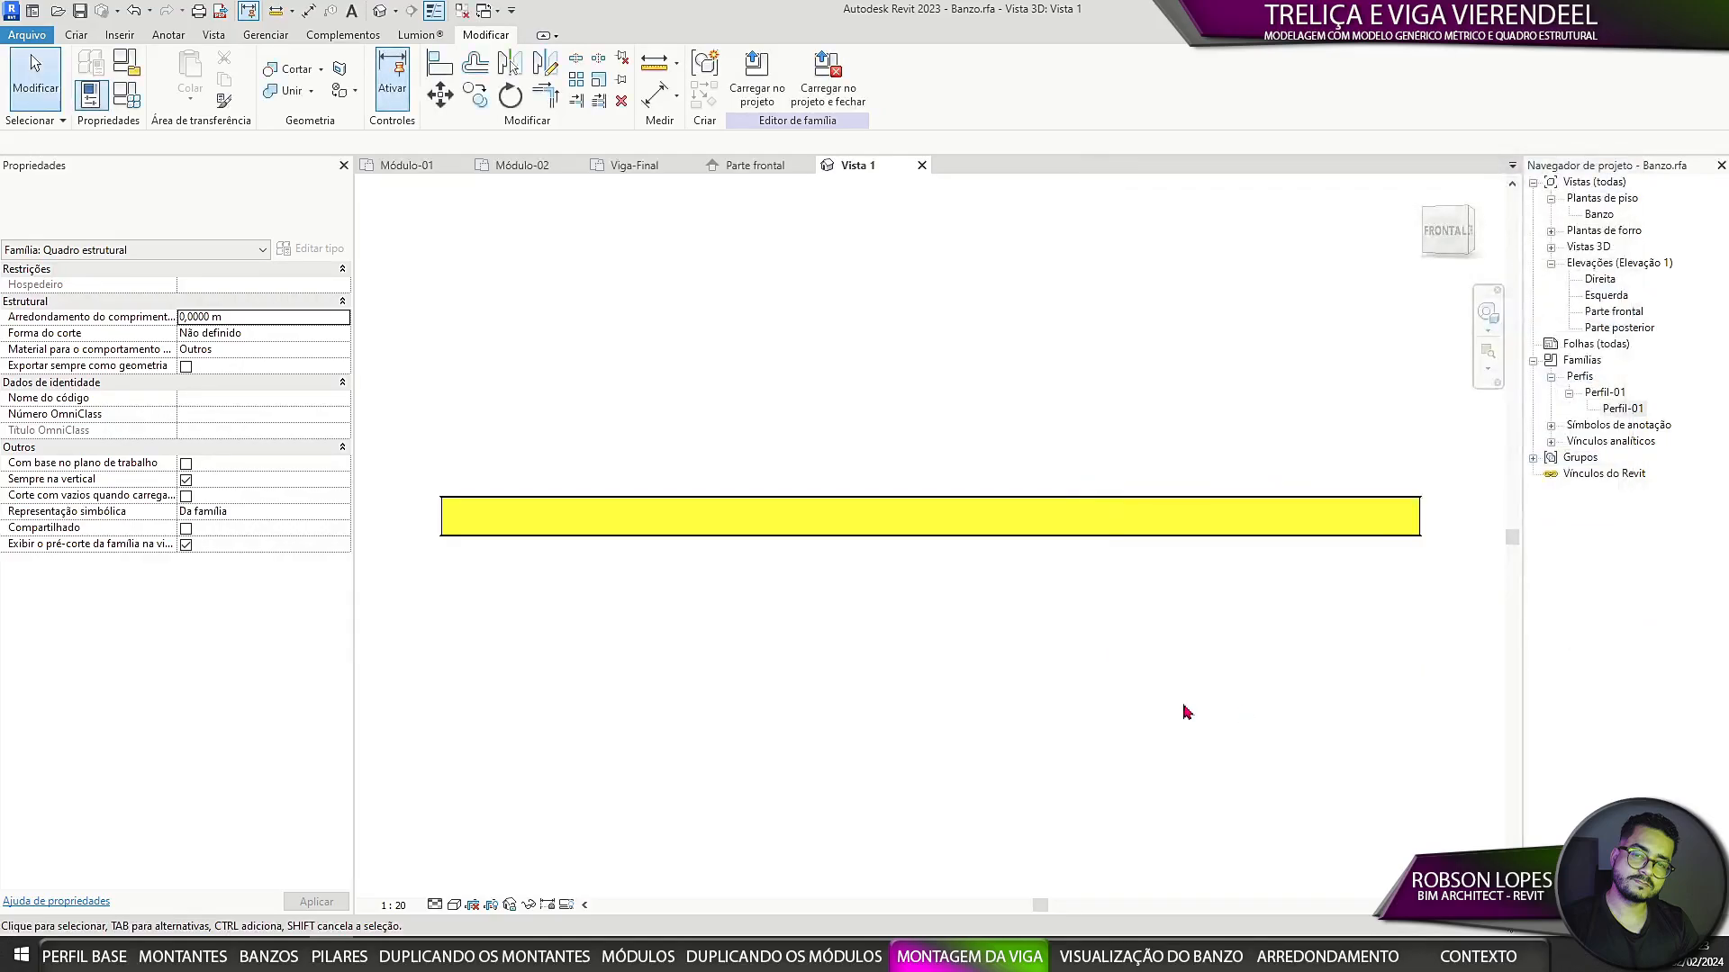
Step: Save the Banzo family, load it into Viga-Final over the existing version, and close its 3D view
left_click(81, 12)
left_click(830, 489)
left_click(757, 76)
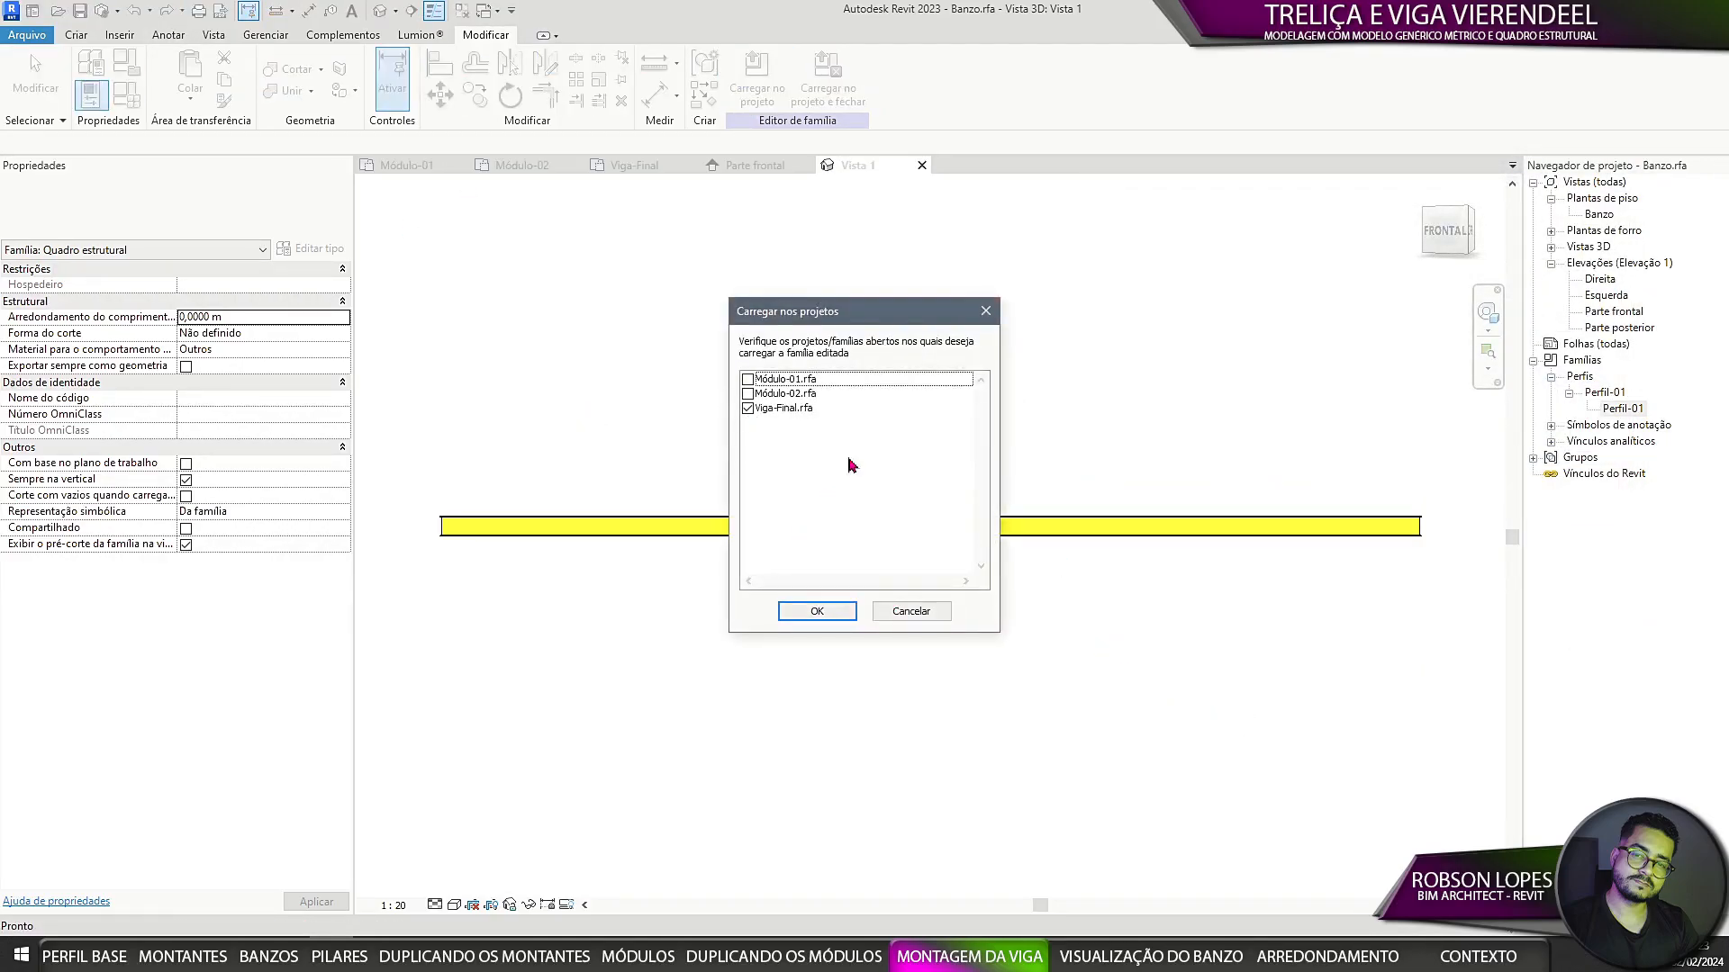
left_click(816, 611)
left_click(792, 425)
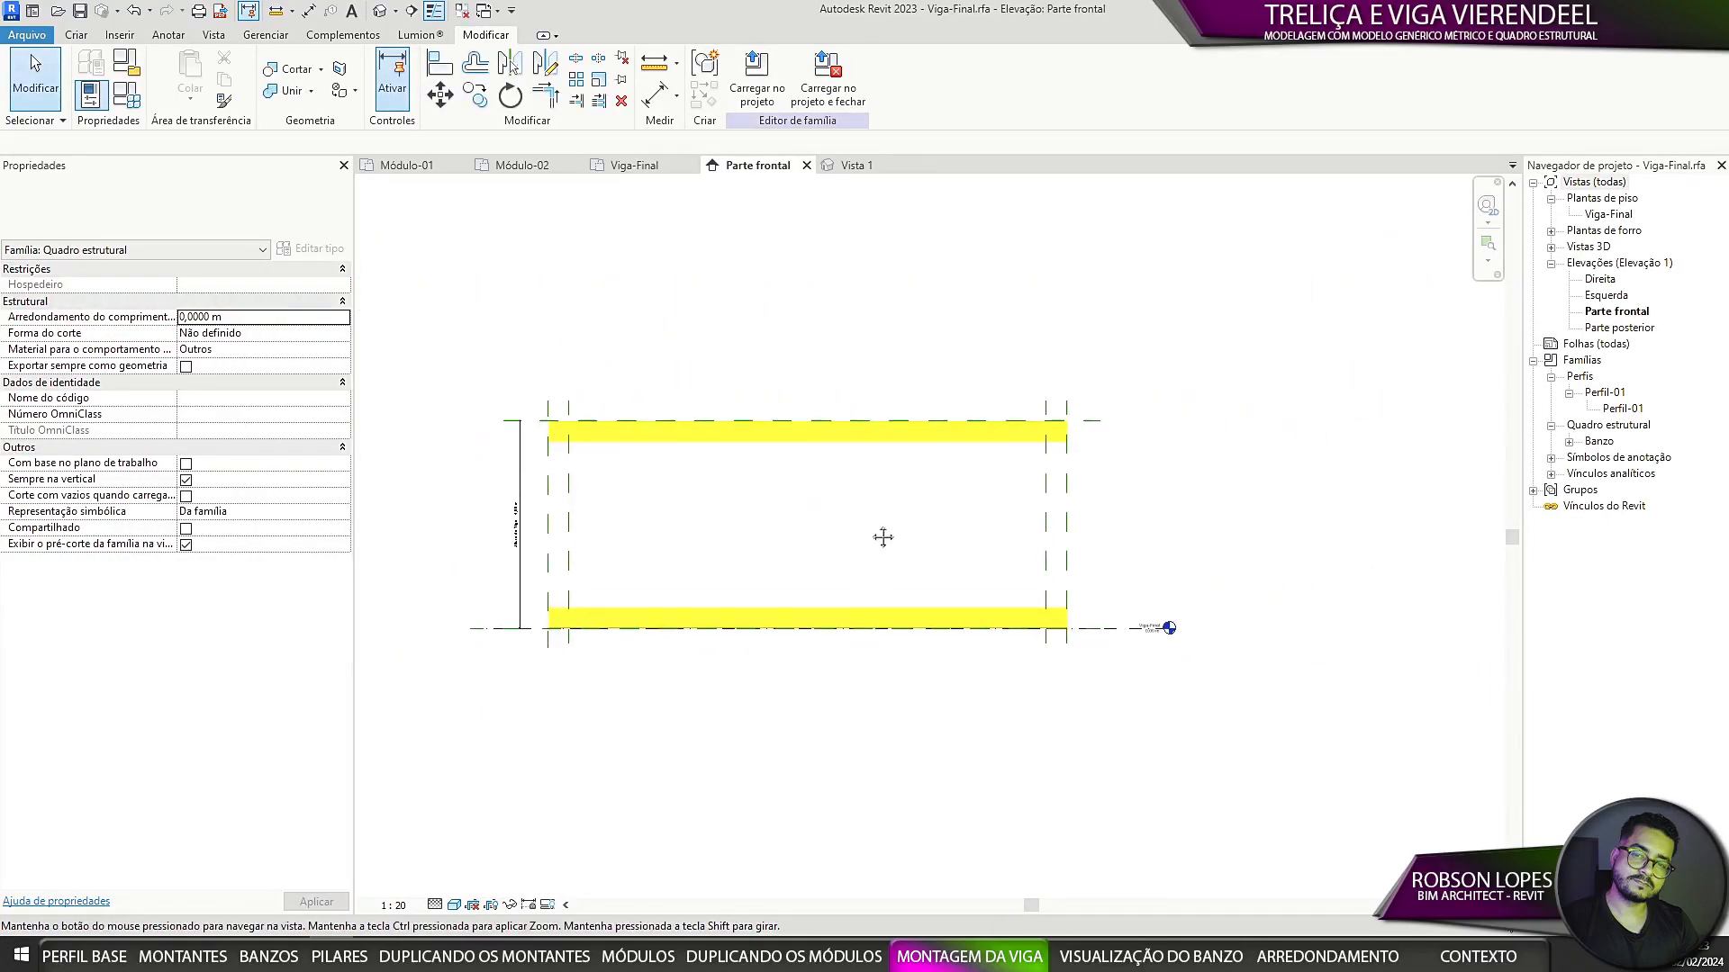
left_click(886, 166)
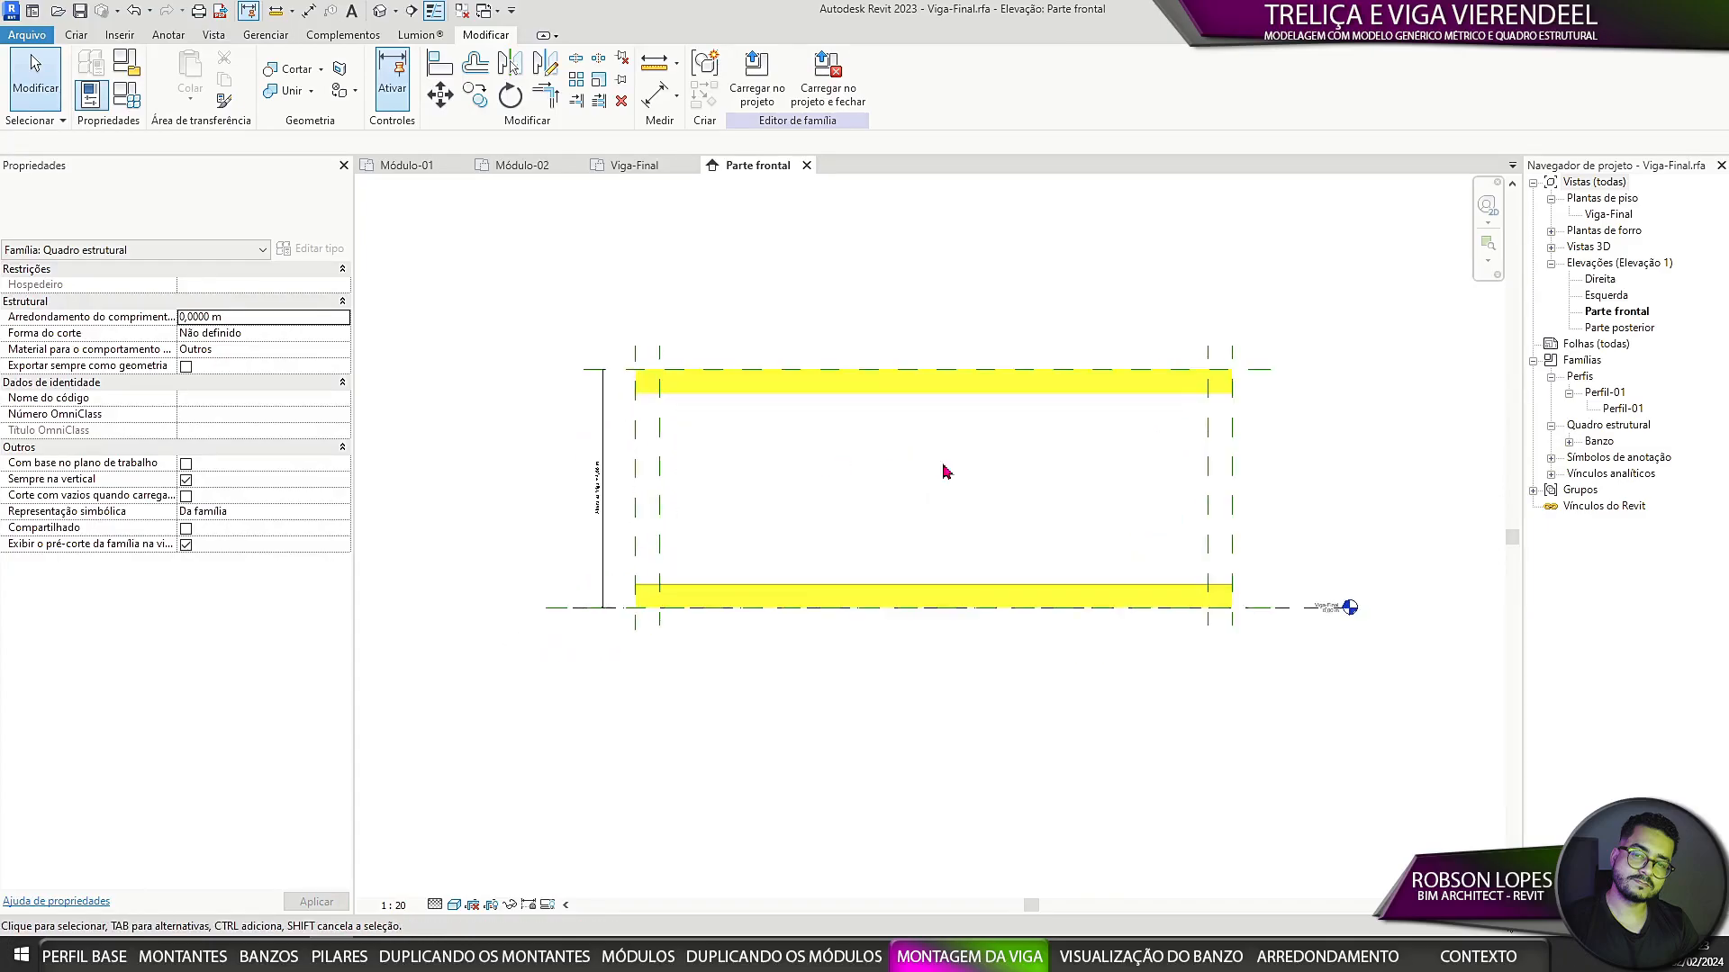
Step: Set Viga-Final's Altura do Perfil to 0.2 m and save the family
left_click(126, 95)
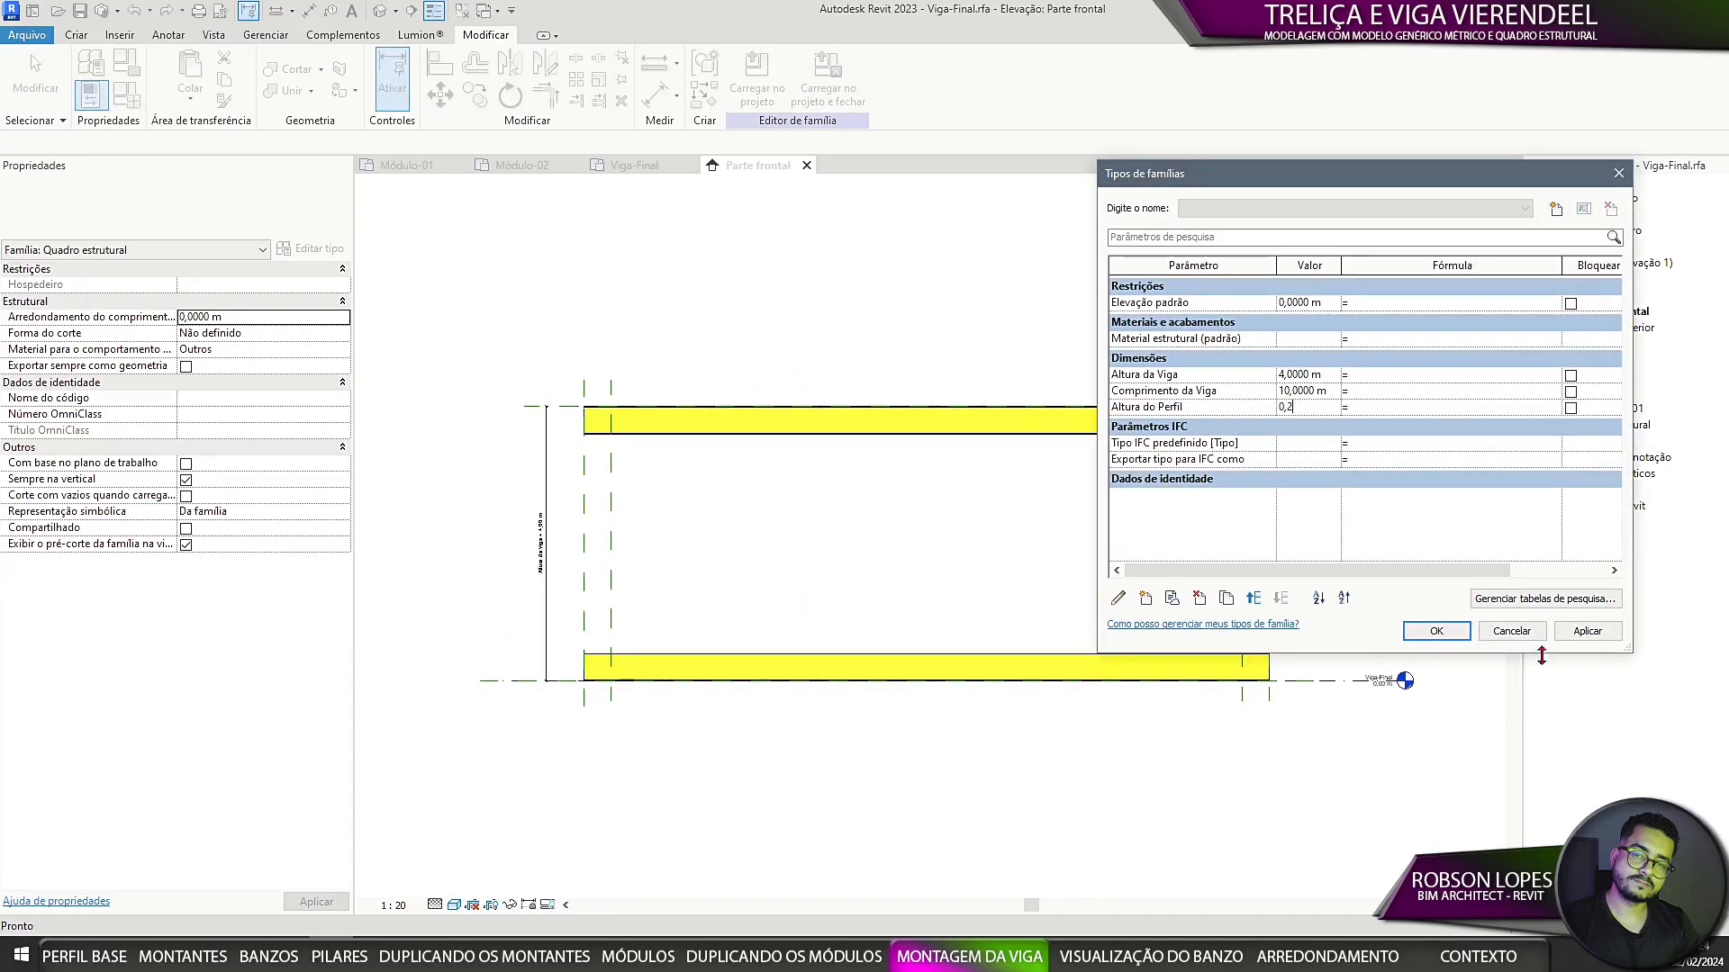
left_click(1587, 631)
left_click(1436, 630)
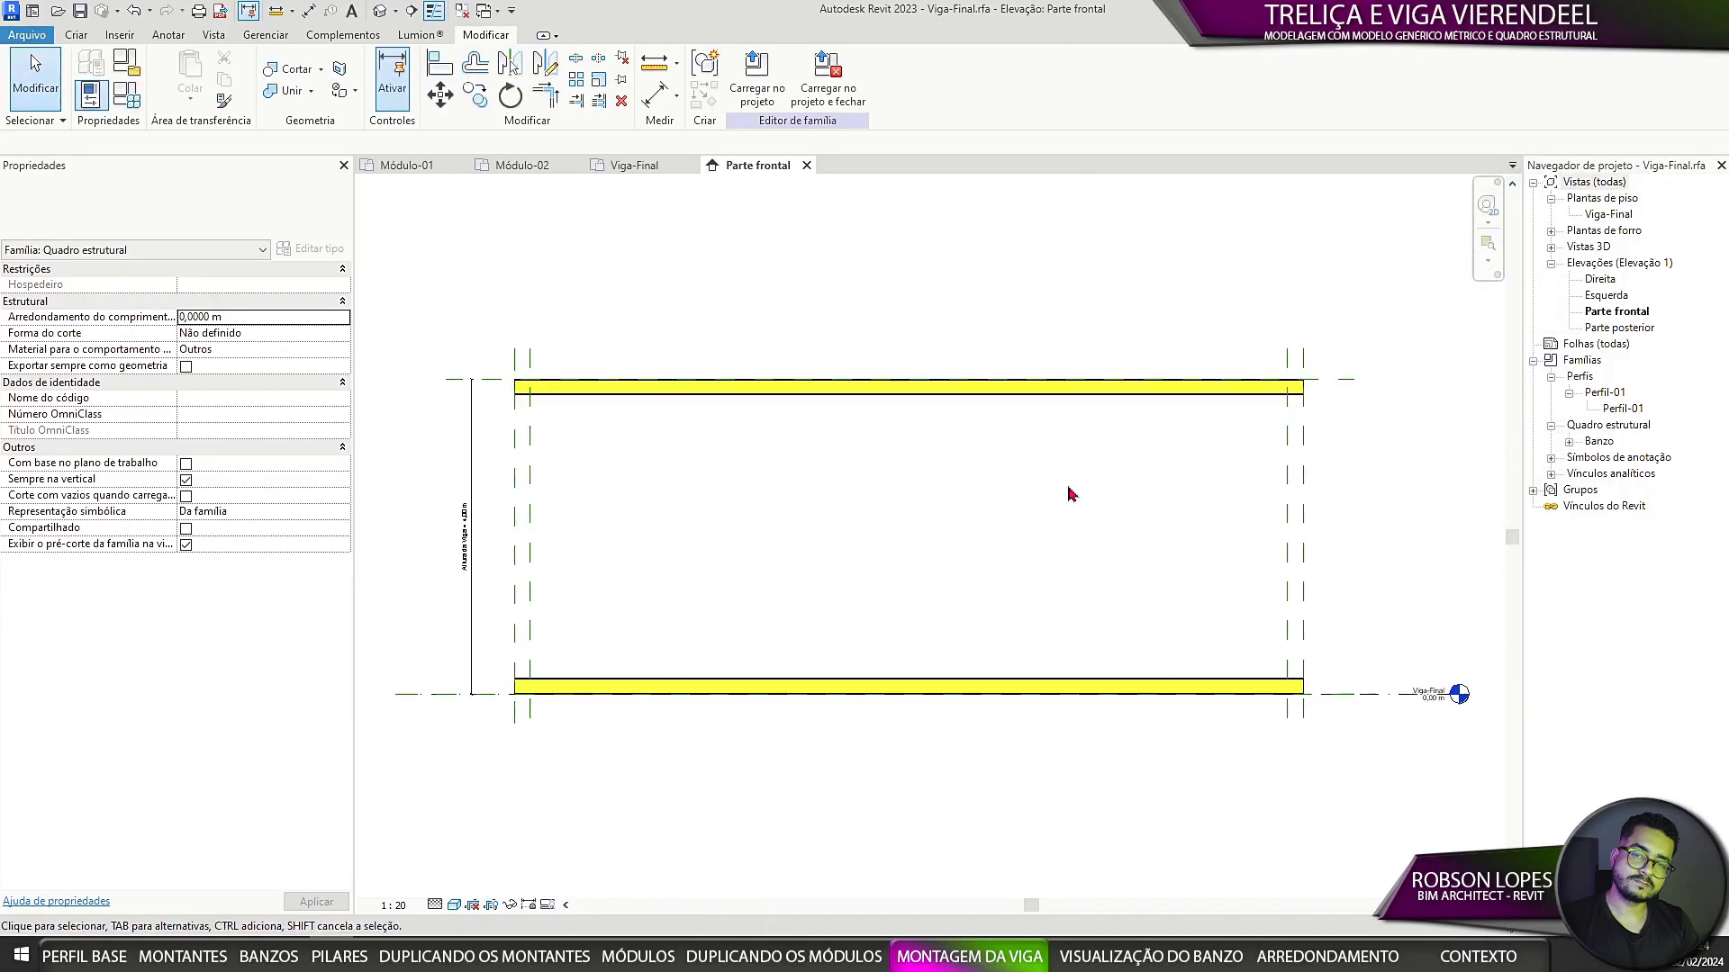
left_click(80, 18)
Step: Set Viga-Final's Comprimento da Viga parameter to 5 m
middle_click_drag(729, 472, 775, 483)
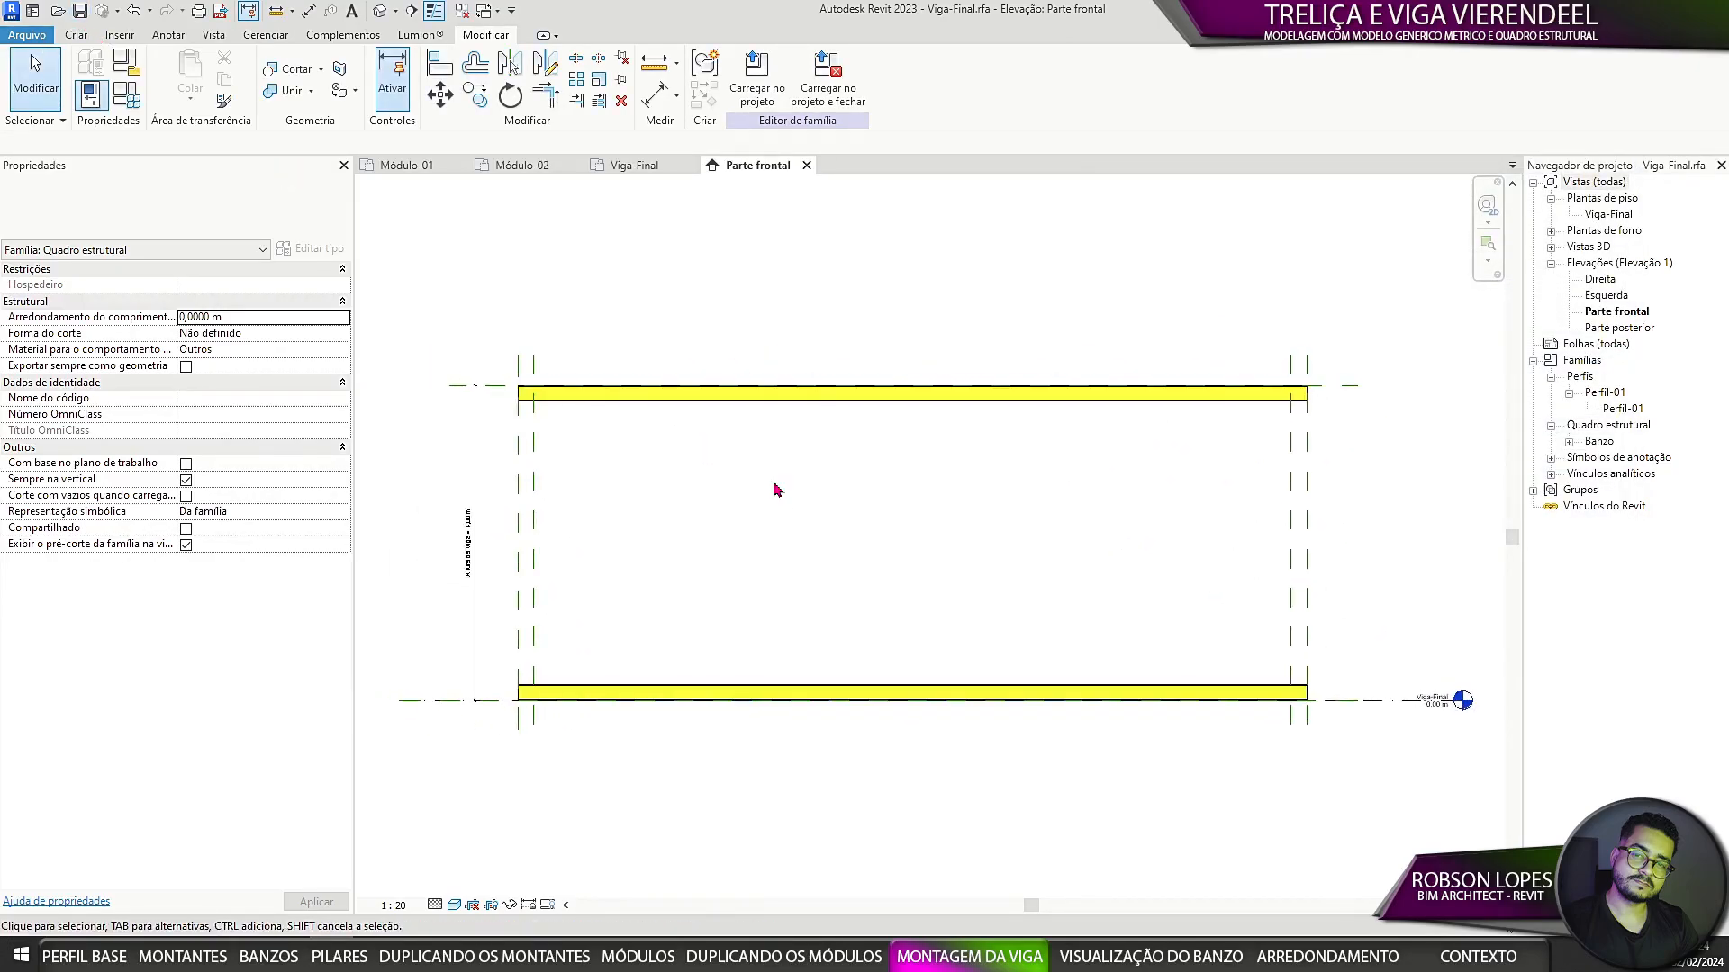
middle_click_drag(817, 540, 747, 604)
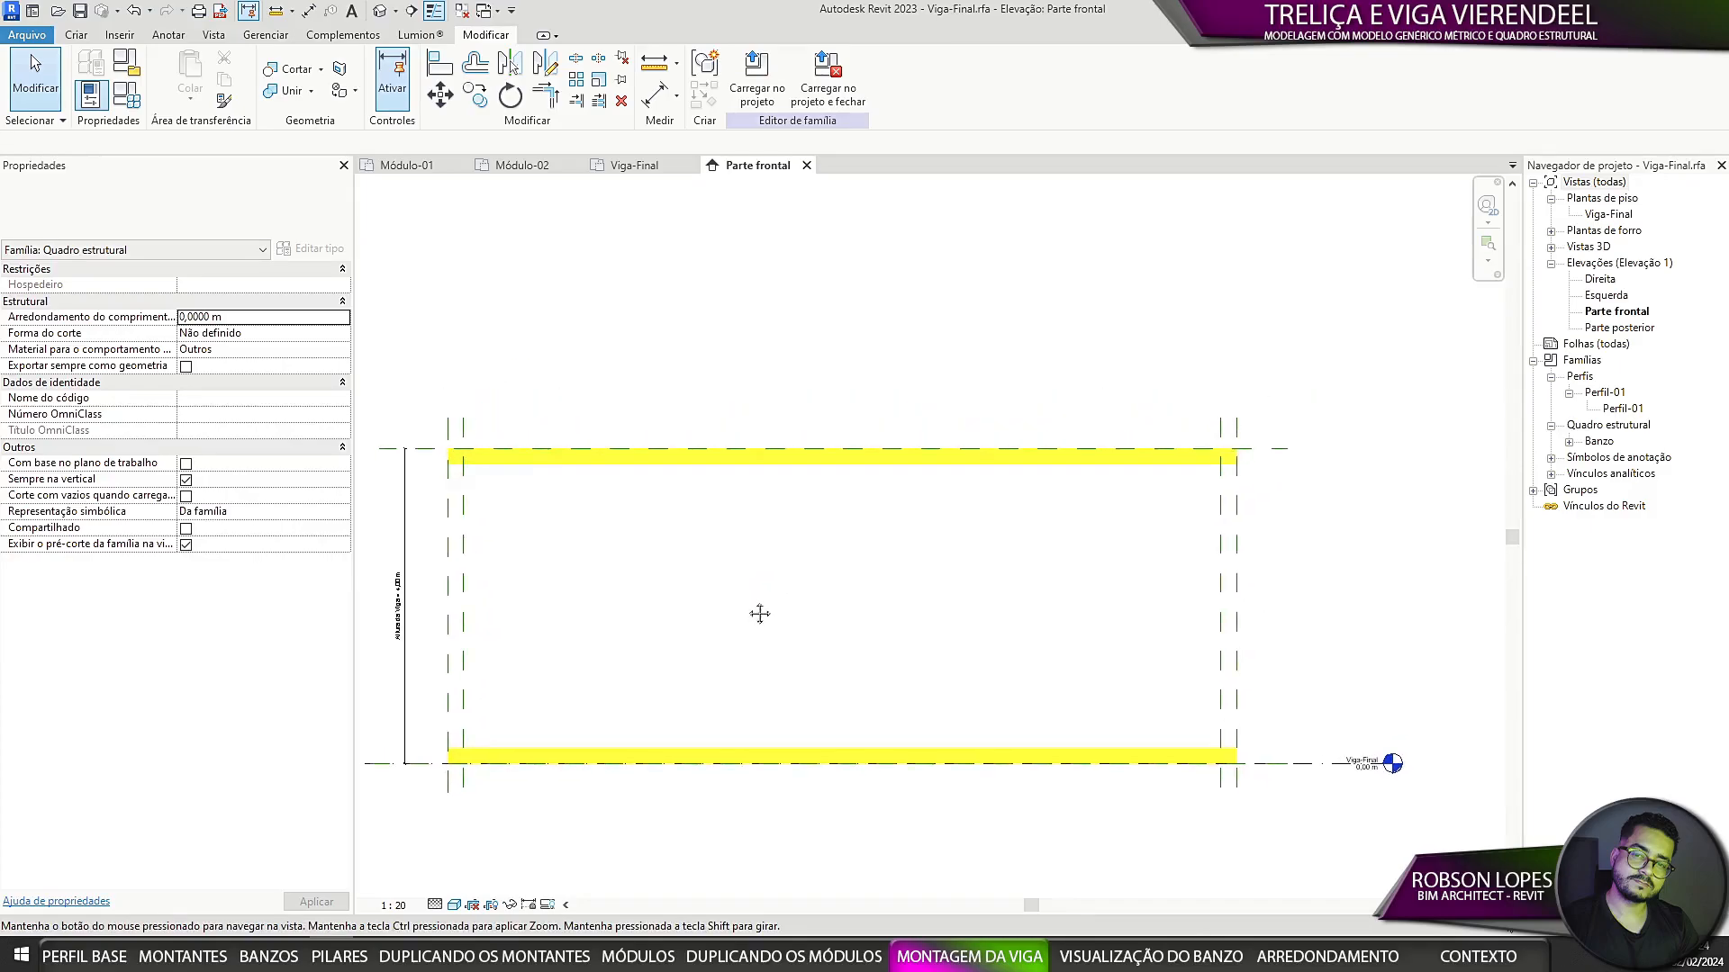
scroll(729, 574, "down", 1)
left_click(127, 96)
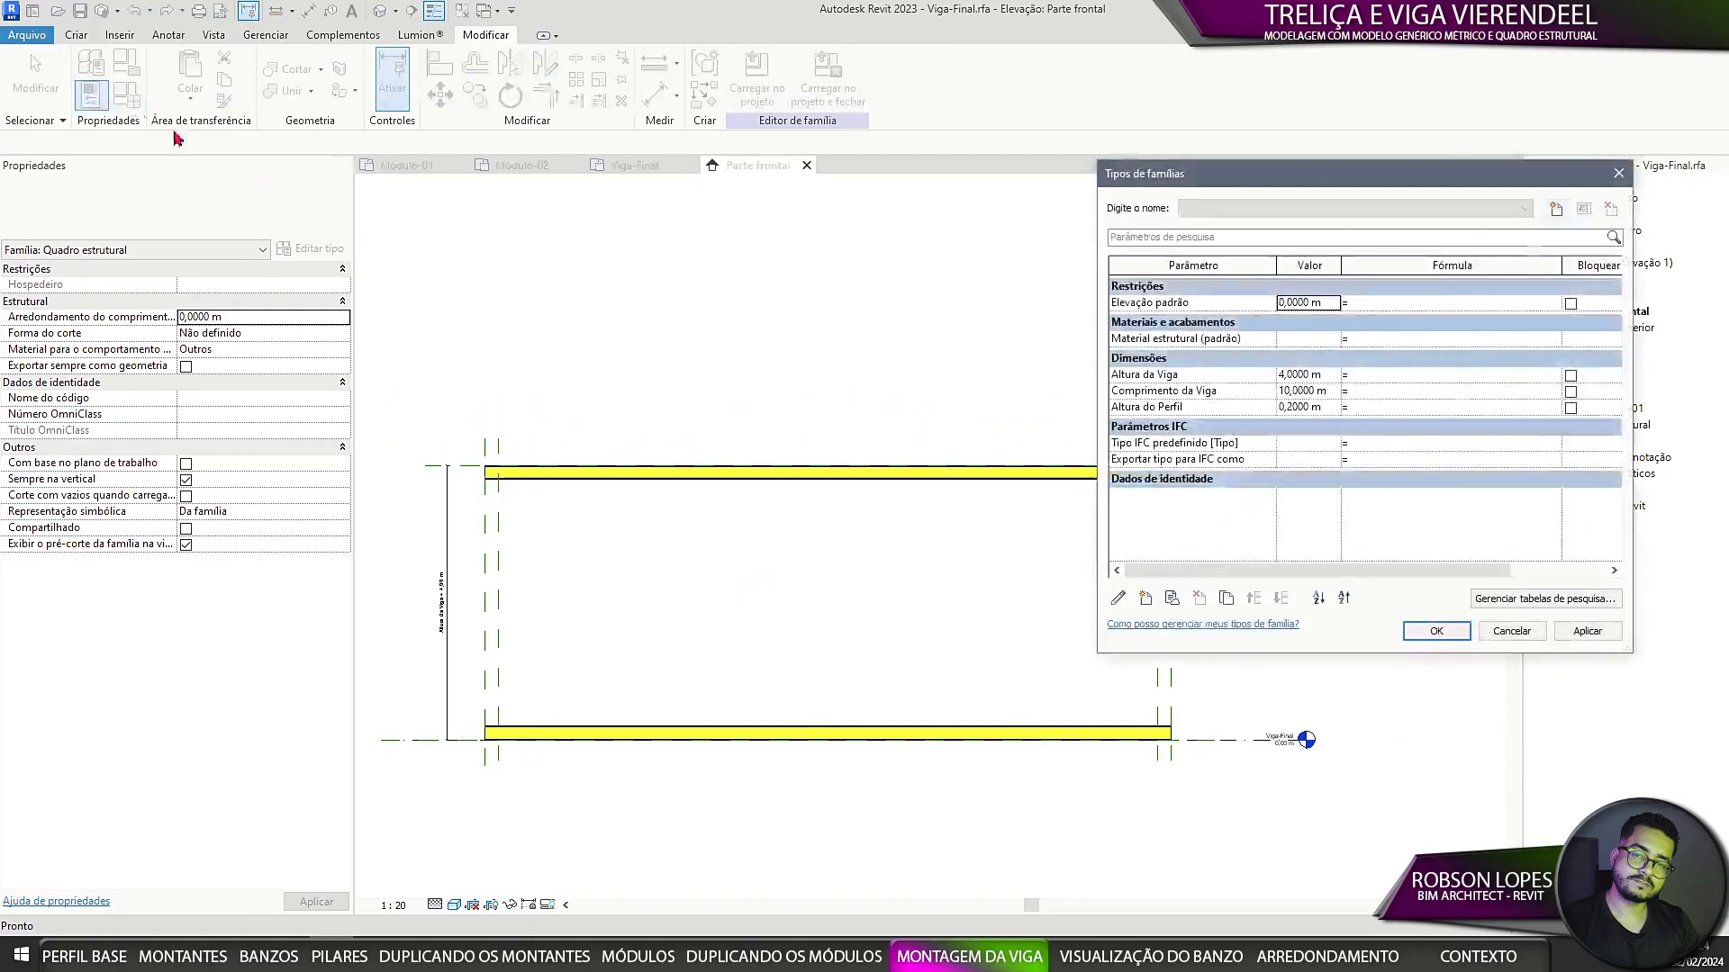
left_click(1319, 392)
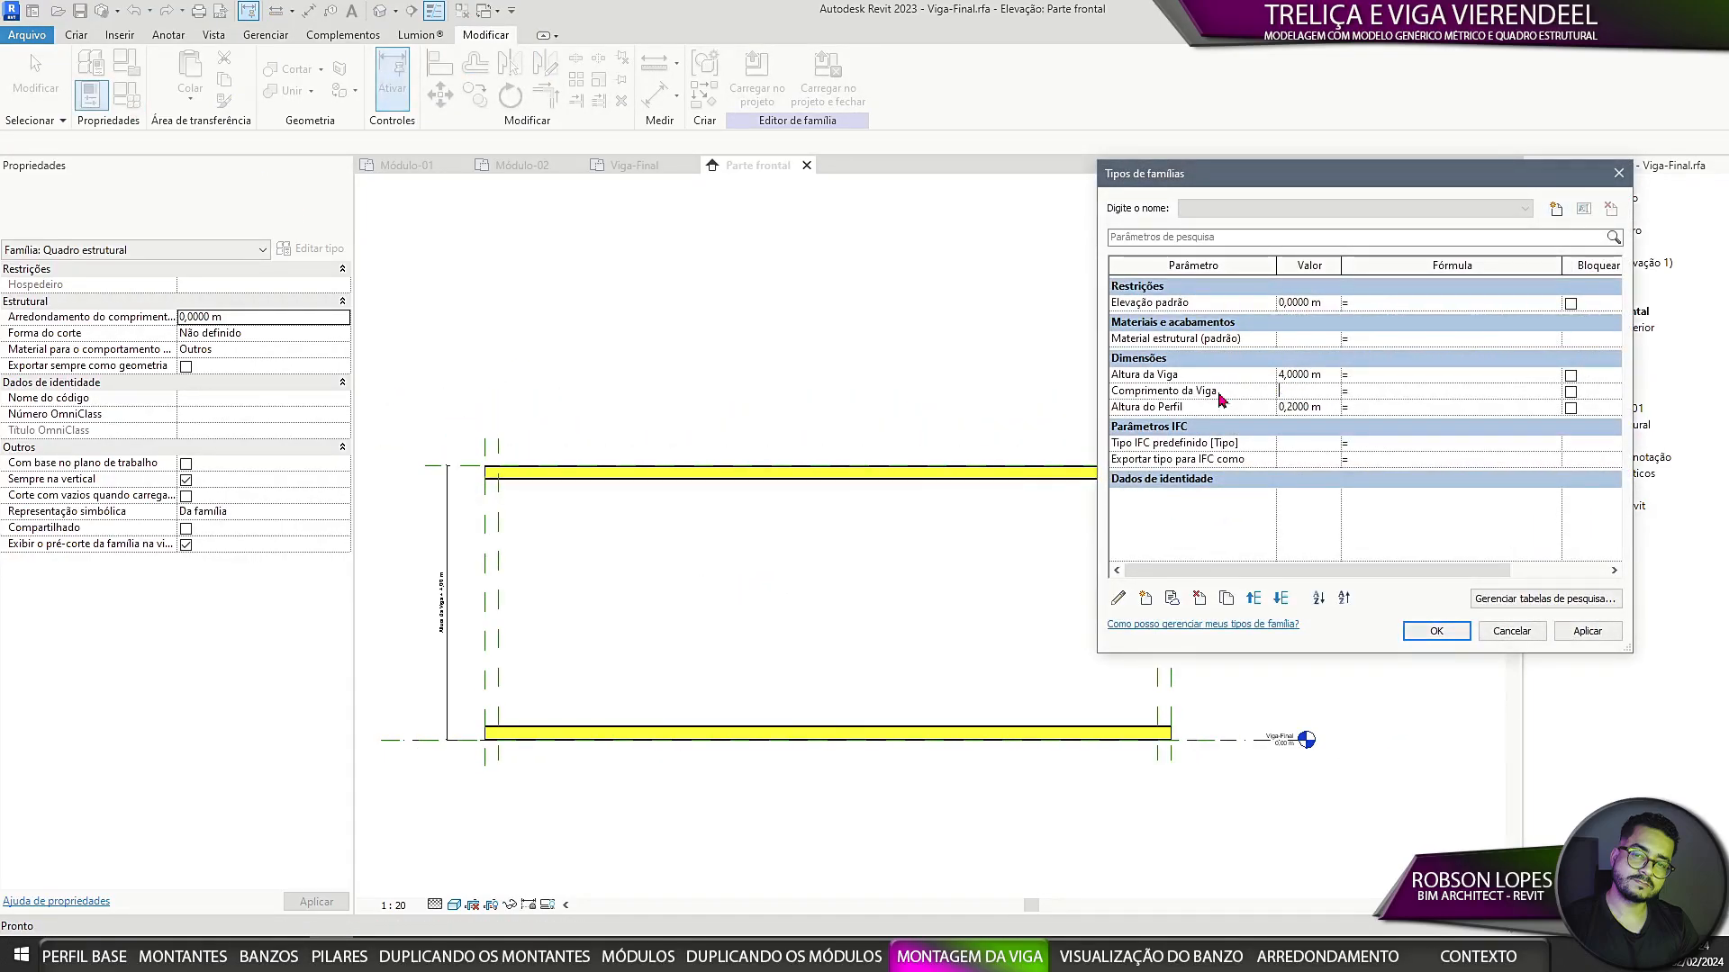
left_click(1587, 632)
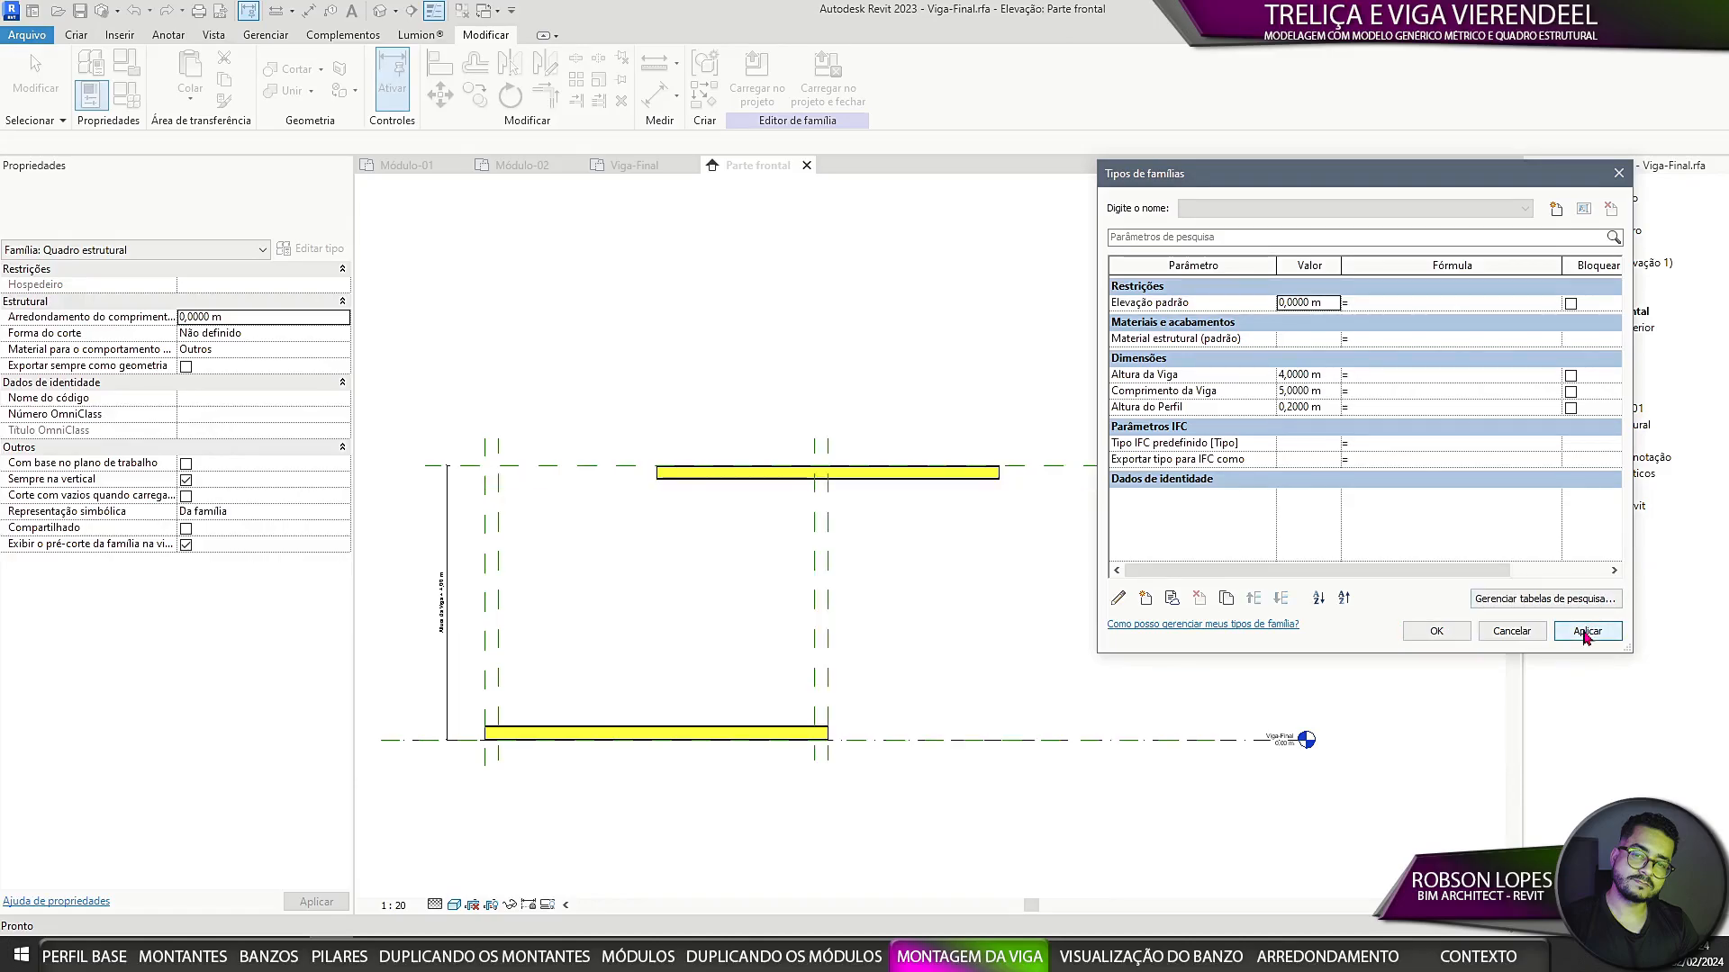
left_click(1437, 632)
Step: Align the upper Banzo's left end with the leftmost vertical reference plane and lock the alignment
left_click(801, 473)
key("a")
key("l")
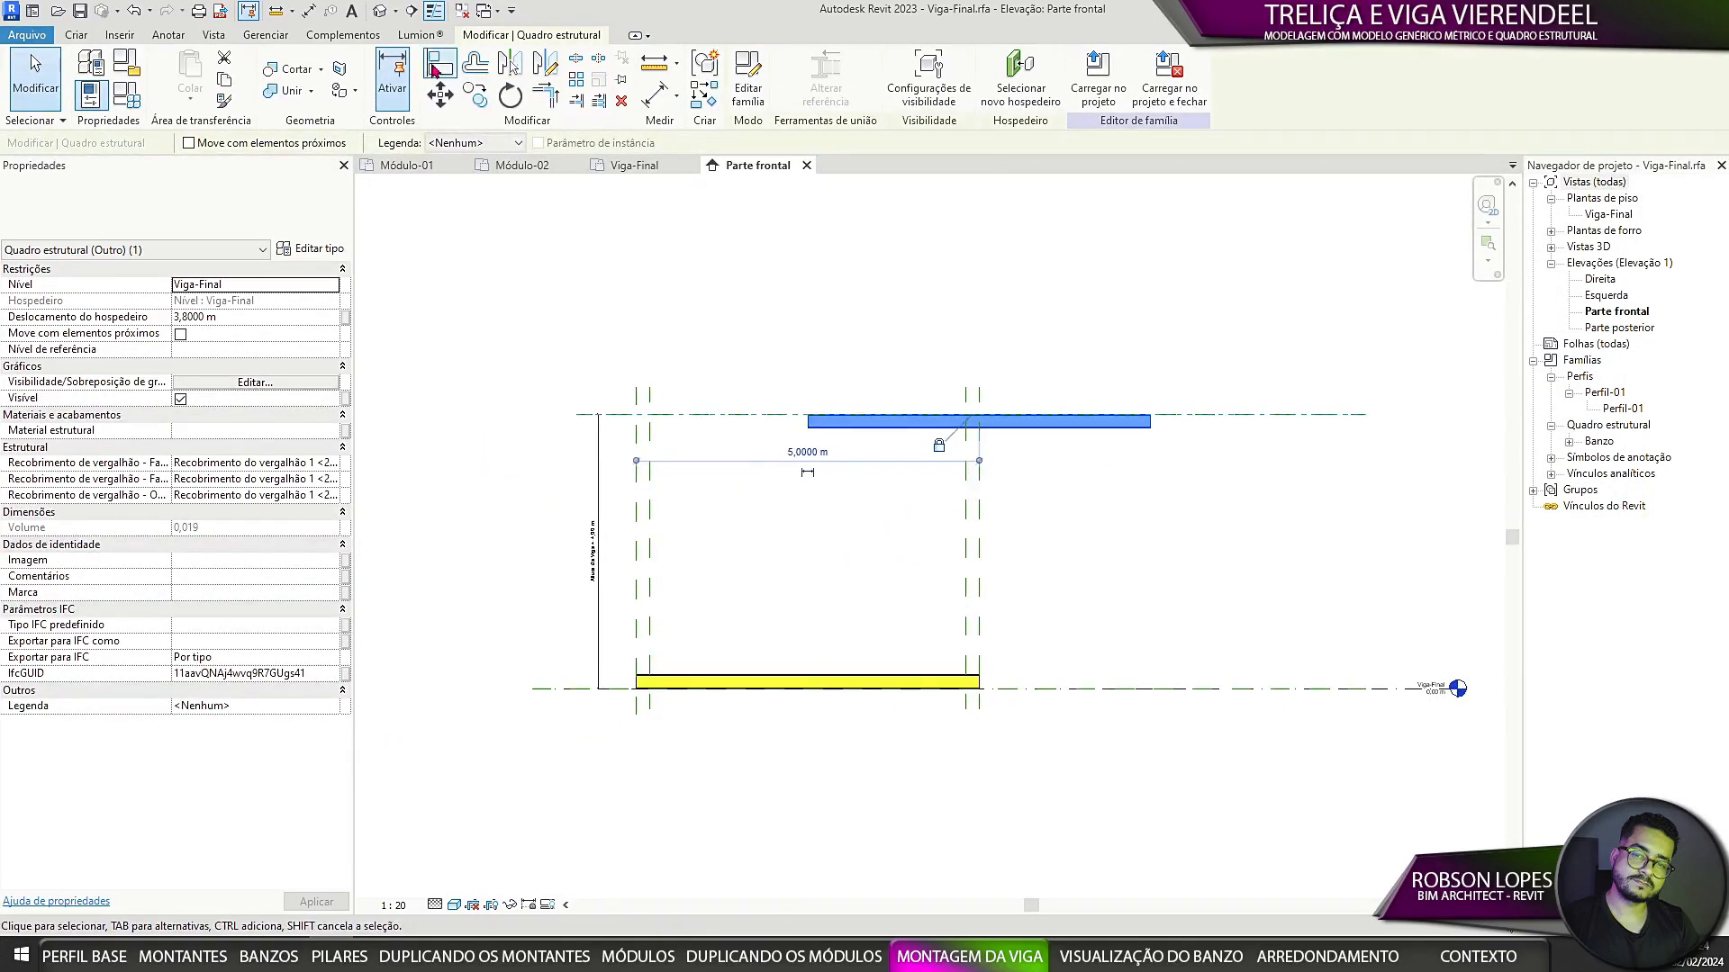
scroll(667, 464, "up", 3)
left_click(669, 464)
left_click(986, 470)
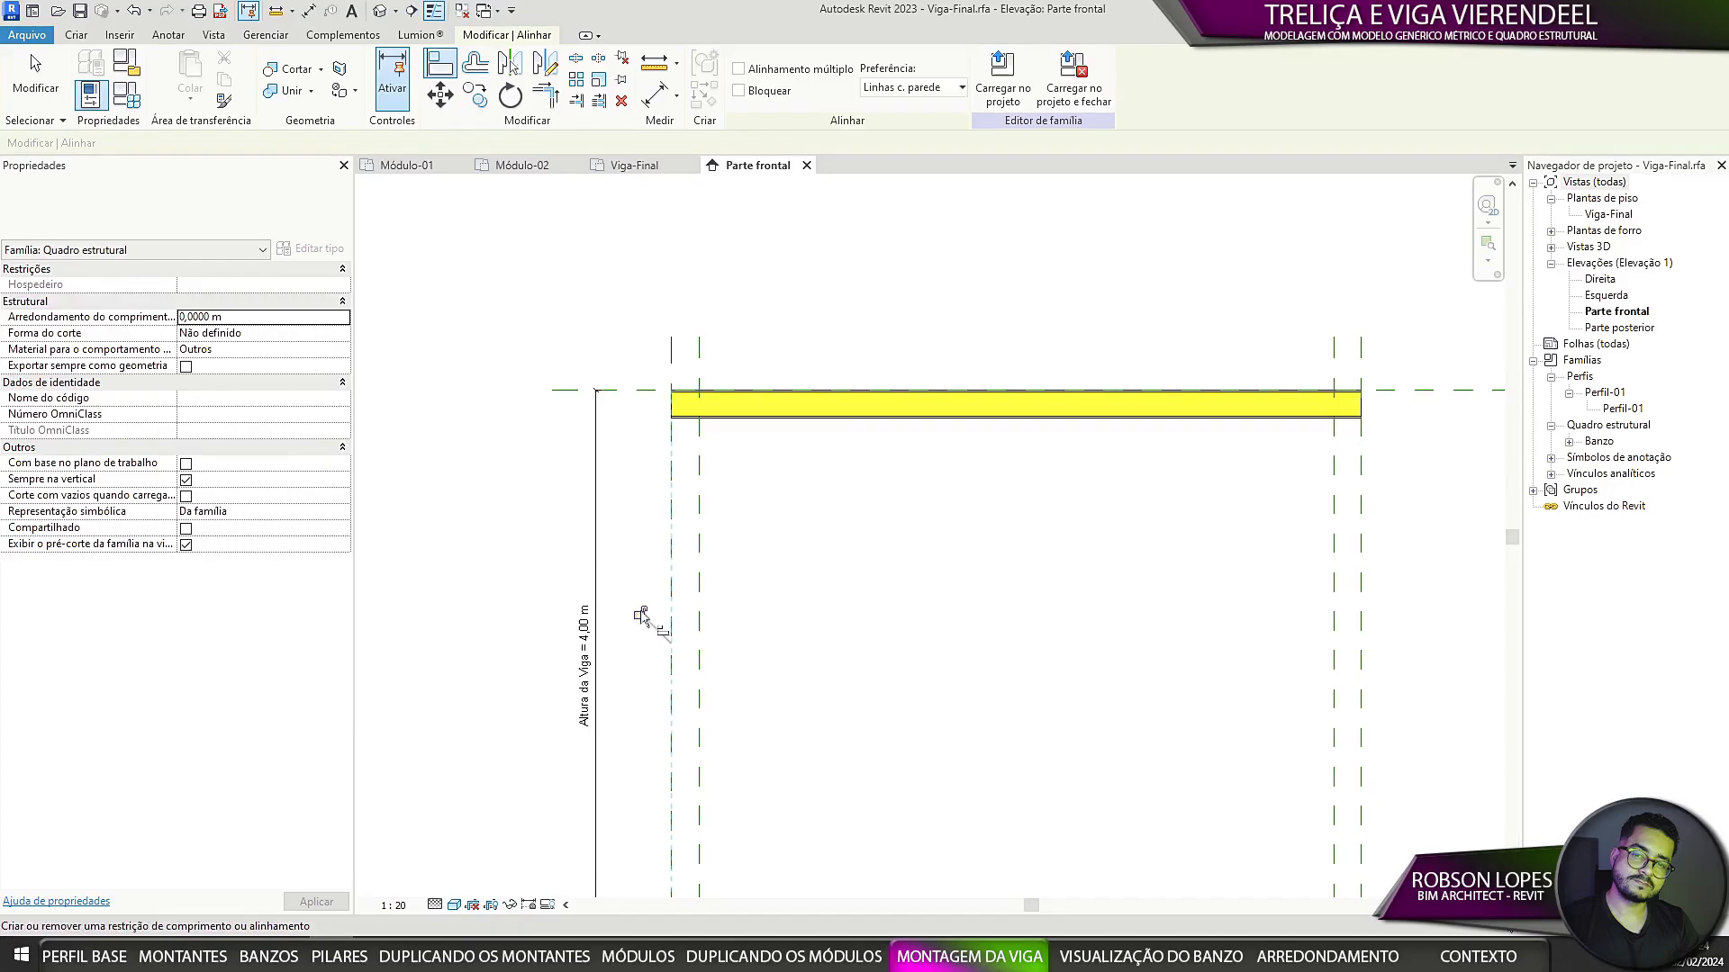
Step: Test Comprimento da Viga at 10 m and 2 m, and set it back to 10 m
scroll(898, 587, "down", 3)
middle_click_drag(898, 587, 817, 547)
scroll(817, 547, "up", 1)
left_click(128, 96)
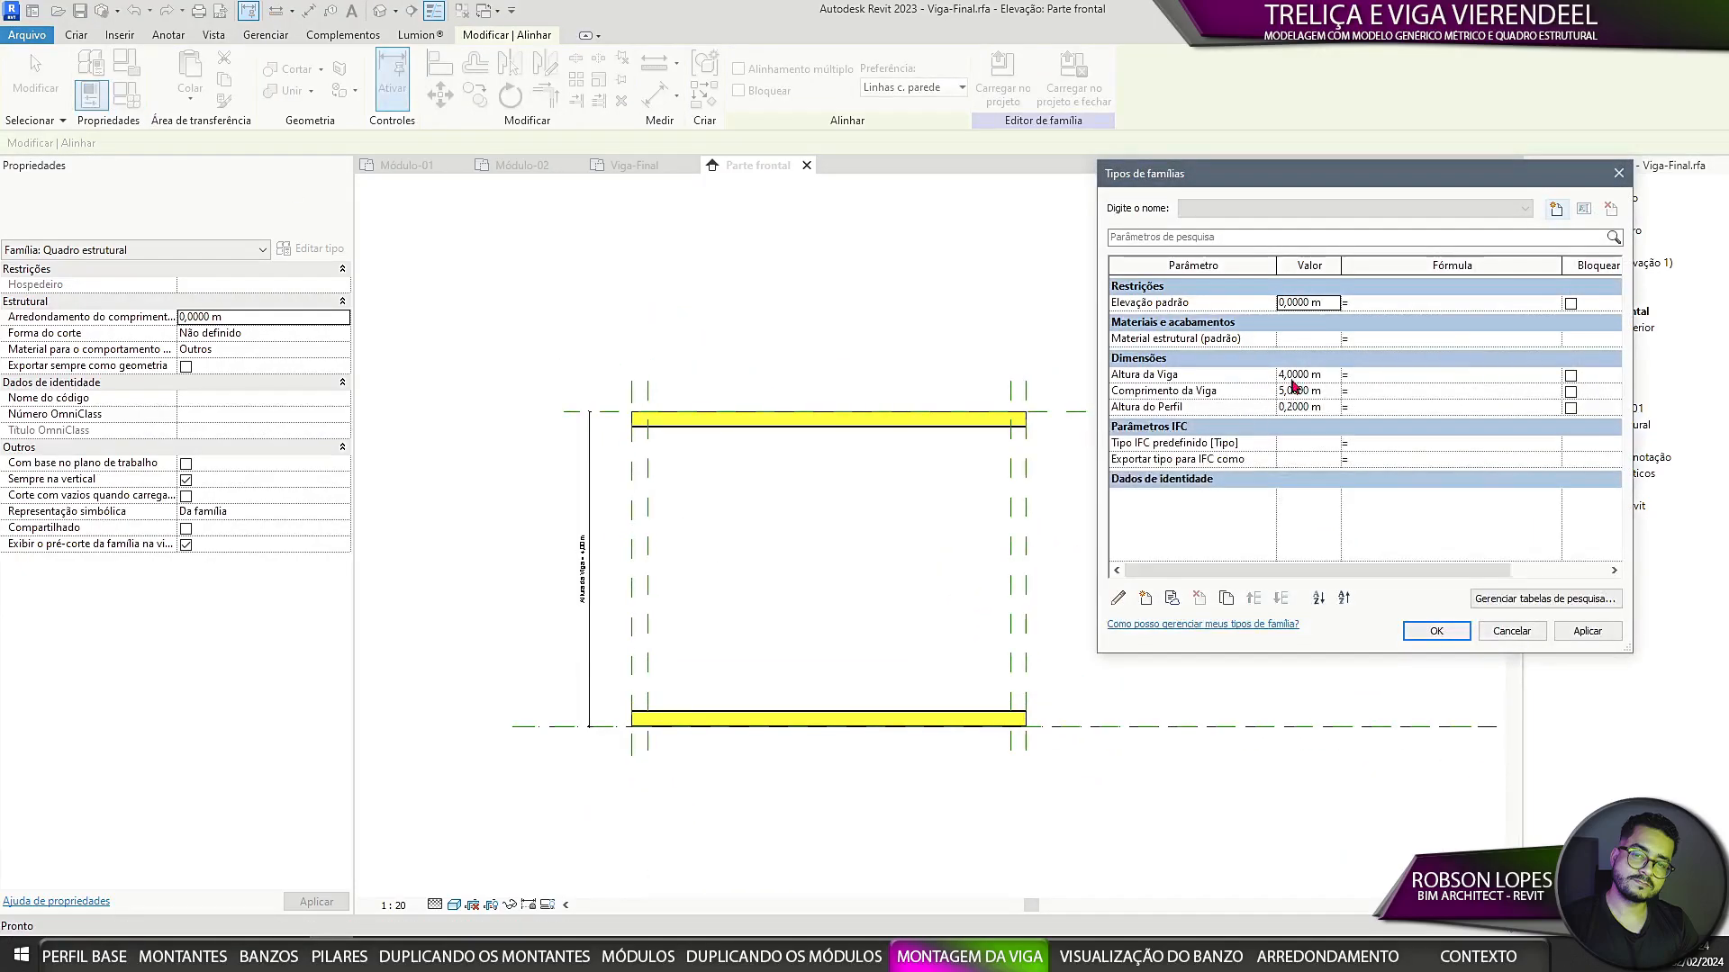
left_click(1562, 633)
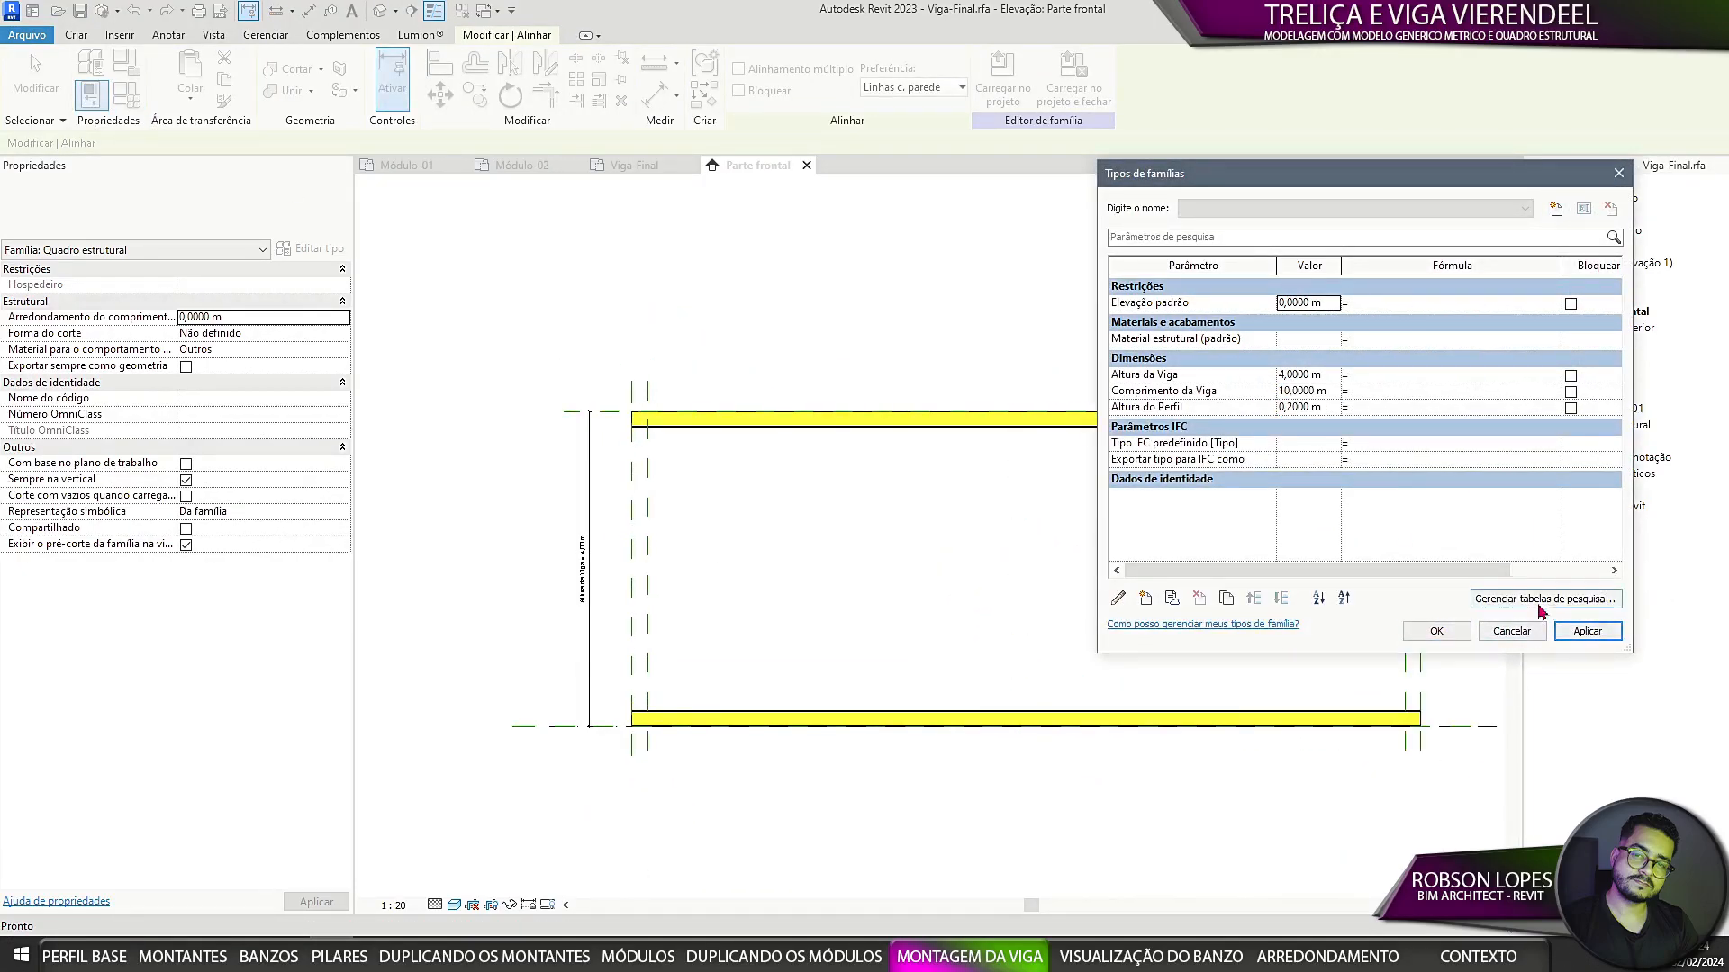
left_click(1597, 638)
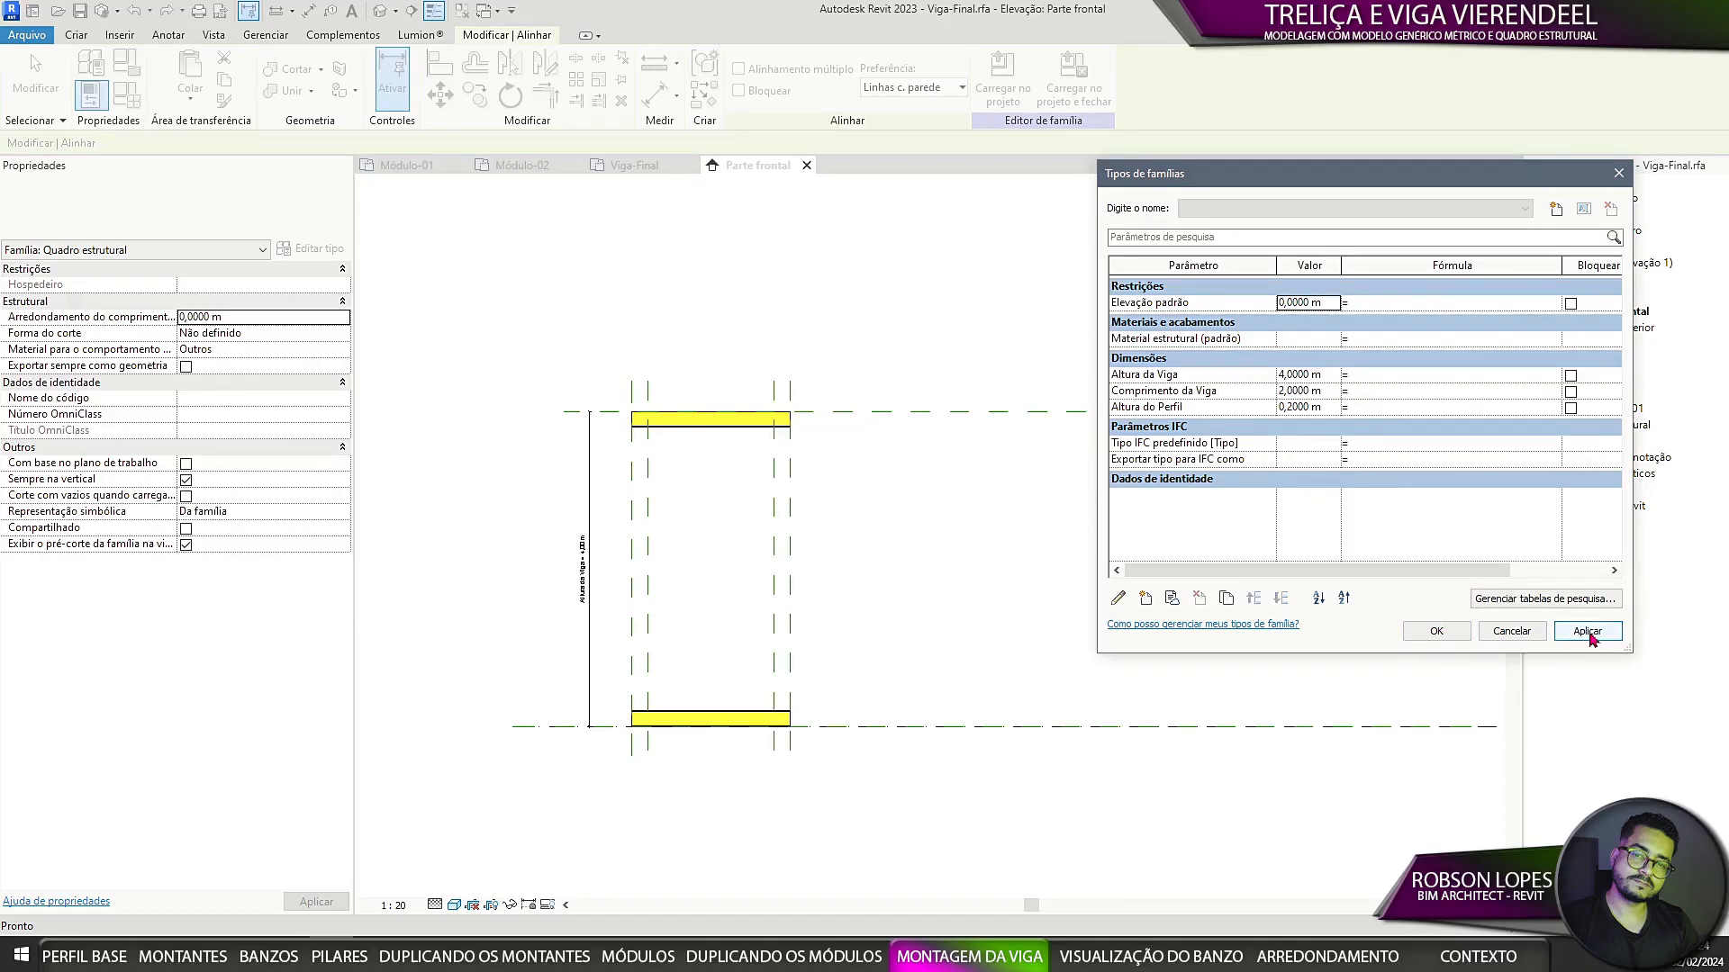
left_click(1330, 393)
type("10")
key("Return")
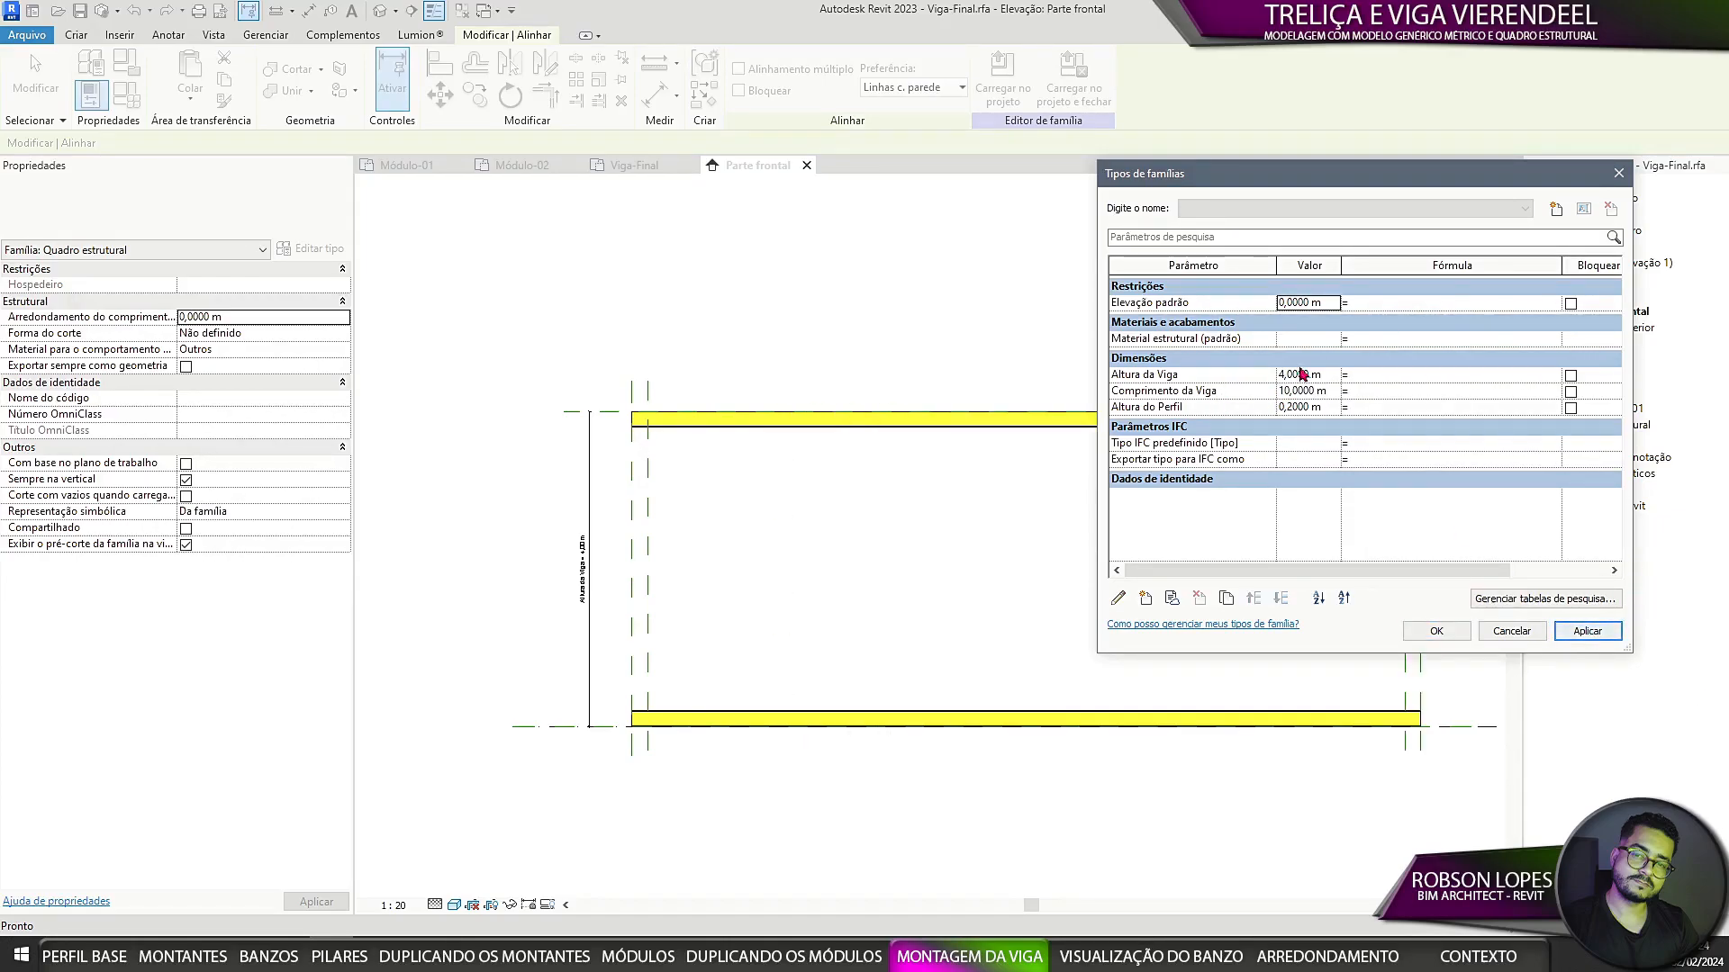
Step: Test the beam with Altura da Viga set to 2 m and Altura do Perfil set to 0.5 m
type("2")
left_click(1587, 632)
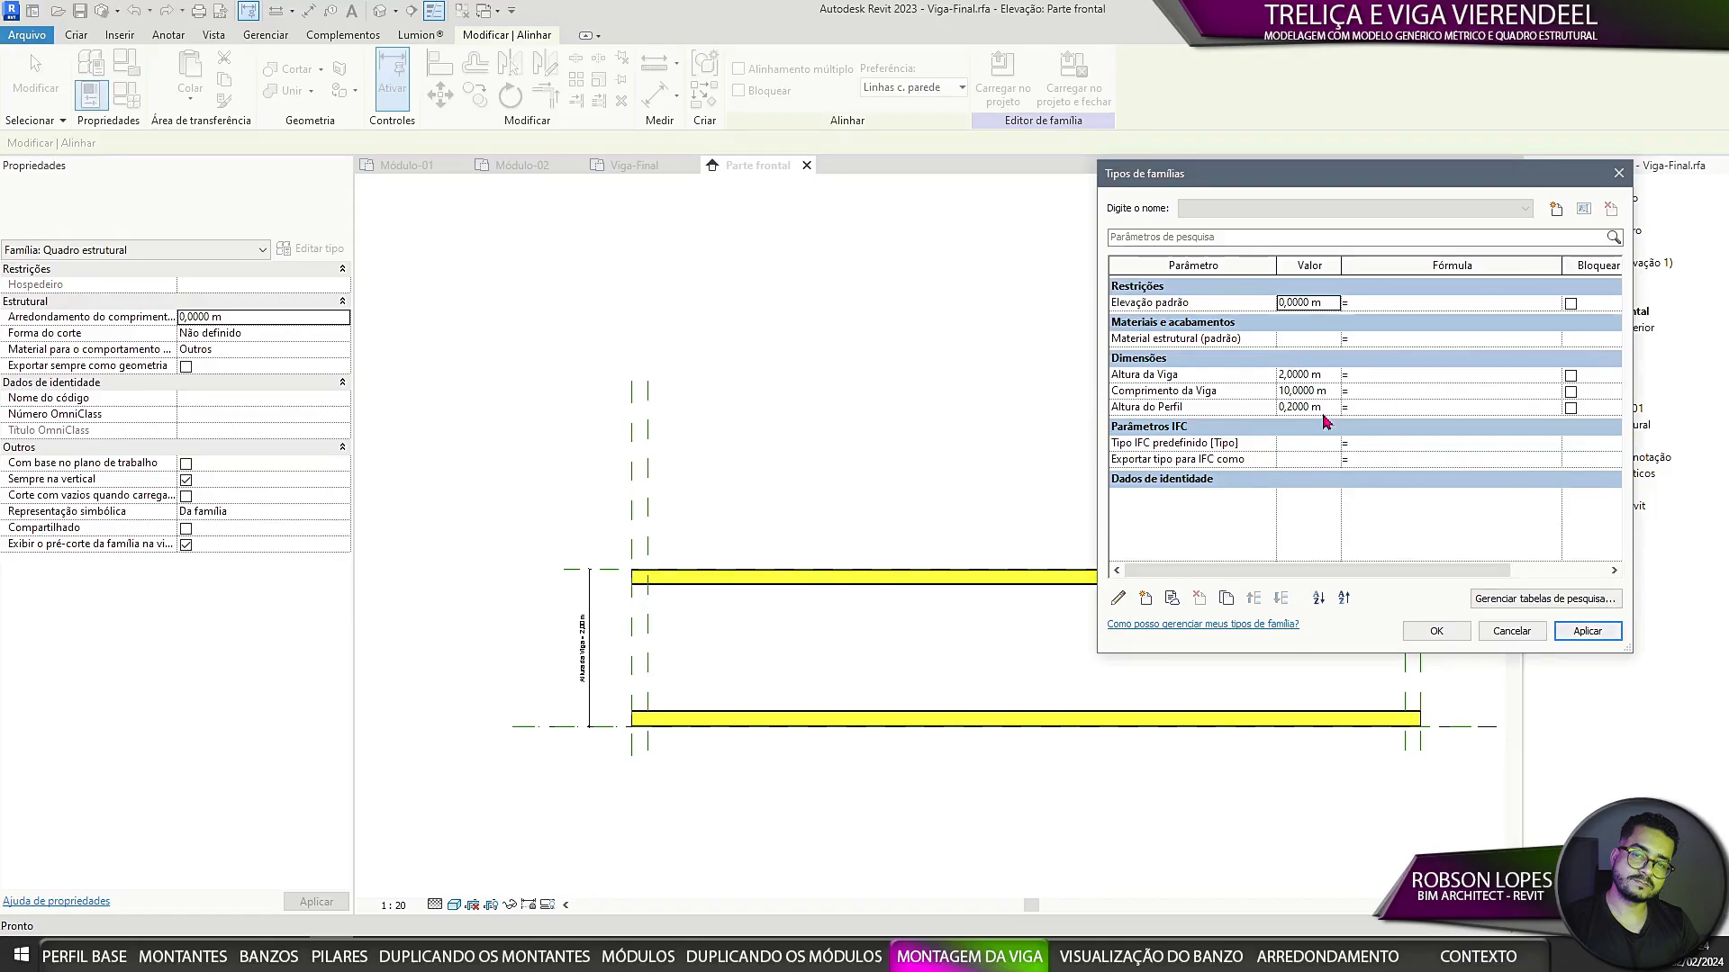
left_click(1326, 408)
type("0,5")
left_click(1591, 633)
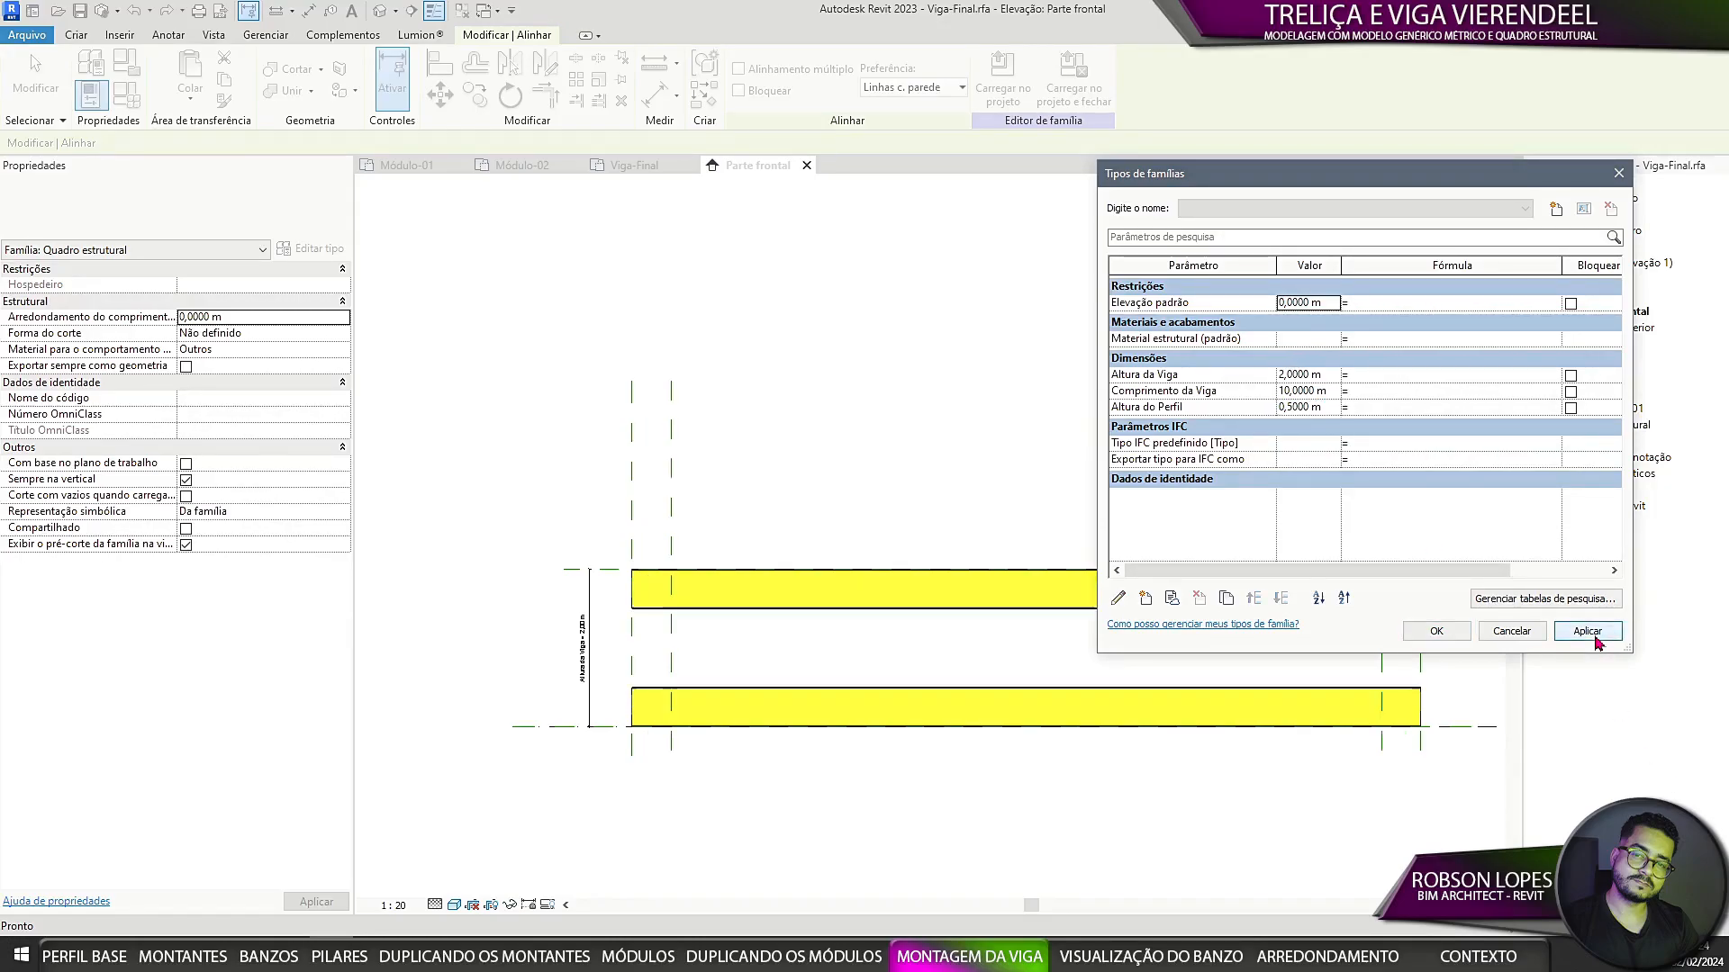
Step: Set Altura do Perfil to 0.2 m and Altura da Viga to 4 m, and leave the Align command
type("0,2")
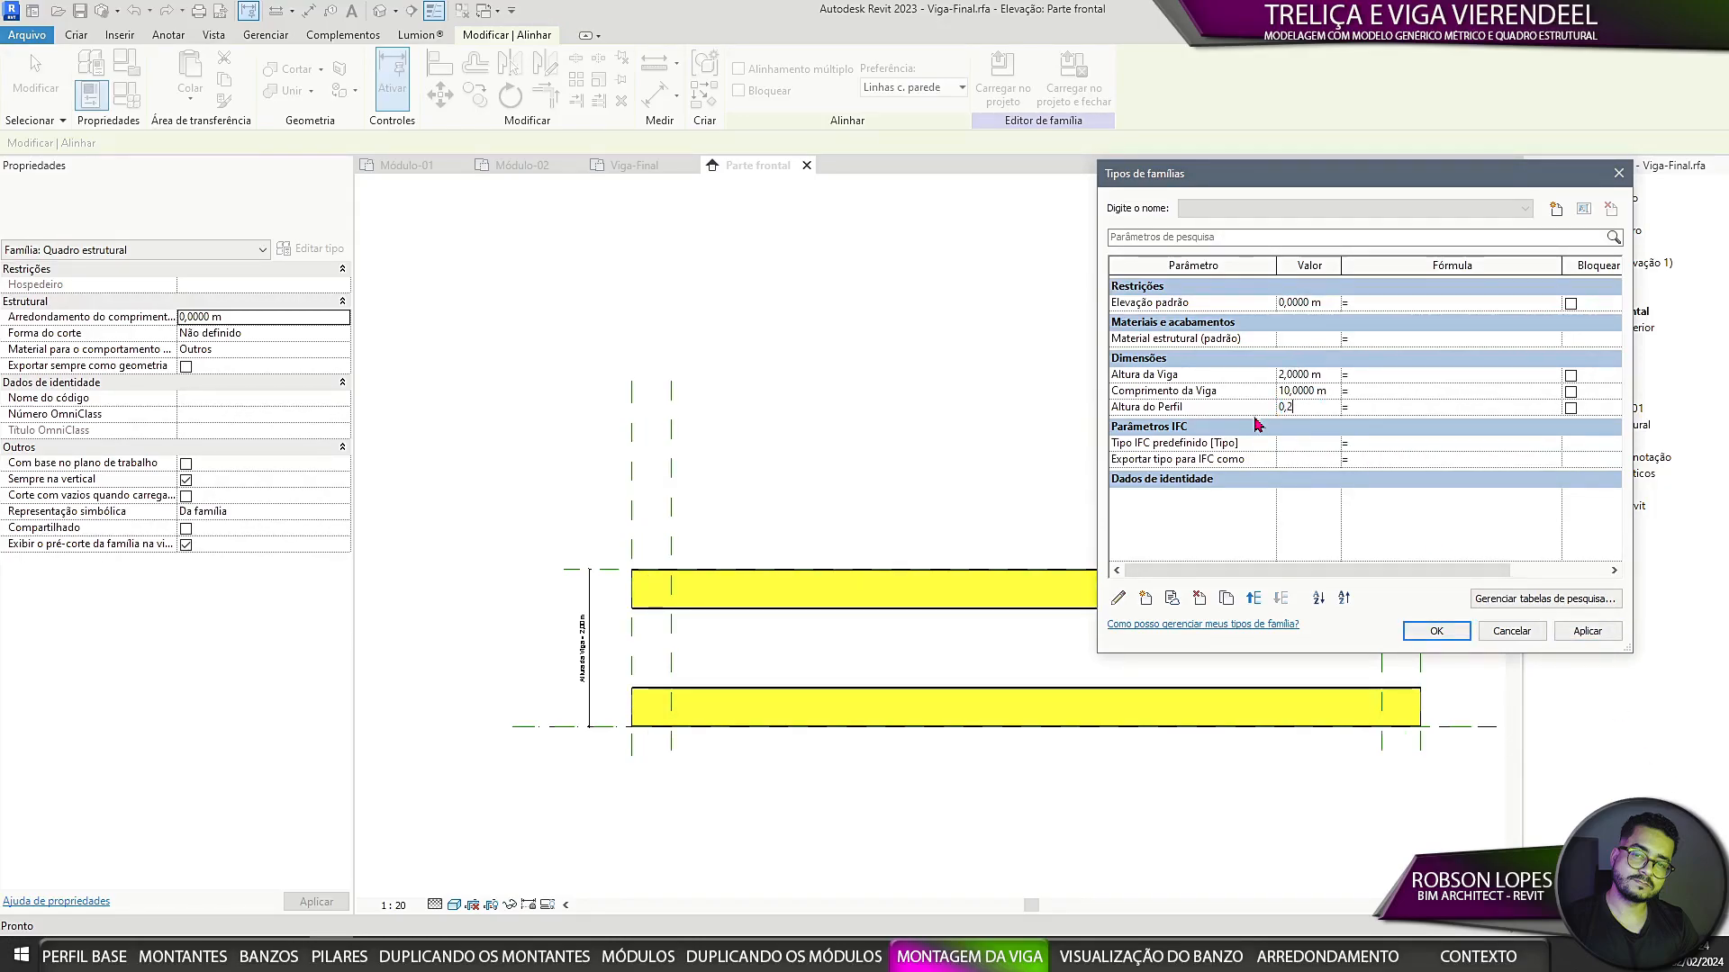
left_click(1327, 374)
type("4")
key("Tab")
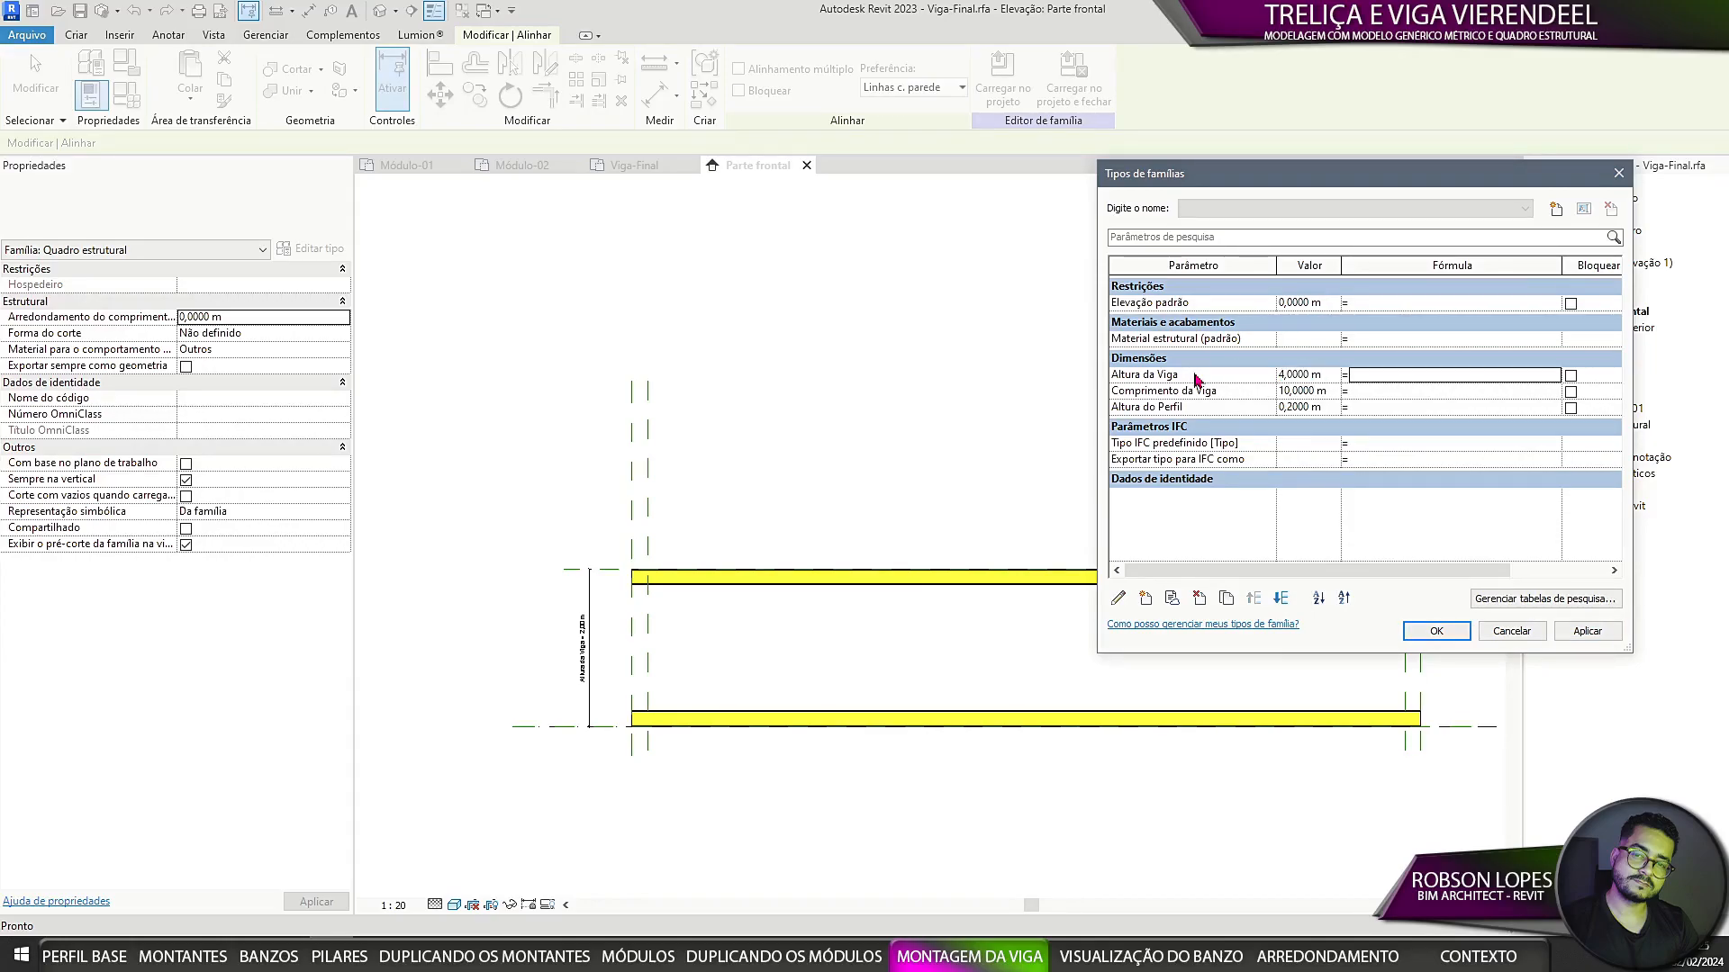
left_click(1587, 629)
left_click(1438, 634)
scroll(1102, 581, "down", 1)
middle_click_drag(1102, 581, 919, 581)
scroll(1034, 543, "up", 1)
middle_click_drag(1033, 542, 1084, 547)
middle_click_drag(857, 591, 898, 605)
key("Escape")
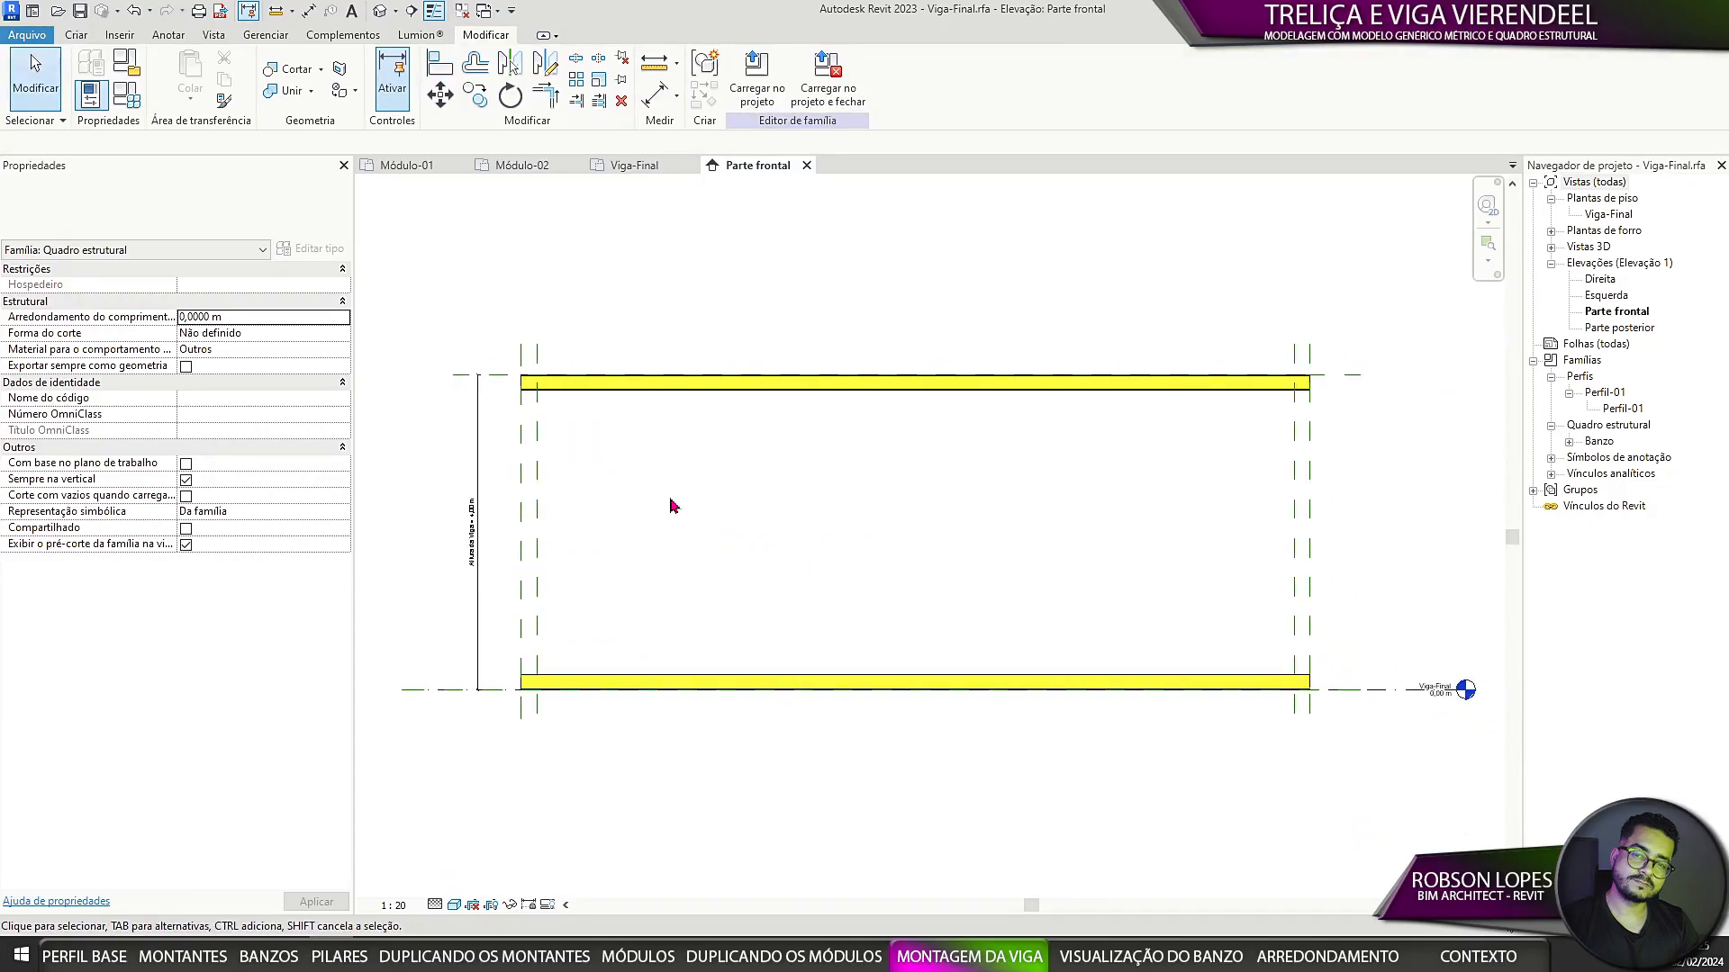
Step: Load Módulo-01 into Viga-Final and place one instance in the floor plan just below the Banzo, near its left end
left_click(138, 100)
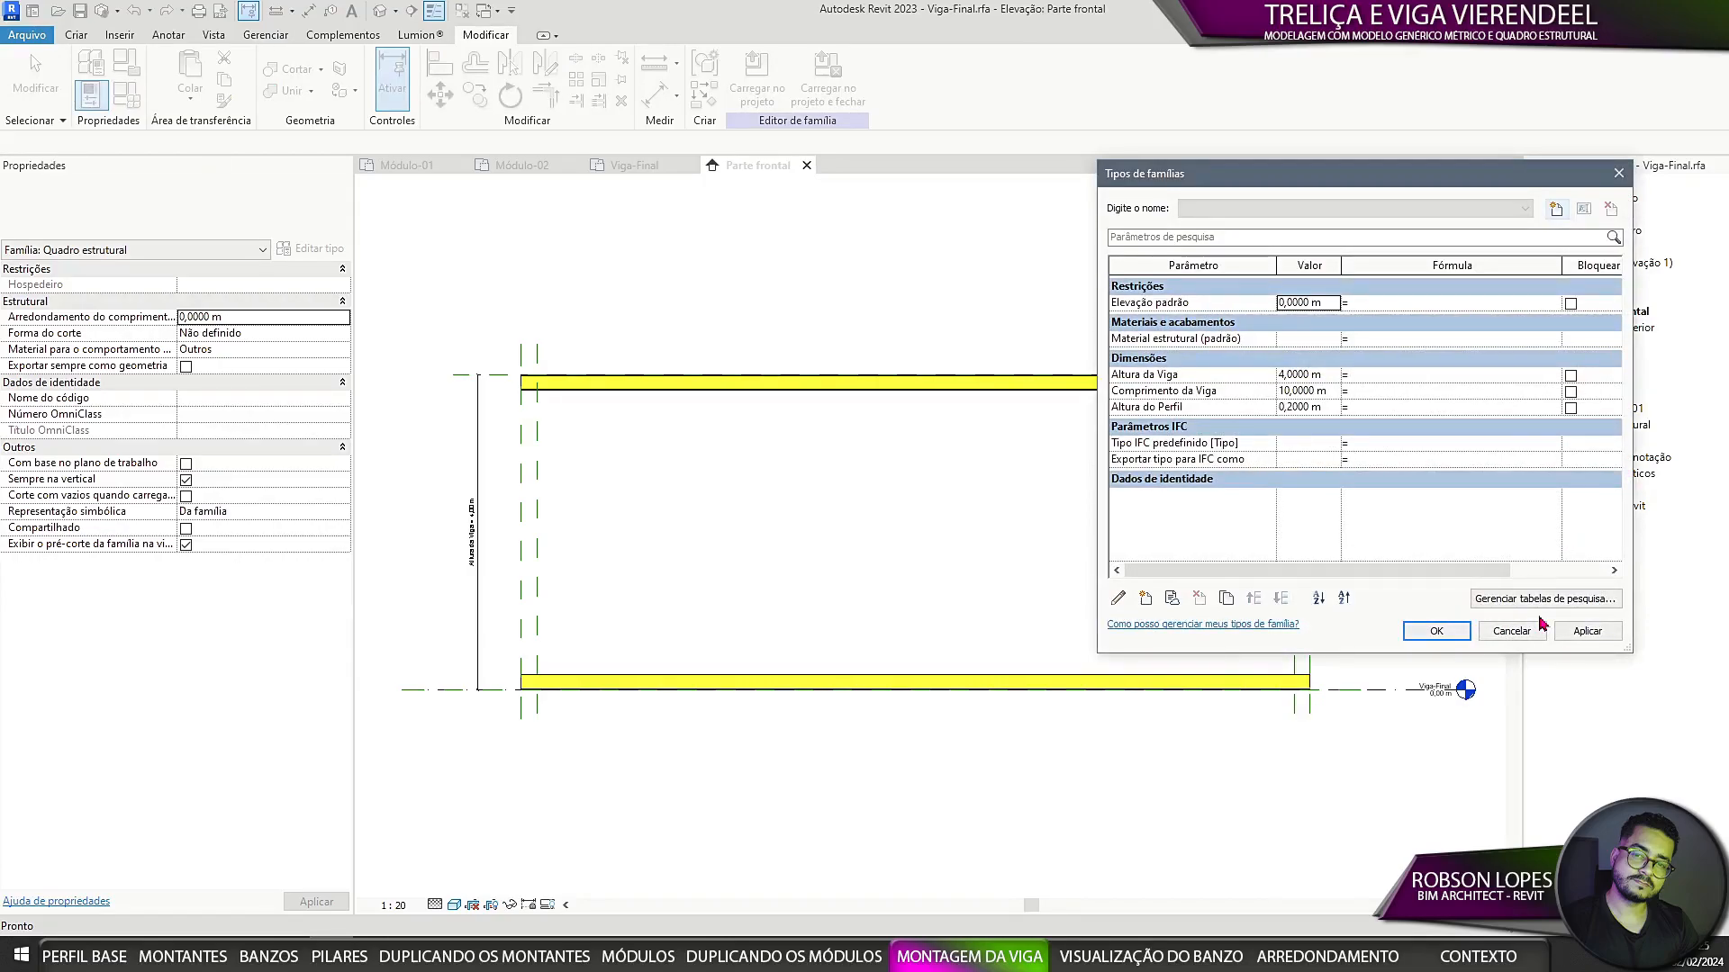
left_click(1436, 630)
left_click(412, 166)
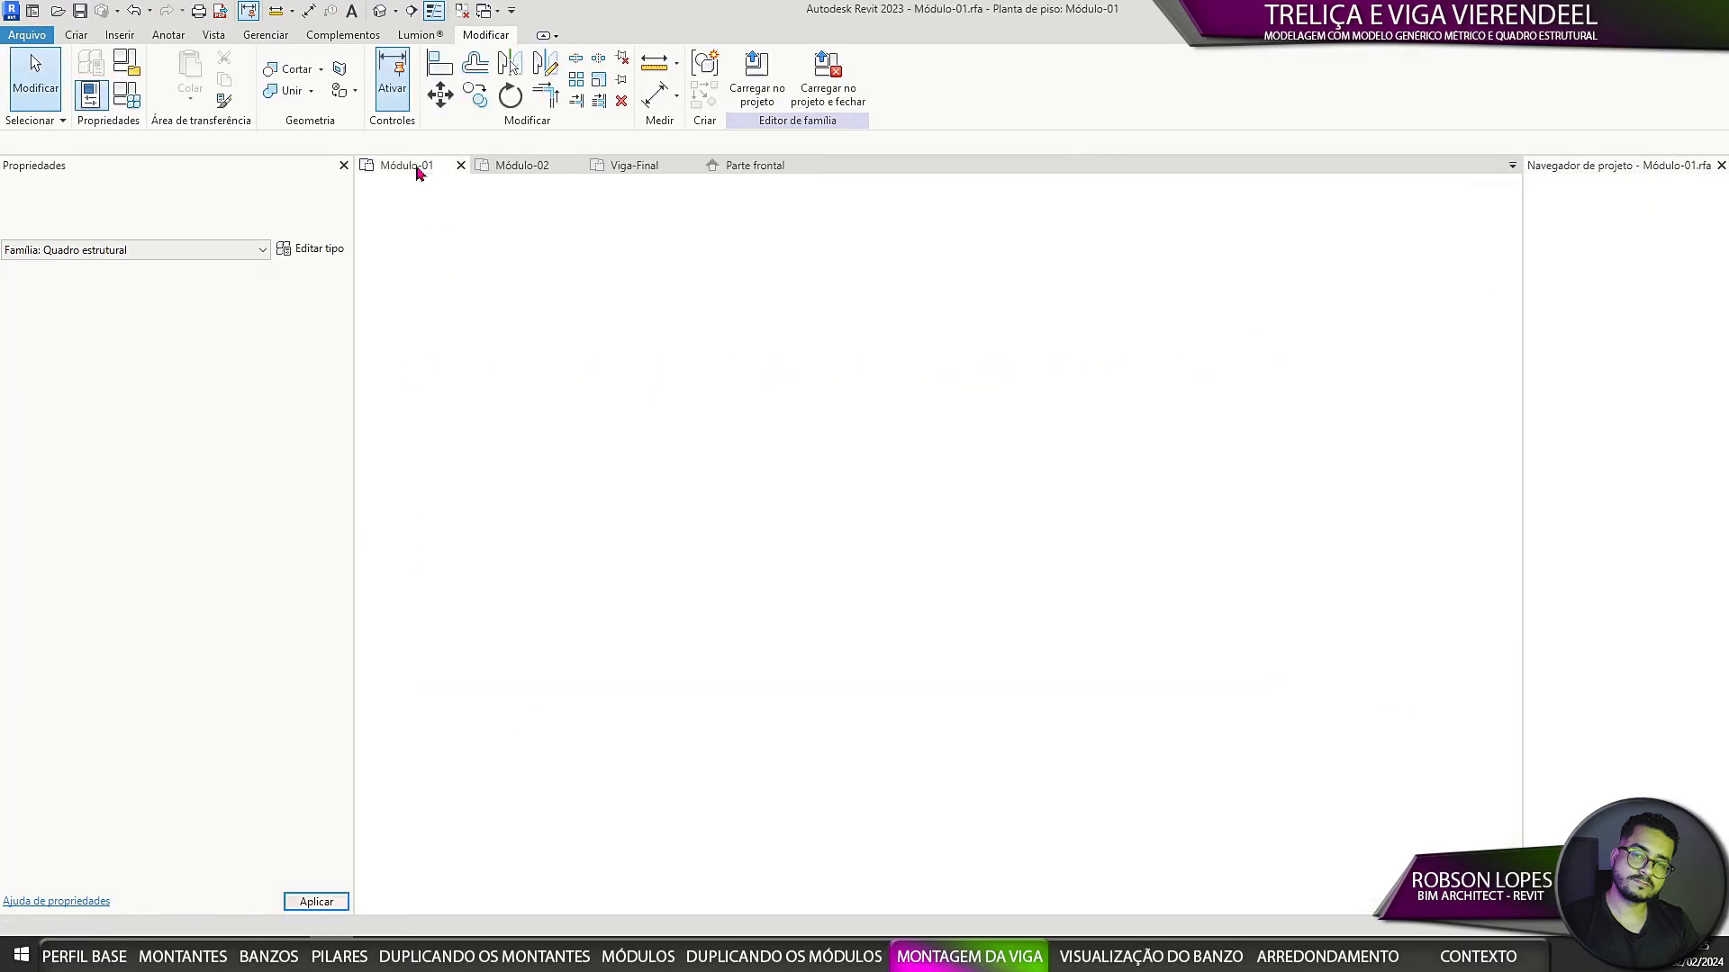
left_click(764, 92)
left_click(816, 610)
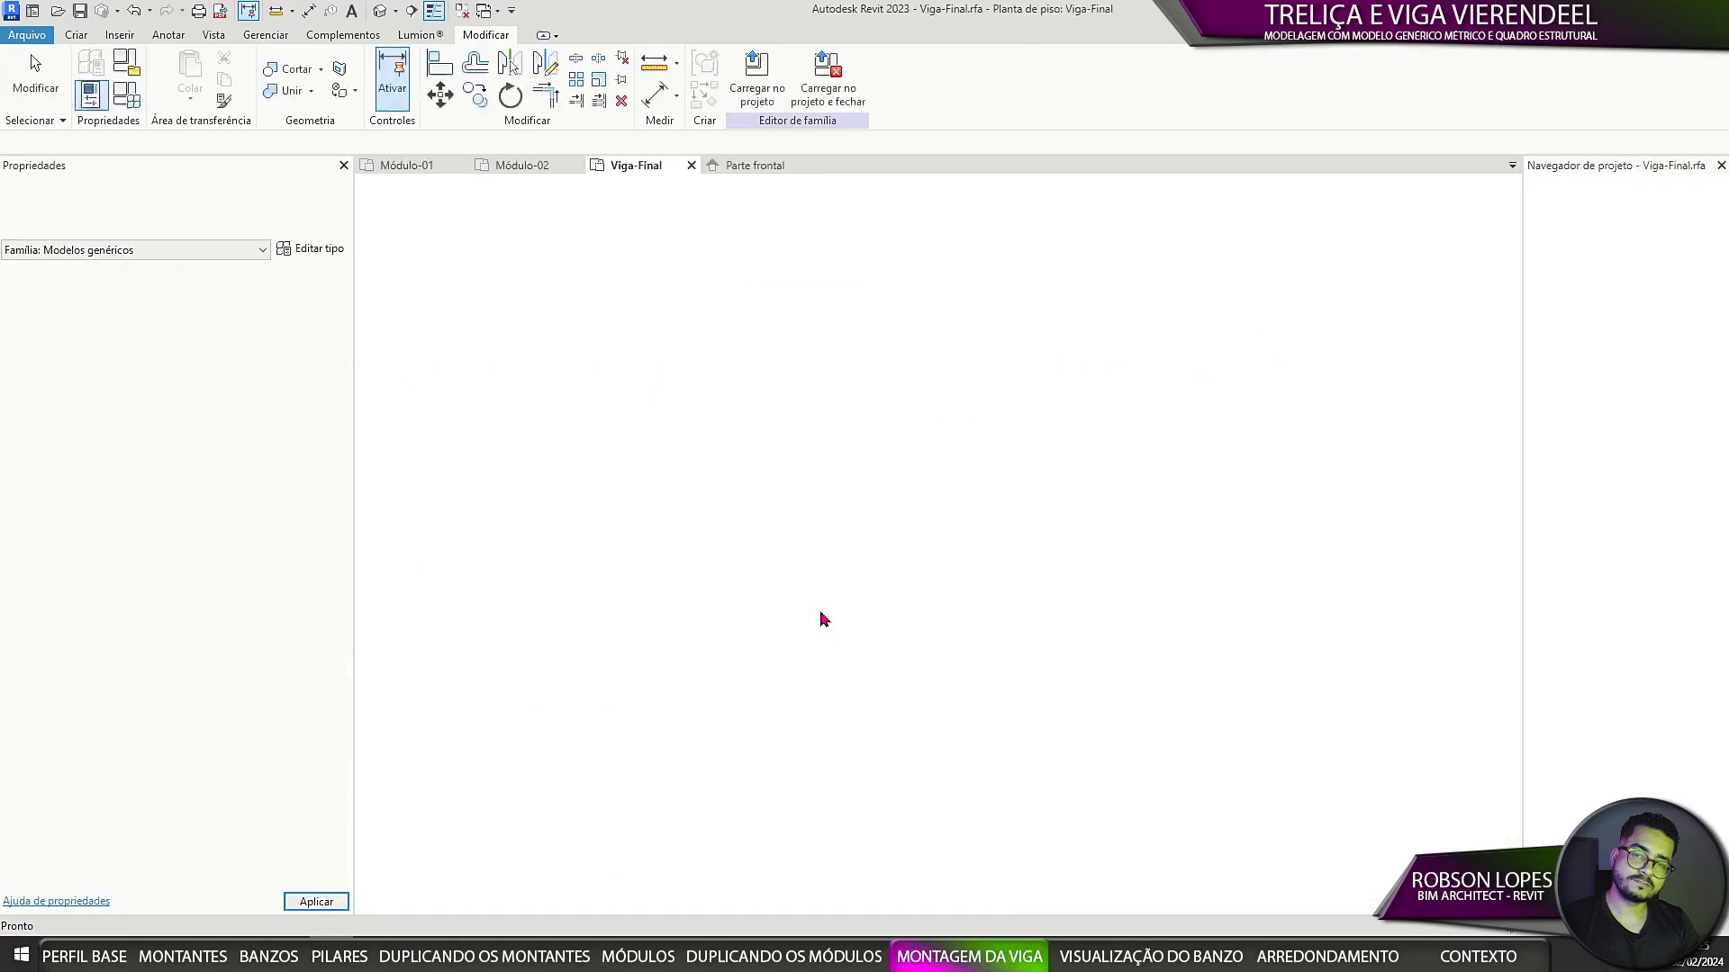
left_click(830, 655)
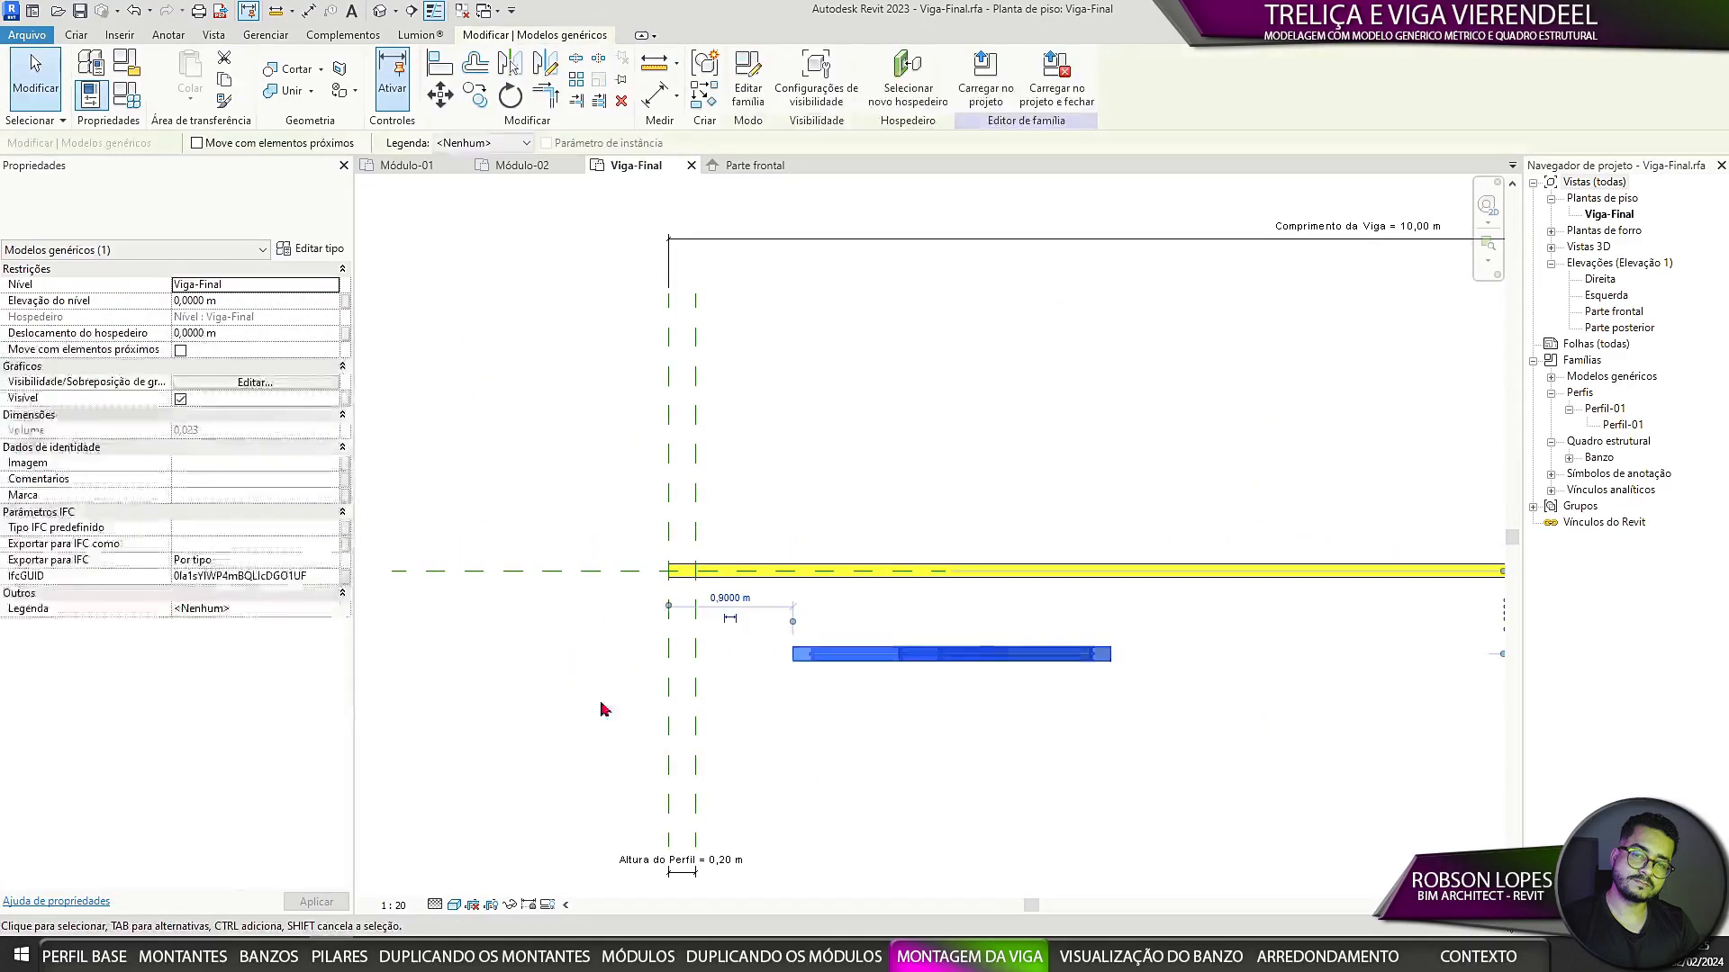
Step: Align the module's left end with the inner left reference plane that is offset by Altura do Perfil
left_click(440, 63)
scroll(735, 765, "up", 1)
middle_click_drag(738, 772, 730, 670)
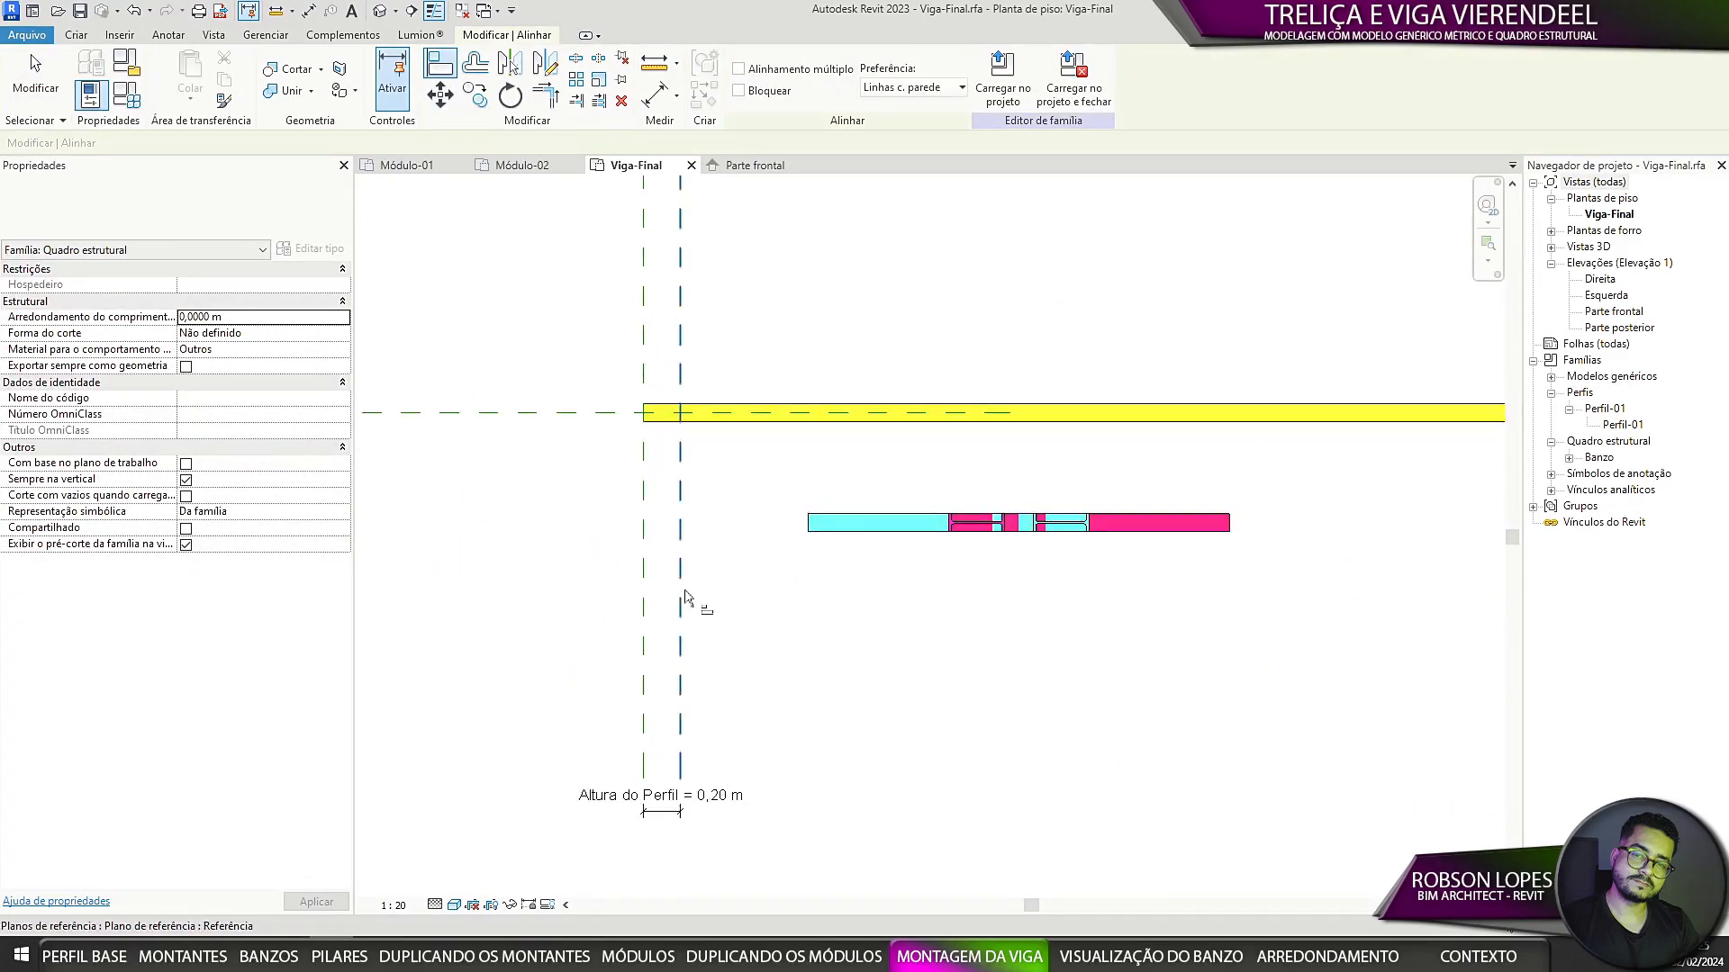
left_click(809, 524)
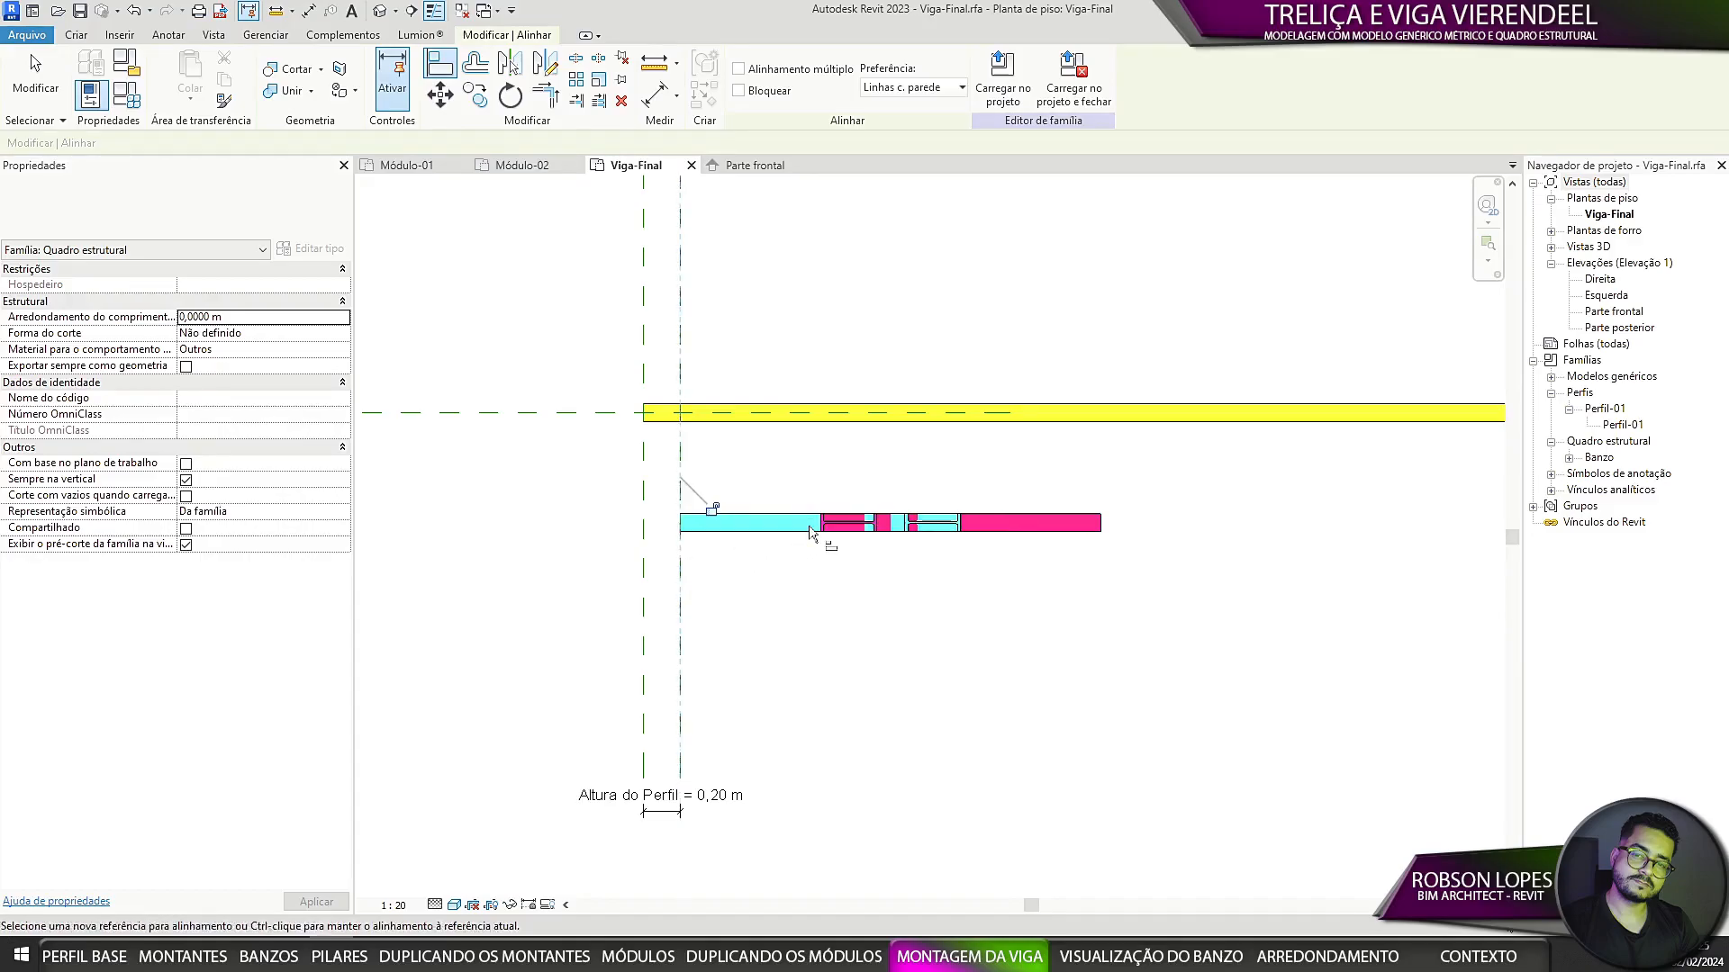
Step: Align the module's centre line with the horizontal reference plane along the Banzo's axis
left_click(571, 417)
scroll(778, 453, "up", 2)
left_click(768, 578)
scroll(815, 598, "down", 2)
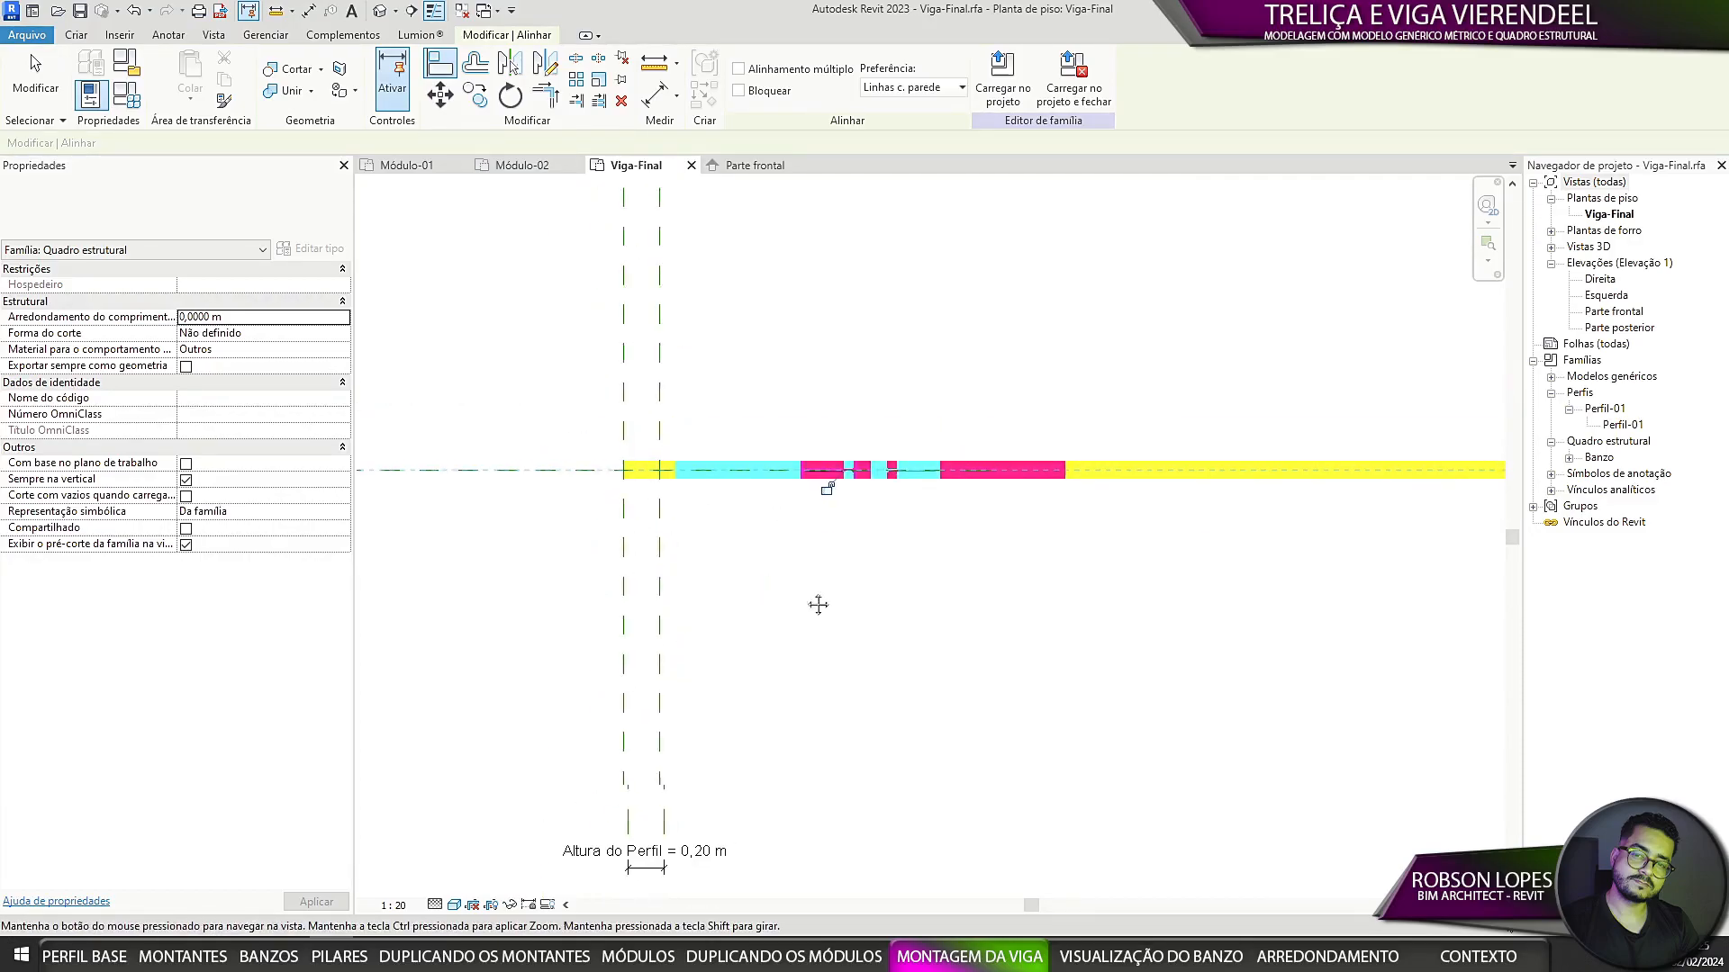
Step: Undo the last alignment and realign the module's centre line with the horizontal reference plane along the Banzo's axis
middle_click_drag(818, 602, 752, 645)
key("Escape")
key("Escape")
key("ctrl+z")
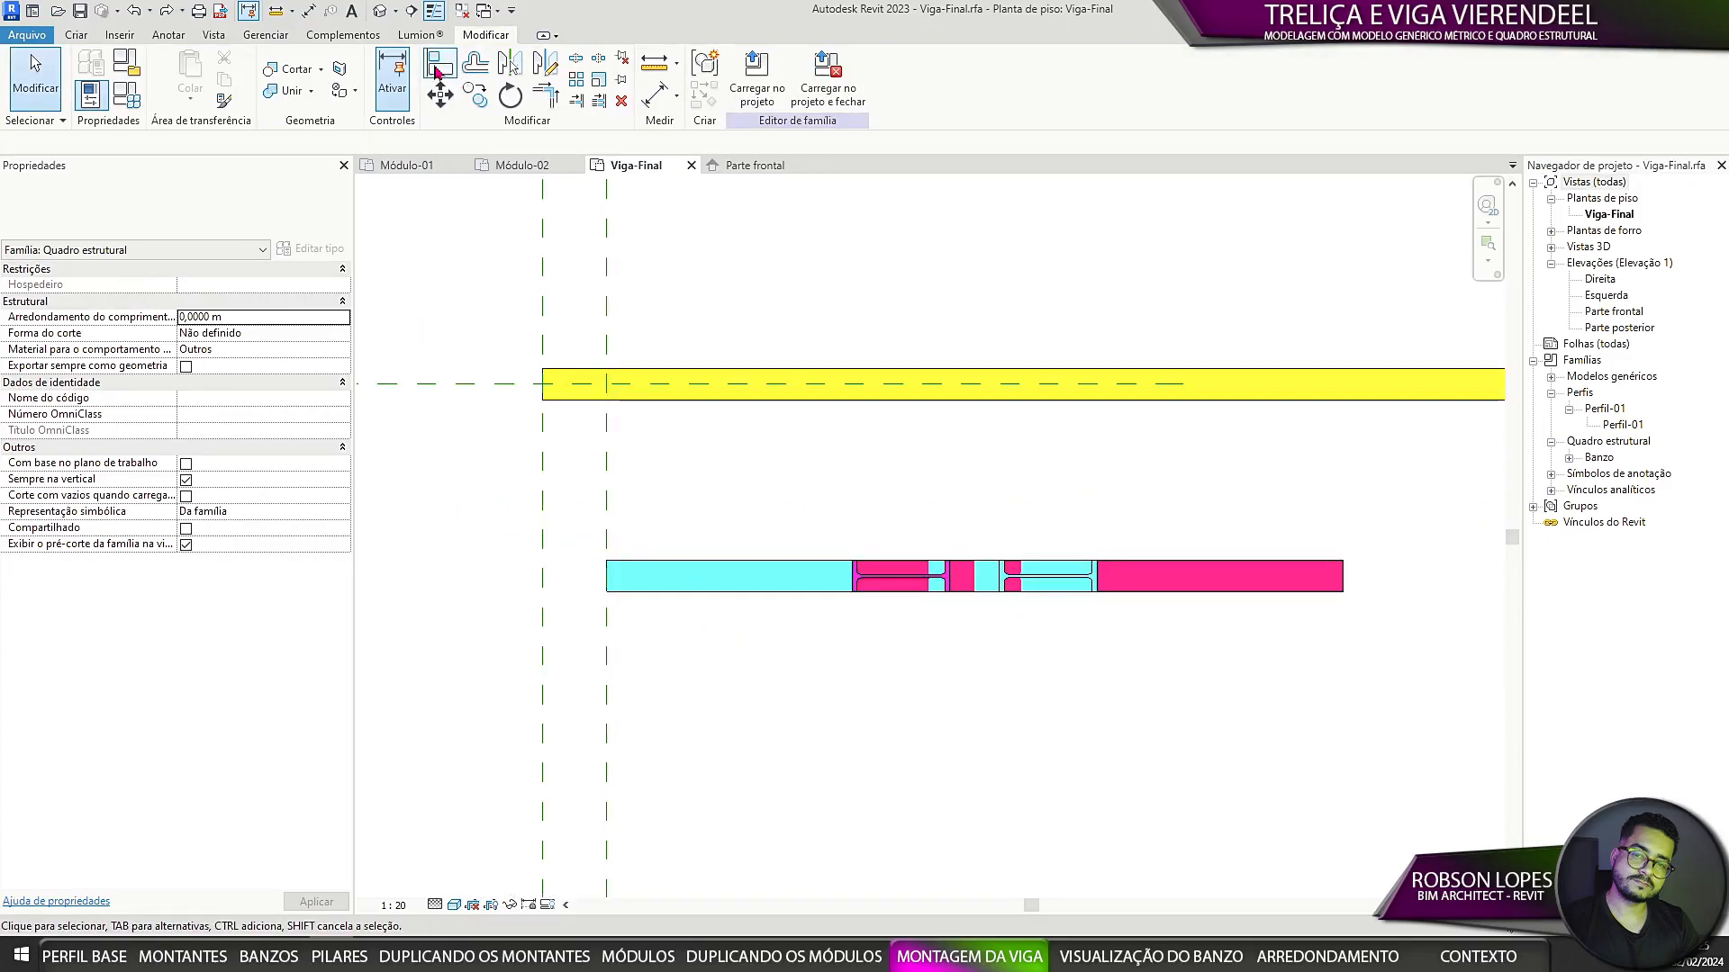
left_click(441, 63)
left_click(458, 386)
left_click(728, 577)
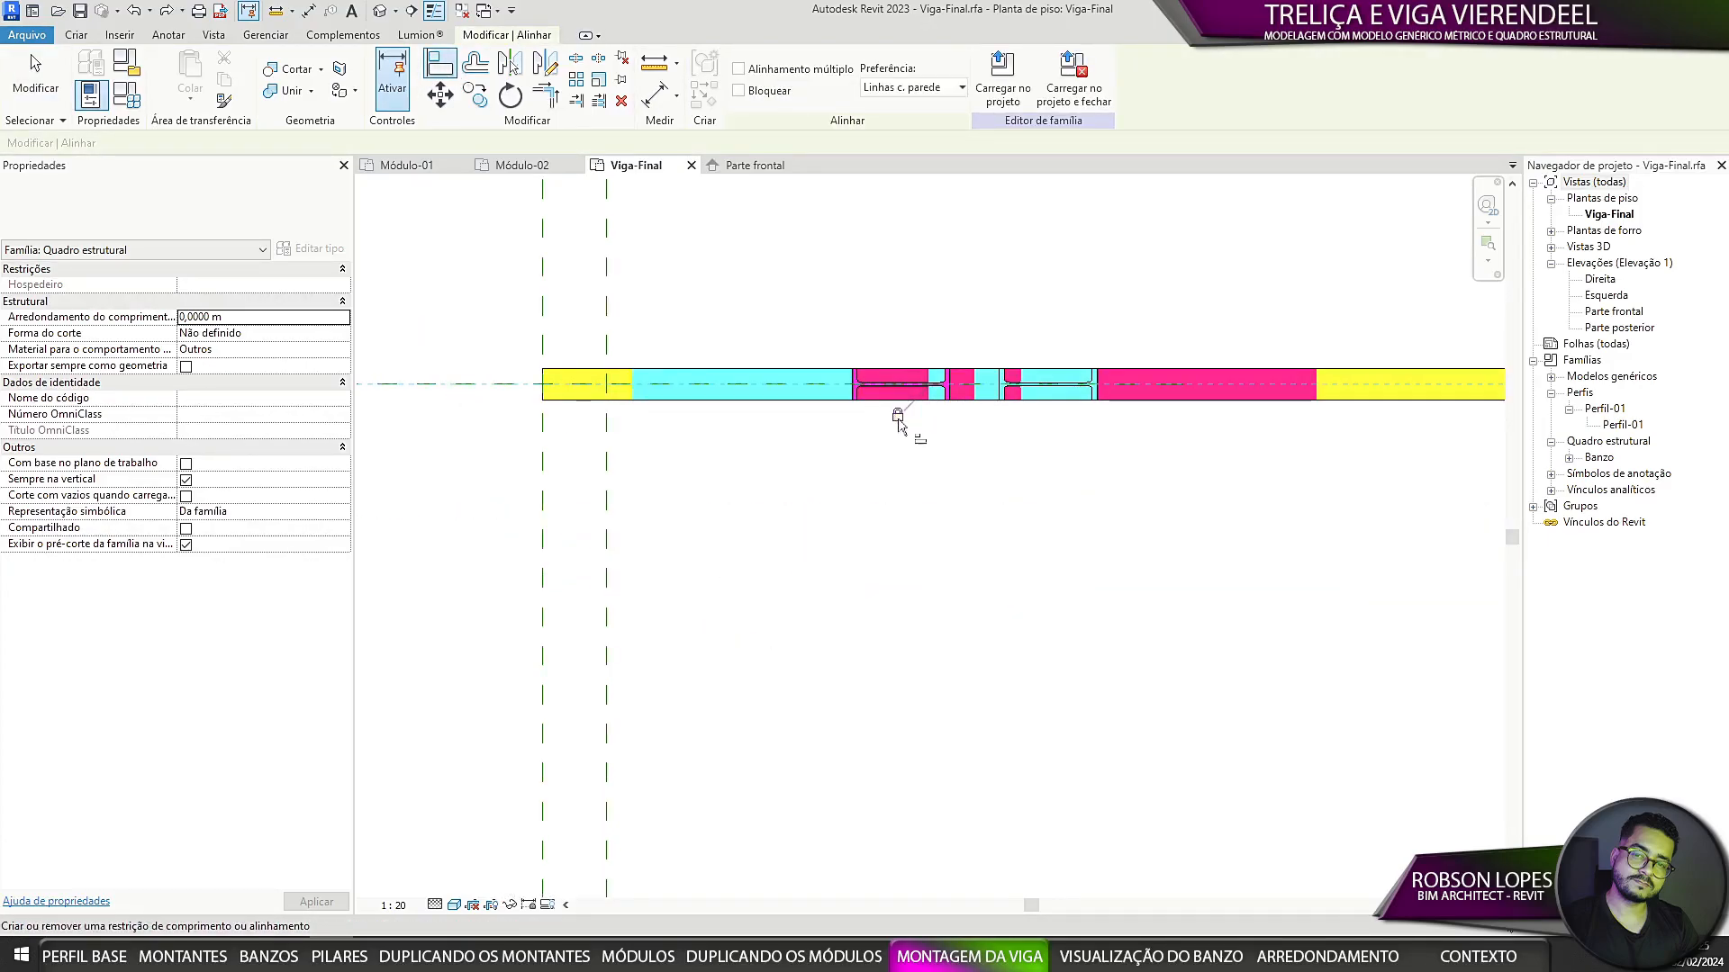
Step: In the front elevation, associate the Módulo-01 instance's Elevação do nível with the Altura do Perfil parameter
key("ctrl+Tab")
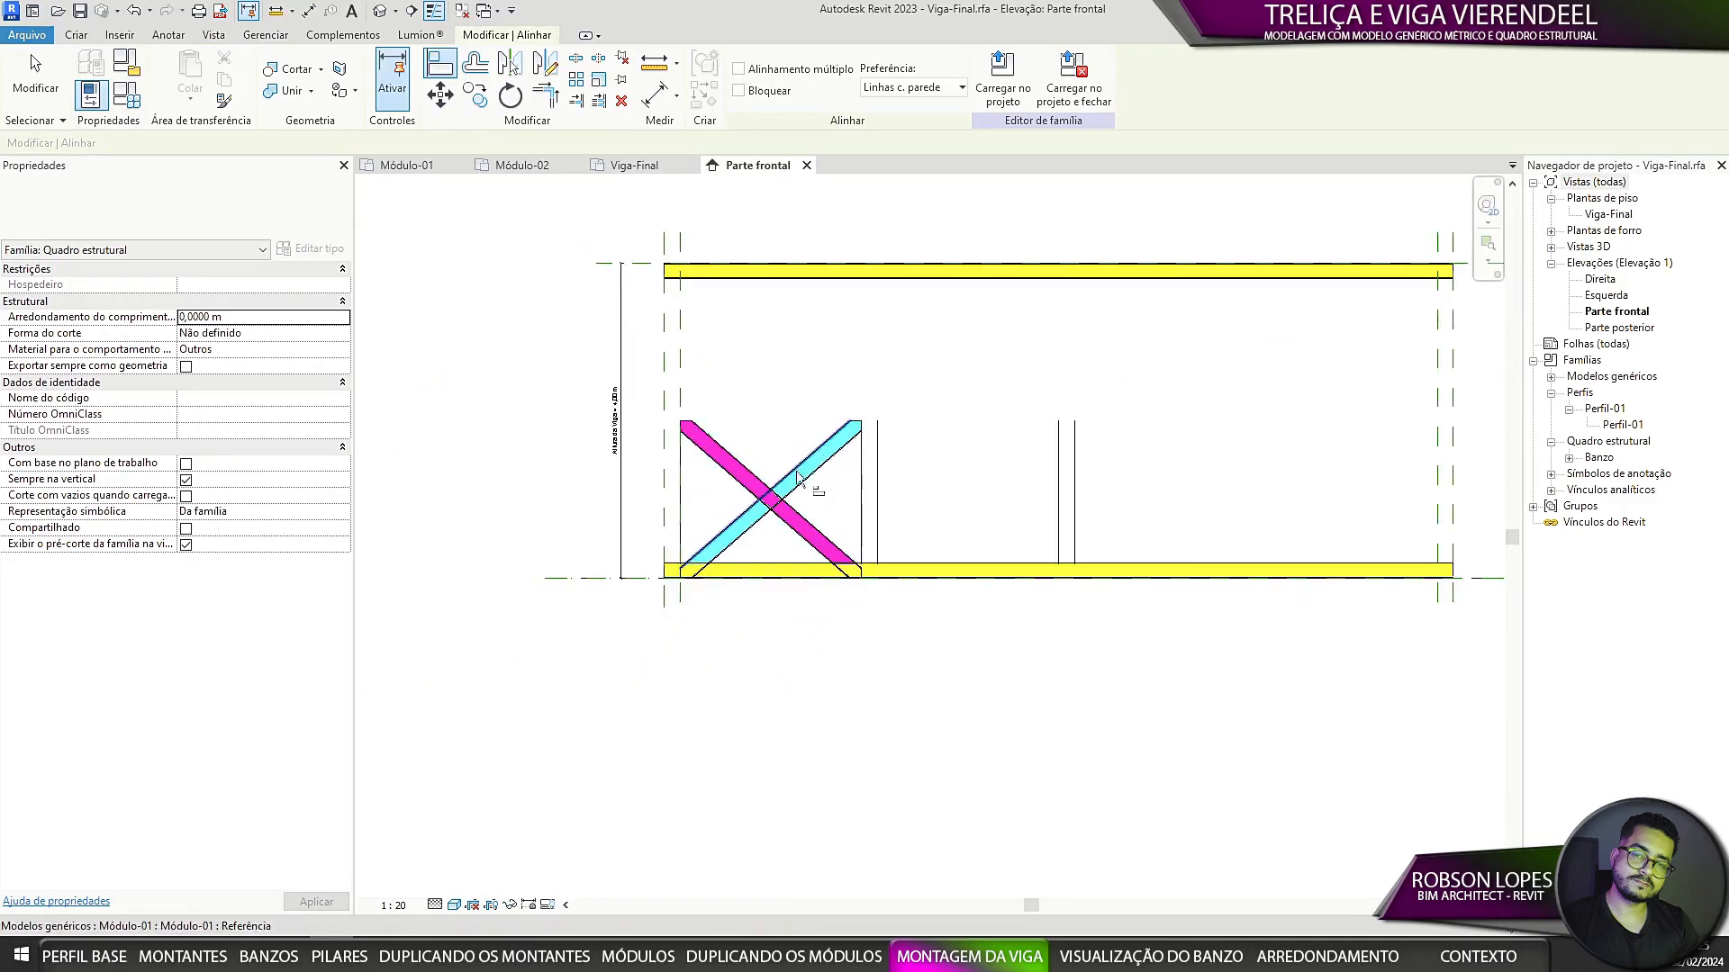
key("Escape")
left_click(797, 477)
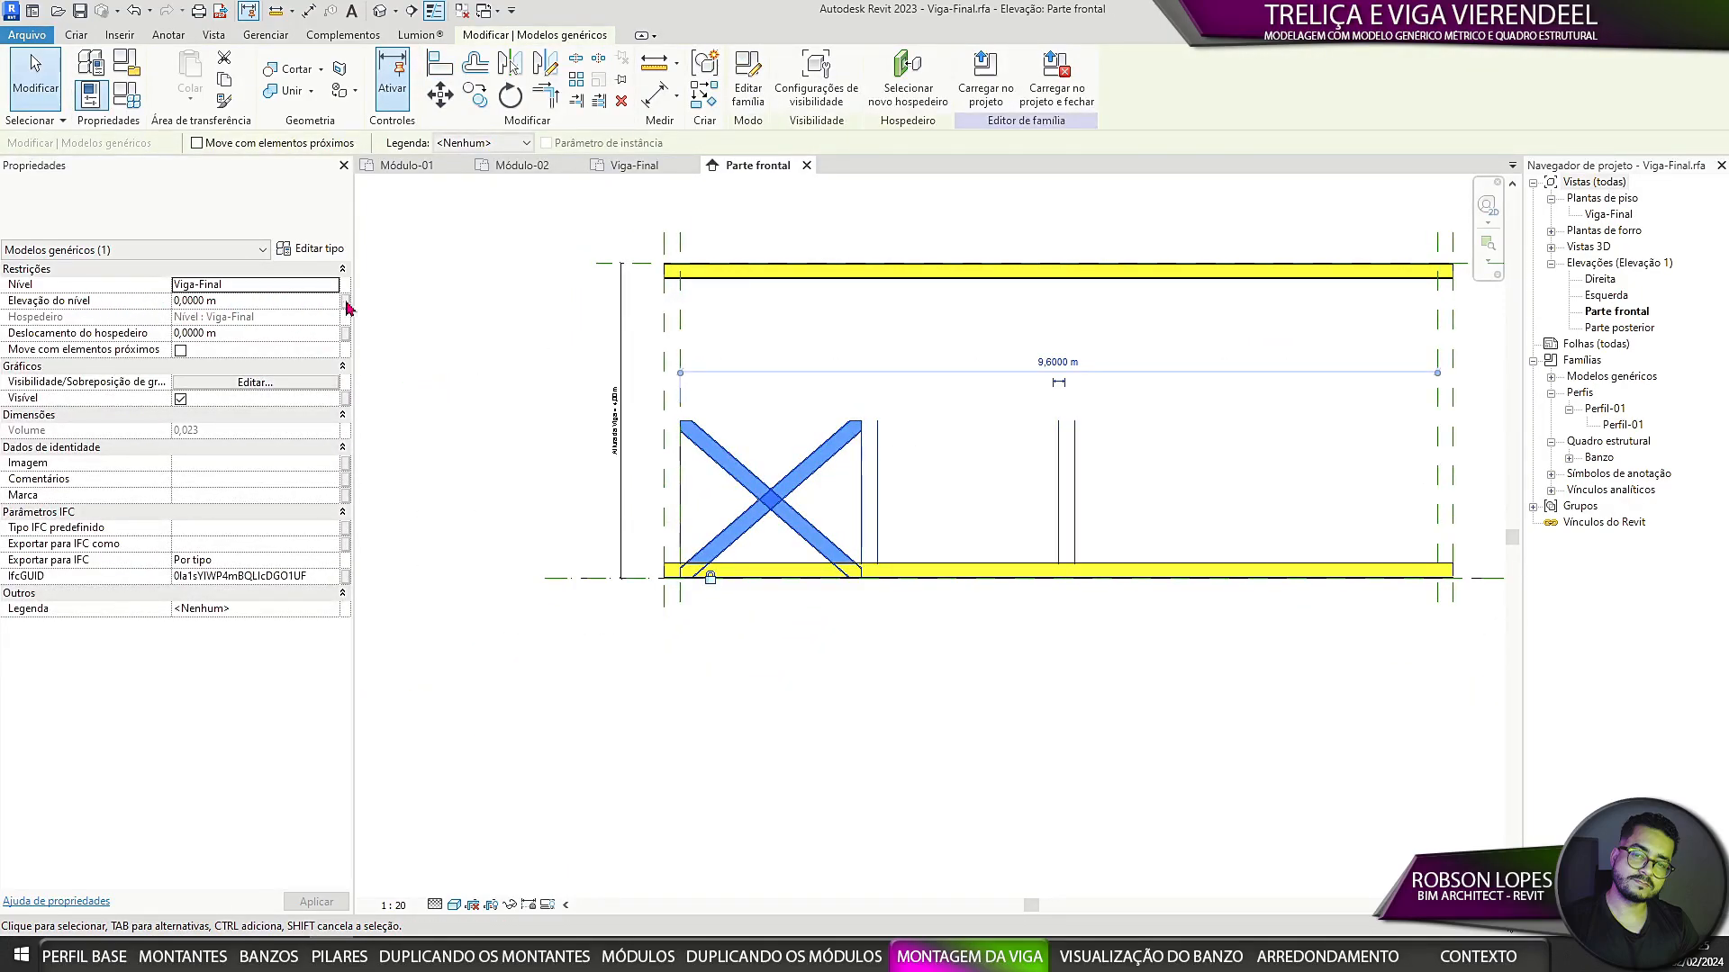
left_click(346, 301)
left_click(602, 369)
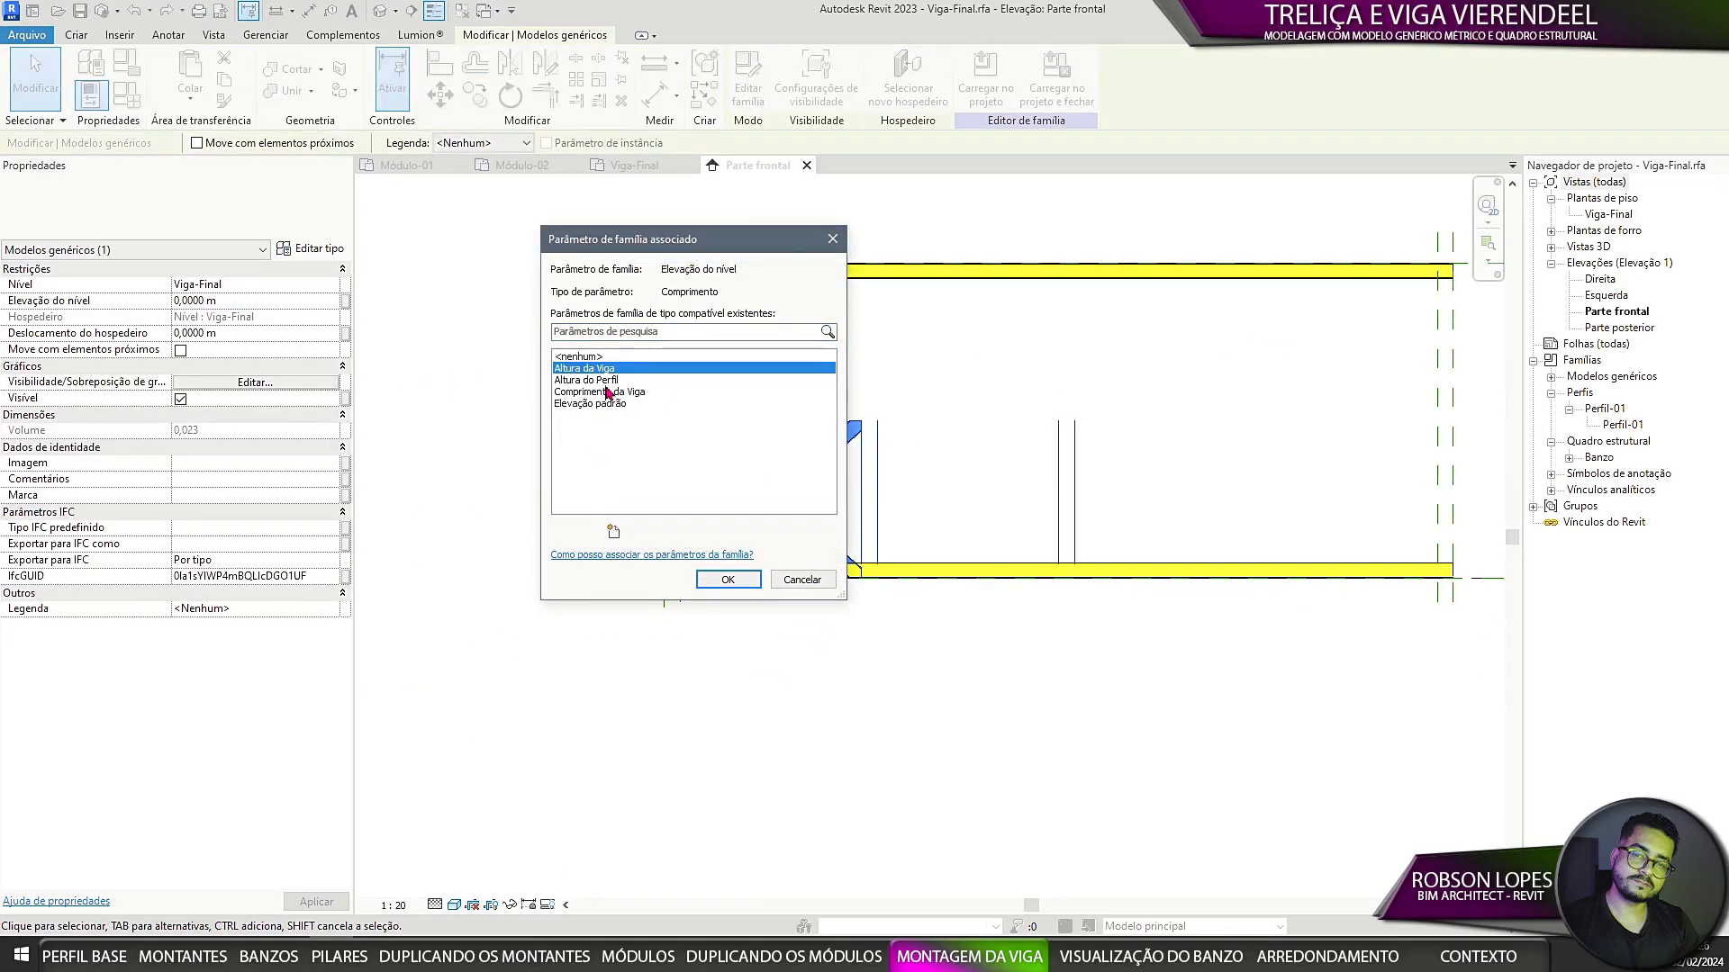
left_click(585, 382)
left_click(736, 579)
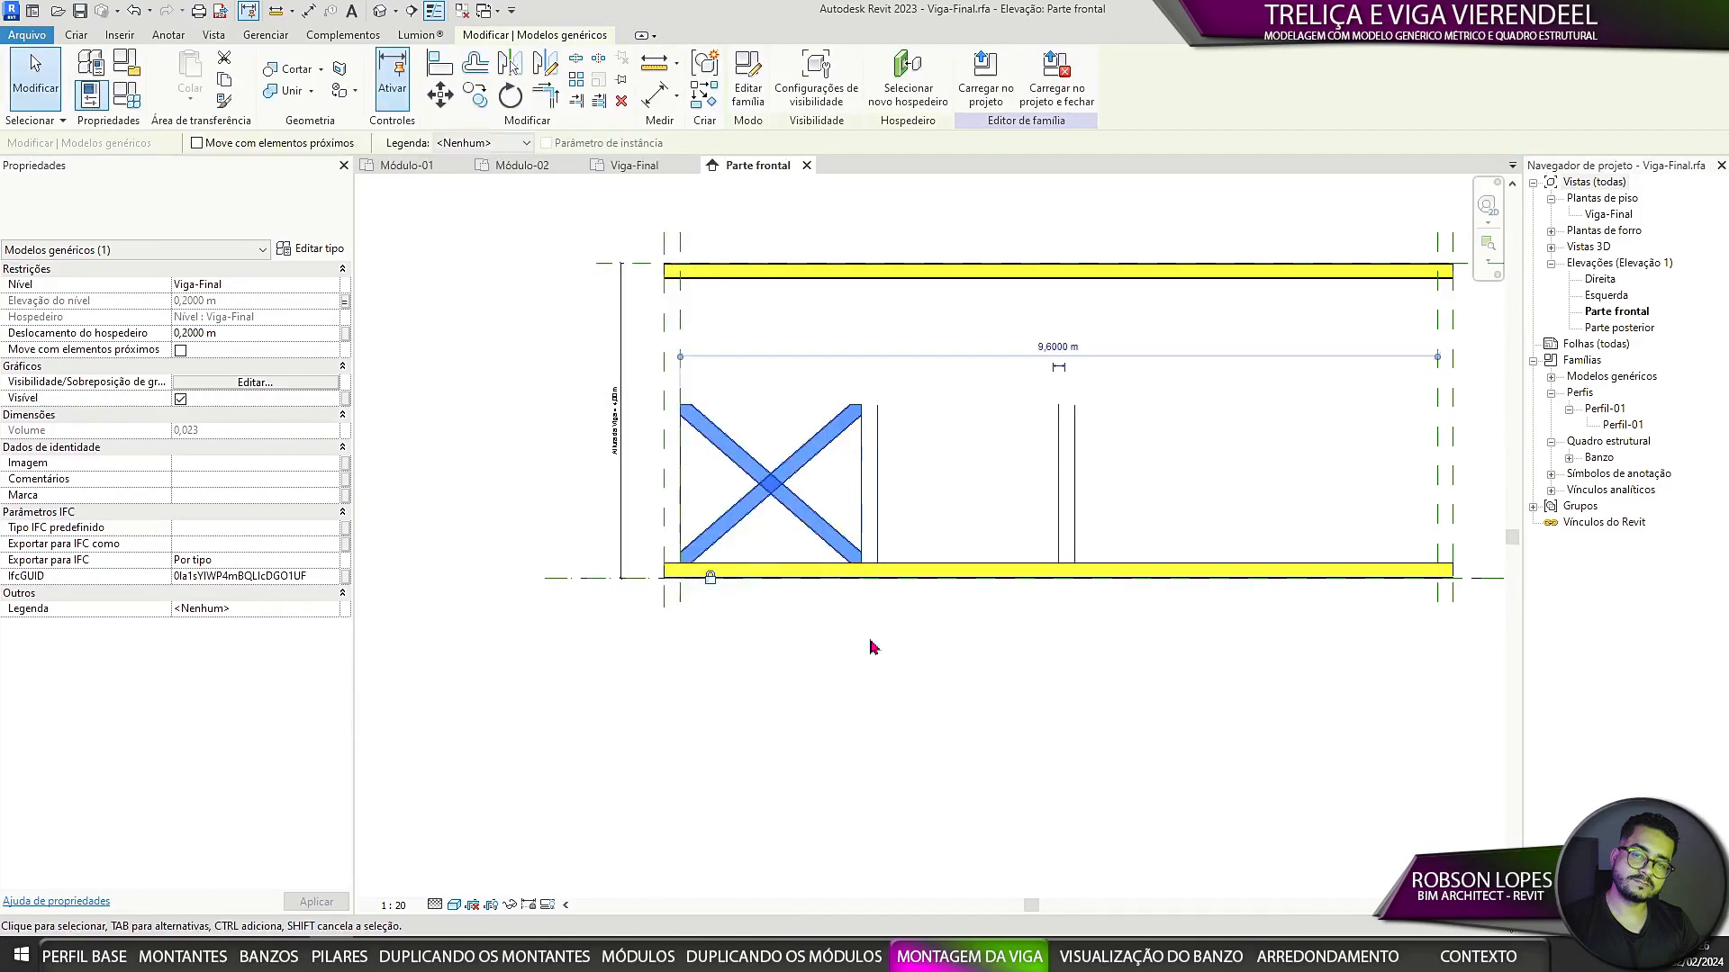
left_click(1040, 690)
Step: Duplicate the Altura da Viga family parameter as Altura Interna da Viga and order it below Comprimento da Viga
middle_click_drag(1047, 692, 899, 748)
left_click(793, 508)
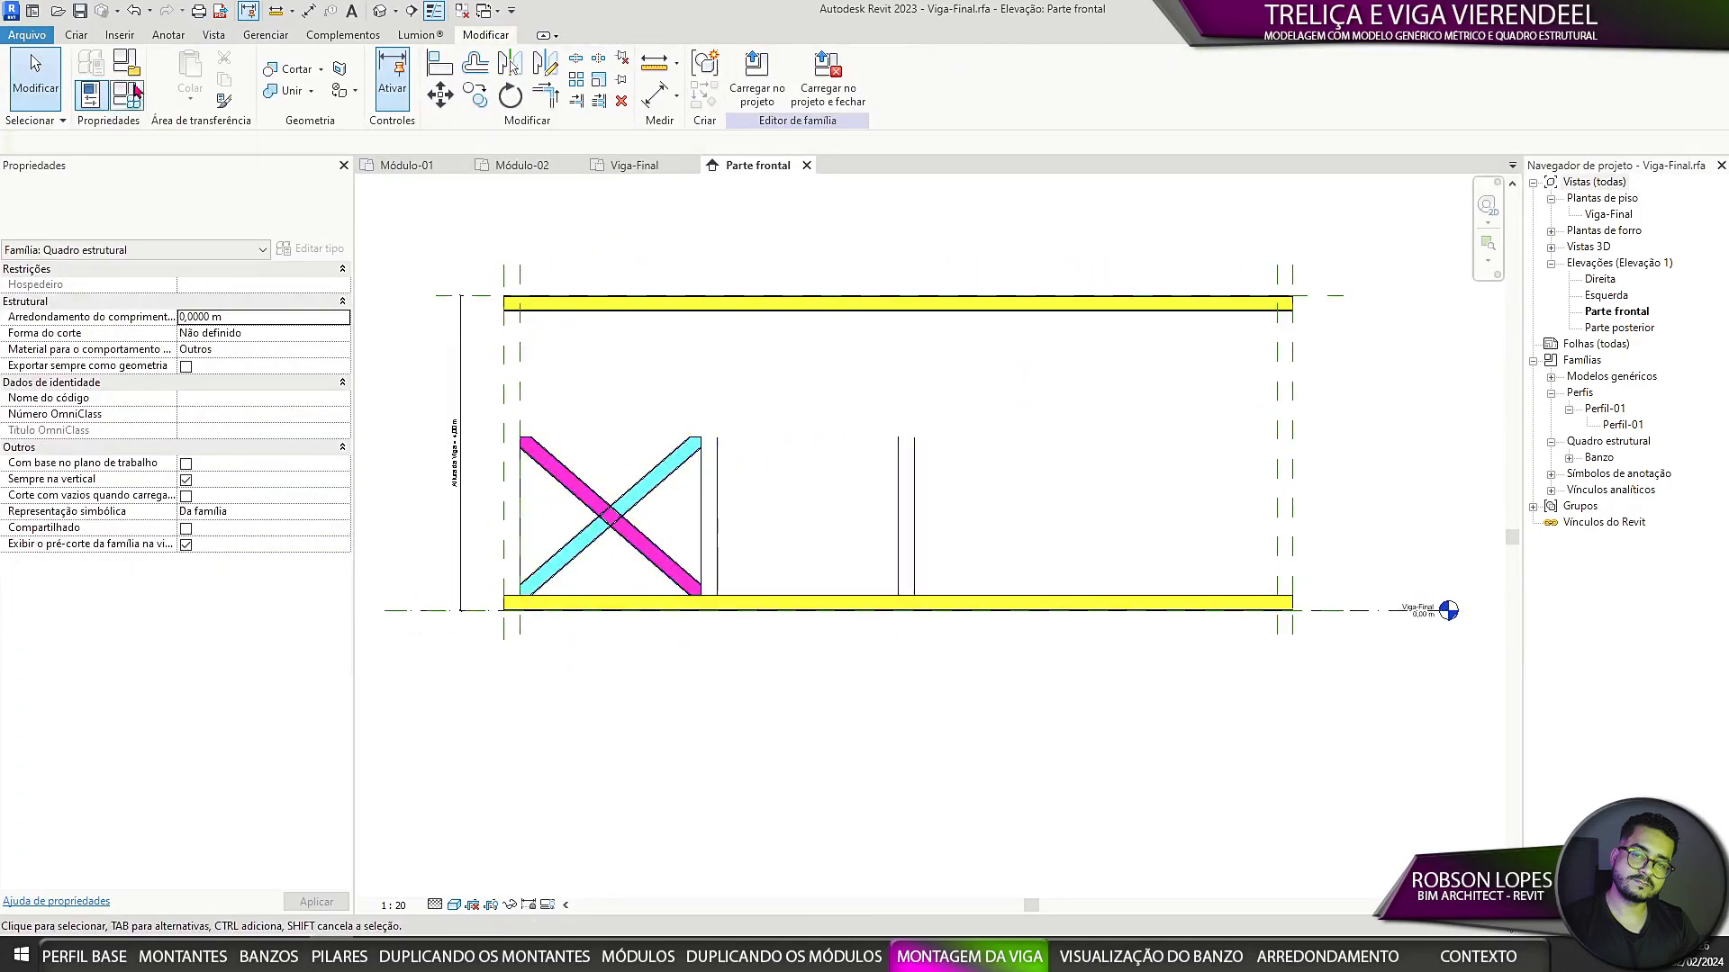
scroll(656, 436, "up", 2)
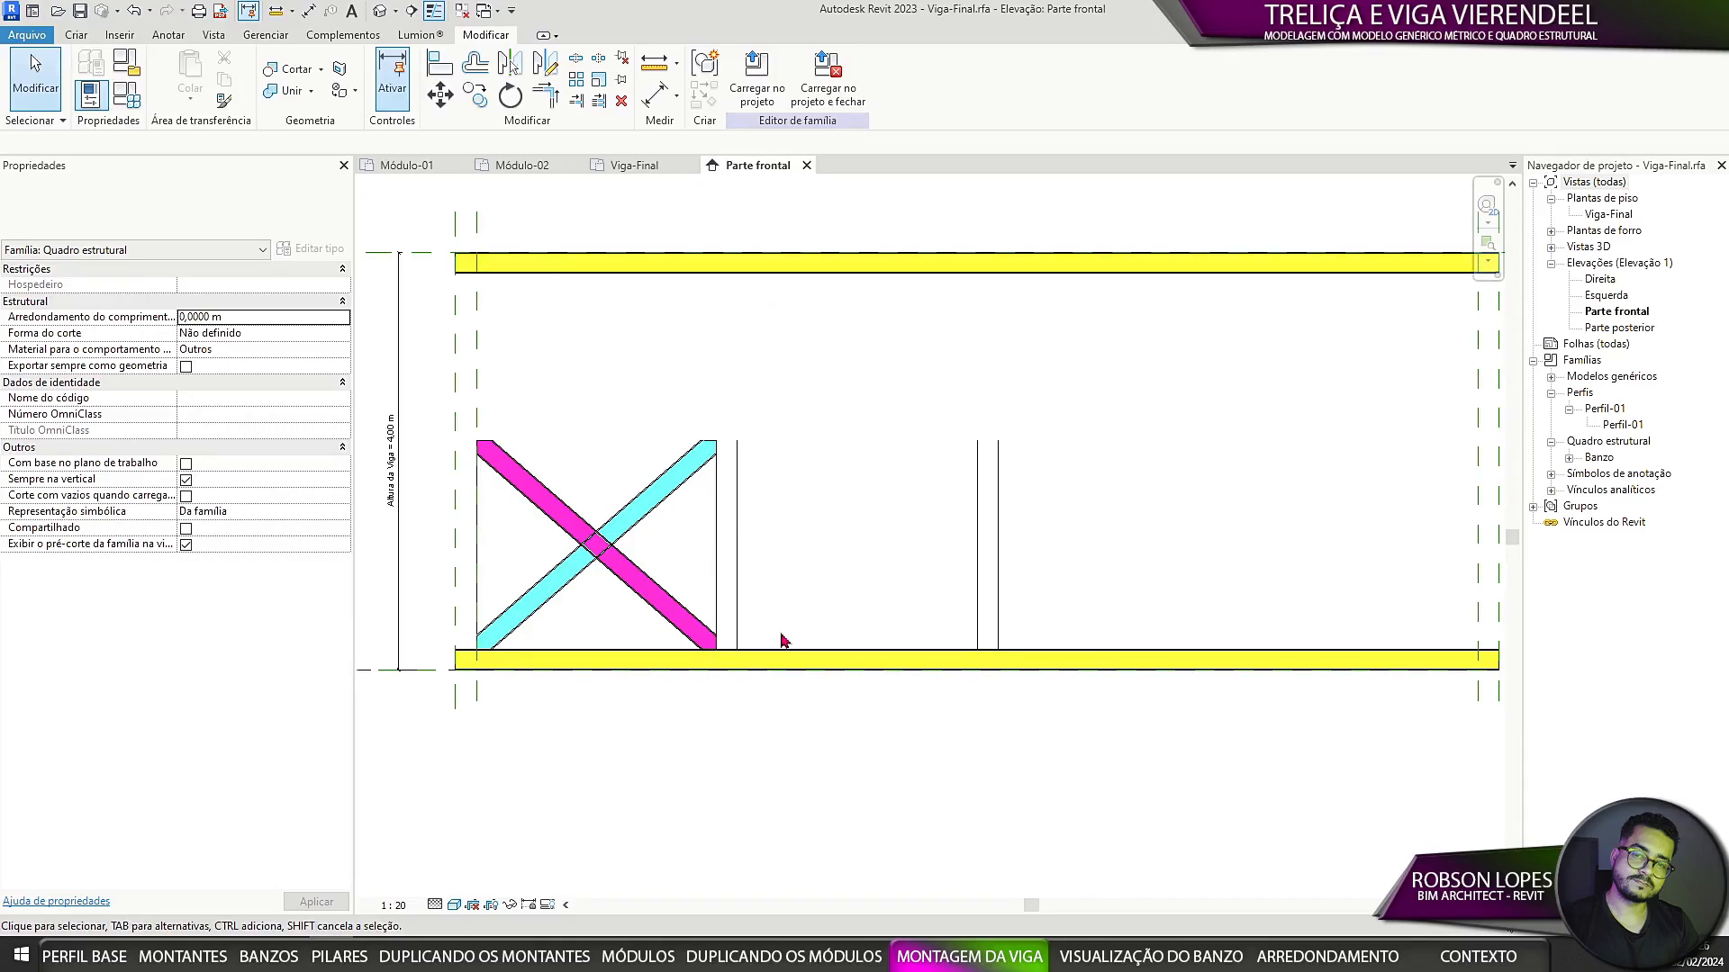
key("f")
key("t")
left_click(1185, 374)
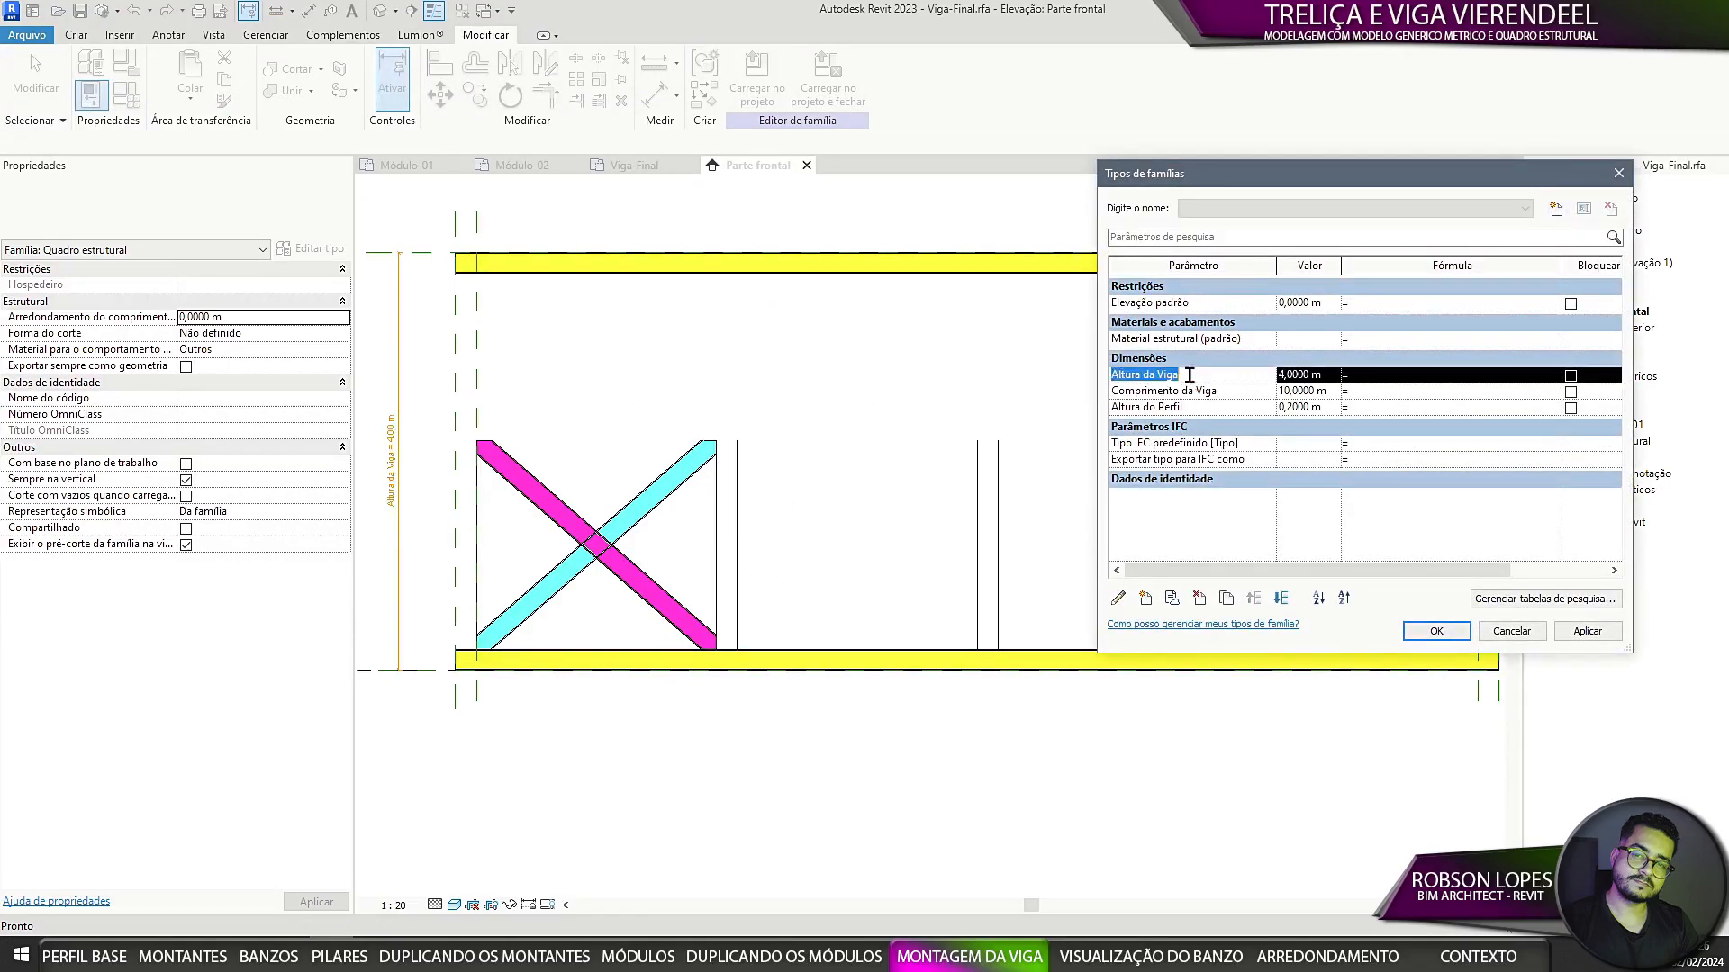
left_click(1226, 599)
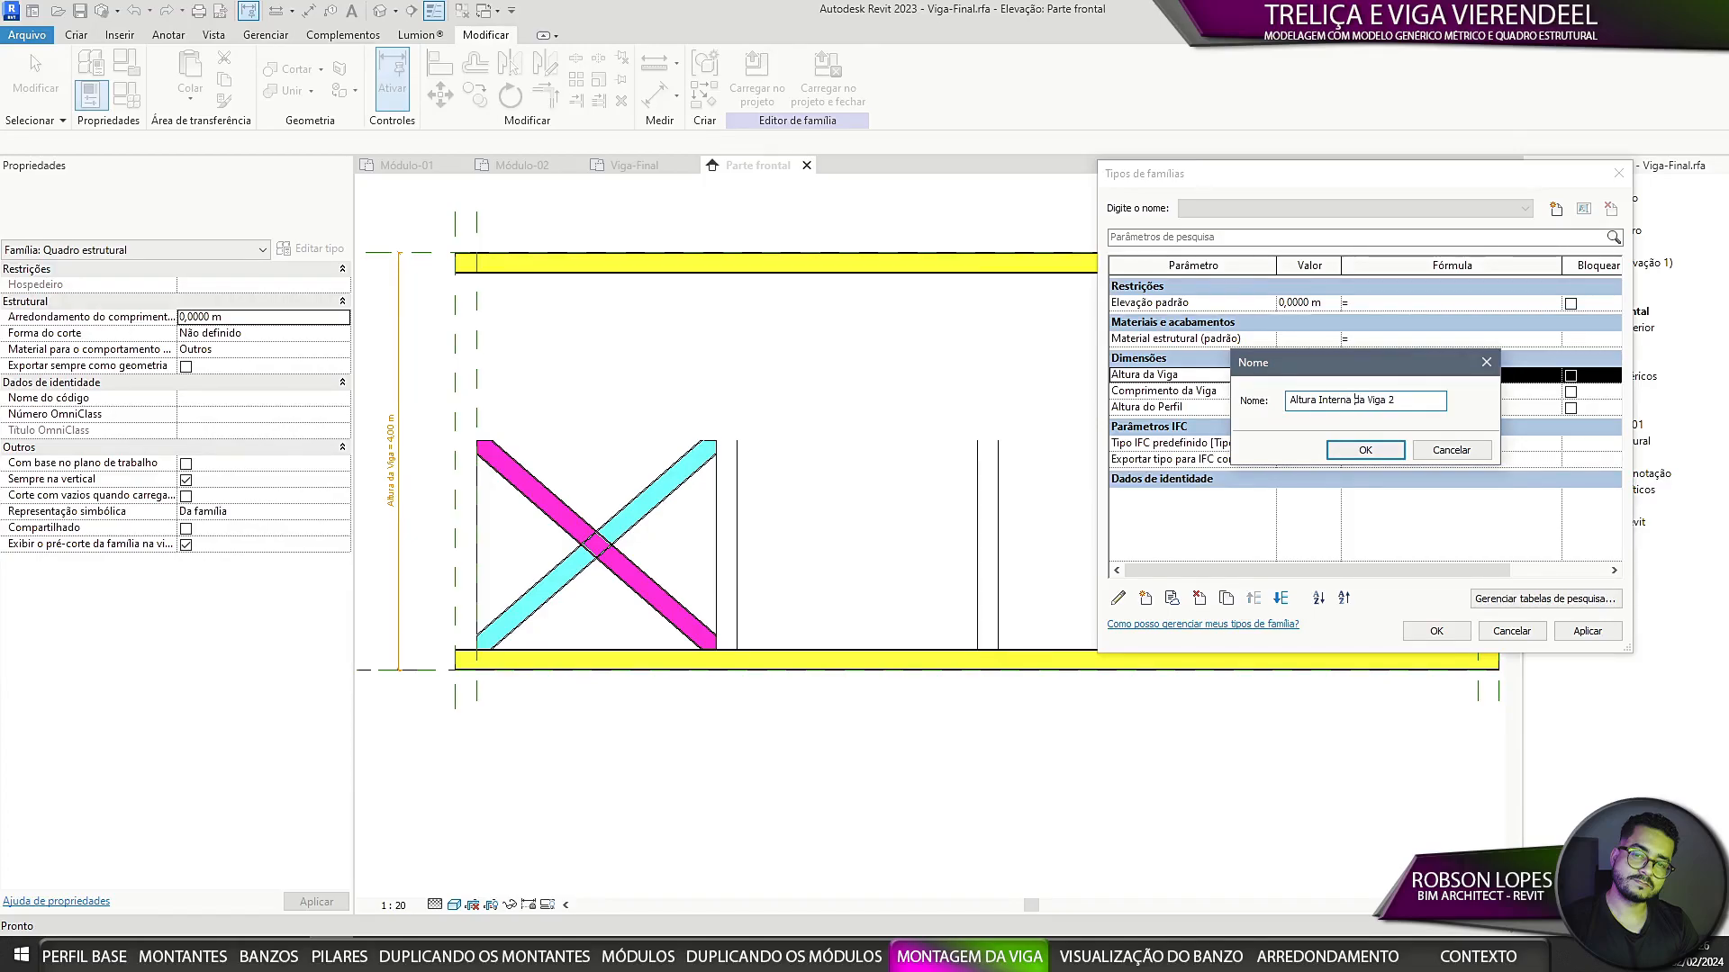
left_click(1378, 450)
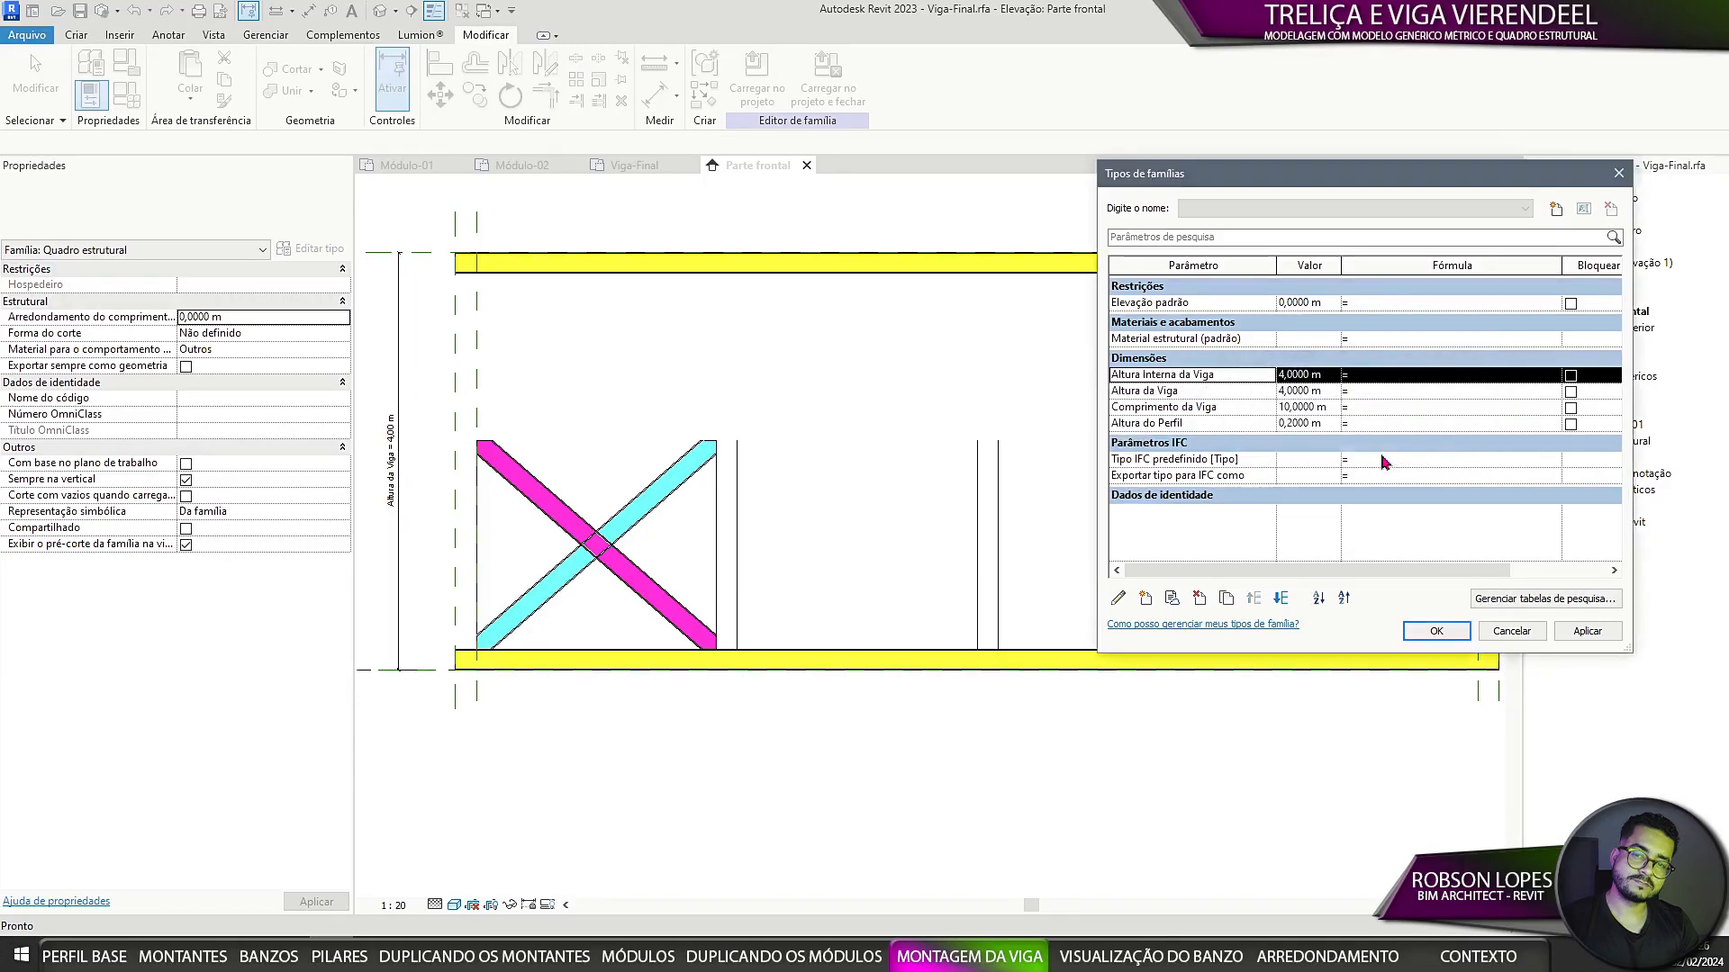
left_click(1291, 601)
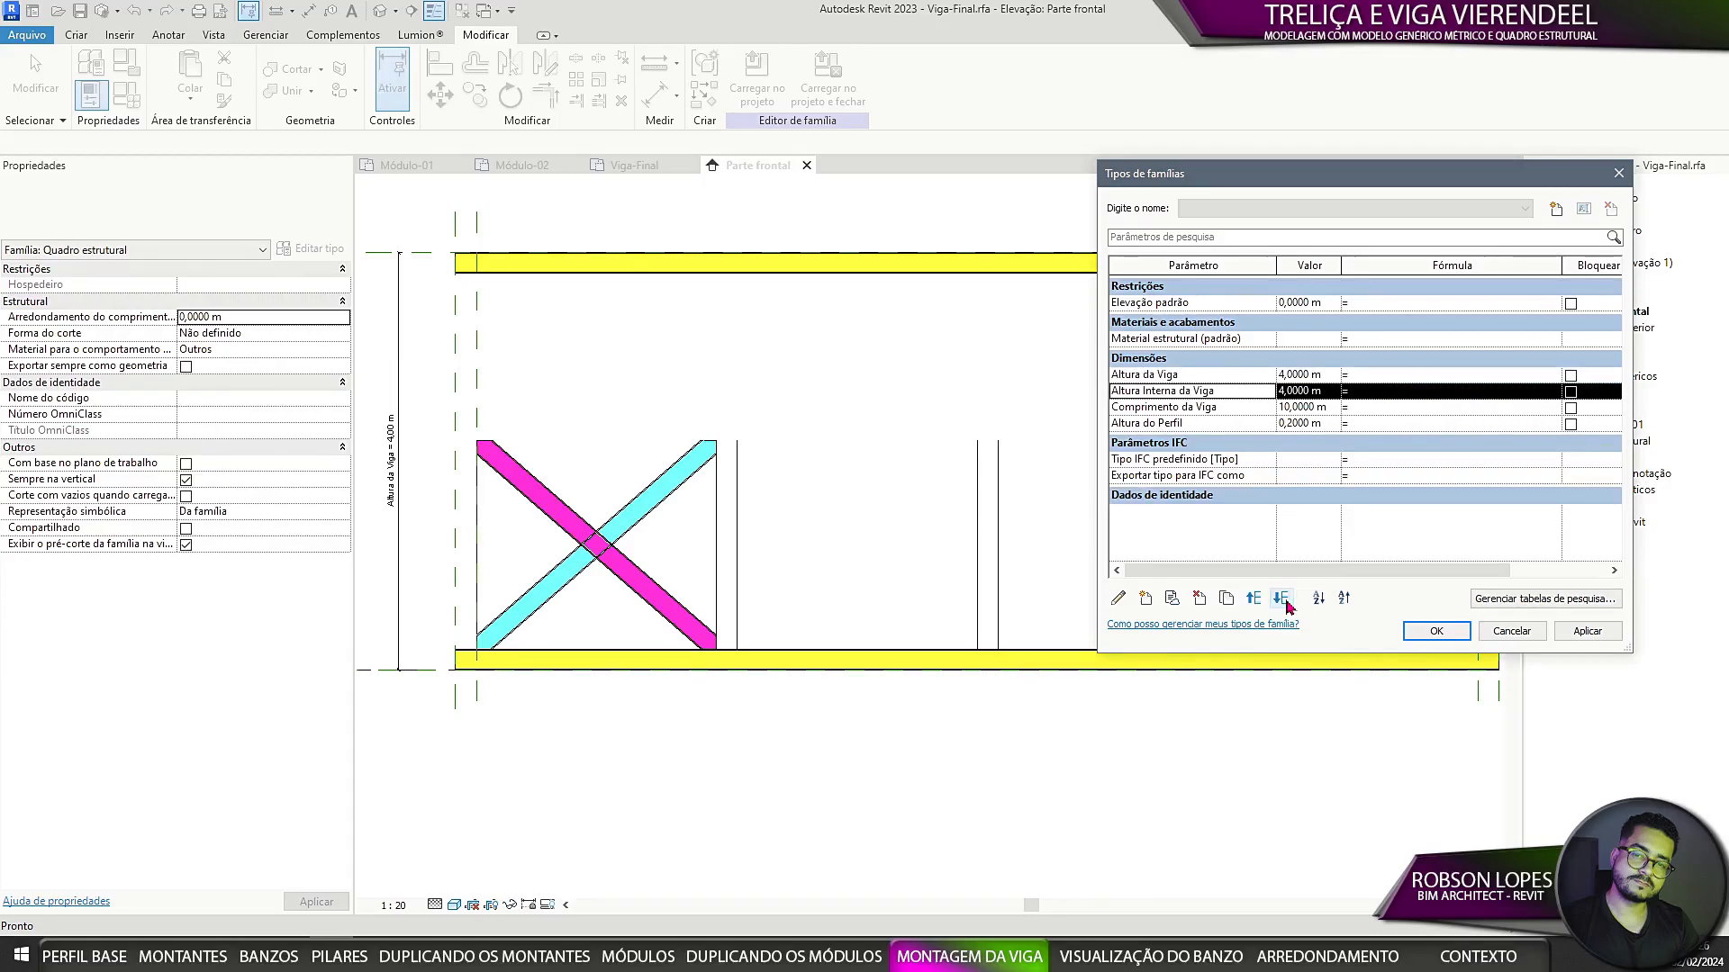
left_click(1287, 601)
Step: Give Altura Interna da Viga the formula Altura da Viga - 2 * Altura do Perfil and order it below Altura do Perfil
left_click(1234, 376)
key("ctrl+c")
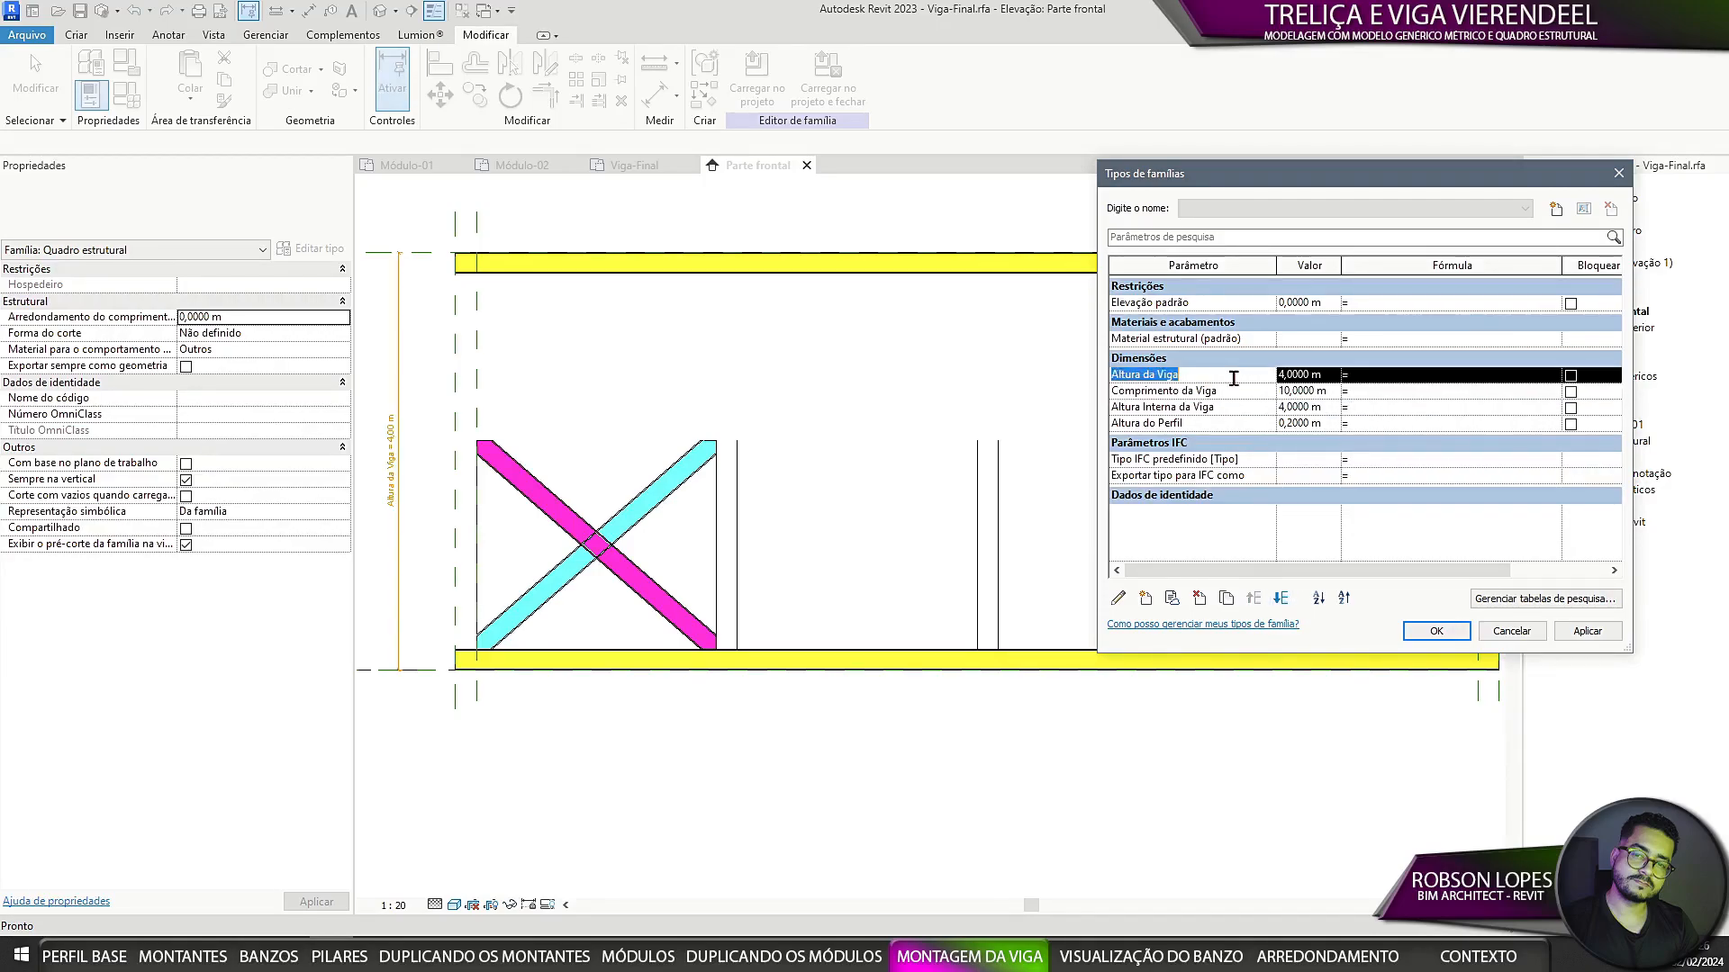
left_click(1375, 409)
key("ctrl+v")
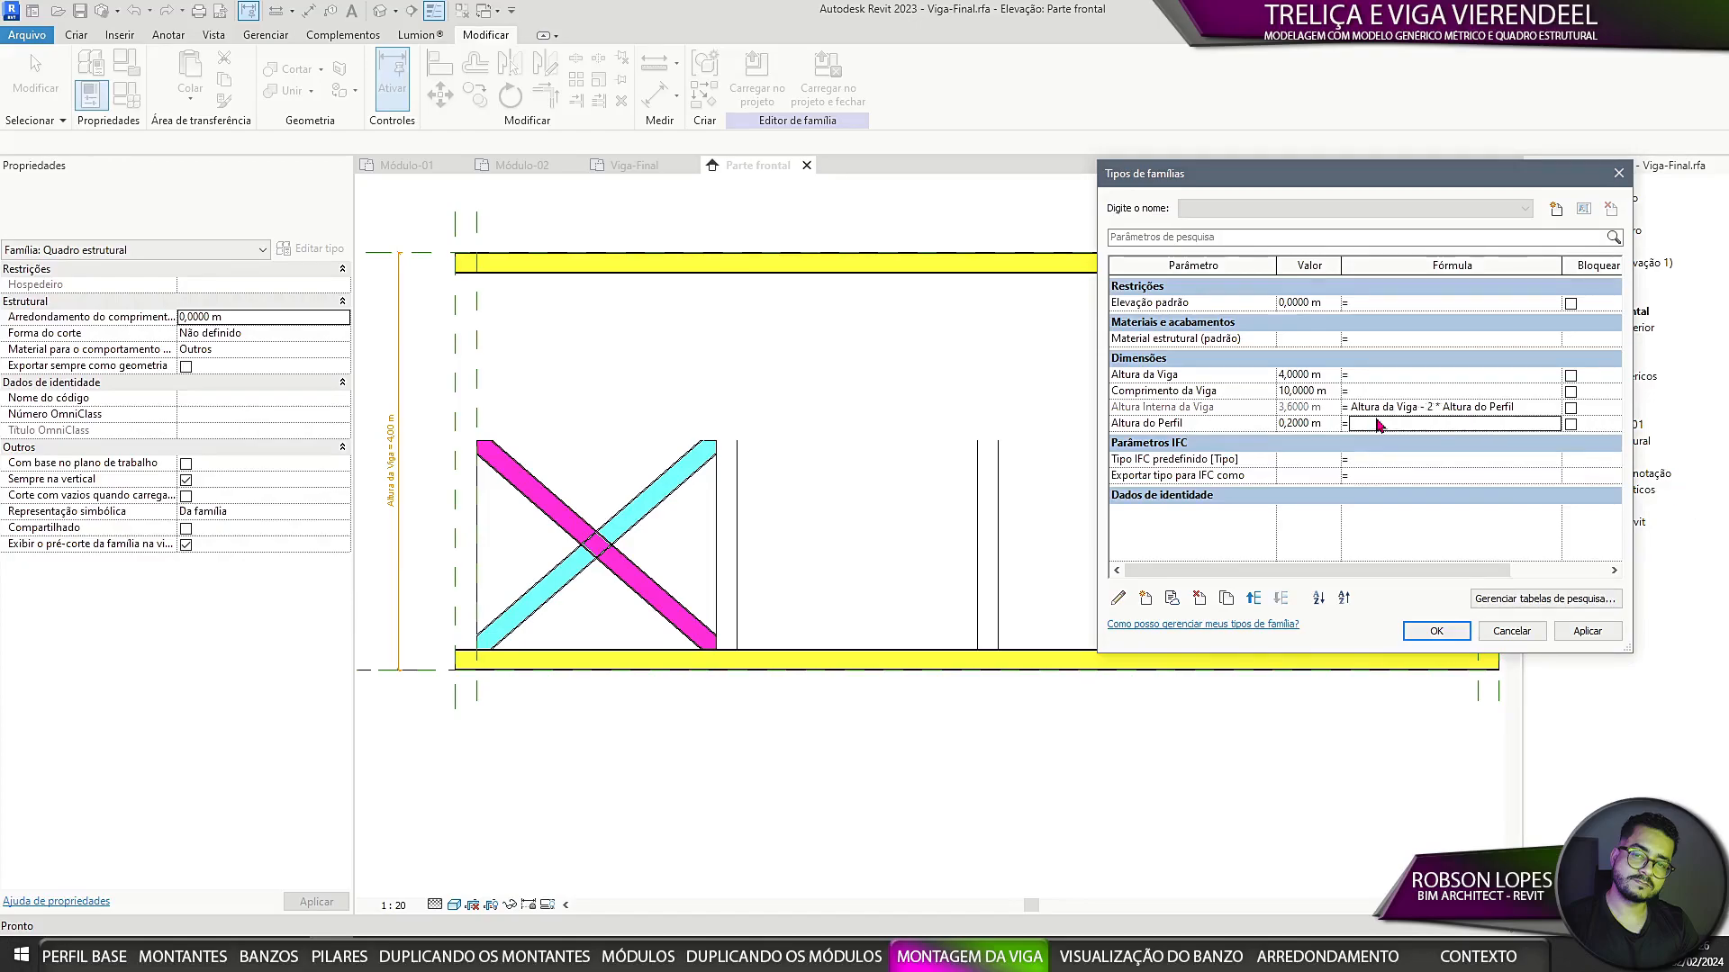
left_click(1170, 423)
left_click(1254, 598)
left_click(1364, 423)
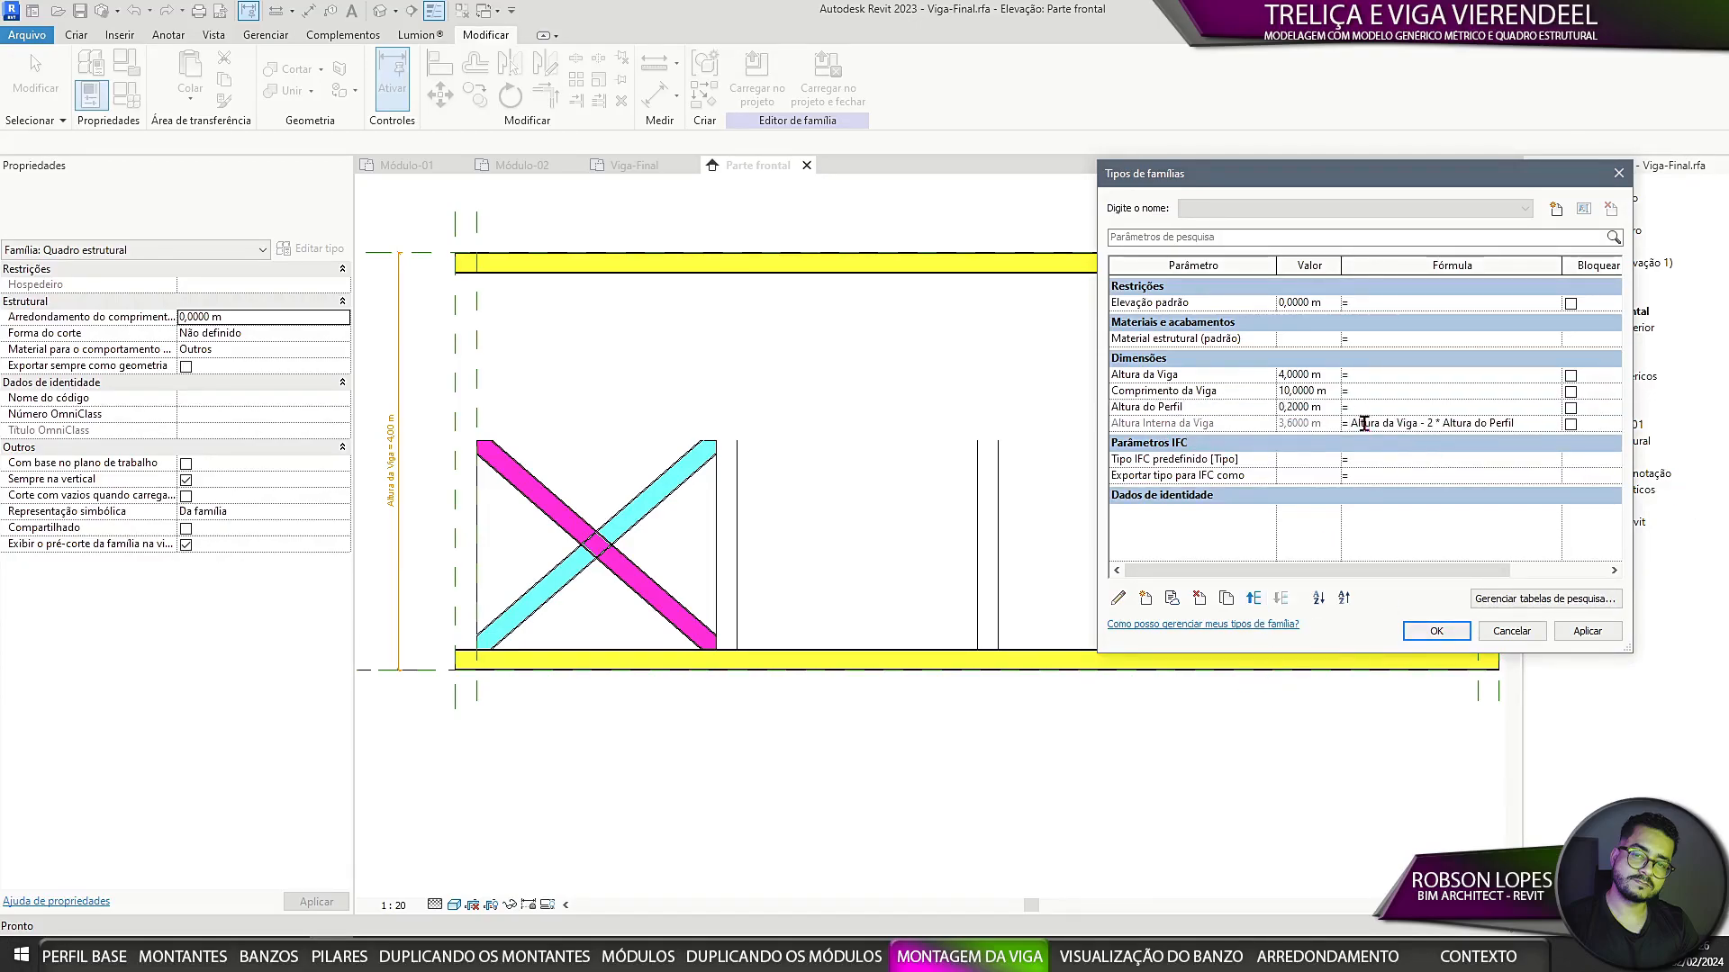
left_click(1436, 632)
Step: Associate Módulo-01's type parameter Altura do Montante with the Altura Interna da Viga parameter
left_click(895, 536)
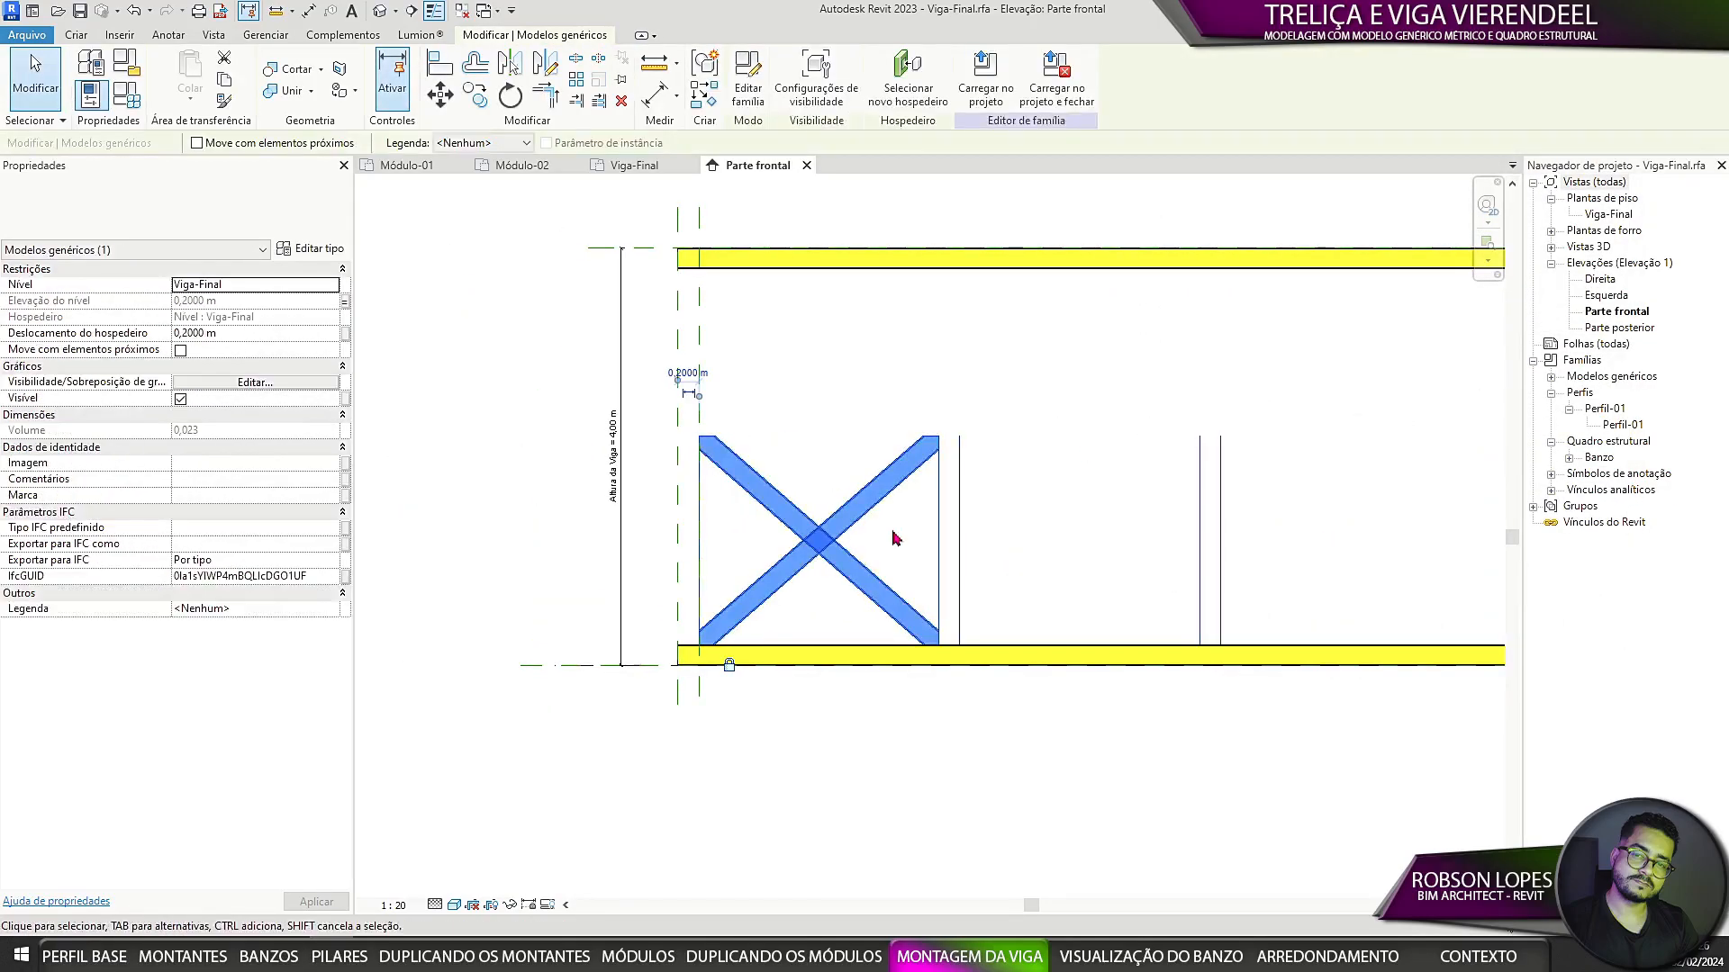
left_click(310, 248)
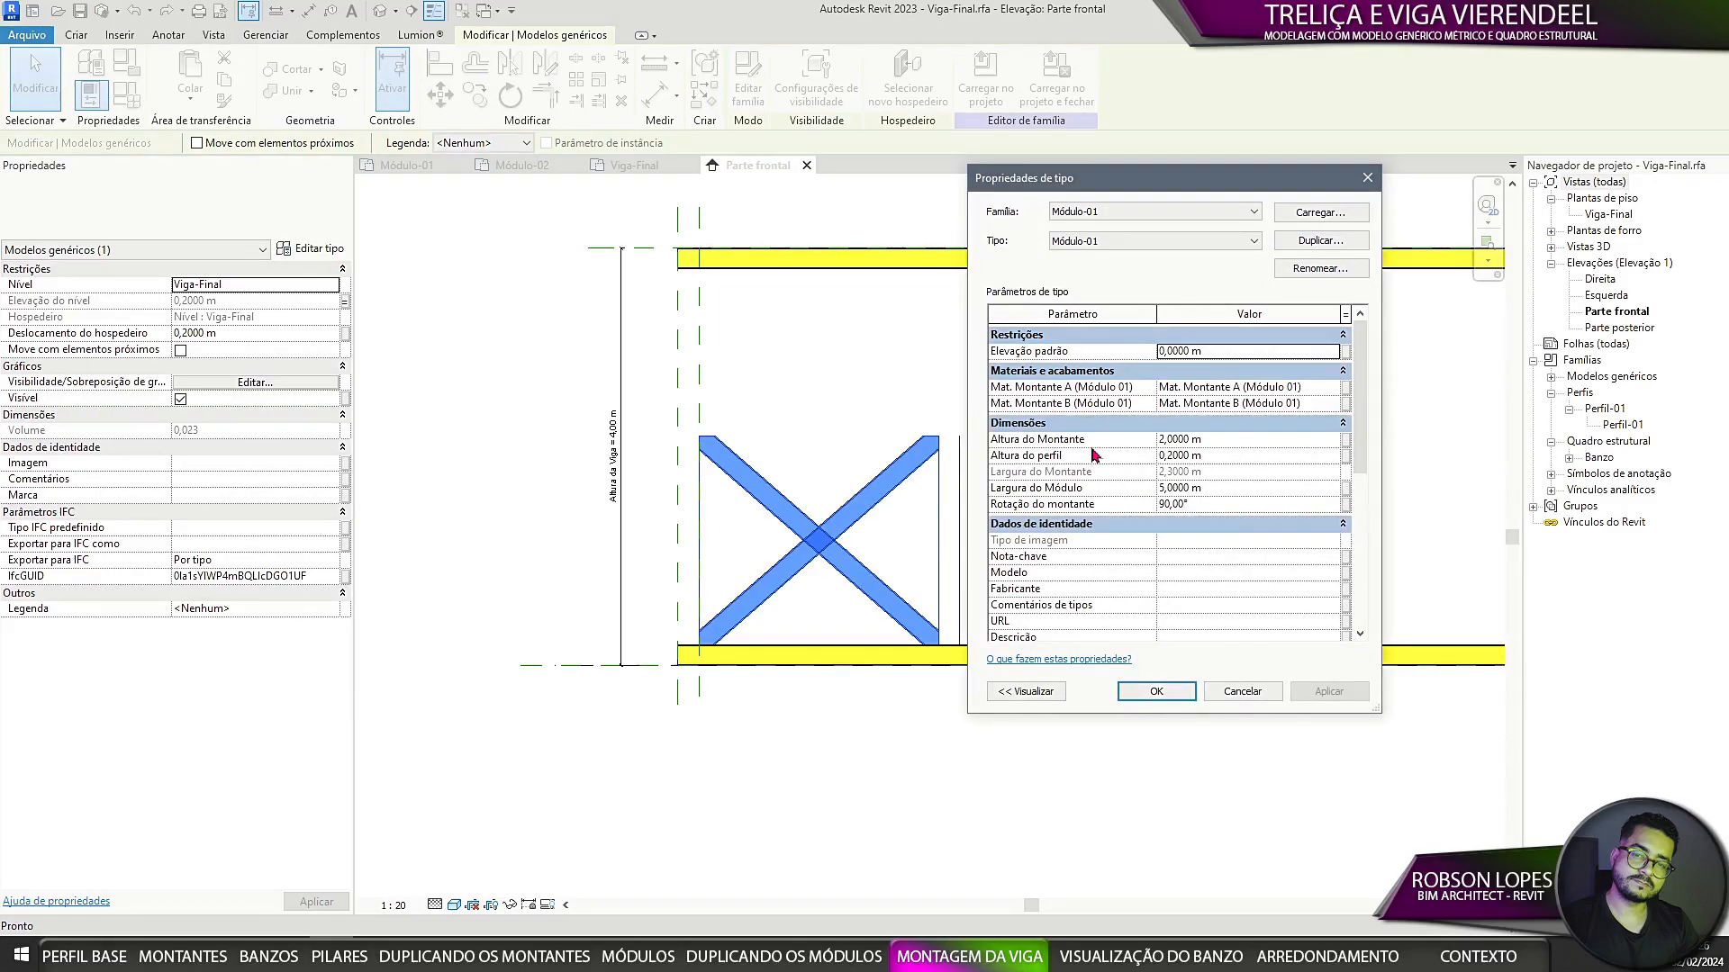
left_click(1346, 439)
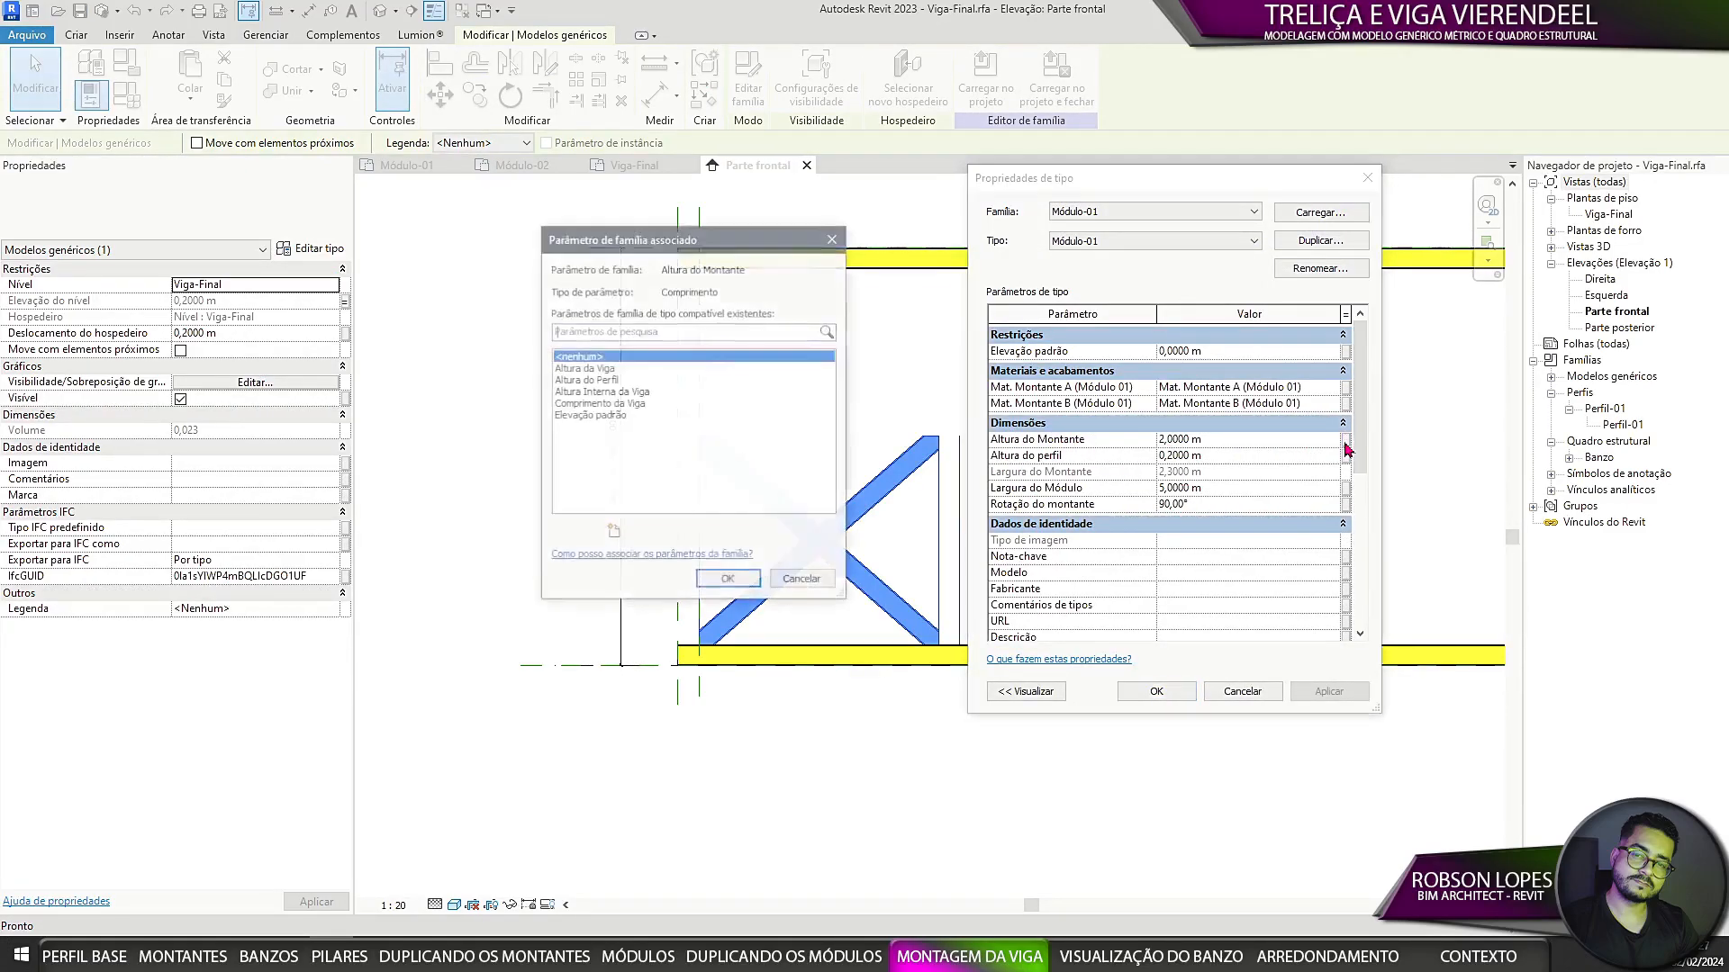
left_click(610, 393)
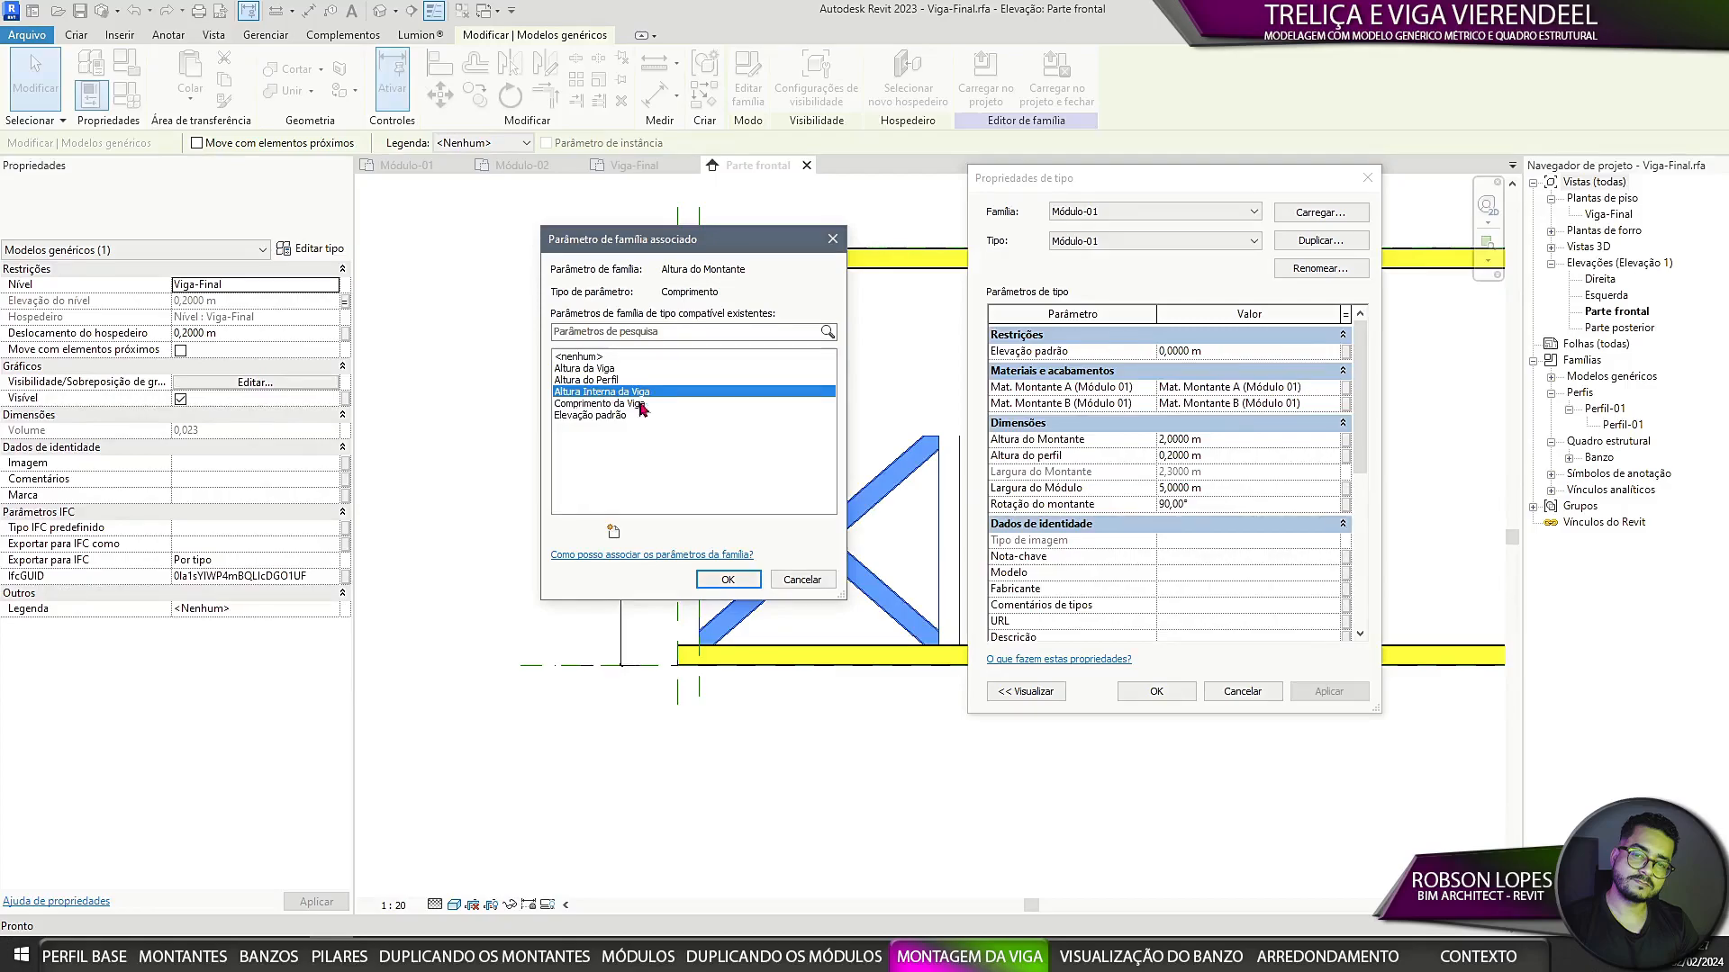
left_click(727, 579)
left_click(1169, 694)
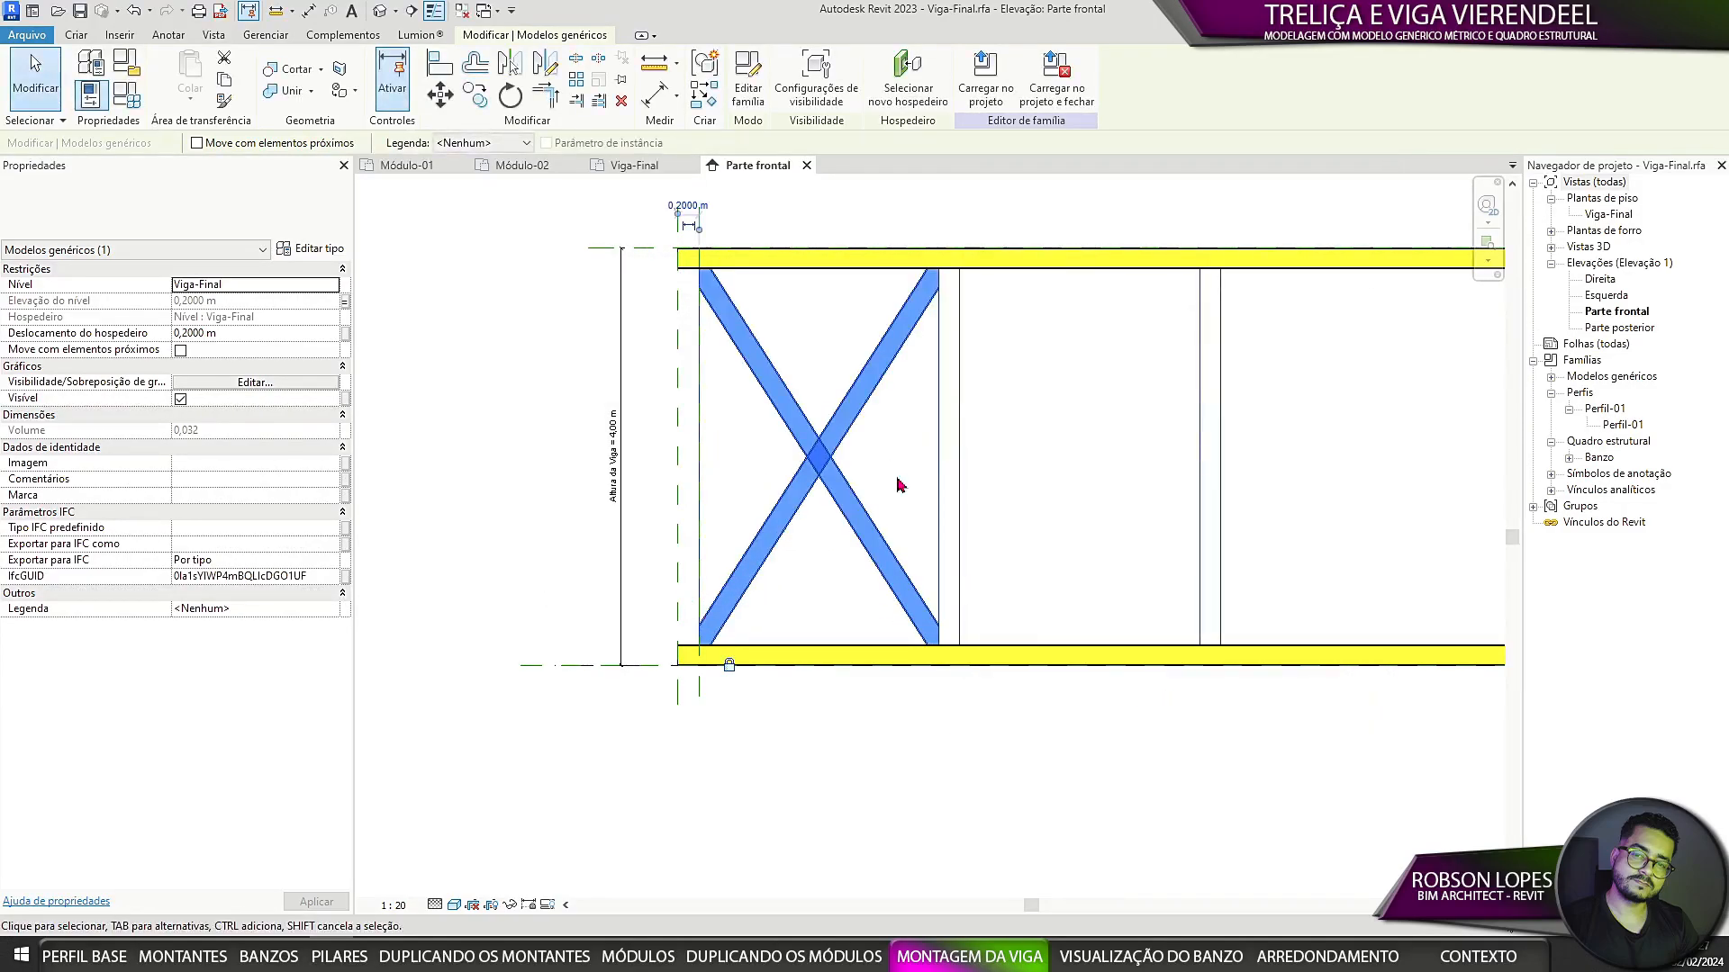
scroll(898, 483, "down", 2)
left_click(969, 737)
middle_click_drag(969, 737, 821, 774)
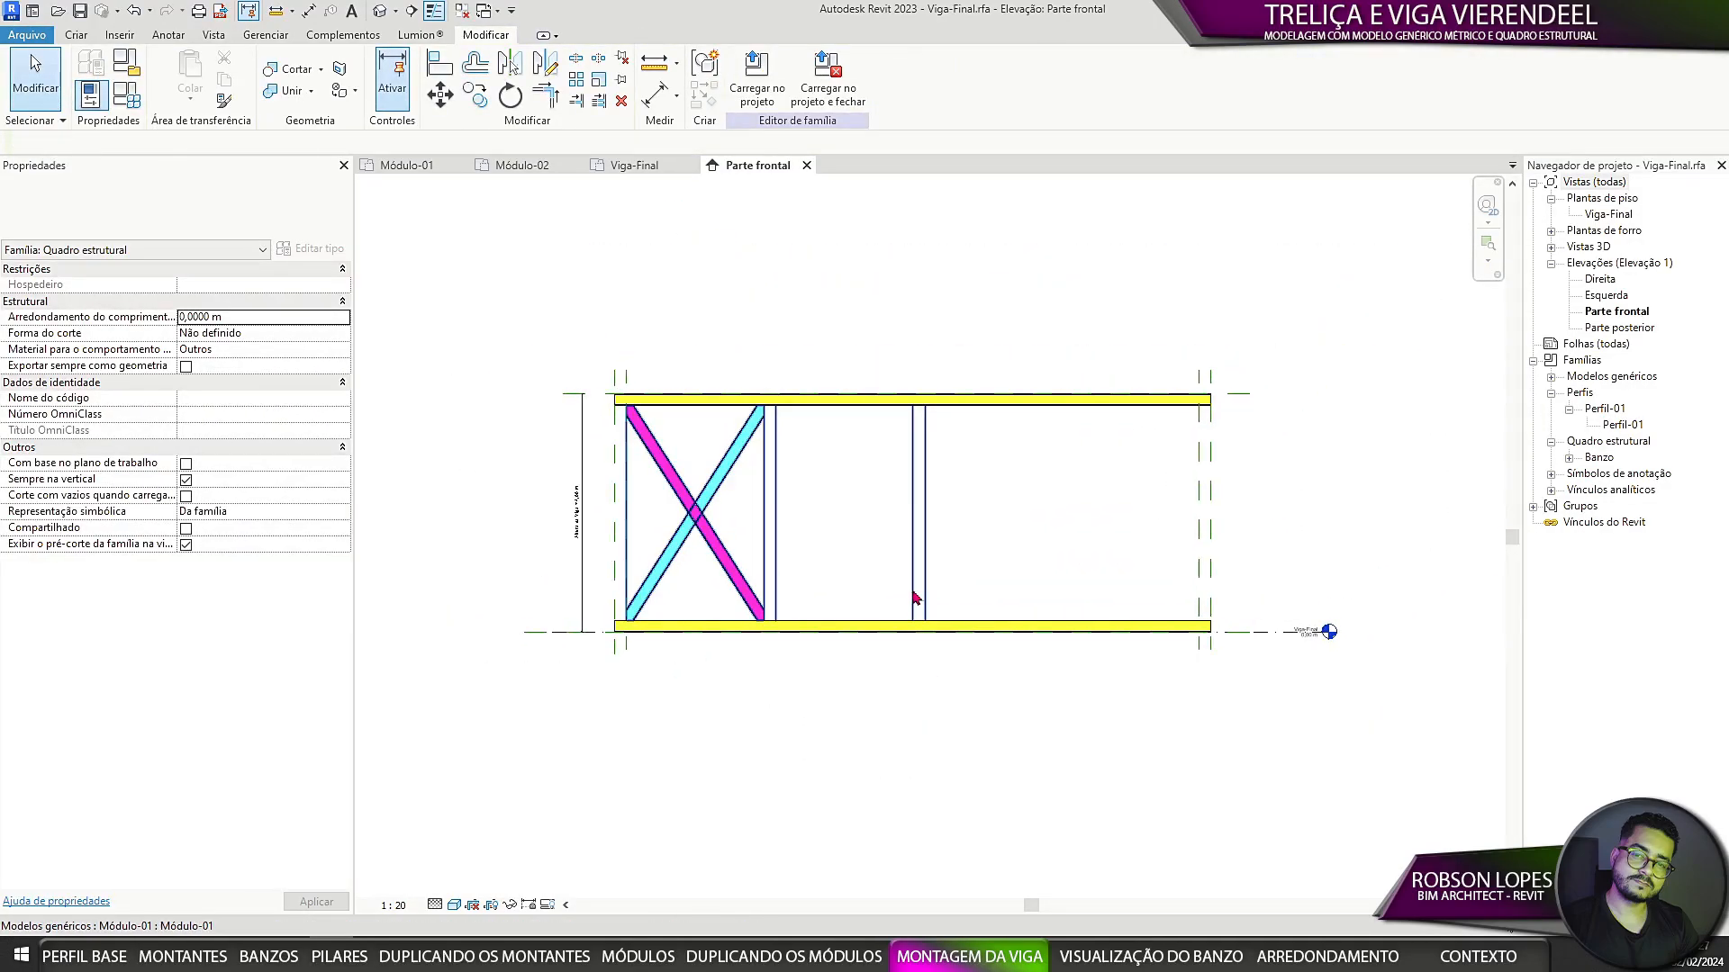
Step: Set Comprimento da Viga to 15 m in the family types
left_click(747, 592)
middle_click_drag(748, 592, 716, 624)
left_click(128, 97)
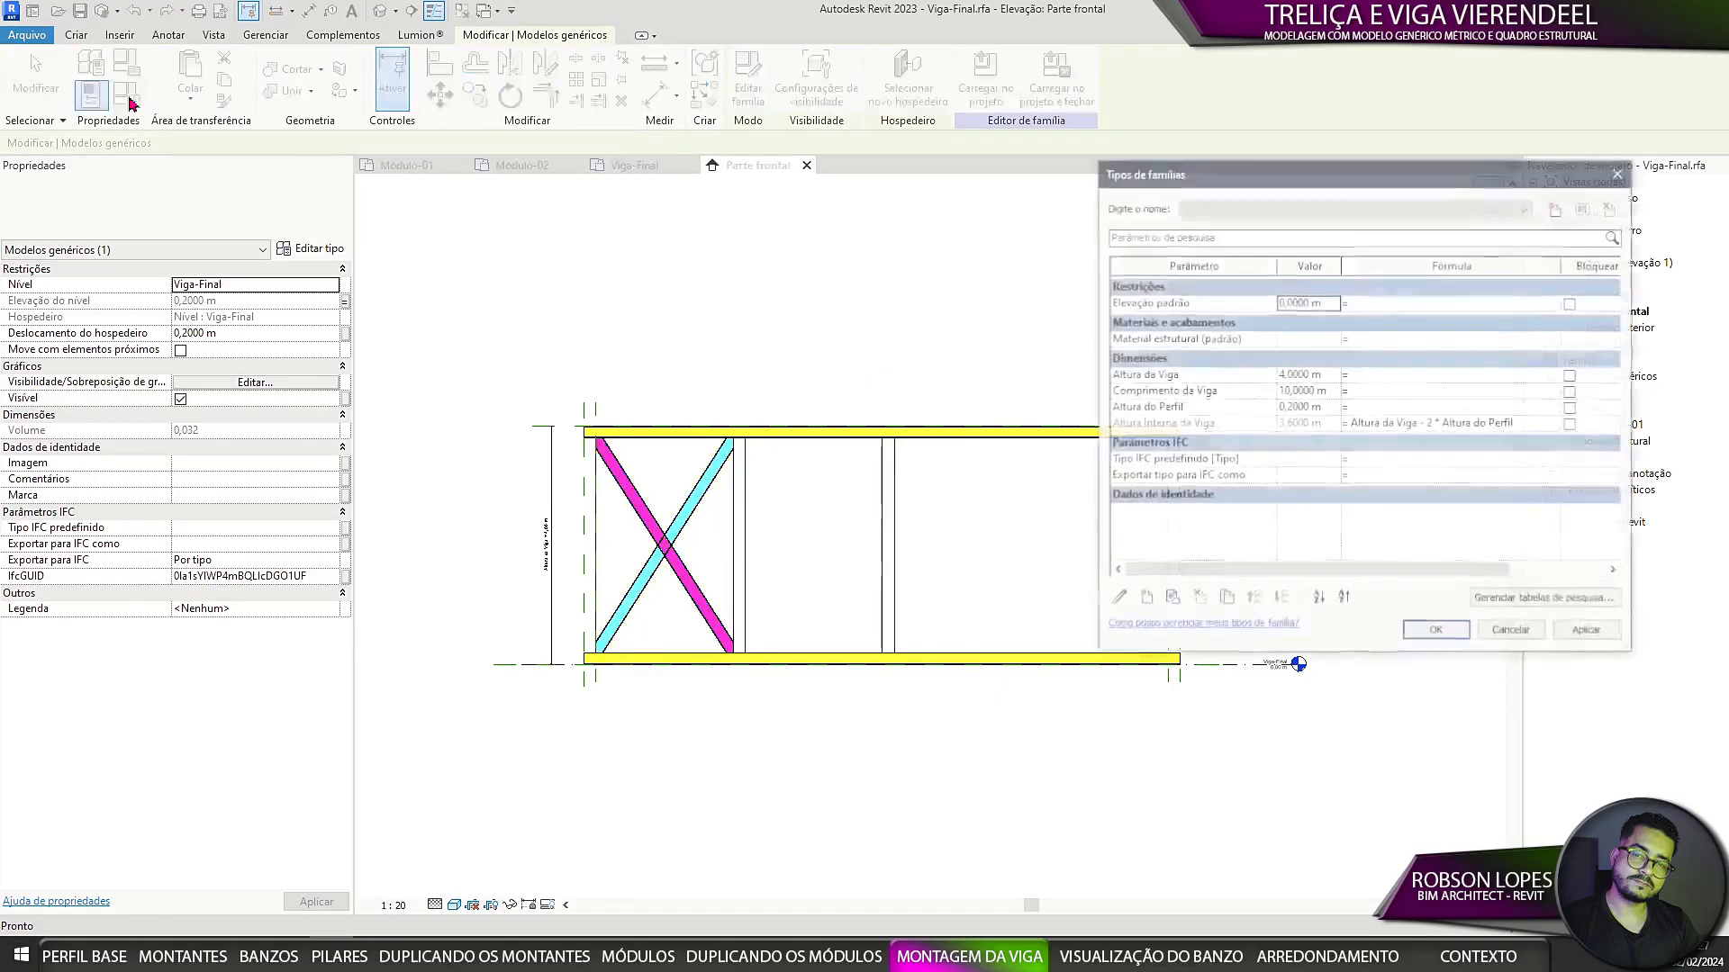
left_click(1215, 397)
type("2")
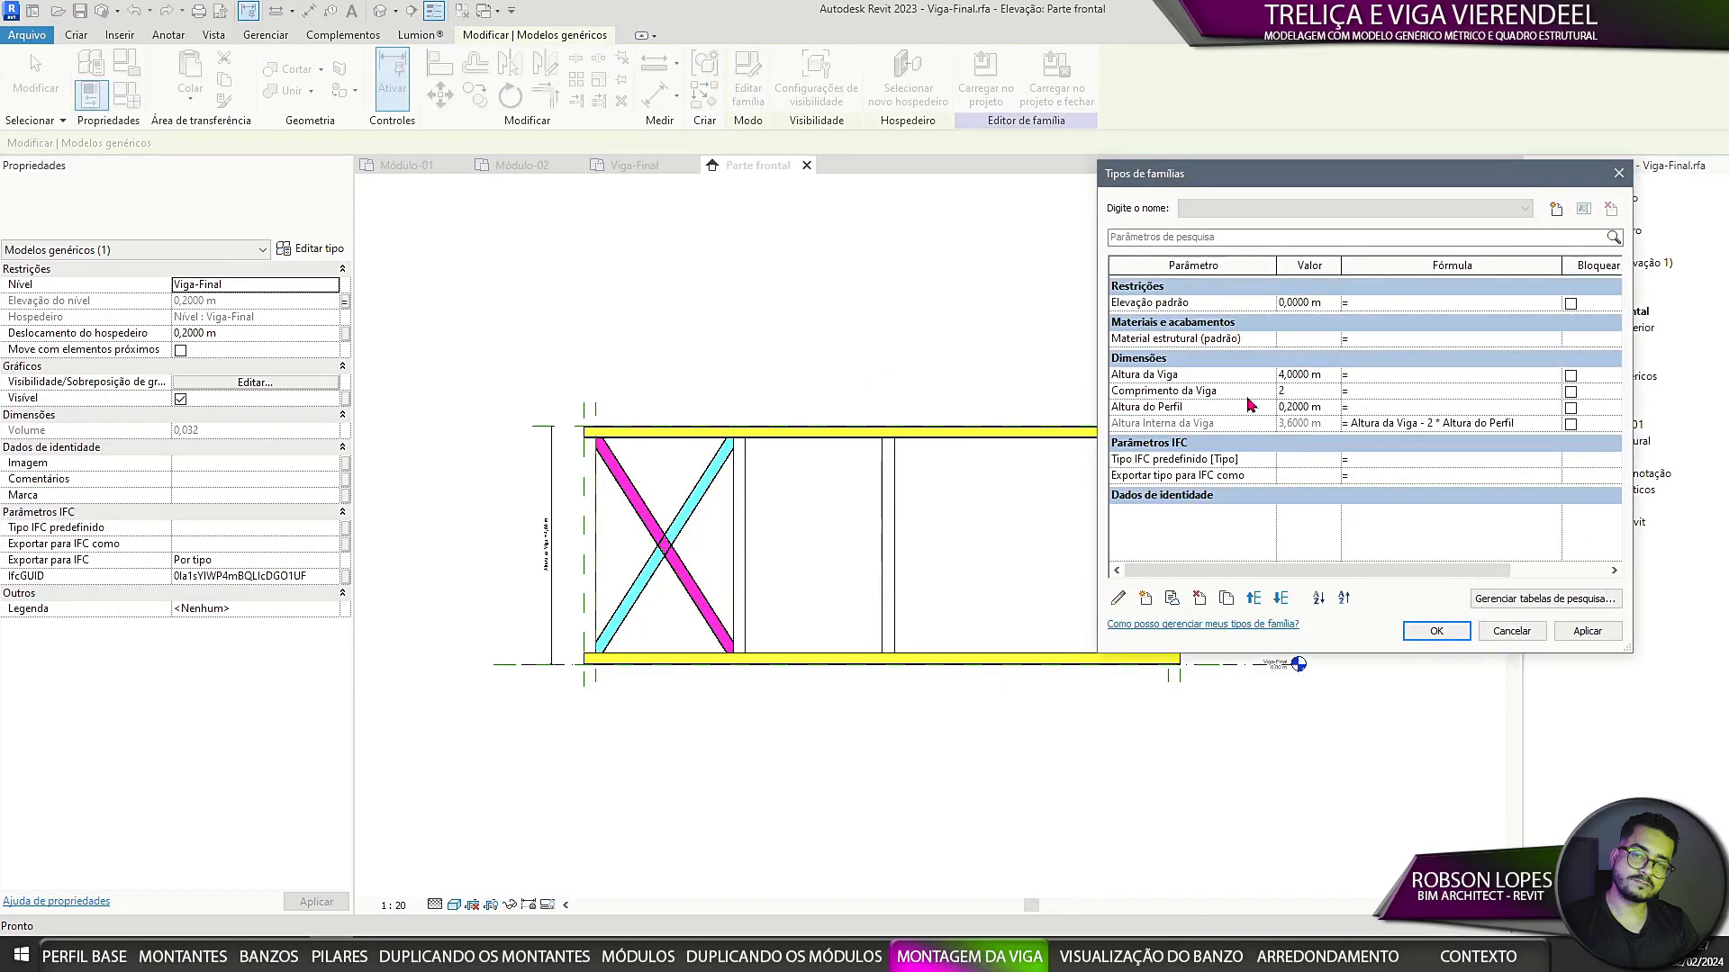
left_click(1436, 630)
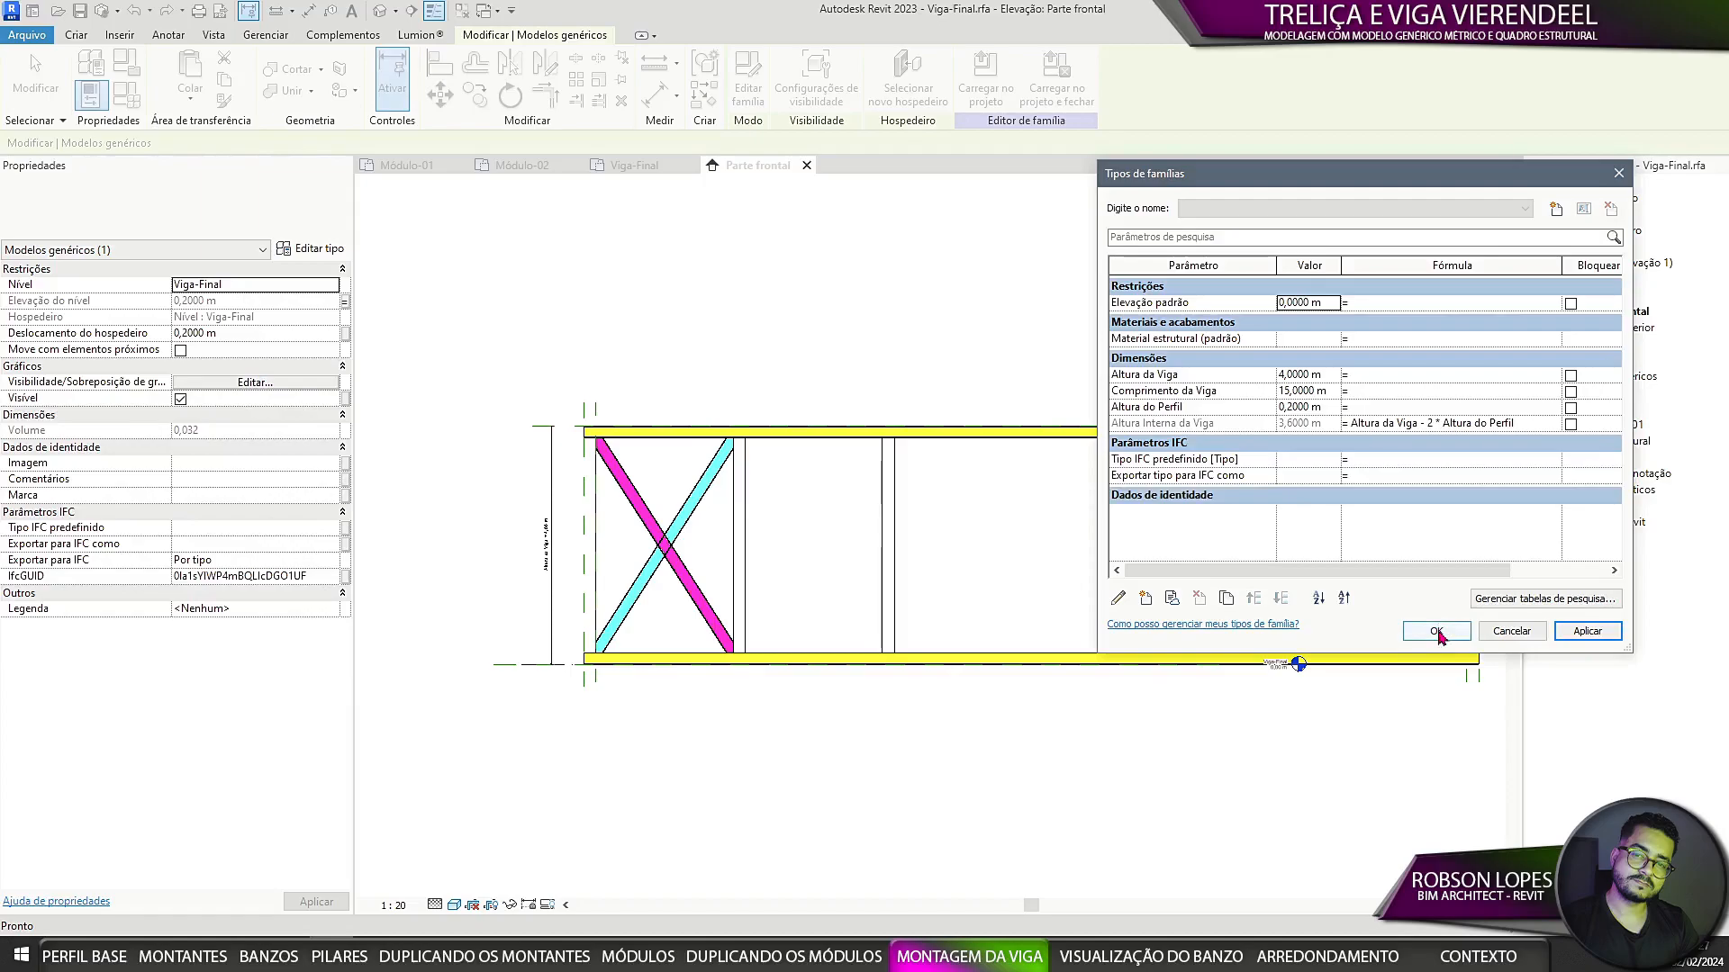
Step: Create a grouped linear array of 2 from the Módulo-01 instance, placing the second one farther along the beam
scroll(886, 594, "down", 2)
left_click(698, 618)
scroll(829, 576, "up", 1)
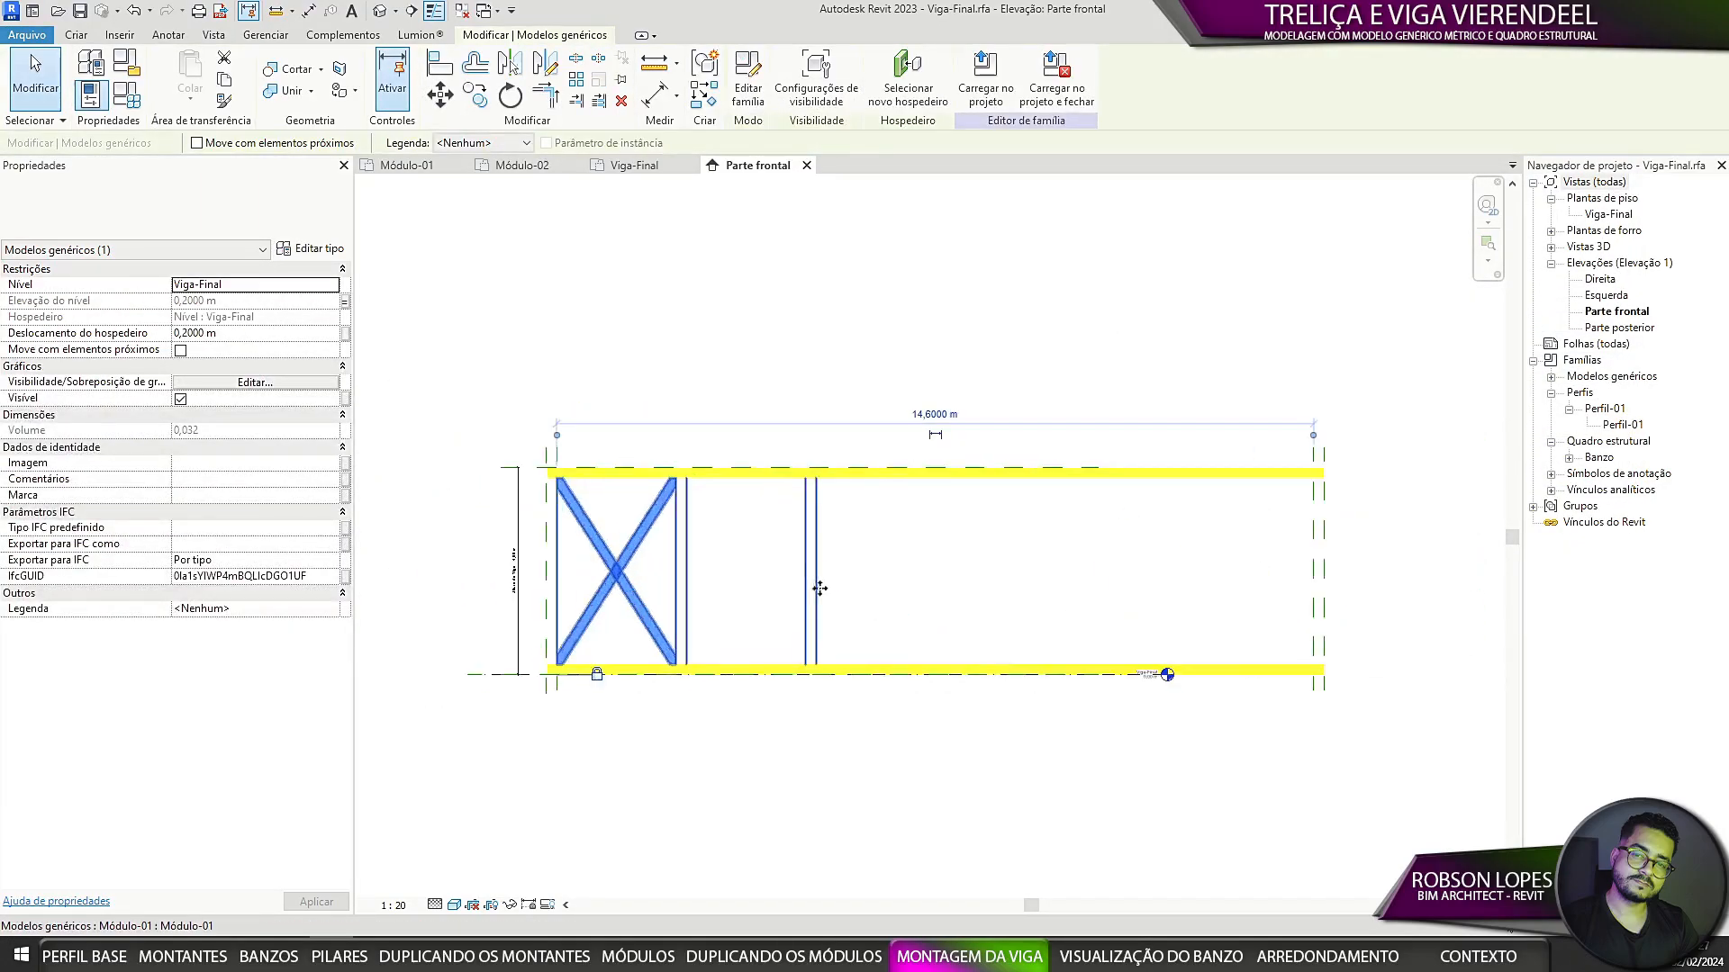
left_click(816, 586, "ctrl")
left_click(575, 81)
scroll(567, 586, "up", 4)
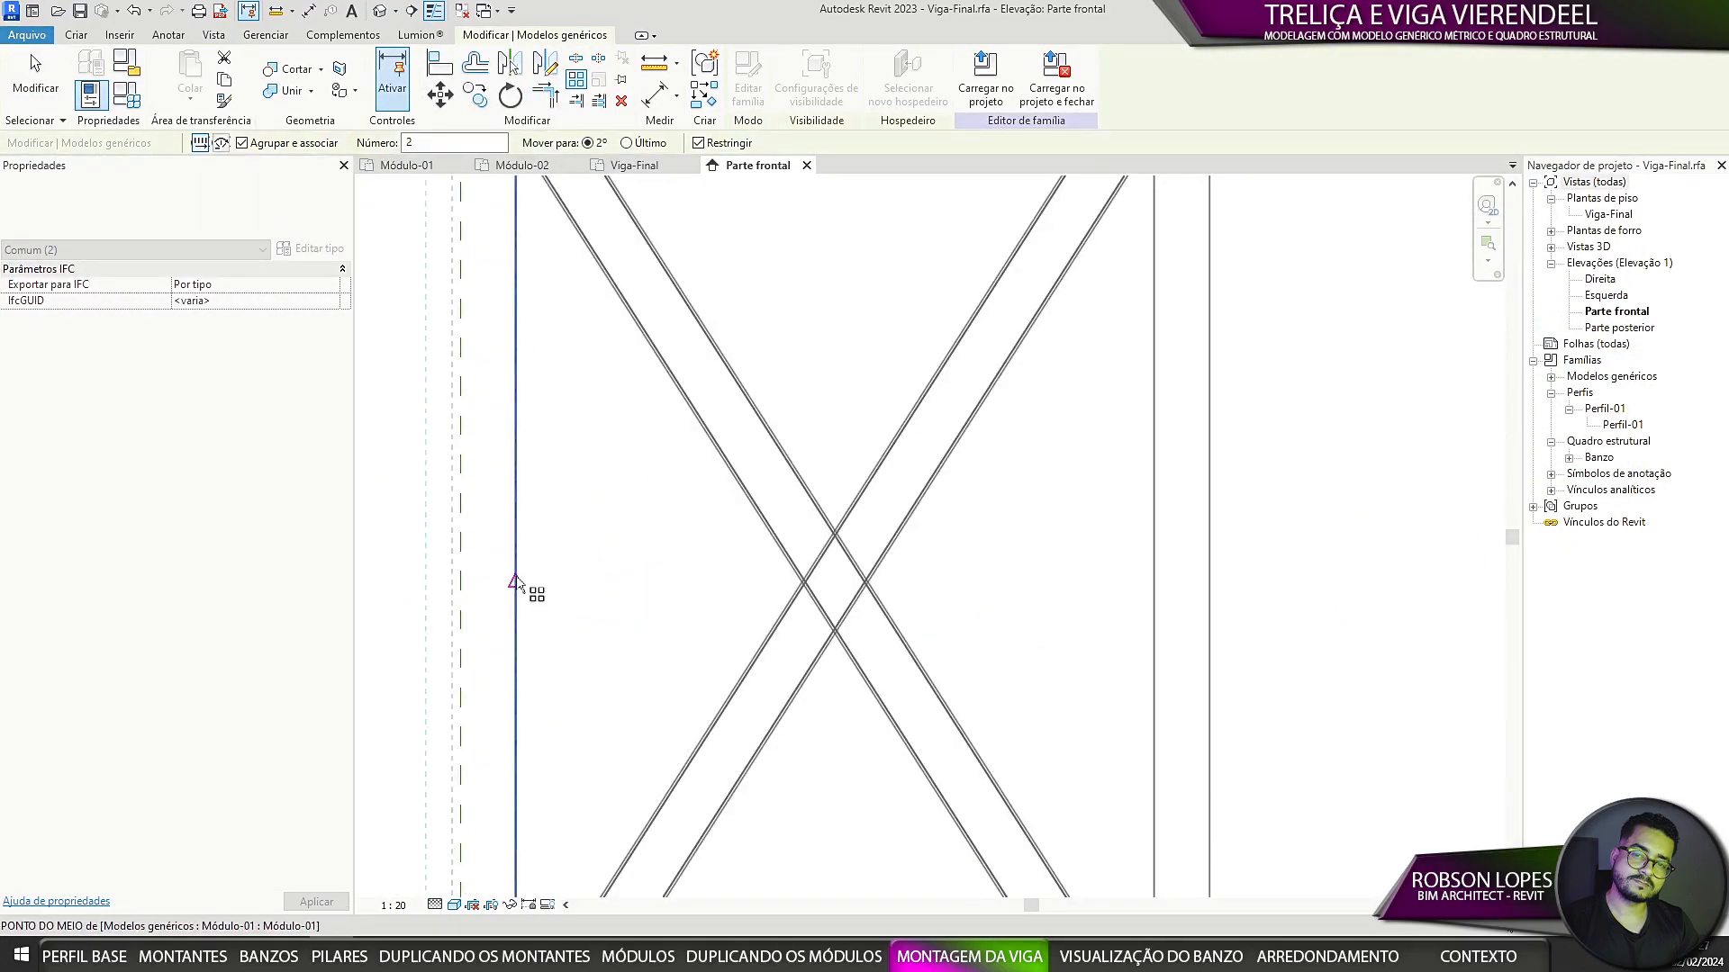
left_click(513, 579)
scroll(513, 579, "down", 4)
left_click(889, 581)
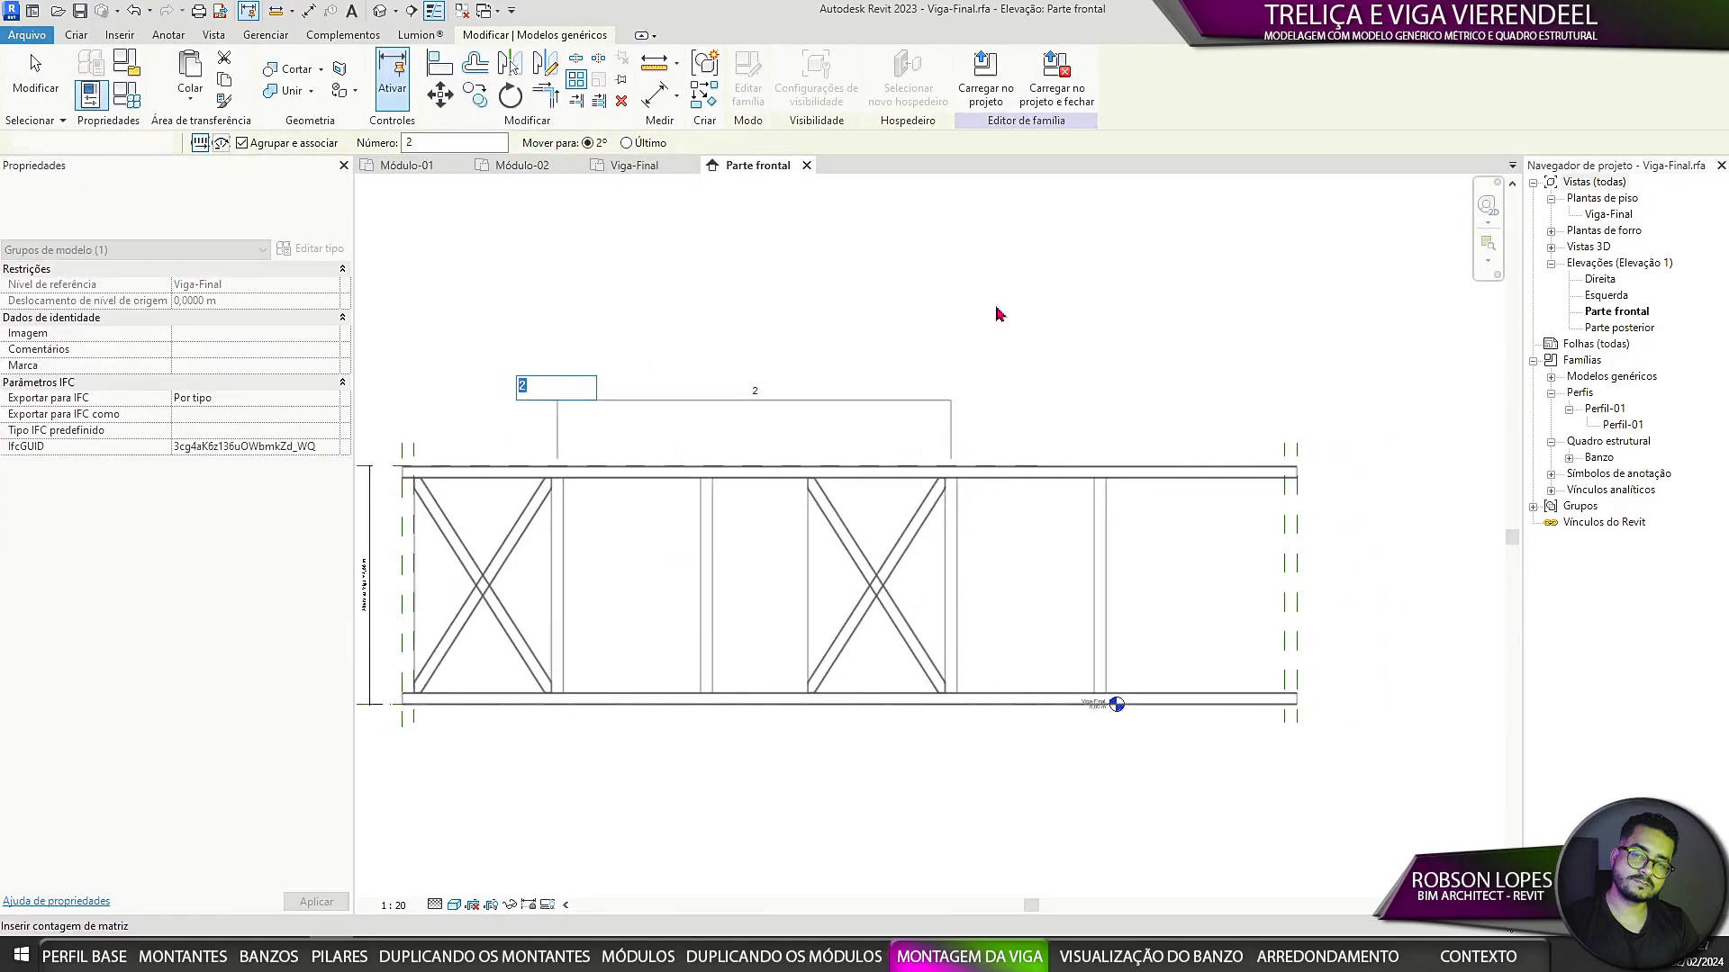
Step: Turn off Anexar no final for the array and label its count with a new type parameter named Matriz dos Módulos
left_click(949, 460)
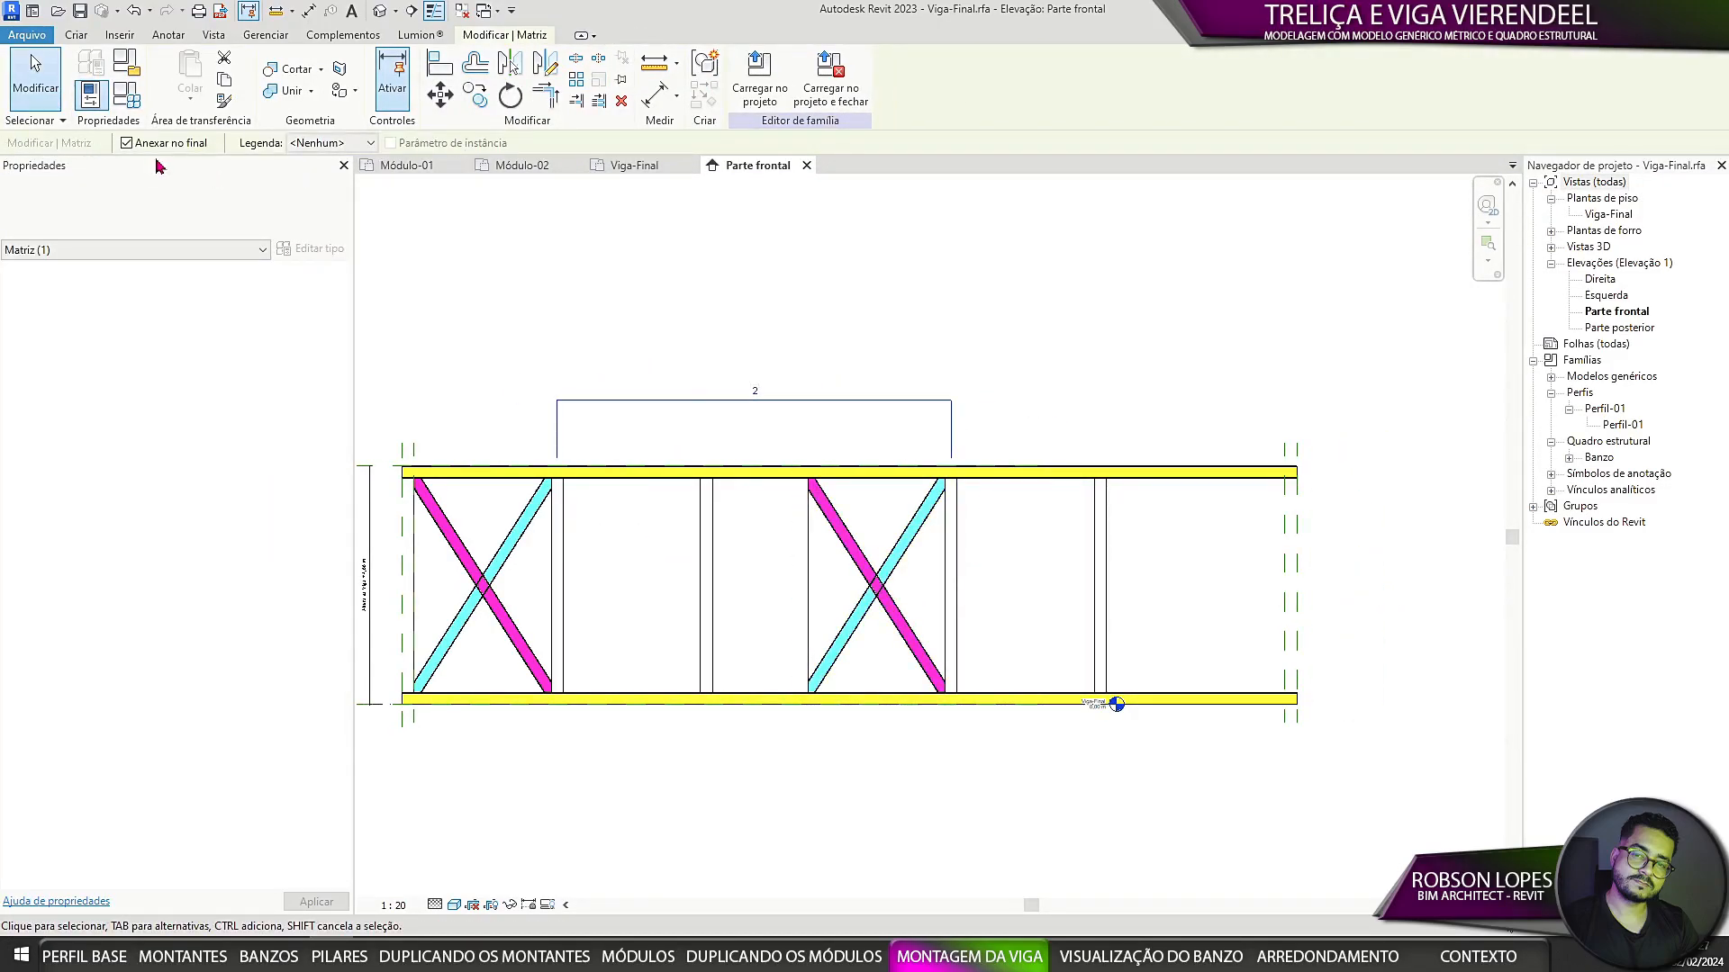
left_click(333, 142)
left_click(332, 171)
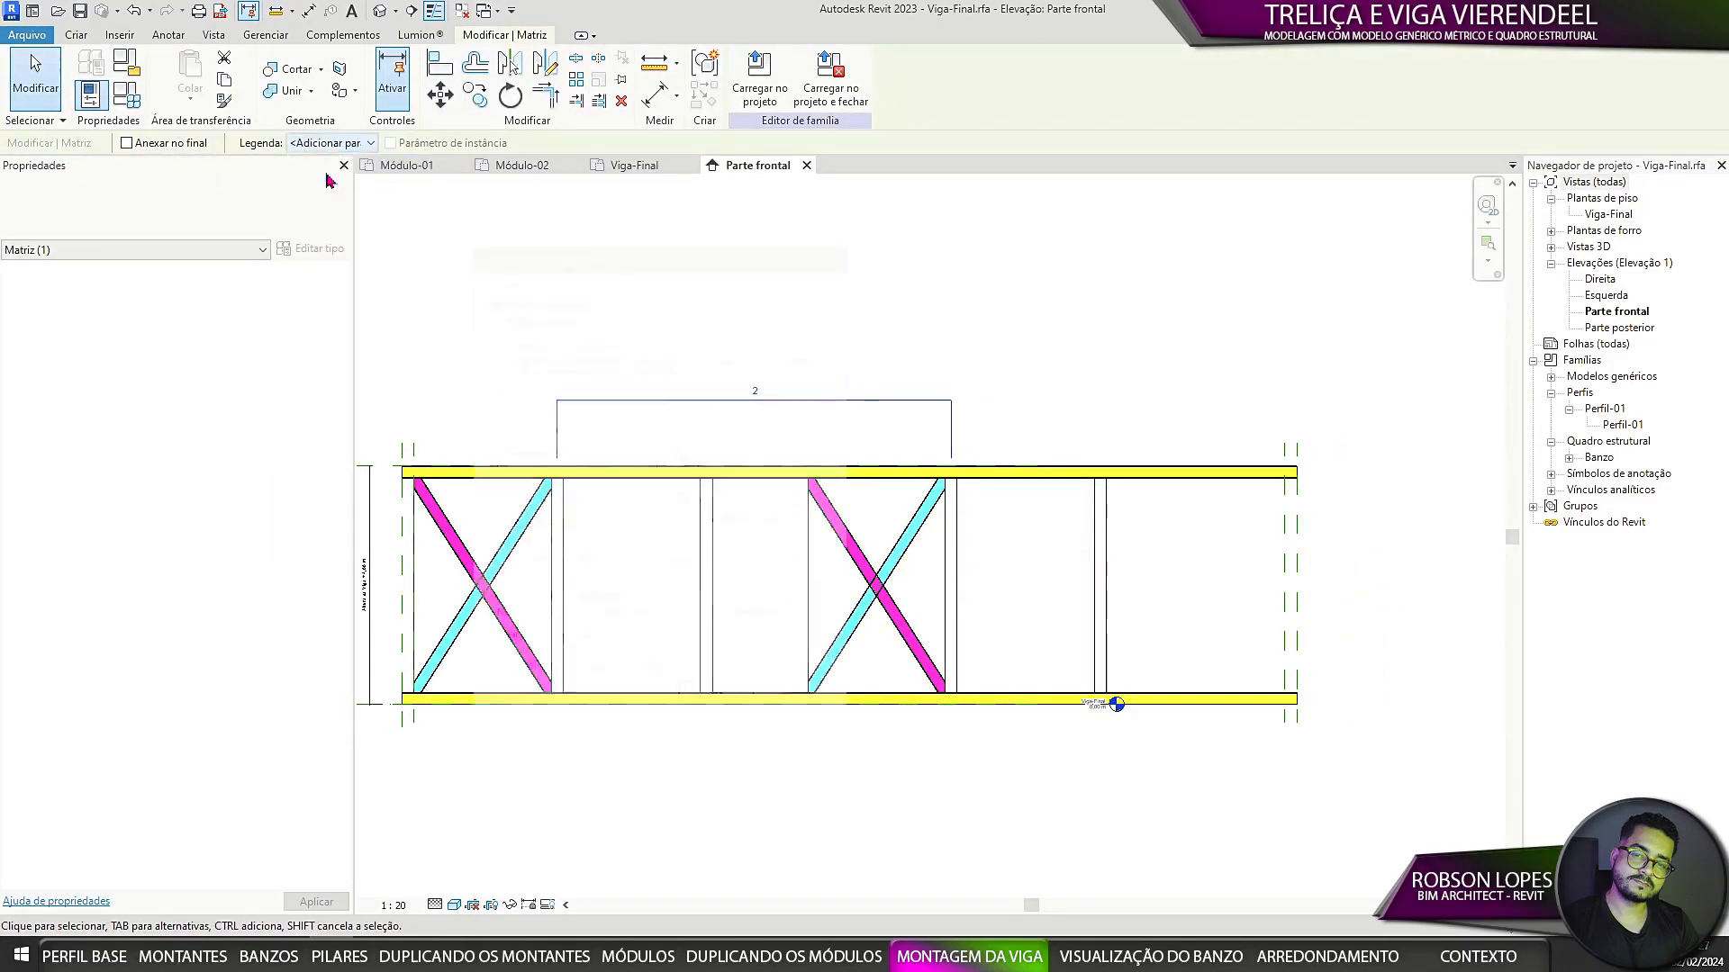
type("Matriz dos Módulos")
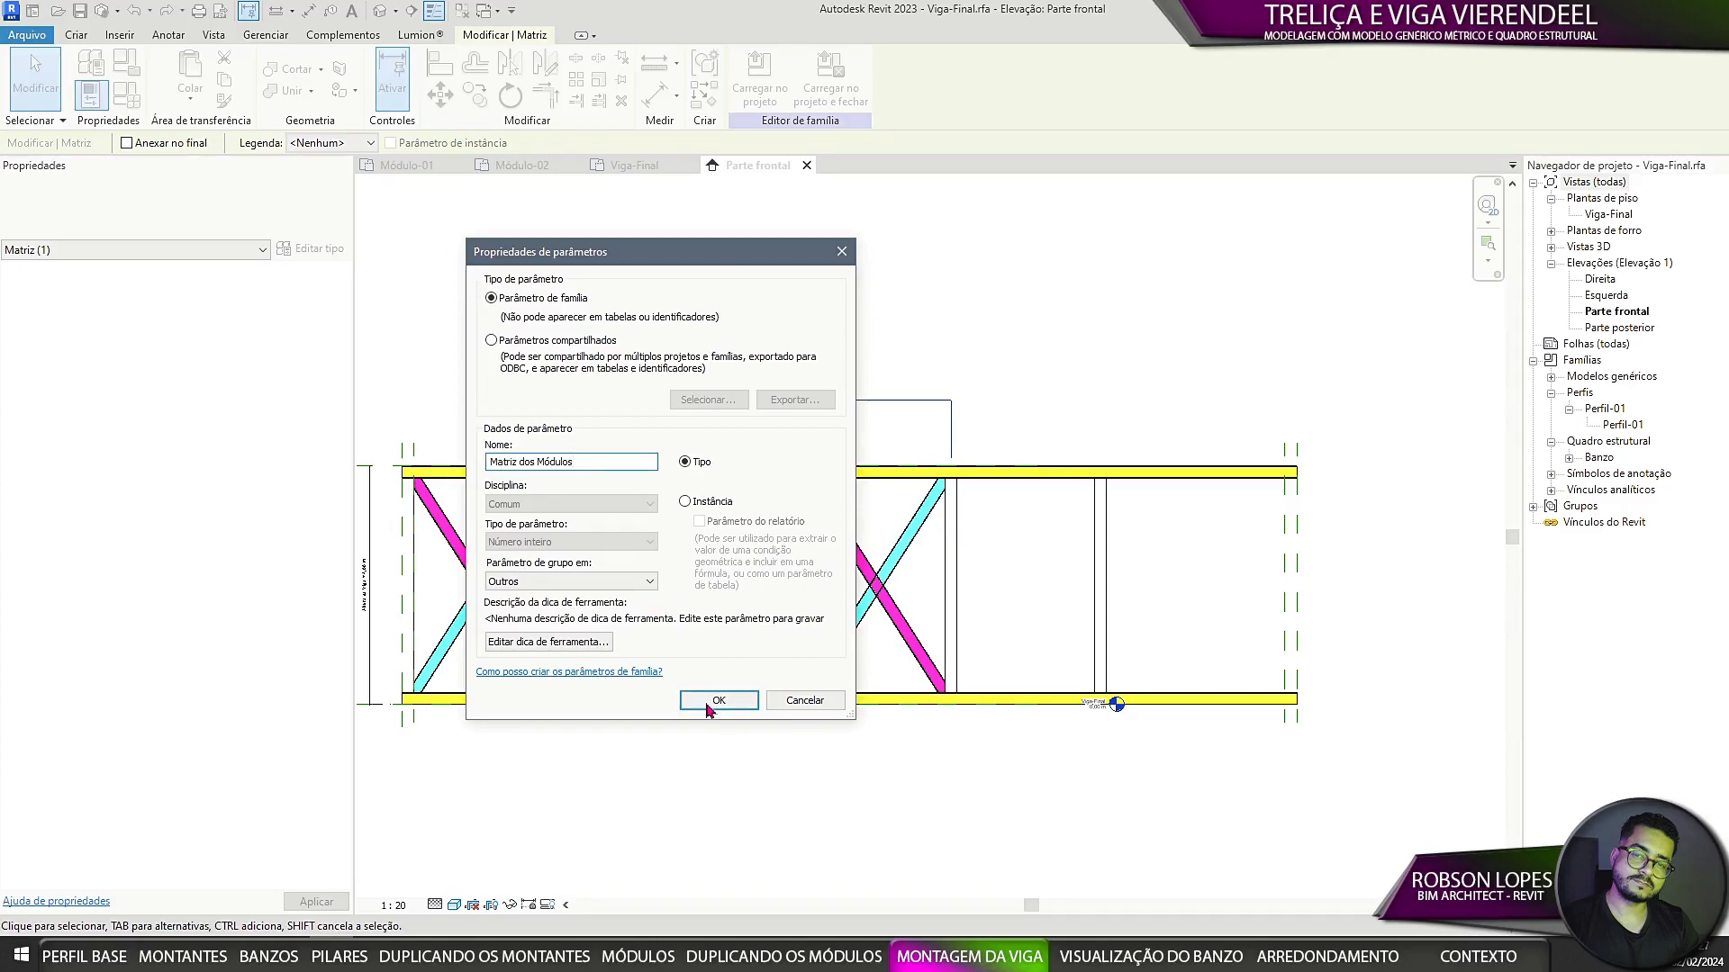
left_click(706, 704)
left_click(1192, 603)
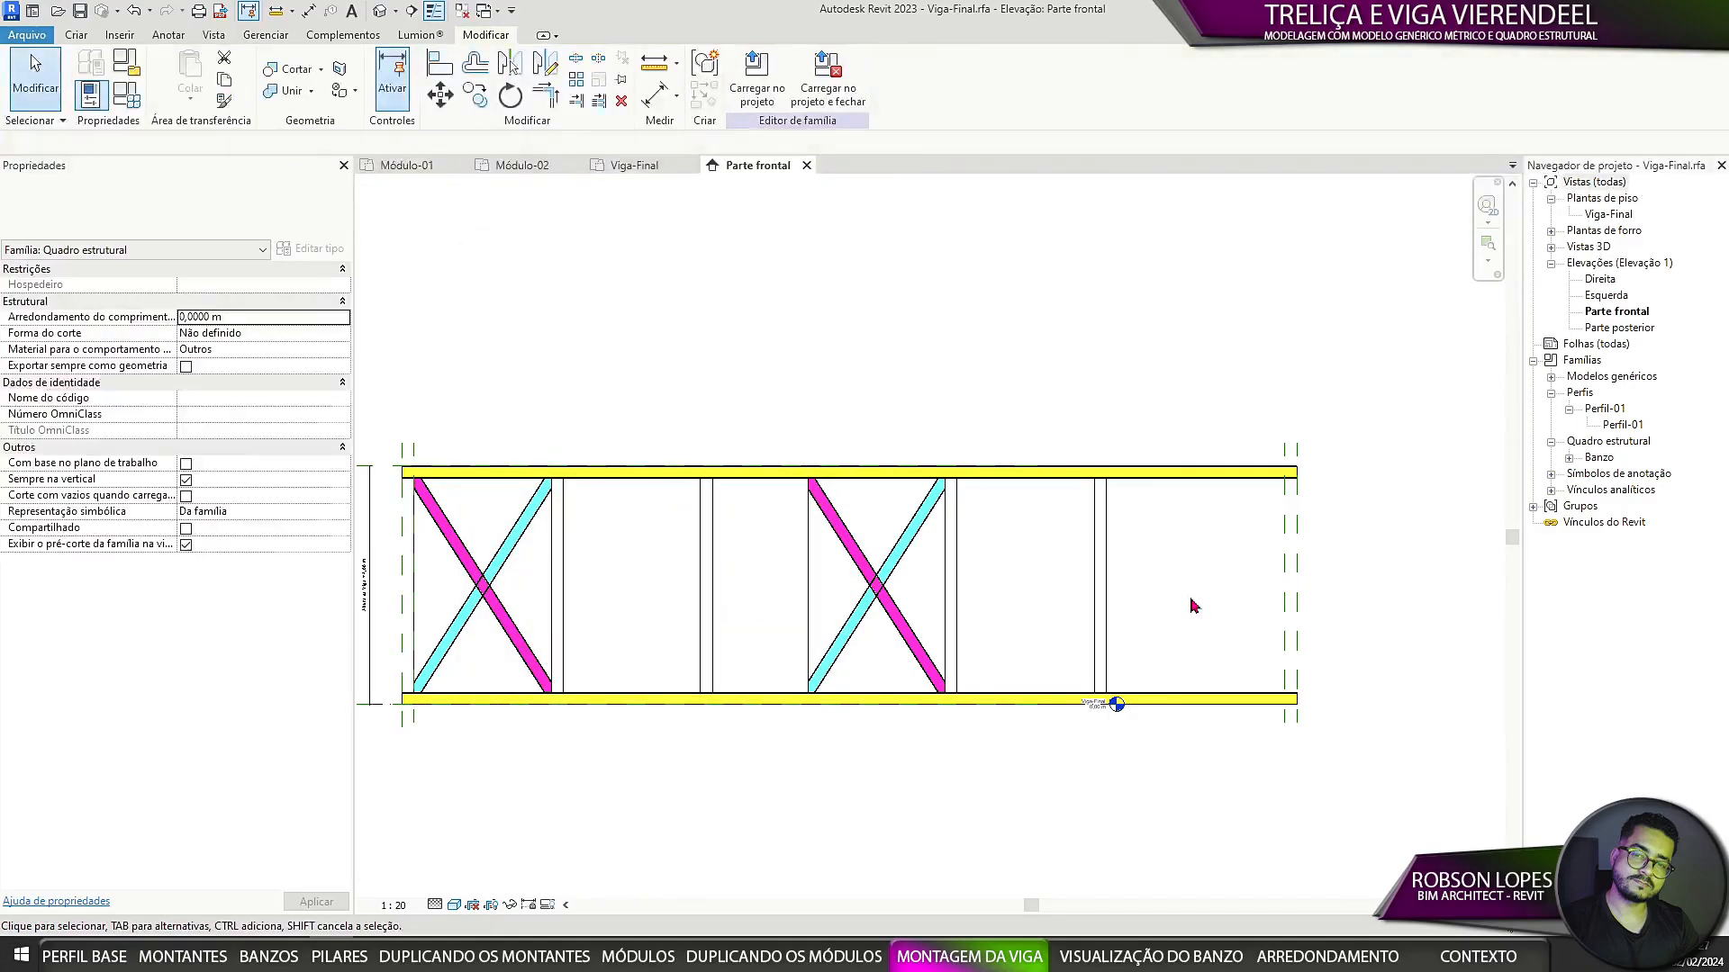
Step: Align the last arrayed module's right edge with the outer reference plane at the beam's right end
middle_click_drag(1192, 603, 1061, 596)
left_click(975, 621)
left_click(436, 67)
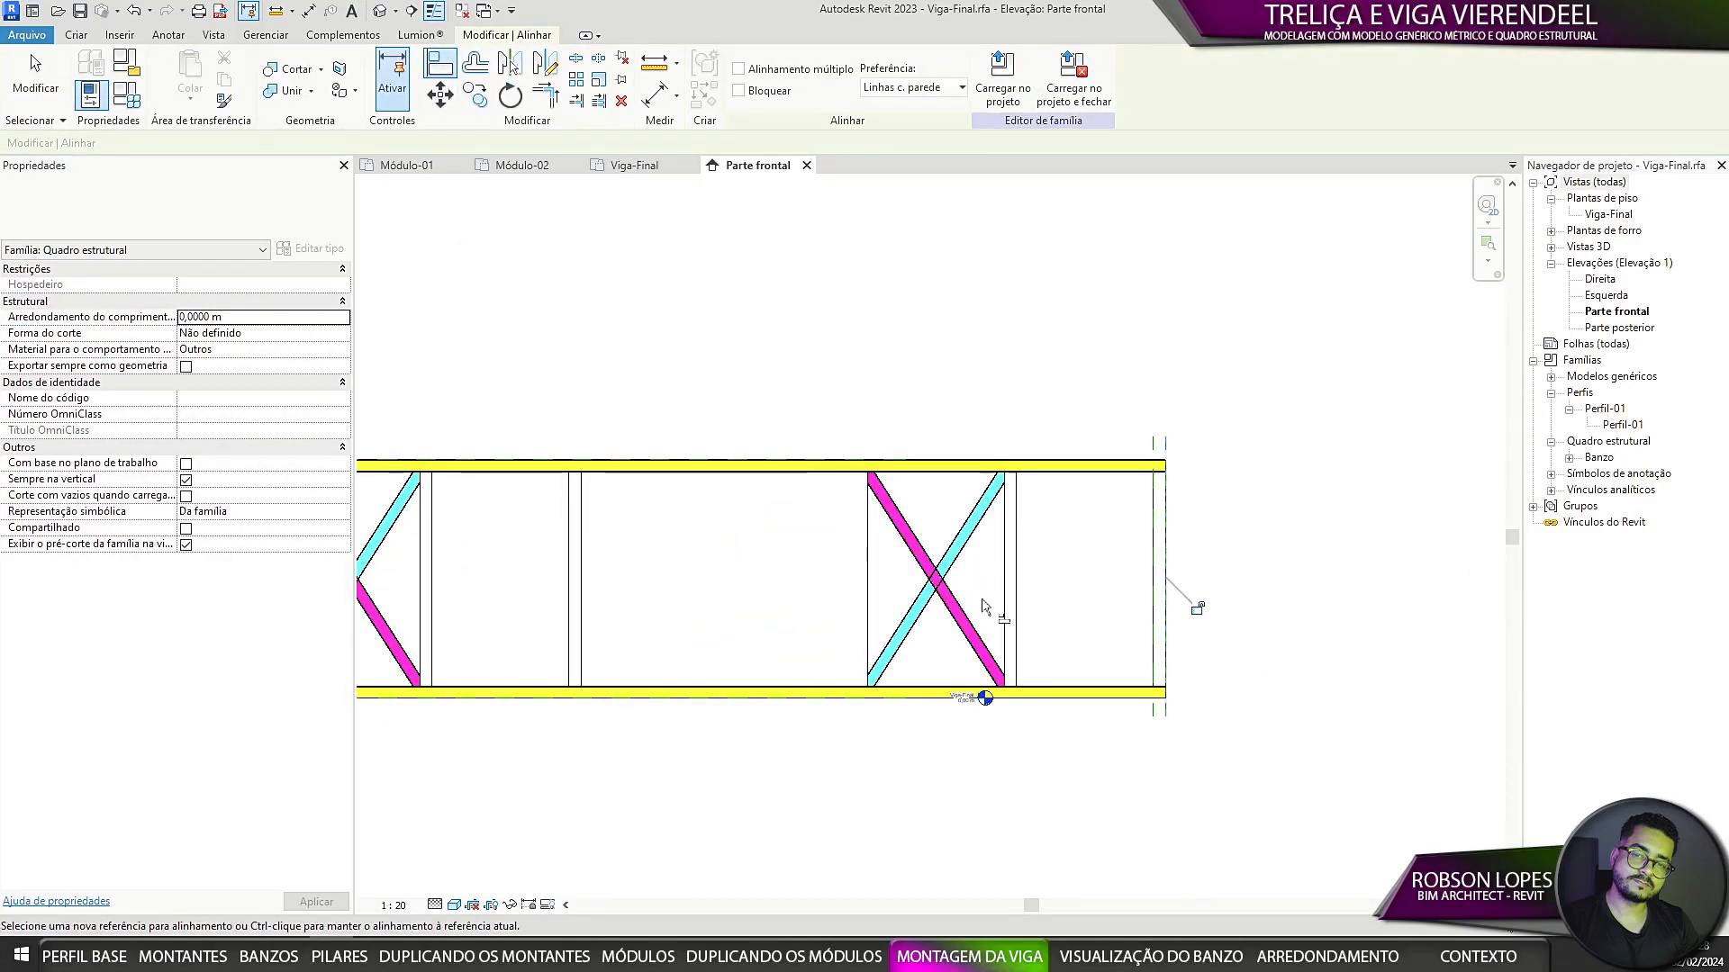
middle_click_drag(846, 594, 1114, 610)
key("Escape")
Step: Examine the arrayed module groups between the Banzos and the first module at the beam's left end
scroll(1094, 596, "down", 2)
left_click(1216, 619)
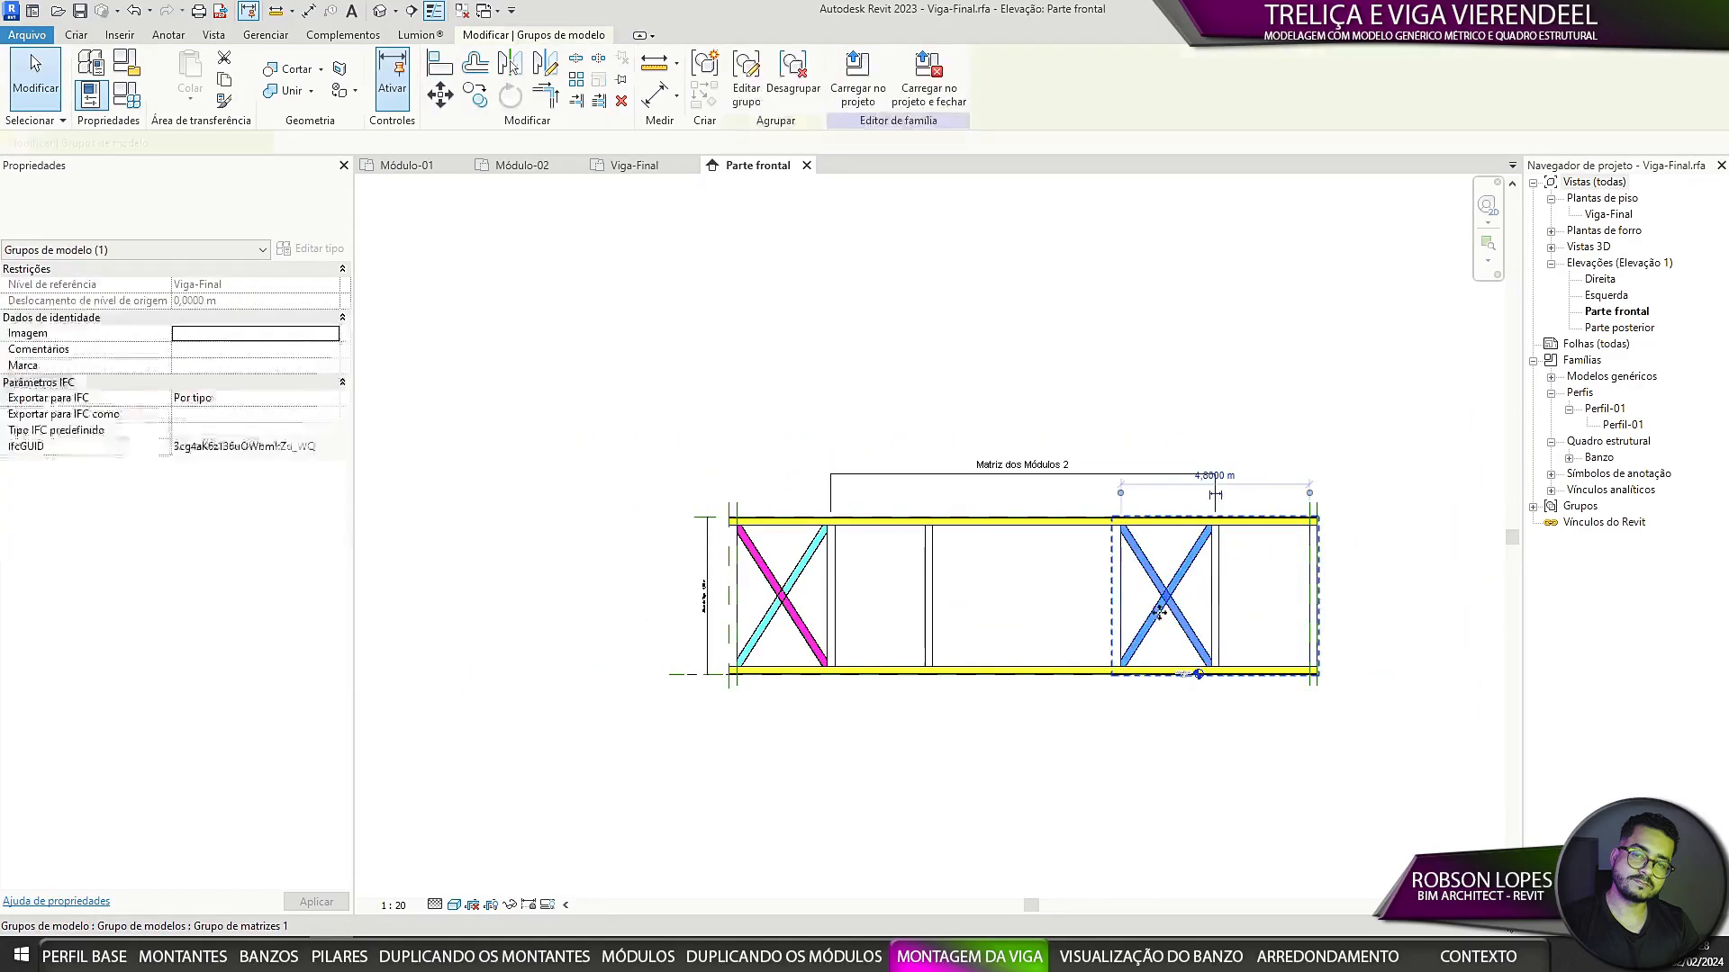
middle_click_drag(1255, 627, 1230, 610)
key("Escape")
left_click(907, 632)
scroll(787, 591, "up", 2)
left_click(752, 703)
middle_click_drag(787, 590, 777, 466)
scroll(540, 626, "up", 1)
left_click(589, 502)
scroll(591, 504, "down", 2)
scroll(671, 477, "up", 1)
Step: Add an aligned dimension across the first module's full width, from its left edge to its outer right edge, below the lower Banzo
left_click(167, 36)
left_click(98, 74)
scroll(597, 465, "up", 2)
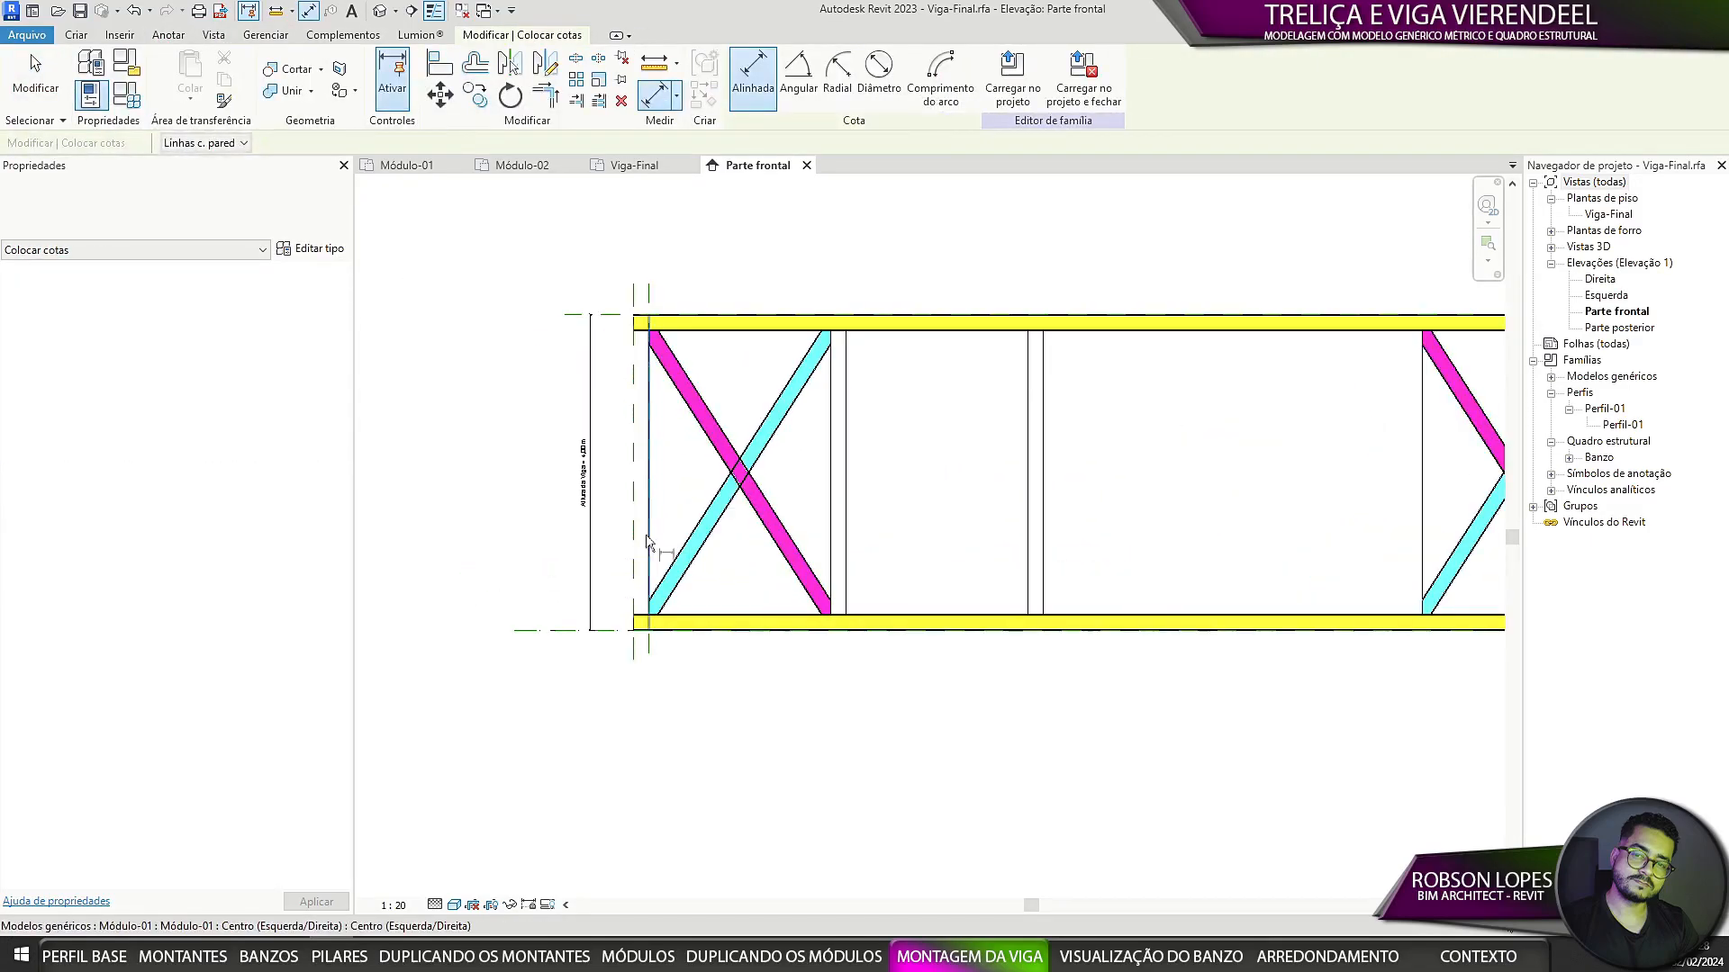
left_click(649, 542)
left_click(1042, 571)
left_click(929, 661)
scroll(849, 657, "up", 3)
scroll(910, 653, "down", 4)
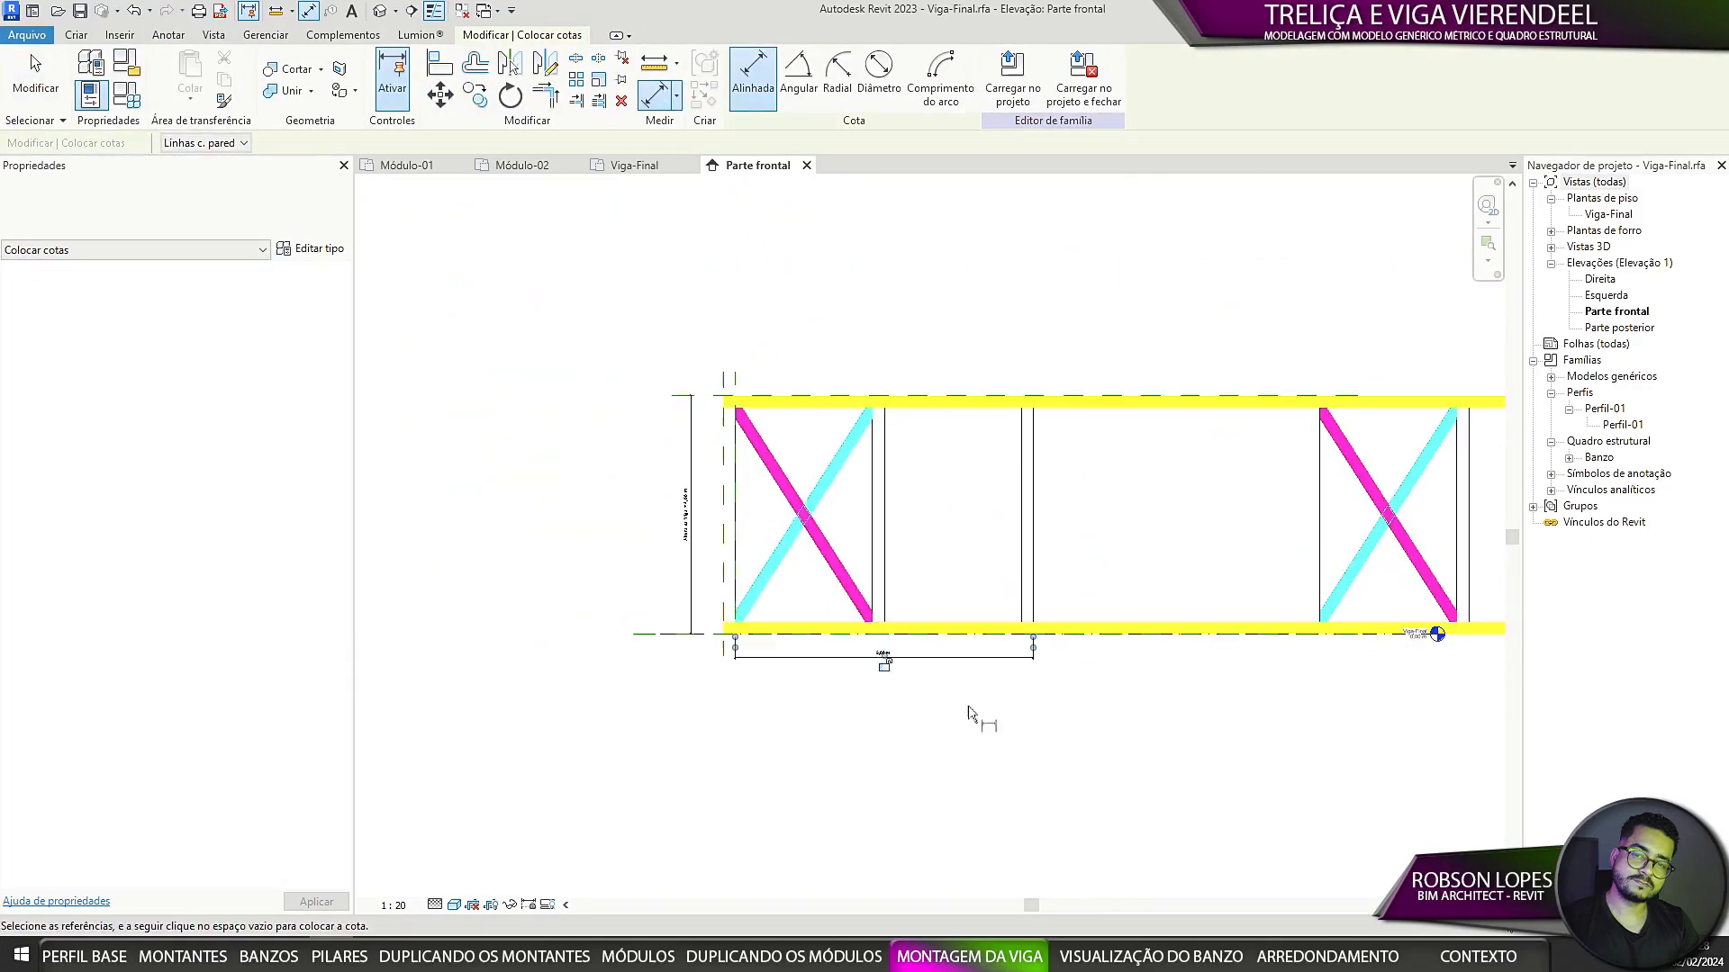
Step: Add an aligned dimension across the last arrayed module's full width, below the lower Banzo
scroll(1056, 556, "up", 1)
middle_click_drag(1296, 583, 720, 527)
left_click(752, 547)
left_click(1146, 526)
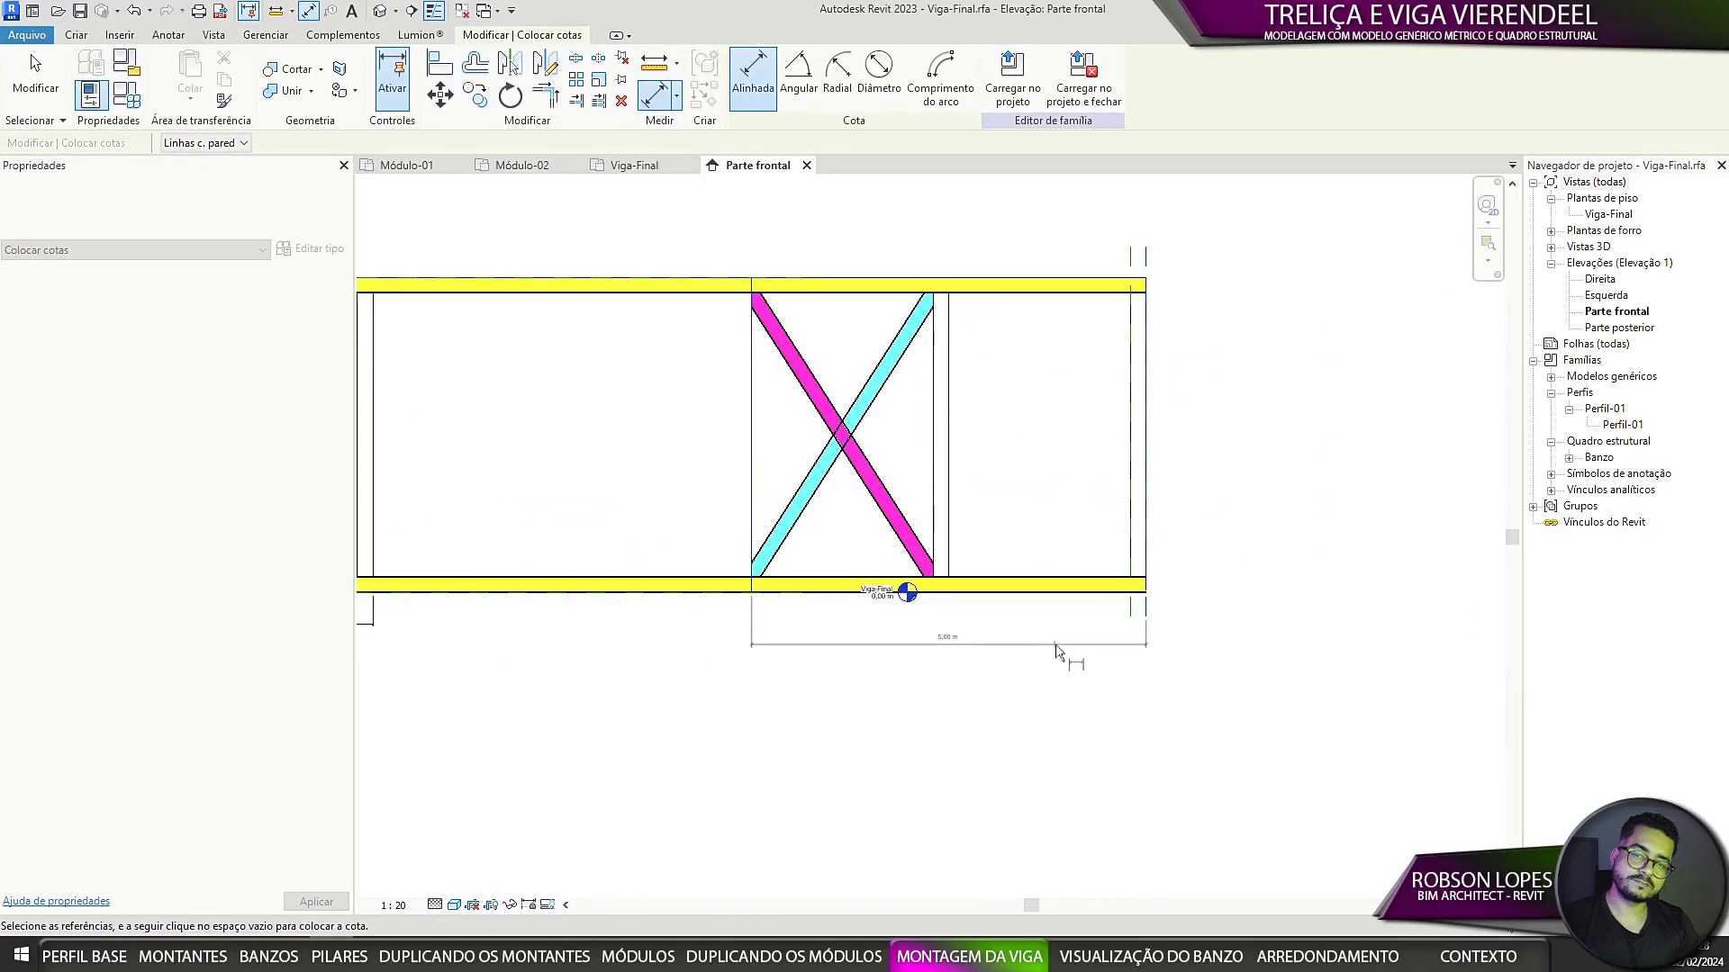
left_click(1042, 626)
key("Escape")
key("Escape")
Step: Temporarily isolate the two arrayed module groups to examine them without the Banzos, and restore the full elevation
scroll(1041, 578, "down", 2)
left_click(978, 546)
left_click(657, 538, "ctrl")
left_click(651, 603, "ctrl")
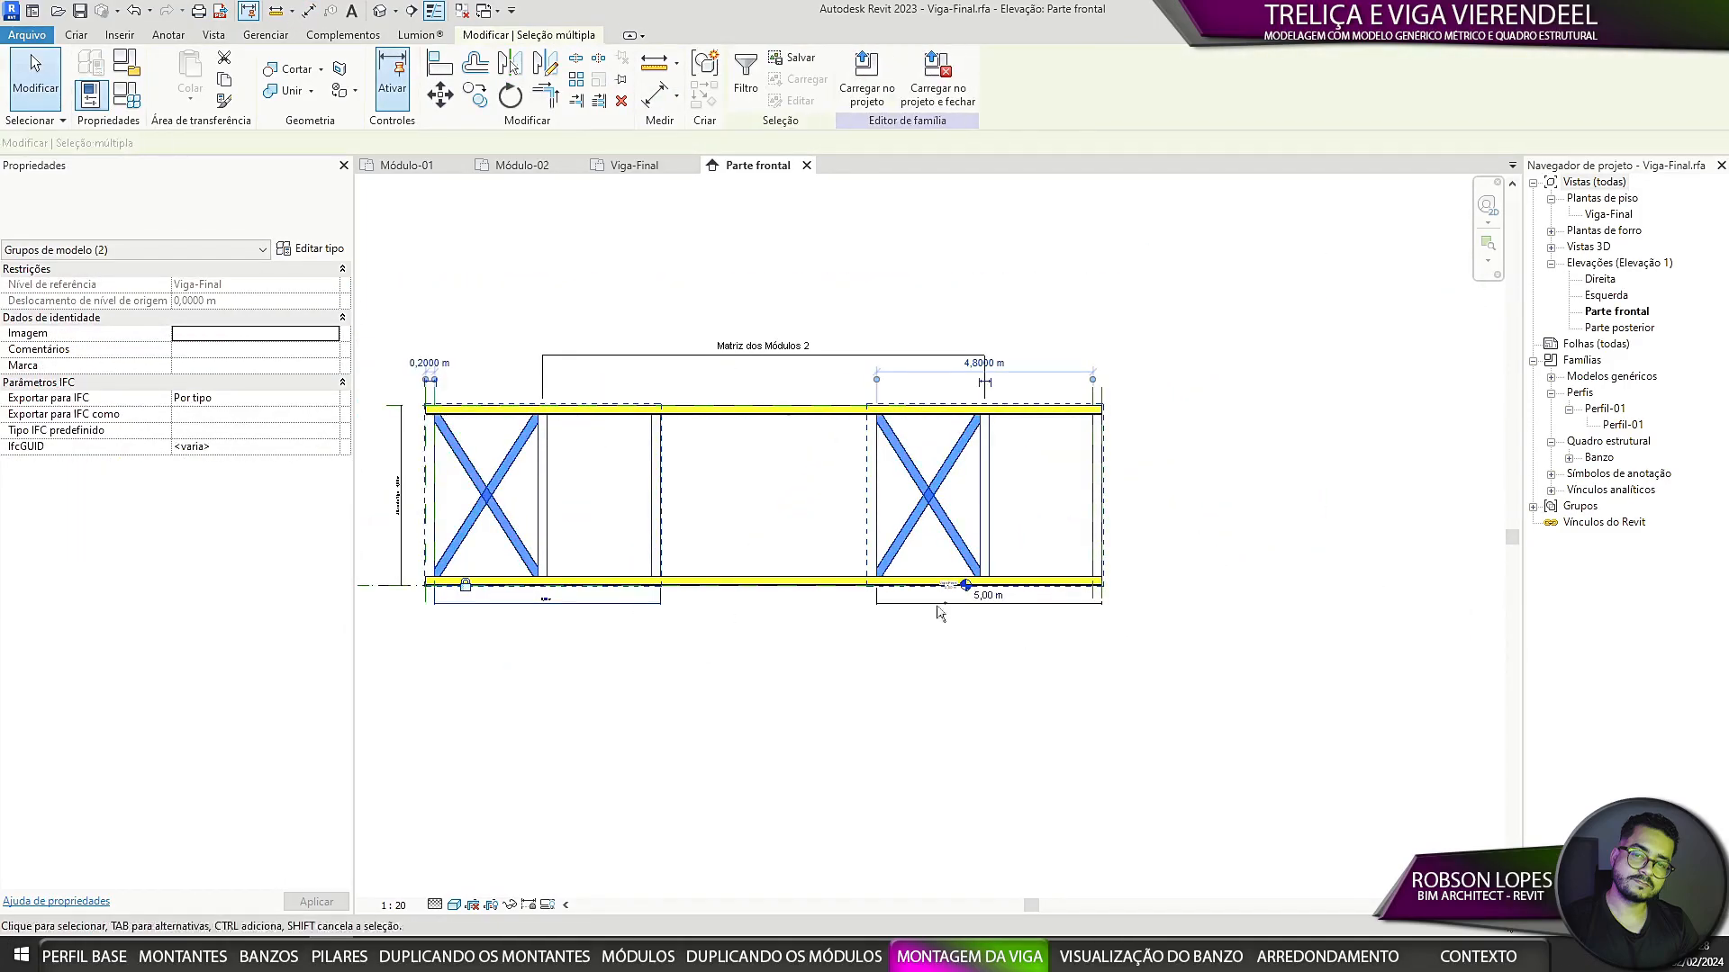
left_click(935, 604, "ctrl")
left_click(510, 905)
left_click(574, 839)
middle_click_drag(629, 682, 818, 705)
left_click(842, 825)
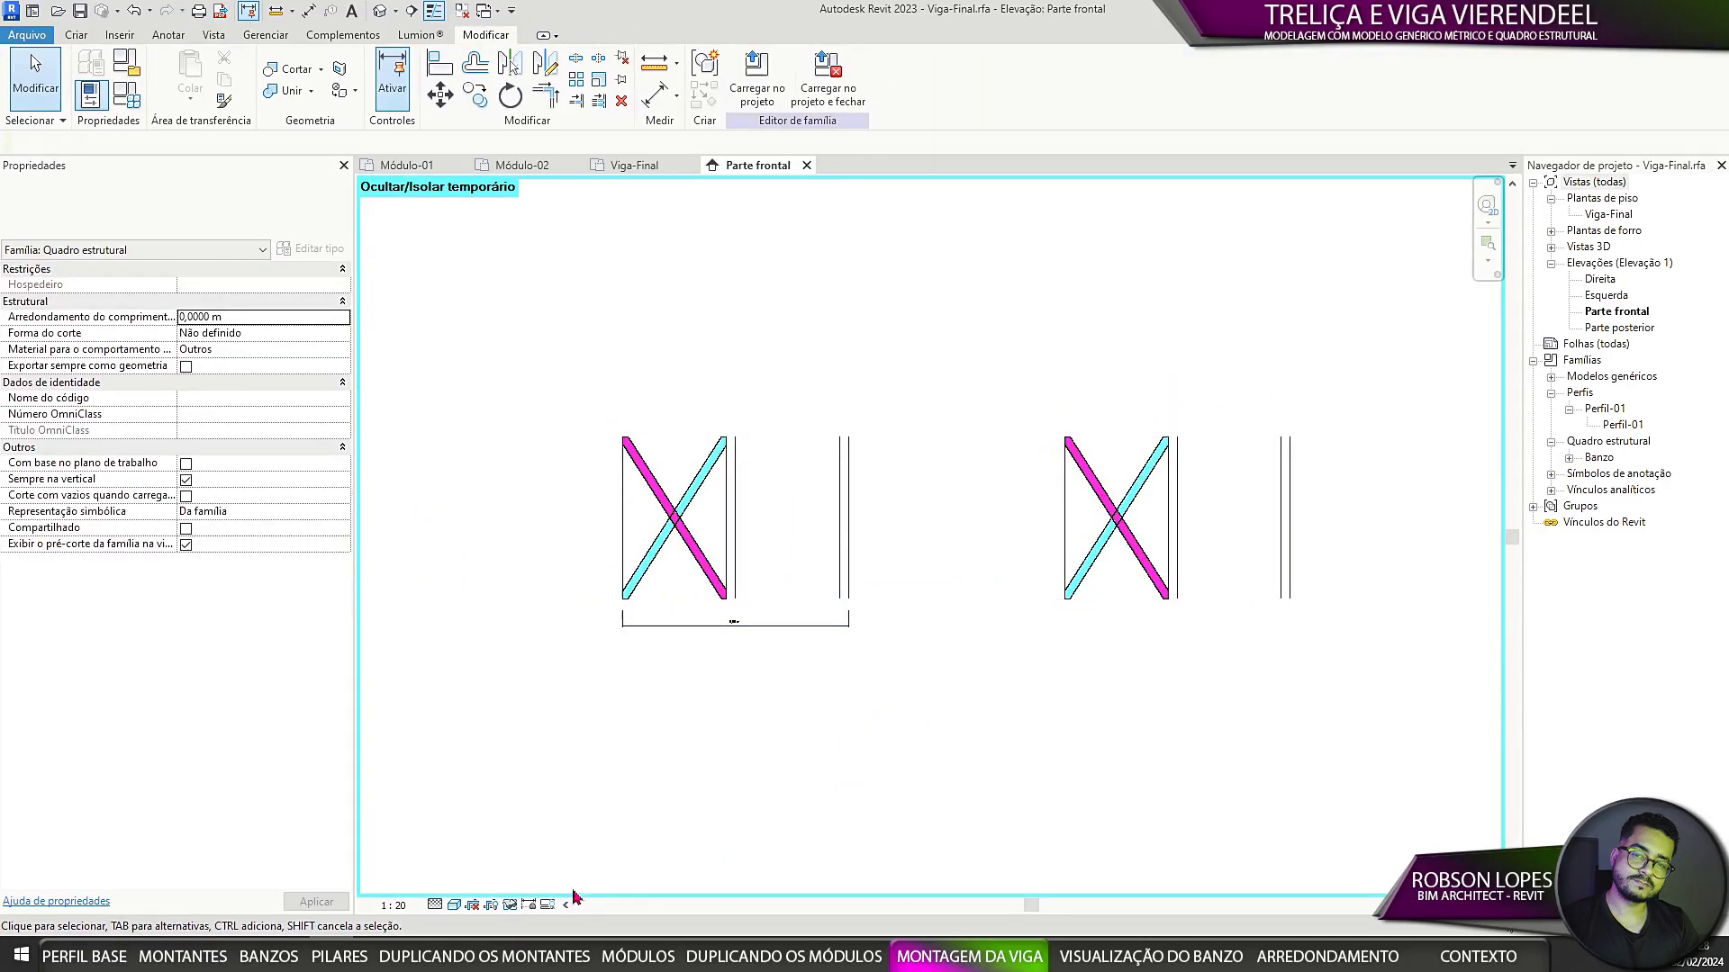
left_click(511, 905)
left_click(597, 886)
Step: Isolate both module groups together with their width dimensions to compare them, and reset the temporary isolation
middle_click_drag(1081, 652, 991, 675)
left_click(991, 650)
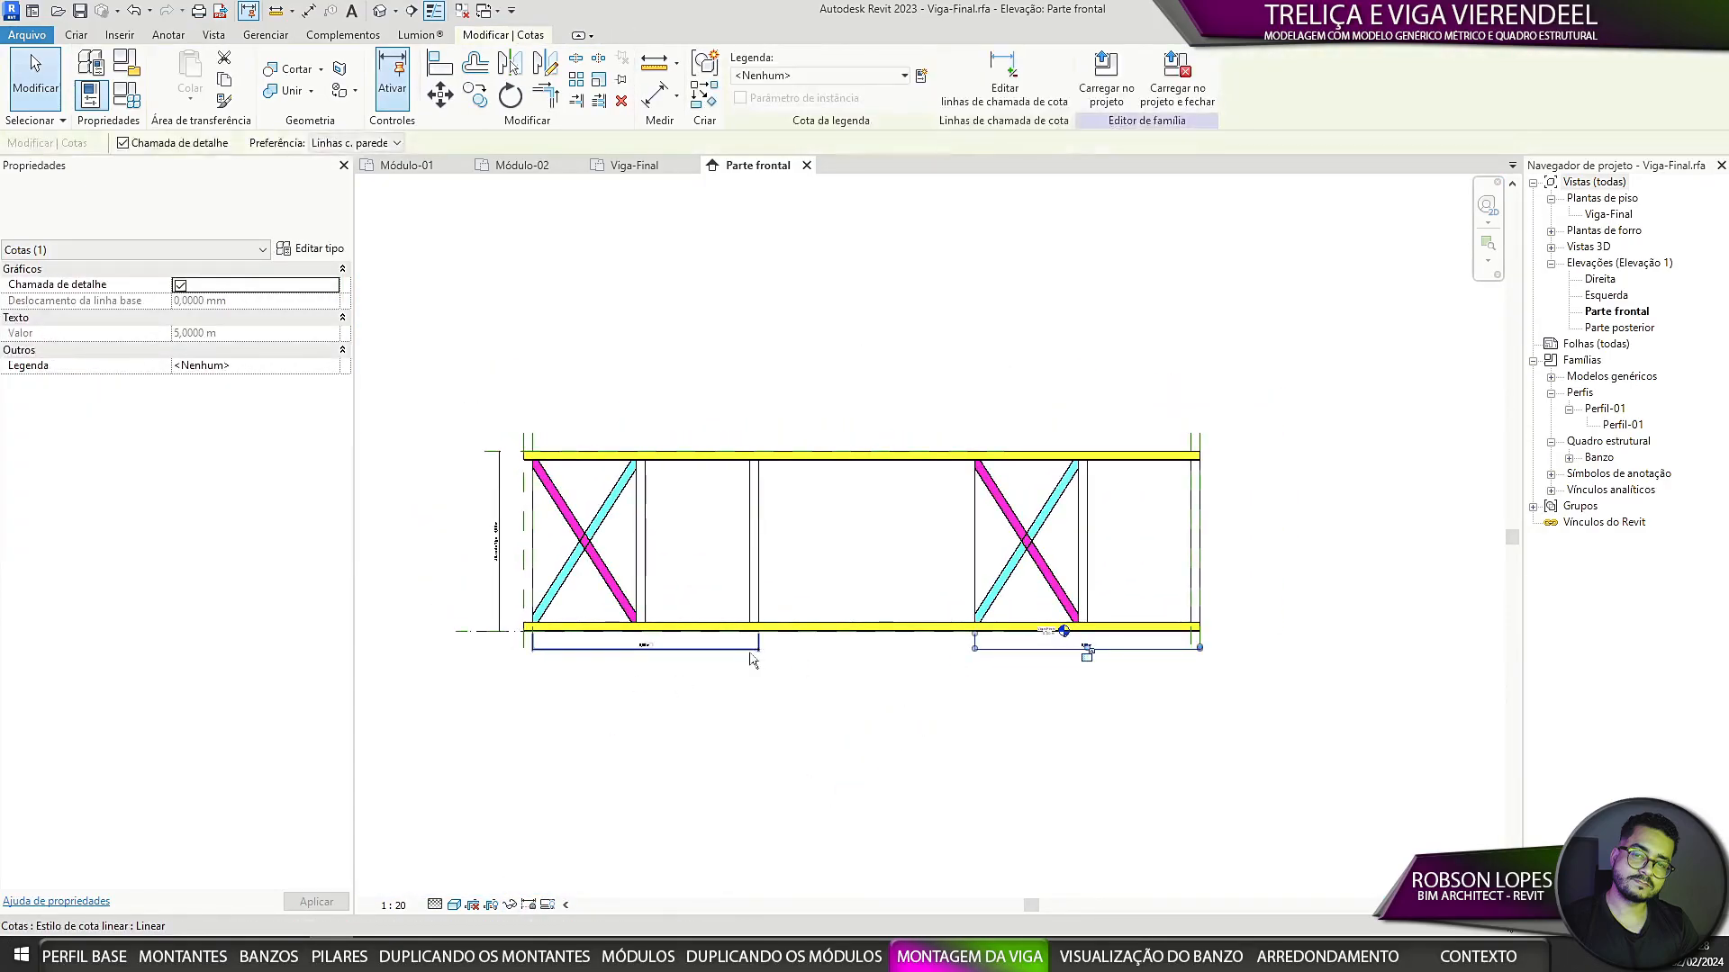
left_click(751, 651, "ctrl")
left_click(756, 606, "ctrl")
left_click(1002, 579, "ctrl")
left_click(510, 906)
left_click(557, 842)
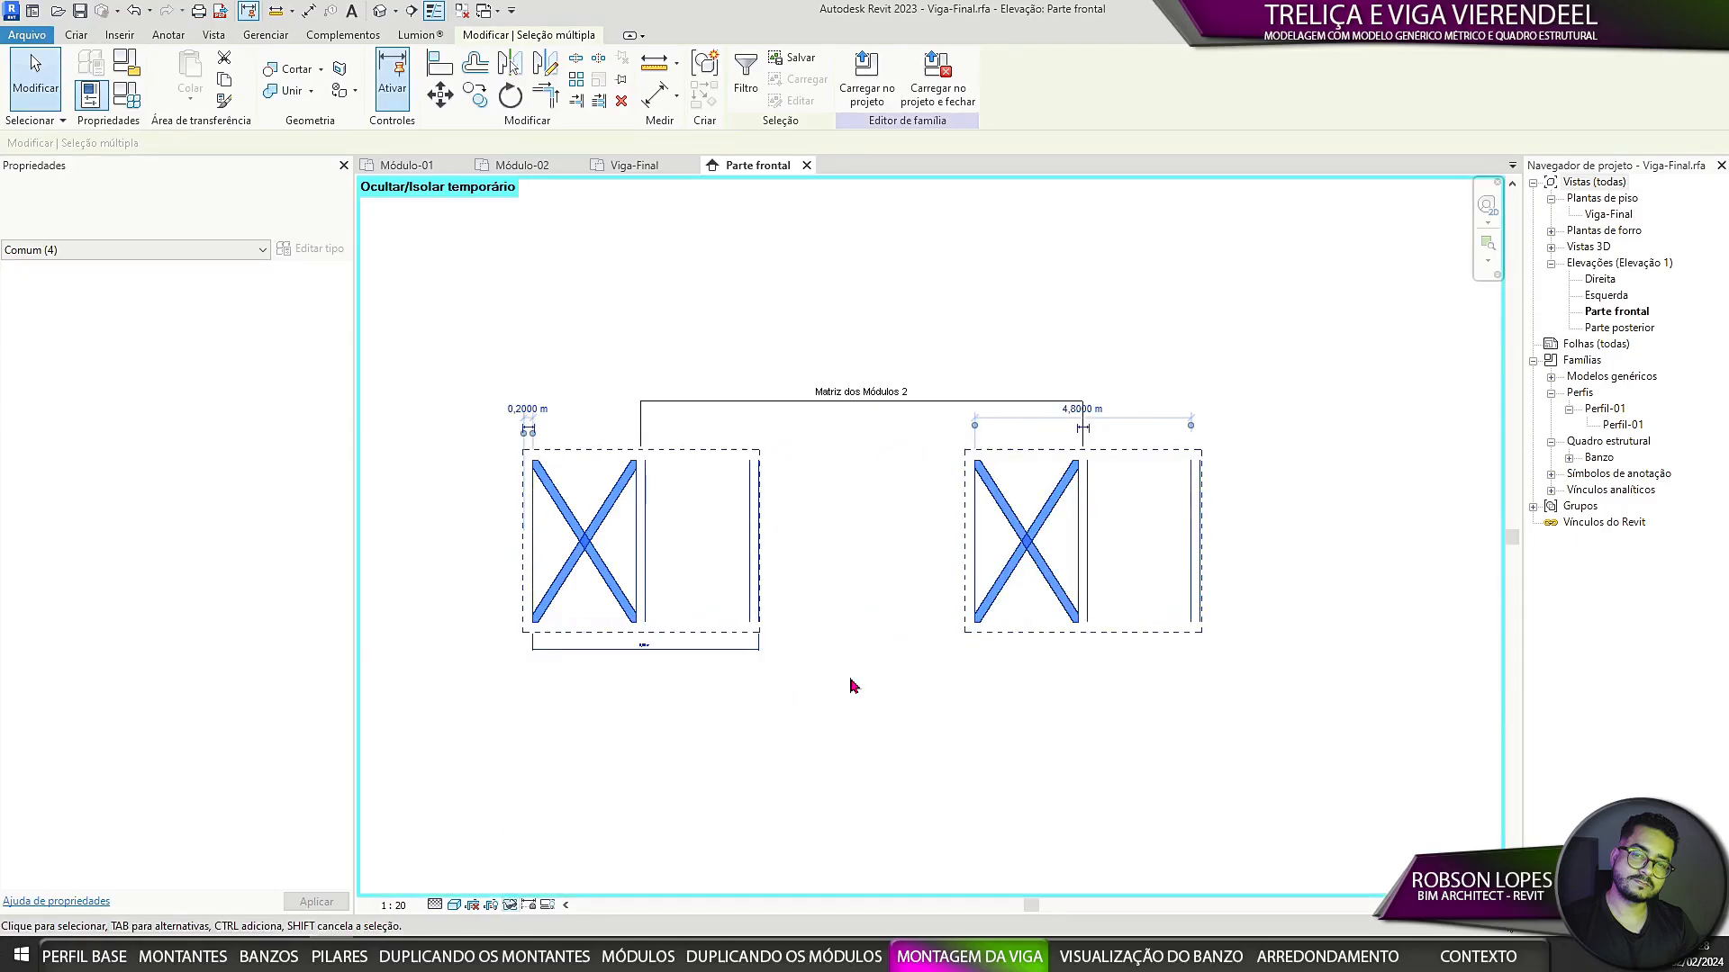
left_click(851, 677)
scroll(849, 657, "up", 2)
middle_click_drag(850, 657, 900, 701)
left_click(528, 905)
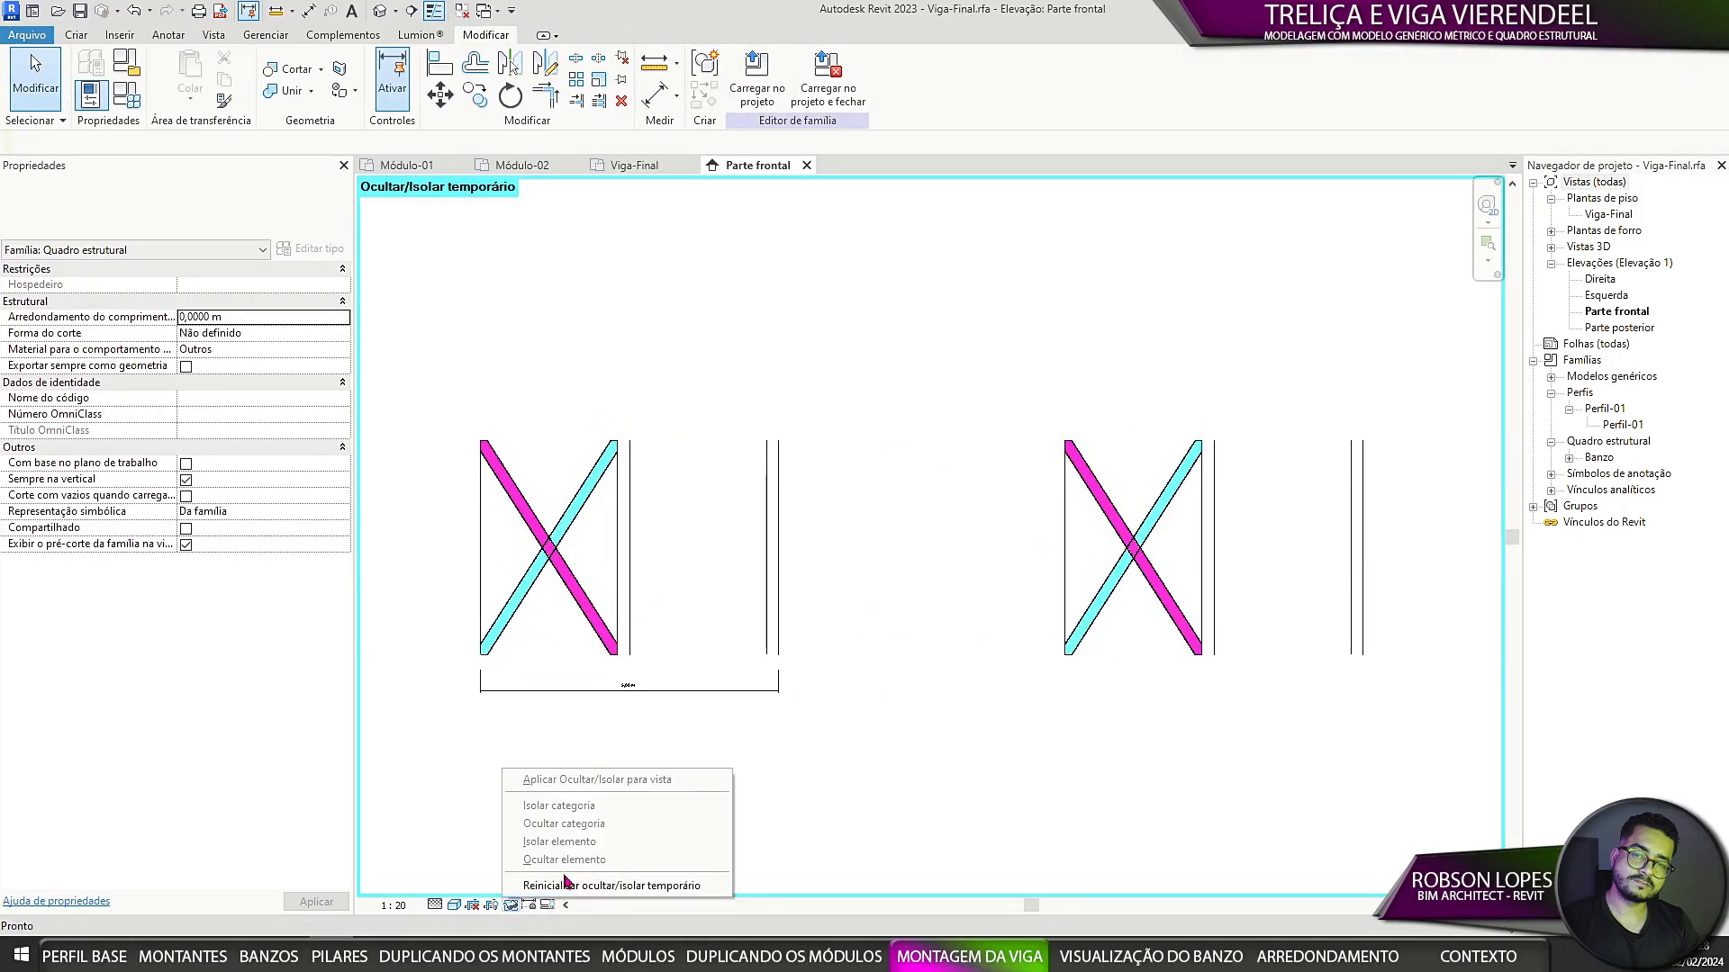
left_click(594, 887)
Step: Delete the width dimensions of the first and last modules below the lower Banzo
left_click(1127, 688)
left_click(686, 712, "ctrl")
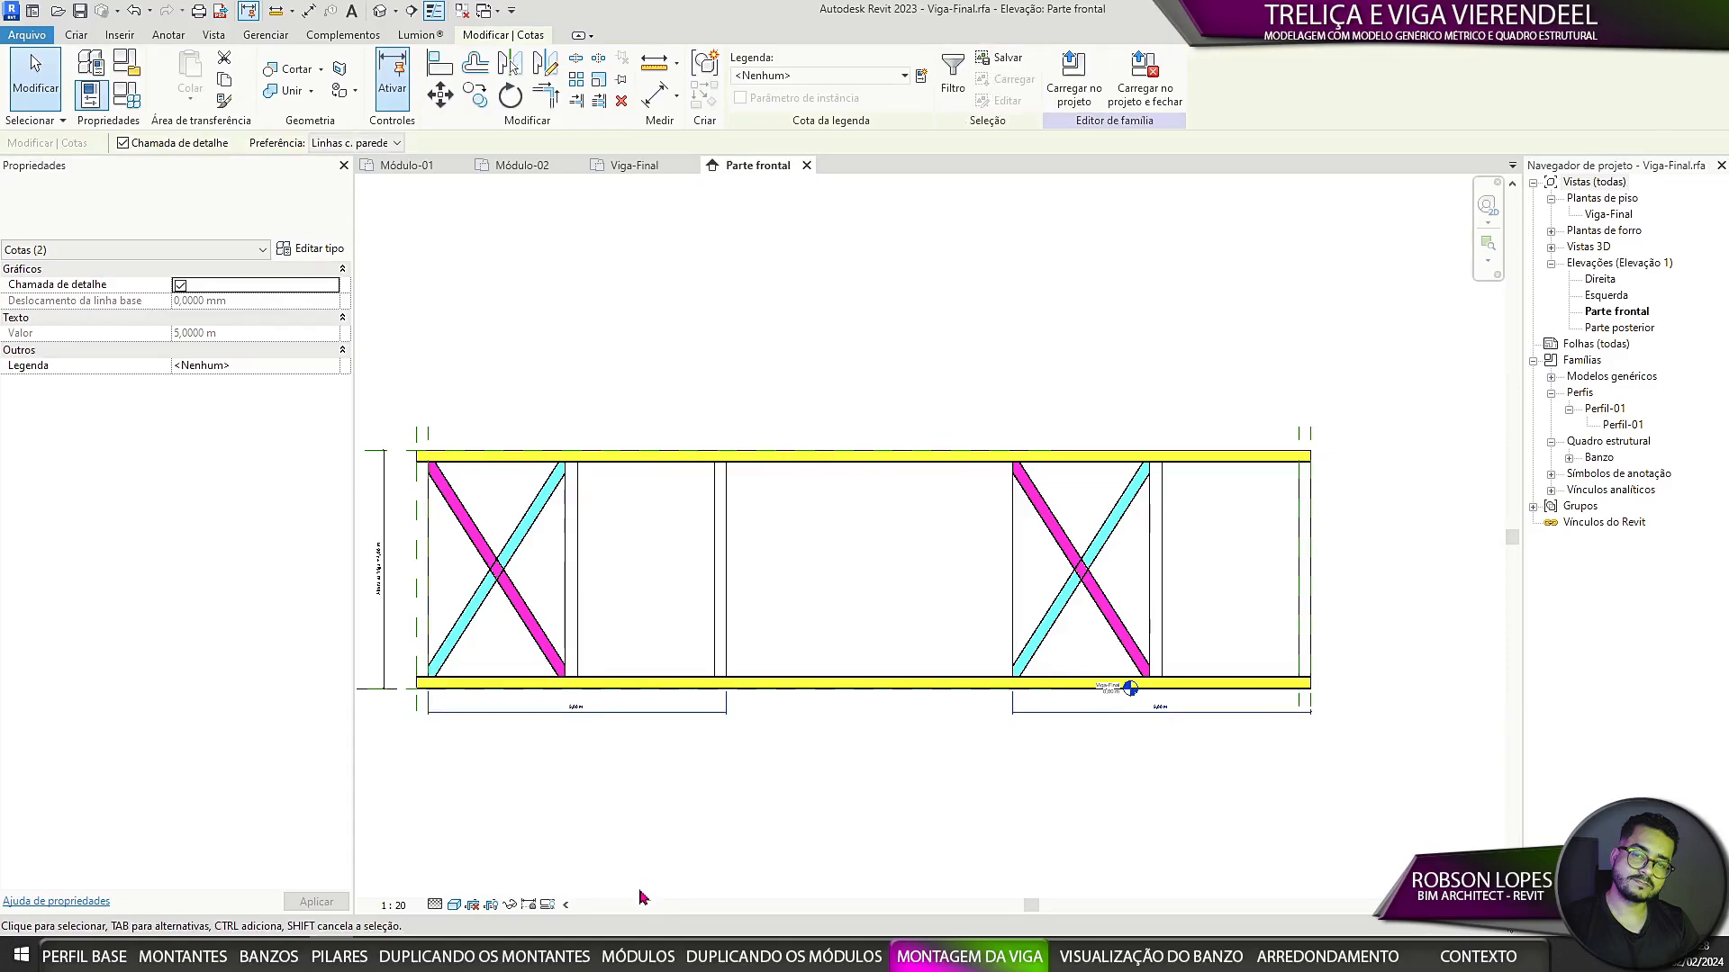
key("Delete")
left_click(717, 611)
middle_click_drag(824, 586, 870, 571)
left_click(789, 698)
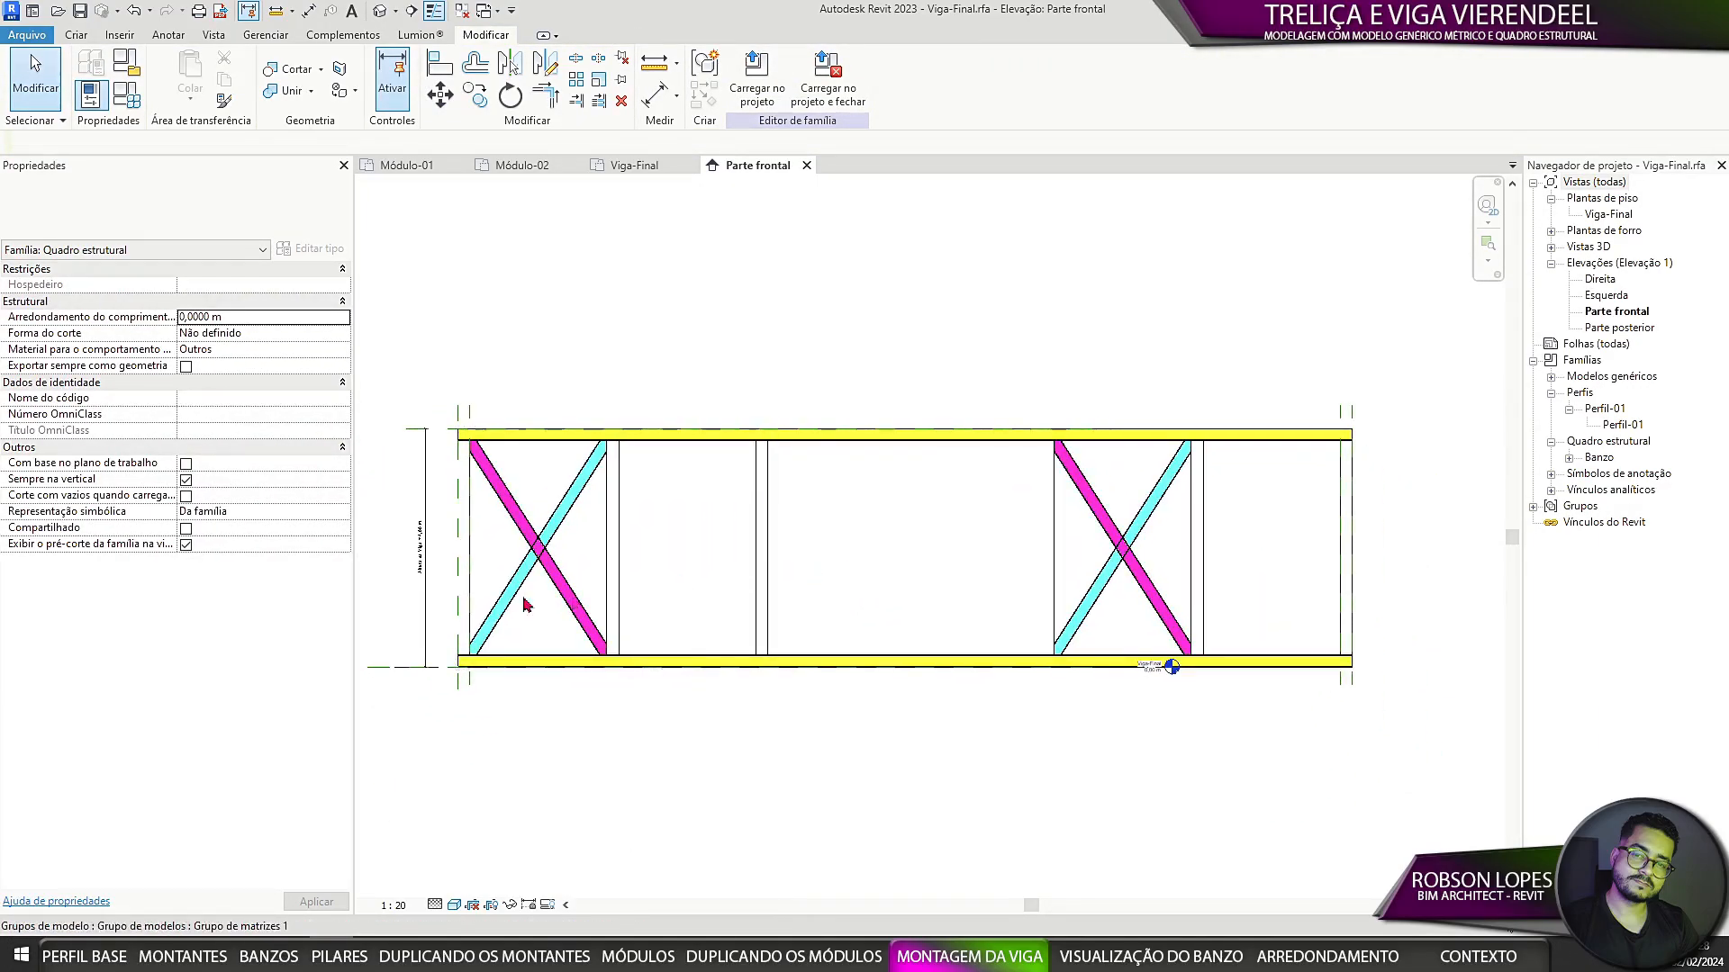
Step: Add an aligned dimension above the upper Banzo from the first module's left edge to the beam's right end
key("d")
key("i")
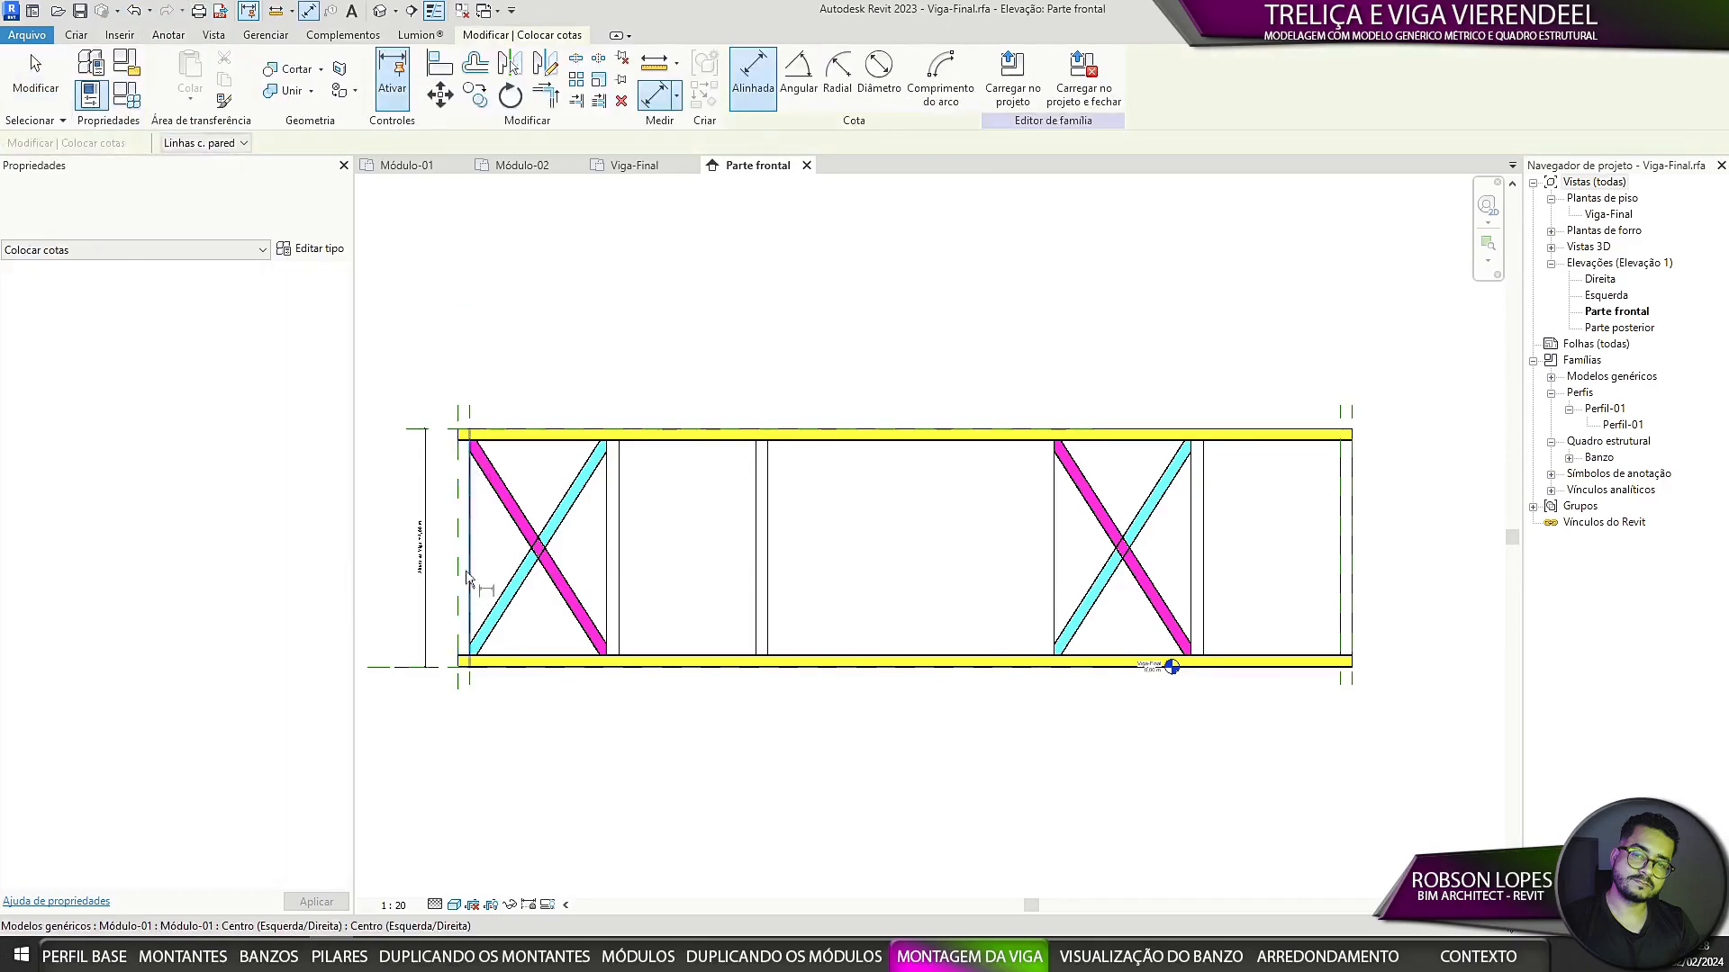
left_click(1352, 603)
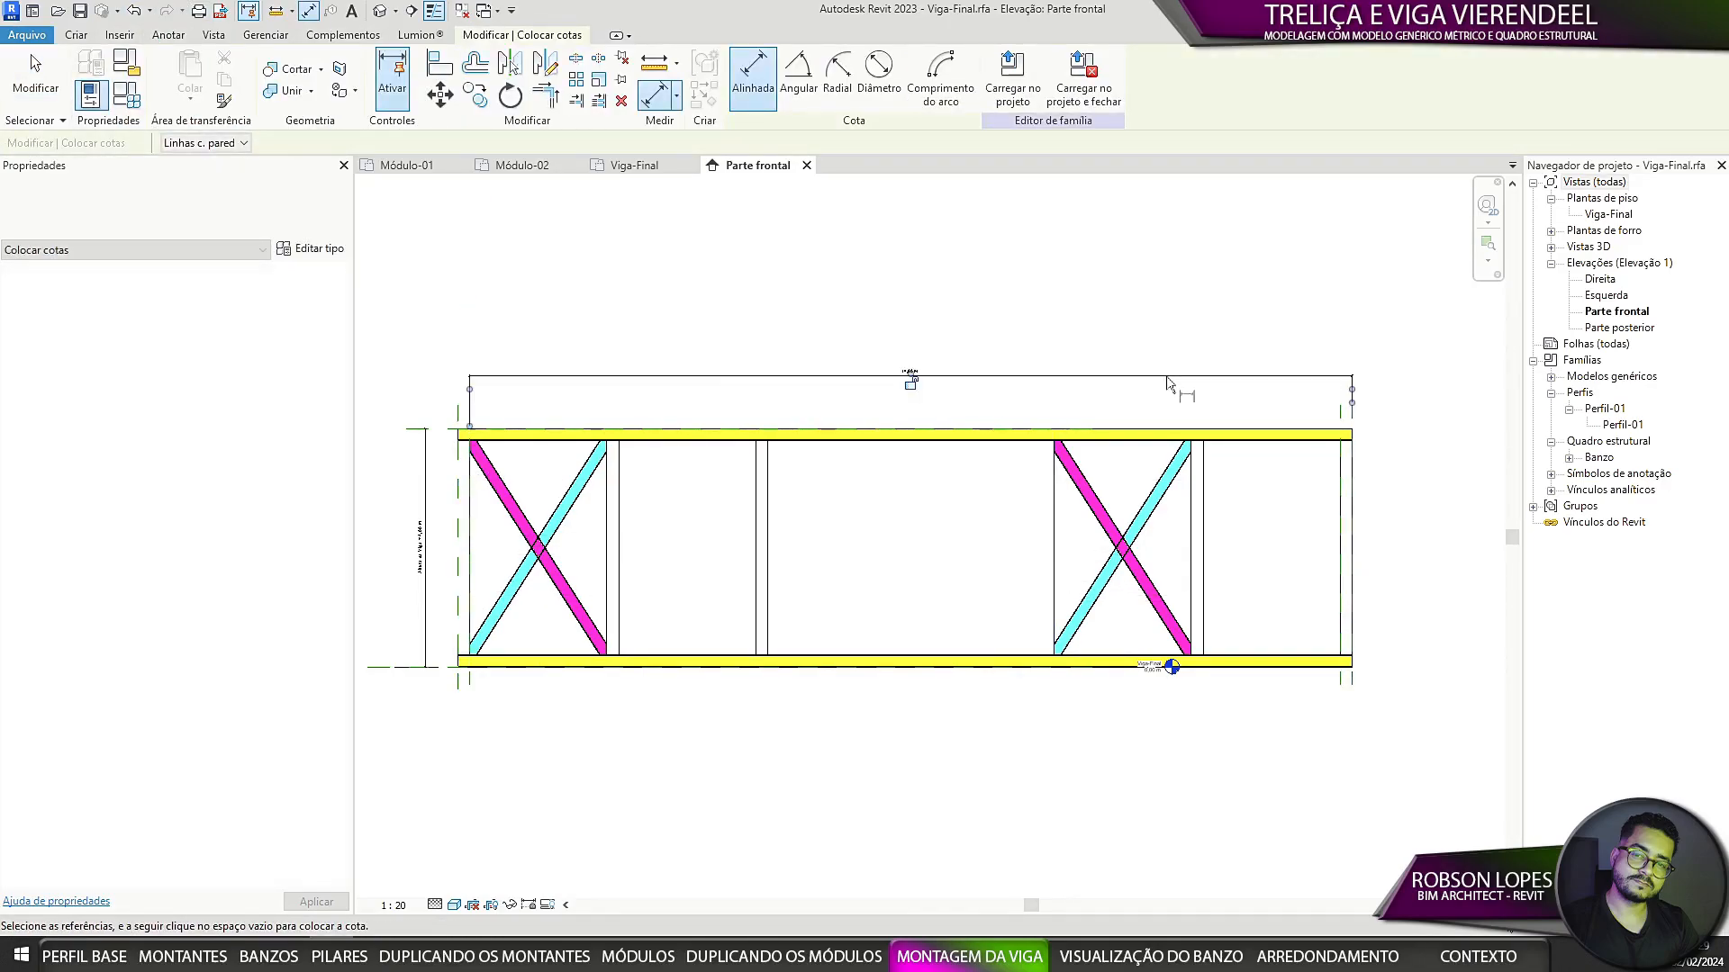
scroll(930, 383, "up", 5)
left_click(929, 383)
scroll(929, 382, "down", 5)
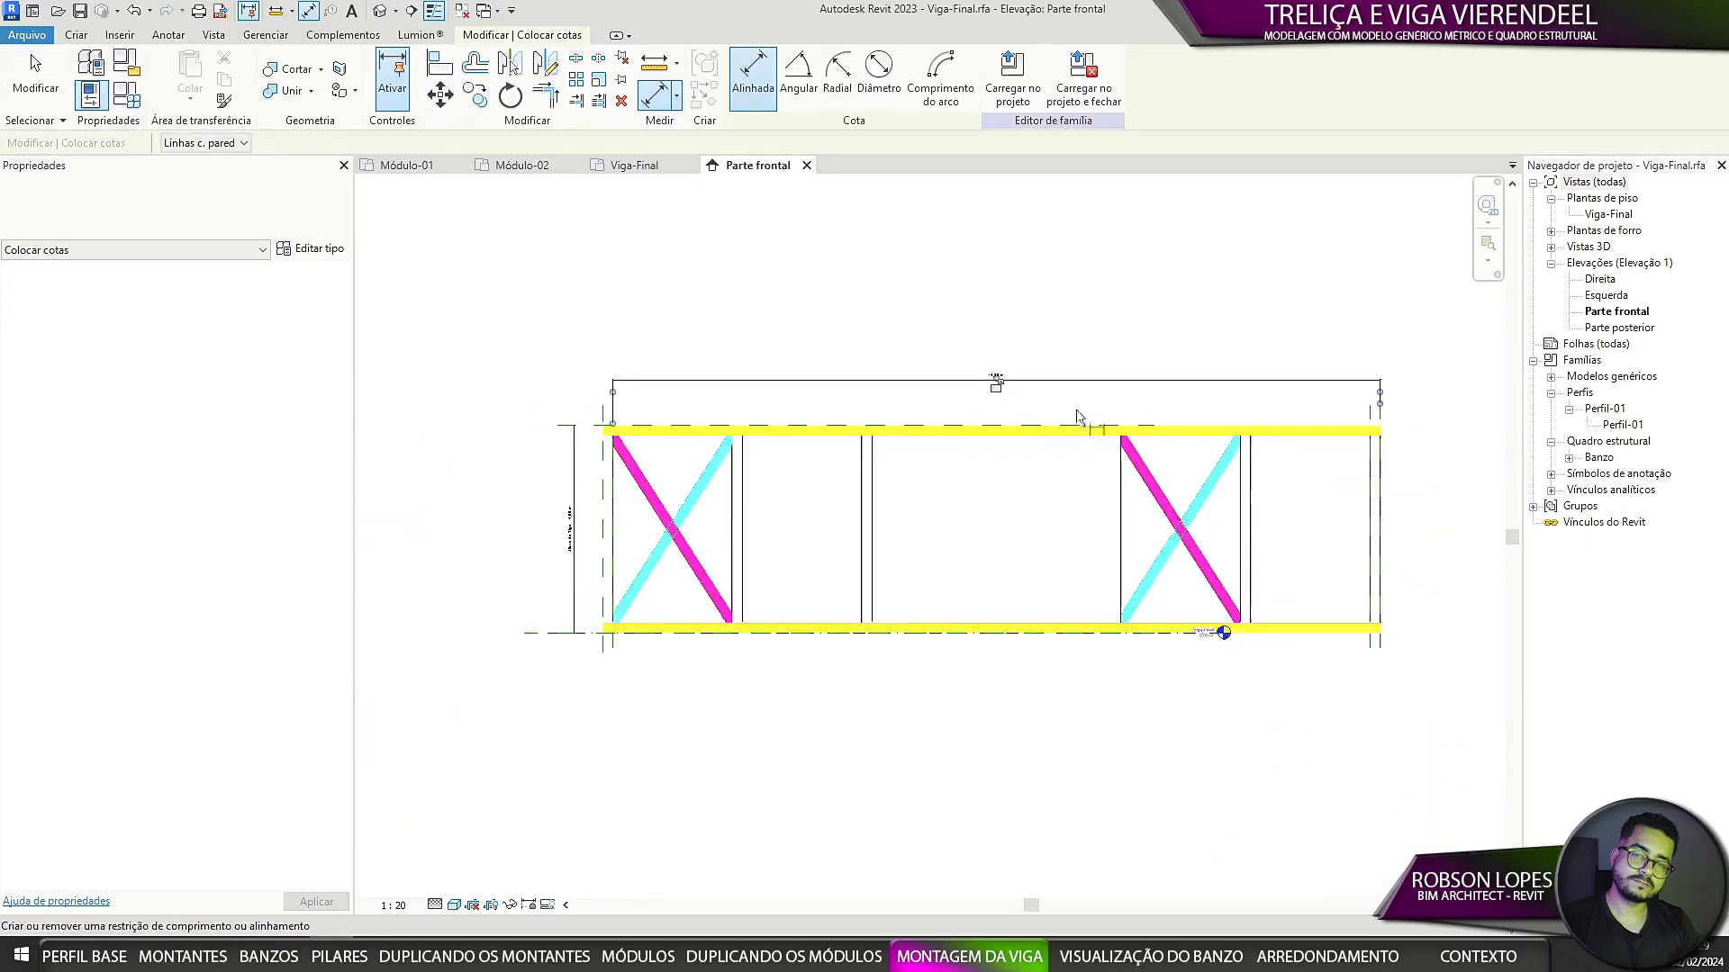
key("Escape")
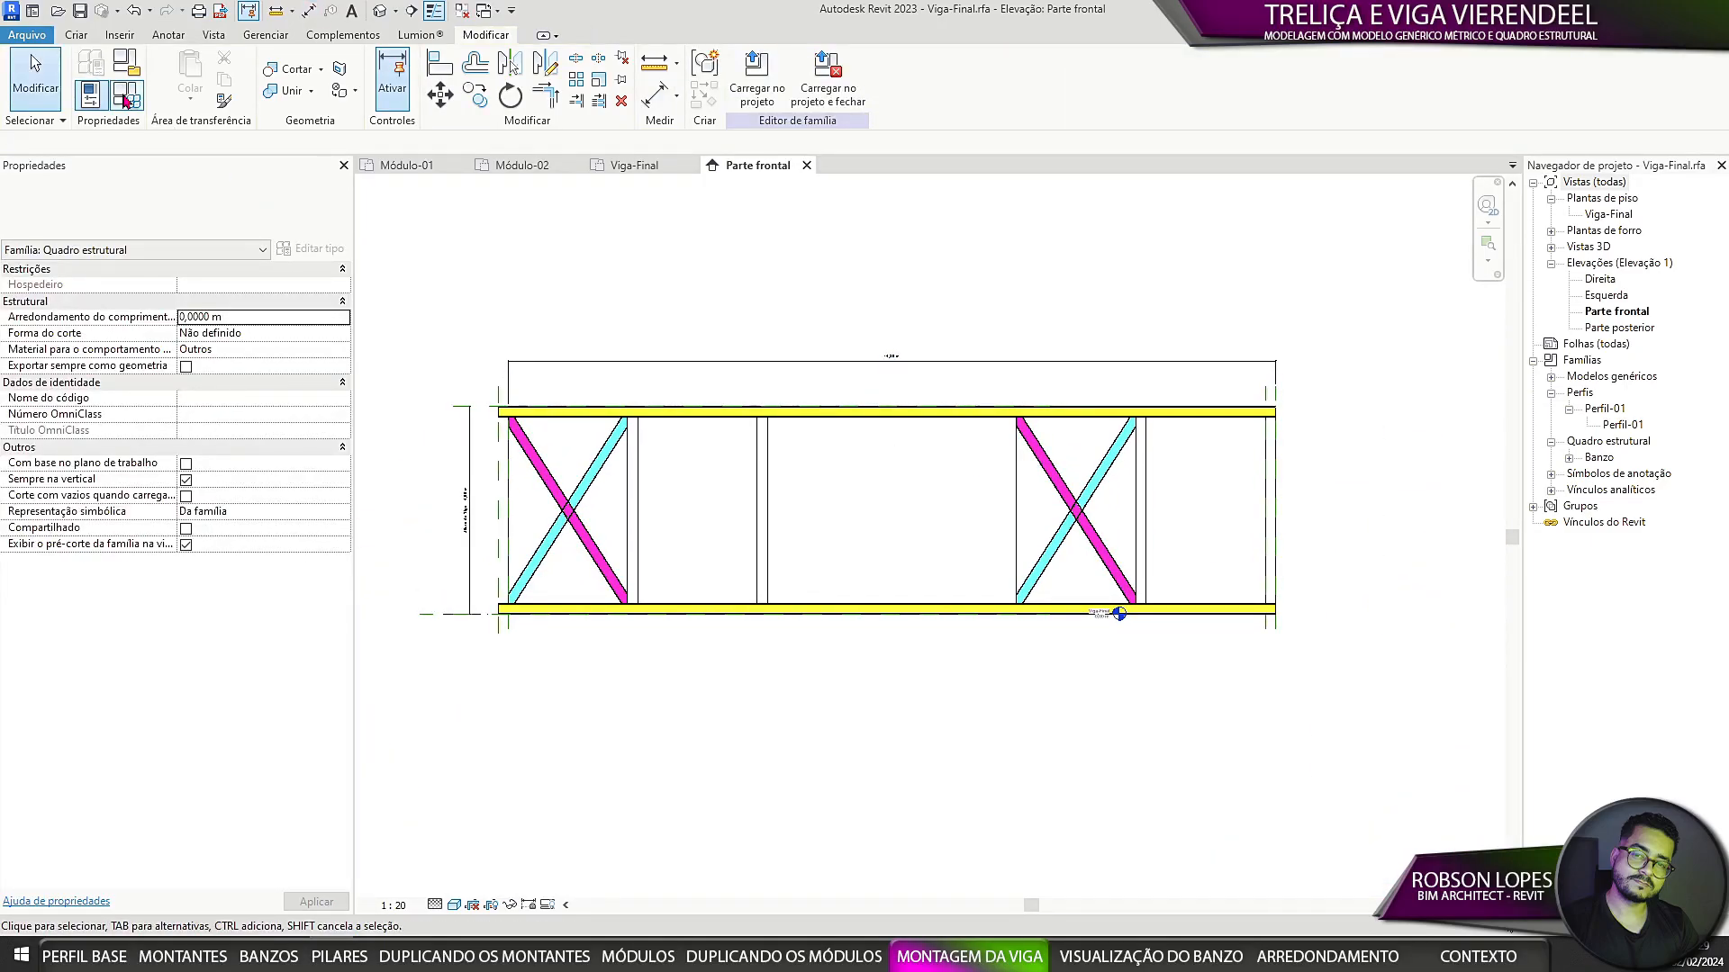
Step: Examine the Altura do Perfil offset between the reference planes at the beam's right end in elevation and the Viga-Final plan
scroll(1346, 426, "up", 8)
scroll(1096, 397, "down", 4)
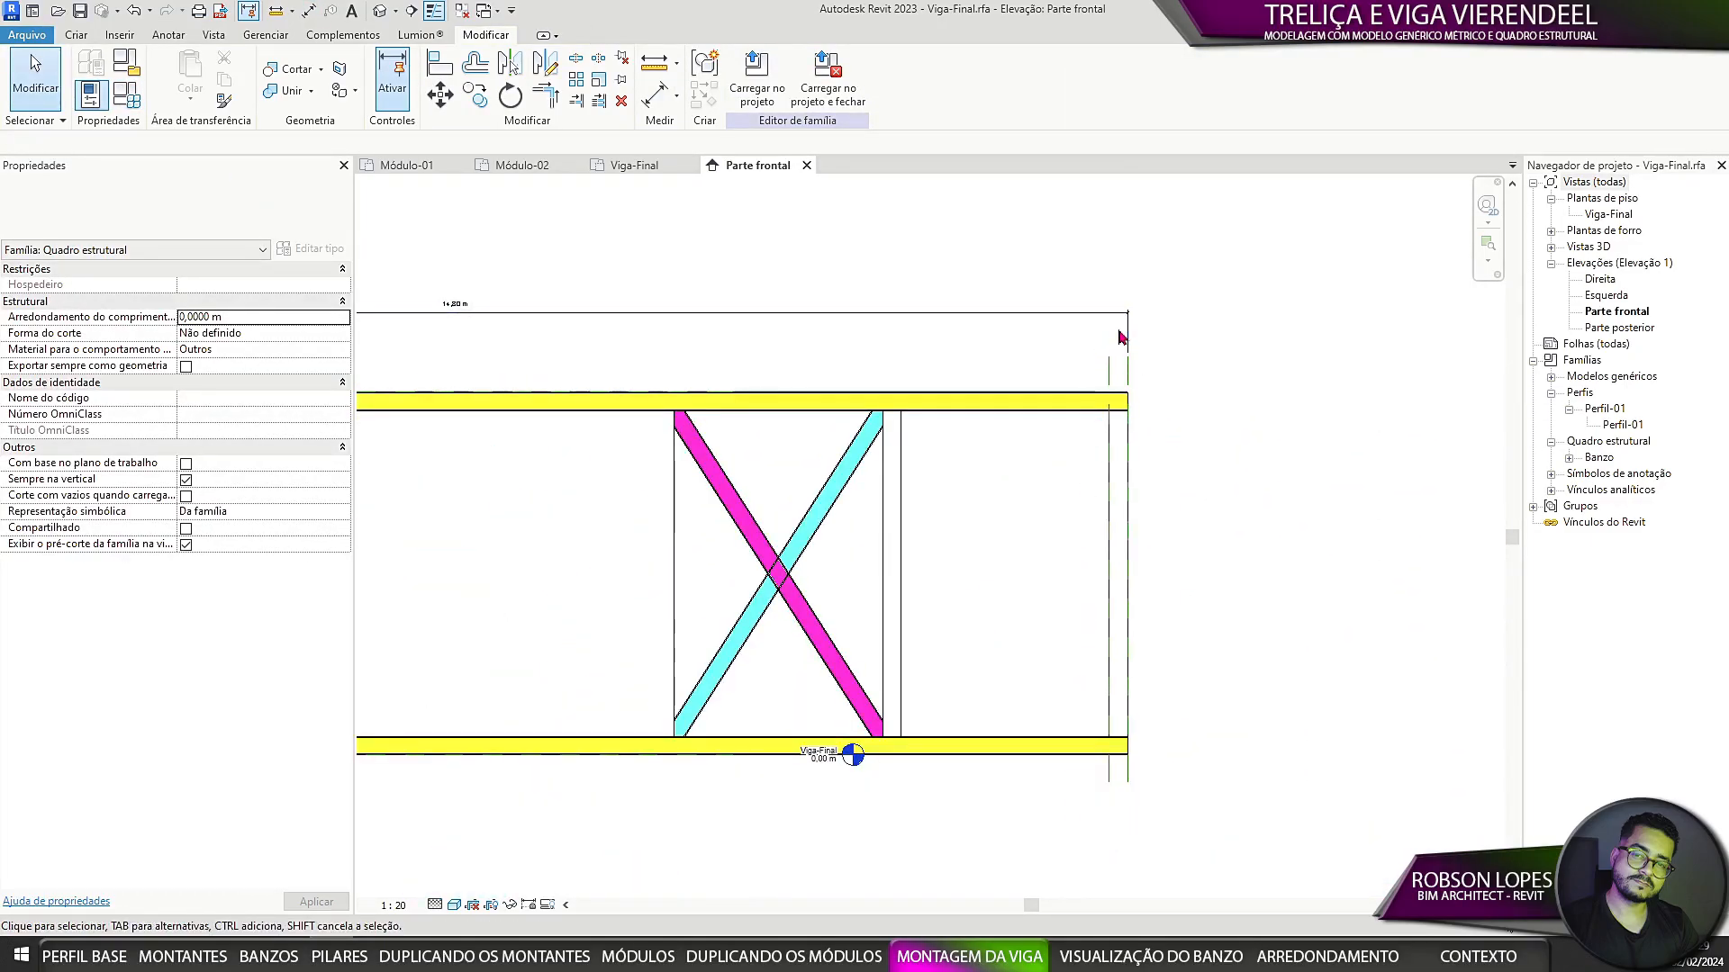
key("ctrl+Tab")
scroll(664, 476, "down", 4)
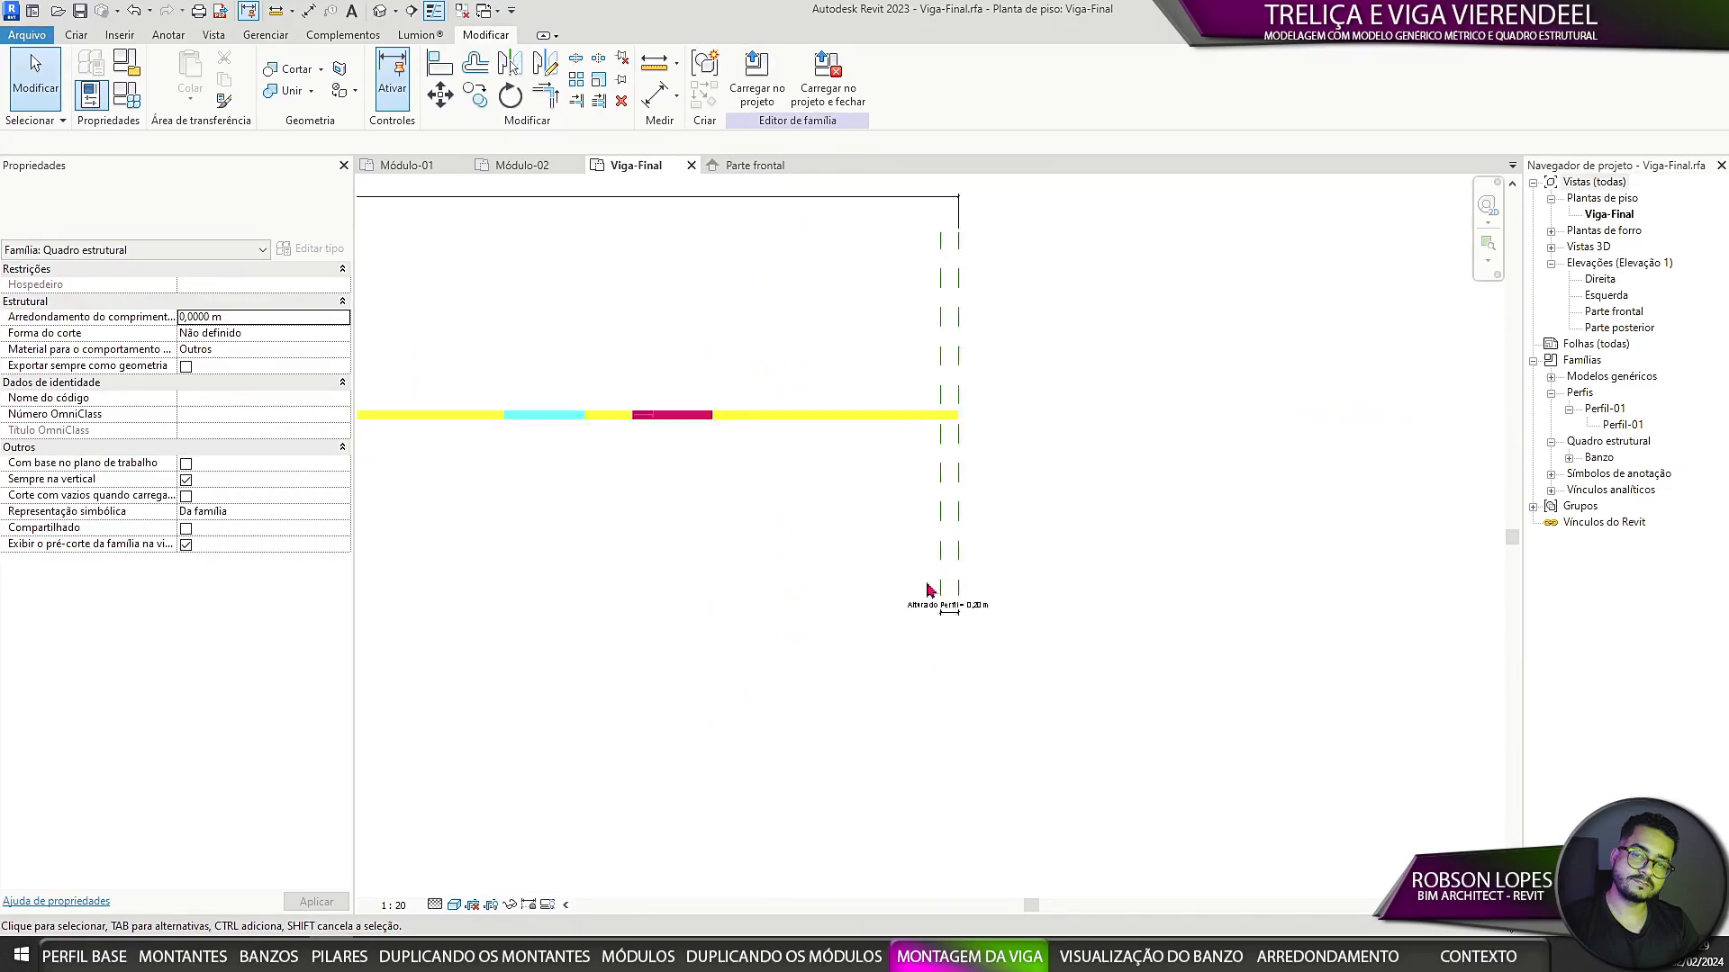
scroll(931, 590, "up", 3)
scroll(936, 173, "down", 2)
key("ctrl+Tab")
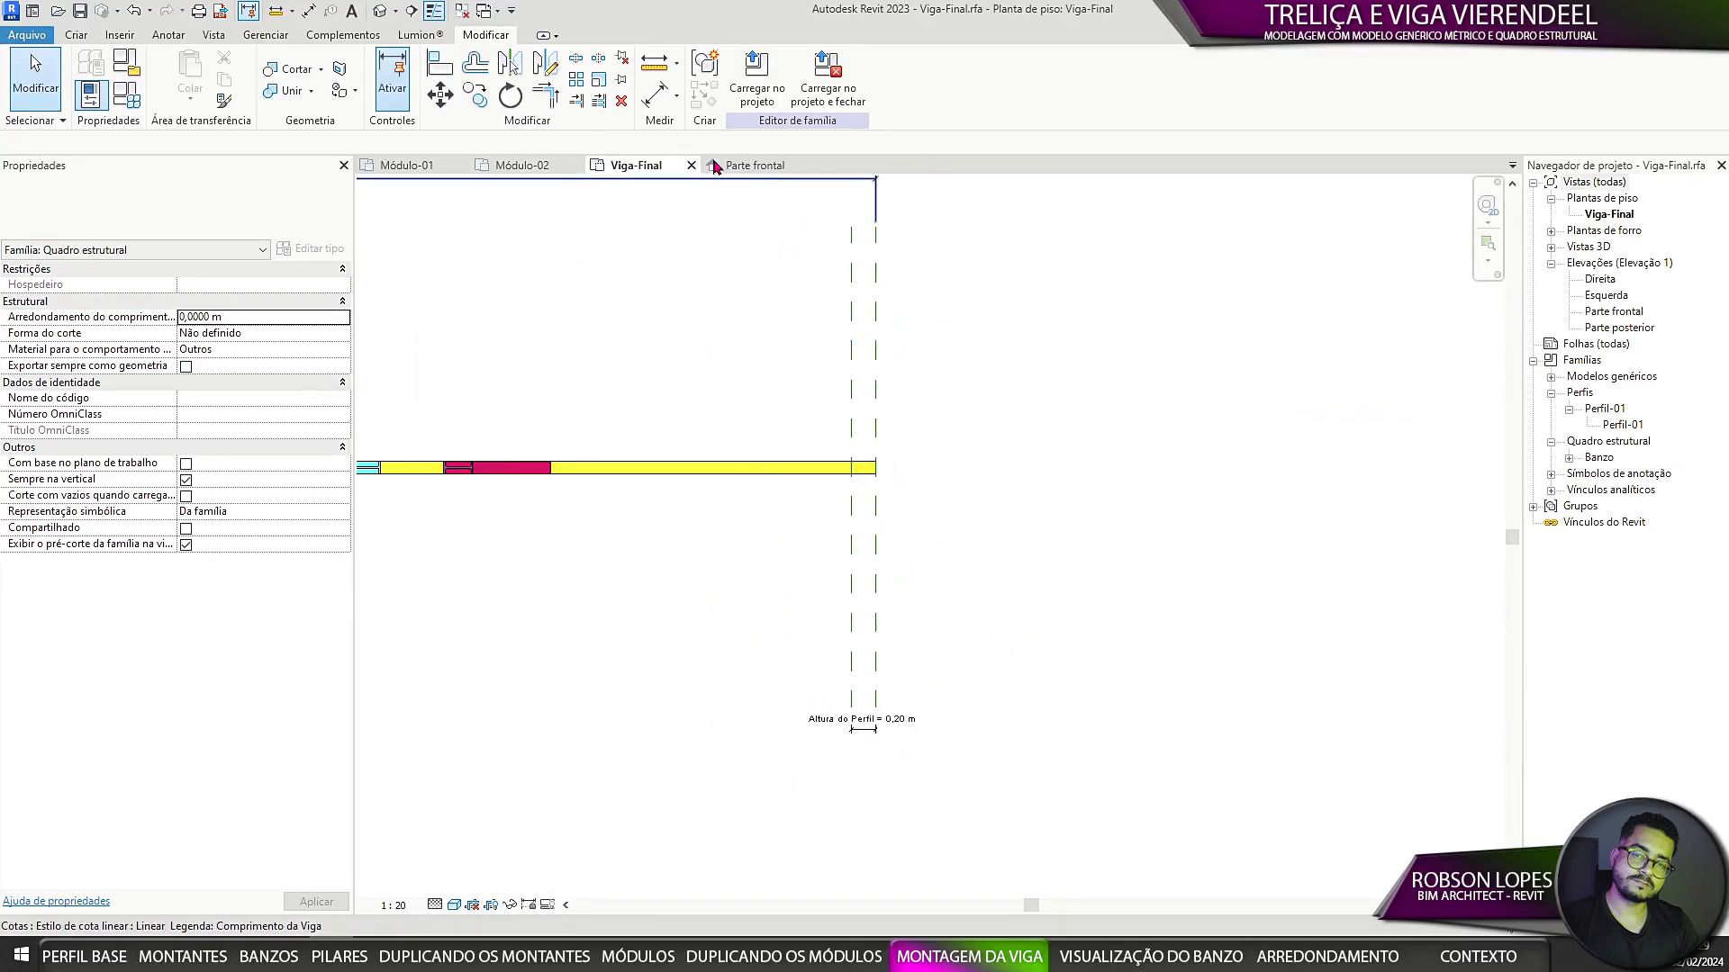
scroll(1080, 551, "down", 3)
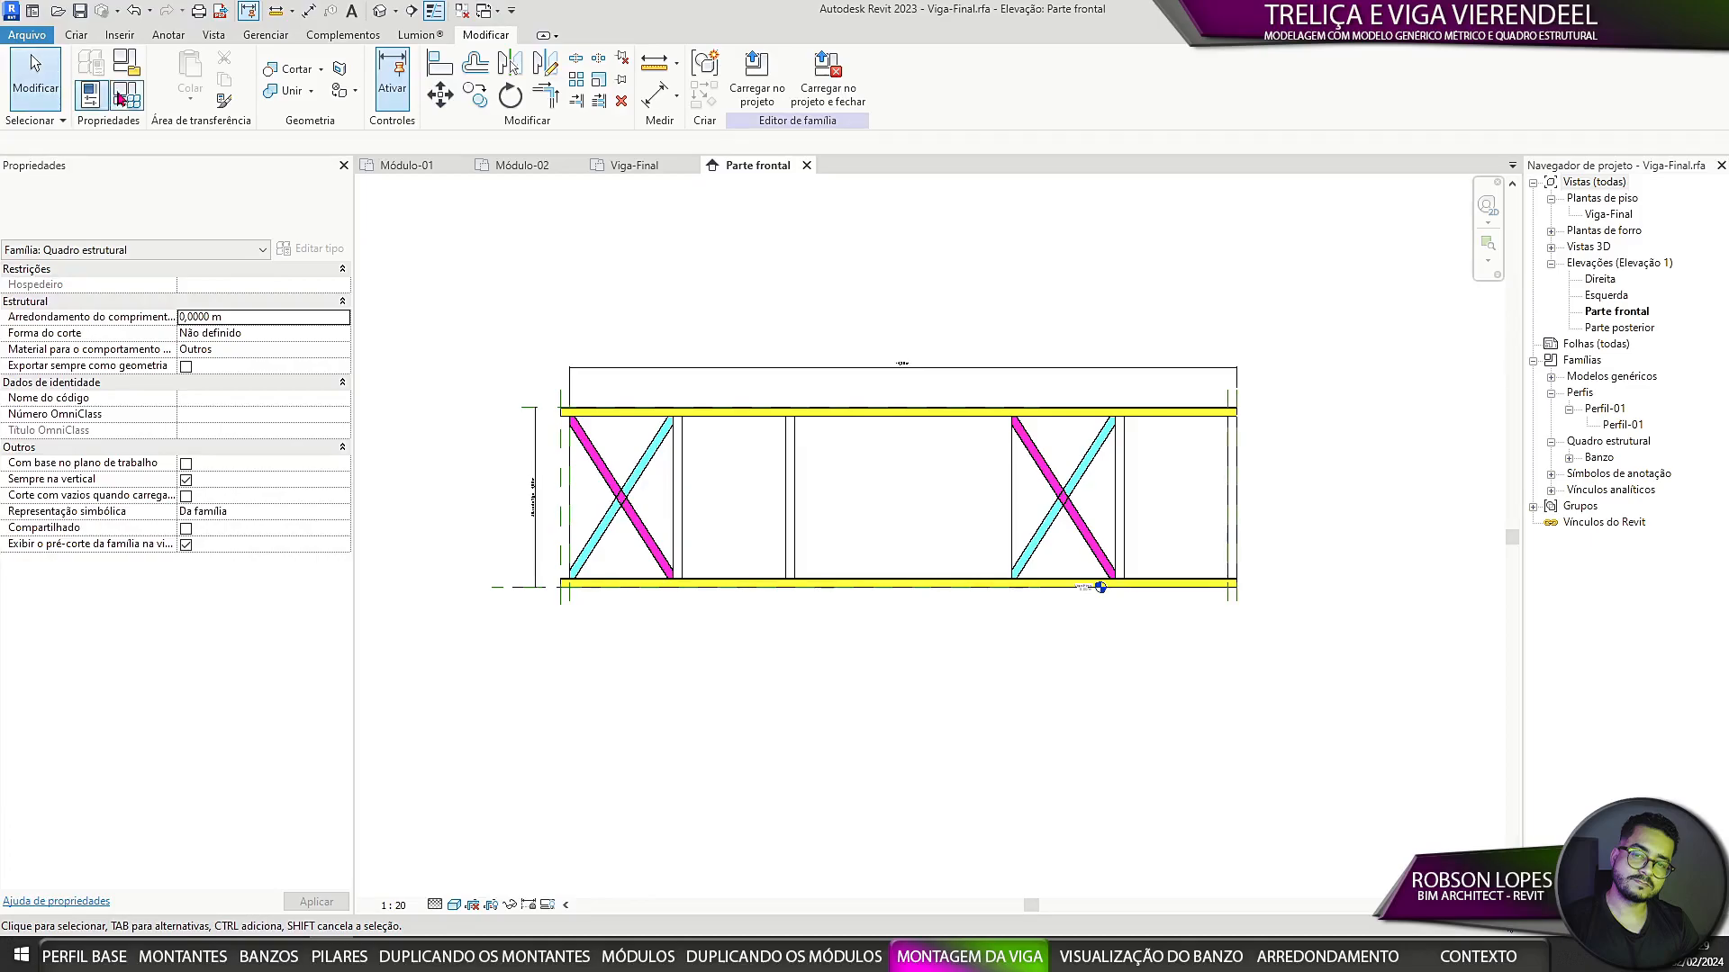
Step: Duplicate the Comprimento da Viga family parameter as Comprimento Interno da Viga
left_click(126, 93)
left_click_drag(1083, 183, 978, 183)
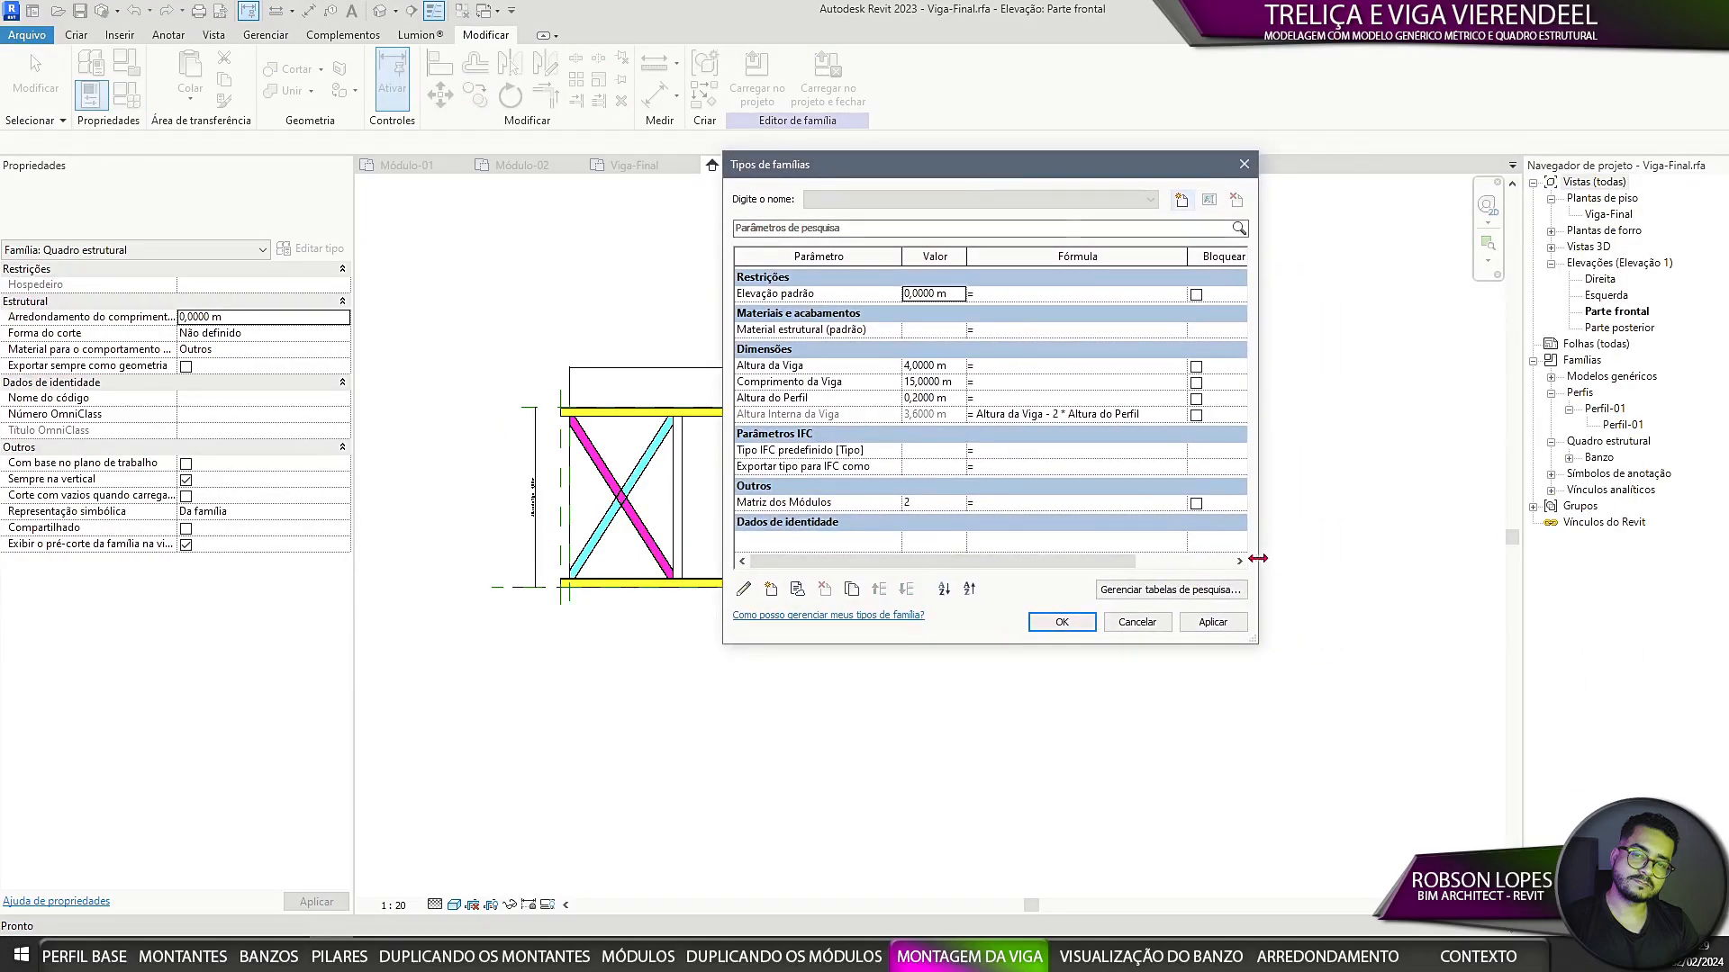
left_click_drag(1254, 545, 1355, 549)
left_click_drag(1038, 182, 1250, 220)
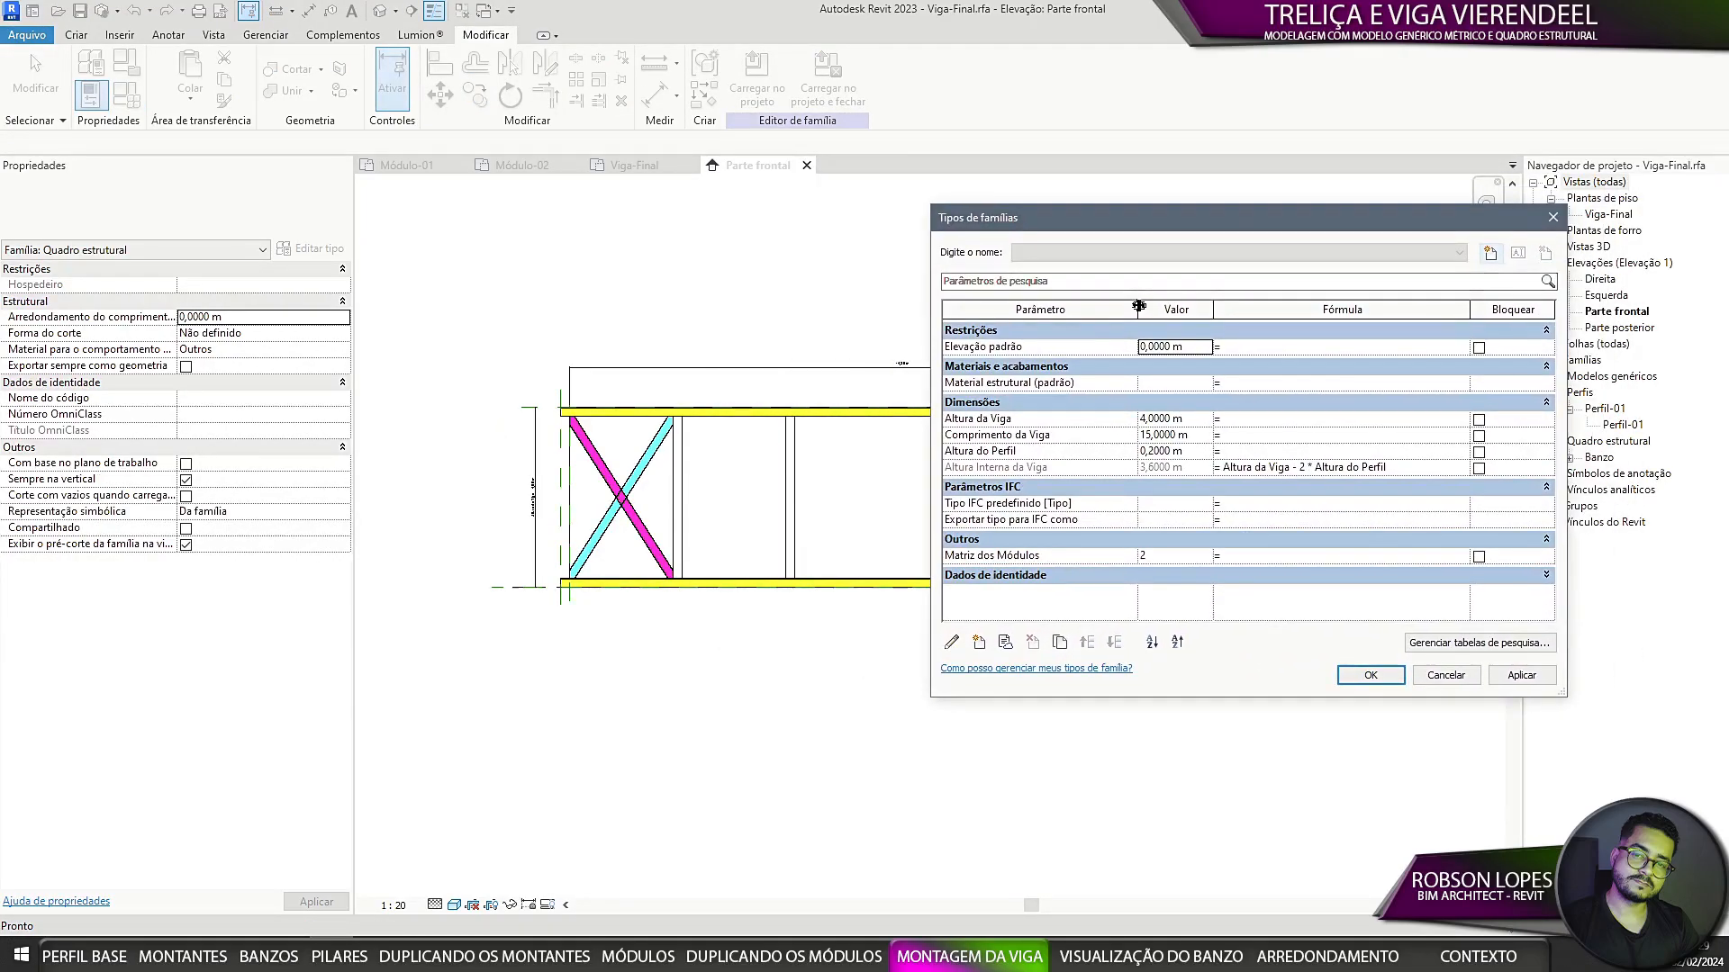
left_click_drag(1137, 308, 1128, 309)
left_click(1056, 435)
left_click(1060, 642)
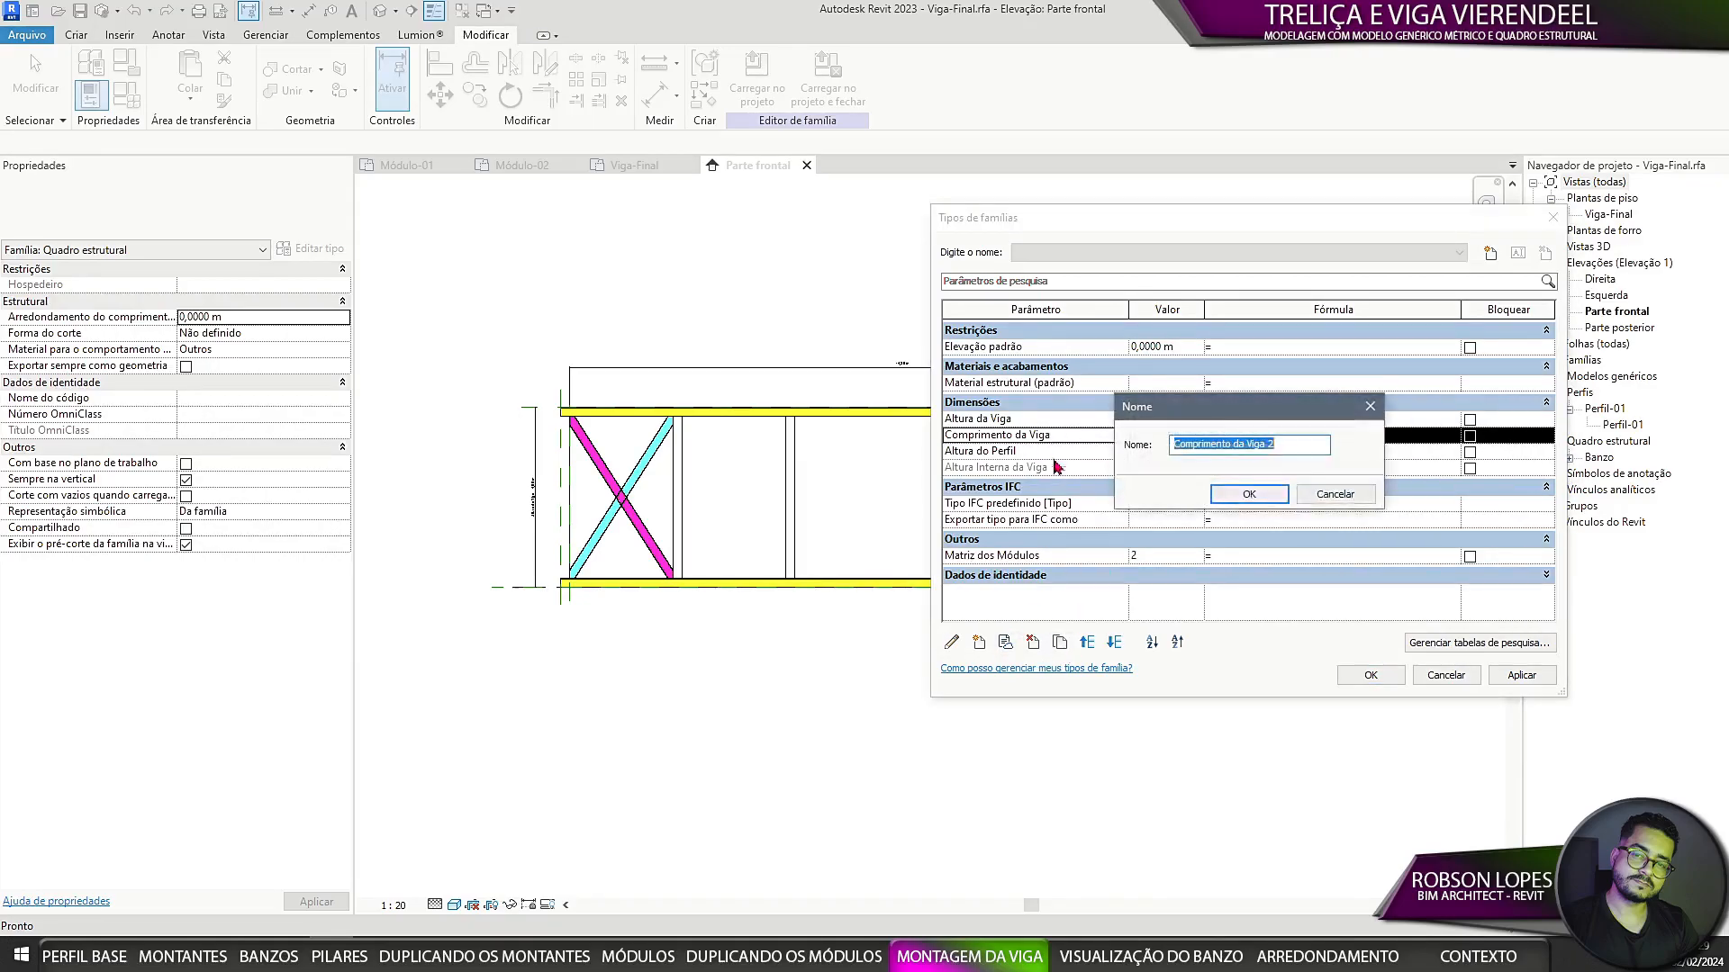
left_click(1233, 447)
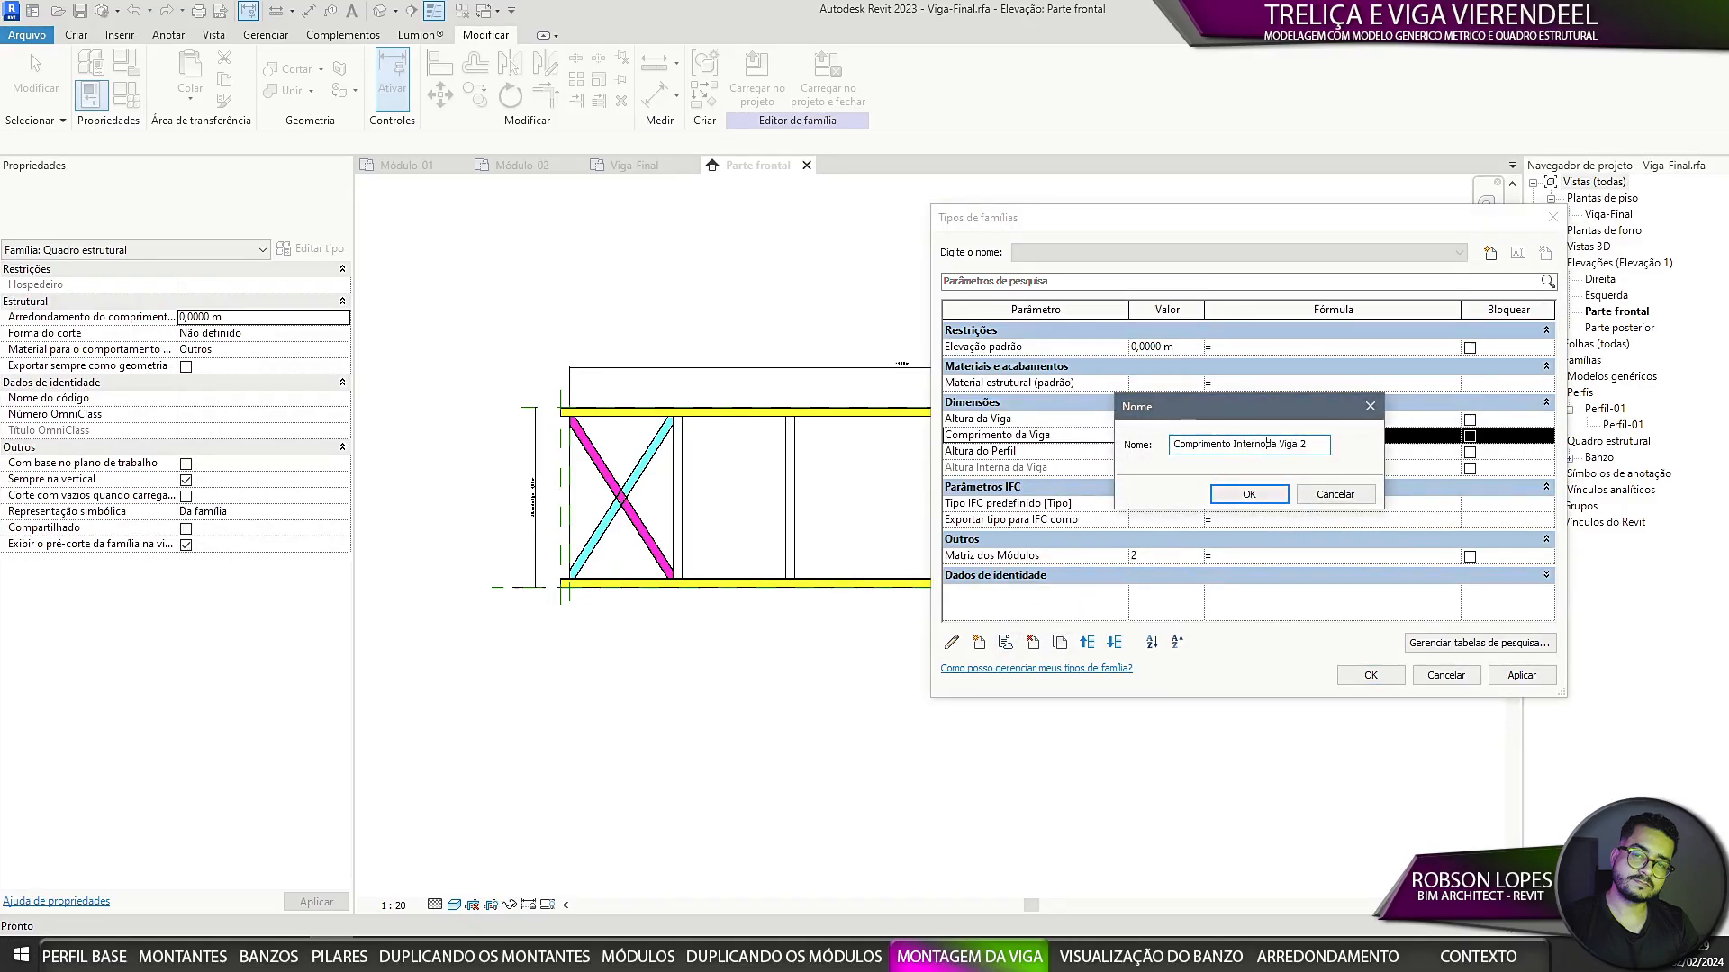
left_click(1246, 496)
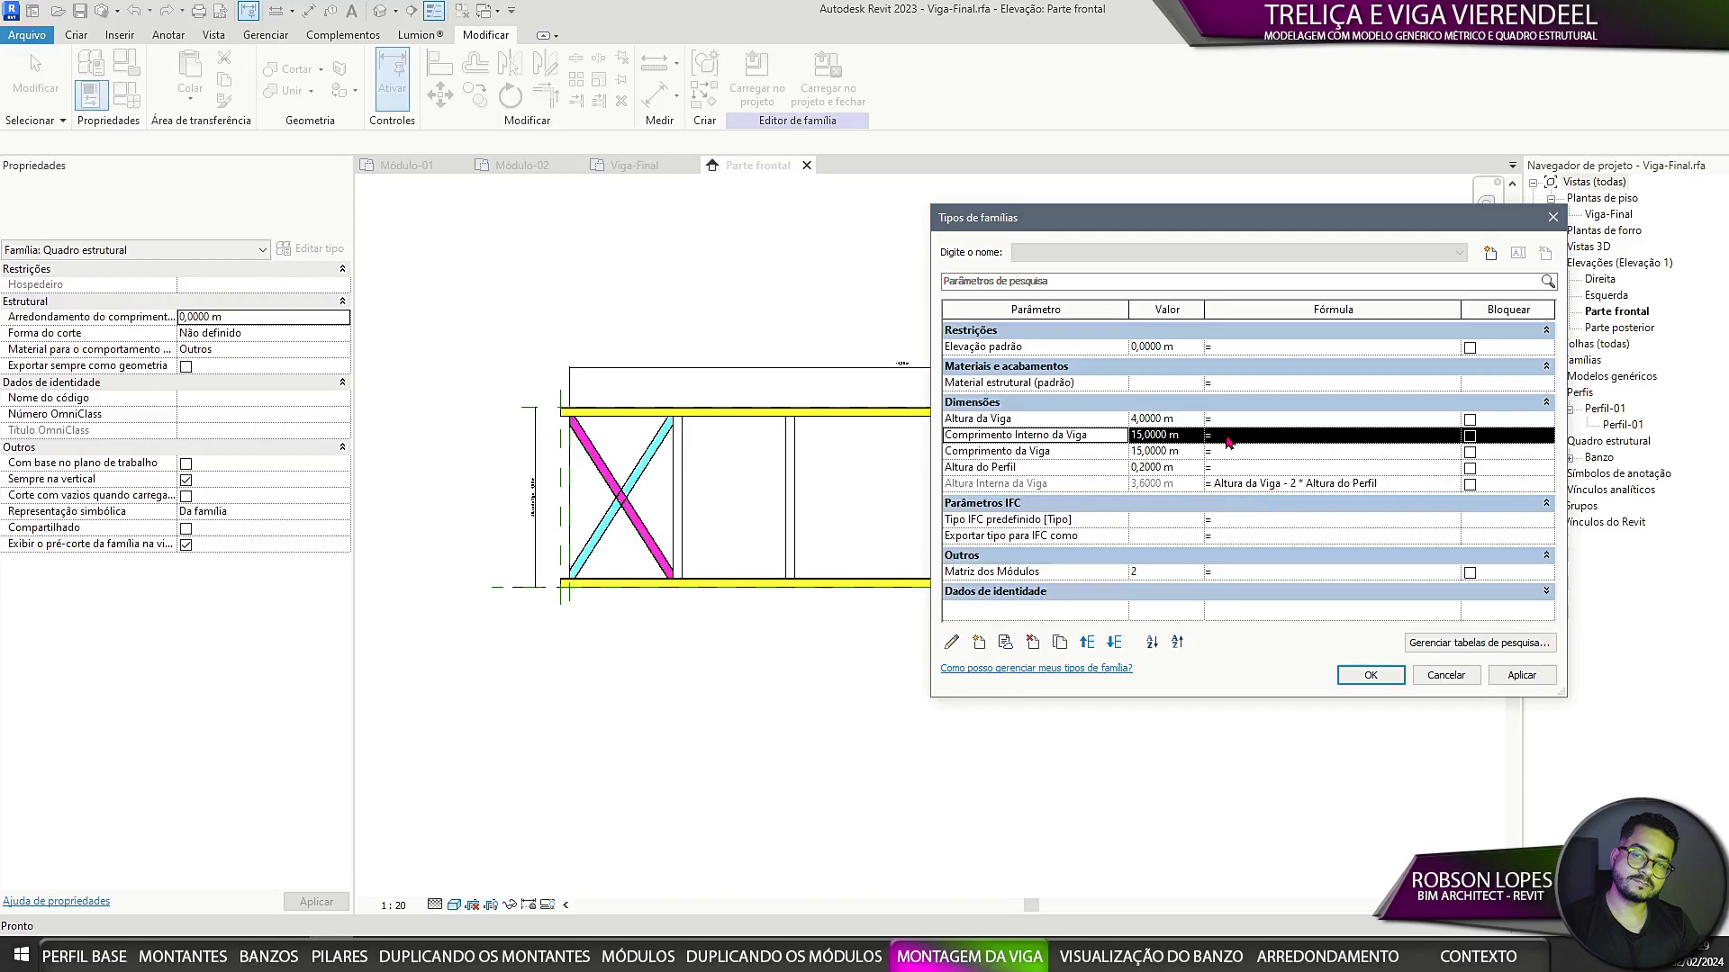
Step: Place Comprimento Interno da Viga below Altura Interna da Viga with the formula Comprimento da Viga - Altura do Perfil
left_click(1115, 642)
left_click(1115, 642)
left_click(1115, 642)
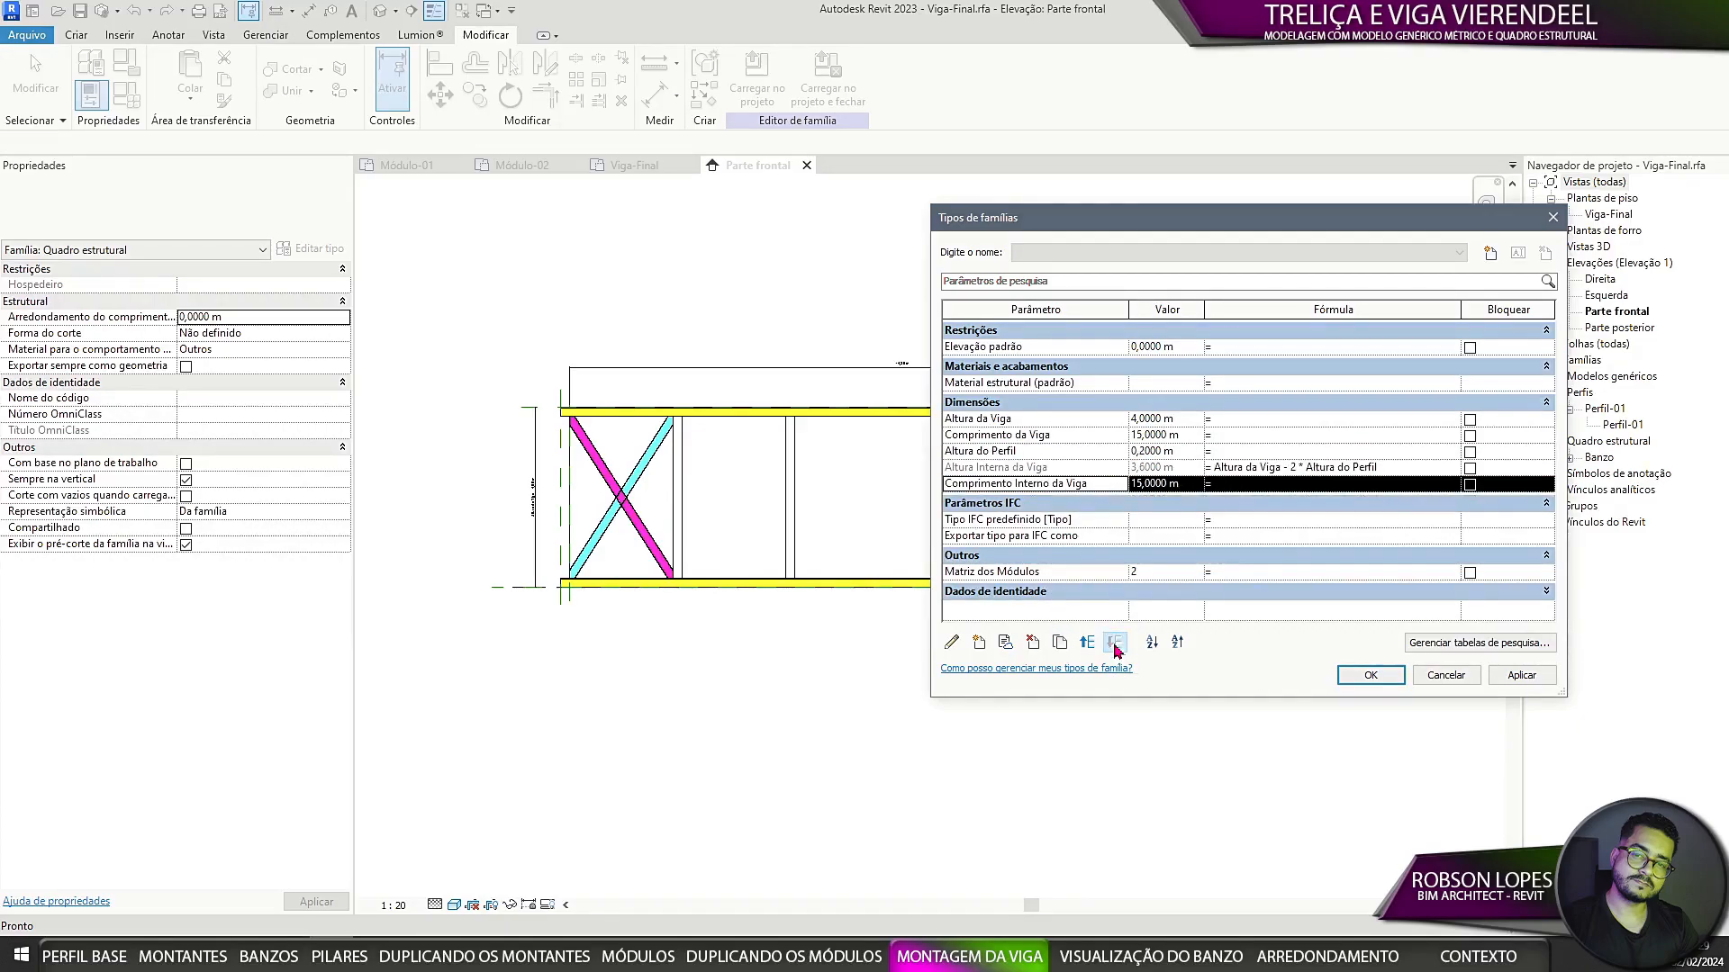
left_click(1073, 437)
left_click(1240, 487)
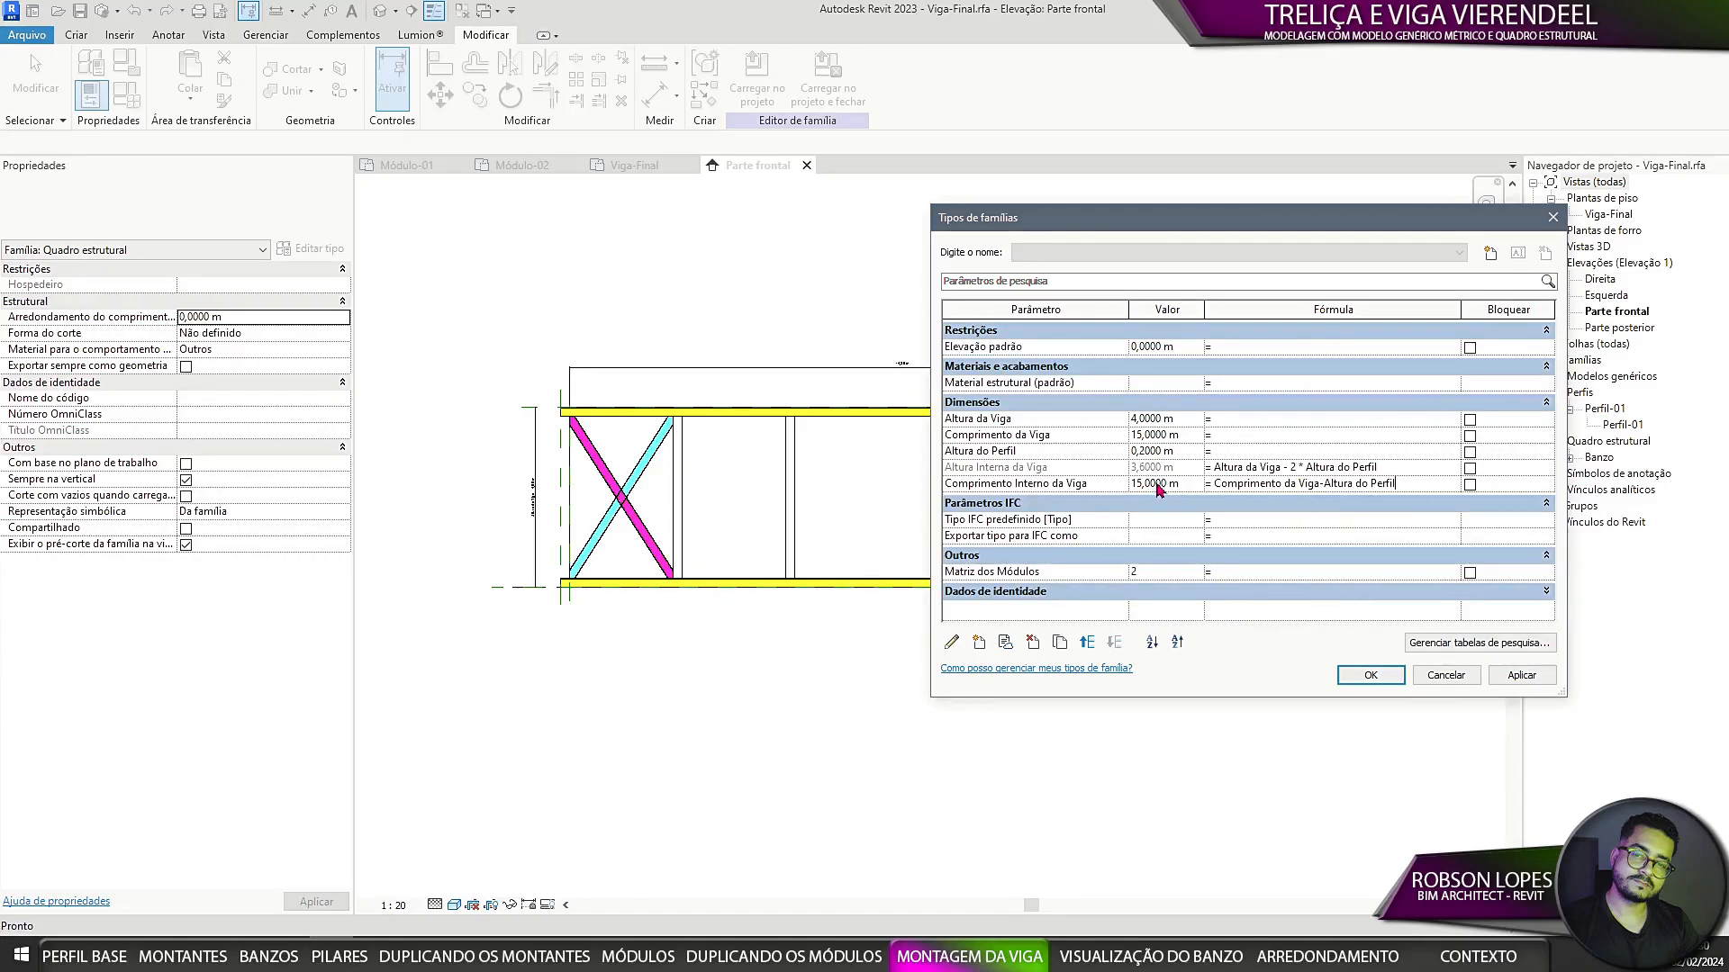
key("Return")
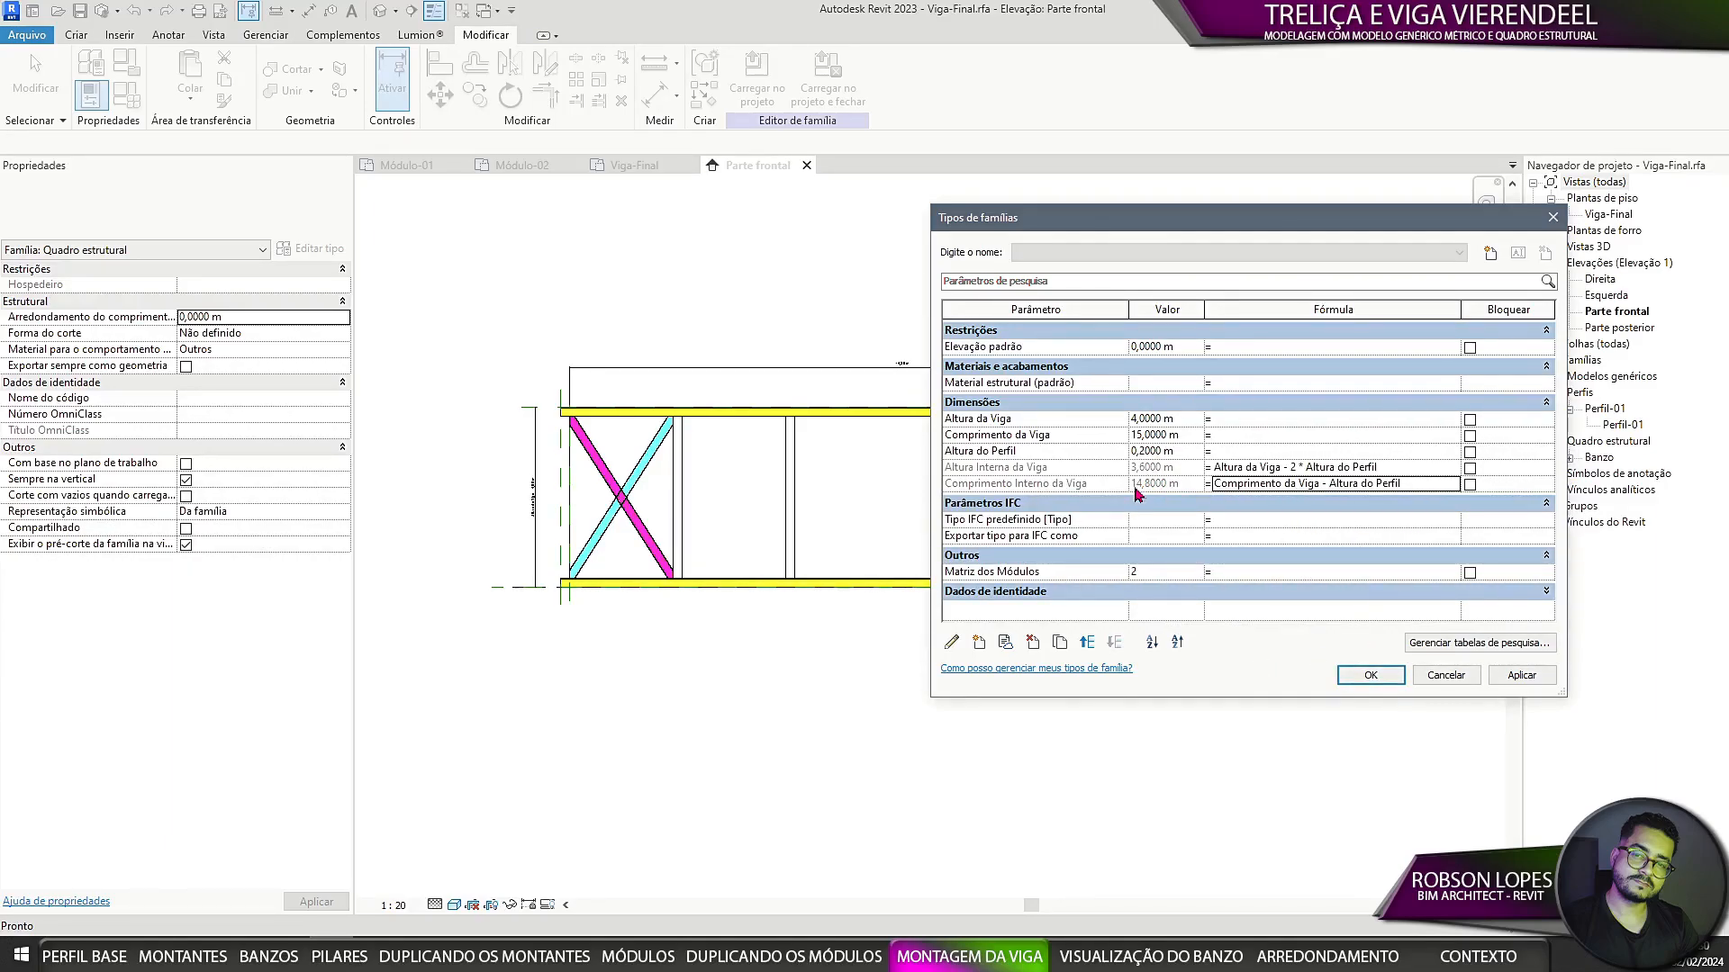
left_click(1370, 674)
Step: Check the overall module dimension at both beam ends against the Comprimento Interno da Viga parameter
scroll(864, 433, "up", 5)
left_click(890, 417)
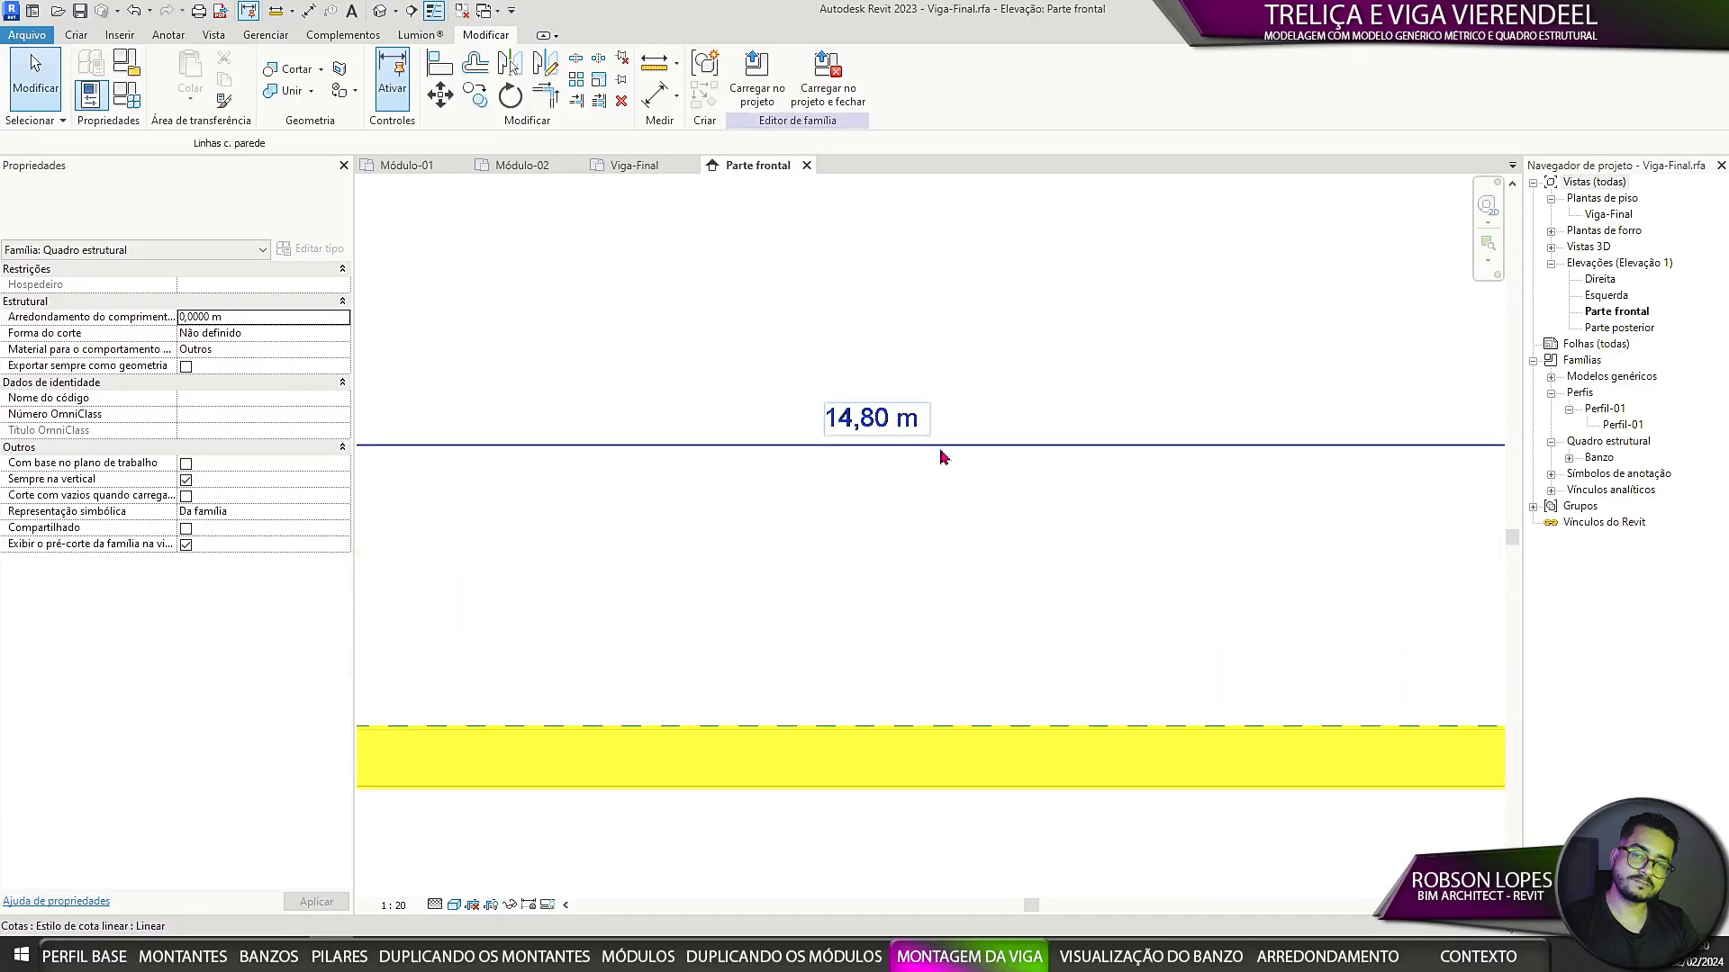
scroll(832, 548, "down", 4)
middle_click_drag(383, 566, 751, 570)
scroll(748, 570, "up", 3)
scroll(772, 571, "down", 3)
middle_click_drag(1441, 622, 807, 556)
scroll(1152, 554, "up", 2)
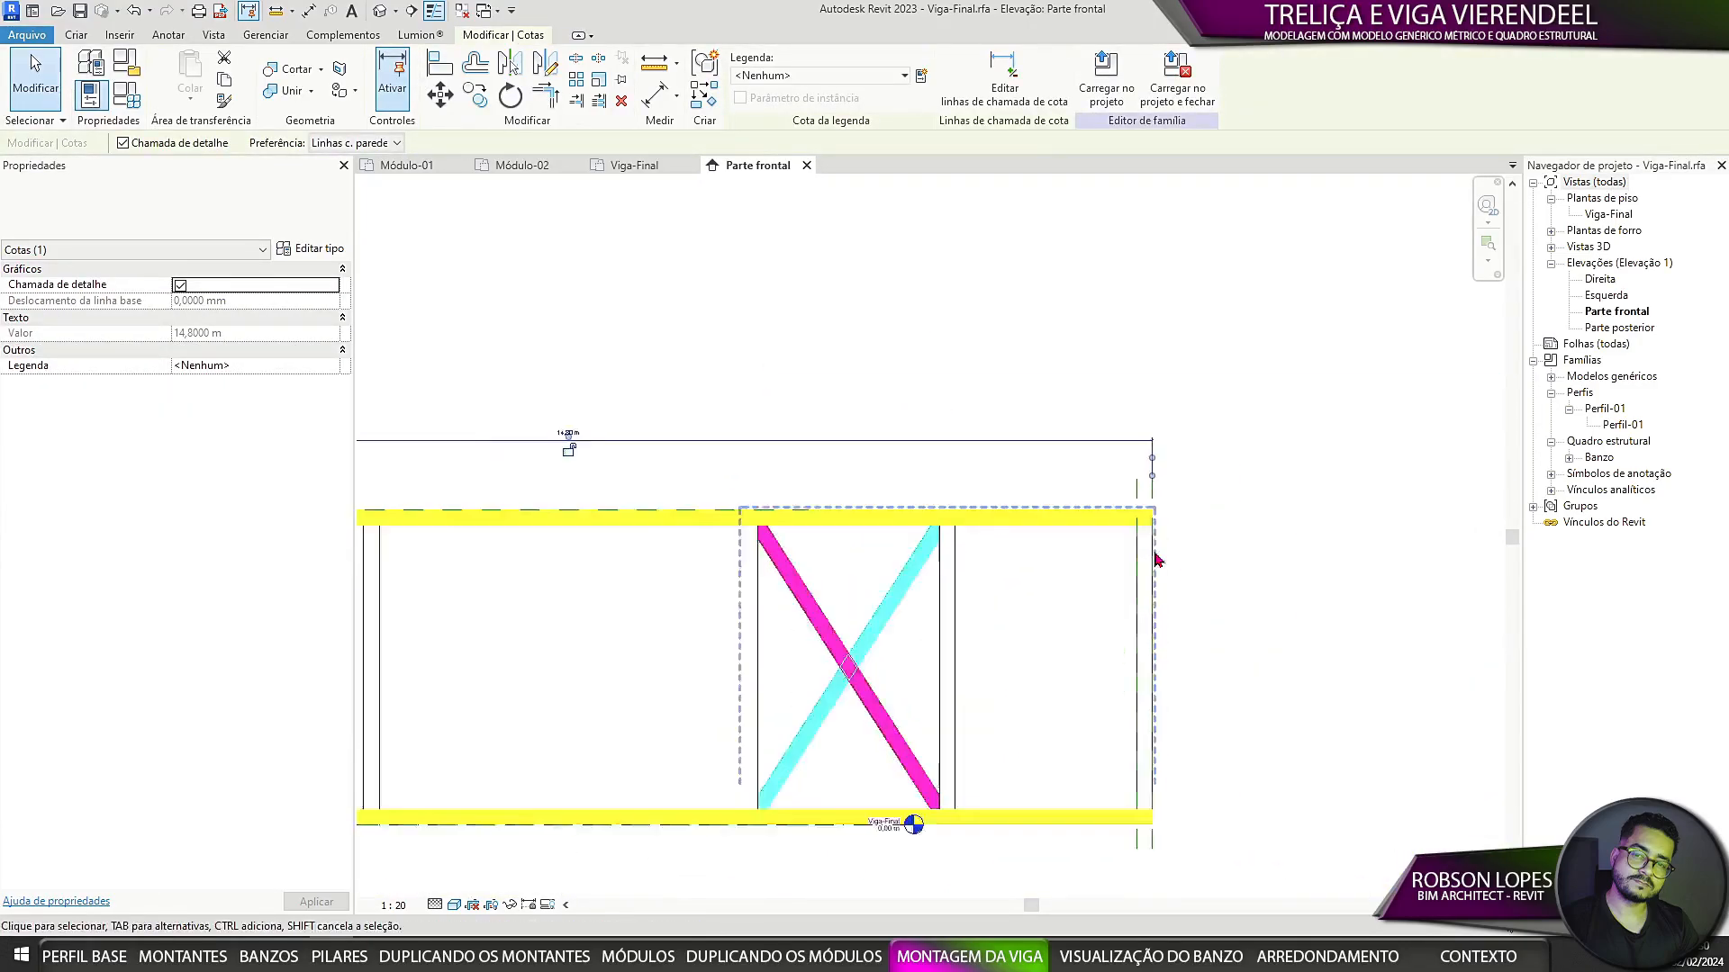
middle_click_drag(1133, 453, 780, 417)
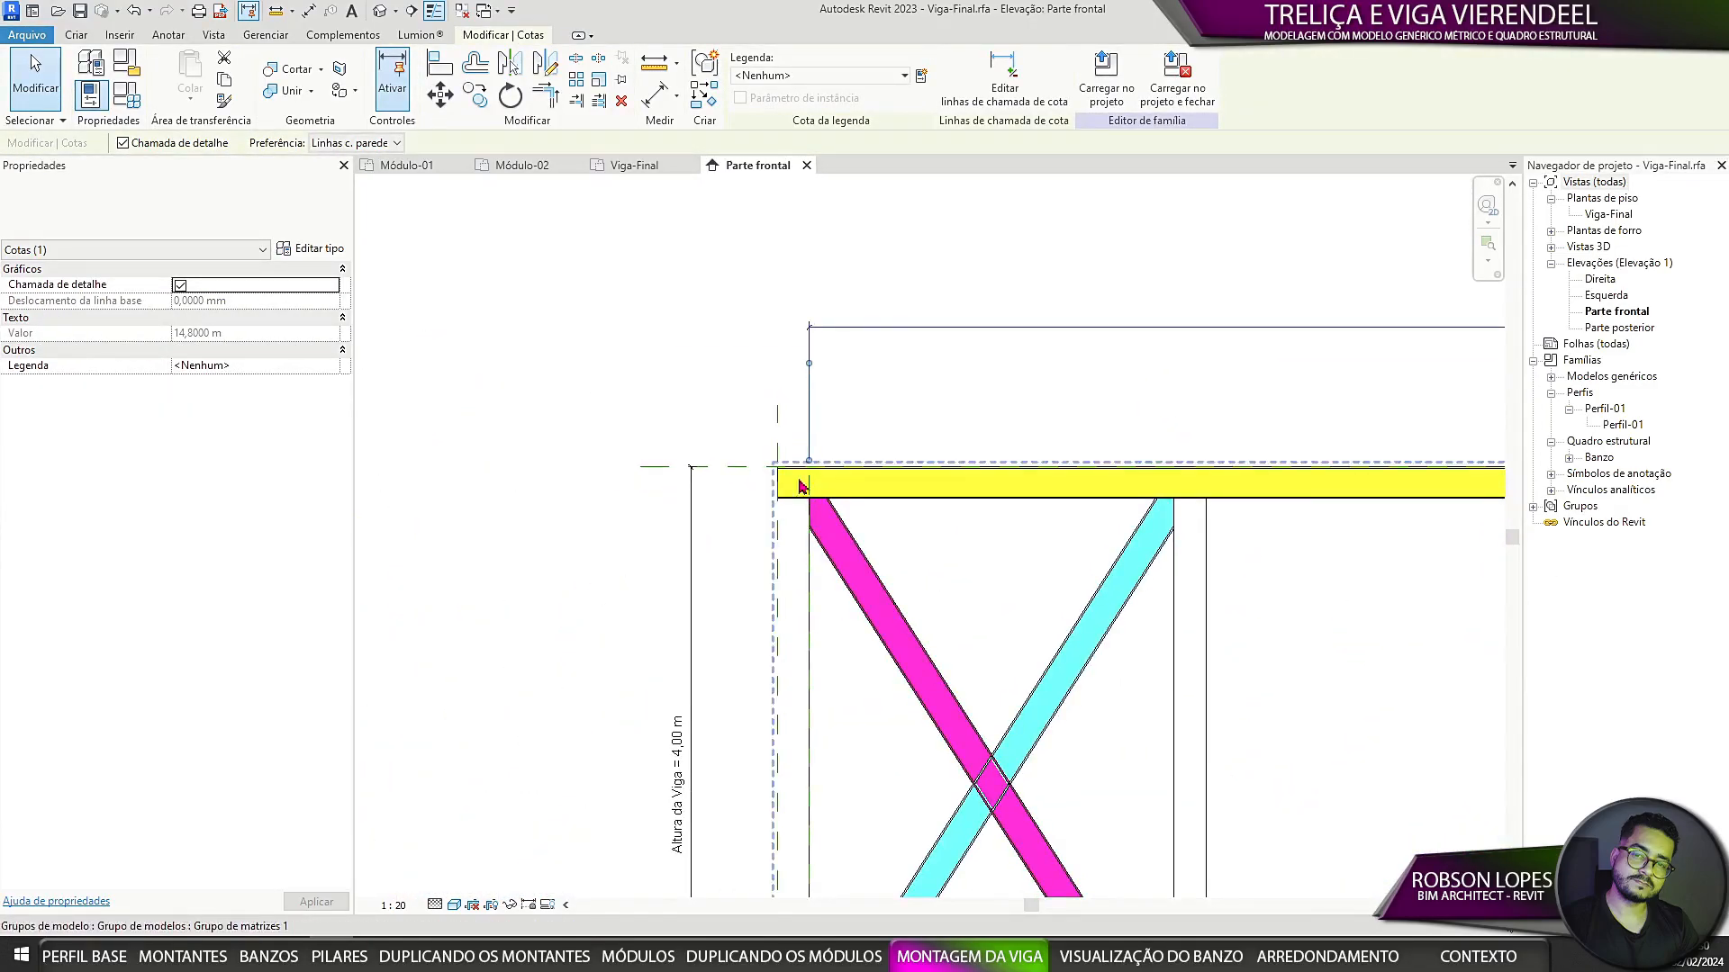
left_click(131, 106)
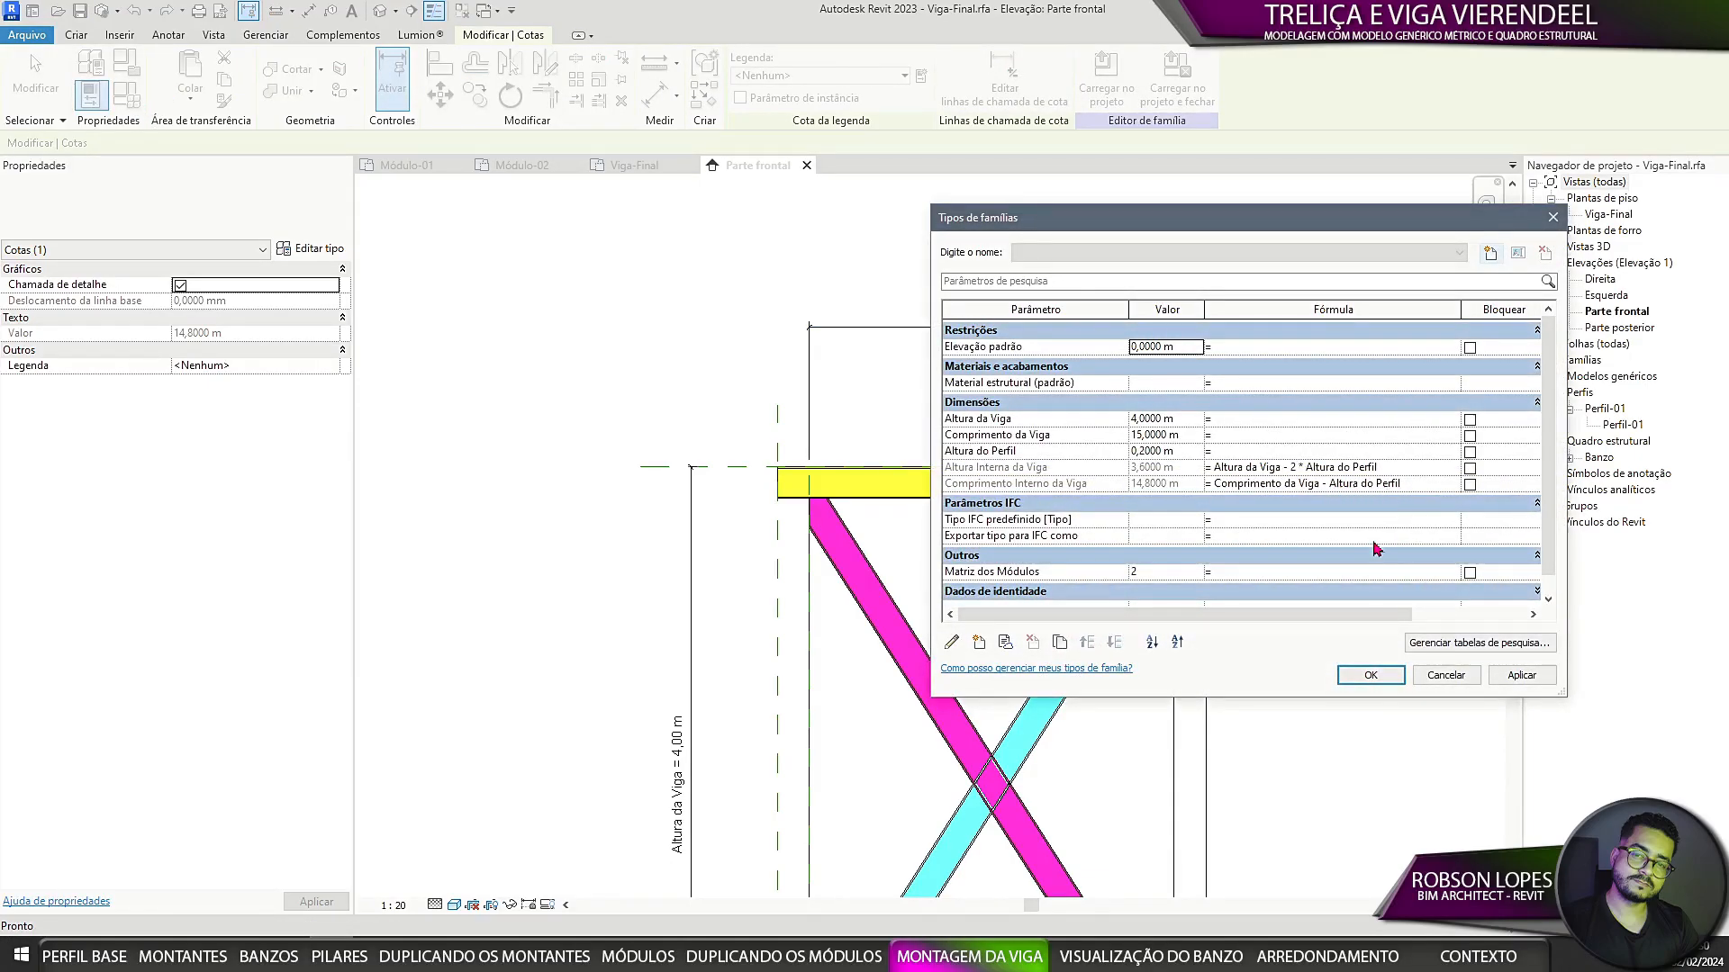
left_click(1370, 675)
scroll(1227, 664, "down", 5)
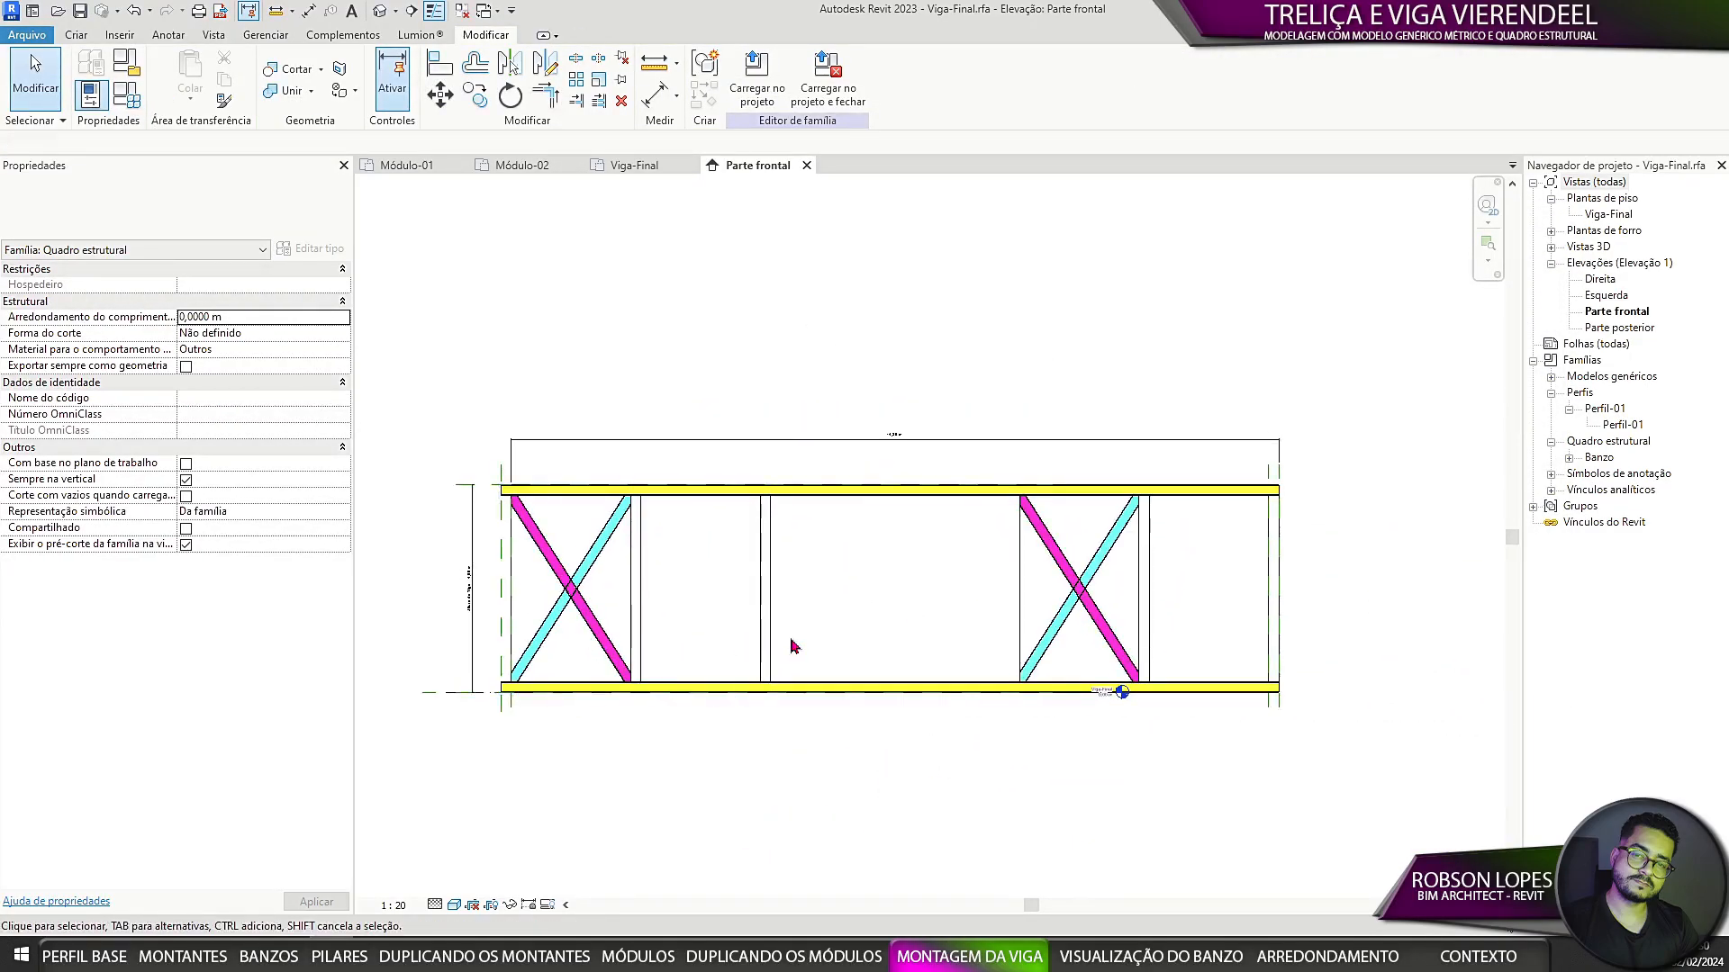
middle_click_drag(692, 621, 751, 594)
Step: Duplicate the Comprimento da Viga family parameter as Comprimento do Módulo
left_click(127, 95)
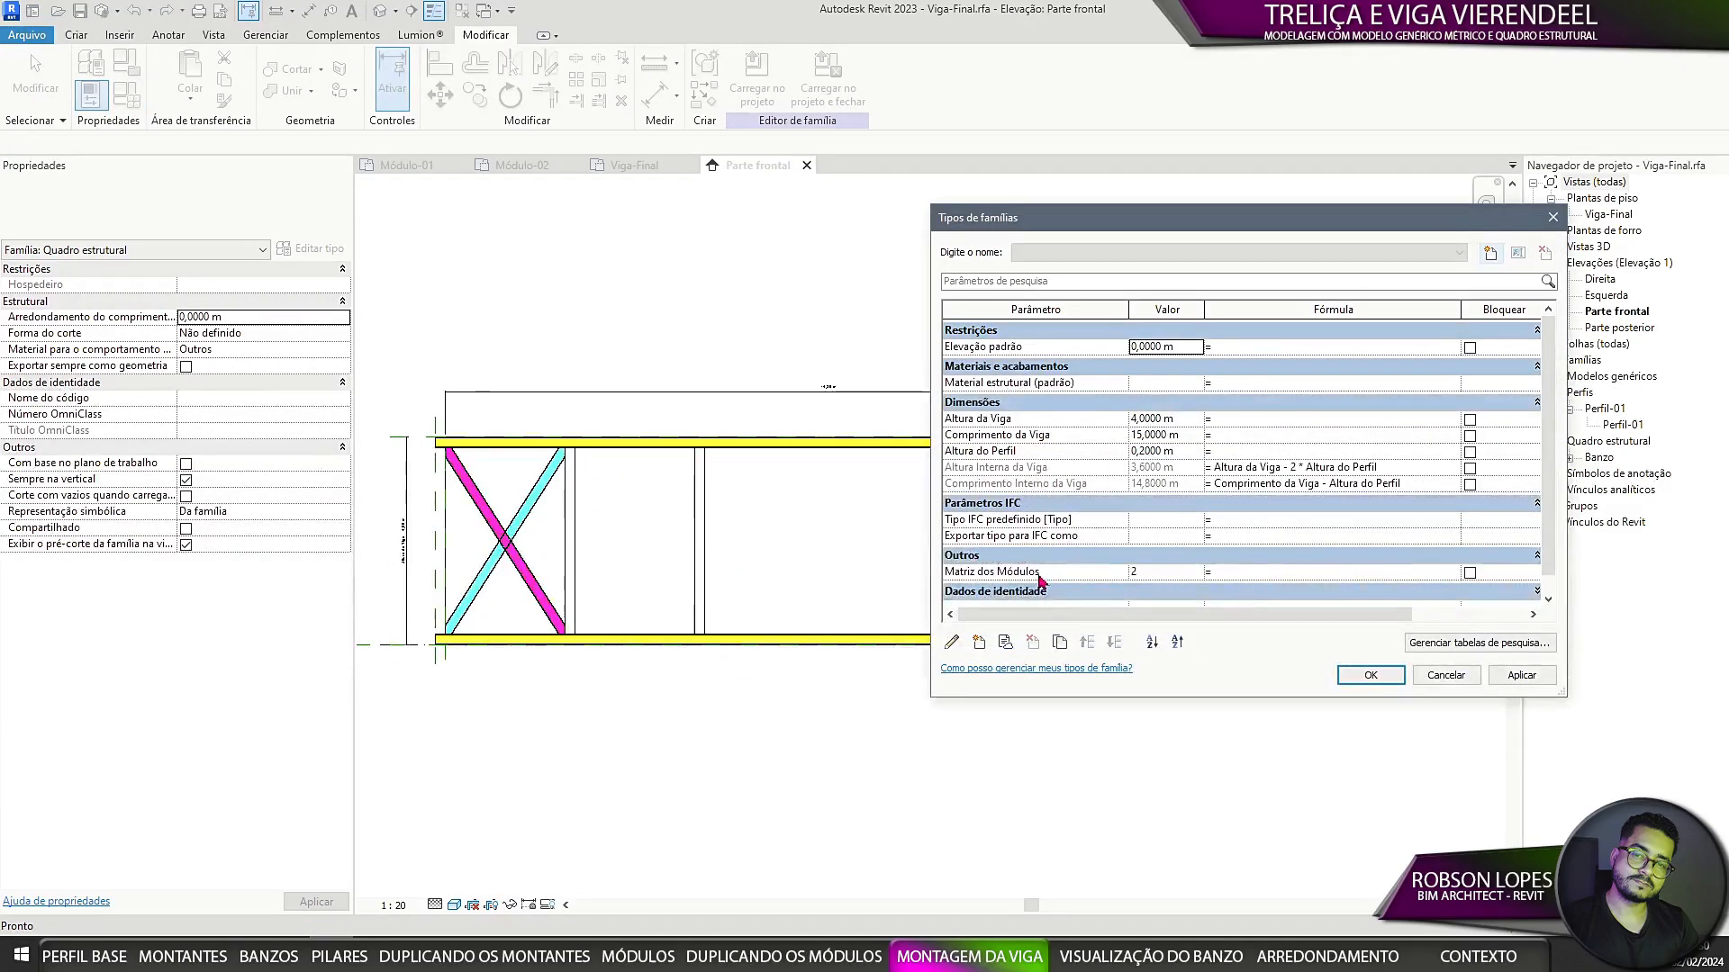
left_click(1042, 436)
left_click(1058, 642)
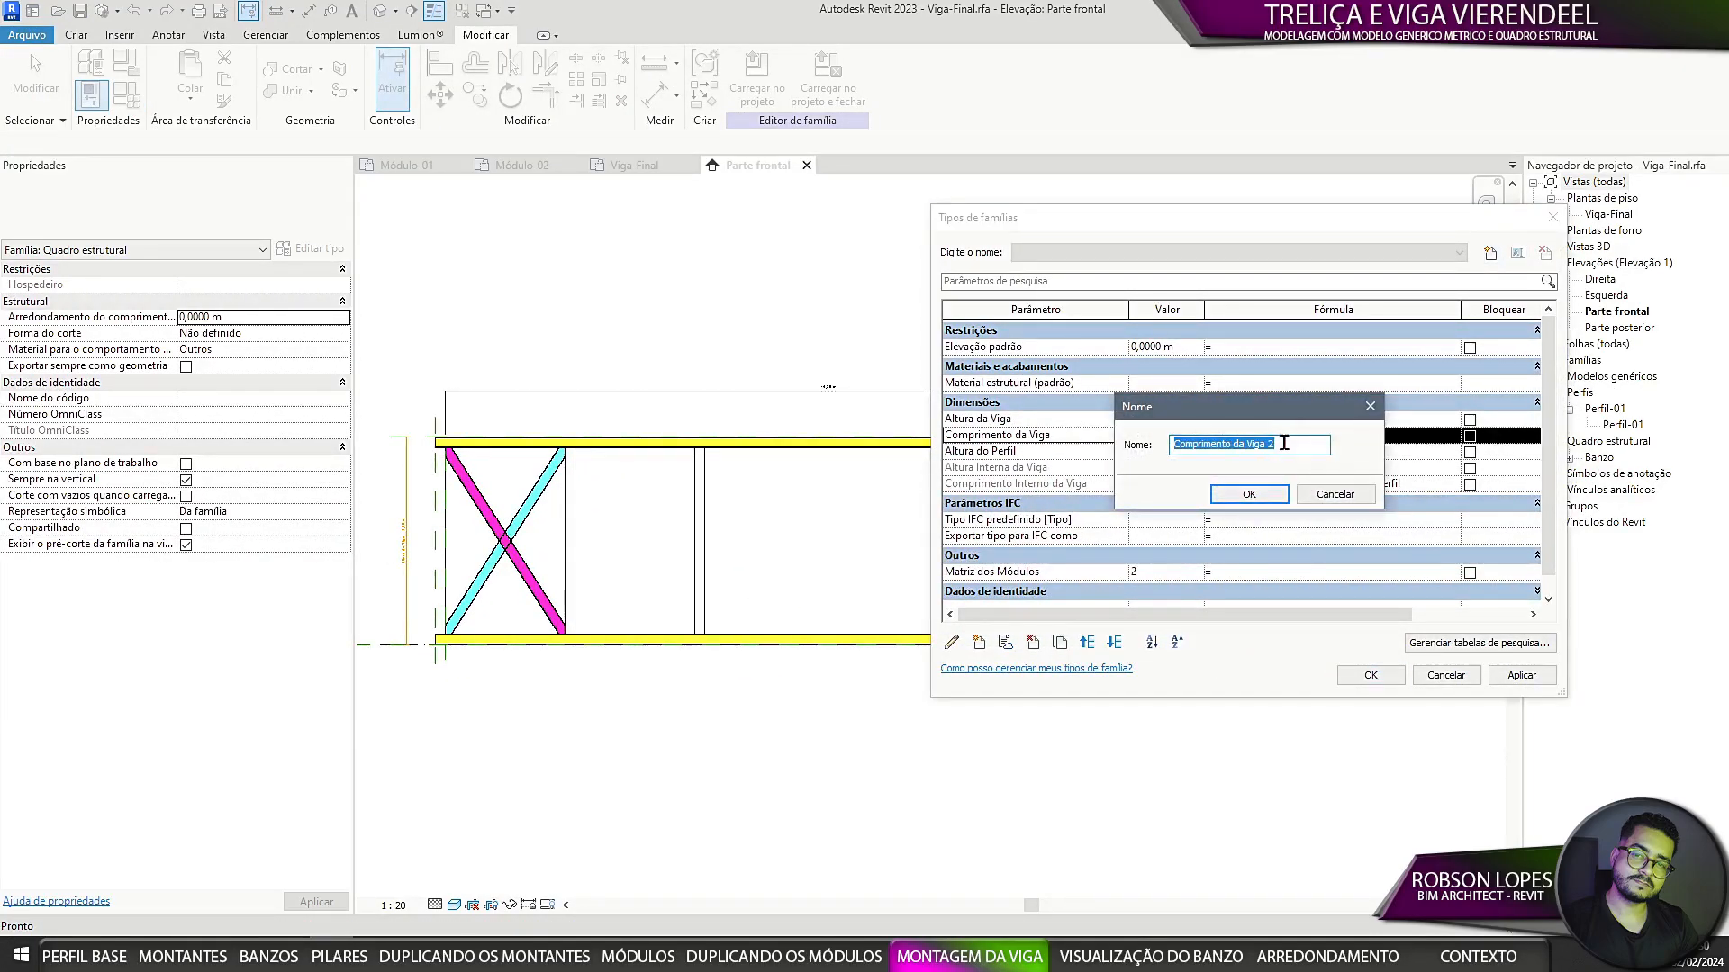
left_click_drag(1275, 444, 1235, 444)
key("BackSpace")
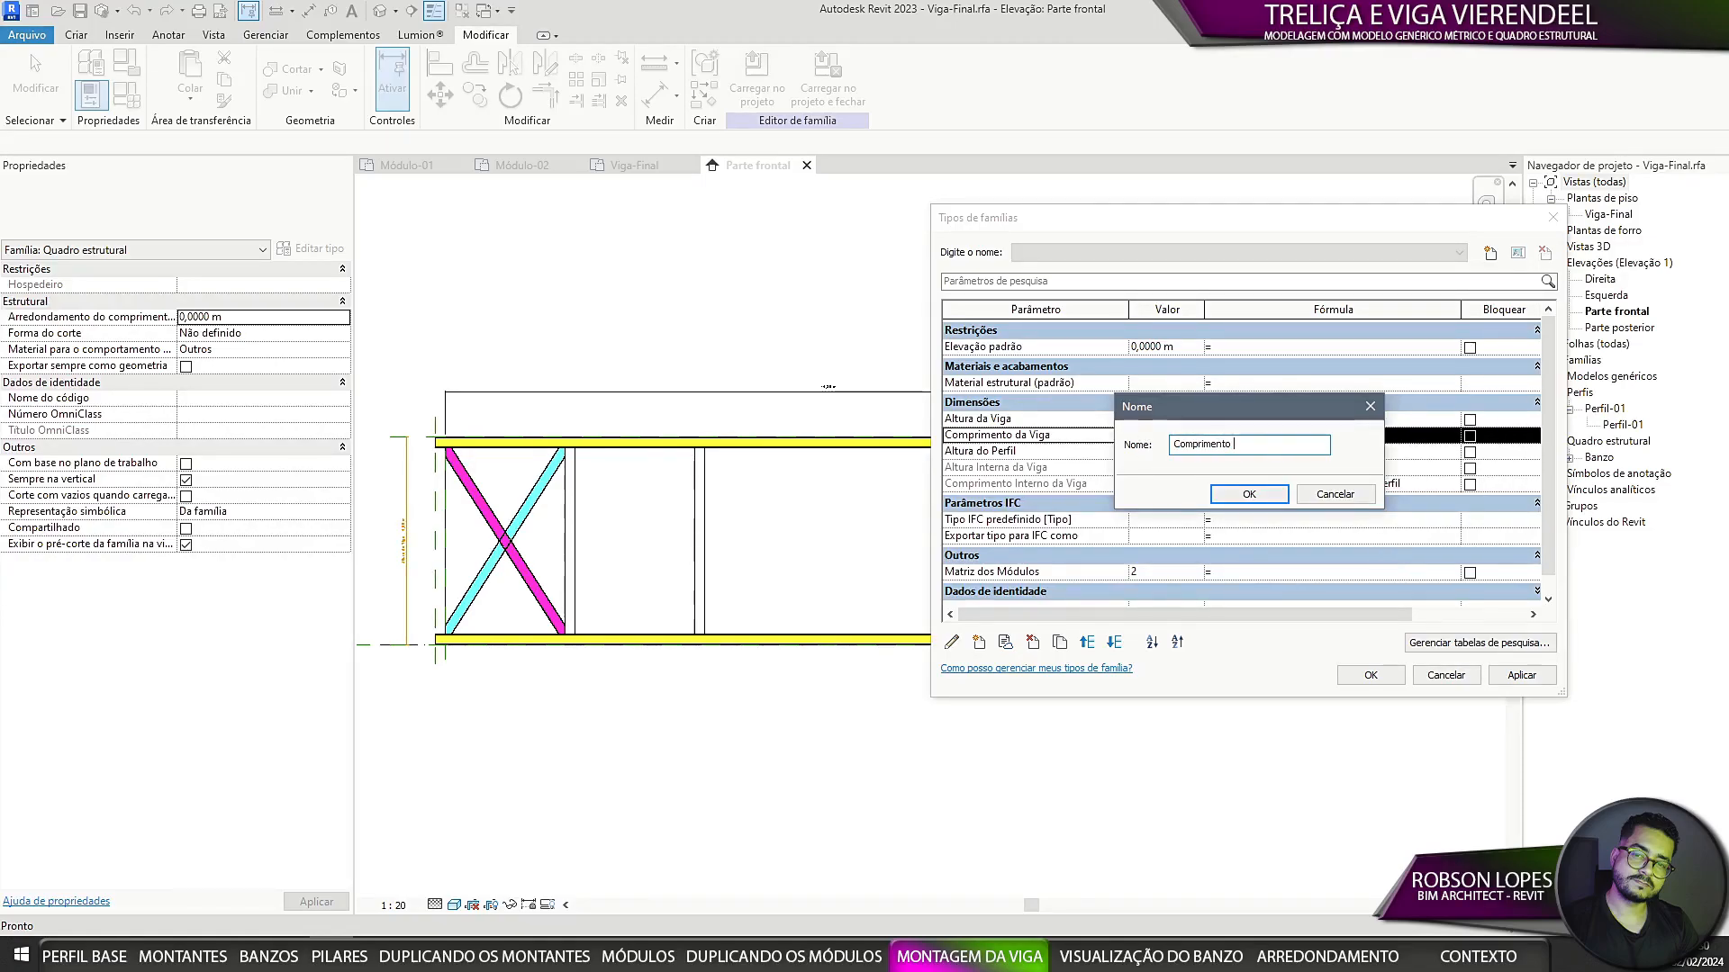
type("do módulo")
key("BackSpace")
type("M")
left_click(1258, 496)
Step: Confirm the new Comprimento do Módulo parameter and give it the formula Comprimento Interno da Viga/Matriz dos Módulos
left_click(1258, 499)
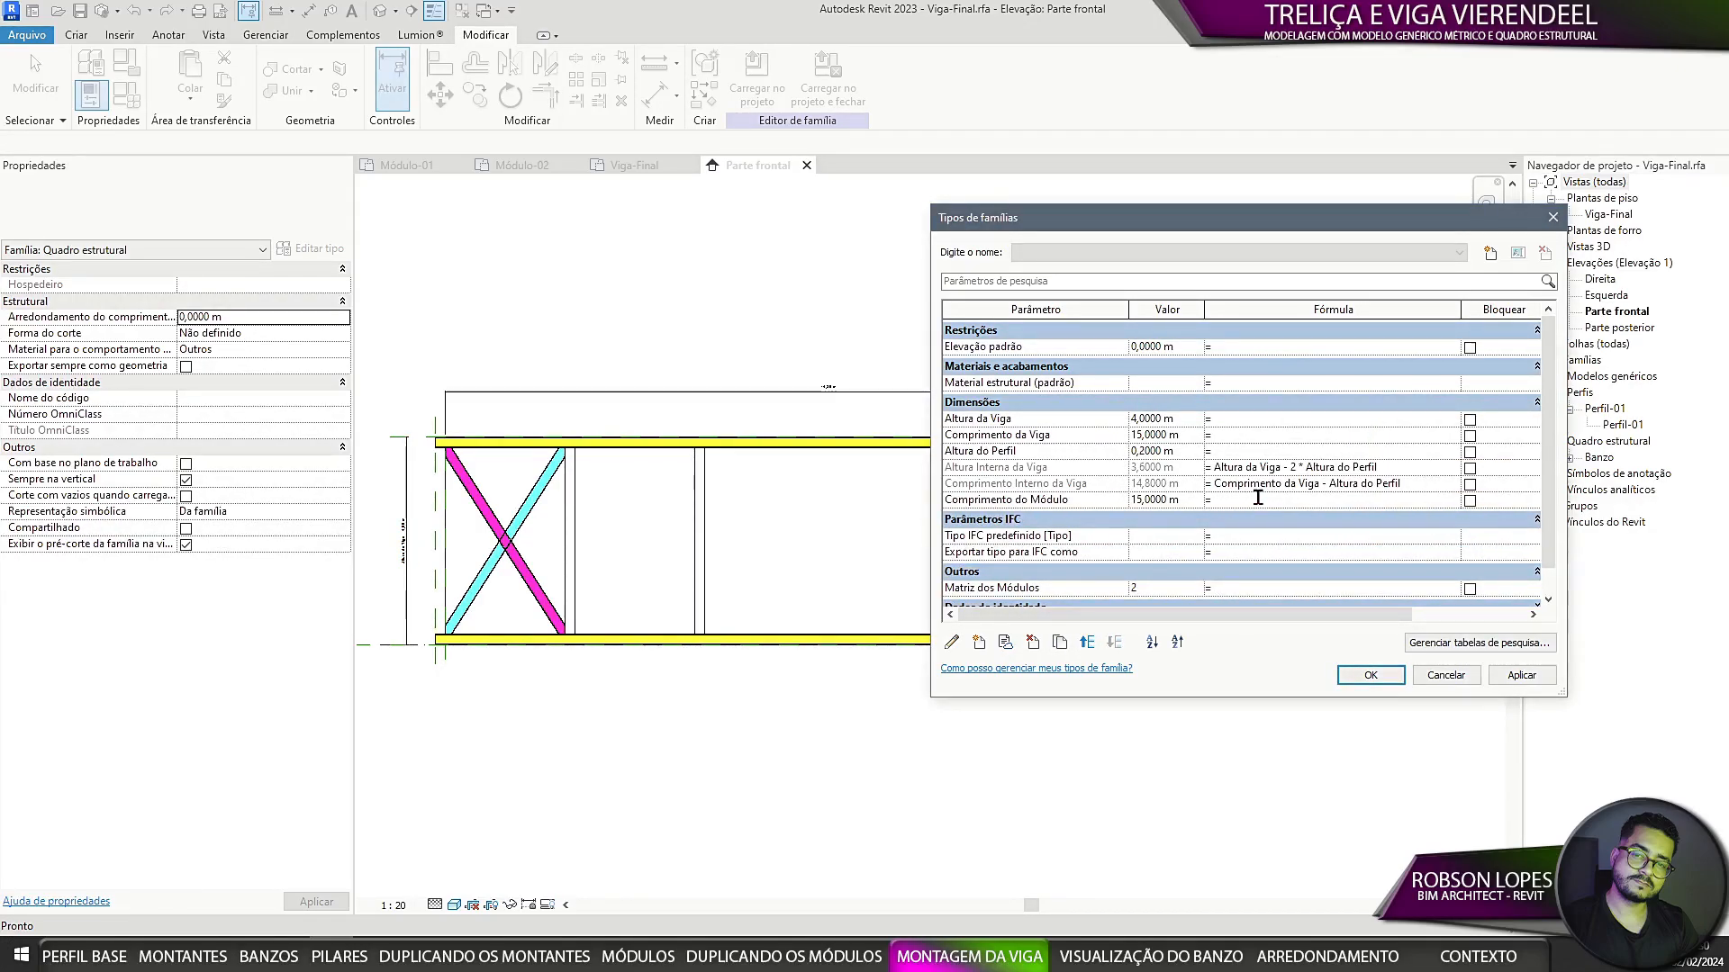
left_click(1092, 485)
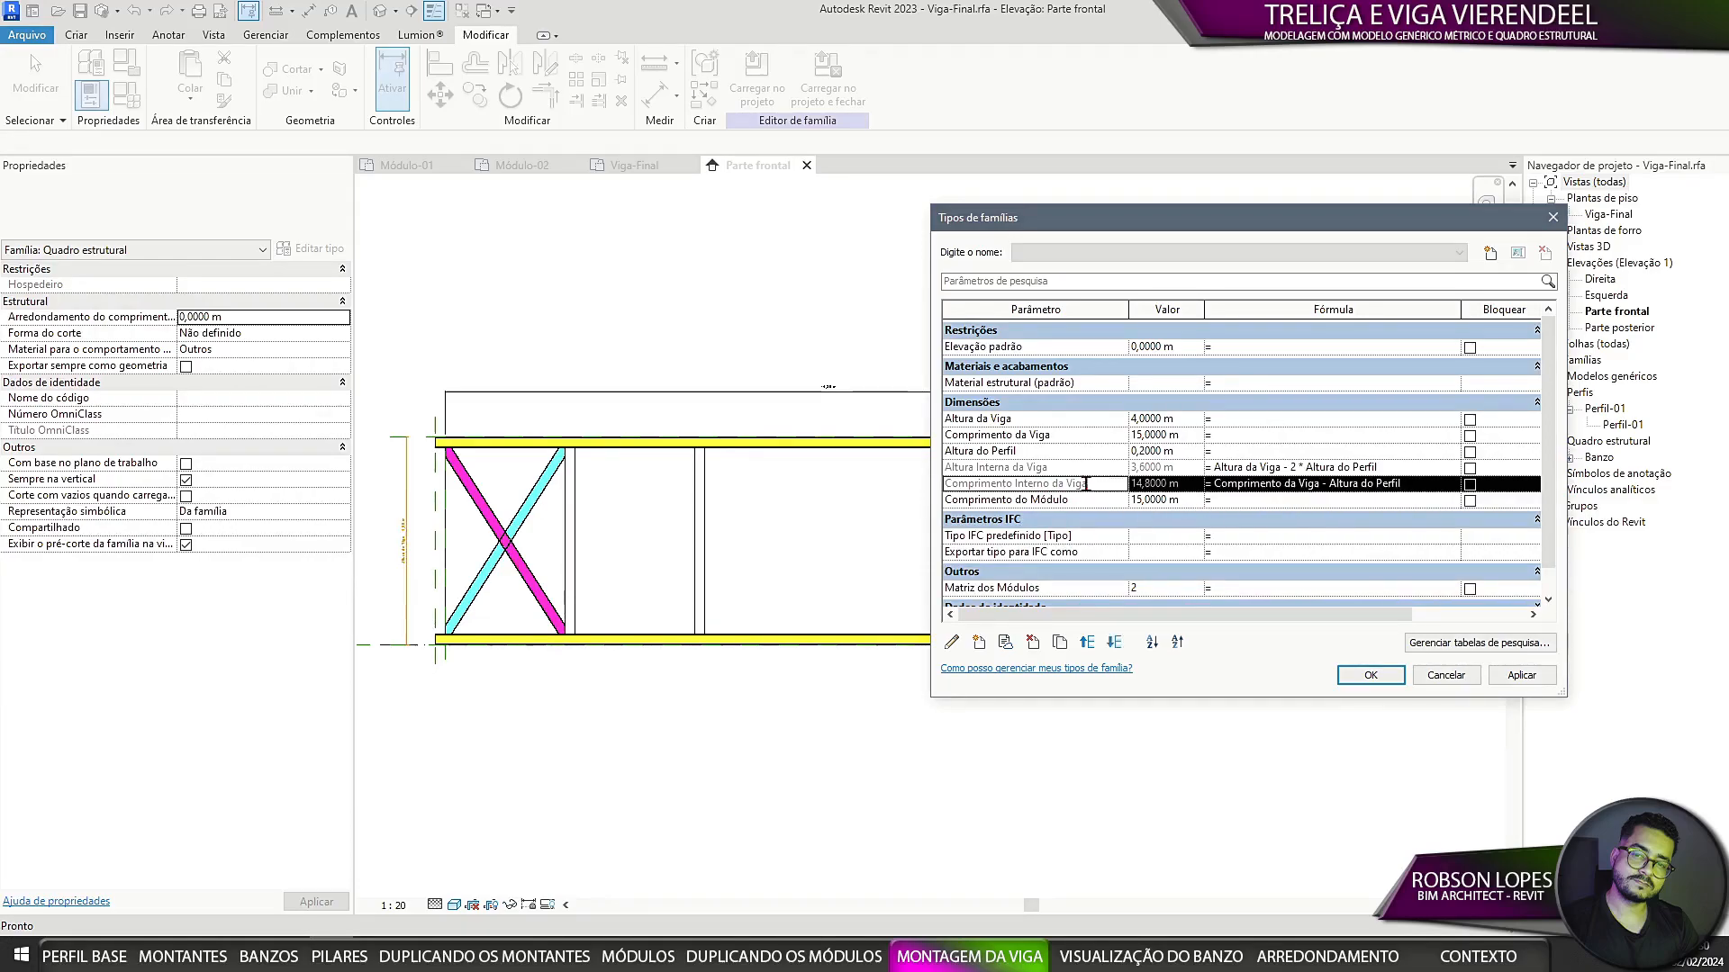
left_click_drag(1092, 485, 920, 484)
key("ctrl+c")
left_click(1240, 499)
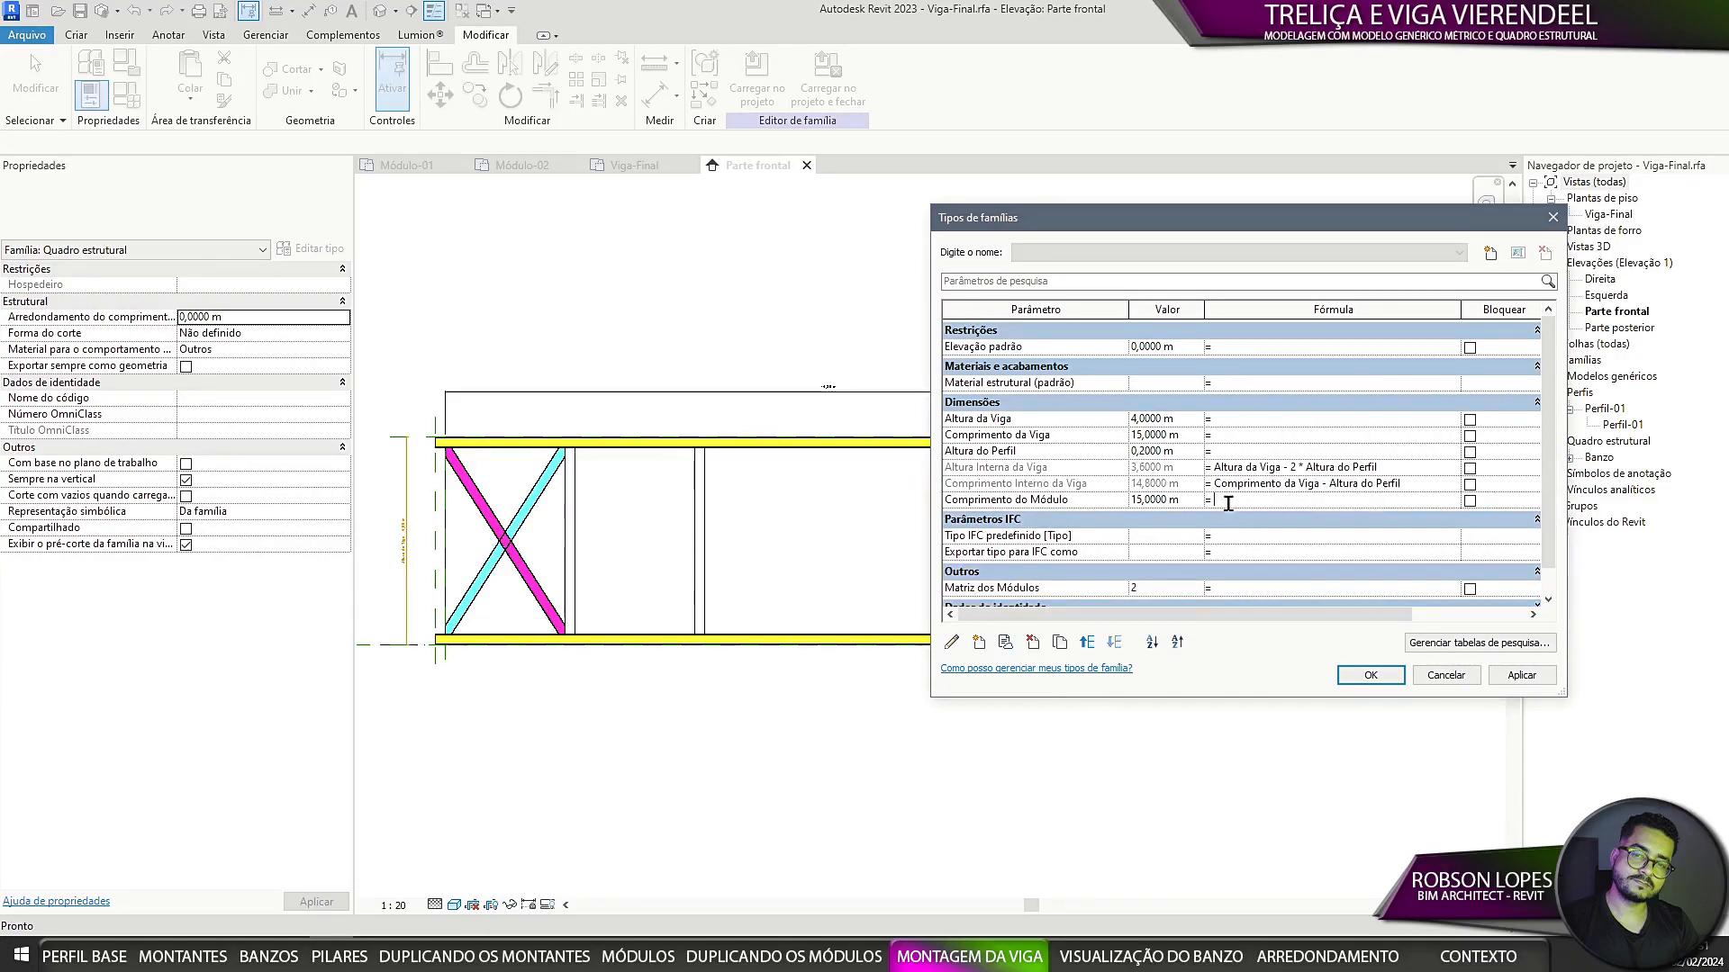
key("ctrl+v")
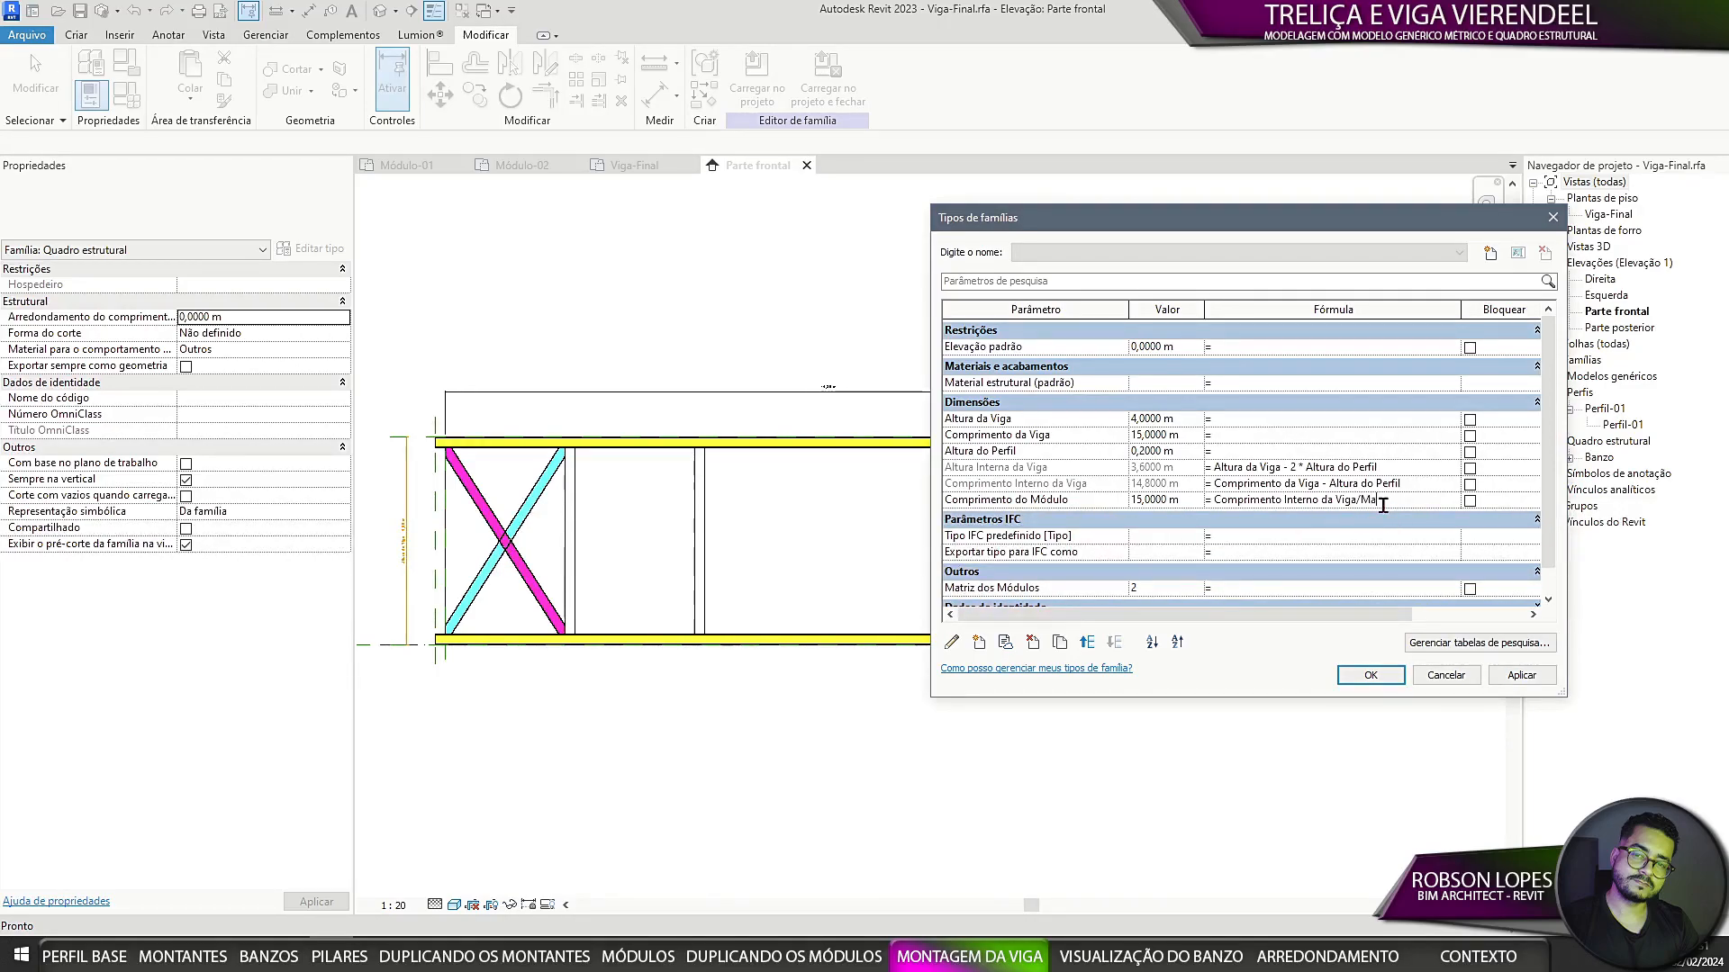
type("/Matriz dos Módulos")
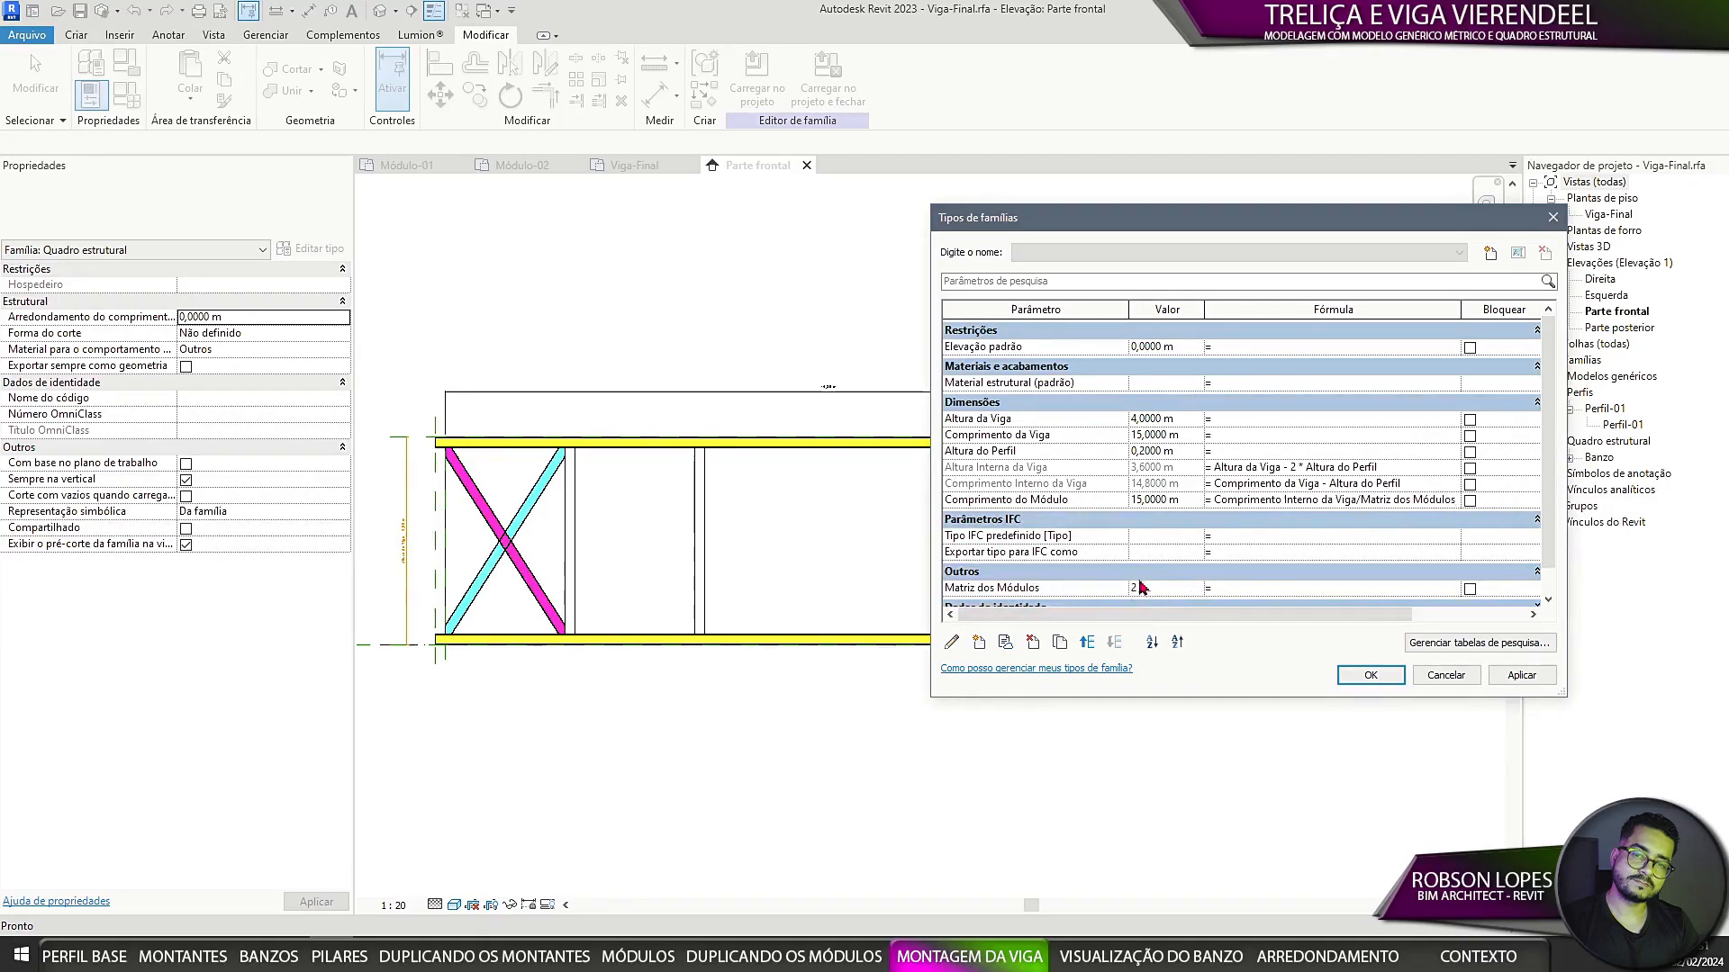
left_click(1370, 676)
Step: Draw a horizontal symbolic line between the outer module ends and a vertical one from its midpoint to below the lower Banzo
scroll(1246, 606, "up", 4)
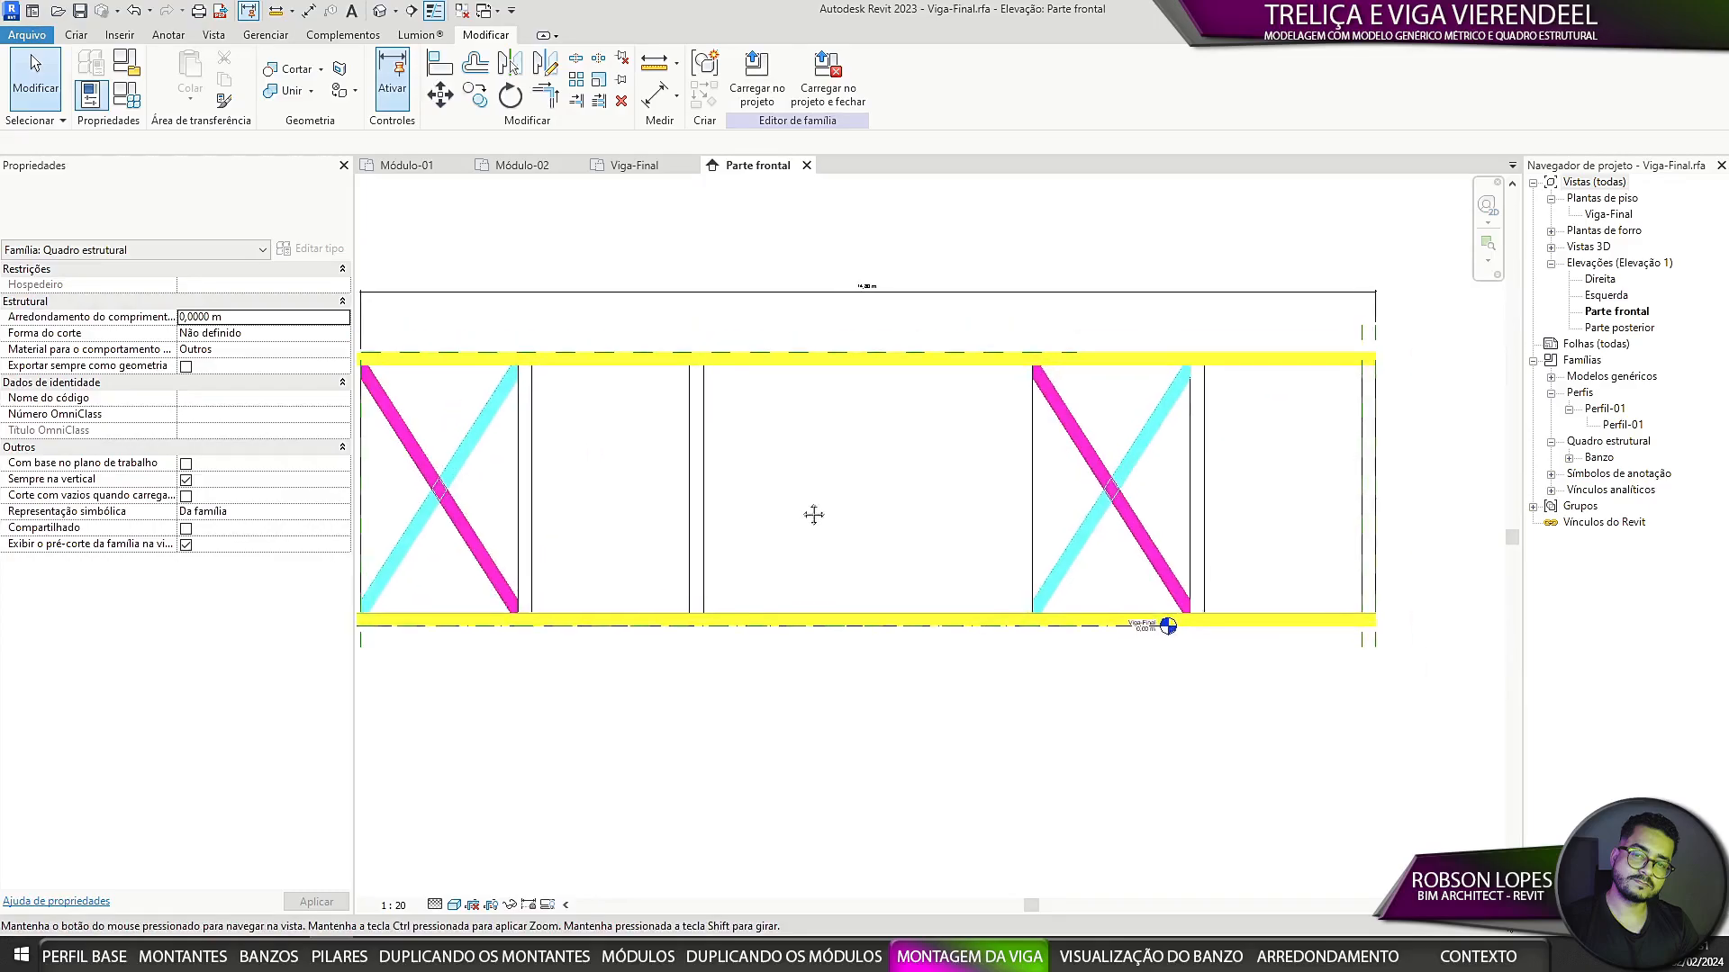
left_click(169, 35)
left_click(354, 83)
left_click(444, 475)
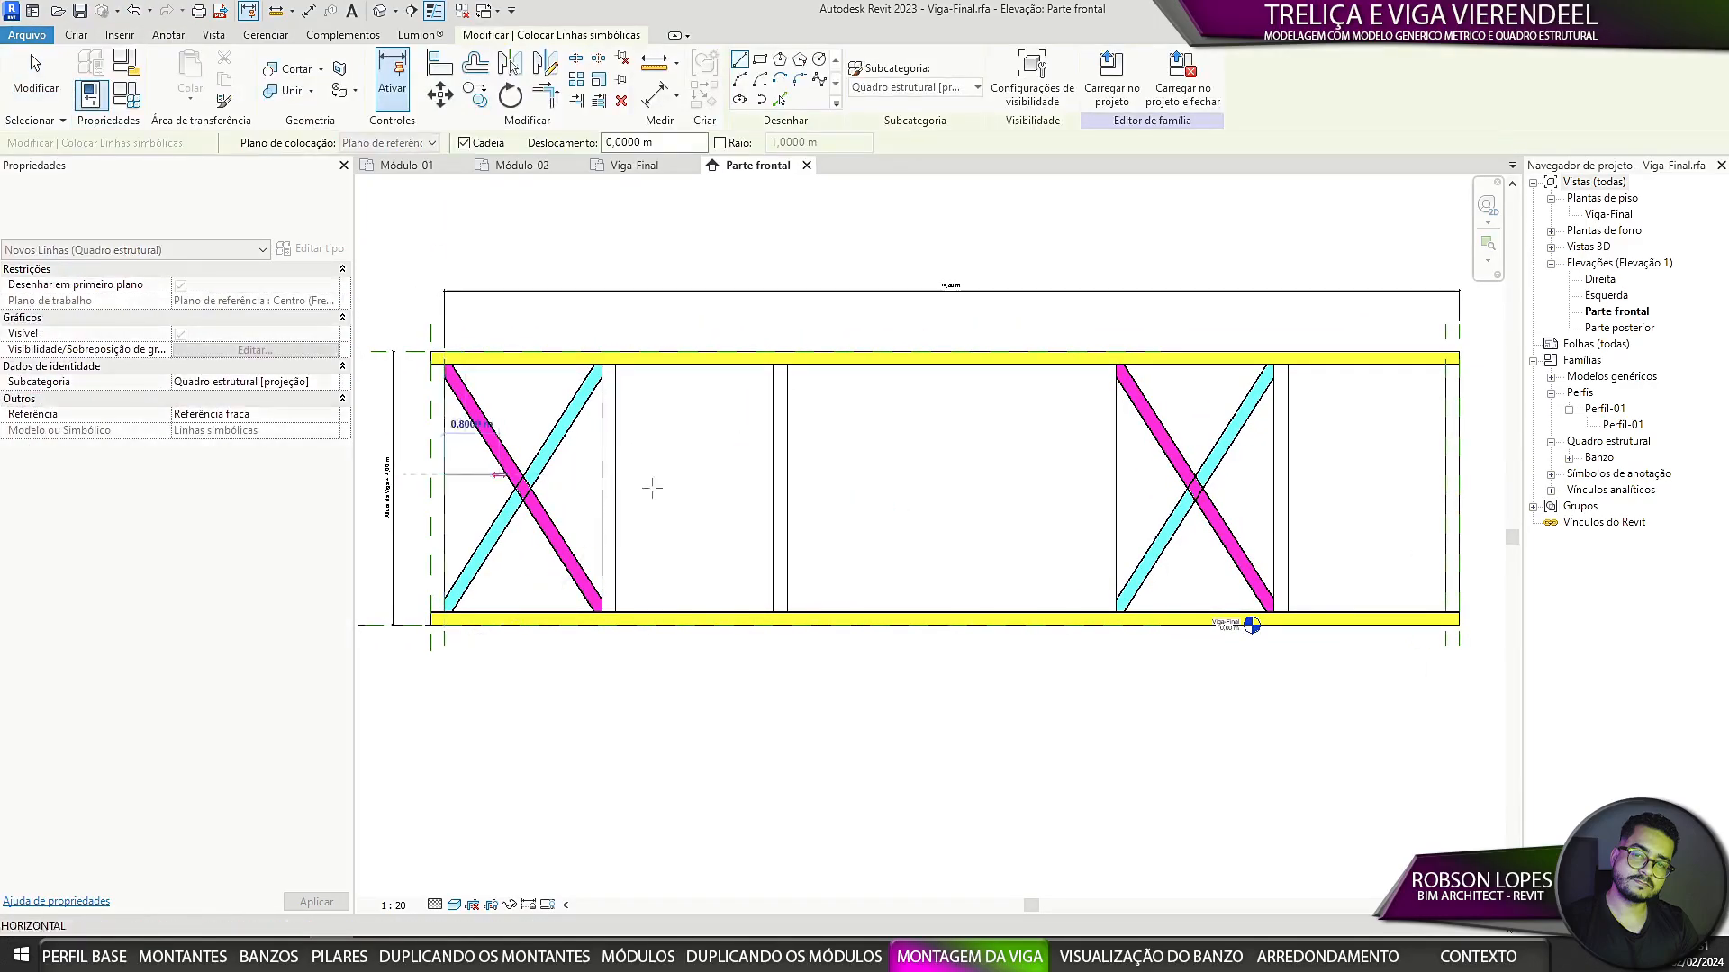
left_click(1459, 475)
key("Escape")
left_click(952, 475)
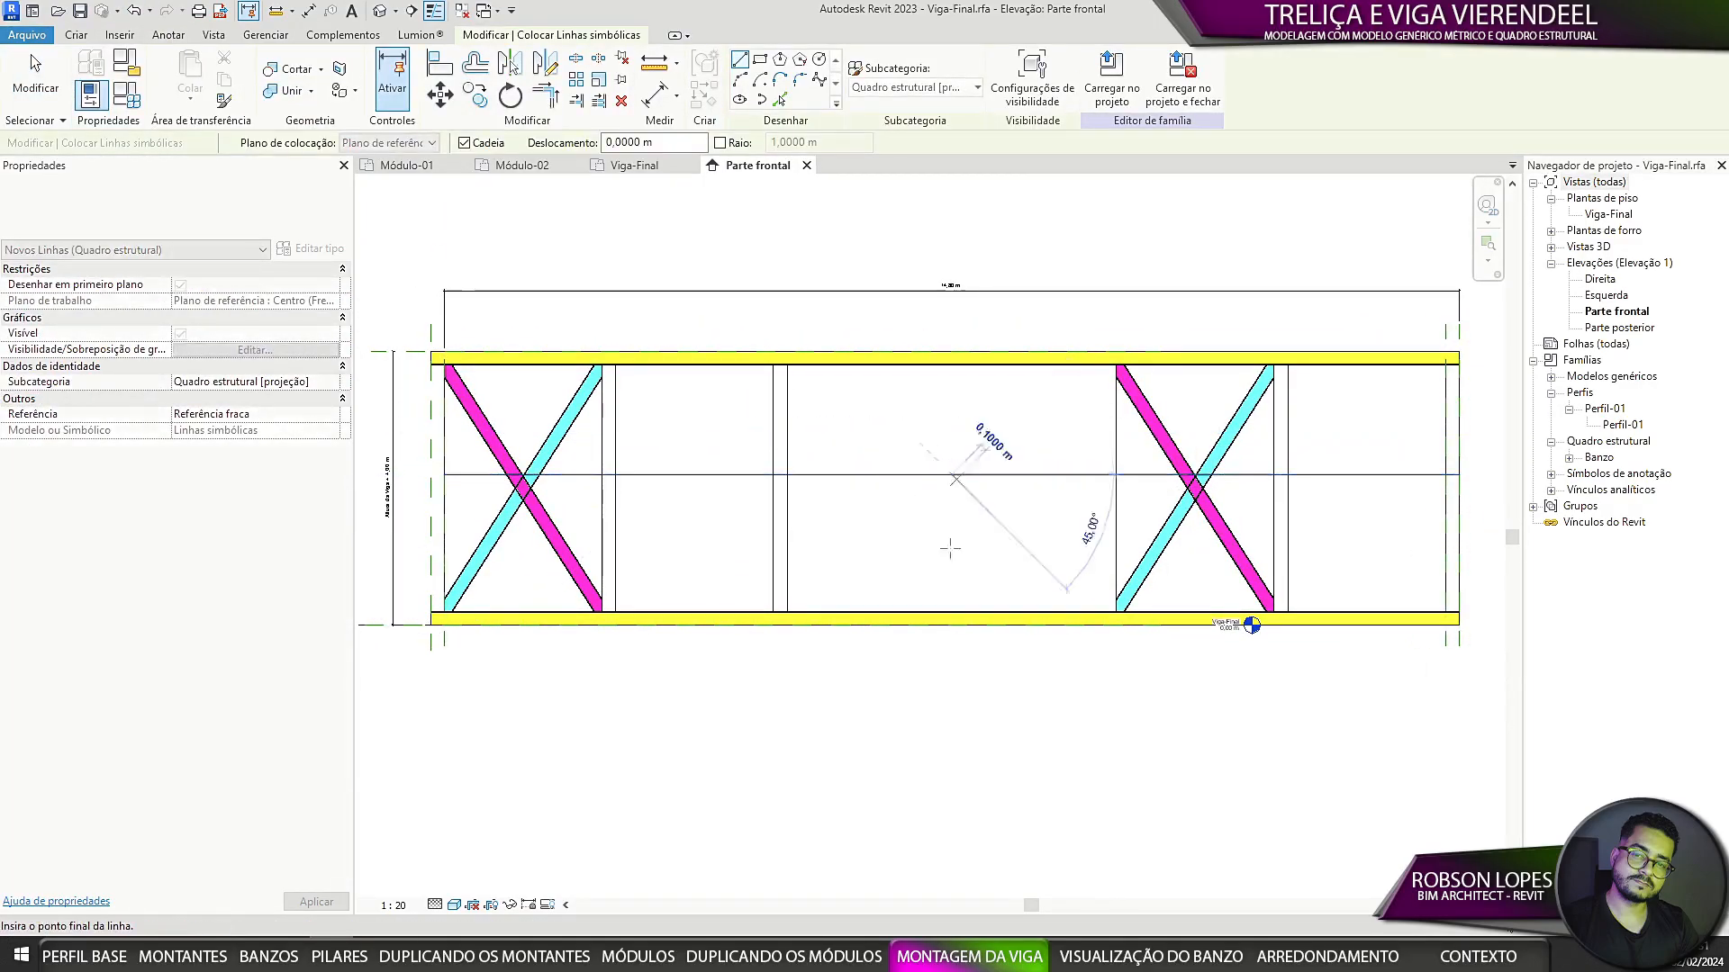
left_click(953, 687)
key("Escape")
Step: Place a continuous aligned dimension below the beam from the first module's outer edge through the vertical midline to the opposite beam end
left_click(169, 35)
left_click(97, 80)
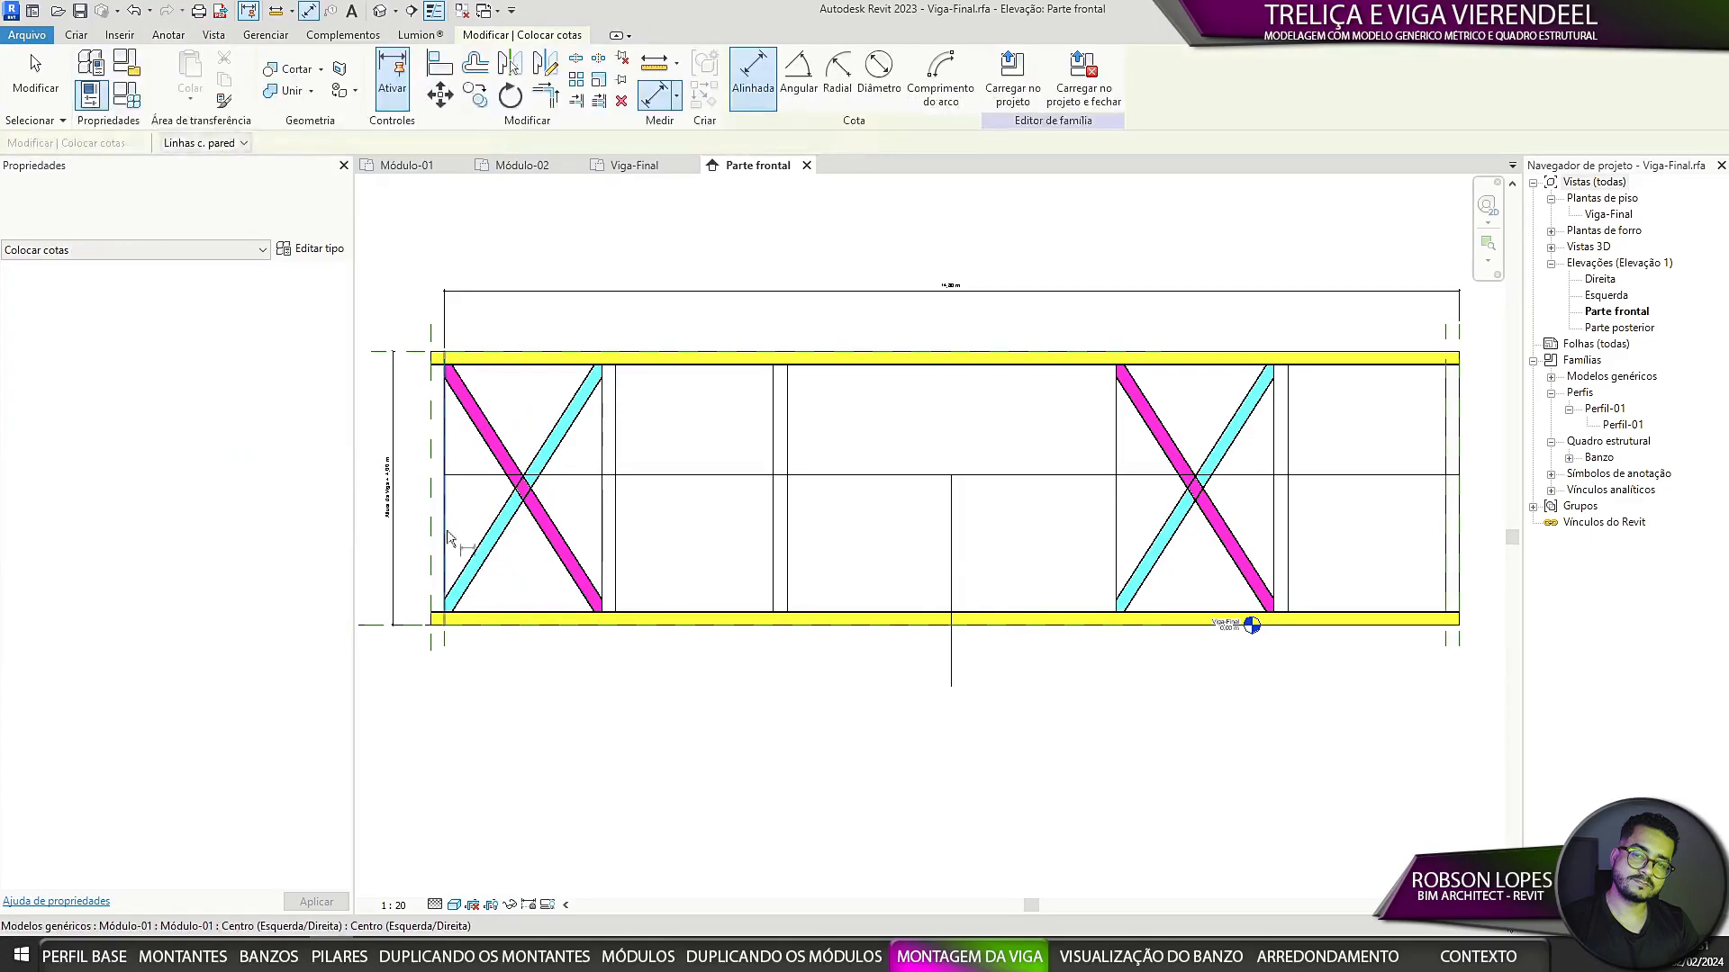
left_click(445, 540)
left_click(949, 581)
left_click(1458, 557)
left_click(1055, 726)
Step: Check the half-length dimension below the beam against the Comprimento do Módulo value in the family types
scroll(677, 731, "up", 5)
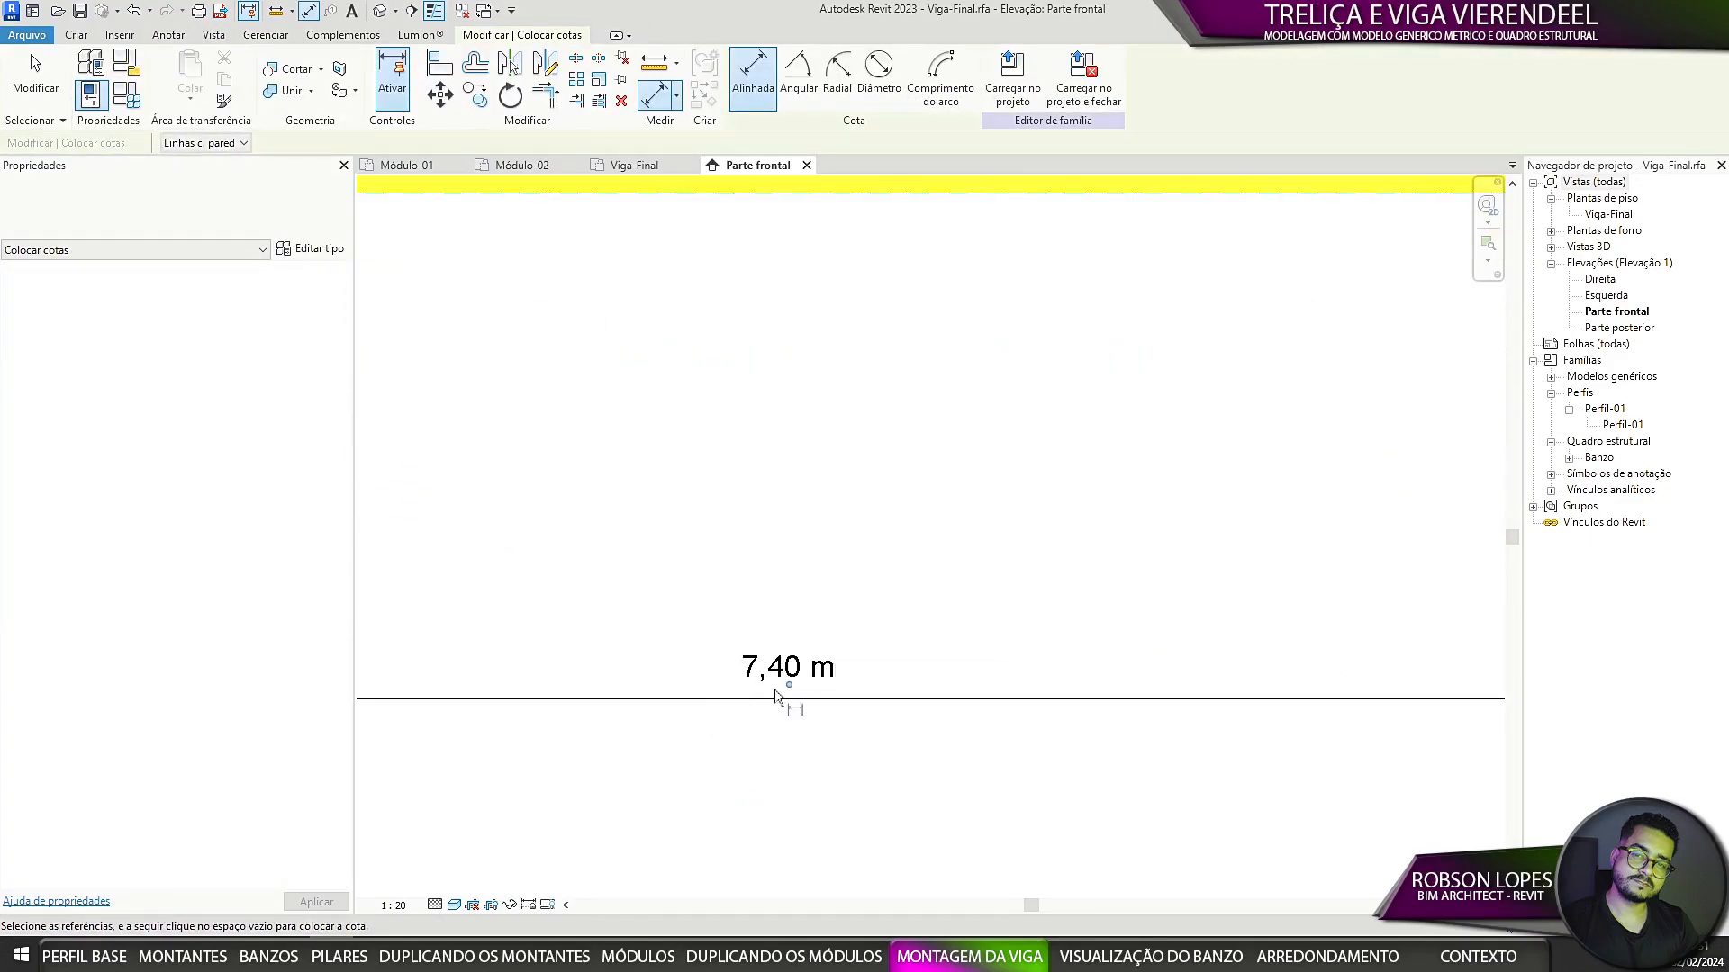
scroll(731, 664, "down", 5)
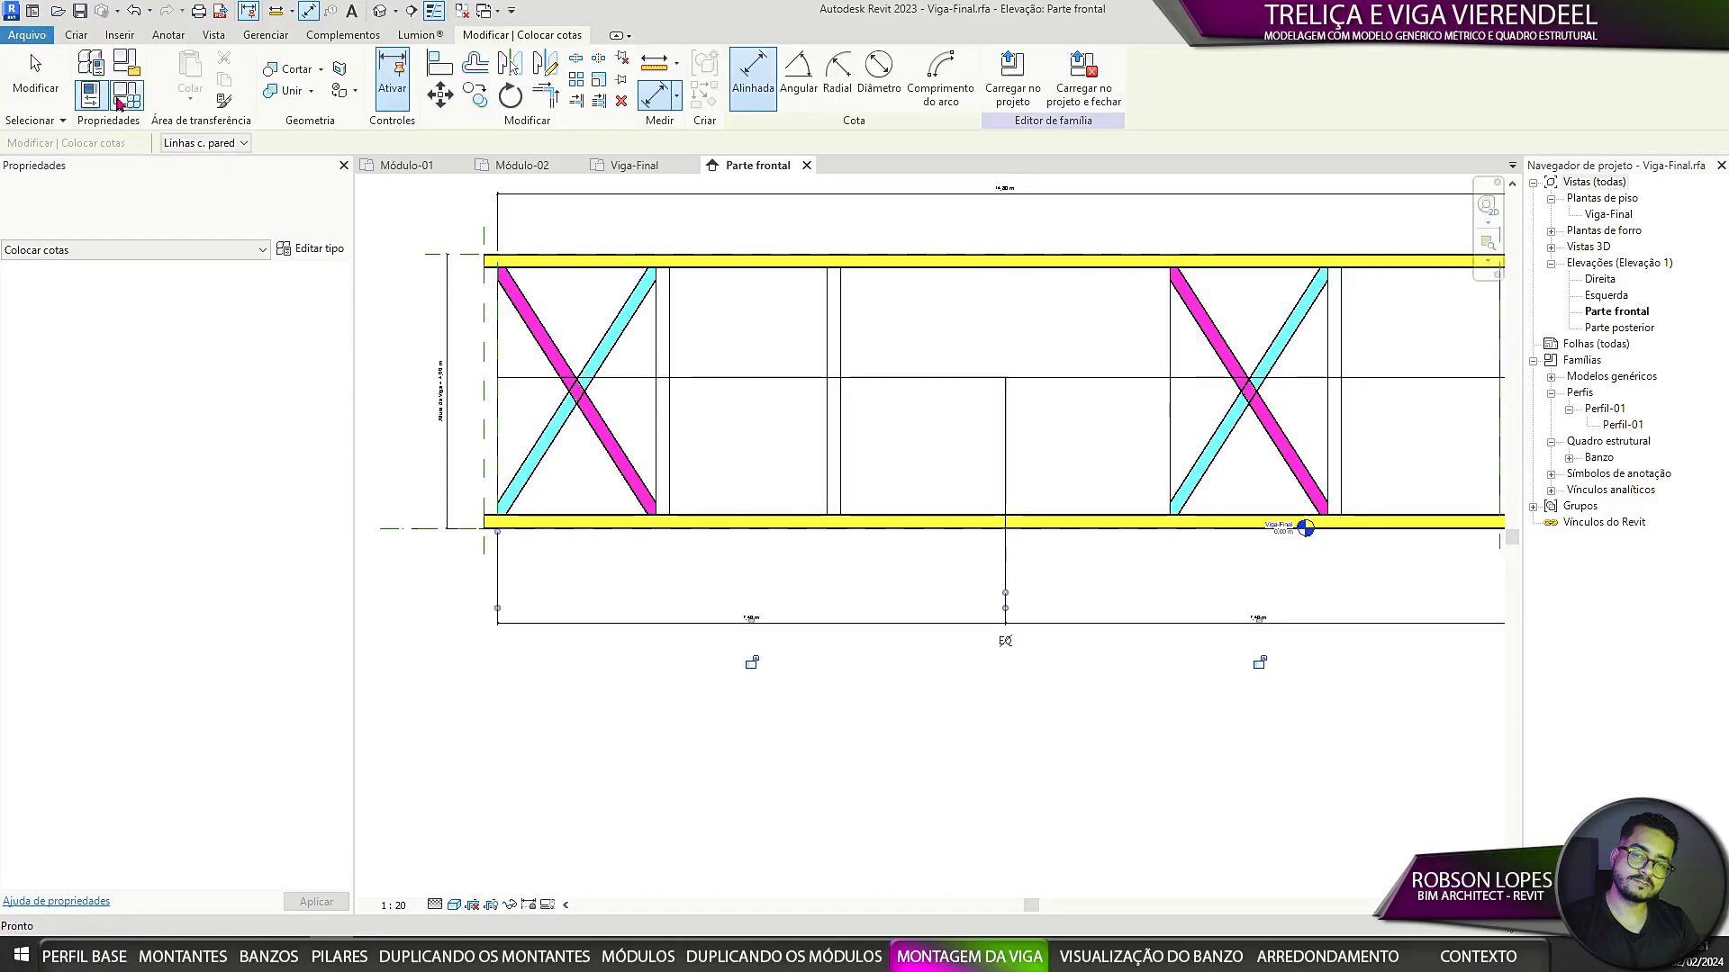
key("f")
key("t")
left_click(1370, 675)
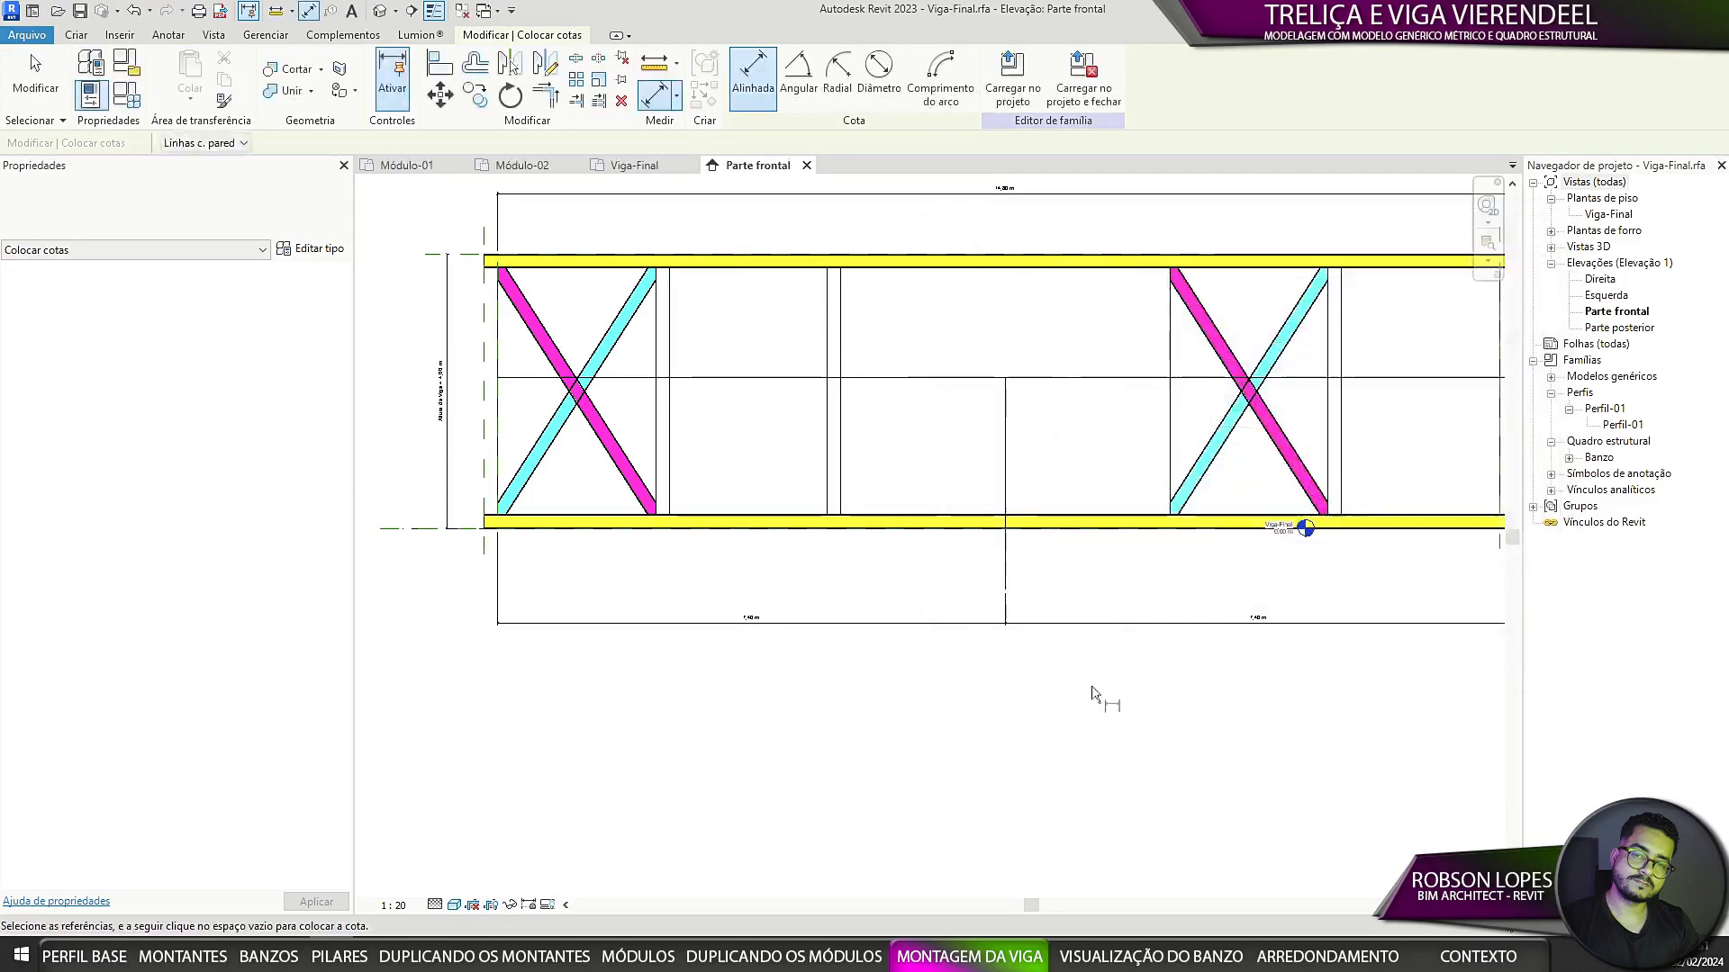
Step: Edit the first module's group and associate the Módulo-01 type's Largura do Módulo with the family parameter Comprimento do Módulo
left_click(650, 424)
left_click(680, 410)
double_click(680, 410)
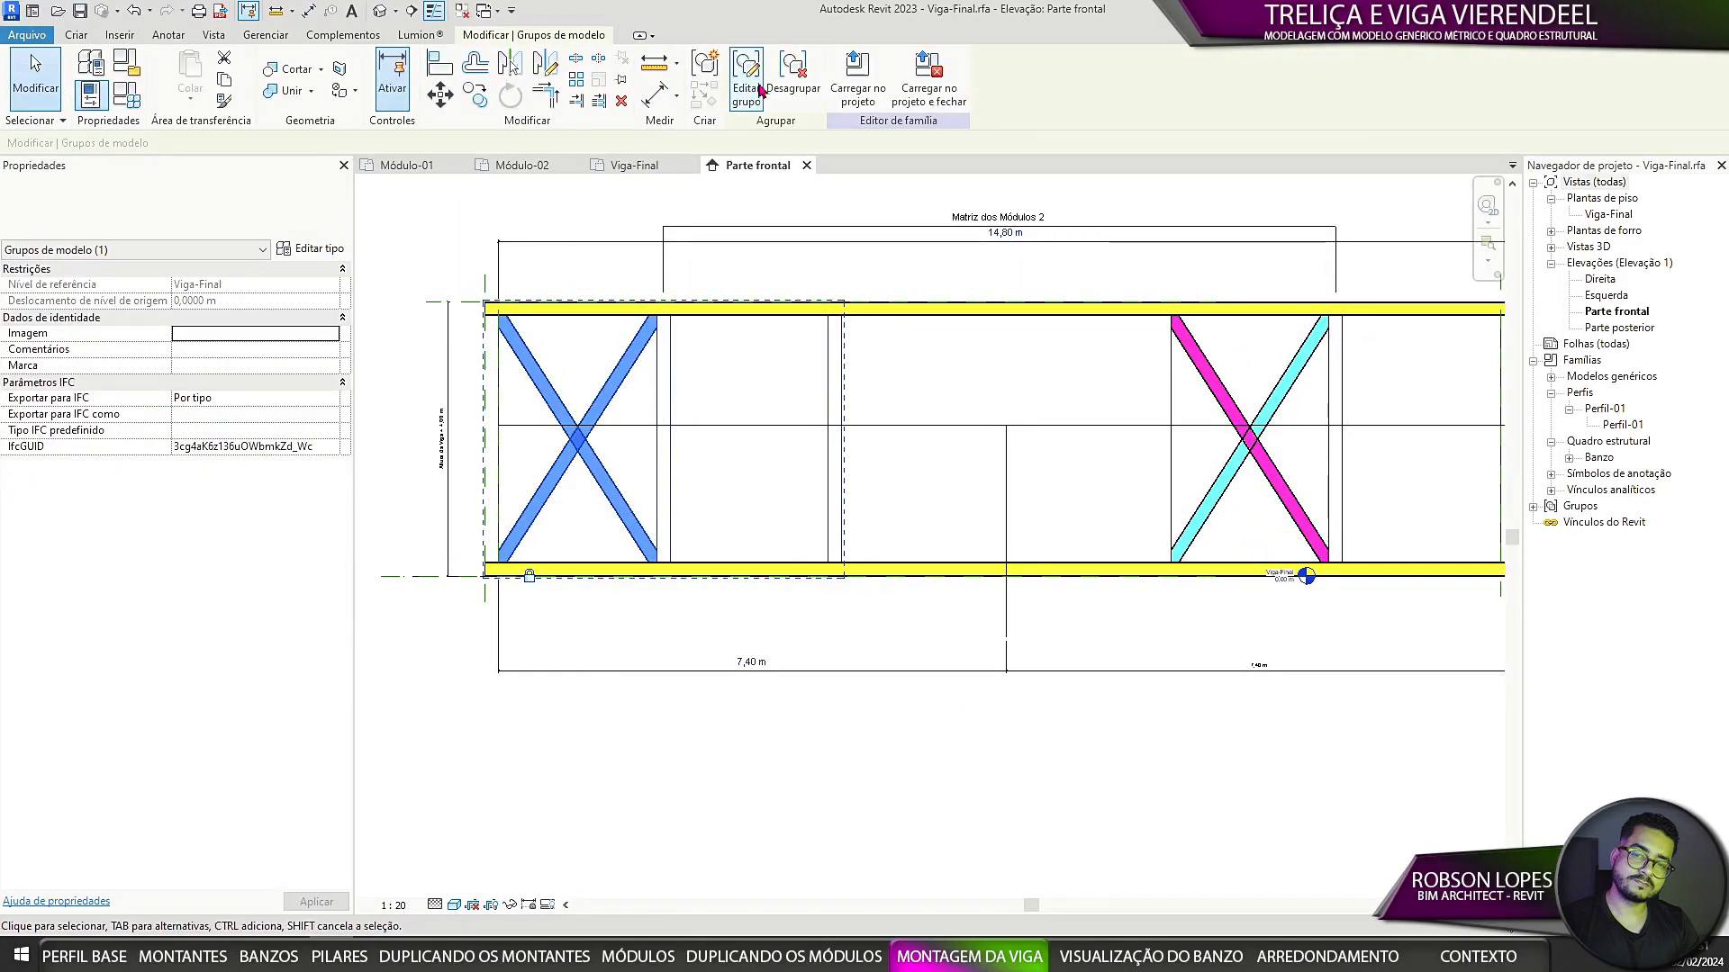
left_click(660, 453)
left_click(308, 248)
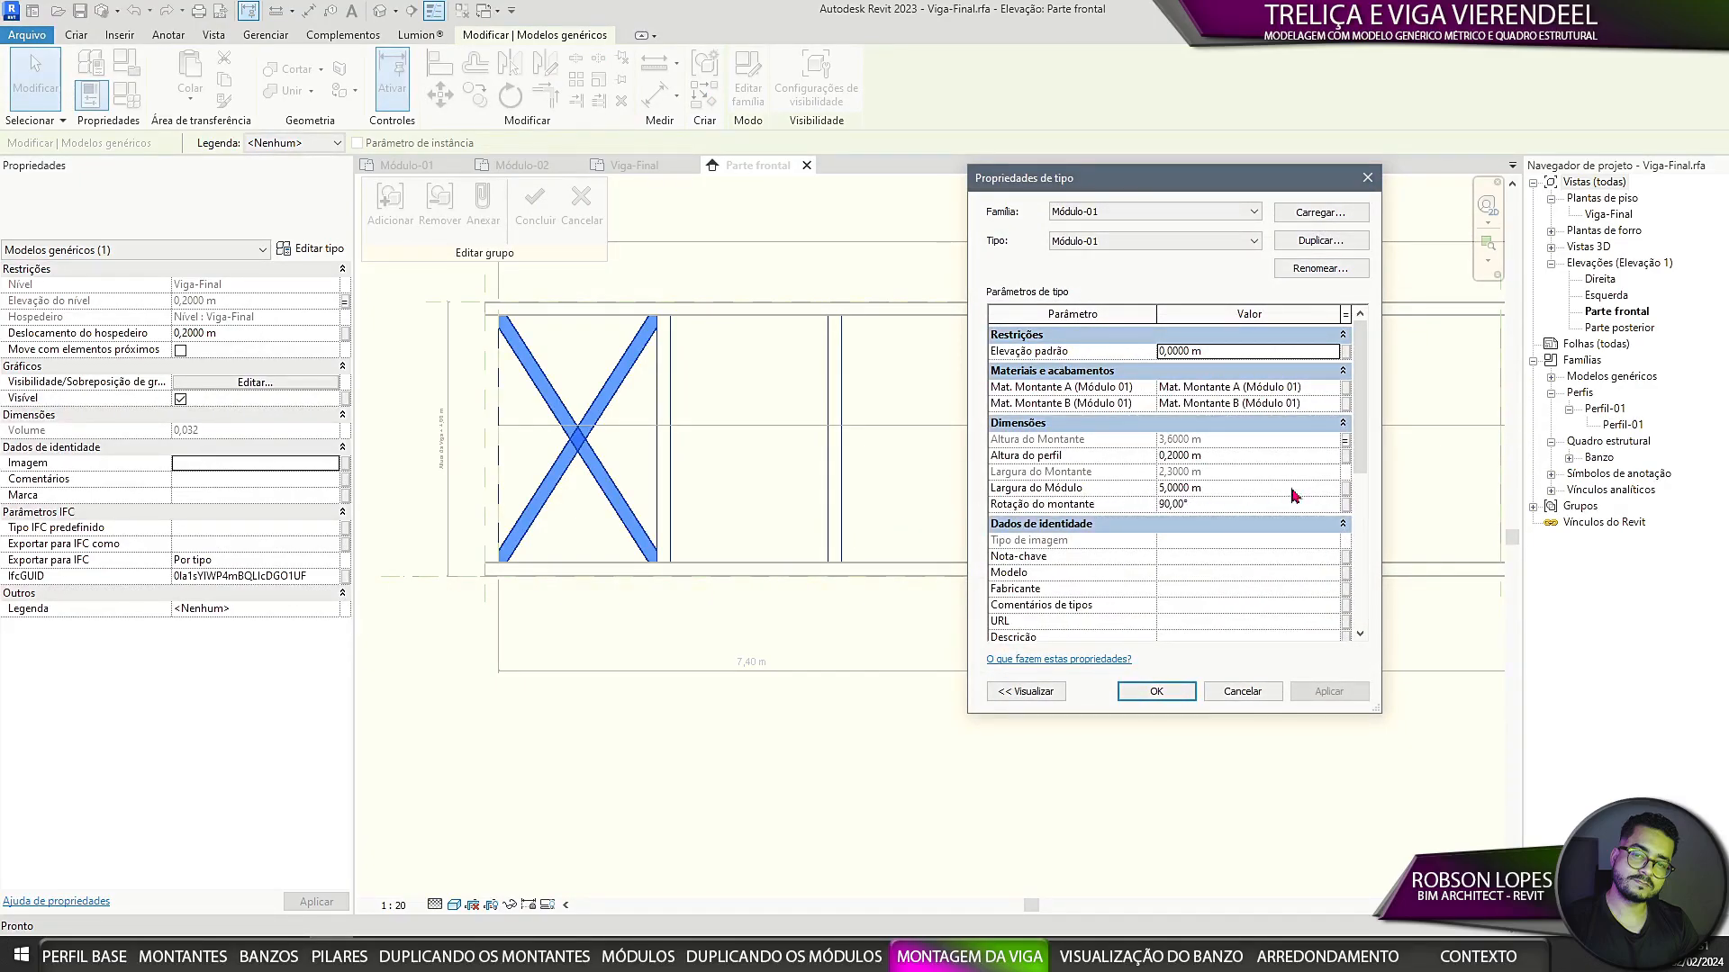
left_click(1346, 488)
left_click(605, 416)
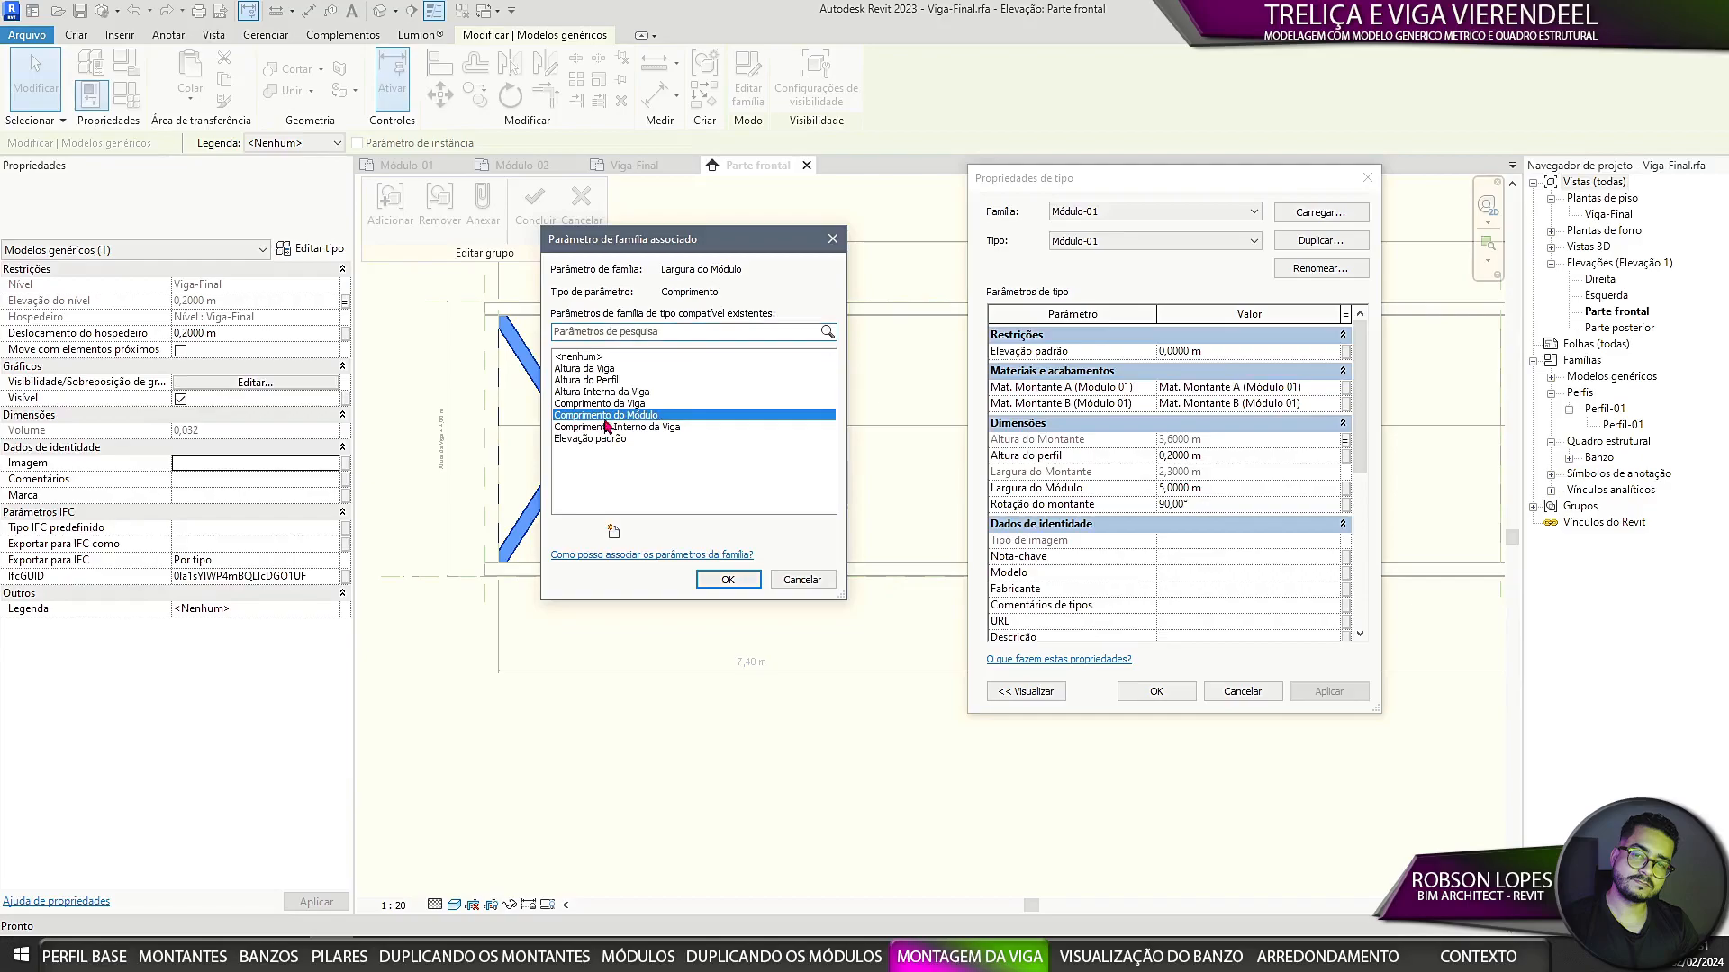
left_click(727, 579)
left_click(1156, 691)
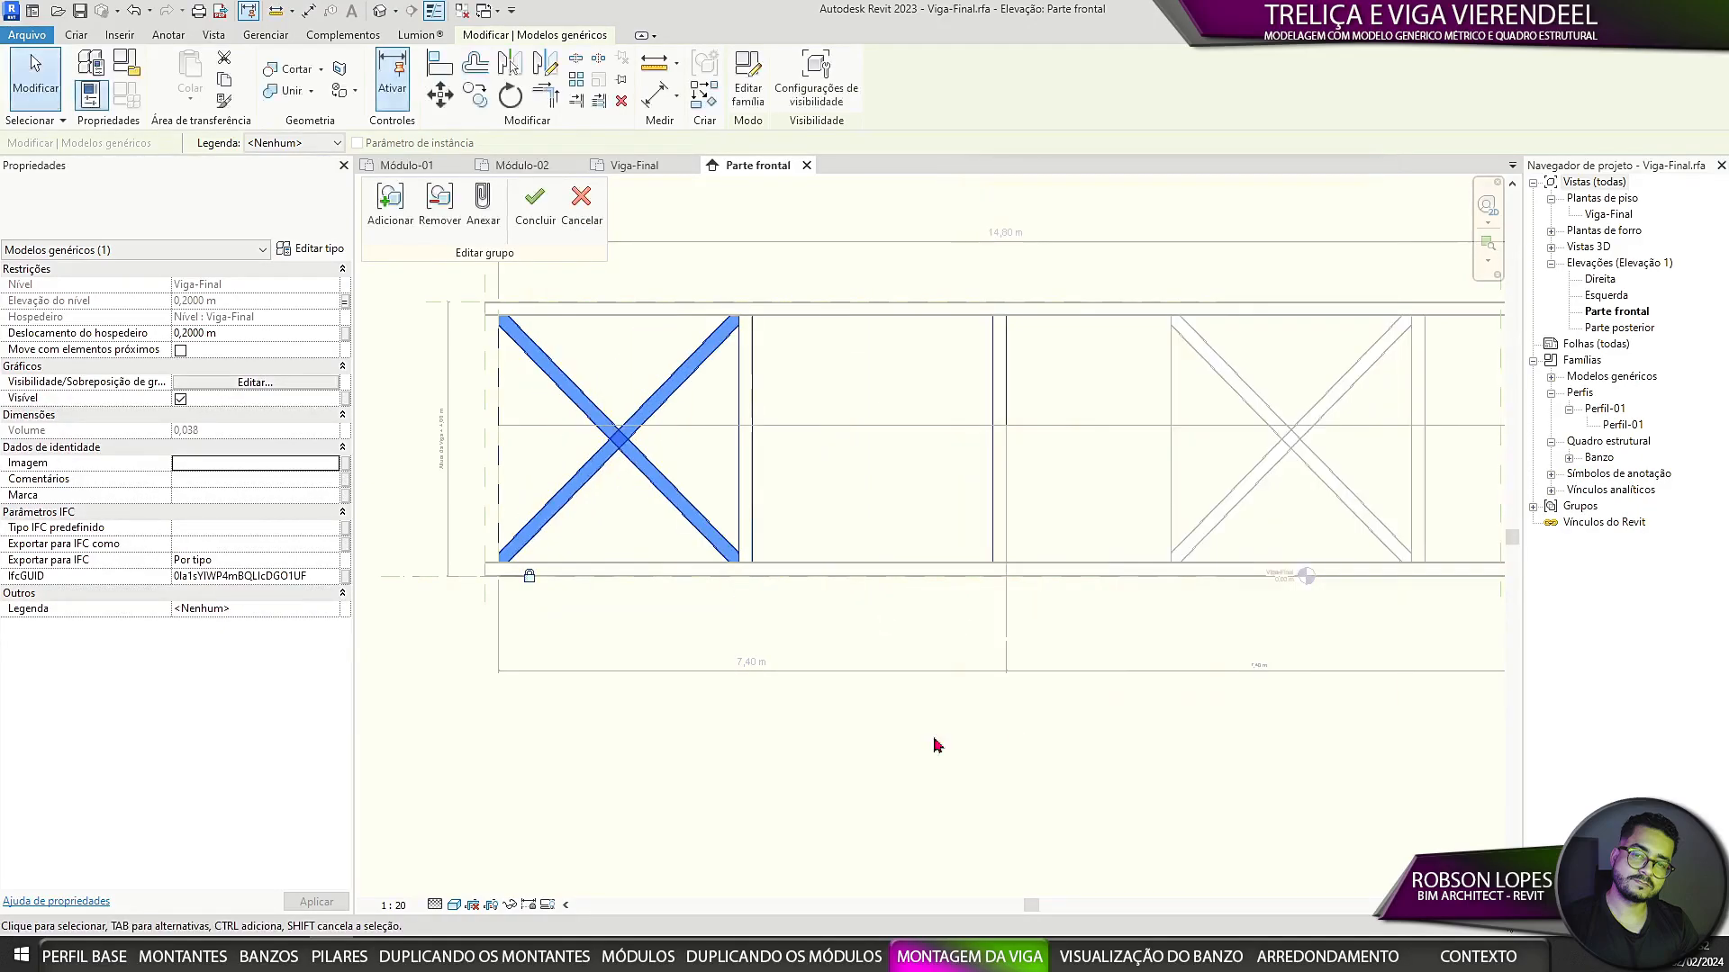
Step: Finish editing the module group and select both arrayed module groups in turn to inspect their extents
scroll(1230, 630, "down", 2)
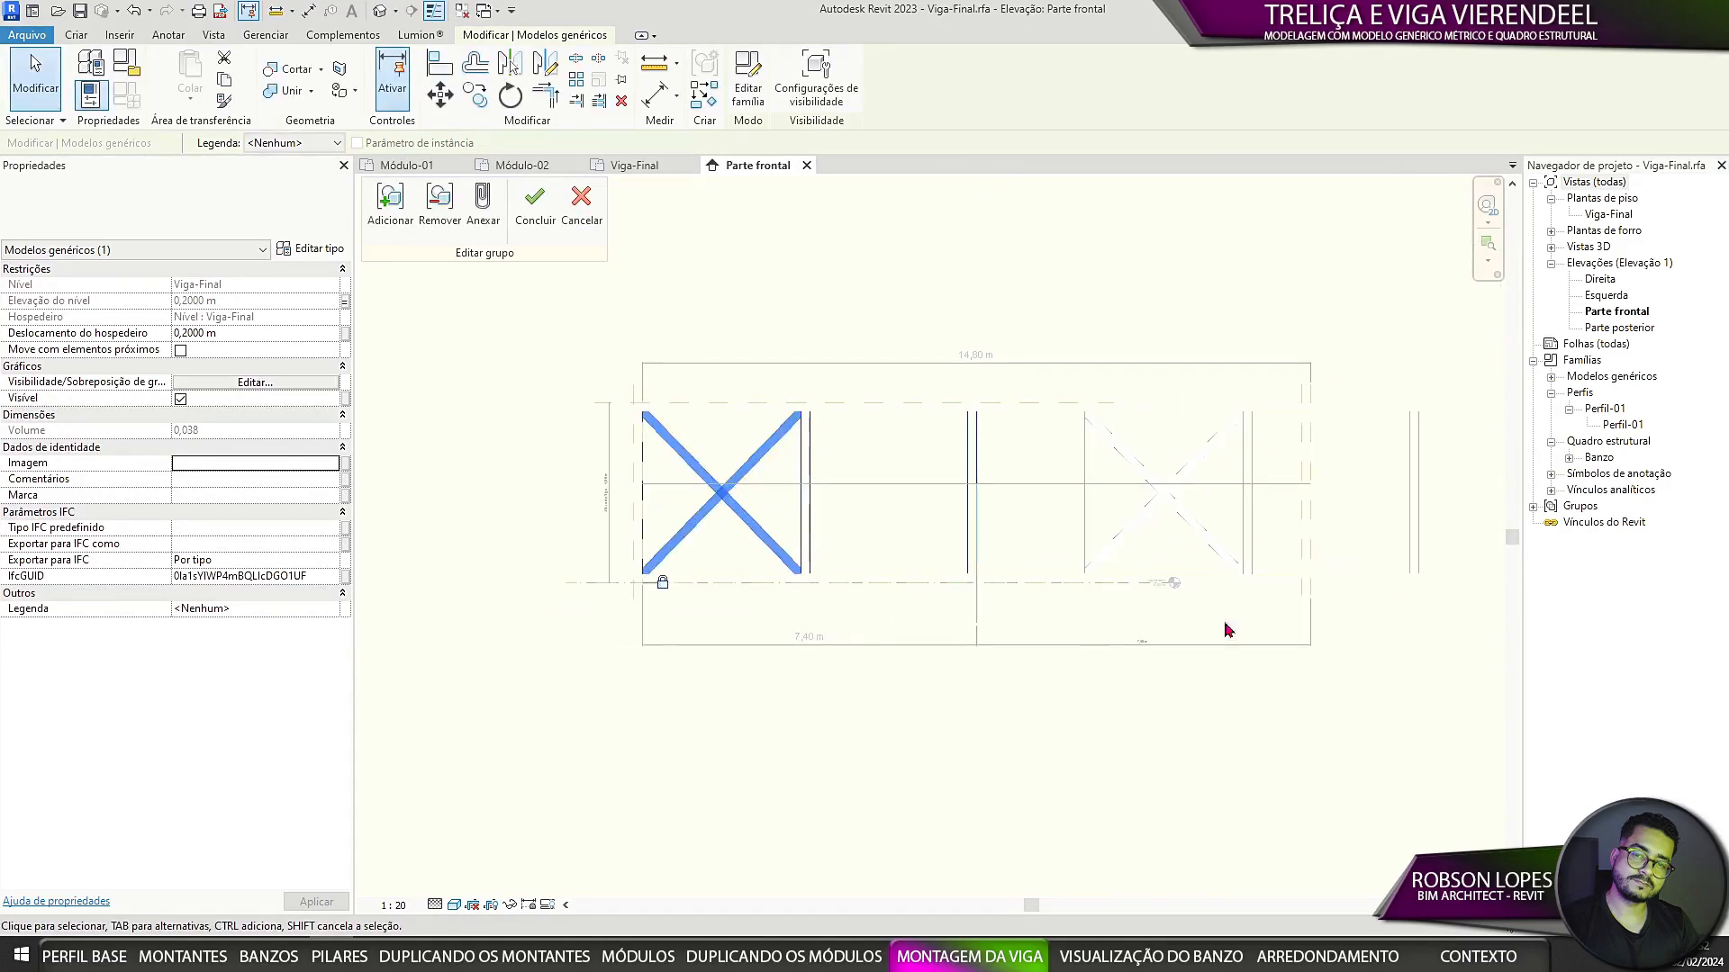
left_click(535, 203)
left_click(1133, 544)
scroll(912, 546, "down", 2)
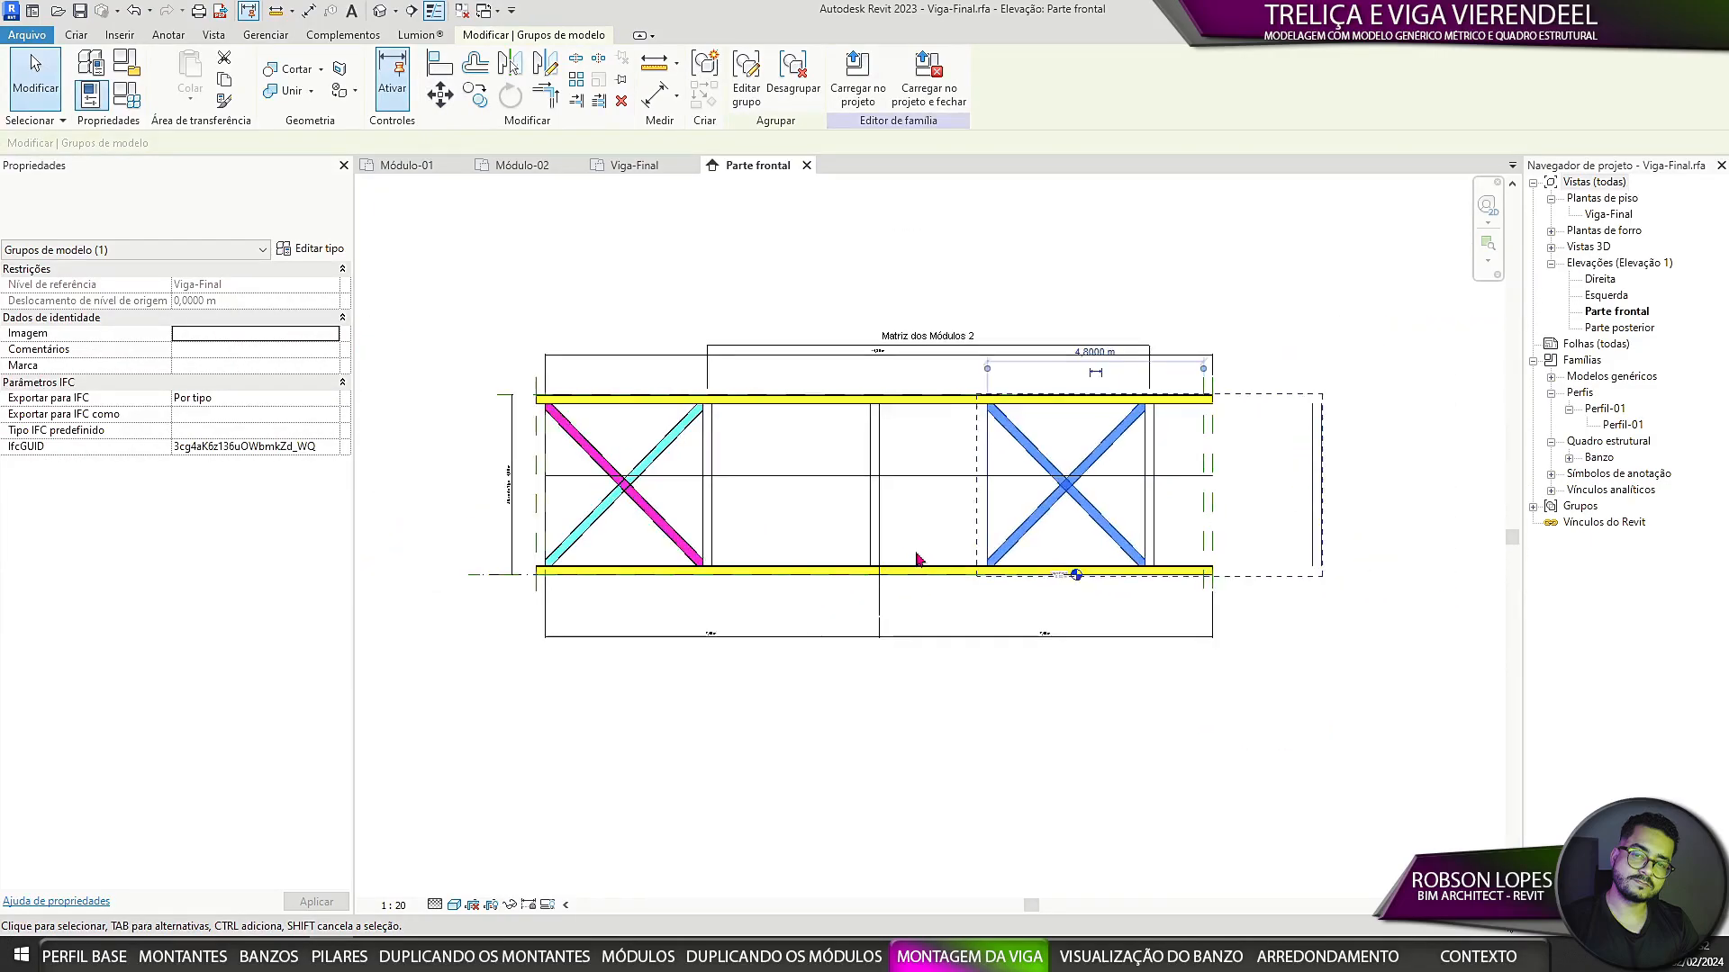
scroll(900, 585, "up", 5)
scroll(1038, 608, "down", 4)
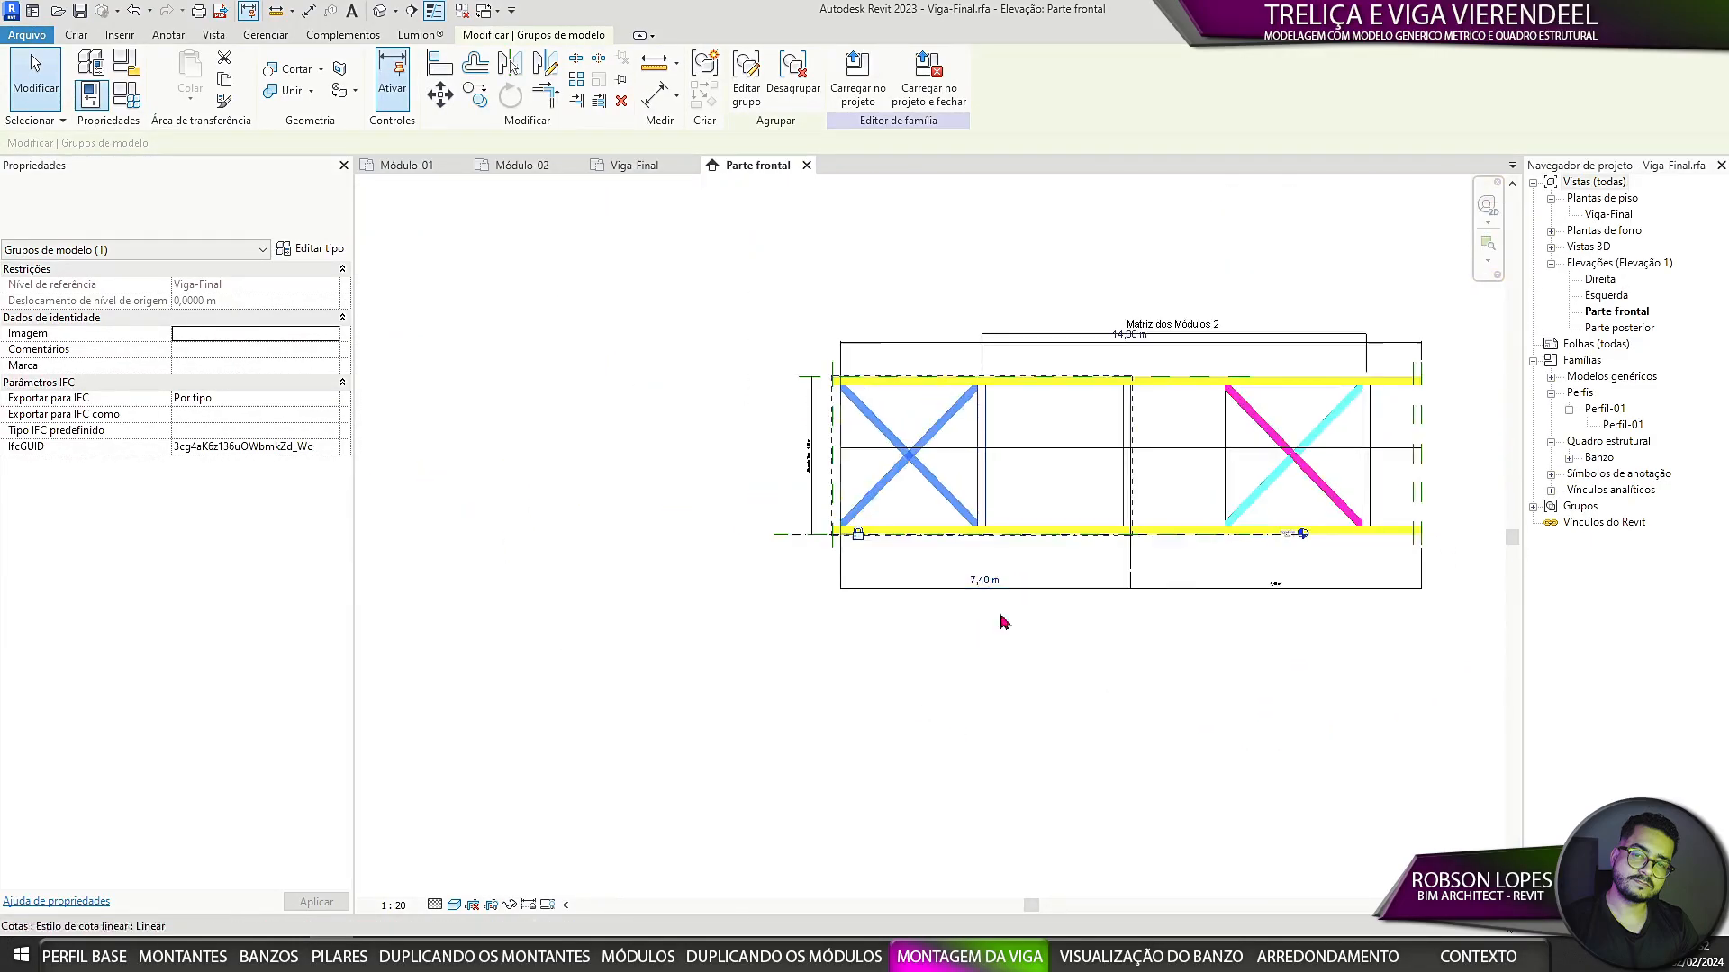
Step: Delete the 7,40 m half-length dimensions, the beam's vertical centre reference and the horizontal mid-height line
left_click(1148, 674)
middle_click_drag(1160, 677, 903, 745)
left_click_drag(1185, 630, 585, 782)
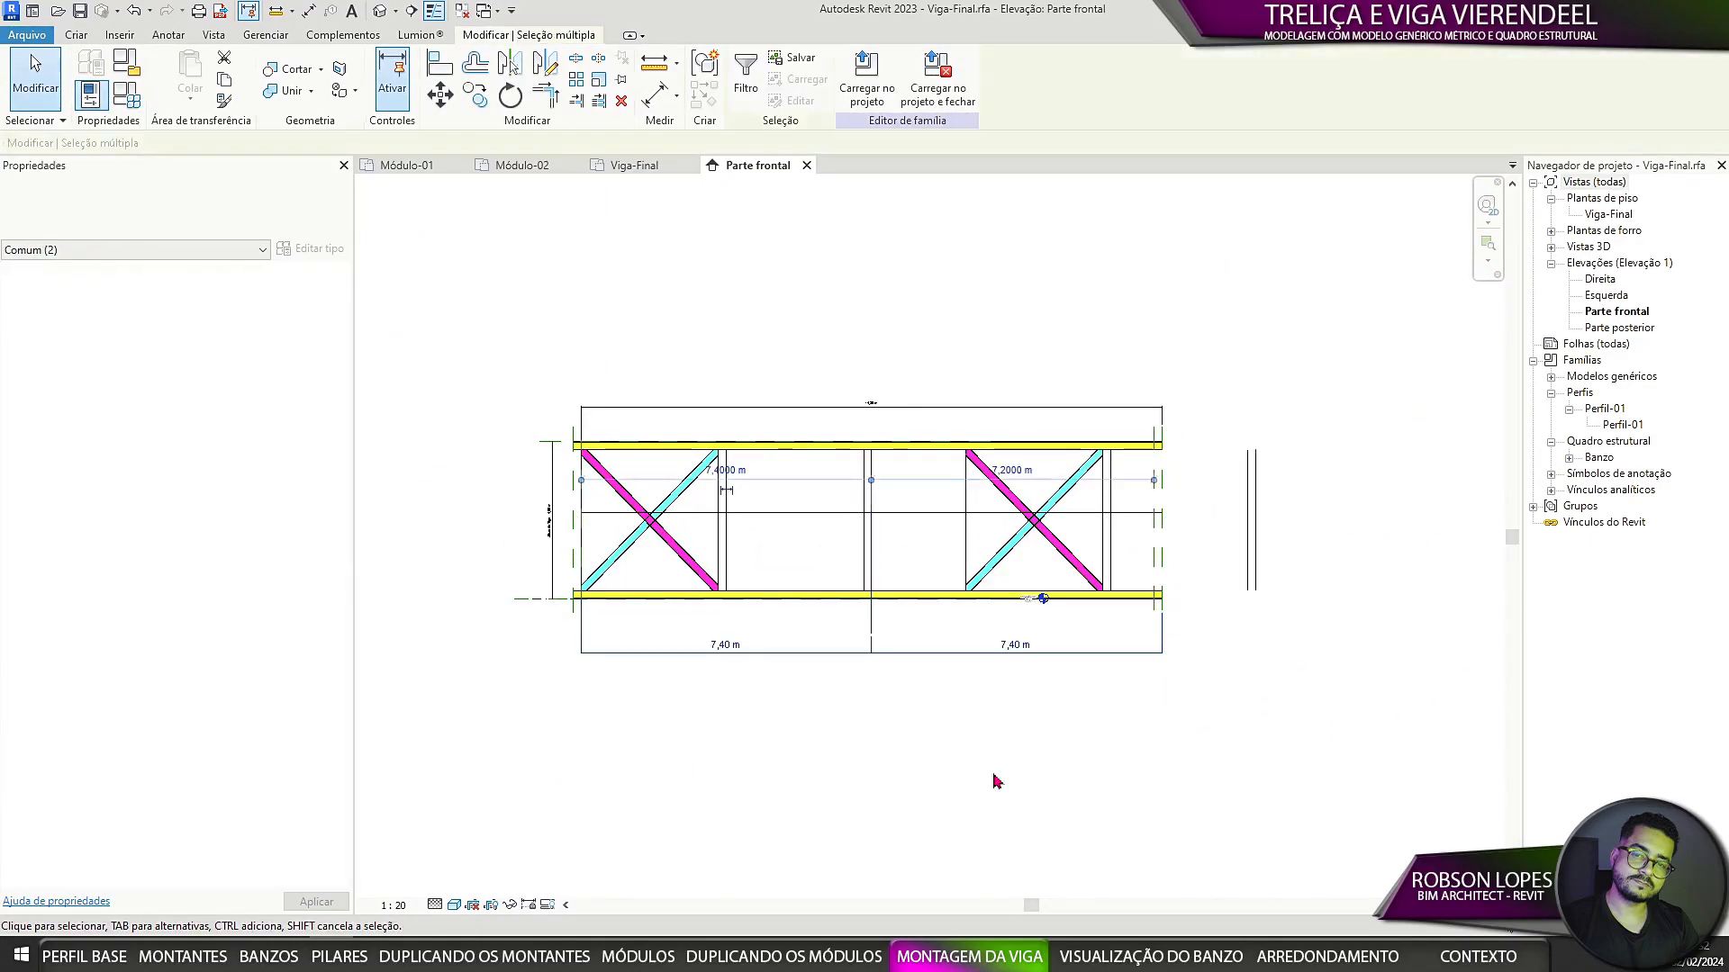
key("Delete")
left_click(905, 513)
key("Delete")
Step: Duplicate the Altura do Perfil family parameter and name the copy Eixo dos Módulos
left_click(1105, 560)
scroll(985, 549, "up", 3)
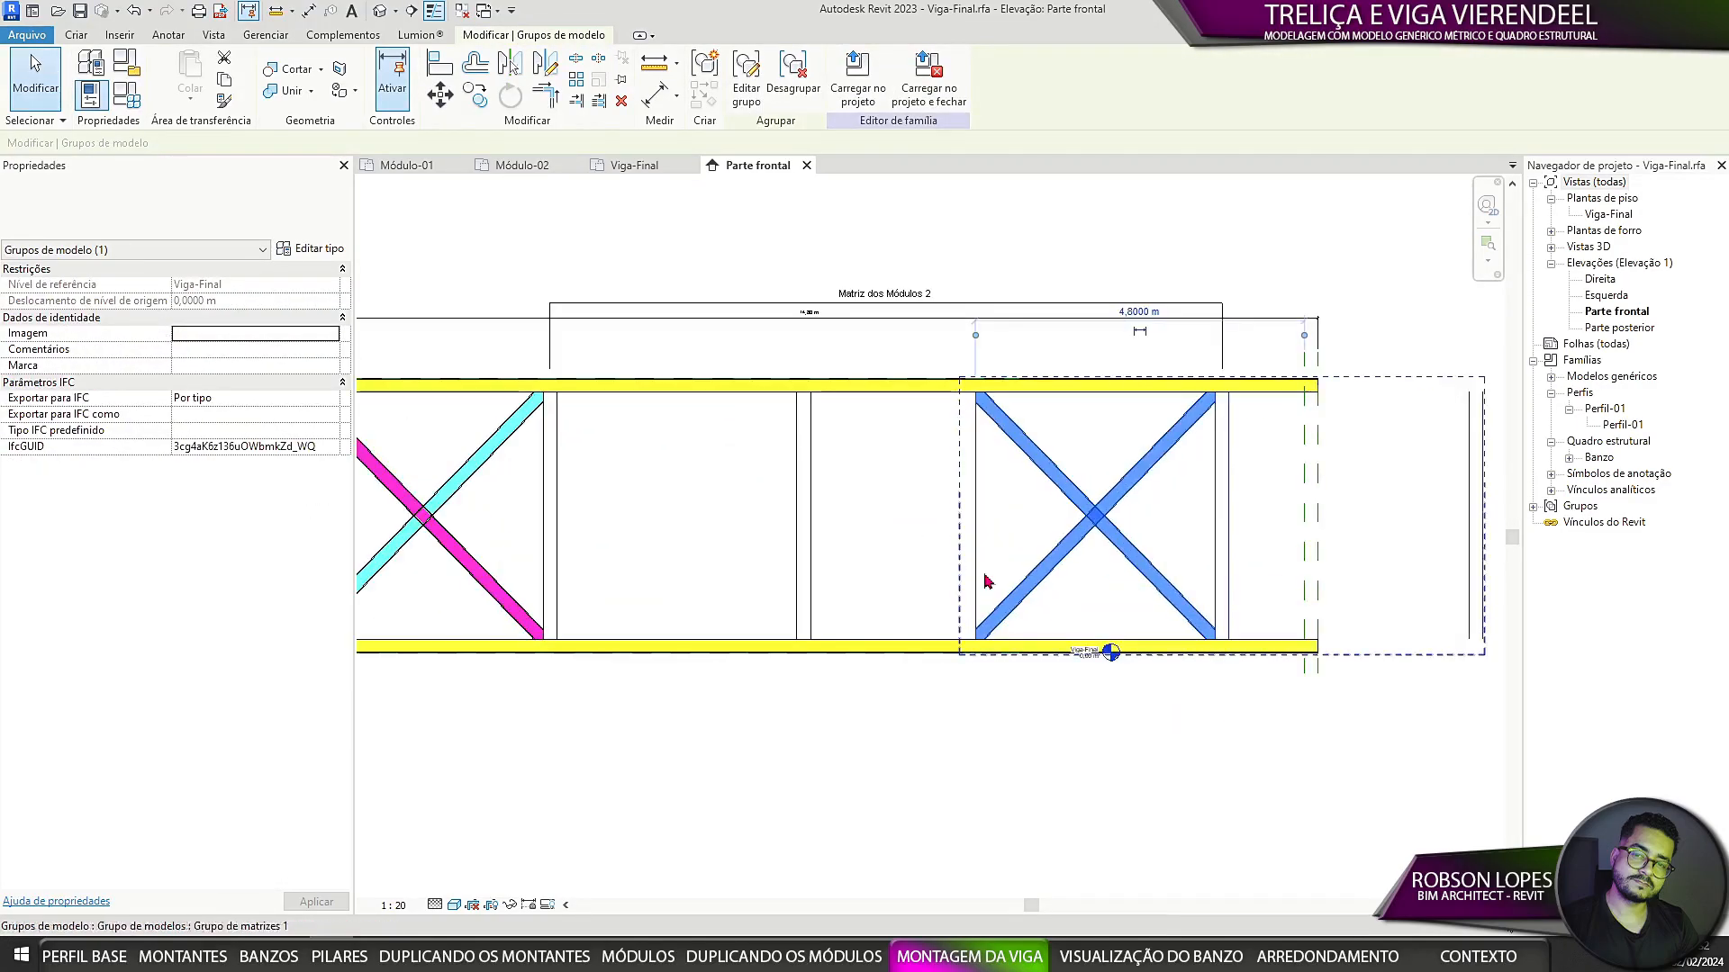
middle_click_drag(509, 671, 880, 694)
left_click(878, 696)
middle_click_drag(796, 509, 700, 601)
left_click(127, 105)
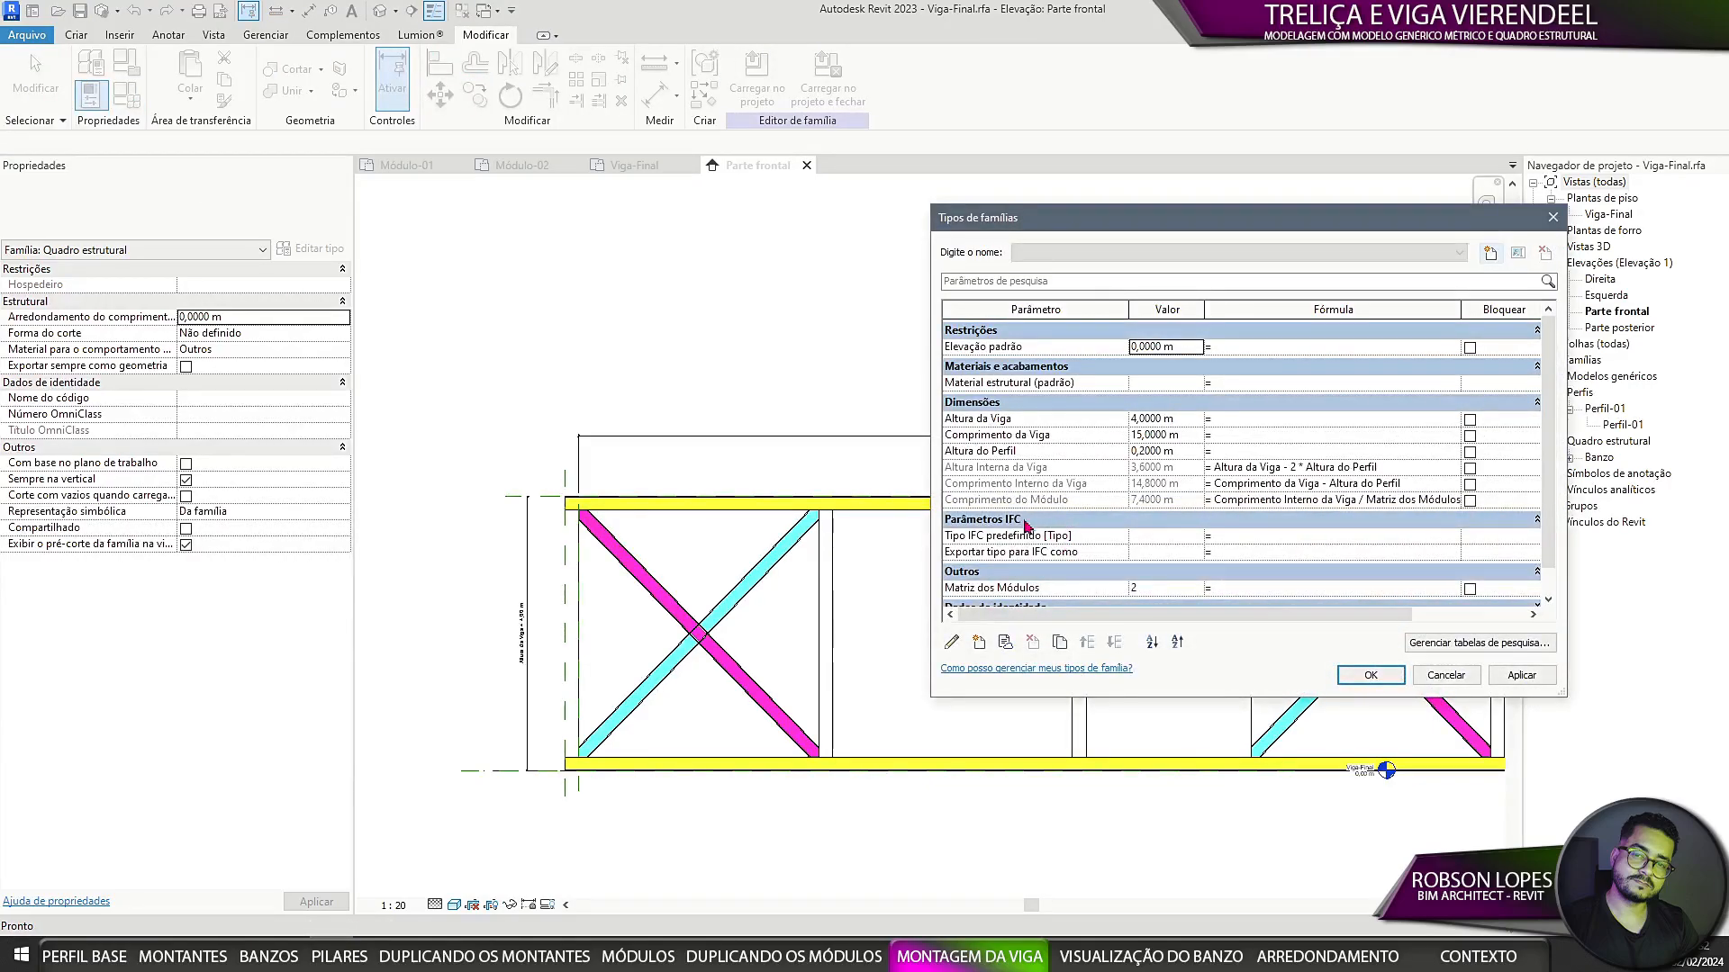
scroll(1044, 490, "down", 1)
left_click(1035, 415)
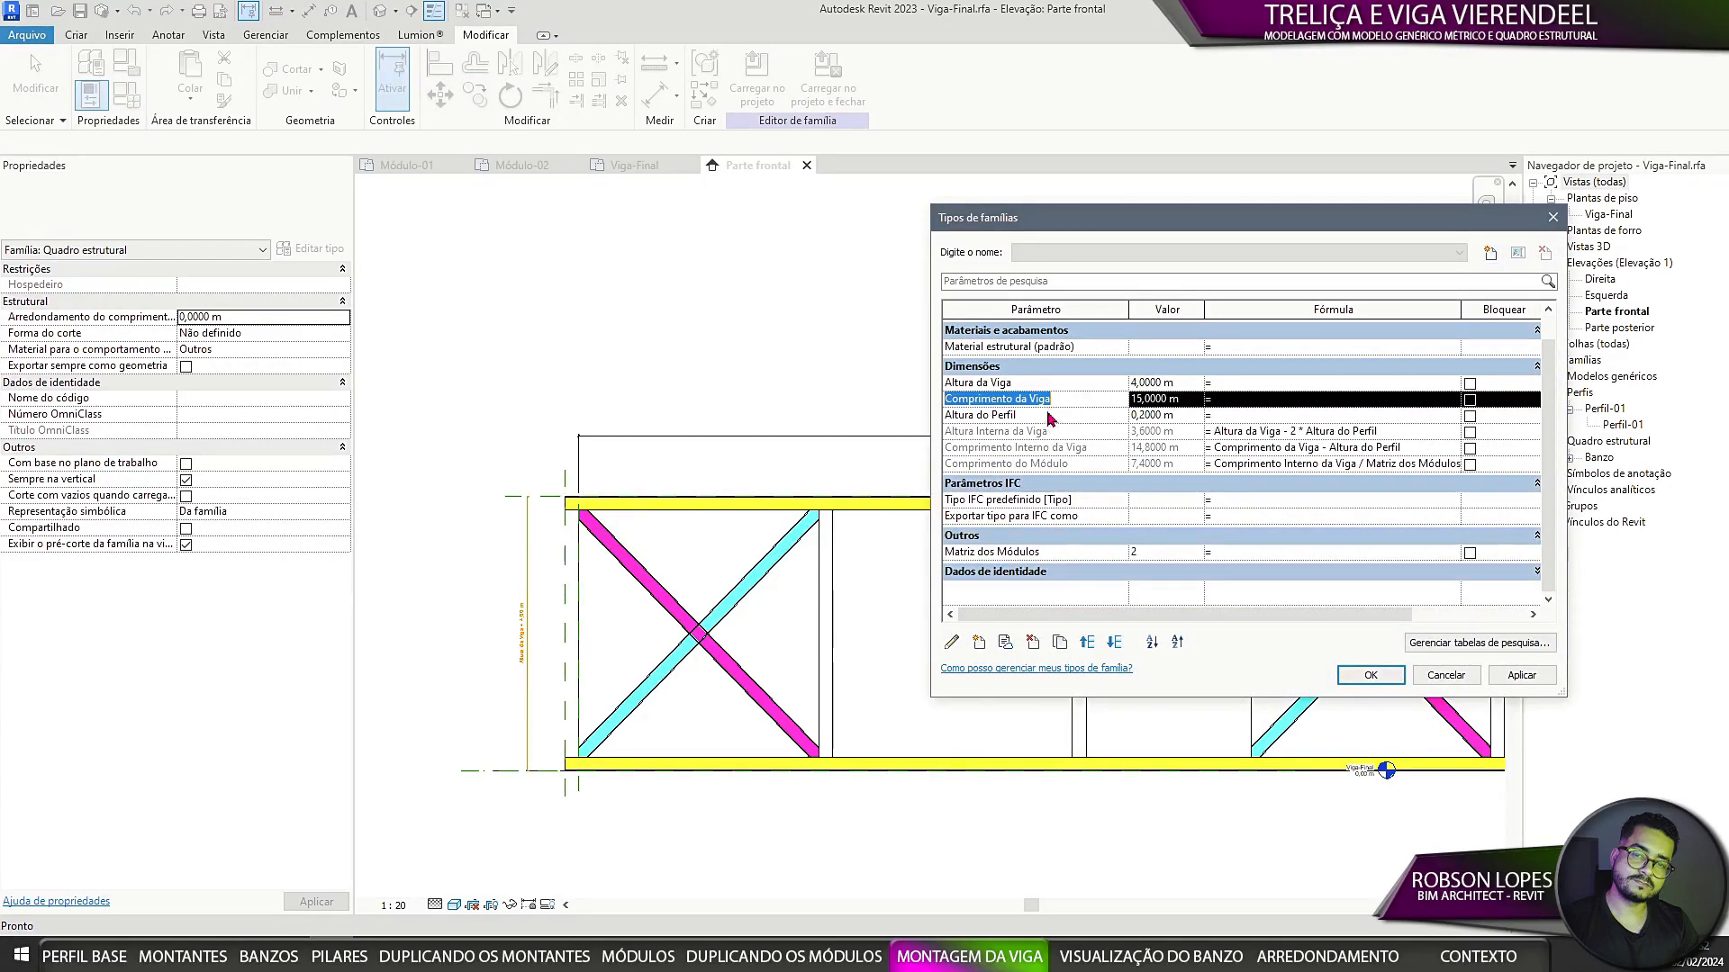
left_click(1058, 642)
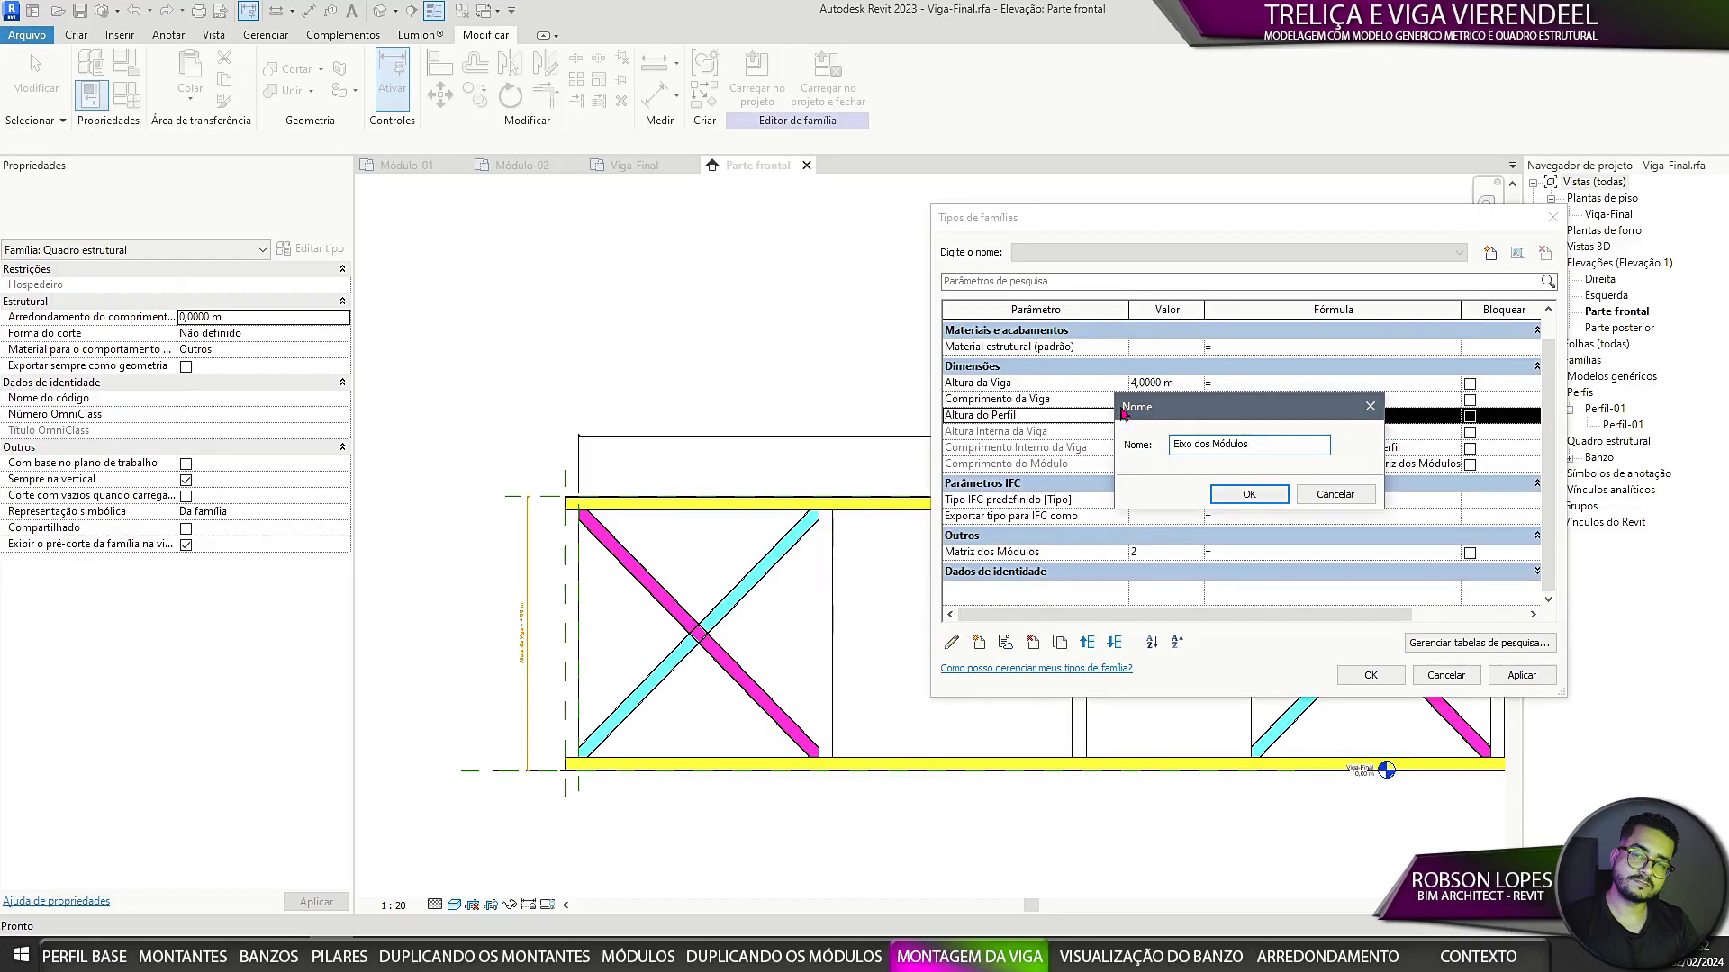
left_click(1247, 501)
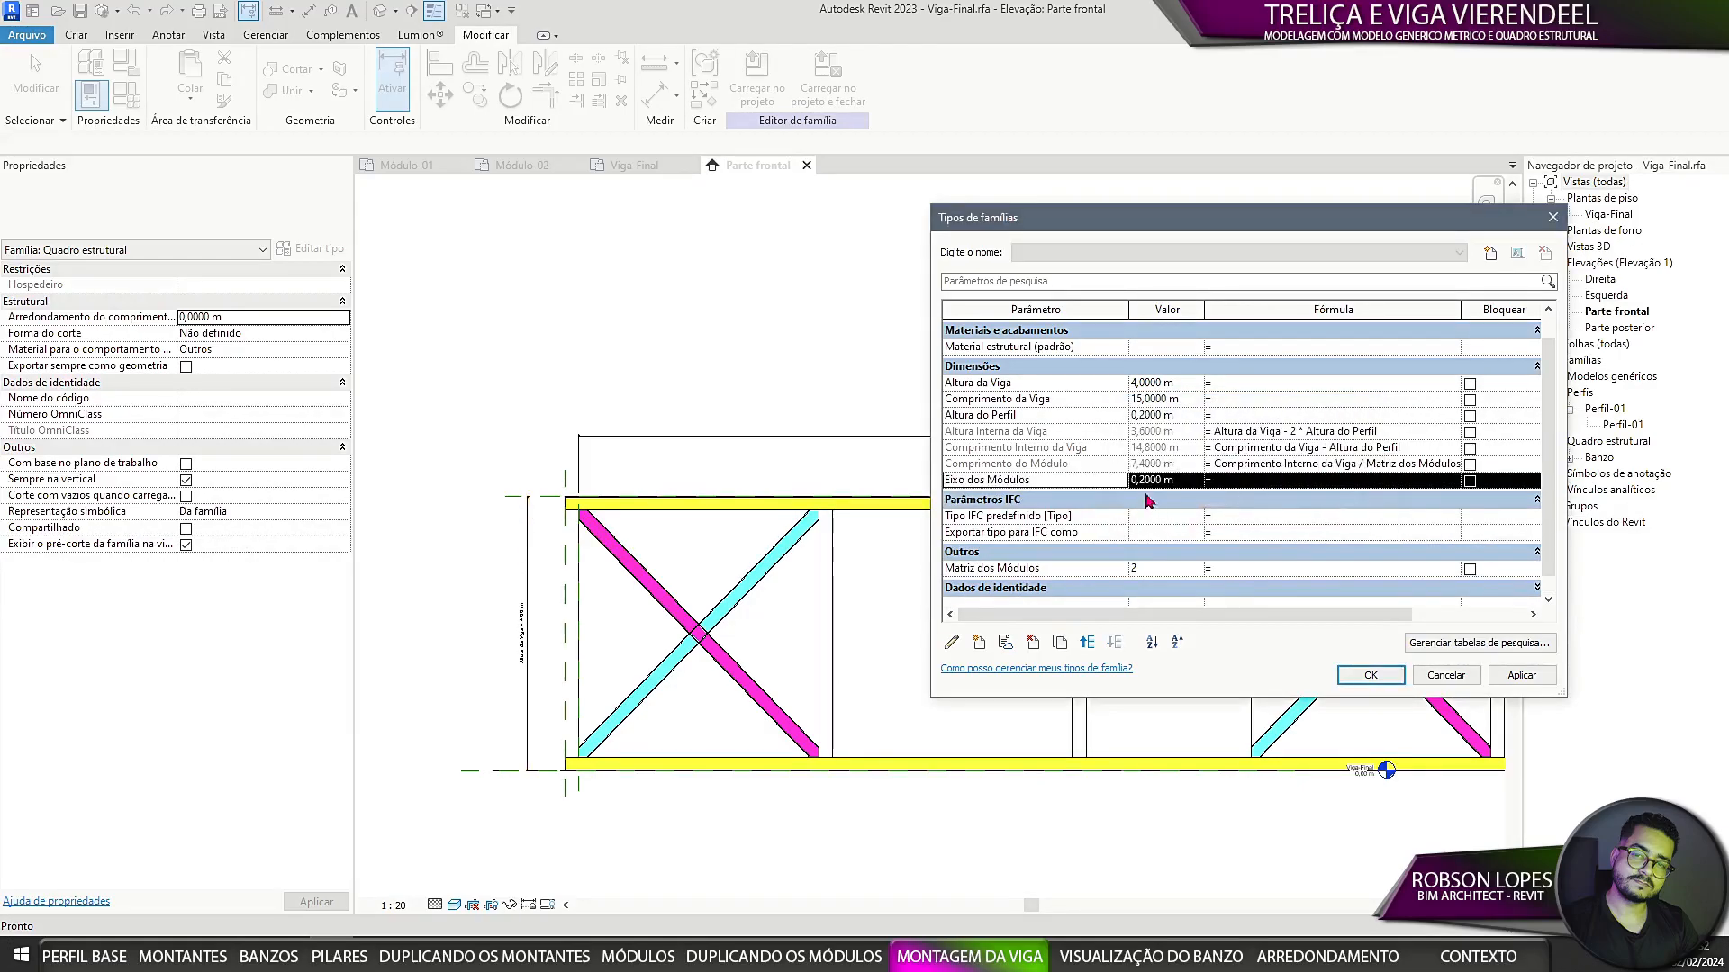
Step: Set the formula of Eixo dos Módulos to Comprimento do Módulo / 2 and apply the family parameters
left_click(1236, 482)
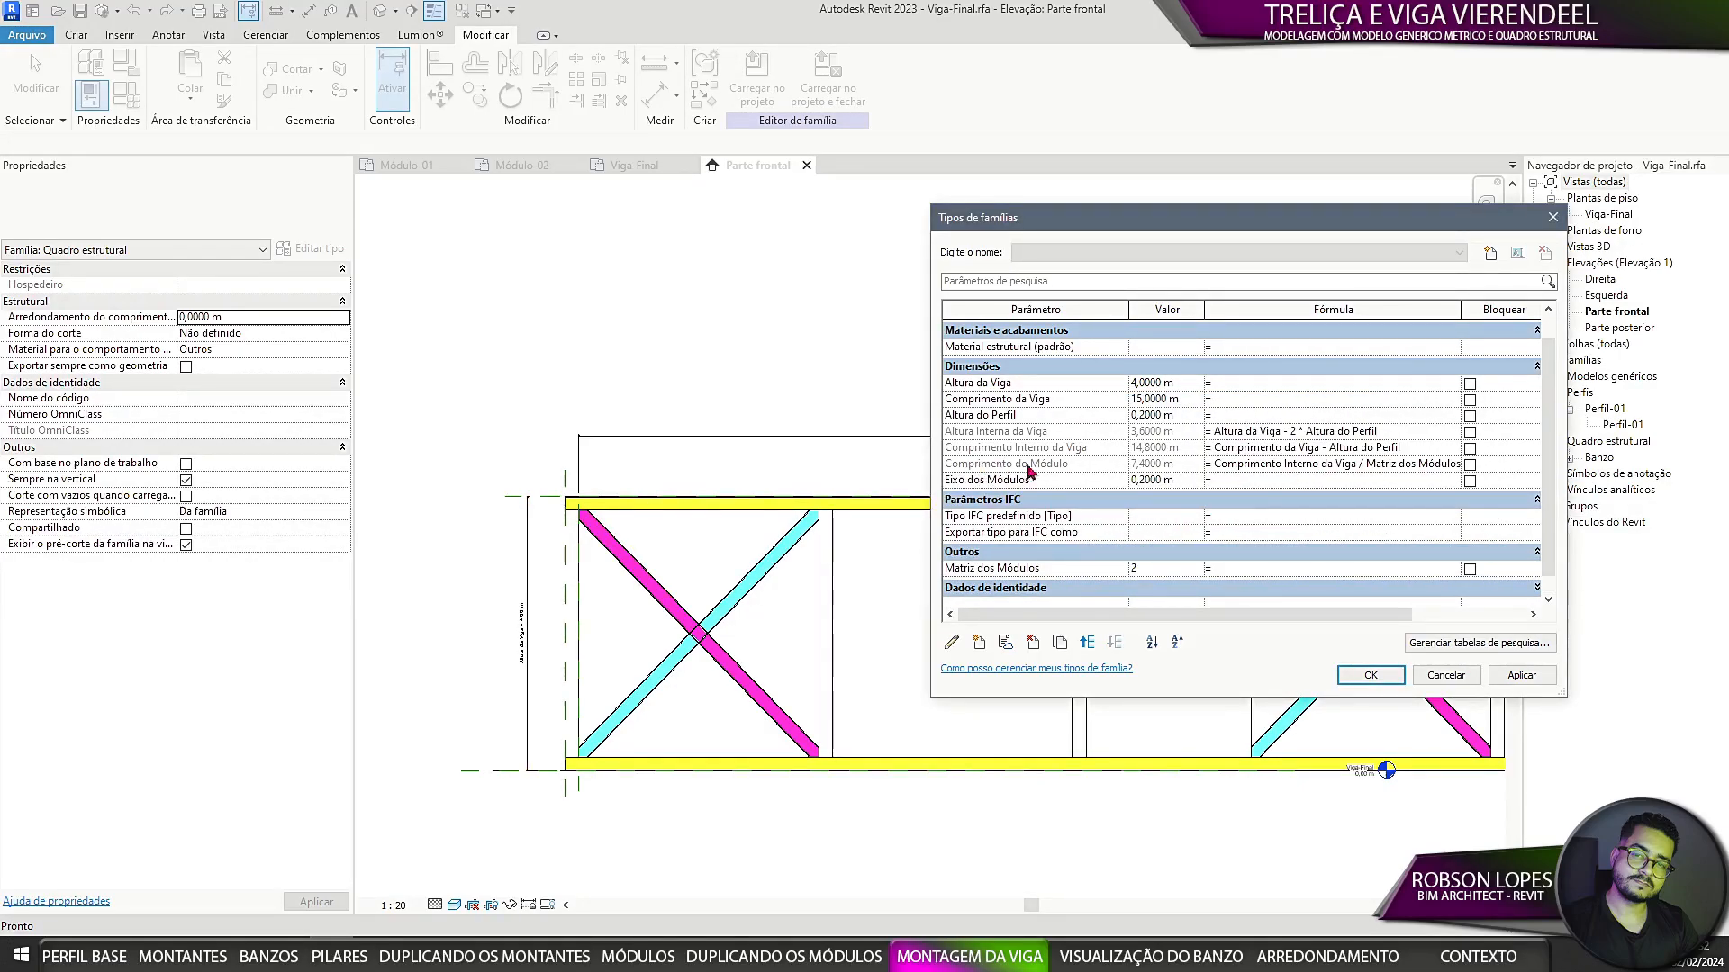
left_click(1031, 465)
key("ctrl+c")
left_click(1261, 480)
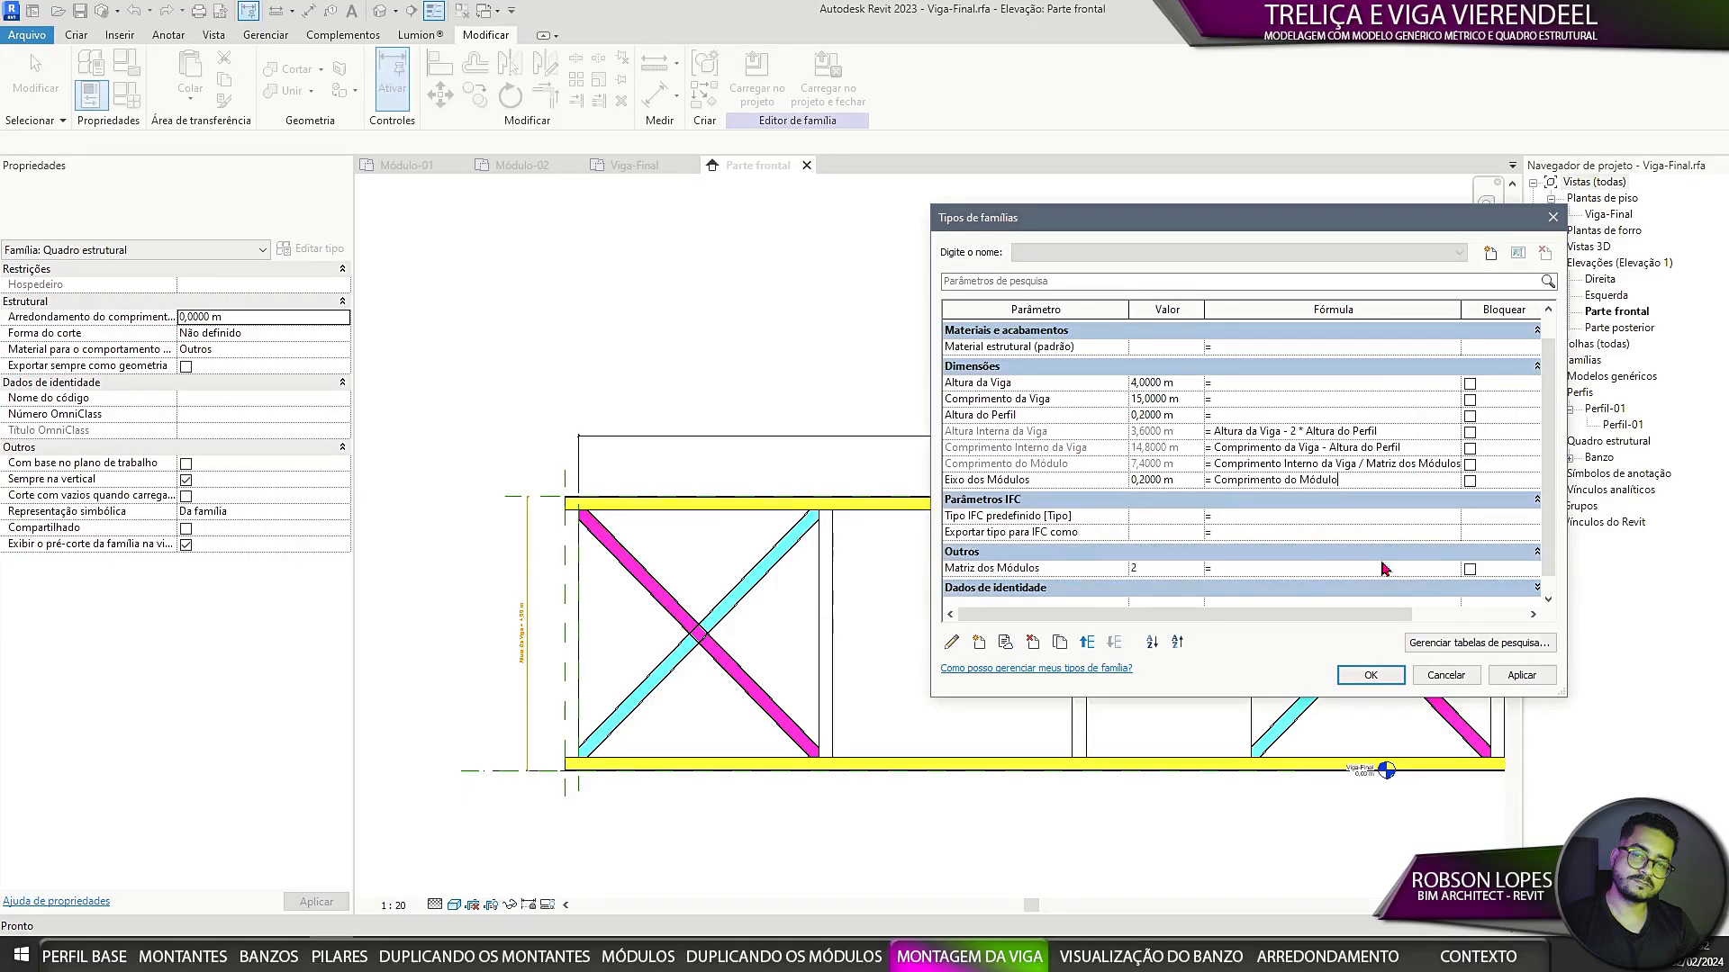
key("ctrl+v")
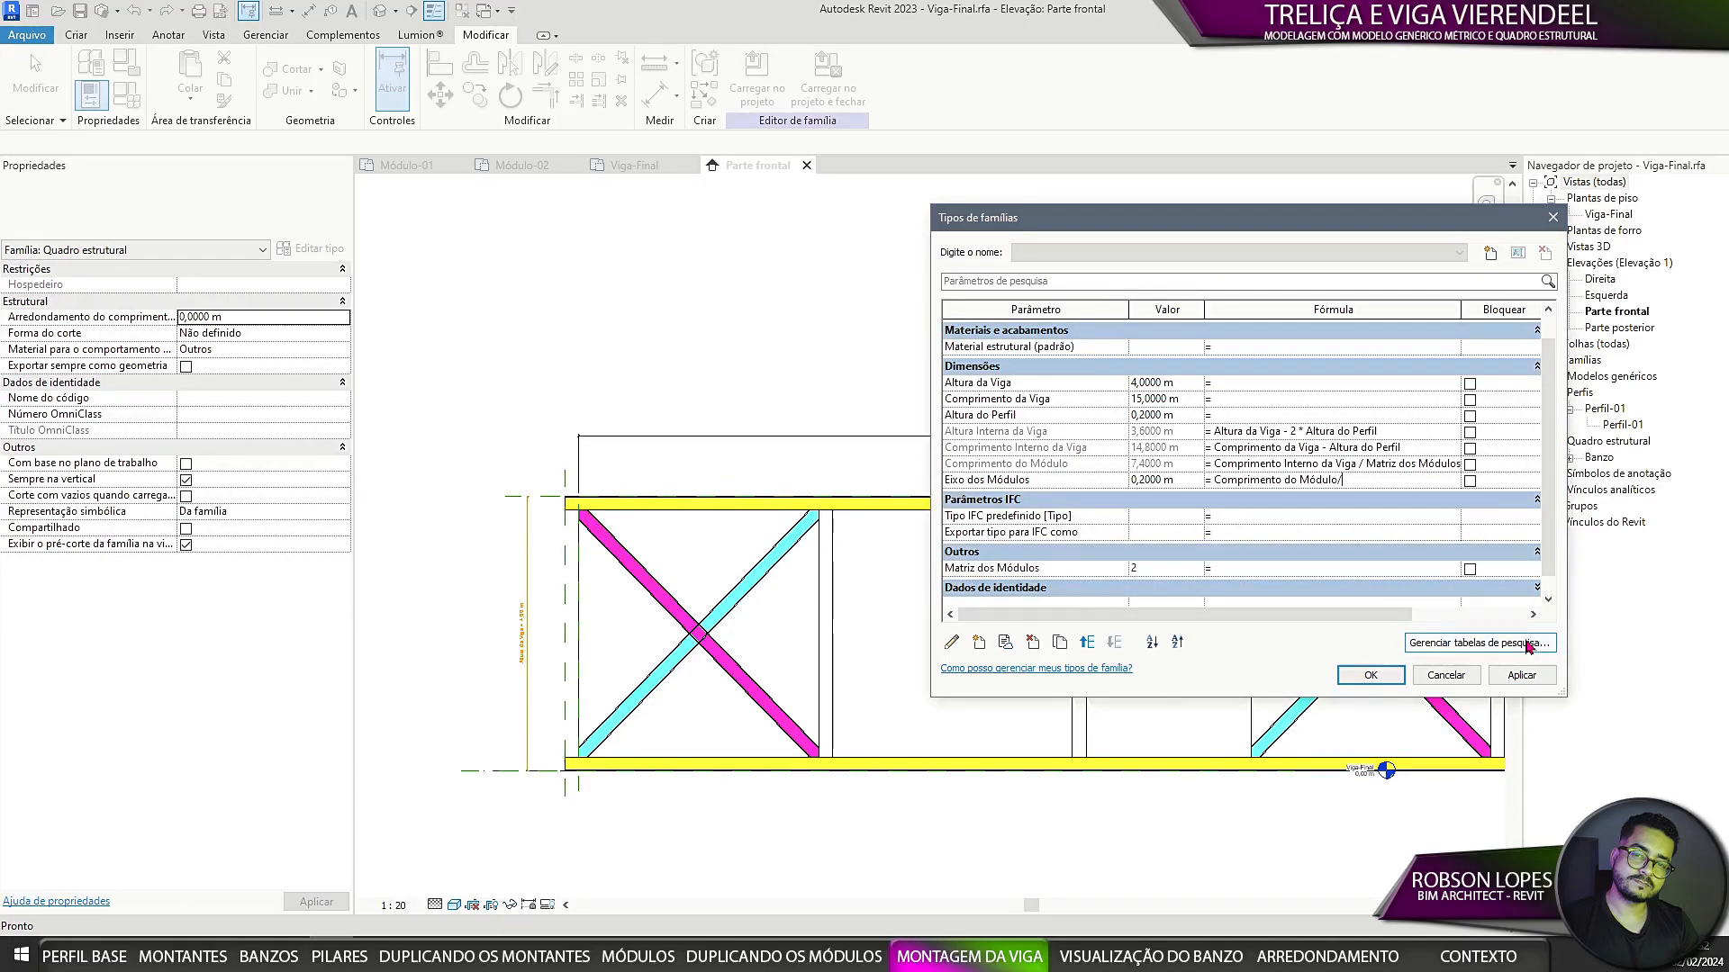
left_click(1369, 675)
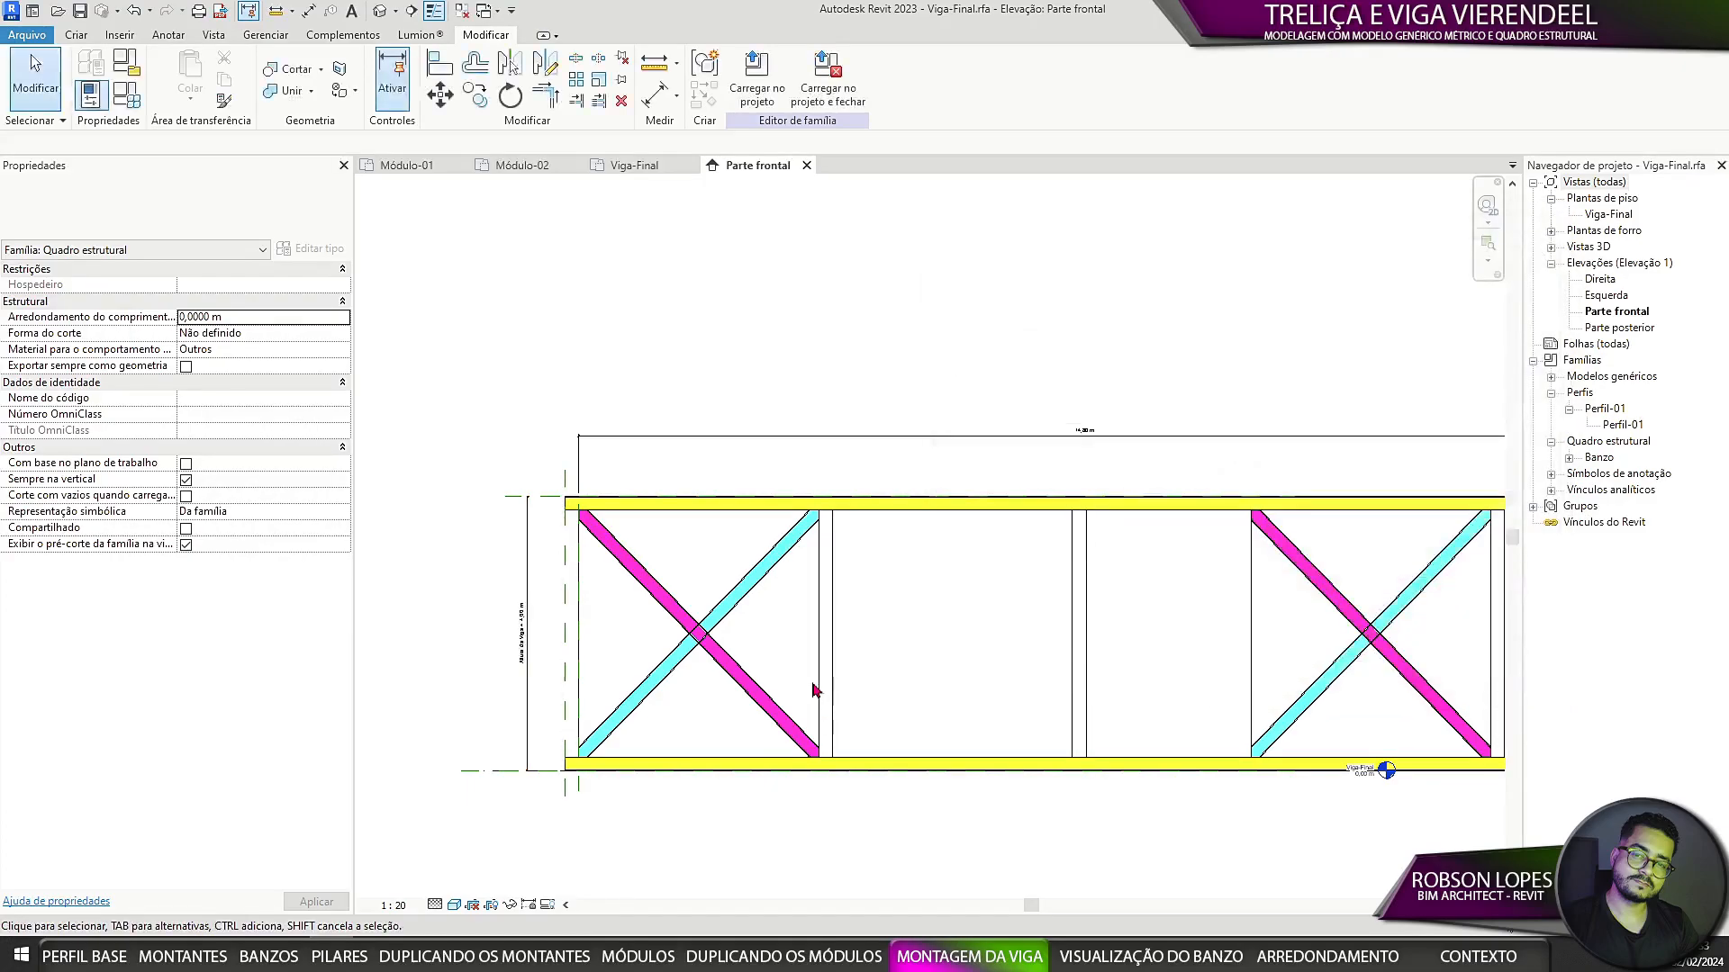
Step: Add an aligned dimension below the beam from the first inner reference plane to the first module's far edge
scroll(793, 635, "down", 2)
left_click(791, 625)
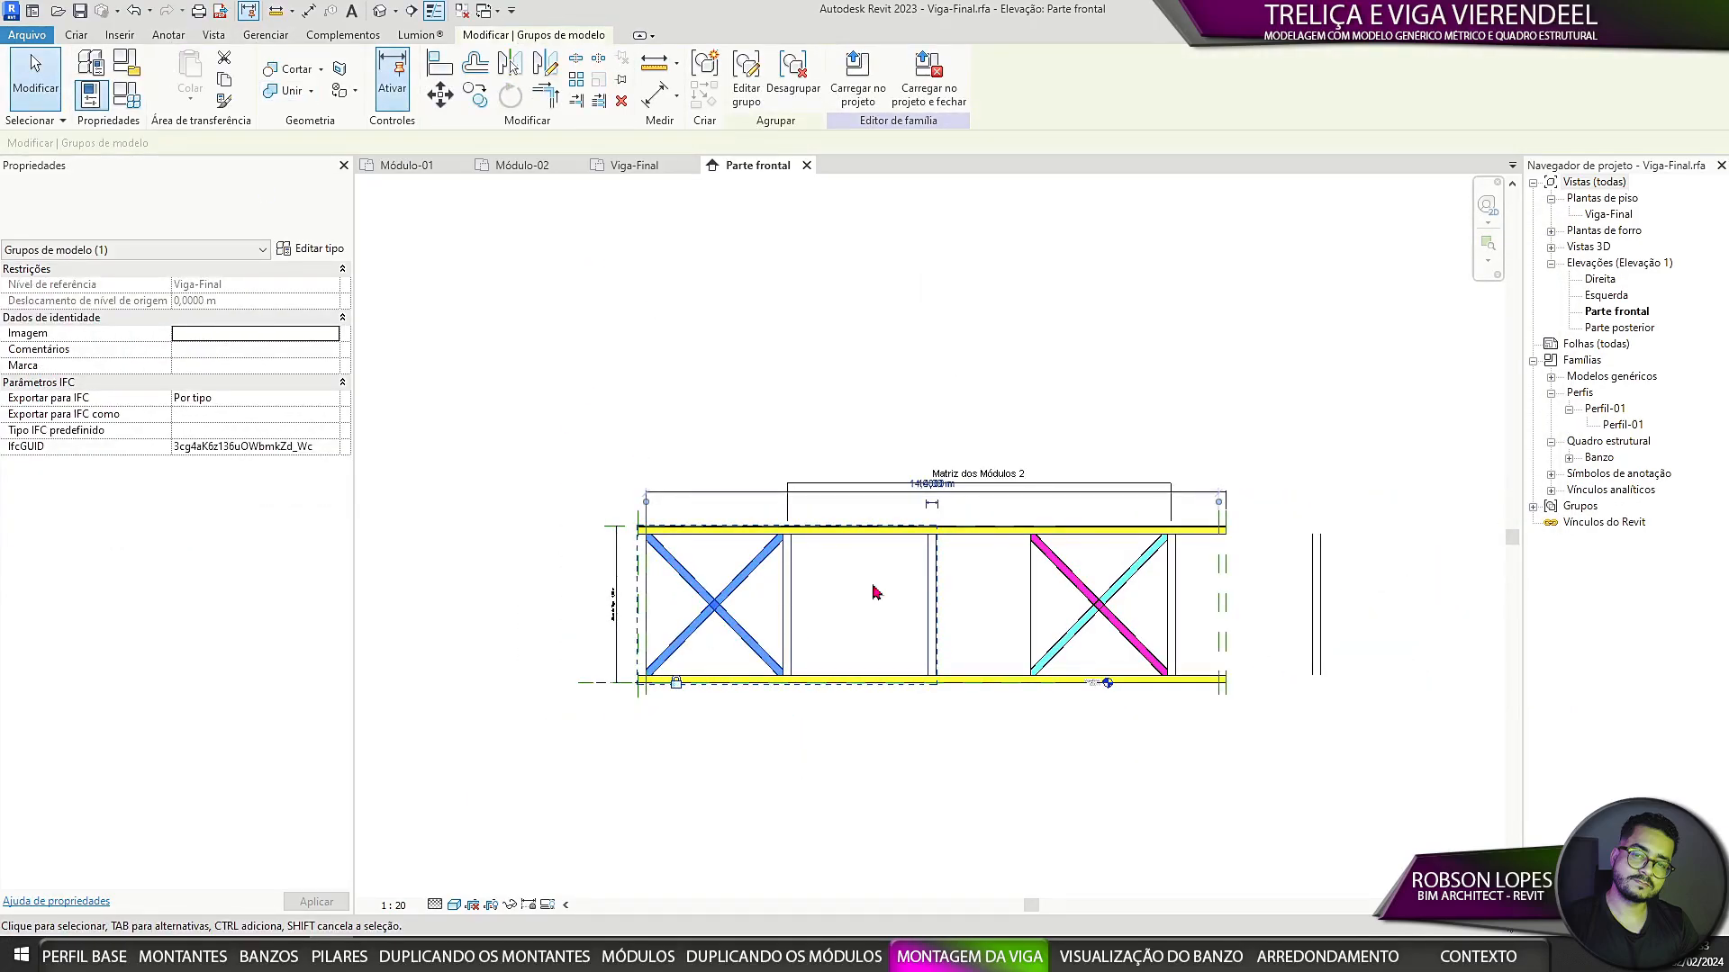
scroll(873, 591, "up", 4)
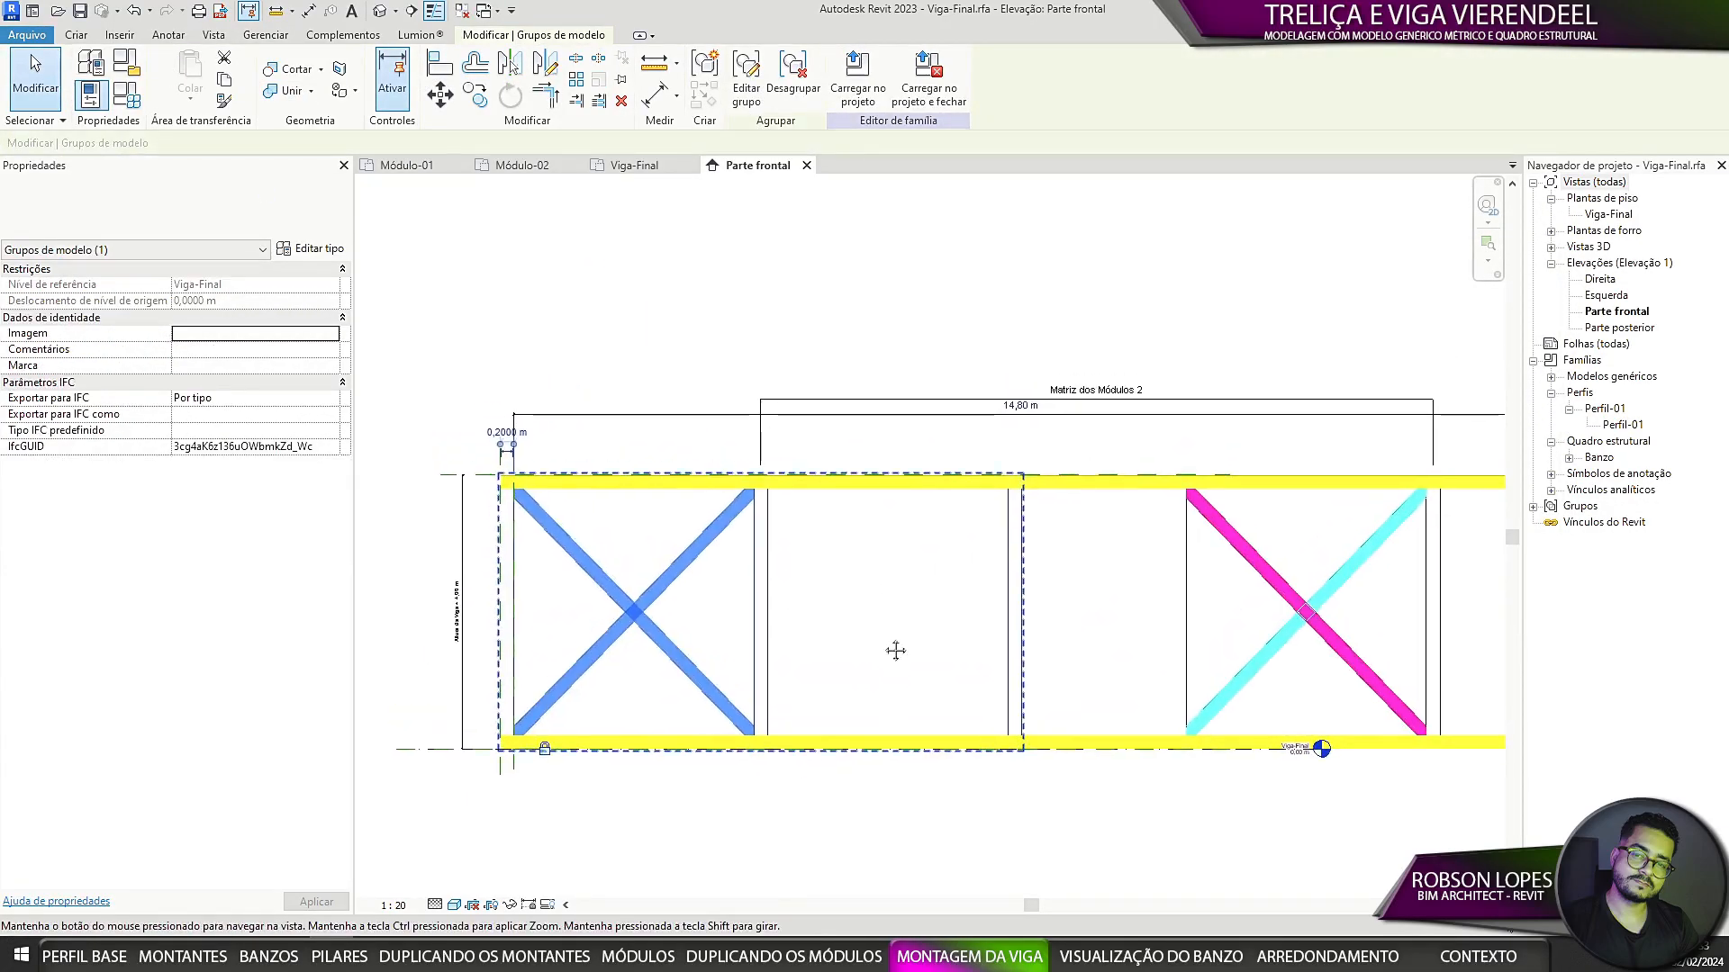
scroll(895, 650, "down", 1)
left_click(168, 34)
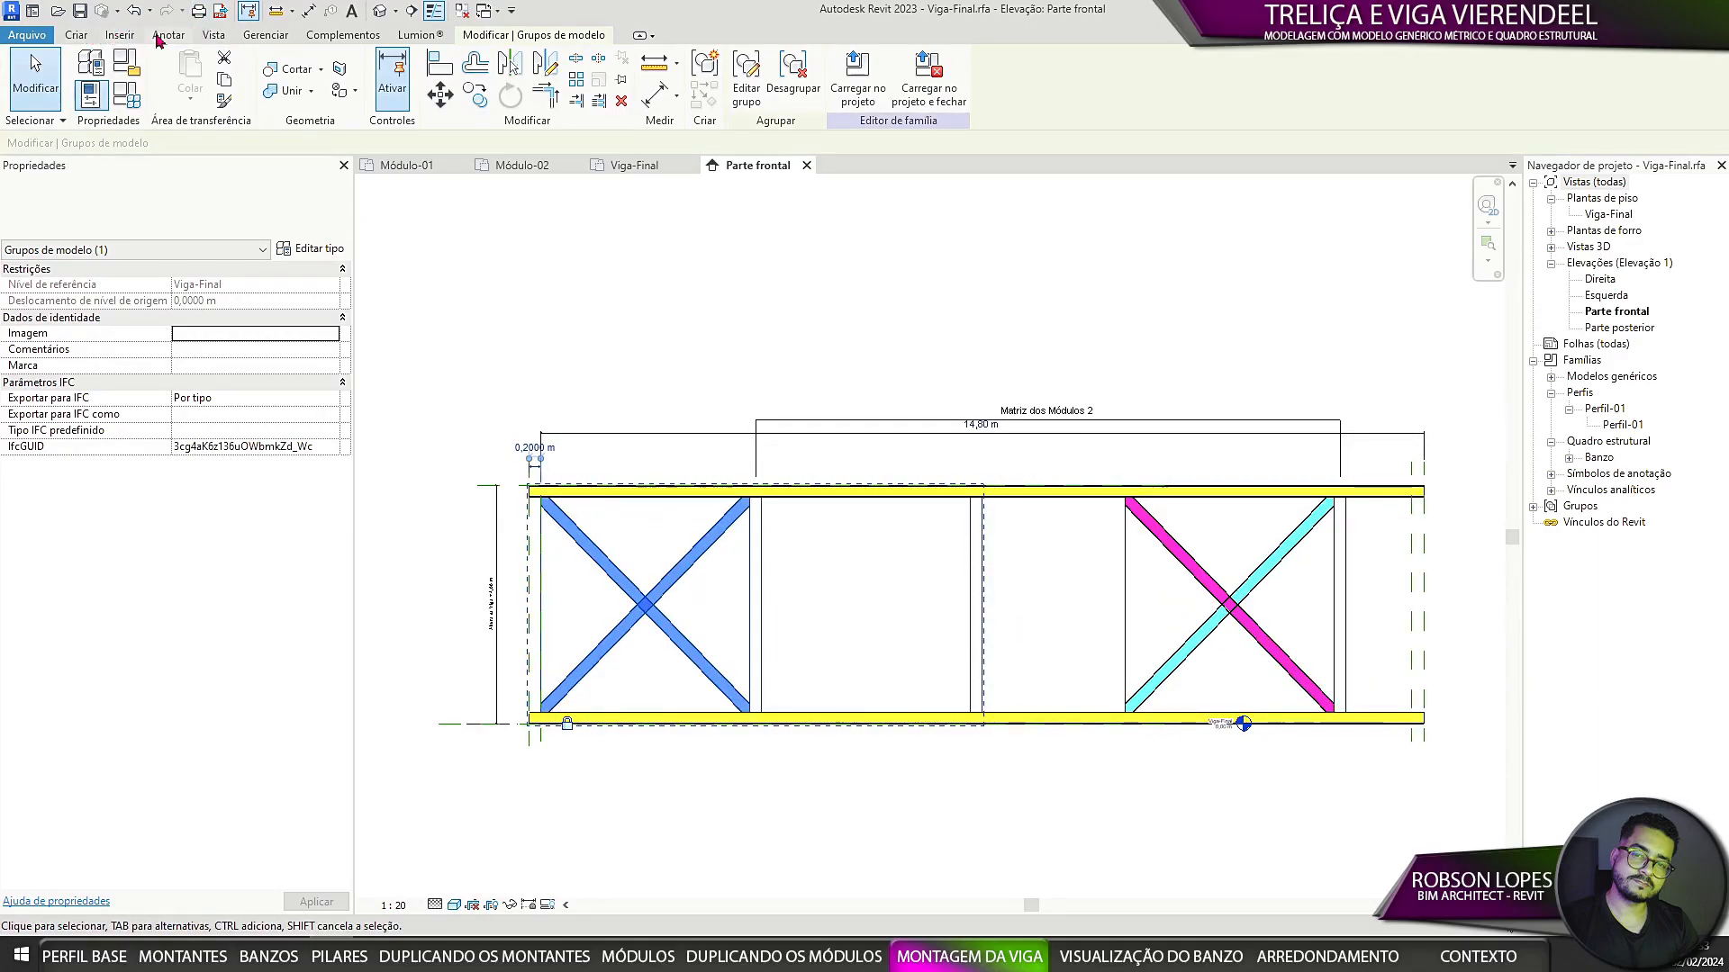
left_click(99, 77)
left_click(989, 643)
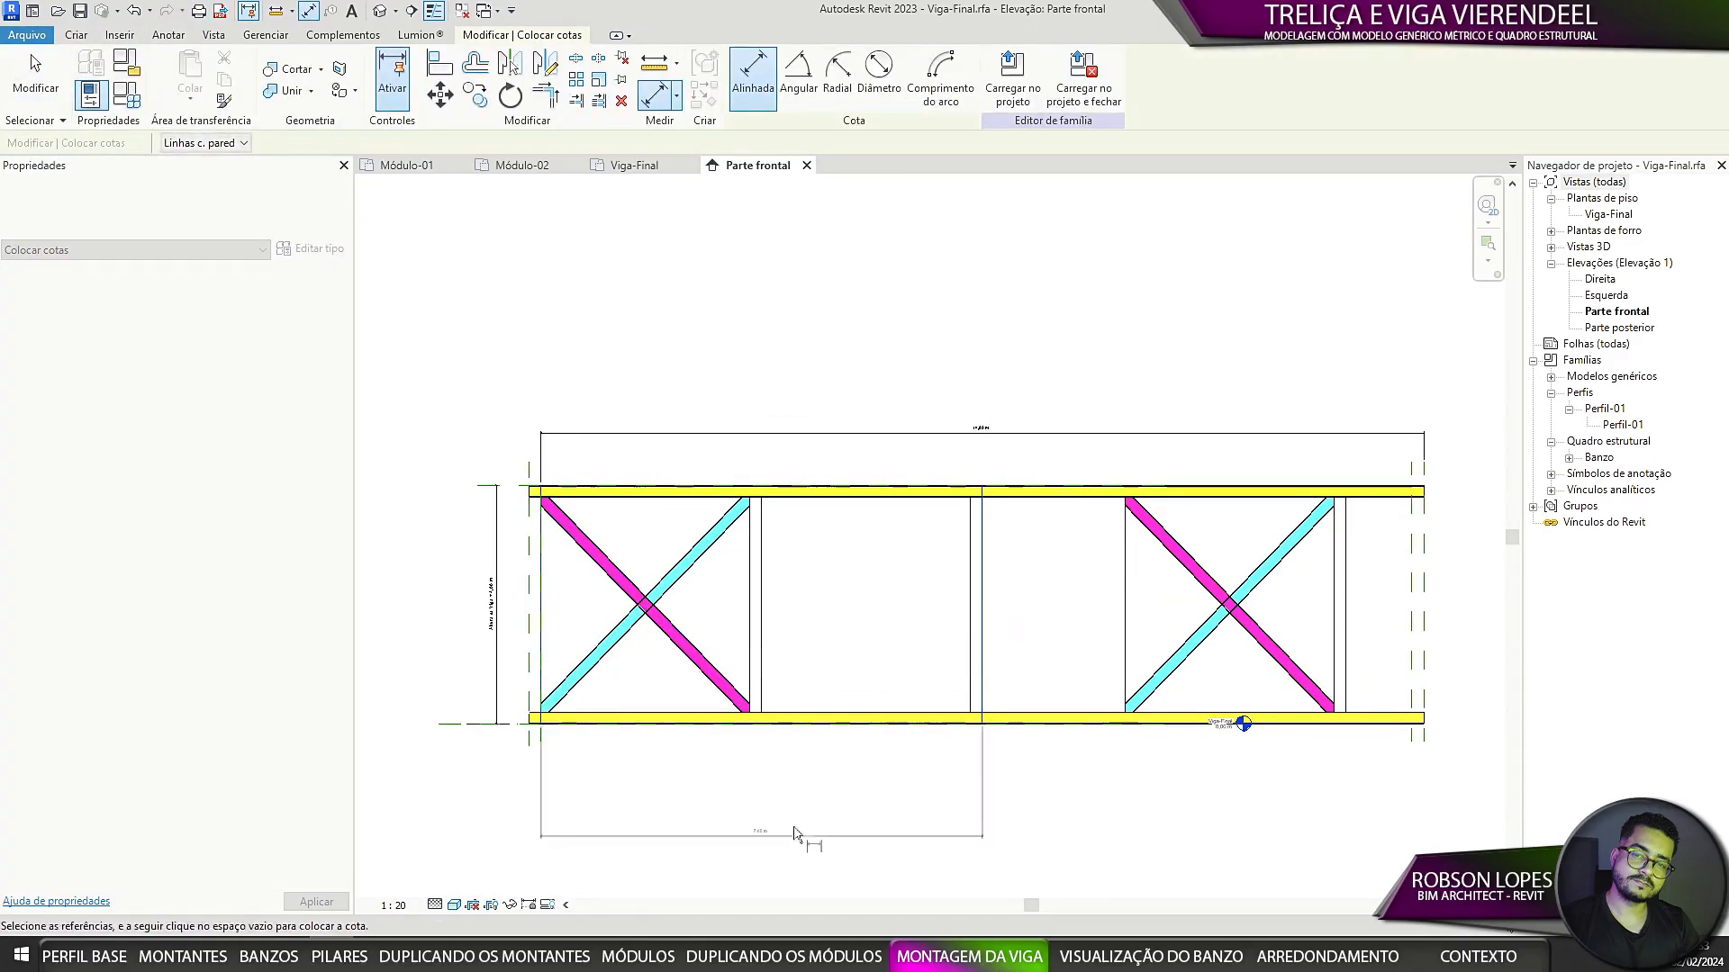
scroll(793, 824, "up", 5)
left_click(763, 745)
scroll(763, 745, "down", 2)
middle_click_drag(763, 745, 911, 746)
Step: Draw a vertical symbolic line from the first module's far edge down past the beam's lower chord
left_click(173, 38)
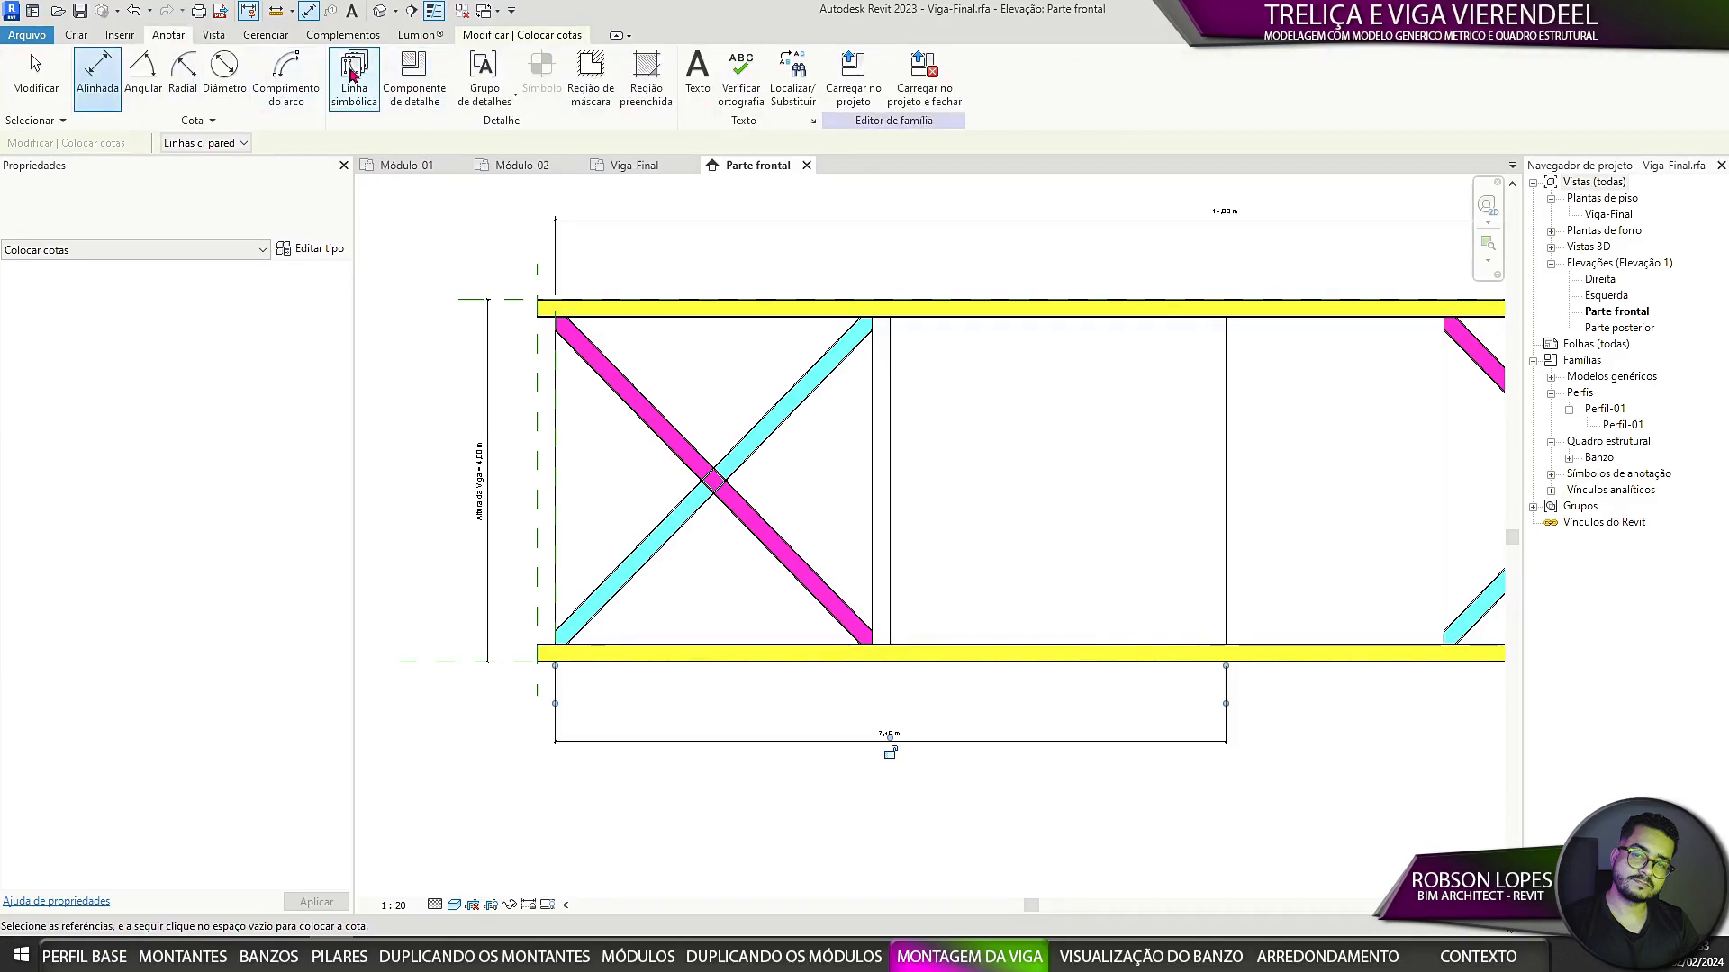
left_click(353, 73)
scroll(714, 704, "up", 2)
left_click(504, 686)
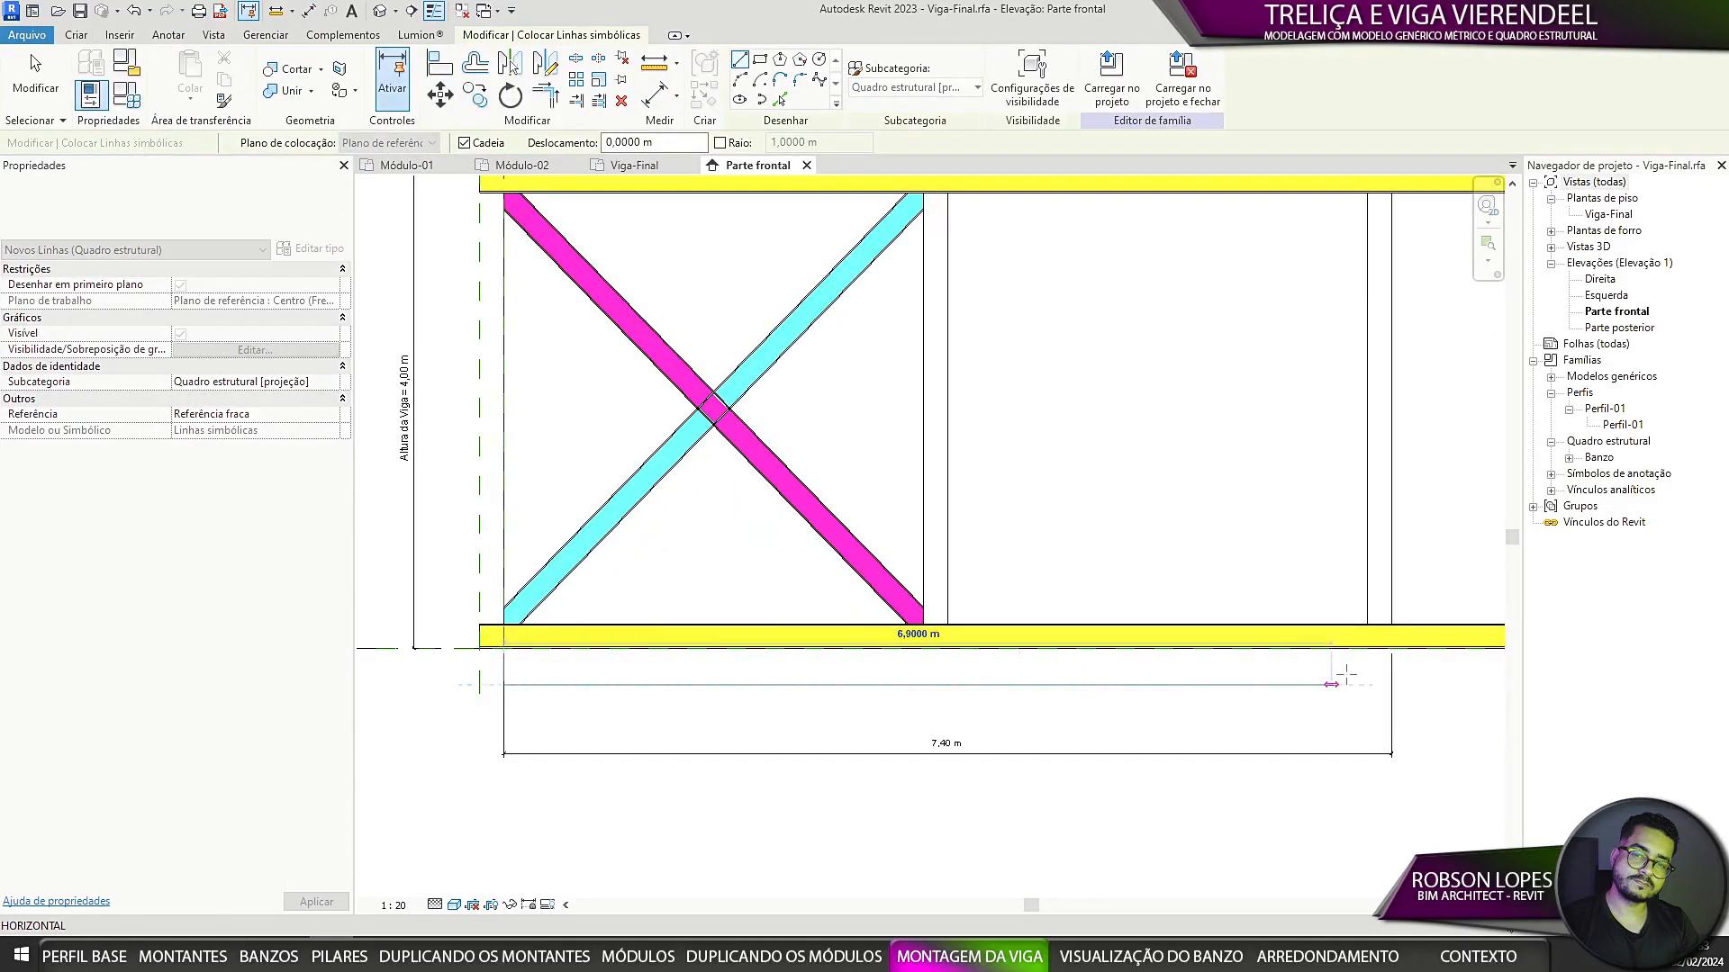
key("Escape")
left_click(1392, 613)
left_click(1391, 827)
key("Escape")
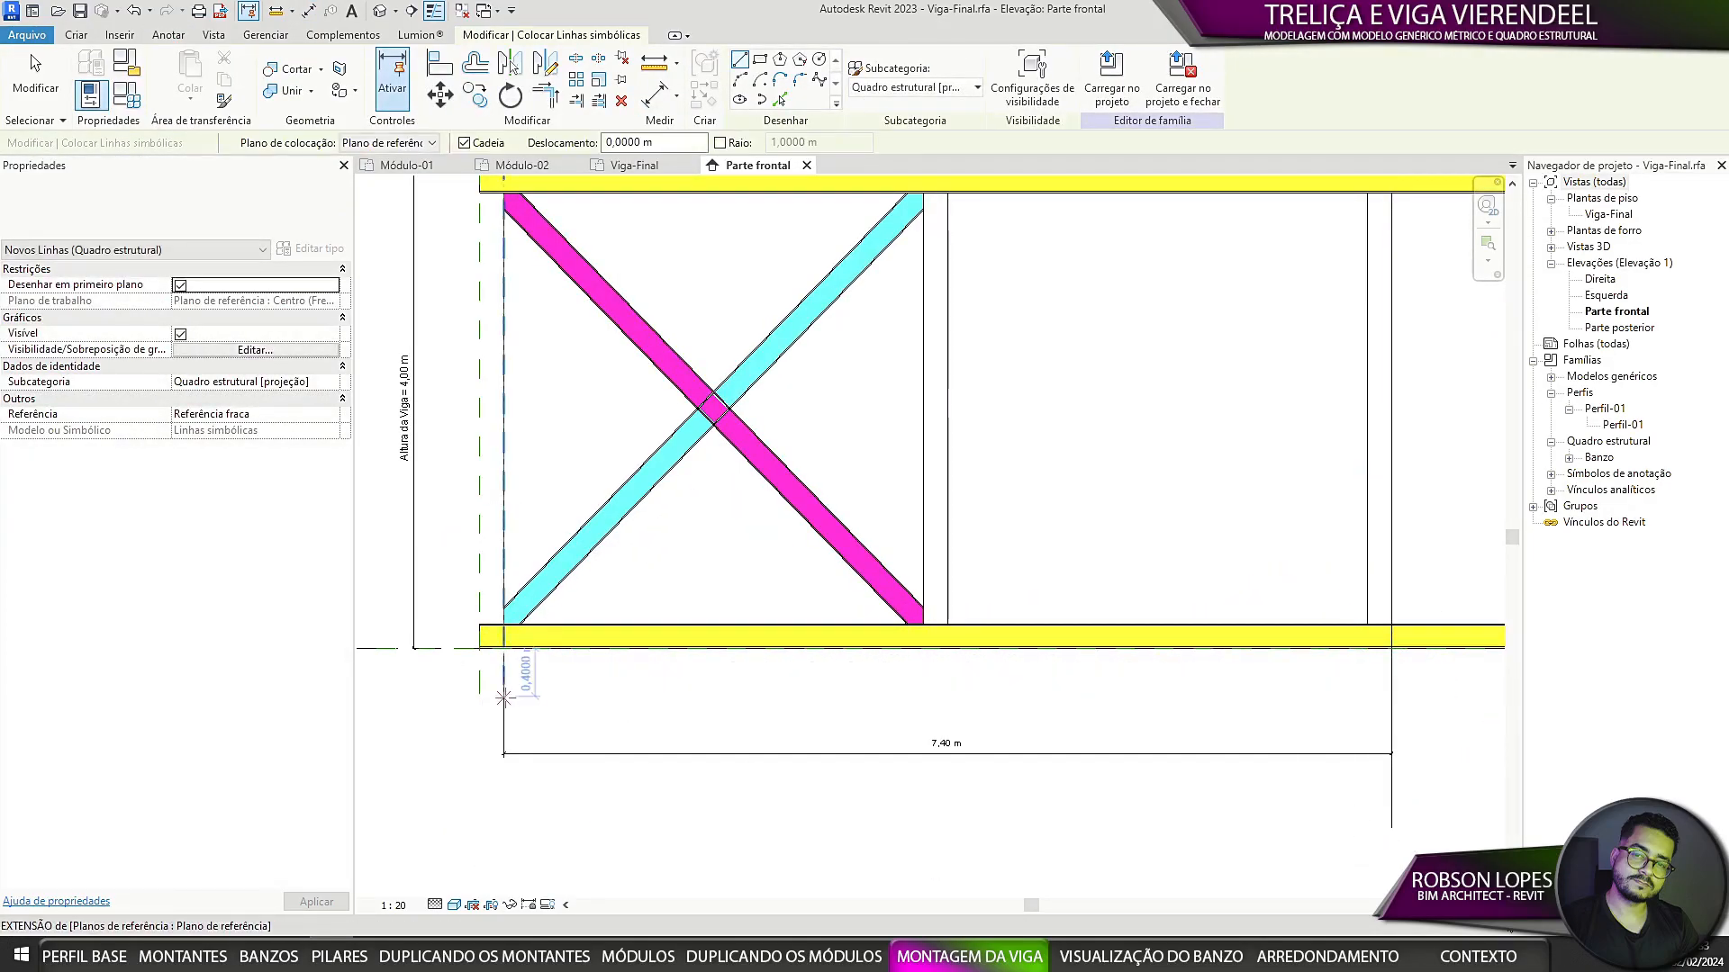
Step: Draw a horizontal symbolic line about 7,40 m long beneath the first module and check its midpoint against the middle post
left_click(504, 696)
left_click(1391, 696)
key("Escape")
left_click(947, 696)
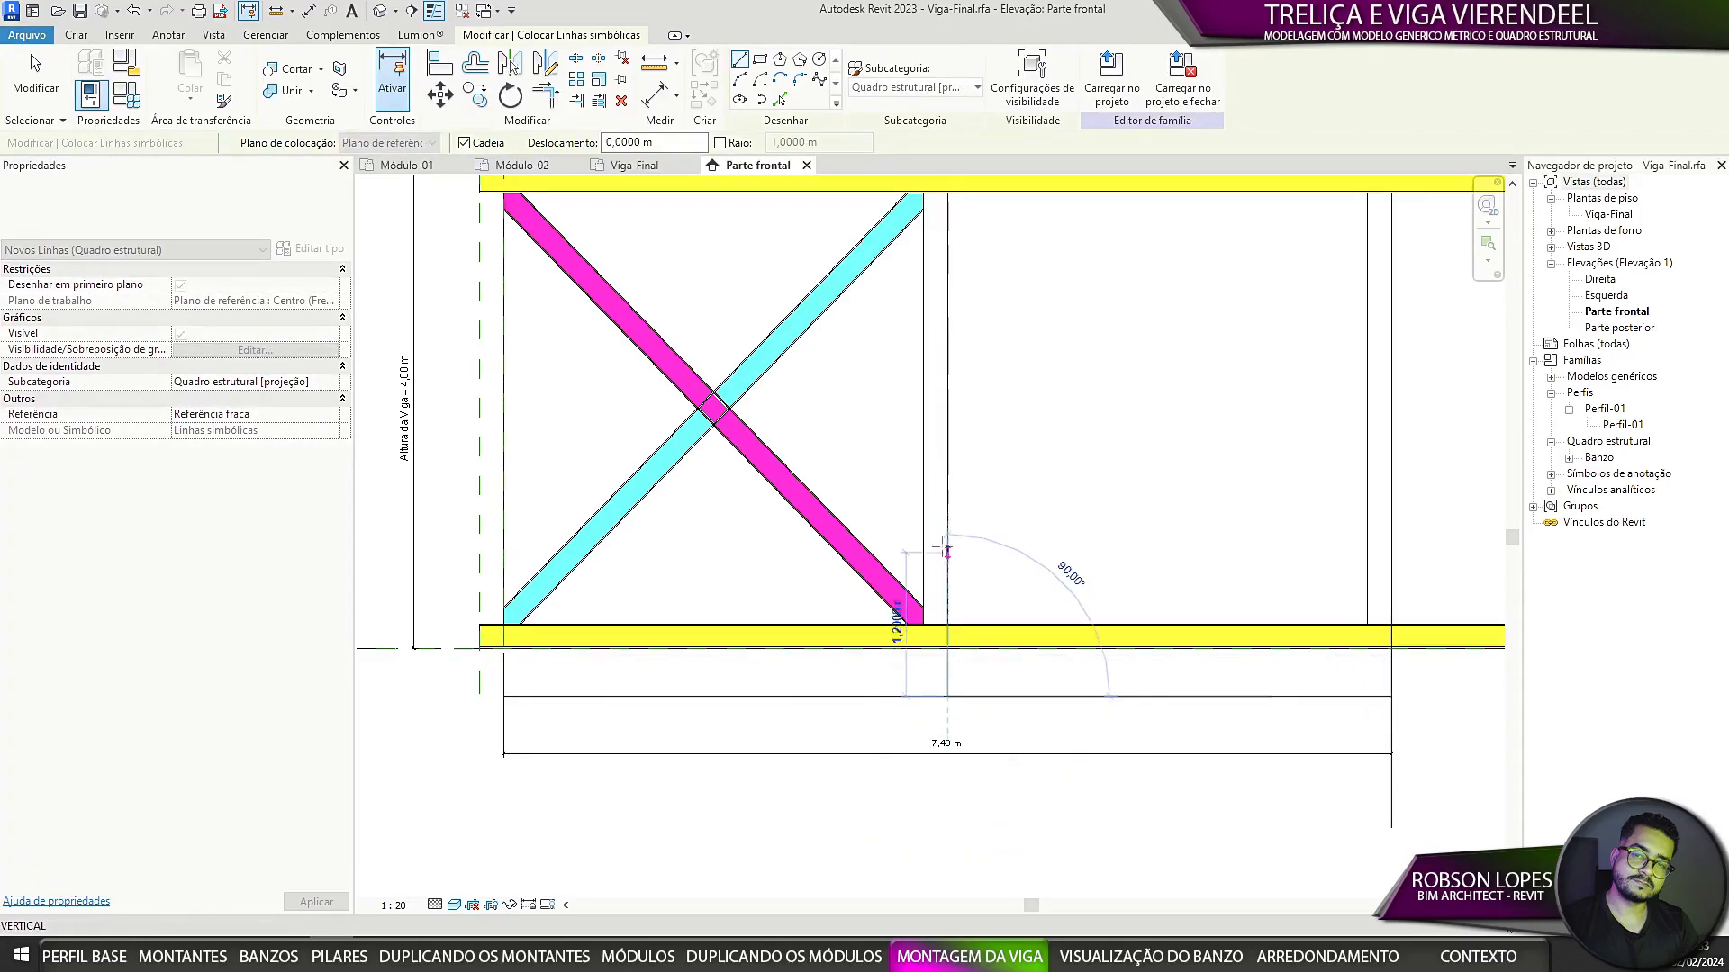
scroll(944, 407, "down", 1)
middle_click_drag(940, 389, 913, 588)
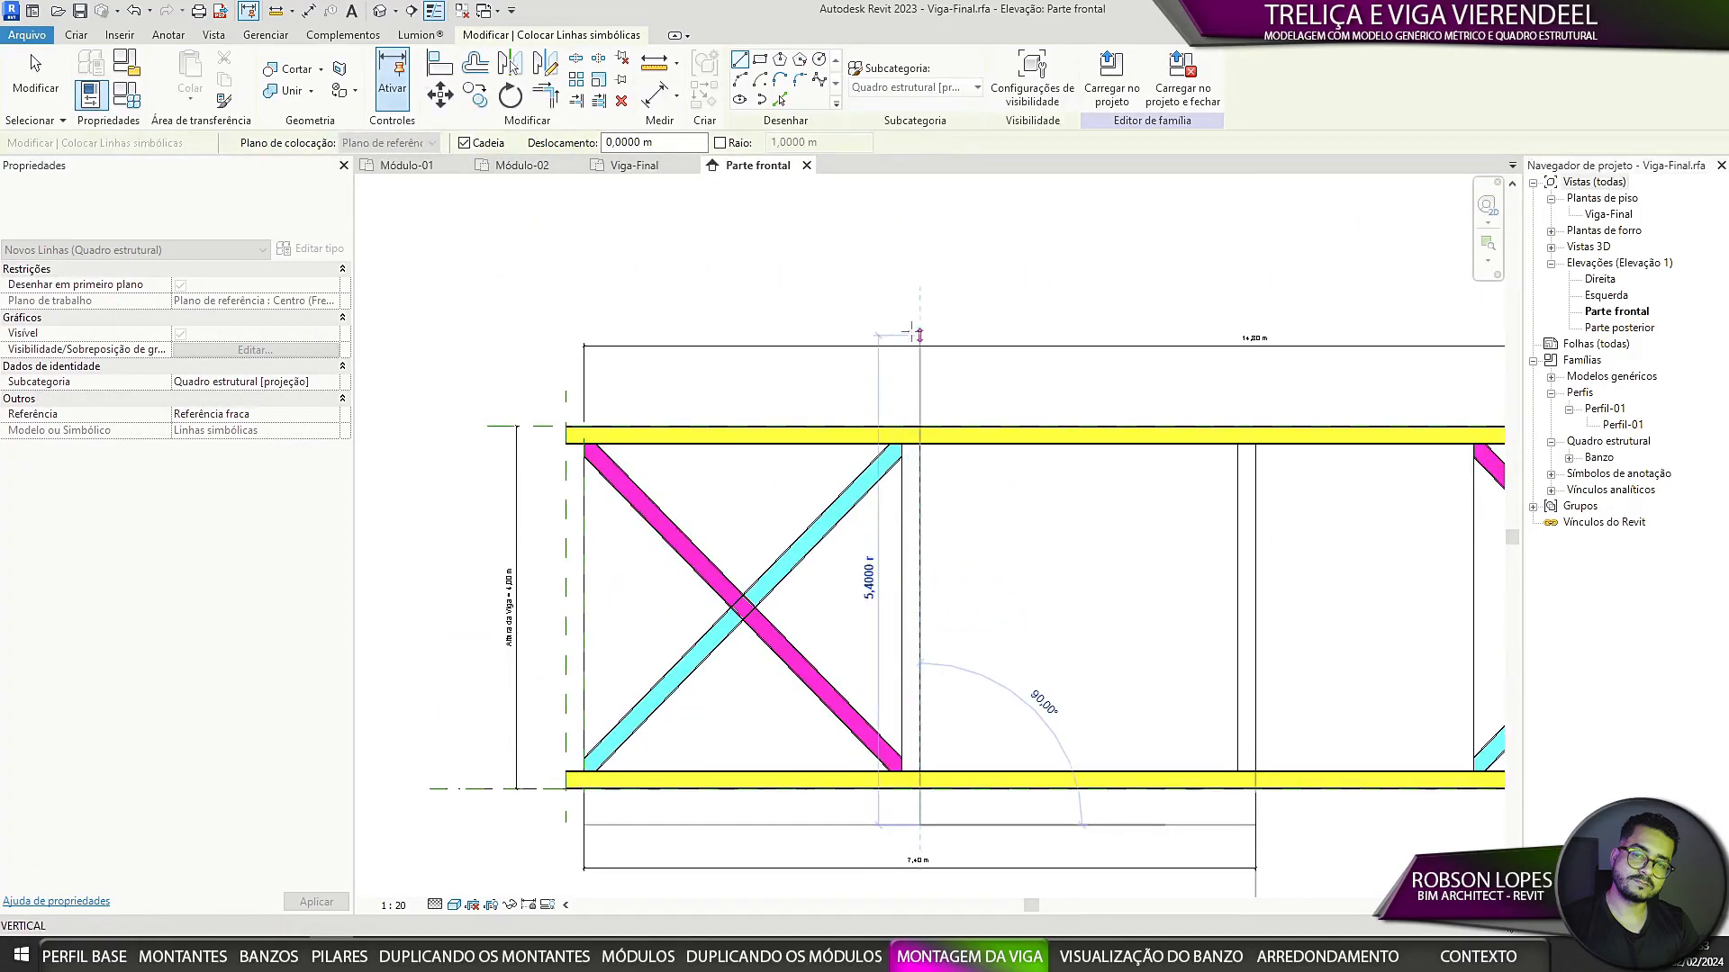
key("Escape")
key("Escape")
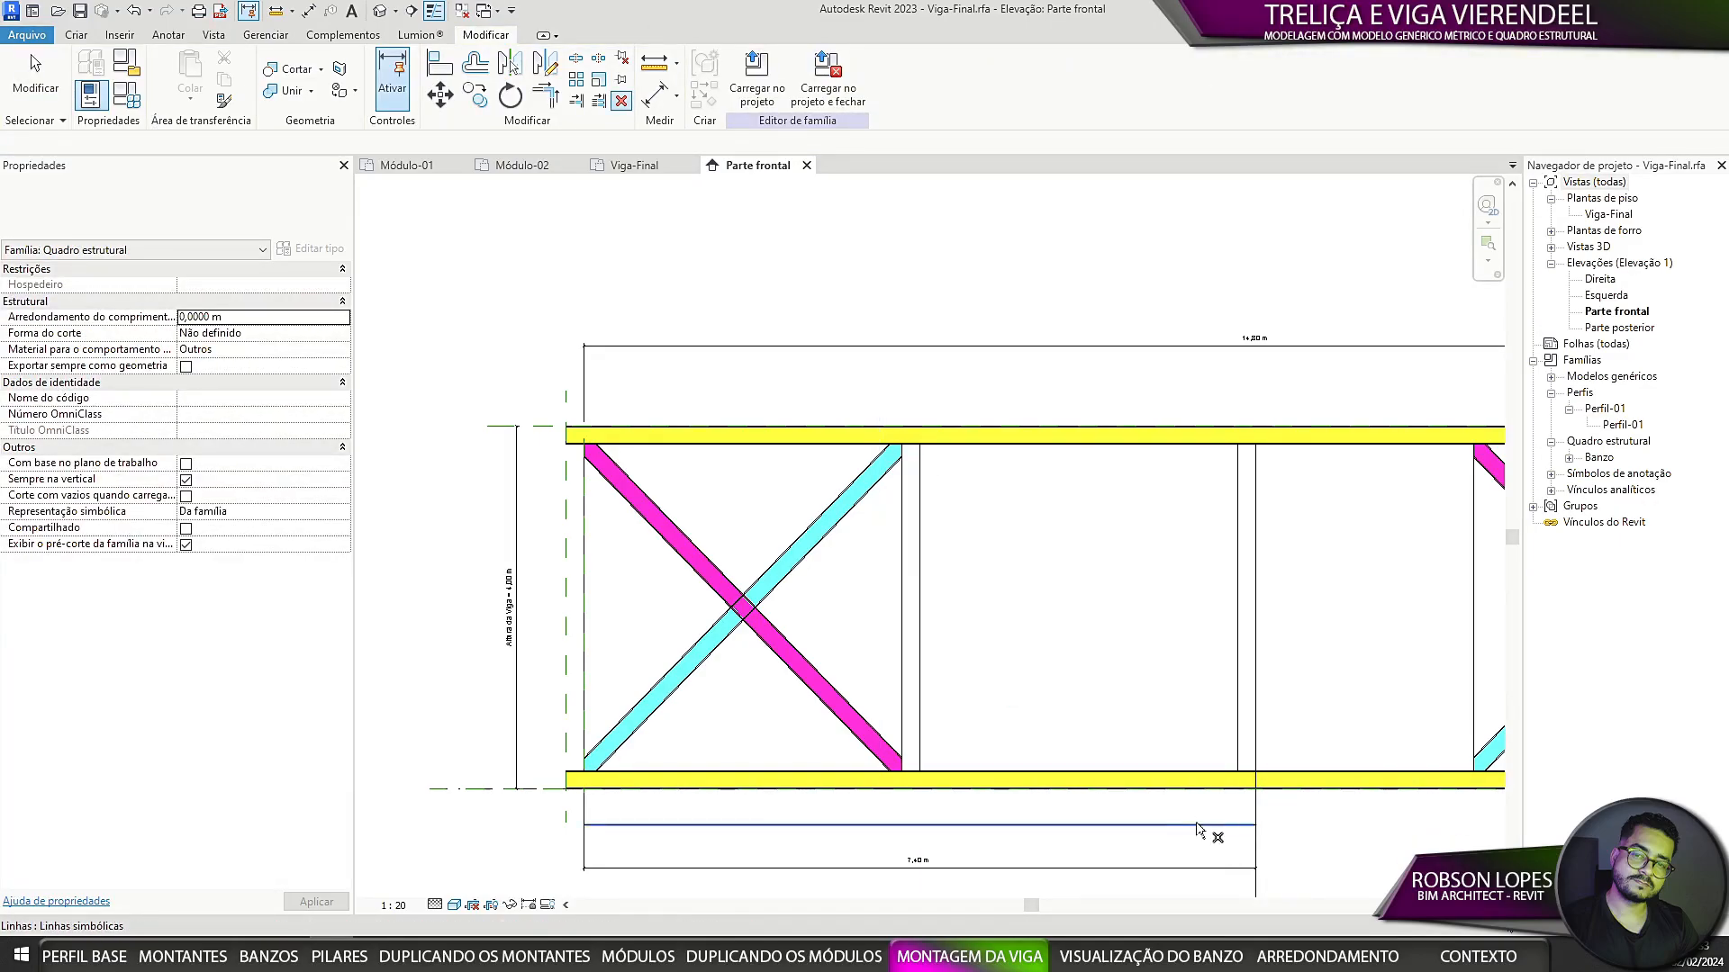
Step: Delete the horizontal and vertical symbolic lines together with the 7,40 m dimension beneath the first module
left_click(1198, 826)
key("space")
middle_click_drag(1295, 862, 1186, 632)
left_click_drag(1187, 632, 1052, 691)
scroll(752, 564, "up", 1)
key("Delete")
Step: Add an aligned dimension above the beam from the inner left reference plane to the far edge of the first module's middle post
scroll(808, 670, "down", 1)
middle_click_drag(808, 671, 904, 920)
left_click(169, 35)
left_click(99, 77)
scroll(570, 602, "down", 1)
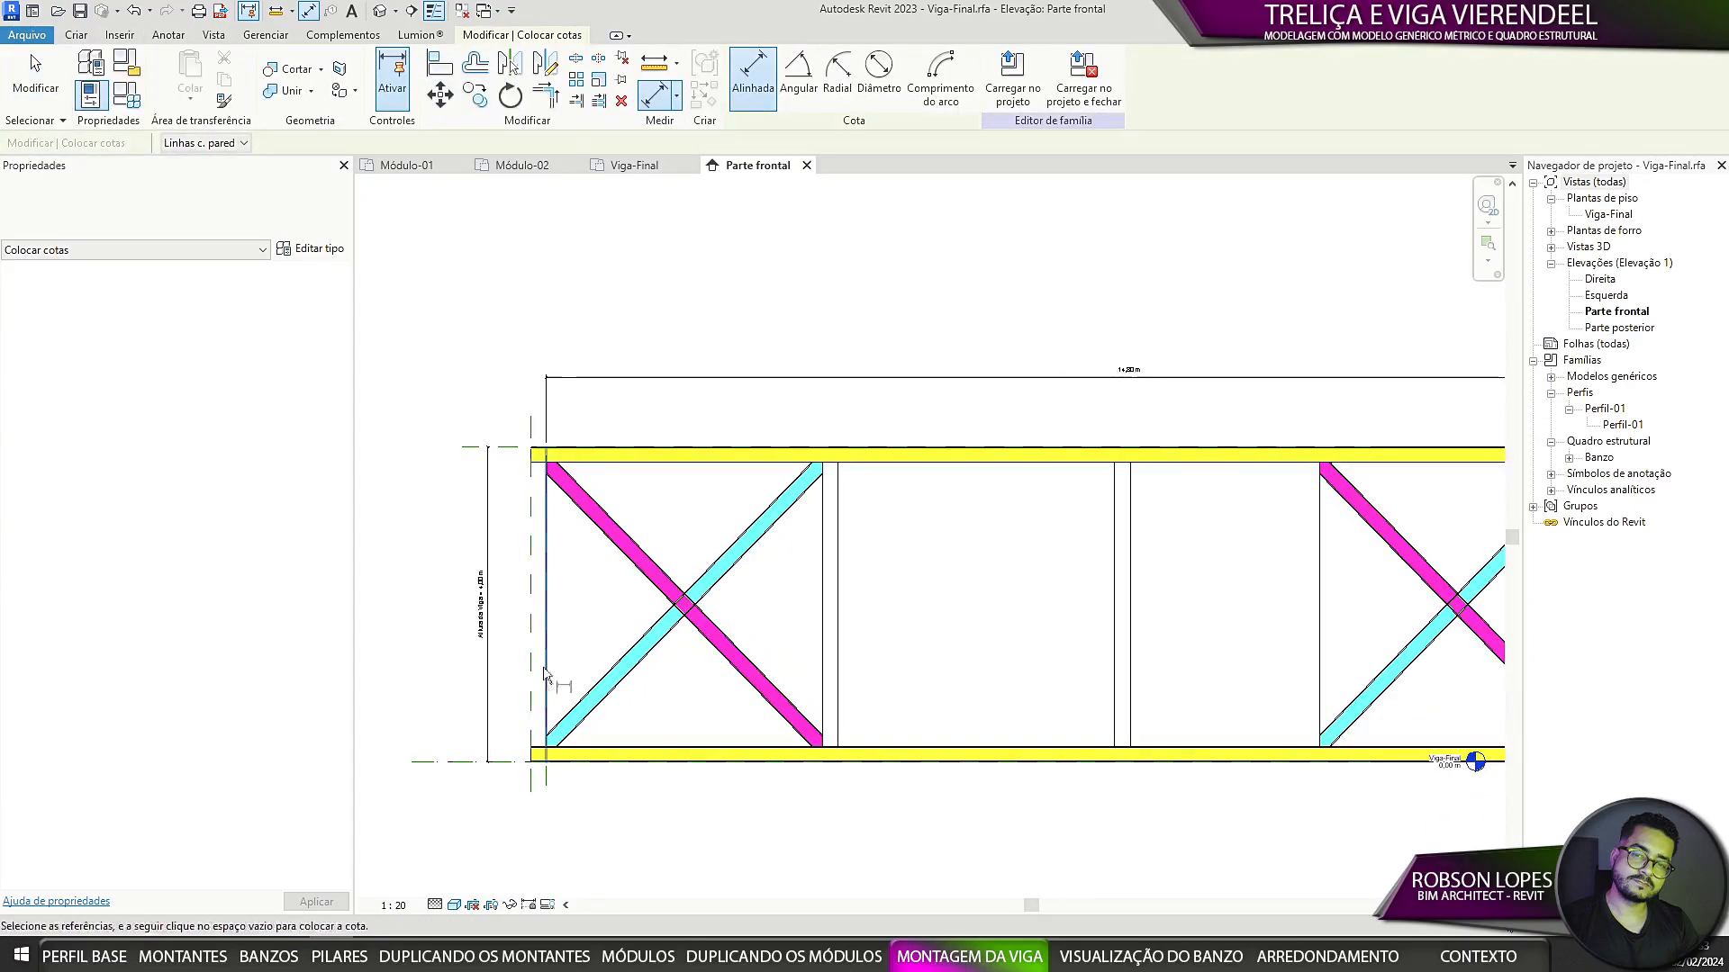
left_click(547, 788)
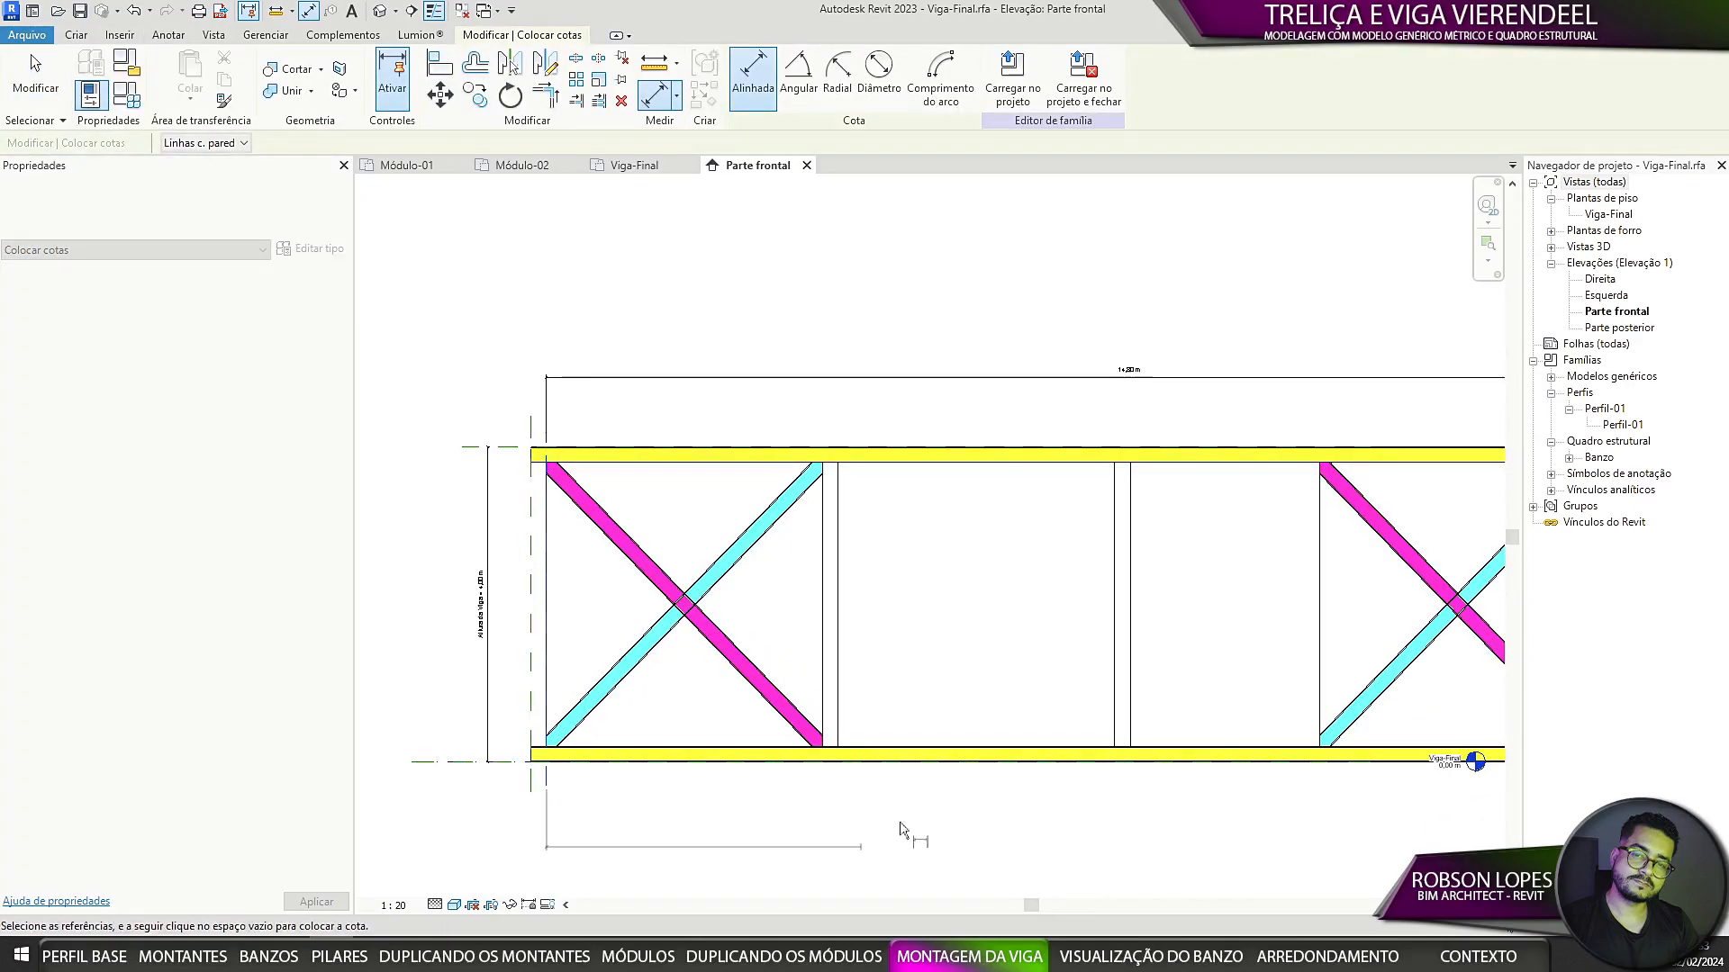
left_click(837, 668)
scroll(667, 383, "up", 3)
scroll(649, 462, "down", 2)
left_click(748, 463)
key("Escape")
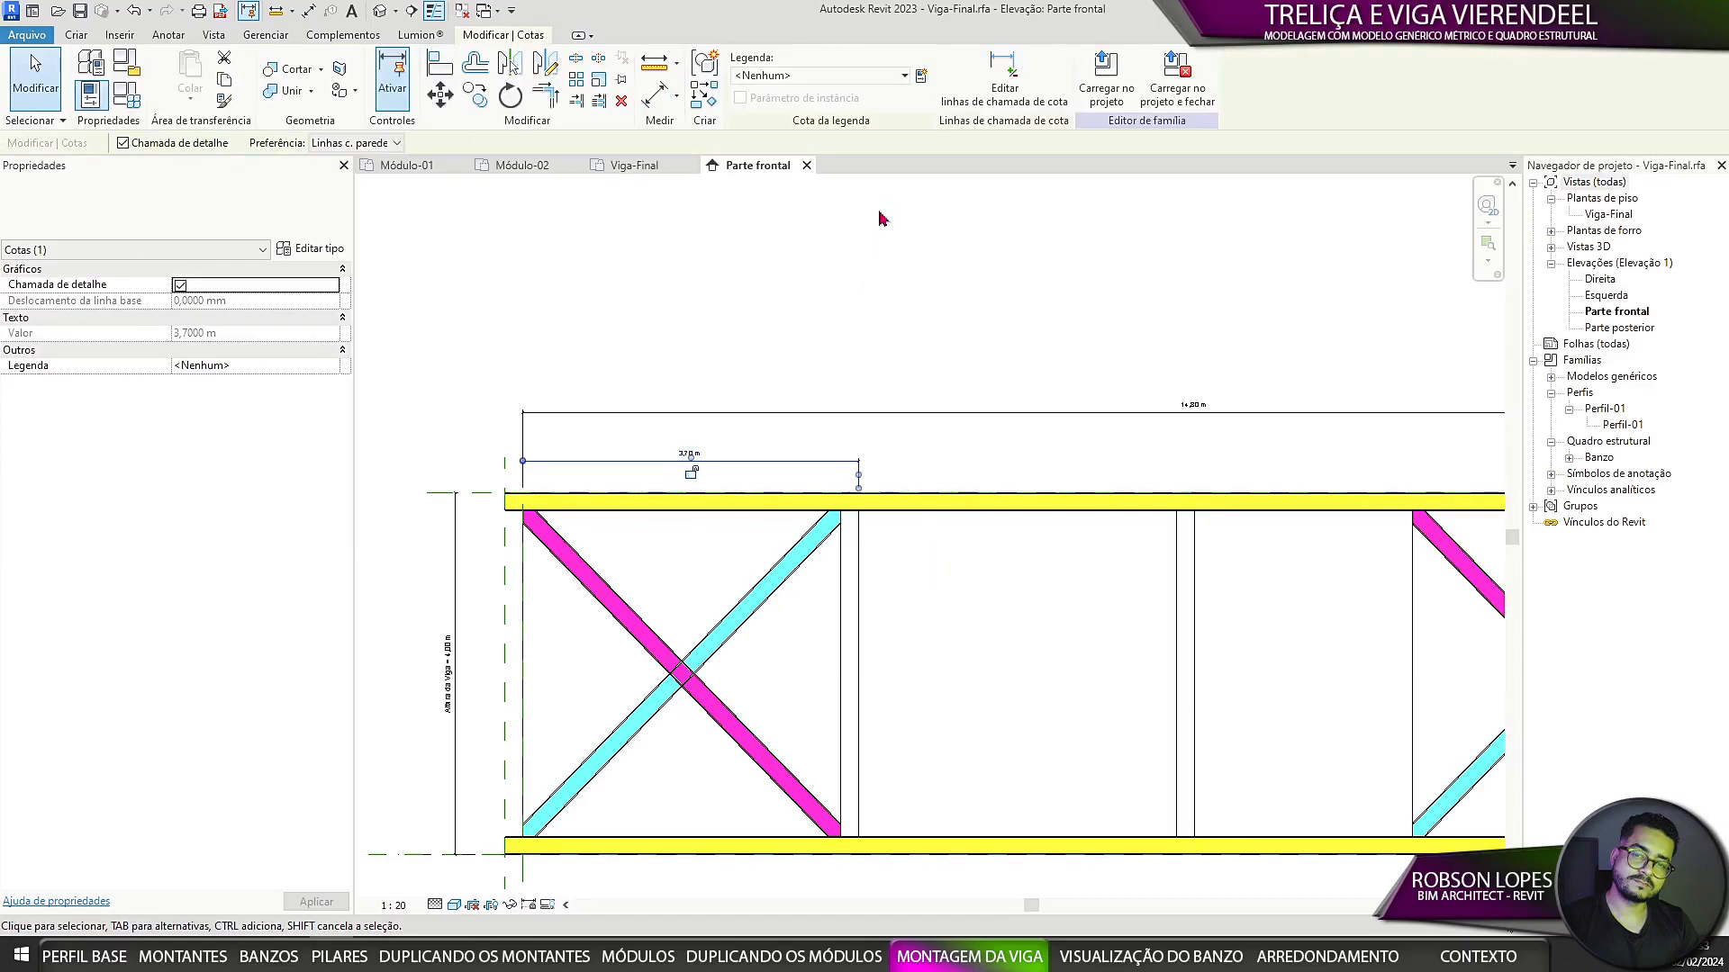
Step: Label the first module's new dimension with the Eixo dos Módulos parameter
left_click(838, 76)
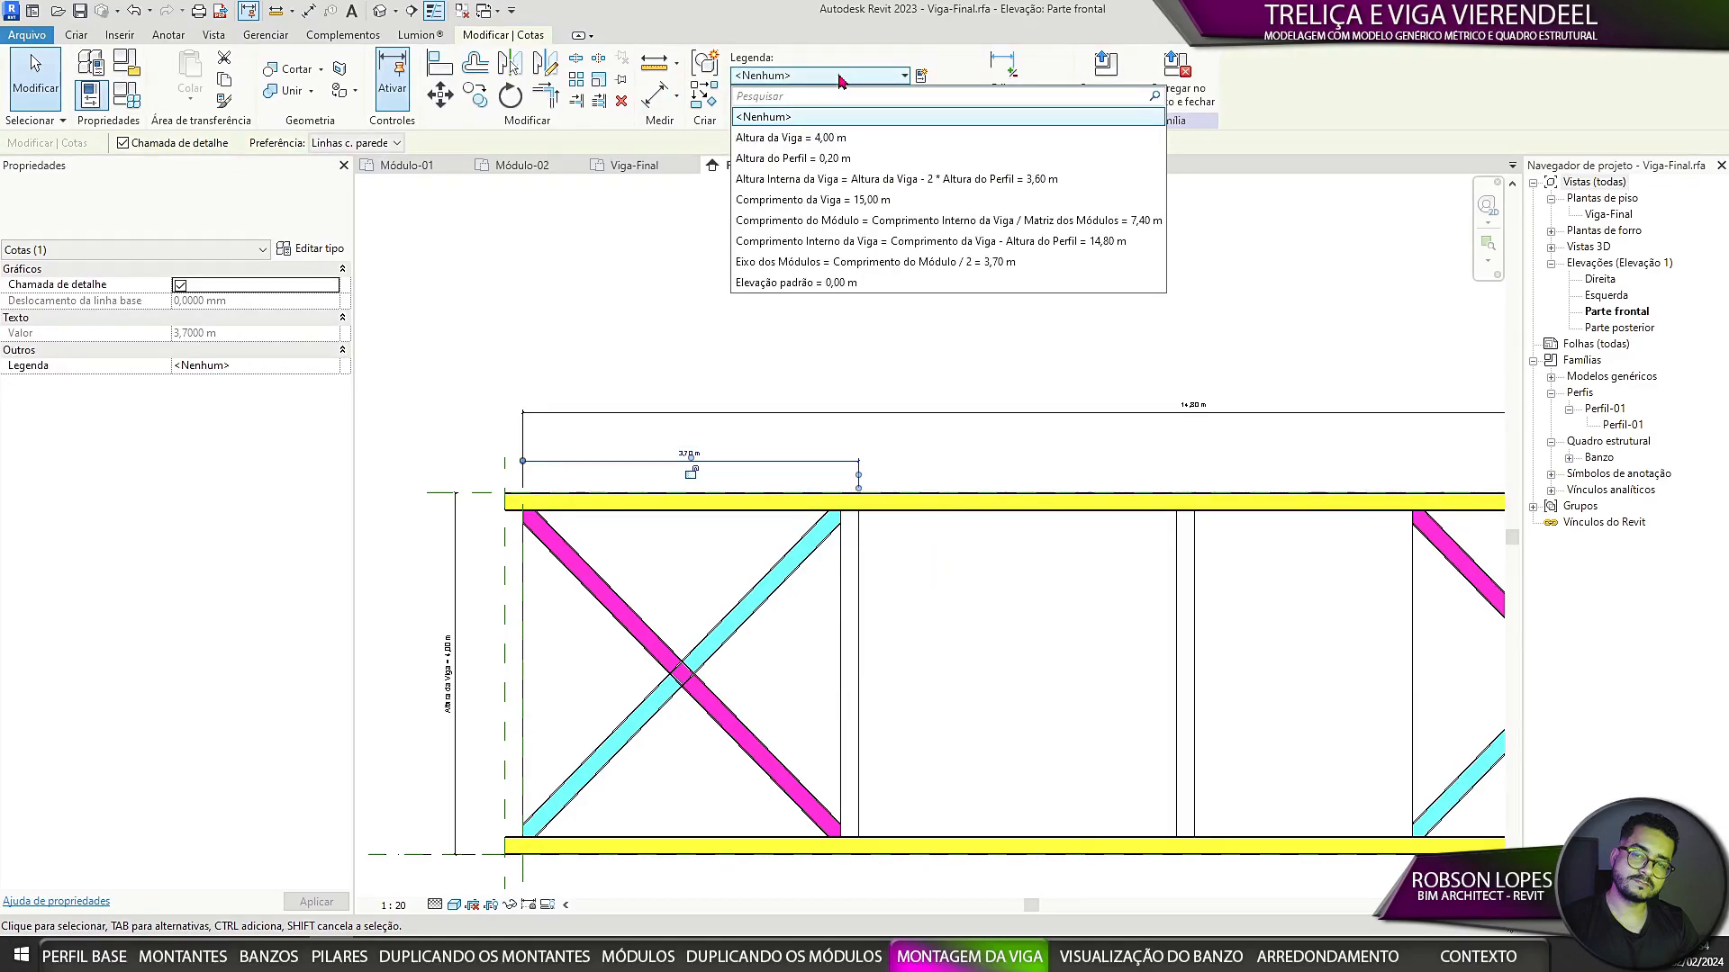
left_click(786, 269)
left_click(796, 284)
Step: Move the second module group about 2 m left, toward the first module
scroll(840, 344, "down", 2)
middle_click_drag(896, 362, 471, 365)
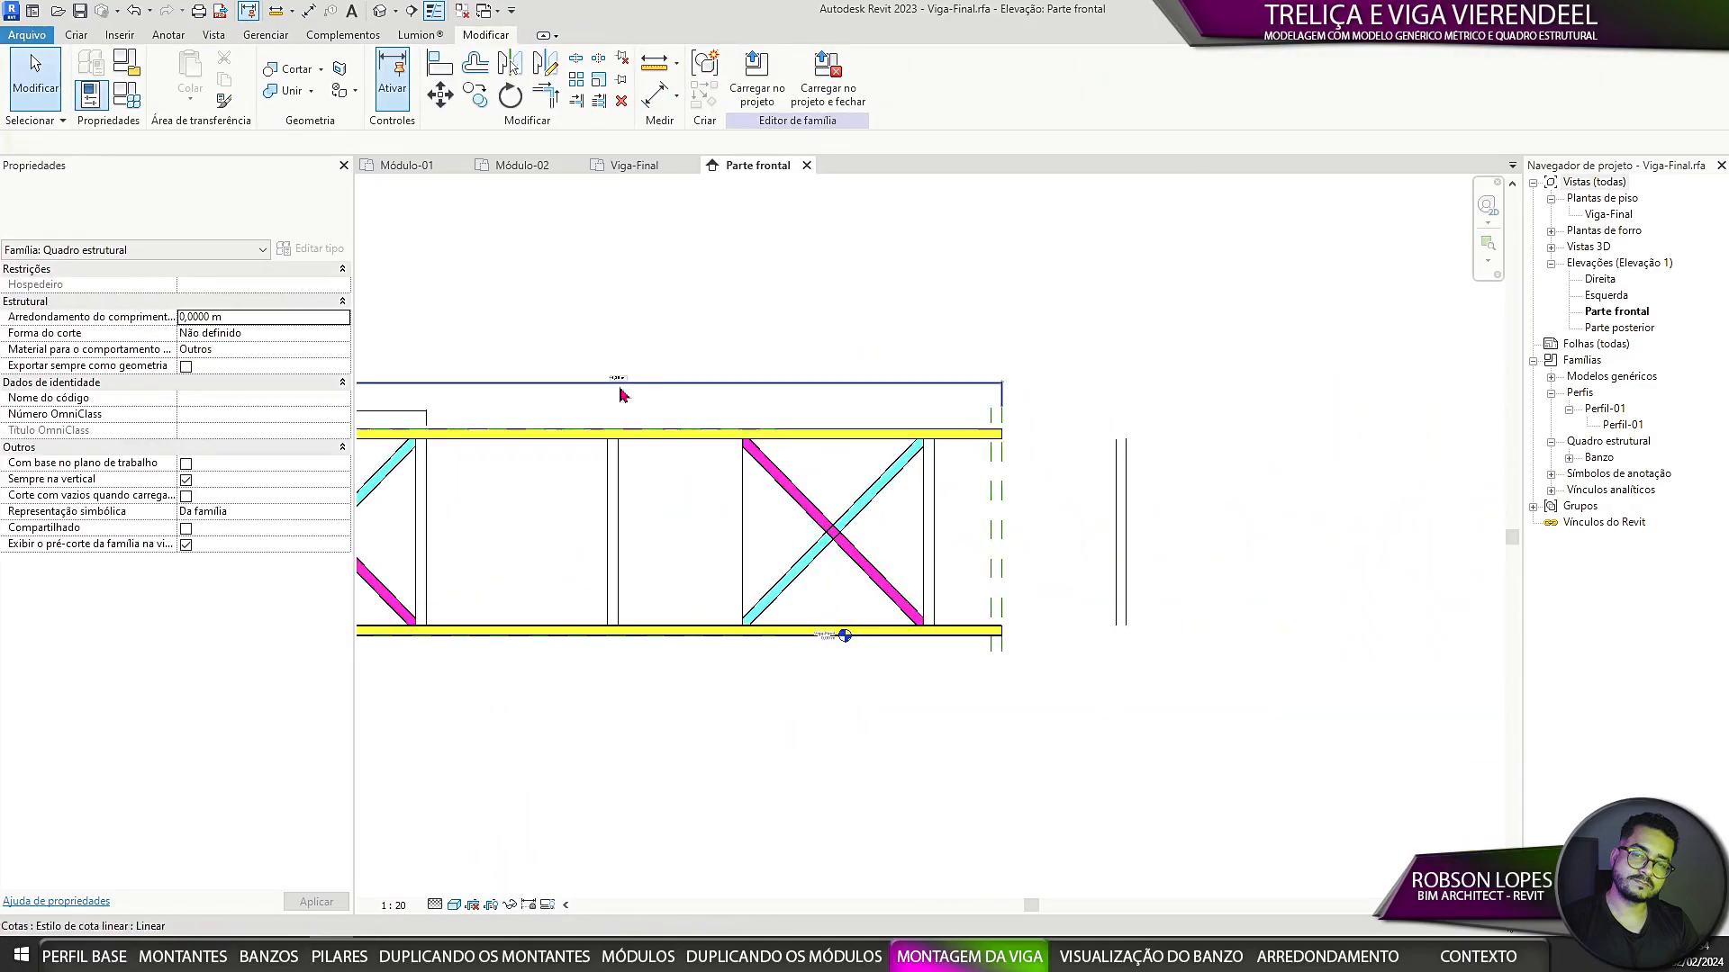
left_click(899, 591)
scroll(1031, 470, "up", 2)
scroll(1061, 468, "down", 2)
scroll(1097, 479, "up", 1)
middle_click_drag(1096, 479, 1165, 512)
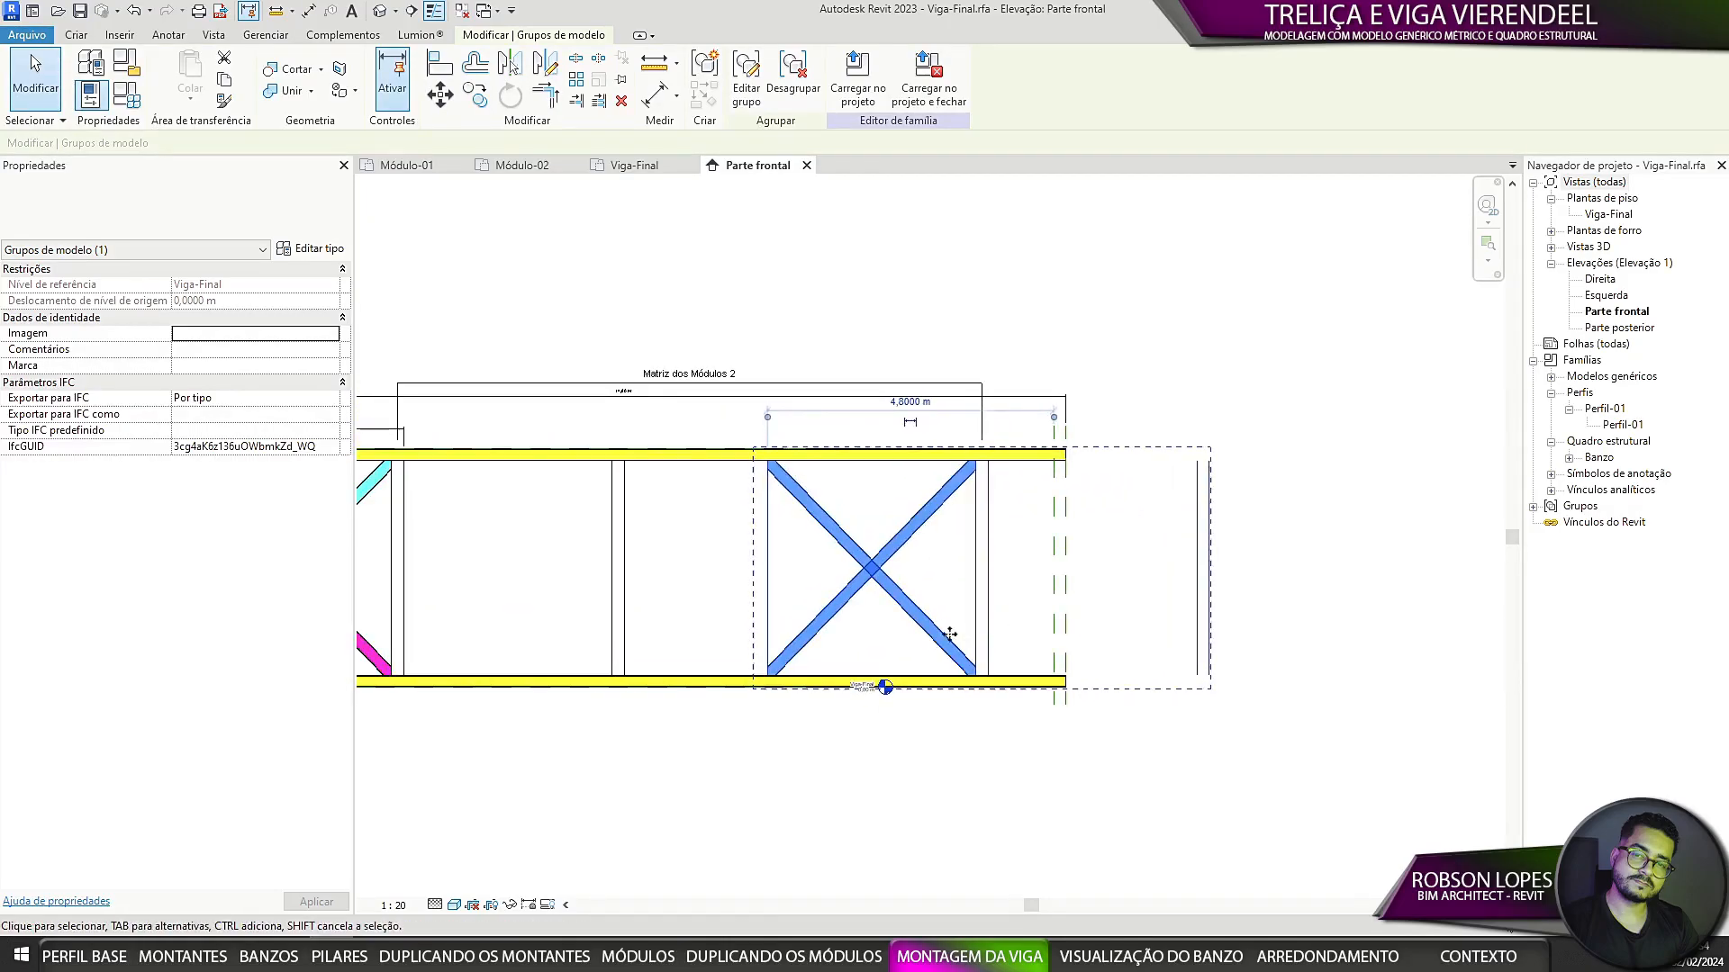
scroll(951, 636, "down", 2)
left_click_drag(841, 657, 802, 648)
key("Left")
key("Left")
key("Left")
key("Left")
key("Left")
key("Left")
key("Left")
key("Left")
key("Left")
key("Left")
key("Left")
key("Left")
key("Left")
key("Left")
key("Left")
key("Left")
key("Left")
key("Left")
key("Left")
key("Left")
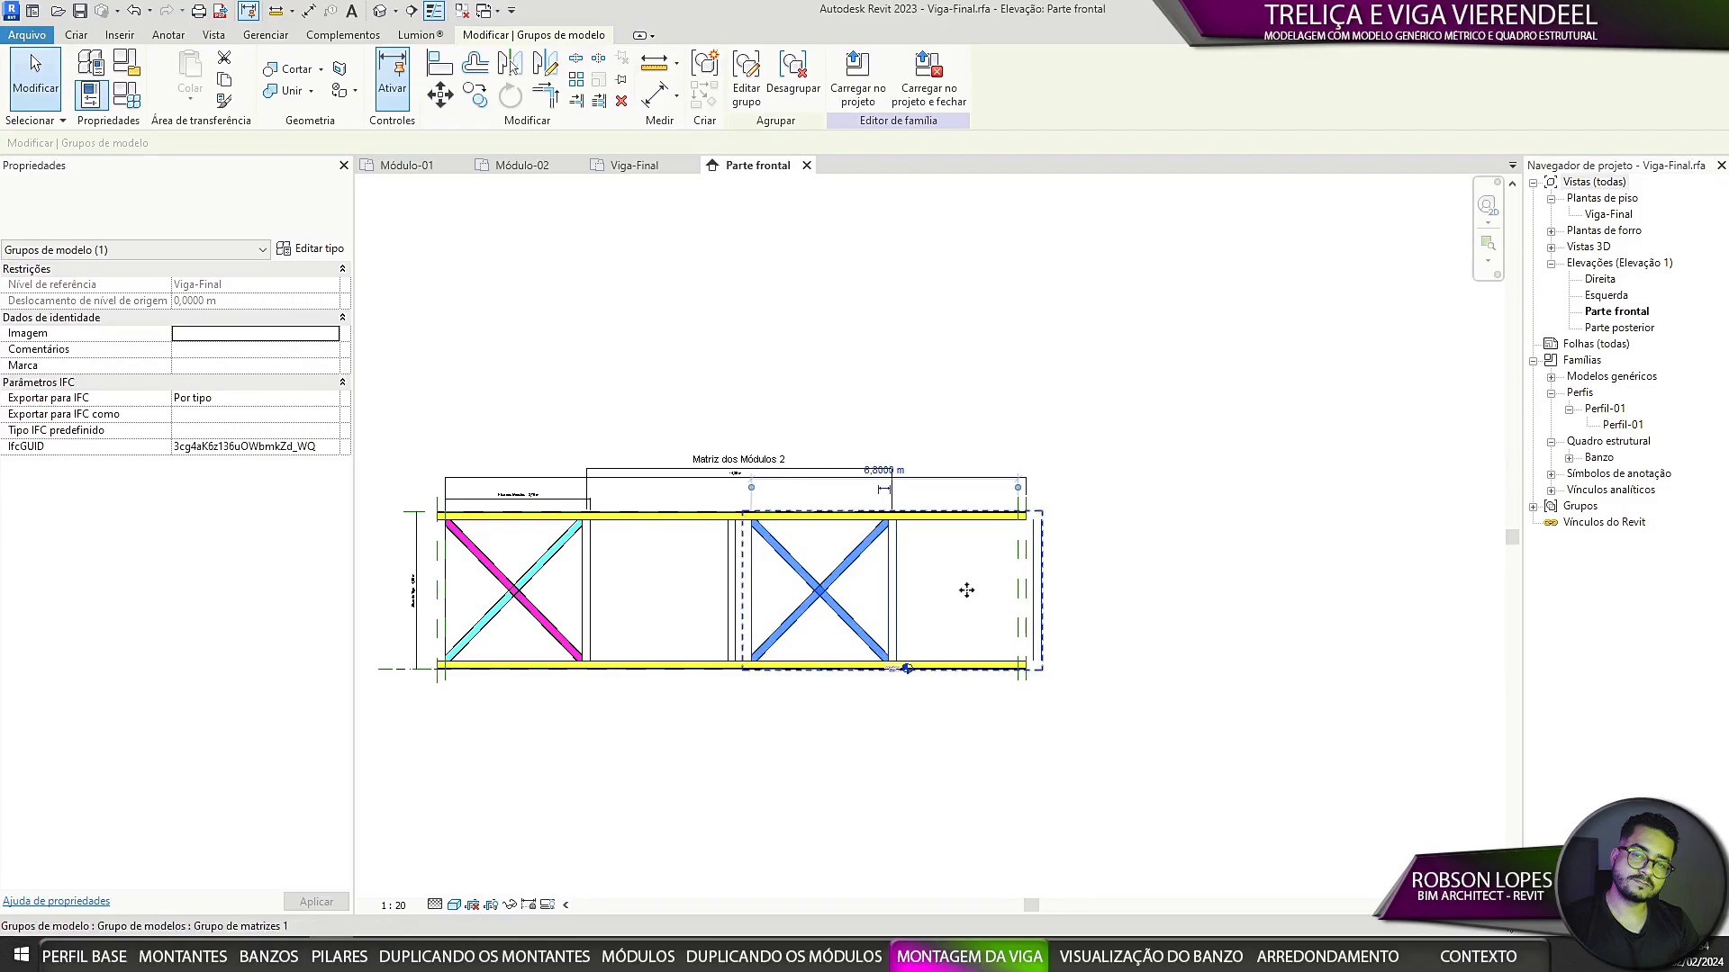
Step: Add an aligned dimension above the beam from its right-end reference plane to the right edge of the second module's middle post
scroll(959, 590, "up", 2)
left_click(1152, 616)
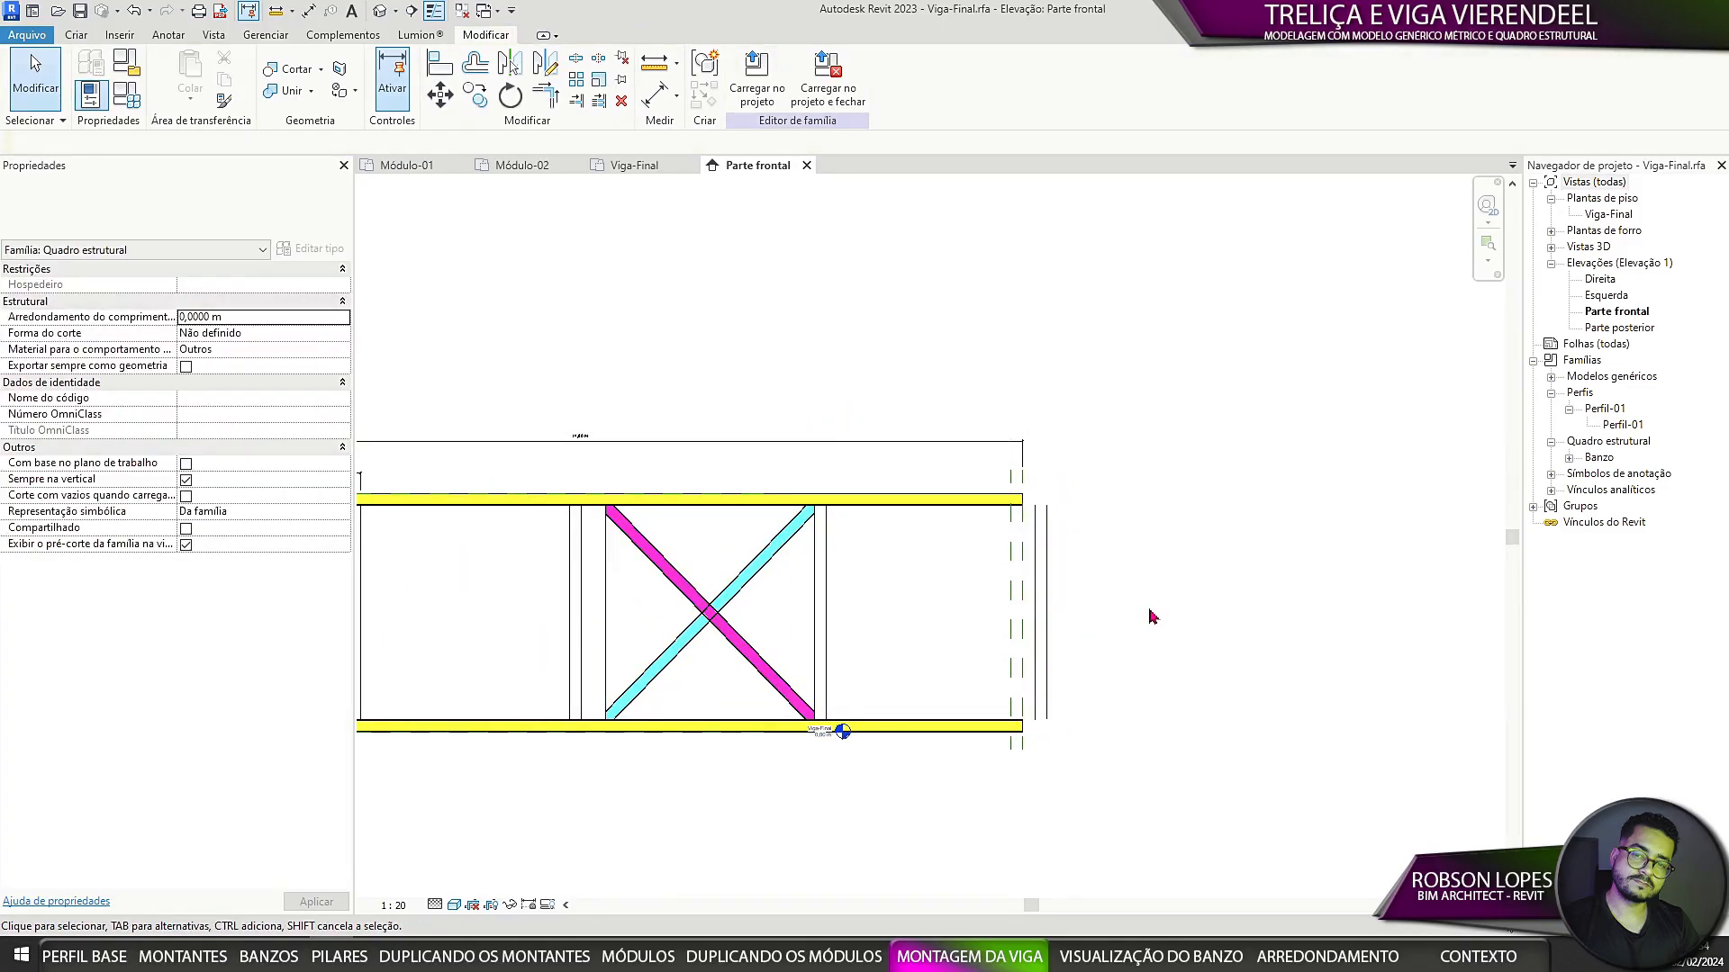
key("d")
key("i")
scroll(1002, 509, "up", 2)
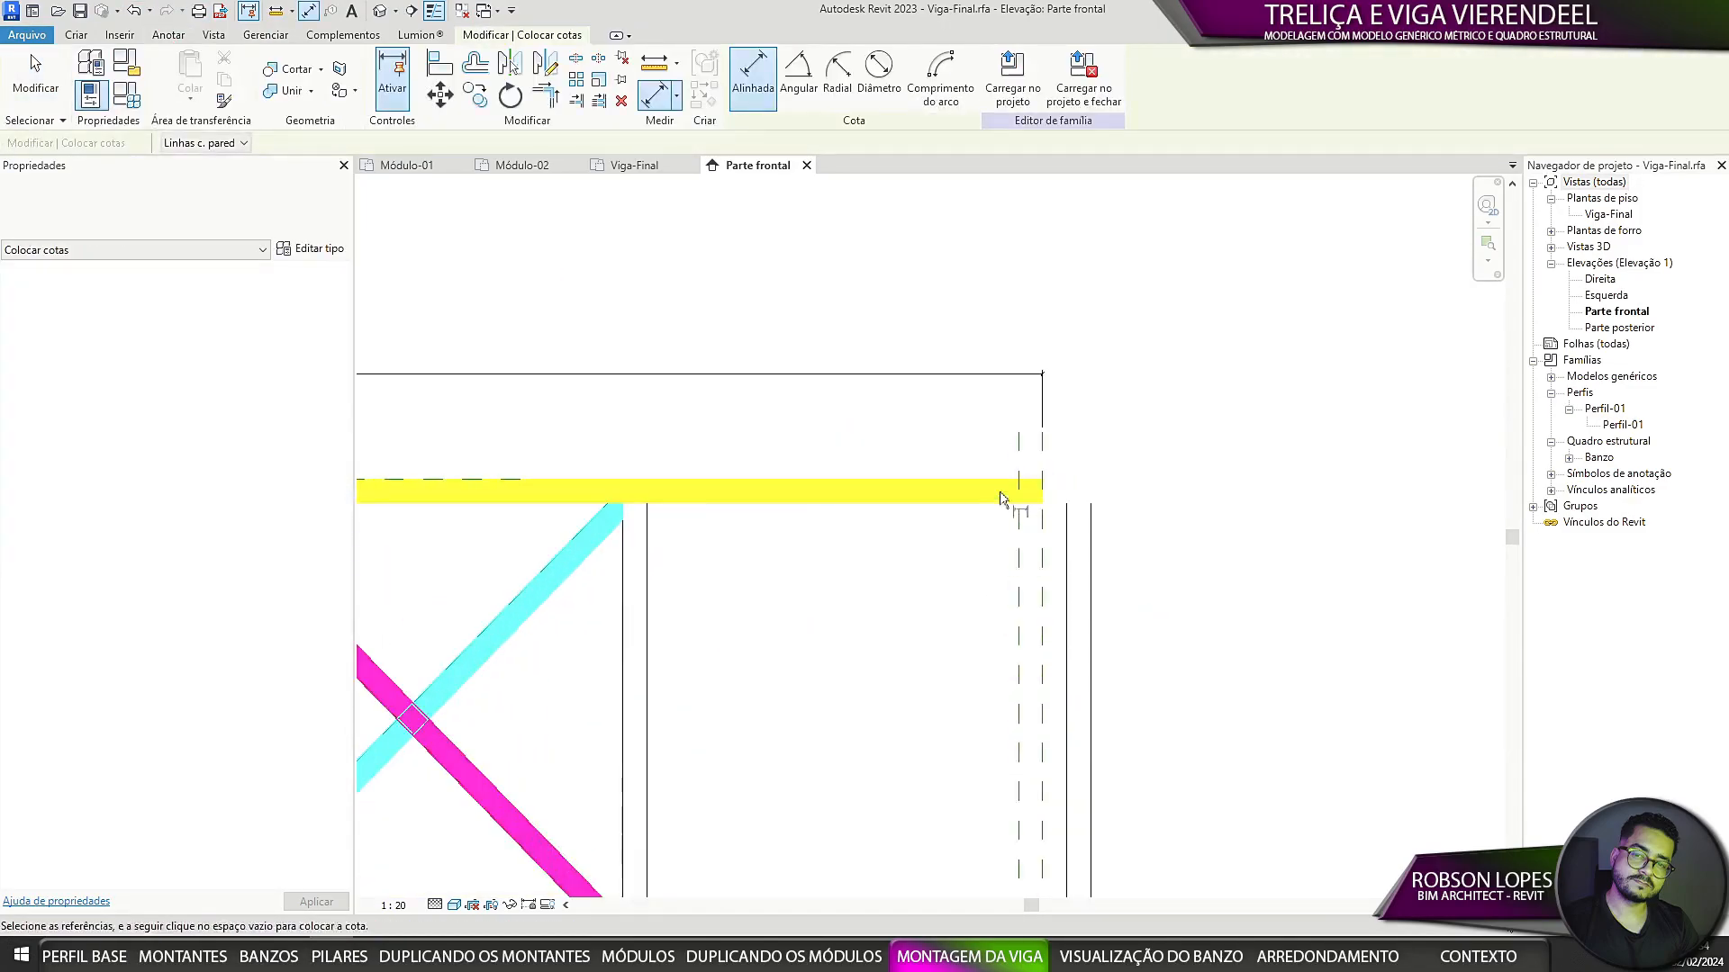
scroll(1046, 455, "down", 2)
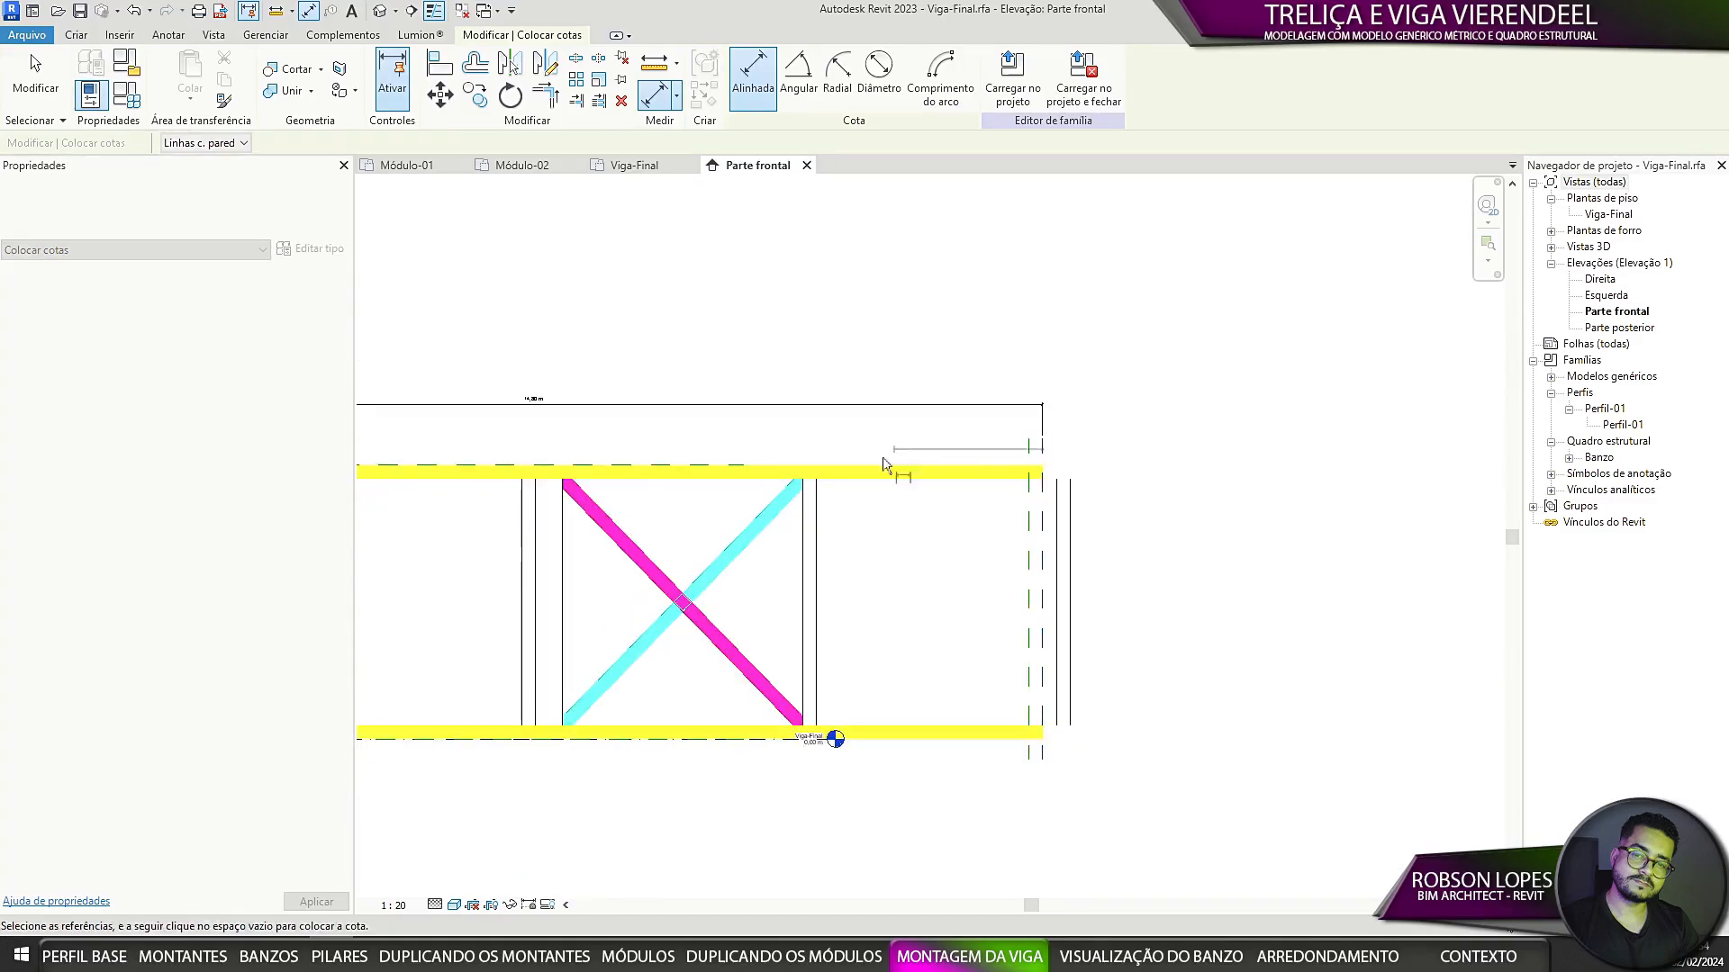
left_click(945, 435)
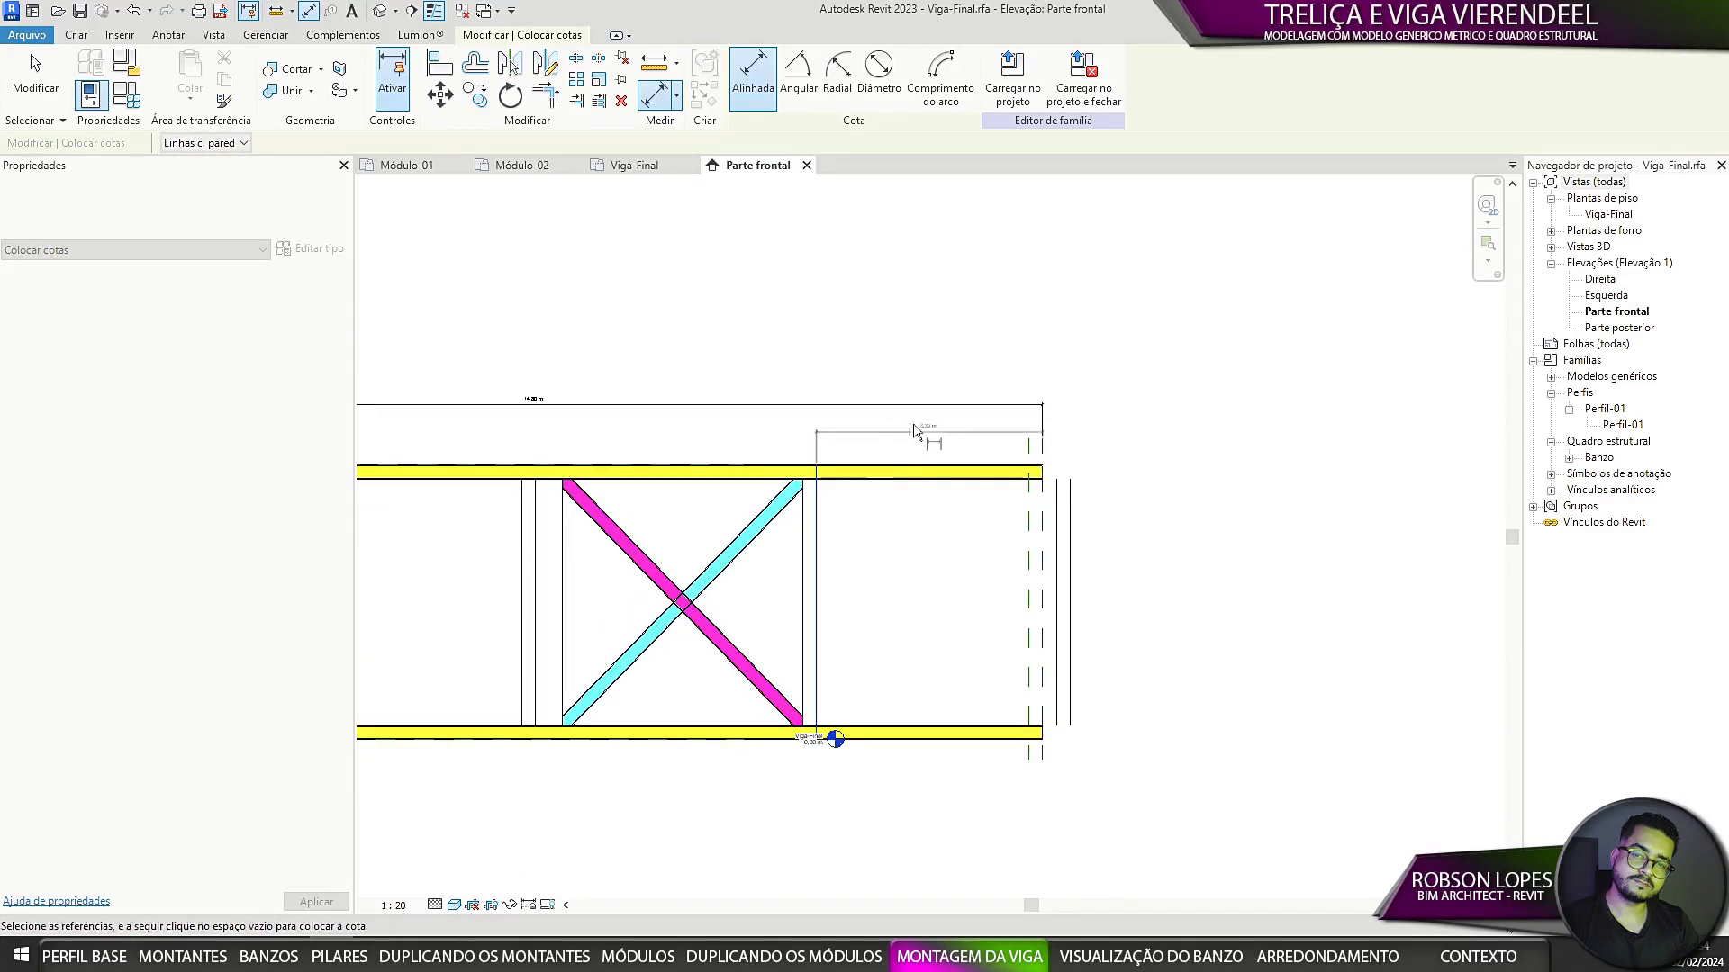
key("Escape")
key("Escape")
Step: Place the second module's dimension above the beam and label it with the Eixo dos Módulos parameter
scroll(954, 437, "up", 3)
left_click(981, 440)
left_click(819, 76)
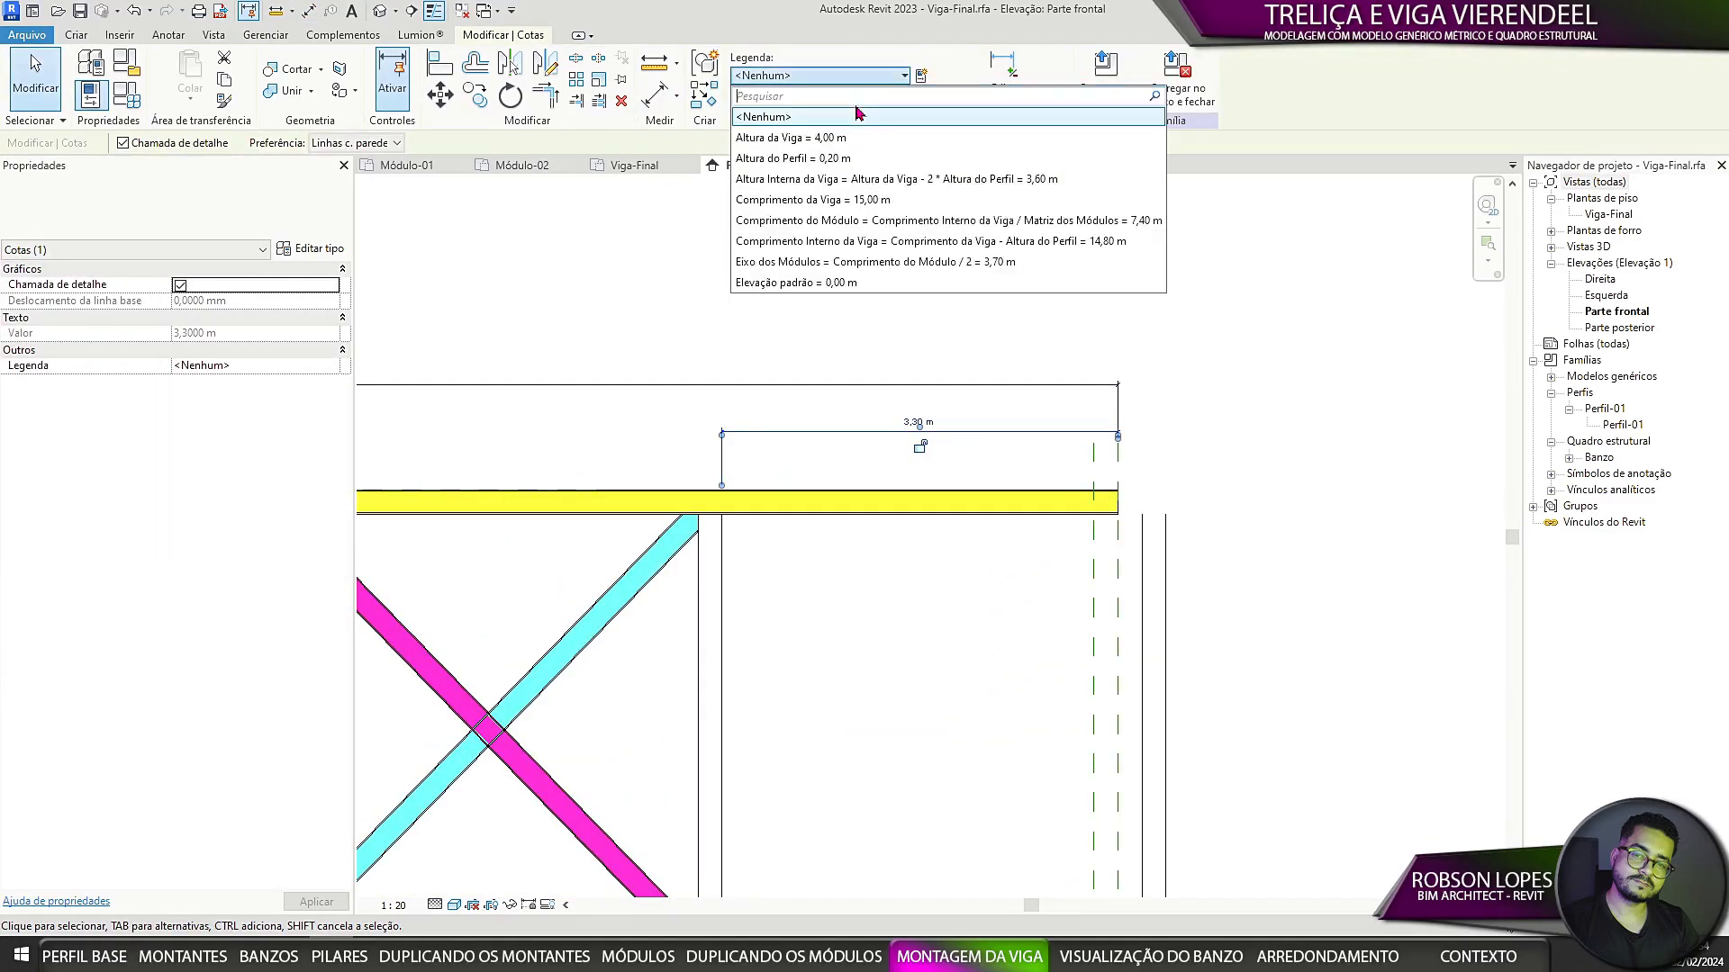
left_click(855, 261)
scroll(945, 712, "down", 4)
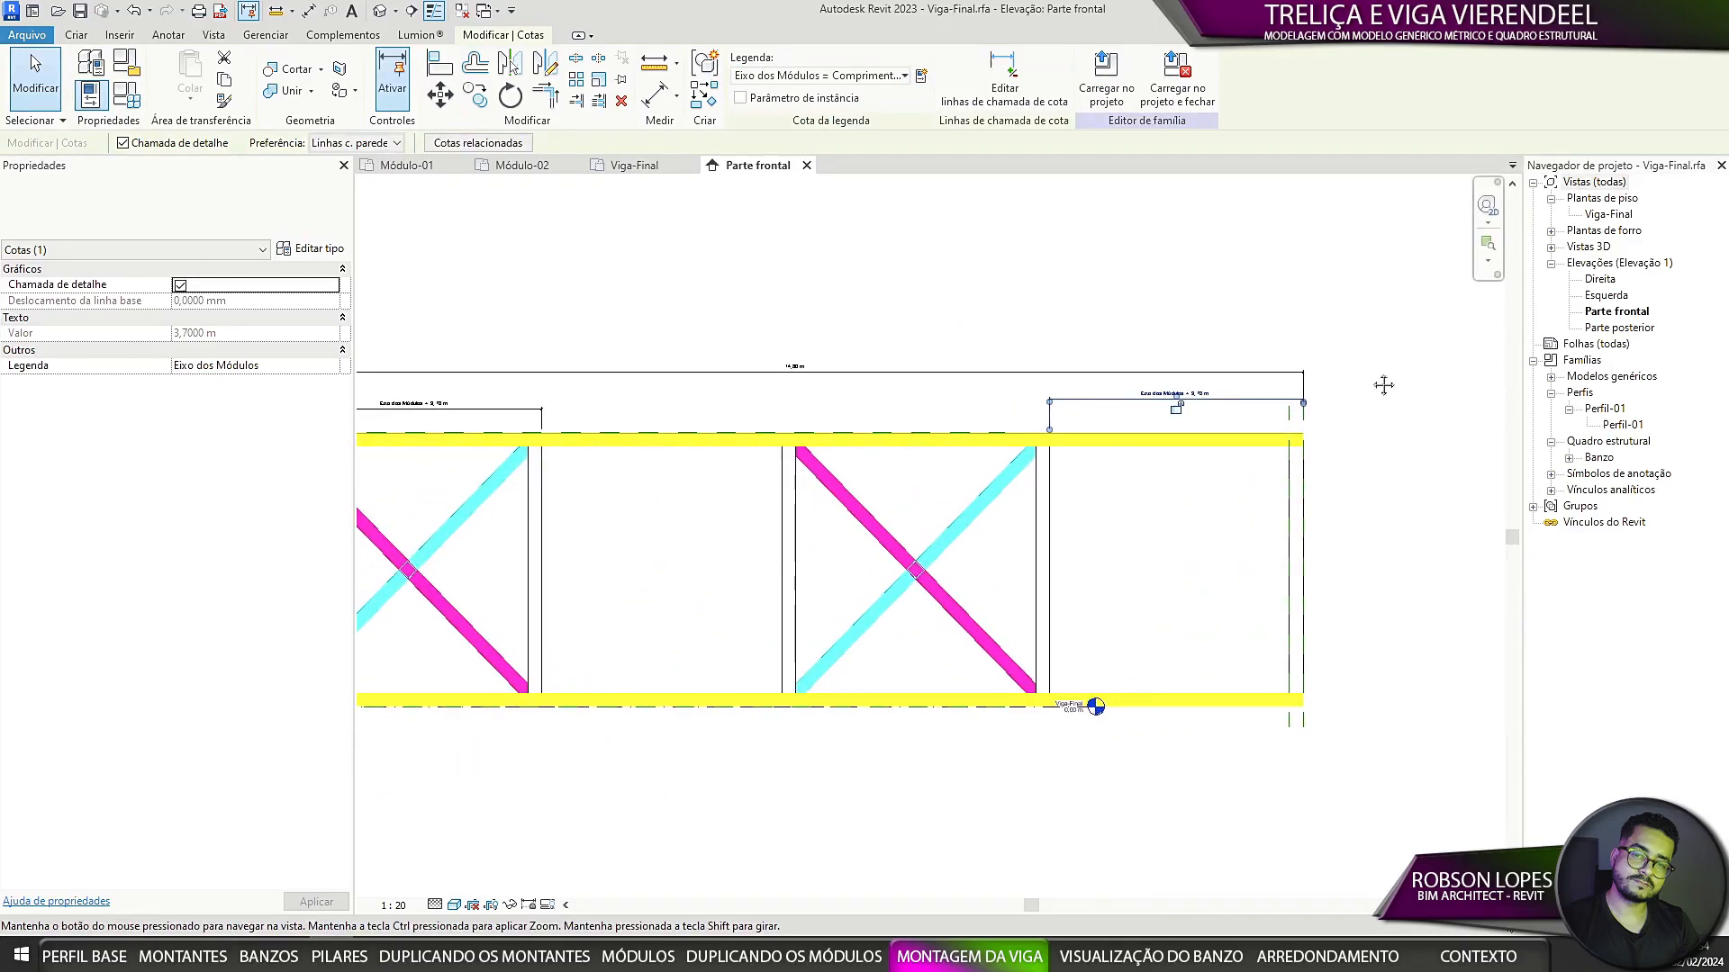
Step: Select both arrayed module groups and temporarily isolate them in the front elevation
scroll(1168, 378, "up", 6)
scroll(1169, 378, "down", 5)
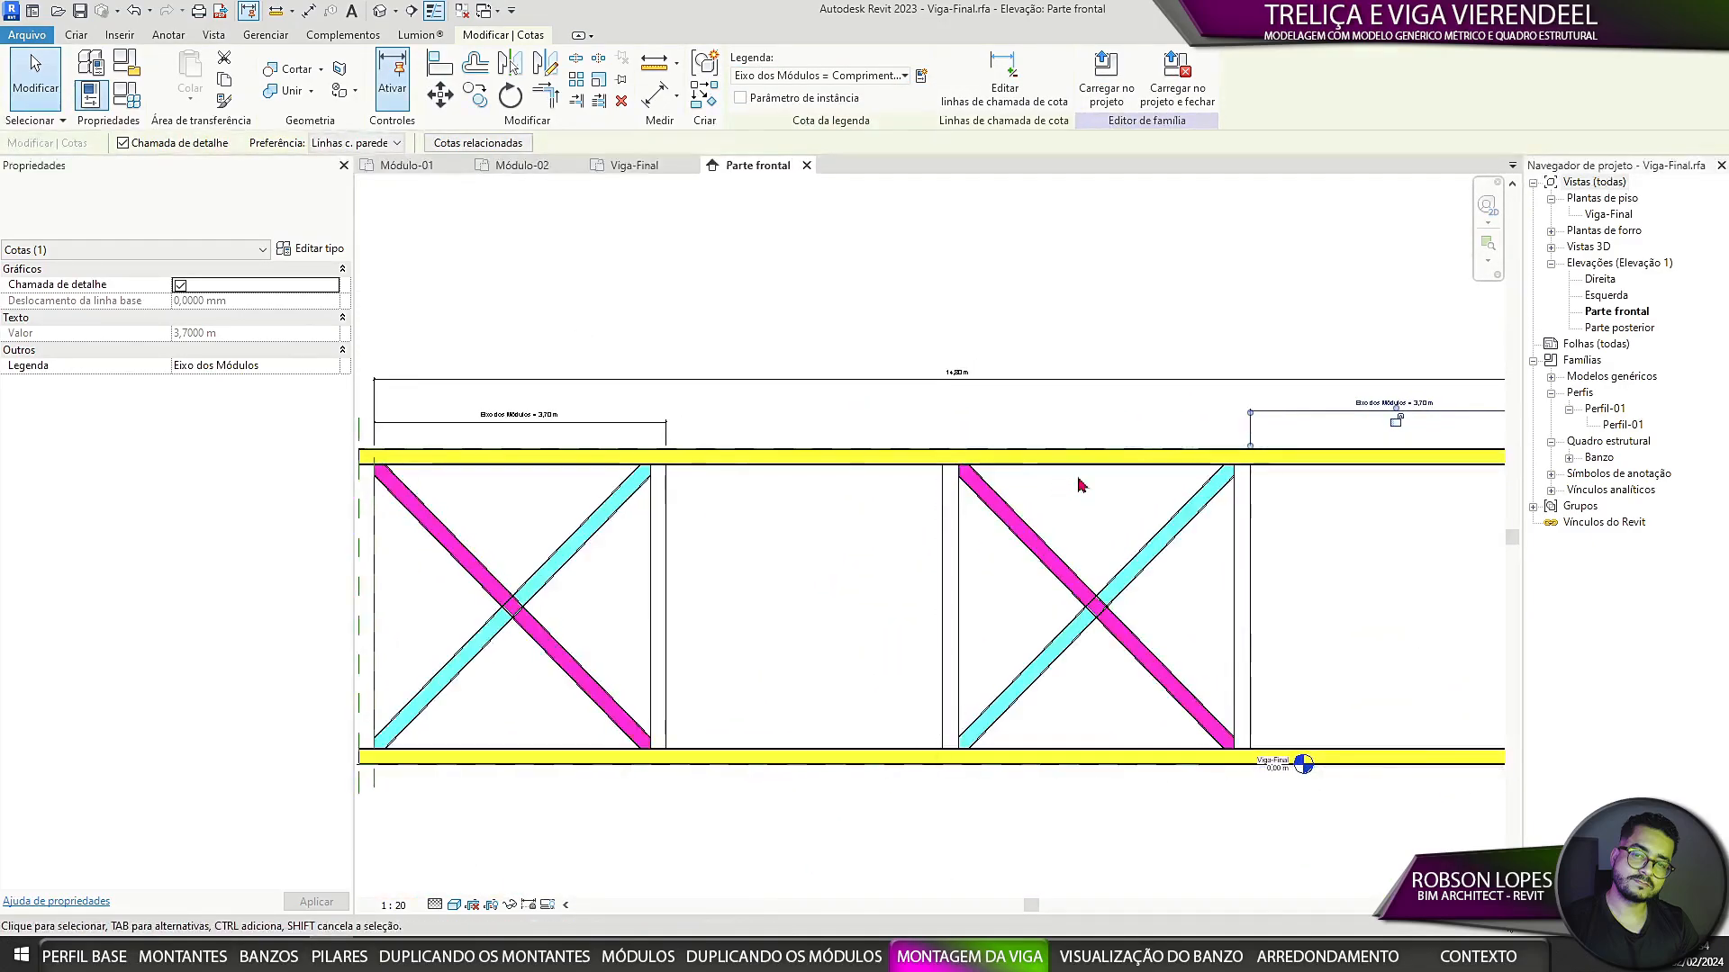
scroll(1081, 483, "up", 4)
scroll(885, 532, "down", 4)
left_click(885, 532)
scroll(900, 513, "up", 3)
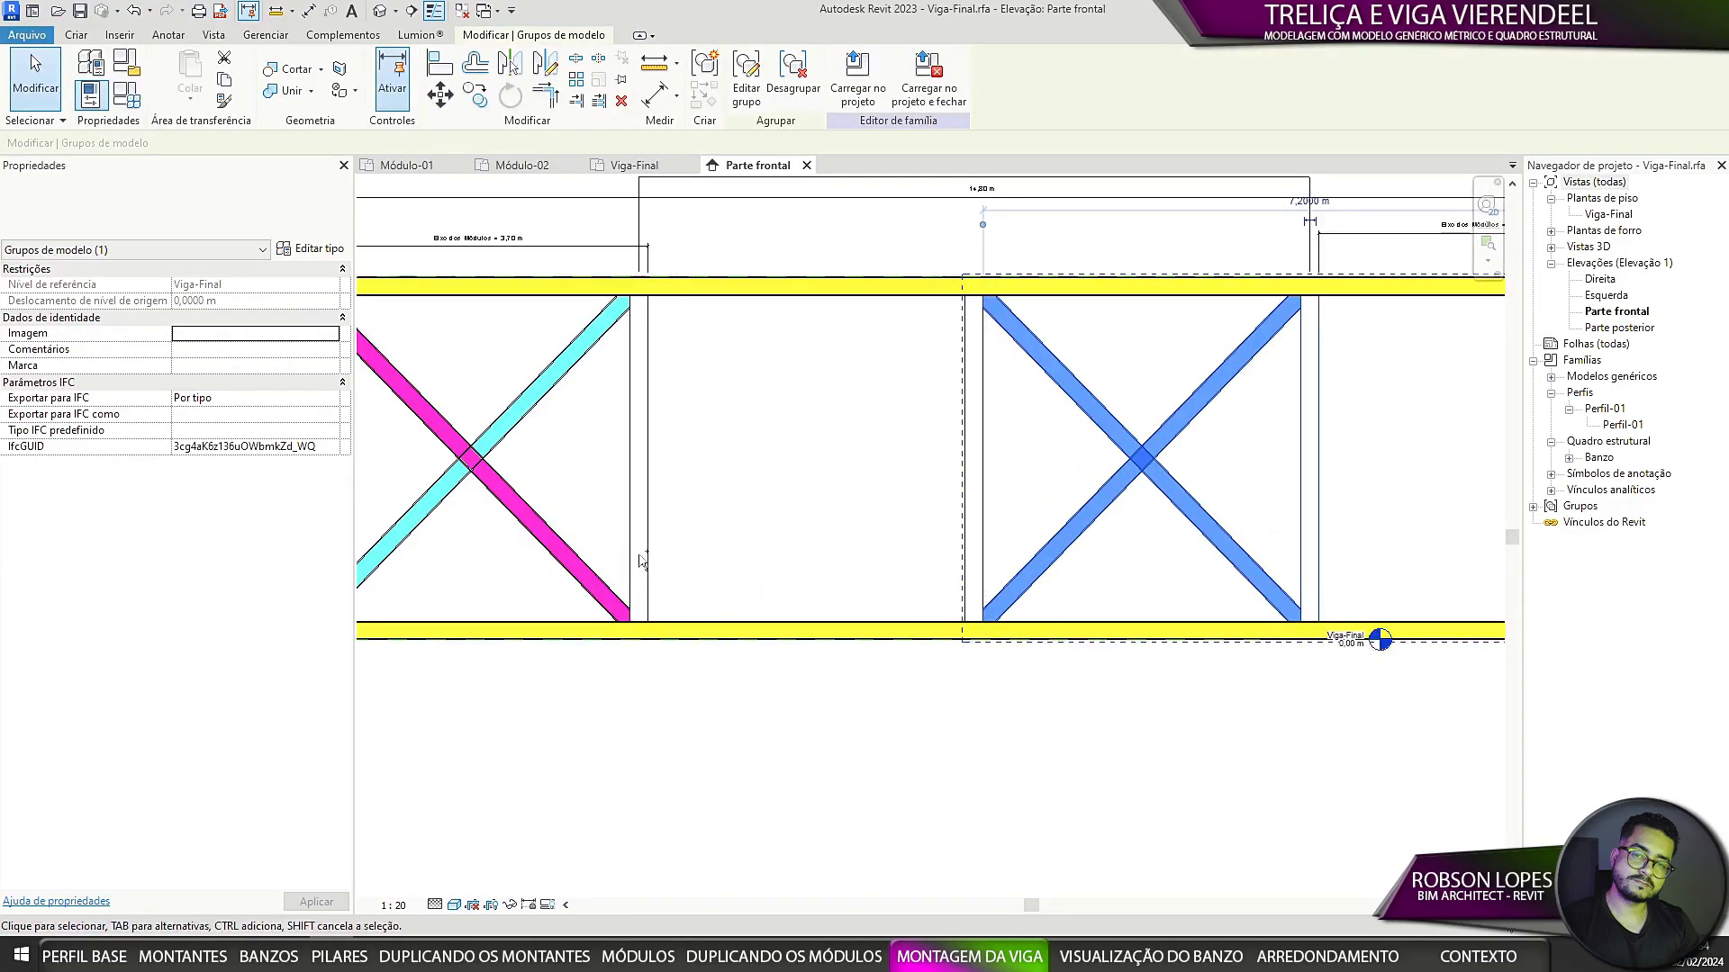
left_click(679, 571, "ctrl")
left_click(510, 905)
left_click(631, 858)
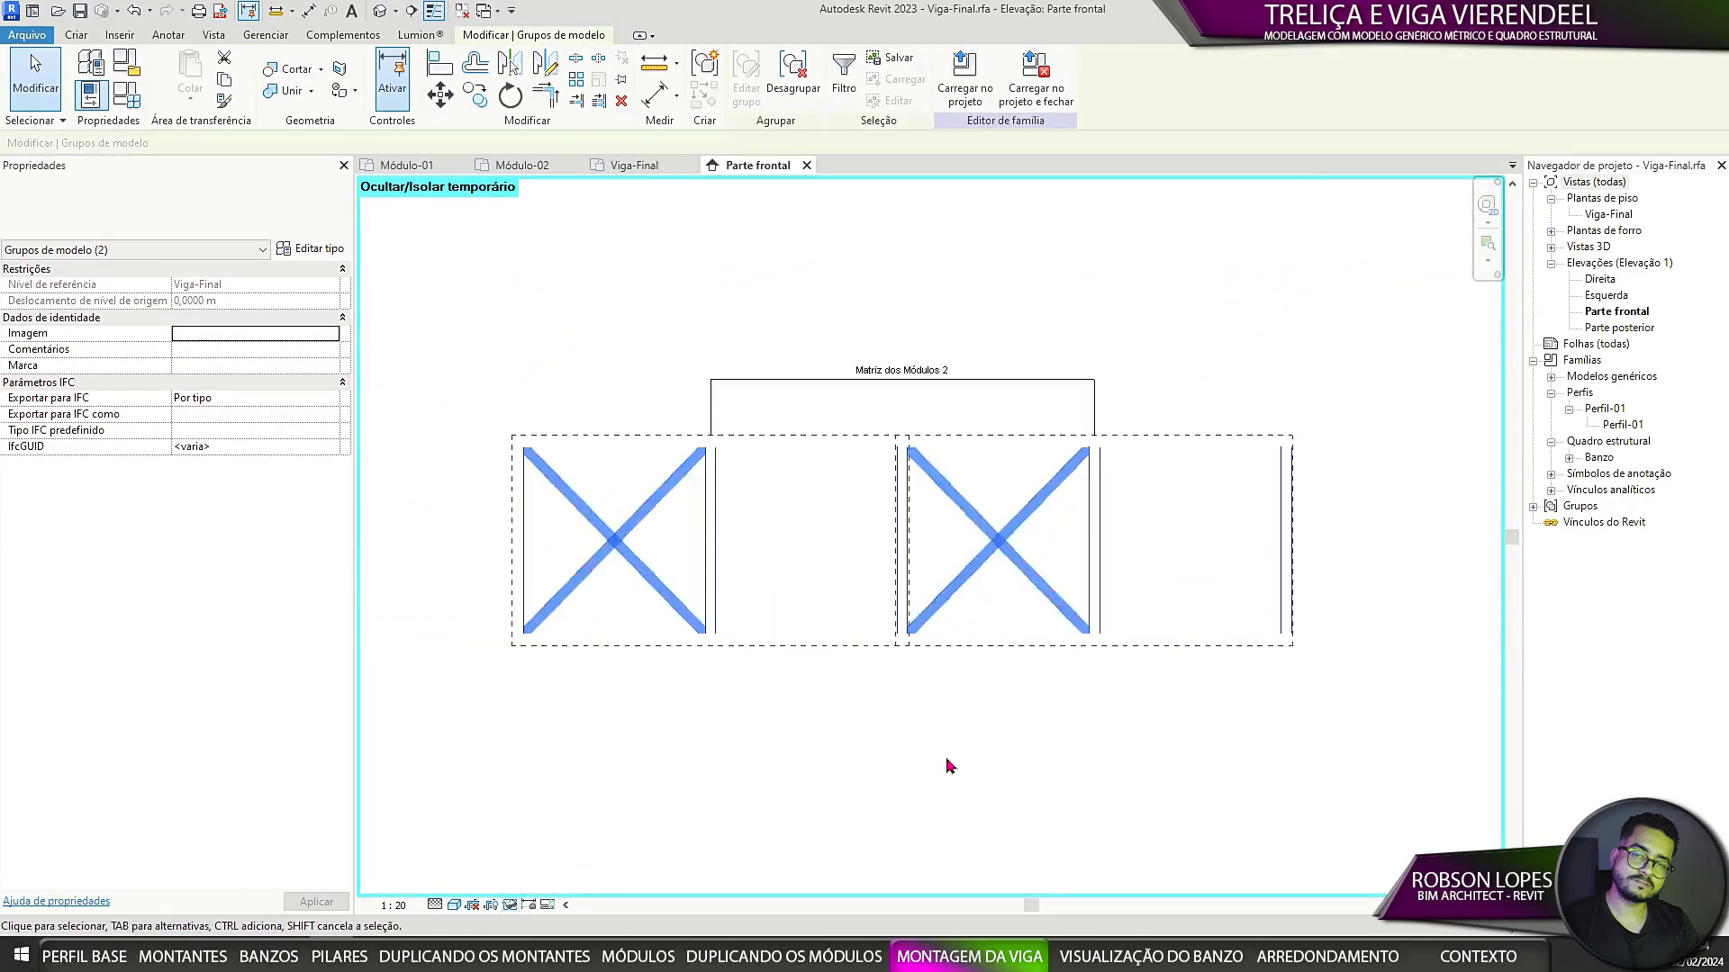
Step: Set the Matriz dos Módulos family parameter to 3 and apply it, keeping the modules in sight
left_click(932, 779)
left_click(125, 106)
scroll(1200, 574, "down", 2)
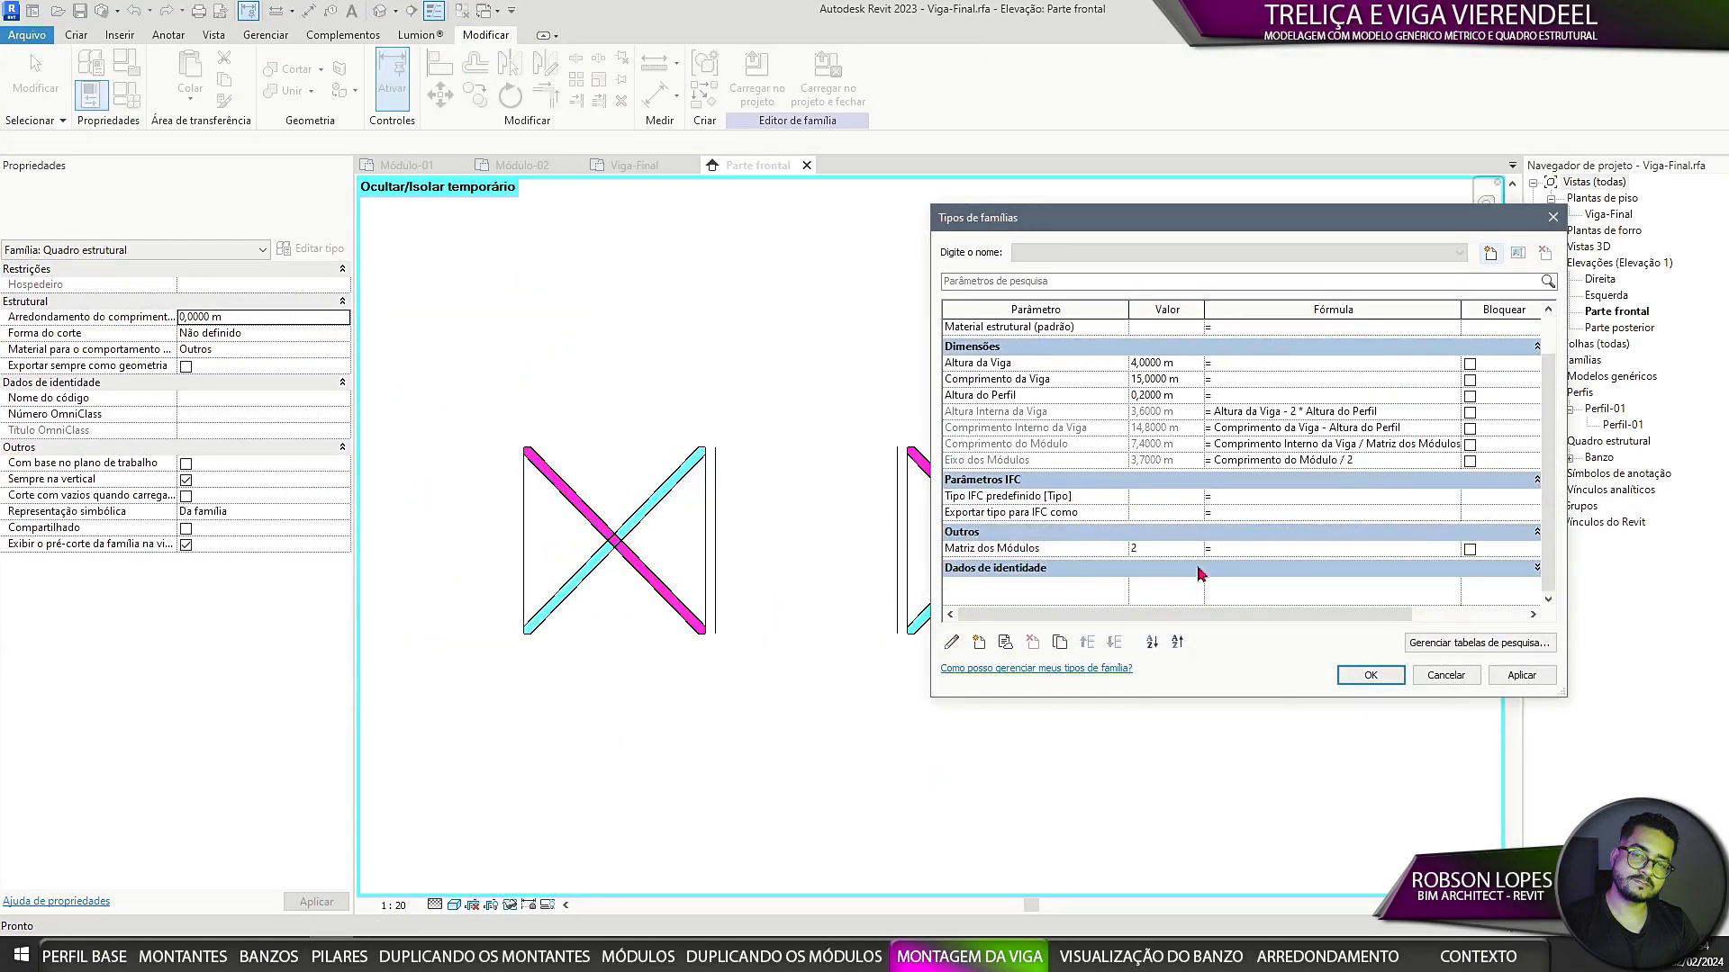
left_click(1547, 674)
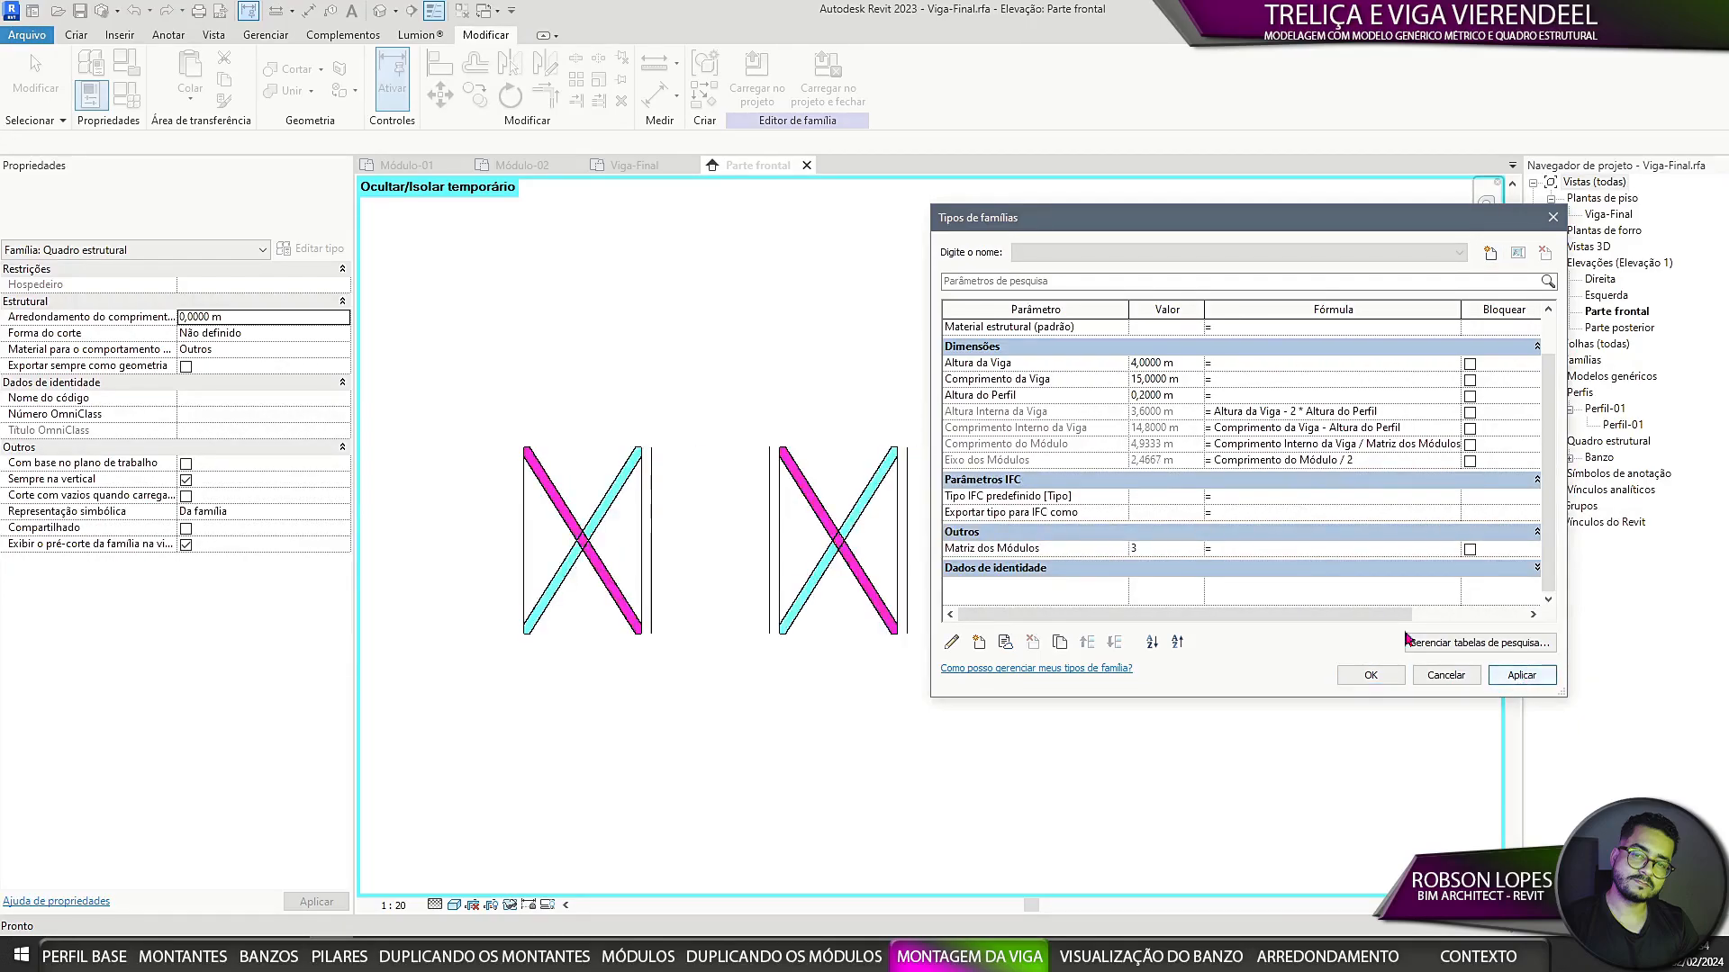
left_click_drag(1332, 218, 1676, 90)
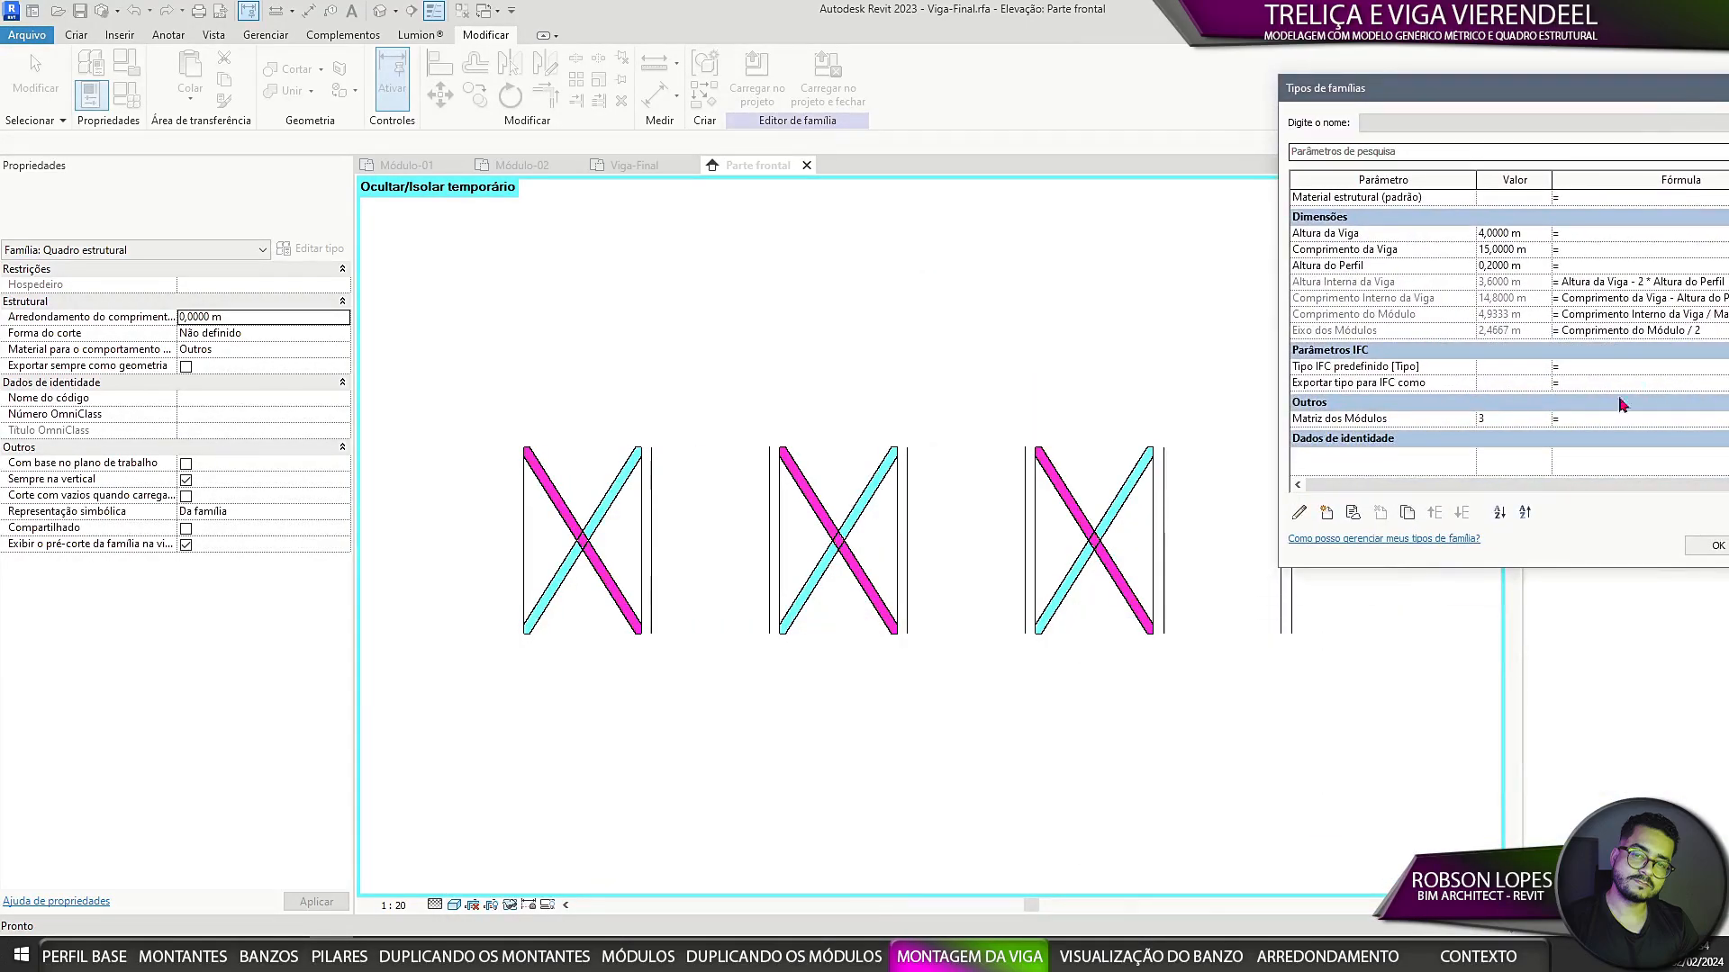
Step: Set Matriz dos Módulos to 5, then reset the temporary isolation to bring back the whole beam
left_click(1545, 418)
left_click(1708, 546)
left_click(509, 905)
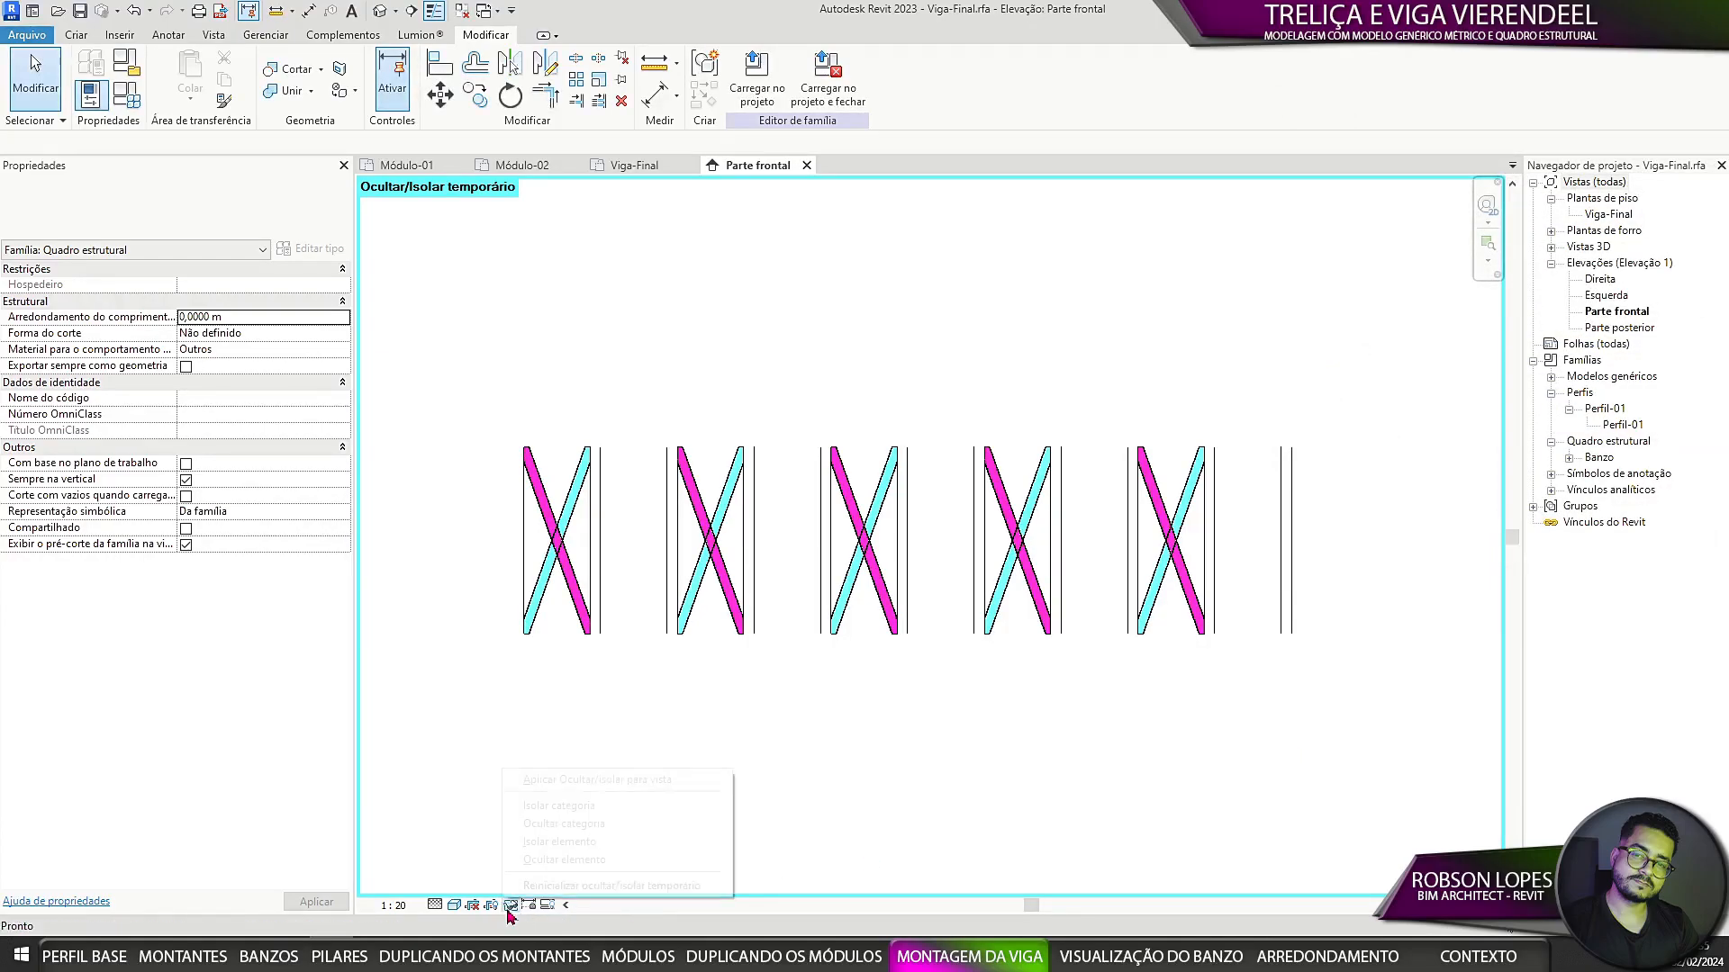
left_click(585, 860)
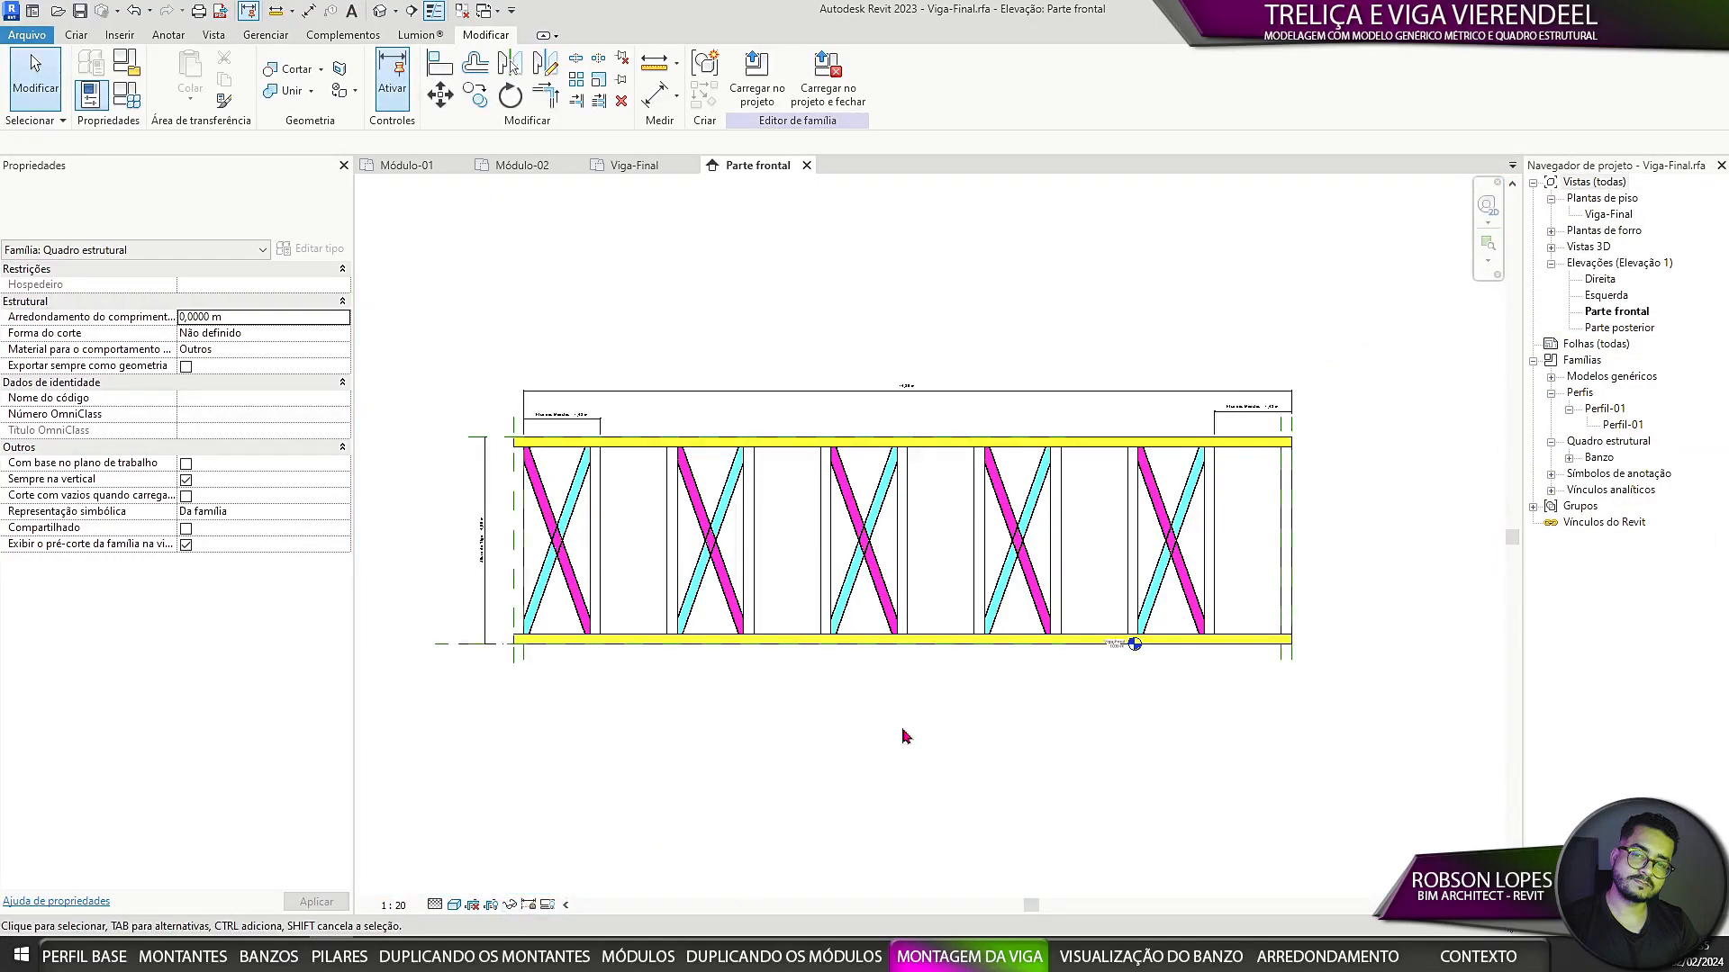
Step: Set Matriz dos Módulos to 2 in the family types and apply it
left_click(137, 91)
scroll(1337, 448, "down", 3)
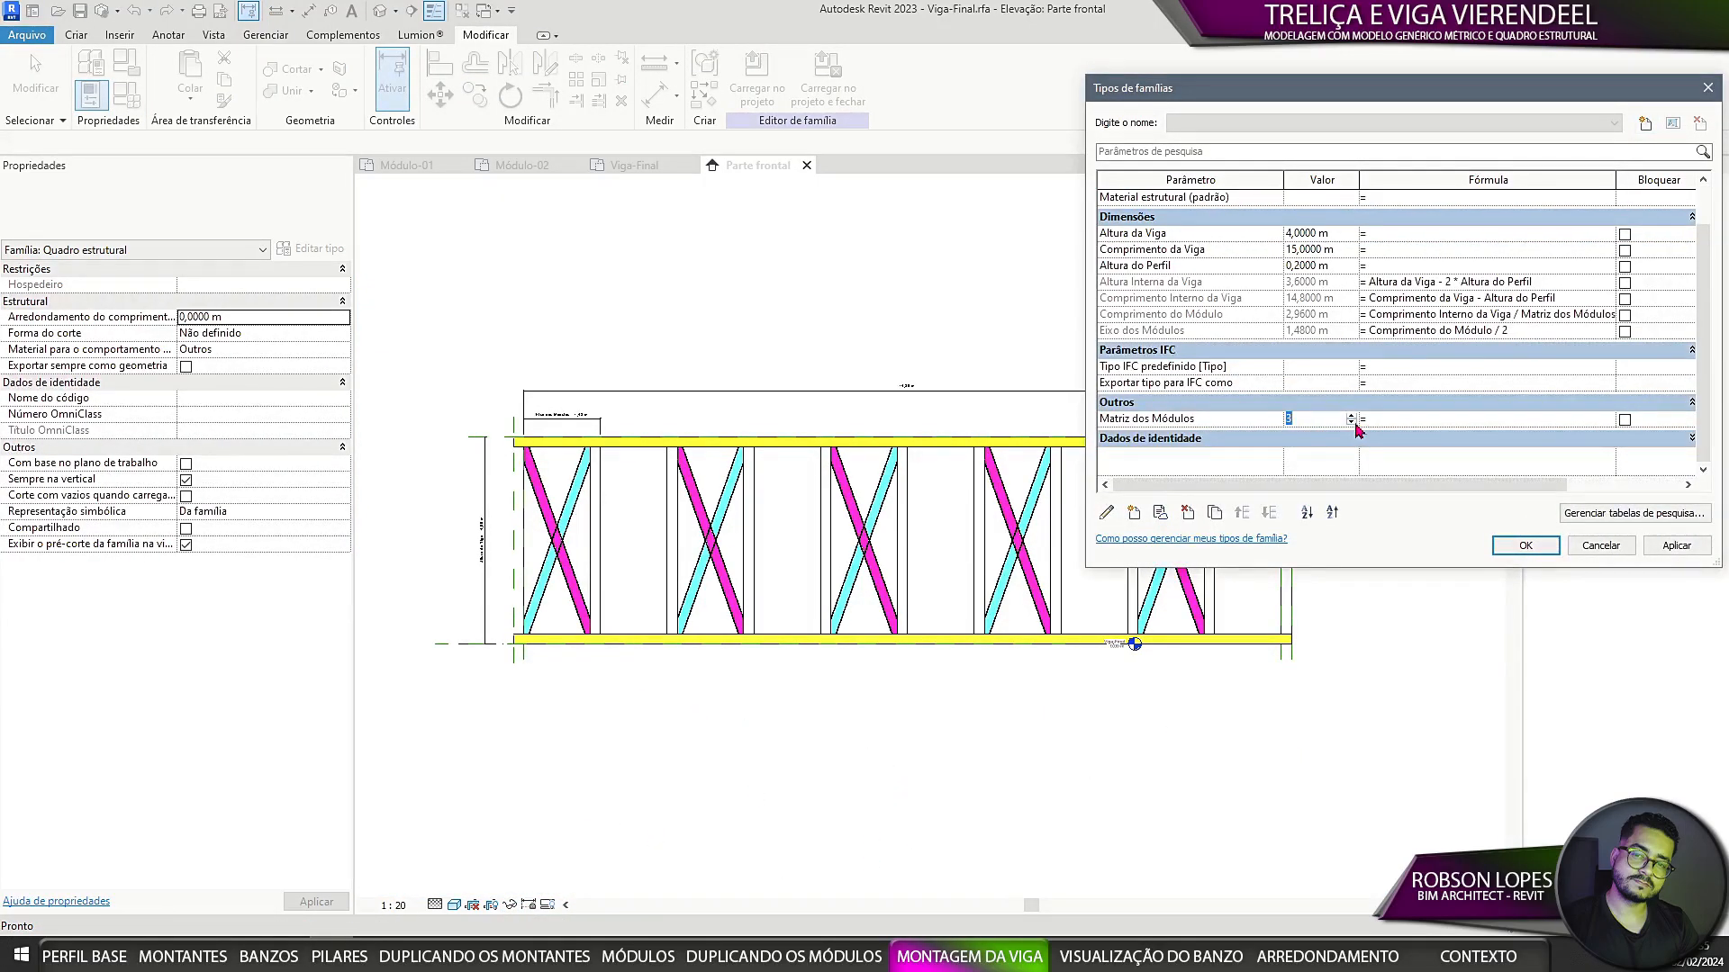
left_click(1677, 548)
Step: Set Matriz dos Módulos to 3, apply it and close the family types
left_click(1340, 420)
left_click(1351, 416)
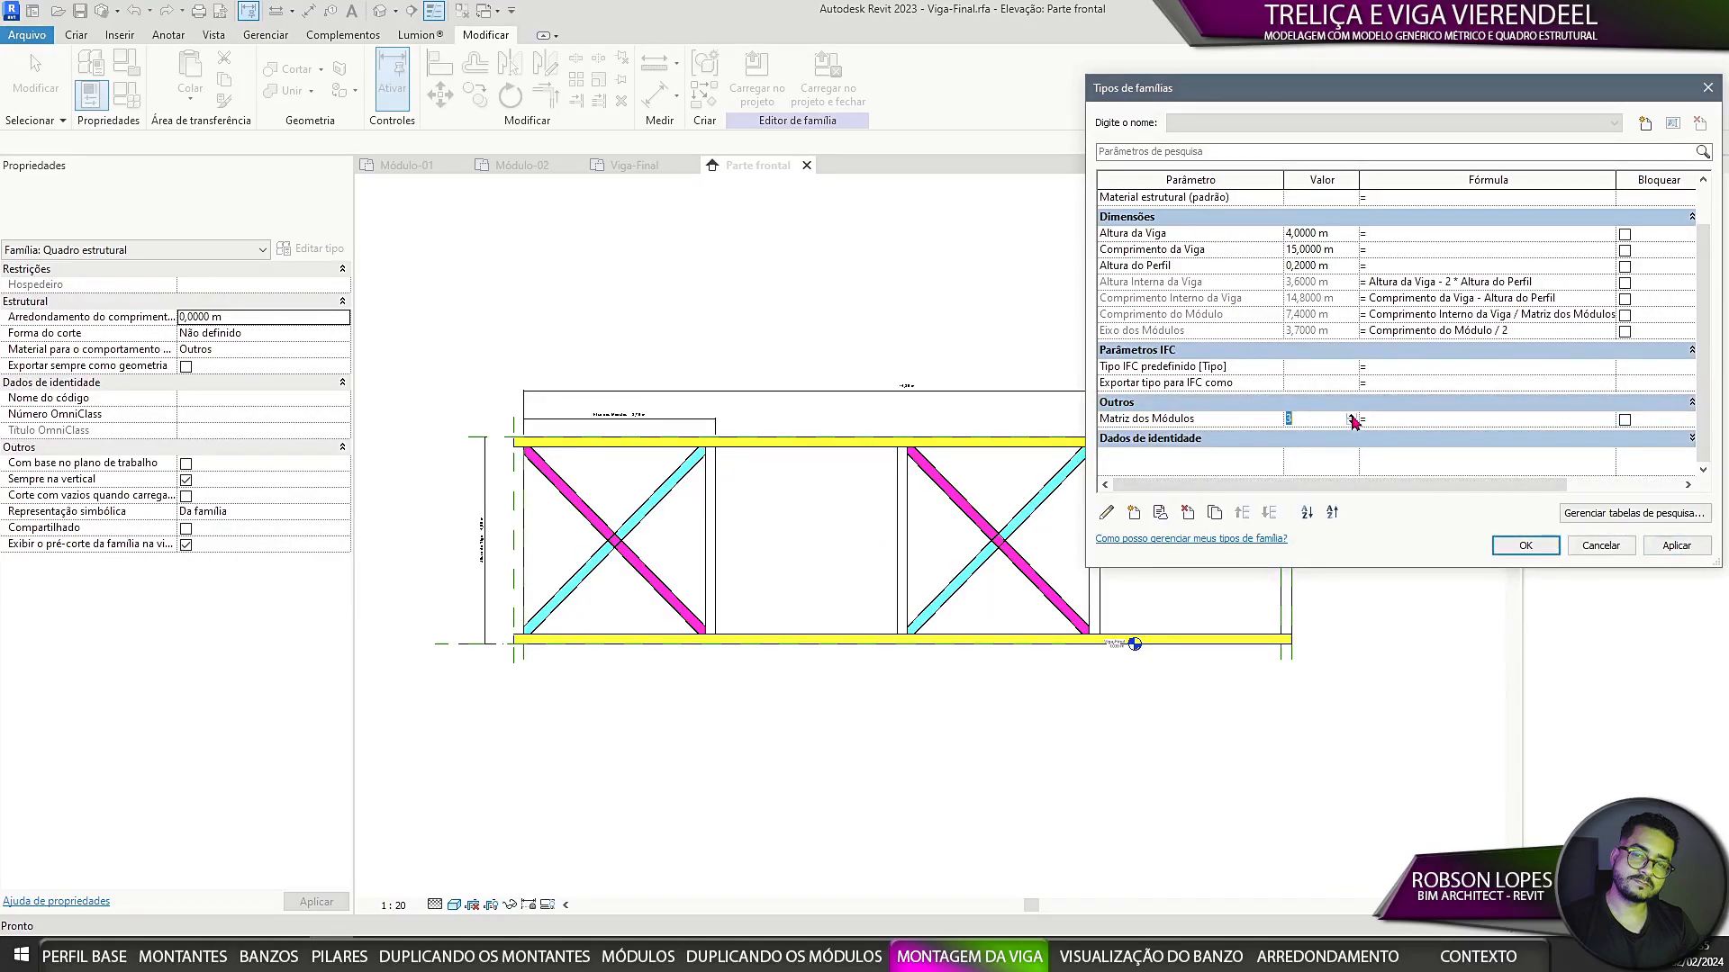
left_click(1675, 547)
left_click(1525, 546)
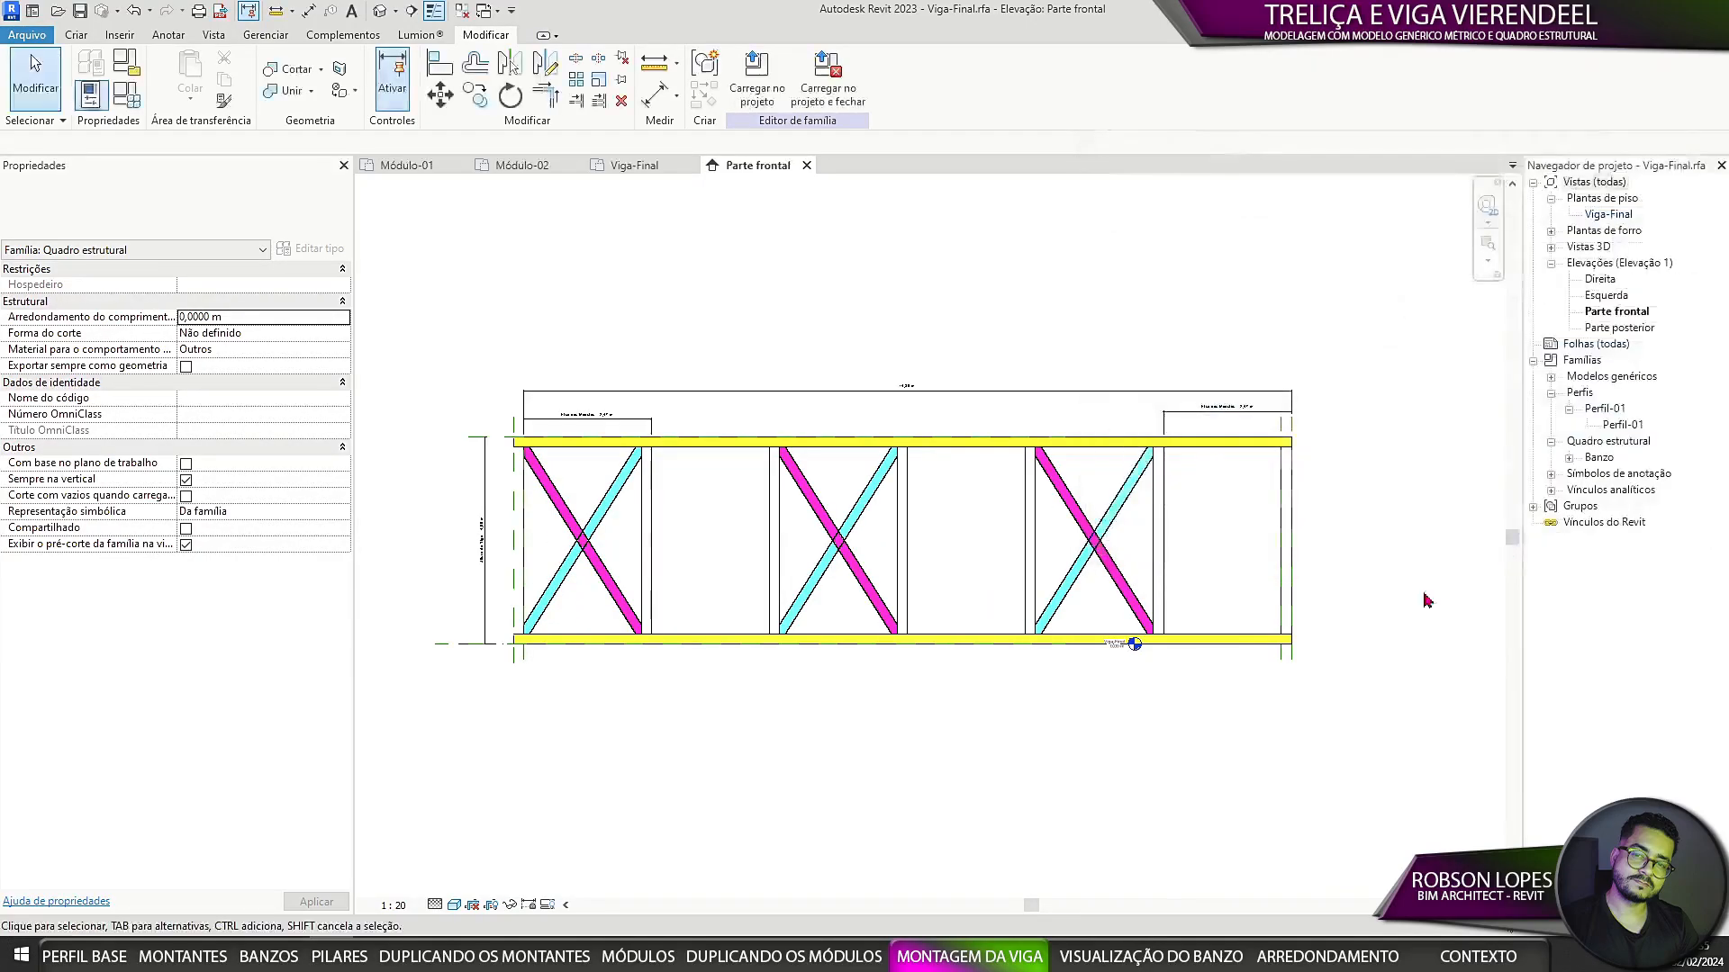
Step: Delete the unlabelled overall dimension that spans the beam above the two Eixo dos Módulos dimensions
scroll(1177, 598, "up", 3)
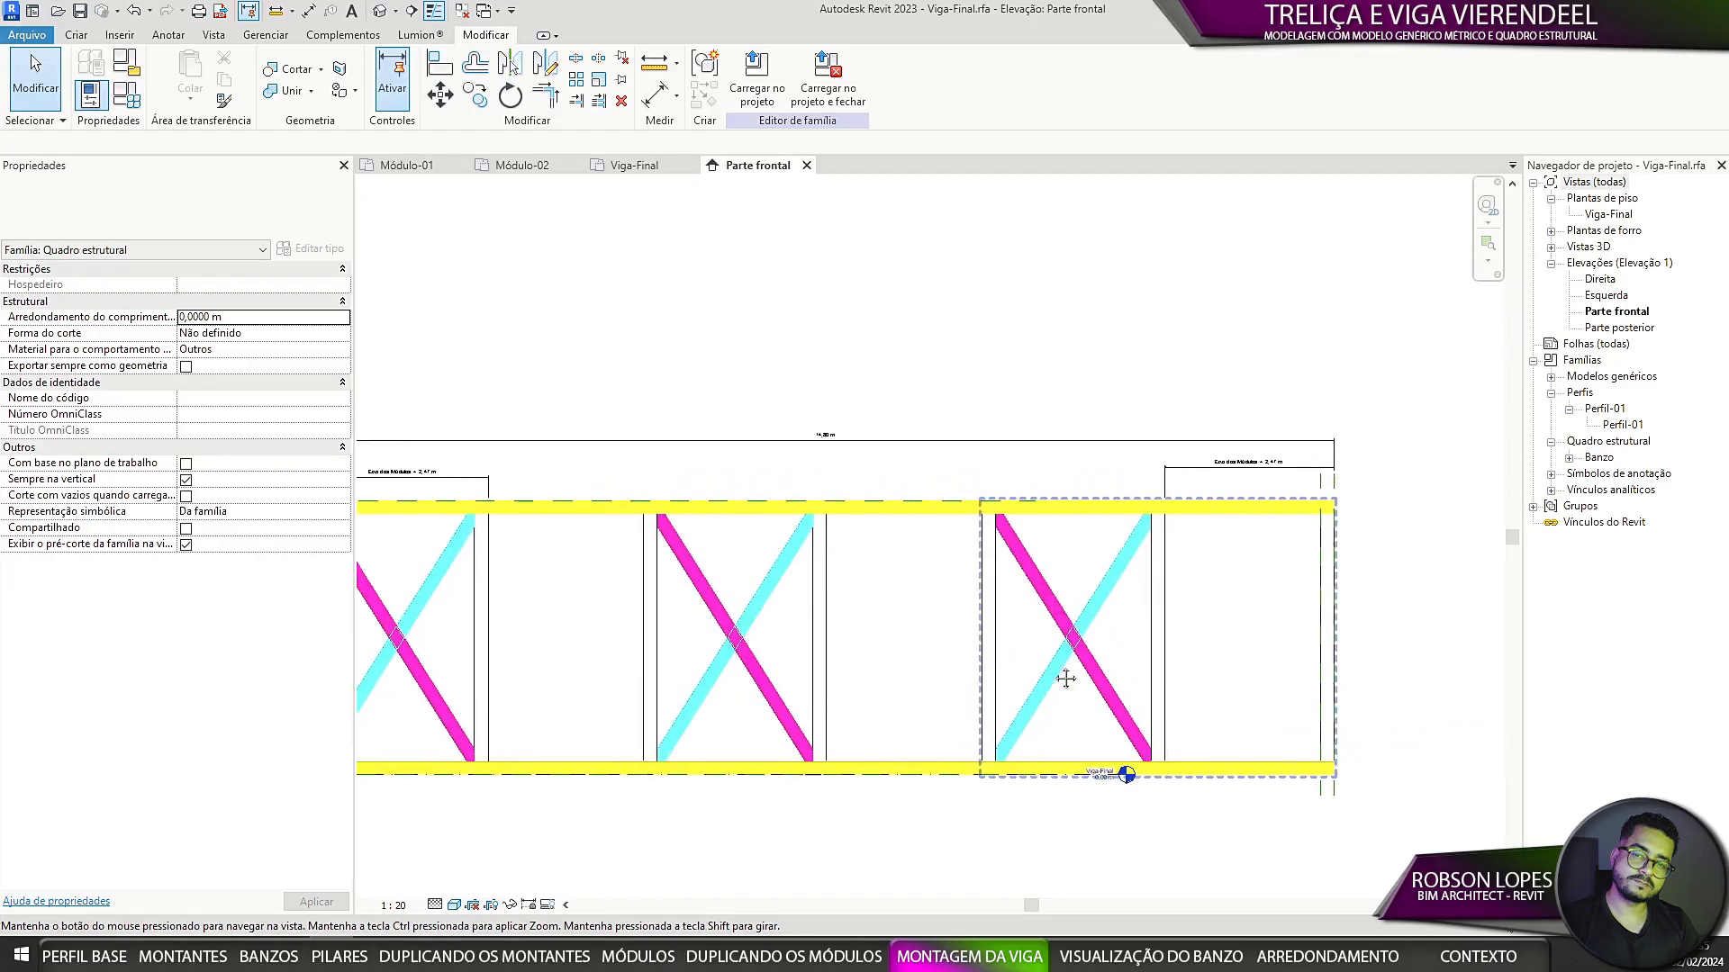
scroll(1065, 459, "up", 3)
left_click(1063, 457)
scroll(1050, 490, "down", 2)
scroll(1050, 491, "down", 2)
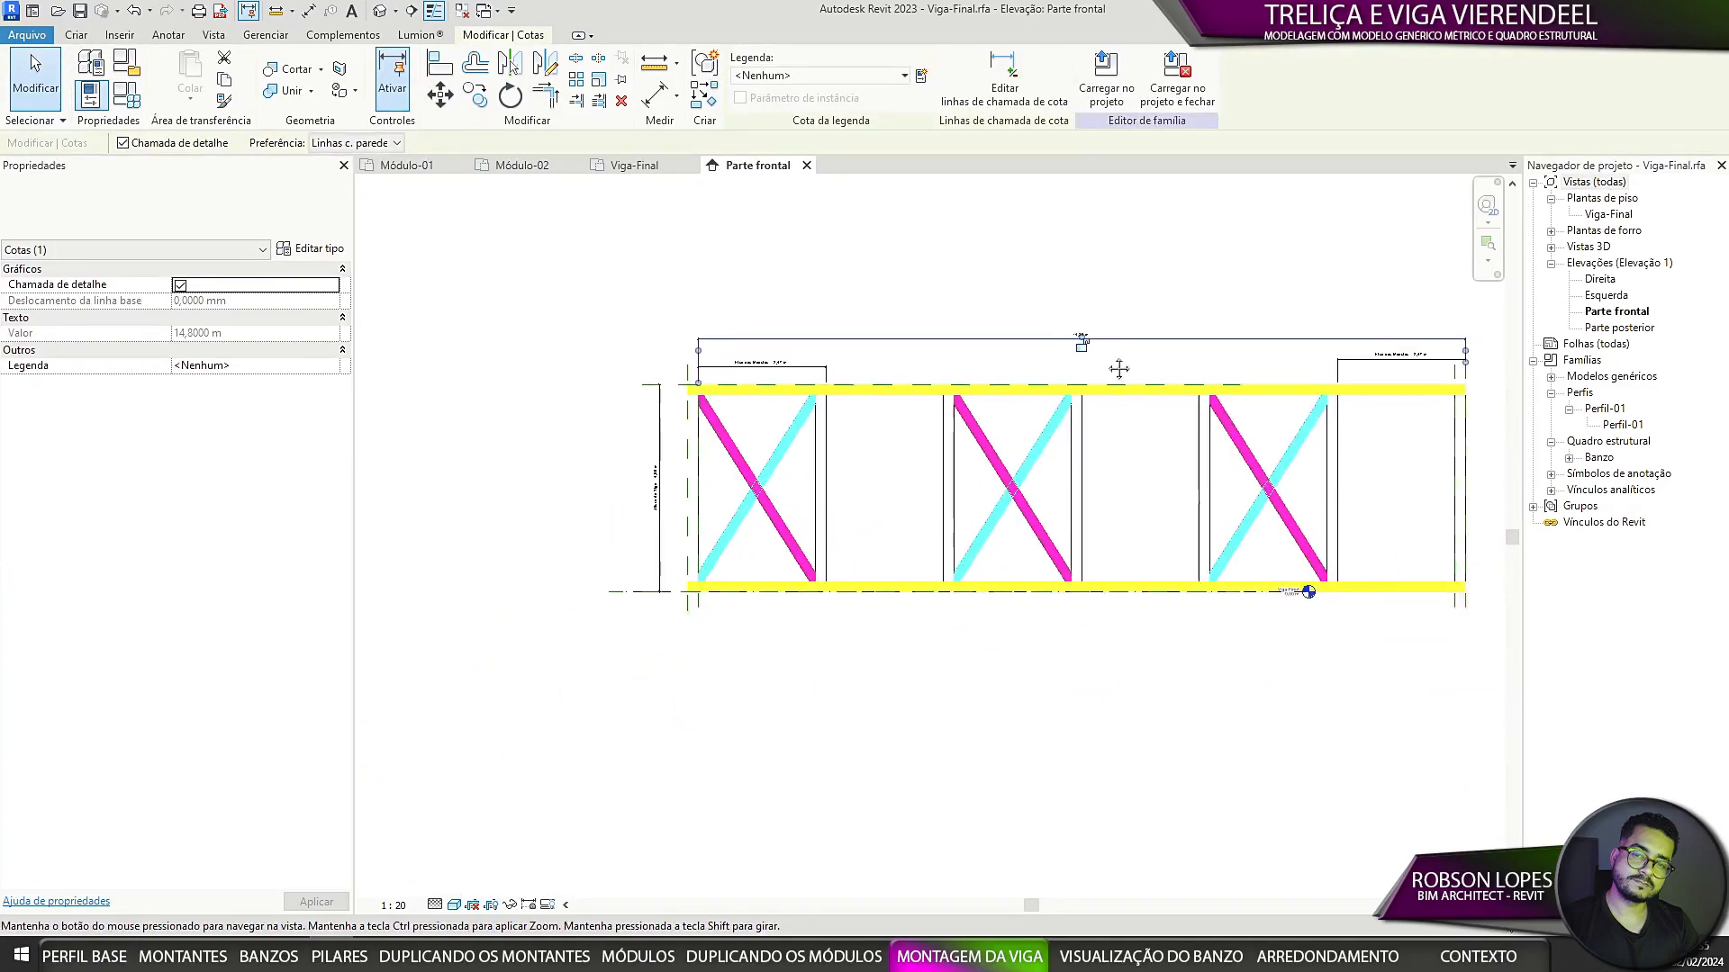
scroll(1434, 489, "up", 2)
left_click(1427, 490)
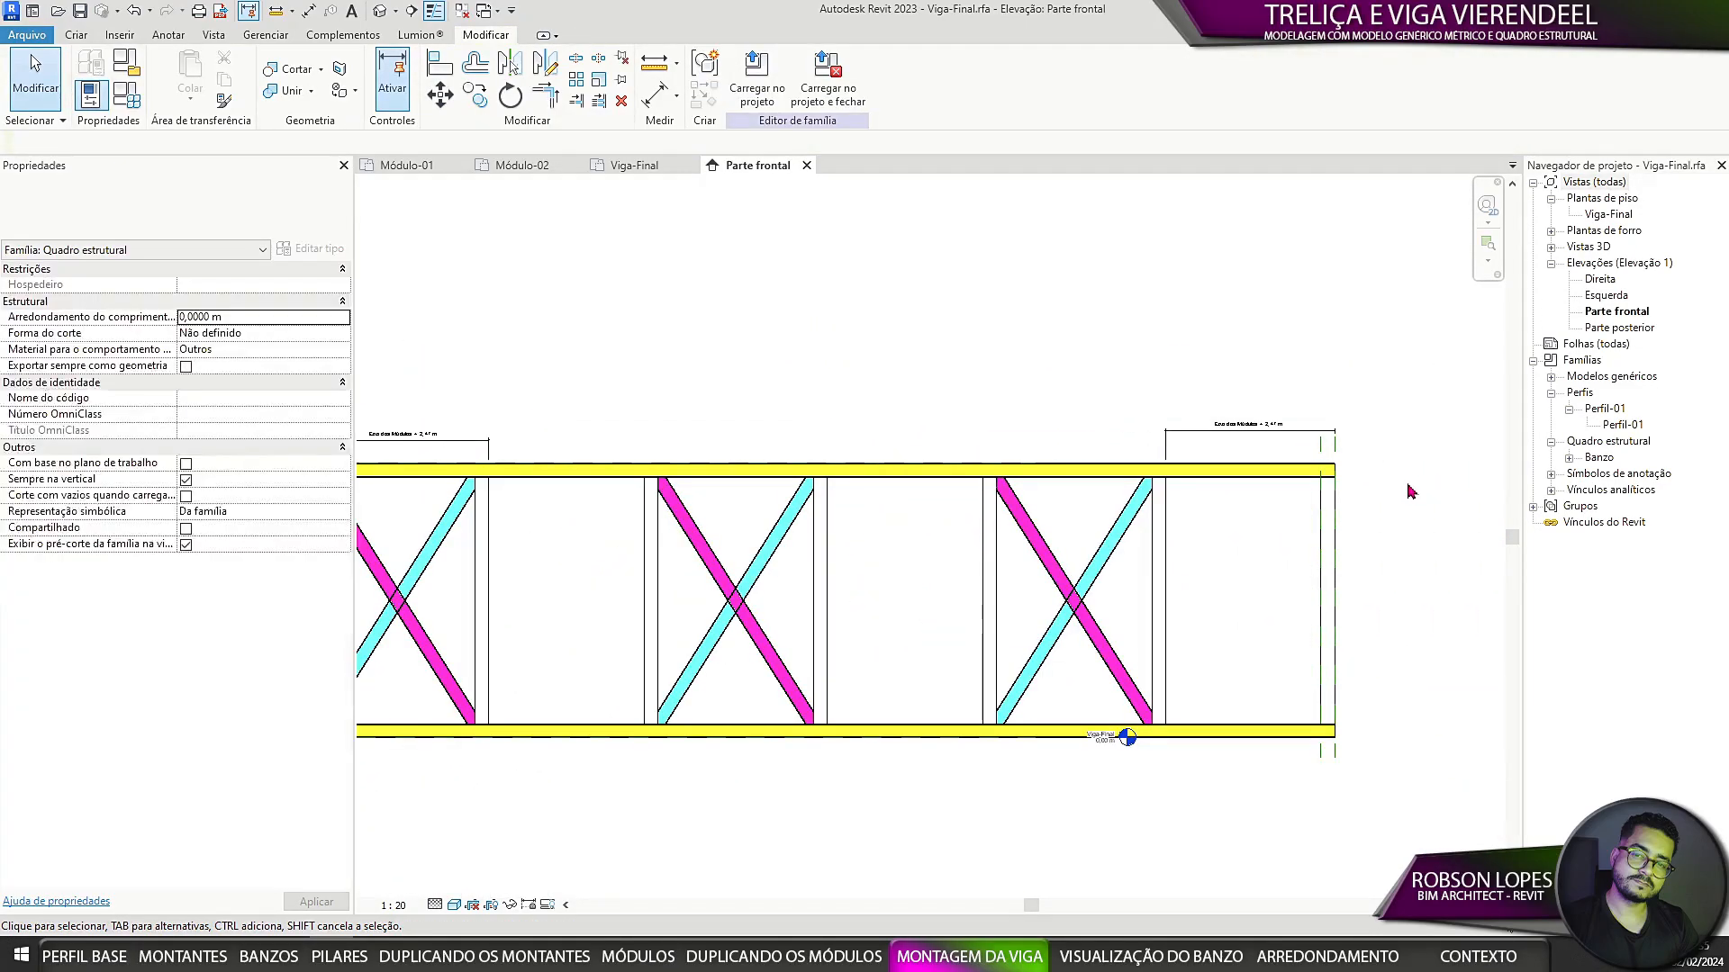
Step: Examine the module array along the beam, including its middle group and array count
scroll(1409, 494, "down", 2)
scroll(1405, 504, "up", 2)
left_click(895, 534)
scroll(895, 534, "down", 2)
scroll(900, 326, "up", 3)
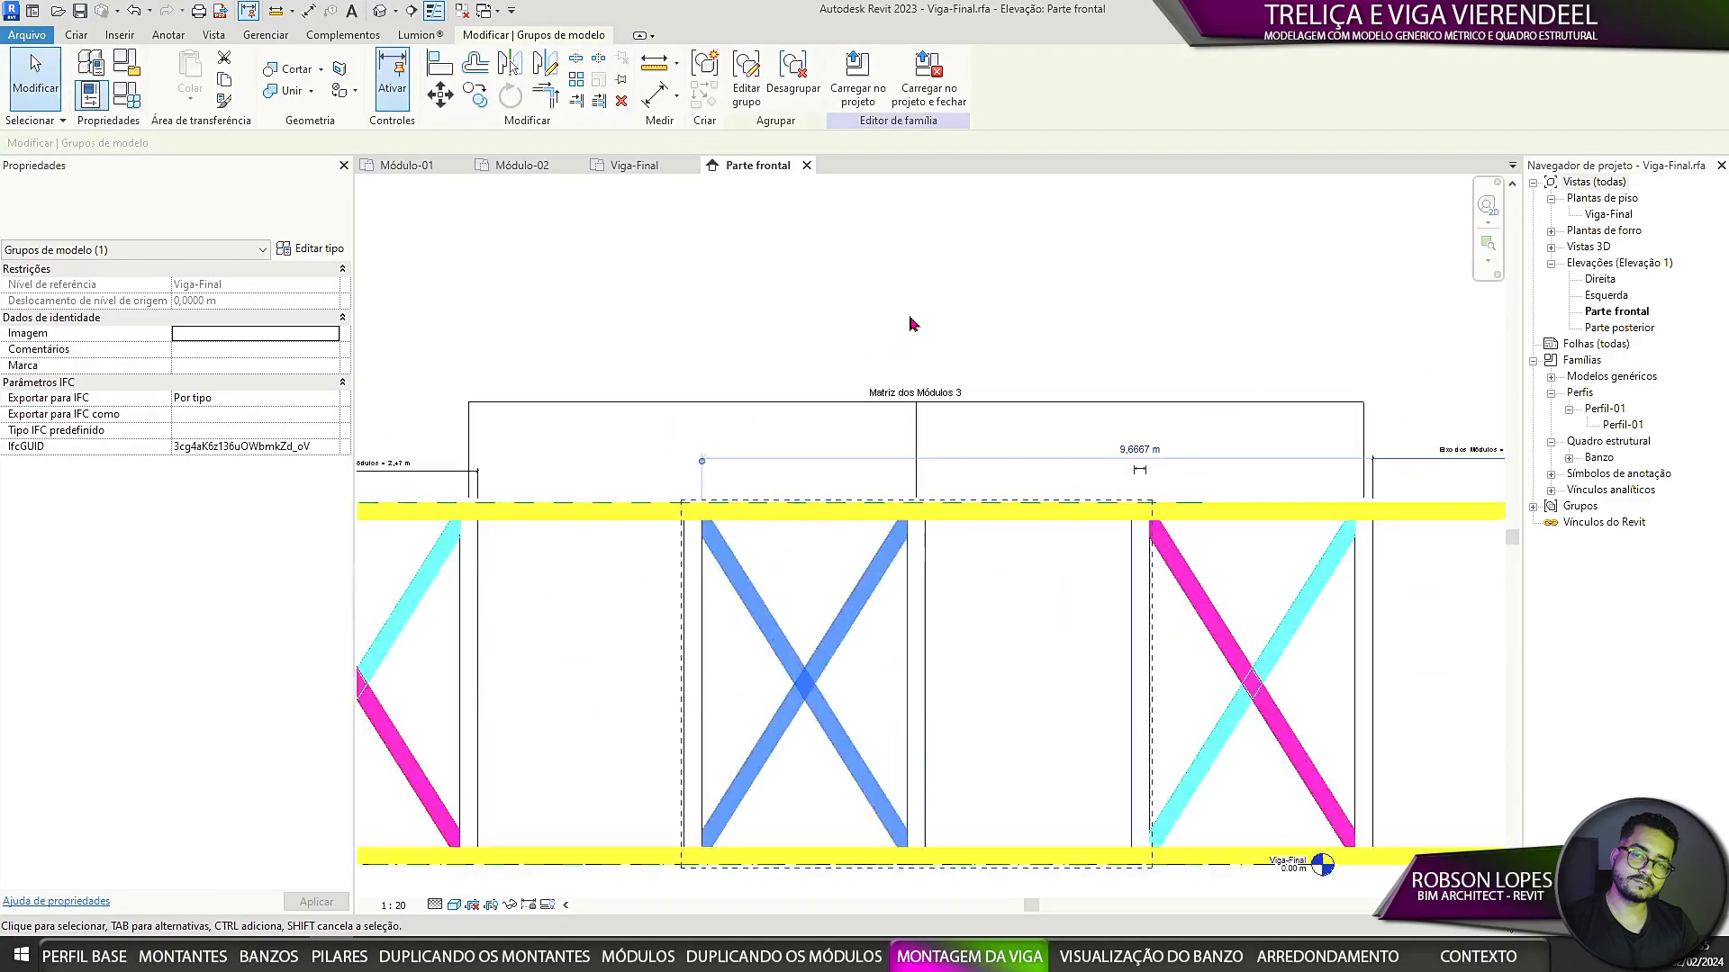
scroll(905, 335, "down", 2)
middle_click_drag(876, 529, 972, 410)
middle_click_drag(1079, 698, 1011, 727)
left_click(795, 592)
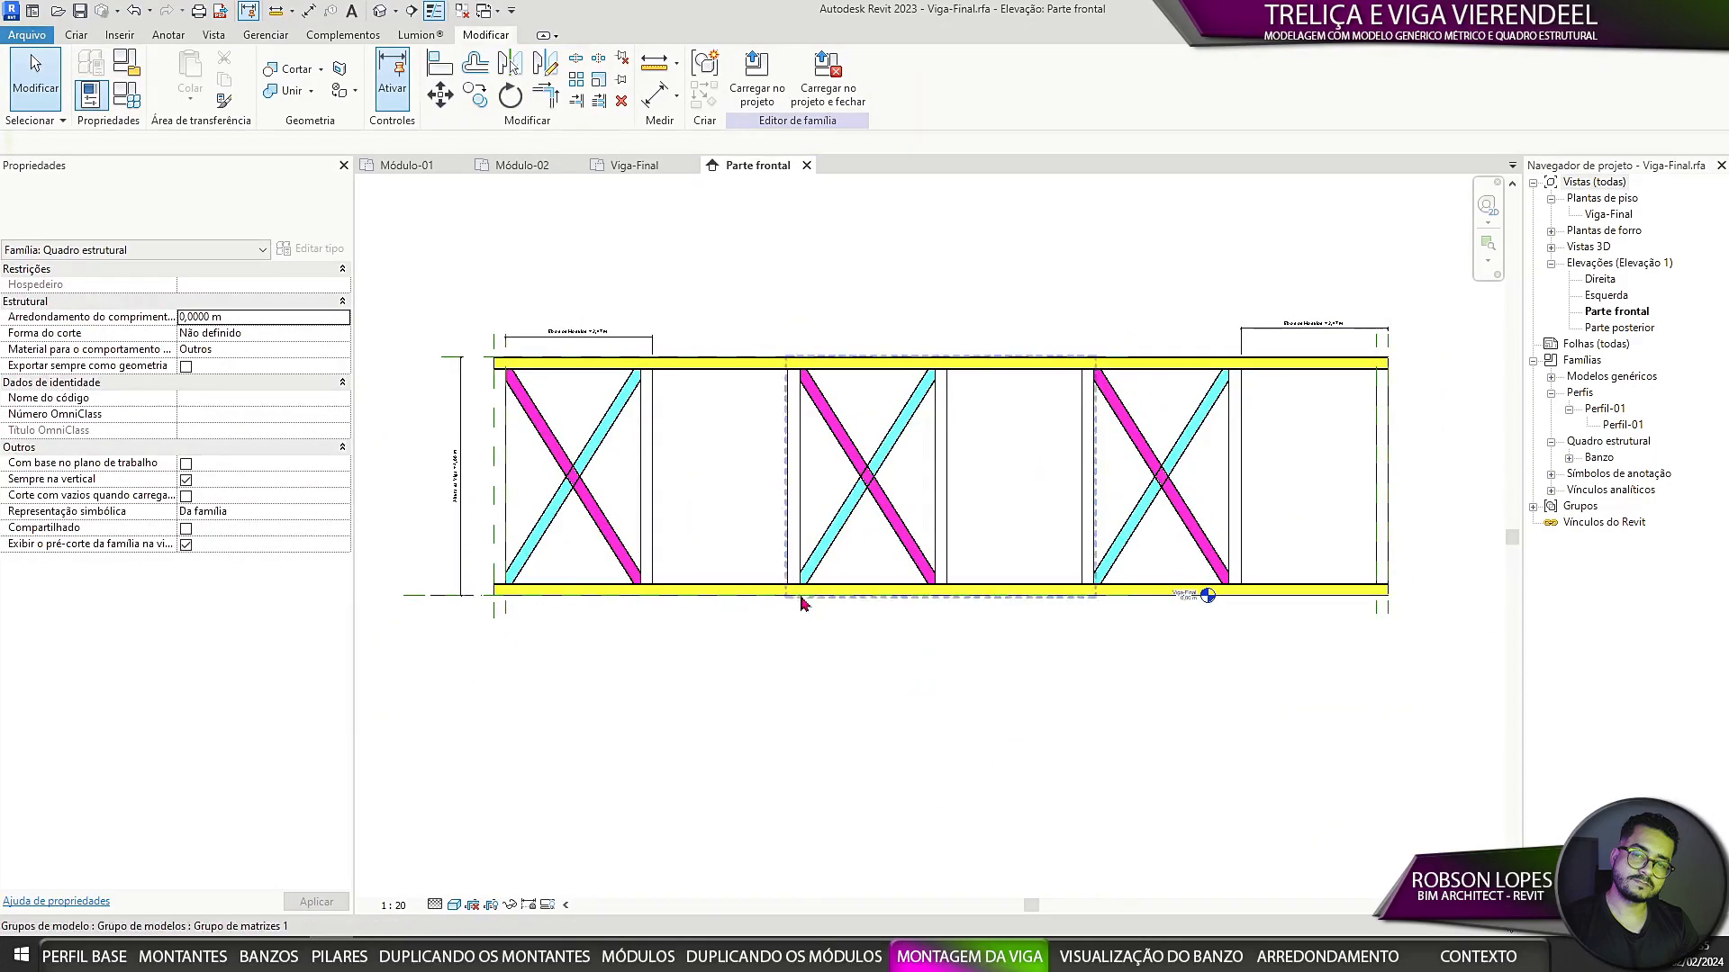
Step: Edit the first module group and open the type properties of its Módulo-01 component at the Outros parameters
middle_click_drag(795, 592, 894, 611)
left_click(702, 537)
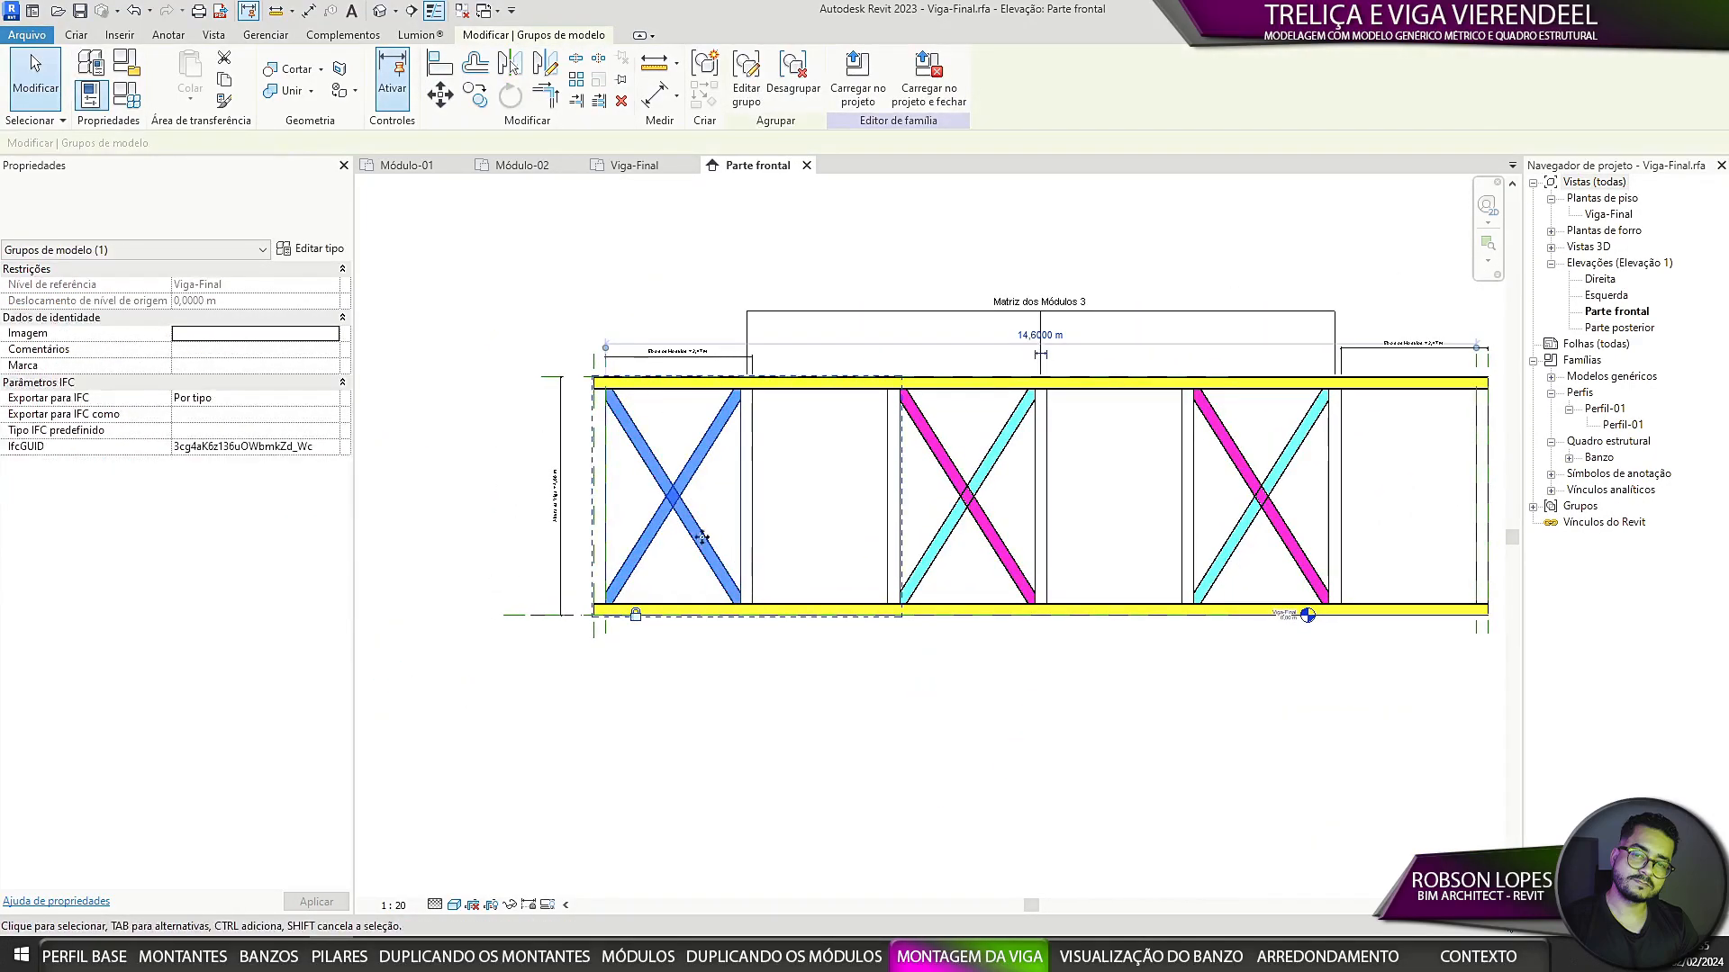
left_click(746, 90)
left_click(671, 495)
left_click(310, 249)
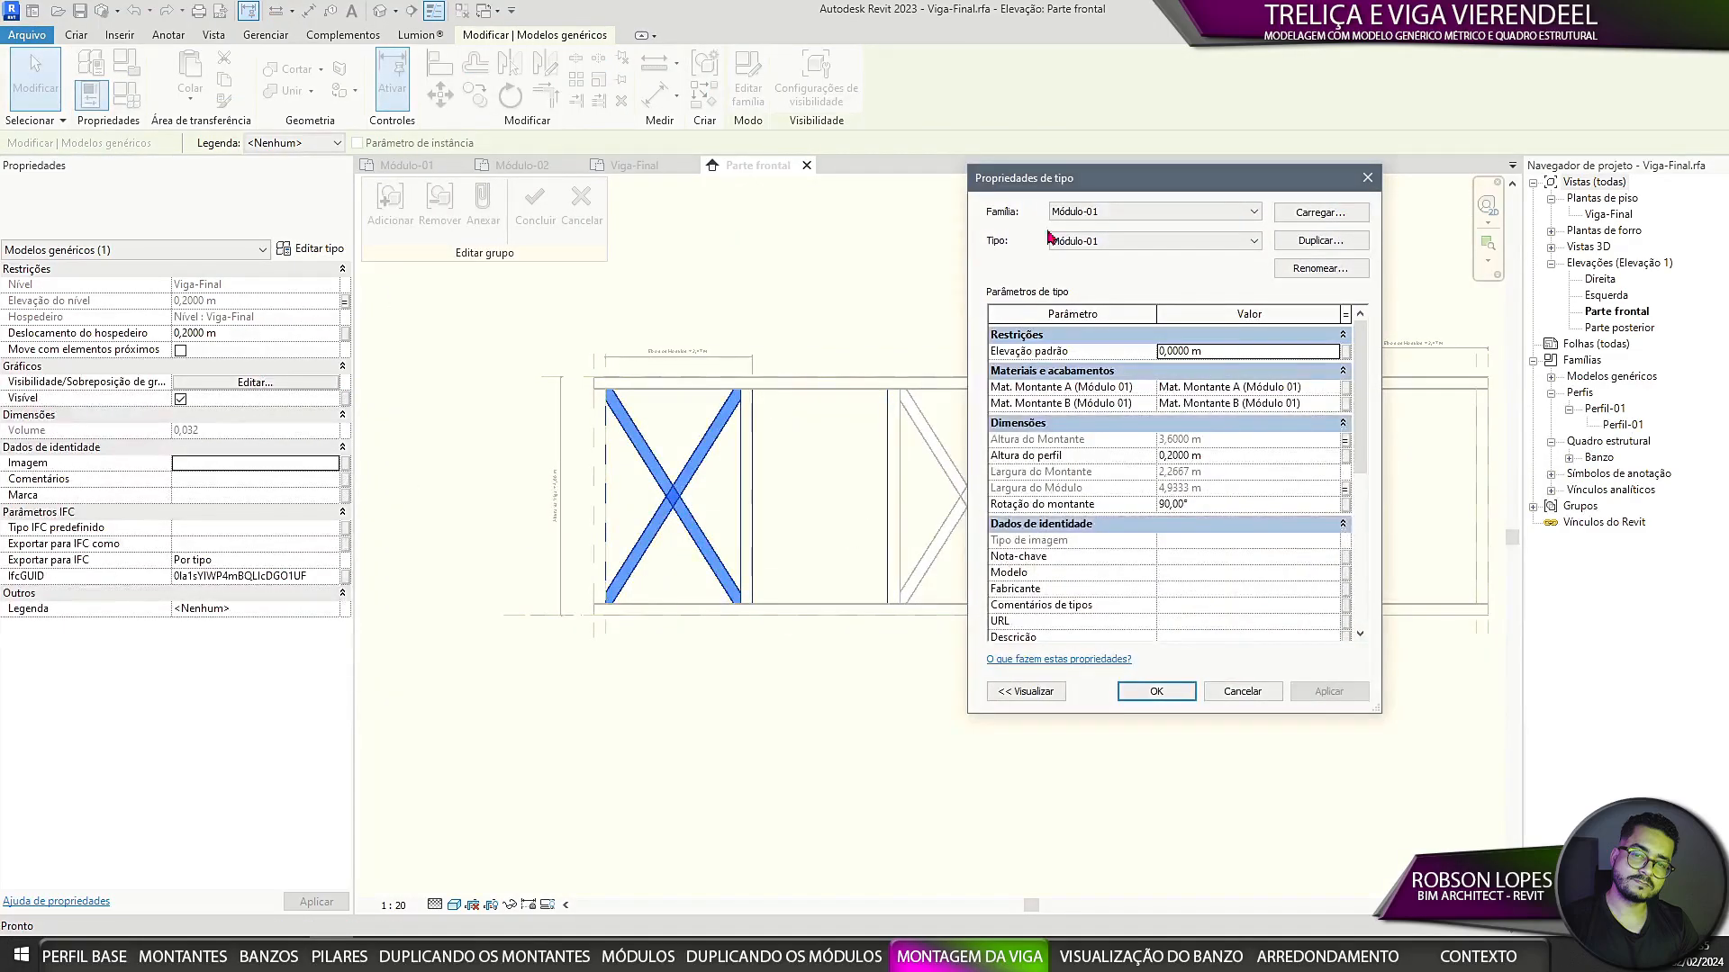
scroll(1203, 558, "down", 6)
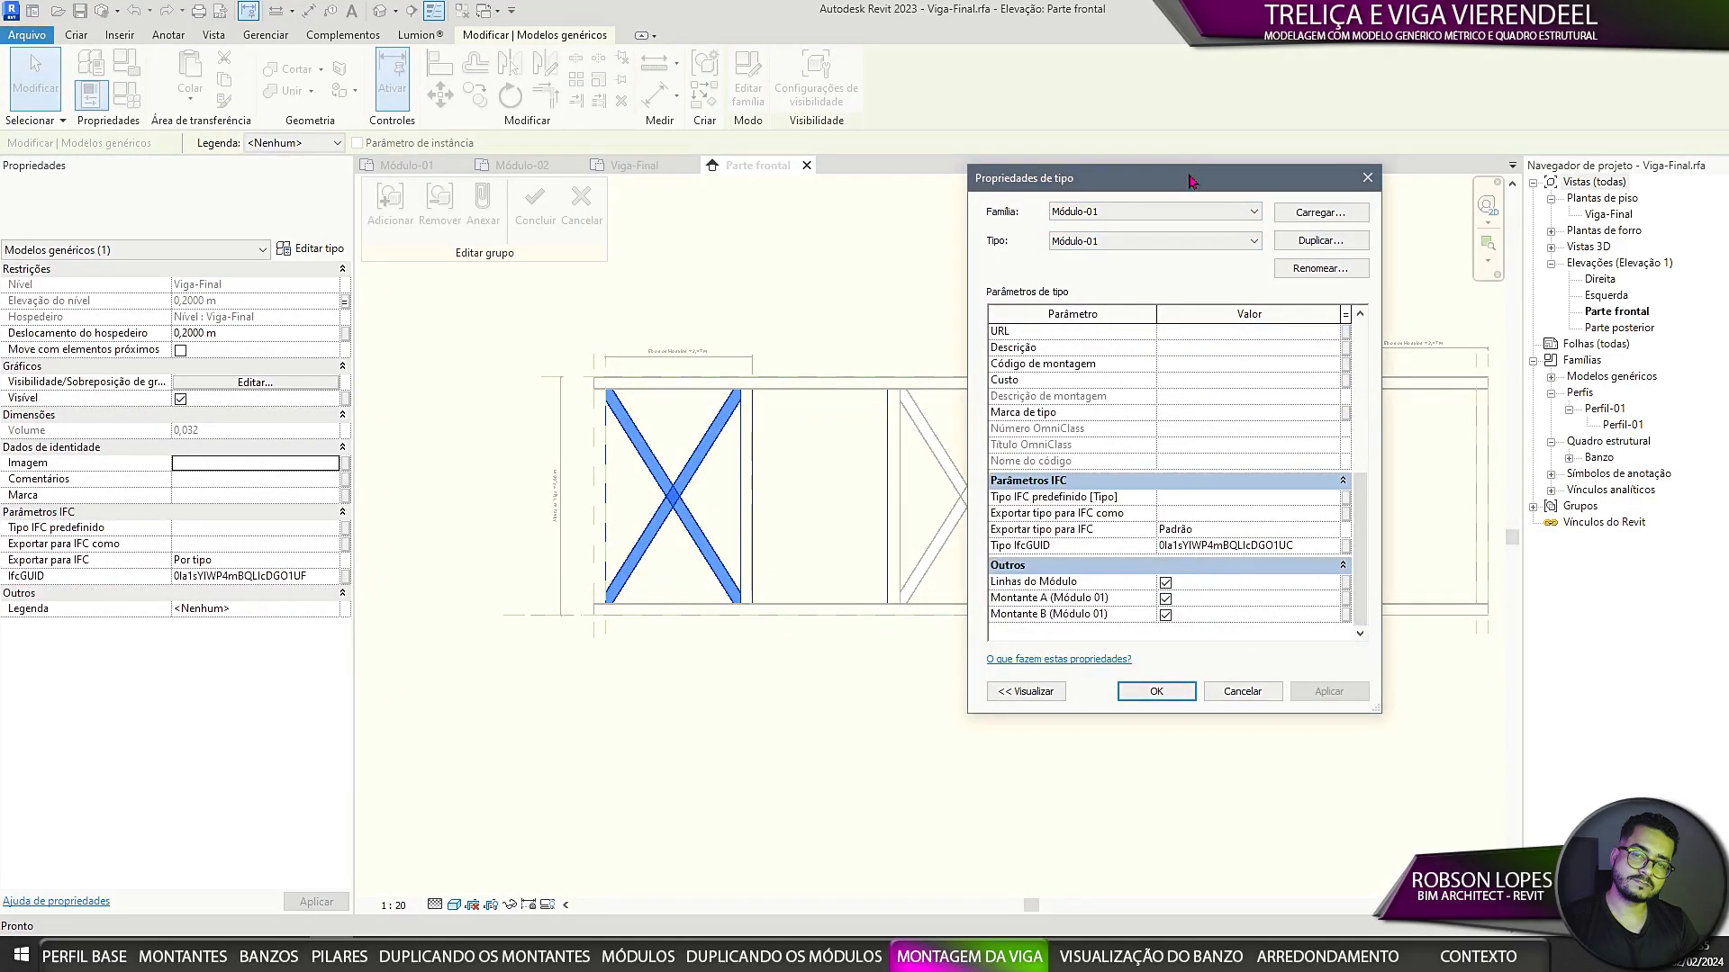
left_click_drag(1190, 181, 1428, 61)
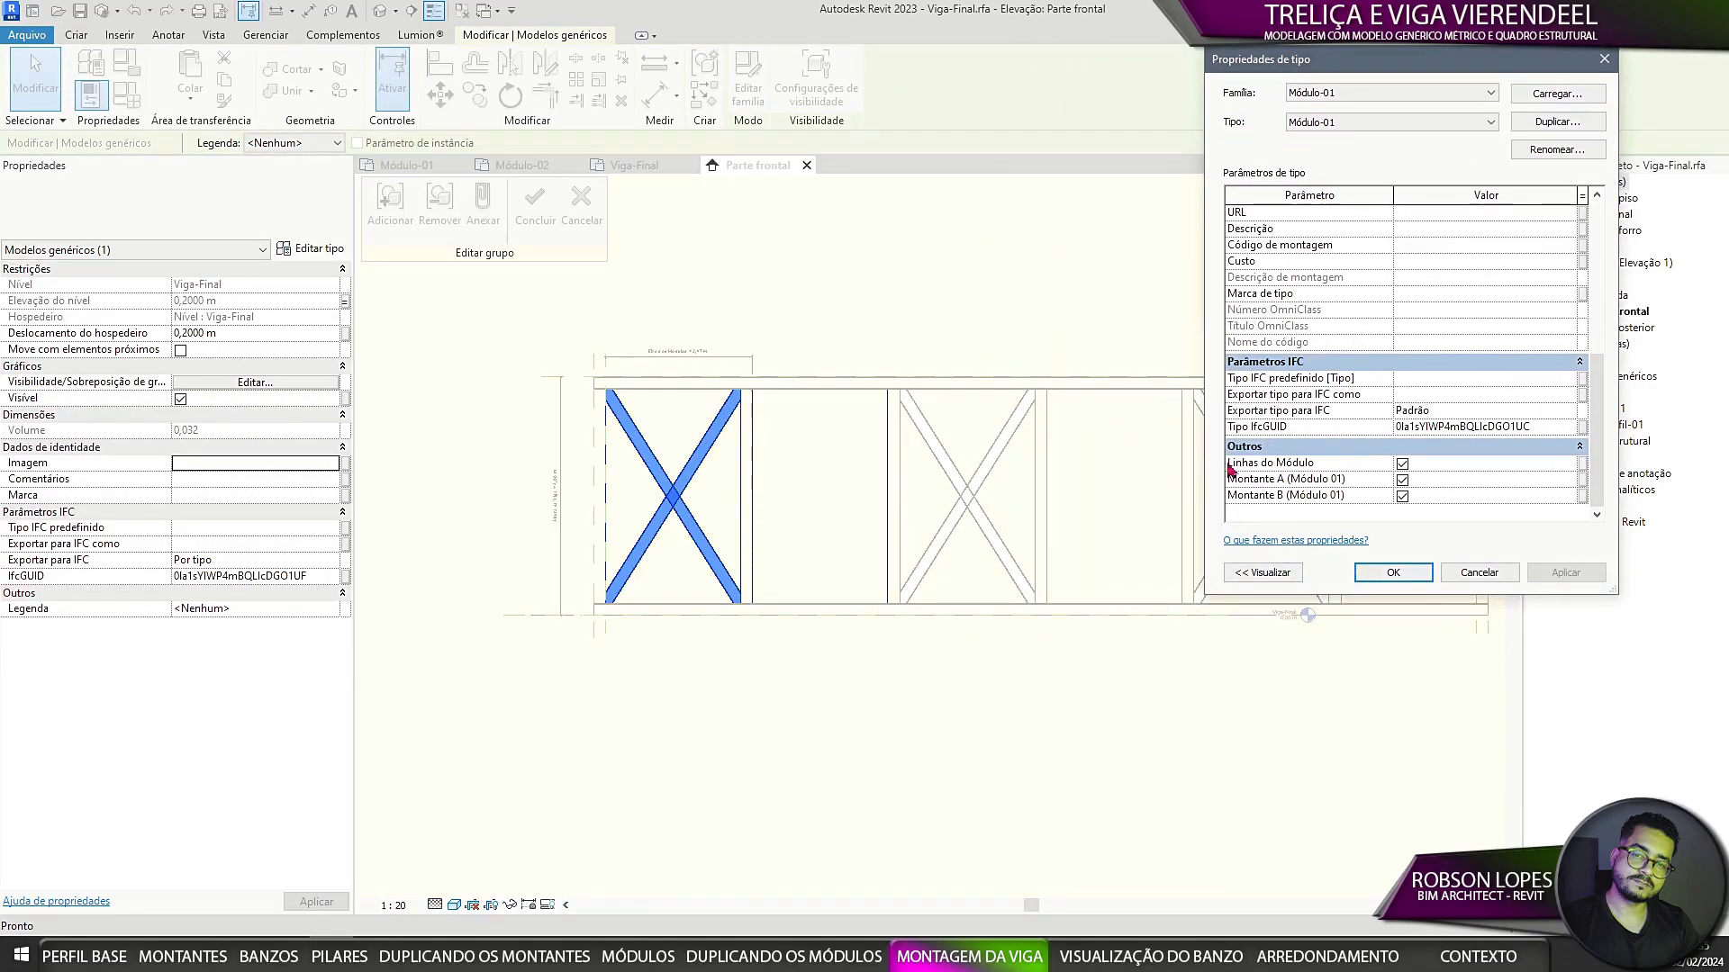
Step: Associate the Linhas do Módulo type parameter with a new family type parameter named Linhas dos Módulos
left_click(1582, 463)
left_click(581, 540)
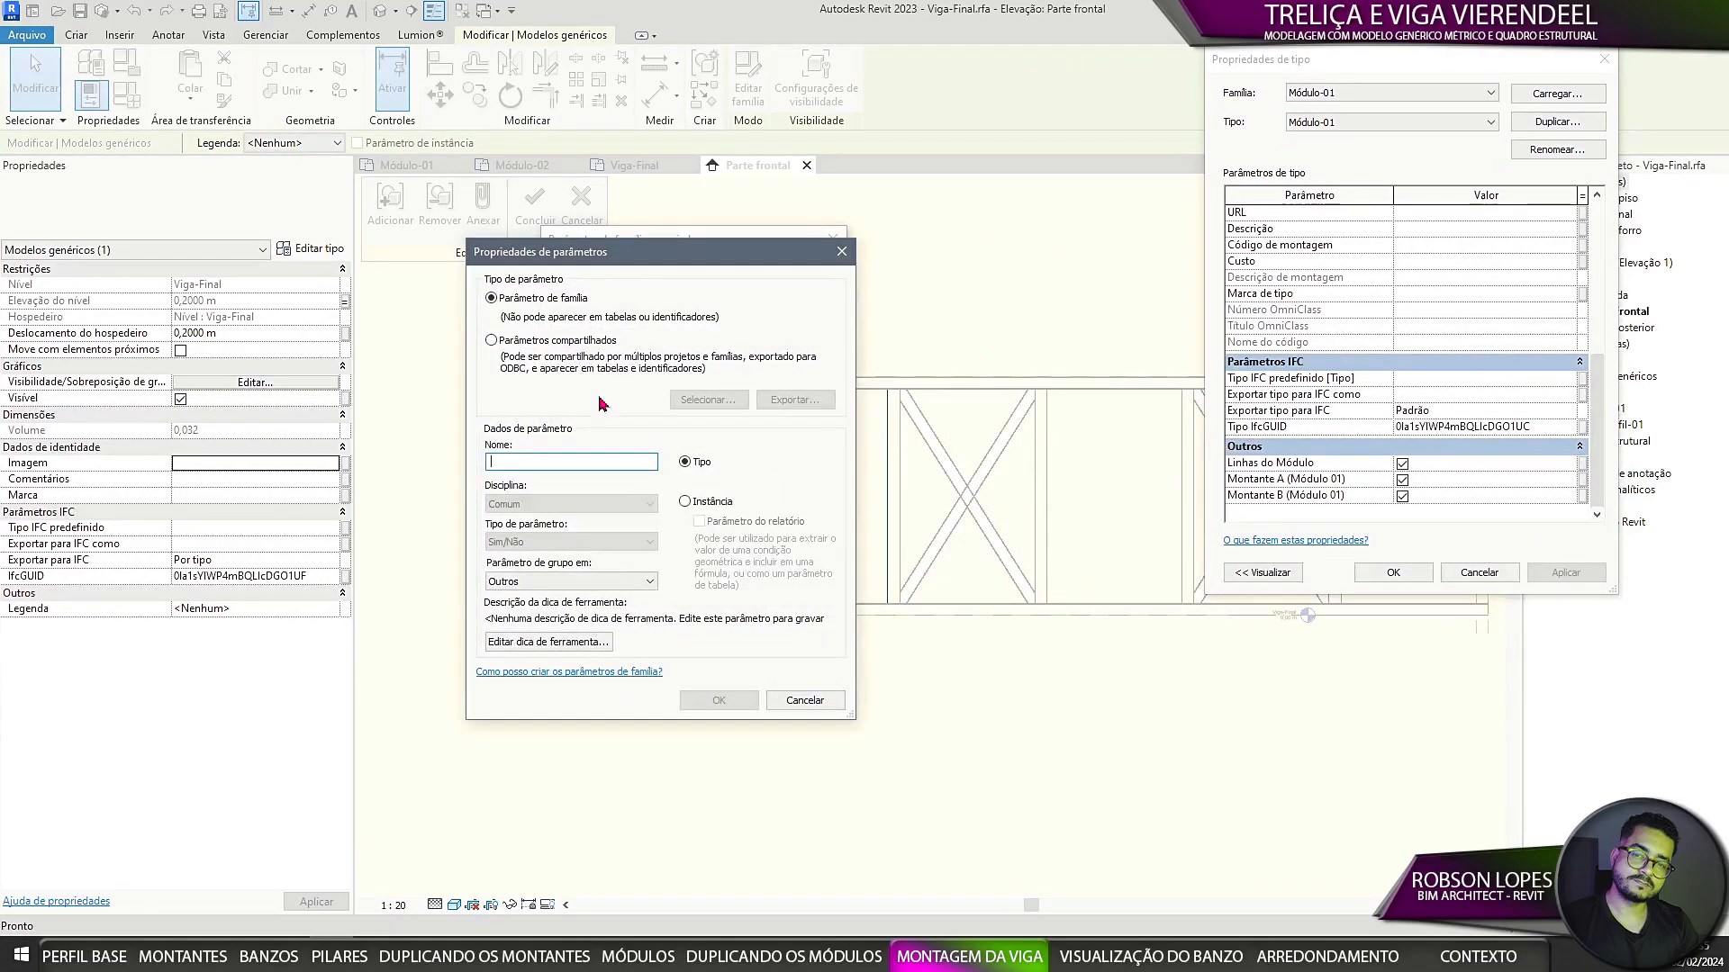
type("Linhas dos M")
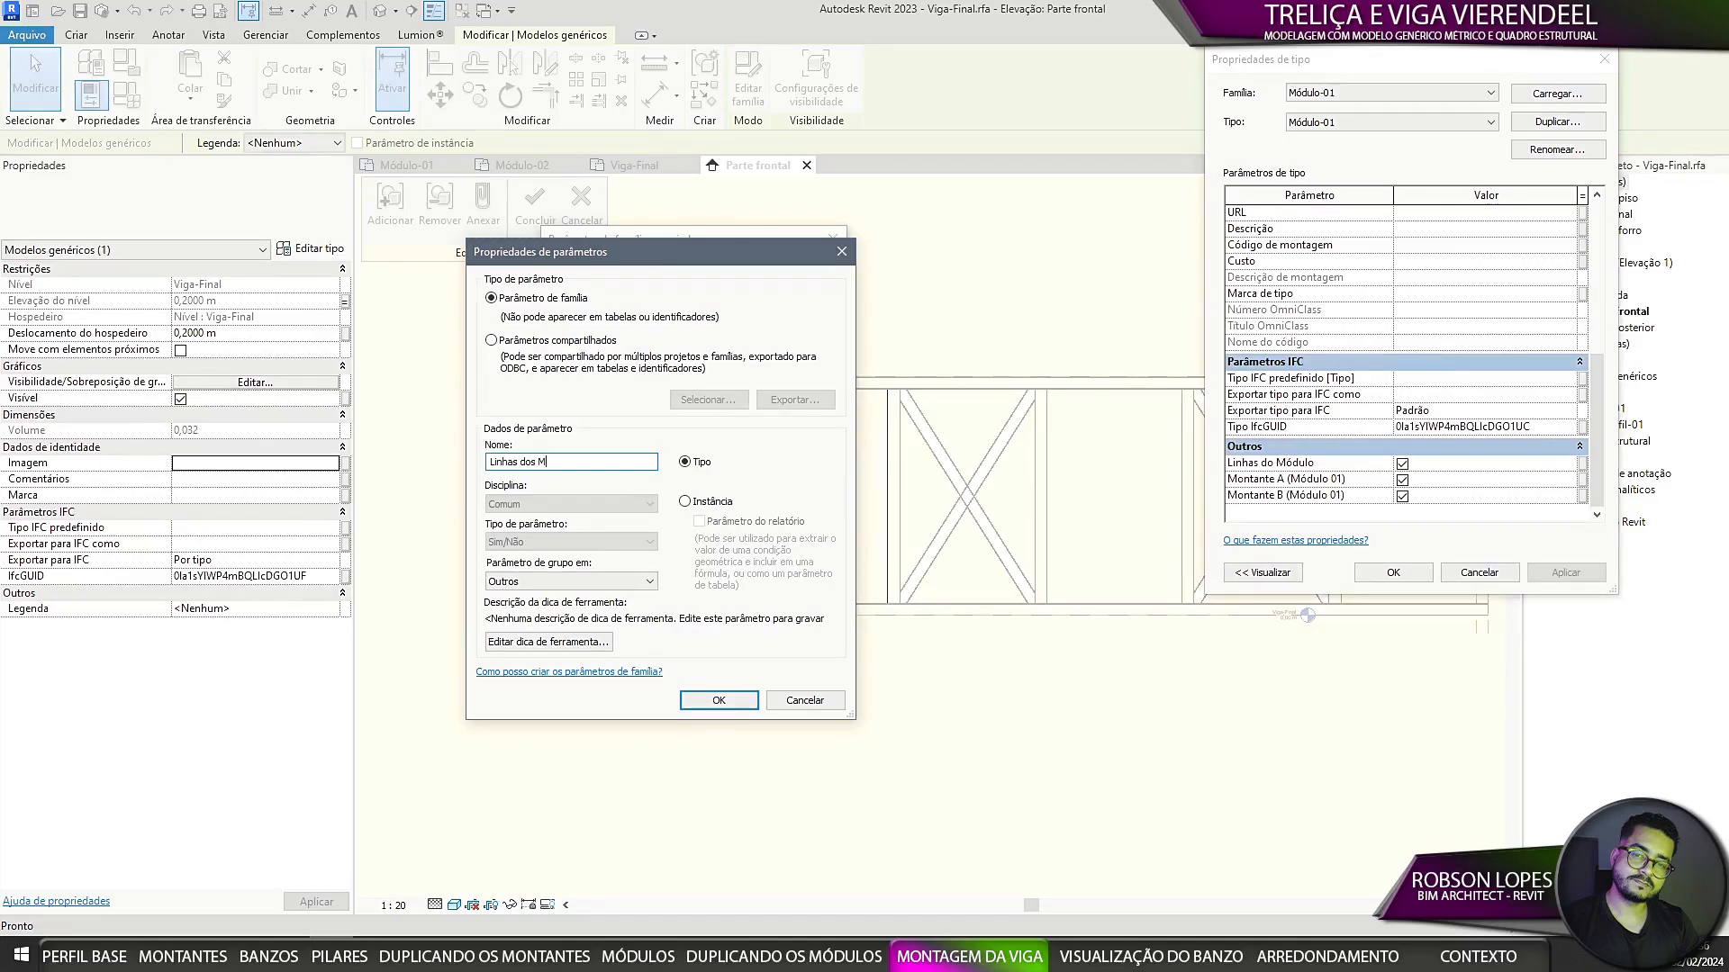
type("ódulos")
left_click(742, 702)
left_click(752, 569)
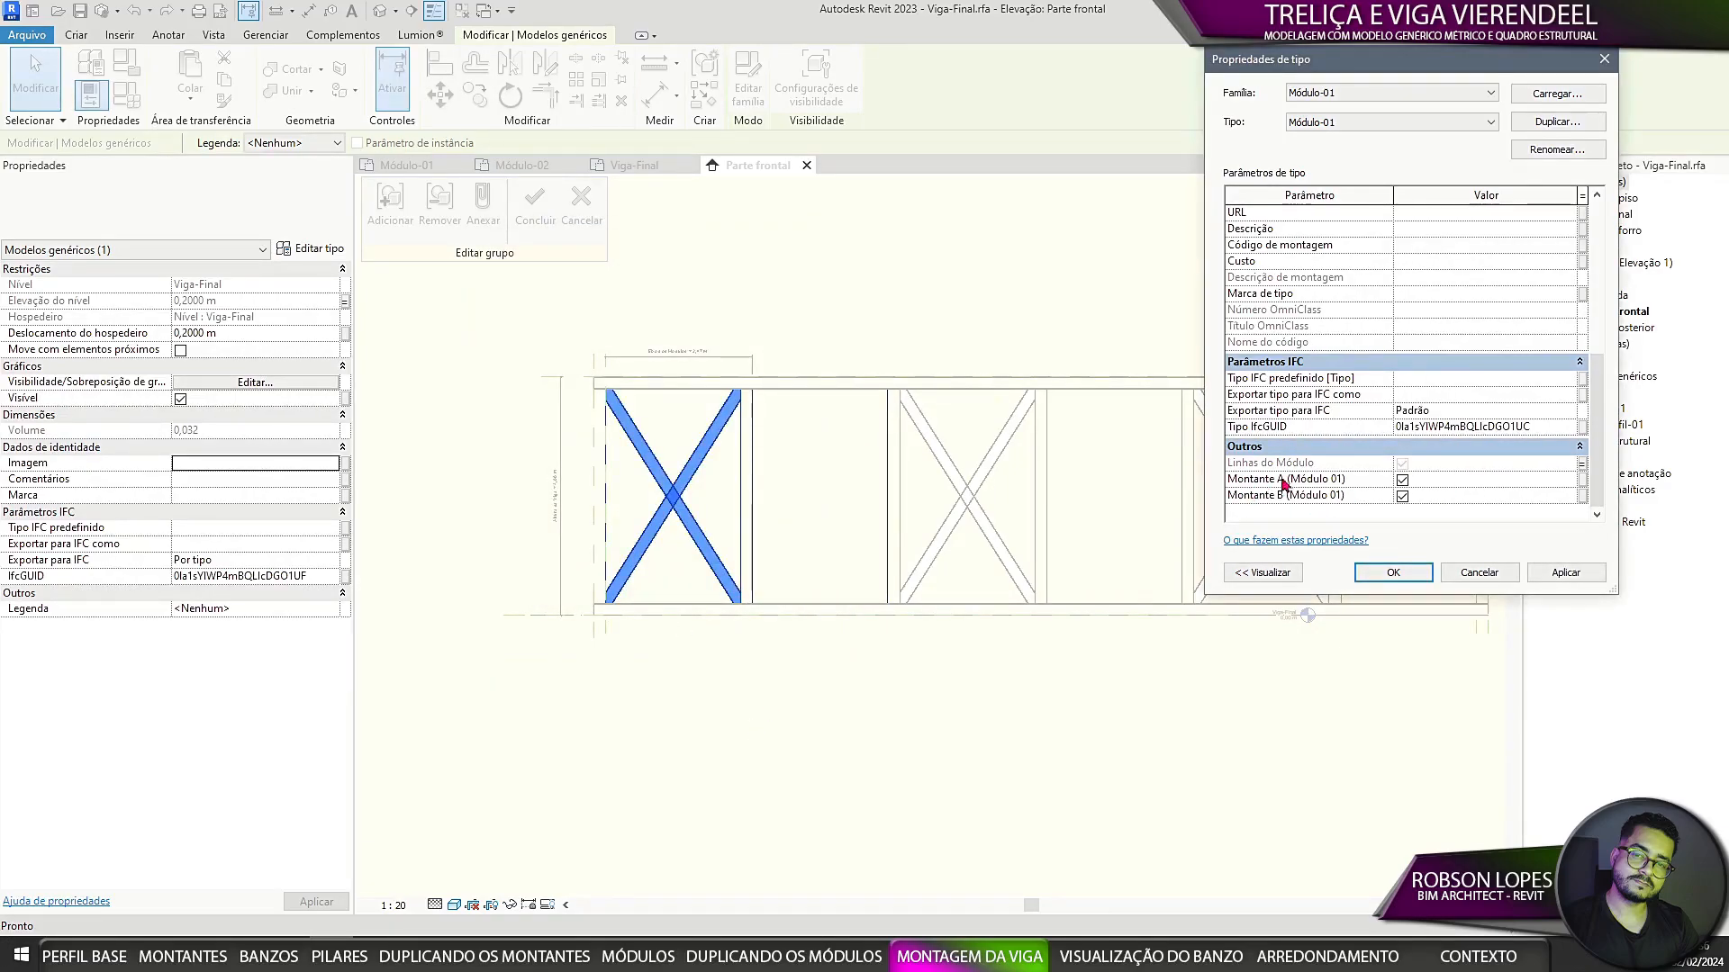
Step: Associate Montante A (Módulo 01) with a new type parameter named Posição Montante A (Módulo 01), copying that name for reuse
left_click(1582, 480)
left_click(584, 539)
type("Posição Montante A (Módulo 01")
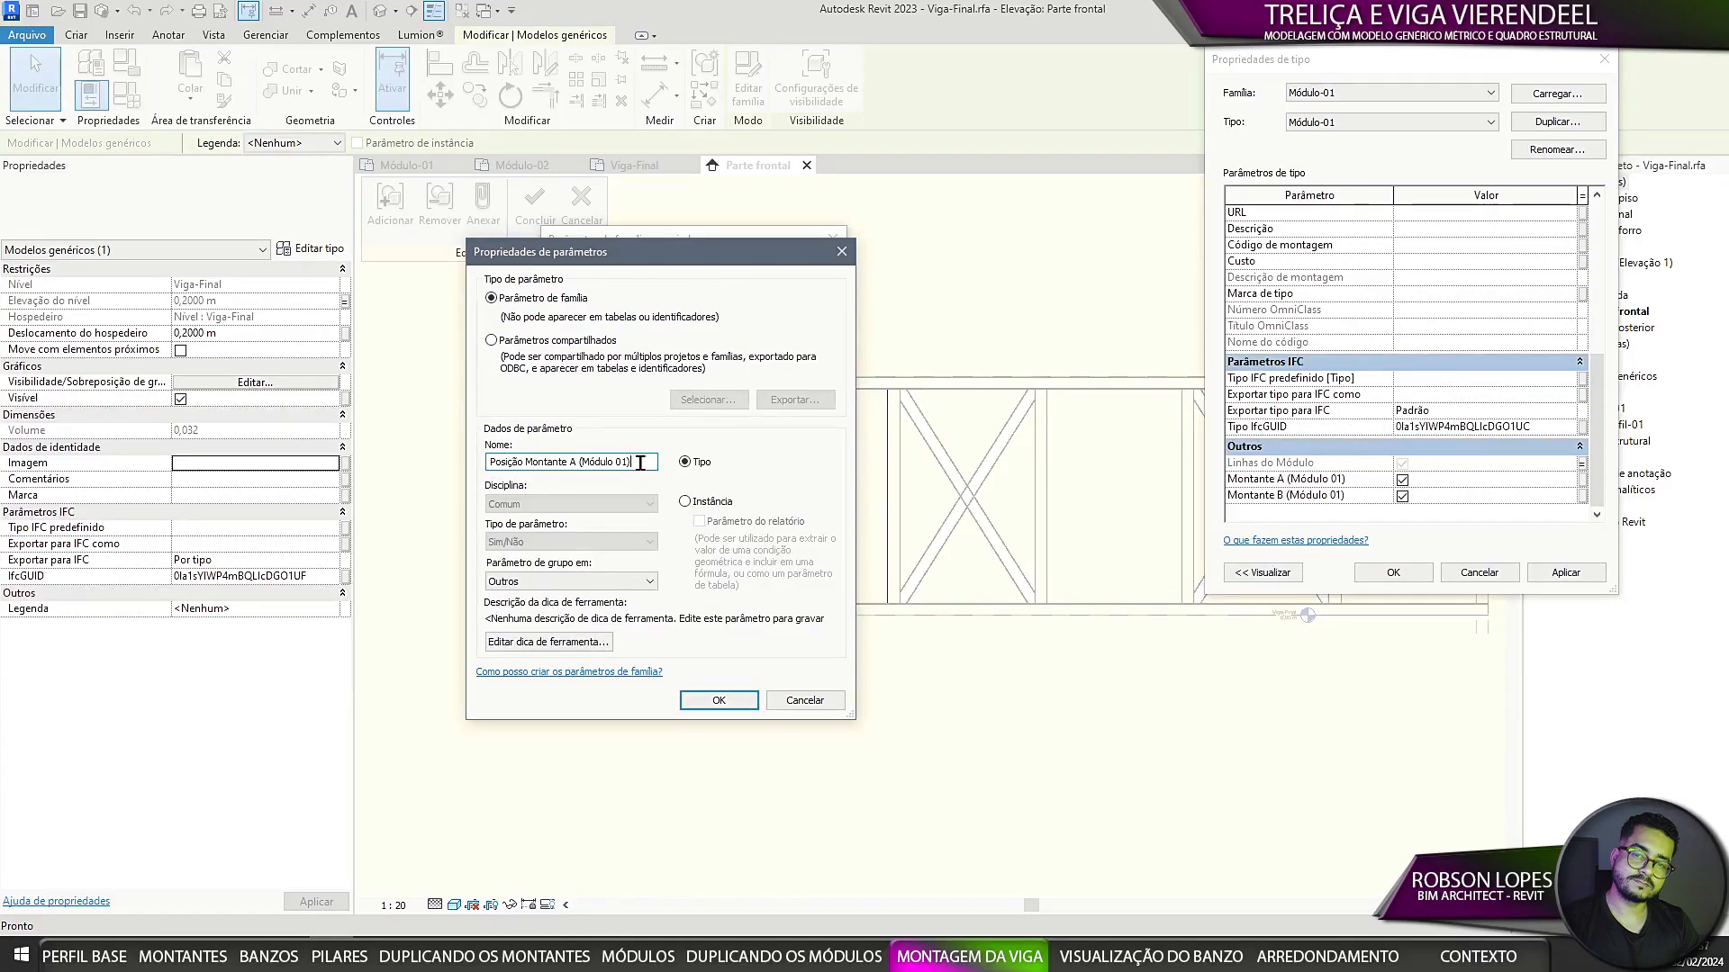
key("ctrl+a")
key("ctrl+c")
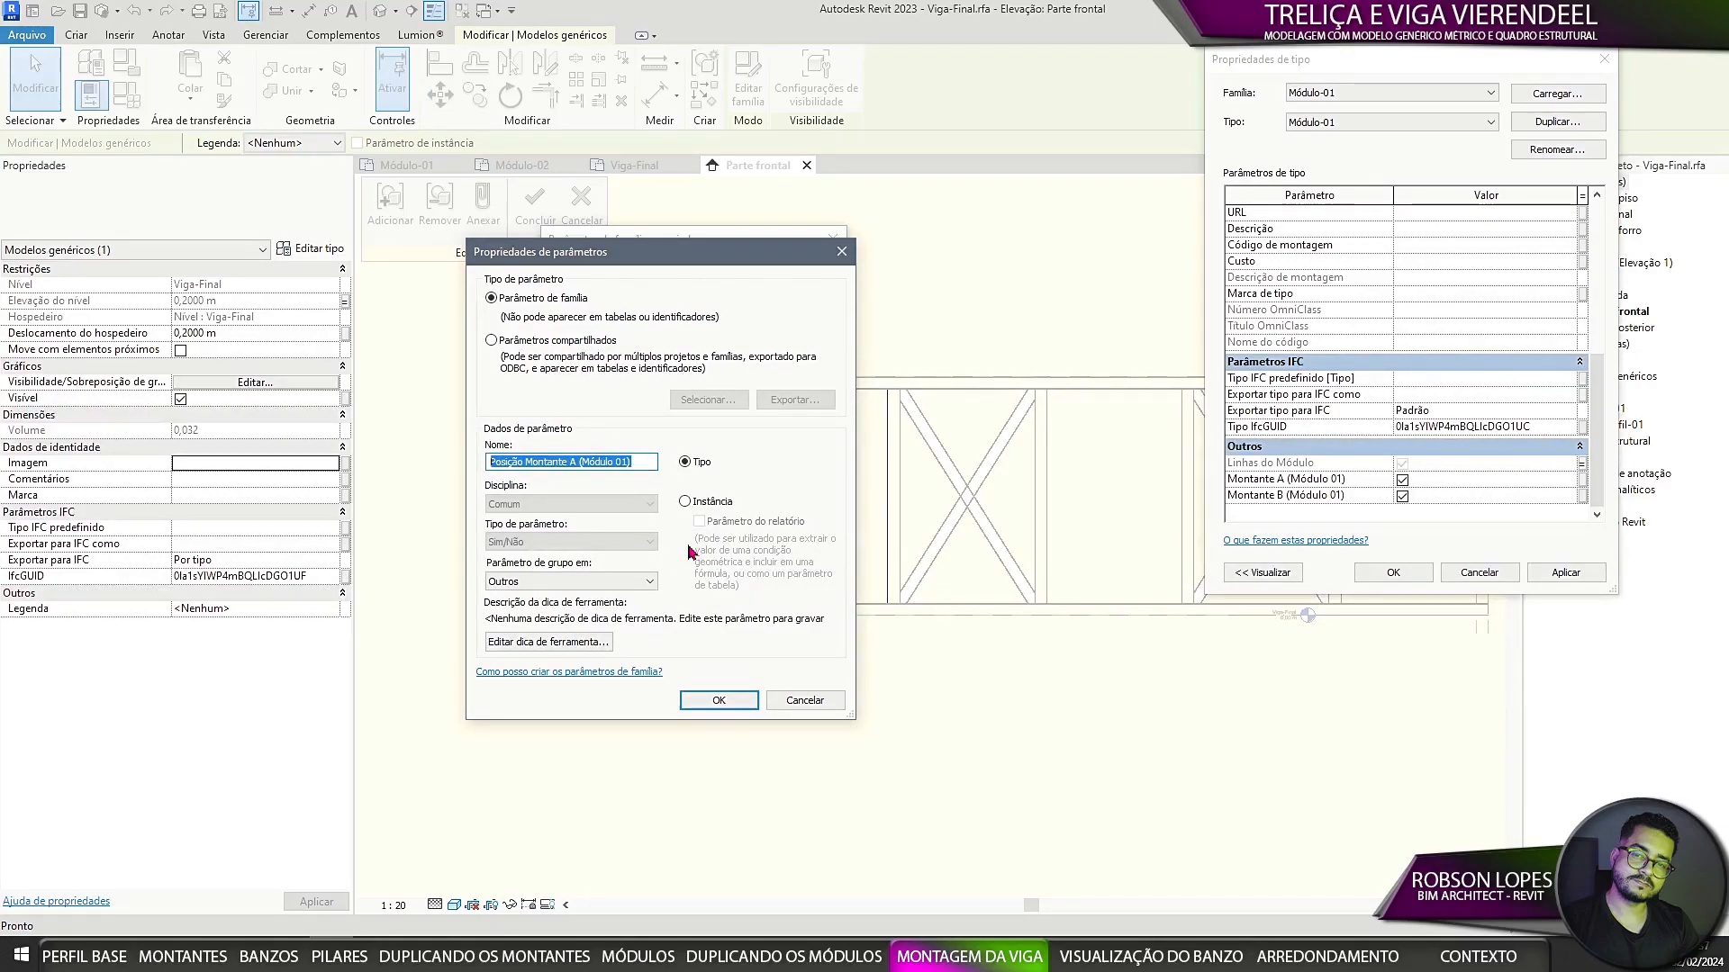
left_click(734, 710)
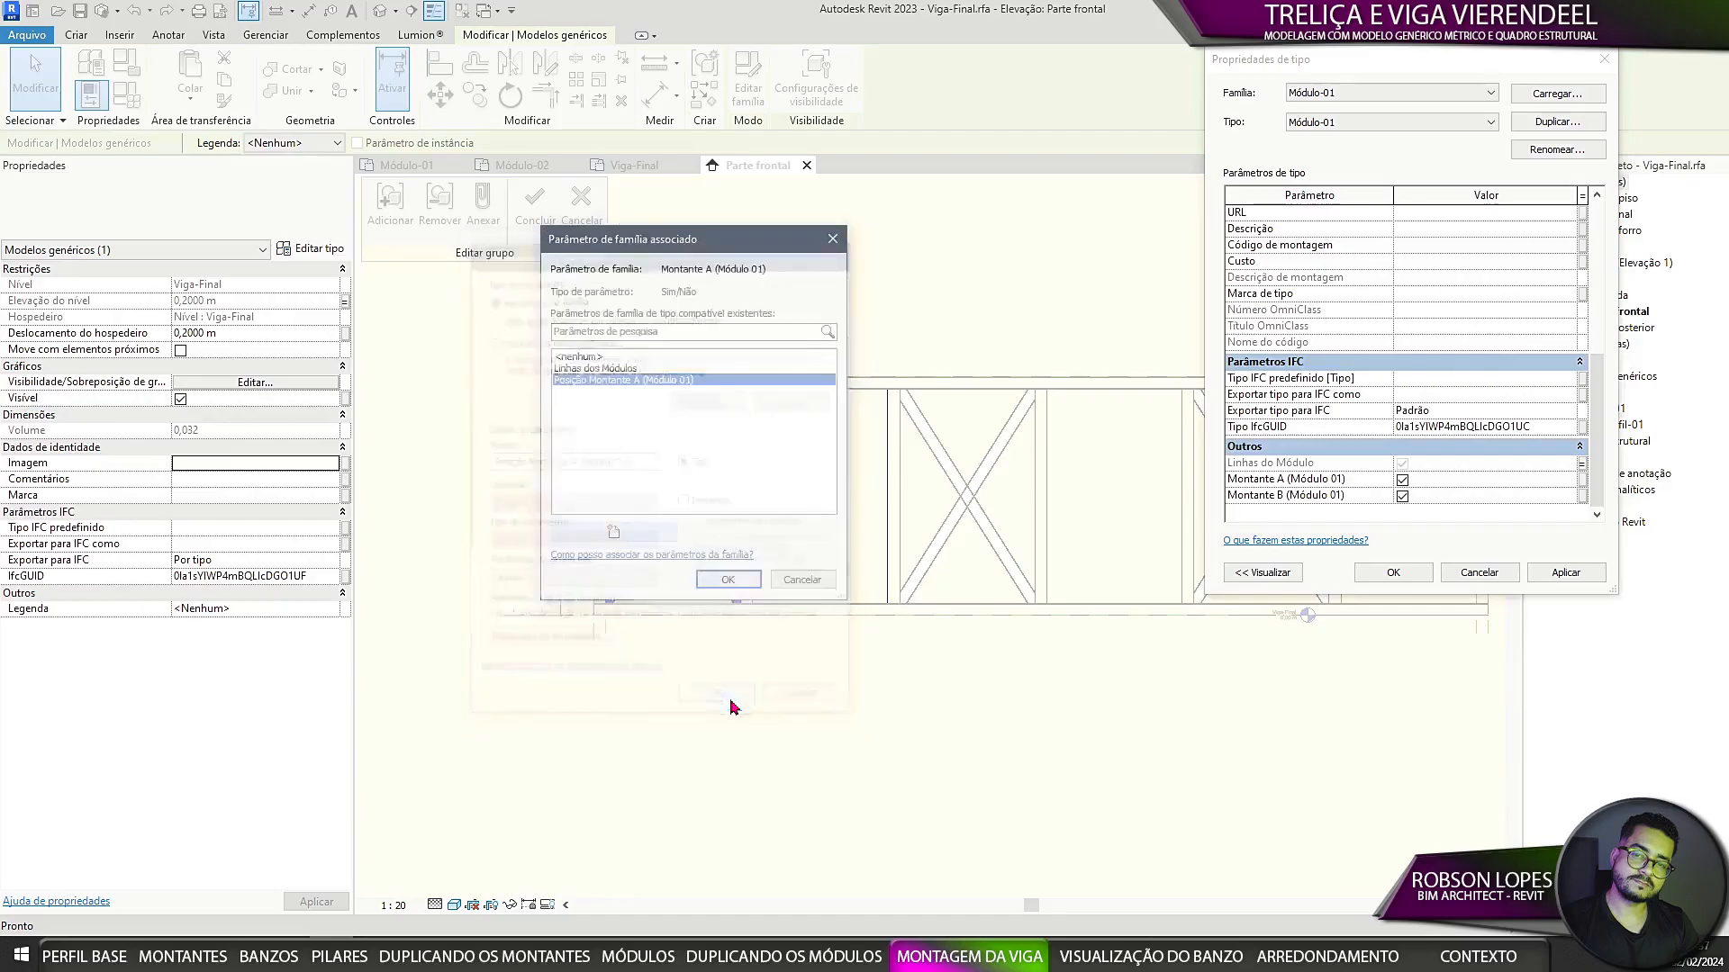
left_click(749, 583)
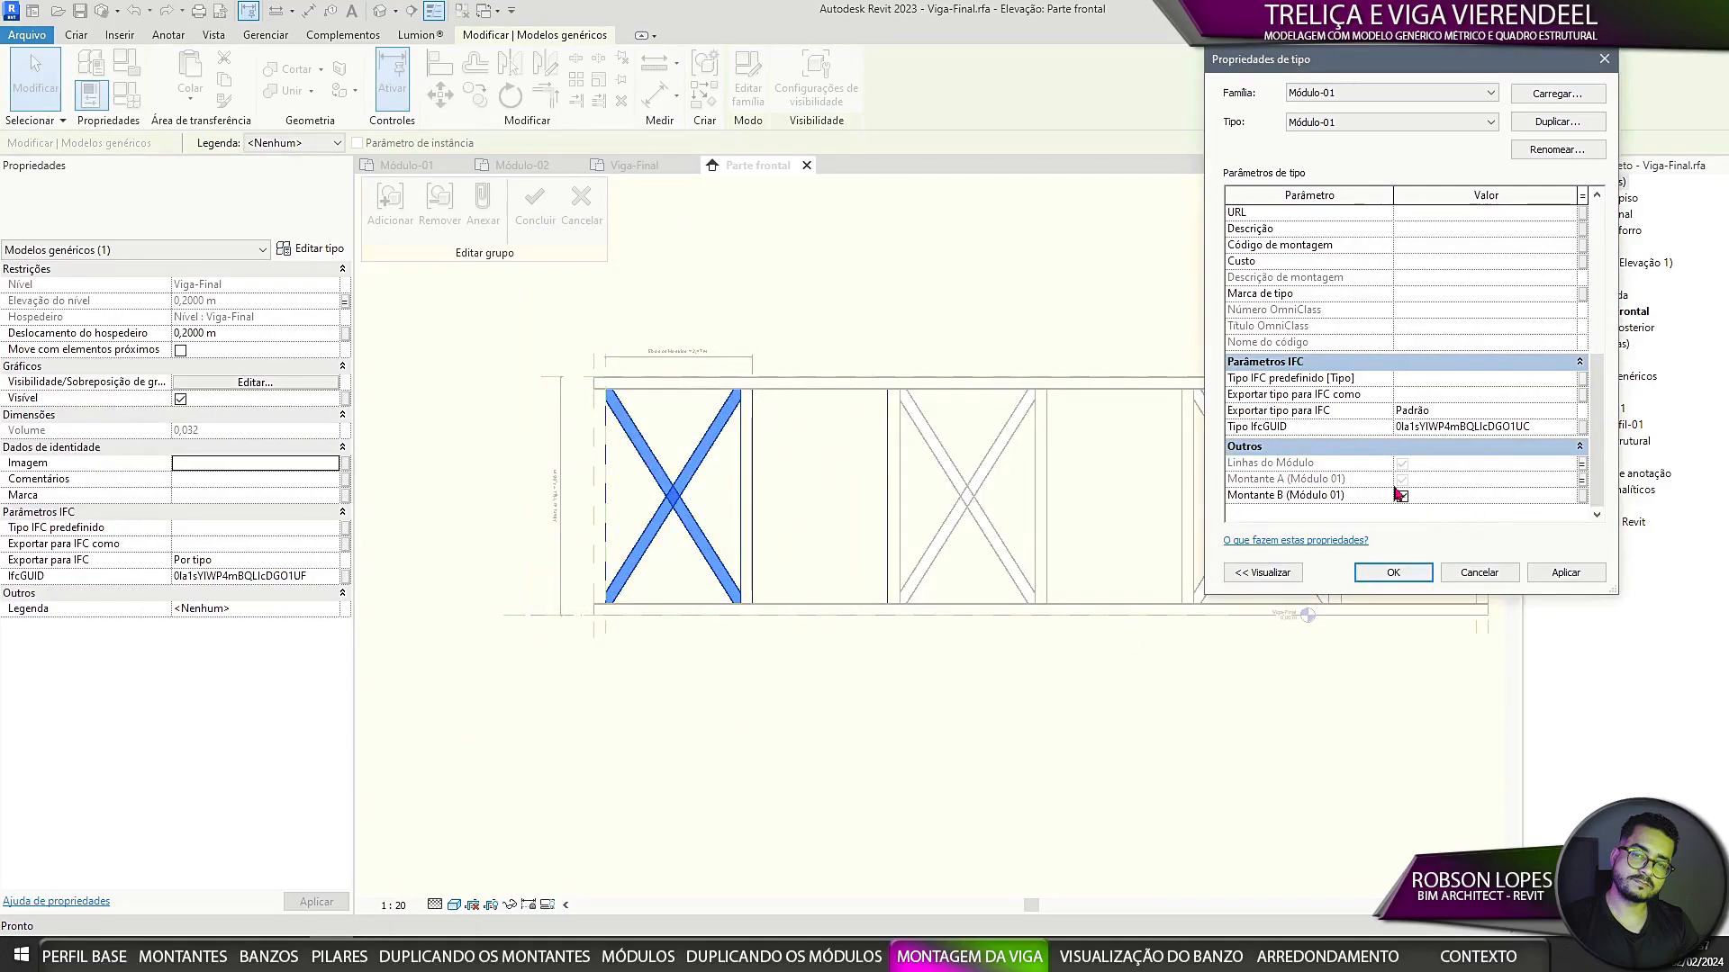
Step: Associate Montante B (Módulo 01) with a new type parameter named Posição Montante B (Módulo 01)
left_click(1582, 494)
left_click(592, 537)
key("ctrl+v")
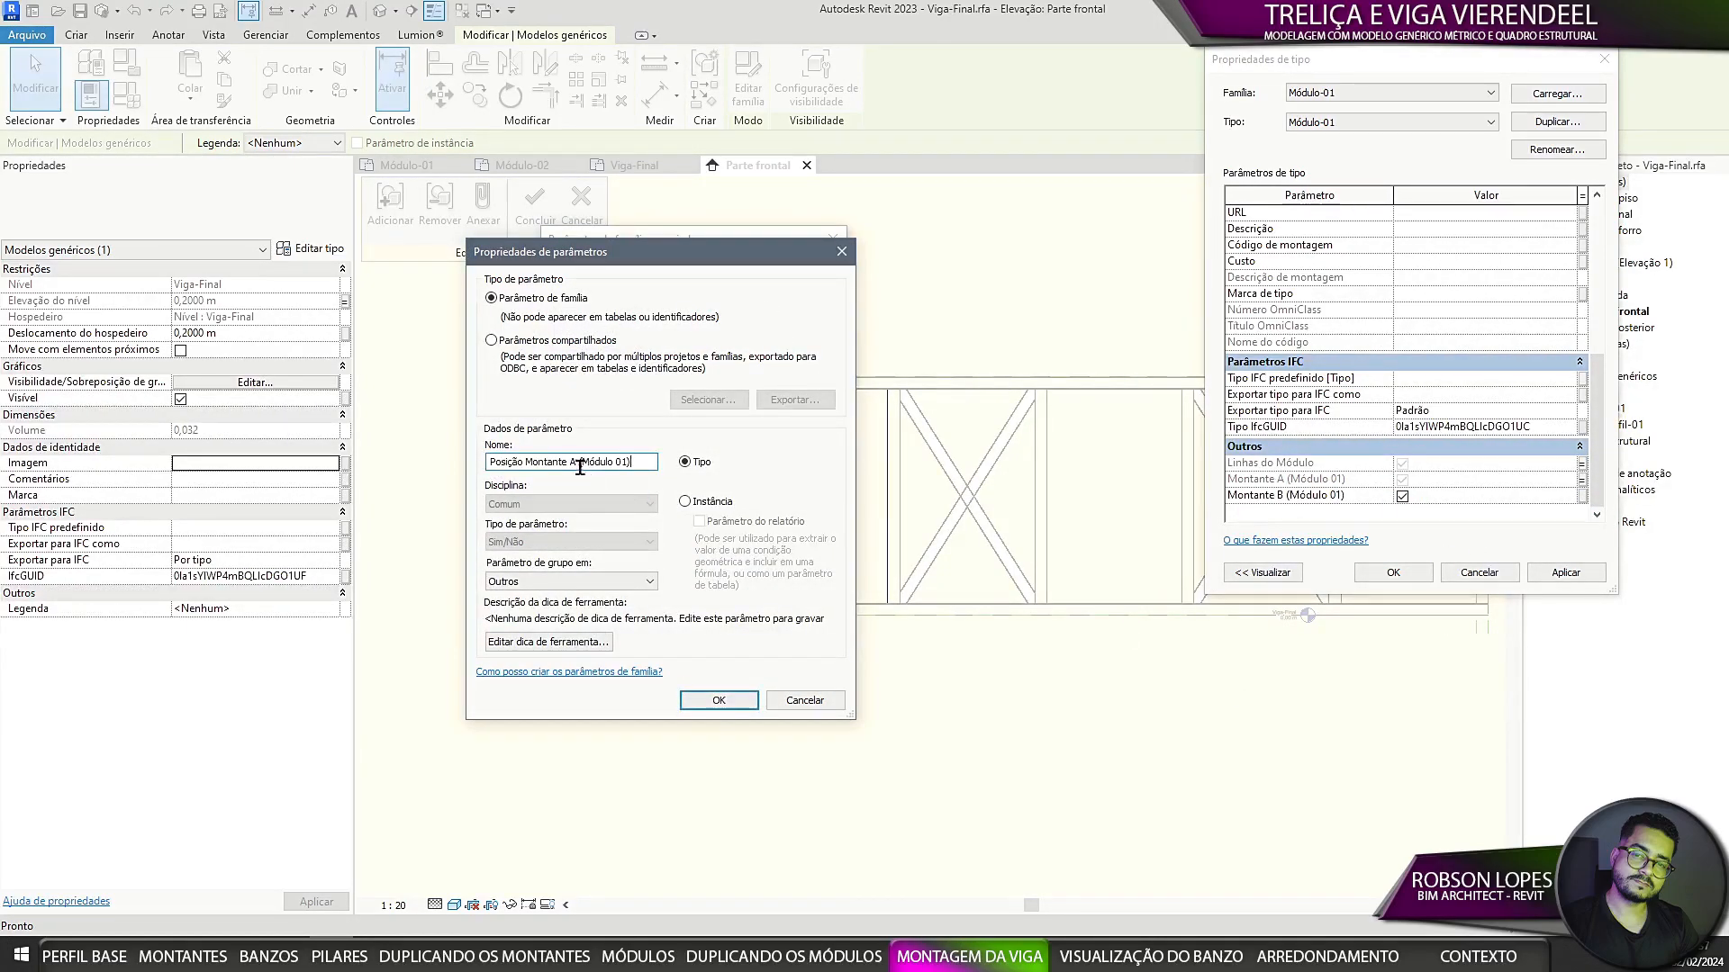
left_click(719, 701)
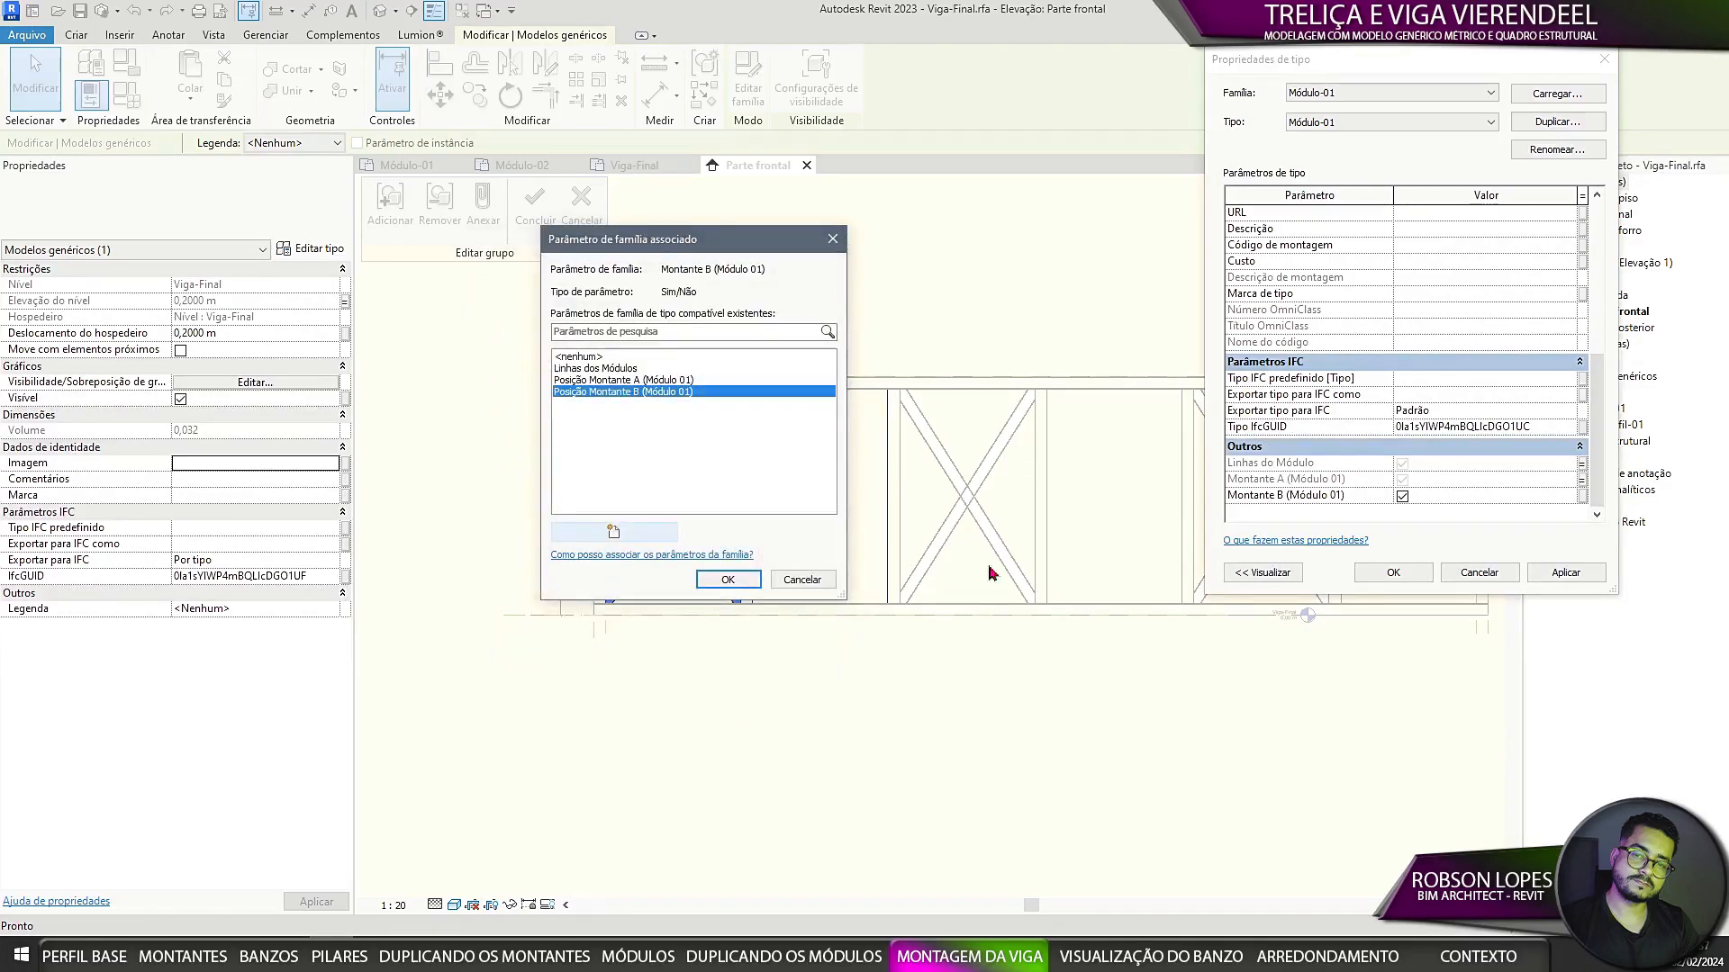
left_click(747, 583)
Step: Associate Mat. Montante A (Módulo 01) with a new type parameter named Material Montante A (Módulo 01), copying that name for reuse
scroll(1400, 401, "up", 5)
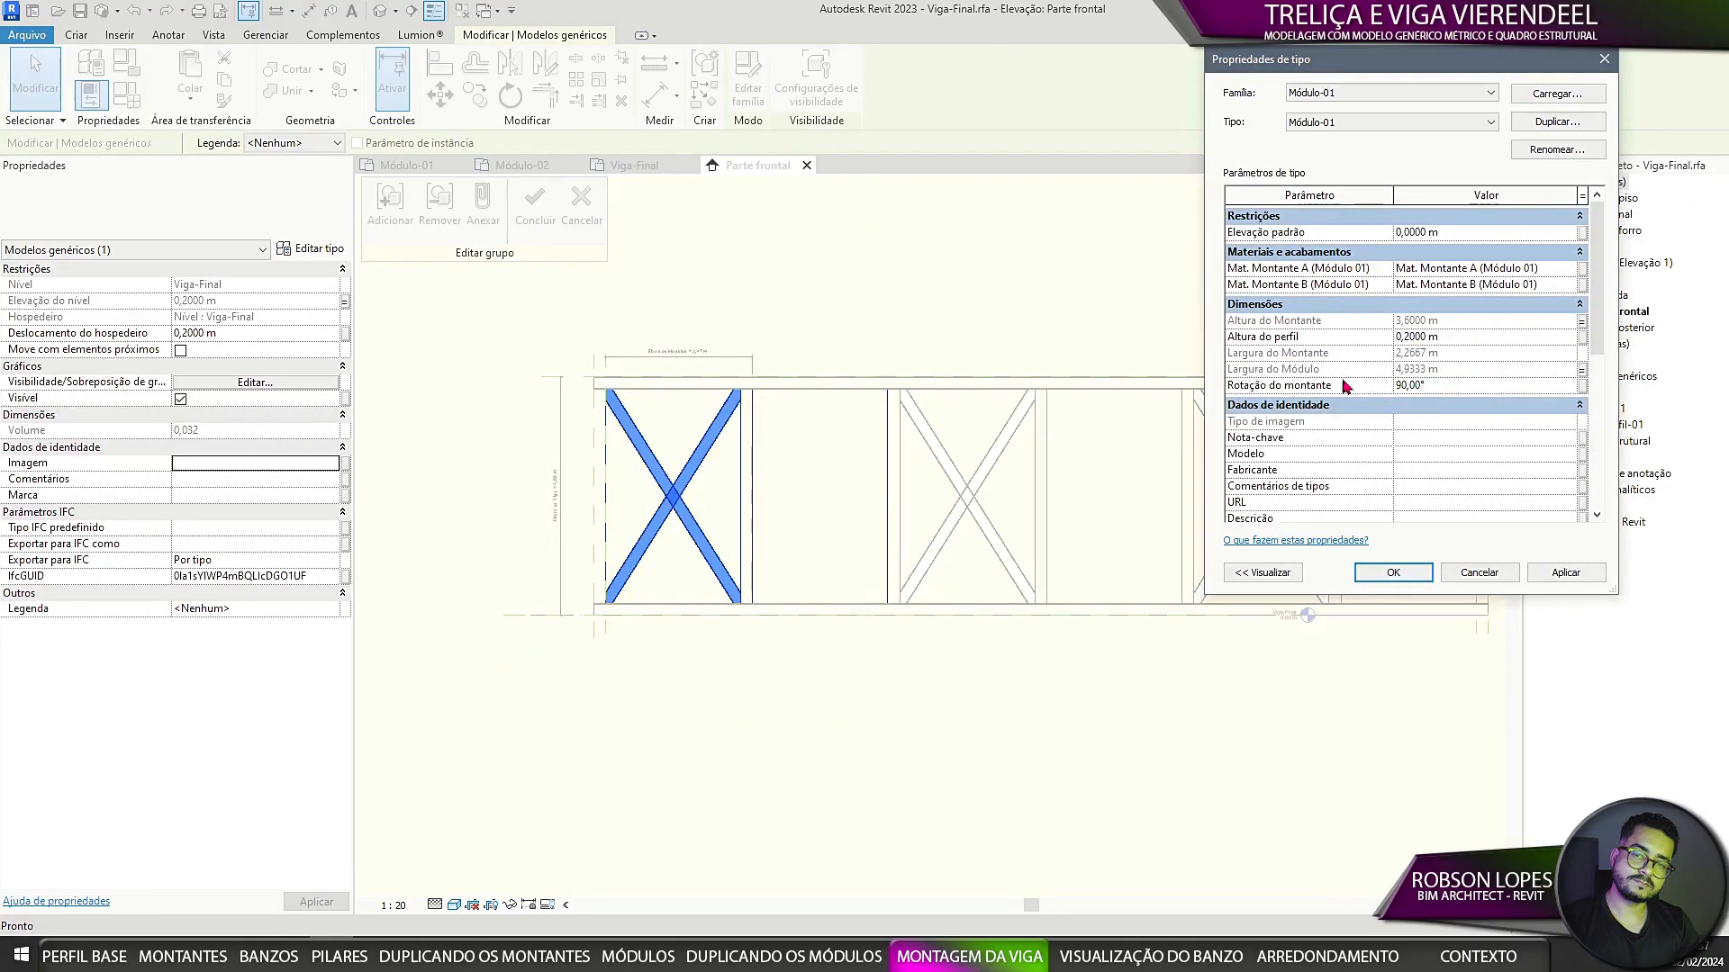
left_click(1583, 269)
left_click(614, 531)
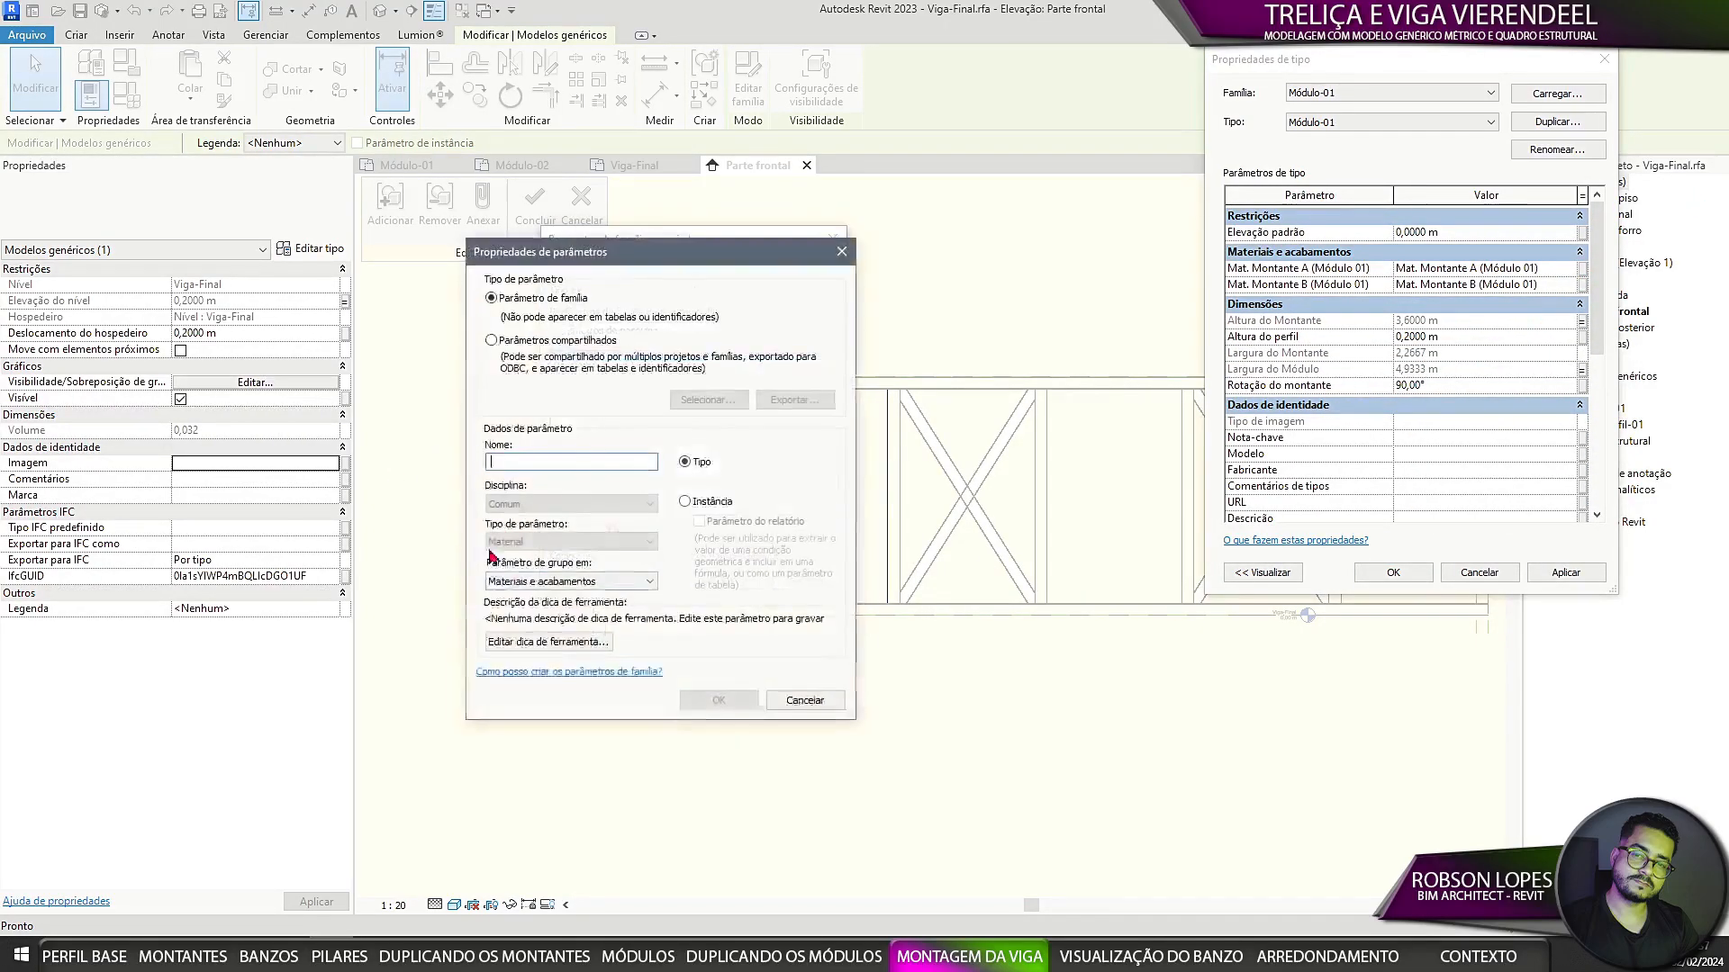
key("ctrl+v")
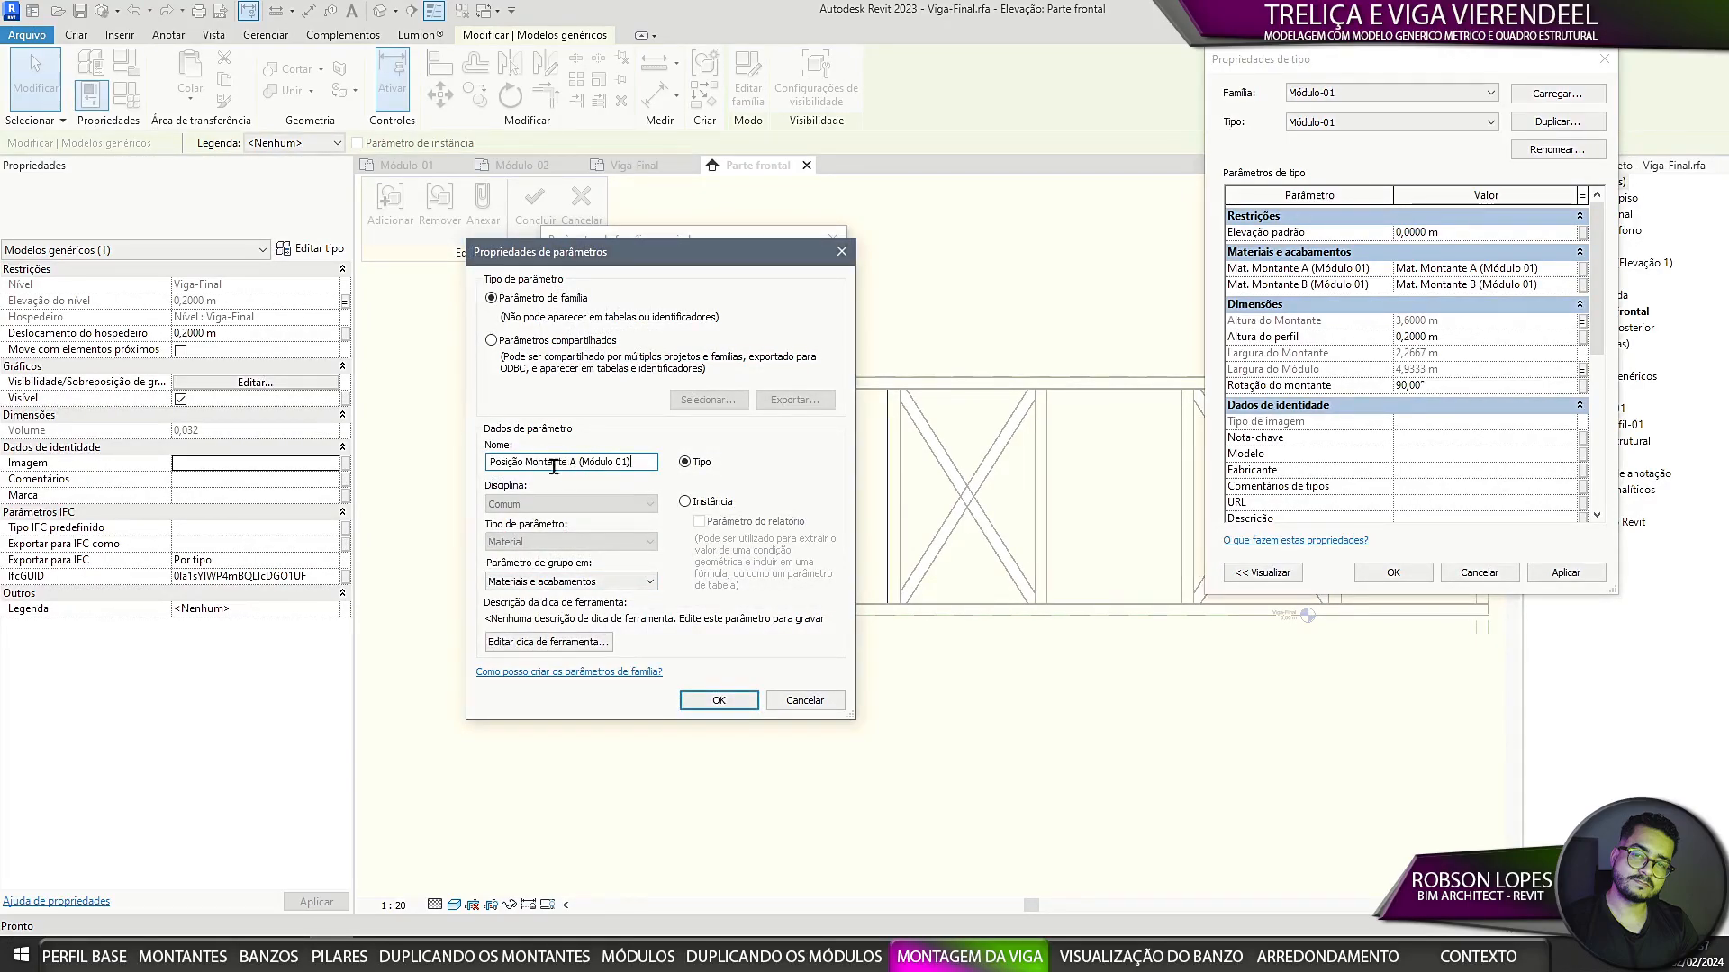
type("Material")
key("ctrl+a")
key("ctrl+c")
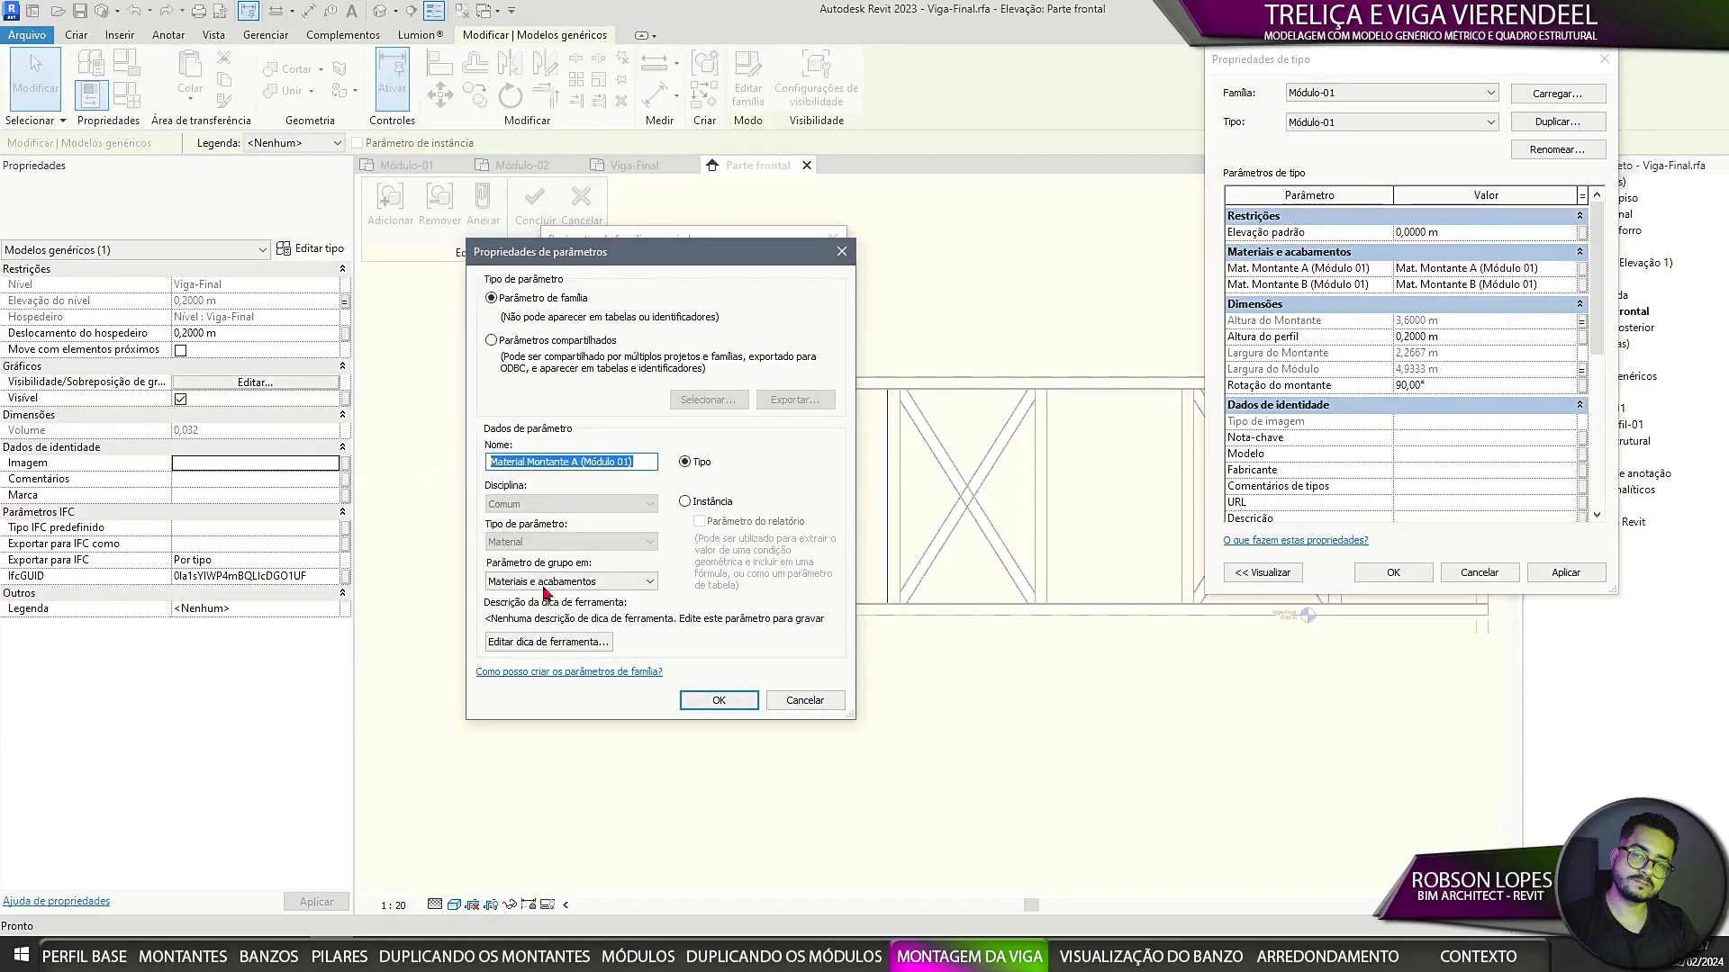
left_click(719, 701)
left_click(727, 577)
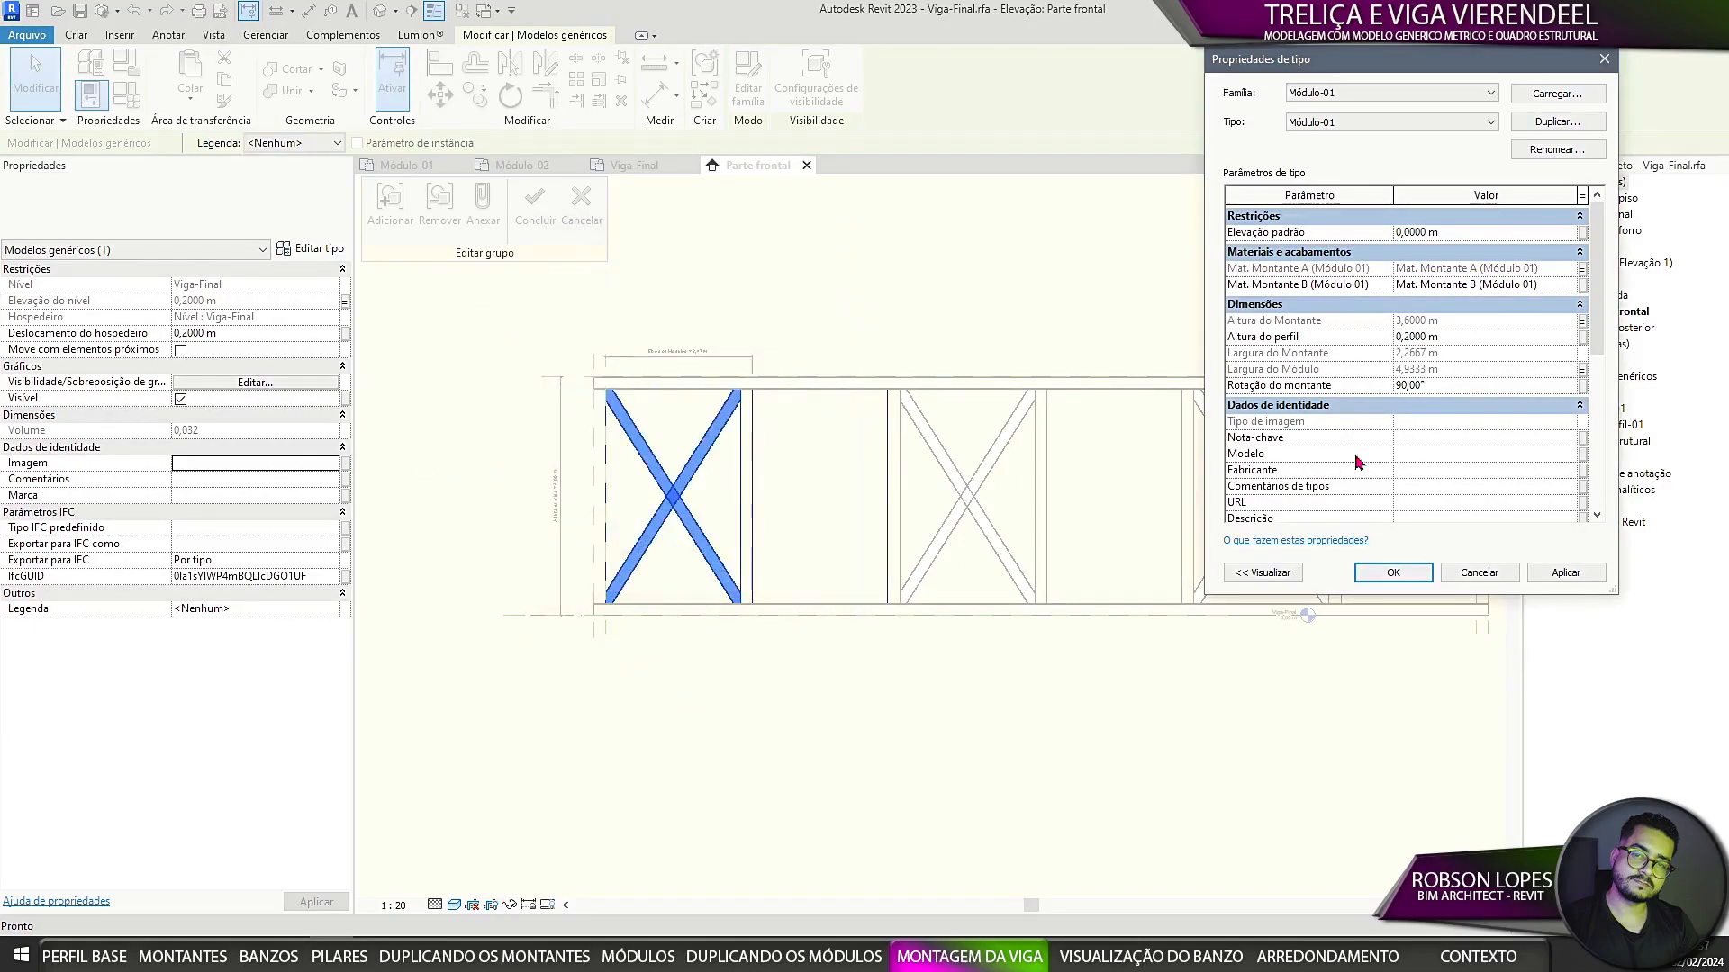
Step: Associate Mat. Montante B (Módulo 01) with a new type parameter named Material Montante B (Módulo 01)
left_click(1582, 285)
left_click(567, 551)
key("ctrl+v")
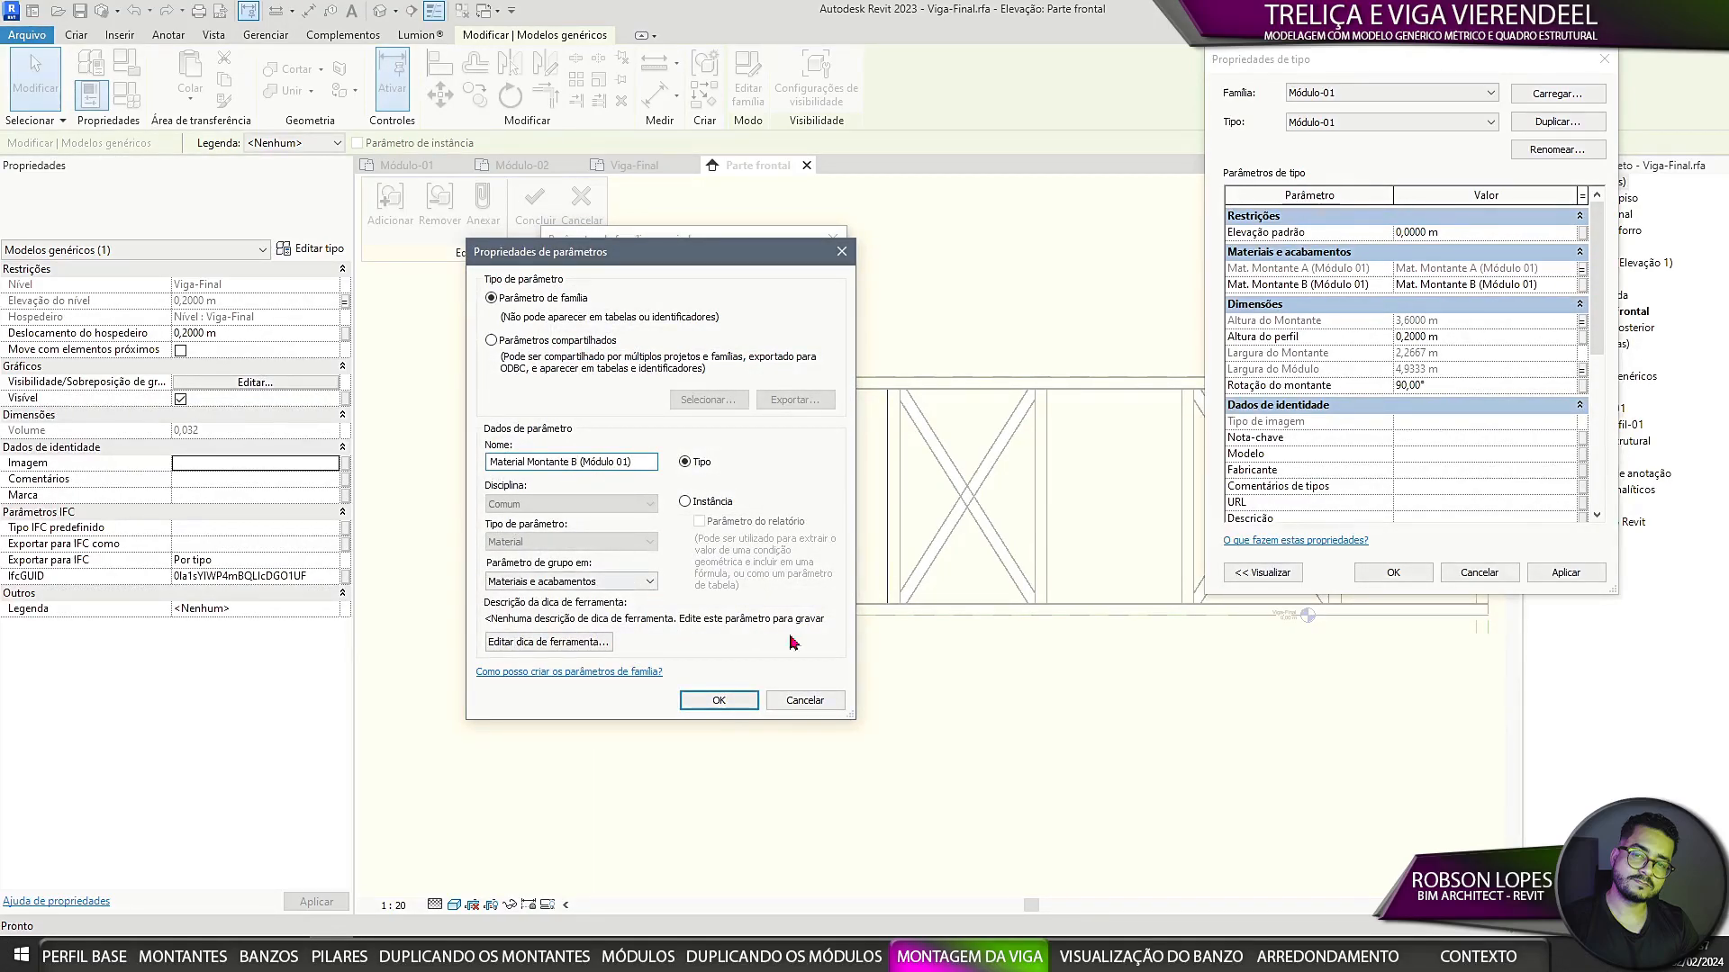
left_click(719, 700)
left_click(726, 577)
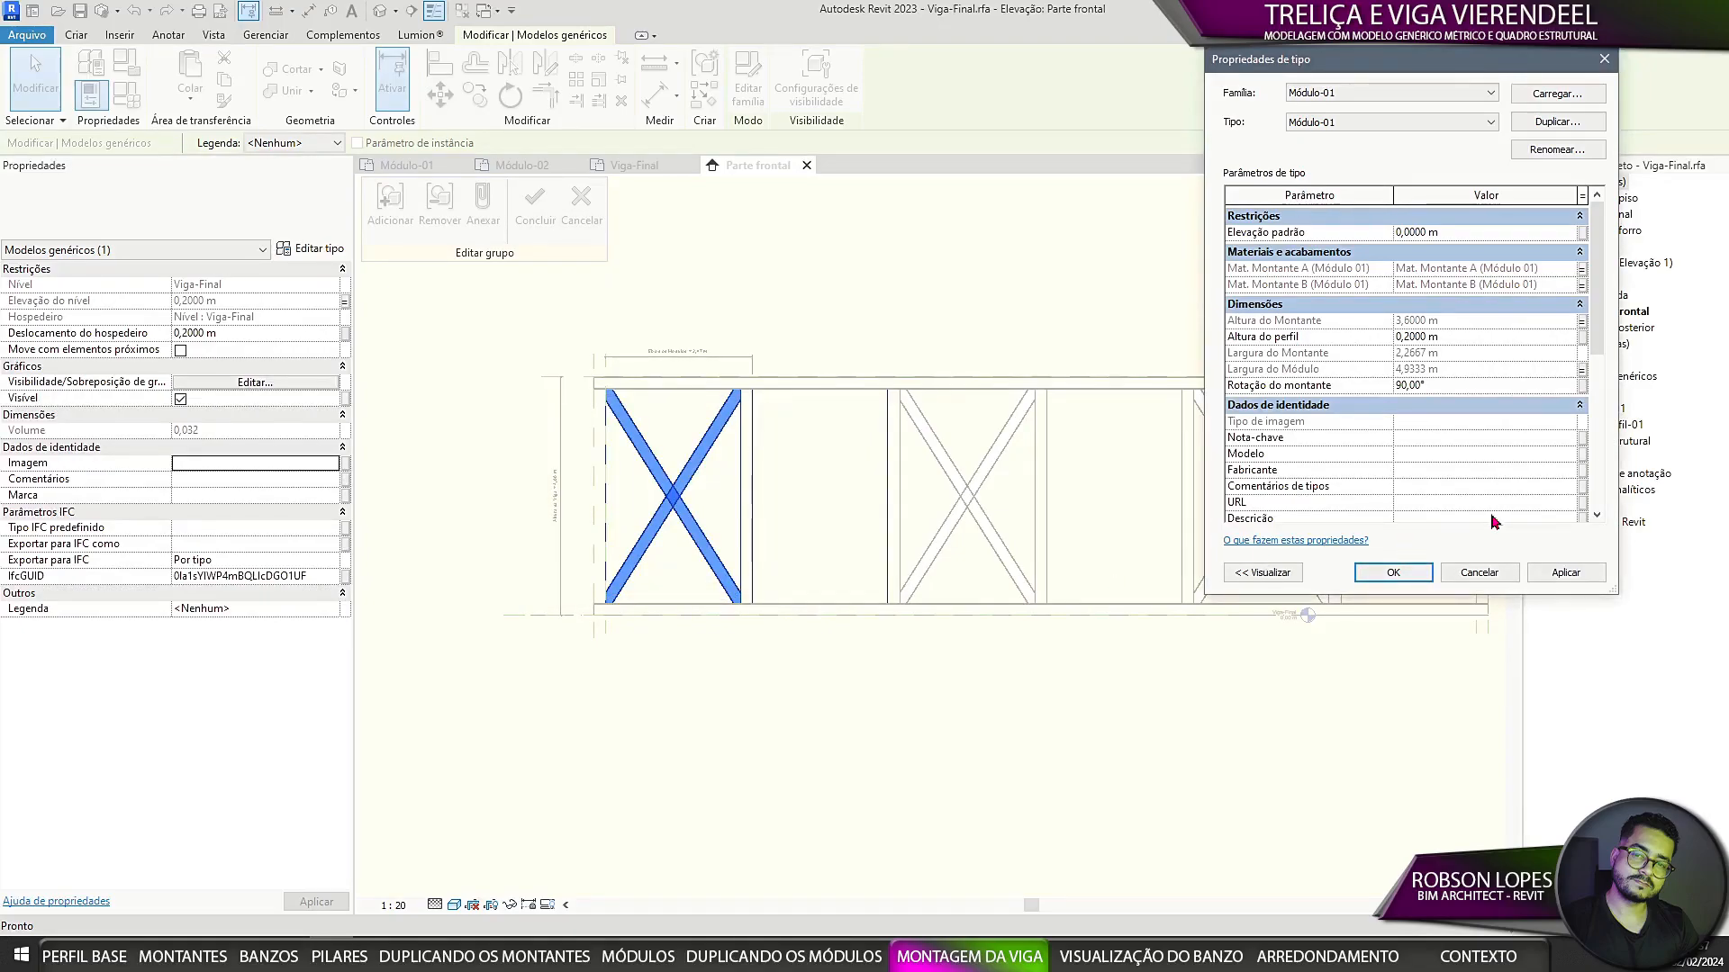
Step: Associate the module's Altura do perfil type parameter with the existing family parameter Altura do Perfil
left_click(1581, 337)
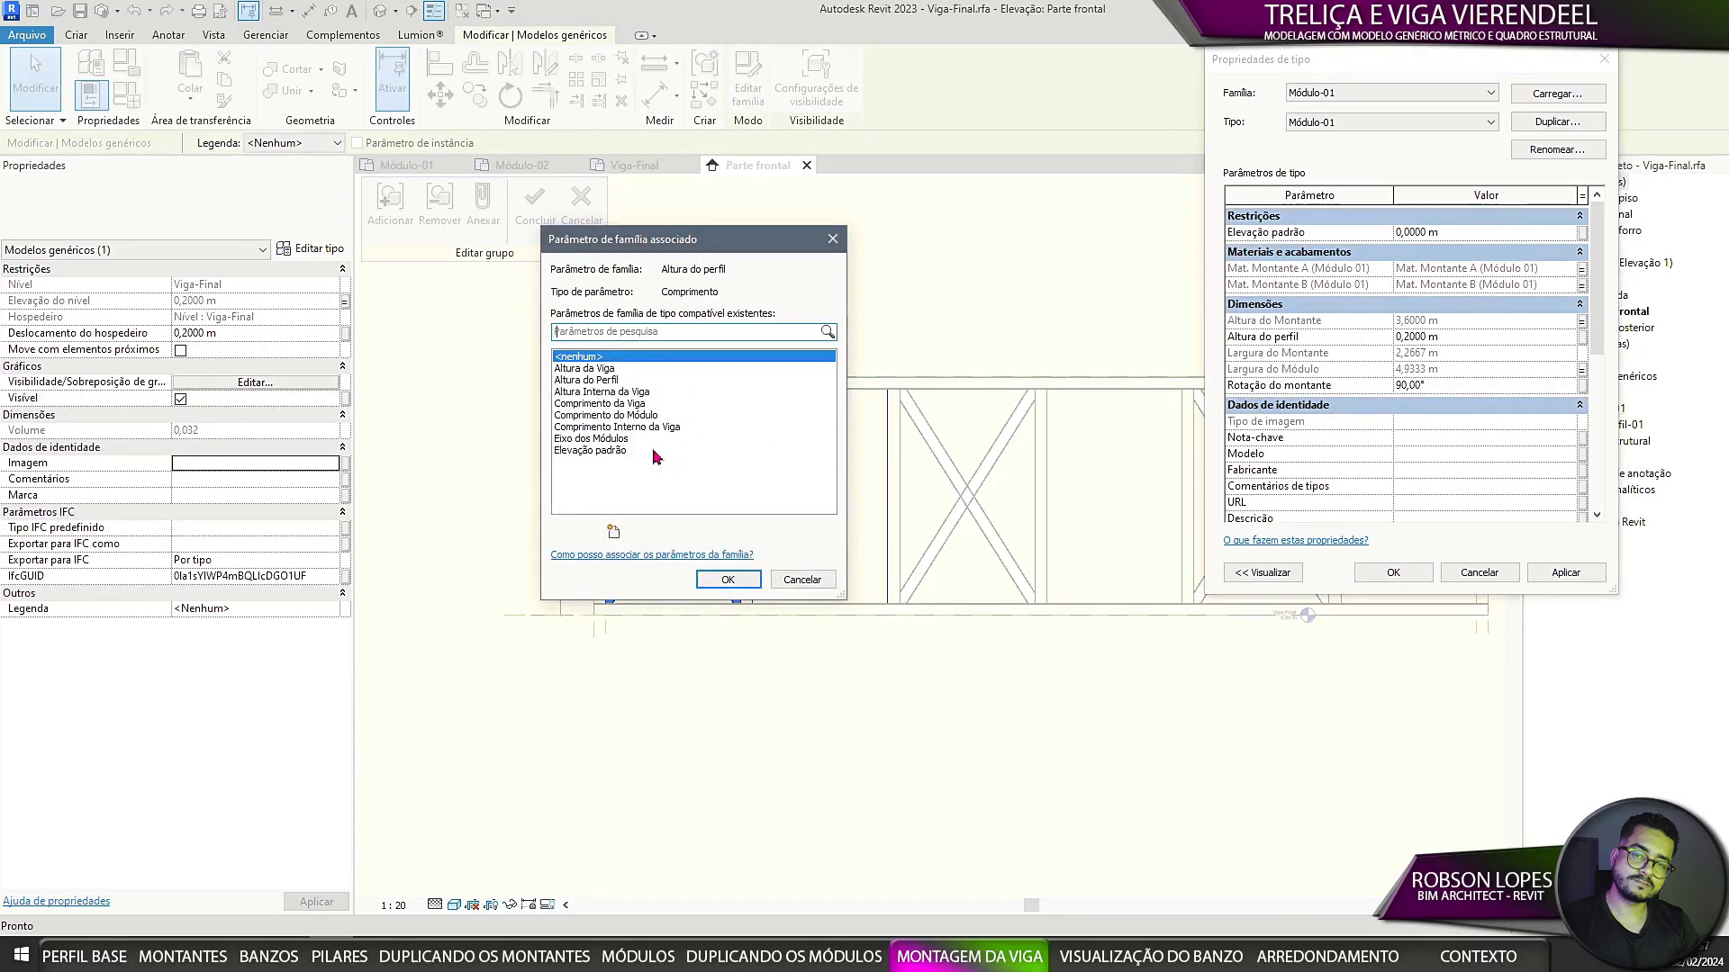
left_click(590, 380)
left_click(729, 579)
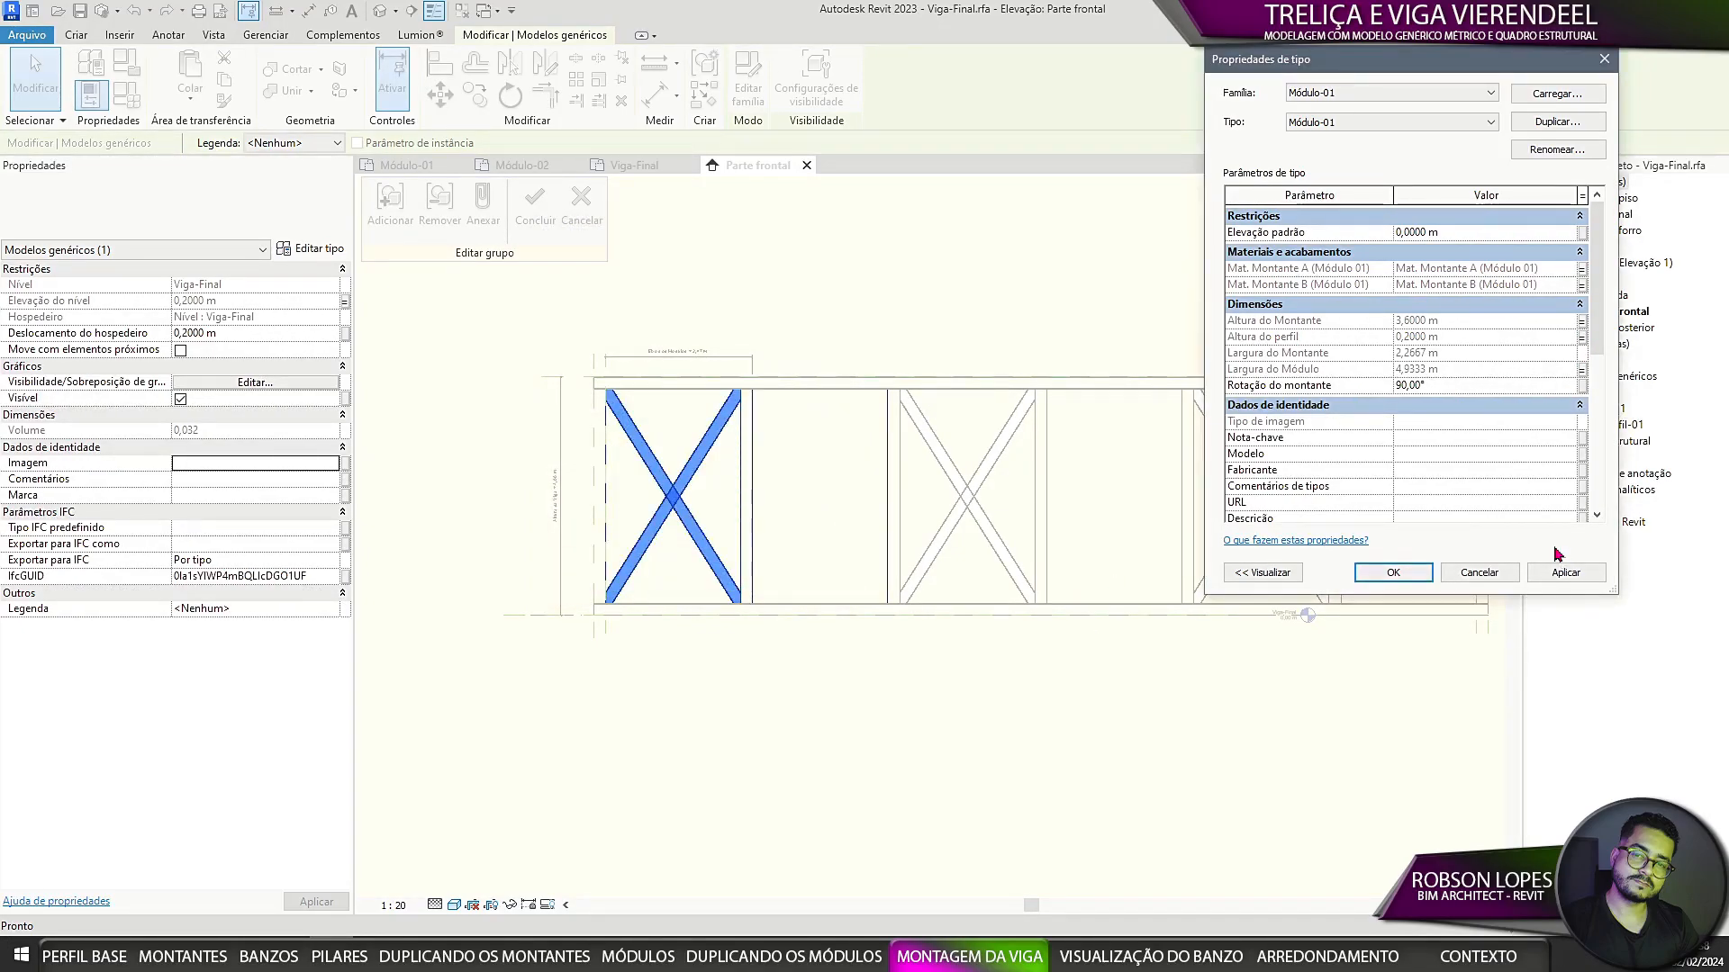
Step: Associate Rotação do montante with a new family type parameter named Rotação do Perfil, grouped under Dimensões
left_click(1582, 388)
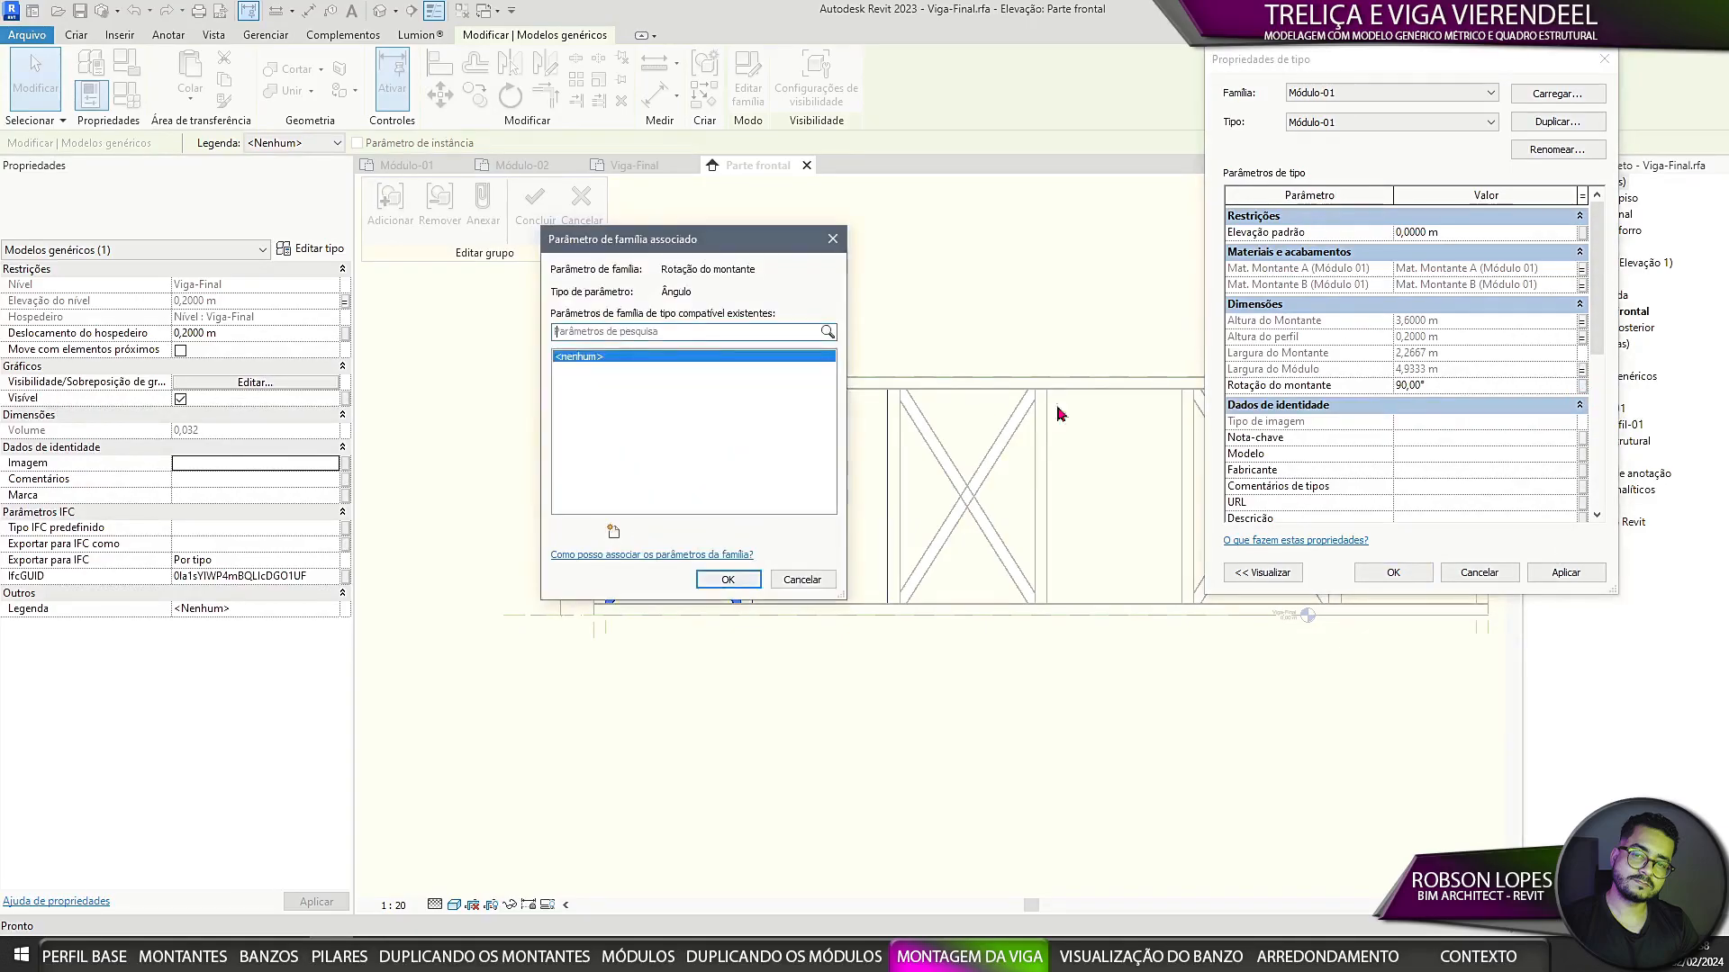
left_click(563, 532)
type("Rotação do Perfil")
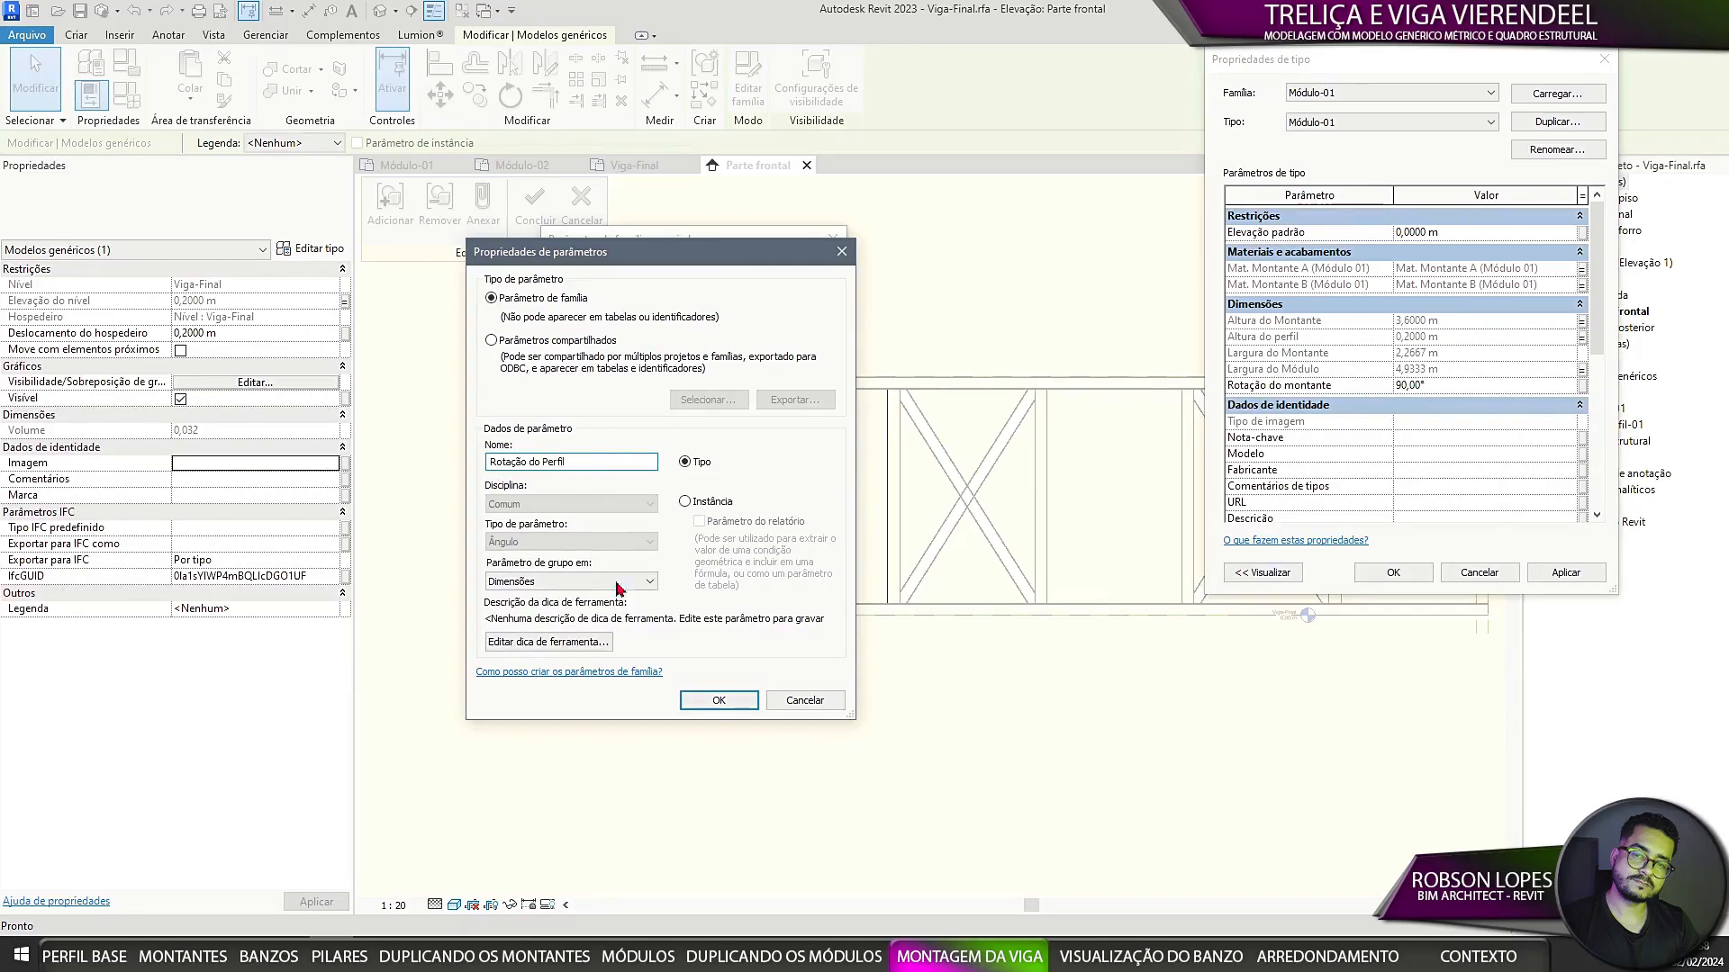
left_click(719, 699)
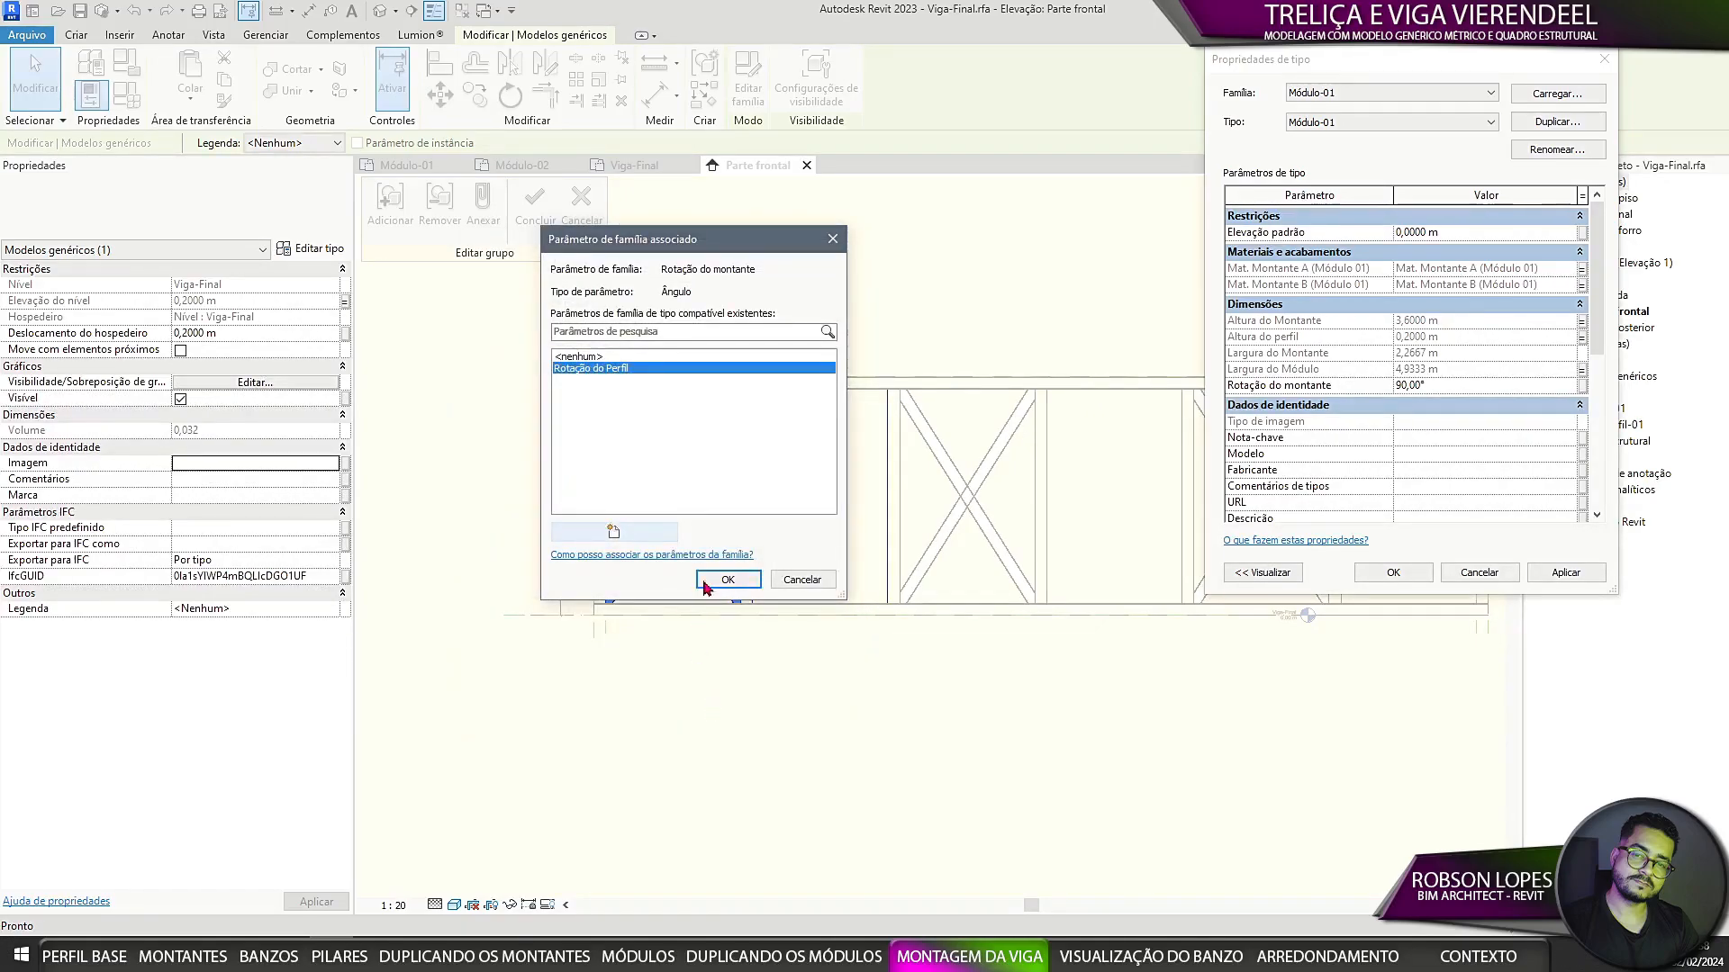
left_click(711, 694)
Step: Review the remaining Módulo-01 type parameters, accept the type properties and finish editing the module group
scroll(1396, 389, "down", 5)
scroll(1430, 432, "up", 5)
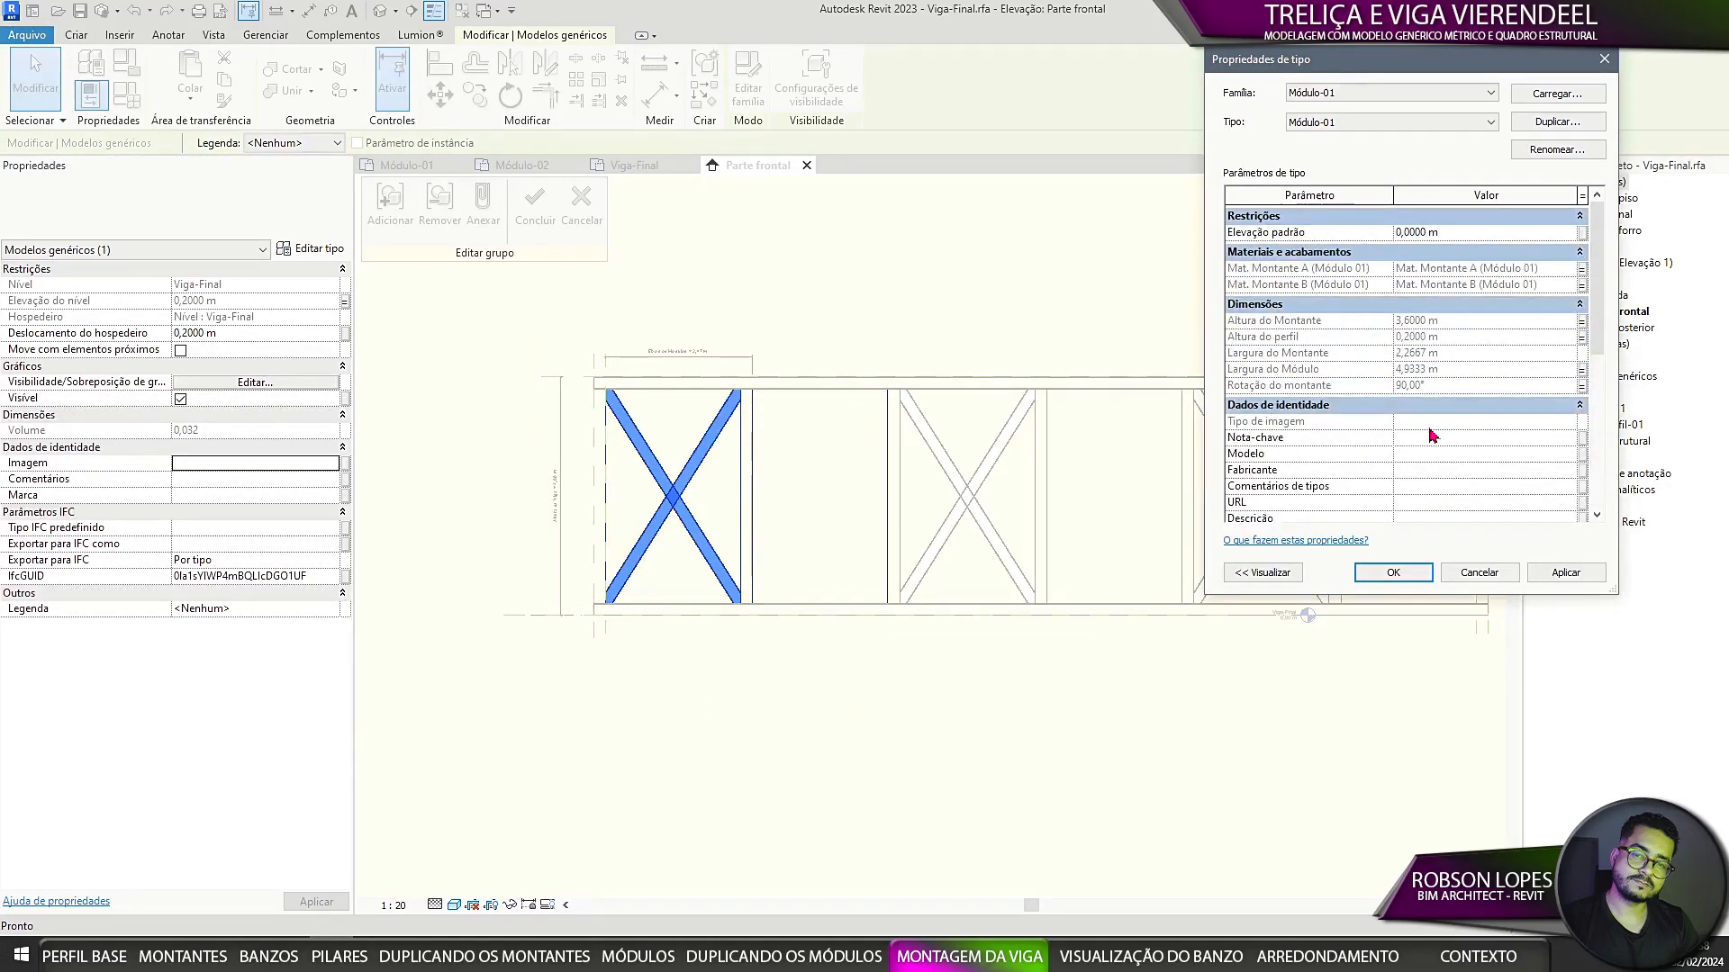
scroll(1437, 384, "down", 5)
left_click(1393, 572)
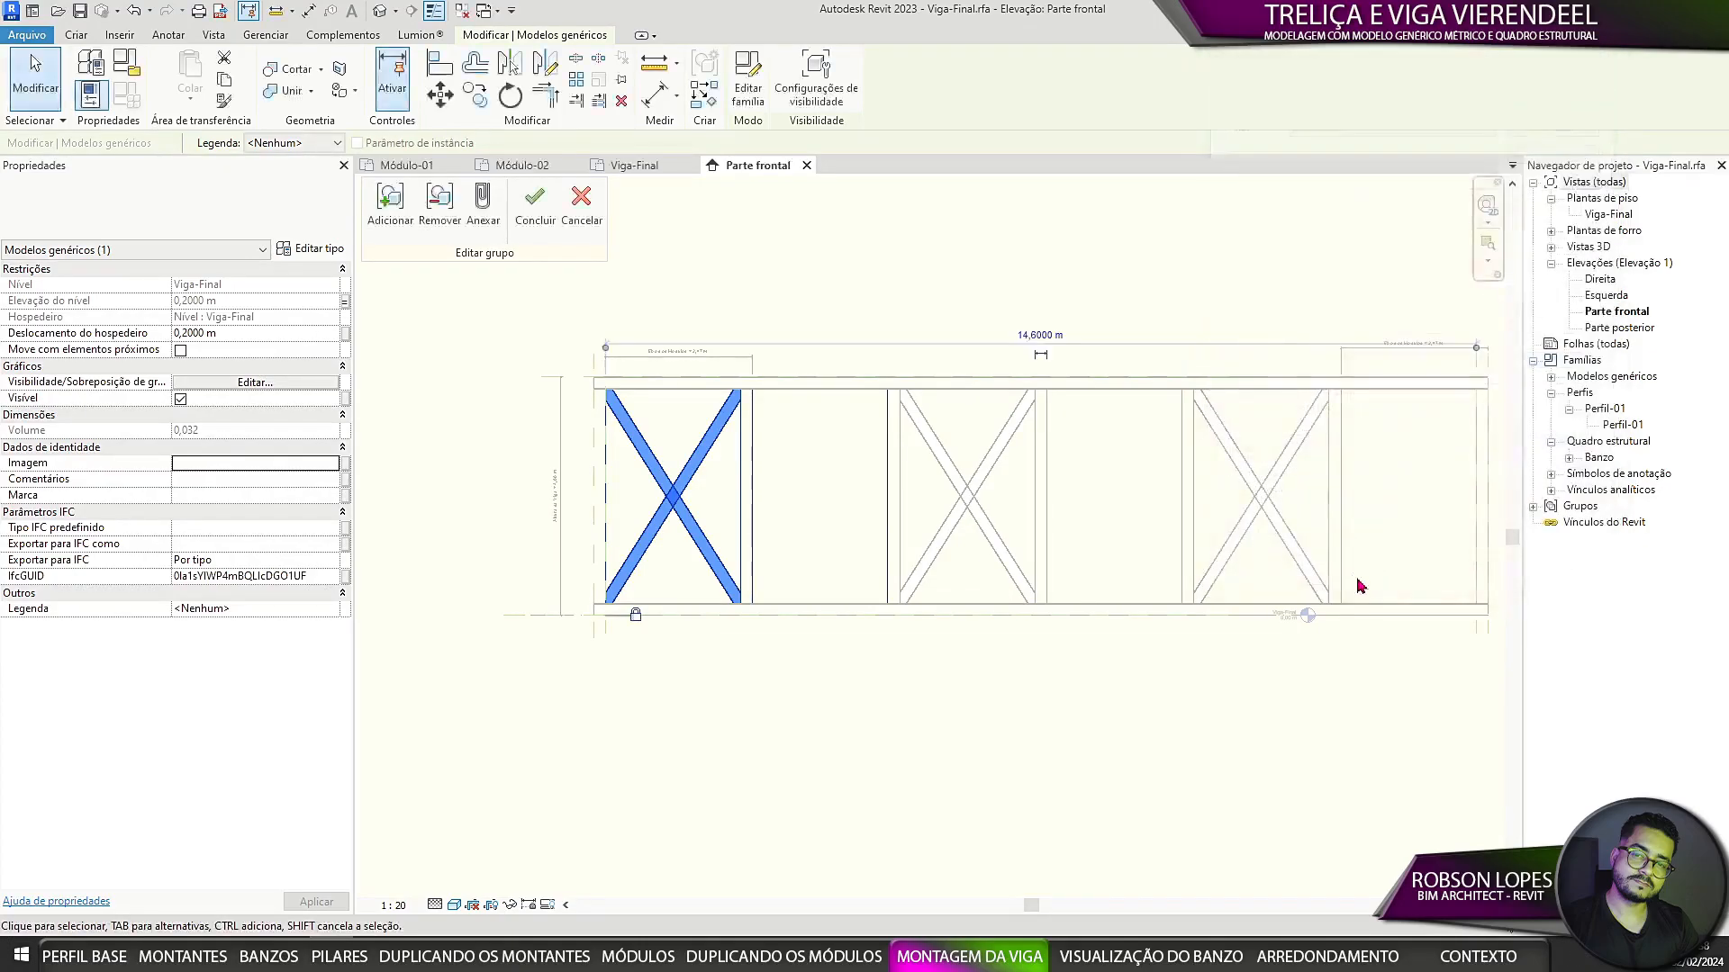
left_click(535, 200)
scroll(1116, 590, "down", 1)
middle_click_drag(1153, 576, 939, 556)
Step: Test the beam height in the family types by setting Altura da Viga to 3 m and then to 5 m
left_click(126, 95)
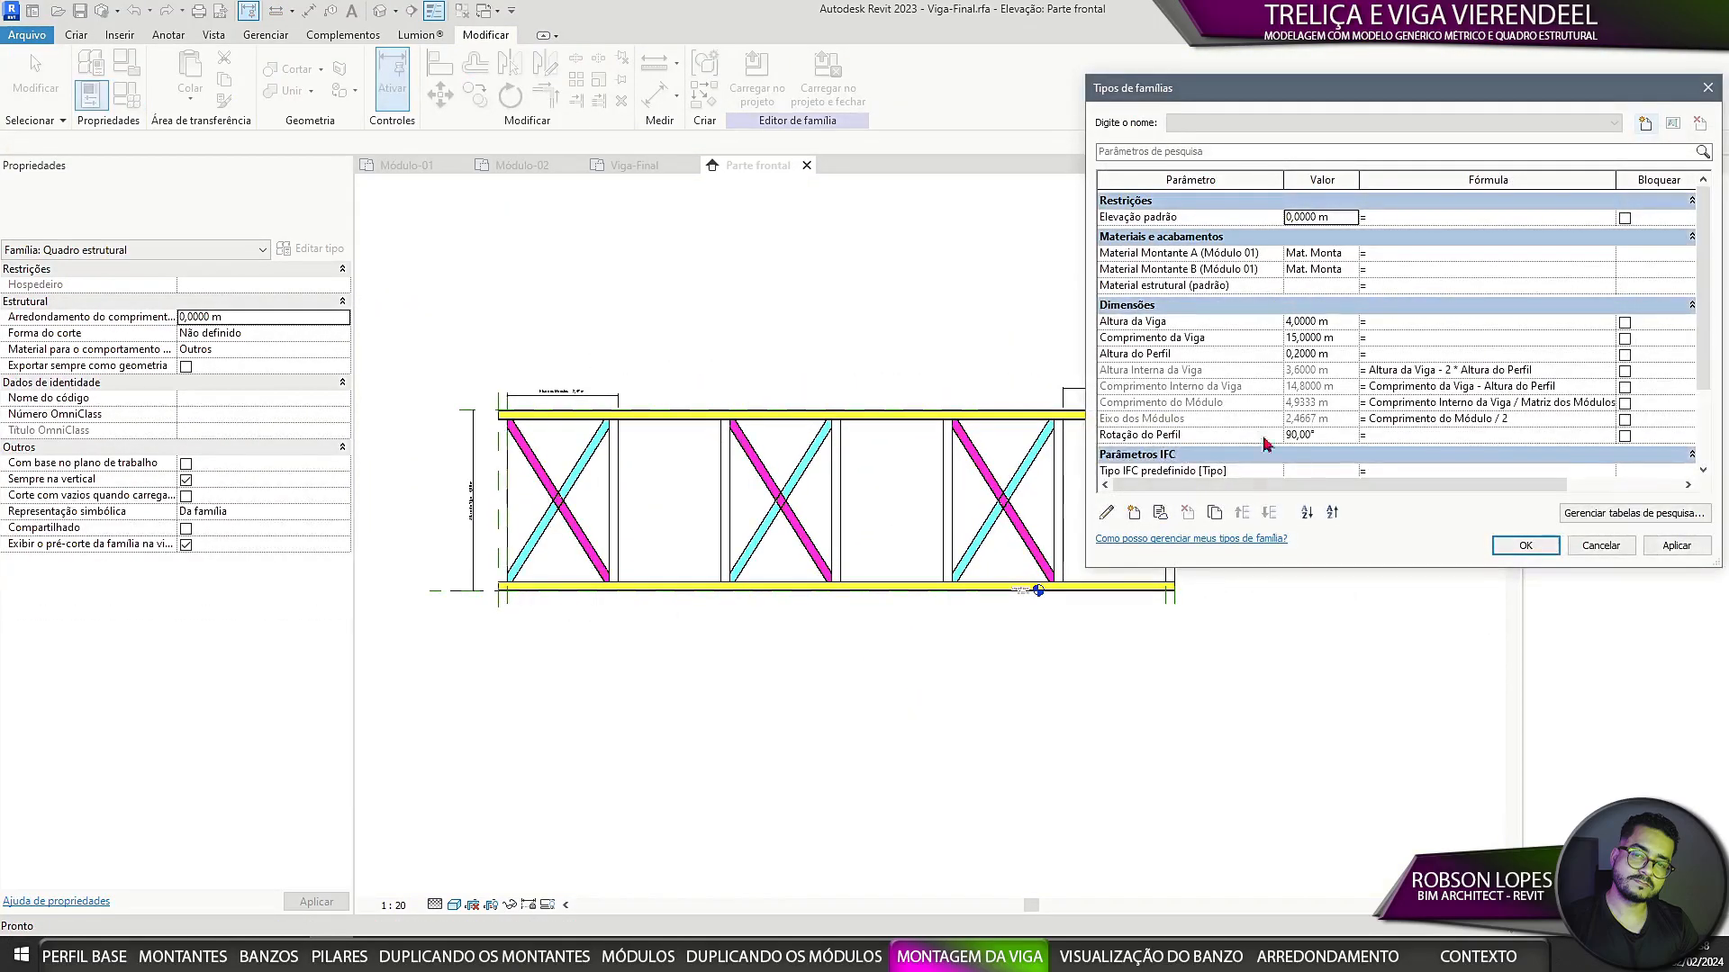
left_click(1339, 324)
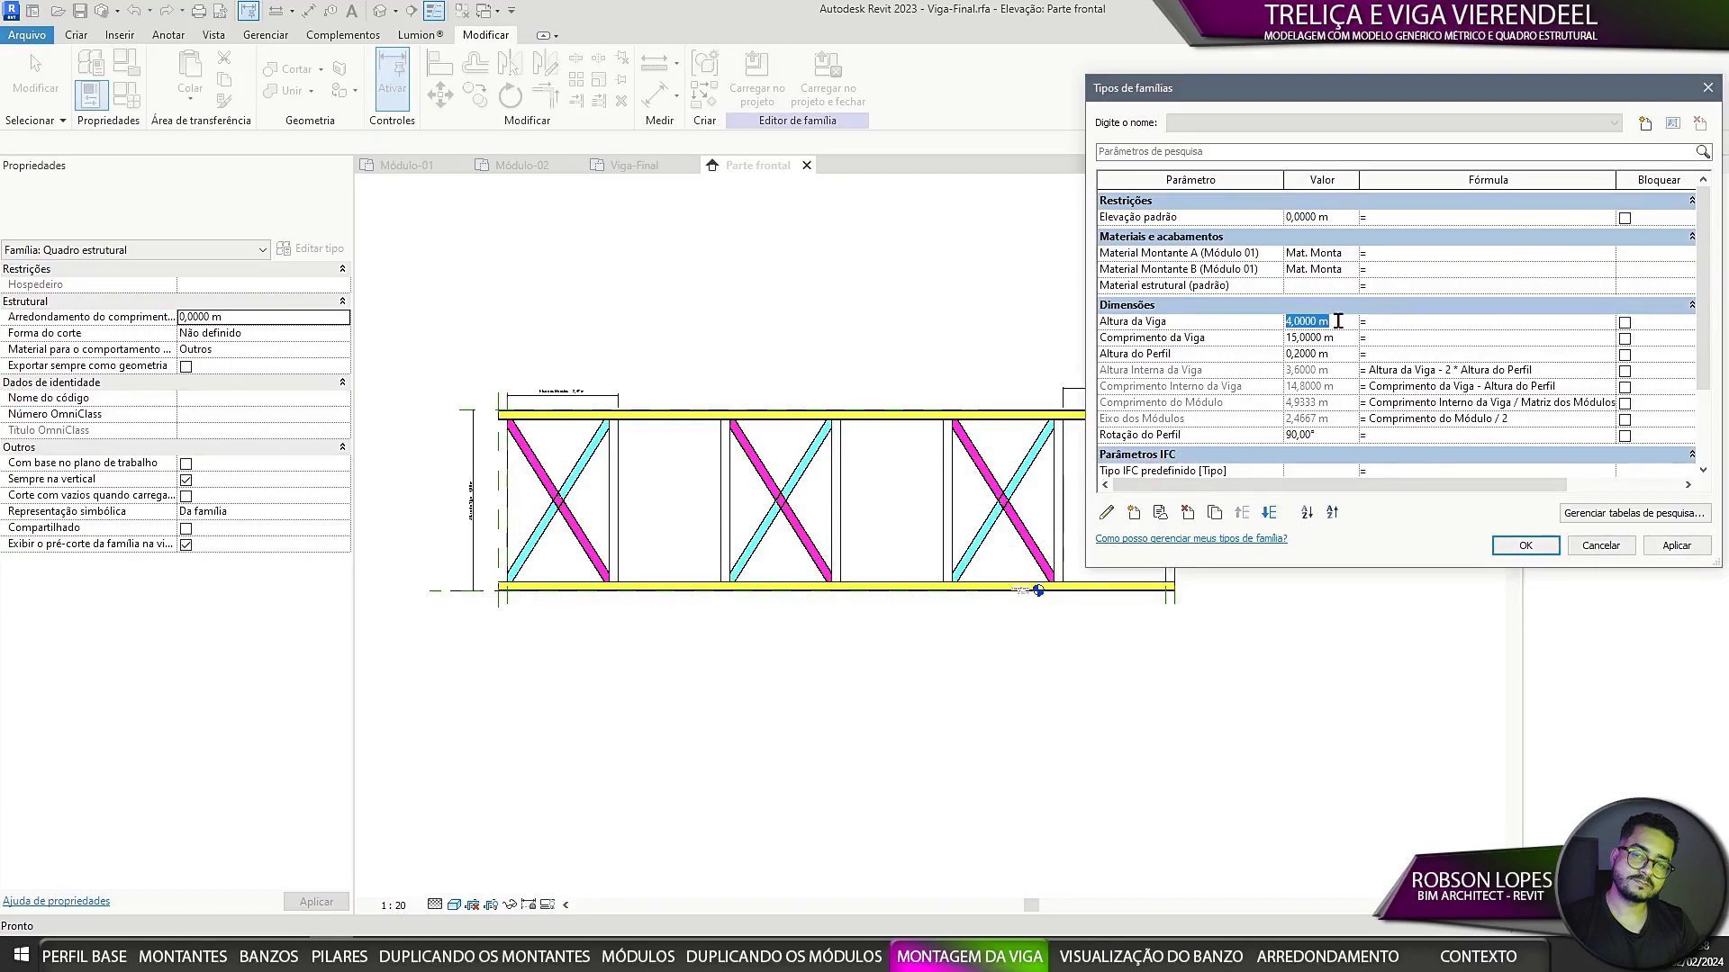
type("3")
left_click(1676, 545)
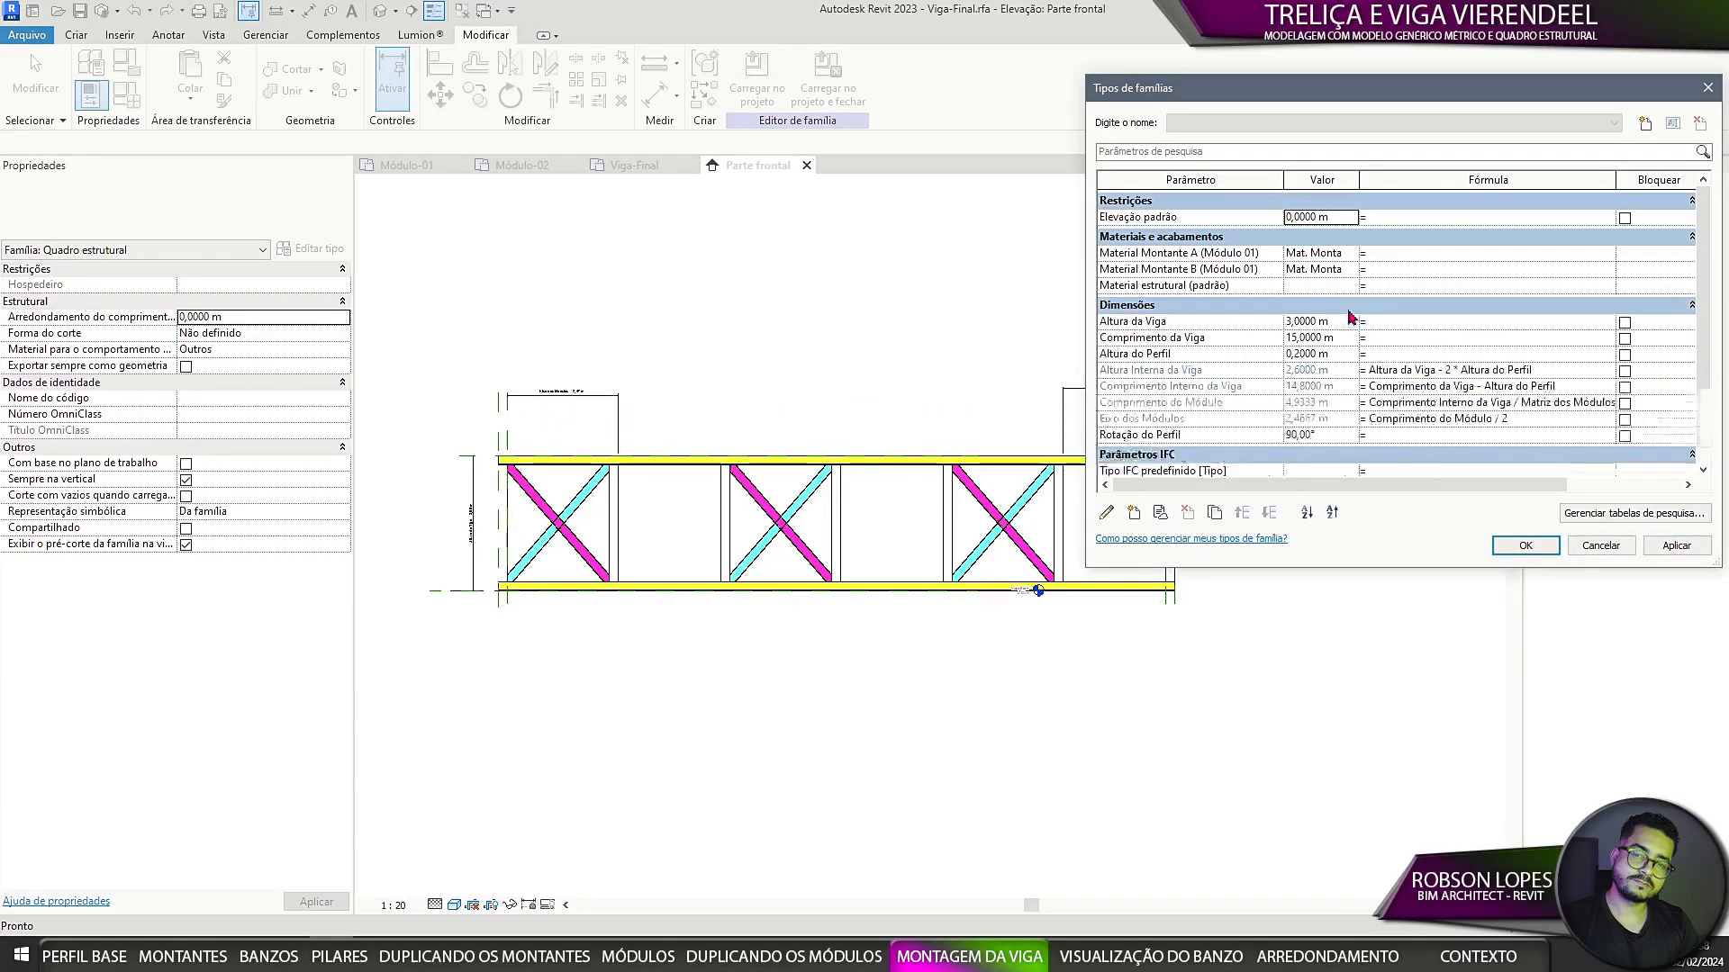
left_click(1339, 321)
type("5")
left_click(1676, 546)
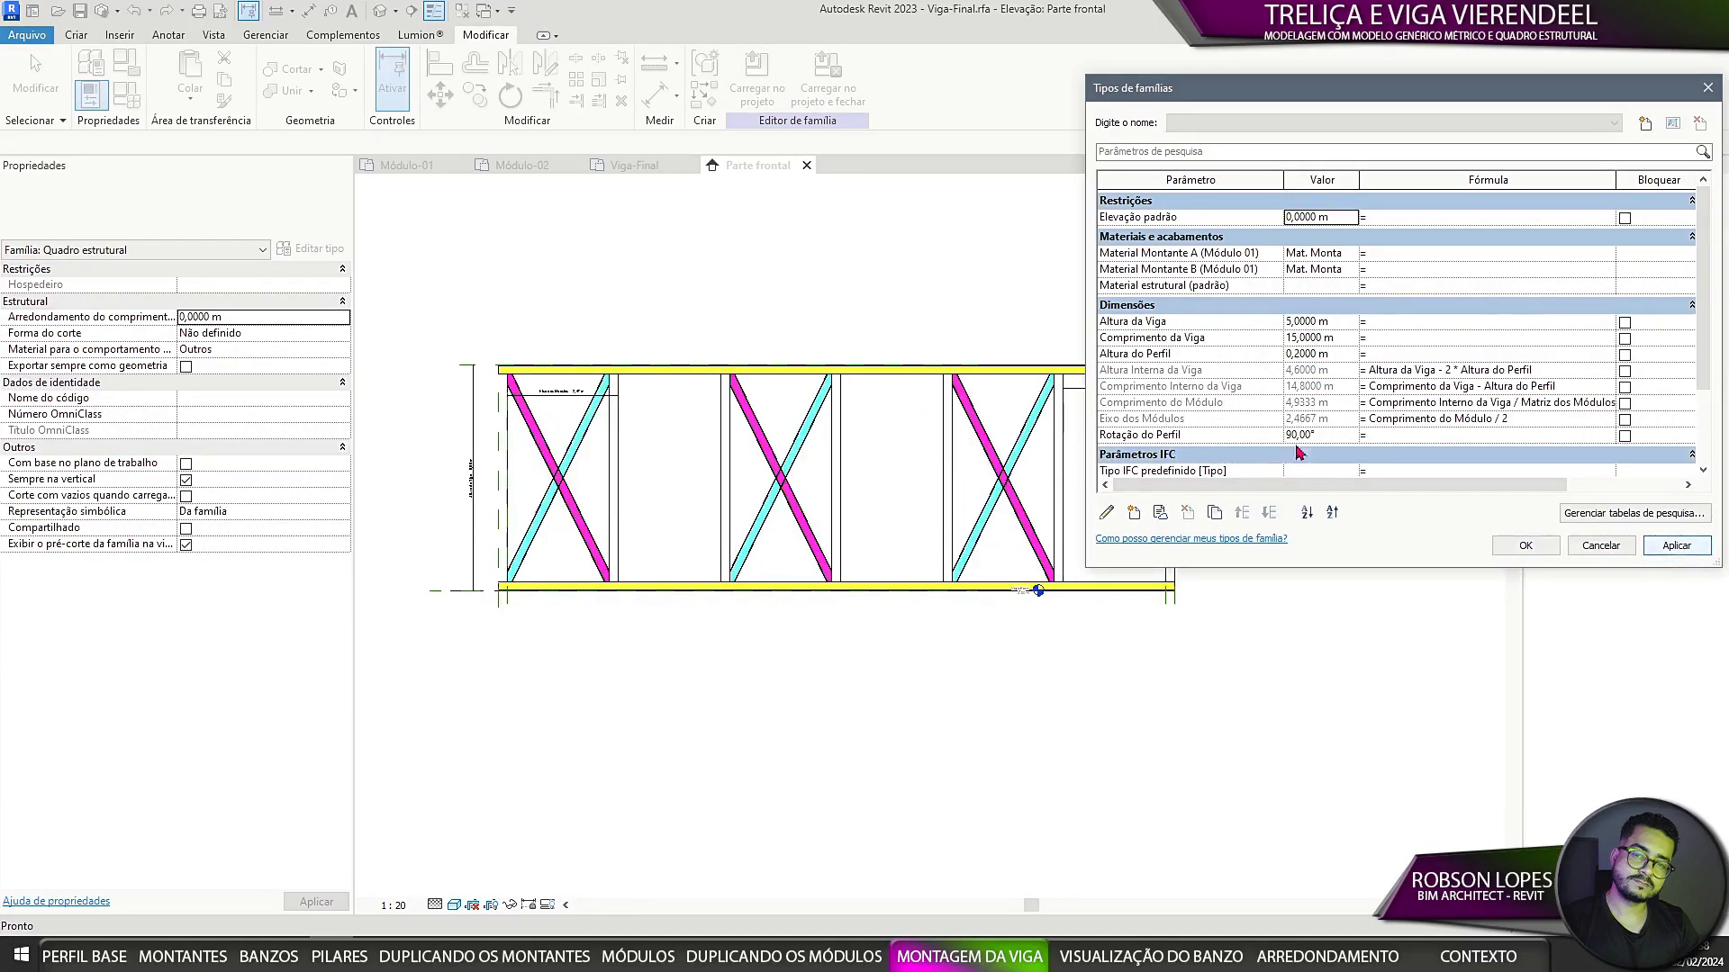
Step: Test the beam length by applying 8 m and then 5 m to Comprimento da Viga
left_click(1338, 340)
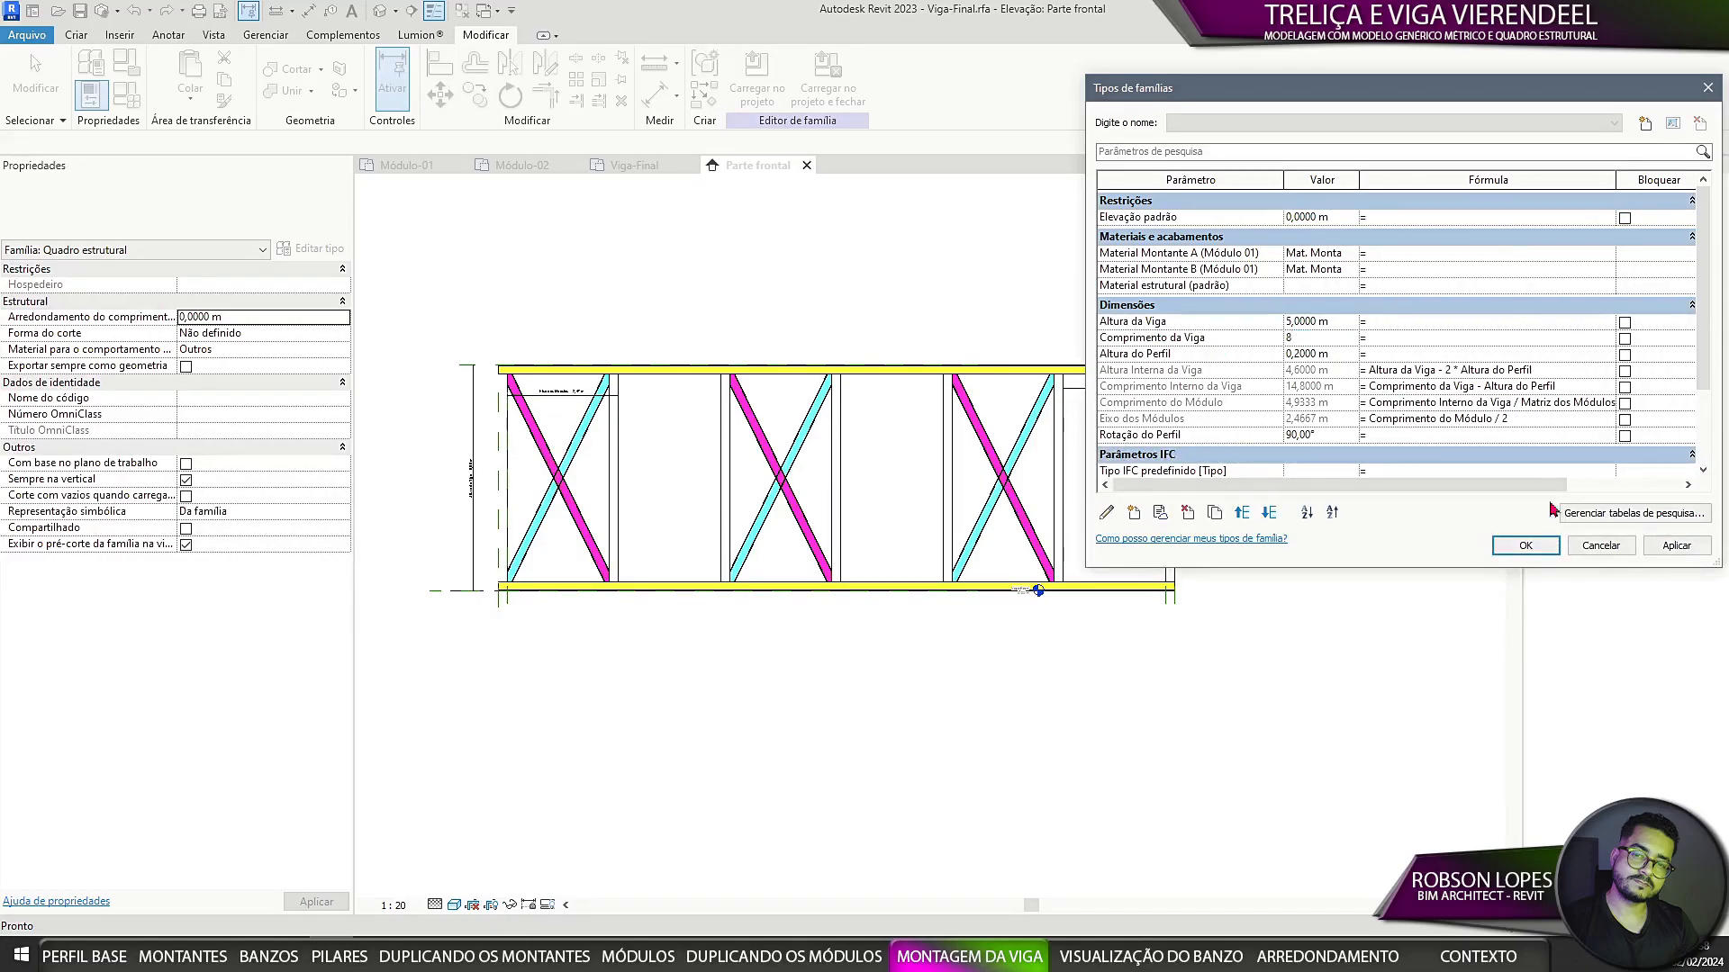
type("8")
left_click(1676, 546)
left_click(1331, 339)
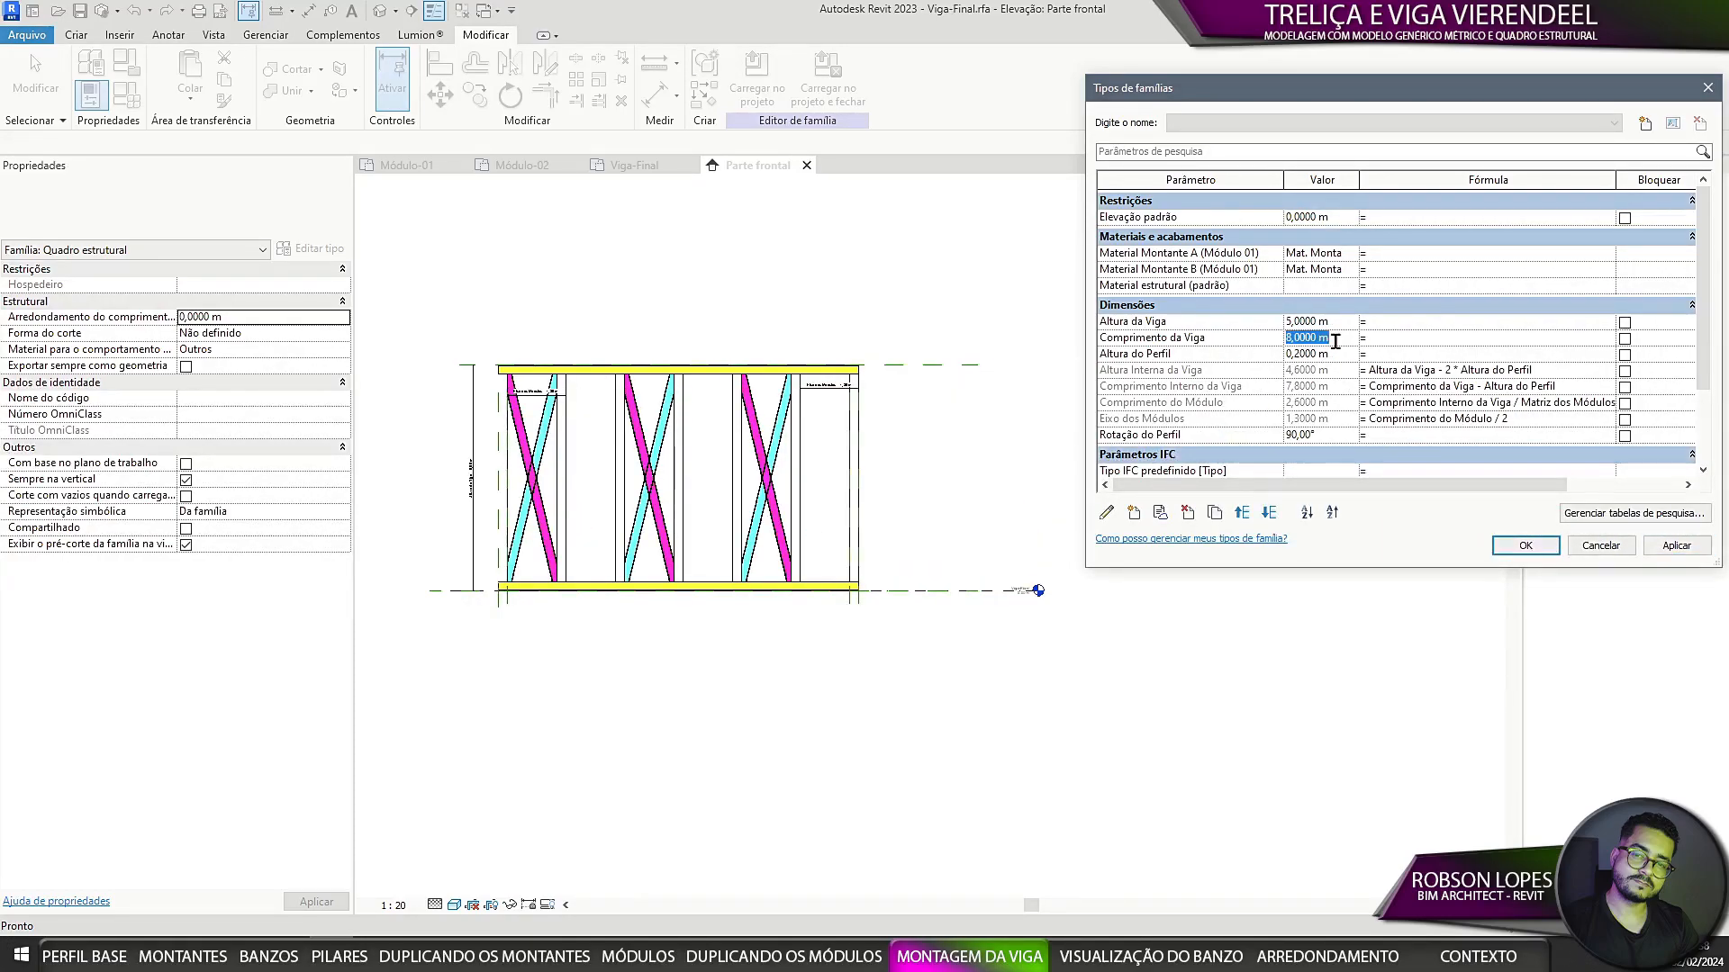
left_click(1675, 544)
Step: Test Altura do Perfil at 0,1 m, then set it to 0,2 m with Comprimento da Viga at 20 m
left_click(1332, 339)
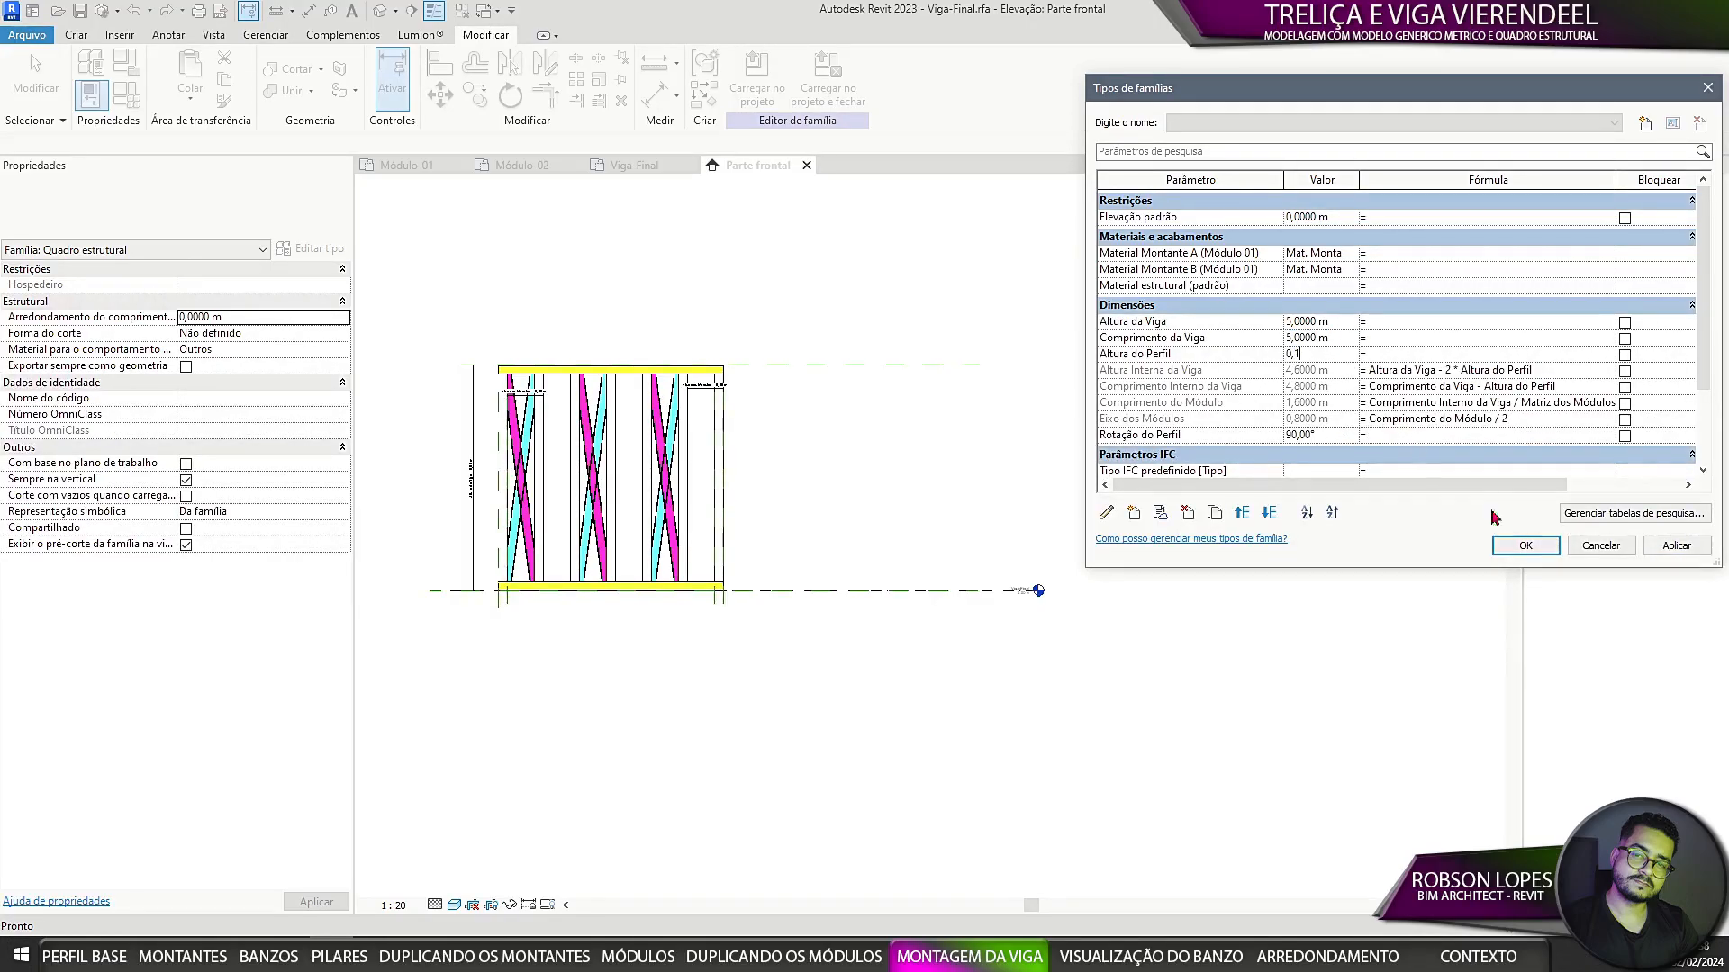
left_click(1676, 546)
left_click(1341, 353)
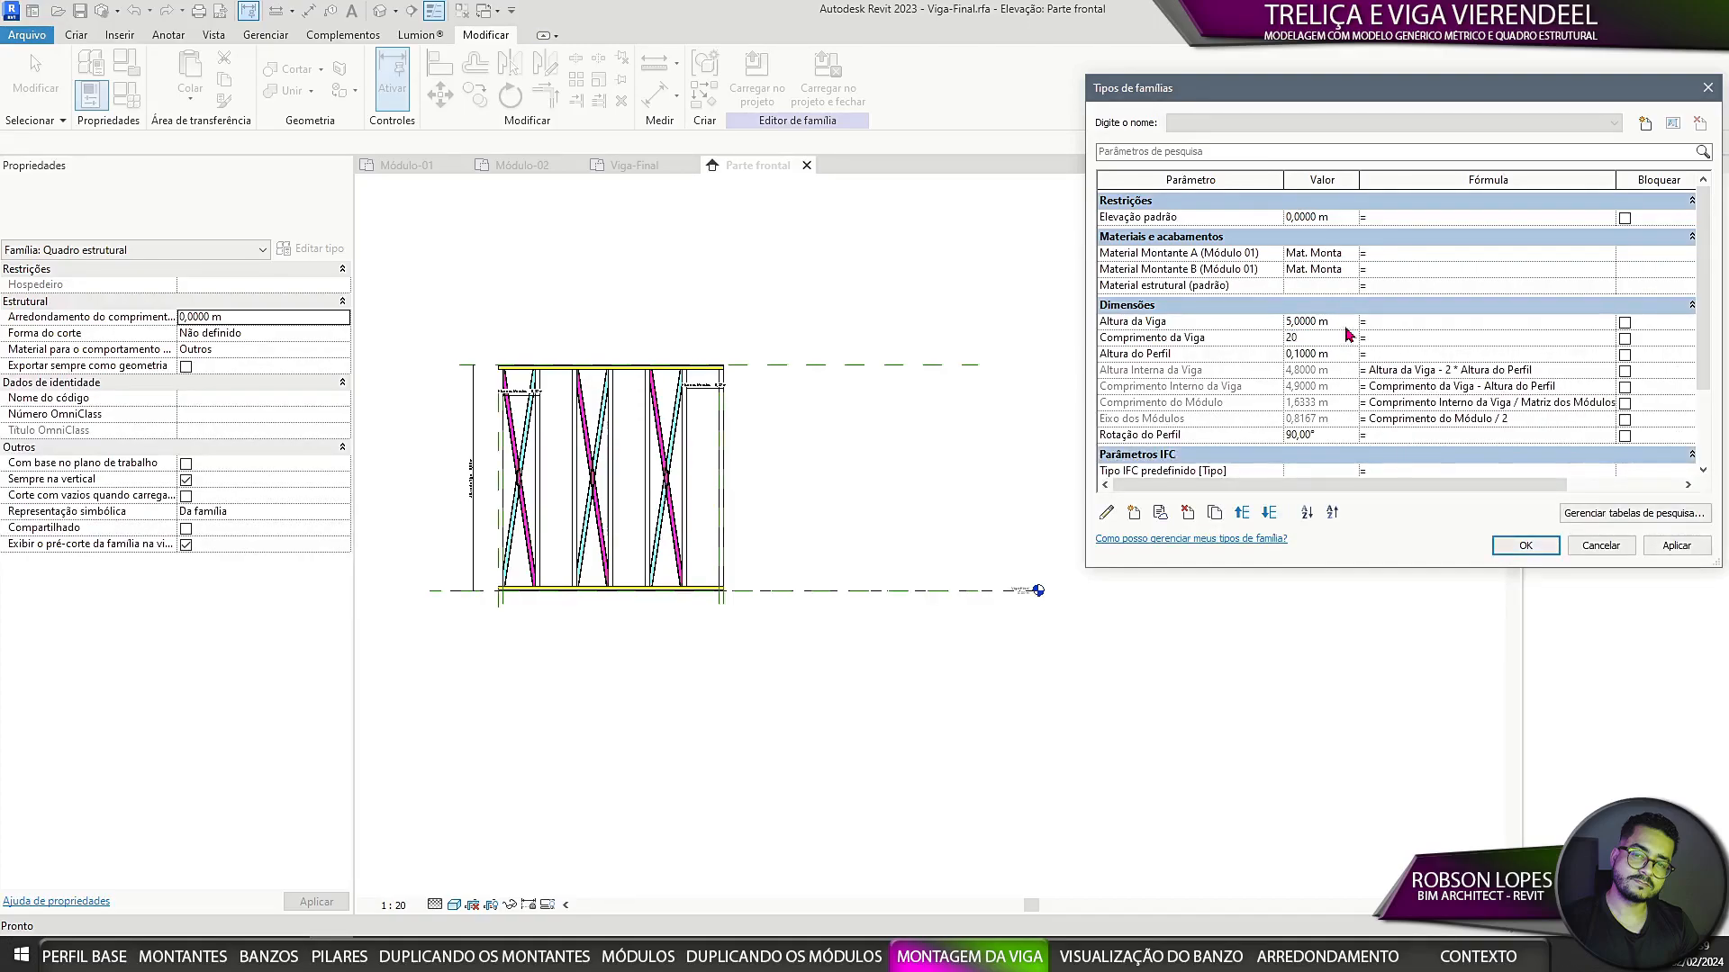
left_click(1673, 547)
Step: Test Rotação do Perfil at 45°, return it to 90° and accept the family types after reviewing the Outros parameters
left_click(1324, 436)
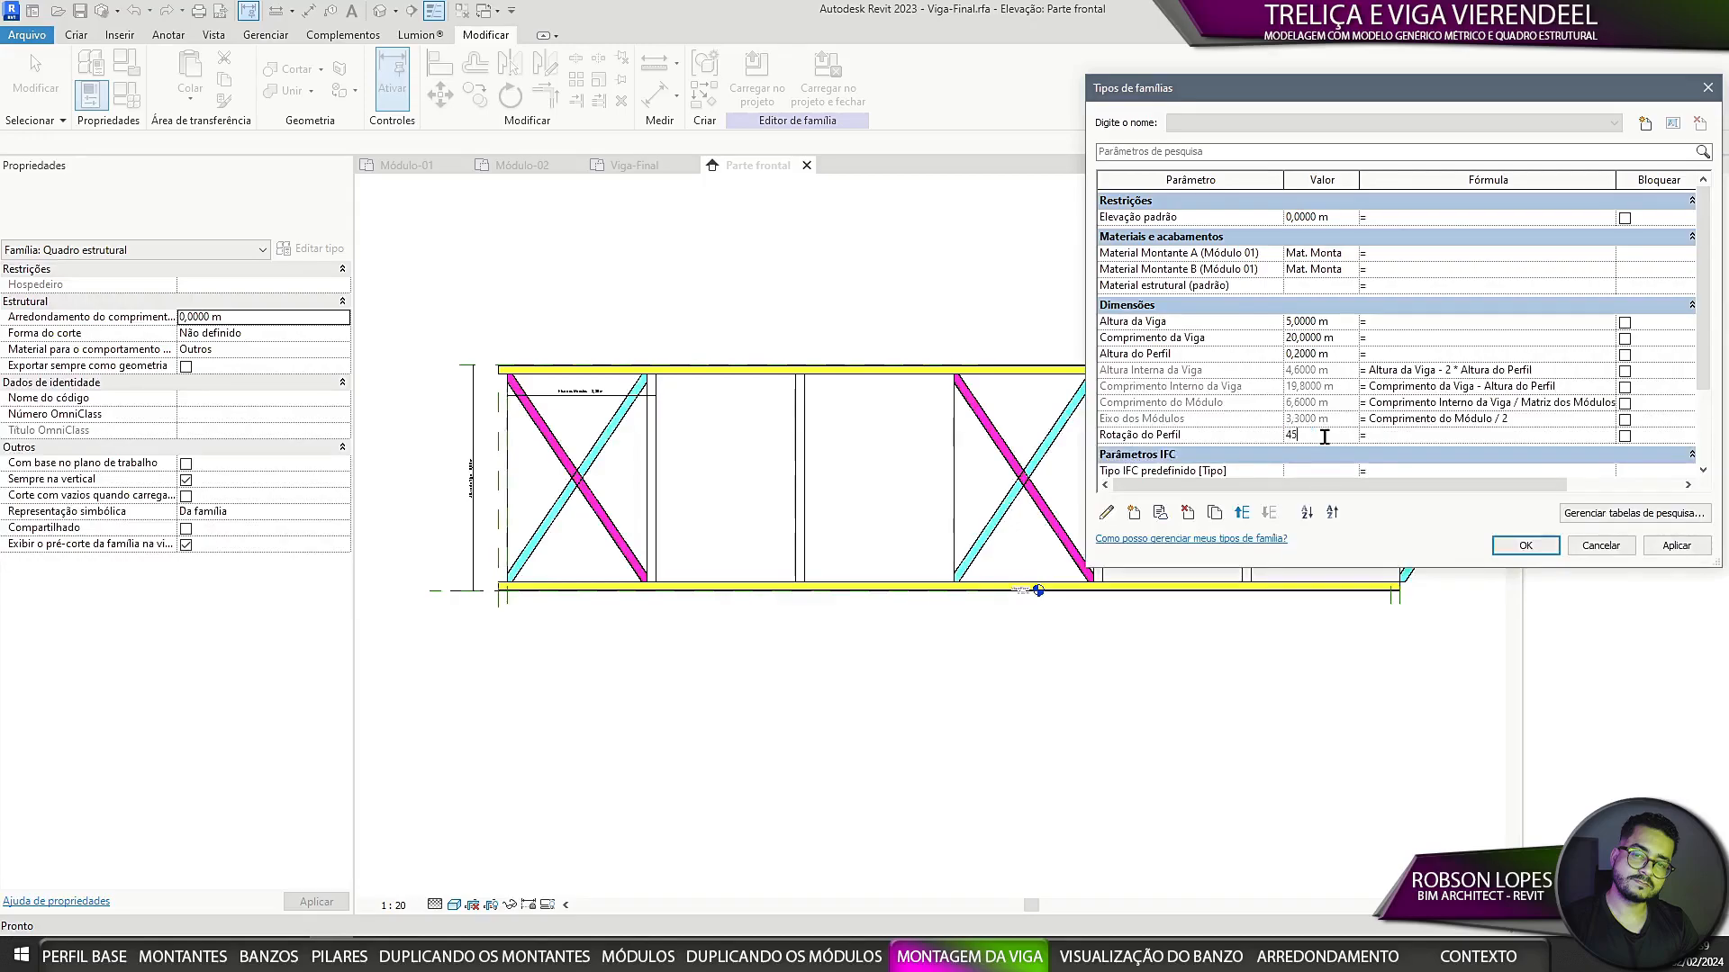
left_click(1693, 550)
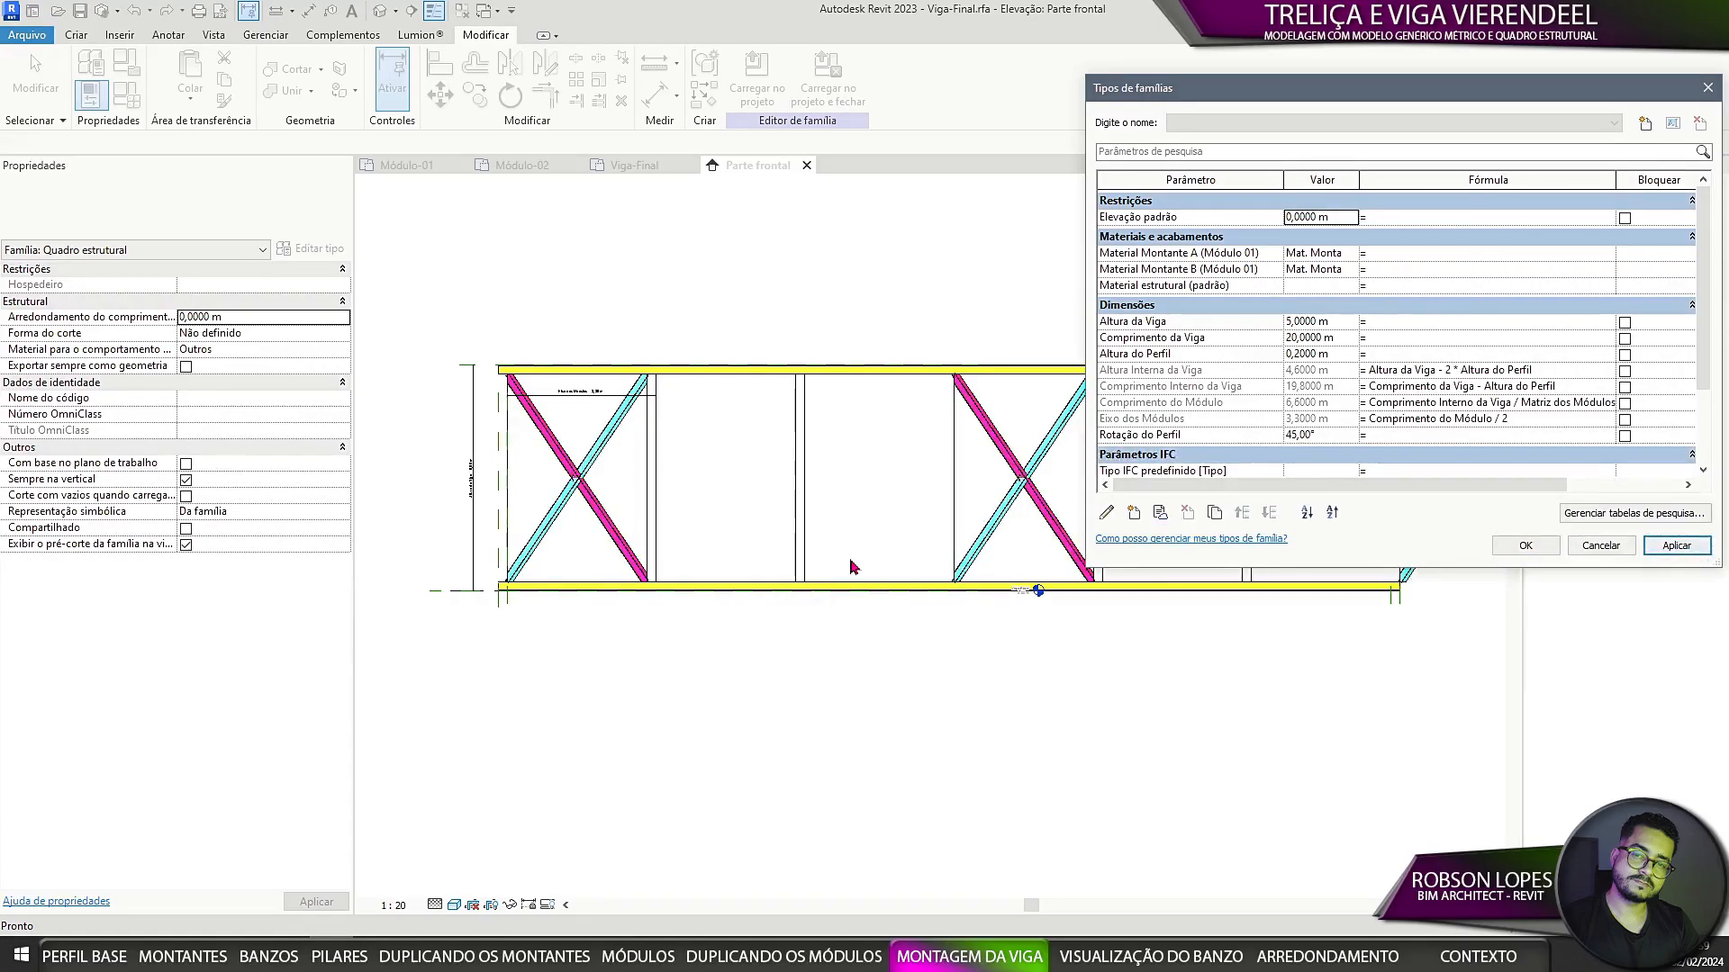
left_click(1320, 436)
type("90")
left_click(1687, 550)
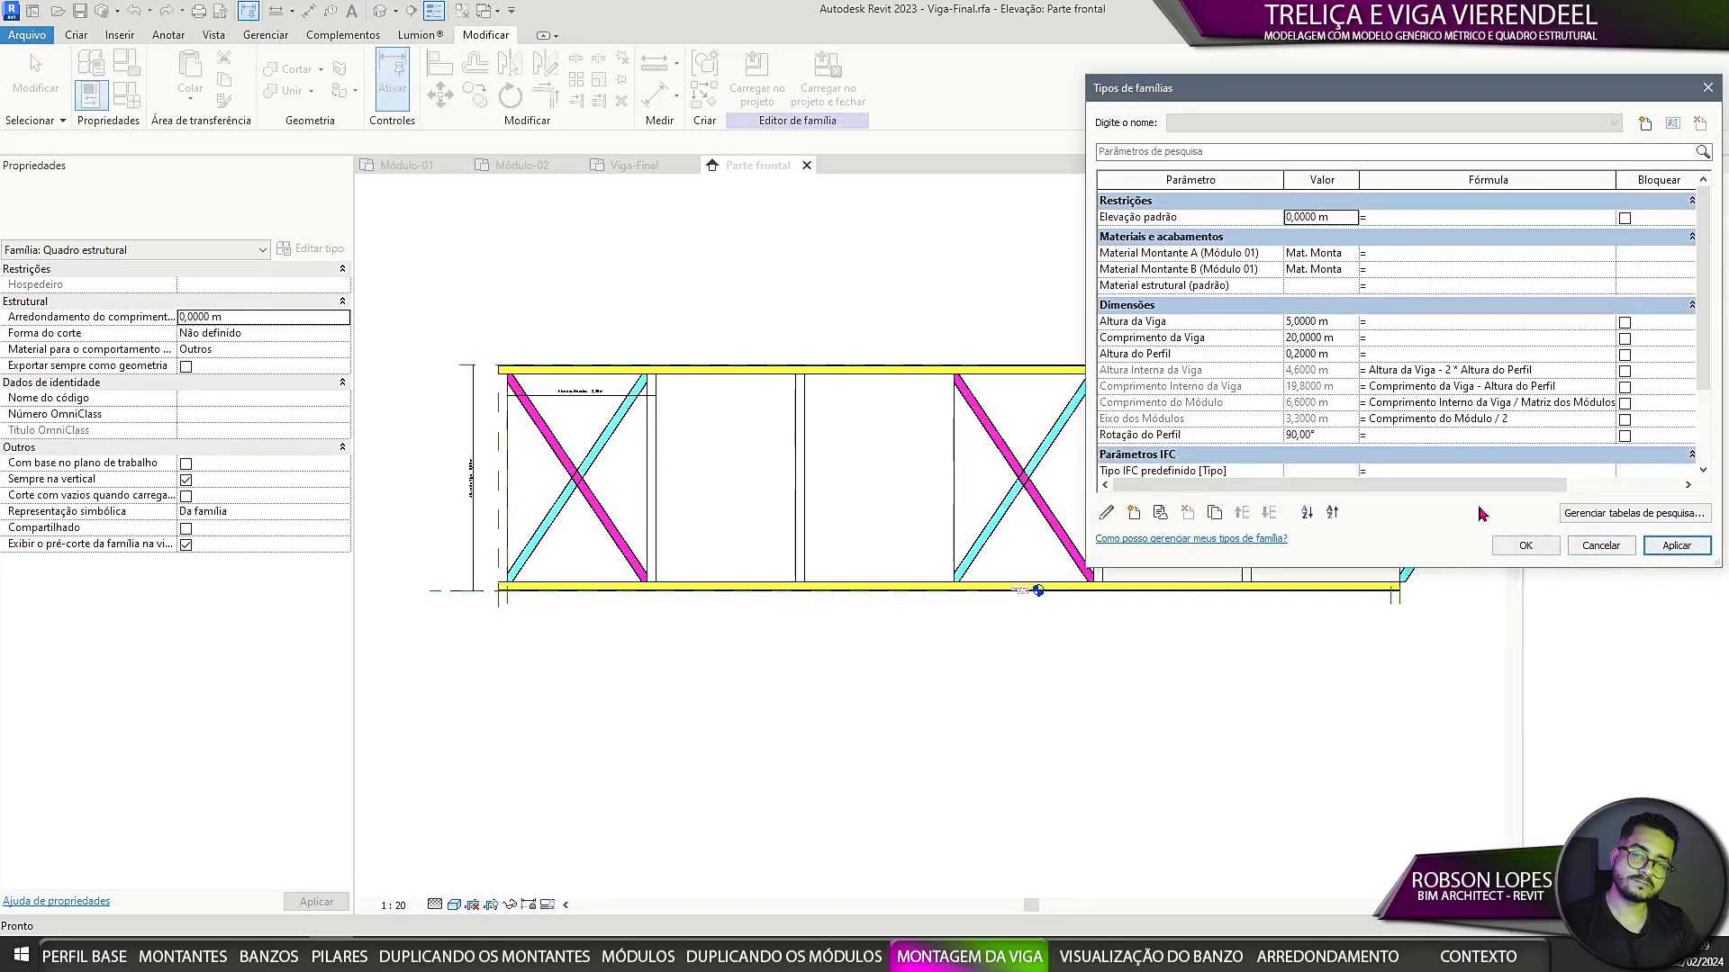
scroll(1393, 399, "down", 3)
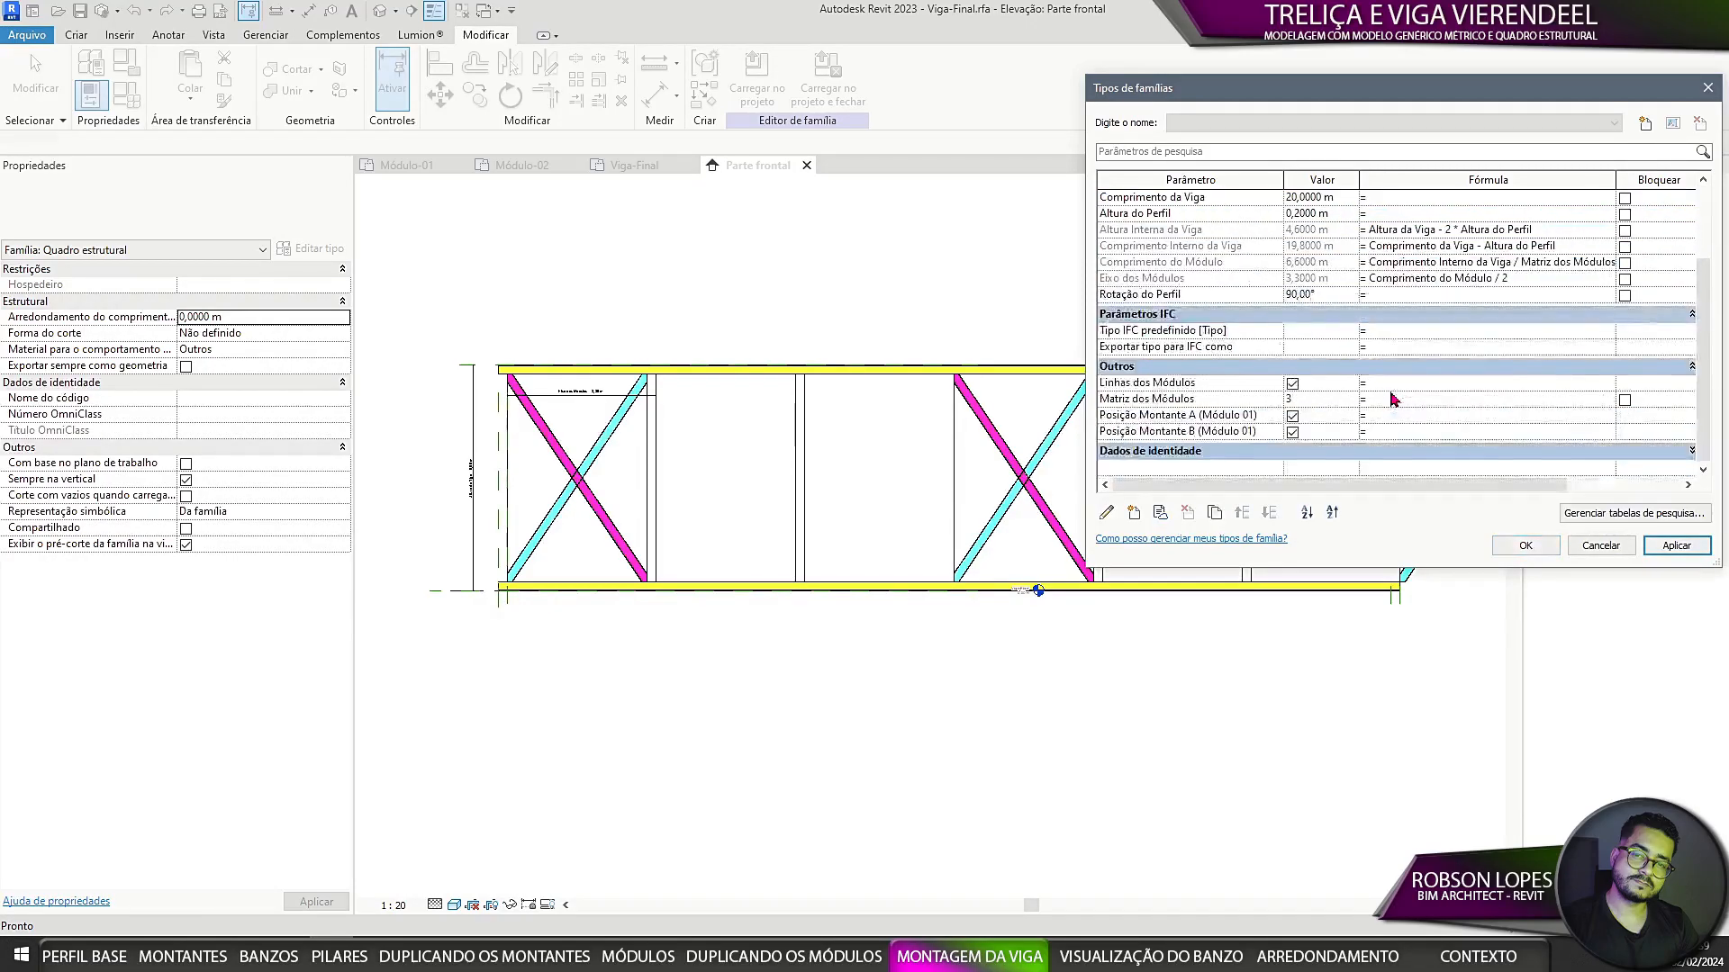
left_click(1513, 551)
Step: Examine the last module group beyond the beam's end and its Eixo dos Módulos dimension in the front elevation
middle_click_drag(1062, 745, 976, 744)
scroll(1013, 707, "down", 5)
scroll(1226, 612, "up", 4)
left_click(1231, 618)
middle_click_drag(1313, 706, 1209, 776)
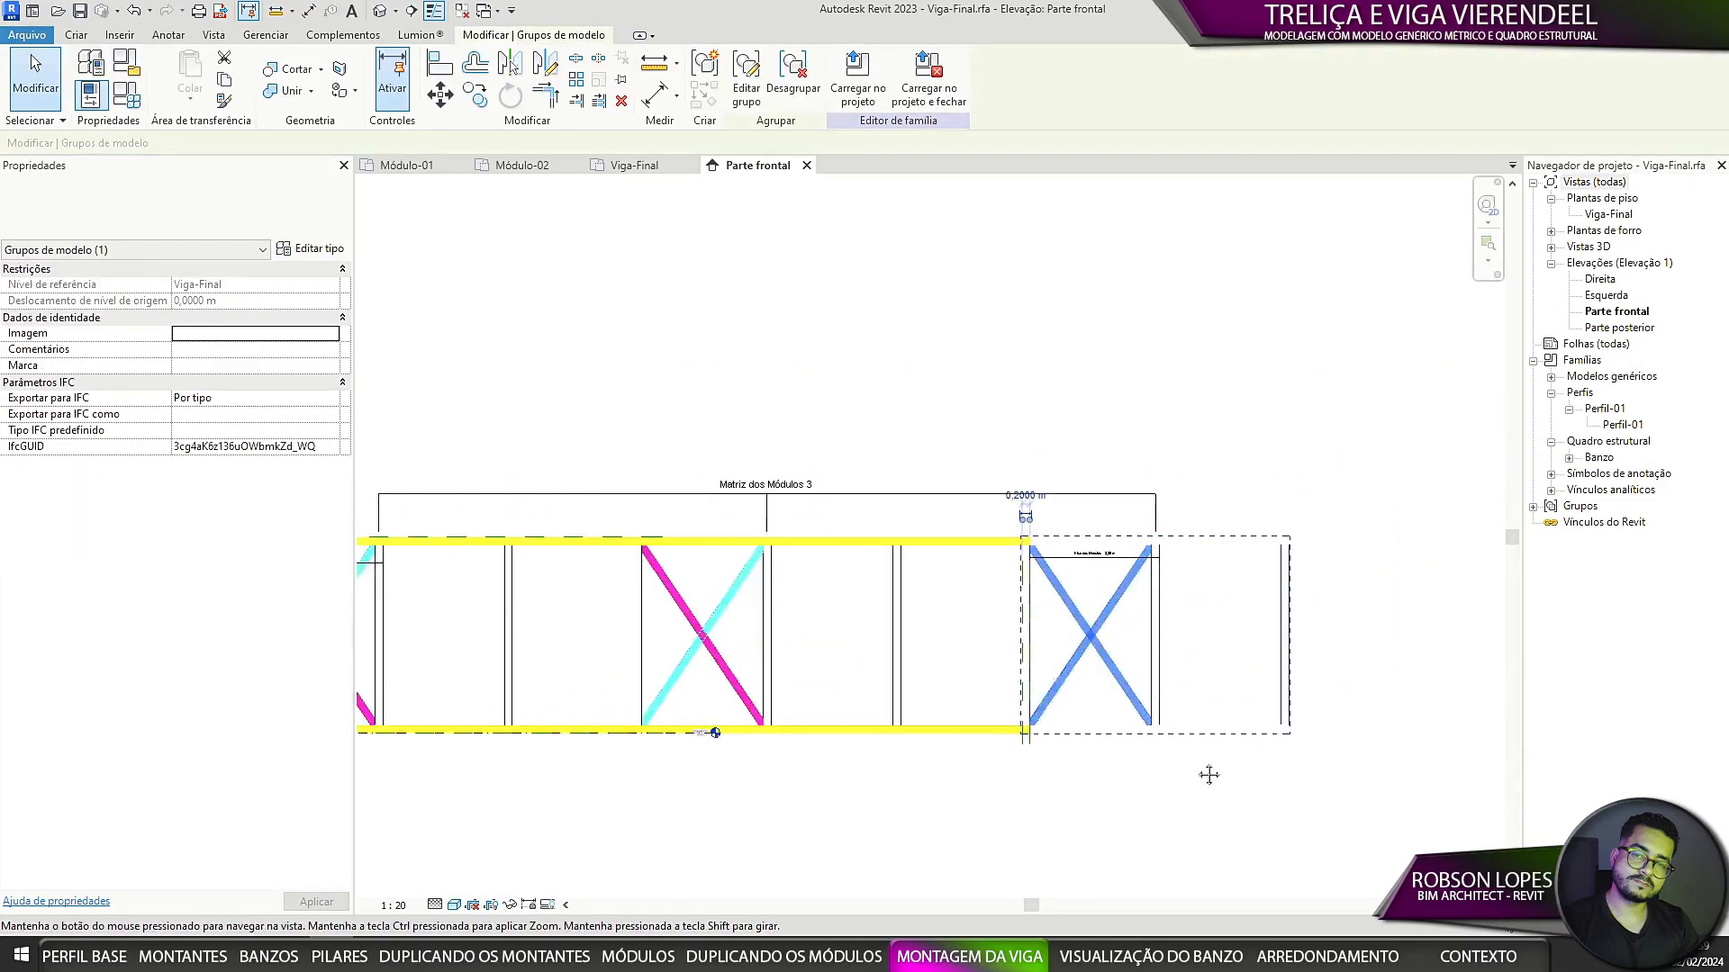
left_click(1209, 775)
scroll(1099, 559, "up", 3)
left_click(1092, 557)
scroll(1036, 617, "down", 5)
left_click(1183, 664)
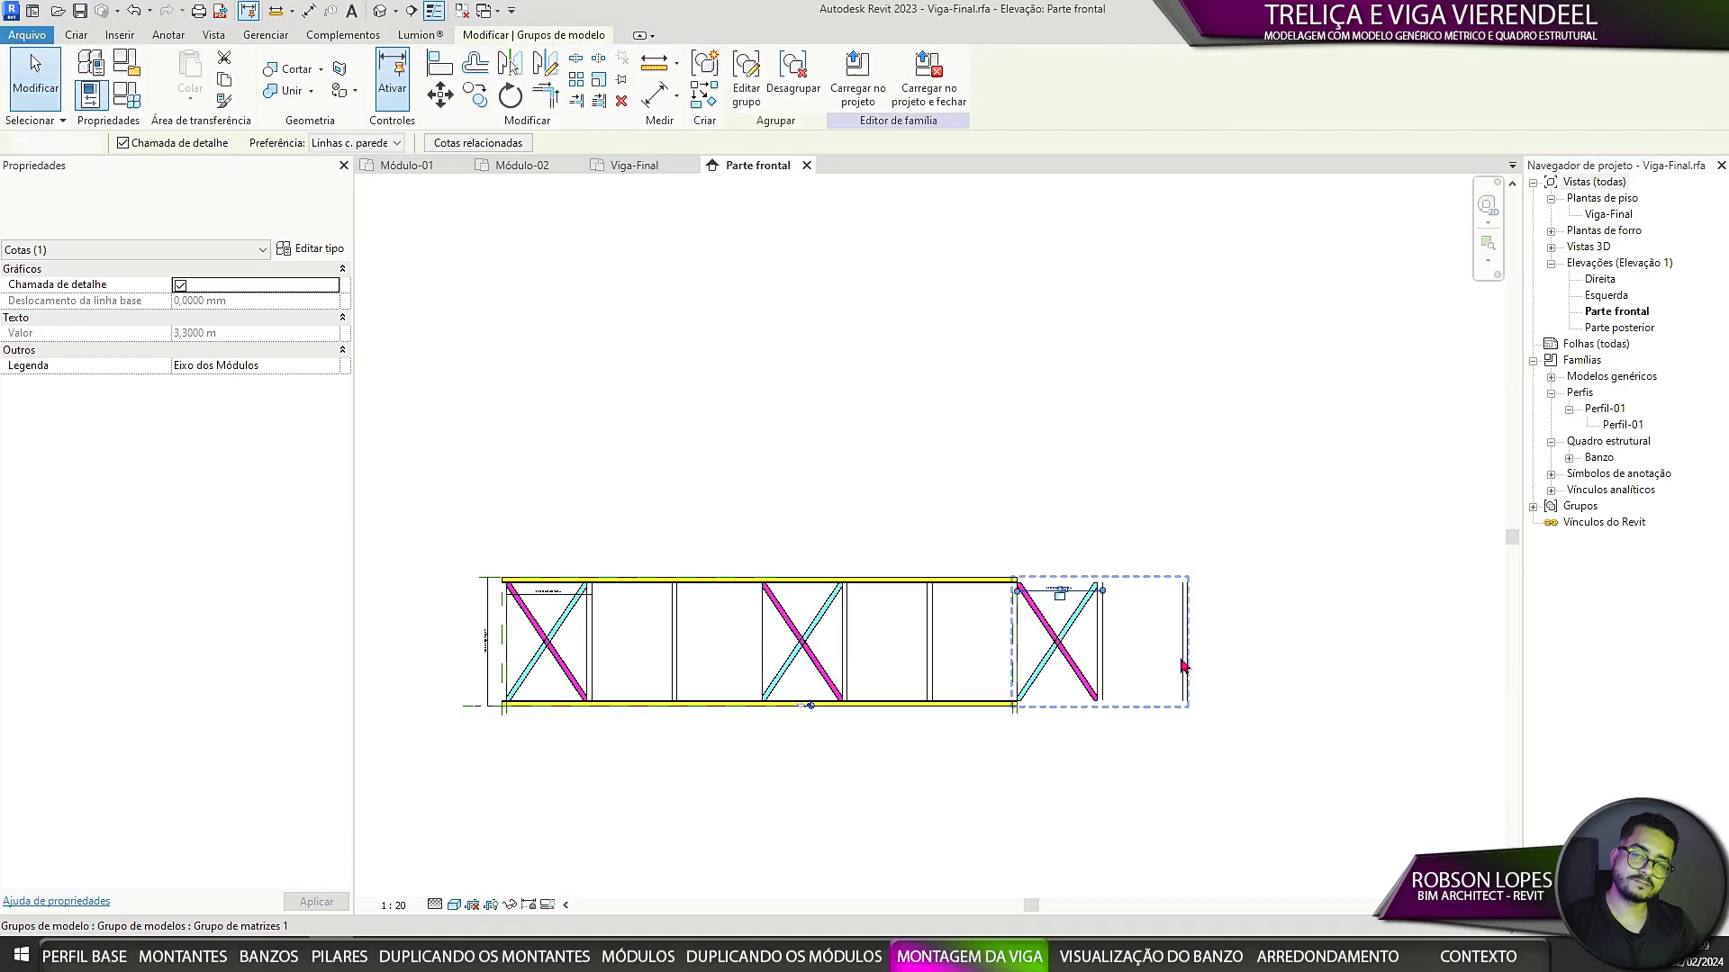
scroll(1026, 617, "up", 6)
scroll(1146, 551, "down", 7)
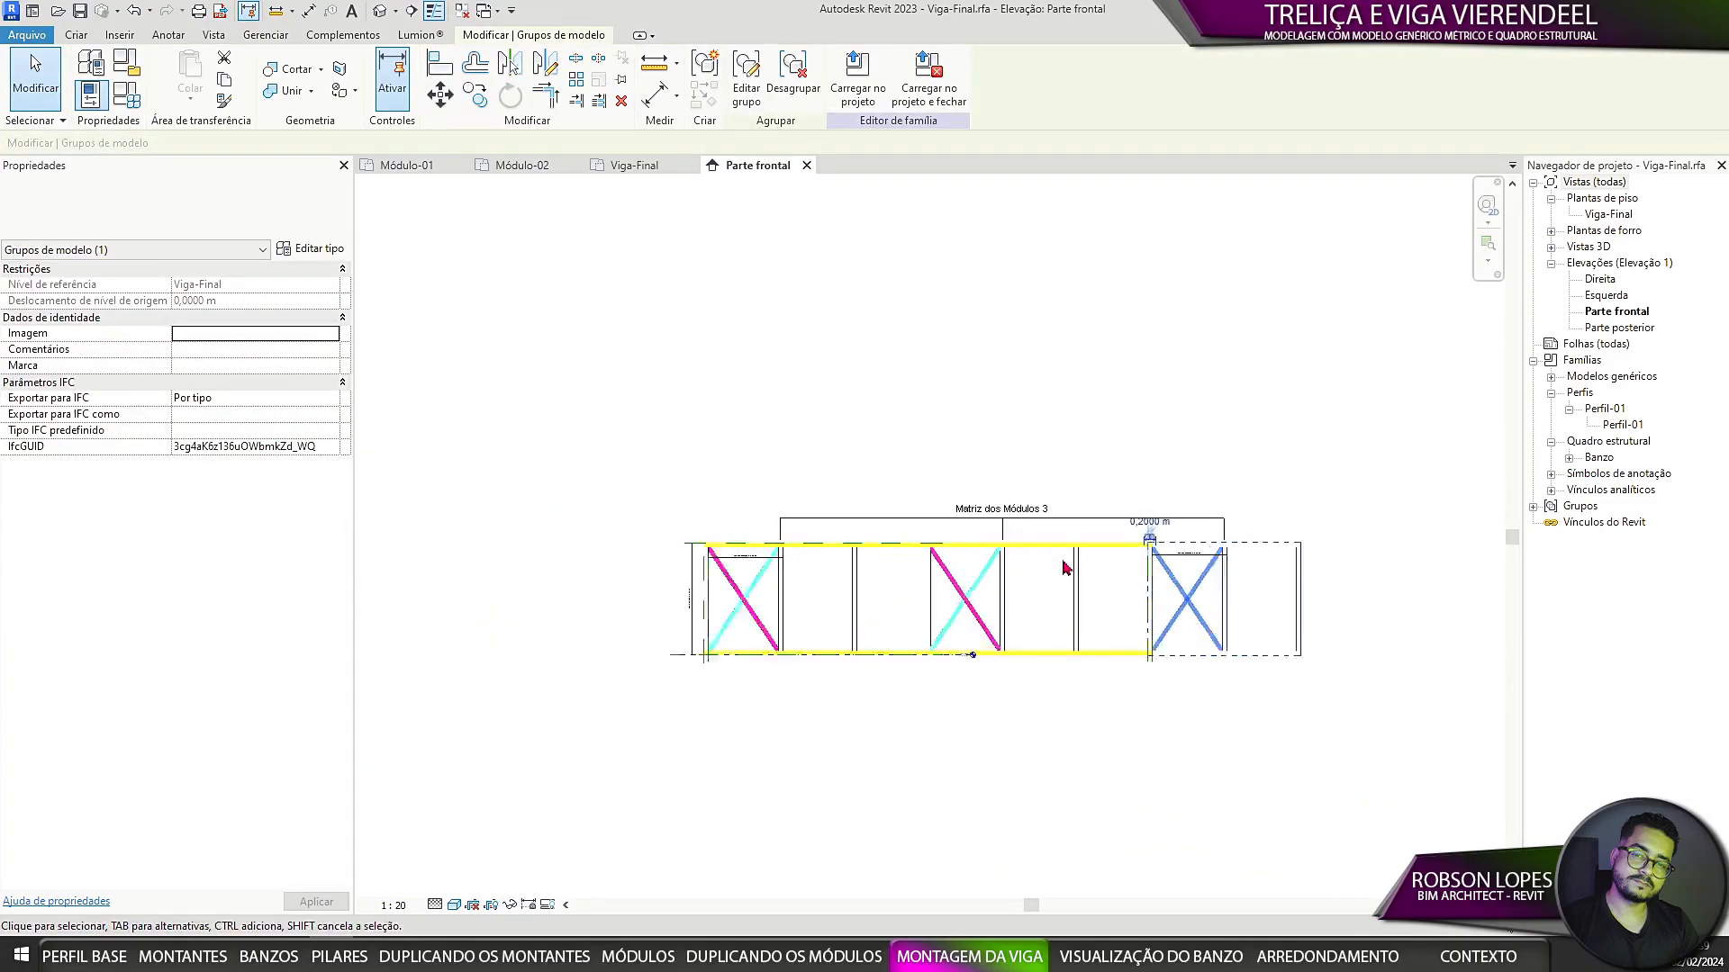
Step: Inspect the reference plane at the beam's end and its position relative to the last module group
scroll(1066, 569, "up", 2)
middle_click_drag(1170, 760, 1042, 760)
left_click(1042, 760)
scroll(1058, 686, "up", 4)
left_click(1086, 751)
scroll(1116, 751, "down", 4)
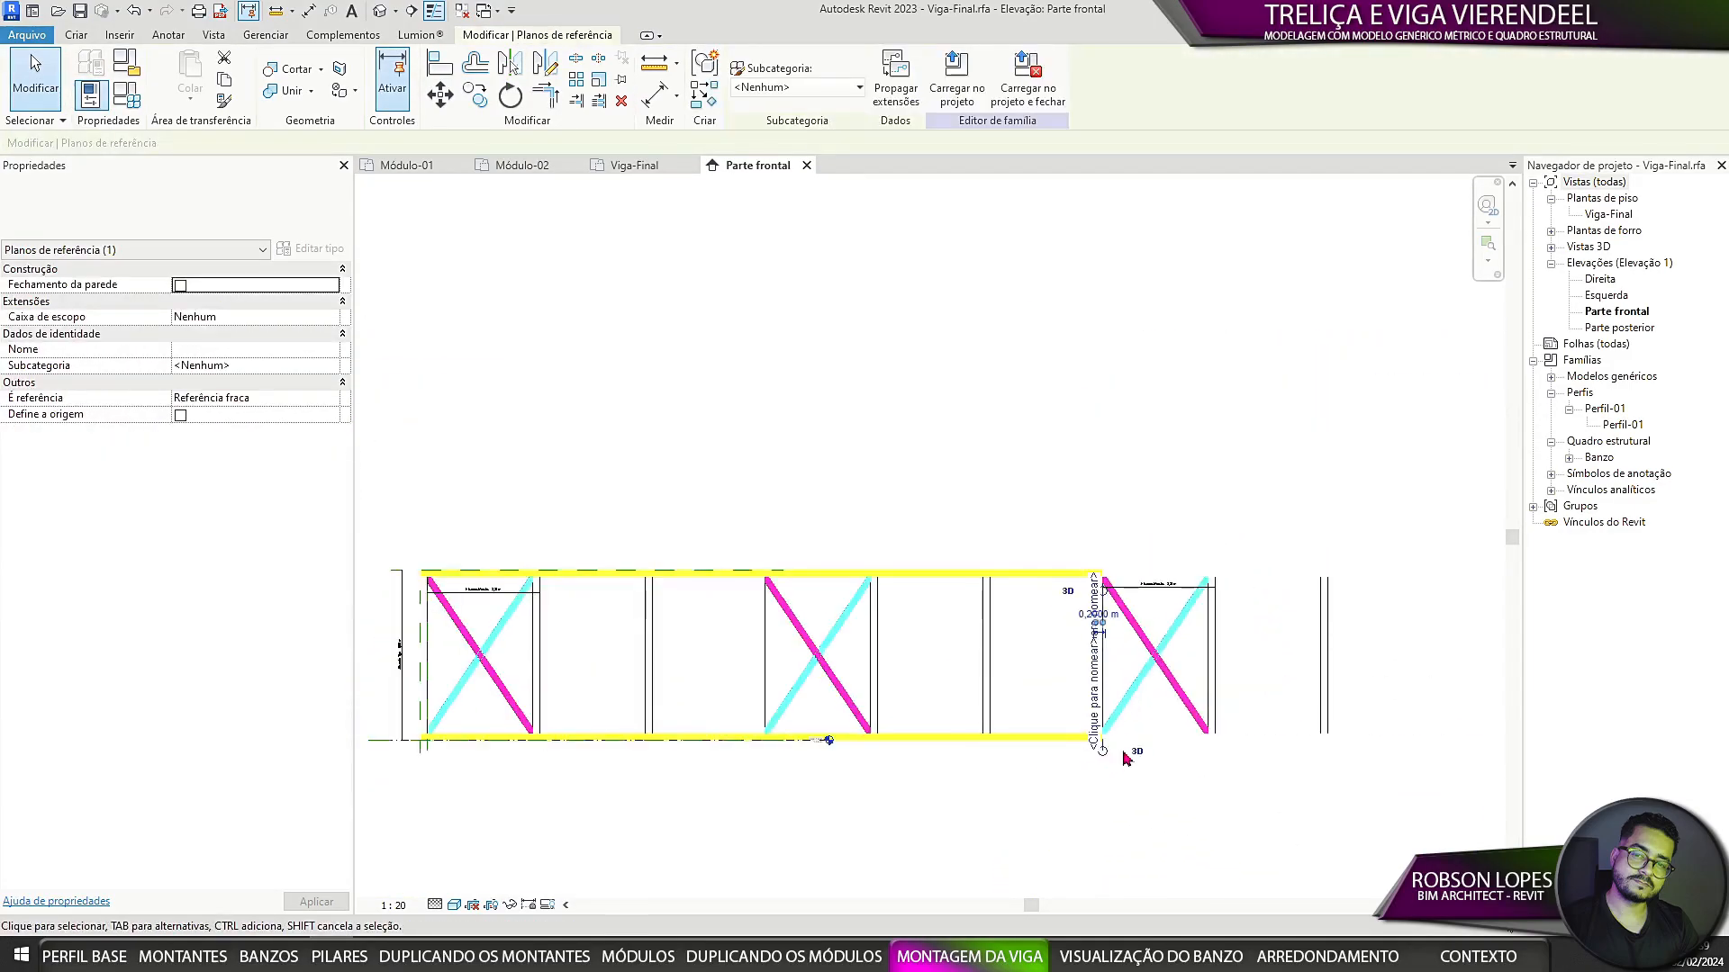
left_click(1202, 725)
middle_click_drag(1254, 760, 1351, 747)
Step: Check the Comprimento da Viga value and the dimension formulas in the family types
left_click(123, 95)
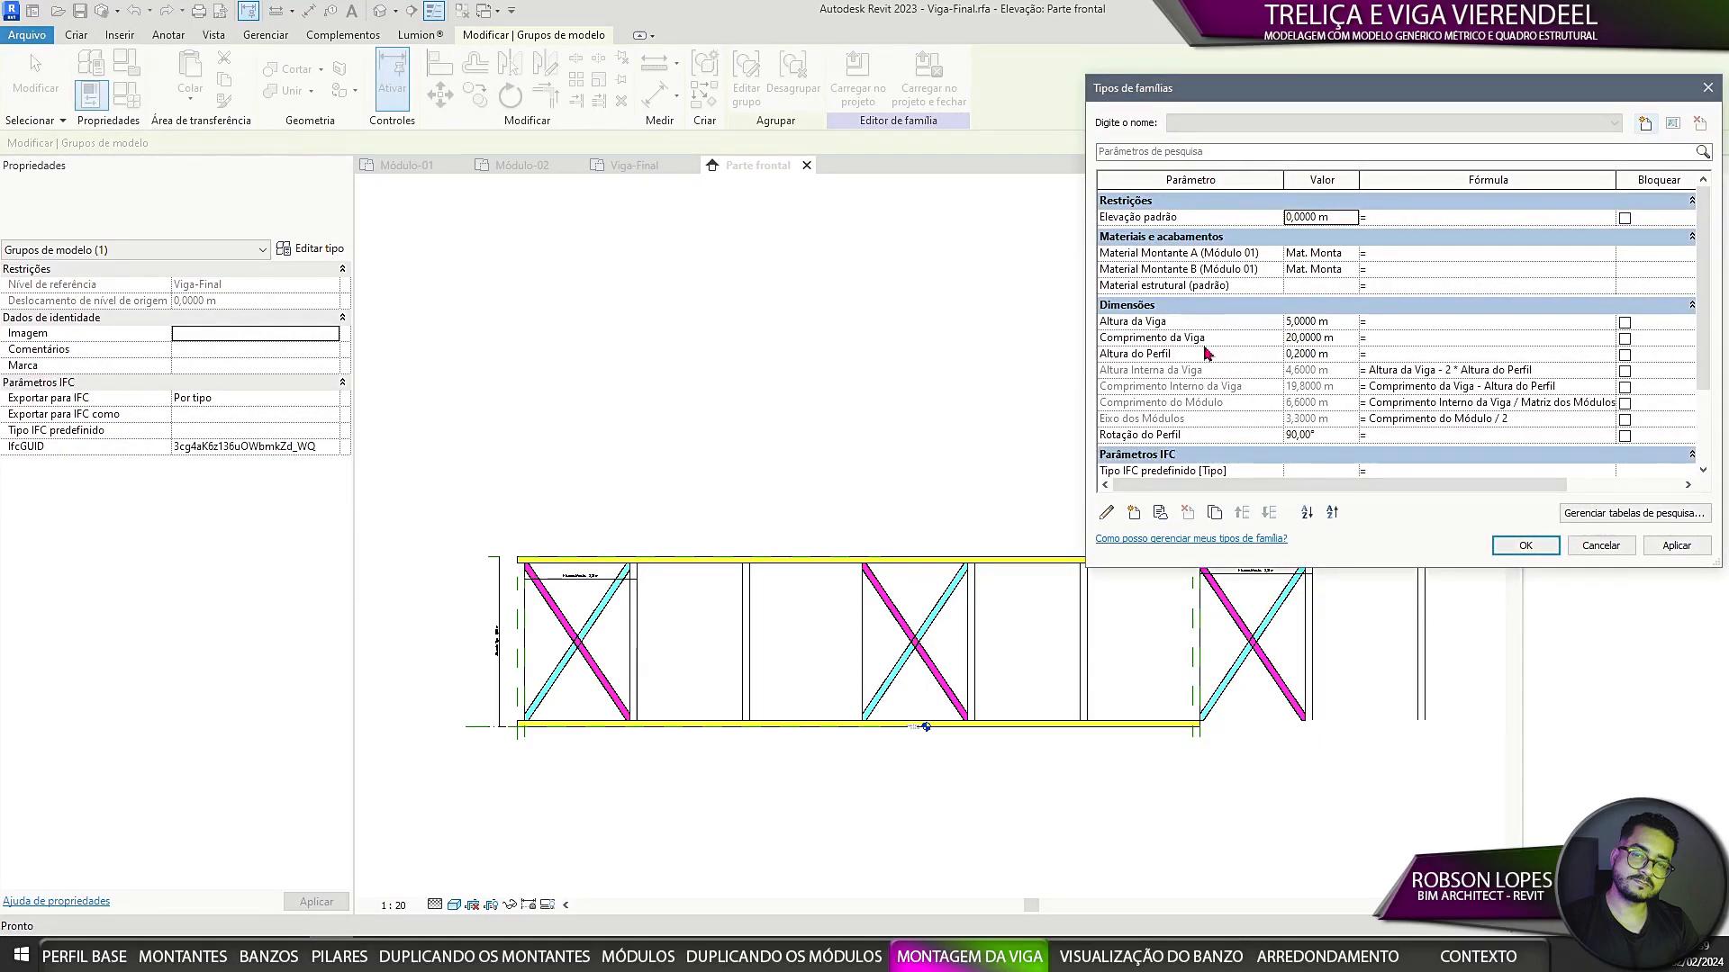
left_click(1344, 337)
left_click(1550, 544)
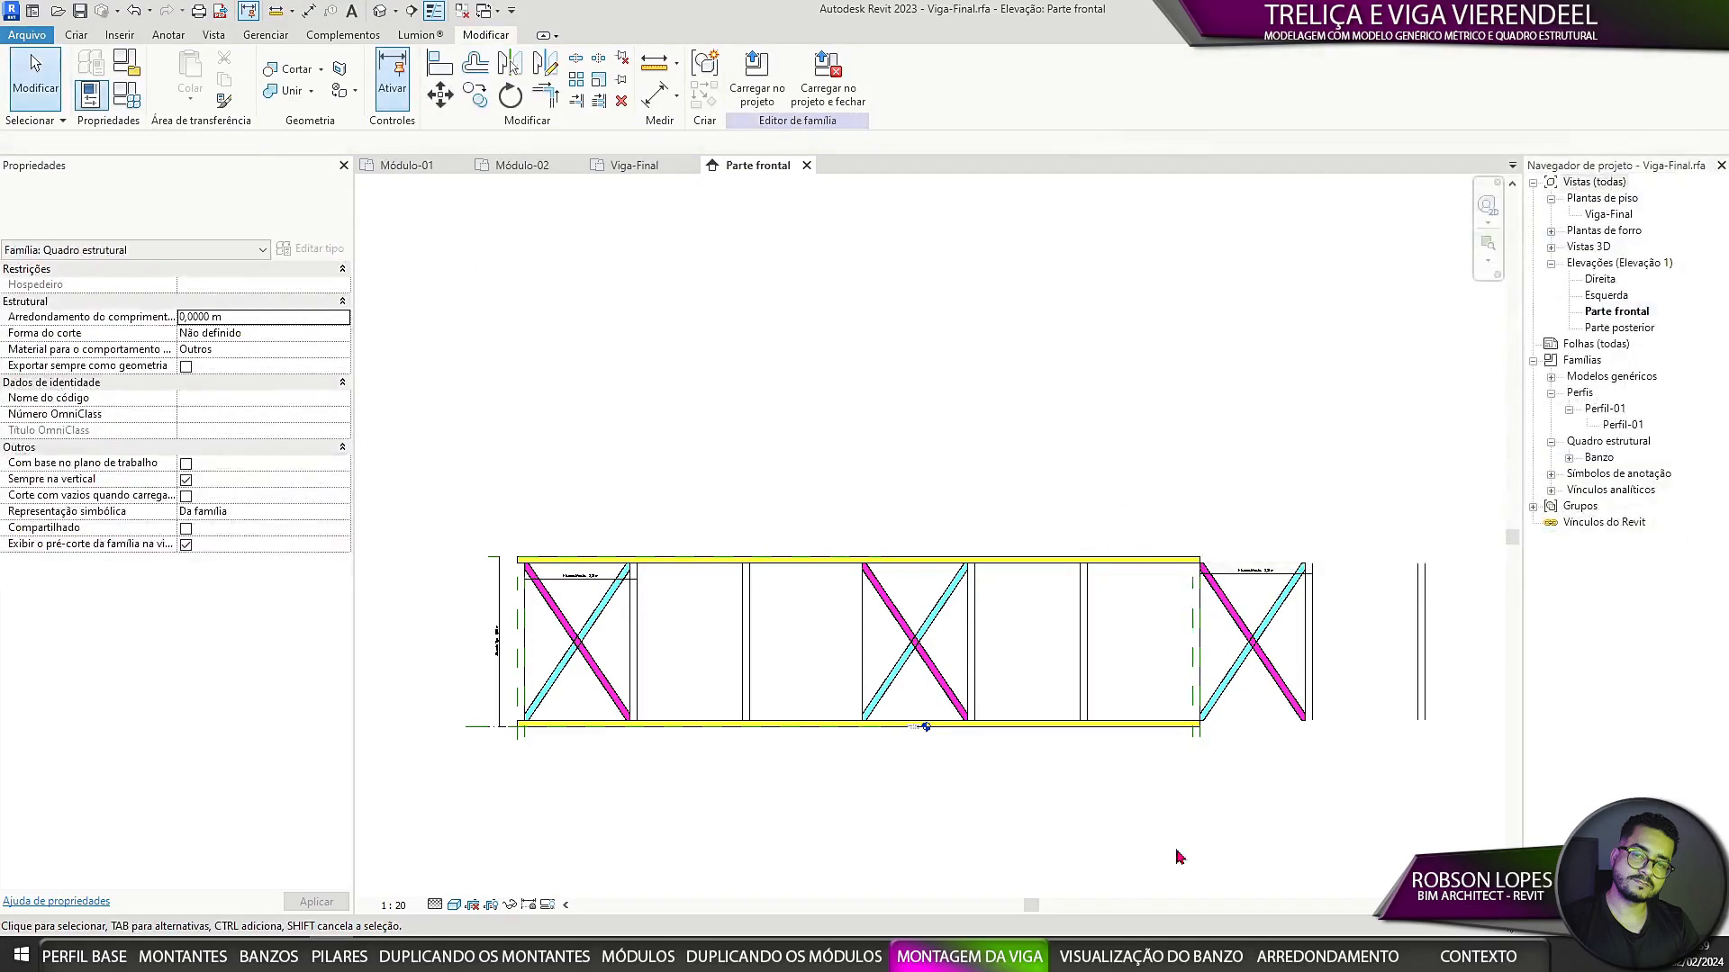
Step: Inspect the chords in the Viga-Final plan and front elevation, check the upper chord's type properties and select the last module group
left_click(634, 165)
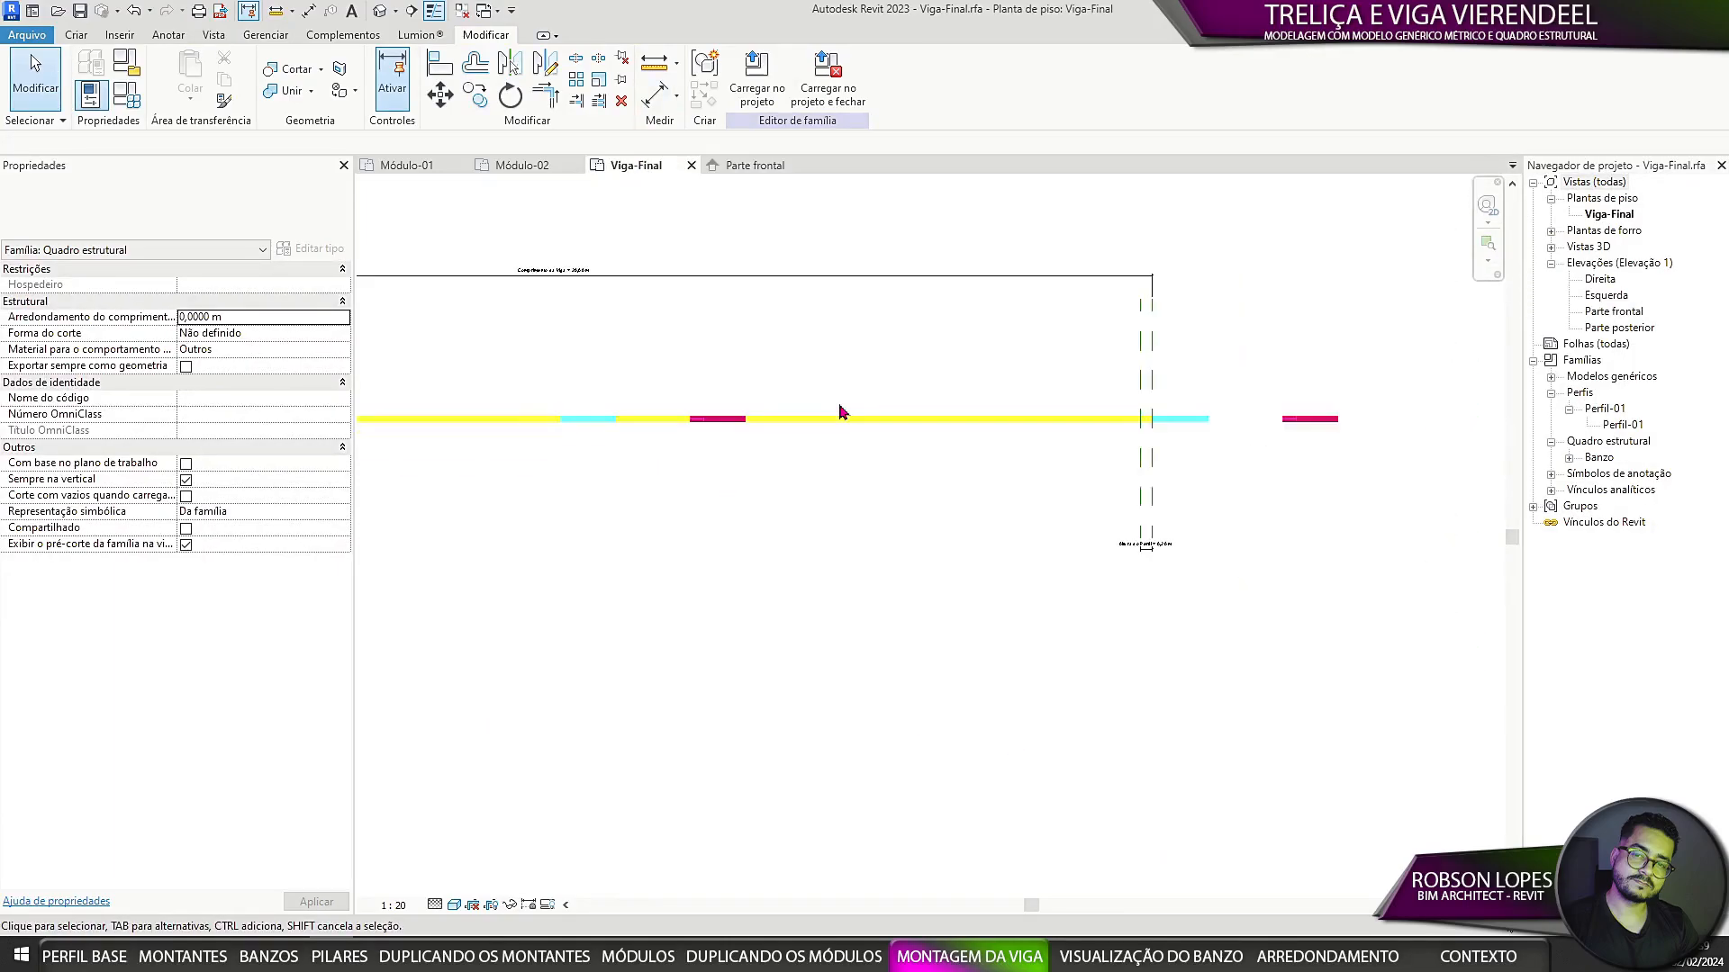
left_click(1125, 419)
left_click(754, 165)
left_click(855, 560)
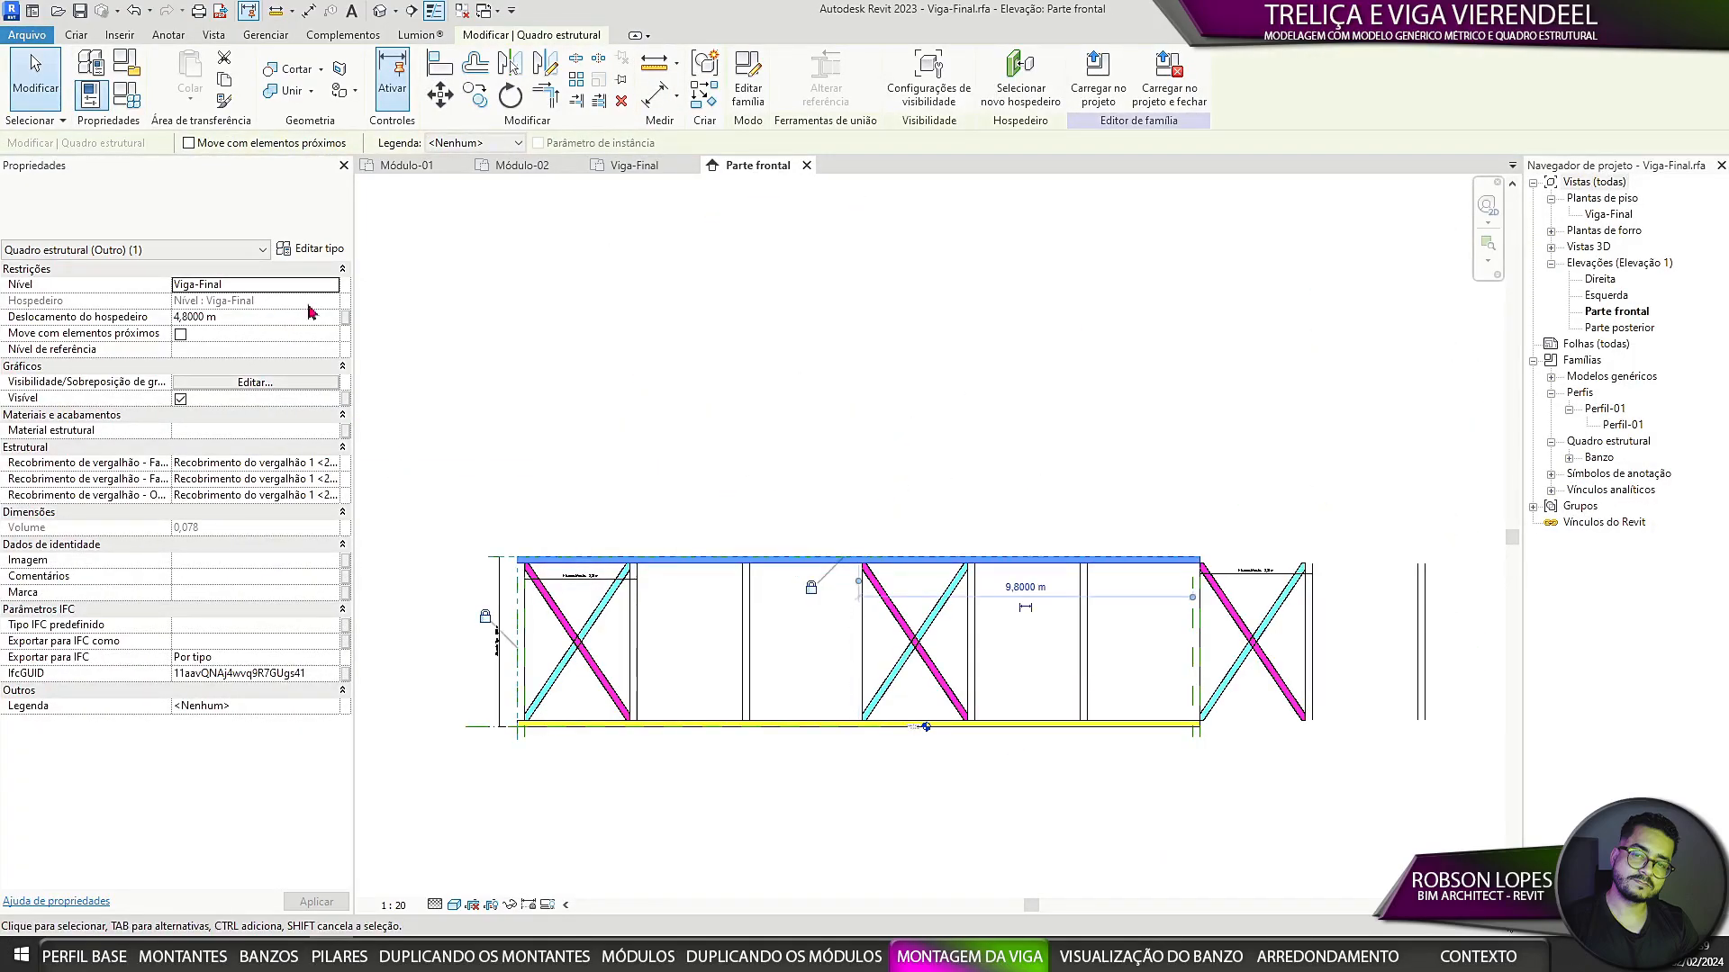
left_click(310, 248)
left_click(1393, 573)
left_click(1044, 690)
middle_click_drag(1386, 621, 852, 619)
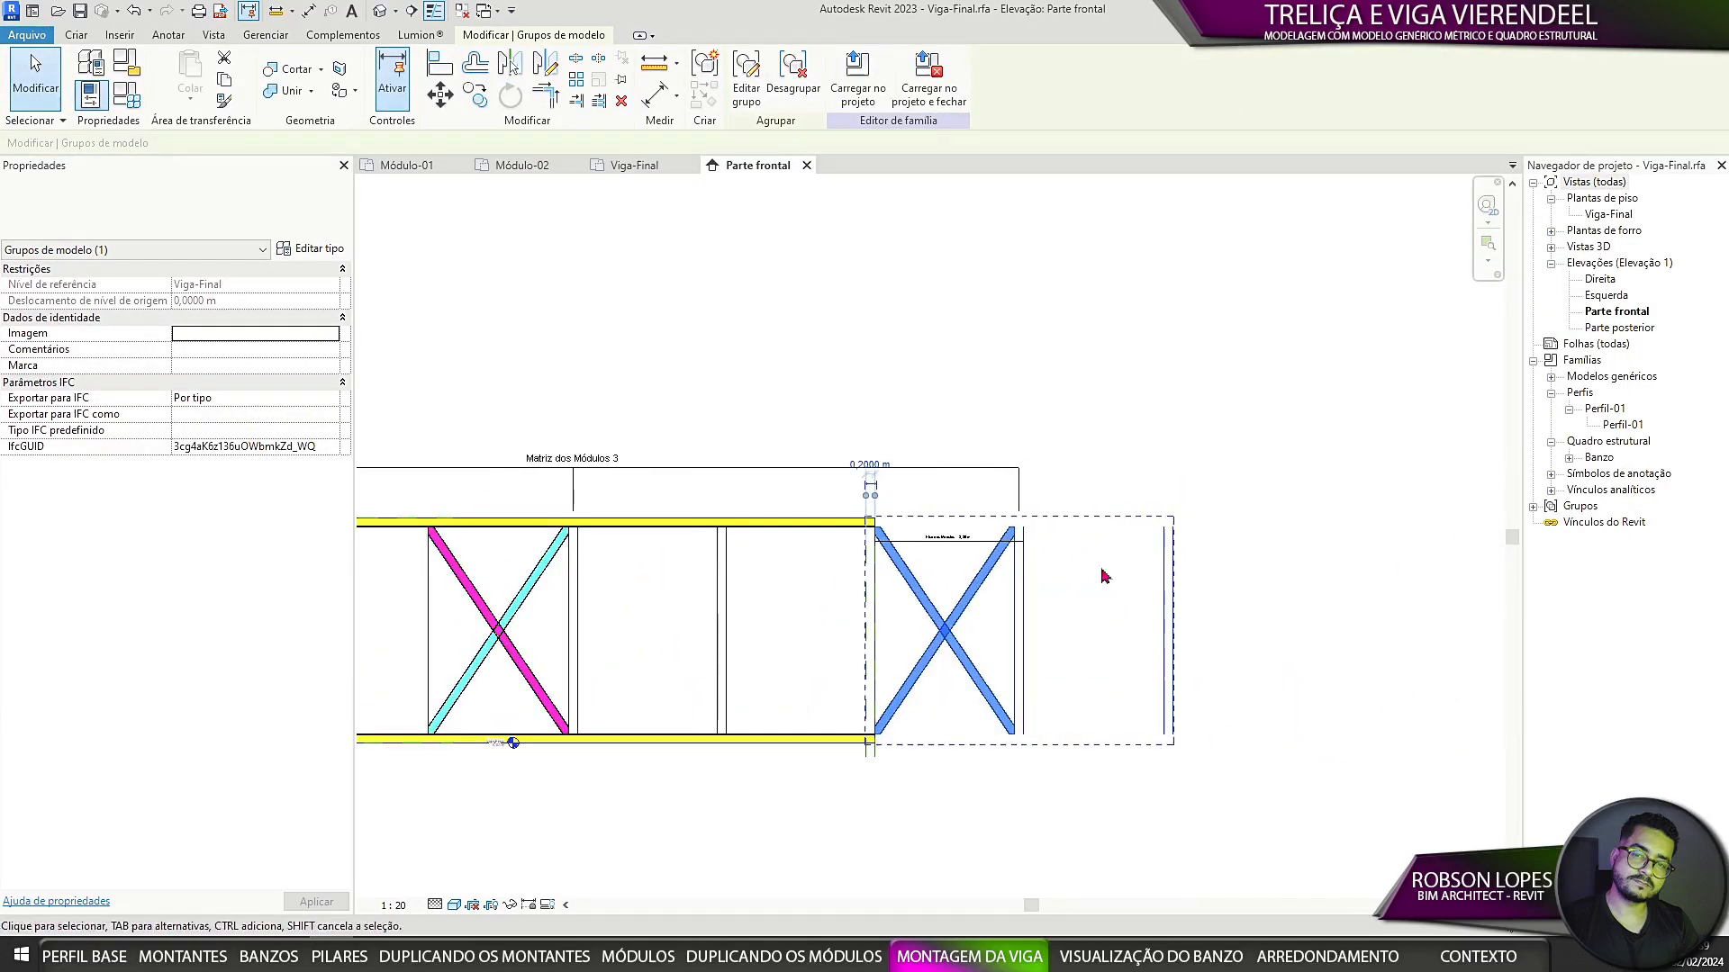
Step: Examine the Eixo dos Módulos dimension and the last module group beyond the beam's end in the front elevation
scroll(999, 551, "up", 4)
left_click(1030, 533)
scroll(1044, 529, "down", 3)
scroll(972, 531, "up", 4)
scroll(936, 538, "down", 4)
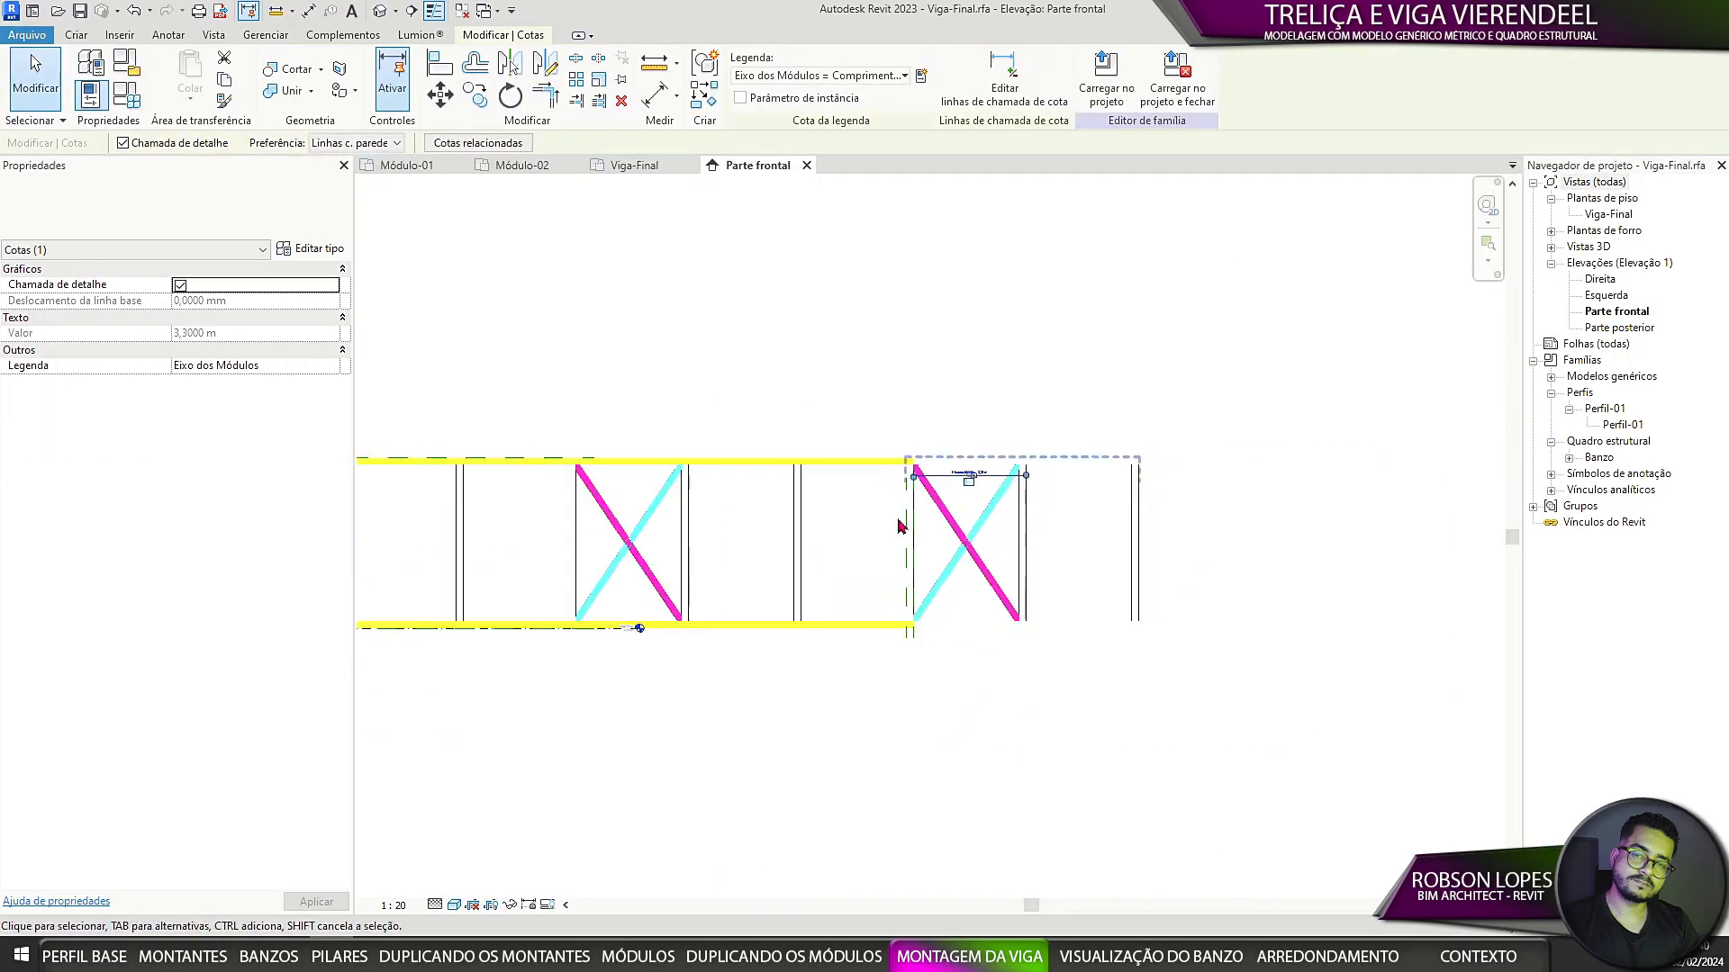
middle_click_drag(903, 525, 1193, 518)
left_click(1265, 566)
scroll(1157, 589, "up", 2)
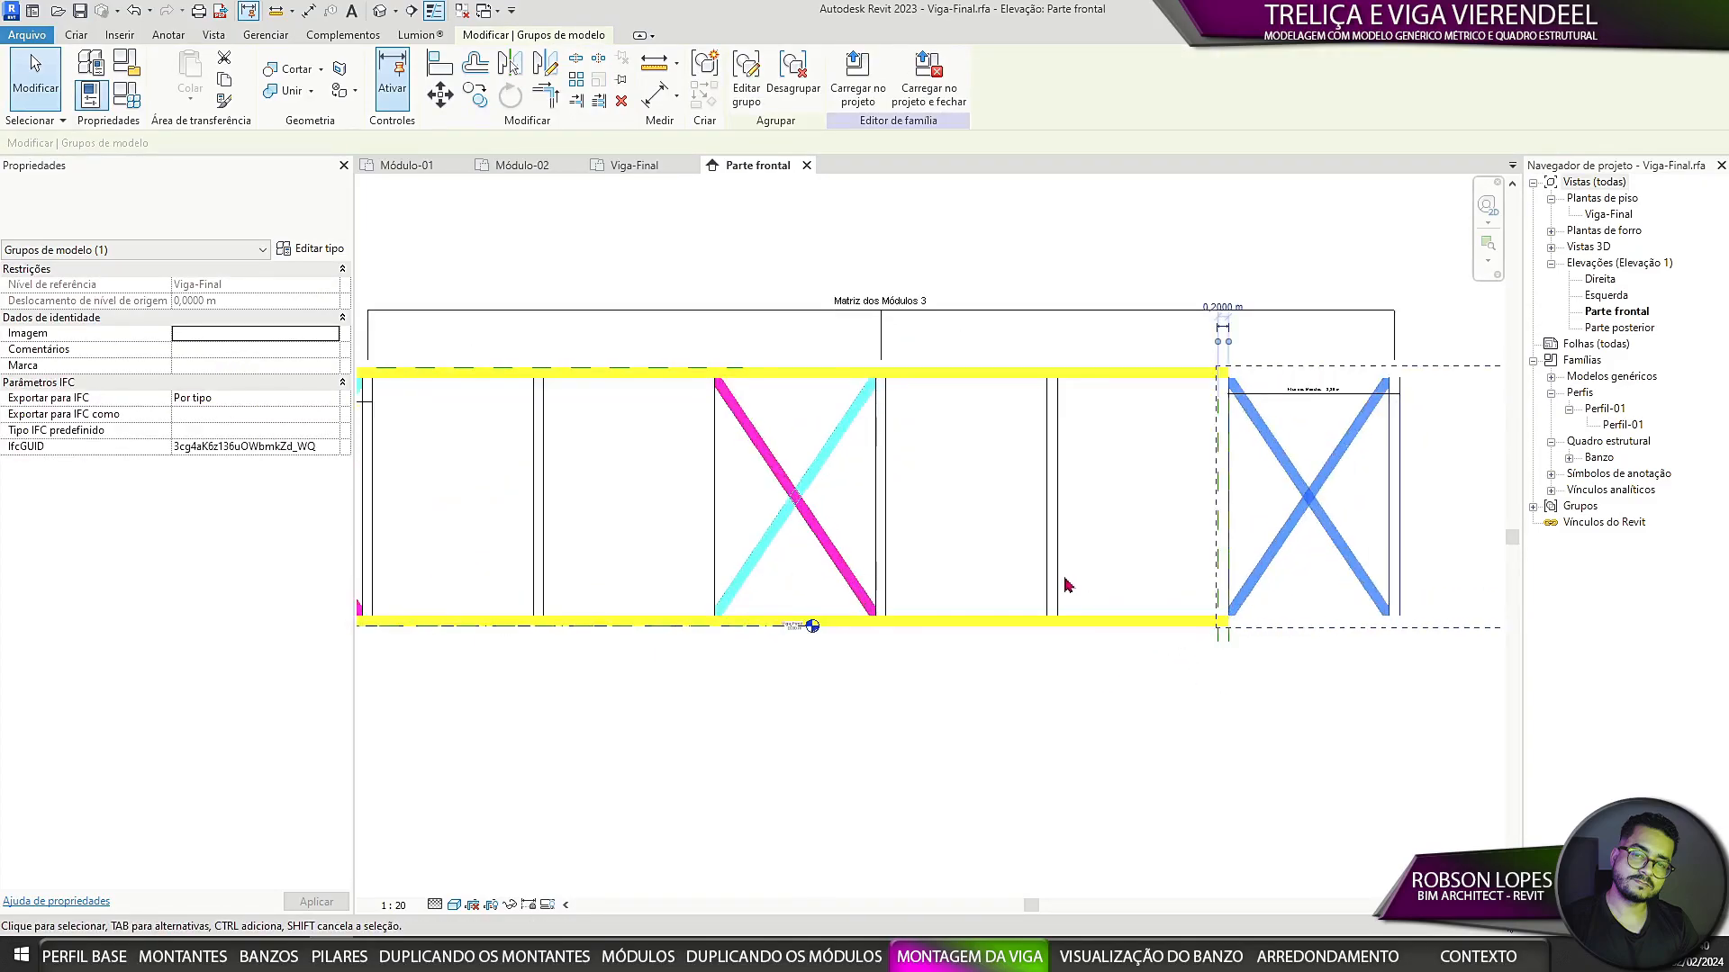
Step: Set the Matriz dos Módulos parameter to 2 in the family types and accept the change
left_click(1056, 575)
scroll(971, 498, "down", 2)
left_click(127, 96)
scroll(1324, 432, "down", 3)
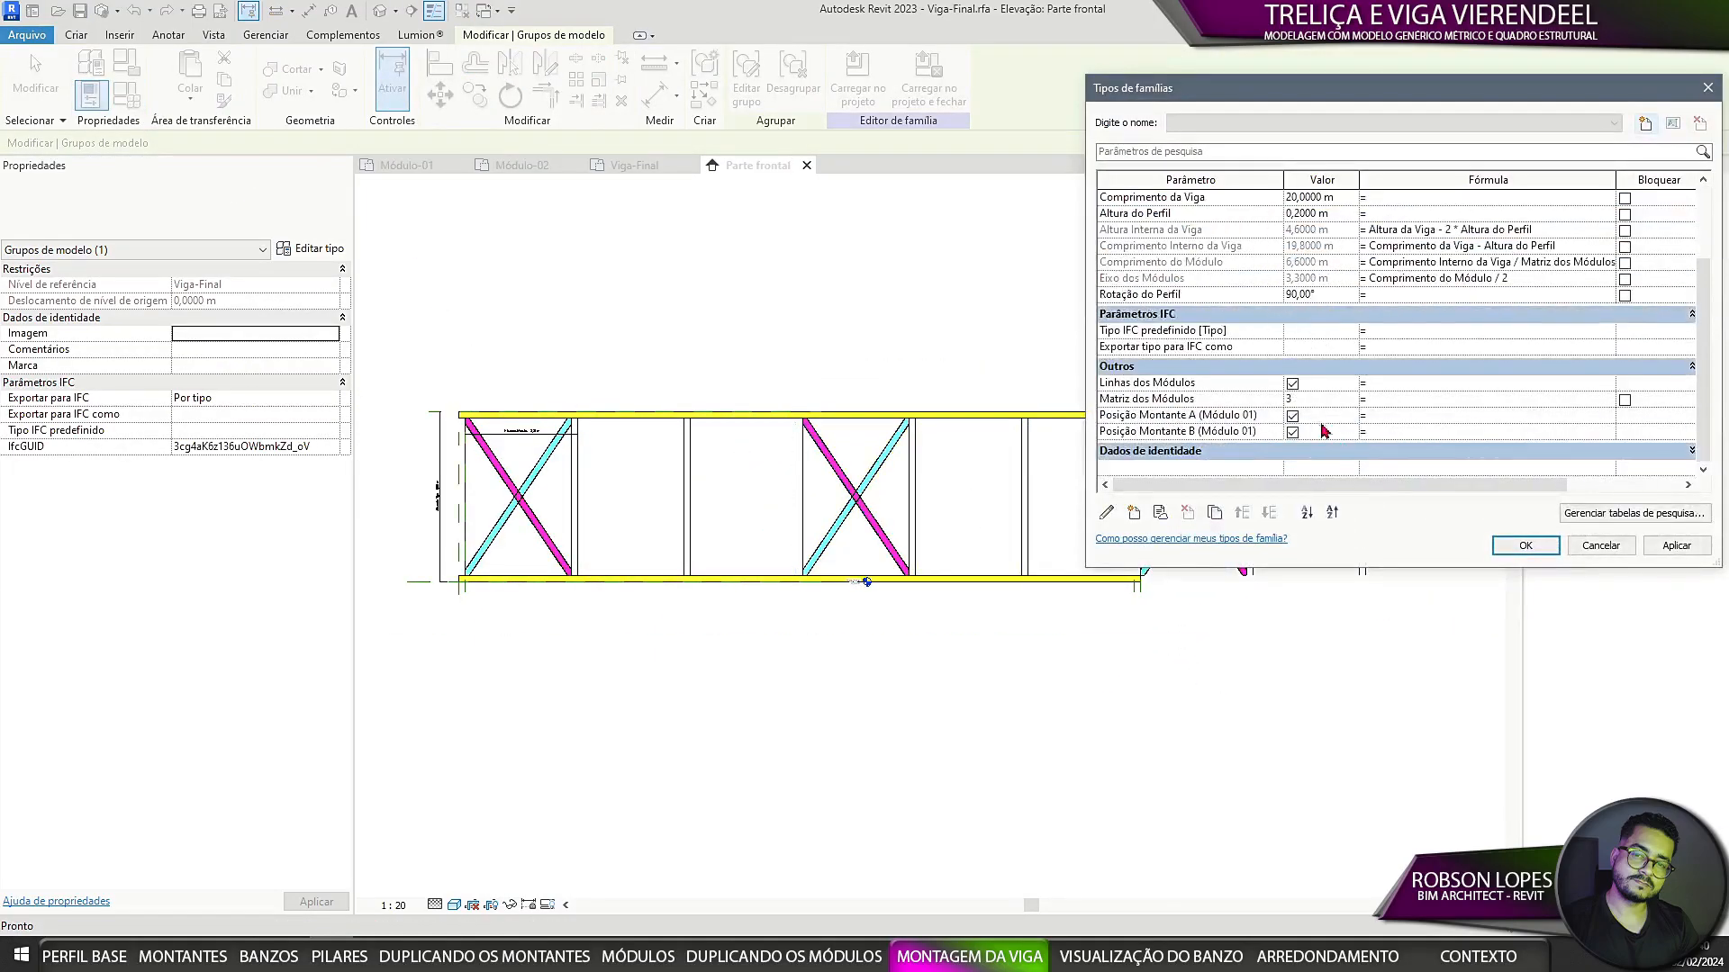
left_click(1523, 551)
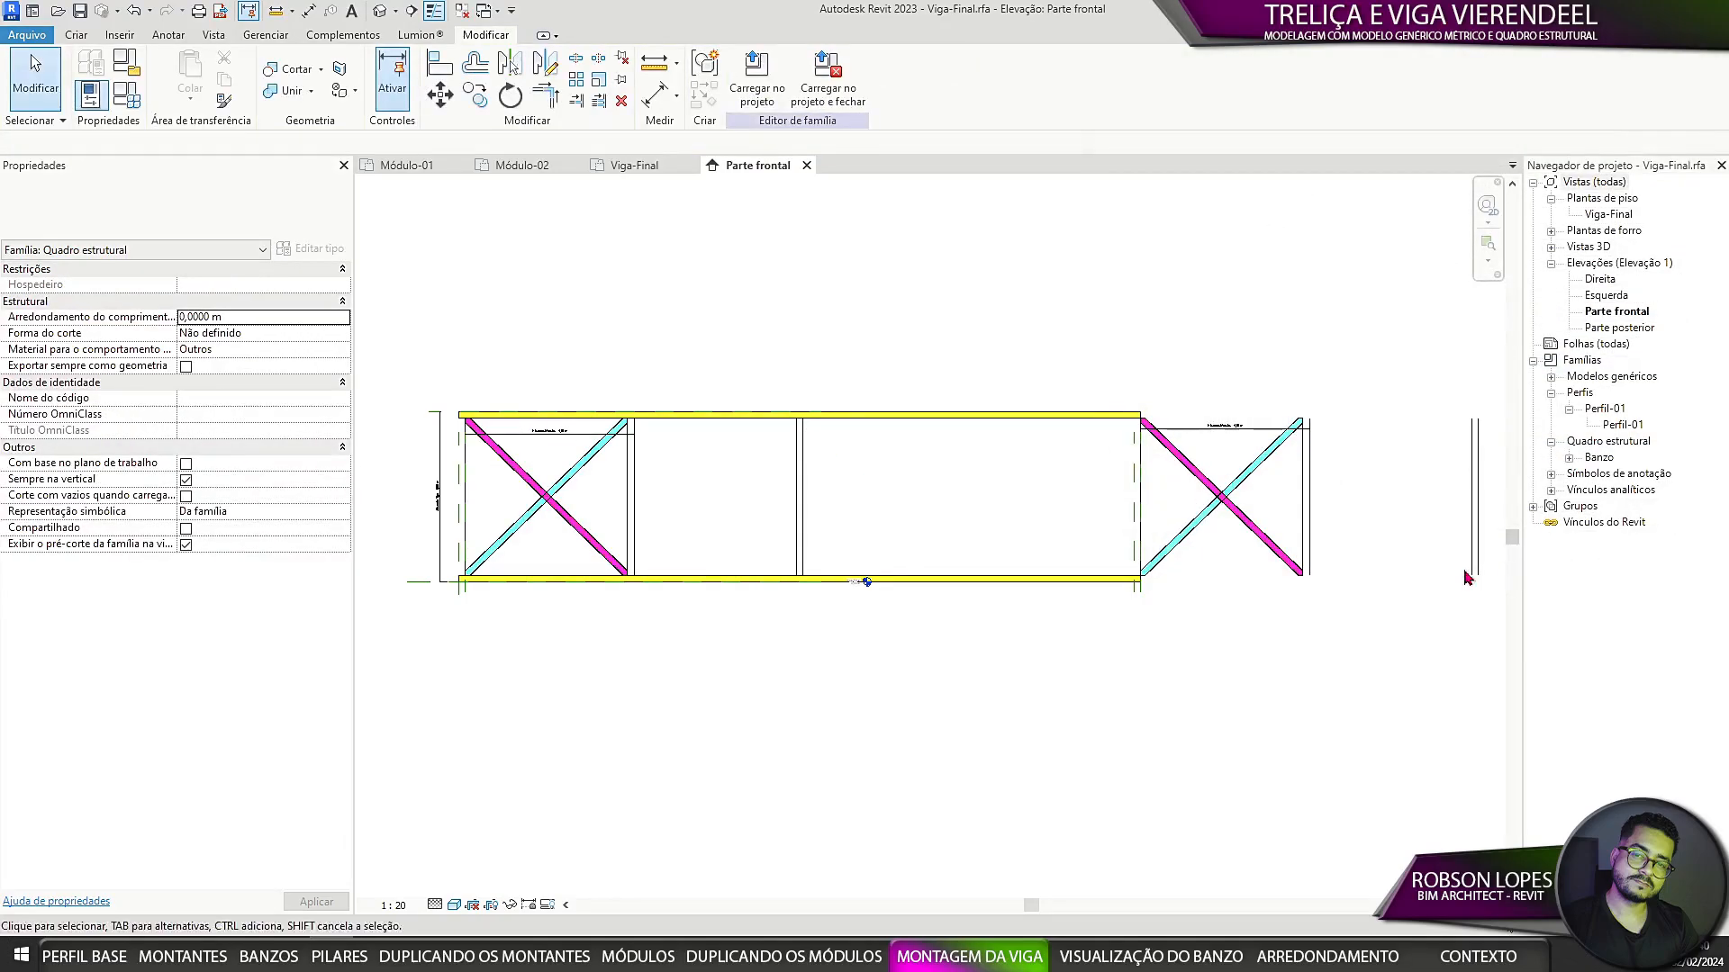
Step: Align the outer upright of the last module group with the reference plane at the beam's end
left_click(1259, 533)
middle_click_drag(1272, 544, 956, 568)
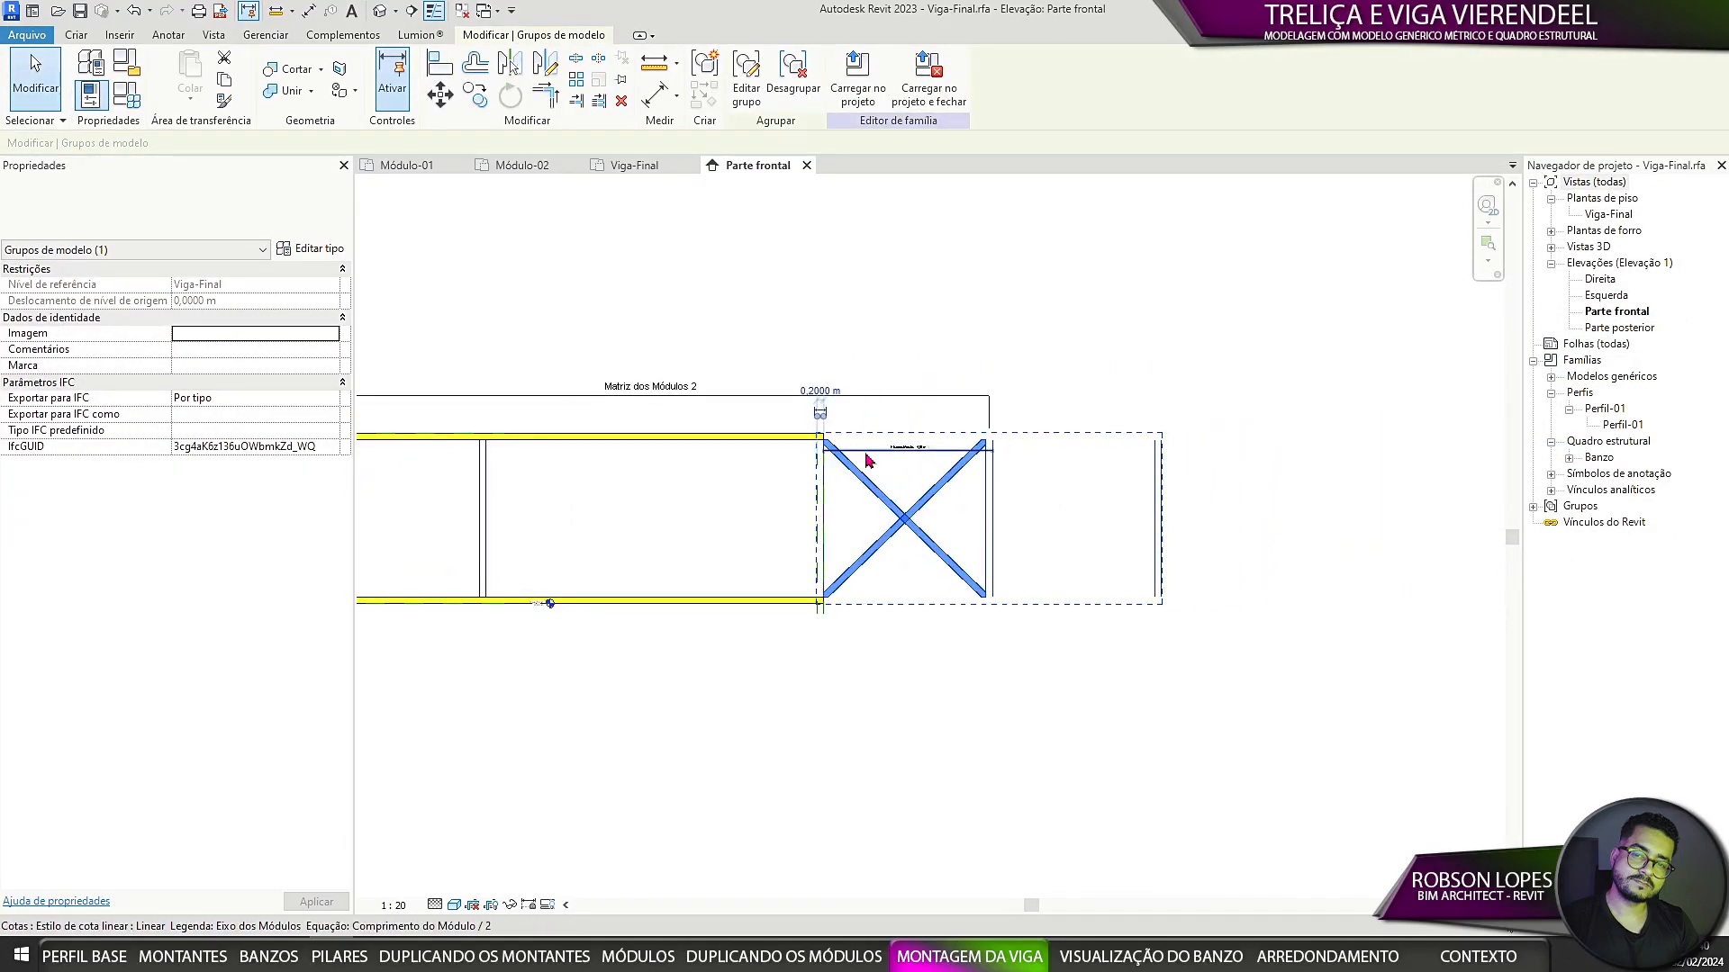
left_click(867, 461)
scroll(1053, 467, "down", 3)
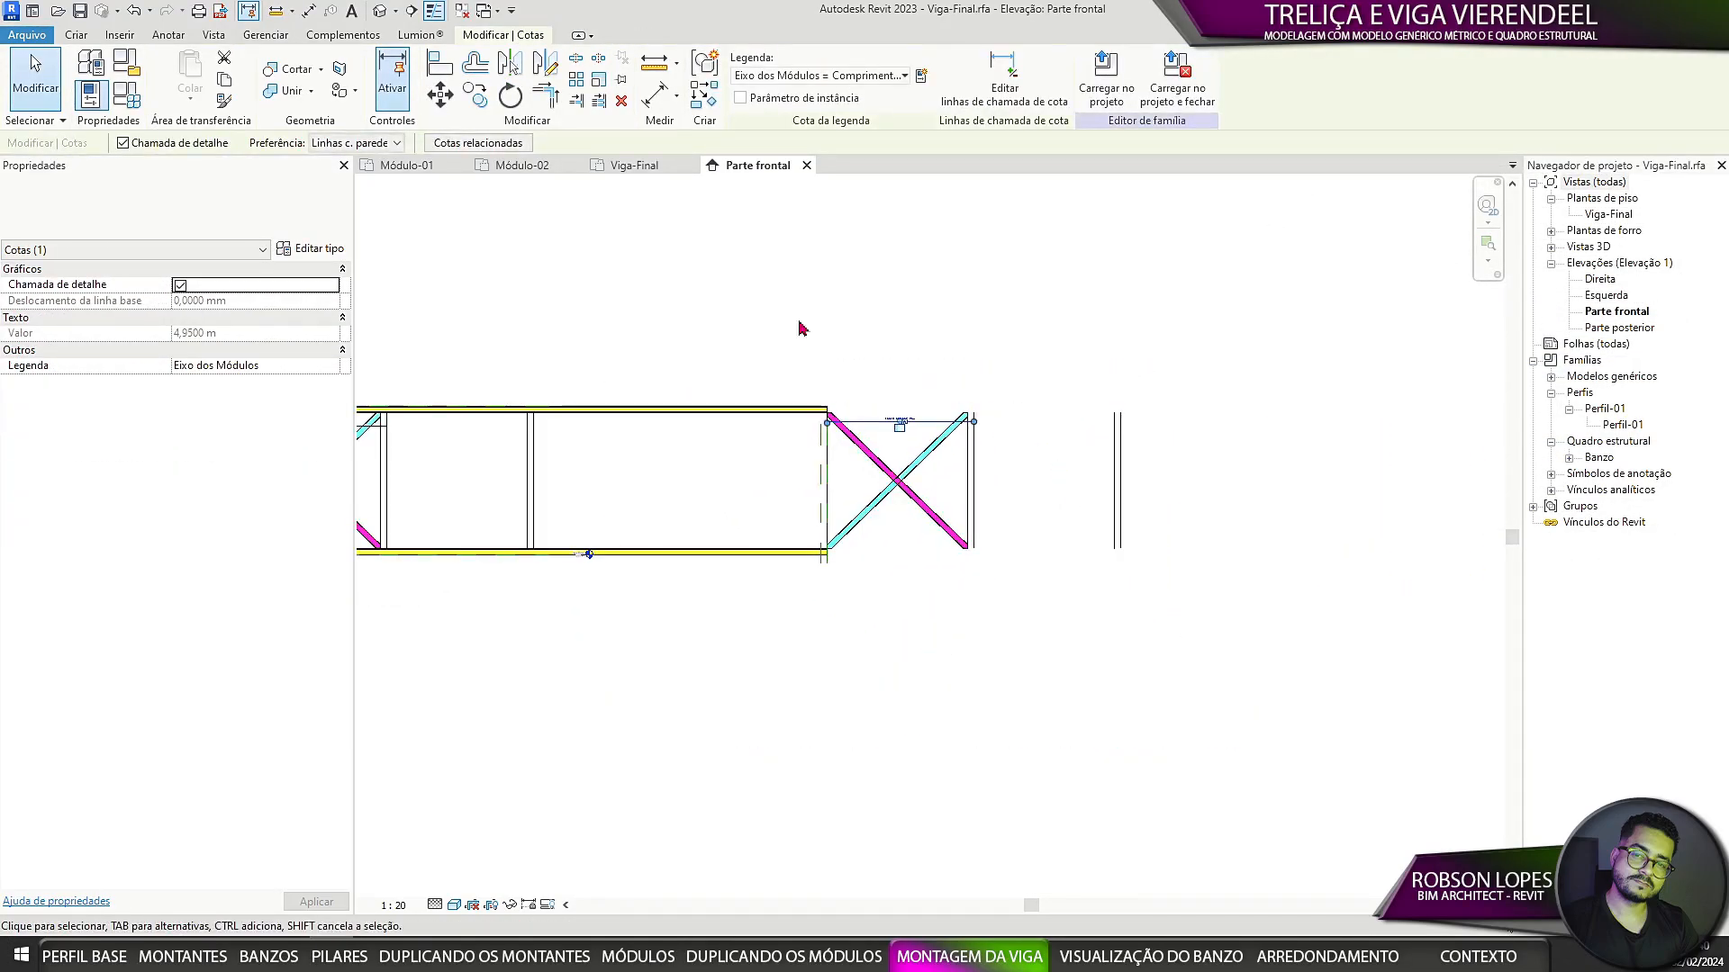
key("Escape")
key("a")
key("l")
scroll(811, 586, "up", 2)
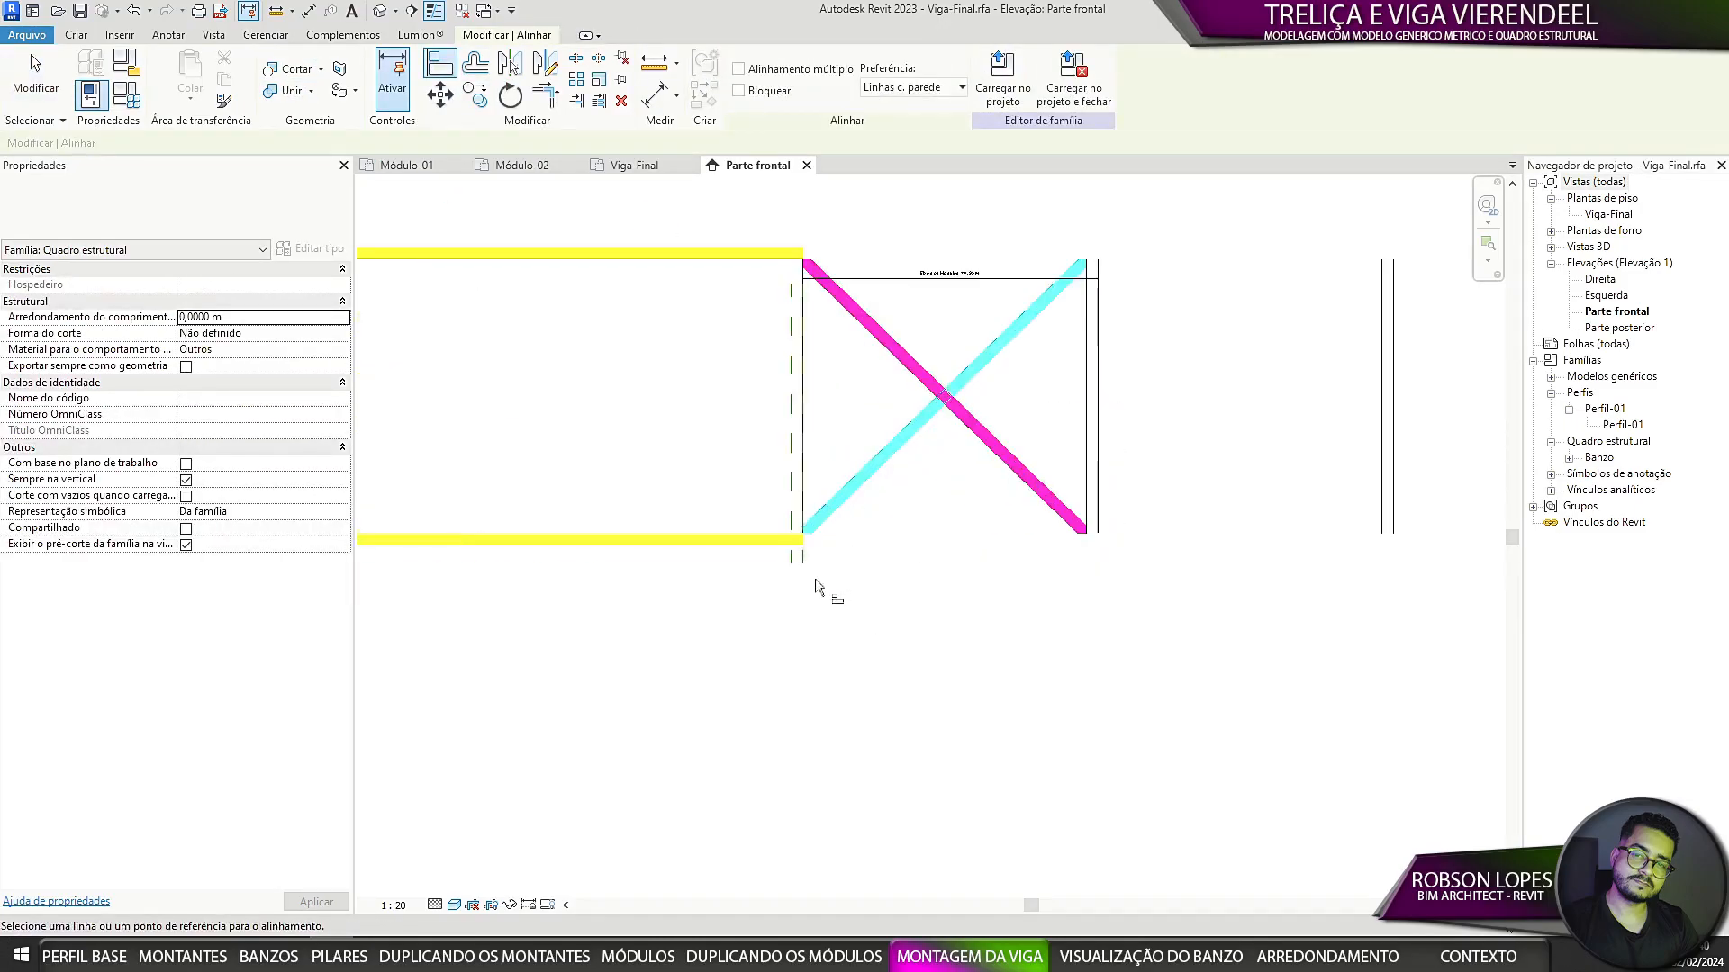
left_click(1397, 521)
left_click(829, 435)
scroll(1006, 502, "down", 3)
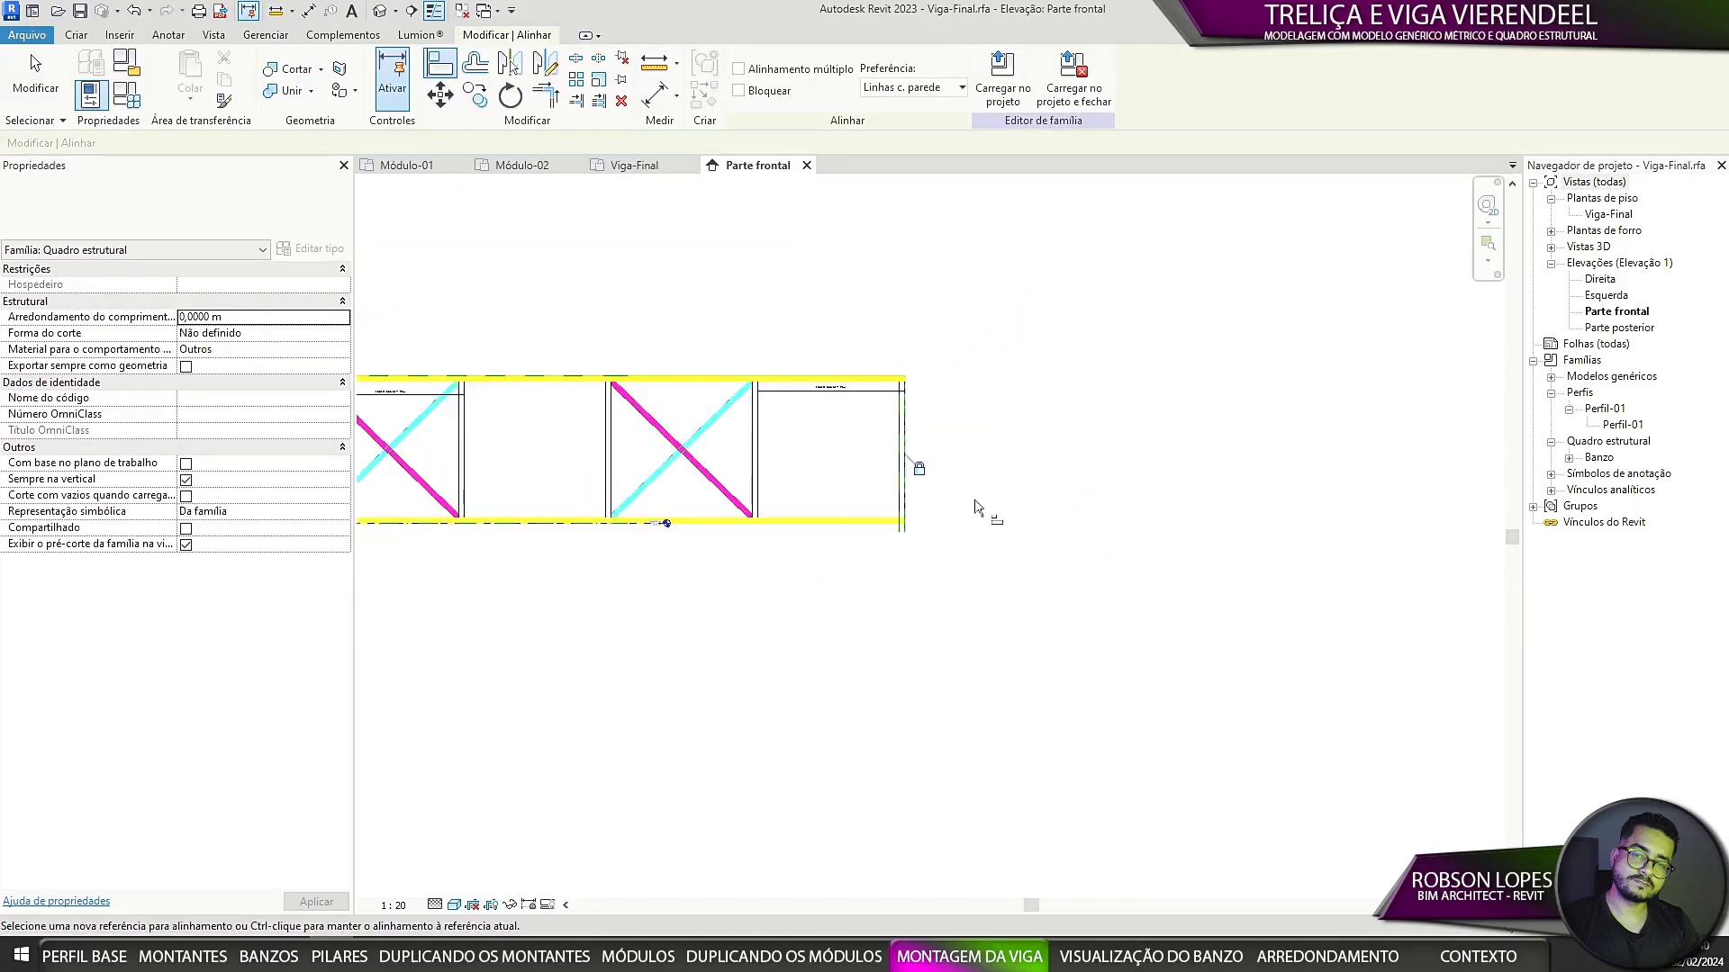
Step: Inspect the aligned beam end and the Eixo dos Módulos dimension over the last bay
middle_click_drag(825, 421, 991, 456)
scroll(990, 456, "up", 3)
scroll(991, 458, "up", 2)
middle_click_drag(1127, 440, 1170, 590)
scroll(1143, 518, "up", 3)
scroll(1144, 524, "down", 2)
key("Escape")
key("Escape")
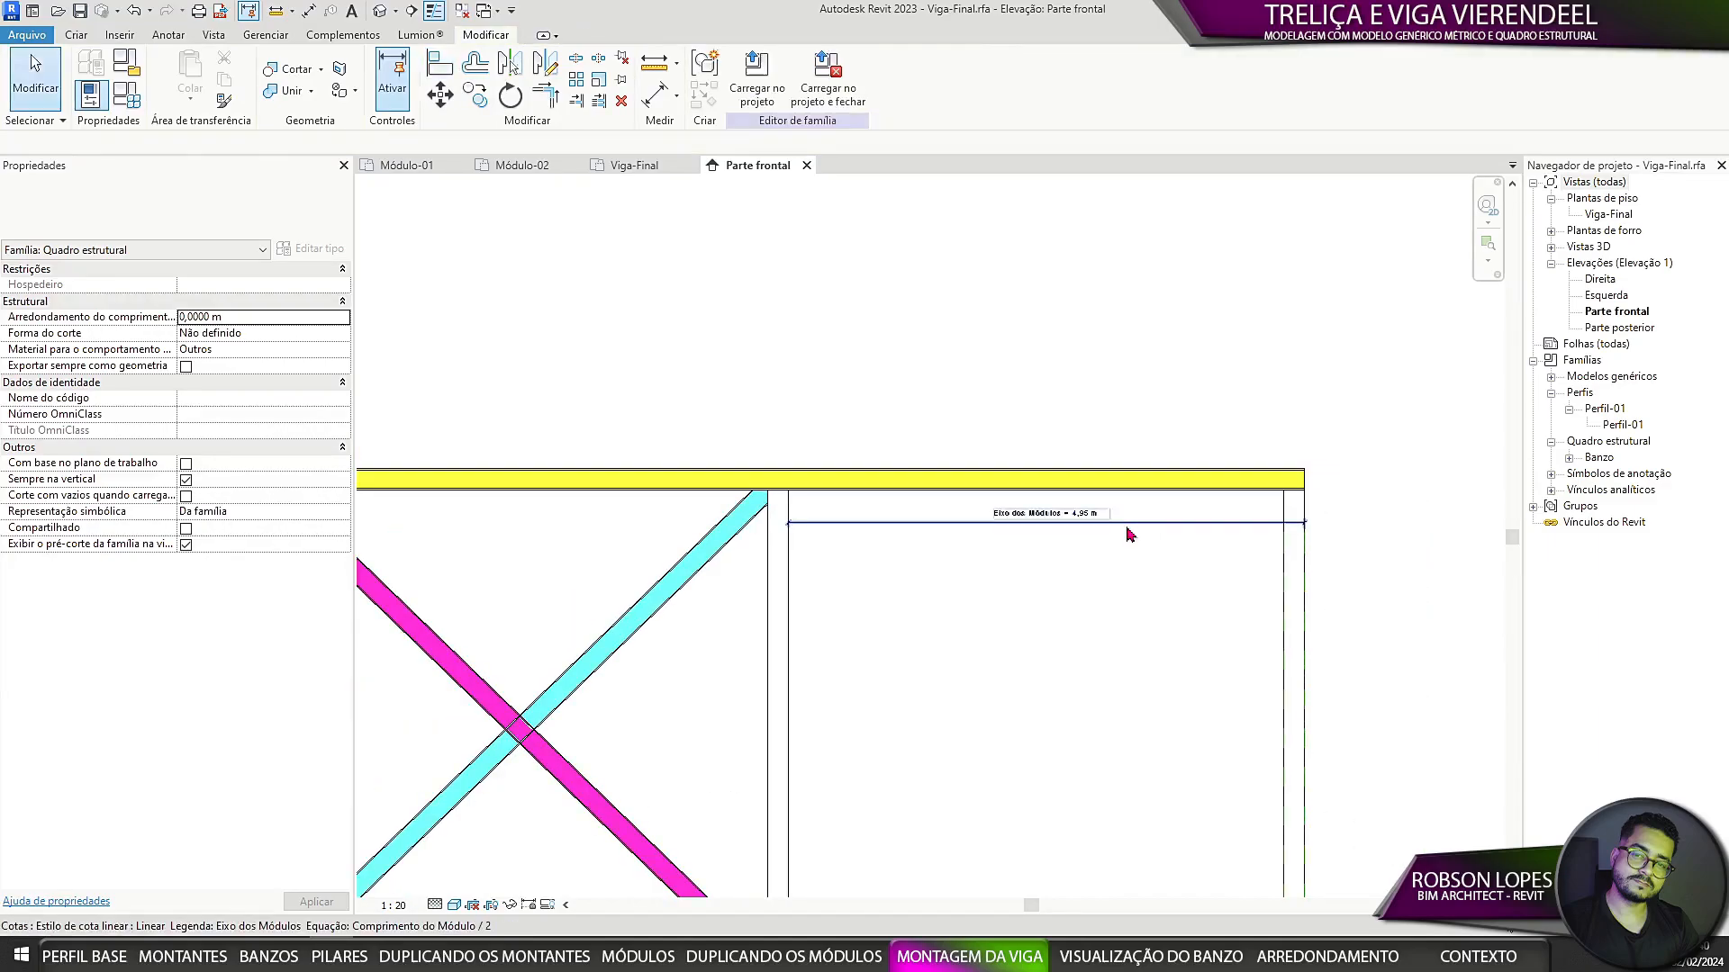
left_click(1128, 525)
scroll(1128, 526, "down", 3)
middle_click_drag(1045, 594, 1254, 606)
scroll(735, 559, "up", 3)
scroll(689, 511, "down", 5)
key("Escape")
Step: Set Matriz dos Módulos to 4 in the family types and apply it to the array
left_click(127, 96)
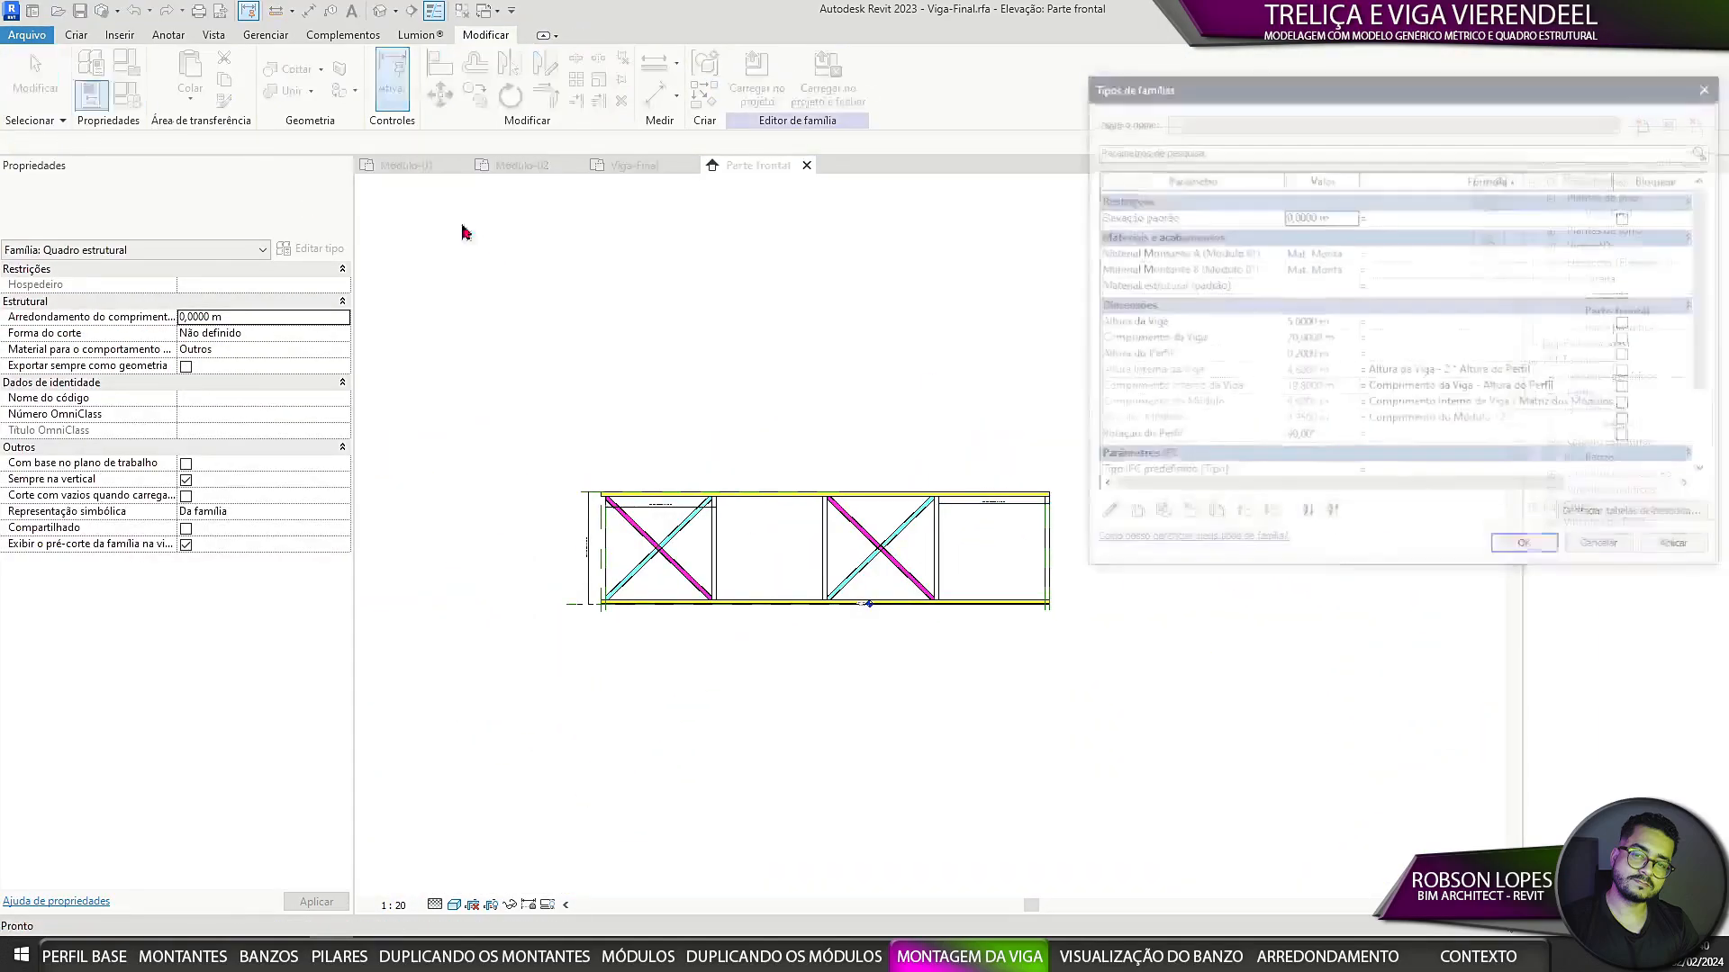
left_click(1344, 336)
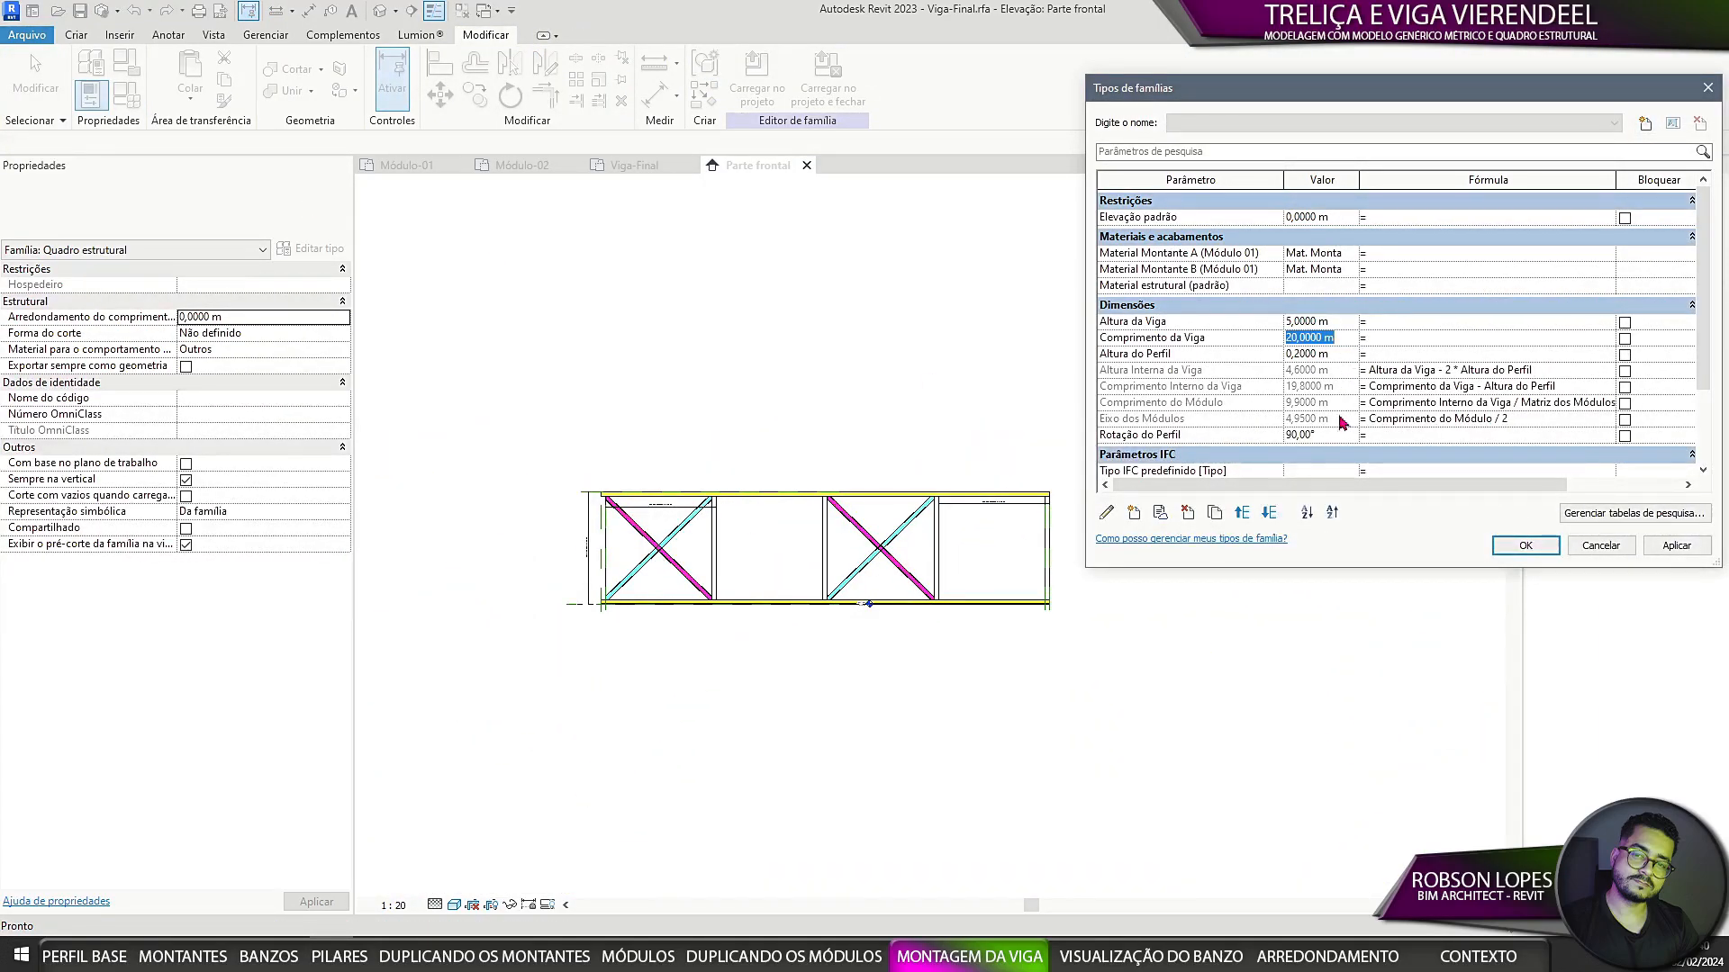
scroll(1342, 422, "down", 2)
left_click(1675, 545)
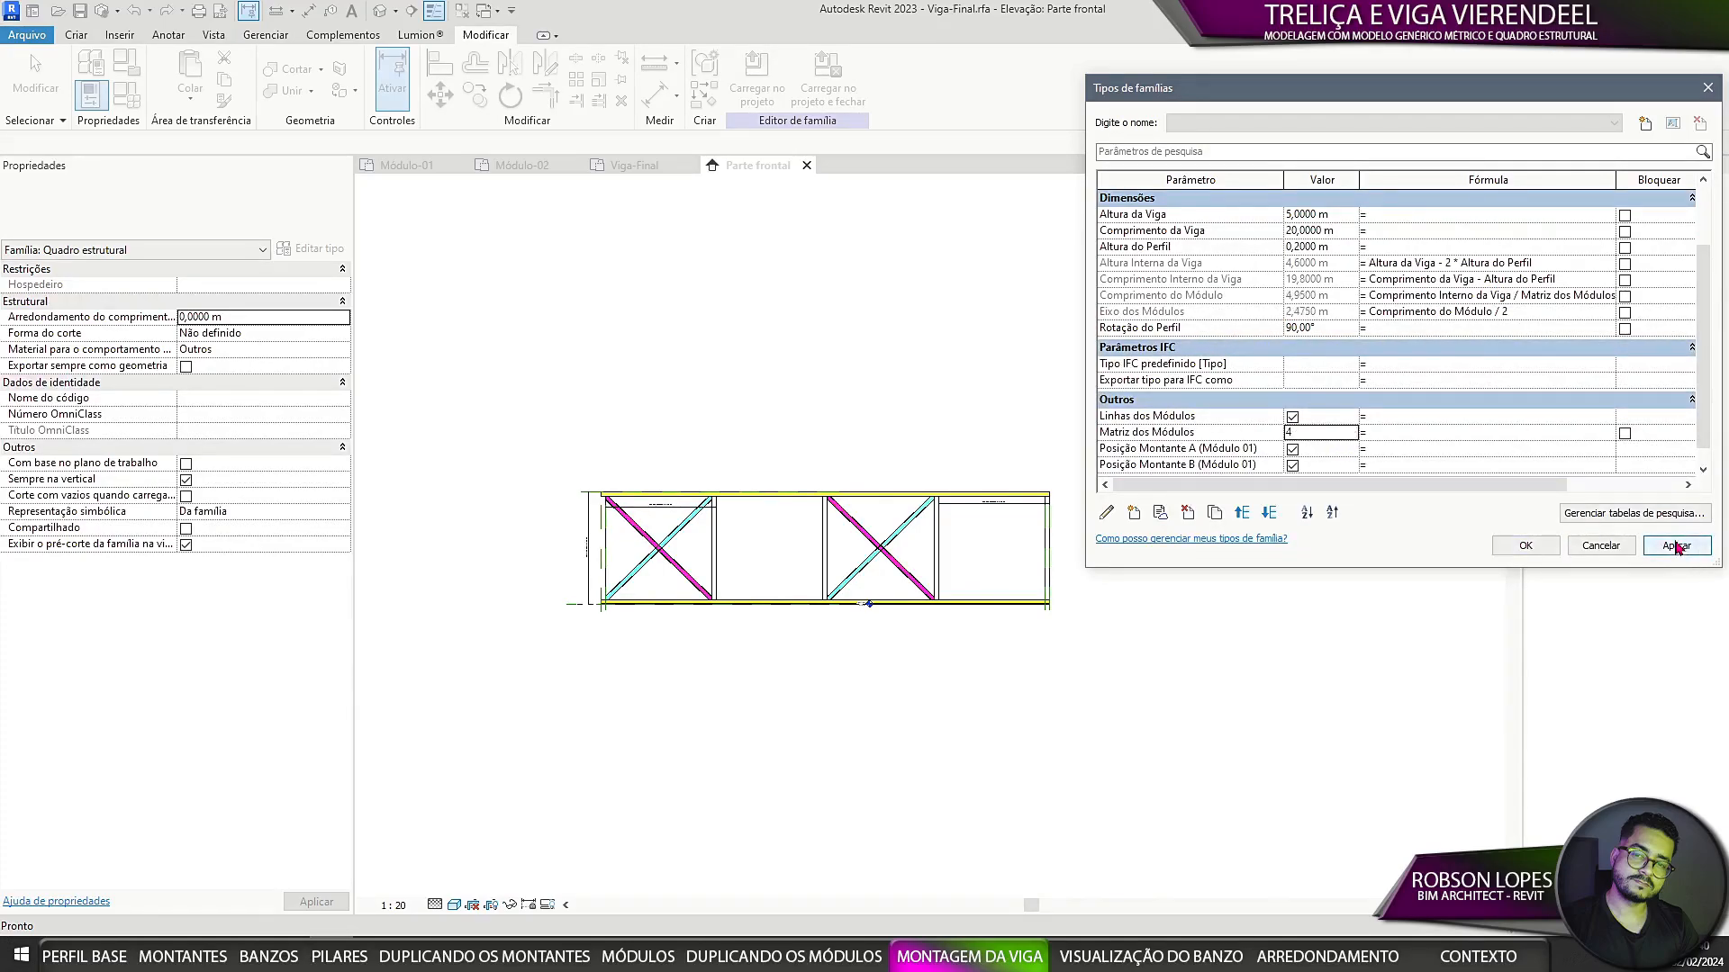
Step: Test the array by applying Comprimento da Viga values of 10, 15 and 25 m in turn
left_click(1345, 229)
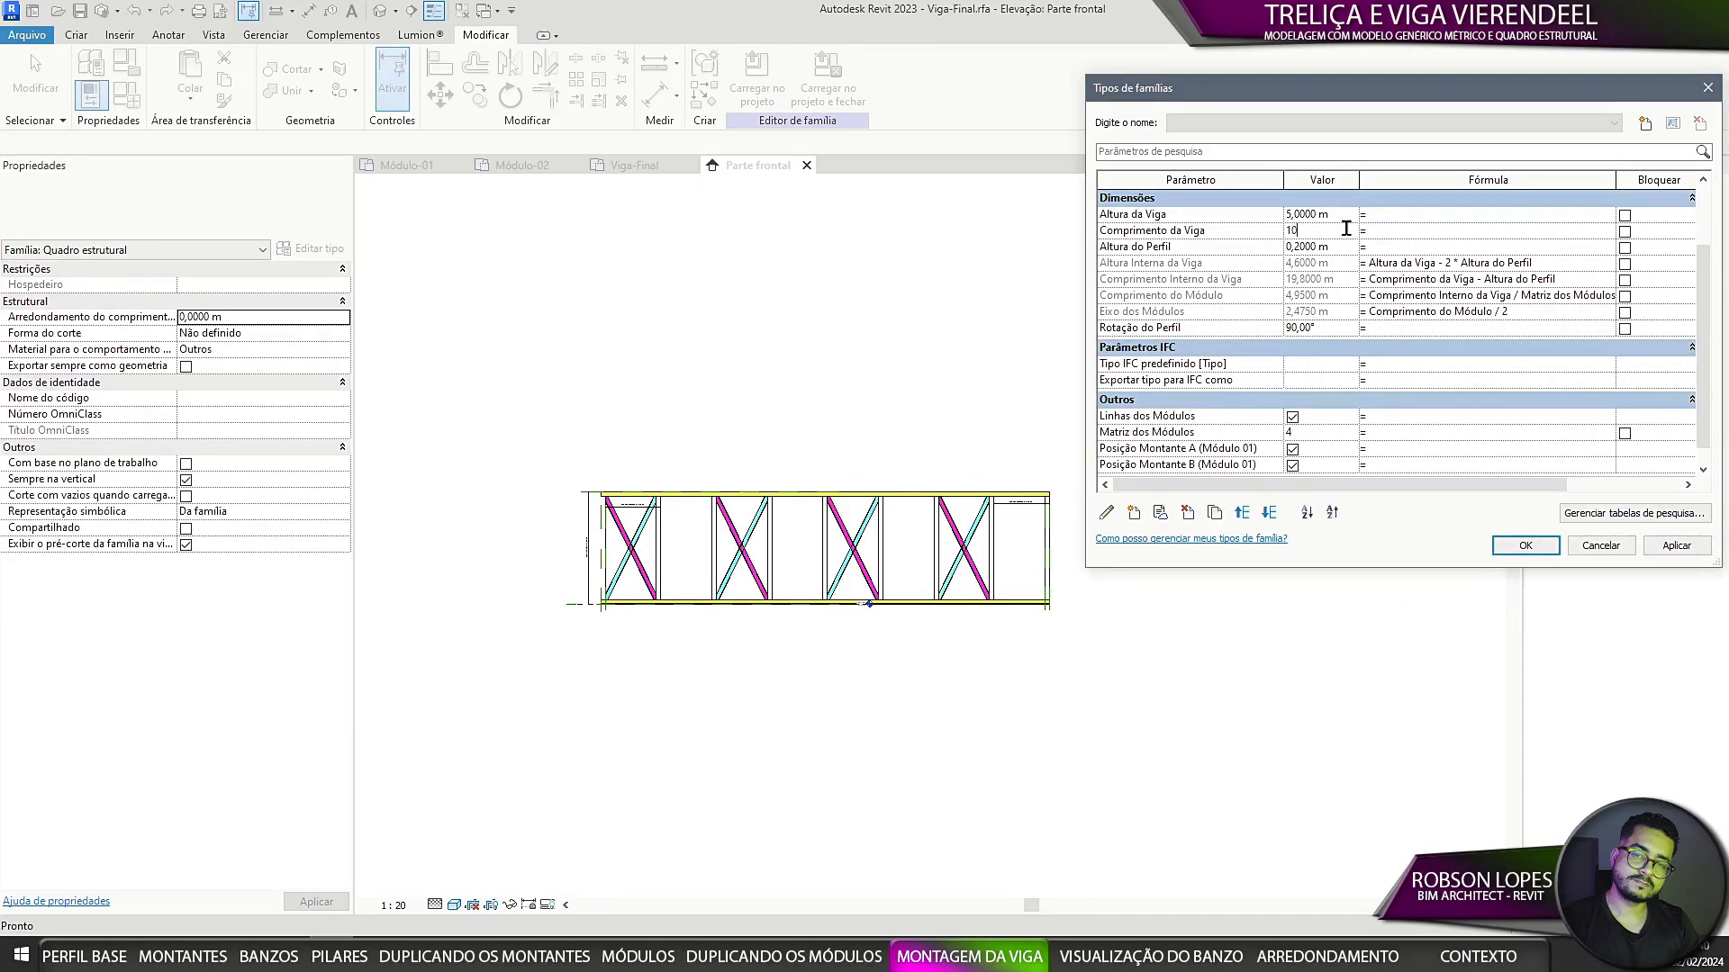
type("10")
key("Return")
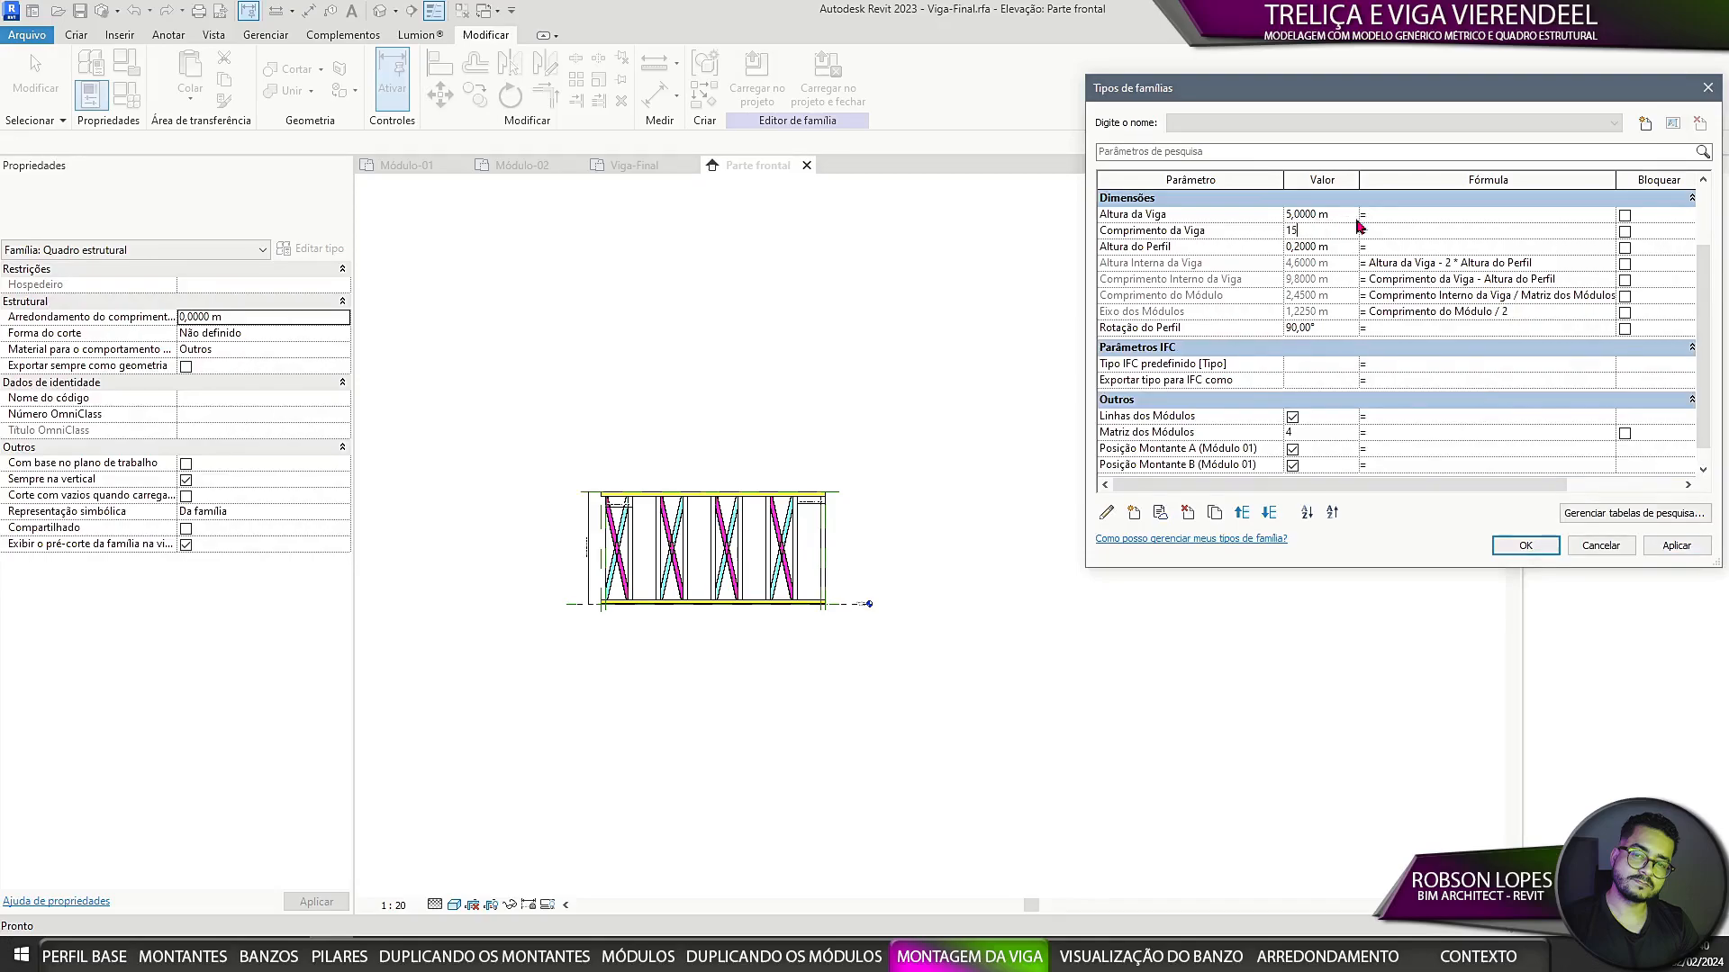
type("15")
key("Return")
key("Up")
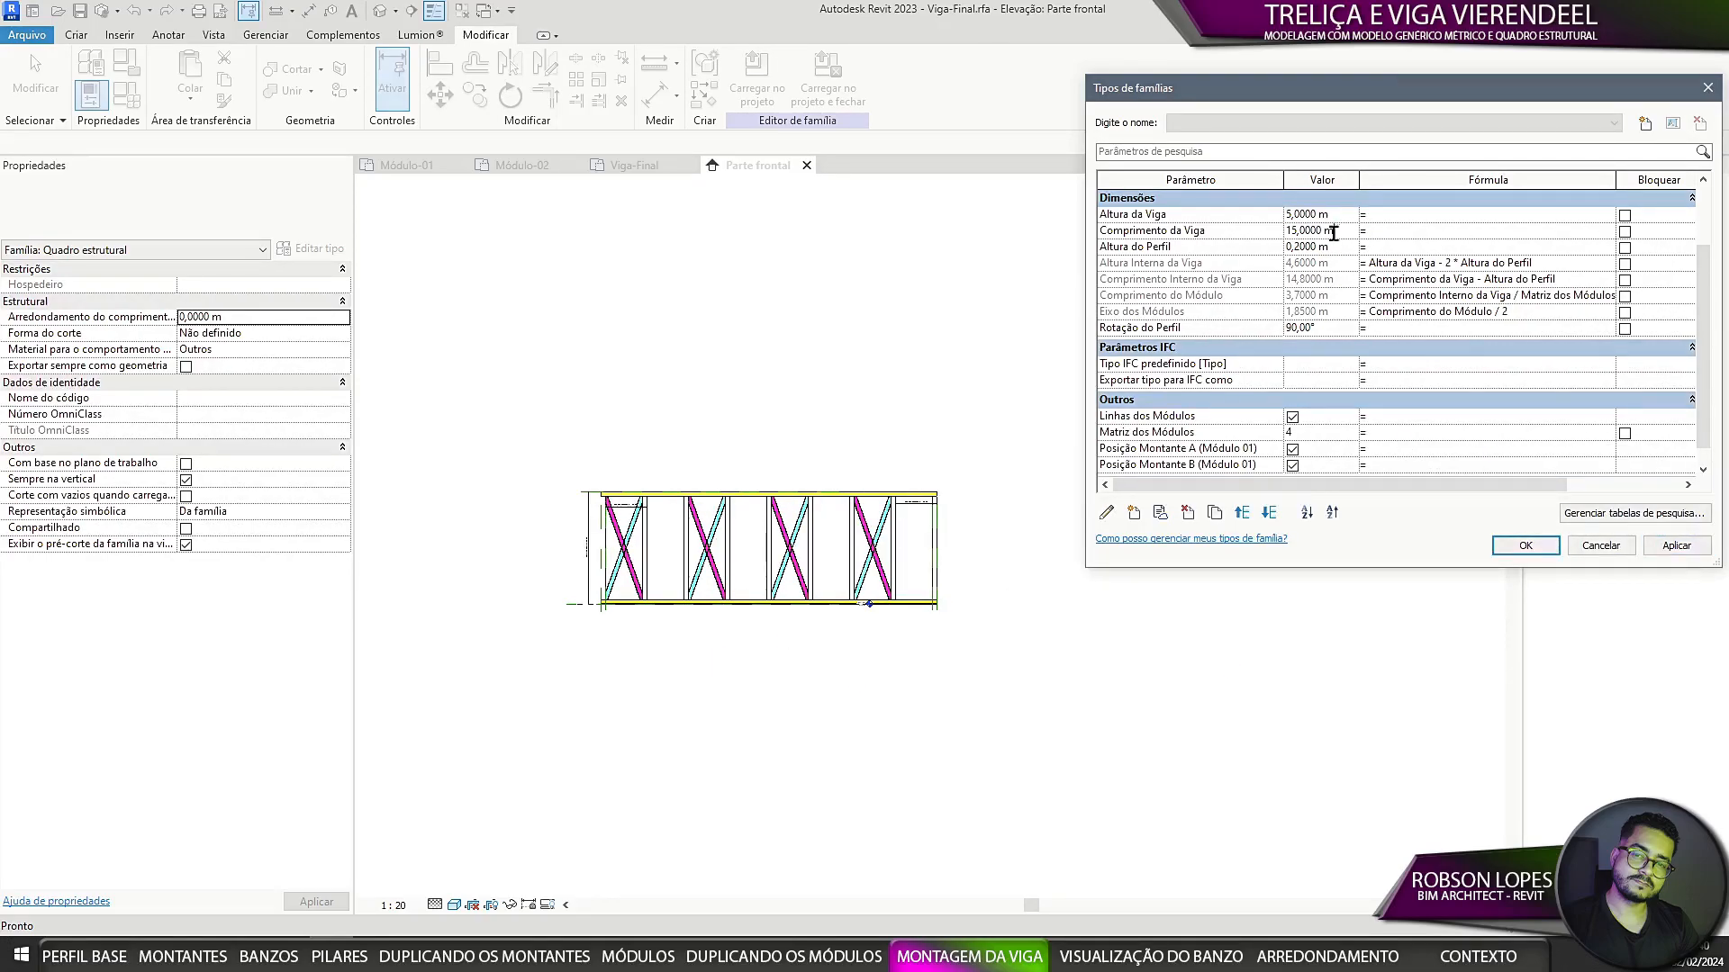
left_click(1690, 552)
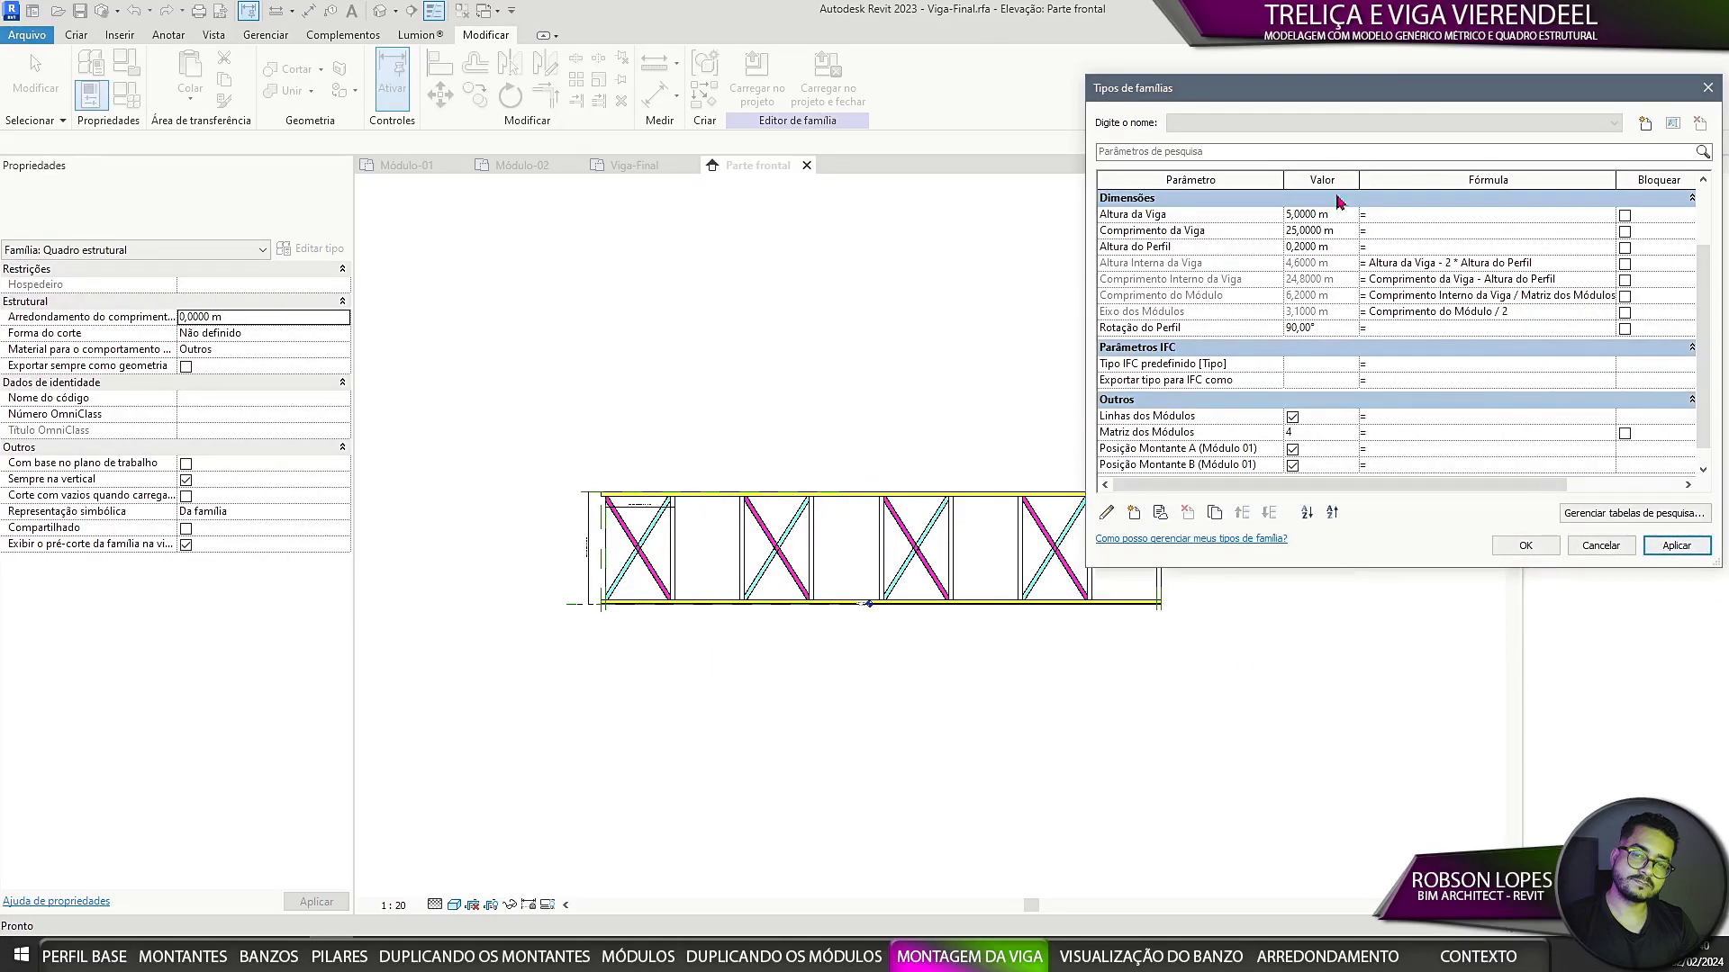
Step: Try a Comprimento da Viga of 1 m with the four-module array
left_click(1672, 546)
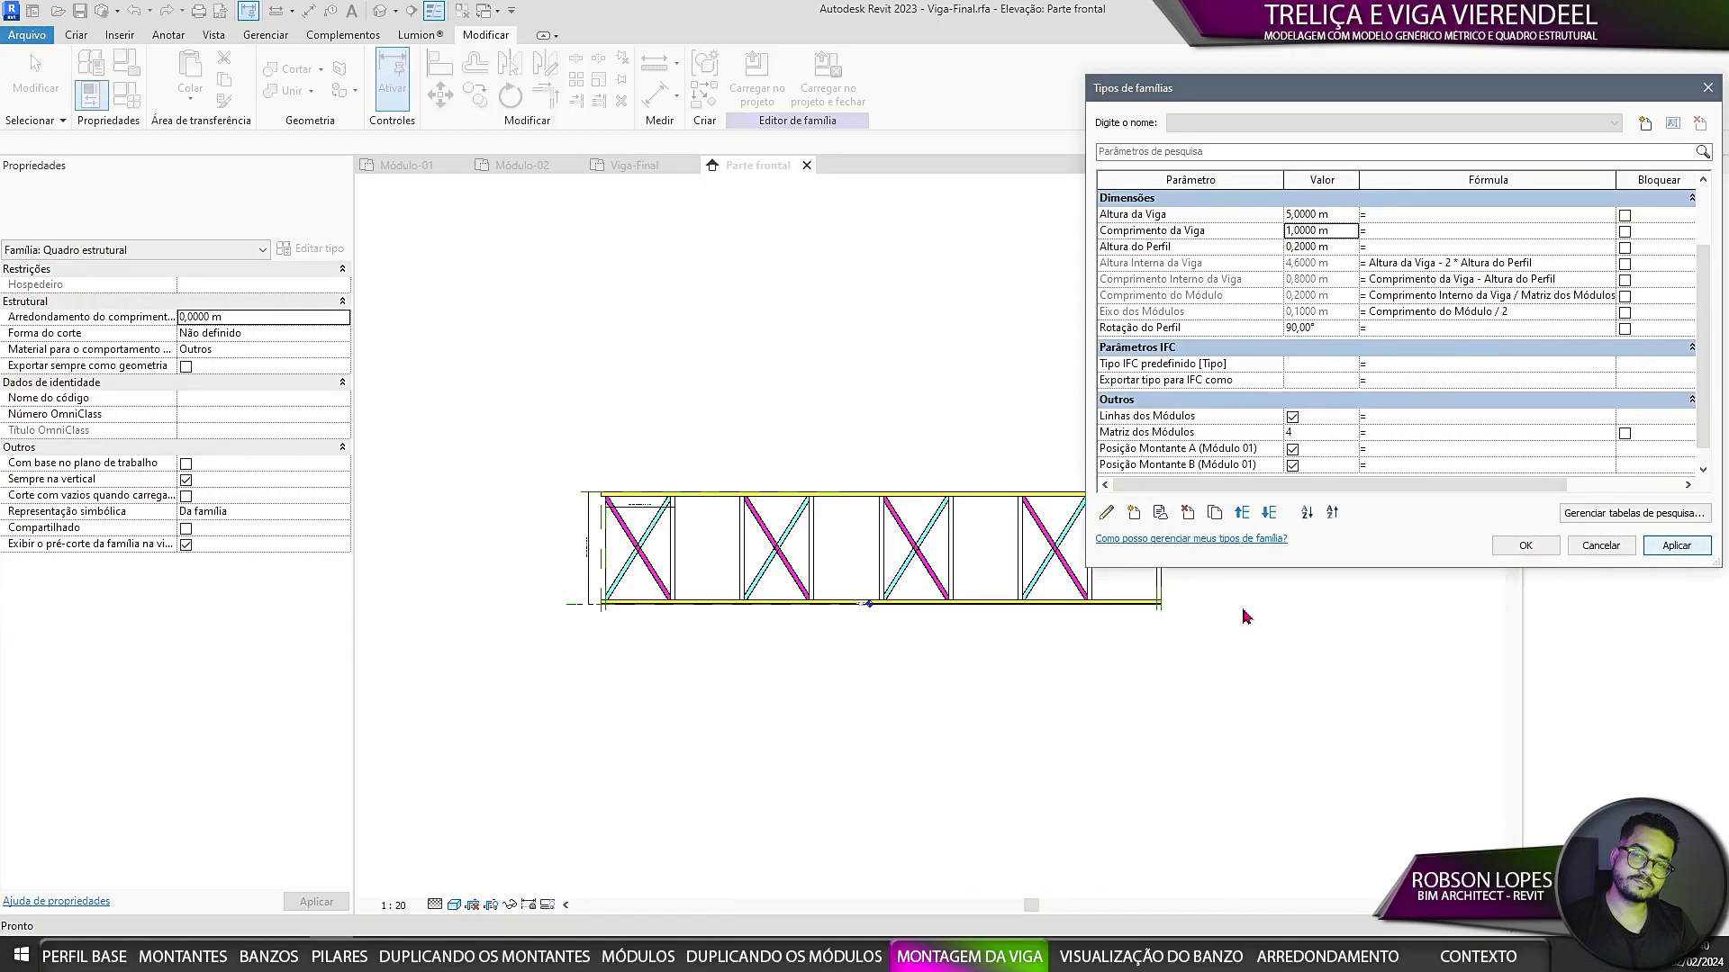
left_click(1547, 389)
left_click(1335, 232)
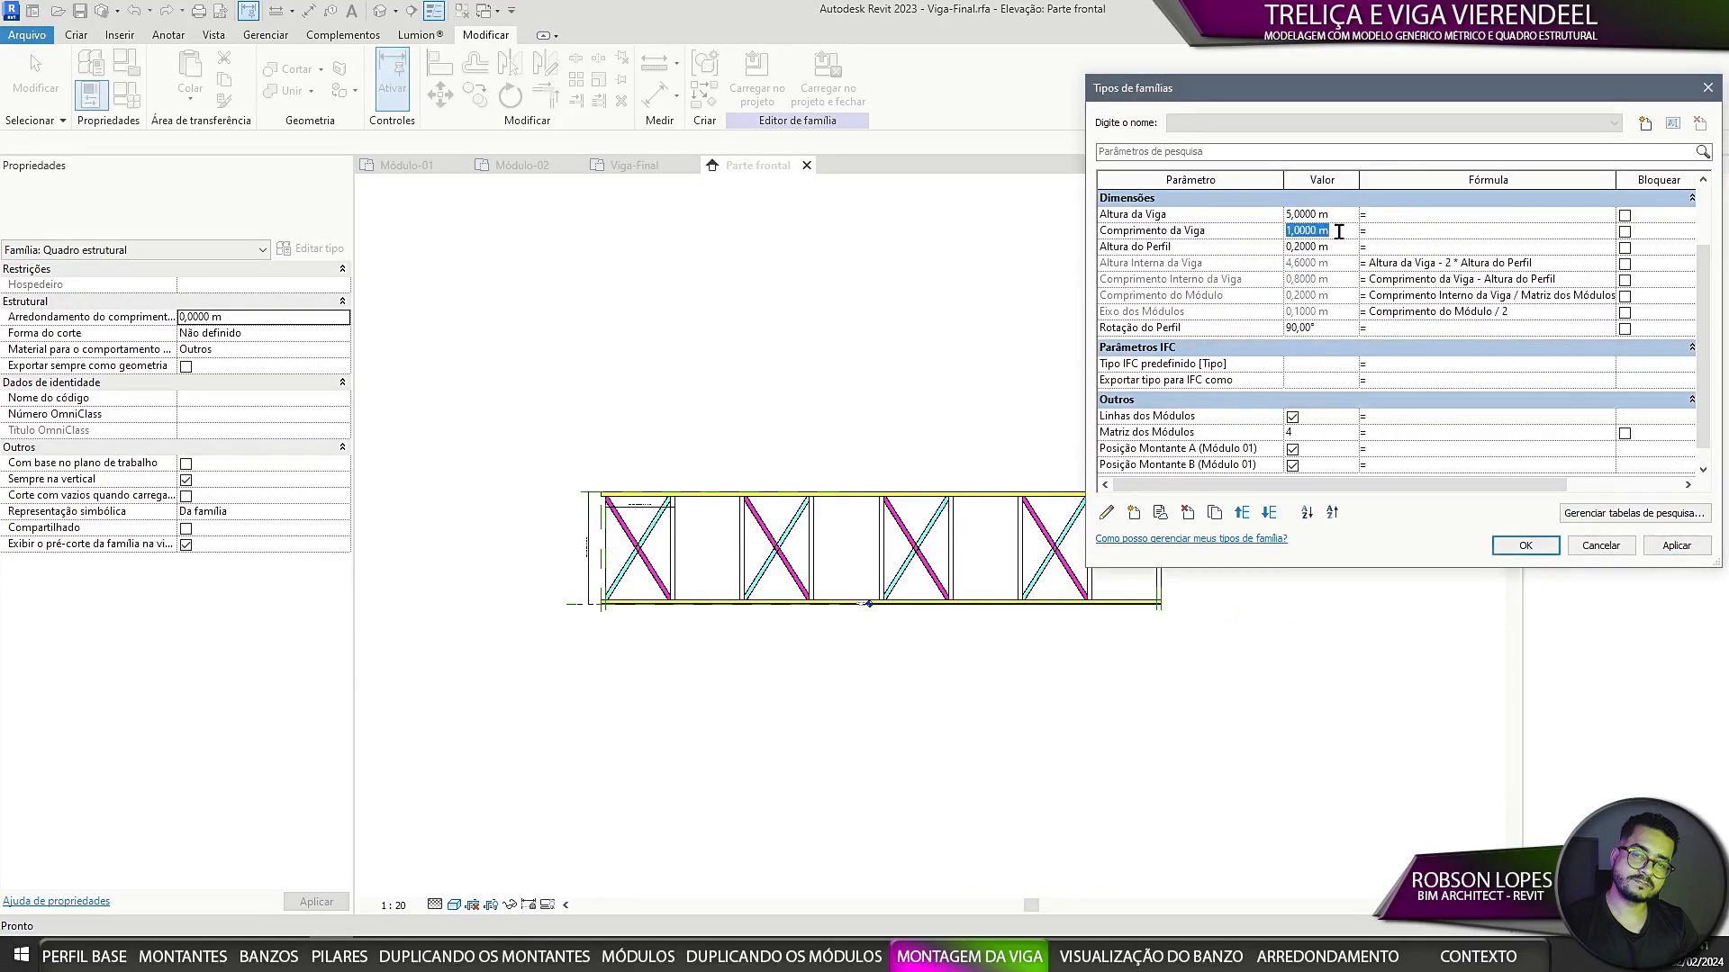
Step: Set Matriz dos Módulos to 2 and test the array with a Comprimento da Viga of 5 m
scroll(1320, 387, "down", 2)
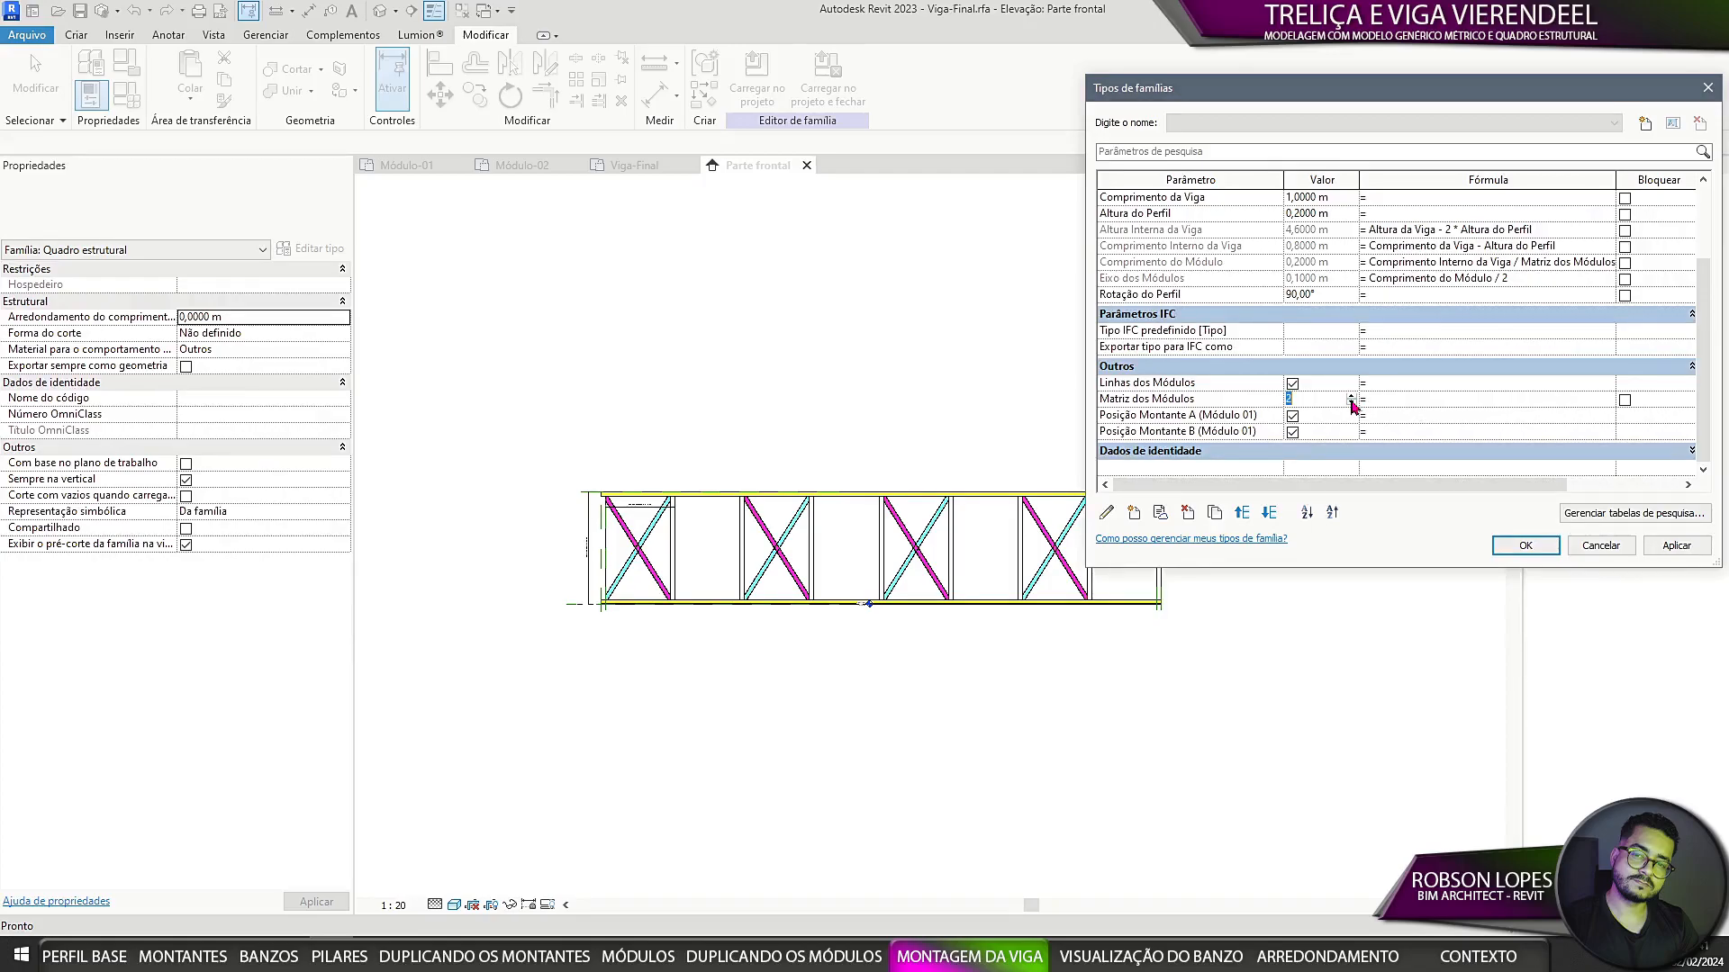
left_click(1675, 546)
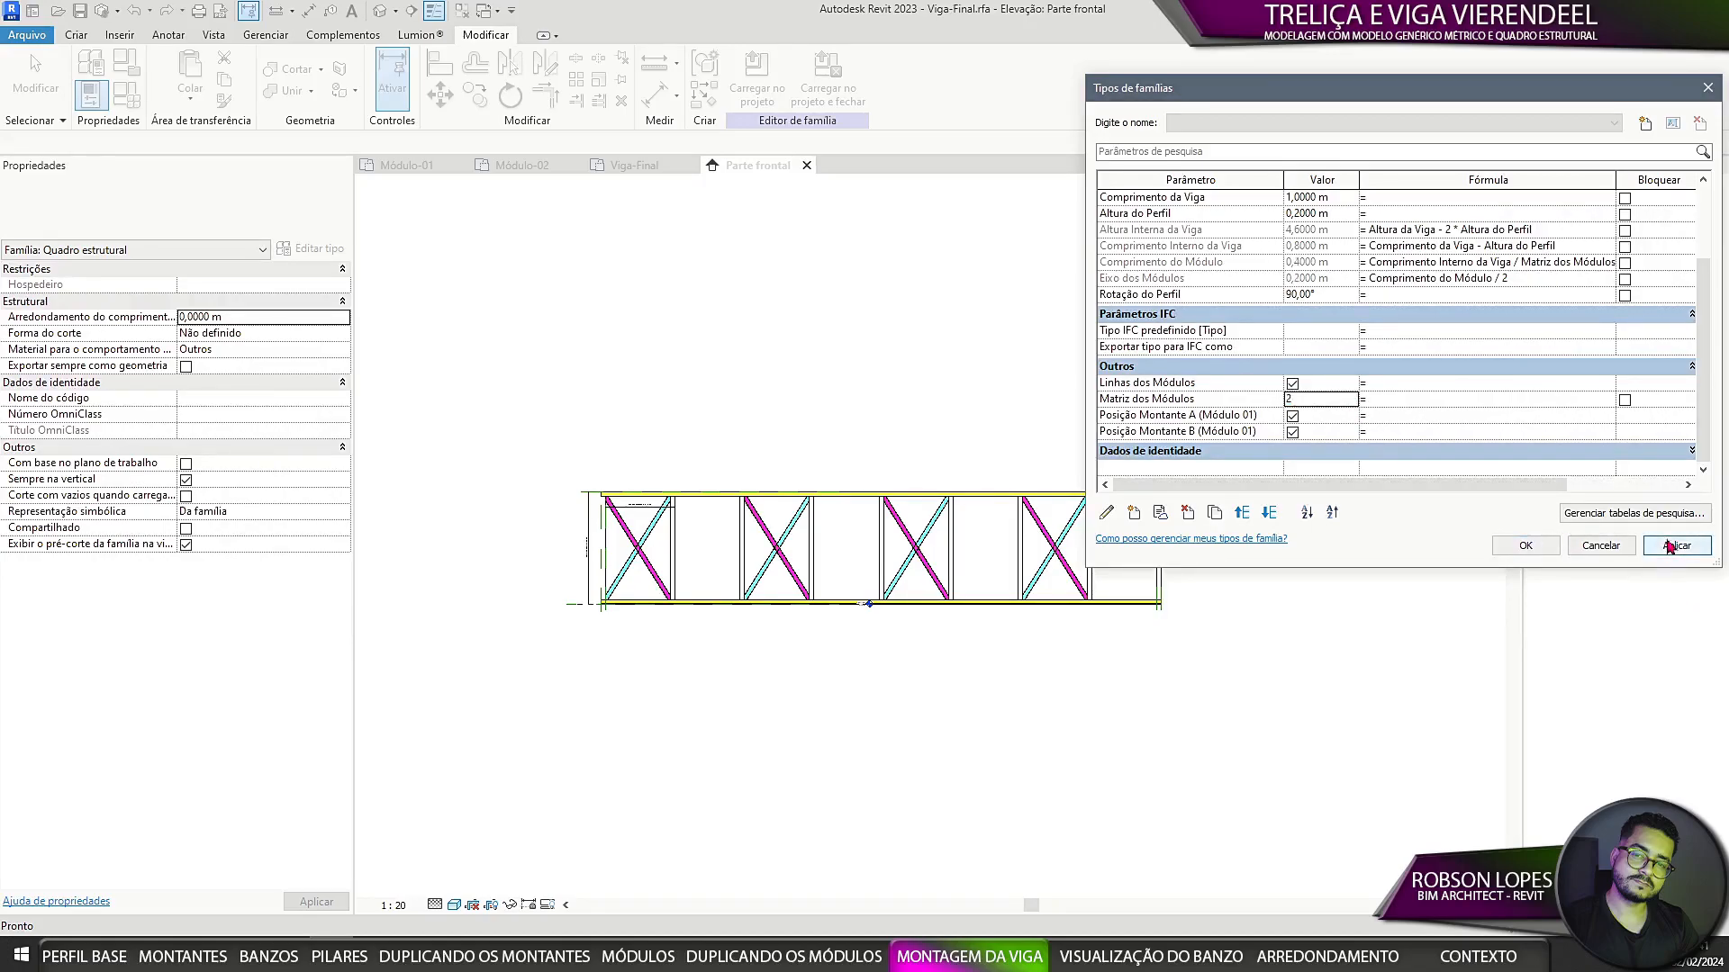
left_click(1345, 196)
left_click(1676, 546)
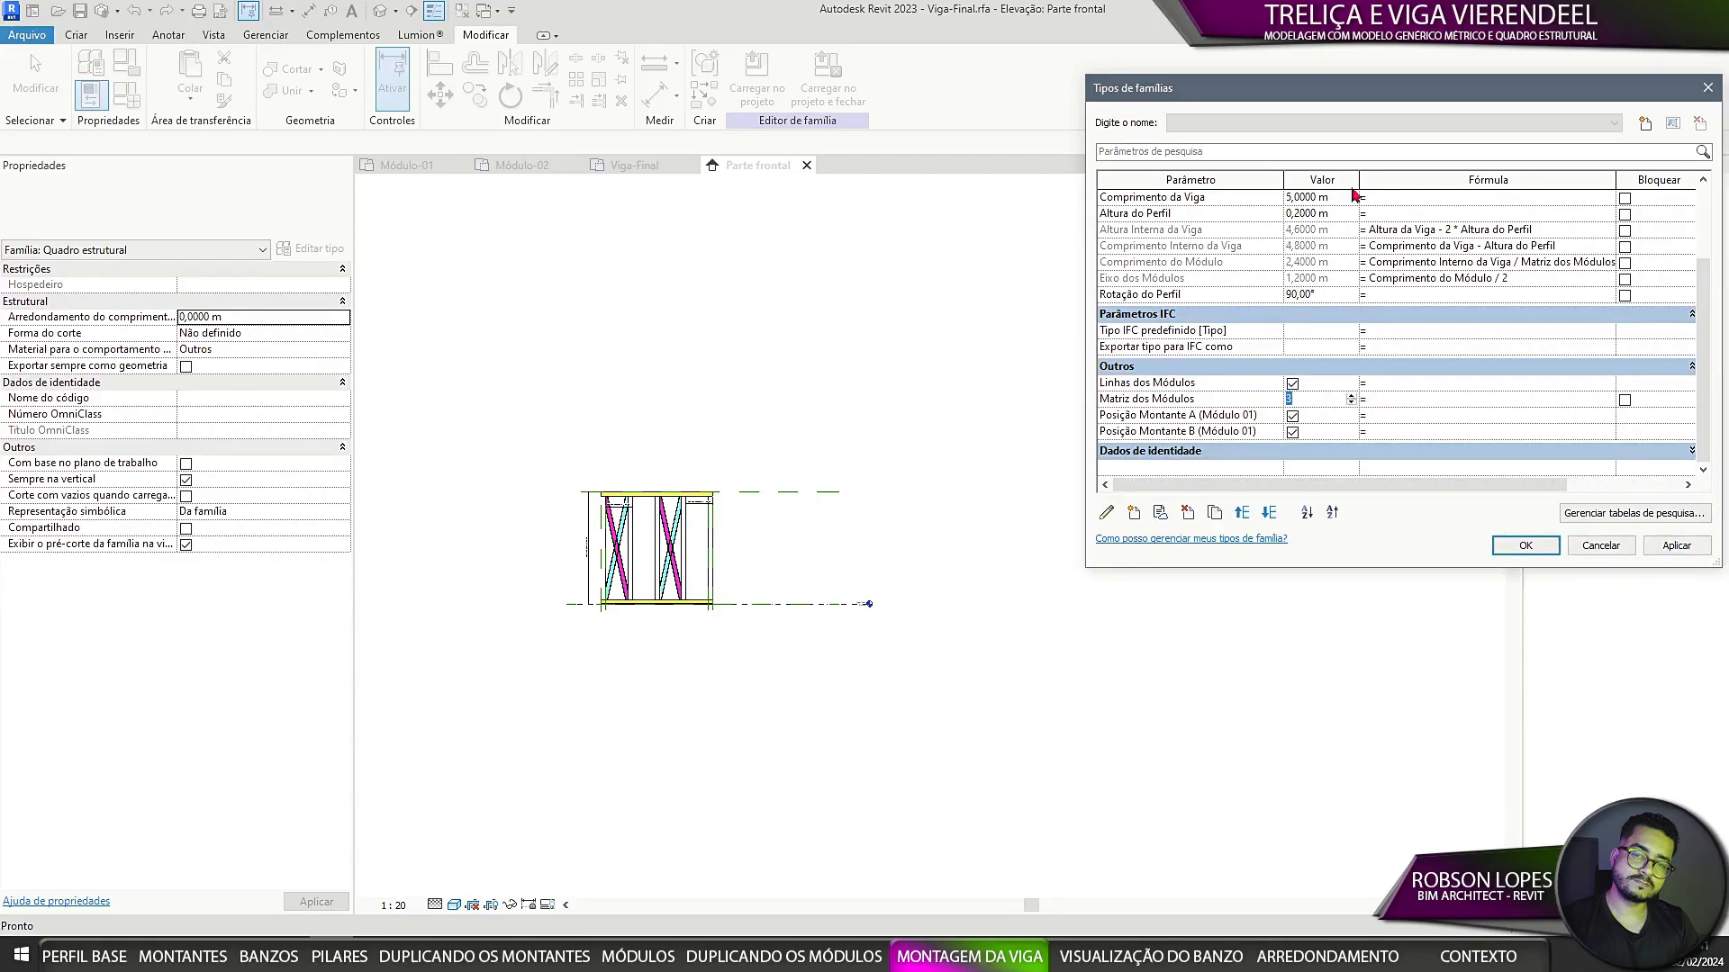
Step: Set Matriz dos Módulos to 3, test a 10 m beam length and accept a Comprimento da Viga of 15 m
type("10")
left_click(1675, 548)
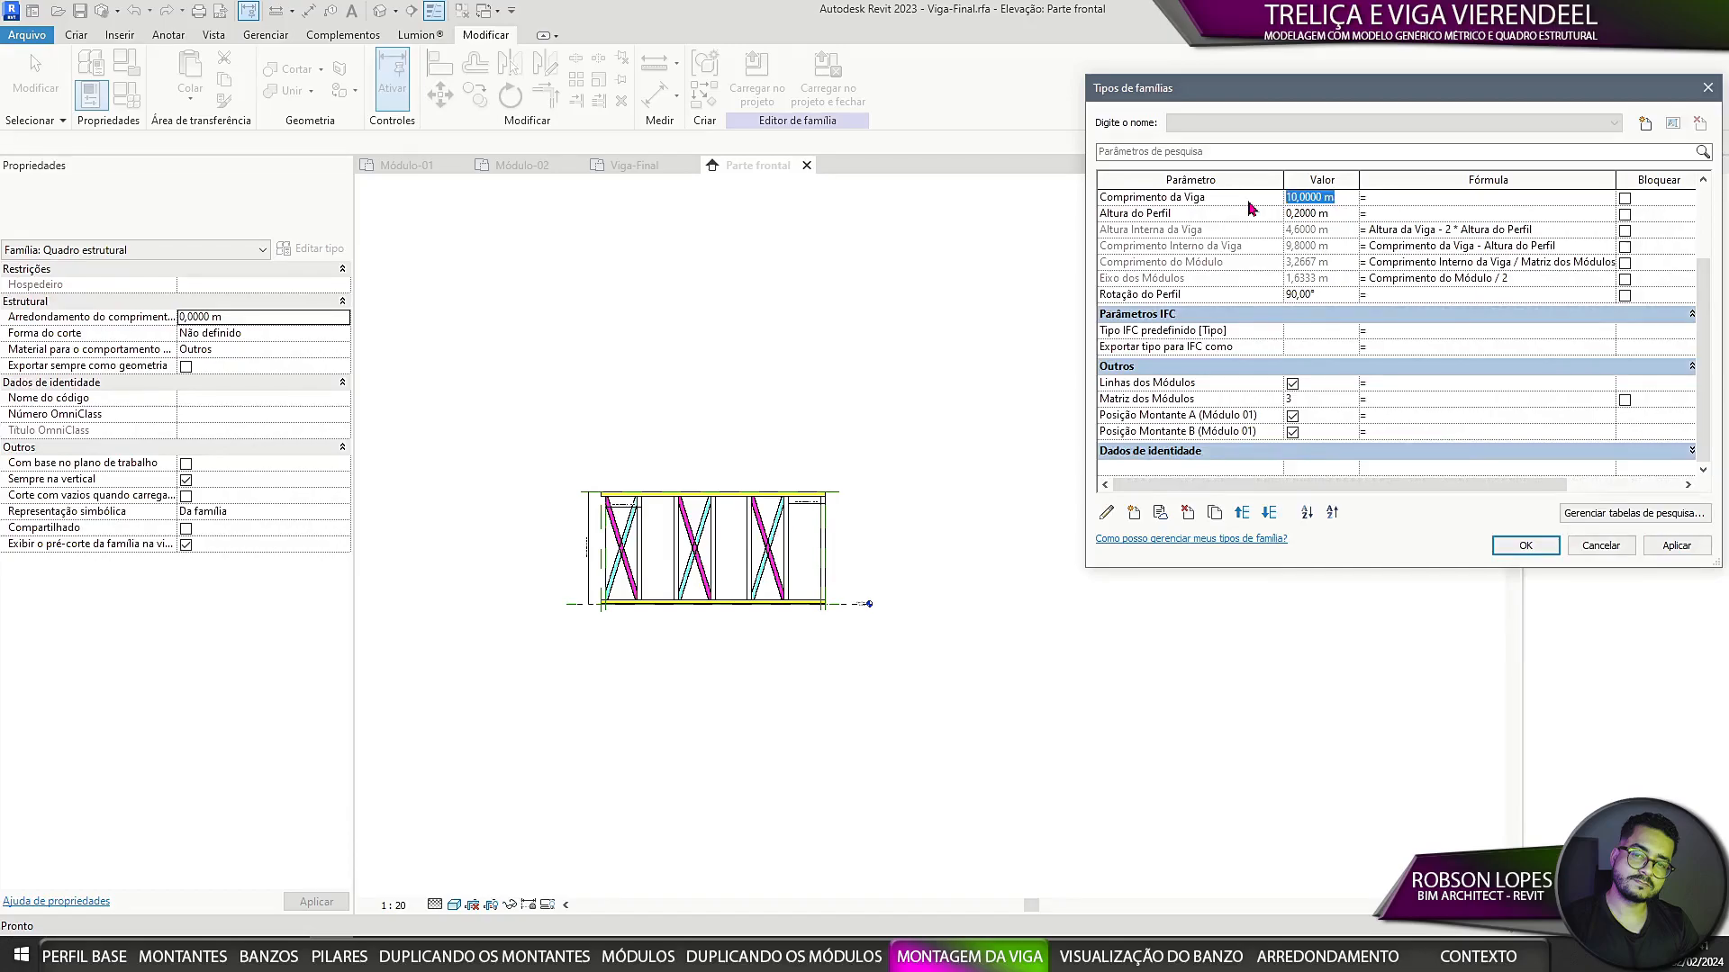
left_click(1676, 545)
left_click(1505, 548)
Step: Move the Eixo dos Módulos dimension of the beam's last bay above the upper chord
scroll(849, 500, "up", 6)
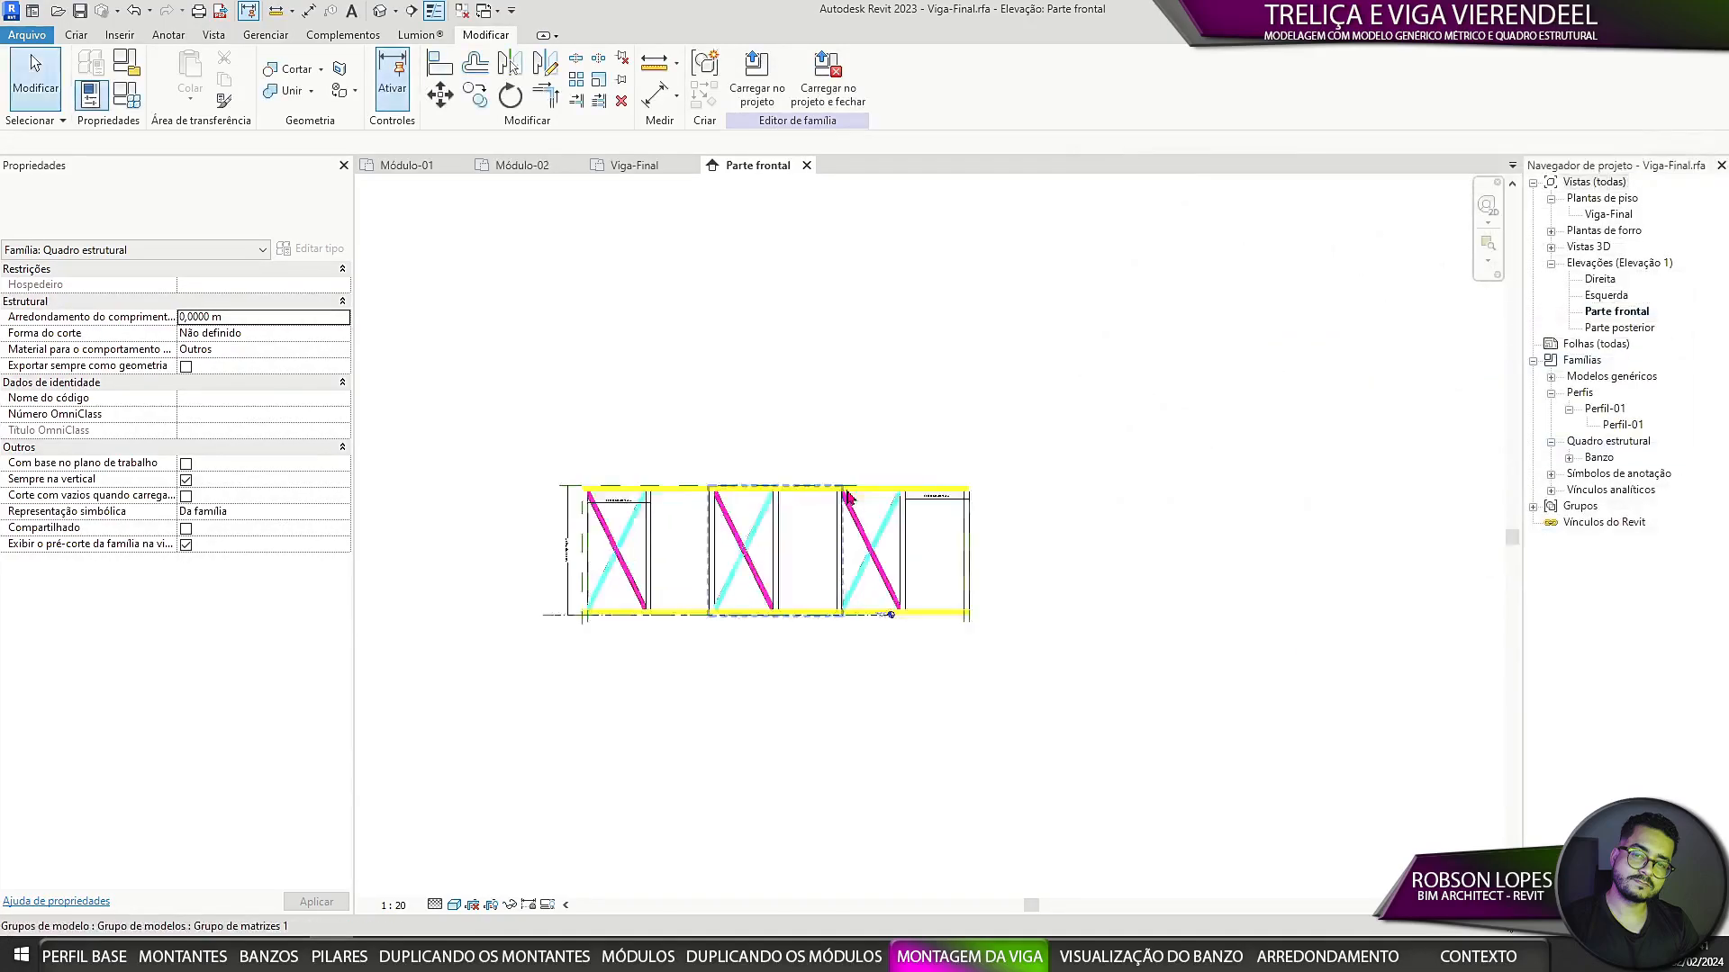
left_click(962, 628)
scroll(1139, 472, "up", 1)
left_click(1149, 454)
scroll(1203, 482, "down", 2)
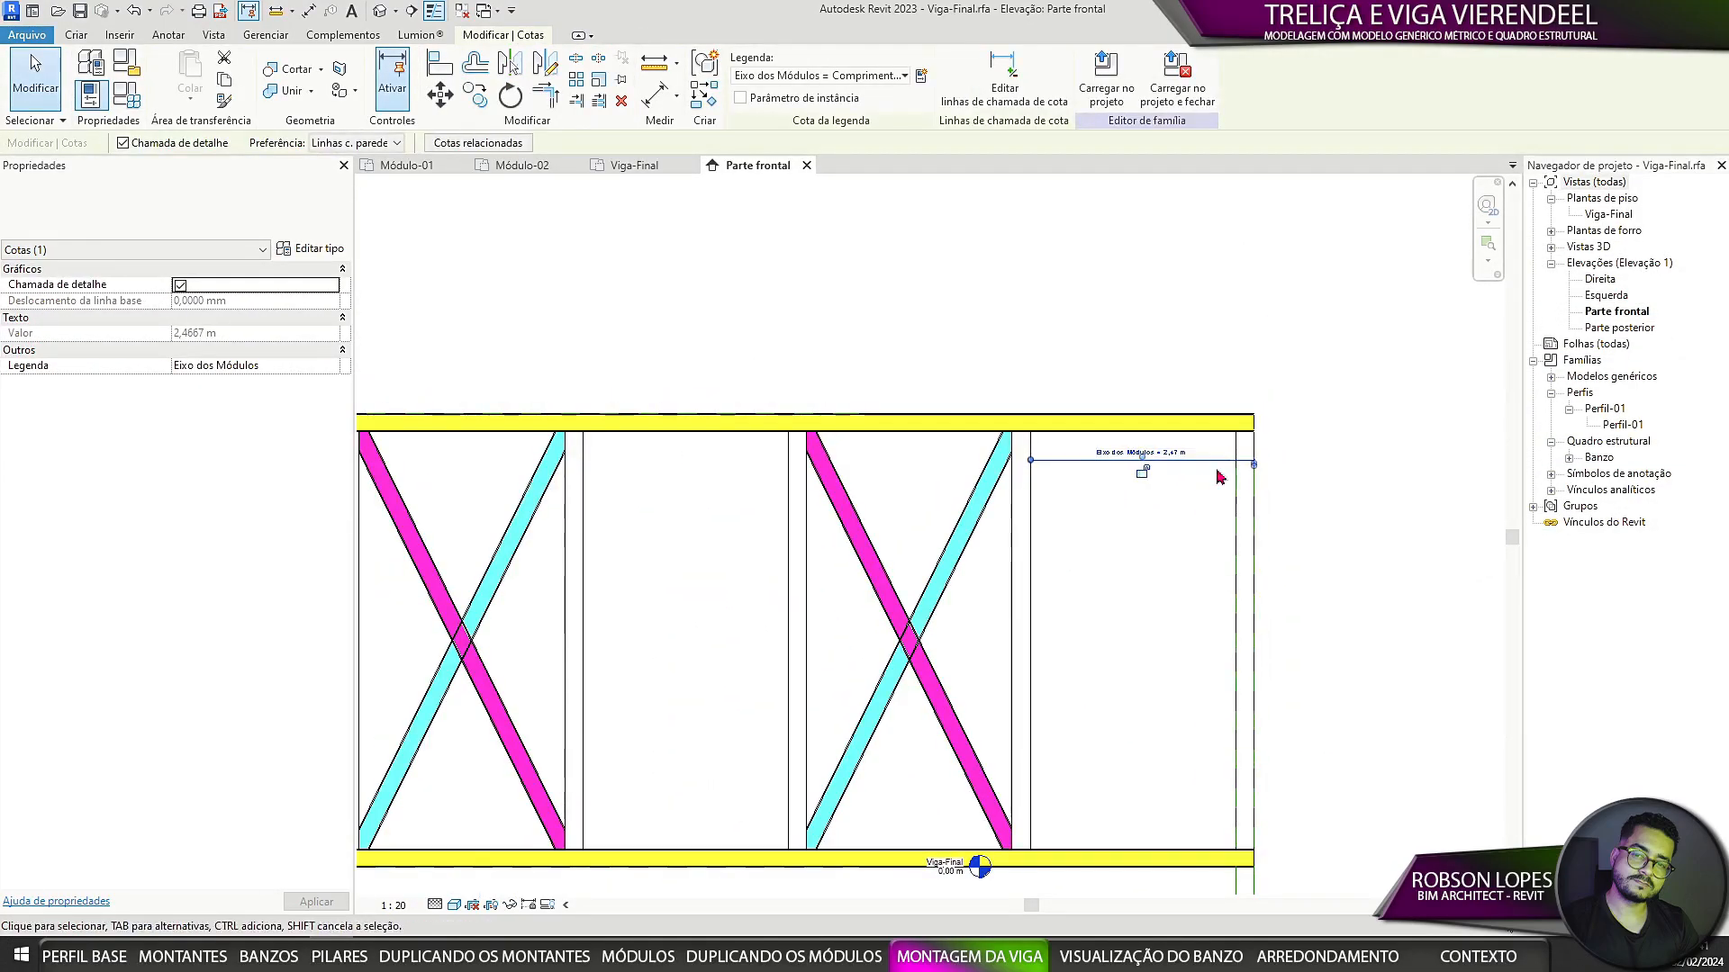
left_click_drag(1217, 461, 1219, 352)
left_click(1350, 463)
Step: Move the first module's Eixo dos Módulos dimension above the upper chord
scroll(1321, 497, "down", 3)
left_click(693, 486)
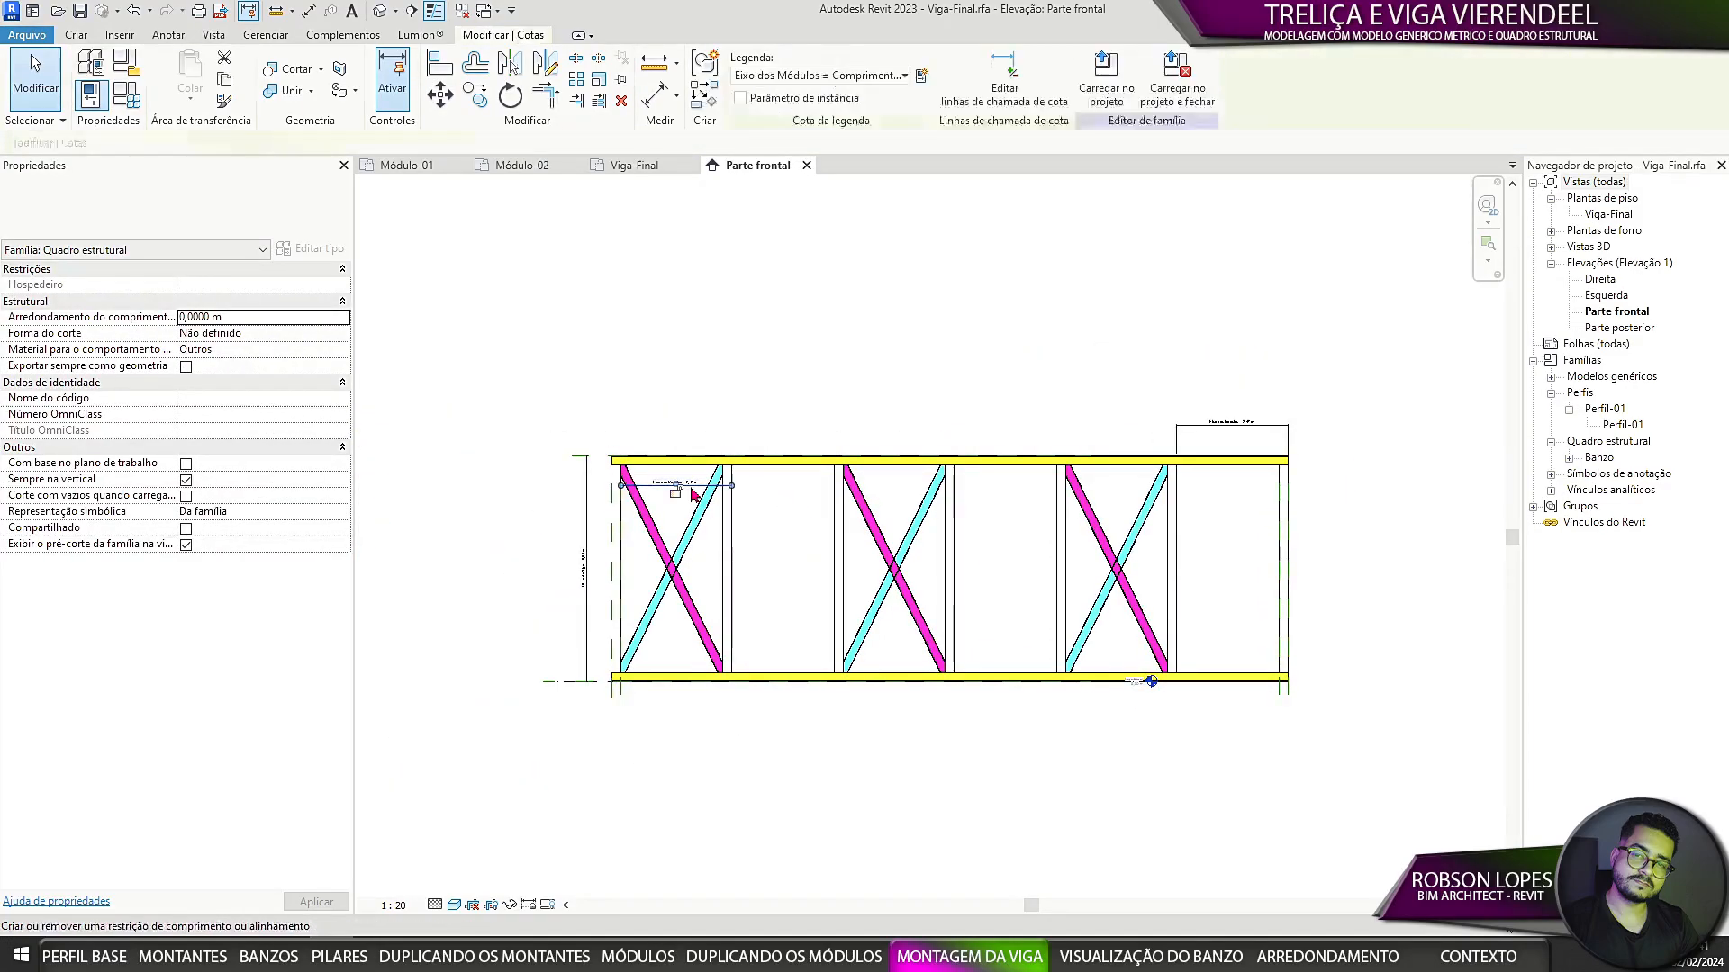
scroll(693, 491, "up", 3)
left_click_drag(709, 484, 726, 367)
left_click(923, 322)
scroll(918, 321, "down", 3)
Step: Inspect the dimension and alignment references of the modules in the front elevation
left_click(1290, 470)
middle_click_drag(1336, 533, 1308, 611)
scroll(695, 613, "up", 5)
left_click(792, 600)
left_click(796, 602)
scroll(792, 601, "down", 8)
middle_click_drag(1005, 684, 937, 721)
Step: Shift the Matriz dos Módulos array line slightly upward above the upper chord and save the Viga-Final family
left_click(903, 645)
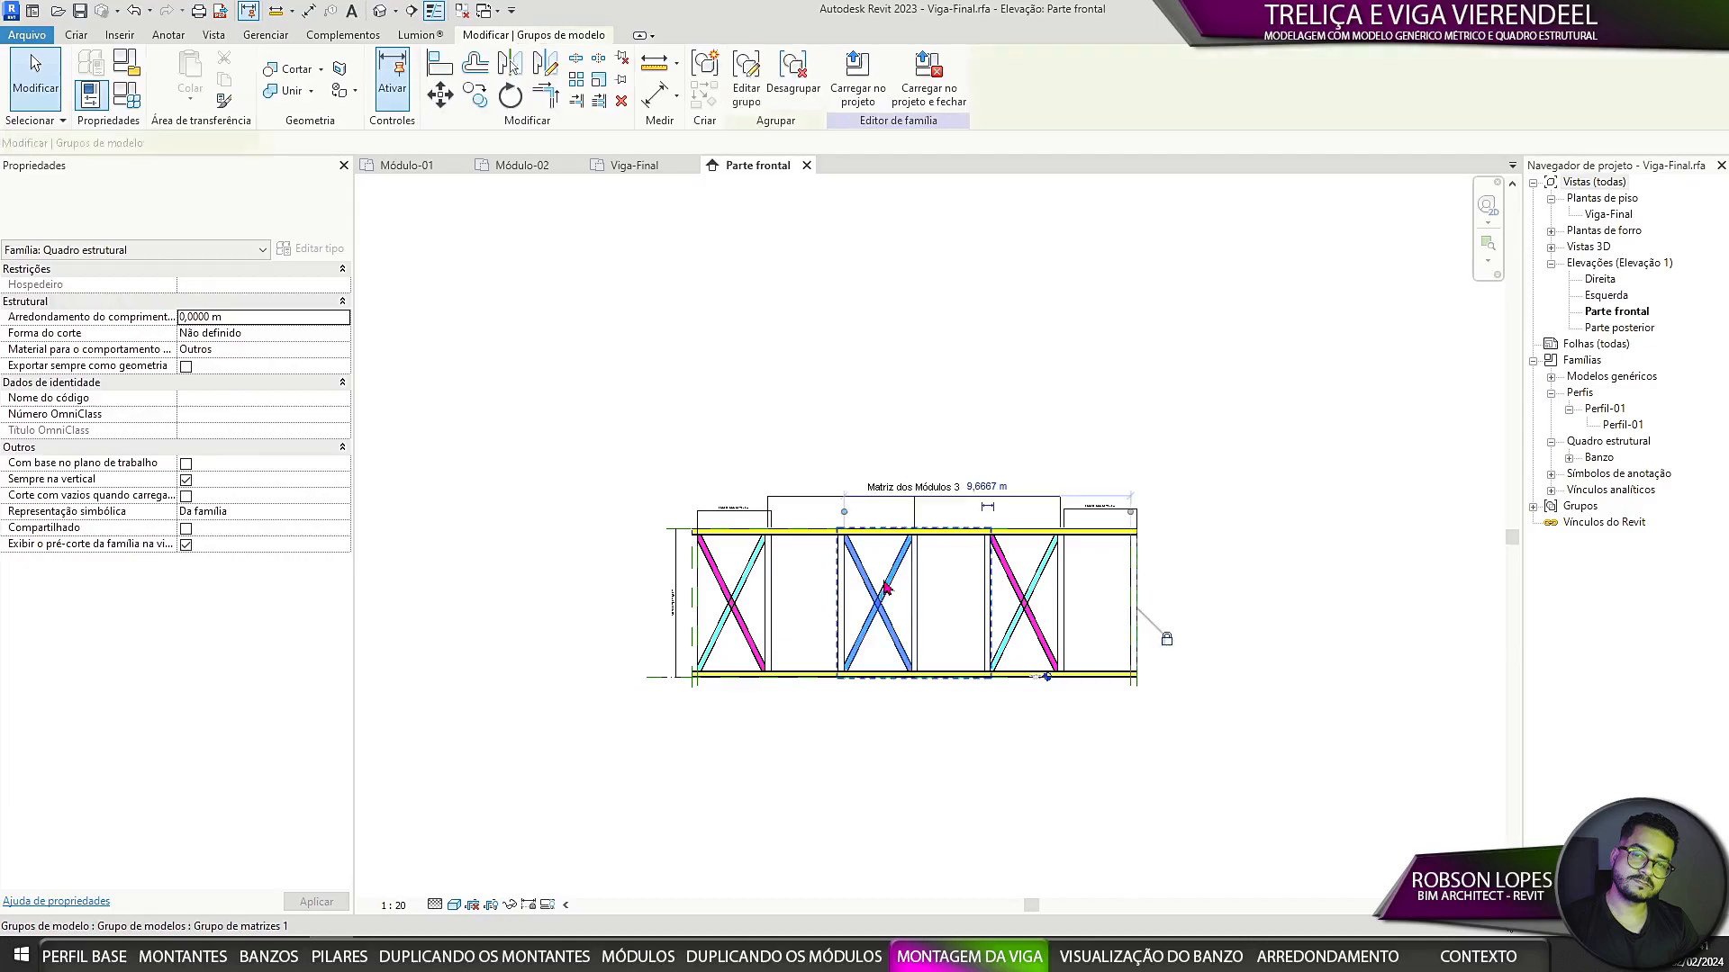
scroll(1166, 637, "up", 3)
middle_click_drag(1165, 637, 1412, 770)
left_click(1004, 488)
left_click_drag(963, 535, 963, 525)
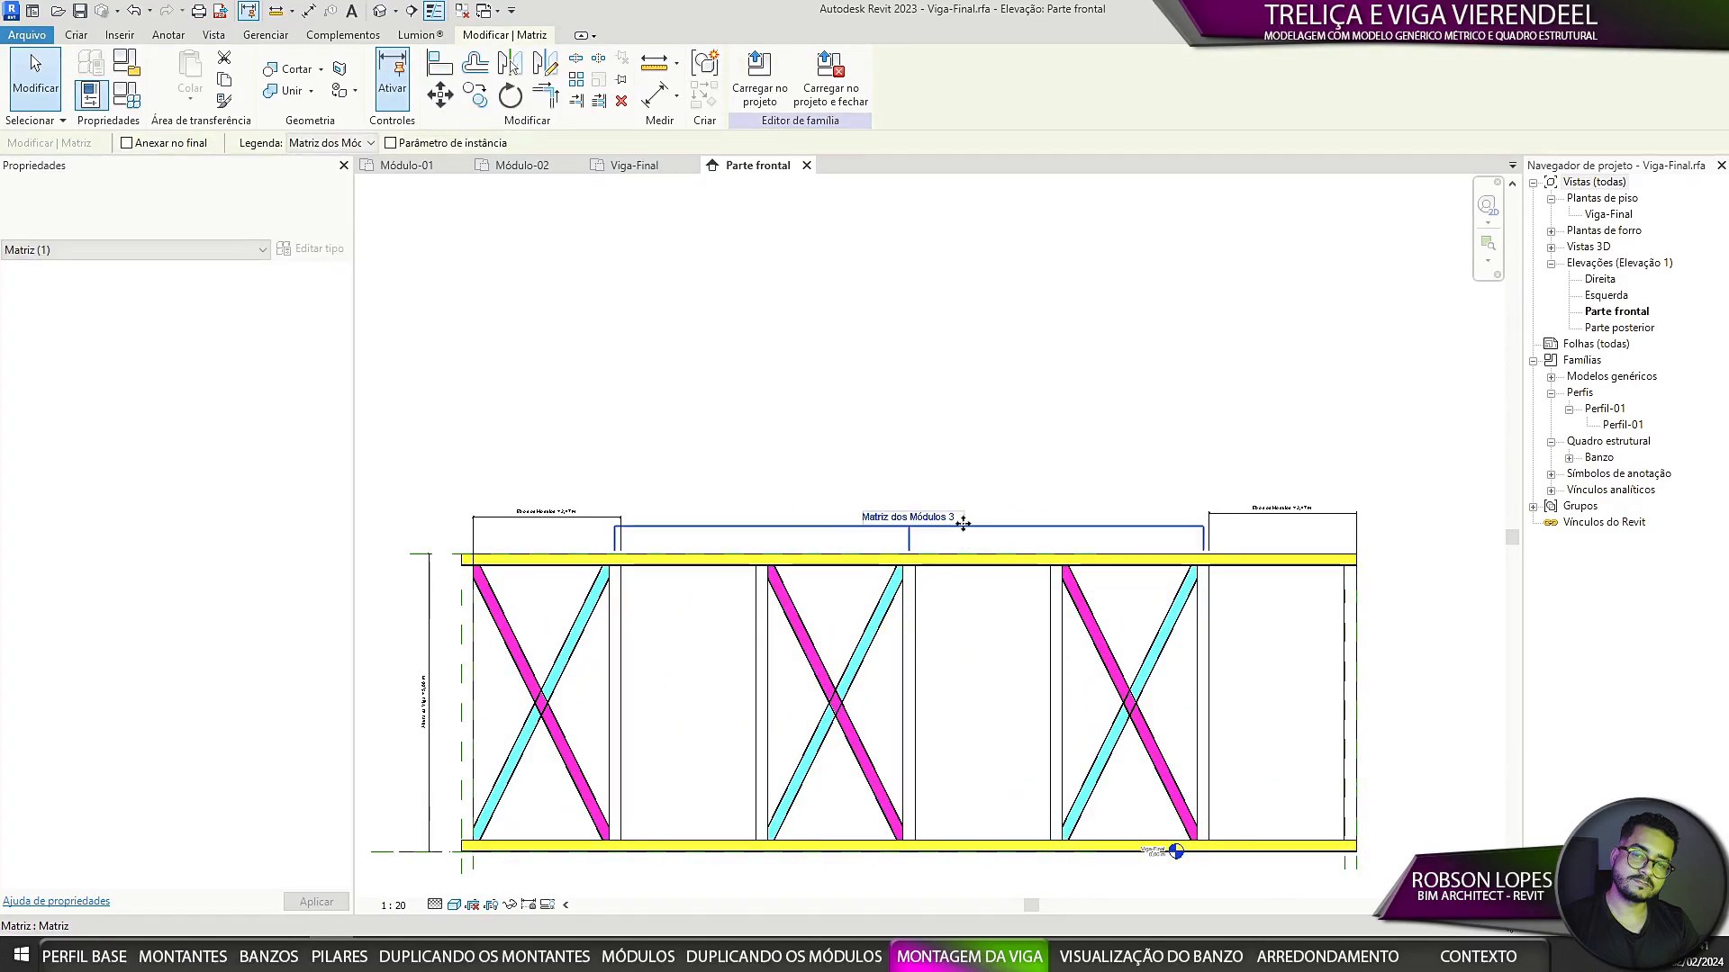
left_click(994, 619)
middle_click_drag(997, 625, 975, 463)
scroll(975, 463, "down", 1)
left_click(80, 11)
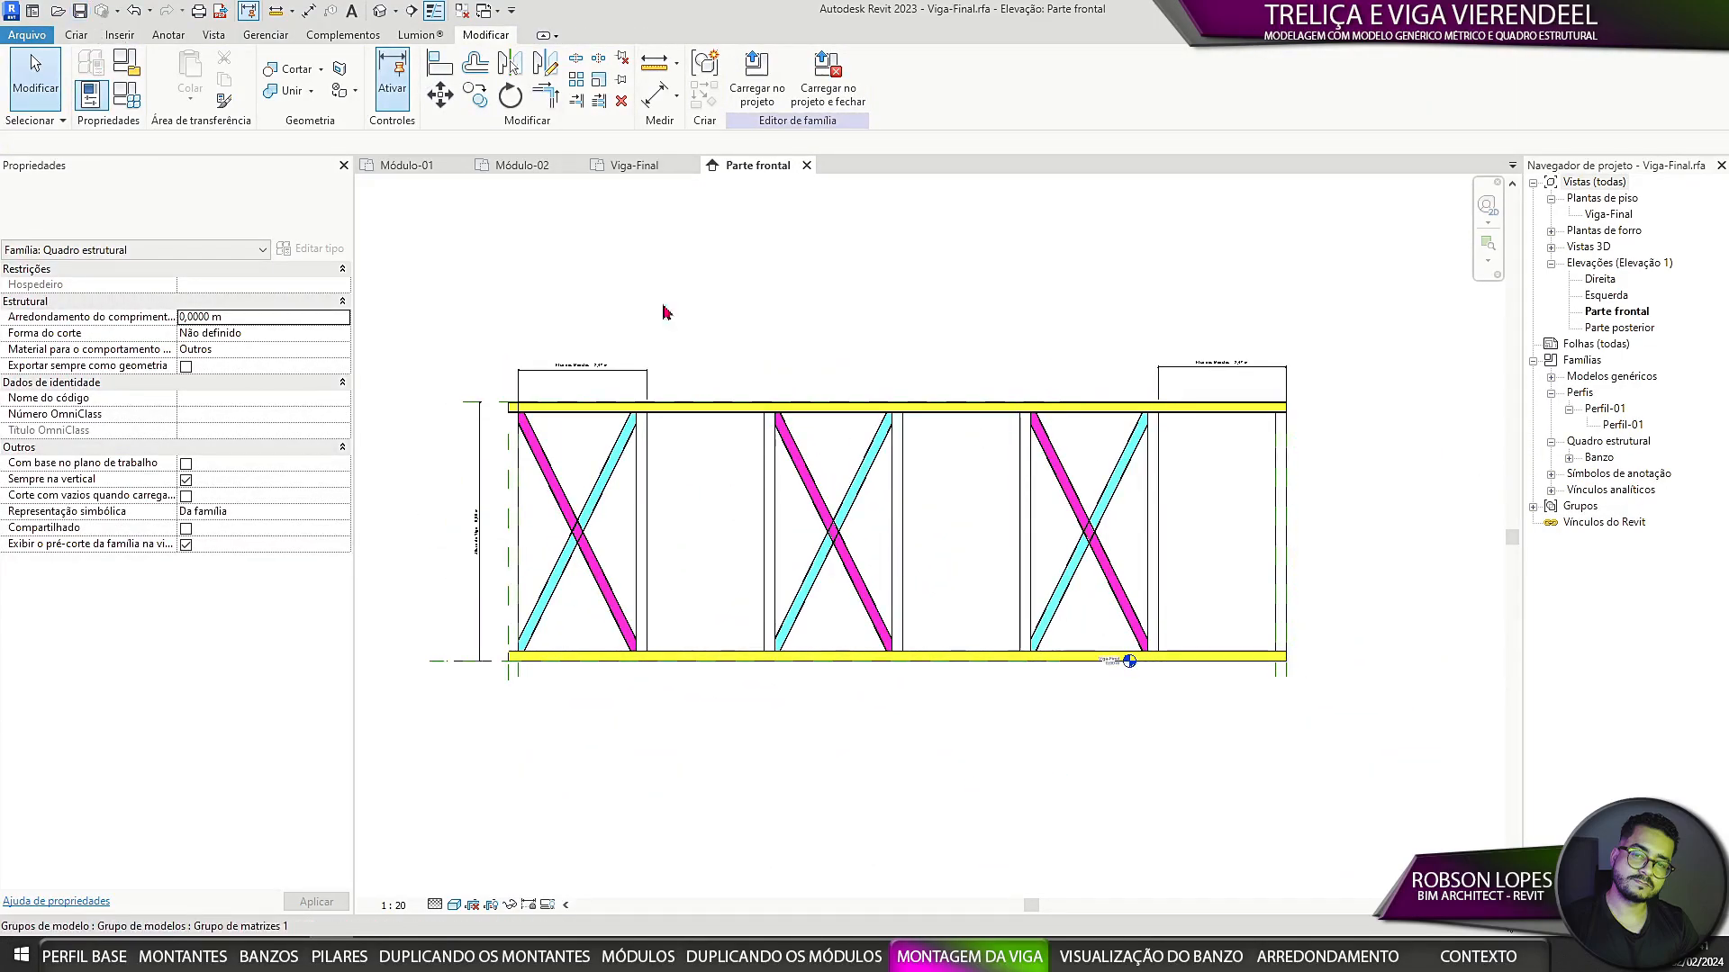
Step: Load the Módulo-02 family into Viga-Final and place one instance below the beam in the plan
left_click(531, 169)
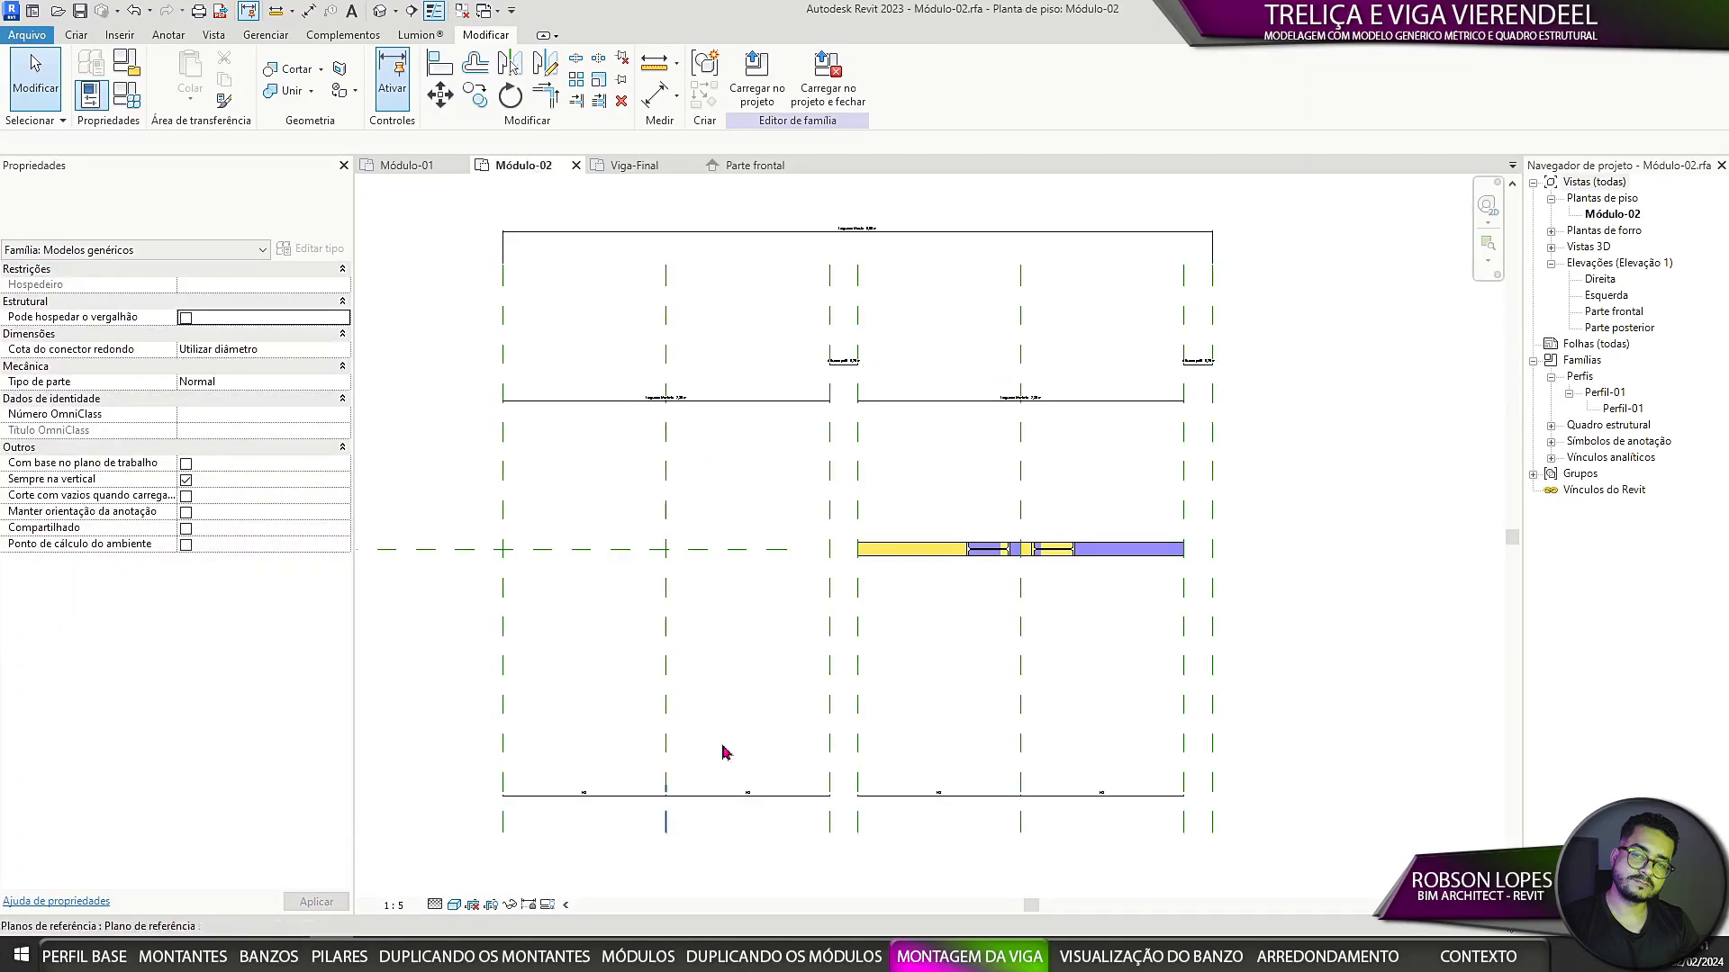
scroll(949, 441, "down", 2)
middle_click_drag(949, 440, 832, 657)
left_click(756, 77)
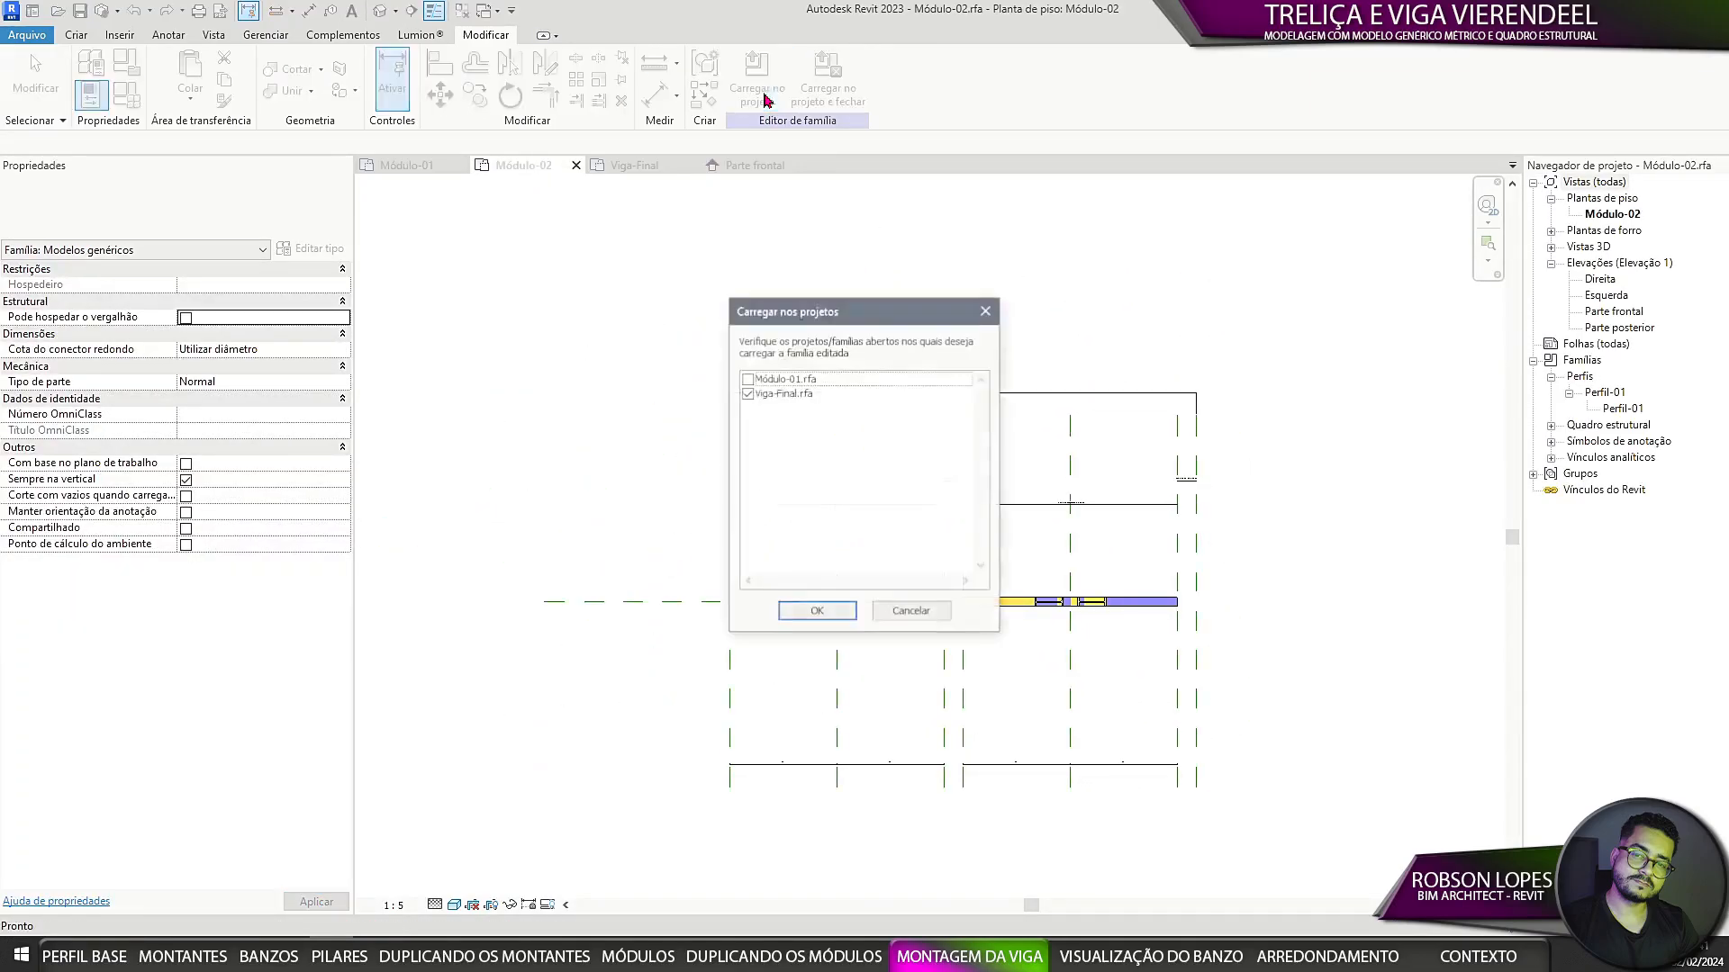
left_click(813, 613)
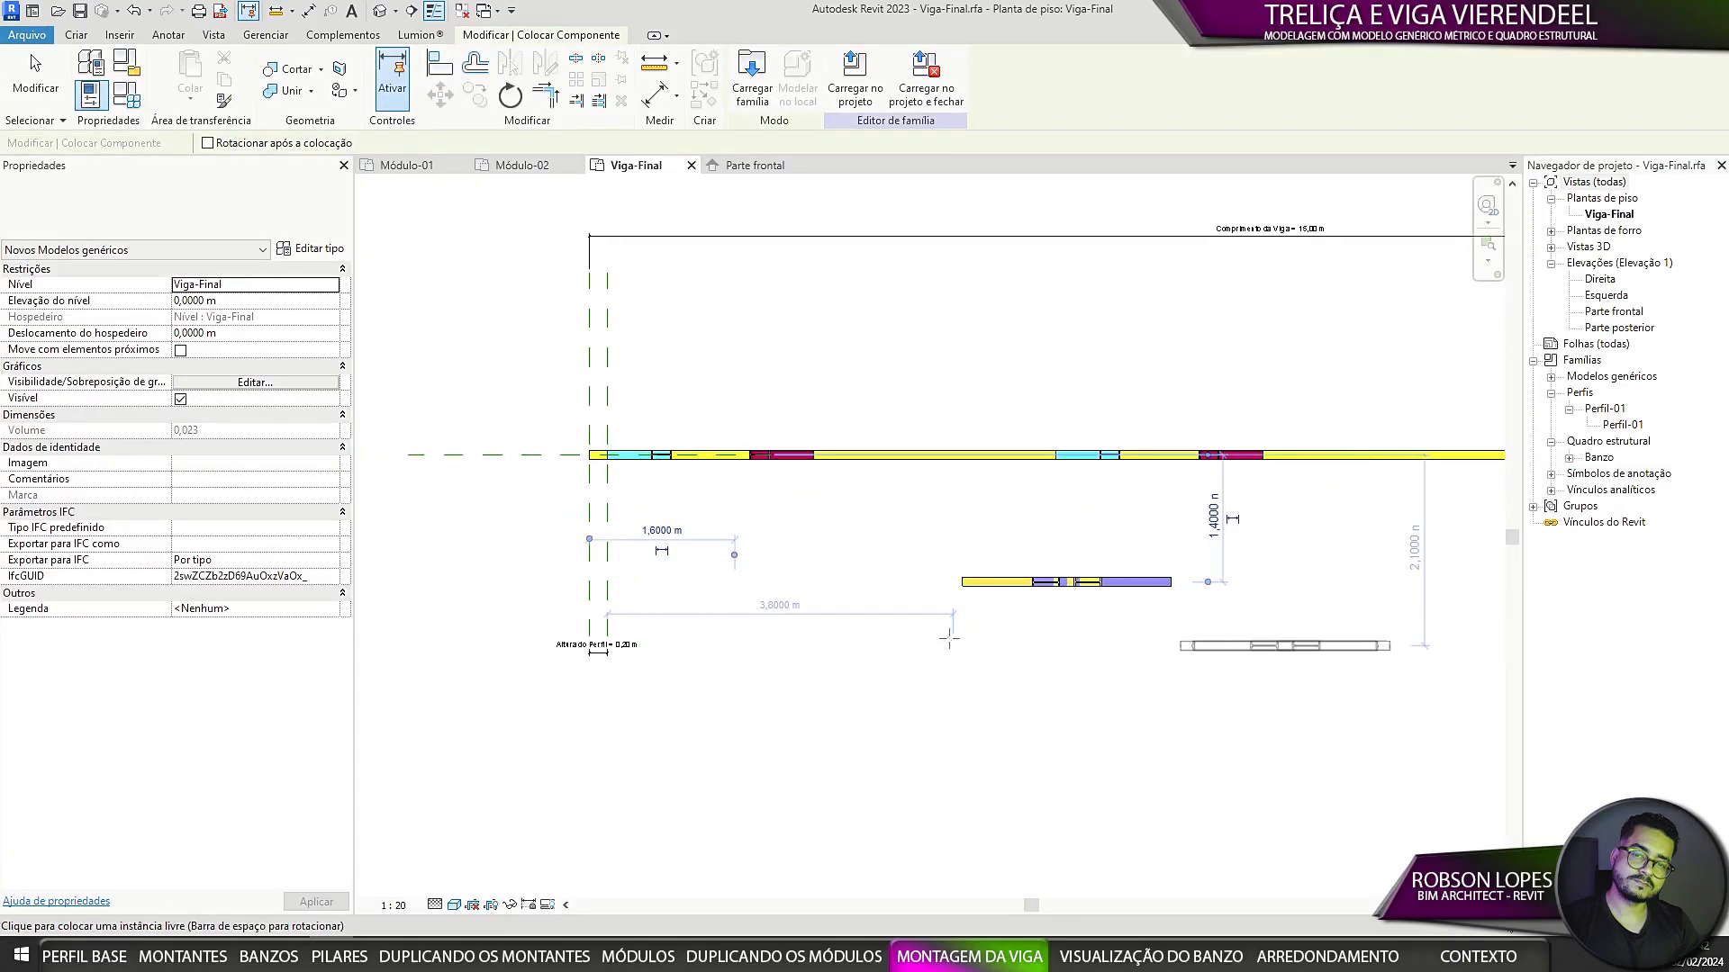
left_click(851, 576)
key("Escape")
scroll(1018, 585, "up", 2)
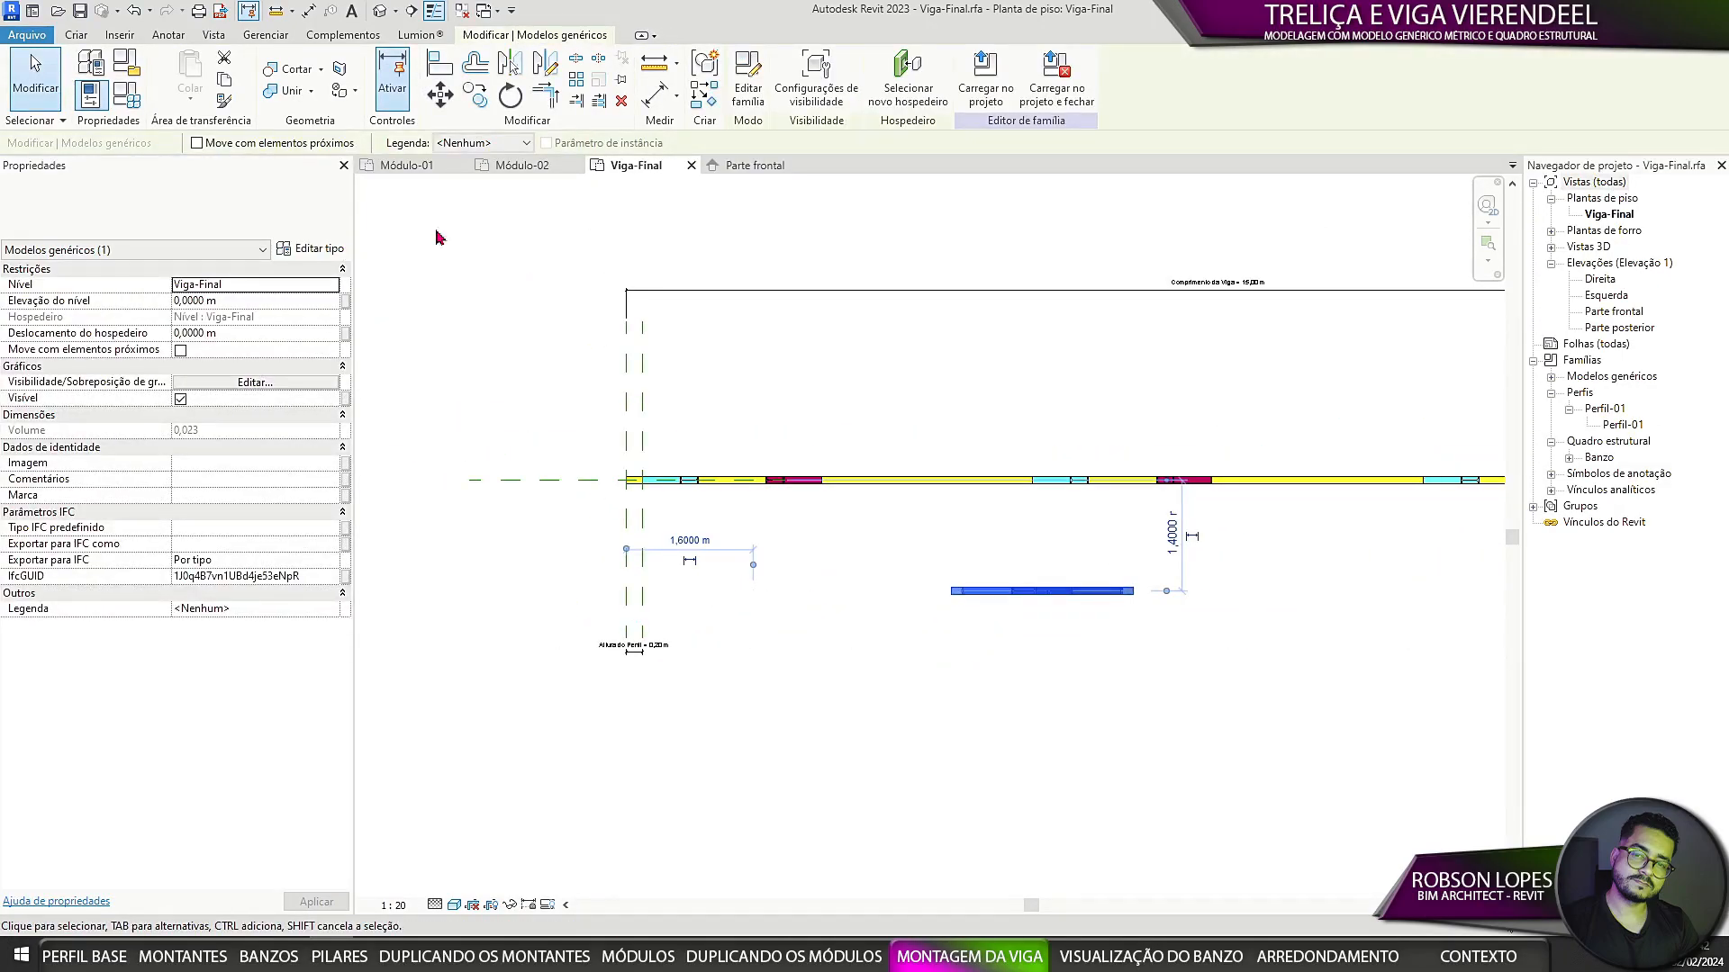
Step: Align the front/back centre plane of the placed Módulo-02 with the beam's horizontal centre reference plane
left_click(450, 66)
scroll(532, 513, "up", 1)
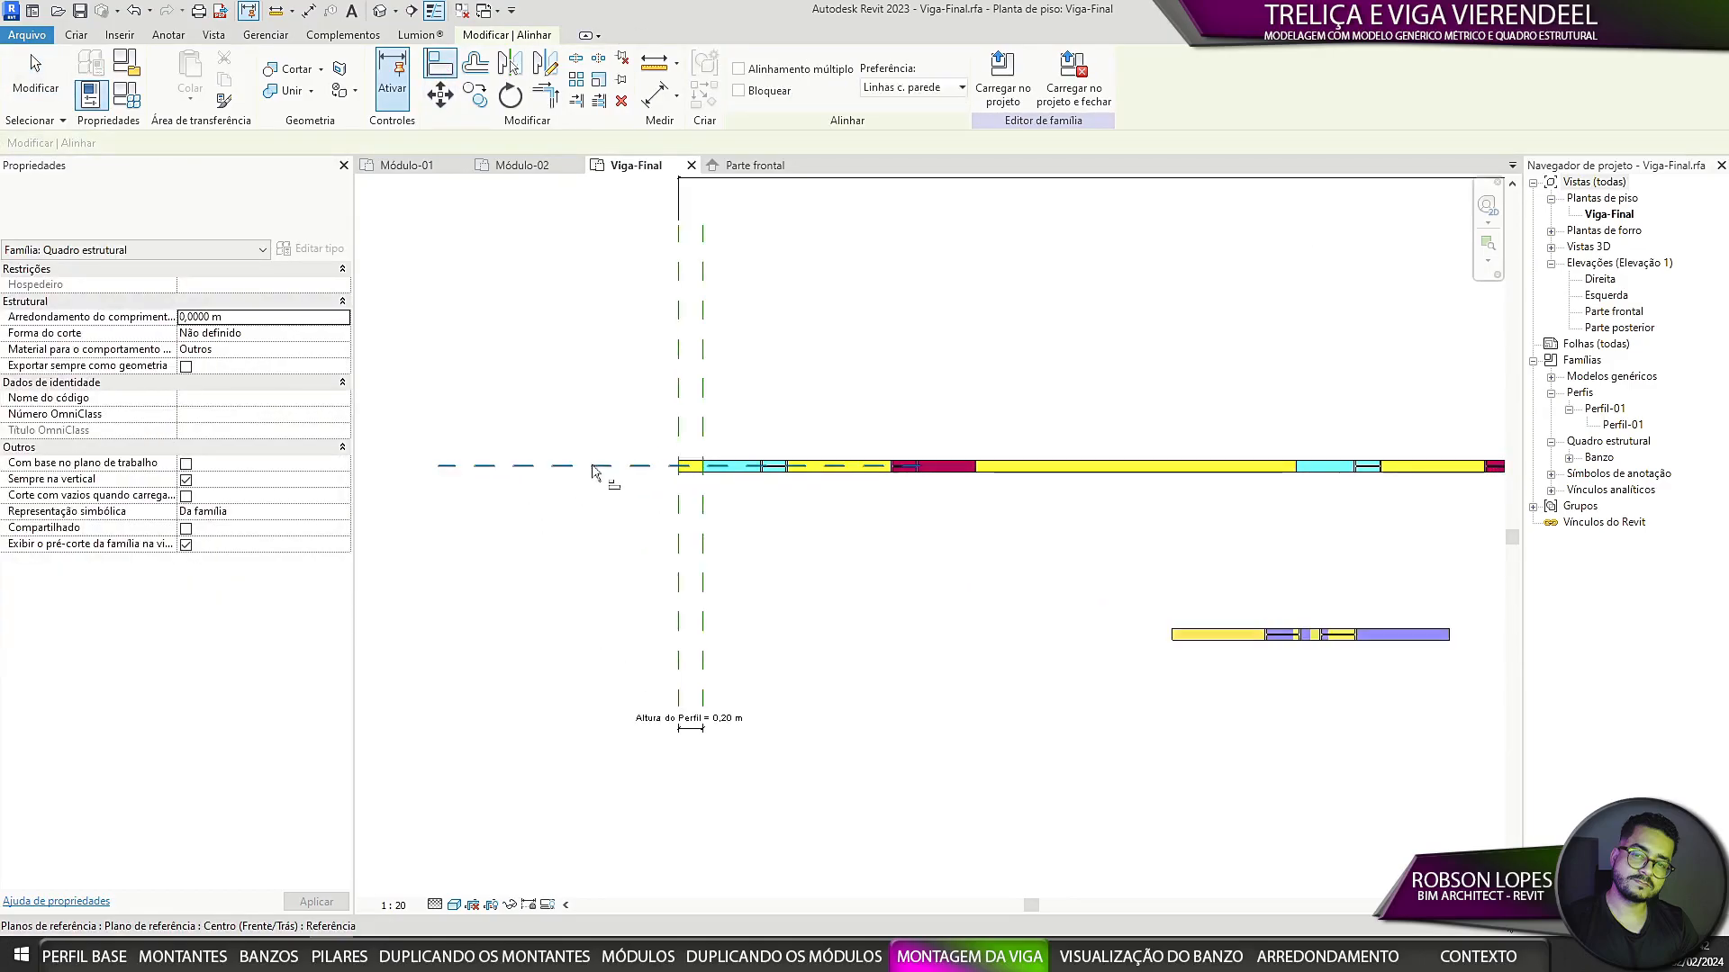
scroll(1375, 620, "up", 2)
scroll(1375, 620, "up", 2)
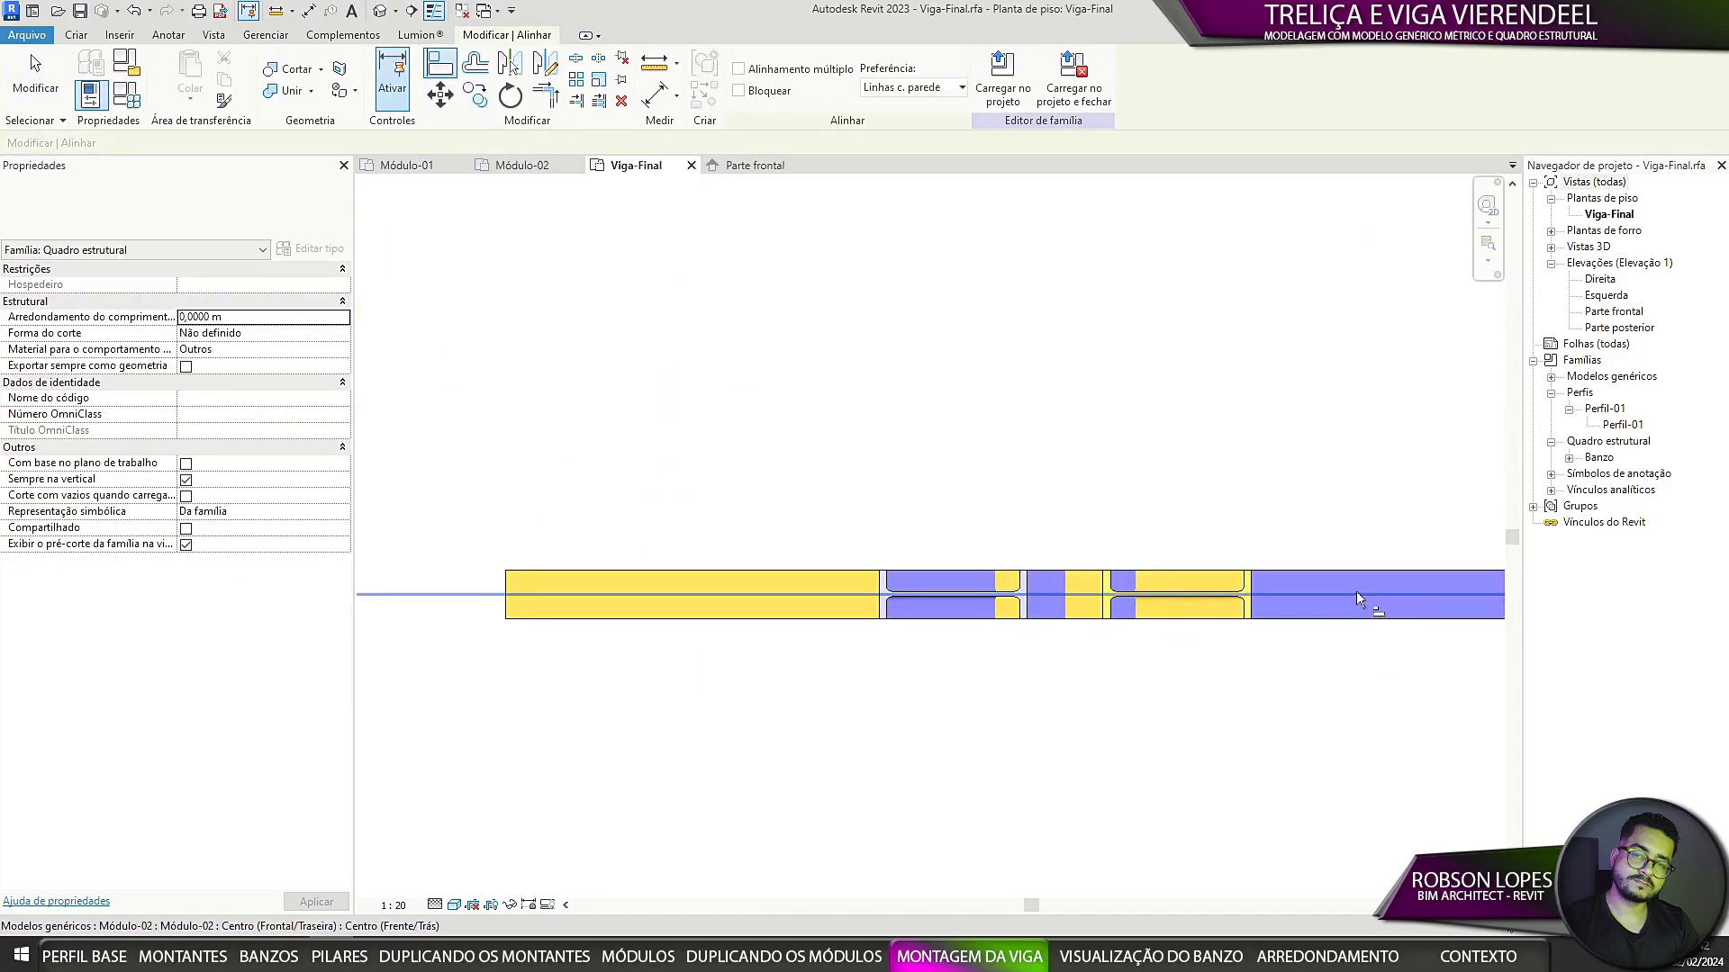
scroll(1360, 602, "down", 4)
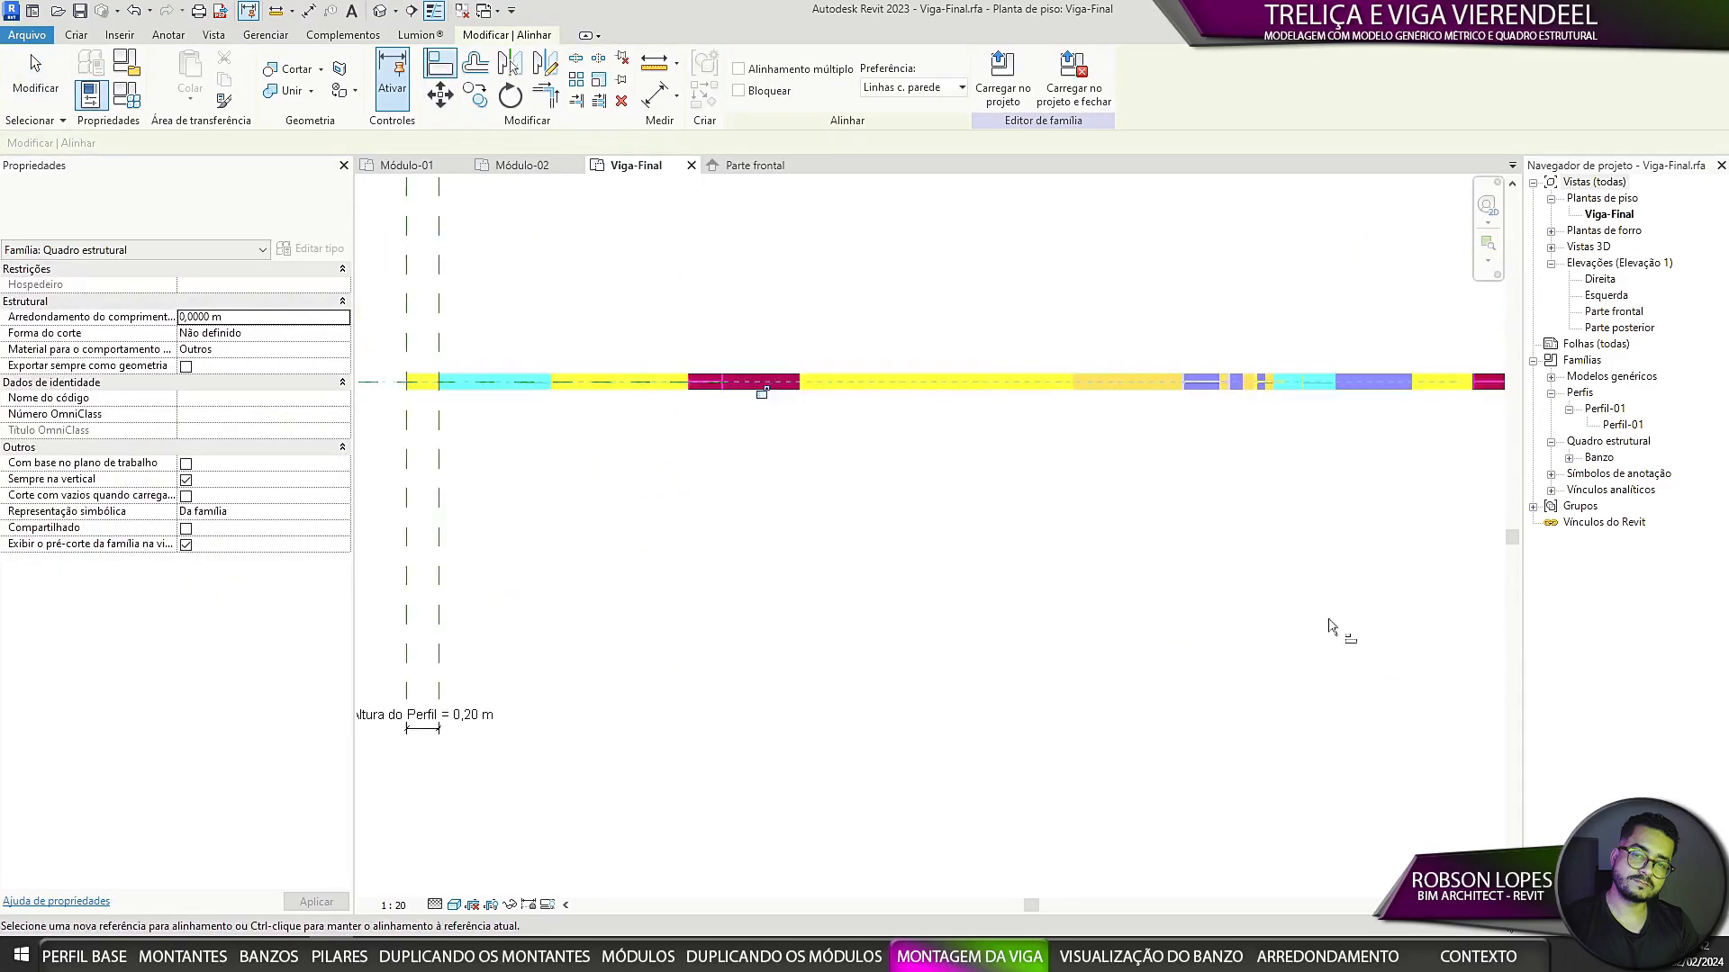
Step: In the front elevation, associate the placed Módulo-02's level elevation with the Altura do Perfil parameter
left_click(742, 169)
key("Escape")
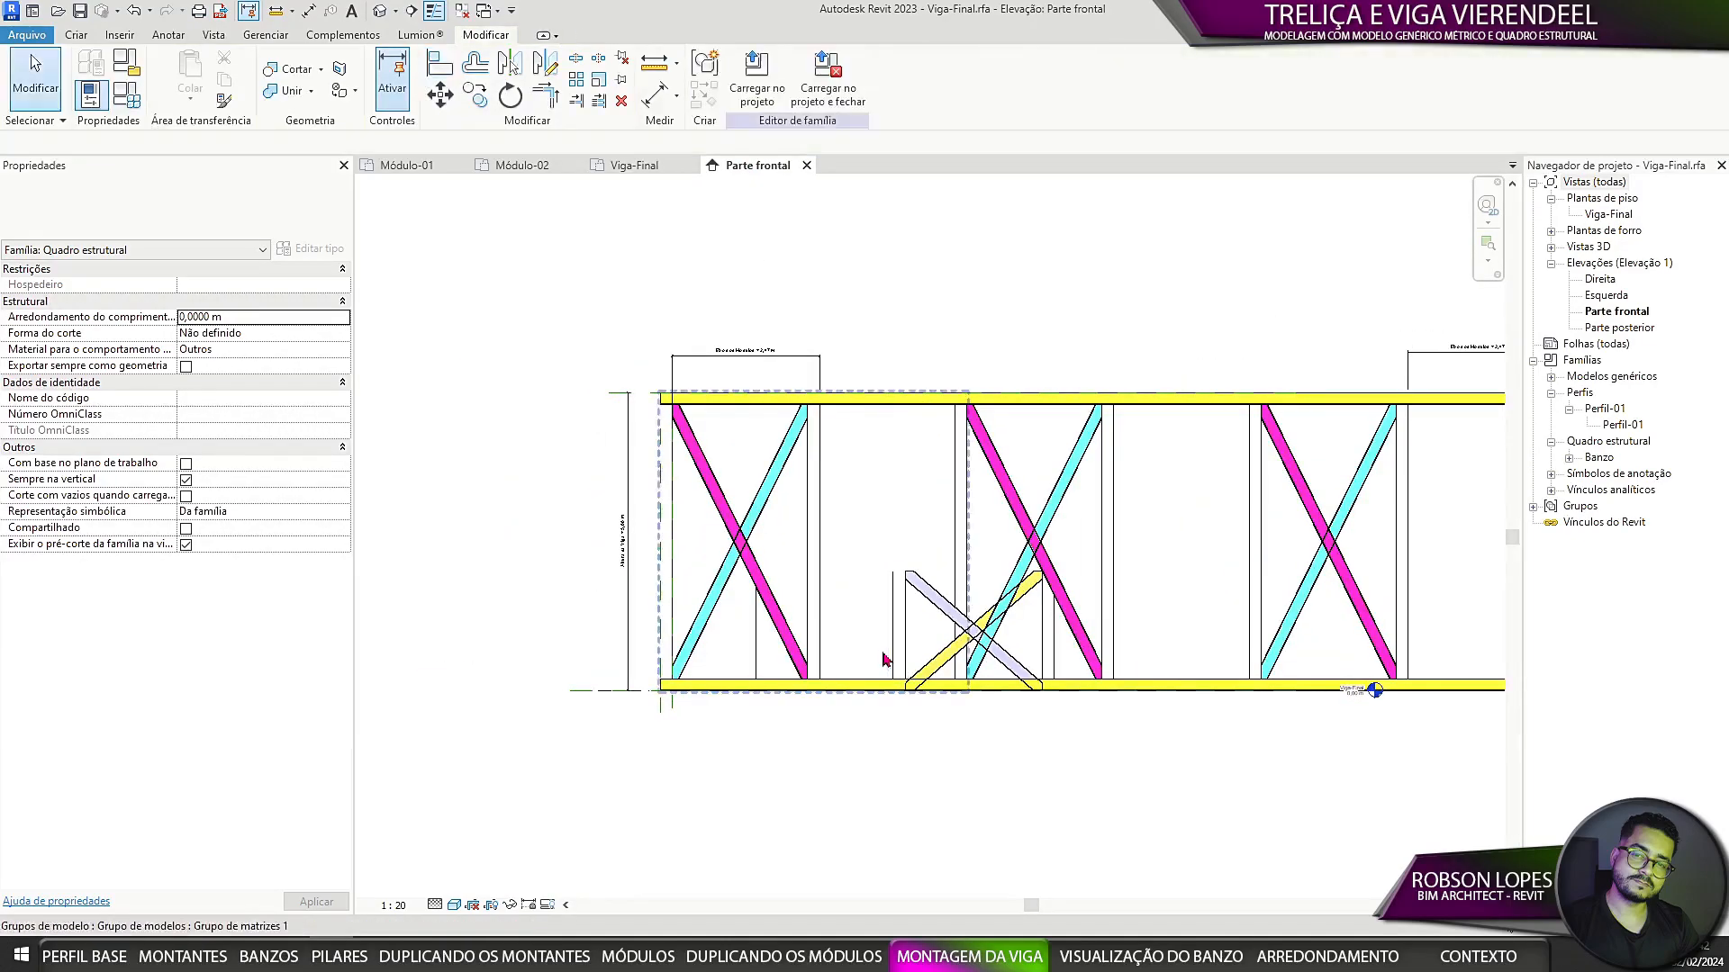
left_click(955, 650)
left_click(346, 303)
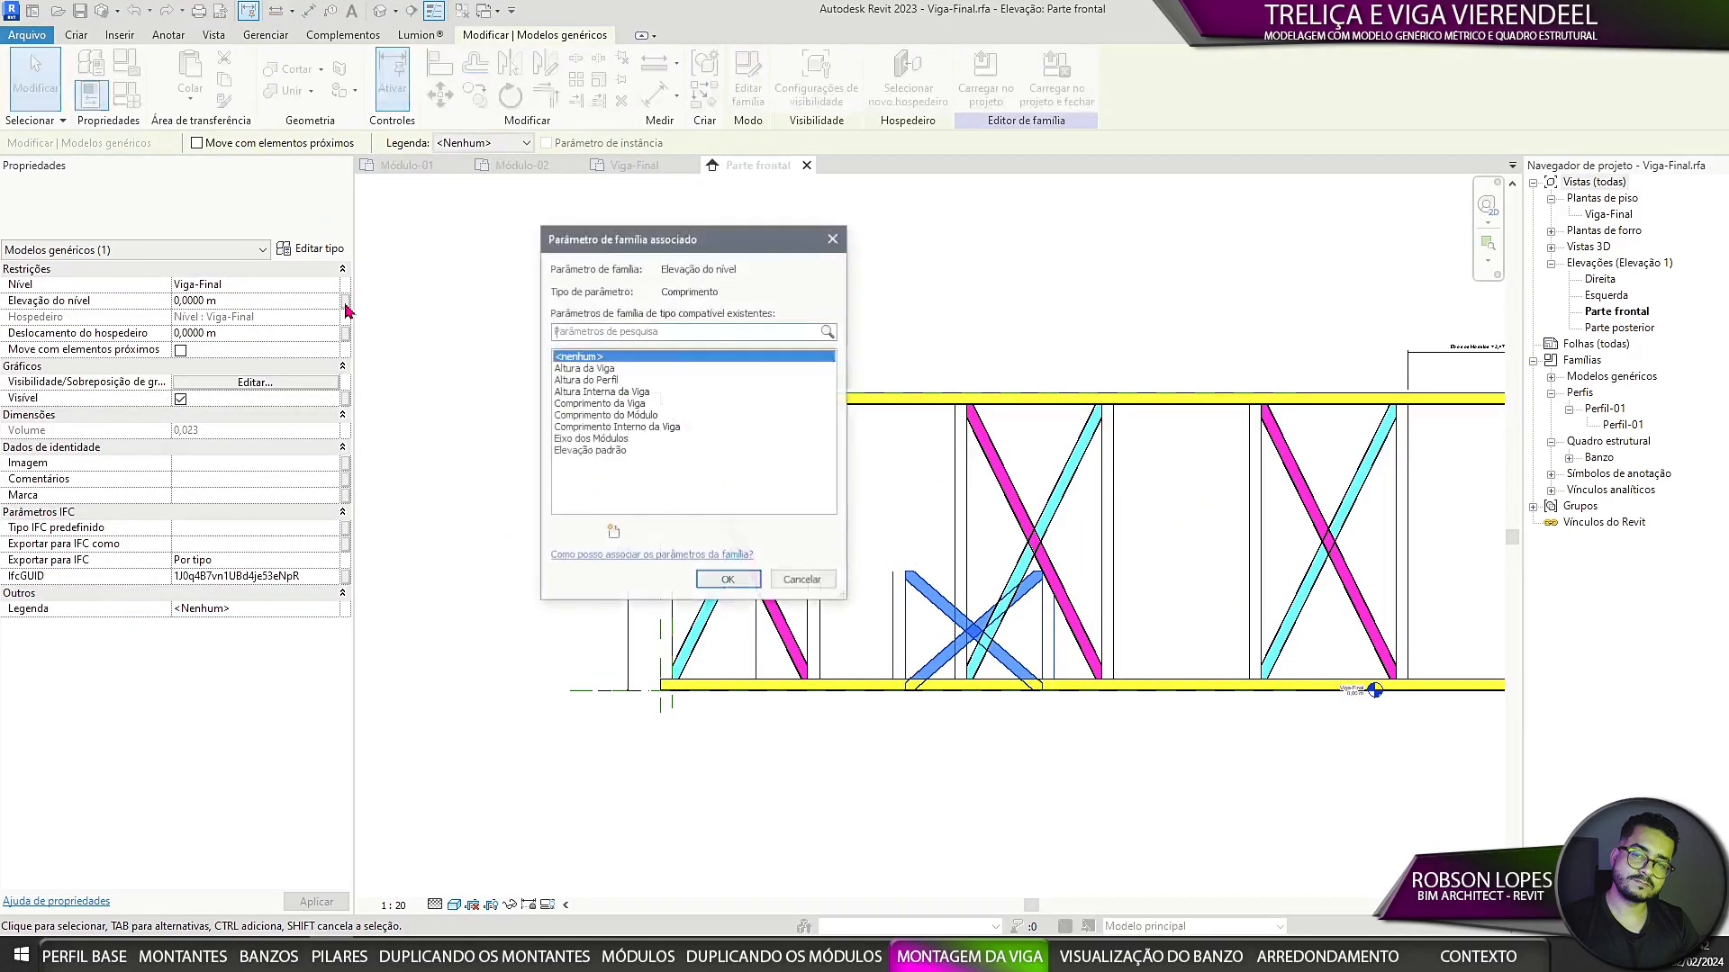
left_click(601, 382)
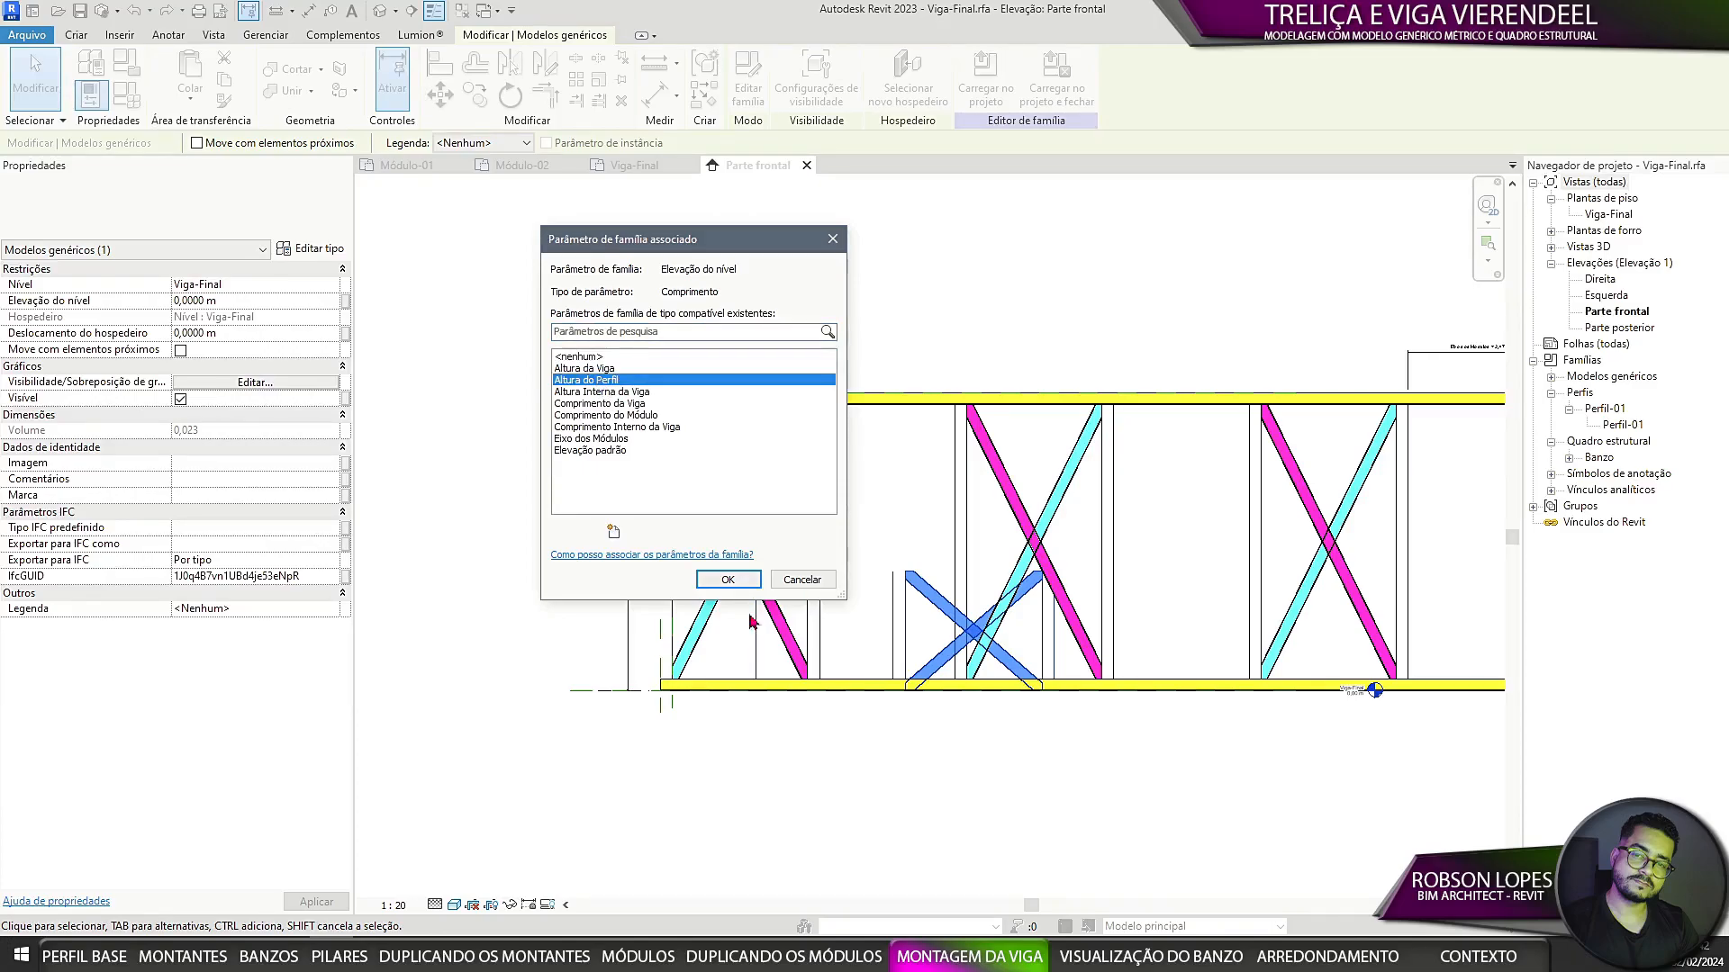
left_click(727, 579)
scroll(969, 650, "up", 3)
middle_click_drag(935, 760, 1042, 768)
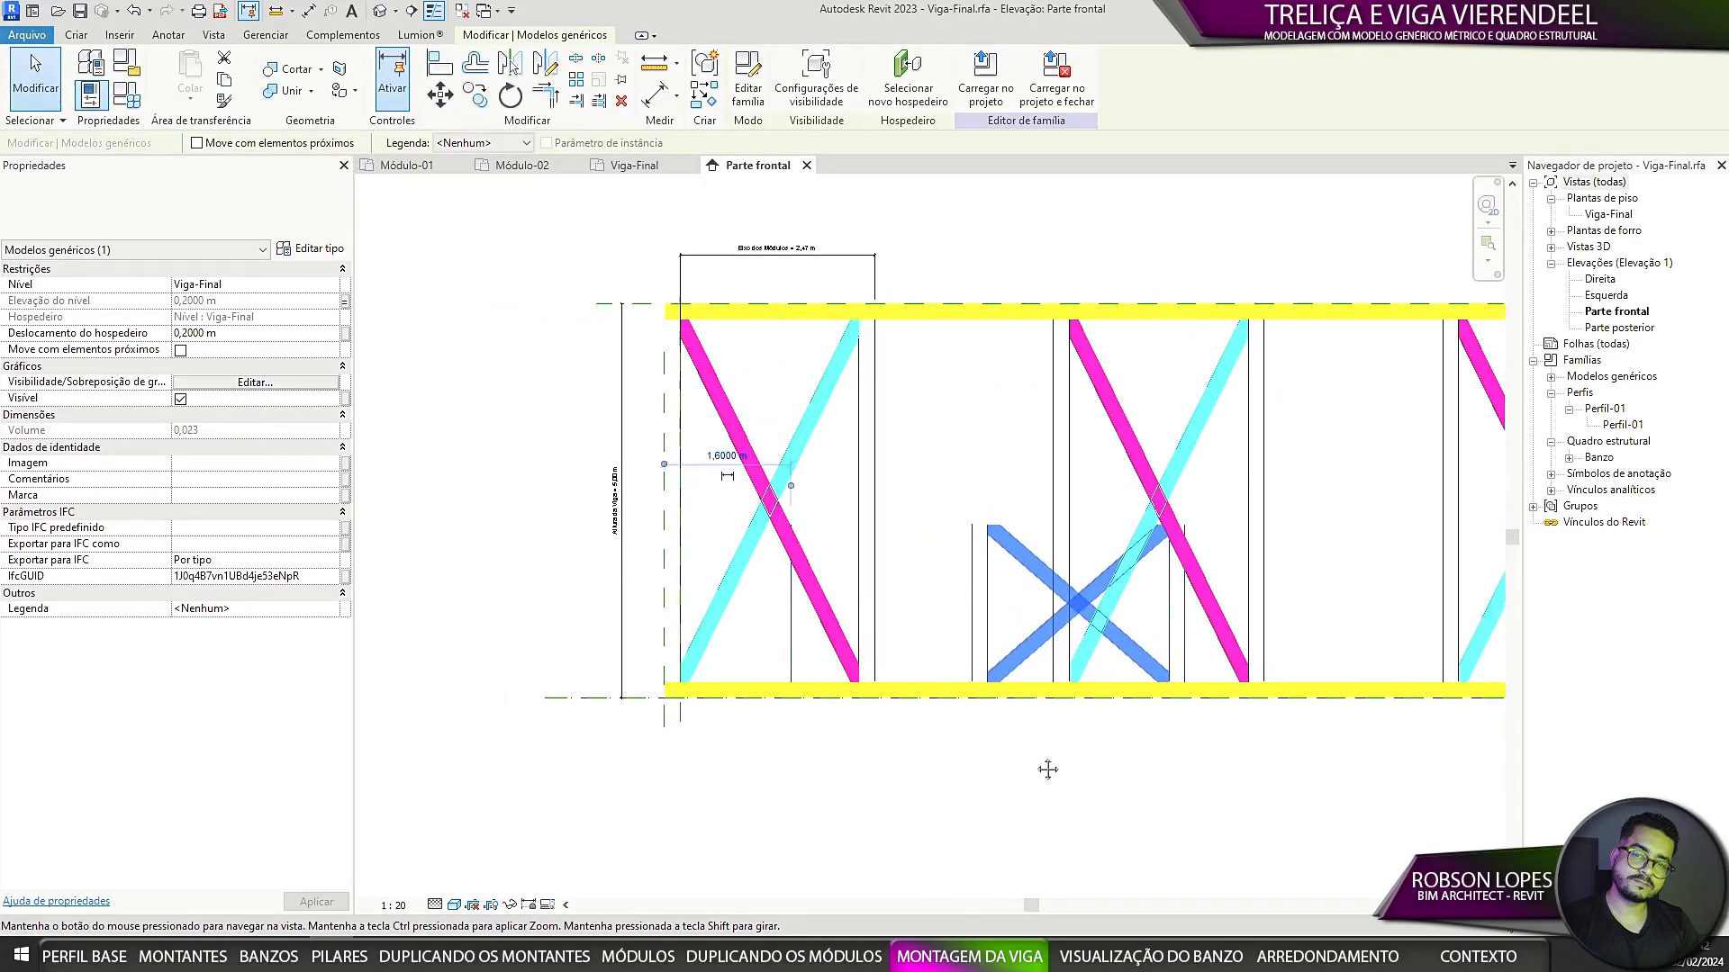
Step: Align the left/right centre plane of Módulo-02 with the inner vertical reference plane at the beam's left end
key("a")
key("l")
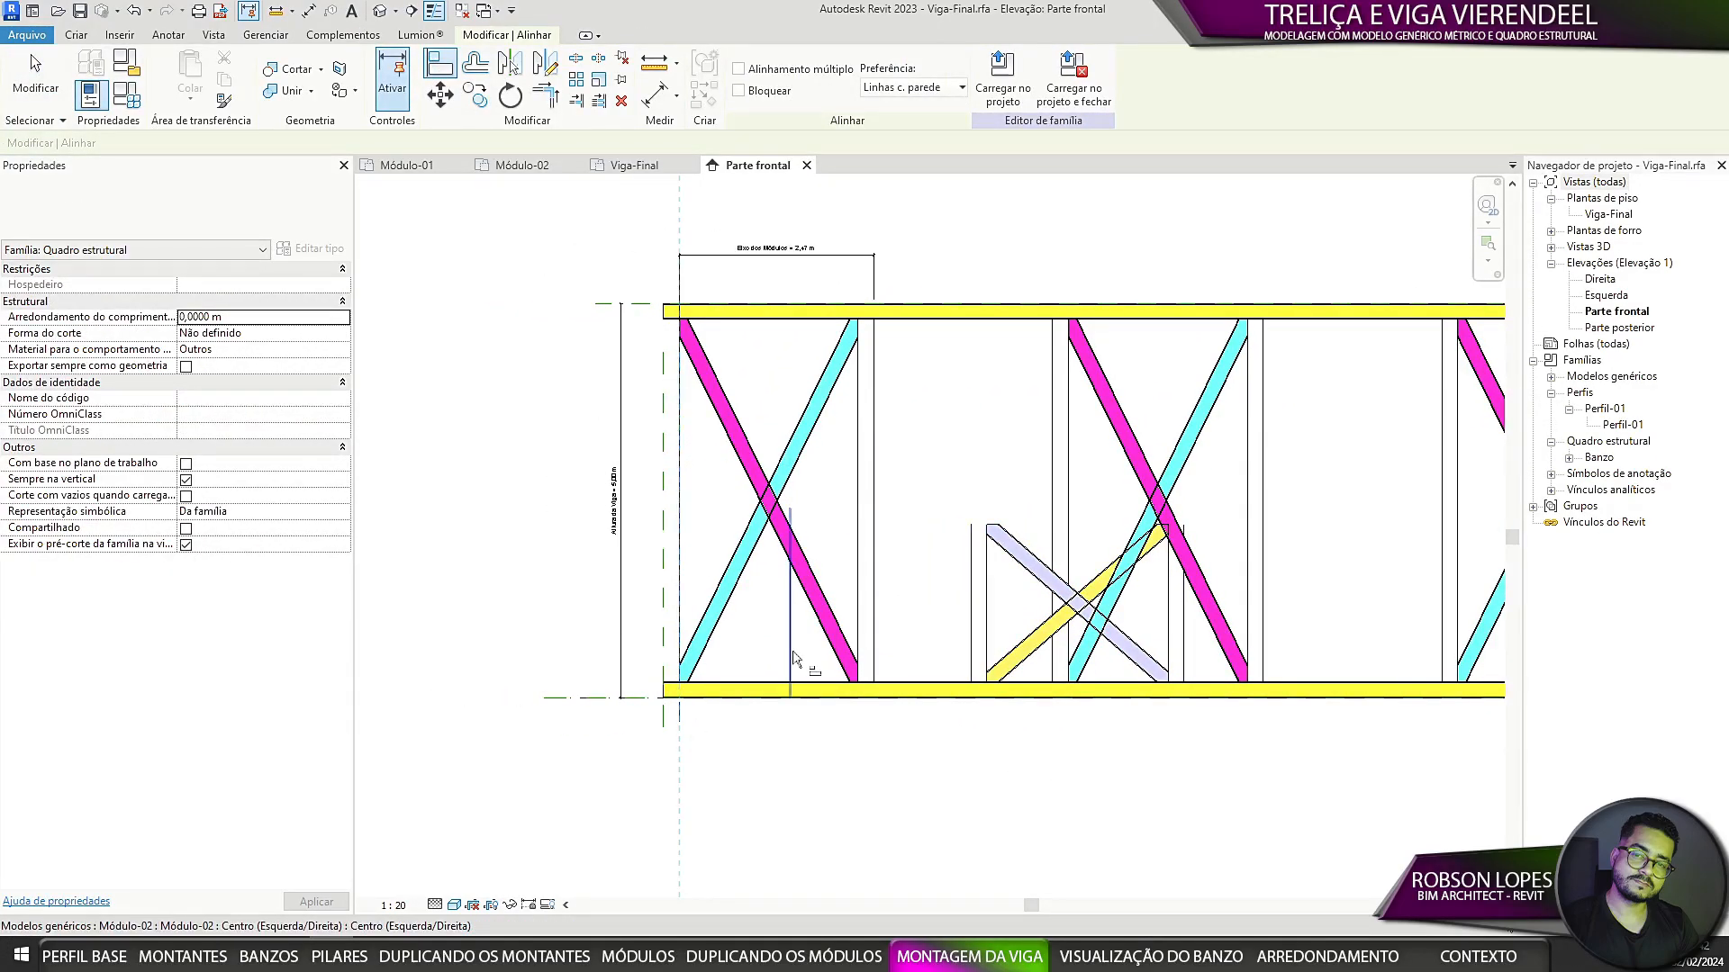
left_click(988, 666)
middle_click_drag(921, 707, 872, 720)
key("Escape")
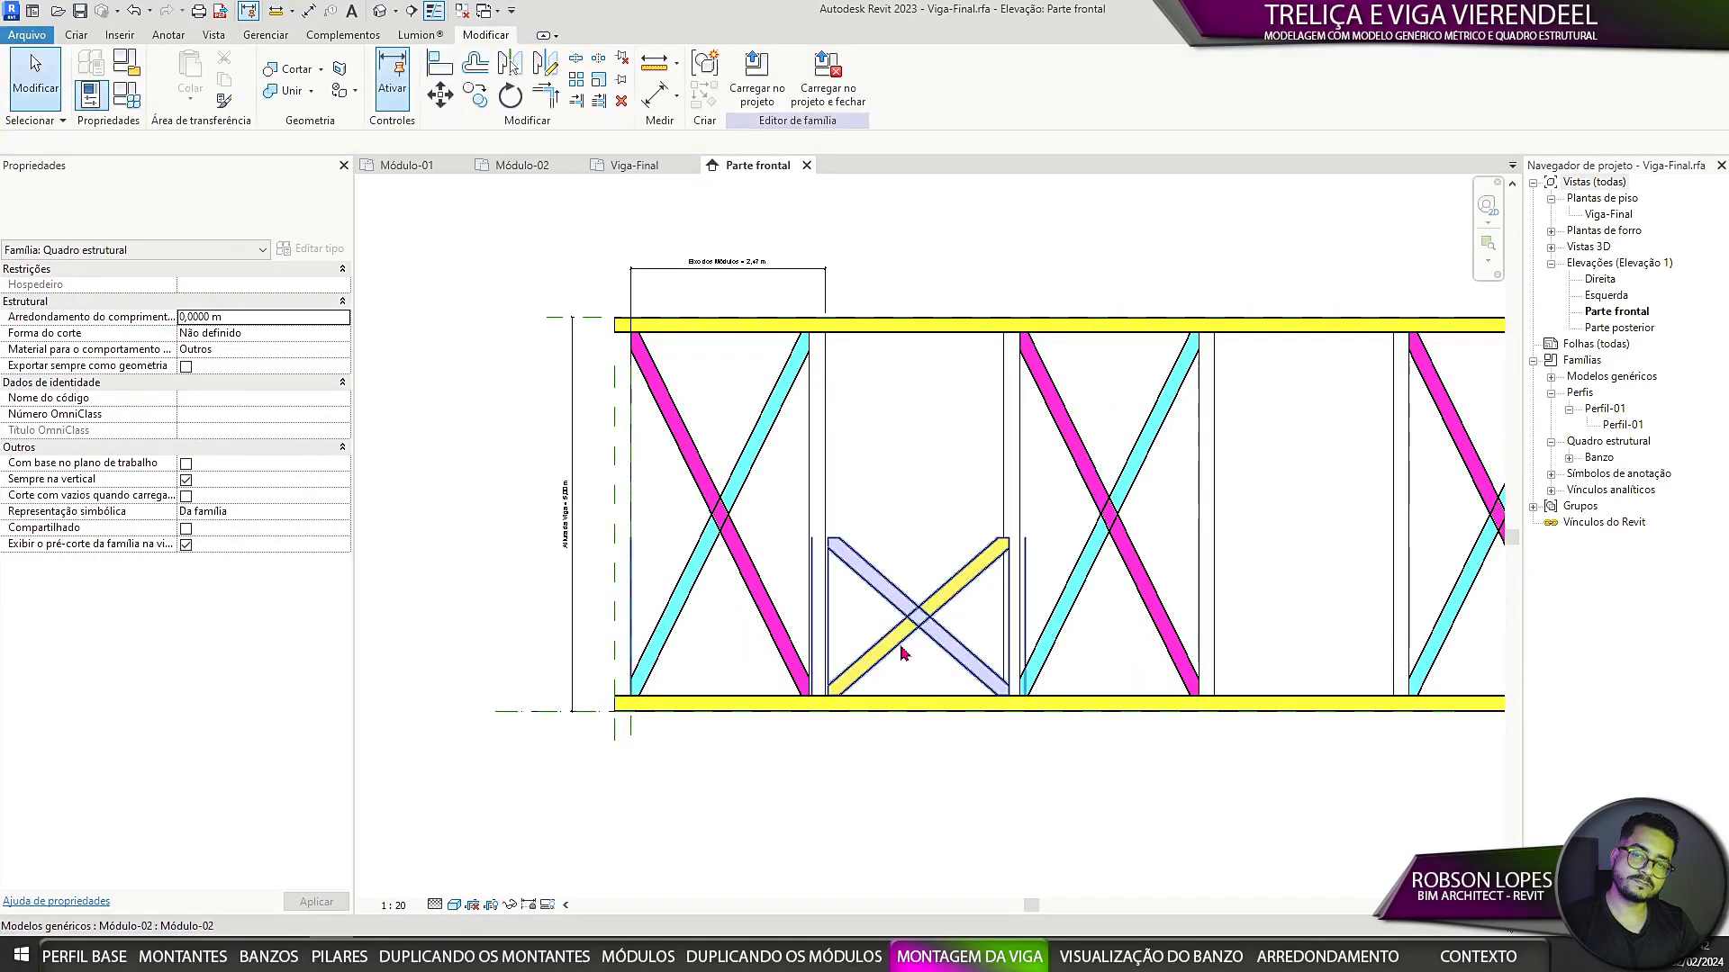
Step: Associate Módulo-02's type parameters Altura do Montante with Altura Interna da Viga and Altura do perfil with Altura do Perfil
double_click(895, 657)
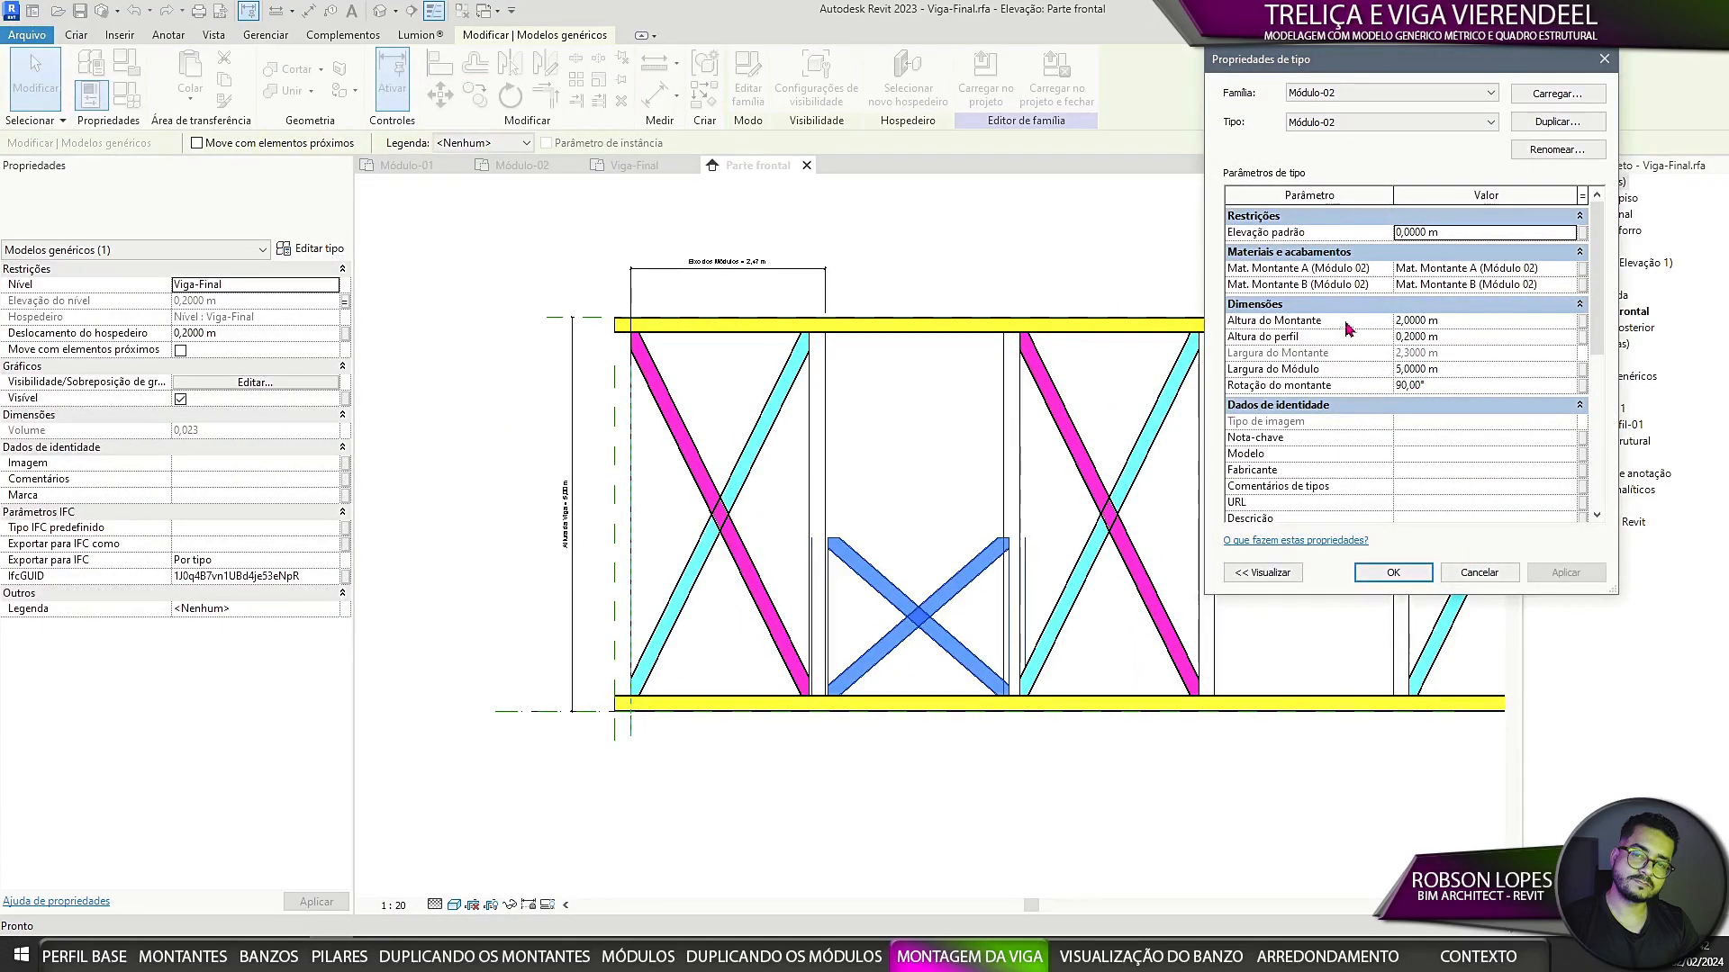
left_click(1584, 321)
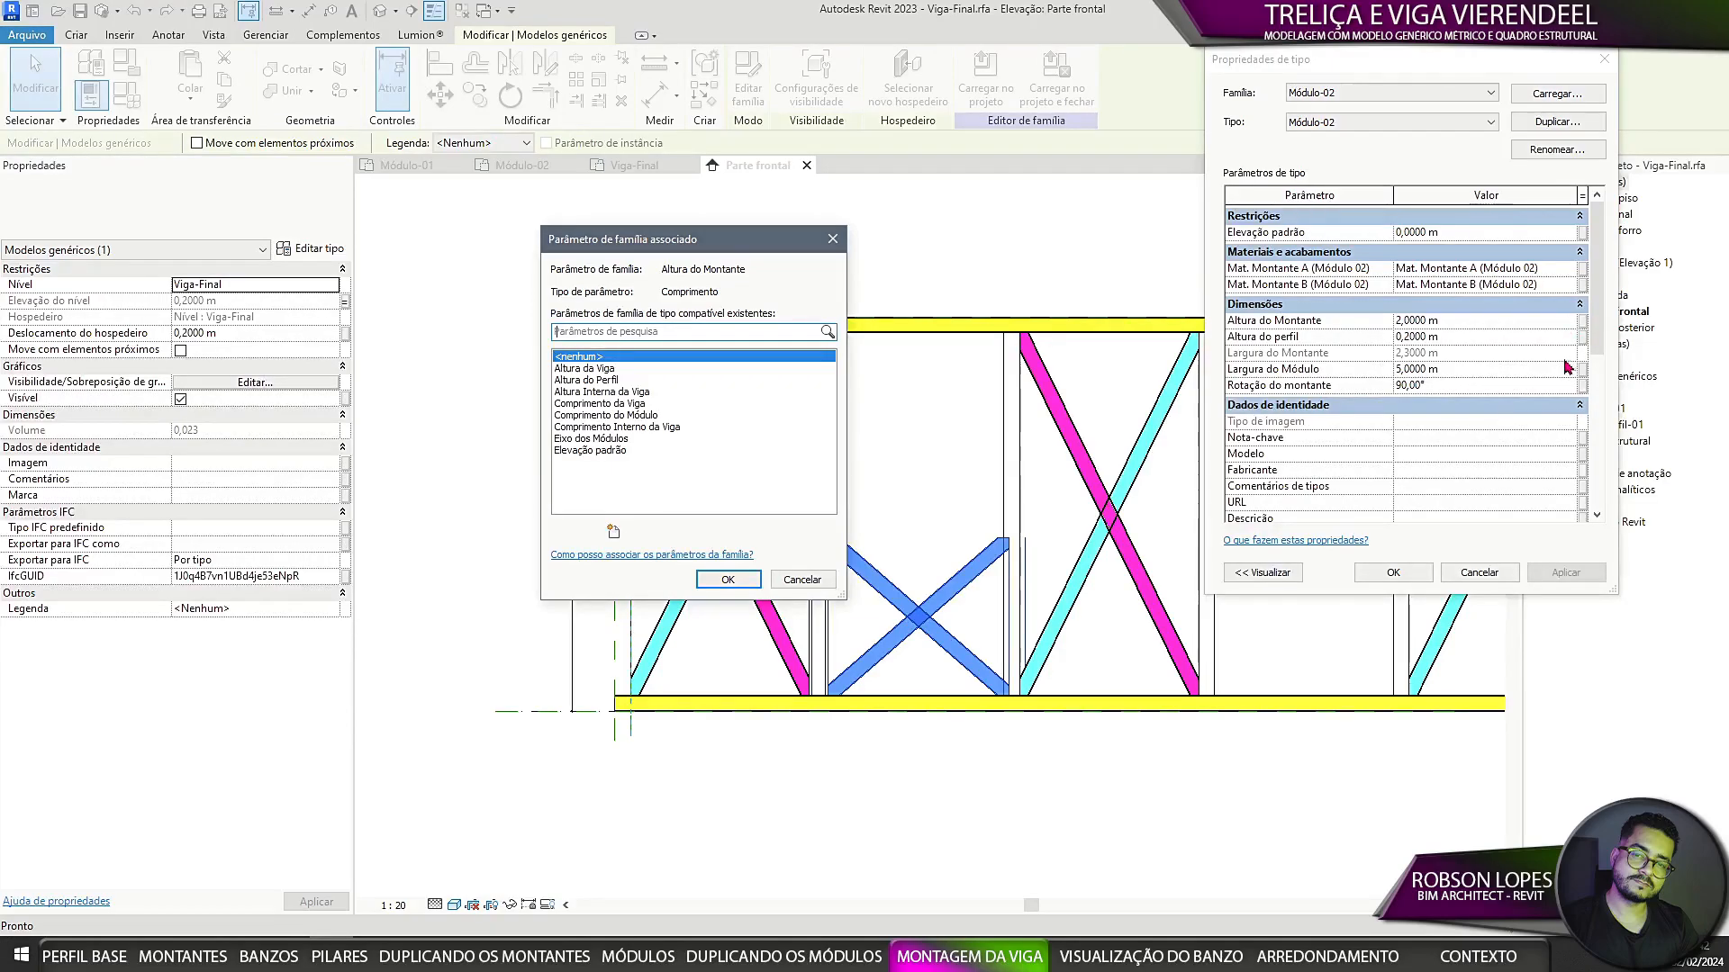
left_click(587, 393)
left_click(734, 581)
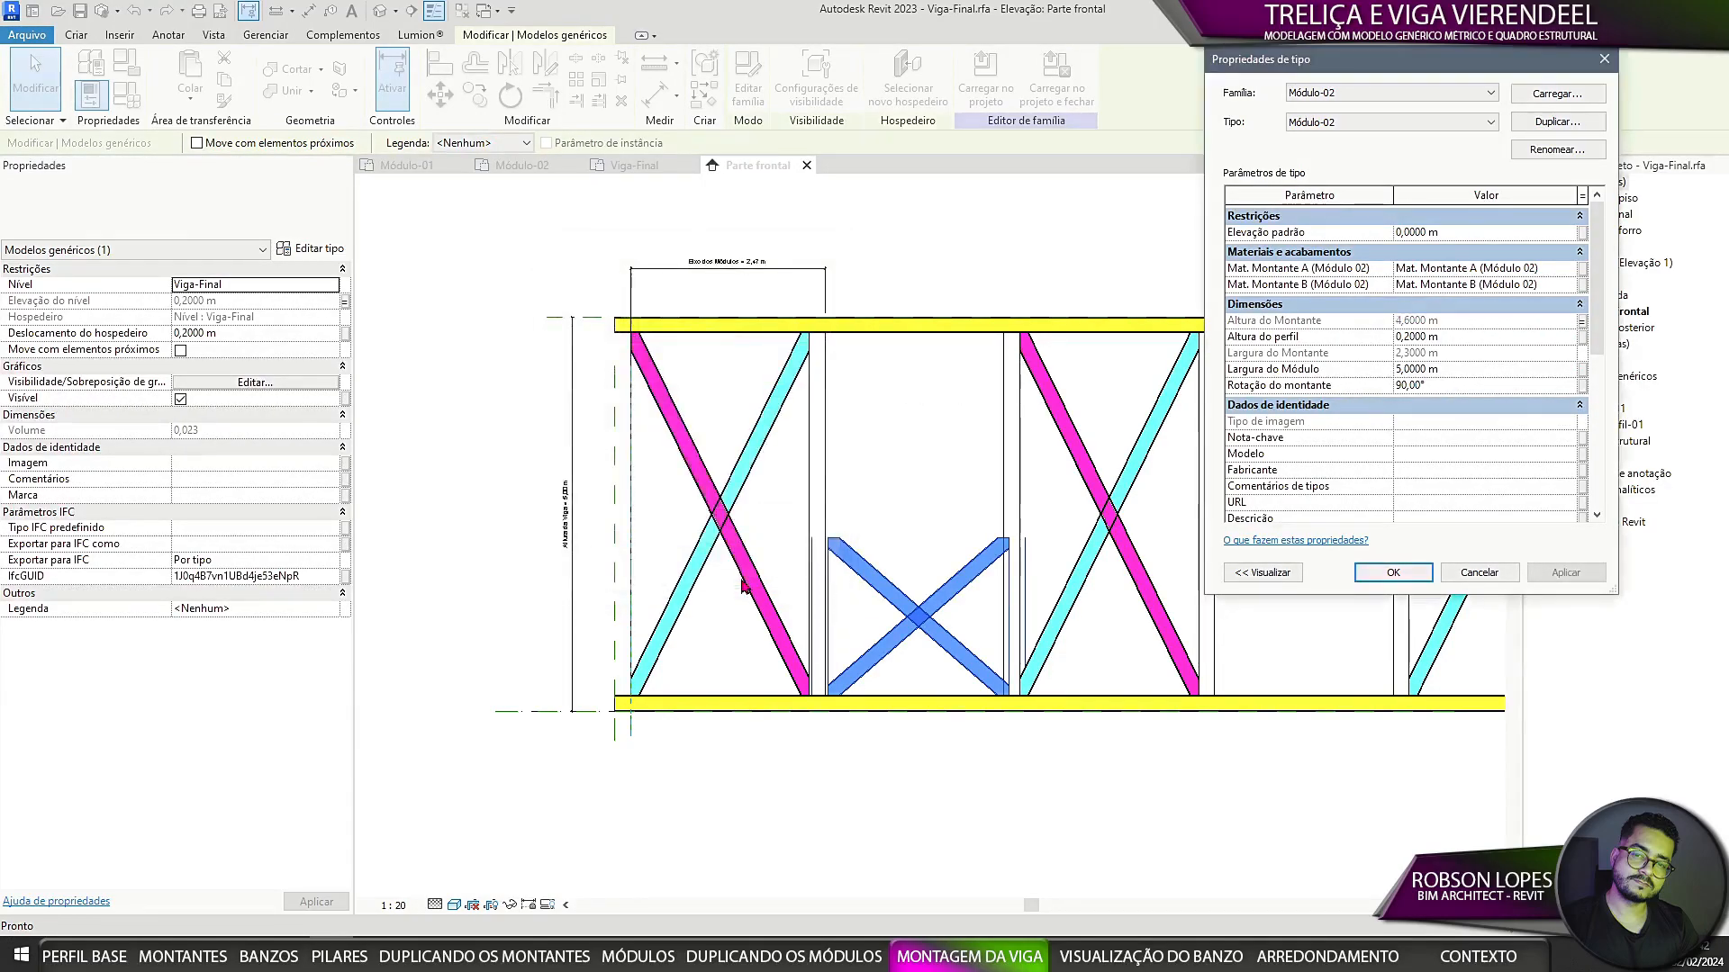
left_click(1584, 339)
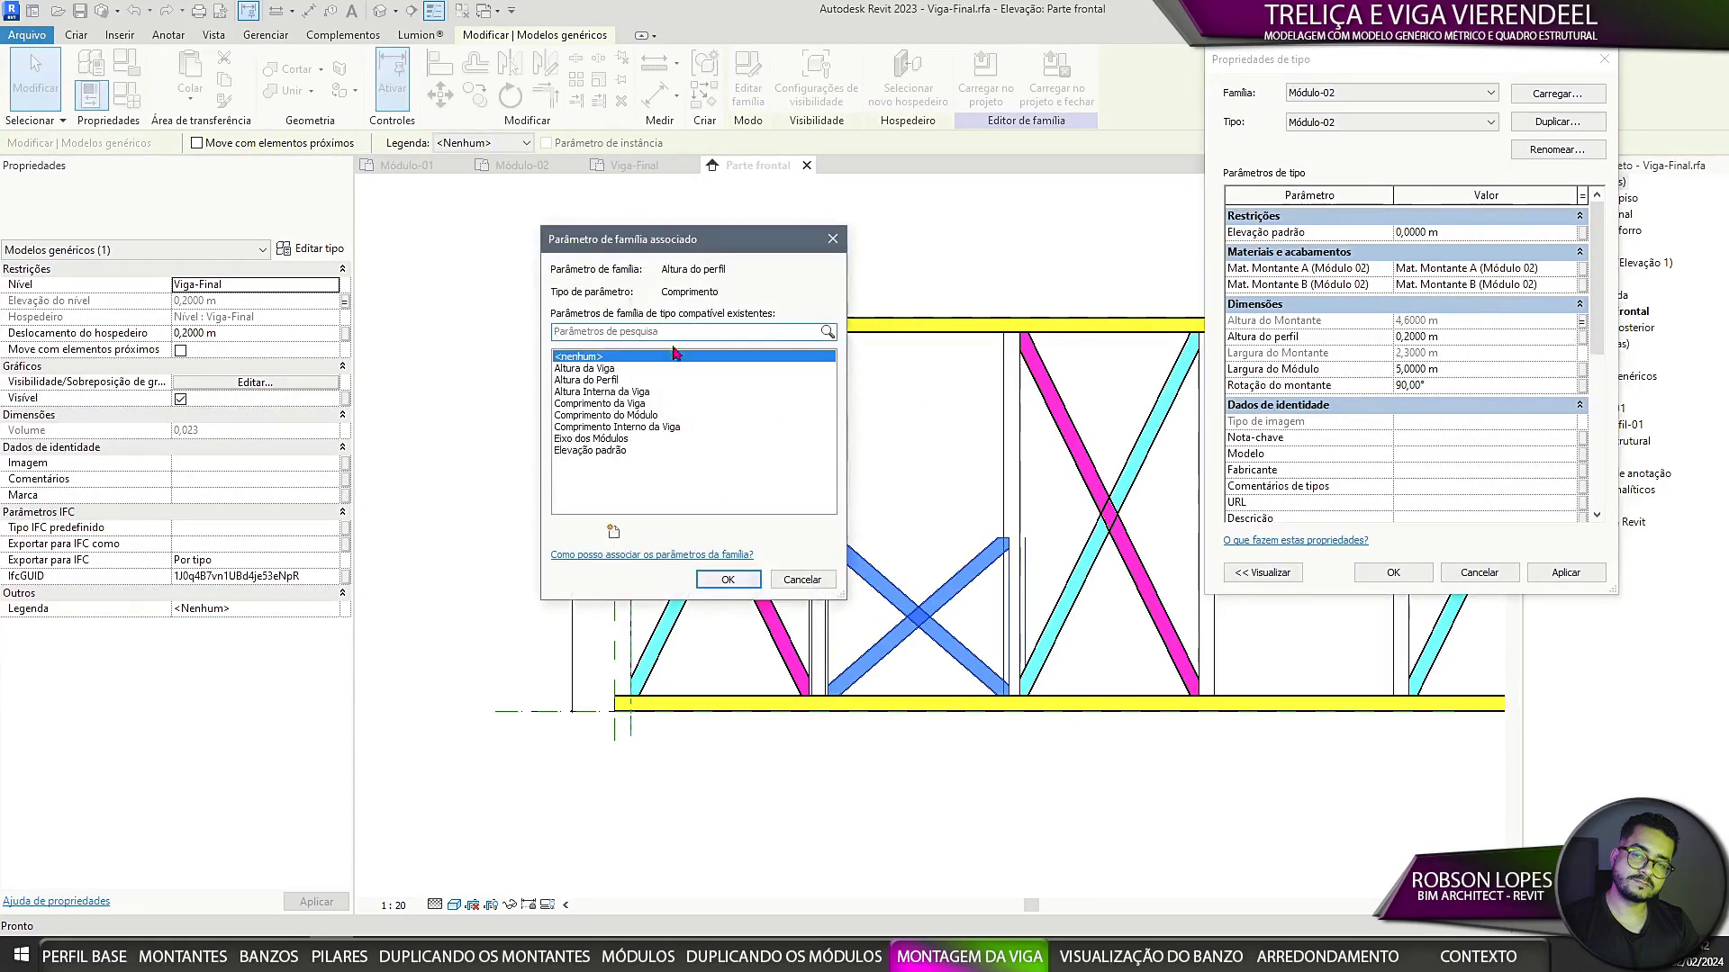
left_click(583, 380)
left_click(727, 579)
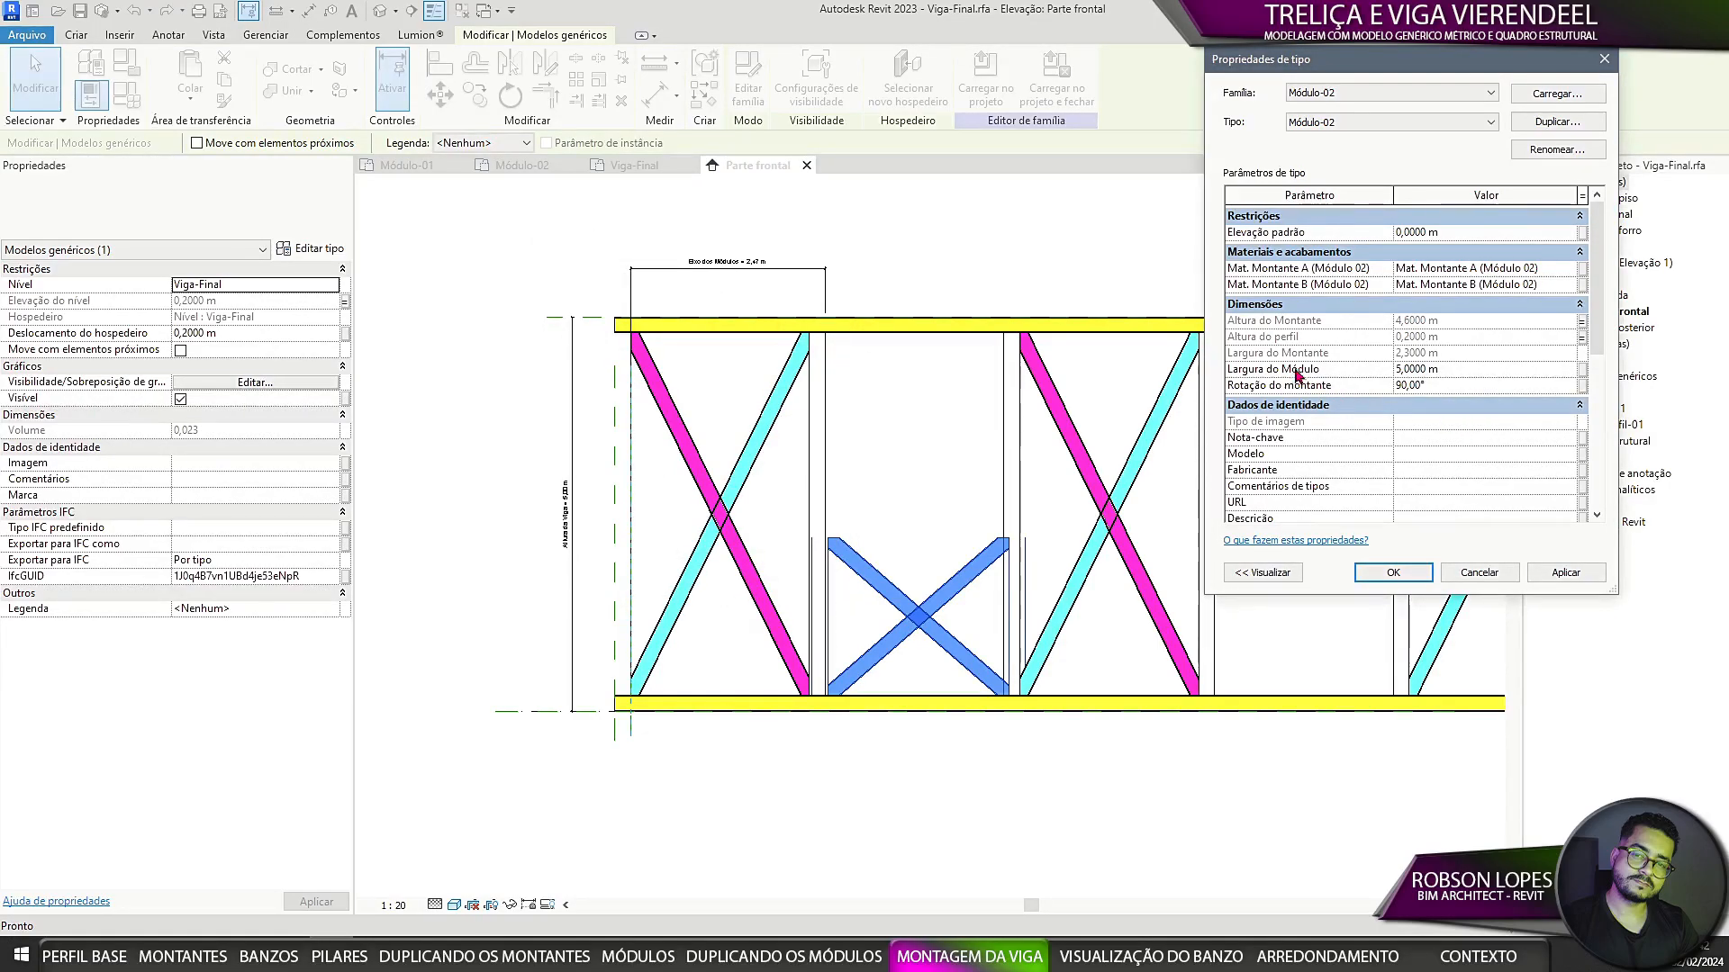
Step: Associate Módulo-02's Largura do Módulo with Comprimento do Módulo and its Rotação do montante with the family's angle parameter
left_click(1583, 371)
left_click(601, 416)
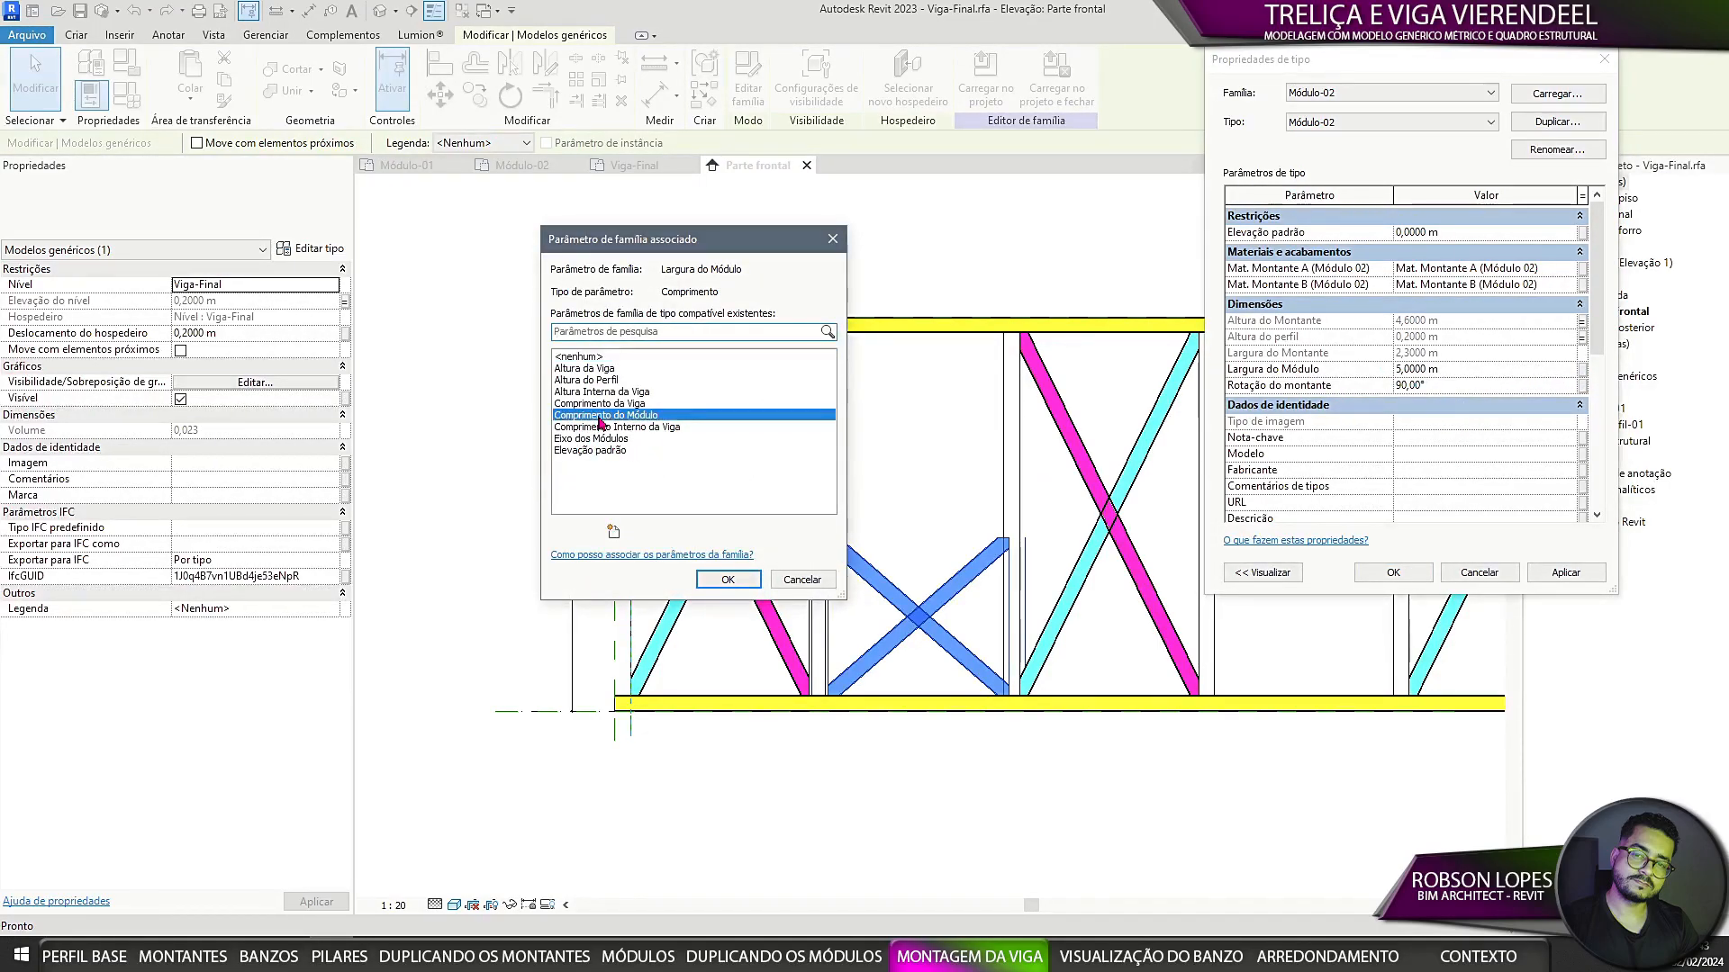
left_click(729, 579)
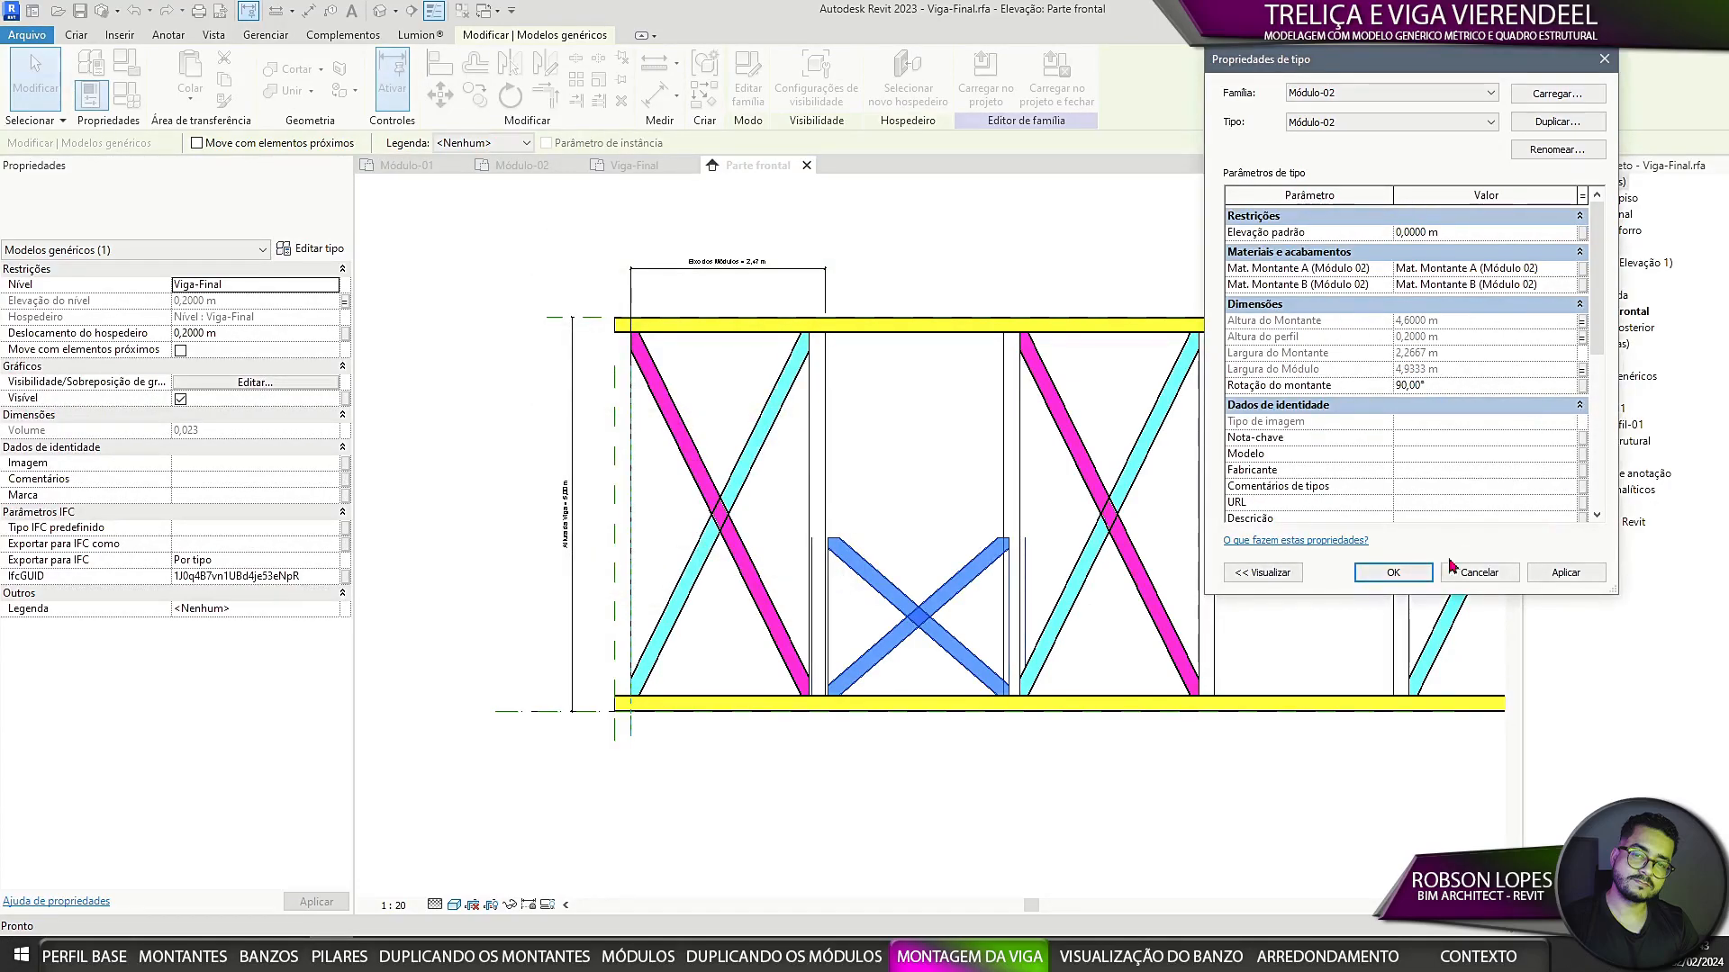
left_click(1393, 572)
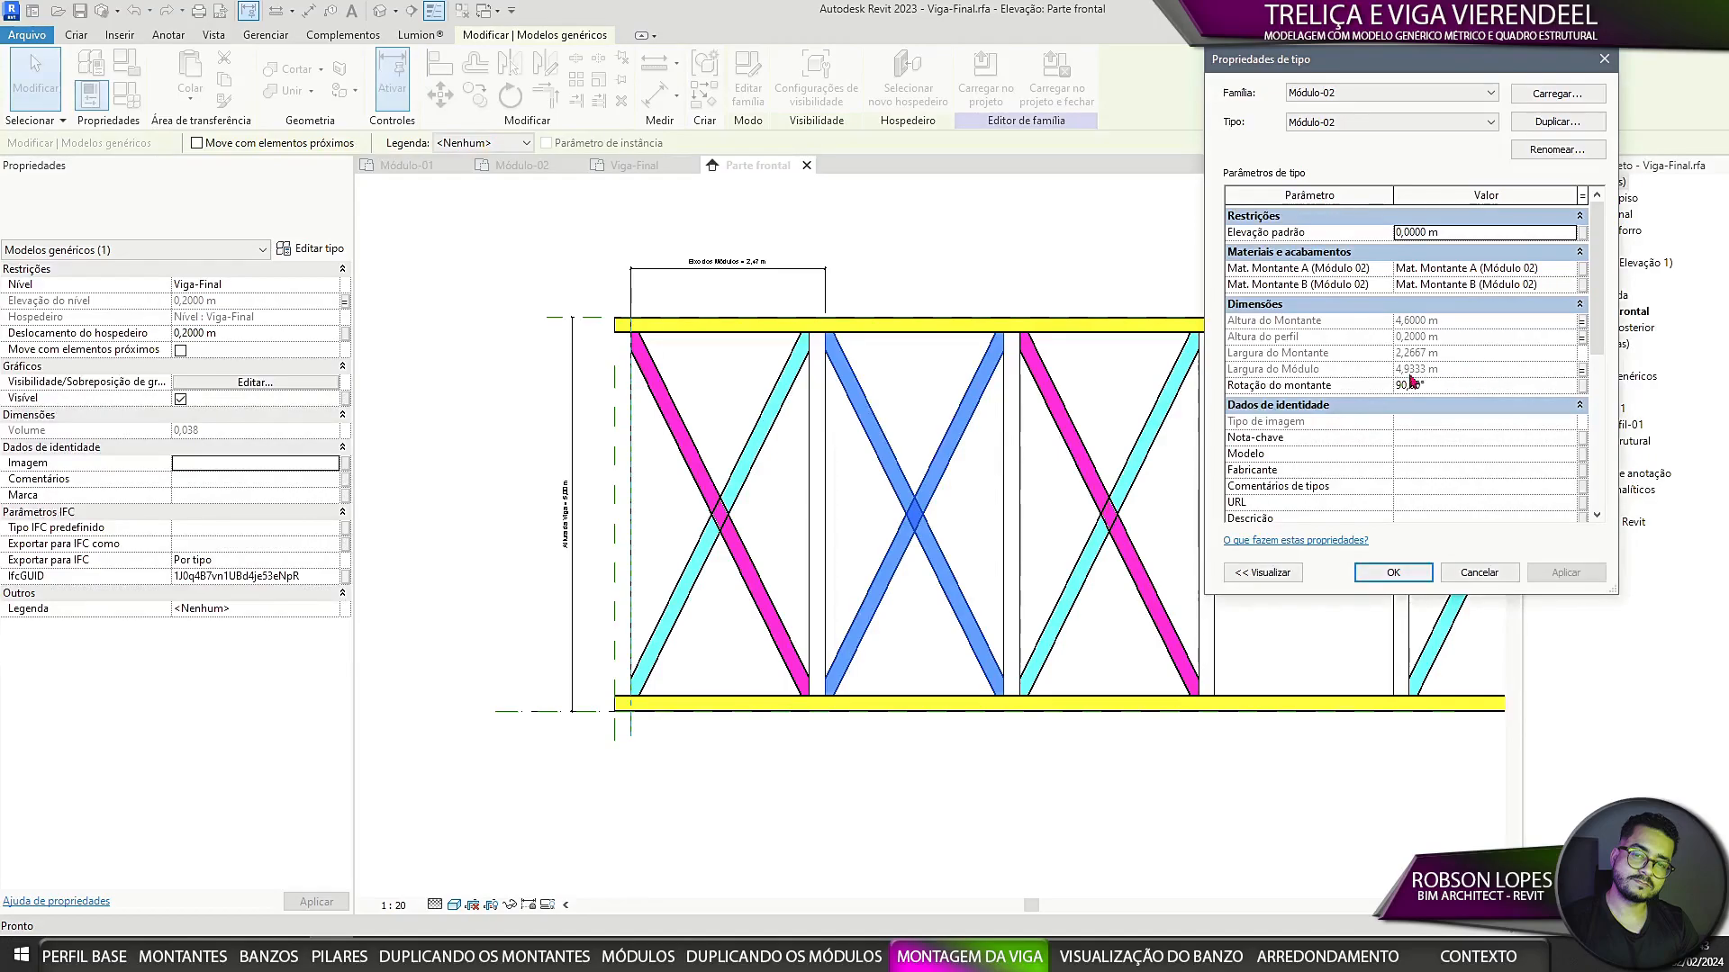
left_click(1582, 393)
left_click(666, 365)
left_click(730, 579)
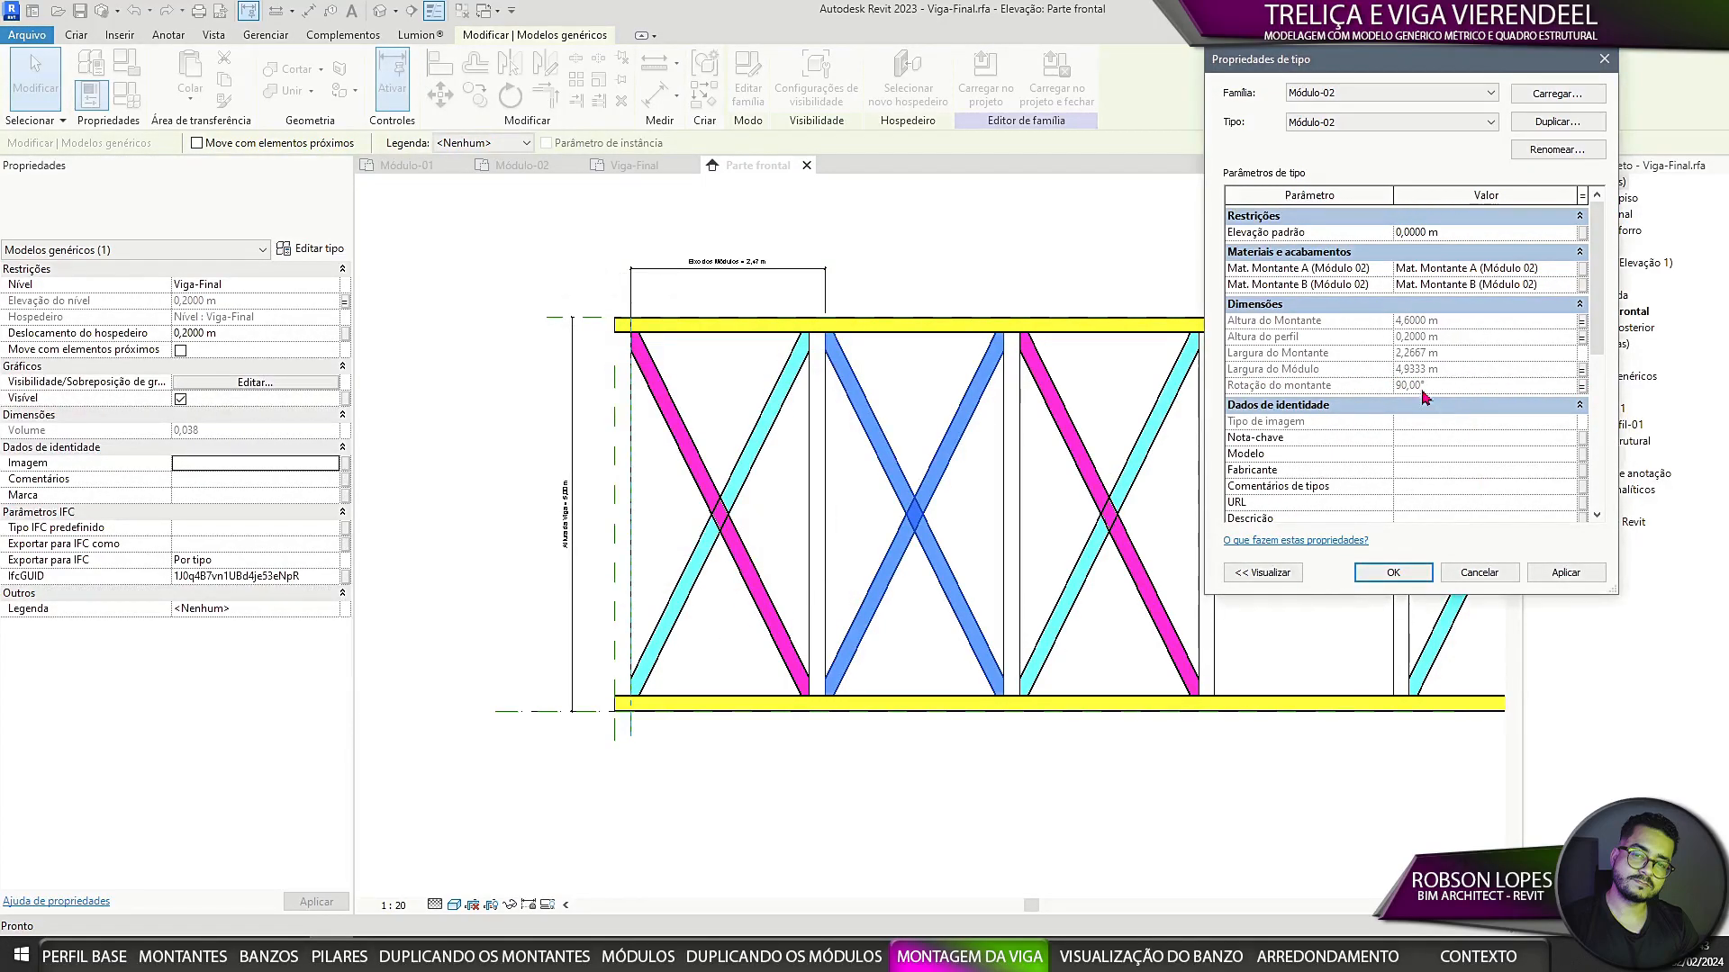
left_click(1393, 574)
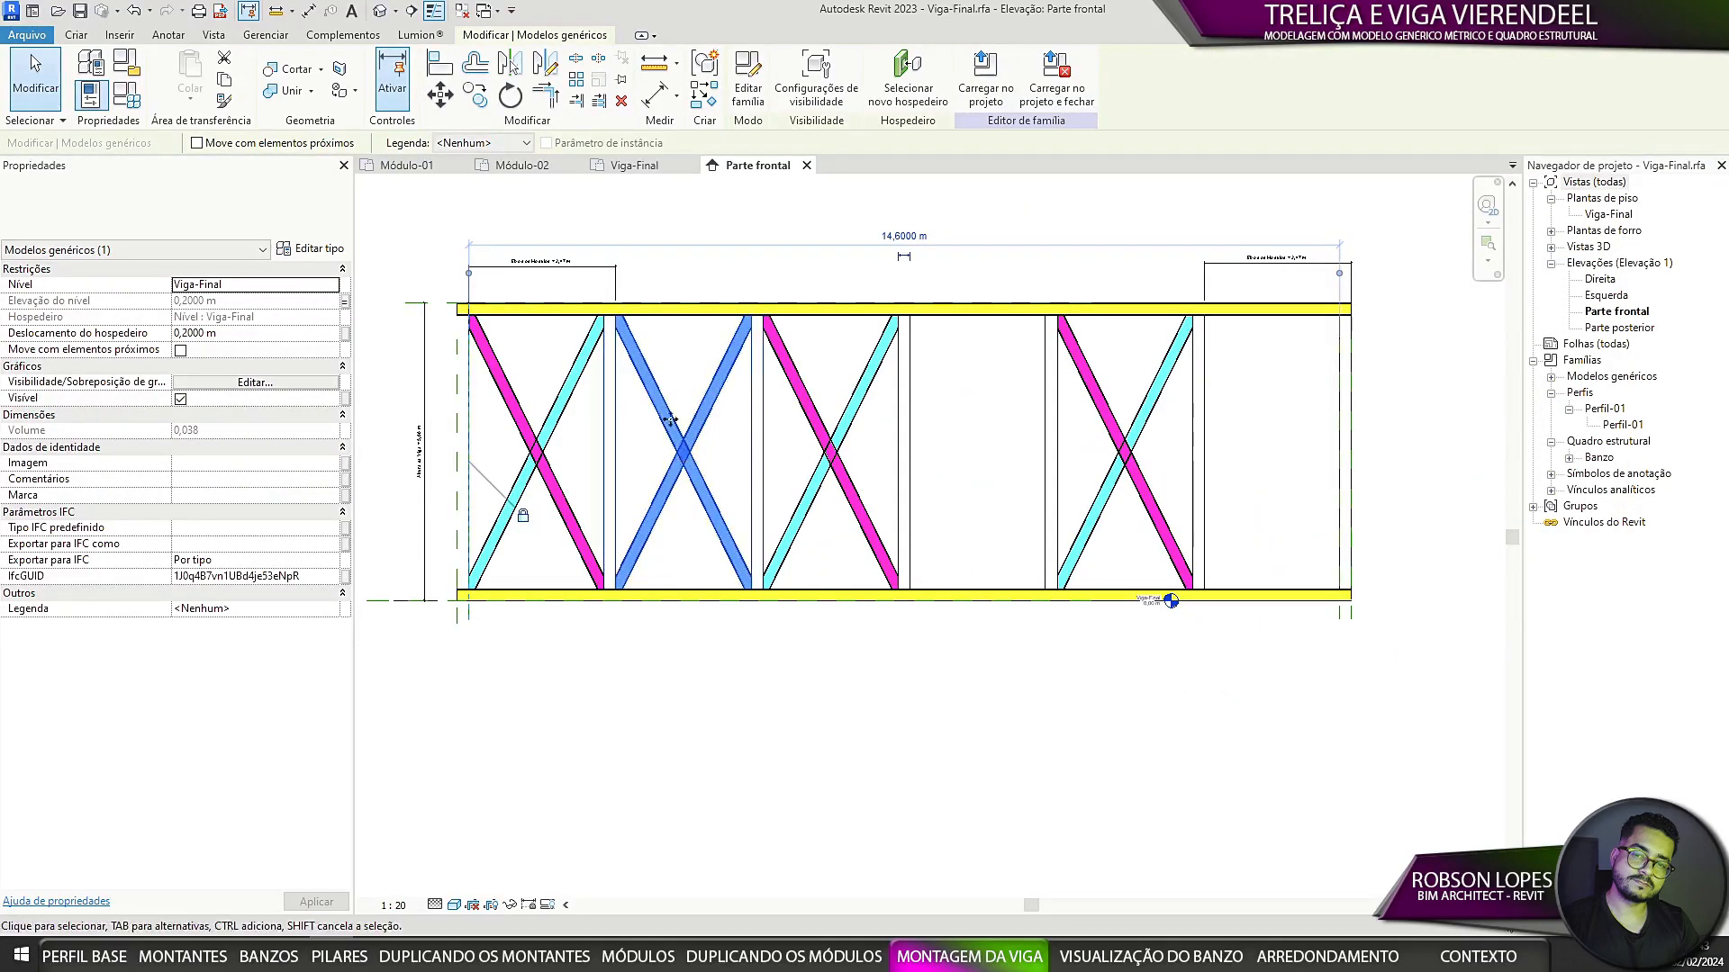
Step: Array Módulo-02 along the beam without attaching to the end and label the array with Matriz dos Módulos
key("a")
key("r")
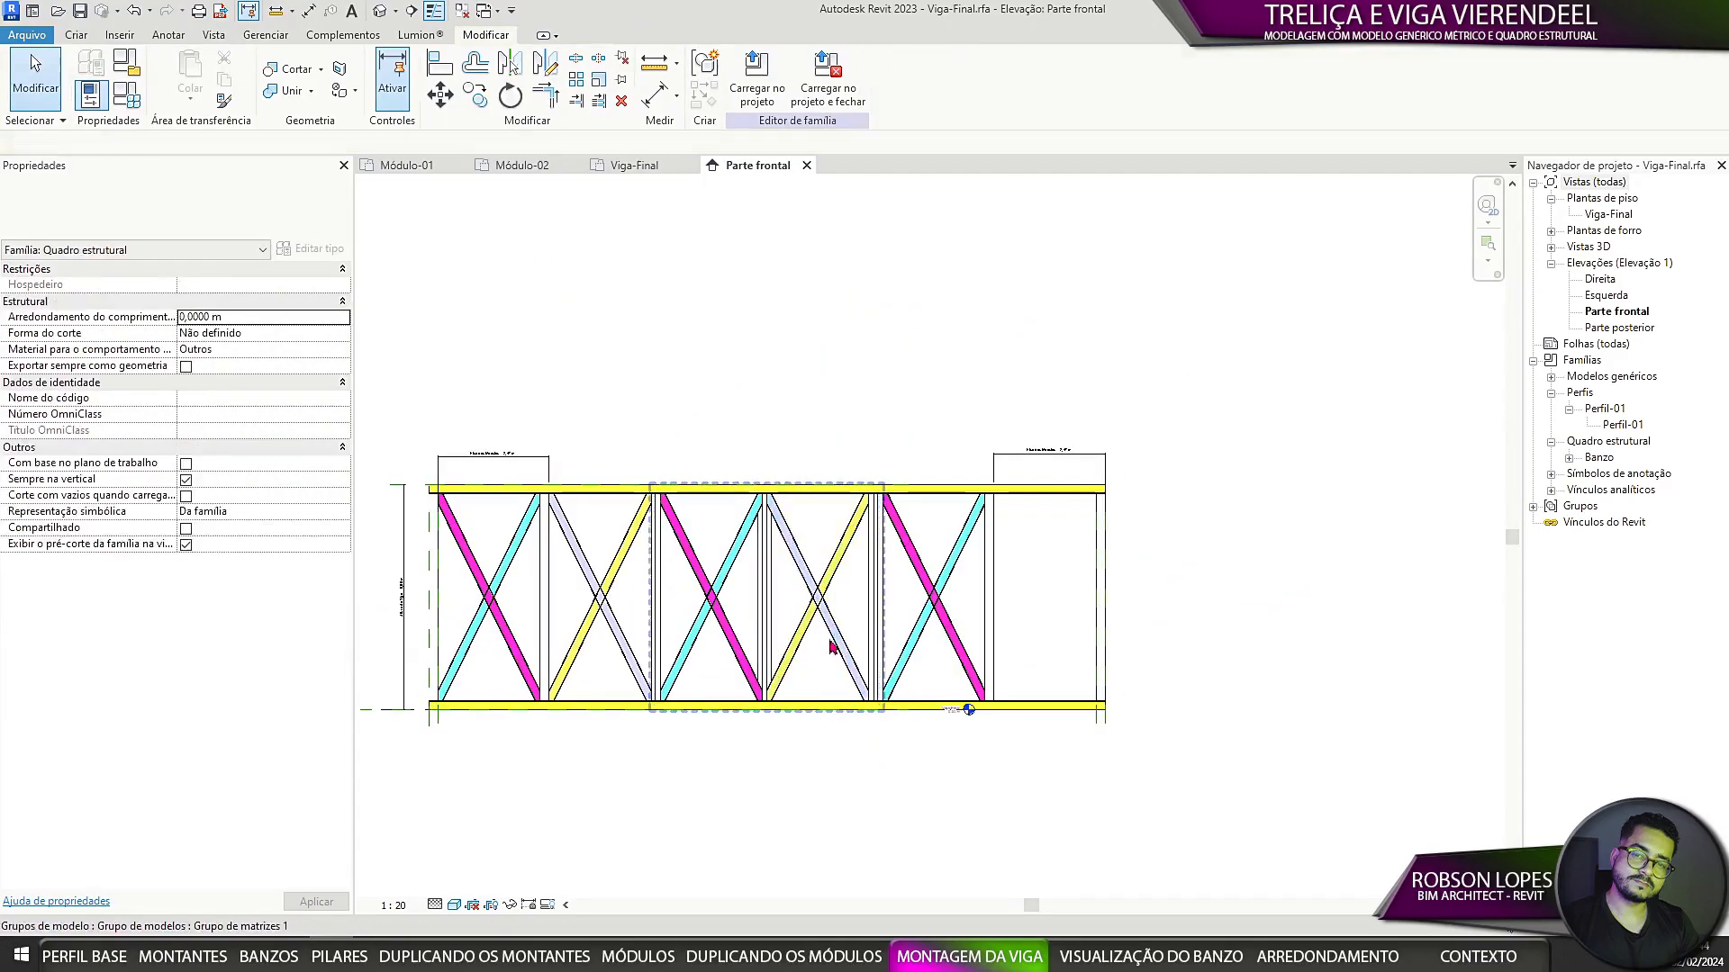
left_click(833, 646)
key("z")
key("f")
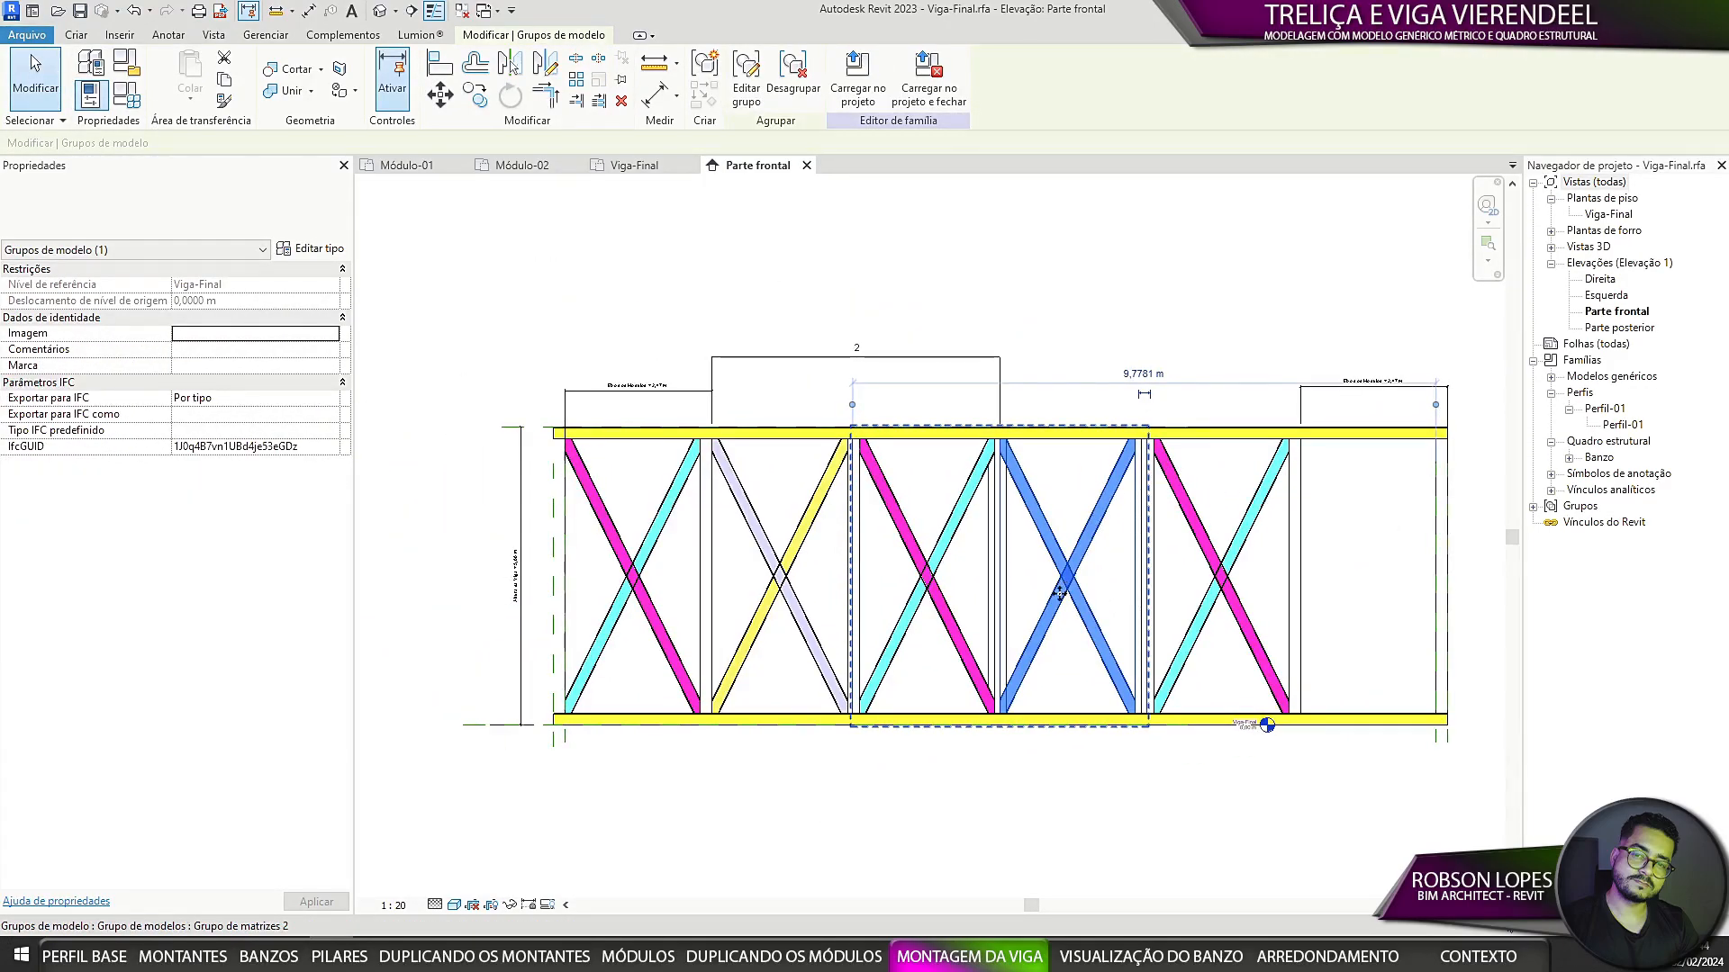
left_click(911, 358)
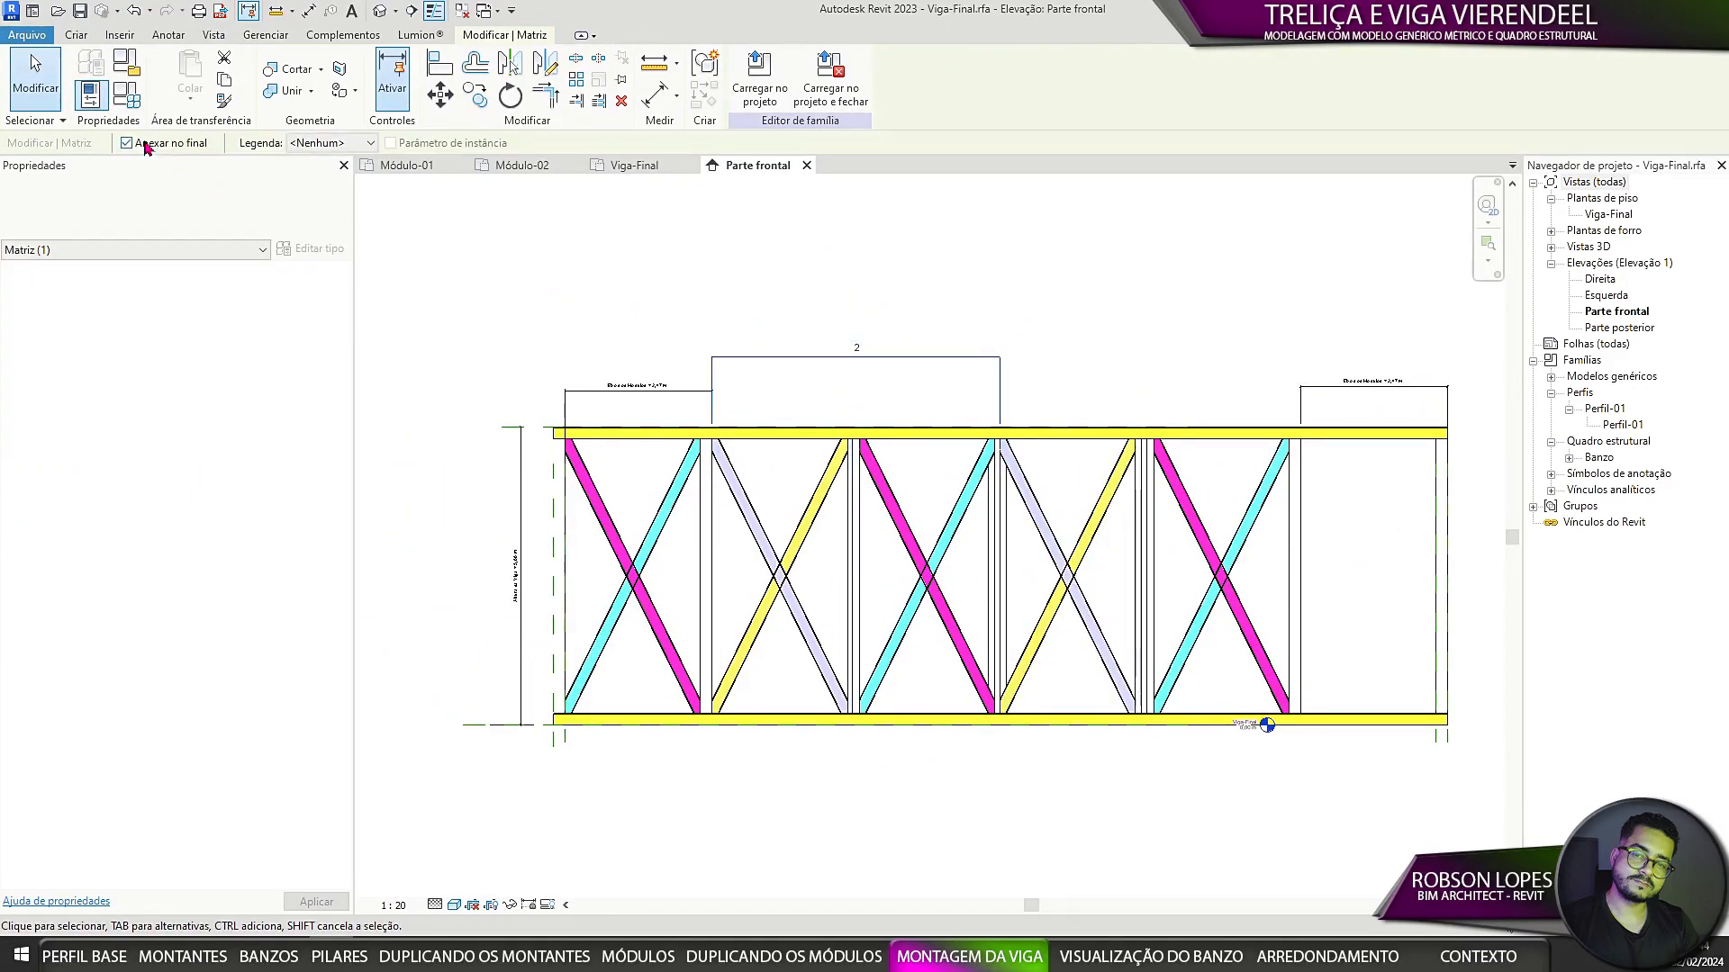
left_click(369, 142)
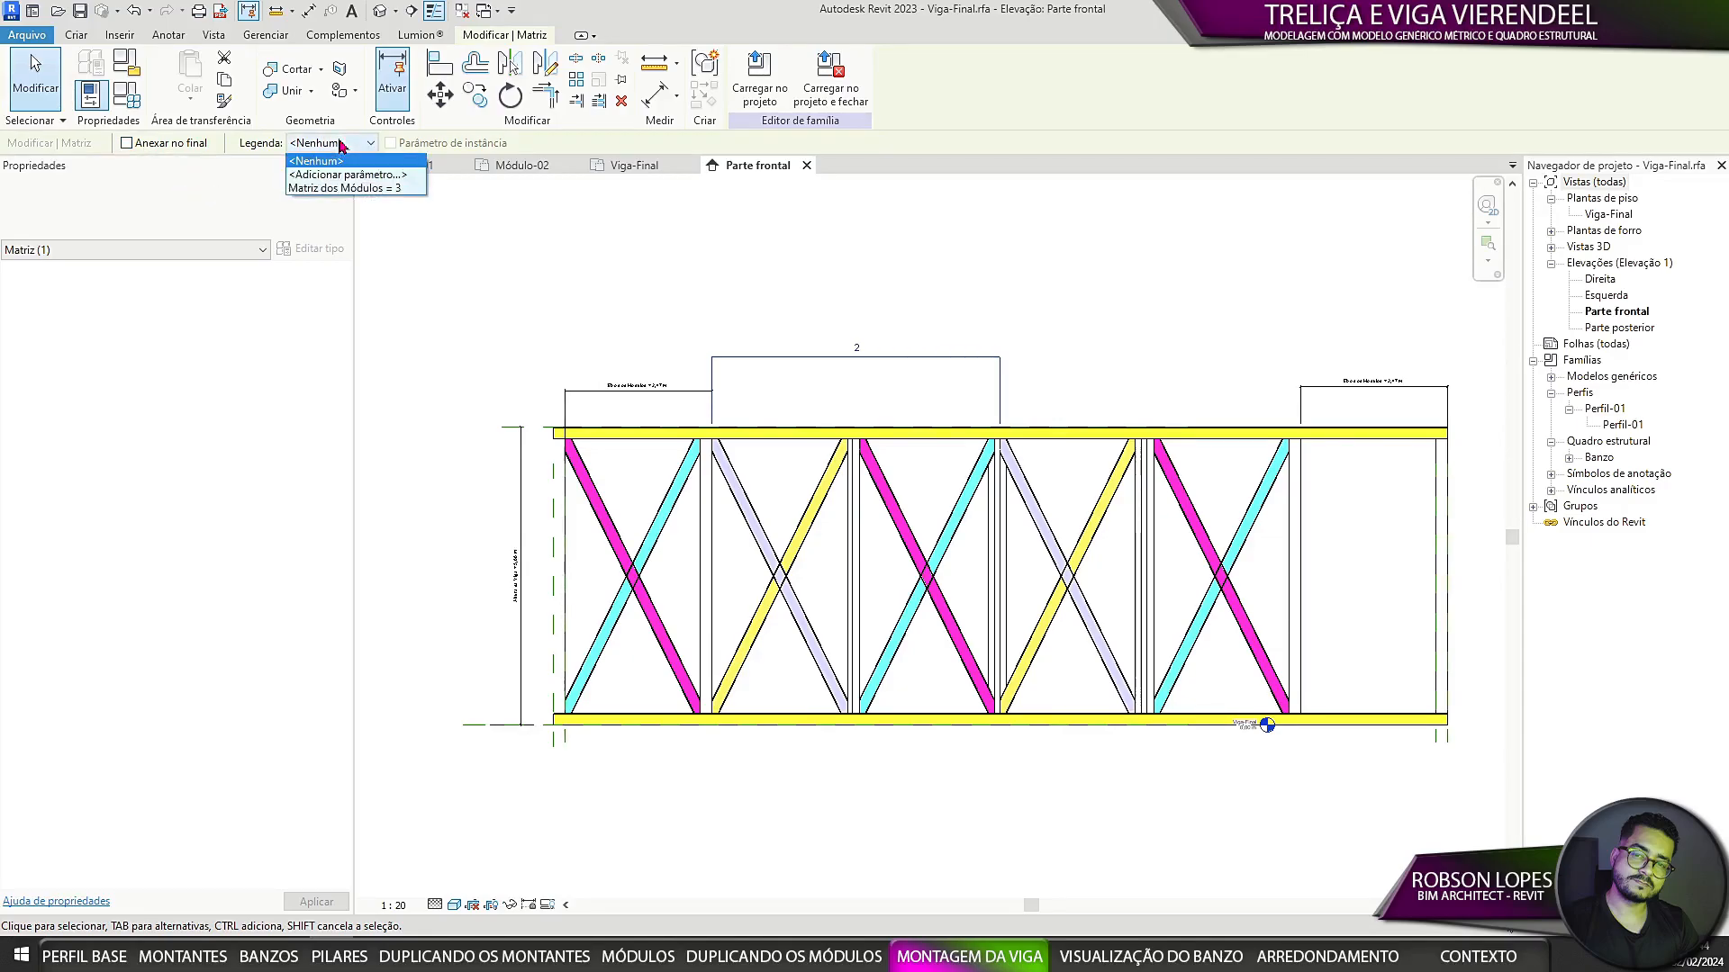
left_click(333, 188)
Step: Move the last group of the Módulo-02 array to the right until it extends past the beam's right end
middle_click_drag(900, 598, 310, 539)
left_click(502, 568)
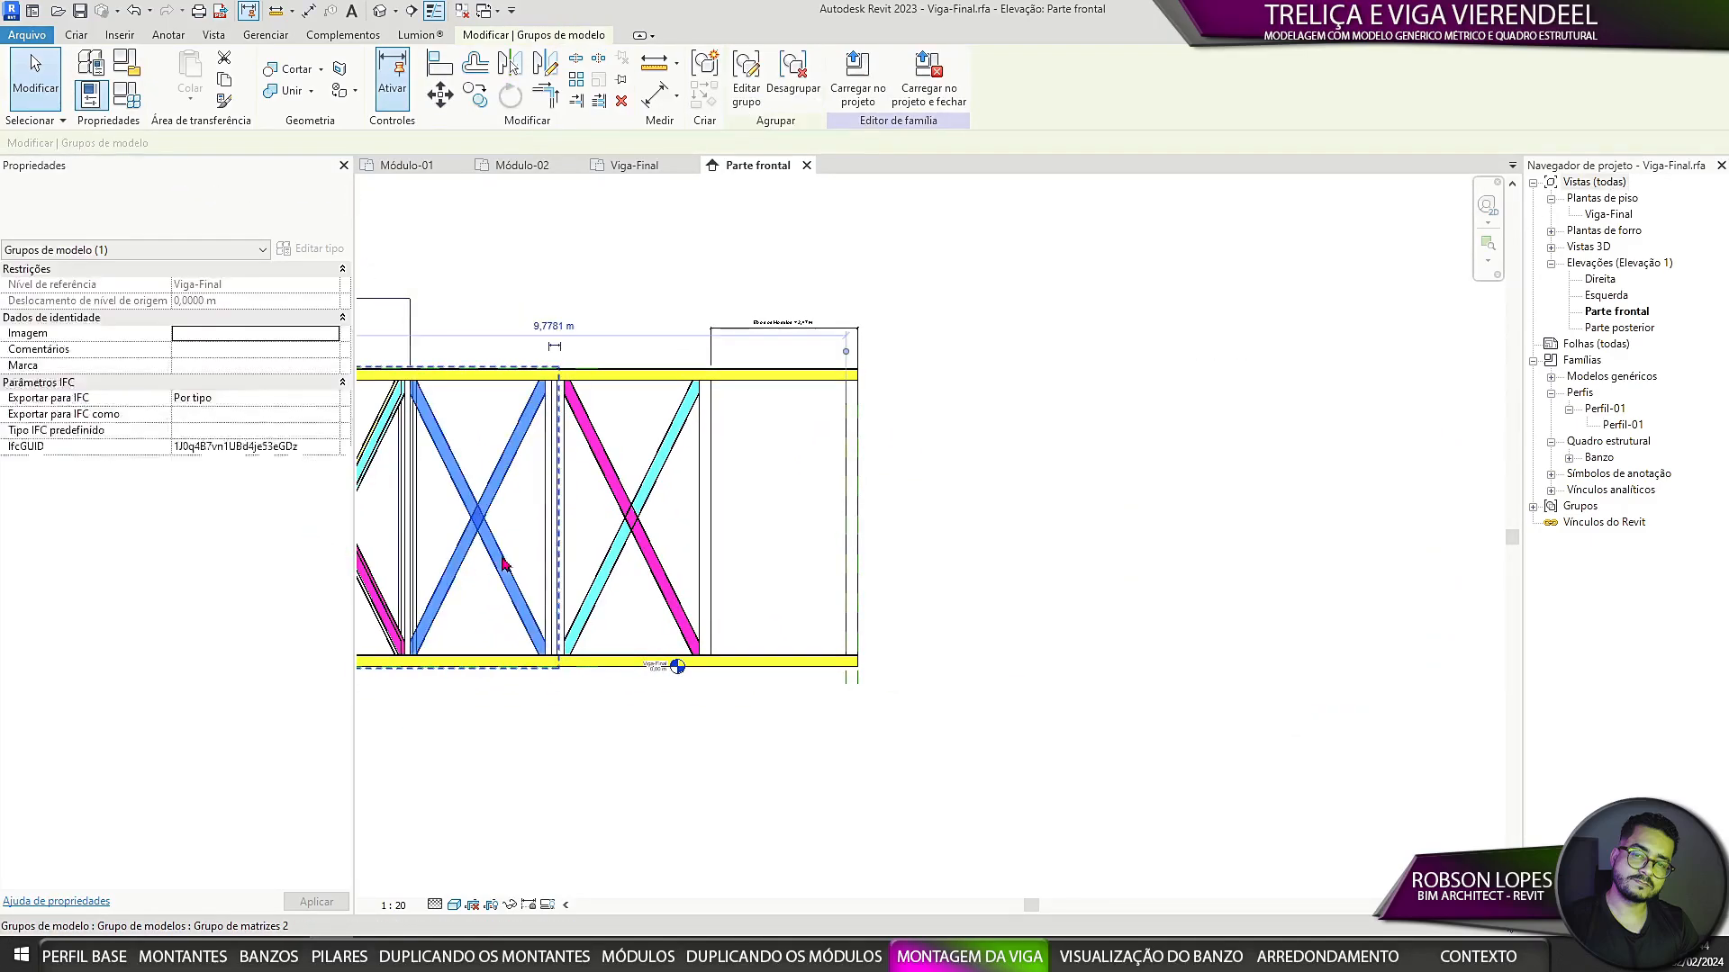
left_click_drag(501, 567, 899, 572)
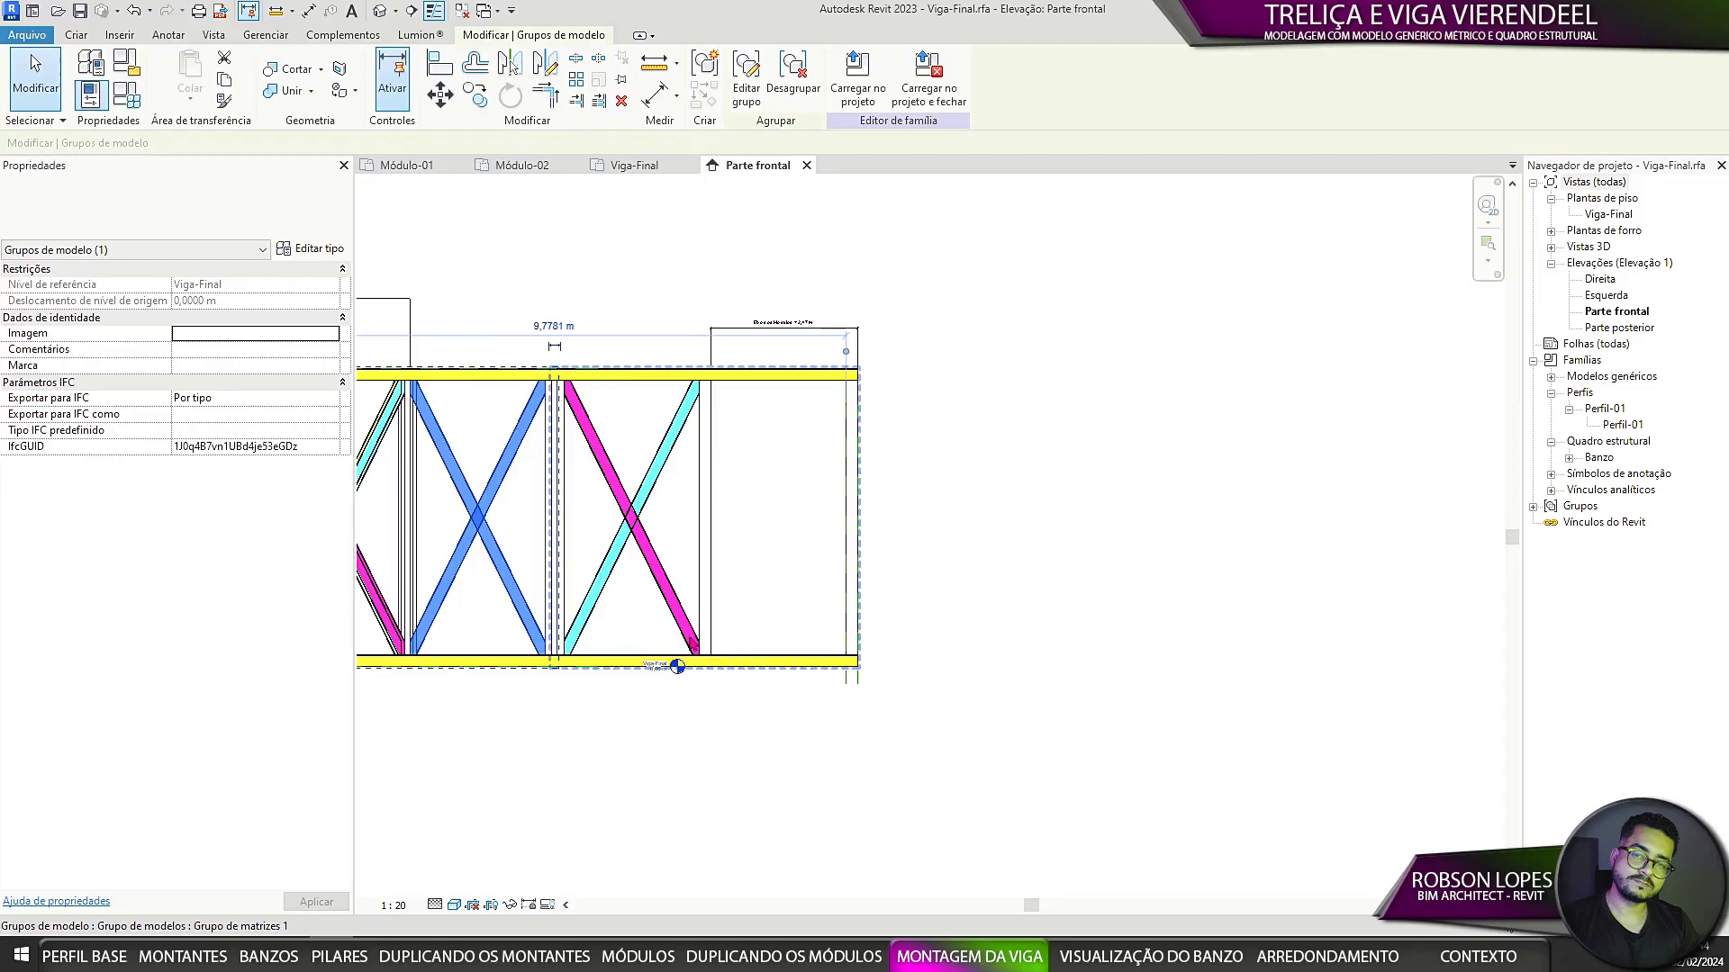
scroll(610, 591, "down", 3)
middle_click_drag(609, 592, 918, 590)
key("Escape")
left_click(854, 589)
scroll(857, 586, "up", 1)
scroll(858, 586, "up", 1)
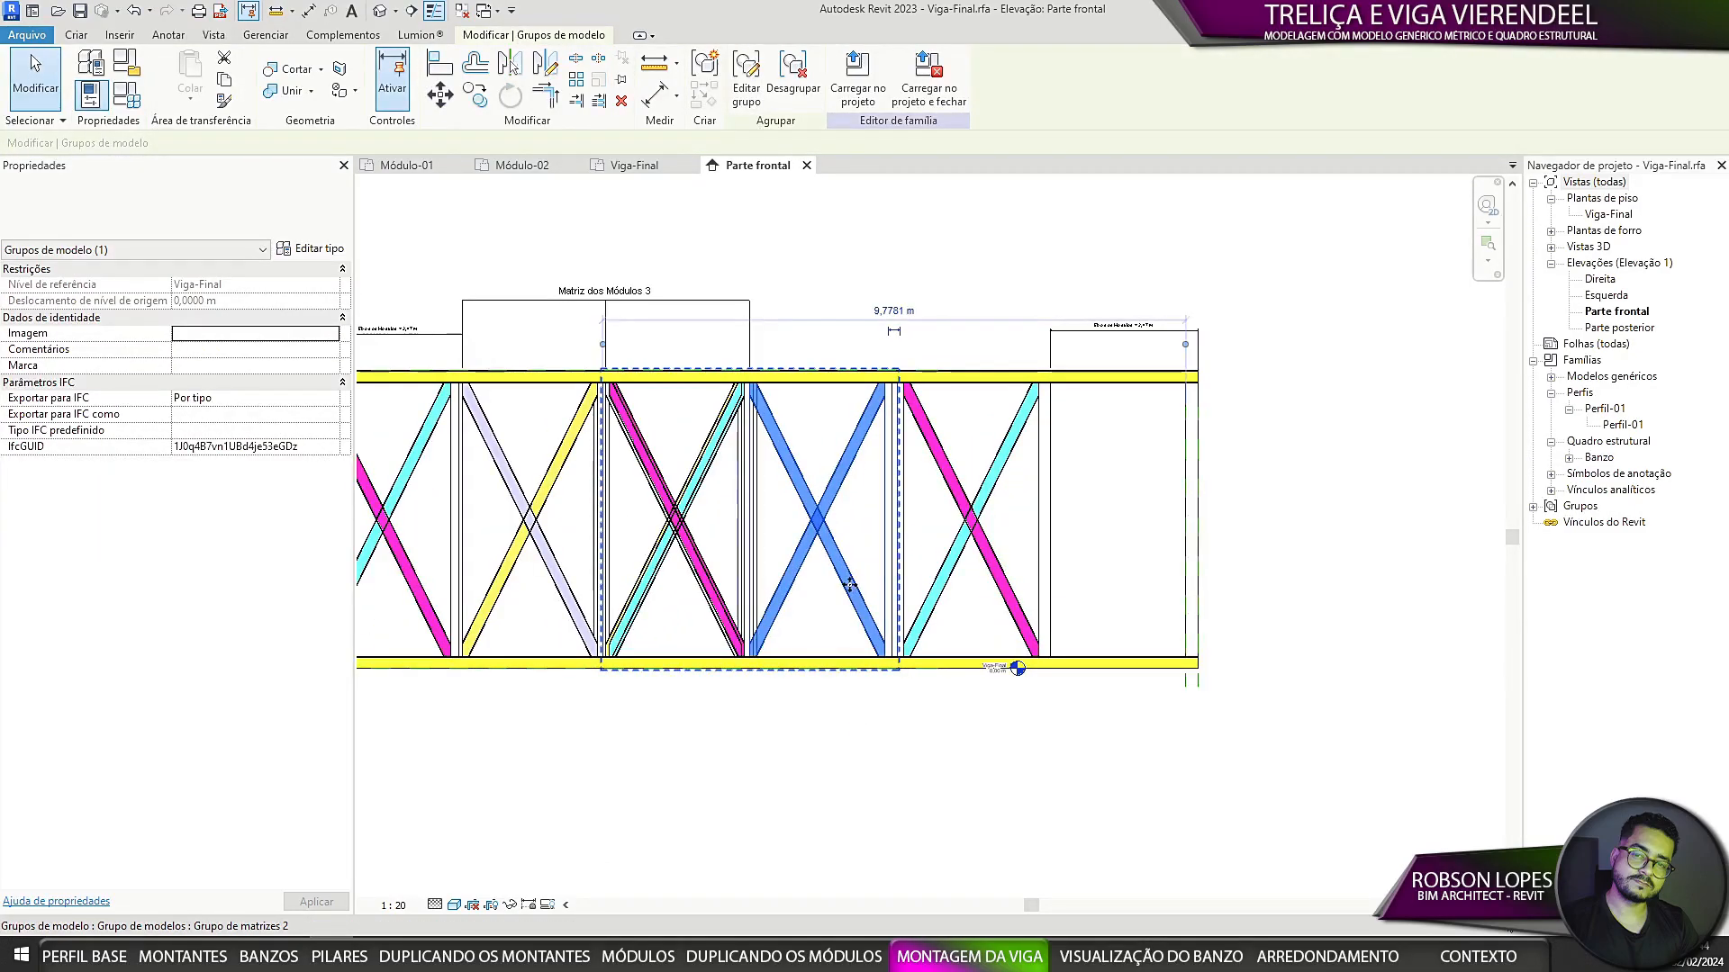
left_click_drag(857, 586, 933, 582)
middle_click_drag(916, 577, 709, 587)
left_click_drag(709, 587, 1035, 585)
middle_click_drag(1035, 597, 903, 611)
left_click(1054, 714)
scroll(988, 665, "down", 3)
left_click(962, 647)
scroll(959, 643, "up", 2)
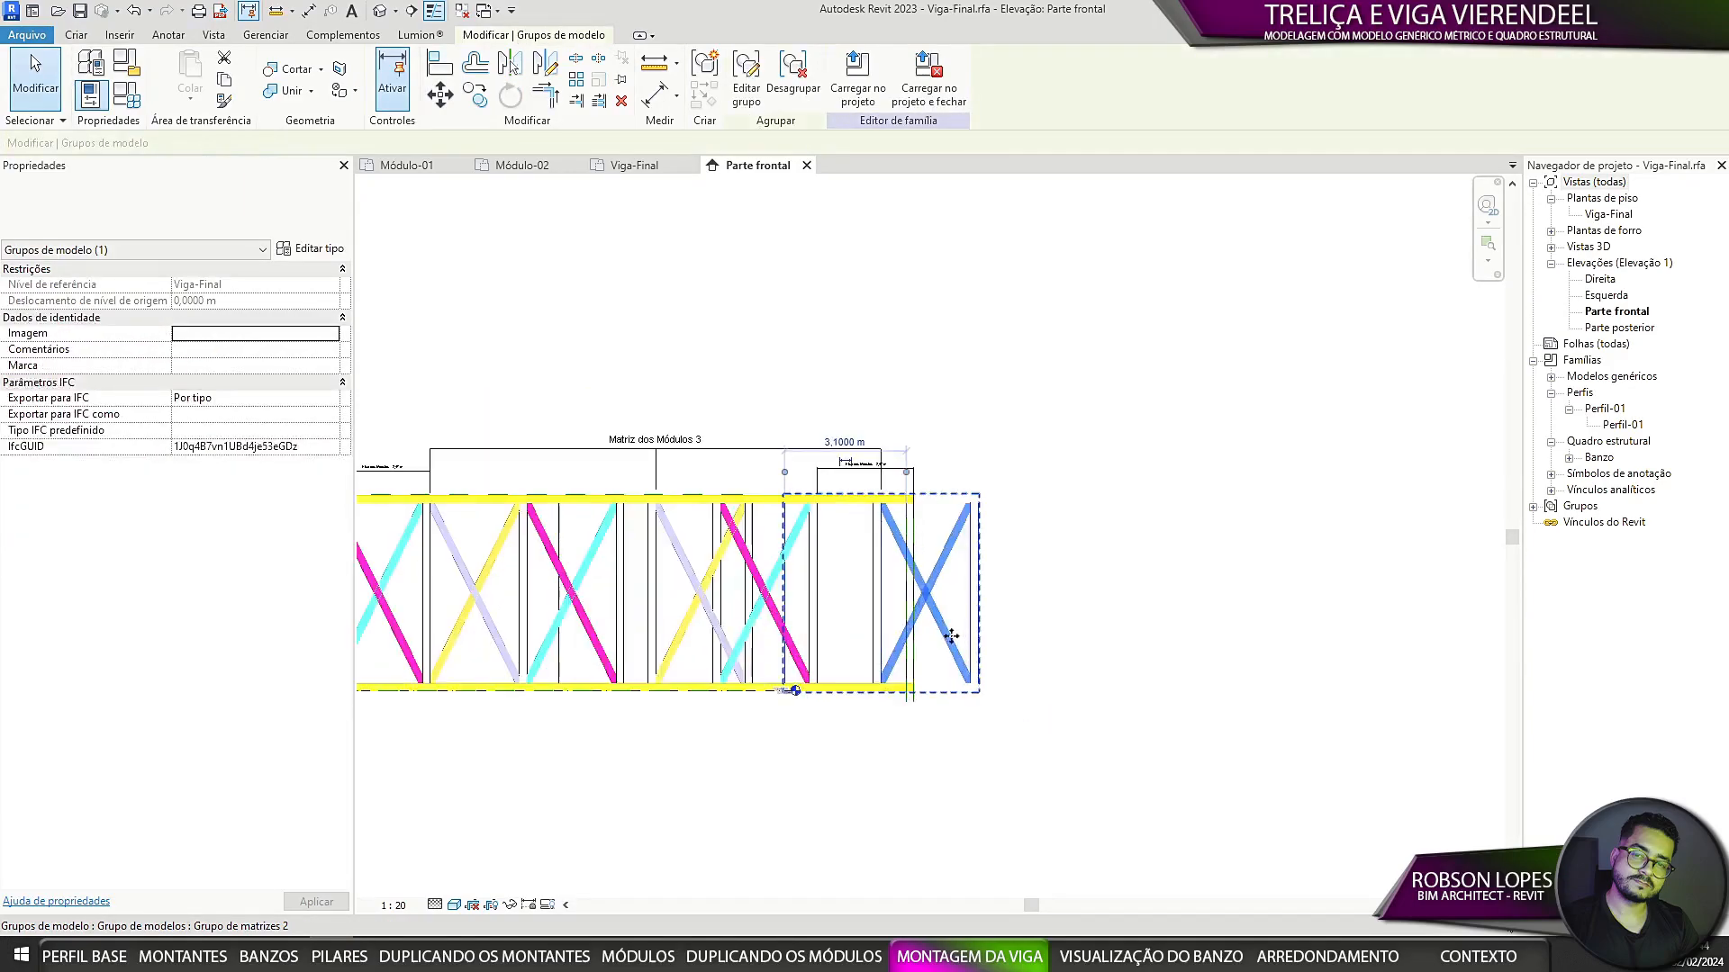
scroll(939, 627, "up", 2)
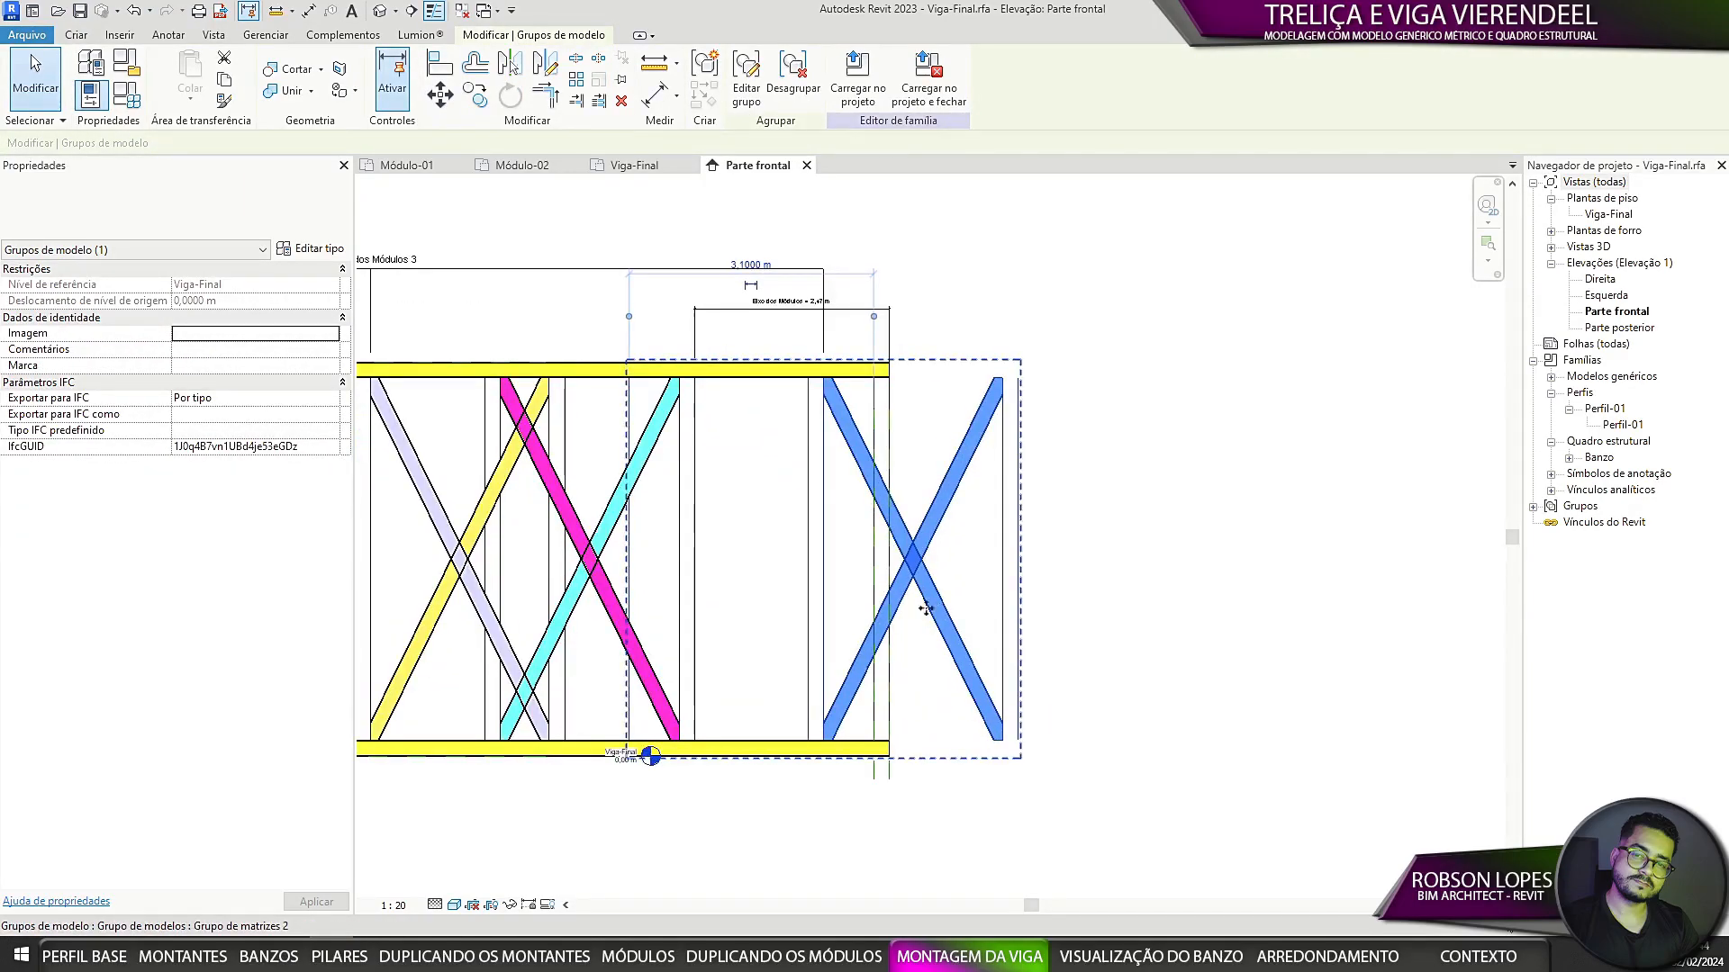
Step: Align the outer reference of the last Módulo-02 with the outer reference plane at the beam's right end
left_click(439, 61)
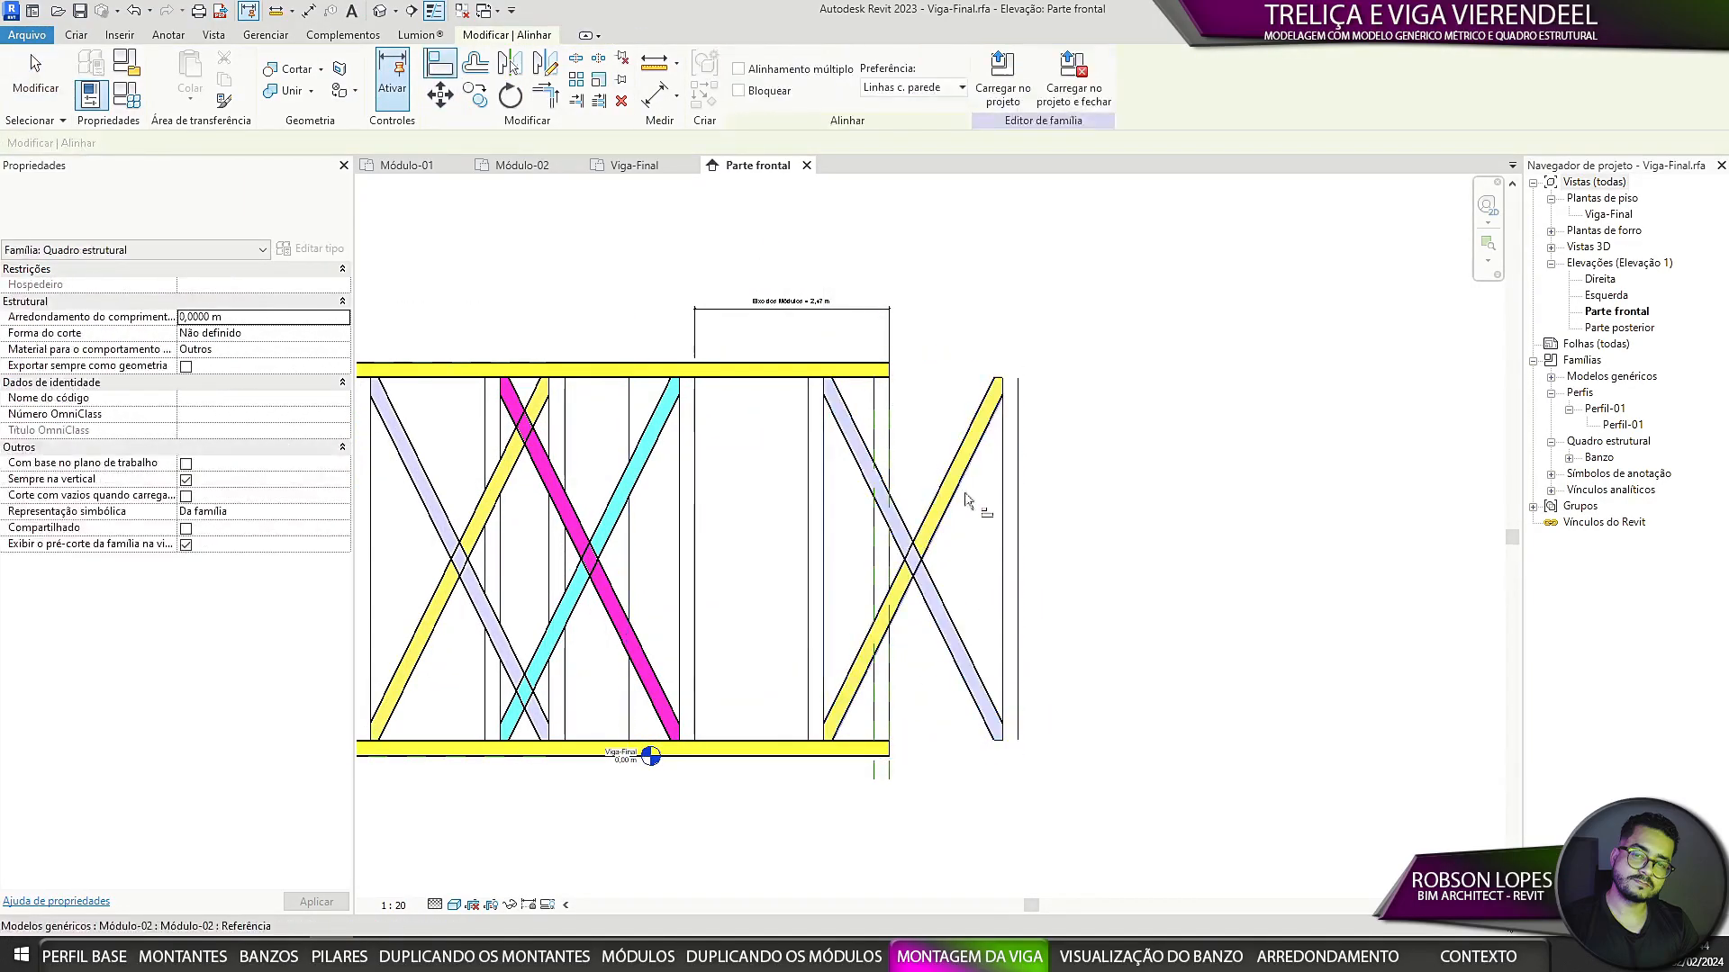
left_click(1023, 753)
scroll(945, 598, "down", 4)
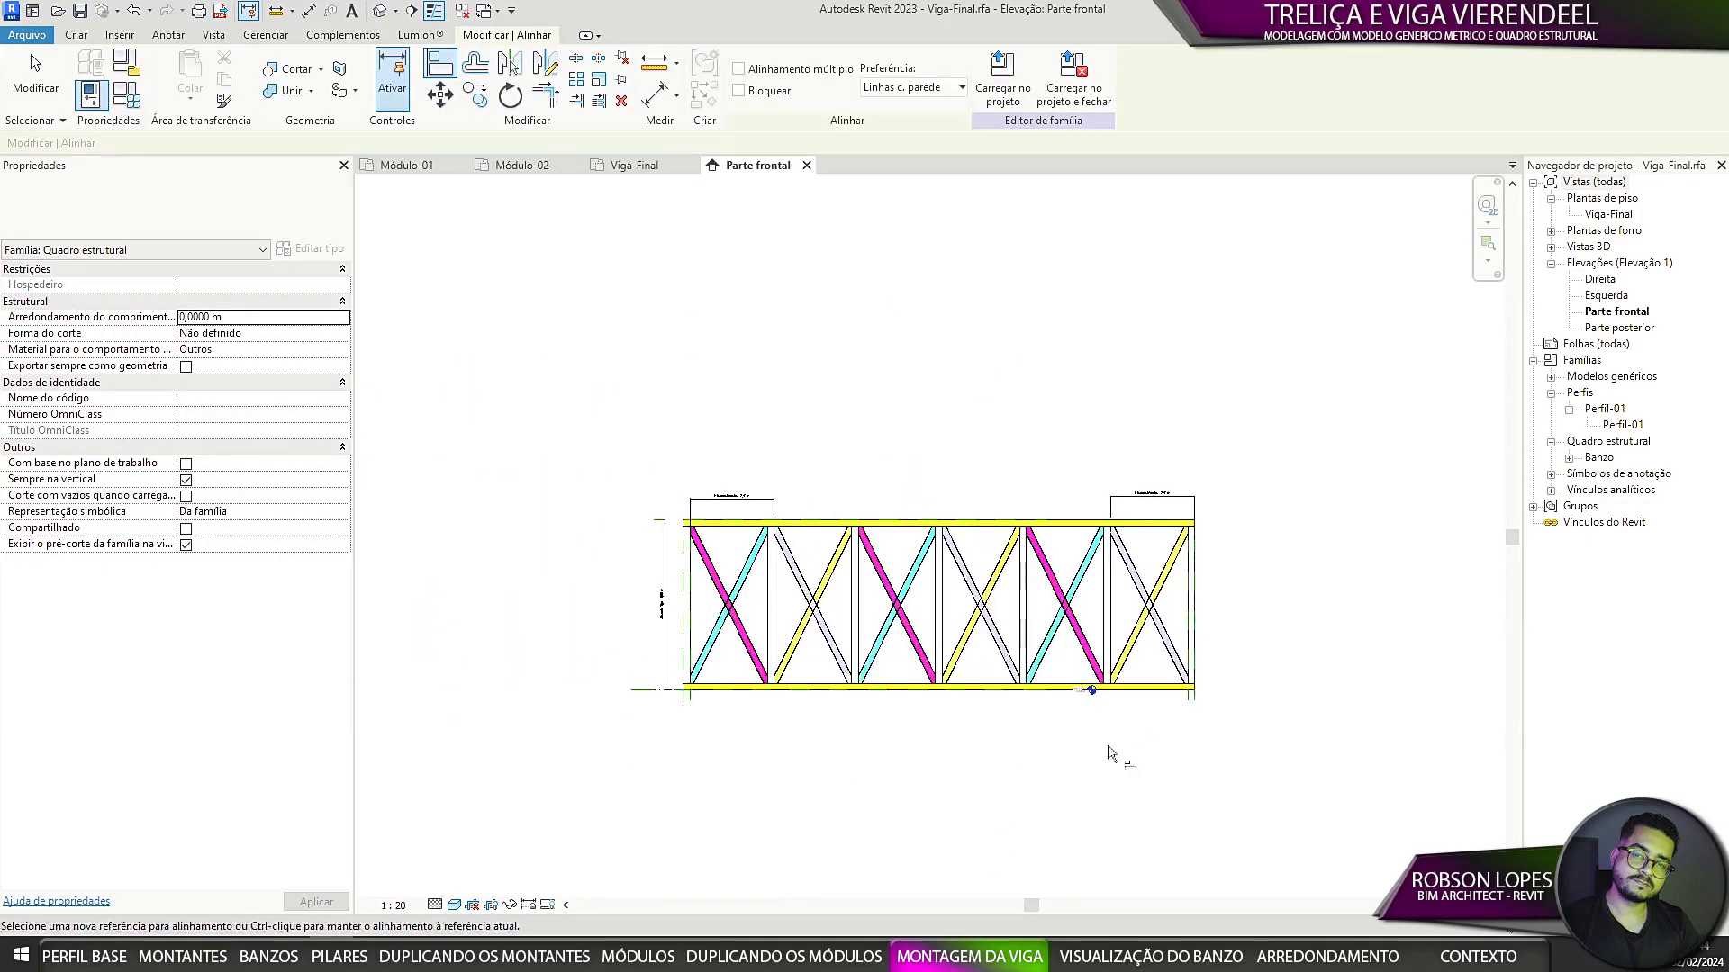
key("Escape")
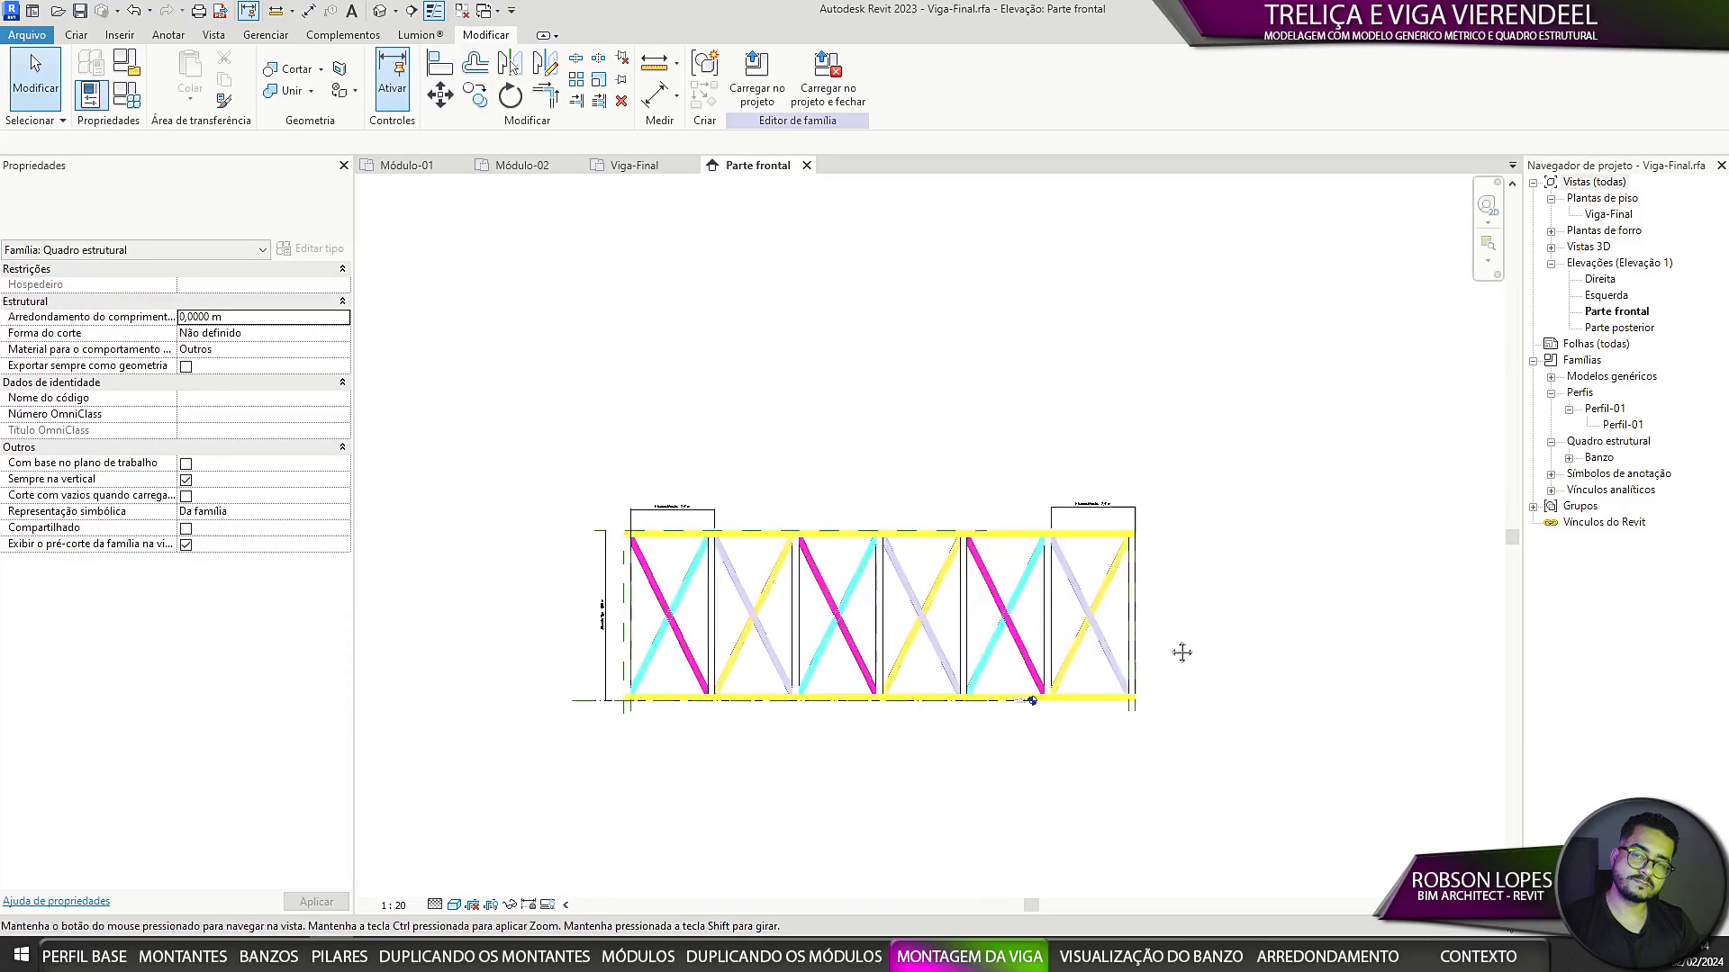
Step: Delete the Eixo dos Módulos dimension above the beam's right end
scroll(1180, 652, "up", 3)
left_click(1131, 478)
key("Delete")
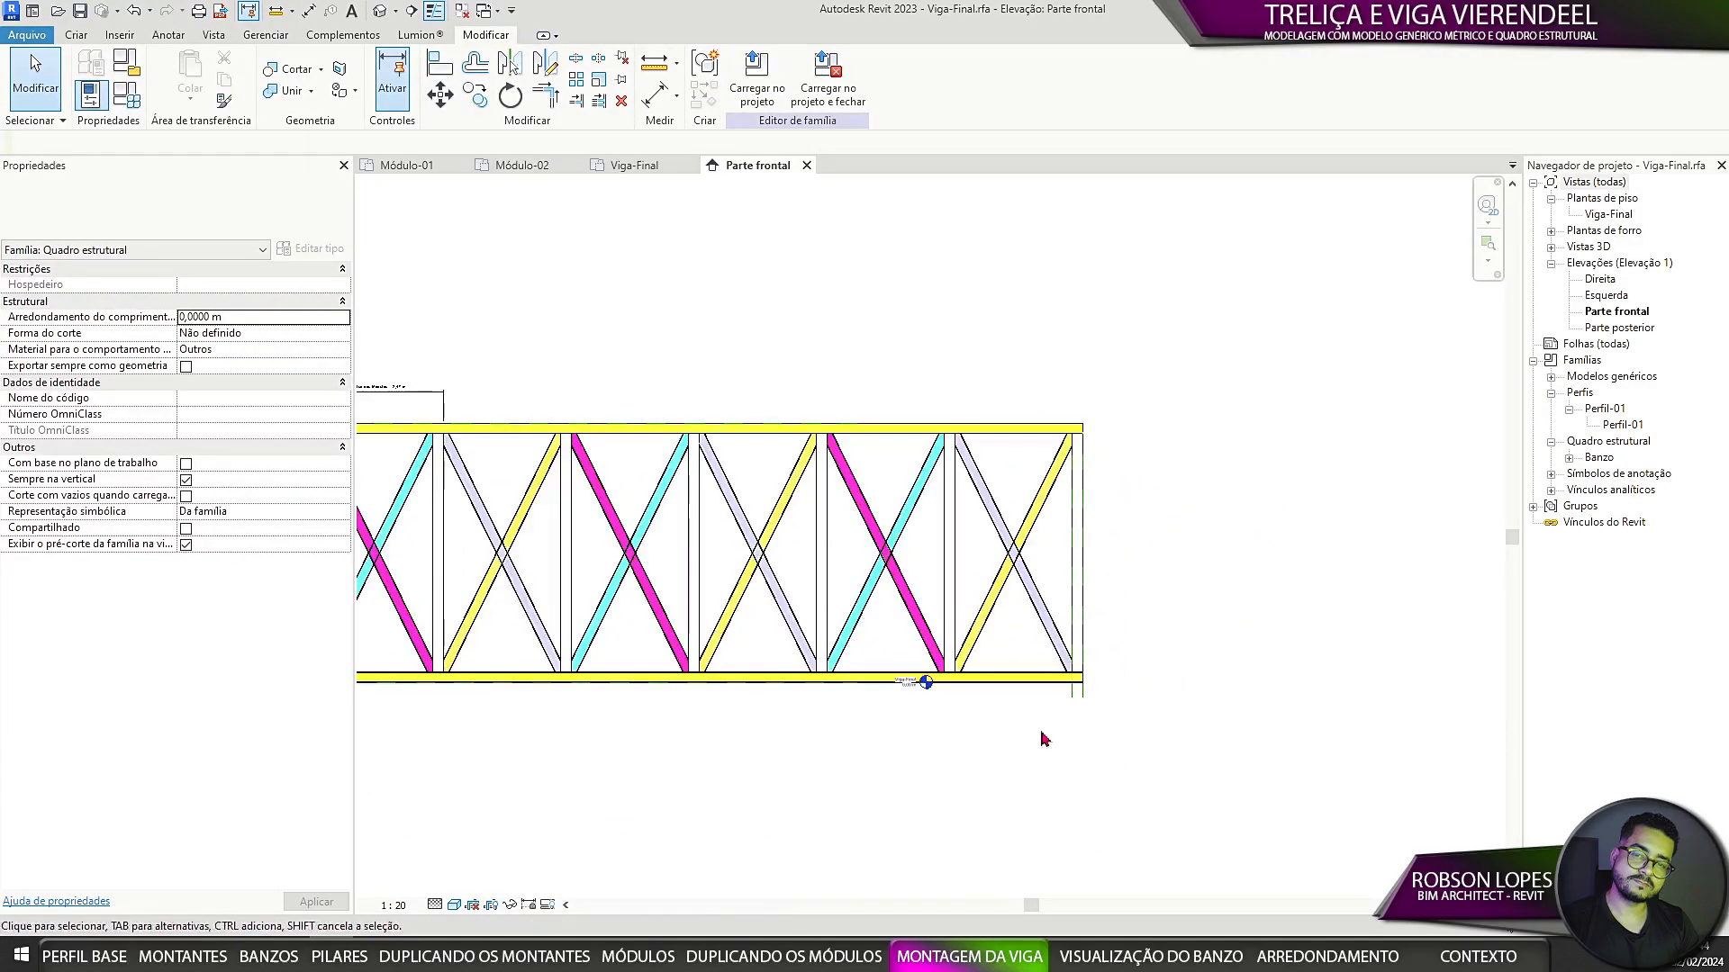
Step: Extend the upper ends of the two vertical reference planes at the beam's right end above the upper chord
left_click(1085, 697)
left_click_drag(1083, 446, 1083, 348)
left_click(1176, 581)
left_click(1072, 695)
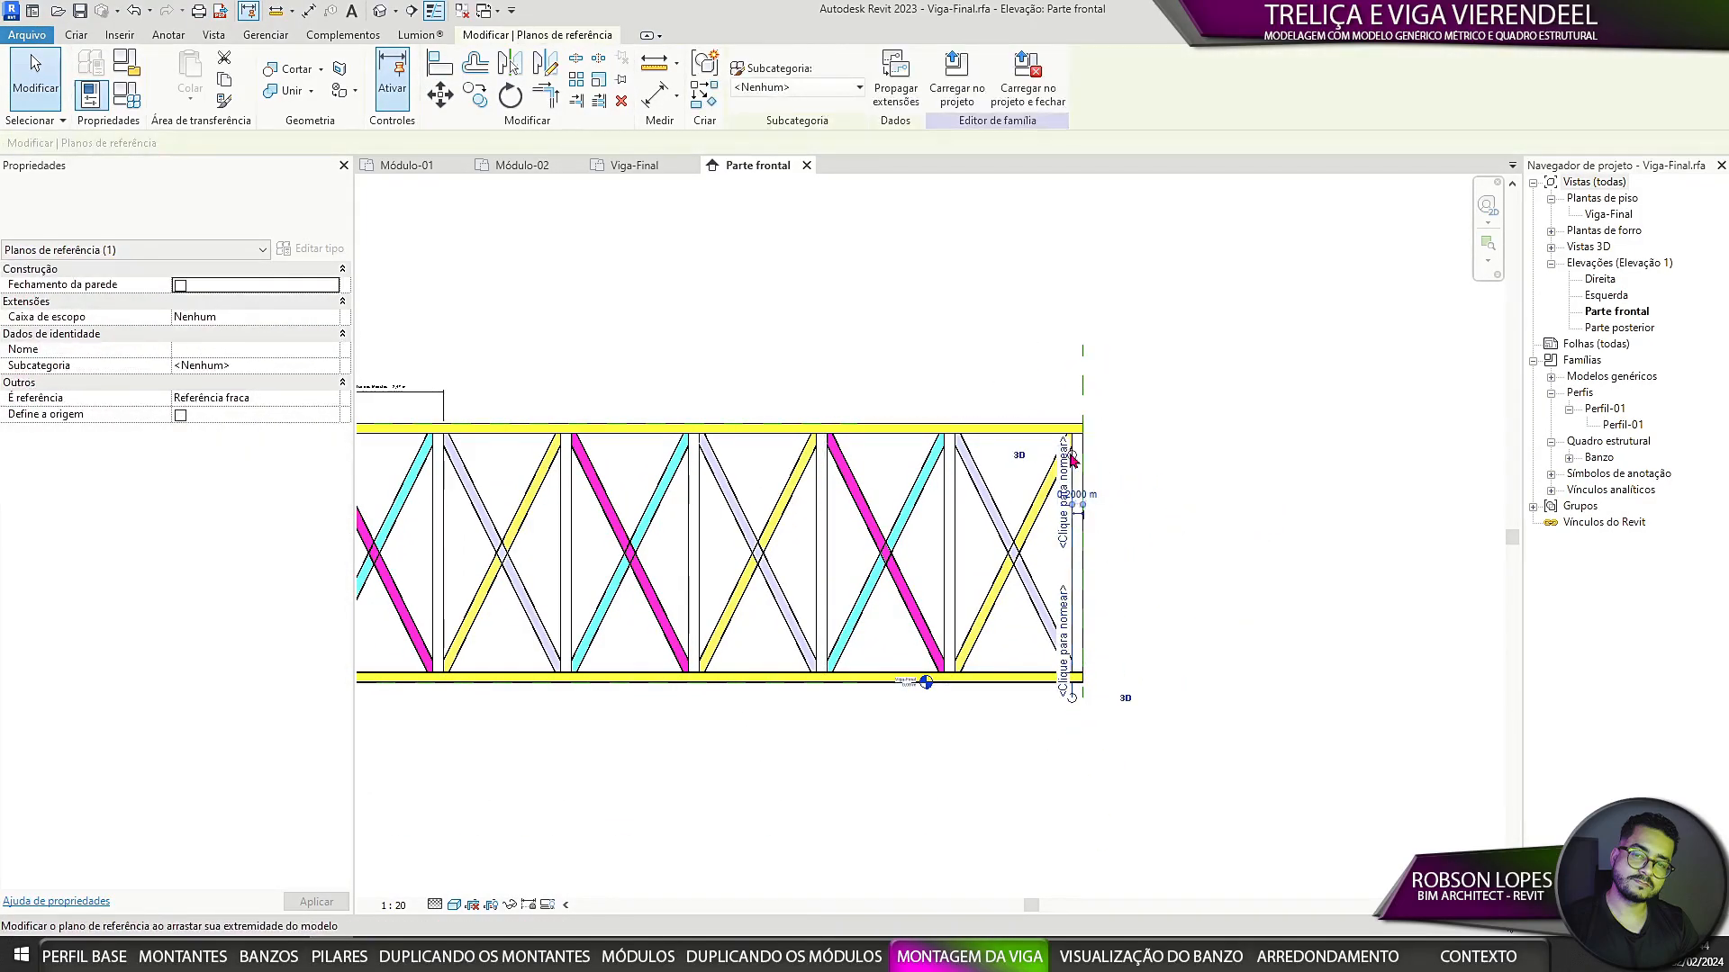
left_click_drag(1071, 445, 1071, 348)
left_click(1132, 562)
middle_click_drag(1038, 680, 1469, 626)
Step: Extend the upper ends of the two vertical reference planes at the beam's left end above the upper chord
left_click(738, 643)
middle_click_drag(758, 517, 716, 687)
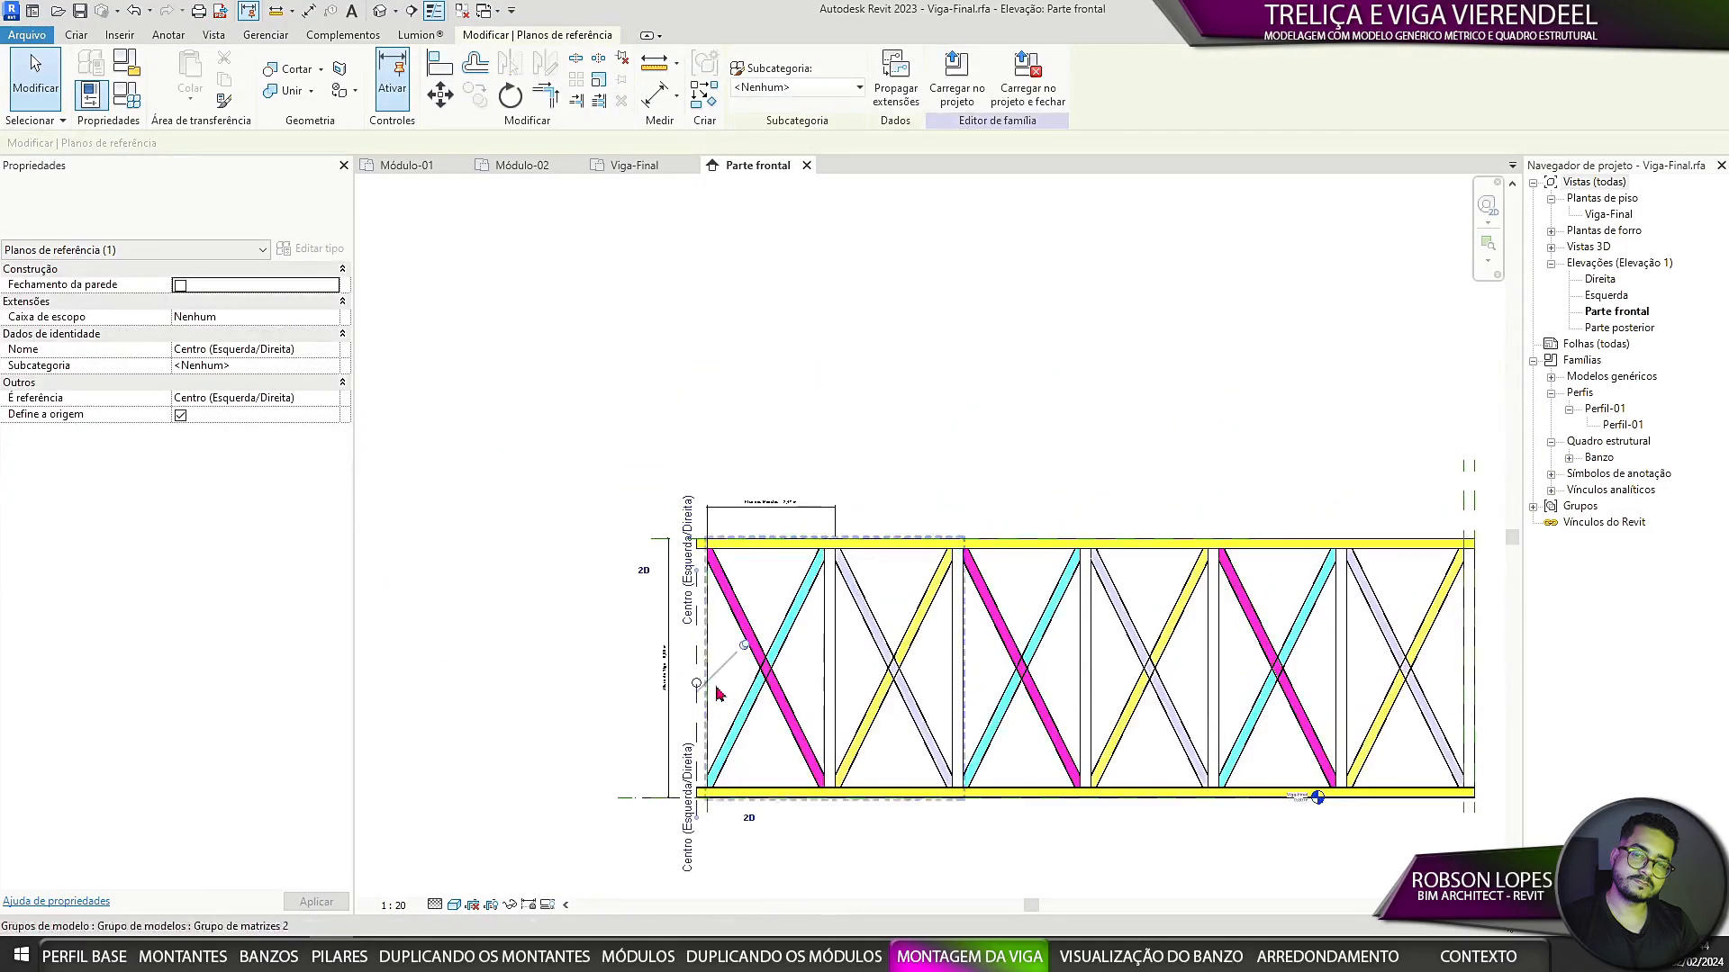
left_click_drag(697, 571, 697, 393)
left_click(708, 811)
left_click_drag(709, 569, 708, 429)
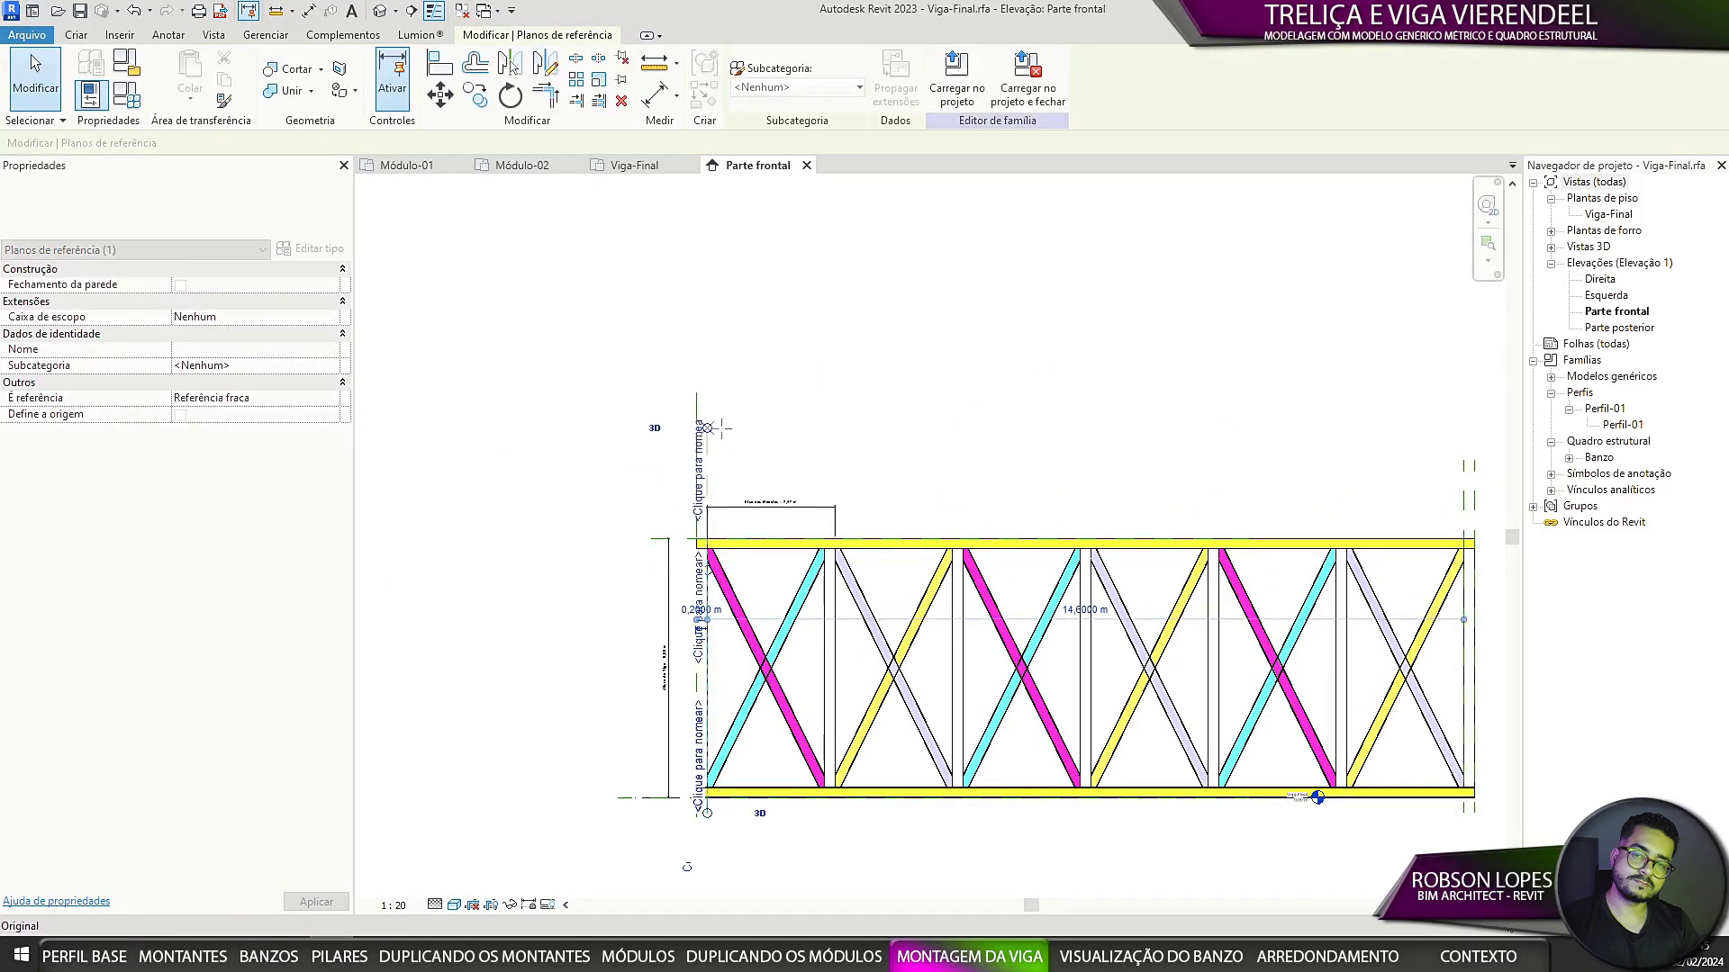
left_click(919, 360)
Step: Isolate the last Módulo-01 group together with the two vertical reference planes at the beam's right end
scroll(950, 353, "down", 2)
middle_click_drag(1136, 744, 870, 734)
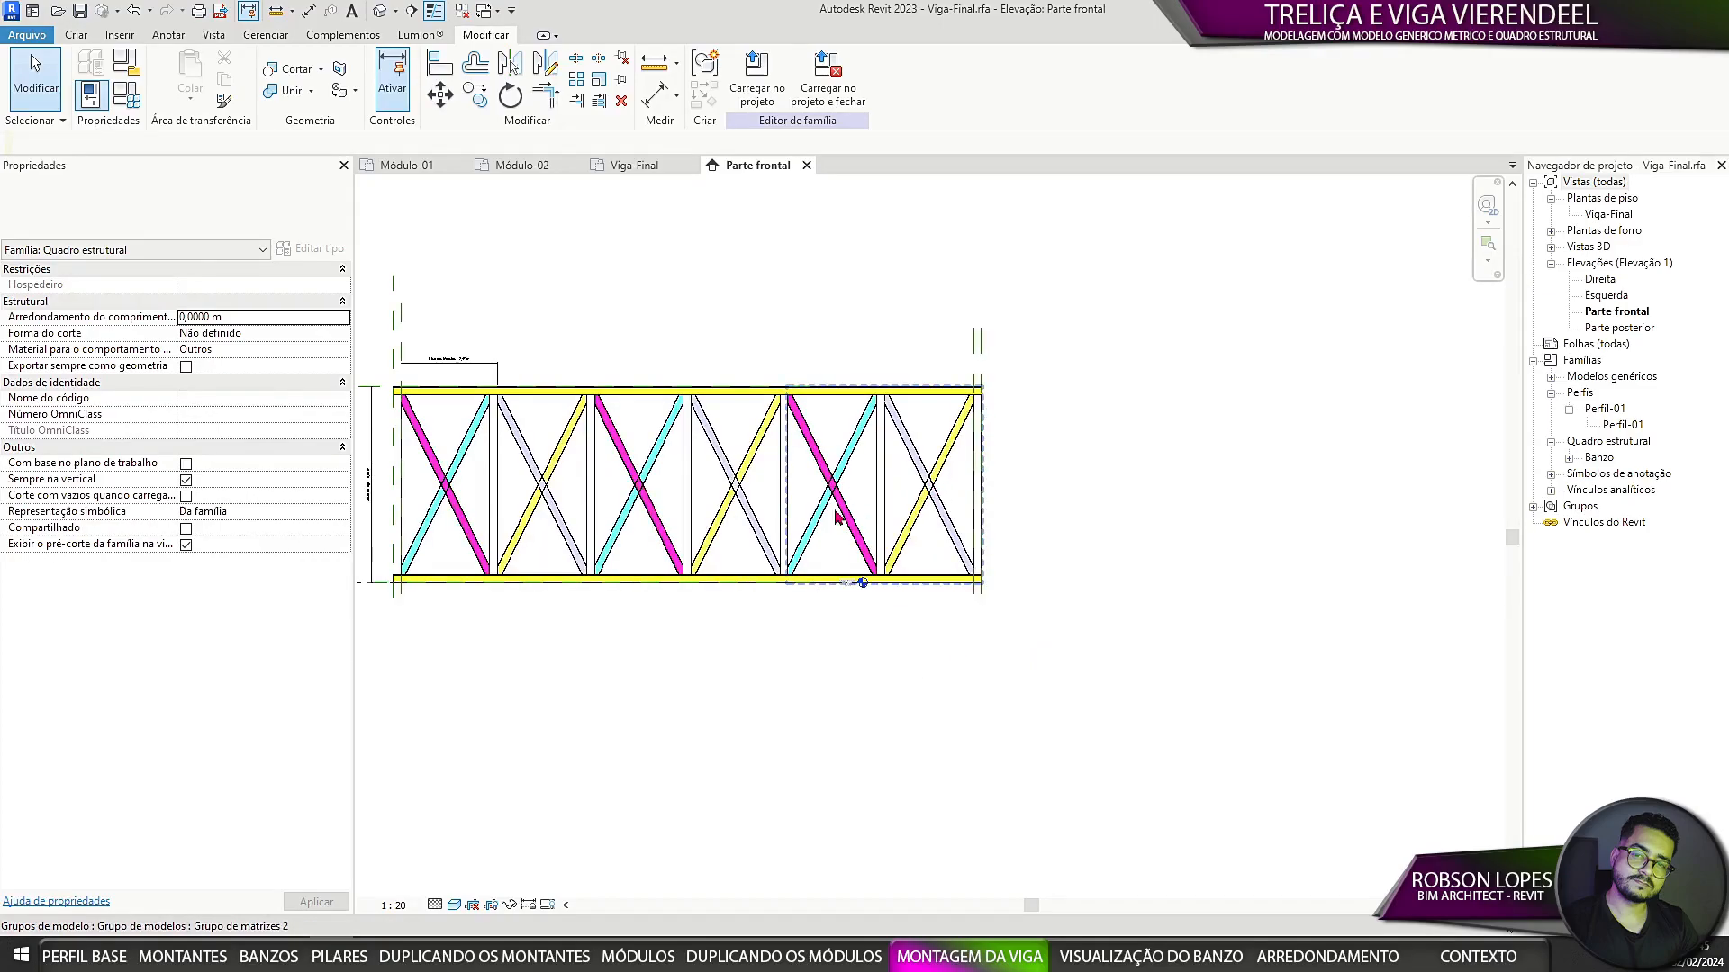
left_click(929, 568)
scroll(1092, 475, "up", 4)
left_click(1097, 498)
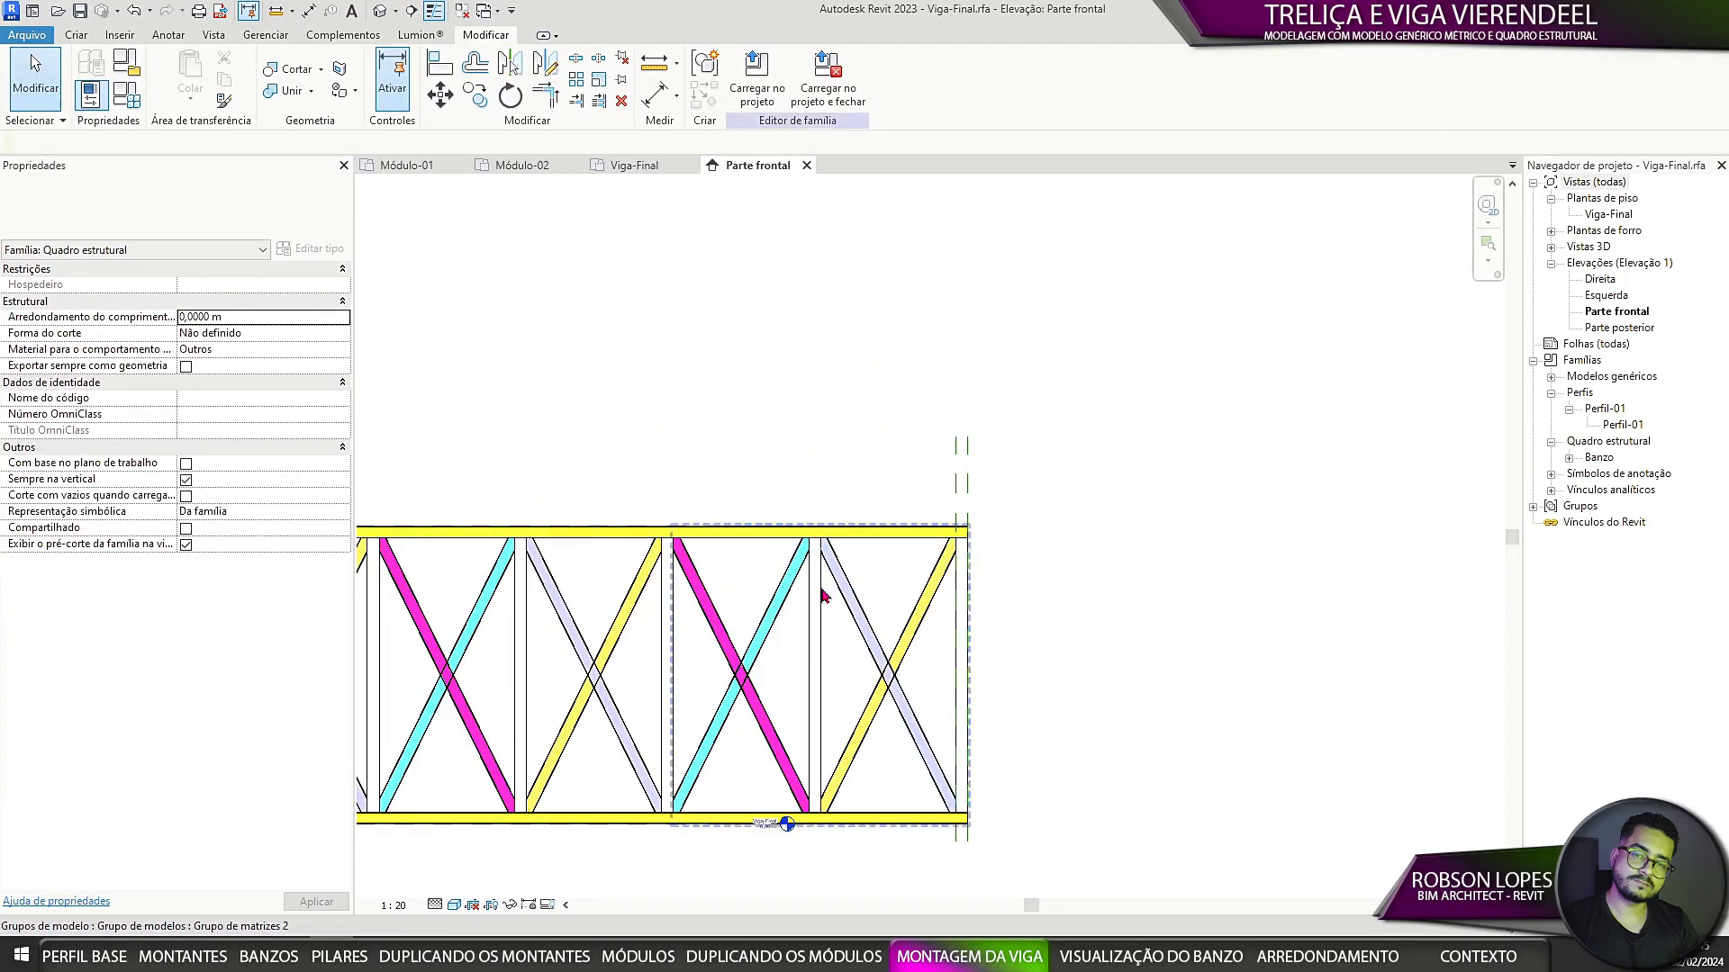
left_click(761, 713)
scroll(763, 630, "down", 3)
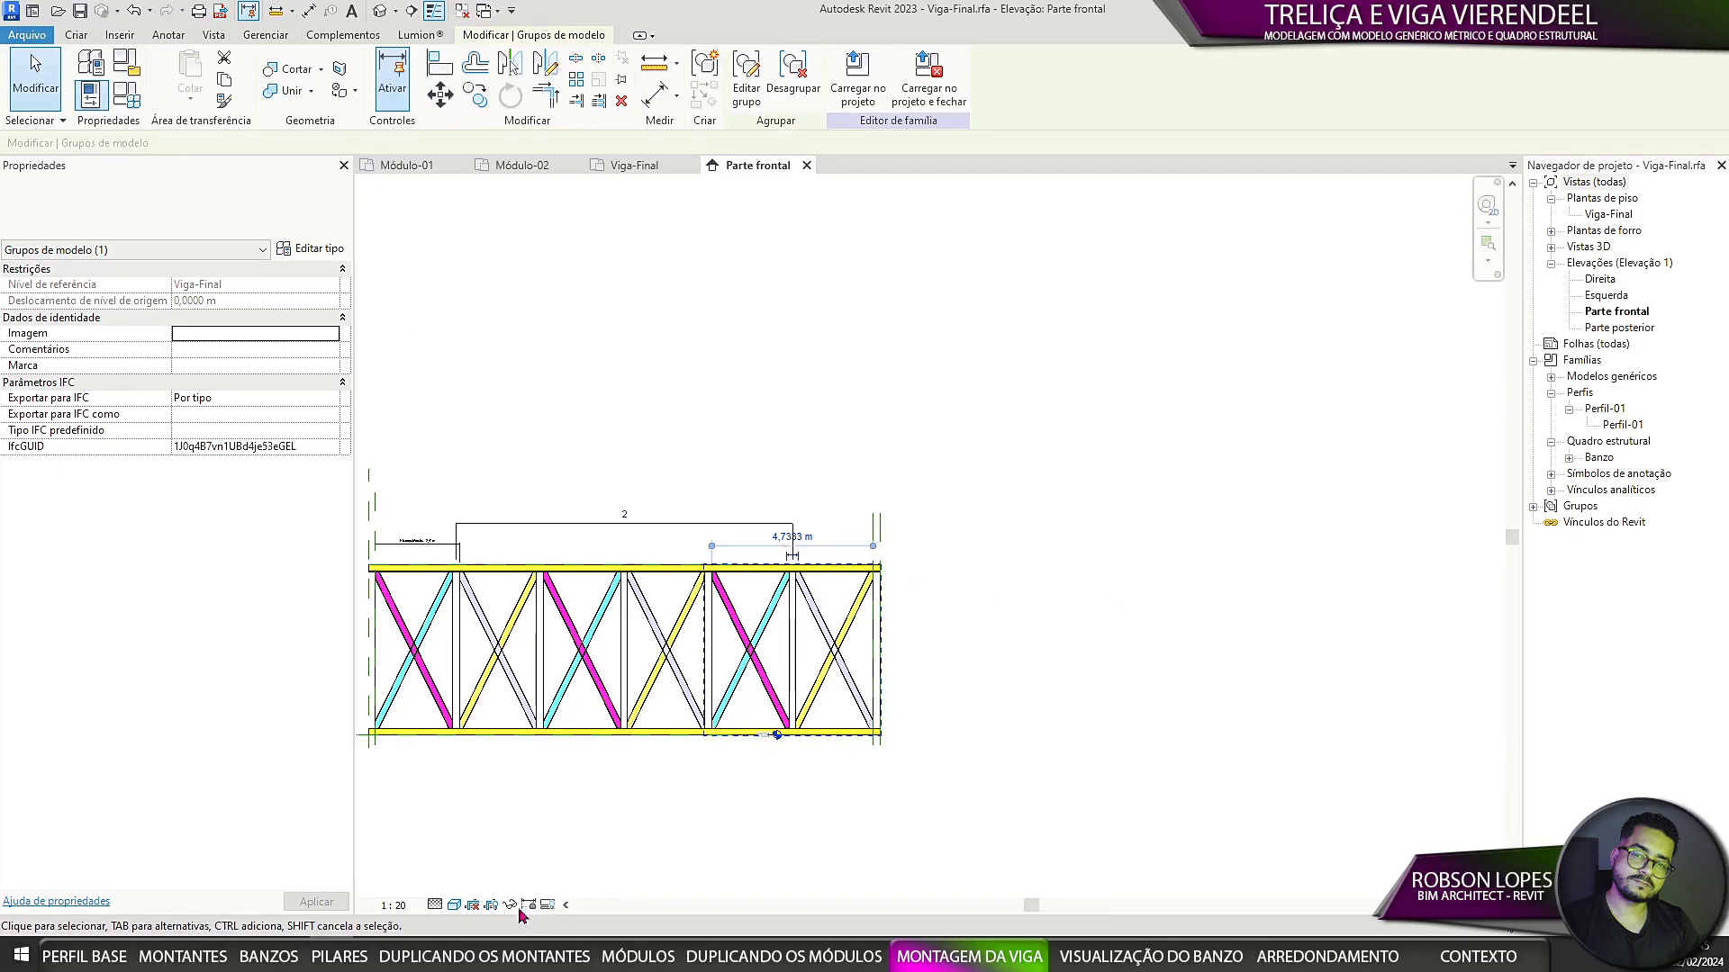
scroll(882, 546, "up", 2)
left_click_drag(977, 460, 818, 513)
left_click(703, 687, "ctrl")
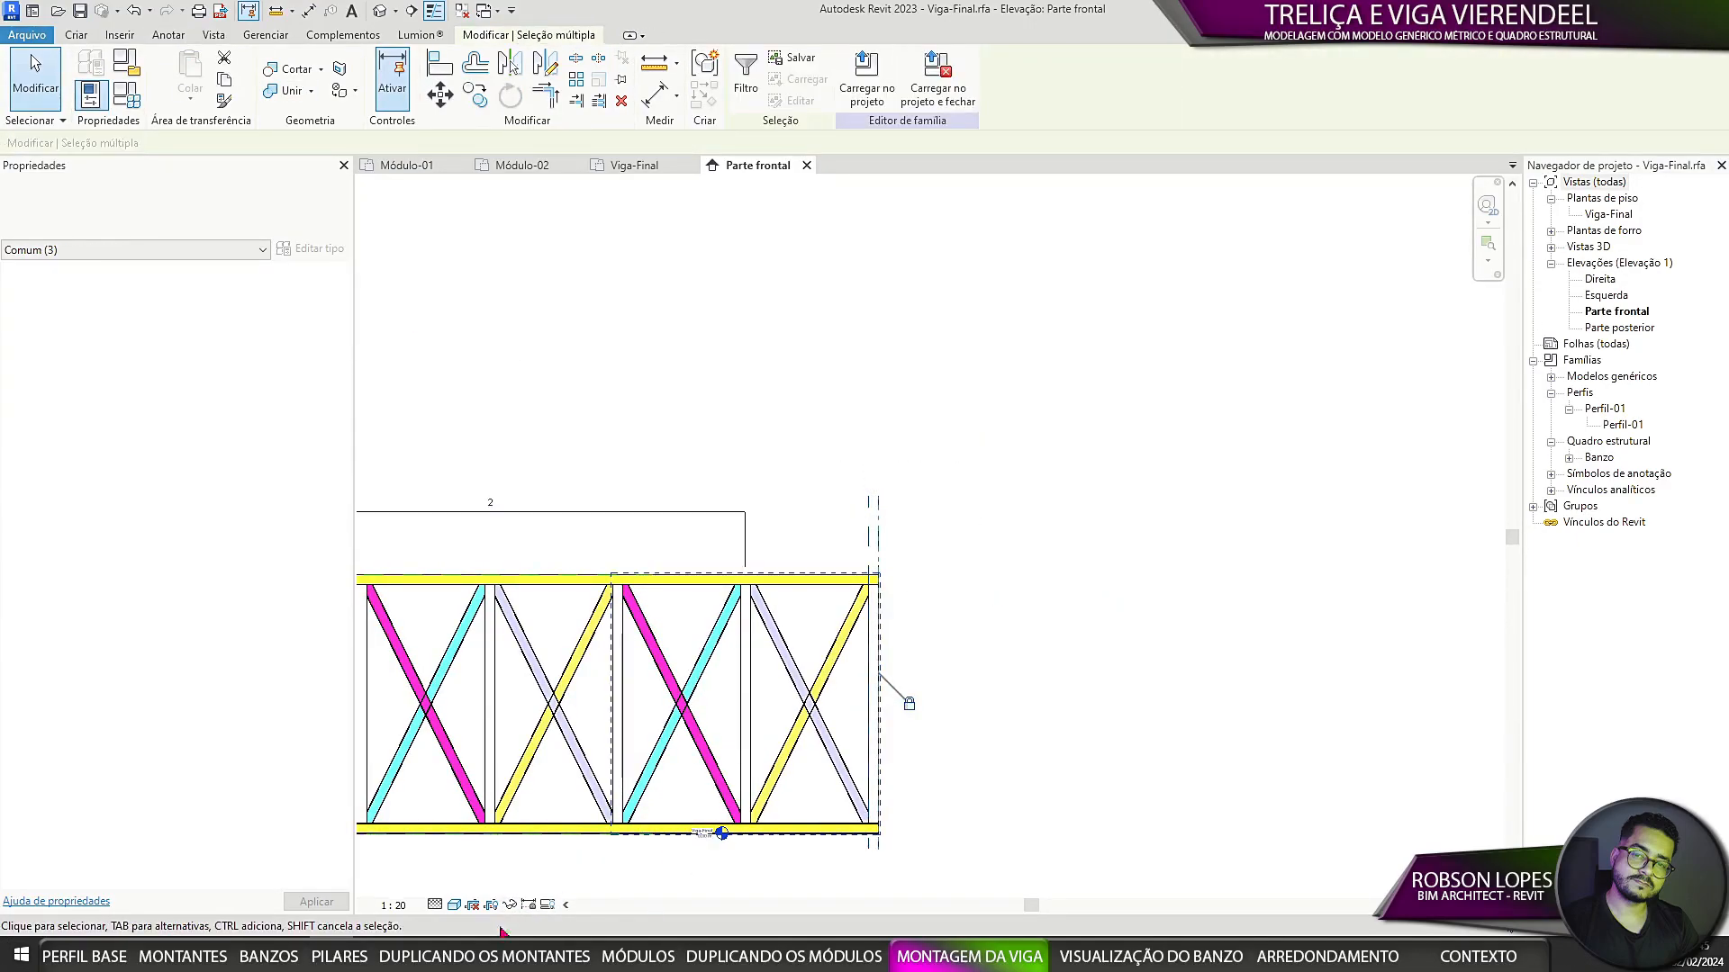
left_click(510, 906)
left_click(553, 843)
left_click(1066, 591)
Step: Dimension from the outer reference plane at the beam's right end to the Módulo-01 reference line just right of its diagonals
left_click(168, 35)
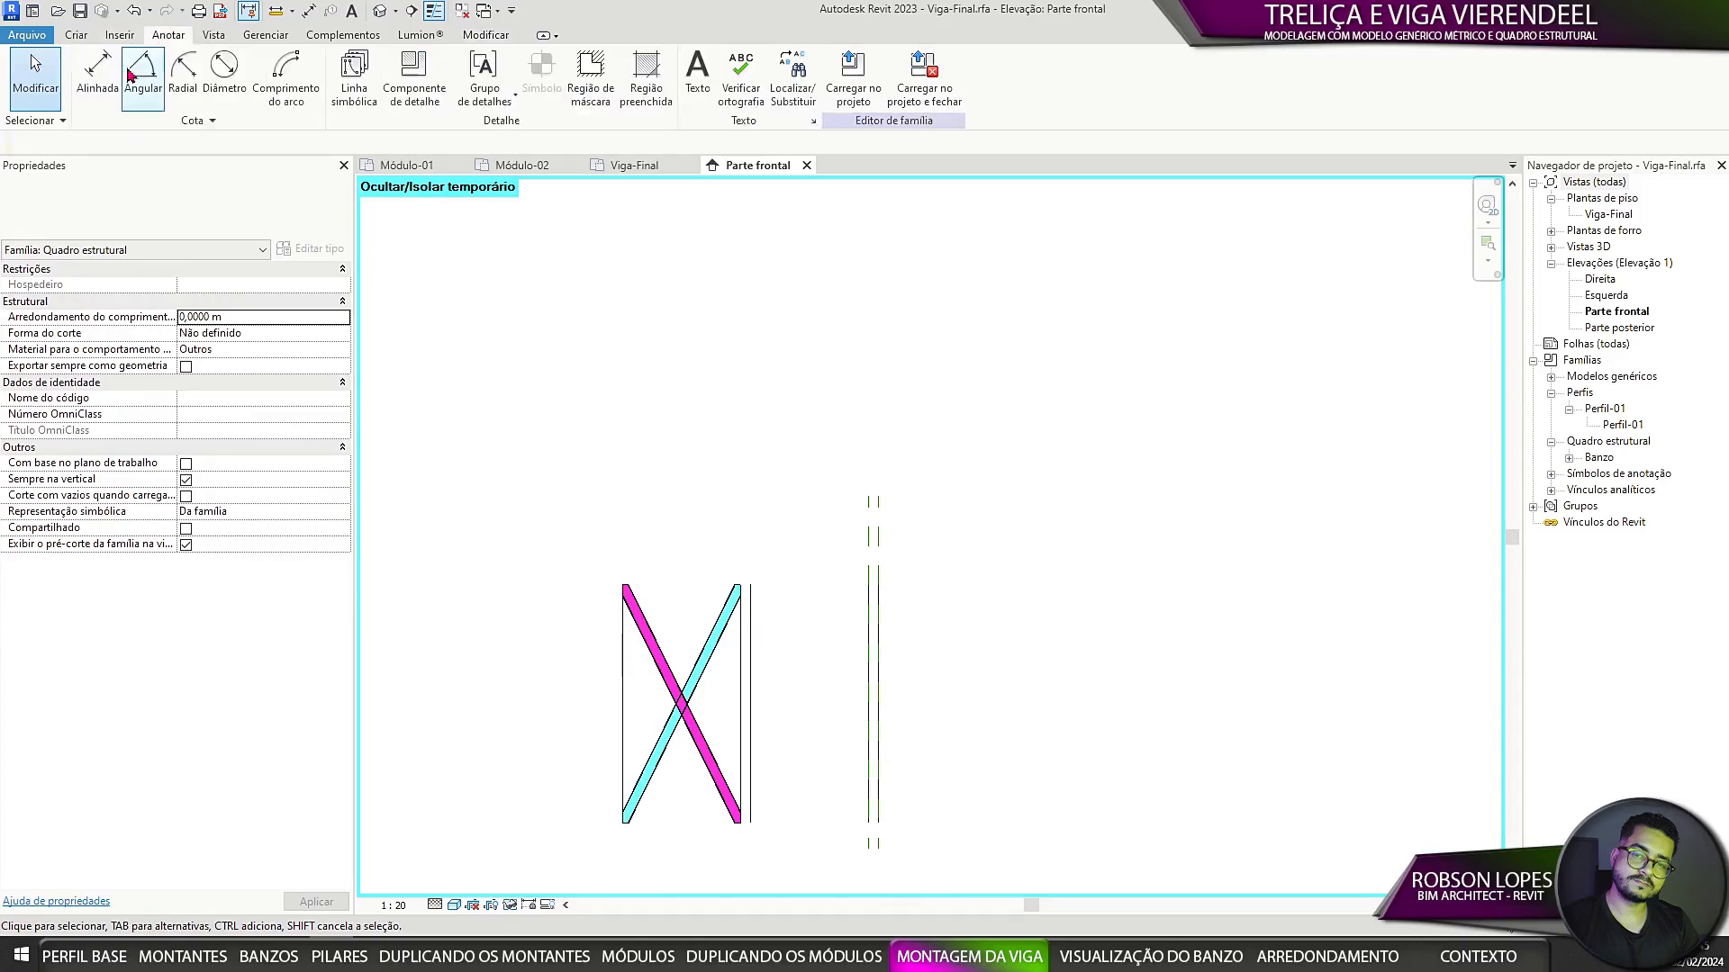
left_click(100, 76)
scroll(1017, 653, "up", 2)
left_click(803, 483)
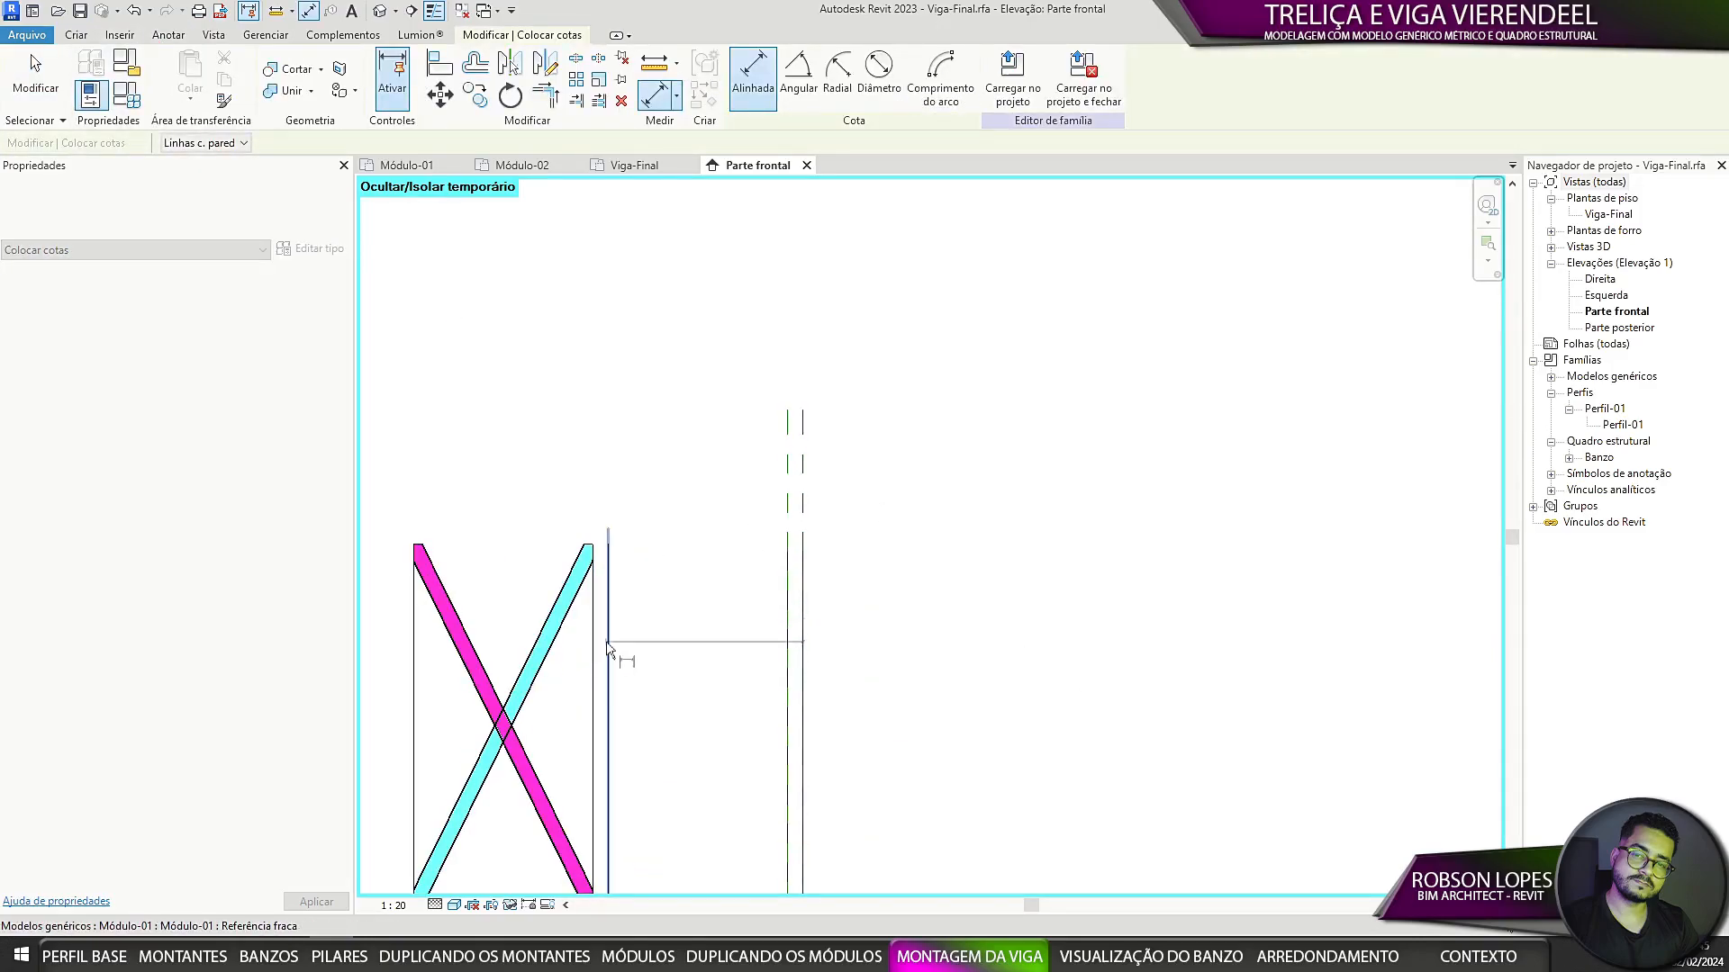
left_click(608, 646)
left_click(765, 504)
key("Escape")
key("Escape")
Step: Label the last Módulo-01 dimension with Eixo dos Módulos and restore the temporarily hidden elements
left_click(776, 505)
left_click(847, 82)
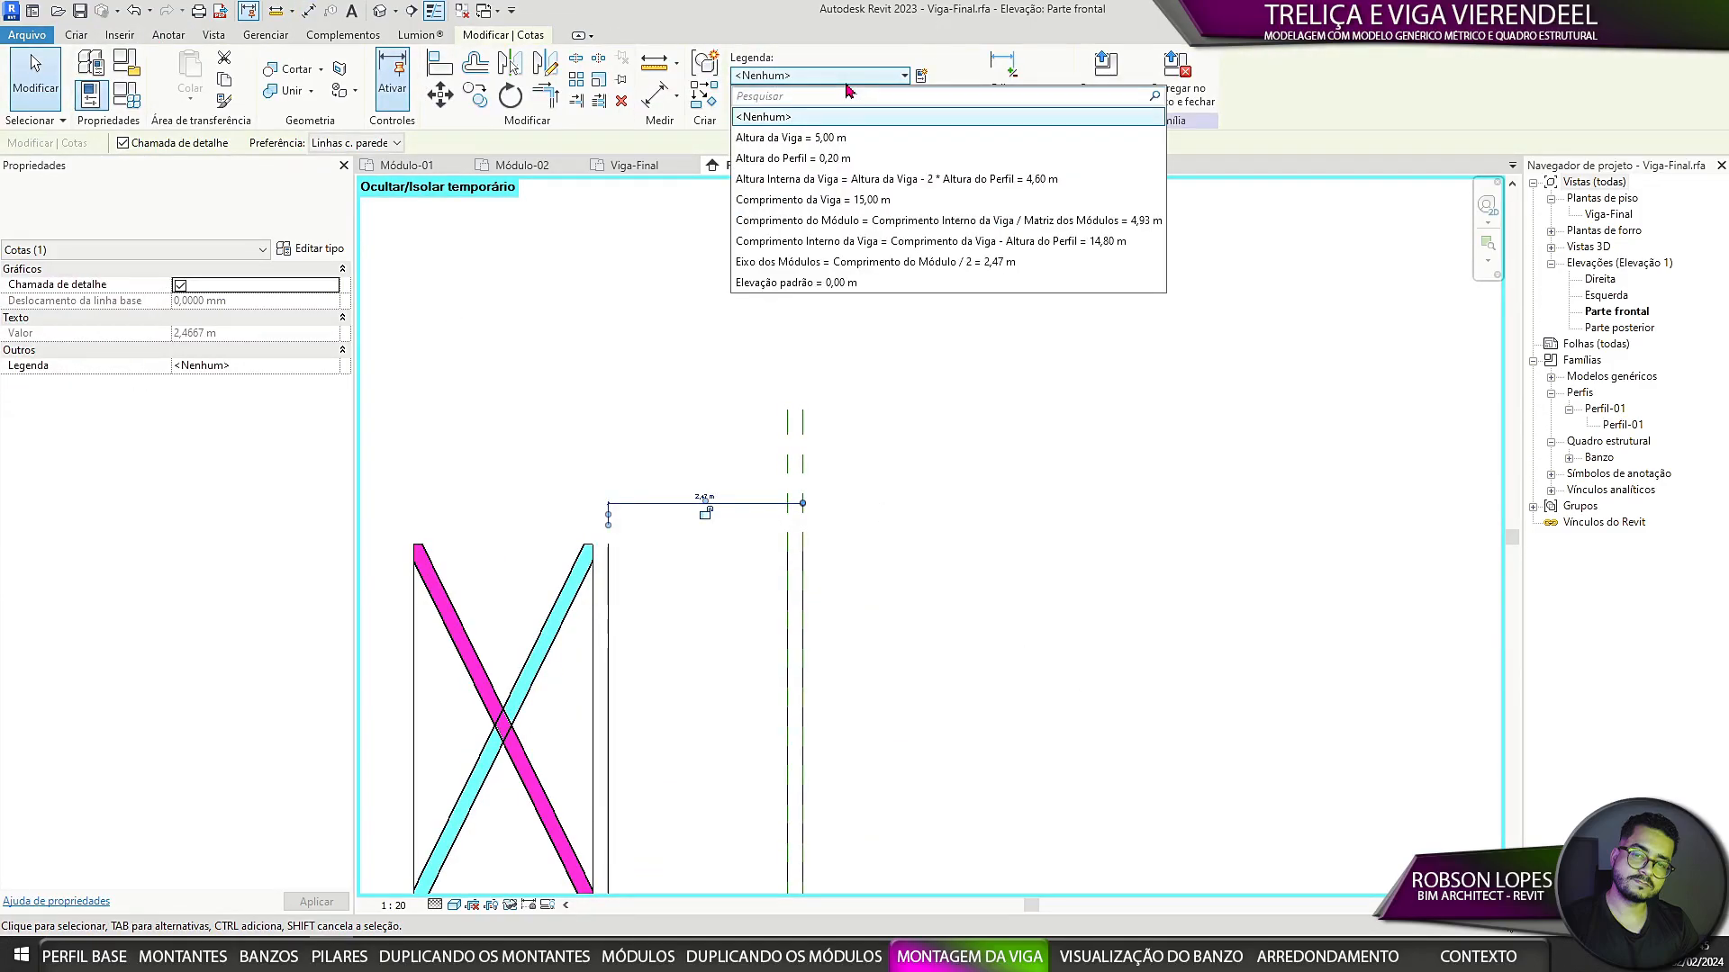
left_click(819, 268)
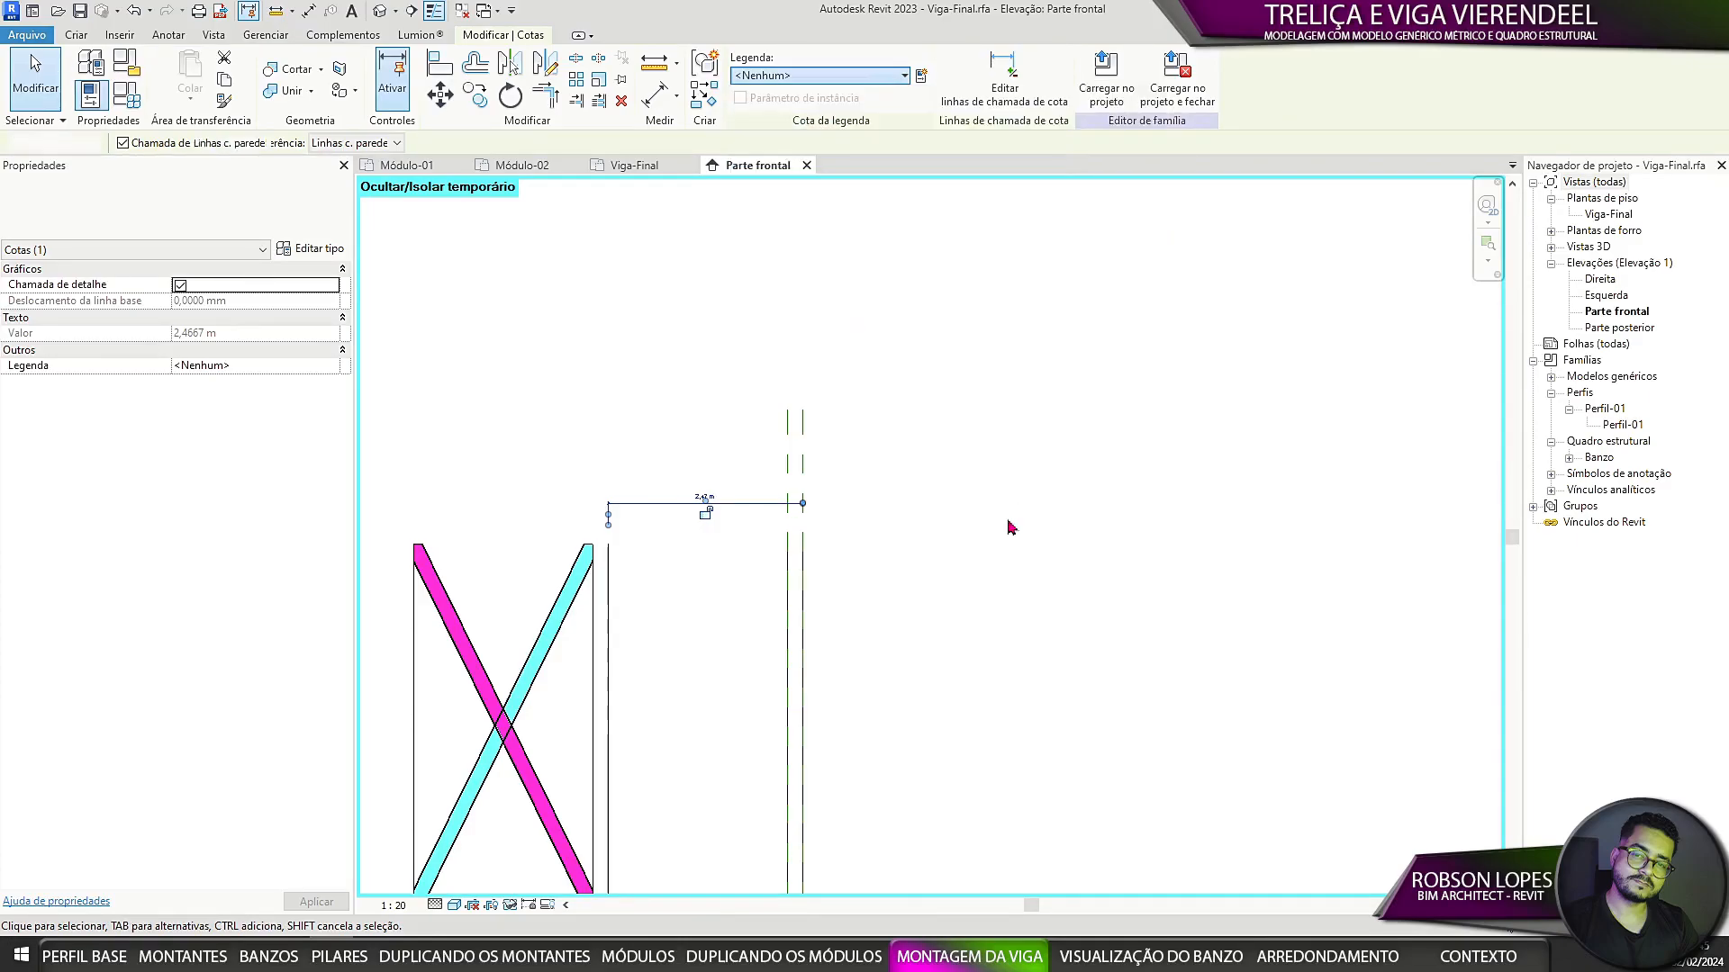
middle_click_drag(989, 604, 1120, 390)
left_click(1120, 390)
left_click(513, 908)
left_click(576, 890)
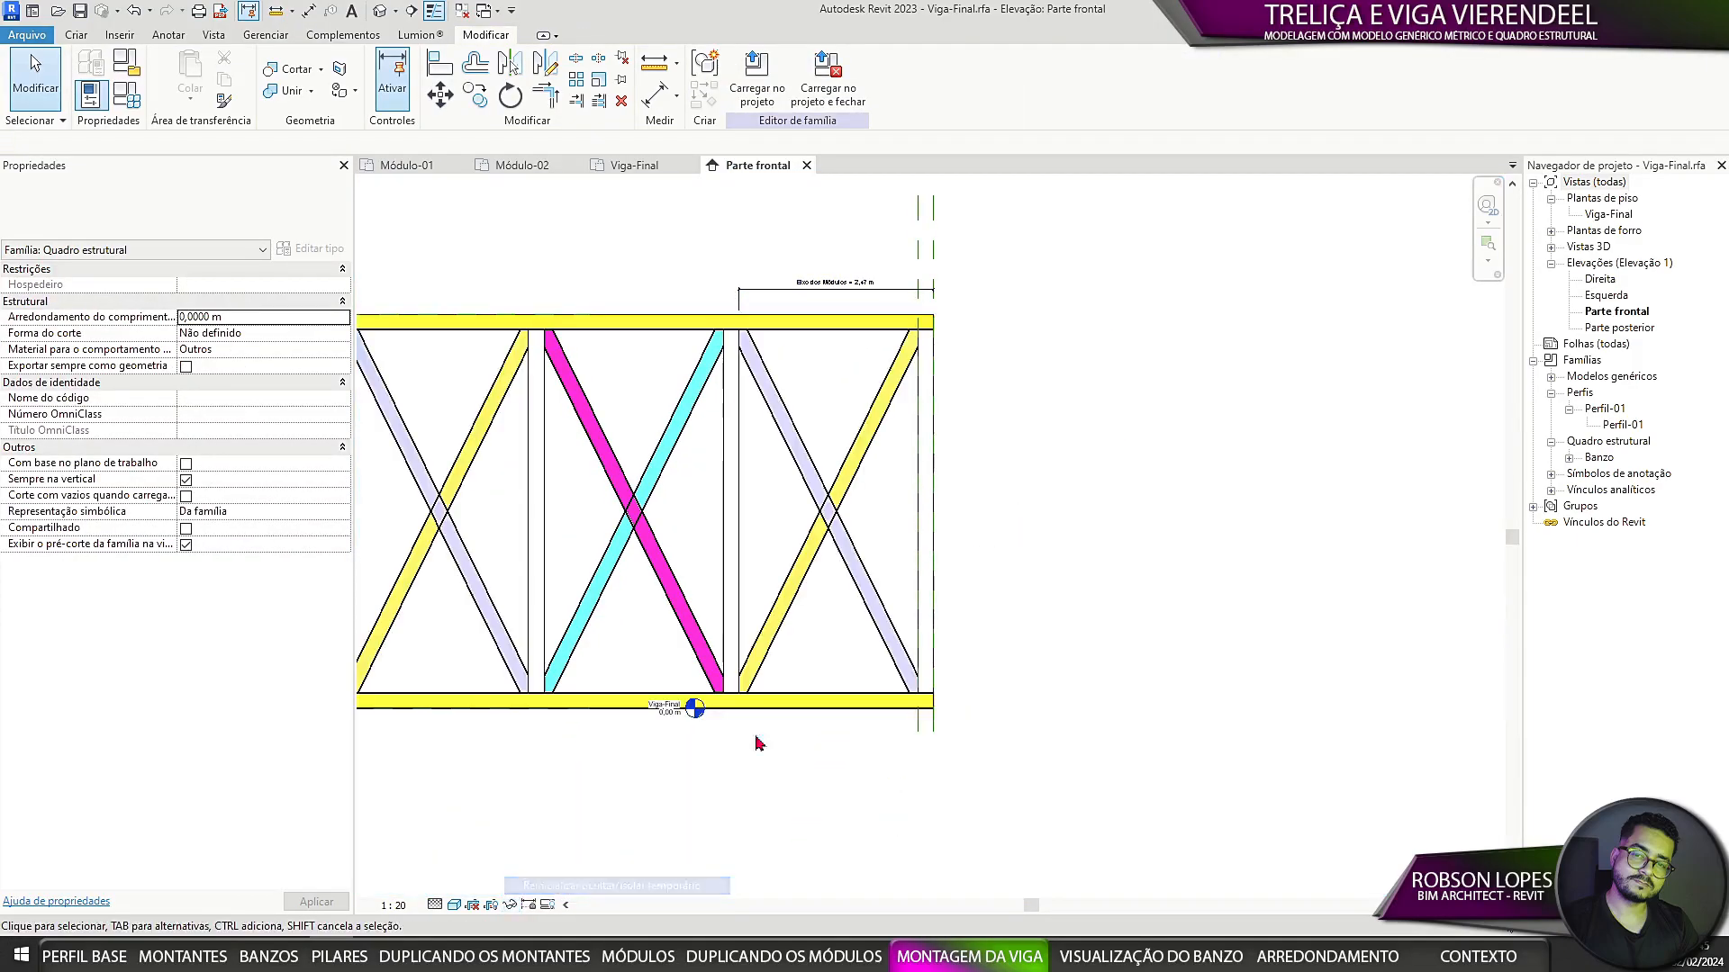
Step: Isolate the last Módulo-02 group together with the two vertical reference planes at the beam's right end
scroll(768, 720, "down", 2)
left_click(833, 620)
scroll(866, 397, "up", 2)
left_click_drag(978, 291, 834, 395, "ctrl")
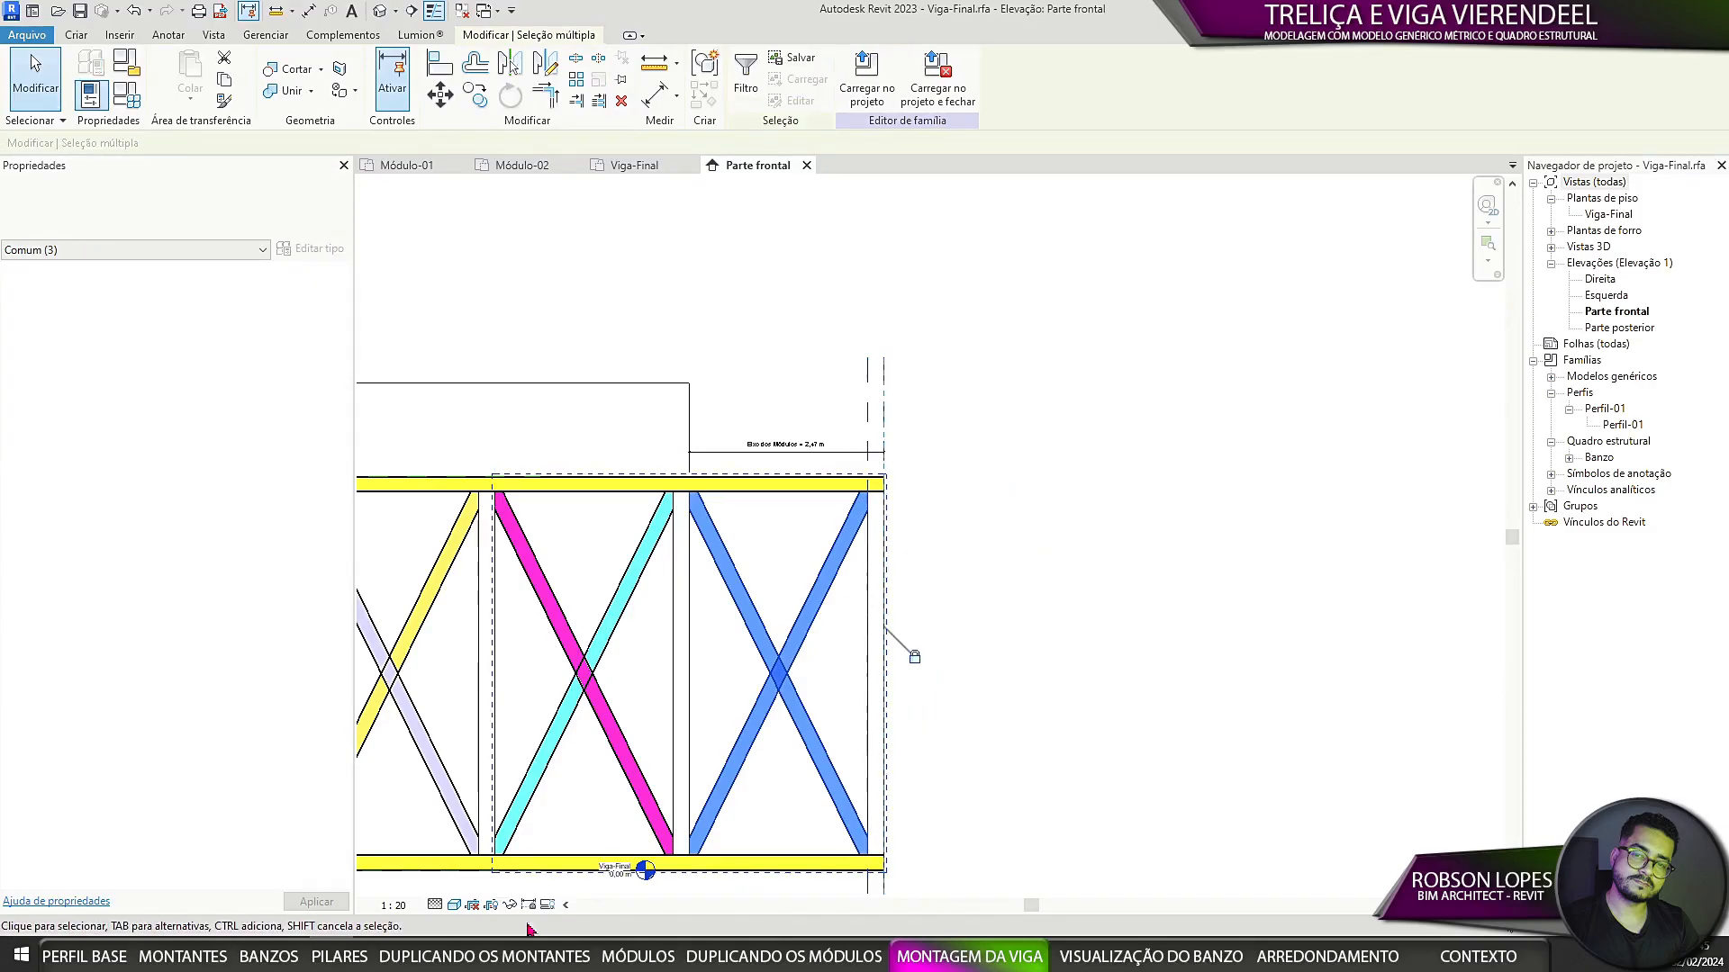
left_click(513, 907)
left_click(569, 842)
left_click(1035, 529)
scroll(1041, 518, "down", 1)
scroll(977, 587, "up", 2)
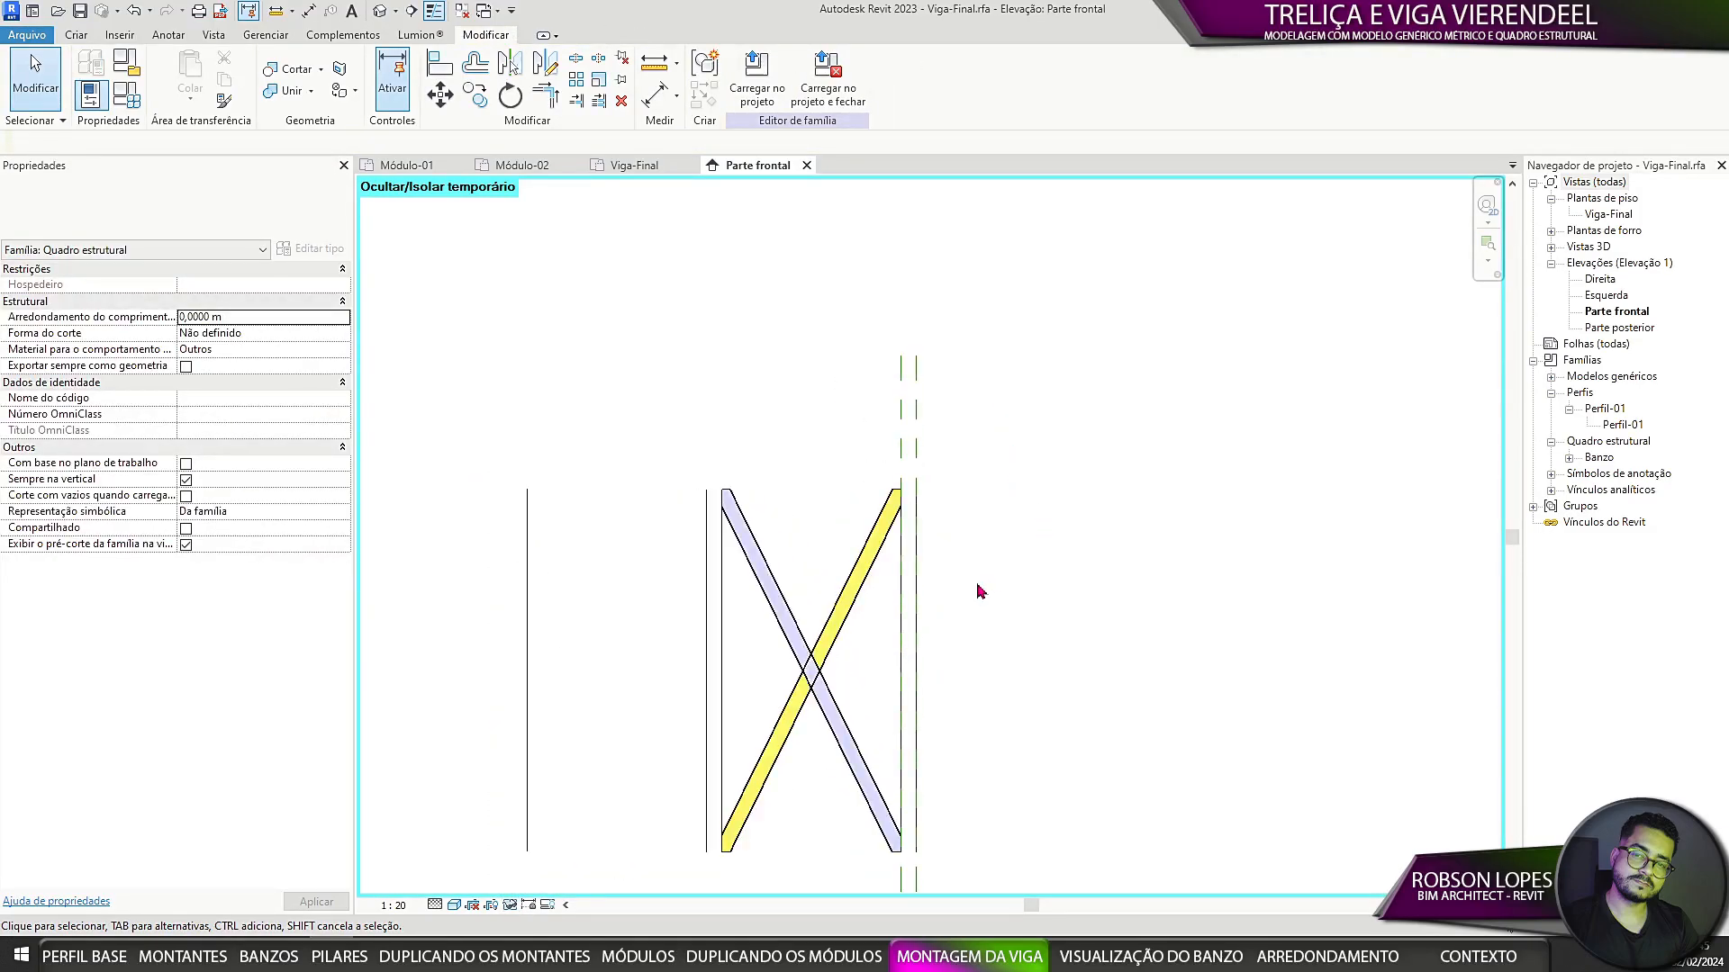
key("d")
key("i")
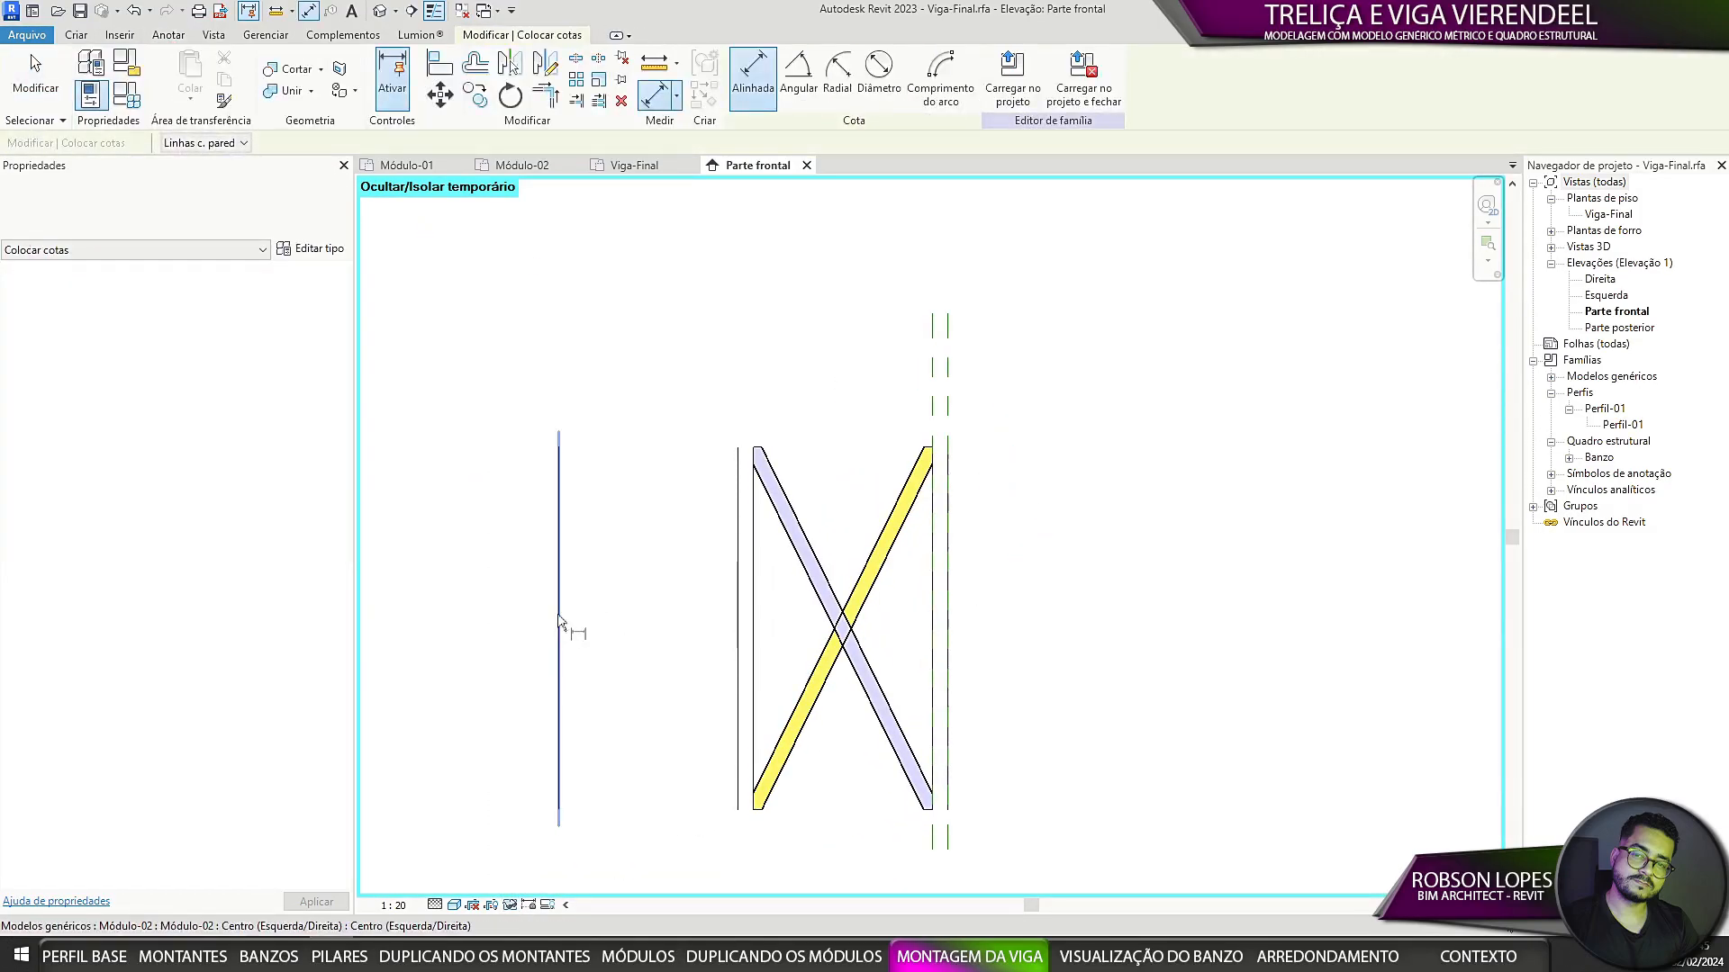
left_click(559, 630)
left_click(753, 671)
left_click(947, 694)
scroll(794, 386, "up", 2)
scroll(795, 385, "down", 2)
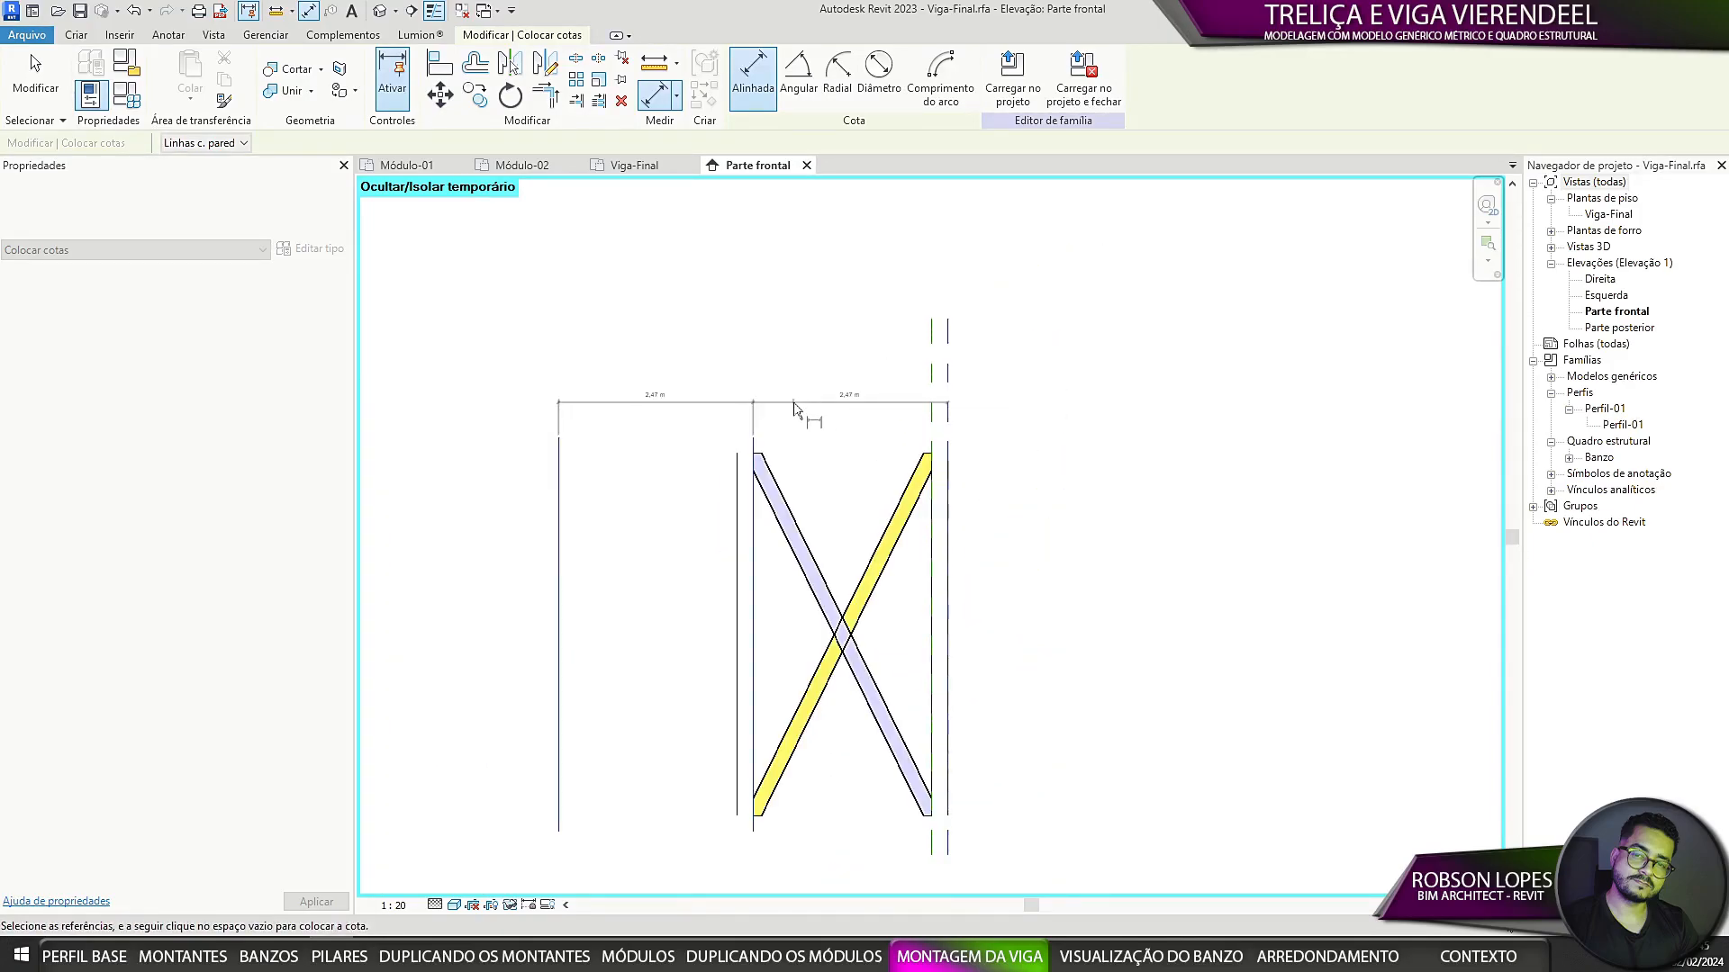
key("Escape")
Step: Dimension from the outer reference plane at the beam's right end to the reference at the left edge of Módulo-02's diagonals
left_click(948, 345)
left_click(753, 575)
left_click(823, 428)
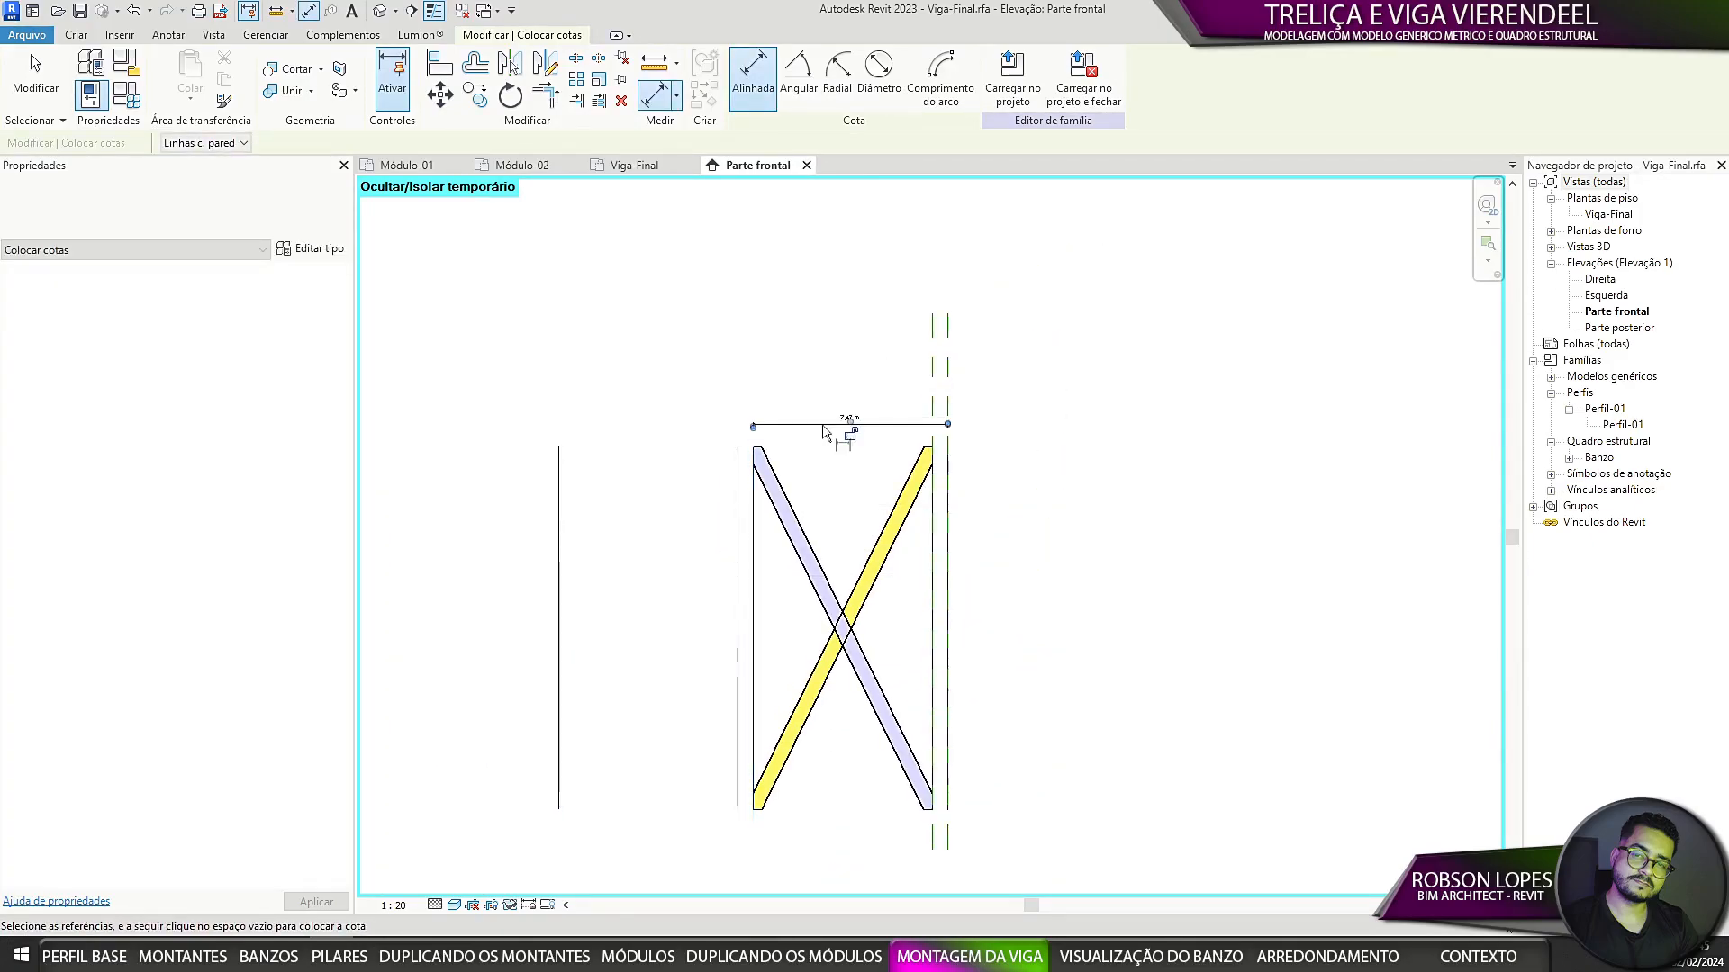
scroll(865, 418, "up", 2)
key("Escape")
Step: Label the last Módulo-02 dimension with Eixo dos Módulos and restore the temporarily hidden elements
left_click(860, 77)
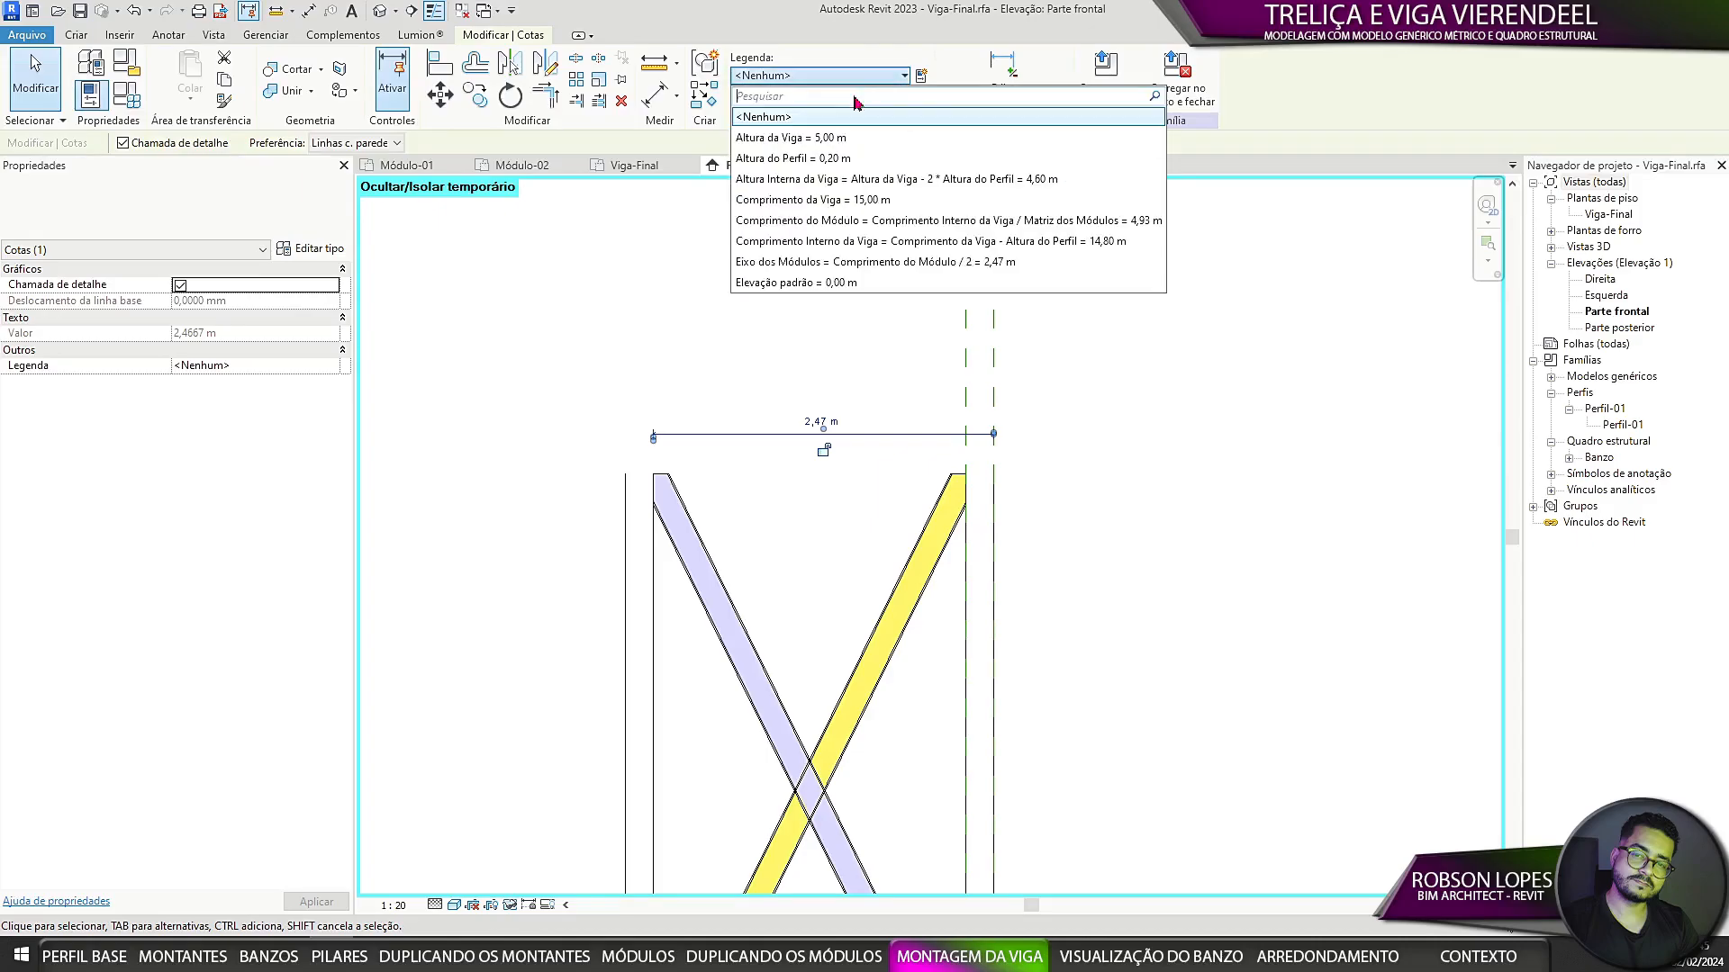
left_click(793, 258)
scroll(1107, 603, "down", 2)
left_click(1088, 641)
scroll(1112, 650, "up", 3)
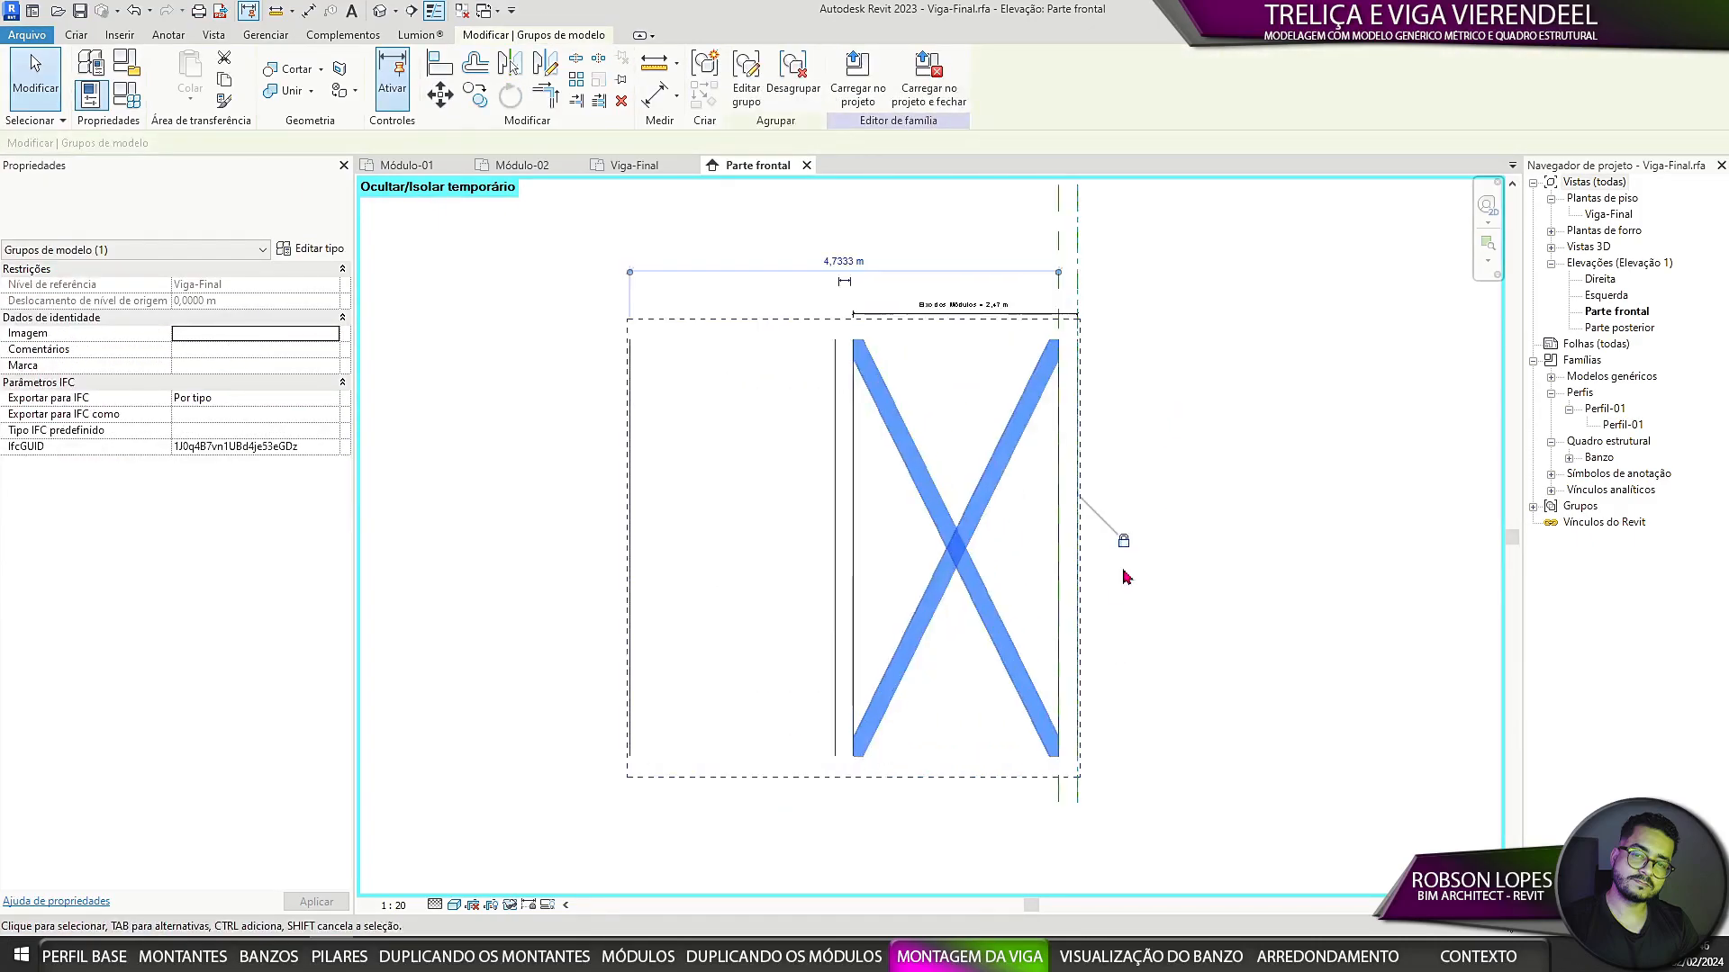
left_click(1124, 581)
scroll(1124, 581, "down", 4)
left_click(511, 906)
left_click(576, 886)
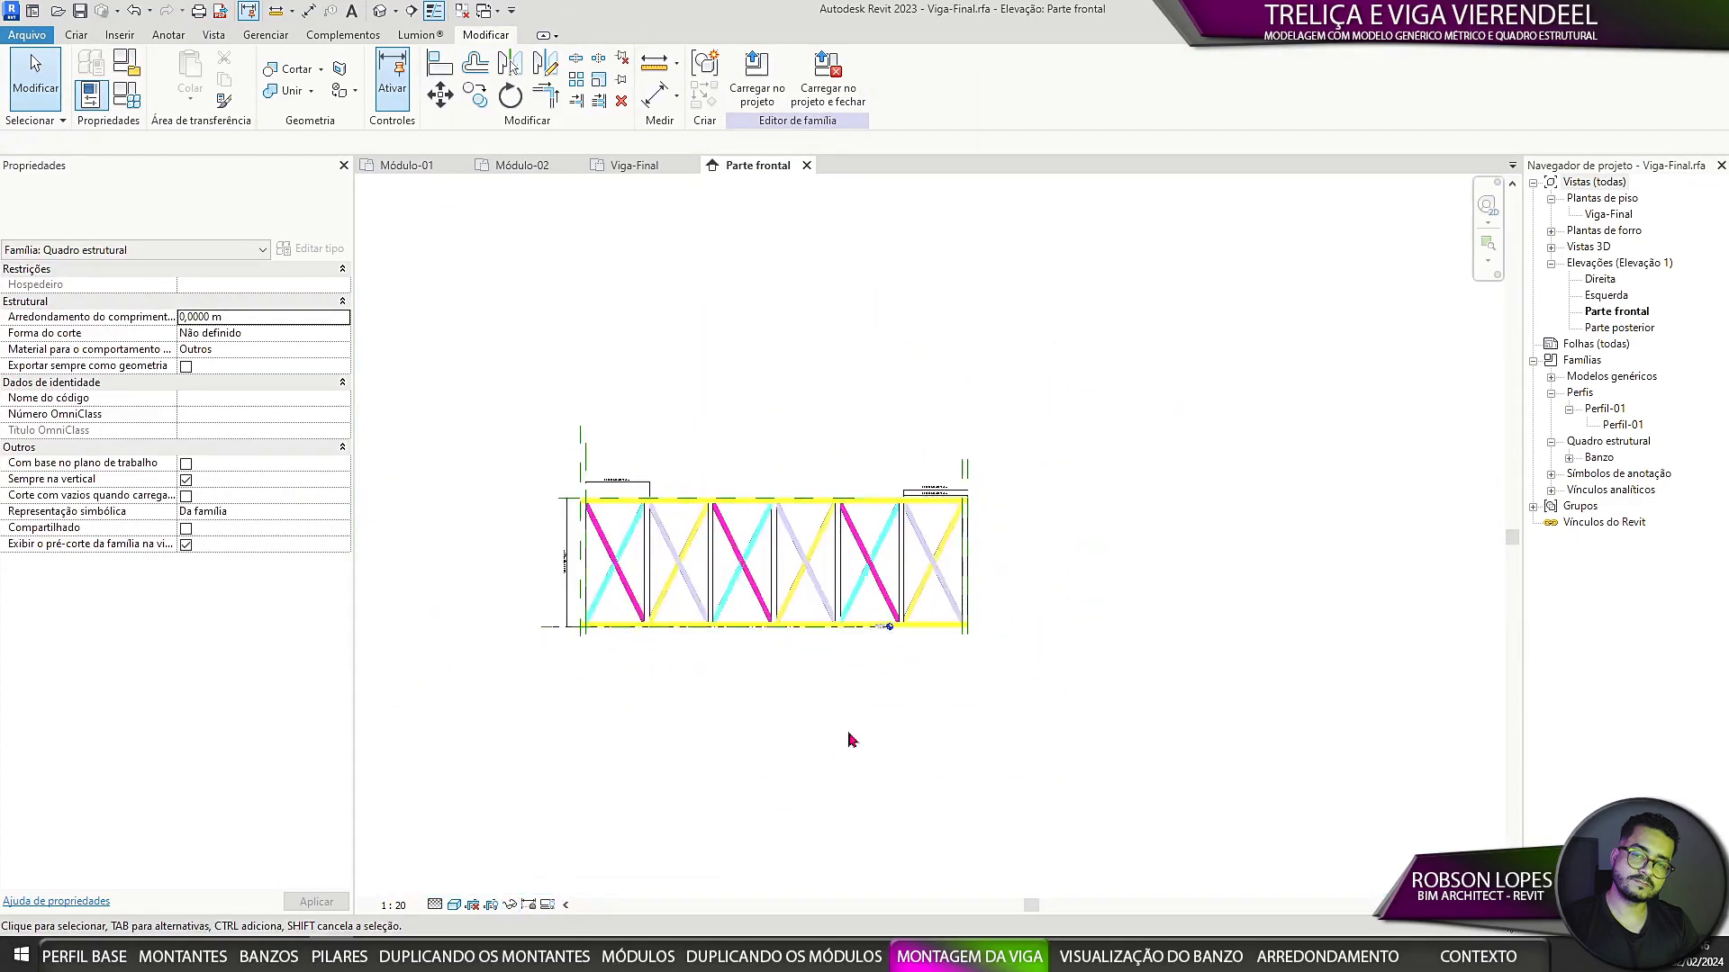
Step: Isolate the first Módulo-02 group together with the two vertical reference planes at the beam's left end
scroll(884, 734, "up", 4)
left_click(835, 632)
middle_click_drag(778, 376, 965, 590)
scroll(871, 423, "up", 2)
left_click_drag(918, 290, 749, 432, "ctrl")
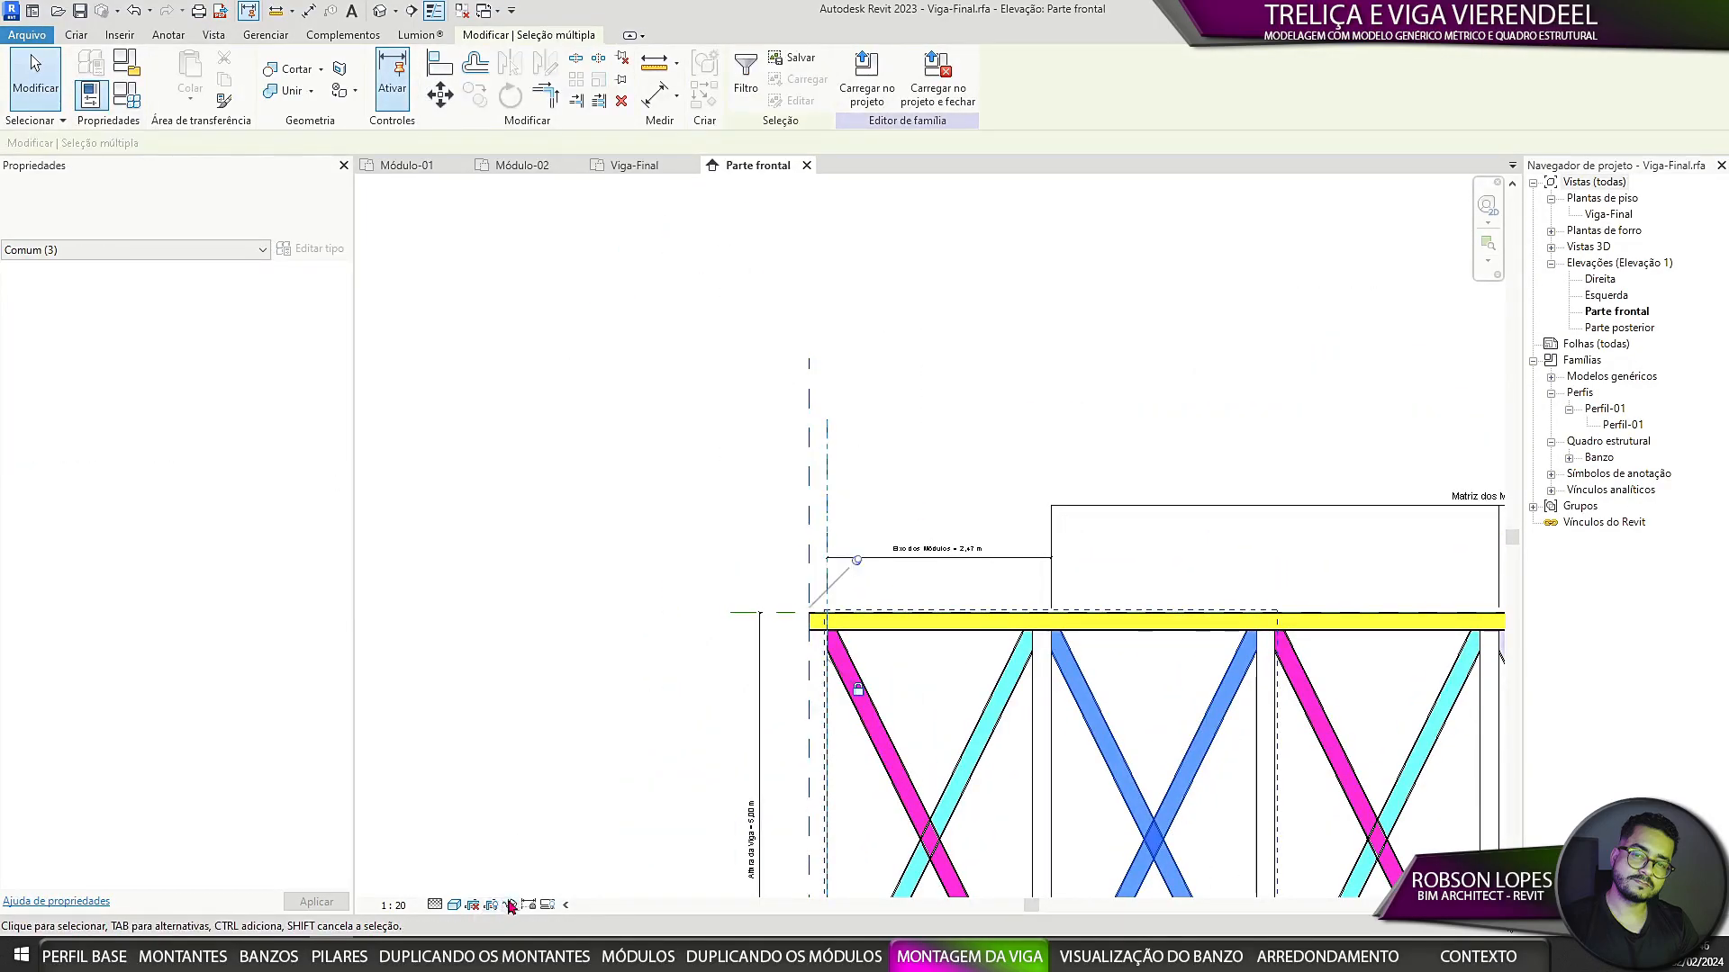
left_click(511, 905)
left_click(565, 844)
scroll(910, 394, "down", 2)
left_click(918, 400)
middle_click_drag(1096, 610, 973, 549)
left_click(931, 599)
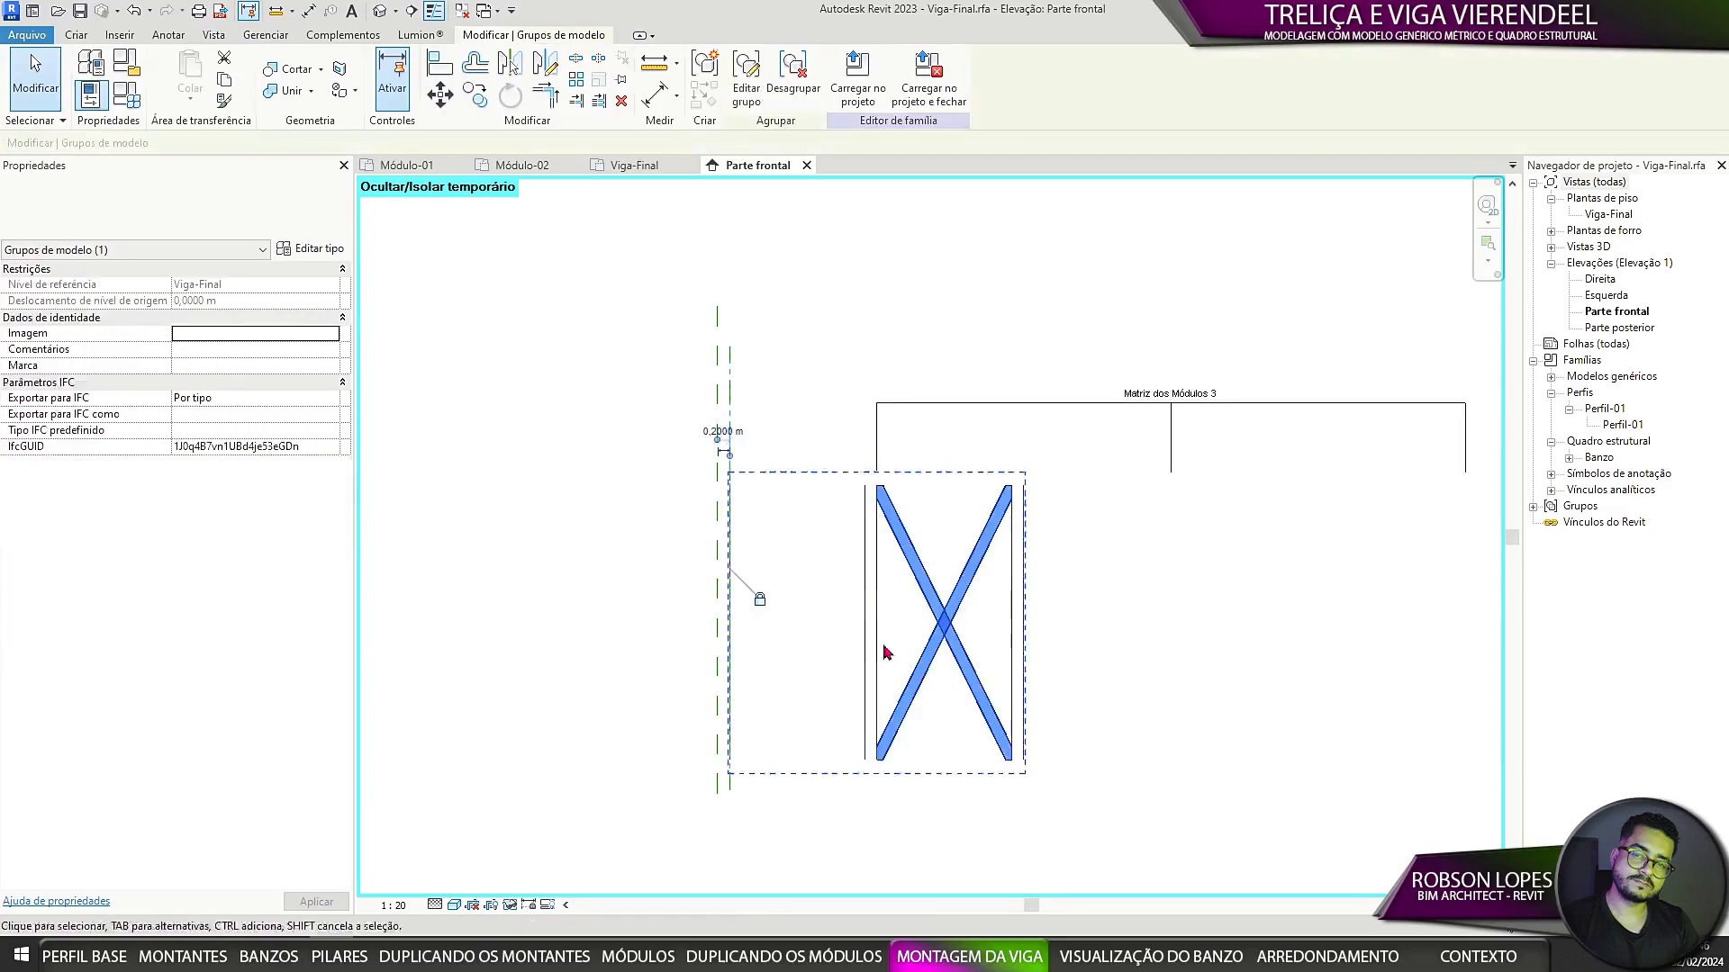
scroll(1027, 599, "up", 2)
left_click(624, 302)
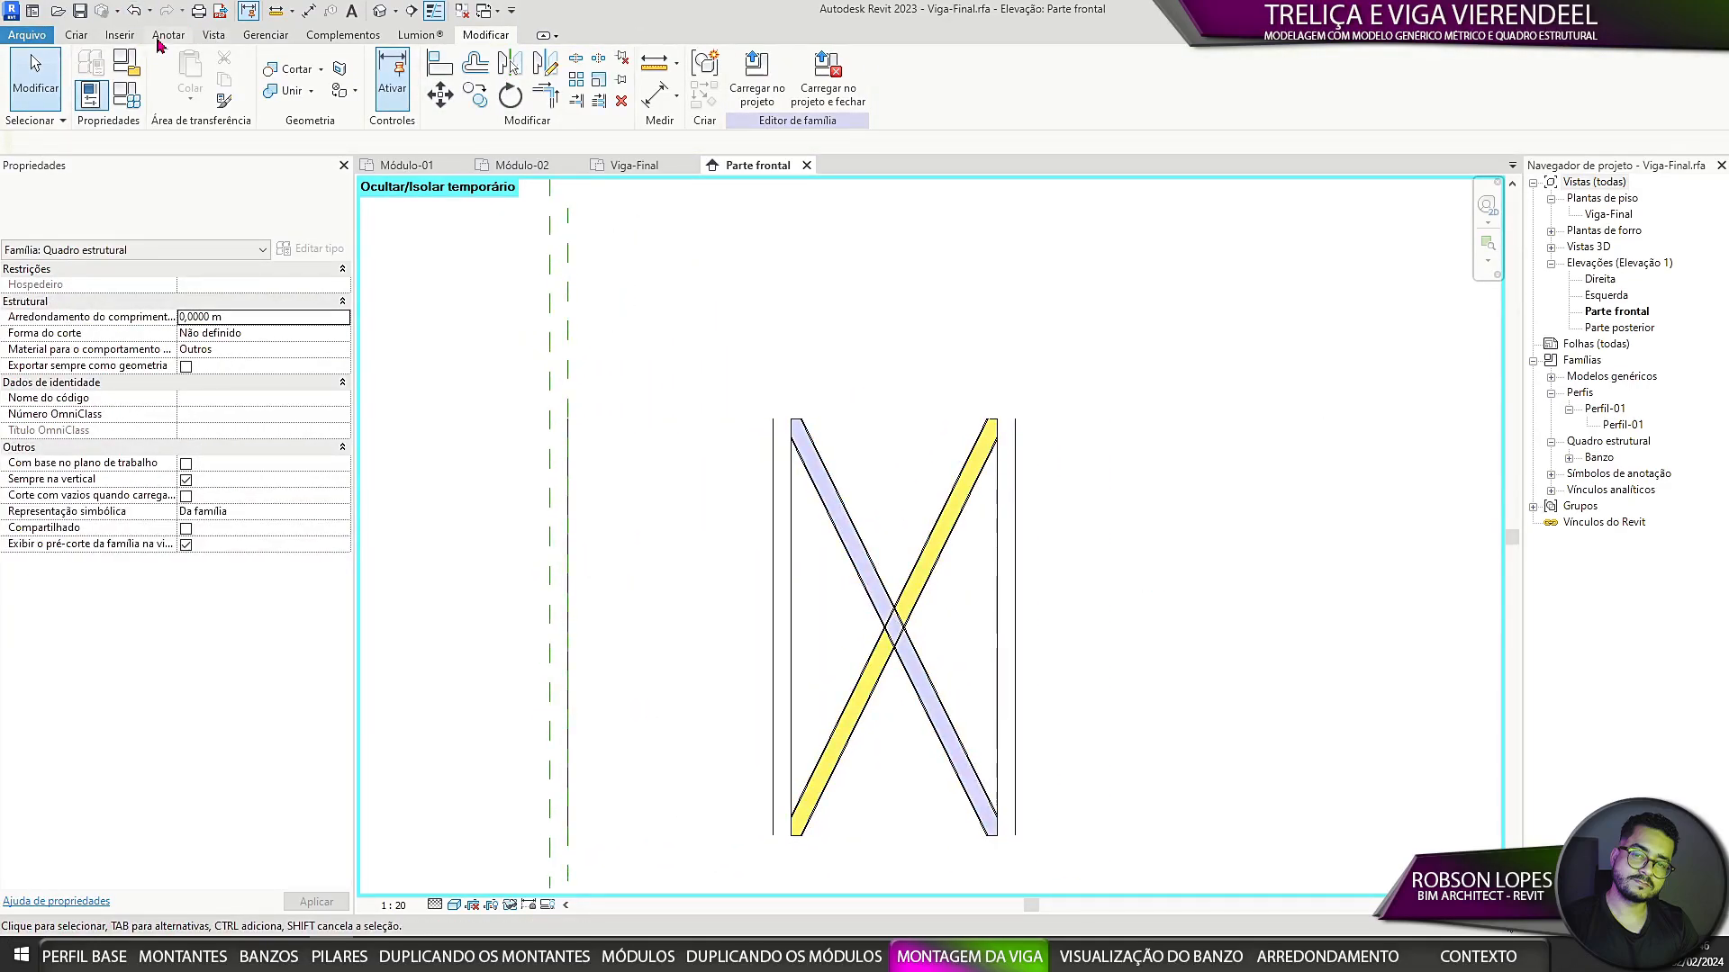
left_click(163, 37)
left_click(97, 77)
left_click(568, 656)
left_click(791, 664)
left_click(1015, 675)
scroll(833, 711, "up", 3)
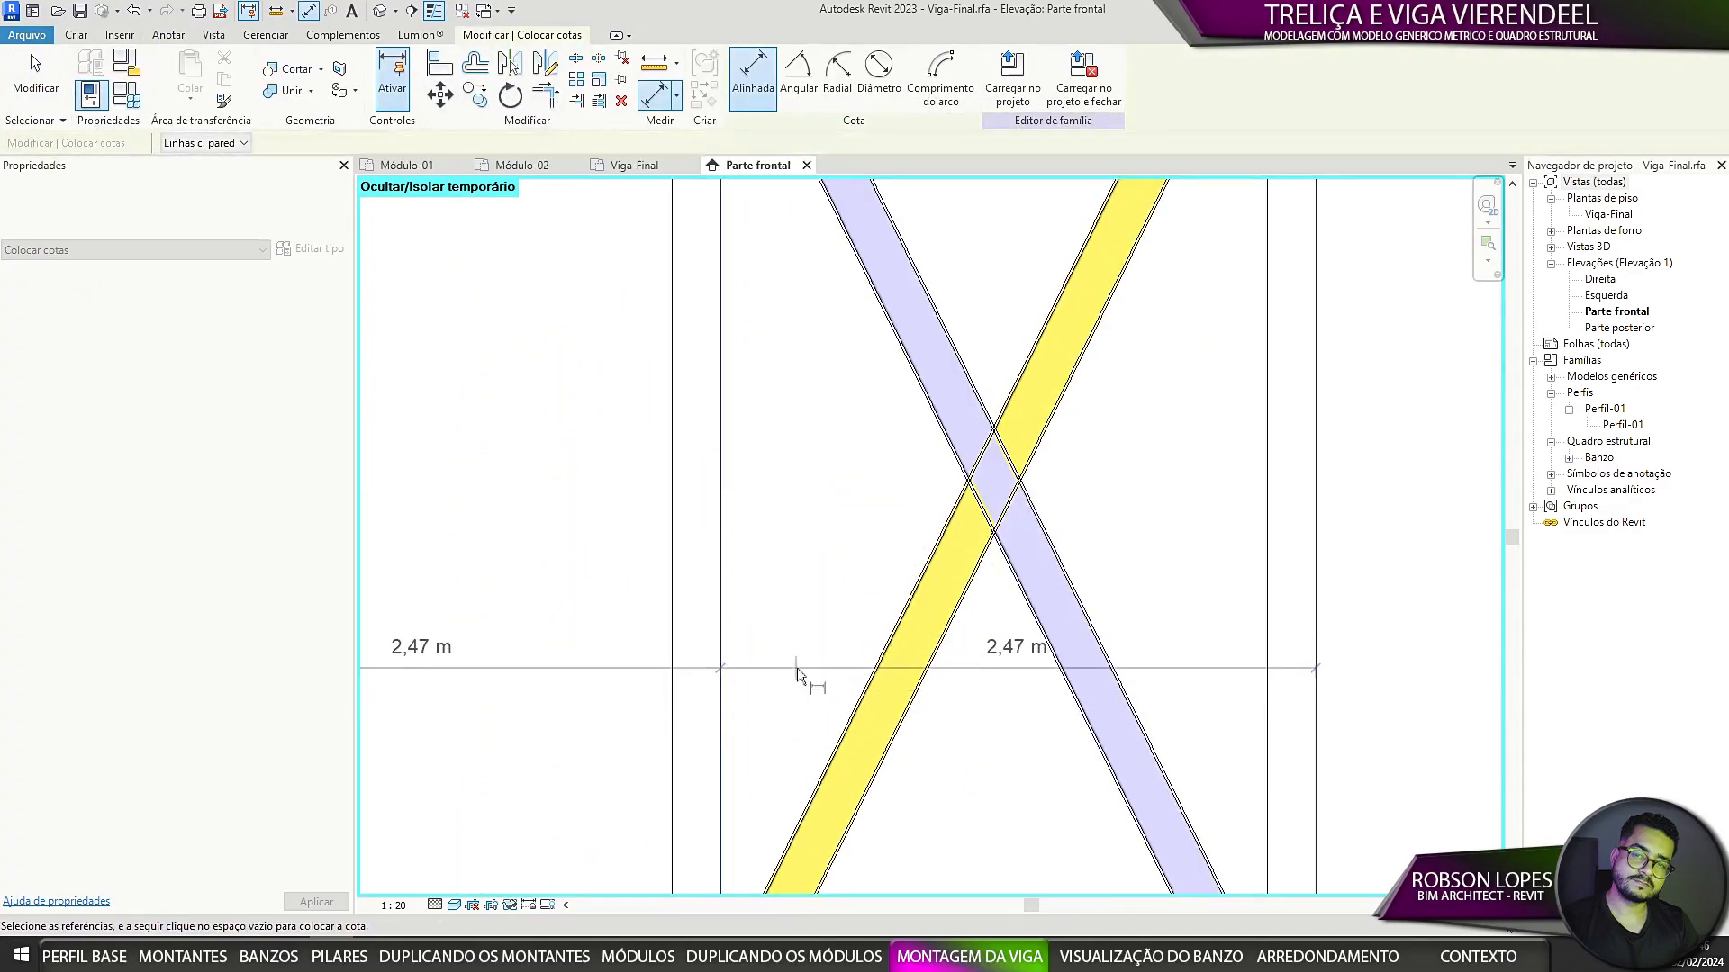
scroll(799, 672, "down", 5)
key("Escape")
Step: Dimension from the inner reference plane at the beam's left end to the reference at the left edge of Módulo-02's diagonals
middle_click_drag(876, 660, 906, 851)
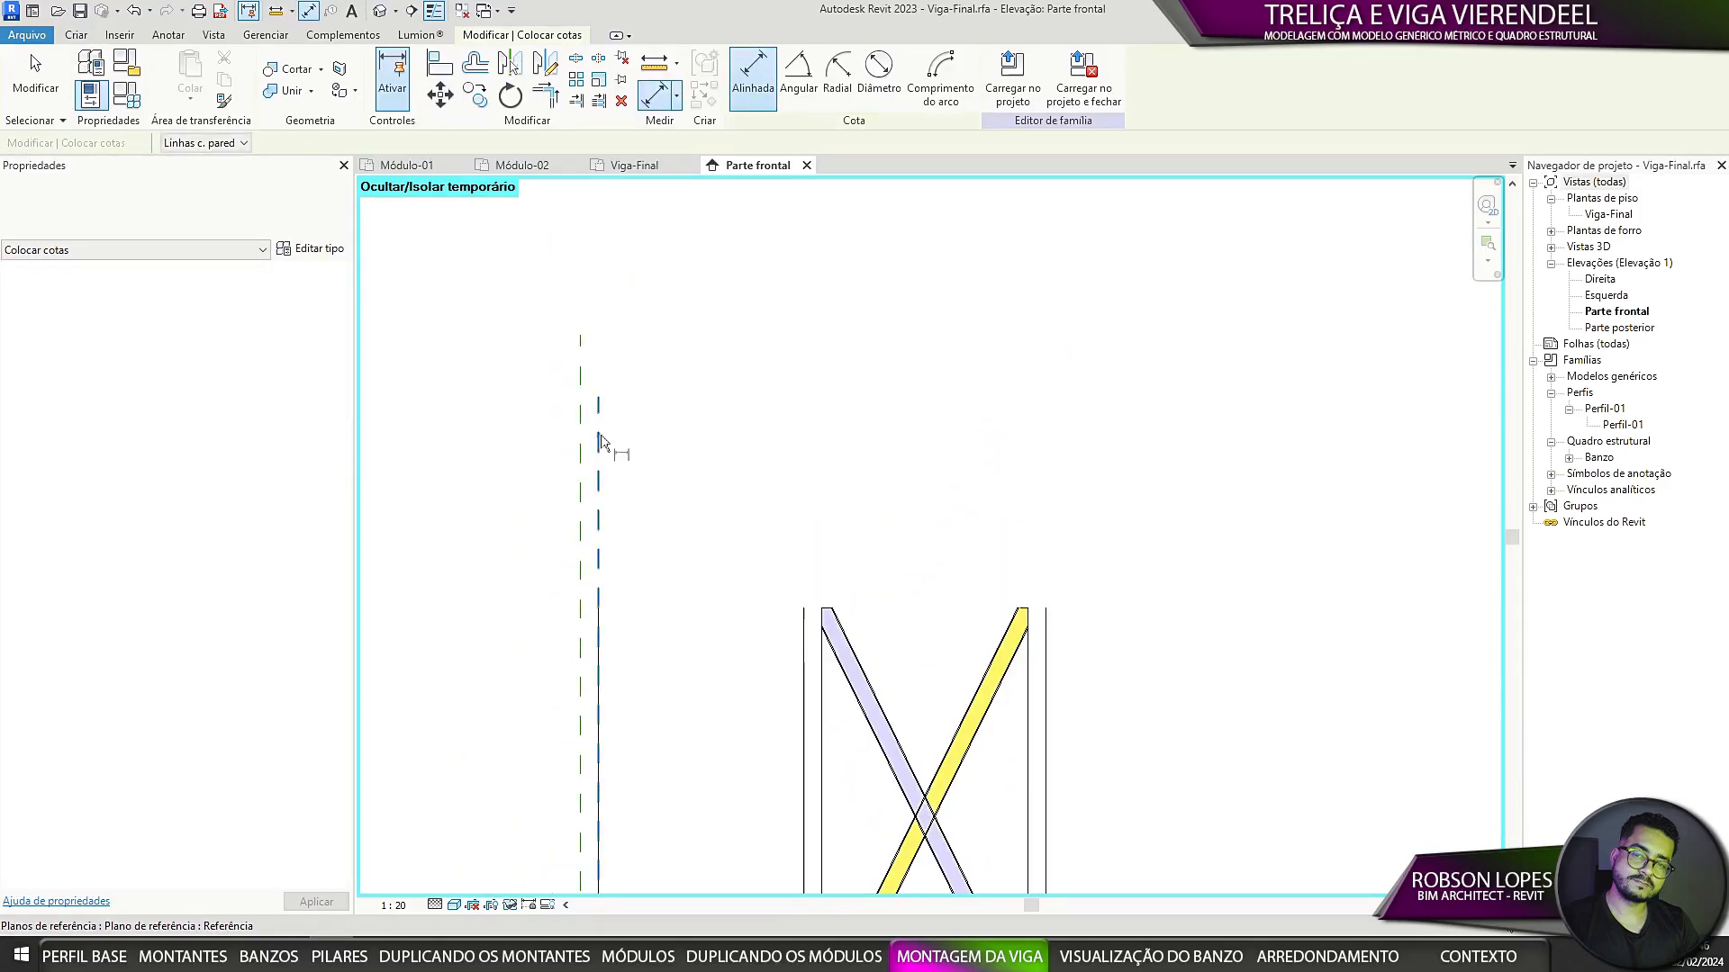
left_click(598, 443)
left_click(821, 733)
left_click(766, 558)
key("Escape")
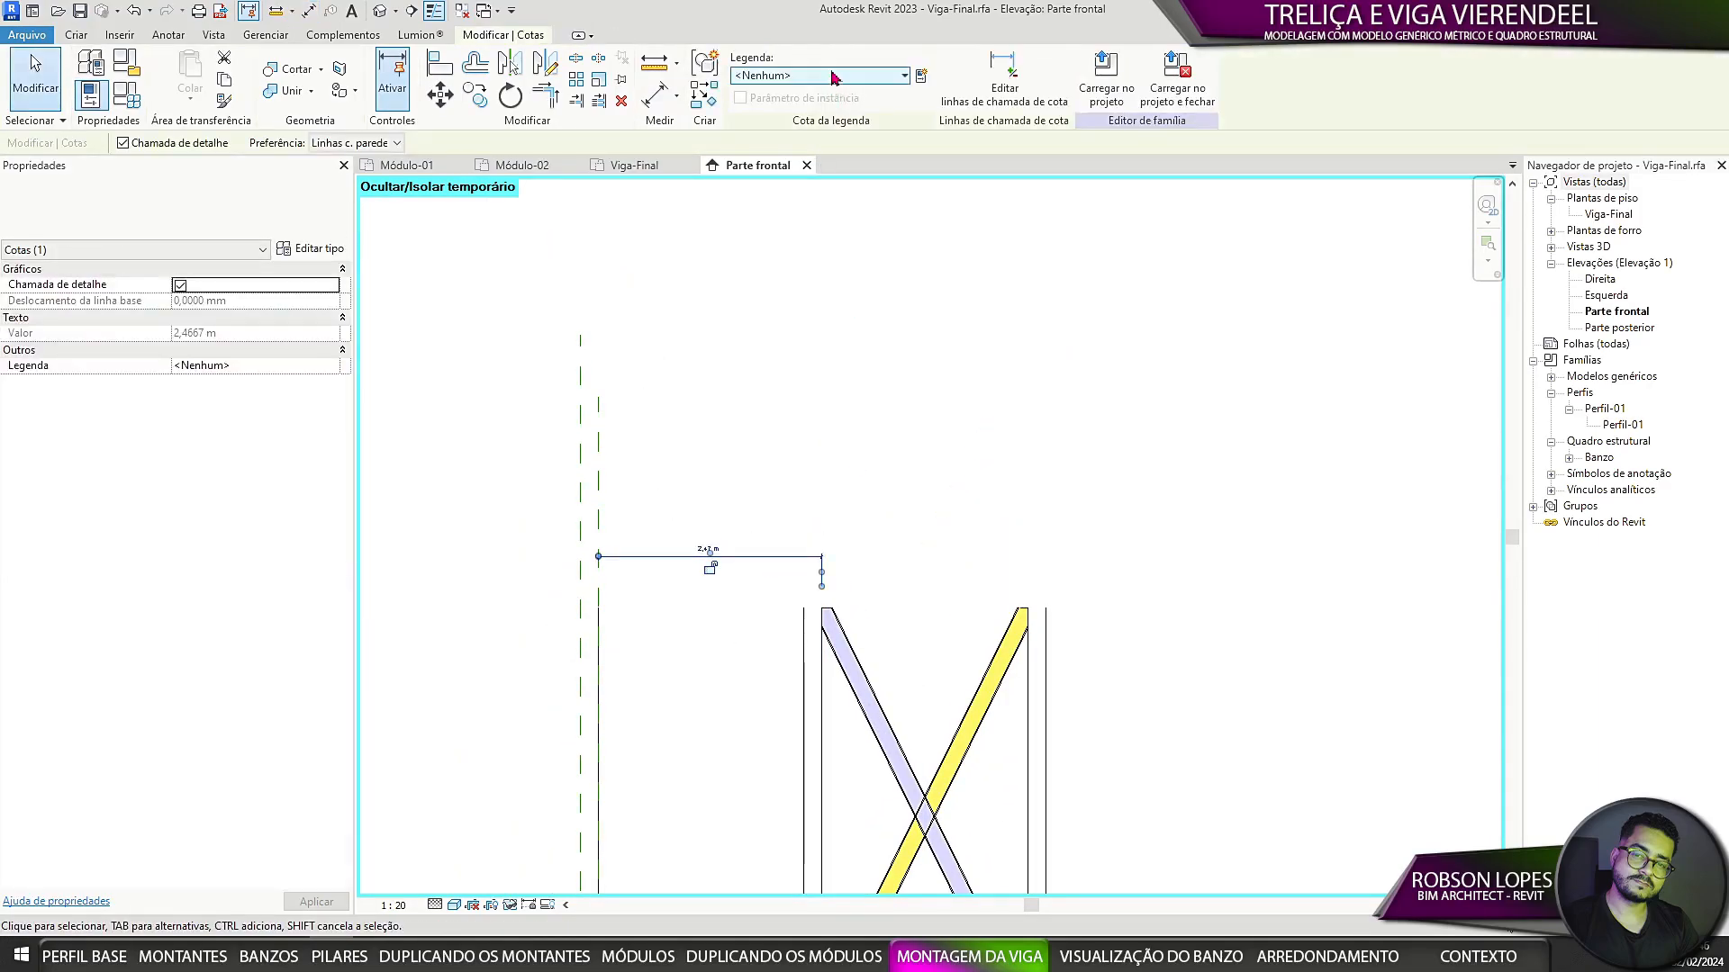
Step: Label the first Módulo-02 dimension with Eixo dos Módulos and restore the temporarily hidden elements
left_click(834, 78)
left_click(797, 265)
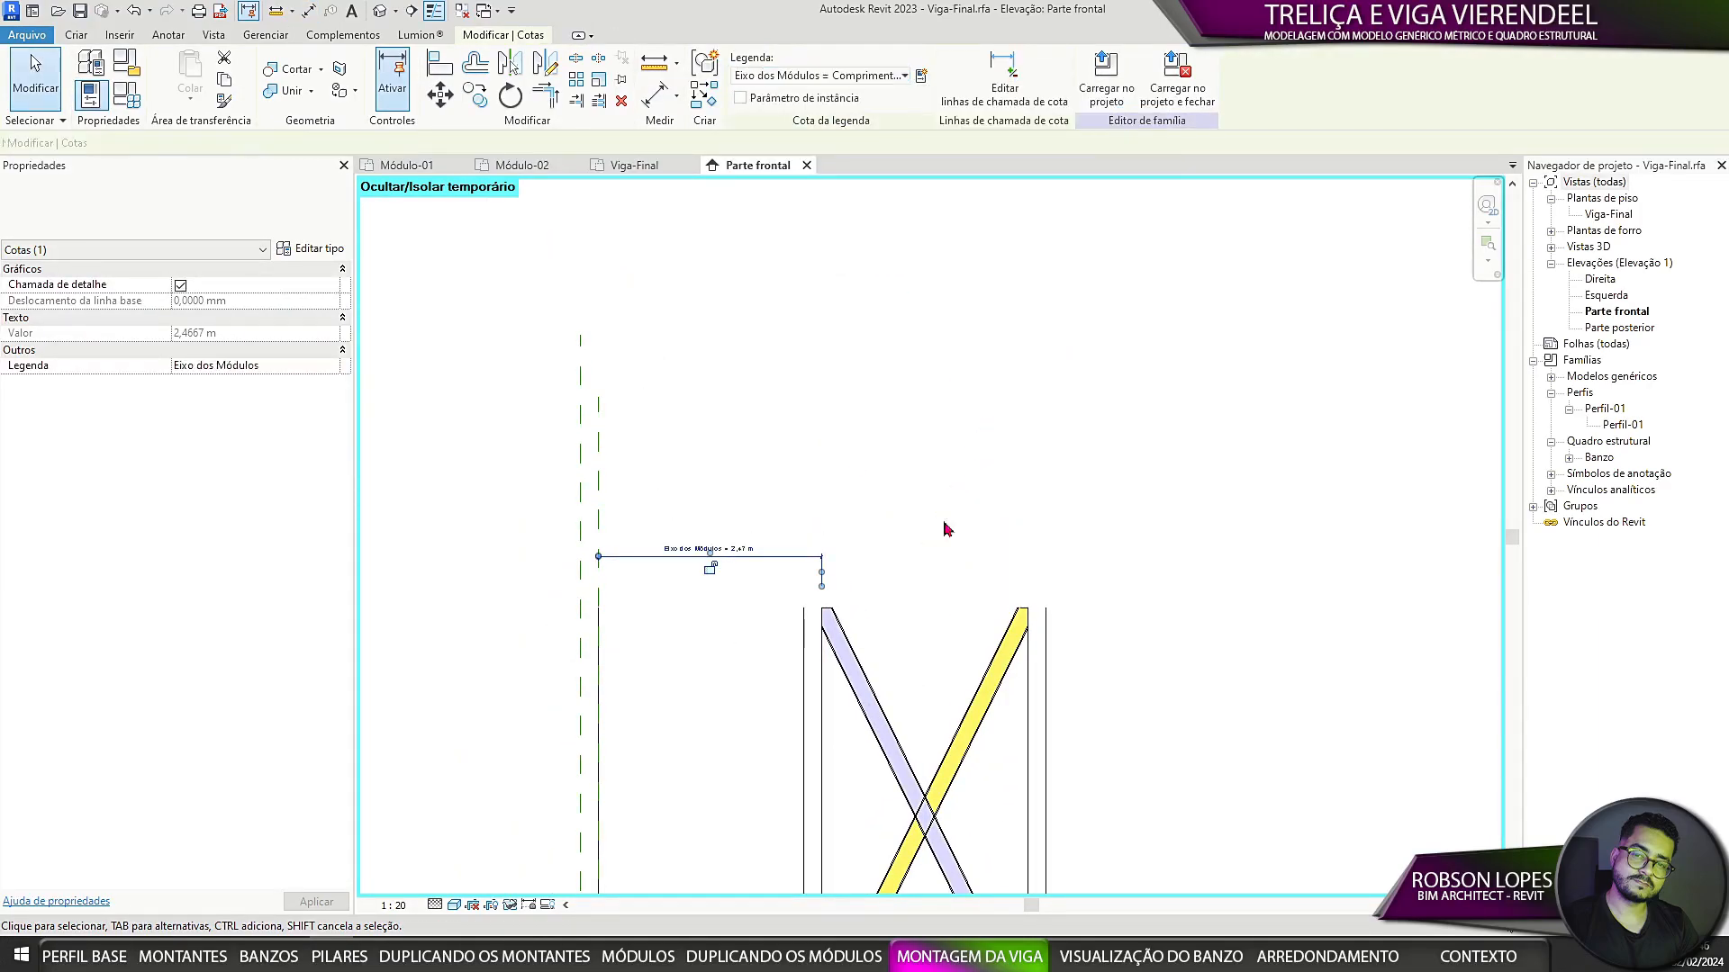
left_click(512, 908)
left_click(580, 885)
scroll(741, 466, "down", 2)
left_click(710, 664)
scroll(738, 468, "up", 2)
middle_click_drag(738, 468, 807, 547)
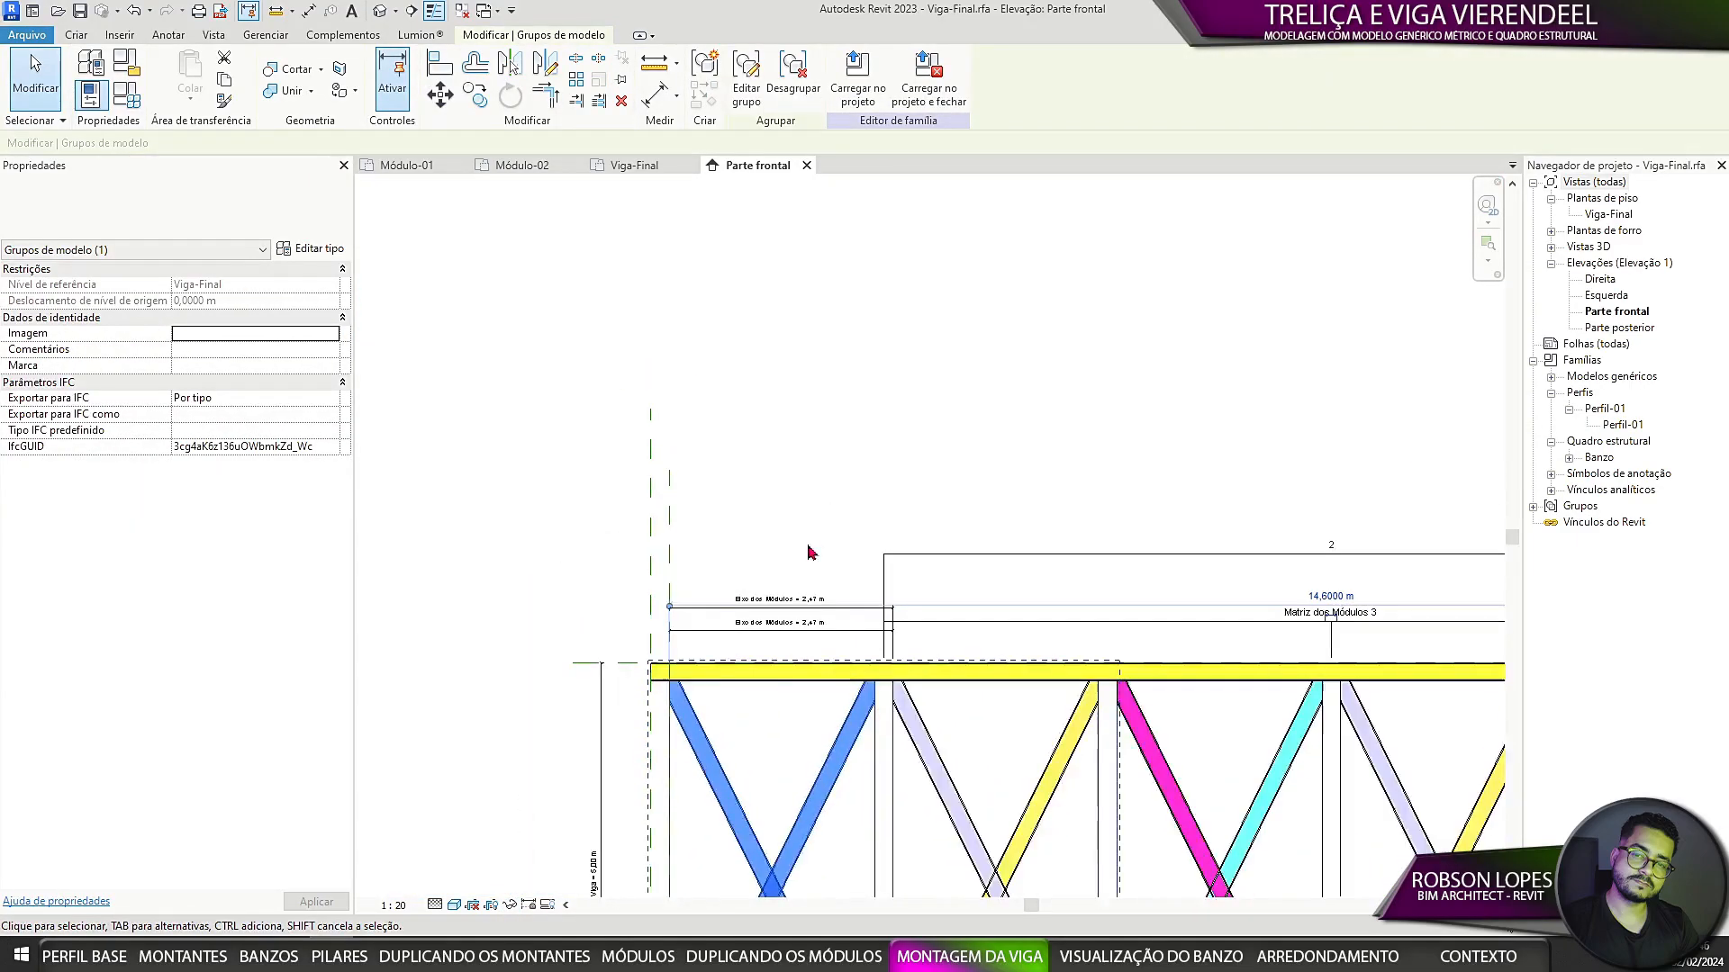
scroll(818, 528, "up", 5)
scroll(818, 485, "down", 4)
left_click_drag(791, 324, 541, 496)
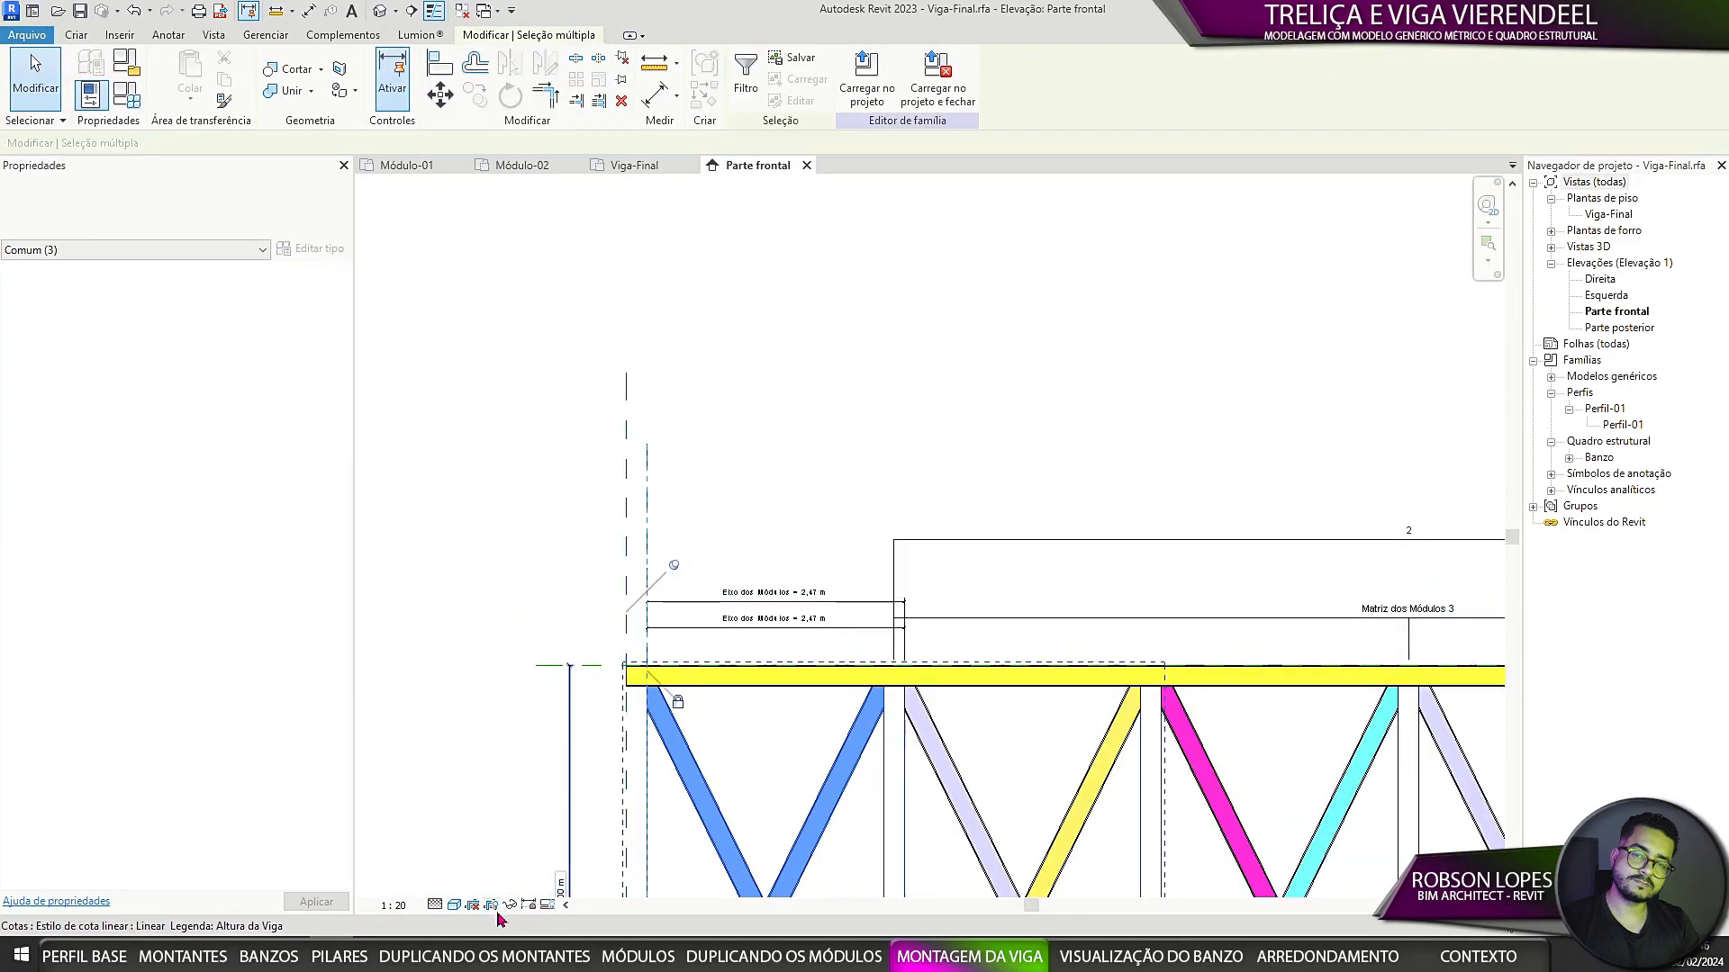
left_click(491, 905)
left_click(559, 841)
left_click(511, 905)
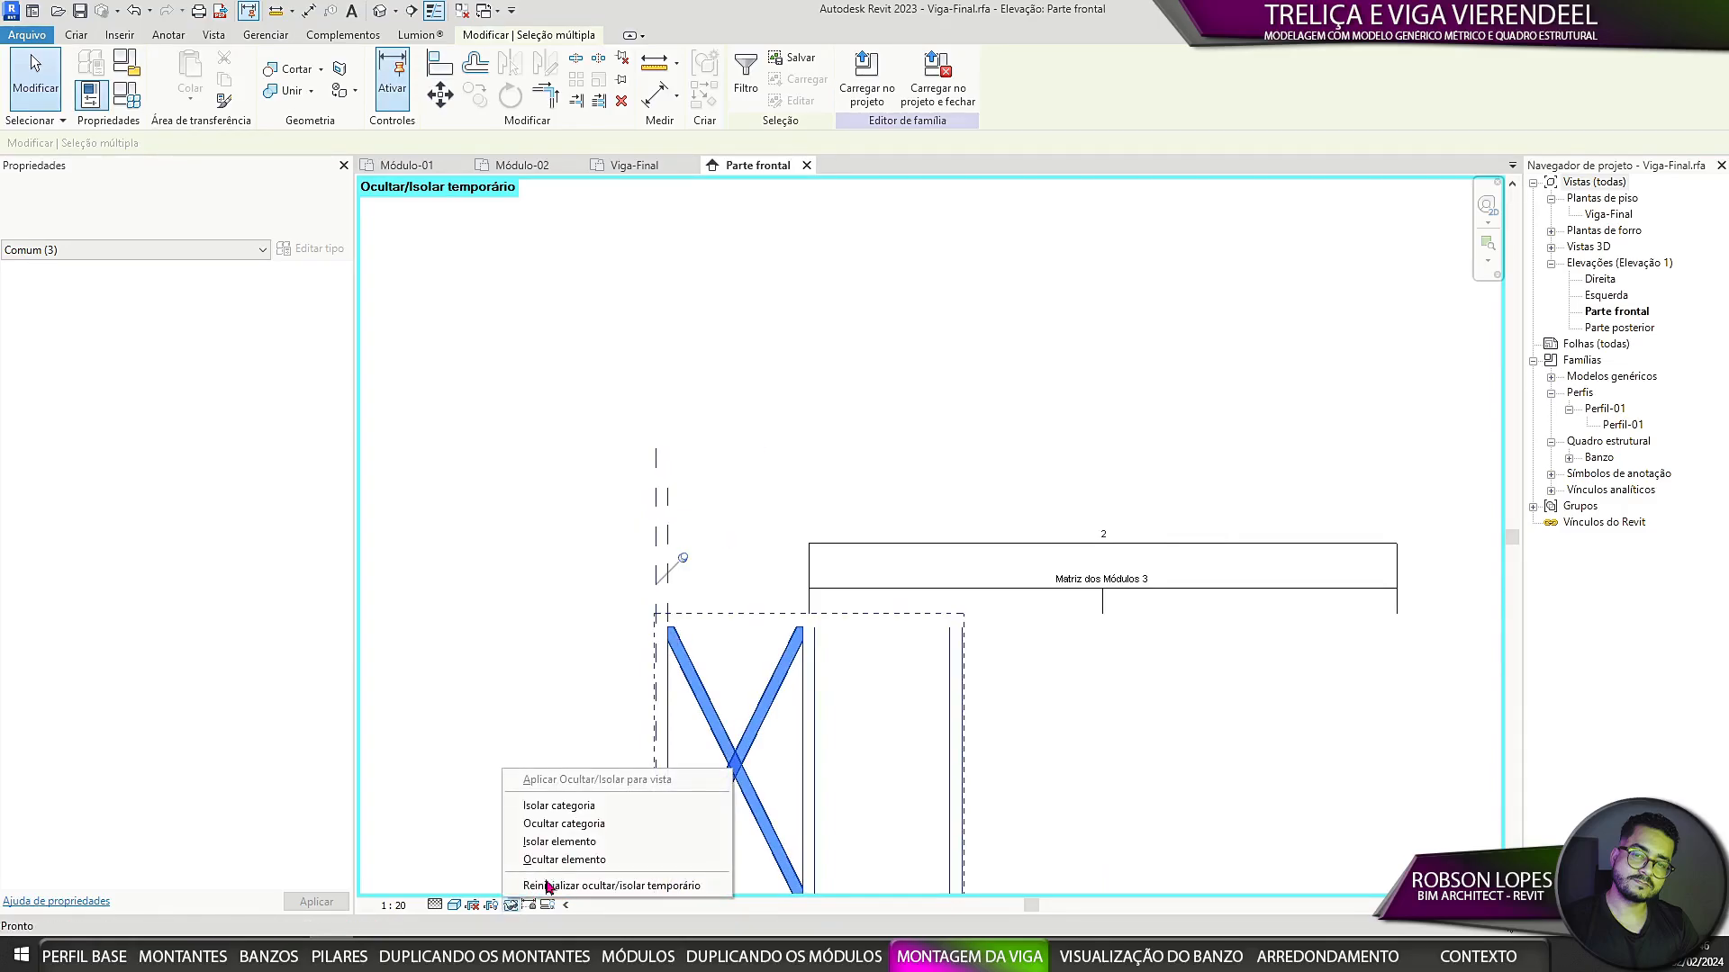
left_click(548, 886)
Step: Delete one of the two Eixo dos Módulos dimensions stacked above the beam's left end
scroll(771, 545, "up", 3)
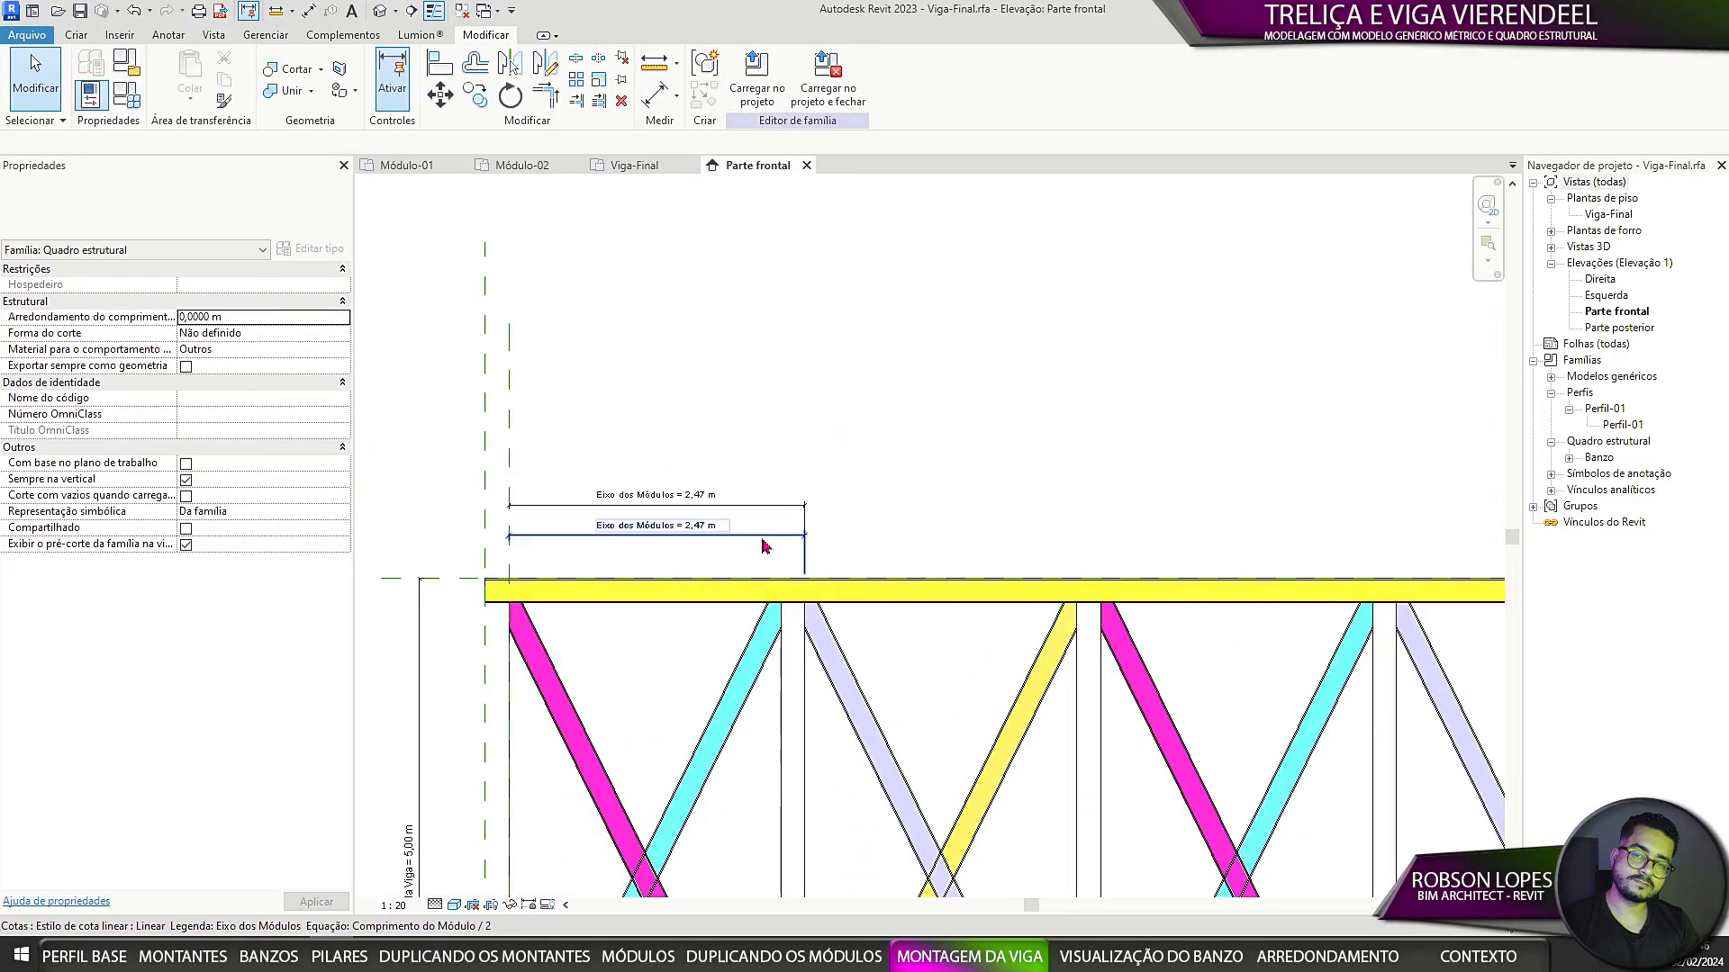
left_click(762, 546)
key("Delete")
Step: Isolate the first Módulo-01 group together with the two vertical reference planes at the beam's left end
scroll(839, 349, "down", 1)
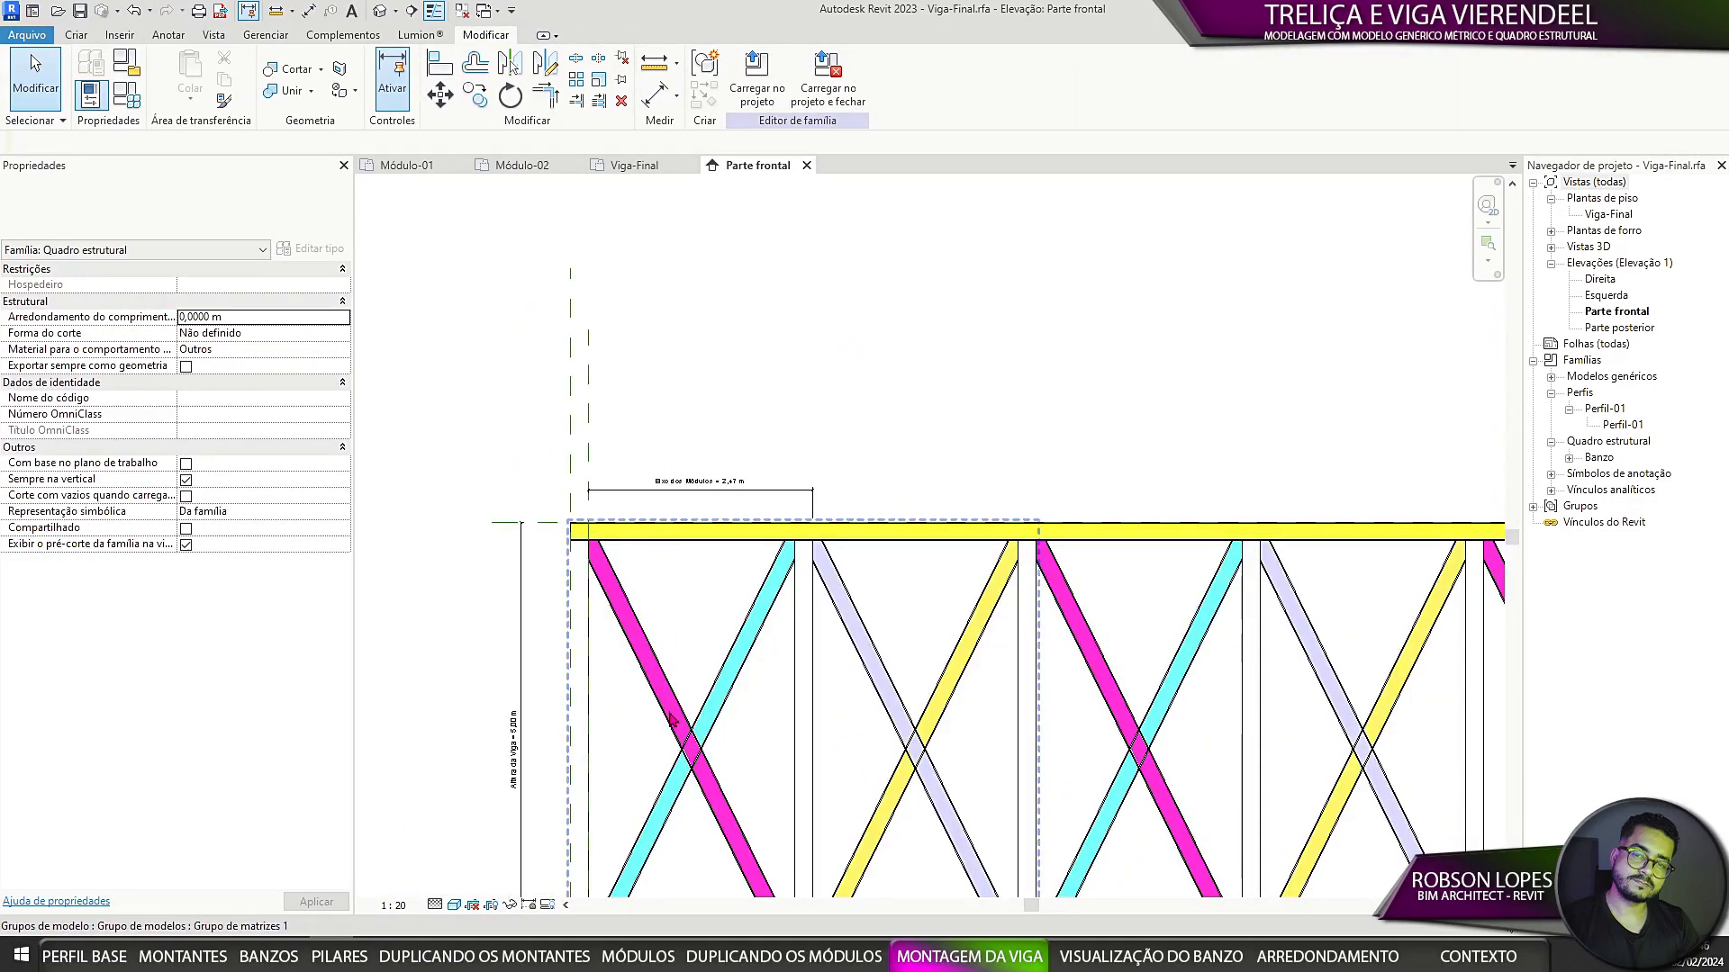
left_click(669, 713)
key("Escape")
left_click(843, 581)
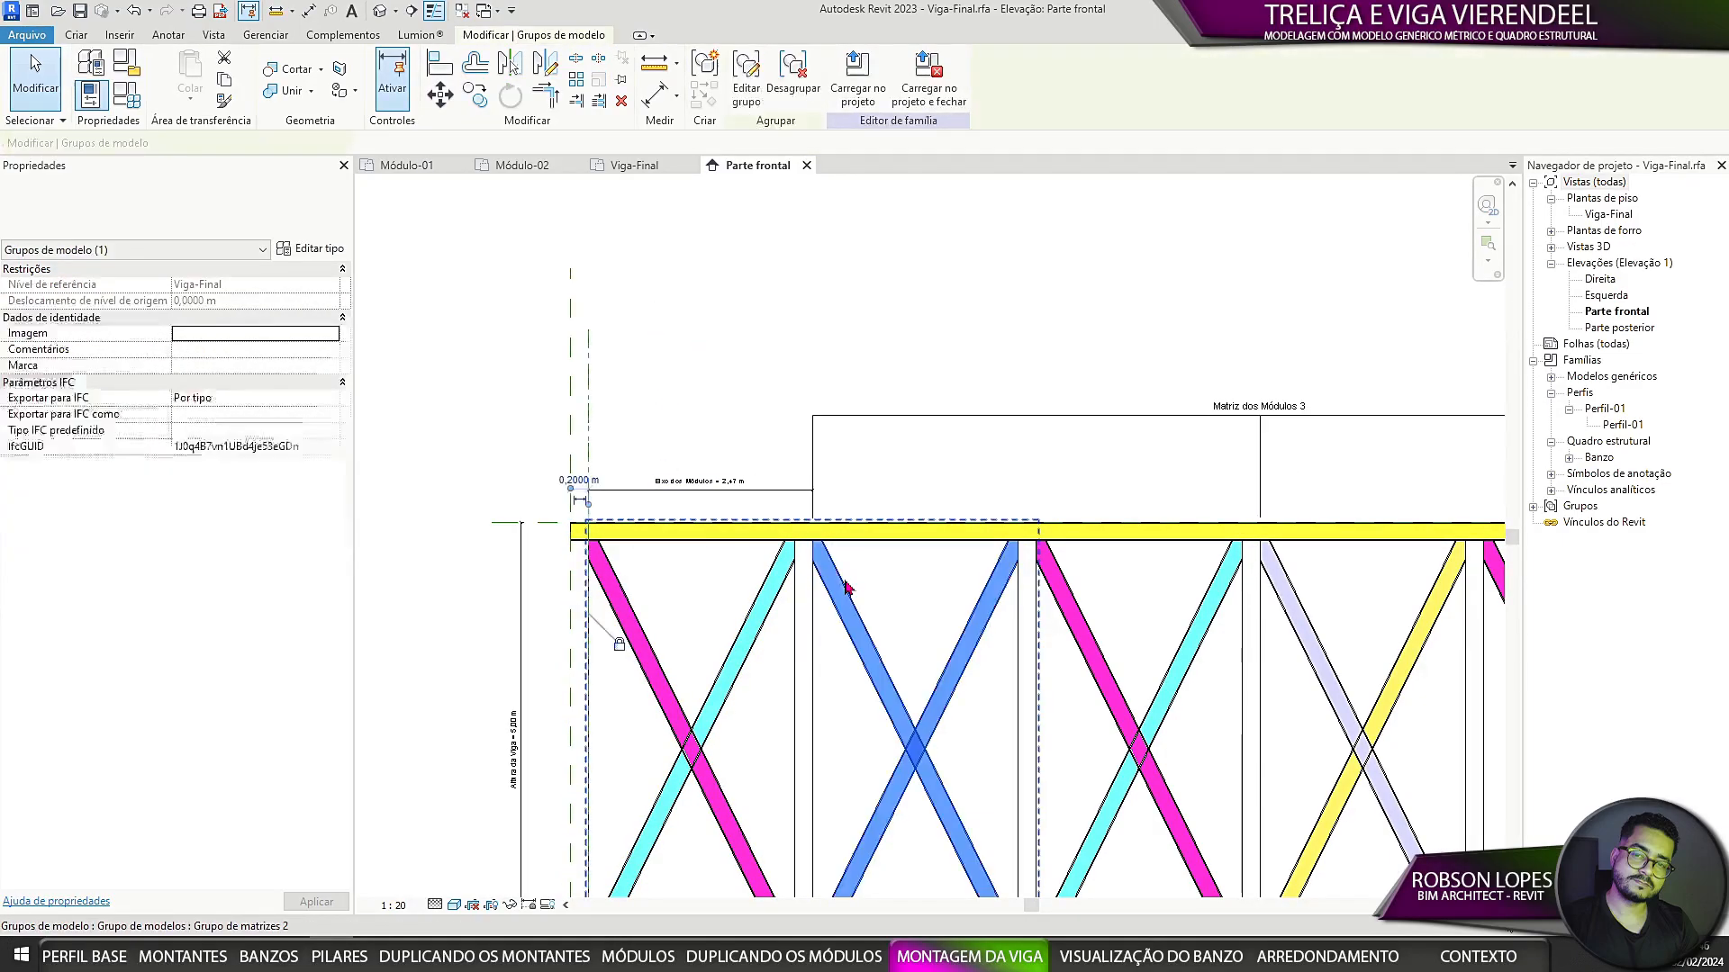
left_click(764, 491)
key("Escape")
left_click(657, 677)
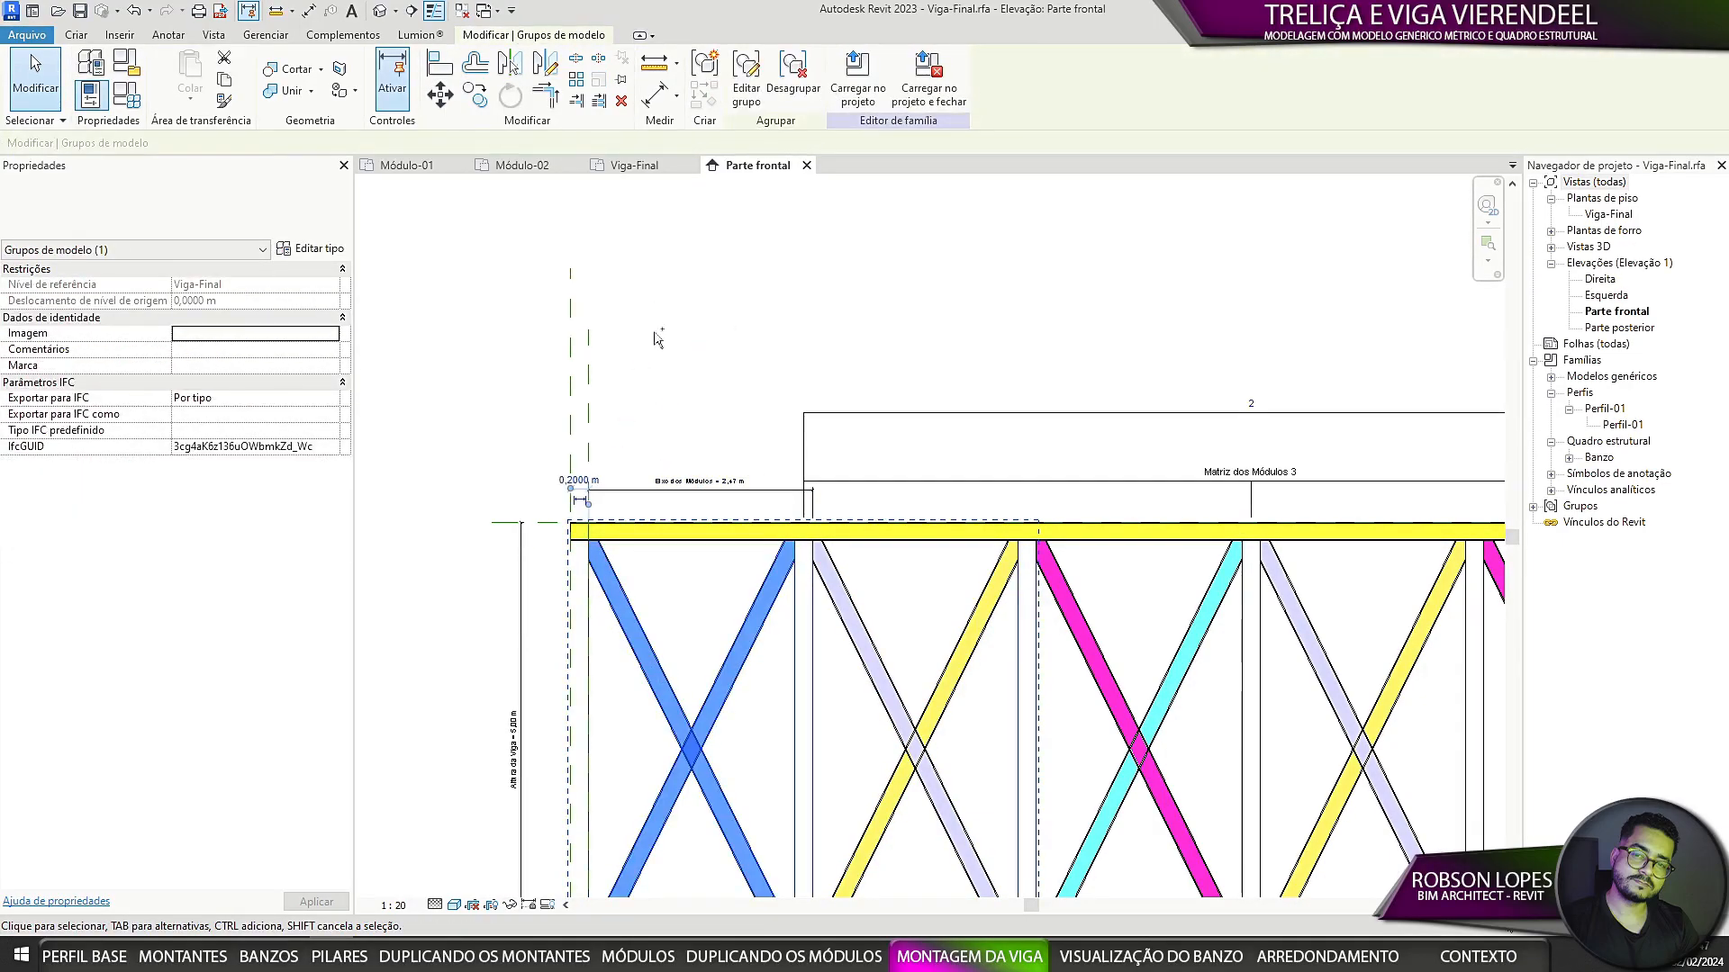
left_click_drag(657, 335, 538, 405, "ctrl")
left_click(509, 906)
left_click(560, 842)
key("Escape")
Step: Dimension from the inner reference plane at the beam's left end to the Módulo-01 reference line just right of its diagonals
middle_click_drag(721, 329, 732, 227)
scroll(732, 227, "down", 1)
middle_click_drag(643, 452, 595, 473)
left_click(168, 34)
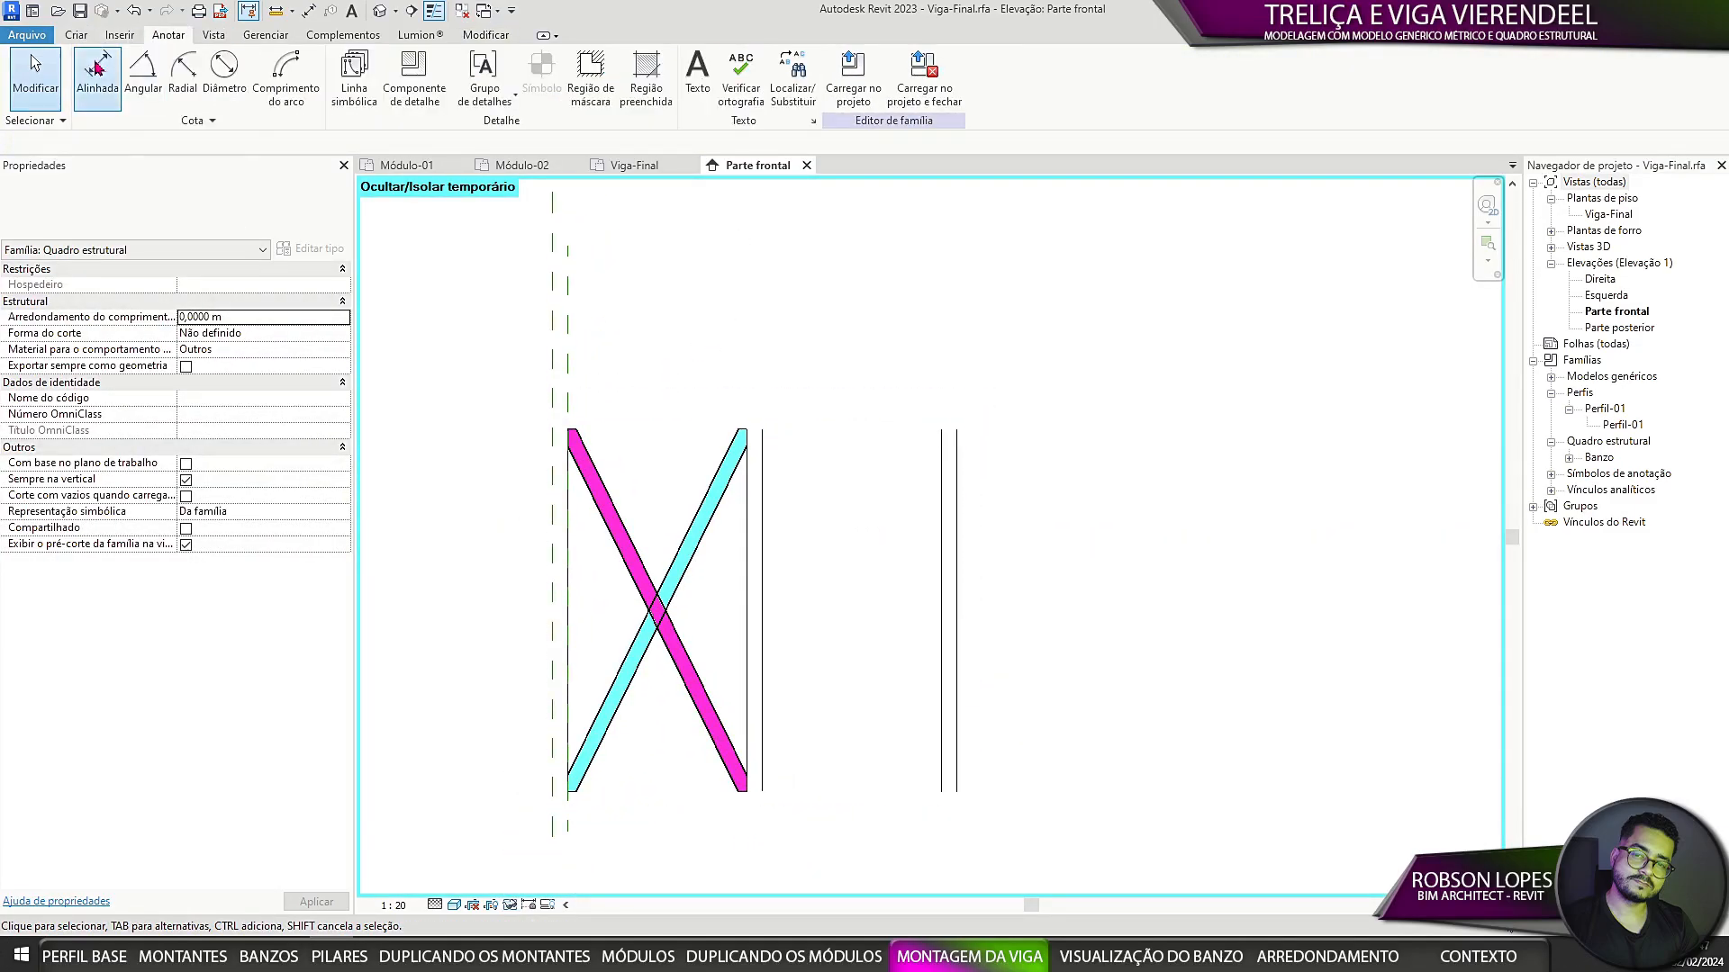
left_click(93, 76)
left_click(764, 588)
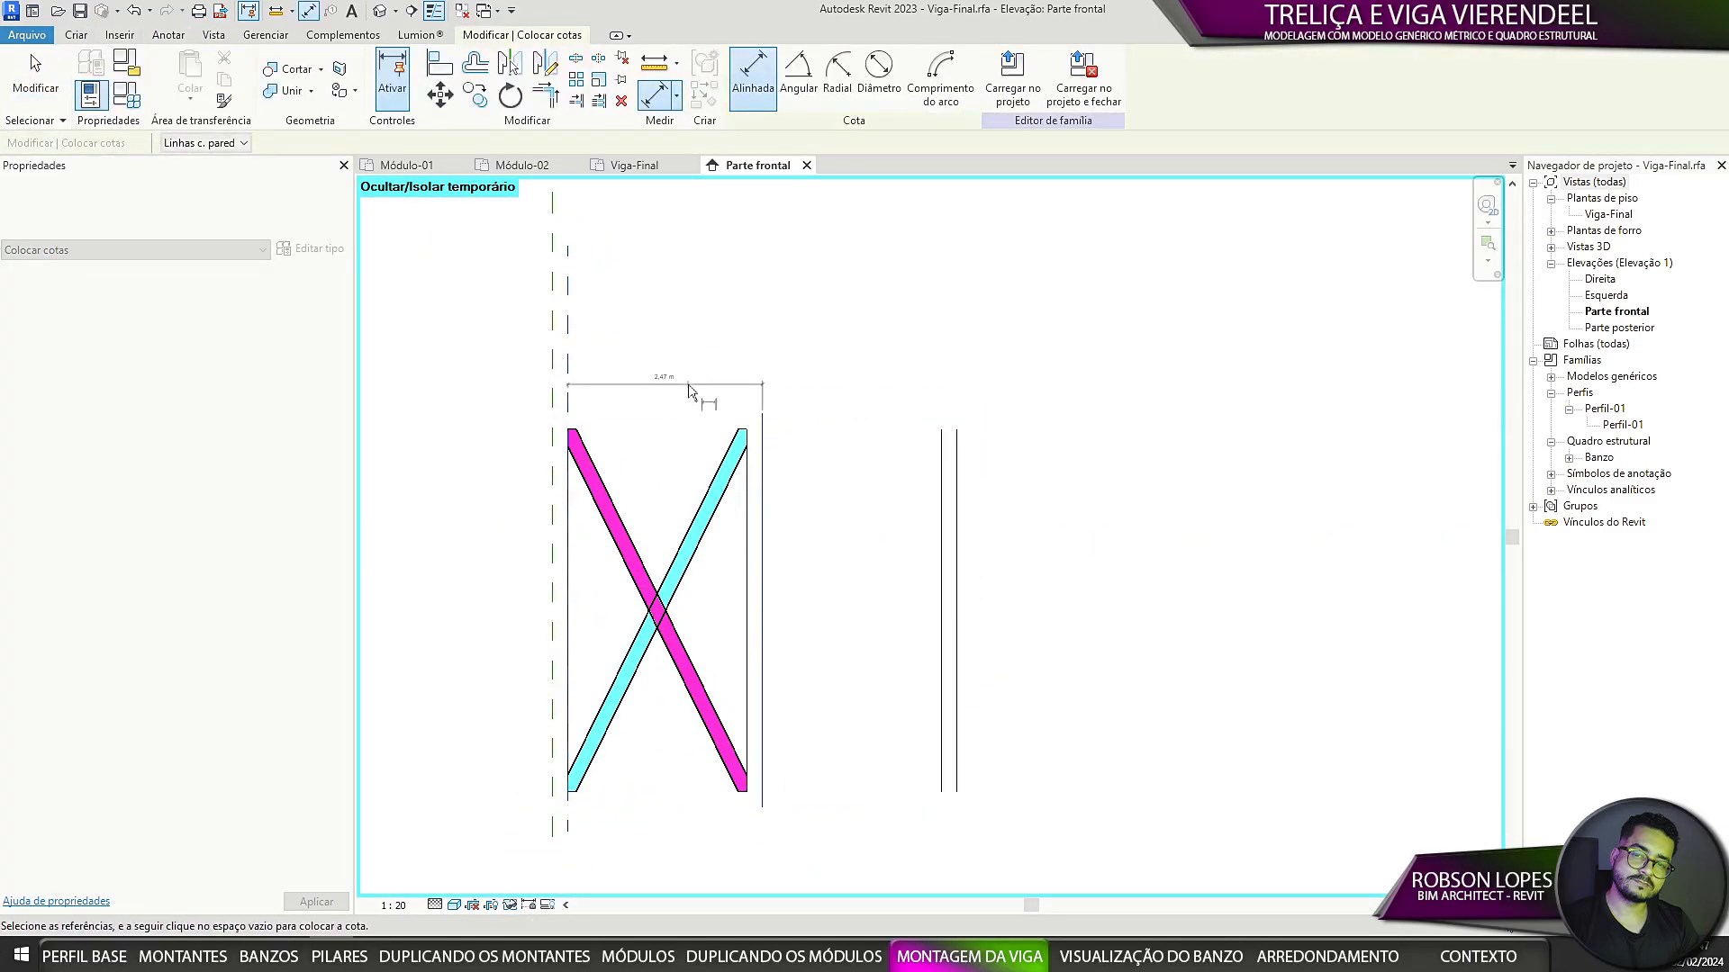
left_click(692, 384)
key("Escape")
Step: Label the first Módulo-01 dimension with Eixo dos Módulos and restore the temporarily hidden elements
left_click(720, 384)
left_click(817, 76)
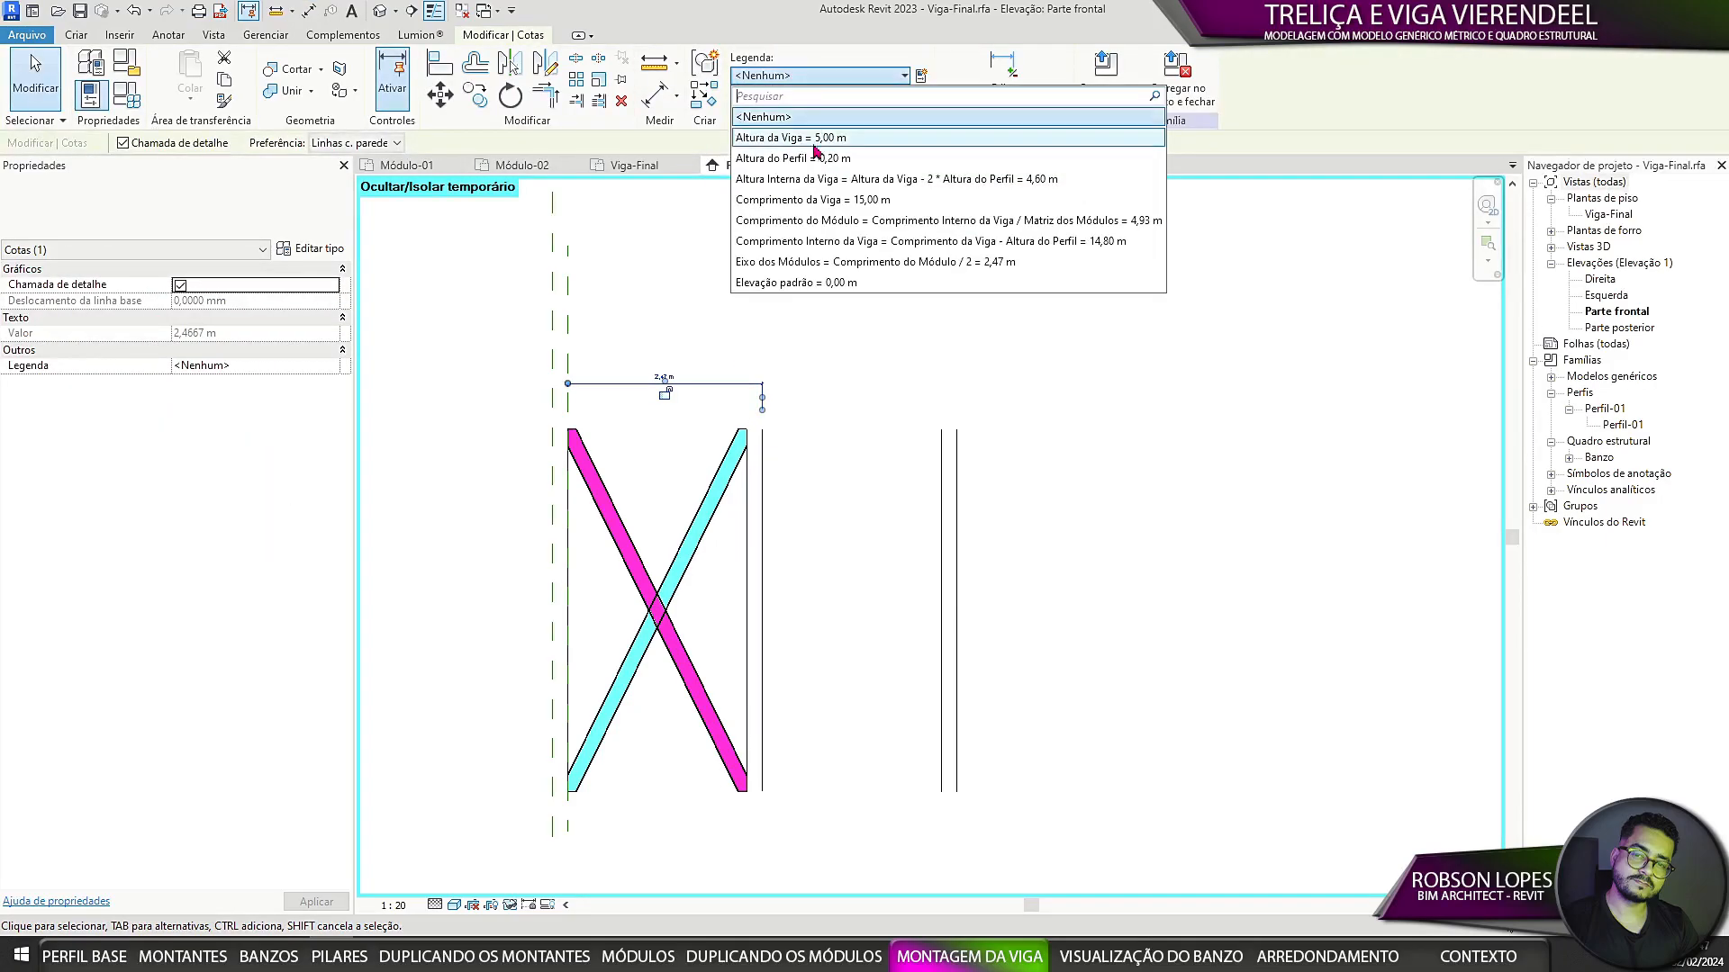
left_click(779, 262)
left_click(749, 302)
left_click(510, 905)
left_click(579, 889)
scroll(613, 567, "down", 5)
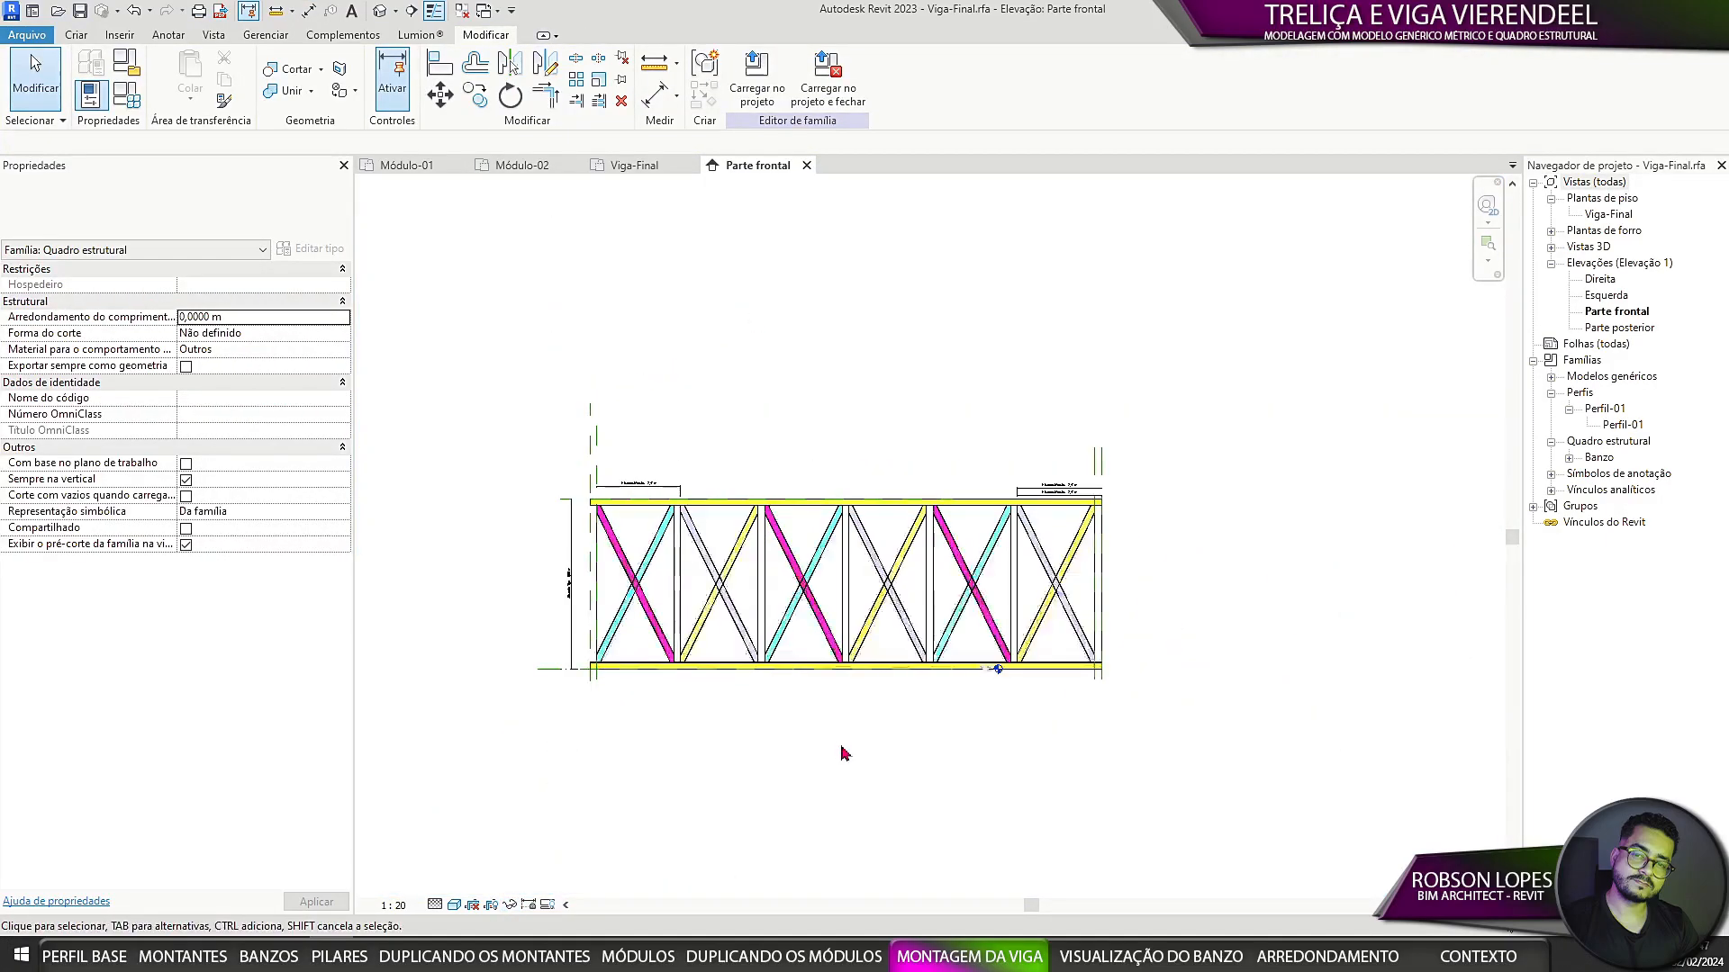
Step: Move one of the overlapping Eixo dos Módulos dimensions at the beam's left end slightly above the other
scroll(805, 691, "up", 3)
middle_click_drag(805, 692, 853, 789)
scroll(657, 523, "up", 2)
scroll(616, 472, "up", 3)
scroll(624, 465, "up", 3)
left_click(658, 452)
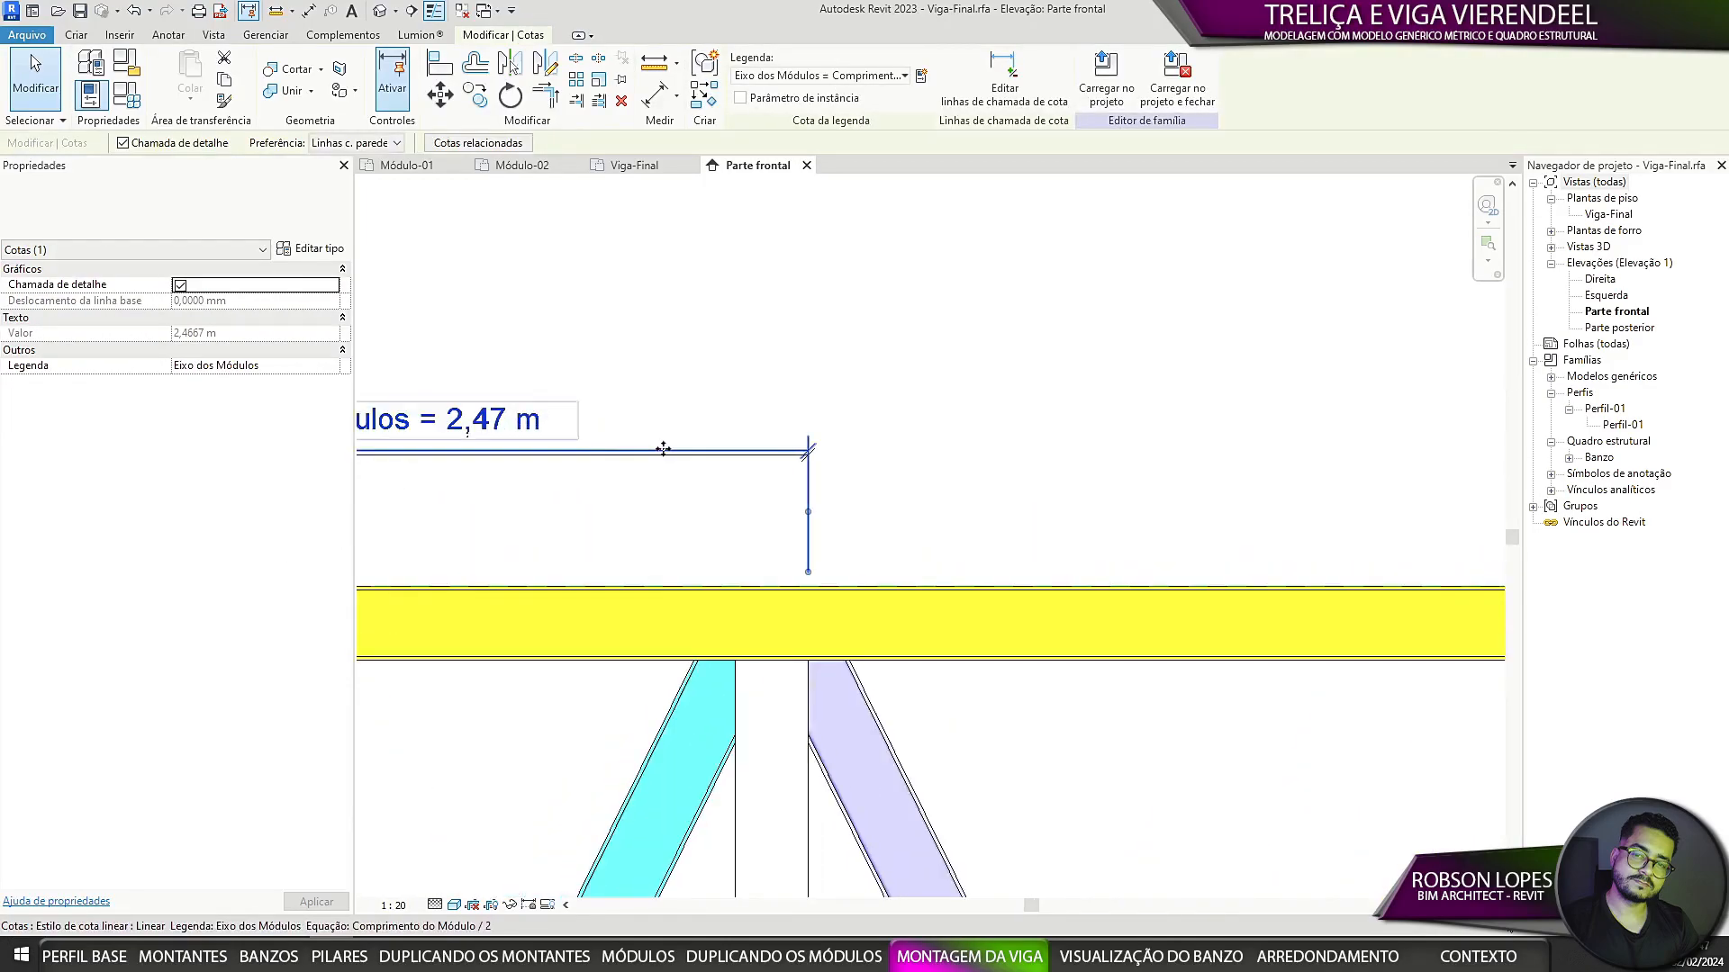
left_click_drag(664, 452, 663, 382, "ctrl")
scroll(662, 510, "down", 3)
left_click(663, 517)
Step: Check the Módulo-01 and Módulo-02 array groups along the beam, and save the family
scroll(711, 541, "down", 2)
middle_click_drag(754, 571, 764, 504)
scroll(765, 506, "down", 3)
left_click(759, 570)
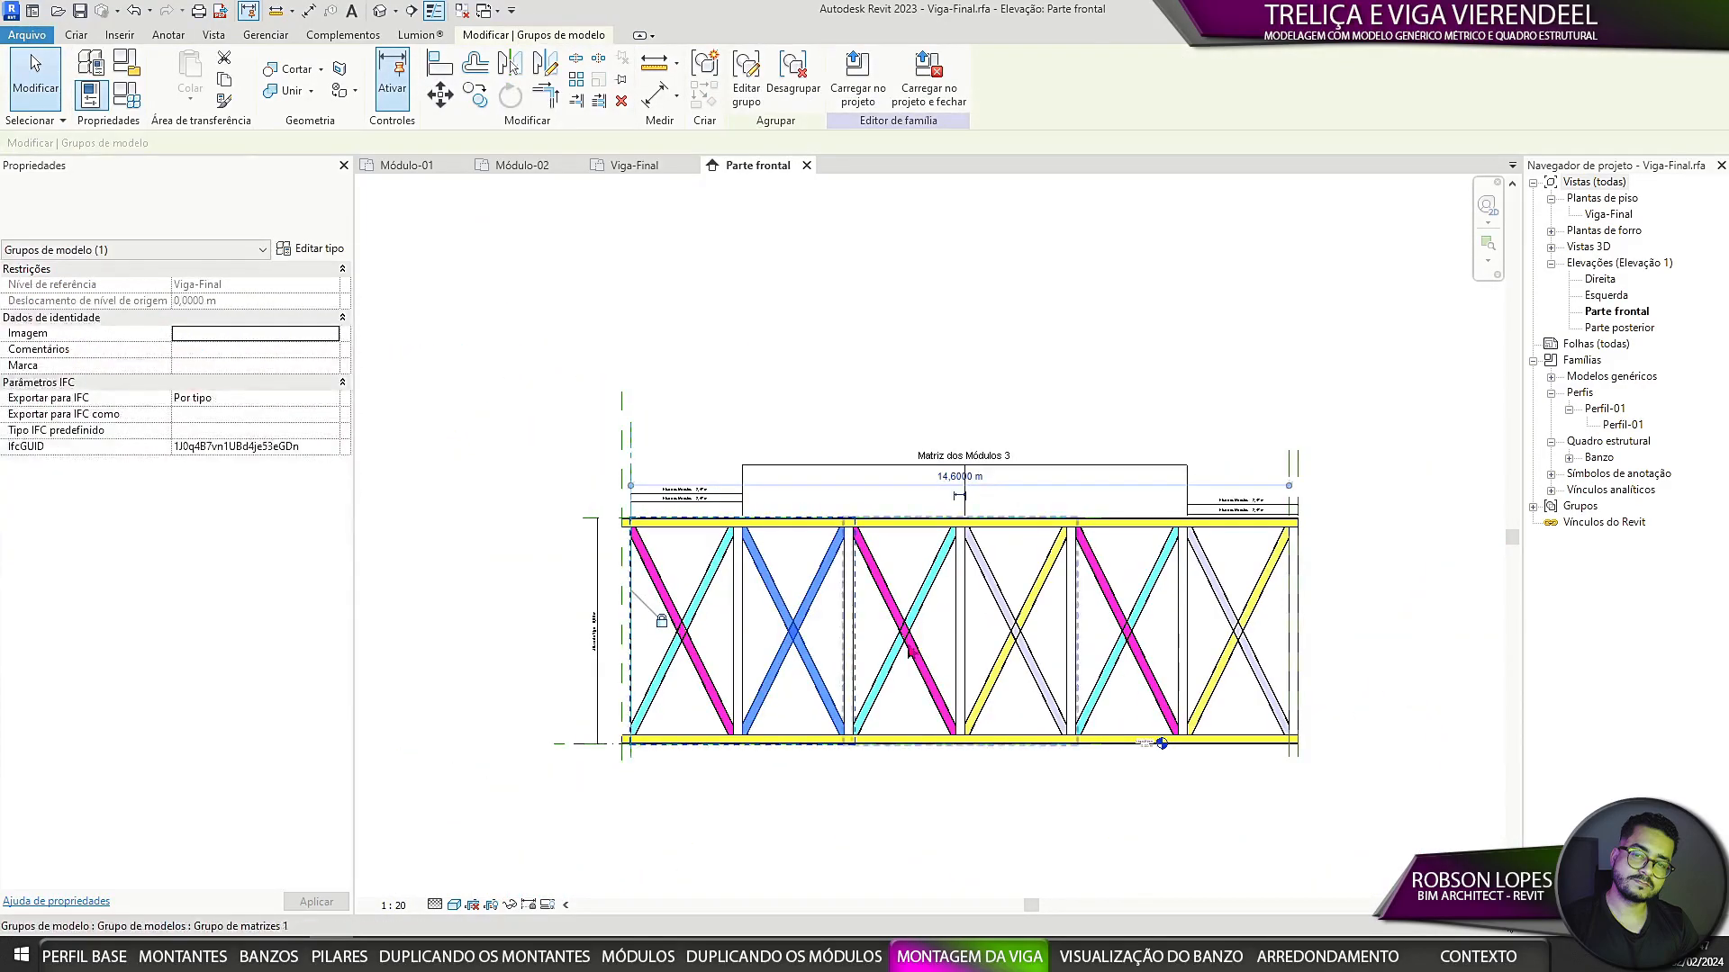
scroll(1150, 456, "up", 3)
left_click(1005, 448)
left_click(776, 675)
scroll(778, 673, "down", 3)
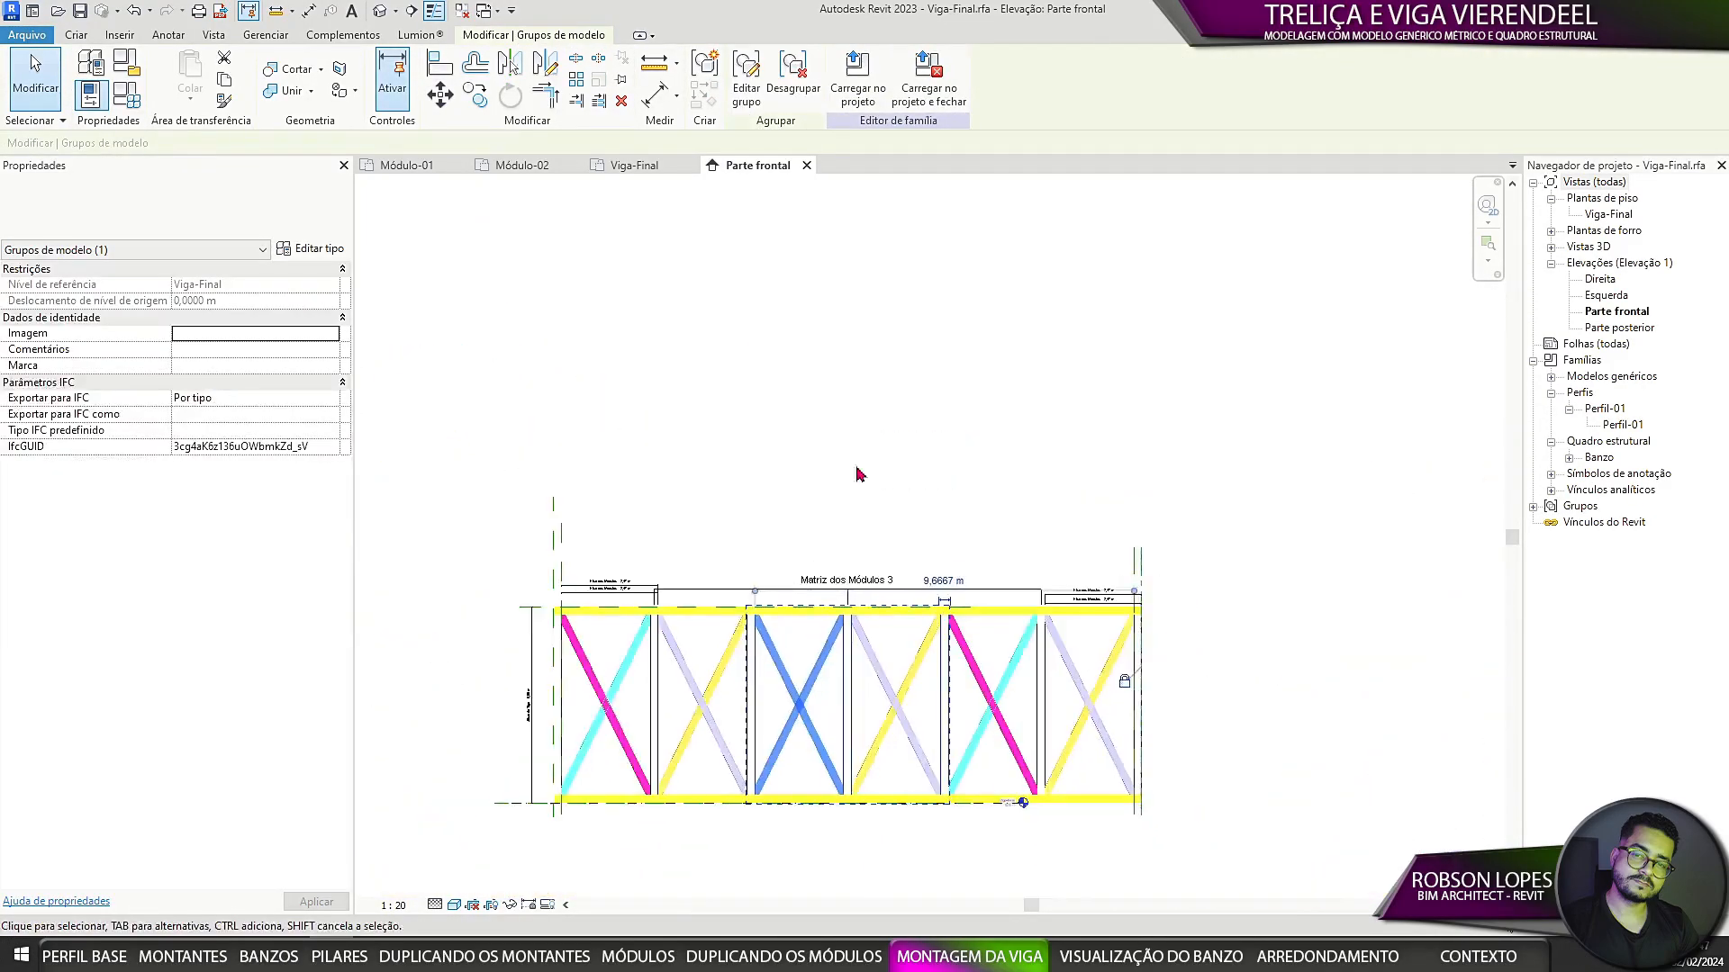
left_click(857, 473)
middle_click_drag(821, 731, 784, 596)
left_click(78, 15)
Step: Test the family with Comprimento da Viga set to 10 m and to 20 m
scroll(722, 648, "up", 1)
middle_click_drag(721, 648, 830, 841)
left_click(127, 96)
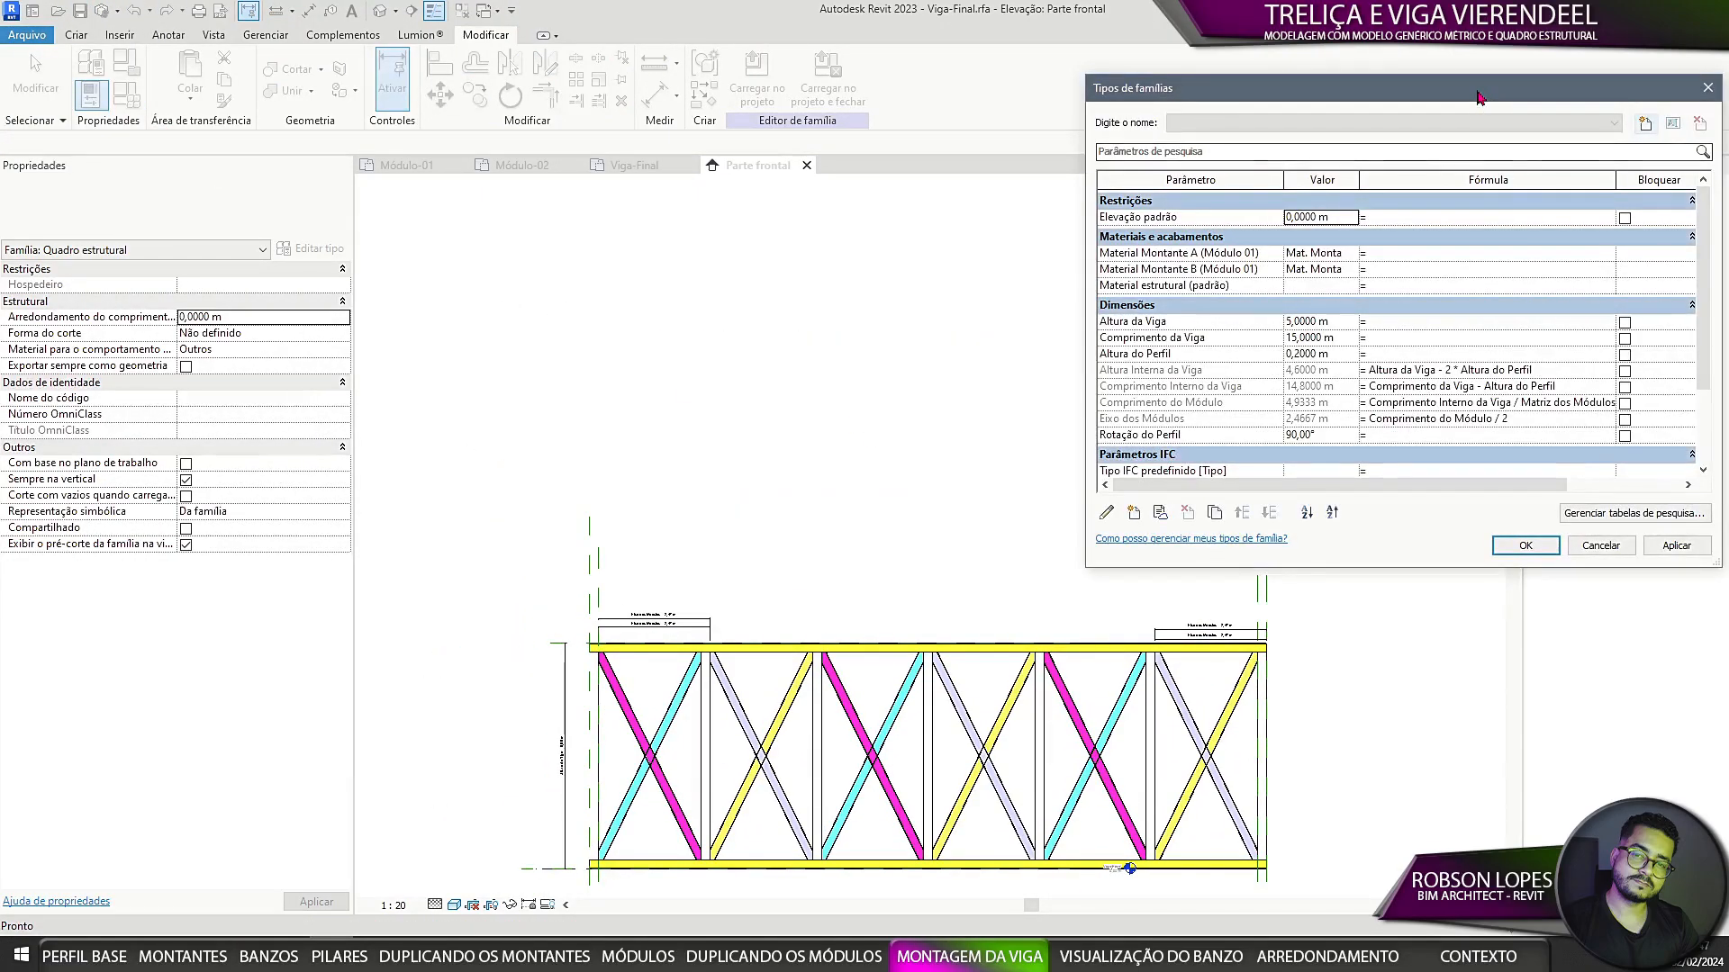
left_click_drag(1477, 93, 1182, 64)
left_click(1047, 316)
type("10")
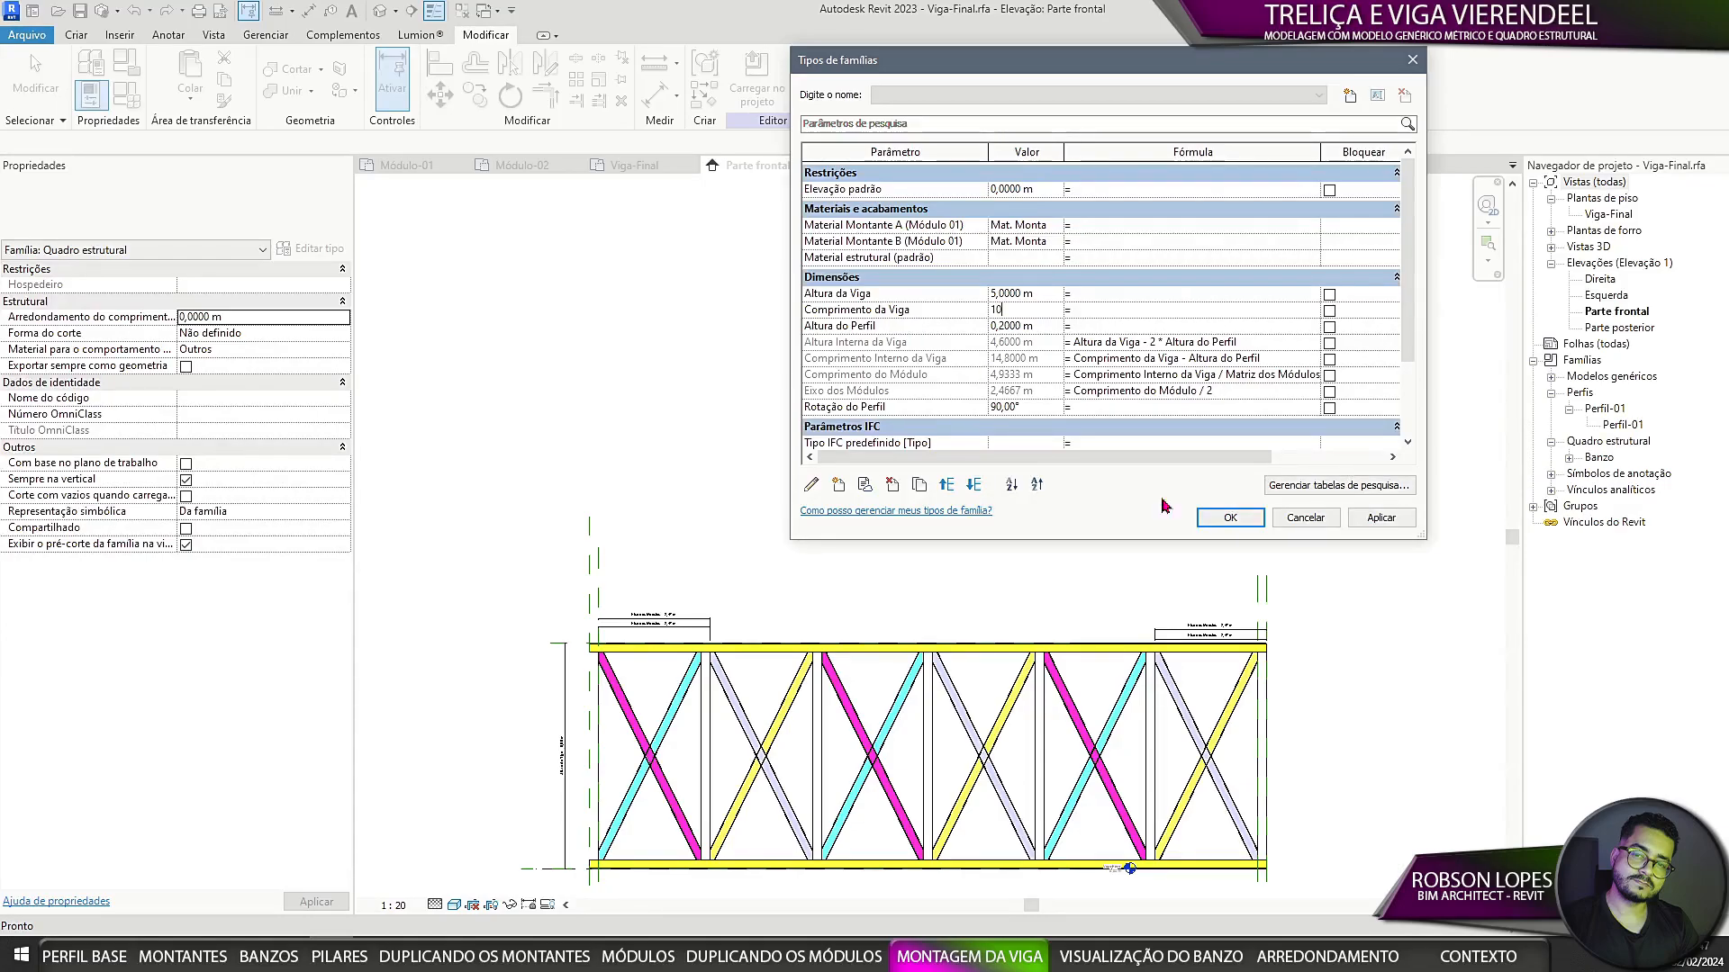
left_click(1381, 518)
left_click(1035, 311)
type("2")
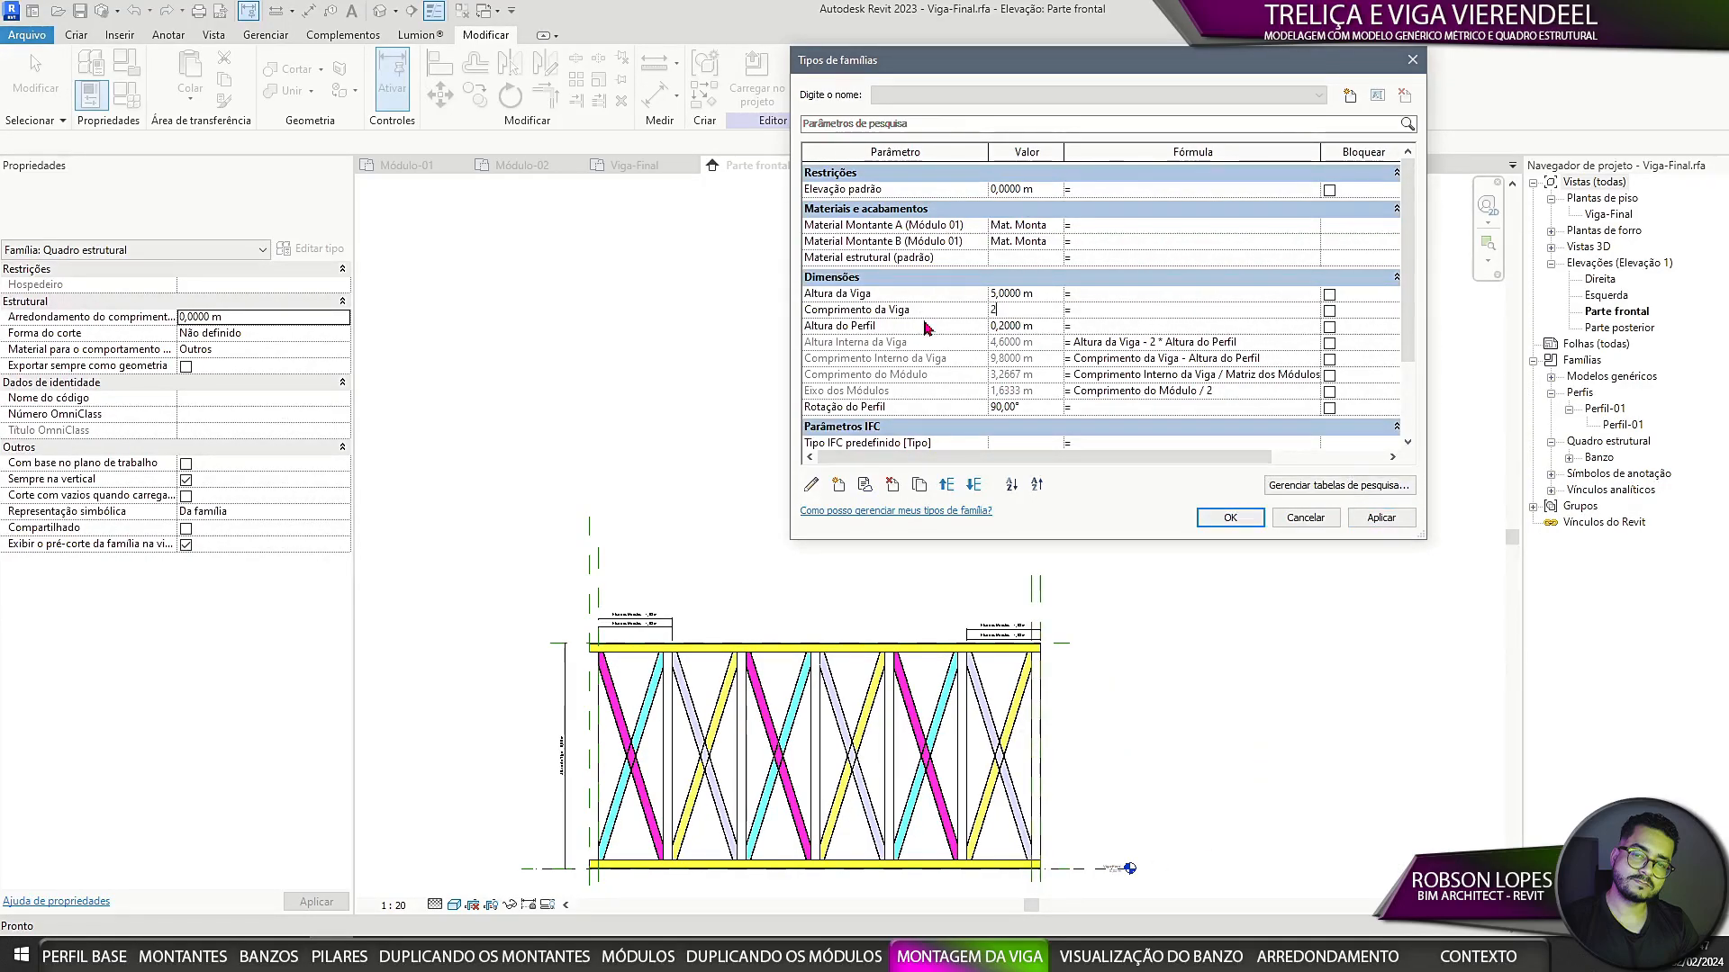
type("0")
left_click(1409, 524)
Step: Test the family with Altura da Viga at 2 m and Comprimento da Viga at 15 m
left_click(1037, 295)
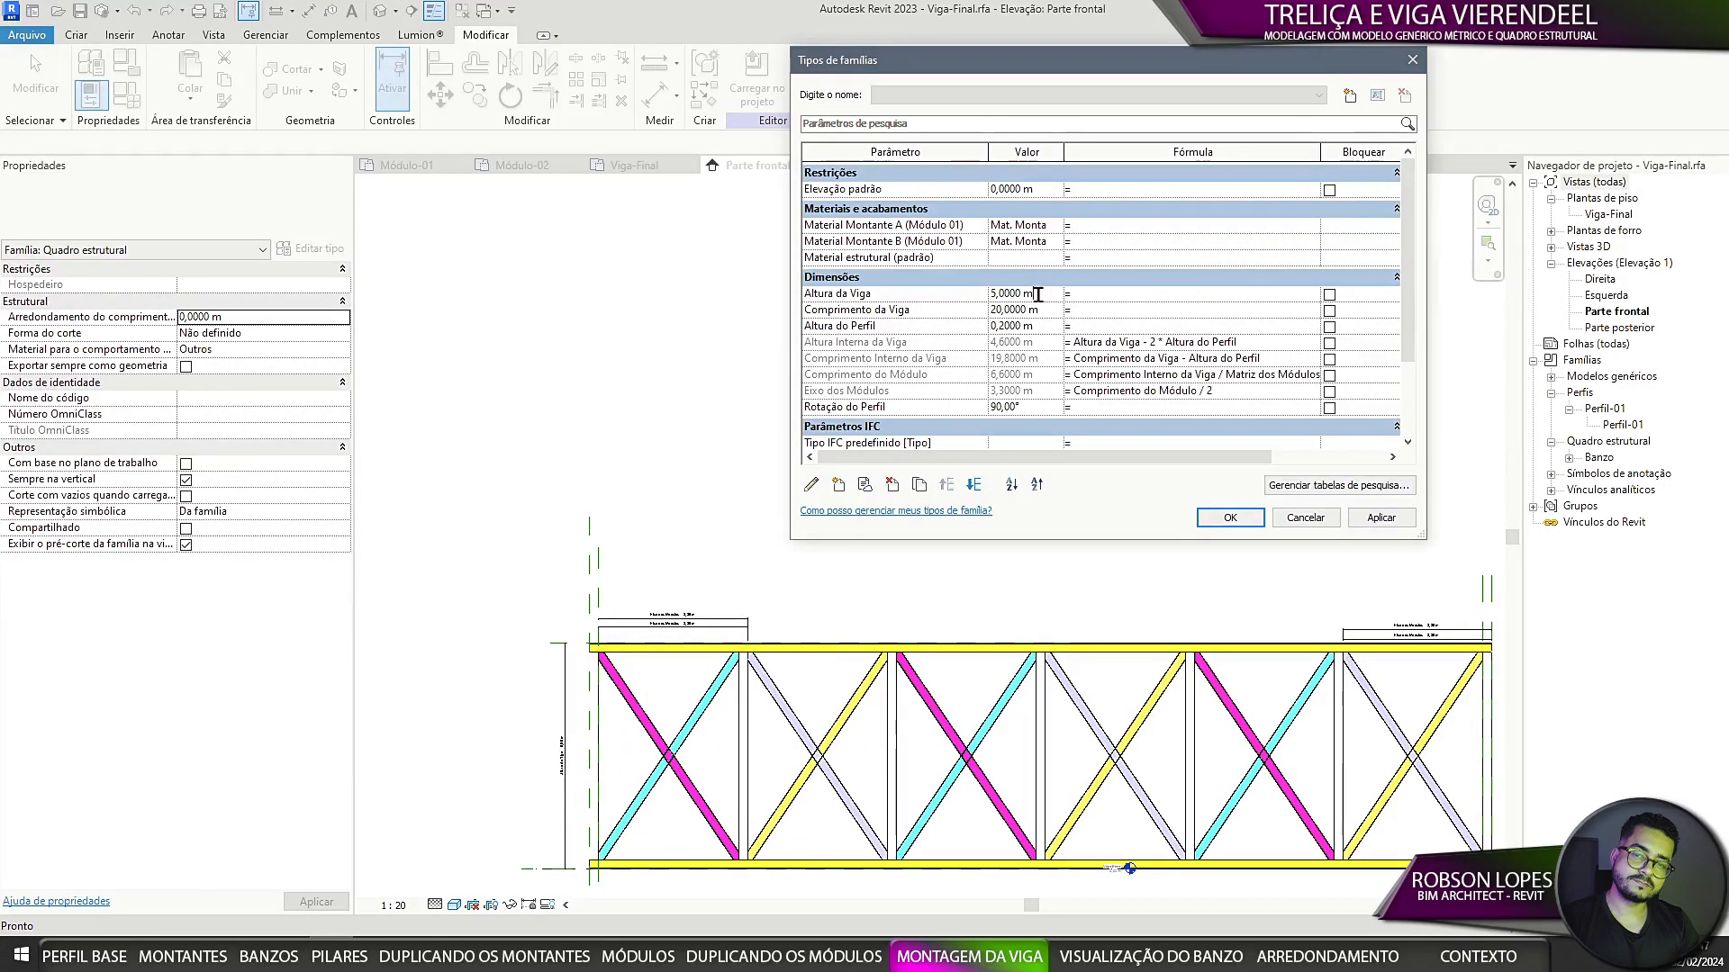
type("2")
left_click(1382, 518)
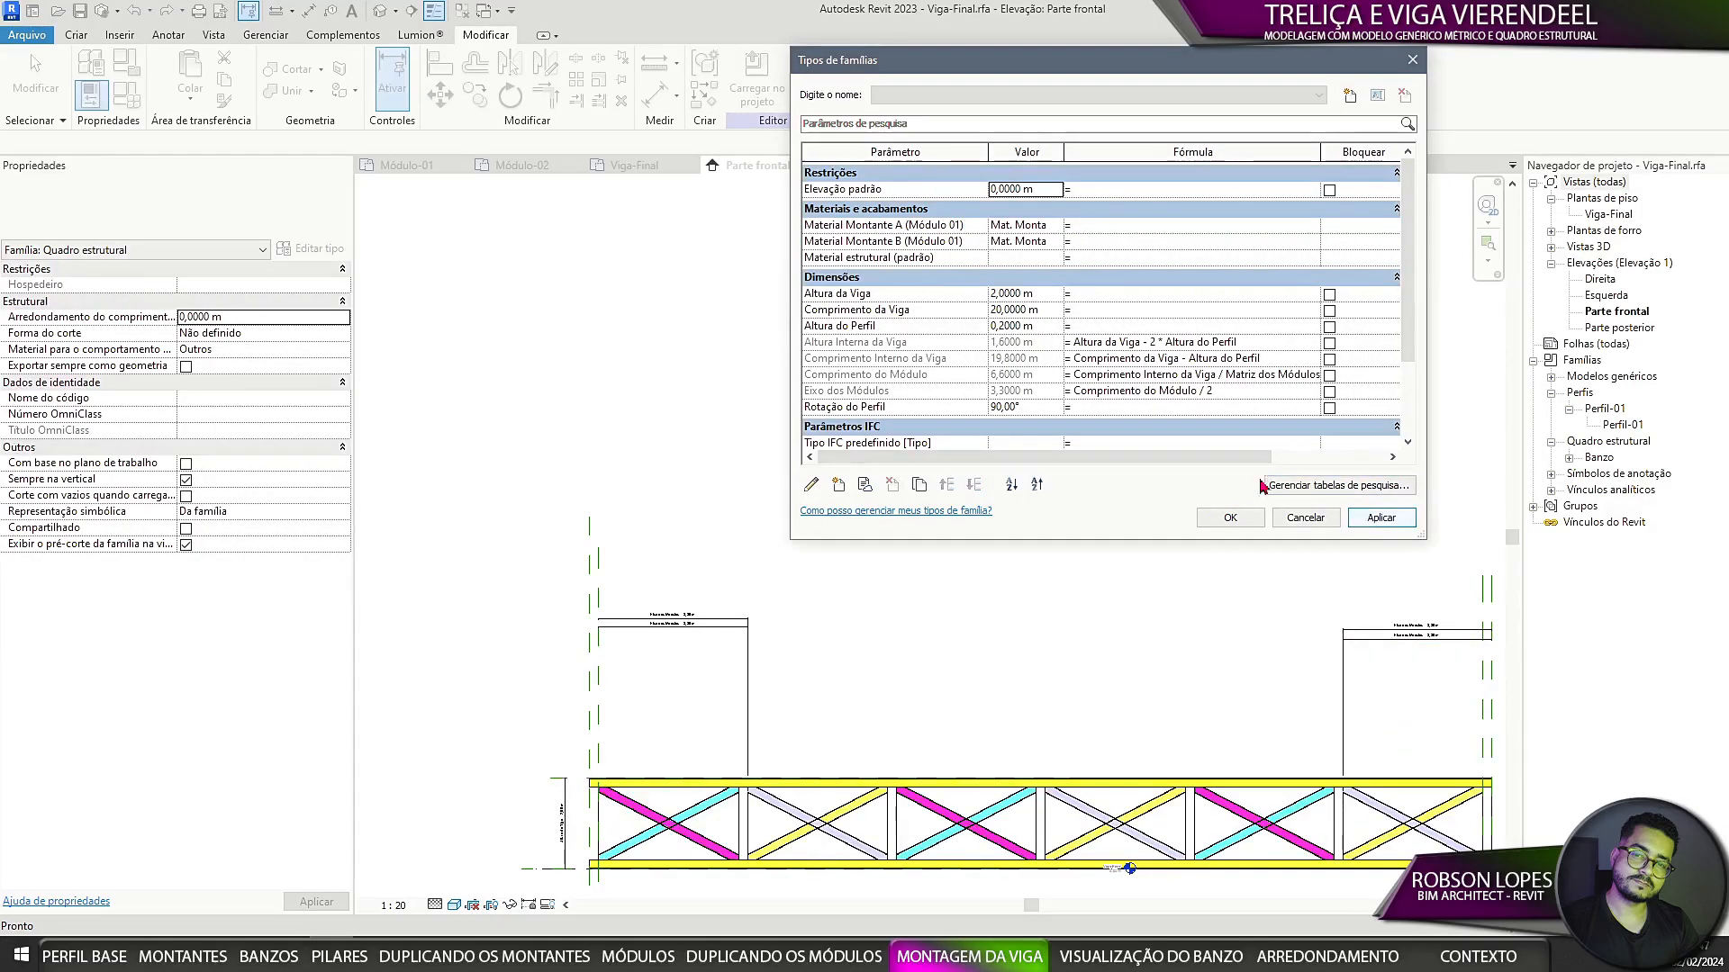
left_click(1052, 307)
left_click(1381, 518)
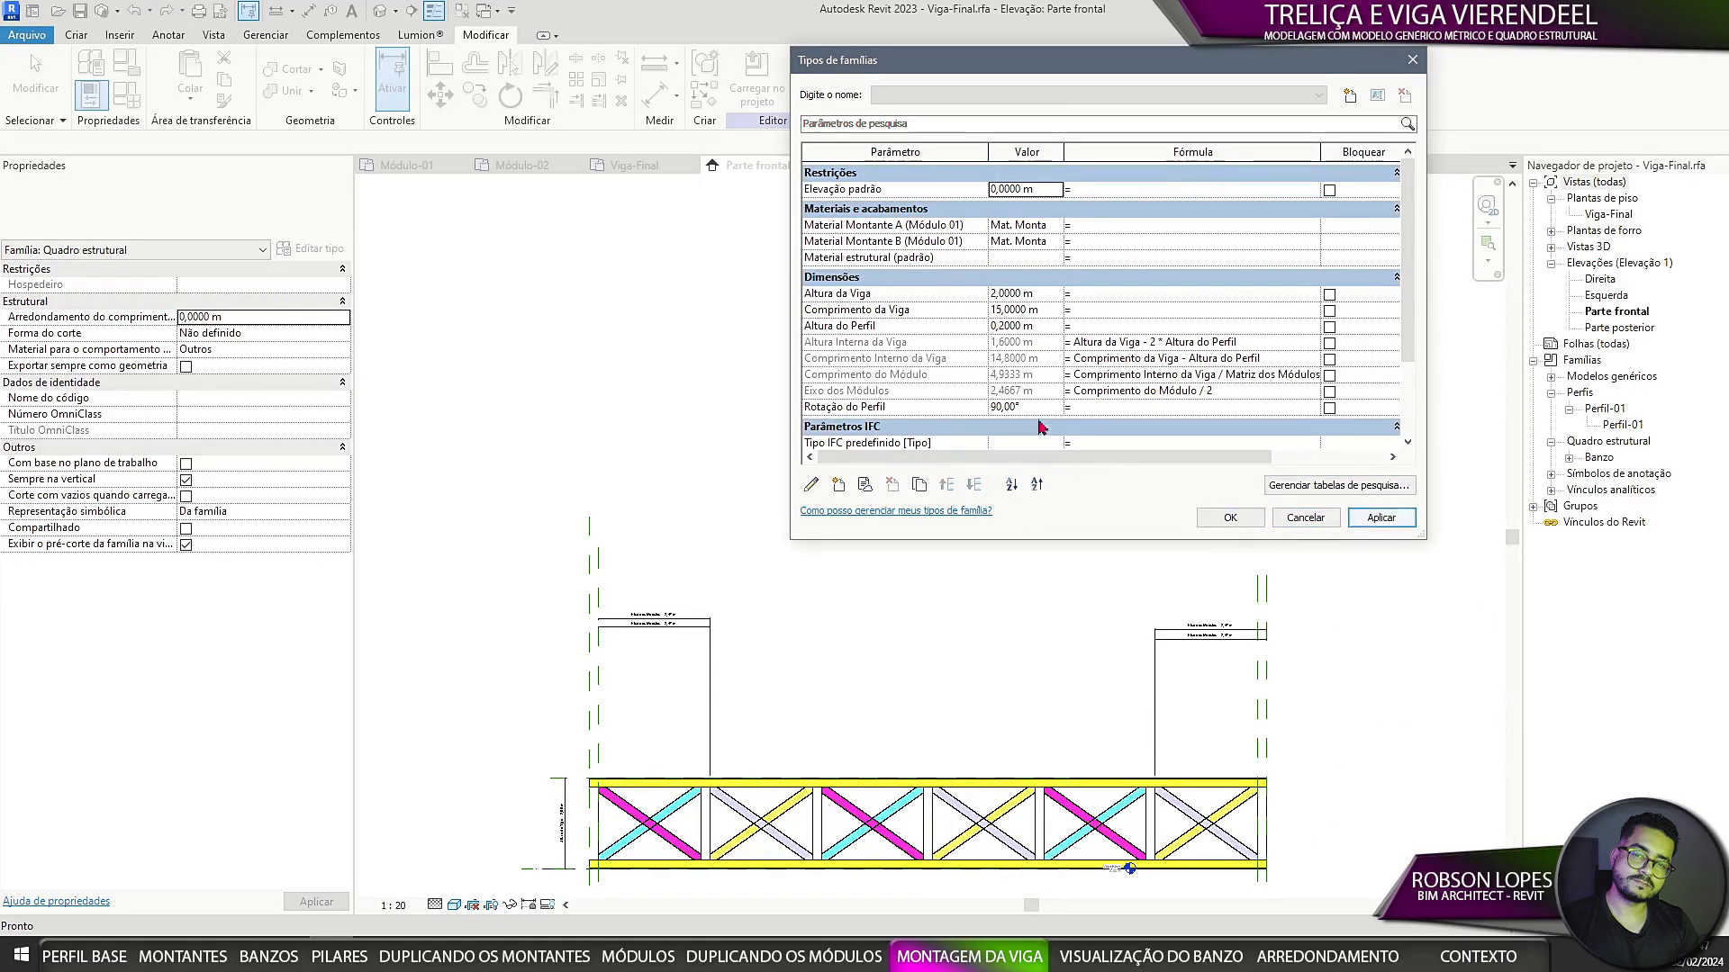
Step: Test Comprimento da Viga at 10 m, and restore Altura da Viga to 5 m and Comprimento da Viga to 15 m
left_click(1048, 307)
type("10")
left_click(1383, 517)
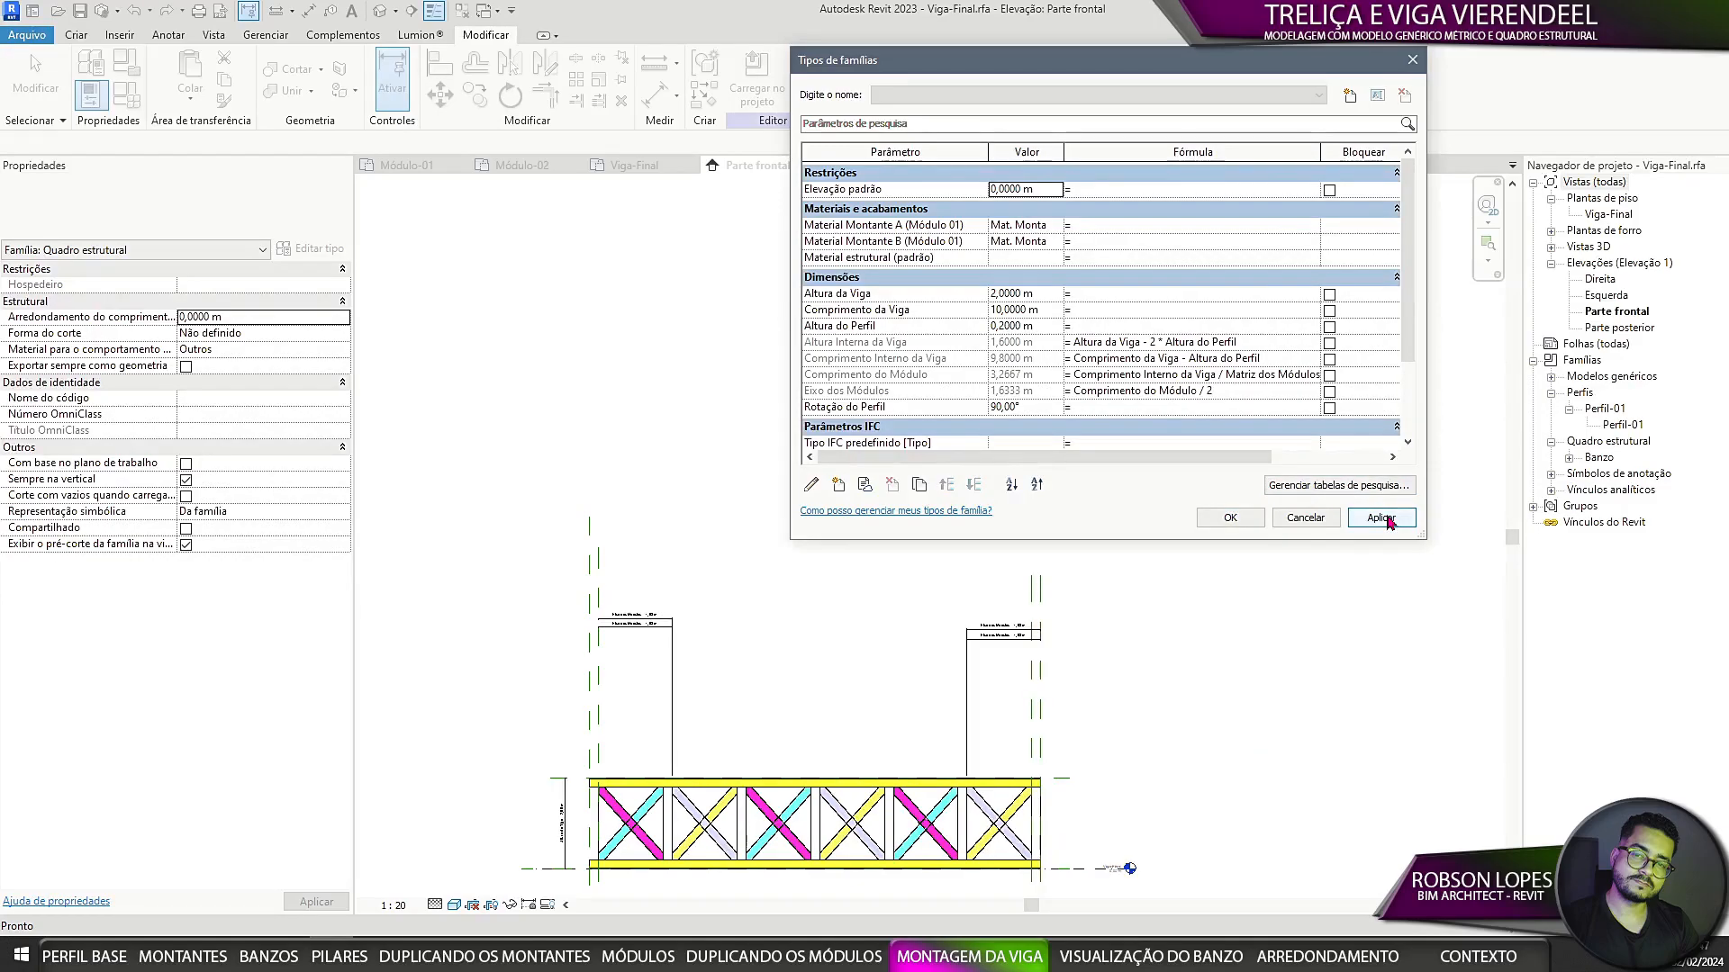
left_click(1044, 293)
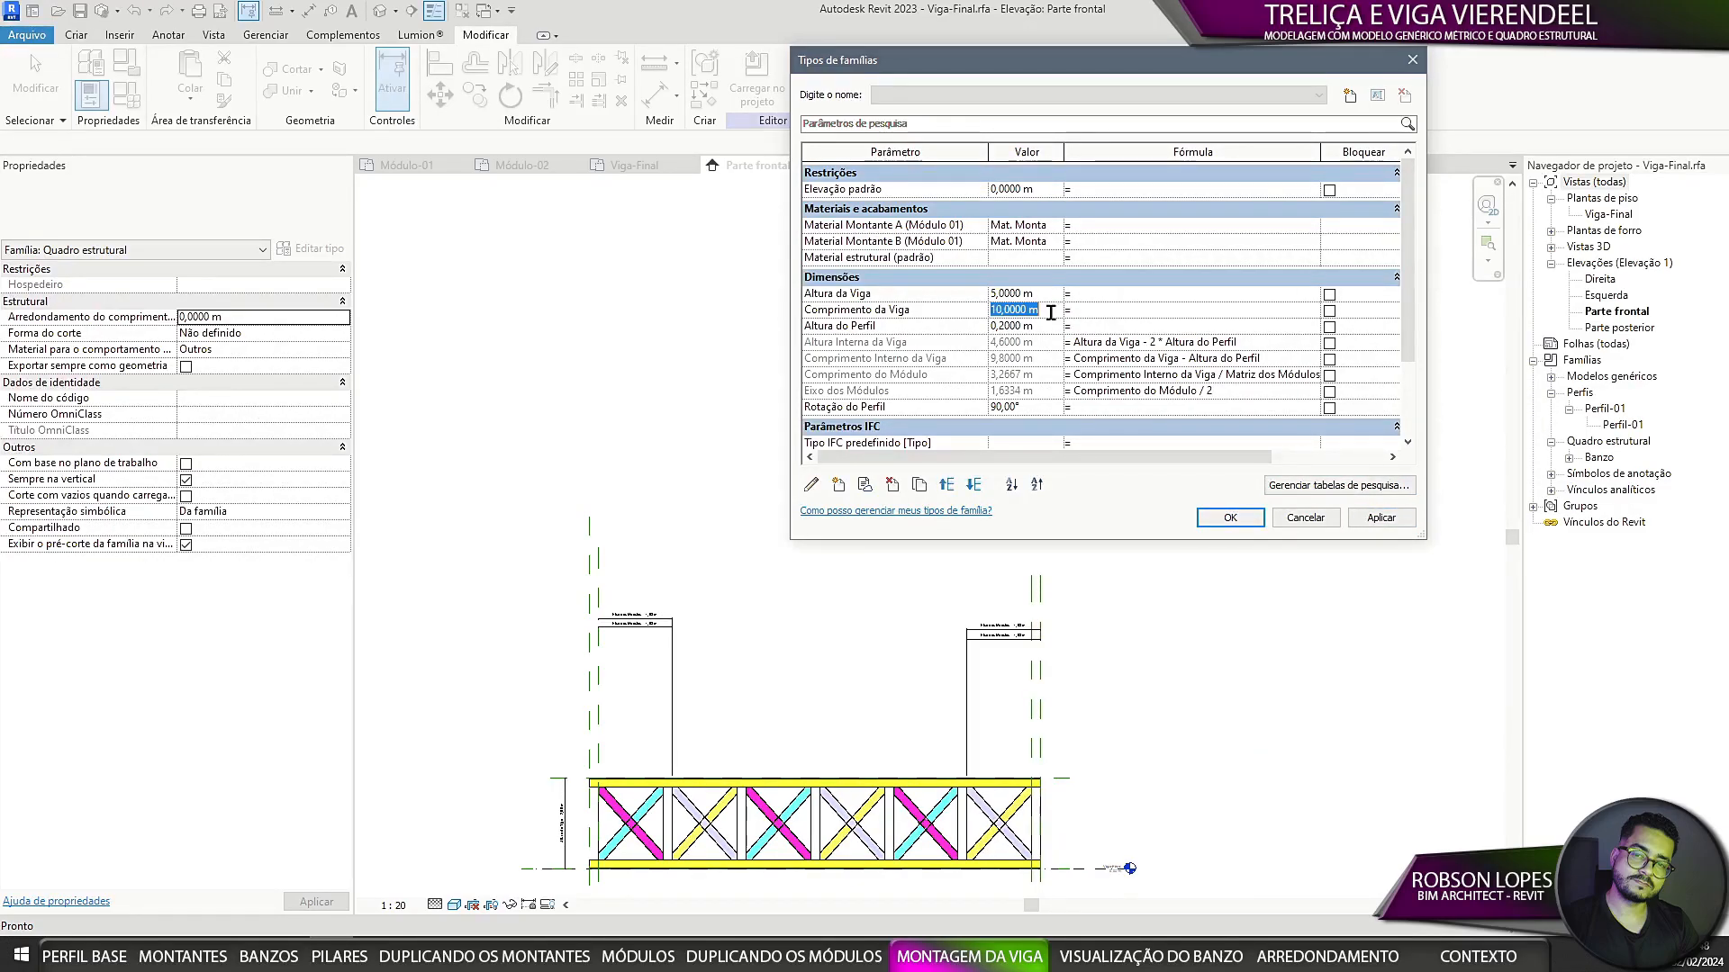
left_click(1382, 517)
Step: Test Altura do Perfil at 0,1 m and 0,4 m, returning it to 0,2 m after each test
left_click(1044, 326)
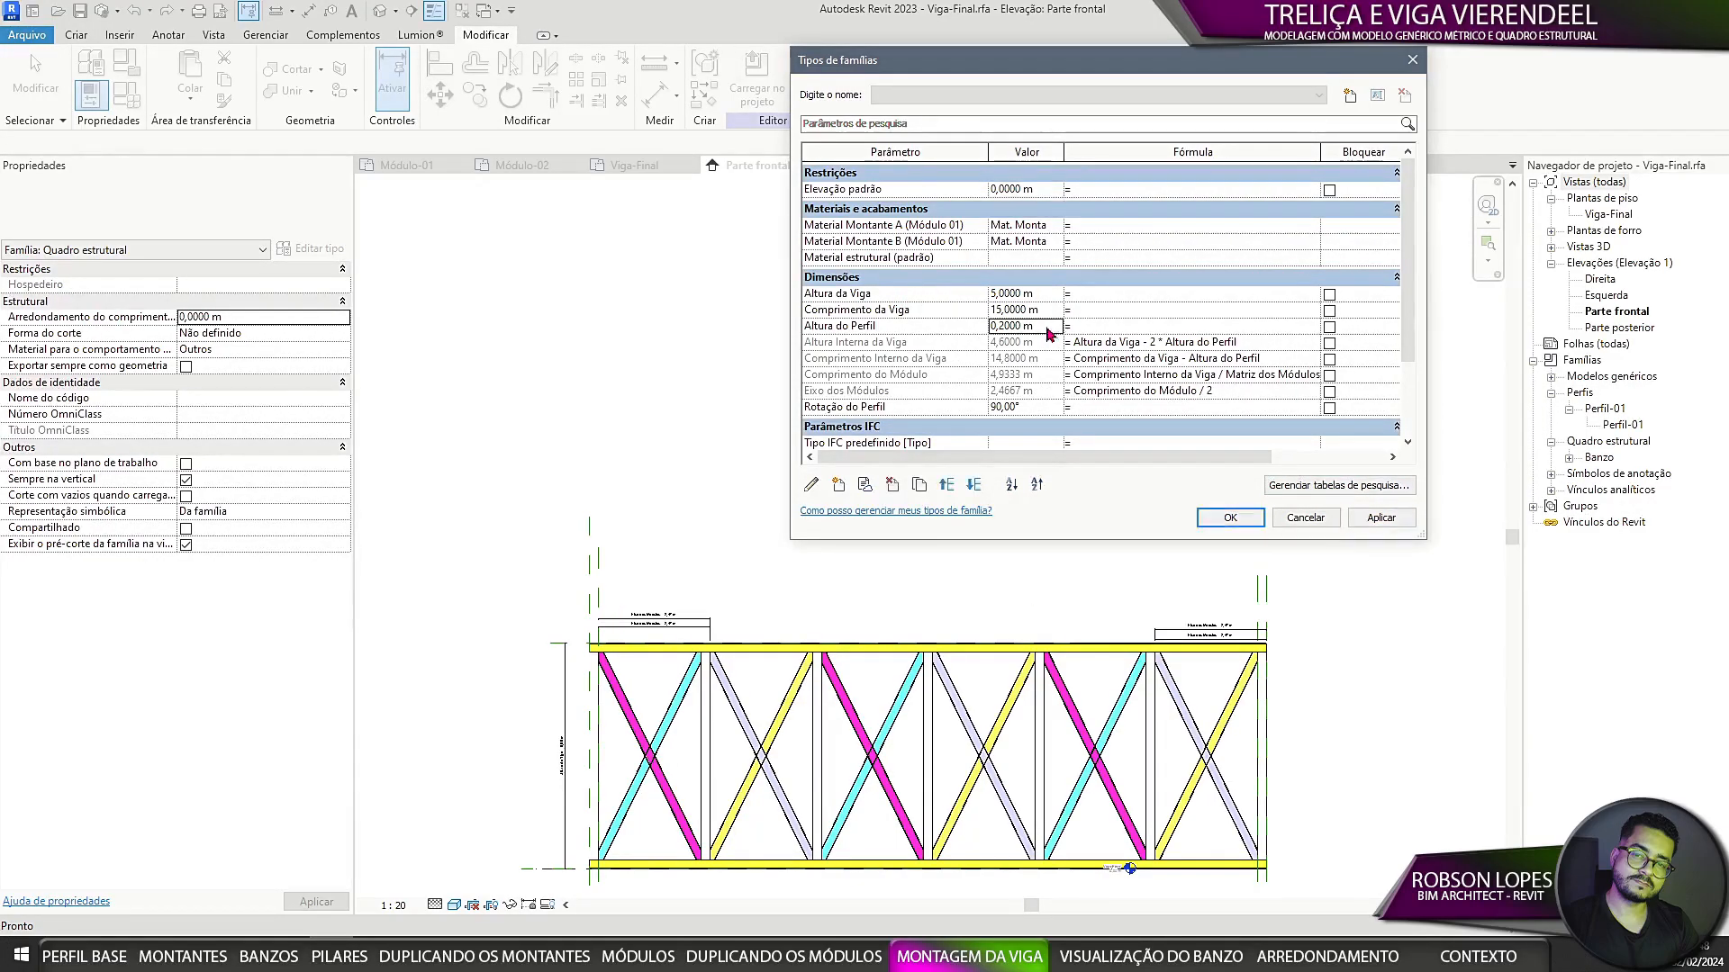
left_click(1393, 520)
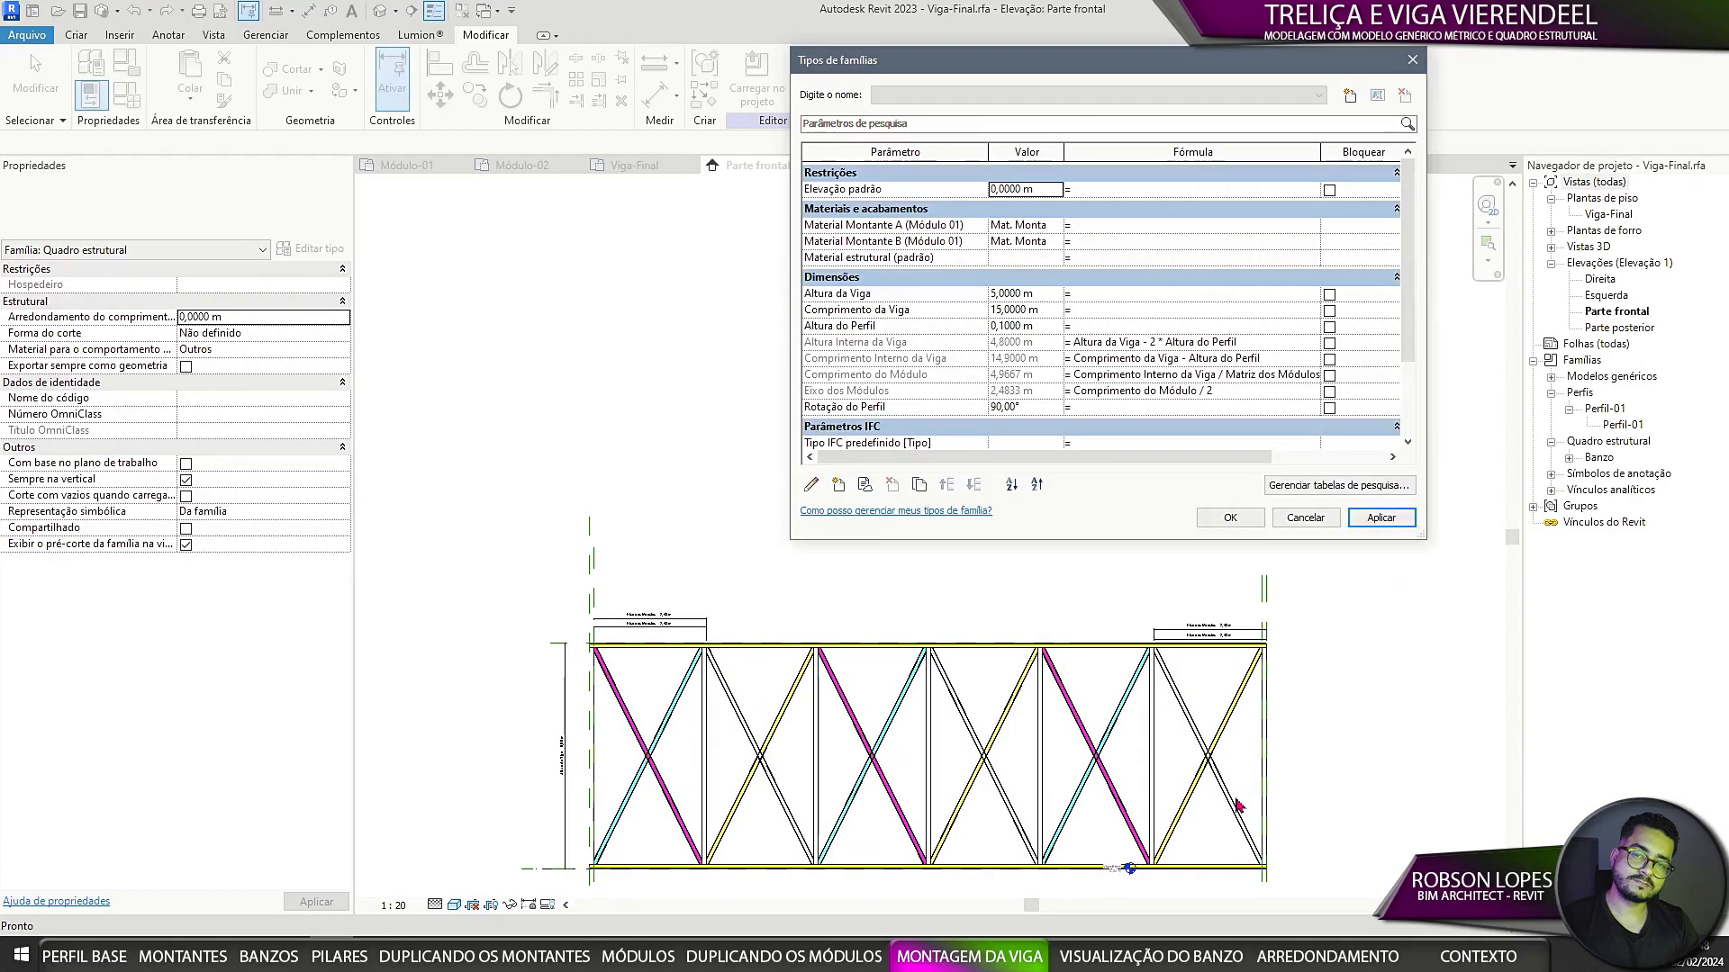
left_click(1043, 327)
left_click(1381, 518)
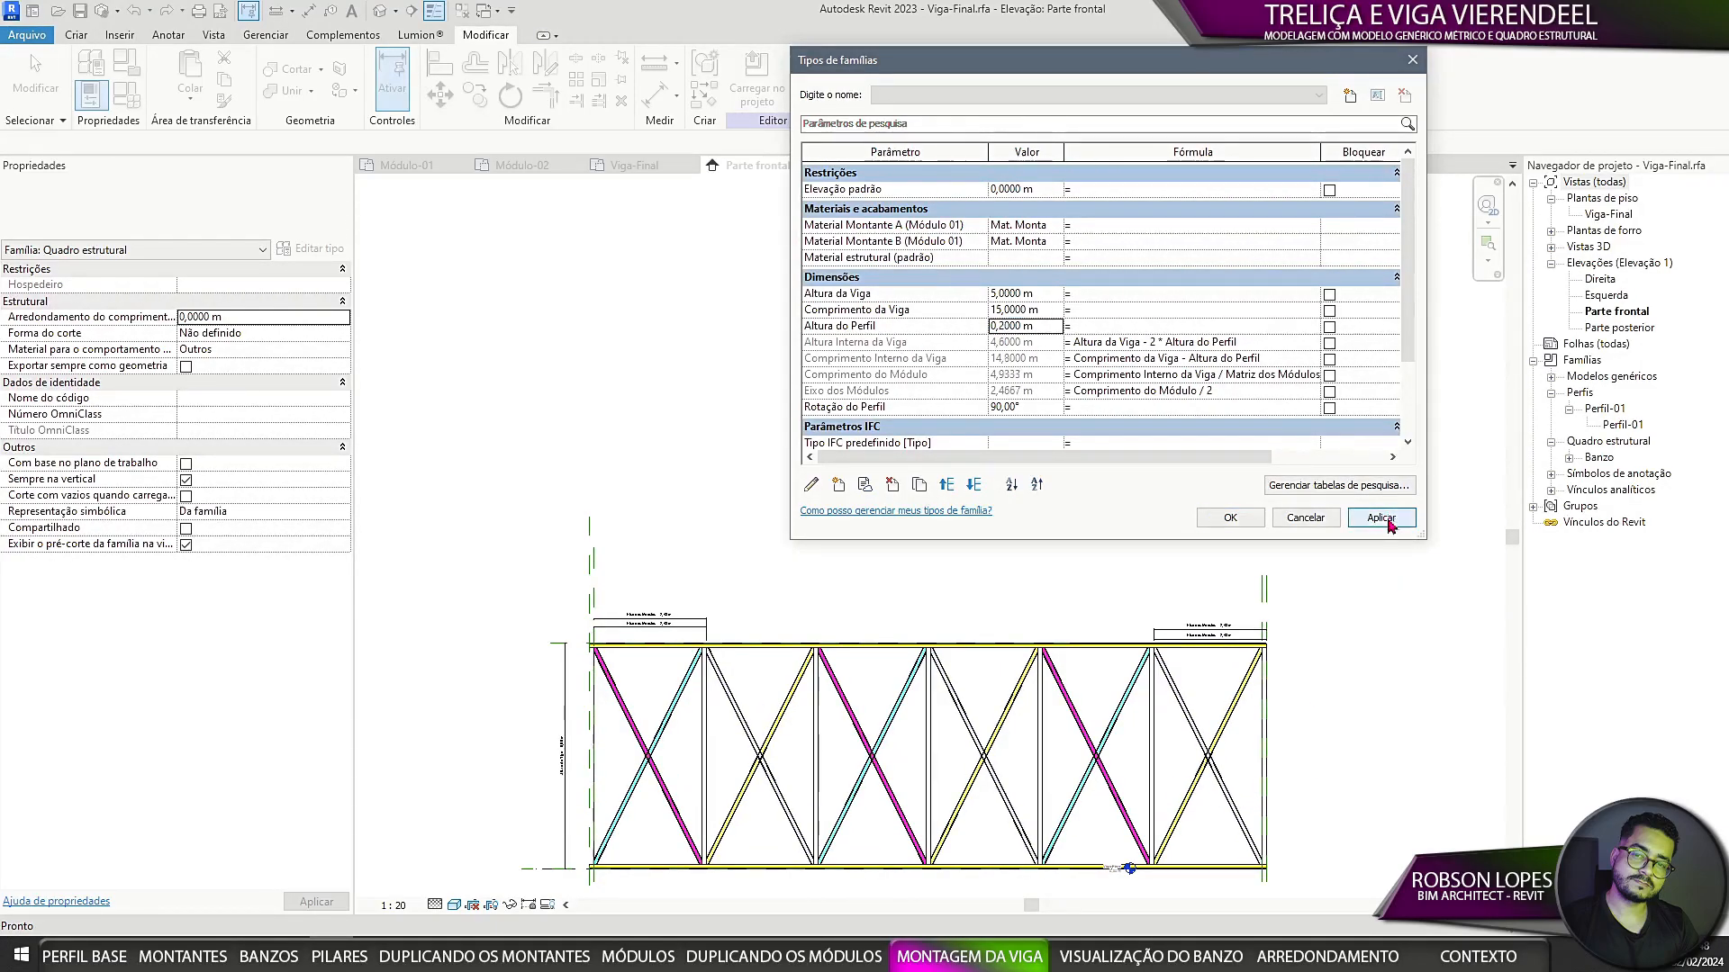
left_click(957, 329)
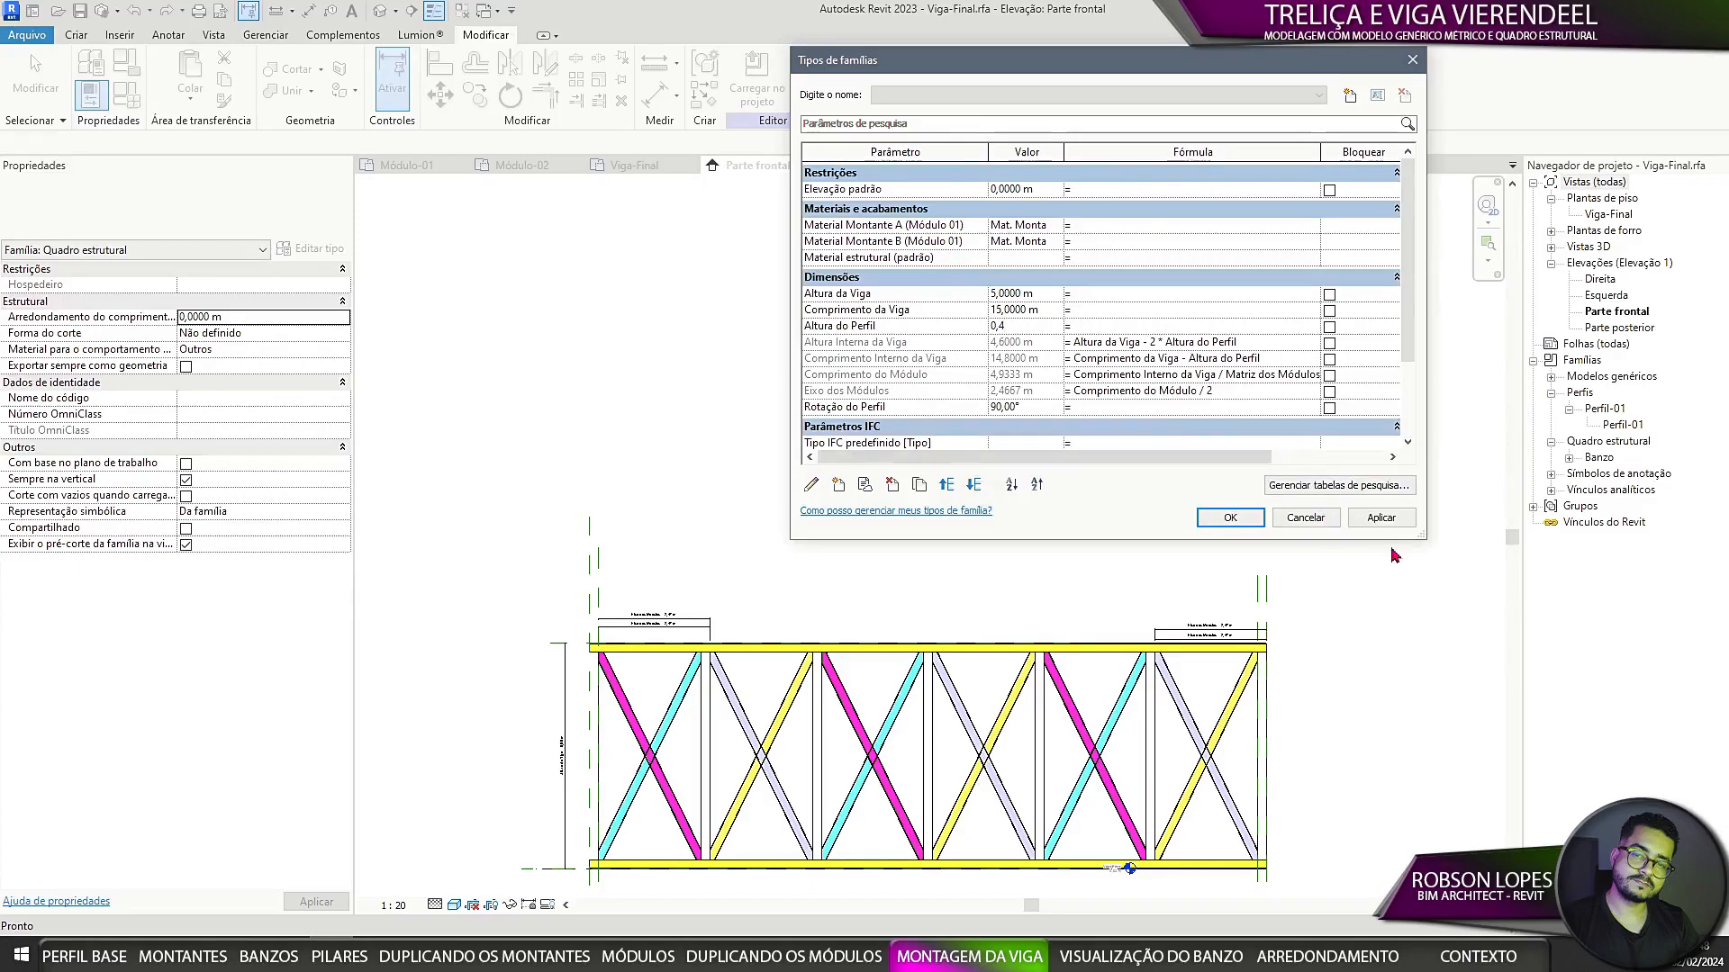
left_click(1387, 520)
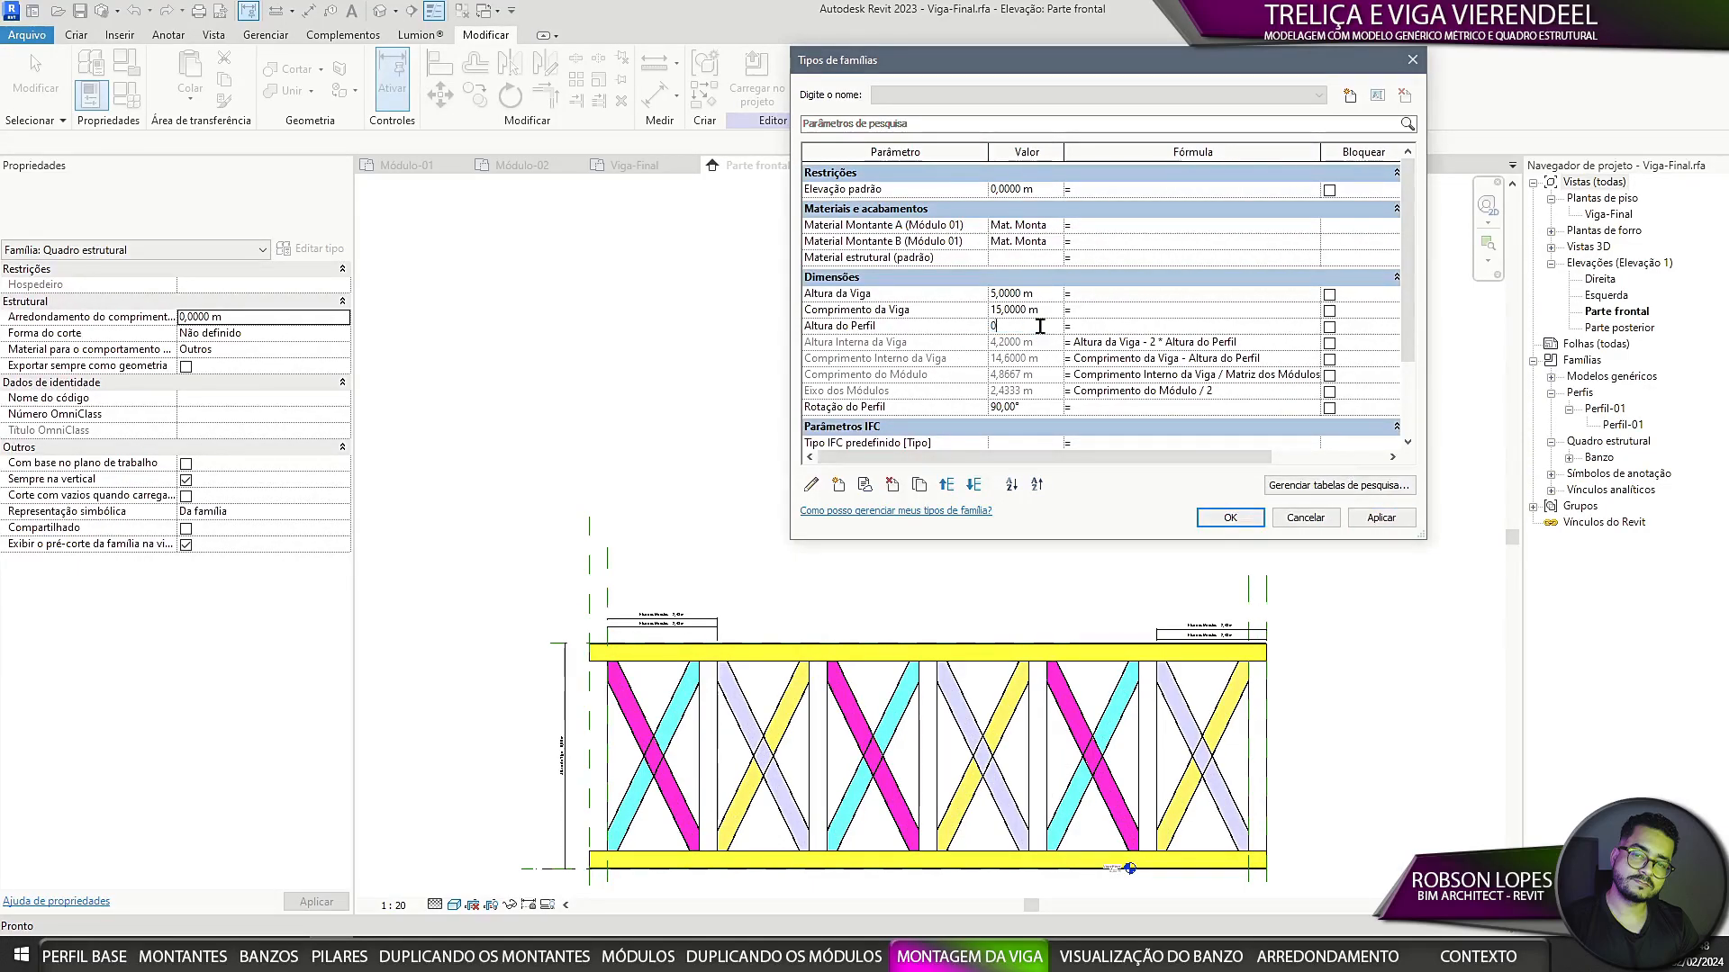
left_click(1380, 518)
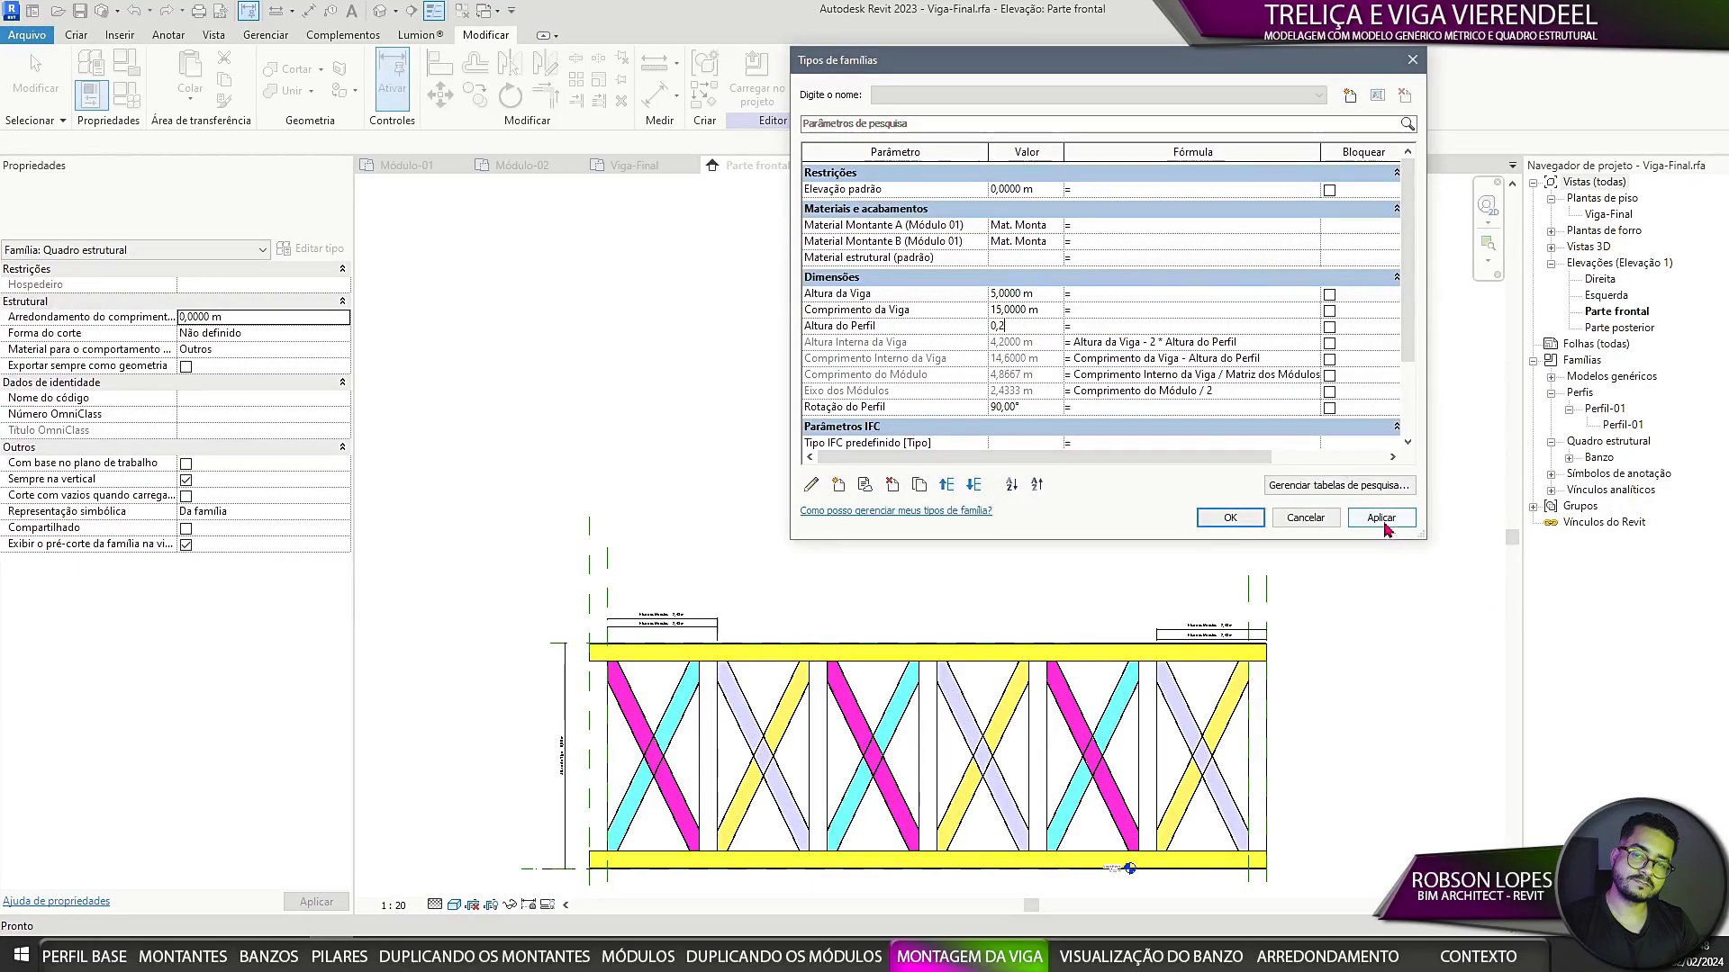
left_click(1230, 518)
Step: Review the Viga-Final family's type parameters
scroll(1035, 436, "up", 3)
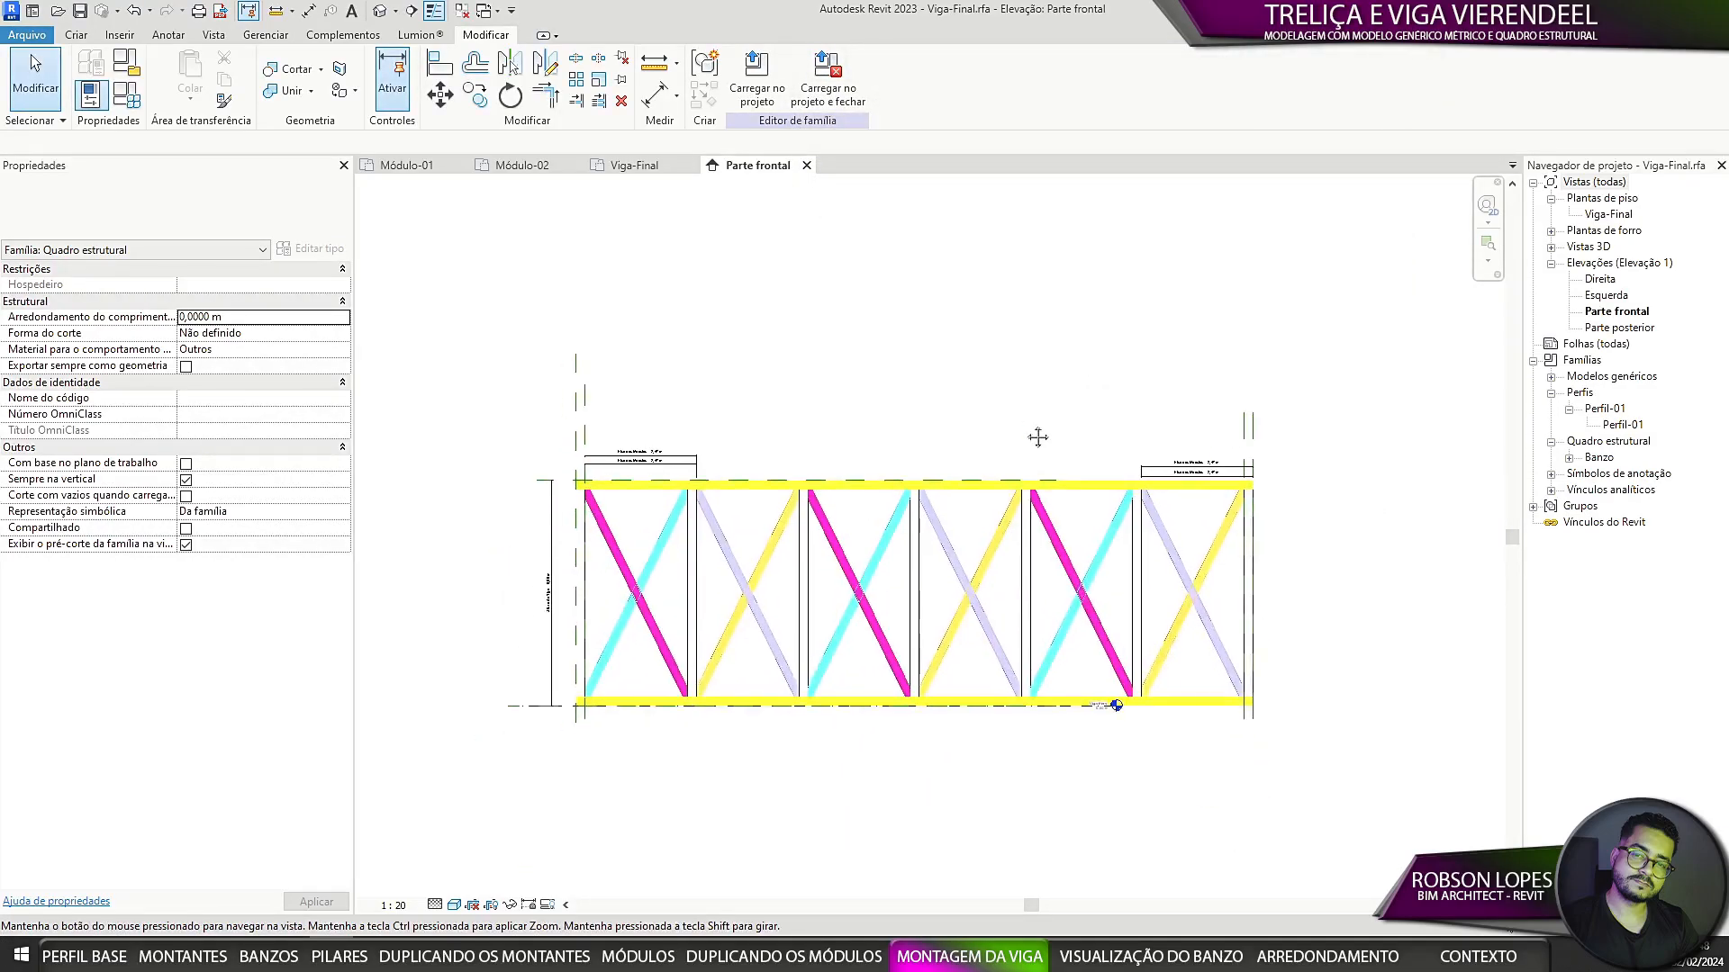
left_click(741, 618)
left_click(133, 101)
left_click(1250, 516)
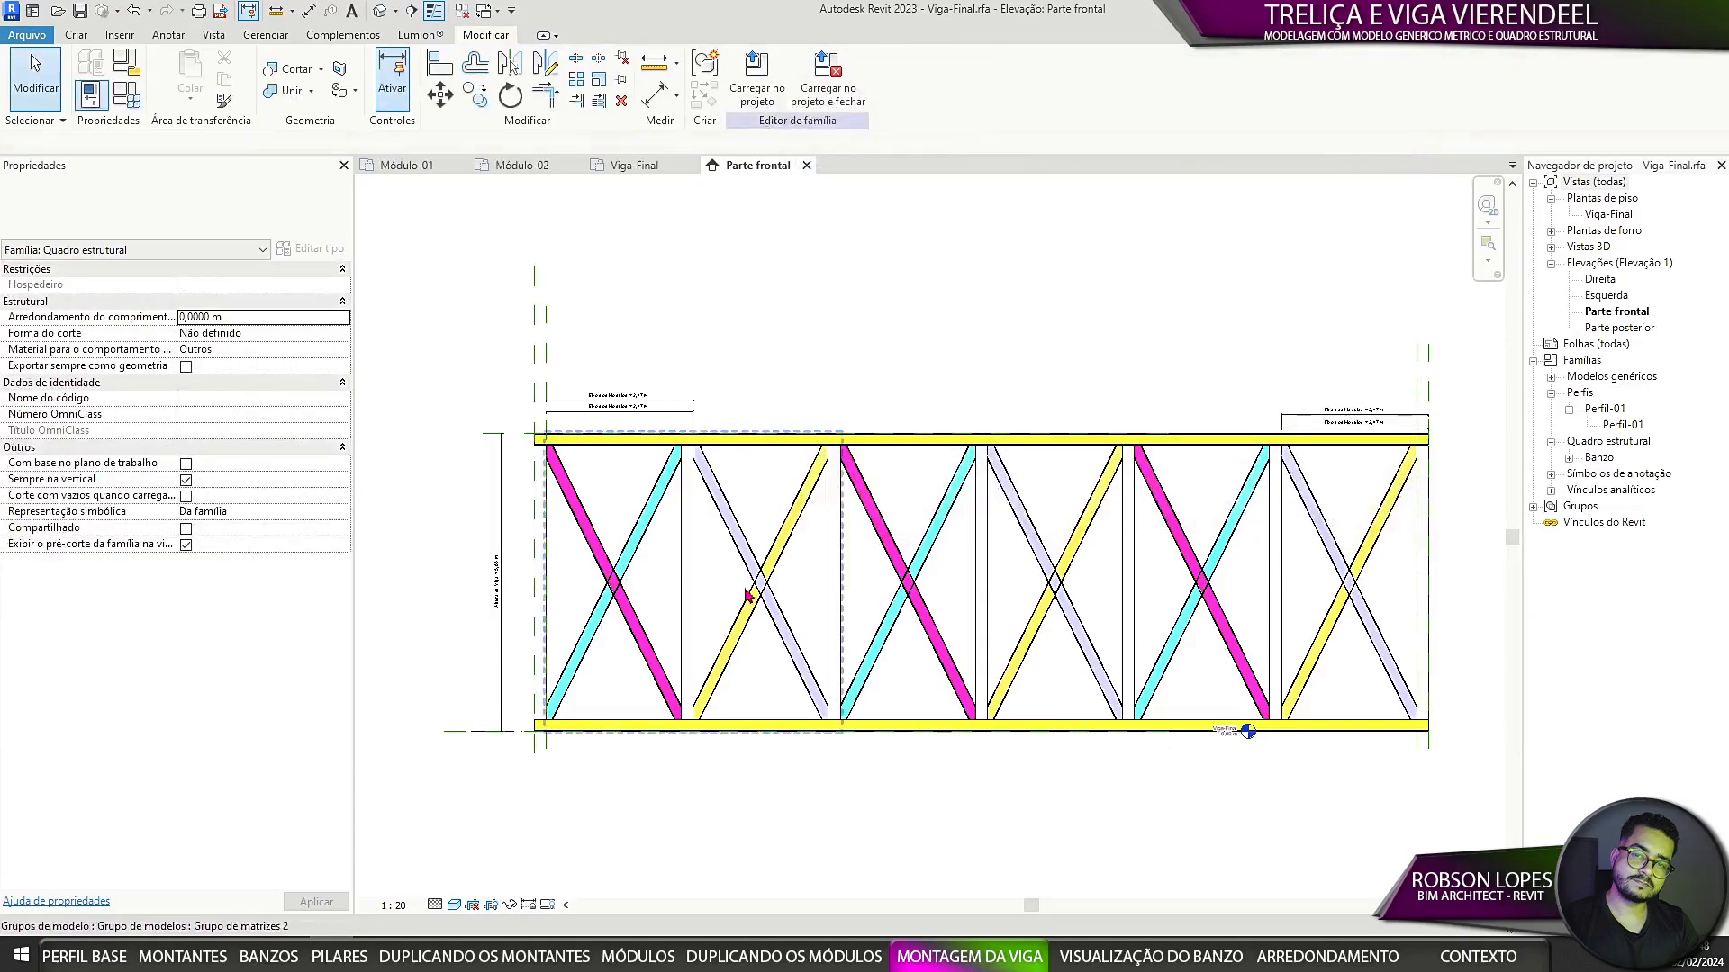
Step: Edit the first Módulo-02 array group and open the type properties of its crossed-diagonal component
left_click(747, 592)
left_click(747, 76)
left_click(760, 590)
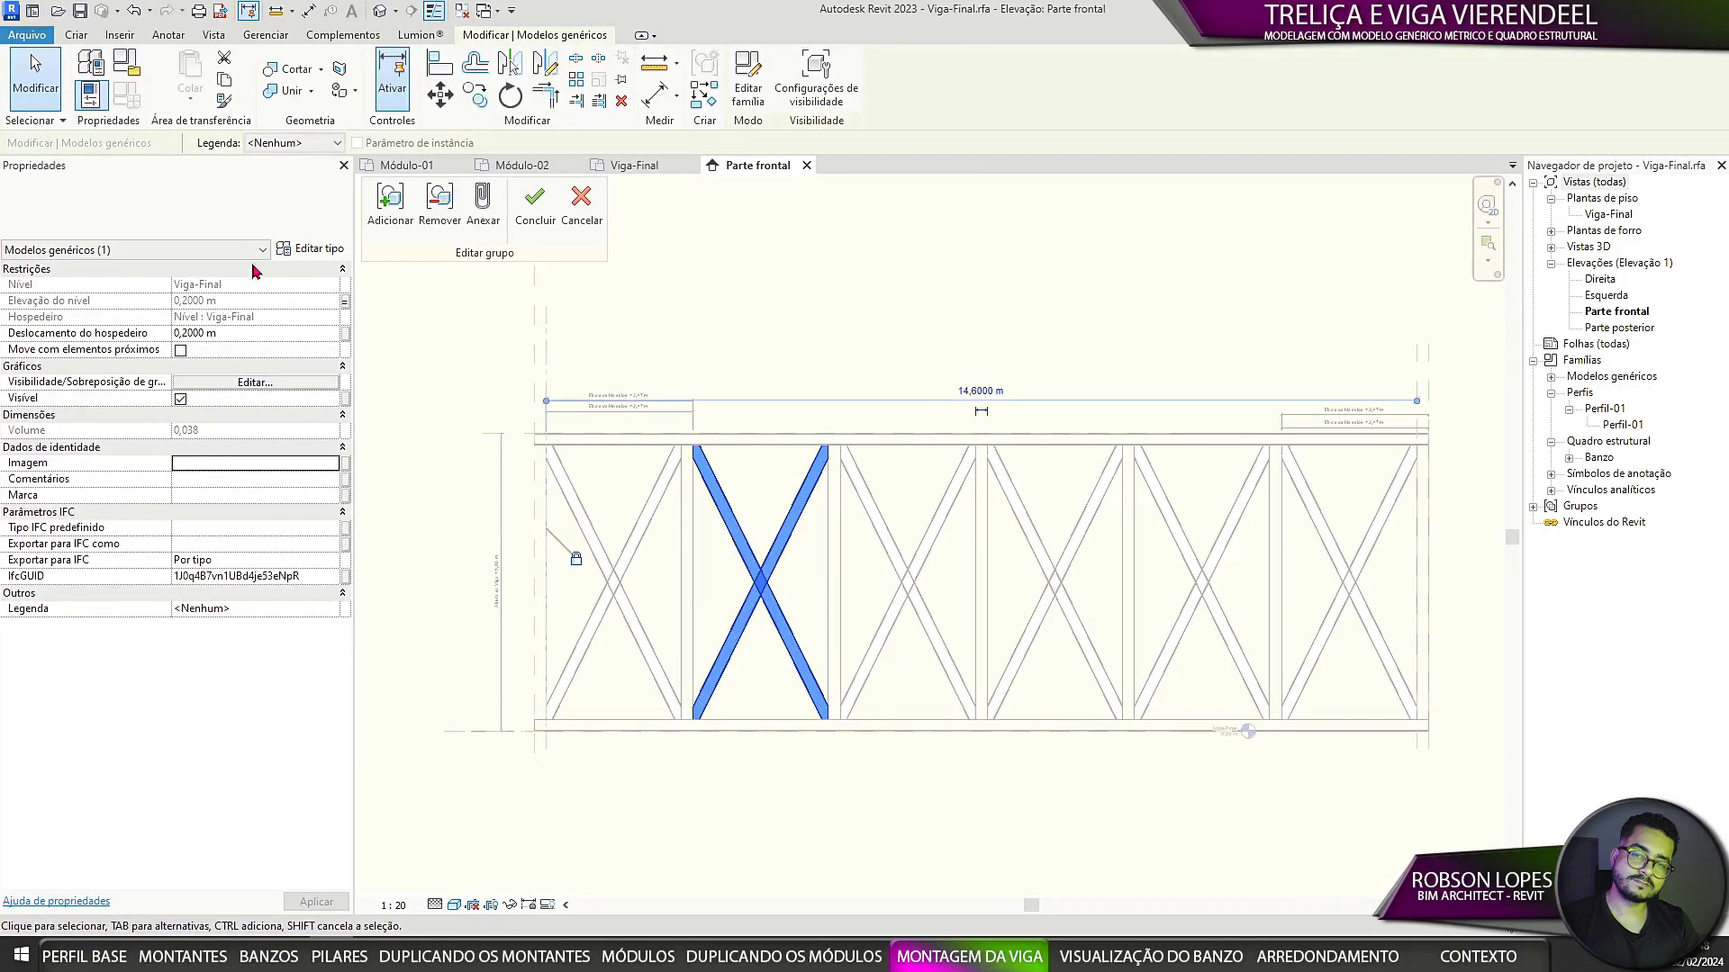
left_click(309, 248)
left_click_drag(1385, 52, 1169, 66)
scroll(1268, 380, "down", 5)
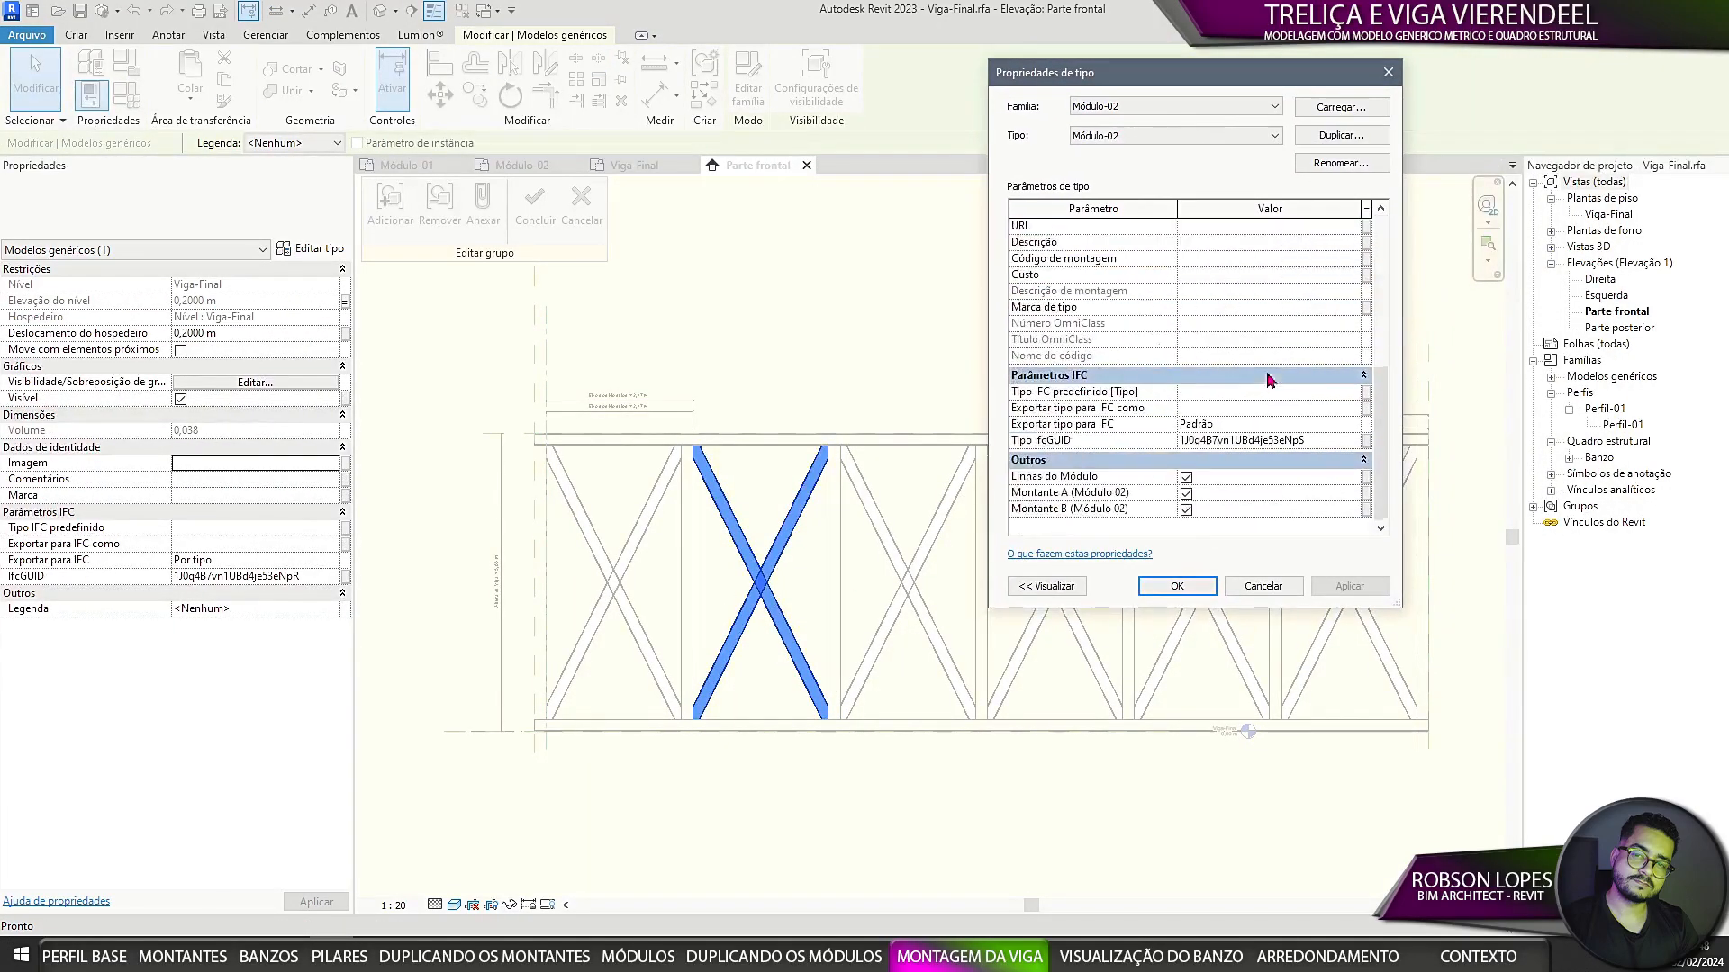
Step: Associate Módulo-02's Linhas do Módulo parameter with the existing Linhas dos Módulos family parameter
left_click(1366, 477)
left_click(608, 370)
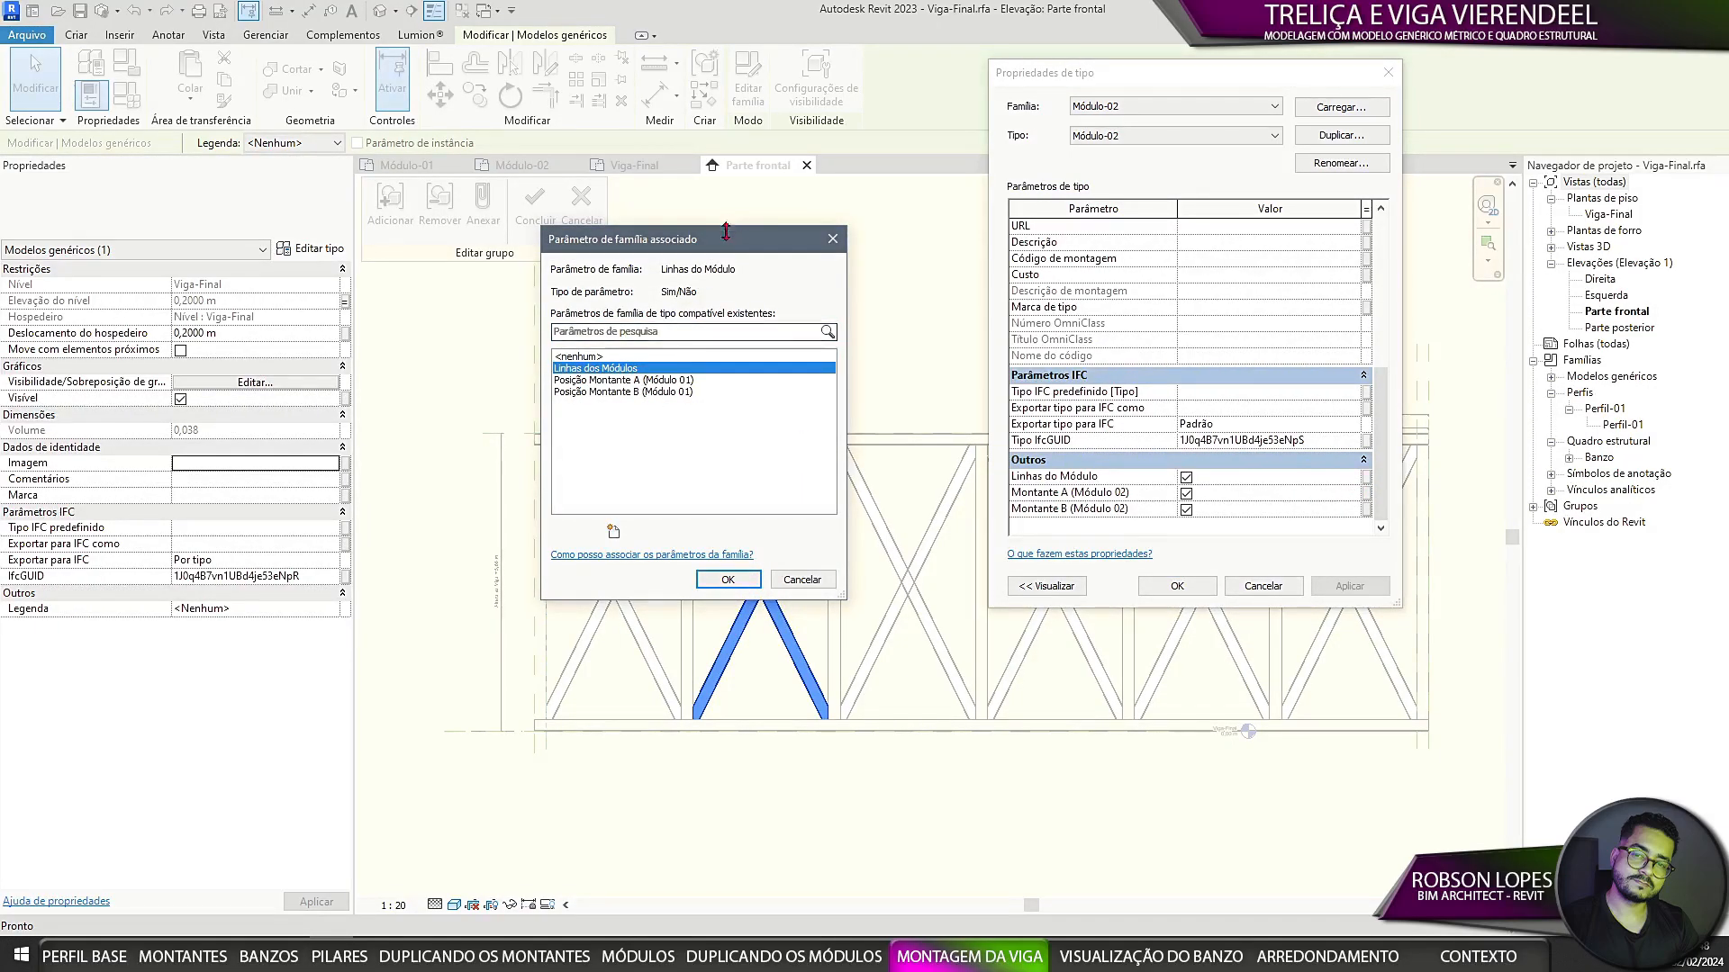
left_click_drag(723, 230, 880, 200)
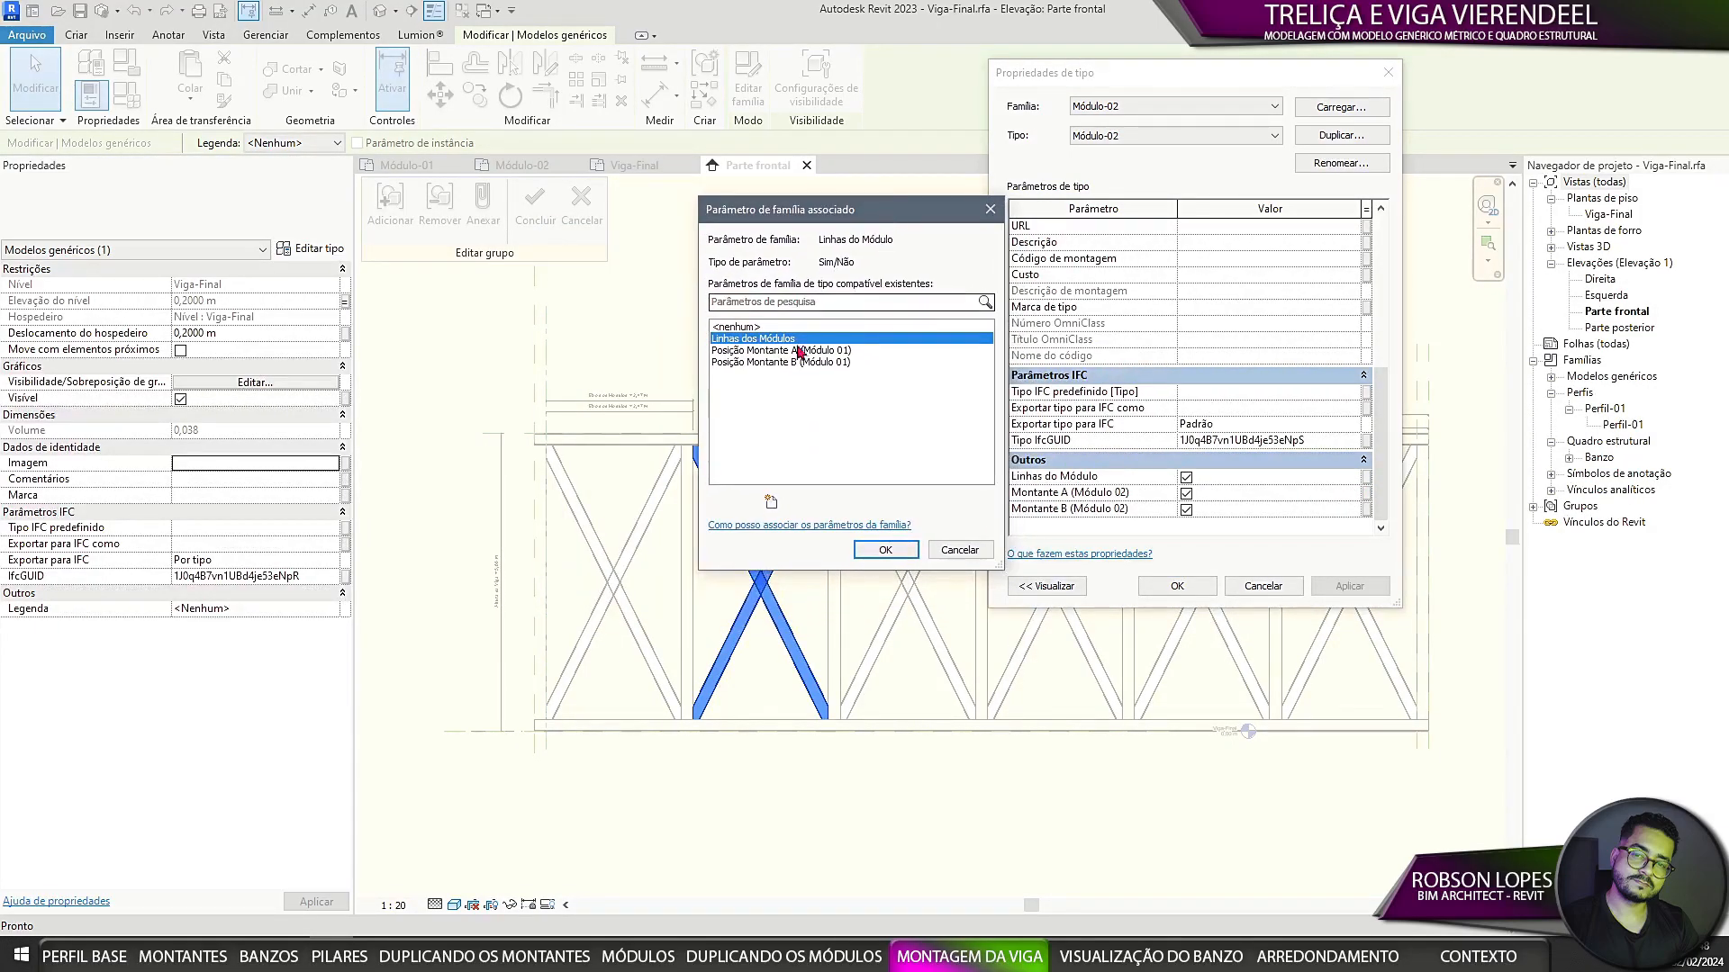
left_click(886, 551)
Step: Associate Montante A (Módulo 02) with a new type parameter named Posição Montante A (Módulo 02), copying that name for reuse
left_click(1366, 493)
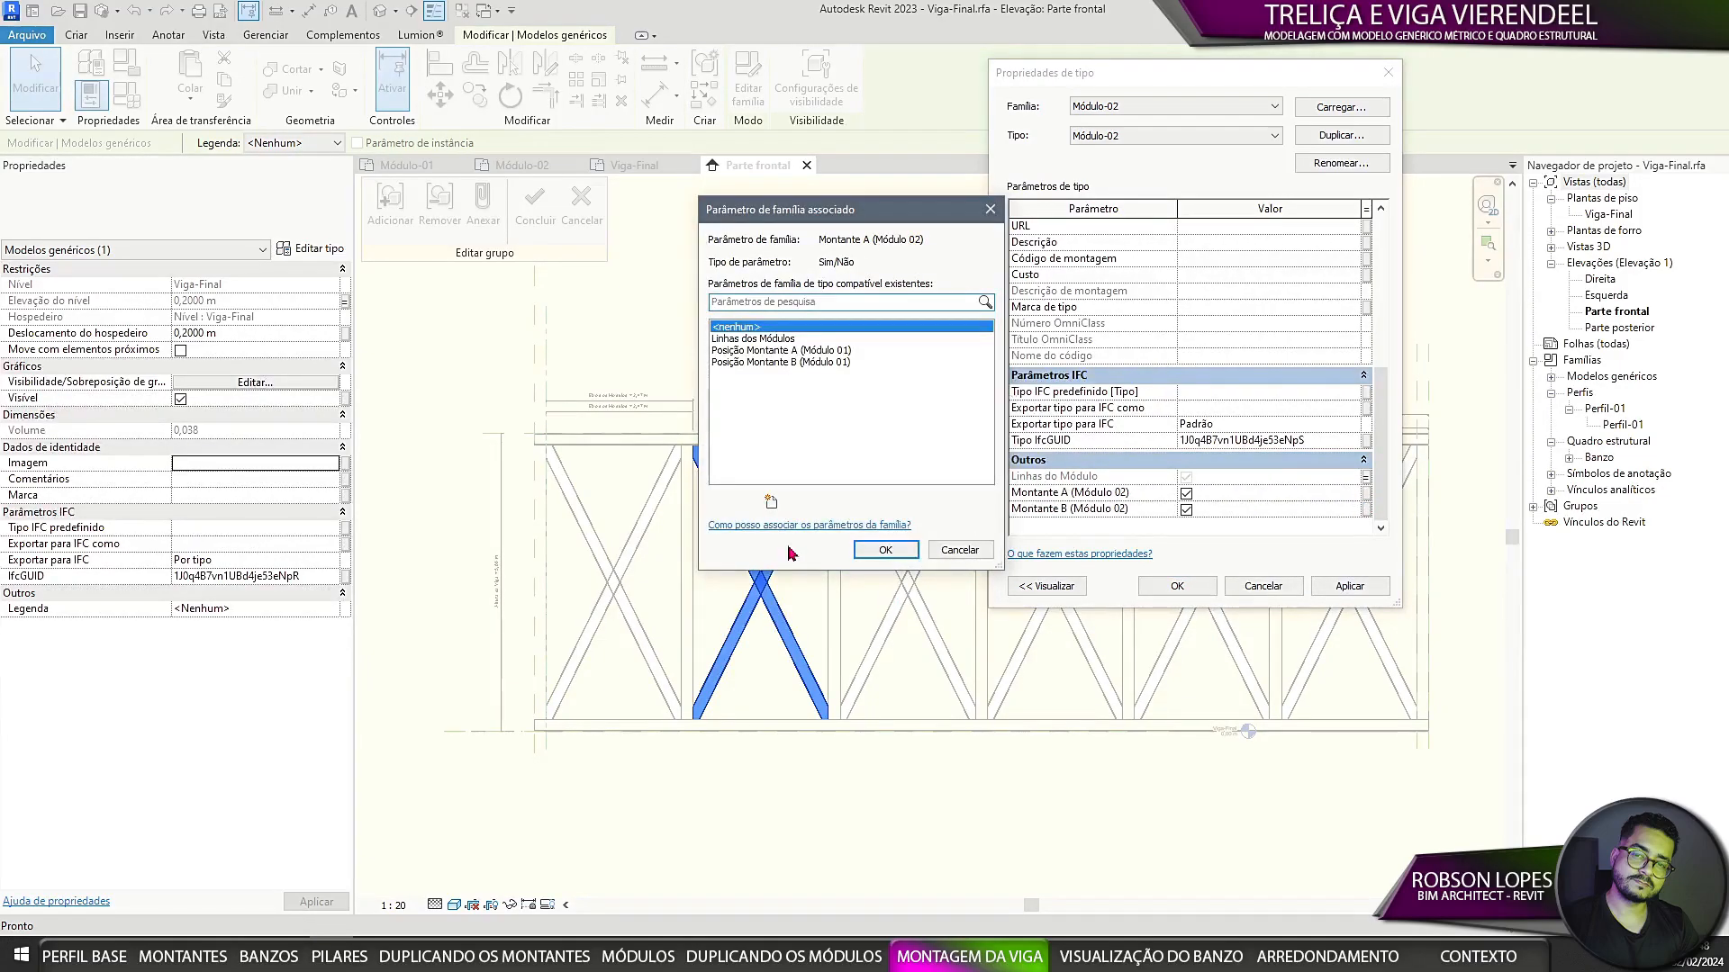
left_click(771, 502)
left_click_drag(704, 257, 542, 271)
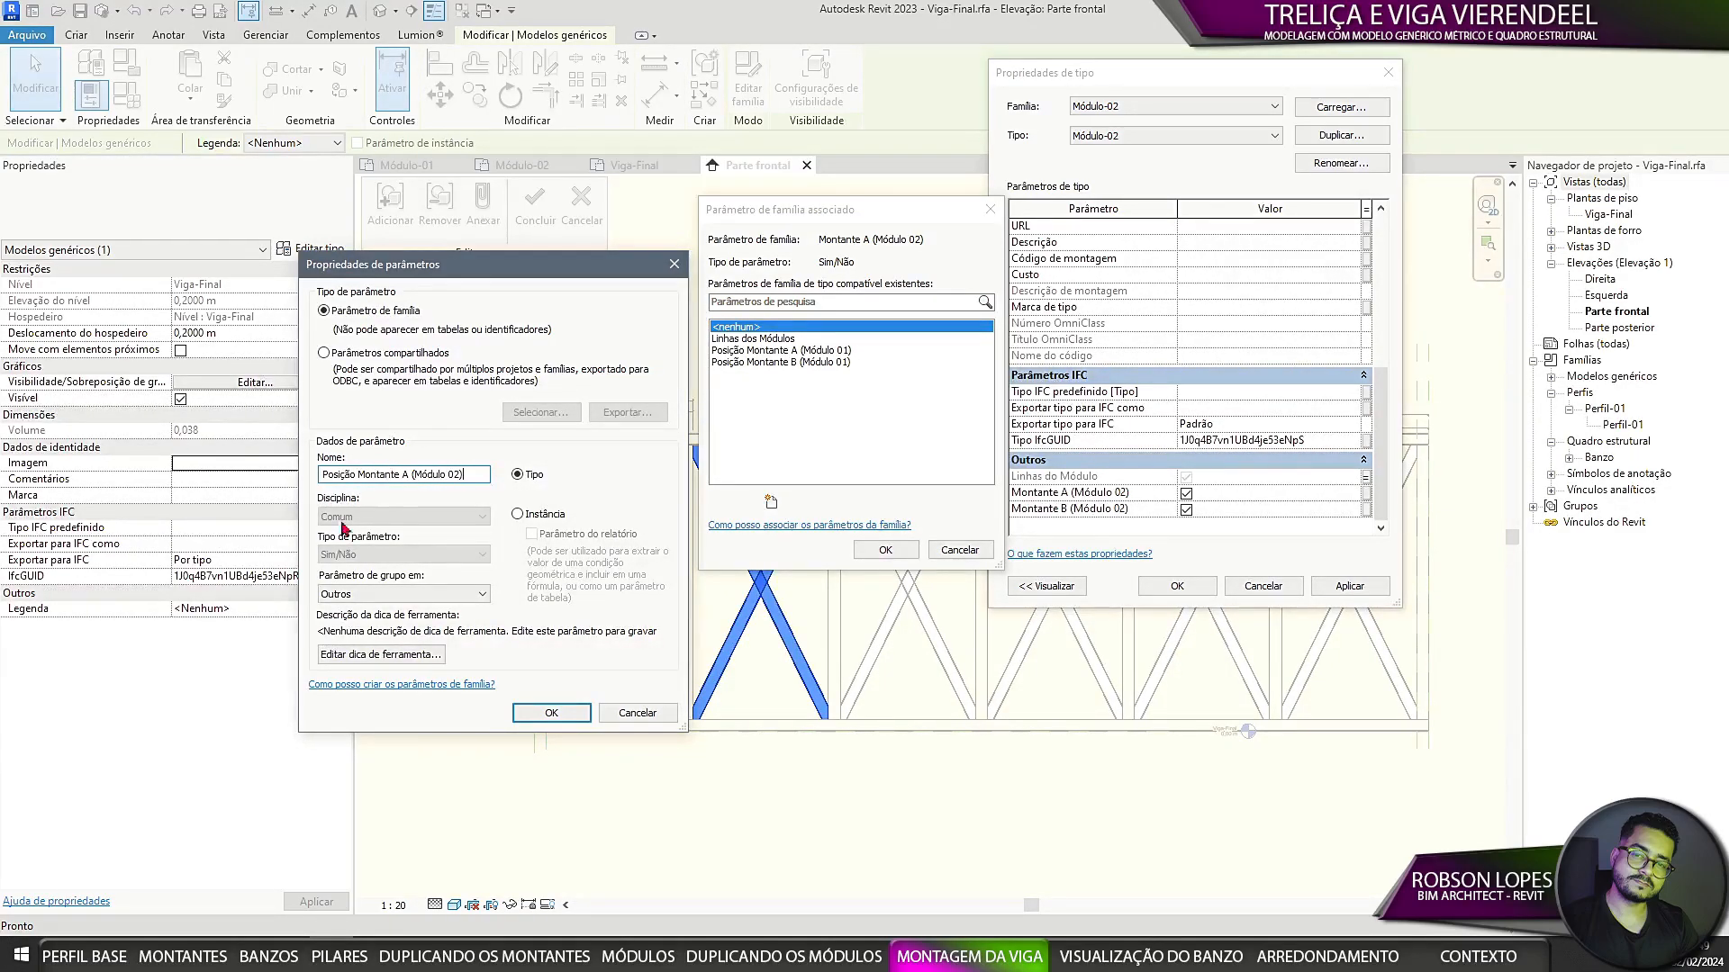
left_click_drag(478, 474, 322, 474)
key("ctrl+c")
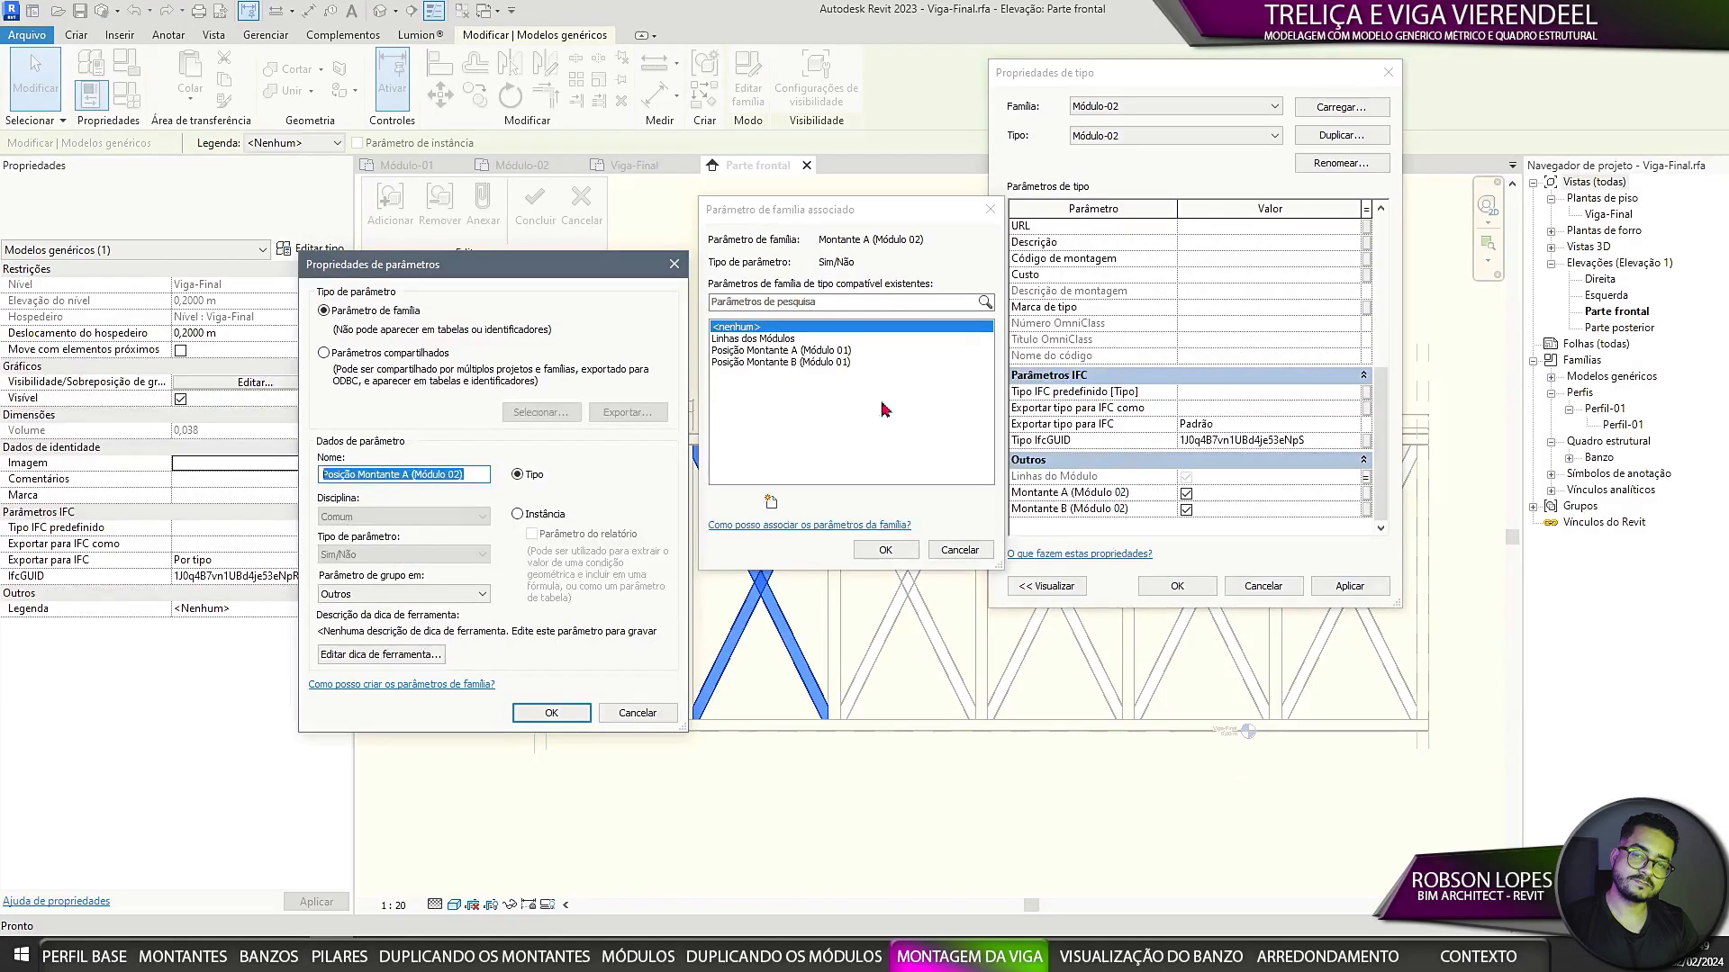
left_click(551, 713)
left_click(885, 550)
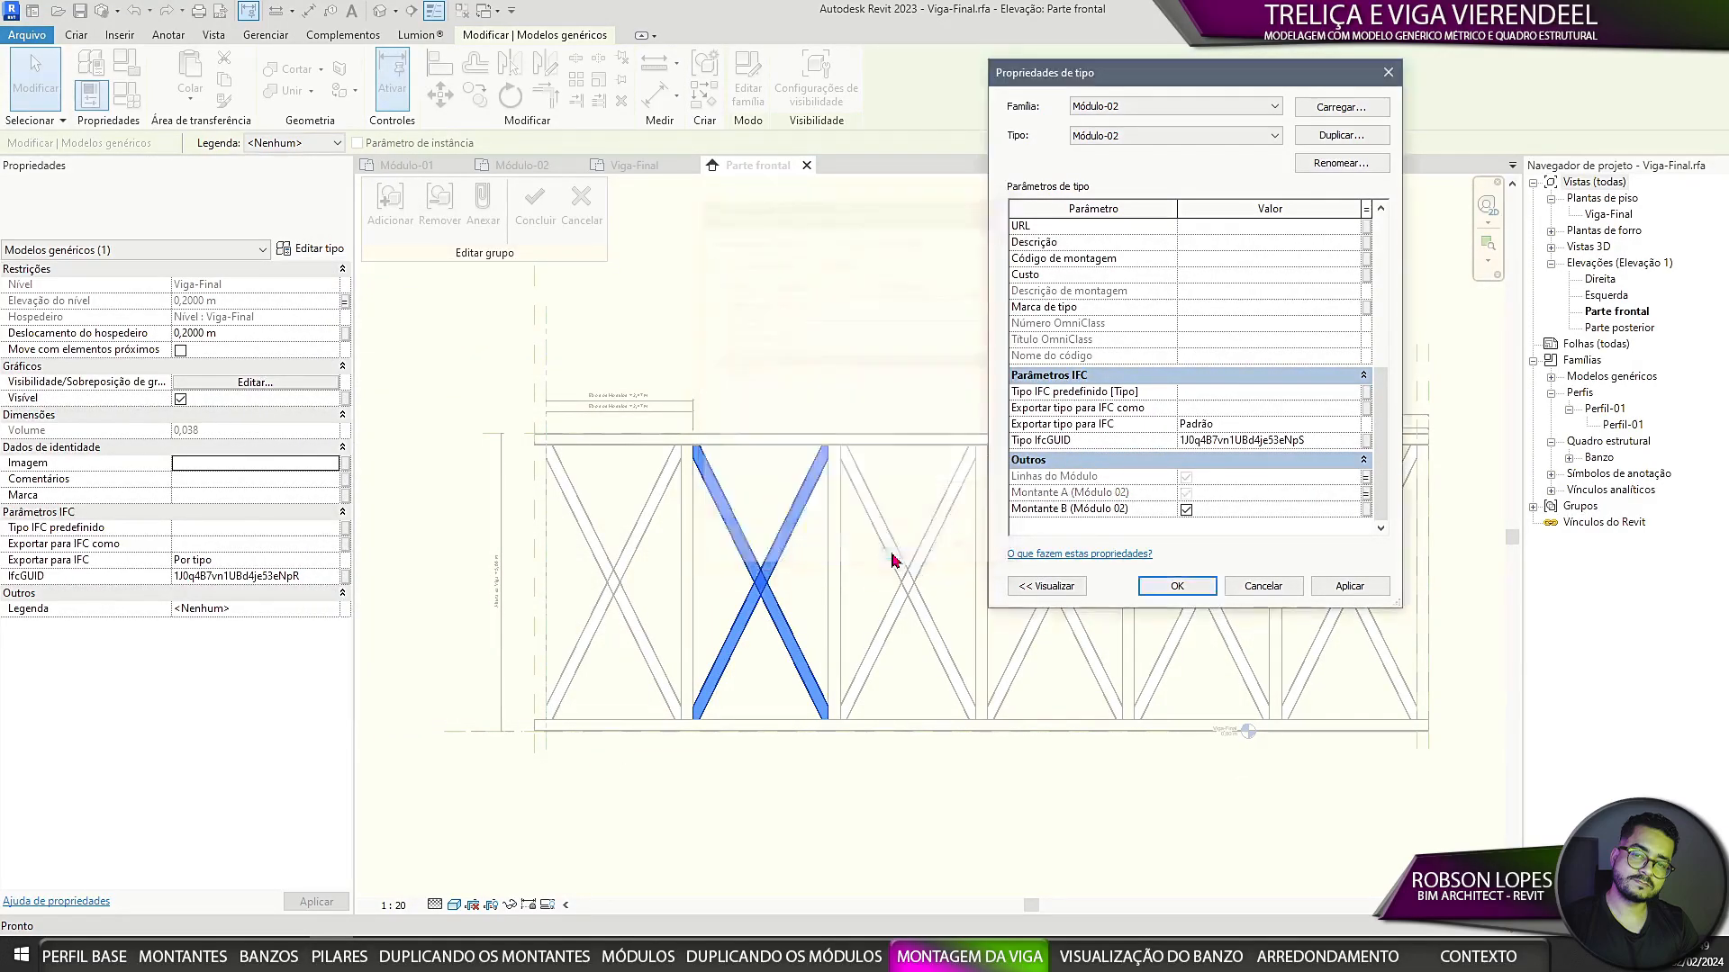
Step: Associate Montante B (Módulo 02) with a new type parameter named Posição Montante B (Módulo 02)
left_click(1366, 509)
left_click(770, 502)
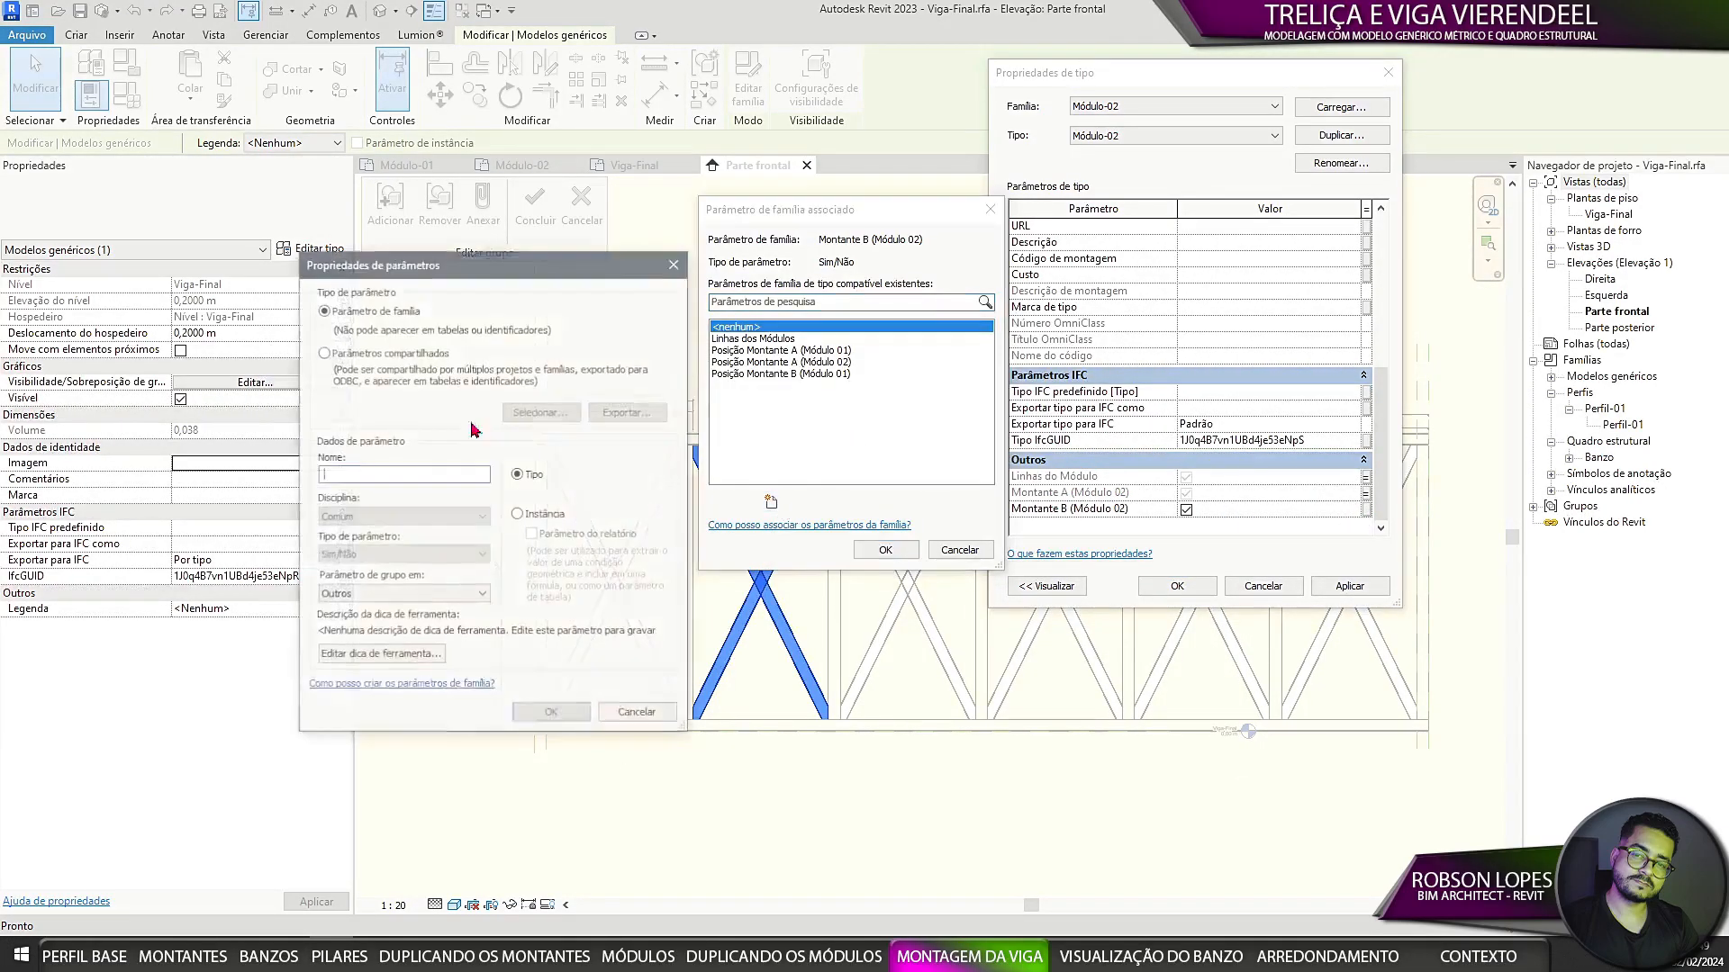
left_click(394, 475)
key("ctrl+v")
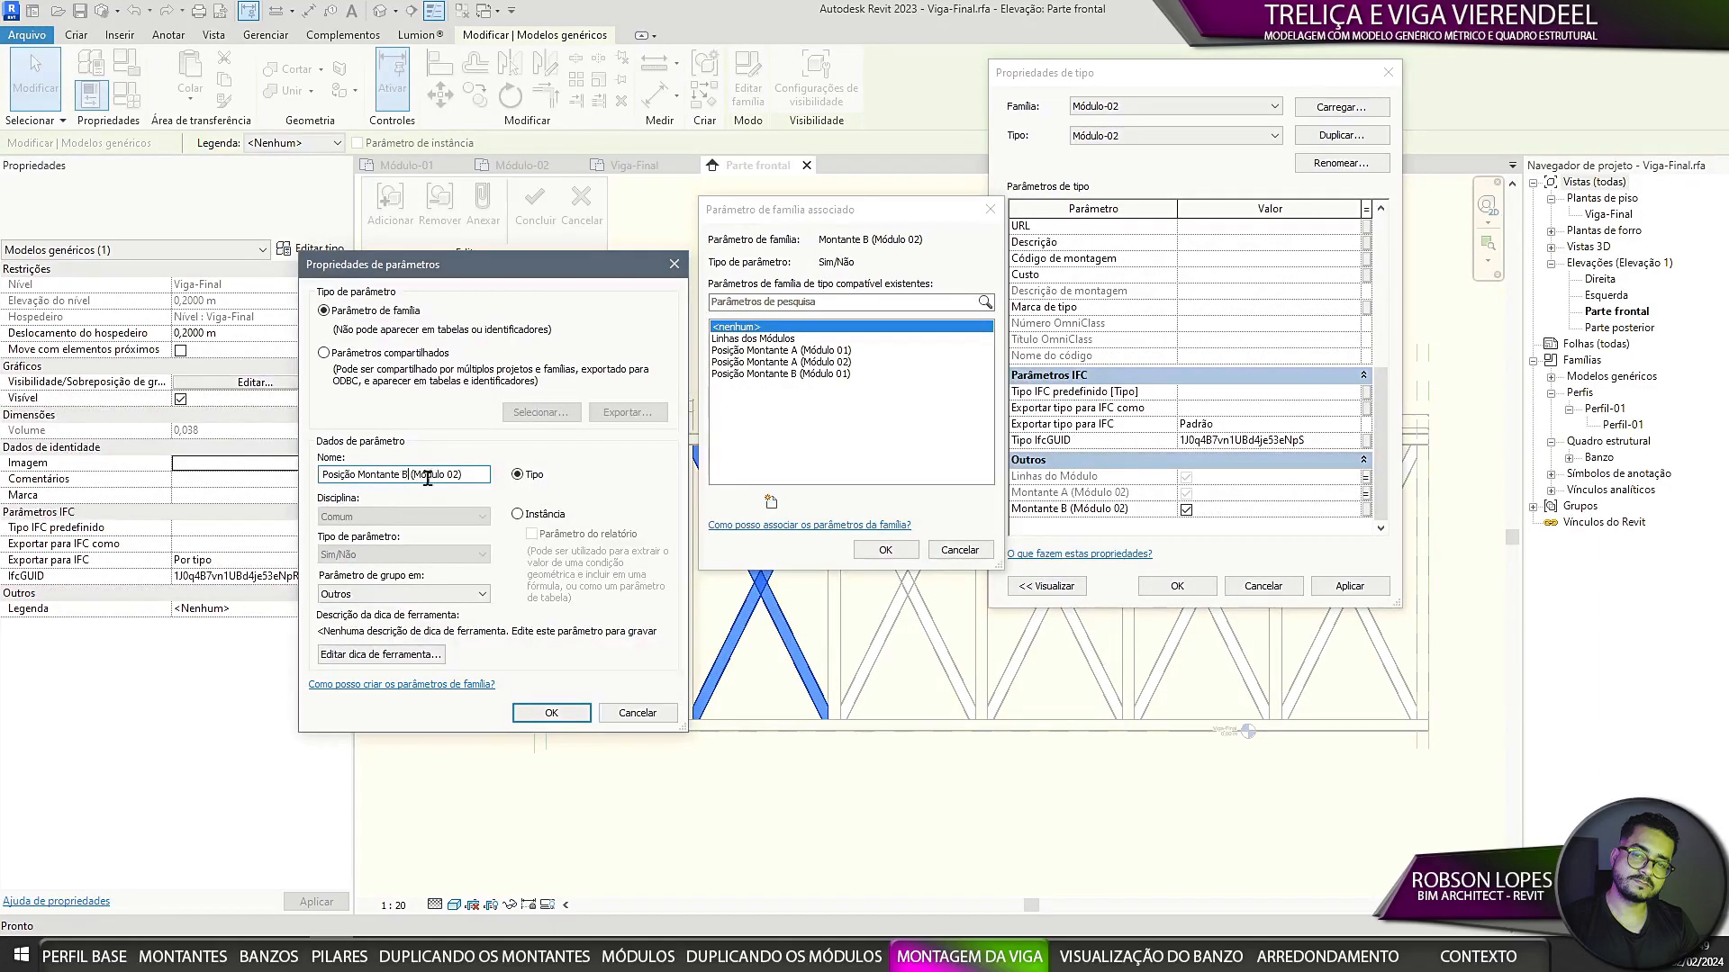
left_click(527, 712)
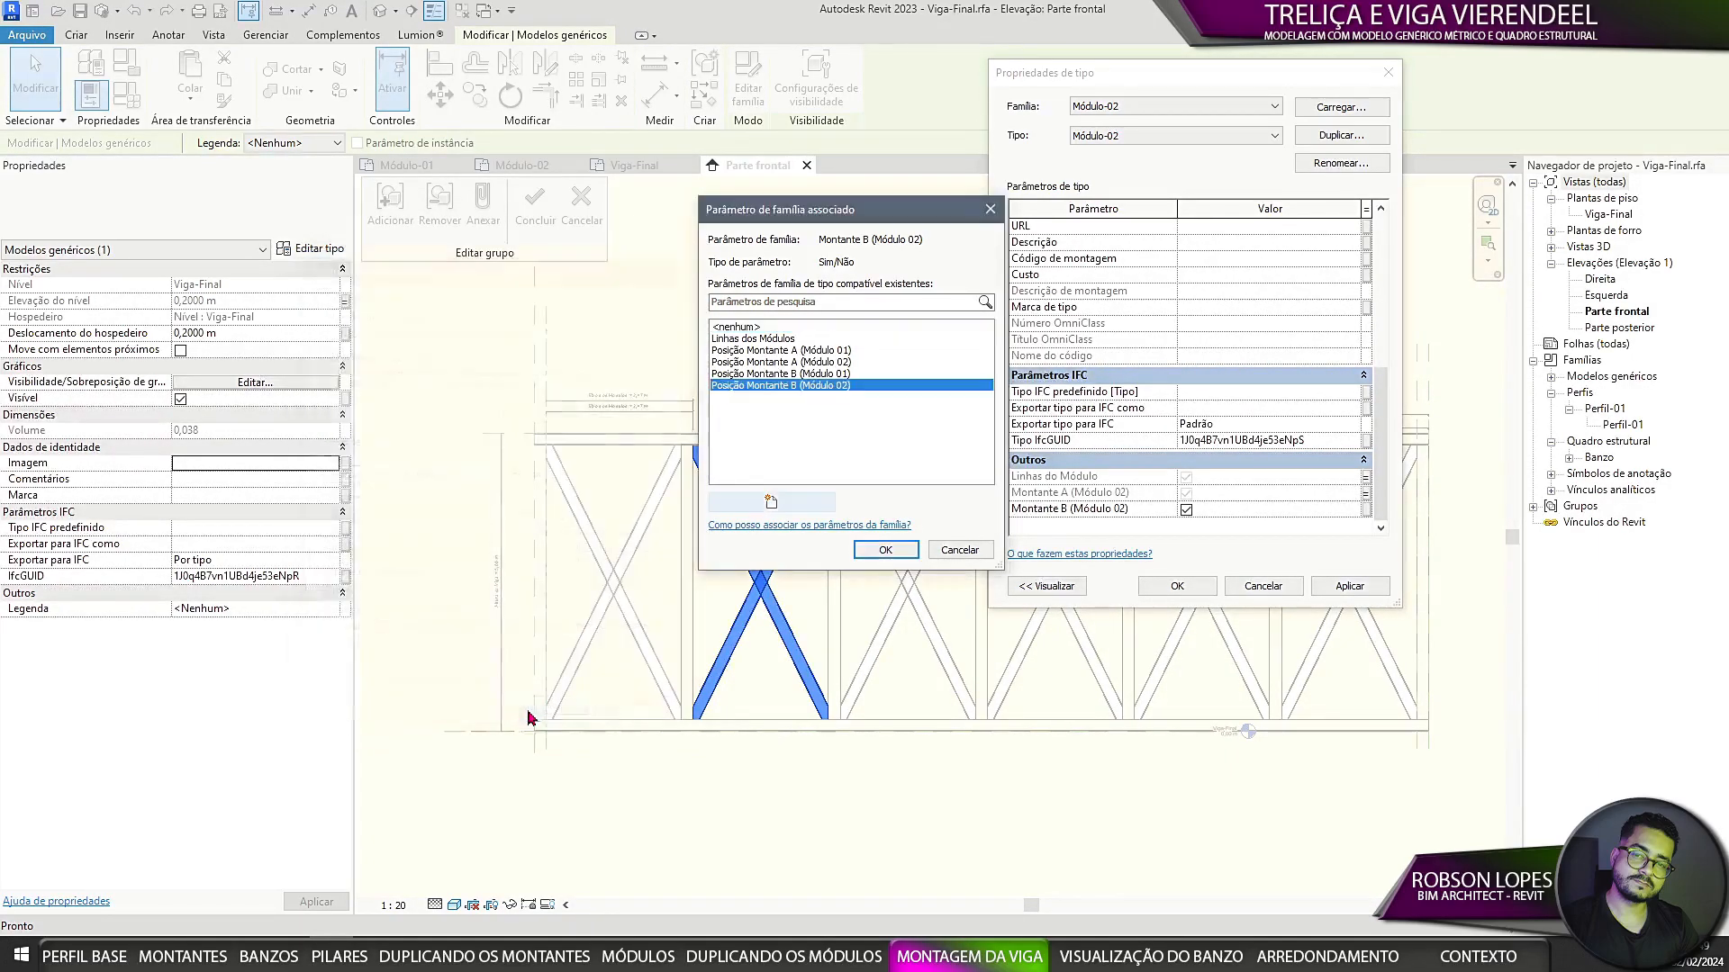
left_click(885, 549)
Step: Associate Mat. Montante A (Módulo 02) with a new type parameter named Material Montante A (Módulo 02), selecting that name for reuse
scroll(1273, 499, "up", 6)
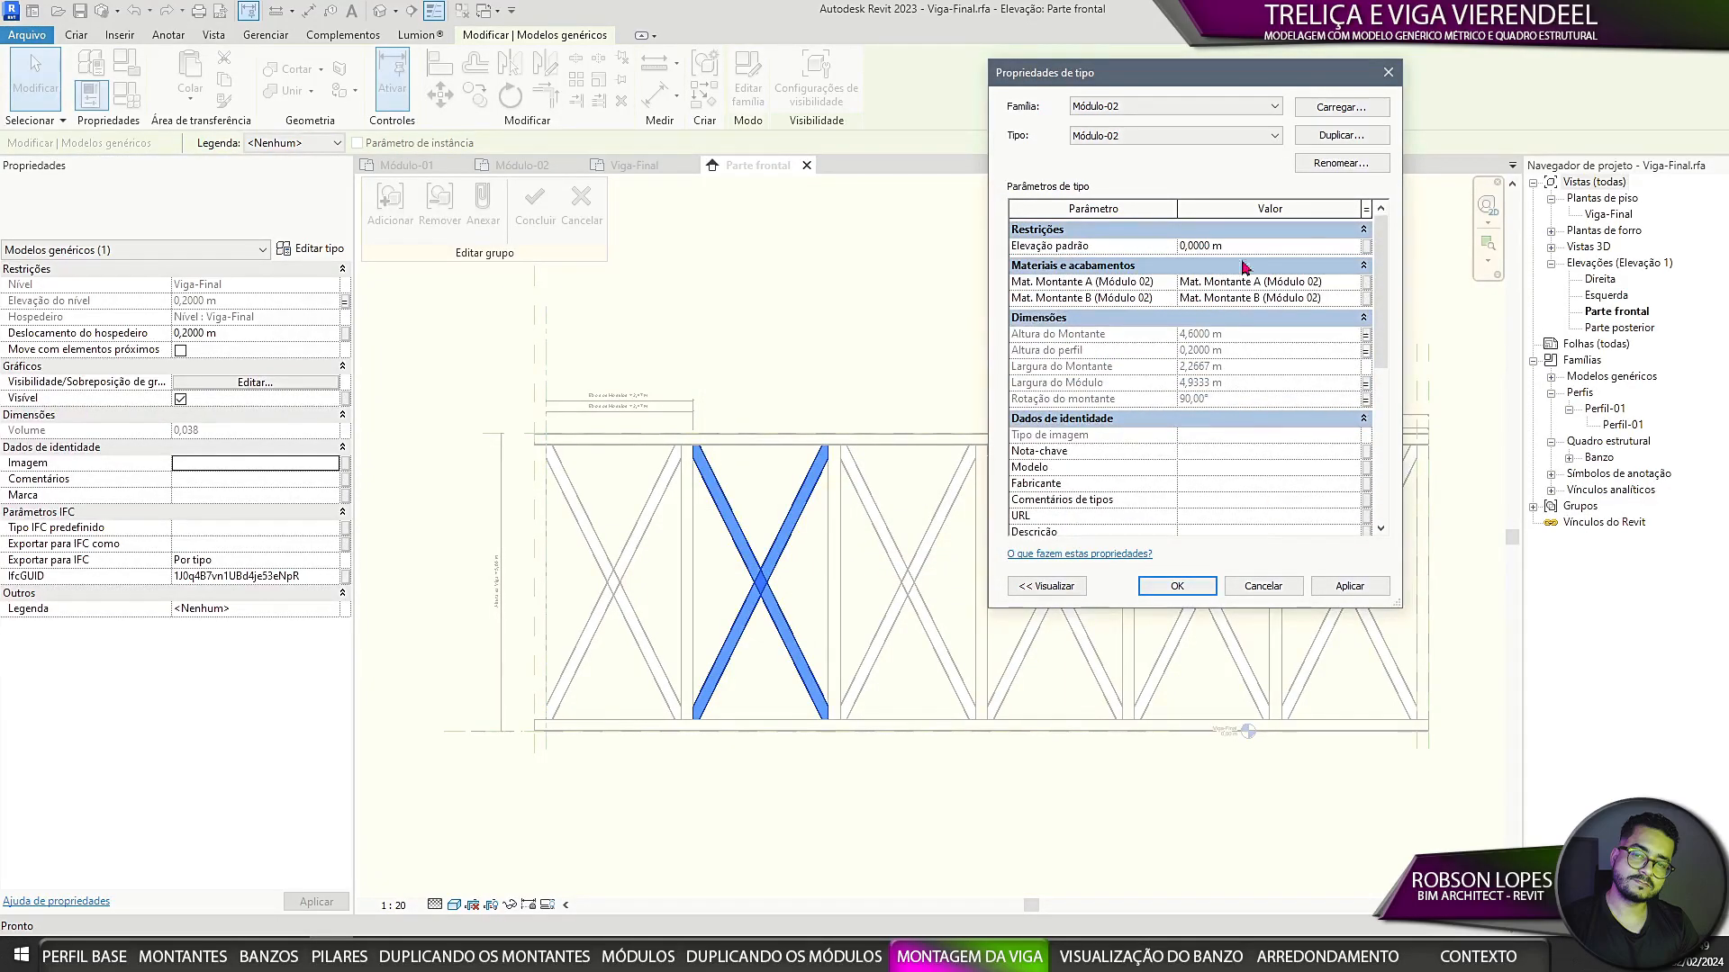
left_click(1366, 283)
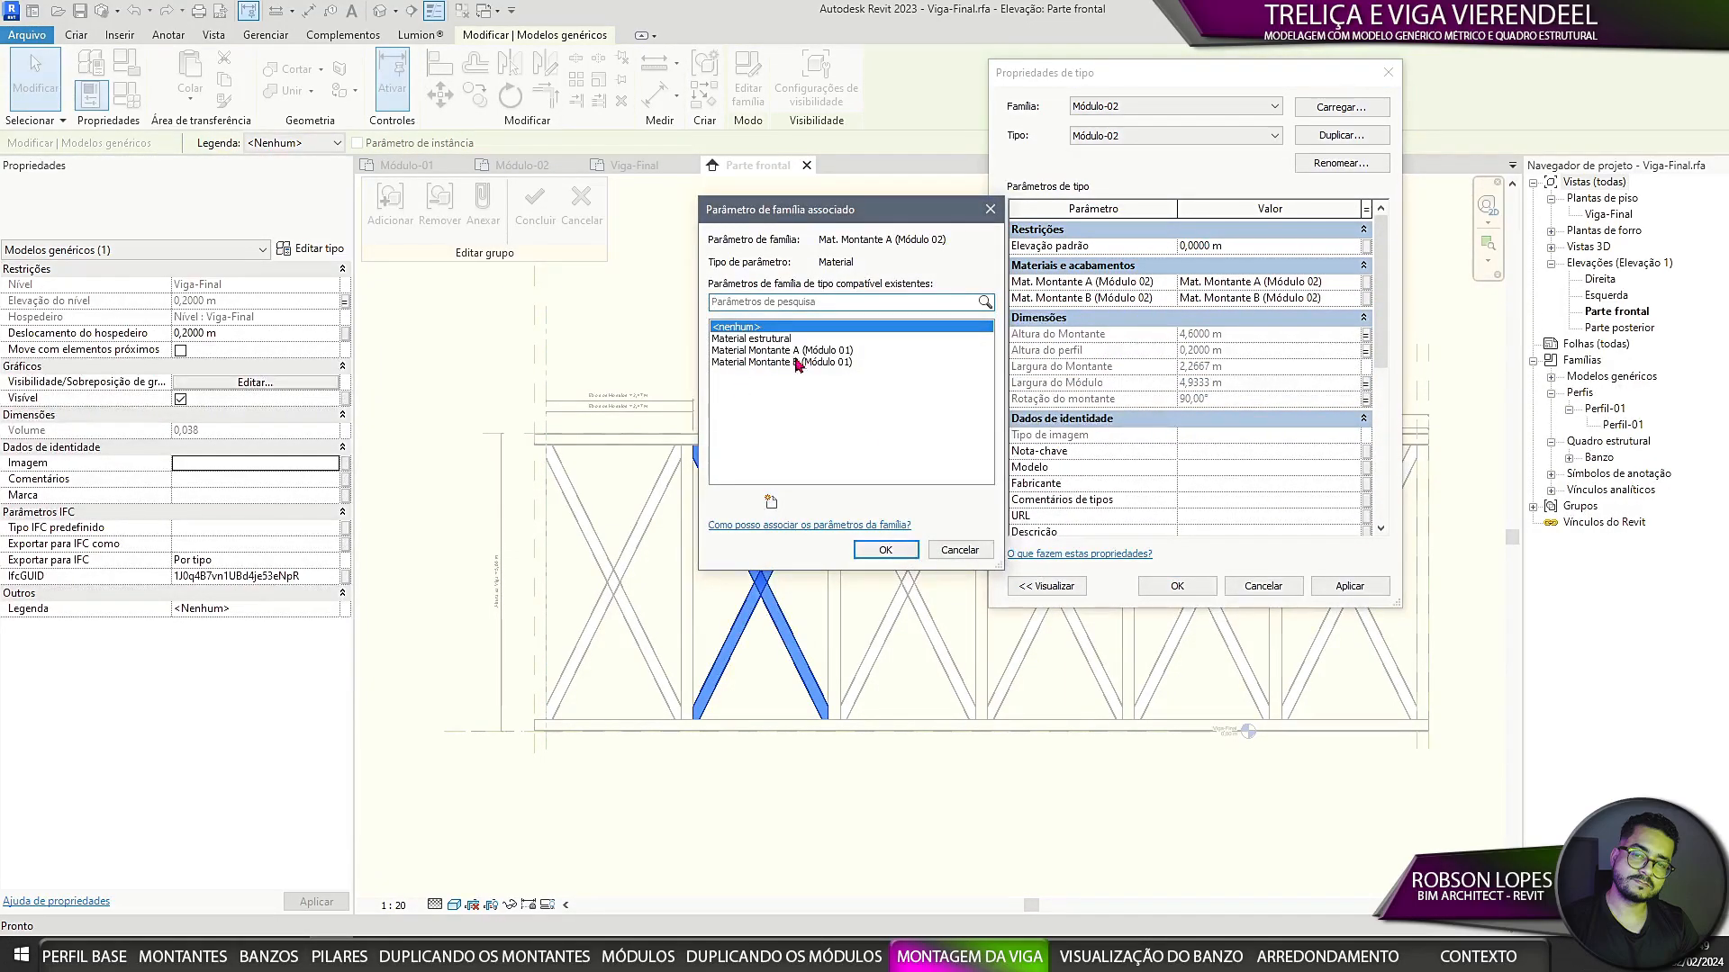
left_click(771, 501)
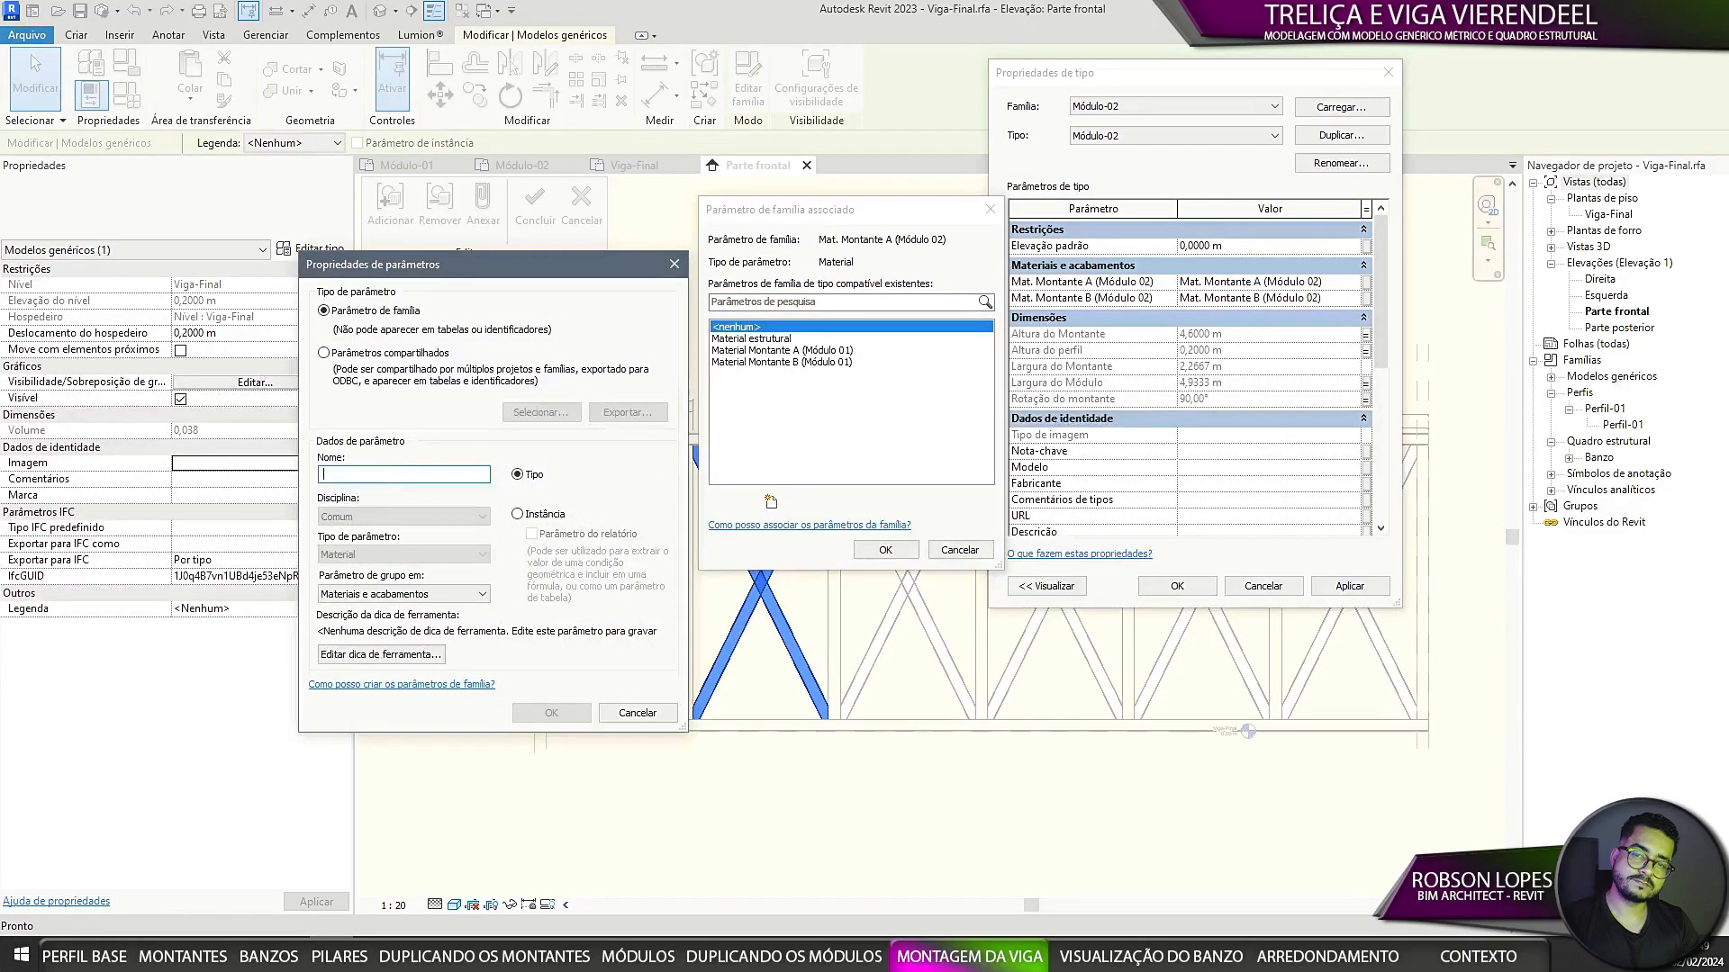
type("Material Montante A (Módulo 02")
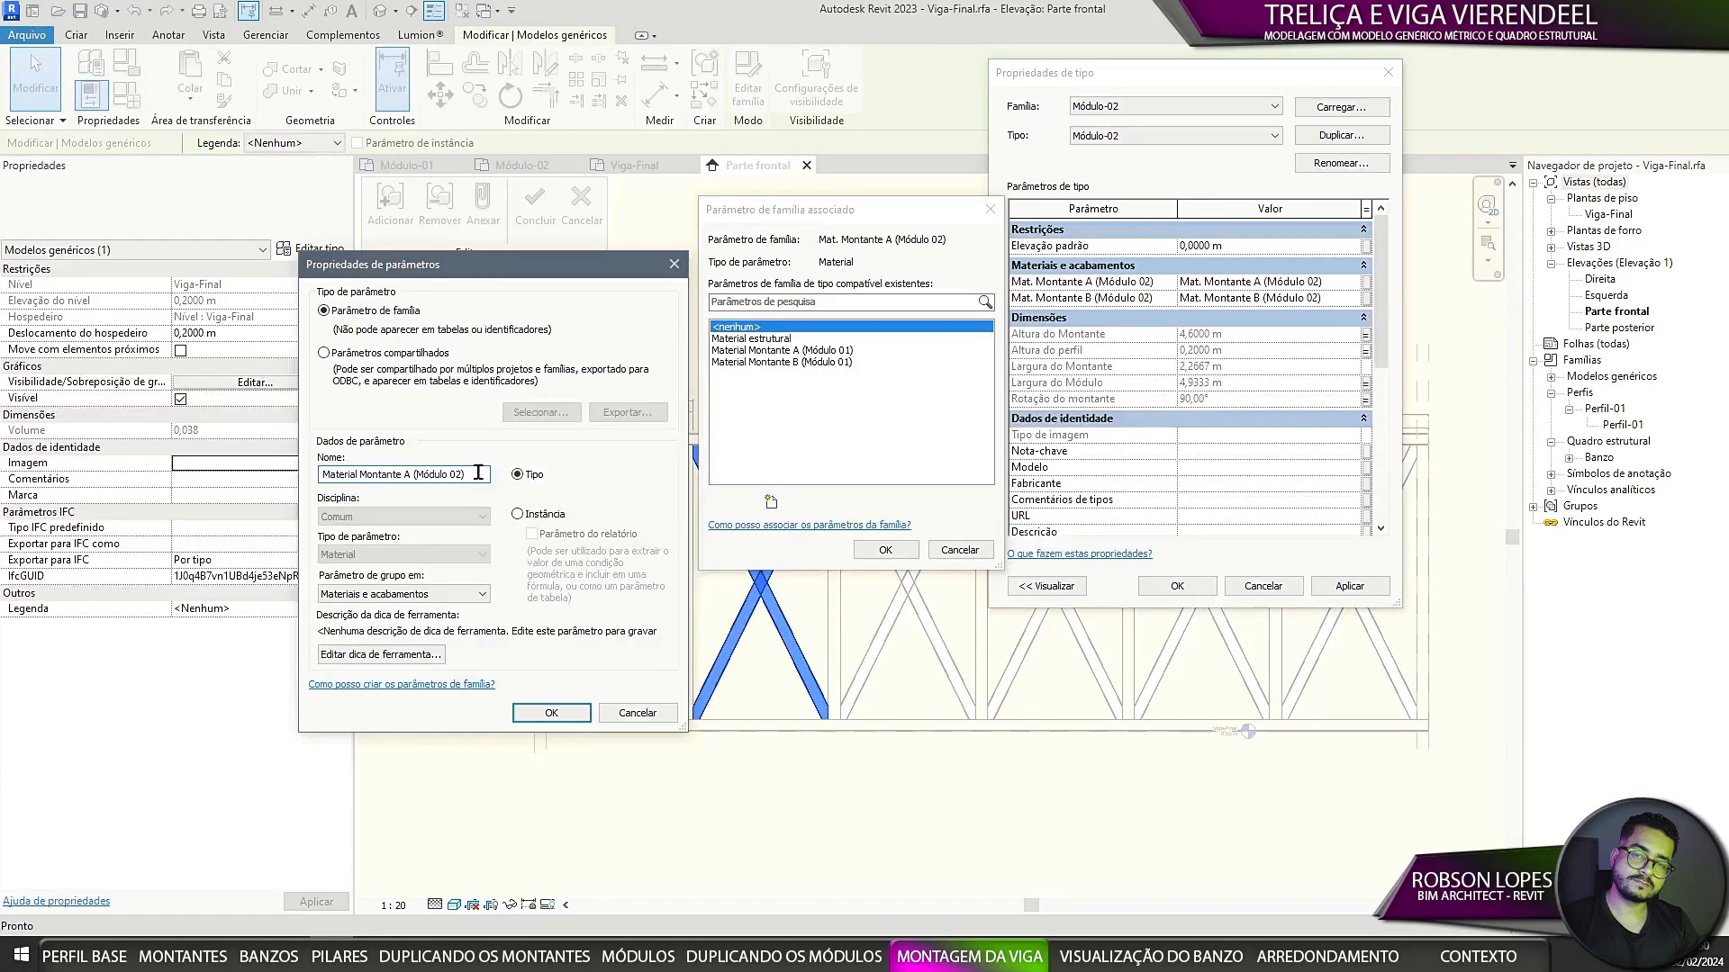
left_click_drag(478, 474, 321, 474)
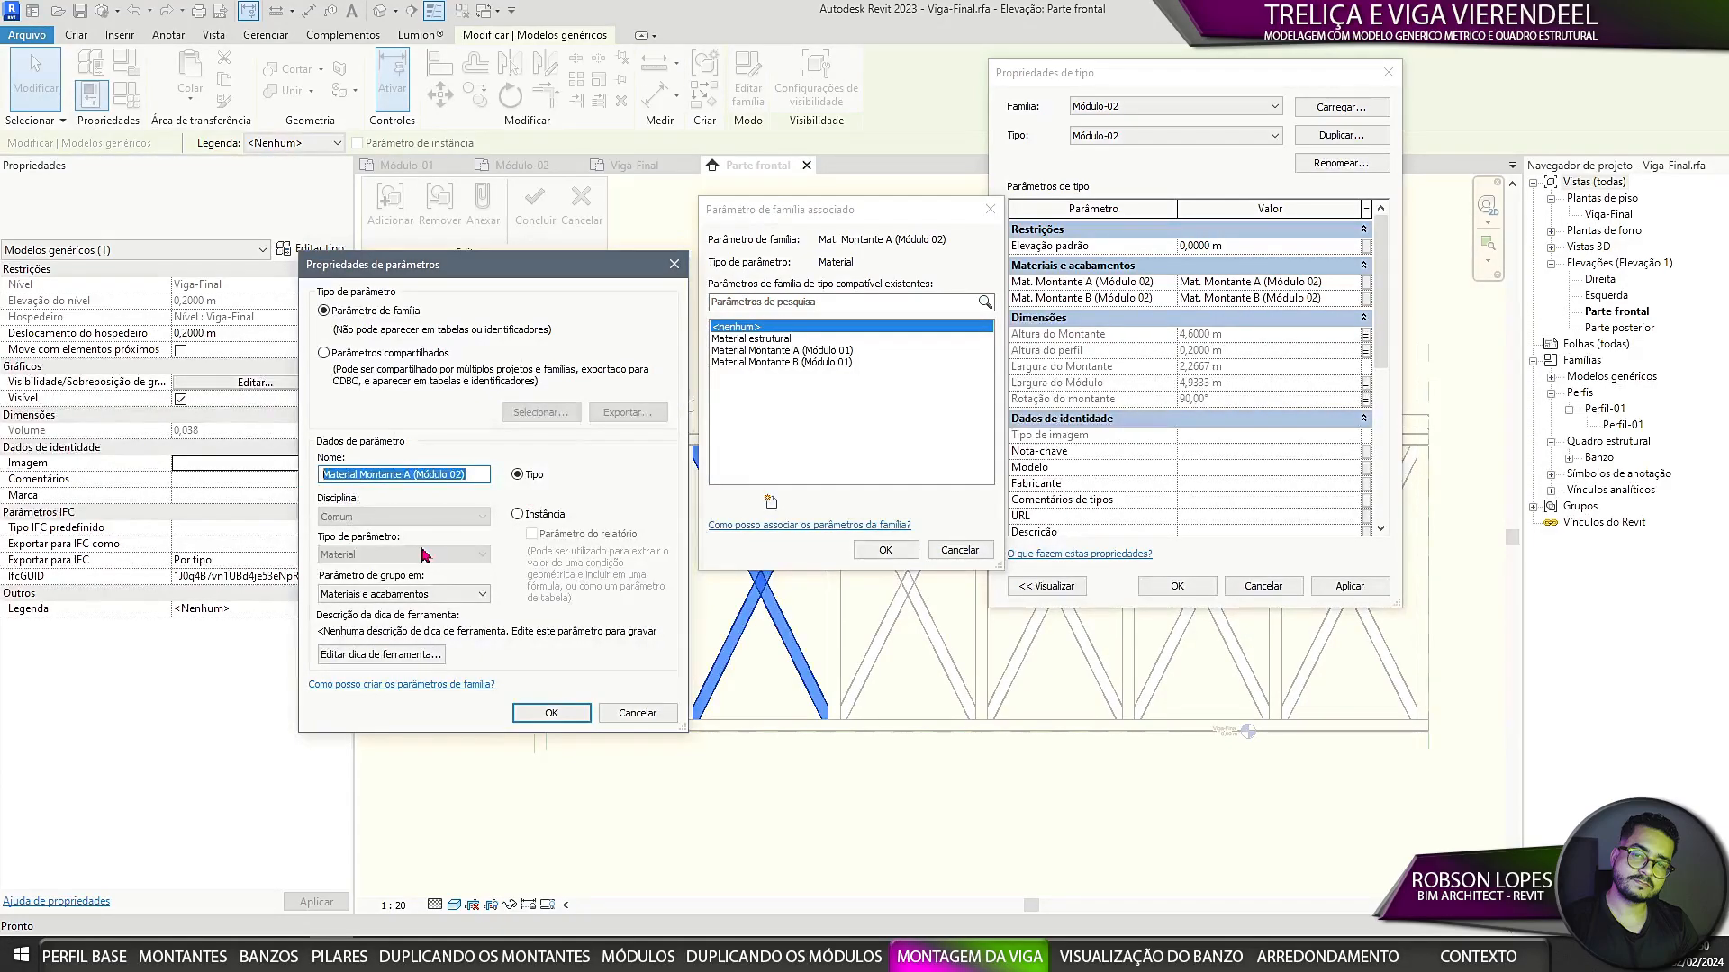
left_click(536, 711)
left_click(903, 551)
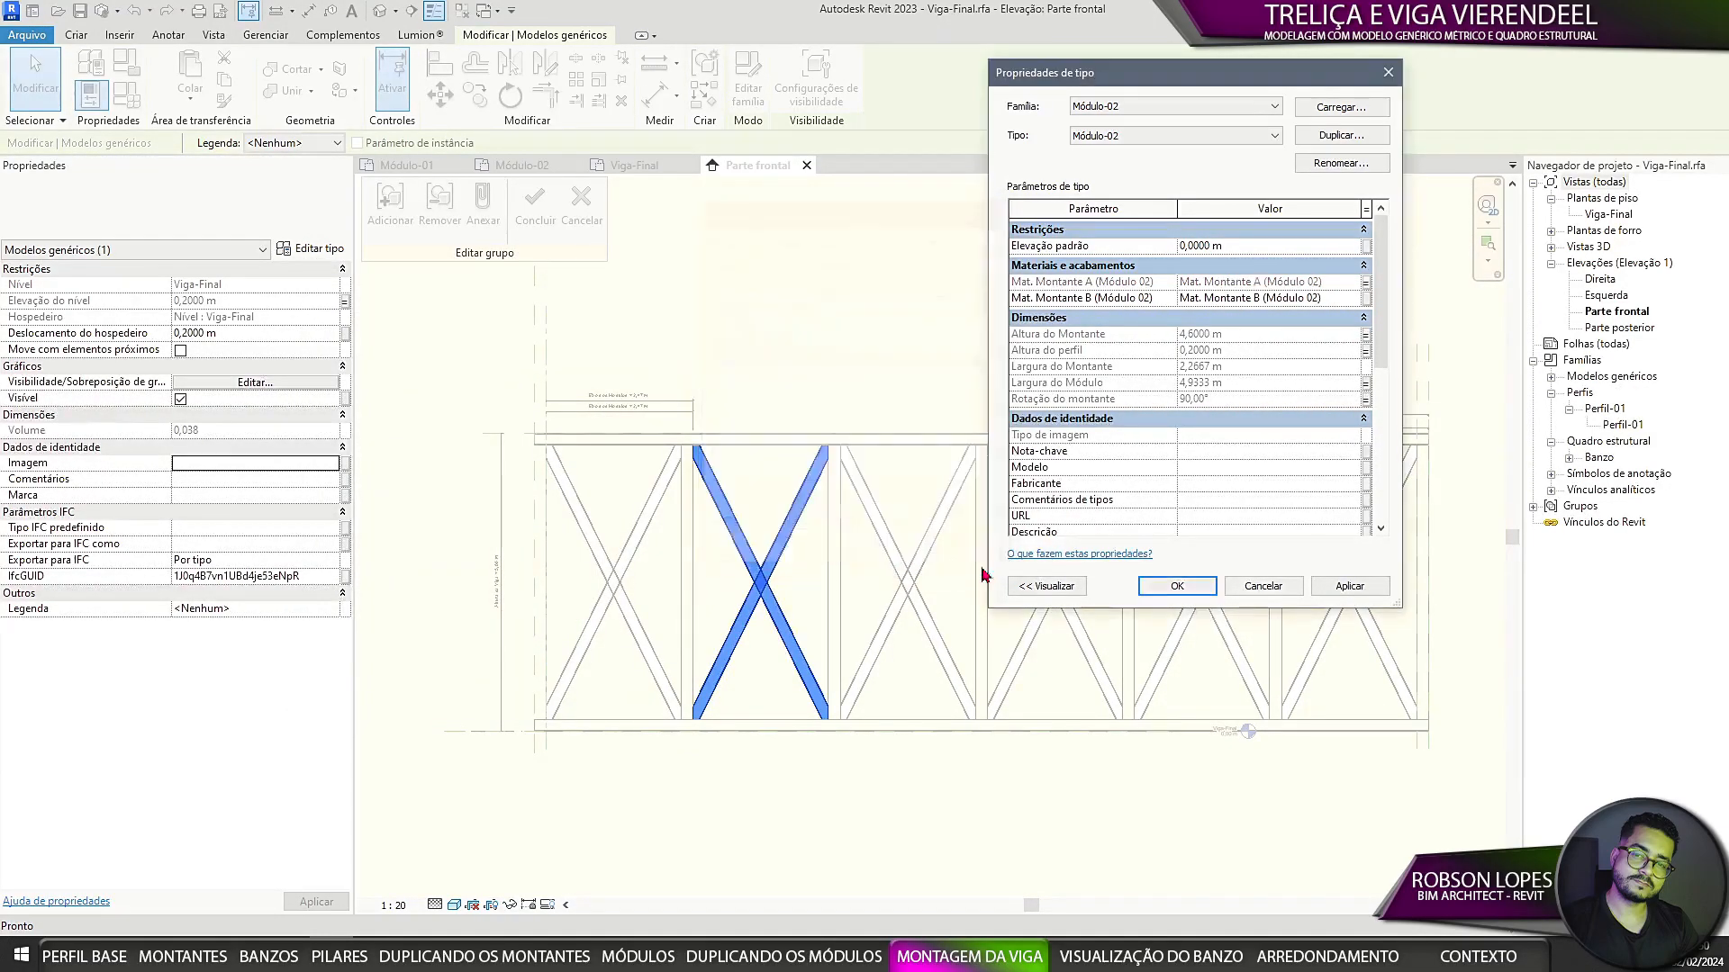
Step: Associate Mat. Montante B (Módulo 02) with a new type parameter named Material Montante B (Módulo 02)
left_click(1366, 300)
left_click(770, 501)
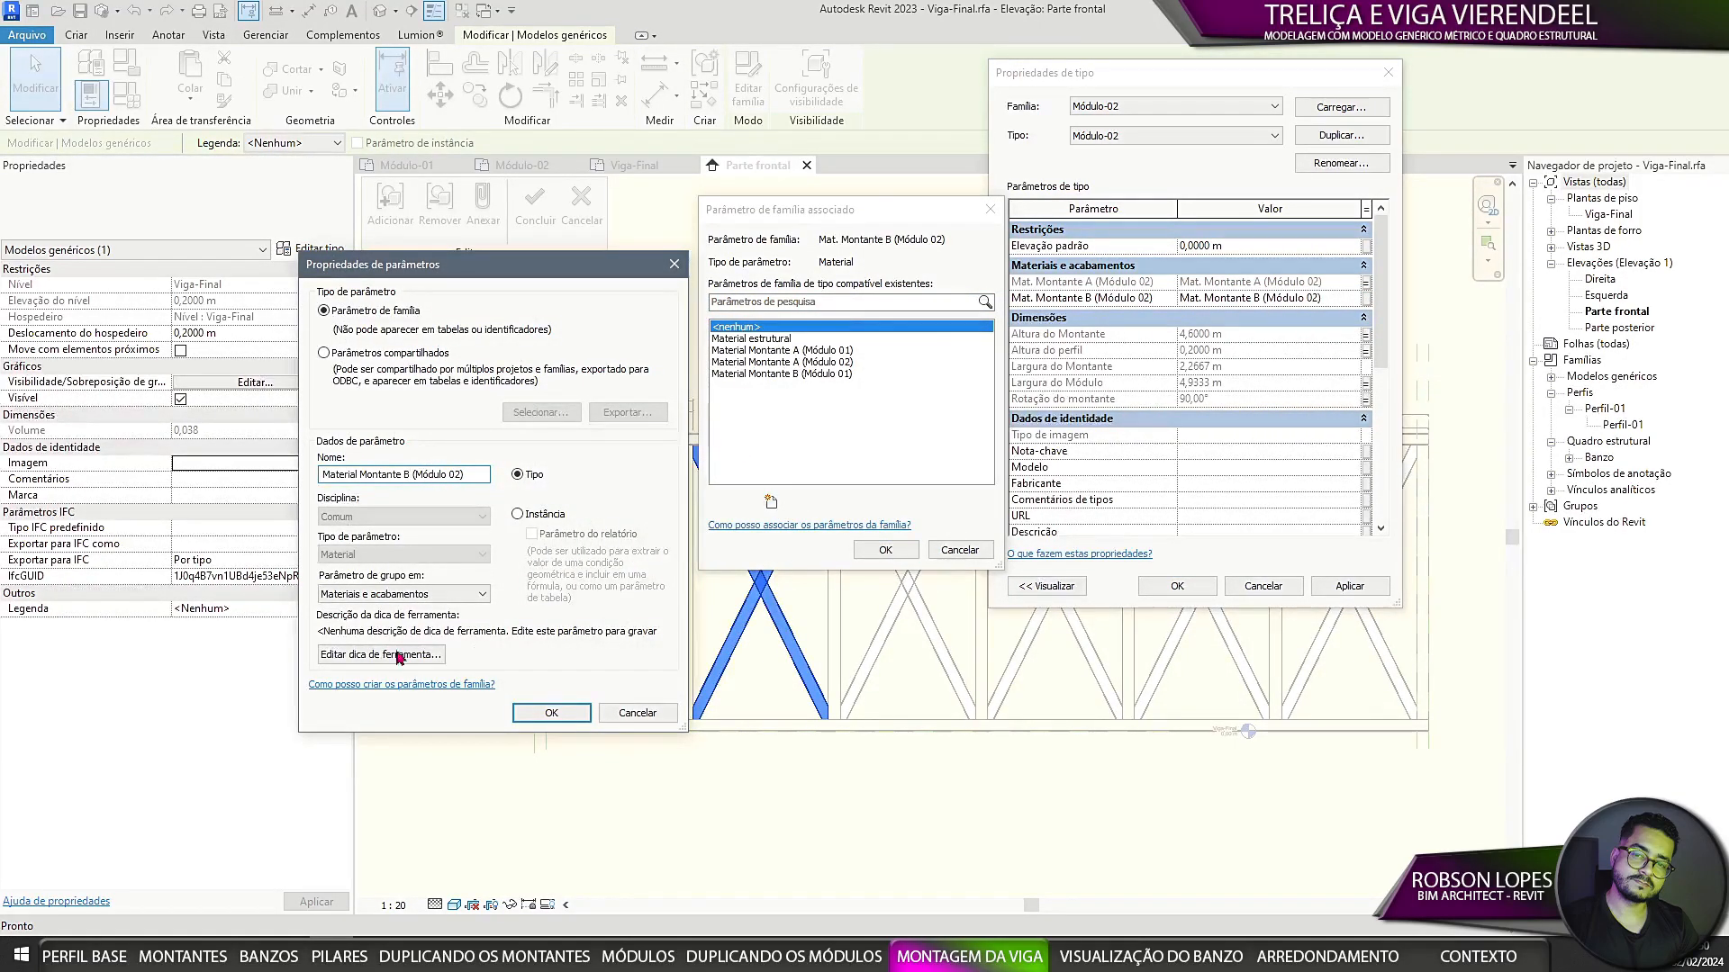
left_click(551, 712)
left_click(889, 549)
Step: Confirm the Módulo-02 type properties and finish editing the array group
scroll(1238, 424, "down", 10)
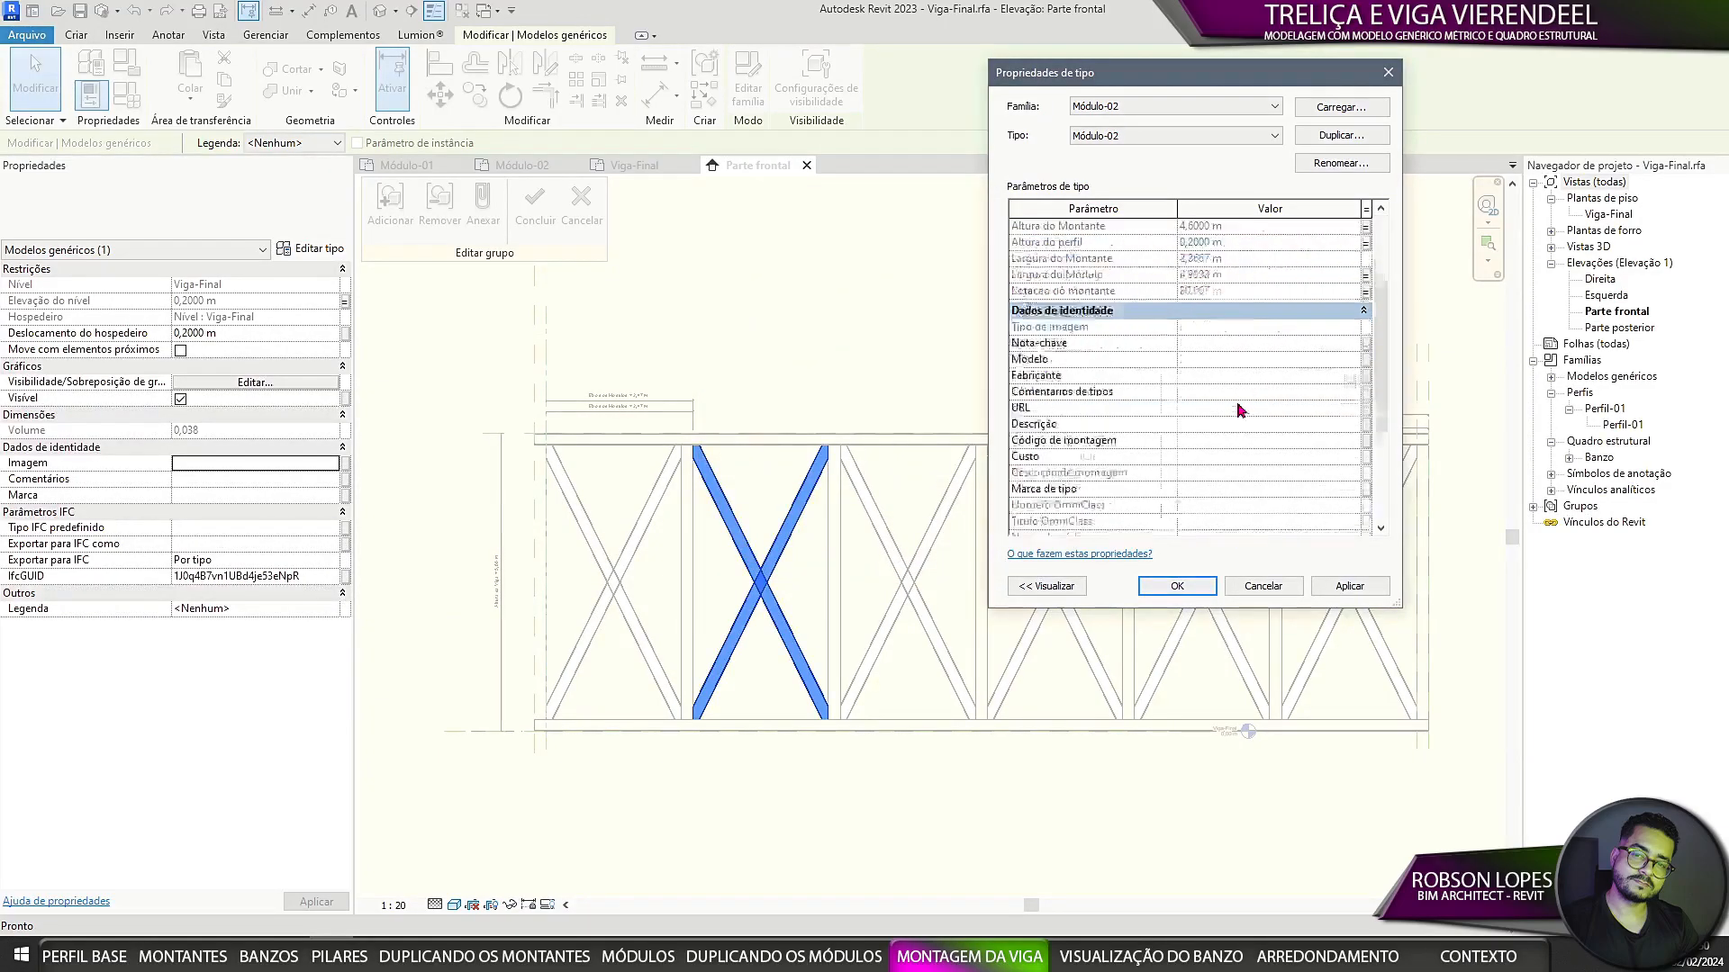
left_click(1180, 586)
left_click(535, 203)
left_click(874, 312)
scroll(950, 294, "down", 3)
middle_click_drag(950, 294, 795, 360)
Step: Open the family types and turn off Linhas dos Módulos, applying the change
left_click(127, 96)
scroll(1143, 234, "down", 5)
left_click_drag(901, 60, 1230, 90)
left_click(1697, 548)
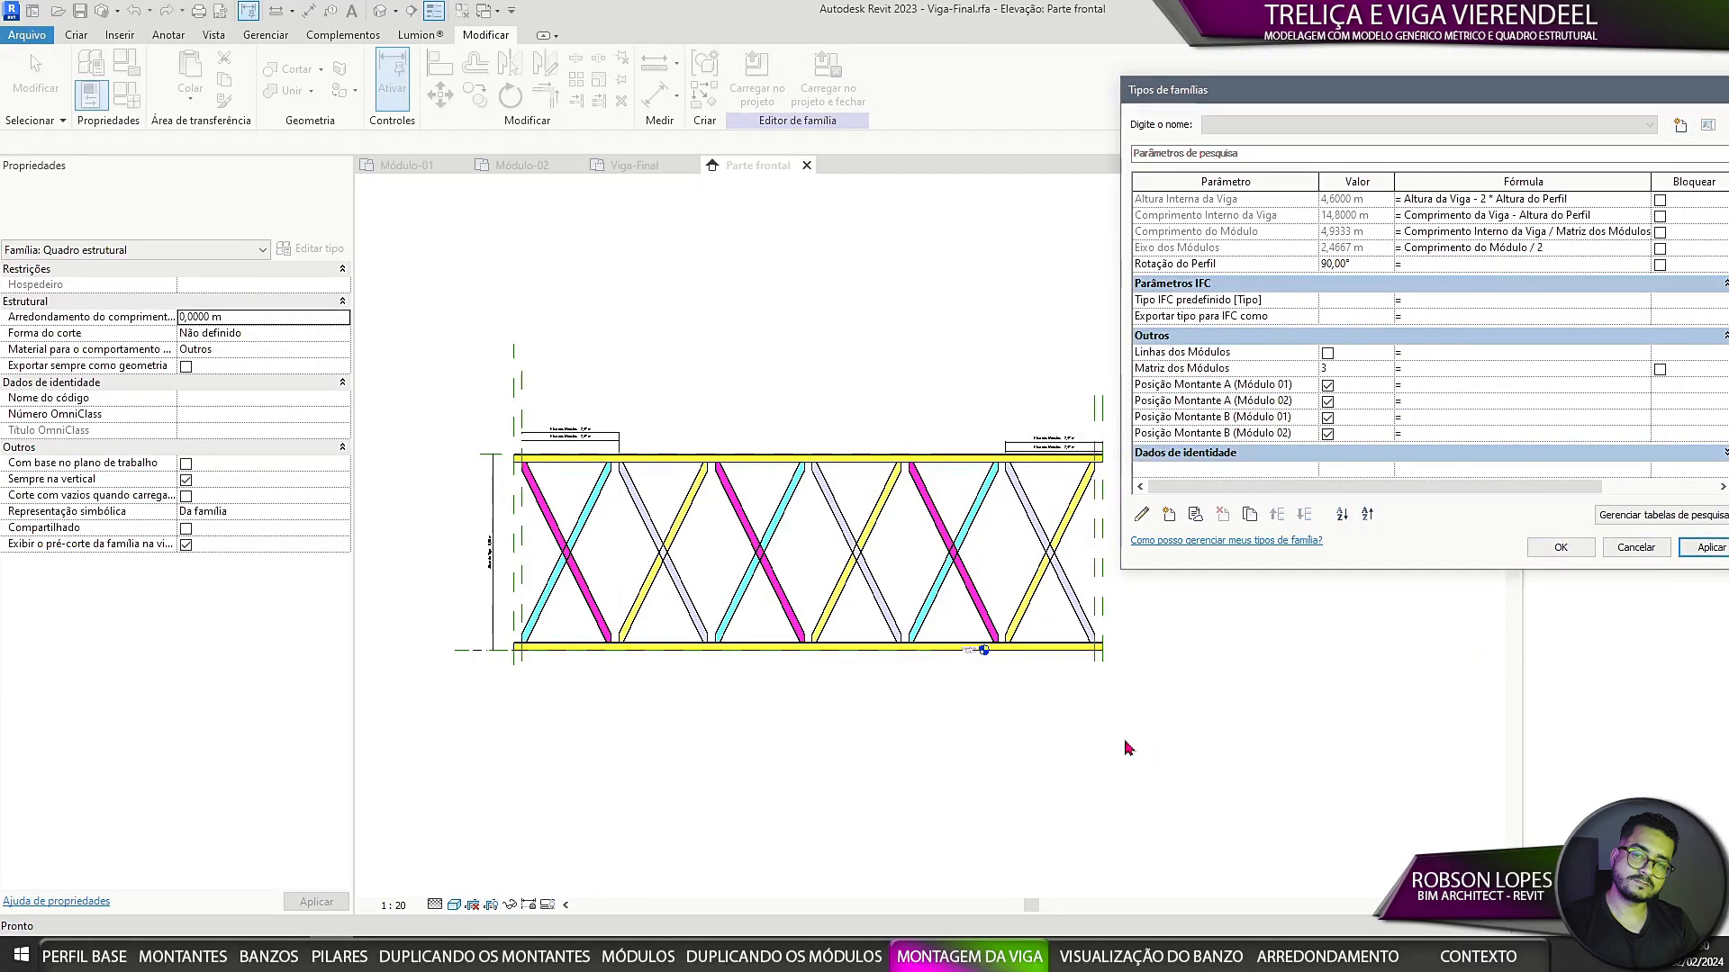
Step: Test the diagonals by hiding Montante A (Módulo 01) and B (Módulo 02), then showing only those two
left_click(1328, 386)
left_click(1327, 434)
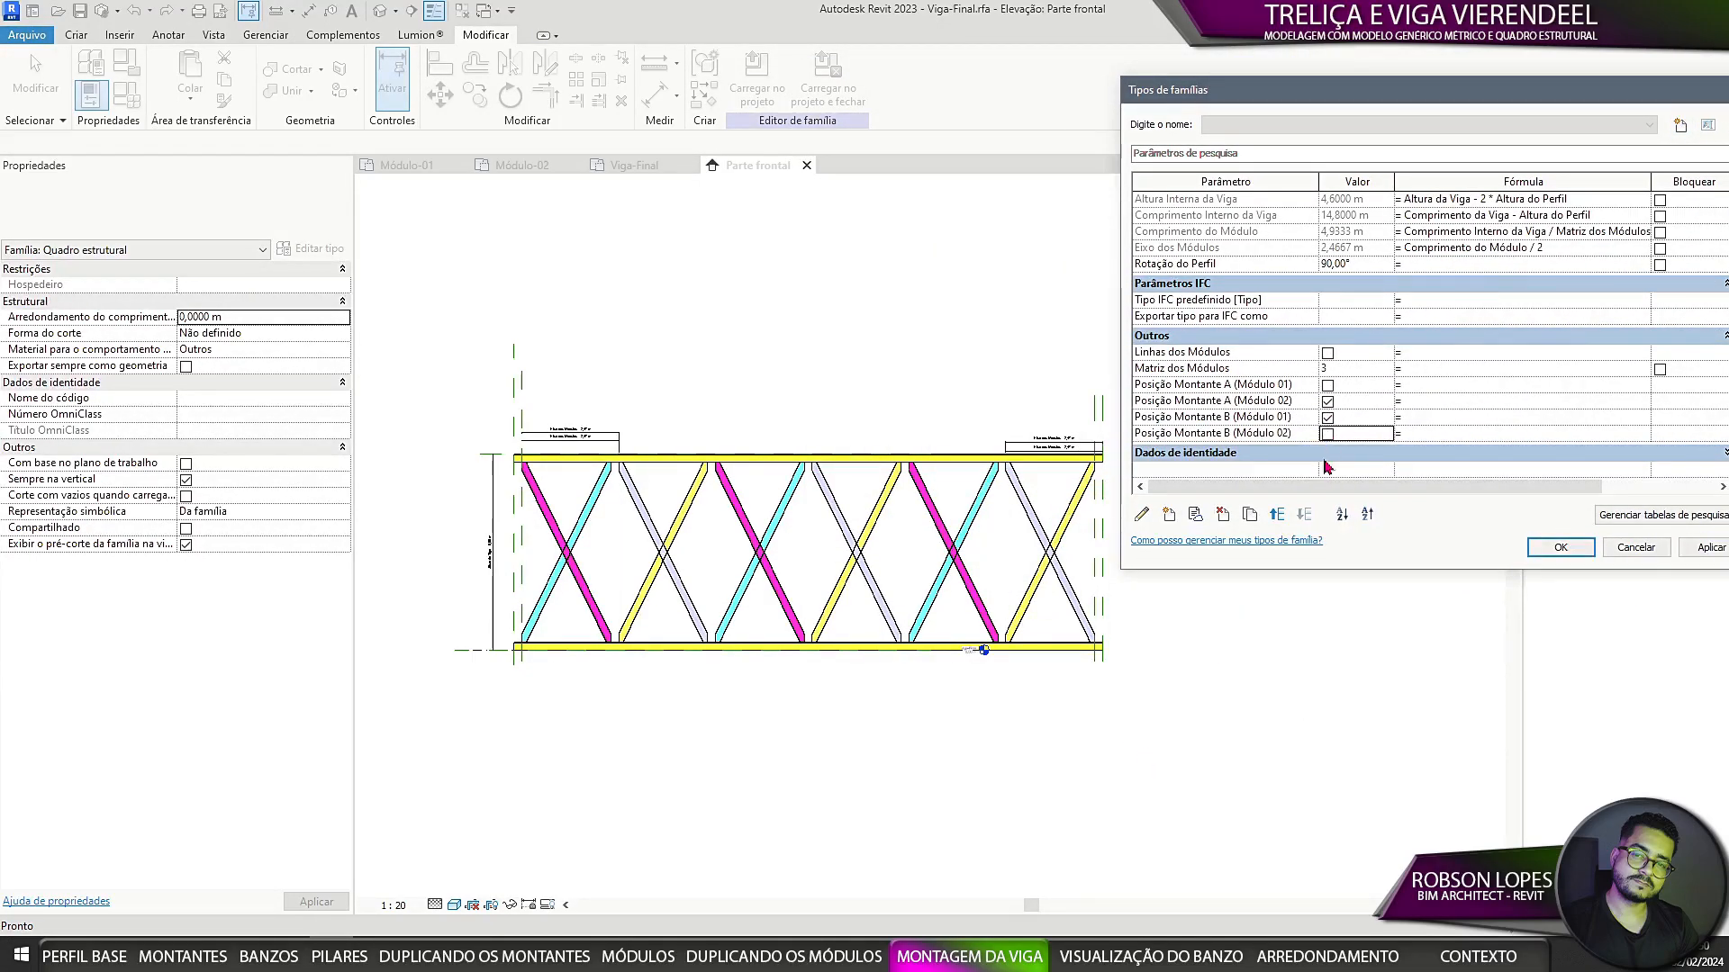
left_click(1695, 549)
left_click(1328, 385)
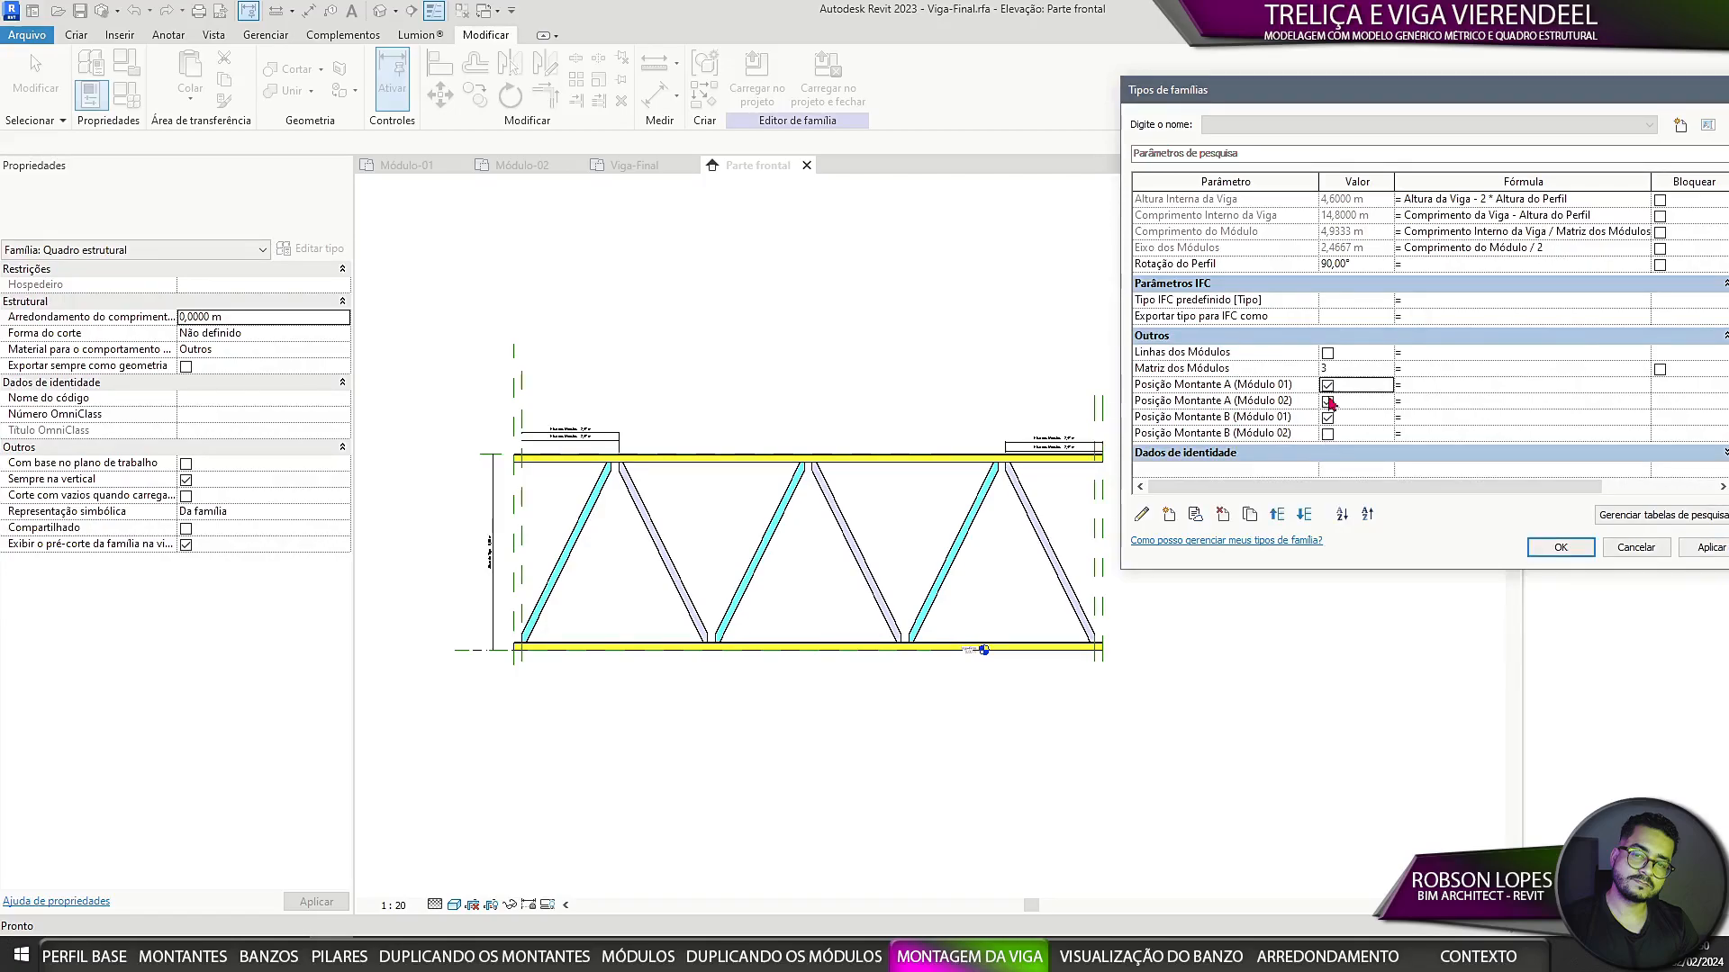
left_click(1708, 551)
Step: Turn all four Posição Montante parameters on, then hide Montante A (Módulo 02) and Montante B (Módulo 01)
left_click(1328, 417)
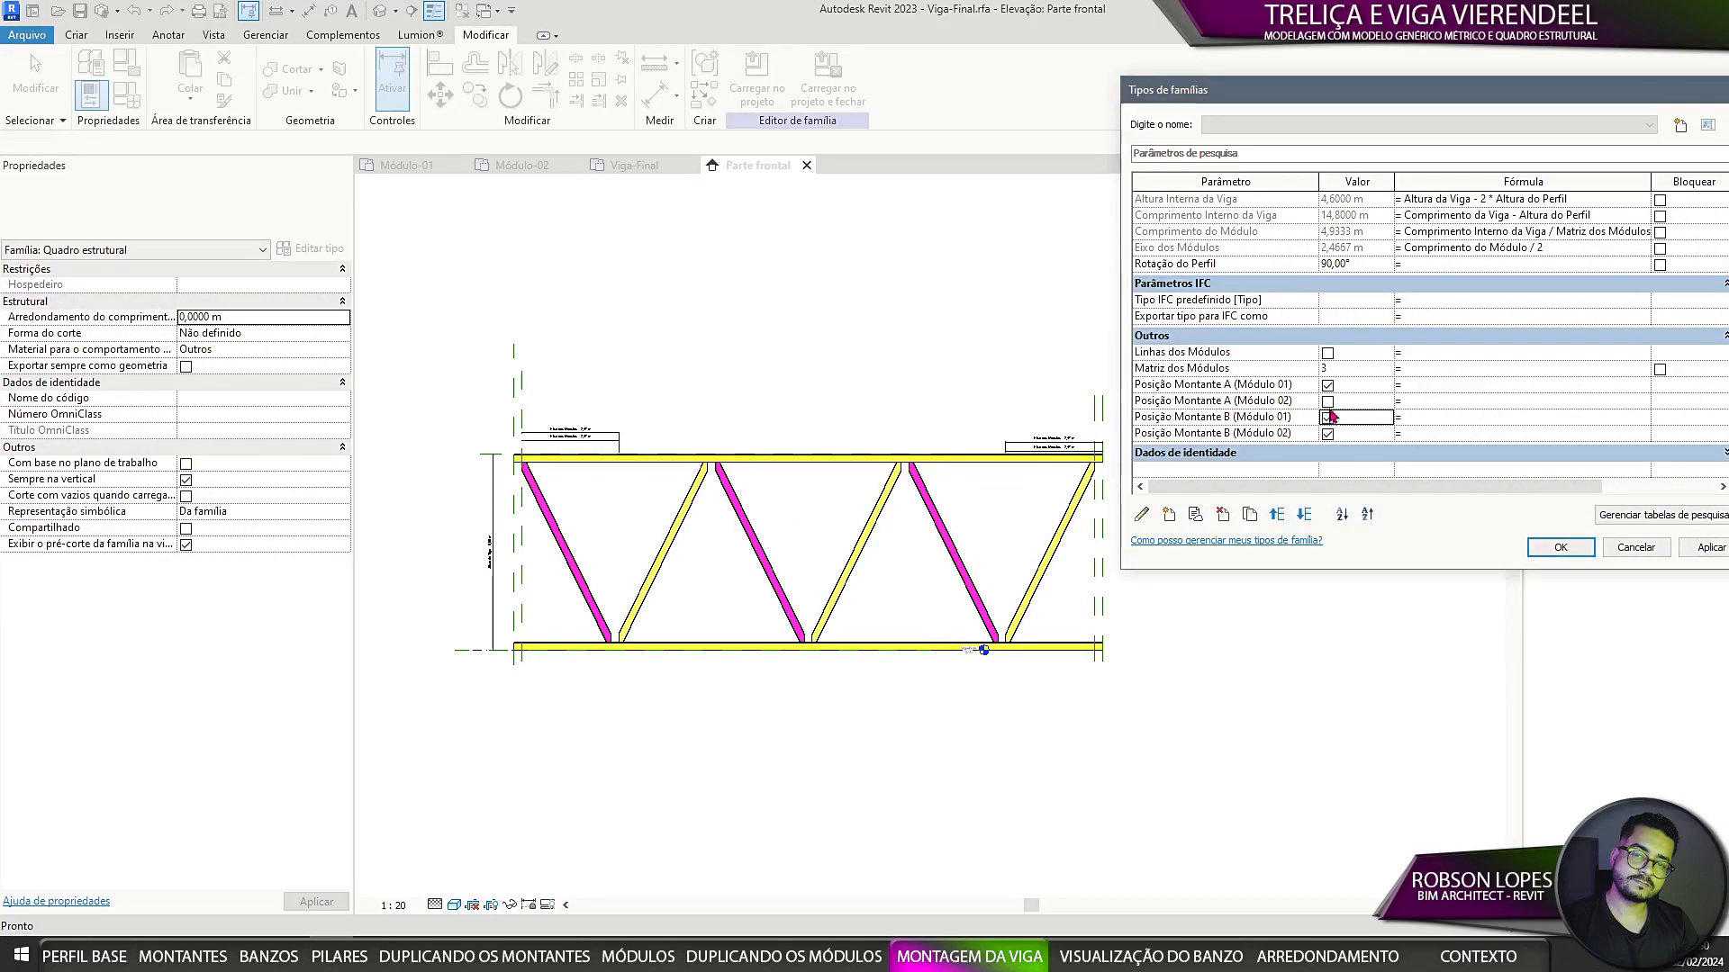
left_click(1695, 551)
left_click(1329, 417)
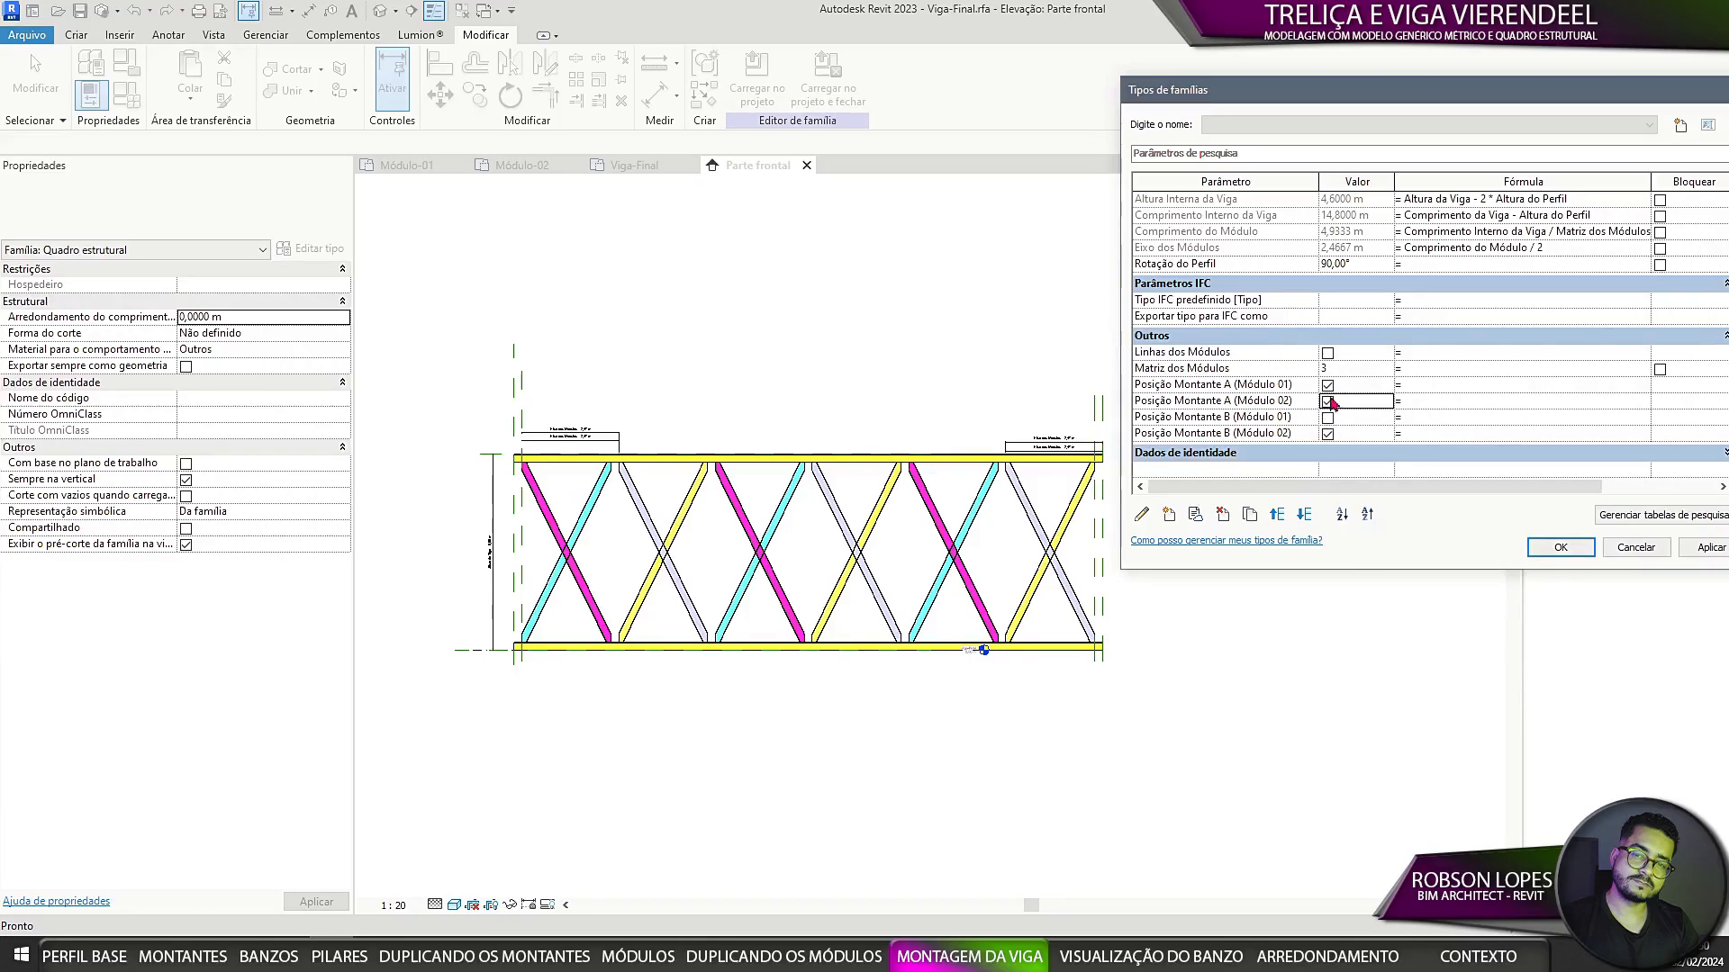
left_click(1699, 549)
Step: Test a different Rotação do Perfil value and set it back to 90°
scroll(1307, 350, "up", 3)
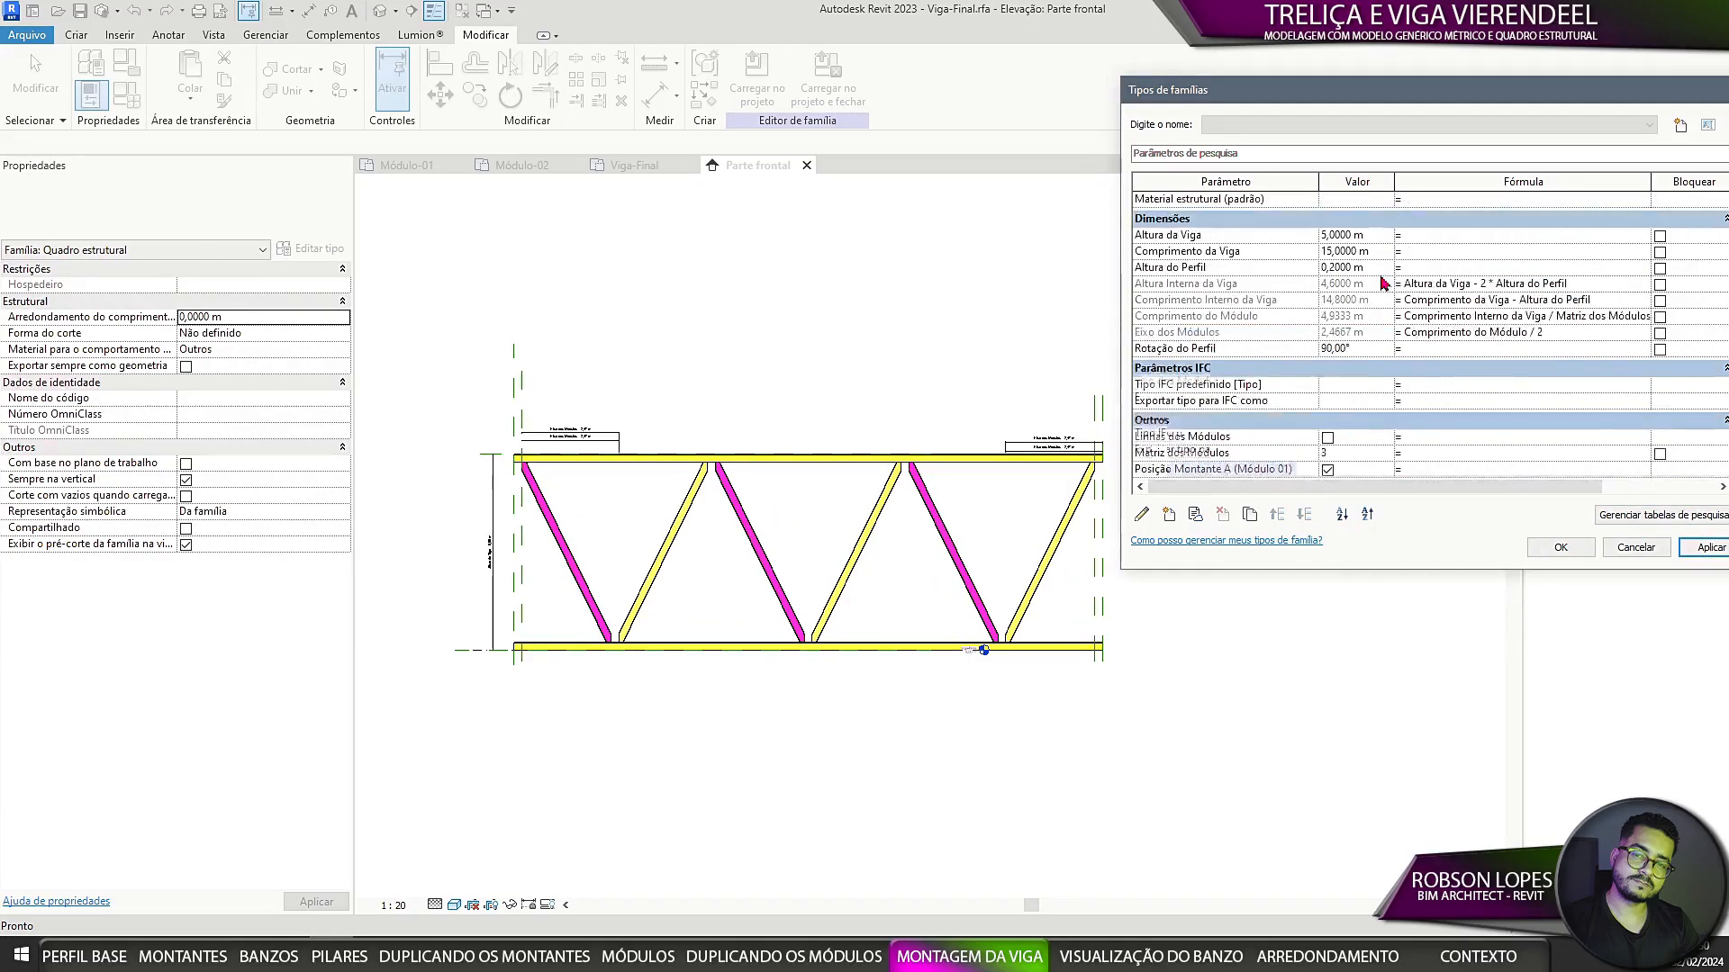
left_click(1367, 314)
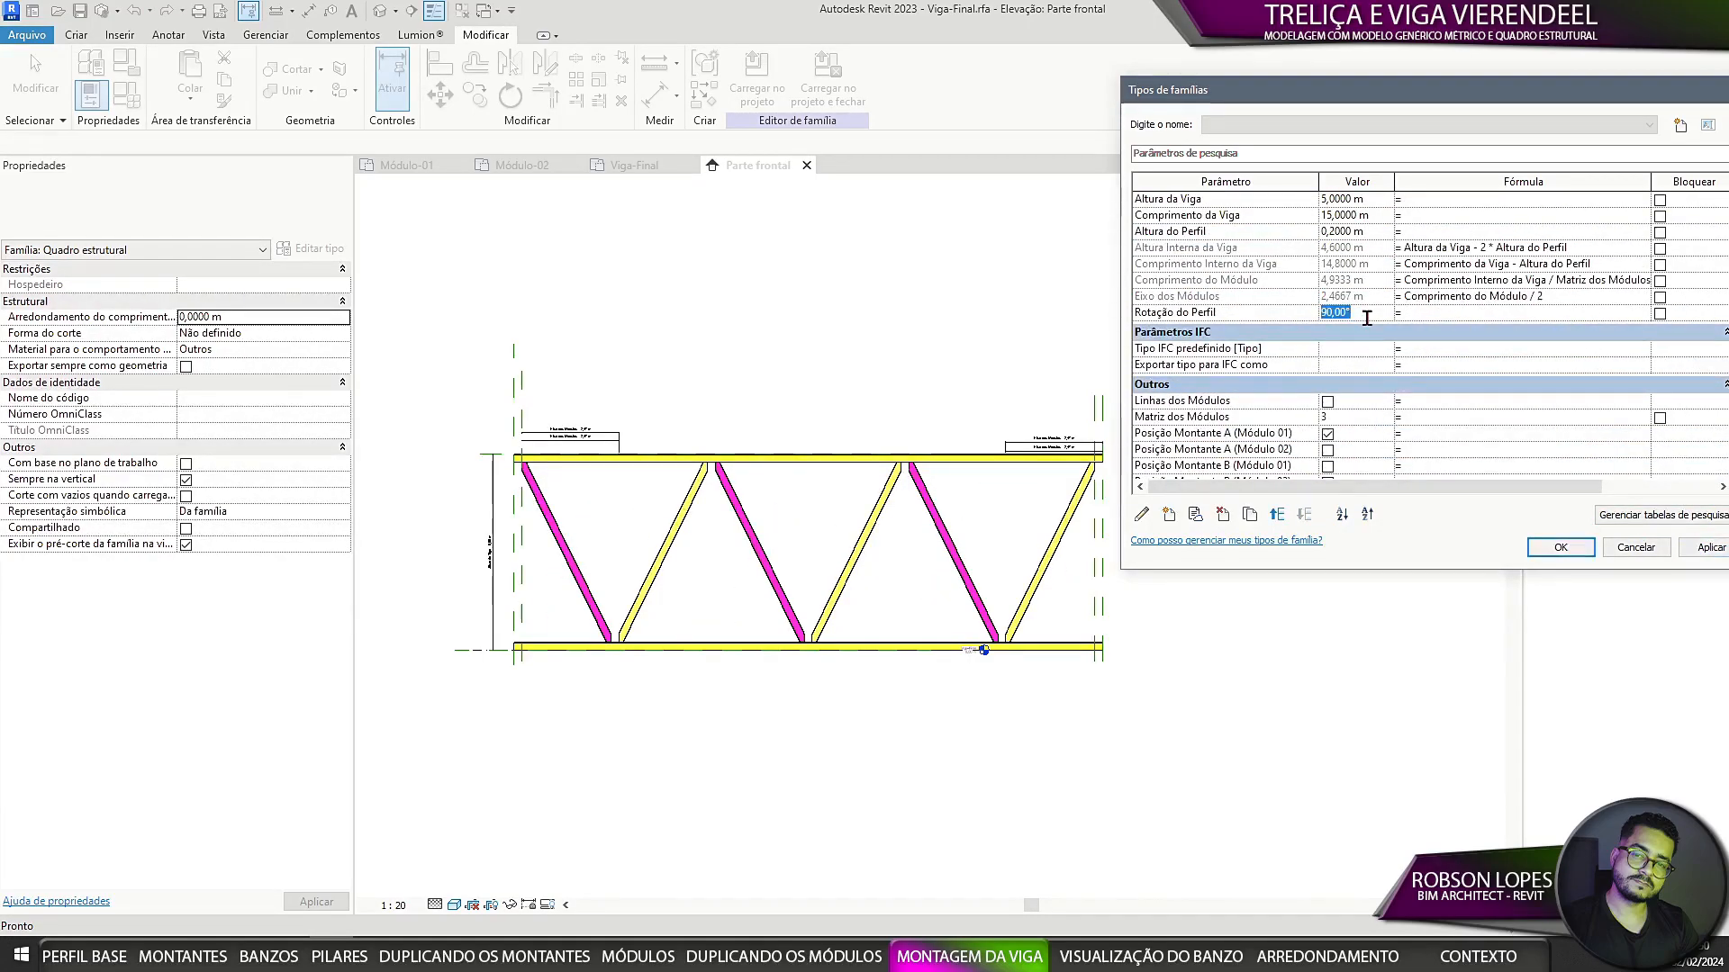
left_click(1717, 550)
left_click(1368, 312)
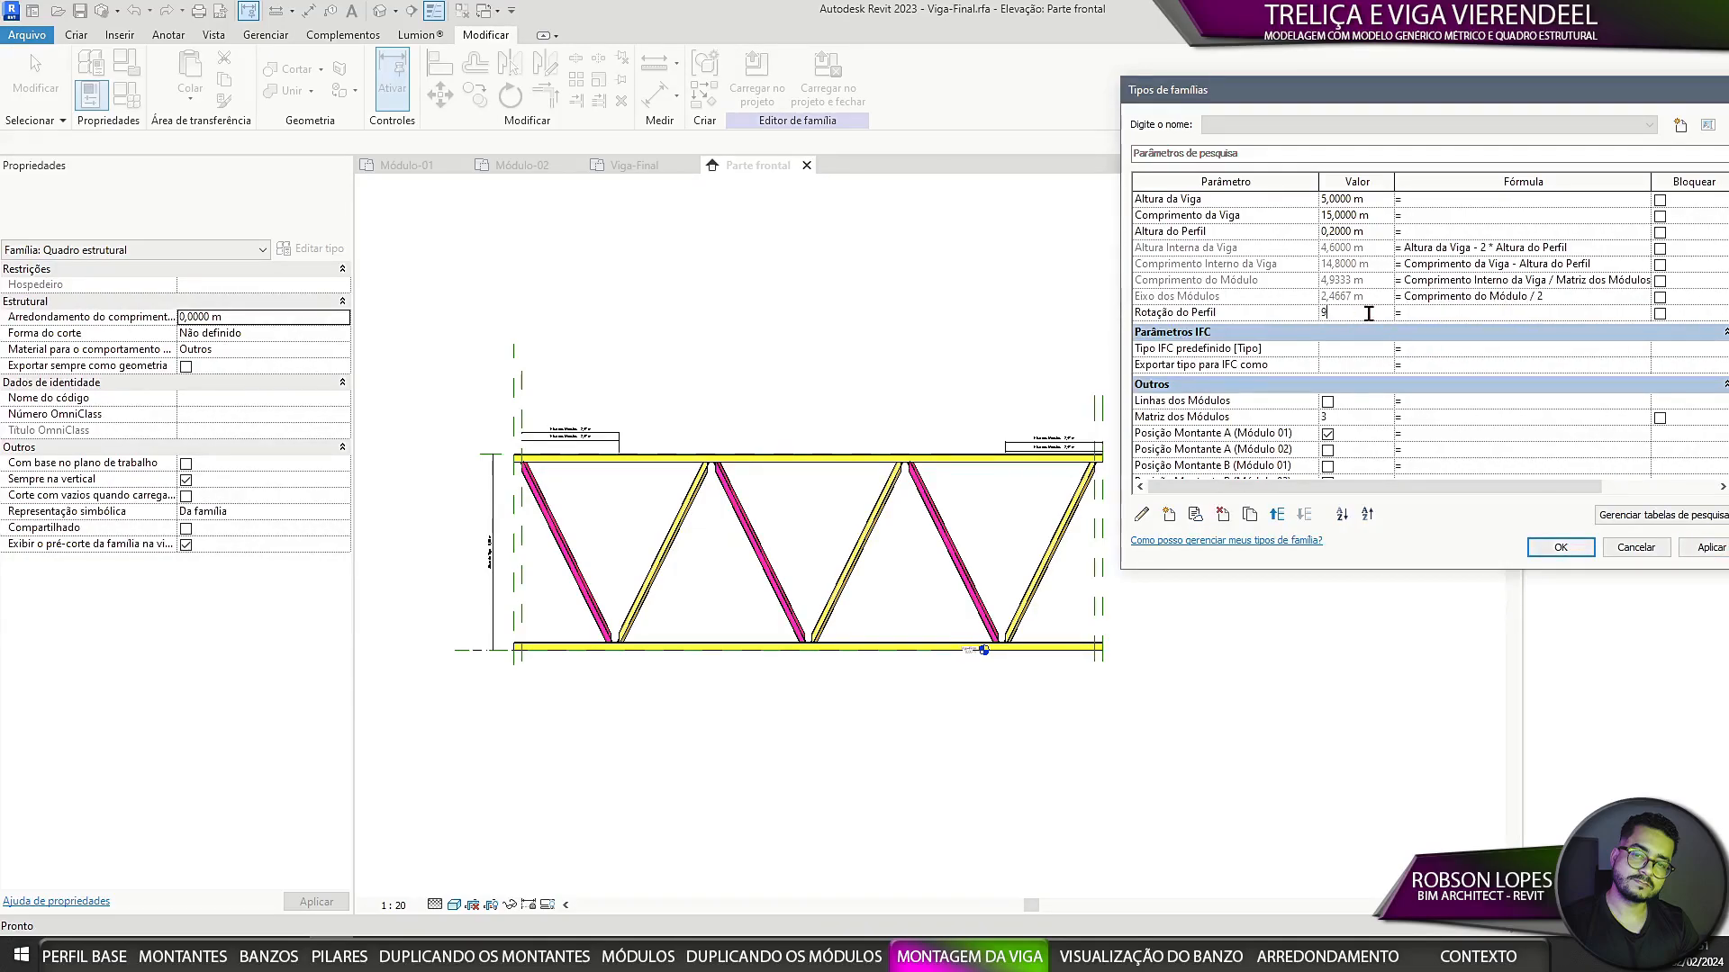
Step: Set Matriz dos Módulos to 5, then show only Montante A (Módulo 02) and Montante B (Módulo 01)
scroll(1367, 413, "down", 1)
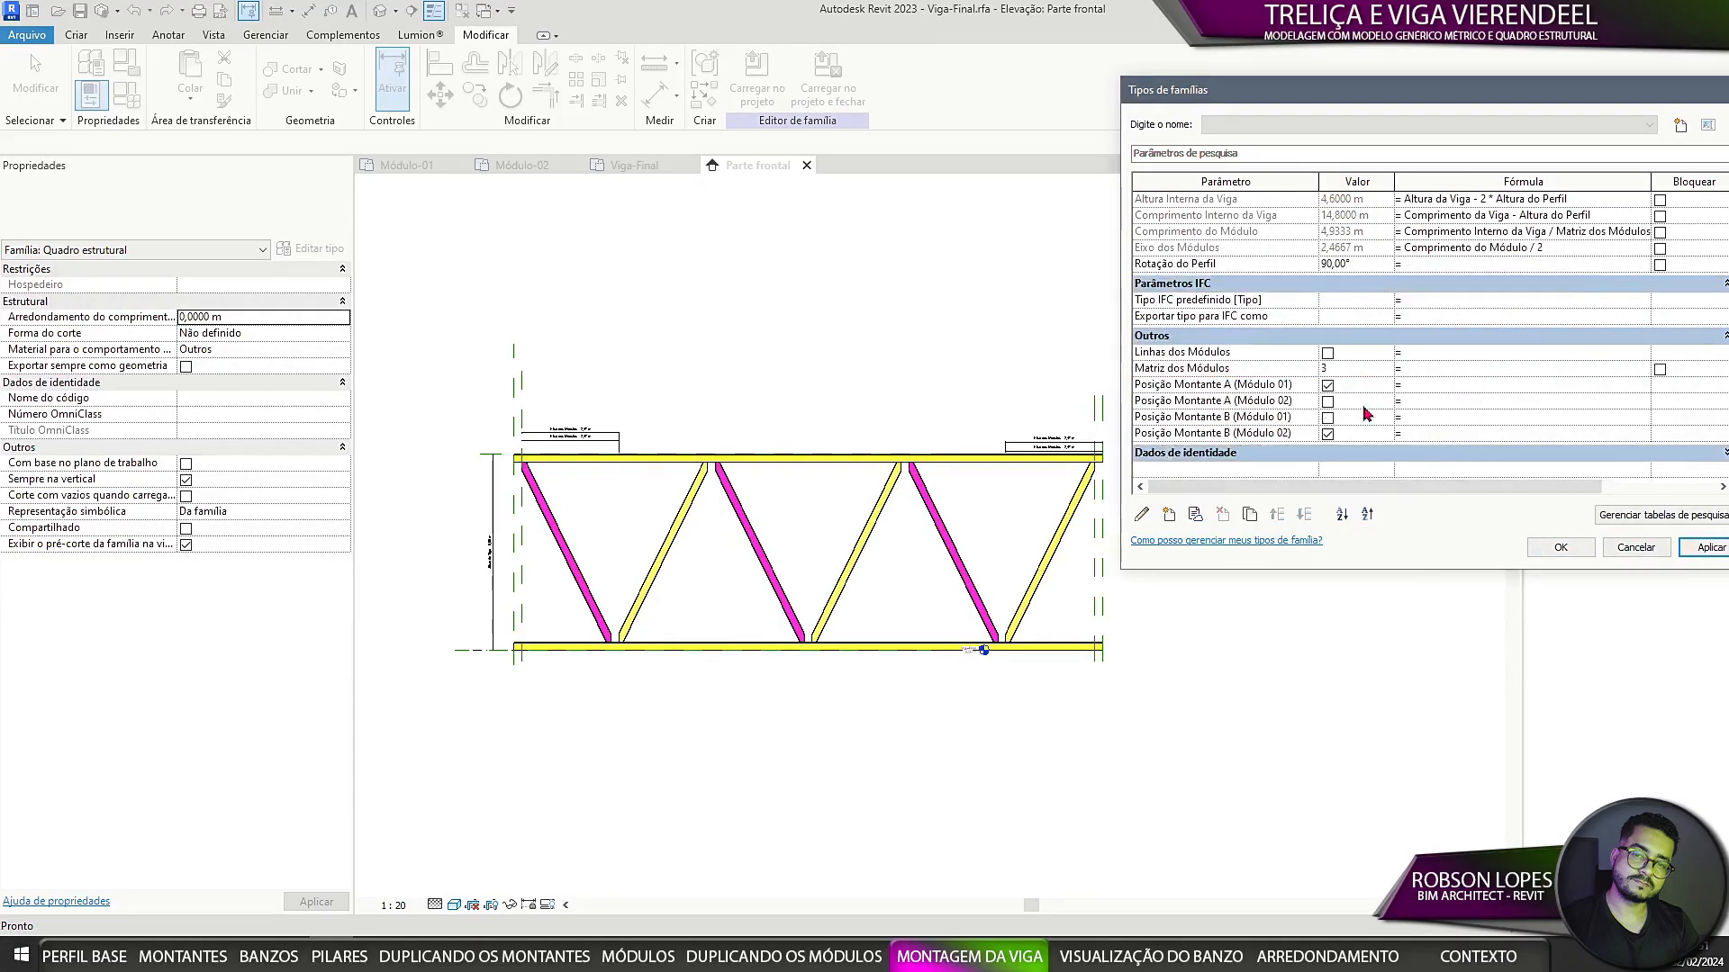
left_click(1718, 553)
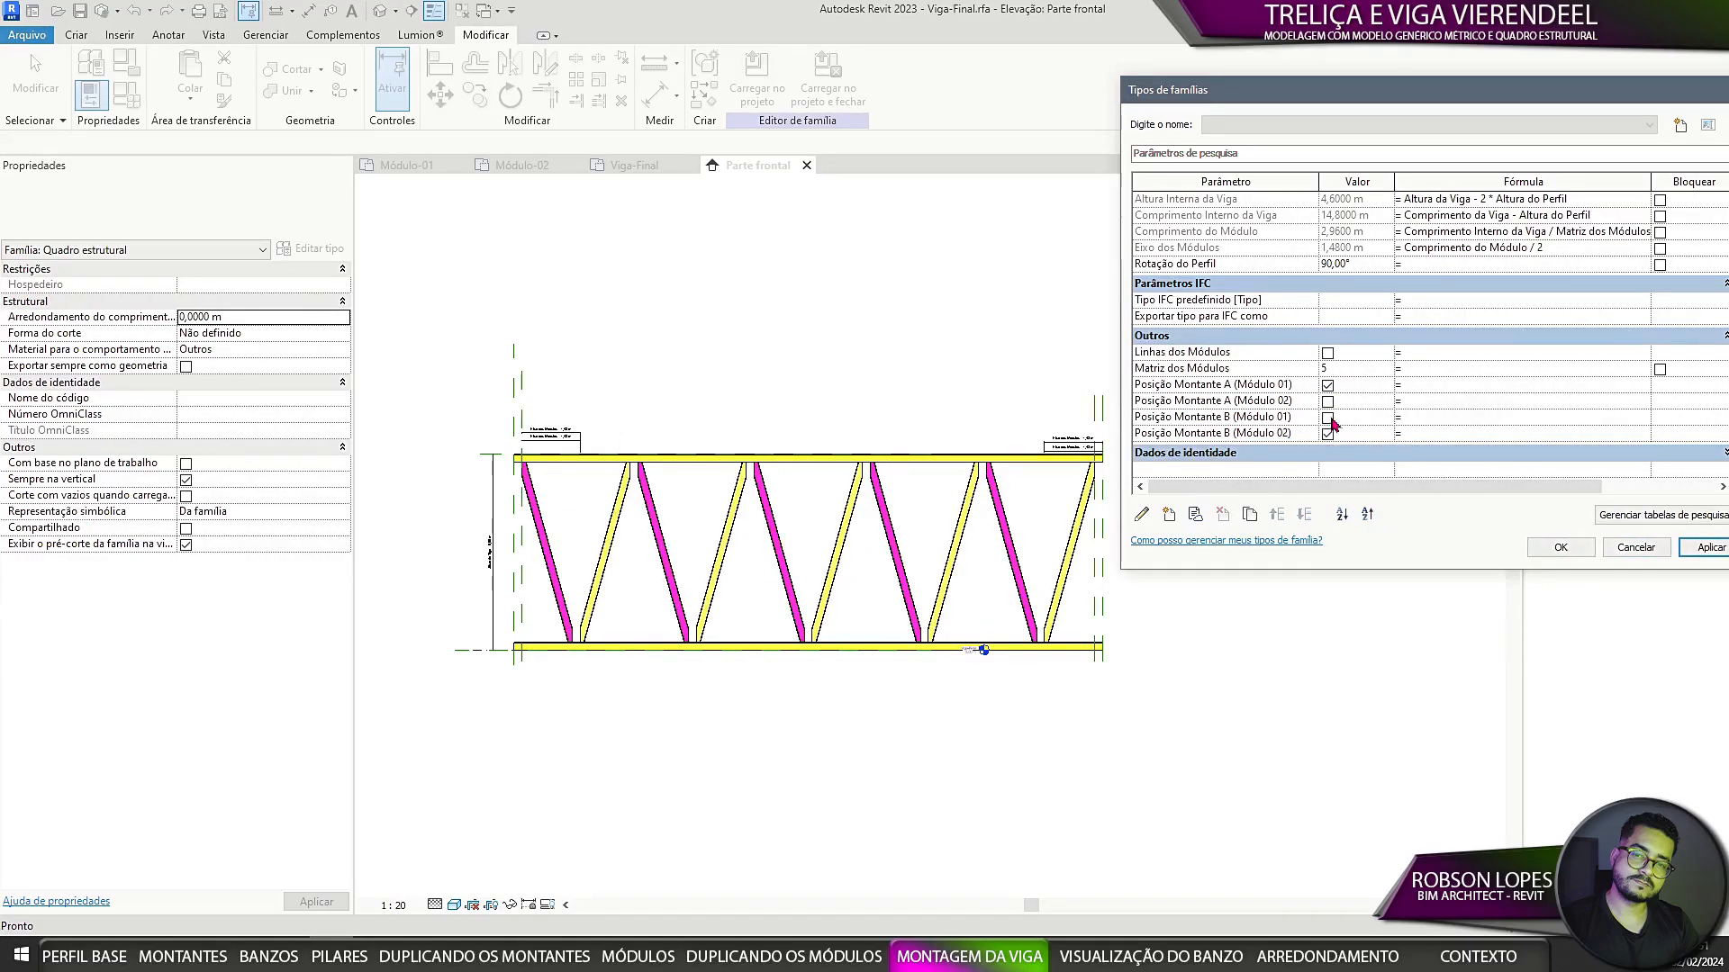
left_click(1712, 550)
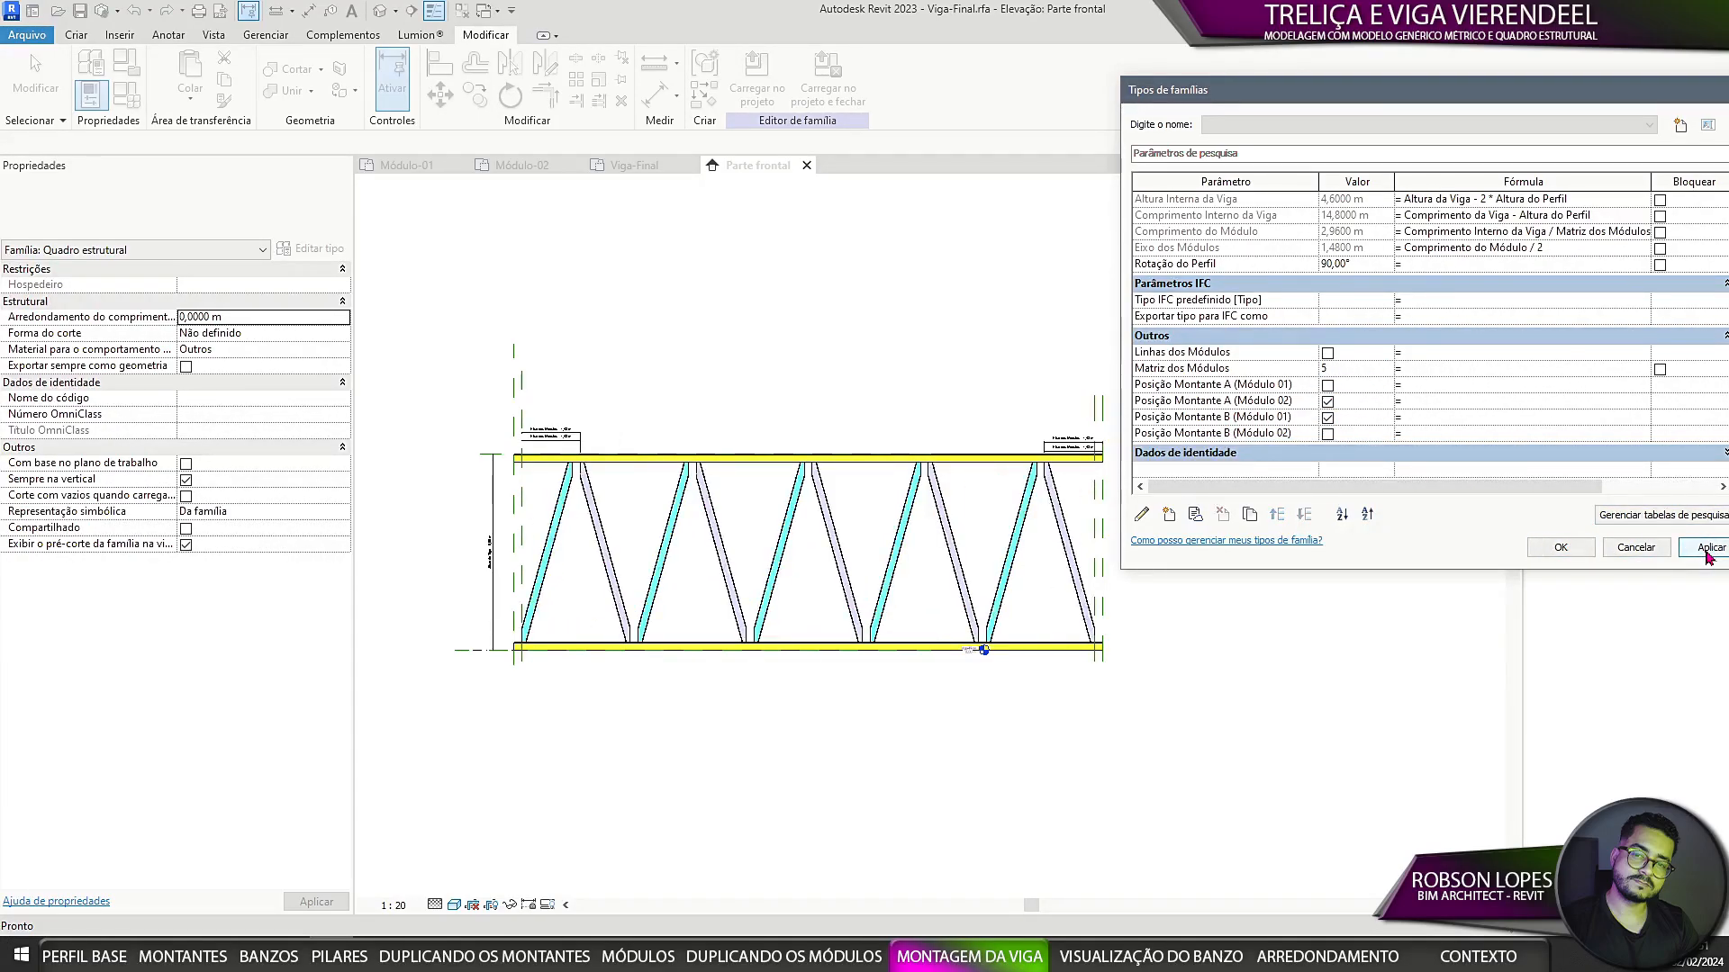
Step: Test adding Montante B (Módulo 02), then Montante A (Módulo 01) instead, and hide both again
left_click(1328, 434)
left_click(1704, 550)
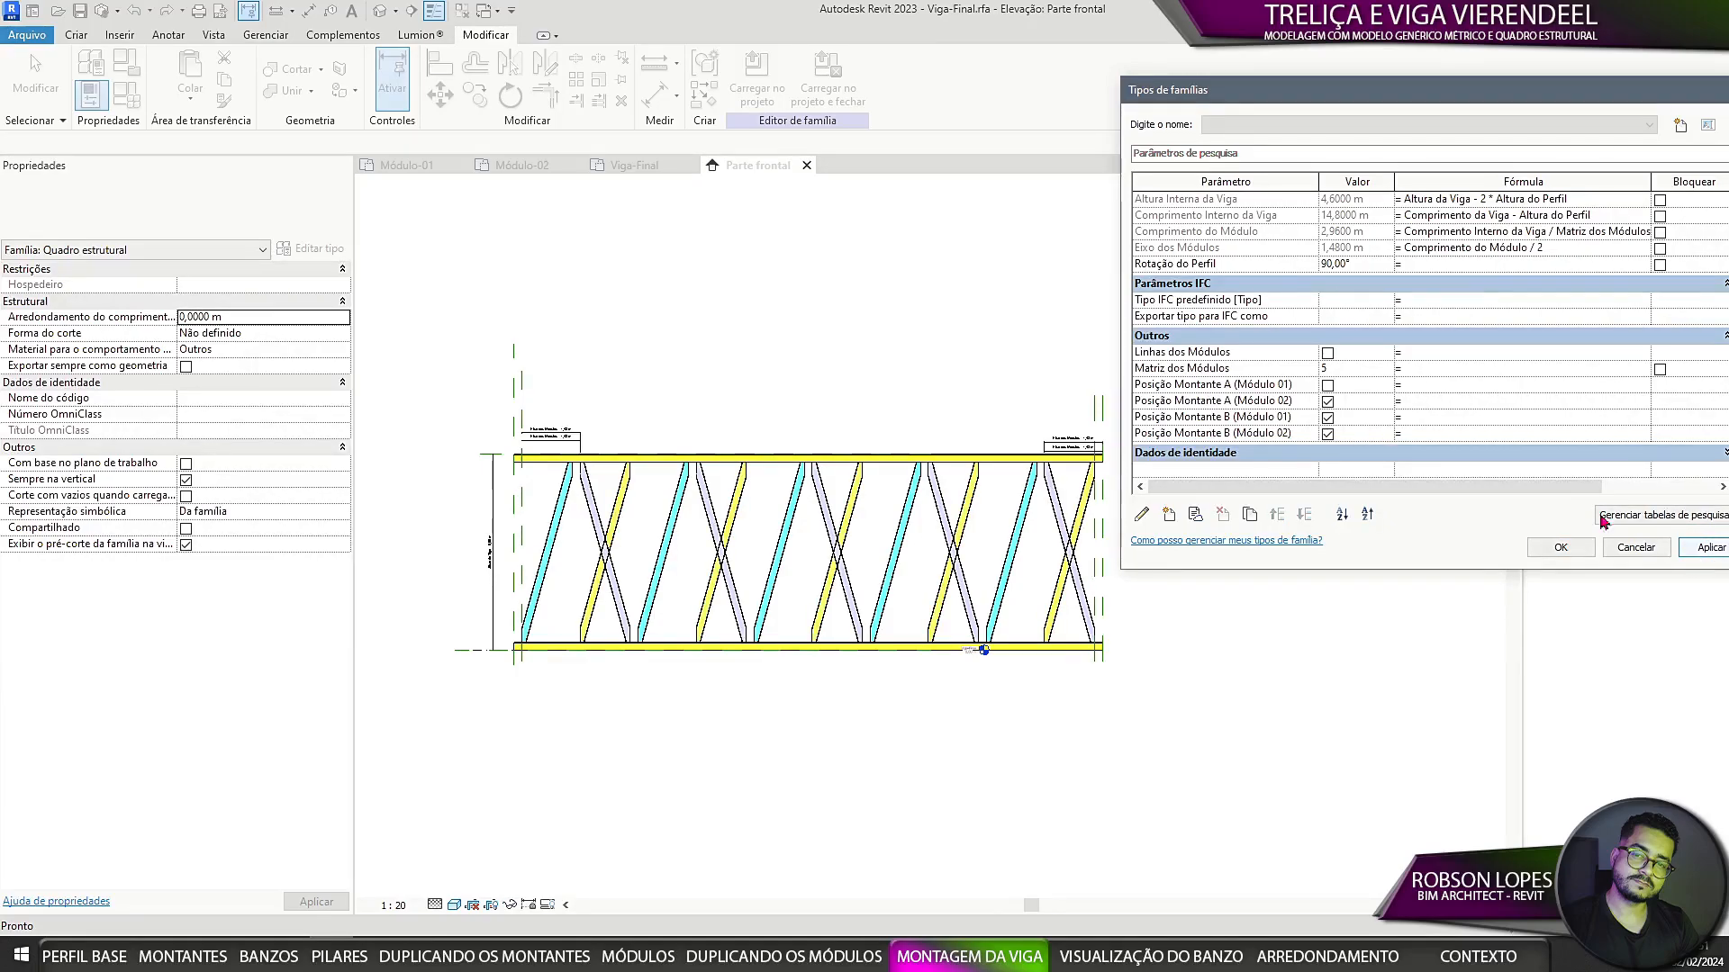
left_click(1711, 547)
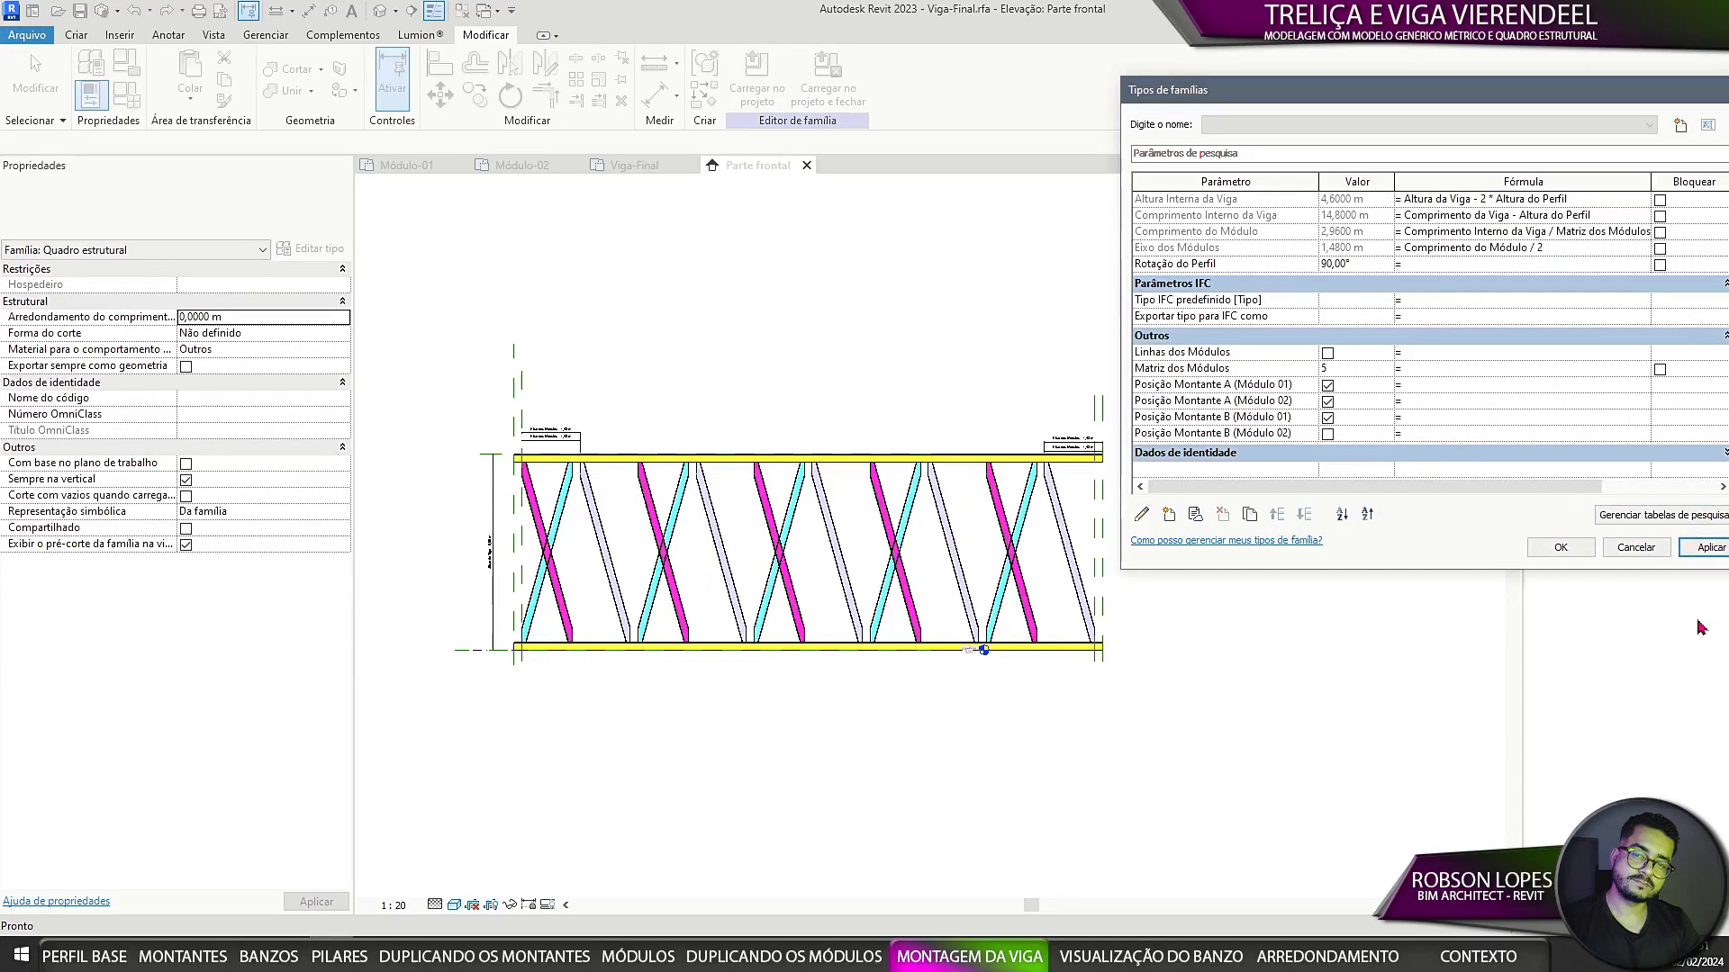
left_click(1316, 389)
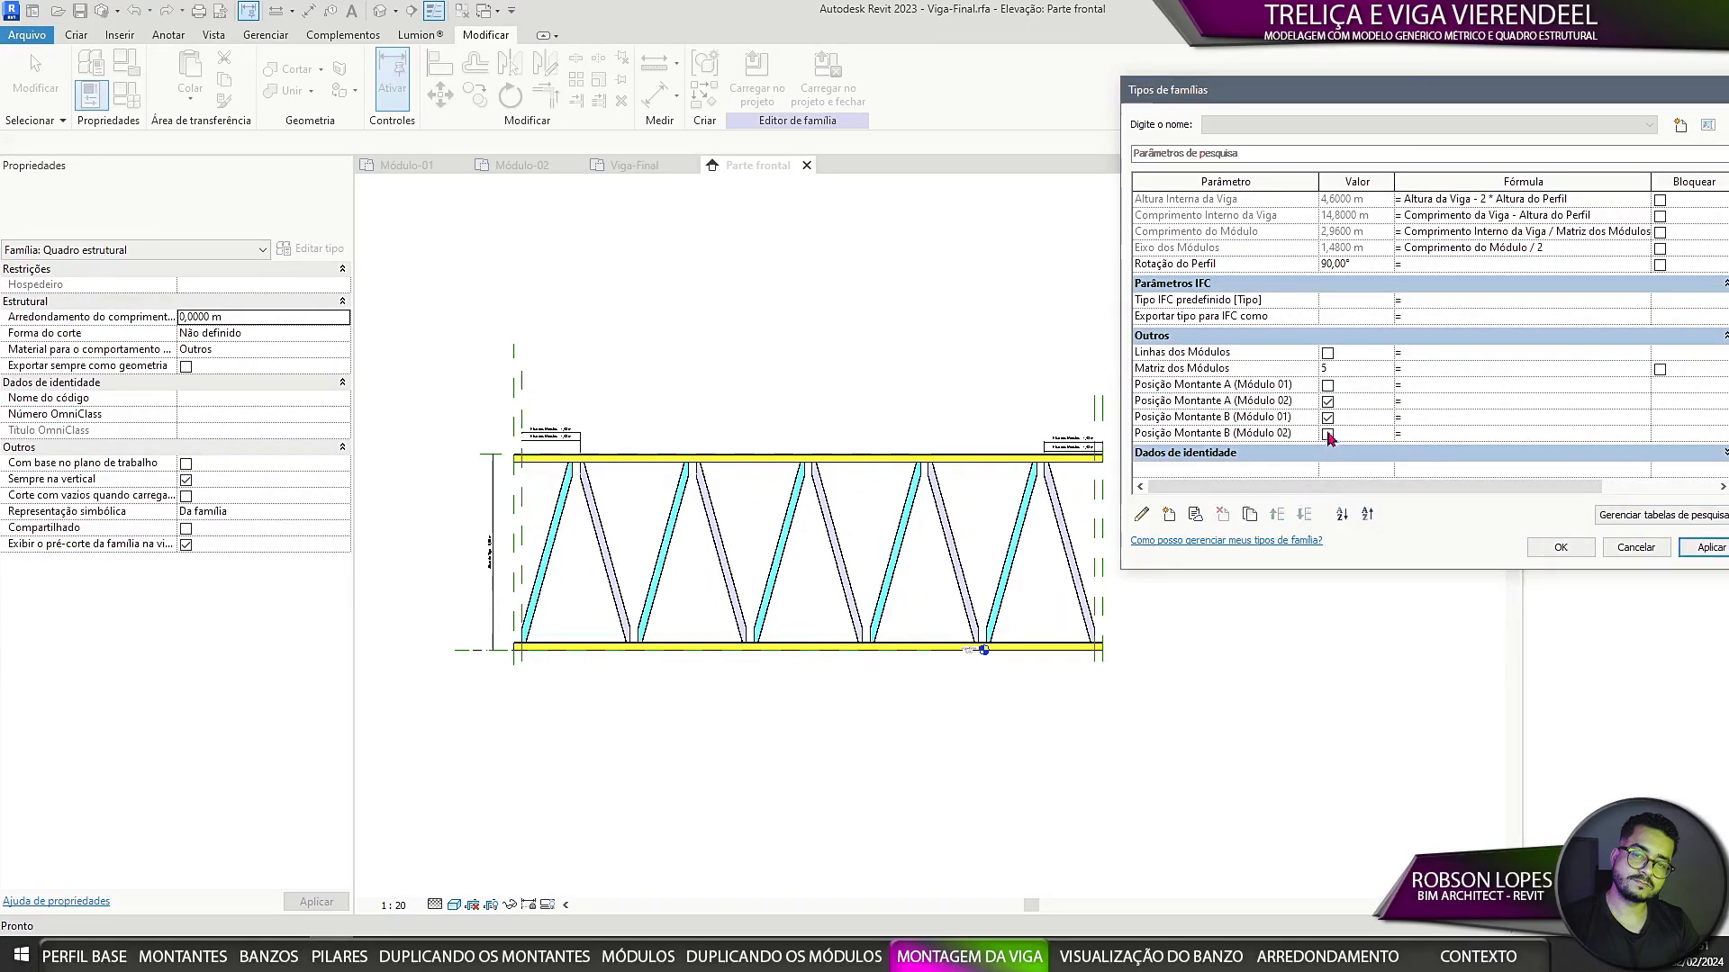
Step: Turn on Linhas dos Módulos and all four Posição Montante parameters, and set Matriz dos Módulos to 3
left_click(1327, 353)
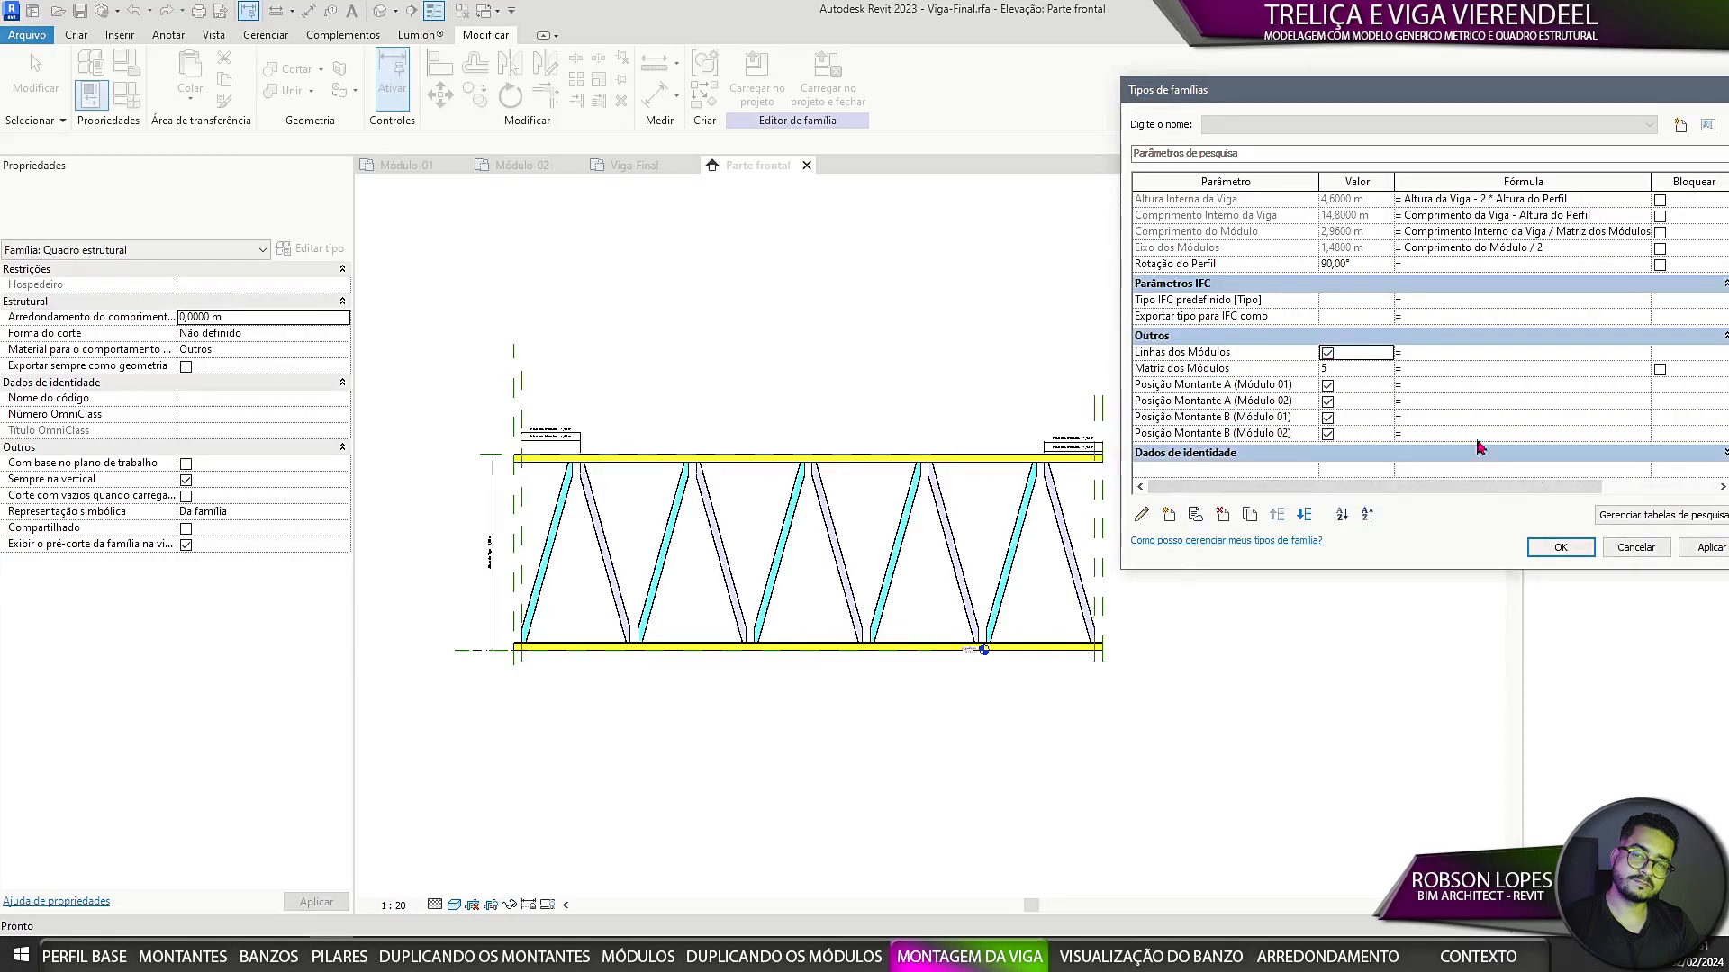
left_click(1701, 548)
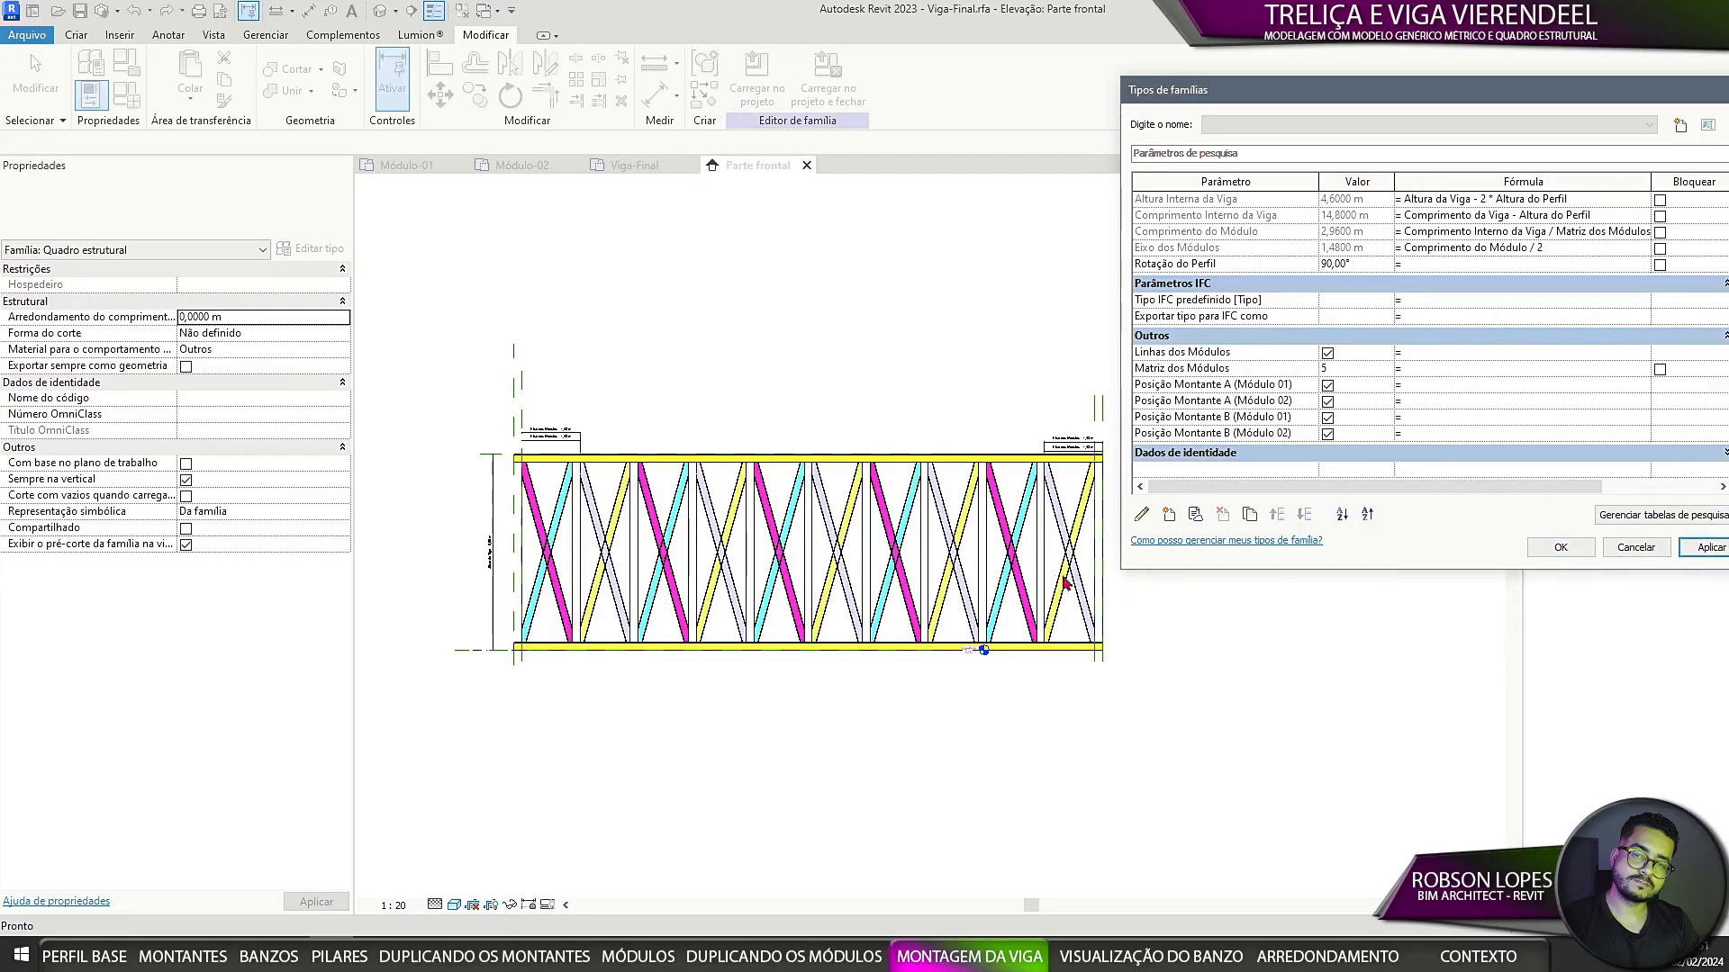
left_click(1697, 548)
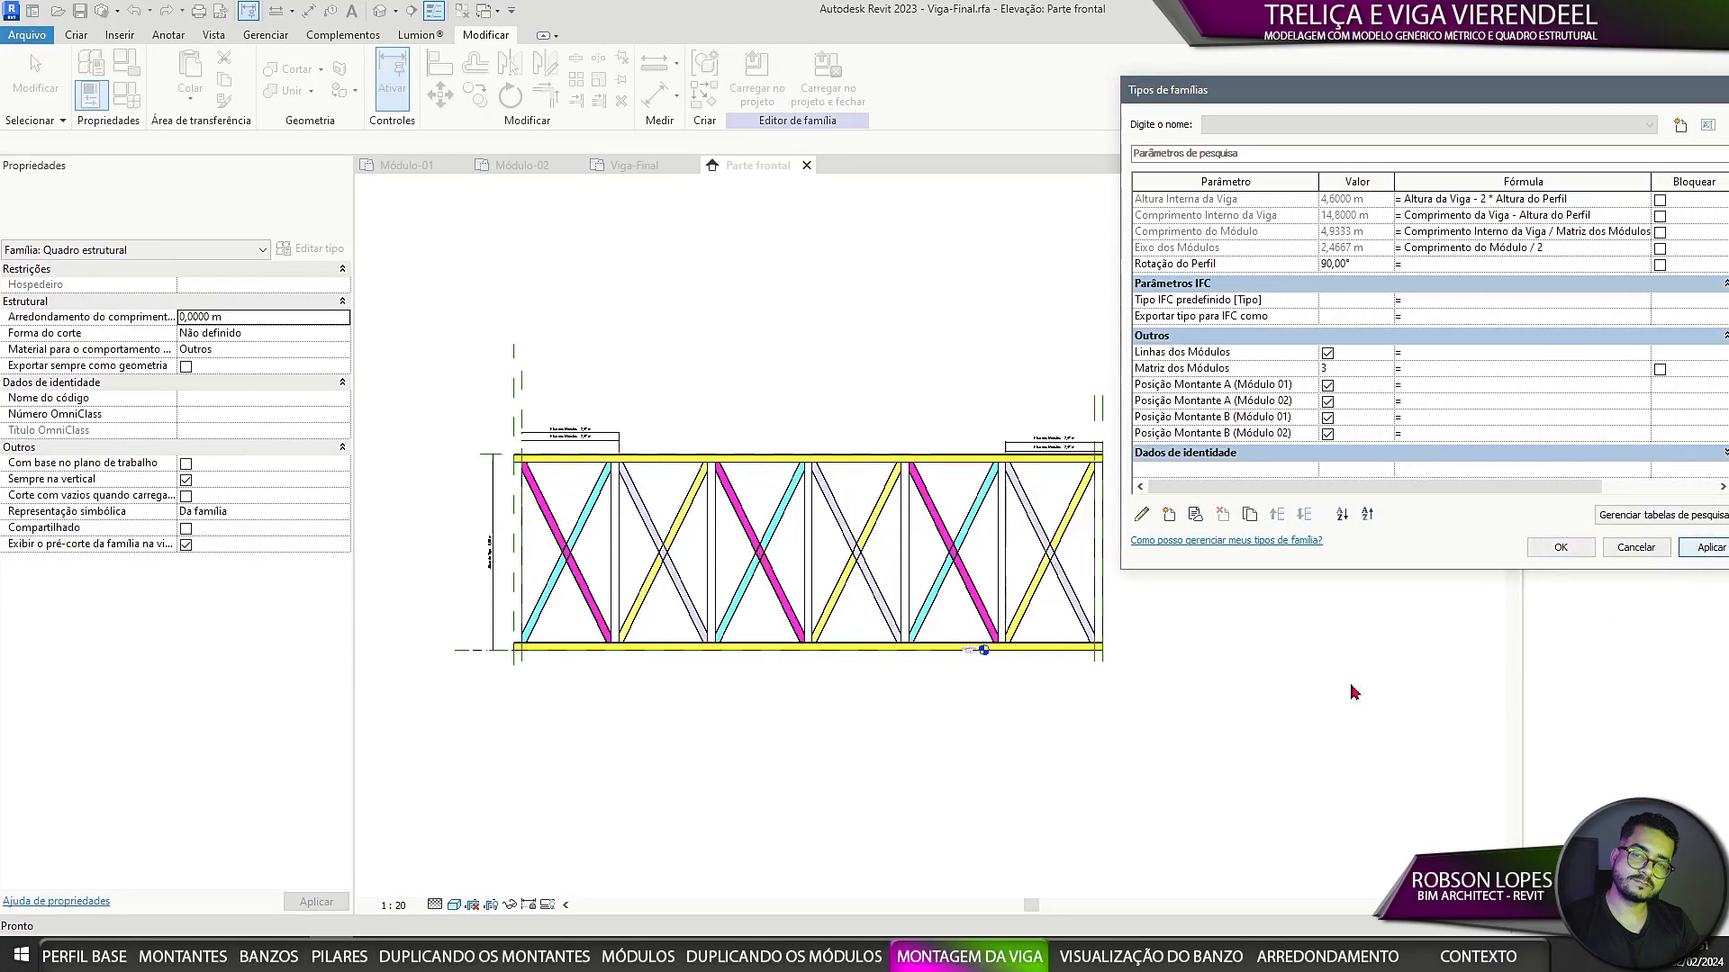
Step: Move Linhas dos Módulos below Matriz dos Módulos, widen the Valor column to check the materials, and confirm the family types
left_click(1202, 353)
left_click(1304, 514)
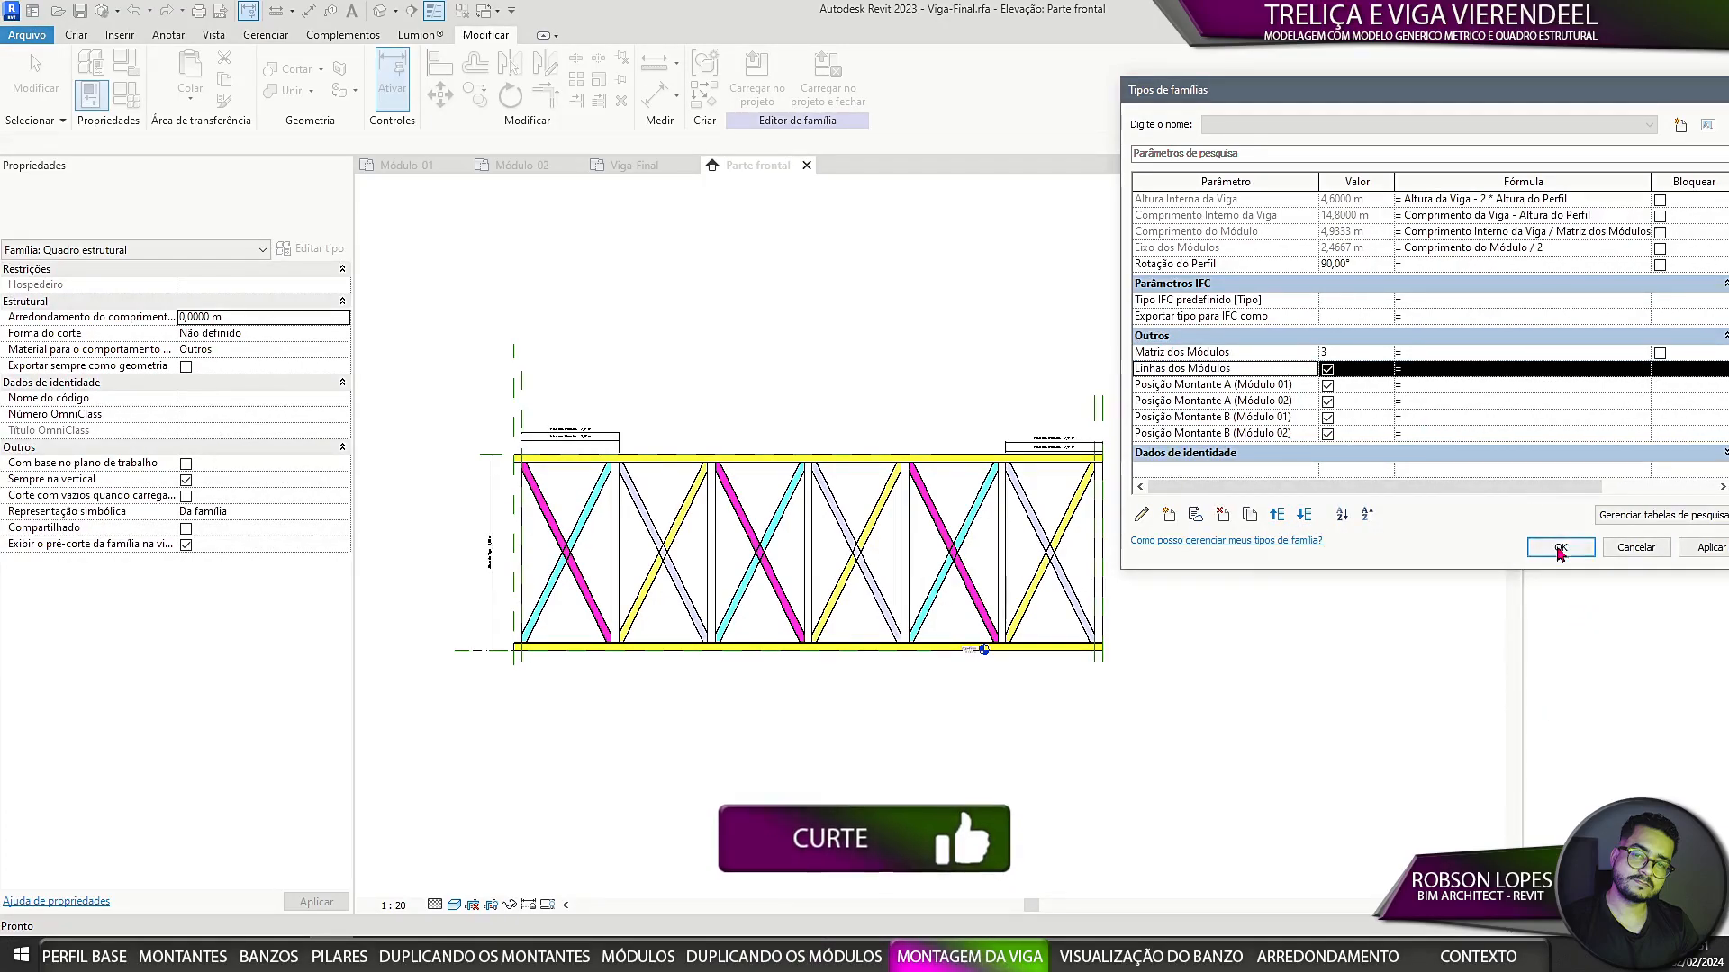
scroll(1283, 331, "up", 5)
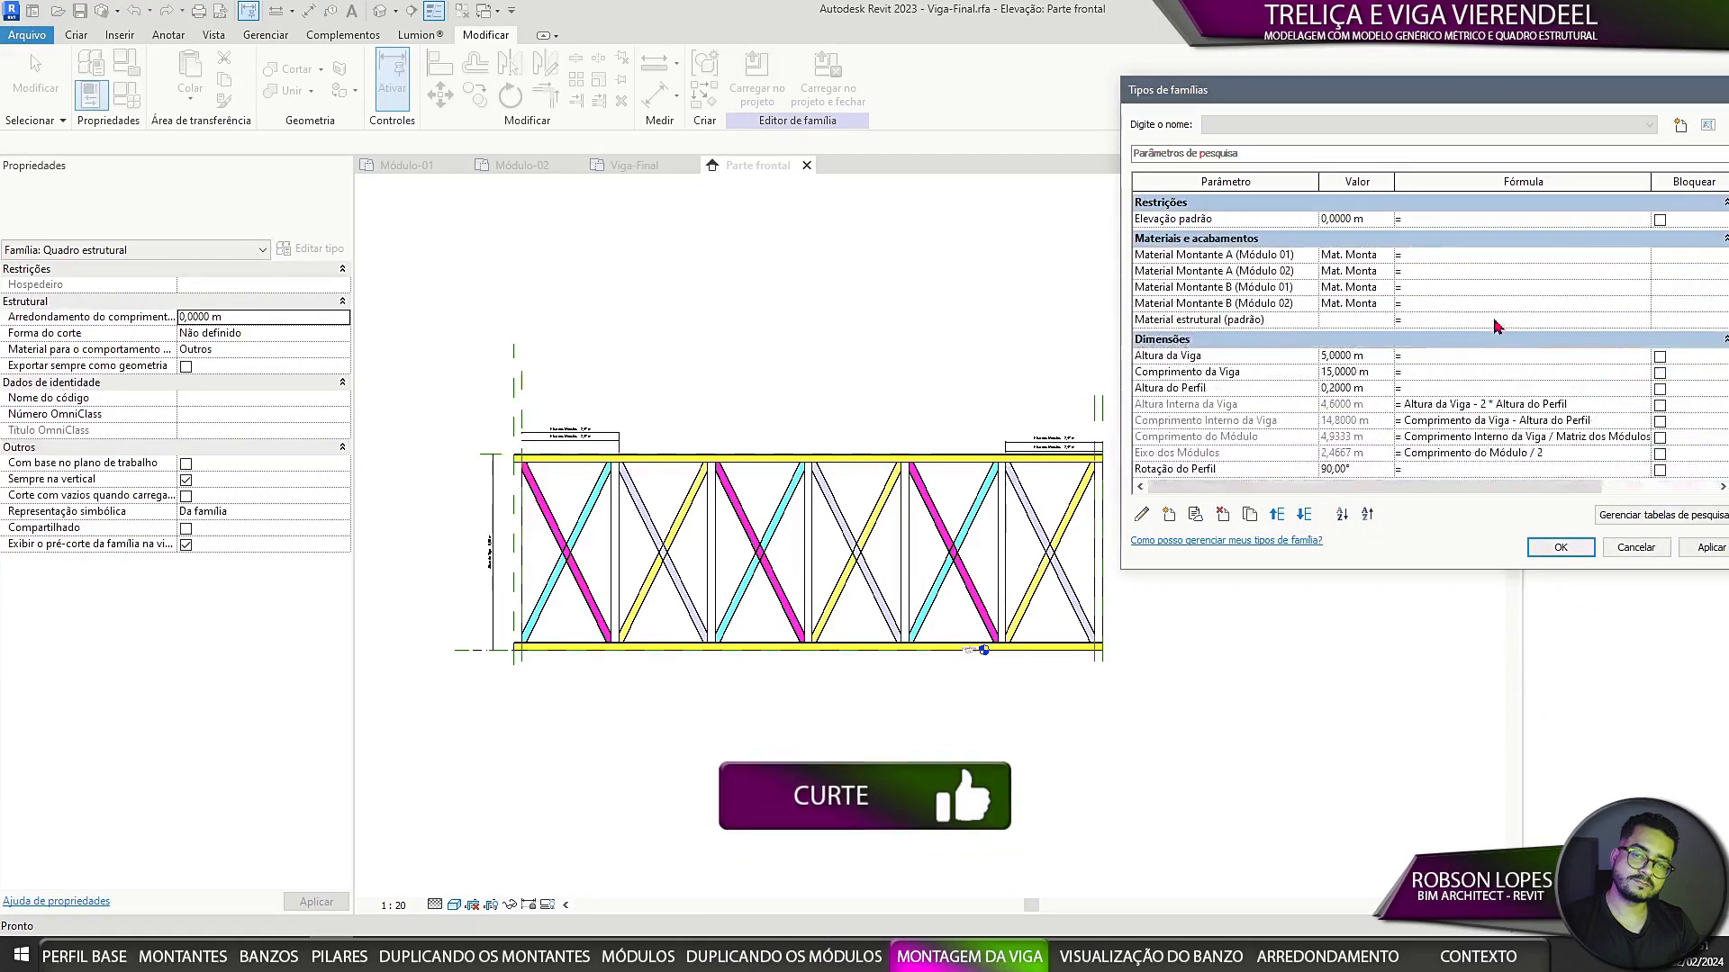
left_click(1282, 324)
left_click(1357, 304)
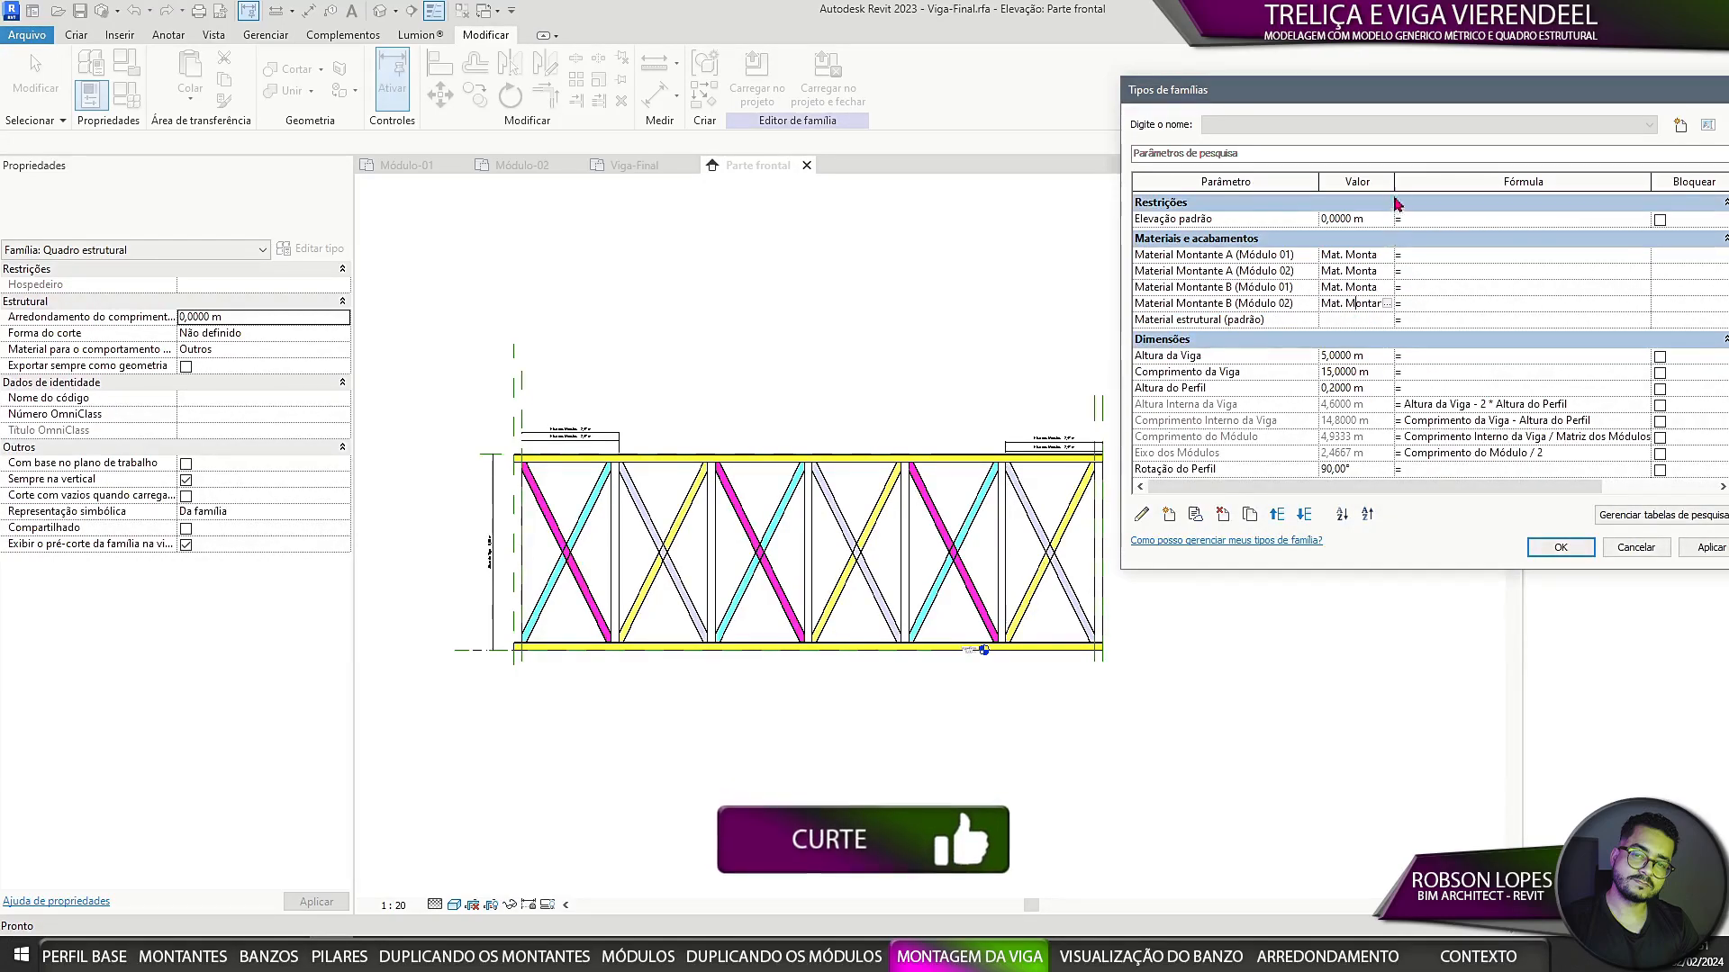
left_click_drag(1394, 181, 1436, 181)
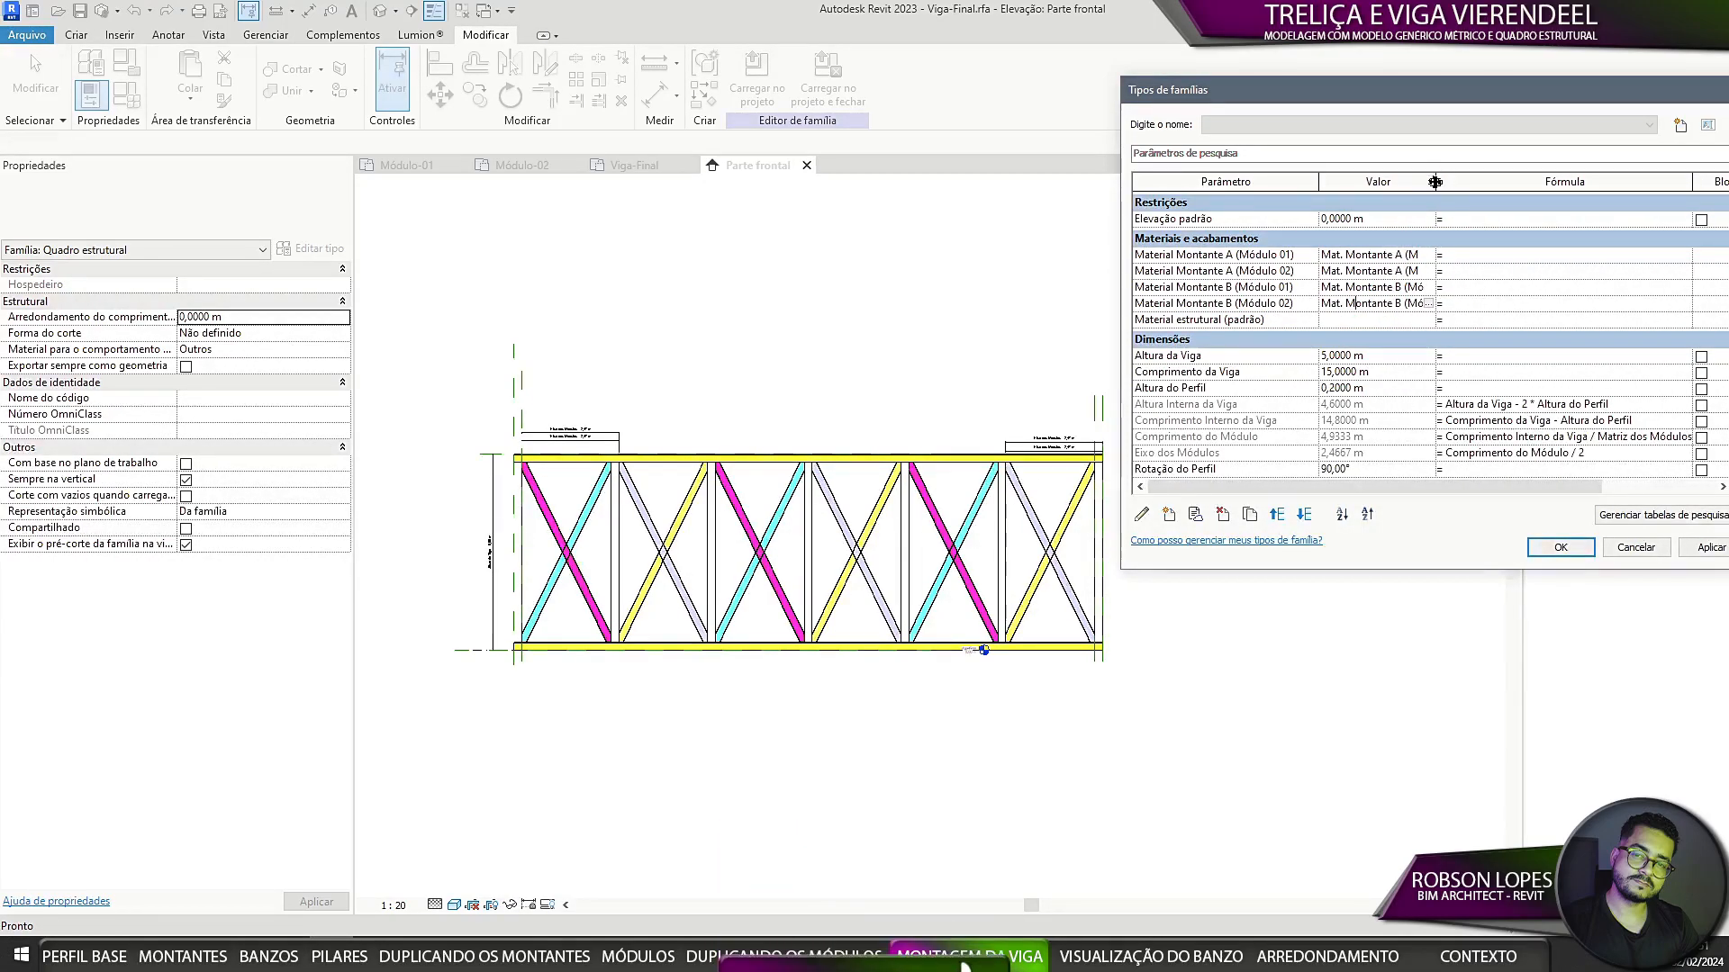
left_click(1560, 548)
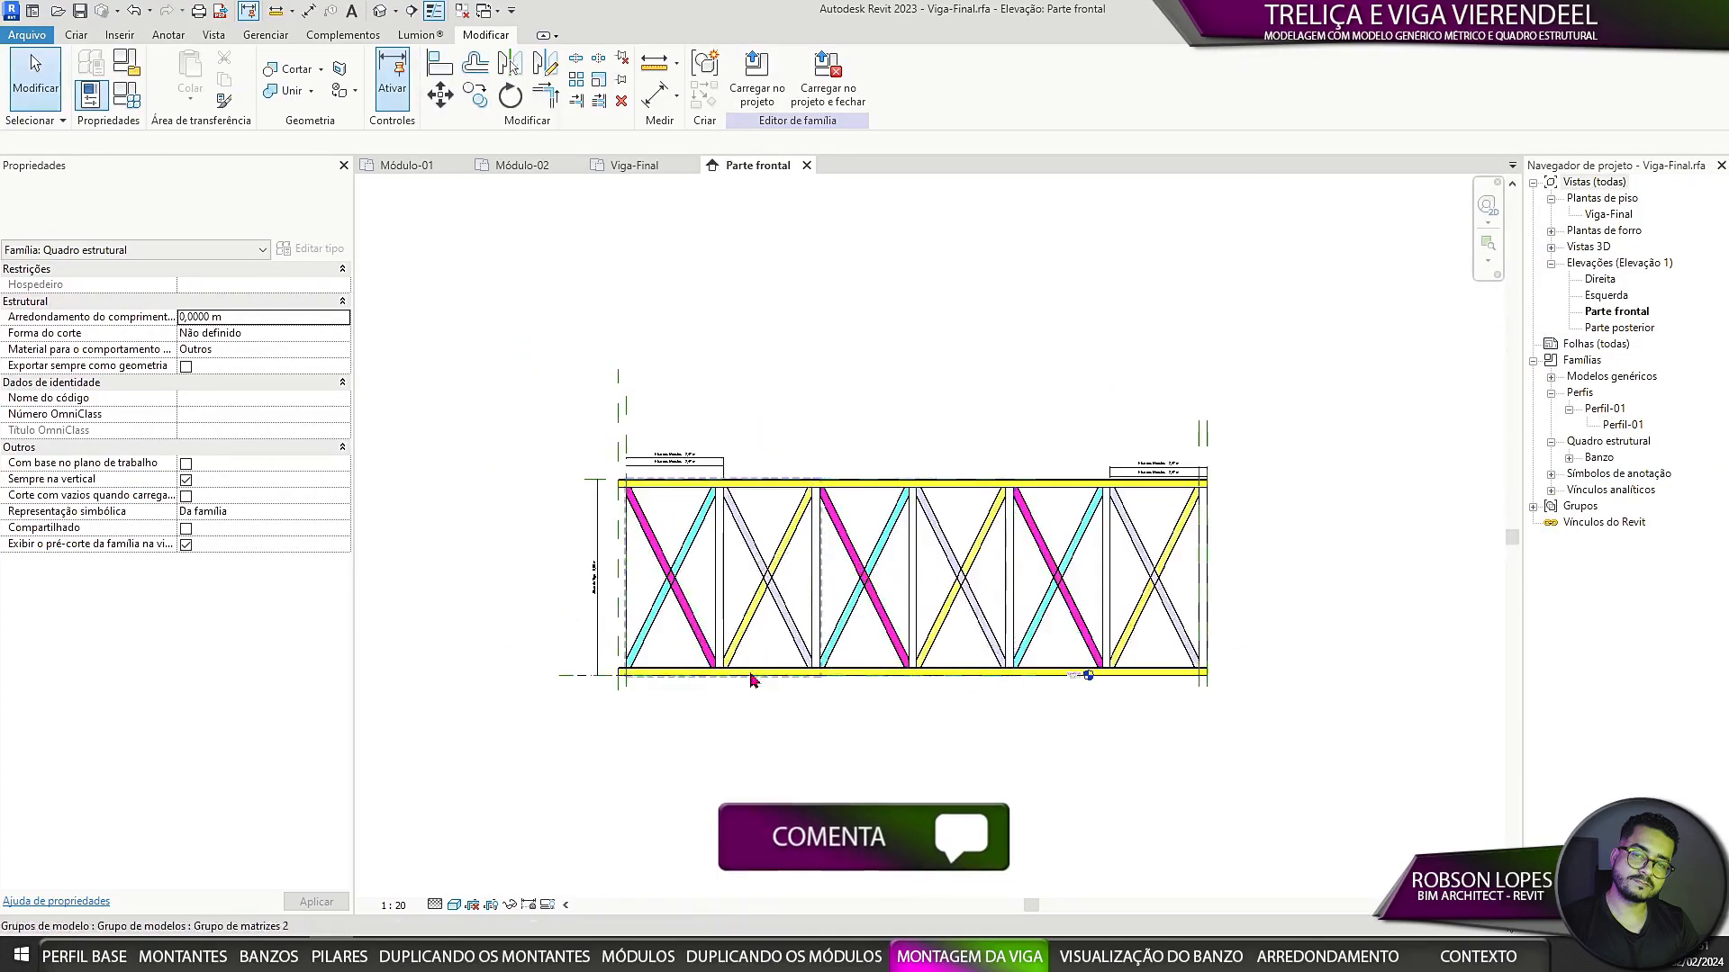
scroll(754, 680, "up", 3)
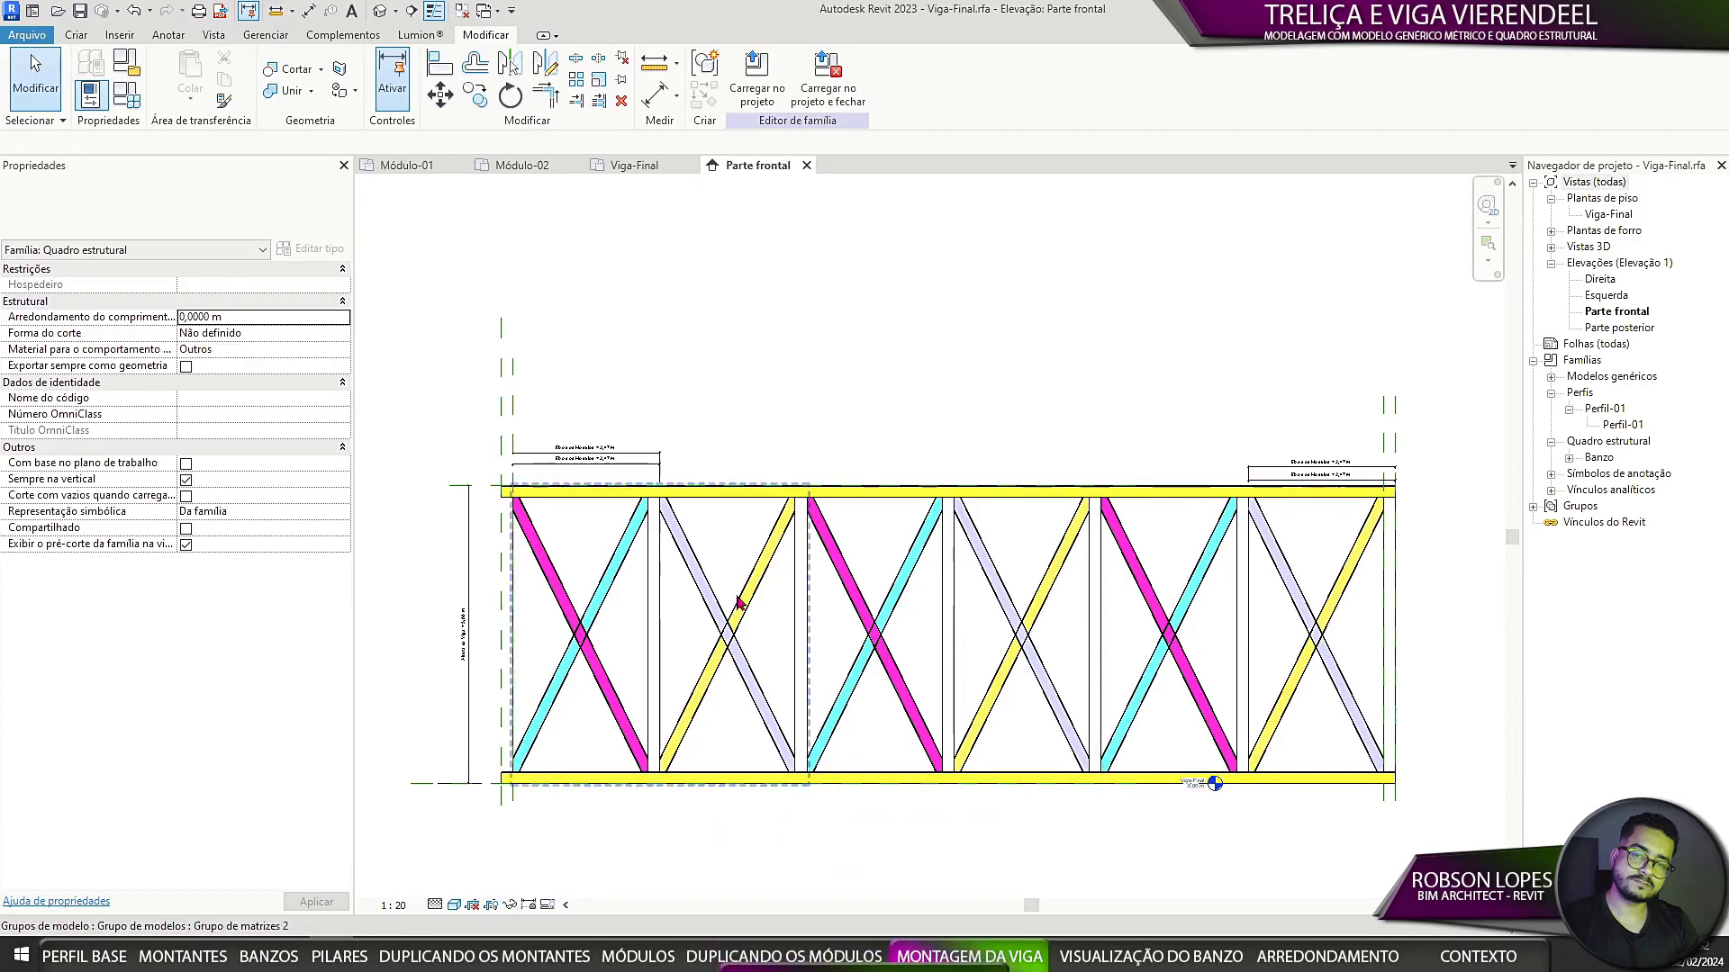
left_click(739, 601)
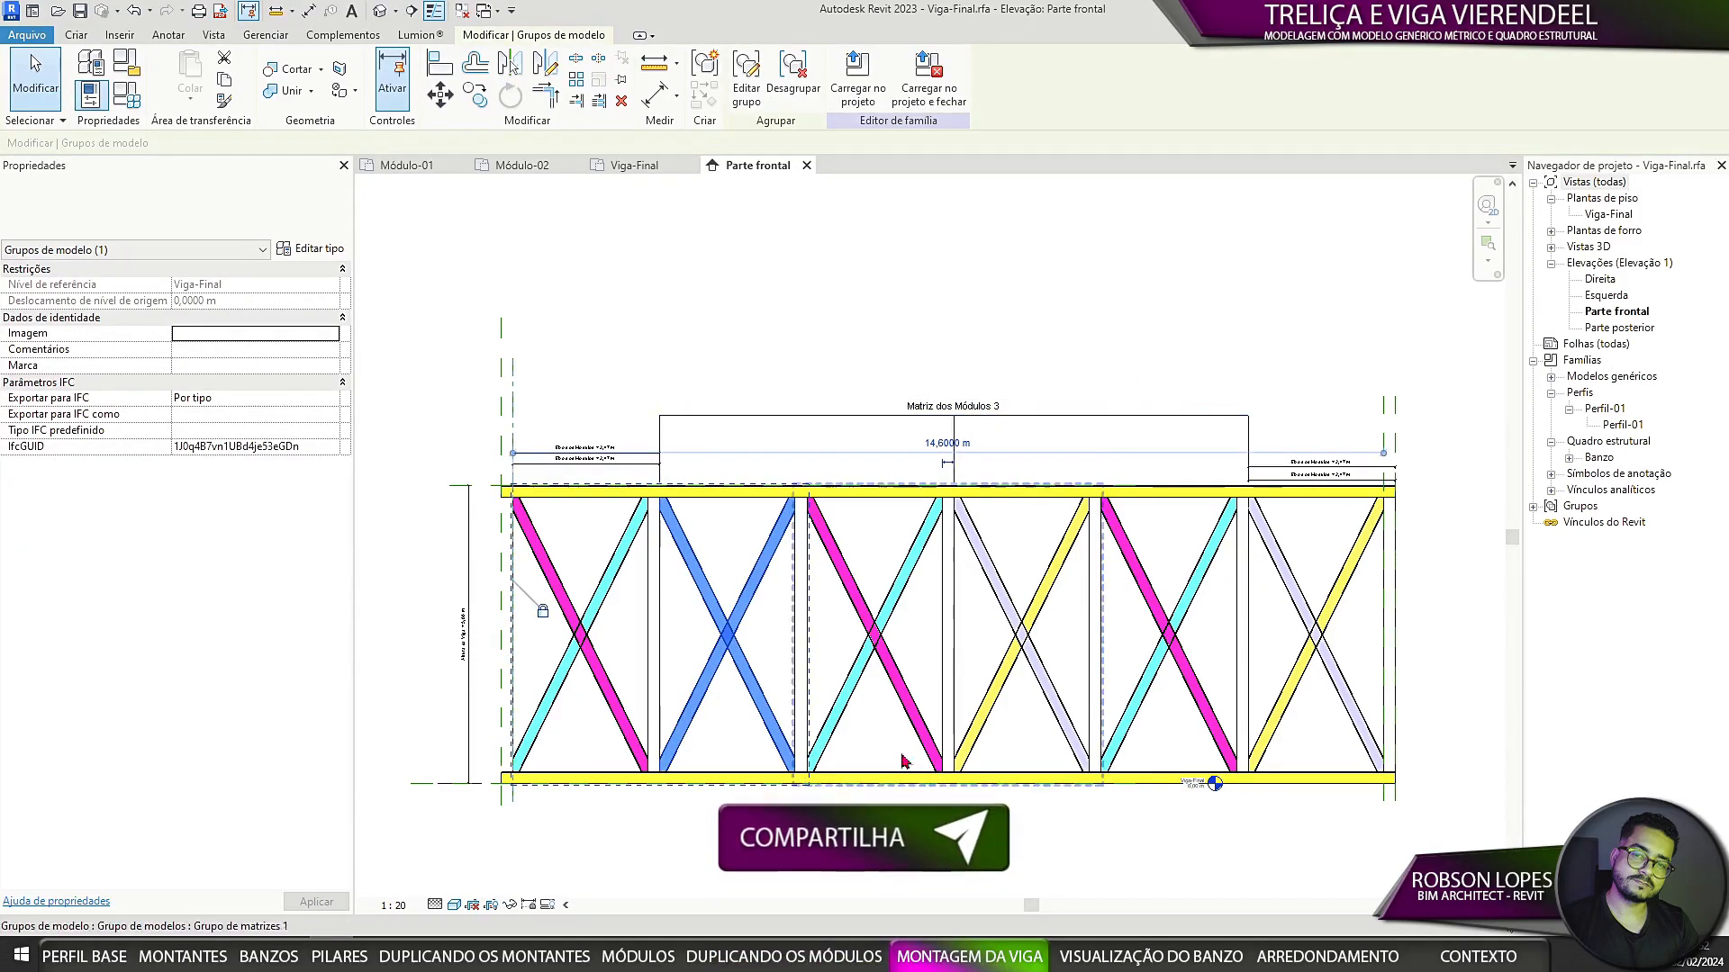
scroll(796, 810, "down", 1)
middle_click_drag(796, 811, 799, 695)
left_click(798, 694)
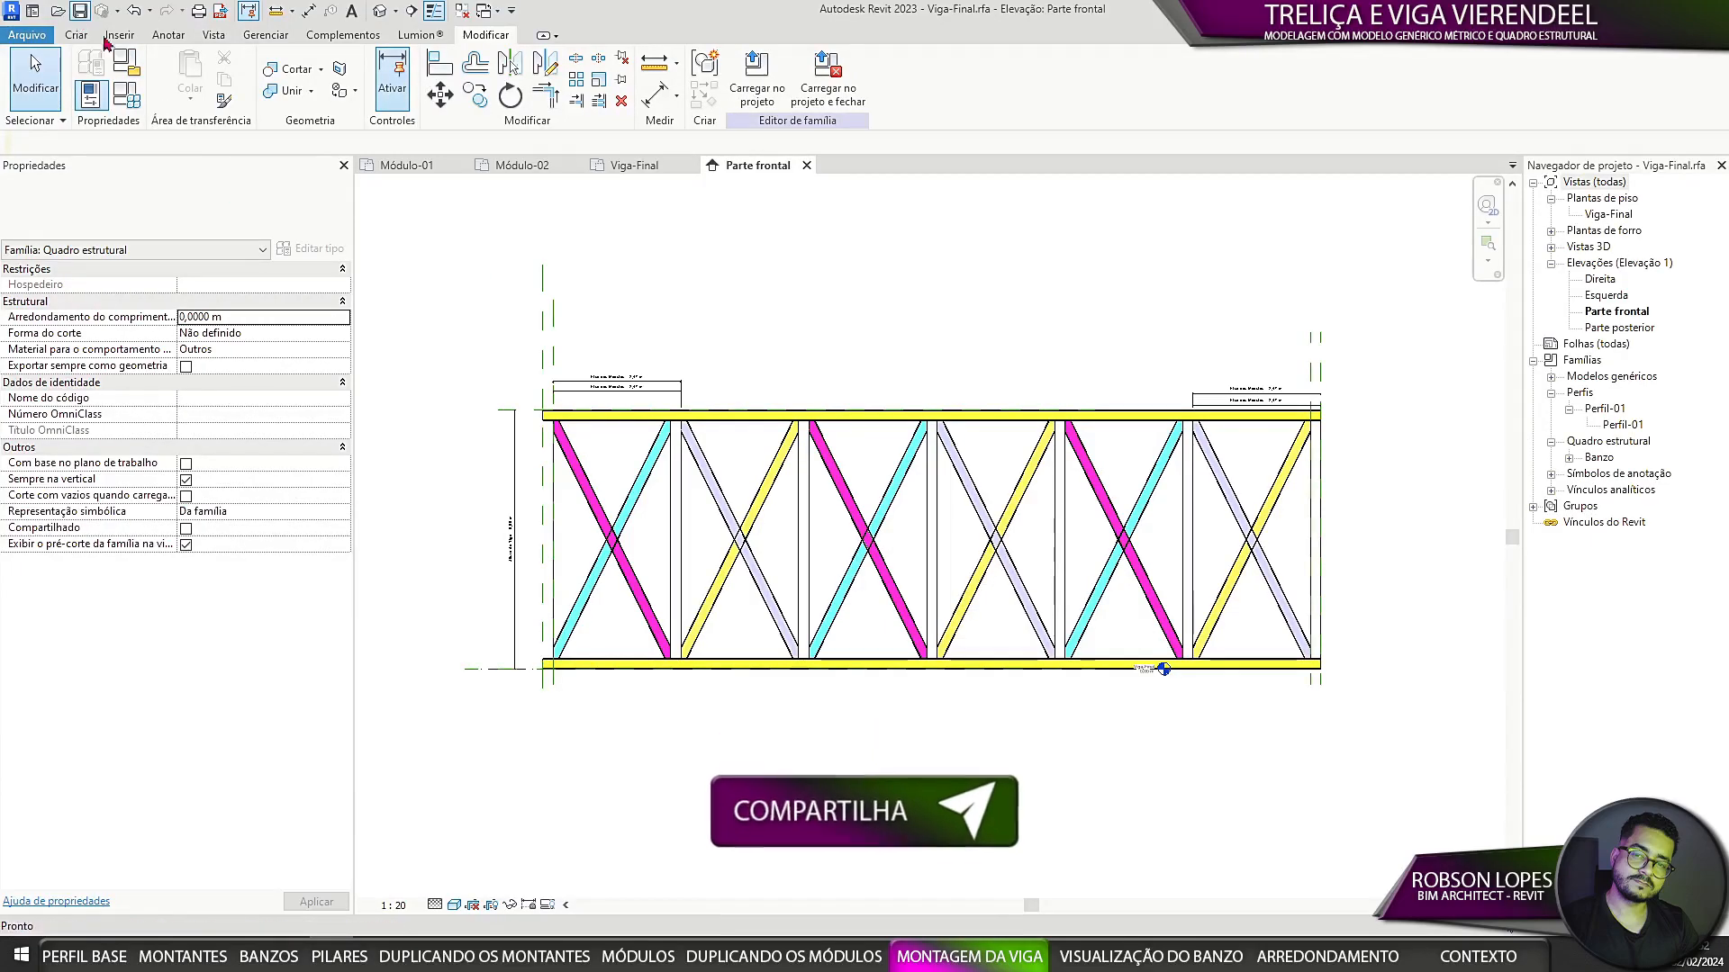
Step: Load the Pilar.rfa family into the Viga-Final plan view
left_click(635, 164)
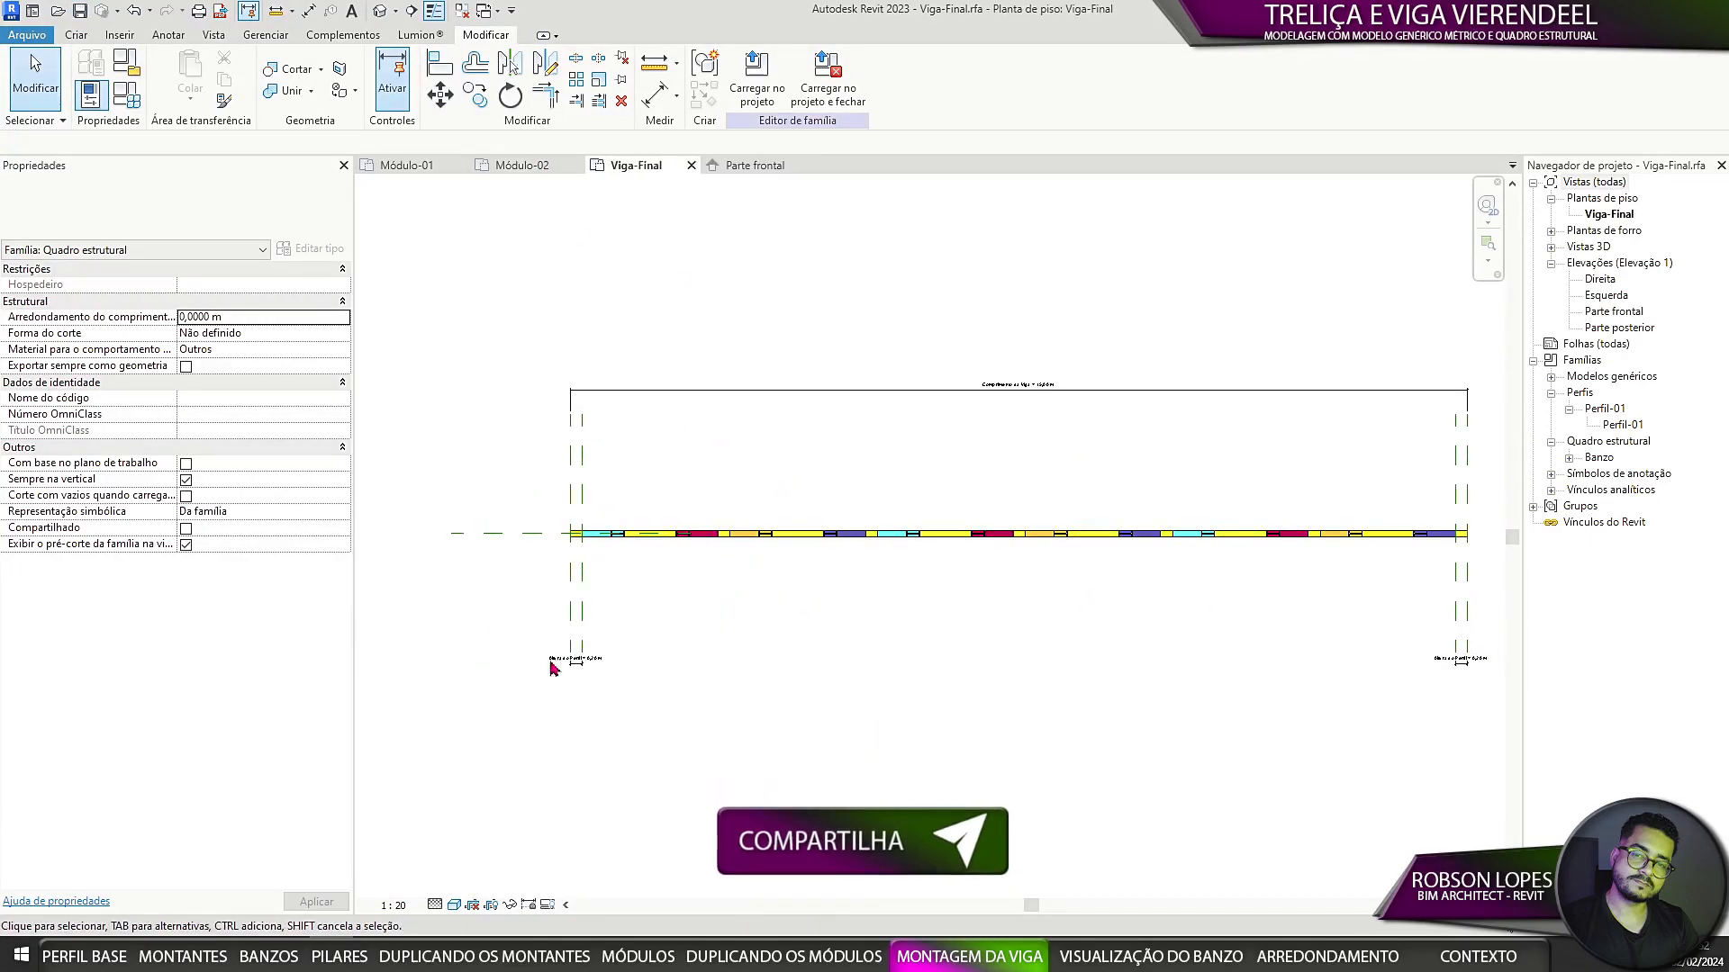
left_click(120, 34)
left_click(1000, 77)
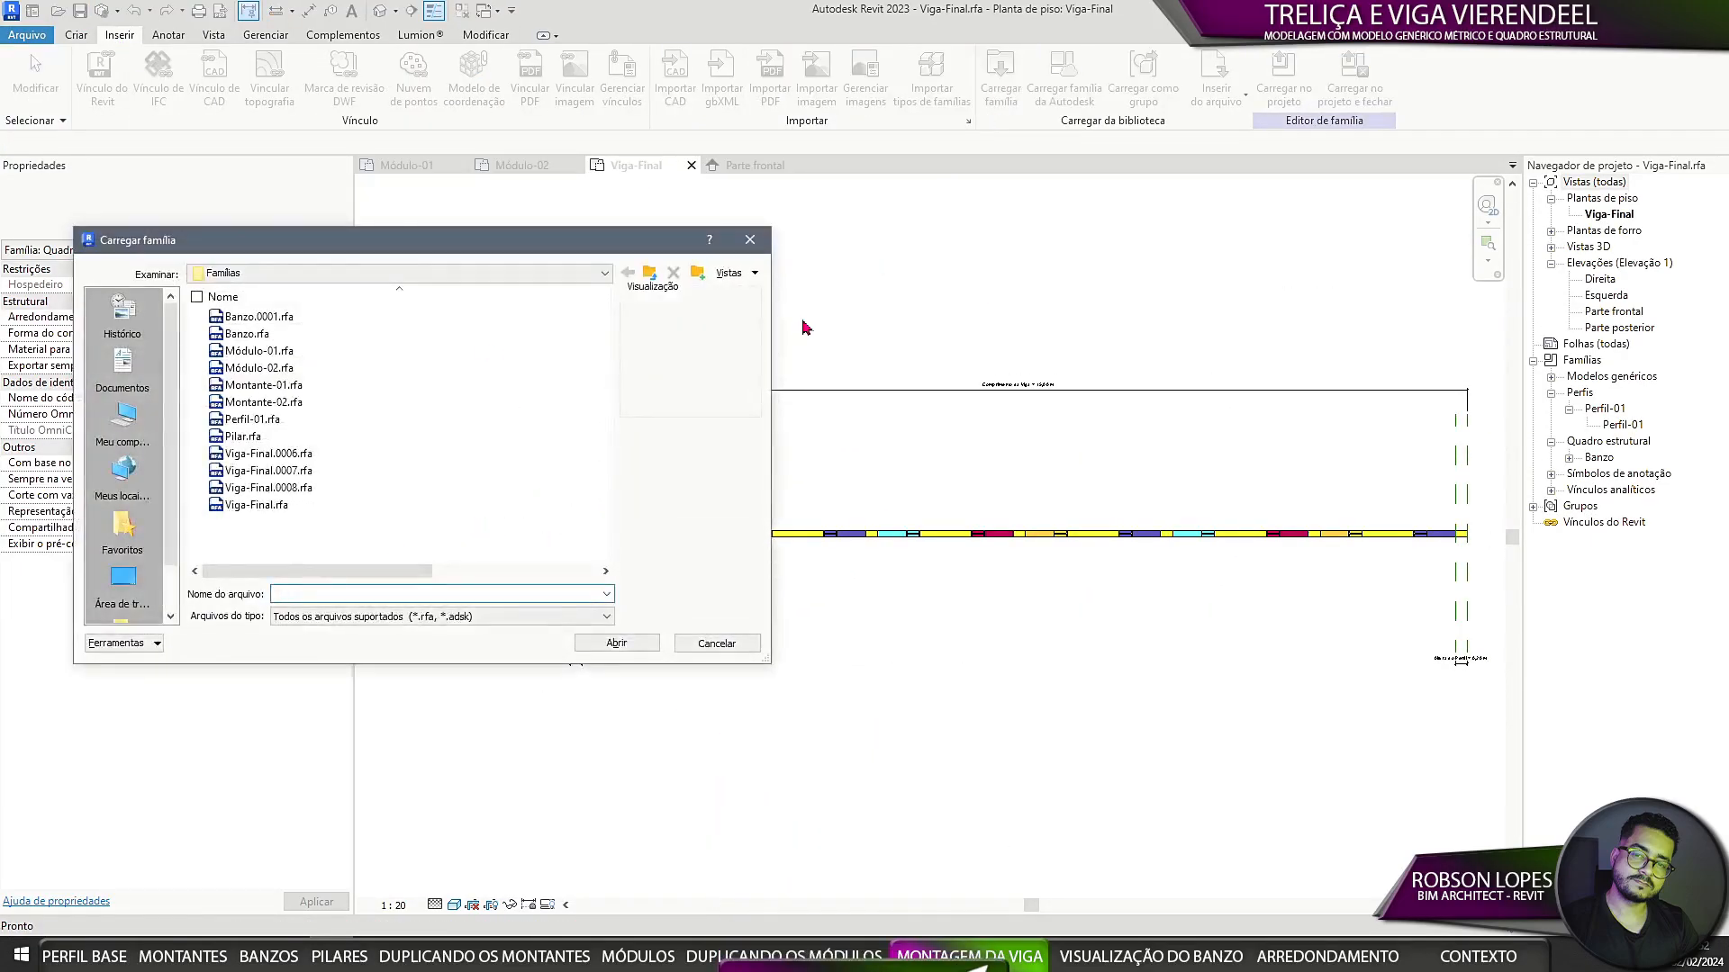
left_click(248, 438)
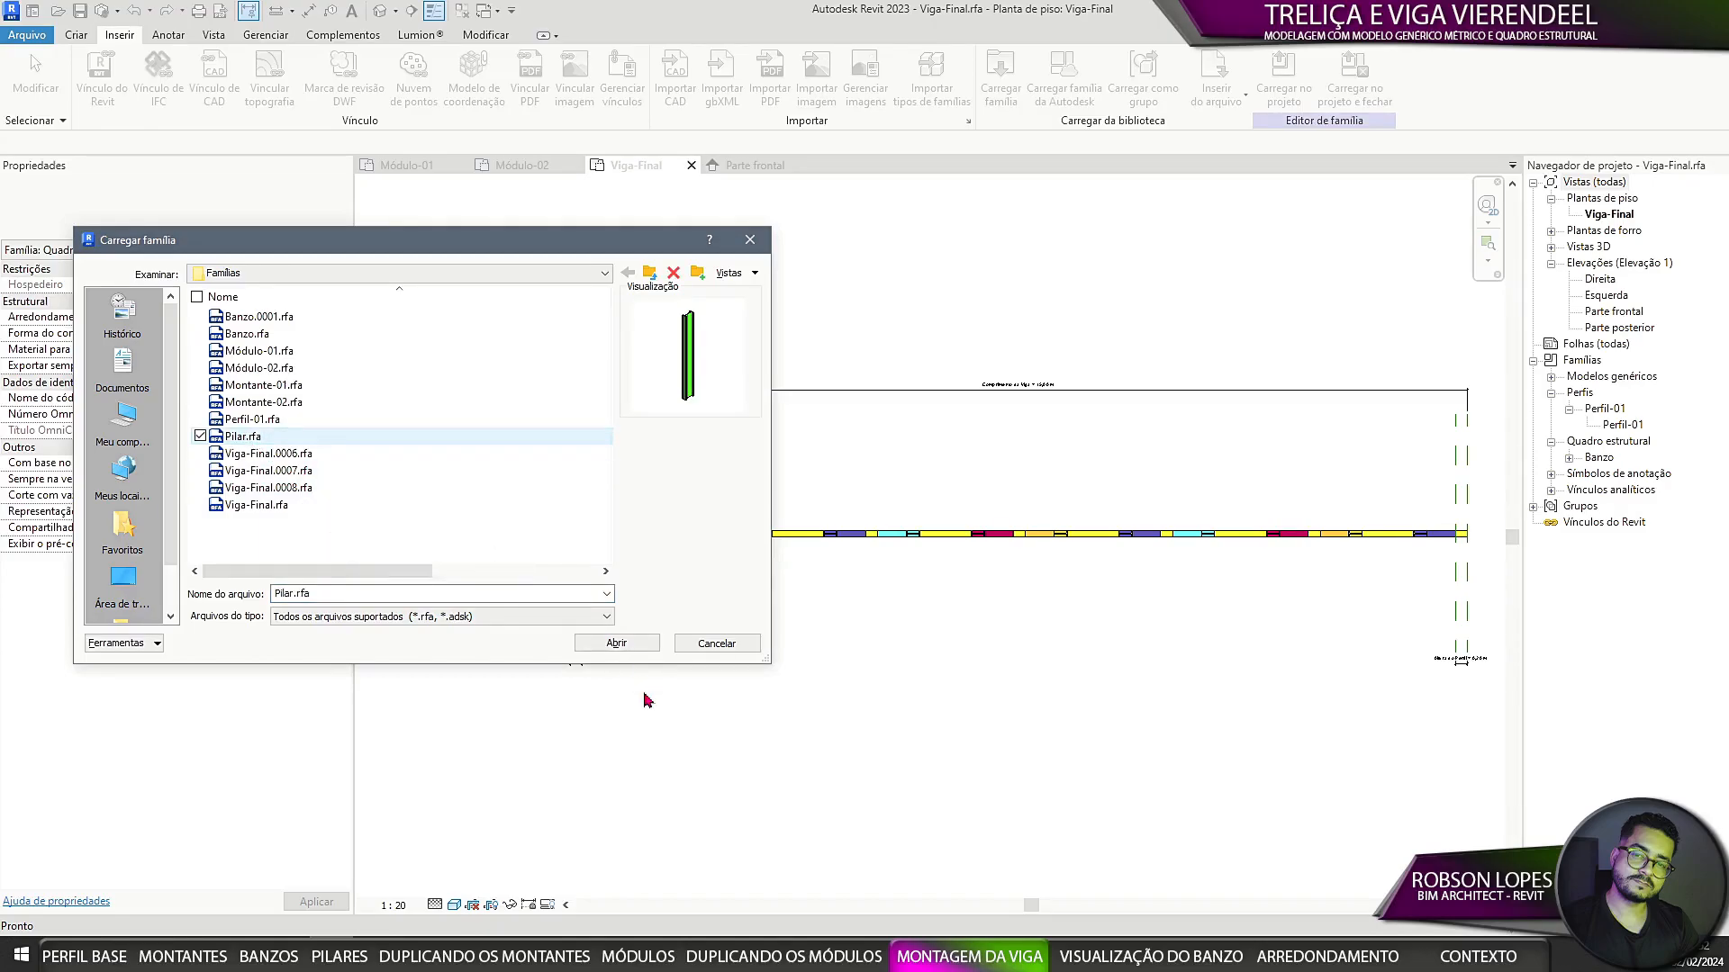
left_click(641, 645)
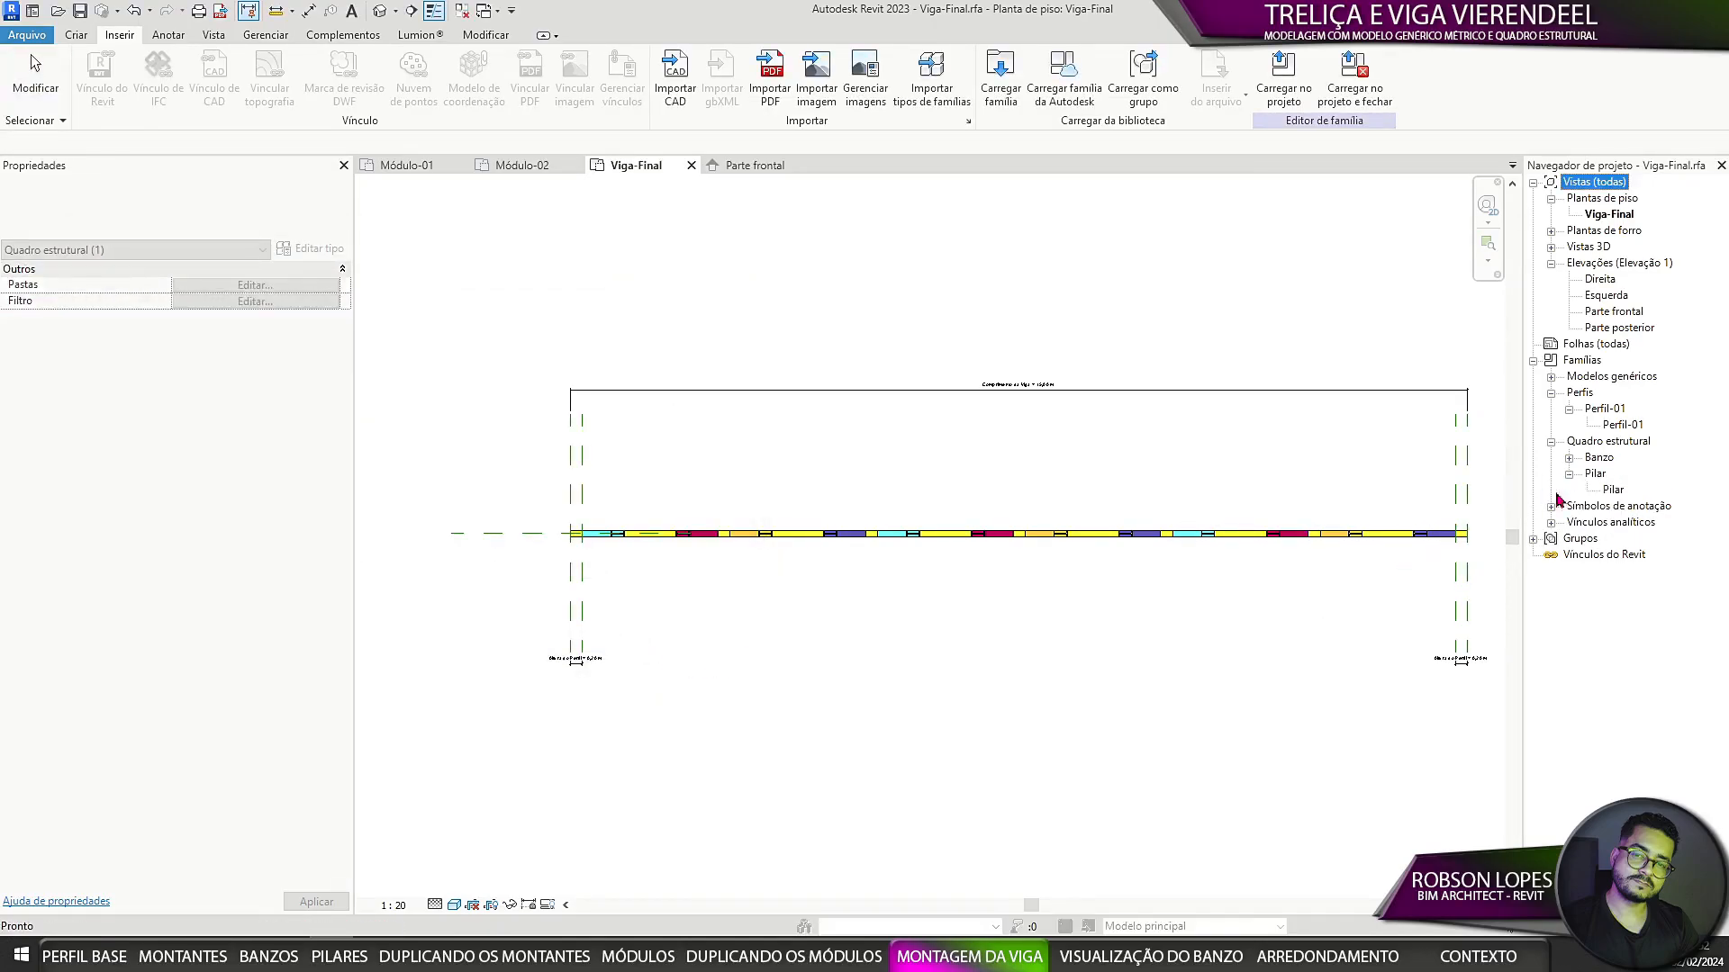
Step: Place one Pilar instance in the plan just below the beam near its left end, and select it
left_click(1612, 489)
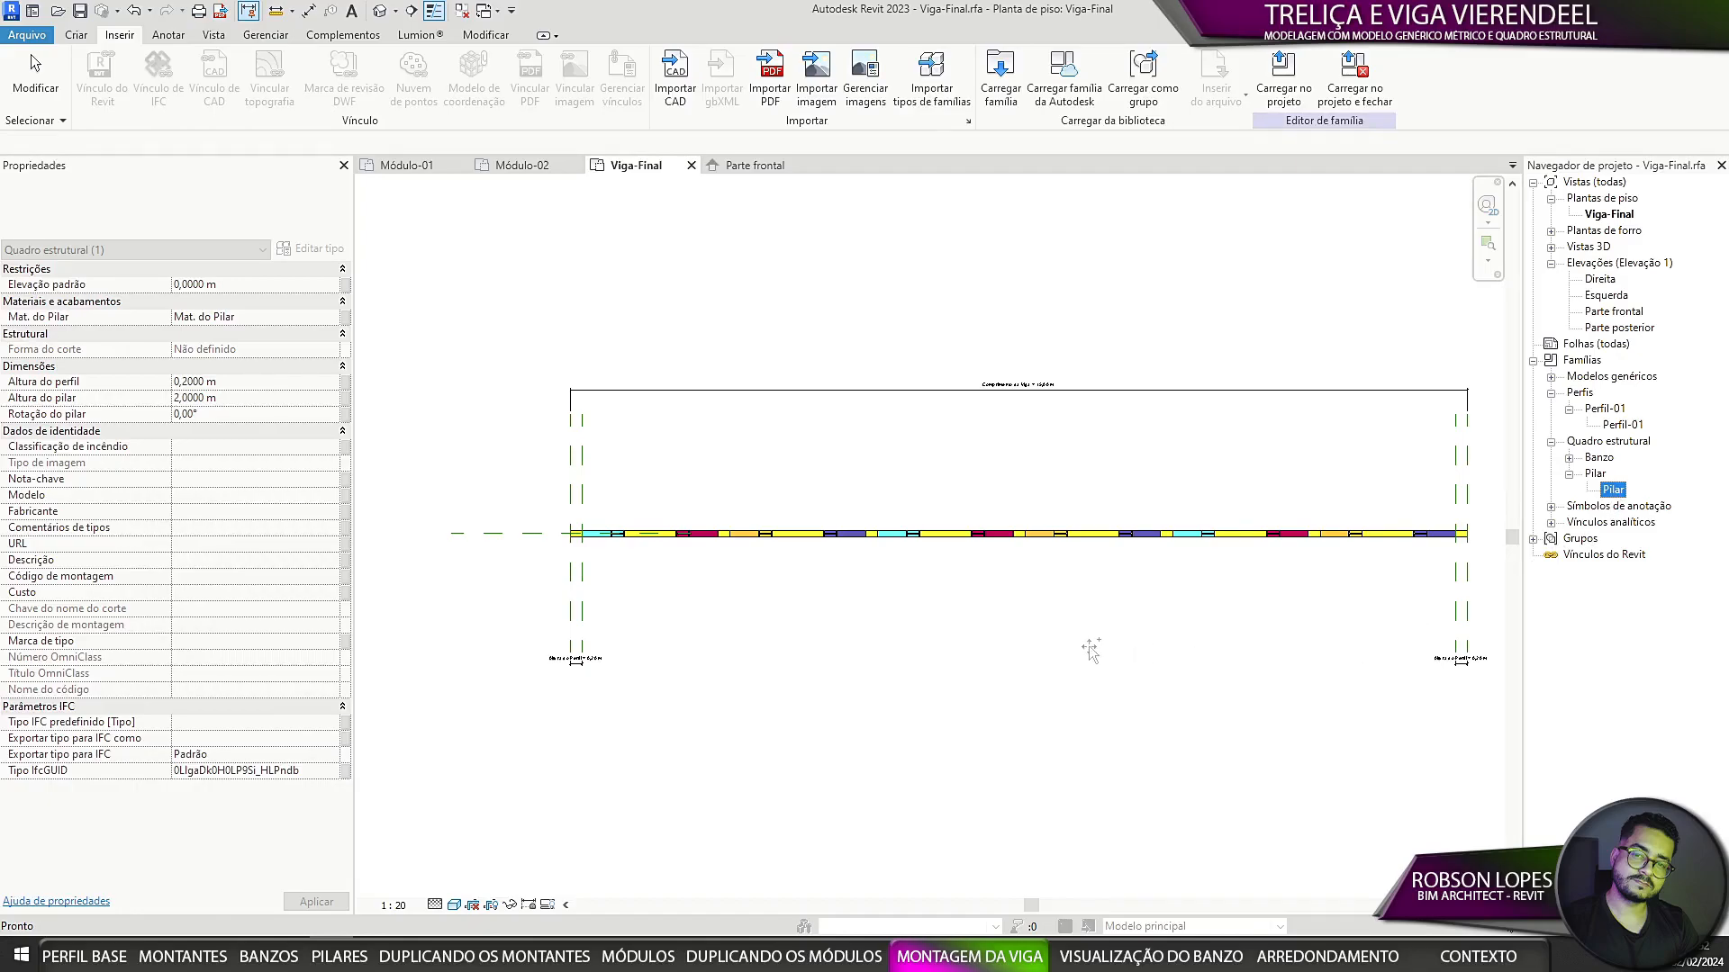
left_click_drag(1089, 648, 1087, 648)
scroll(661, 617, "up", 4)
middle_click_drag(644, 564, 934, 687)
left_click(797, 614)
key("Escape")
left_click(822, 655)
middle_click_drag(1060, 642, 1033, 652)
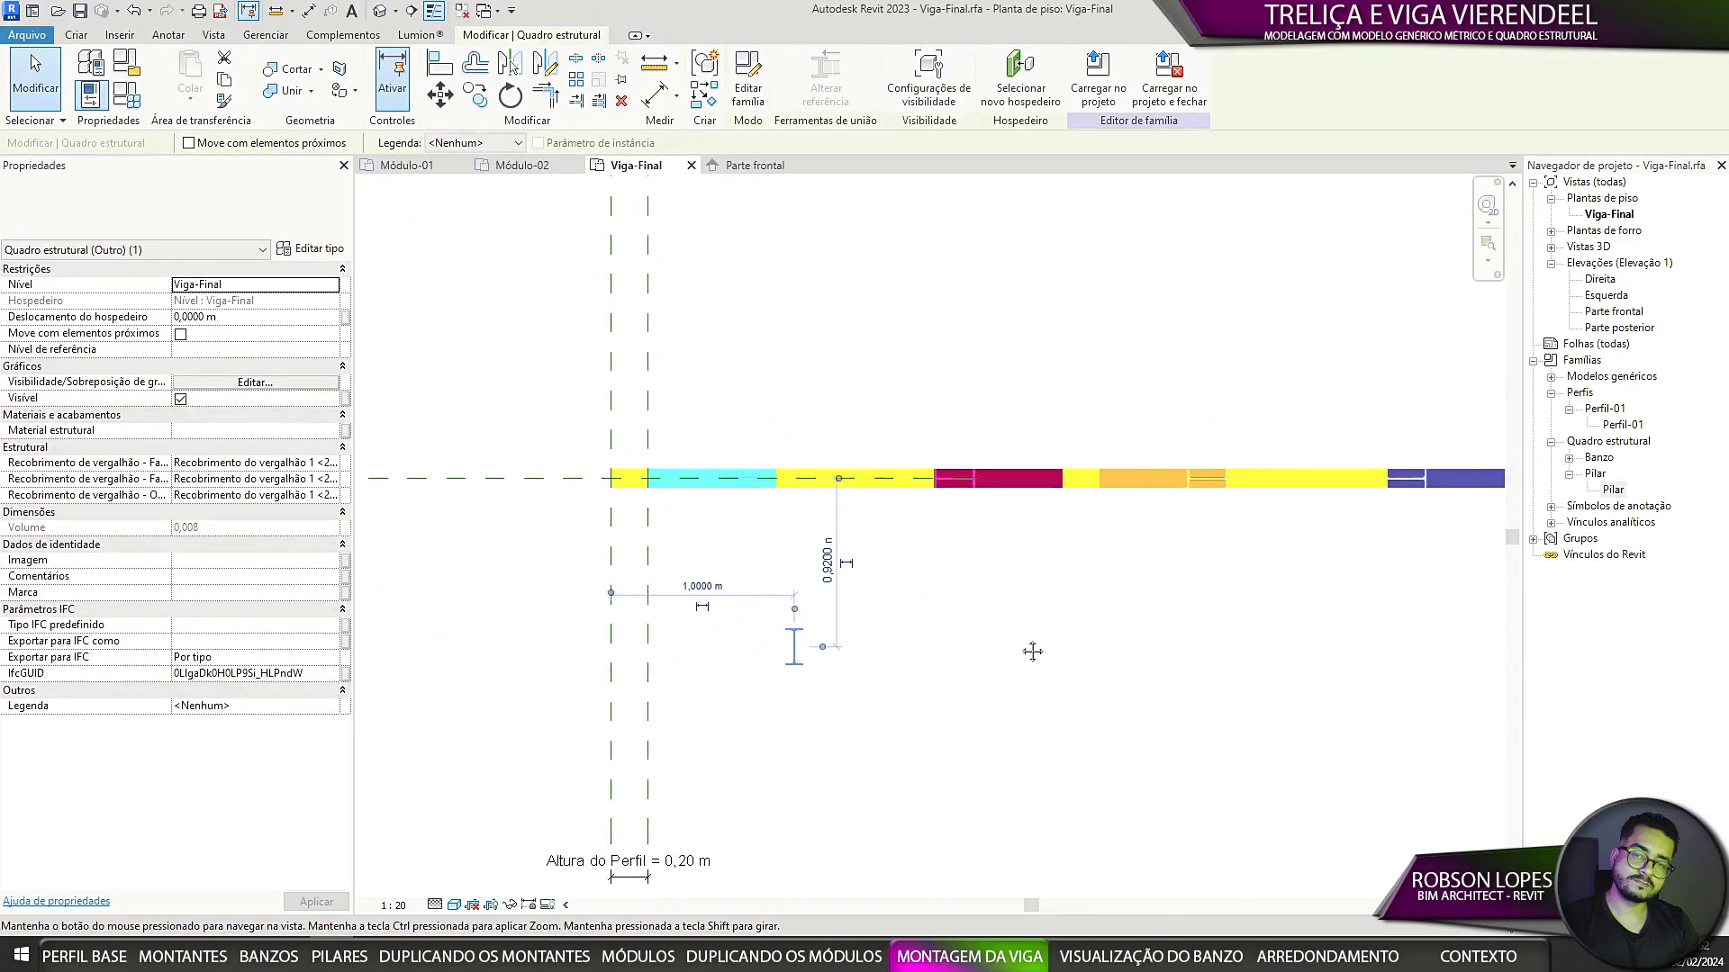
Step: Link the pillar type's Rotação do pilar to the Rotação do Perfil family parameter and apply it
left_click(318, 250)
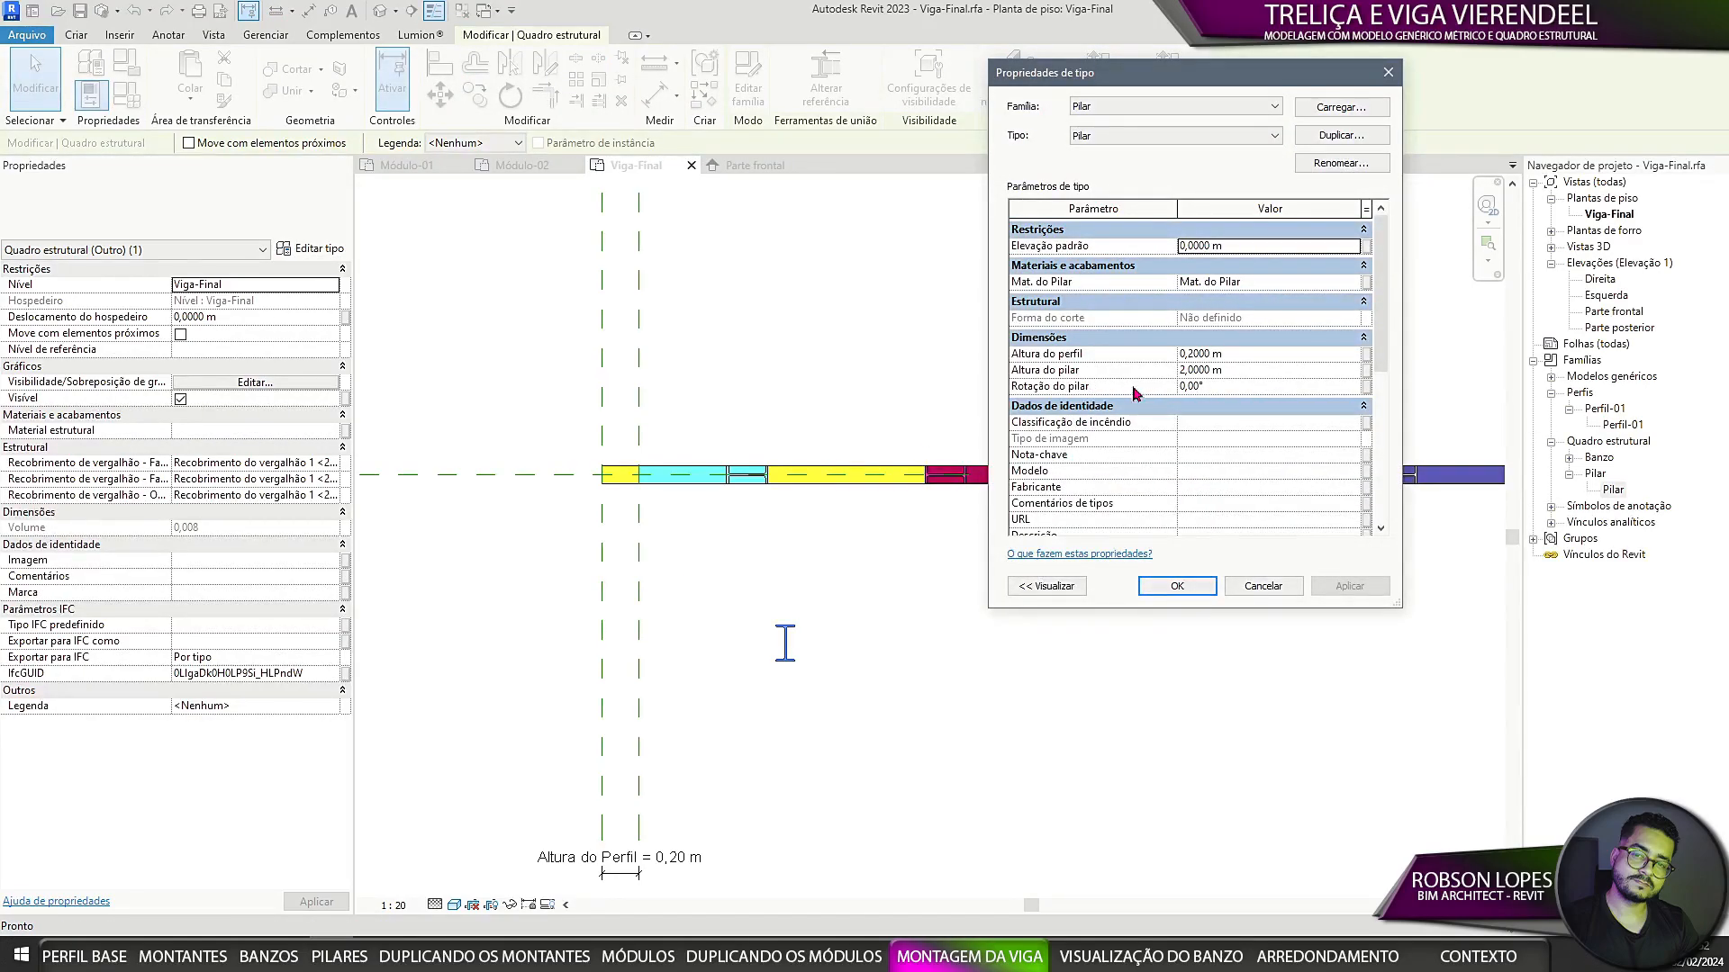
left_click(1367, 394)
left_click(776, 340)
left_click(887, 551)
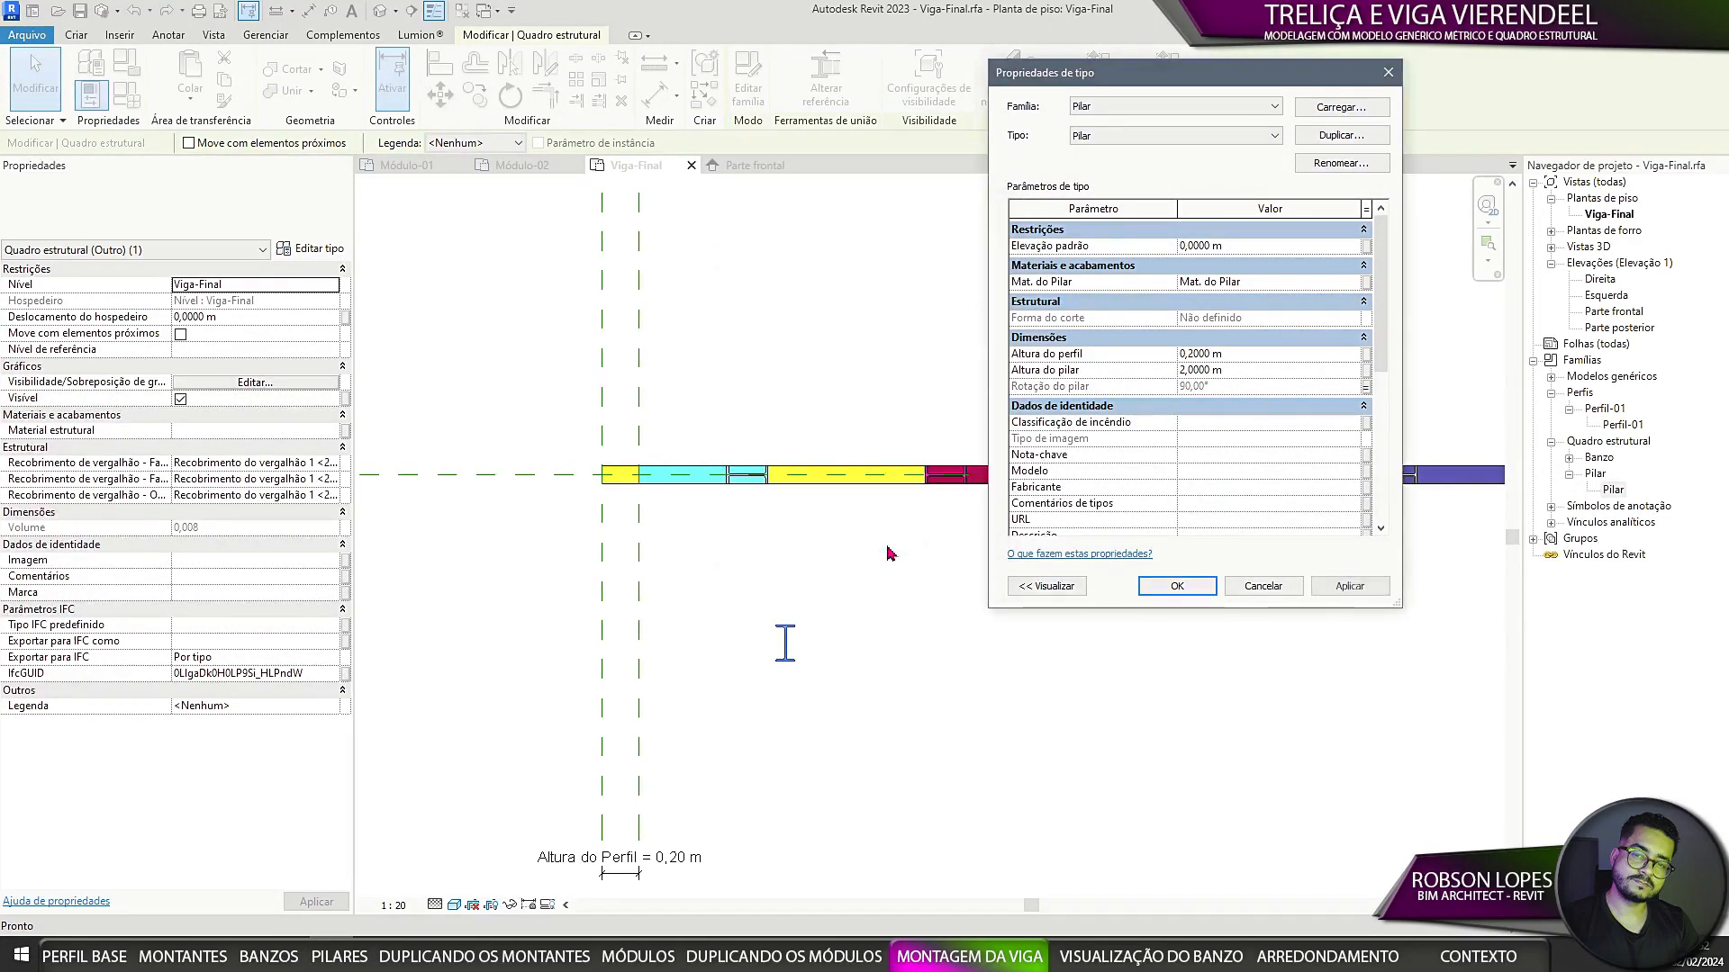
left_click(1350, 596)
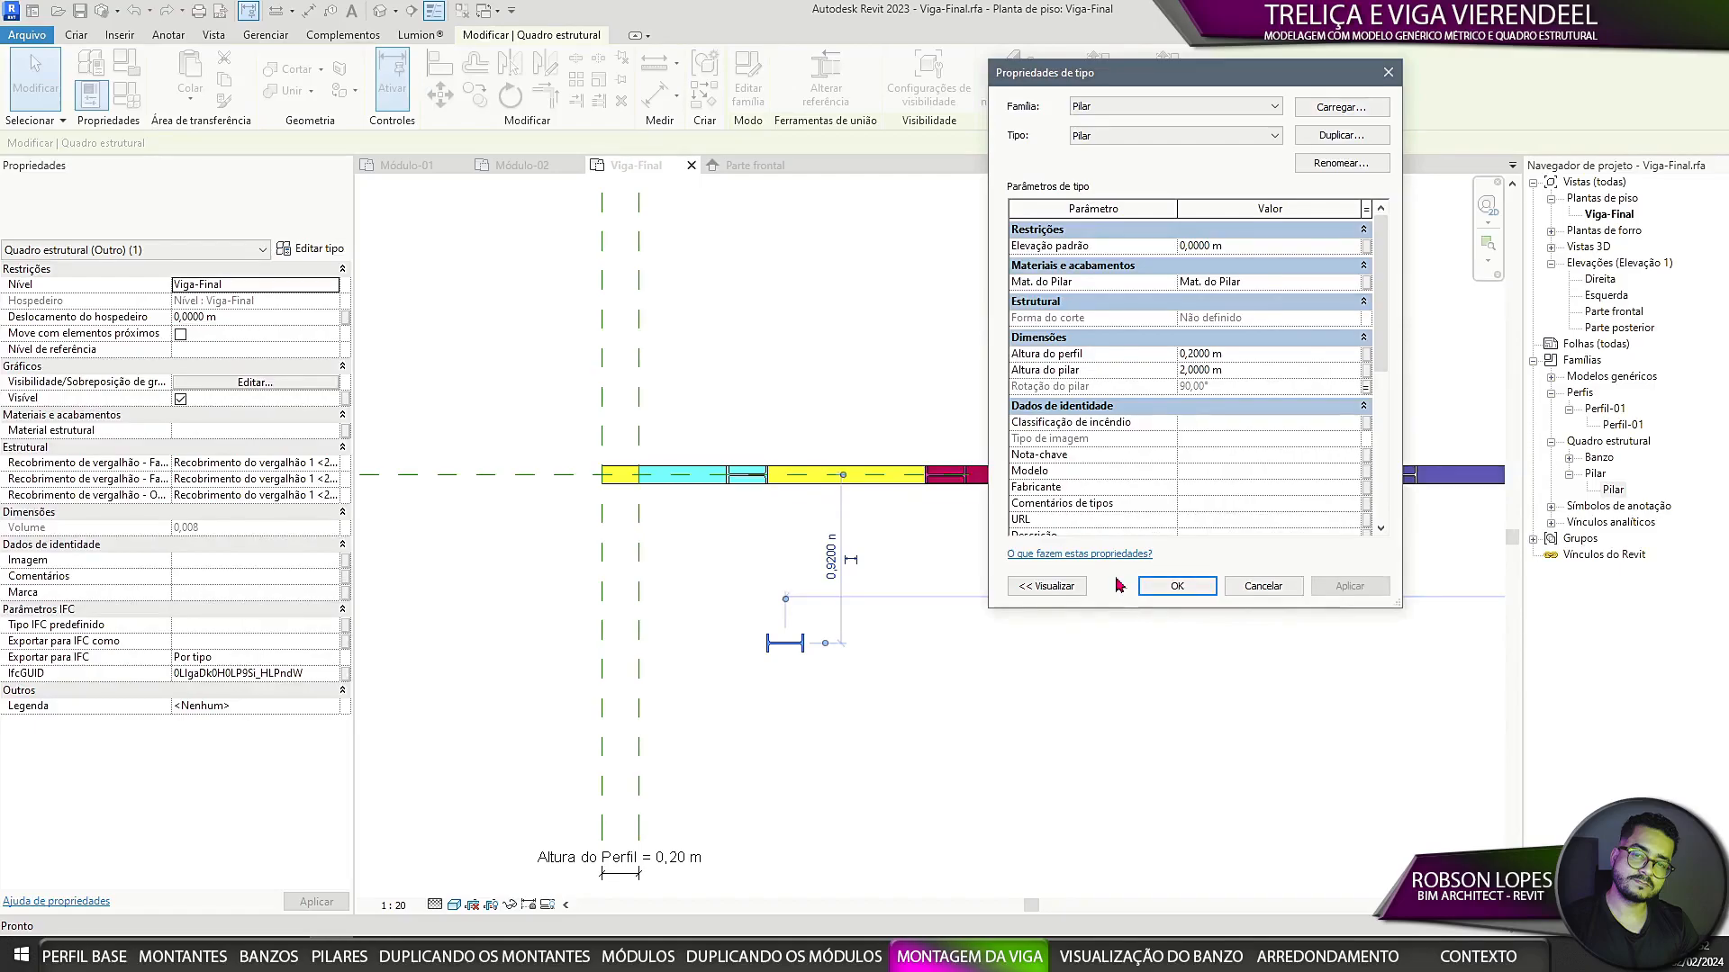
Step: Link the pillar's Altura do perfil to Altura do Perfil and its Altura do pilar to Altura Interna da Viga
left_click(1367, 354)
left_click(751, 350)
left_click(884, 550)
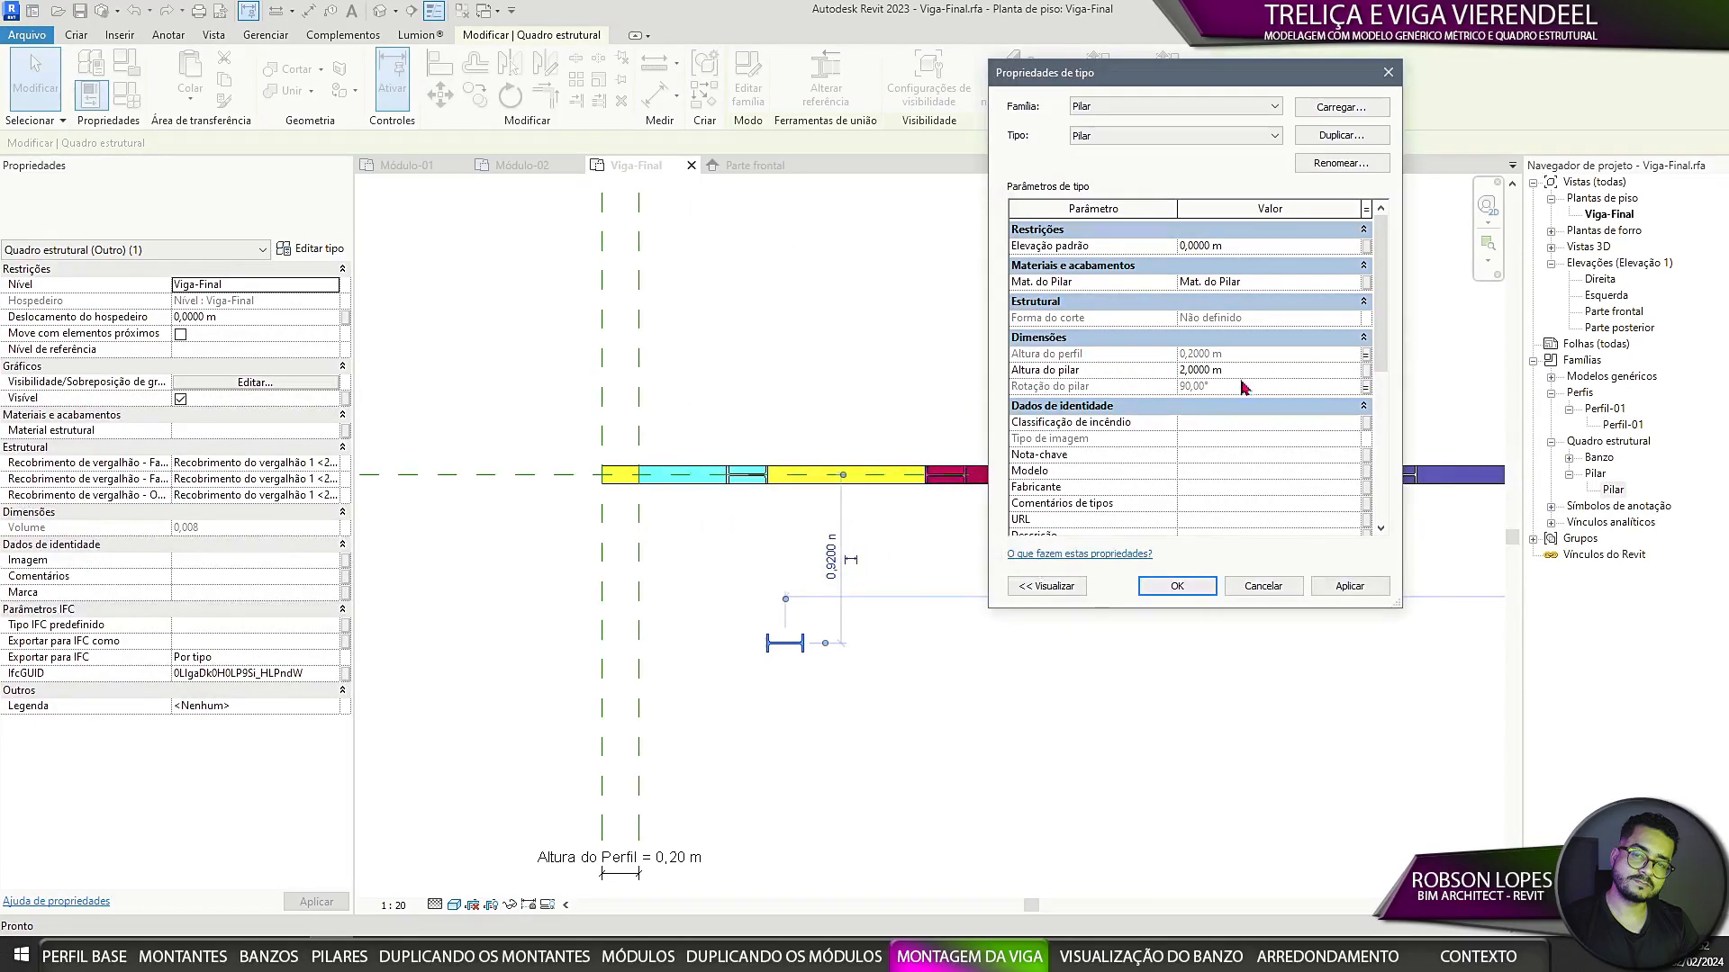
left_click(1366, 370)
left_click(727, 362)
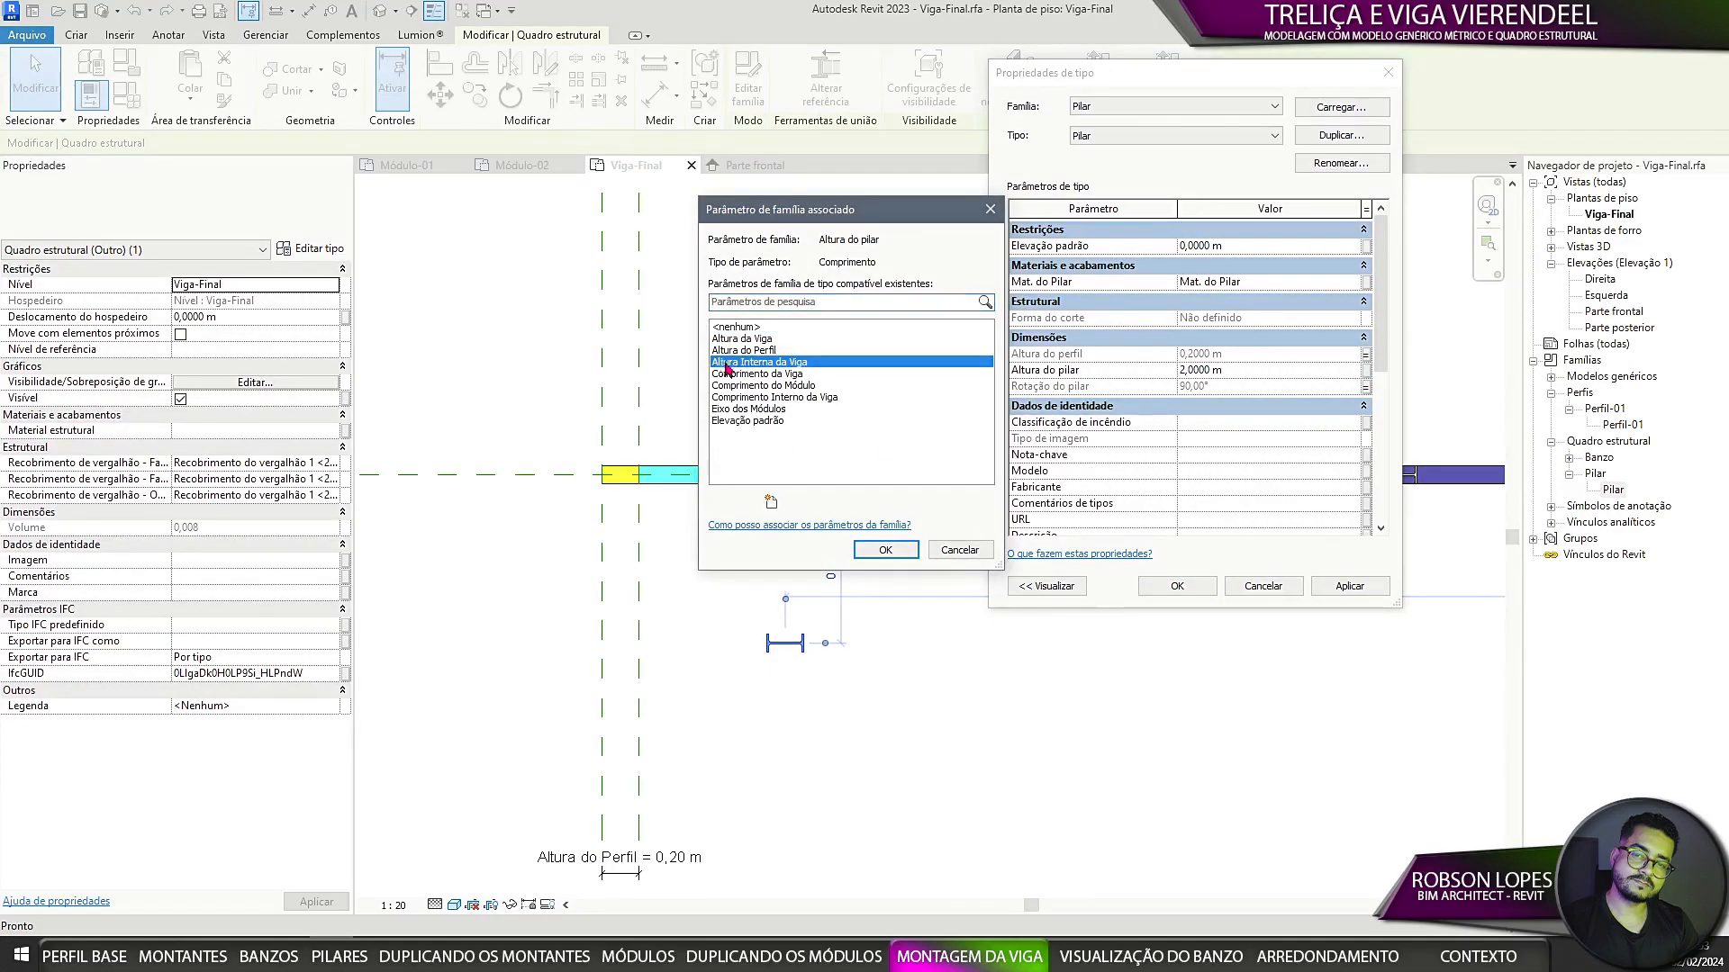
left_click(881, 553)
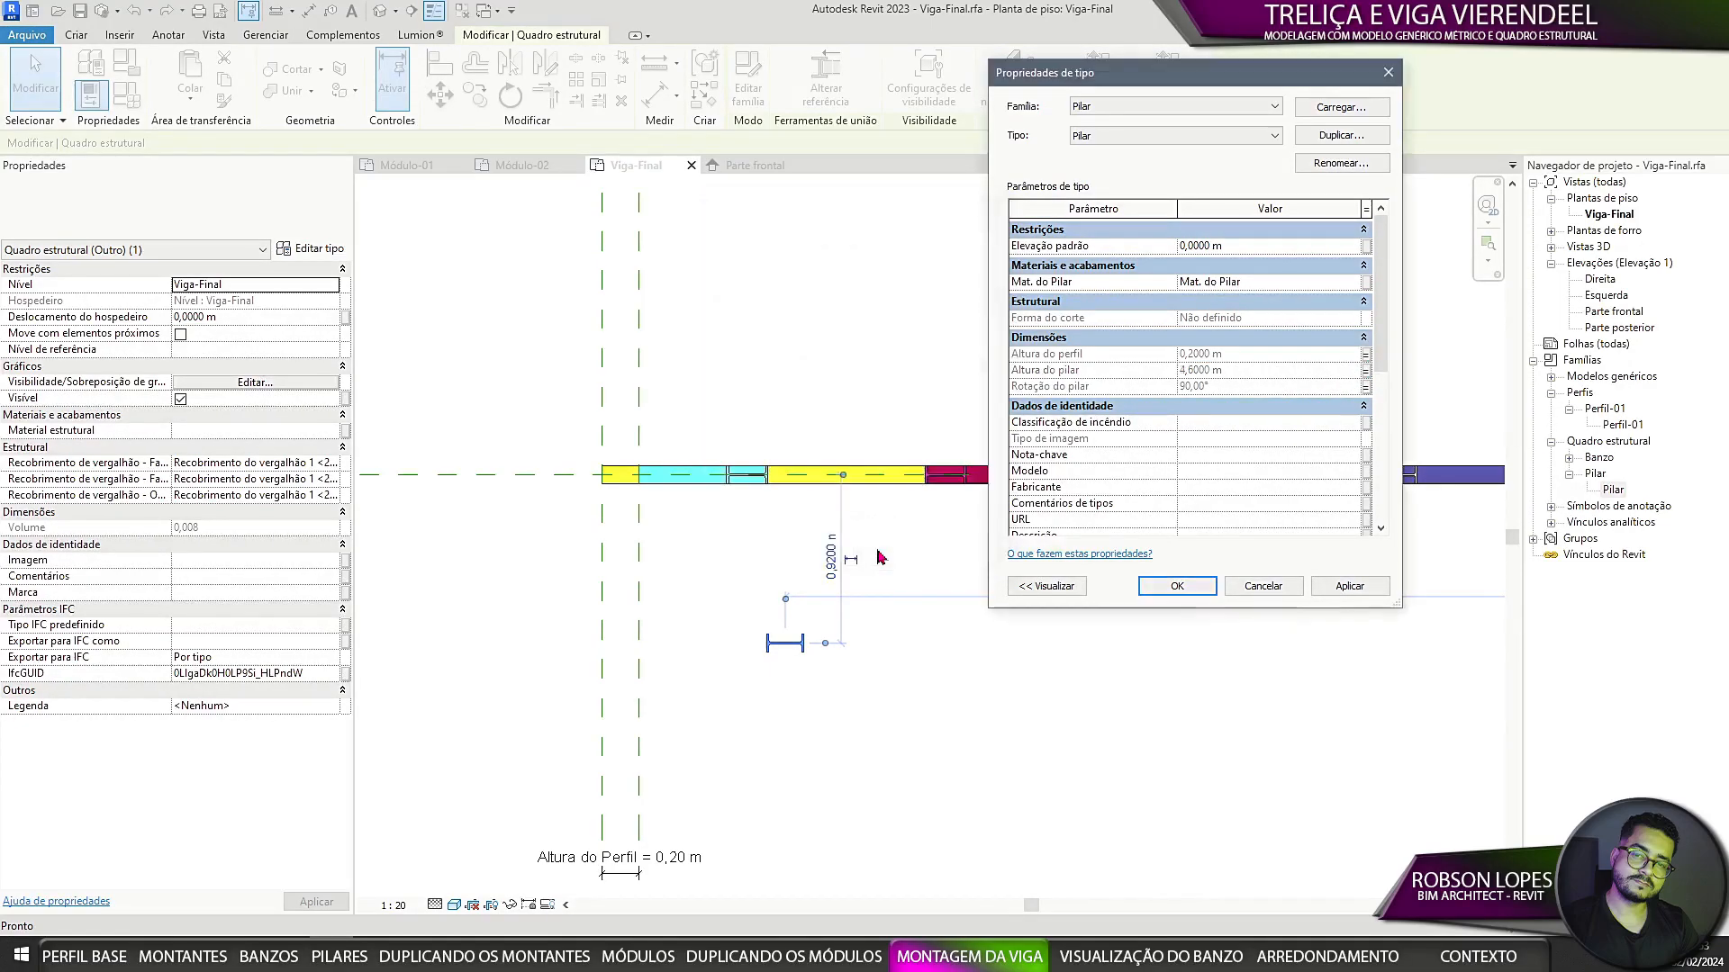
left_click(1178, 587)
Step: Align the pillar's outer face to the beam's left end reference plane and its centre to the beam's horizontal axis
left_click(435, 74)
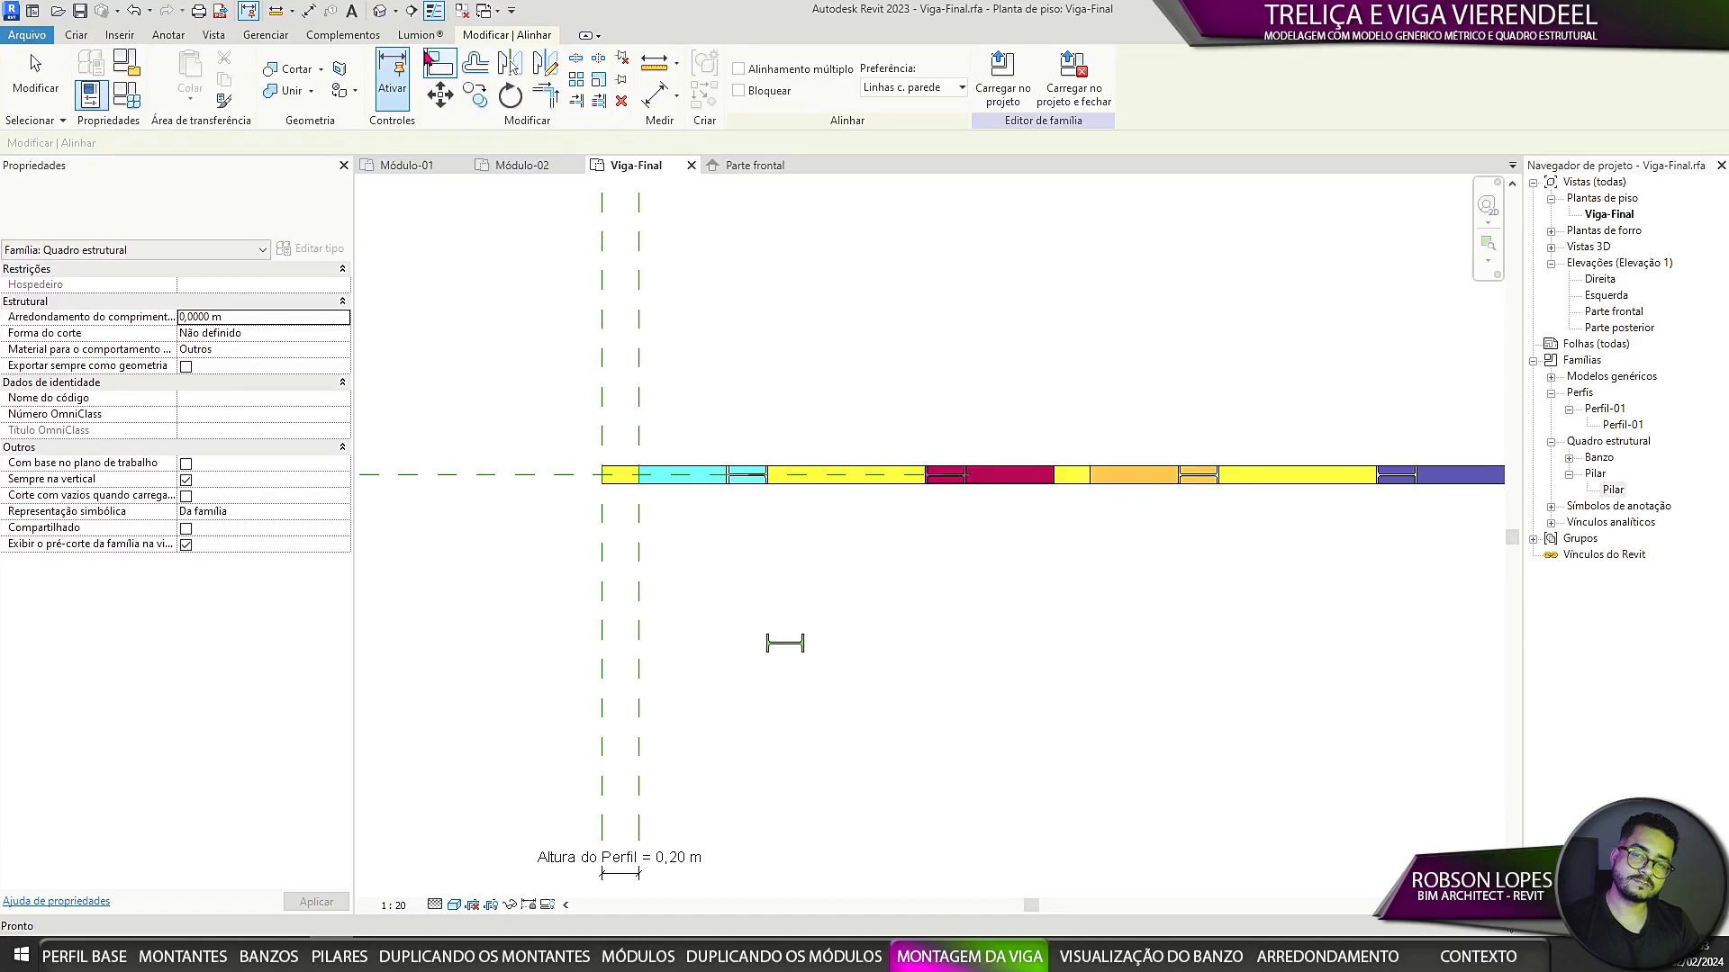
scroll(784, 657, "up", 4)
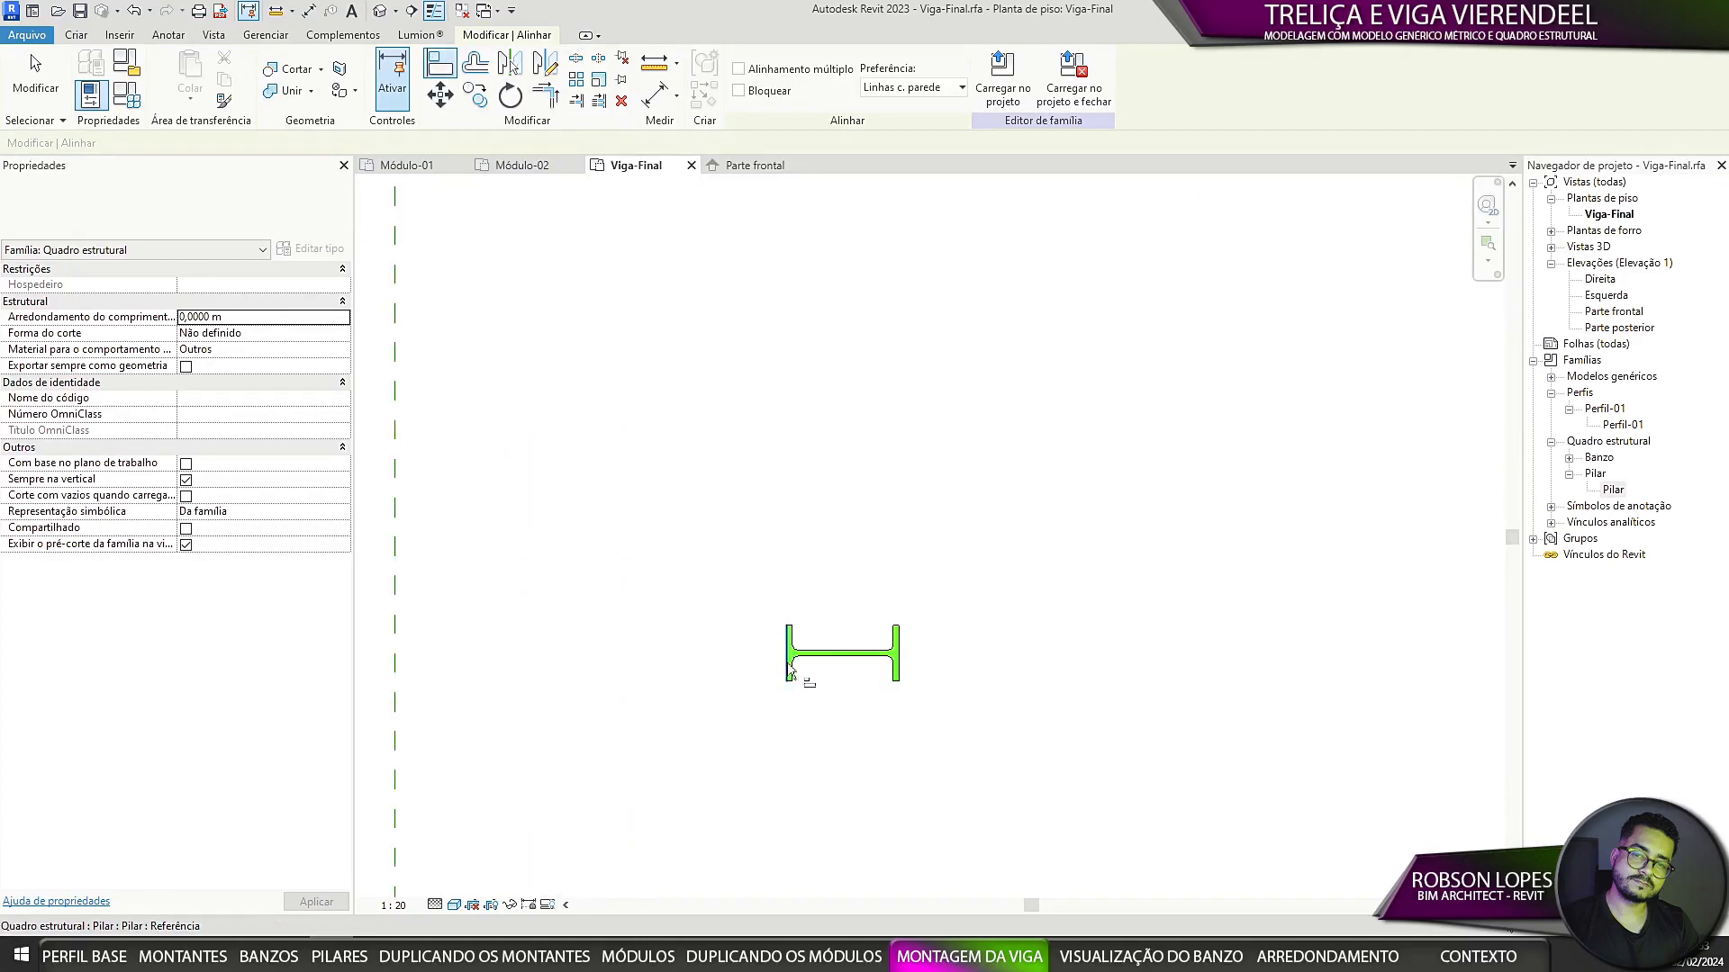
left_click(788, 664)
scroll(920, 517, "down", 3)
scroll(682, 414, "up", 2)
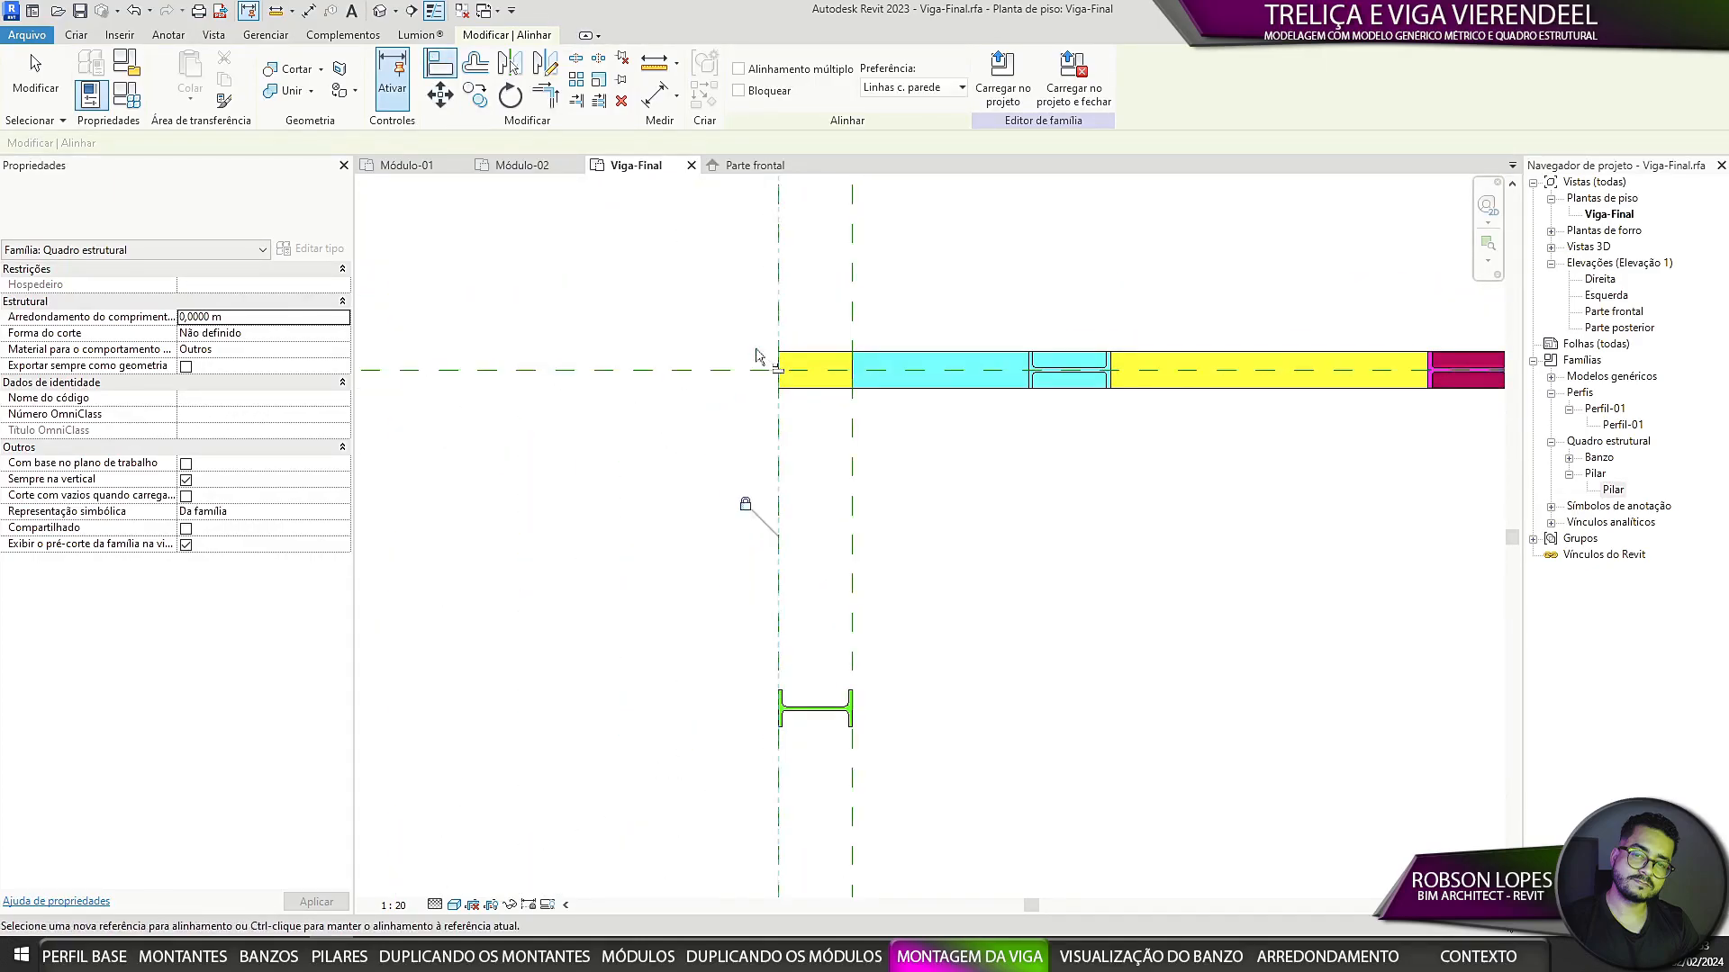
left_click(684, 370)
scroll(813, 764, "up", 4)
left_click(786, 635)
scroll(792, 711, "down", 3)
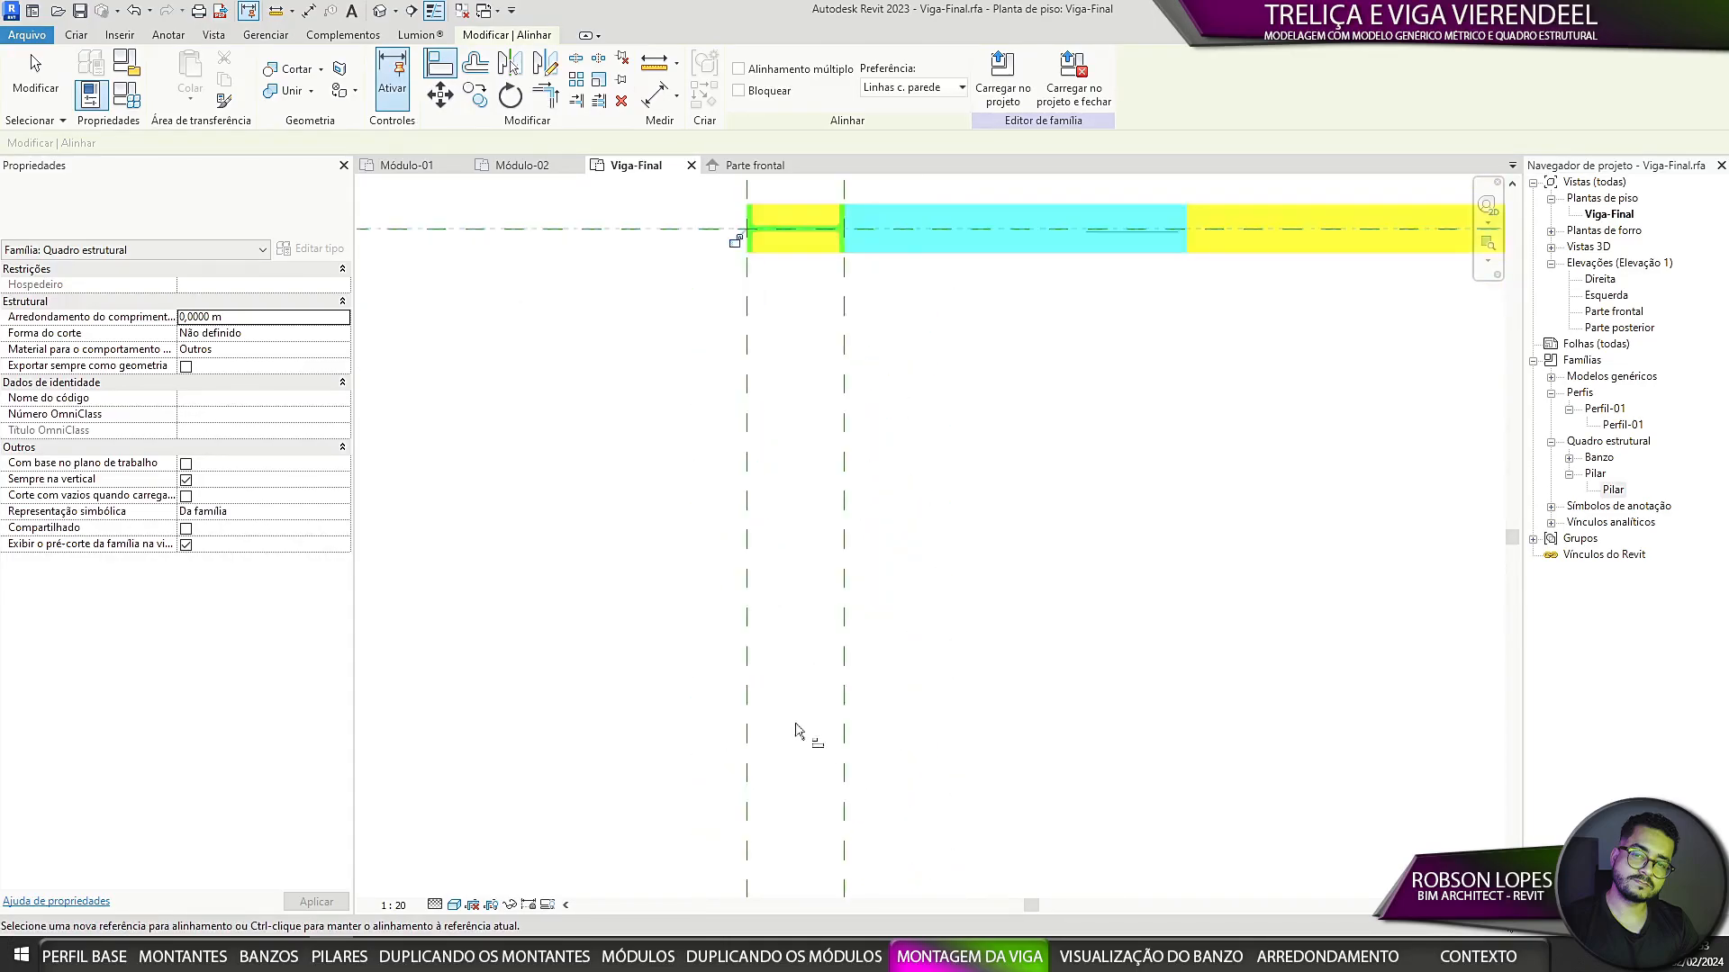
scroll(795, 729, "down", 2)
Step: In the Parte frontal elevation, link the pillar's Deslocamento do hospedeiro to the Altura do Perfil parameter
left_click(746, 173)
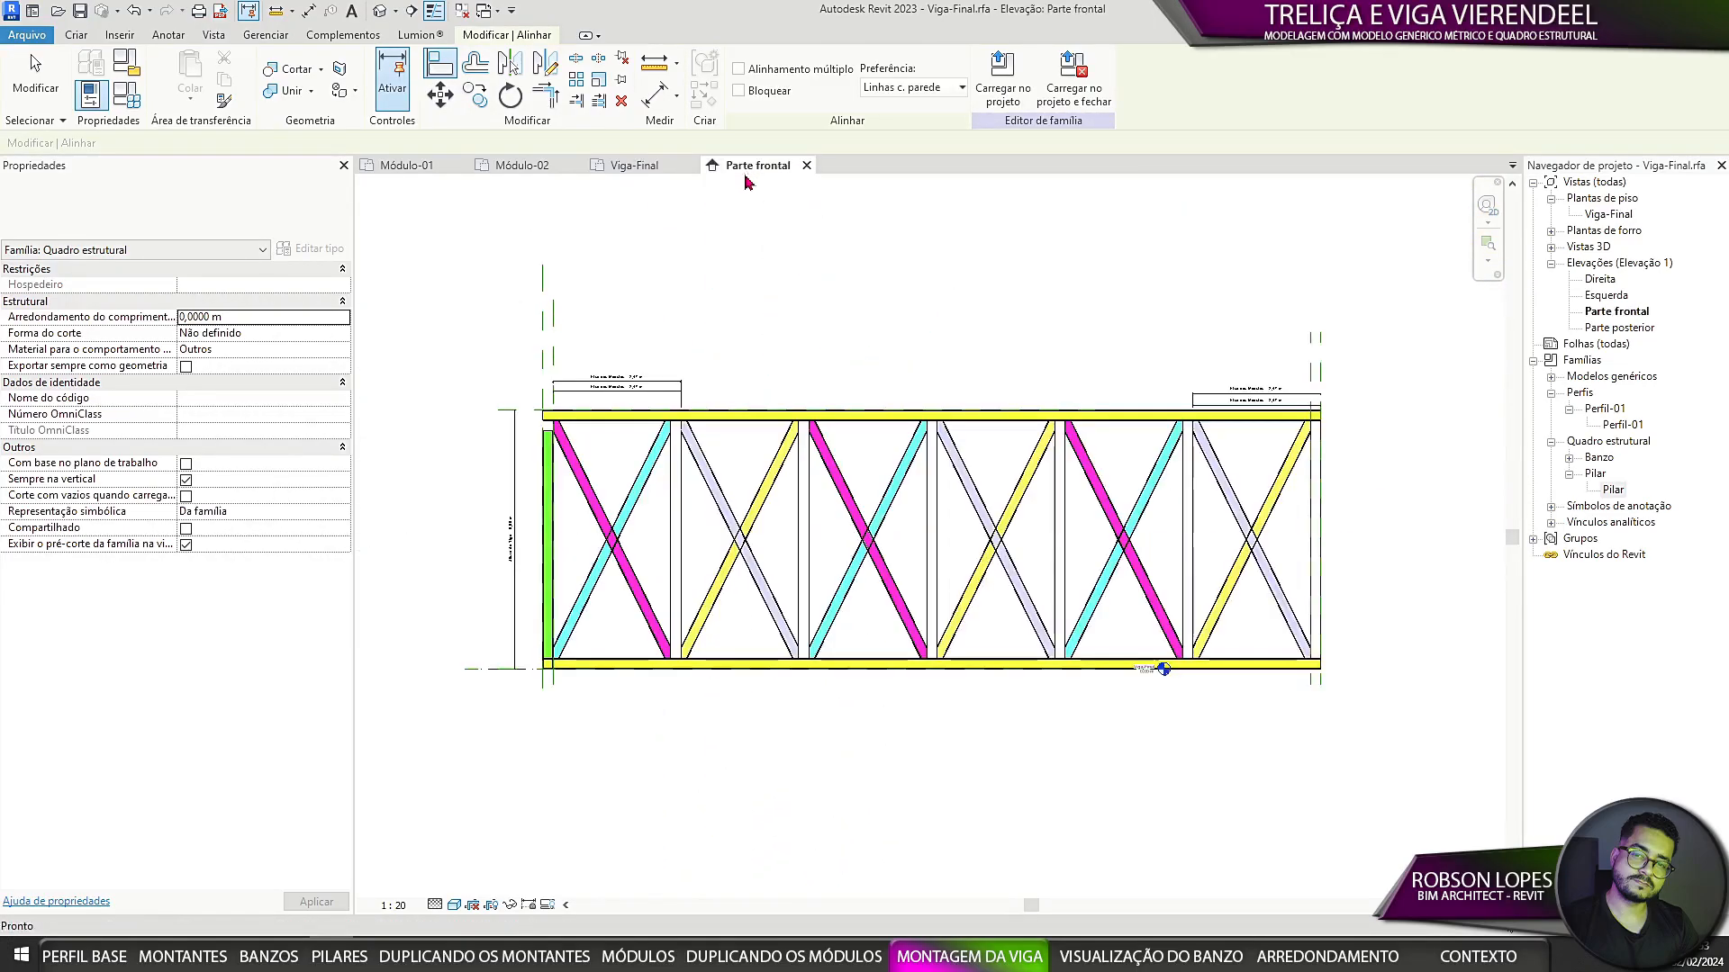
scroll(456, 441, "up", 2)
key("Escape")
left_click(590, 421)
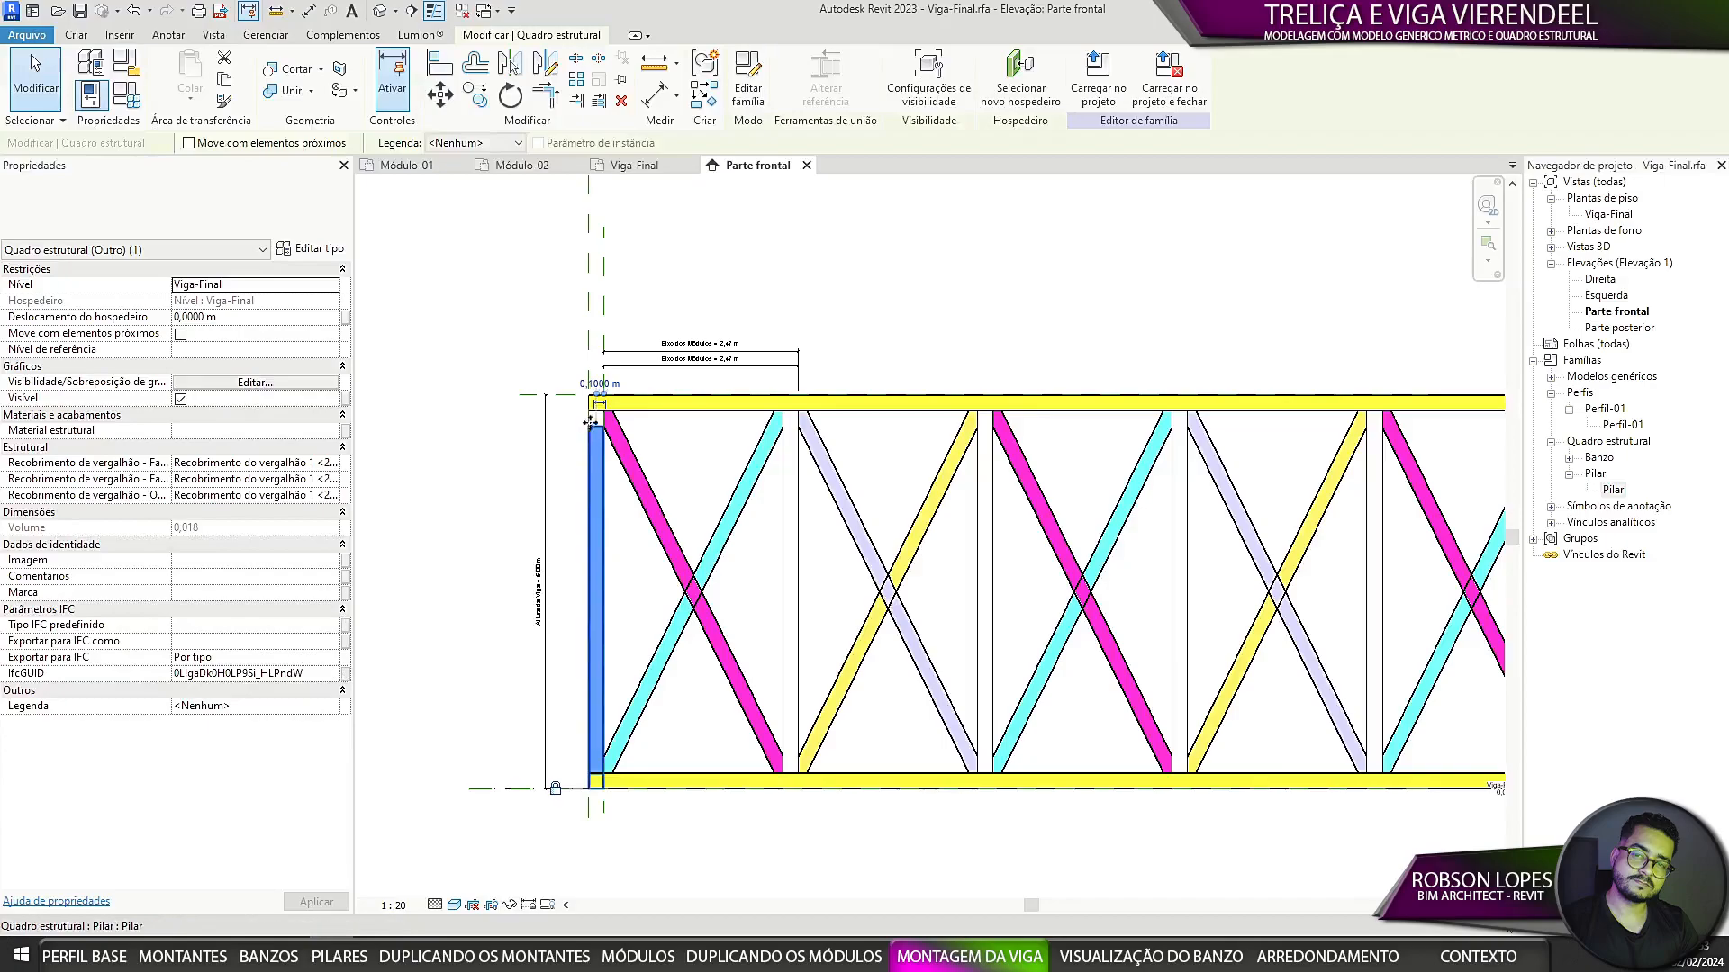
scroll(592, 422, "up", 3)
scroll(602, 432, "down", 4)
scroll(575, 718, "up", 4)
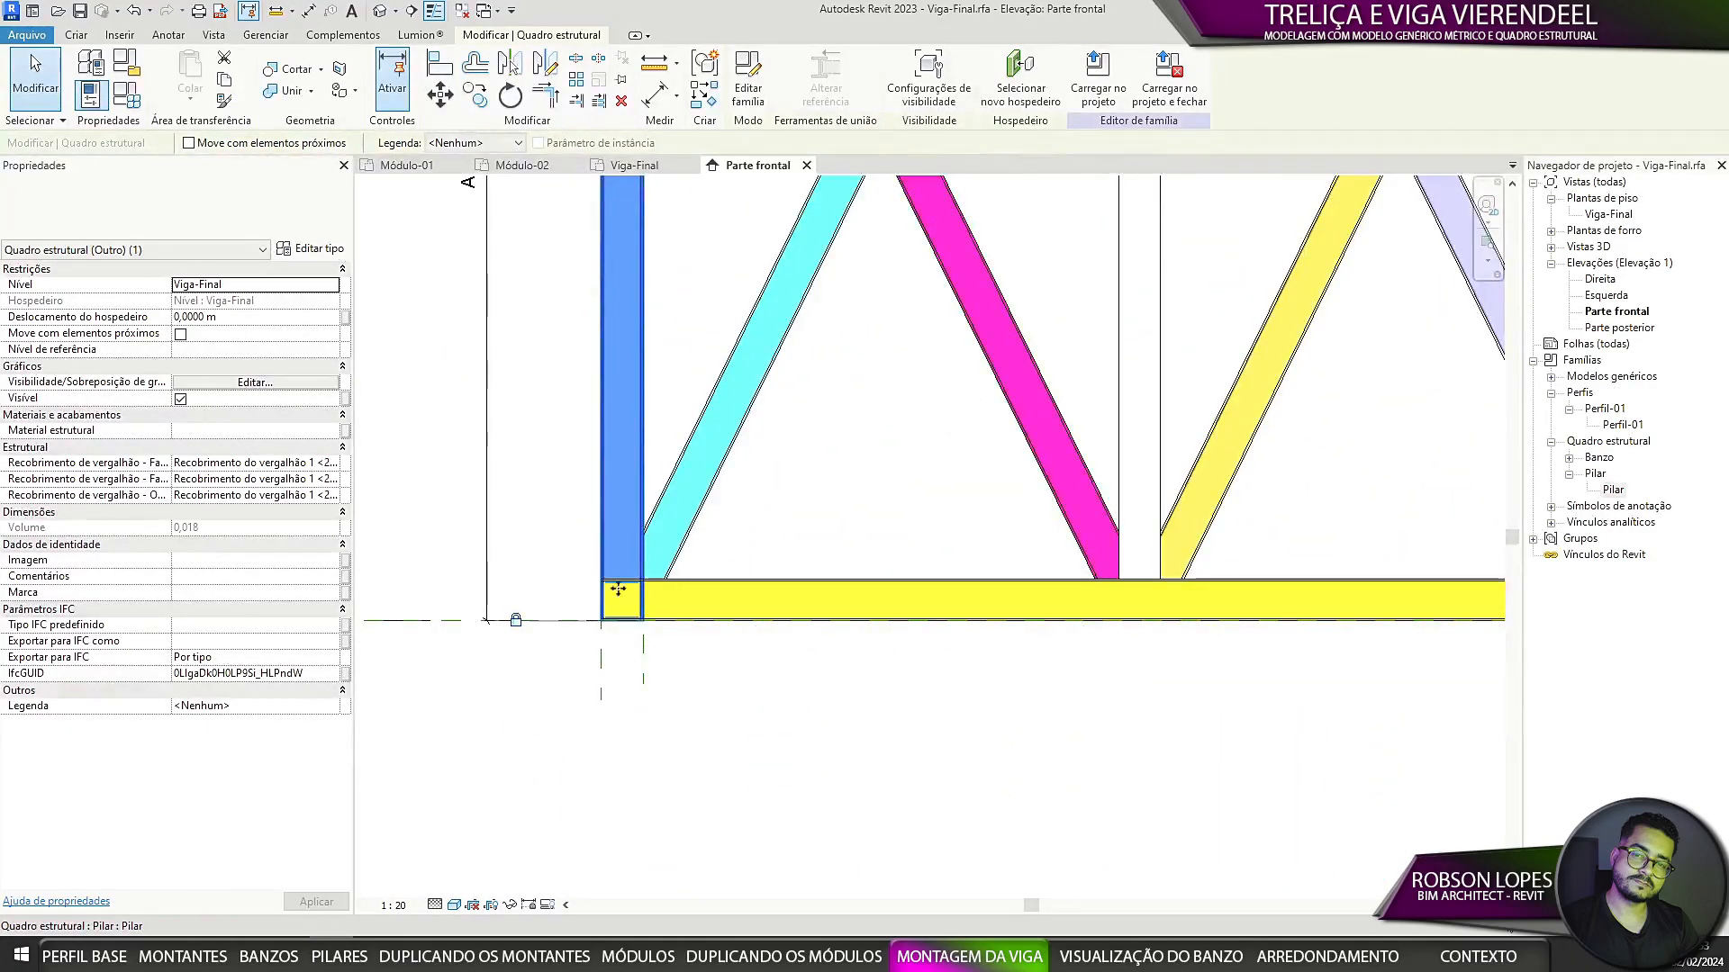
scroll(617, 589, "down", 2)
left_click(343, 319)
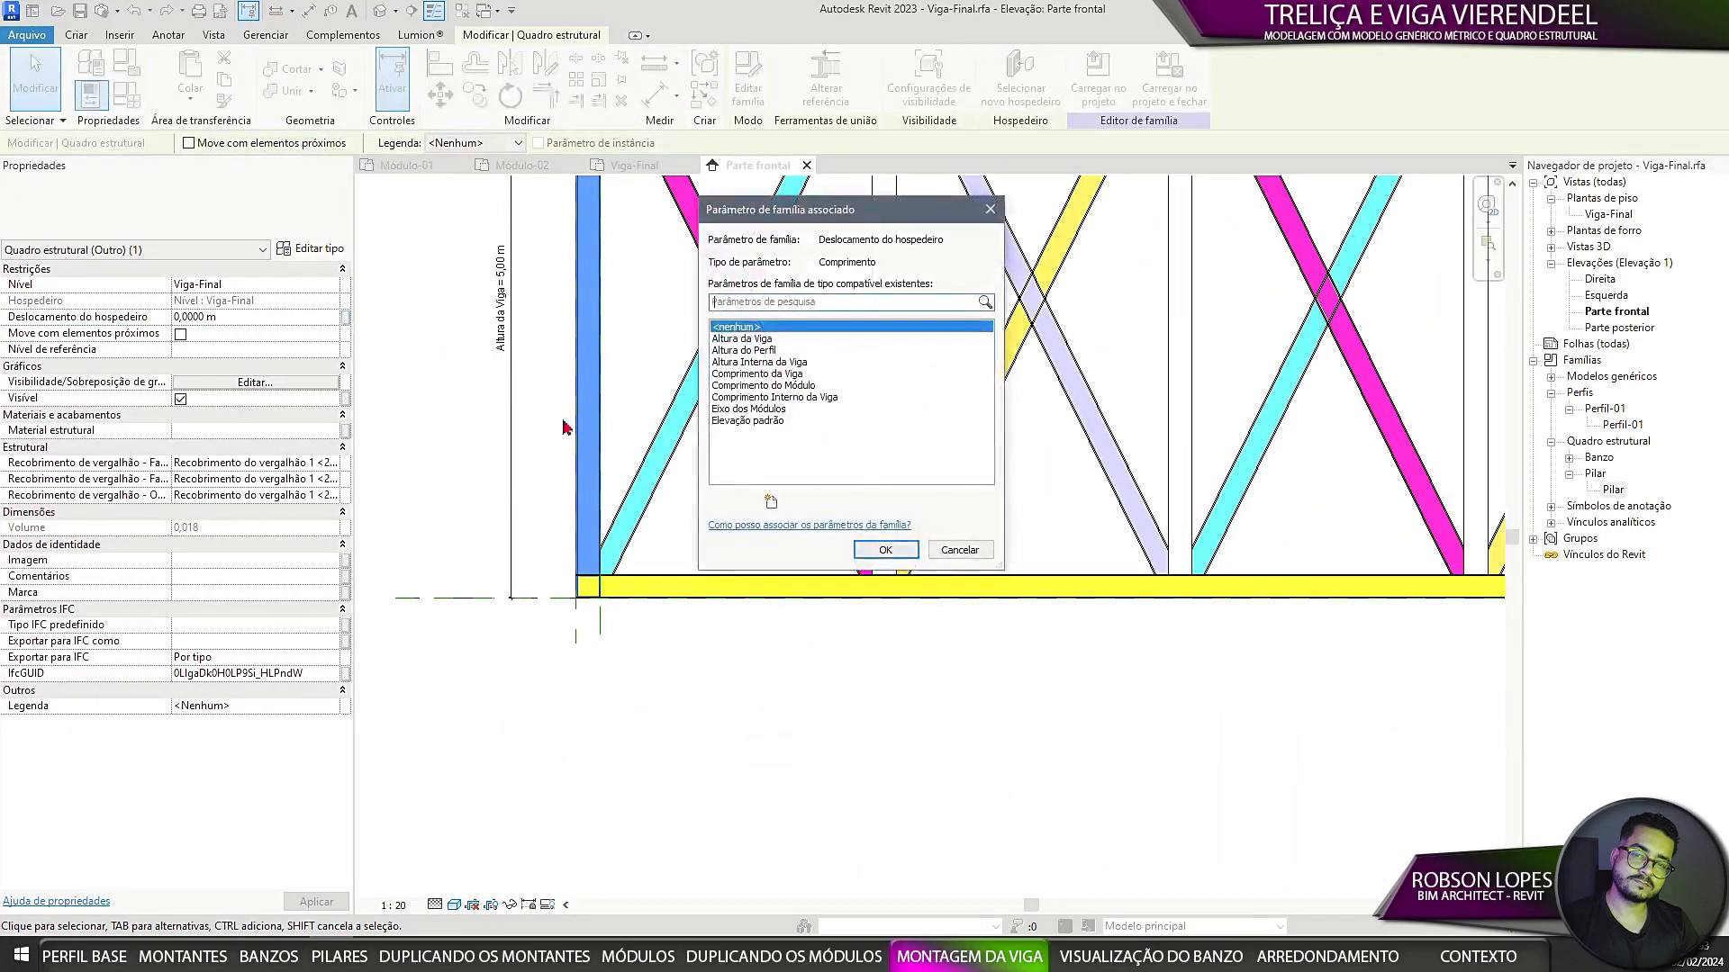
left_click(745, 351)
left_click(885, 549)
Step: Array the left pillar horizontally as a grouped linear array of 2, spaced about 9.4 m apart
scroll(663, 598, "down", 3)
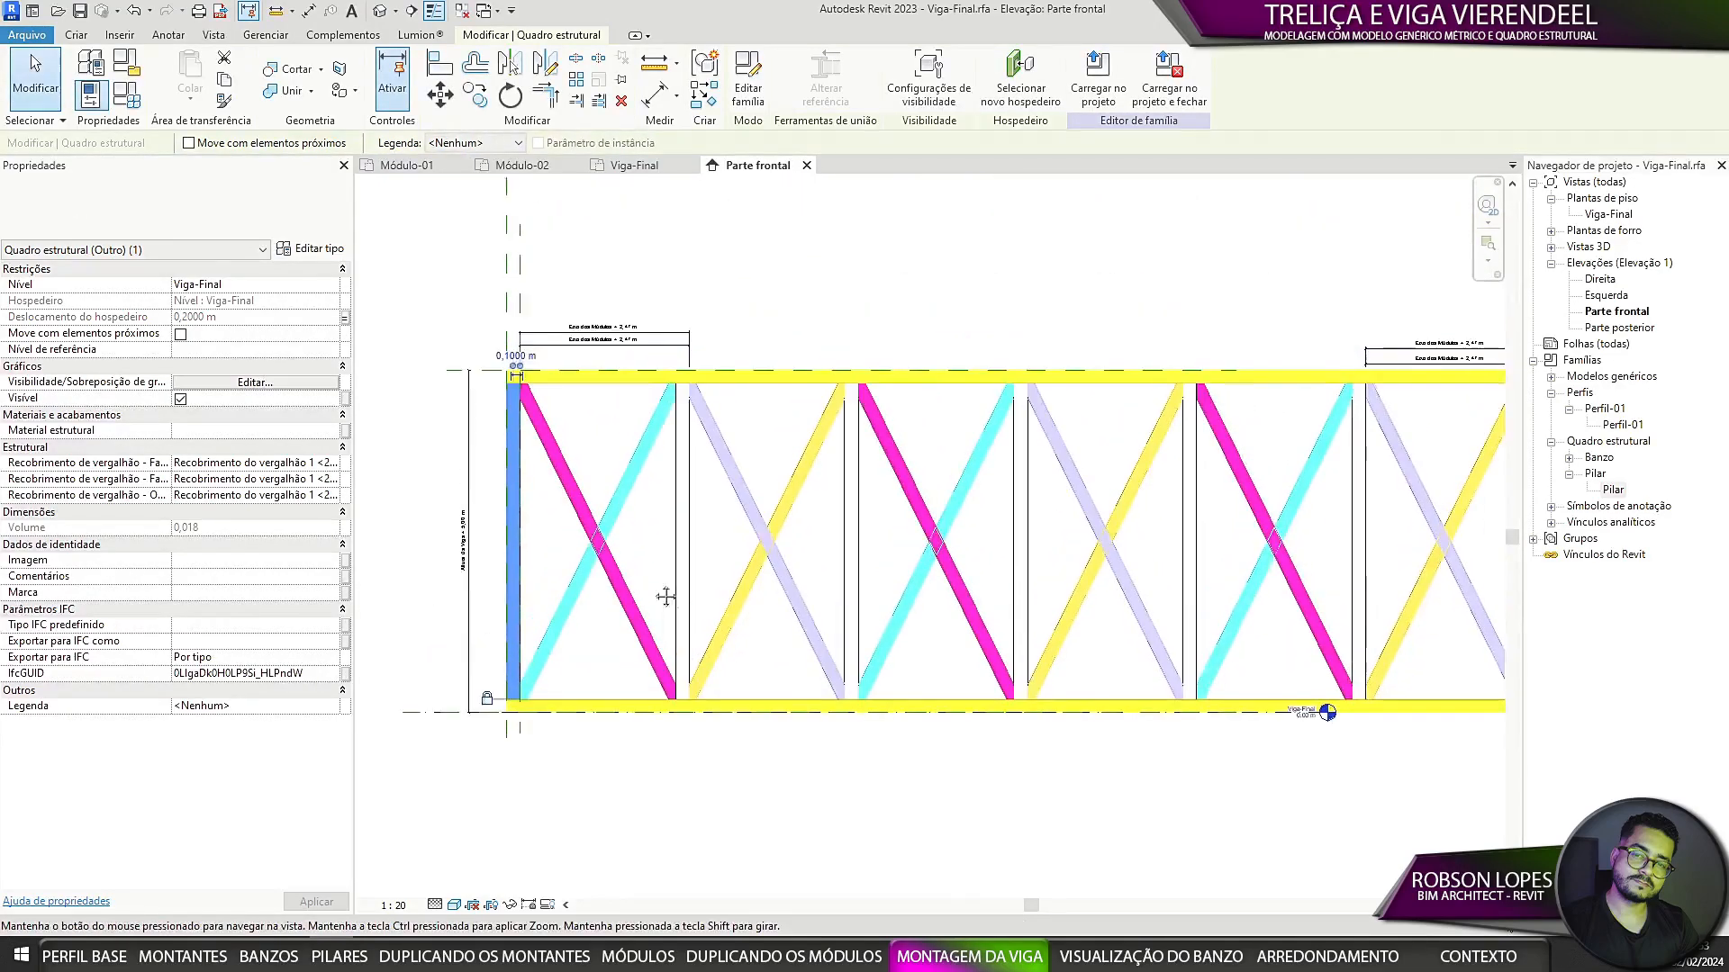
scroll(555, 432, "up", 5)
scroll(554, 442, "down", 5)
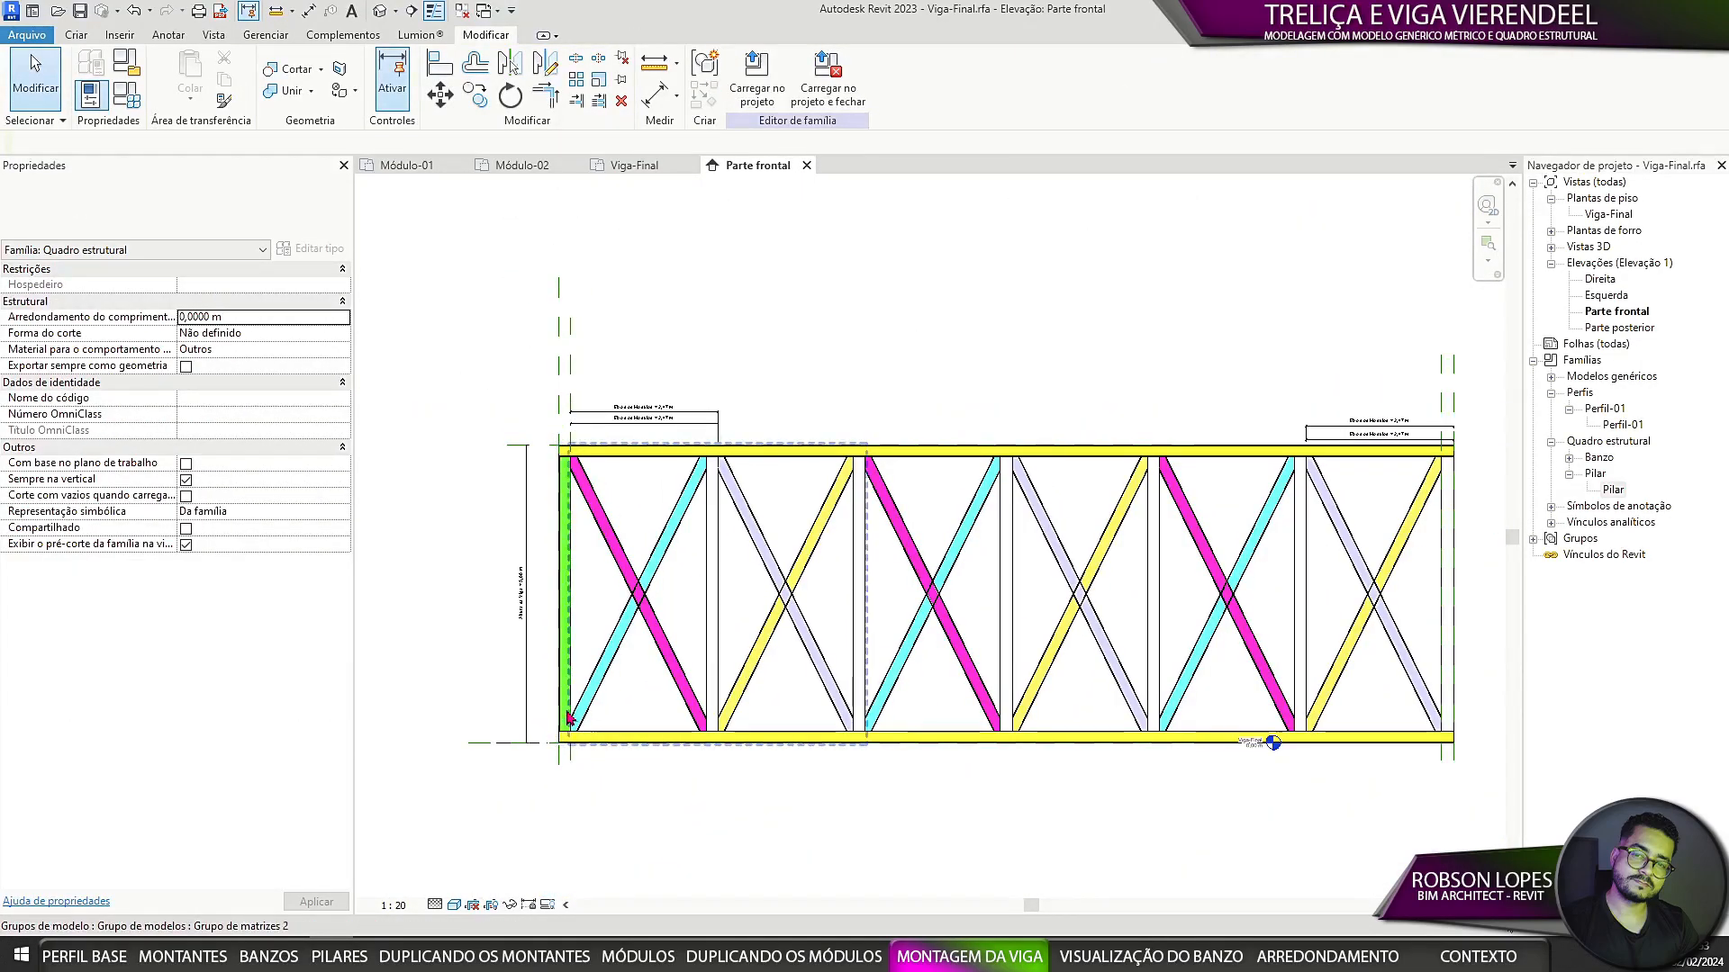
scroll(576, 761, "up", 3)
scroll(541, 630, "down", 2)
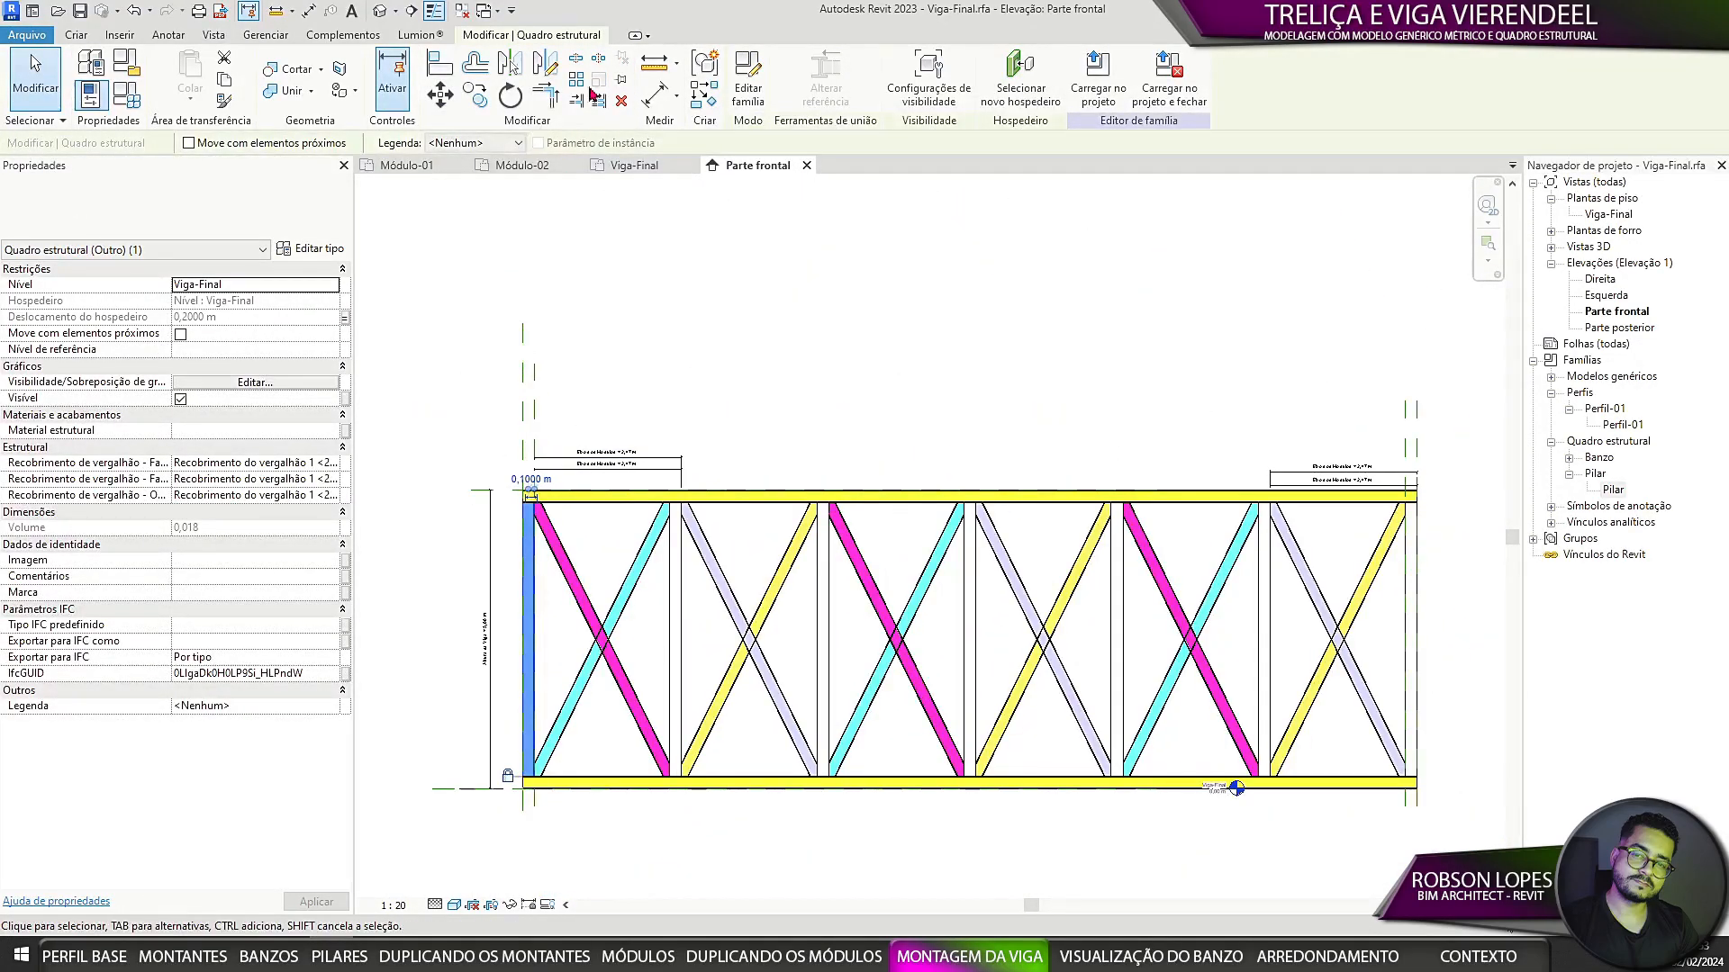
key("a")
key("r")
scroll(550, 612, "up", 3)
left_click(525, 667)
scroll(524, 668, "down", 4)
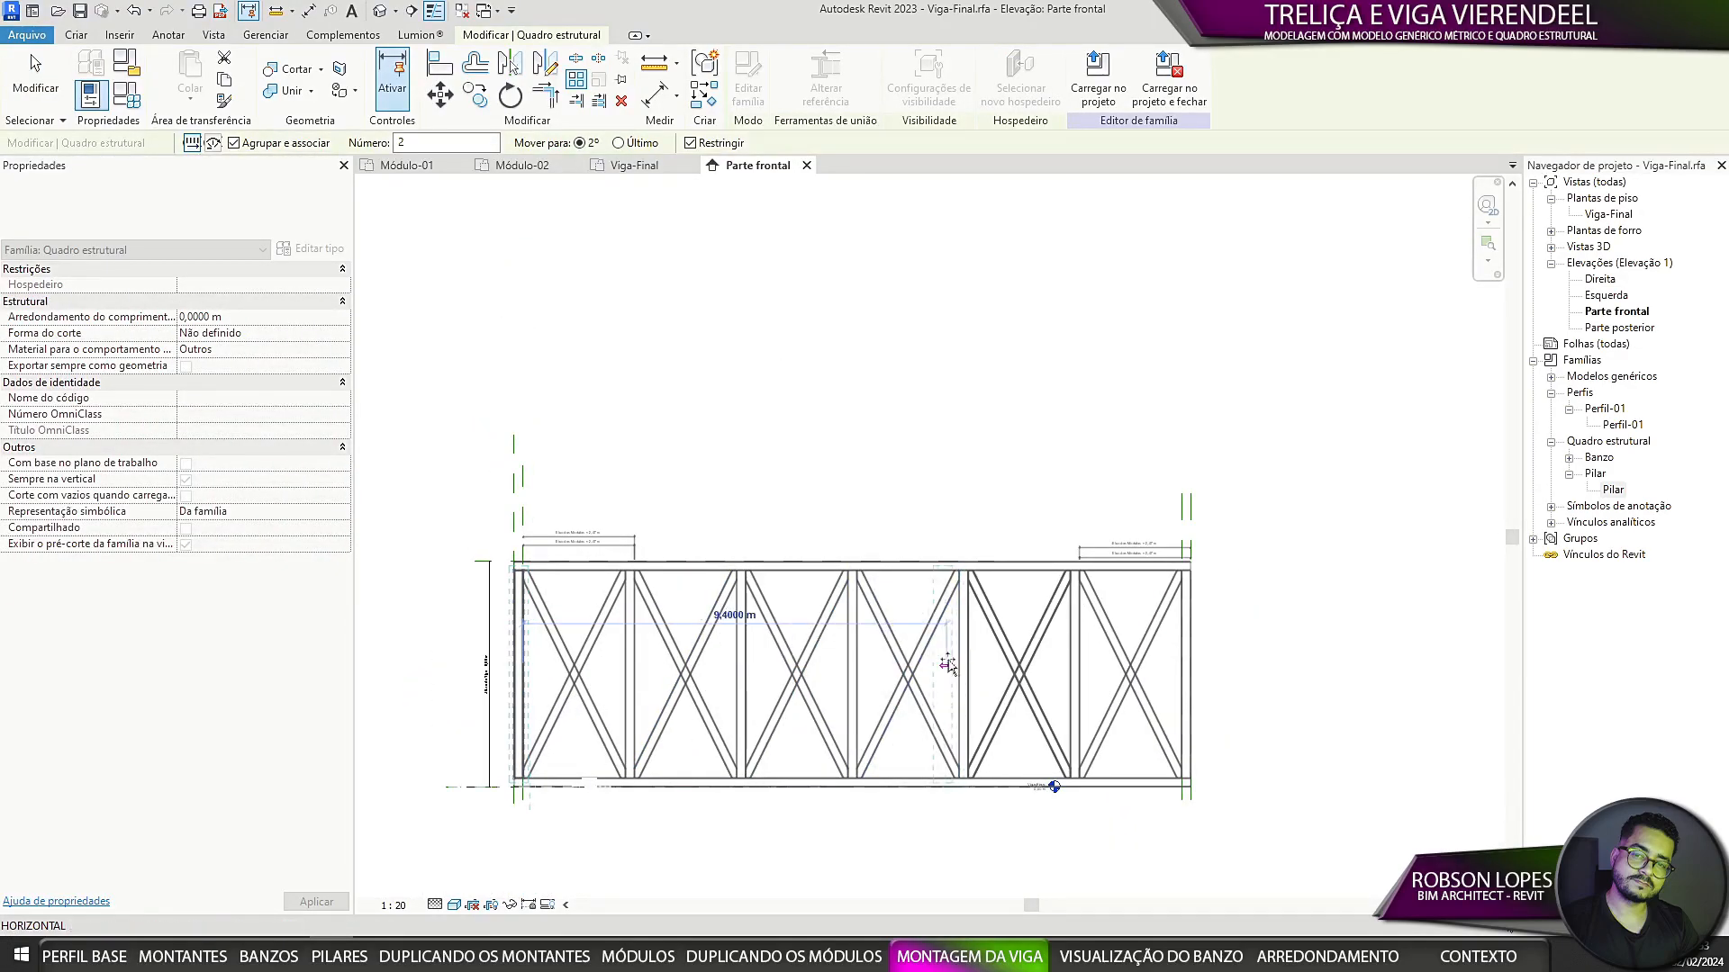
left_click(942, 666)
scroll(936, 668, "up", 2)
key("Return")
scroll(881, 346, "down", 2)
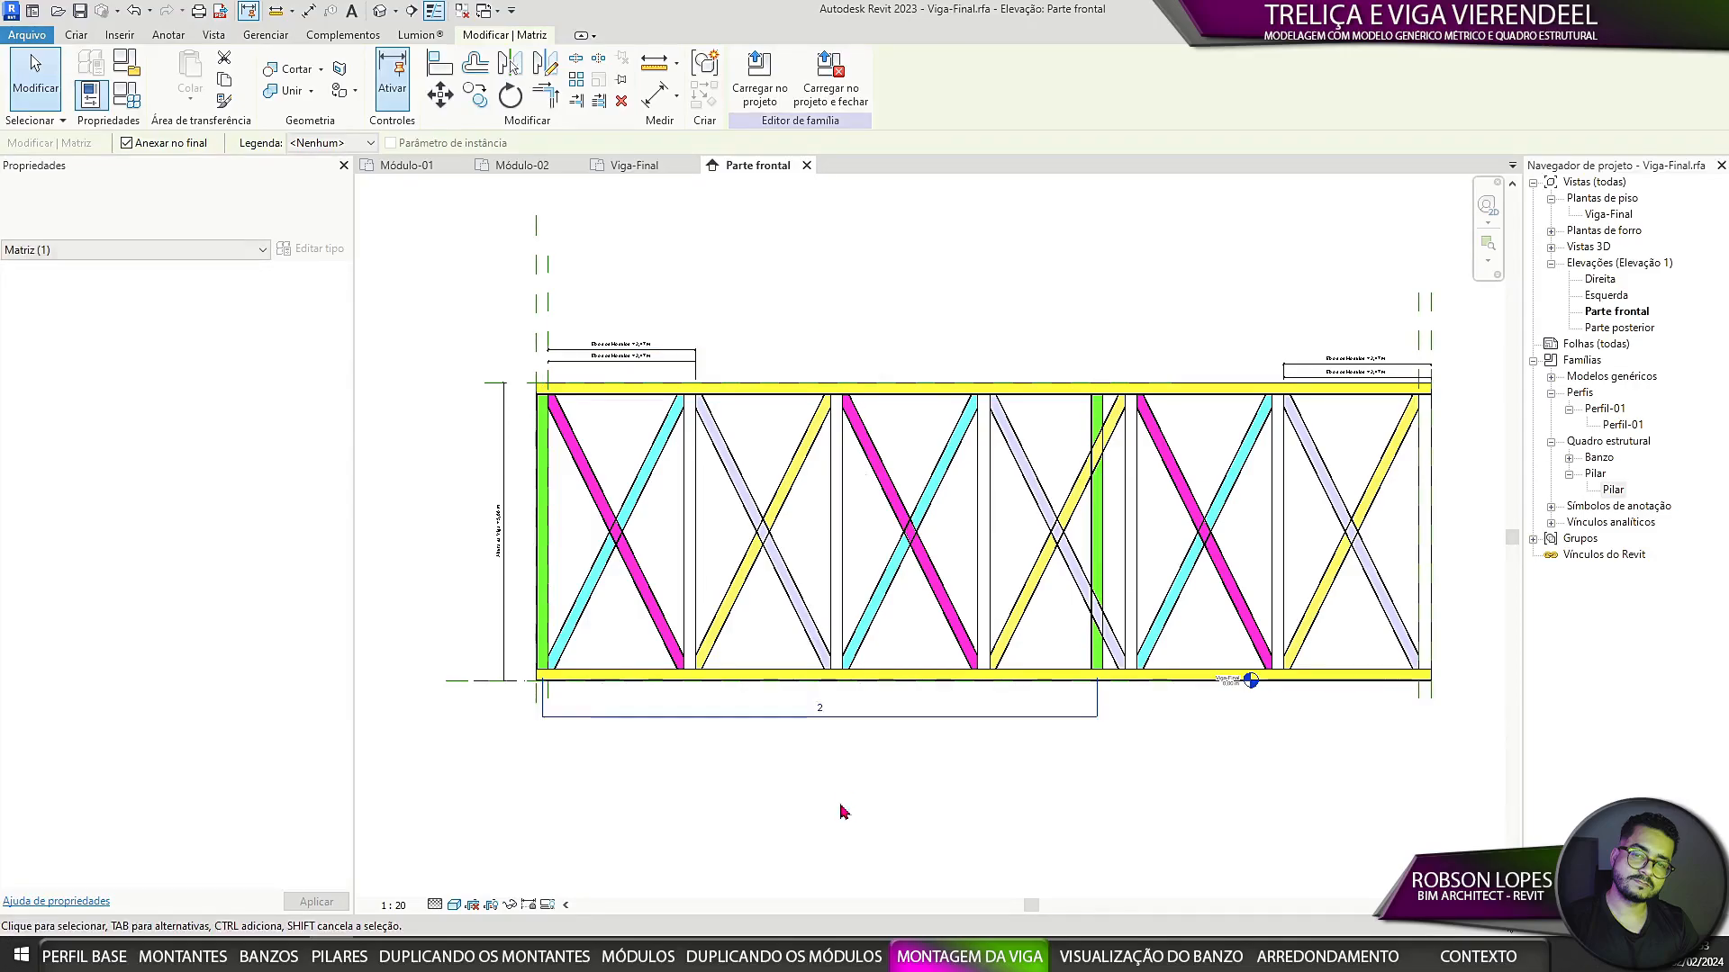
Step: Turn off Anexar no final for the pillar array and label its count with a new type parameter, Matriz dos Pilares
key("Escape")
left_click(857, 725)
left_click(857, 725)
middle_click_drag(760, 780, 686, 734)
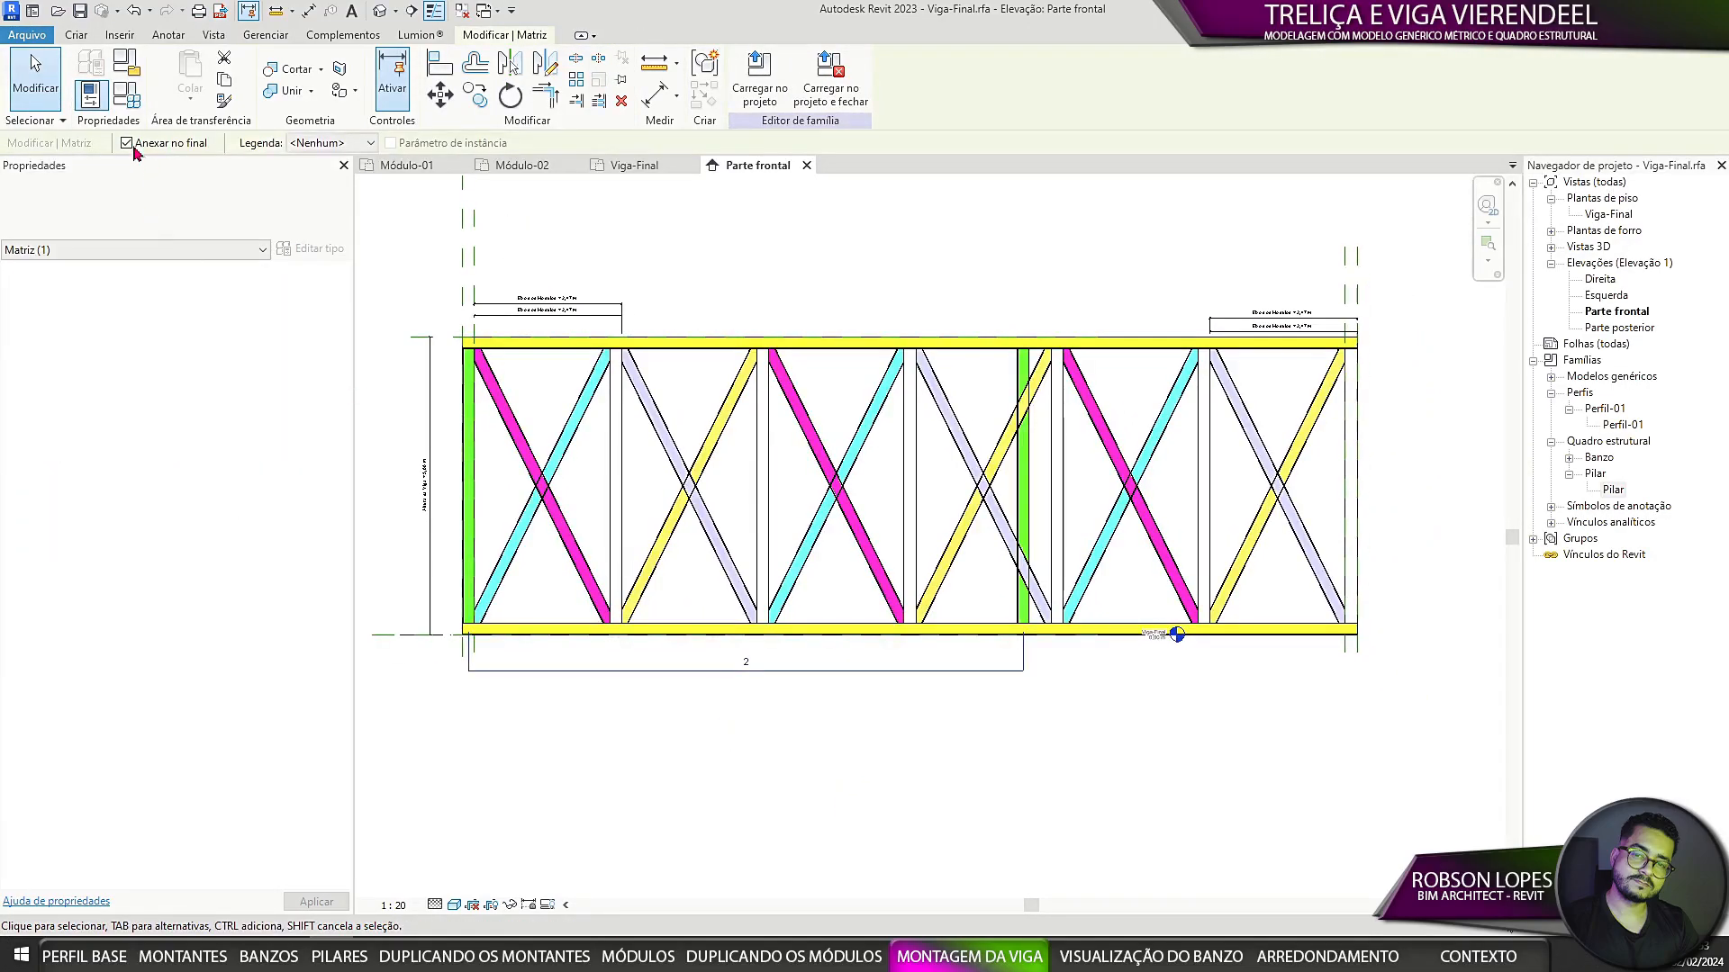
left_click(329, 143)
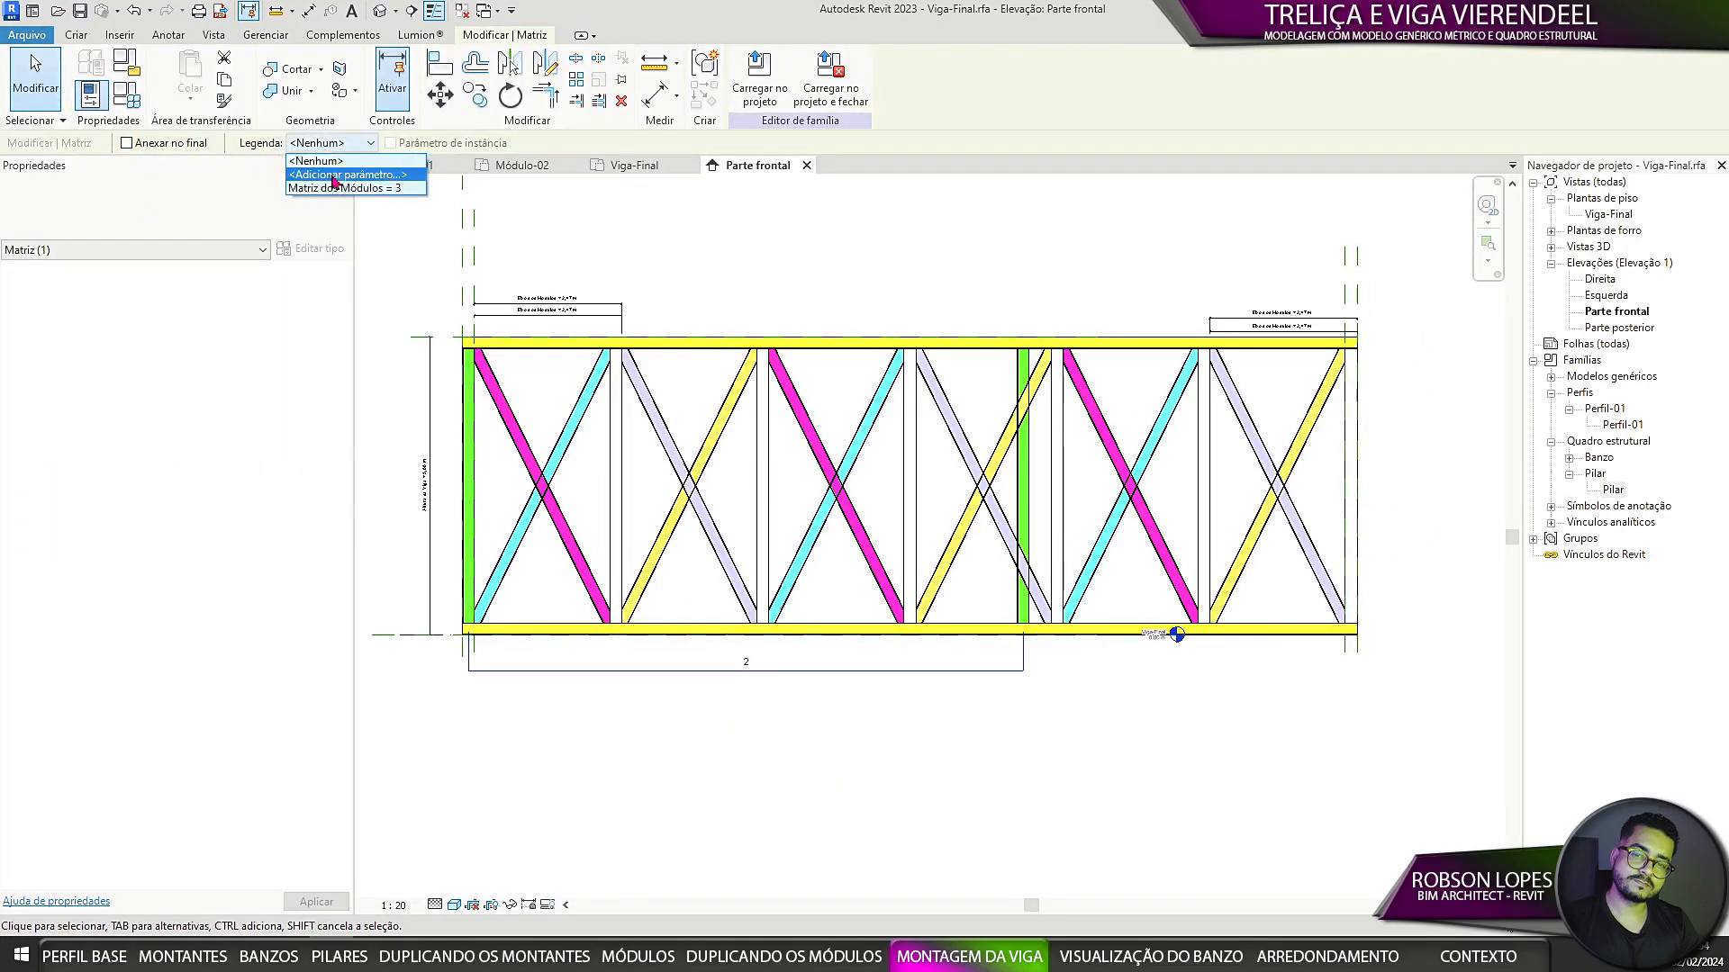
left_click(361, 176)
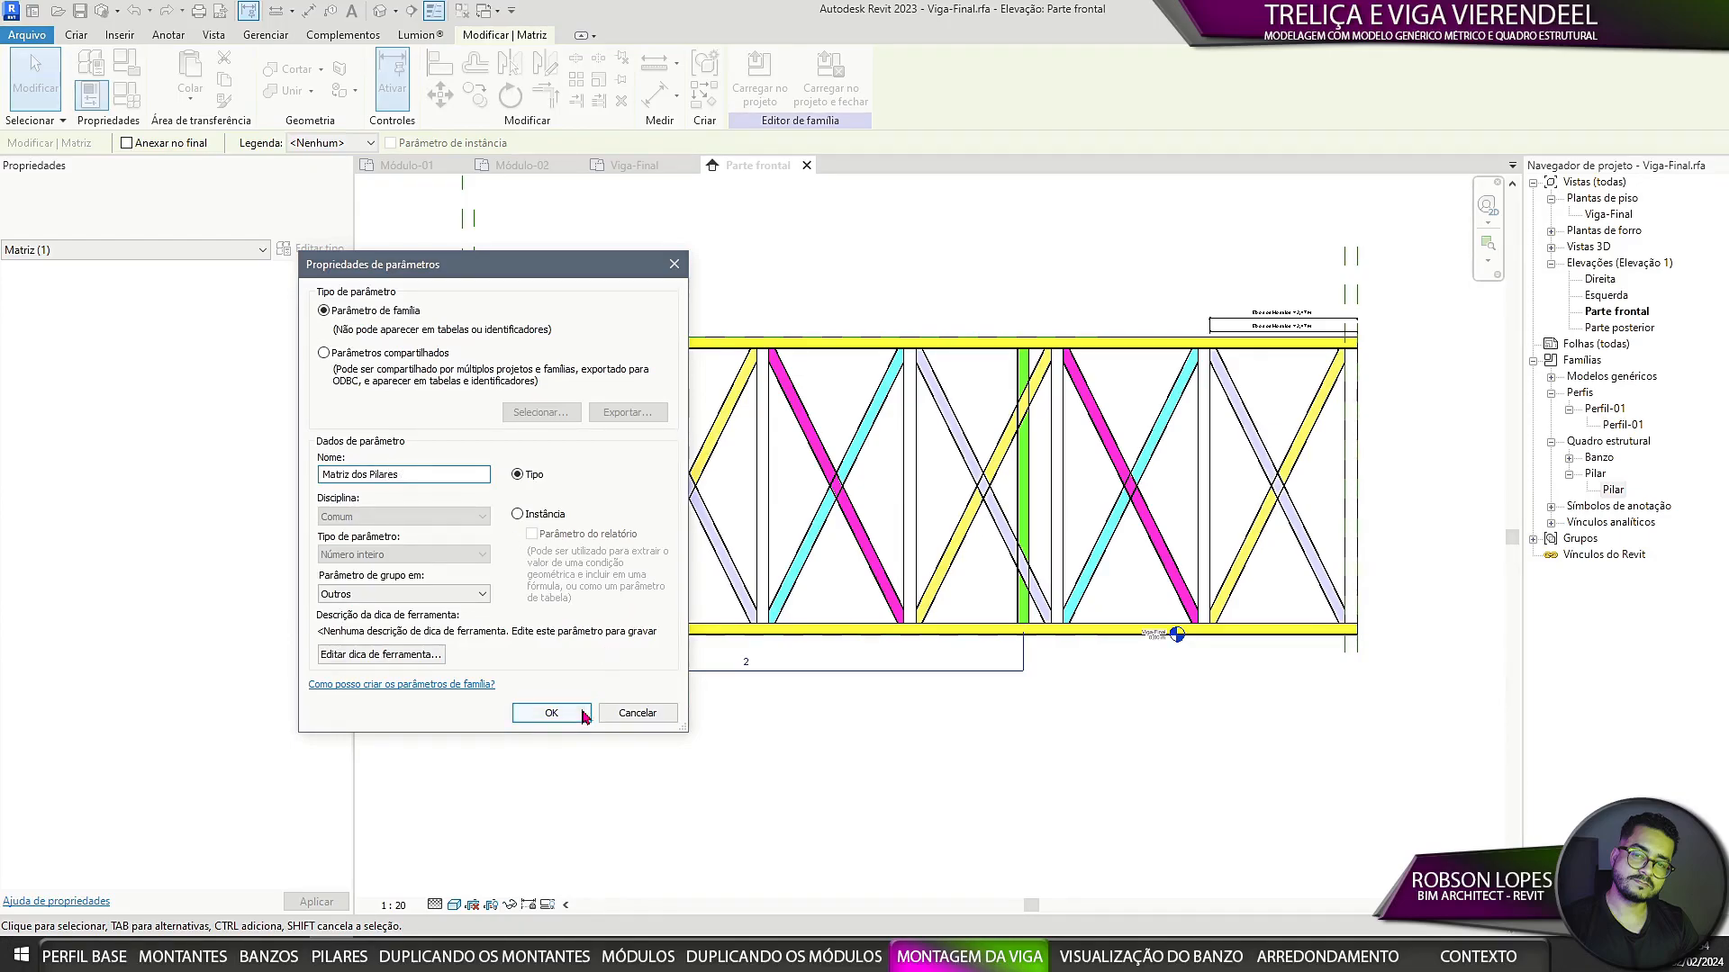
left_click(551, 713)
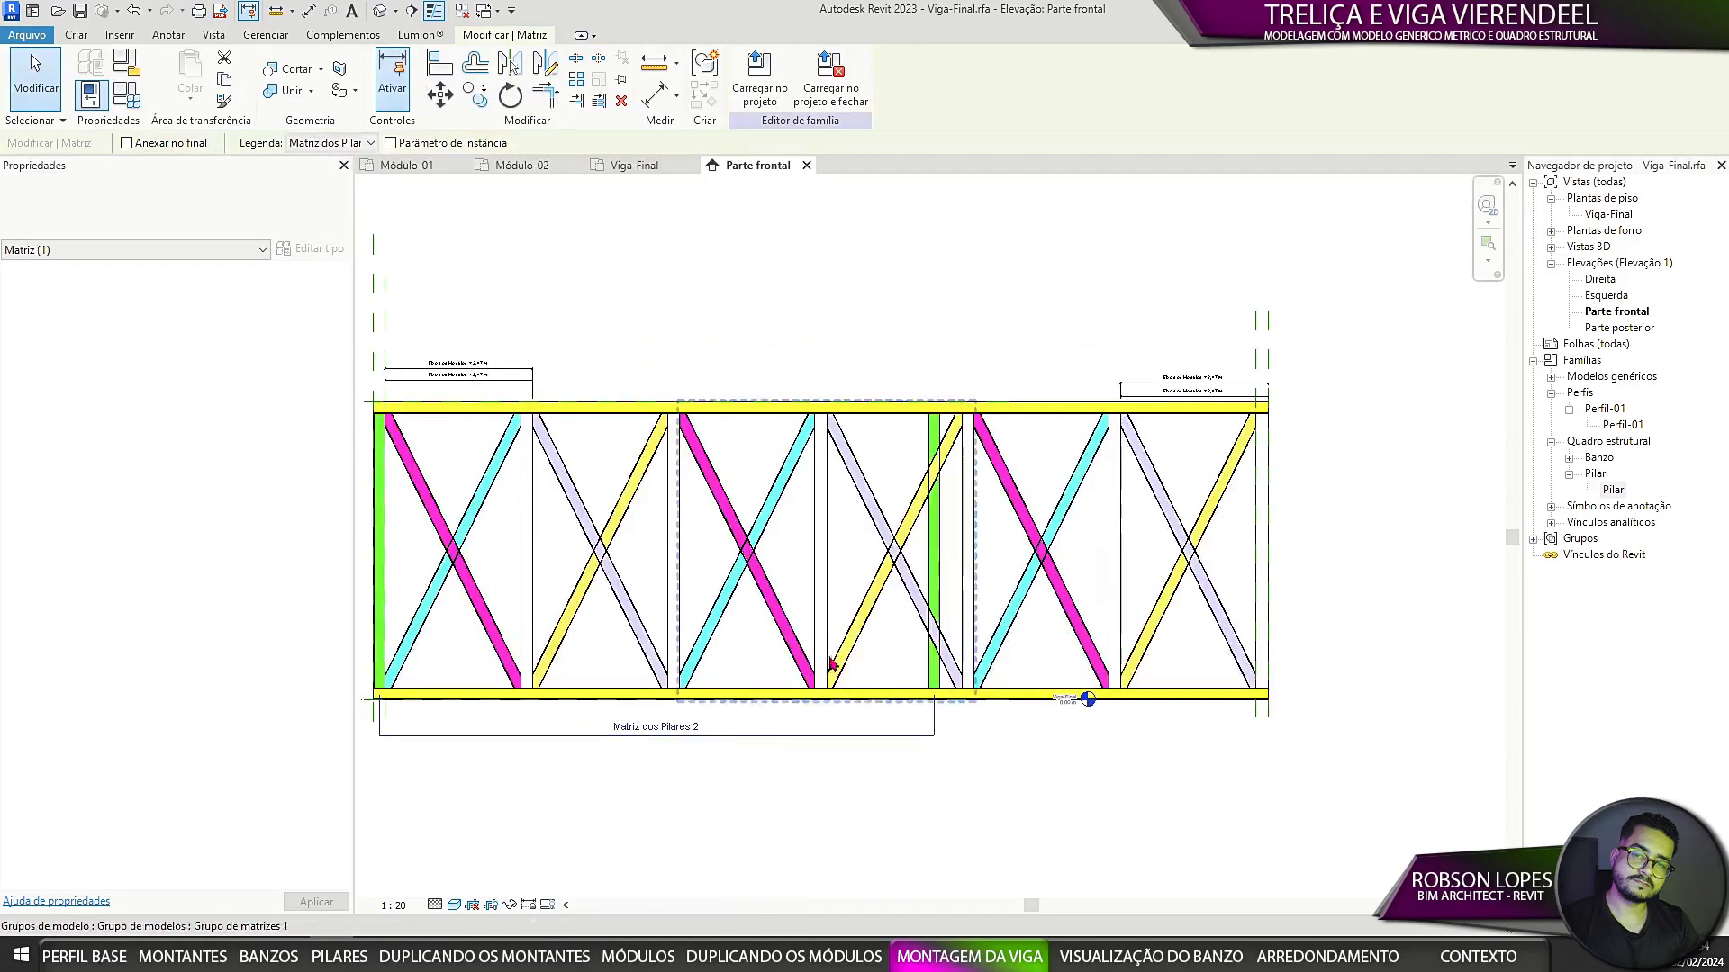
Step: Duplicate the Eixo dos Módulos parameter in the family types and name the copy Eixo dos Pilares
scroll(580, 660, "up", 3)
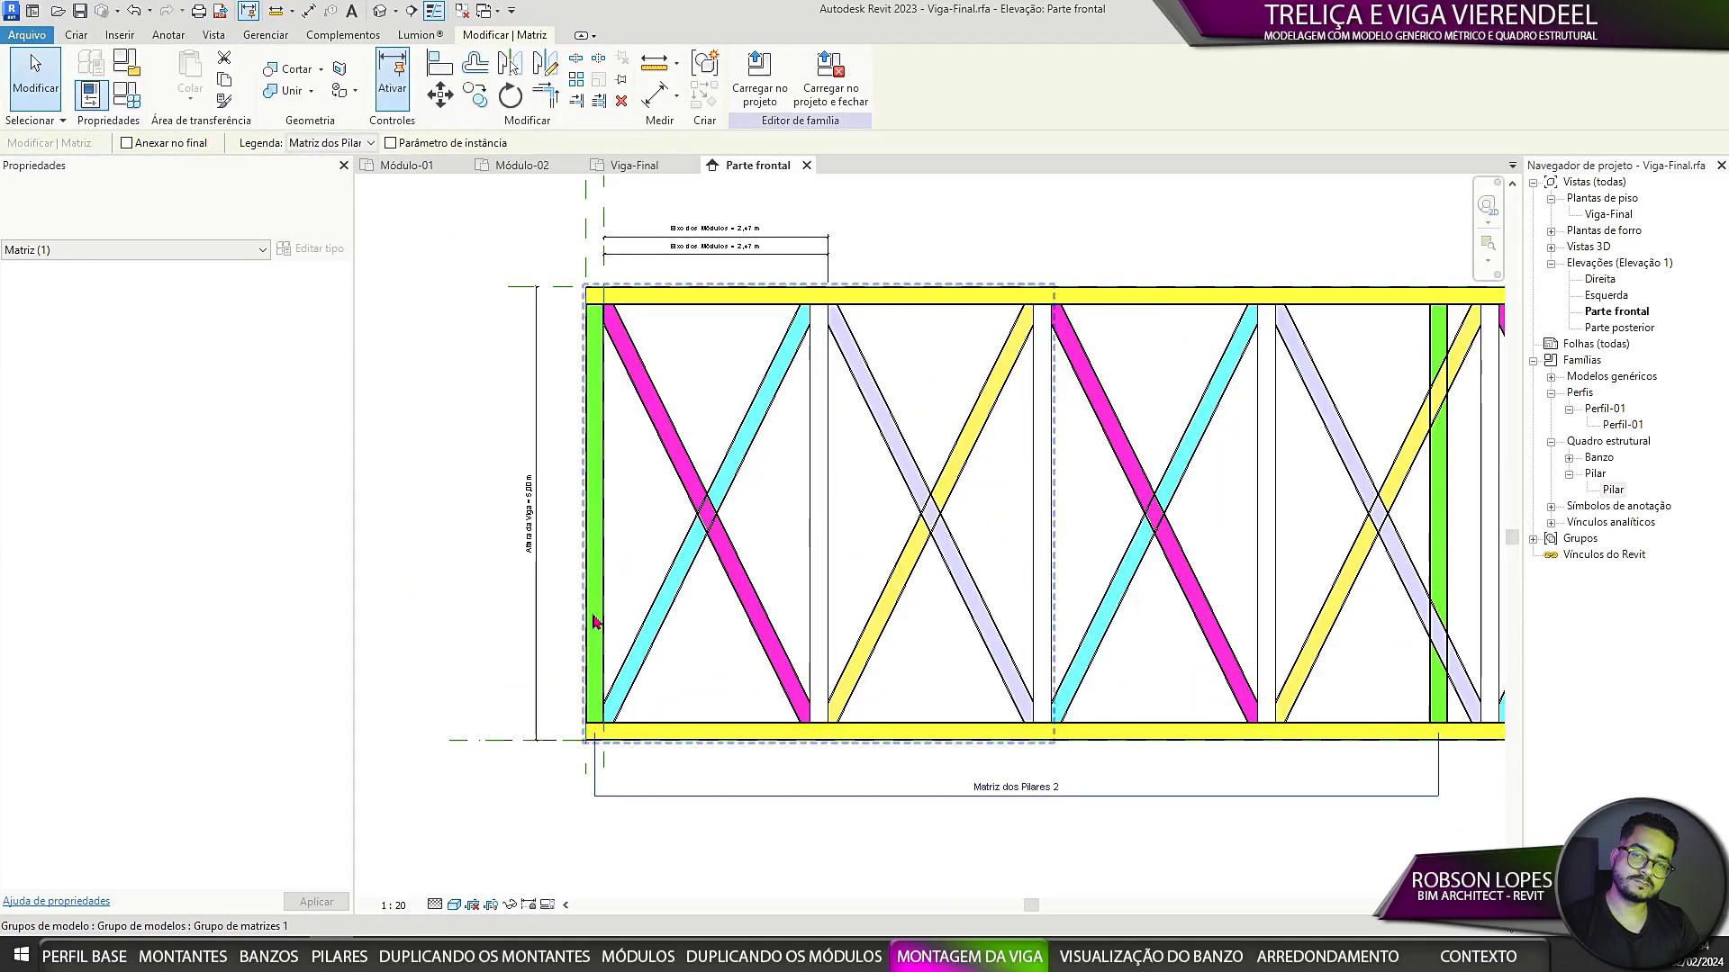
scroll(596, 616, "down", 4)
middle_click_drag(657, 588, 526, 634)
scroll(825, 664, "up", 1)
middle_click_drag(980, 671, 1142, 664)
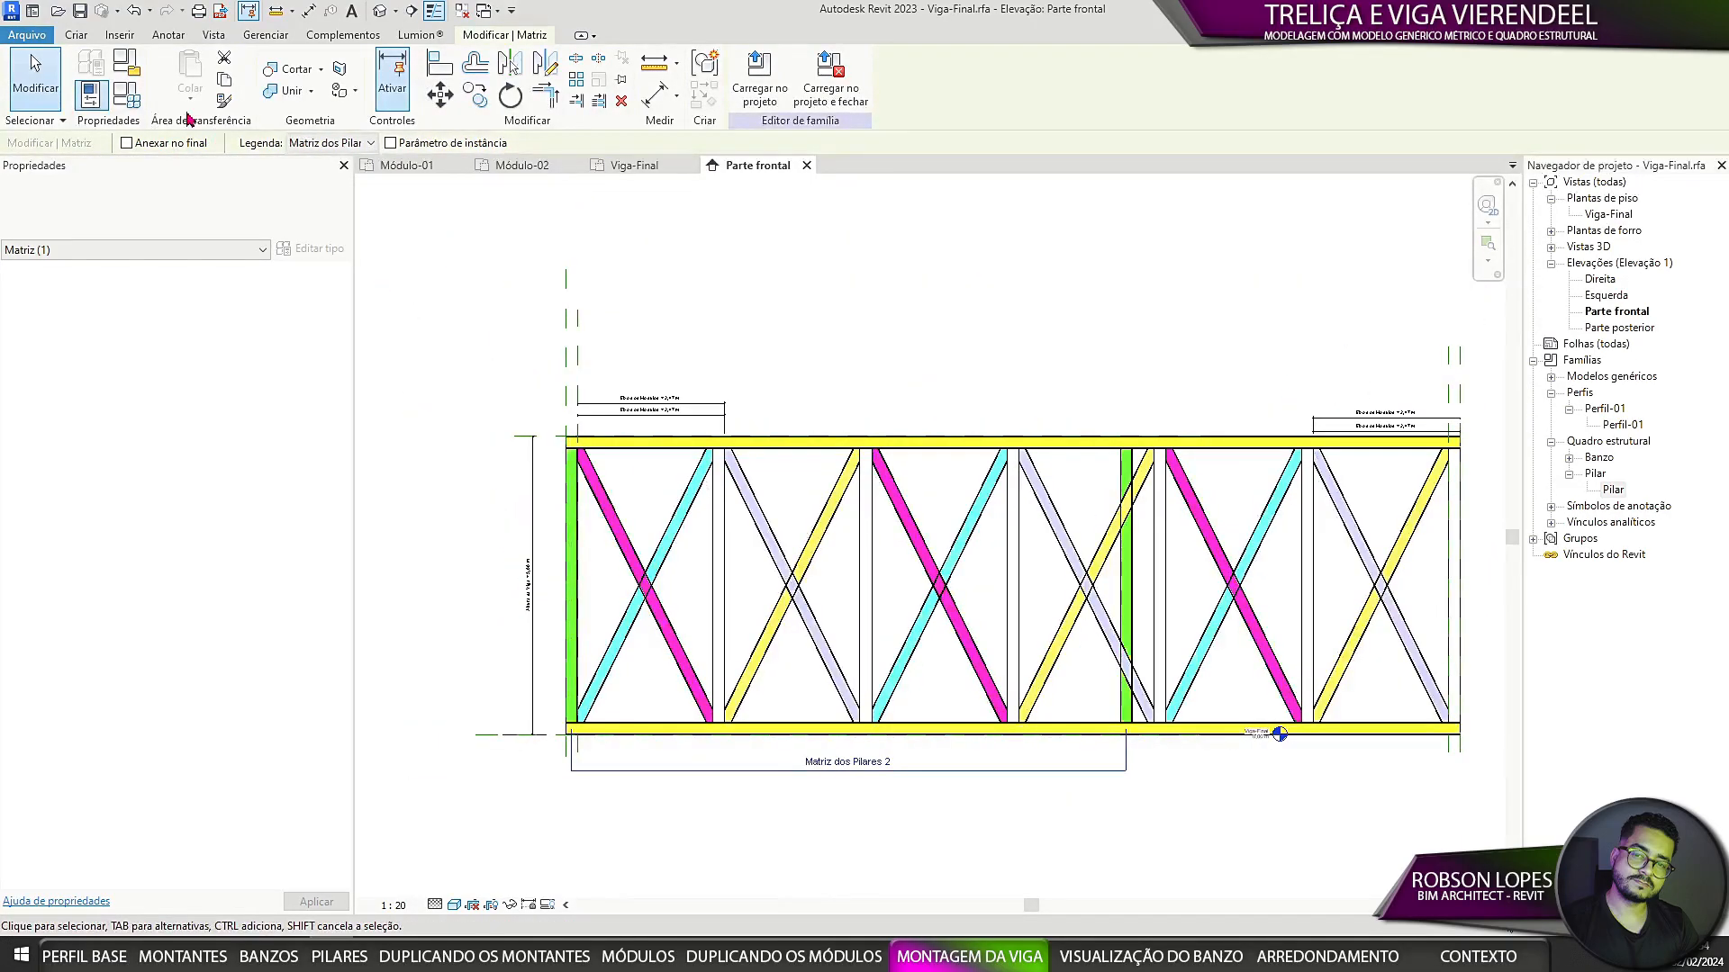
left_click(123, 103)
left_click_drag(1298, 93, 1187, 90)
scroll(1170, 342, "down", 3)
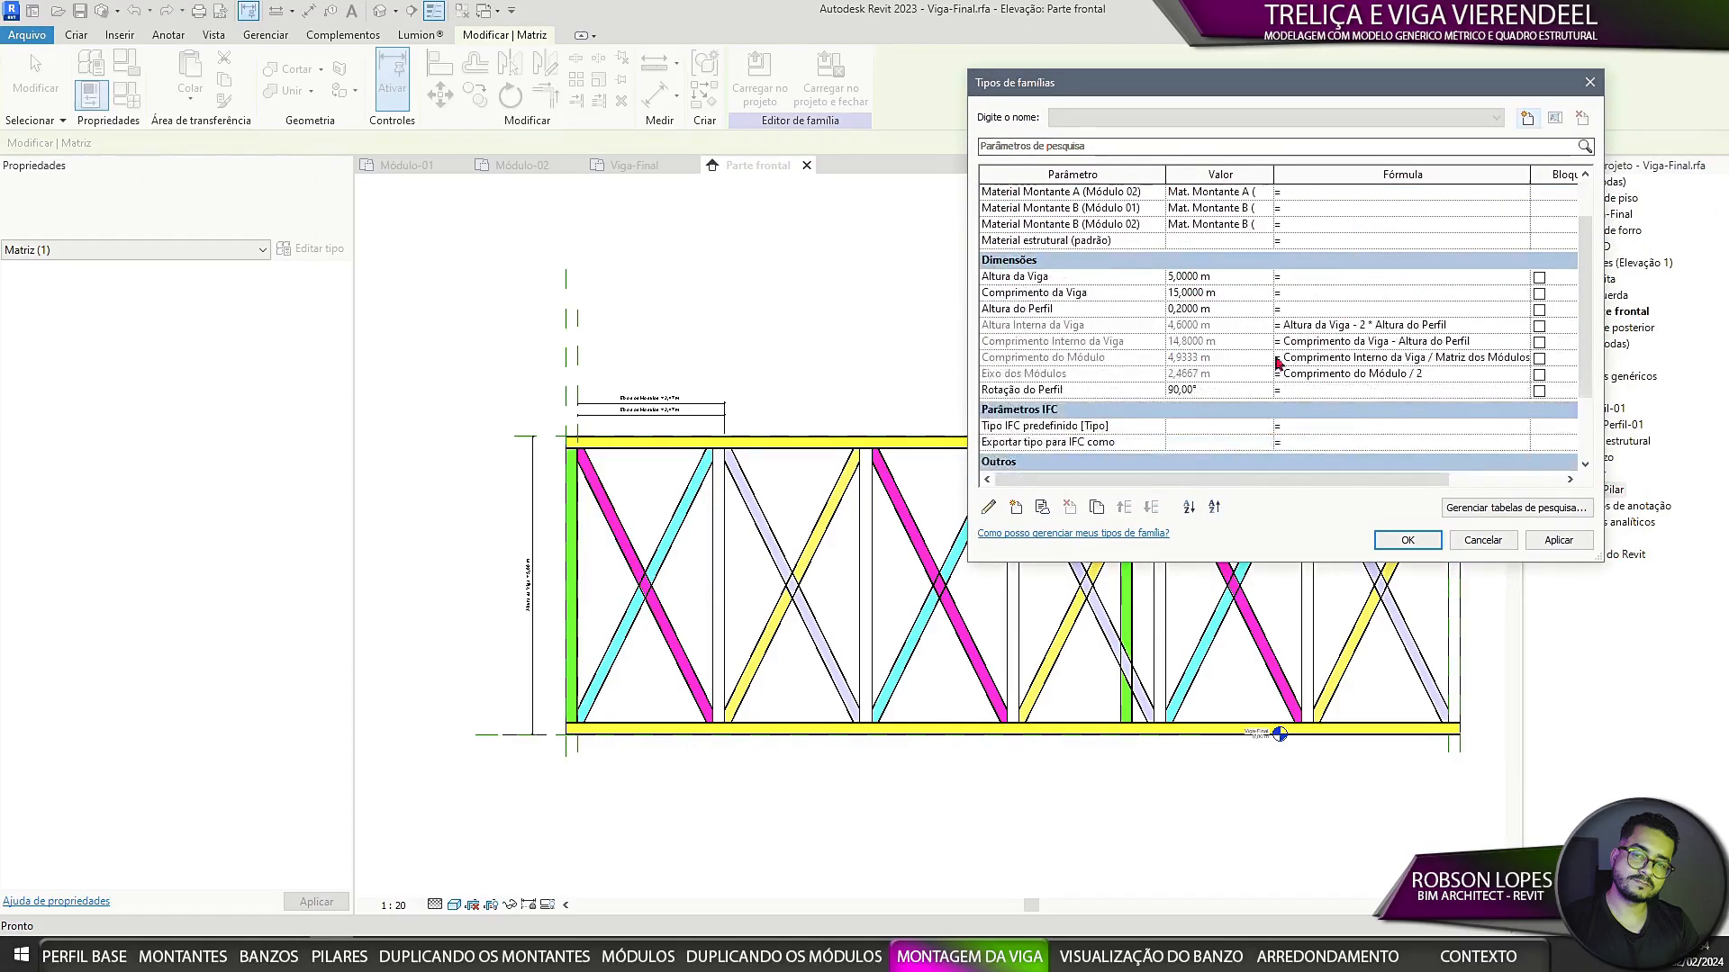
left_click(1035, 374)
left_click(1096, 507)
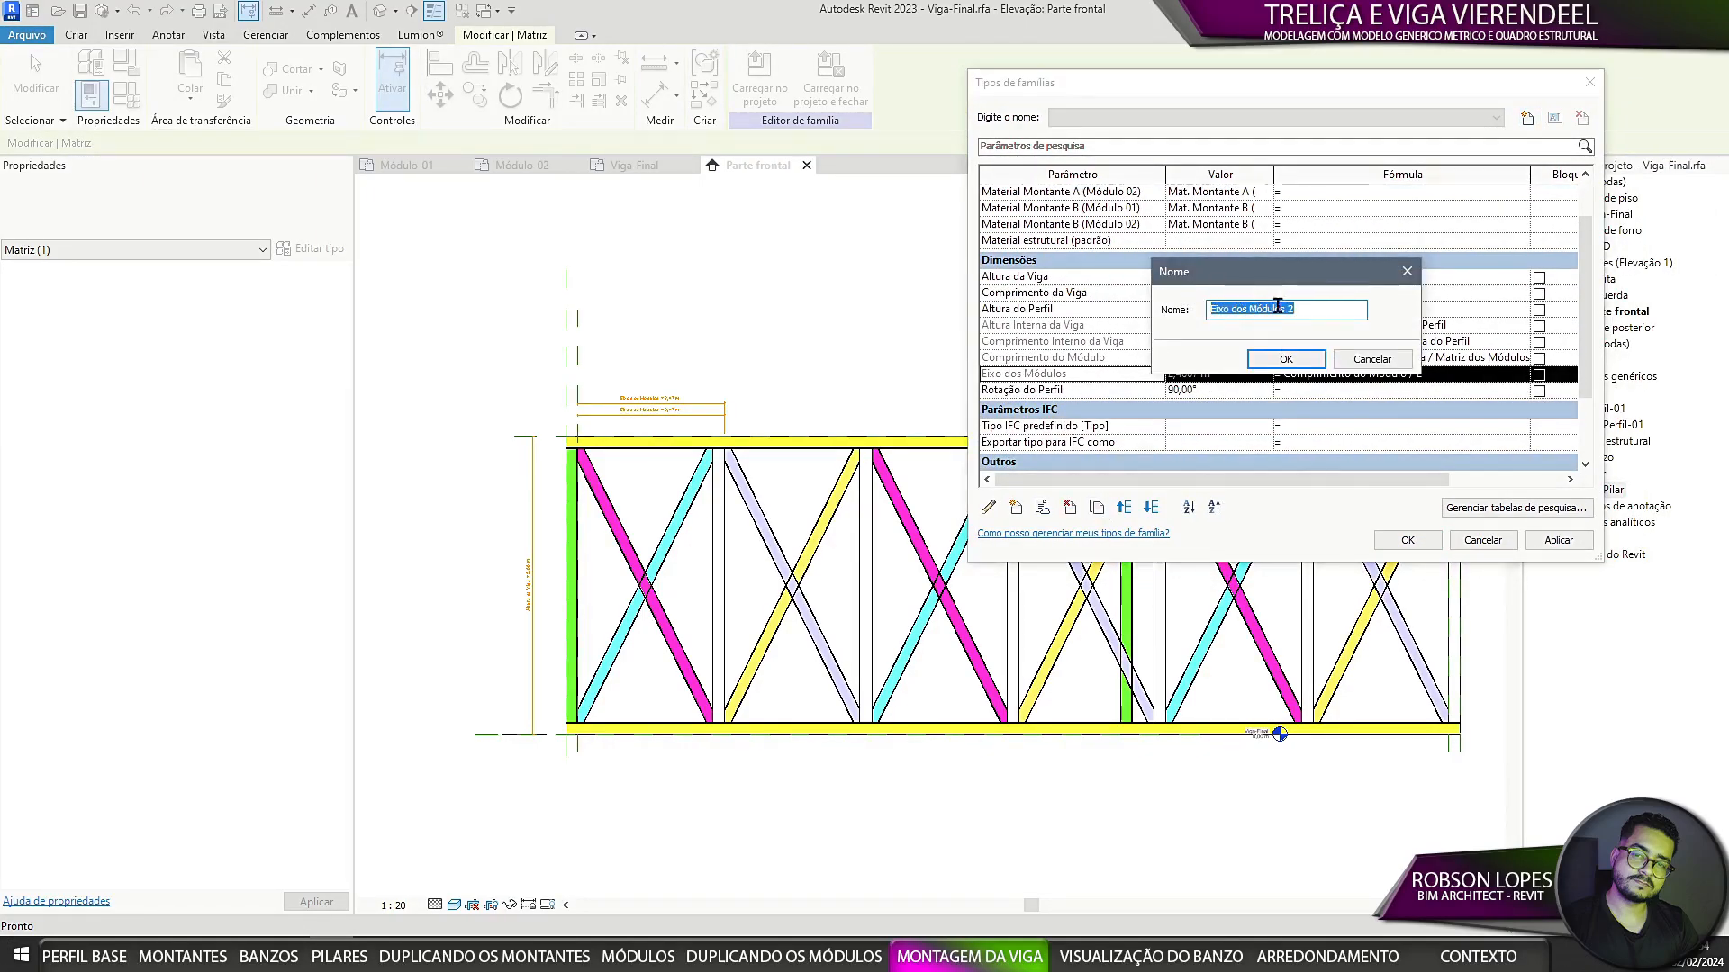
left_click_drag(1297, 308, 1252, 314)
left_click(1287, 359)
Step: Set the formula of Eixo dos Pilares to Altura do Perfil/2 and confirm the family types
left_click(1441, 394)
key("BackSpace")
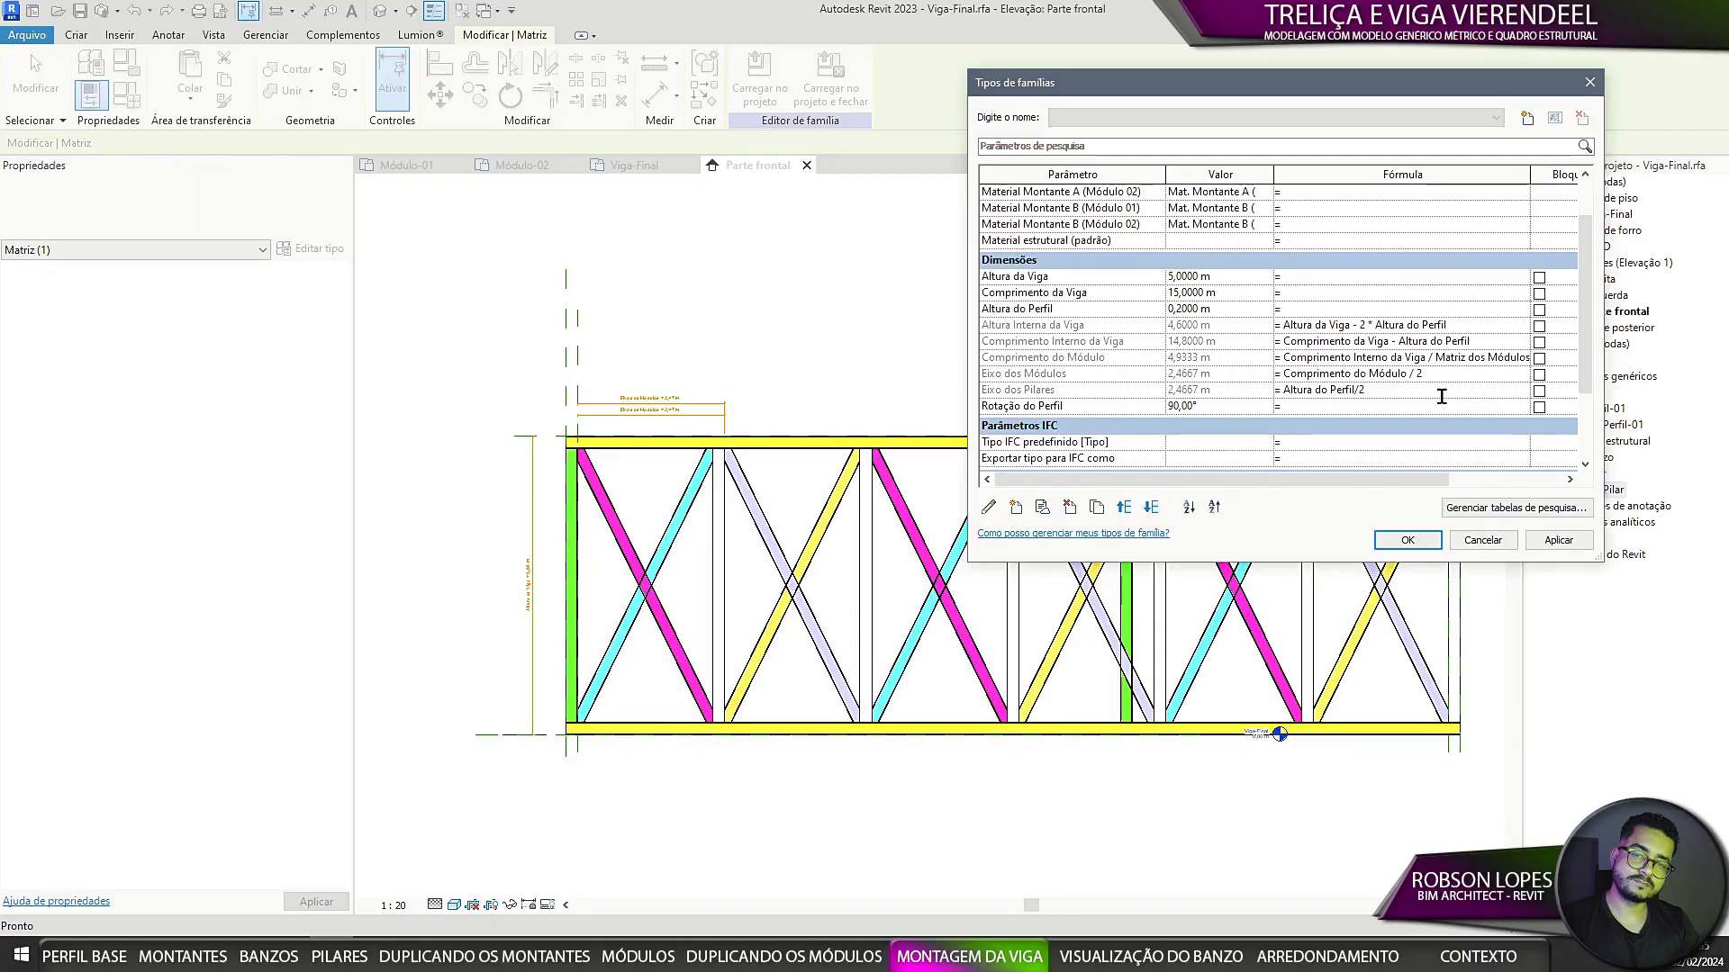
left_click(1407, 541)
scroll(585, 504, "up", 4)
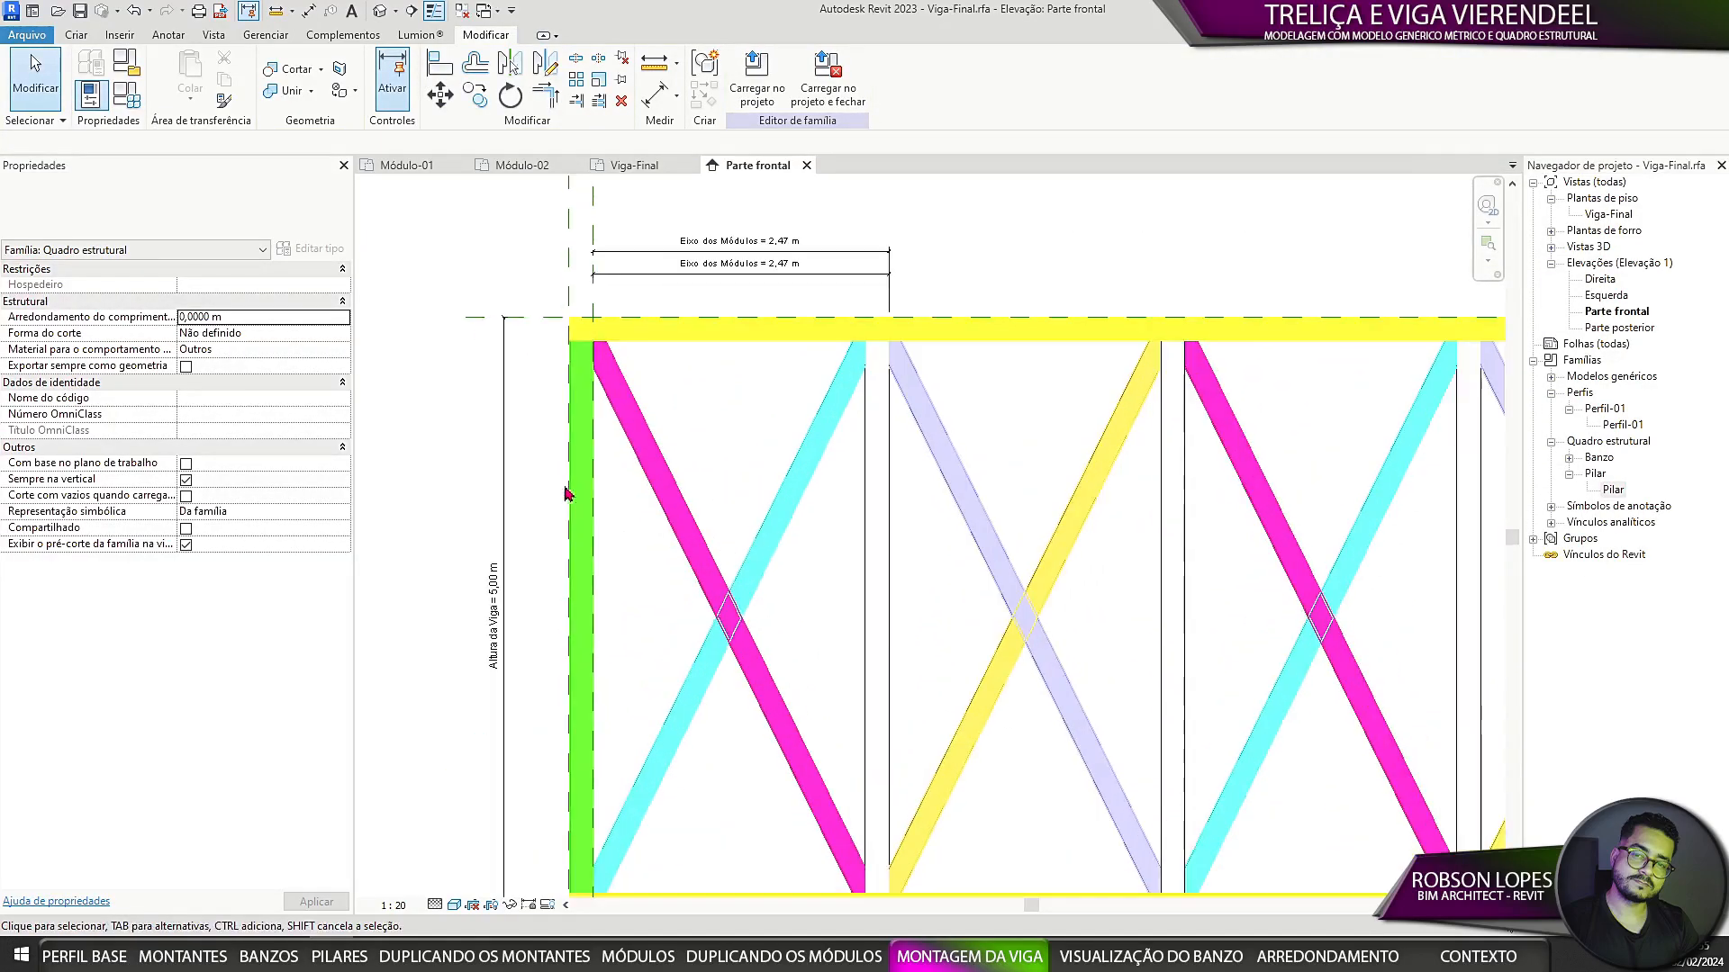
Step: Temporarily isolate the left pillar group together with the reference planes at the beam's left end
left_click(590, 514)
scroll(590, 515, "down", 3)
scroll(594, 360, "up", 4)
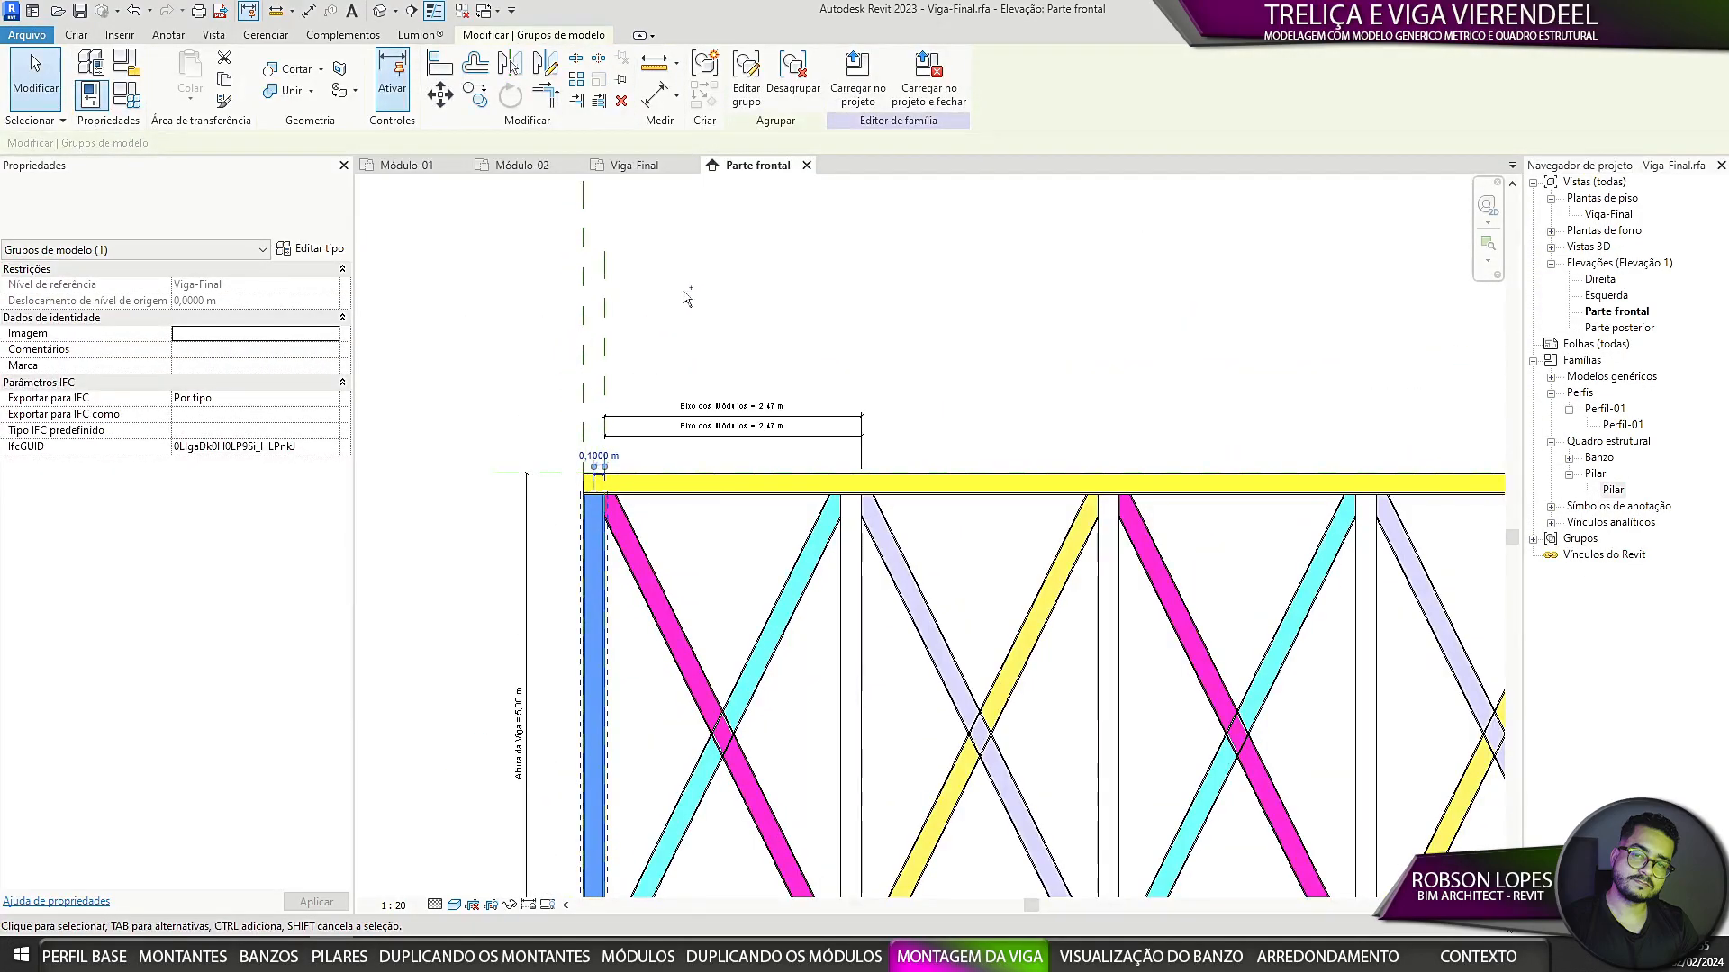
scroll(691, 317, "down", 2)
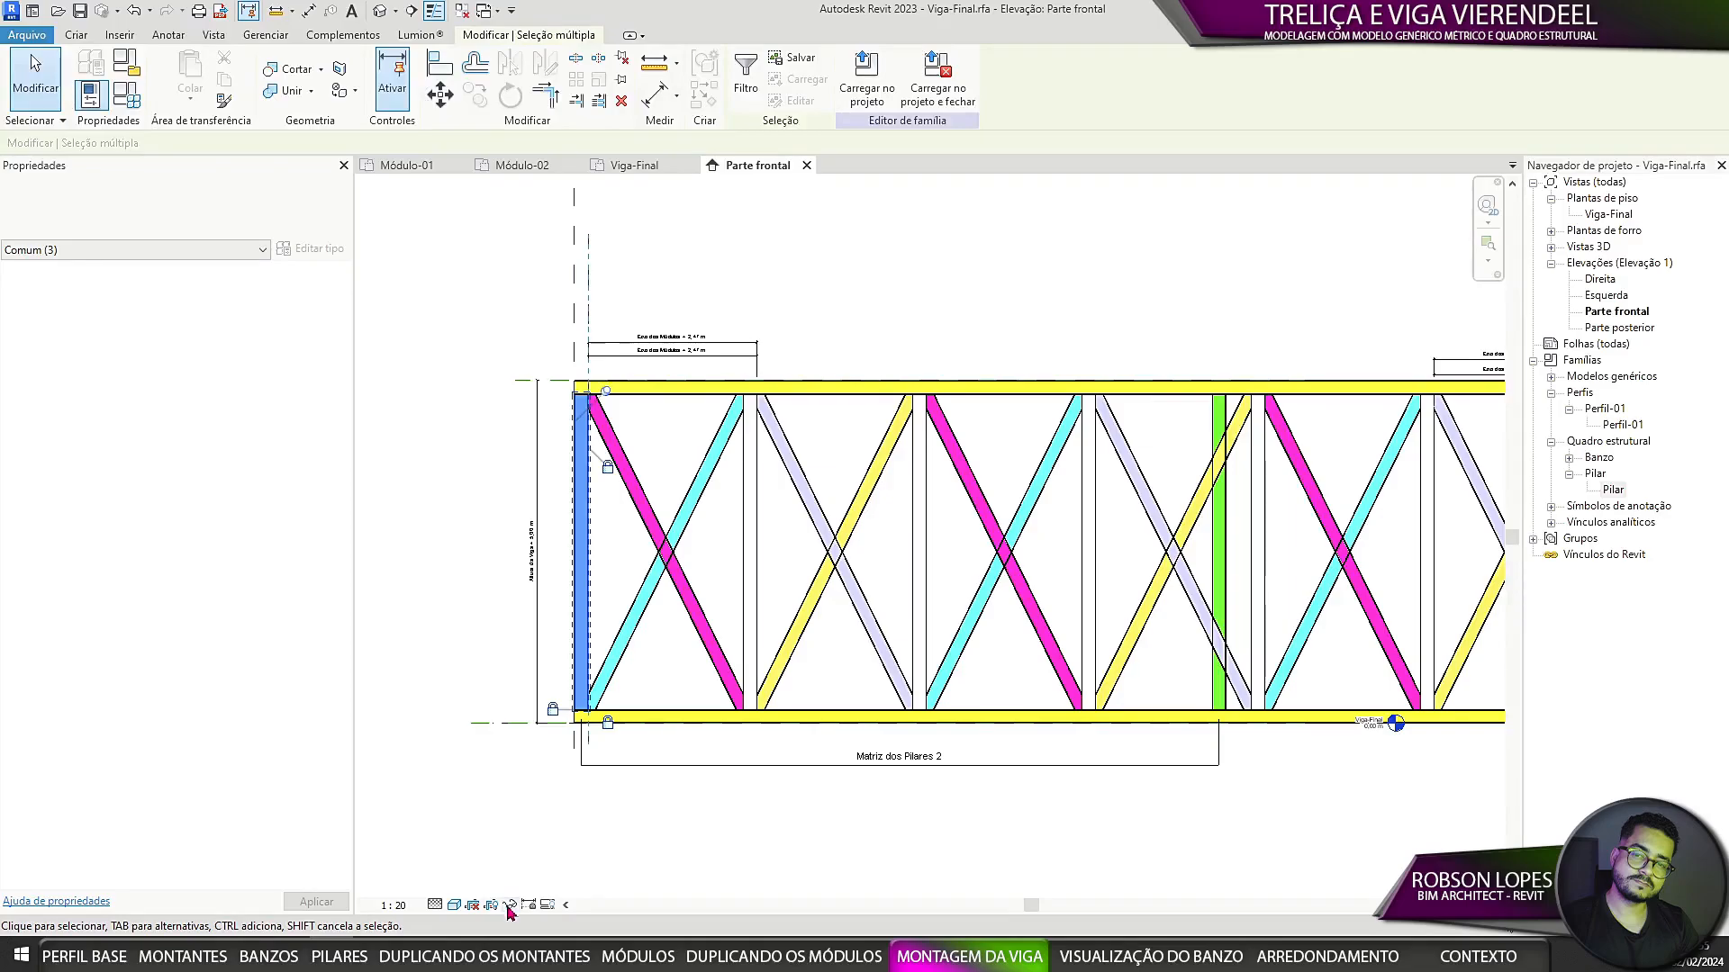
left_click(510, 905)
left_click(577, 855)
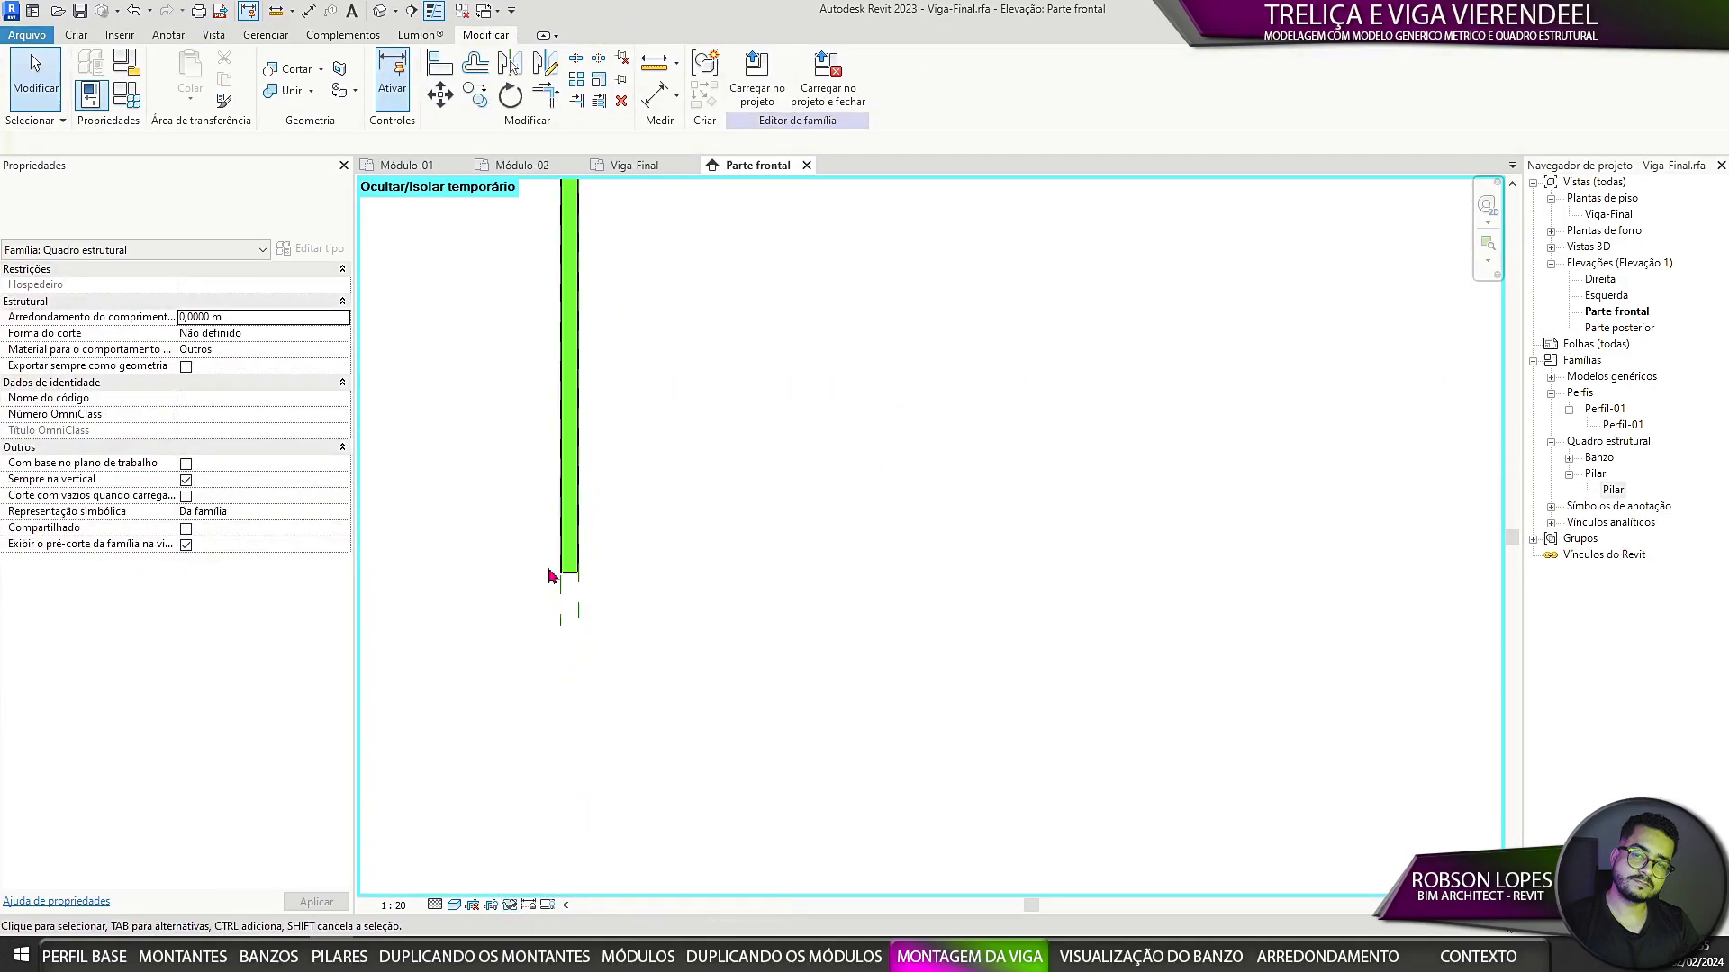
Step: Add an aligned dimension between the beam's outer left reference plane and the left pillar's center axis
scroll(549, 577, "up", 3)
left_click(168, 35)
left_click(90, 70)
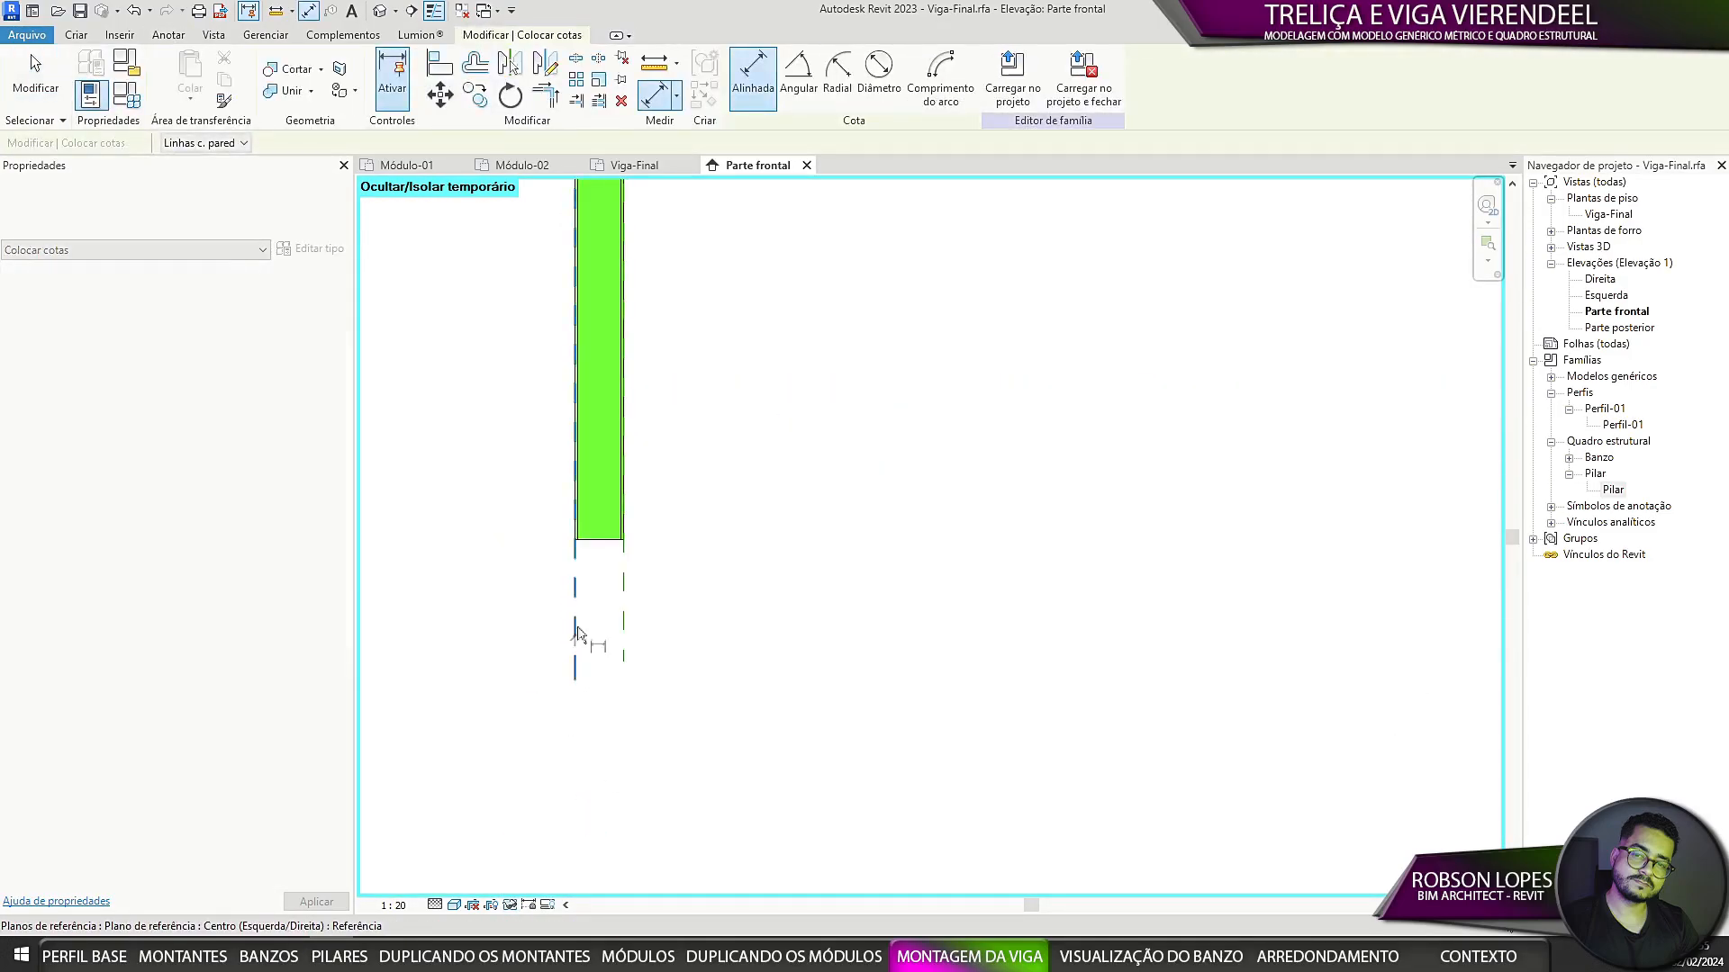
left_click(577, 634)
scroll(581, 641, "down", 2)
left_click(549, 641)
scroll(565, 685, "up", 2)
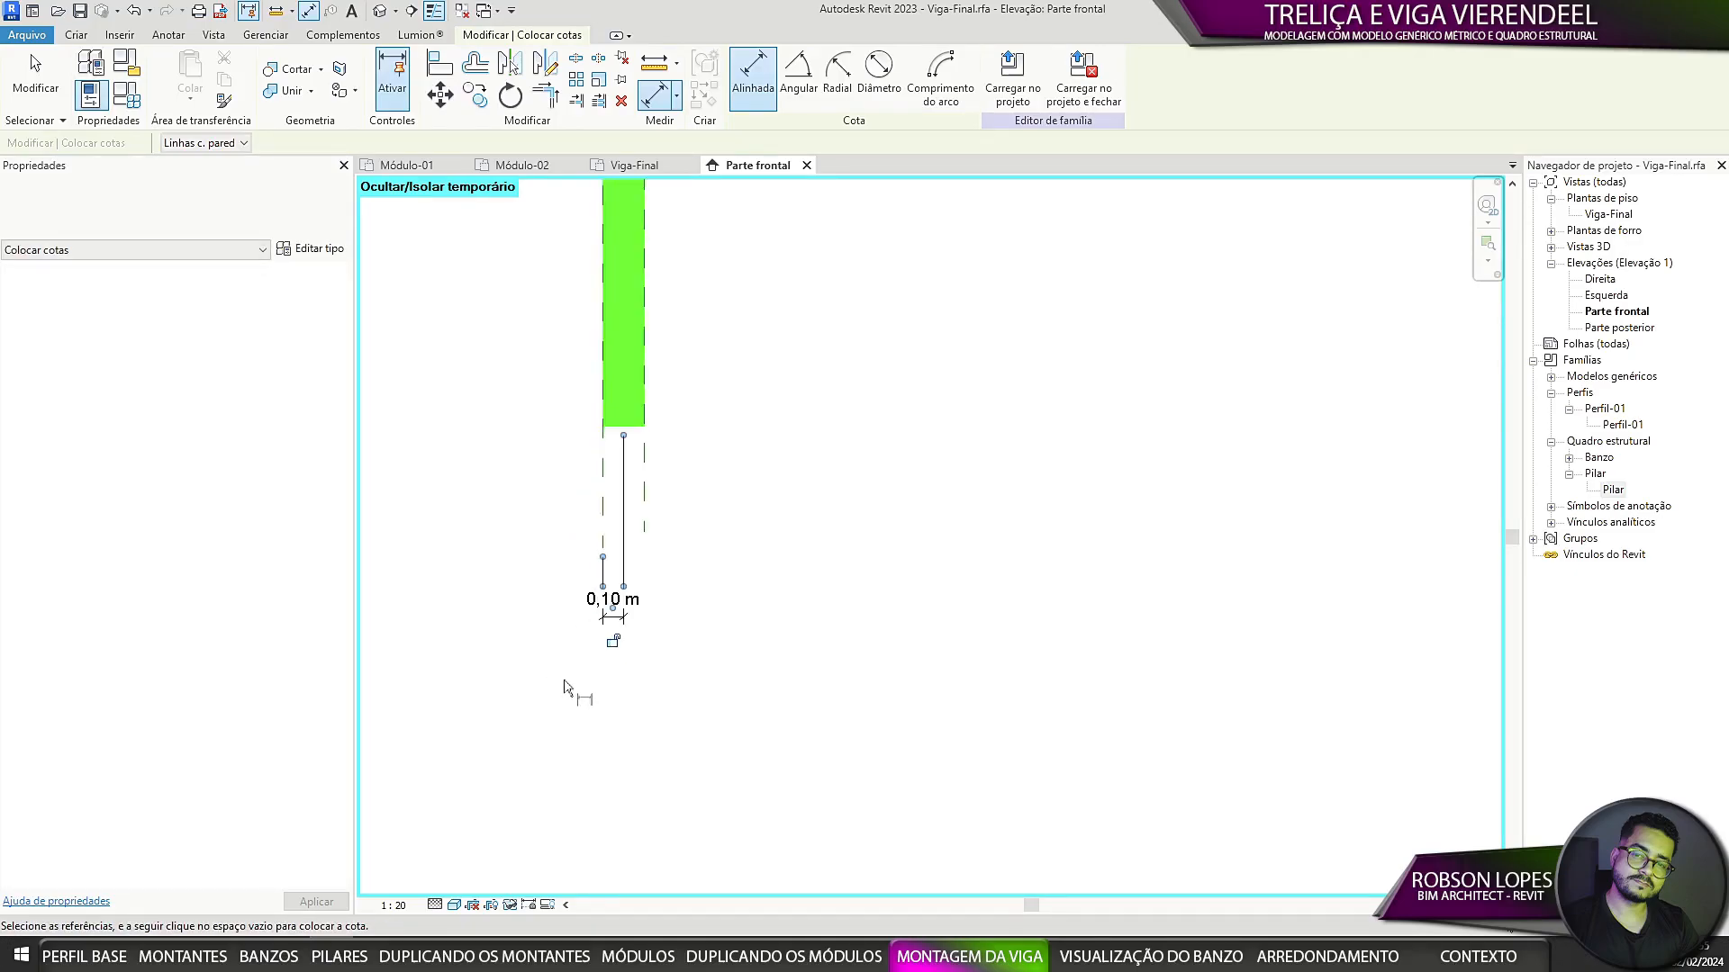
key("Escape")
key("Escape")
Step: Label the left pillar's axis dimension with the Eixo dos Pilares parameter
left_click(819, 75)
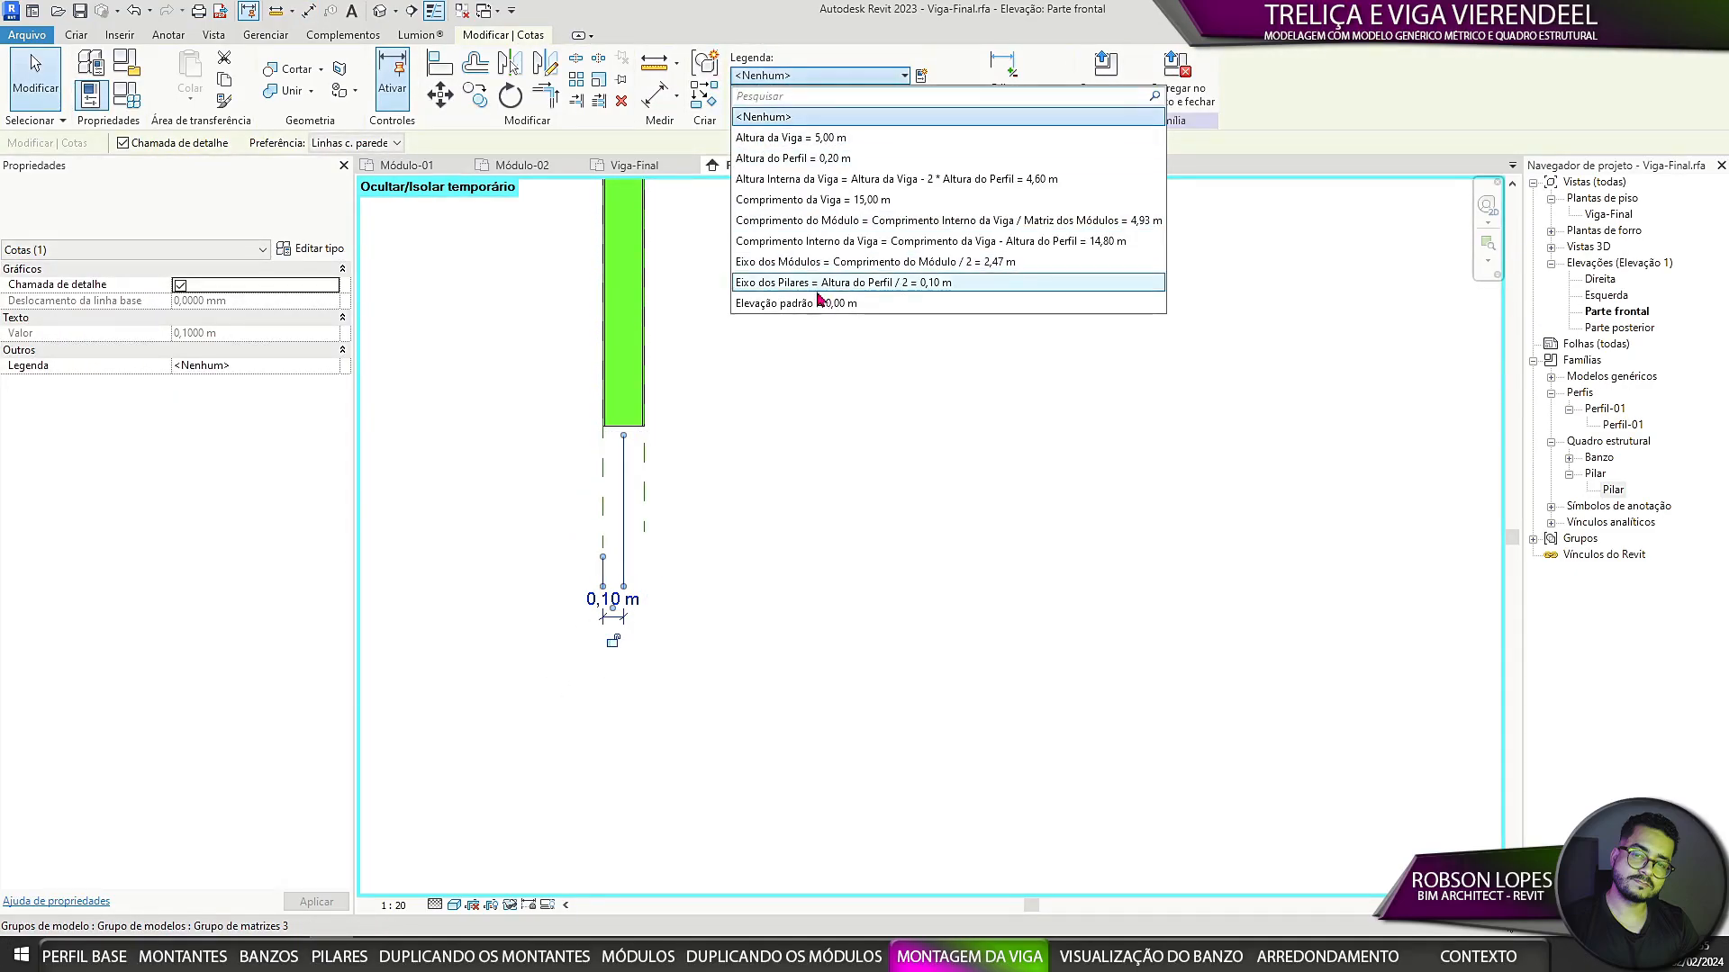
left_click(842, 282)
left_click(782, 643)
scroll(745, 693, "down", 1)
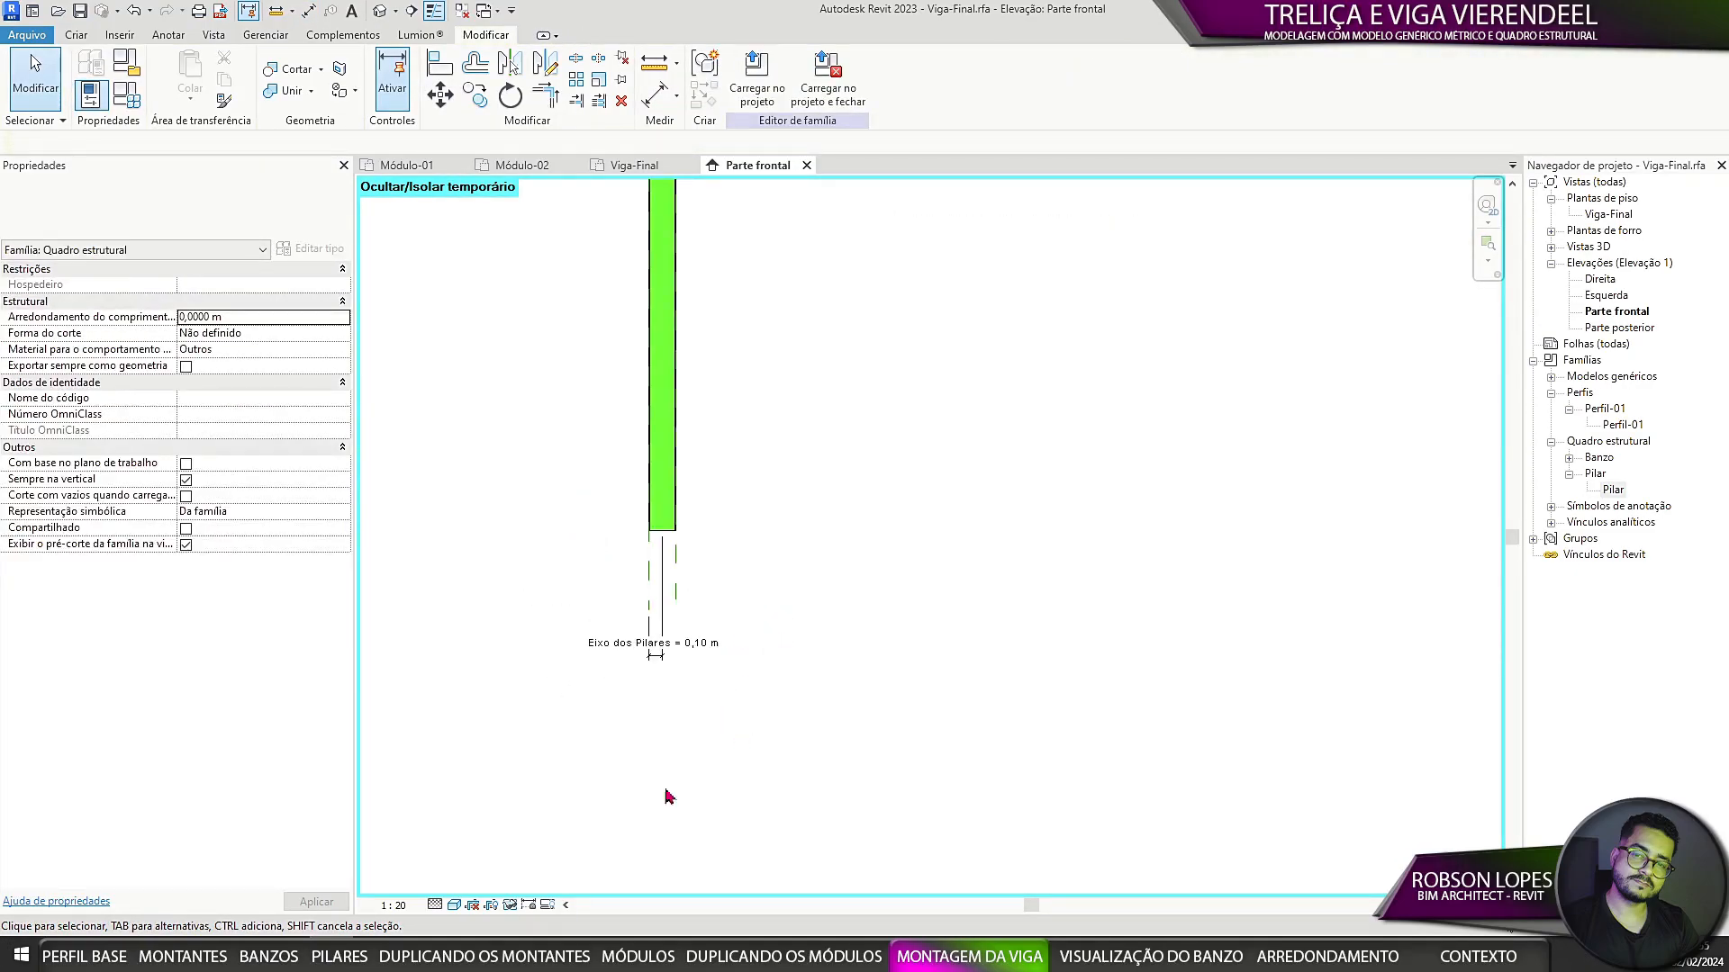
Step: Restore the hidden elements and temporarily isolate the second arrayed pillar with the reference planes at the beam's right end
left_click(529, 905)
left_click(549, 884)
left_click(855, 614)
middle_click_drag(856, 615, 800, 723)
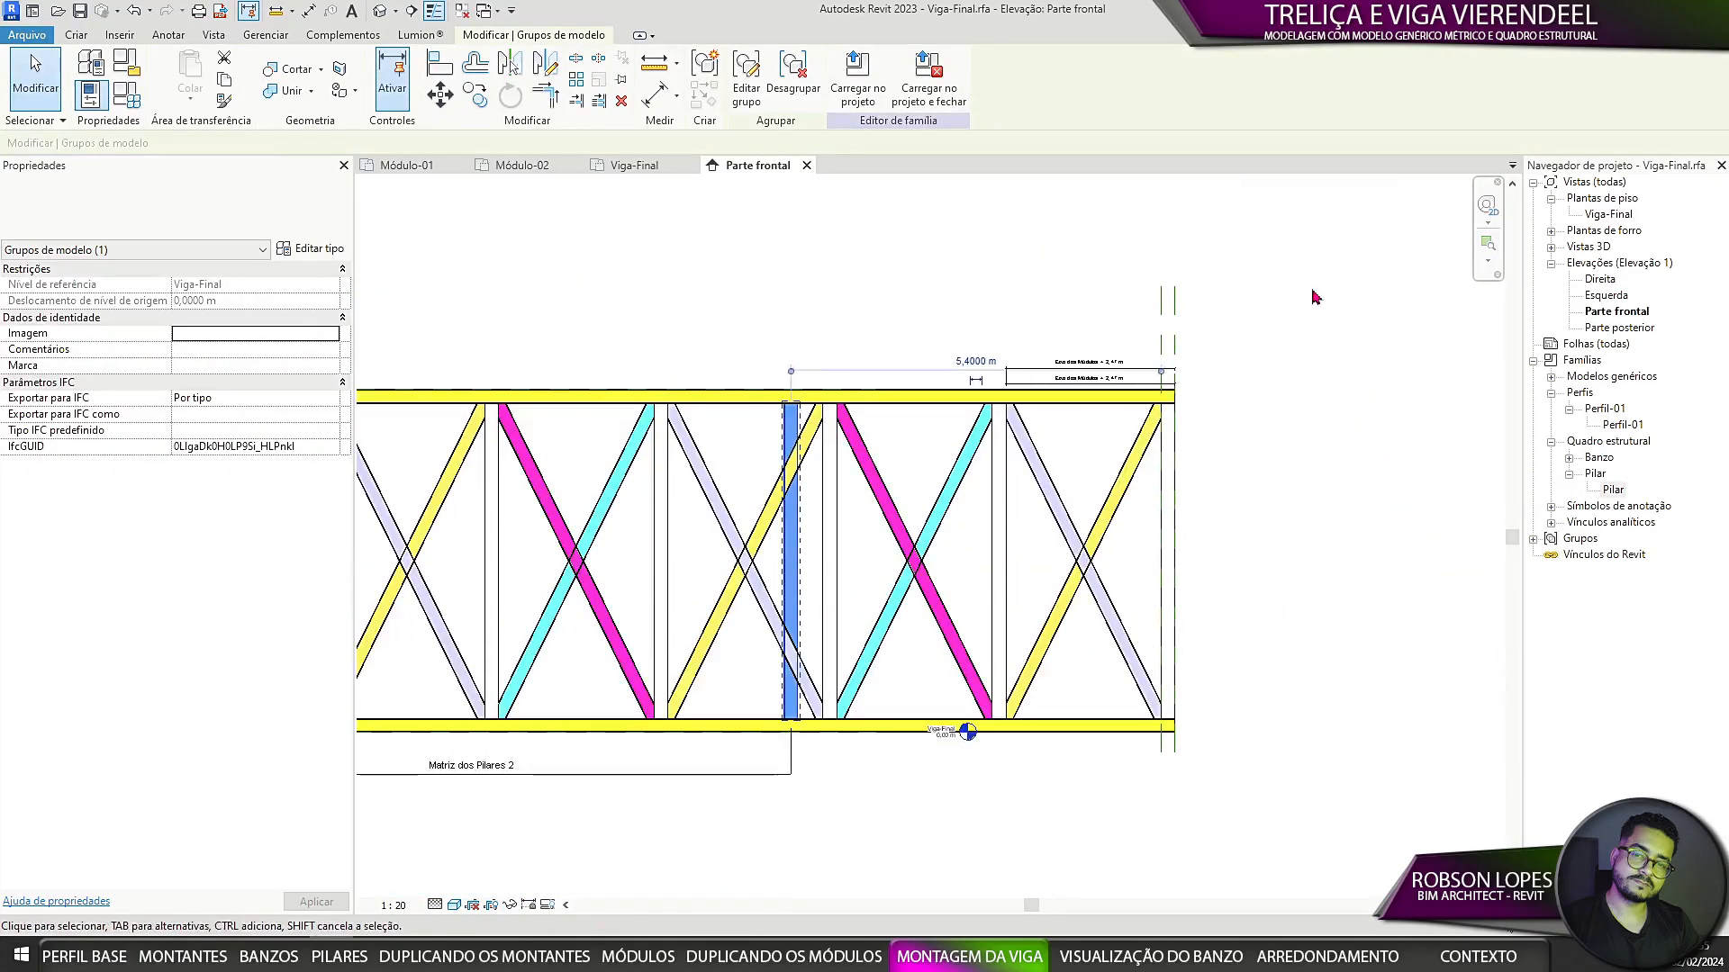
left_click(510, 905)
left_click(559, 843)
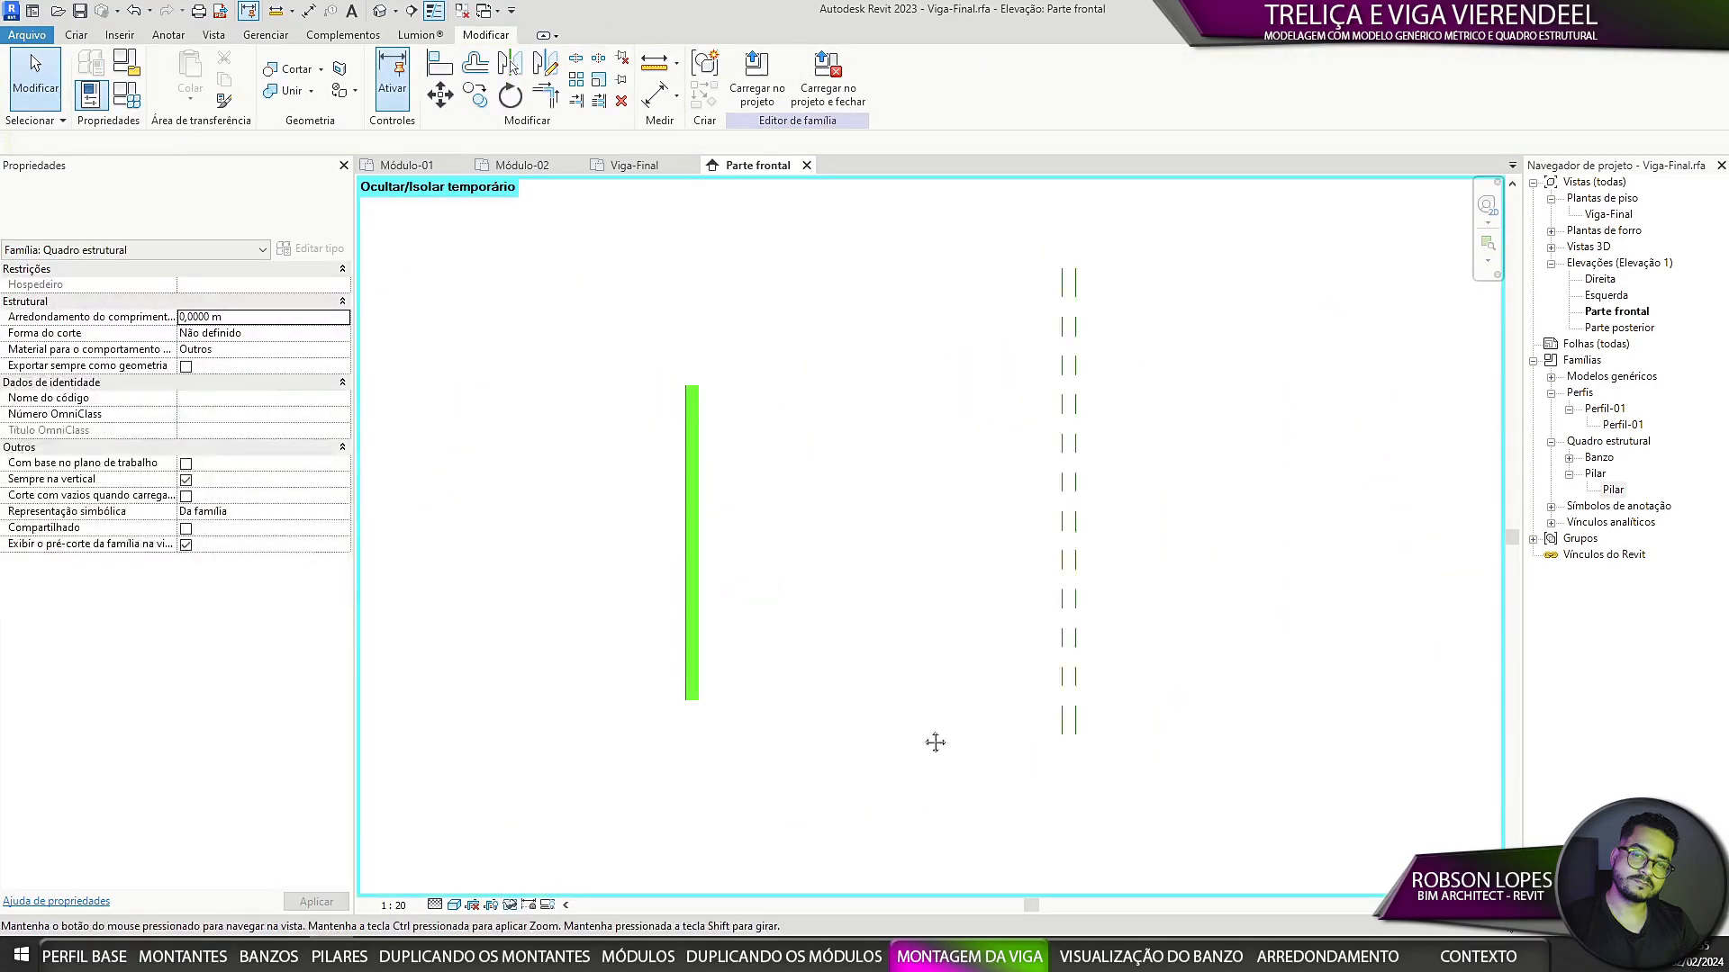
Step: Add an aligned dimension between the outermost right reference plane and the second pillar's center axis
middle_click_drag(934, 737, 847, 647)
key("d")
key("i")
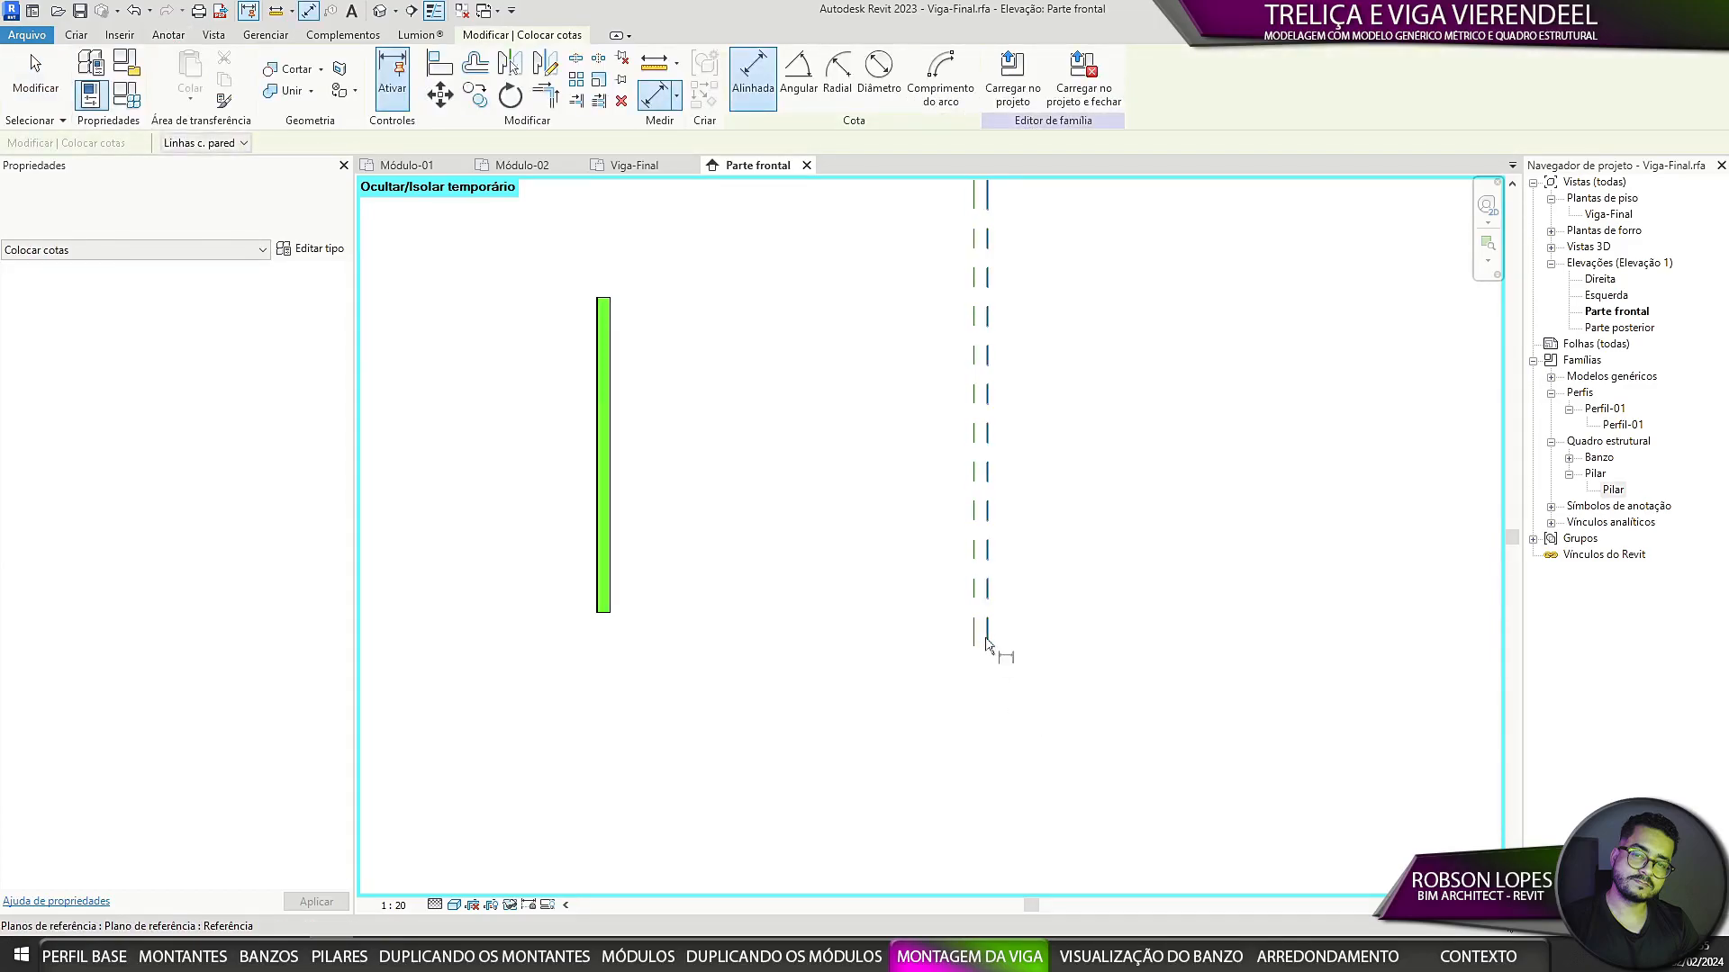
left_click(986, 635)
left_click(604, 618)
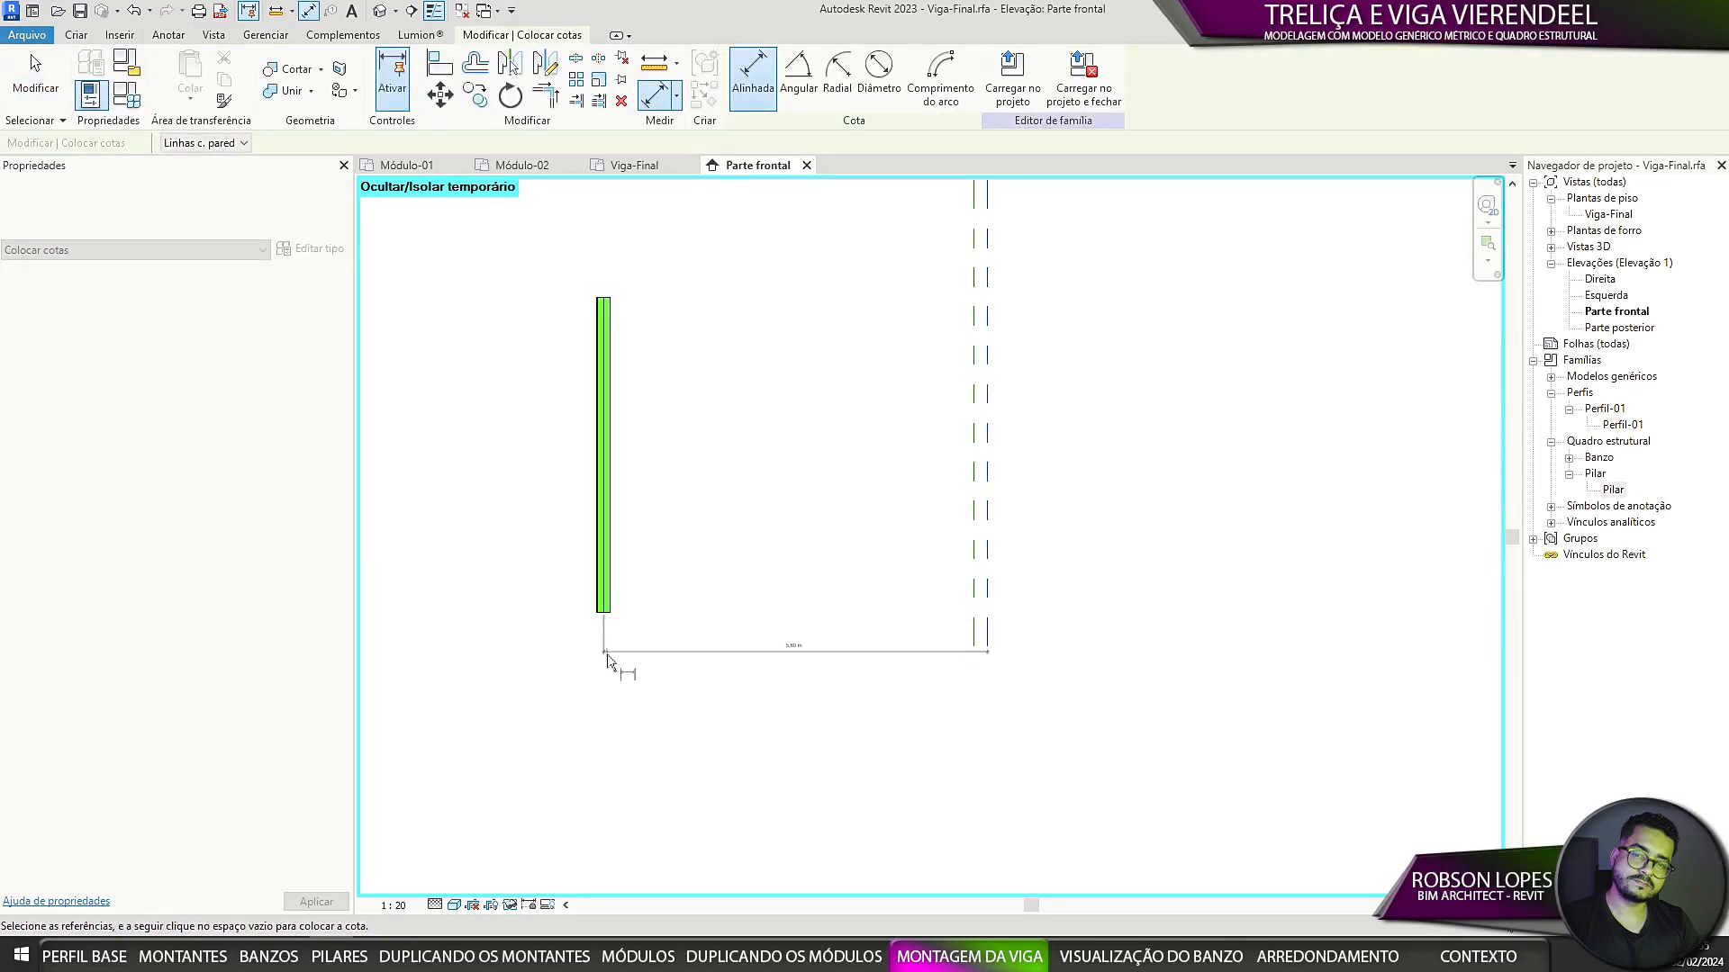
left_click(603, 687)
key("Escape")
Step: Label the second pillar's axis dimension with the Eixo dos Pilares parameter
left_click(877, 686)
left_click(856, 77)
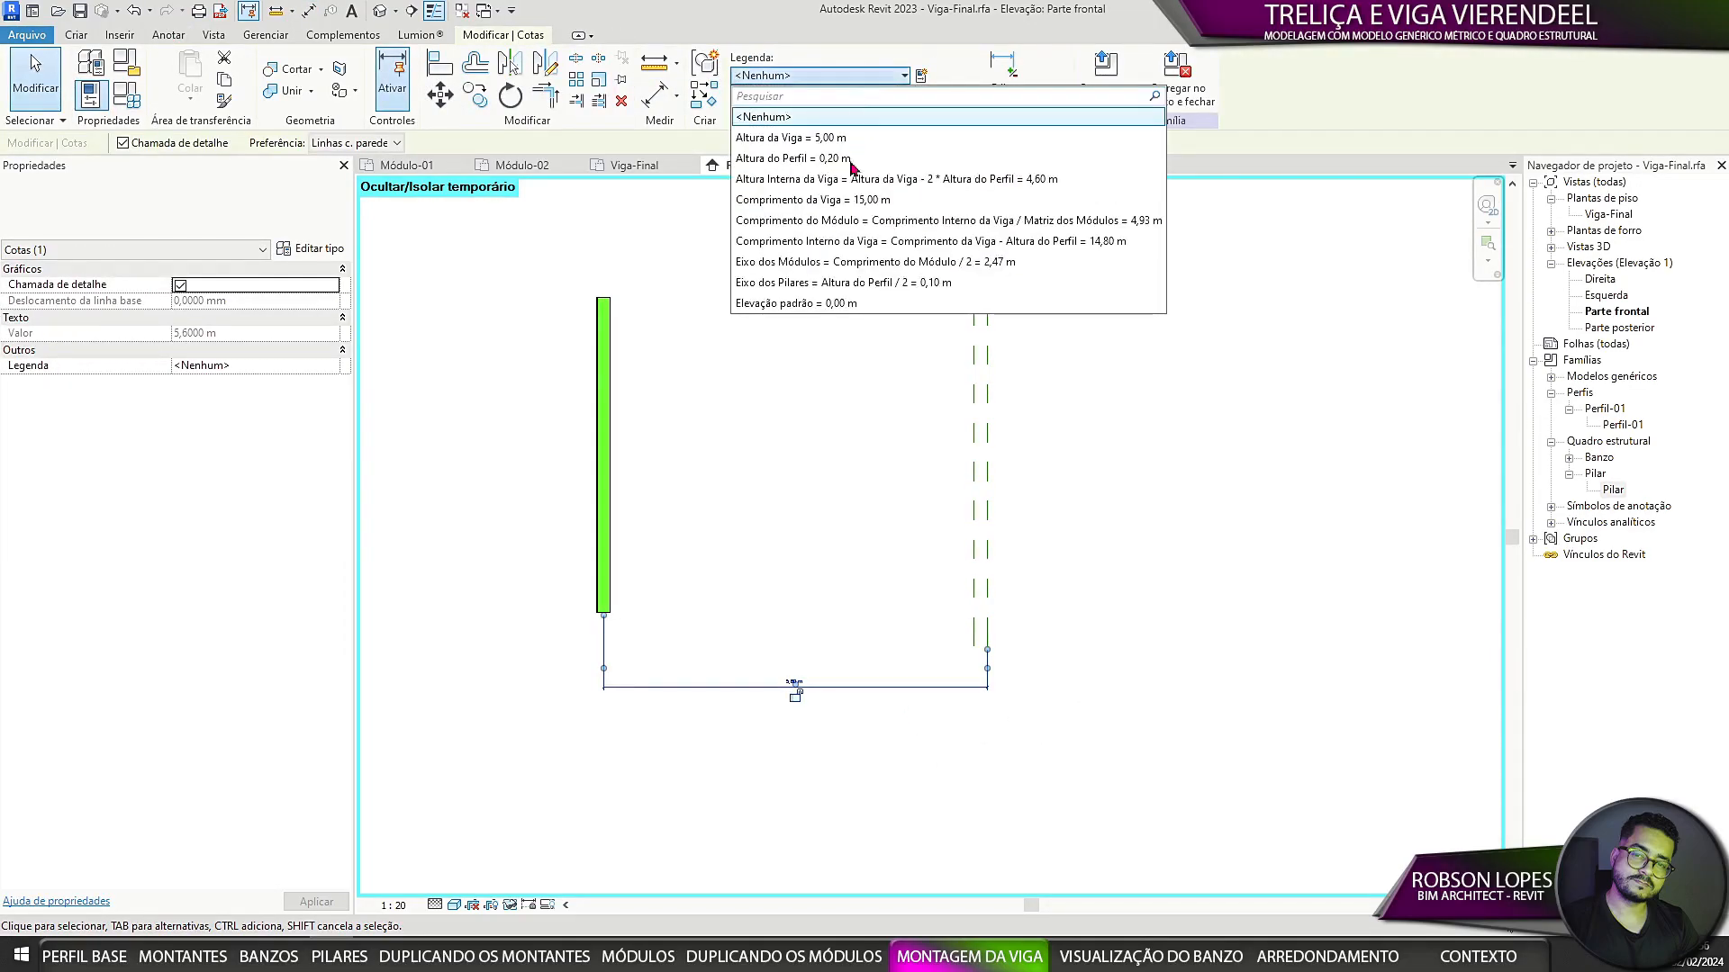
left_click(910, 286)
left_click(1144, 645)
Step: Check the second pillar's position between the right-end reference planes and restore all temporarily hidden elements
middle_click_drag(883, 687, 644, 731)
scroll(740, 657, "up", 3)
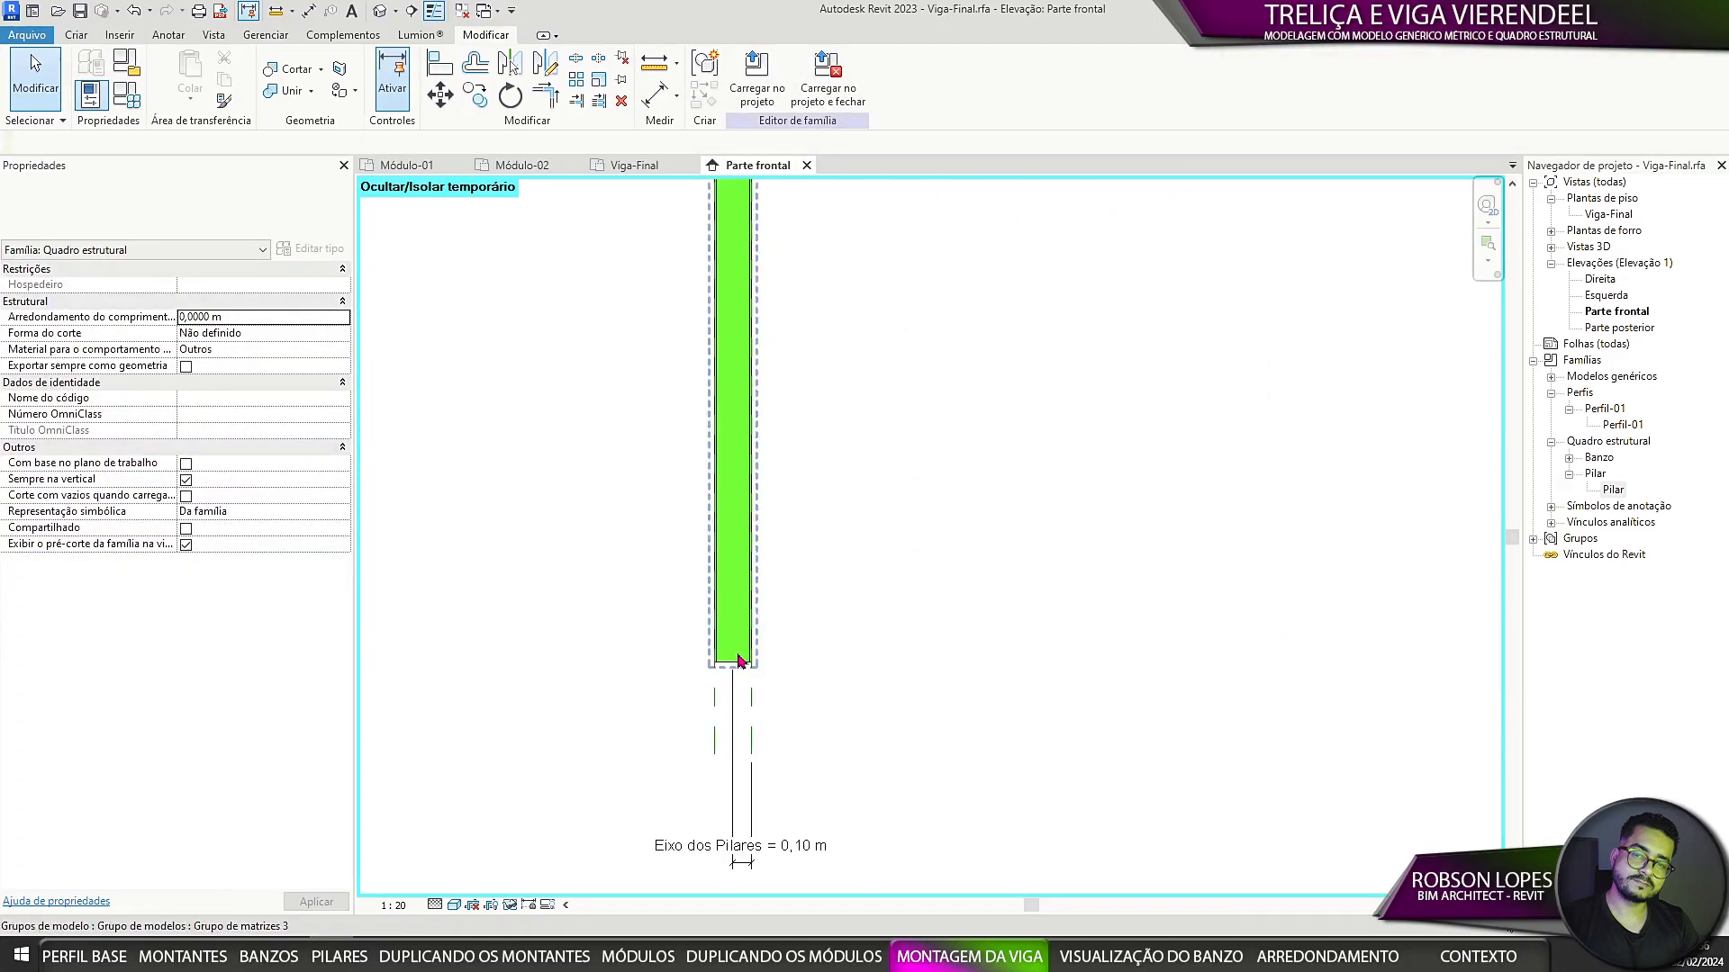
left_click(740, 662)
scroll(971, 585, "down", 5)
middle_click_drag(972, 595, 1063, 772)
left_click(1054, 752)
scroll(954, 537, "down", 3)
middle_click_drag(954, 537, 1137, 371)
scroll(590, 801, "down", 3)
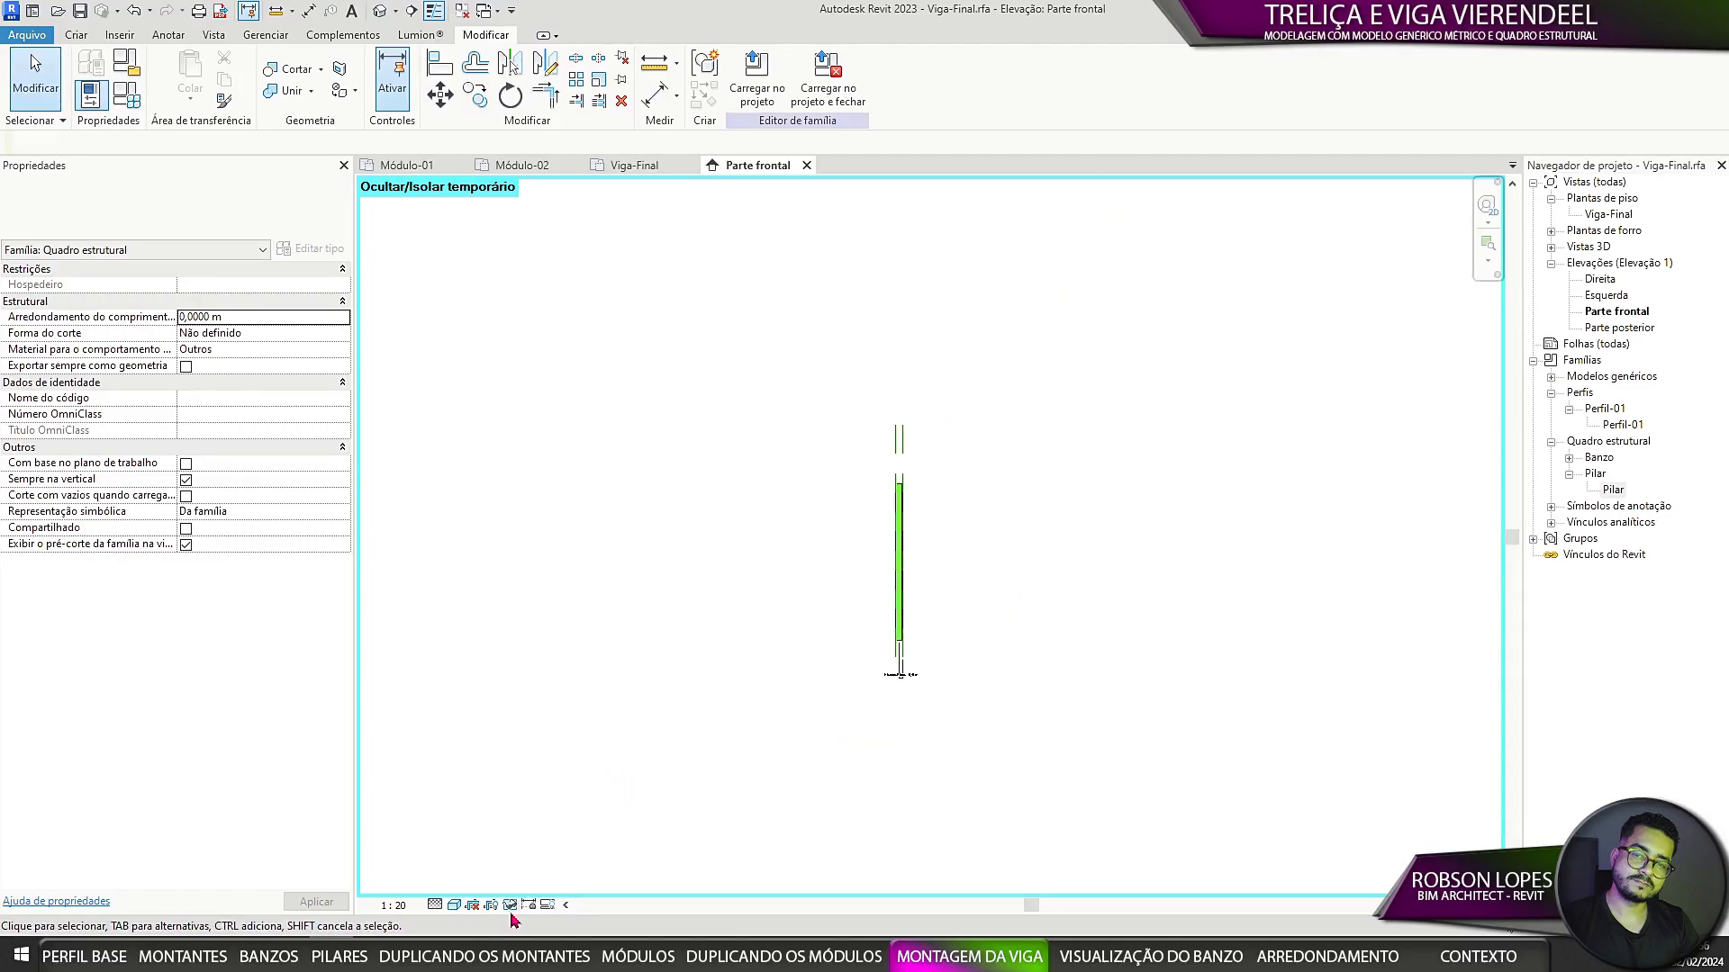
left_click(509, 905)
left_click(631, 883)
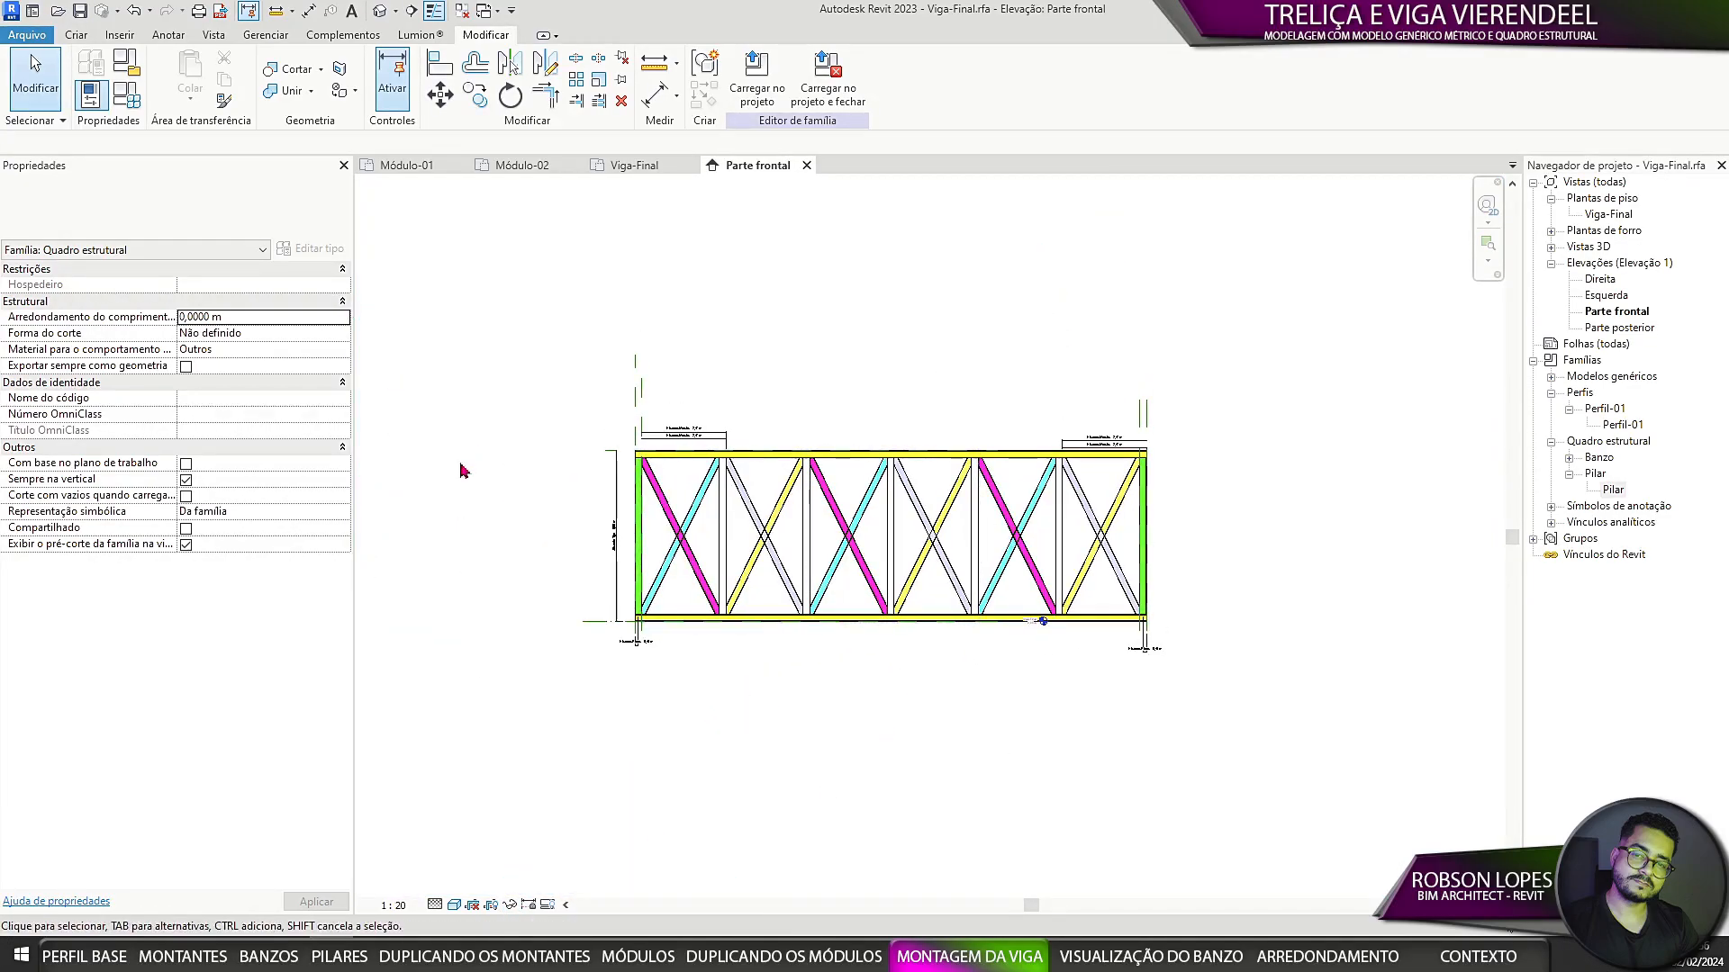
Step: Flex the beam in the family types by applying Comprimento da Viga values of 20 m, 10 m and 20 m again
left_click(126, 95)
left_click(1251, 364)
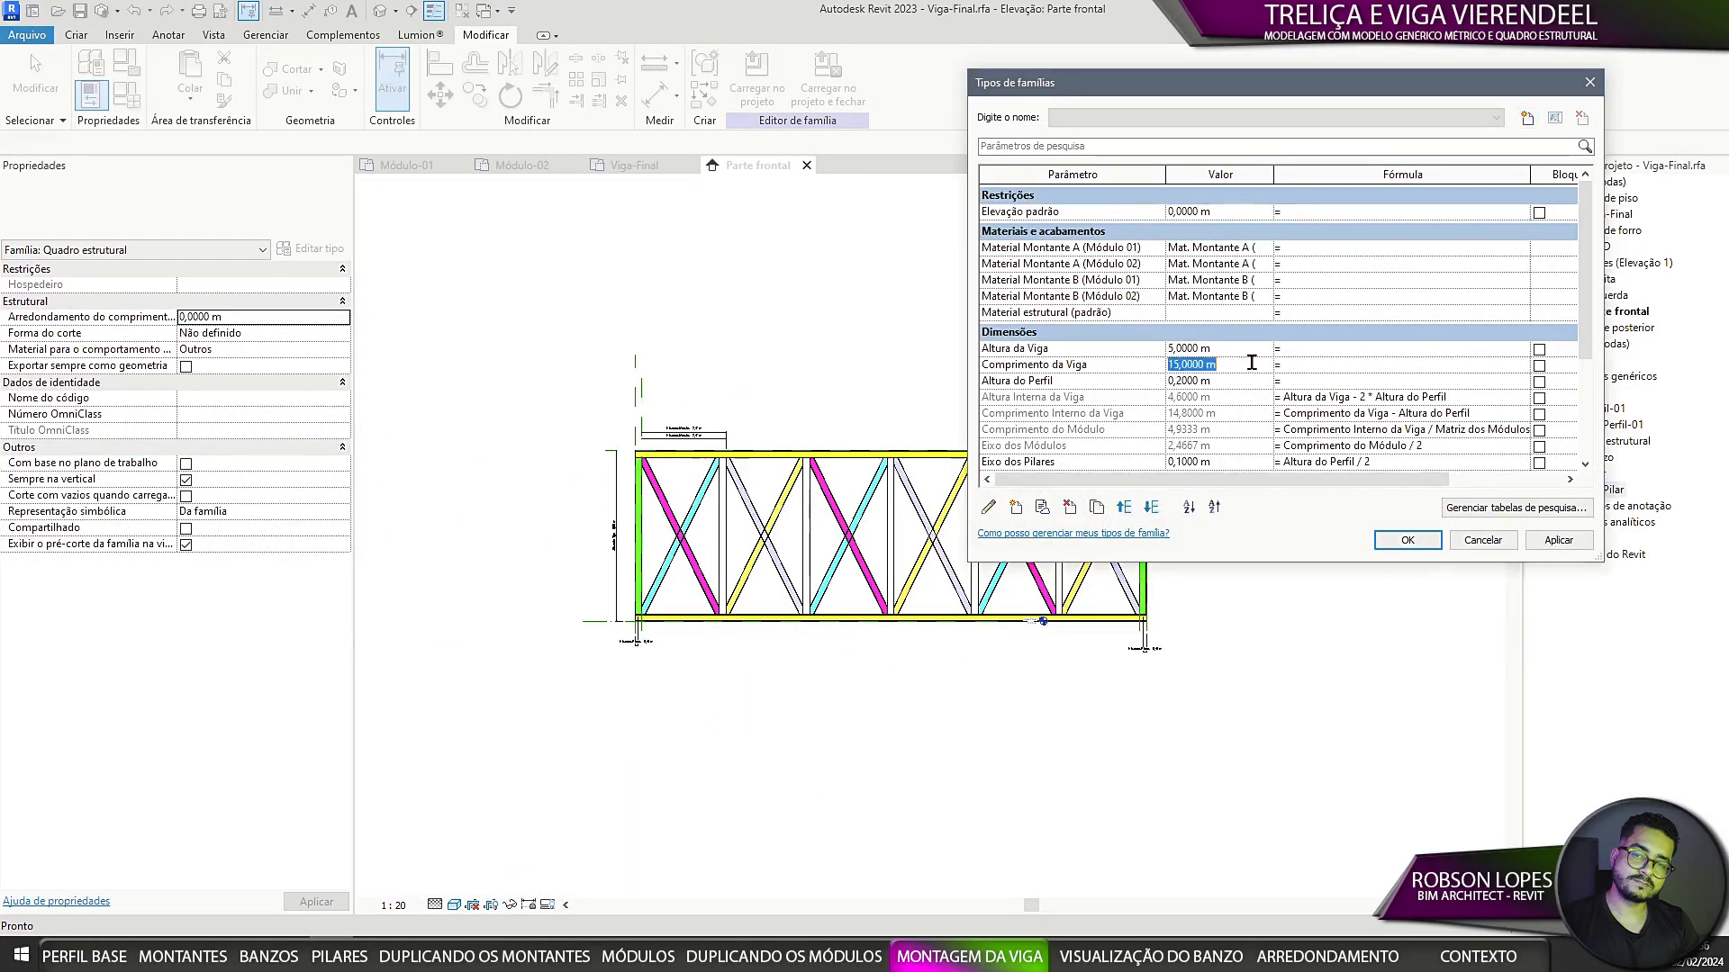
left_click(1559, 541)
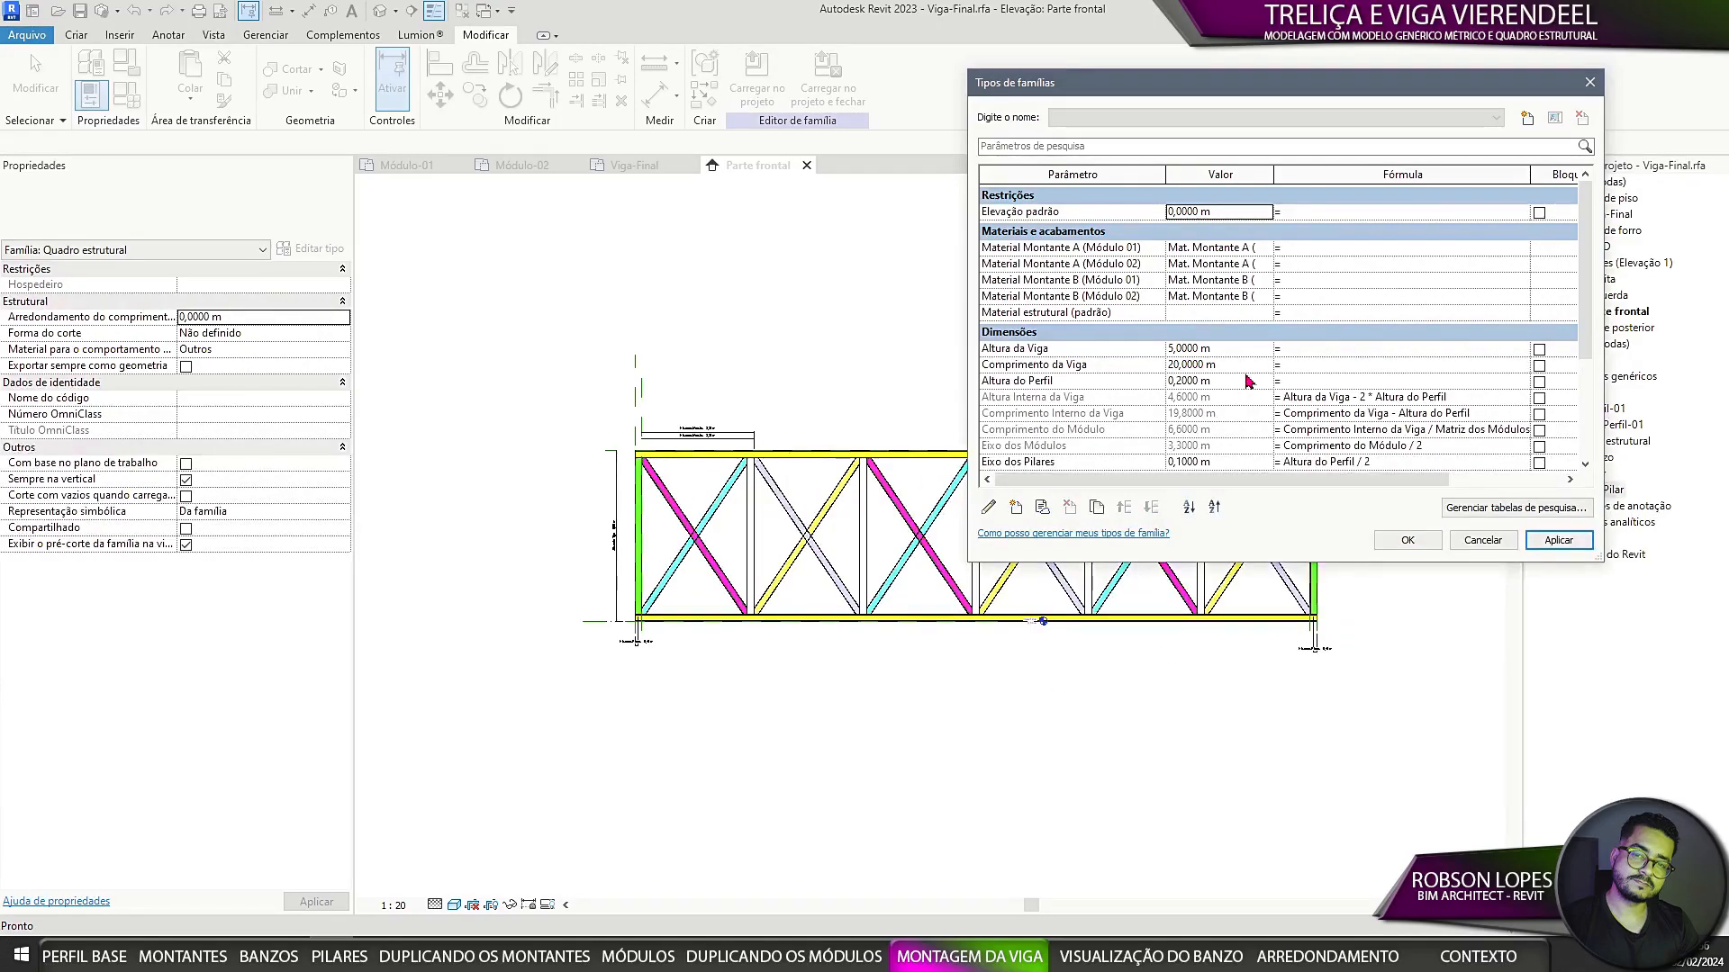
left_click(1244, 363)
type("10")
key("Return")
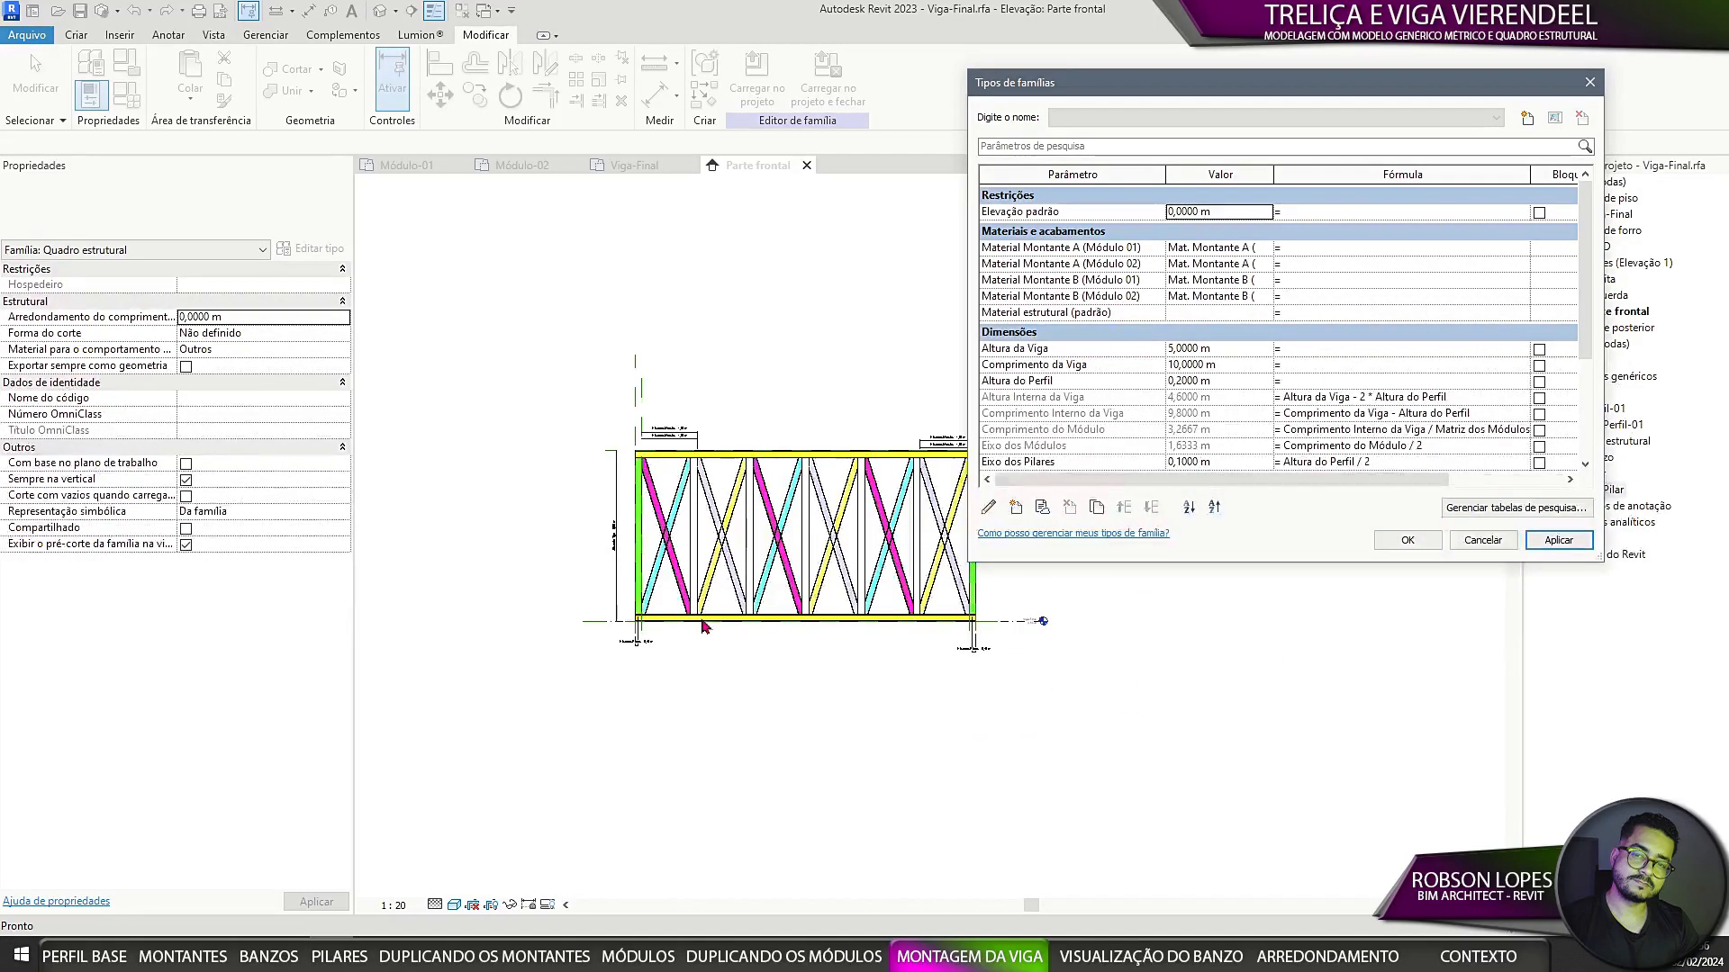
left_click(1243, 365)
type("20")
key("Return")
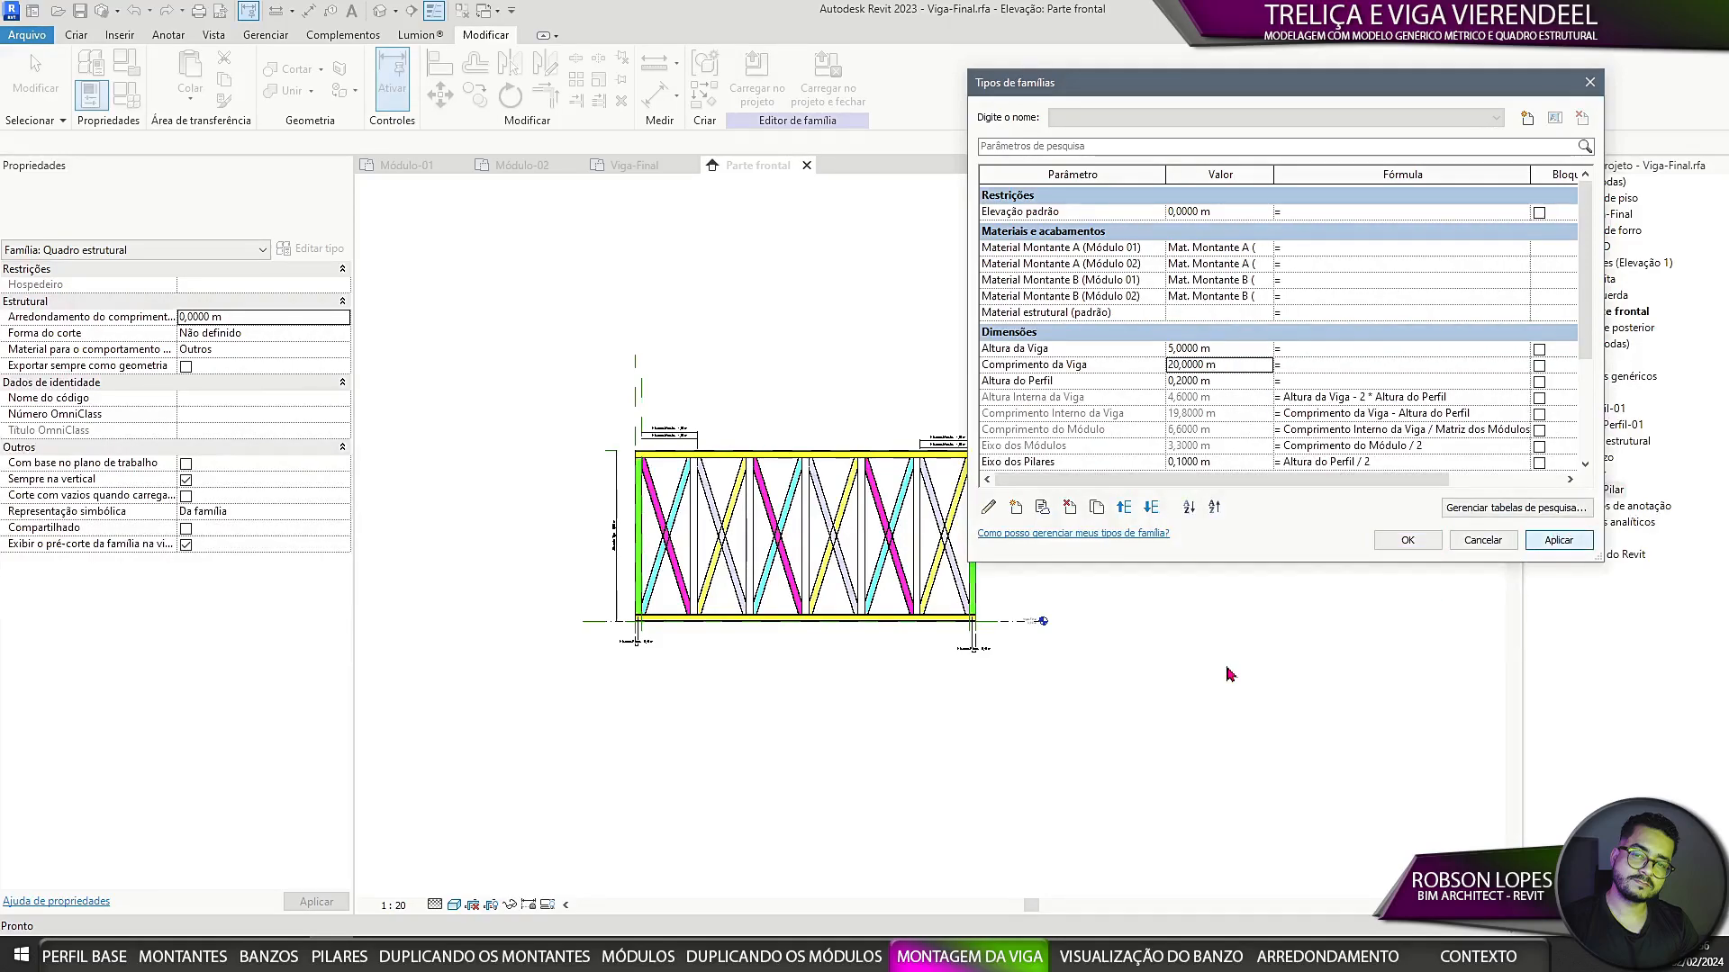
Step: Test the profile by applying an Altura do Perfil of 0,4 m and returning it to 0,2 m
left_click(1236, 378)
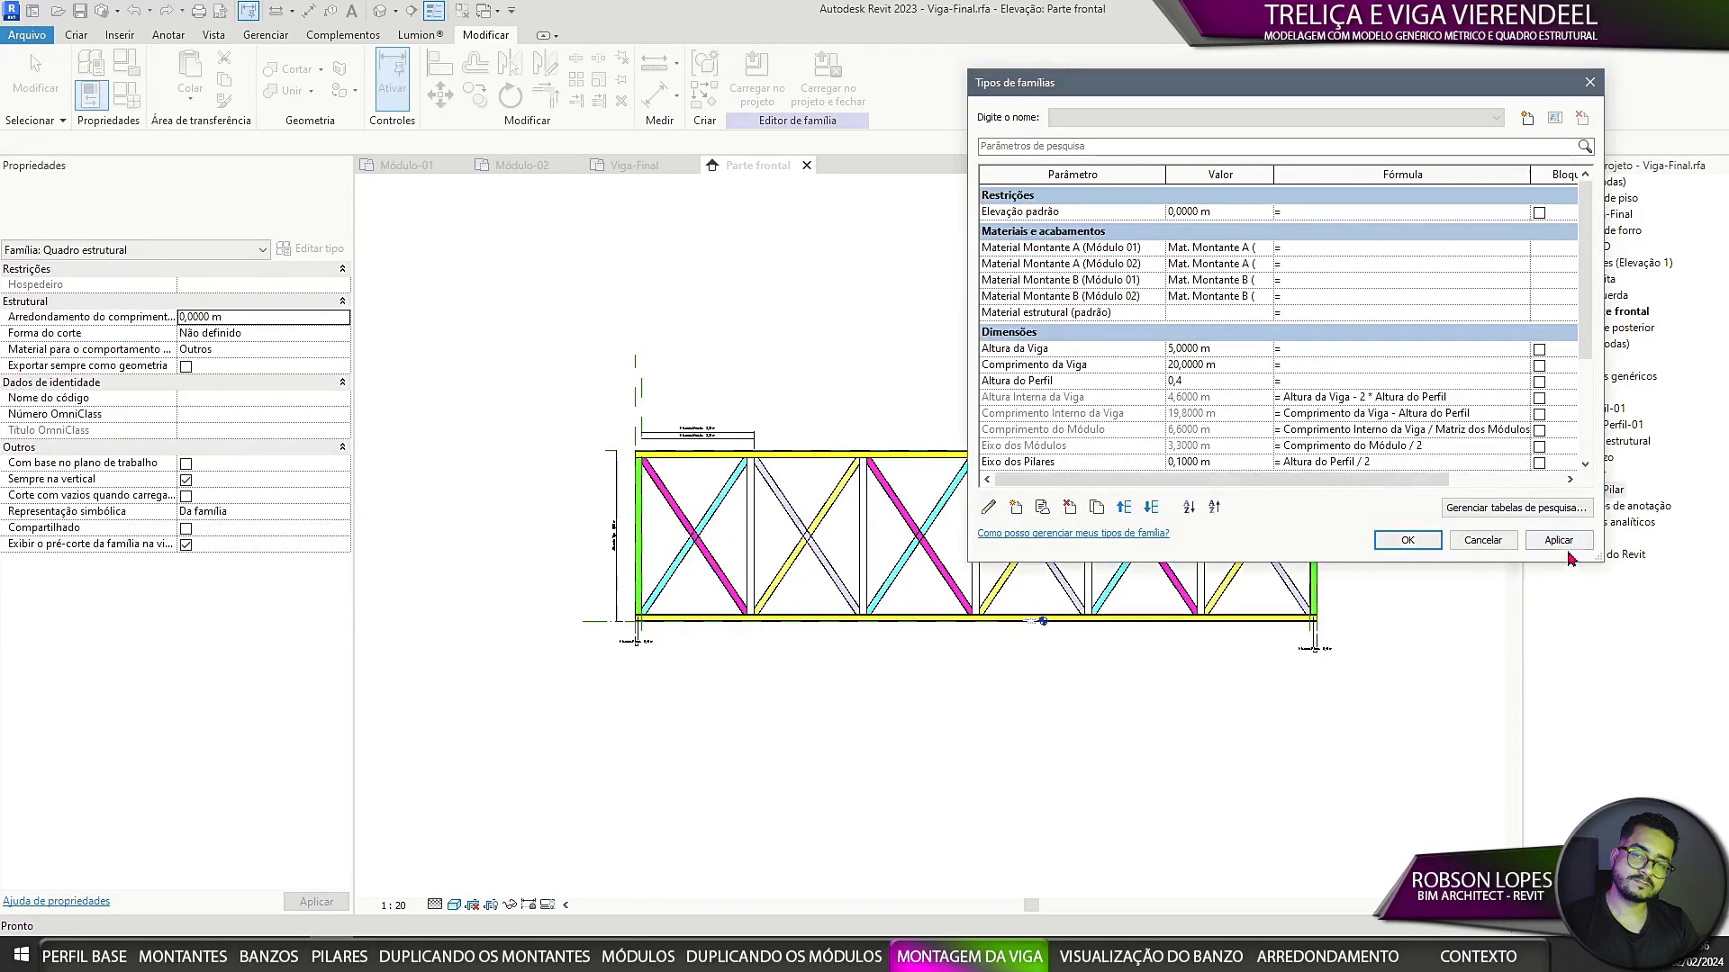
left_click(1558, 540)
left_click(1219, 383)
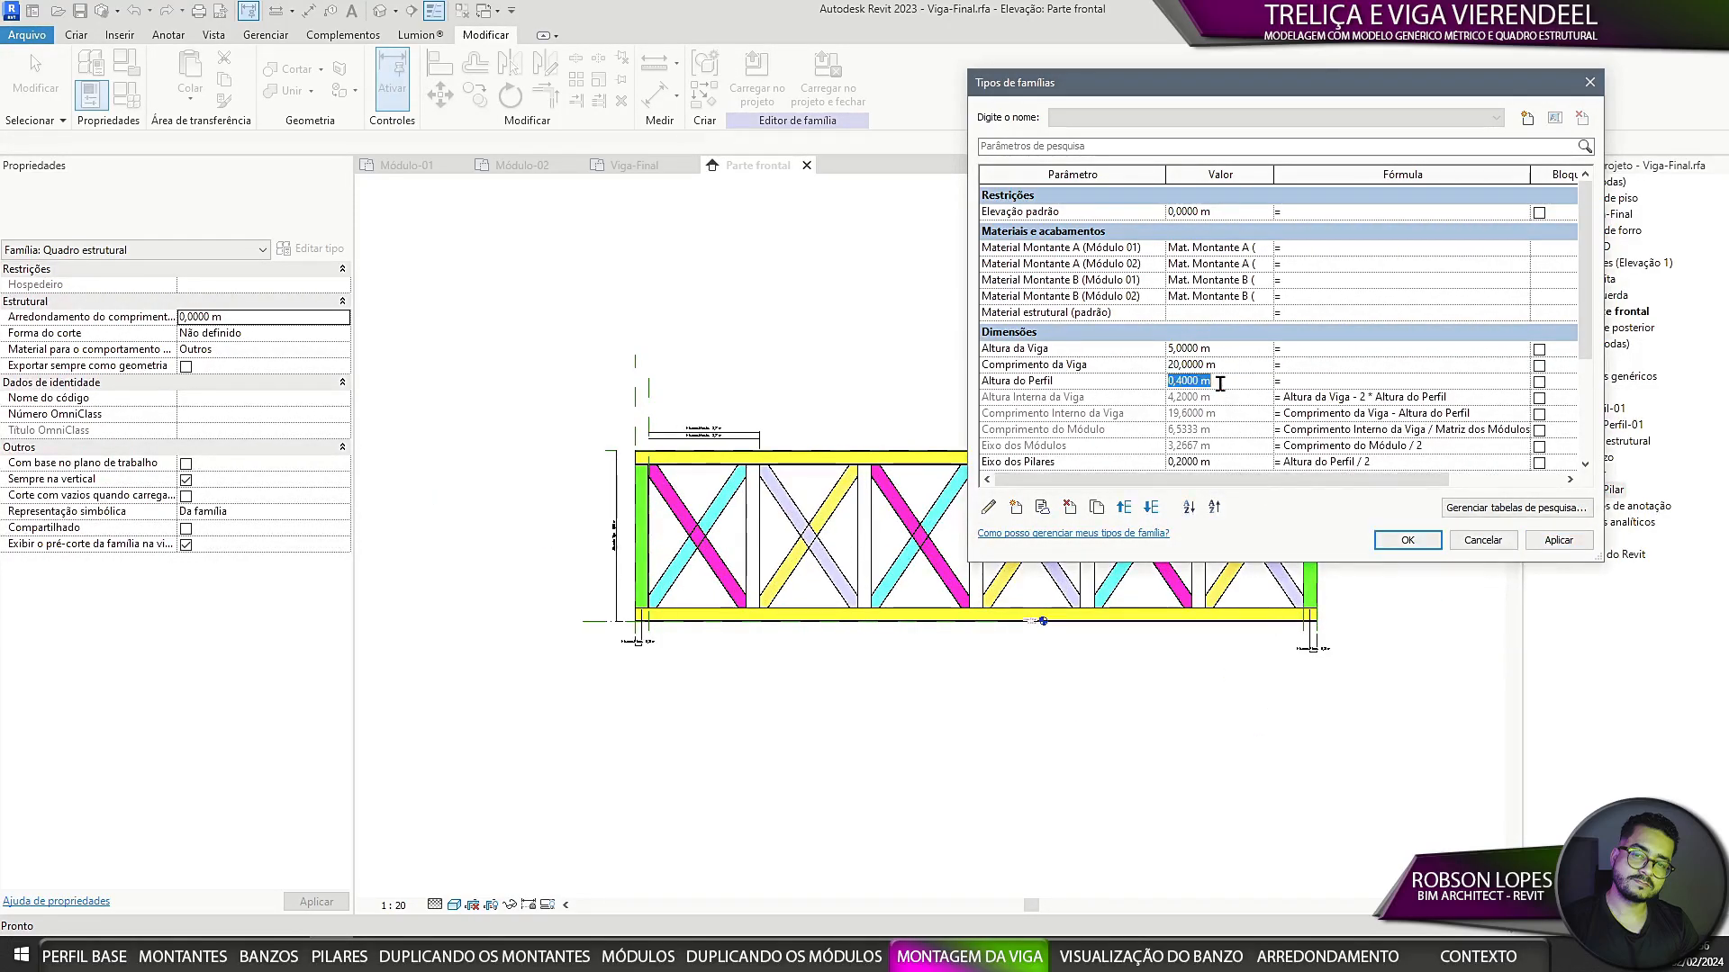
type("0,2")
left_click(1558, 541)
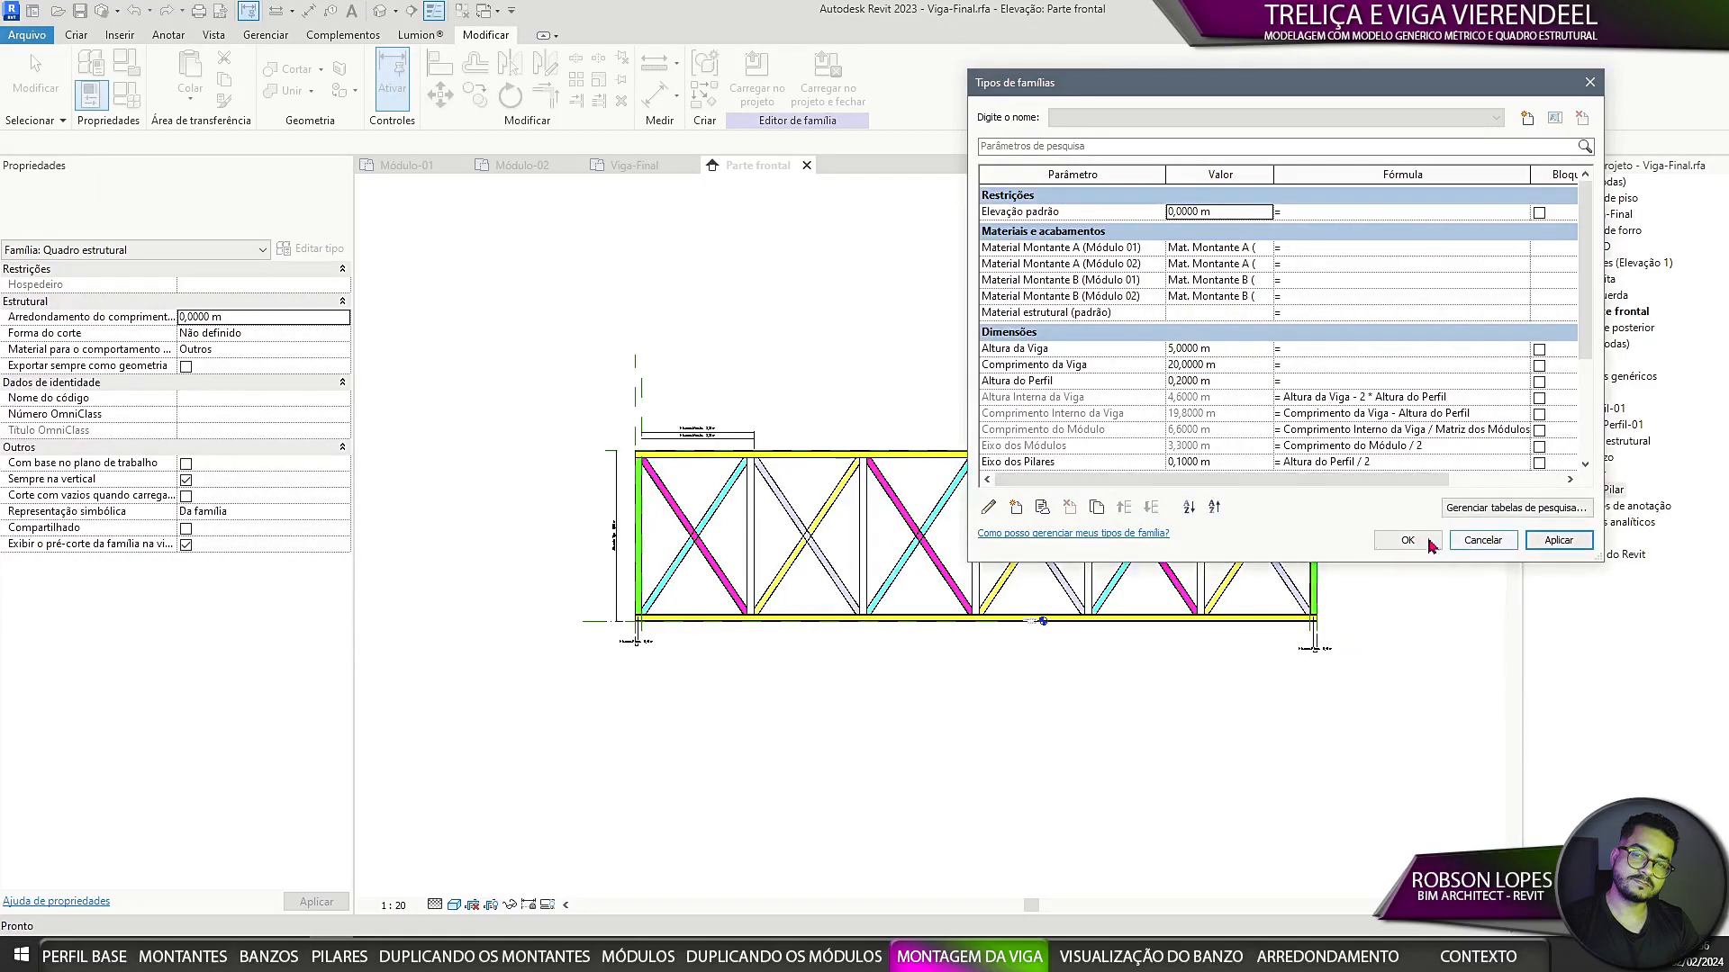
Step: Try to apply a Rotação do Perfil of 0° in the family types
scroll(1234, 408, "down", 2)
left_click(1234, 407)
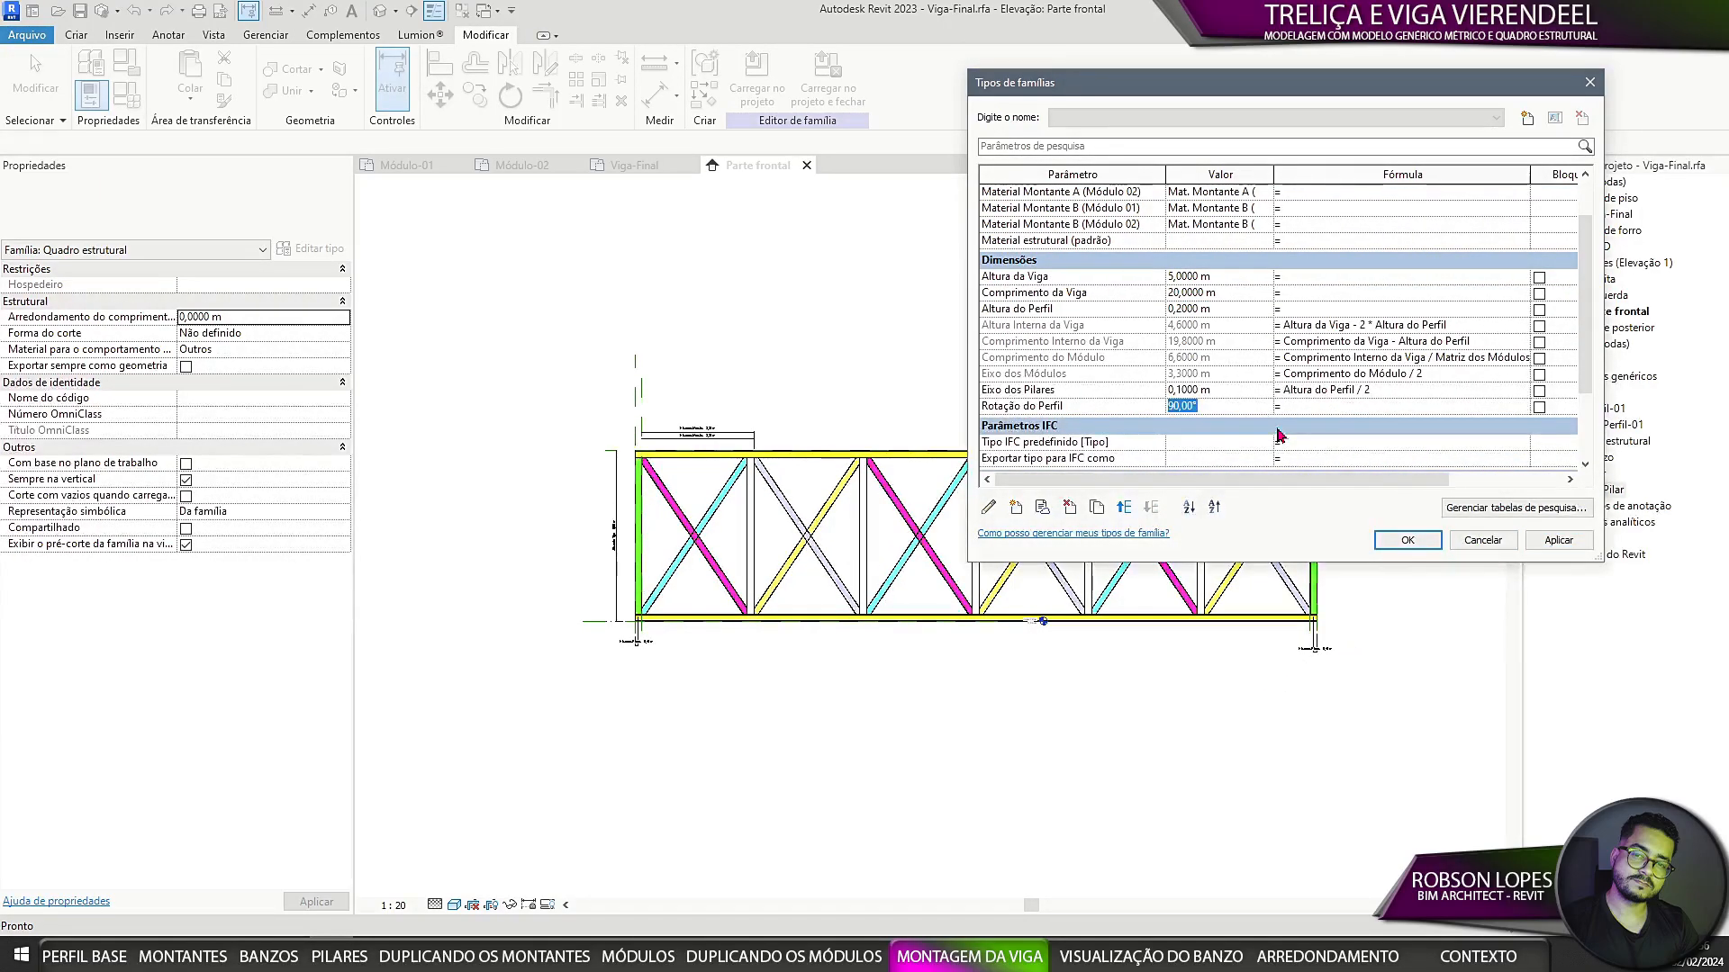
type("0")
left_click(1570, 543)
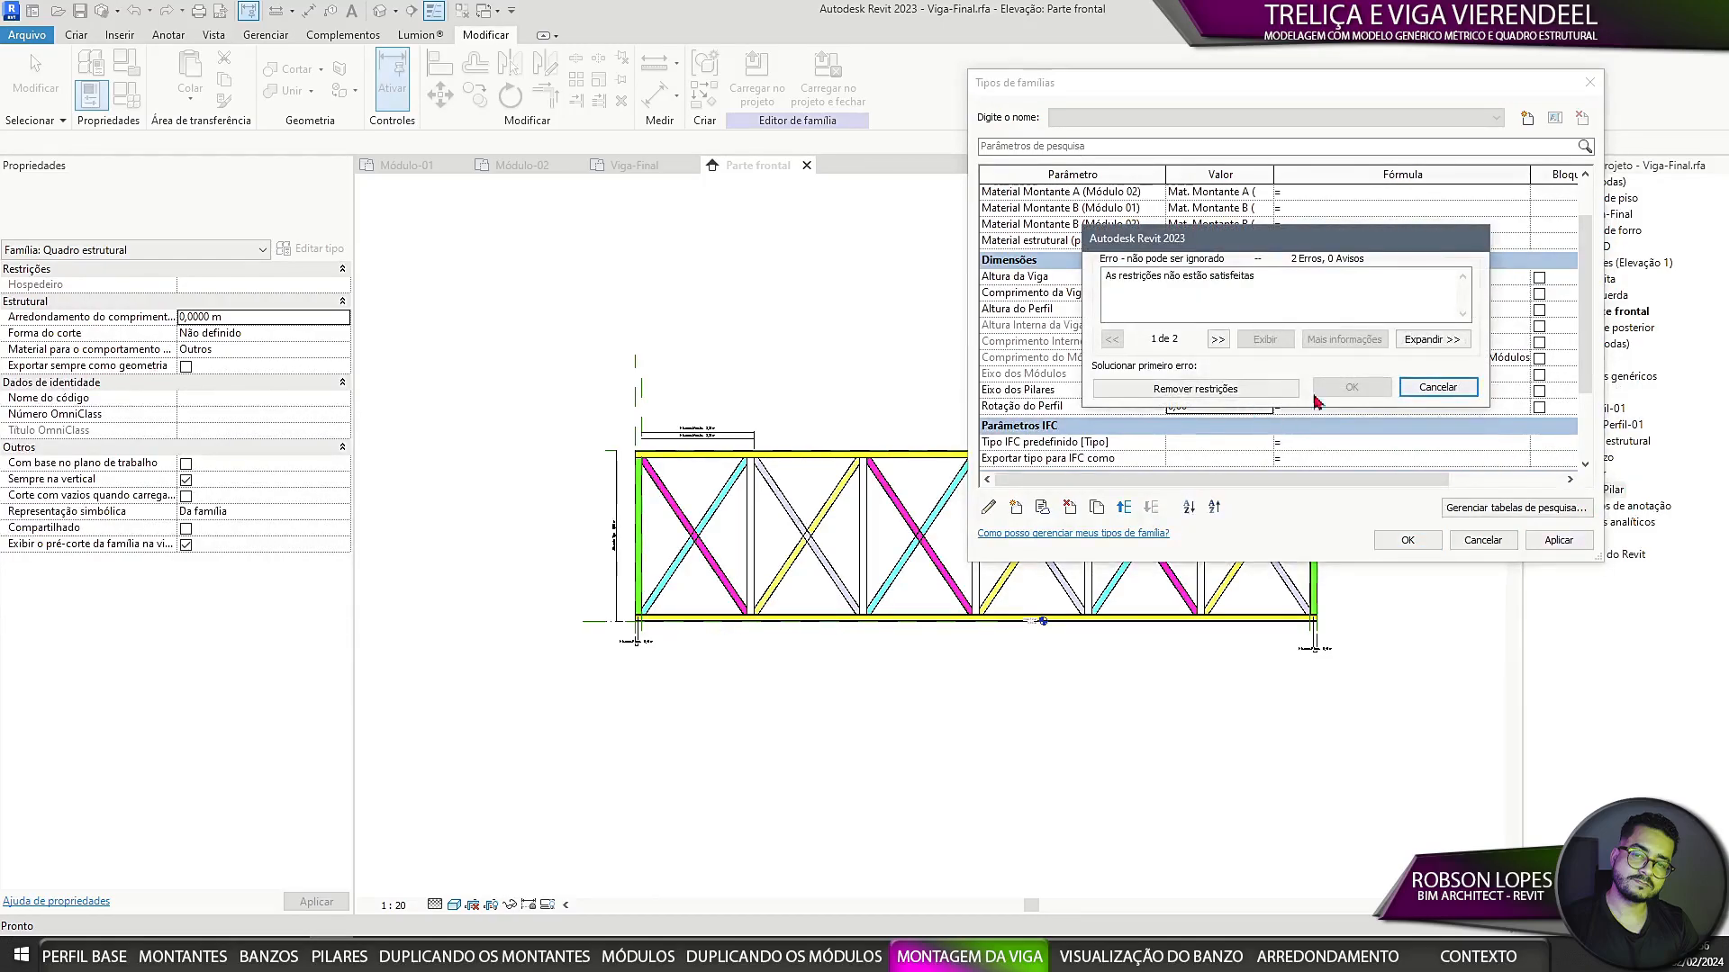
left_click(1439, 386)
Step: Test Rotação do Perfil at 45°, return it to 90°, and confirm the family types
left_click(1235, 410)
left_click(1557, 538)
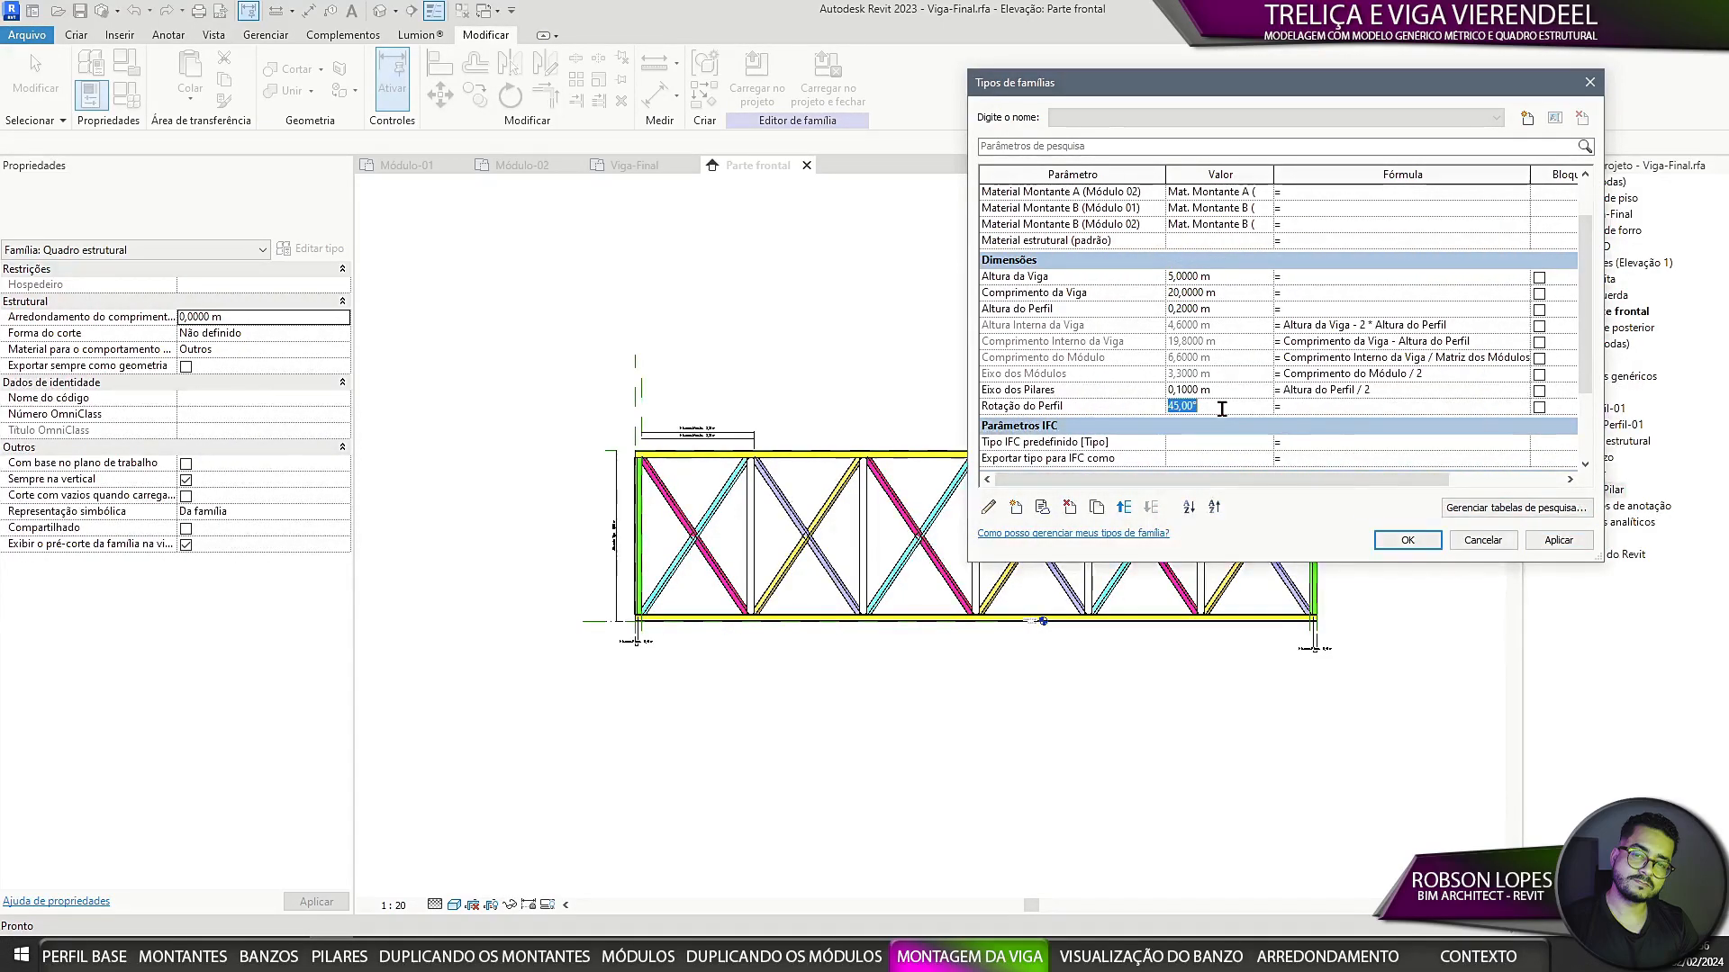
left_click(1543, 547)
left_click(1421, 542)
Step: Edit the left pillar's group, check the parameter associated with Rotação do pilar in its type properties, and finish editing the group
scroll(607, 567, "up", 3)
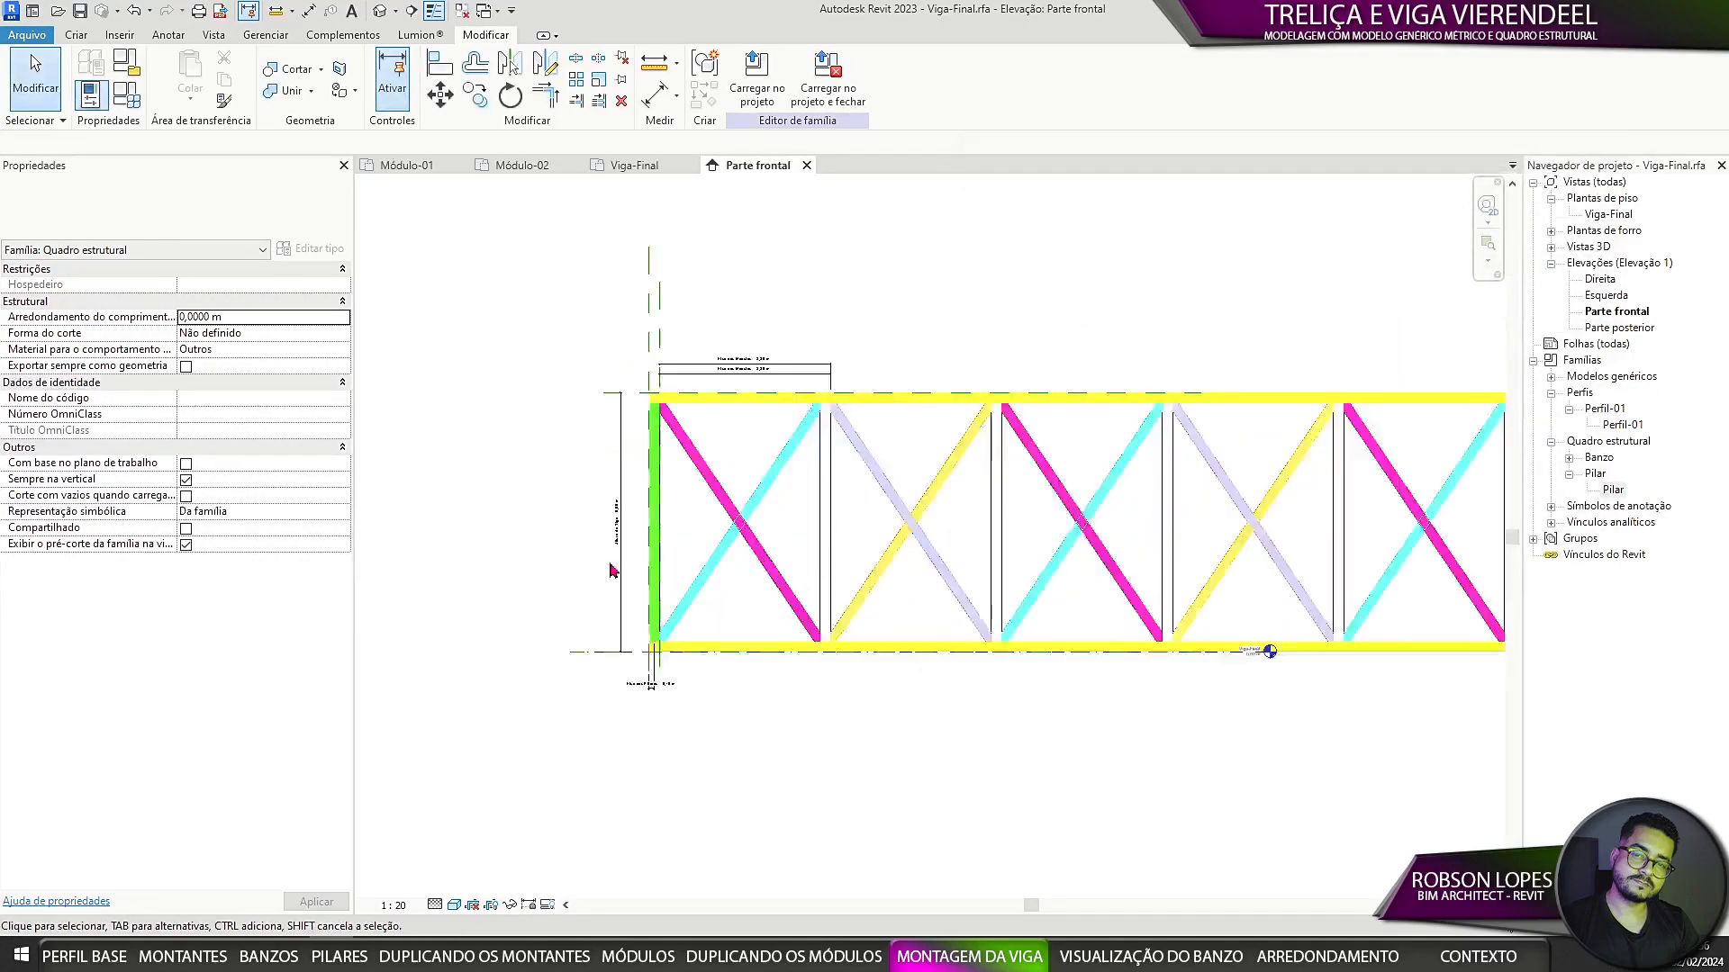
scroll(674, 661, "up", 4)
double_click(675, 691)
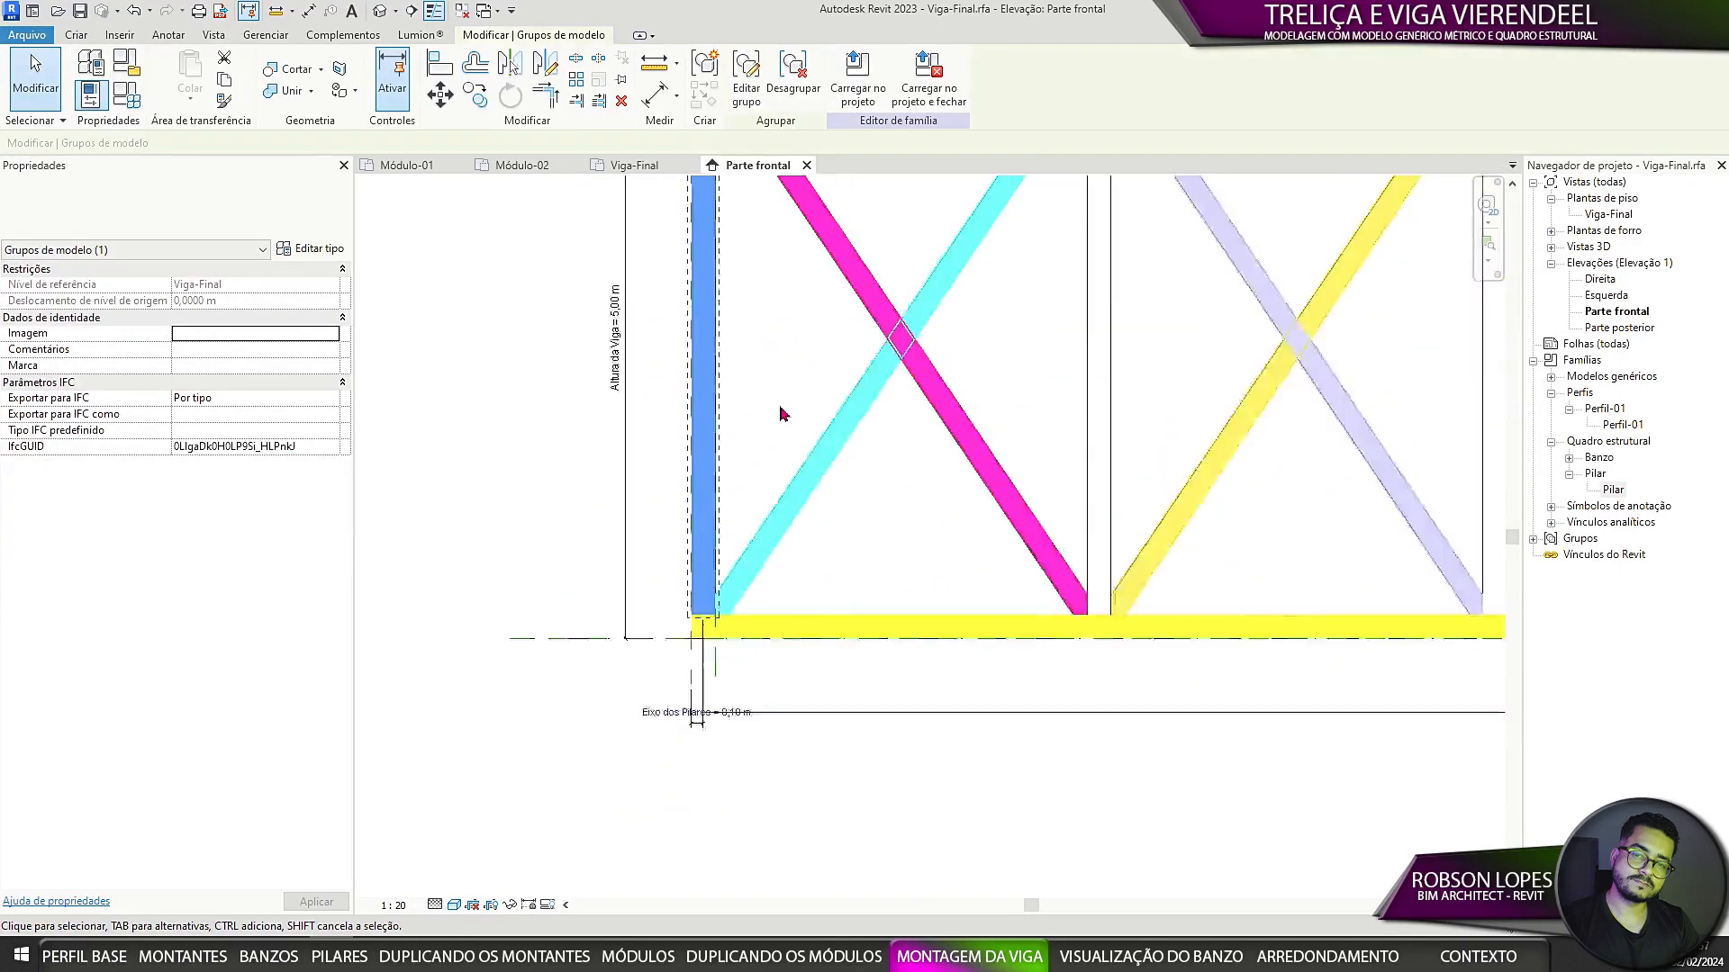
scroll(719, 592, "down", 2)
left_click(309, 249)
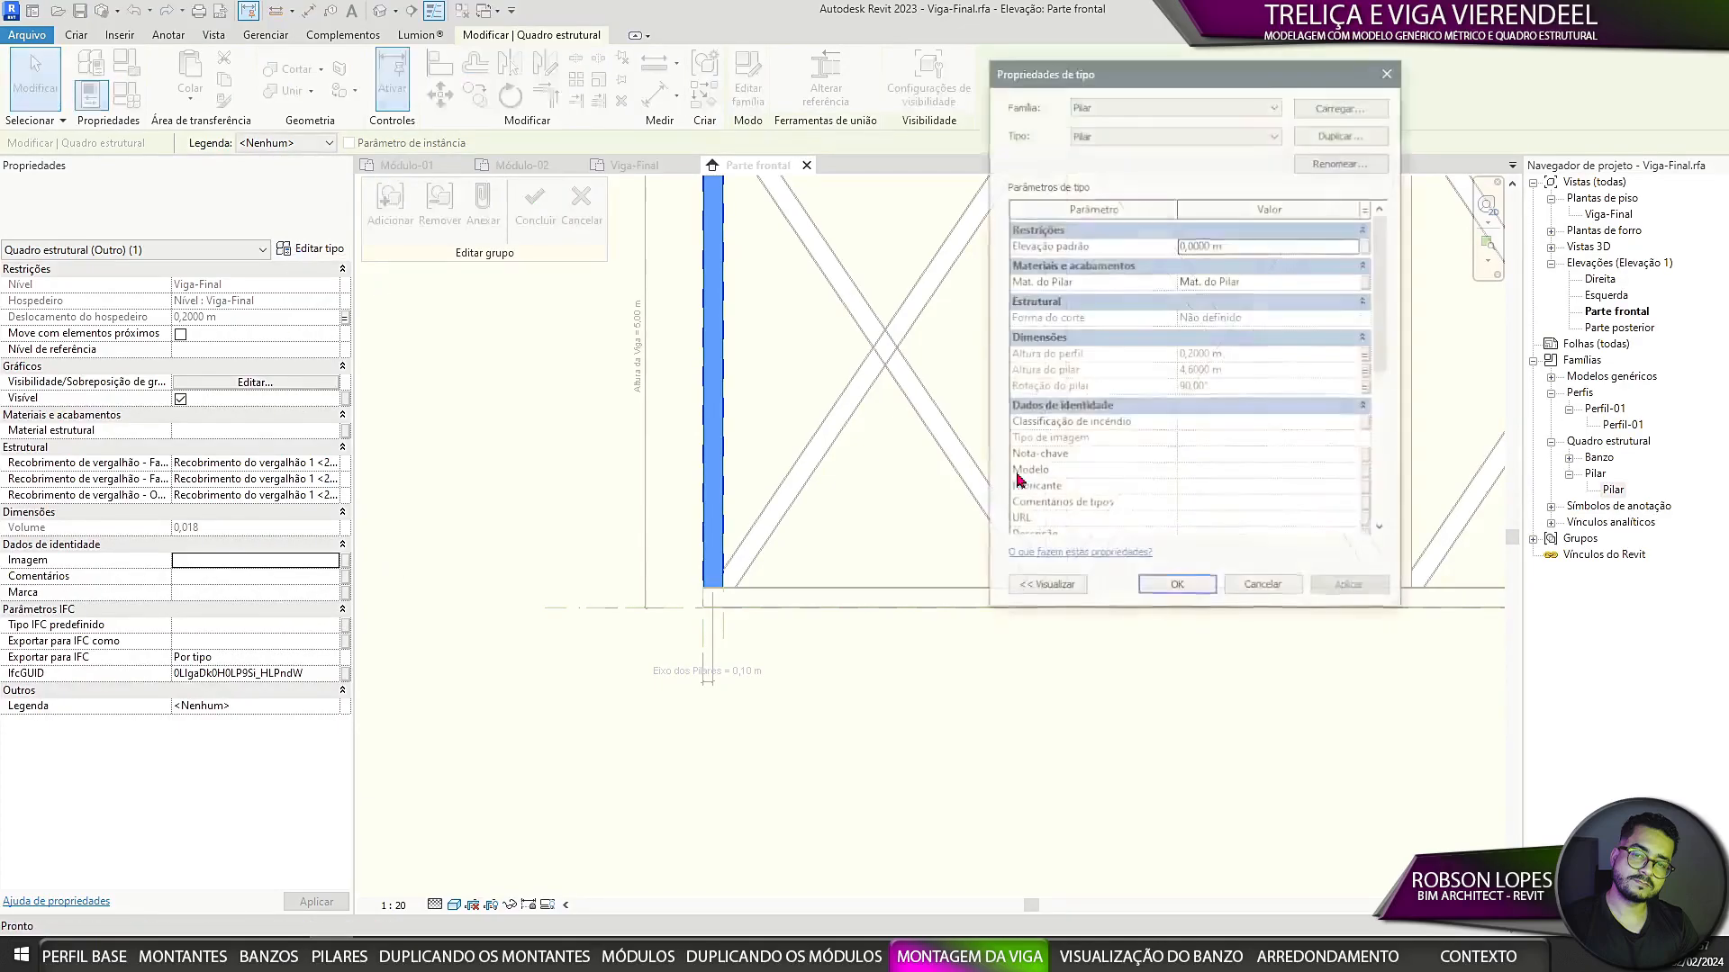
left_click(1366, 386)
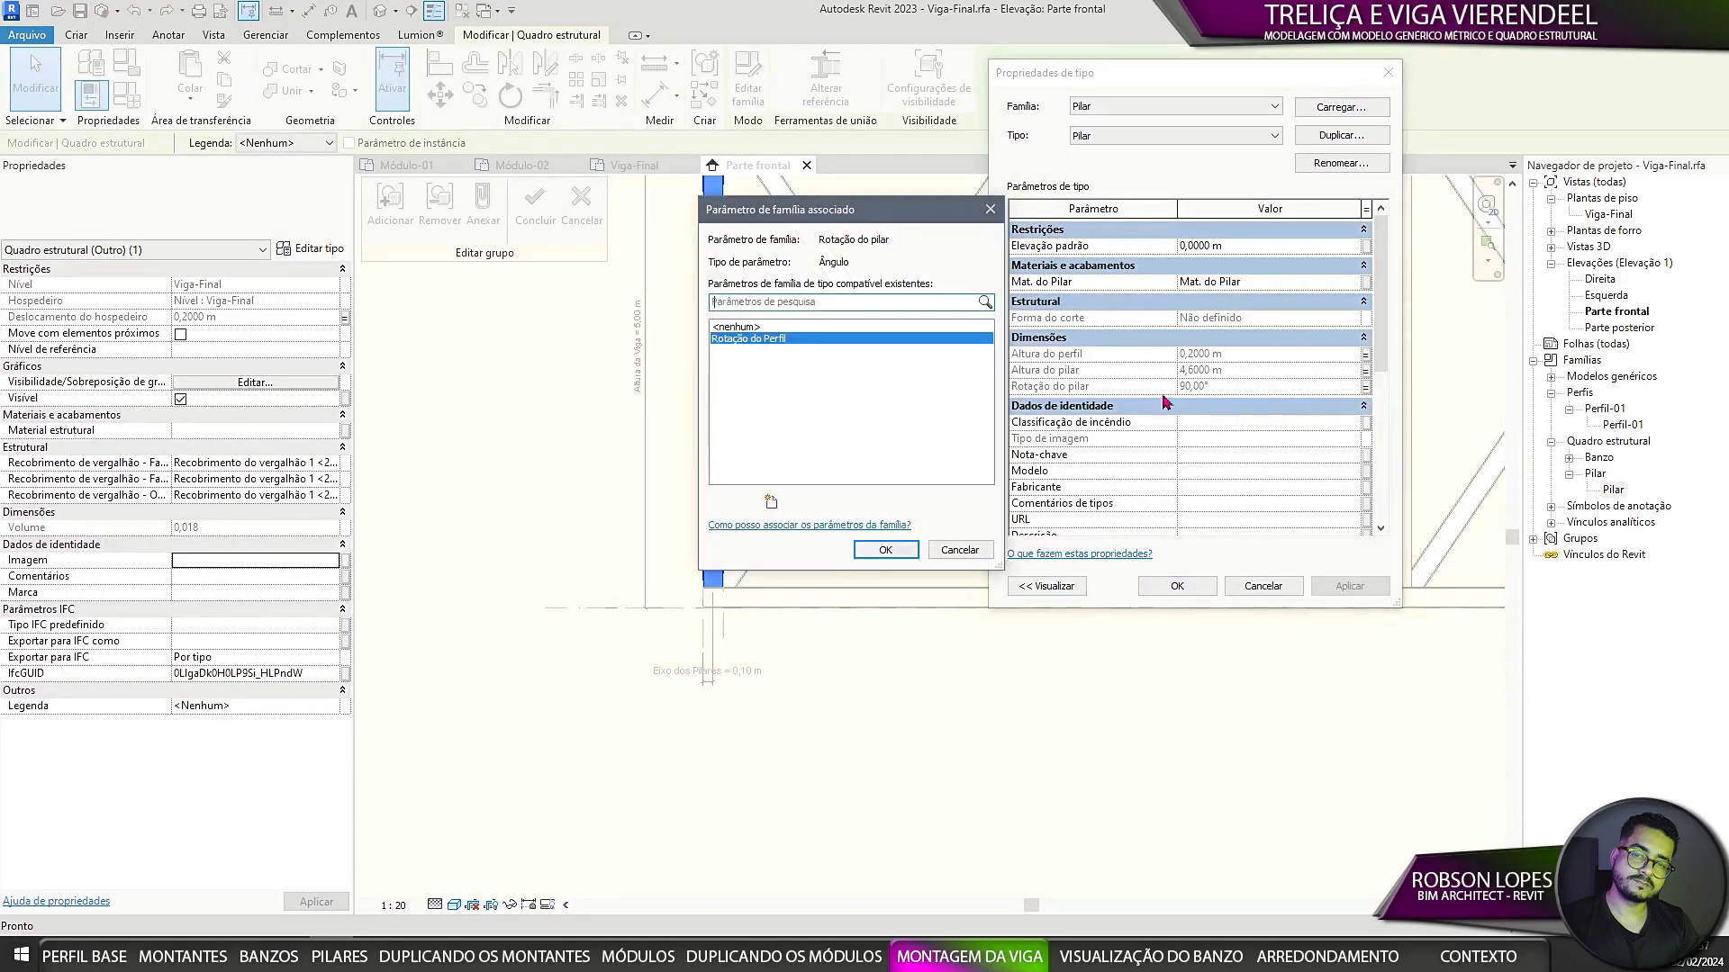
left_click(885, 549)
left_click(1178, 586)
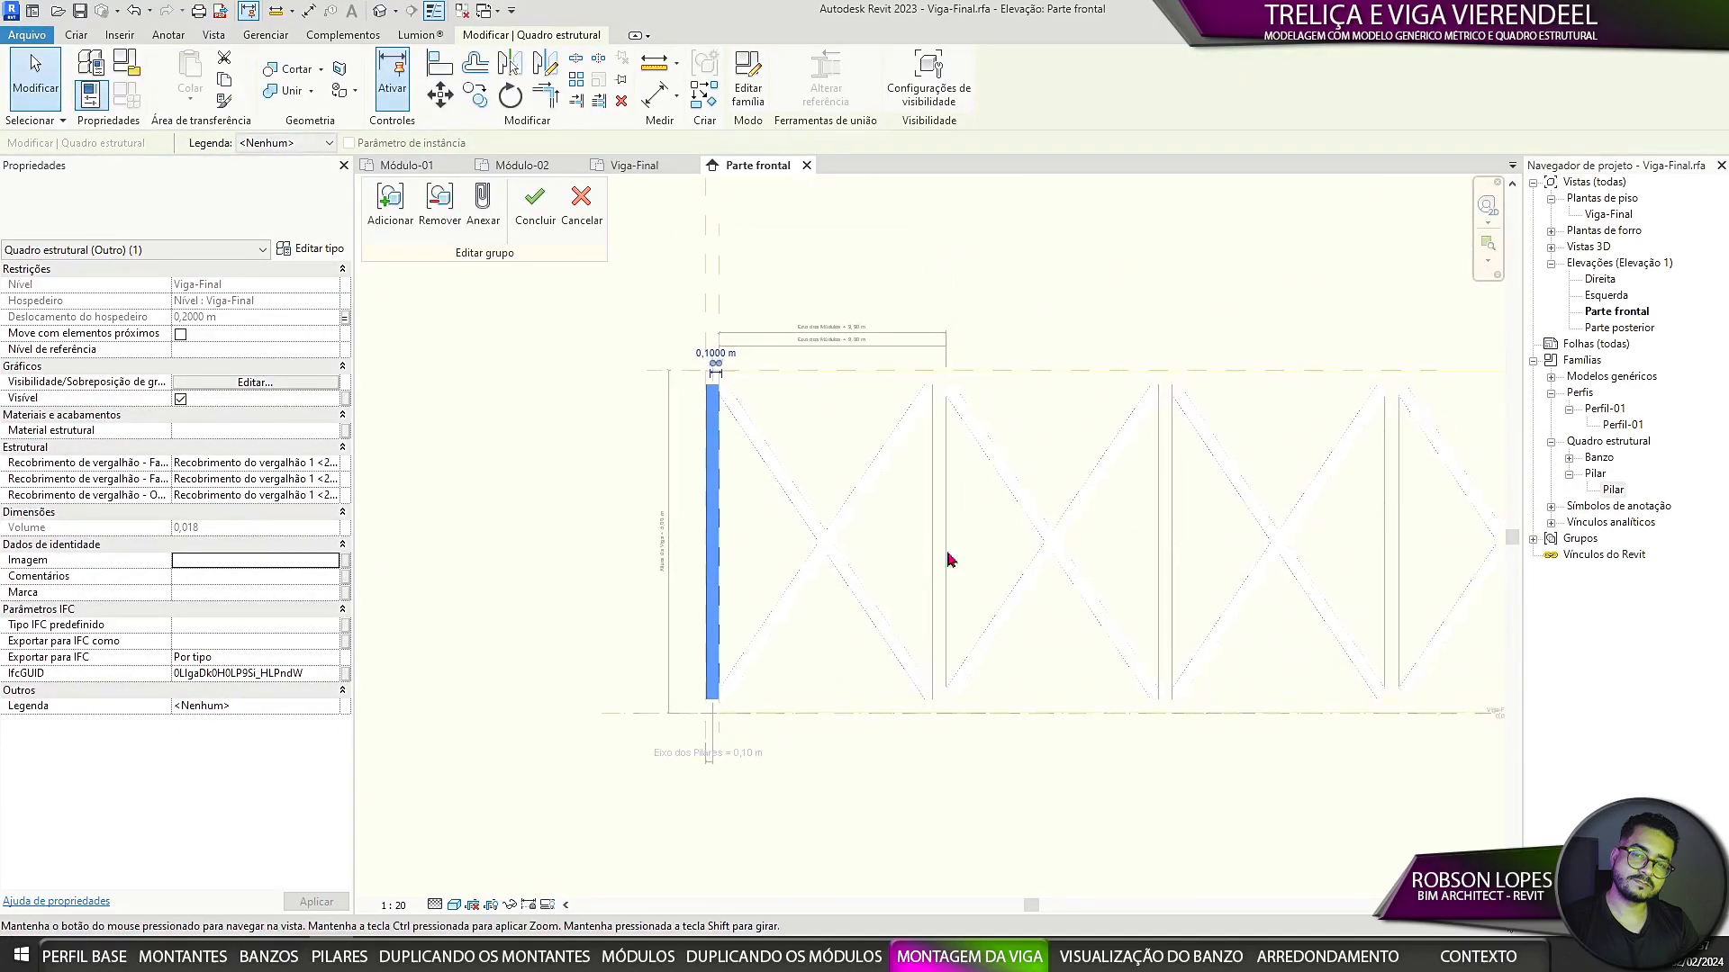
left_click(535, 205)
Step: Examine the pillars and their connections to the chords and modules at both ends of the beam in the front elevation
scroll(729, 544, "down", 3)
left_click(778, 756)
middle_click_drag(949, 711, 482, 575)
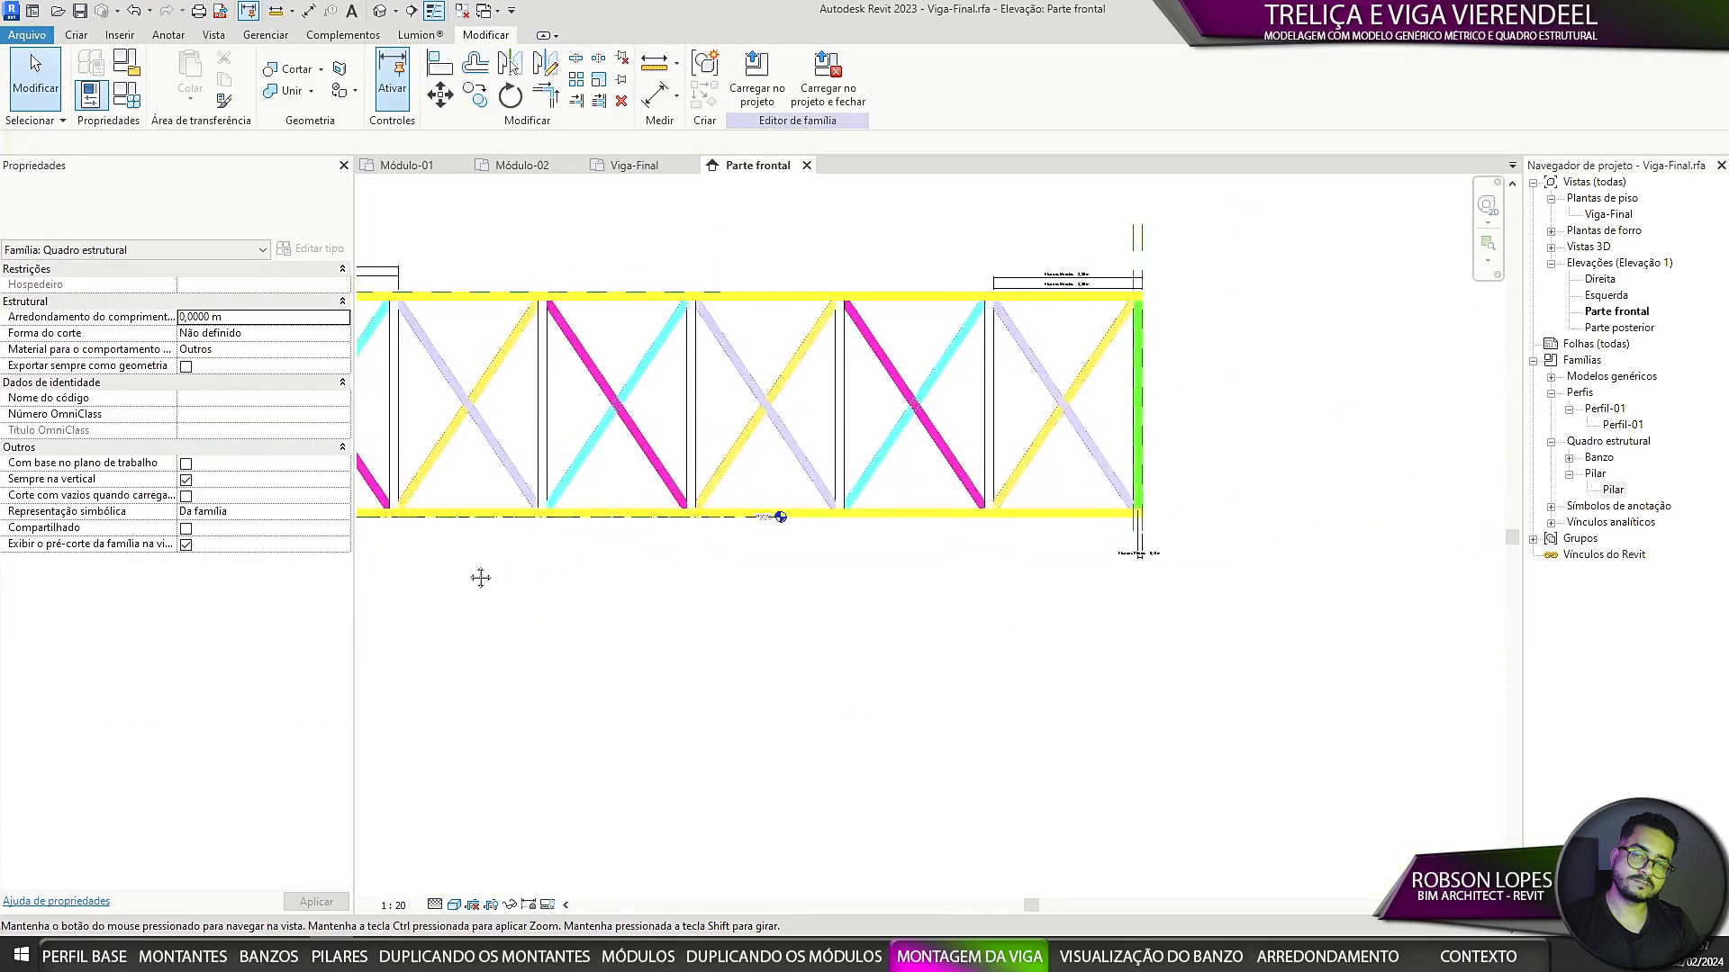
scroll(1117, 491, "up", 9)
left_click(1173, 507)
scroll(1125, 540, "down", 5)
middle_click_drag(1030, 571, 1485, 552)
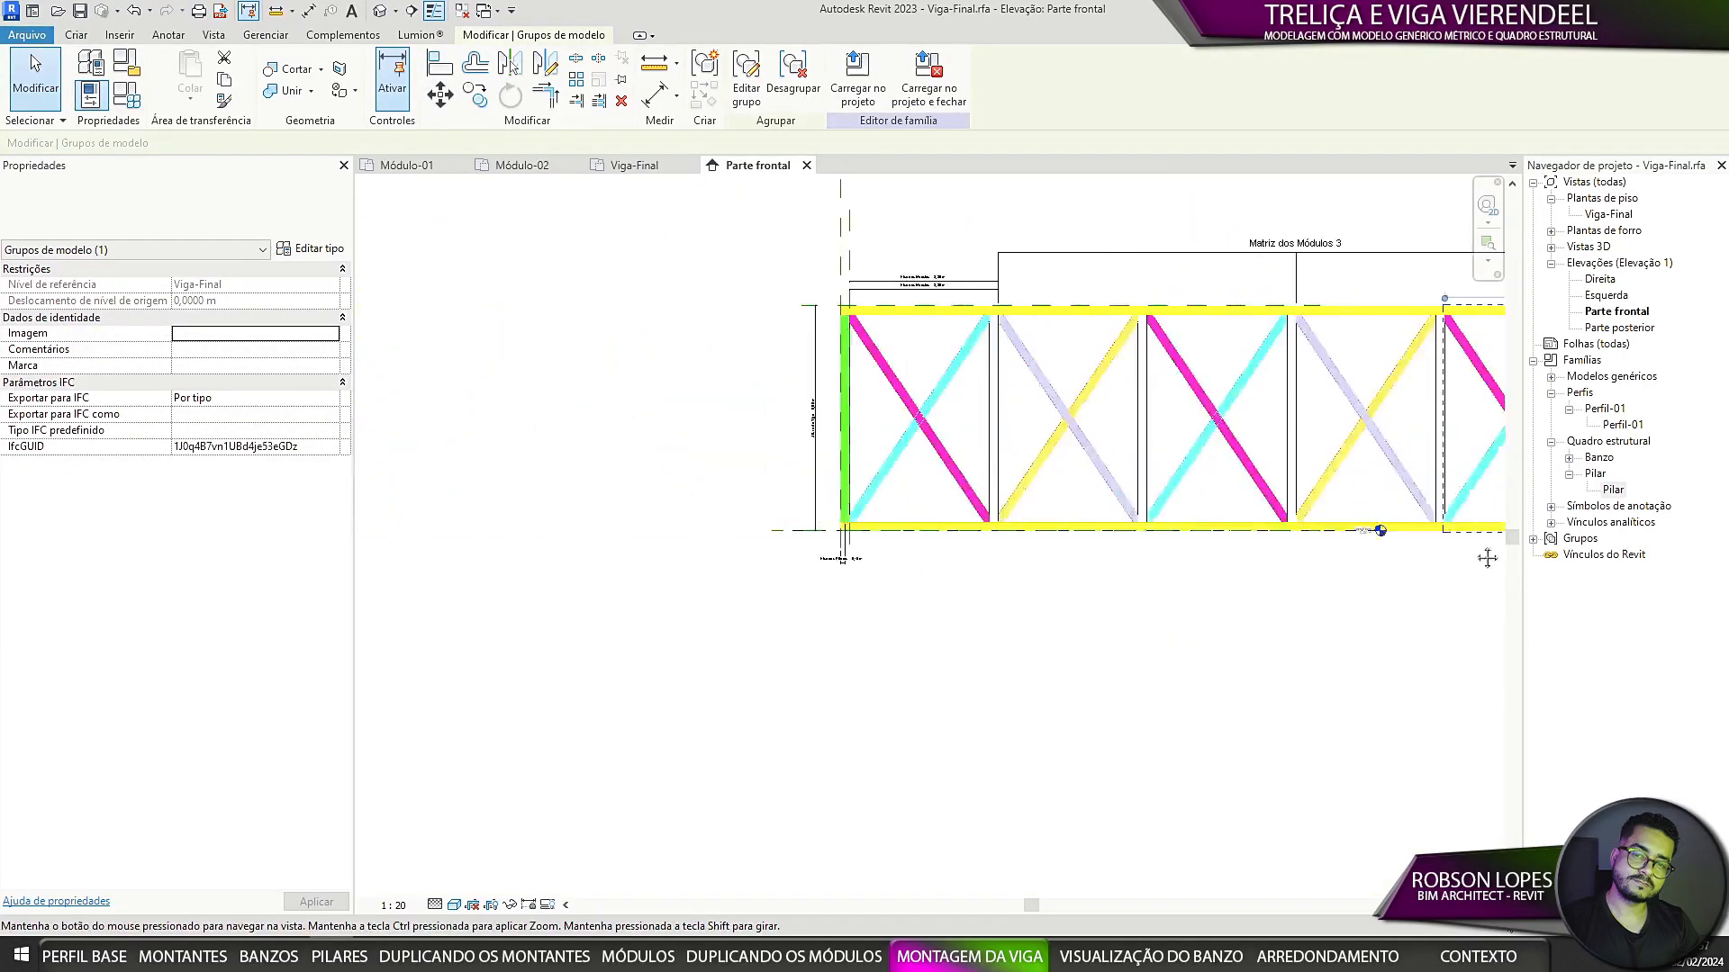
scroll(849, 494, "up", 6)
scroll(860, 519, "down", 6)
left_click(958, 695)
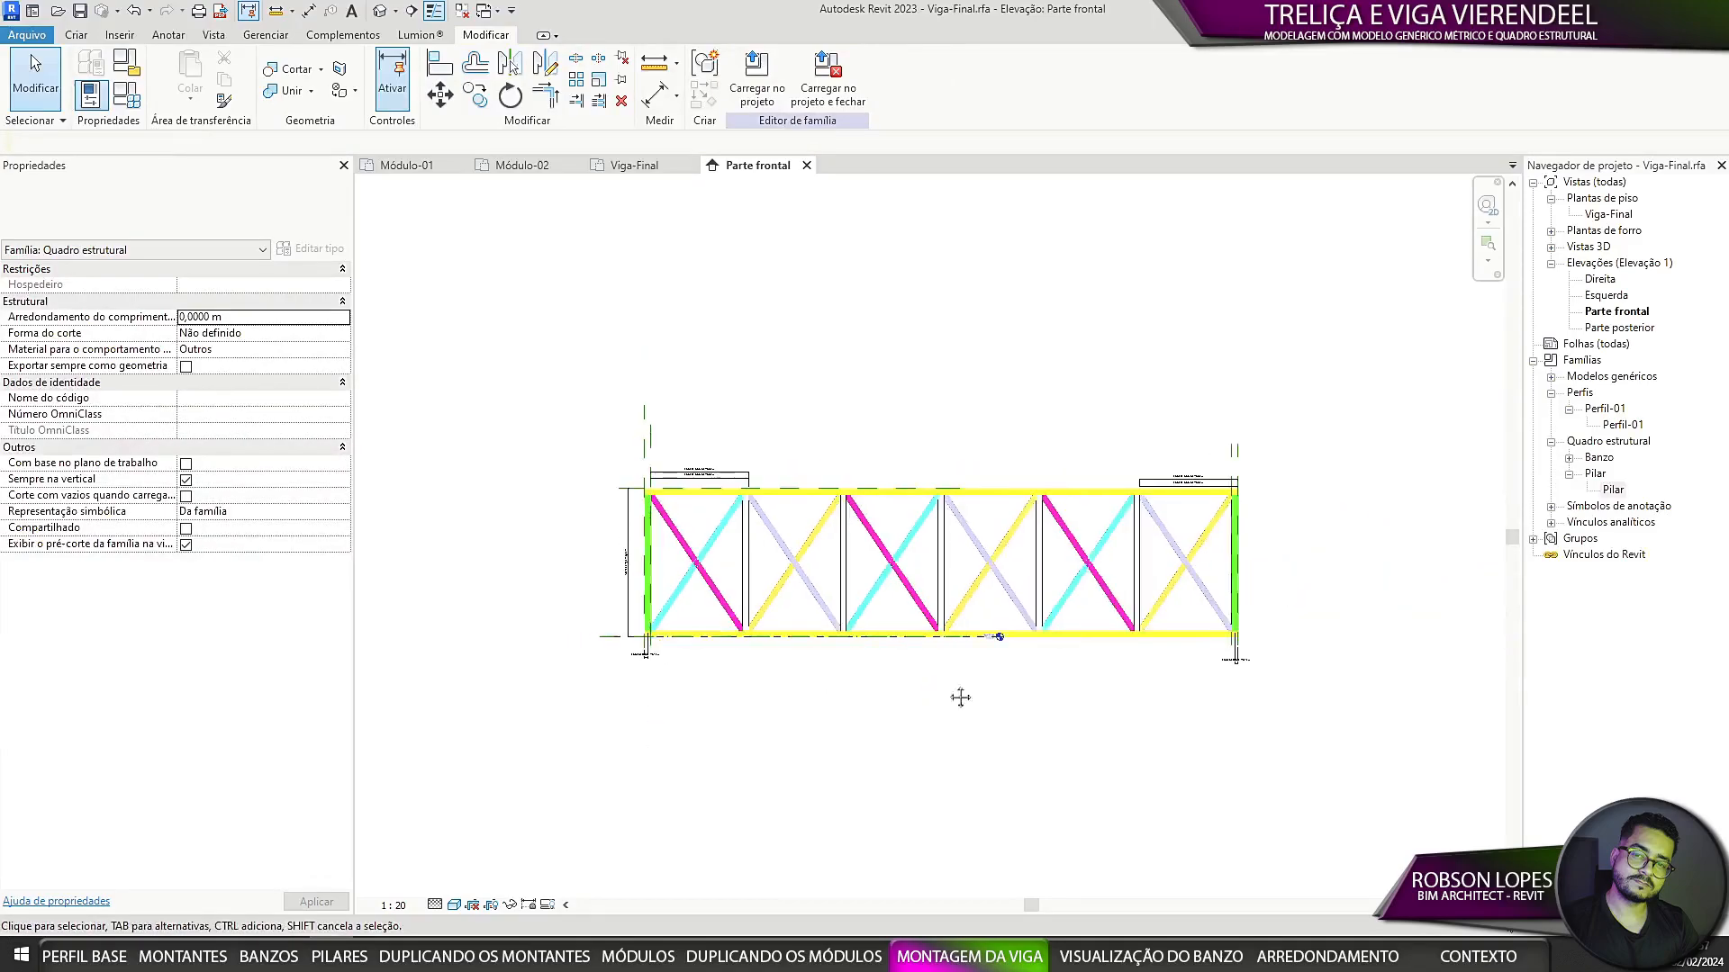
middle_click_drag(819, 710, 1098, 683)
scroll(815, 553, "up", 6)
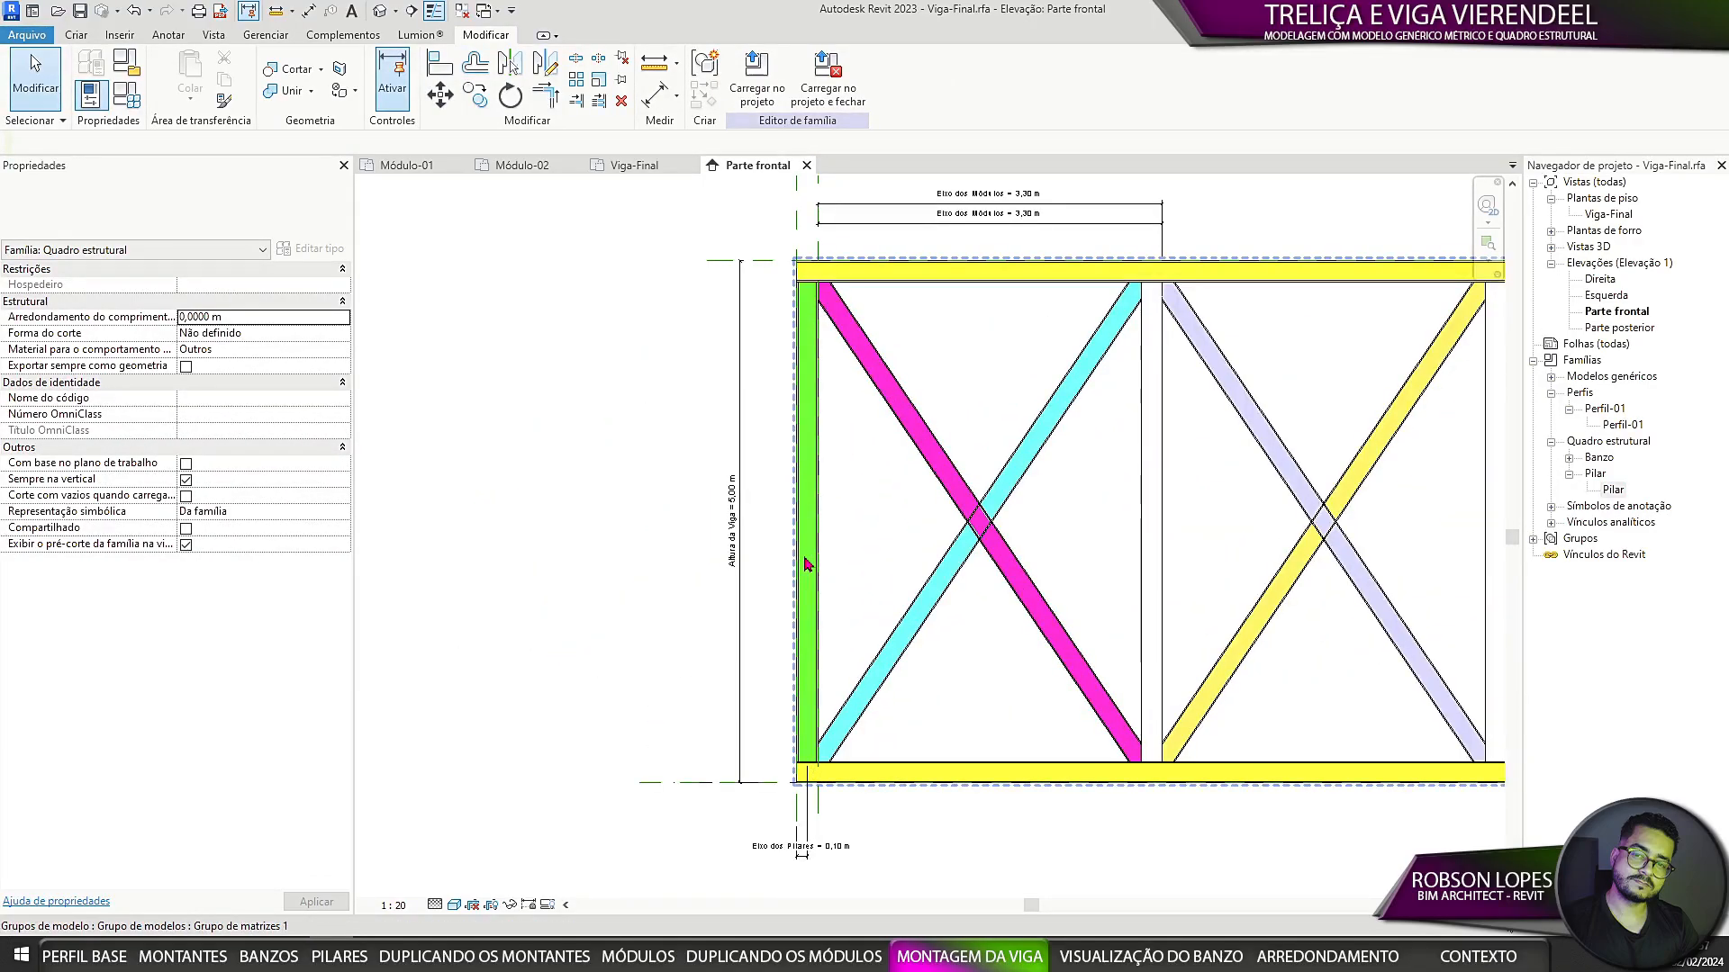
Step: Select the left pillar group and switch to the Viga-Final floor plan view
left_click(792, 621)
scroll(792, 621, "down", 2)
left_click(648, 166)
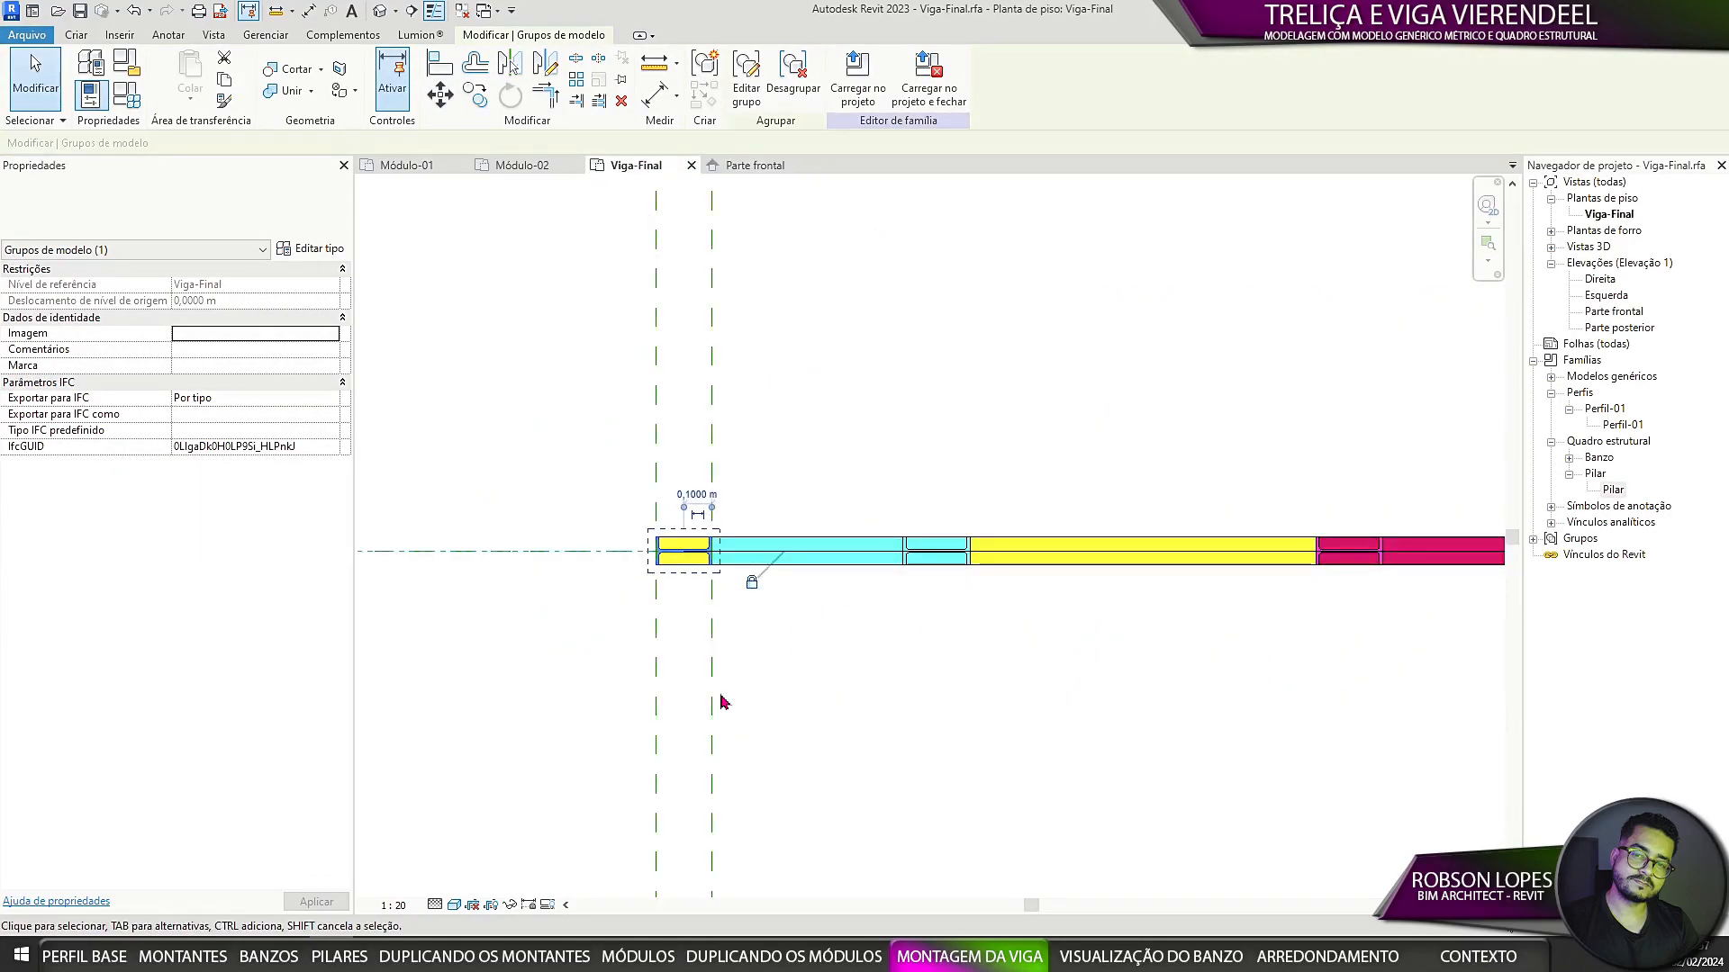
Step: Return to the Parte frontal elevation and examine the pillars and modules along the beam up to both ends
scroll(772, 641, "down", 2)
left_click(772, 621)
left_click(755, 166)
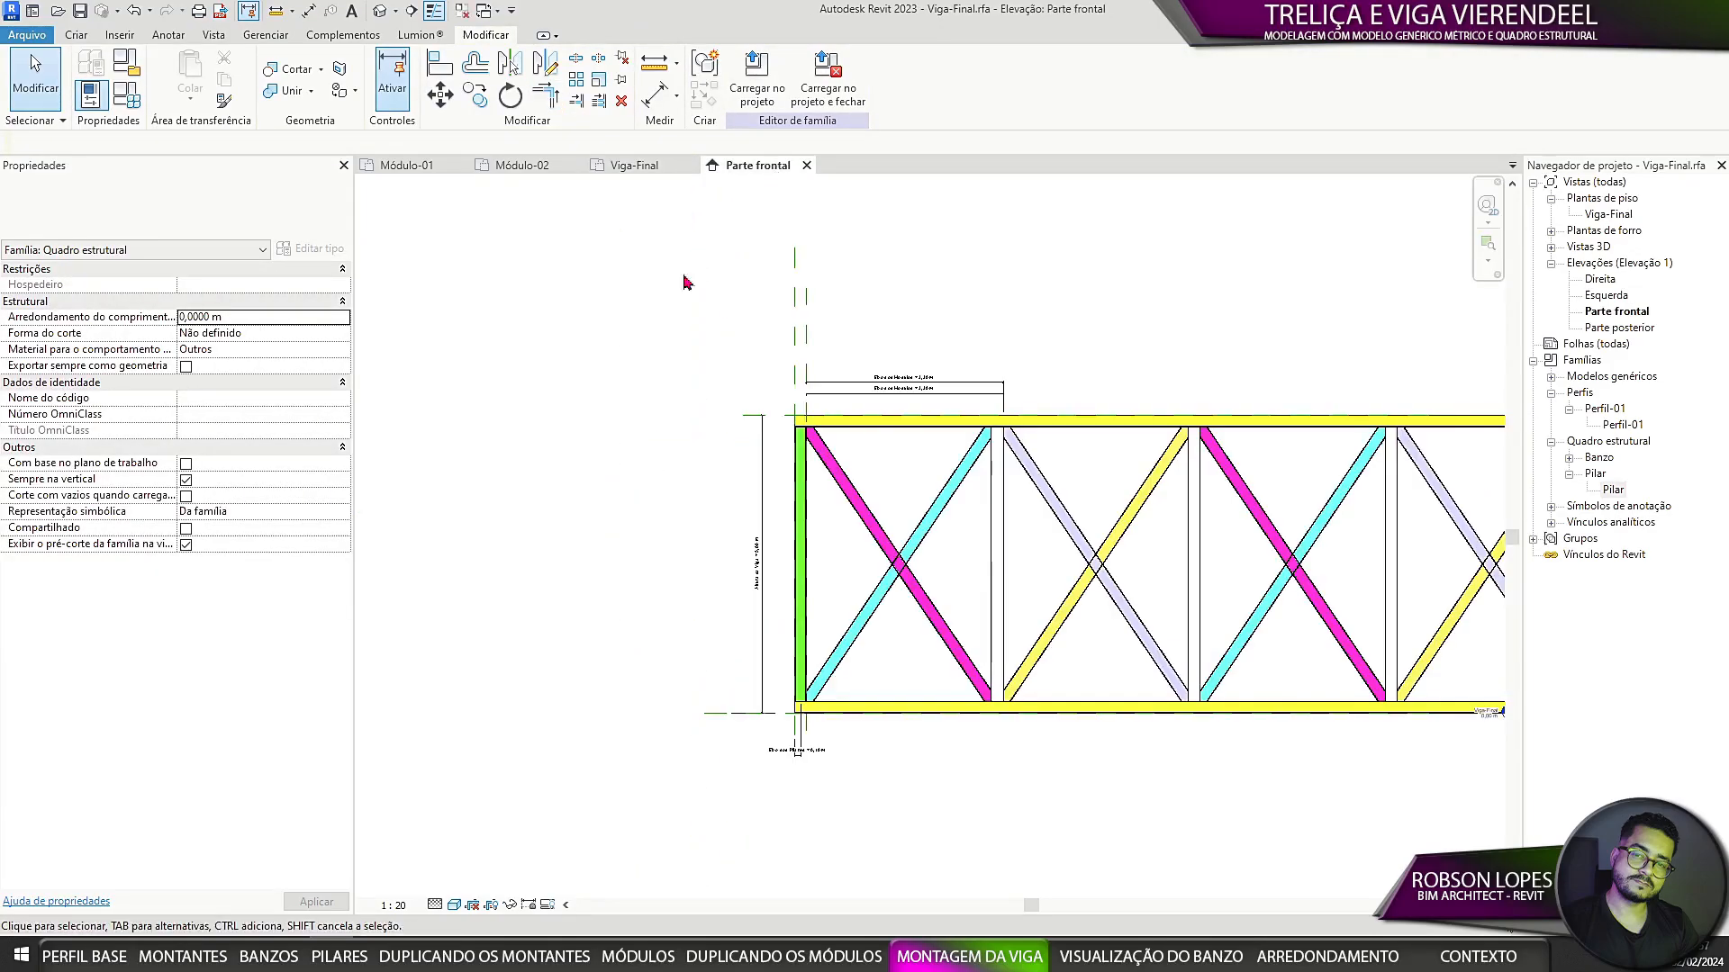
scroll(1294, 618, "up", 3)
scroll(1294, 618, "down", 2)
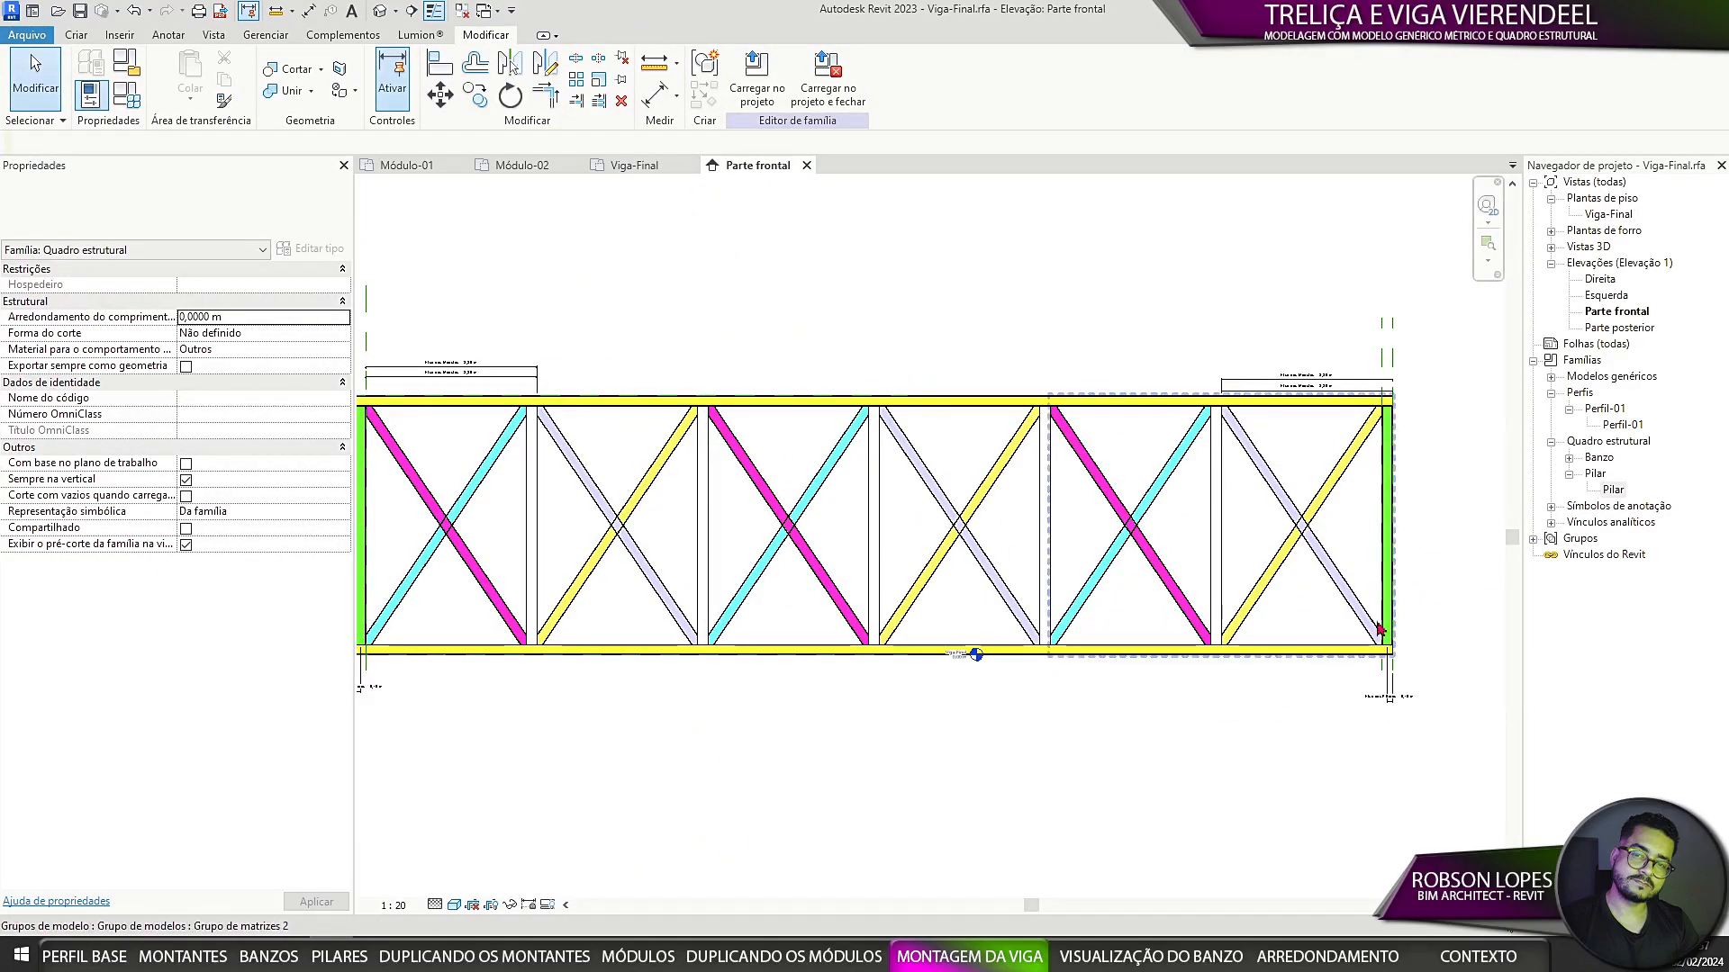
scroll(1421, 663, "down", 2)
scroll(673, 561, "up", 2)
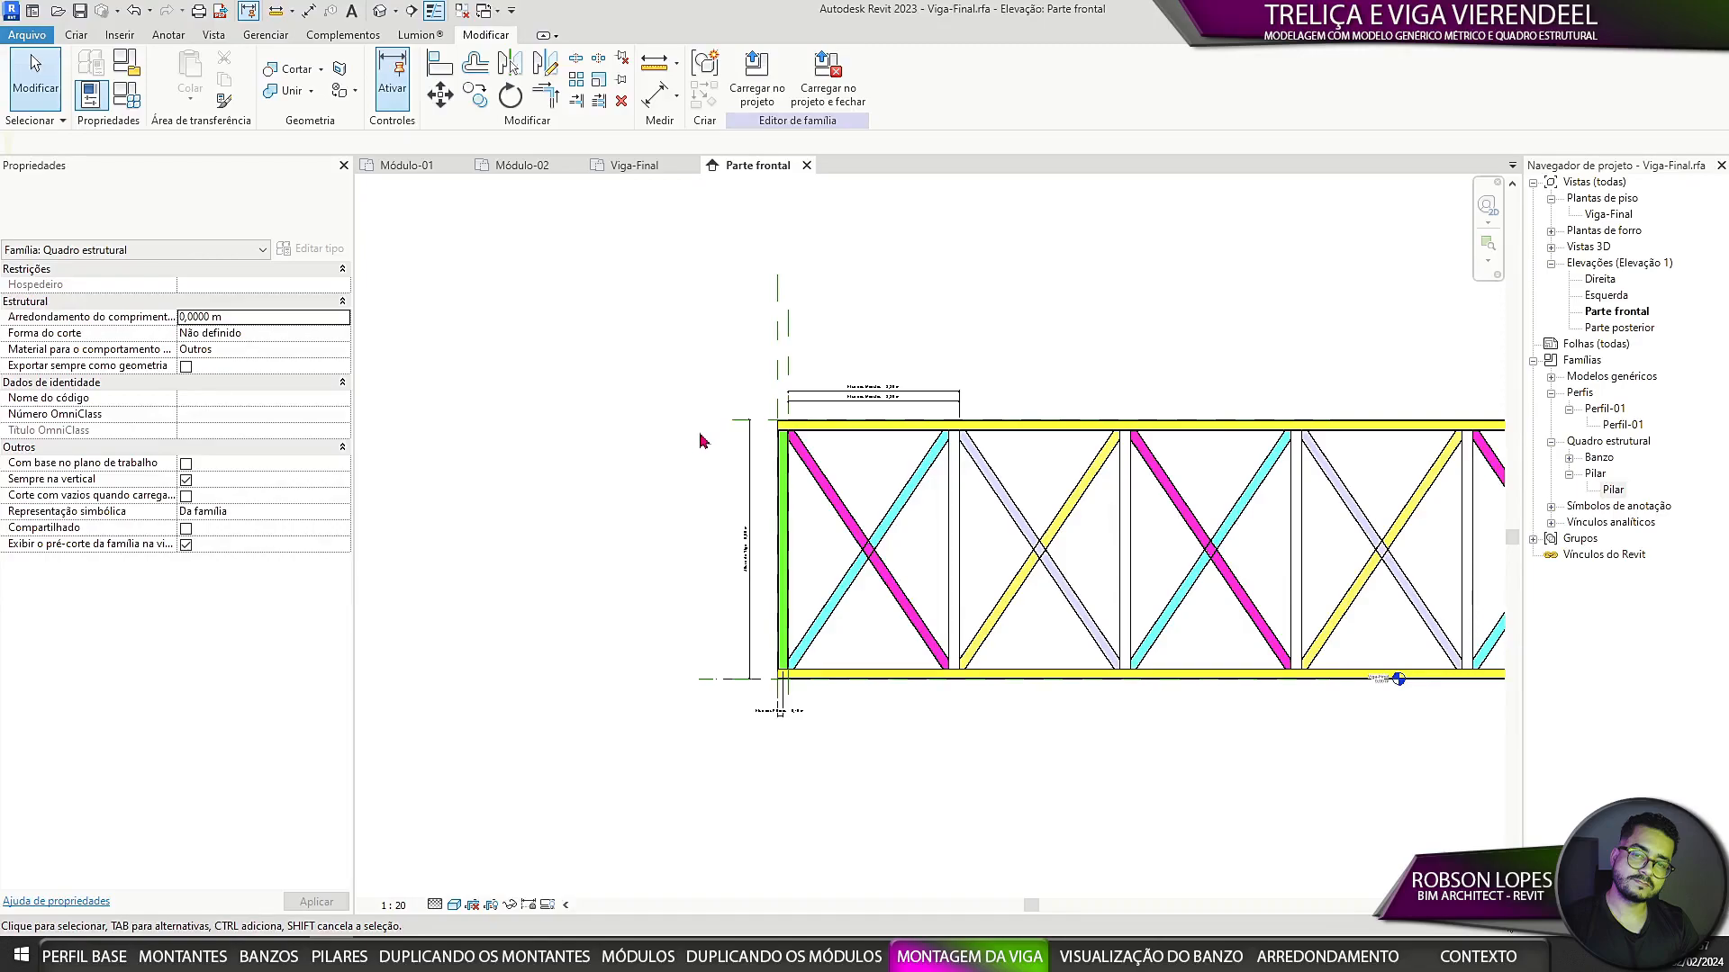
scroll(804, 493, "up", 3)
scroll(753, 512, "down", 4)
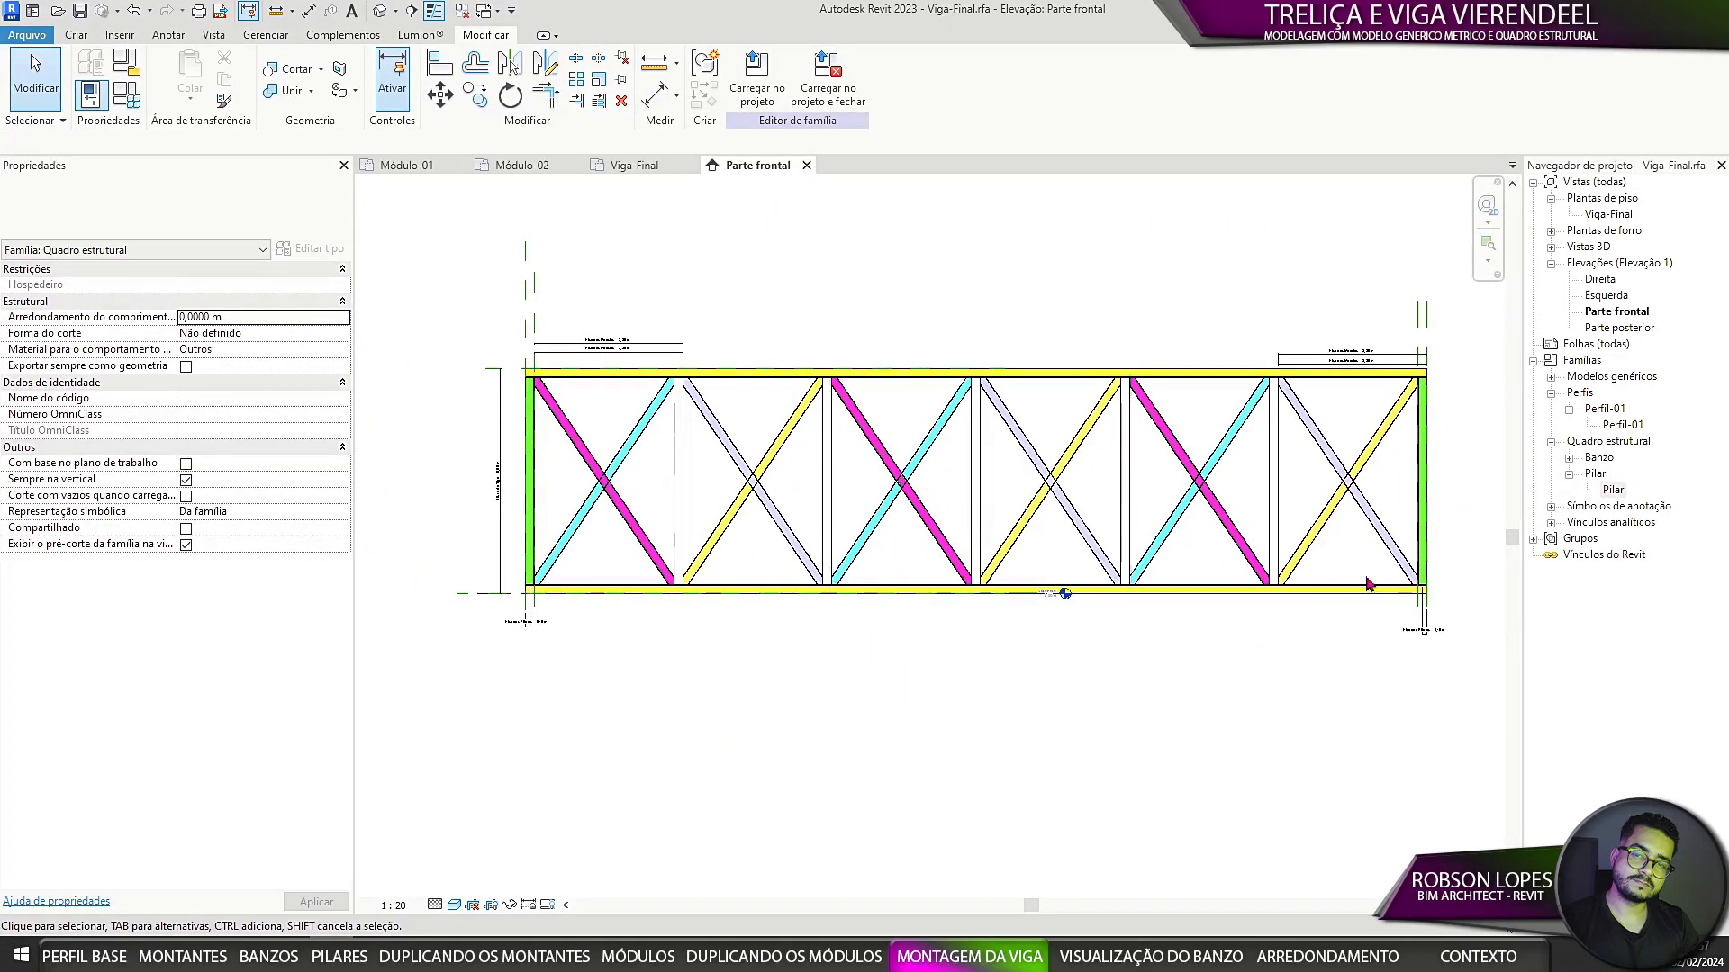
scroll(1382, 621, "up", 3)
scroll(1400, 661, "down", 3)
Step: Check the array of the first module group and the array labelled Matriz dos Pilares in the elevation
left_click(1121, 413)
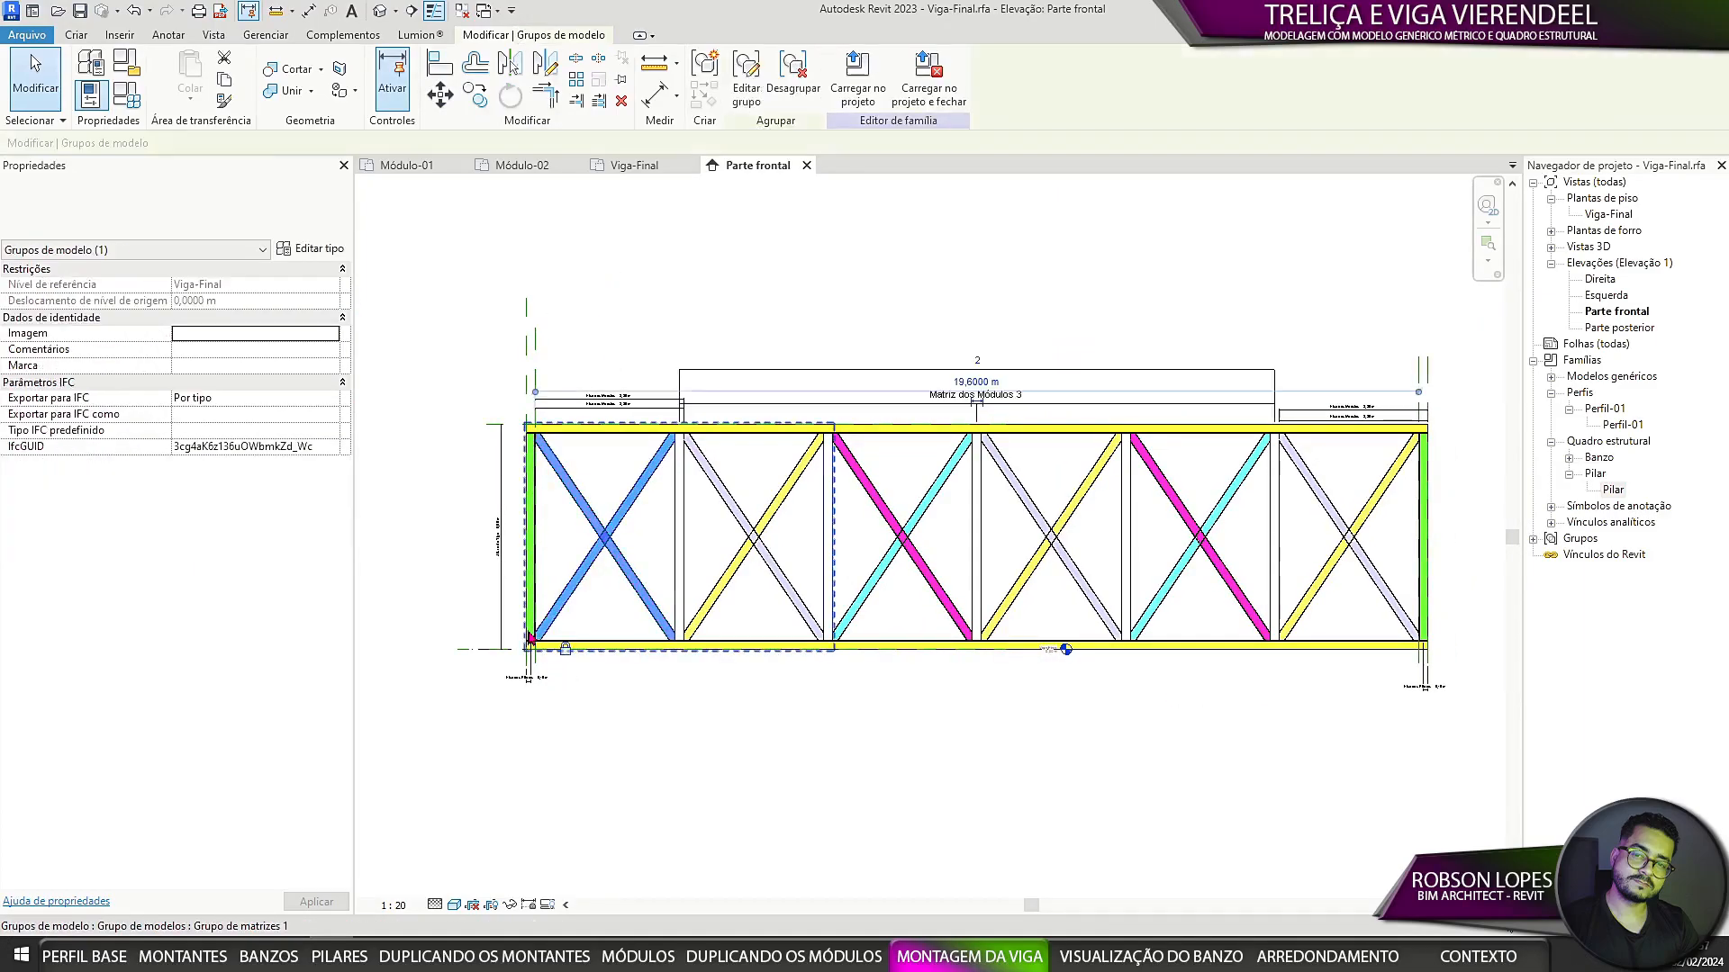
left_click(1430, 633)
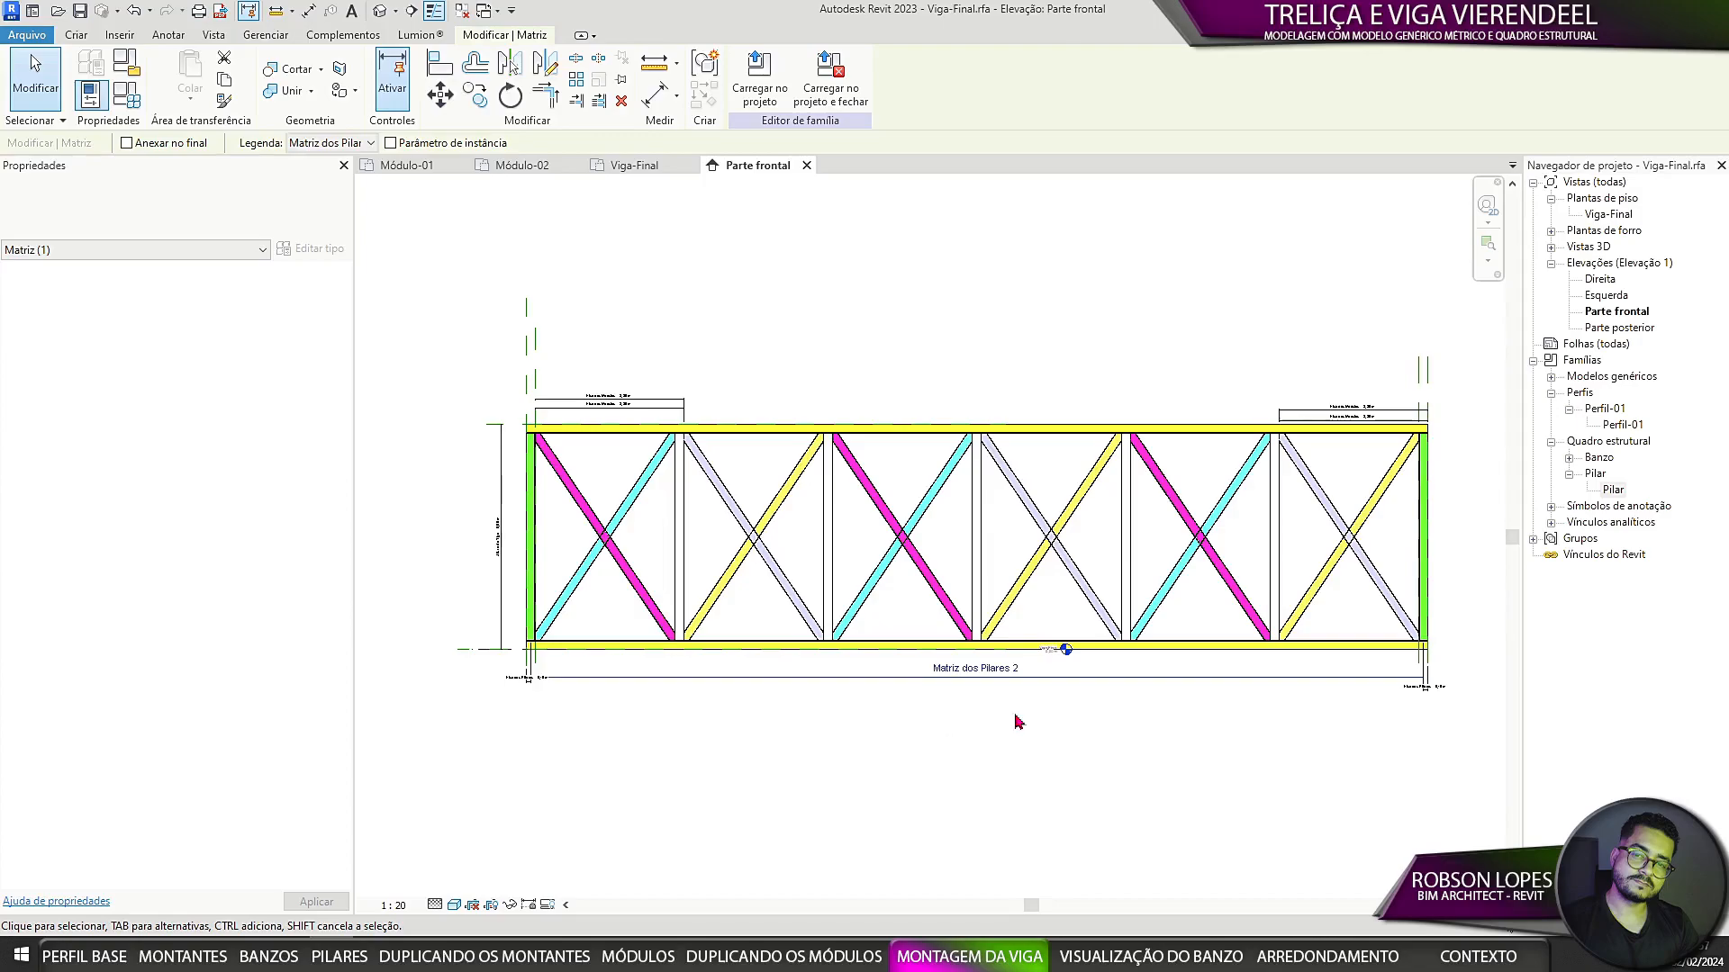
middle_click_drag(1015, 722, 995, 717)
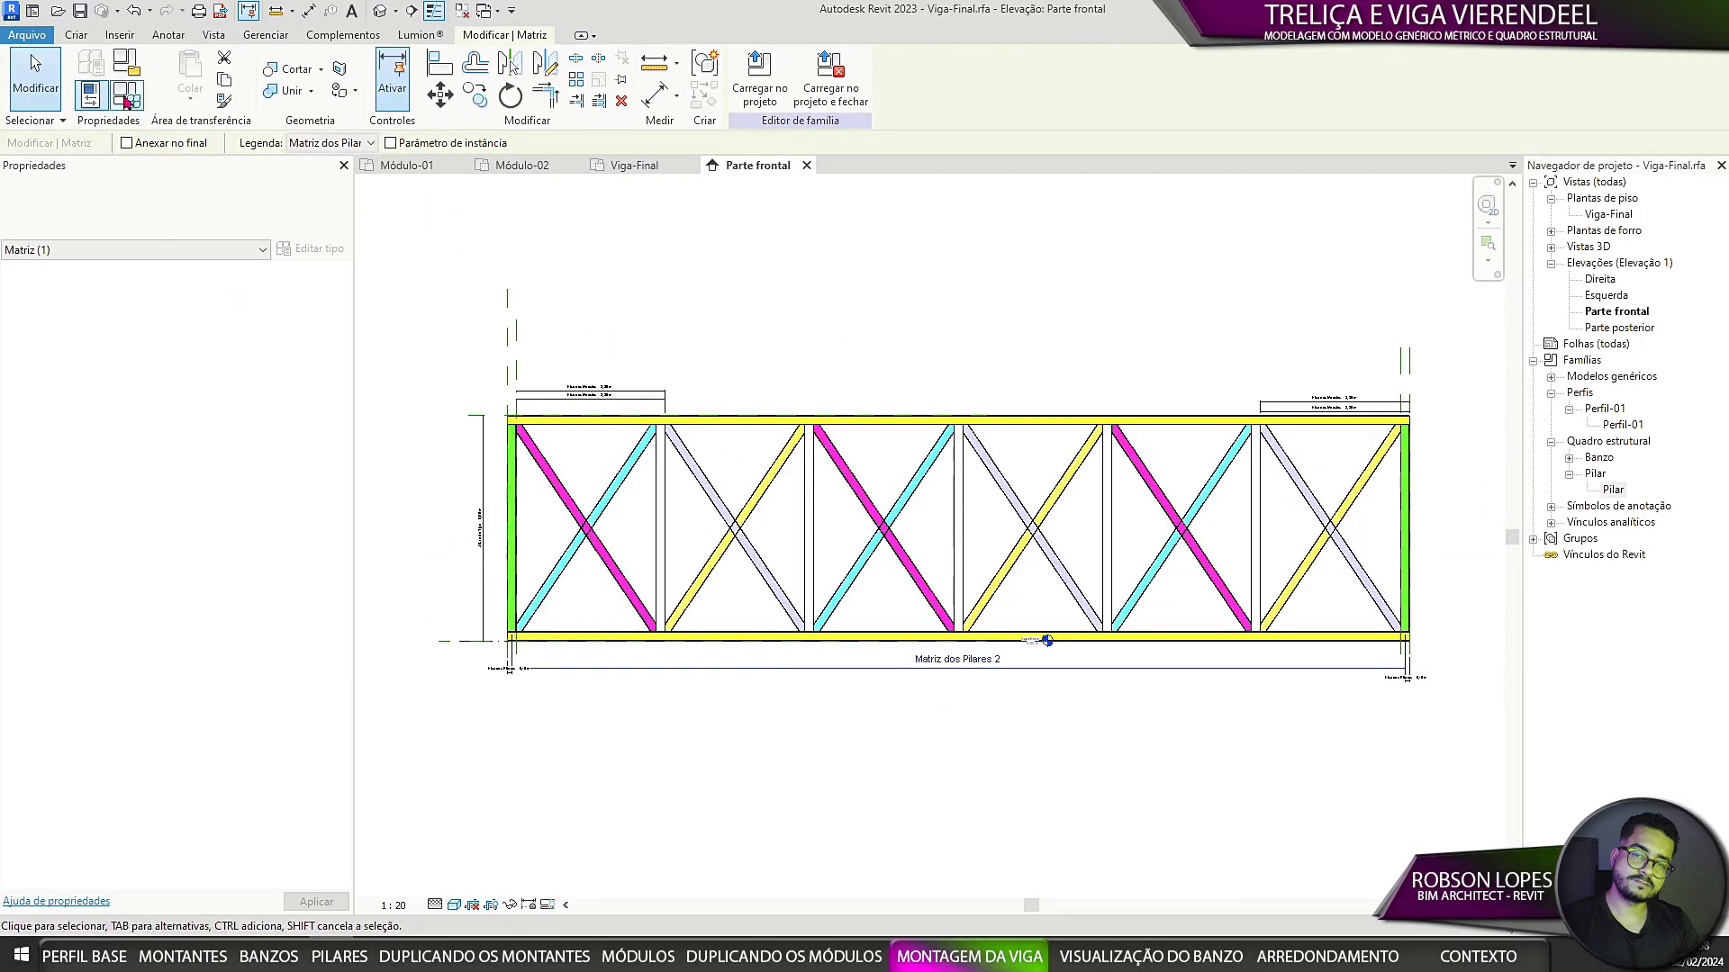
Step: Open the family types and move the Matriz dos Pilares parameter up directly below Matriz dos Módulos
left_click(126, 96)
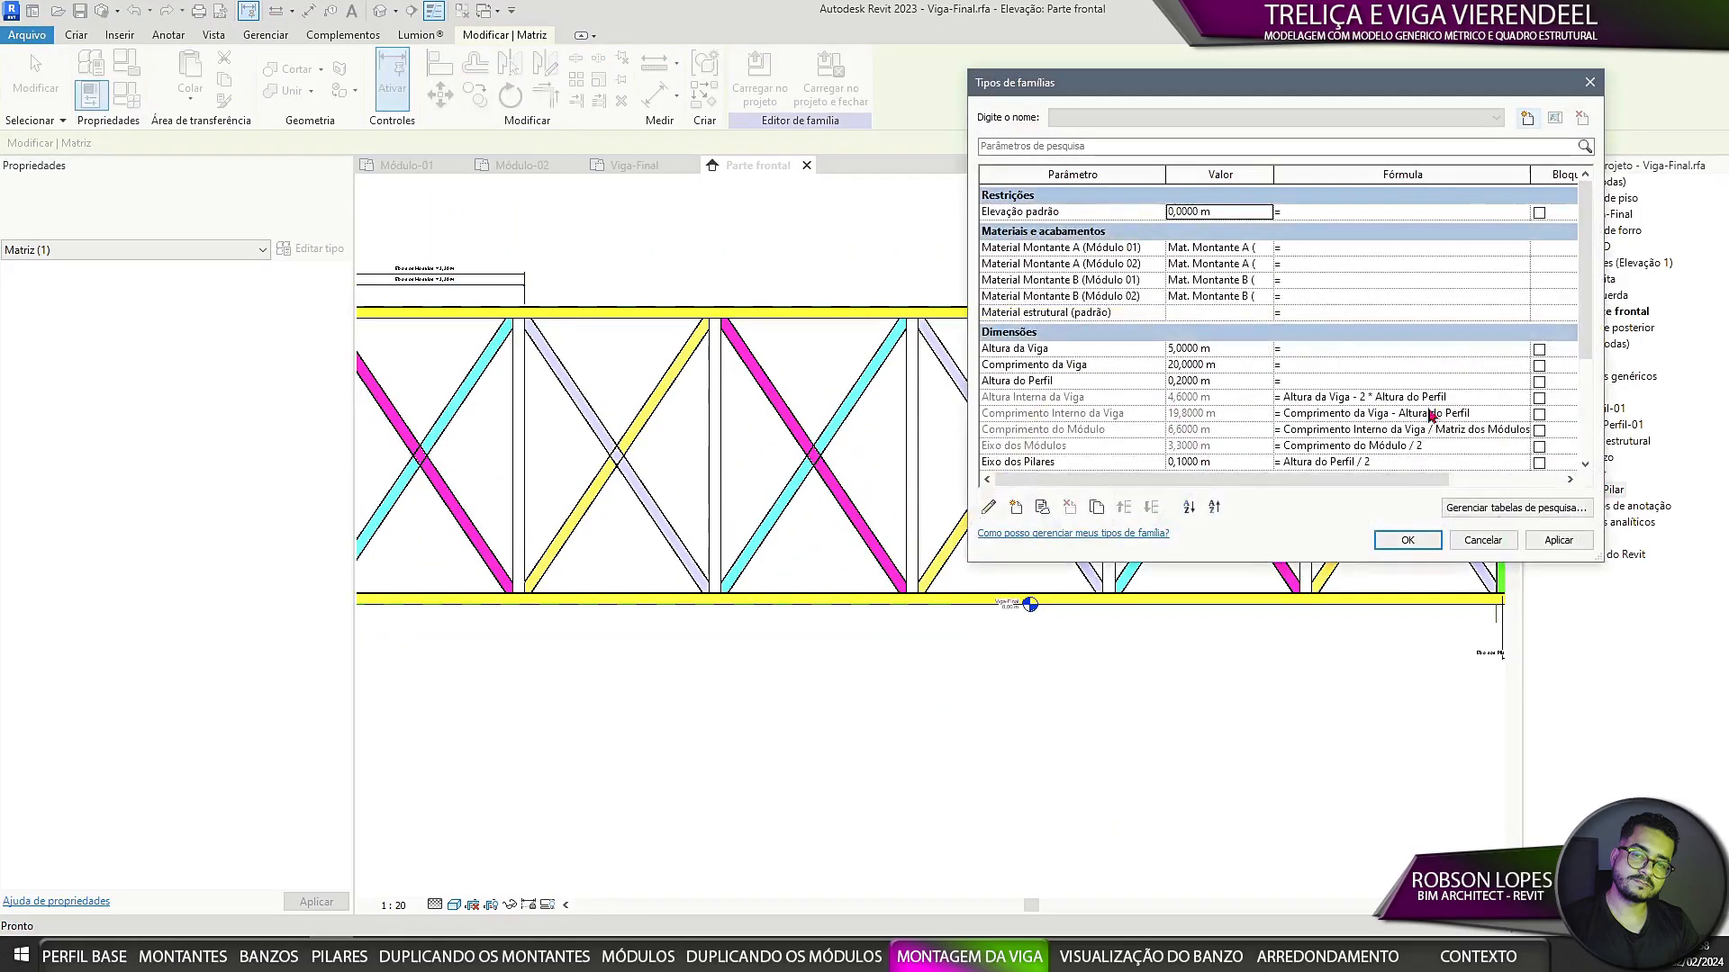
scroll(1392, 394, "down", 4)
scroll(1041, 394, "down", 1)
left_click(1121, 363)
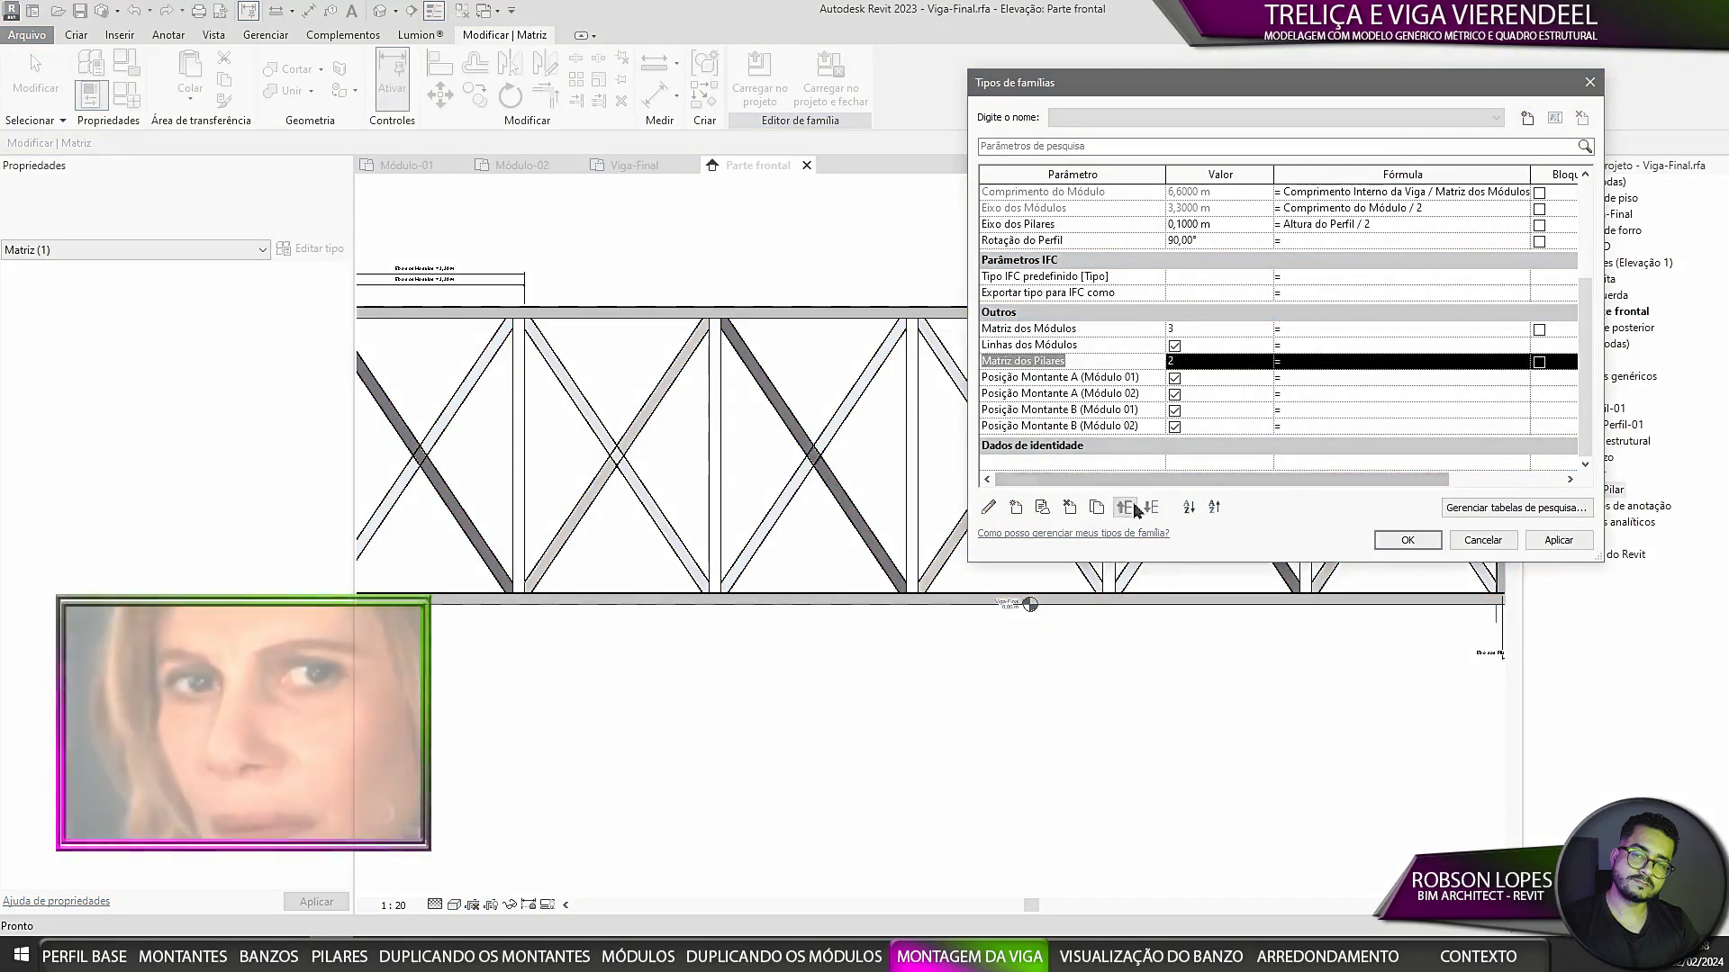
left_click(1127, 508)
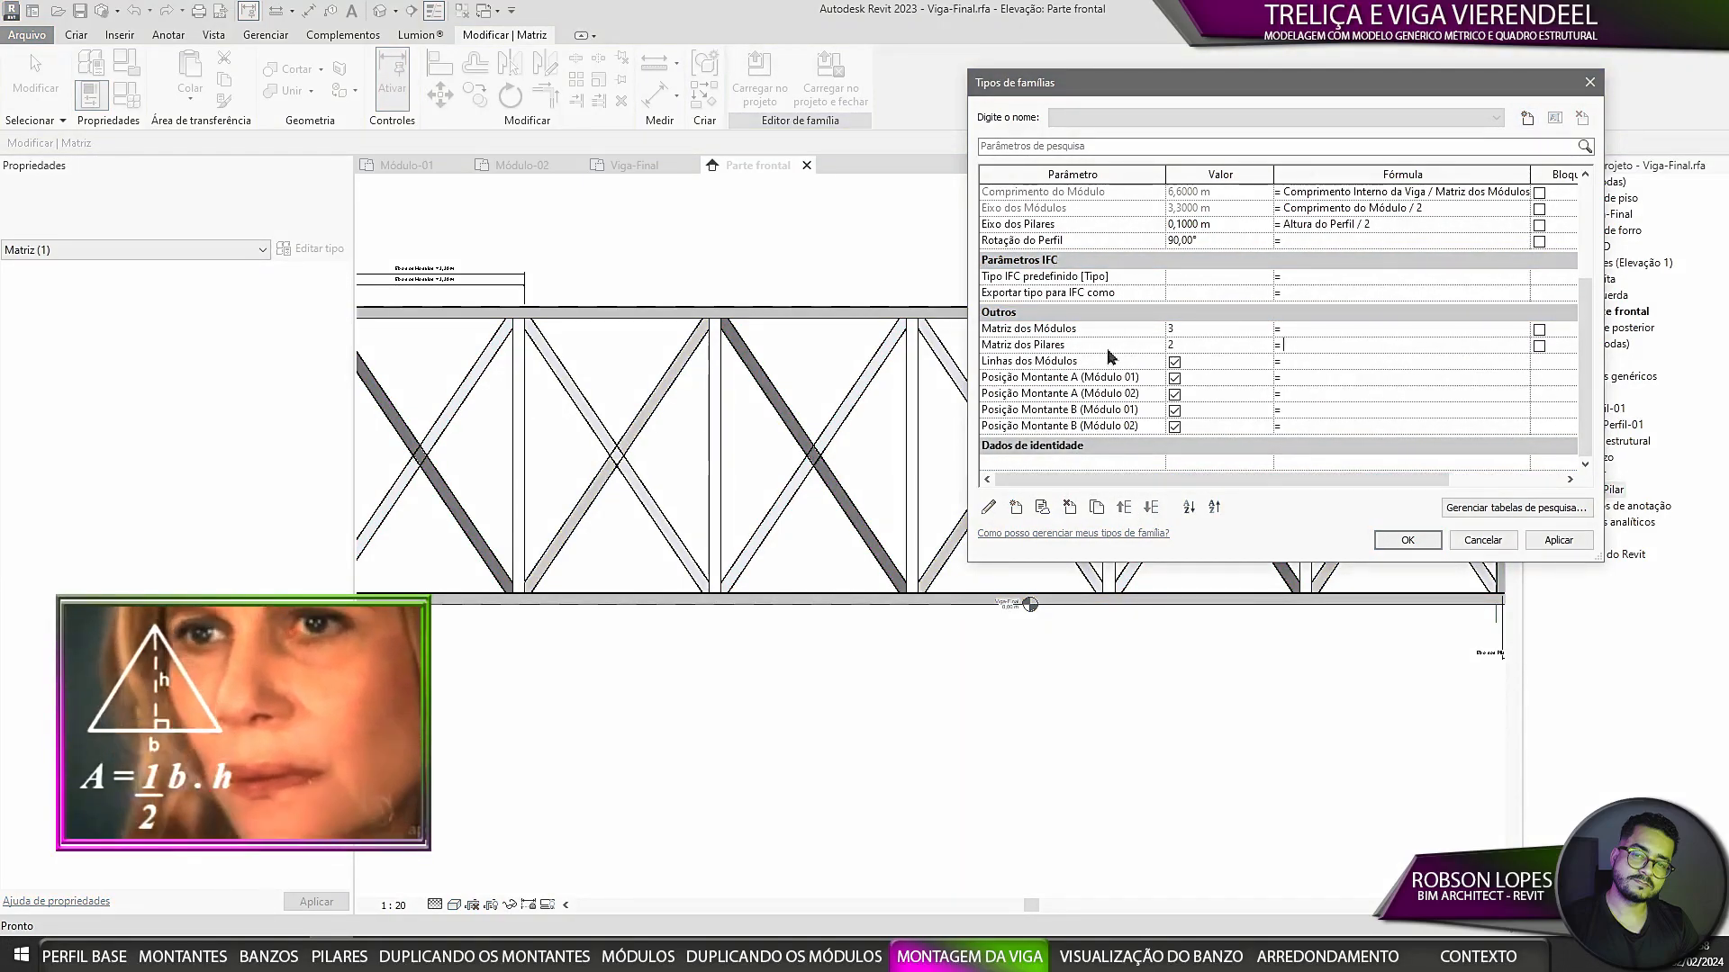
Step: Set the Matriz dos Pilares formula to Matriz dos Módulos * 2 + 1 and confirm the family types
left_click(1100, 331)
left_click(1312, 347)
type("Matriz dos Módulos")
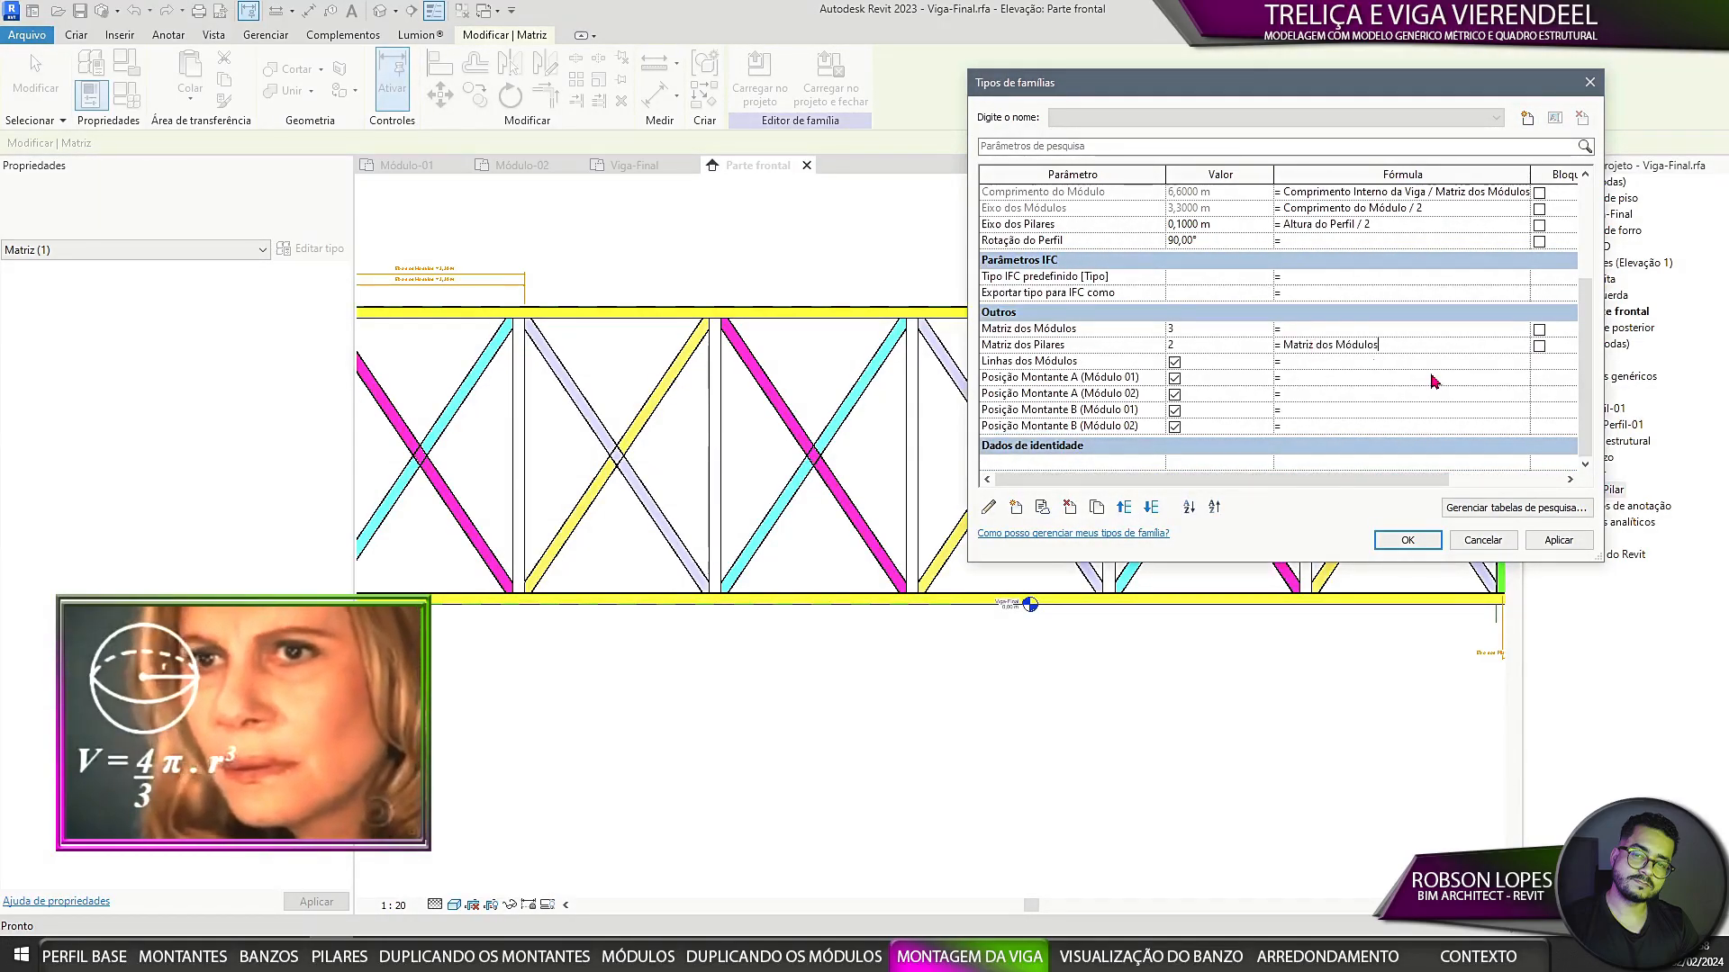
type("*2+1")
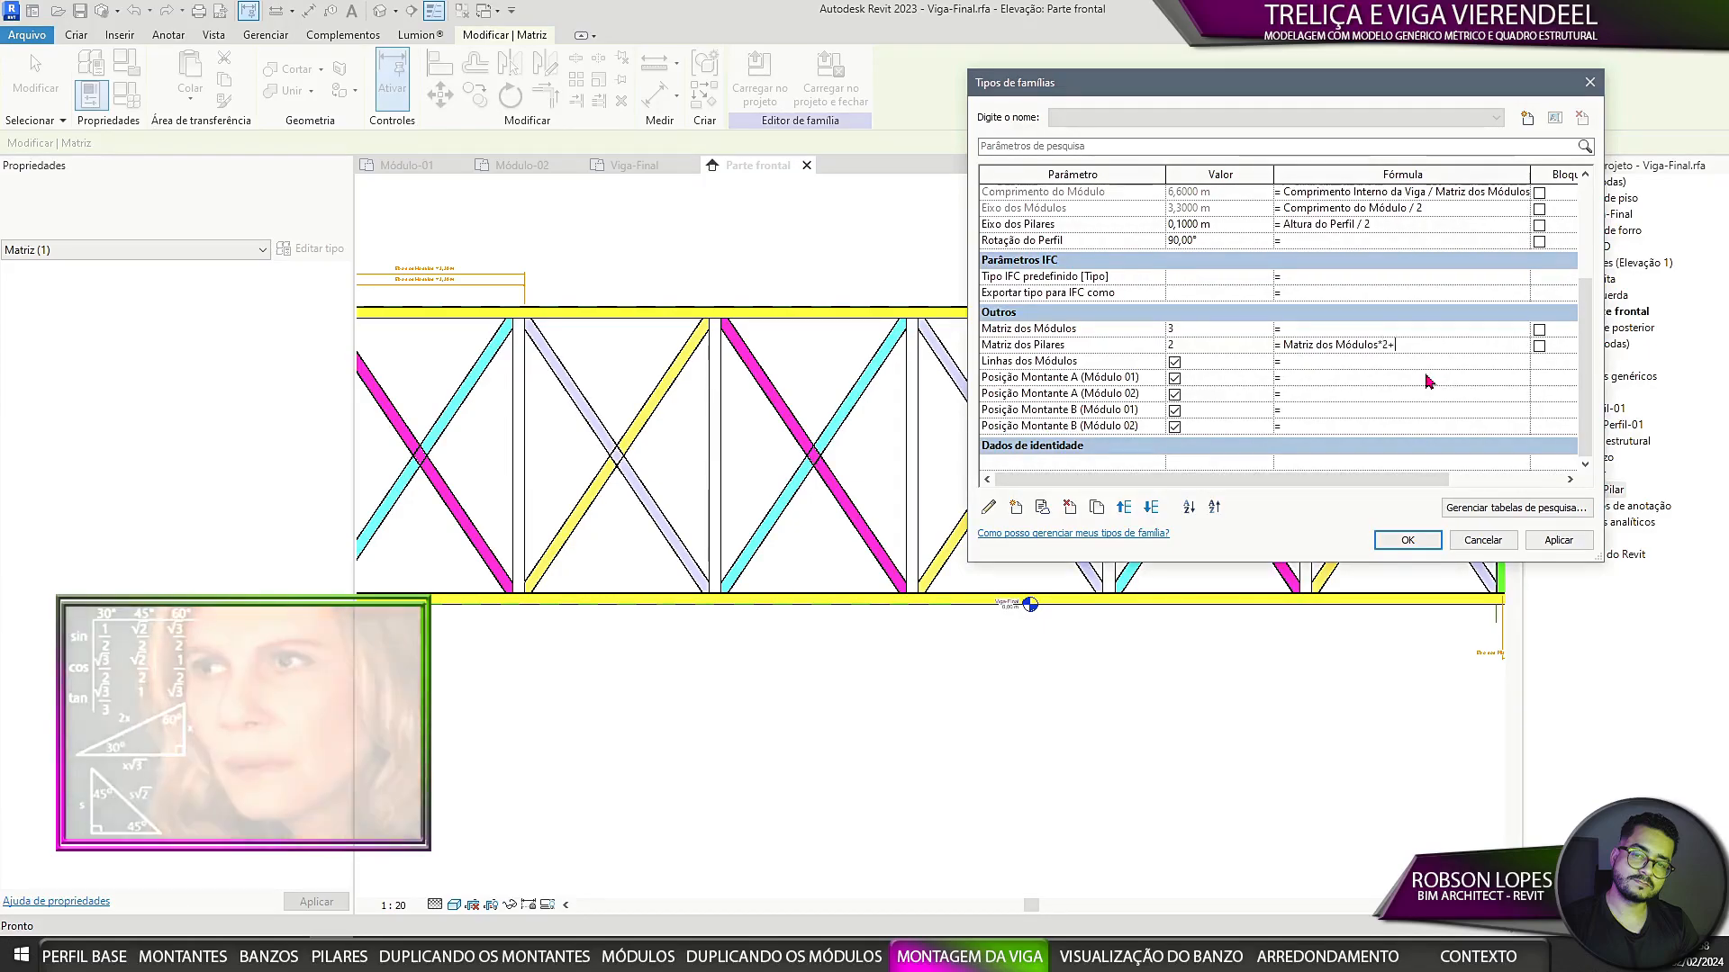
left_click(1406, 542)
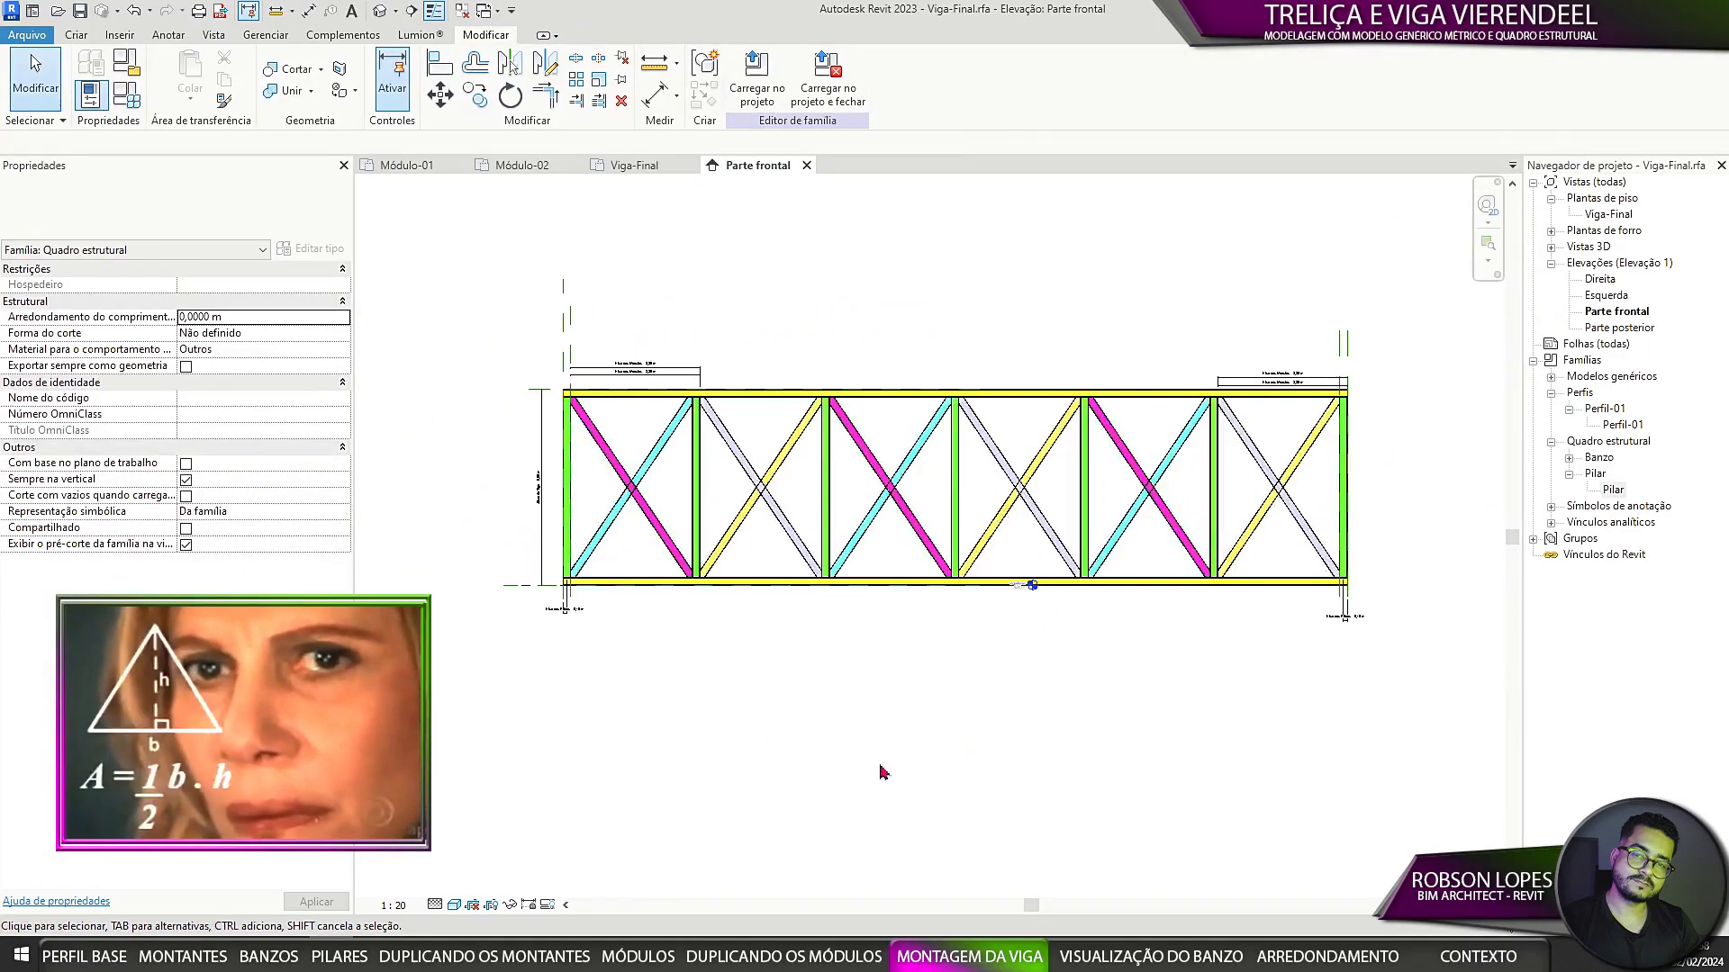
Step: Select the magenta and cyan module groups one after another and inspect the arrays they belong to
left_click(601, 533)
scroll(976, 349, "up", 4)
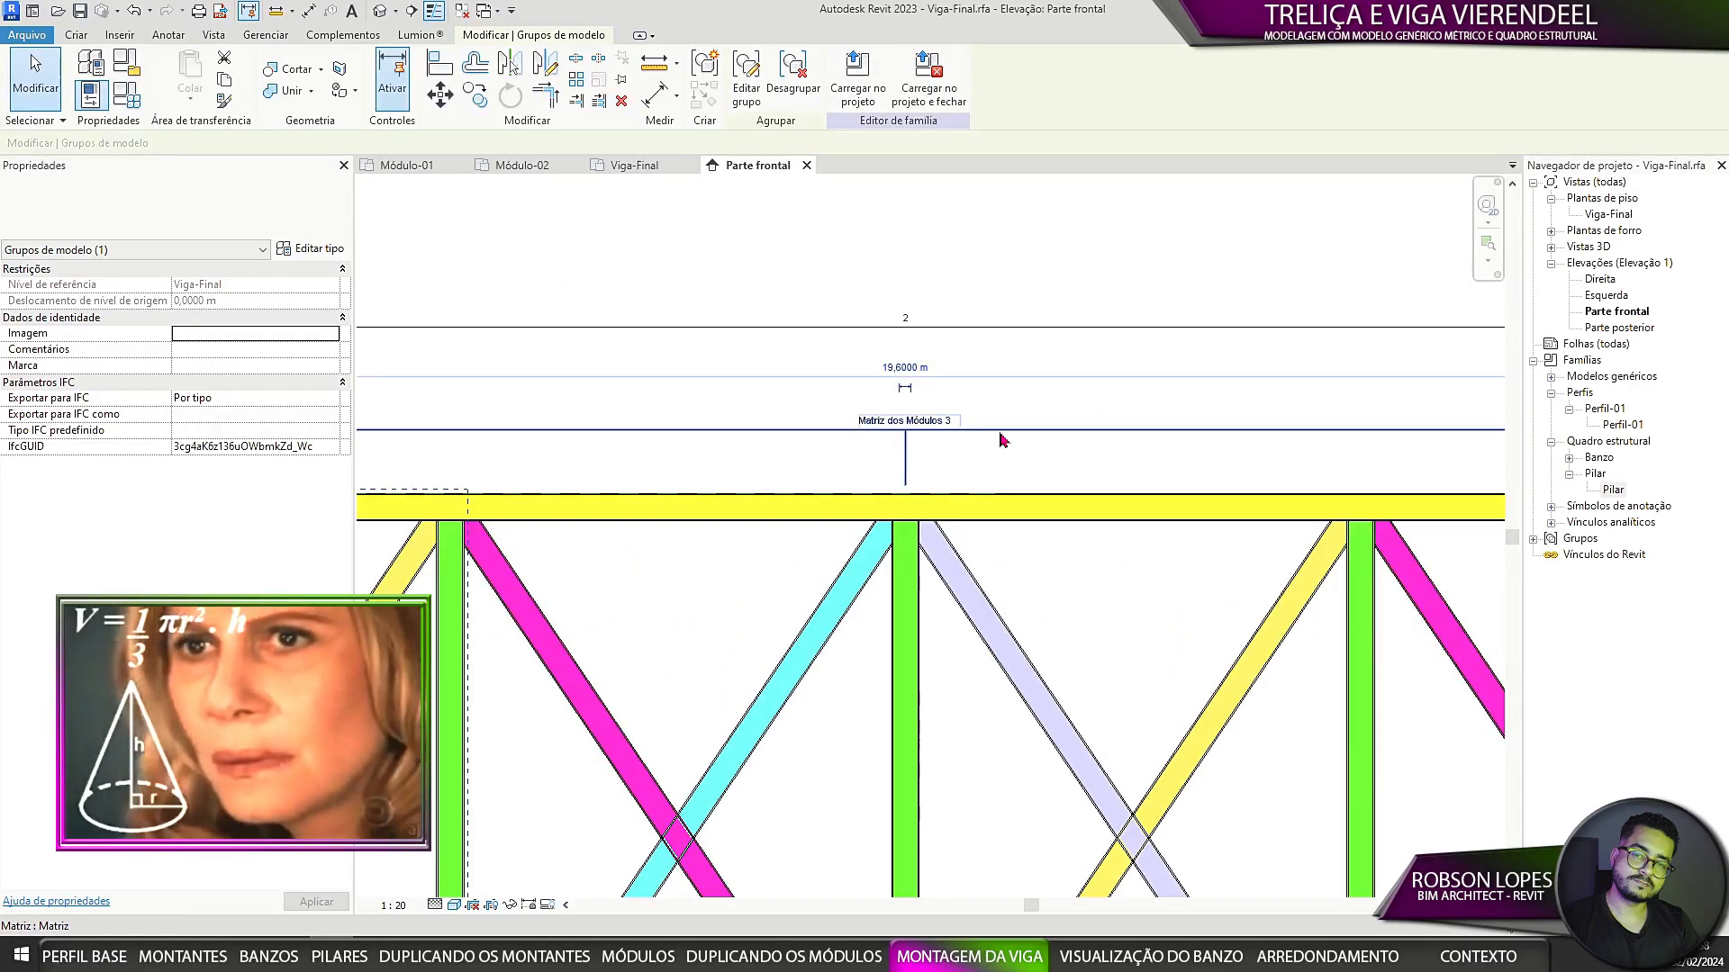
scroll(955, 425, "down", 5)
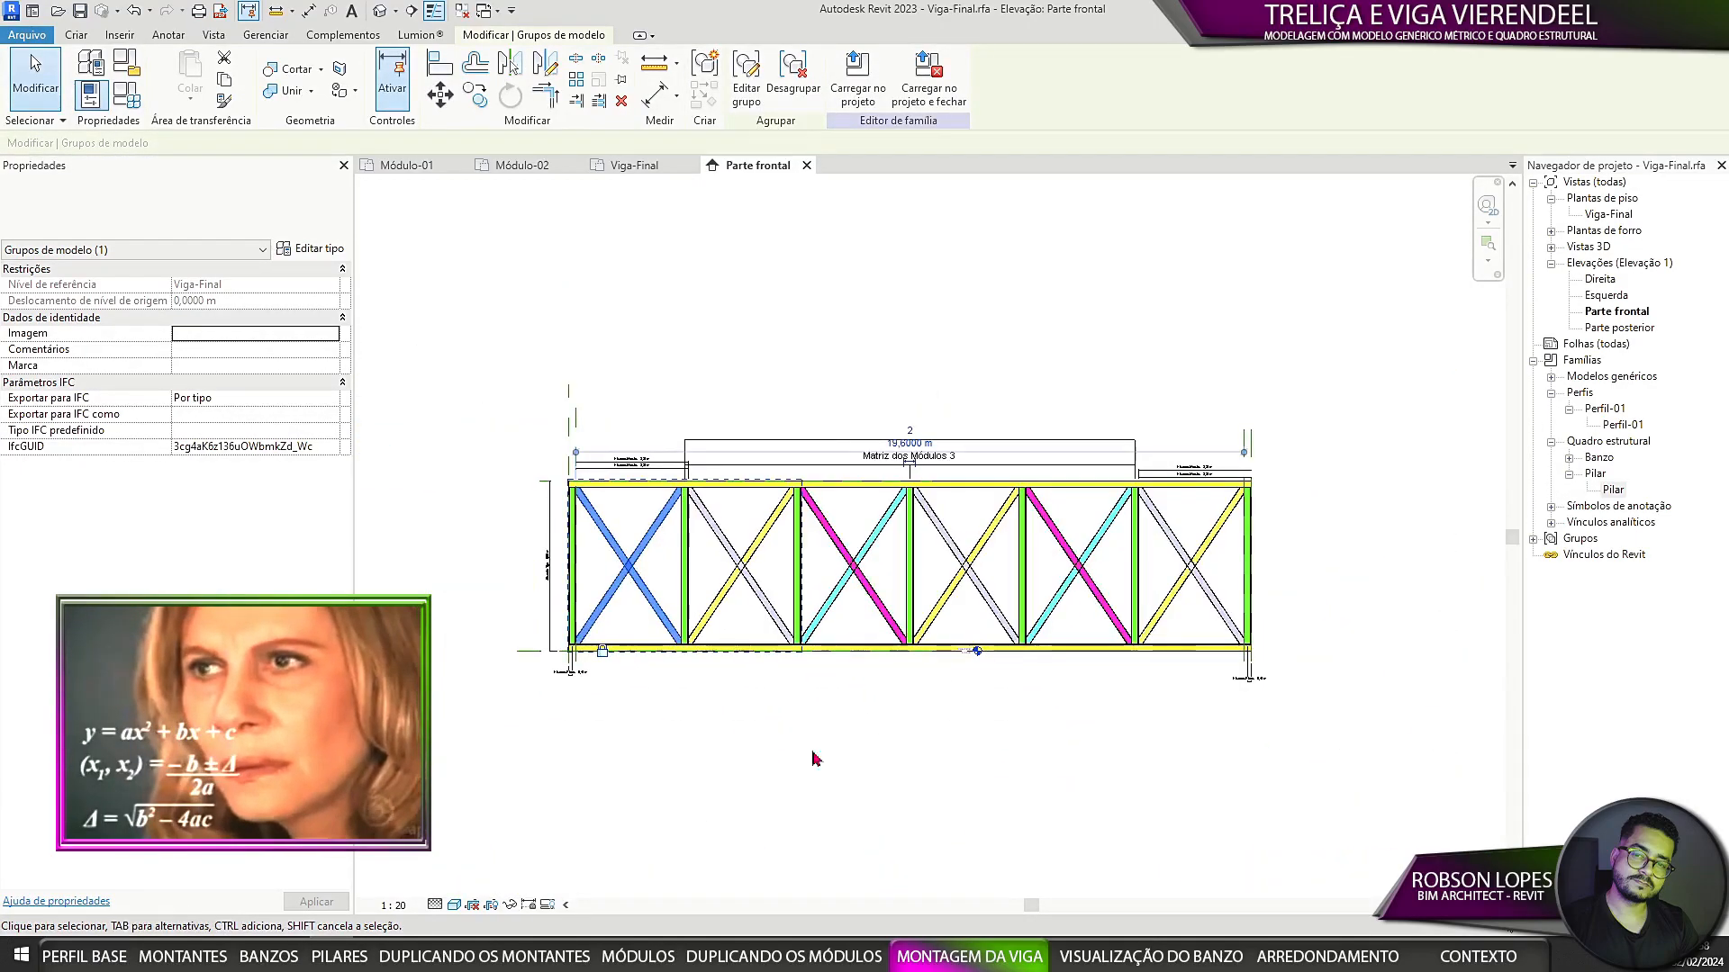
left_click(860, 651, "ctrl")
left_click(1053, 651, "ctrl")
left_click(1092, 759)
left_click(1045, 617)
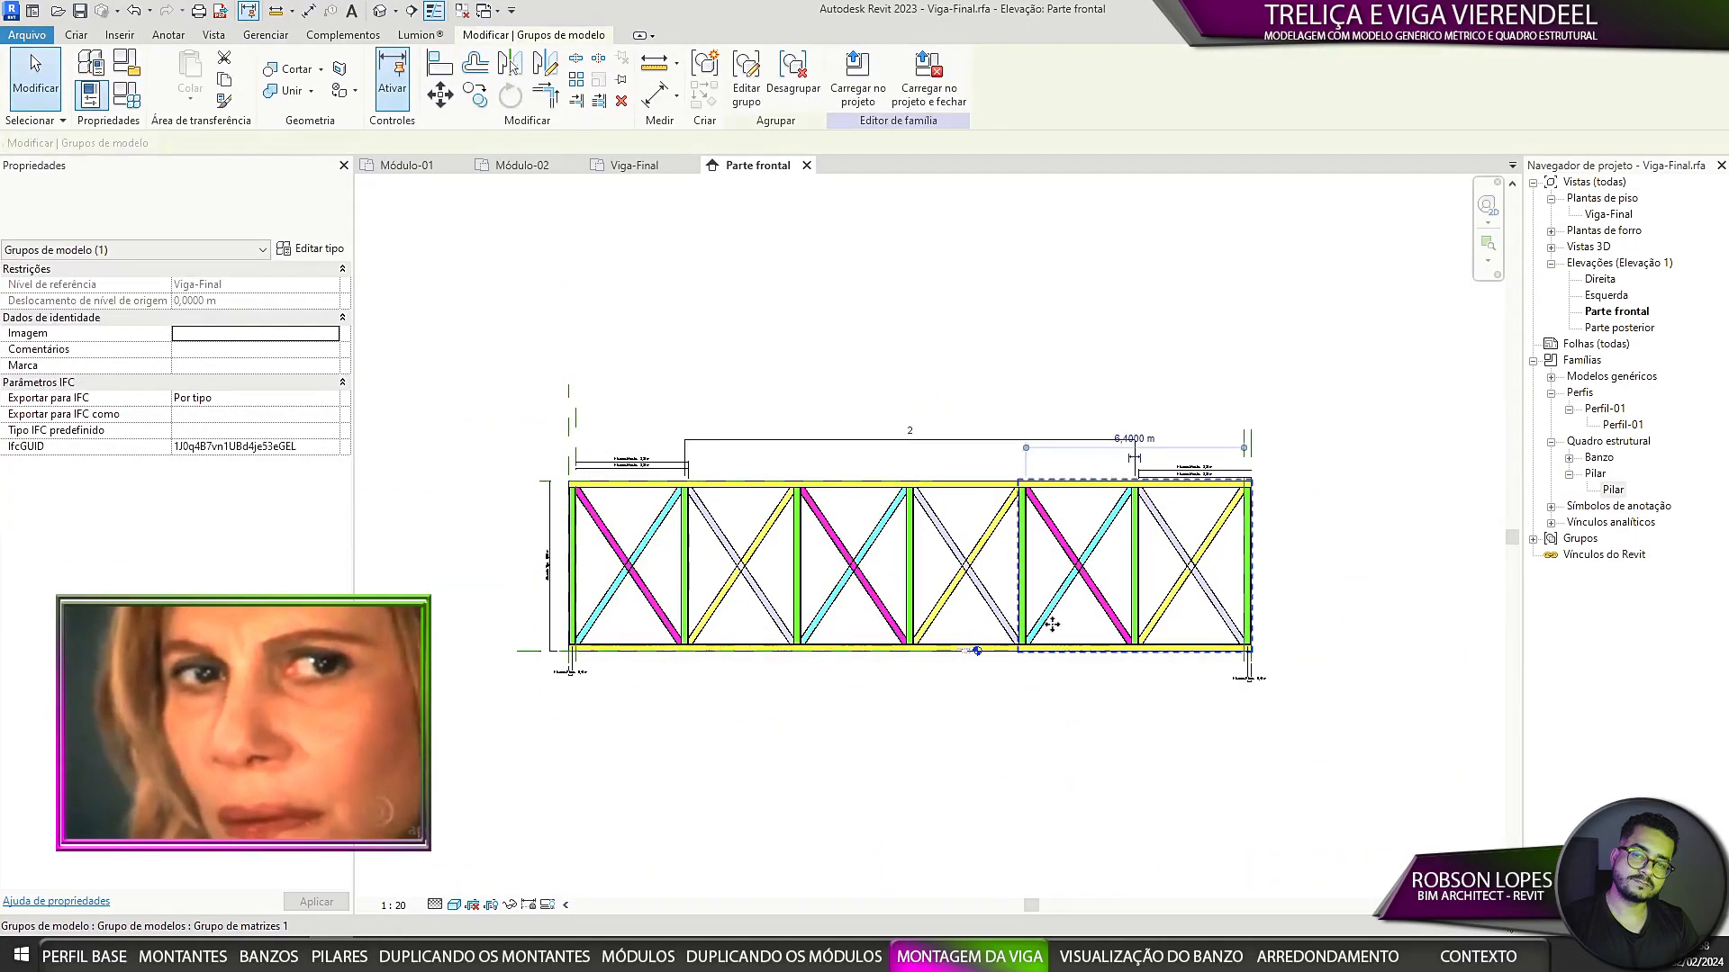
left_click(934, 440)
Step: Select all visible instances of the magenta and cyan module group to check its repetitions along the beam
left_click(920, 622)
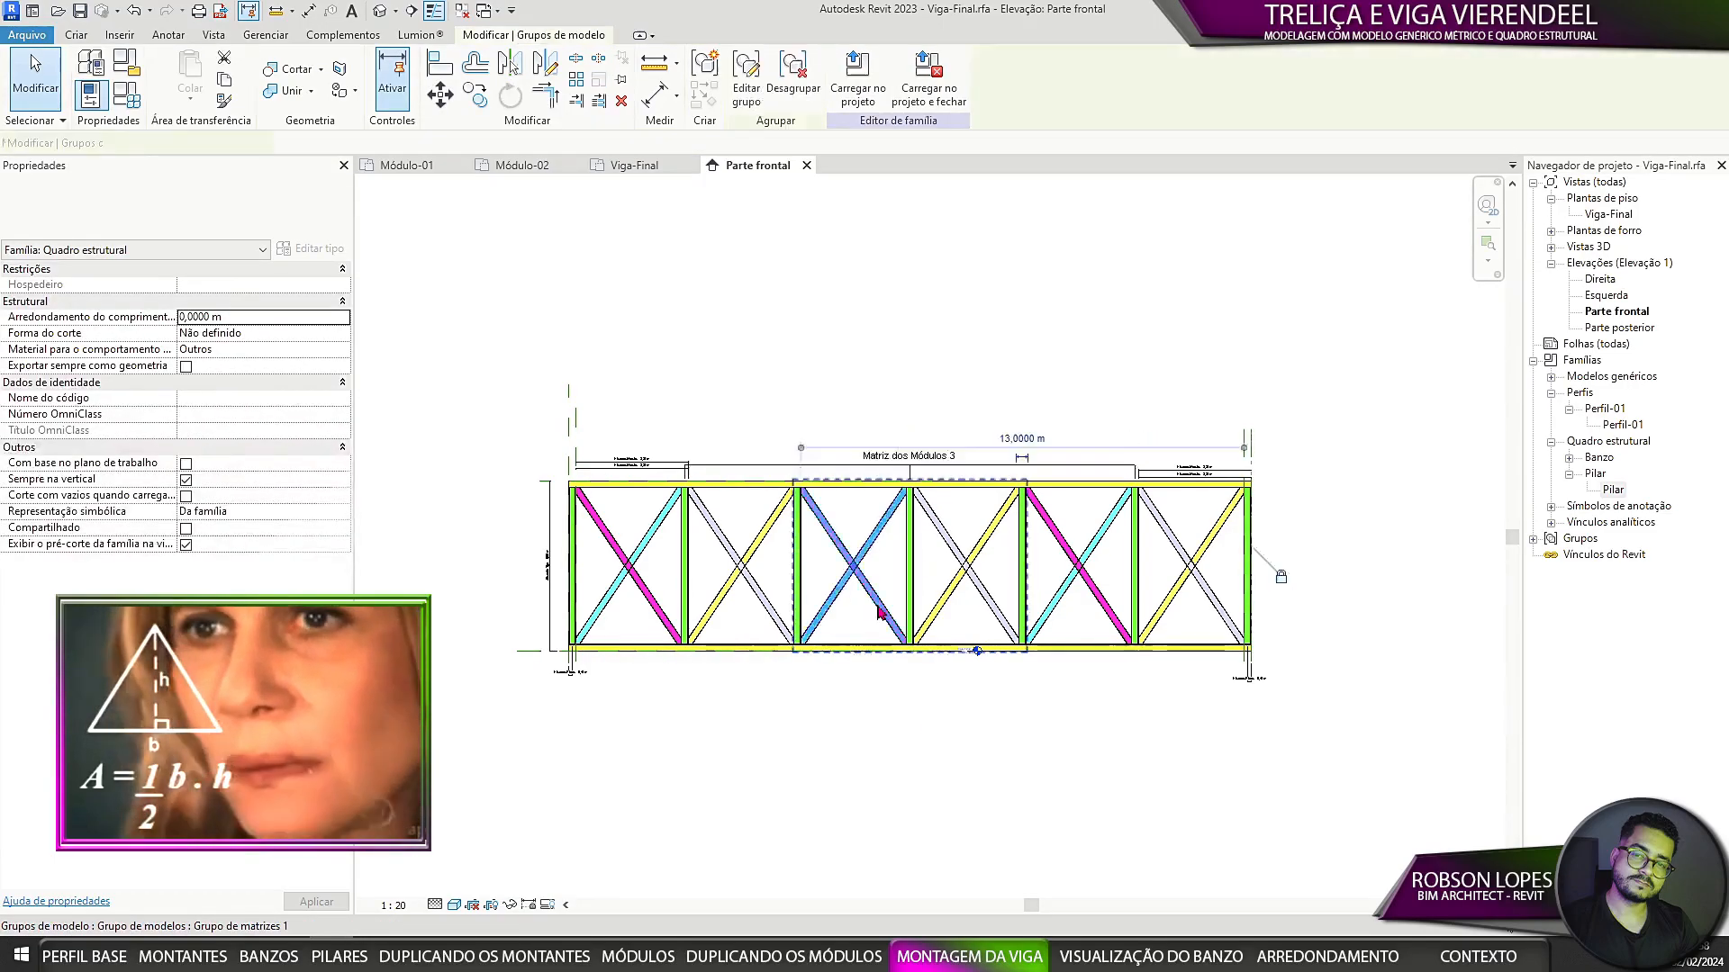
right_click(870, 733)
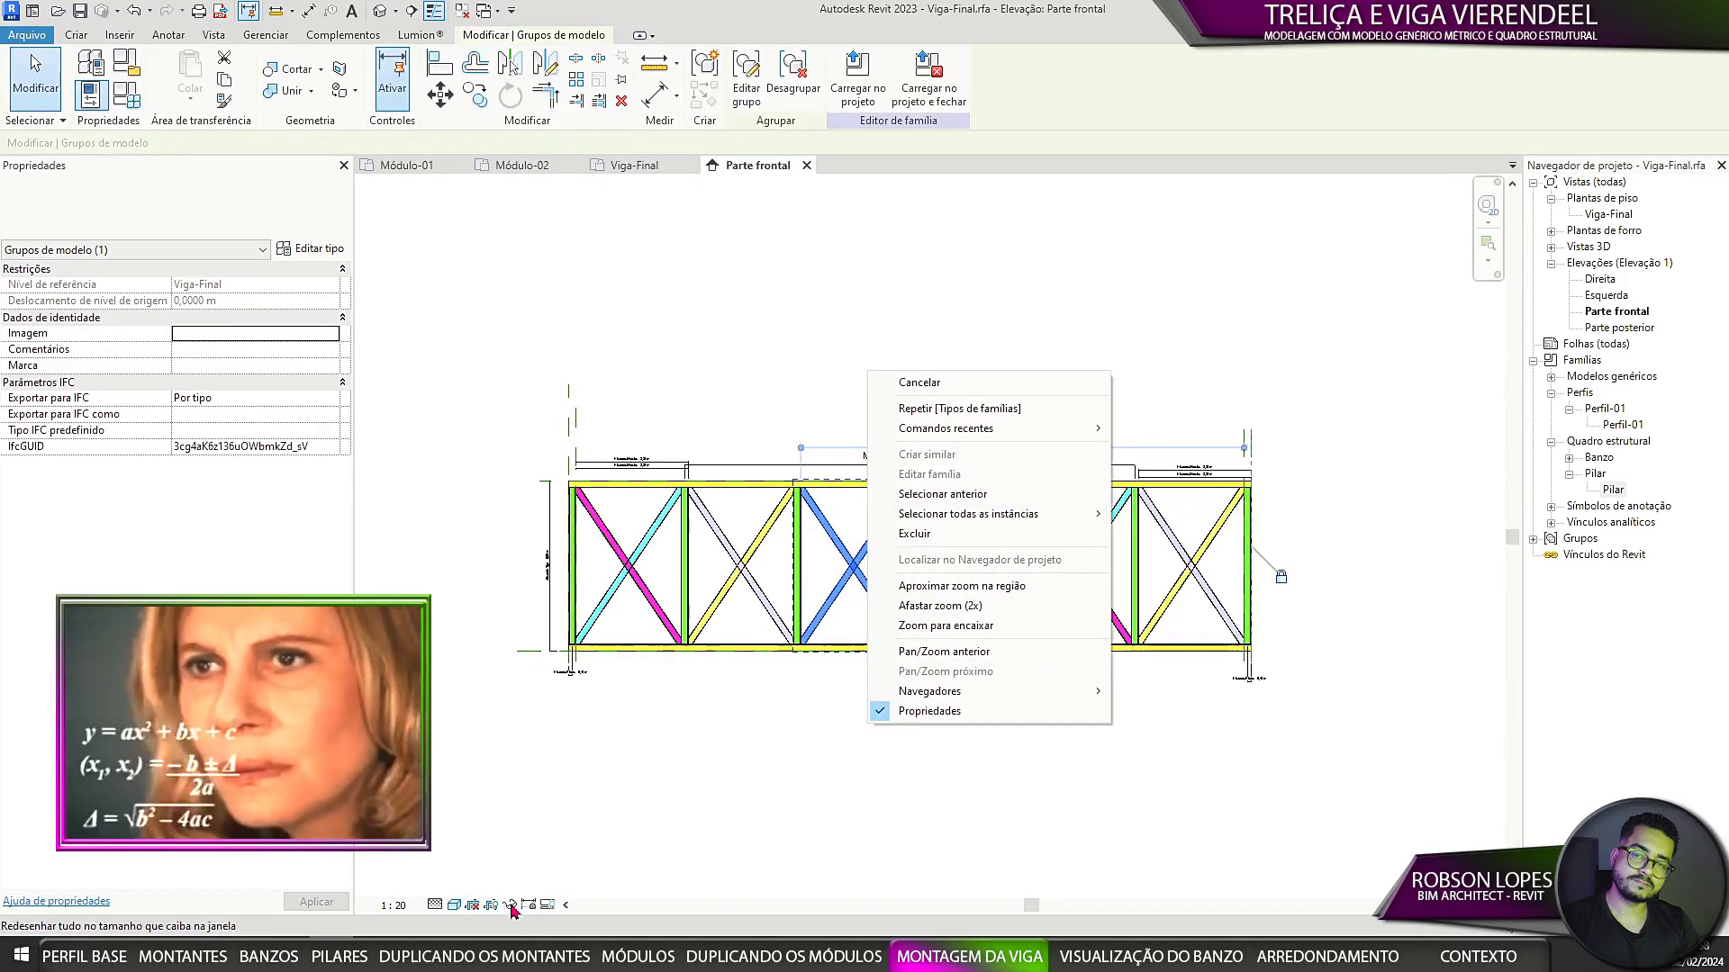
left_click(708, 770)
left_click(969, 465)
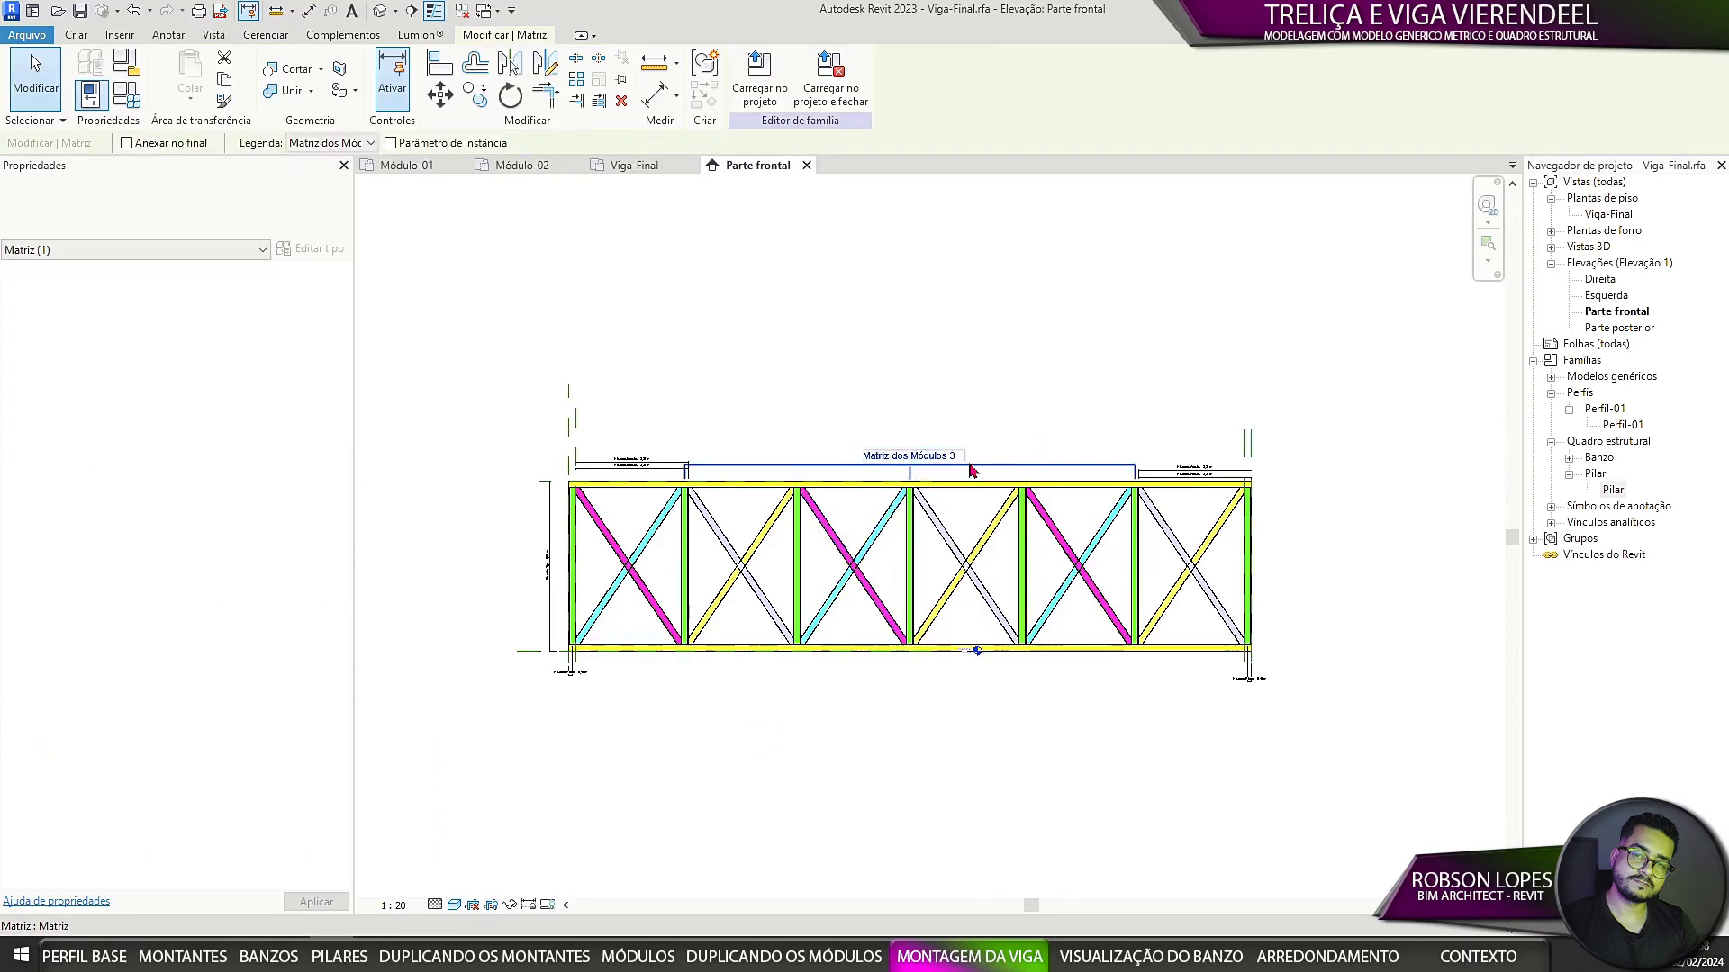
left_click(511, 906)
left_click(578, 850)
right_click(867, 581)
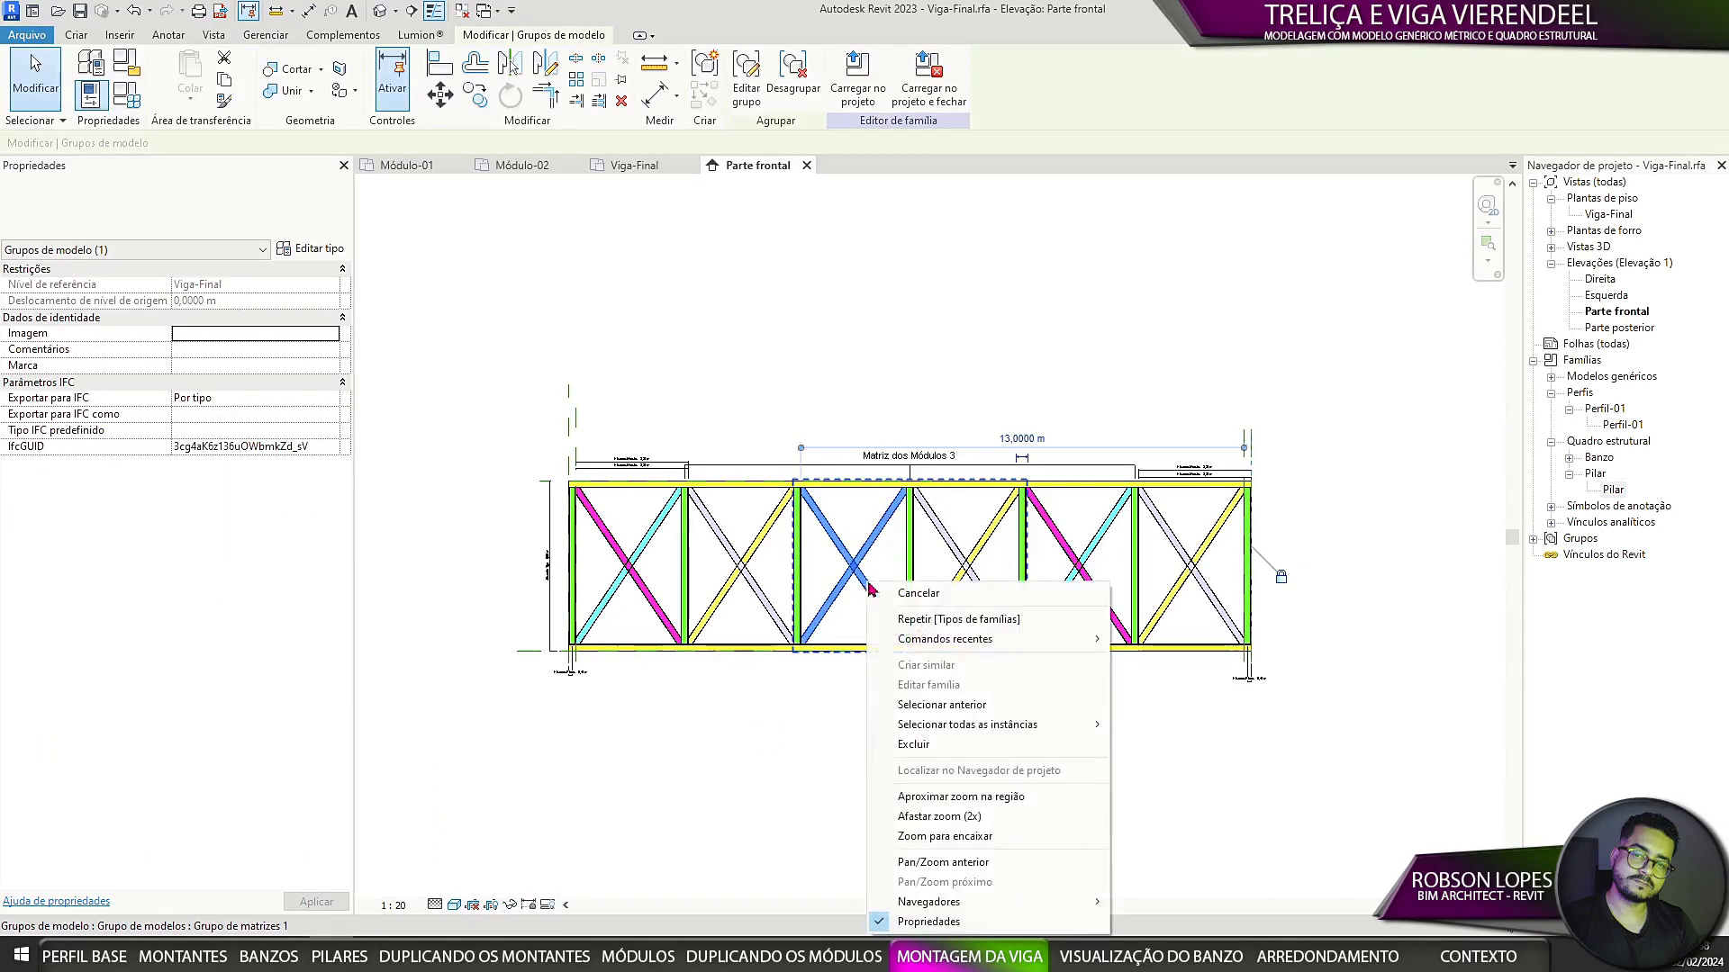
left_click(1153, 724)
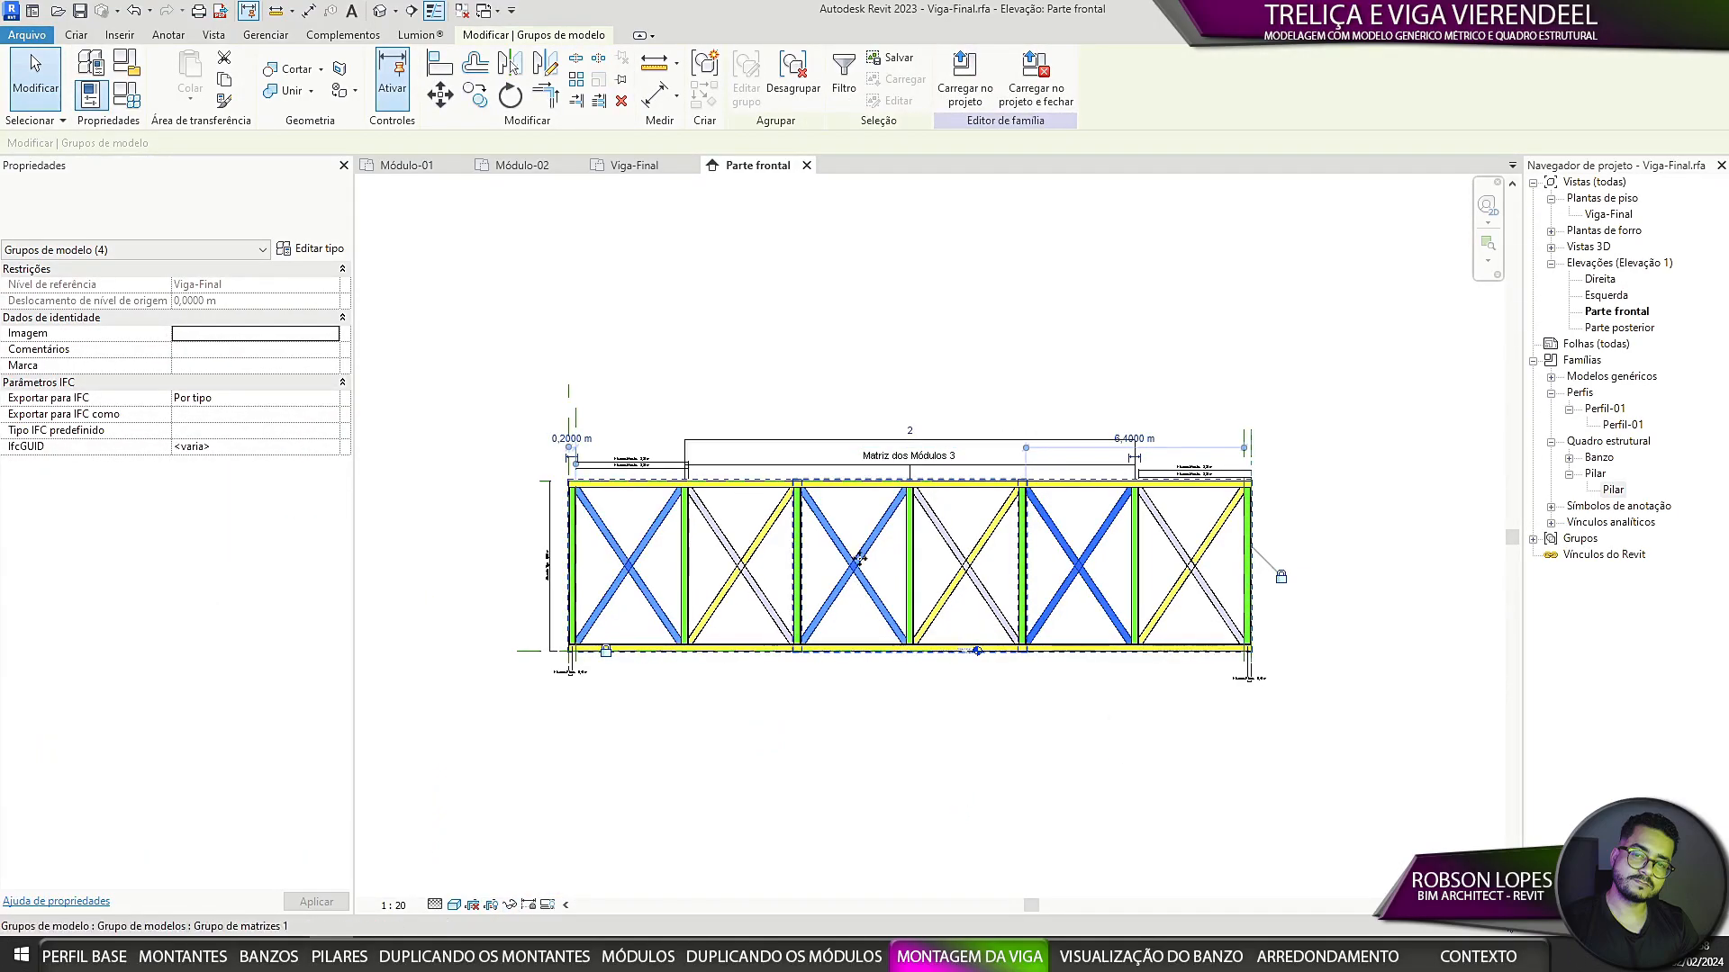
Step: Select all visible instances of the yellow and lilac module group, check its Matriz dos Módulos array, and clear the selection
left_click(1033, 681)
right_click(737, 564)
mouse_move(837, 710)
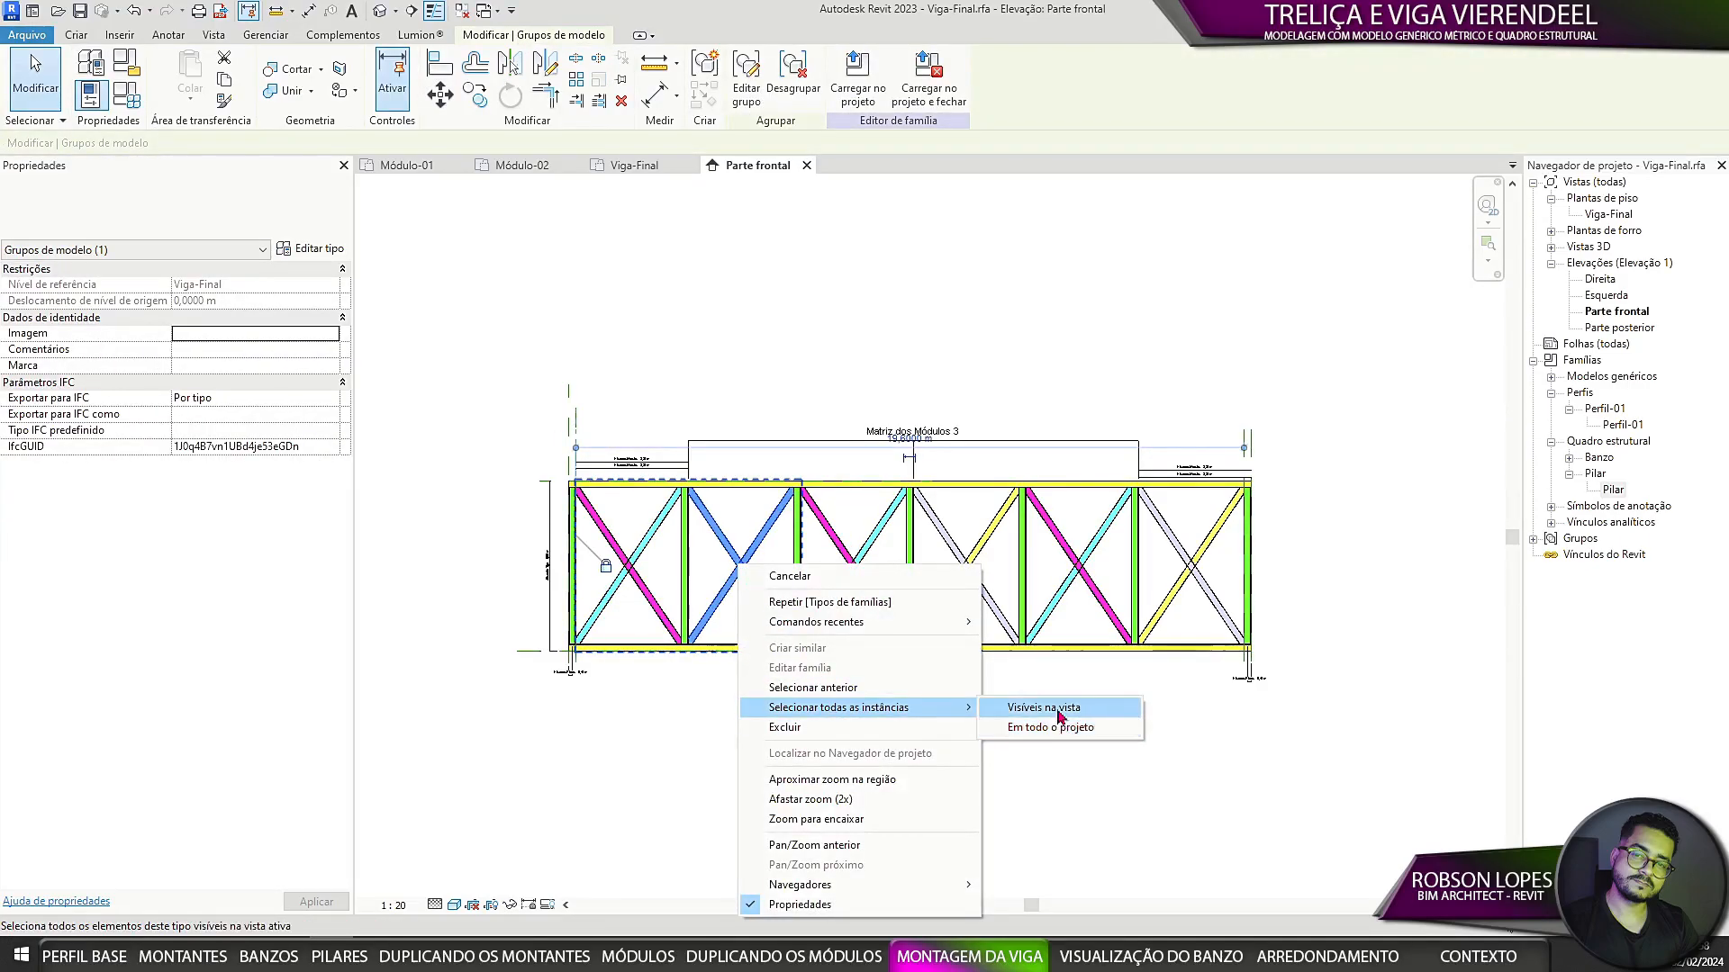
left_click(1058, 711)
scroll(964, 414, "up", 4)
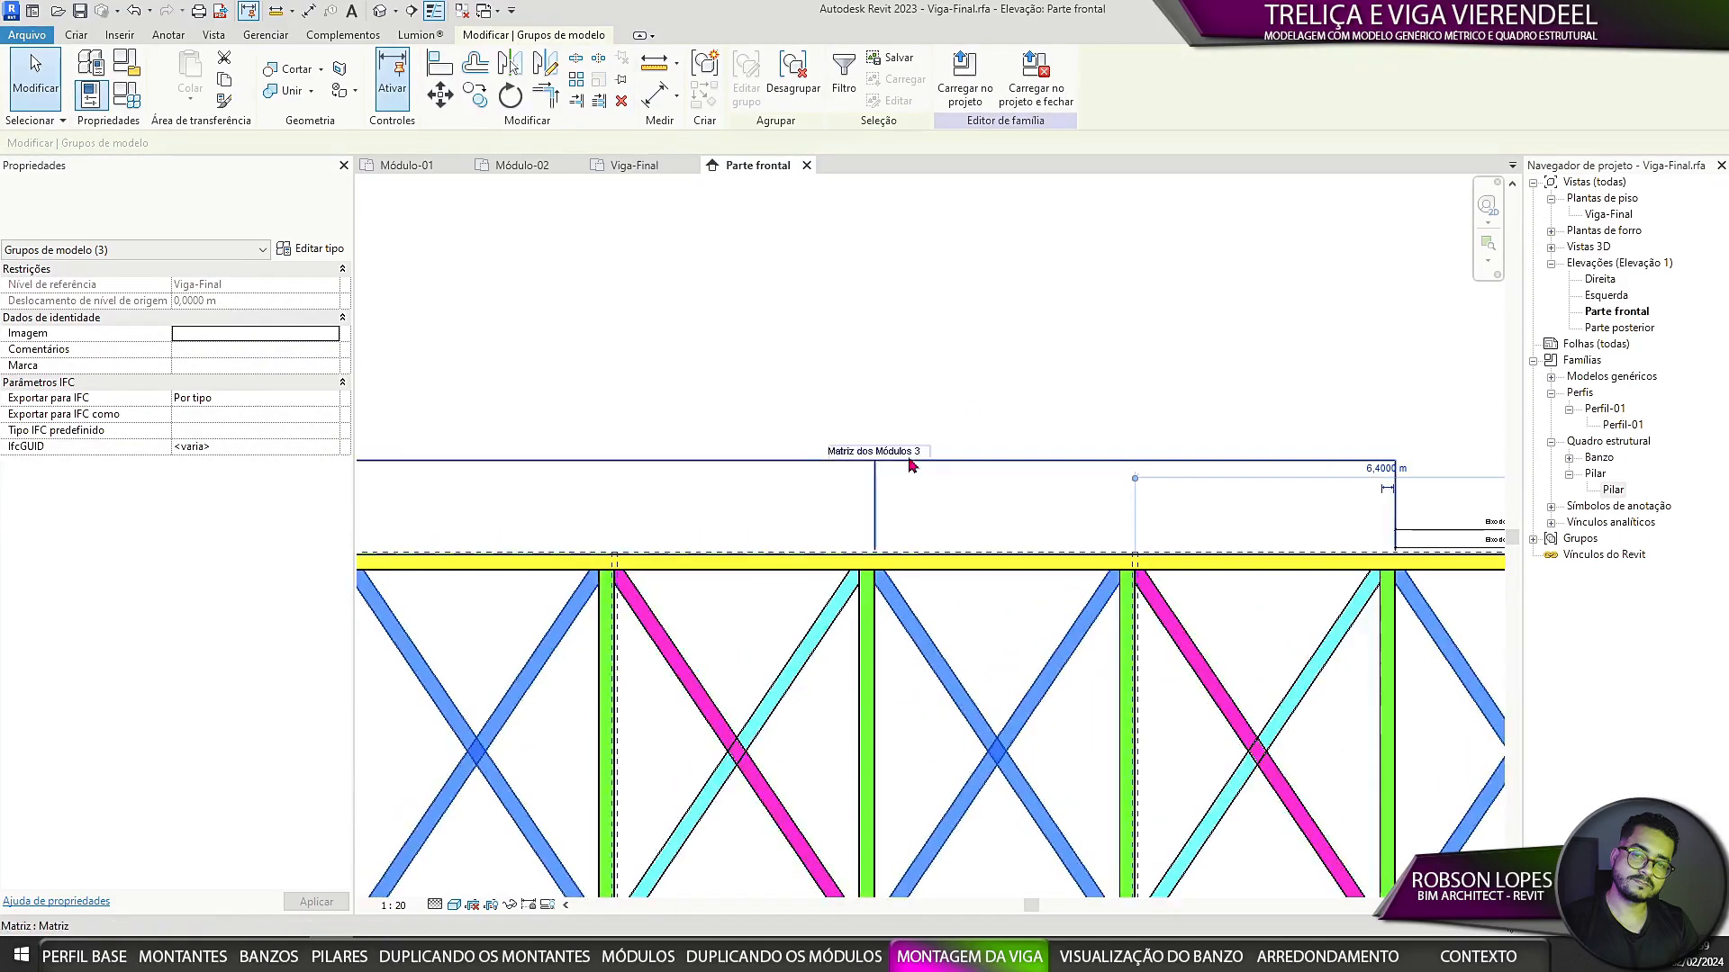
scroll(913, 446, "down", 4)
key("Escape")
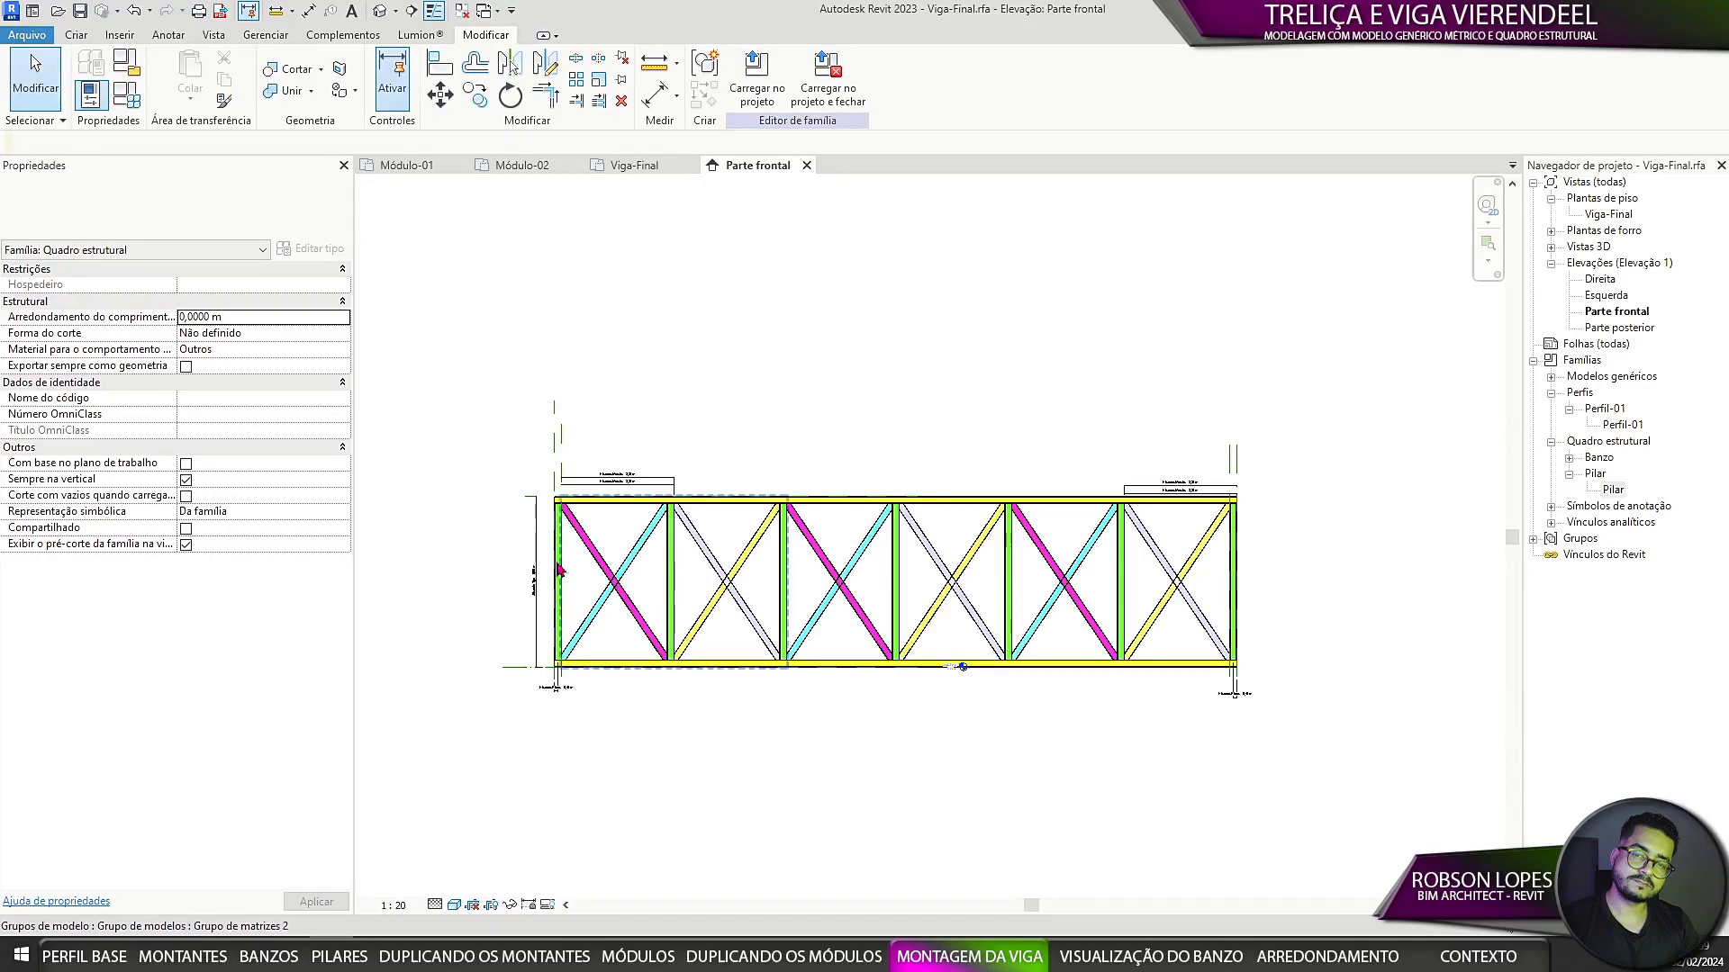
Step: Pick the leftmost pillar group and select all of its instances visible in the view
left_click(560, 624)
left_click(558, 619)
key("Tab")
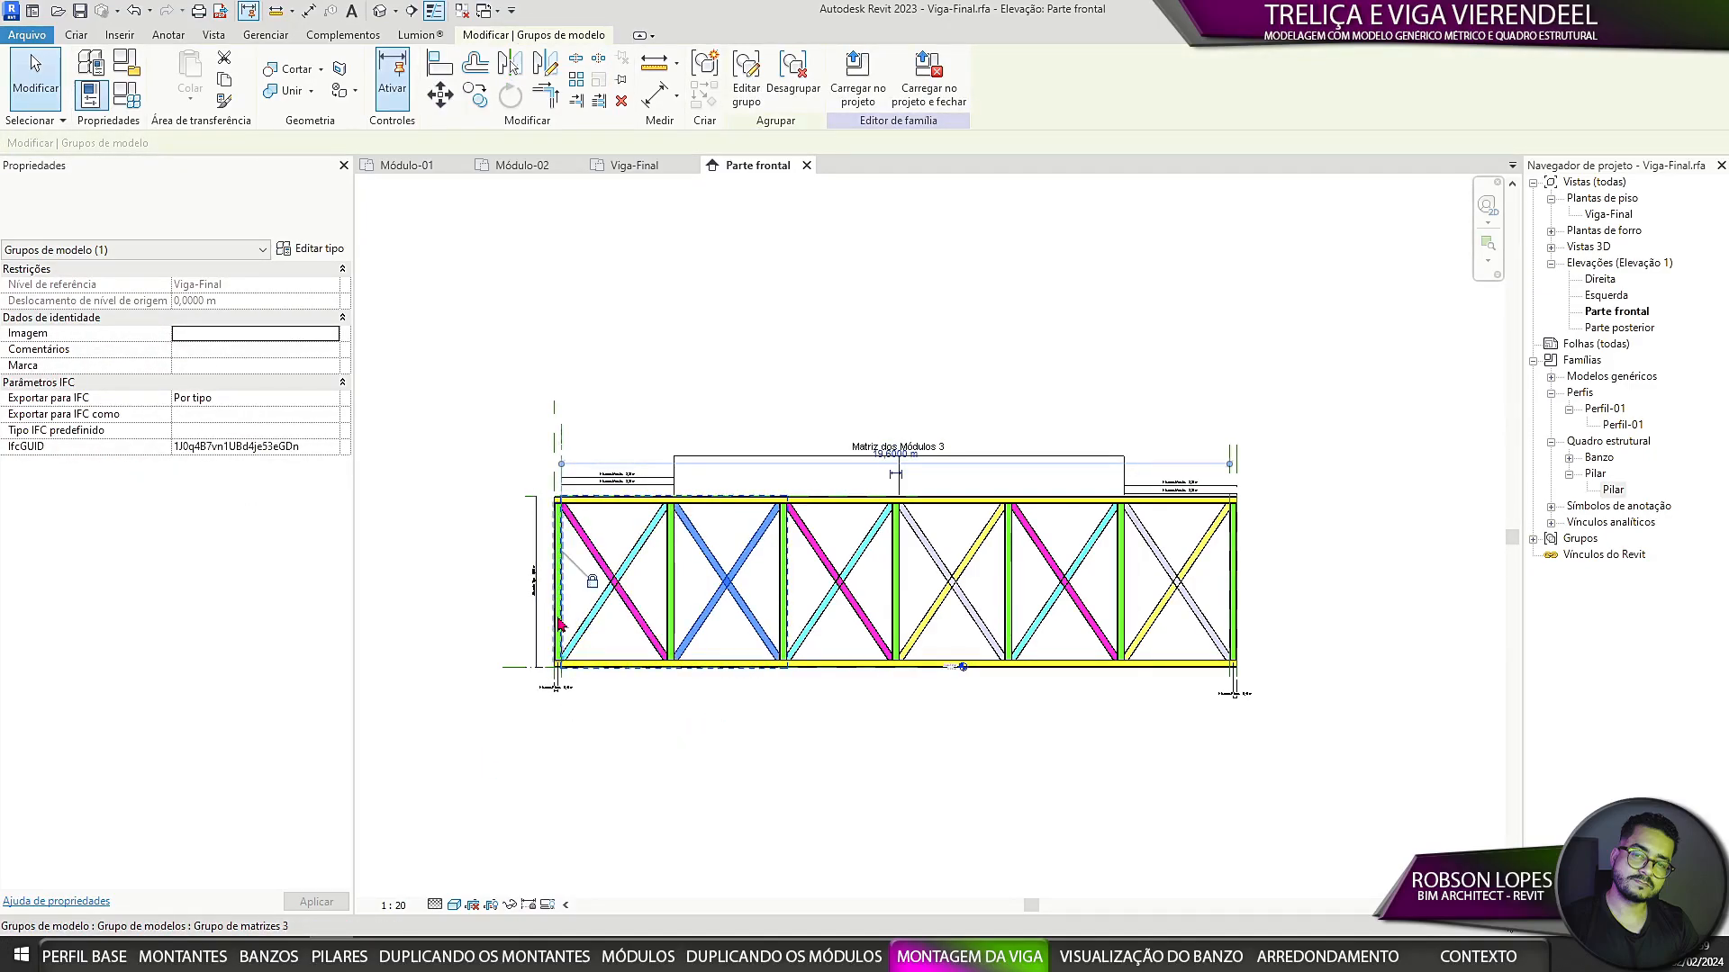
left_click(557, 619)
right_click(558, 620)
mouse_move(702, 406)
left_click(852, 407)
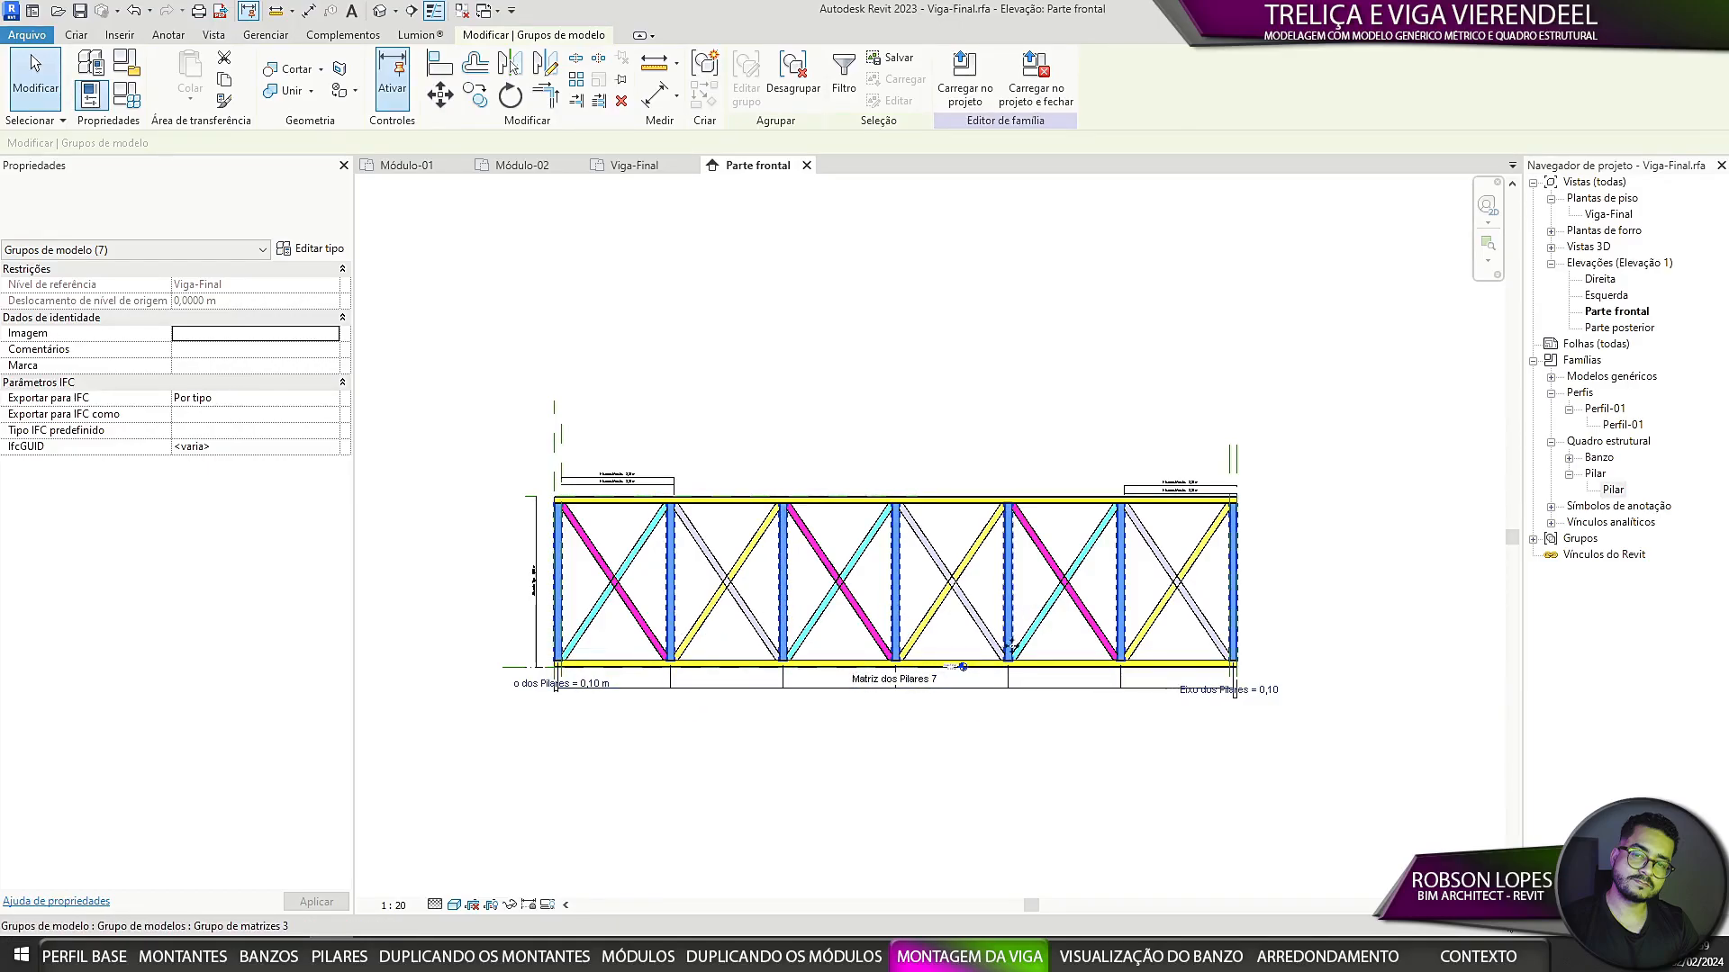
Step: Clear the selection and examine how the arrayed pillars line up with the modules along the beam
left_click(926, 802)
scroll(724, 690, "up", 2)
middle_click_drag(723, 690, 834, 721)
scroll(708, 738, "down", 4)
middle_click_drag(708, 738, 666, 757)
scroll(906, 765, "up", 3)
scroll(828, 807, "down", 2)
middle_click_drag(754, 814, 797, 802)
Step: Open the family types, set Matriz dos Módulos to 5, and apply it
left_click(136, 106)
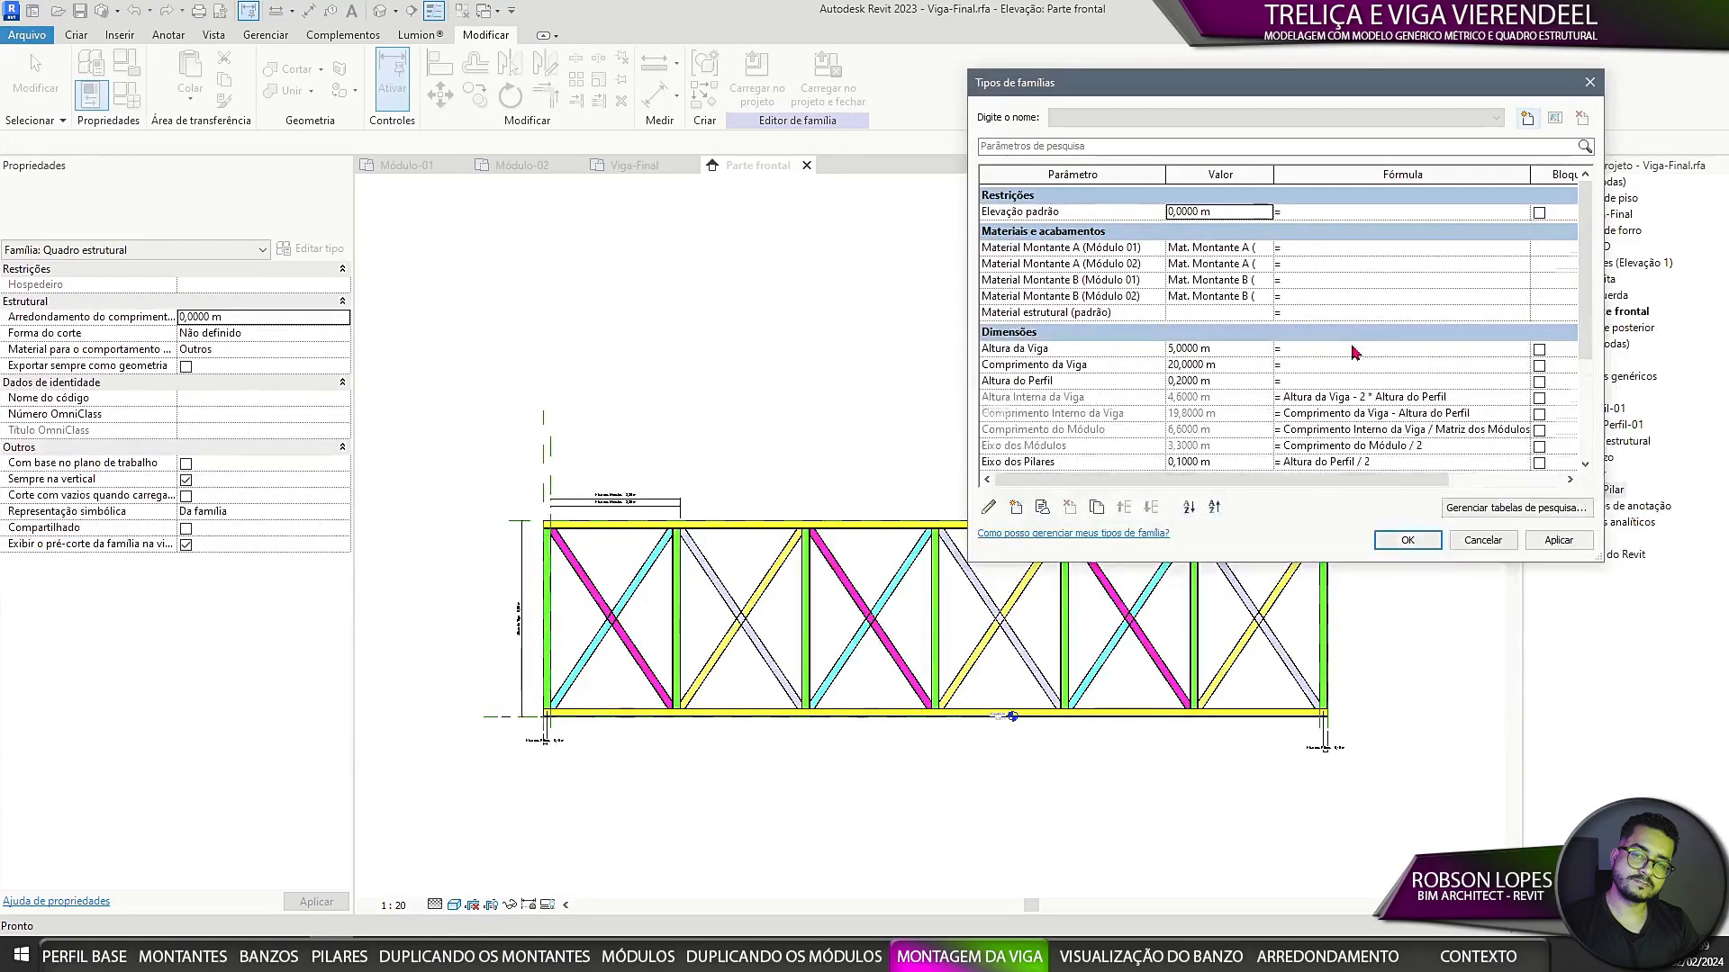
scroll(1261, 386, "down", 5)
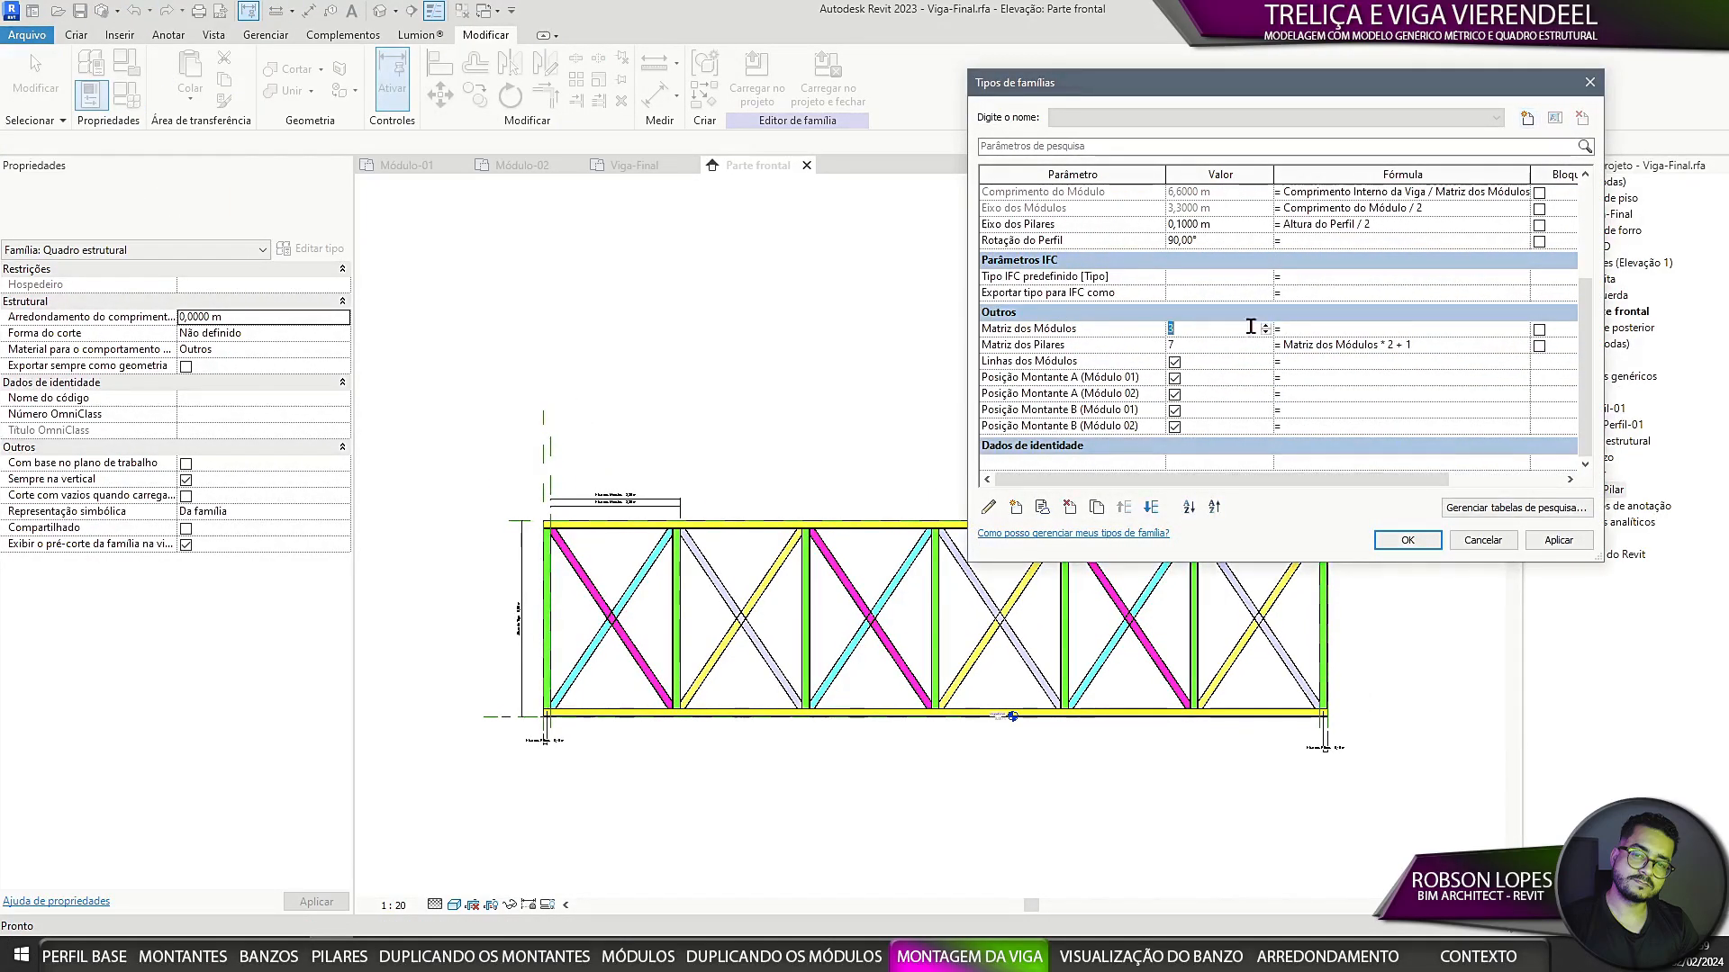
scroll(1260, 334, "up", 2)
scroll(1260, 334, "down", 2)
left_click(1265, 327)
left_click(1265, 327)
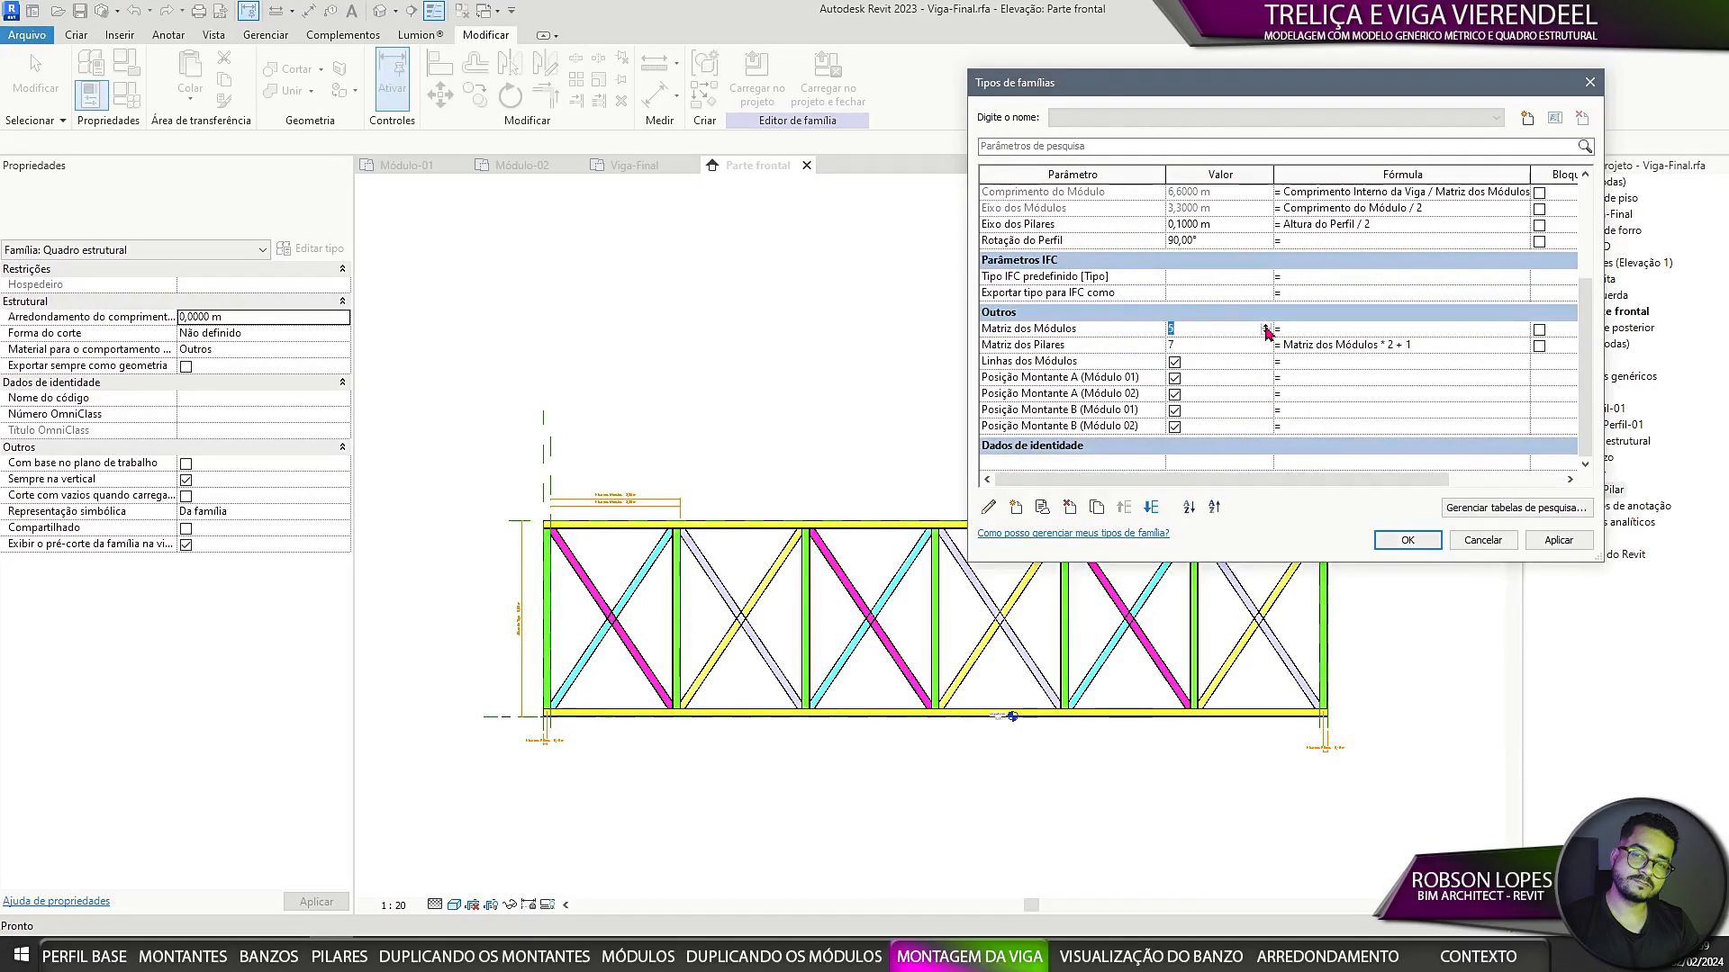
left_click(1558, 541)
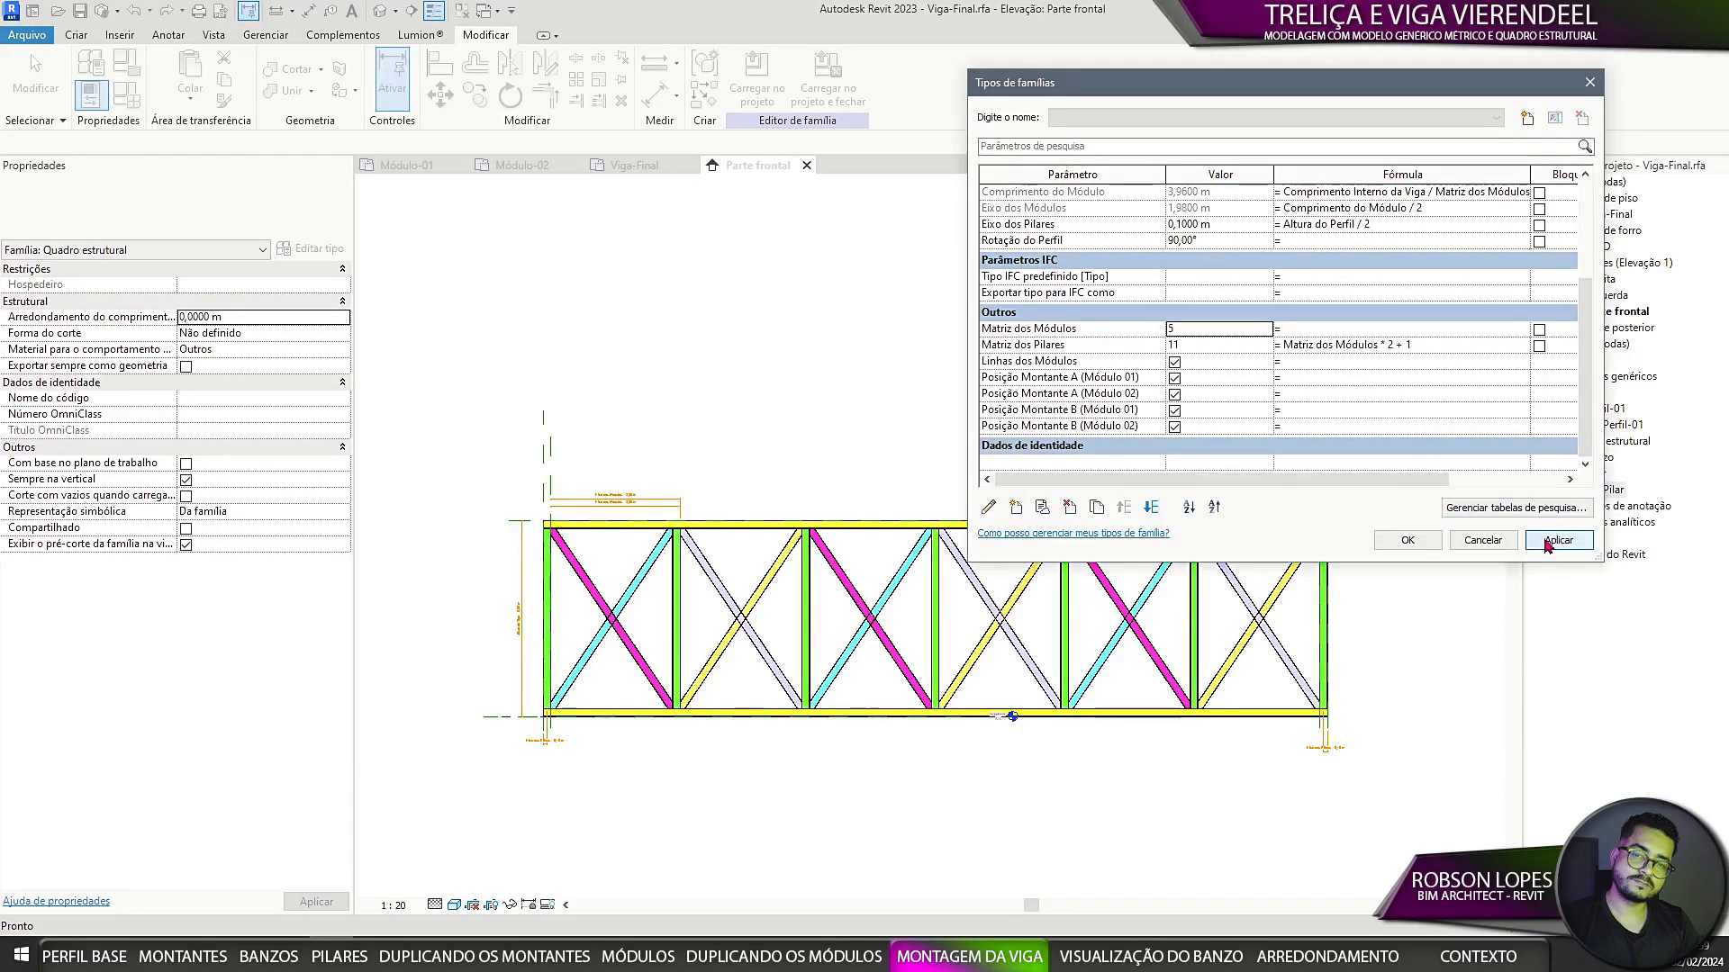
Step: Test Matriz dos Módulos at 2 and 6 in the family types, and return it to 5
left_click(1265, 334)
left_click(1265, 333)
left_click(1559, 540)
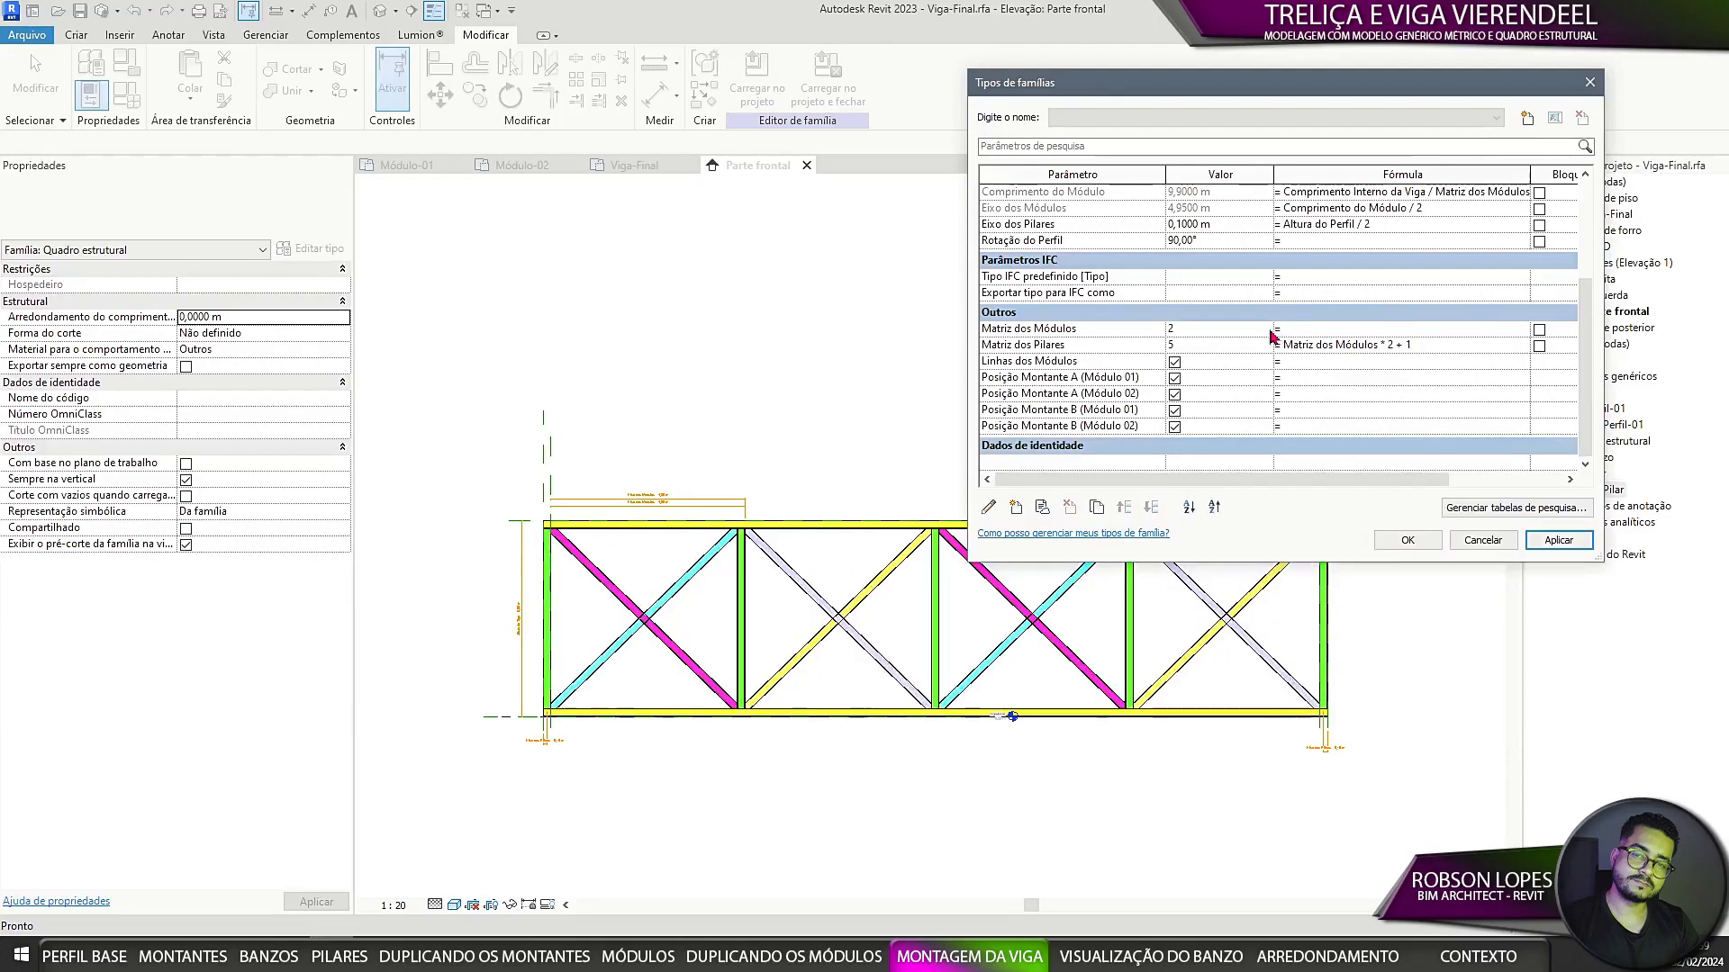
left_click(1558, 542)
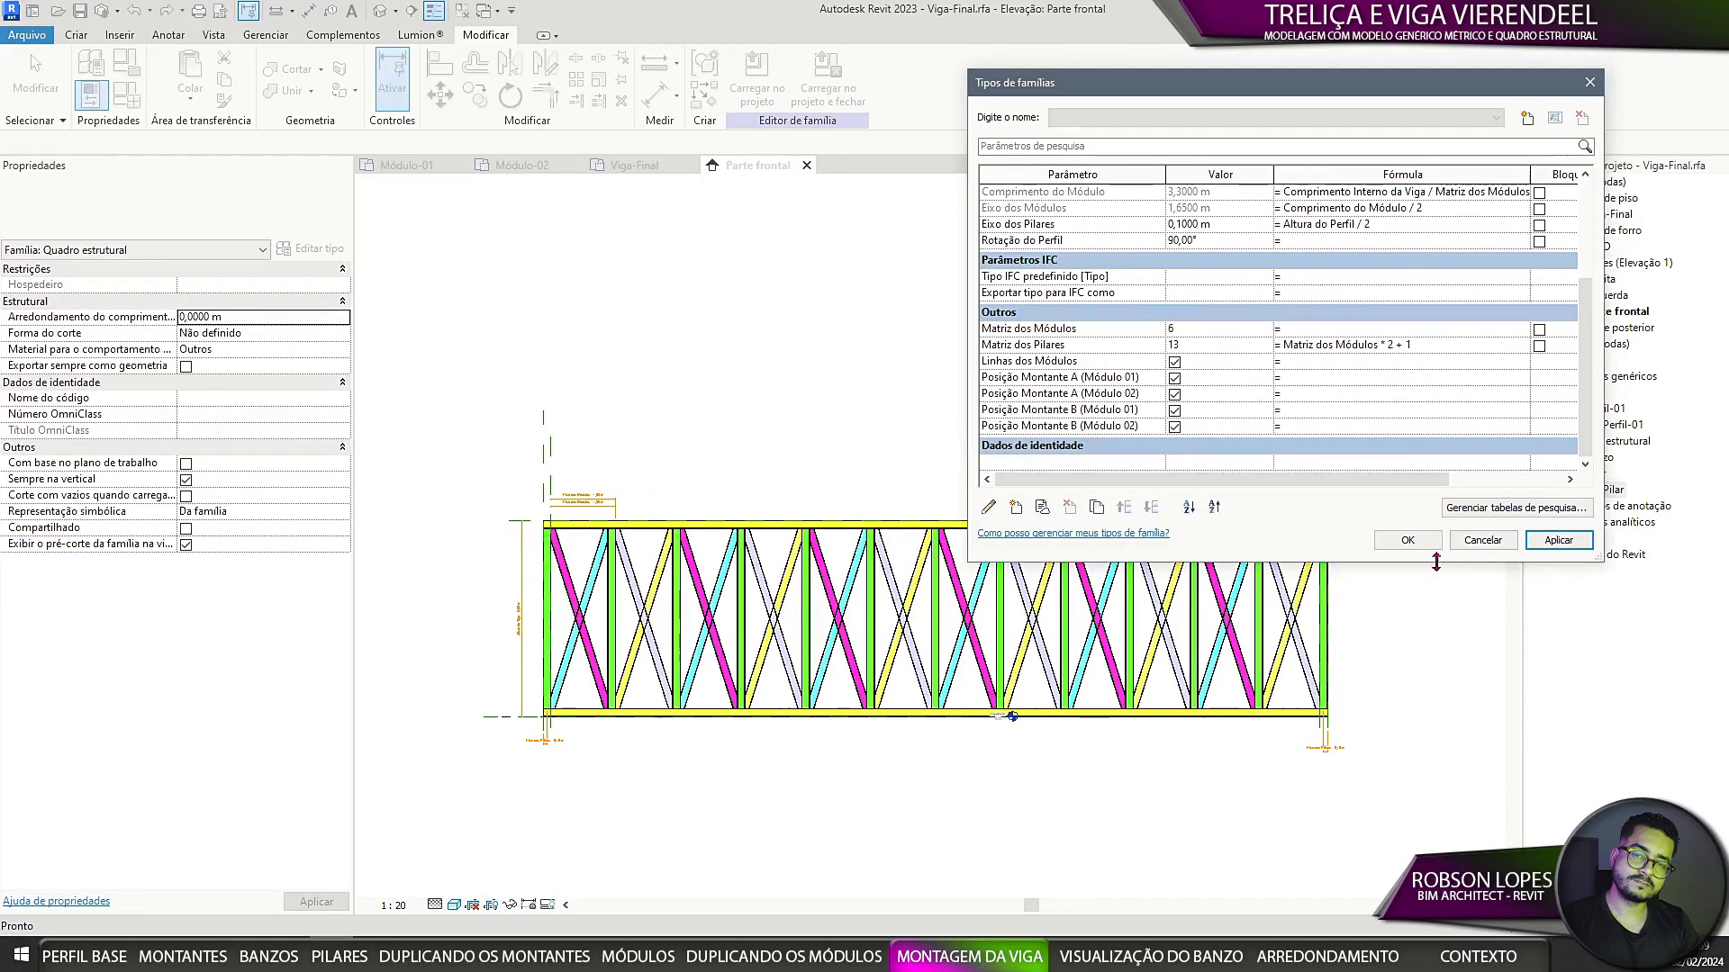
left_click(1266, 328)
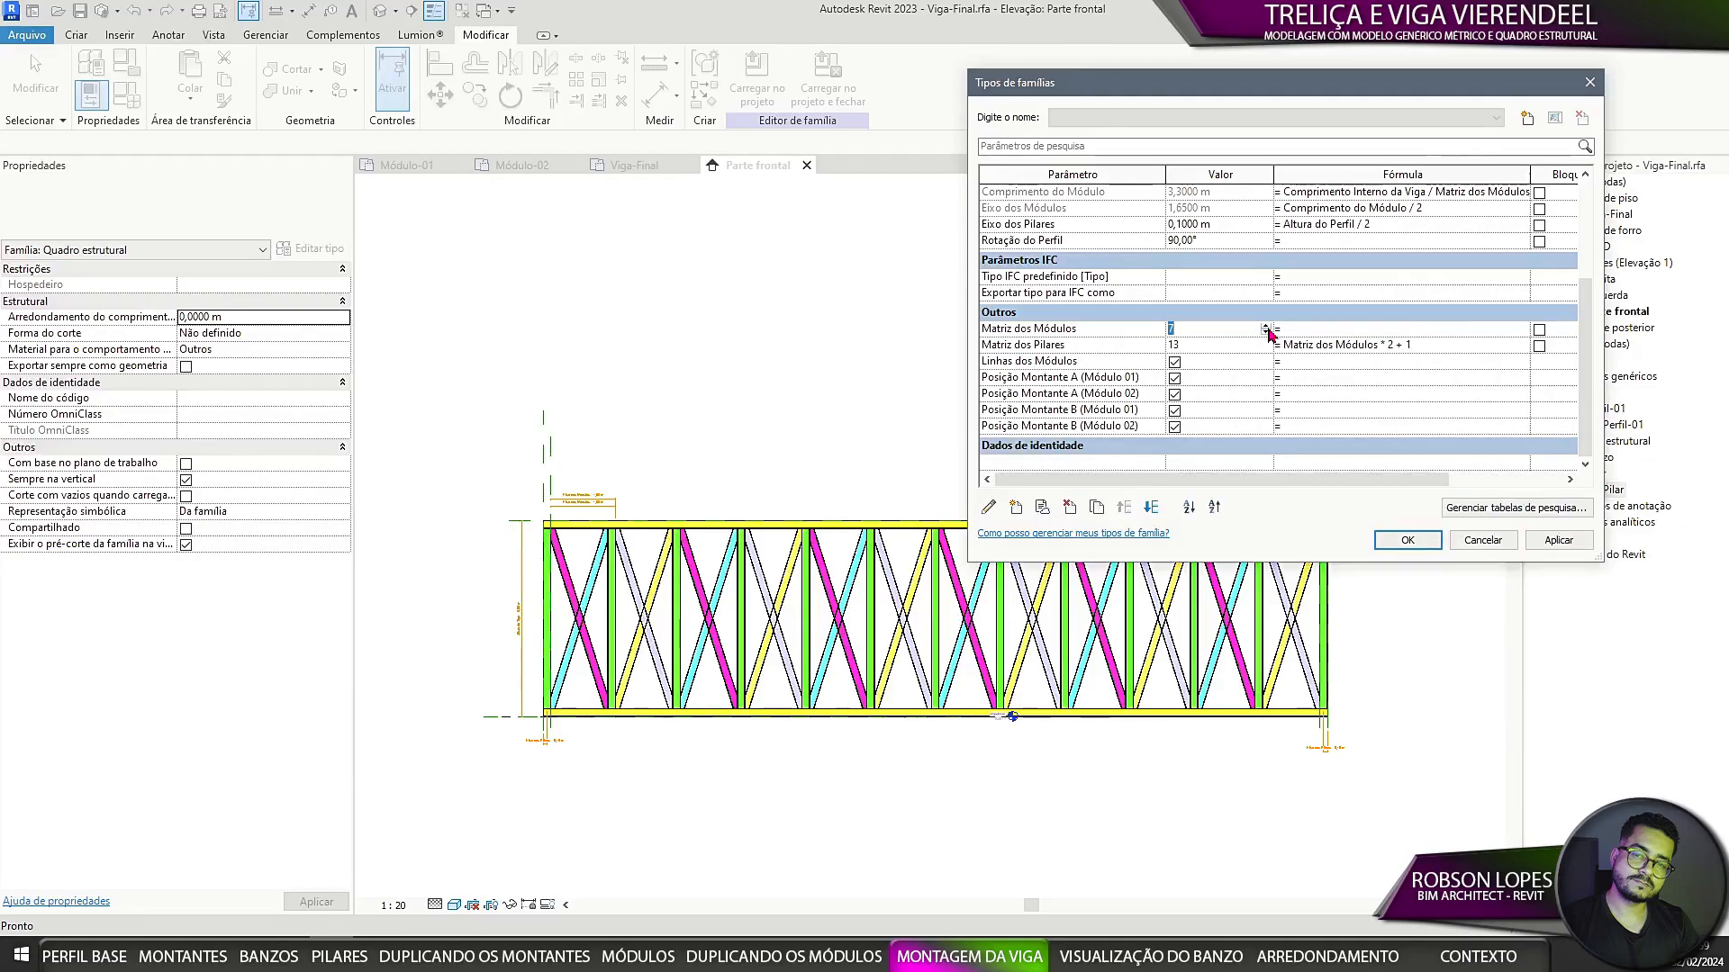
left_click(1571, 547)
Step: Set Comprimento da Viga to 10 m in the family types and apply it
scroll(1261, 334, "up", 5)
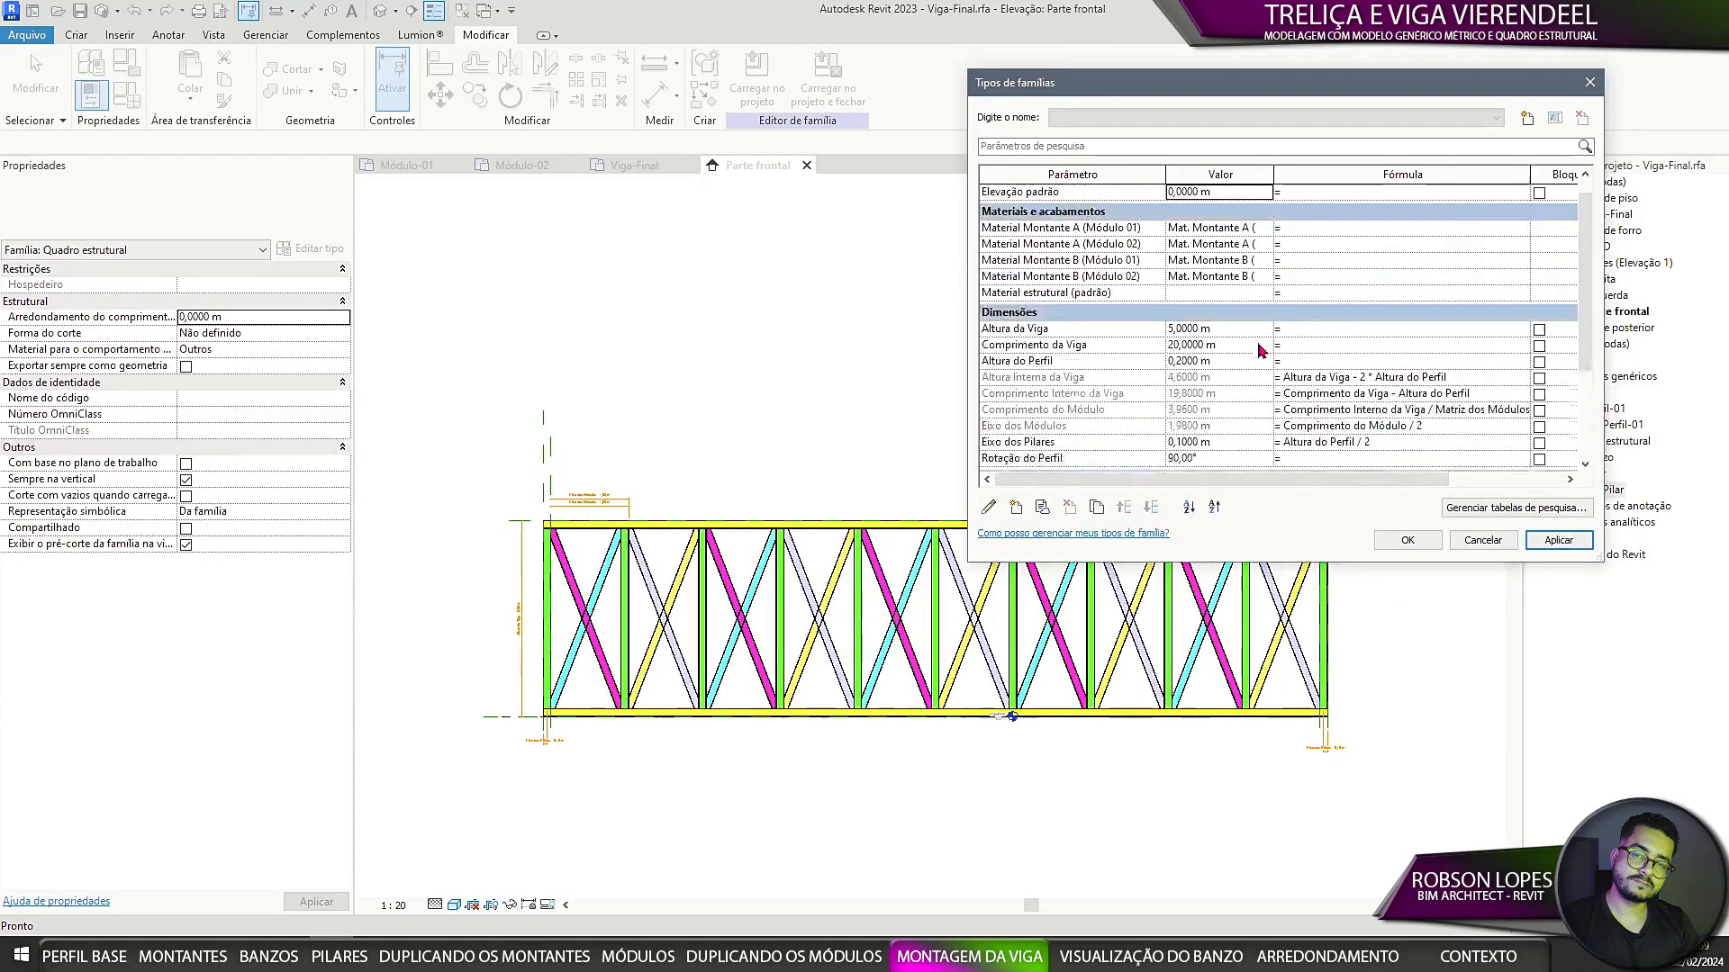
left_click(1251, 364)
type("1")
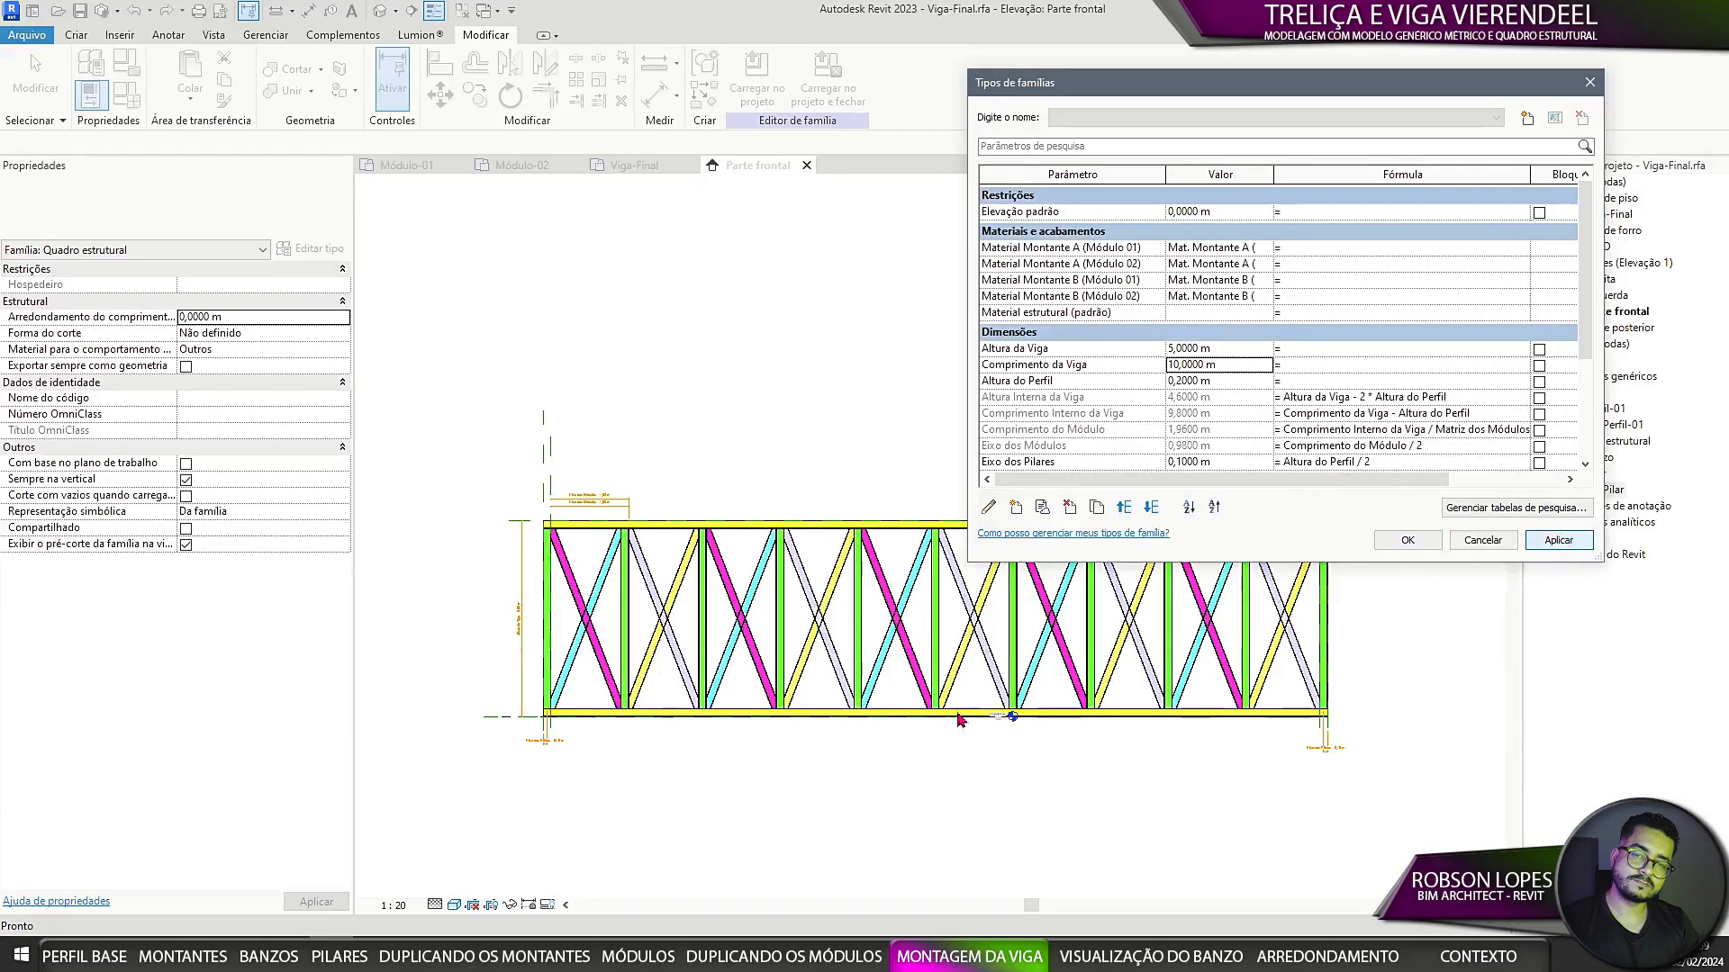
Step: Apply the 10 m beam length and test Matriz dos Módulos at 3 in the family types
left_click(1572, 545)
scroll(1265, 352, "down", 5)
left_click(1269, 349)
left_click(1266, 350)
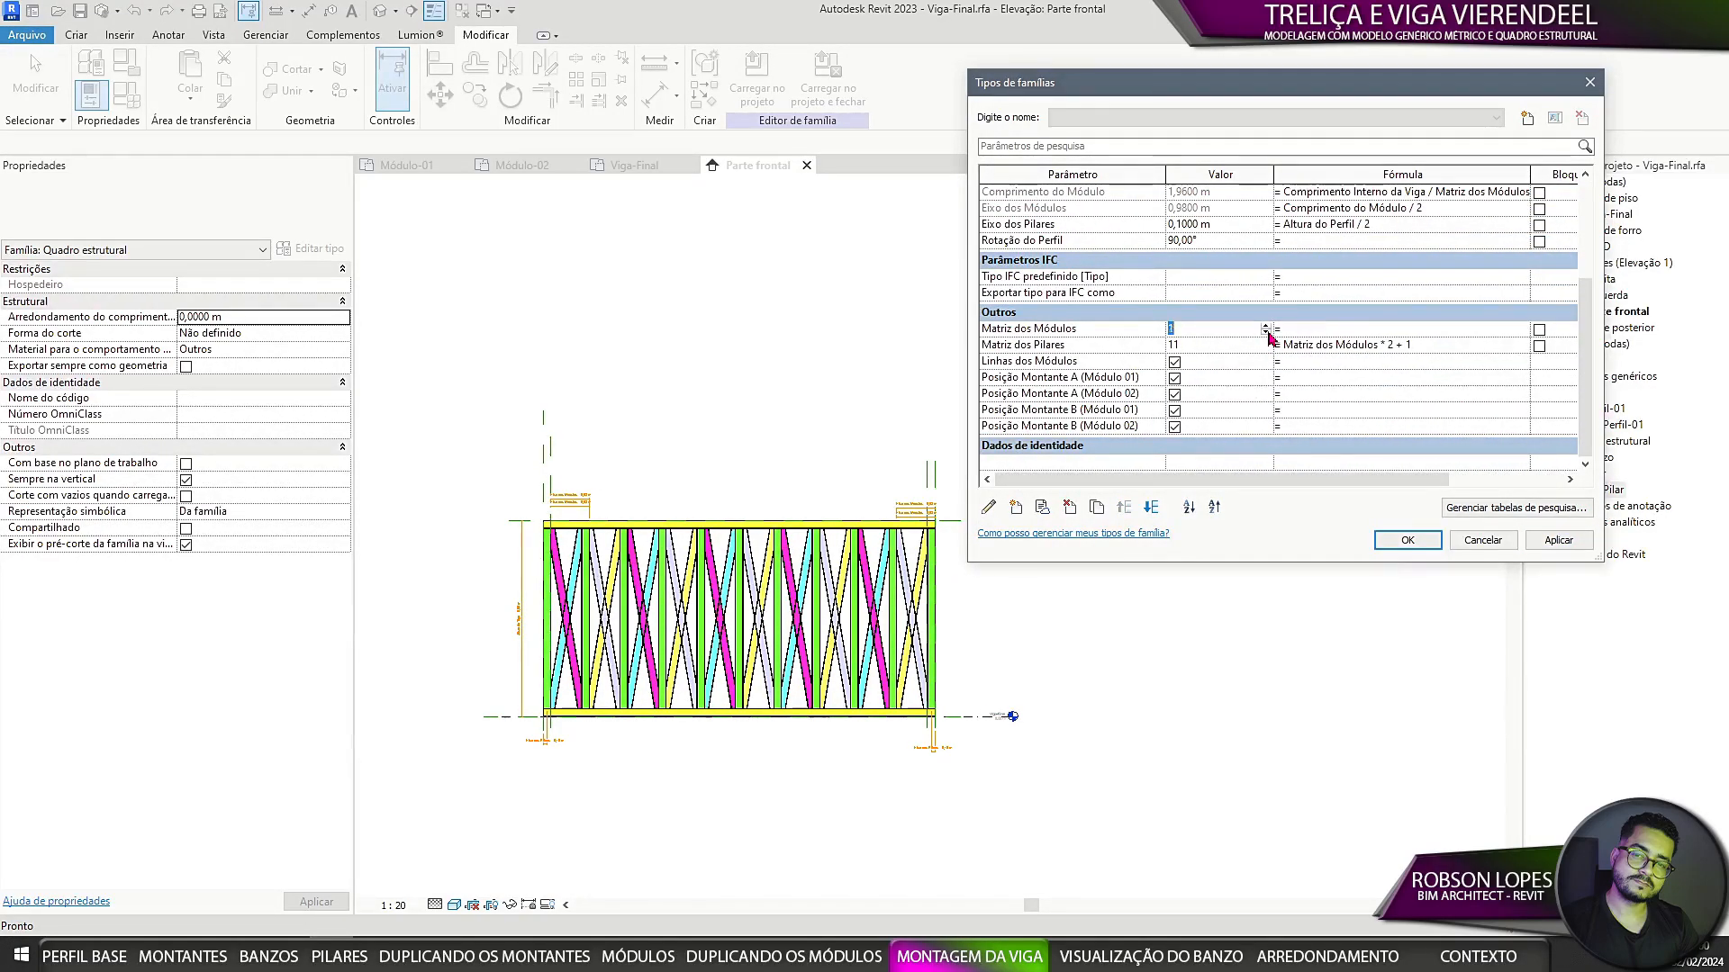
left_click(1266, 327)
left_click(1266, 327)
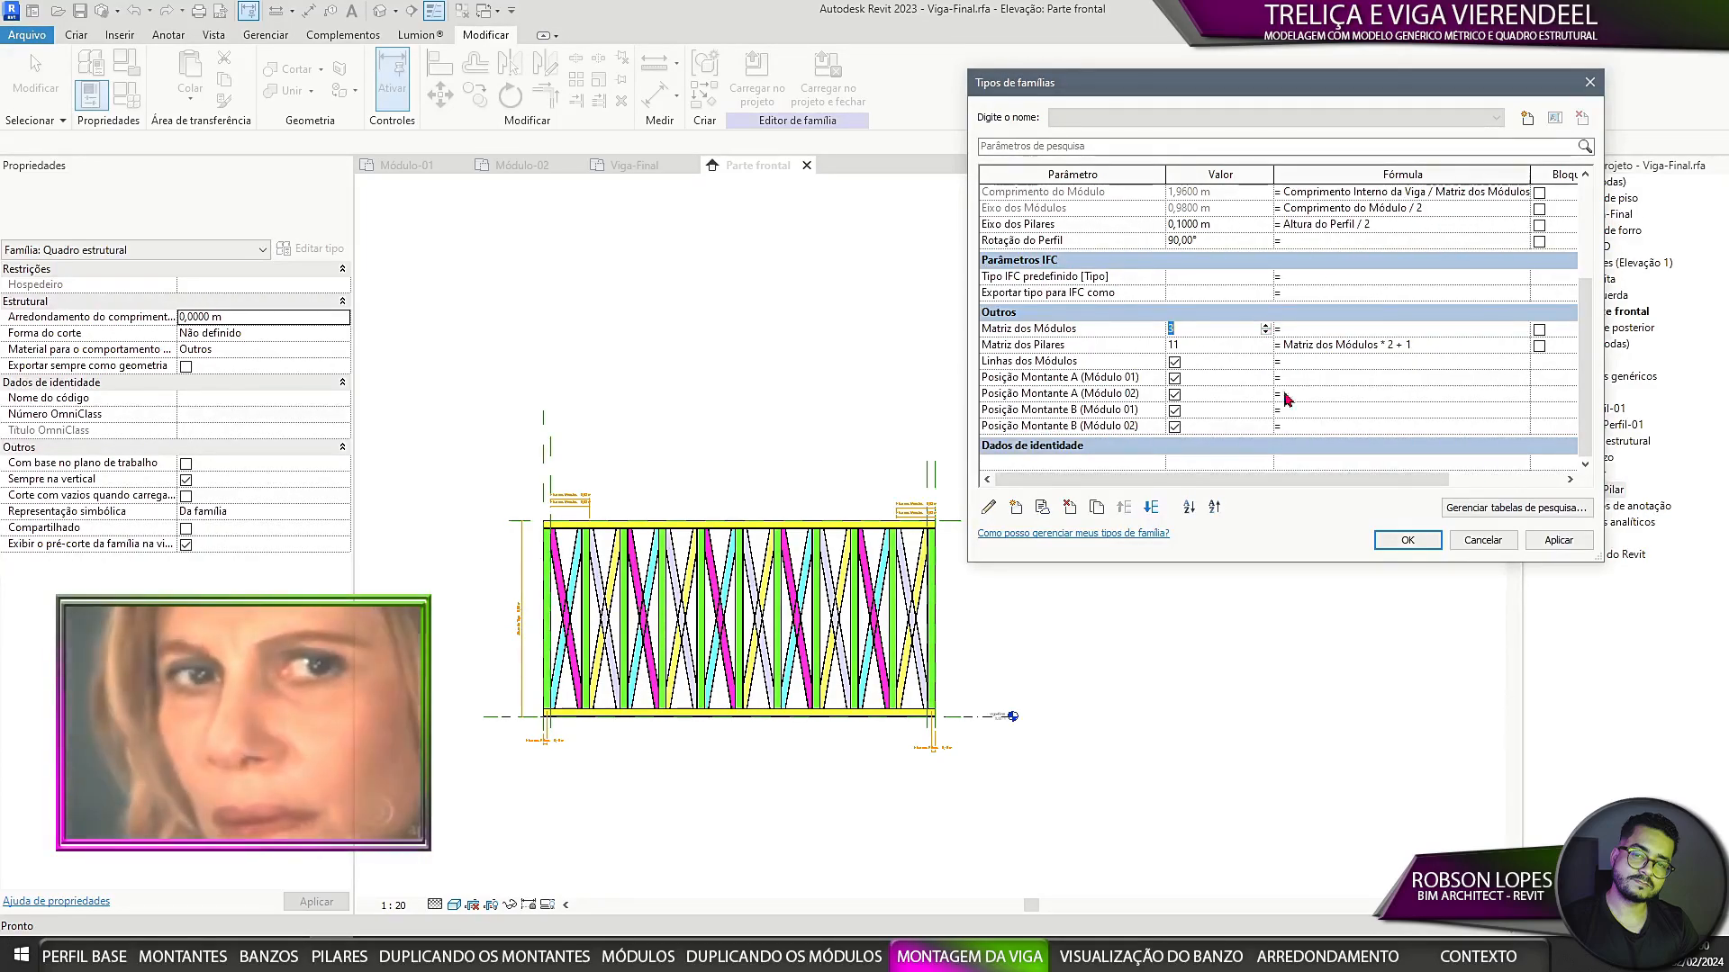
left_click(1535, 541)
Step: Test Matriz dos Módulos at 5 and 4, applying each value
left_click(1267, 329)
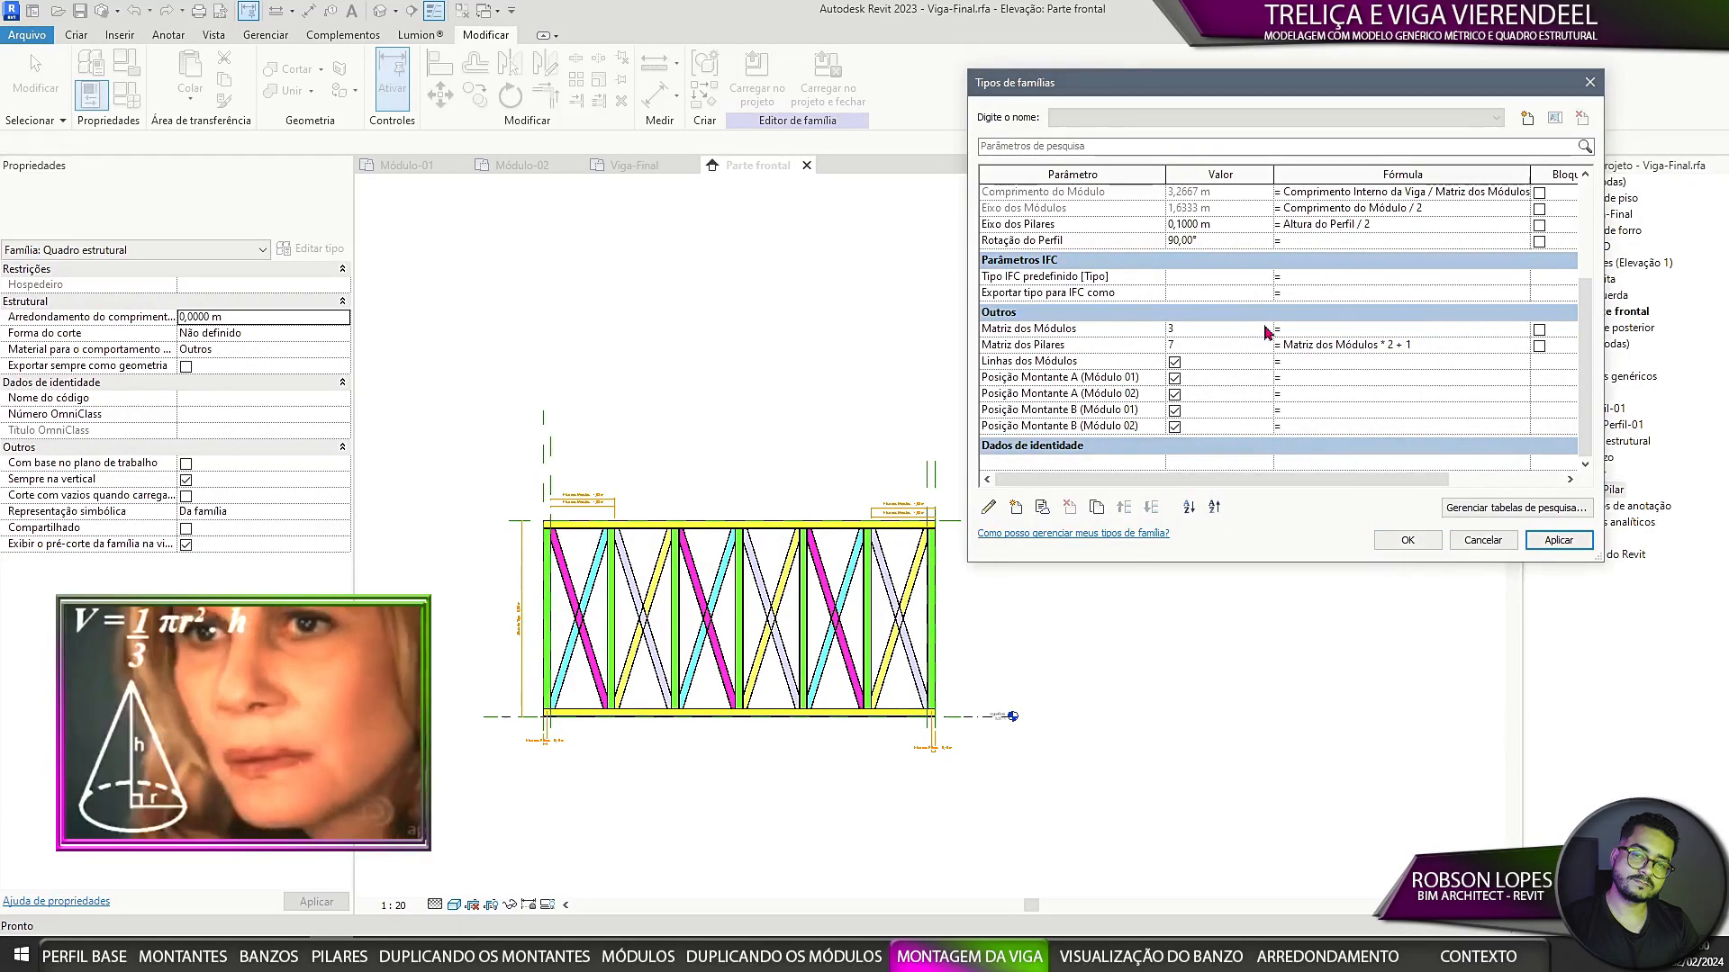
left_click(1267, 327)
left_click(1267, 327)
left_click(1559, 540)
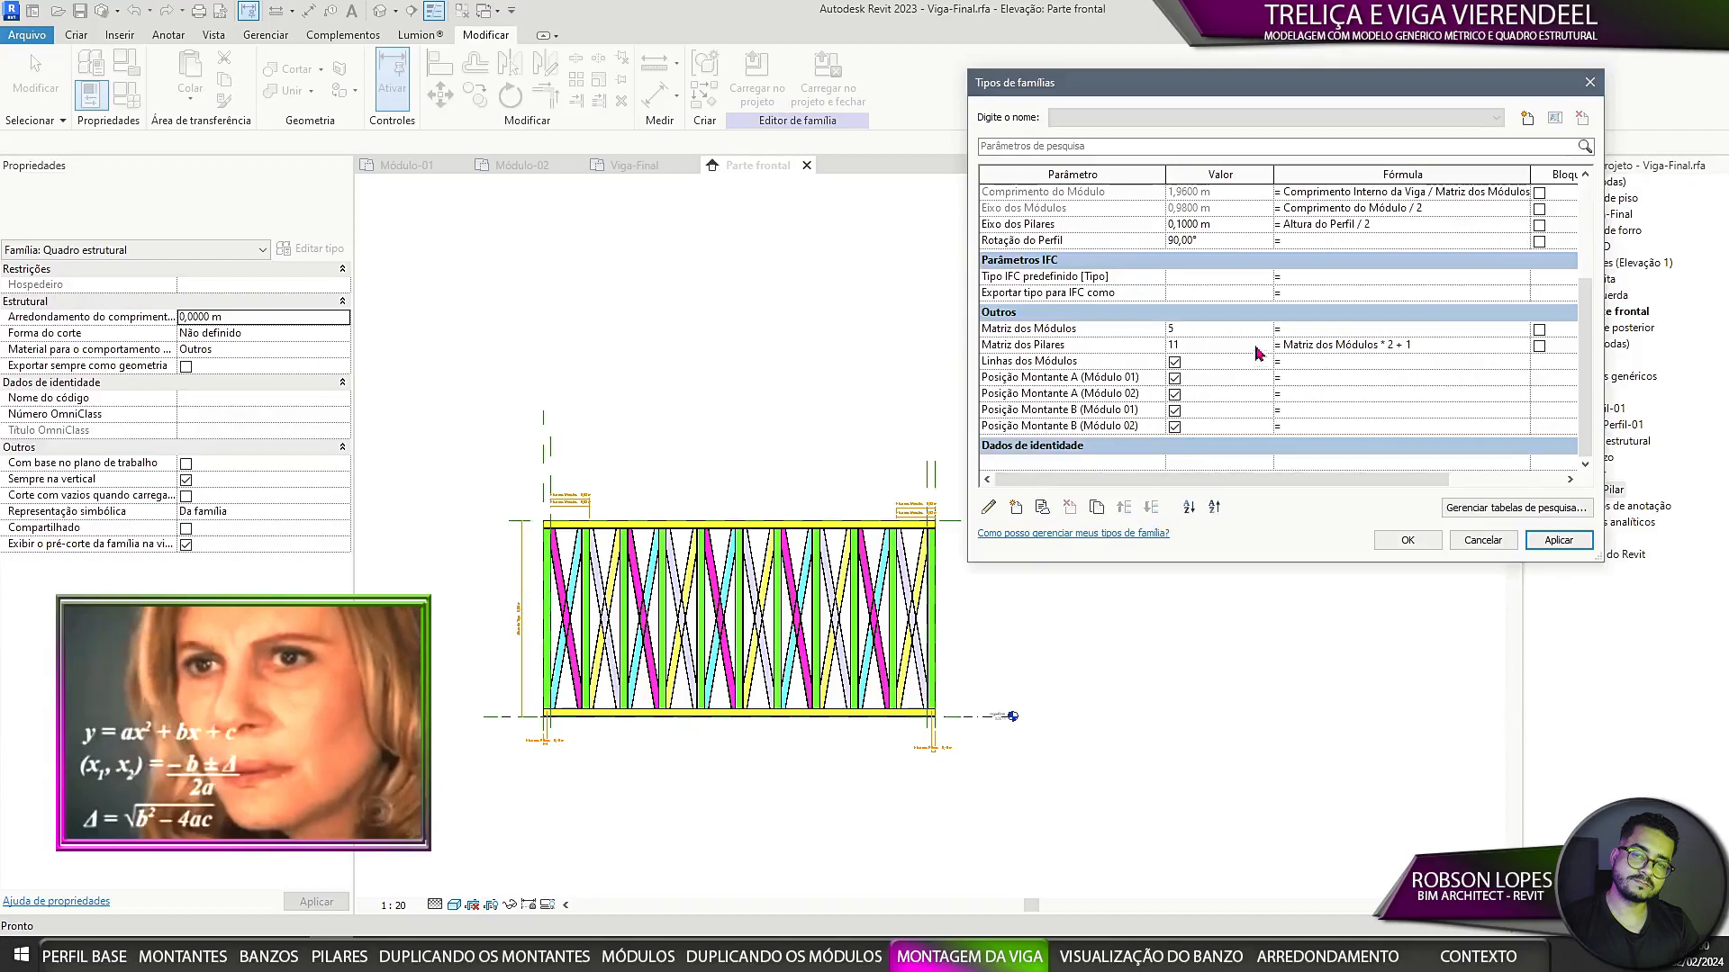
left_click(1267, 330)
left_click(1266, 333)
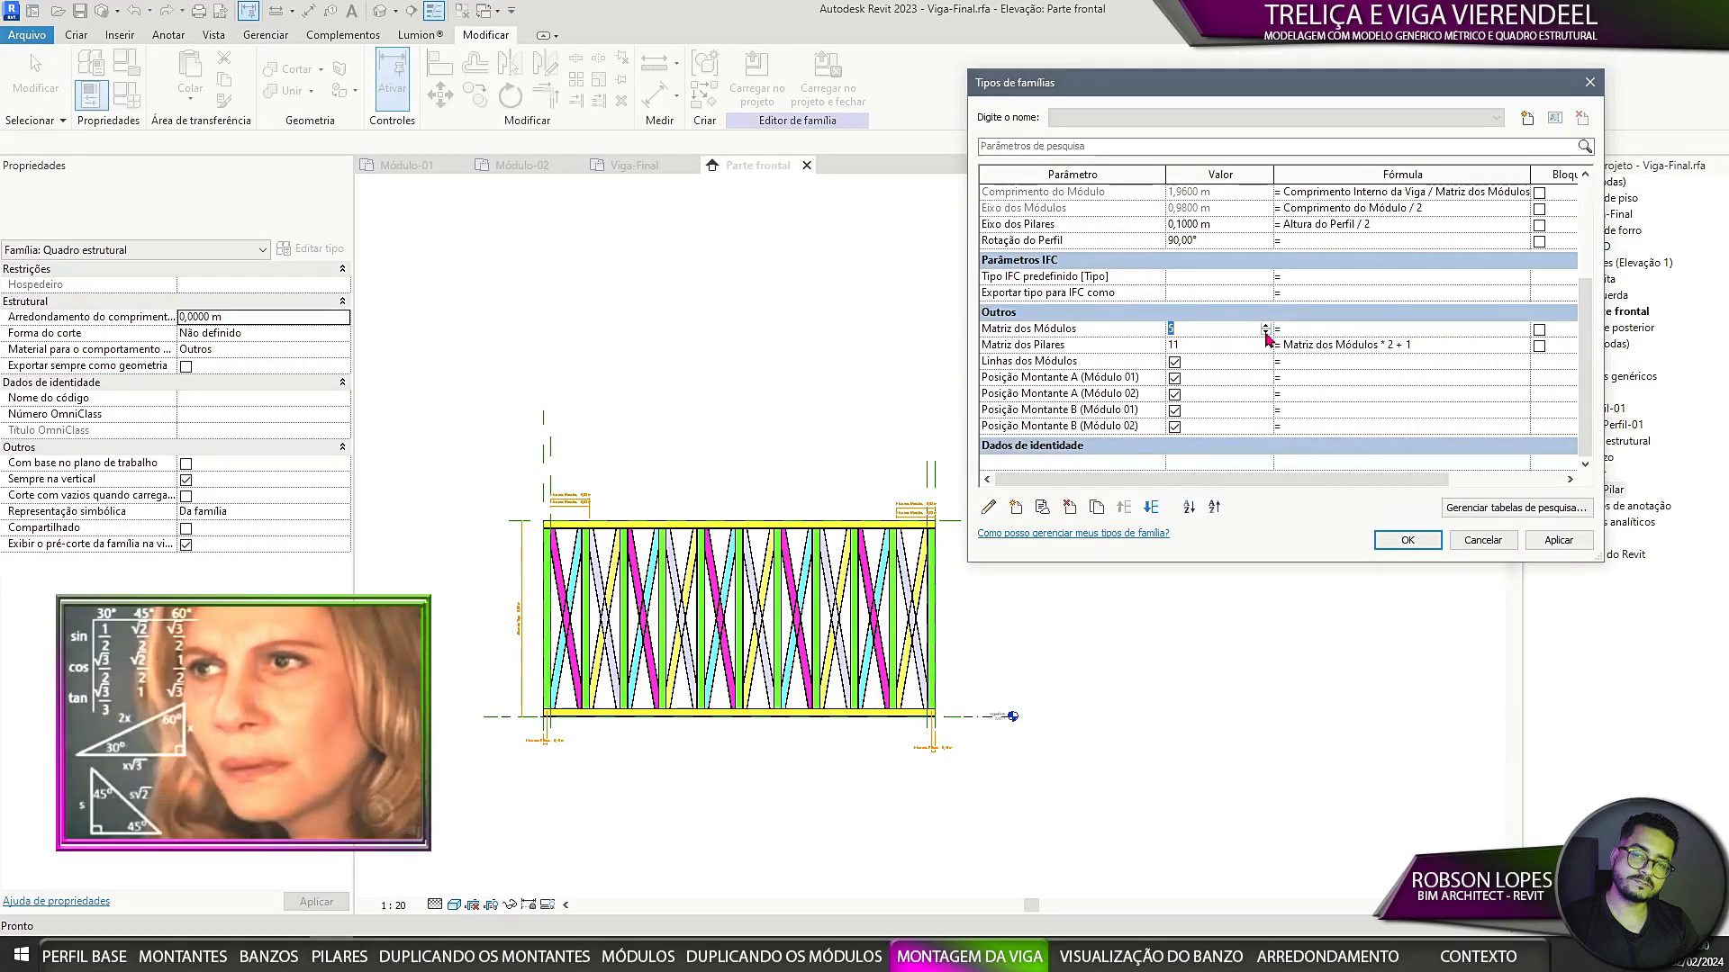
left_click(1540, 542)
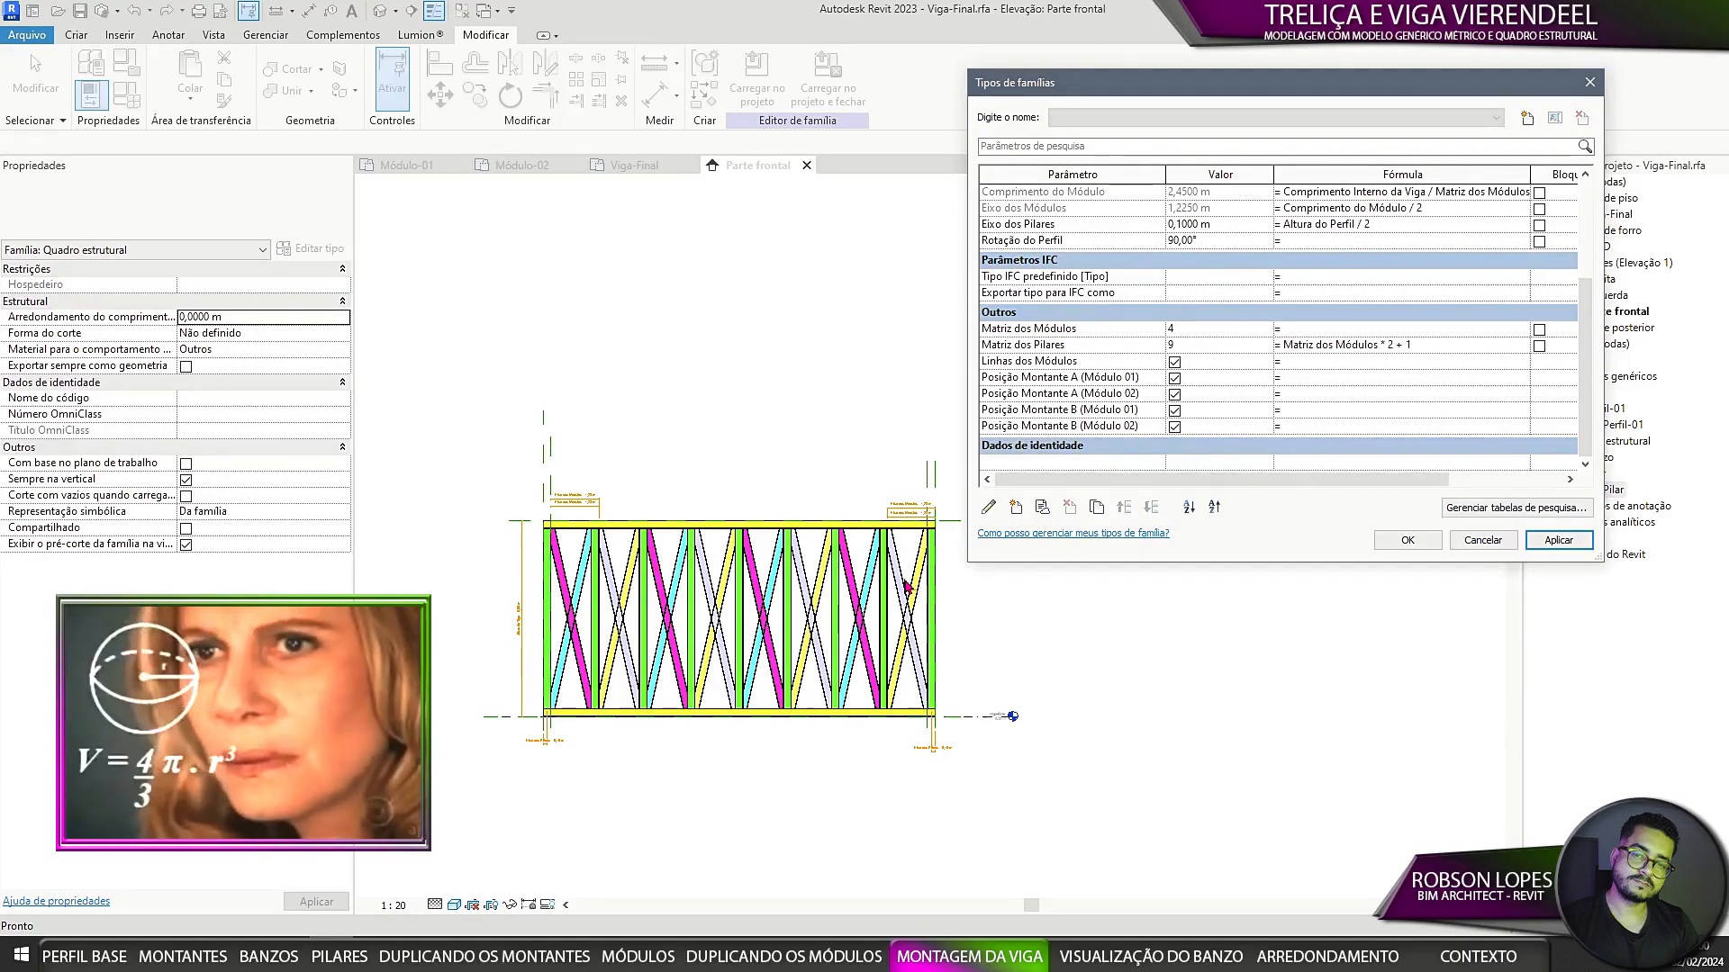
Step: Set Matriz dos Módulos to 2 and apply it
left_click(1267, 329)
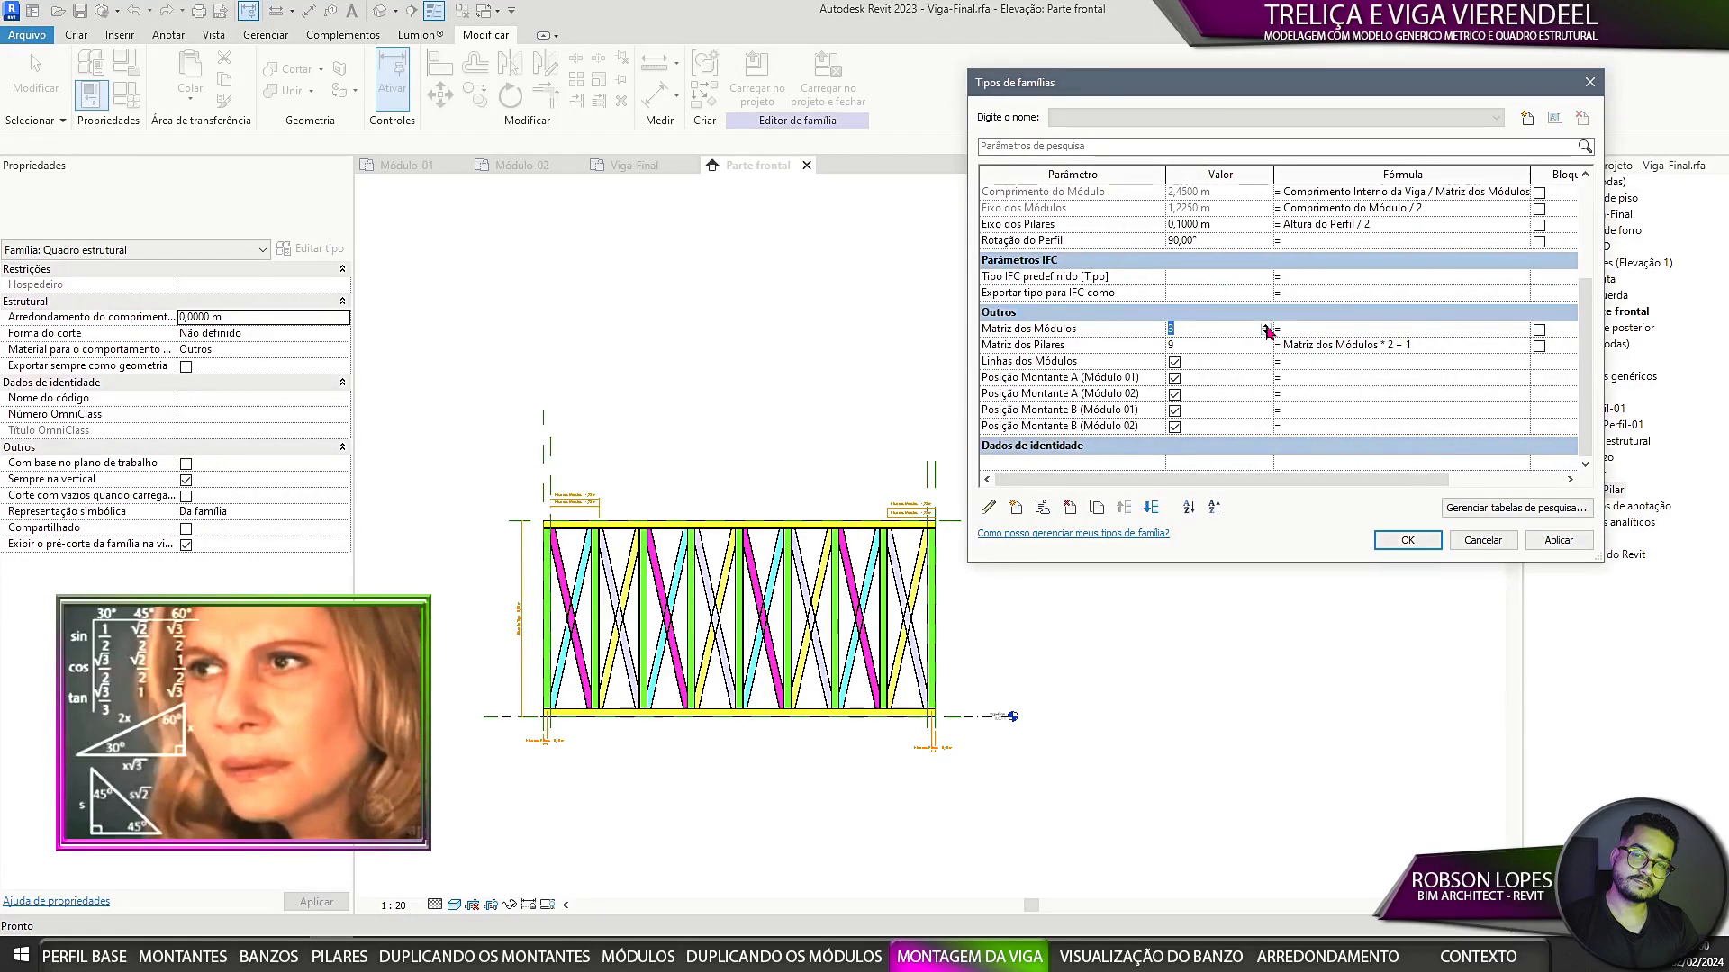
left_click(1267, 332)
left_click(1559, 540)
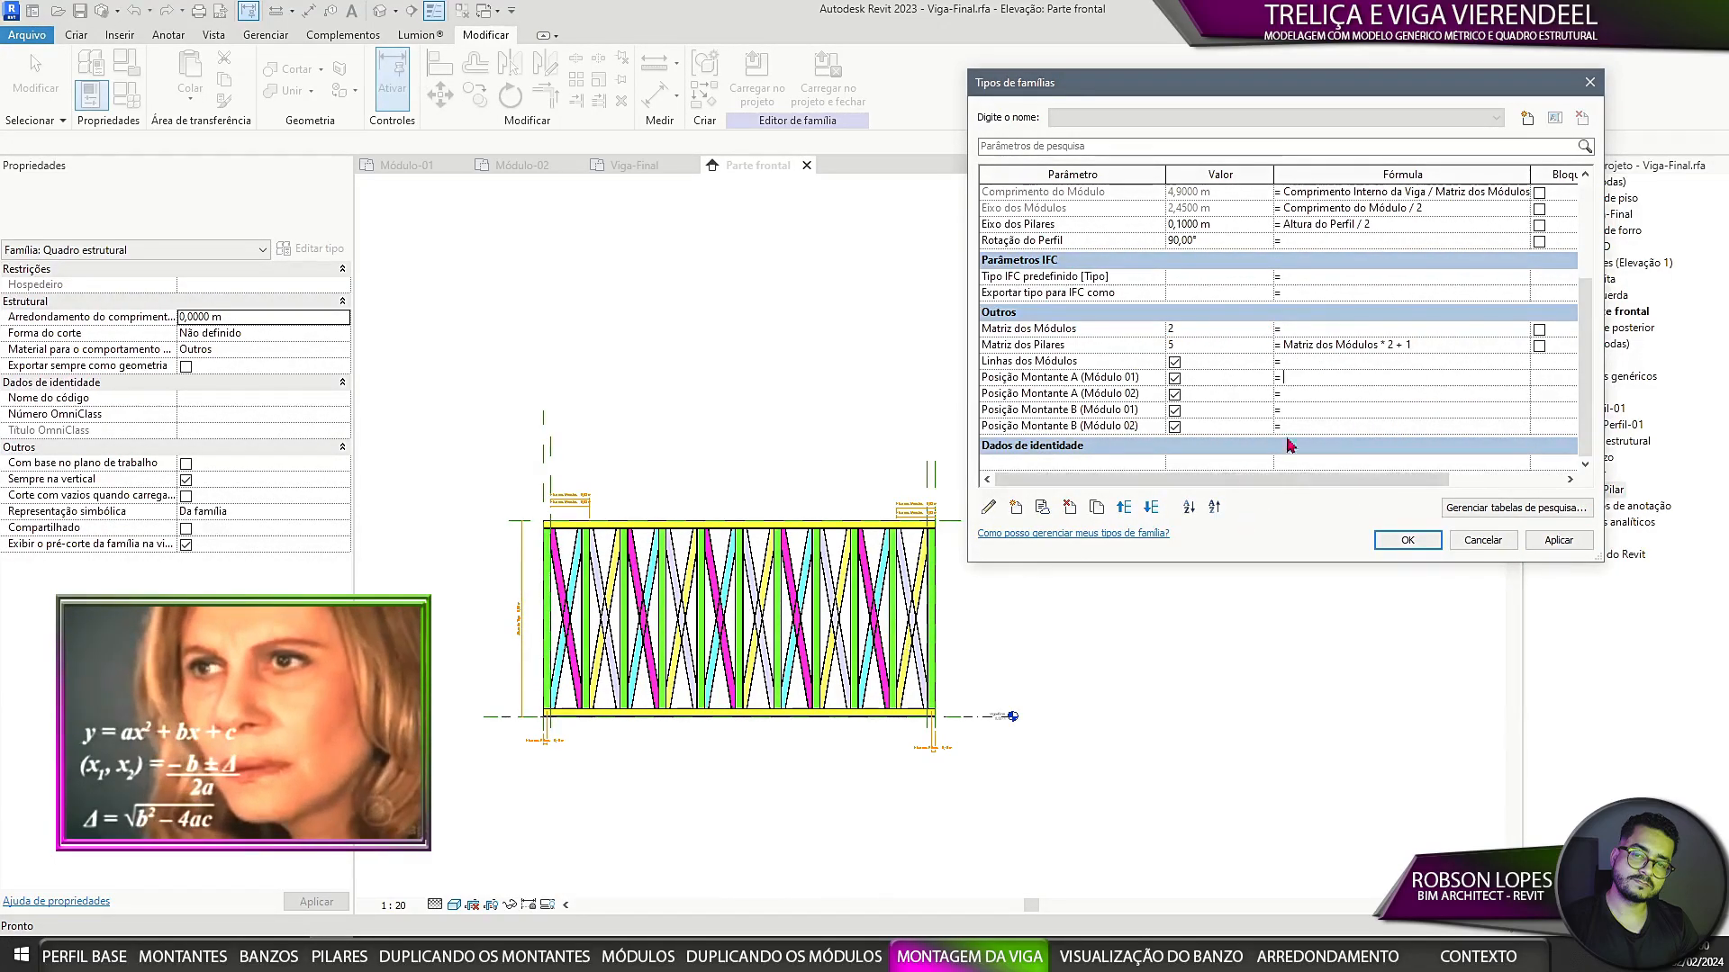
Step: Set Comprimento da Viga to 20 m and accept the family types
scroll(1242, 335, "up", 4)
scroll(1257, 384, "down", 4)
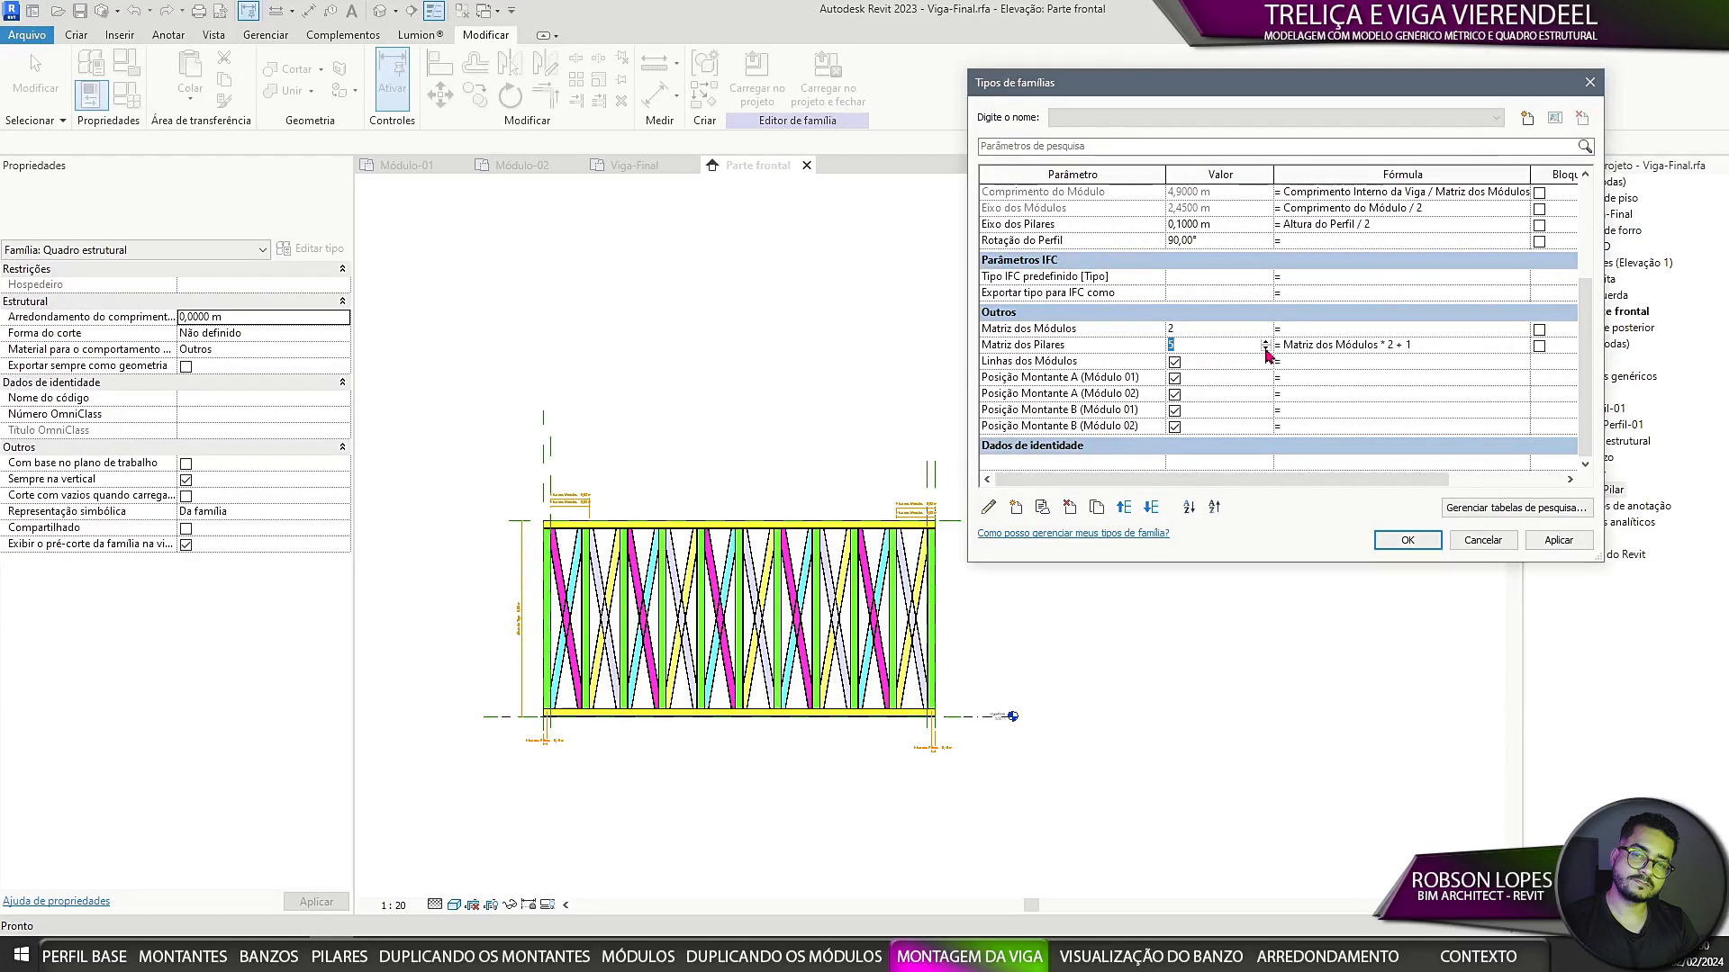
scroll(1265, 354, "up", 4)
type("20")
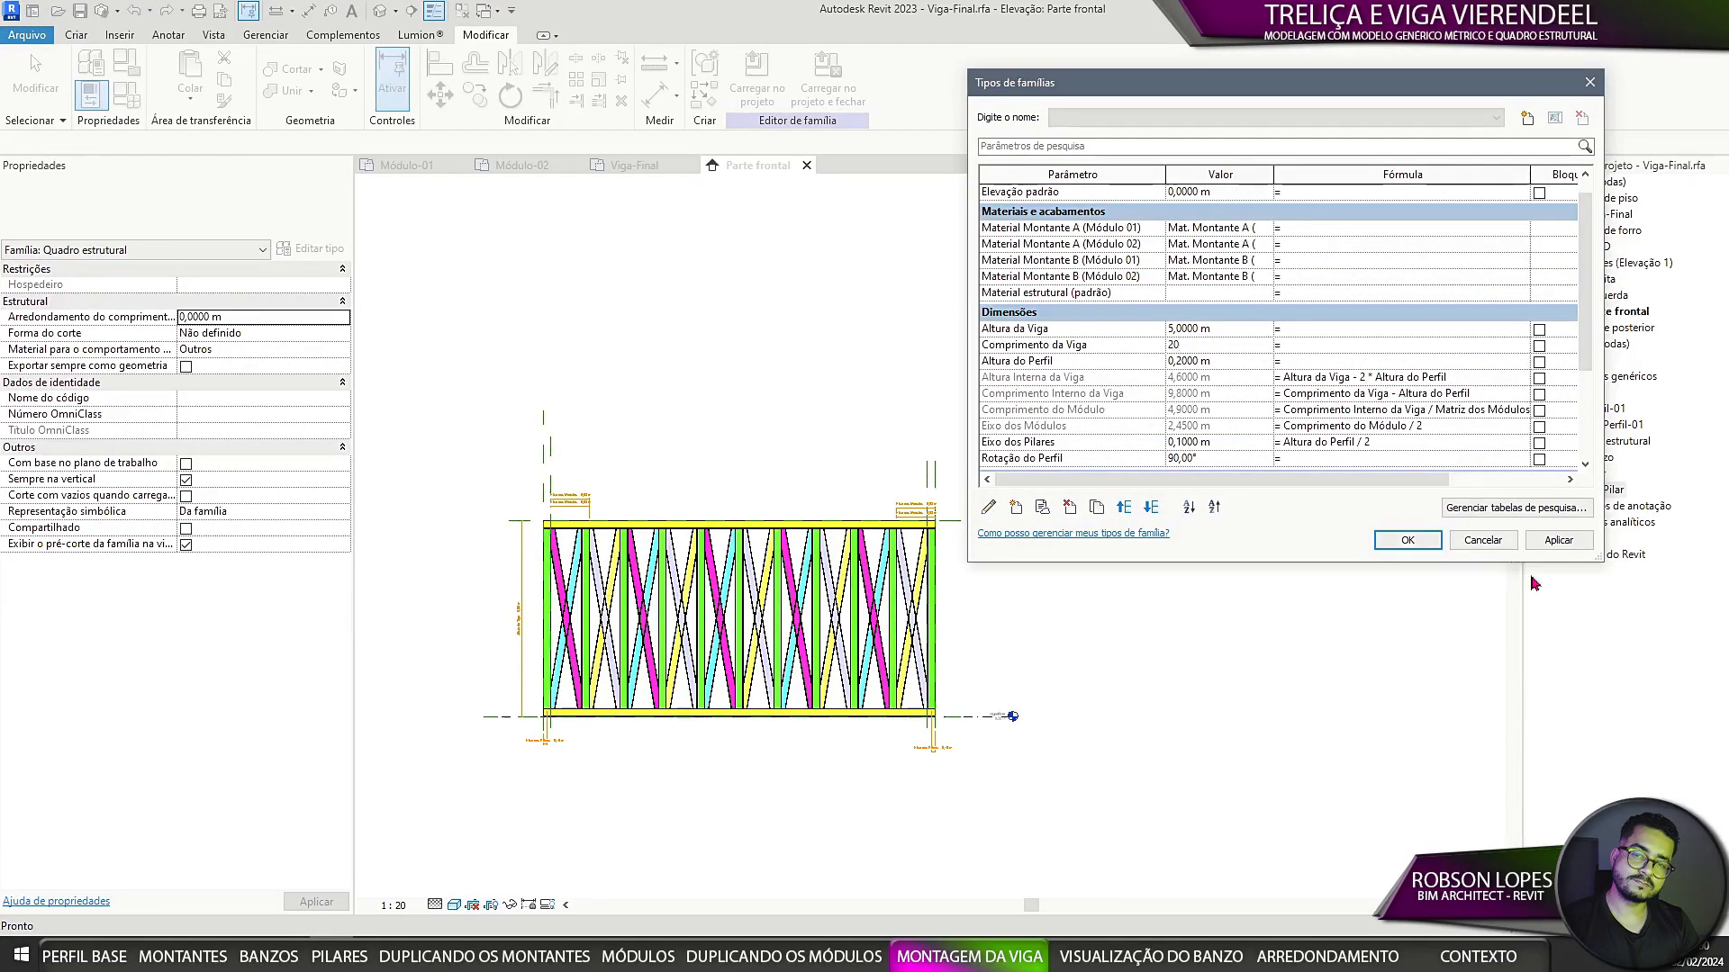
key("Return")
scroll(1265, 376, "down", 3)
scroll(1265, 377, "down", 3)
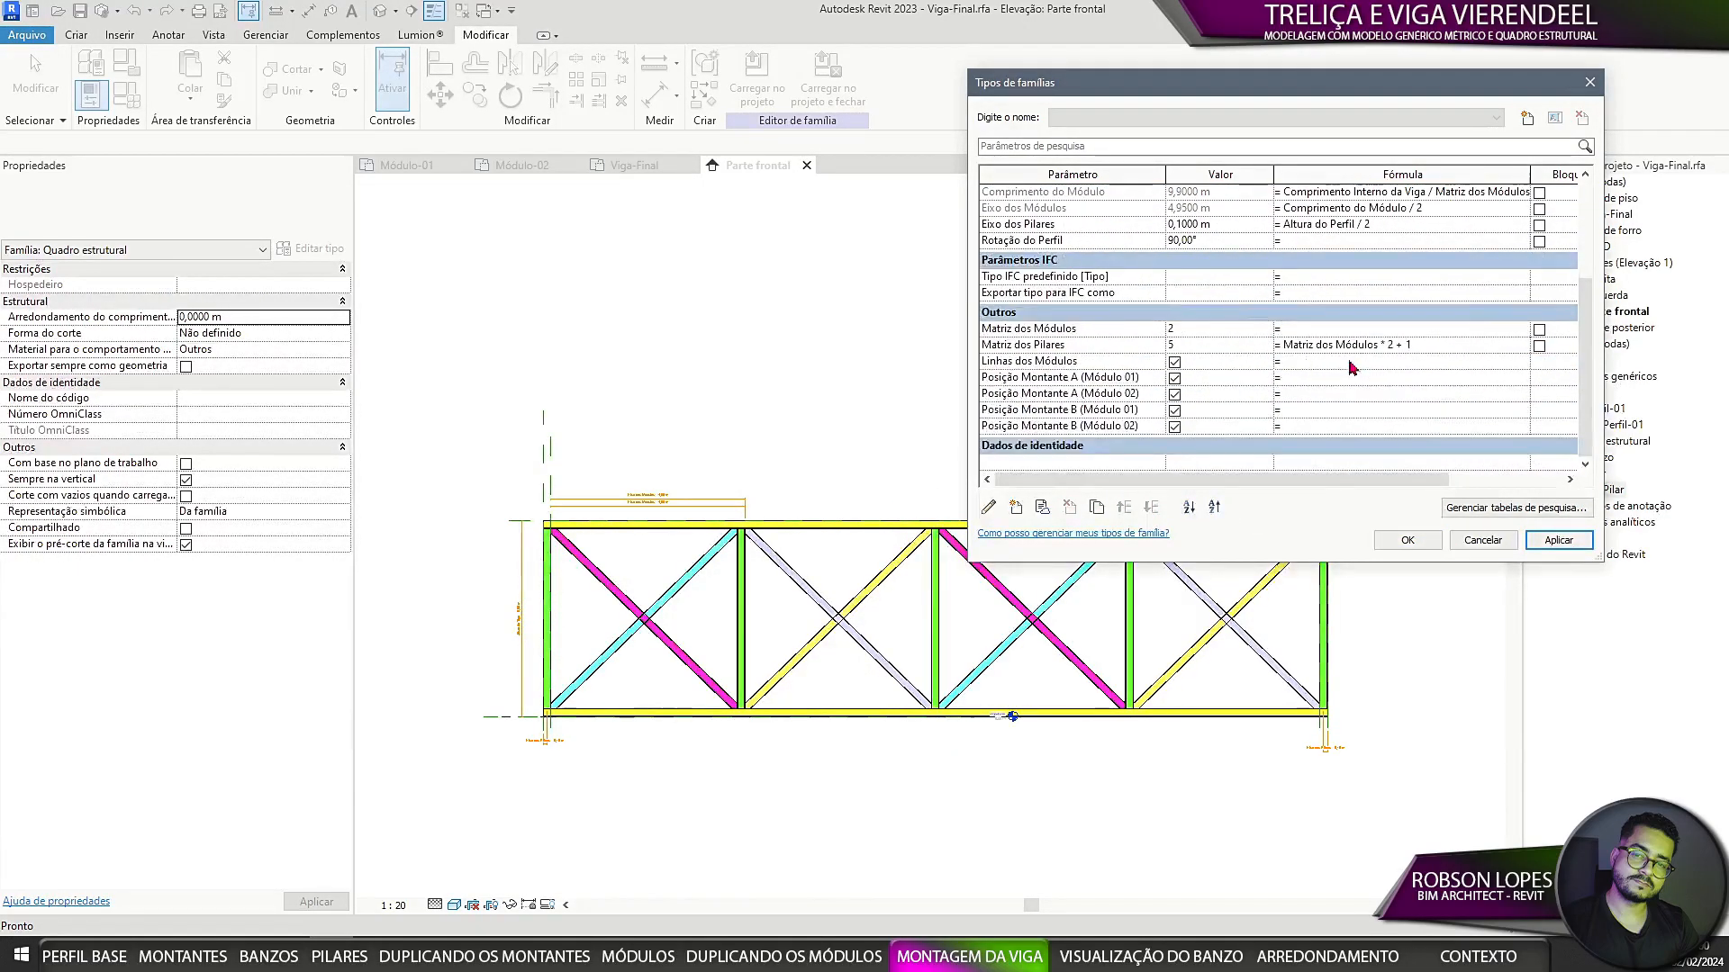
left_click(1407, 540)
Step: Open the 3D view of the beam and change its detail level
scroll(1092, 494, "up", 3)
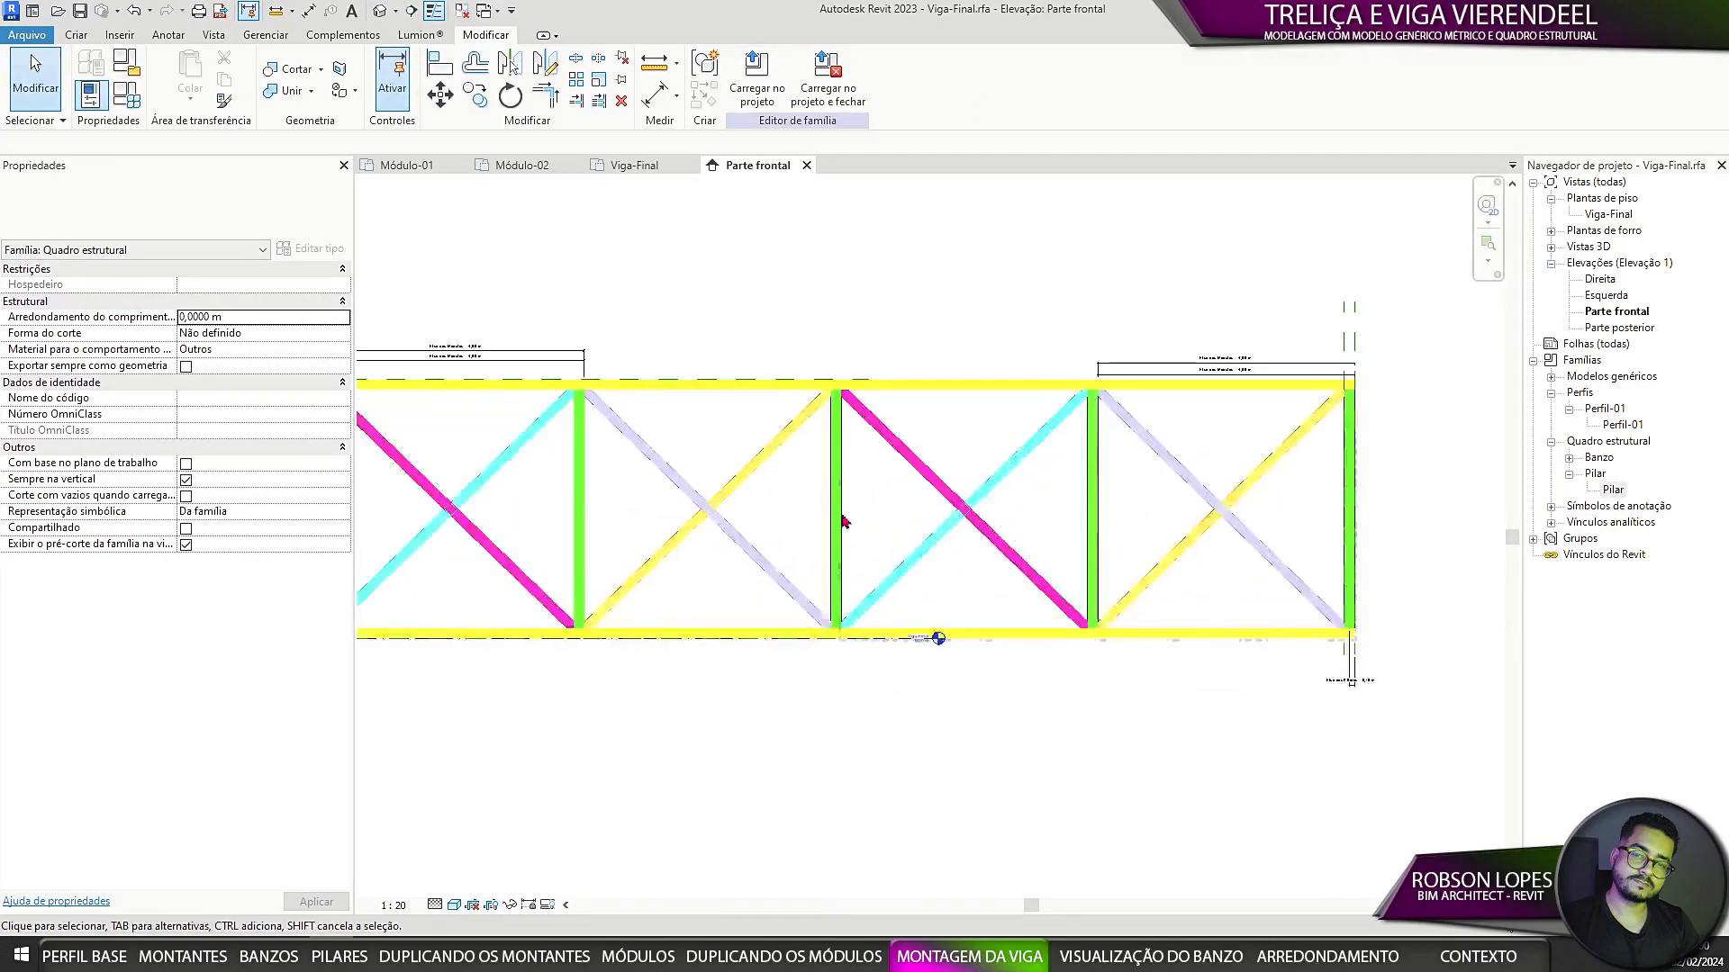
left_click(381, 11)
scroll(810, 451, "up", 5)
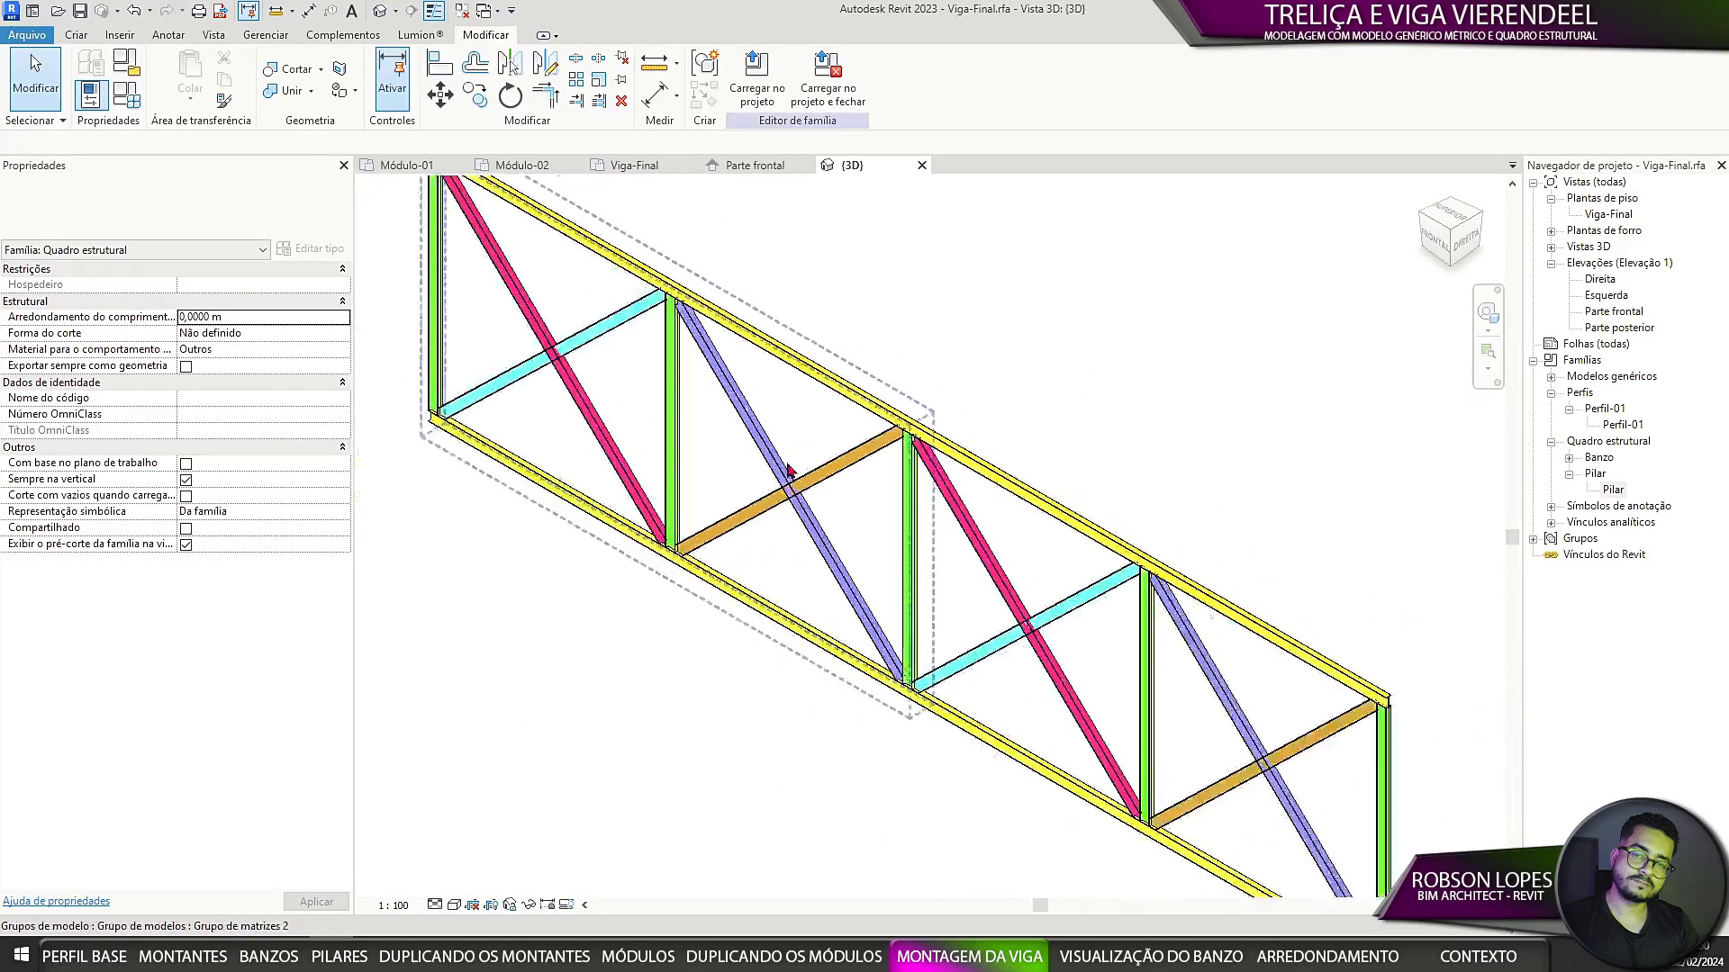
left_click(435, 904)
left_click(505, 849)
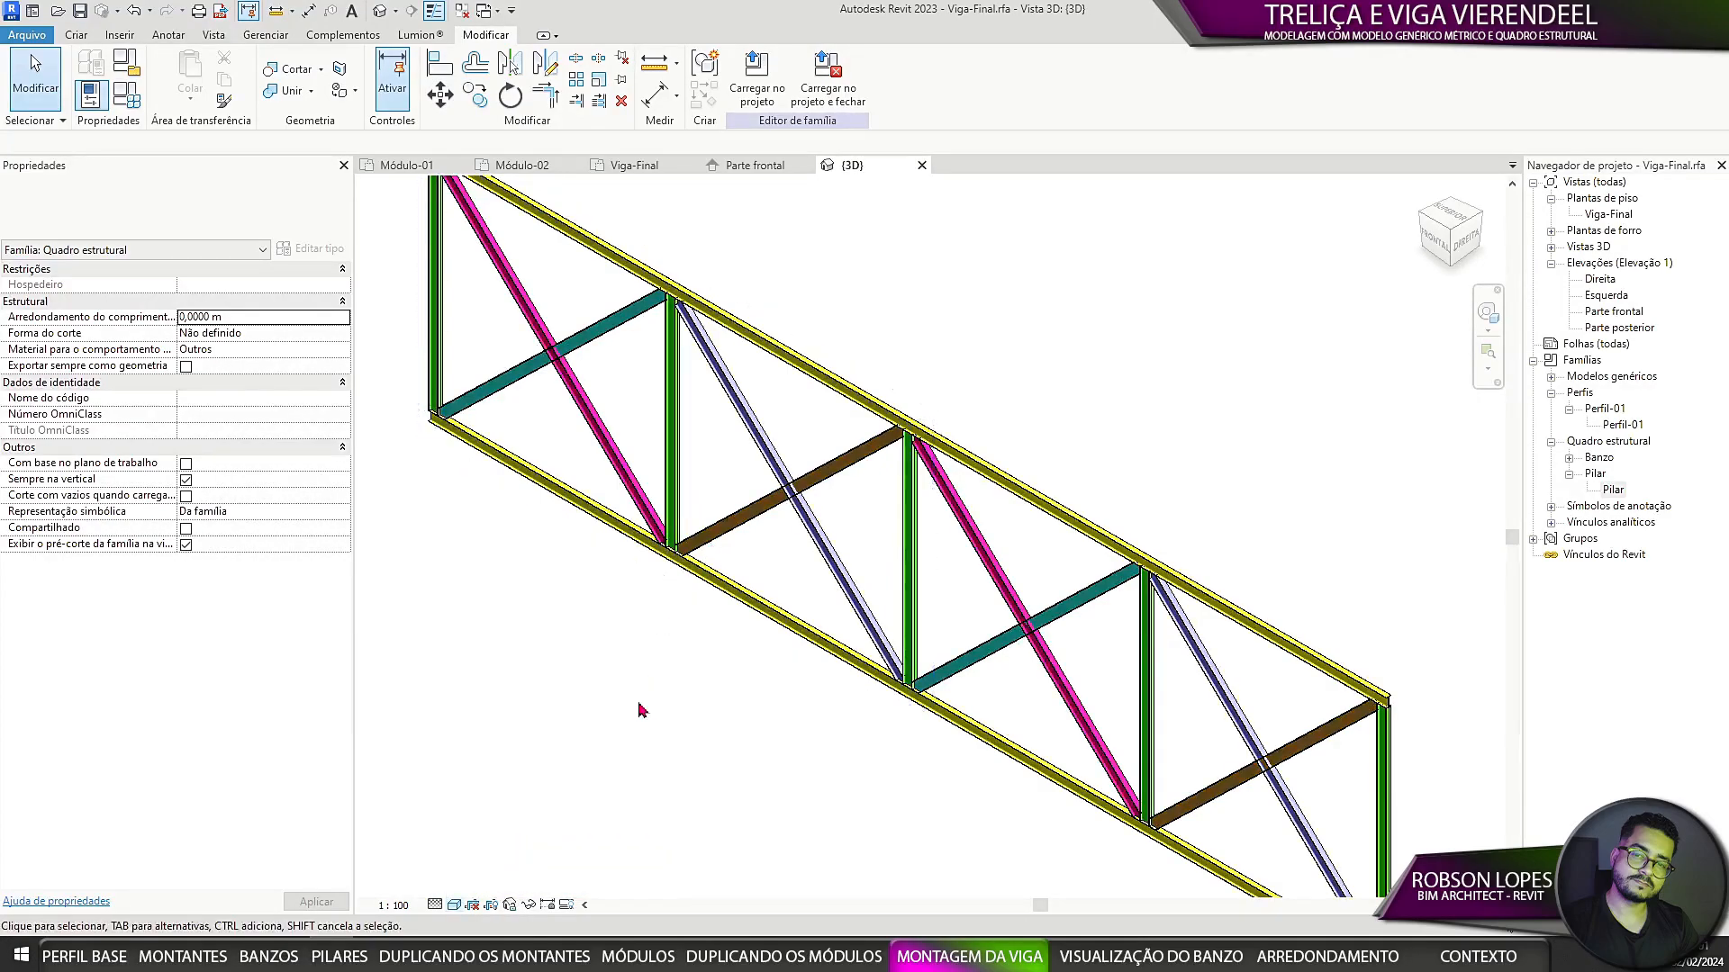
Step: Examine the assembled beam in 3D from several sides, checking how diagonals, pillars and chords meet
scroll(547, 590, "down", 3)
middle_click_drag(546, 590, 911, 582, "shift")
scroll(791, 675, "up", 5)
left_click(794, 646)
left_click(911, 582)
scroll(991, 635, "down", 2)
middle_click_drag(1018, 656, 941, 878)
scroll(943, 684, "down", 3)
scroll(1089, 806, "down", 2)
middle_click_drag(1150, 706, 1190, 557, "shift")
mouse_move(990, 720)
middle_mouse_down("shift")
mouse_move(1081, 684)
mouse_move(930, 505)
mouse_move(1039, 688)
mouse_move(993, 724)
mouse_move(971, 698)
middle_mouse_up("shift")
scroll(822, 746, "up", 1)
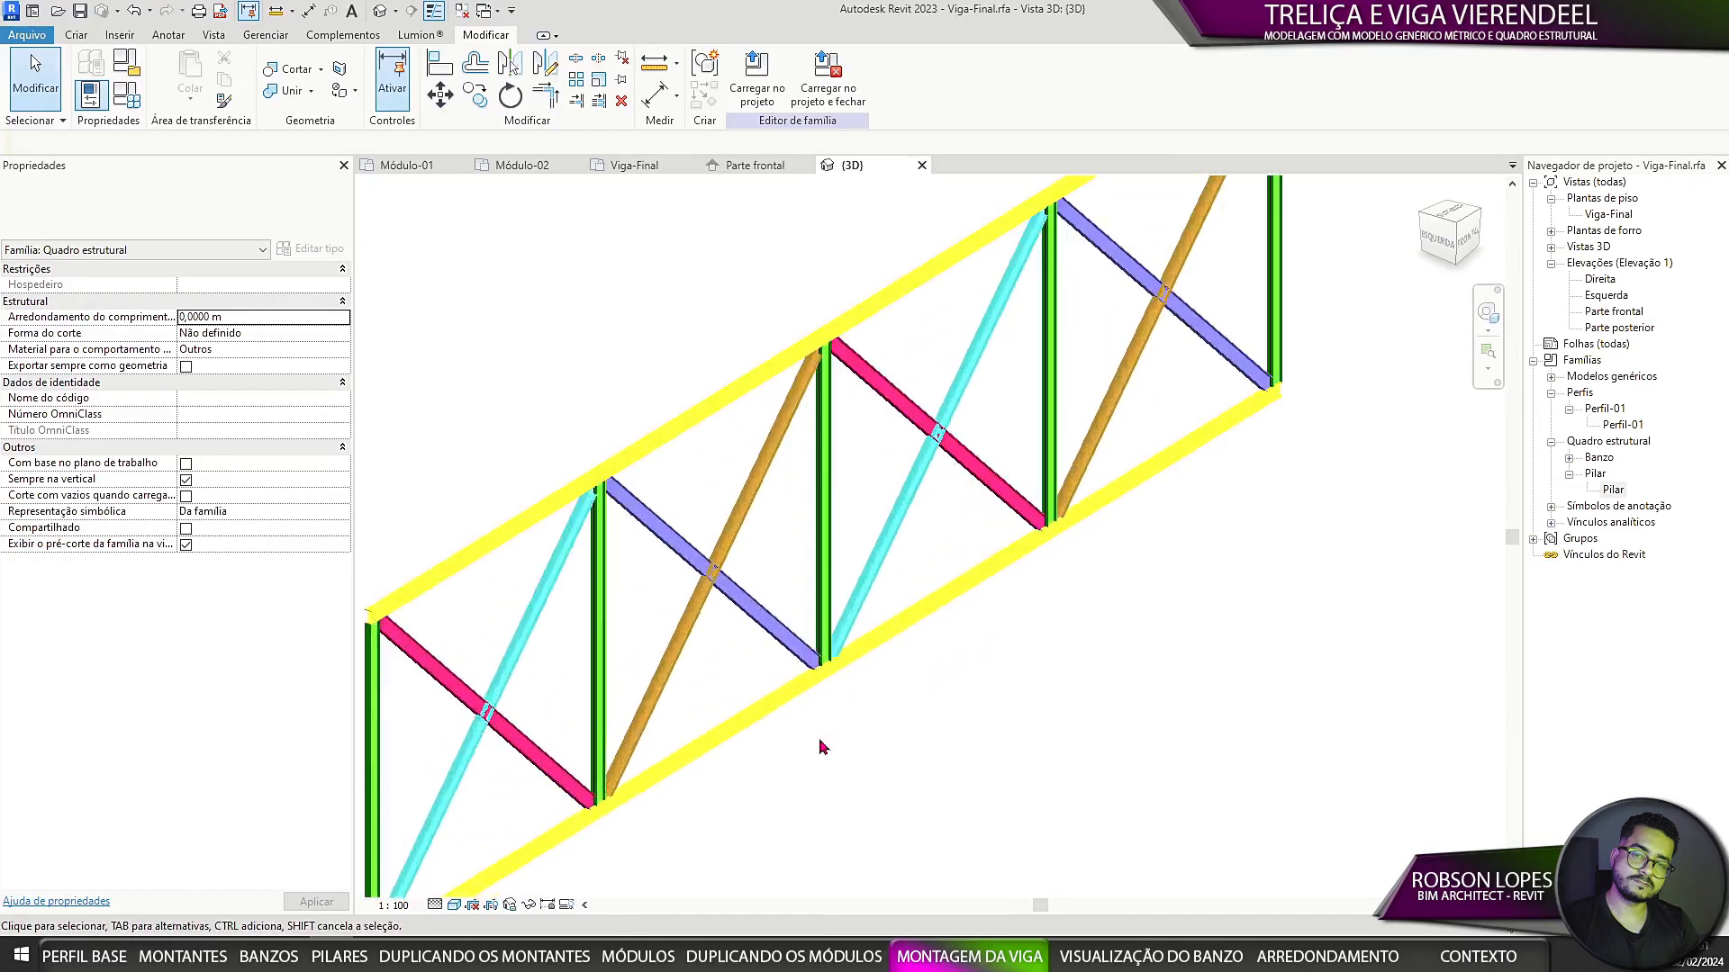
middle_click_drag(825, 746, 865, 754)
scroll(865, 753, "down", 1)
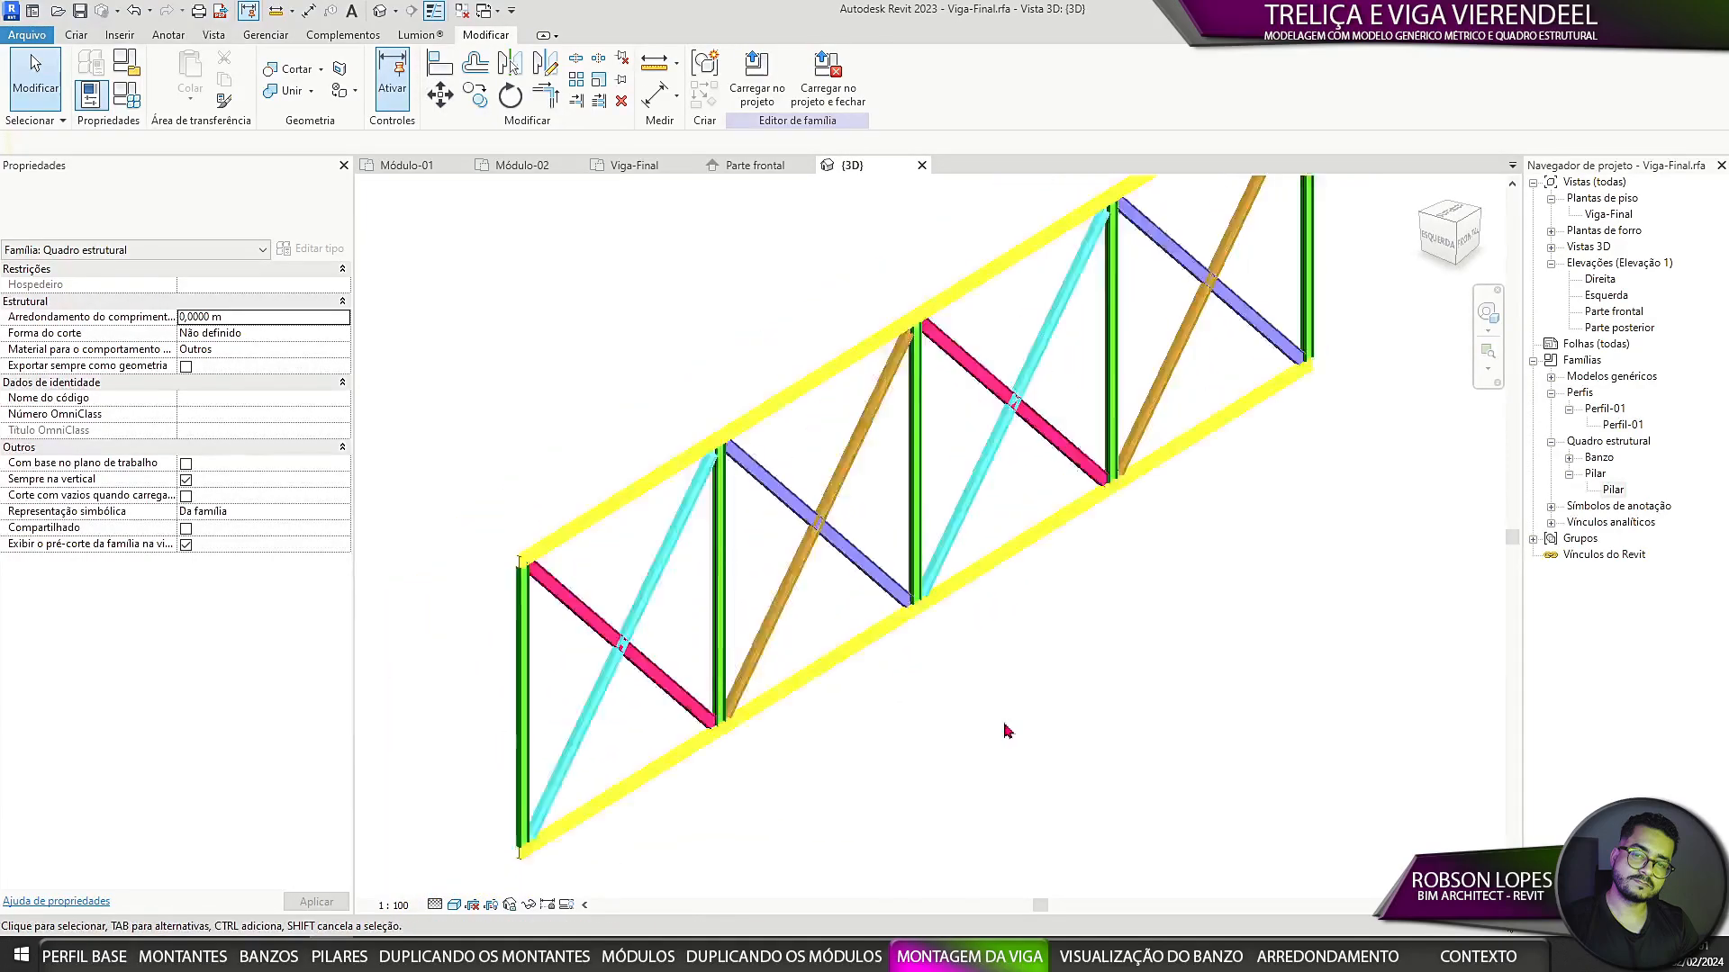
Step: Associate Espessura da aba of the Perfil-01 profile type with a new type parameter named Perfil Espessura da Aba
double_click(1612, 425)
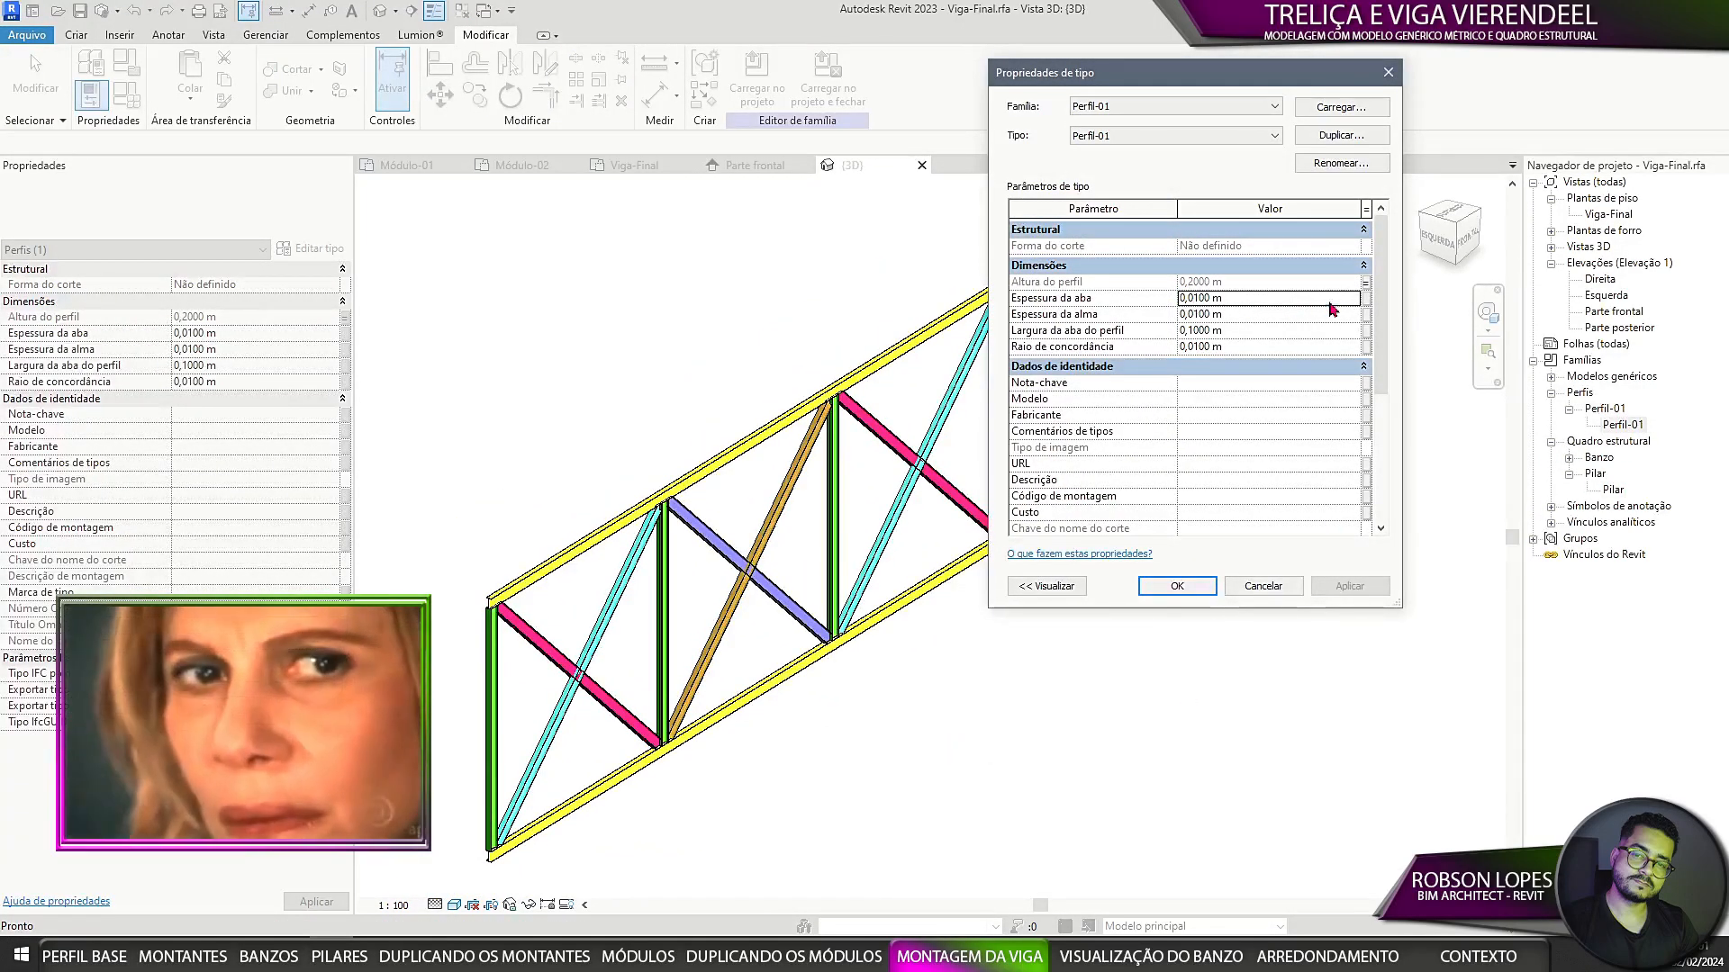
left_click(1366, 298)
left_click(771, 501)
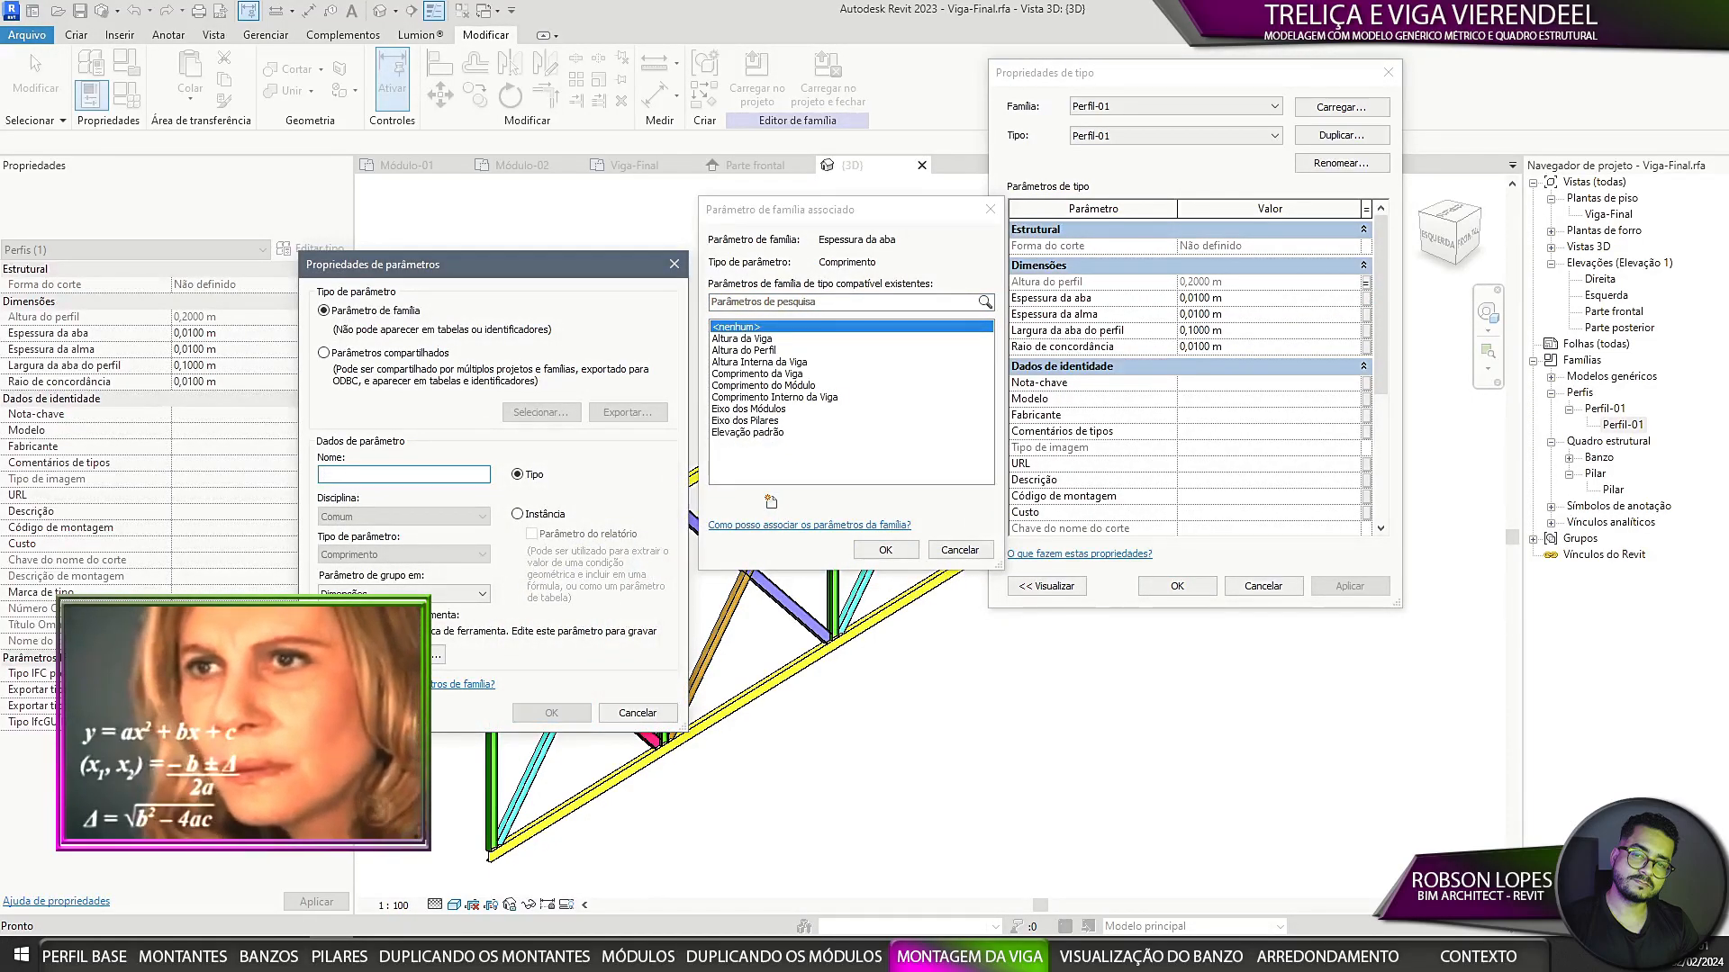
type("Perfil Espessura da Aba")
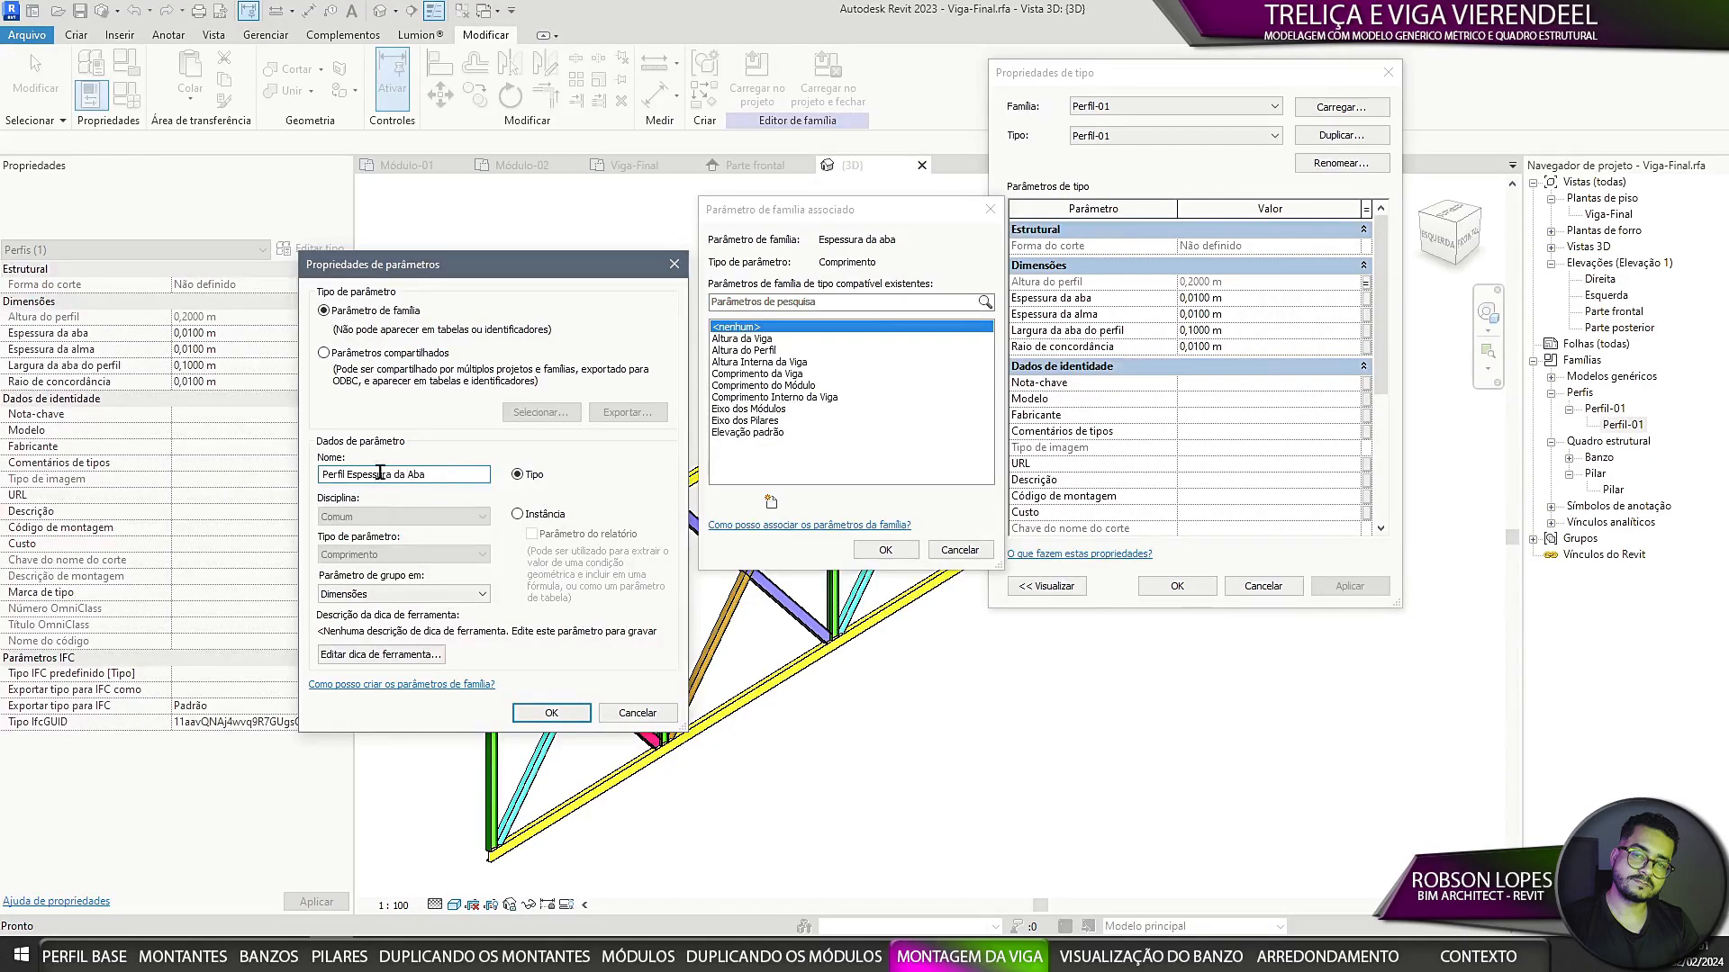
left_click(549, 714)
left_click(882, 551)
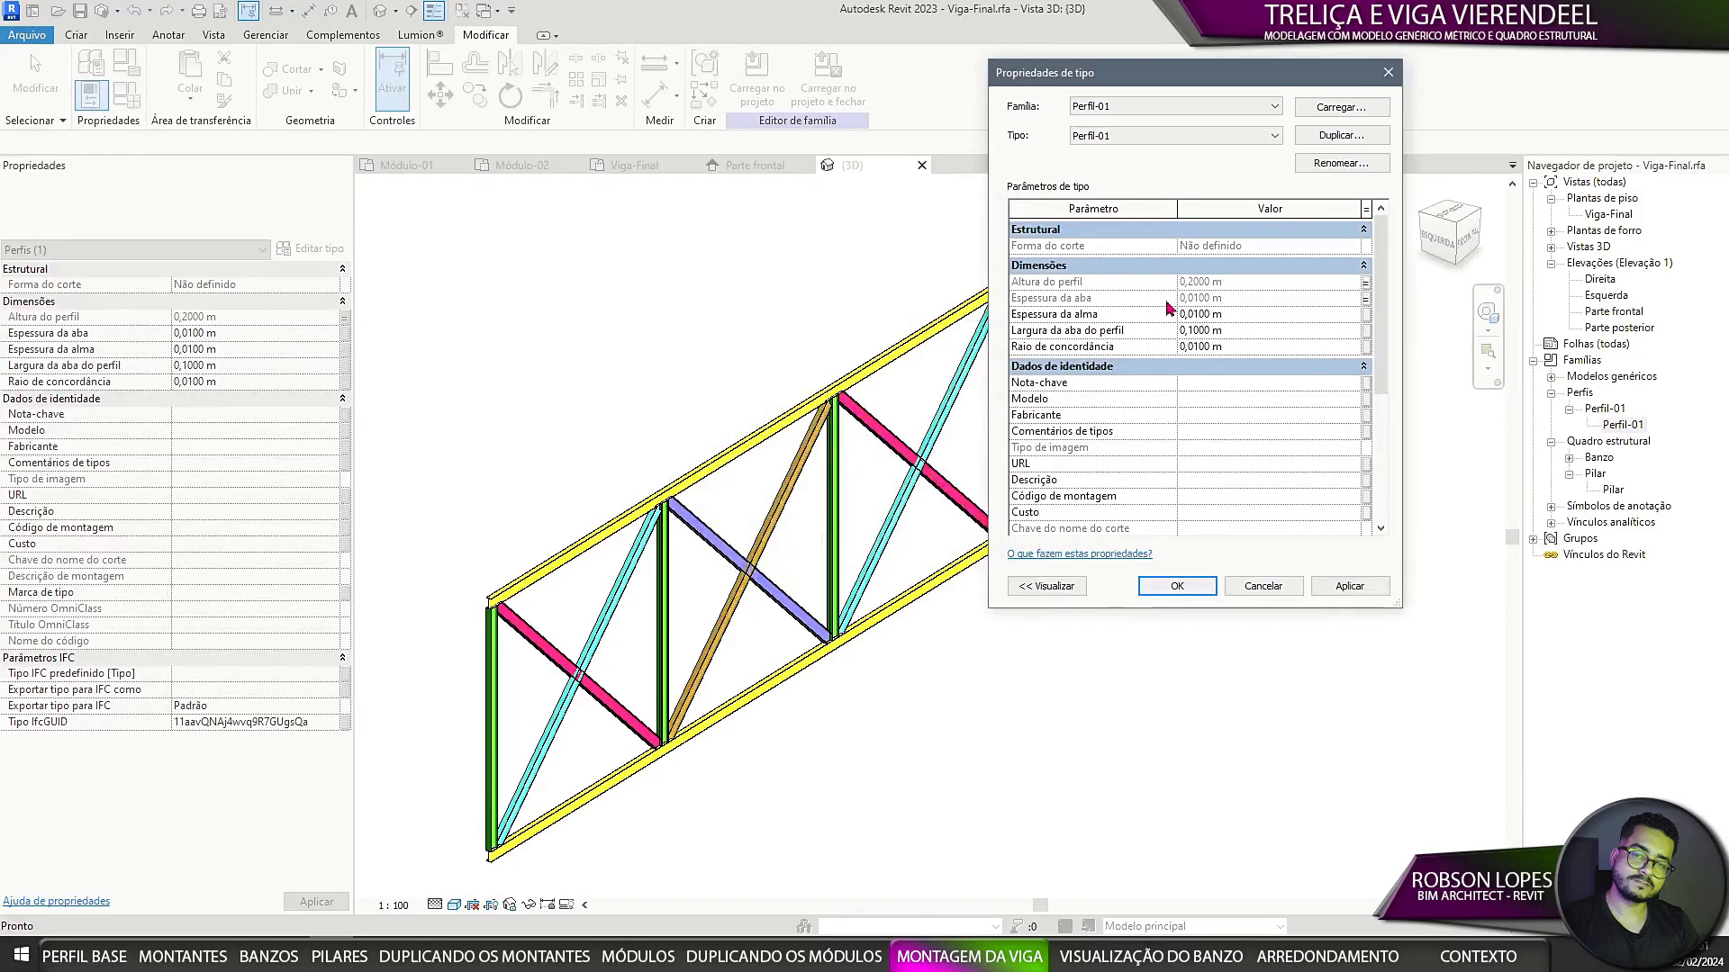
Step: Begin a new family parameter to associate with Espessura da alma of the Perfil-01 profile
left_click(1367, 316)
left_click(771, 501)
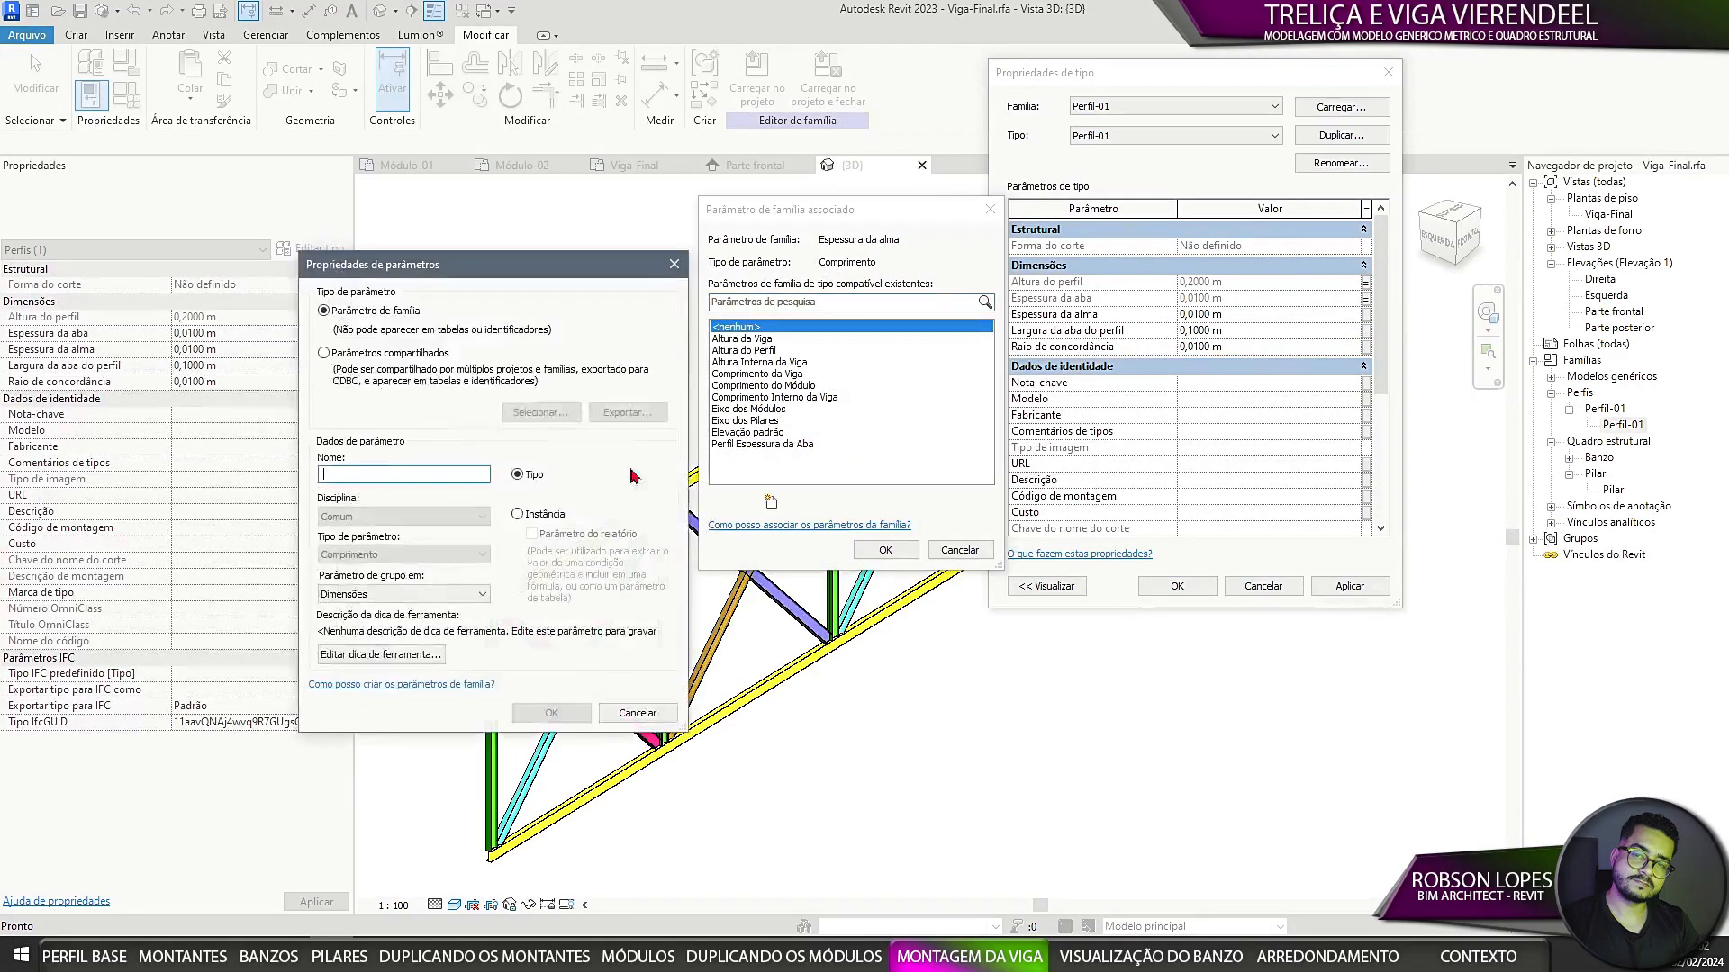
Step: Name the new type parameter Perfil Espessura da Alma and associate it with the profile's Espessura da alma
type("Perfil Espessura da Alma")
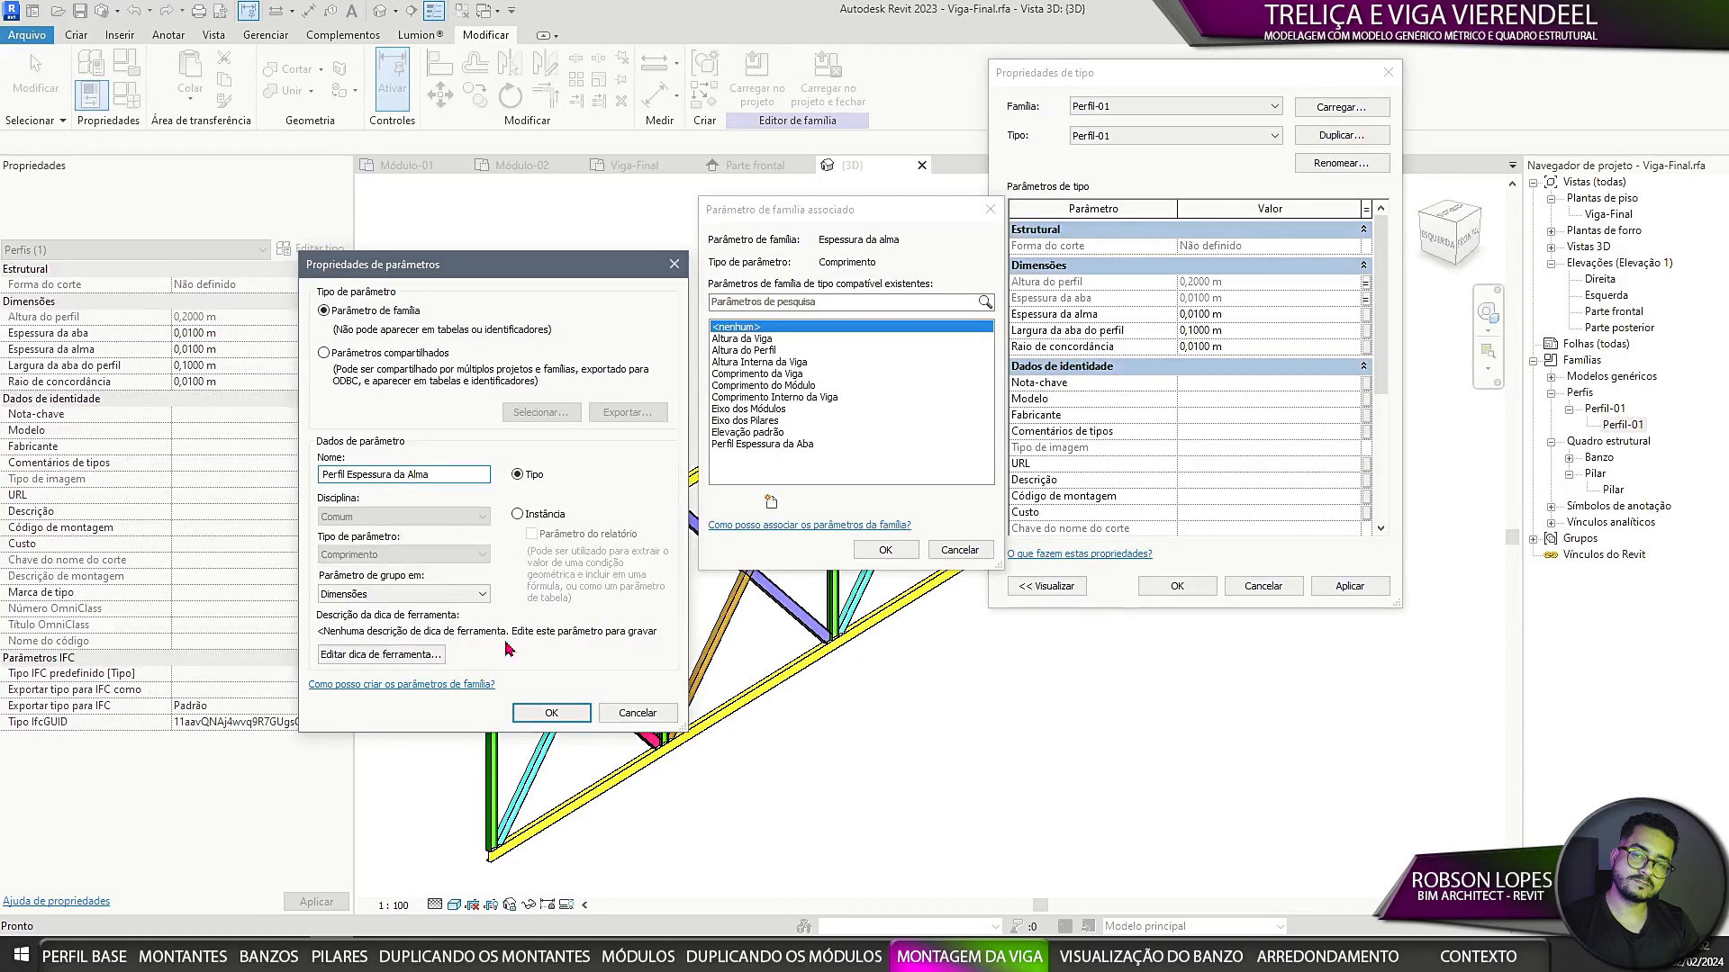
left_click(551, 712)
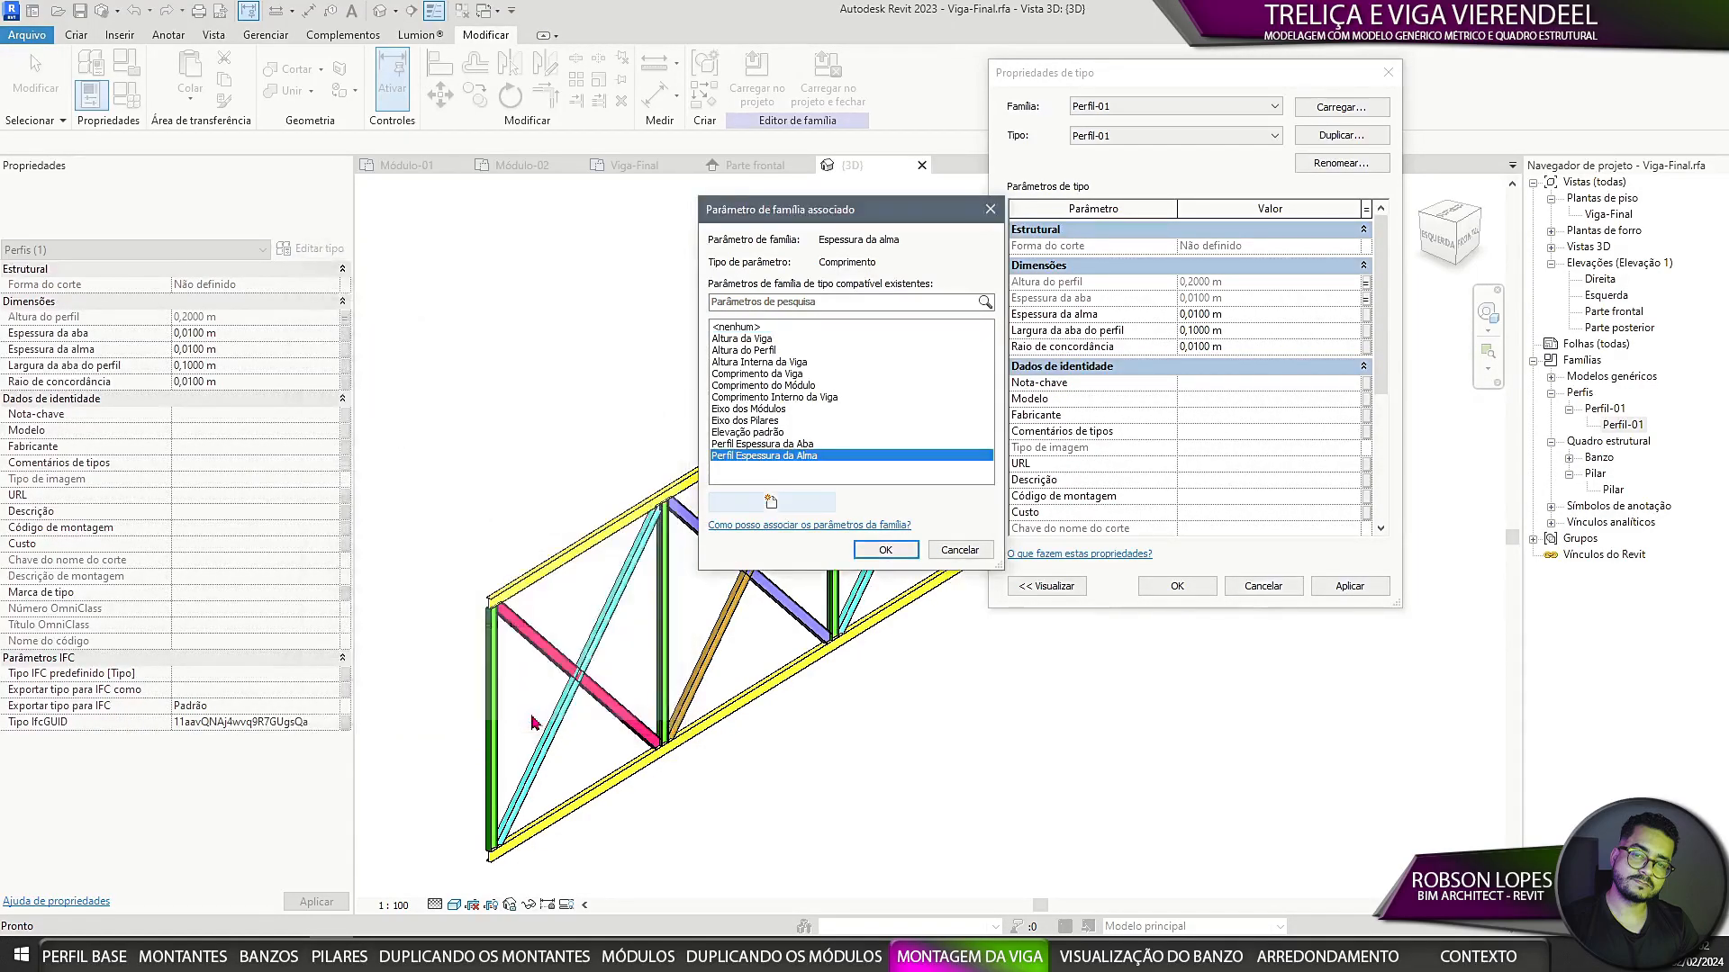
left_click(884, 549)
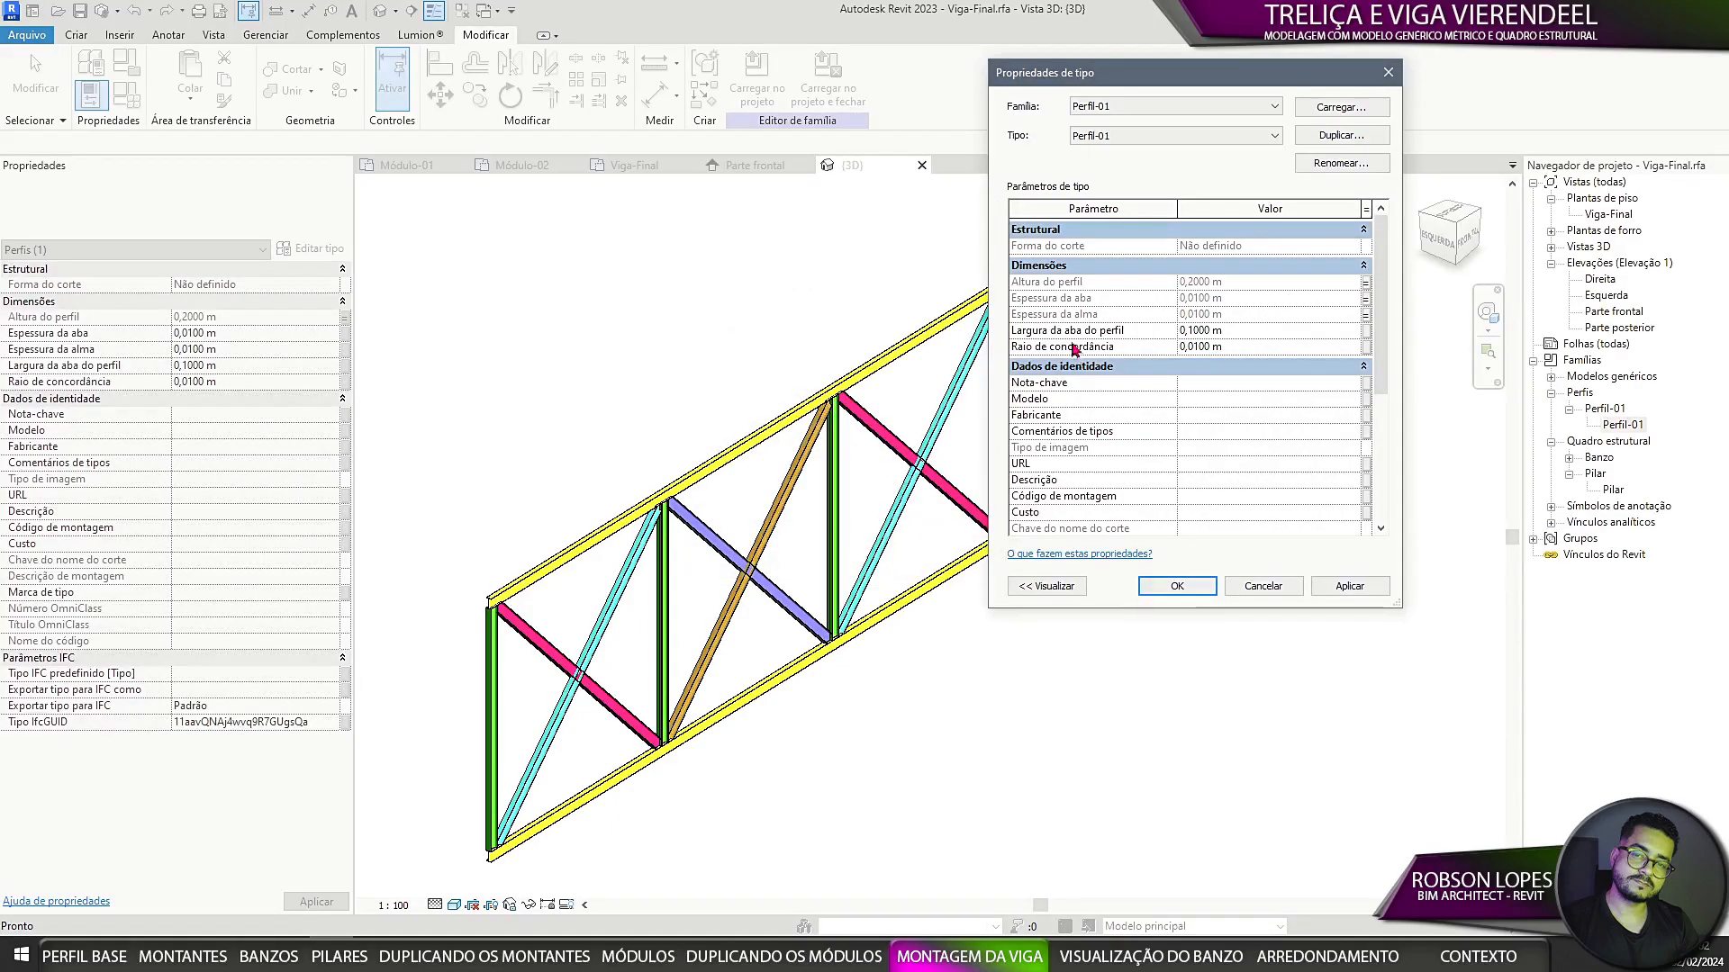
Step: Create the type parameter Perfil Largura da Aba and associate it with the profile's Largura da aba do perfil
left_click(1366, 330)
left_click(772, 502)
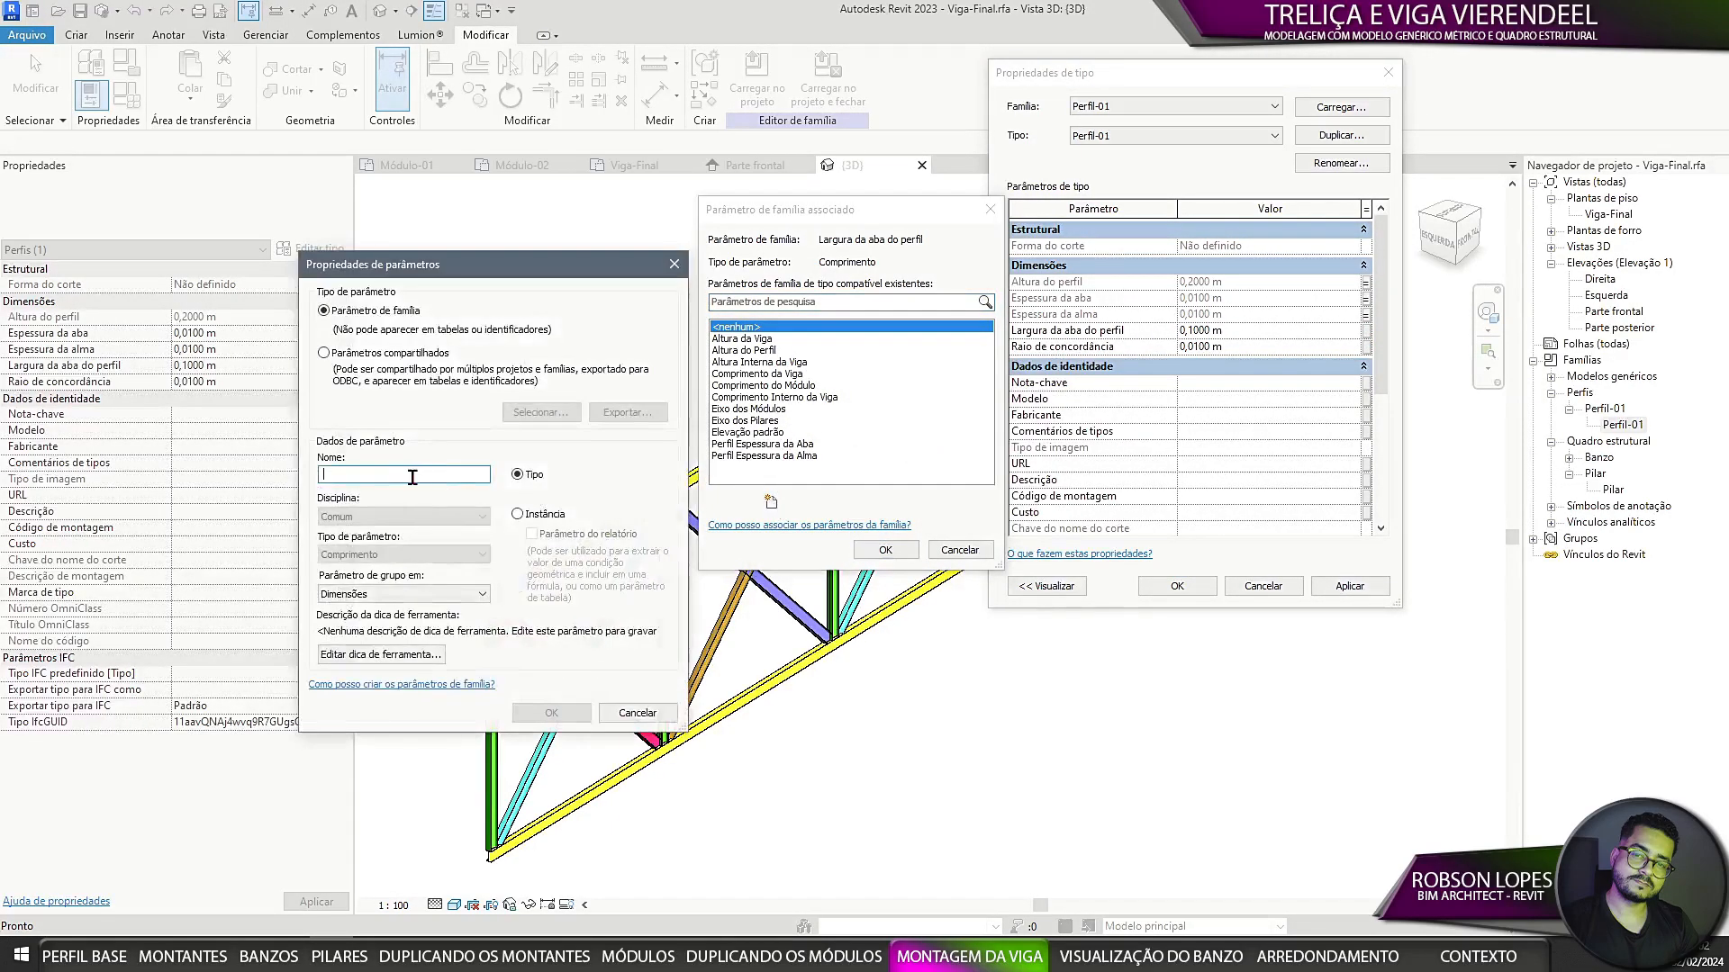
type("Larg")
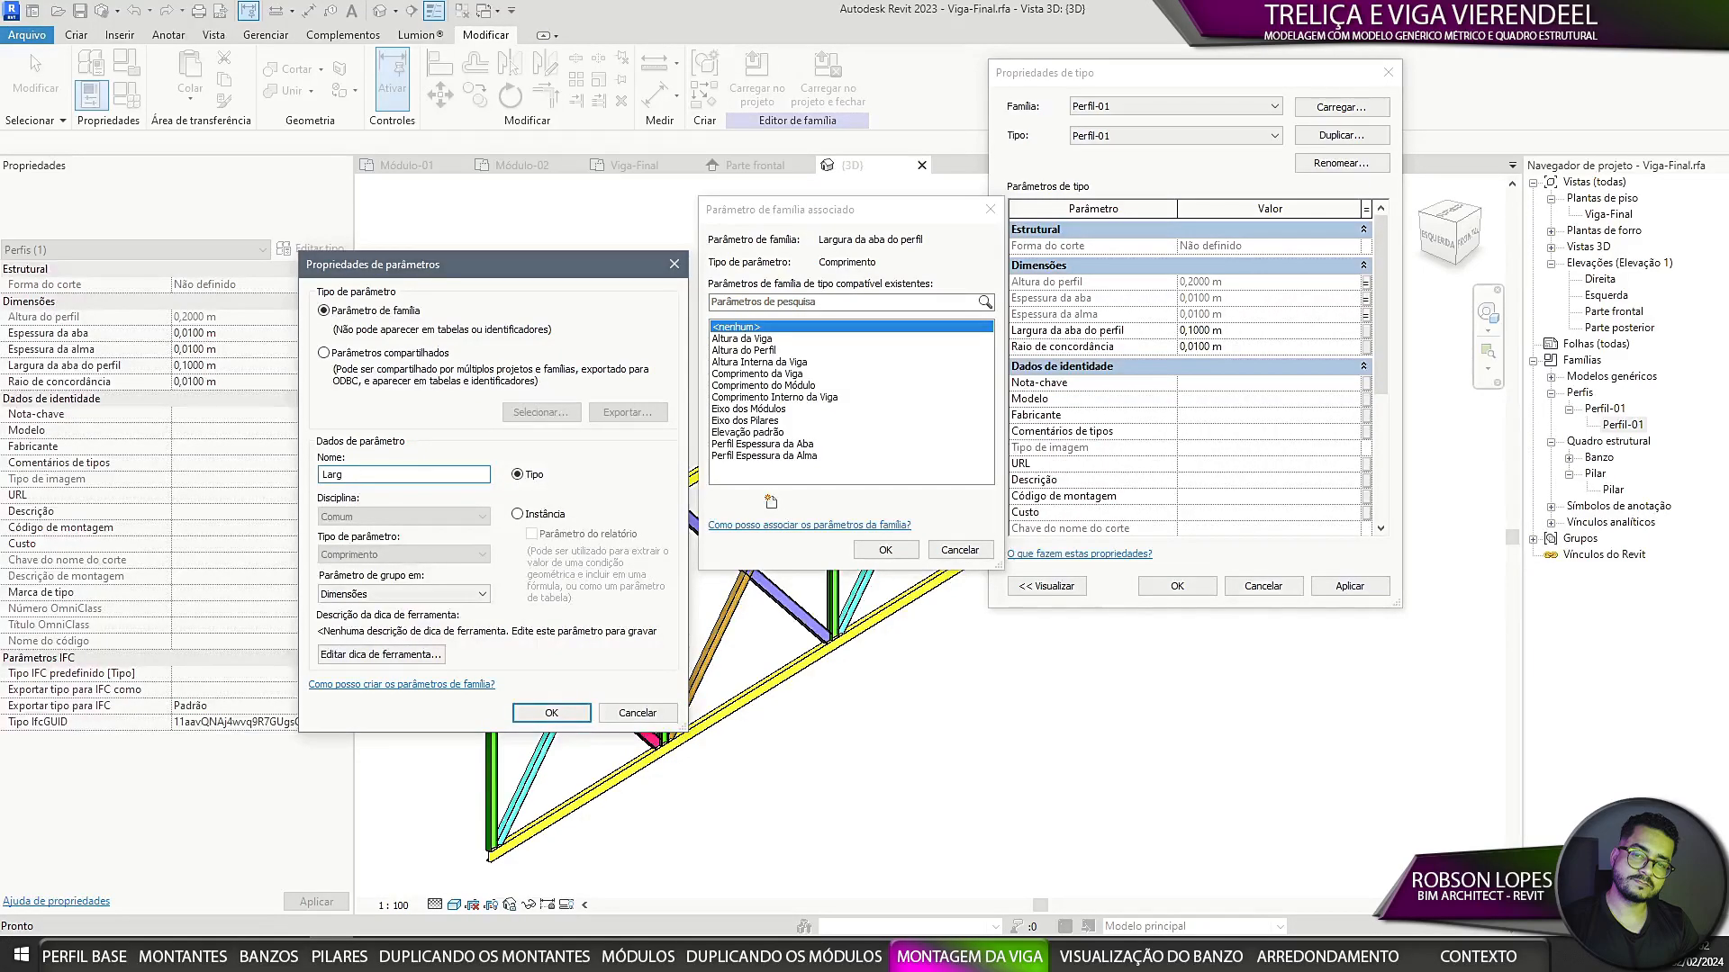
type("ur")
key("BackSpace")
key("BackSpace")
key("BackSpace")
key("BackSpace")
key("BackSpace")
key("BackSpace")
type("Pe")
left_click(556, 713)
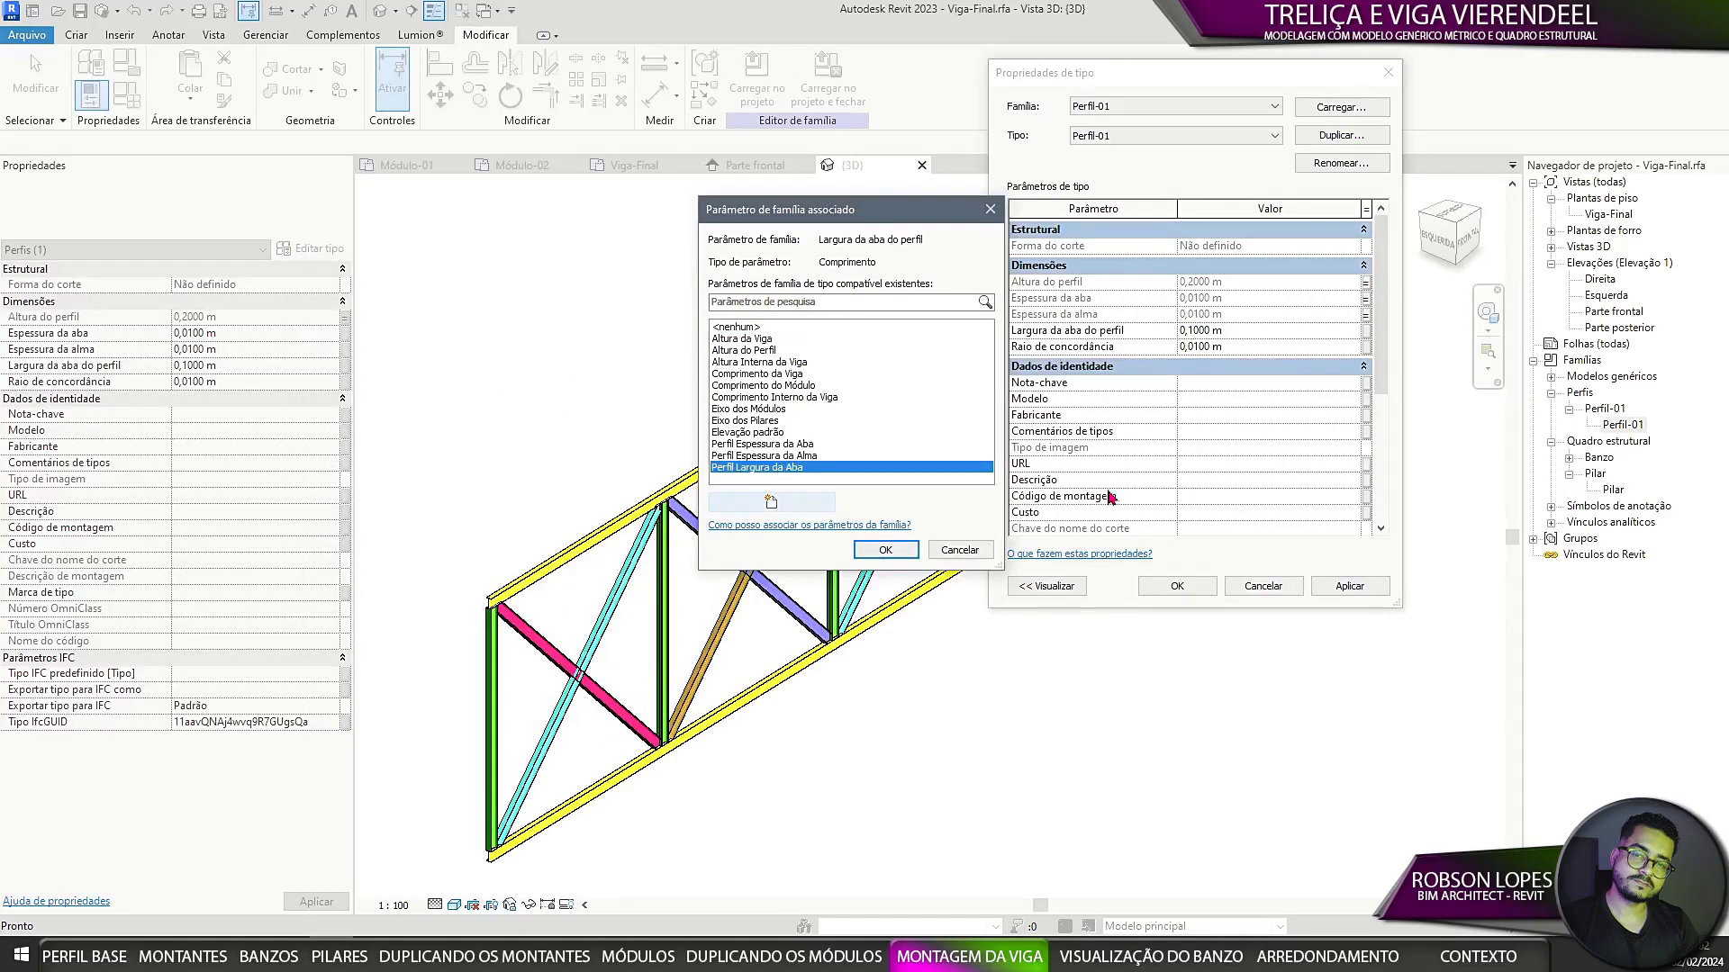
left_click(885, 550)
Step: Associate Raio de concordância with a new type parameter Perfil Raio de Concordância and accept the profile's type properties
left_click(1366, 347)
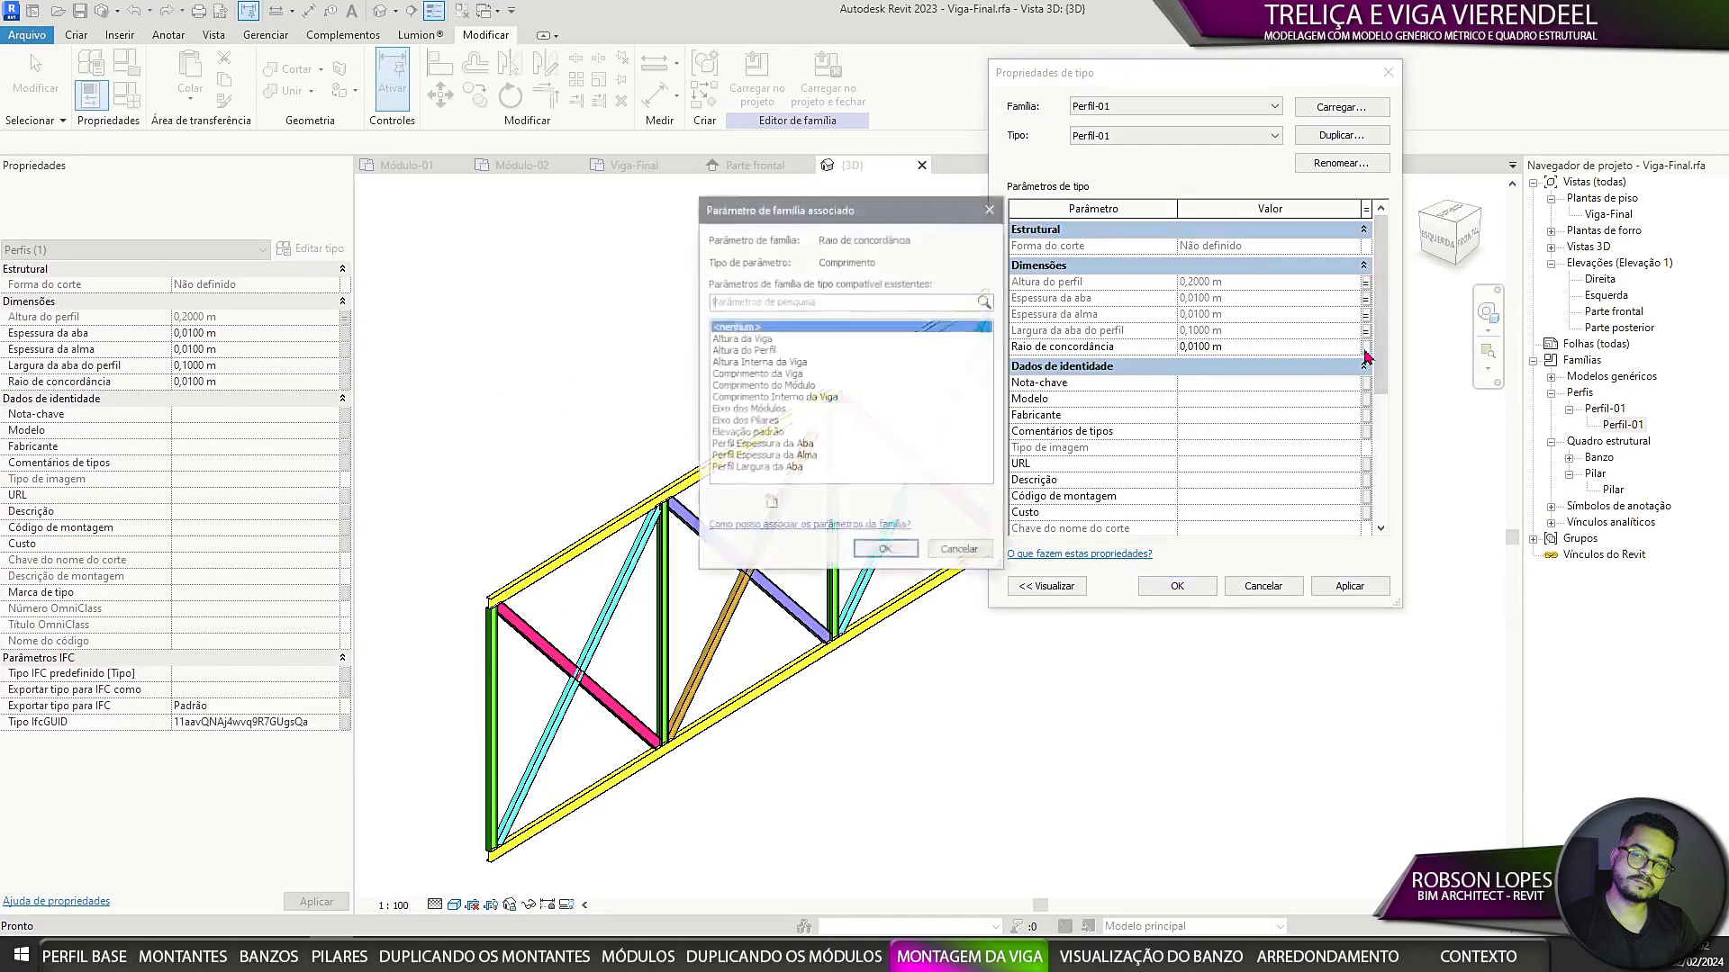
left_click(771, 502)
type("Perfil Raio de Concordância")
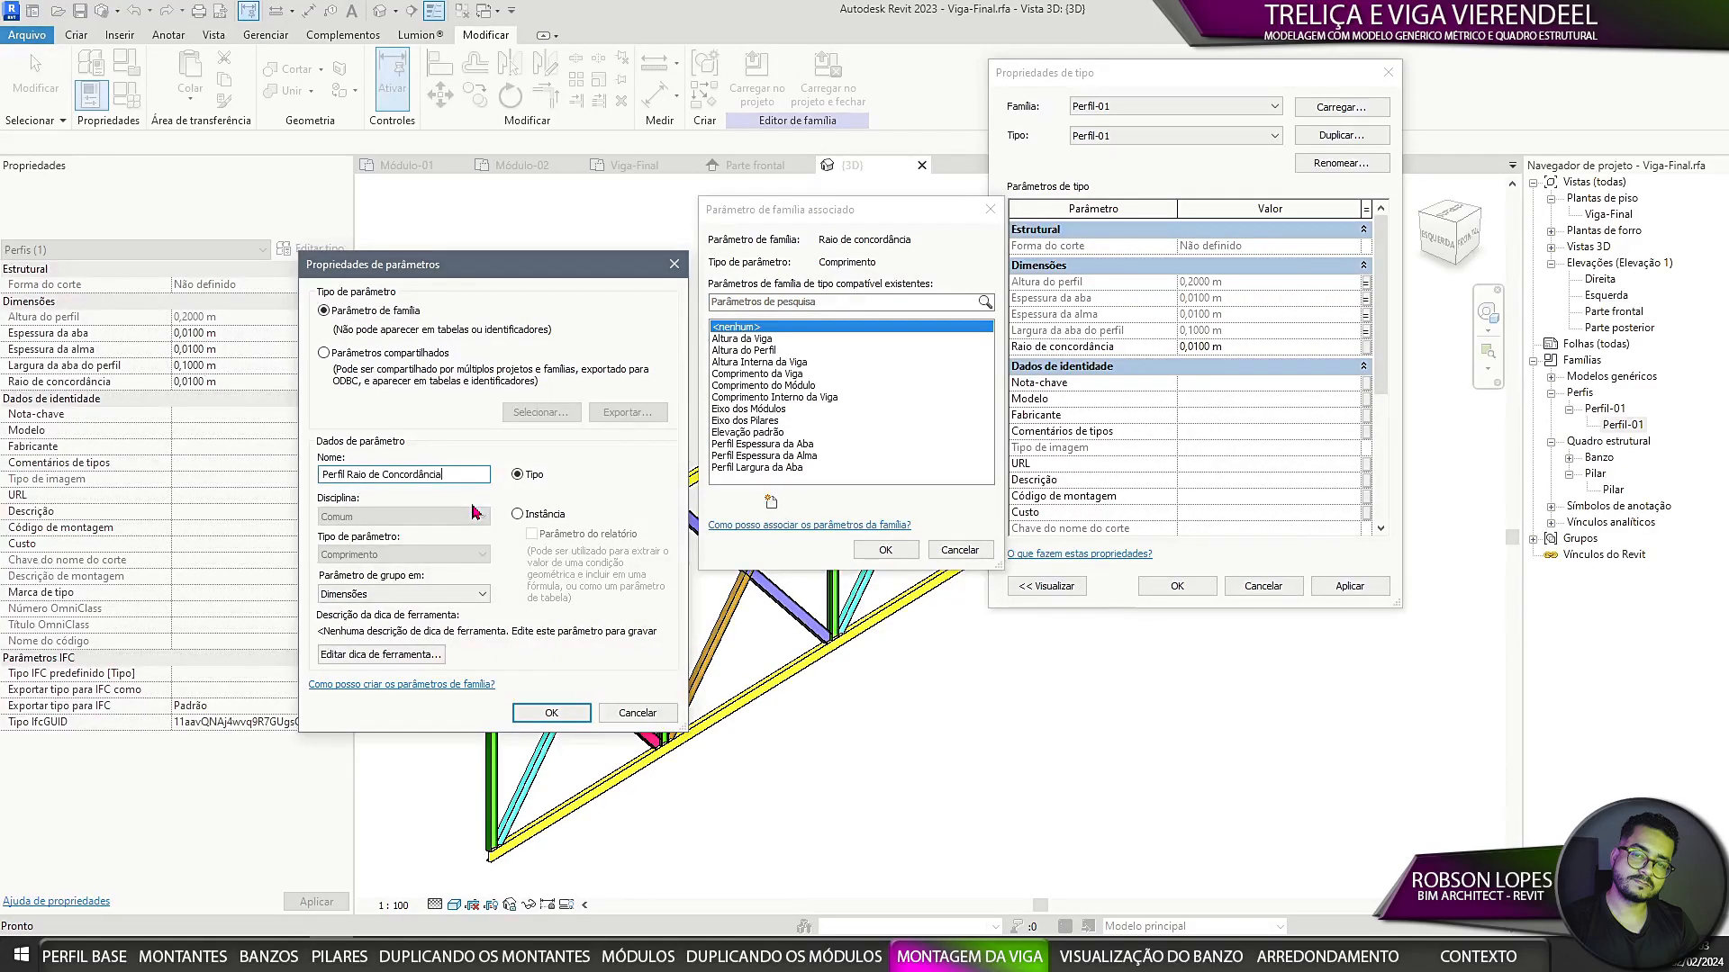
left_click(551, 713)
left_click(886, 550)
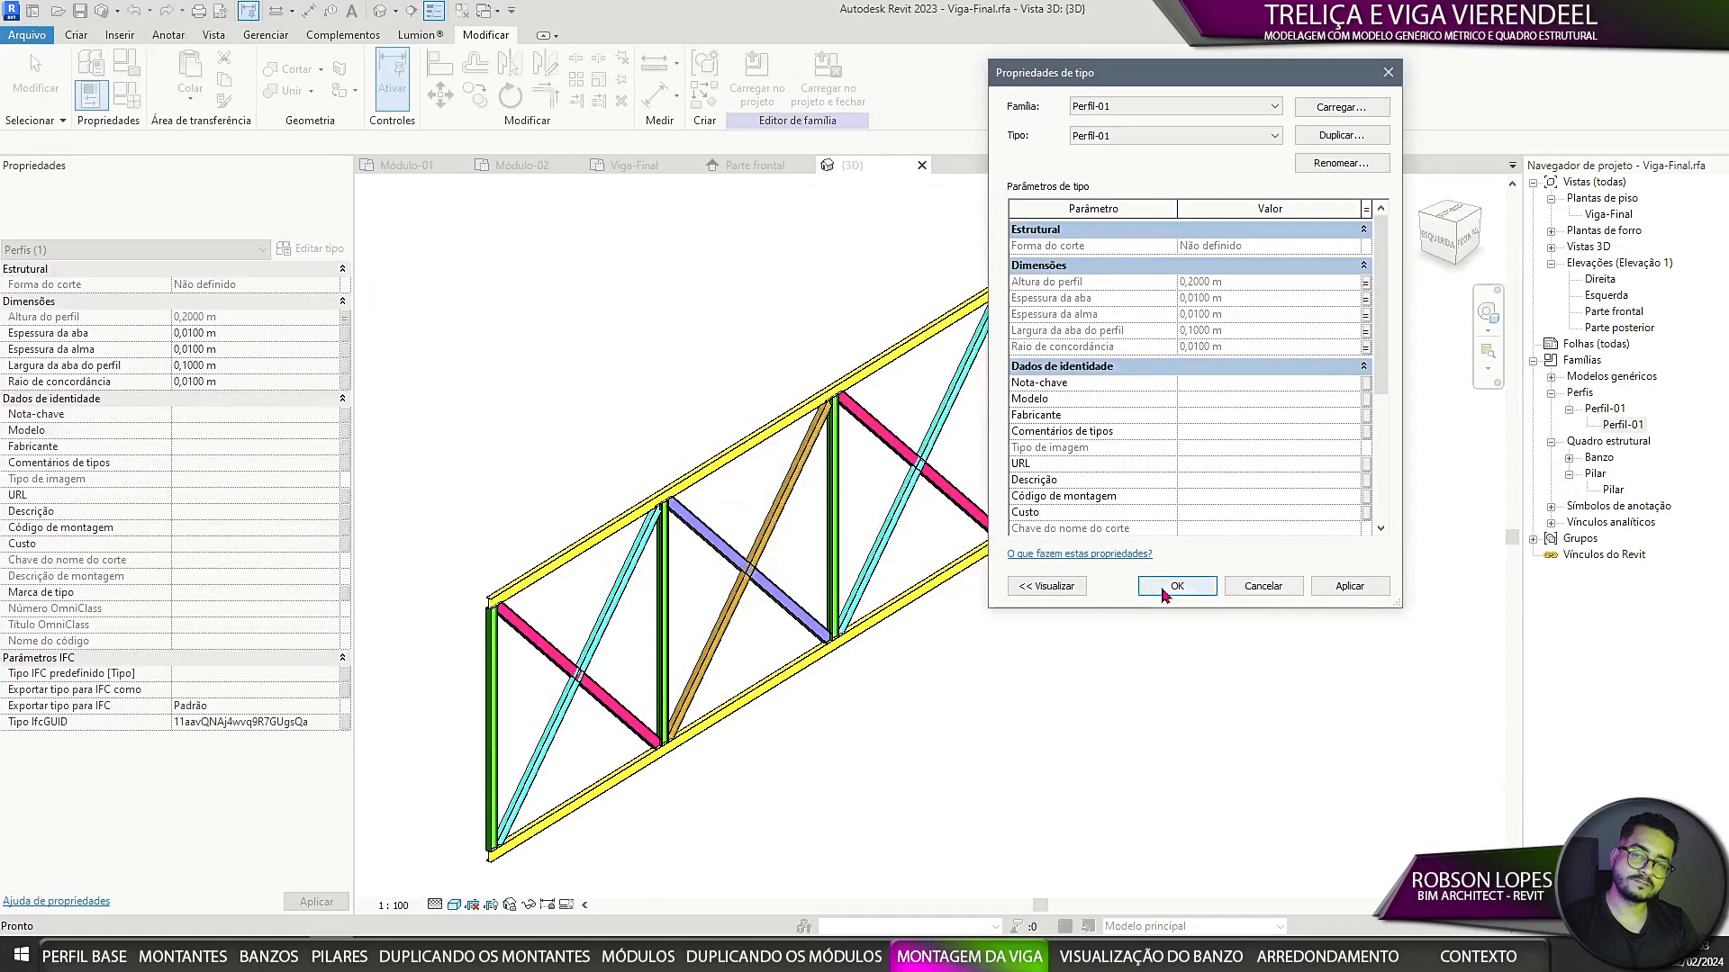
left_click(1177, 586)
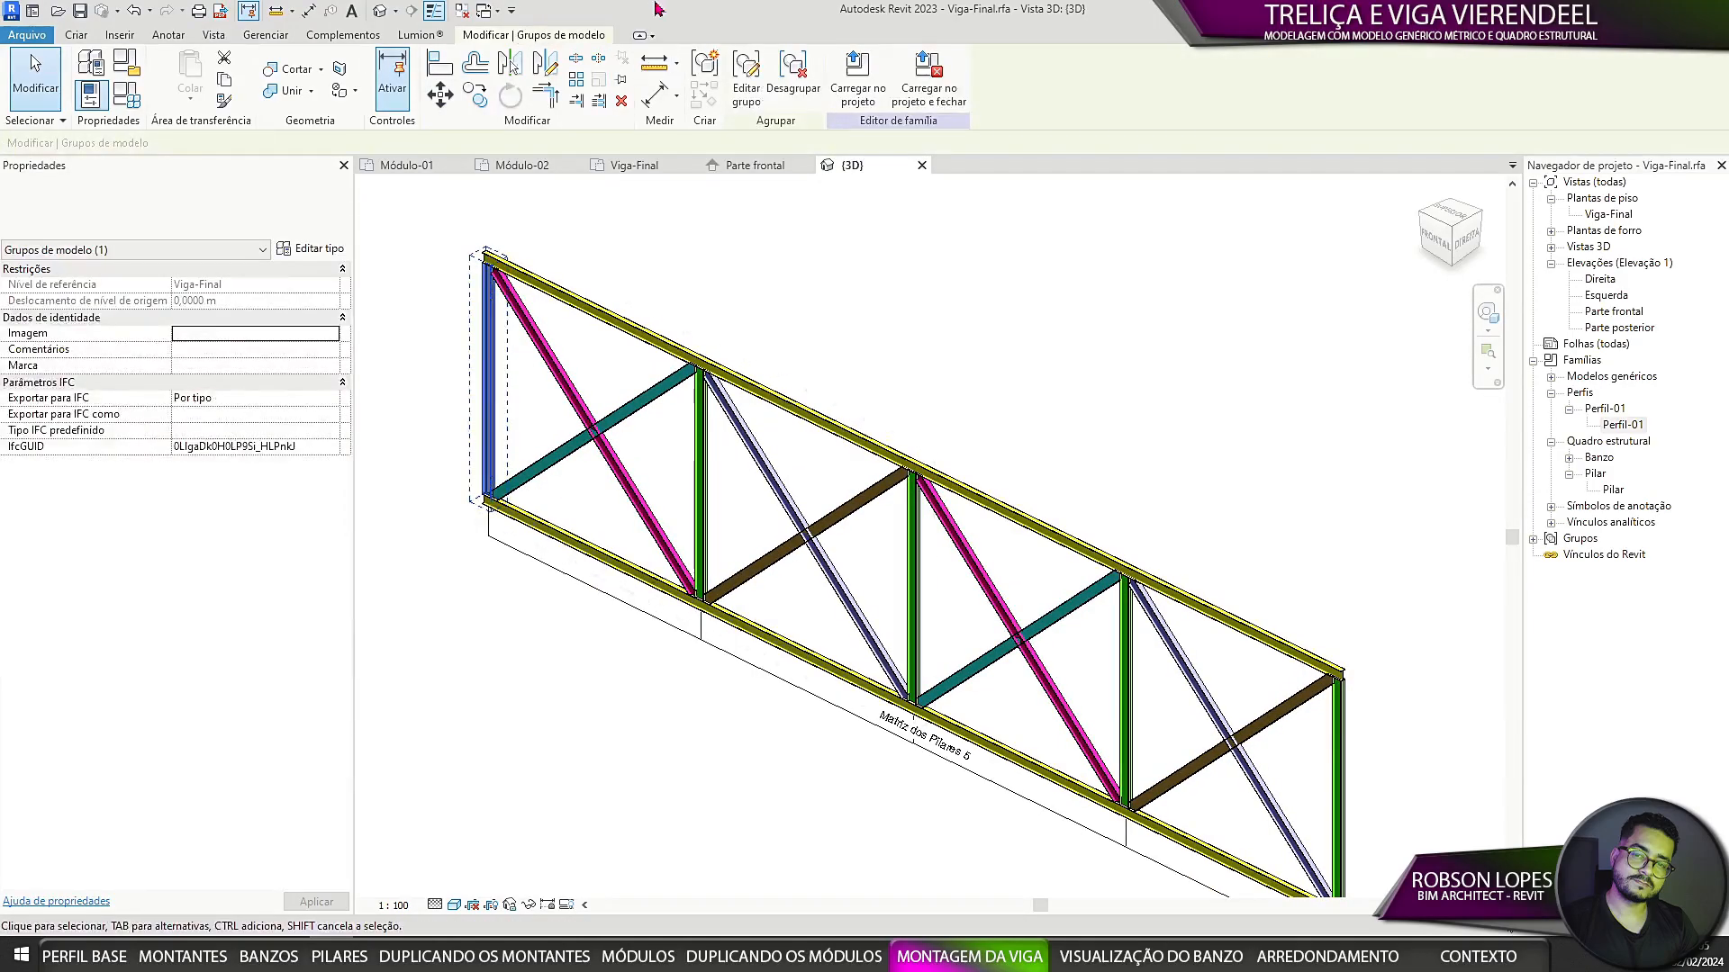
Step: Enter the pillar array group in the 3D view and open its pillar family for editing
left_click(746, 87)
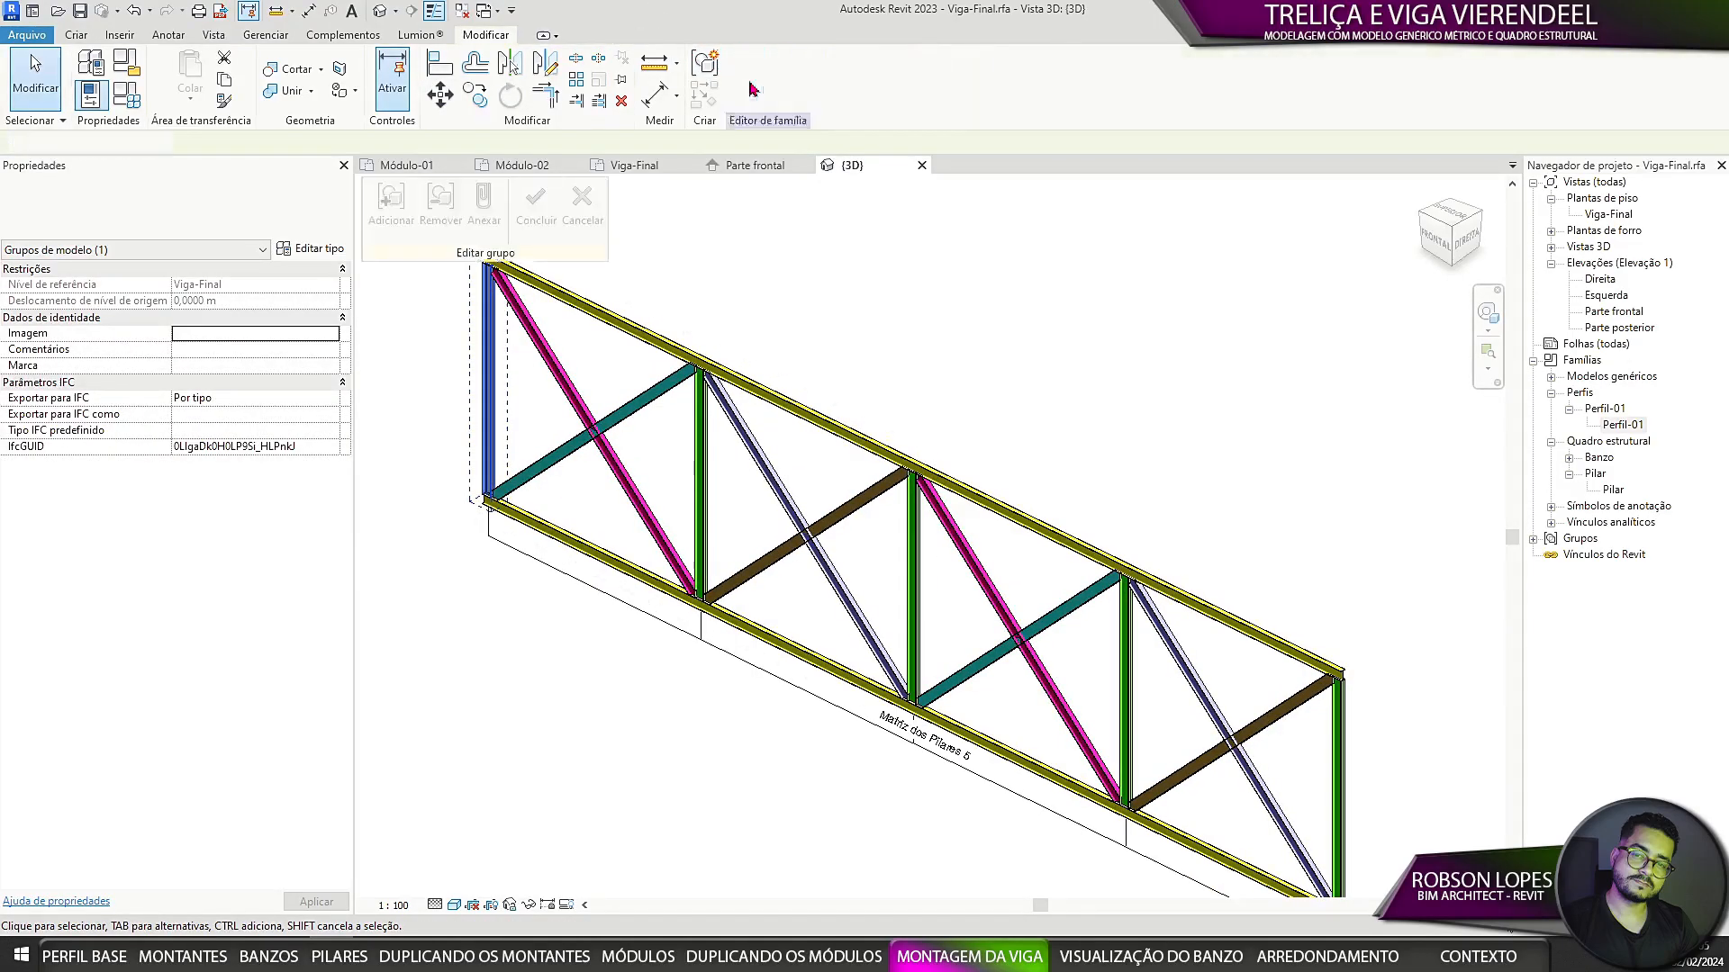
left_click(487, 379)
left_click(747, 87)
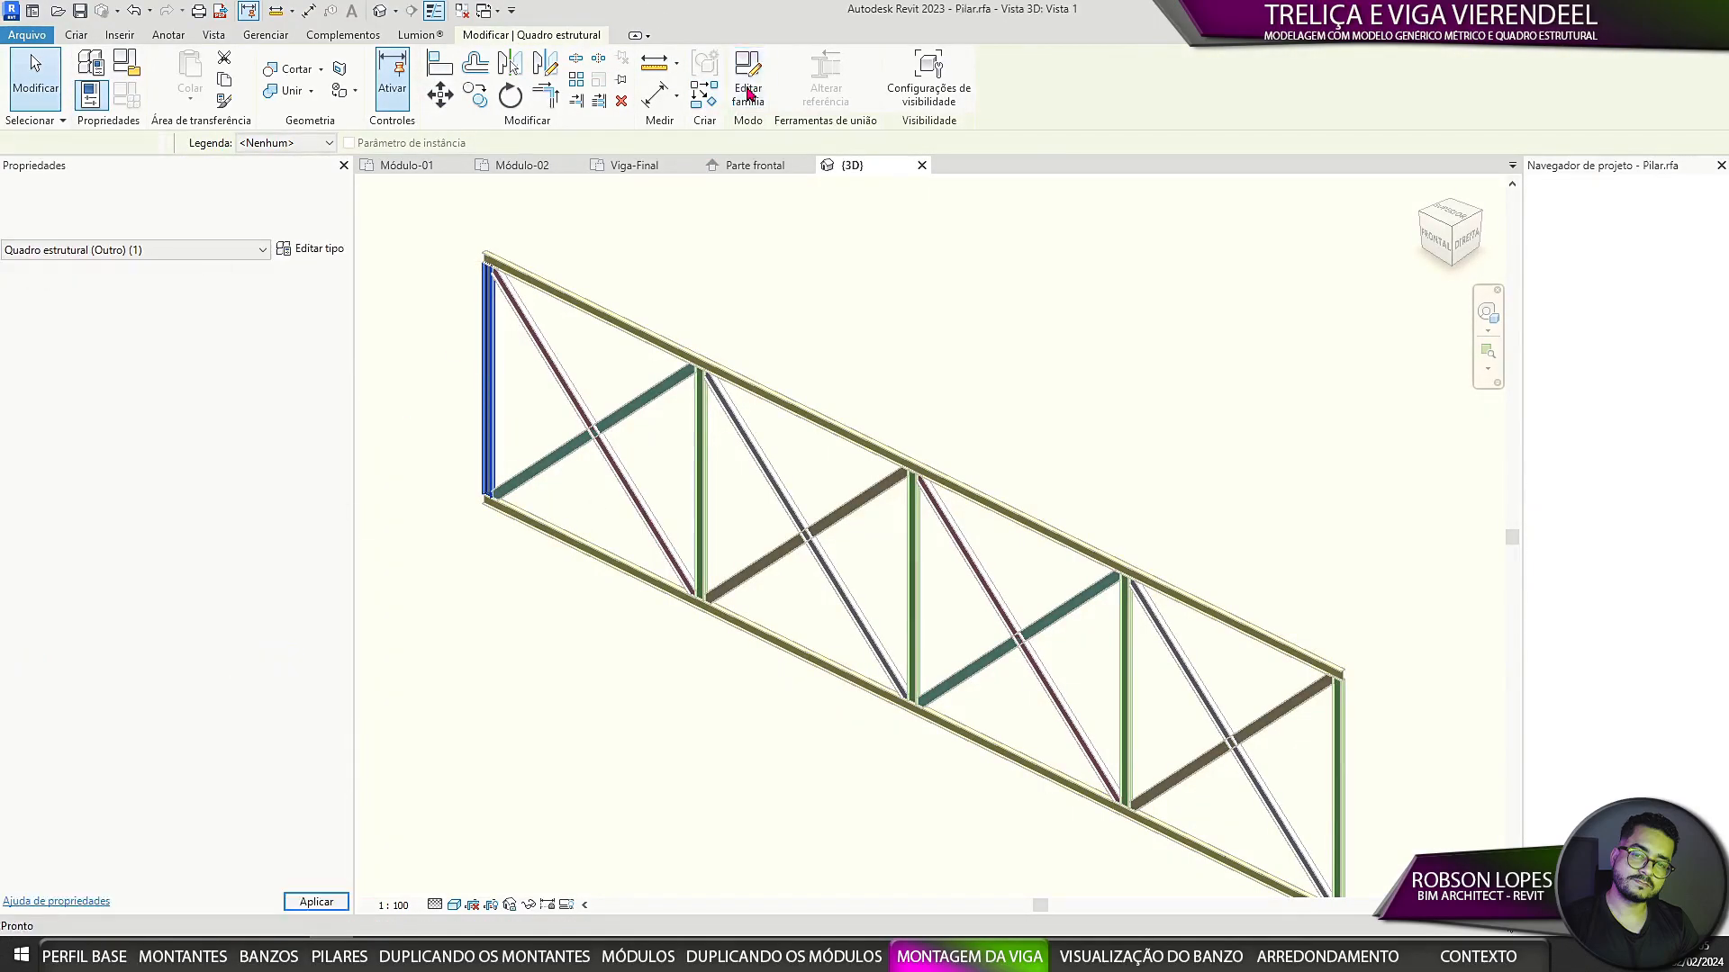
Step: In the Pilar family, associate Espessura da aba of the Perfil-01 type with a new type parameter Espessura da aba
left_click(1570, 393)
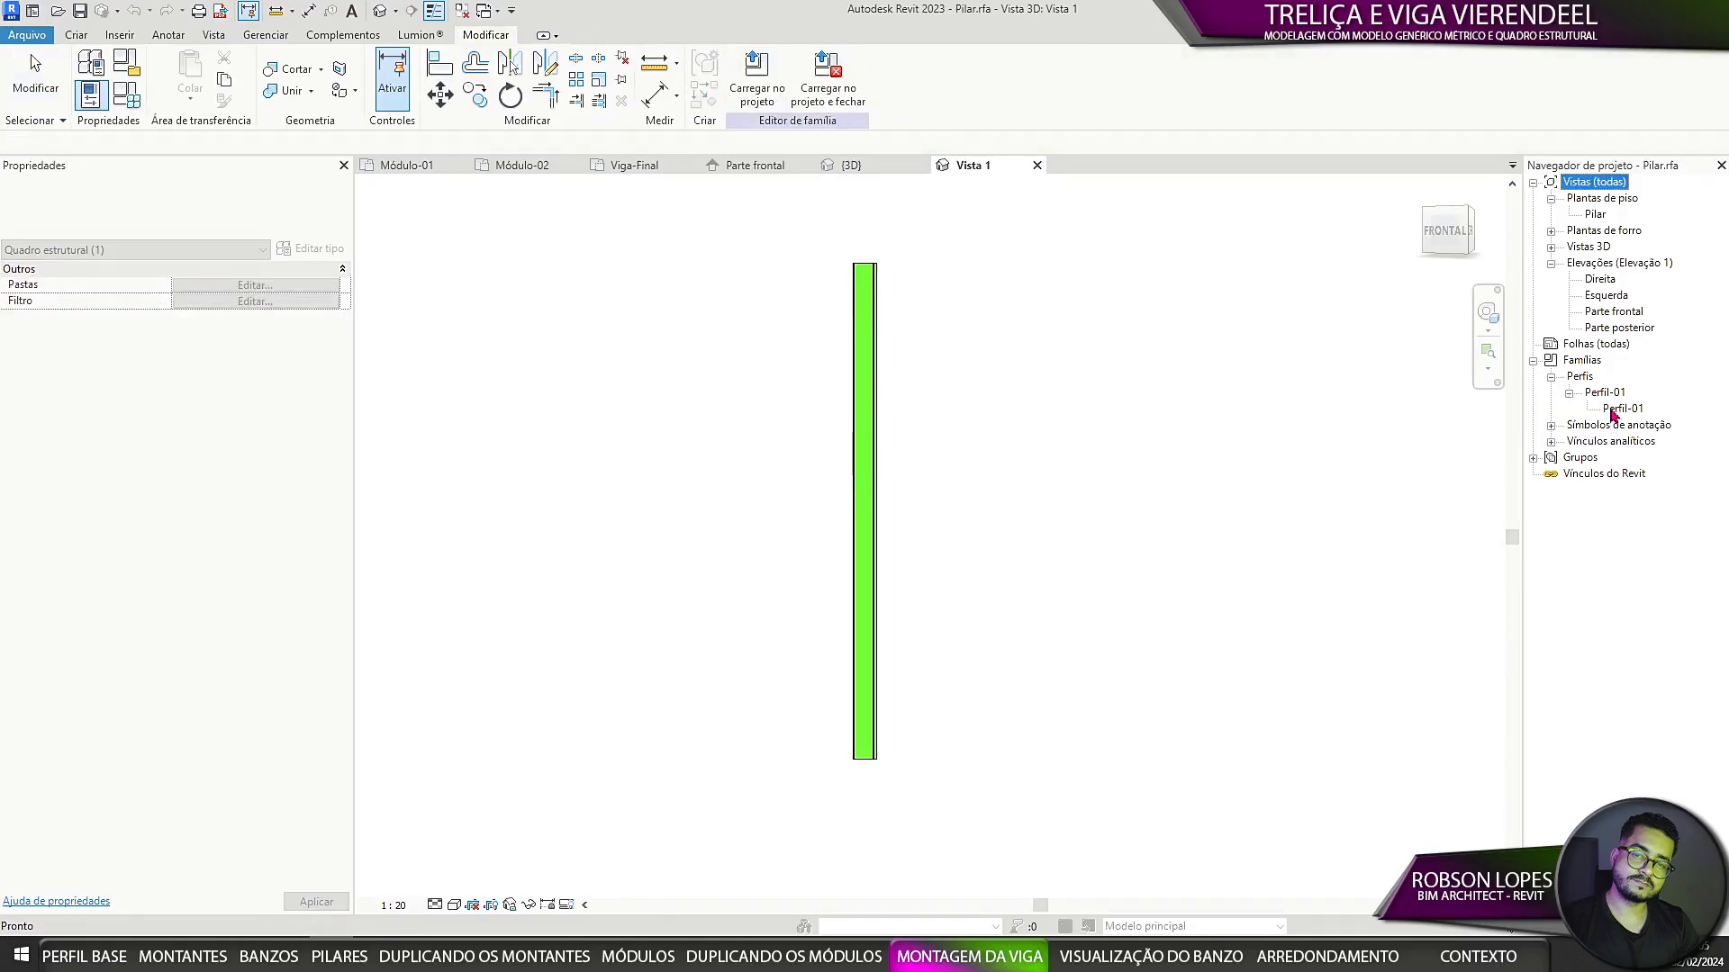
double_click(1612, 410)
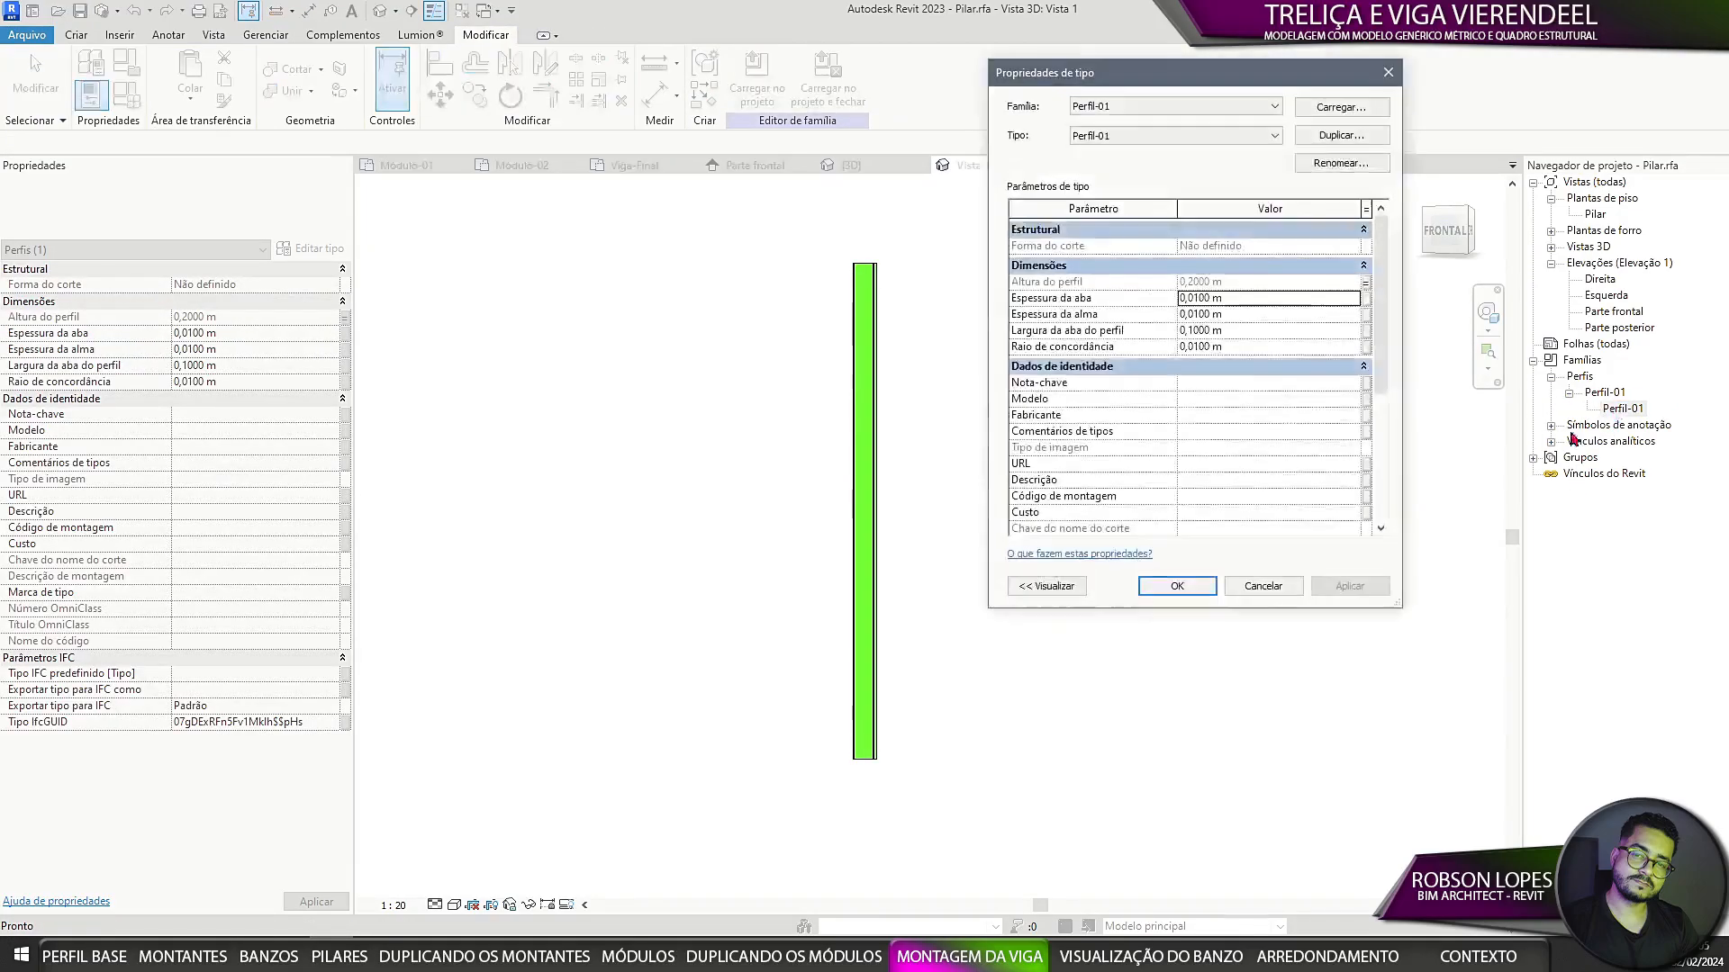
left_click(1368, 300)
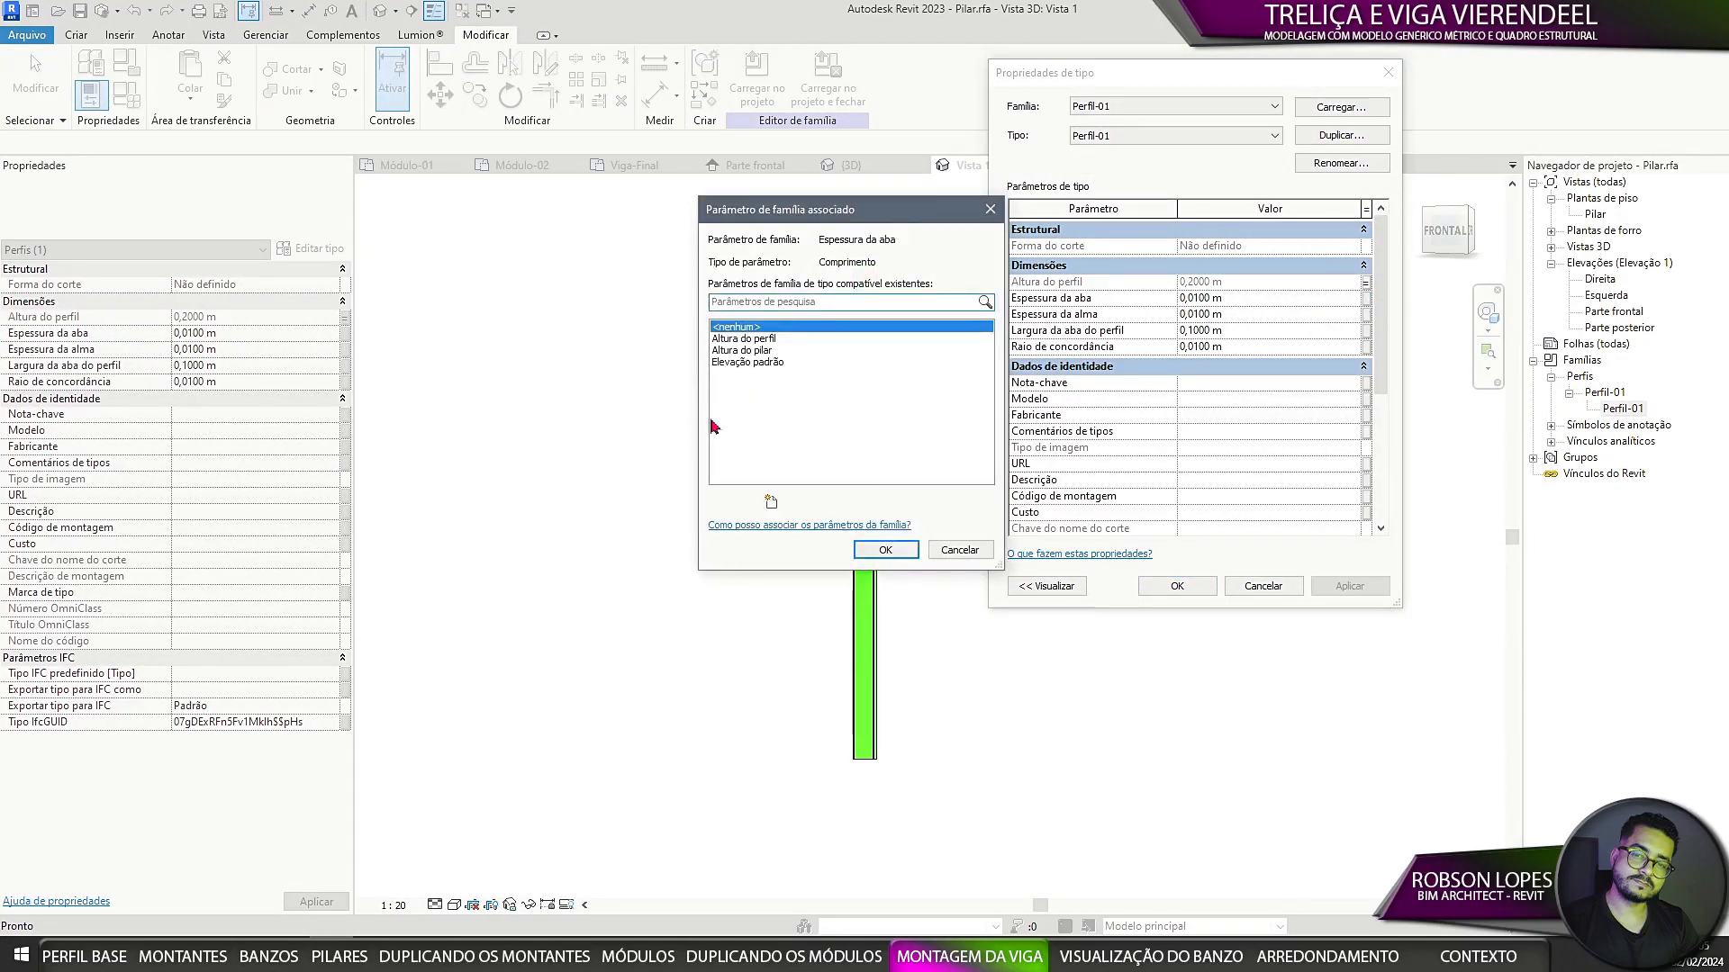
left_click(771, 502)
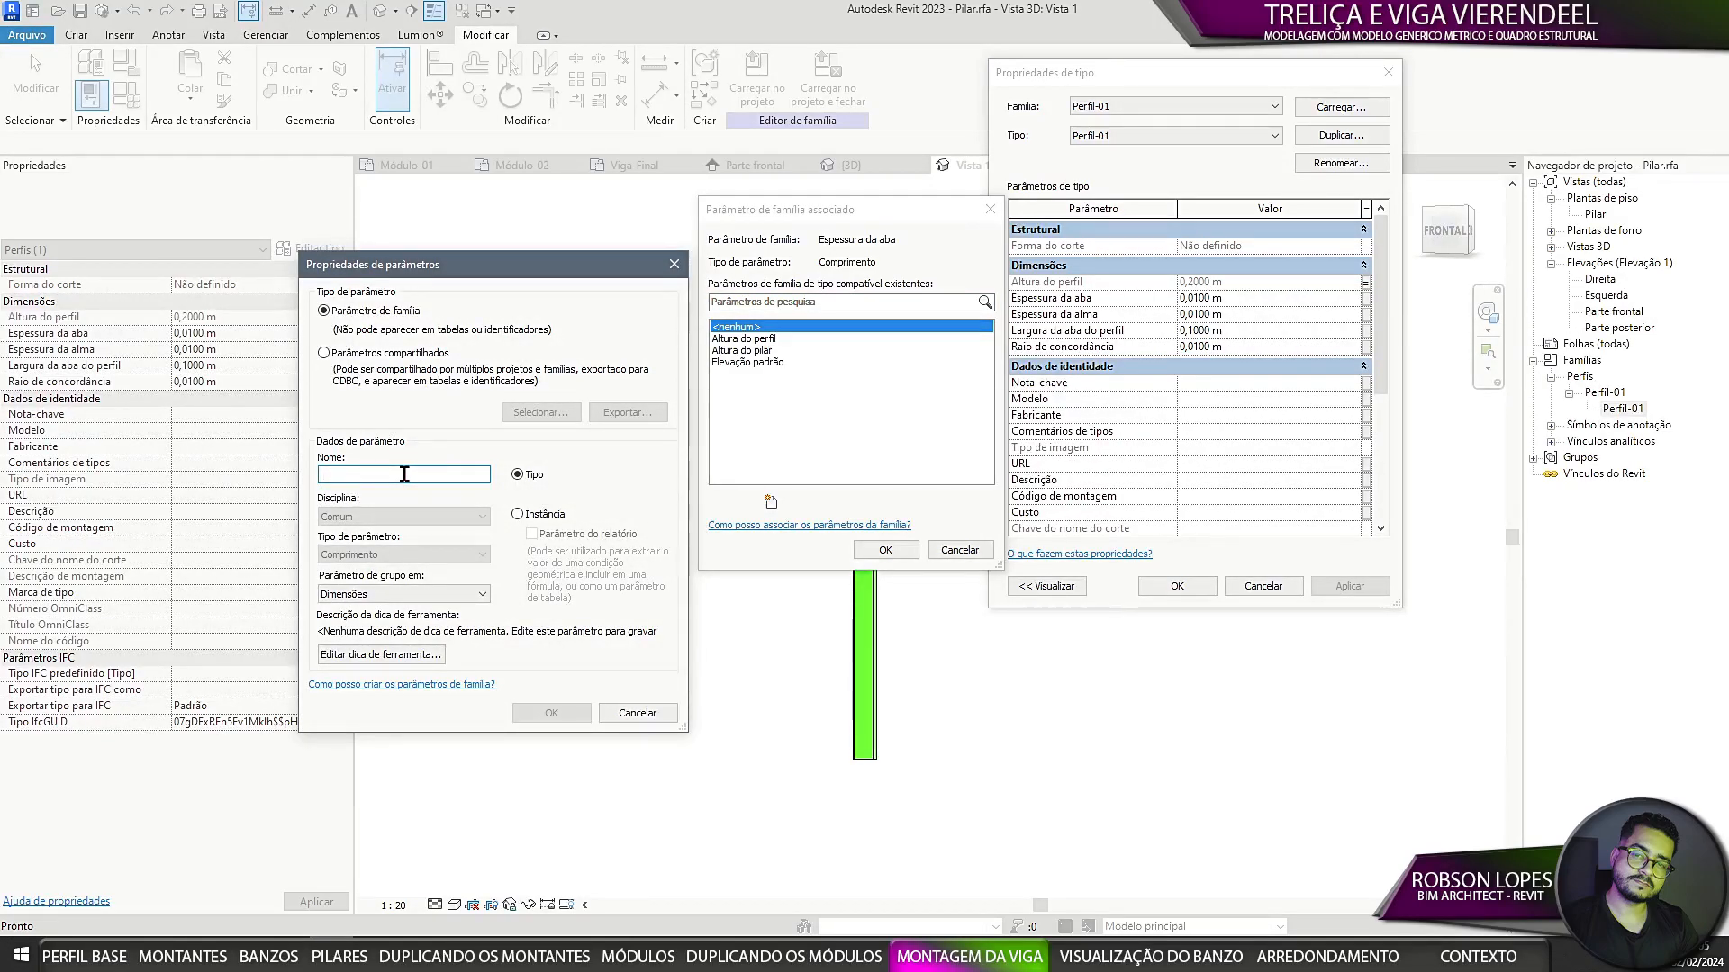
type("Espessura da aba")
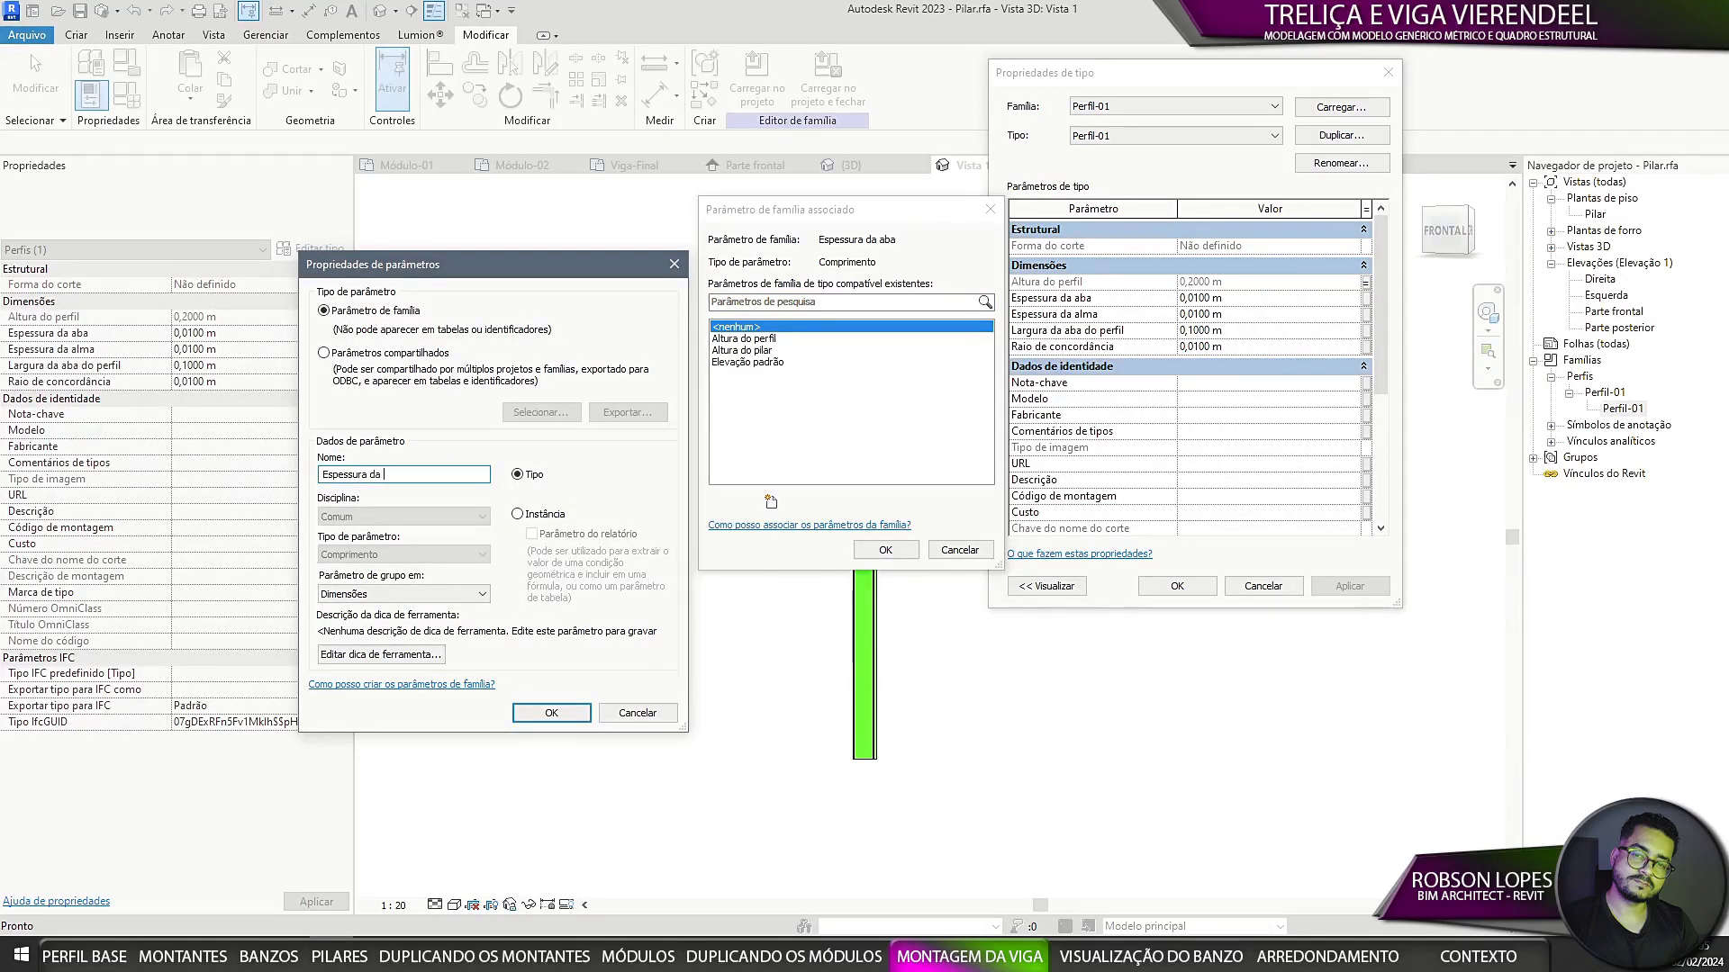
left_click(568, 716)
left_click(908, 549)
Step: Create the type parameter Espessura da alma and associate it with the profile's Espessura da alma
left_click(1367, 315)
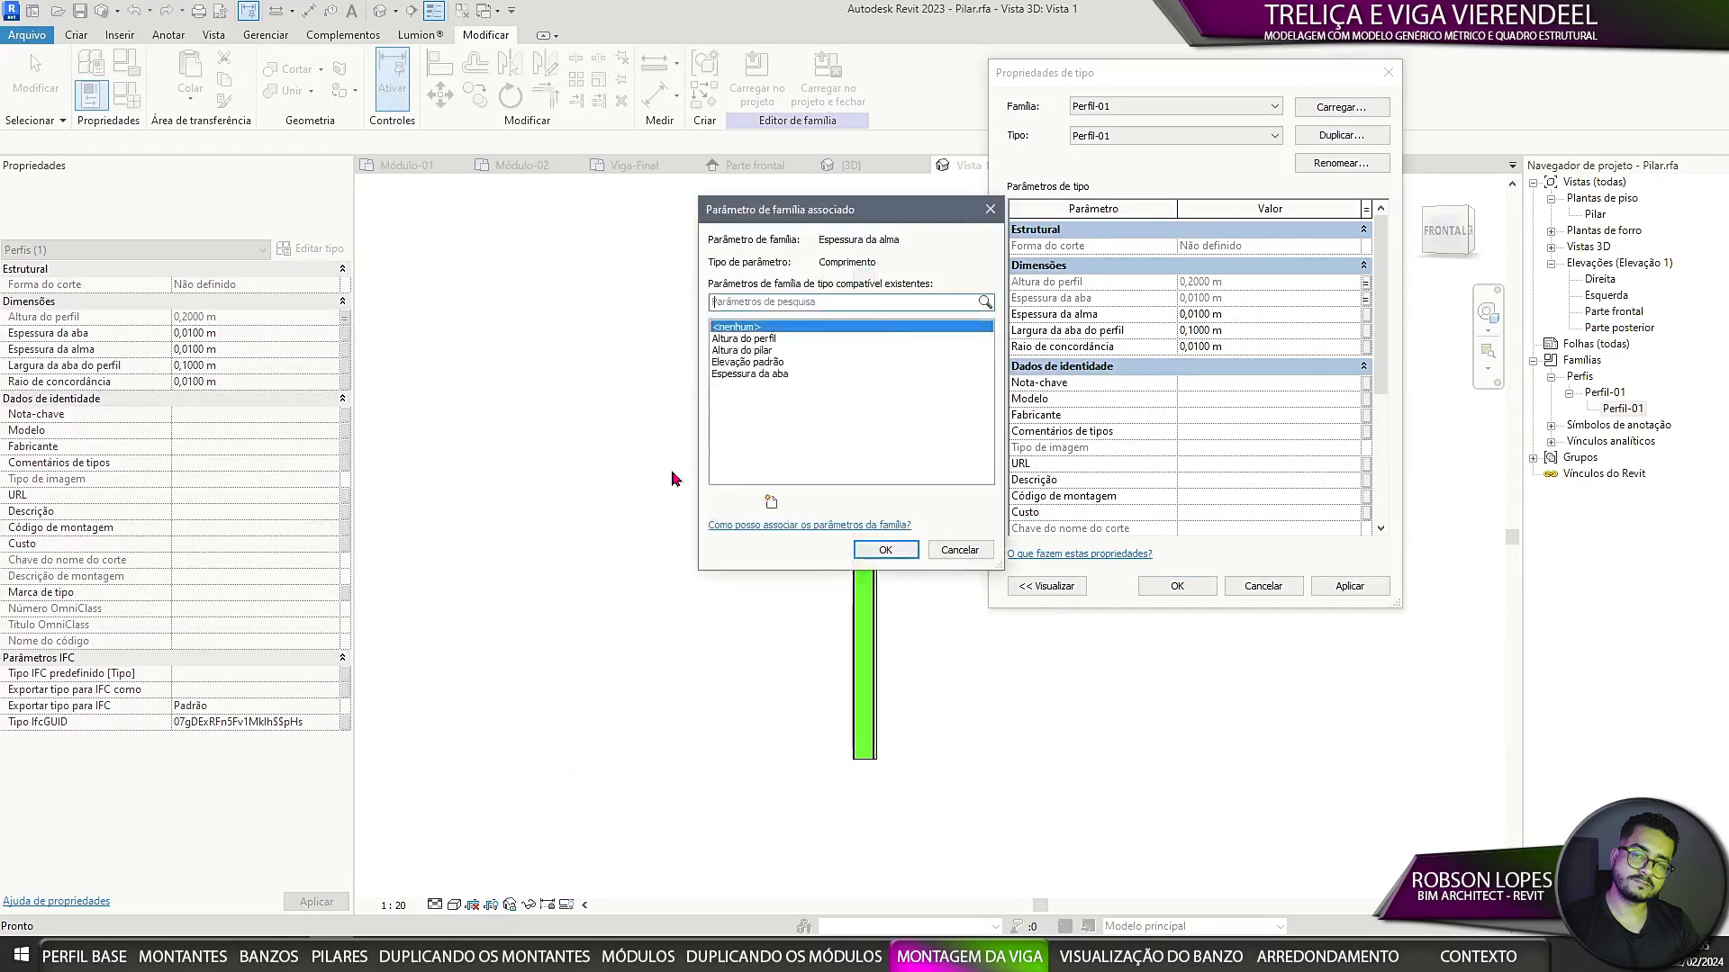
left_click(771, 501)
type("Espessura da alma")
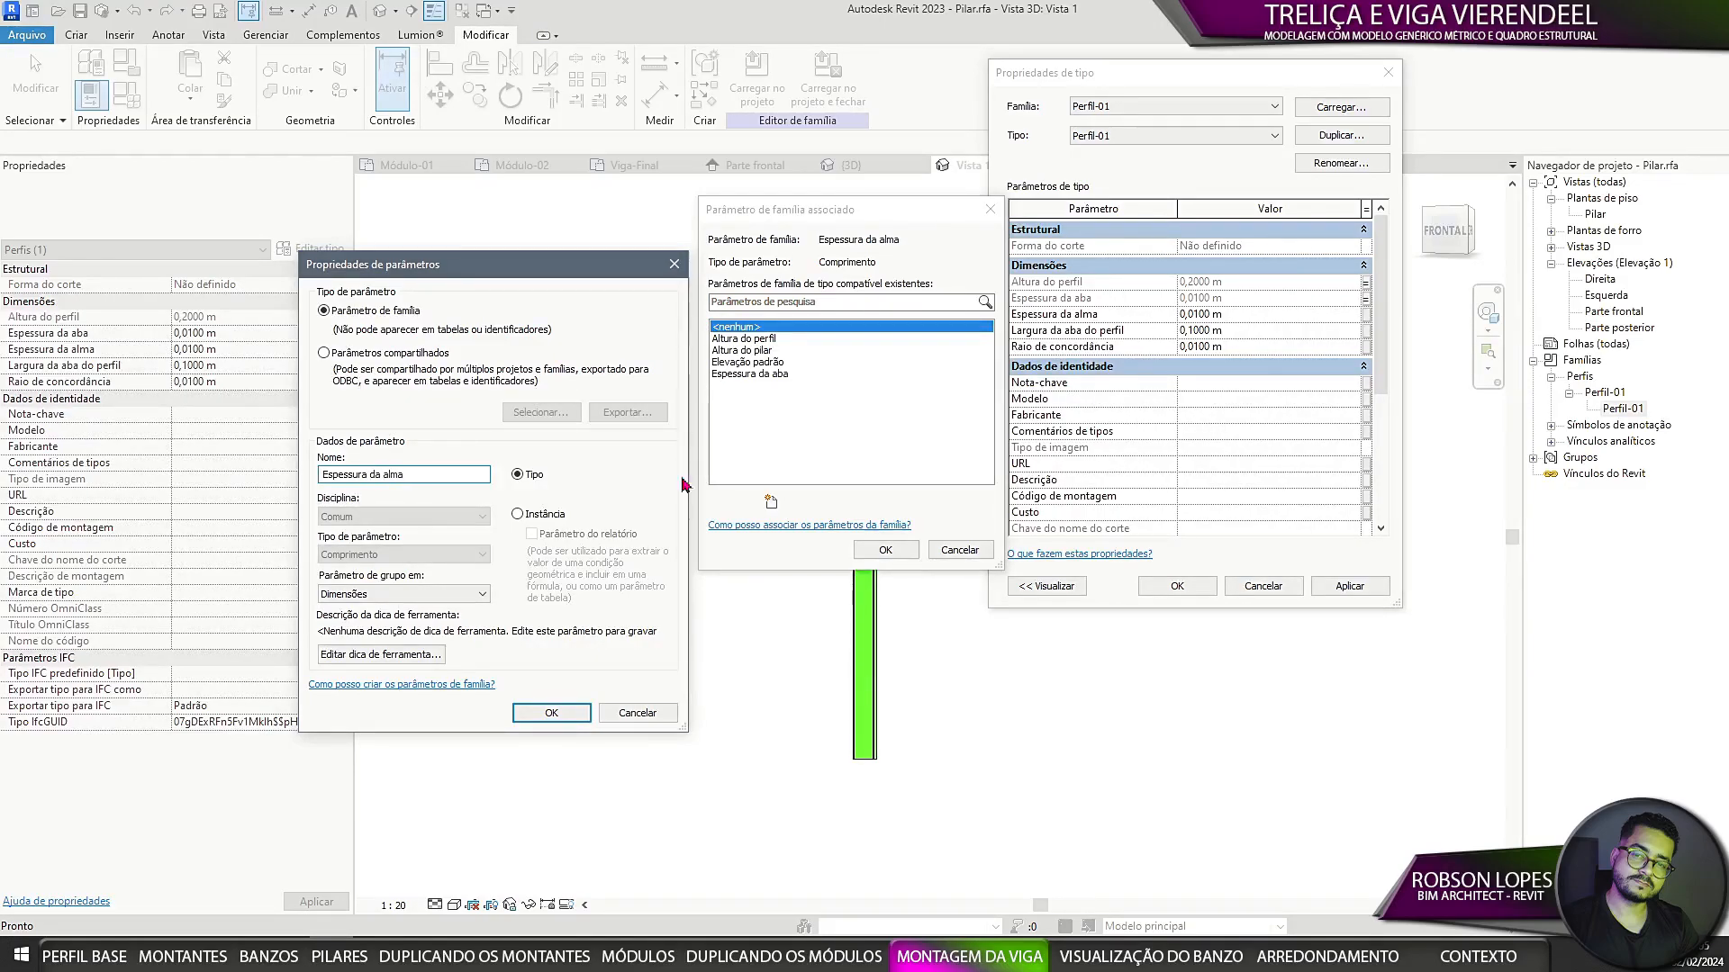
left_click(557, 716)
left_click(880, 555)
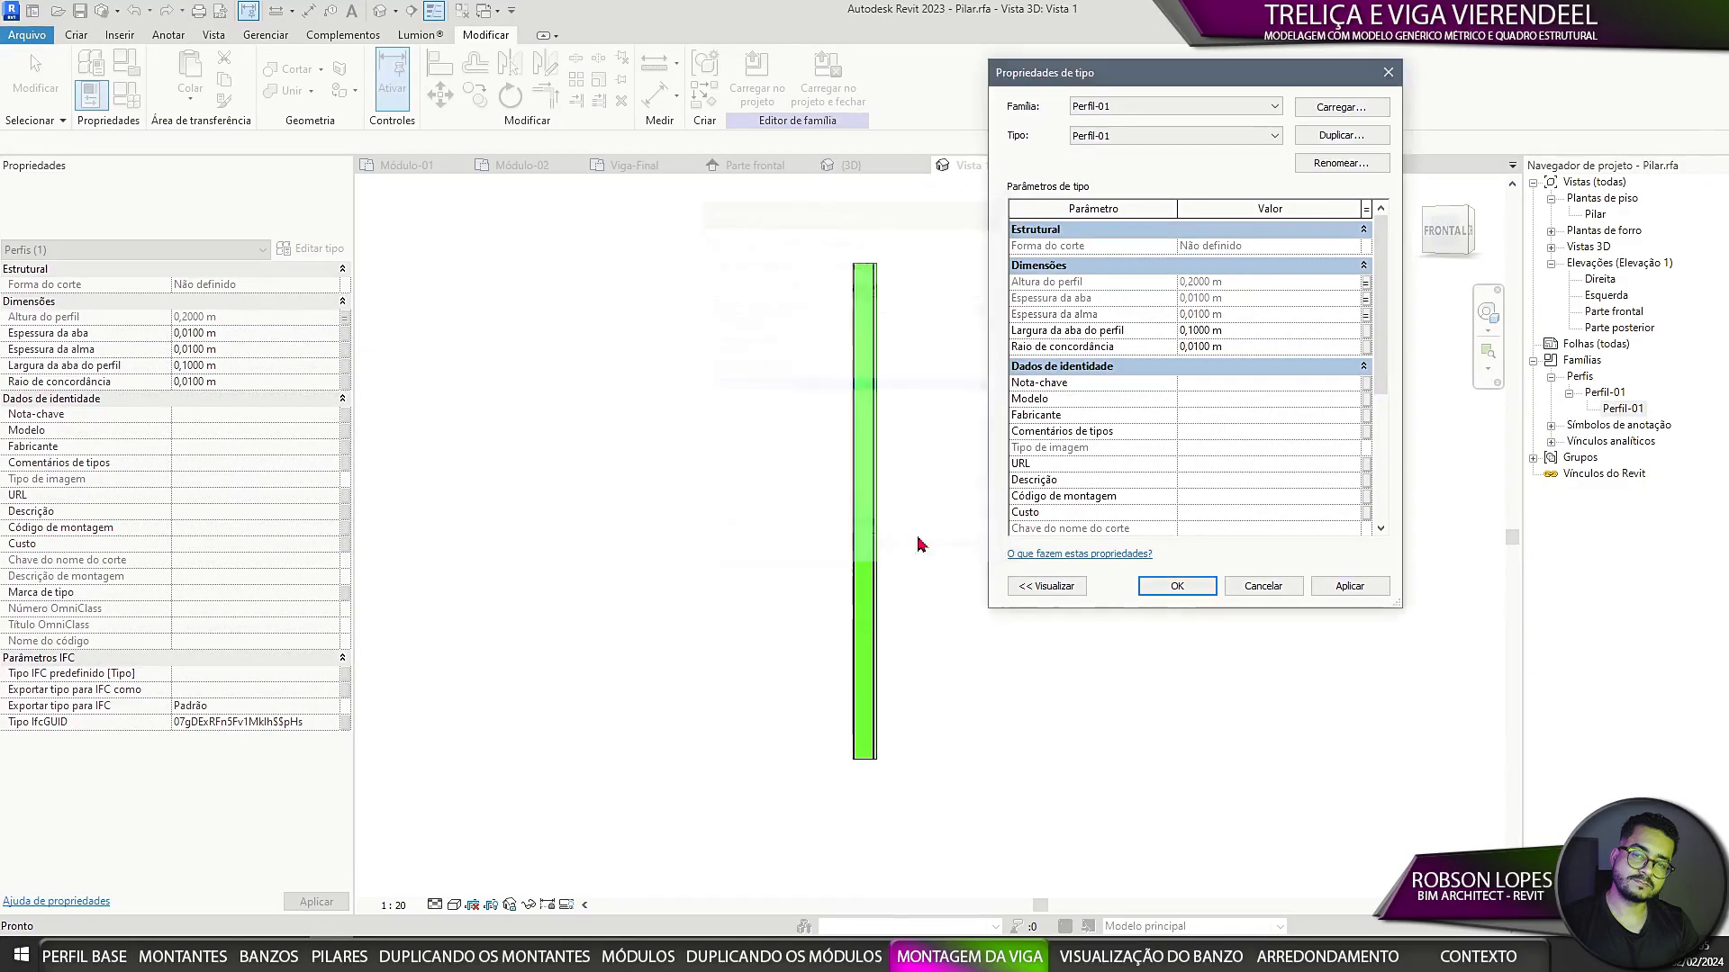
Step: Associate the profile's Largura da aba do perfil with a new type parameter Largura da alma
left_click(1367, 333)
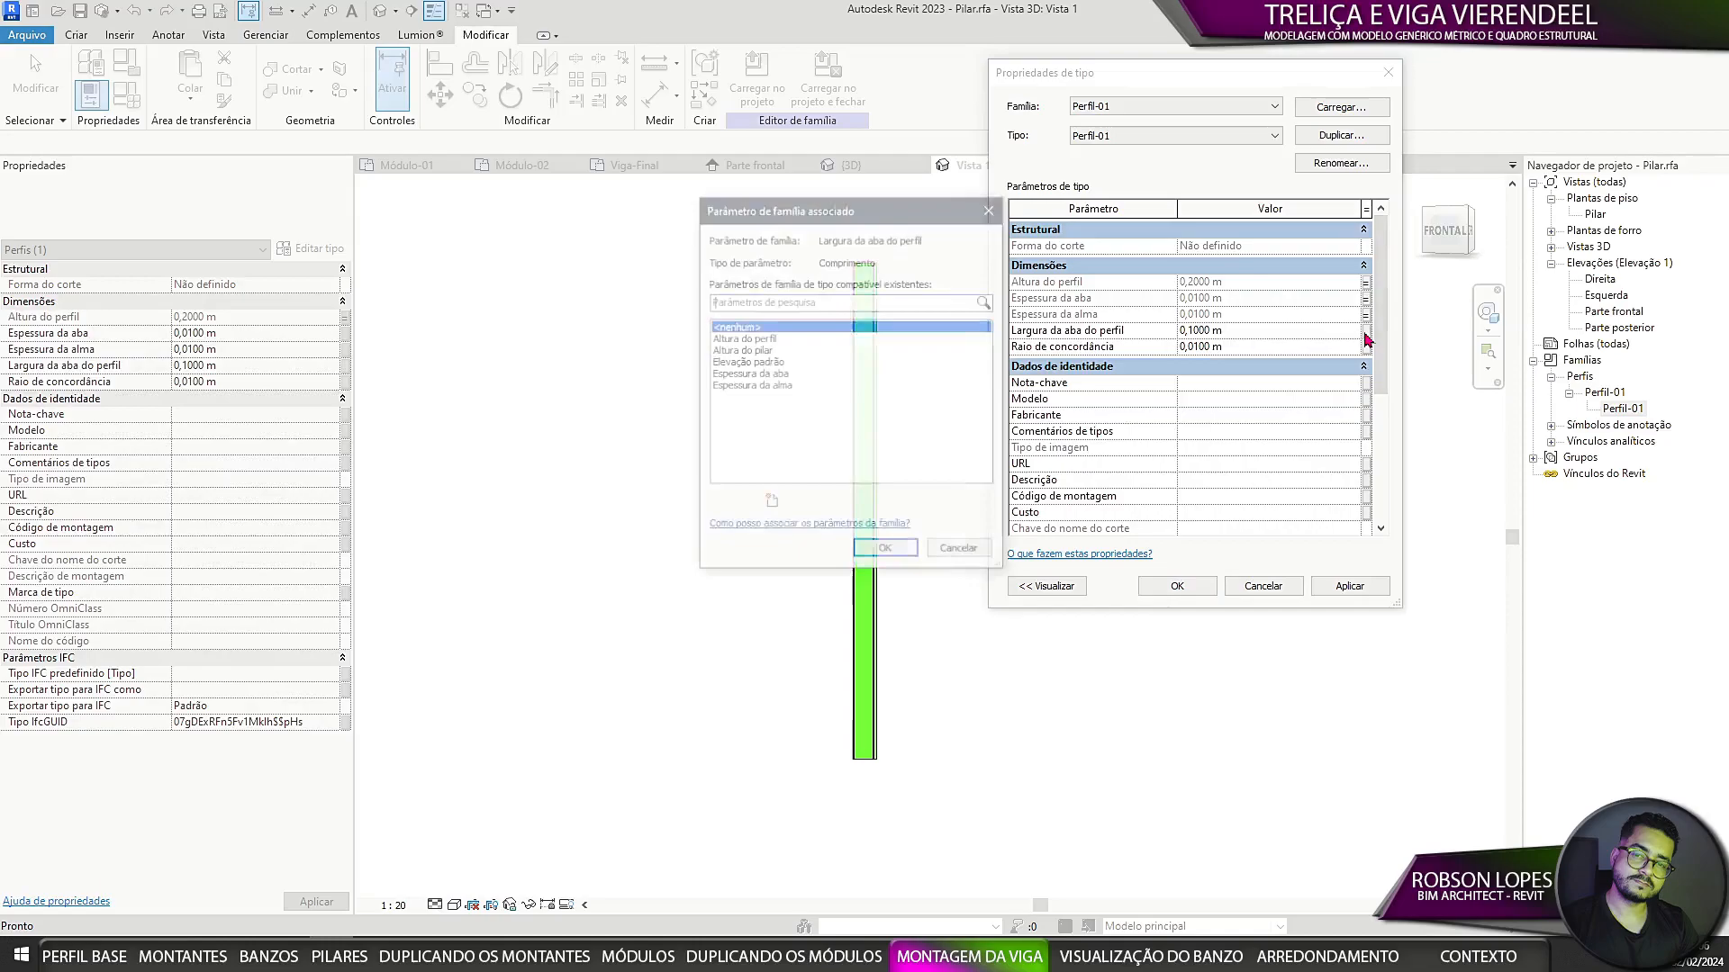
left_click(771, 501)
type("Largura da alma")
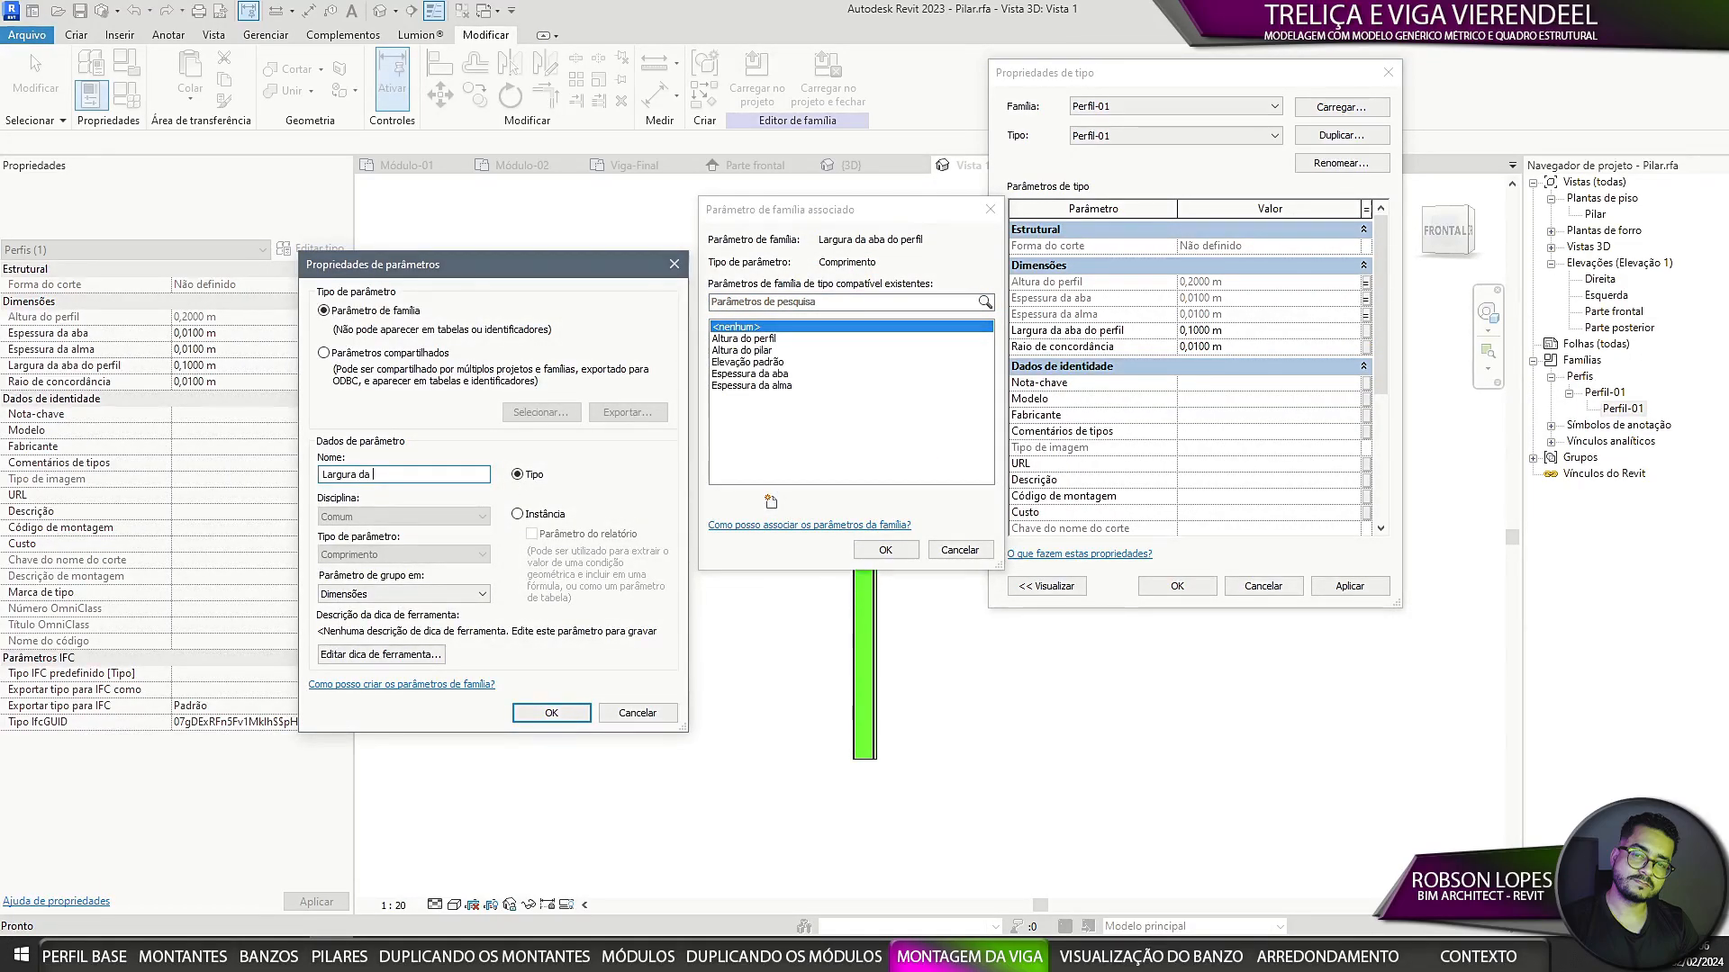
left_click(515, 716)
left_click(885, 550)
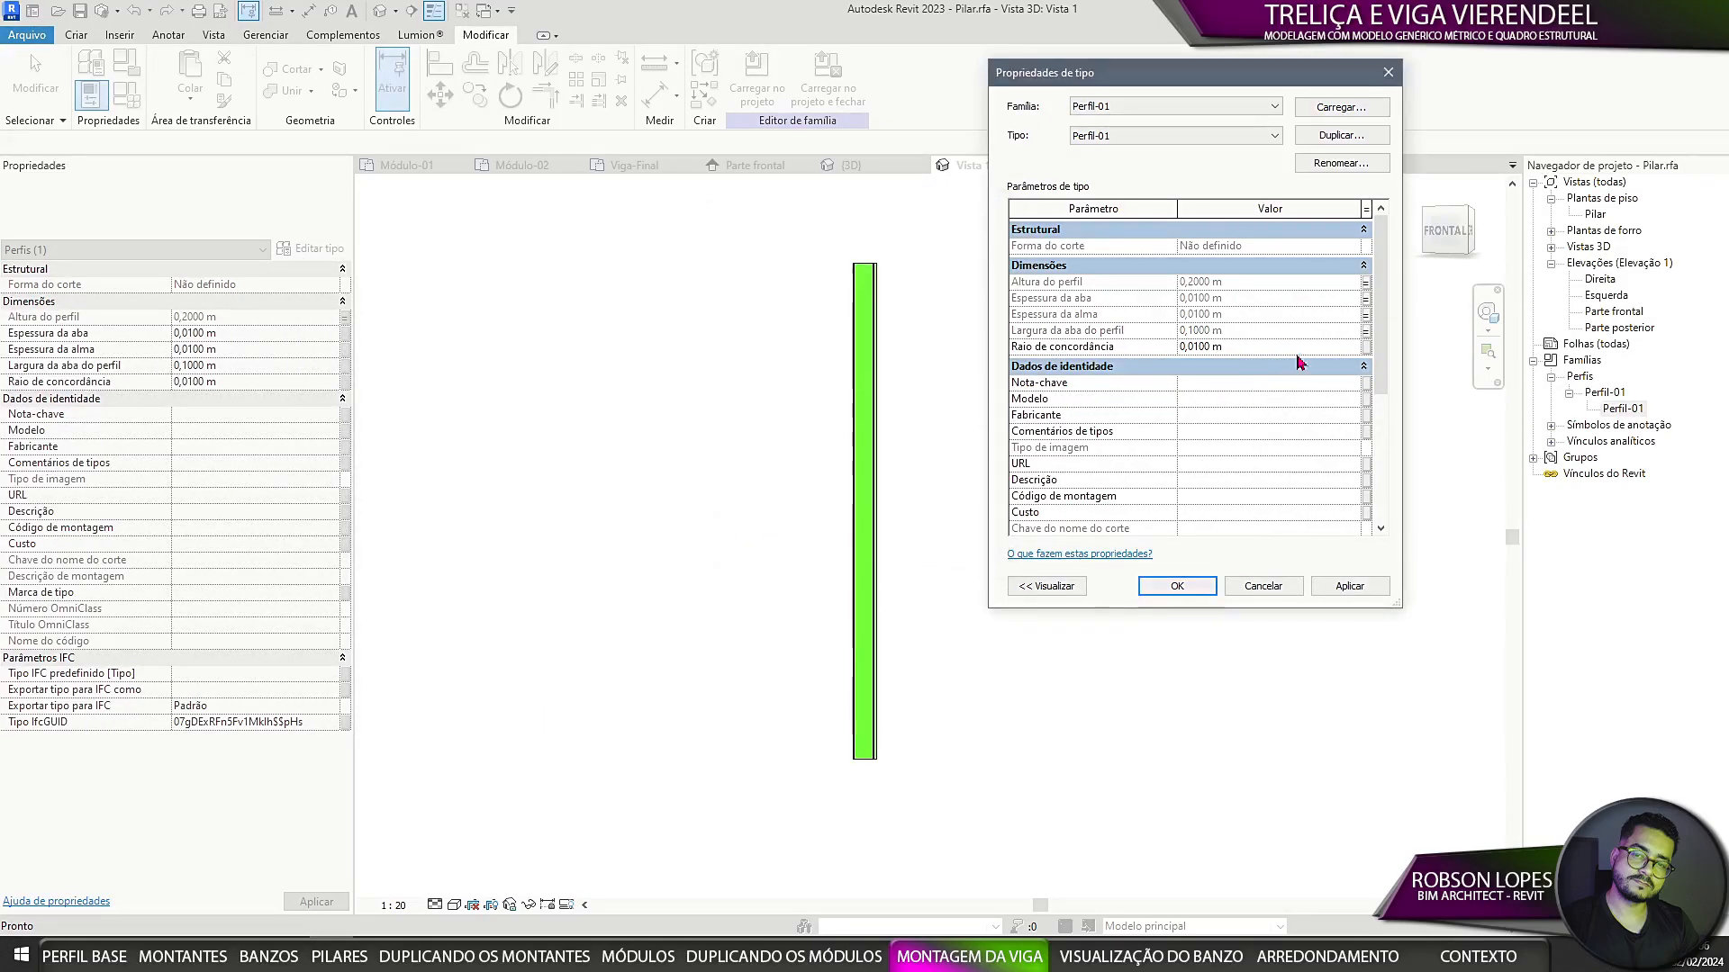
Step: Associate Raio de concordância with a new type parameter Raio de concordância and accept the Perfil-01 type properties
left_click(1366, 347)
left_click(771, 502)
type("R")
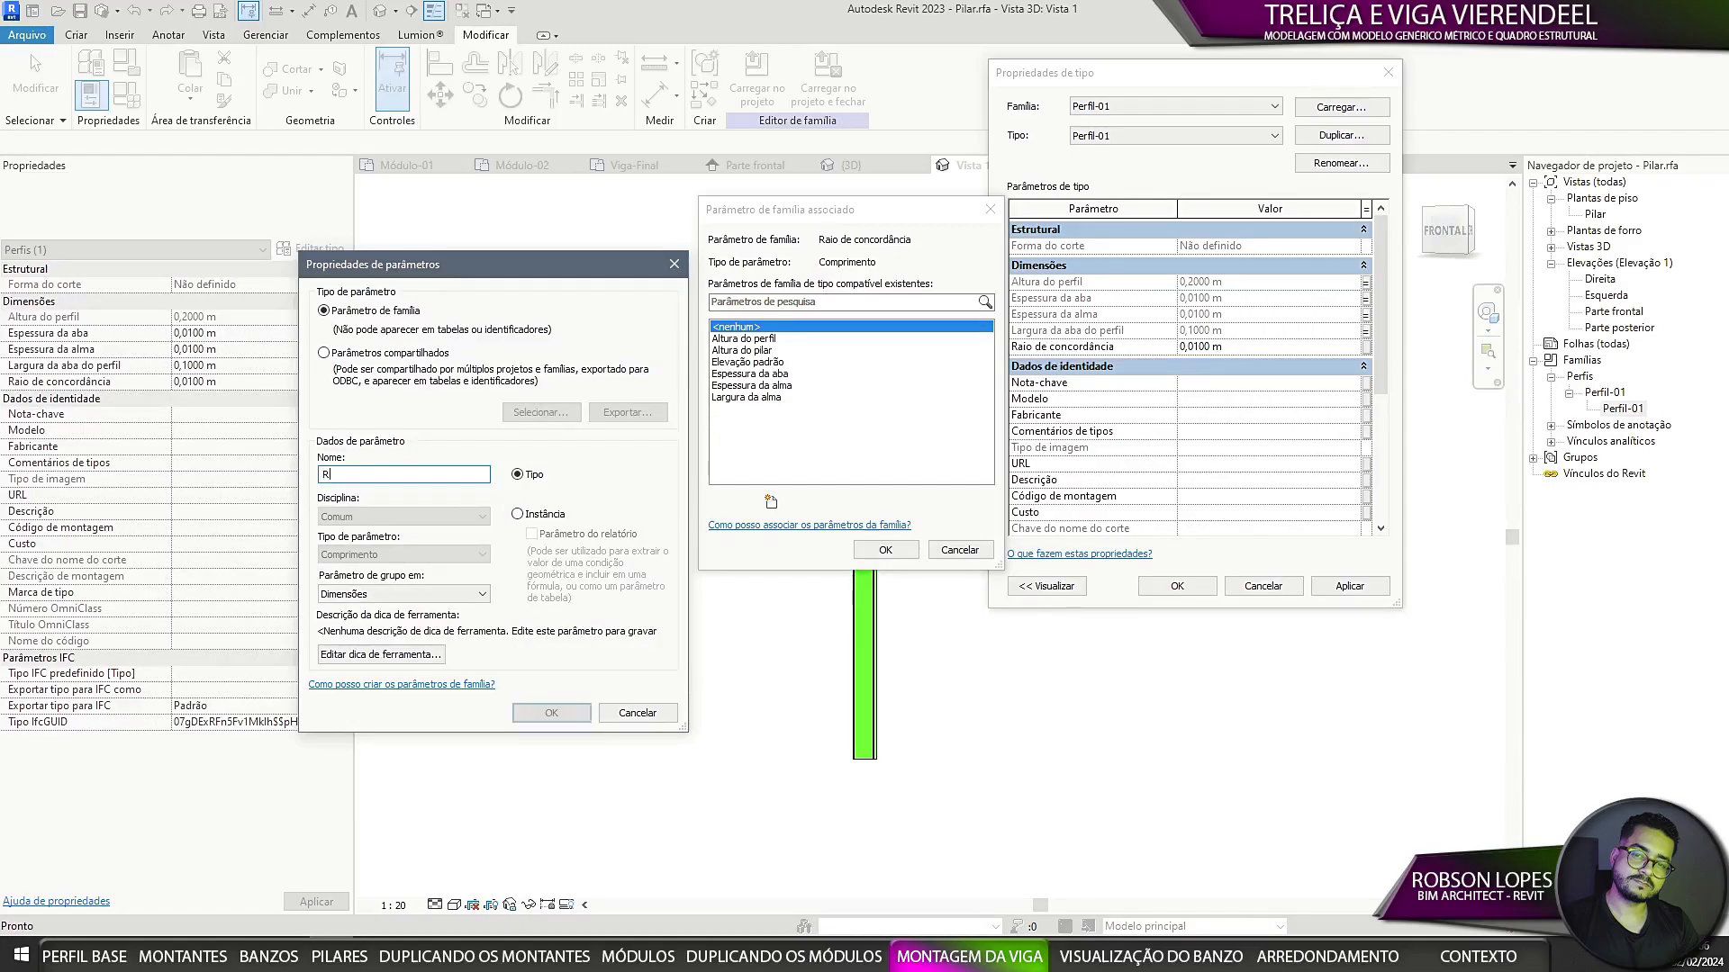
type("aio de concordância")
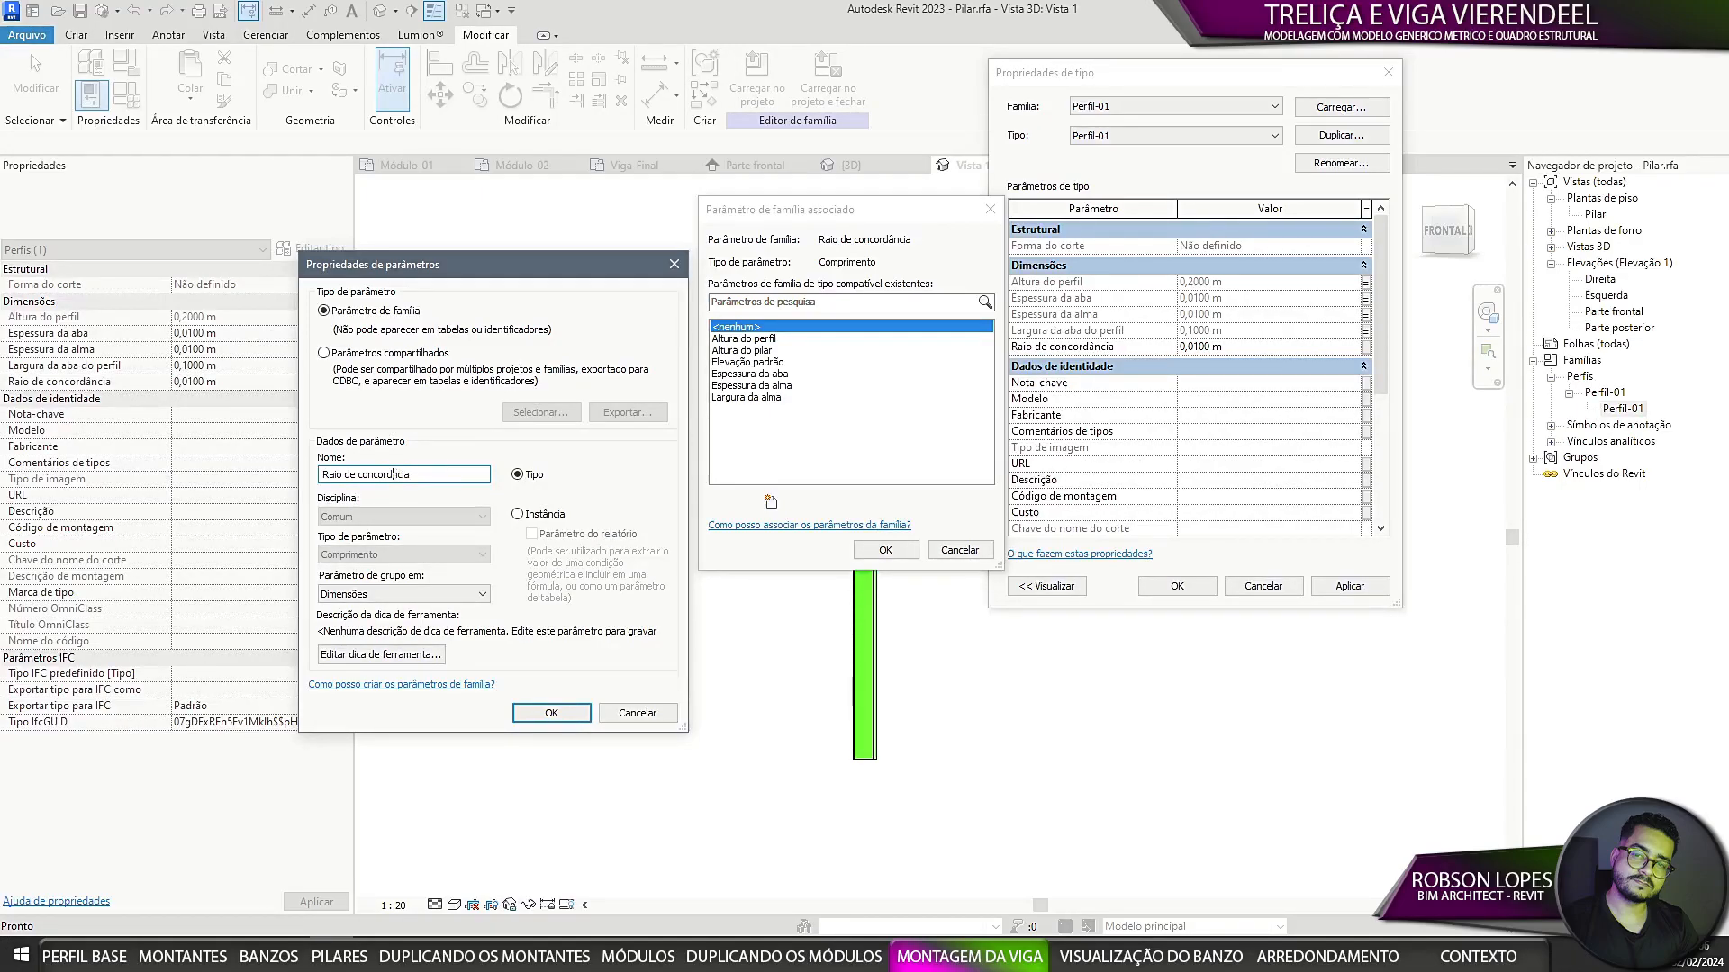
left_click(637, 713)
left_click(885, 550)
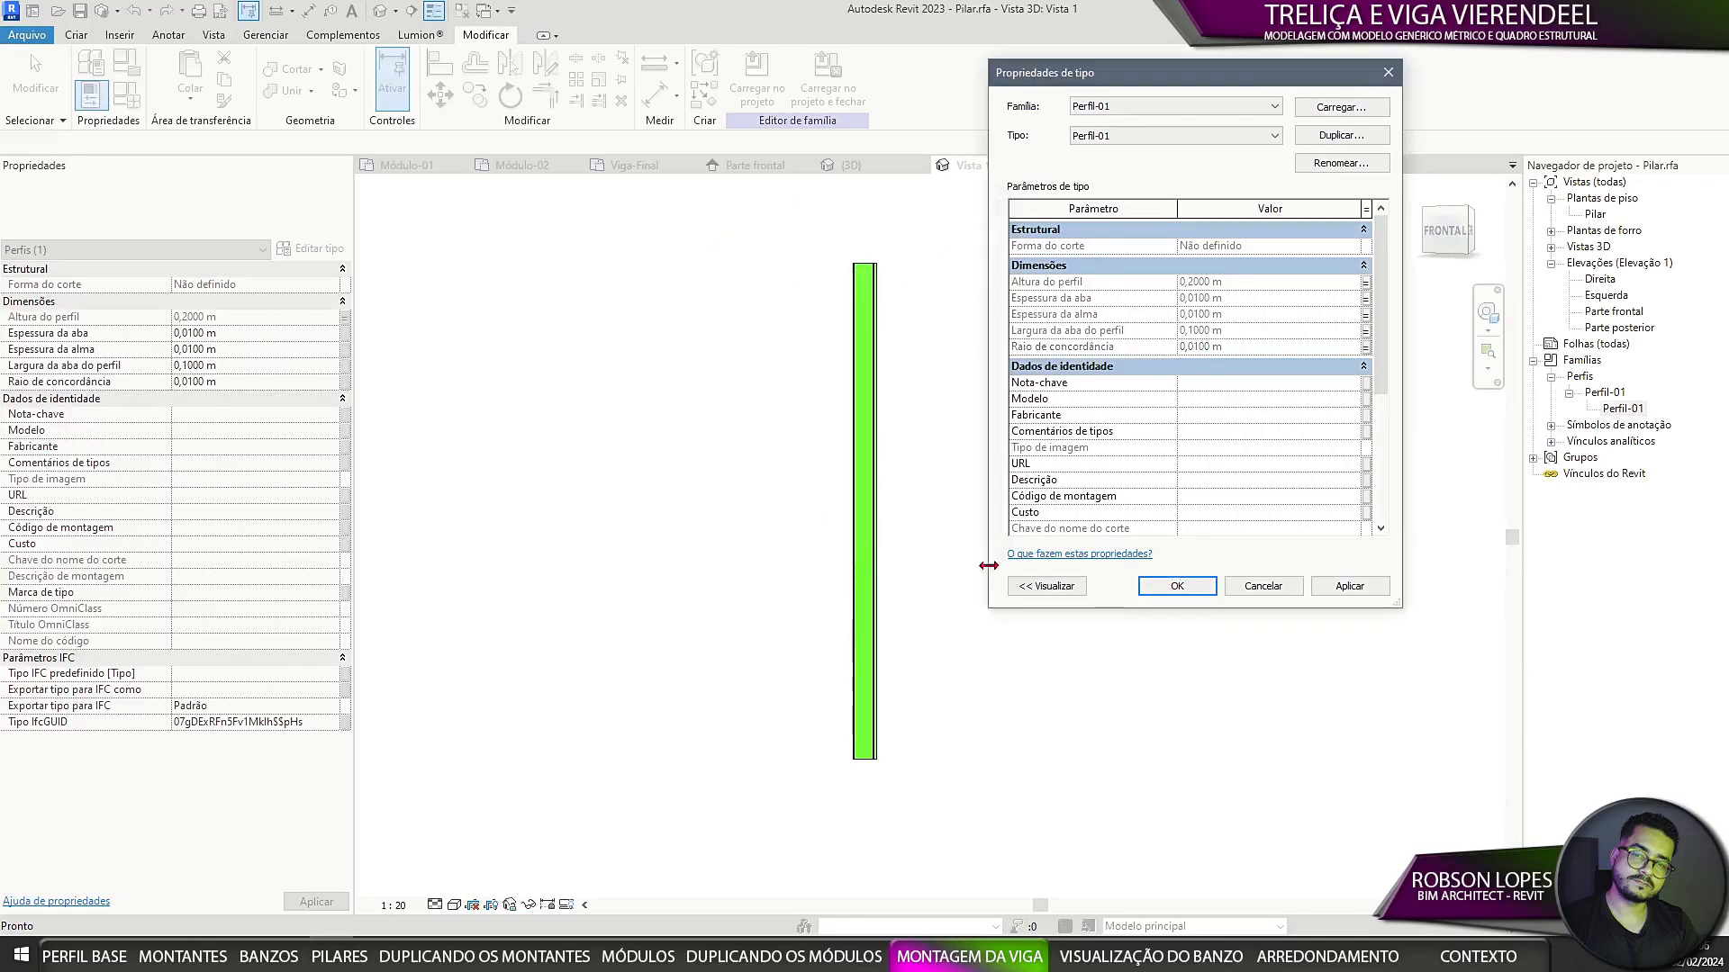
left_click(1176, 585)
Step: Save Pilar.rfa over the existing file and reload the family into Viga-Final.rfa
left_click(80, 11)
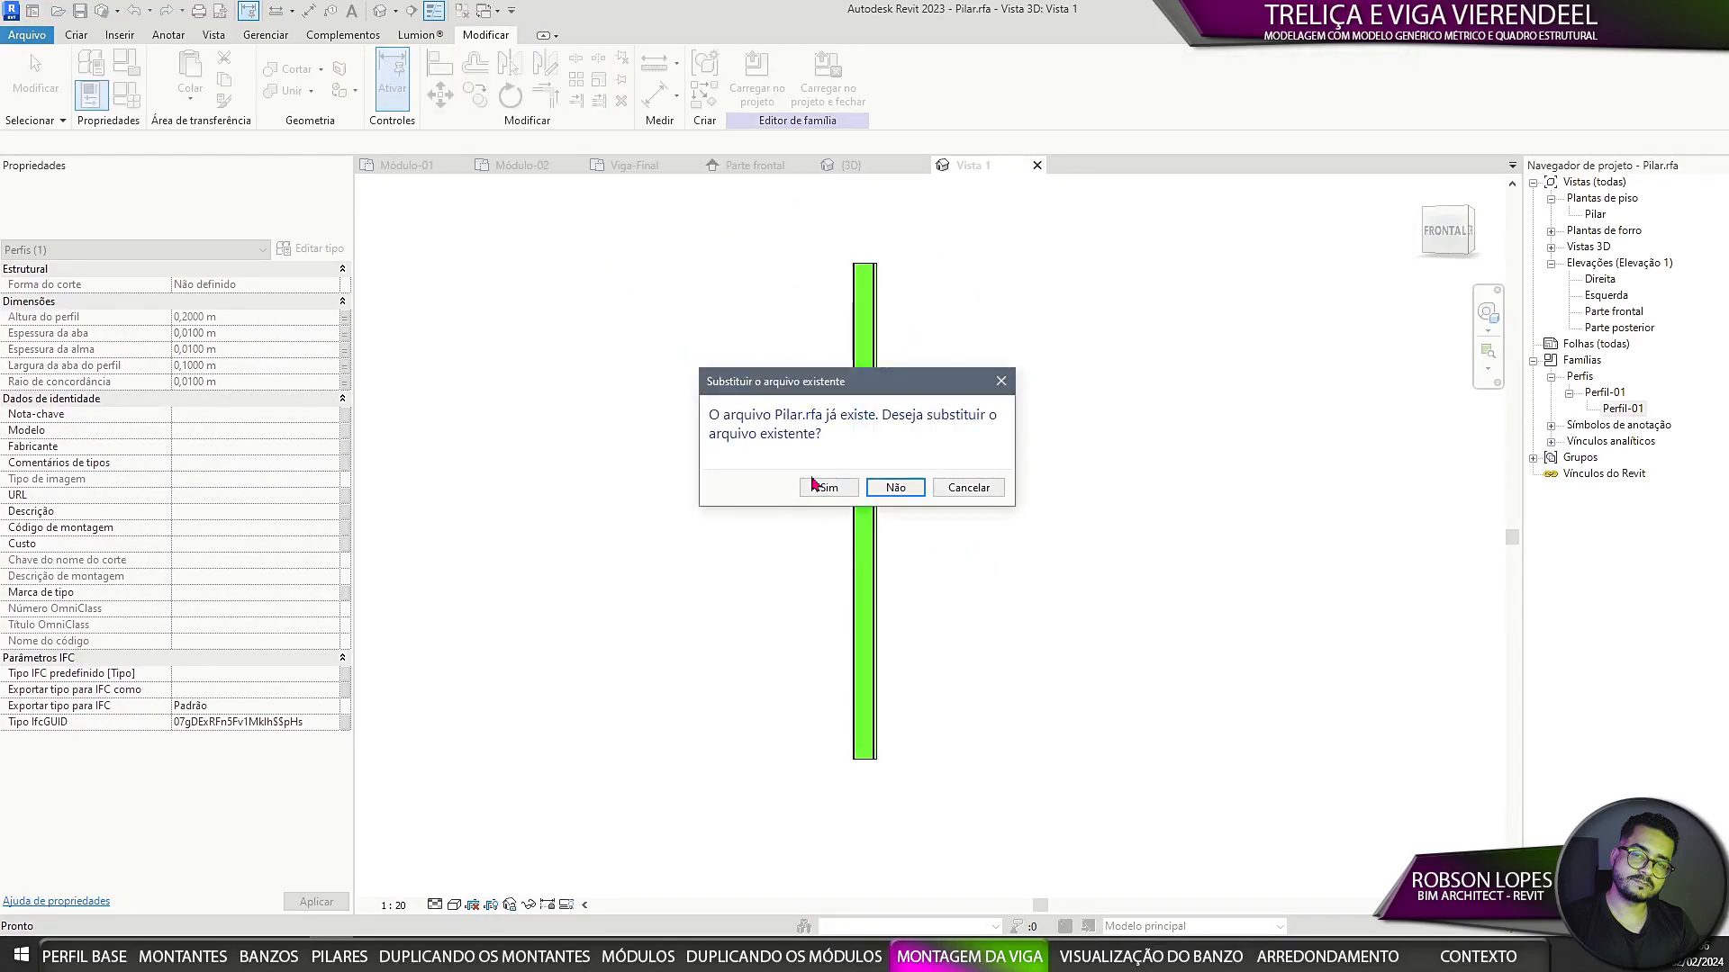
left_click(814, 485)
left_click(799, 103)
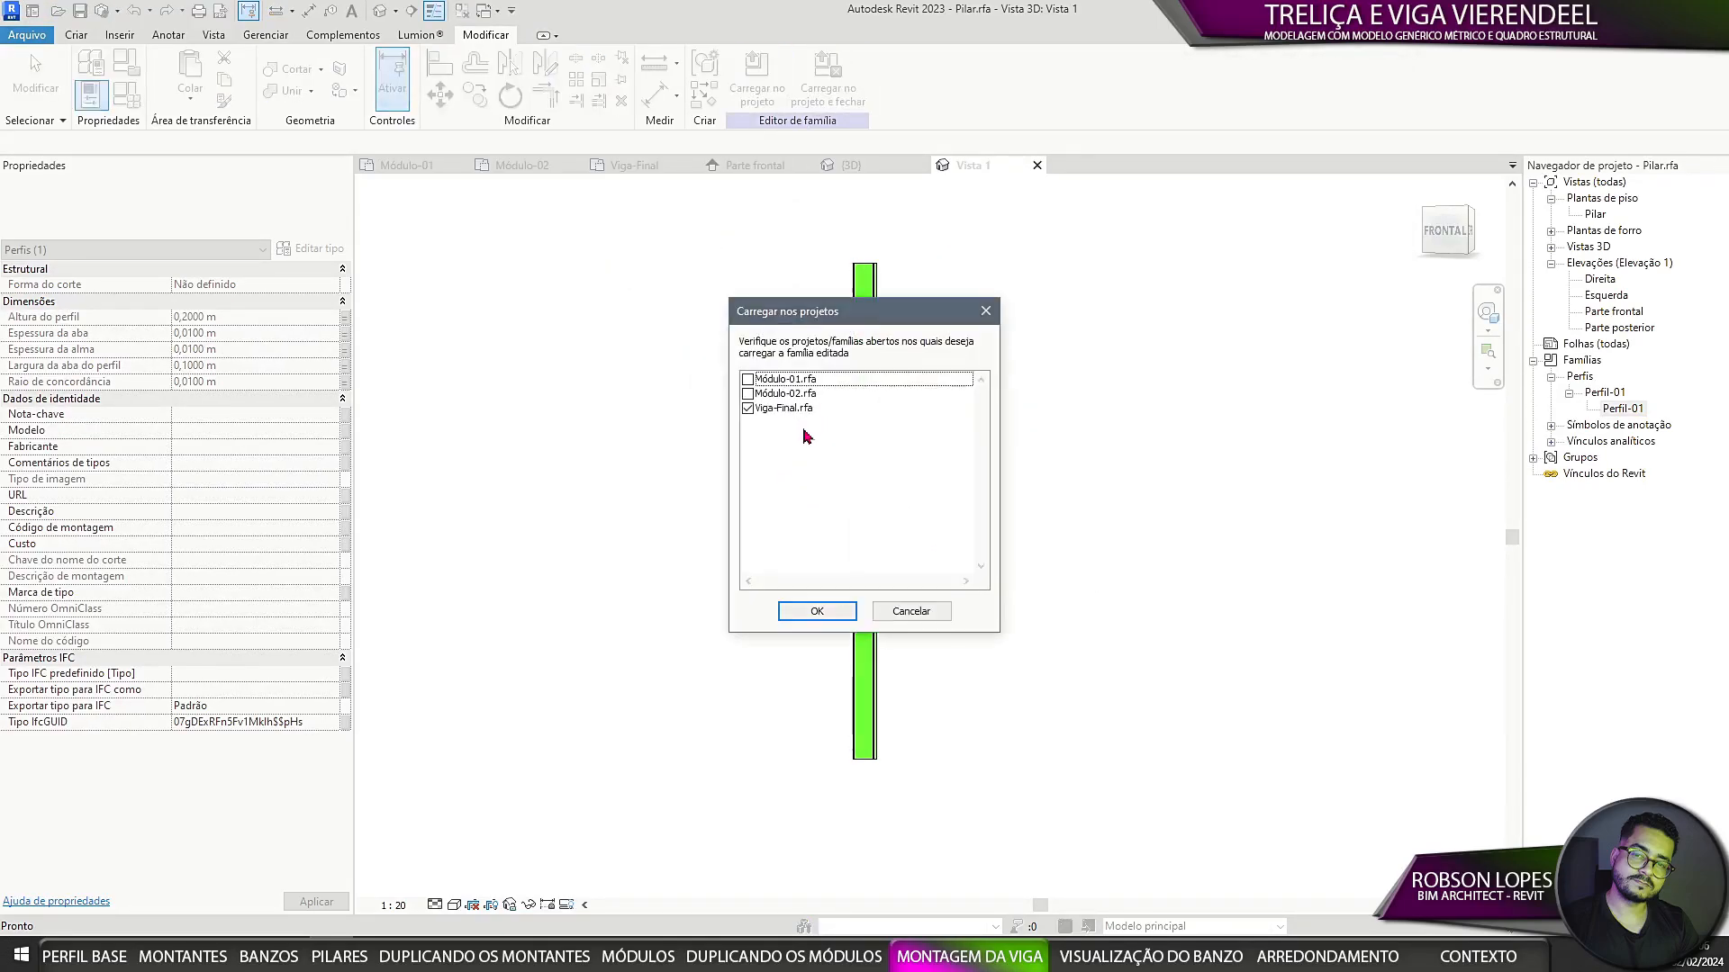
left_click(817, 612)
left_click(765, 439)
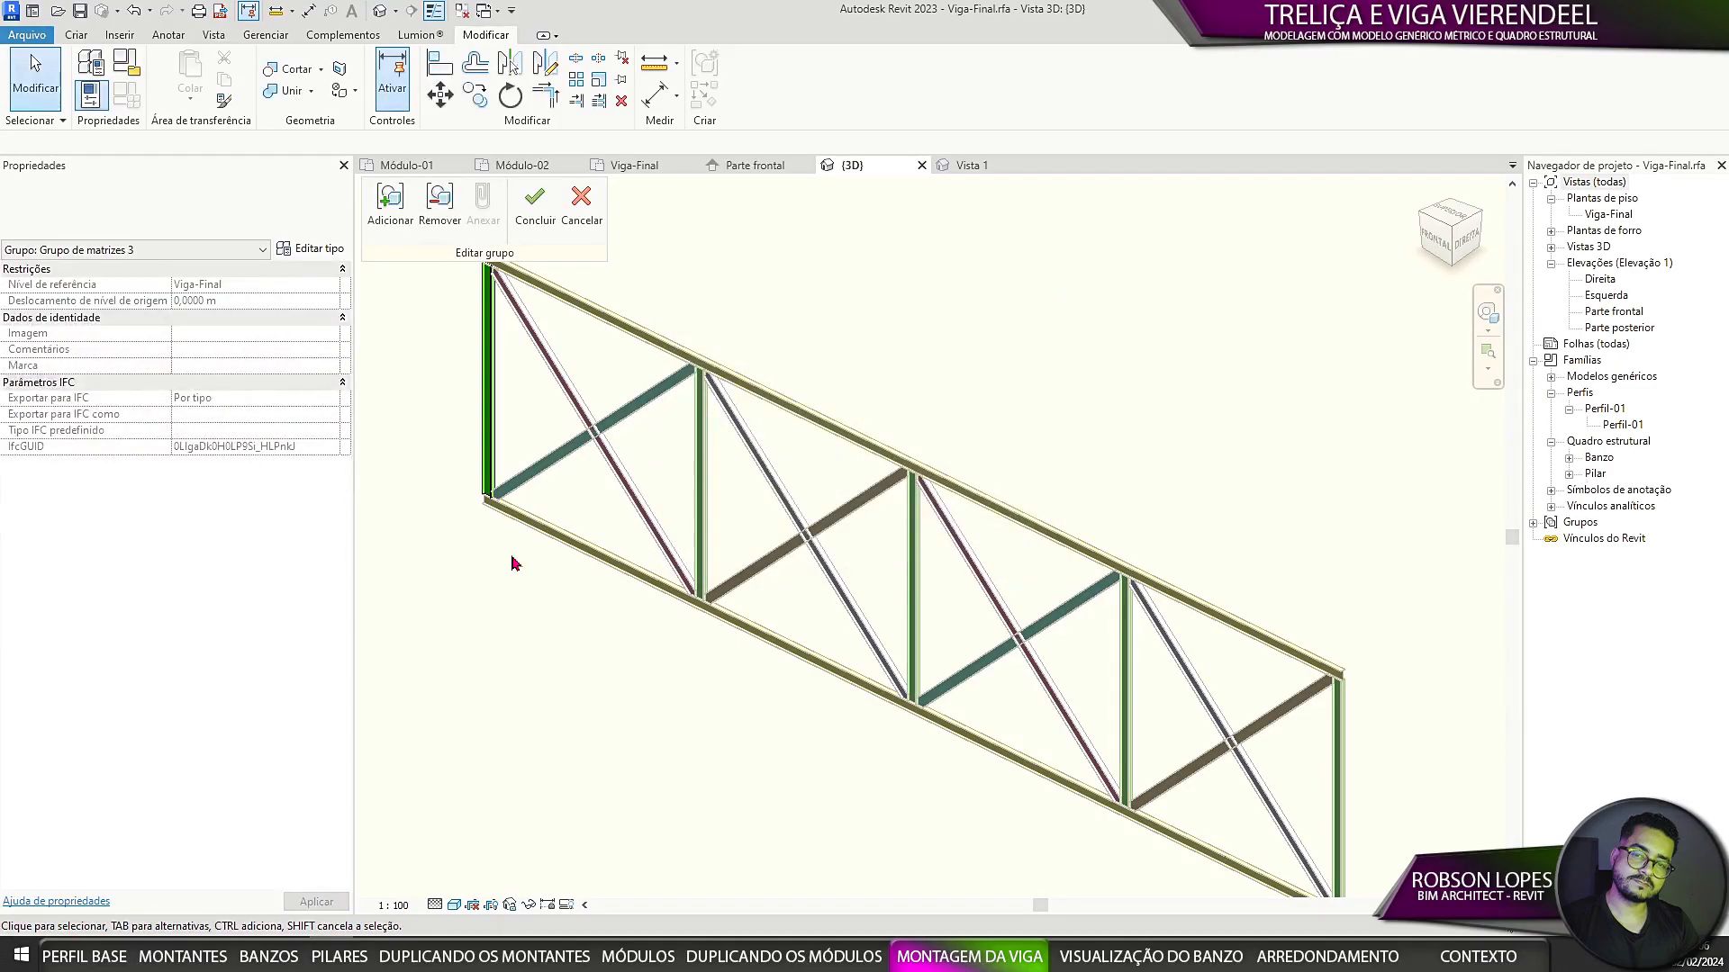
Step: Associate Espessura da aba in the Pilar type of the group's end pillar with Perfil Espessura da Aba
left_click(493, 464)
left_click(311, 248)
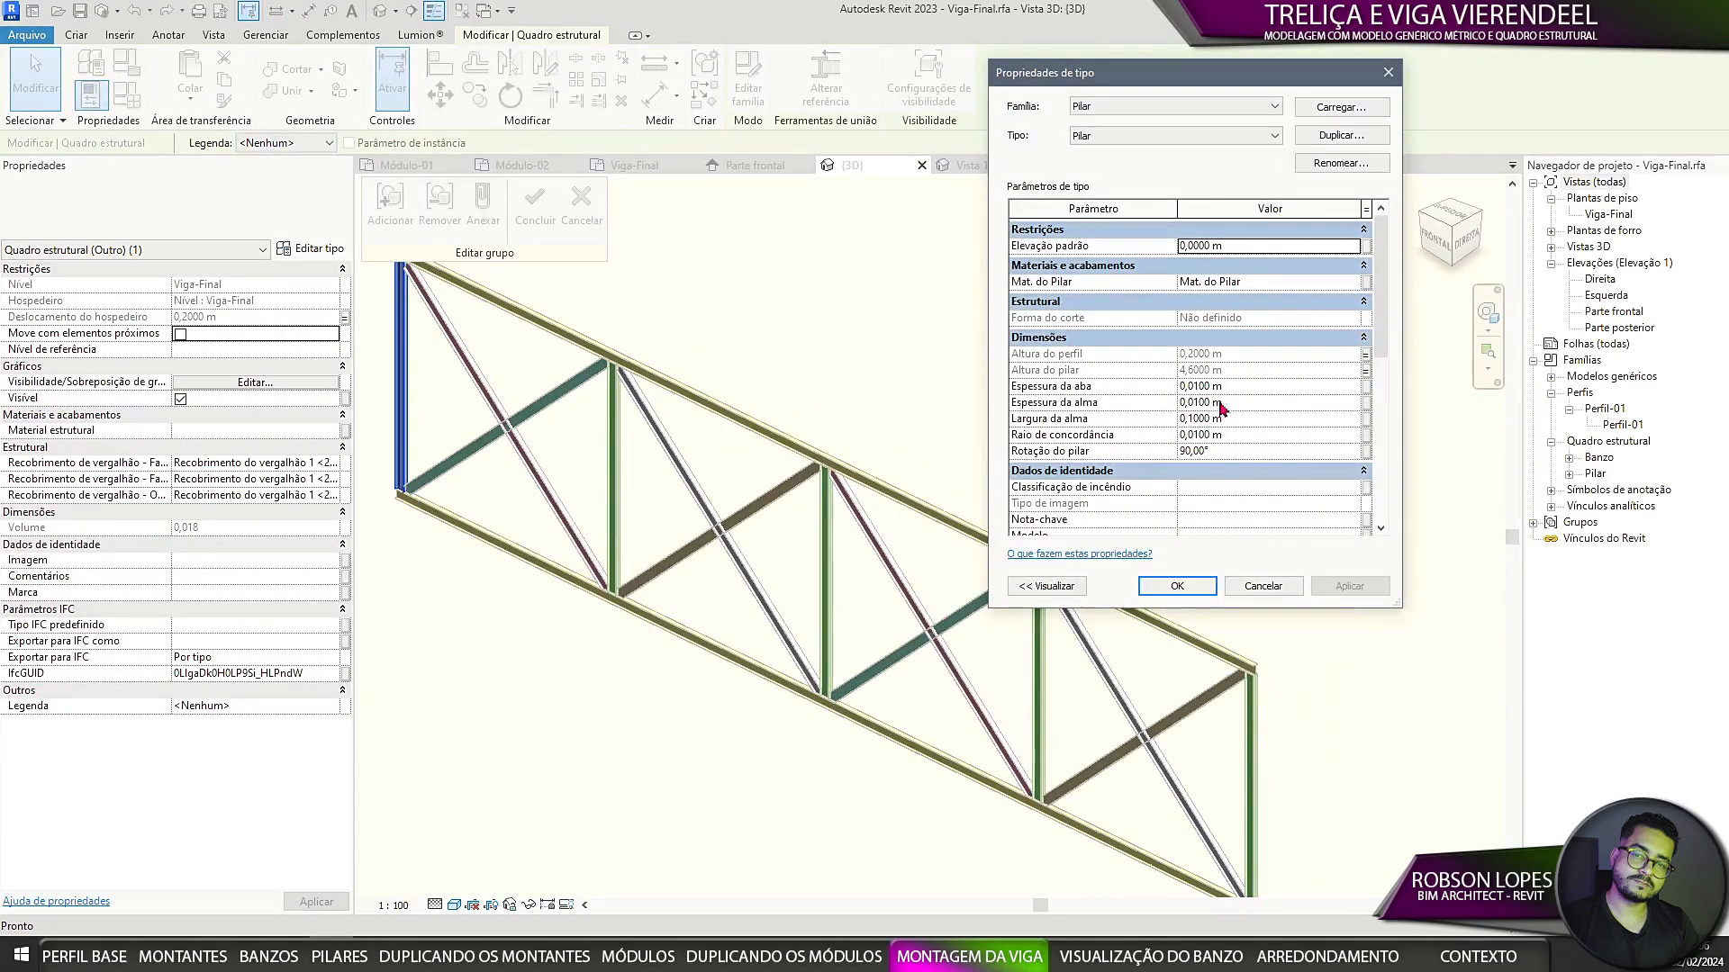
left_click(1365, 386)
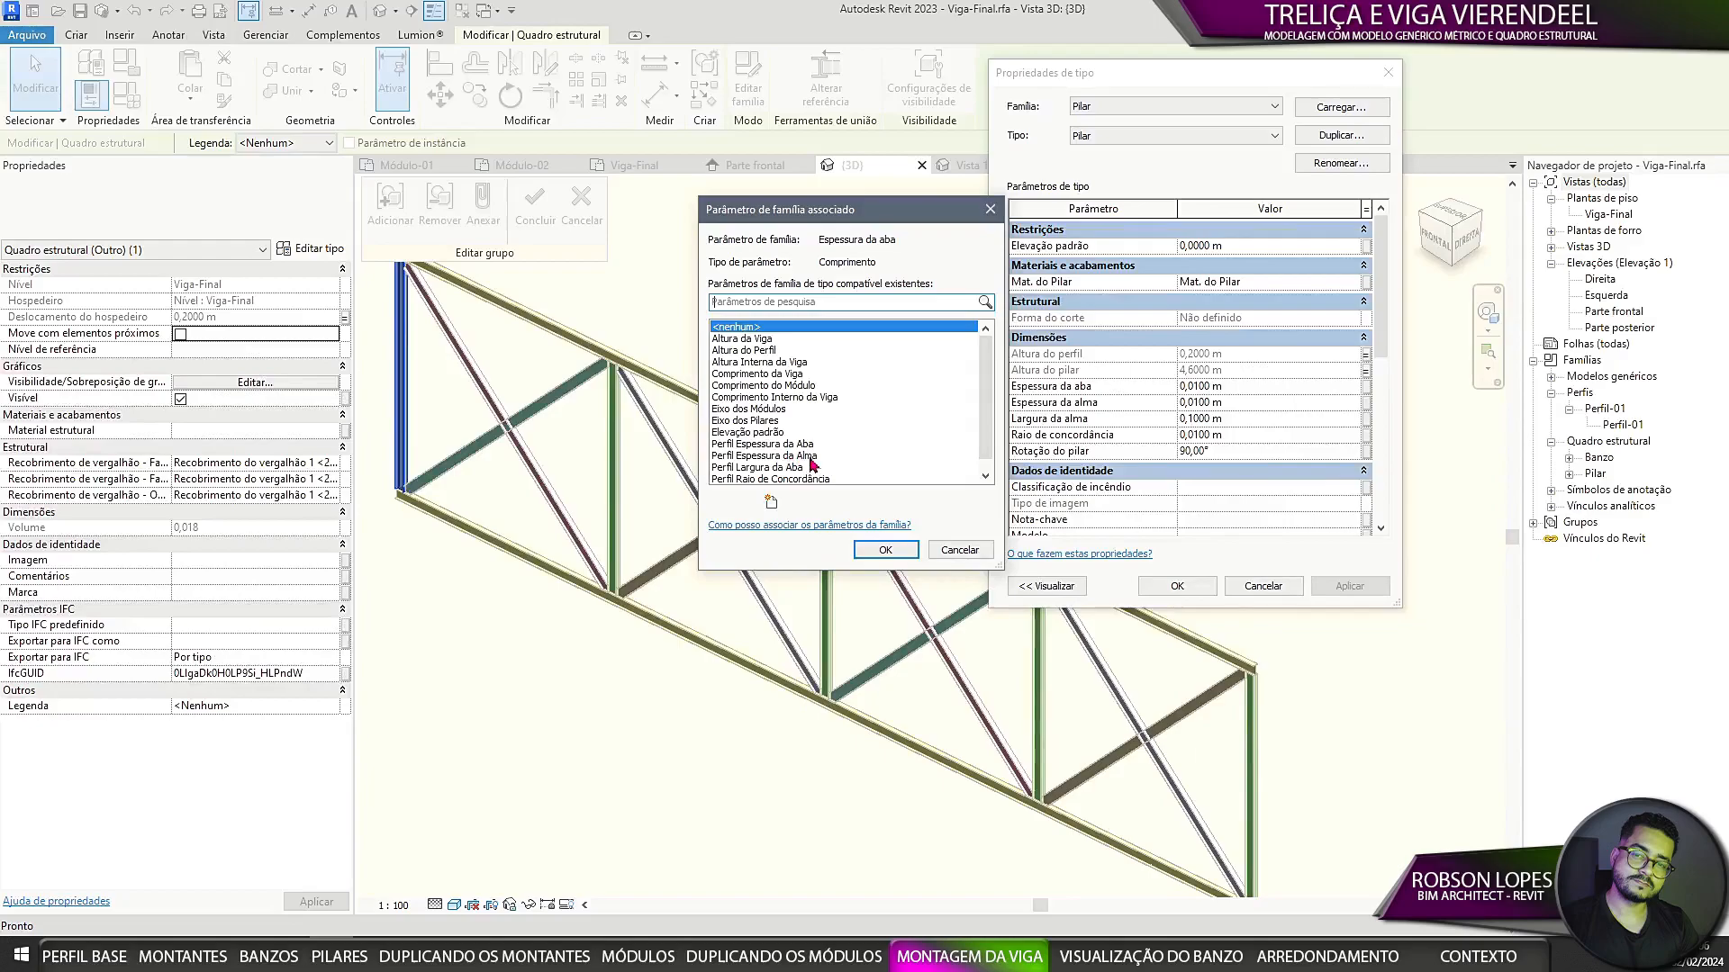
left_click(762, 445)
left_click(880, 551)
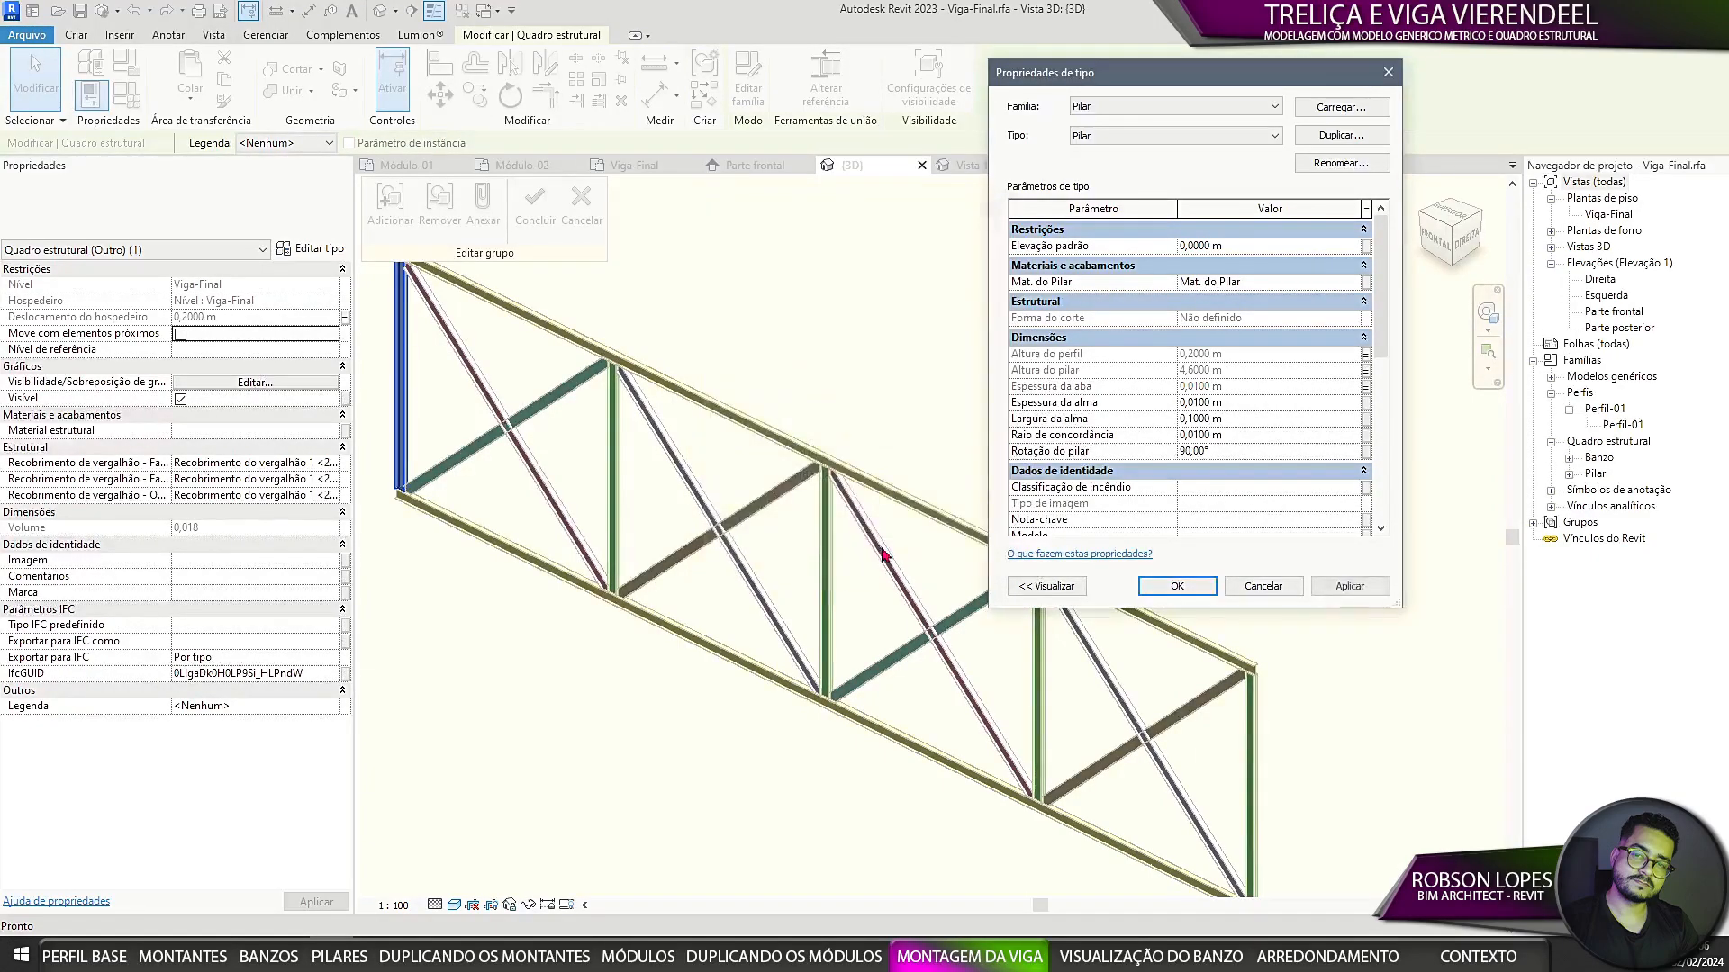
Step: Associate the Pilar type's Espessura da alma with the parameter Perfil Espessura da Alma
left_click(1366, 403)
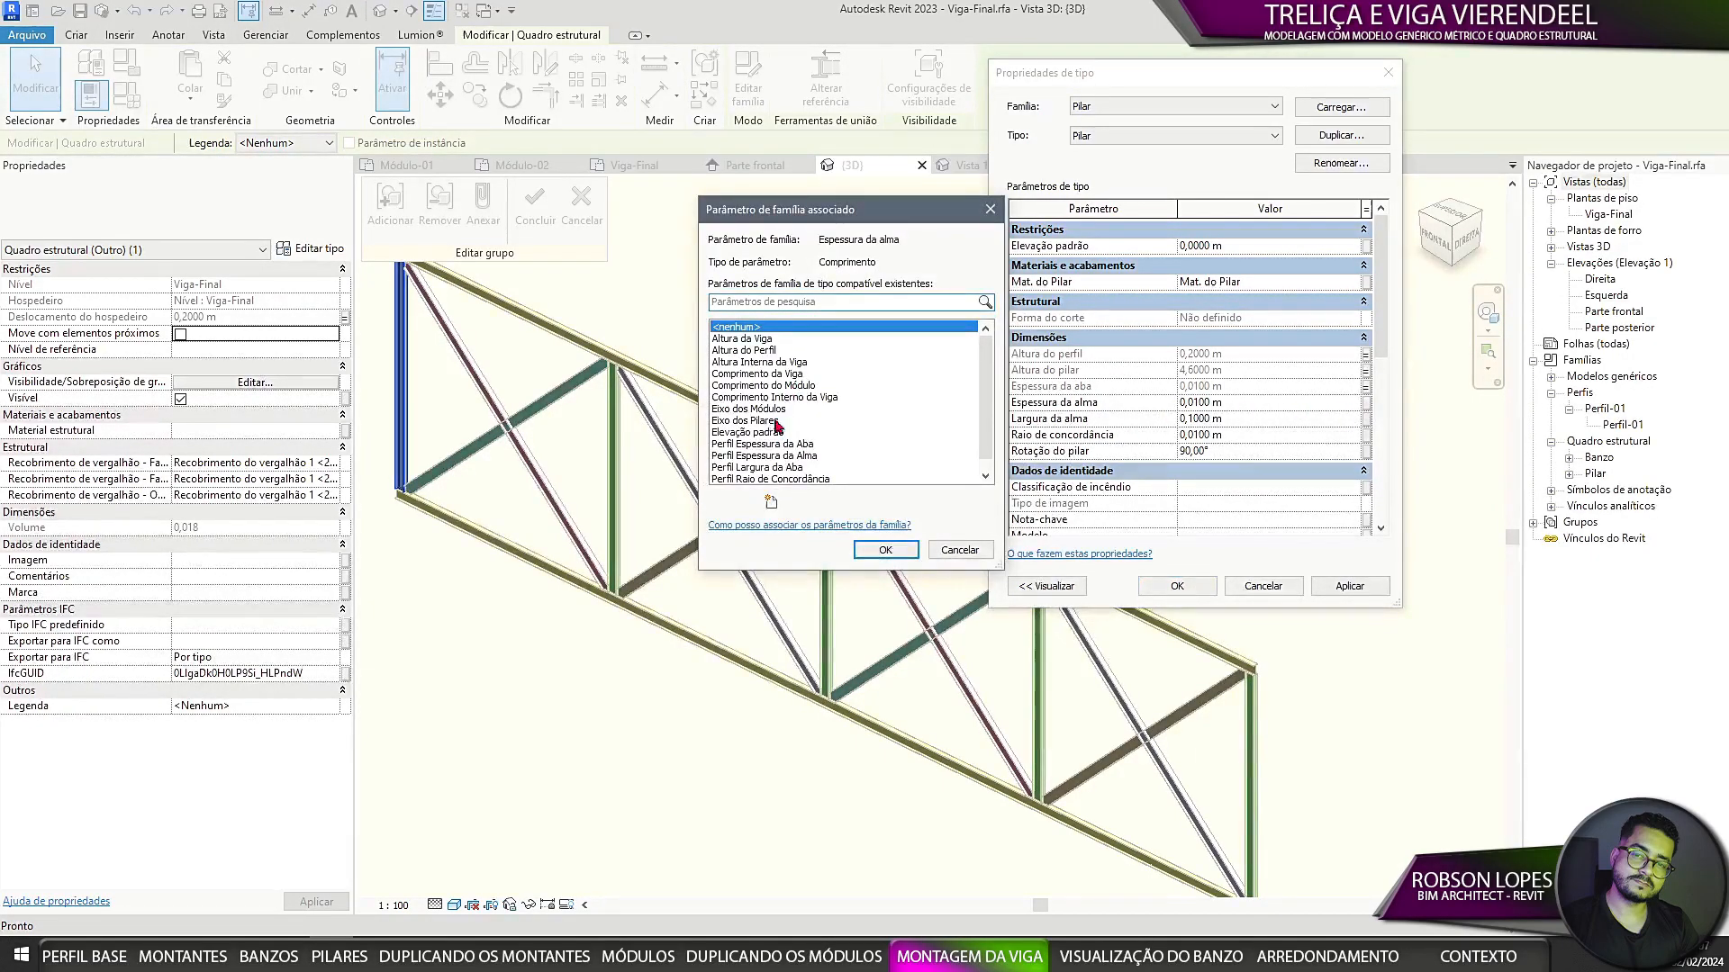
left_click(757, 456)
left_click(885, 550)
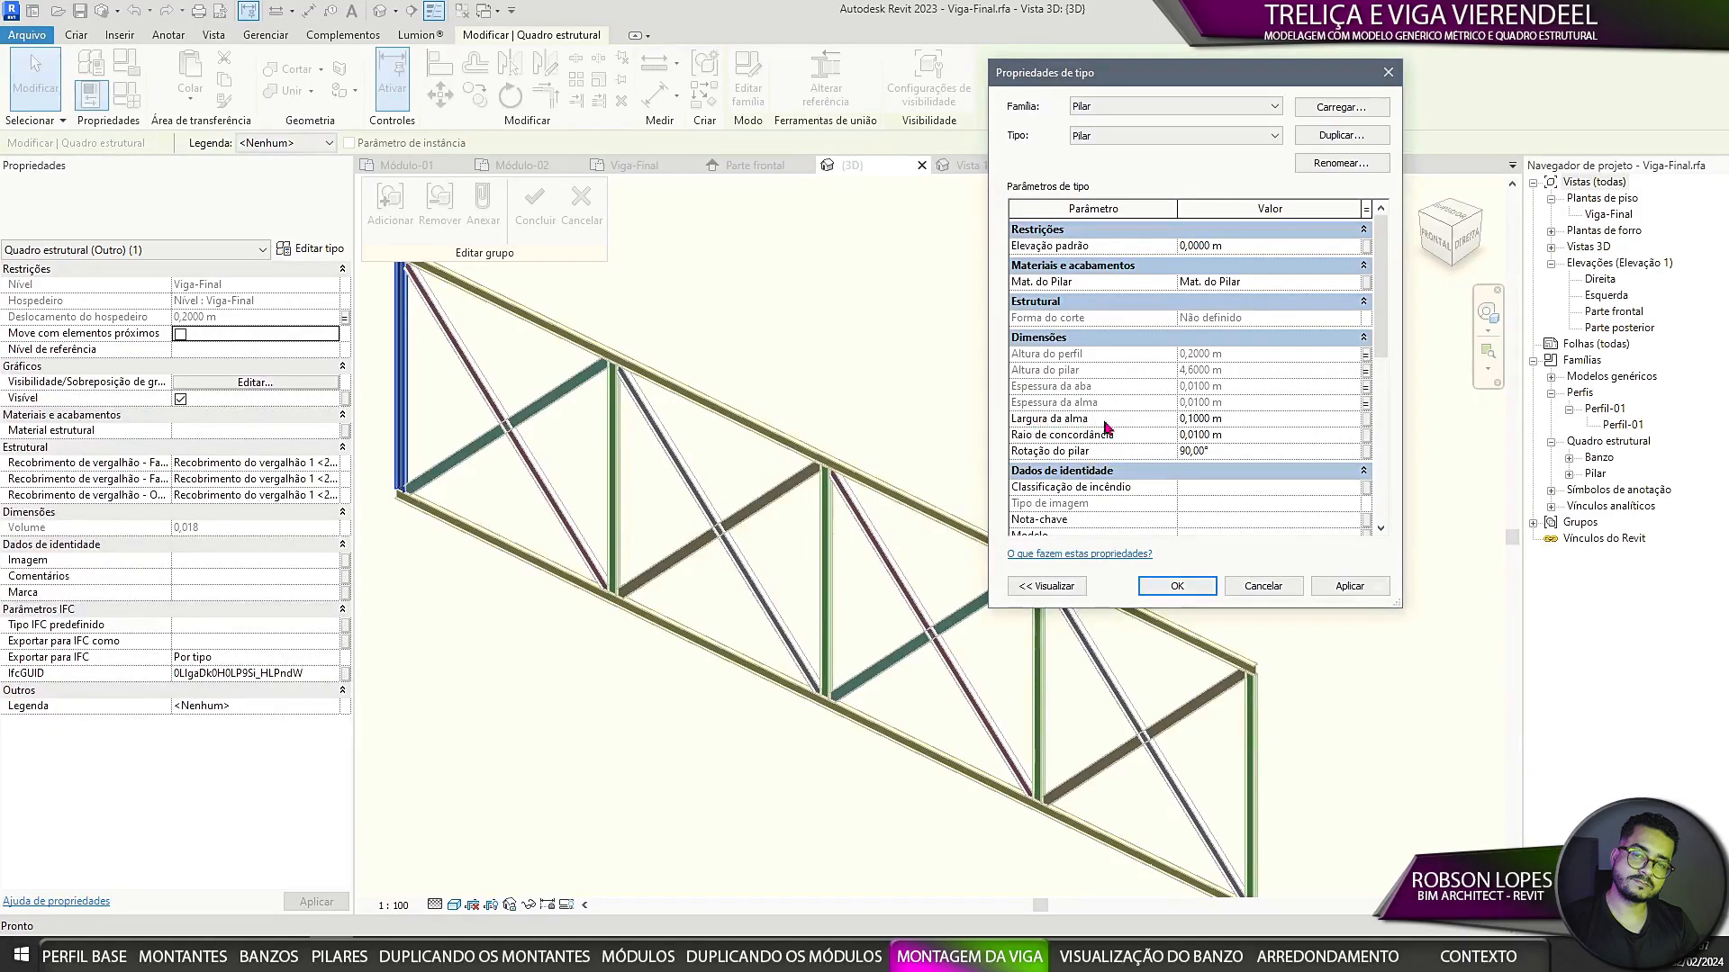
Step: Associate the Pilar type's Largura da alma with the family parameter Perfil Espessura da Alma
left_click(1366, 418)
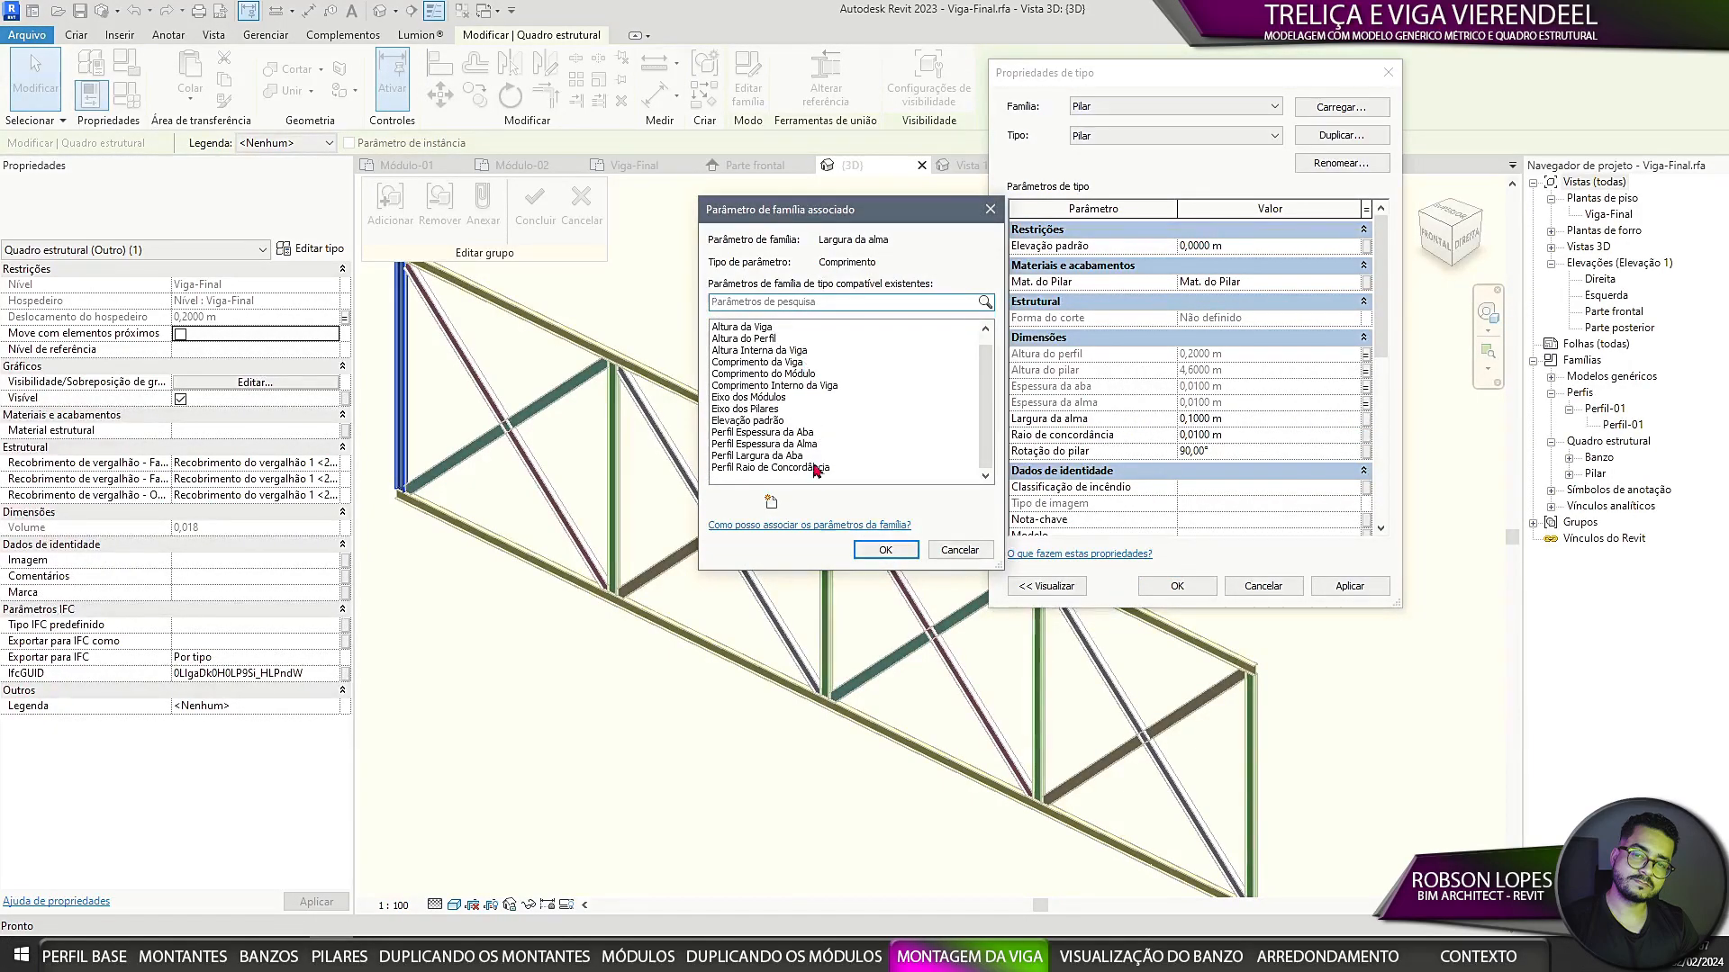
left_click(864, 444)
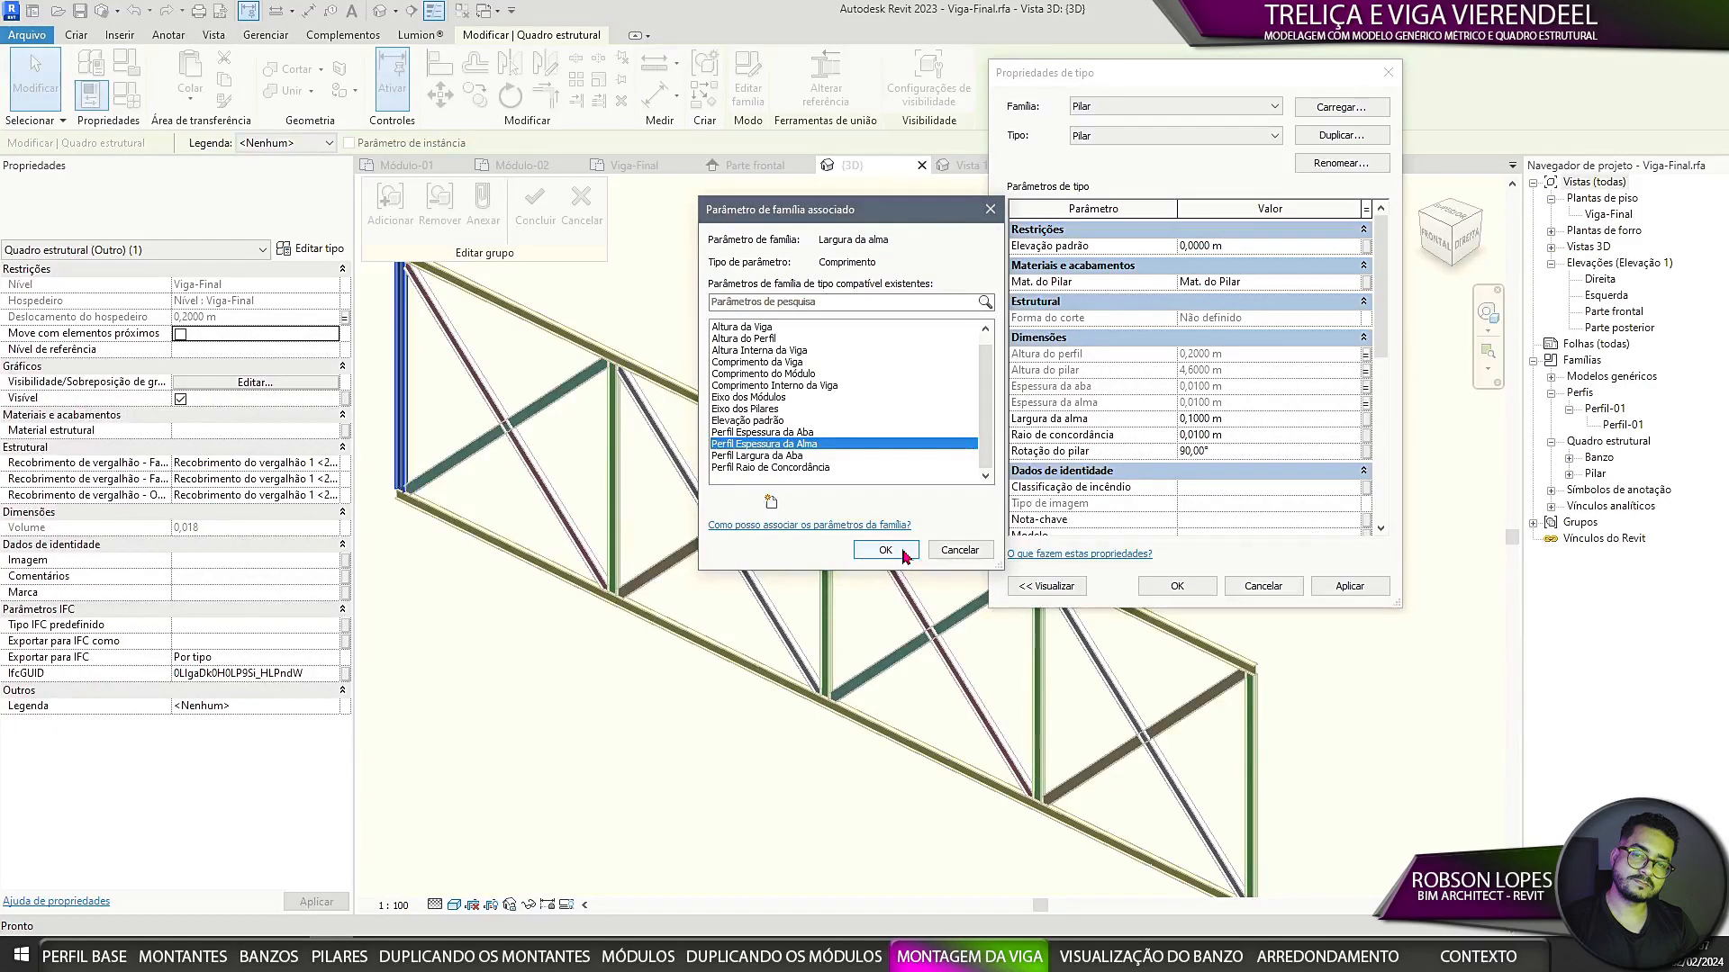
left_click(885, 550)
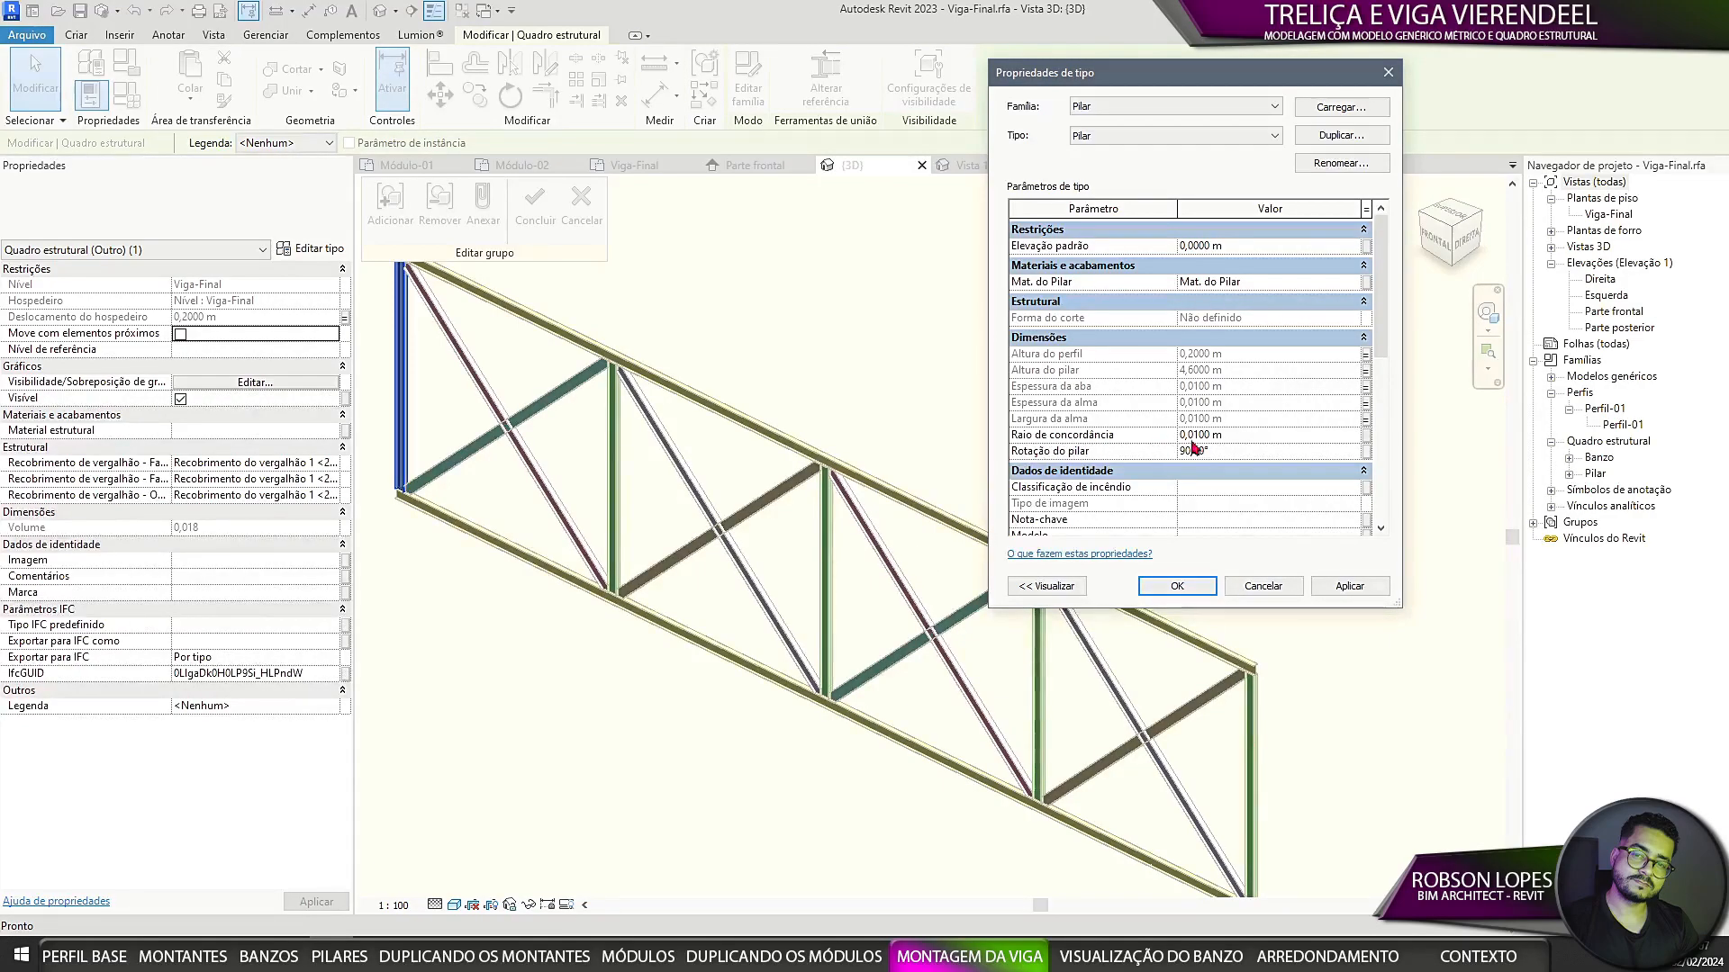
Step: Associate the Pilar type's Raio de concordância with Perfil Raio de Concordância and accept the type properties
left_click(1367, 437)
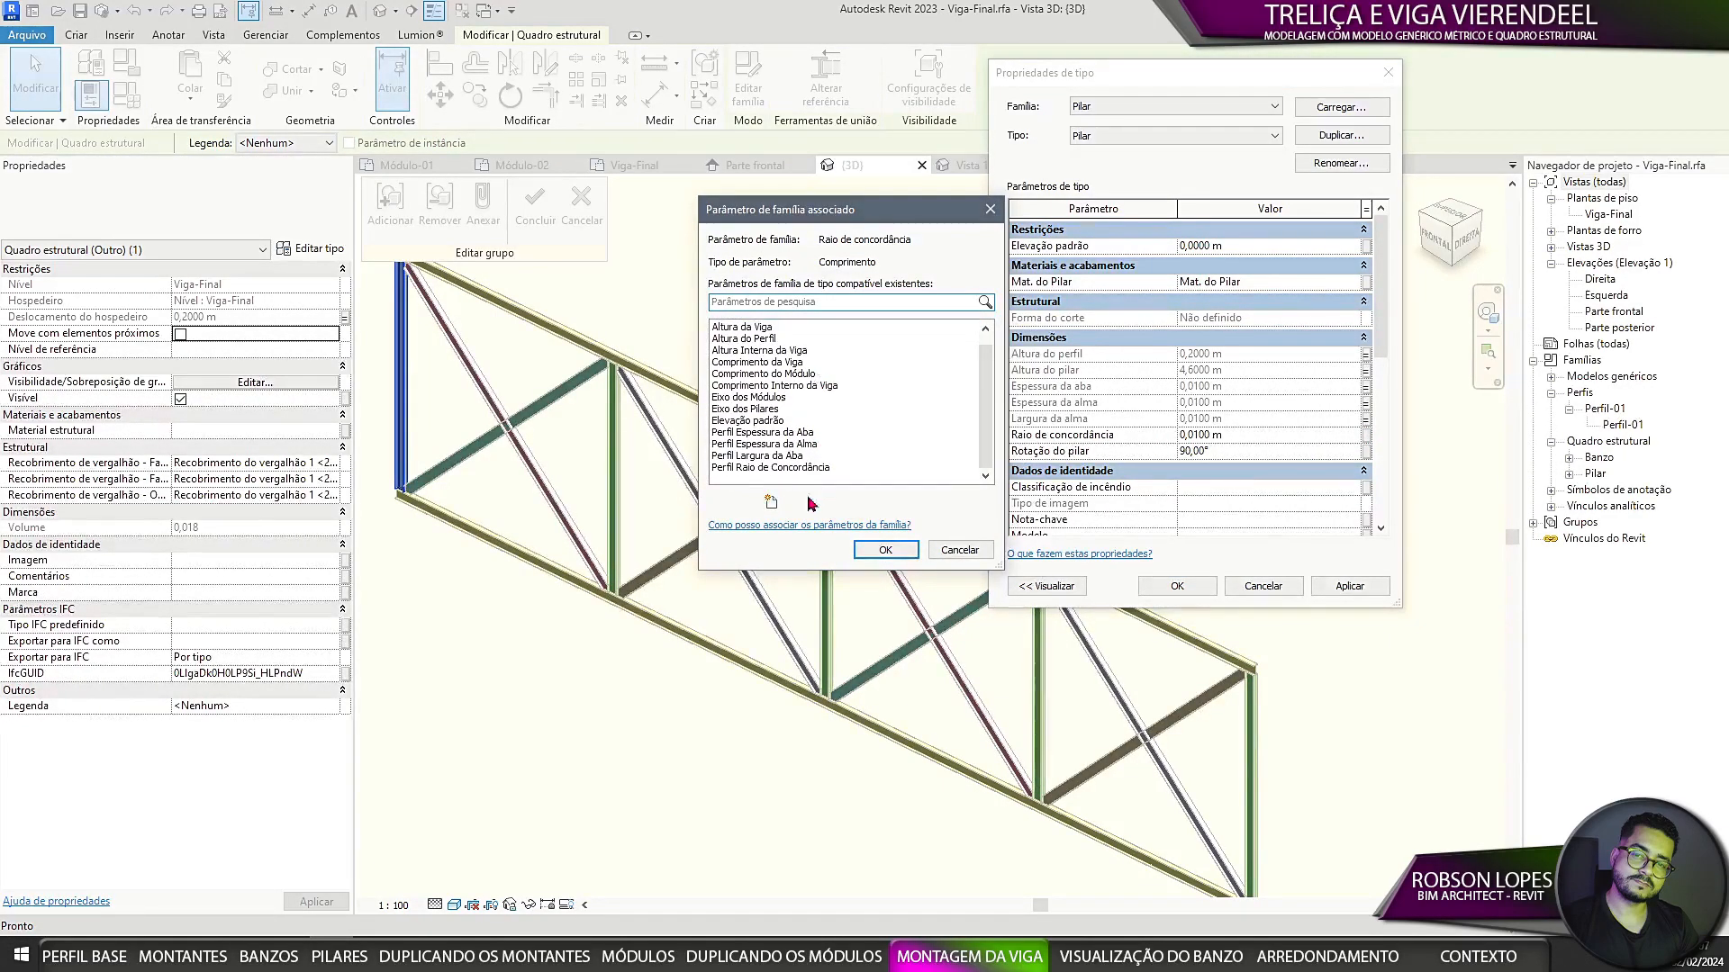
left_click(770, 475)
left_click(885, 550)
left_click(1177, 586)
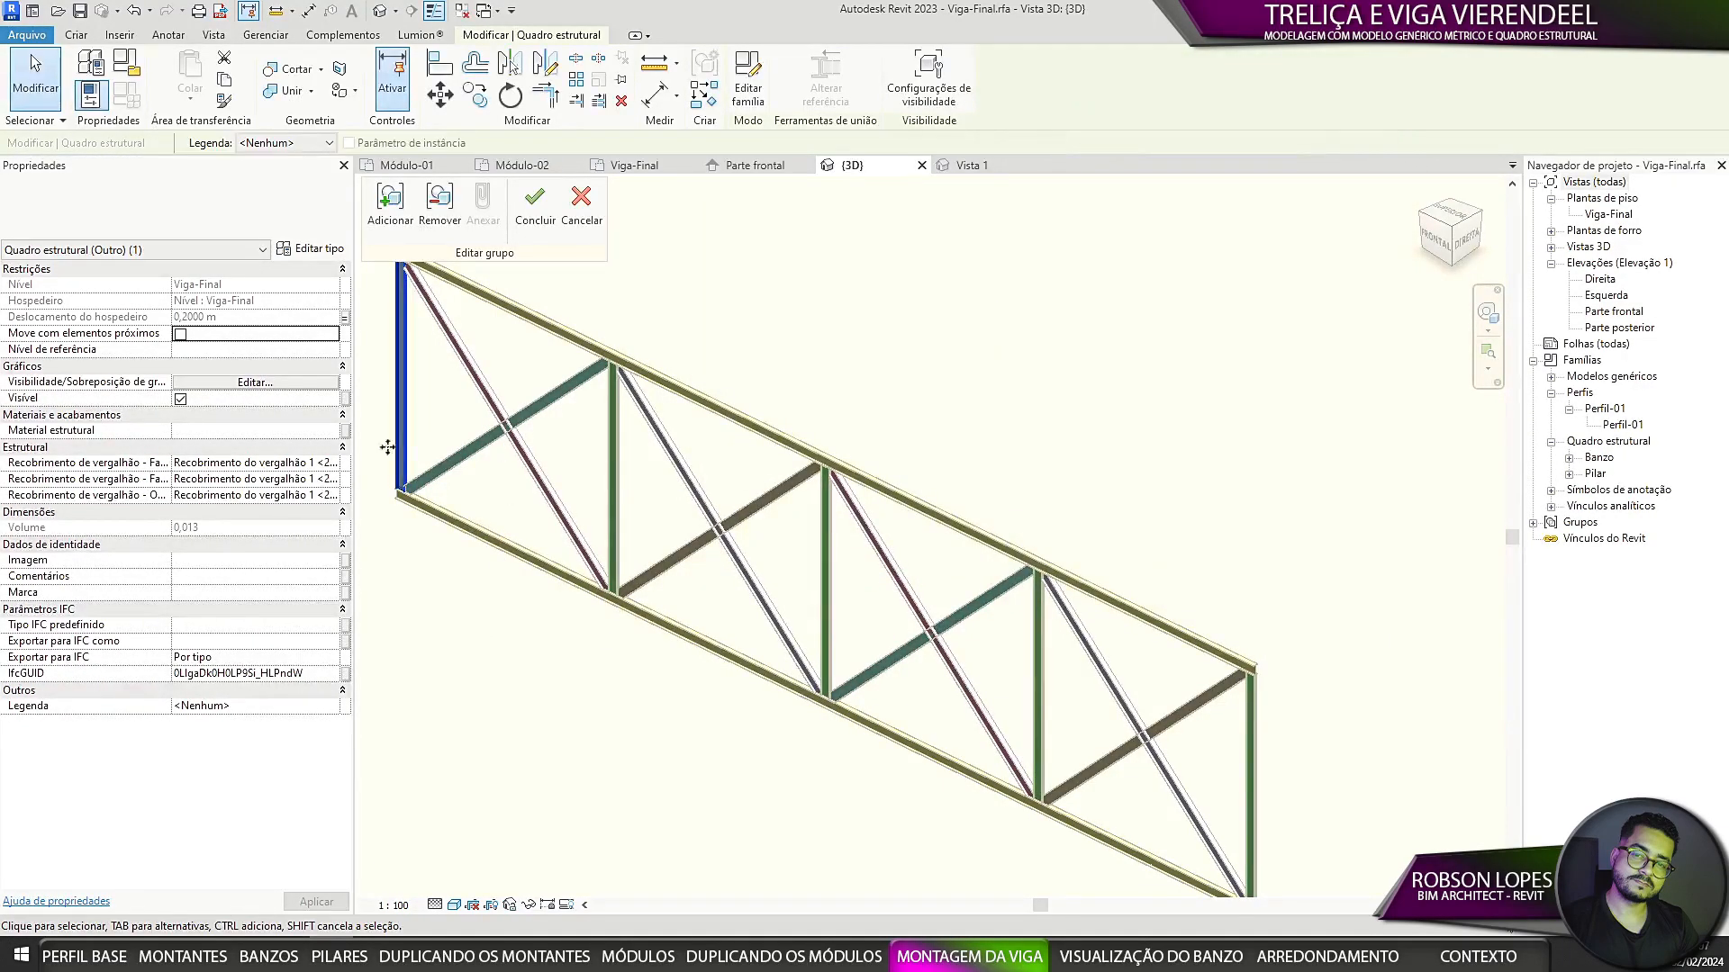
Step: Finish editing the pillar group and clear the selection
scroll(579, 482, "up", 5)
scroll(560, 405, "down", 5)
left_click(535, 203)
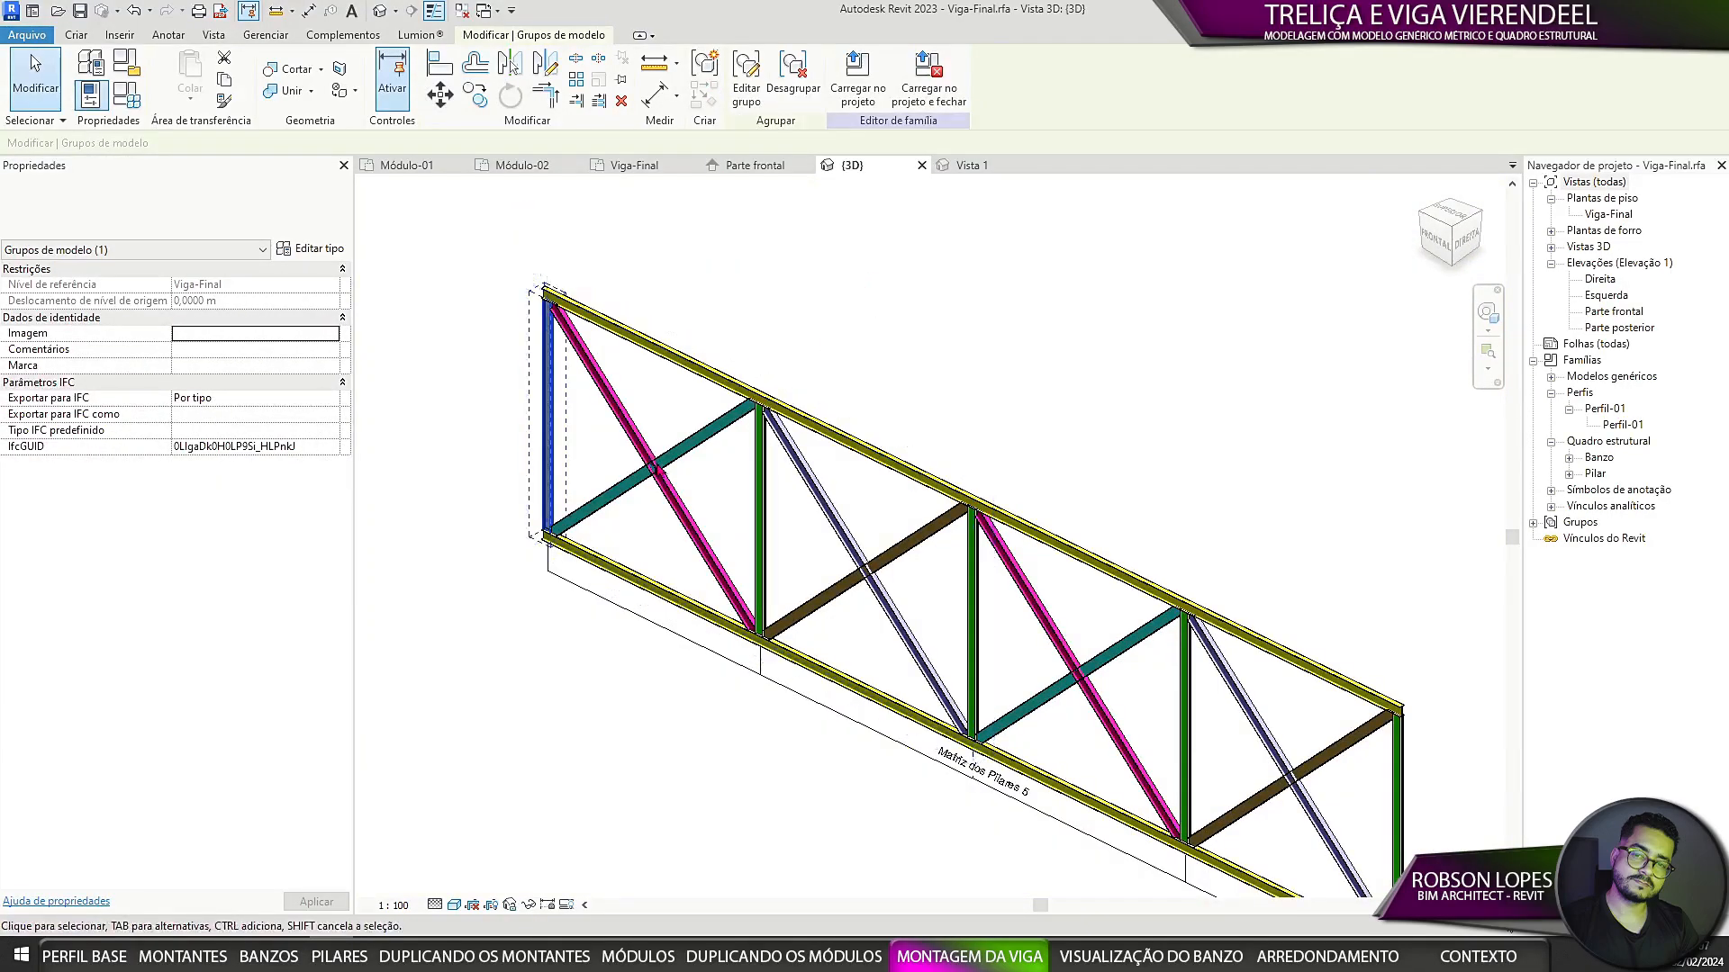
key("Escape")
Step: Open the Banzo family for editing and open the type properties of its nested Perfil-01 profile
double_click(607, 570)
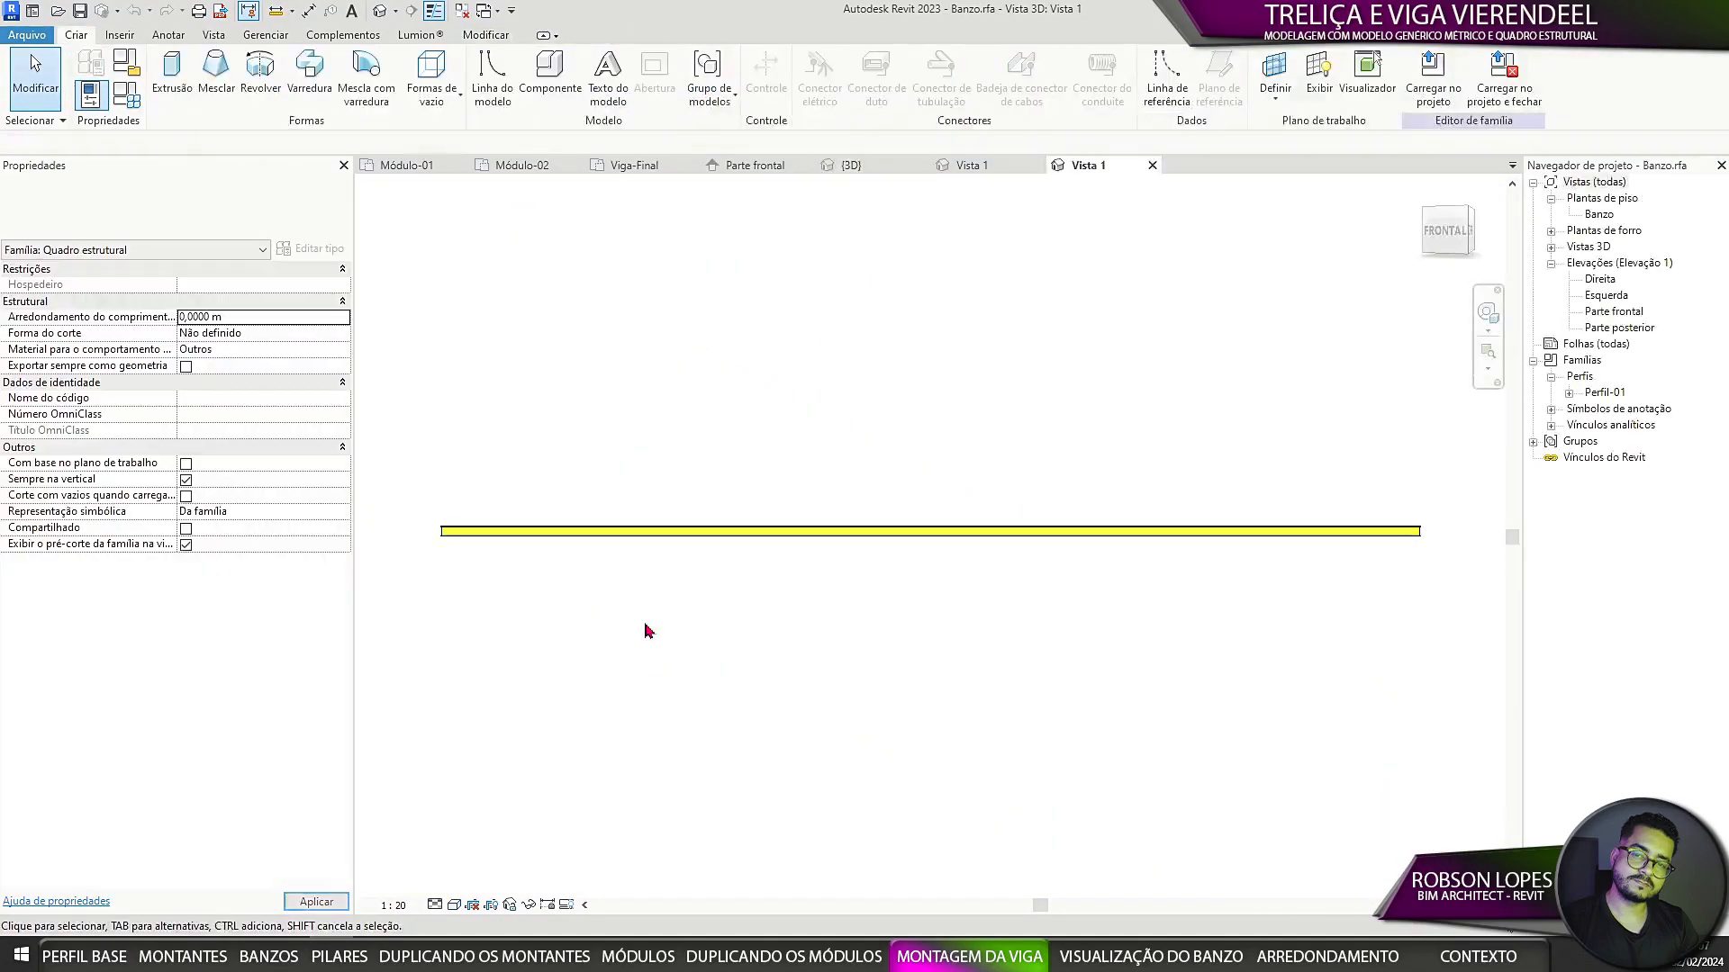
left_click(1569, 392)
double_click(1622, 408)
left_click_drag(1265, 175, 1181, 120)
Step: Associate Perfil-01's Espessura da aba with a new type parameter named Espessura da aba in the Banzo family
left_click(1286, 344)
left_click_drag(874, 214, 773, 235)
left_click(676, 523)
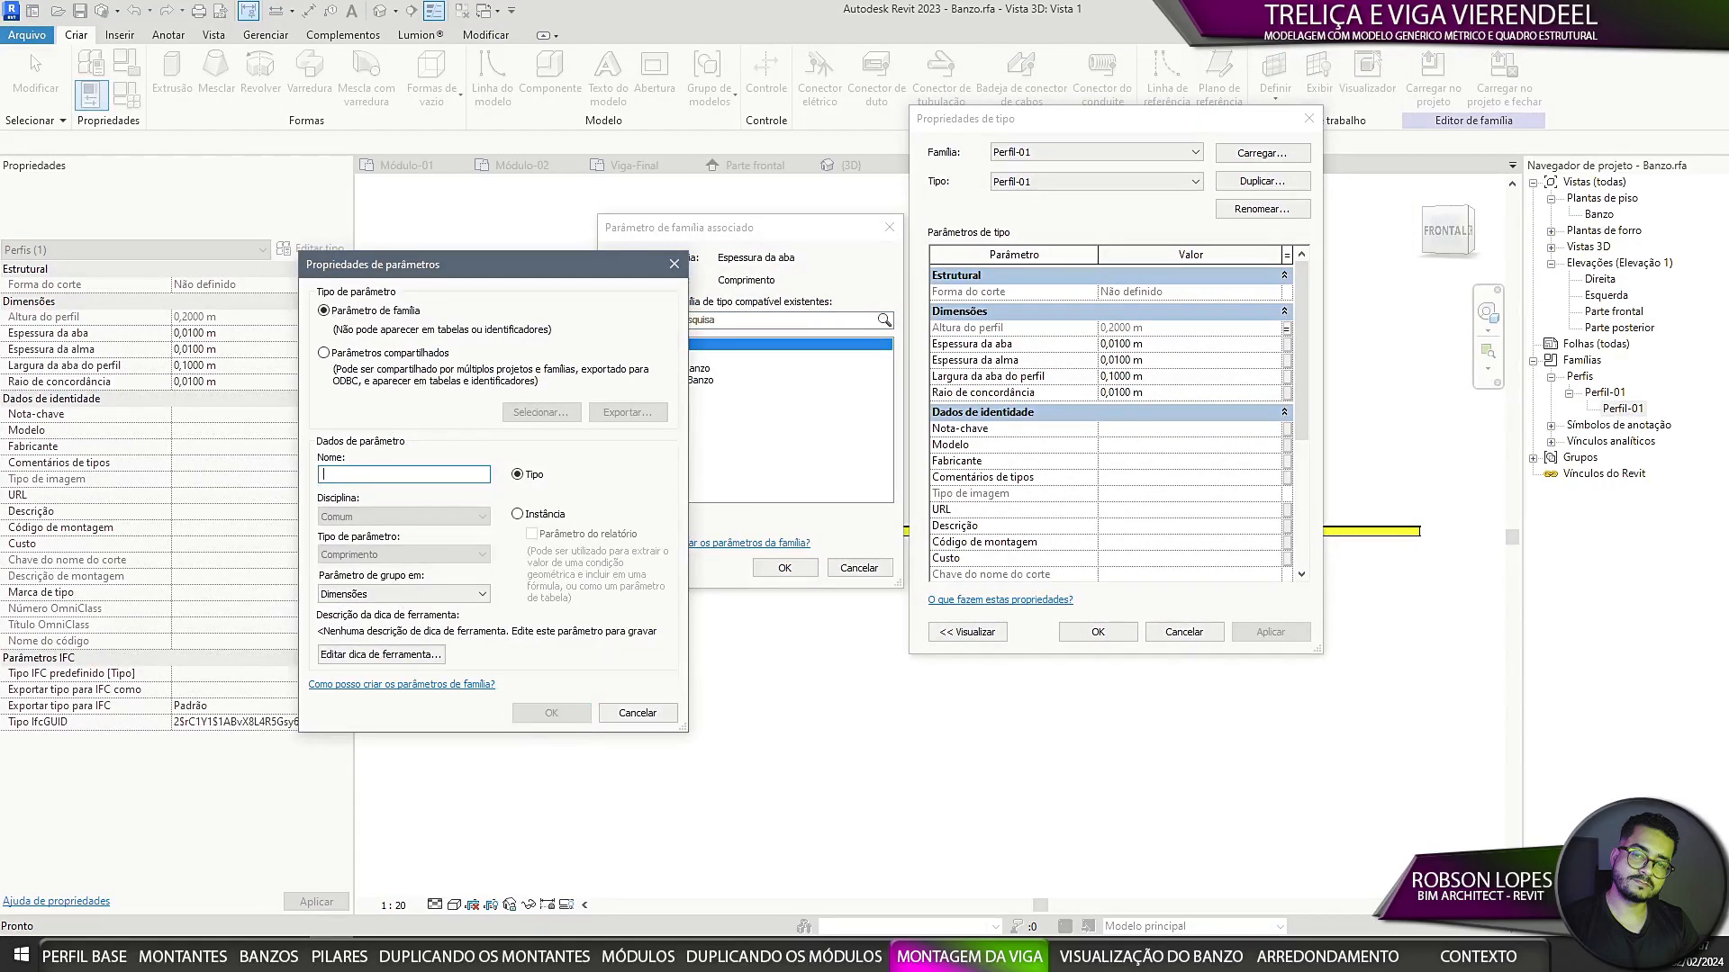
type("Espessura da aba")
left_click(555, 713)
left_click(785, 568)
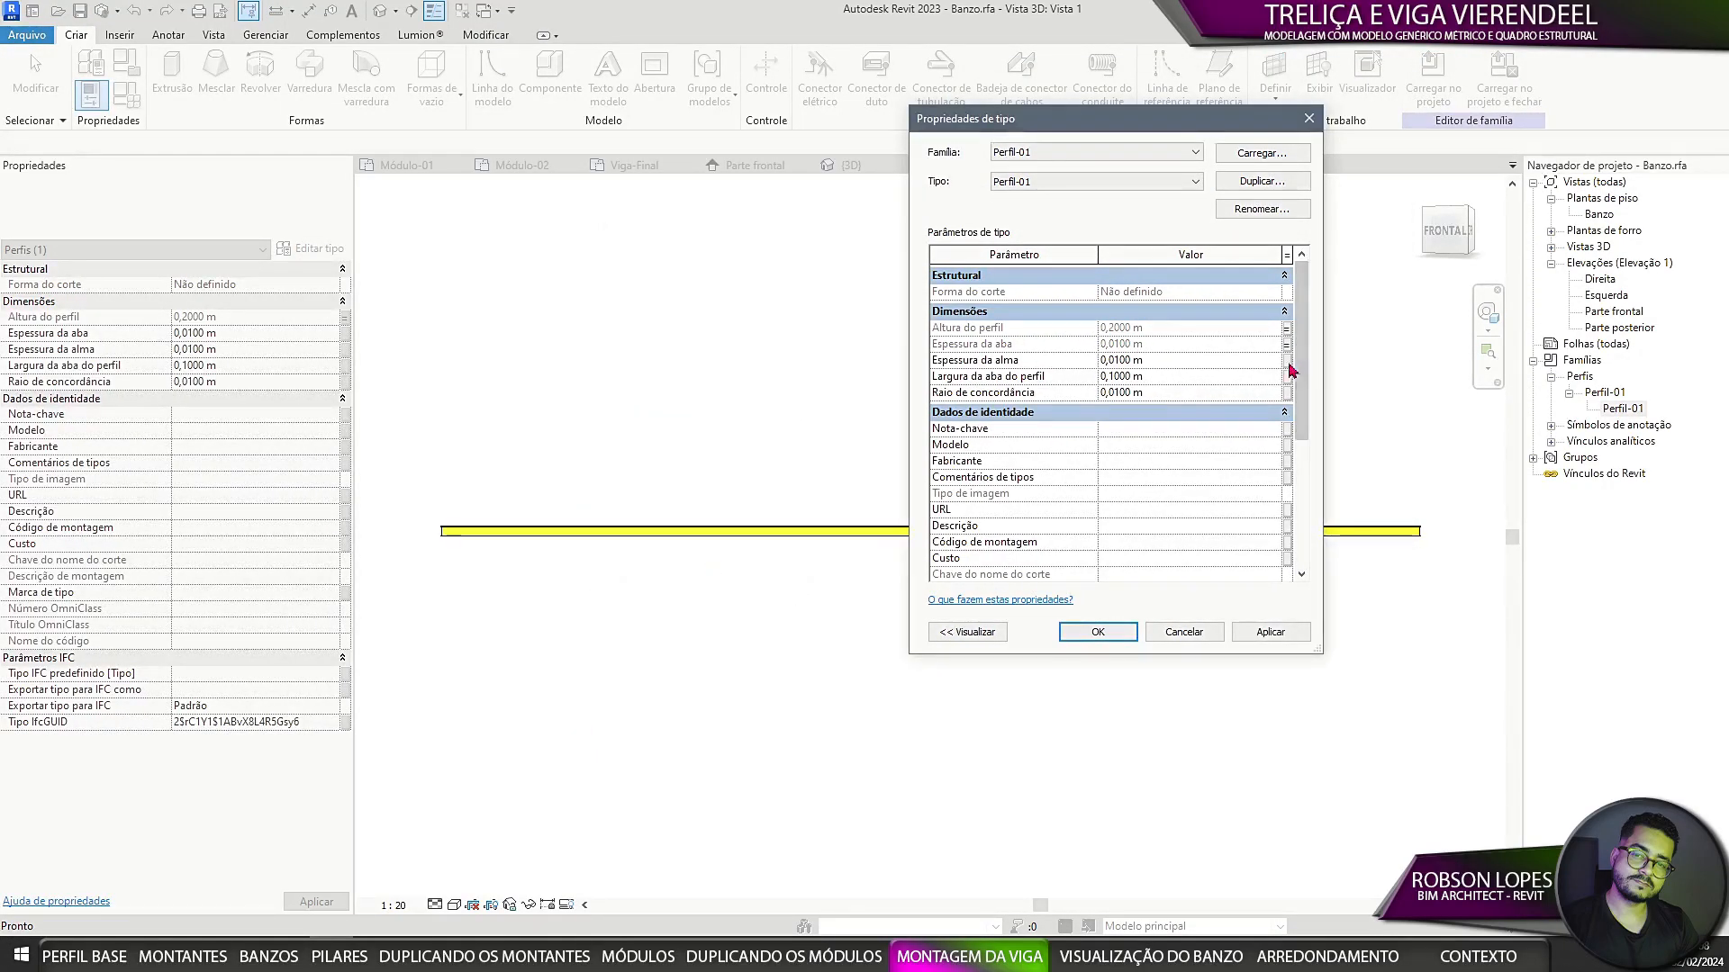
Step: Associate Perfil-01's Espessura da alma with a new type parameter named Espessura da alma in the Banzo family
left_click(1287, 361)
left_click(676, 524)
type("Espessura da alma")
left_click(551, 713)
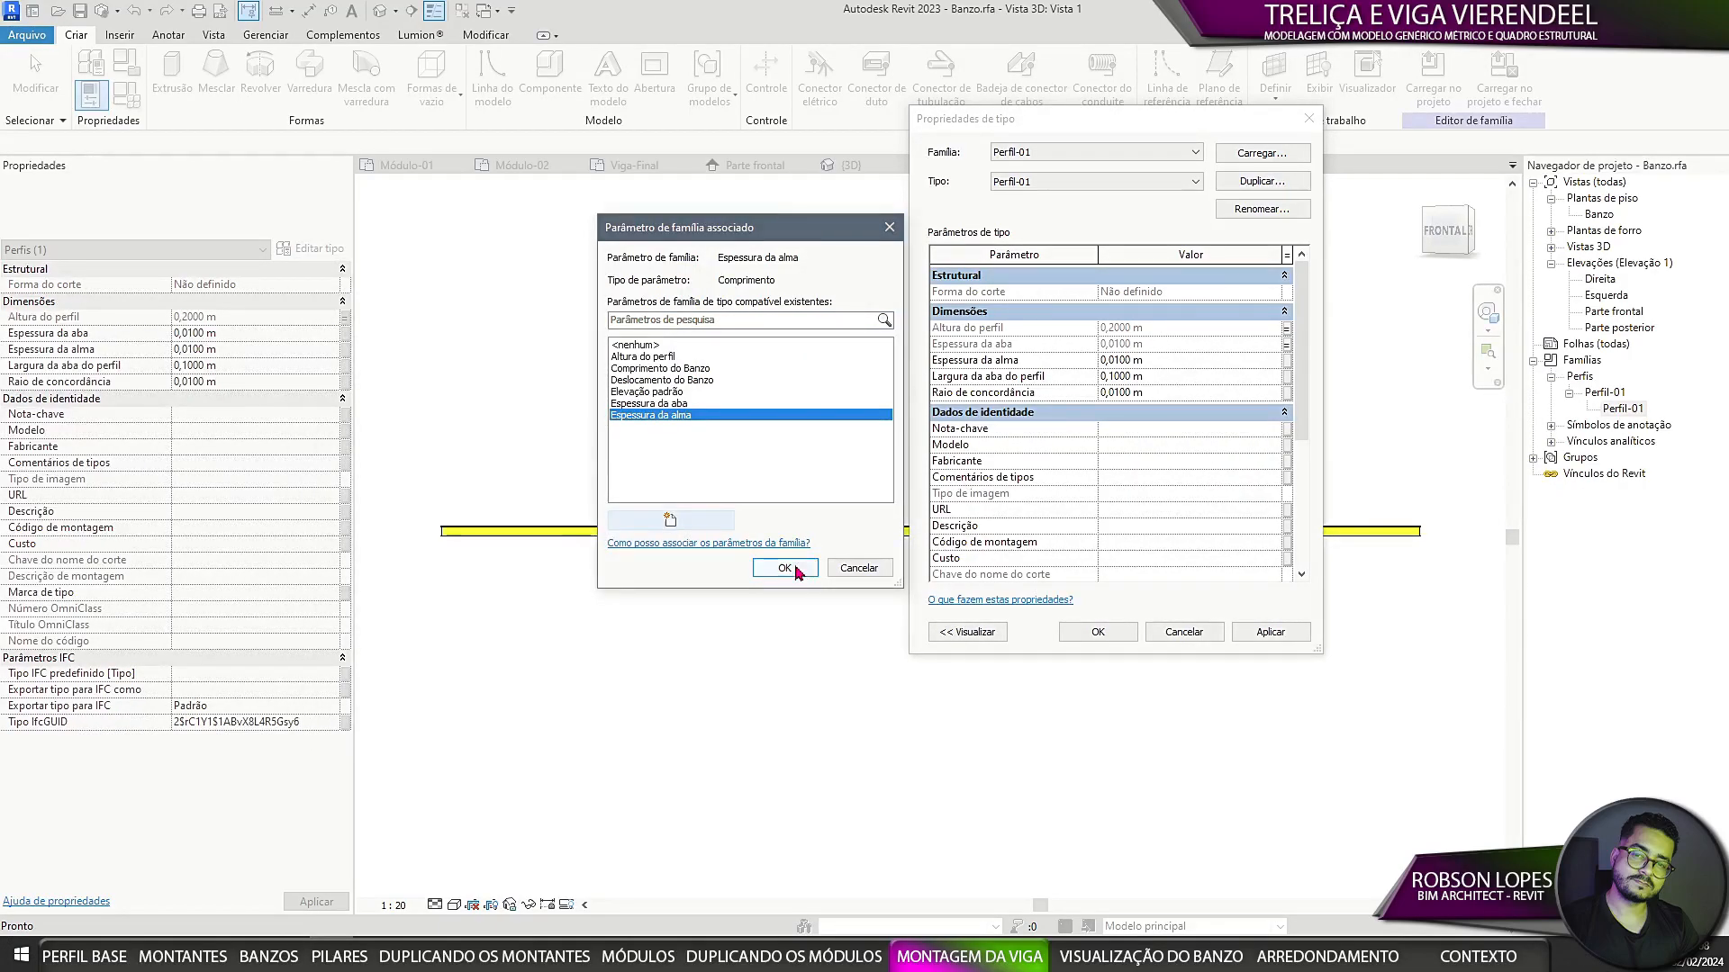
left_click(784, 568)
Step: Associate Perfil-01's Largura da aba do perfil with a new type parameter of the same name in the Banzo family
left_click(1286, 376)
left_click(676, 523)
type("Largura da")
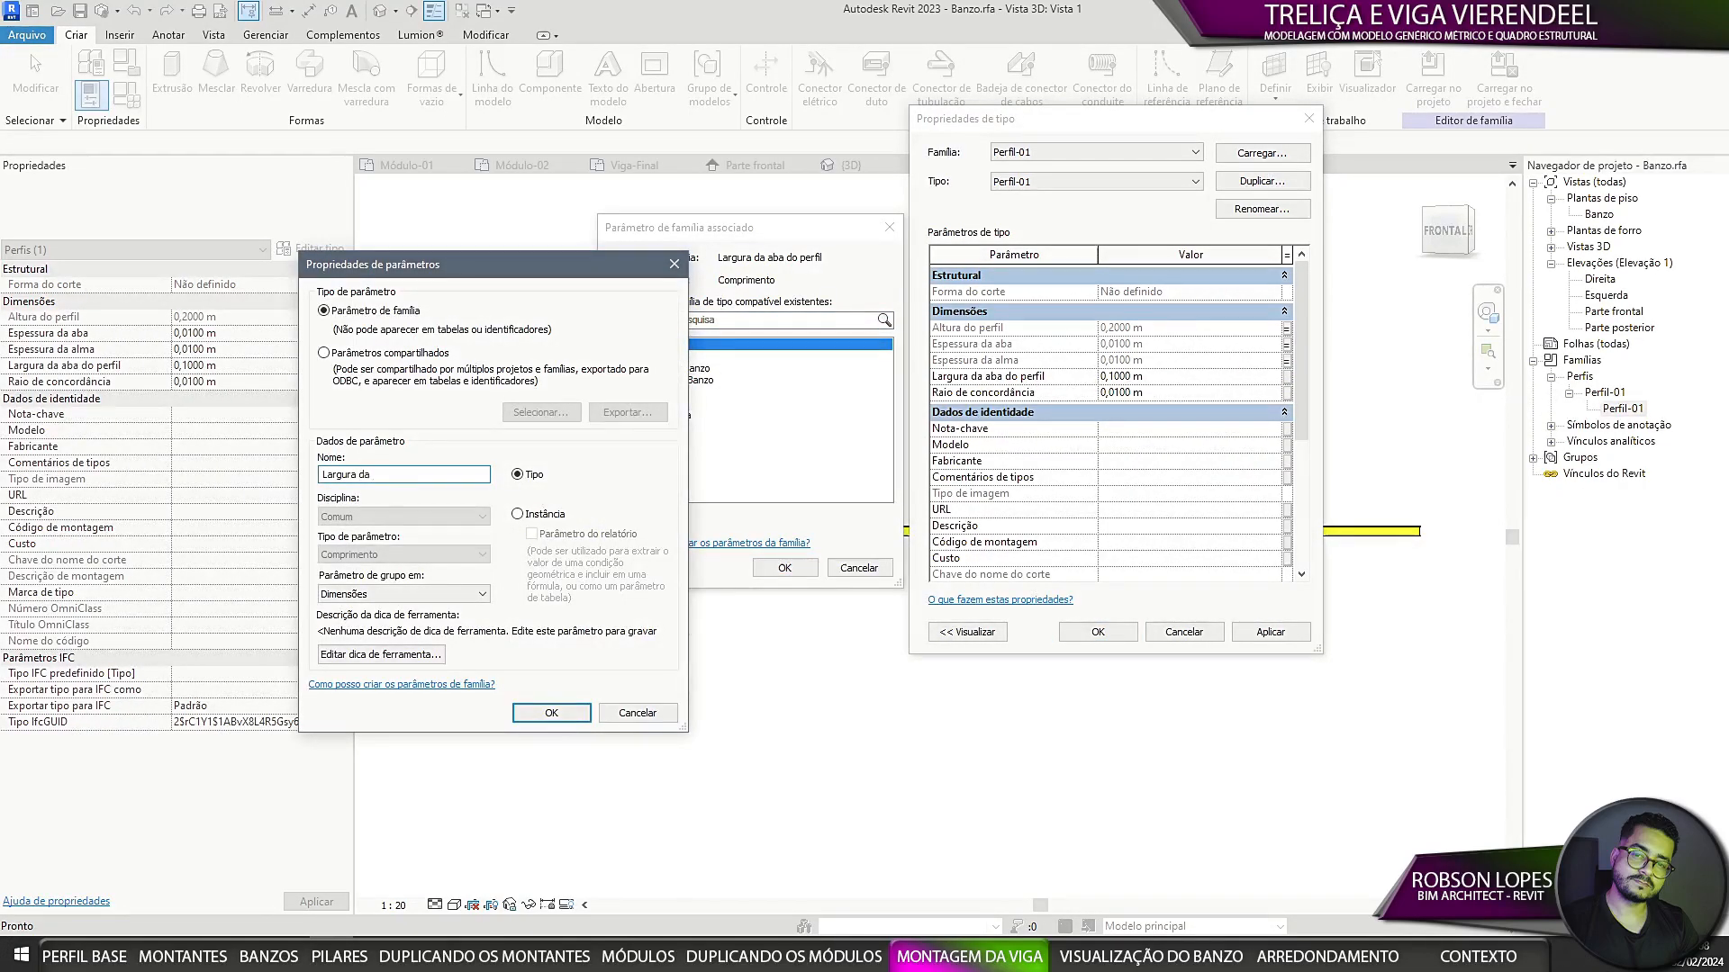
type(" aba do perfil")
left_click(551, 713)
left_click(784, 569)
Step: Associate Raio de concordância with a new type parameter Raio de concordância in the Banzo family and accept the Perfil-01 type properties
left_click(1287, 393)
left_click(676, 523)
type("Raio de concordância")
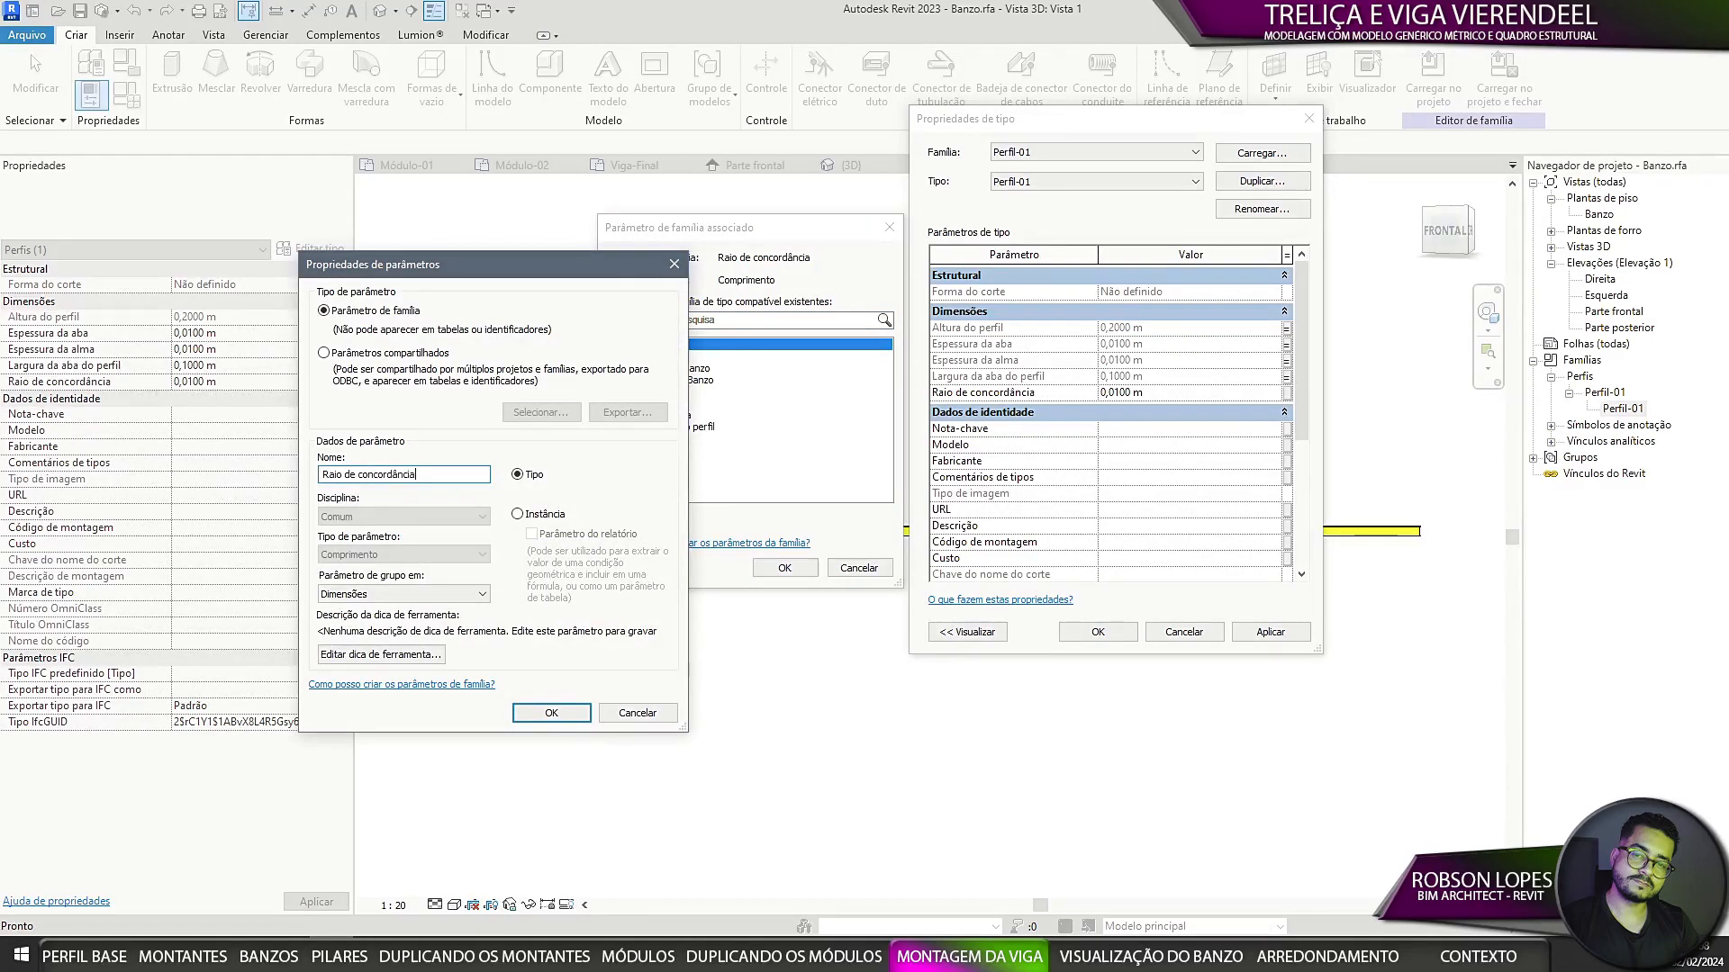
left_click(551, 713)
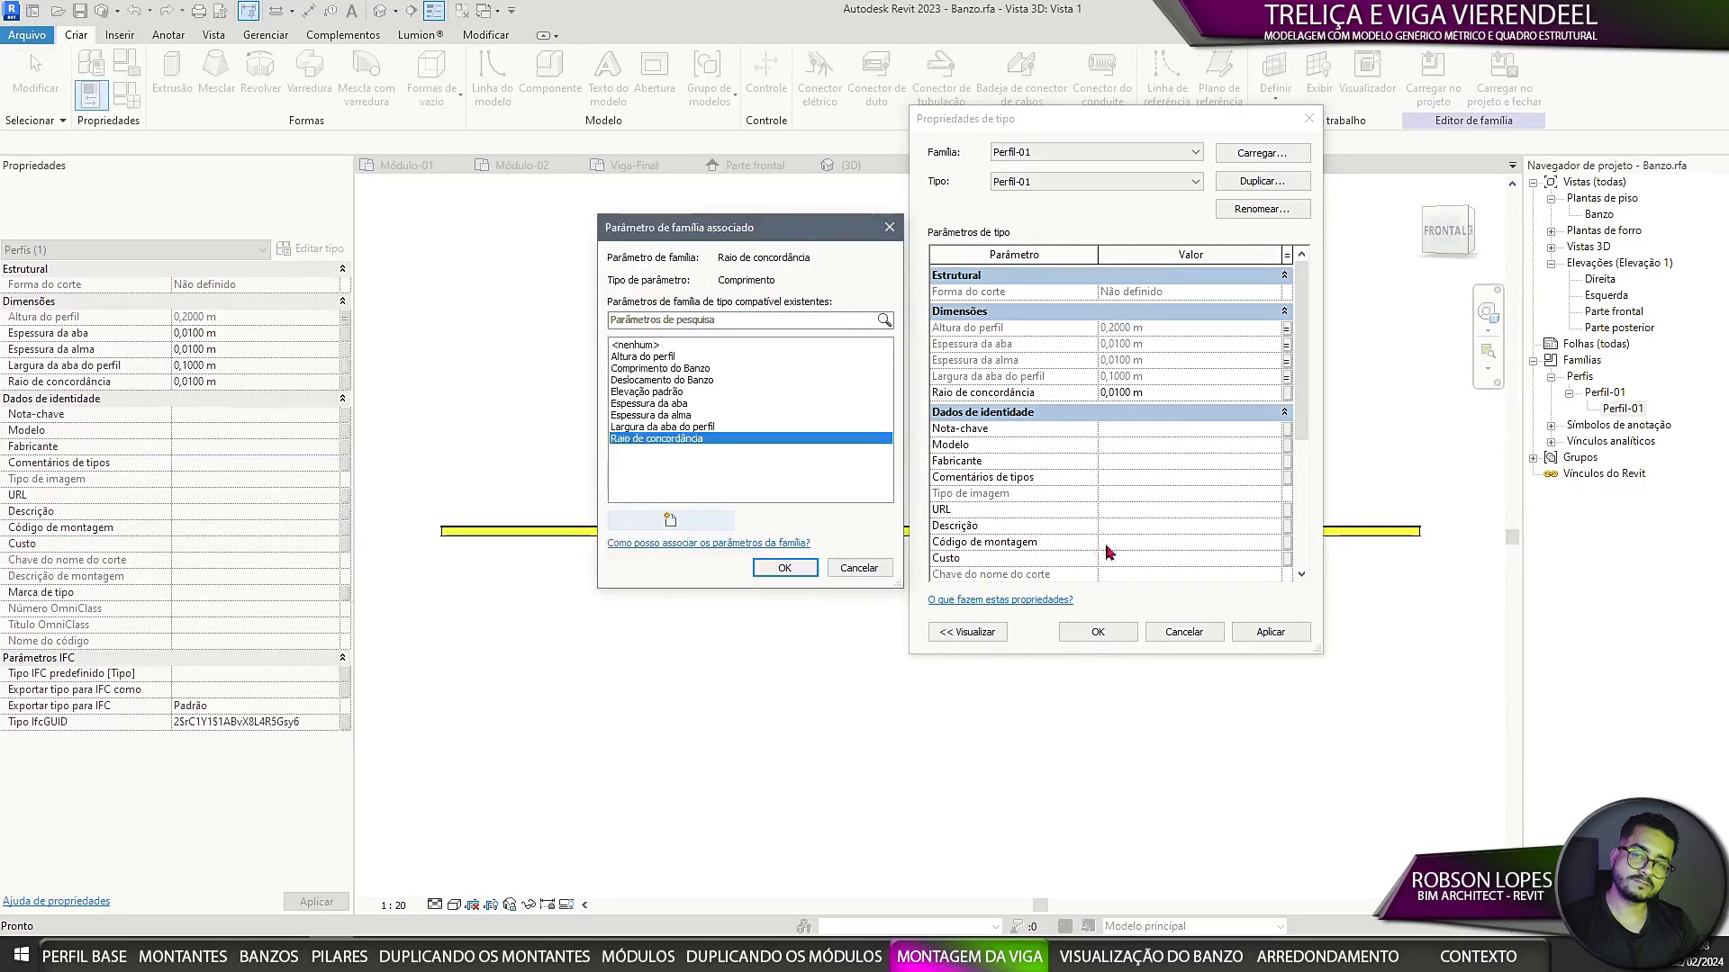
left_click(784, 568)
left_click(1098, 632)
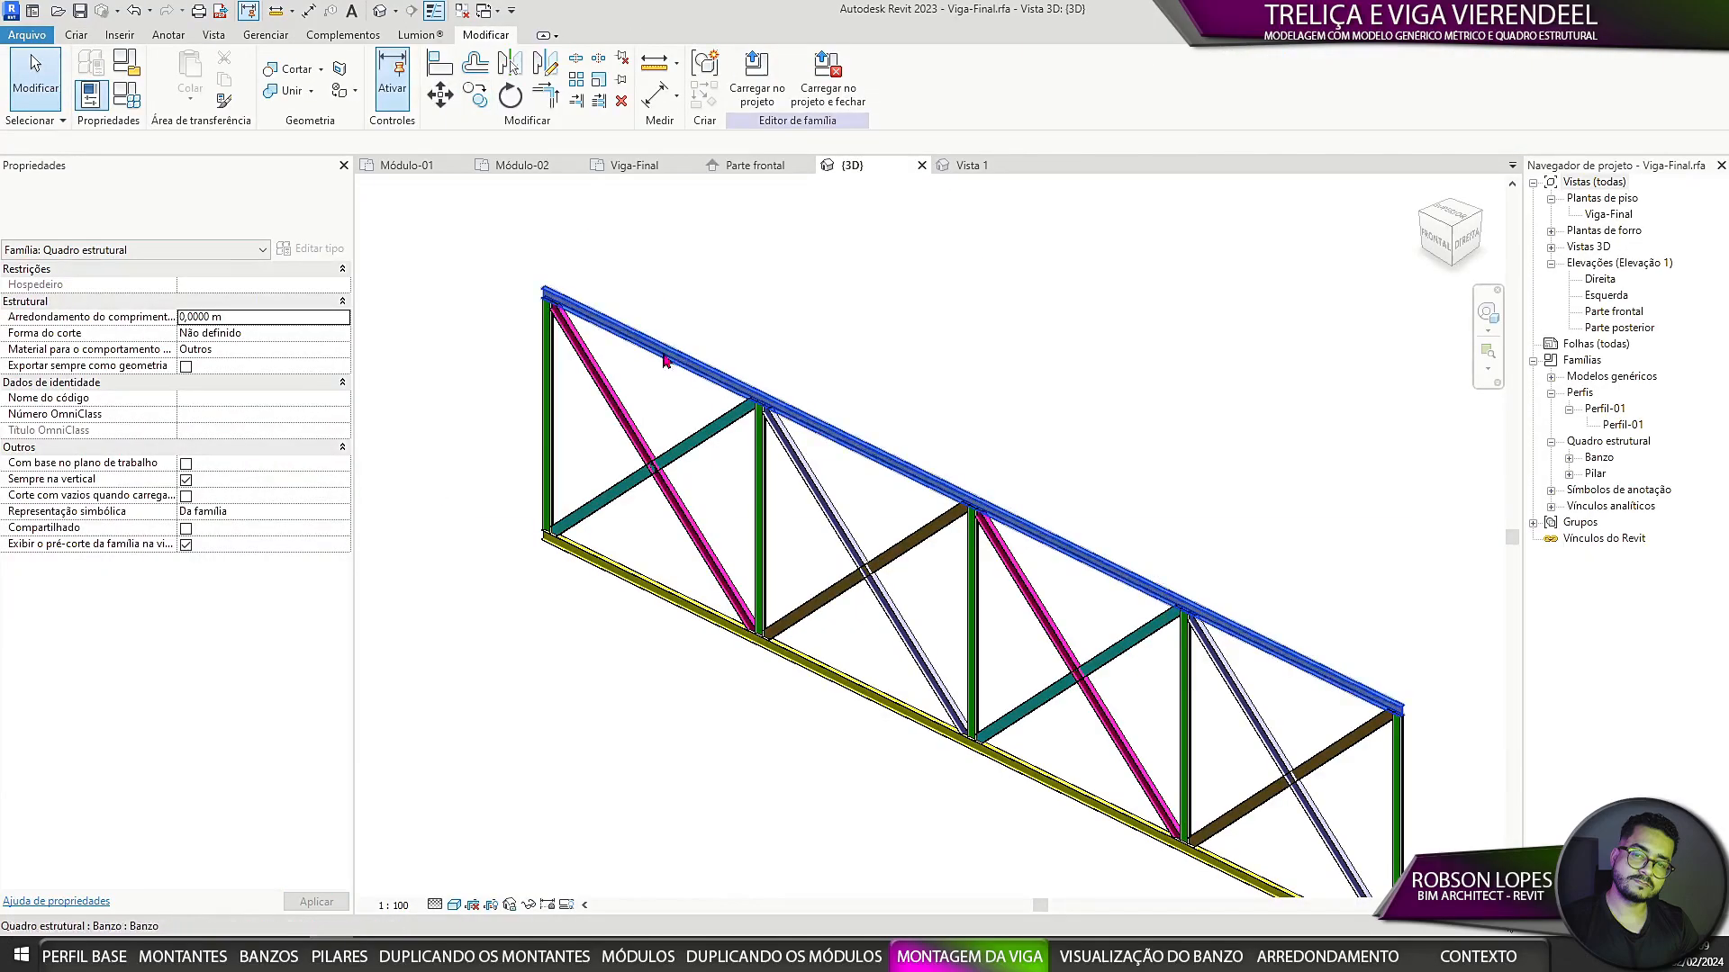
Step: In Viga-Final, associate the Banzo type's Espessura da aba and Espessura da alma with Perfil Espessura da Aba and Perfil Espessura da Alma
left_click(665, 361)
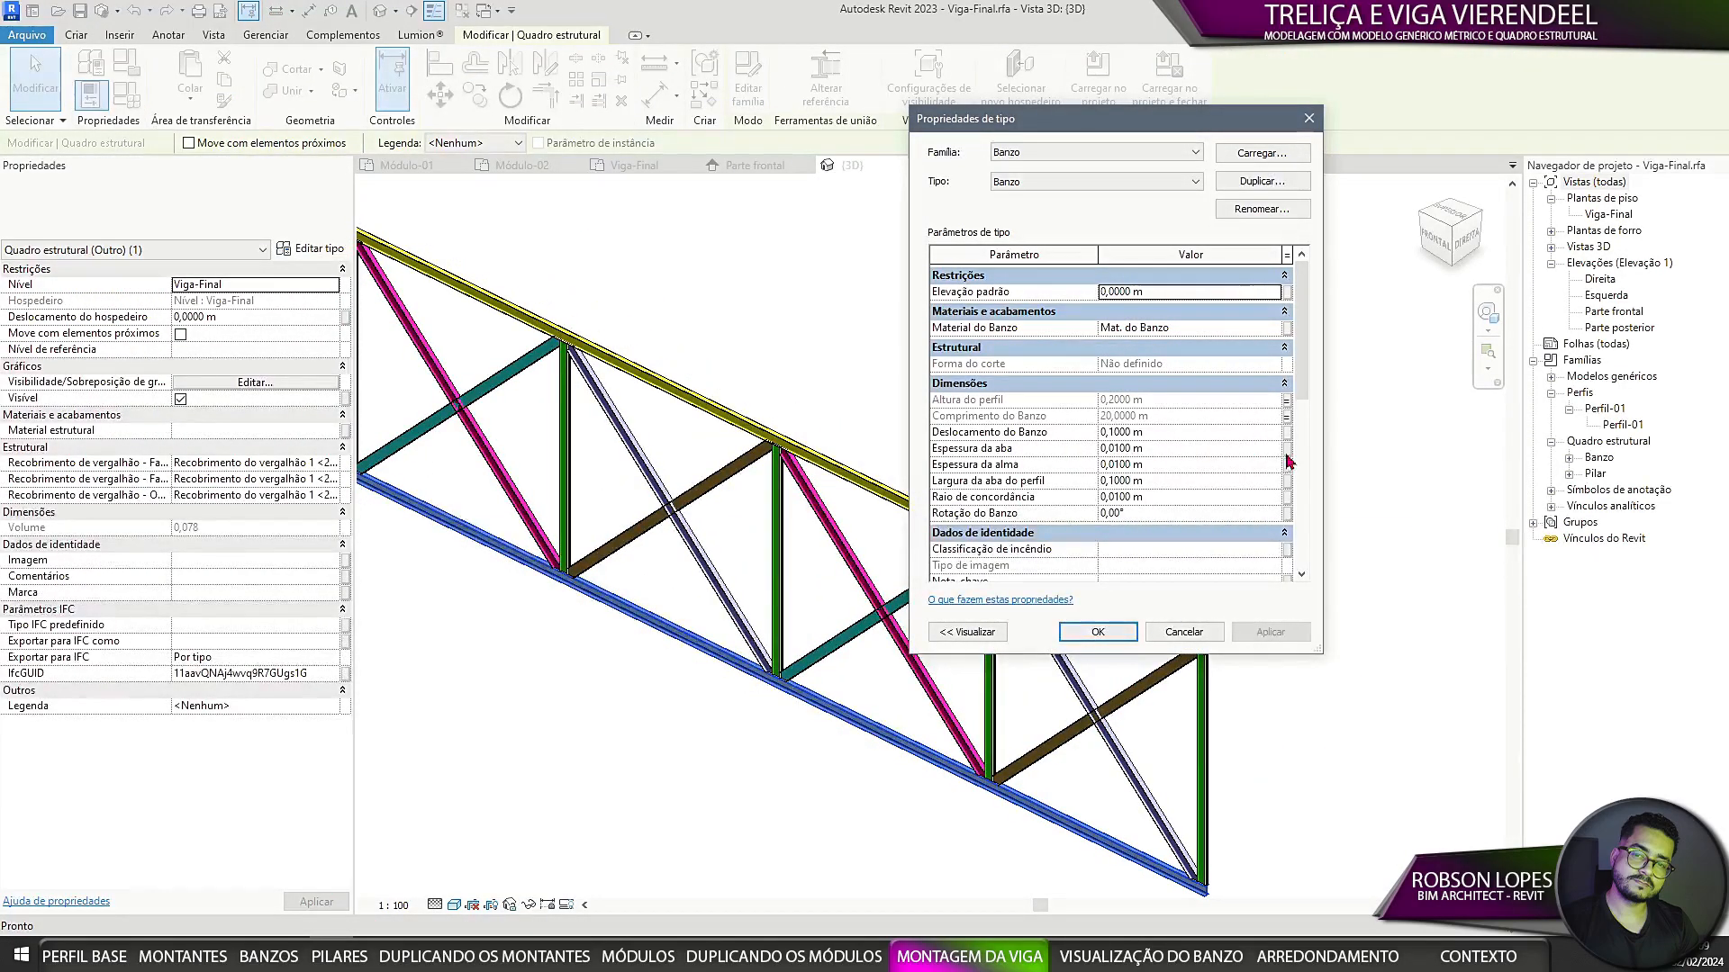
left_click(1287, 449)
left_click(663, 450)
left_click(784, 568)
left_click(1287, 465)
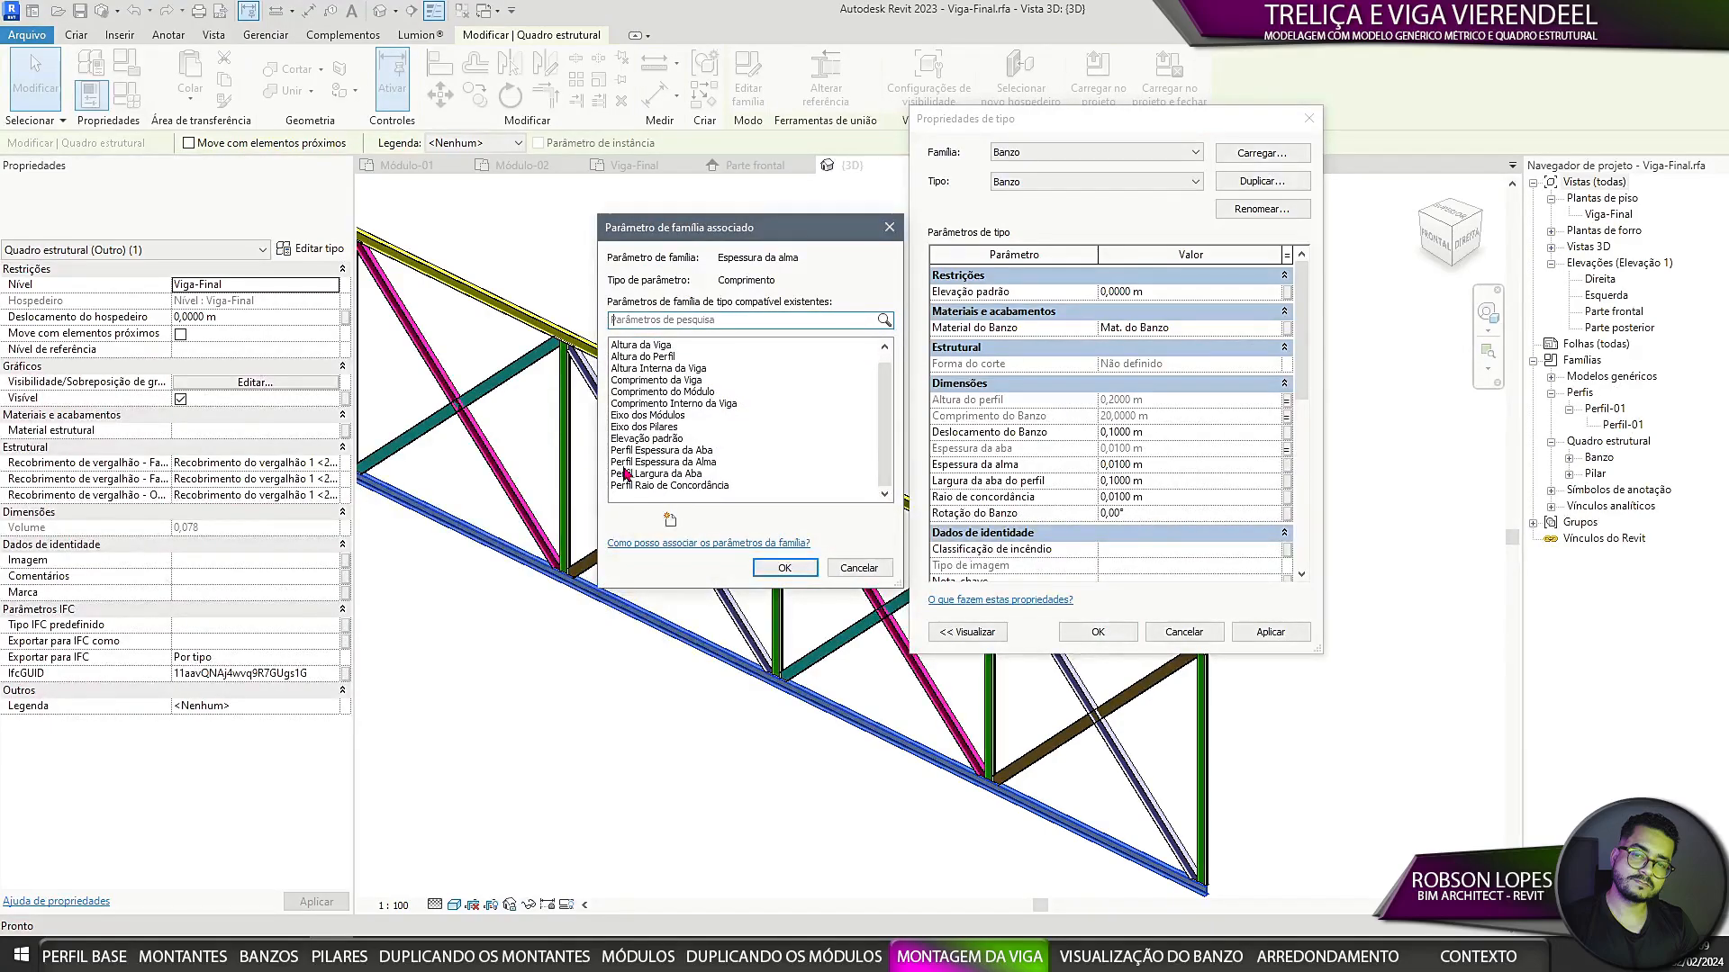
left_click(662, 462)
left_click(784, 568)
Step: Associate the Banzo type's Largura da aba do perfil with Perfil Largura da Aba and Raio de concordância with Perfil Raio de Concordância
left_click(1286, 481)
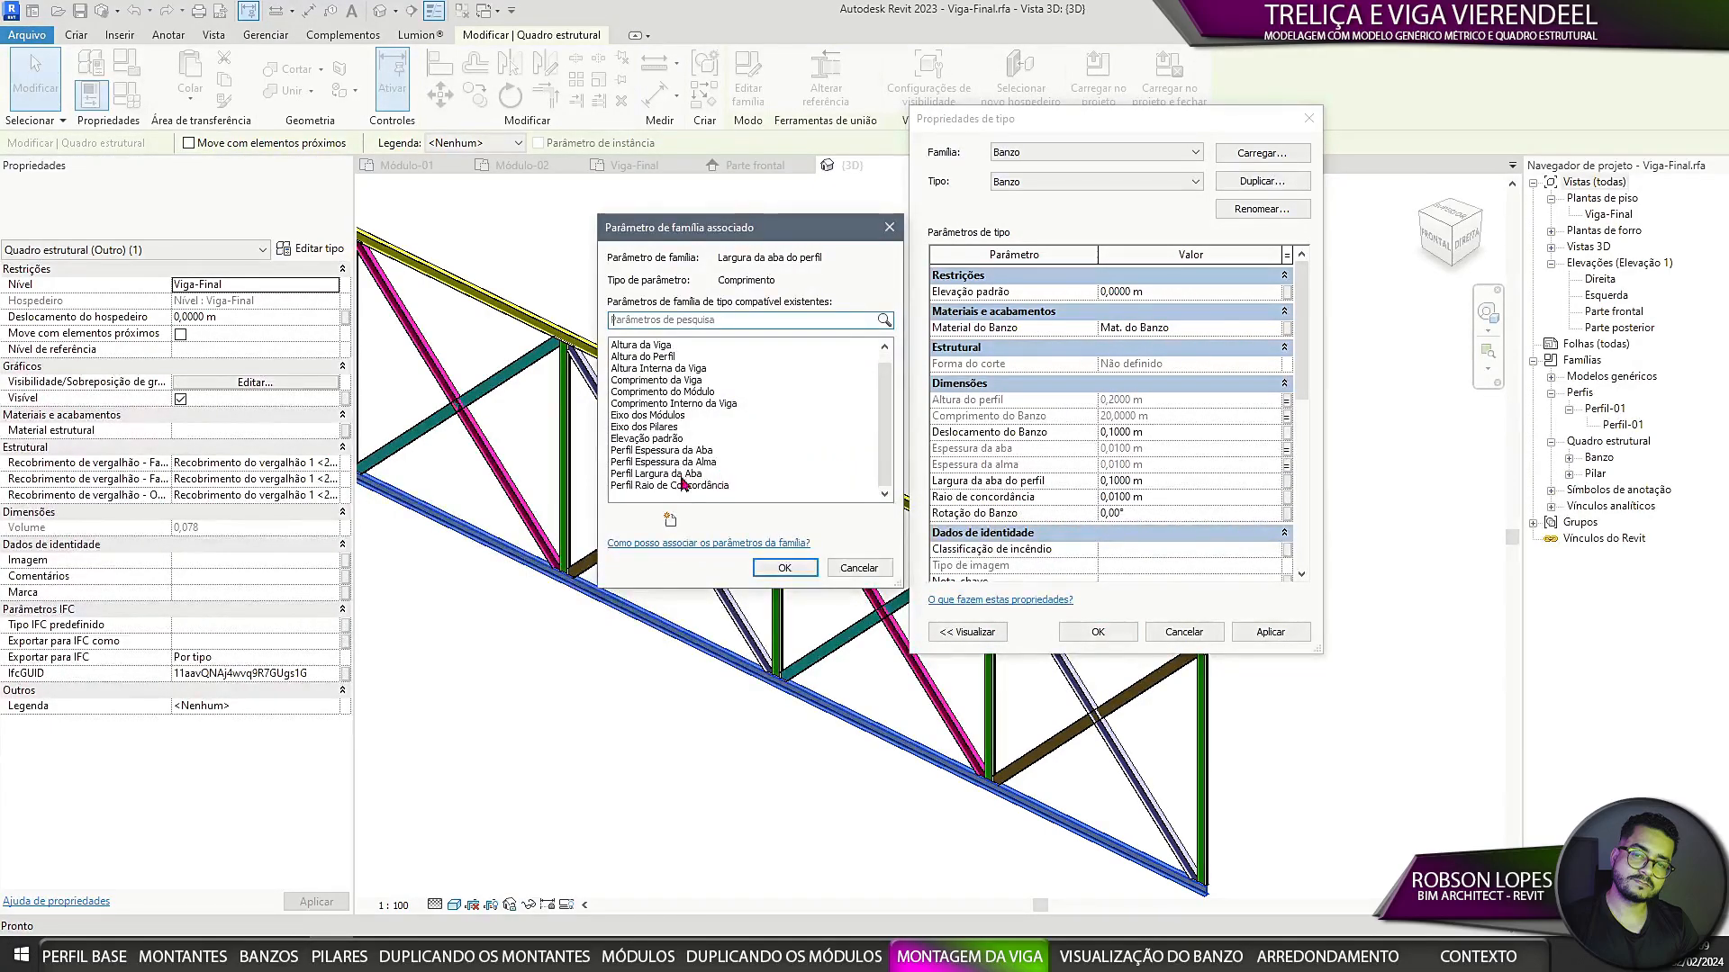
left_click(655, 473)
left_click(785, 568)
left_click(1286, 497)
left_click(663, 485)
left_click(784, 568)
left_click(1097, 631)
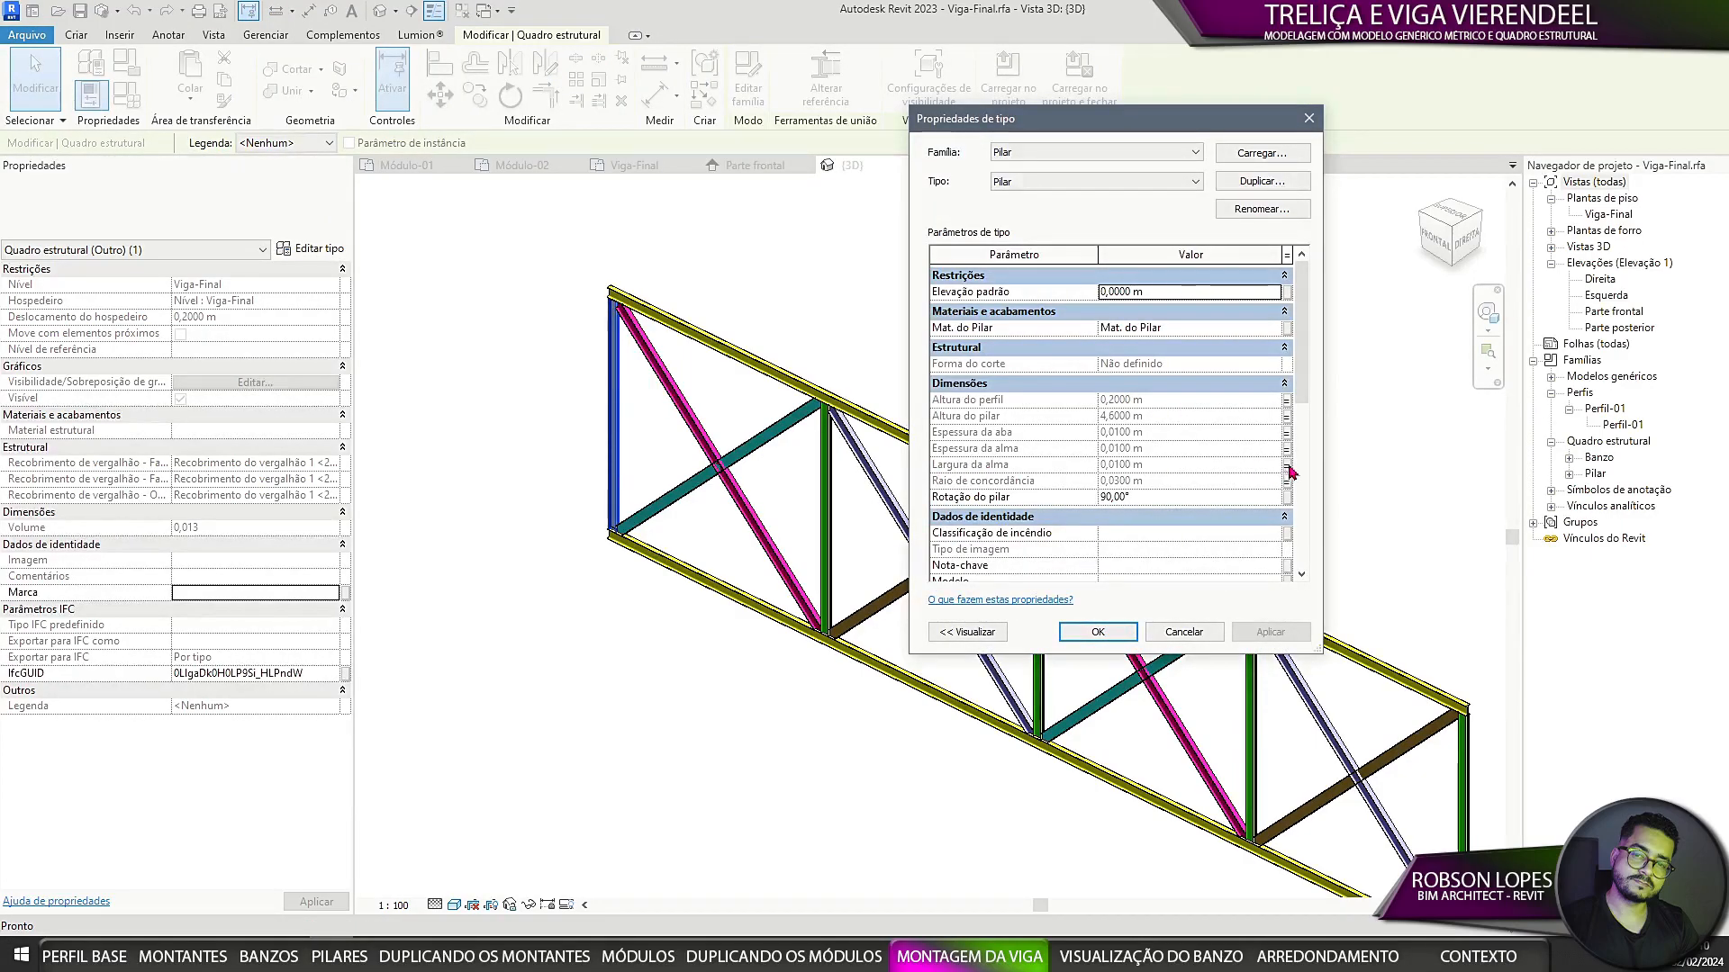
Step: Review which family parameter the Pilar type's Largura da alma is associated with
left_click(1288, 466)
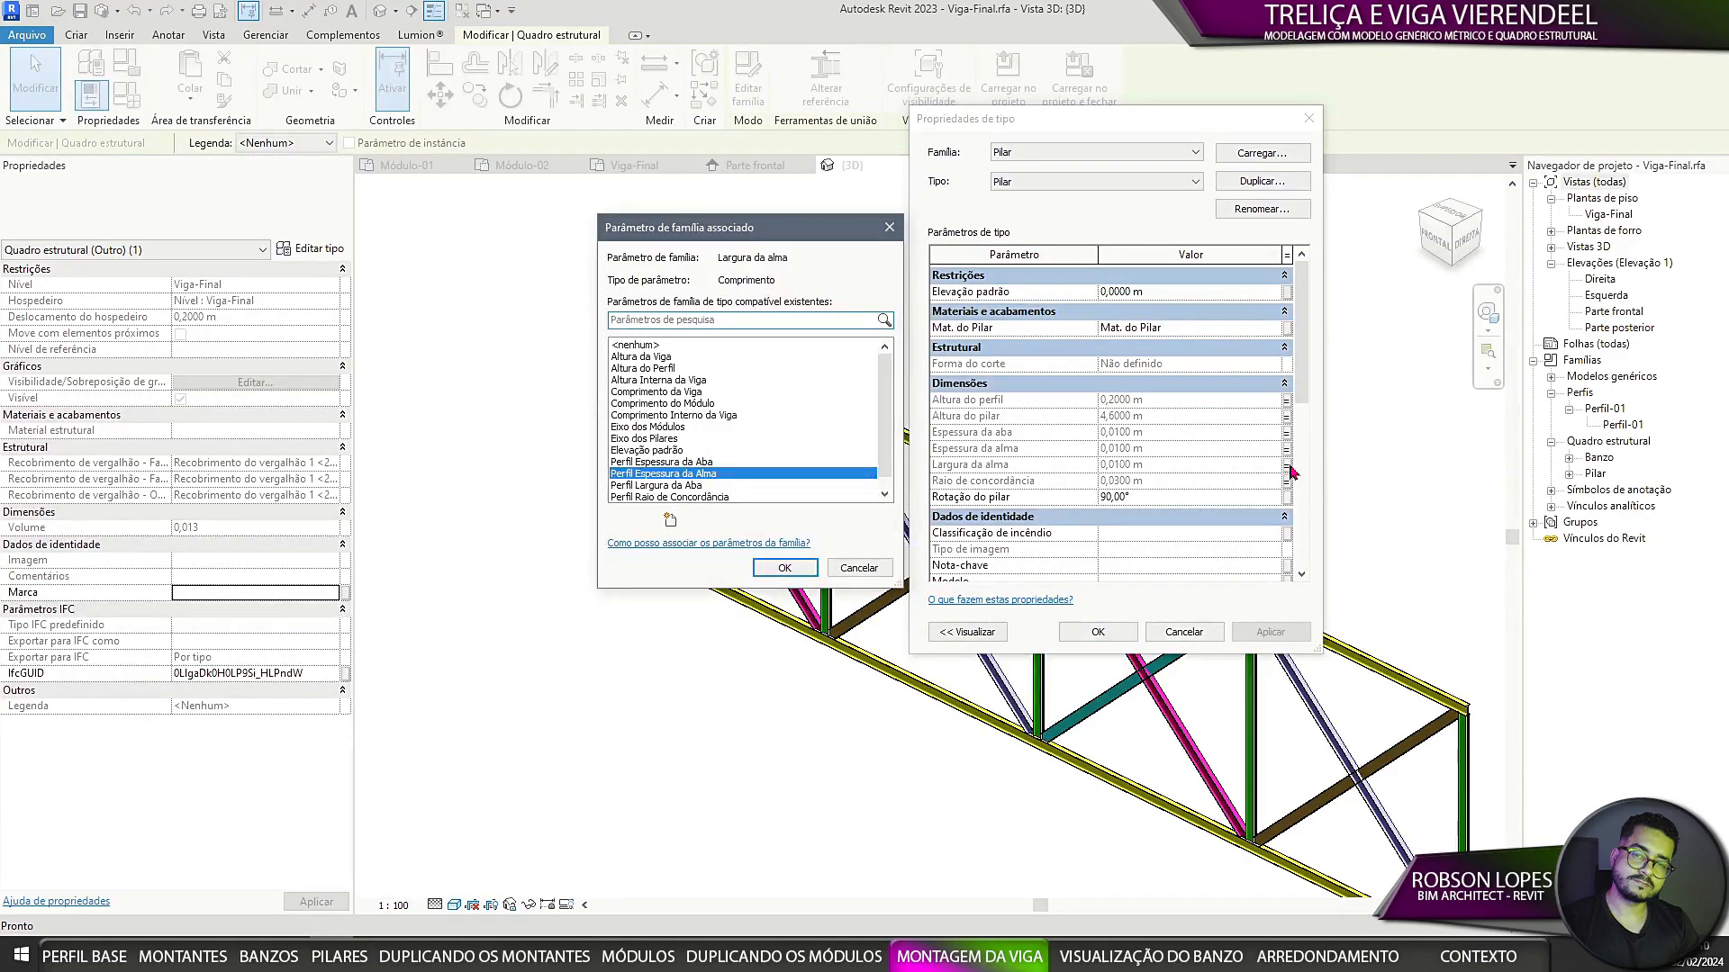
left_click(779, 568)
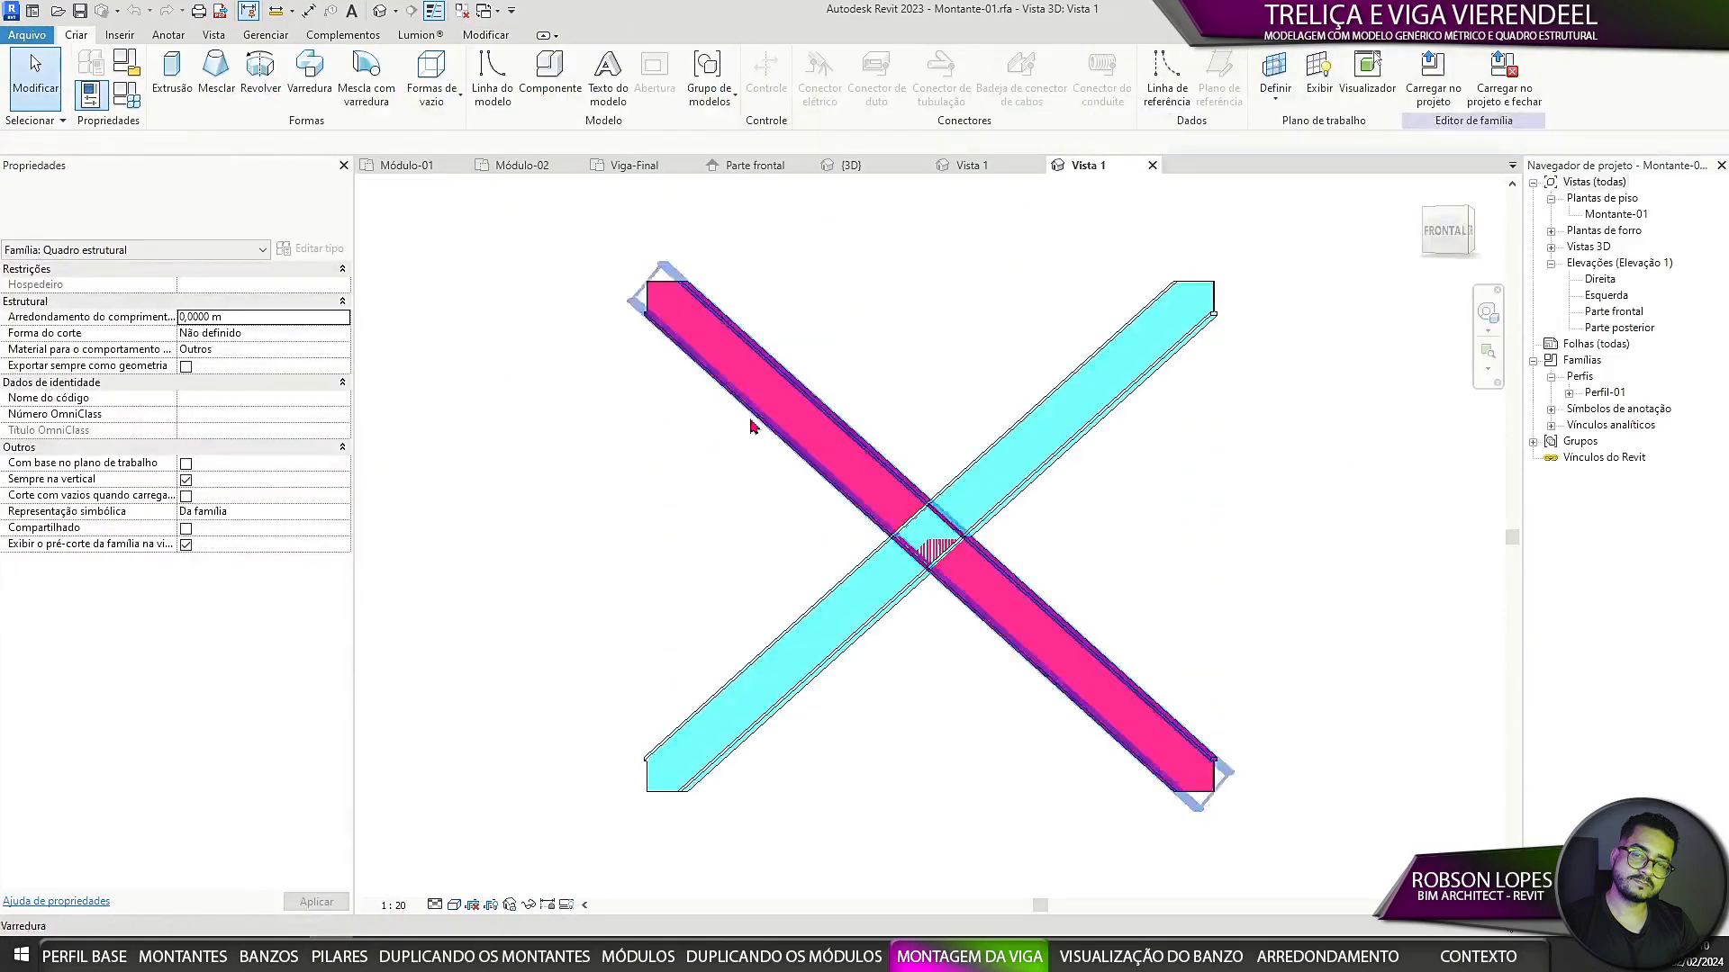
Step: In the Montante-01 family, associate Perfil-01's Espessura da aba and Espessura da alma with new type parameters of the same names
left_click(752, 425)
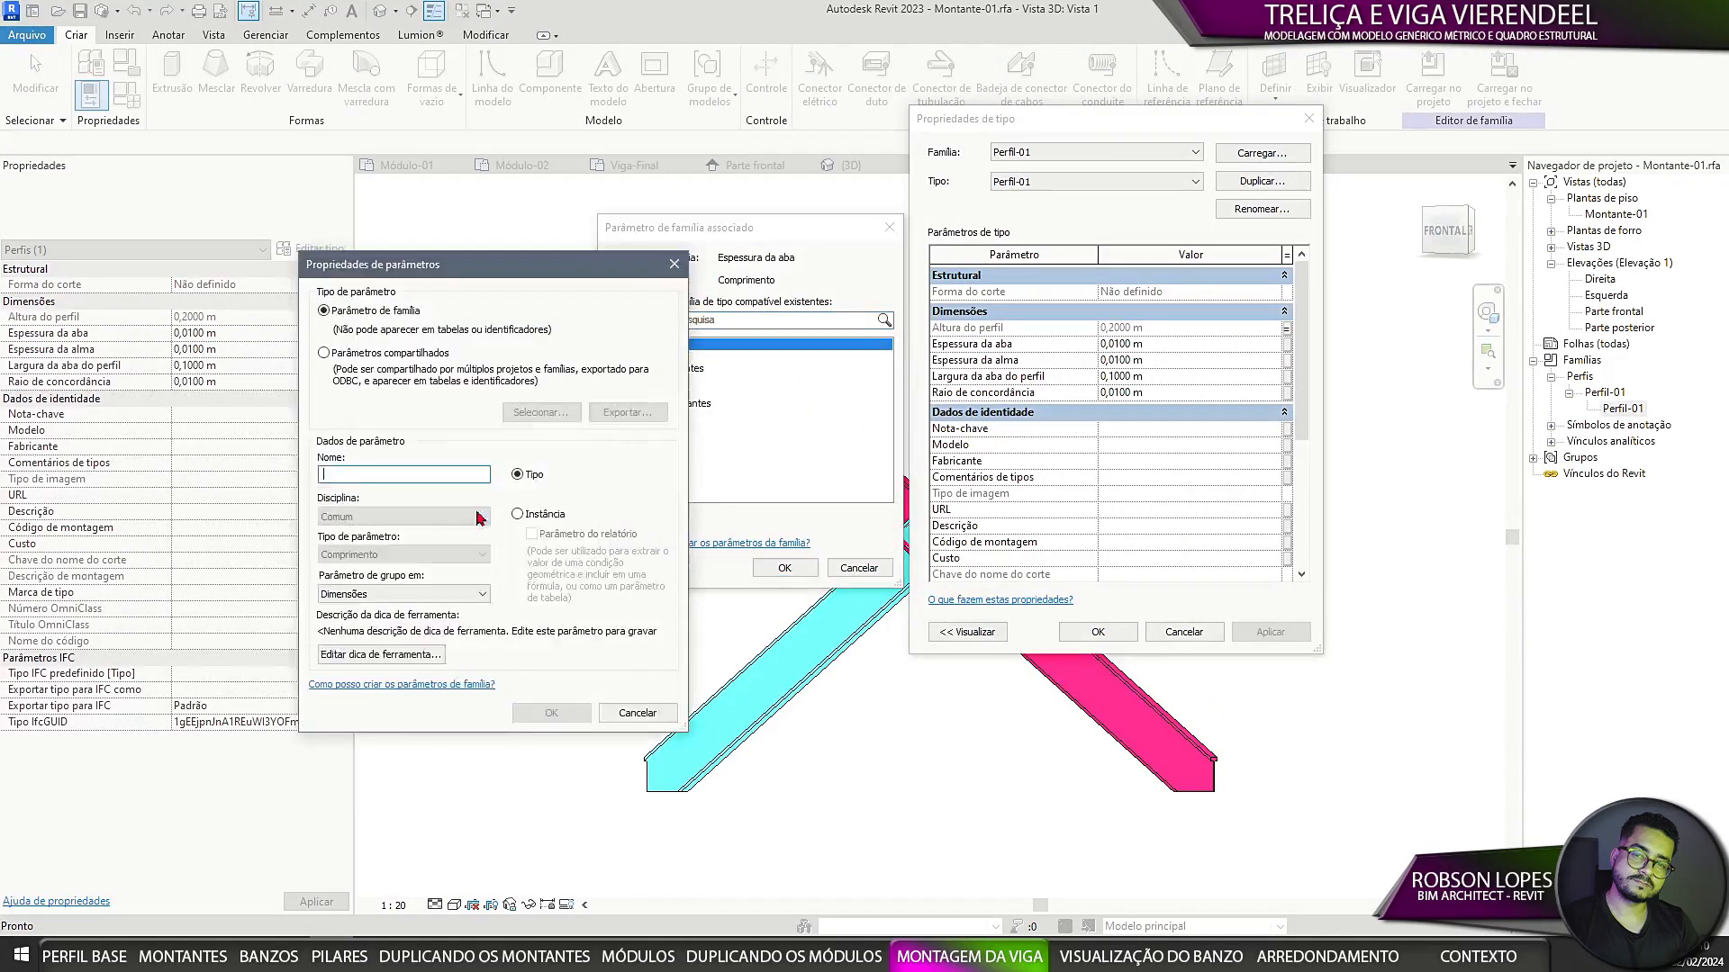
type("Espessura")
left_click_drag(490, 263, 374, 197)
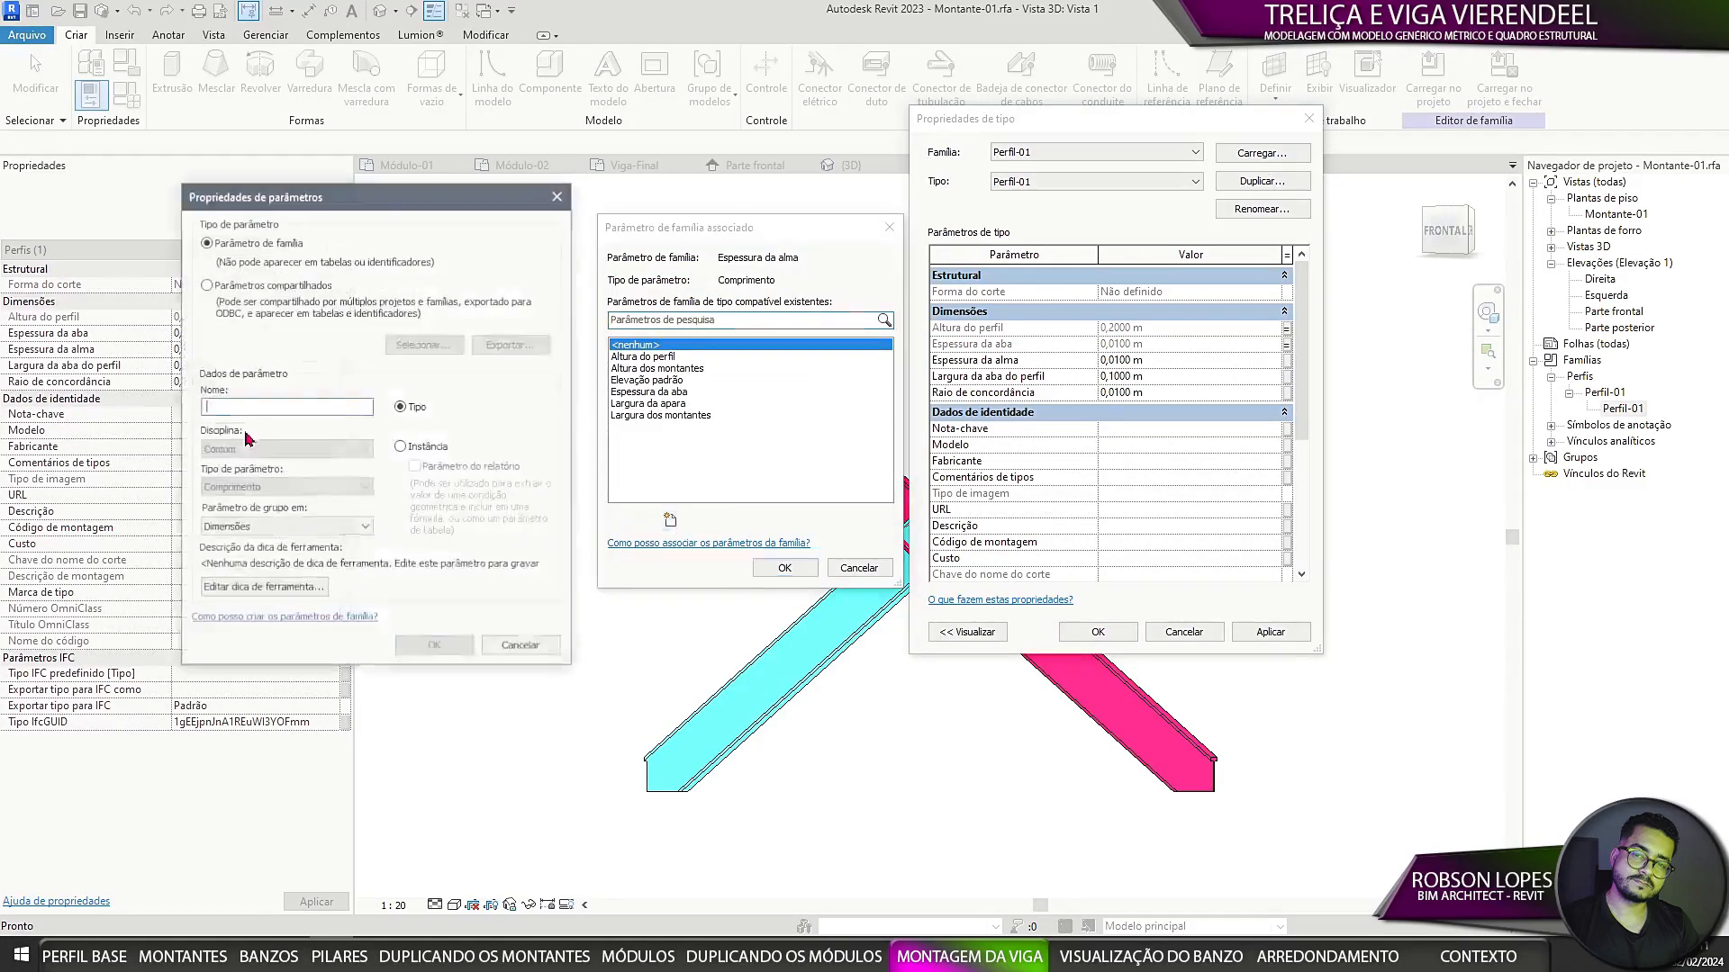
type("Espe")
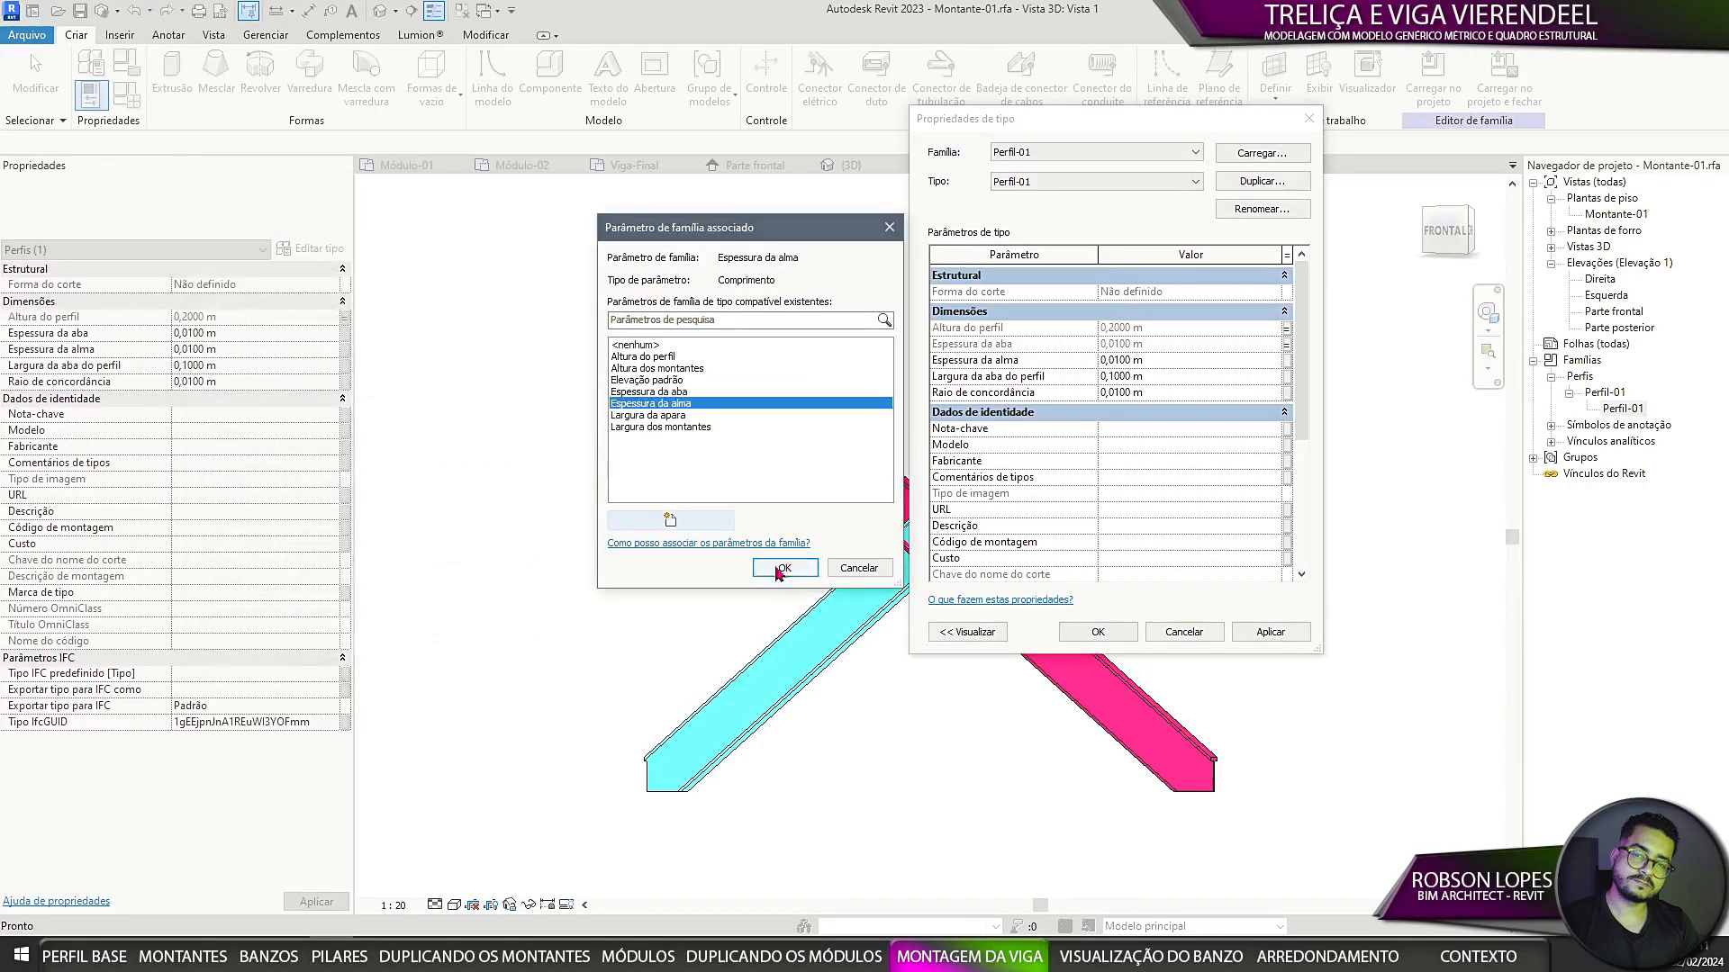
left_click(784, 568)
Step: Create the type parameter Largura da aba do perfil in Montante-01 for the same-named Perfil-01 dimension
type("L")
type("argura da aba")
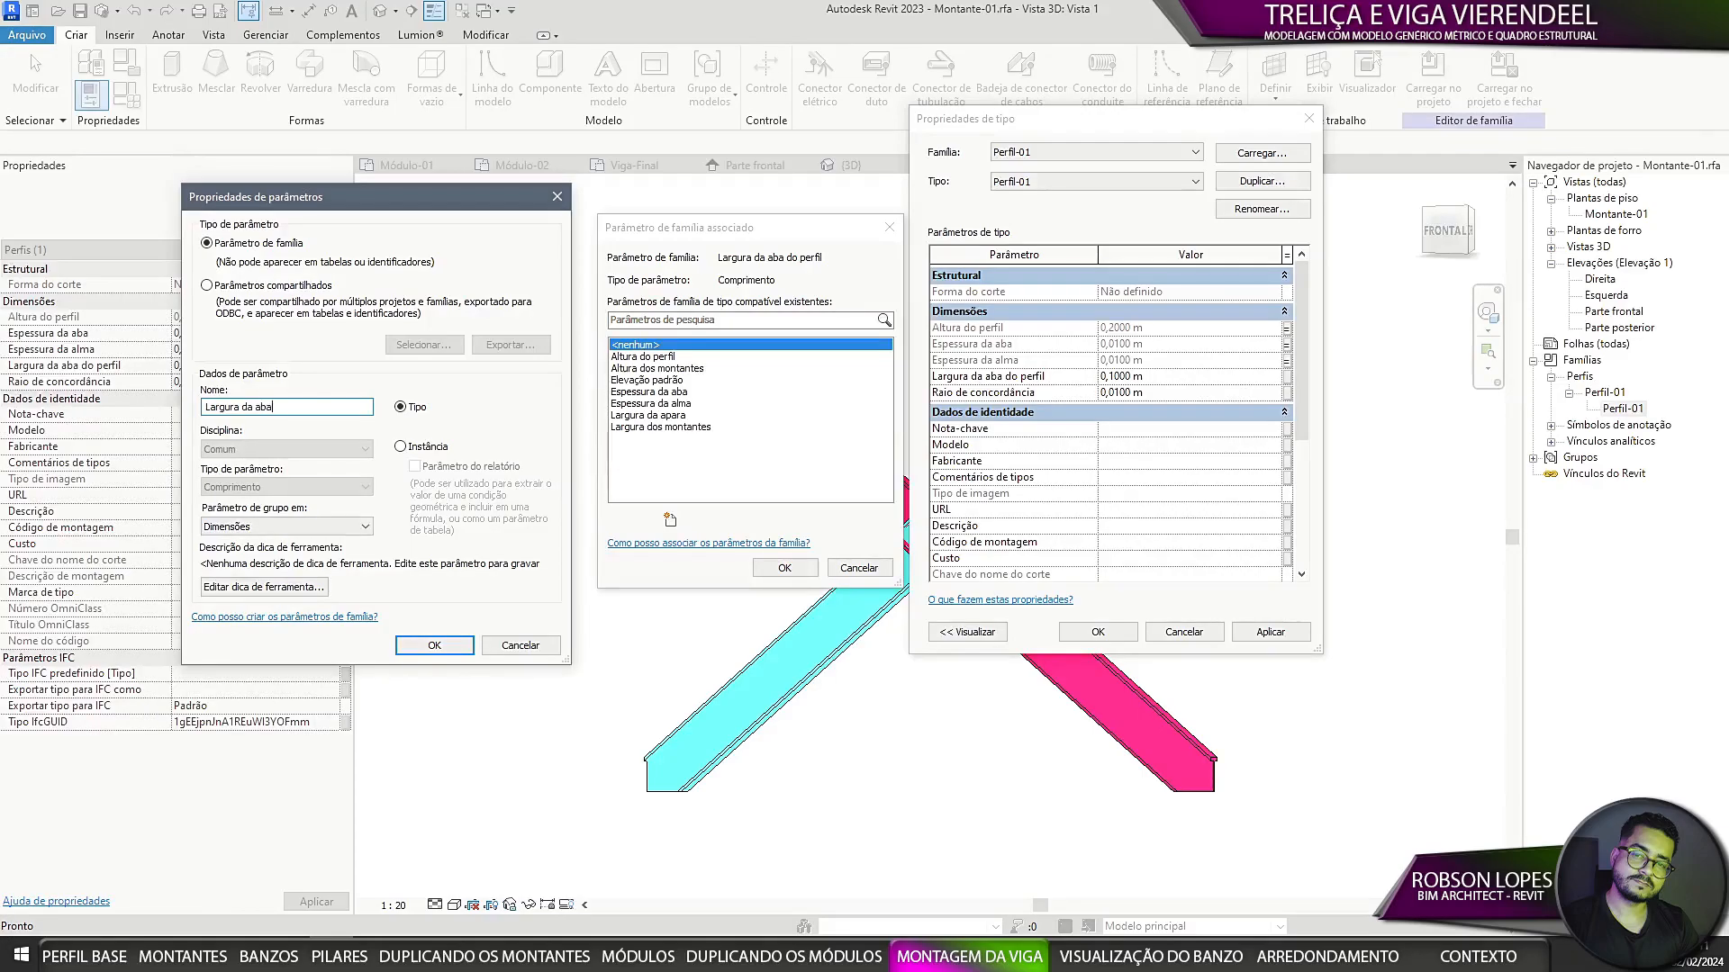
type(" do perfil")
left_click(434, 646)
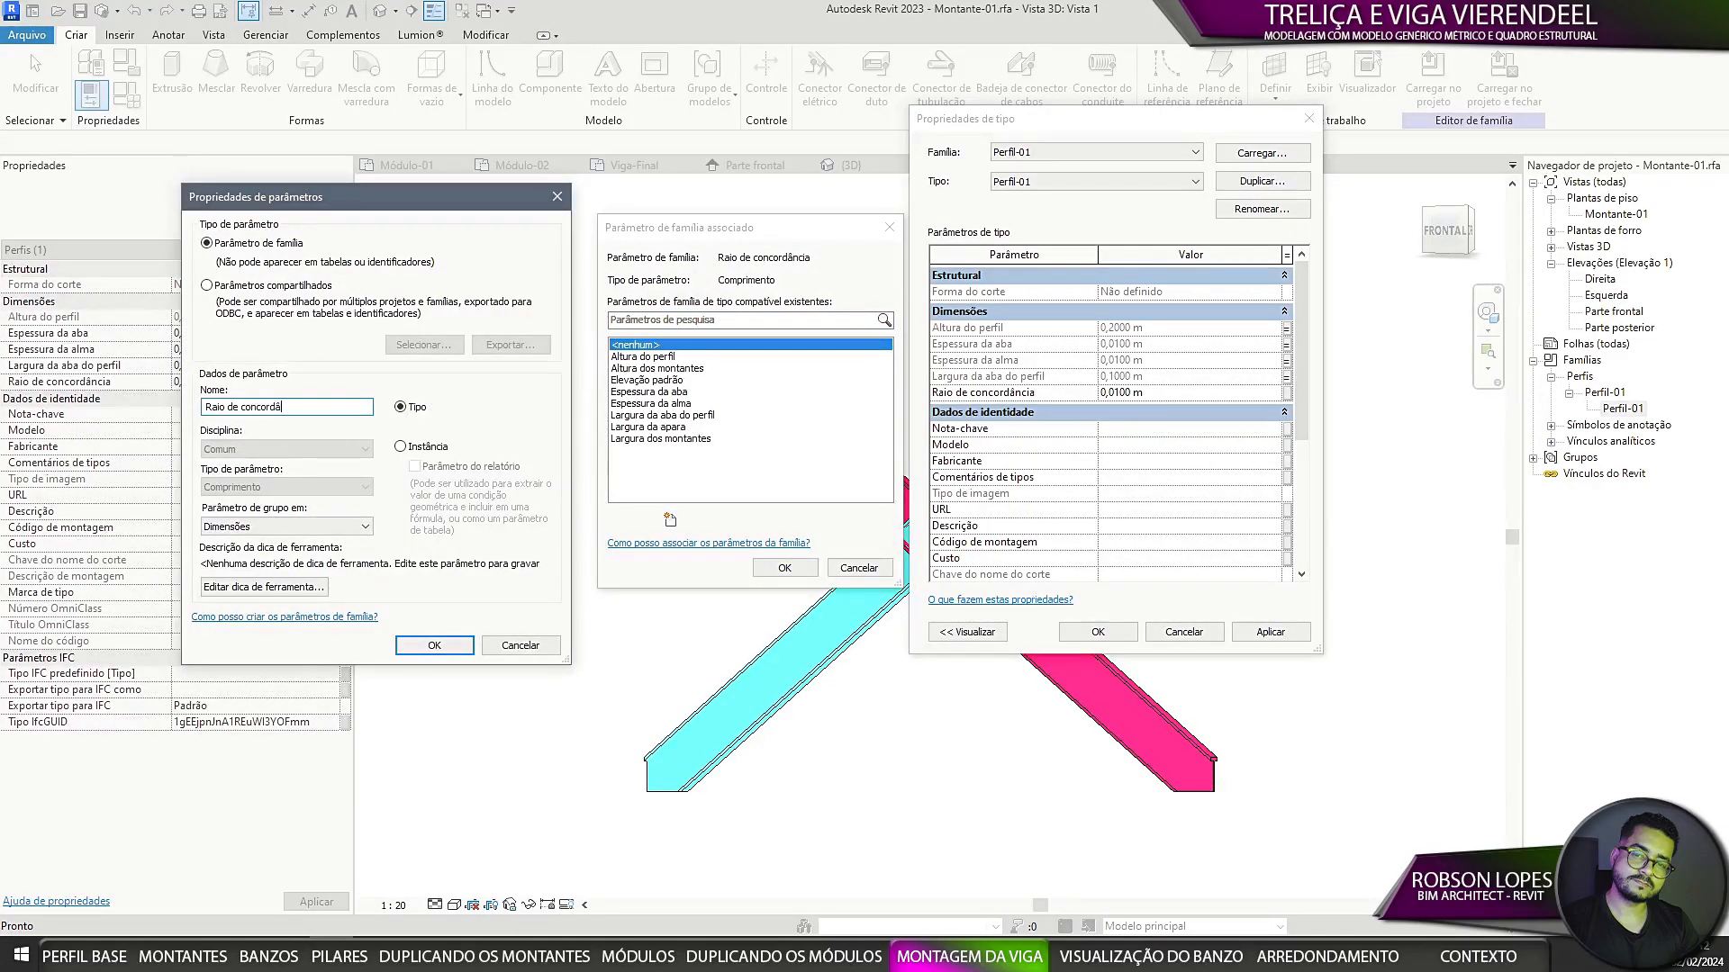
Step: Associate Raio de concordância with a new same-named parameter, then save Montante-01.rfa over the existing file and reload it into Módulo-01
left_click(434, 645)
left_click(784, 568)
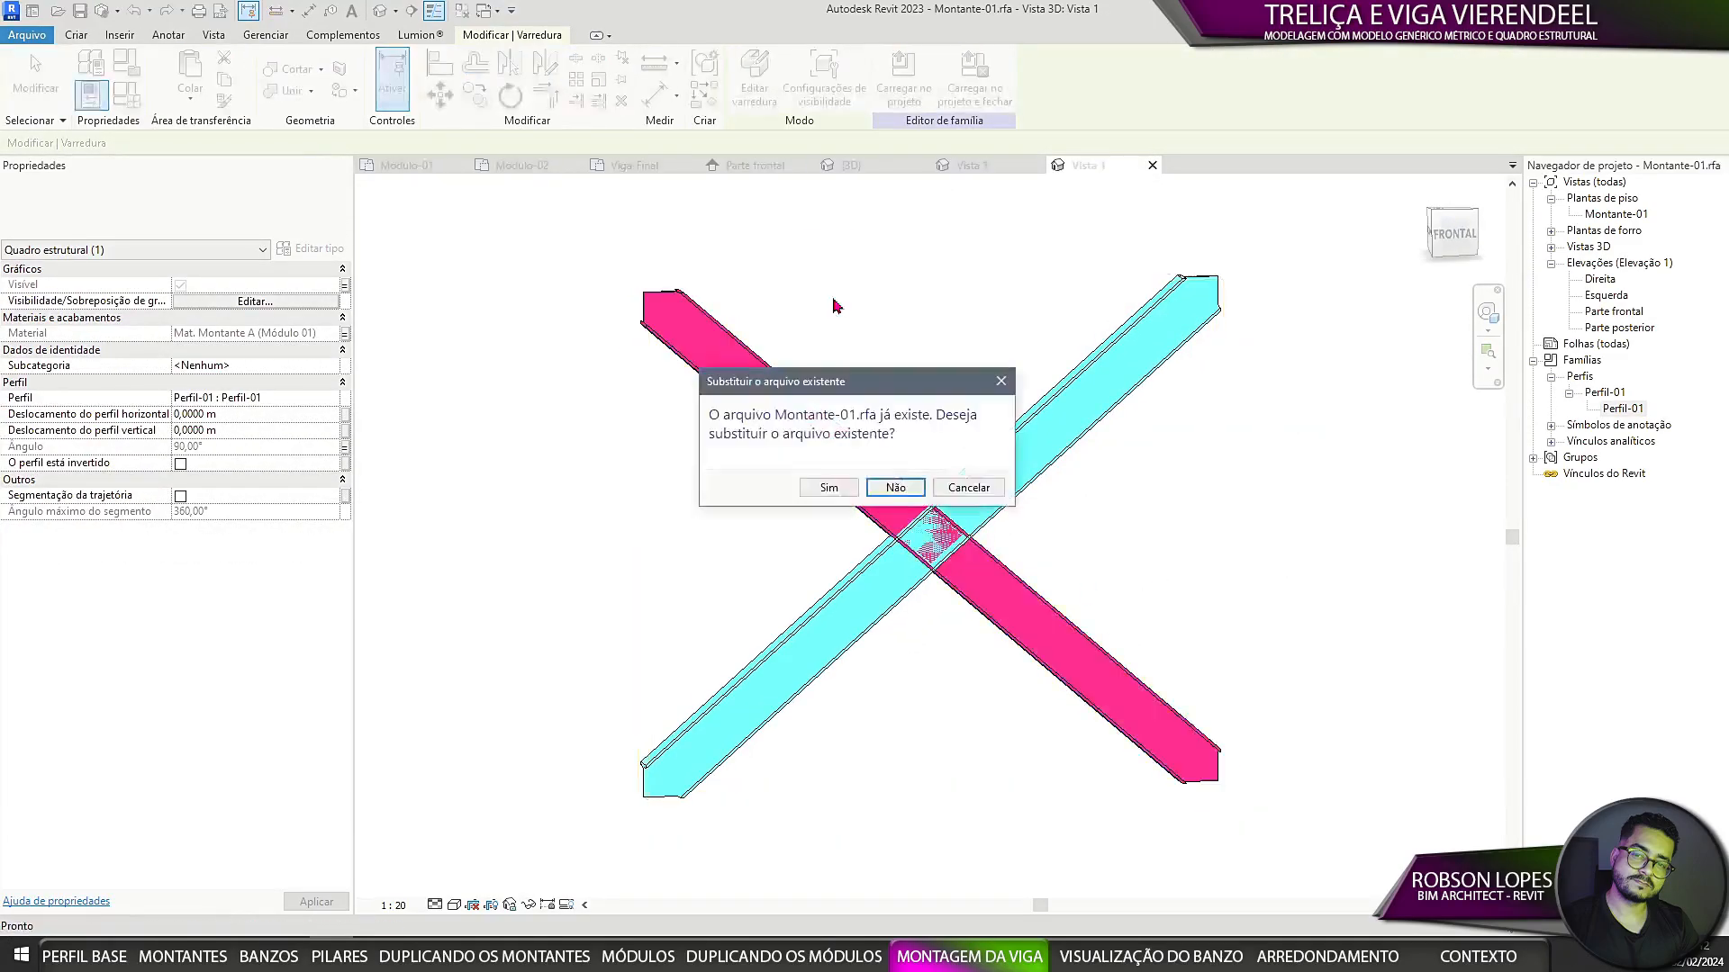
left_click(816, 611)
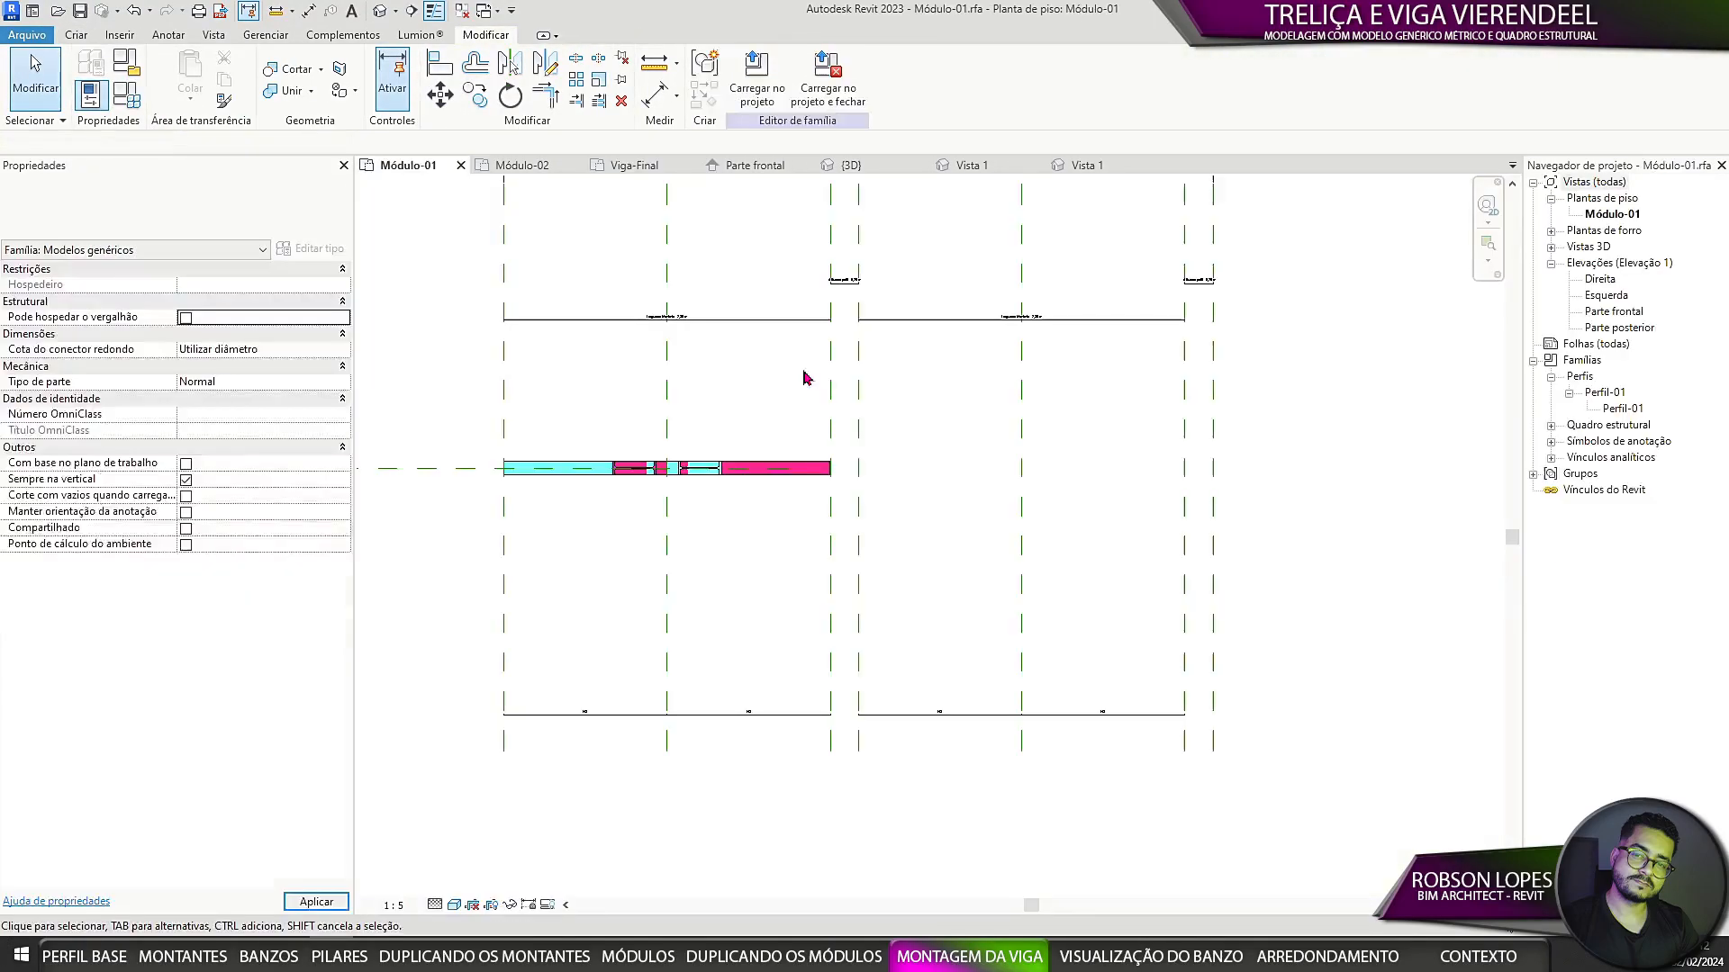
Step: In Módulo-01, associate the Montante-01 type's Espessura da aba with a new type parameter named Espessura da aba
left_click(802, 470)
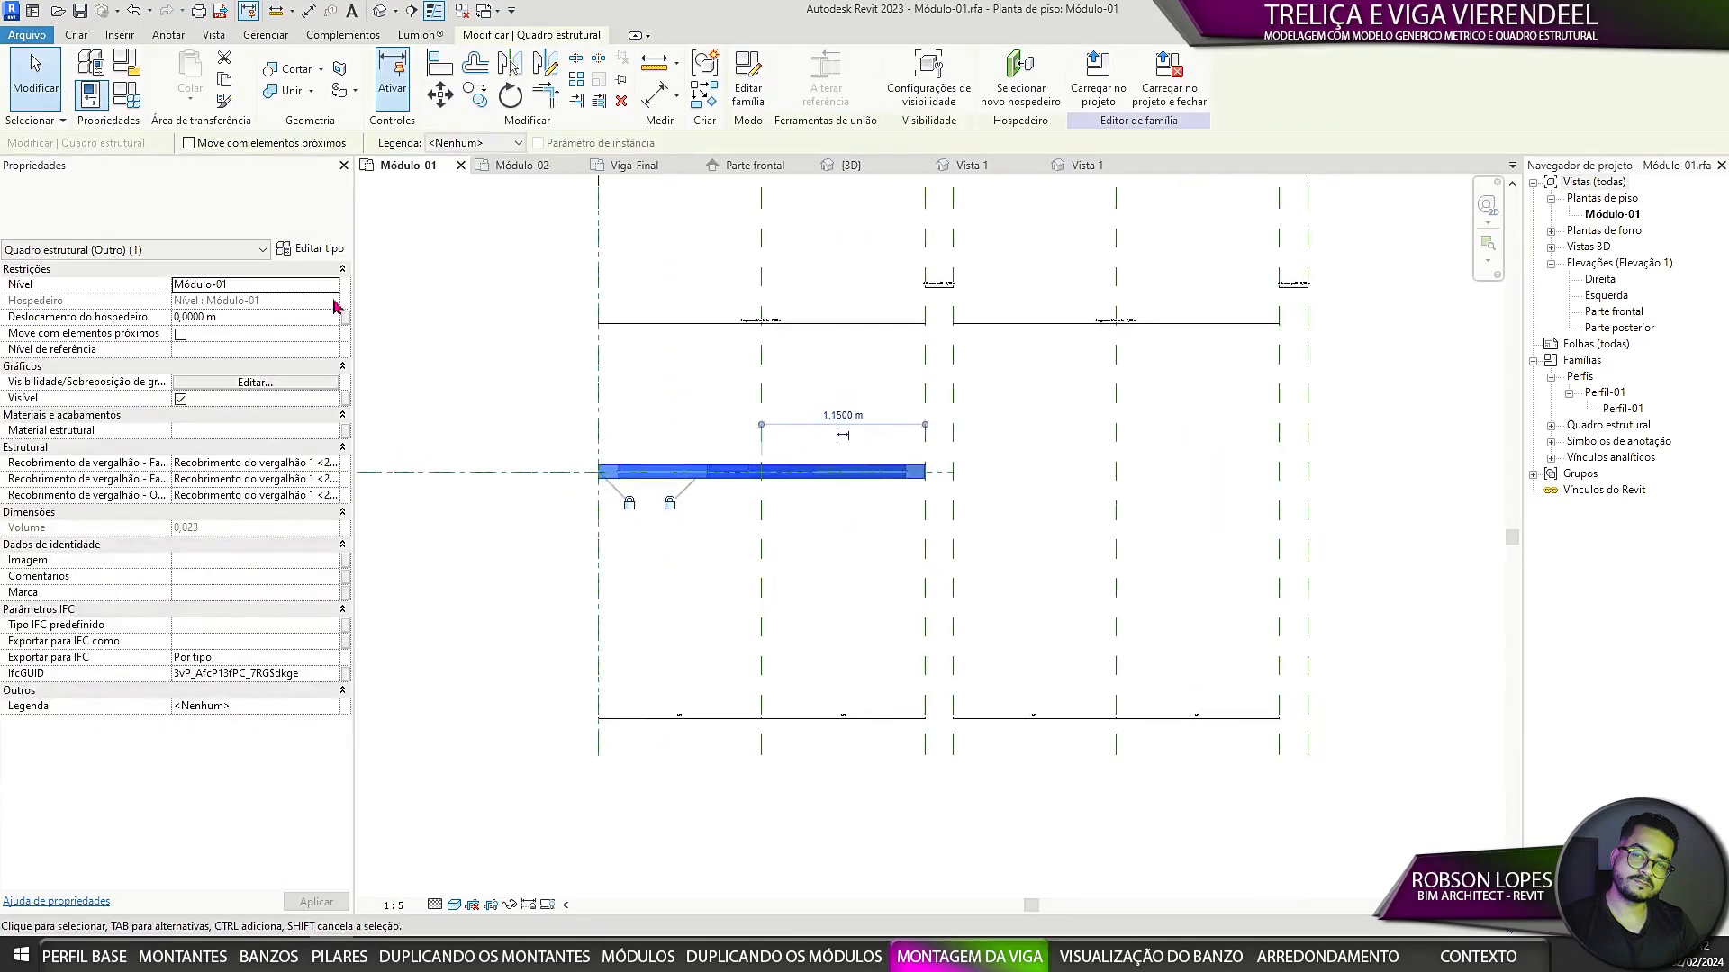
left_click(320, 248)
scroll(1108, 405, "down", 3)
left_click(1287, 376)
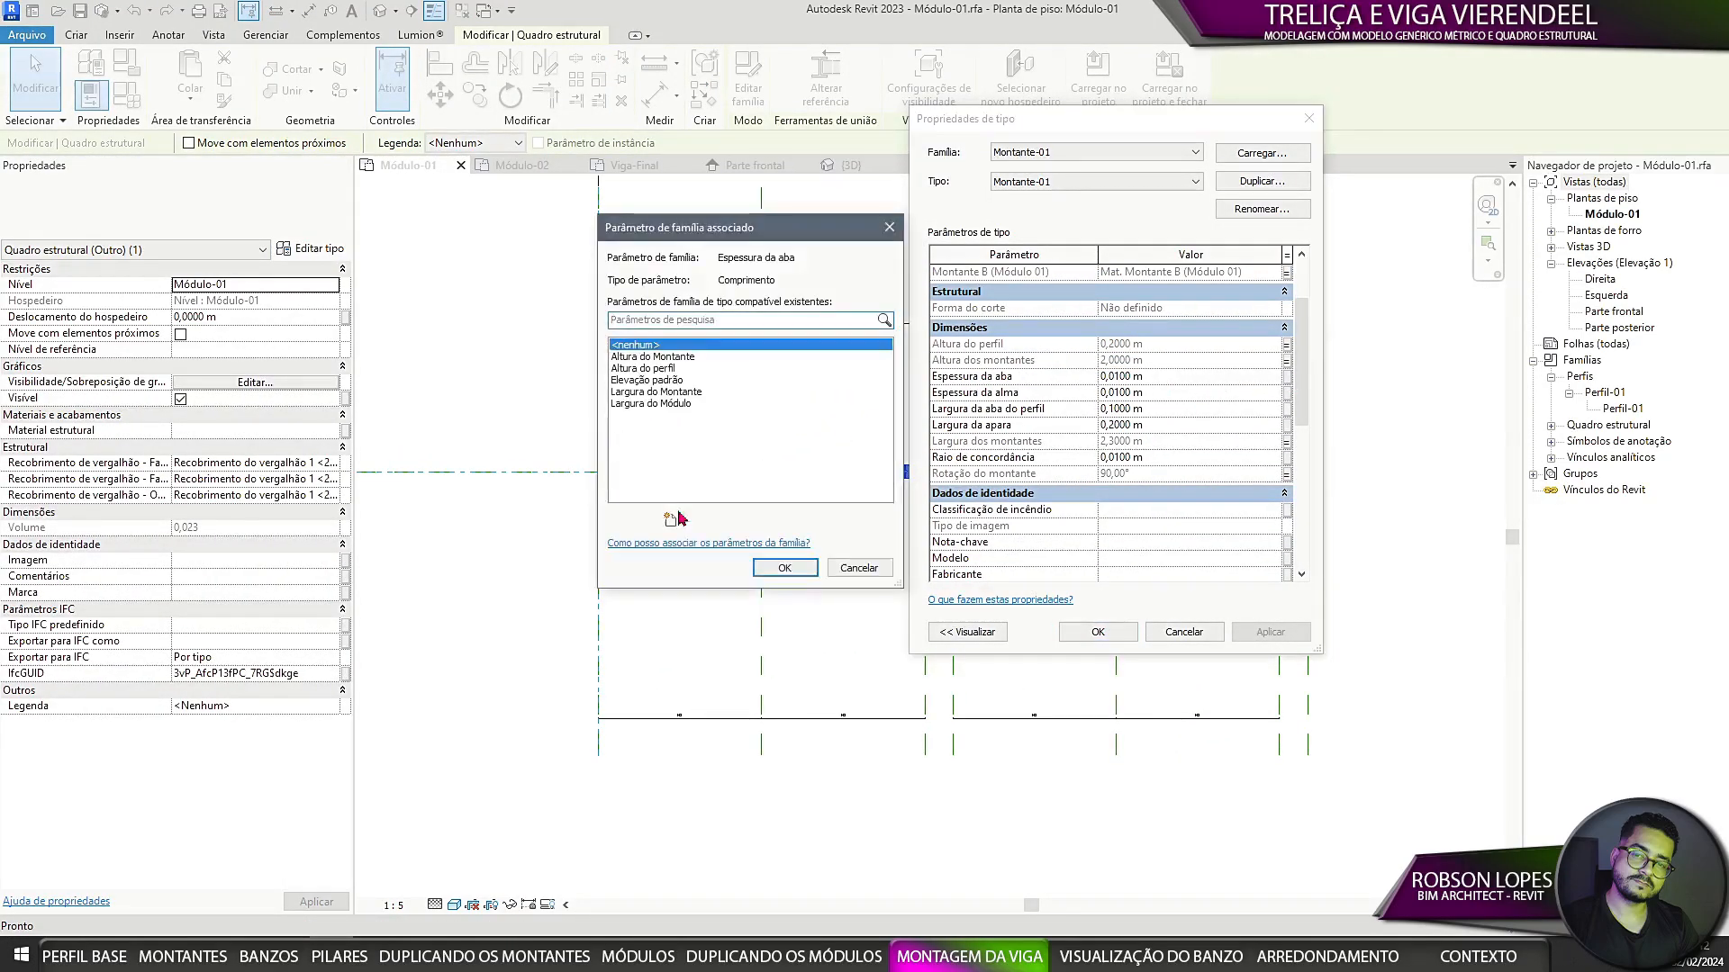
left_click(669, 519)
type("Espessura da aba")
left_click(433, 645)
left_click(804, 567)
Step: Associate the Montante-01 type's Espessura da alma with a new type parameter named Espessura da alma in Módulo-01
left_click(1286, 392)
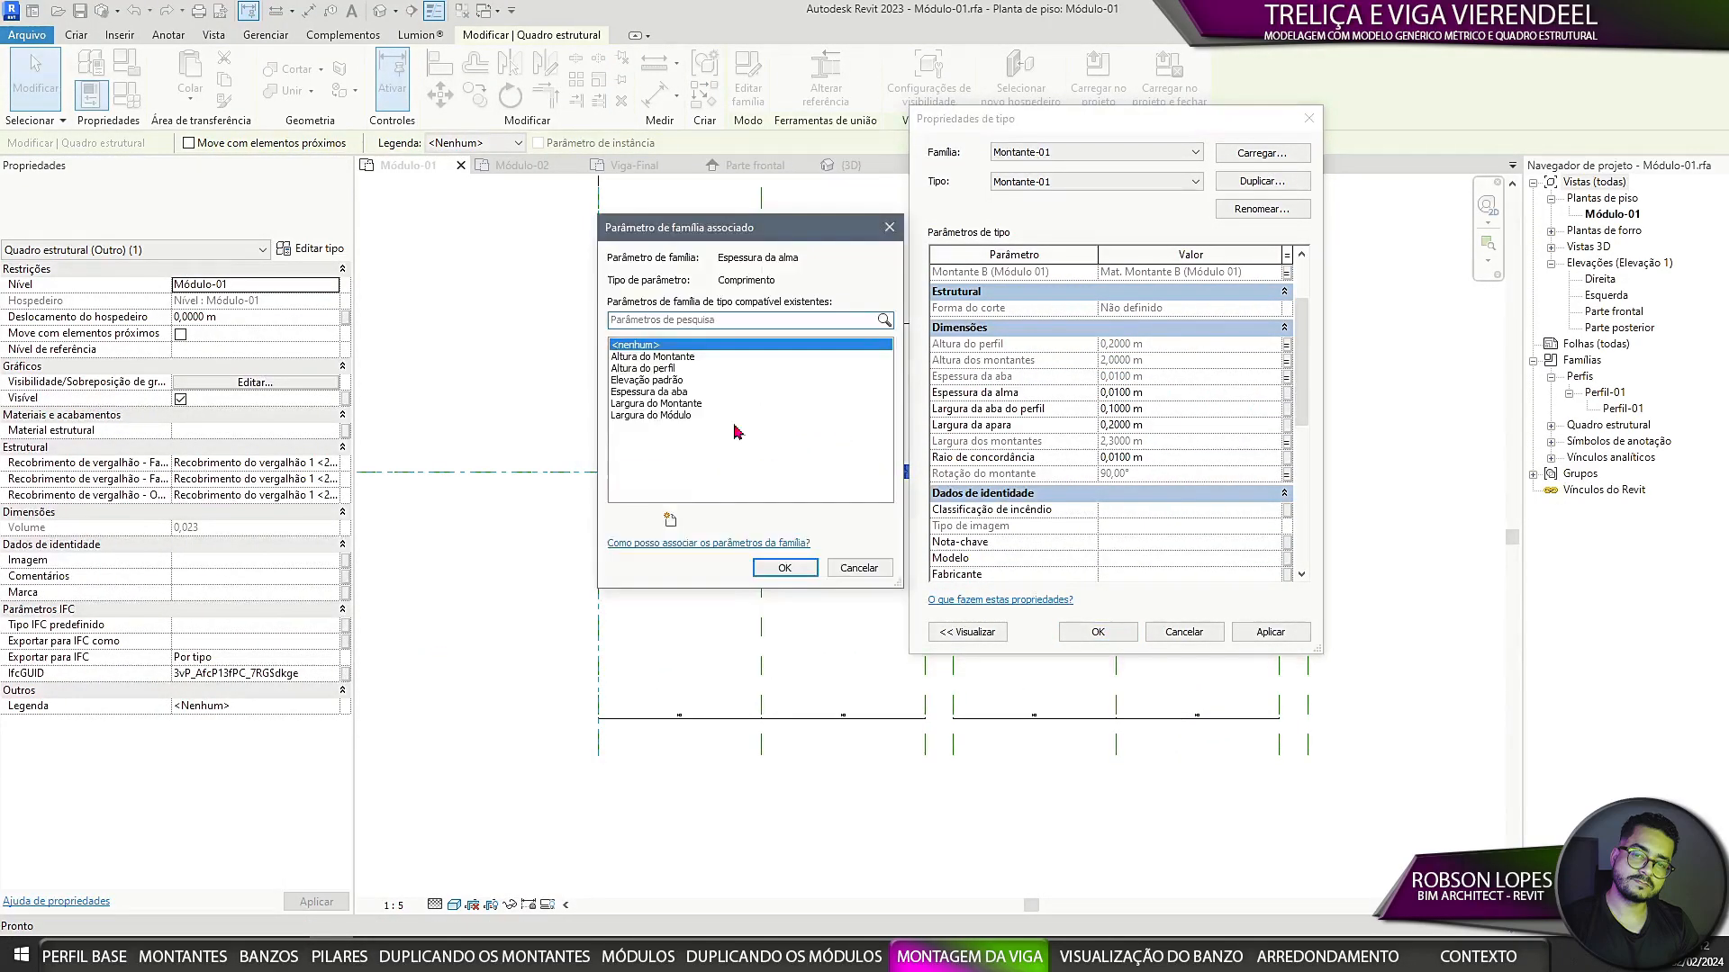
left_click(669, 519)
type("Espessura da alma")
left_click(434, 646)
left_click(784, 567)
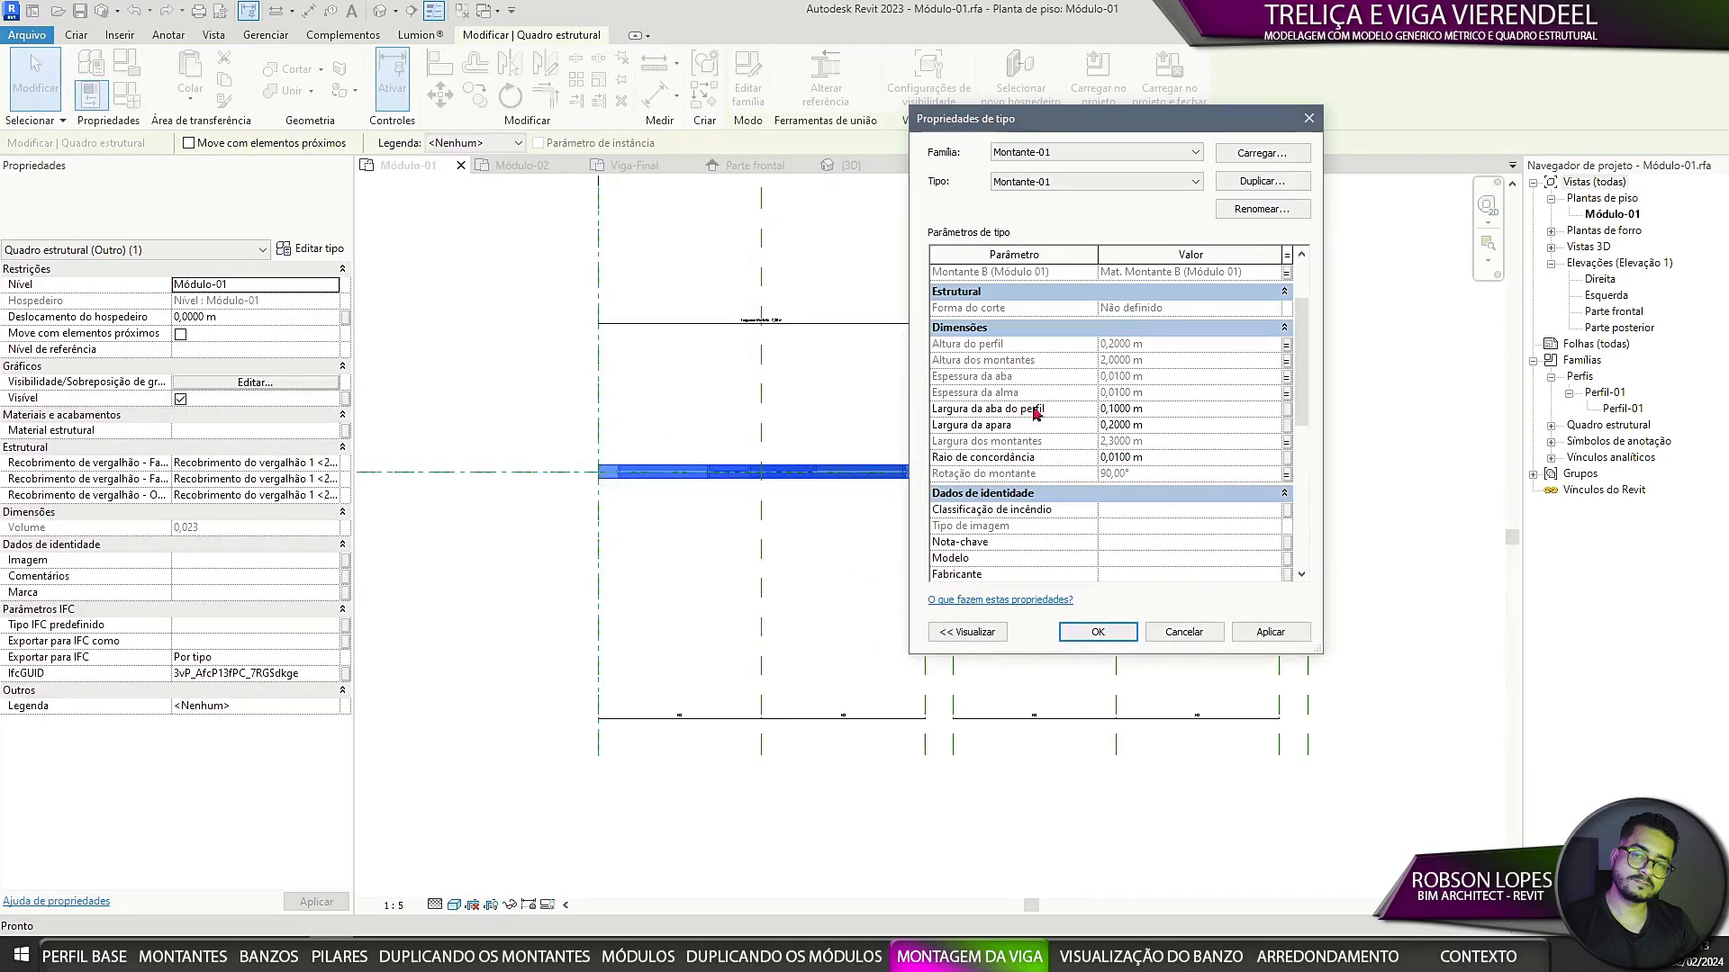
Step: Associate the Montante-01 type's Largura da aba do perfil with a new type parameter of the same name in Módulo-01
left_click(1287, 408)
left_click(669, 519)
type("Largura da aba do perf")
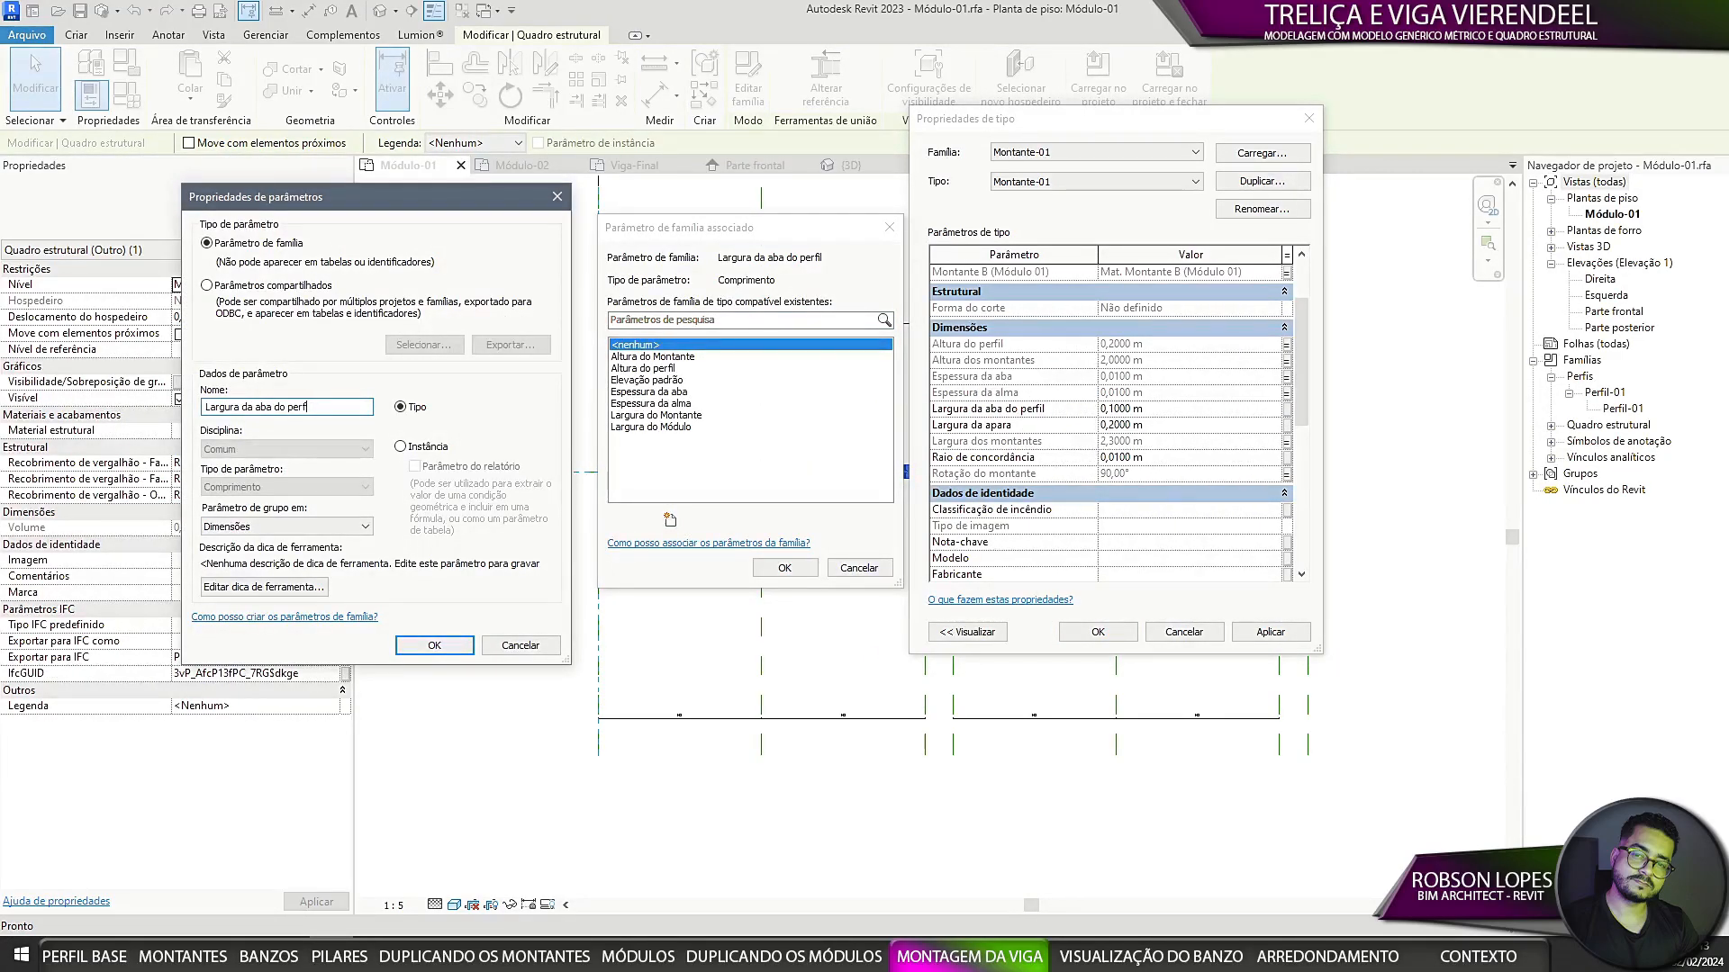
type("il")
left_click(434, 646)
left_click(784, 568)
Step: Associate the Montante-01 type's Raio de concordância with a new type parameter Raio de concordância and accept the type properties
left_click(1287, 457)
left_click(669, 520)
type("Raio de concordância")
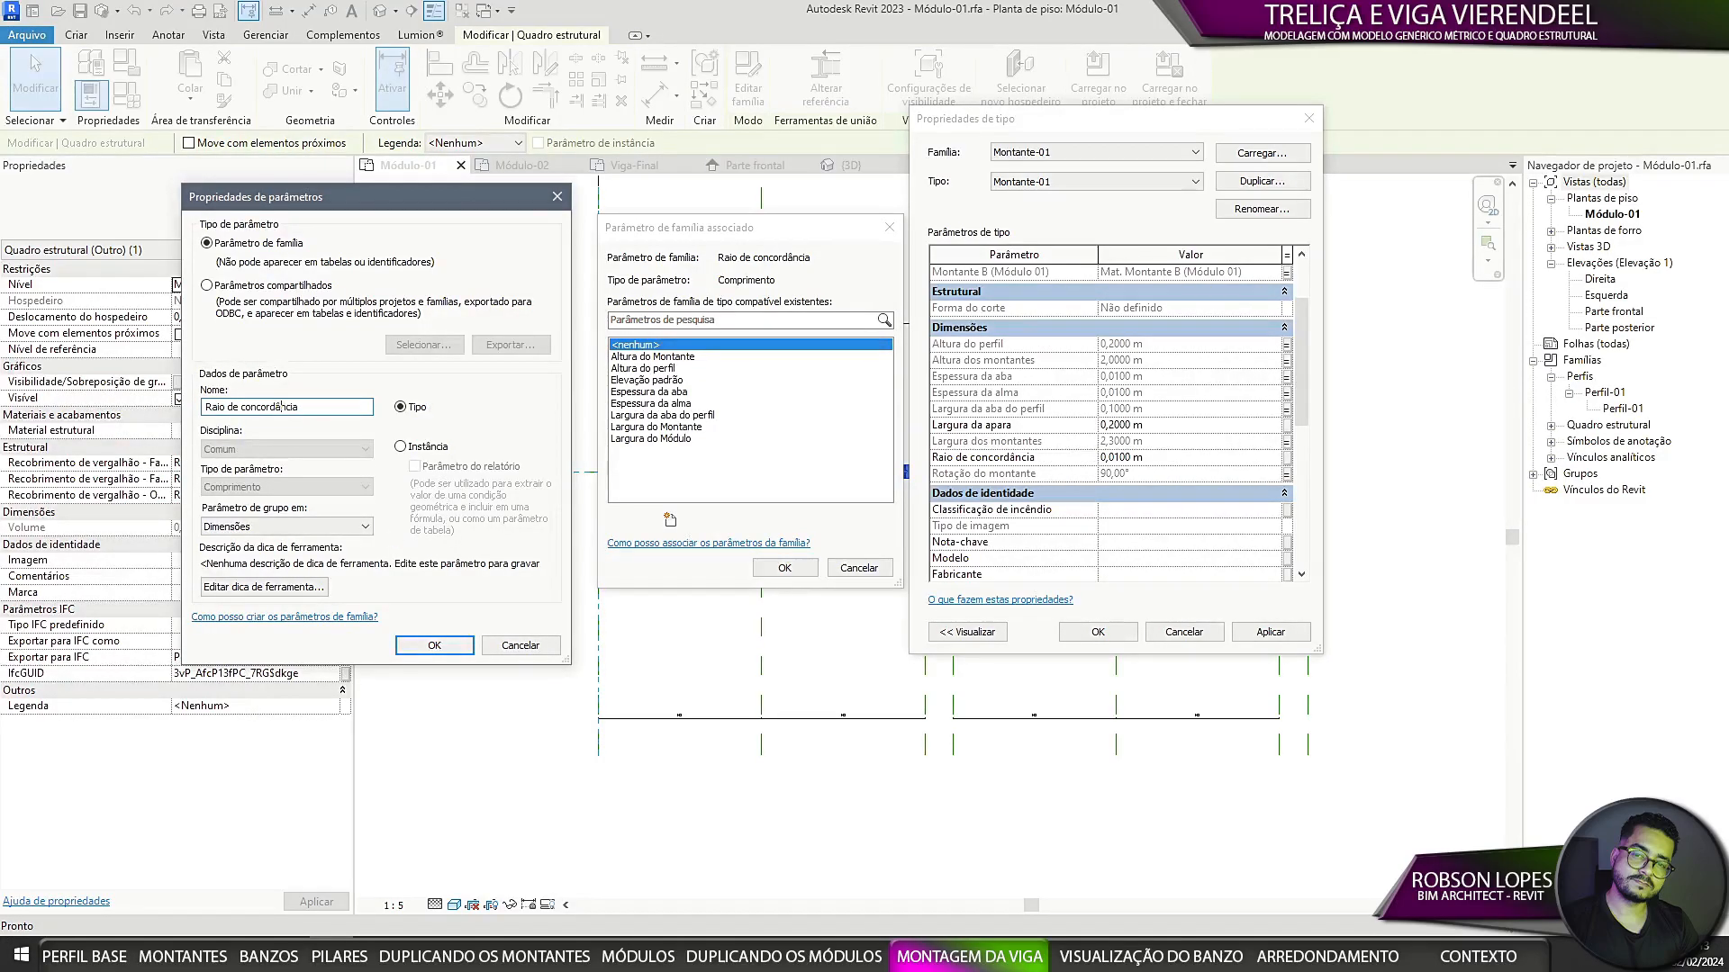
left_click(434, 645)
left_click(785, 568)
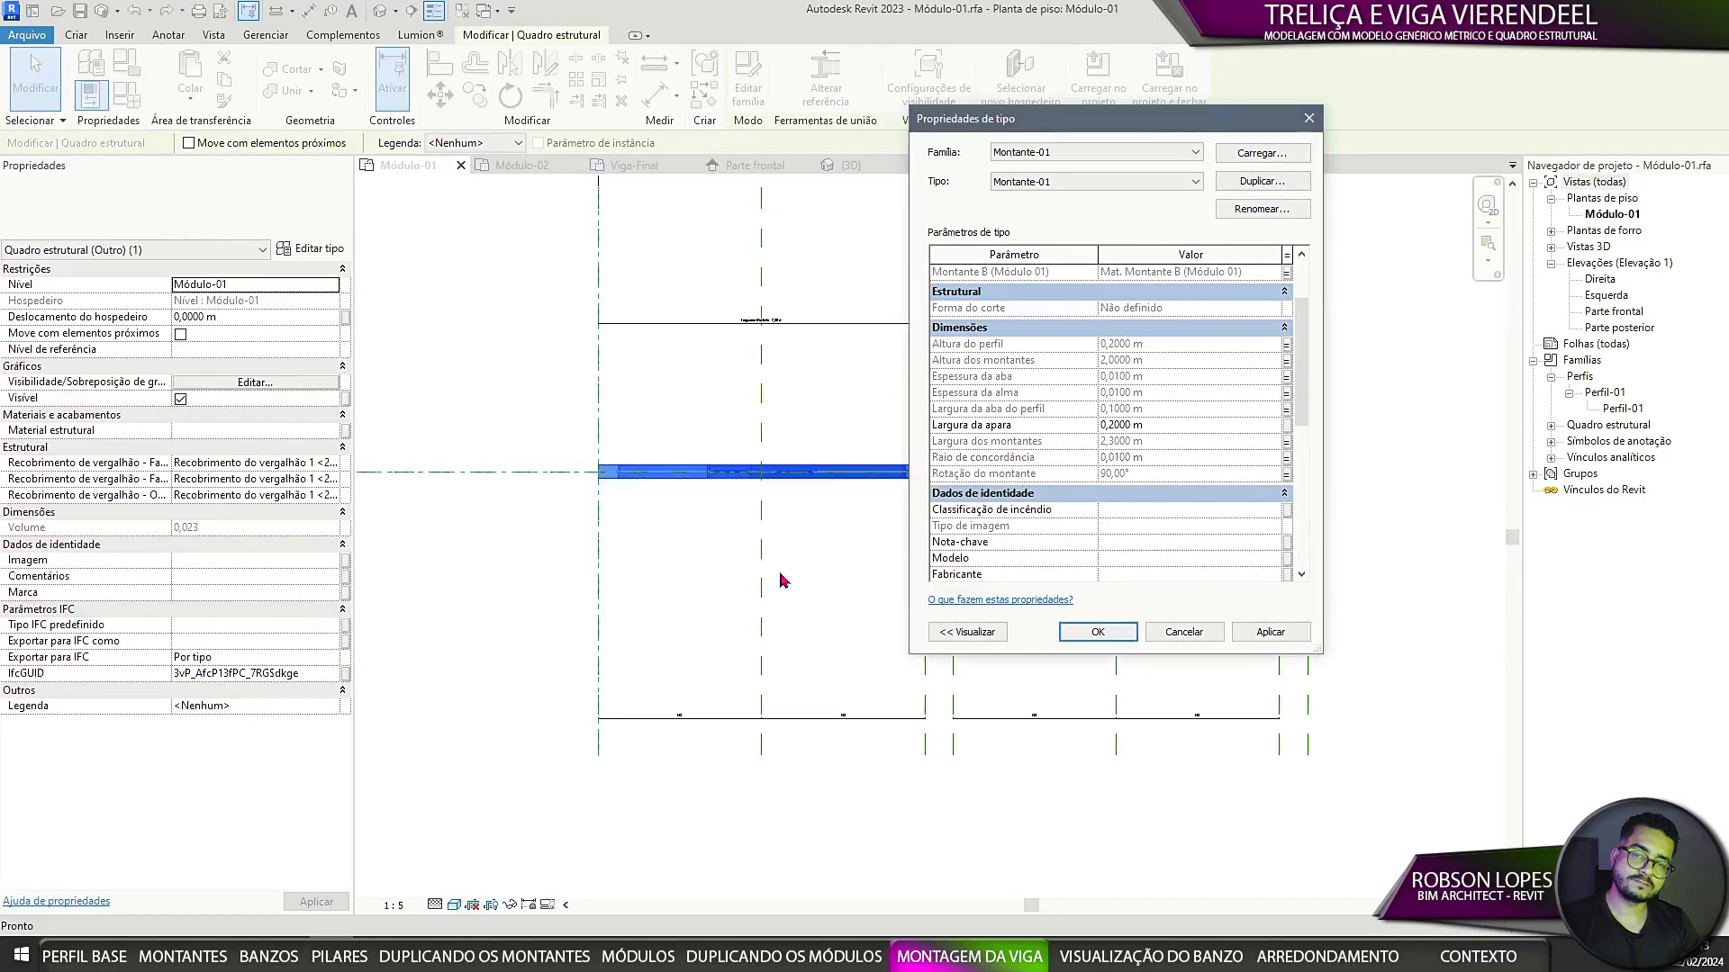
left_click(1098, 632)
Step: Reload the Módulo-01 family into Viga-Final over the existing version
left_click(1098, 77)
left_click(751, 423)
left_click(819, 610)
Step: Edit the module group in the Viga-Final plan and open the type properties of its Módulo-01 element
left_click(783, 459)
left_click(540, 550)
left_click(311, 249)
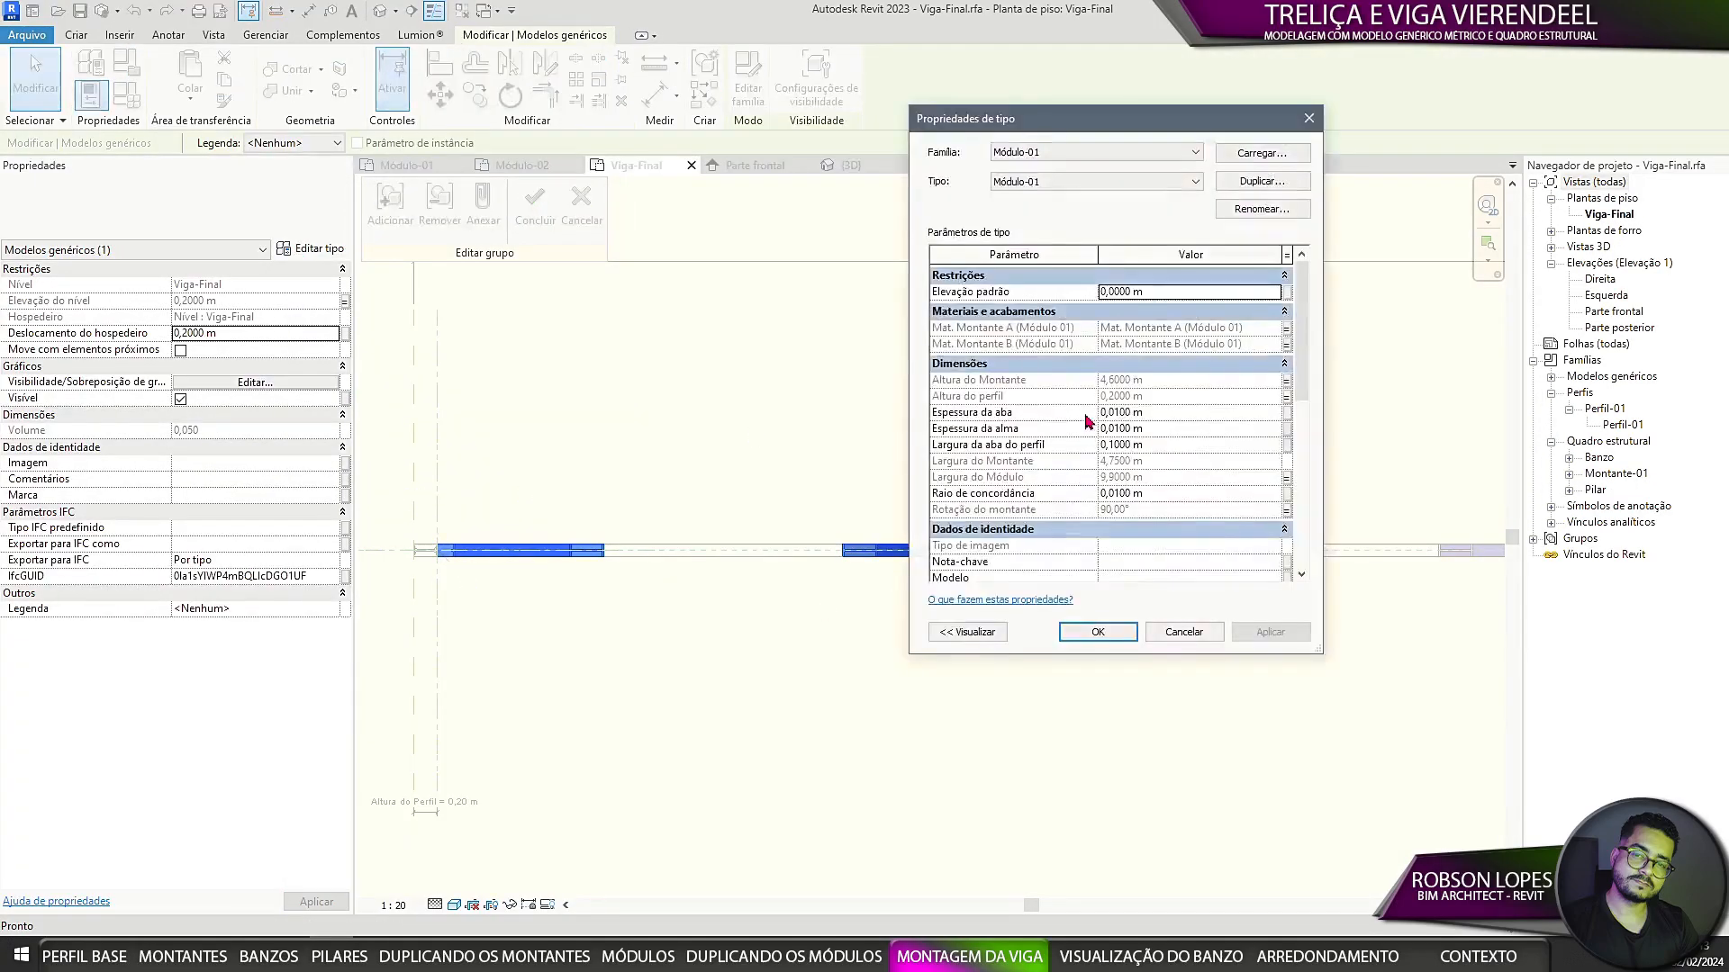
Step: Associate the Módulo-01 type's Espessura da aba with Perfil Espessura da Aba and its Espessura da alma with Perfil Espessura da Alma
left_click(1287, 412)
left_click(662, 450)
left_click(784, 567)
left_click(1287, 429)
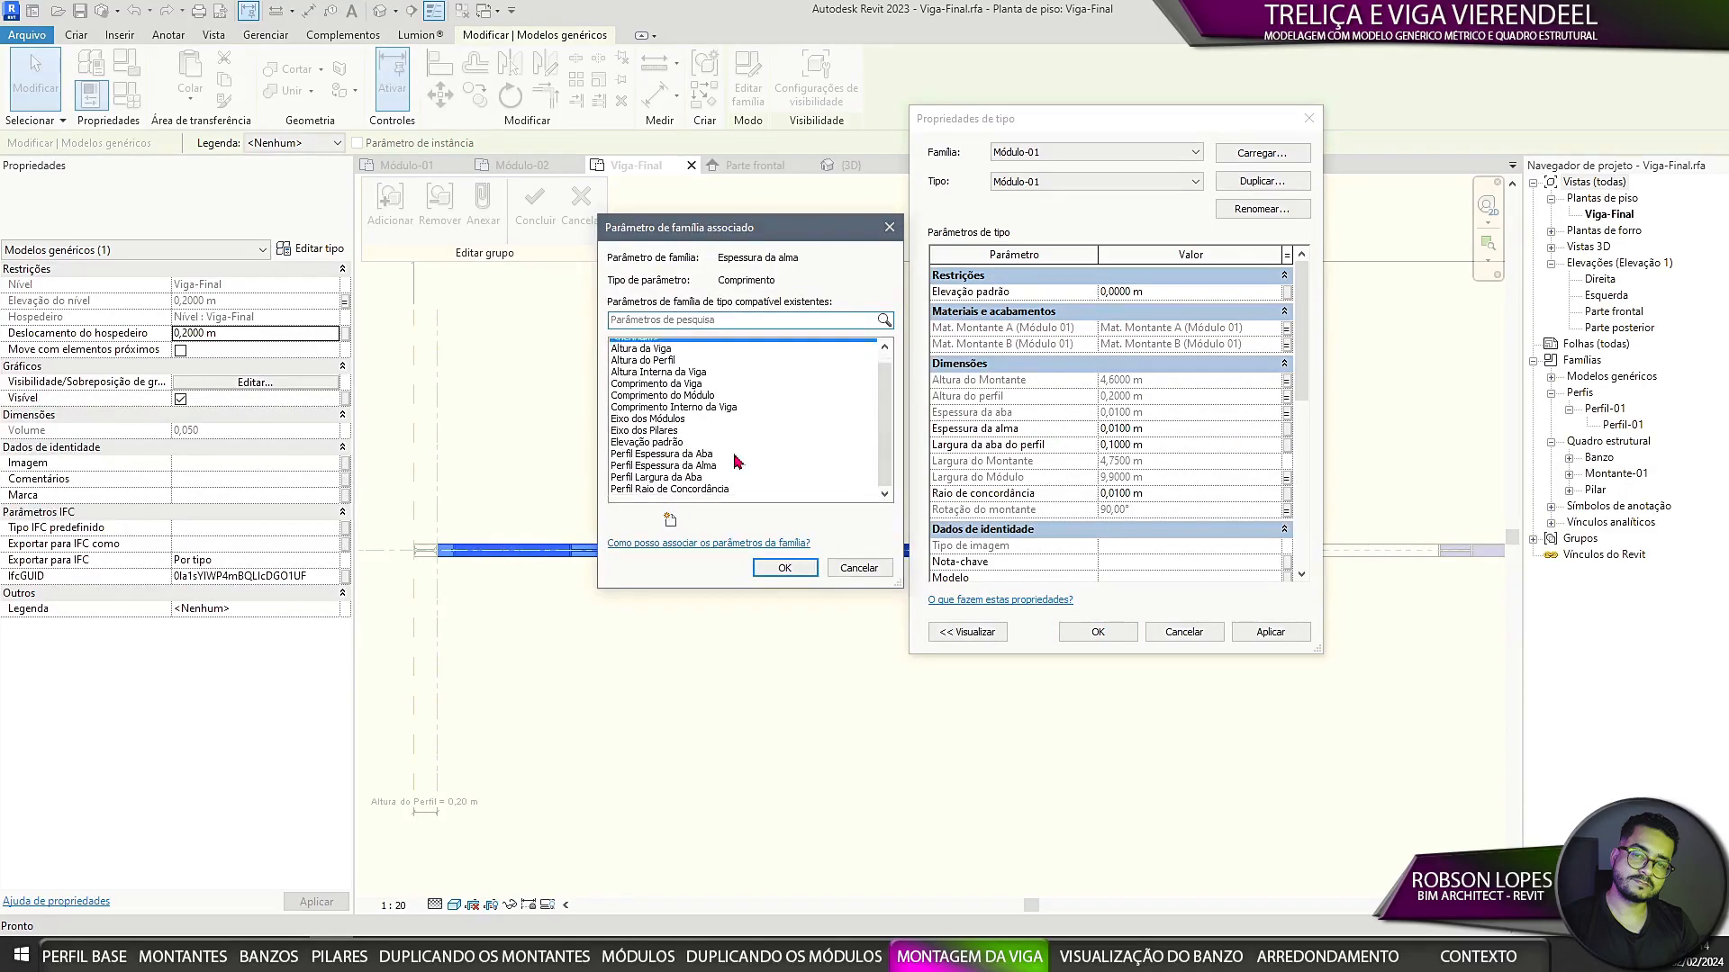
left_click(669, 462)
left_click(784, 568)
Step: Associate Módulo-01's Largura da aba do perfil and Raio de concordância with Perfil Largura da Aba and Perfil Raio de Concordância, and finish the group edit
left_click(1286, 445)
left_click(621, 474)
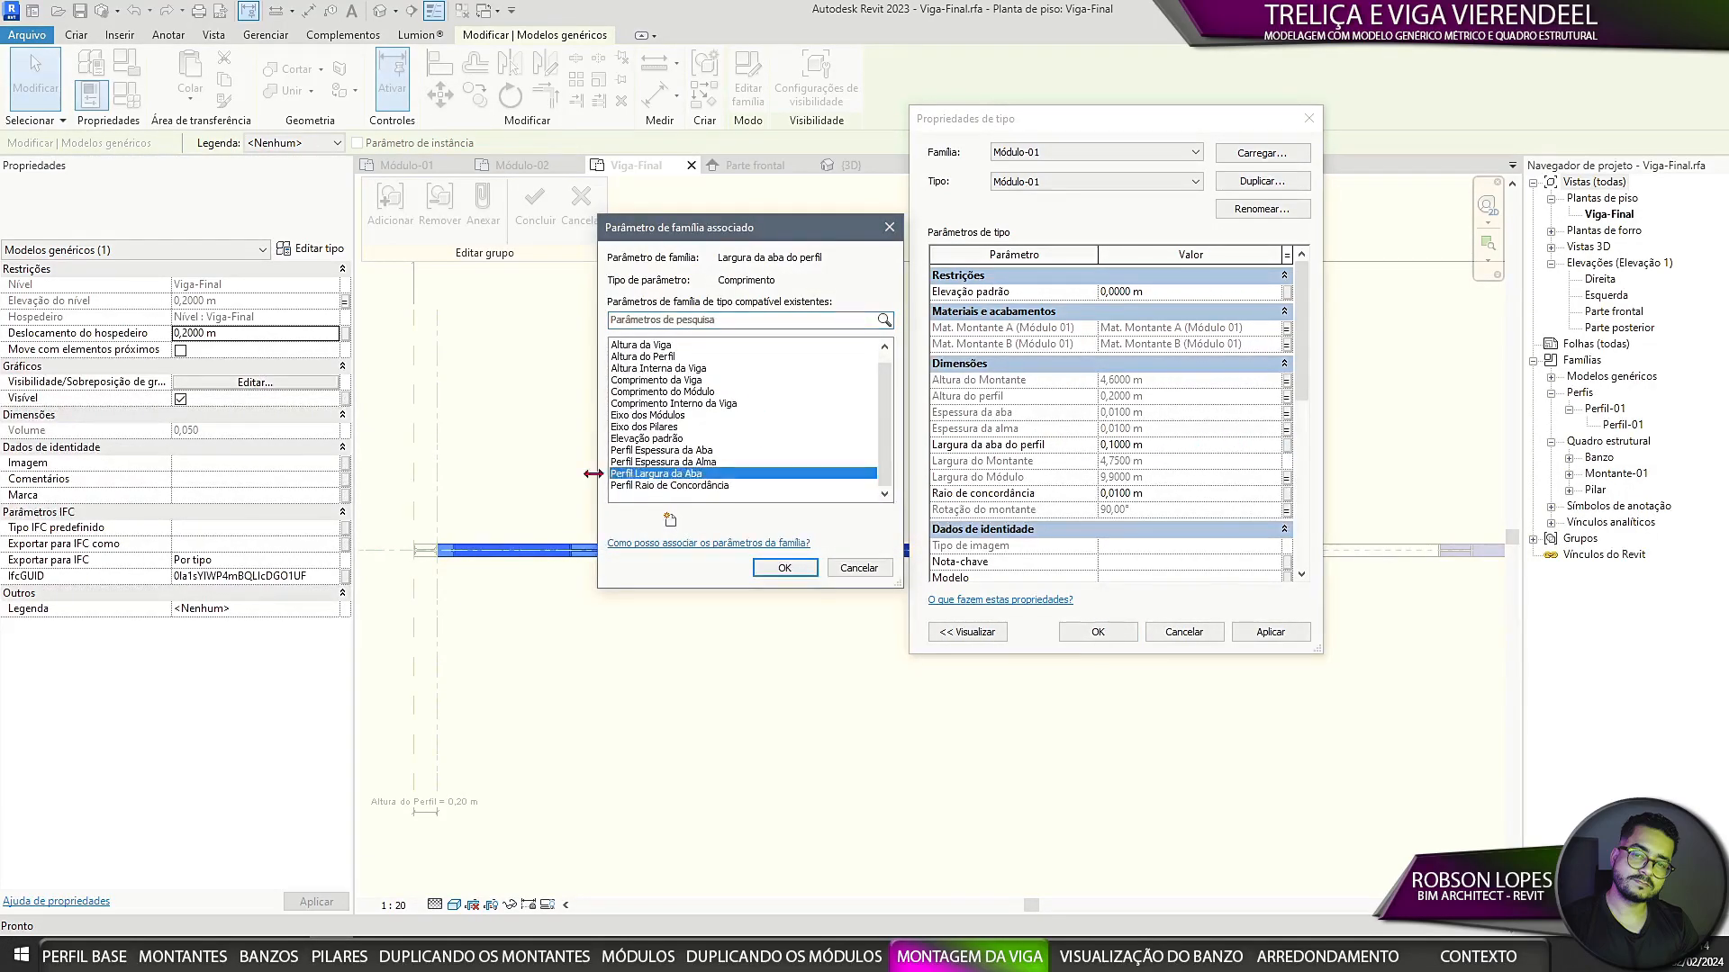
key("Return")
left_click(1286, 493)
left_click(670, 486)
left_click(784, 567)
left_click(1098, 631)
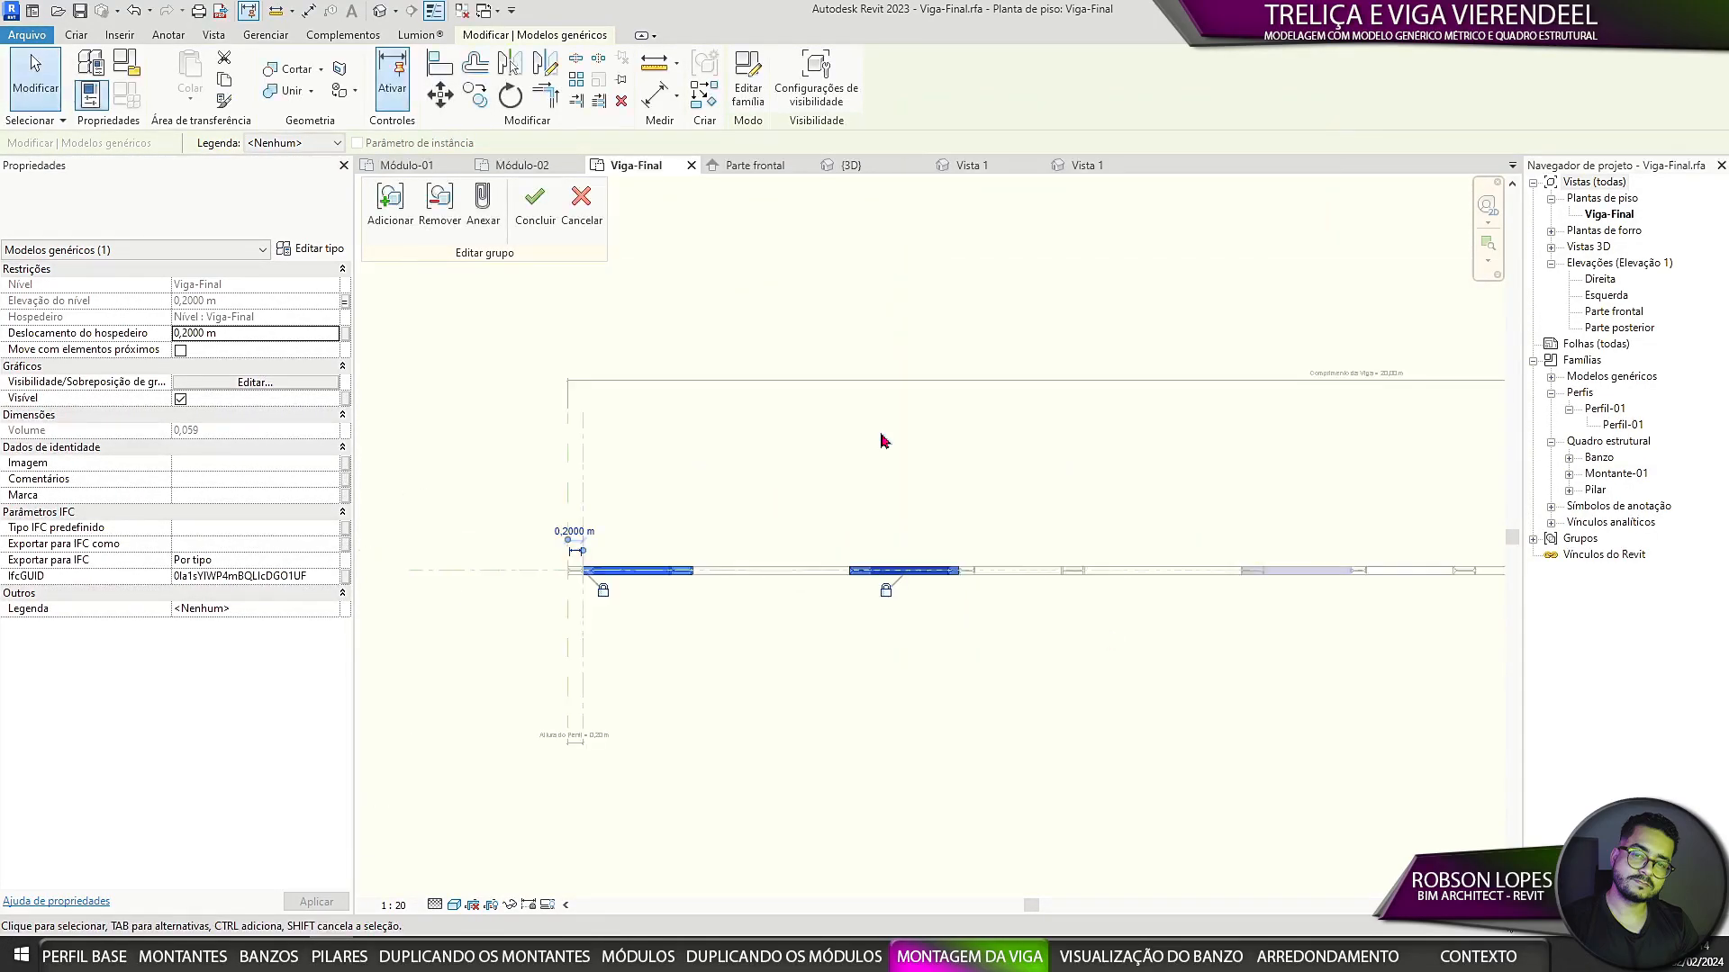
left_click(535, 198)
Step: Edit the end pillar's group in the 3D view and check the Pilar type's Espessura da alma and Largura da alma associations
left_click(846, 165)
scroll(585, 378, "up", 4)
double_click(465, 405)
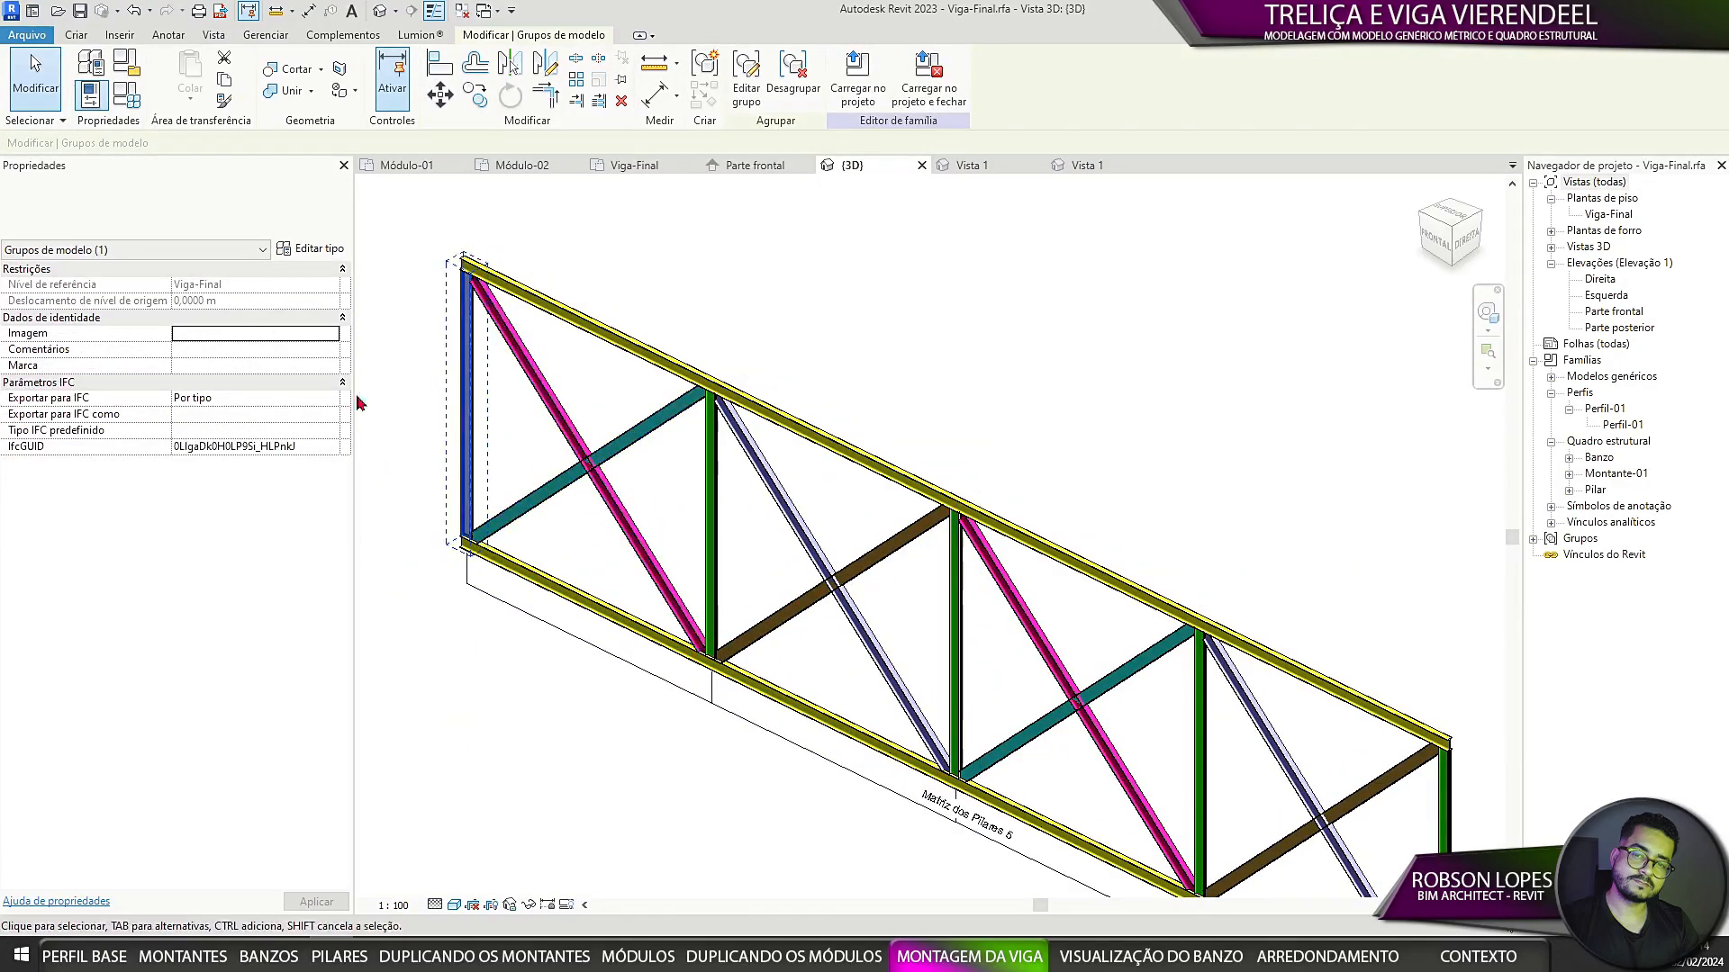
left_click(311, 248)
left_click(1286, 448)
left_click(784, 565)
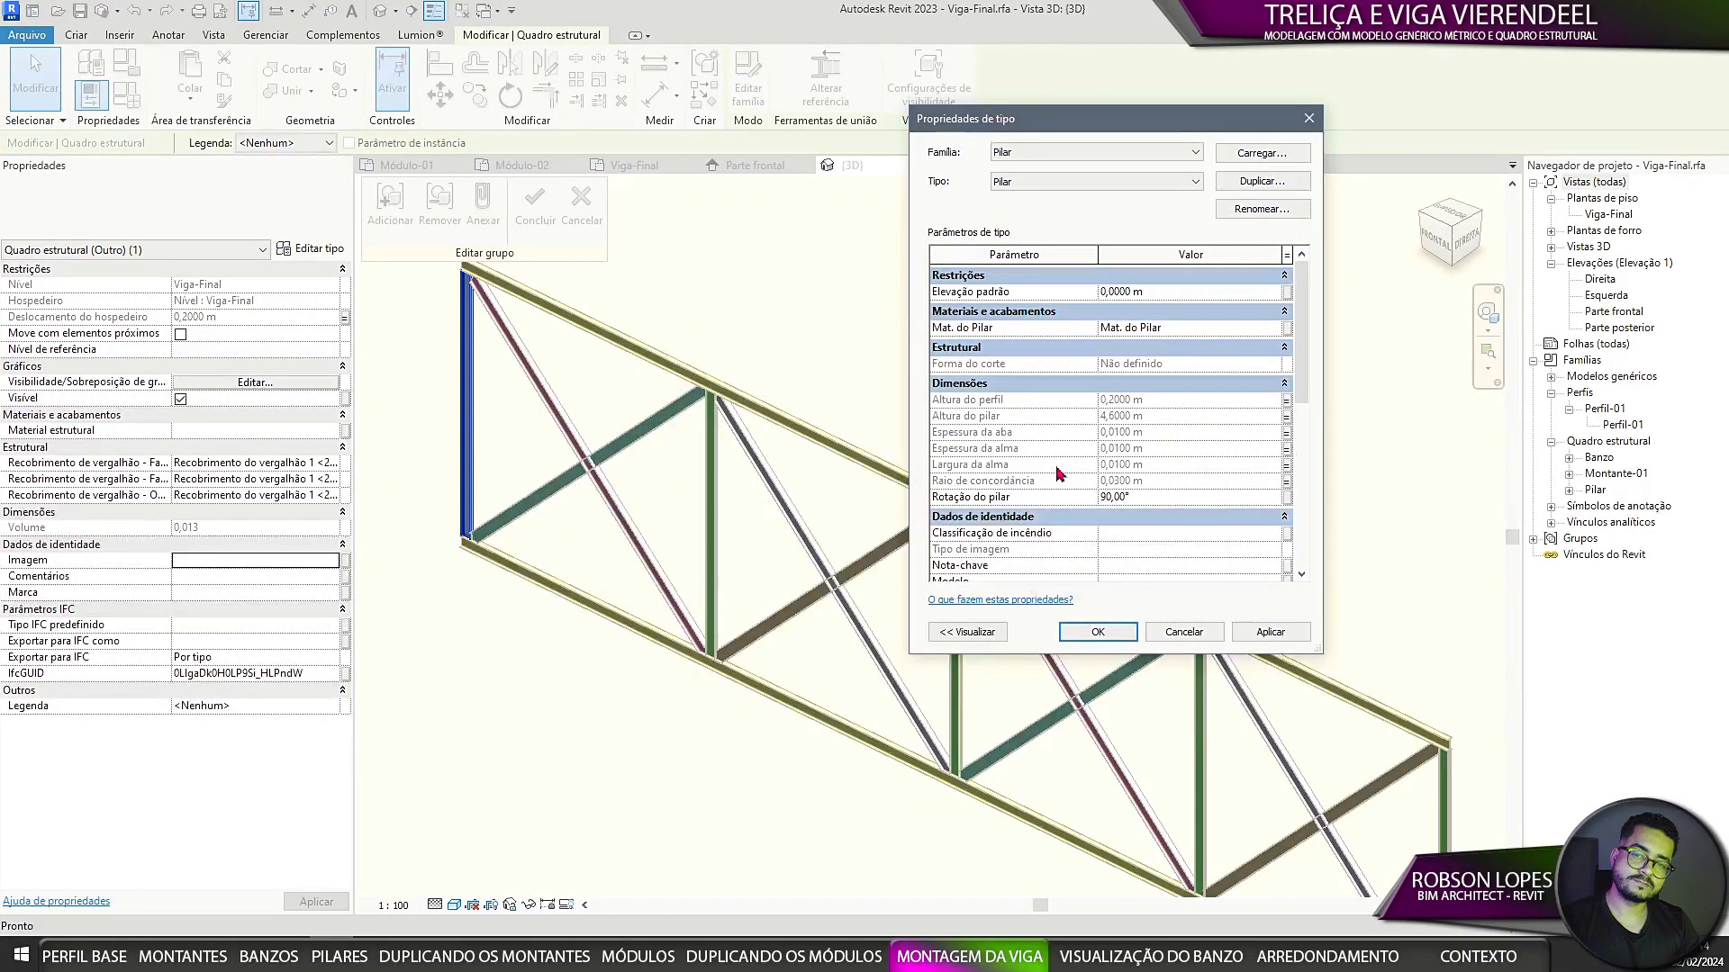
left_click(1287, 465)
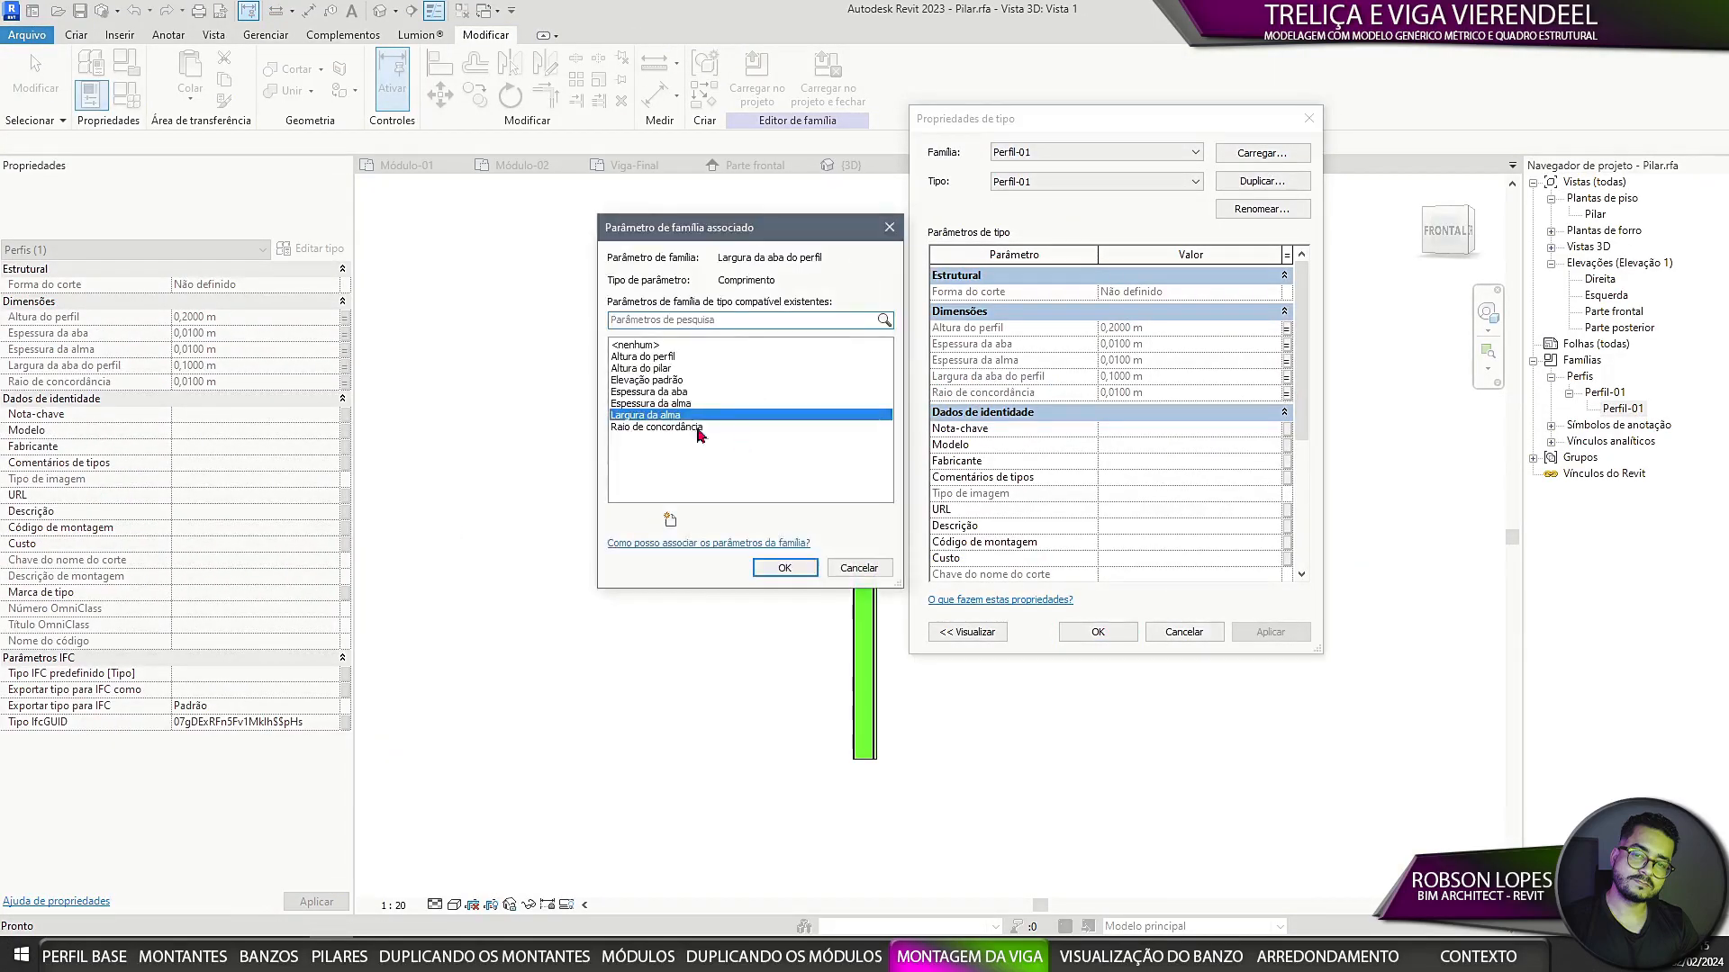
Step: Rename the Pilar family's Largura da alma parameter, replacing the word alma, and load the family back into the open project
left_click(784, 567)
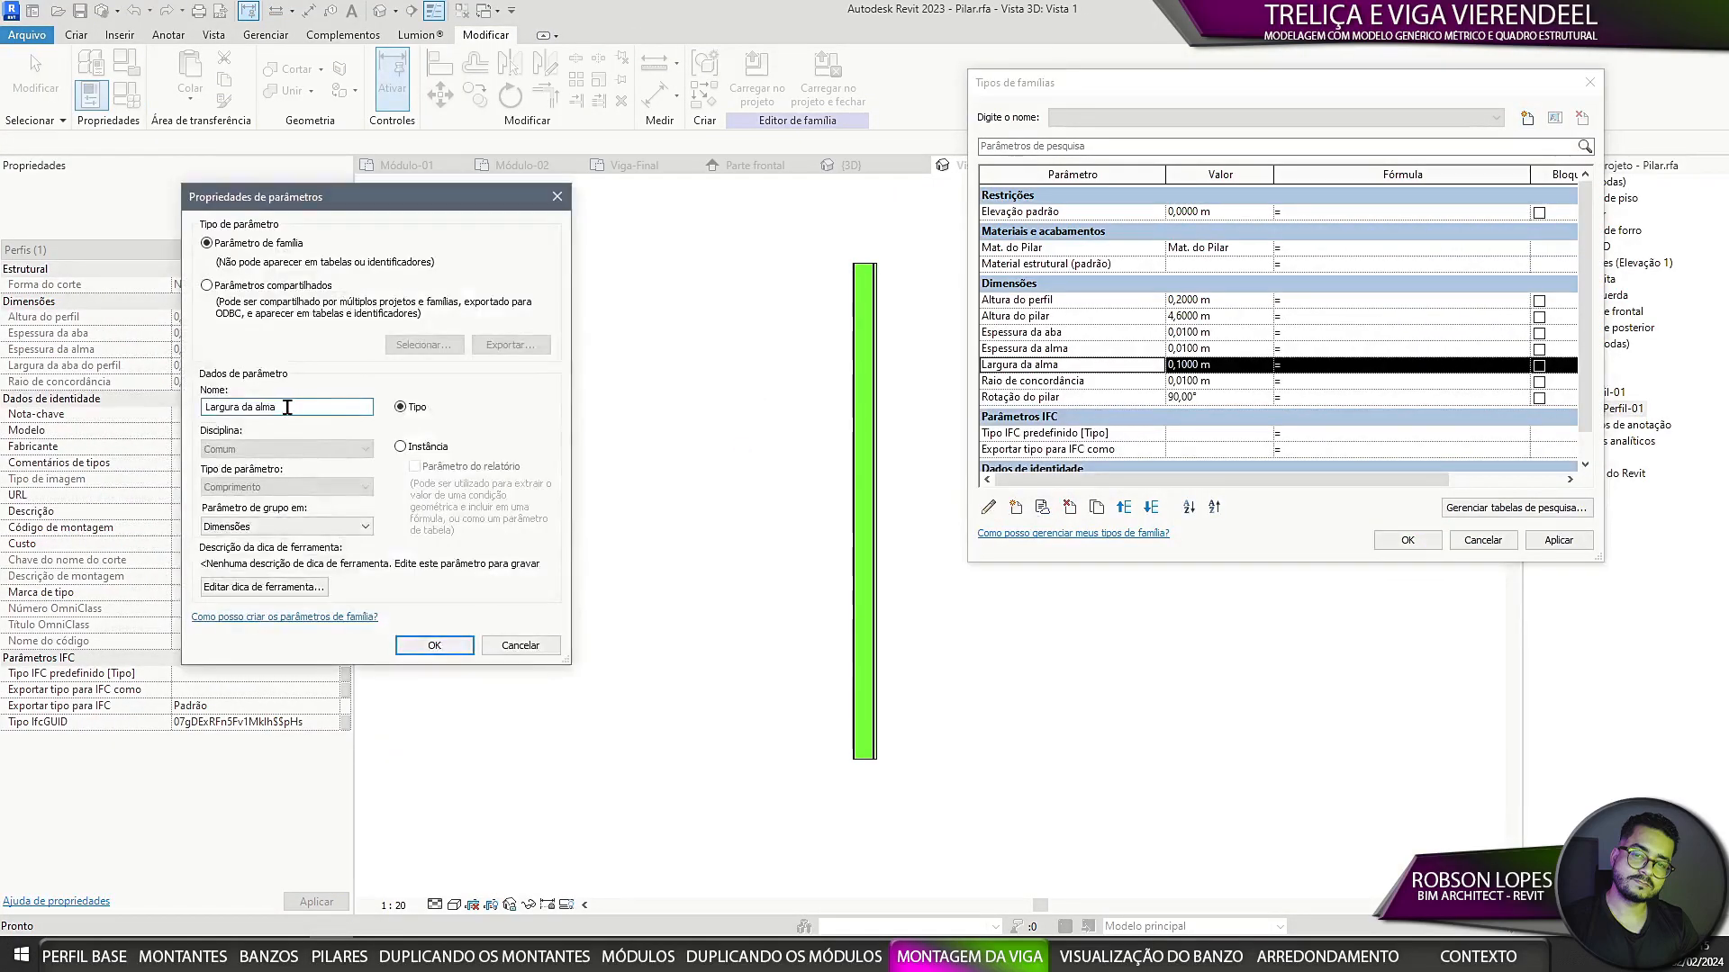
key("BackSpace")
key("BackSpace")
key("BackSpace")
key("BackSpace")
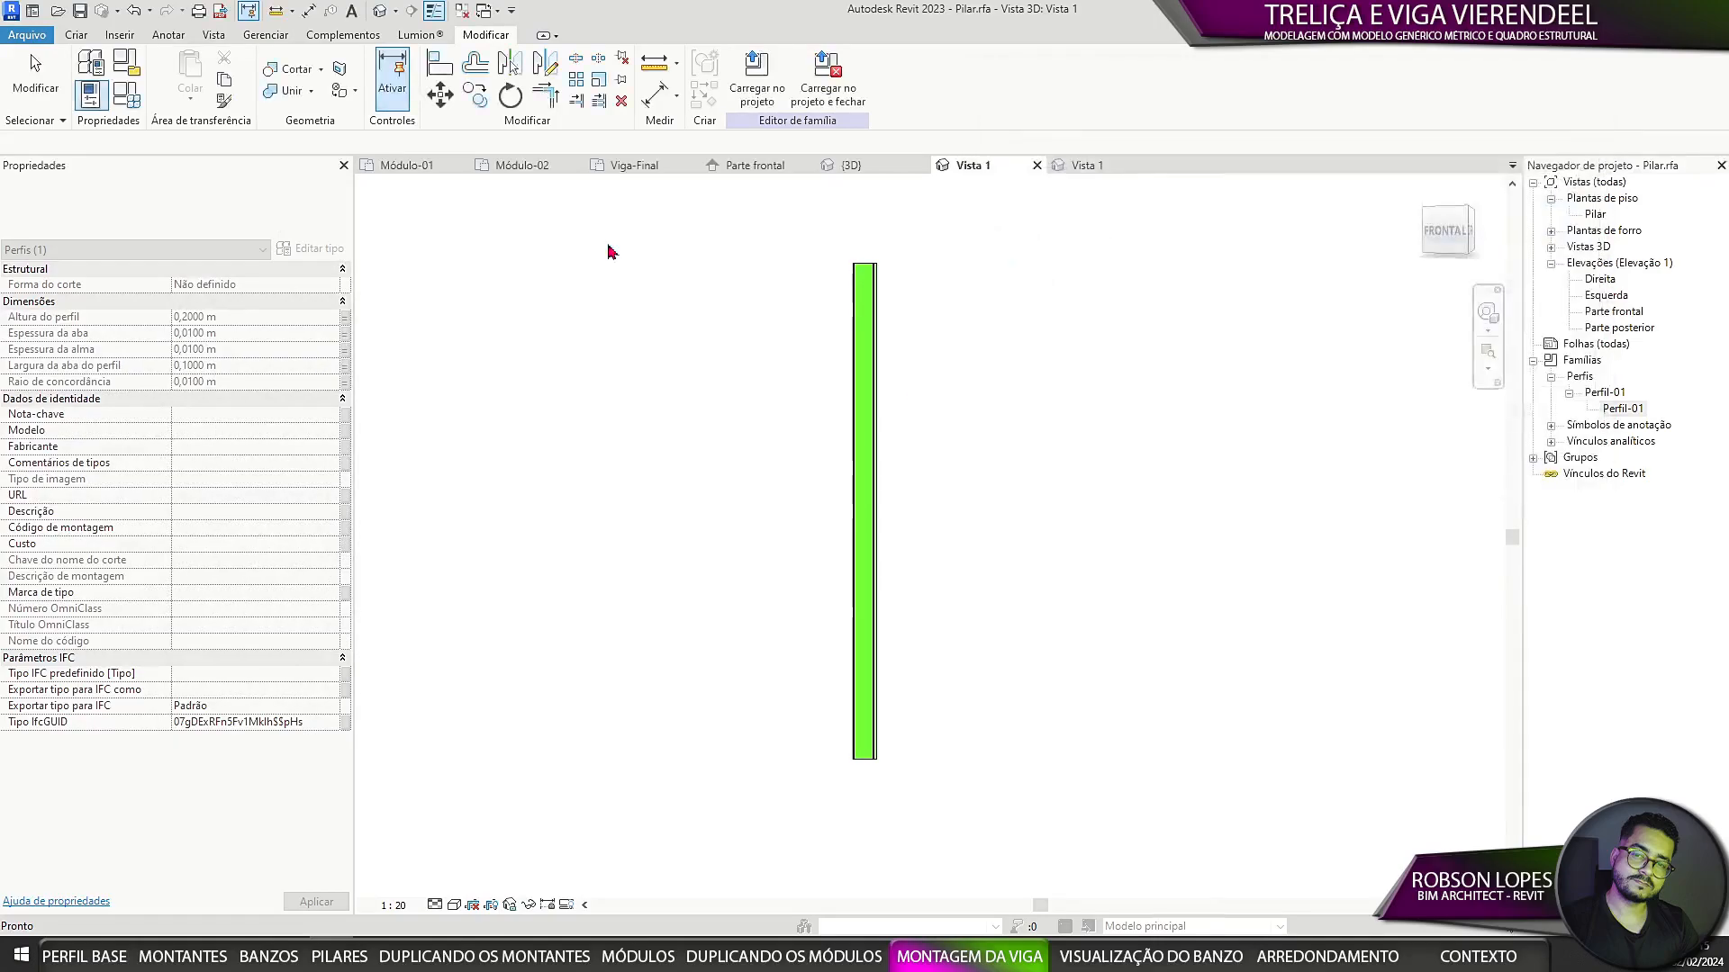
left_click(757, 79)
left_click(802, 609)
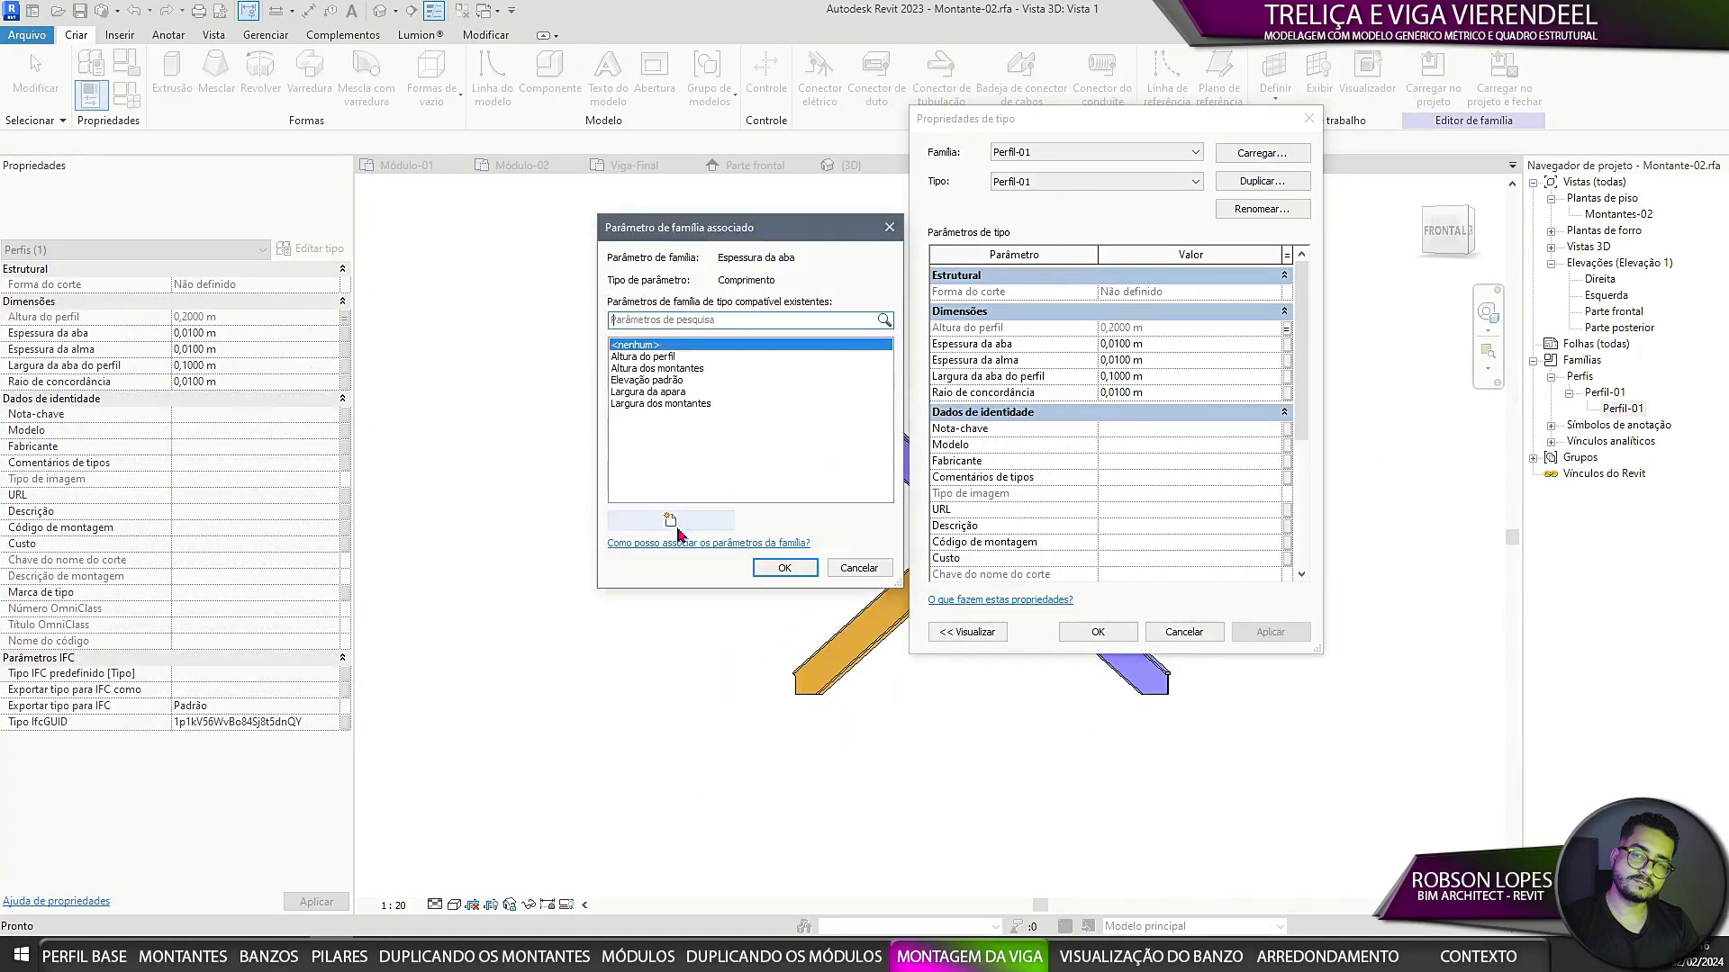
Step: In Montante-02, associate the Perfil-01 type's Espessura da aba and Espessura da alma with new type parameters of the same names
left_click(669, 519)
type("Espessura da aba")
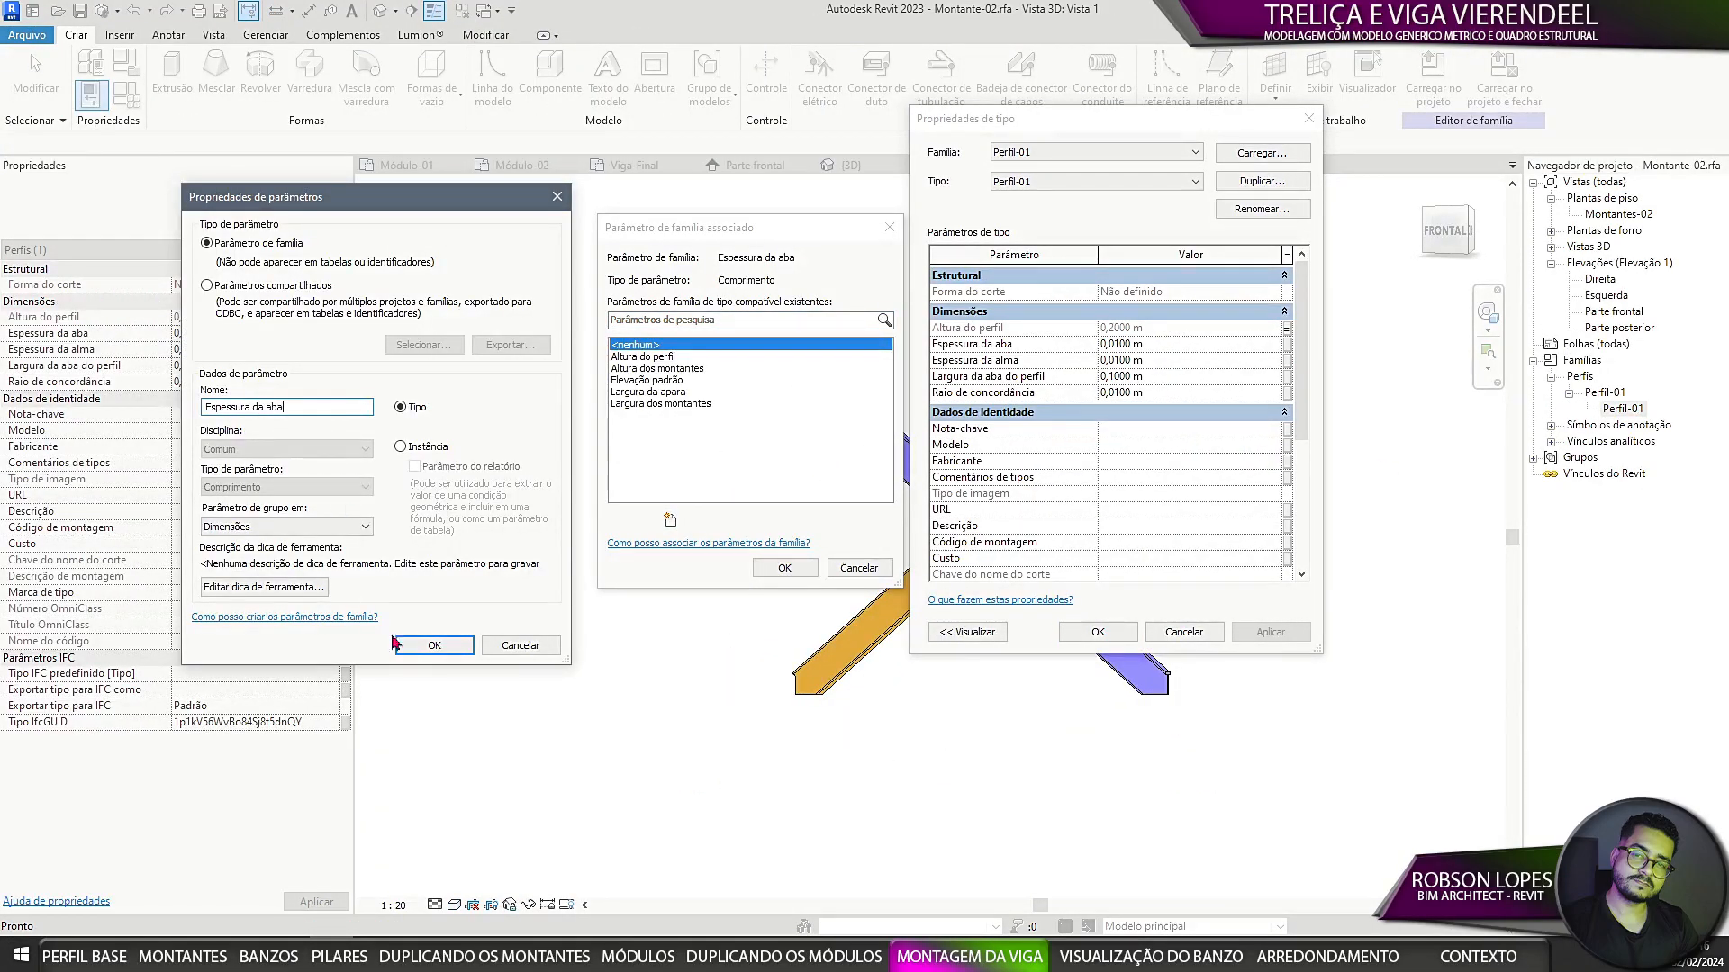
left_click(432, 644)
left_click(784, 567)
type("Espessura")
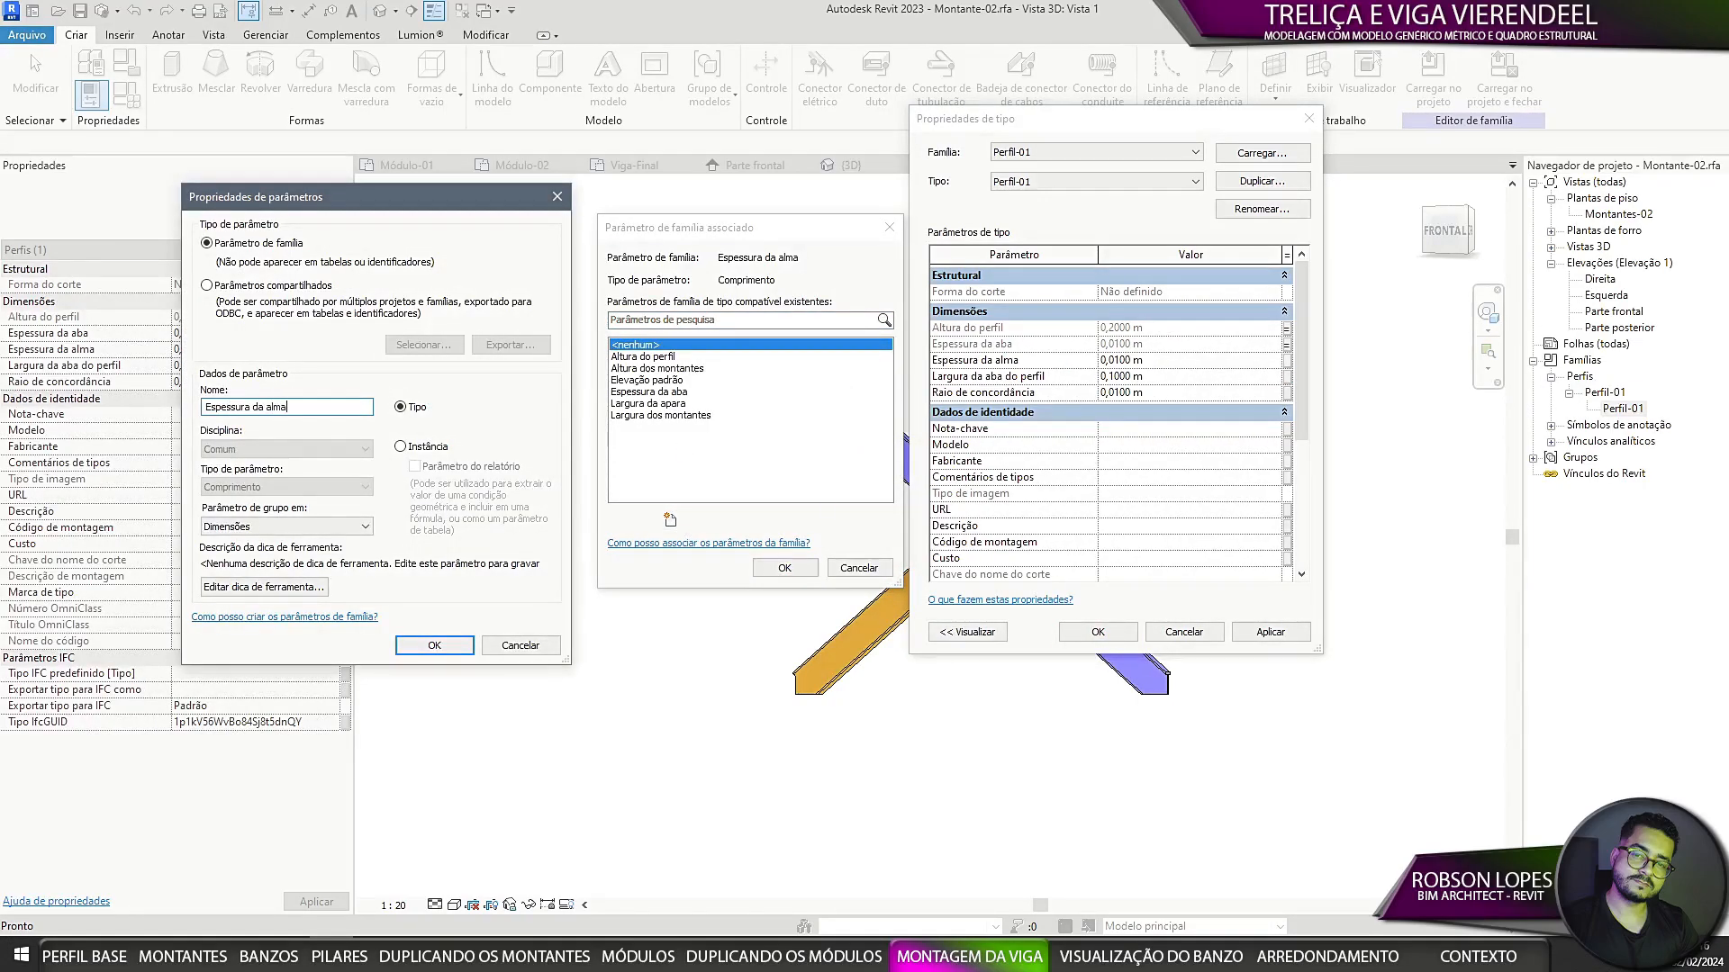
key("Return")
left_click(790, 567)
Step: Associate the Perfil-01 type's Largura da aba do perfil with a new type parameter named Largura da aba in Montante-02
left_click(1286, 377)
left_click(669, 520)
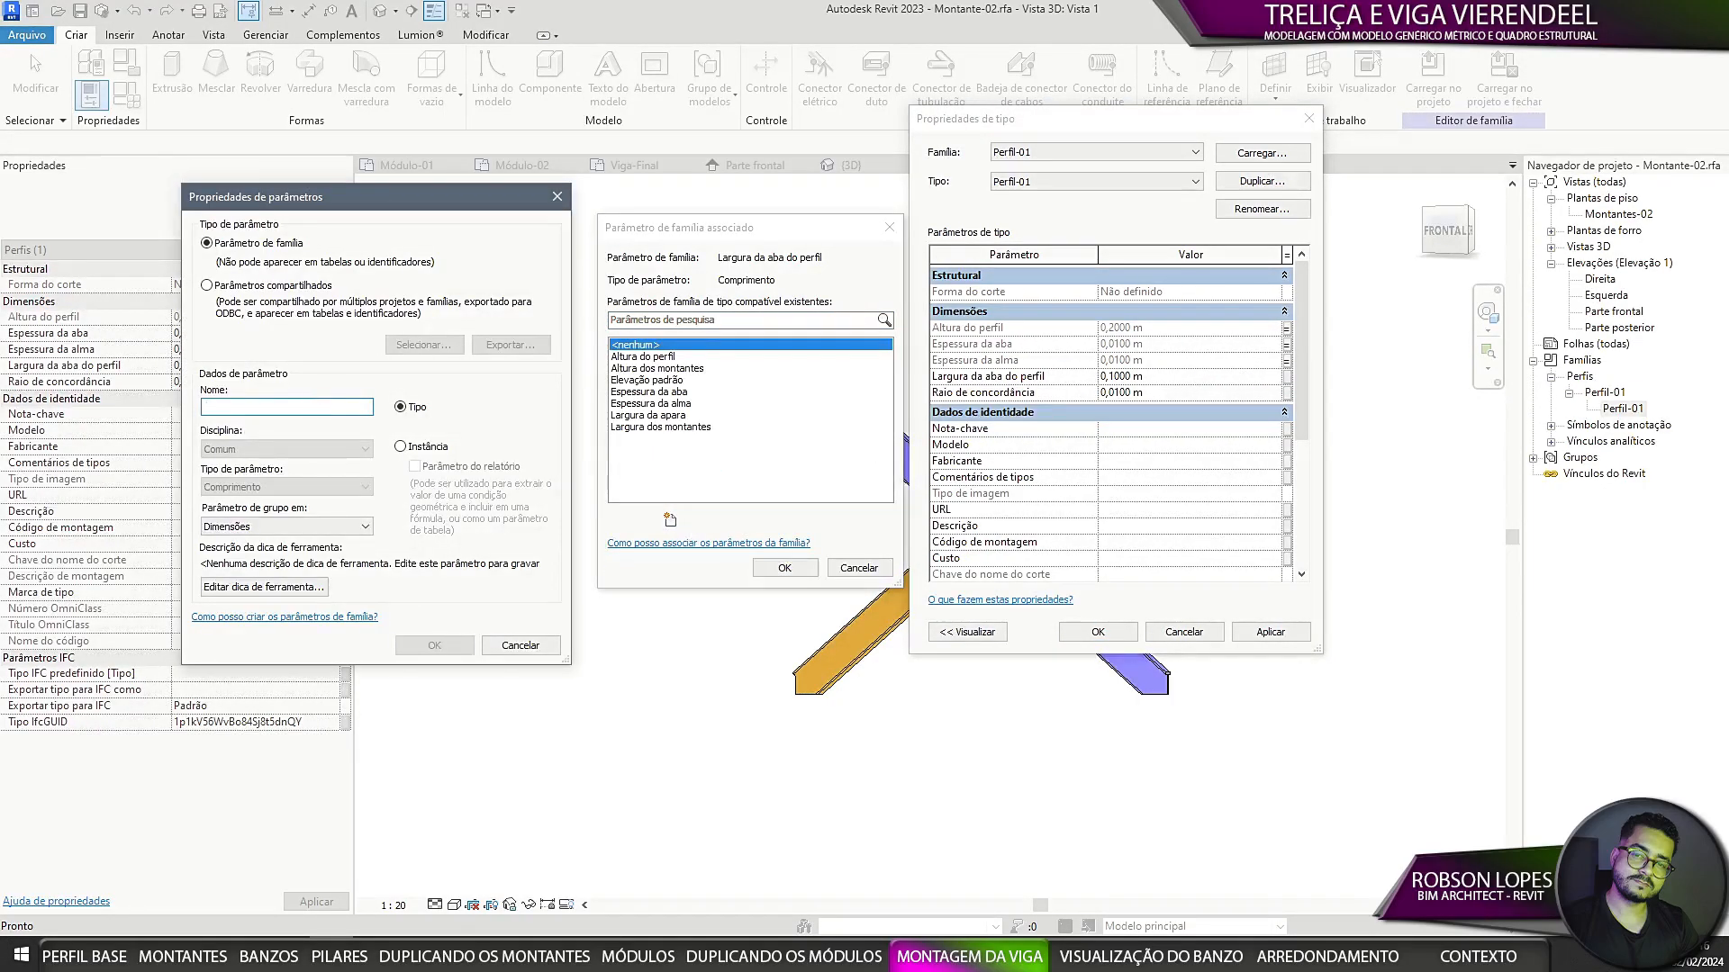
type("Largura da aba")
left_click(434, 646)
left_click(785, 567)
Step: Associate the Perfil-01 type's Raio de concordância with a new type parameter of the same name and accept the type properties
left_click(1287, 392)
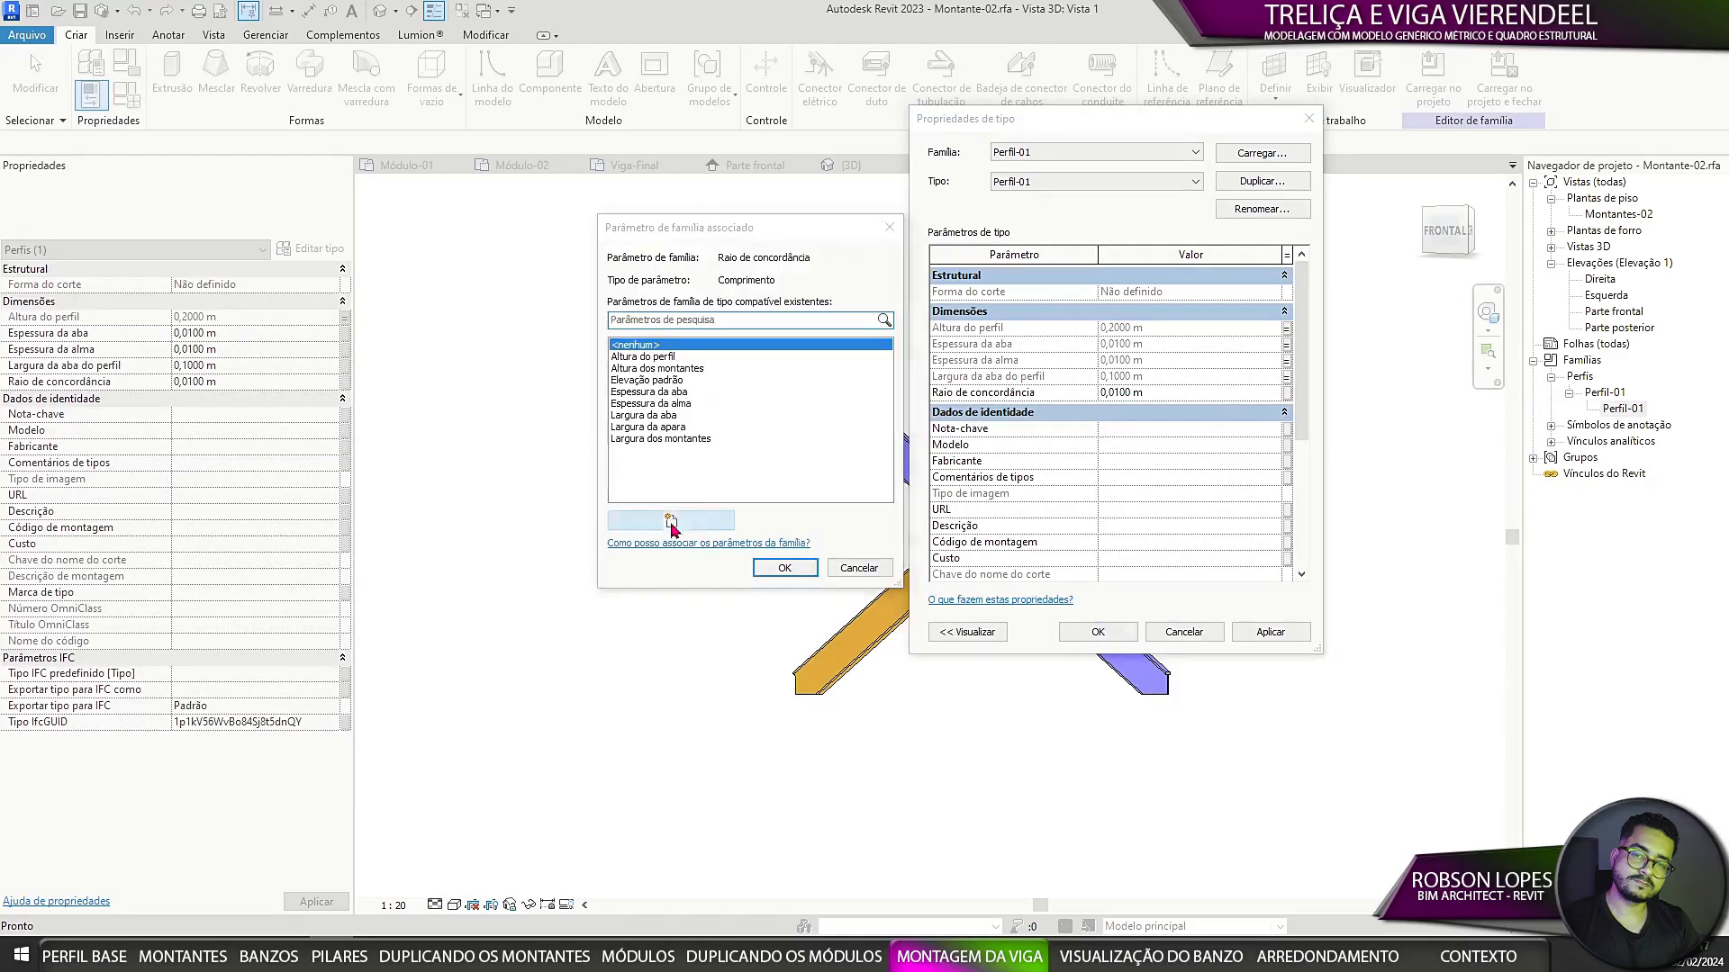
left_click(670, 520)
type("Raio de concordância")
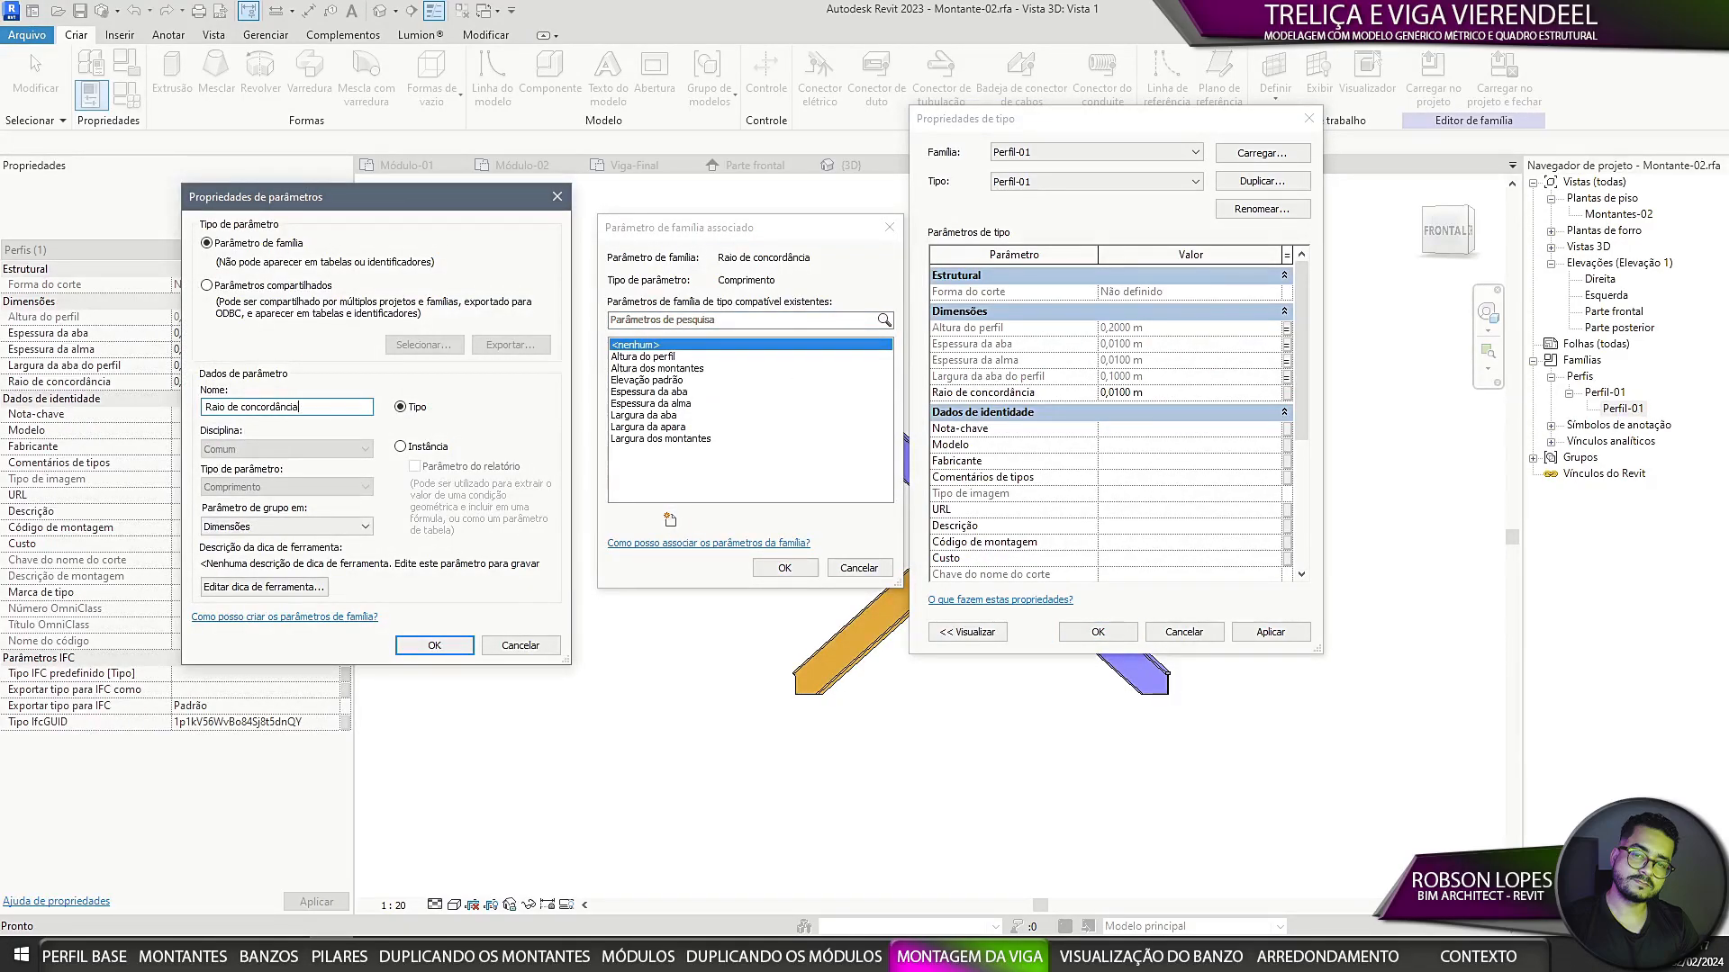
left_click(434, 646)
left_click(784, 567)
left_click(1097, 632)
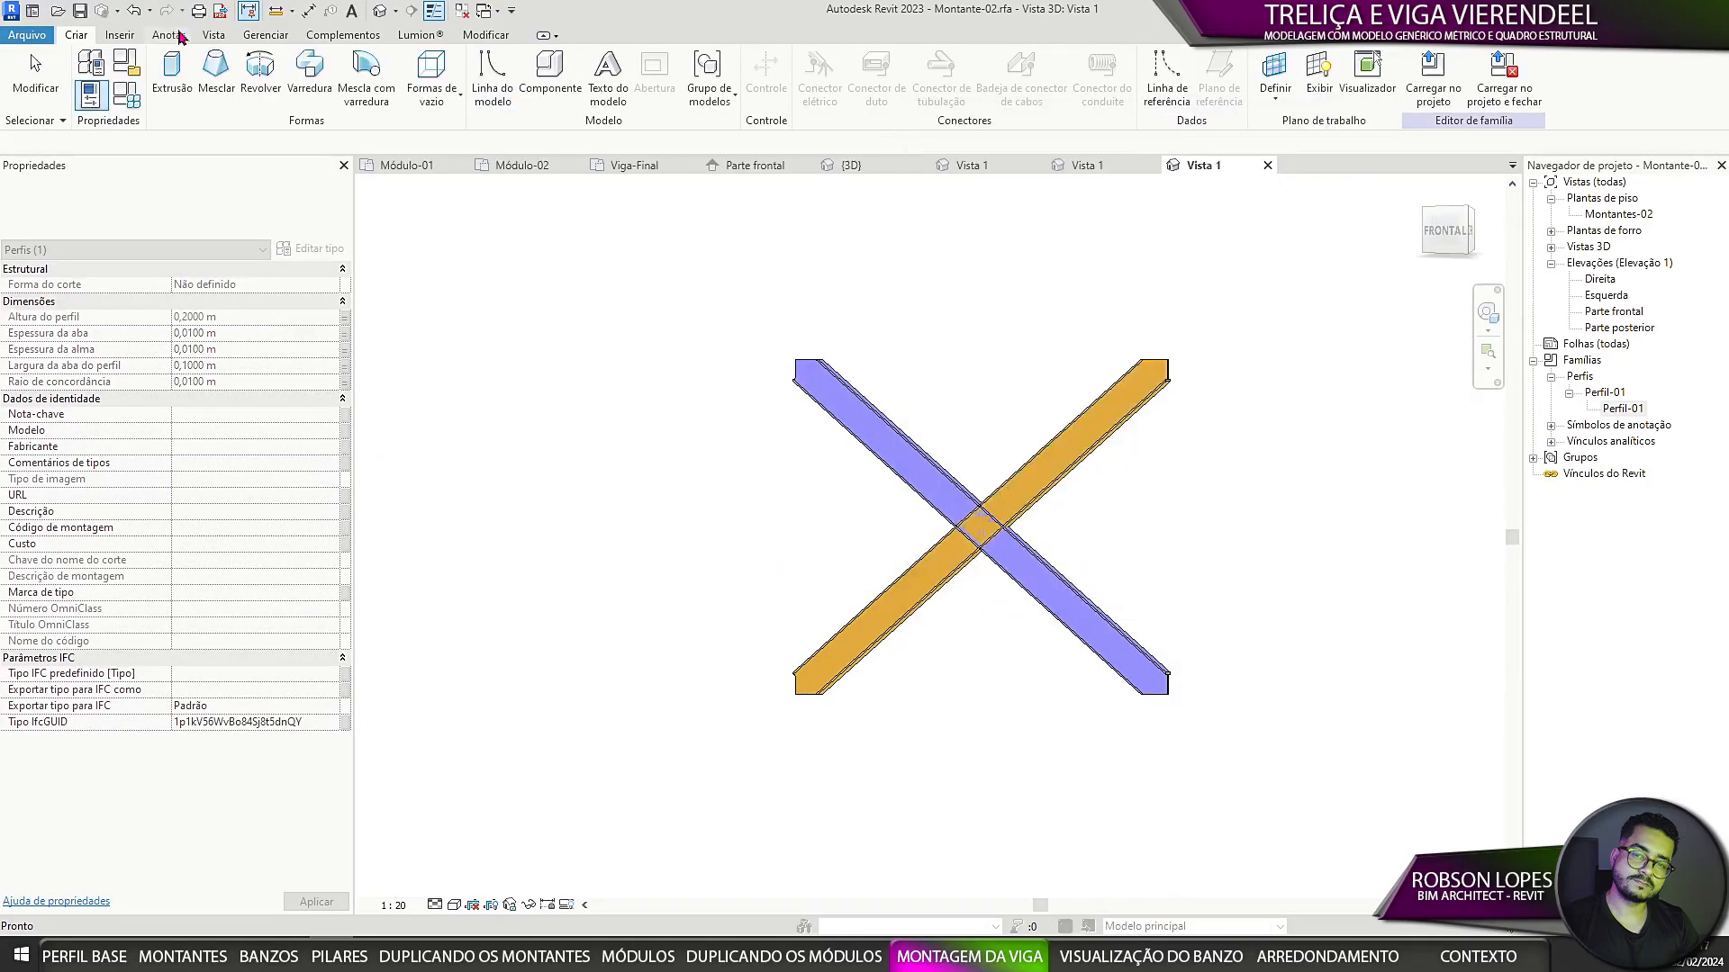
Step: Load the Montante-02 family into Módulo-02 and Viga-Final, replacing the existing version
left_click(1433, 77)
left_click(747, 408)
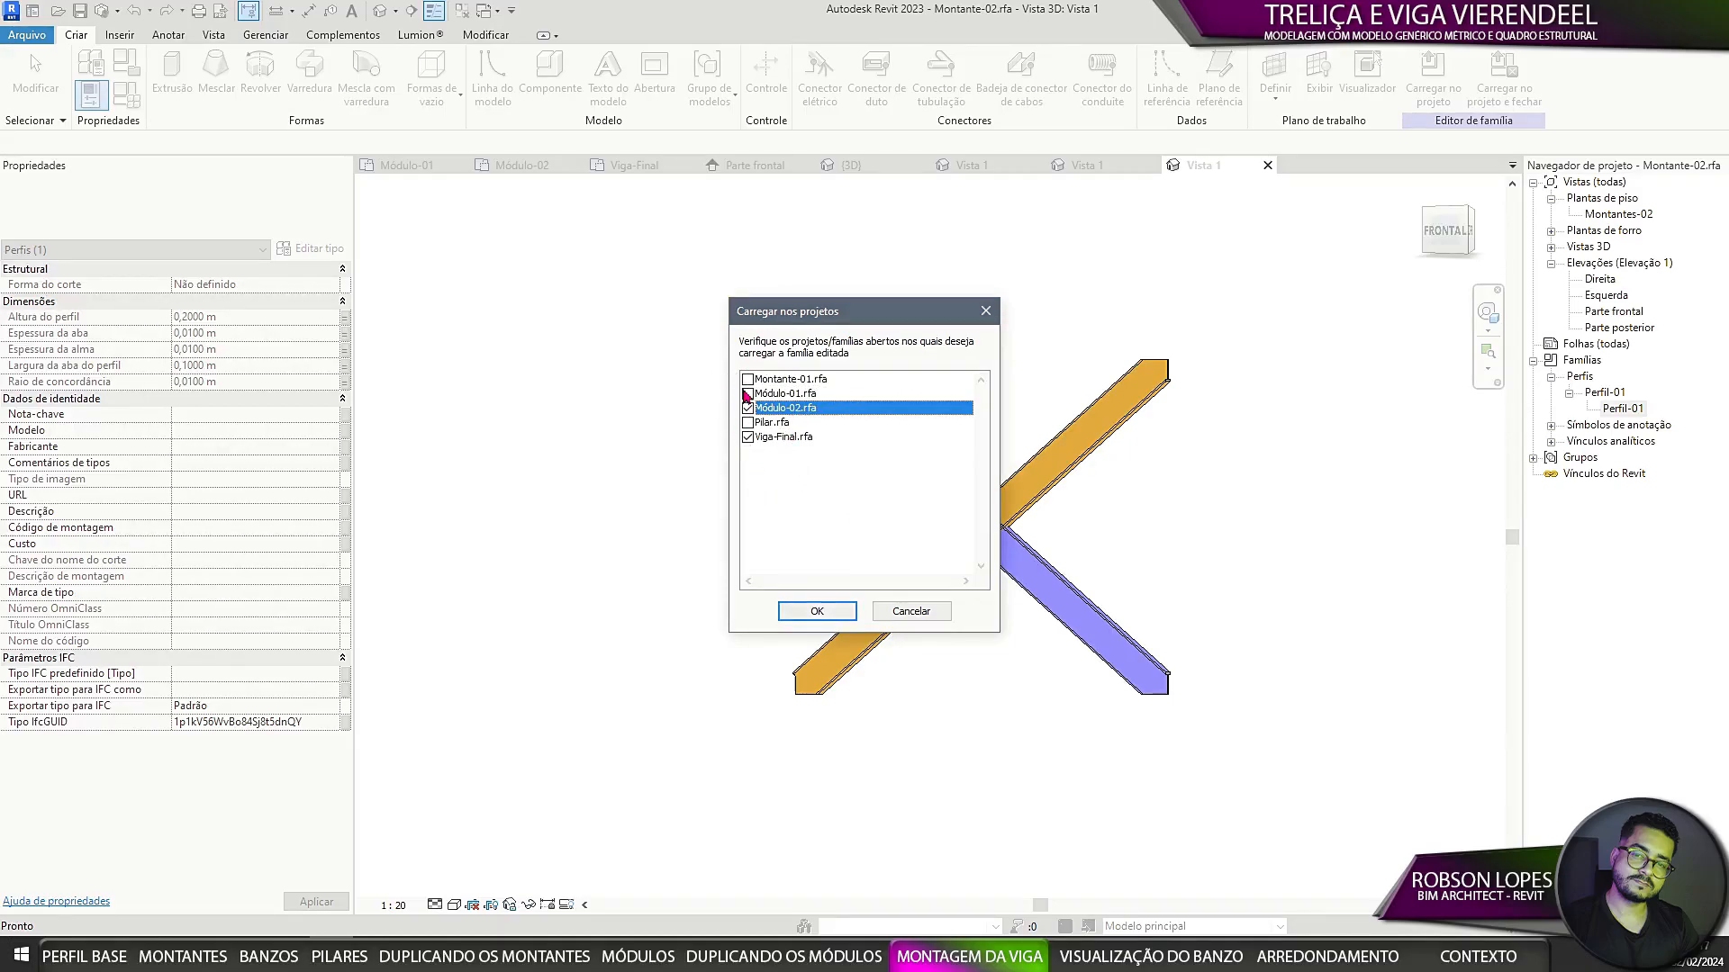
left_click(817, 611)
left_click(838, 494)
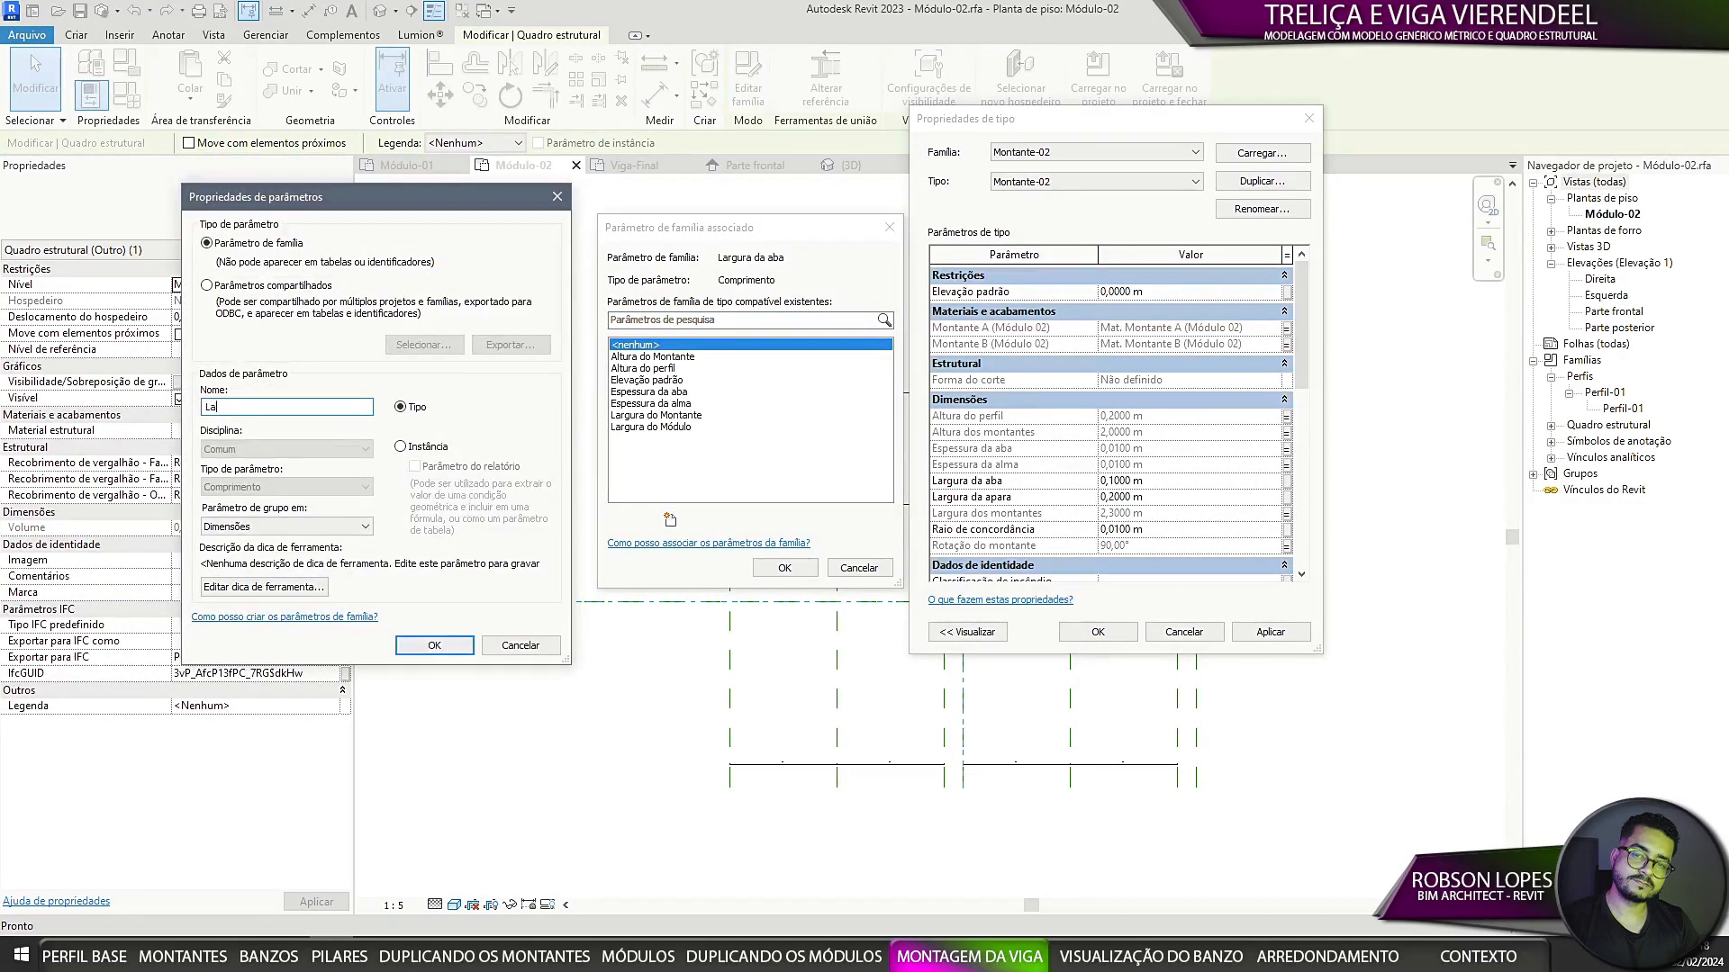
Step: Associate the Montante-02 type's Largura da aba and Raio de concordância with new type parameters of the same names in Módulo-02
left_click(434, 650)
left_click(785, 568)
left_click(1287, 531)
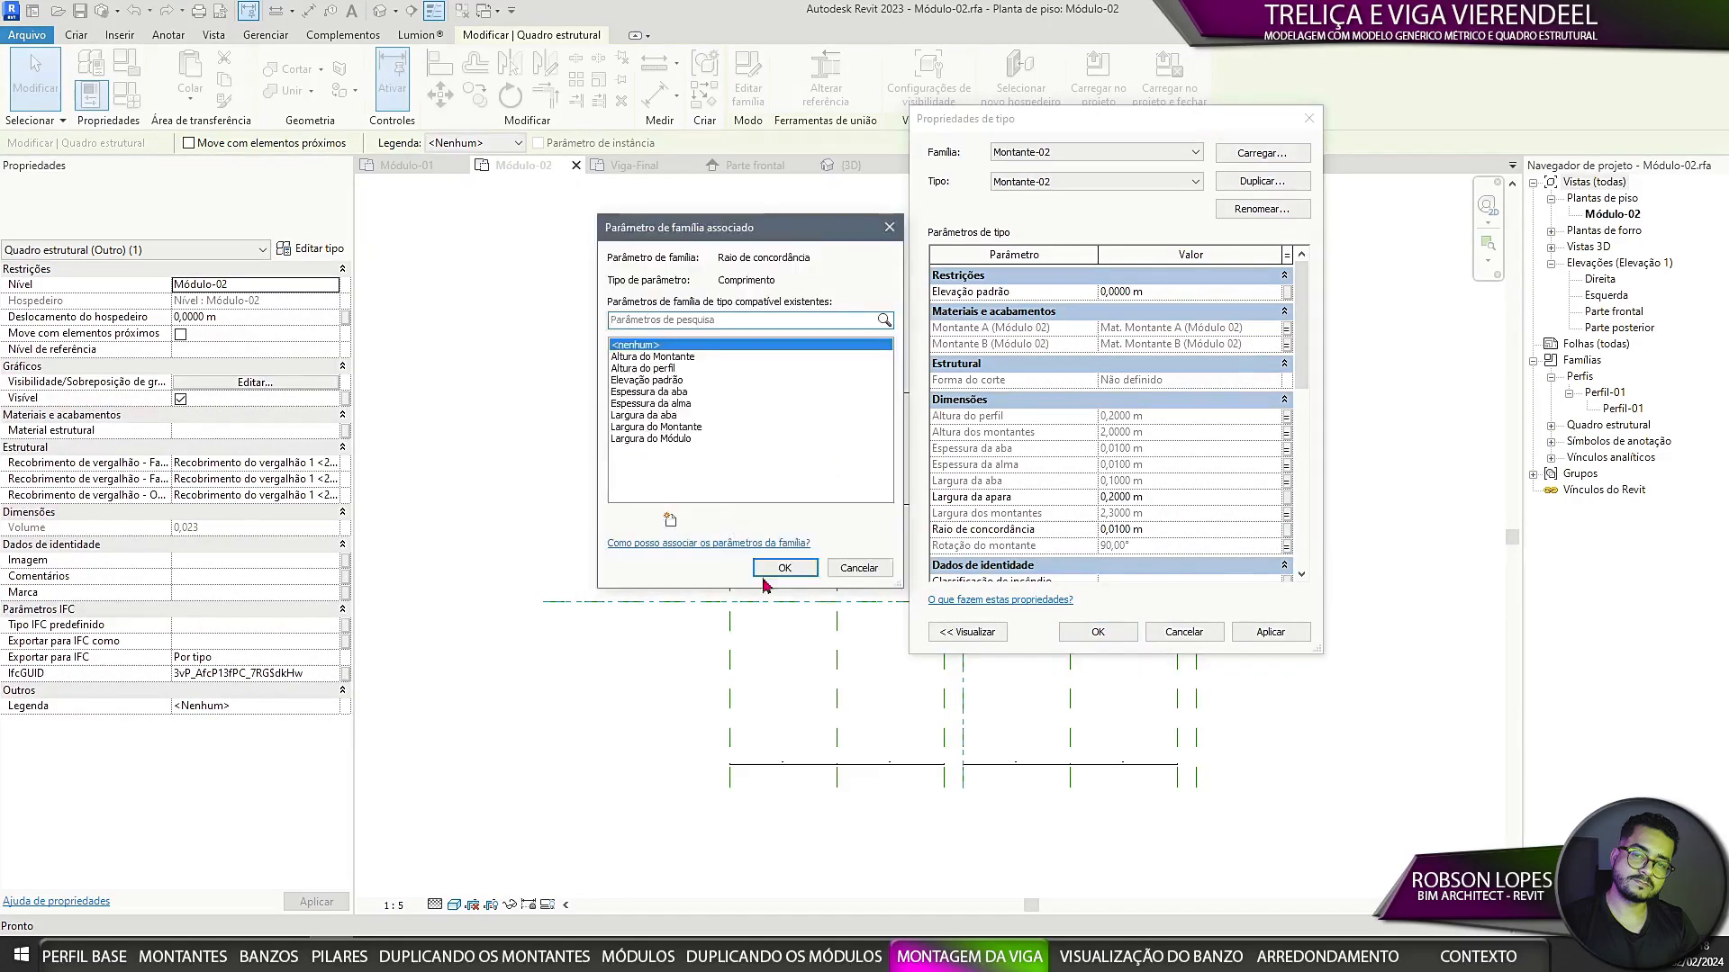
left_click(670, 521)
type("Raio de concordância")
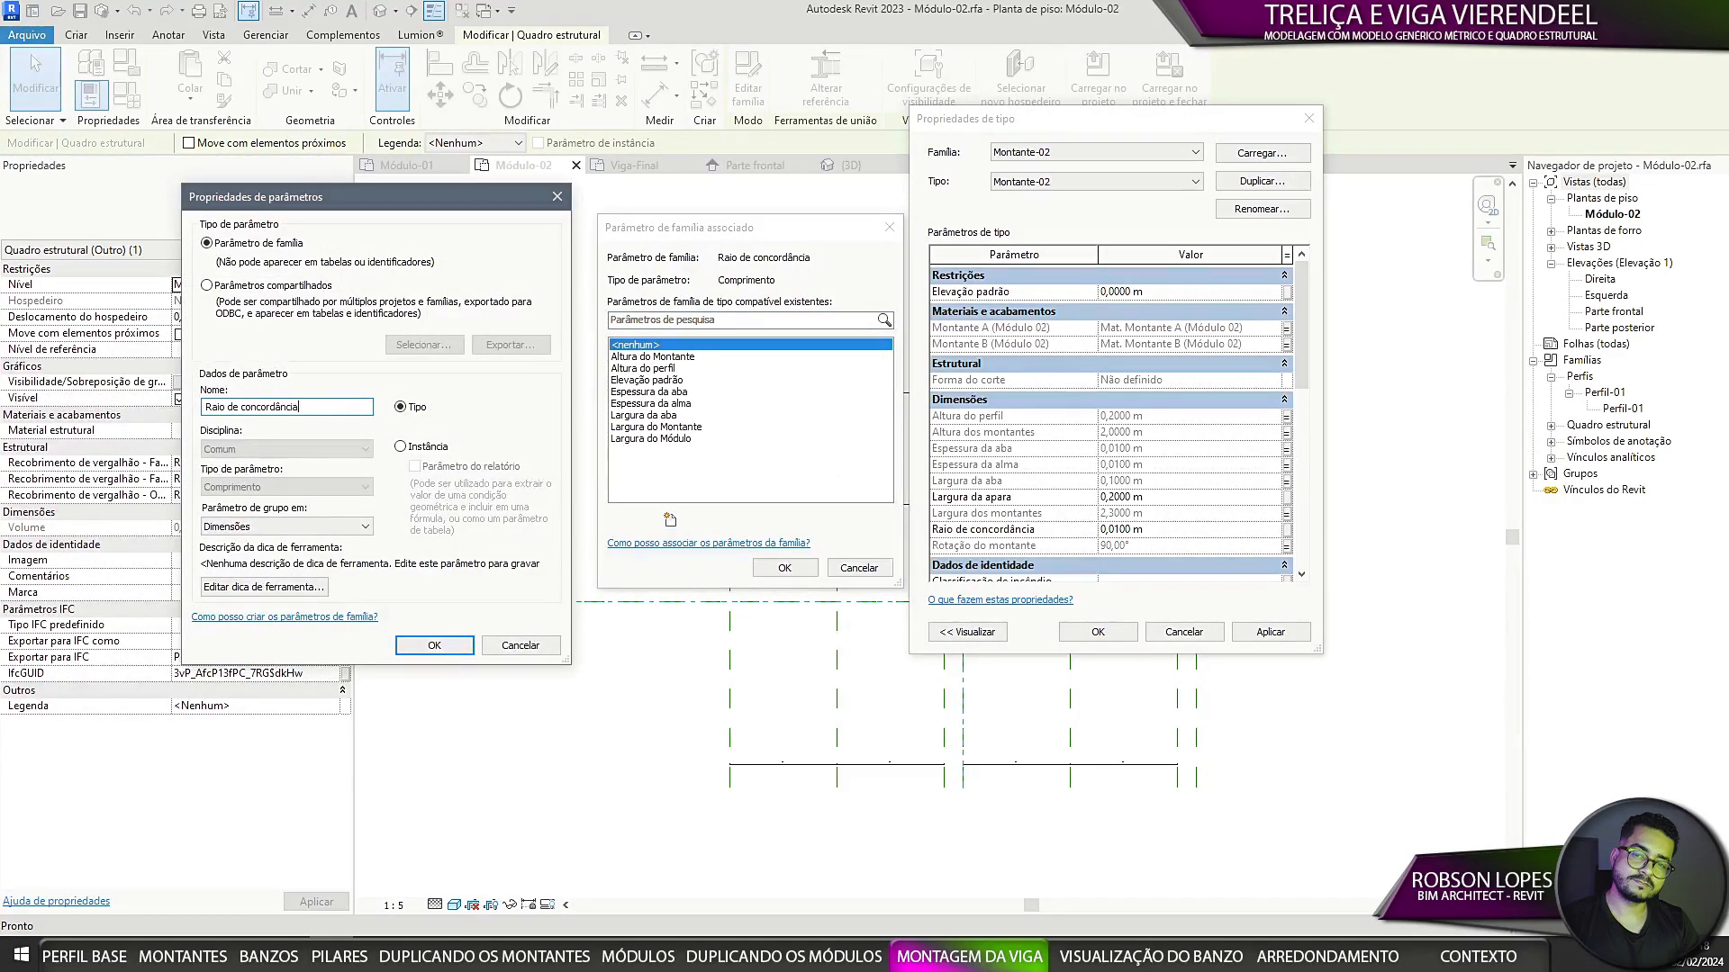
left_click(434, 644)
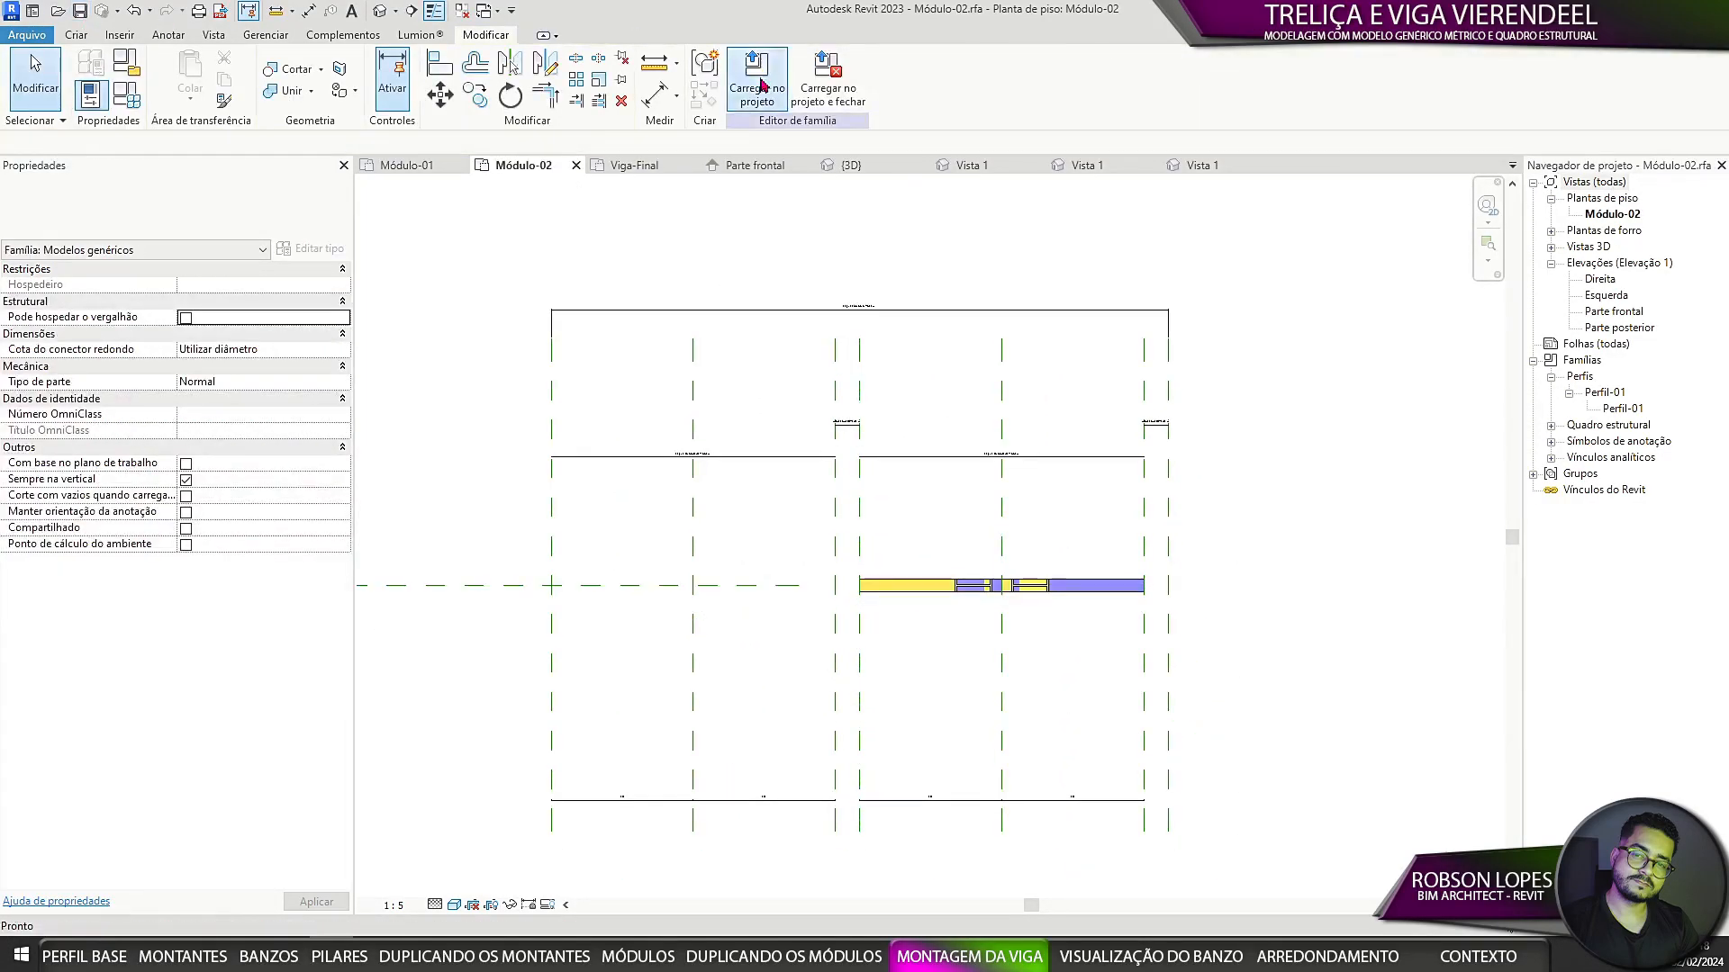
Step: Load the Módulo-02 family into Viga-Final, replacing the existing version and its parameter values
left_click(763, 86)
left_click(856, 622)
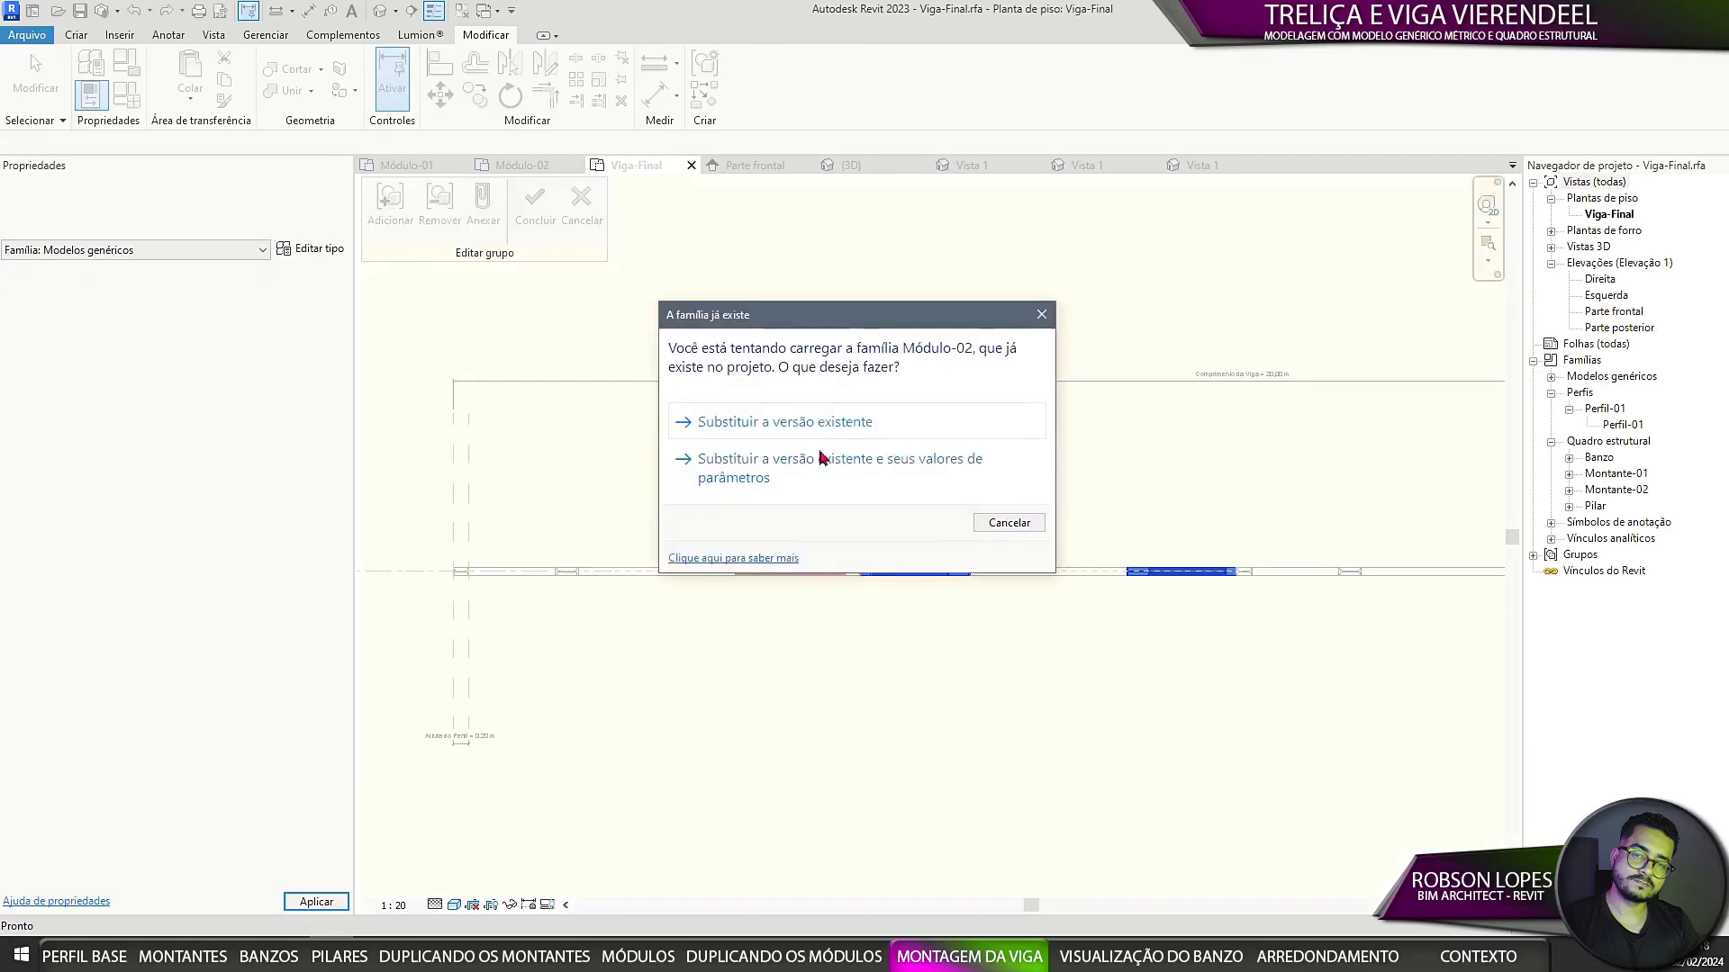
left_click(818, 457)
Step: Associate the Módulo-02 type's Espessura da aba and Espessura da alma with Perfil Espessura da Aba and Perfil Espessura da Alma
left_click(937, 539)
left_click(311, 248)
left_click(1288, 412)
left_click(666, 450)
left_click(784, 567)
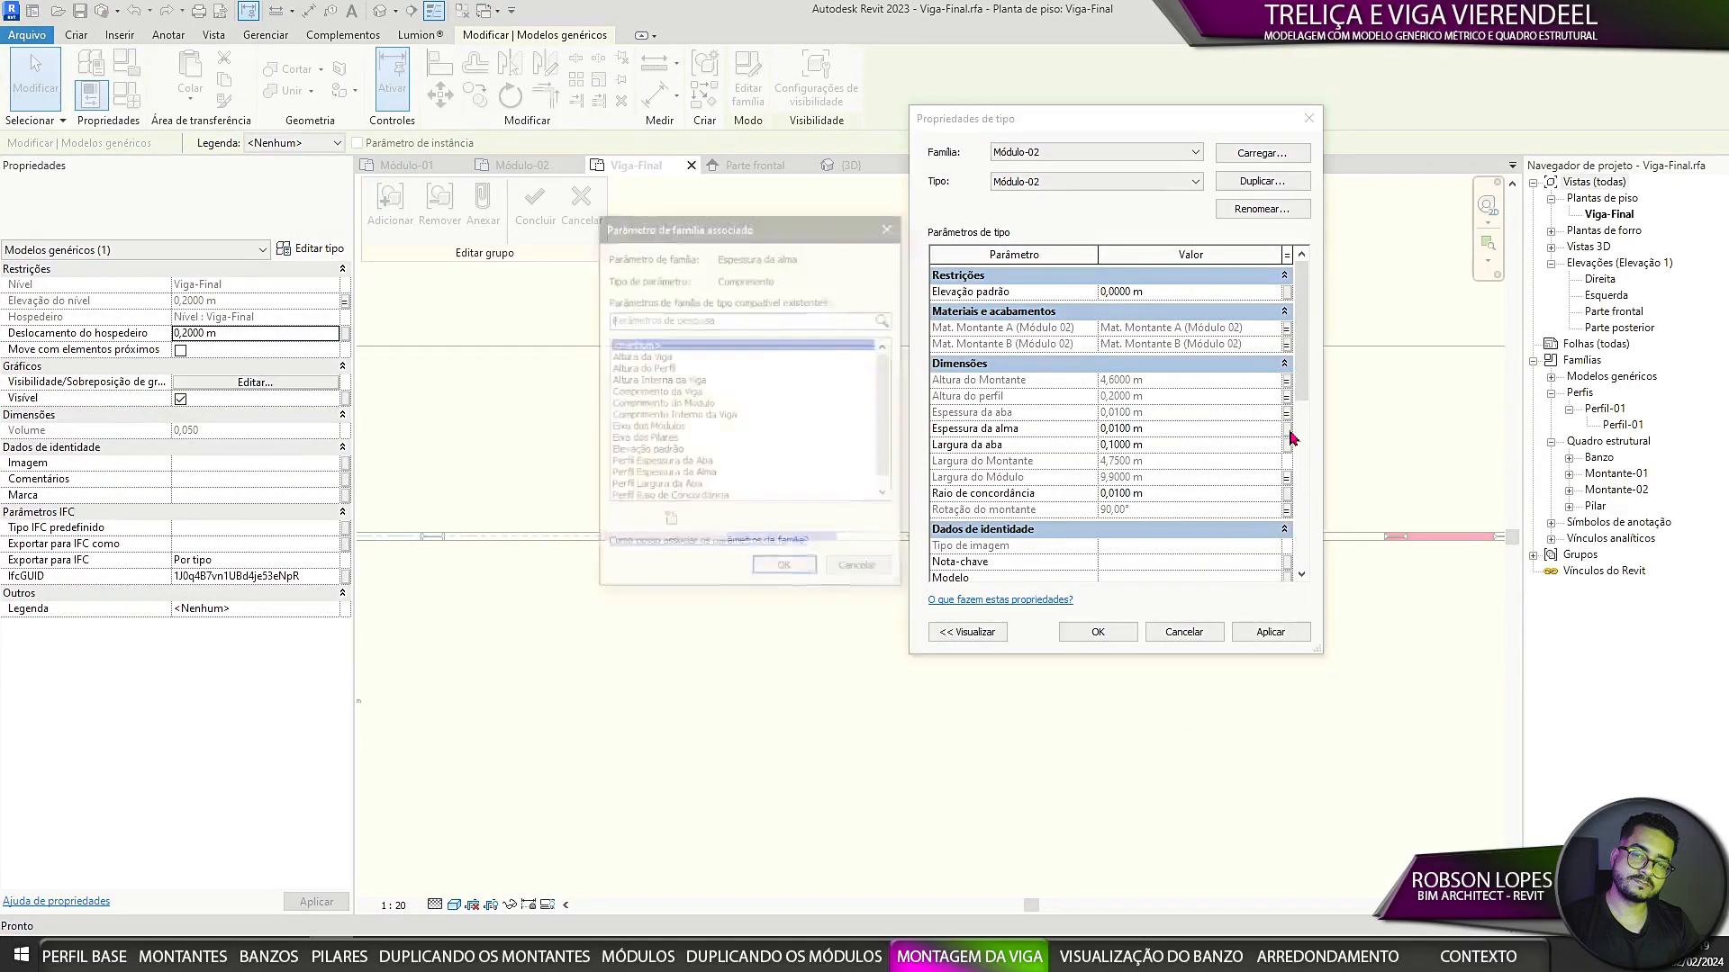
left_click(1288, 428)
left_click(664, 462)
left_click(784, 567)
Step: Associate Módulo-02's Largura da aba and Raio de concordância with Perfil Largura da Aba and Perfil Raio de Concordância, and finish the group edit
left_click(1287, 445)
left_click(655, 474)
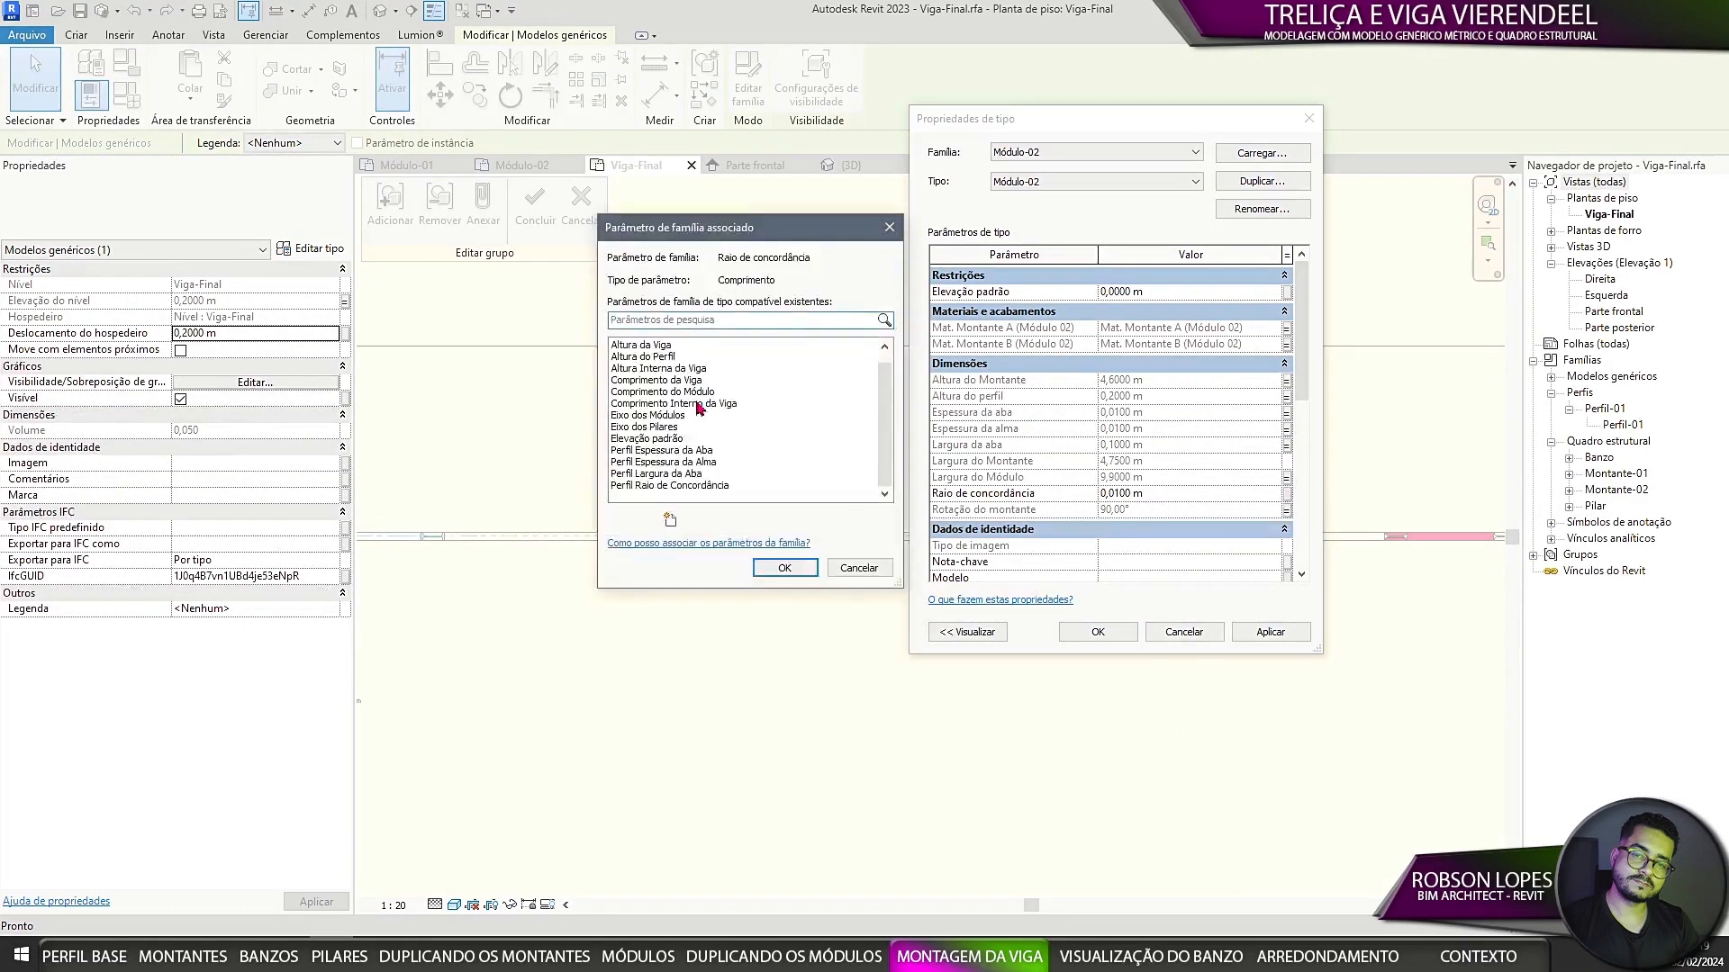
left_click(808, 569)
left_click(1098, 631)
left_click(535, 203)
Step: Show a truss joint in the 3D view and apply a Perfil Raio de Concordância of 0,0100 m in the family types
left_click(381, 14)
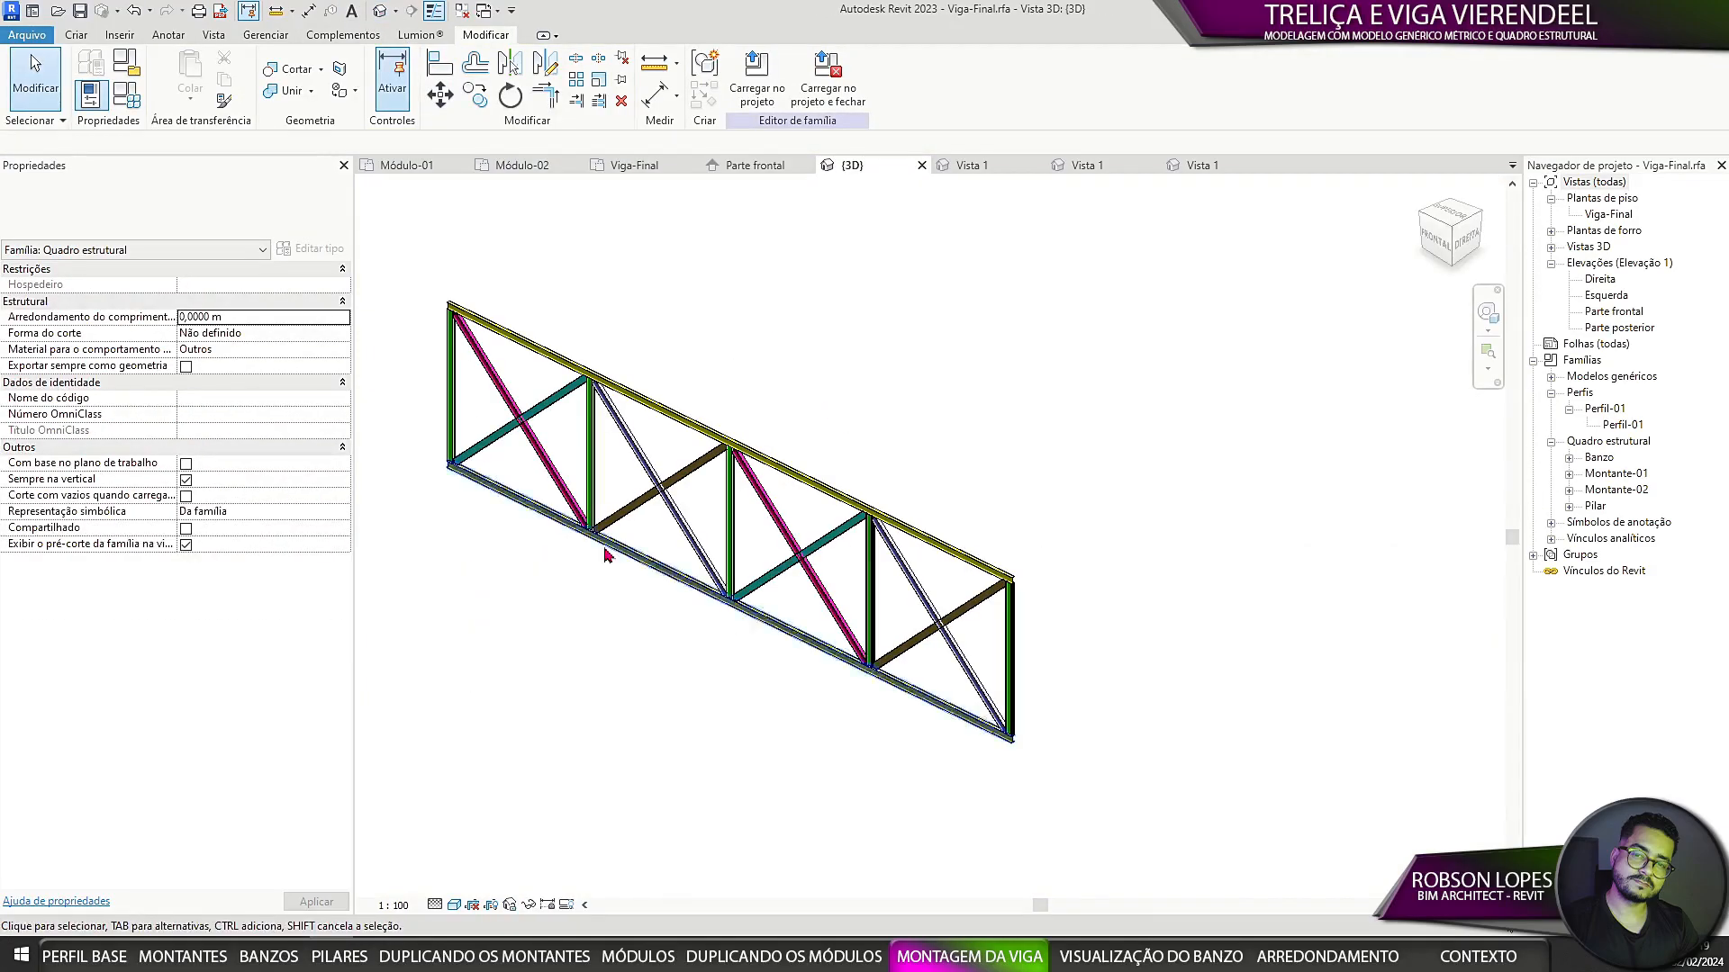
scroll(606, 552, "up", 8)
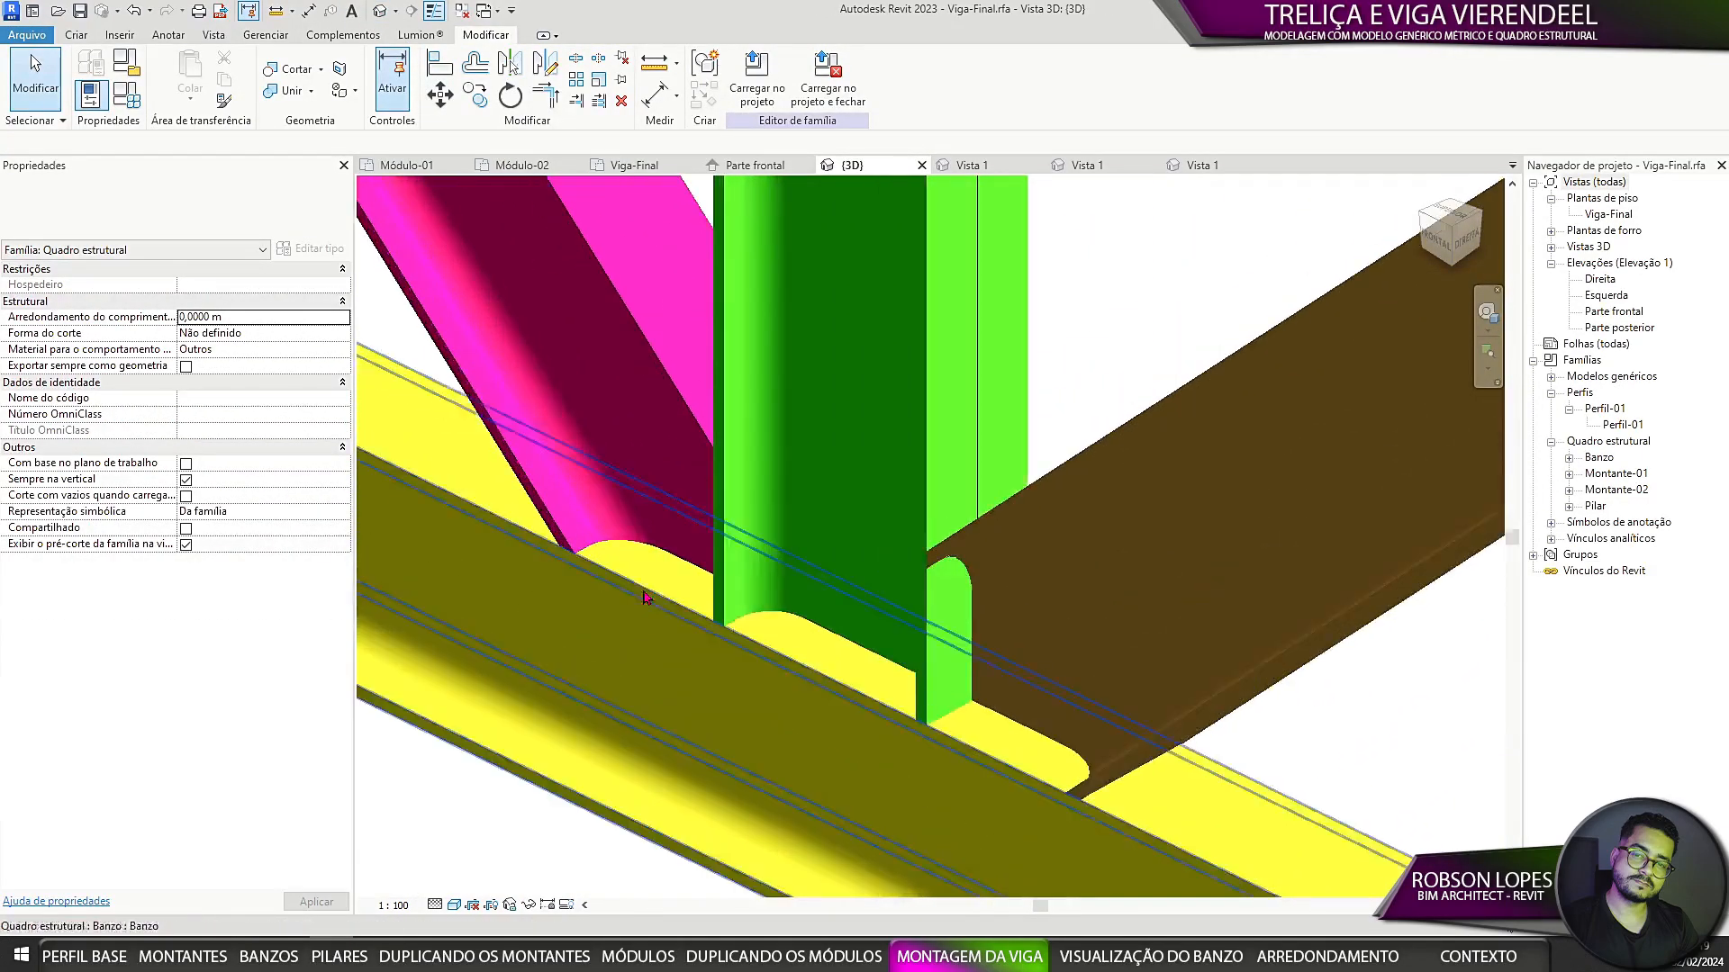
left_click(126, 95)
left_click(1224, 447)
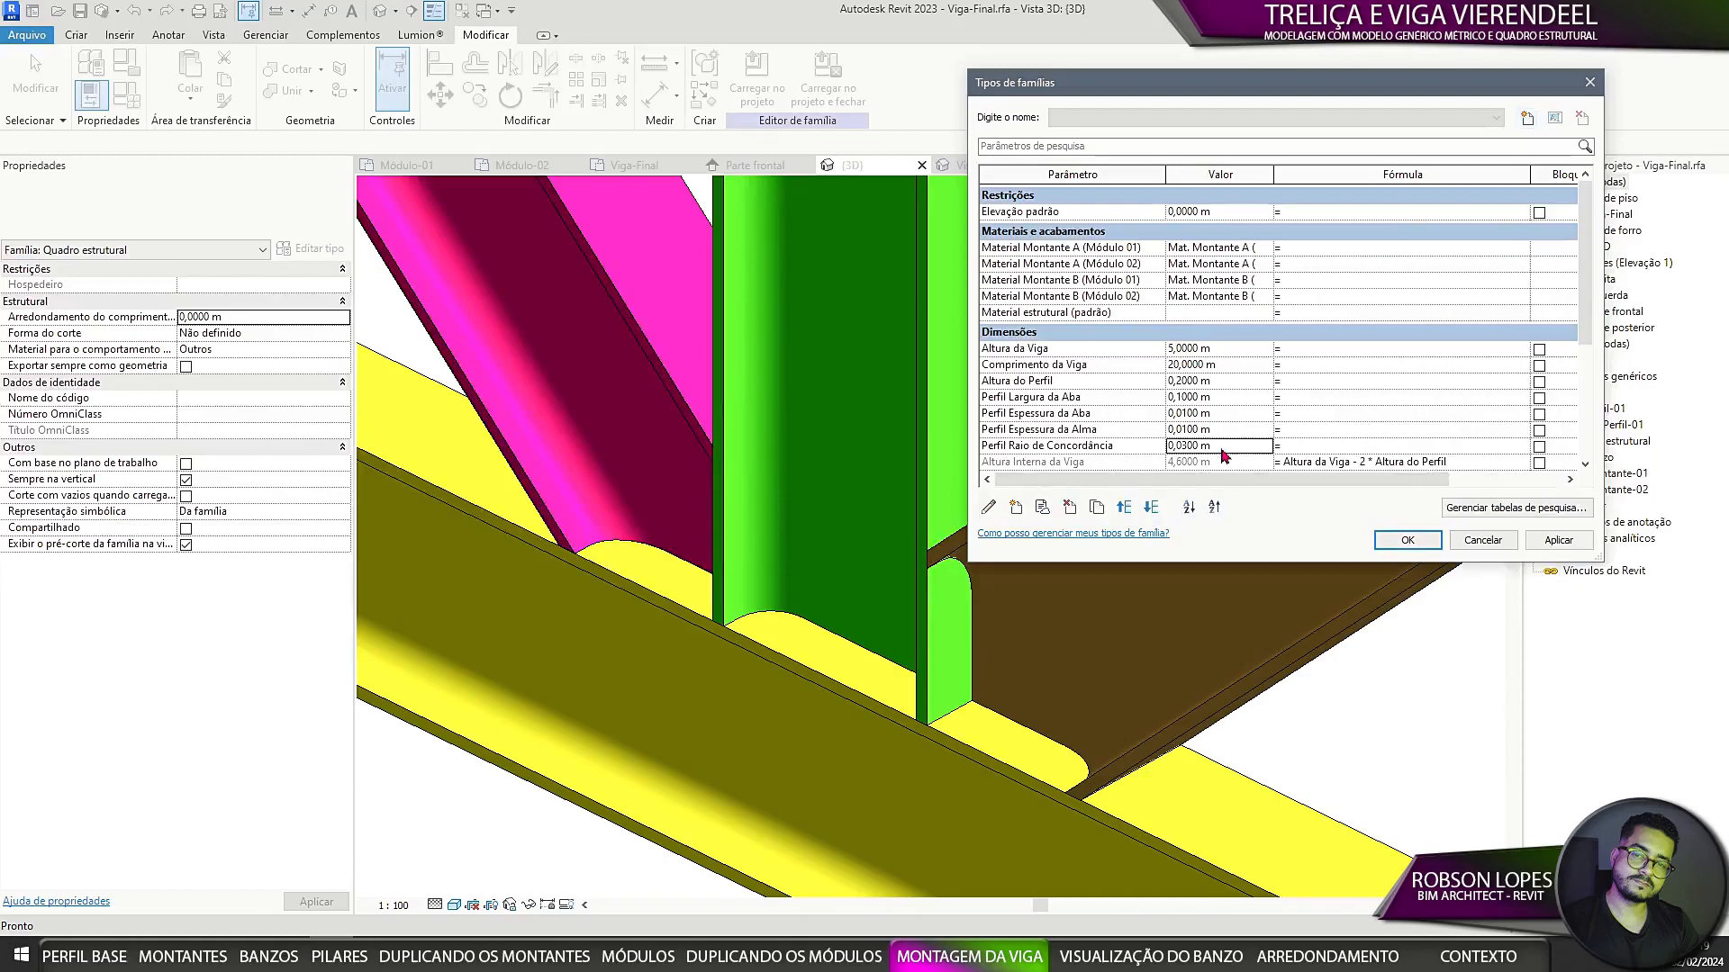
type("0,0100")
left_click(1559, 541)
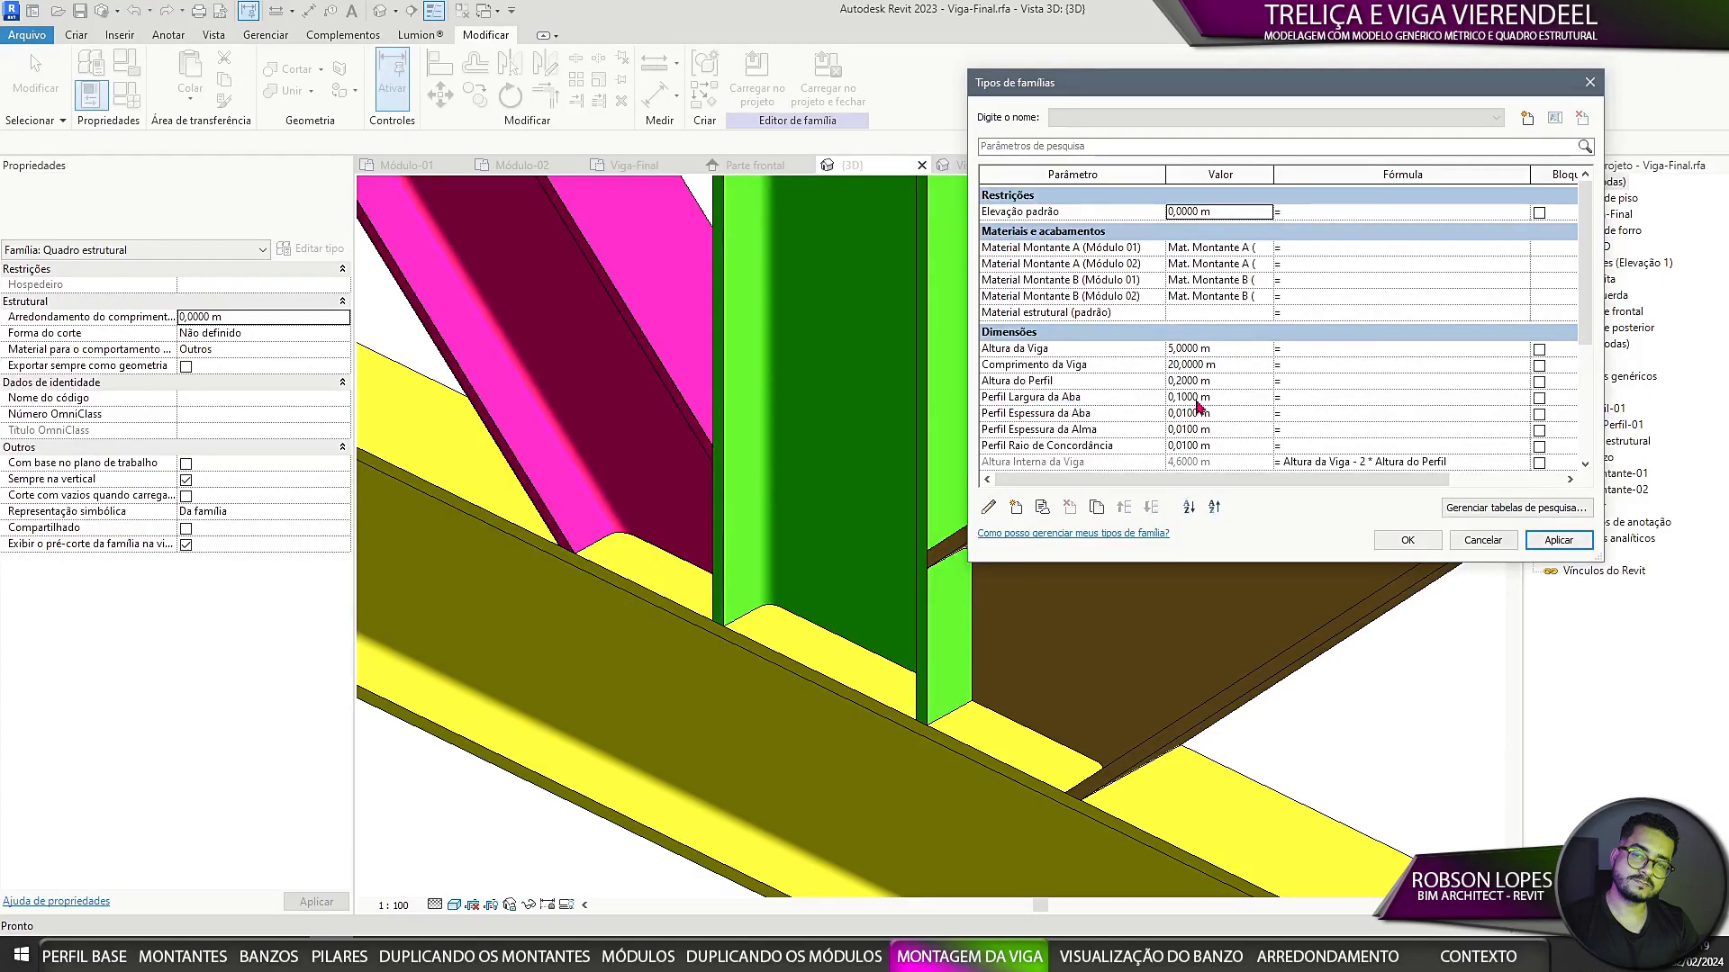
Step: Set Perfil Largura da Aba to 0,2 m and apply it to the truss
left_click(1258, 397)
type("0,2")
left_click(1555, 540)
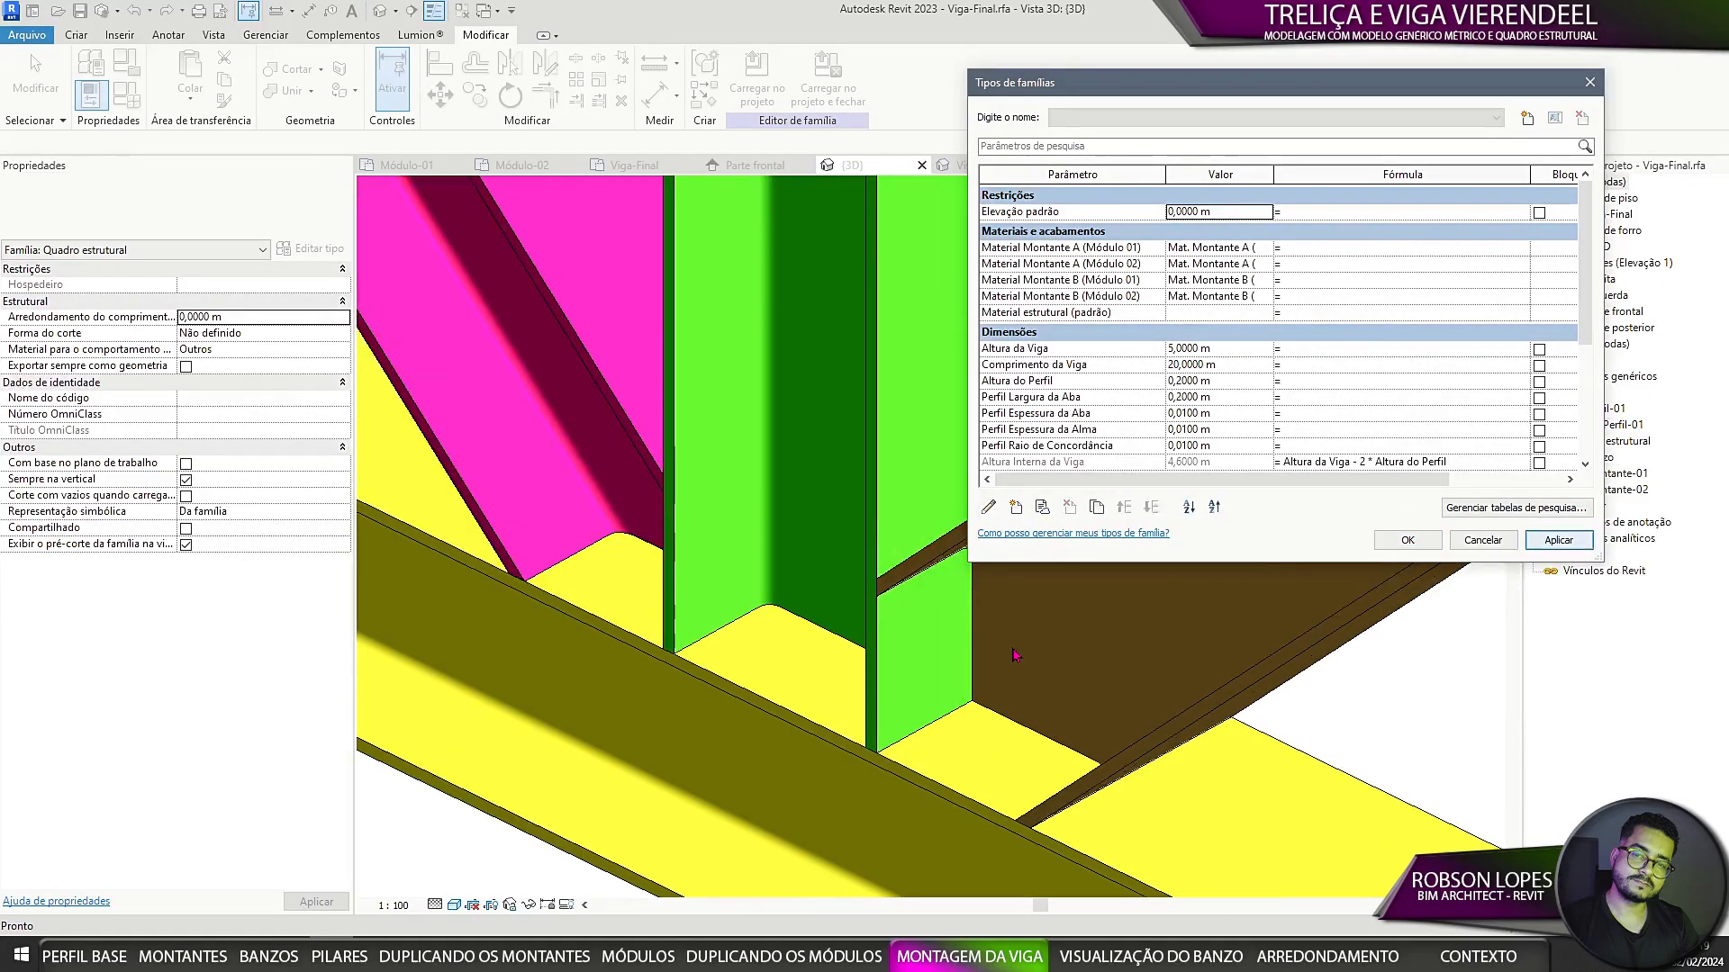
Step: Test Perfil Espessura da Aba at 0,05 m on the truss and set it back to 0,01 m
left_click(1242, 417)
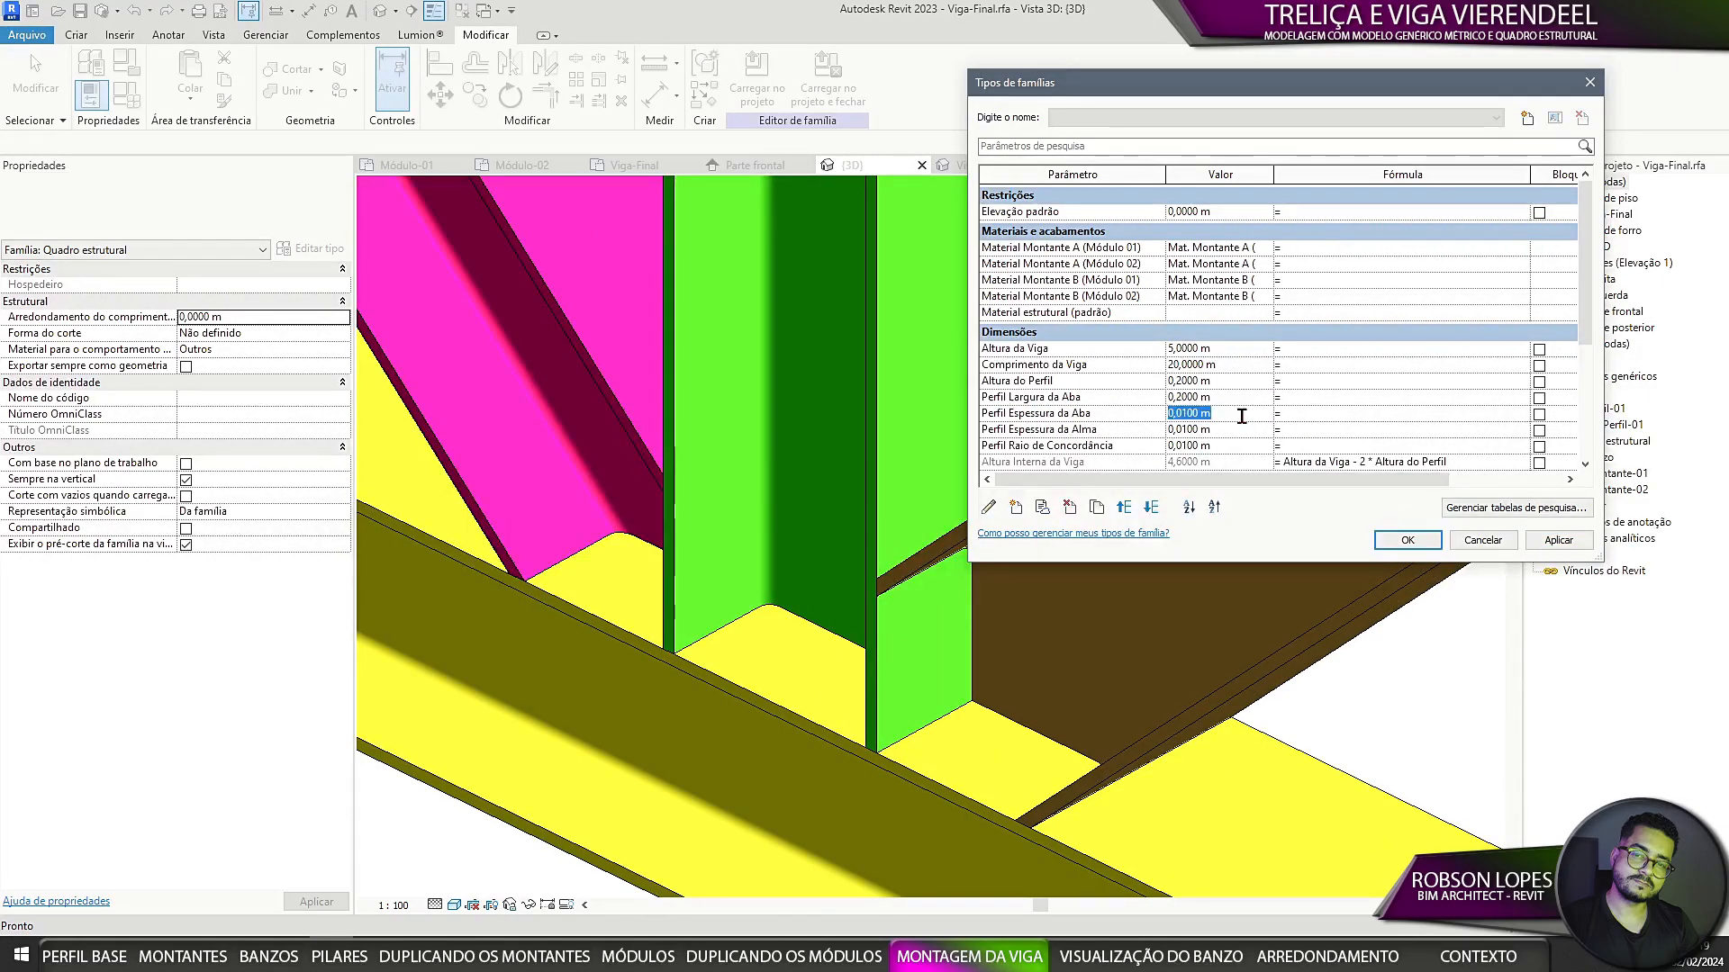
left_click(1556, 539)
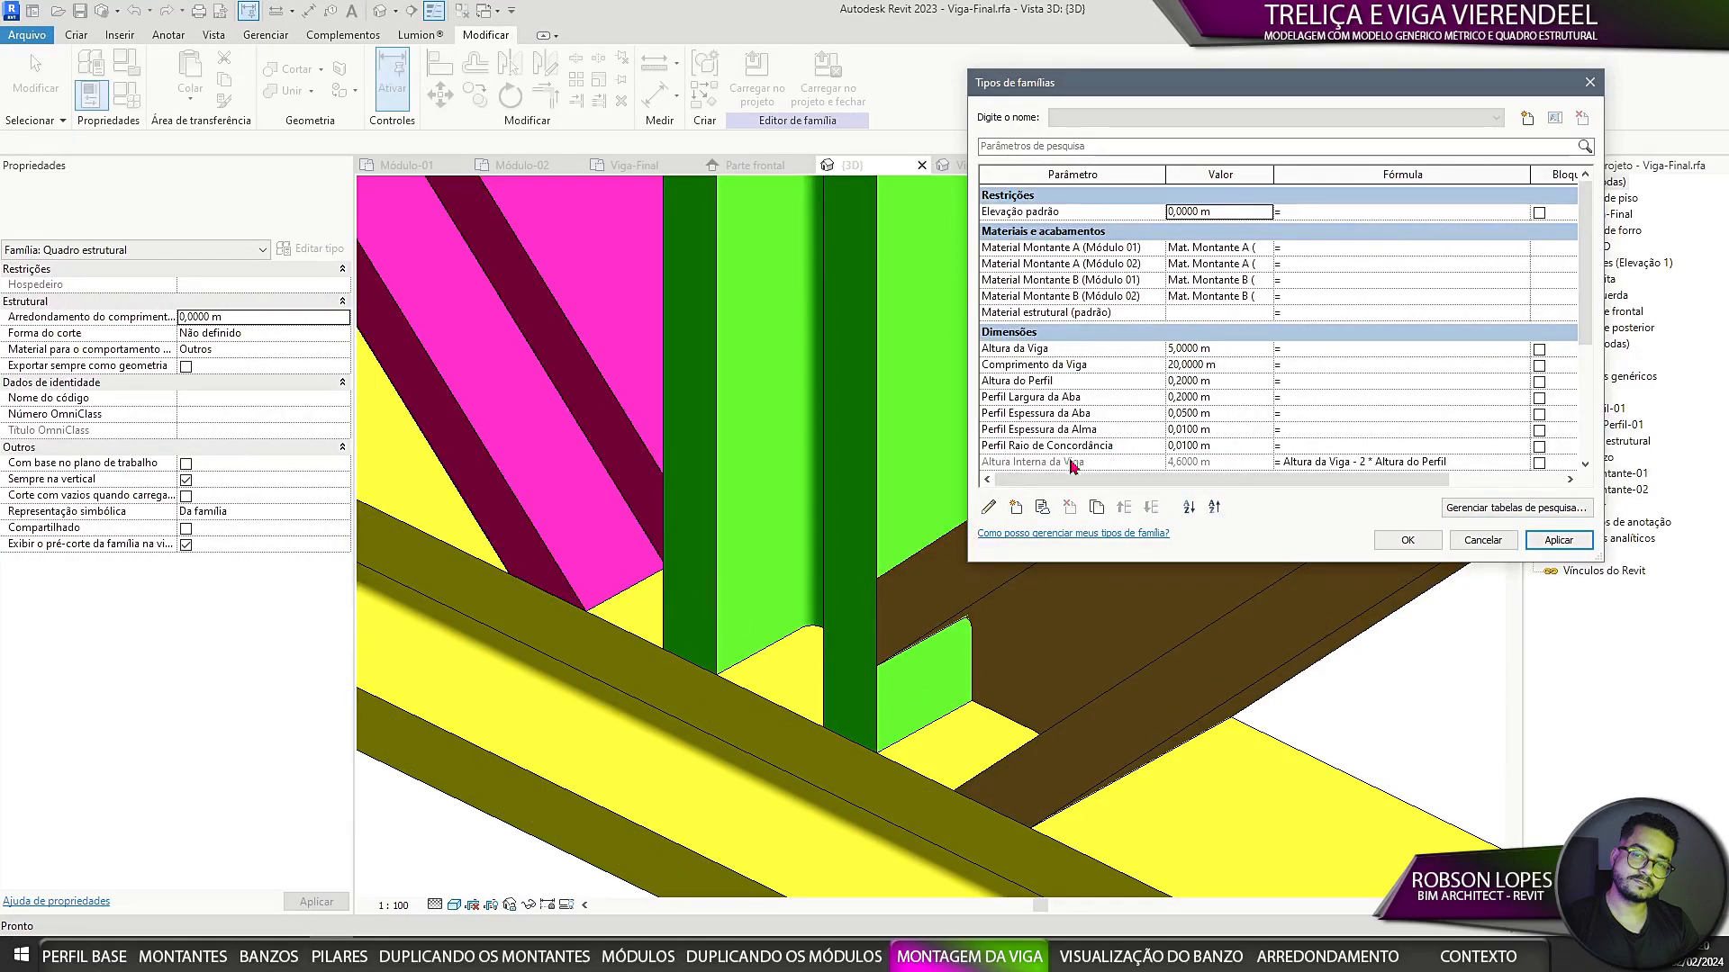
left_click(1227, 413)
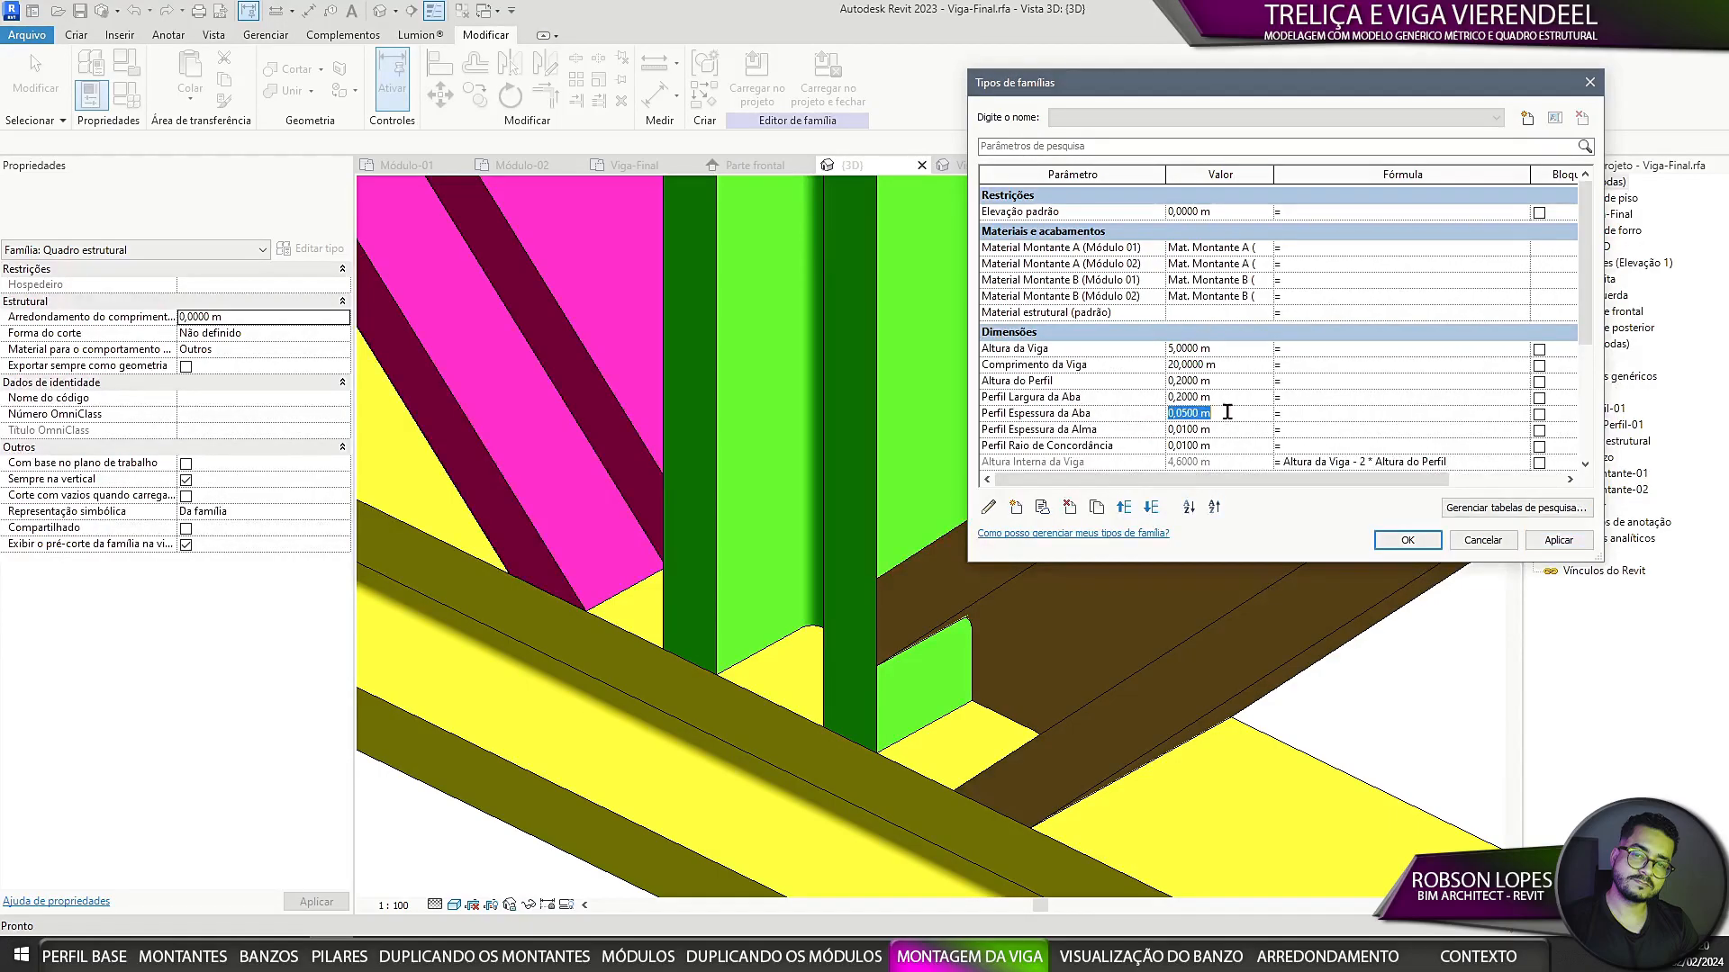
type("0,01")
left_click(1558, 540)
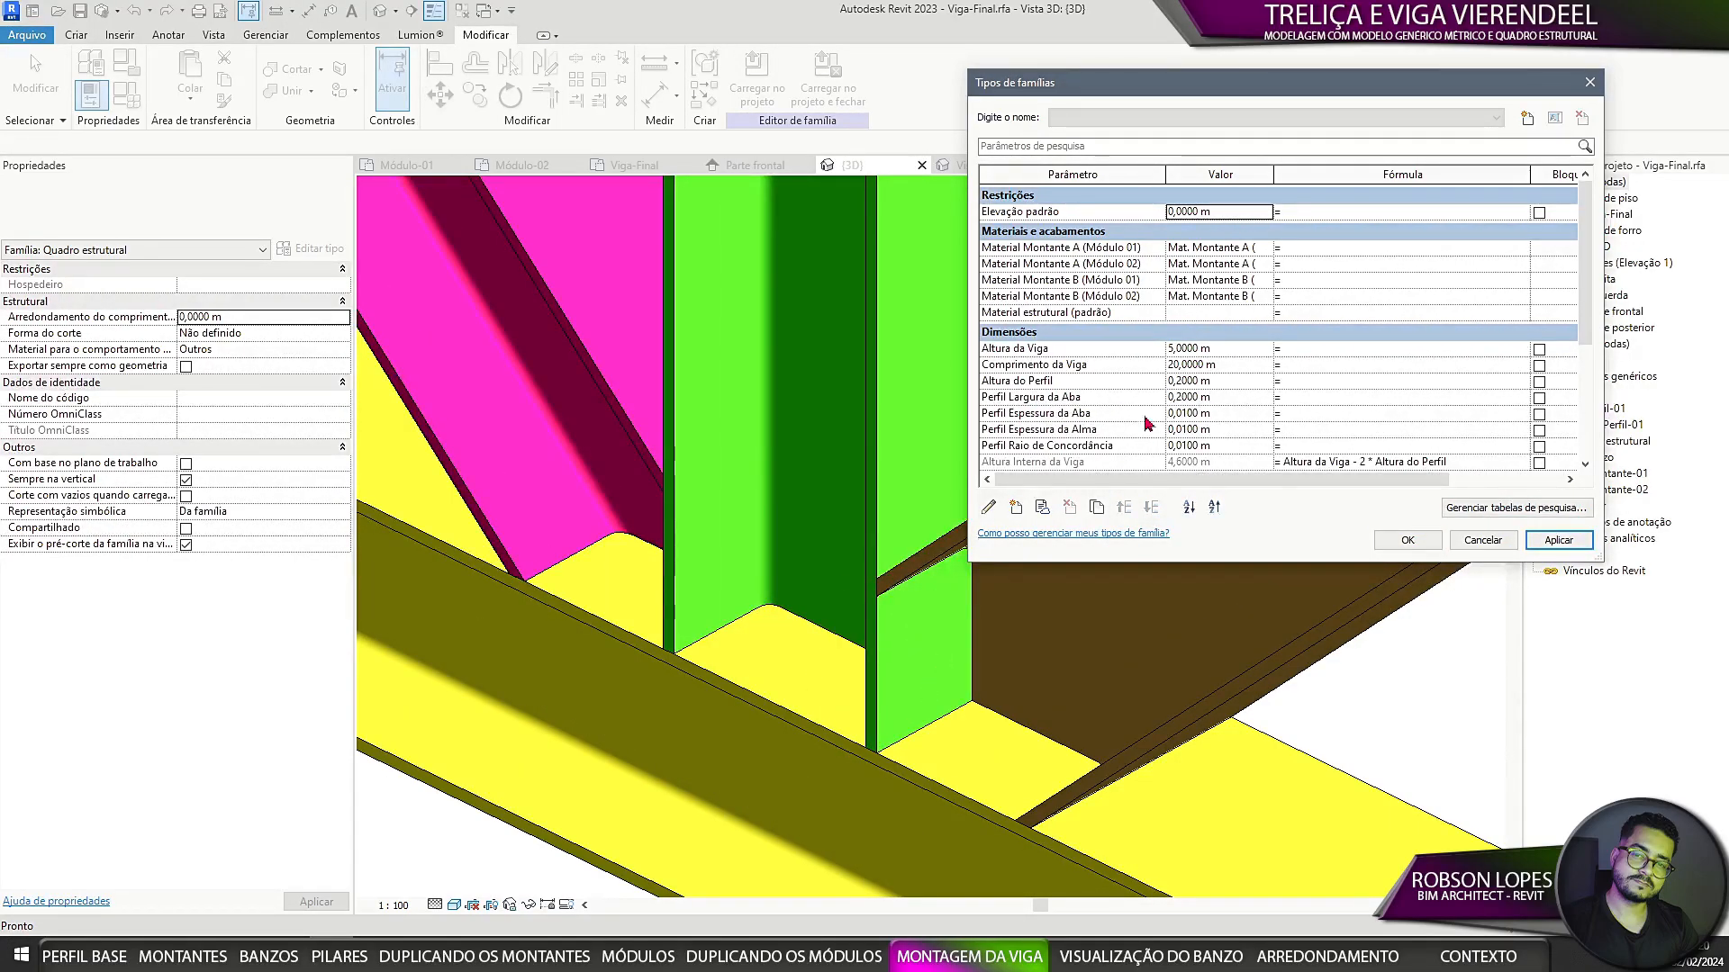
Step: Set Perfil Largura da Aba to 0,5 m, apply it and accept the family types
left_click(1236, 397)
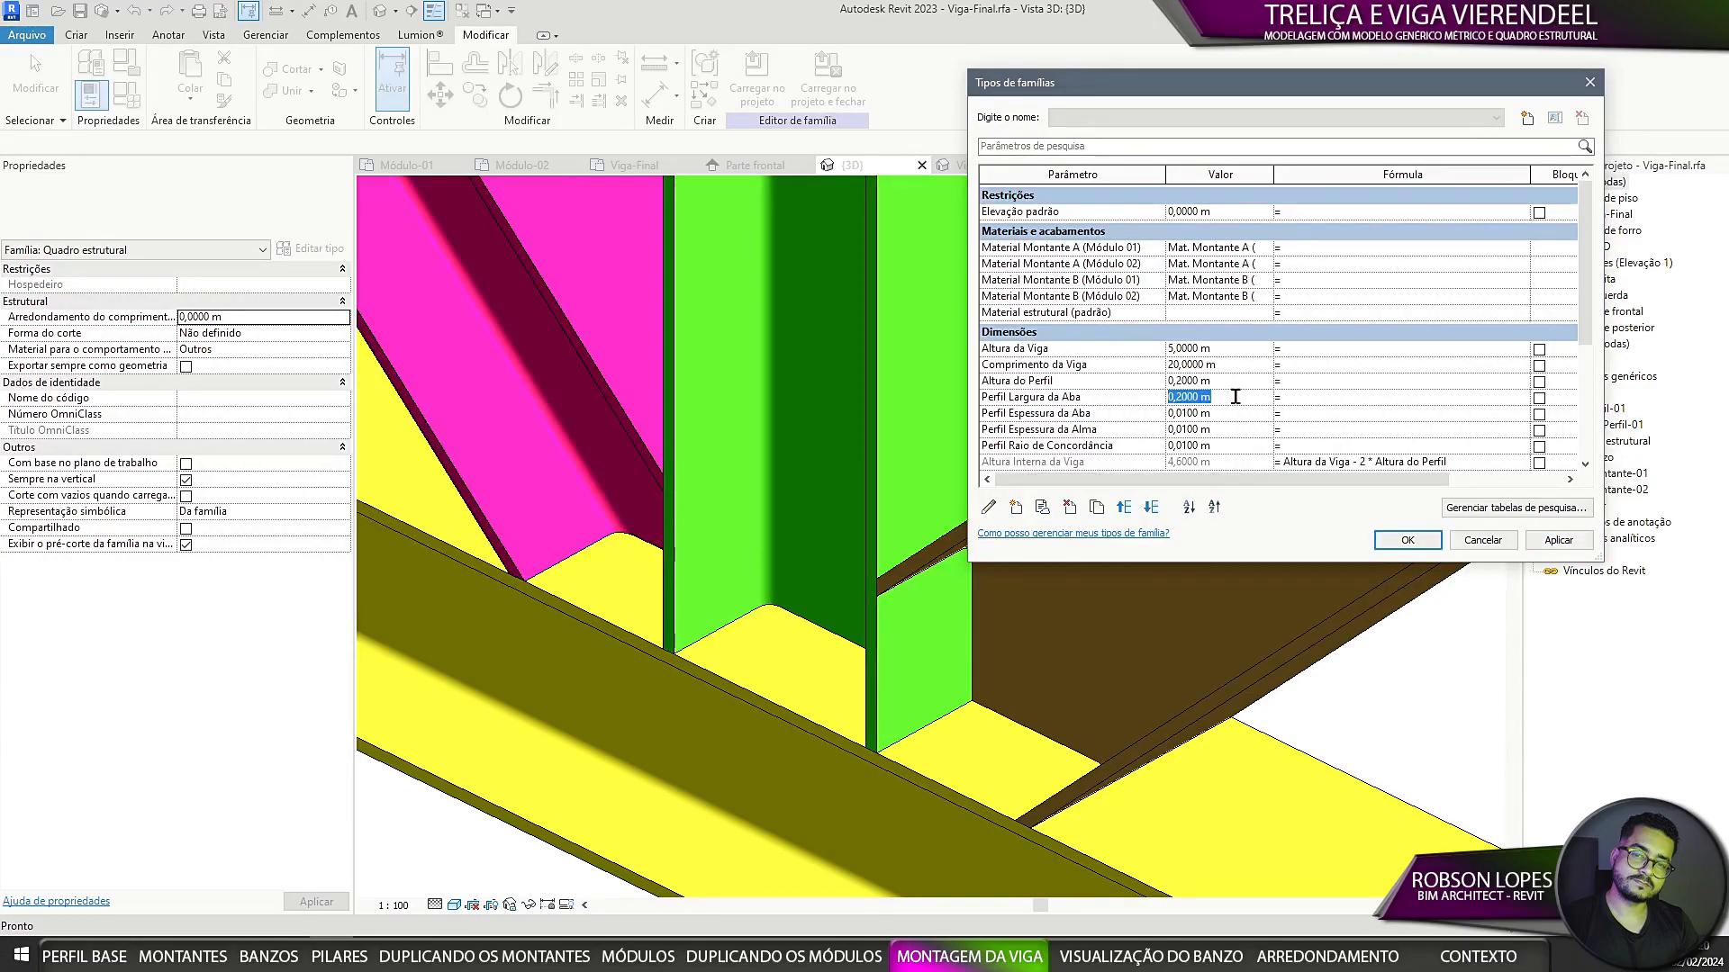
type("0,5")
left_click(1557, 540)
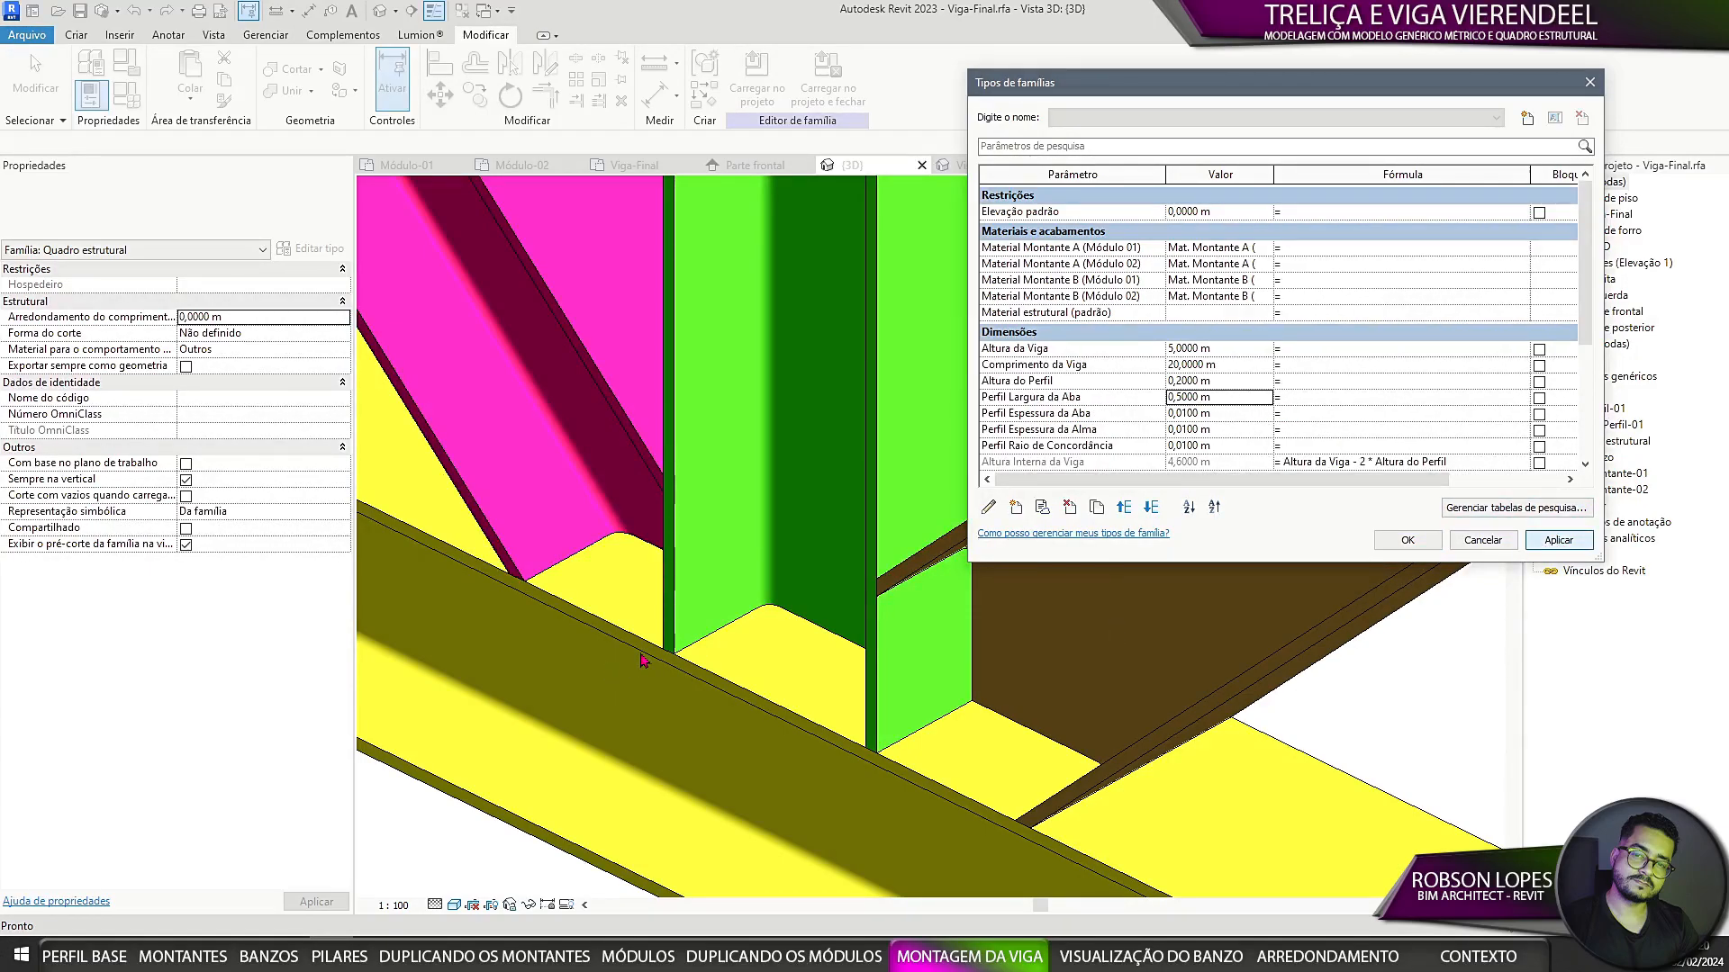
left_click(1408, 540)
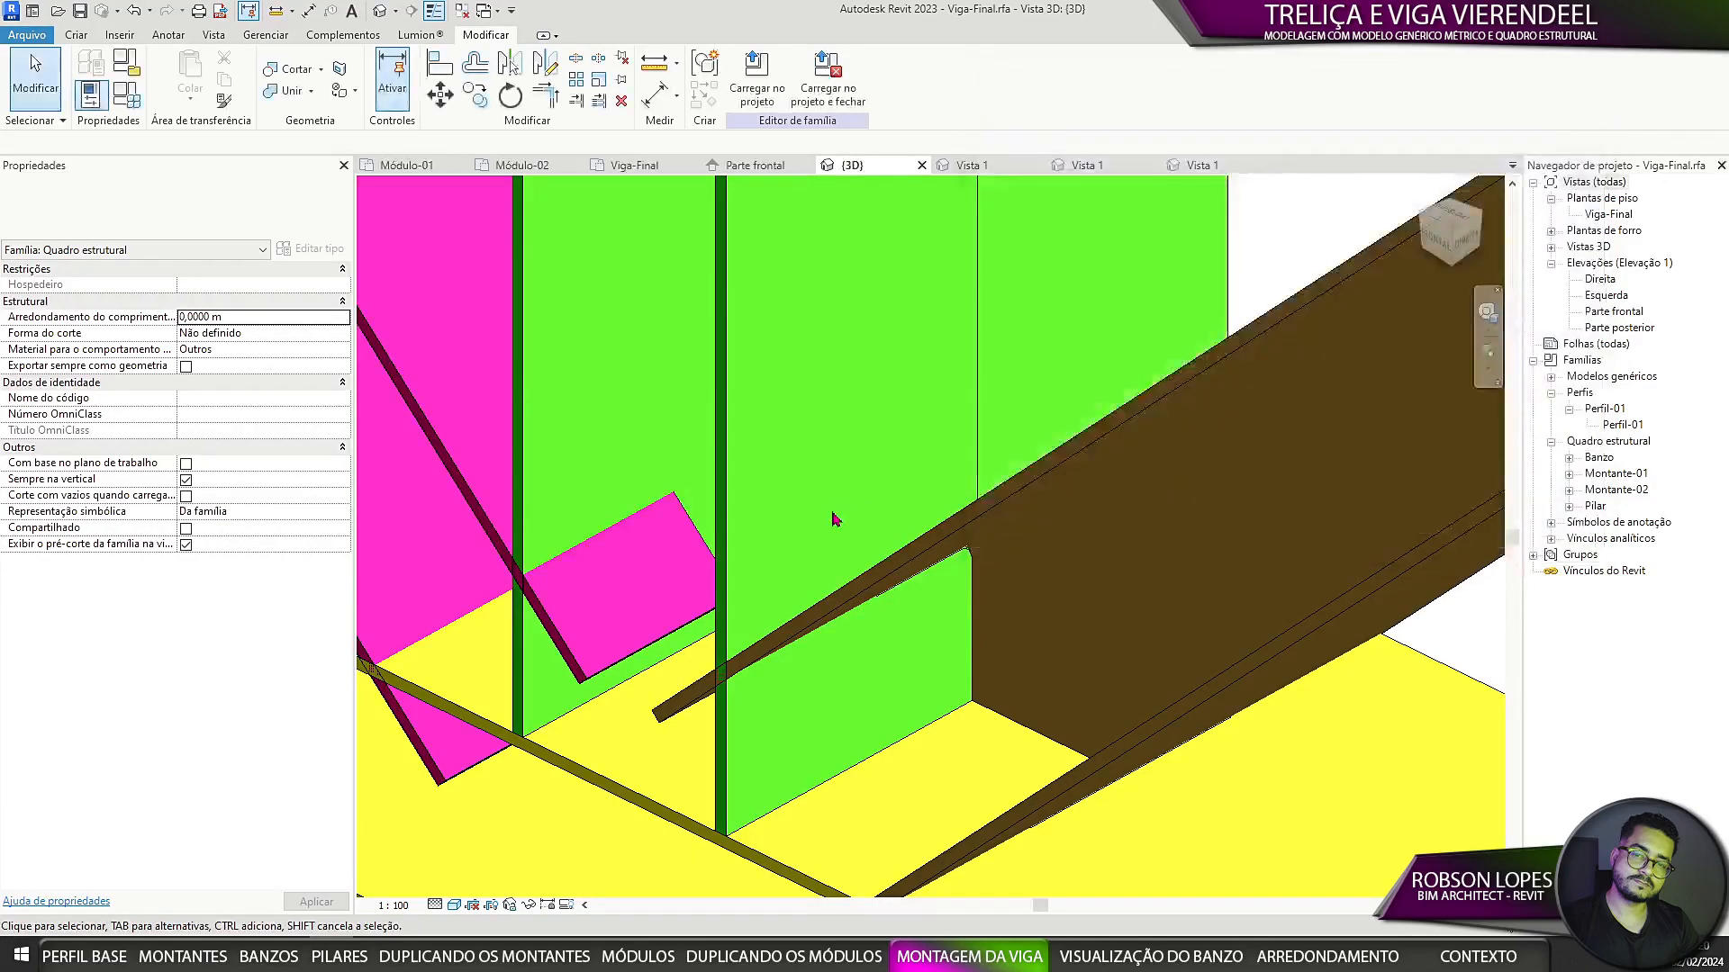
Step: Change the Largura da apara formula in Montante-01's family types to Altura do perfil*3 and accept it
middle_click_drag(834, 513, 625, 731, "shift")
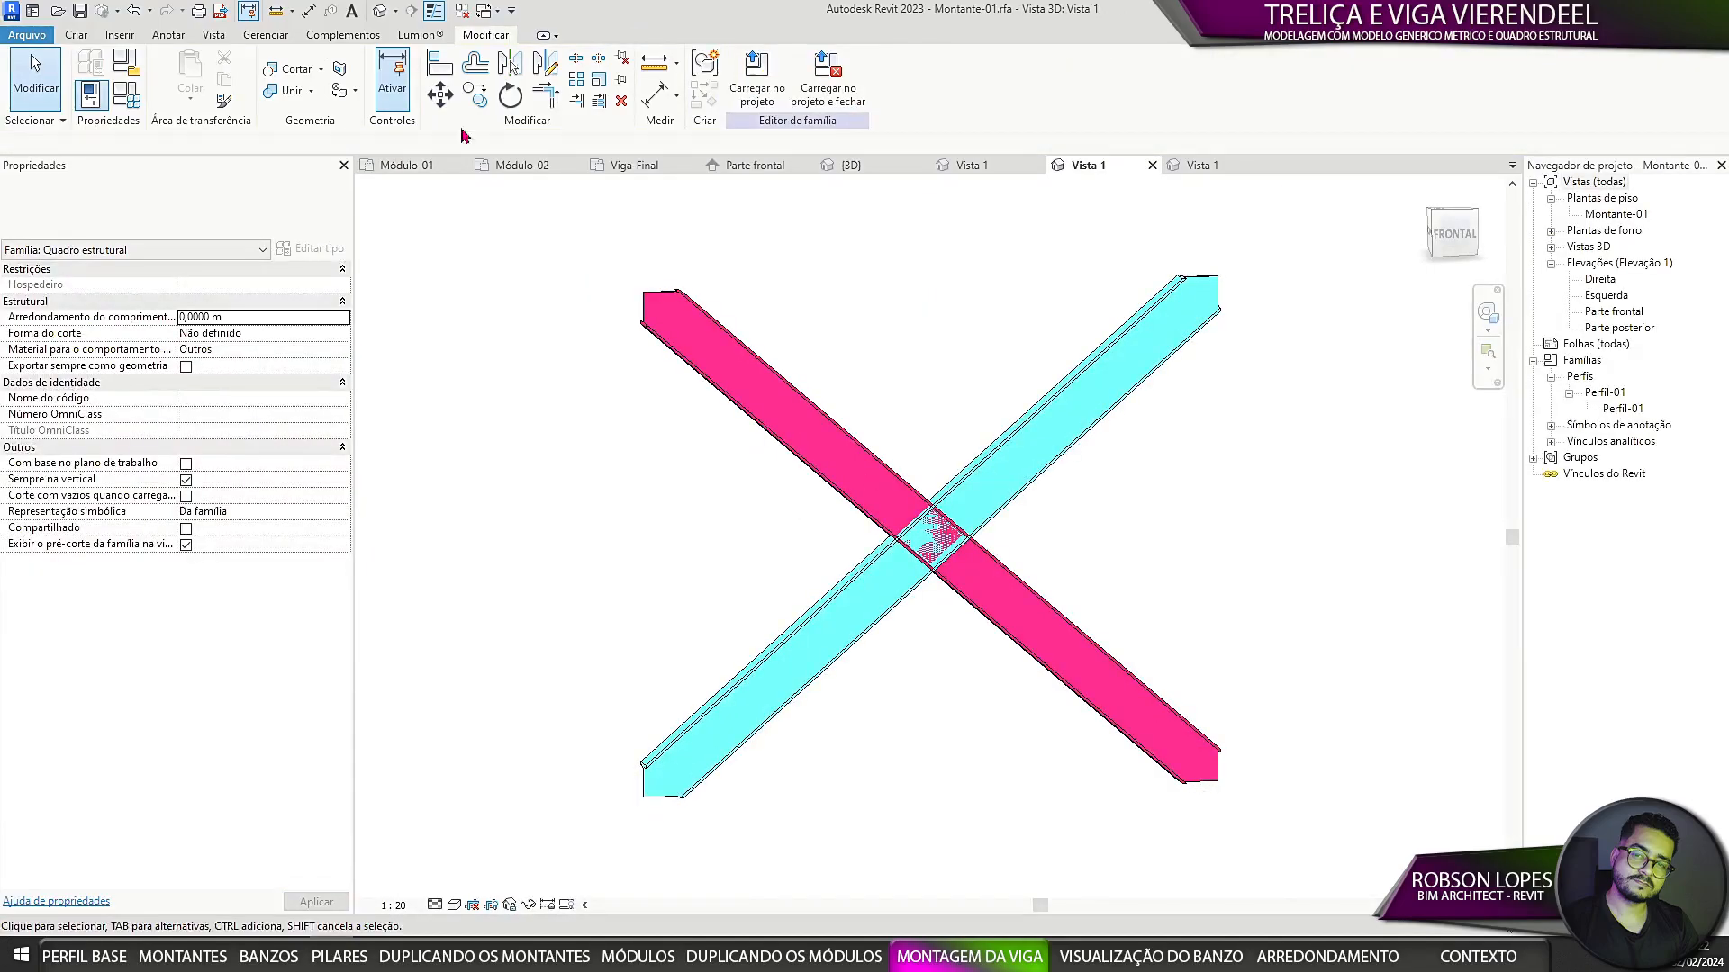
left_click(127, 94)
left_click_drag(1284, 397, 1350, 397)
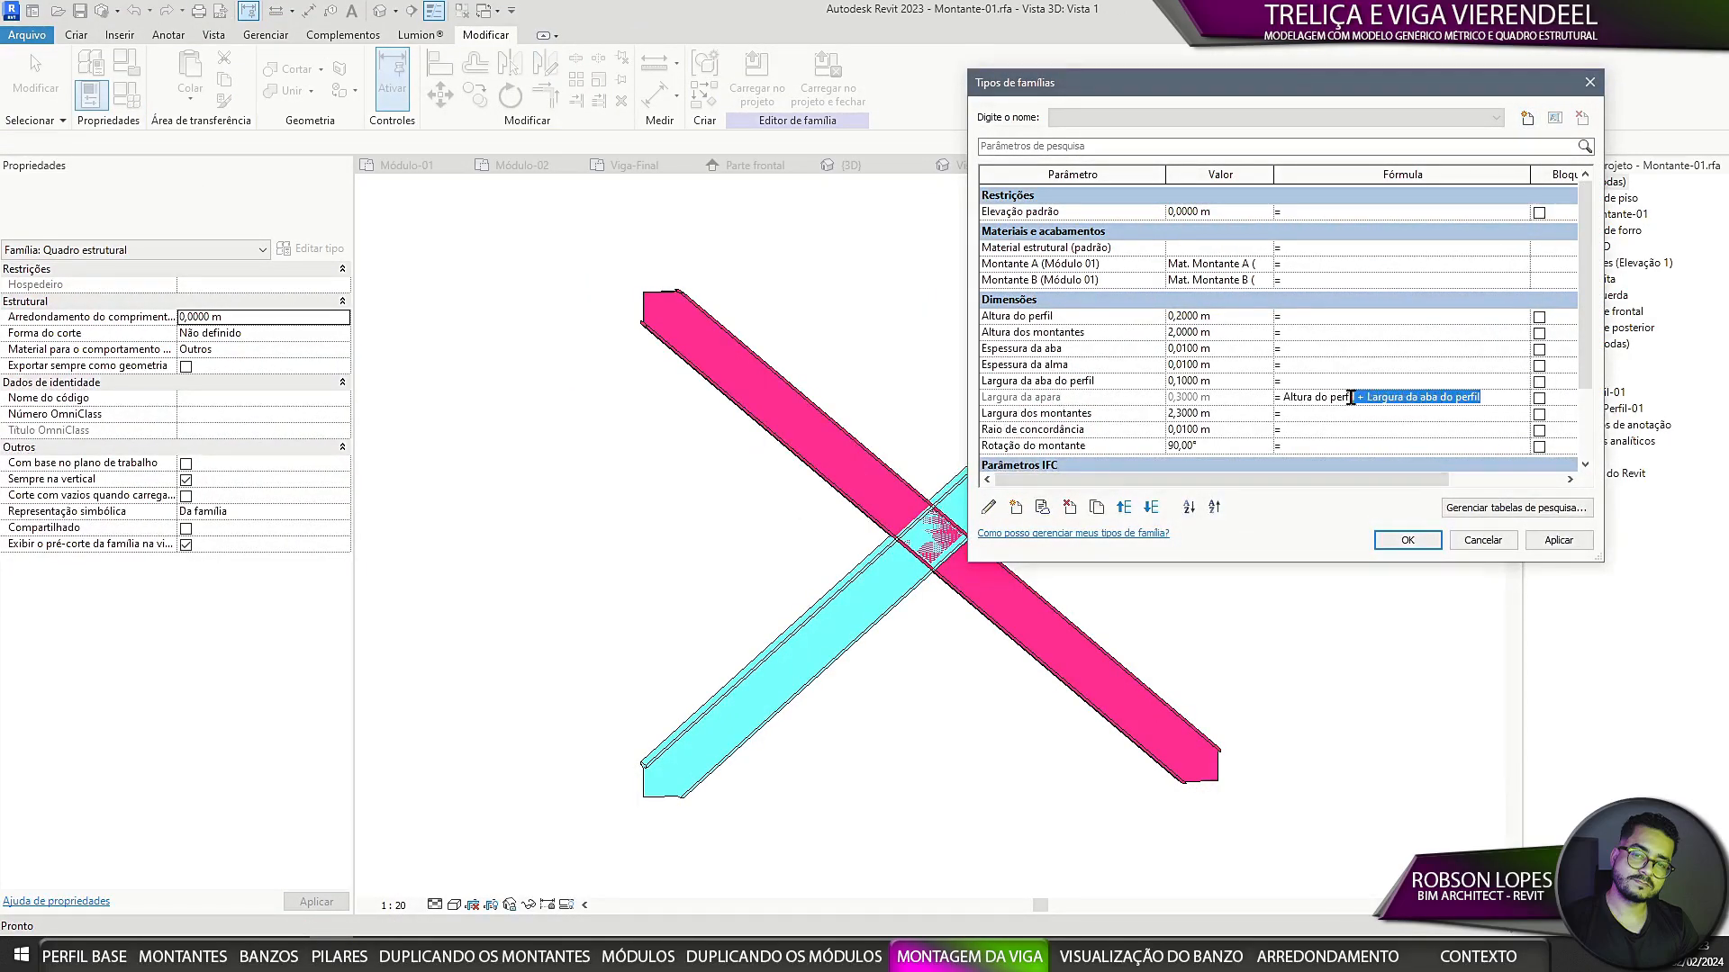
key("Delete")
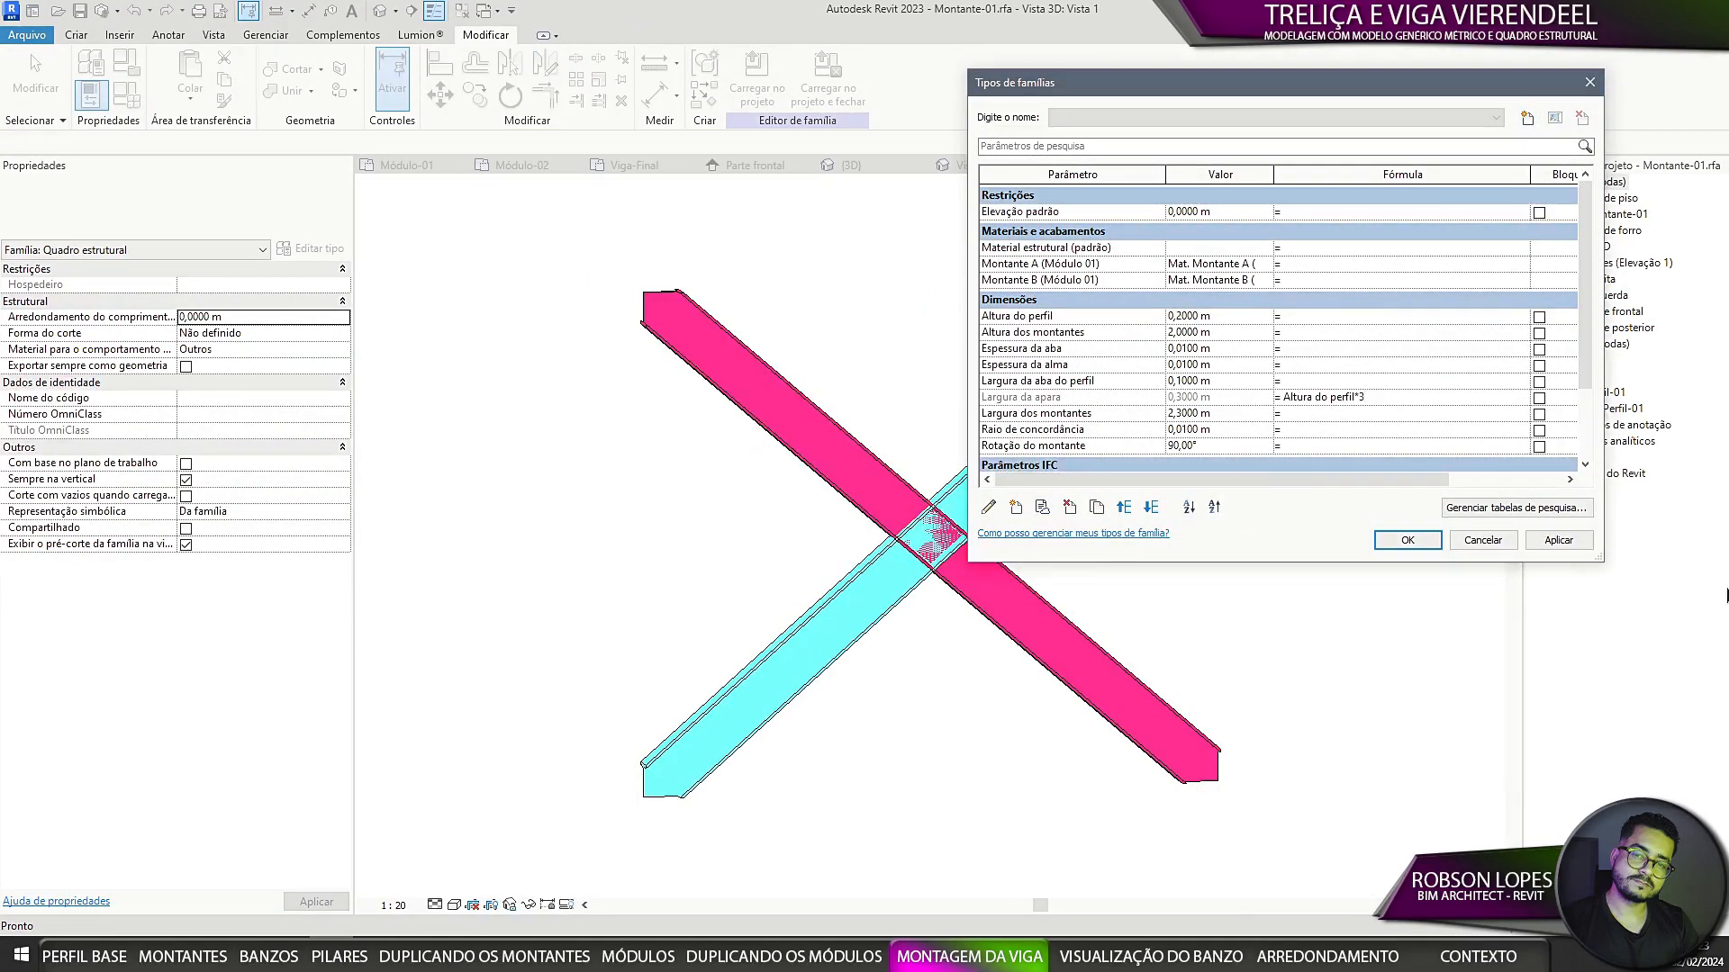
left_click(1400, 542)
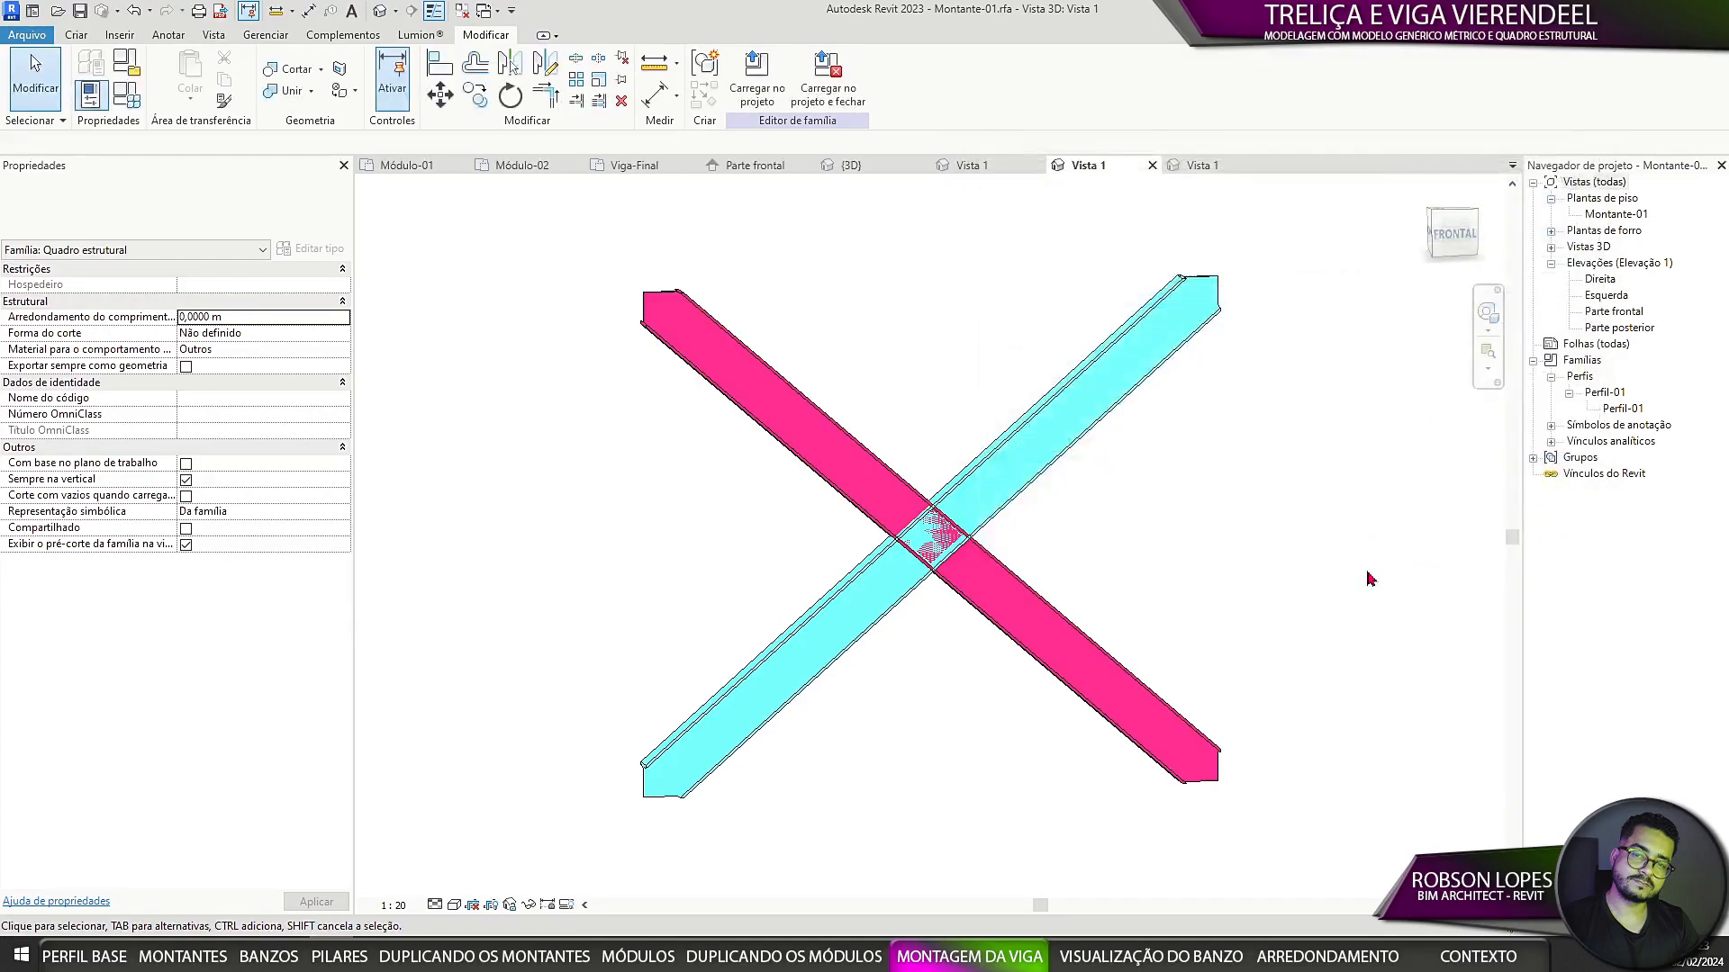
Step: Load the updated Montante-01 family into Montante-02, Módulo-01 and Viga-Final
left_click(756, 79)
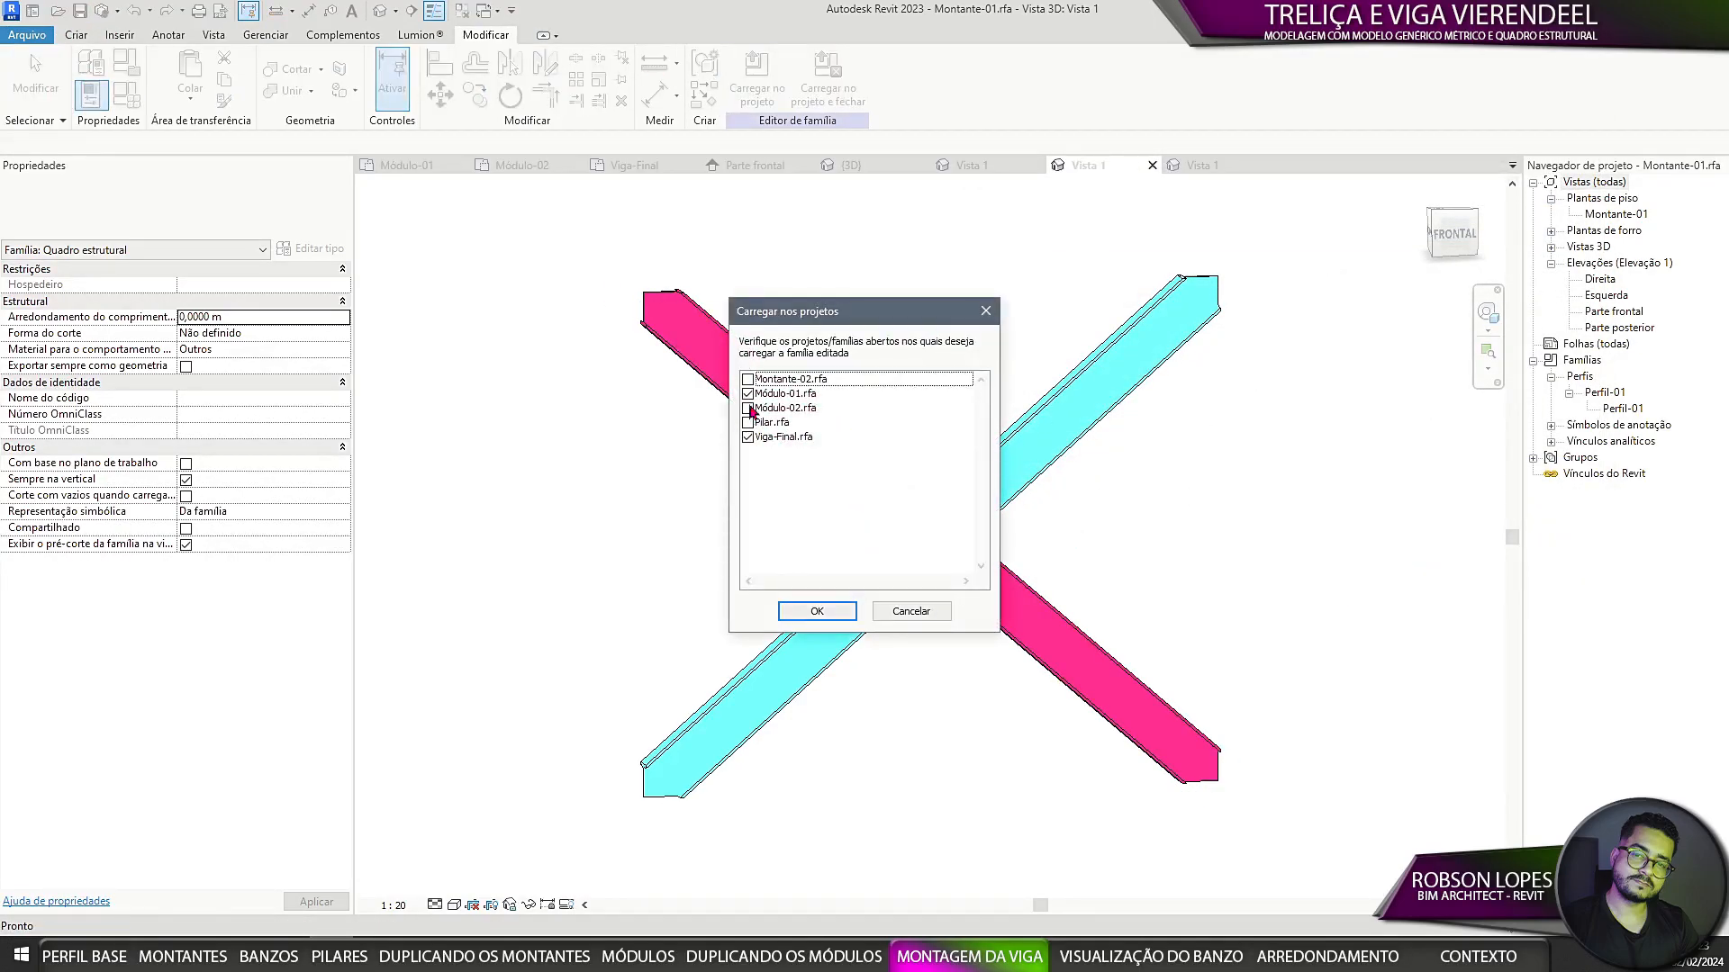
left_click(748, 379)
left_click(817, 612)
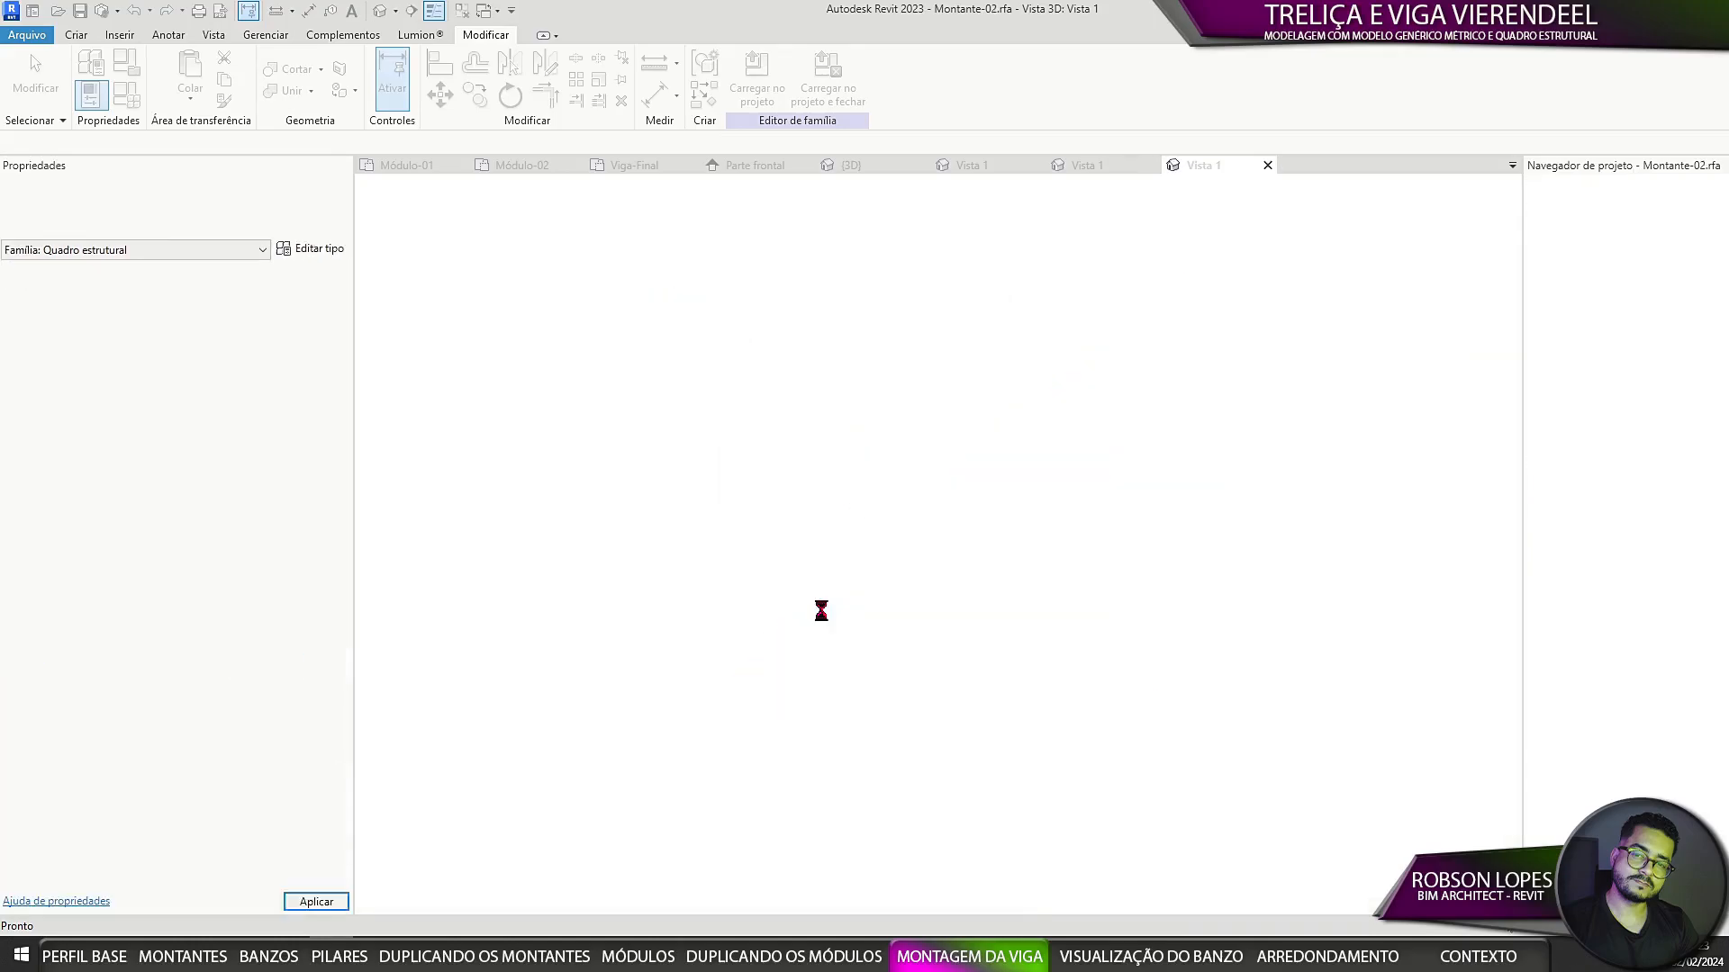
left_click(811, 420)
left_click(793, 429)
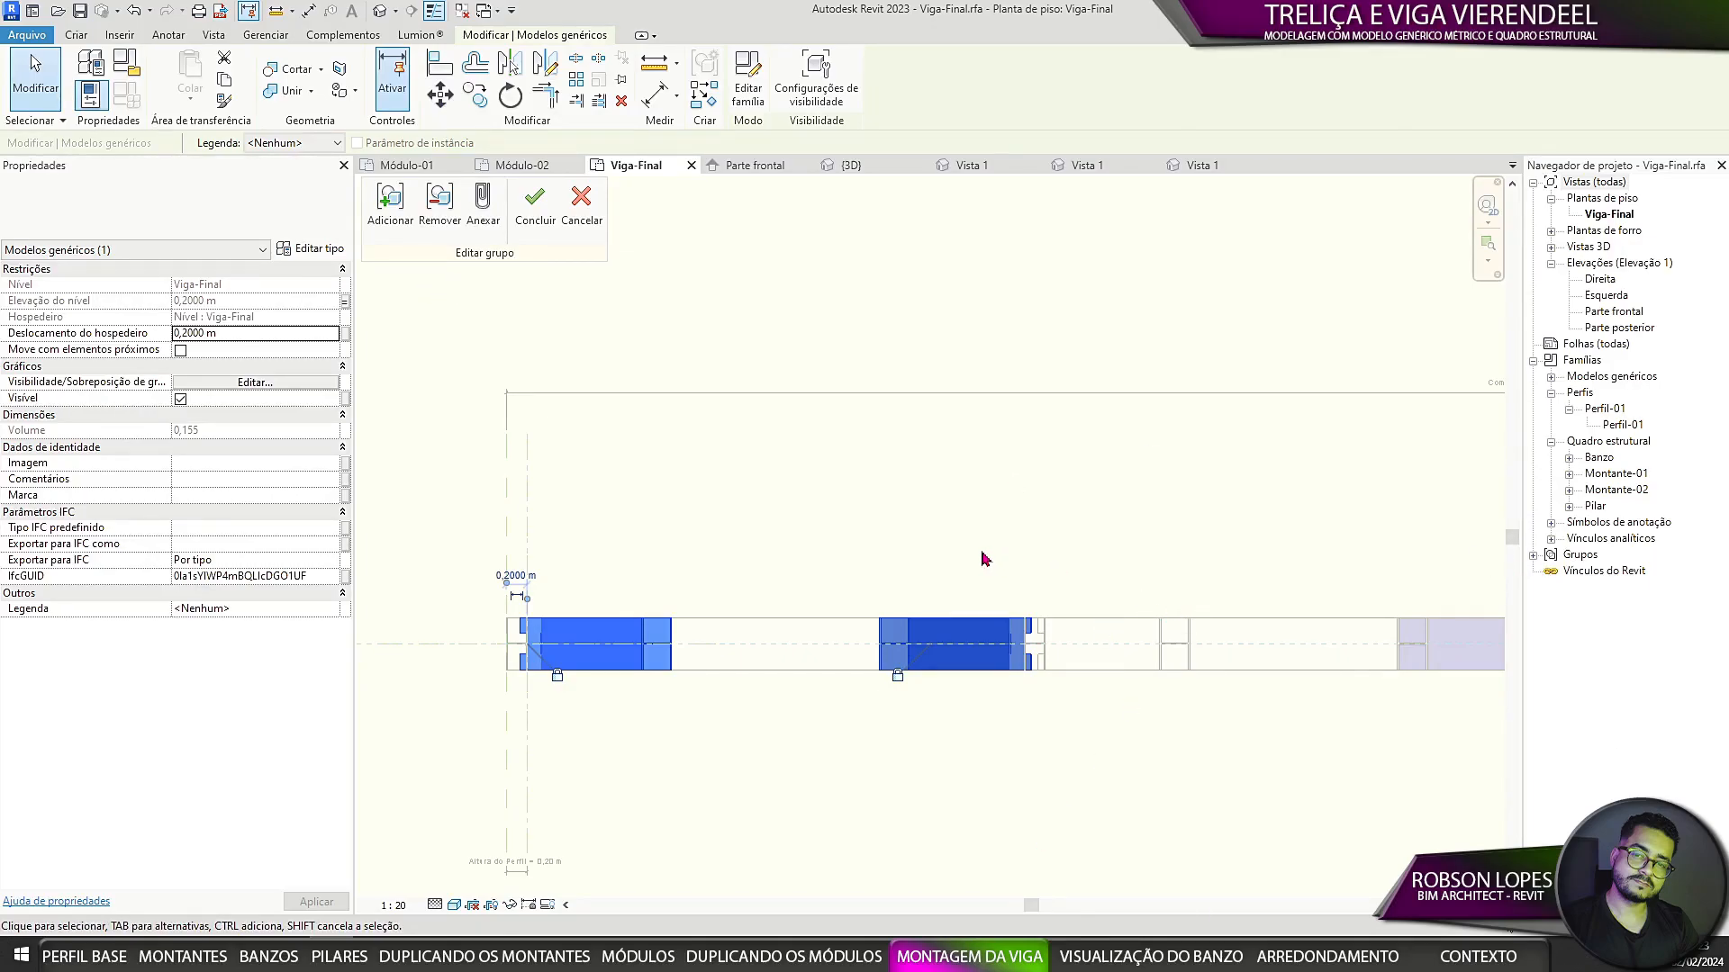
middle_click_drag(836, 455, 831, 349)
left_click(335, 143)
left_click(297, 170)
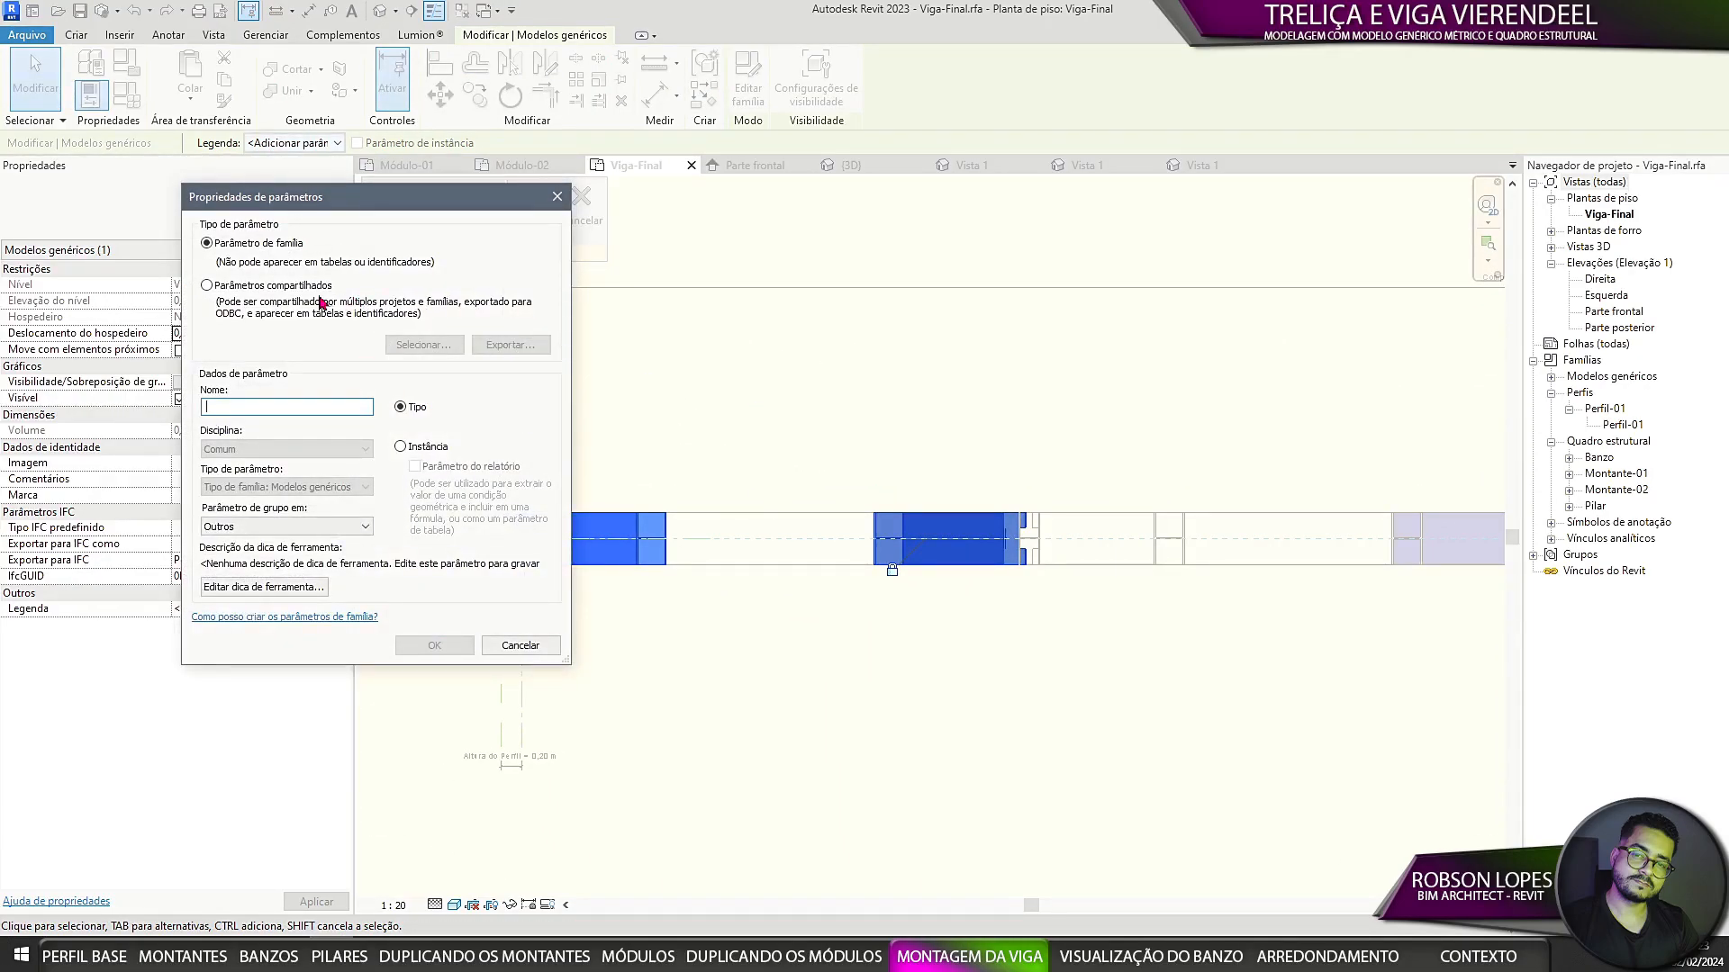
left_click(529, 646)
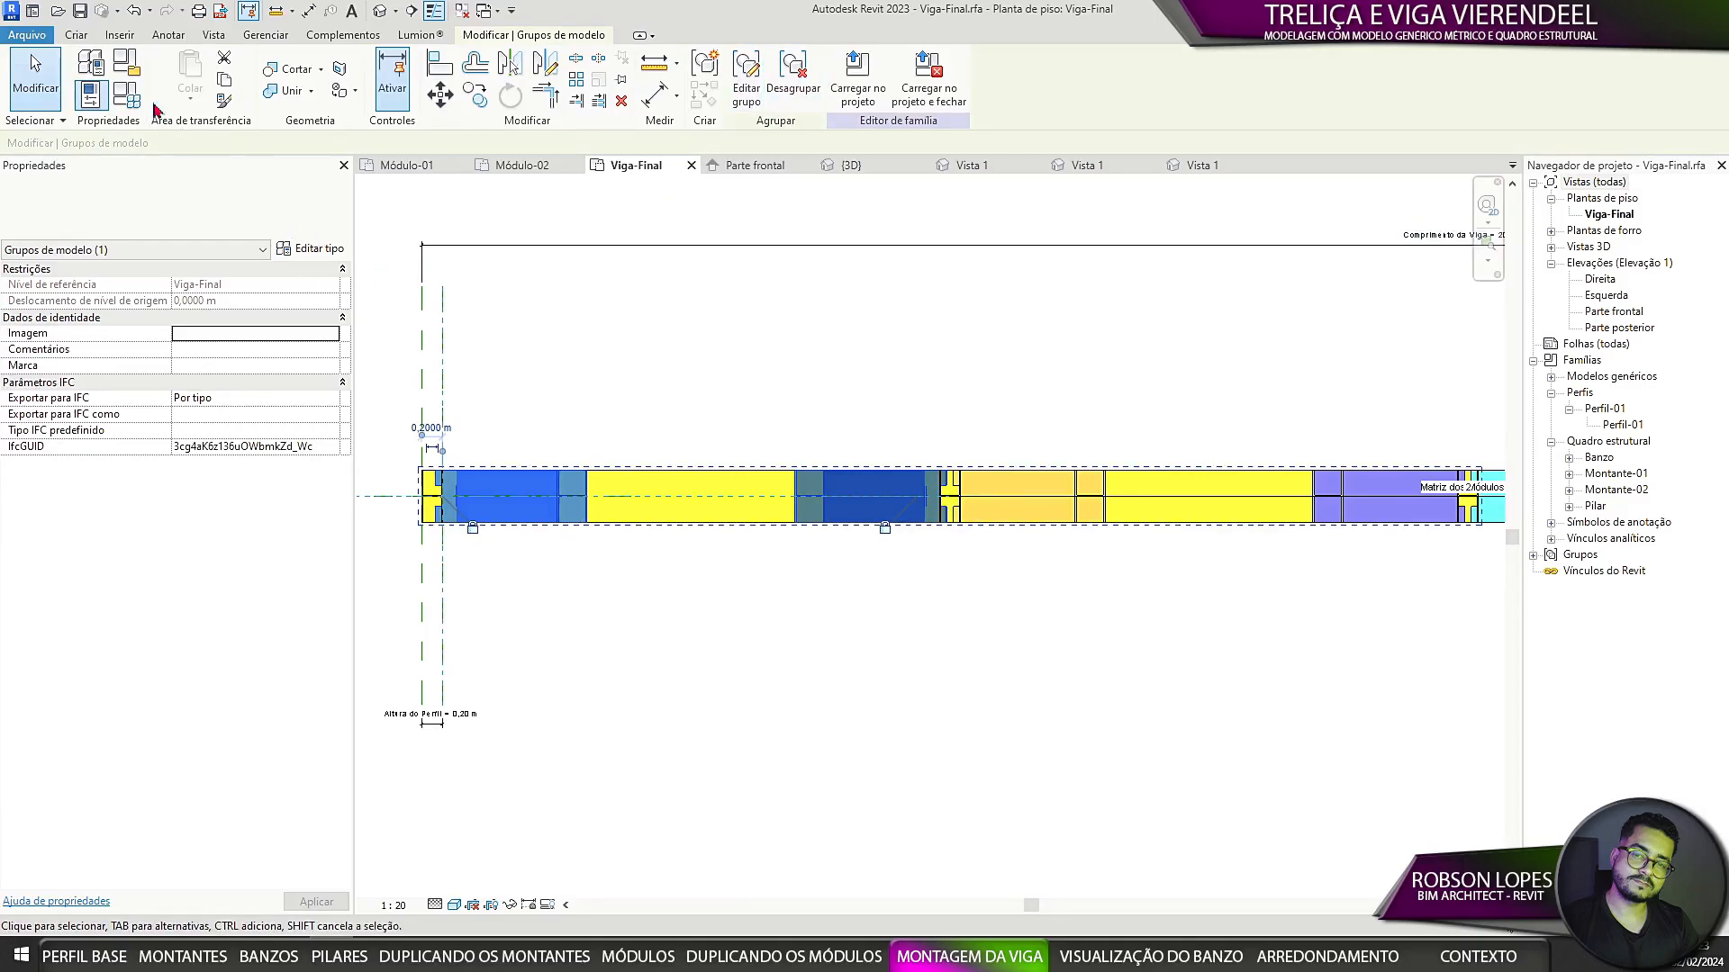
Step: Test Perfil Largura da Aba at 0,2 m in Viga-Final's family types and set it back to 0,5 m
left_click(127, 93)
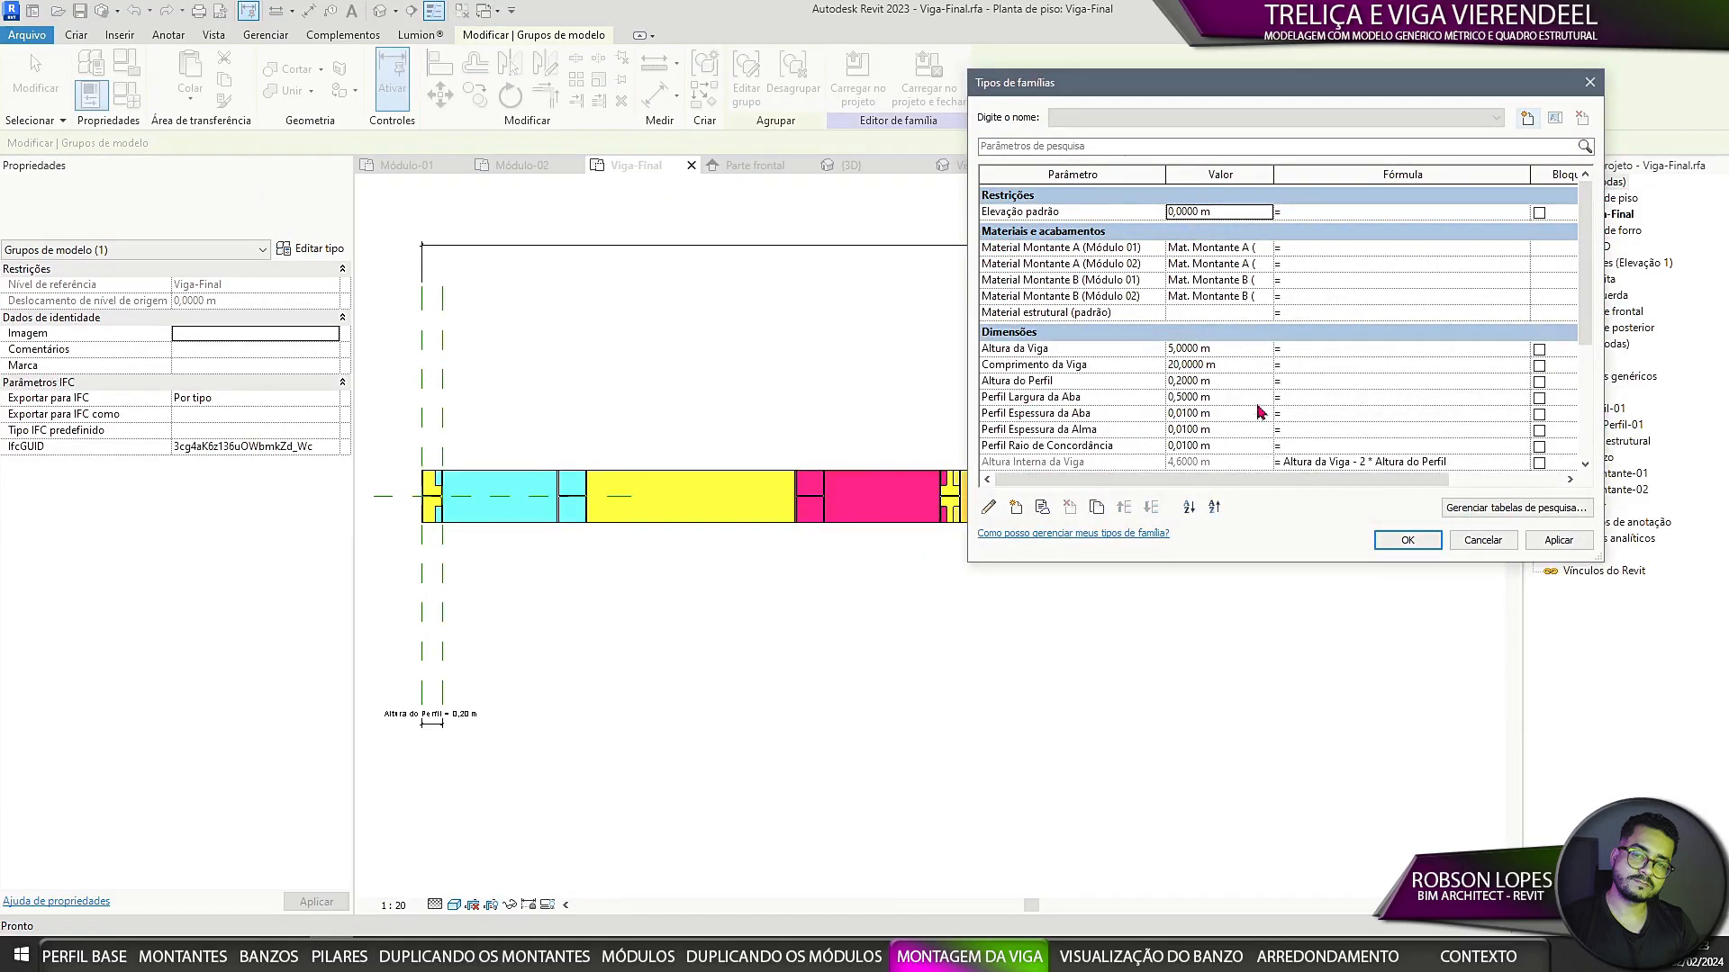
left_click(1254, 397)
type("0,2")
left_click(1559, 540)
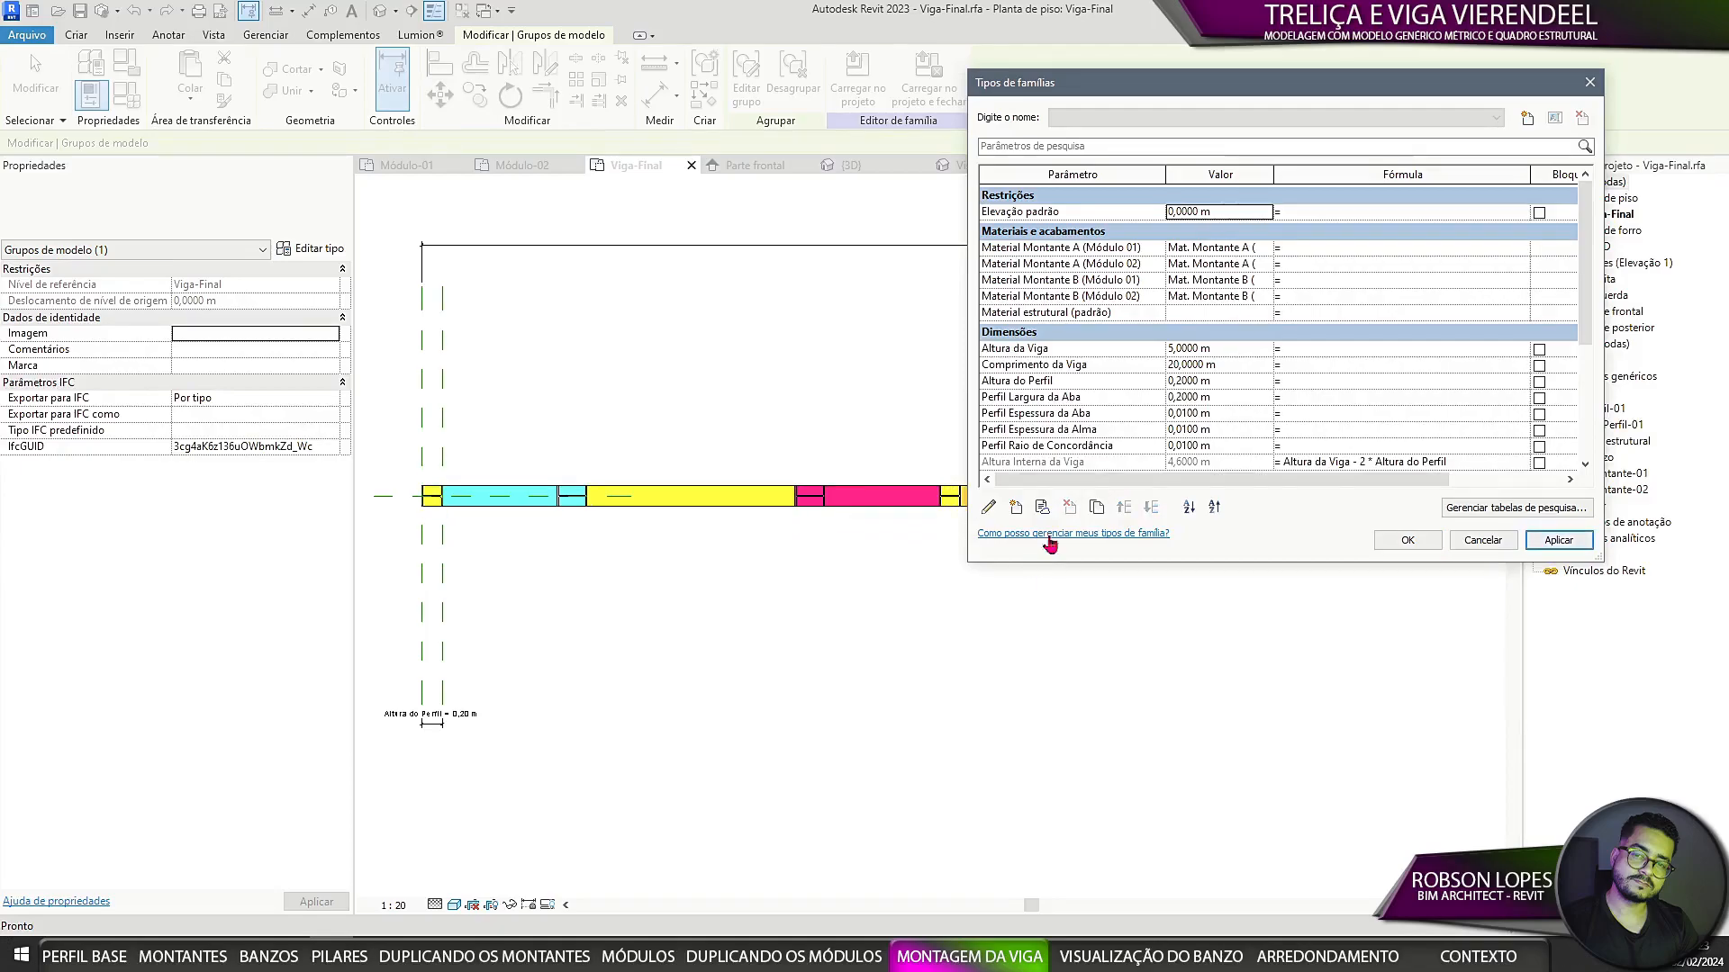
left_click(1222, 397)
type("0,5")
left_click(1559, 540)
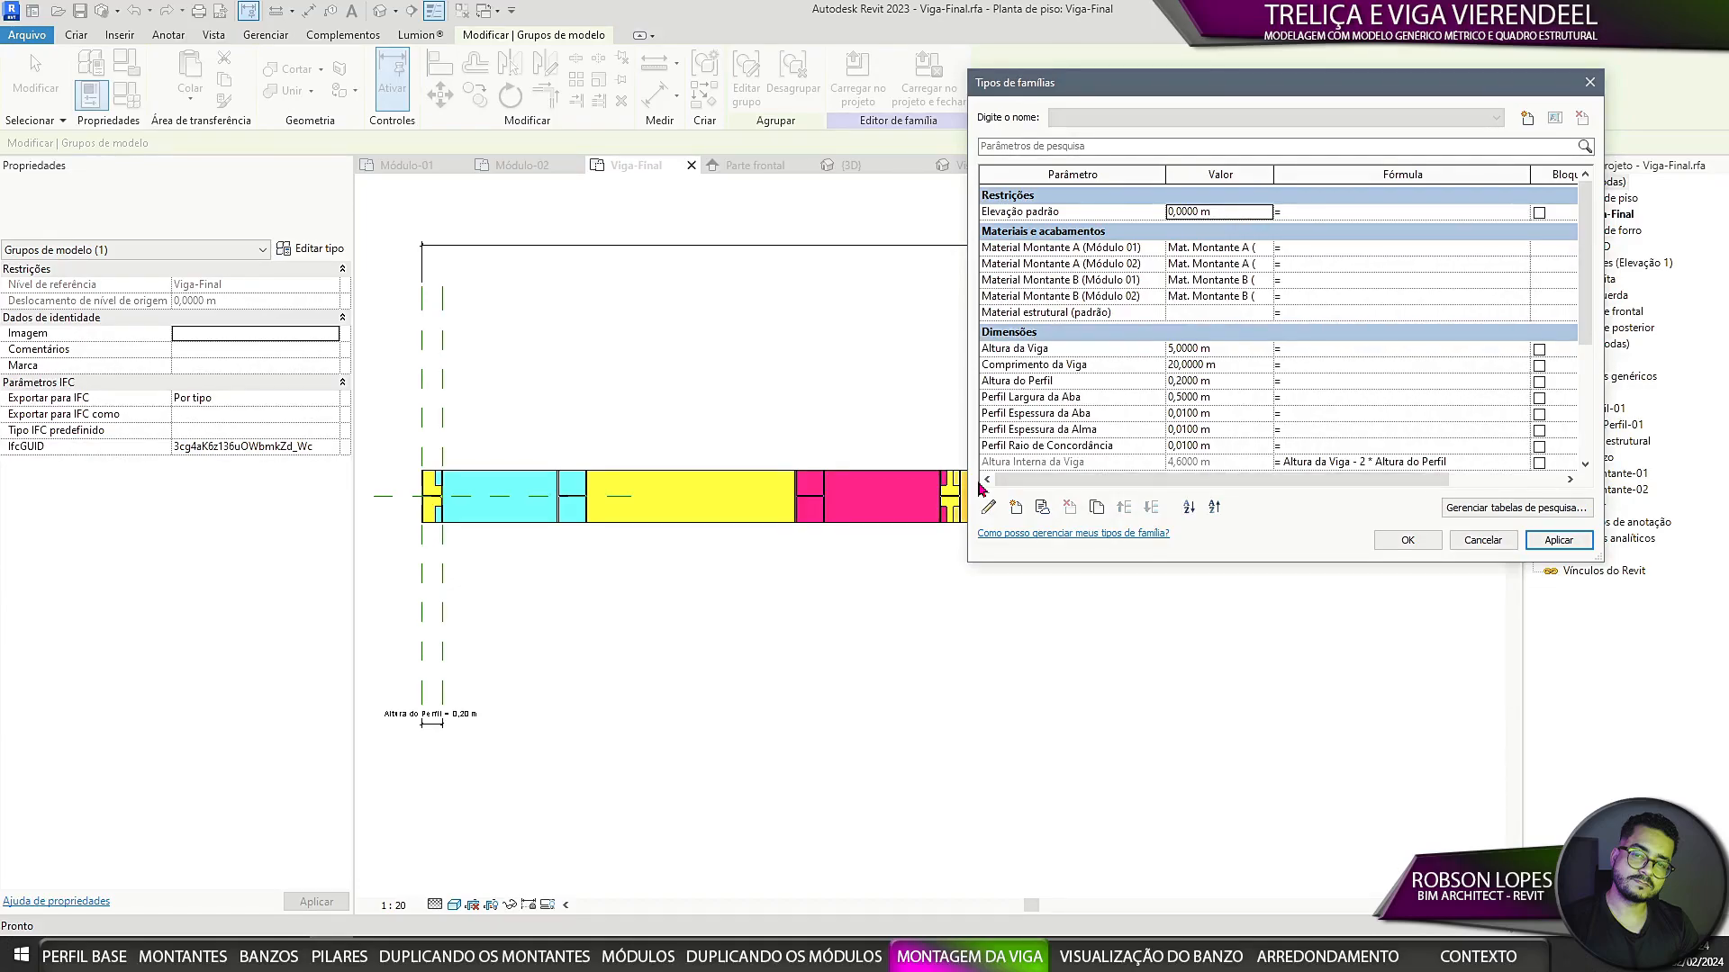
Step: Test Altura do Perfil at 0,5 m, set it back to 0,2 m and accept the family types
left_click(1225, 382)
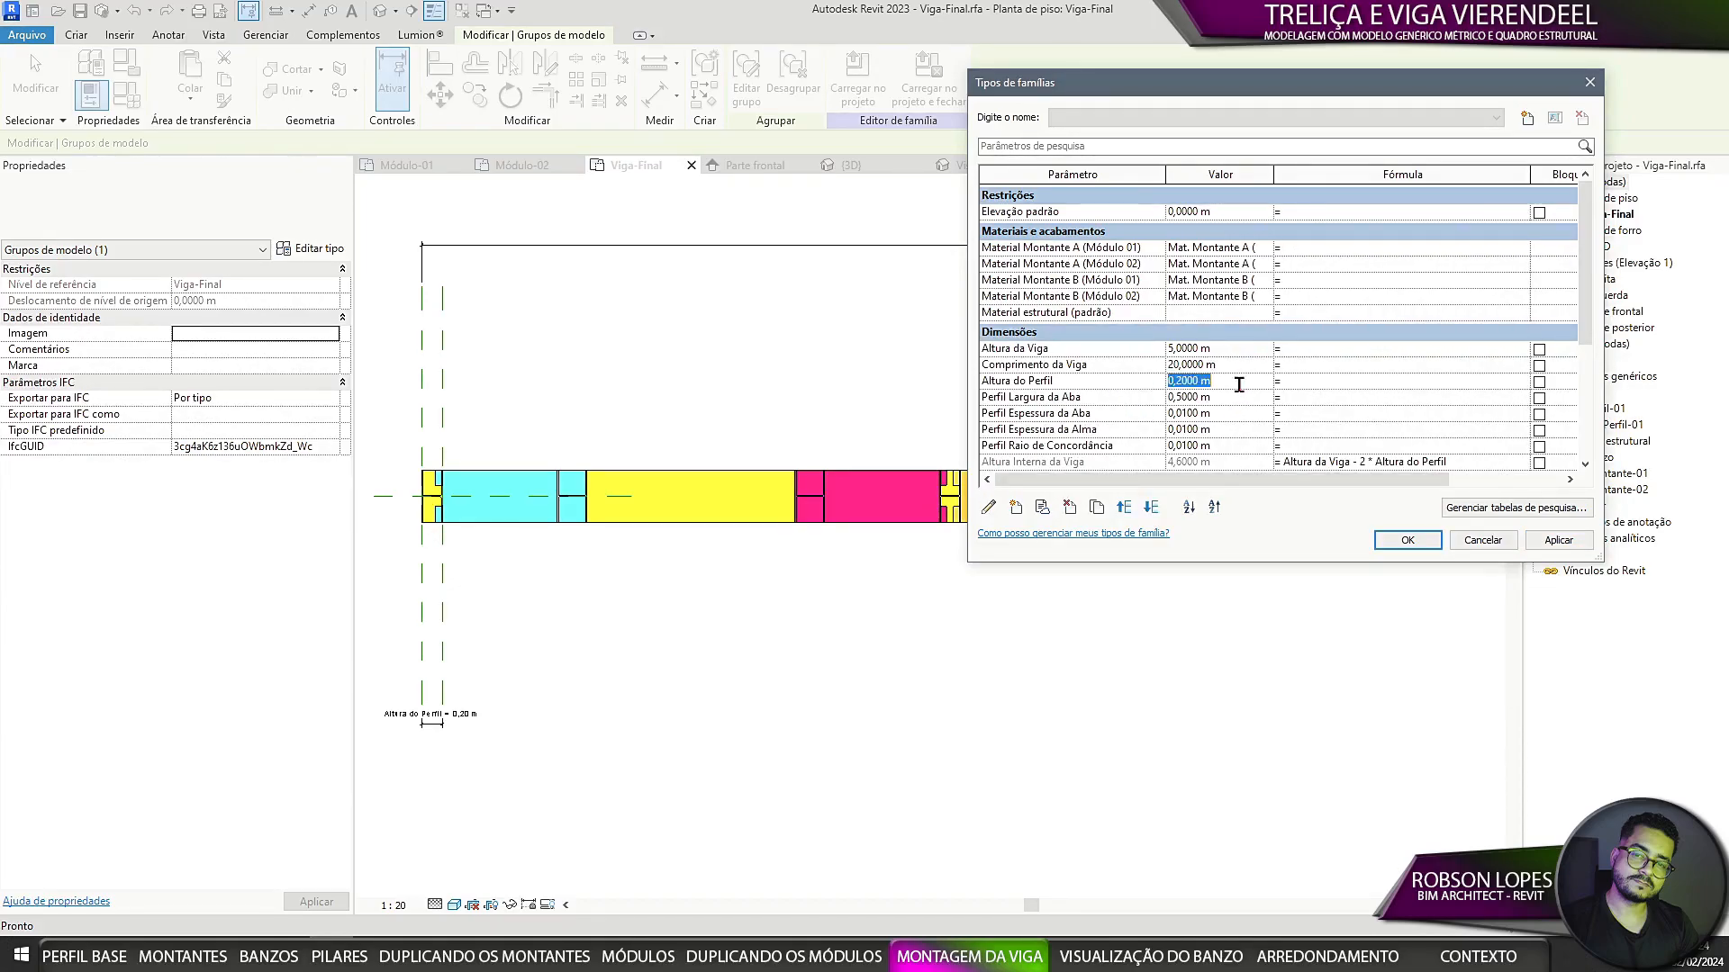
left_click(1549, 544)
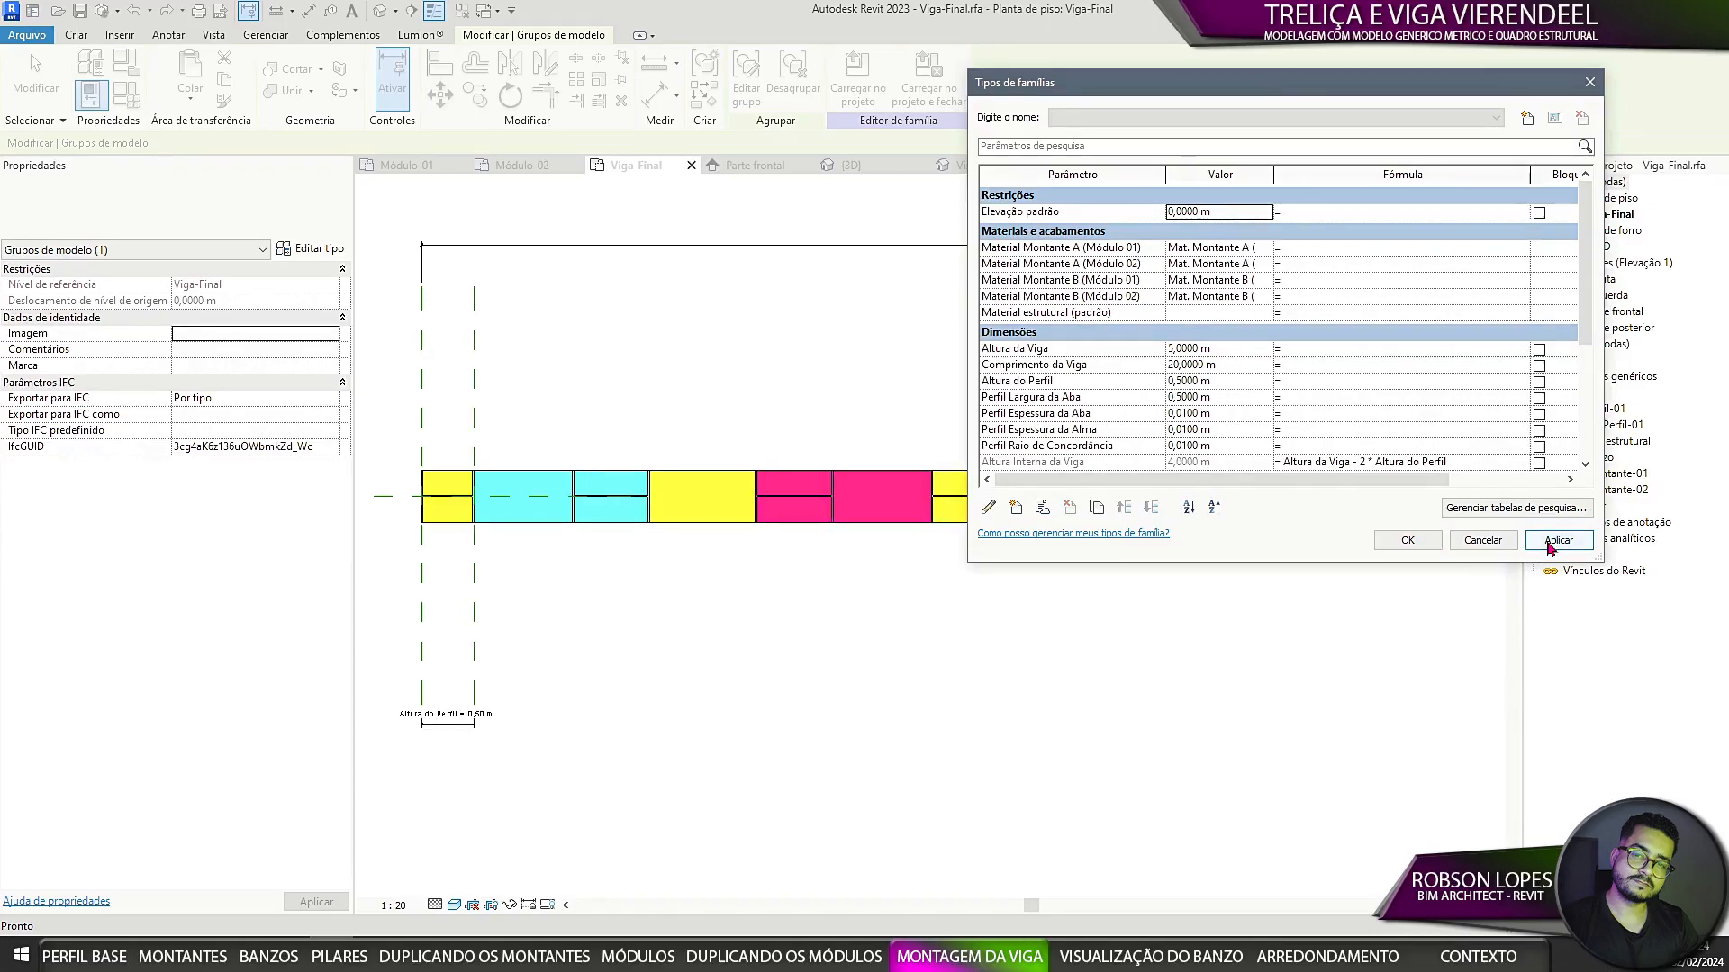
left_click(1237, 386)
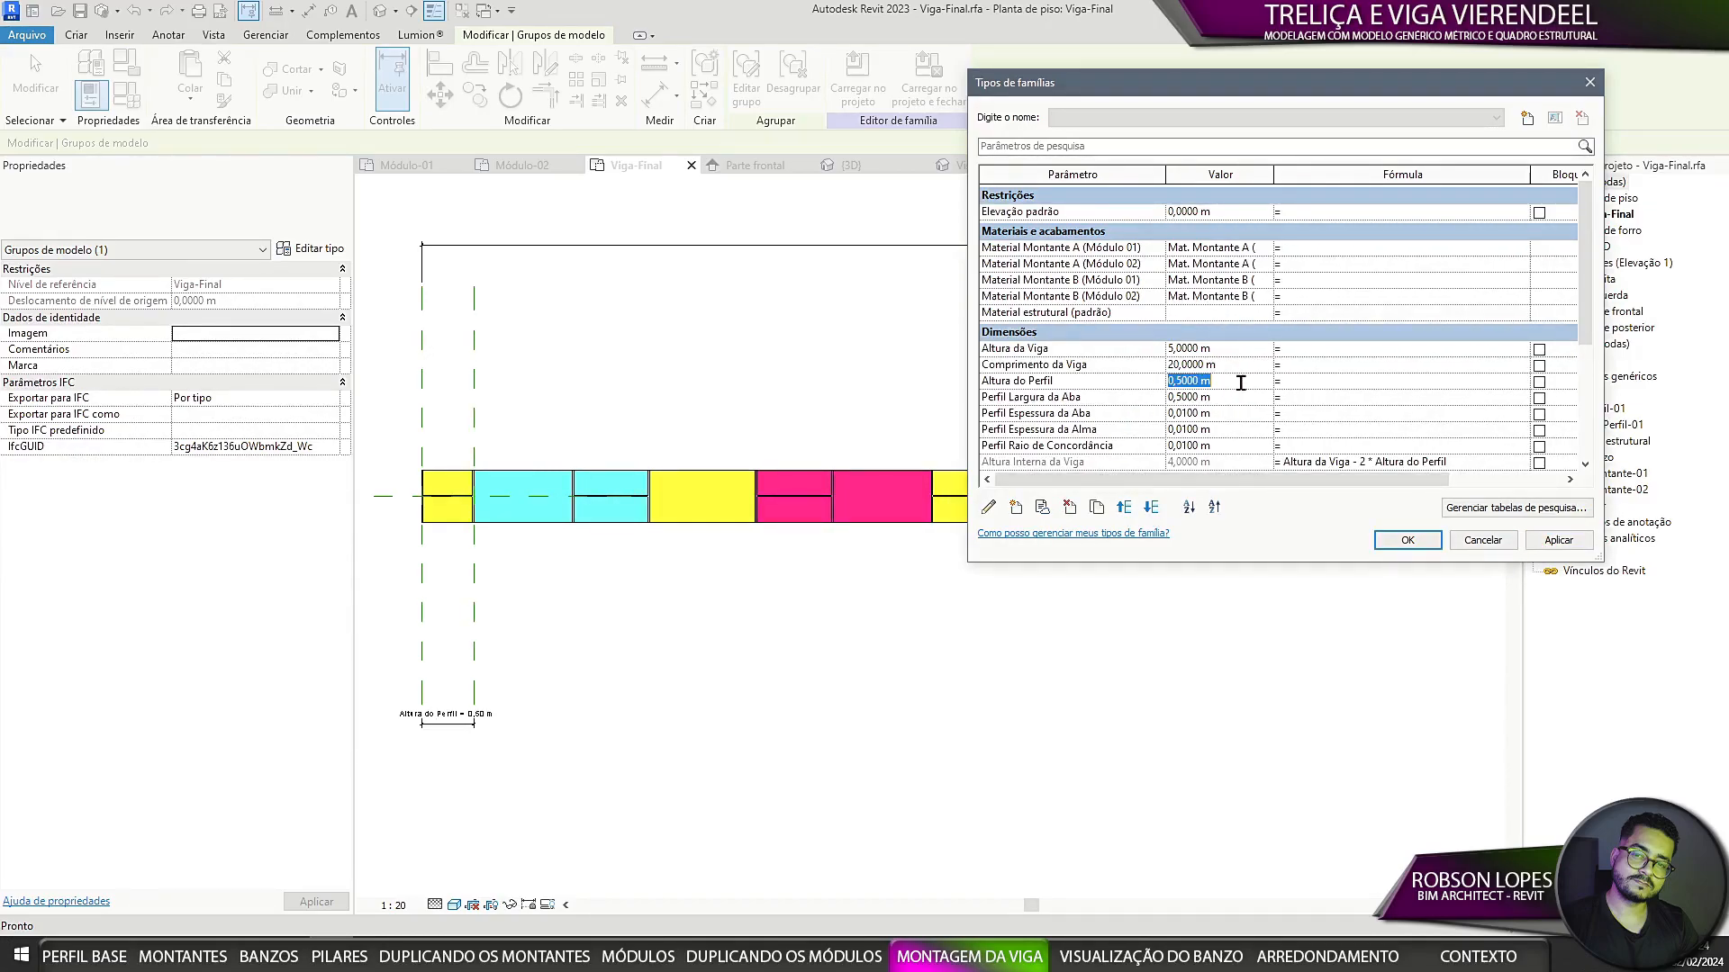
left_click(1555, 543)
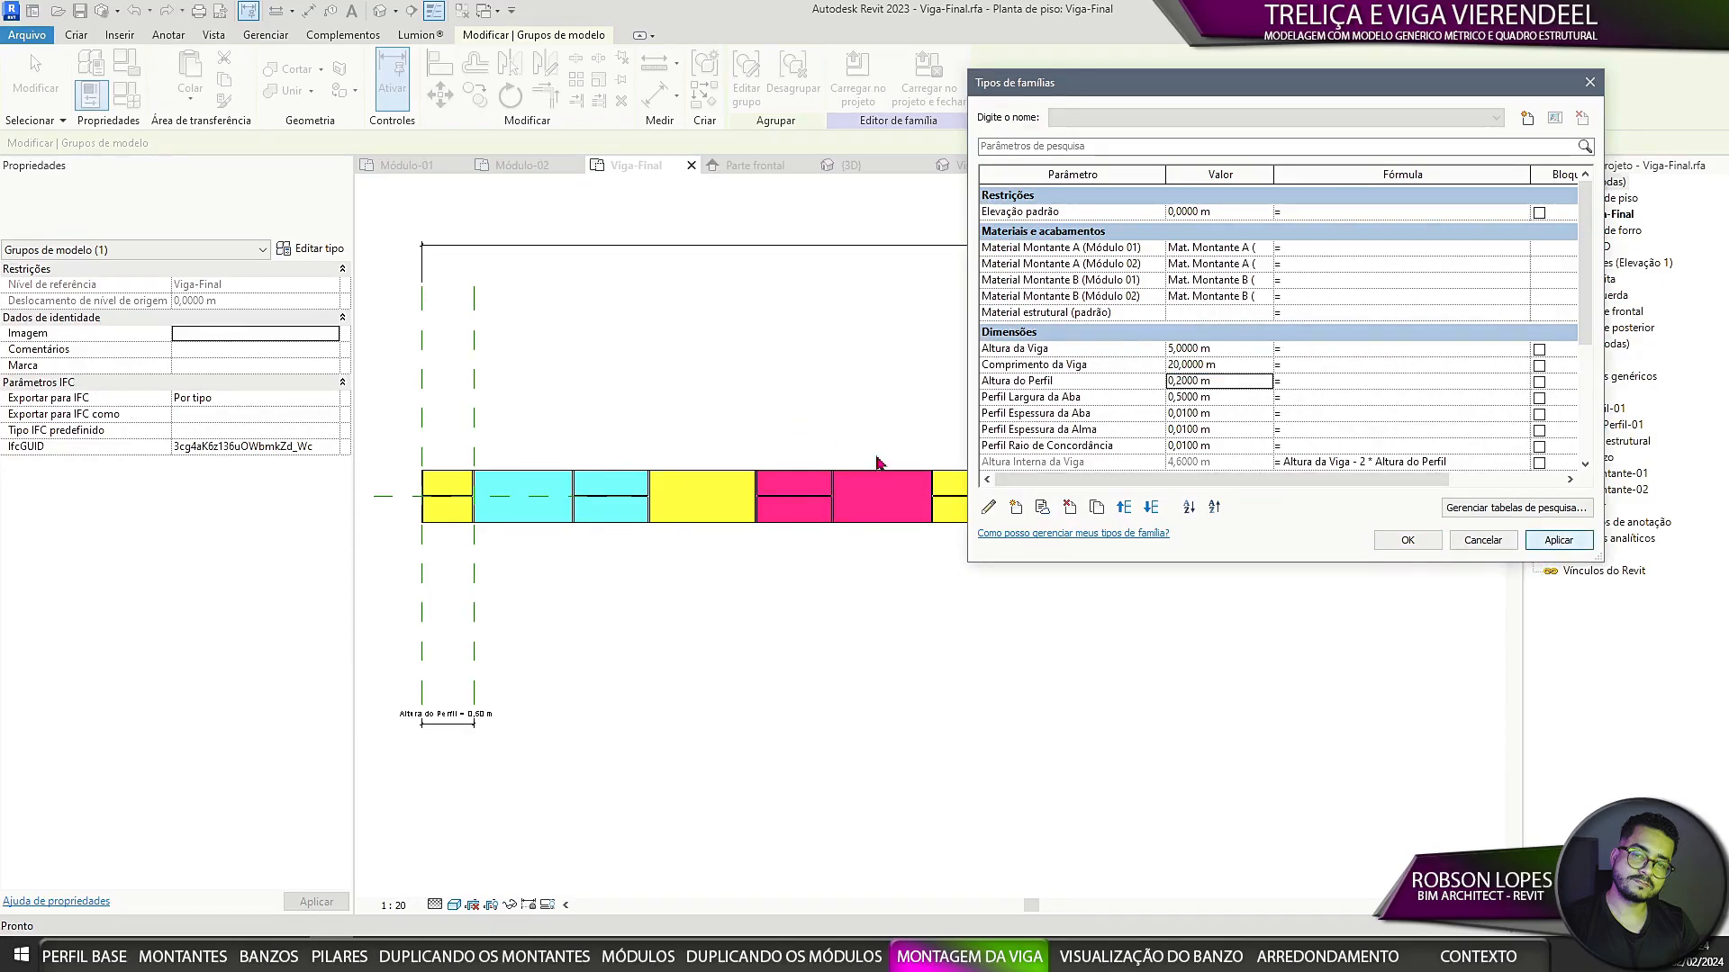
left_click(1407, 540)
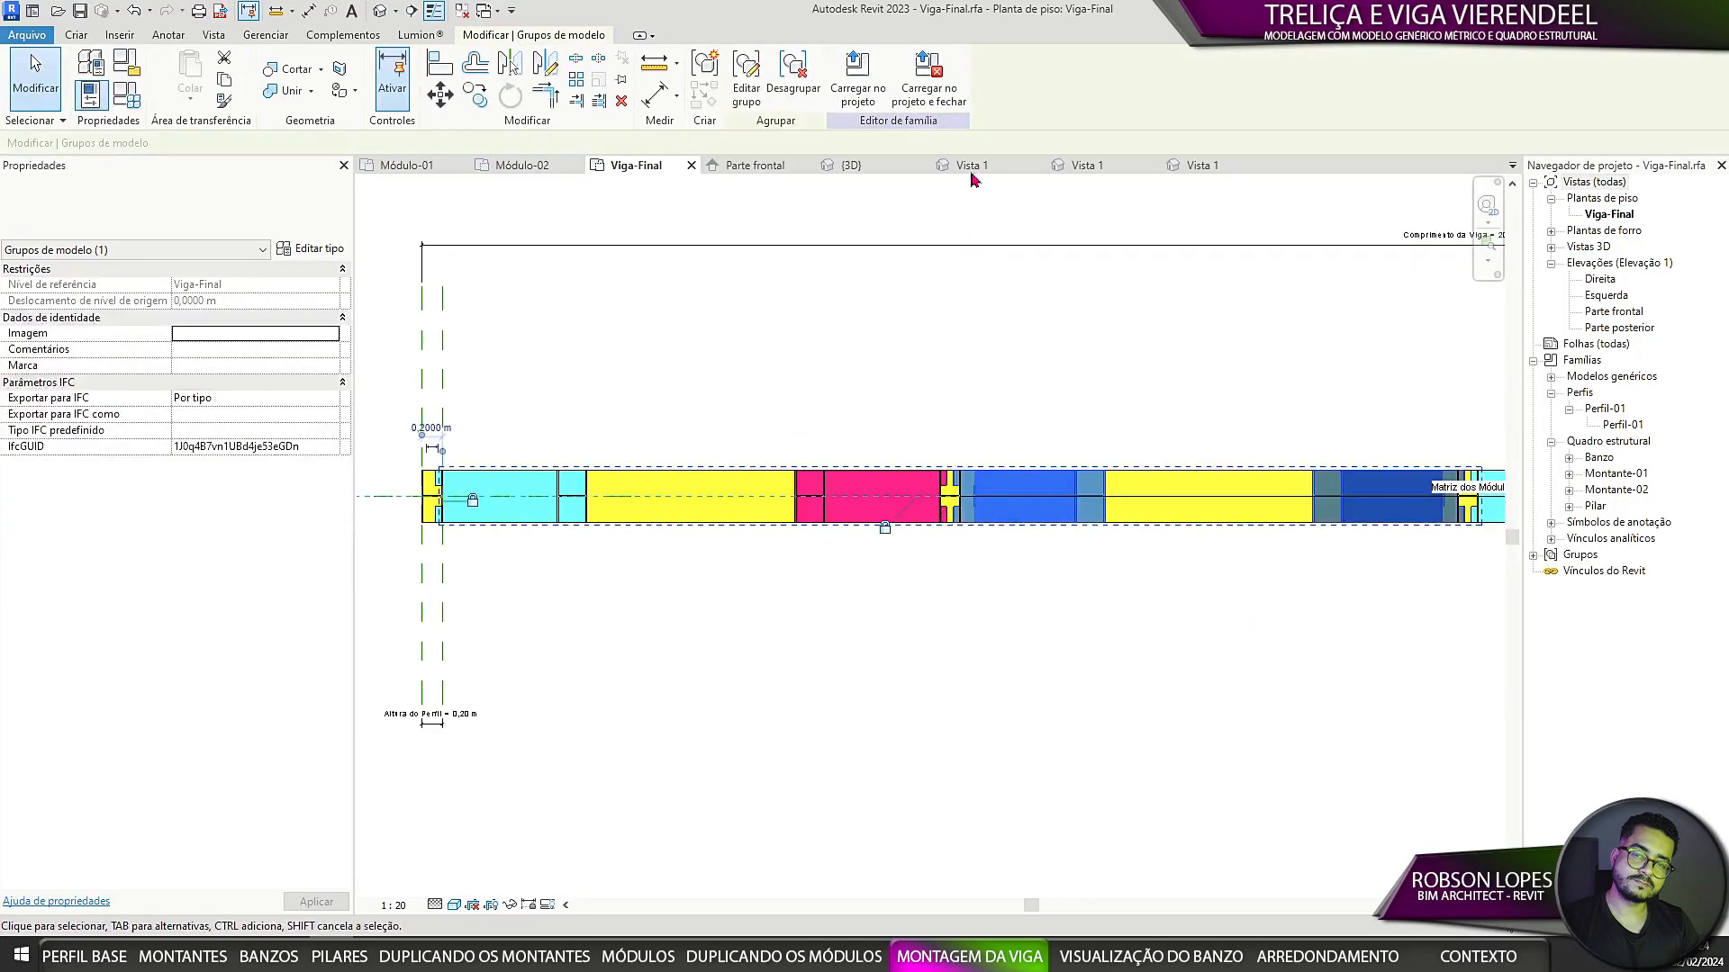
left_click(739, 87)
left_click(532, 209)
left_click(919, 699)
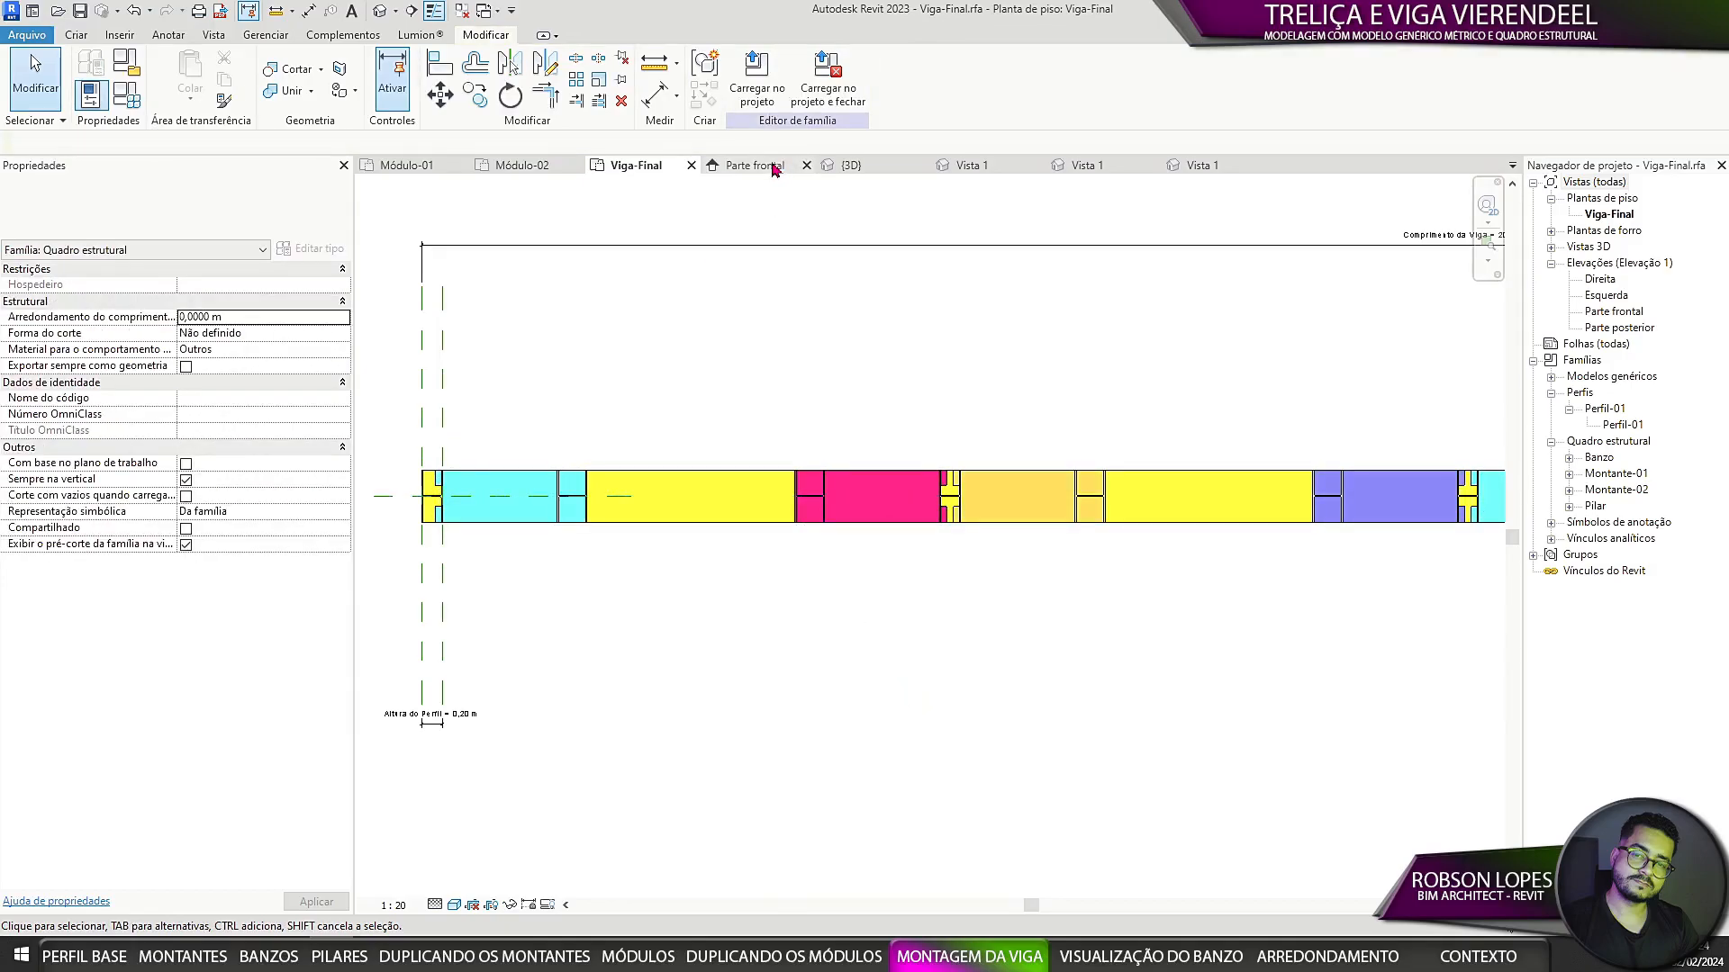
Step: Close the front elevation, 3D, Pilar and Montante views and save the changes to Montante-02.rfa
left_click(750, 165)
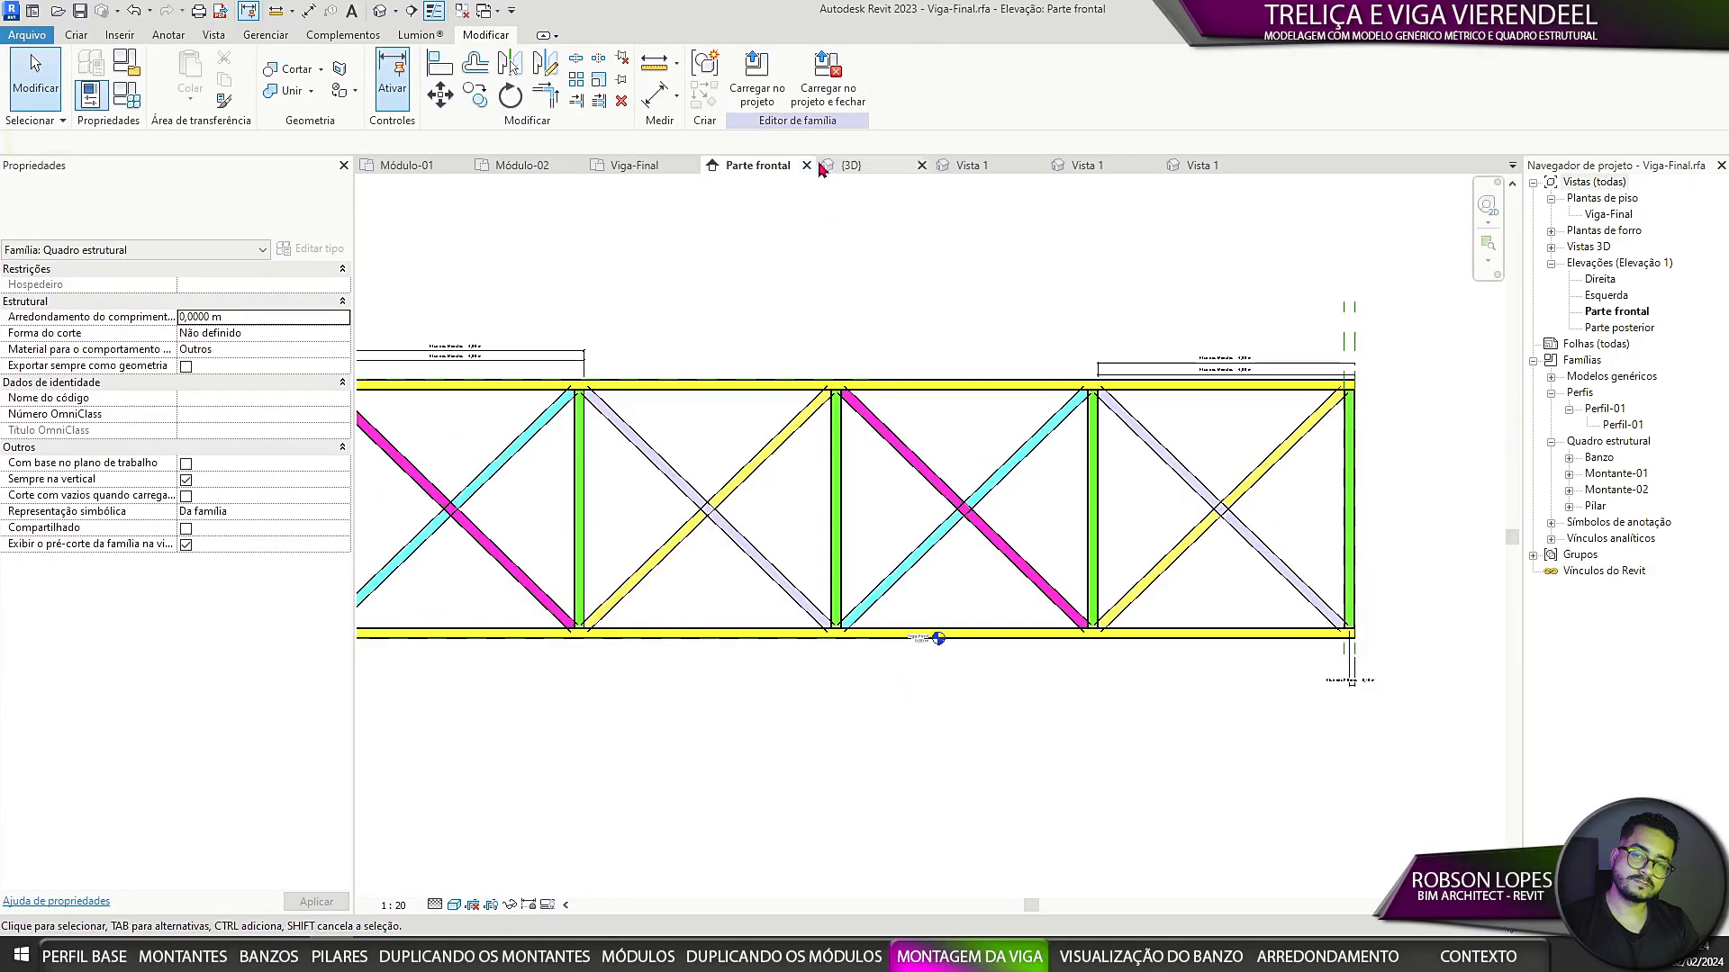
left_click(805, 165)
left_click(797, 168)
left_click(807, 166)
left_click(794, 168)
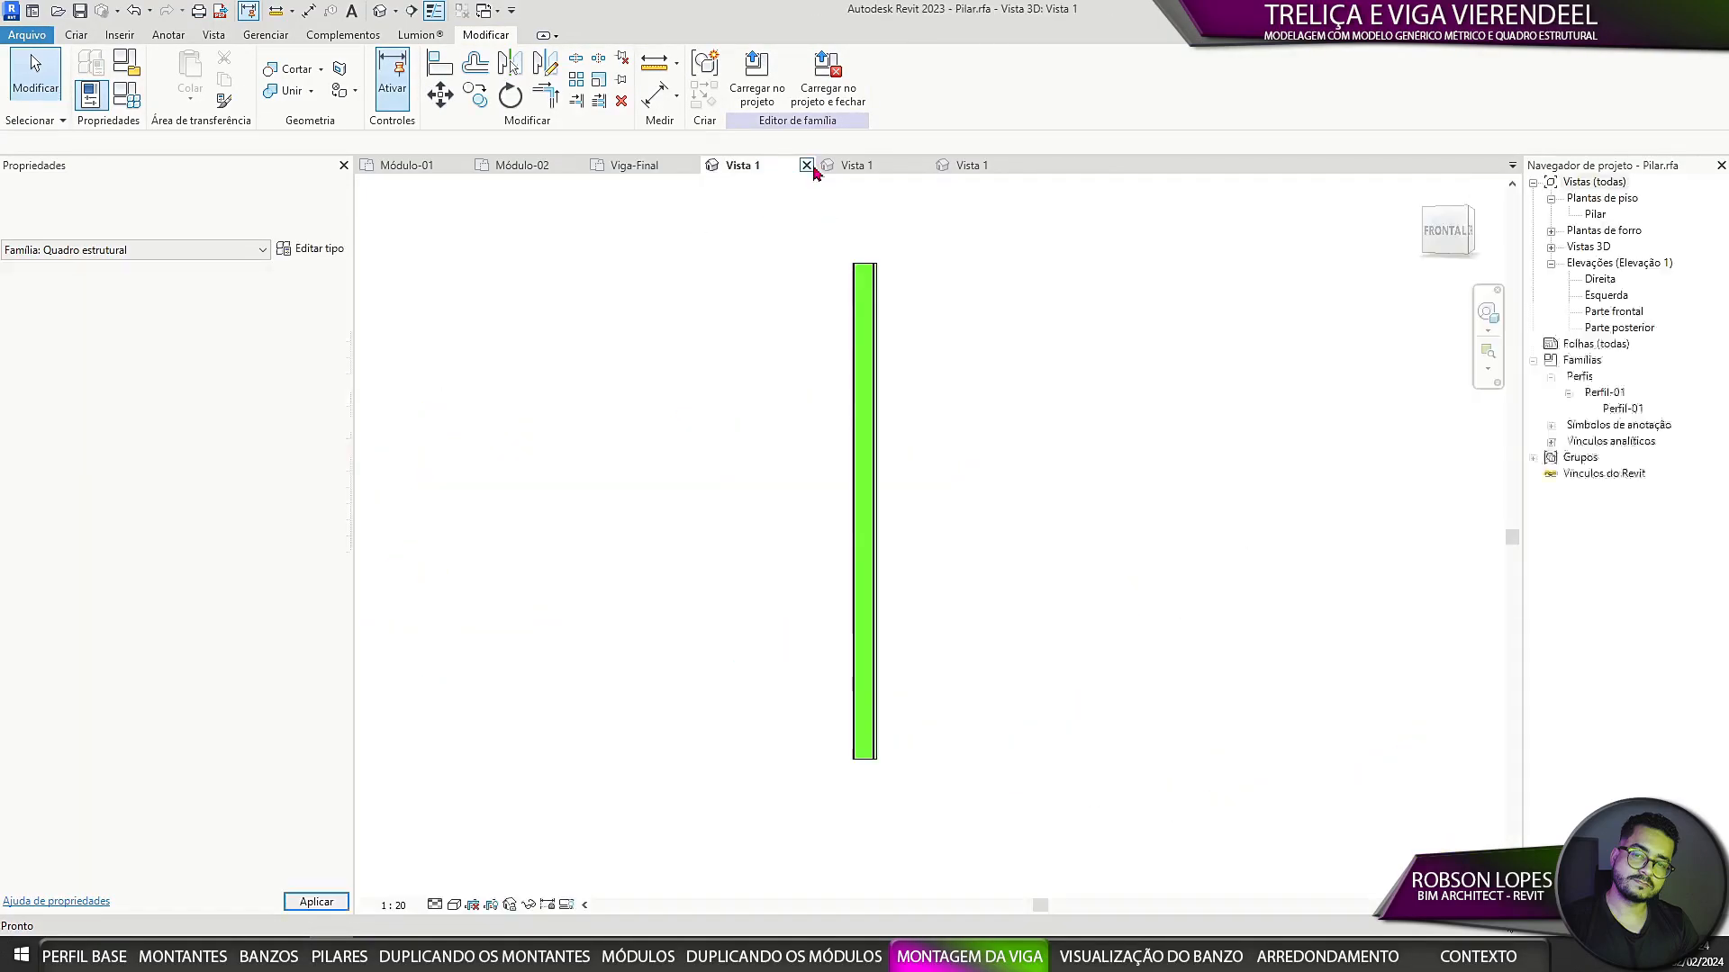
left_click(808, 167)
left_click(782, 168)
left_click(808, 167)
left_click(796, 169)
left_click(807, 167)
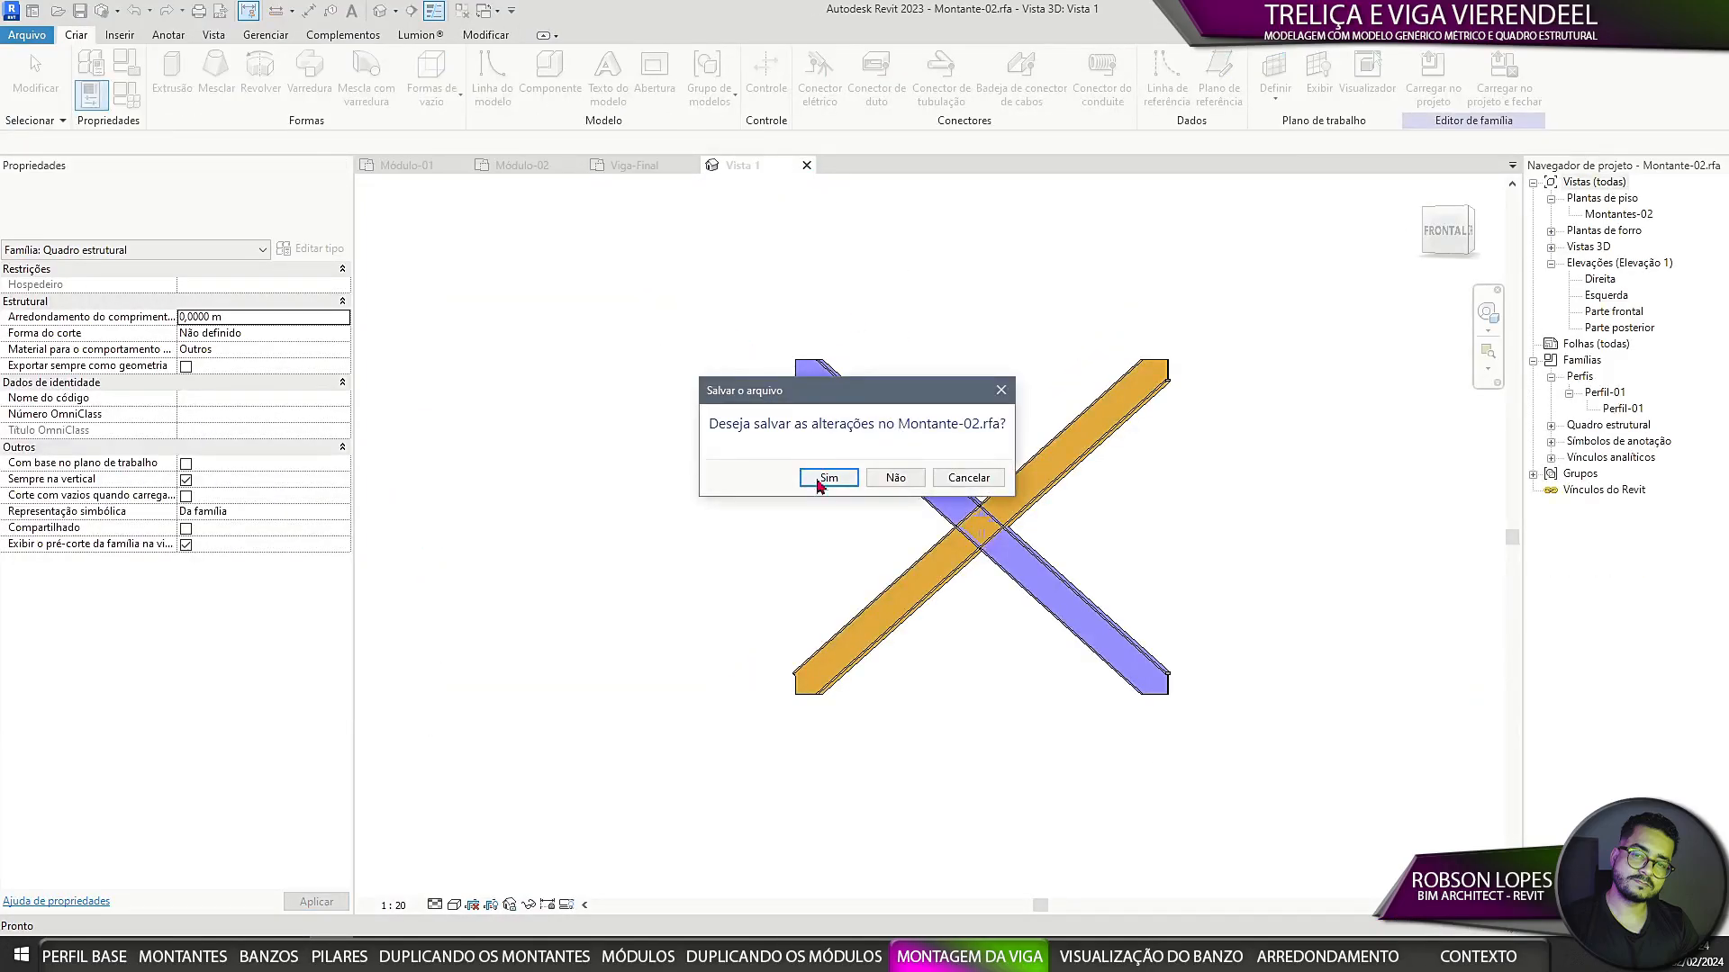
left_click(824, 479)
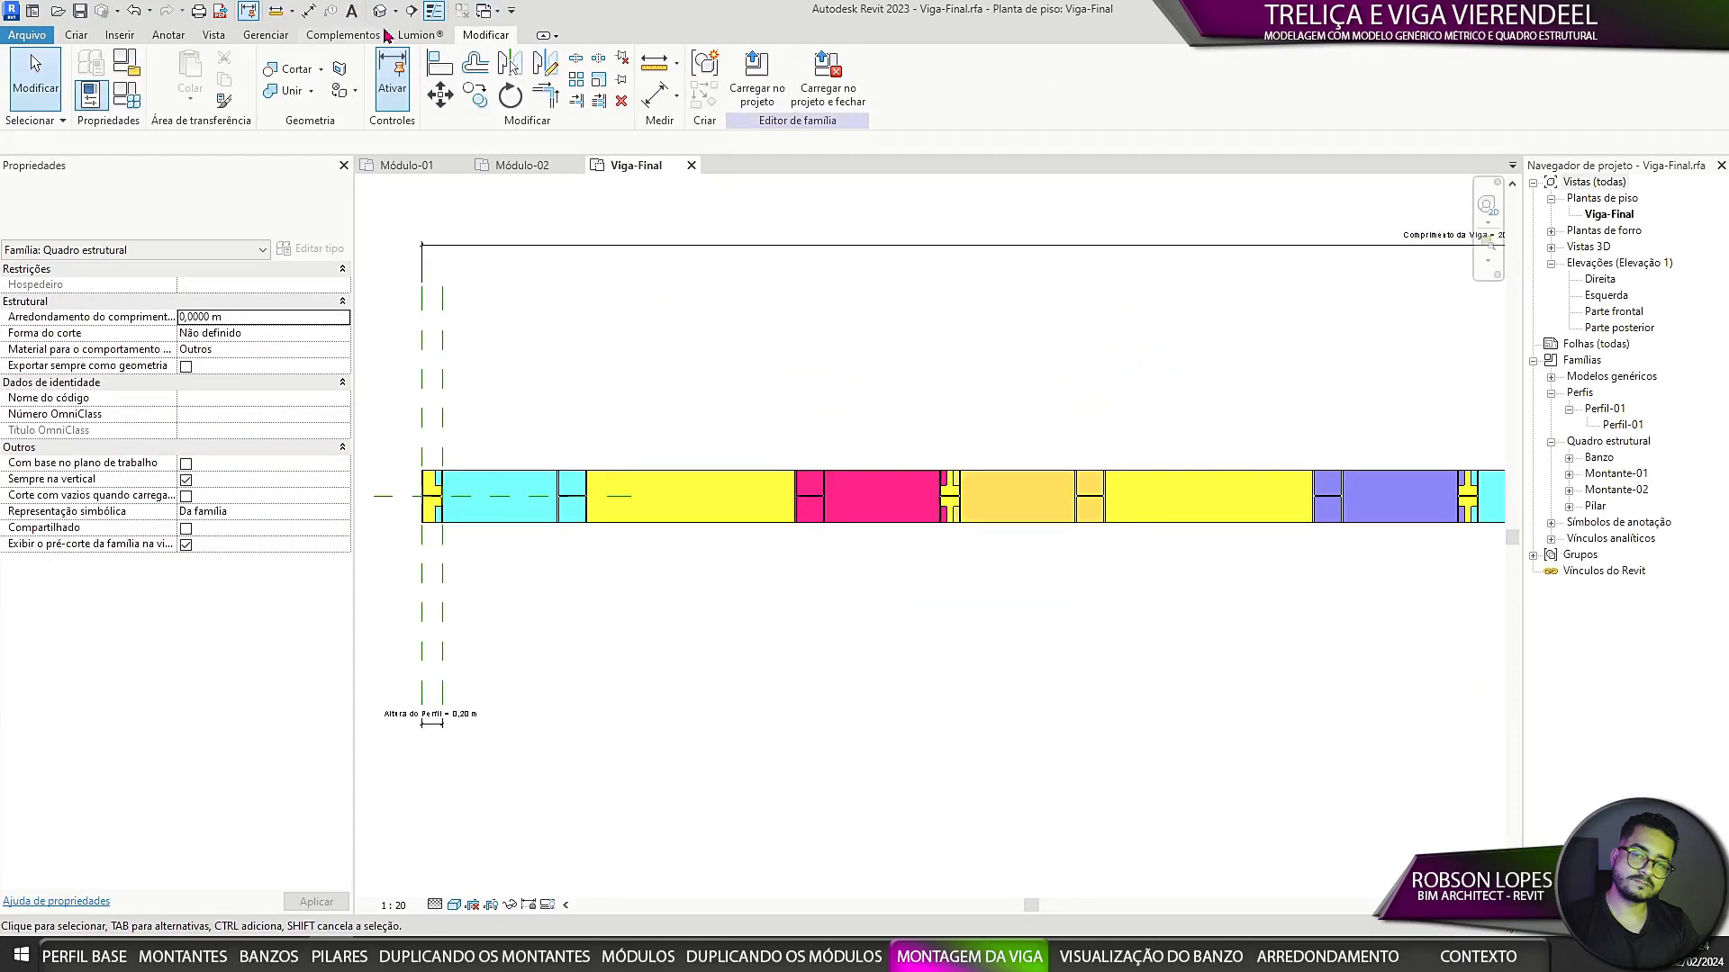
Step: Show Viga-Final in 3D, edit the first module's group and open its Módulo-01 family for editing
left_click(379, 10)
scroll(688, 579, "up", 5)
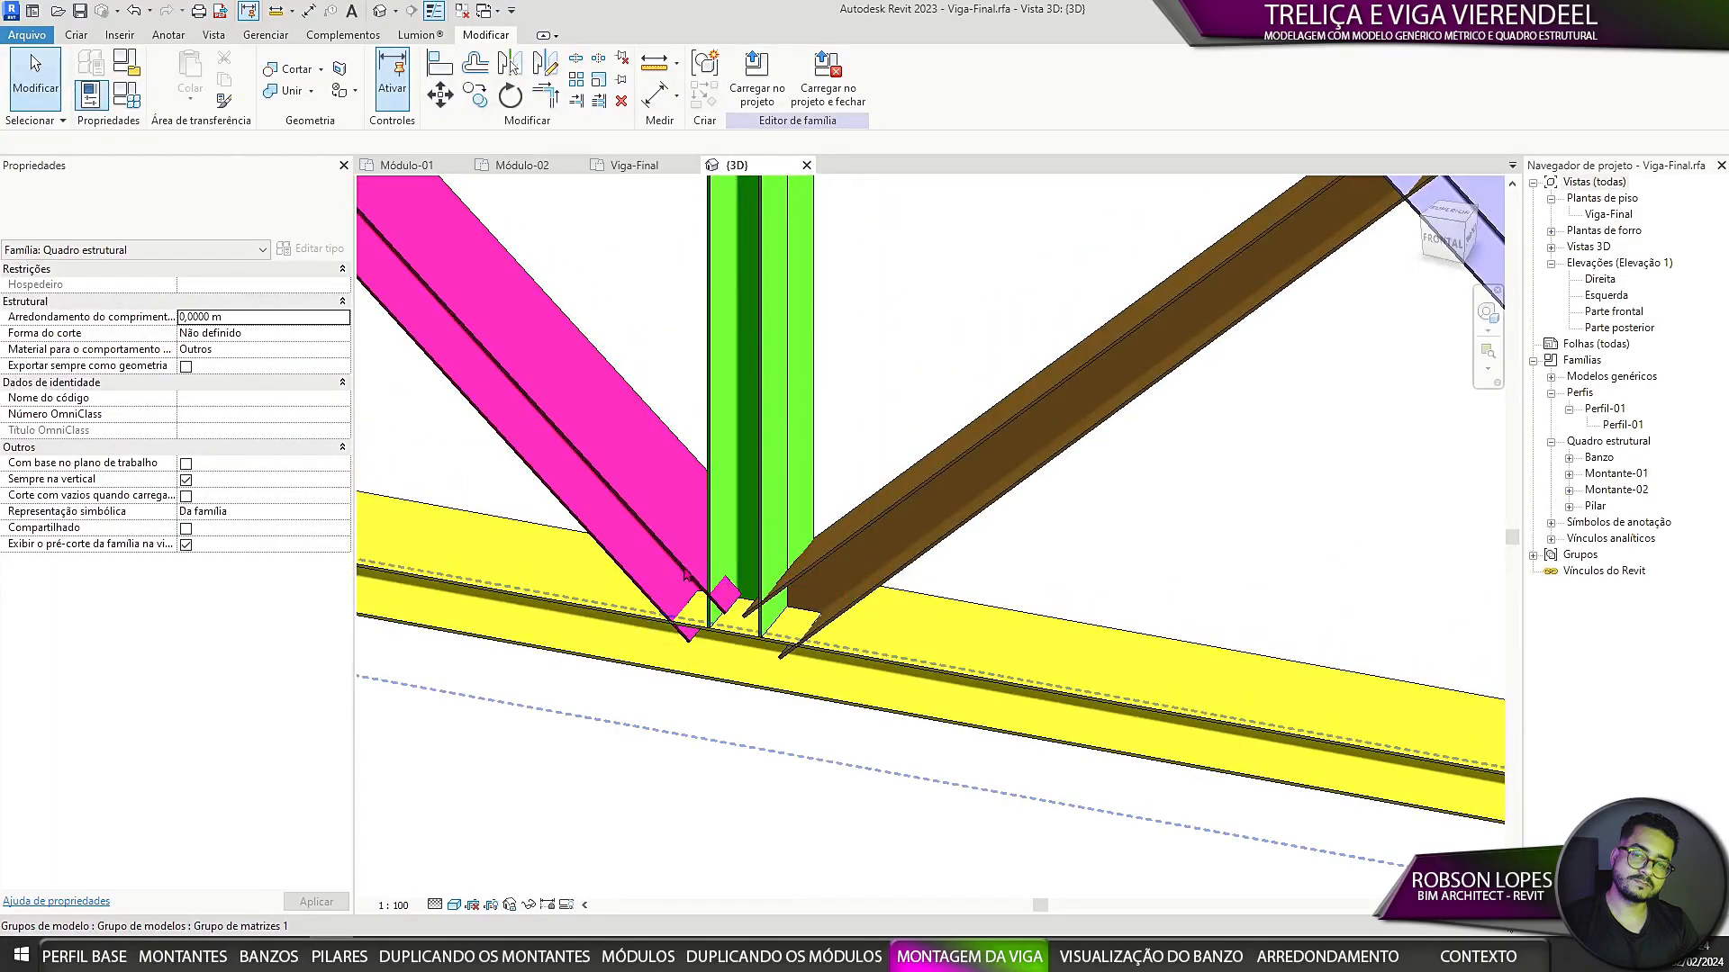
left_click(687, 576)
middle_click_drag(687, 576, 878, 571, "shift")
double_click(802, 366)
left_click(802, 367)
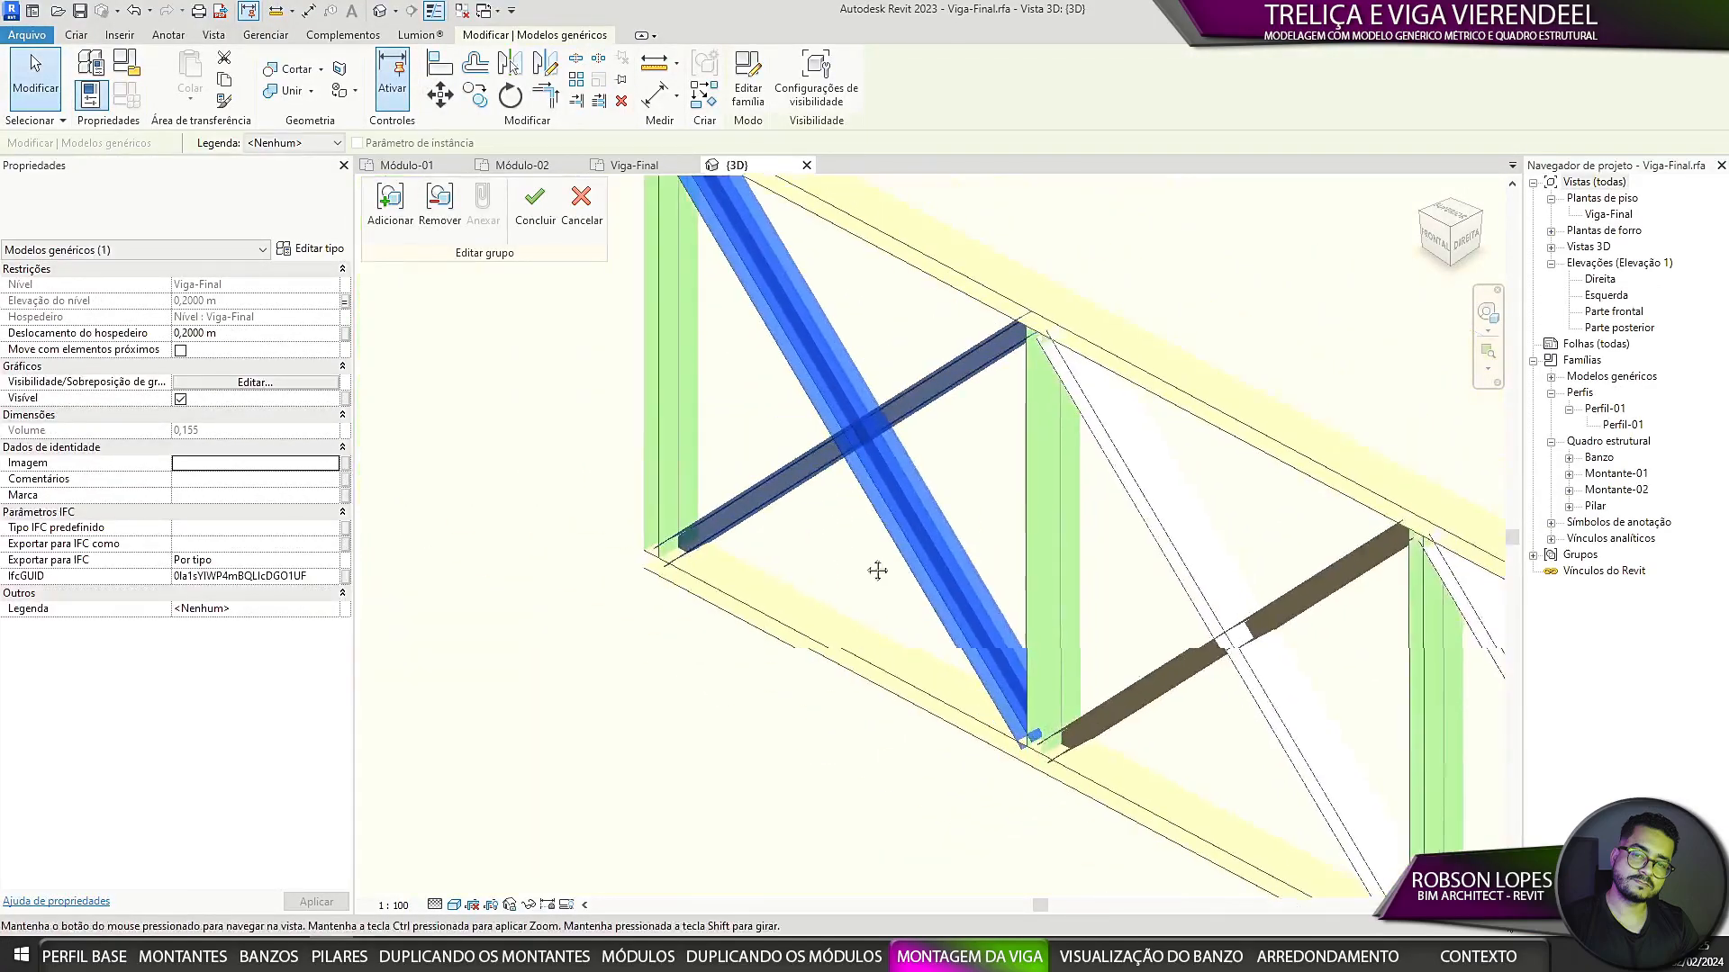
double_click(815, 333)
Step: Set Largura da aba do perfil to 0,5 m in Módulo-01's family types and accept it
left_click(810, 471)
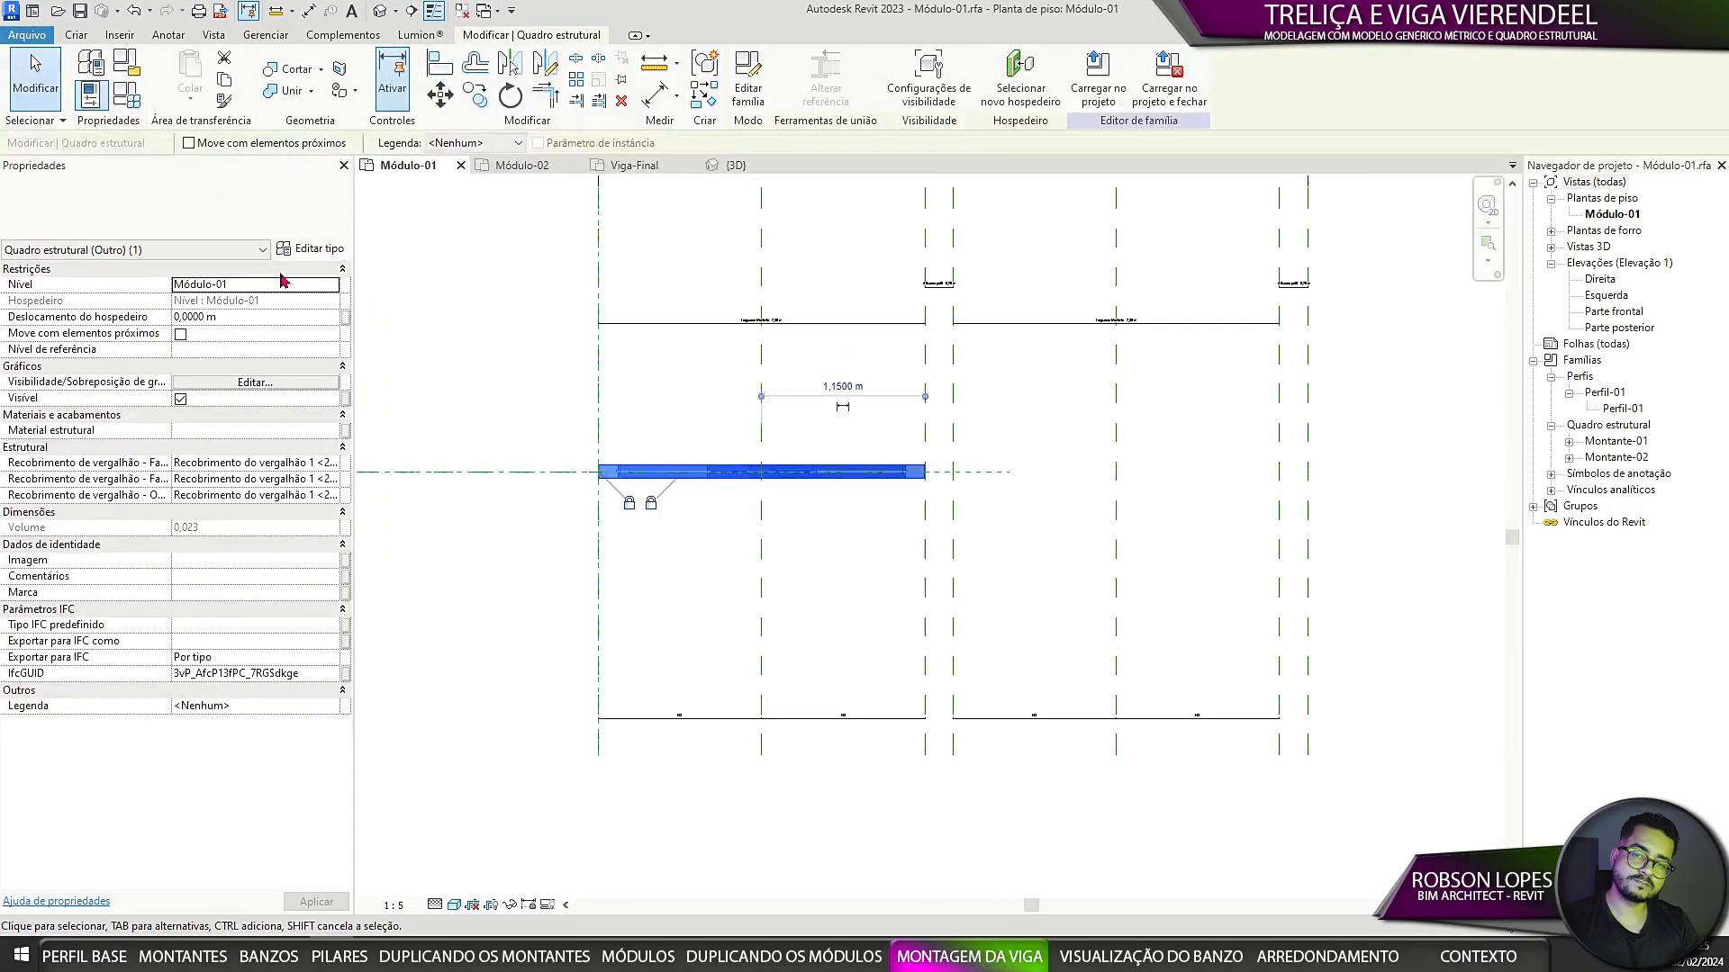
left_click(126, 95)
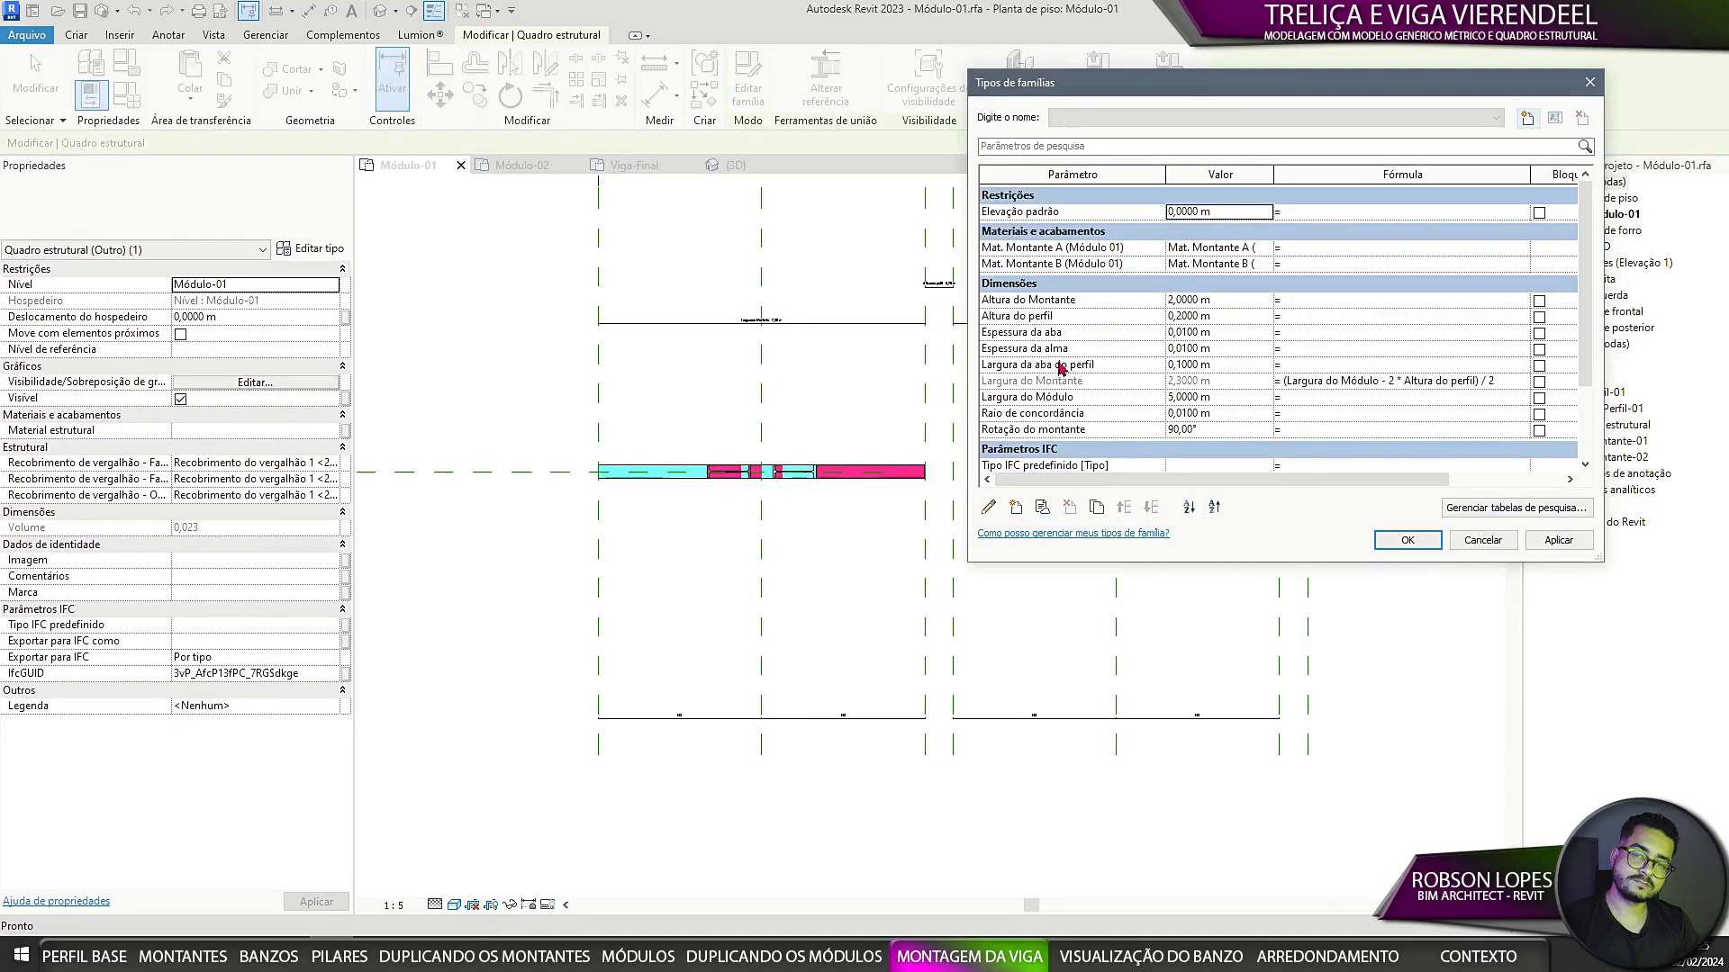
left_click(1226, 365)
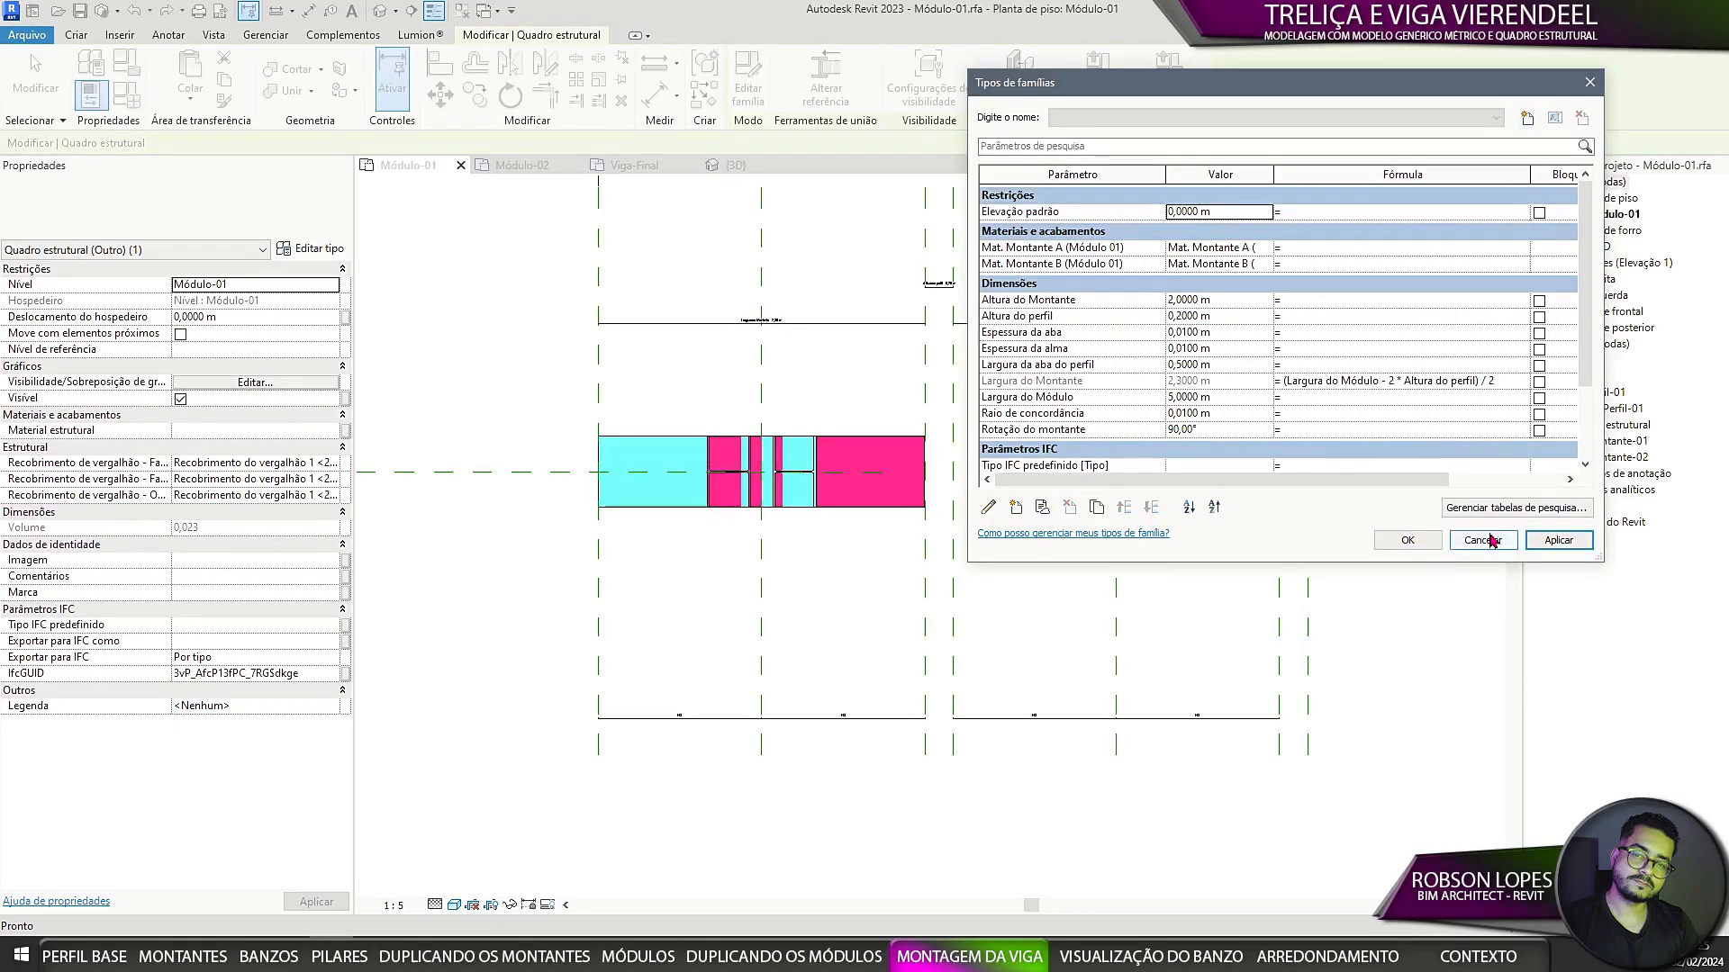
left_click(1408, 540)
scroll(907, 527, "down", 3)
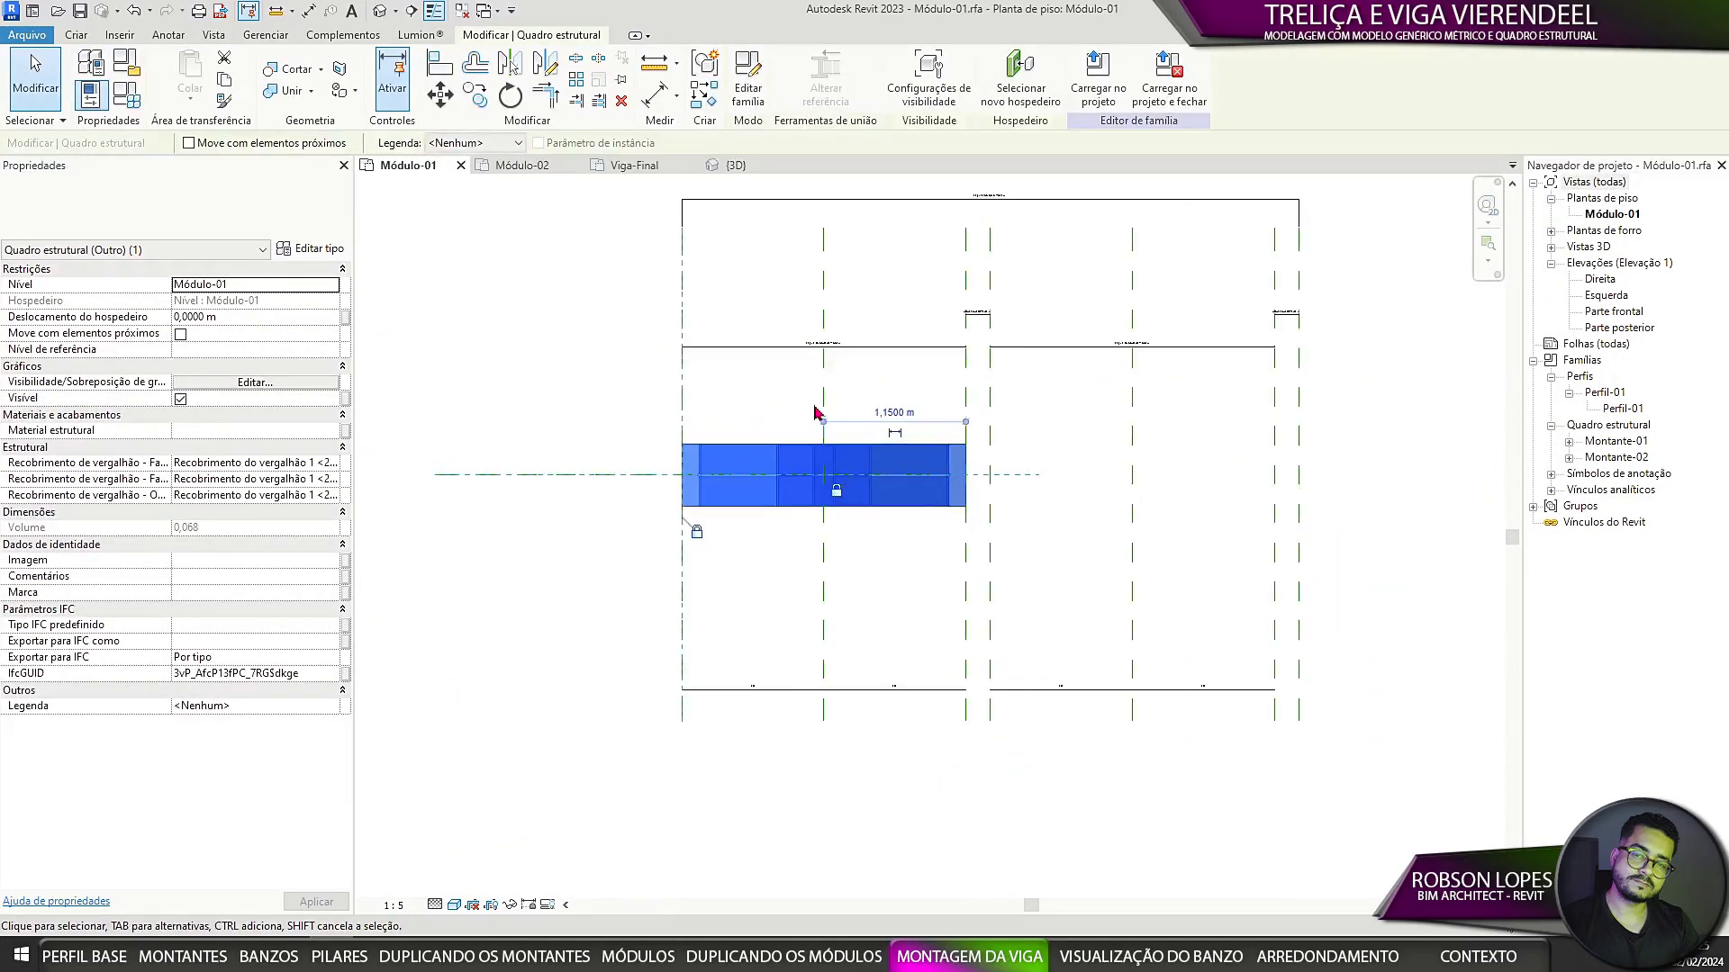
Step: Examine the crossed montantes of Módulo-01 in a 3D view
left_click(382, 12)
middle_click_drag(810, 72, 1158, 625, "shift")
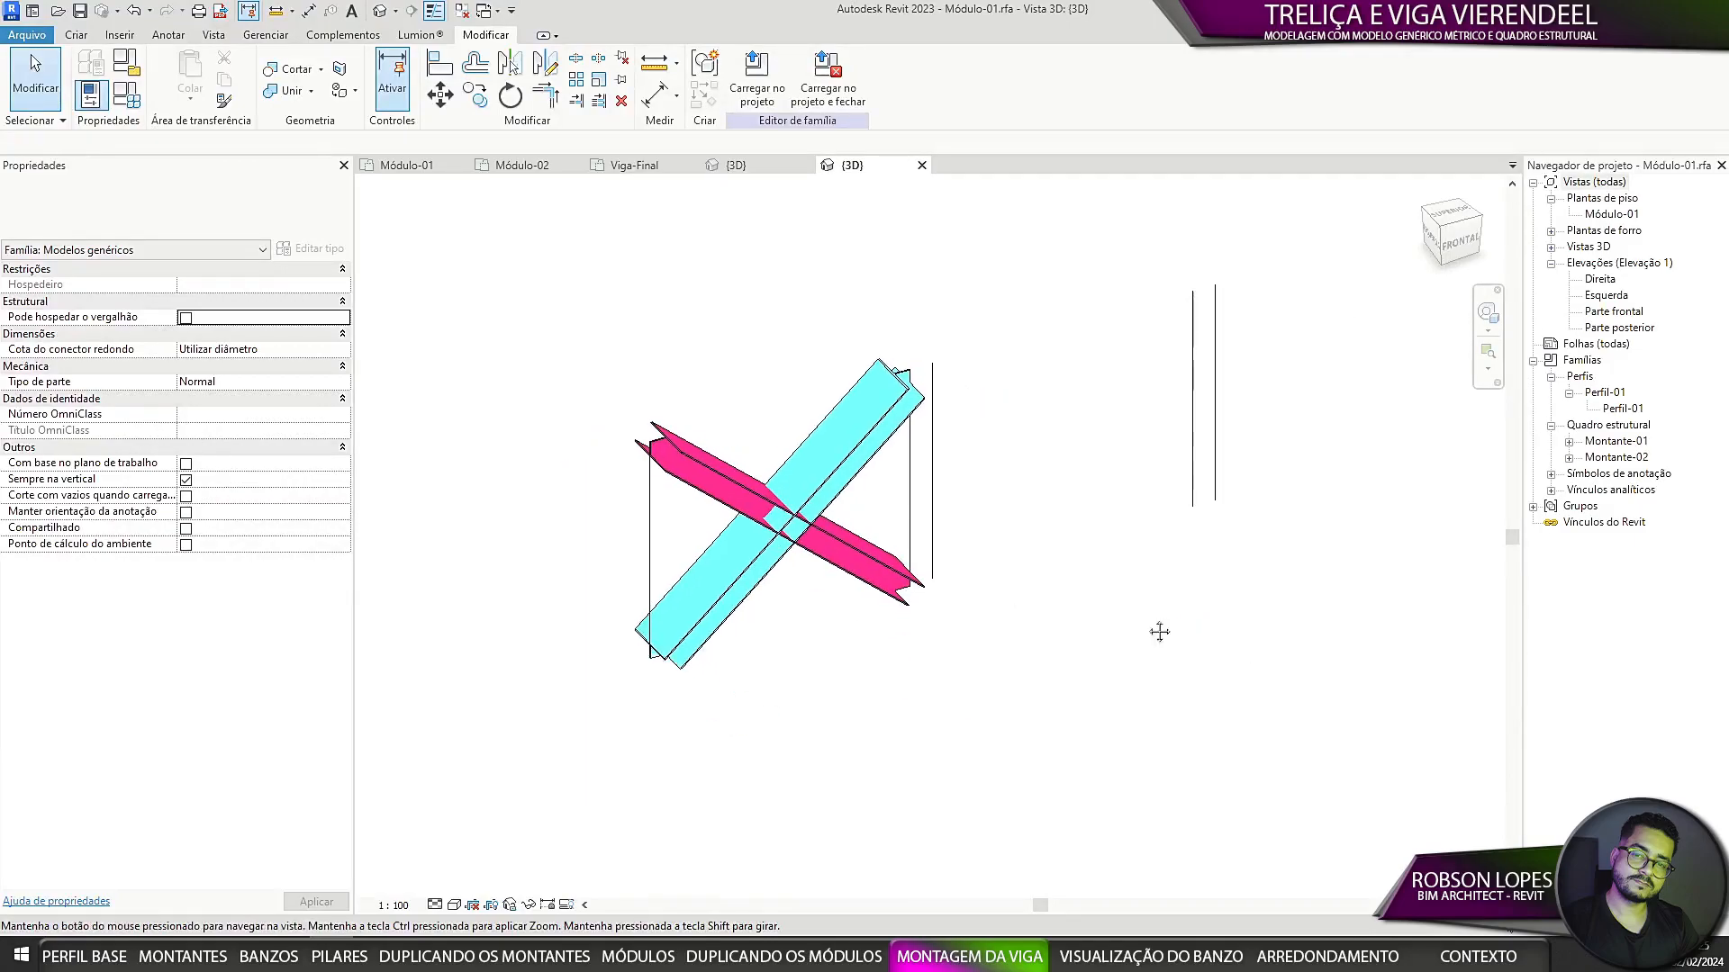
scroll(920, 643, "up", 3)
scroll(920, 644, "down", 3)
middle_click_drag(853, 586, 849, 711)
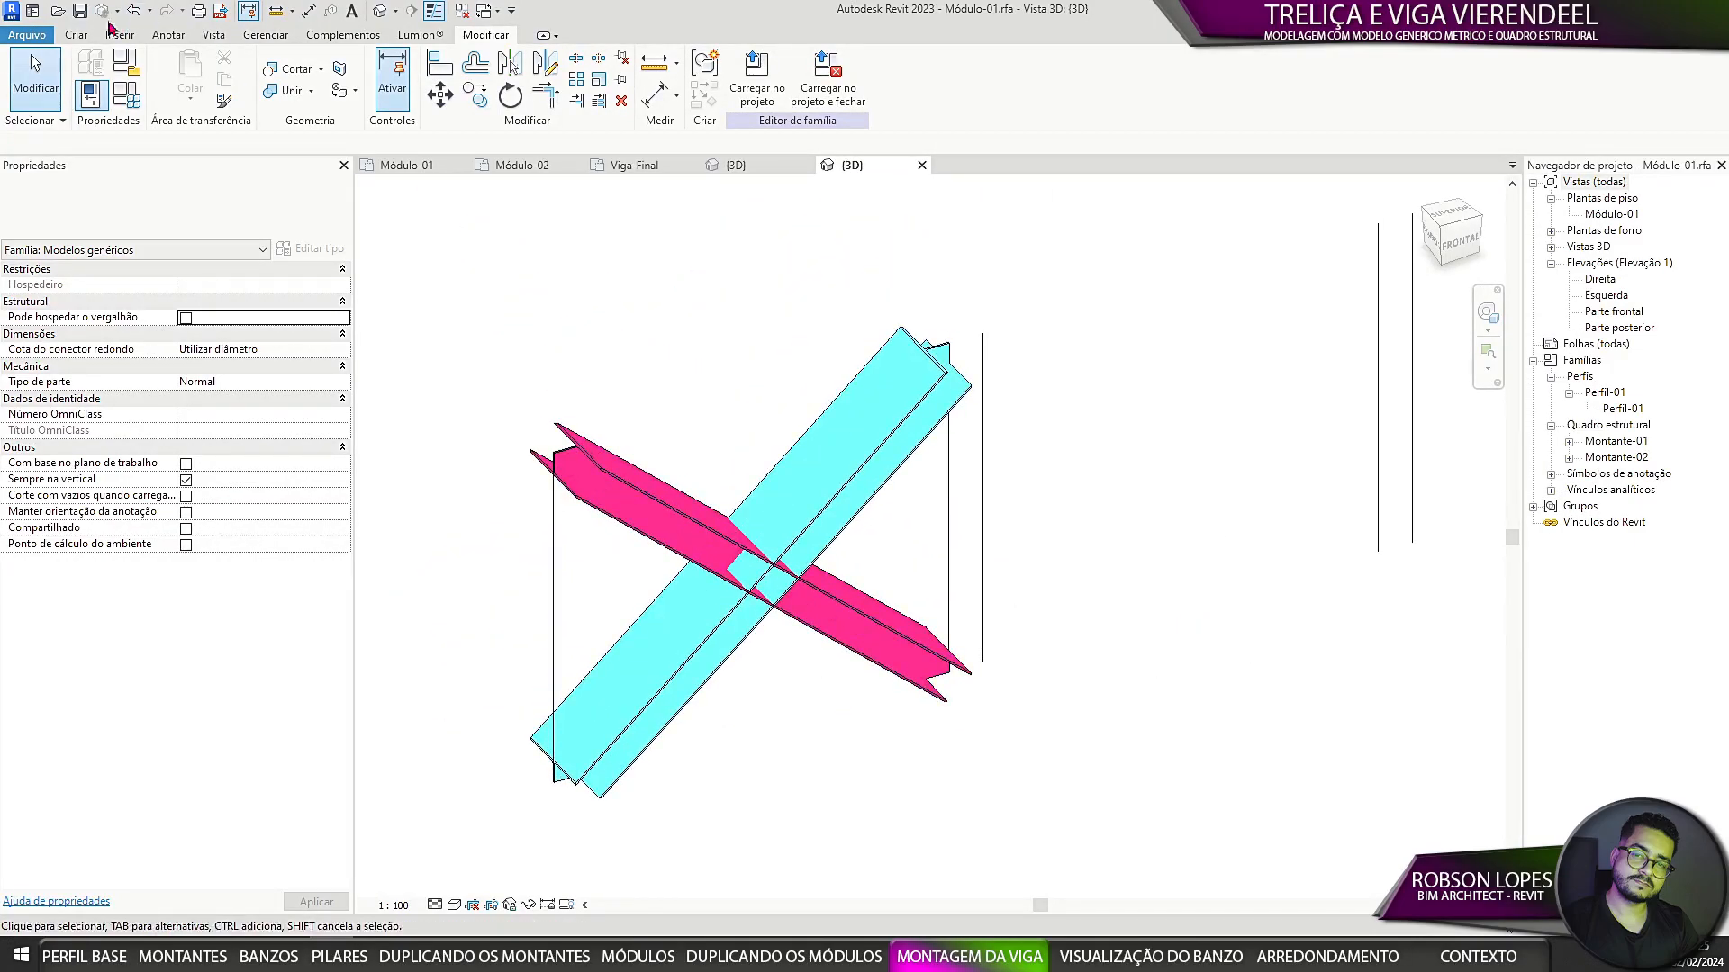
Step: Load the updated Módulo-01 family into Viga-Final and finish editing the group
left_click(756, 76)
left_click(754, 392)
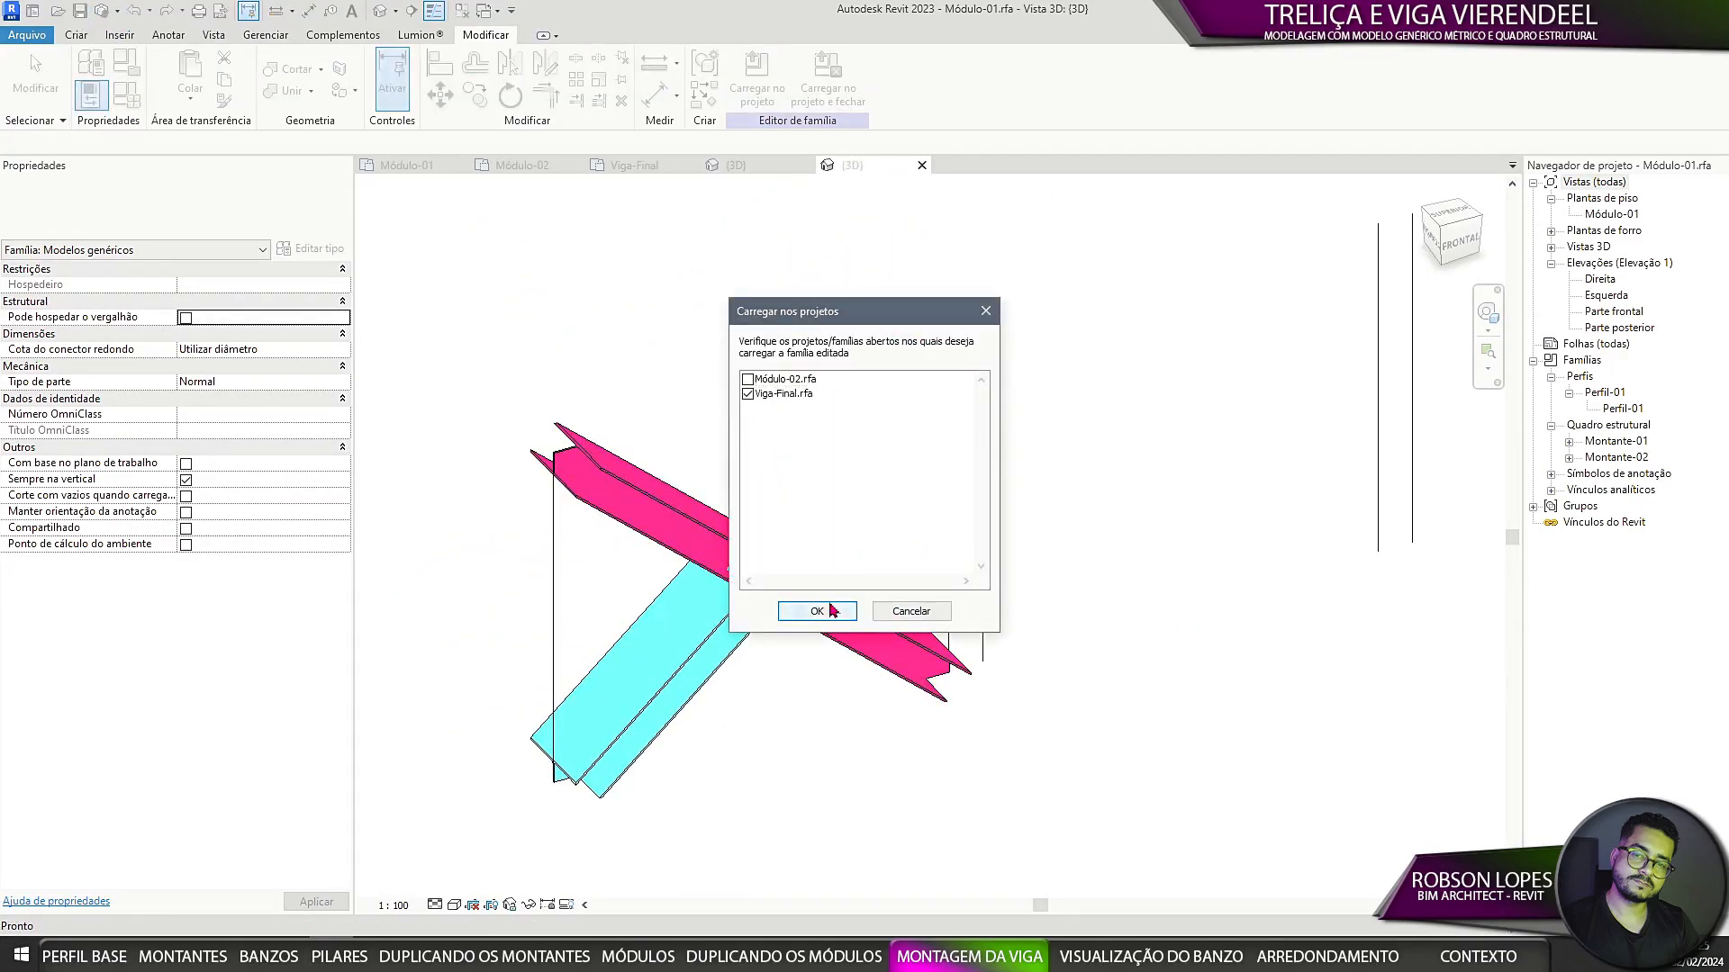
left_click(814, 610)
left_click(813, 469)
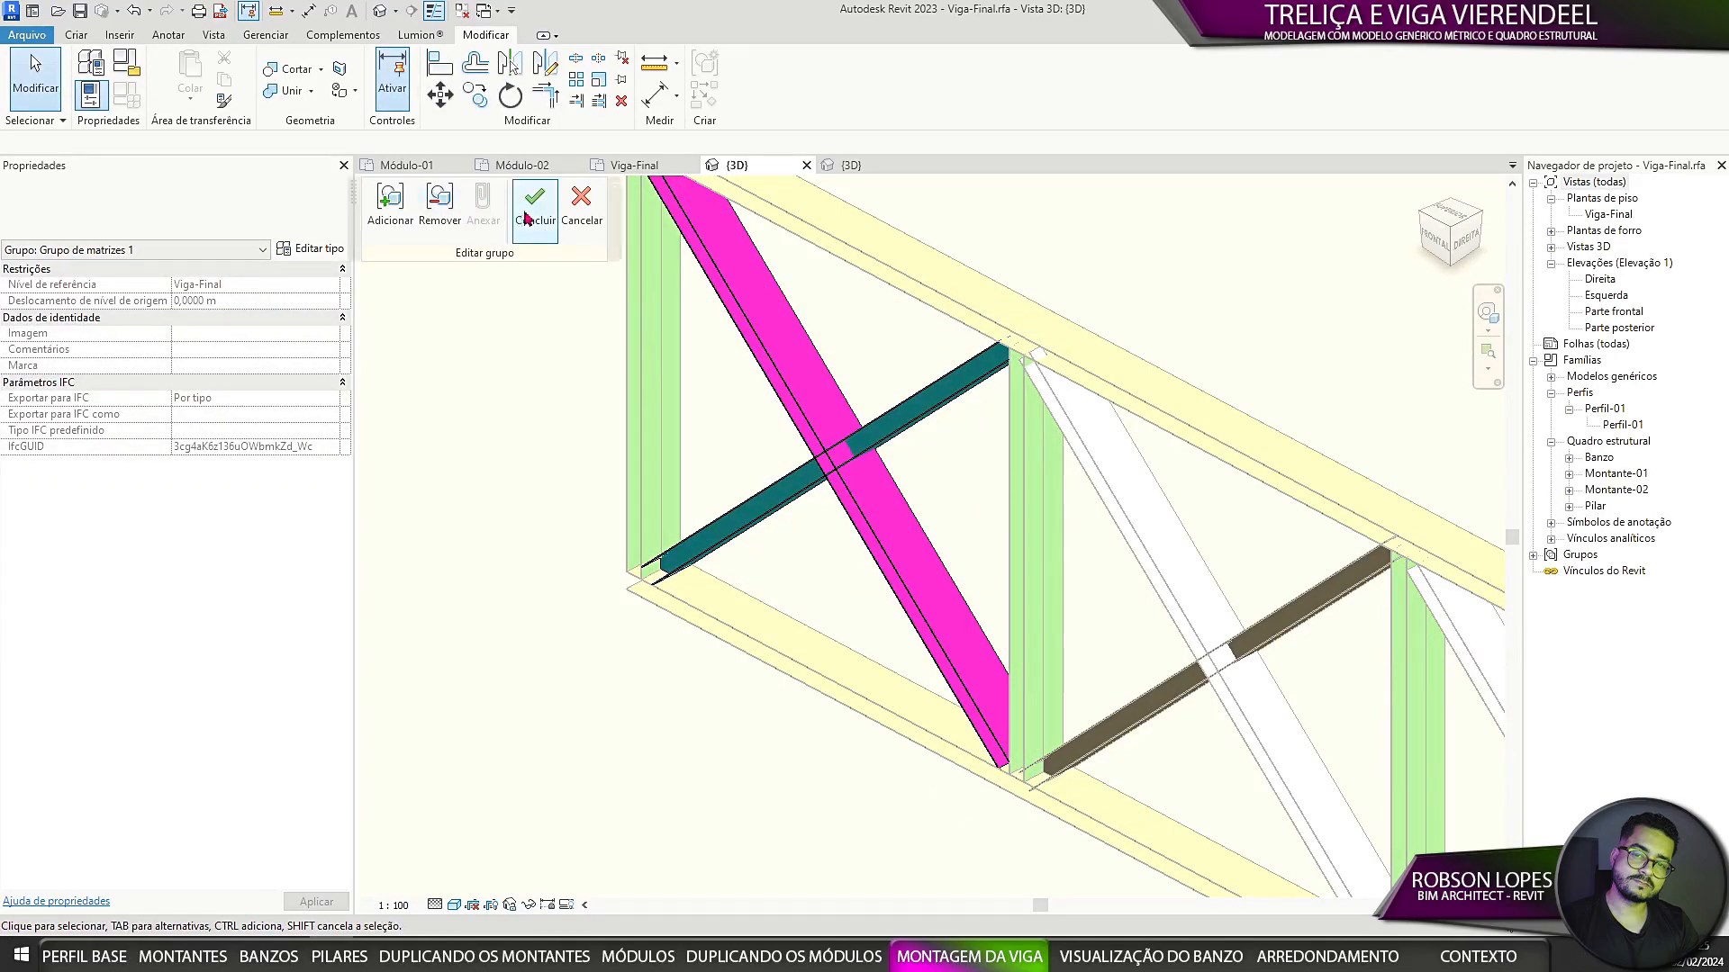
left_click(534, 199)
Step: Edit the second module's group in the truss and open its Módulo-02 family for editing
left_click(905, 657)
scroll(882, 676, "up", 5)
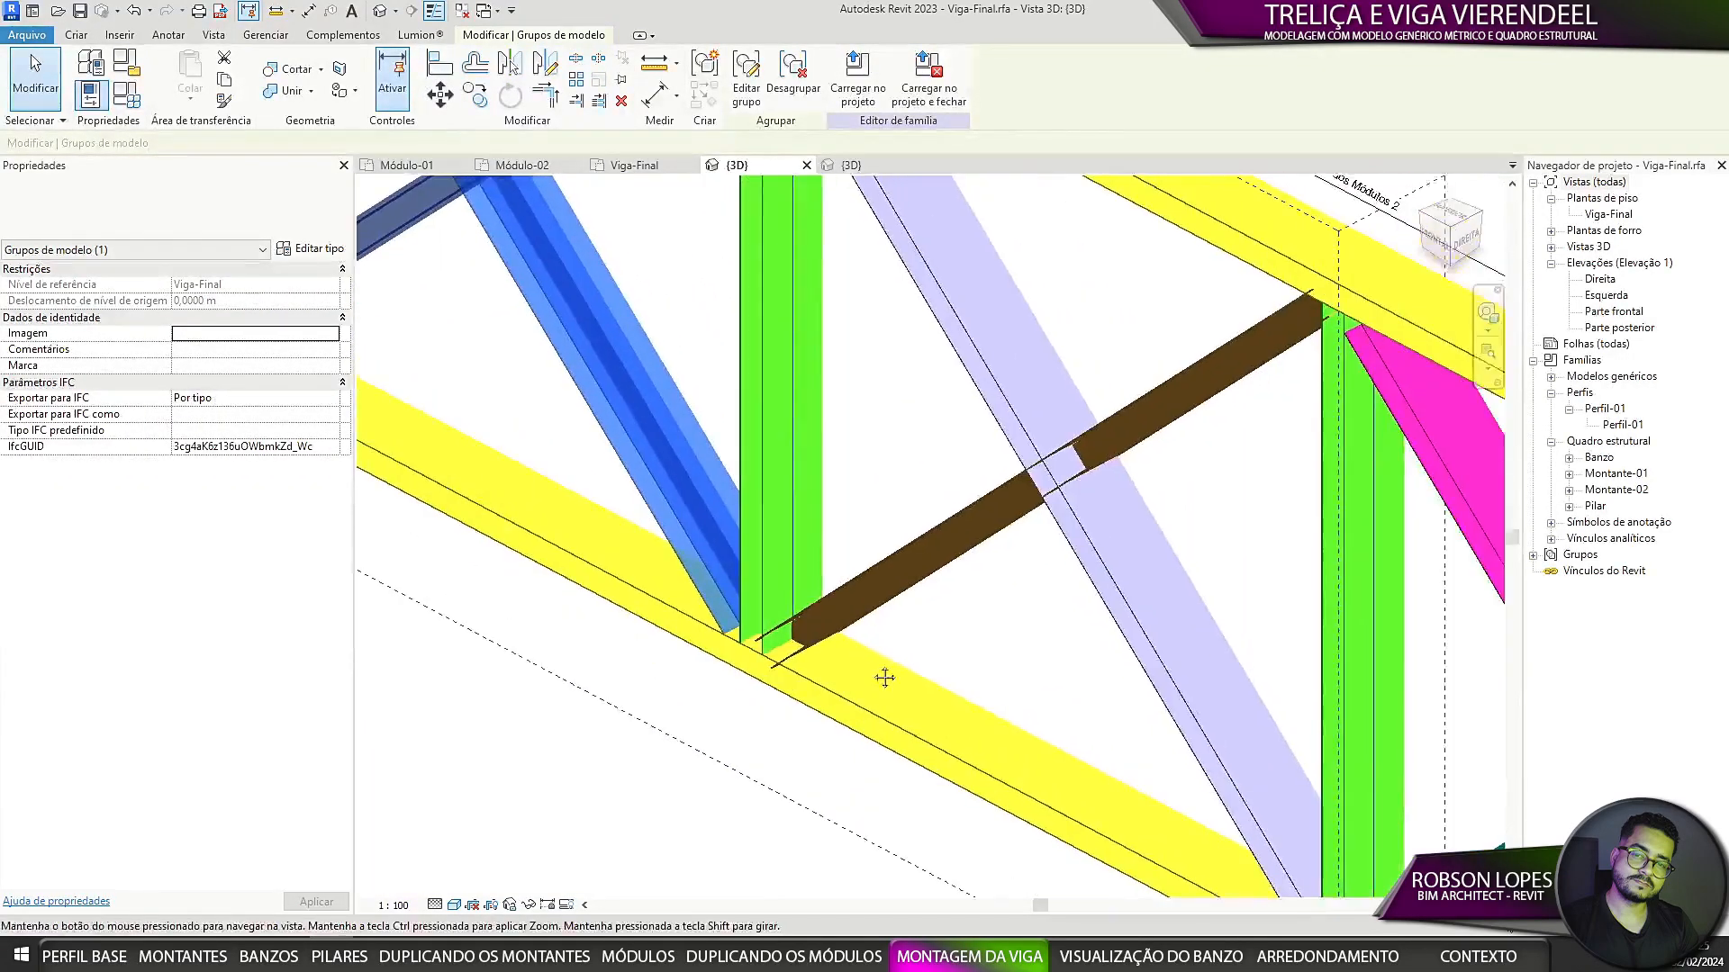
scroll(855, 606, "down", 3)
double_click(872, 459)
scroll(871, 460, "up", 3)
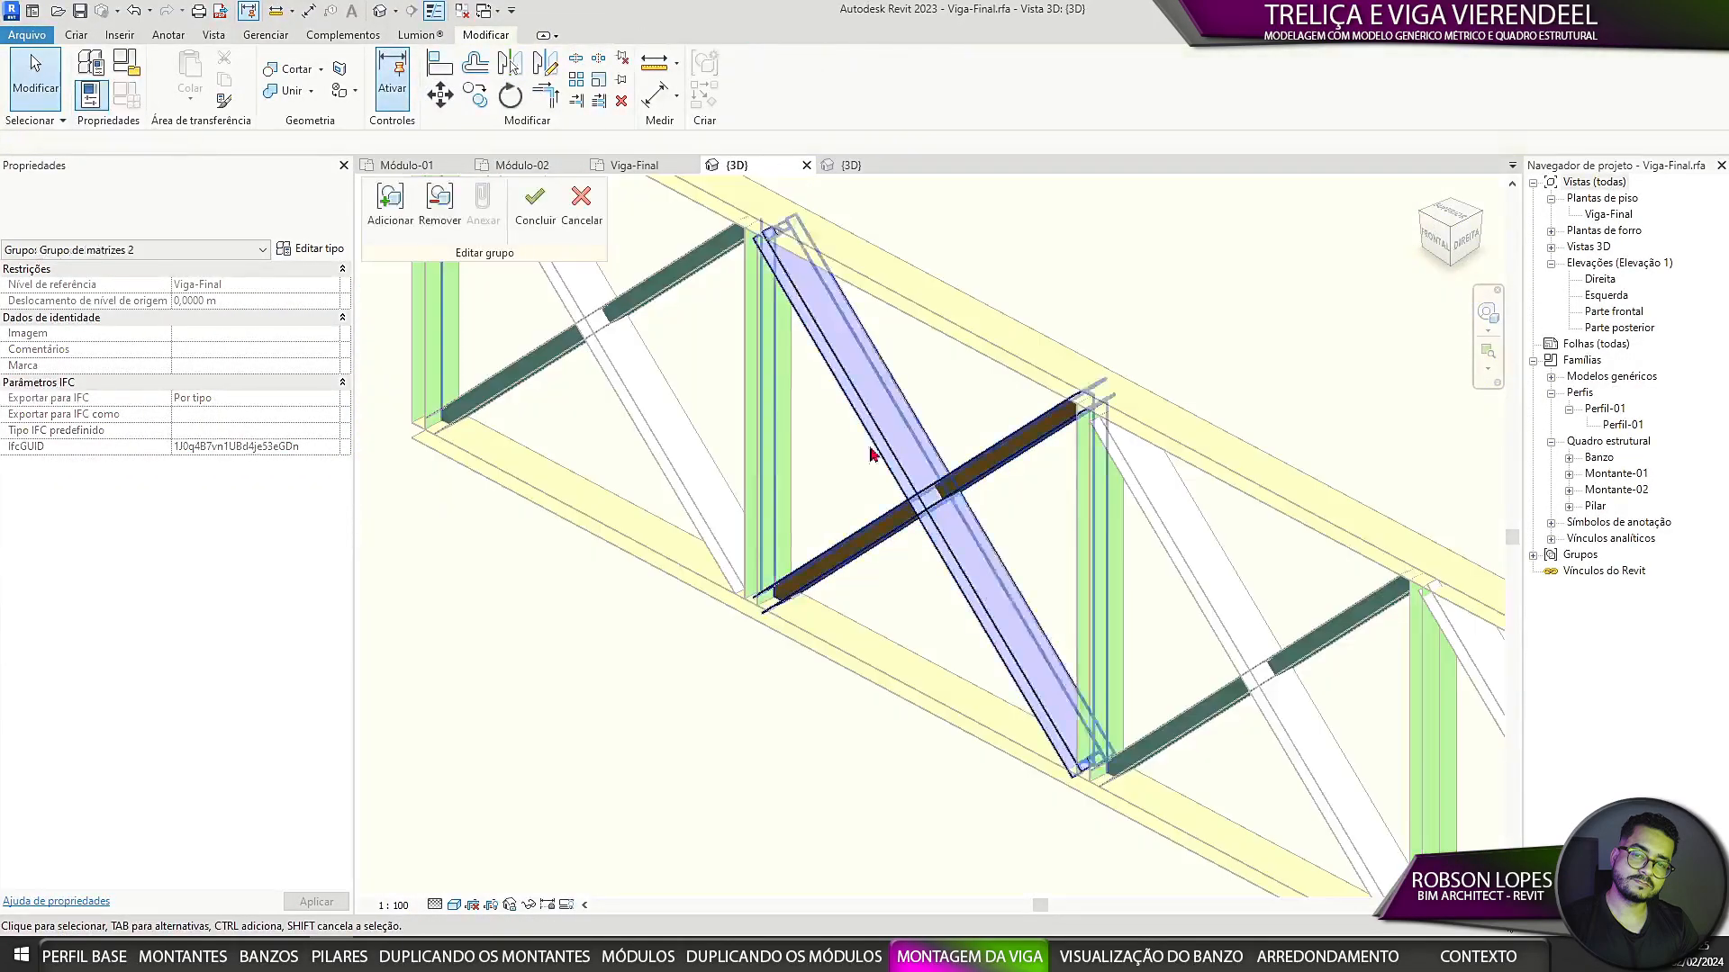
left_click(867, 563)
double_click(867, 563)
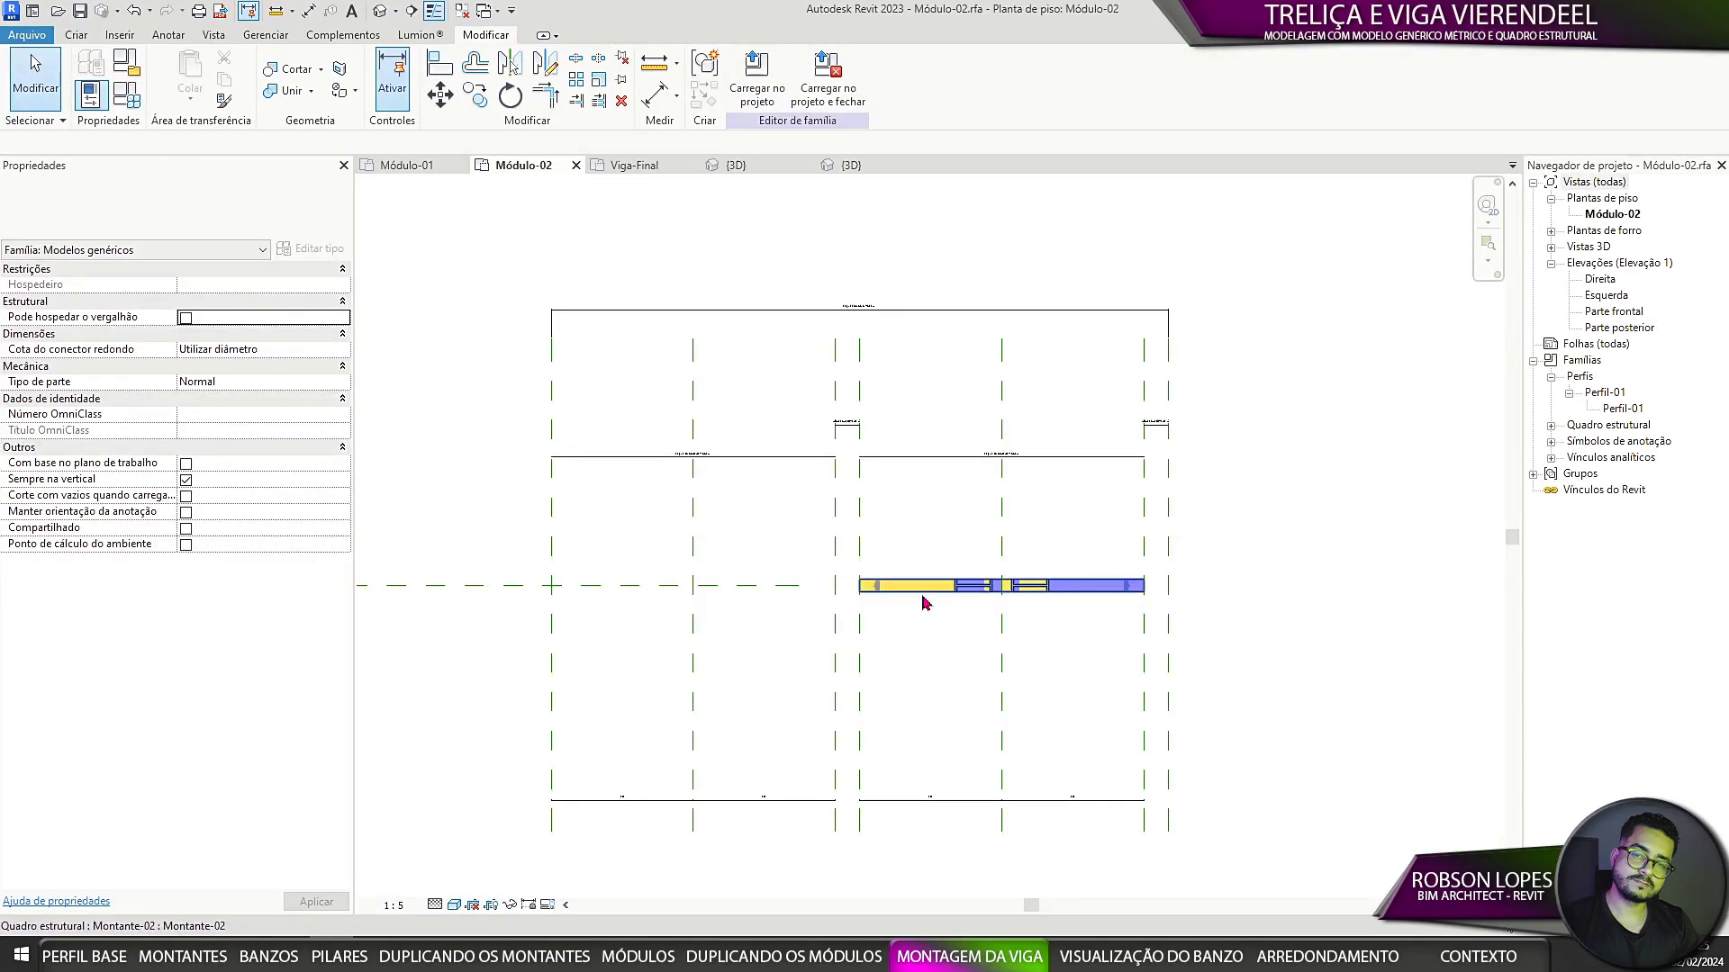
Step: Open Montante-02 from the crossed montantes in Módulo-02 and add a multiplier to Altura do perfil in its Largura da apara formula
left_click(924, 598)
scroll(924, 602, "up", 3)
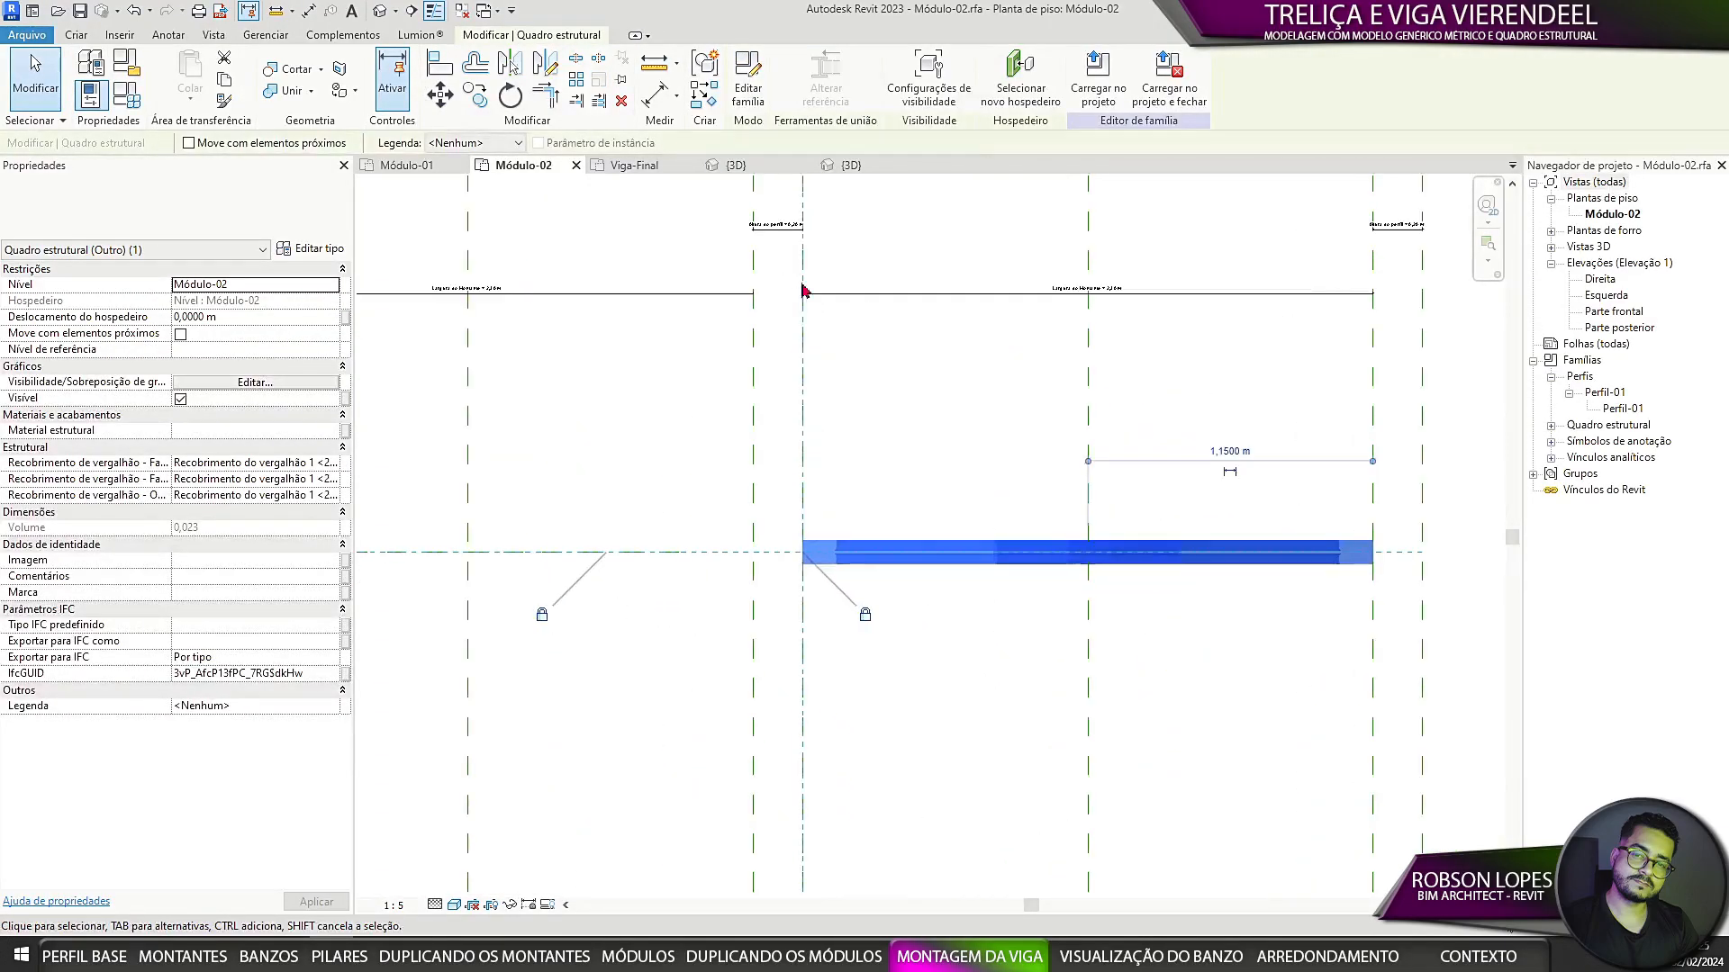
left_click(749, 90)
left_click(126, 95)
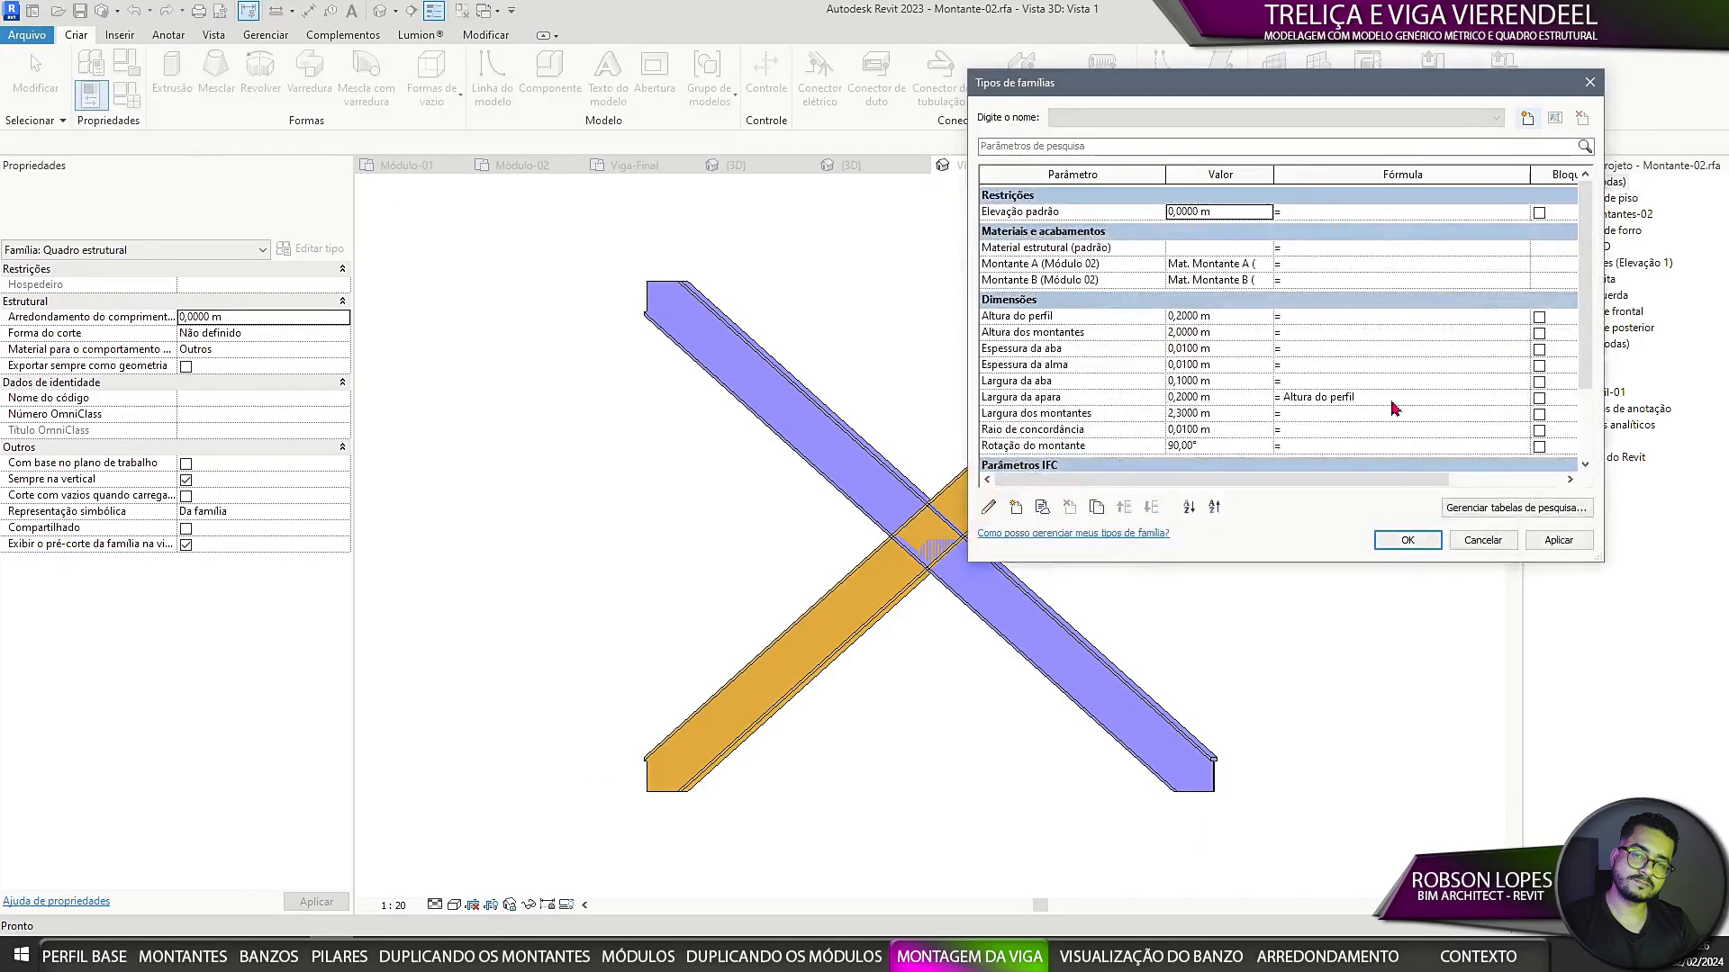
left_click(1386, 398)
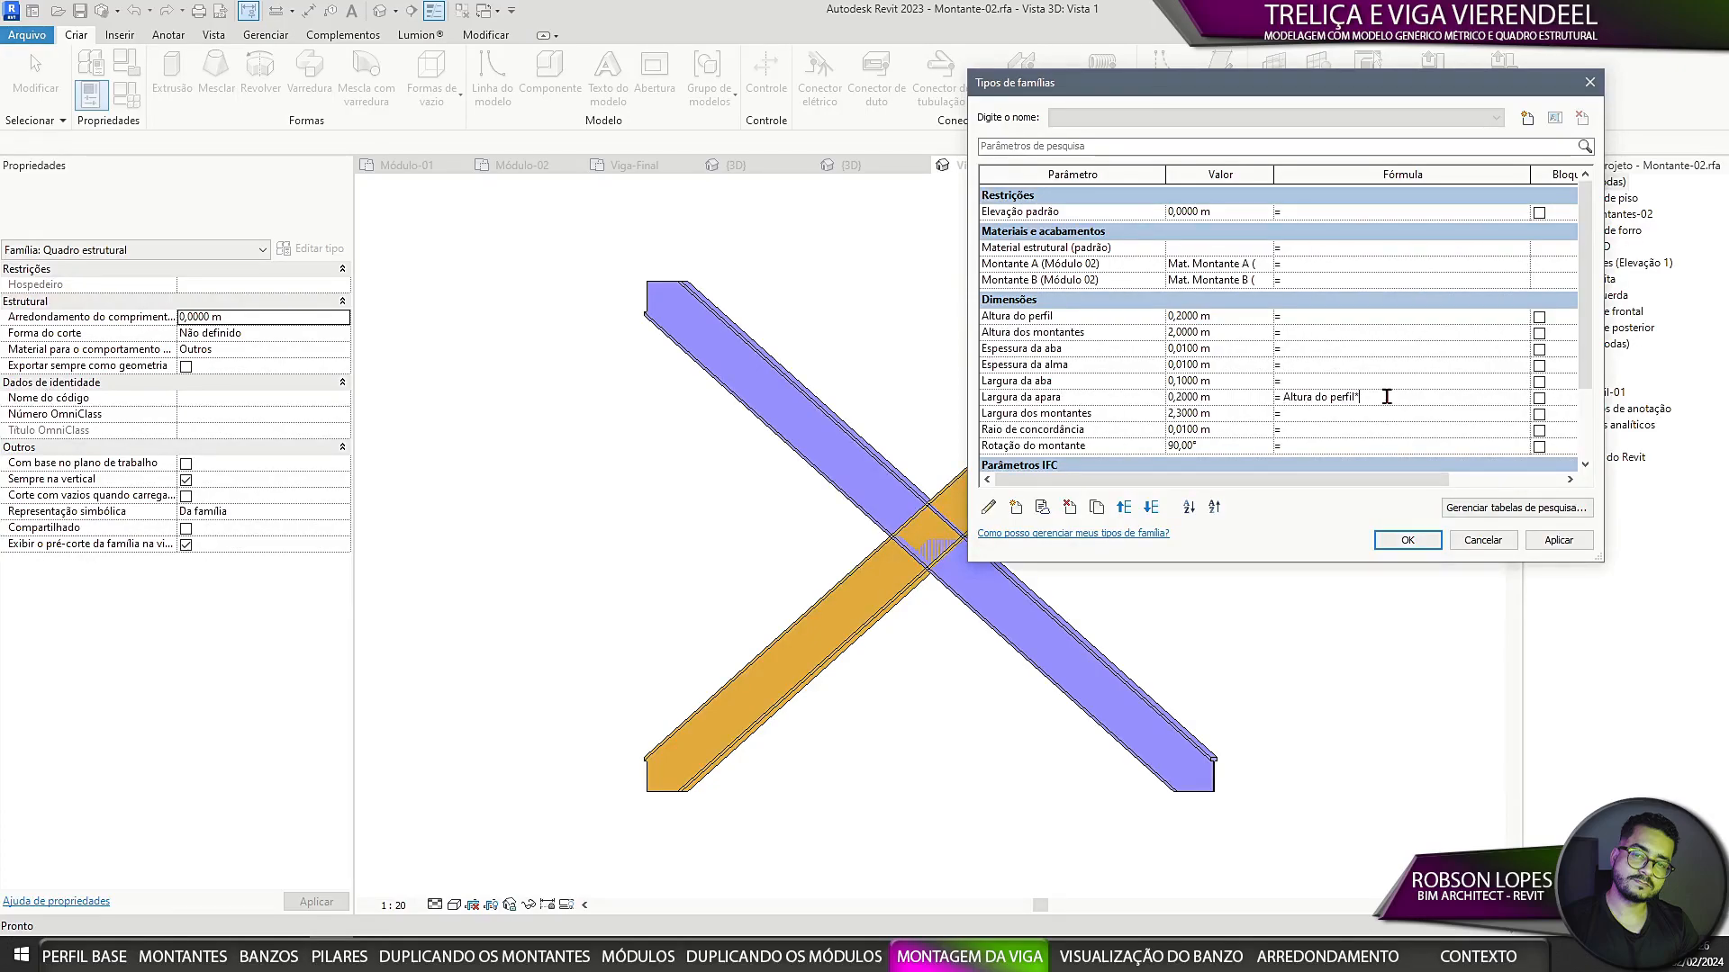
type("1")
left_click(1558, 540)
left_click(1408, 540)
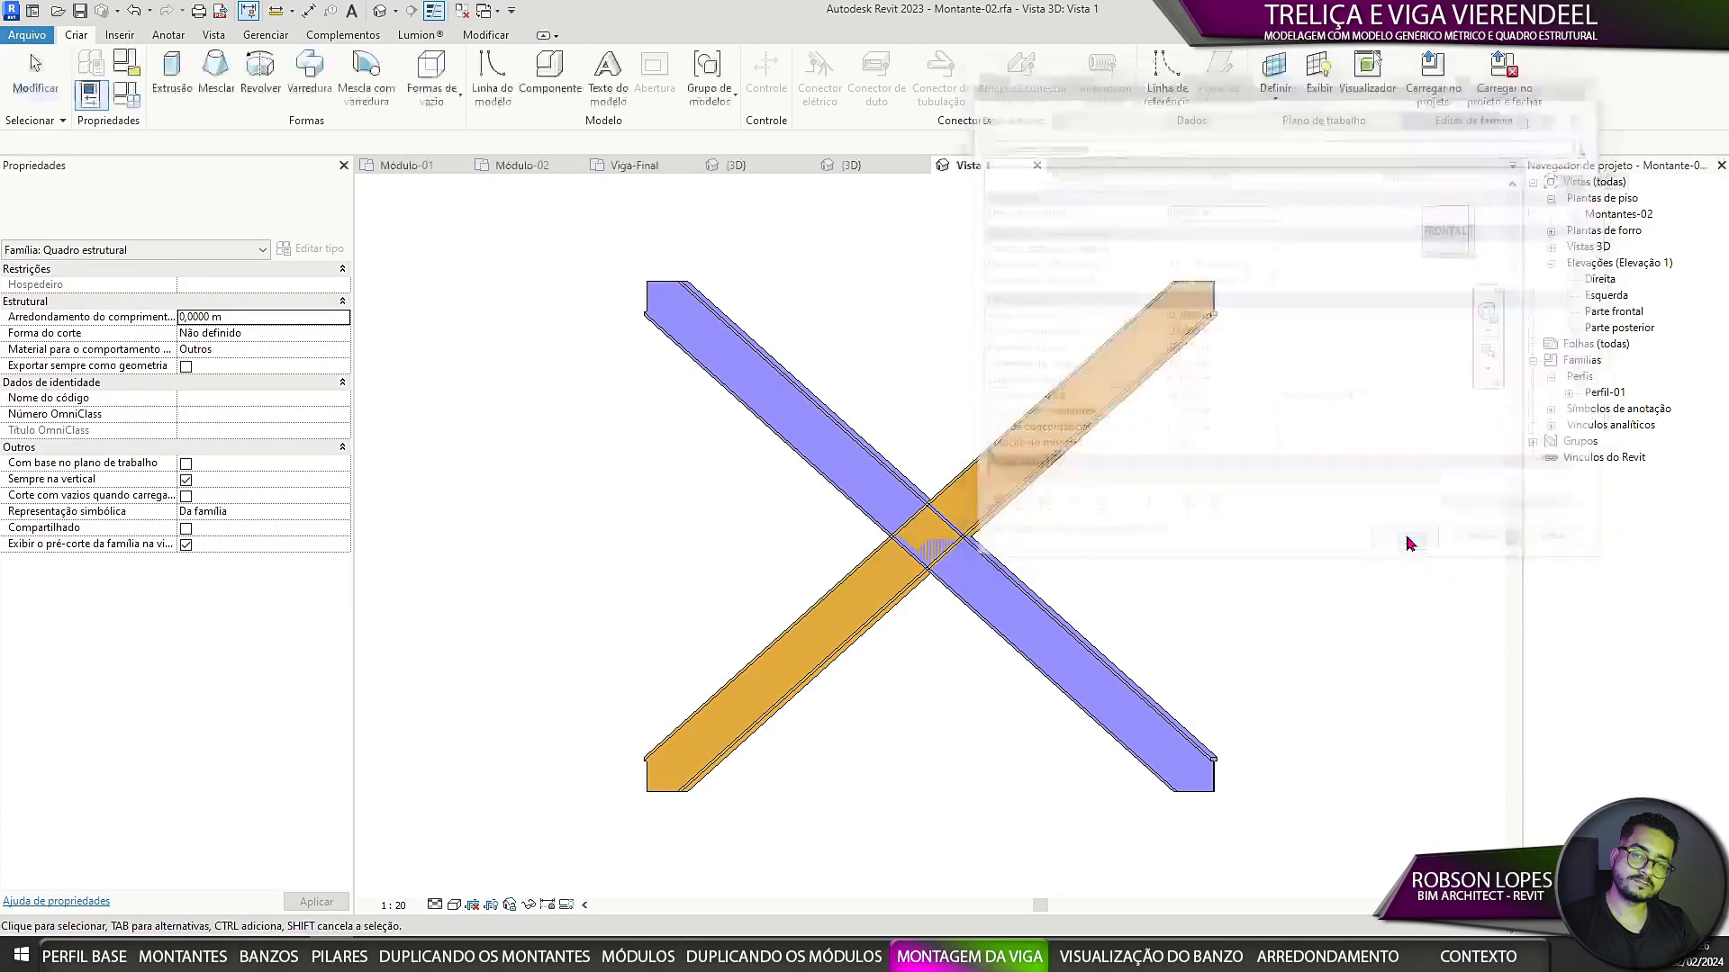
Step: Save Montante-02 and load it only into Módulo-02, replacing the existing version
scroll(1095, 484, "down", 1)
middle_click_drag(1211, 497, 1076, 518)
left_click(78, 11)
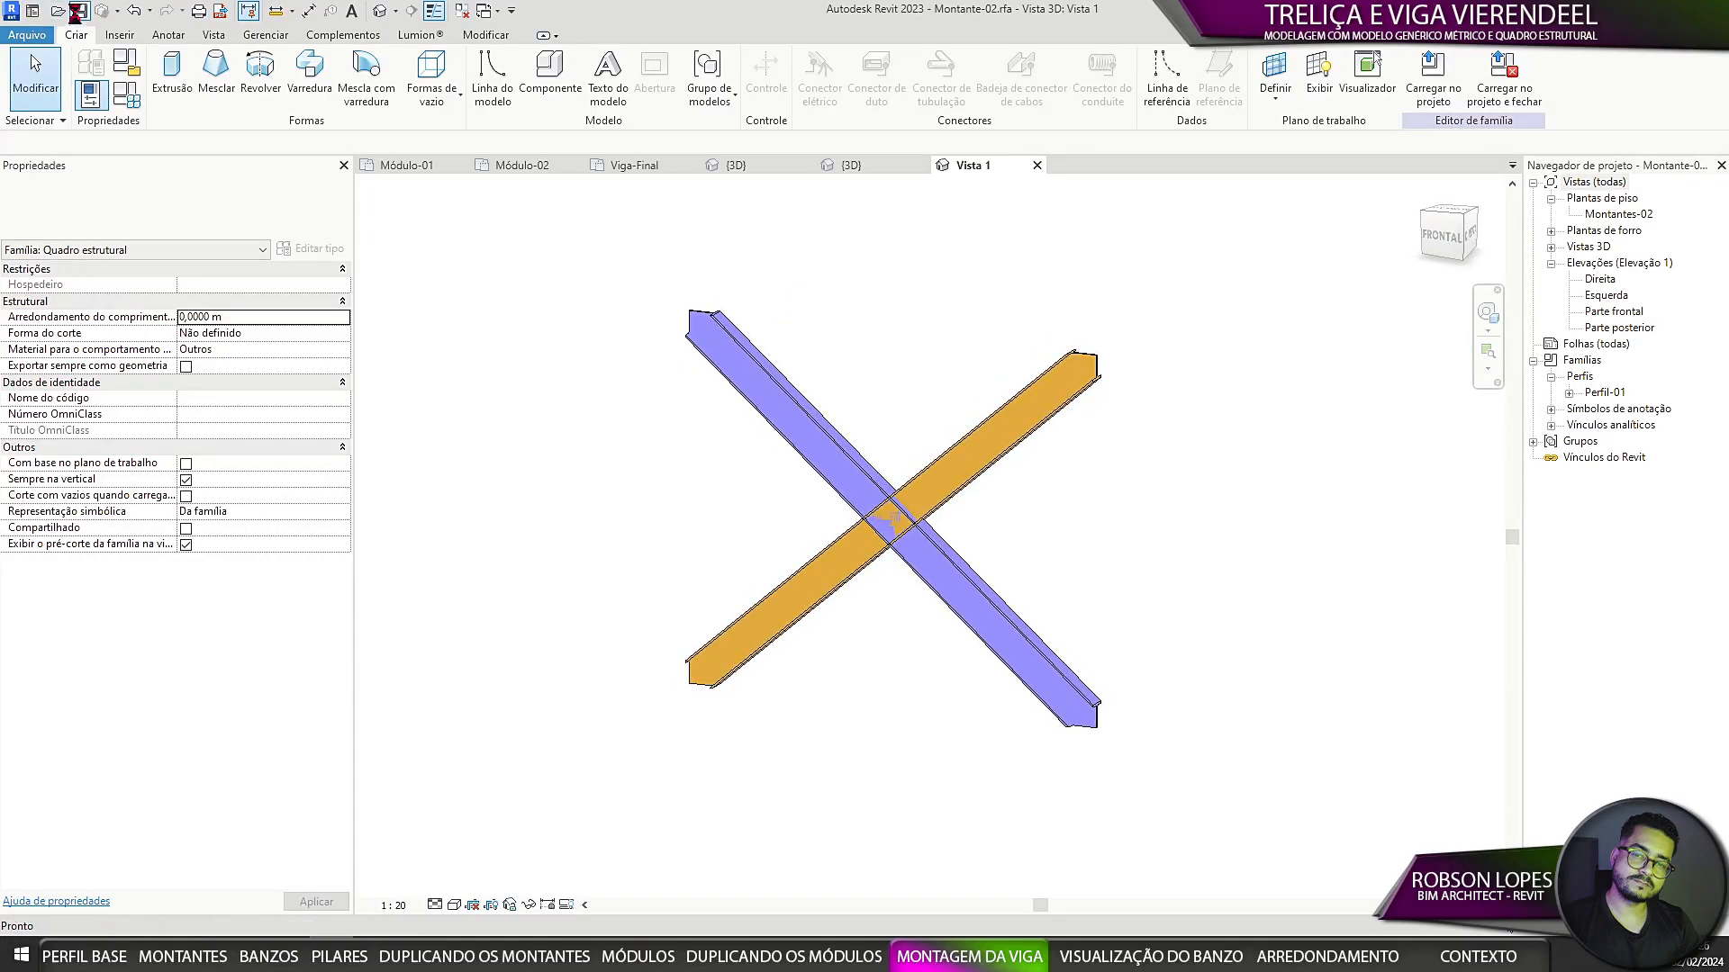
left_click(891, 491)
left_click(1433, 77)
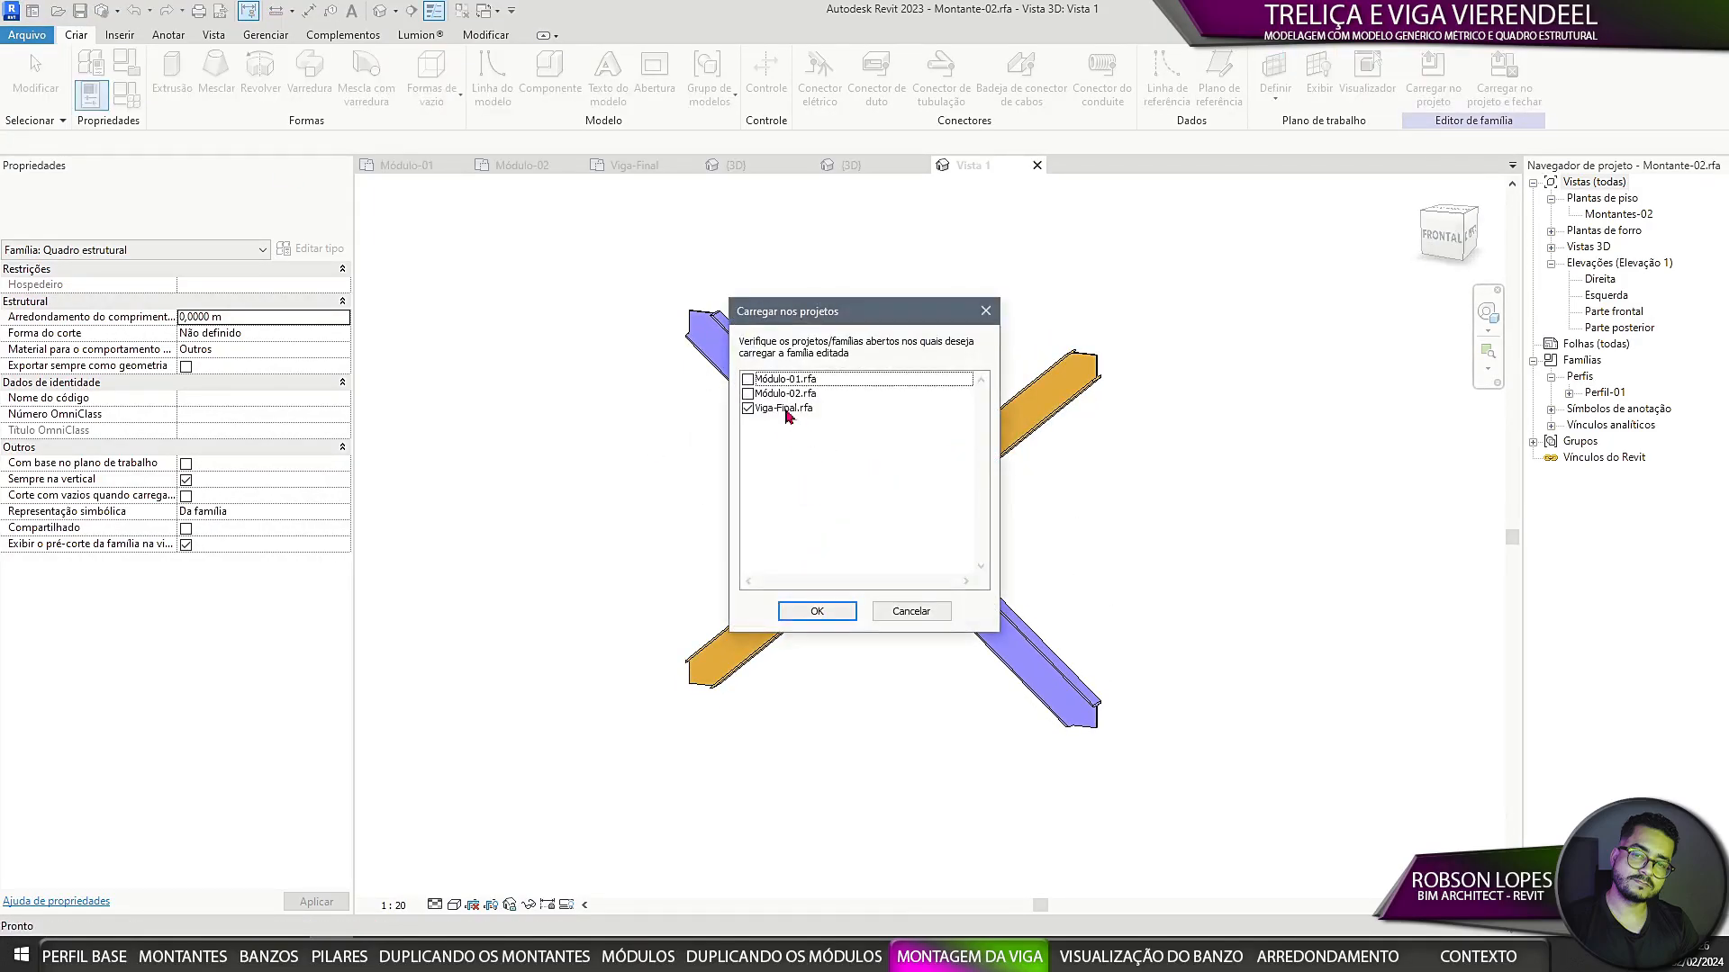
left_click(747, 394)
left_click(747, 408)
left_click(817, 611)
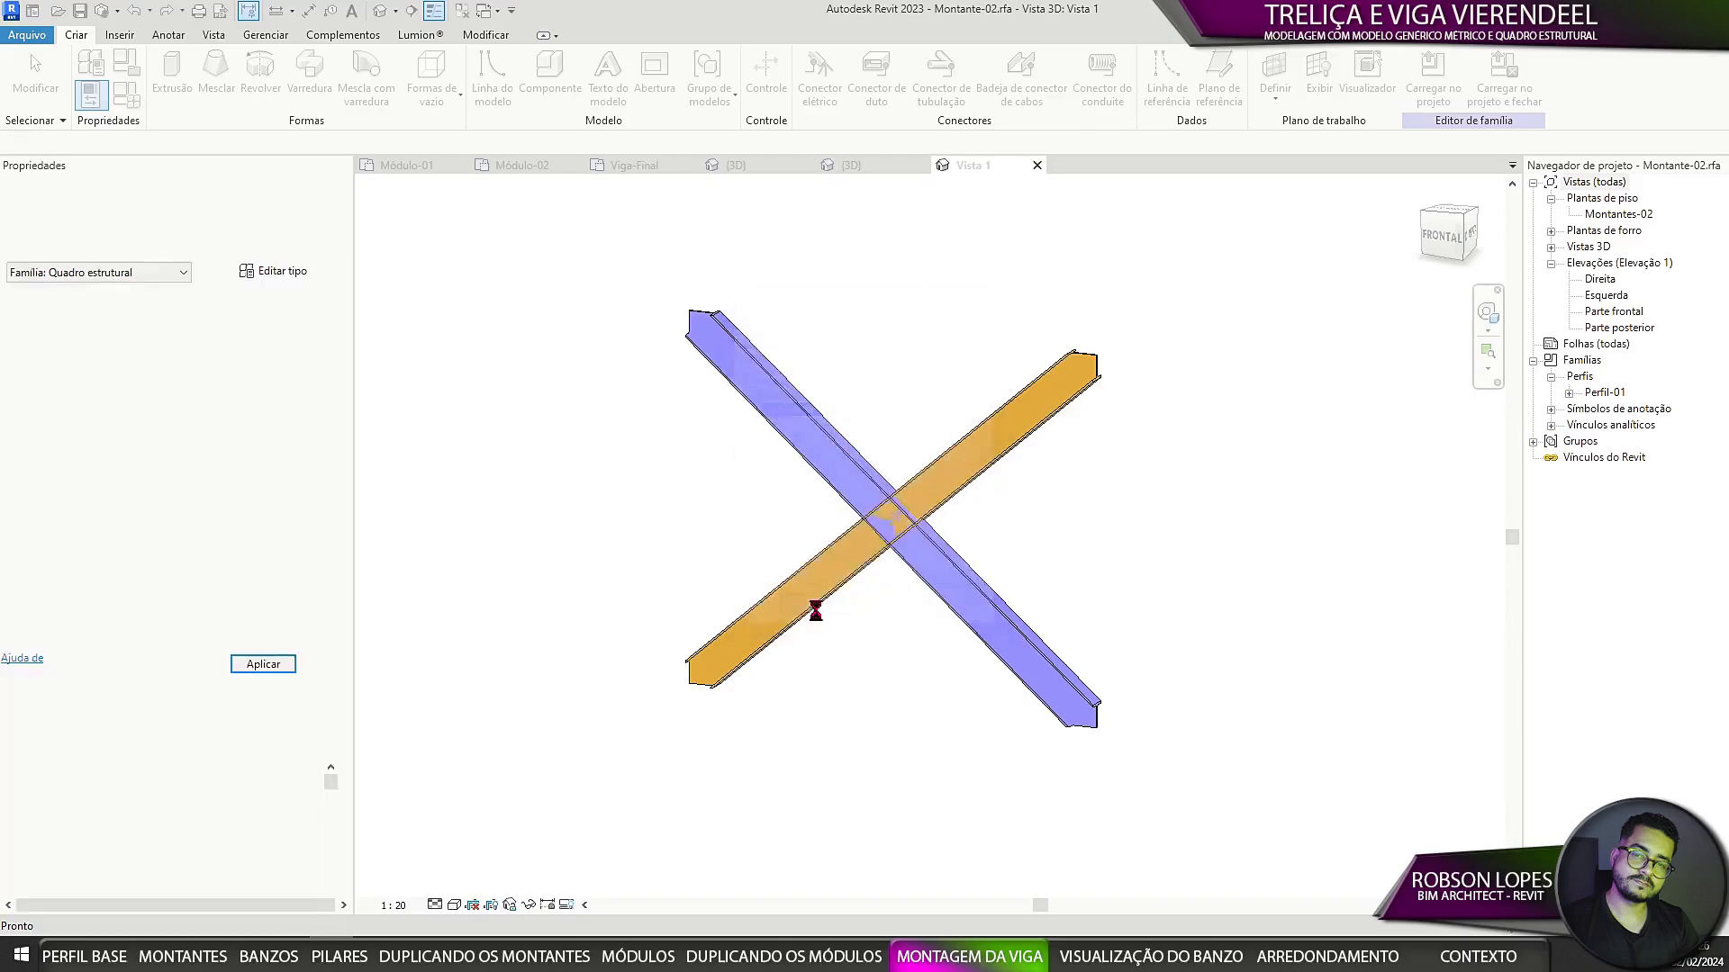
left_click(811, 416)
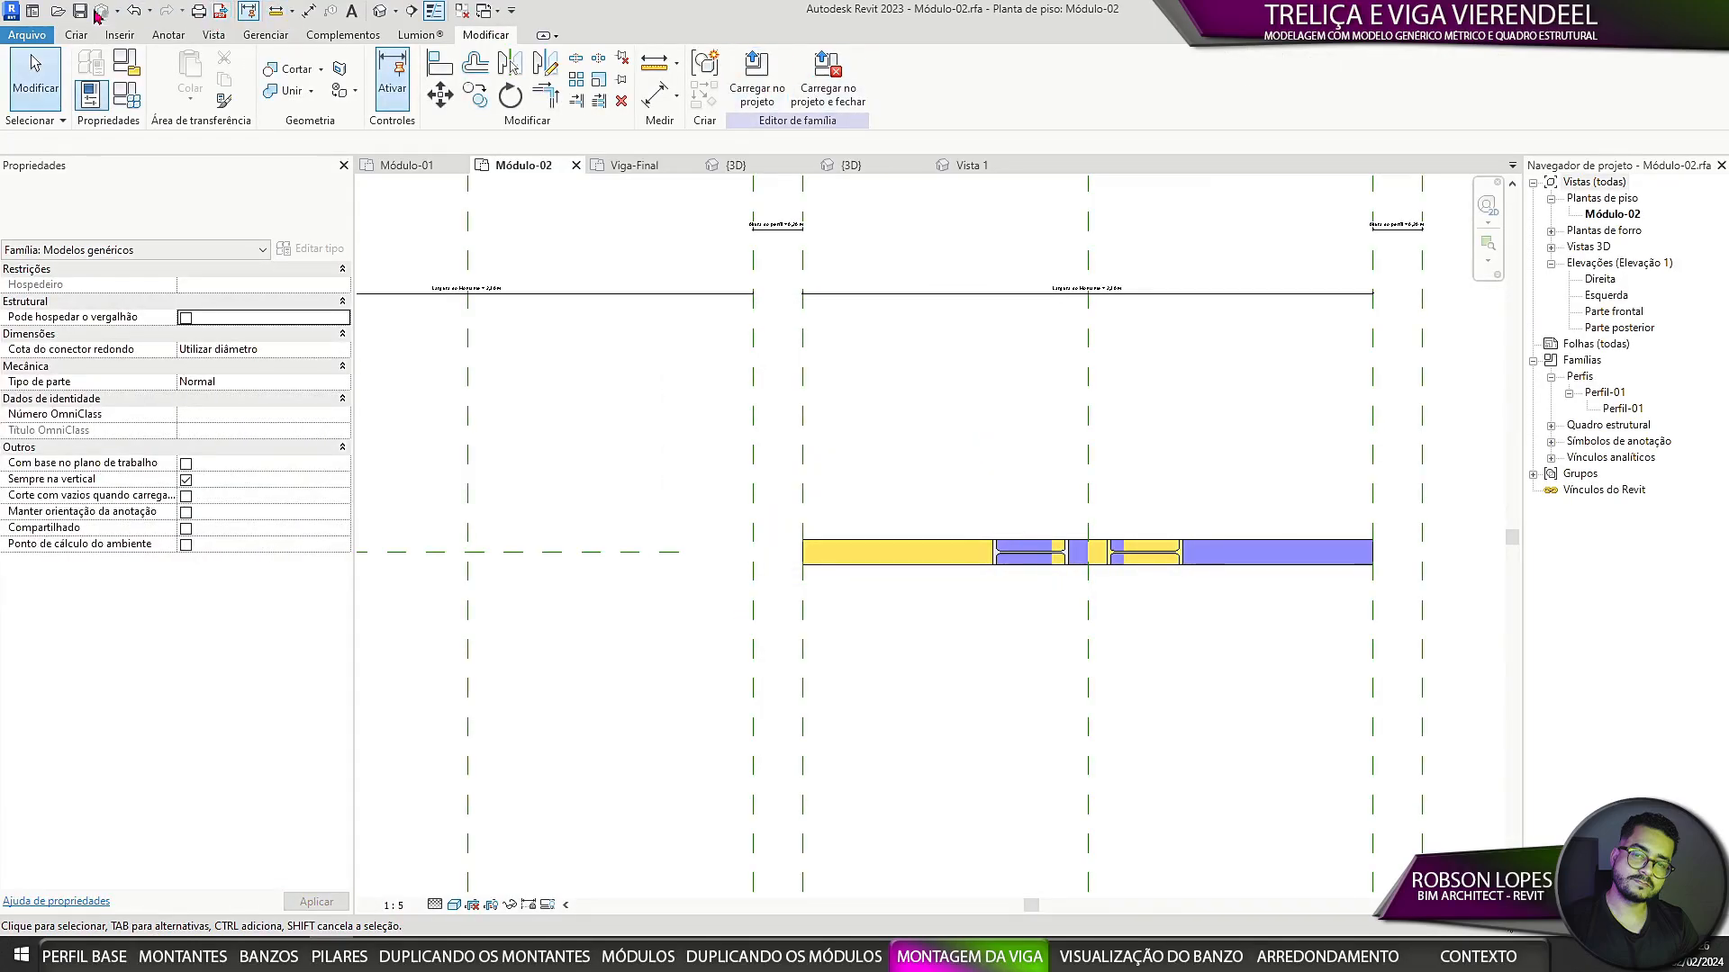
Step: Load the updated Módulo-02 family into Viga-Final and finish editing the group
left_click(757, 77)
left_click(749, 408)
left_click(817, 612)
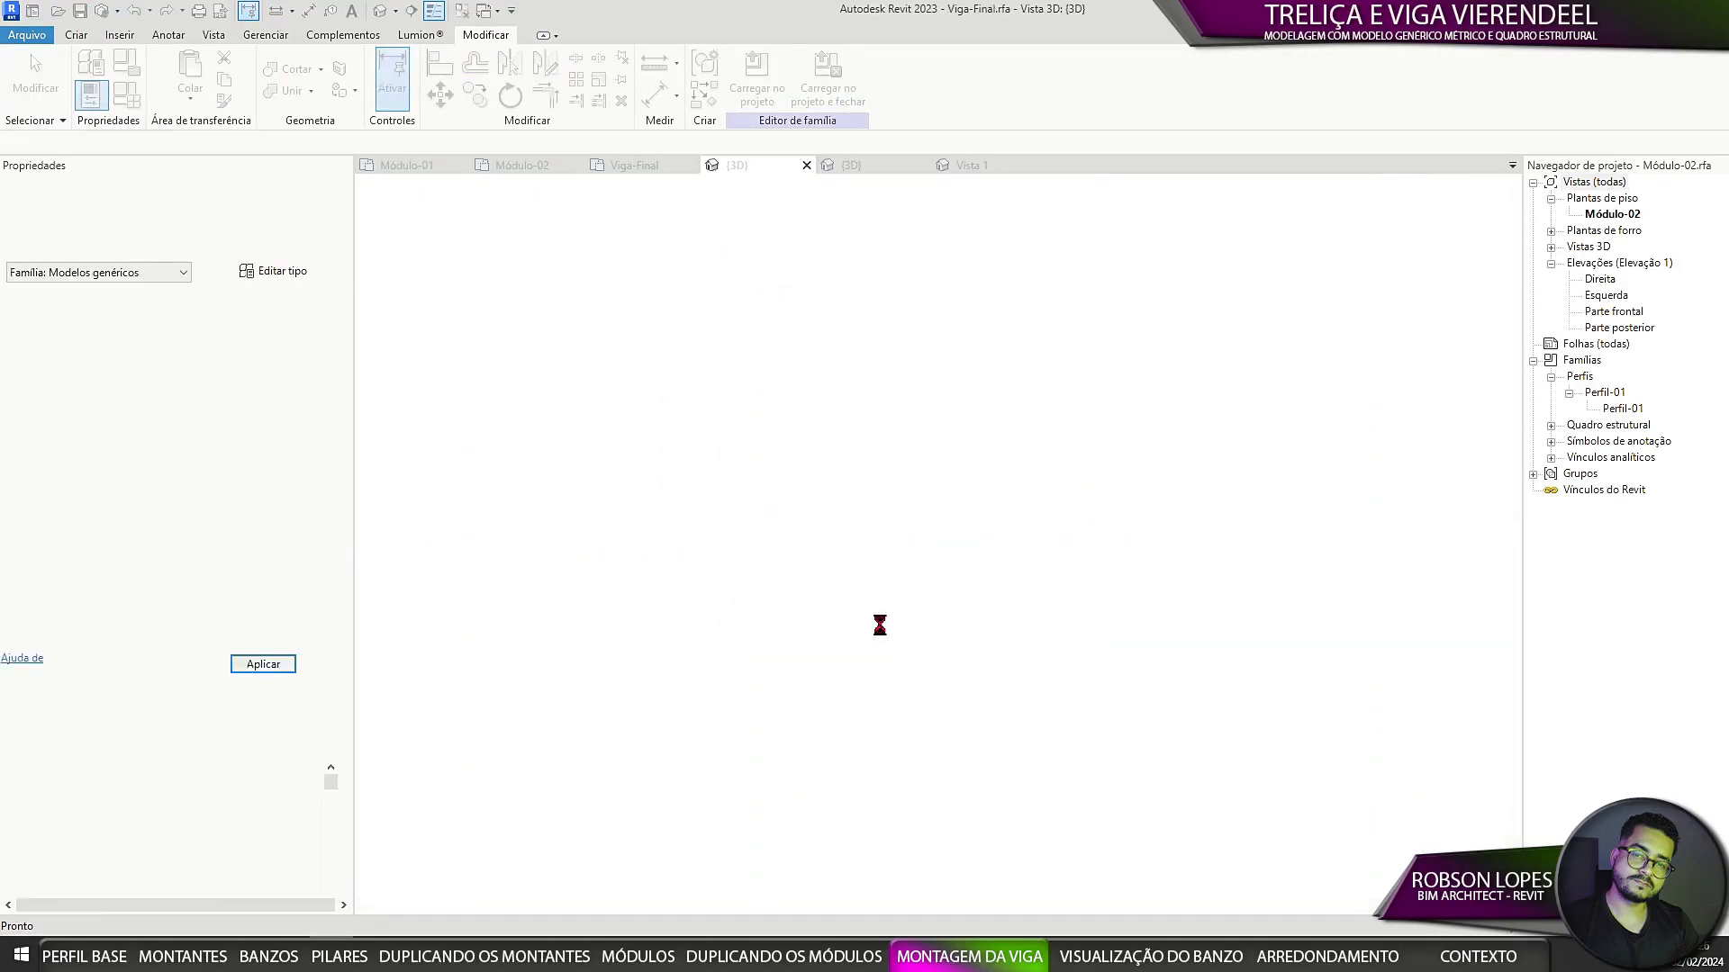
left_click(793, 414)
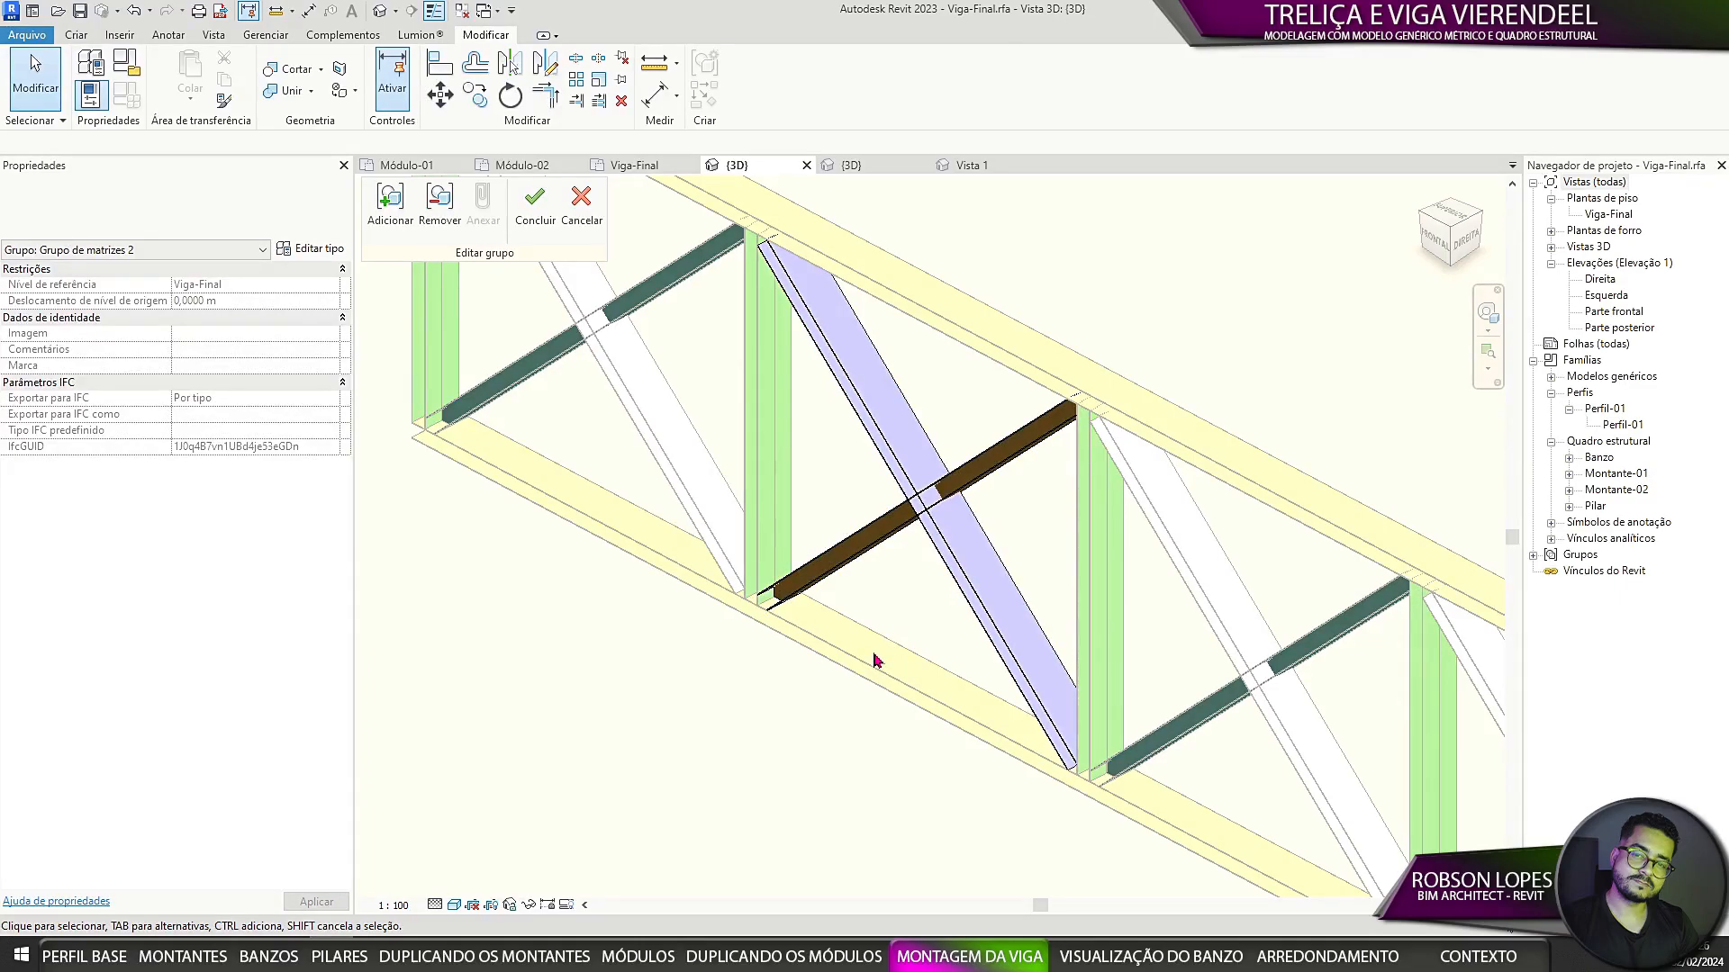
left_click(535, 204)
Step: Examine the montante ends and their joints with the pilares and banzos around the truss in 3D
scroll(864, 522, "down", 2)
middle_click_drag(864, 558, 1323, 247, "shift")
scroll(850, 407, "up", 3)
middle_click_drag(850, 406, 316, 536, "shift")
scroll(711, 541, "down", 3)
middle_click_drag(711, 541, 1065, 617, "shift")
left_click(1065, 617)
scroll(650, 604, "up", 4)
scroll(831, 496, "down", 3)
middle_click_drag(957, 576, 577, 586, "shift")
scroll(756, 516, "down", 2)
middle_click_drag(757, 516, 703, 558, "shift")
Step: Turn off Linhas dos Módulos in Viga-Final's family types and accept the change
left_click(127, 94)
scroll(1278, 315, "down", 5)
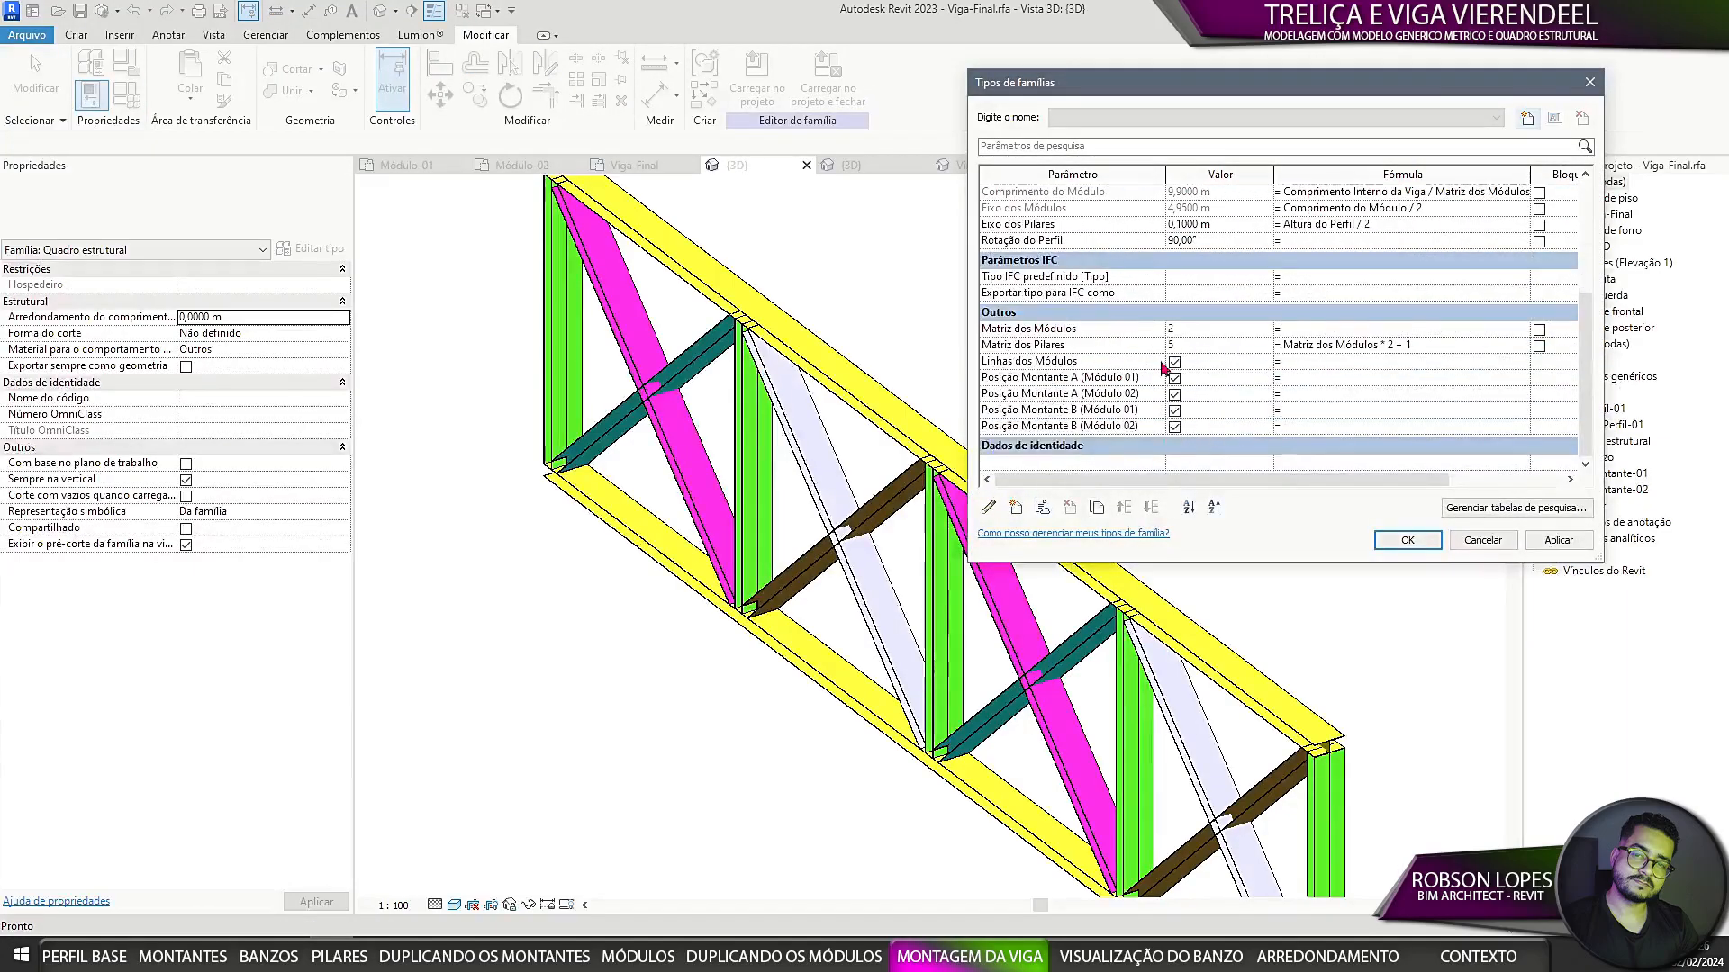
left_click(1174, 361)
left_click(1423, 543)
Step: Set Perfil Largura da Aba to 0,1 m in Viga-Final's family types and apply it
scroll(1108, 604, "down", 3)
middle_click_drag(1080, 603, 1401, 505, "shift")
scroll(1094, 595, "up", 3)
middle_click_drag(1090, 599, 869, 539, "shift")
left_click(131, 97)
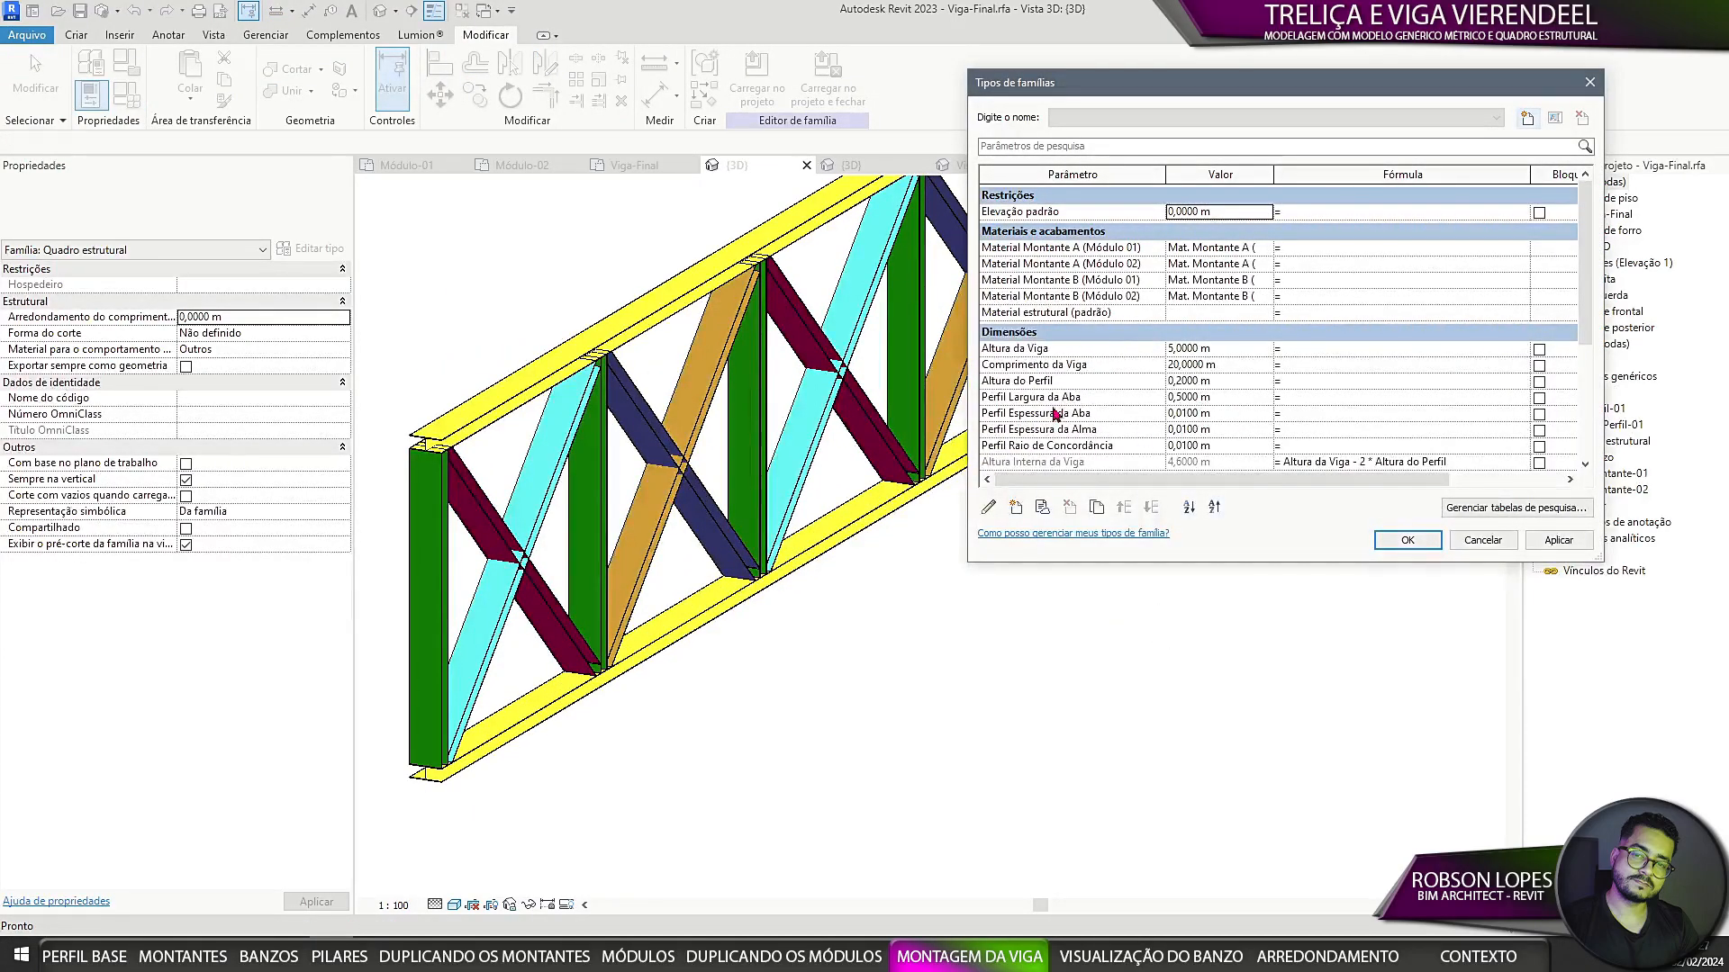
left_click(1216, 397)
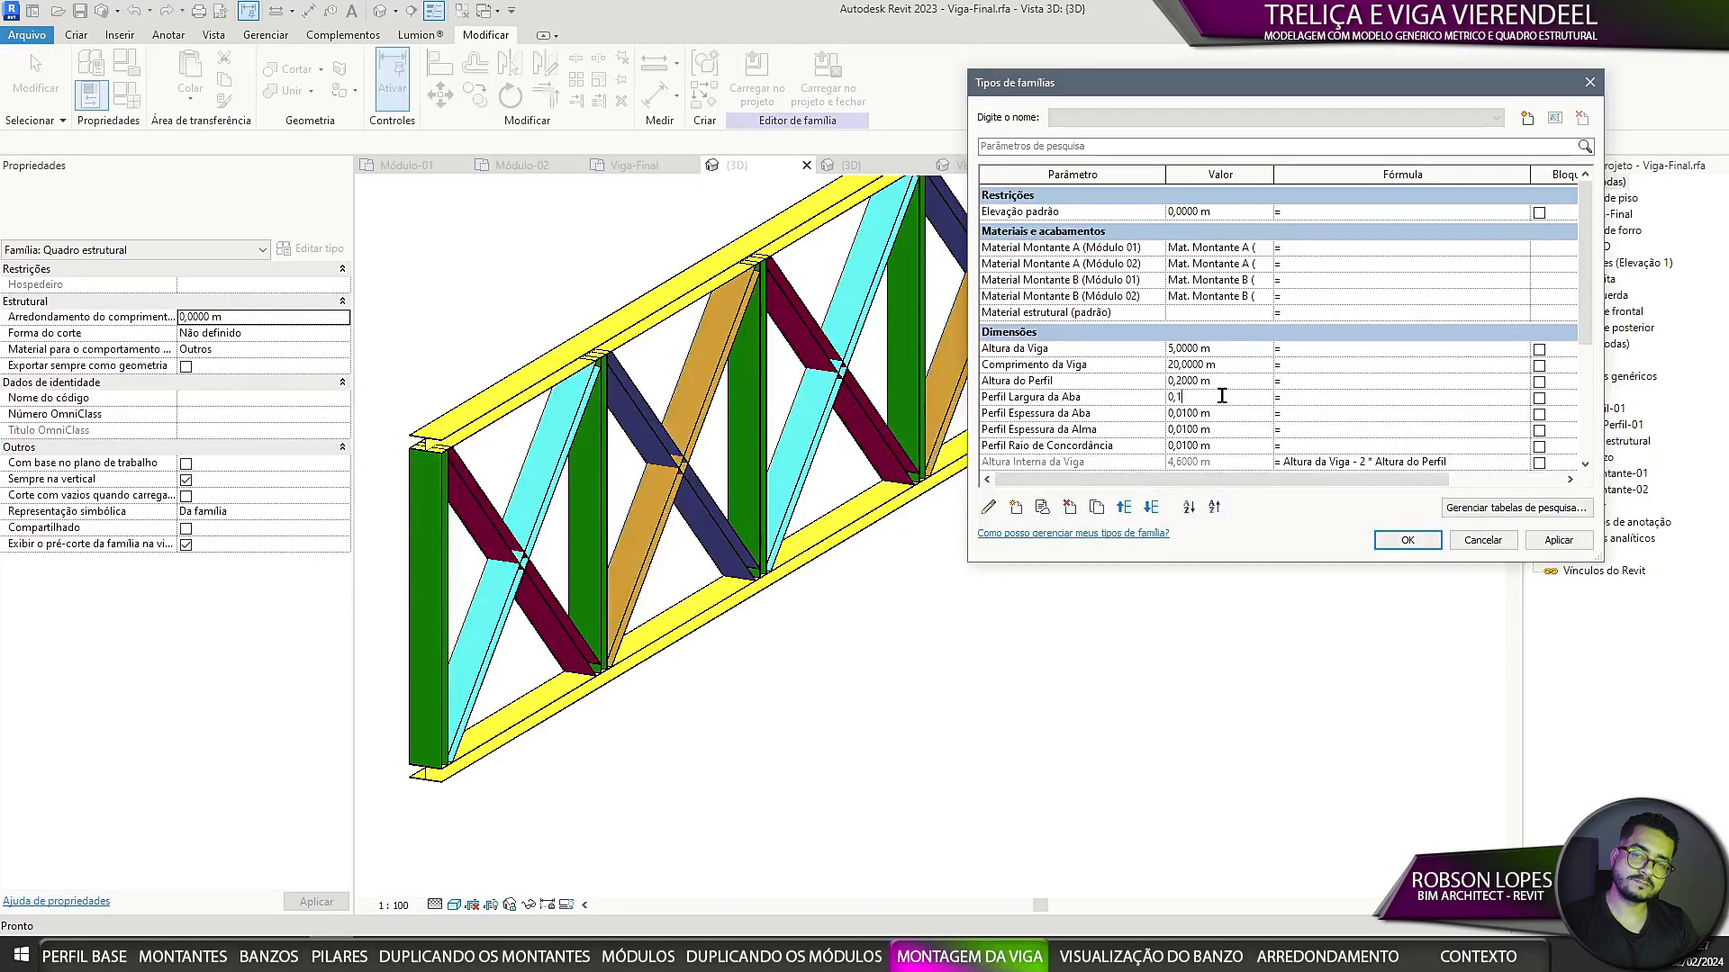
left_click(1555, 541)
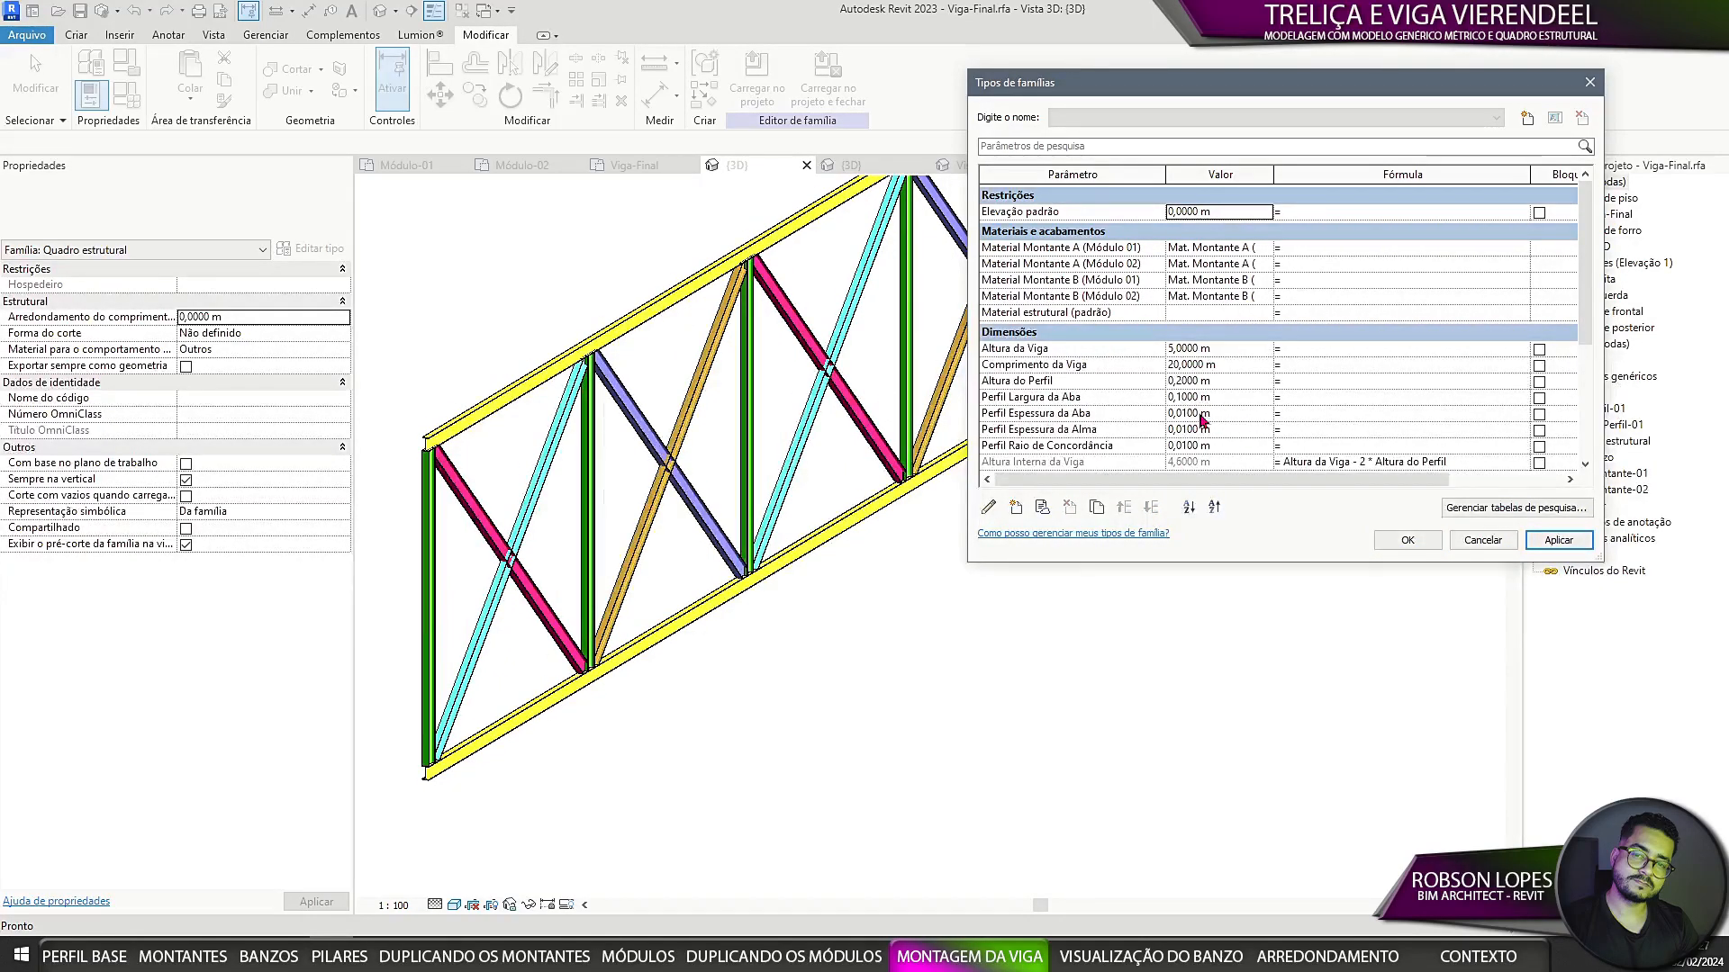
Step: Set Perfil Largura da Aba to 0,2 m, accept it, and inspect the truss joints in 3D
left_click(1242, 398)
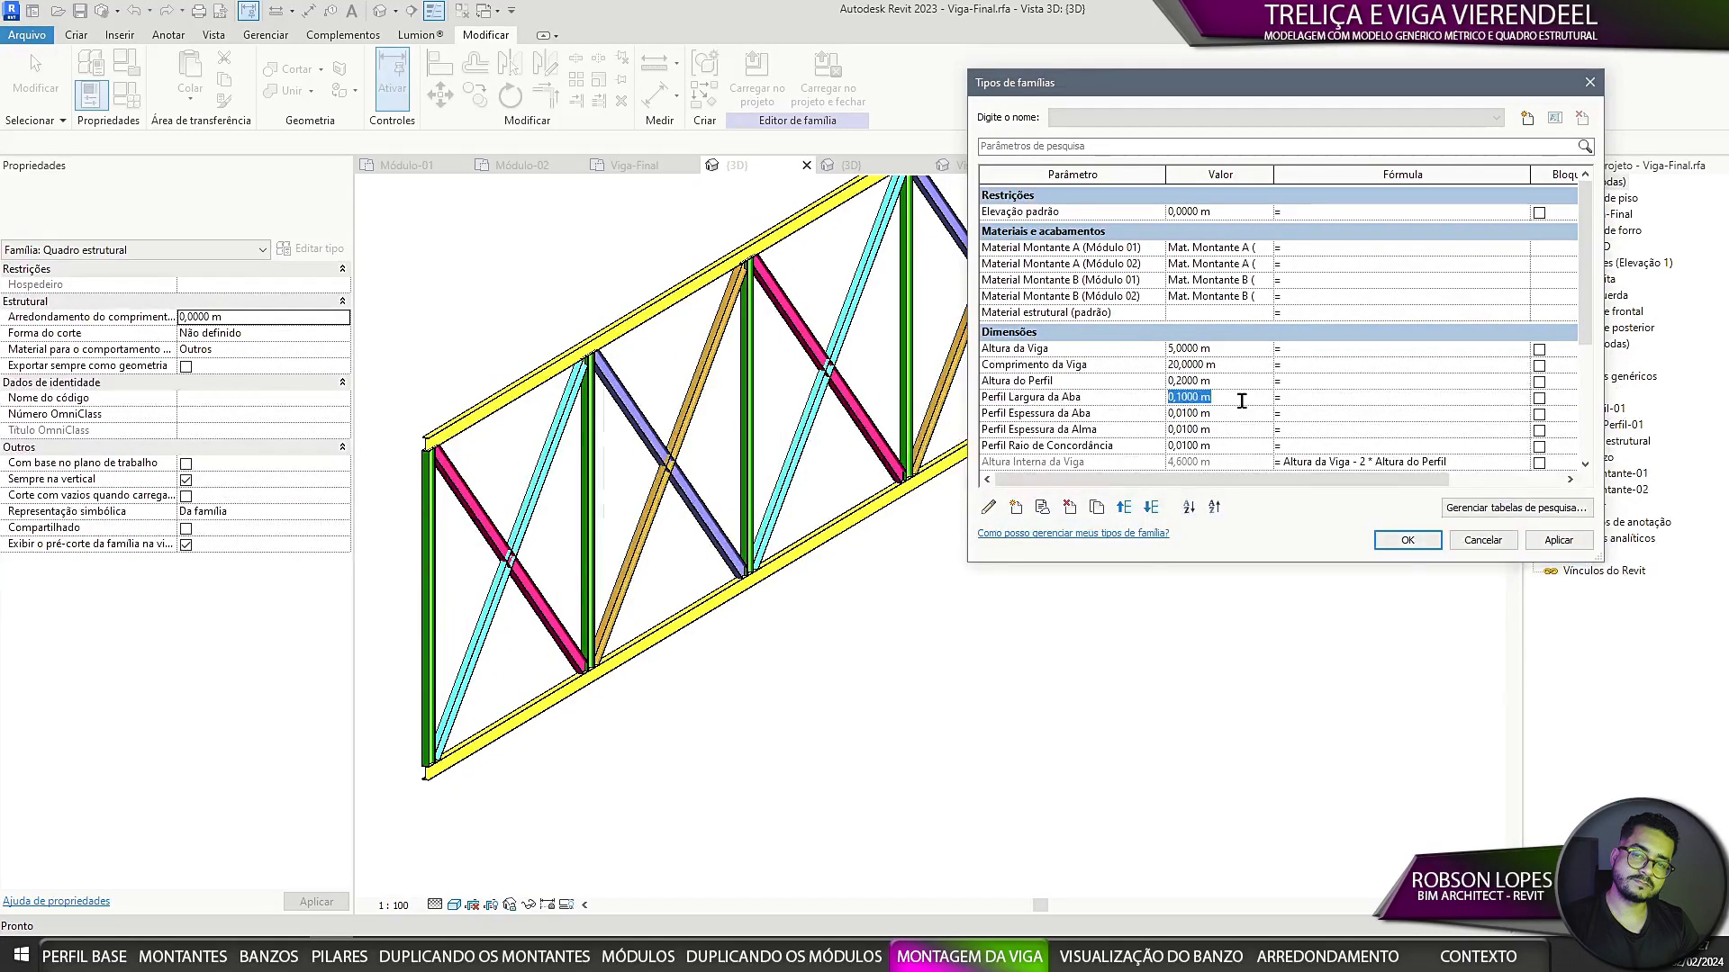
type("0,2")
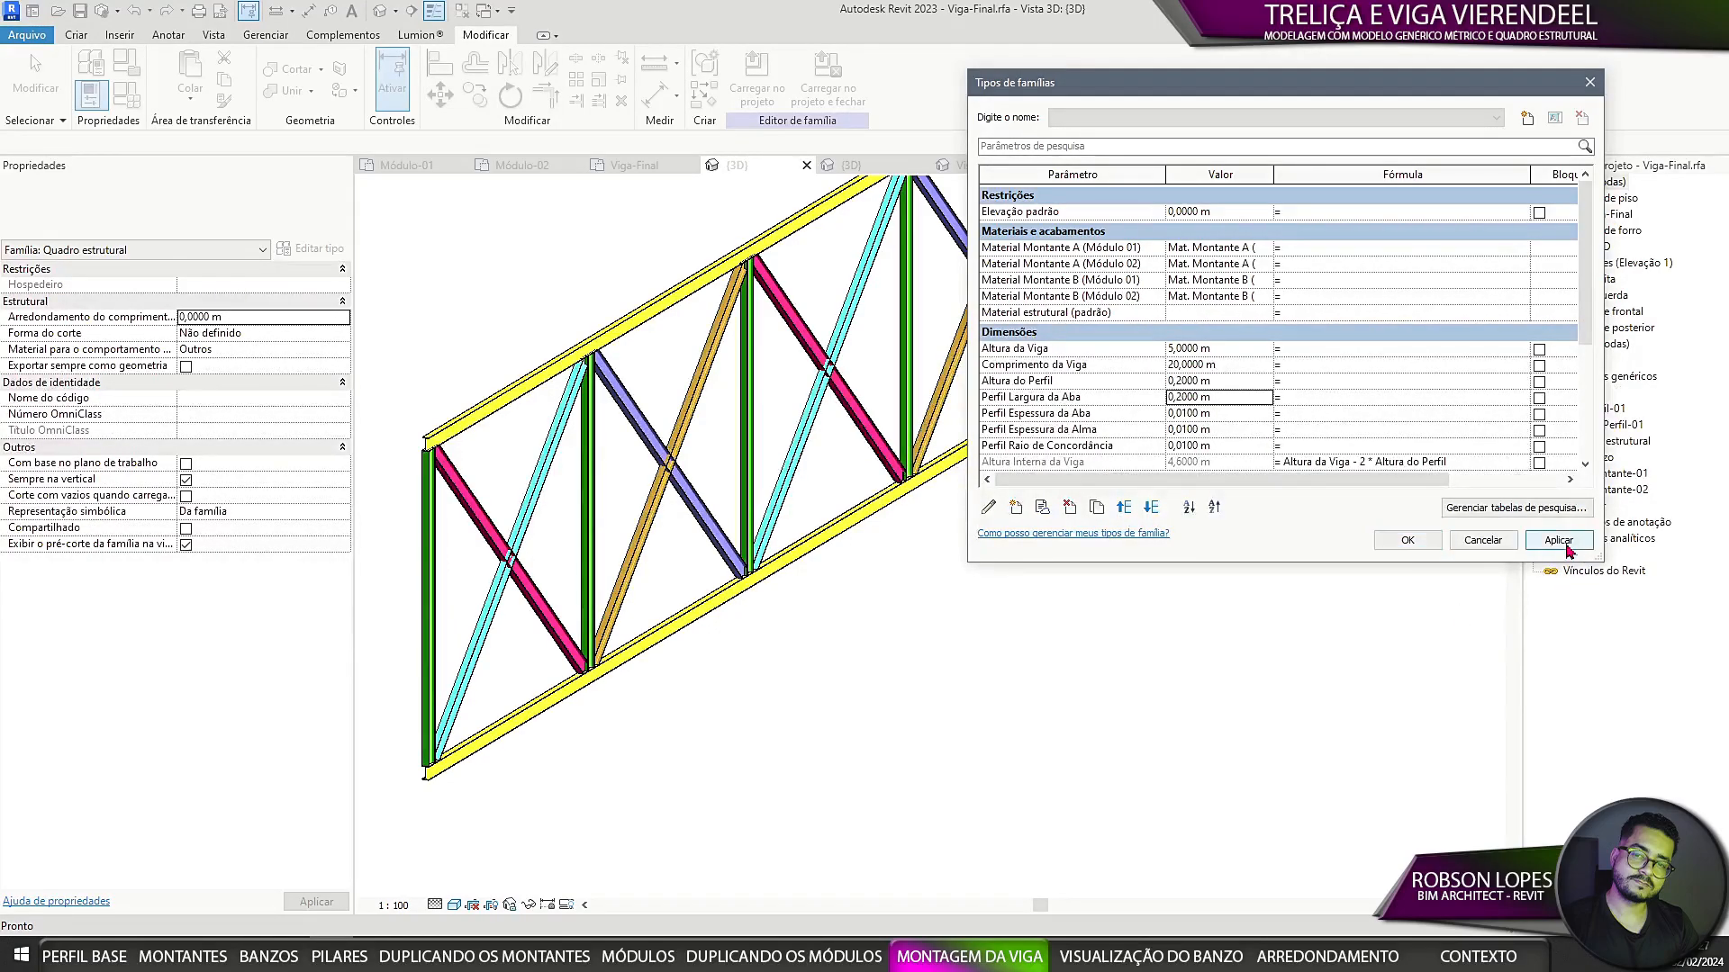
left_click(1558, 541)
left_click(1408, 540)
scroll(985, 536, "up", 3)
middle_click_drag(821, 268, 853, 436)
scroll(853, 435, "up", 5)
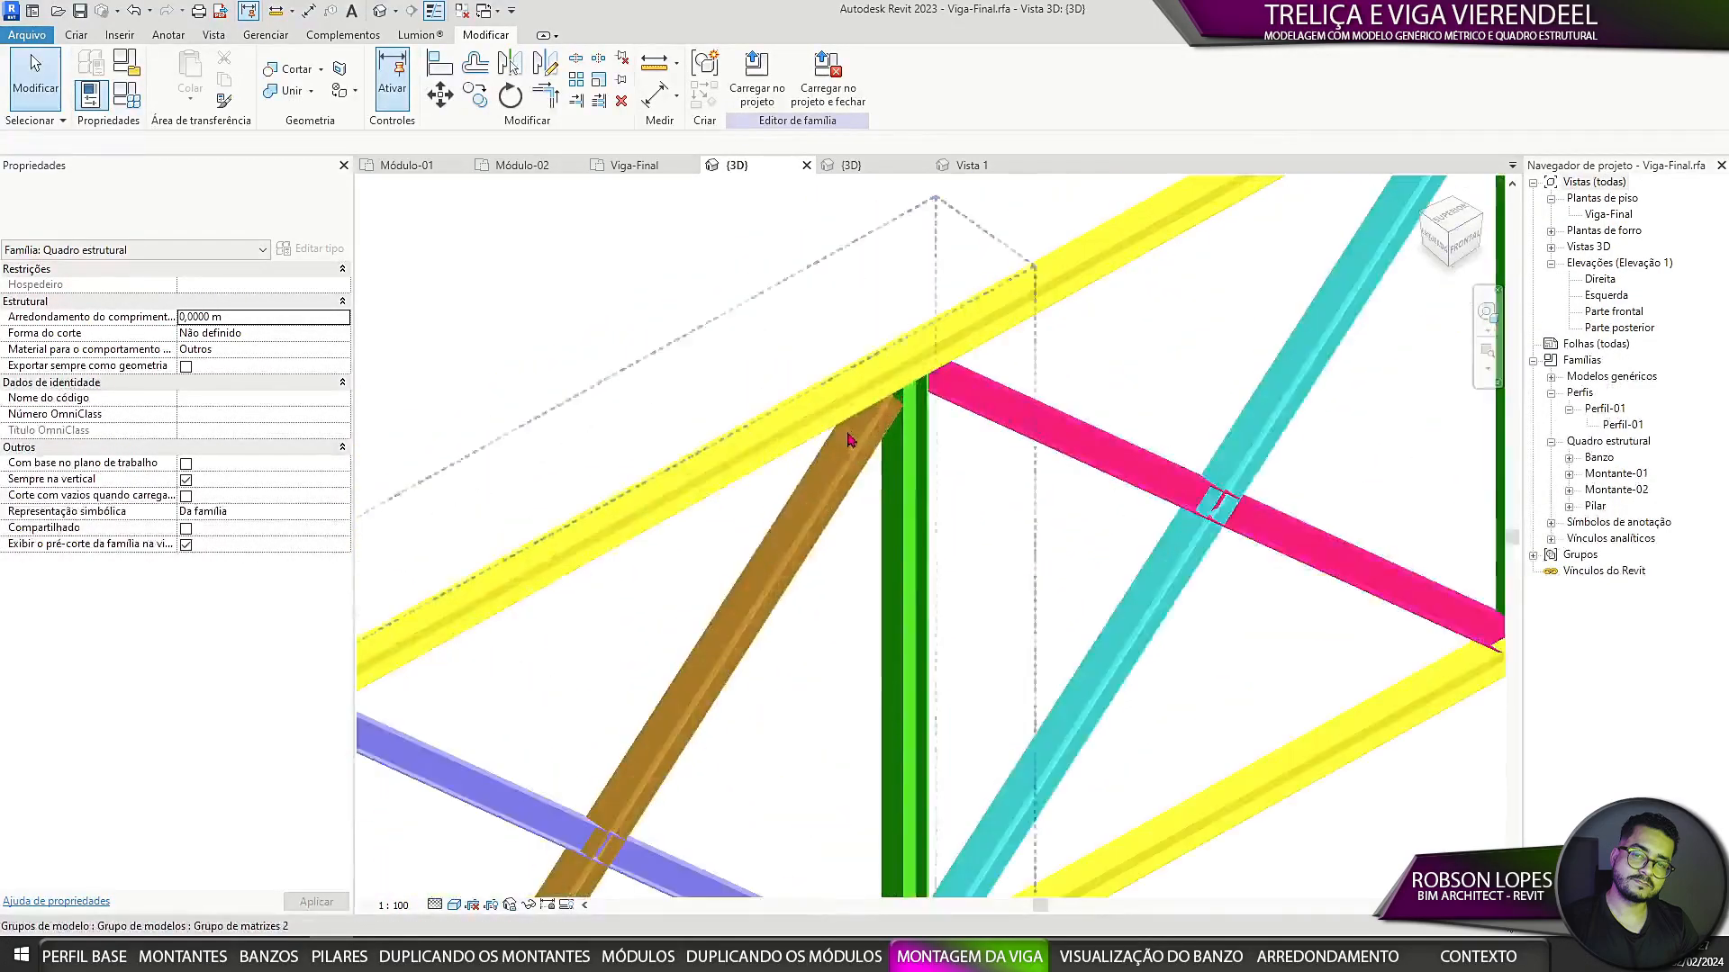
scroll(891, 396, "down", 6)
middle_click_drag(1288, 648, 904, 540, "shift")
middle_click_drag(882, 540, 918, 328, "shift")
Step: Close the 3D views of Módulo-01 and Montante-02 and return to the Viga-Final truss
left_click(865, 166)
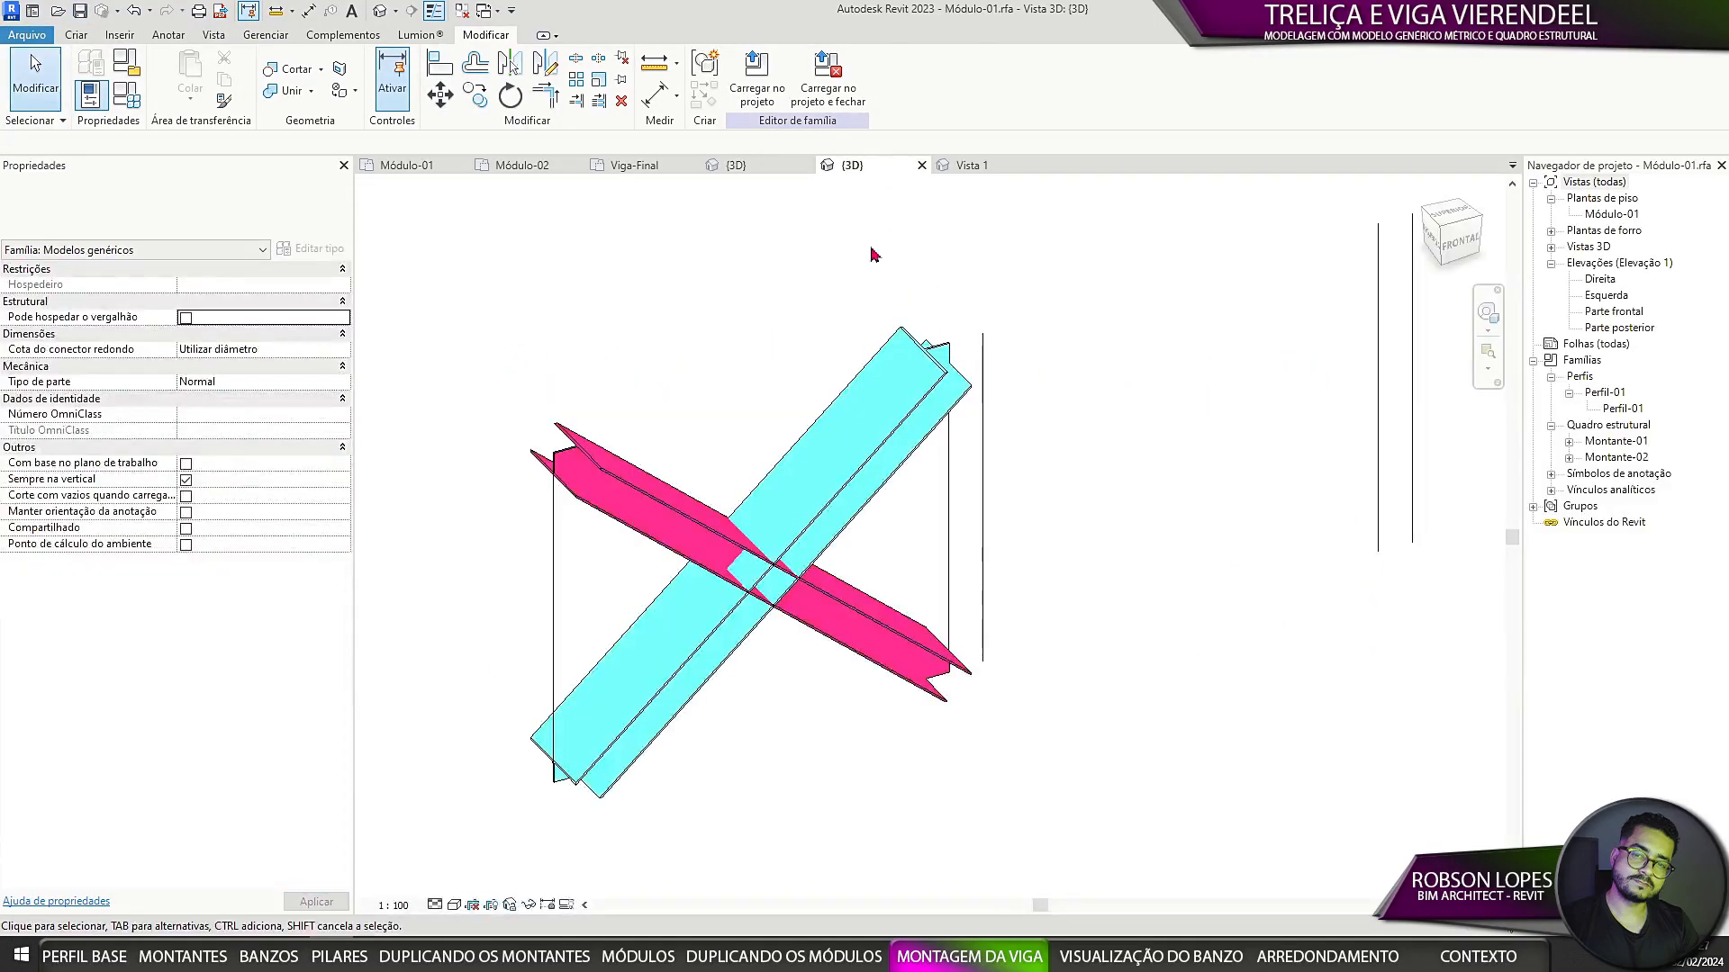
left_click(921, 166)
left_click(861, 167)
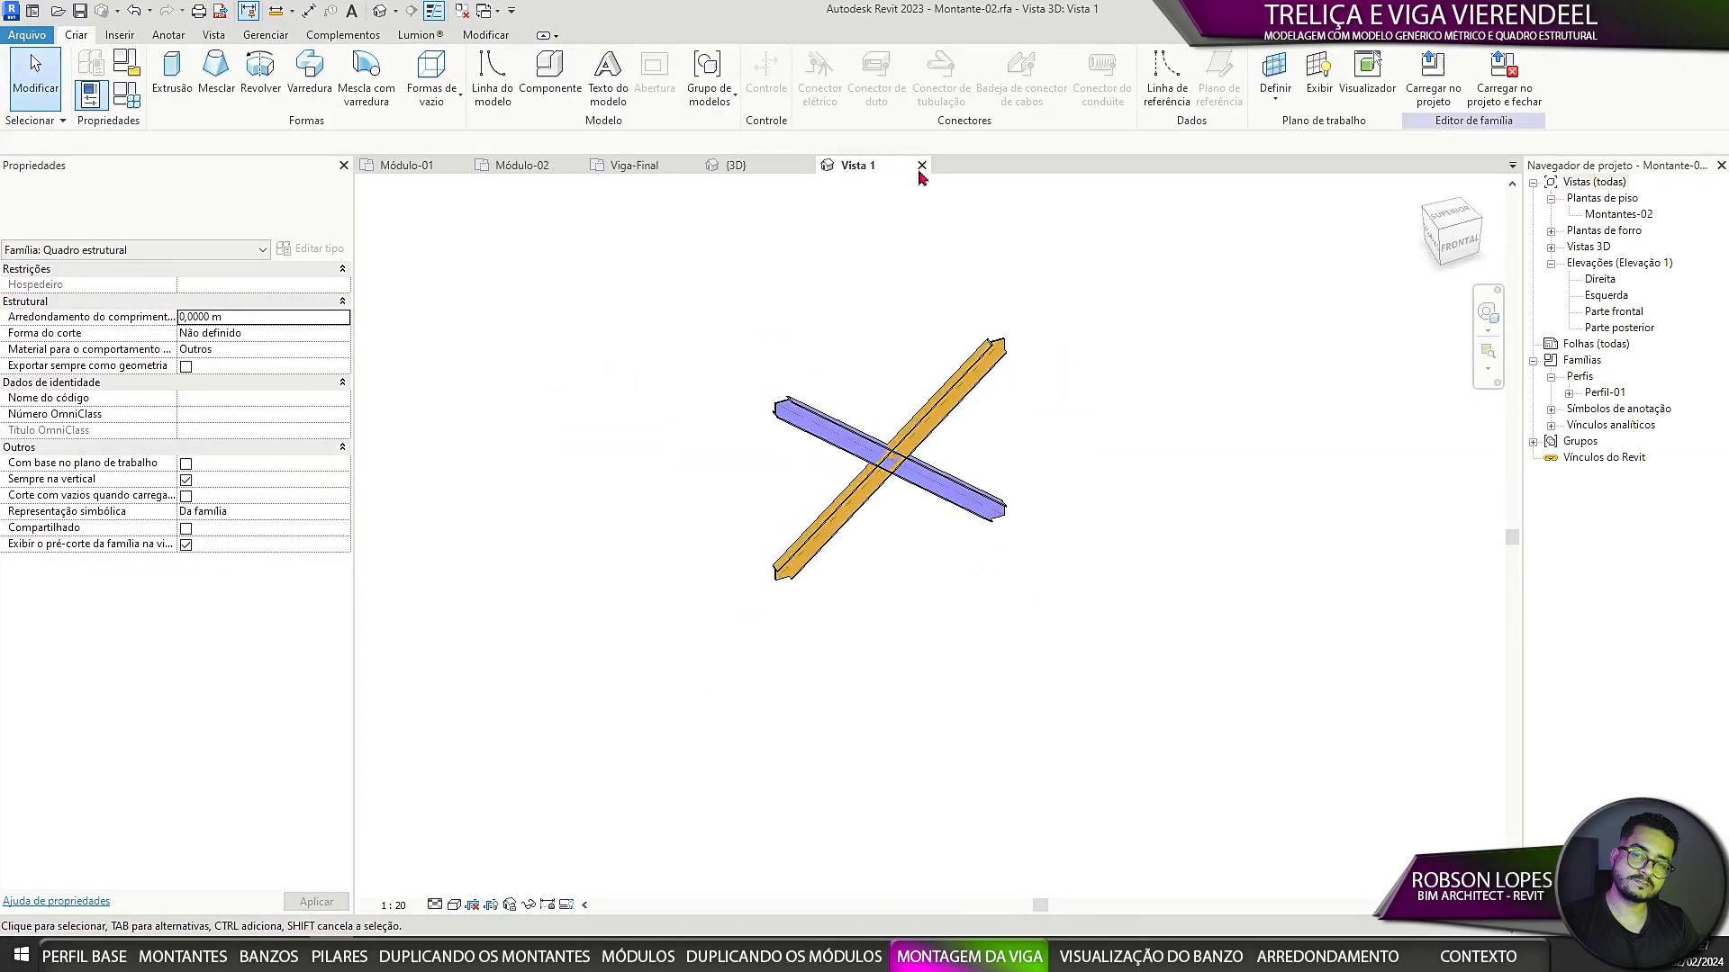
left_click(921, 165)
scroll(656, 457, "up", 6)
middle_click_drag(655, 456, 779, 551, "shift")
scroll(780, 551, "down", 6)
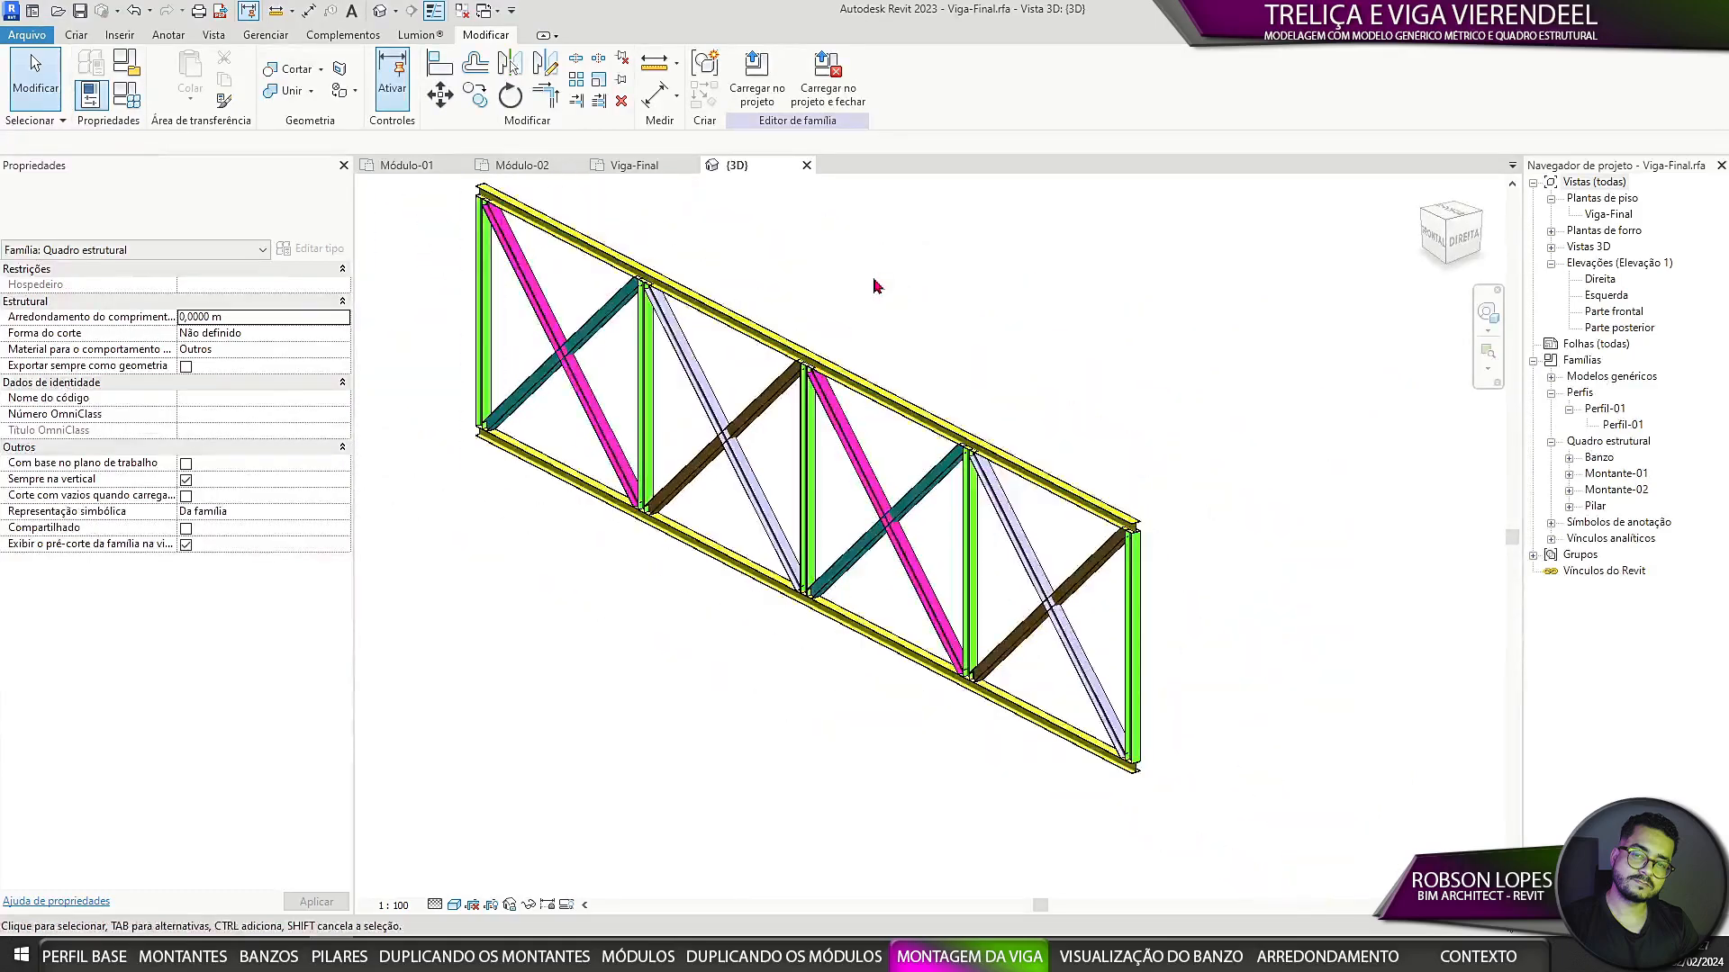
Step: Turn off Posição Montante A (Módulo 01) and Posição Montante B (Módulo 02) in the family types and apply it
left_click(126, 93)
scroll(1302, 404, "down", 5)
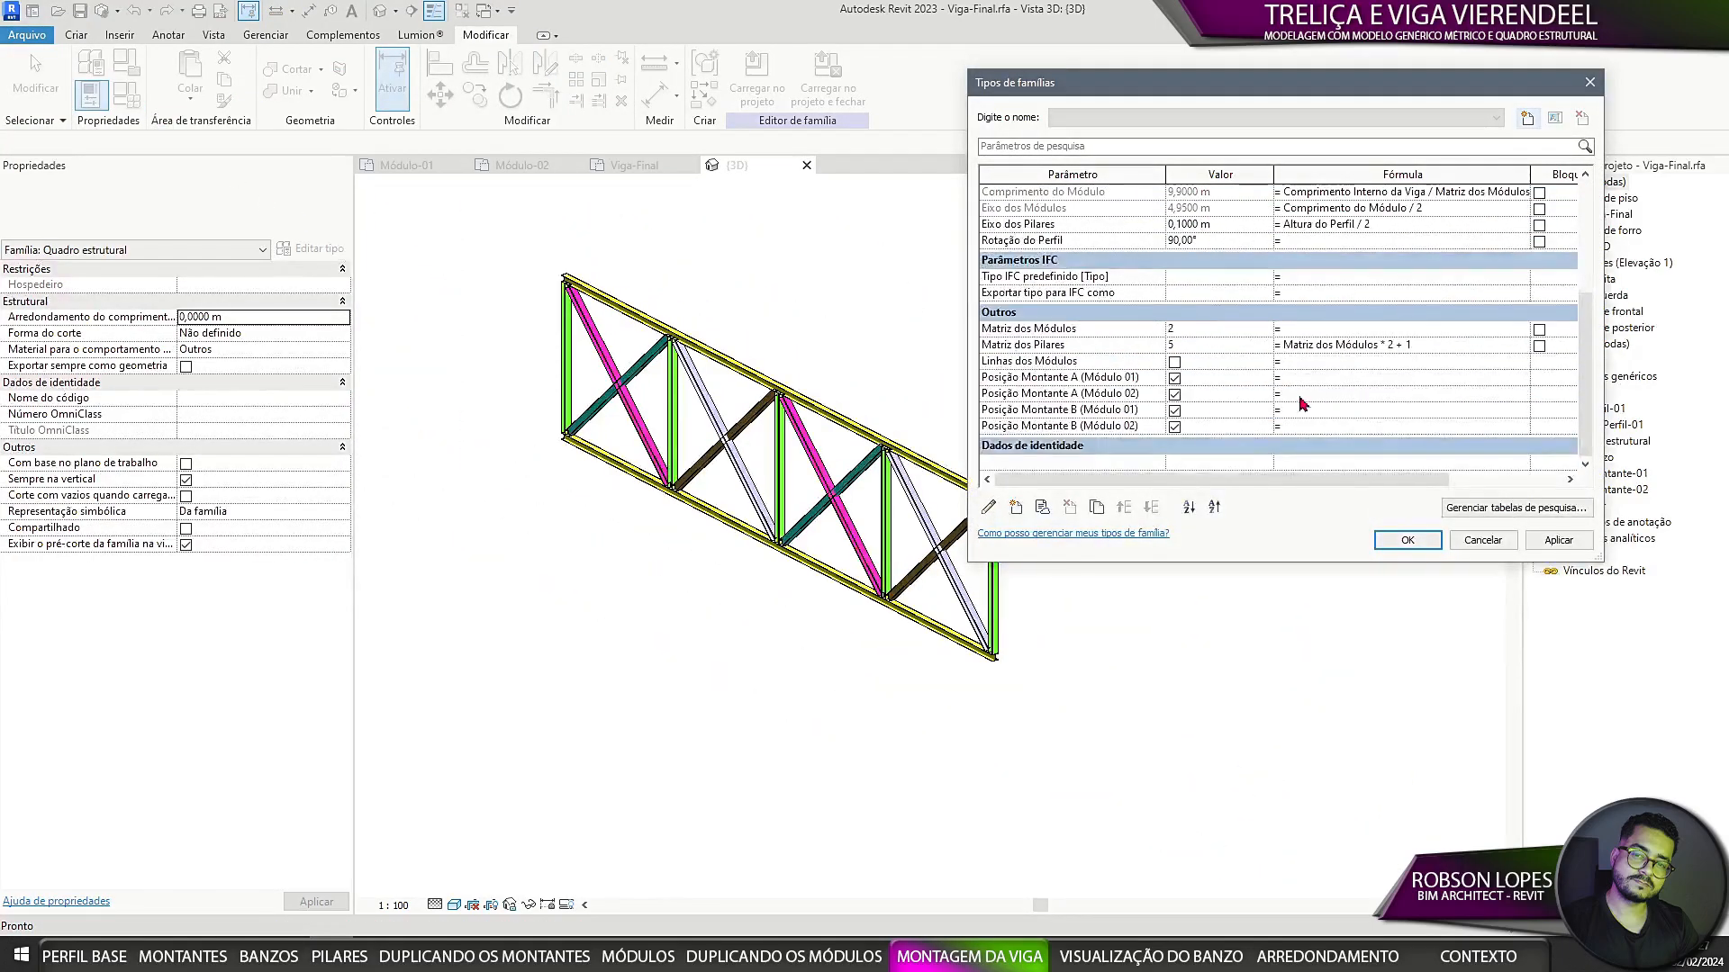
left_click(1174, 378)
left_click(1174, 428)
left_click(1556, 543)
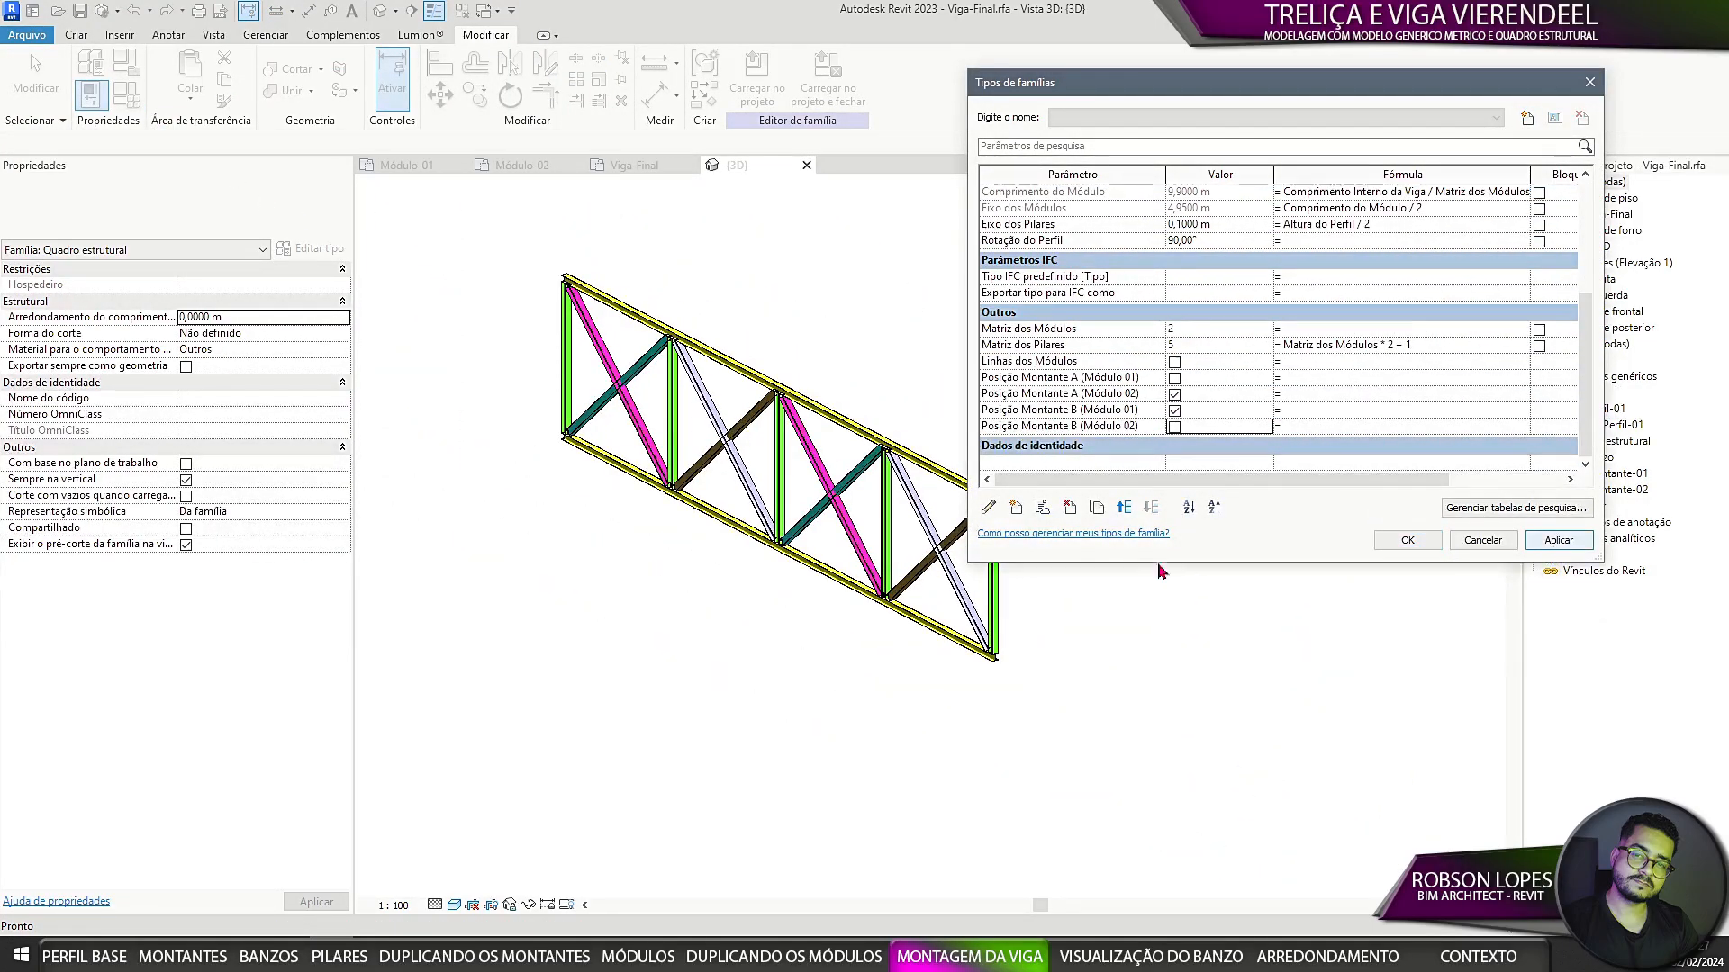
Step: Enable Posição Montante A (Módulo 01) and B (Módulo 02), disable A (Módulo 02) and B (Módulo 01), and accept the diagonal arrangement
left_click(1174, 379)
left_click(1175, 426)
left_click(1178, 405)
left_click(1174, 394)
left_click(1175, 411)
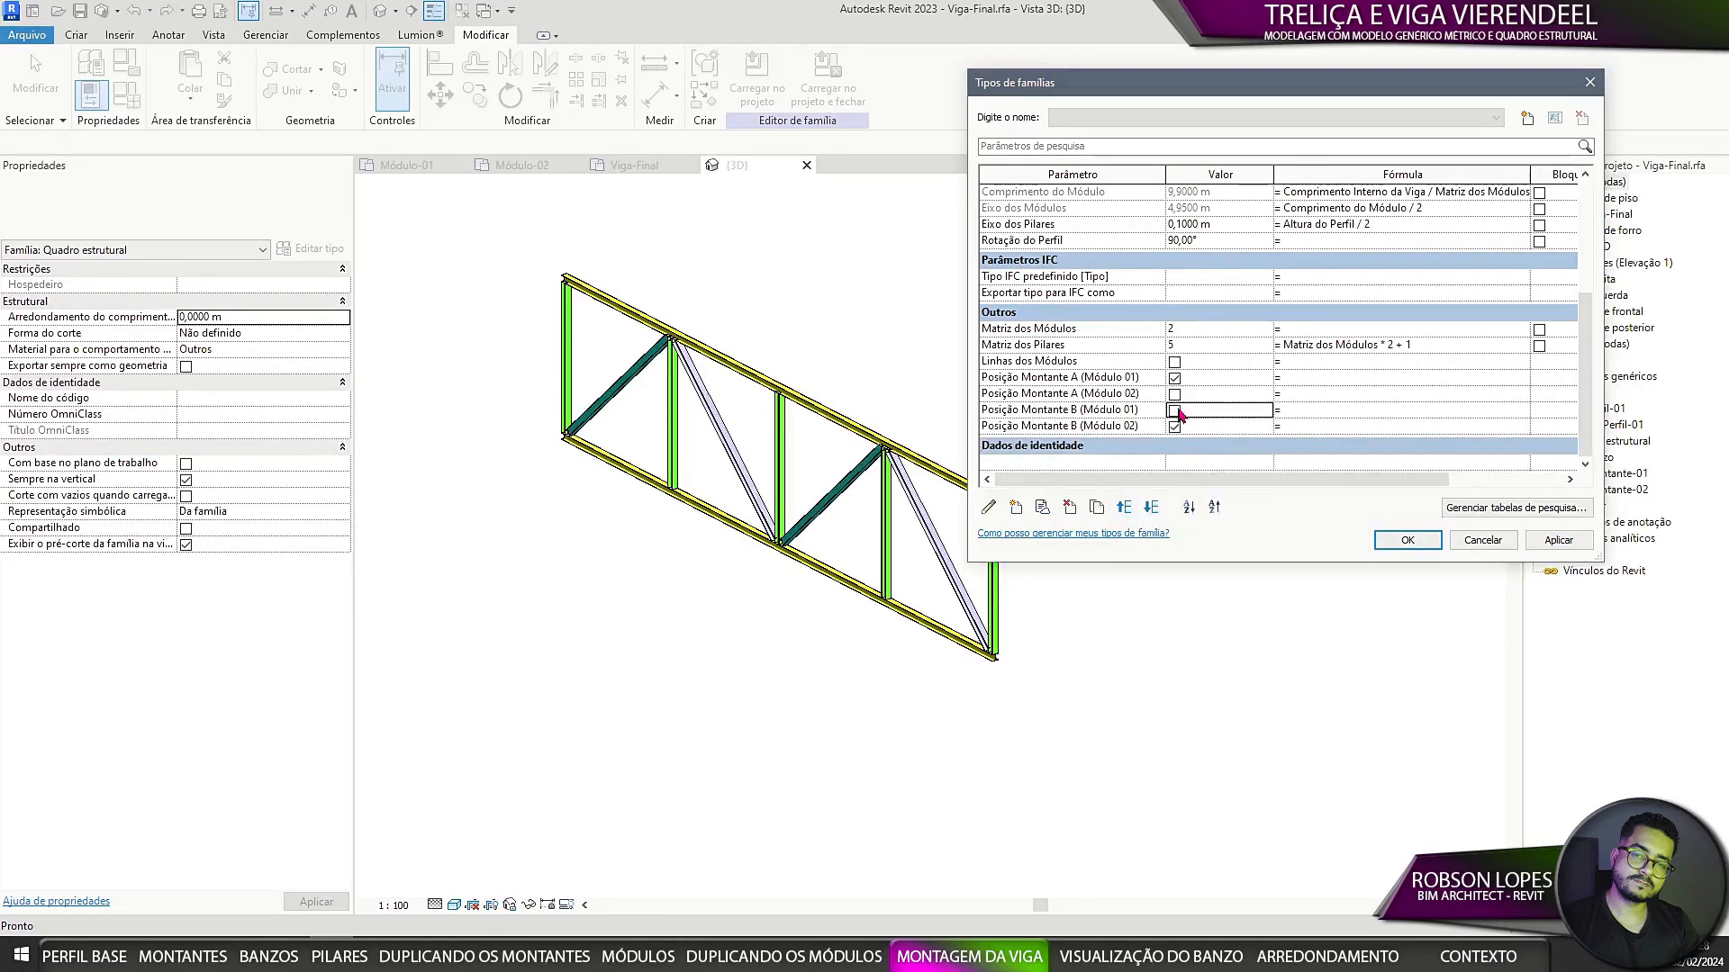
left_click(1557, 540)
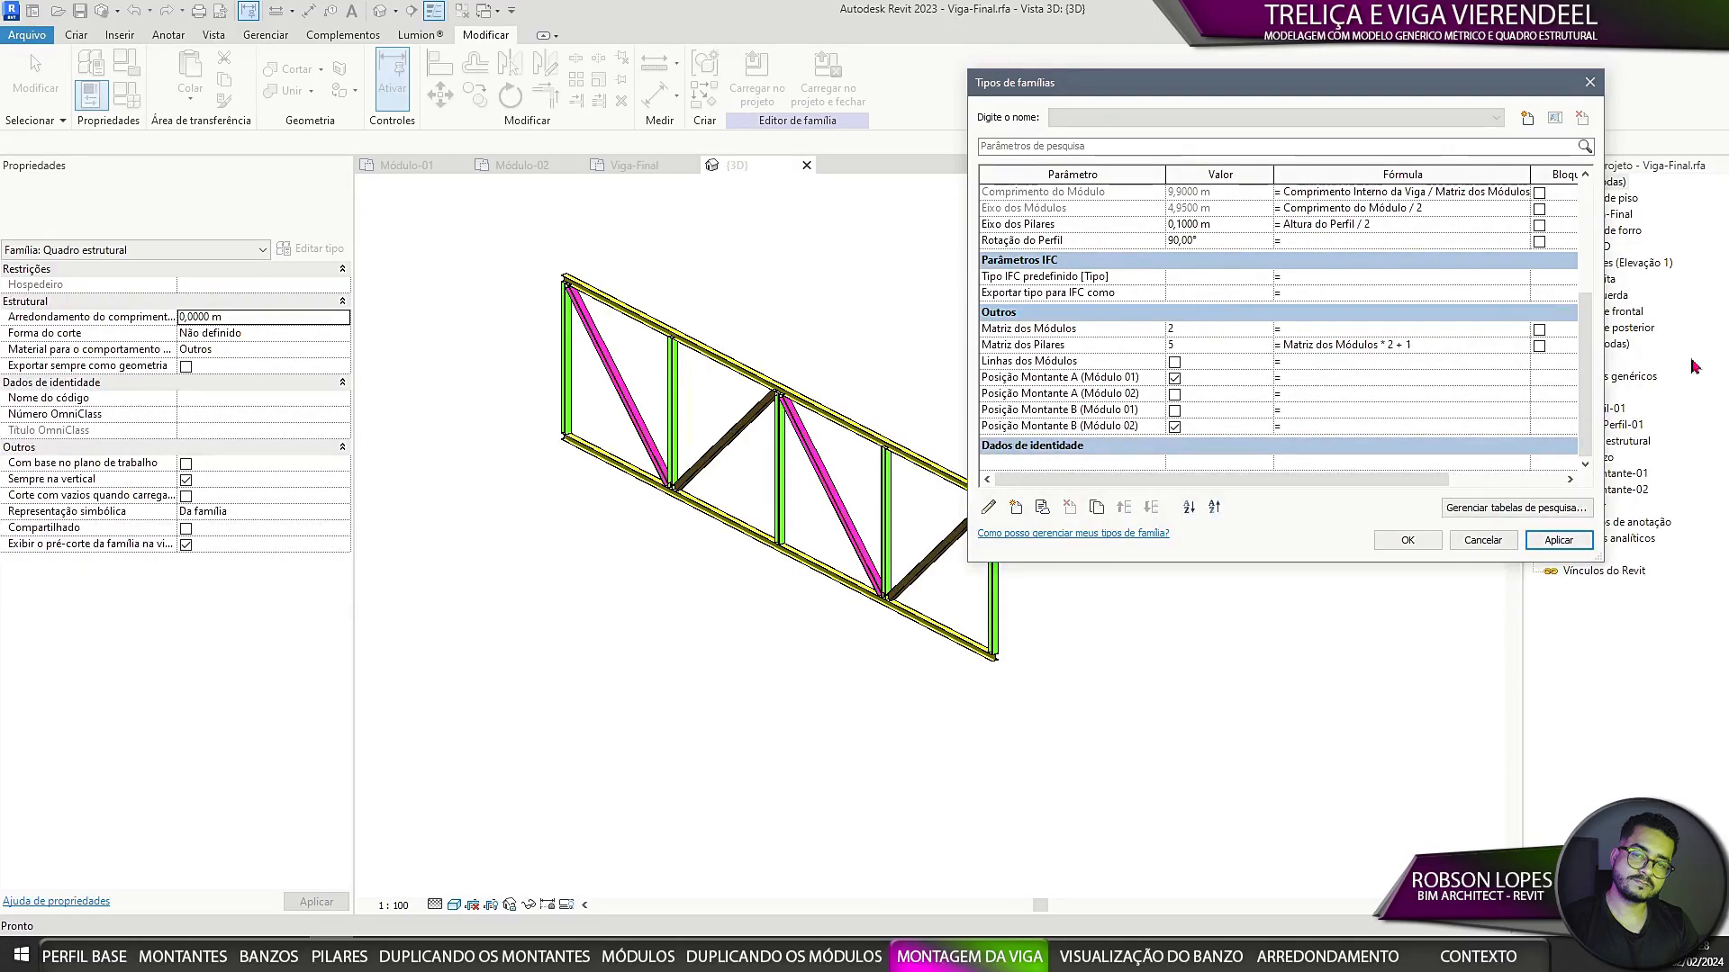
scroll(1306, 324, "up", 6)
scroll(1457, 339, "down", 3)
left_click(1408, 540)
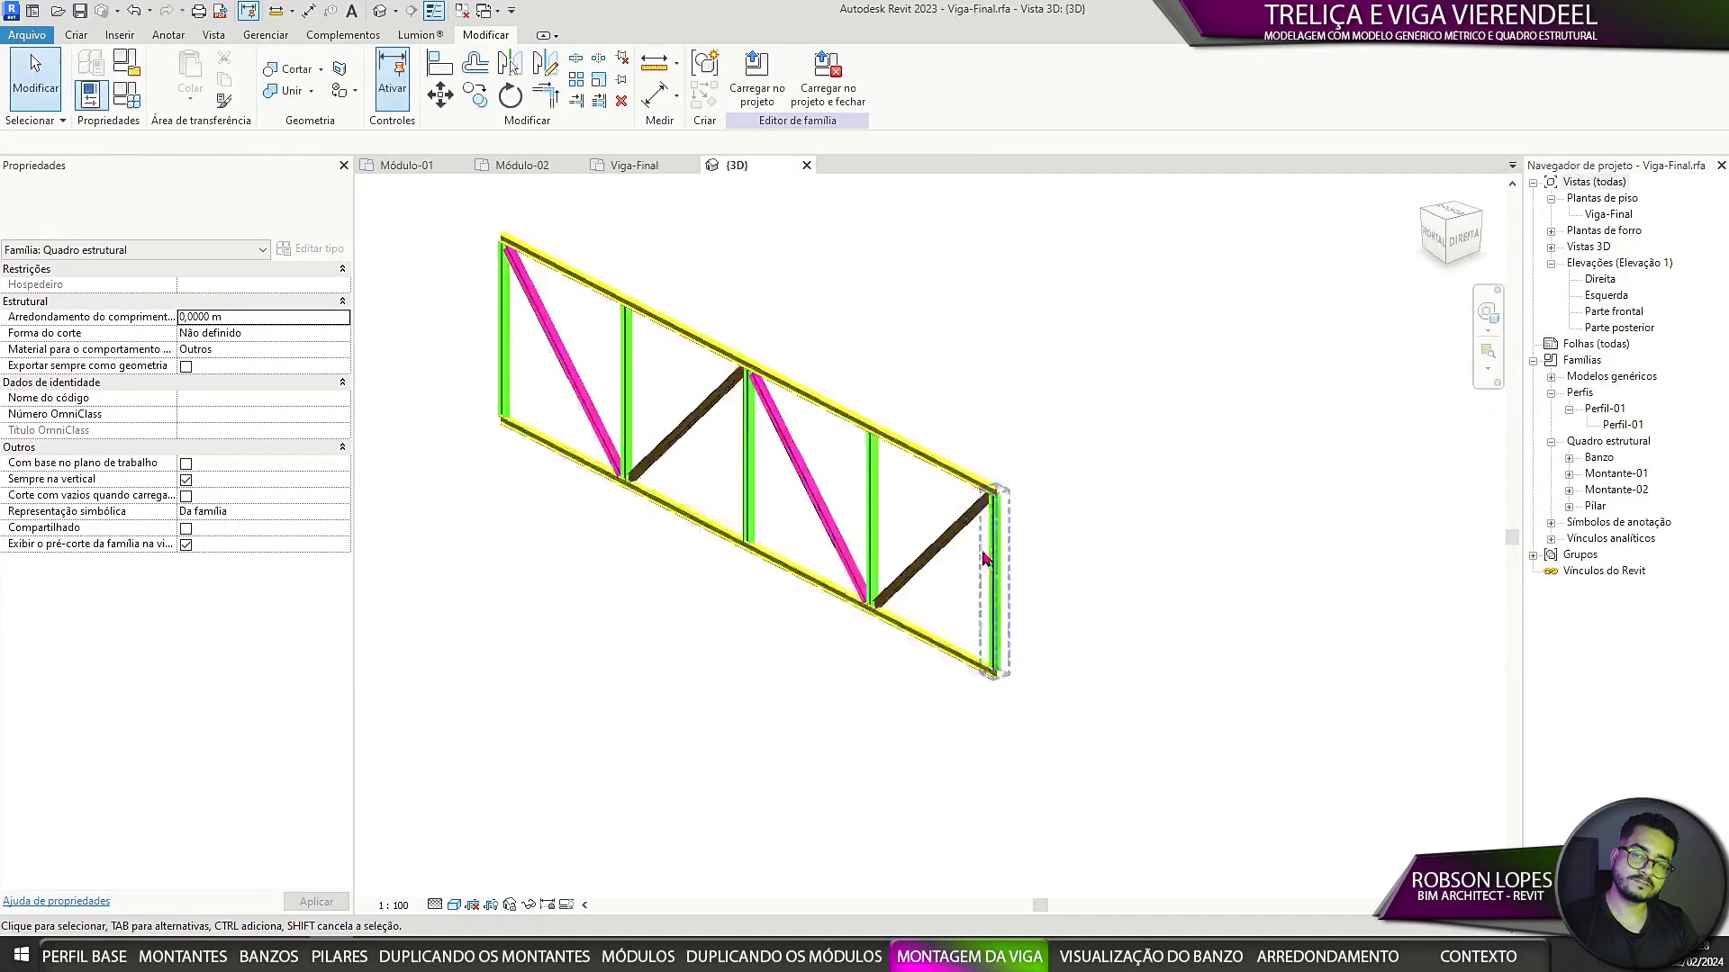
scroll(1043, 495, "up", 6)
scroll(1045, 457, "down", 6)
middle_click_drag(976, 567, 1092, 645, "shift")
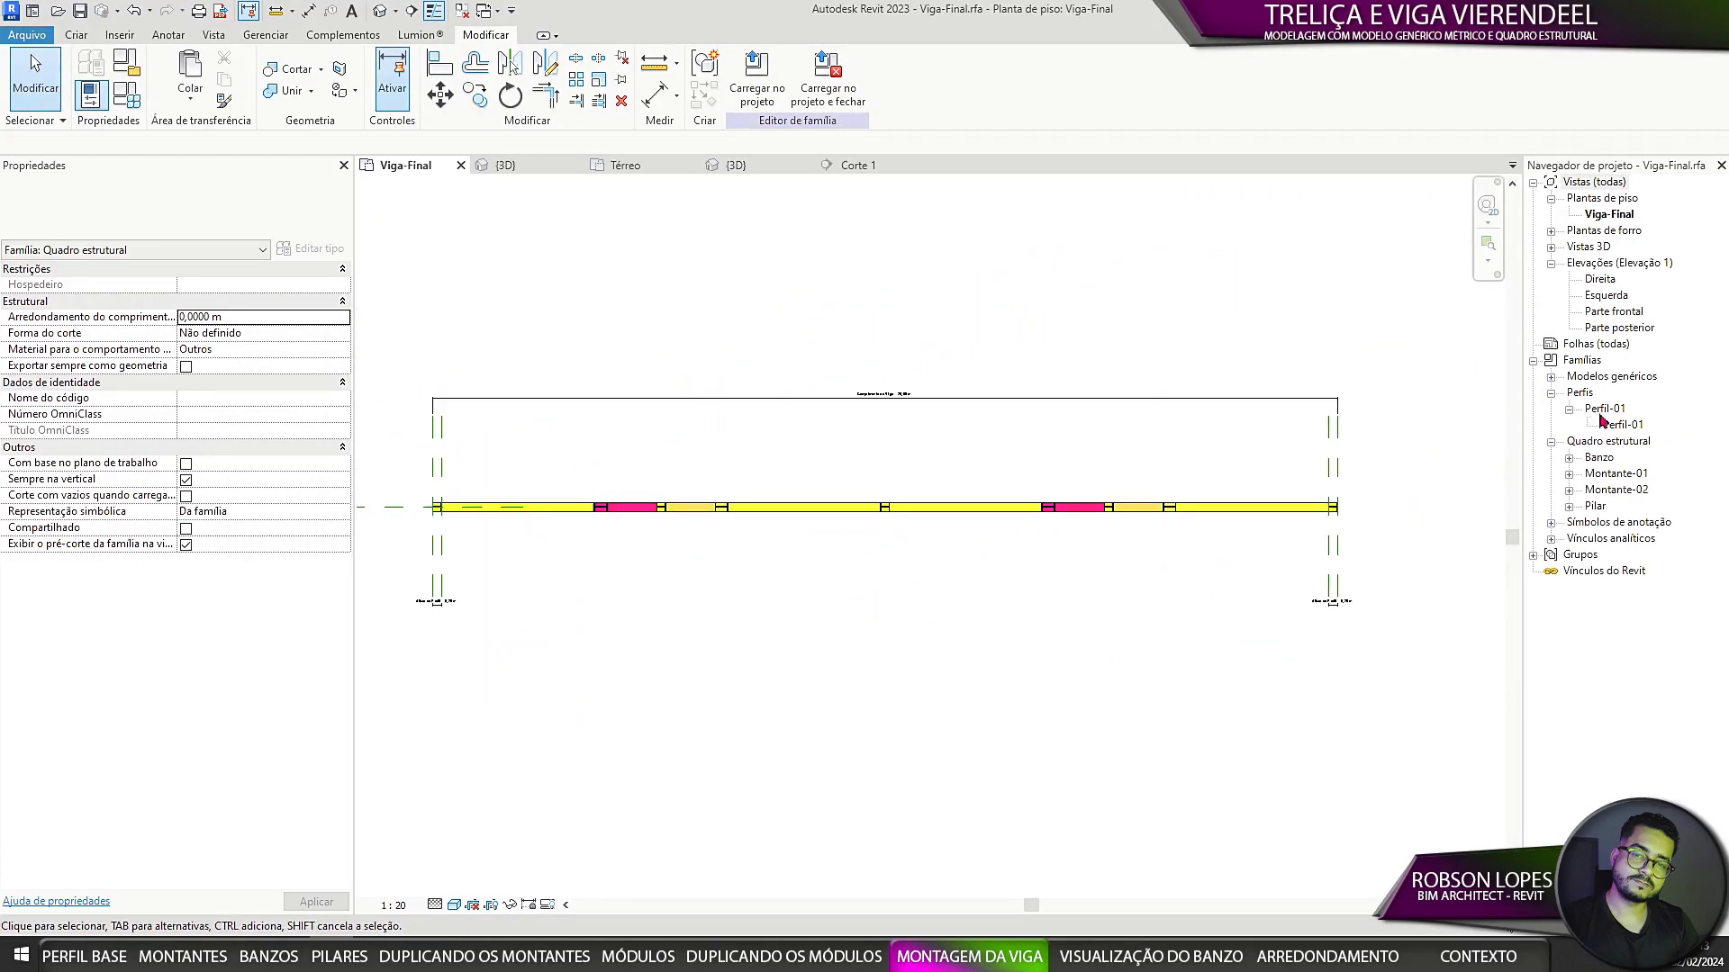
Step: Open Viga-Final's Parte frontal elevation and inspect the lower banzo
double_click(1618, 313)
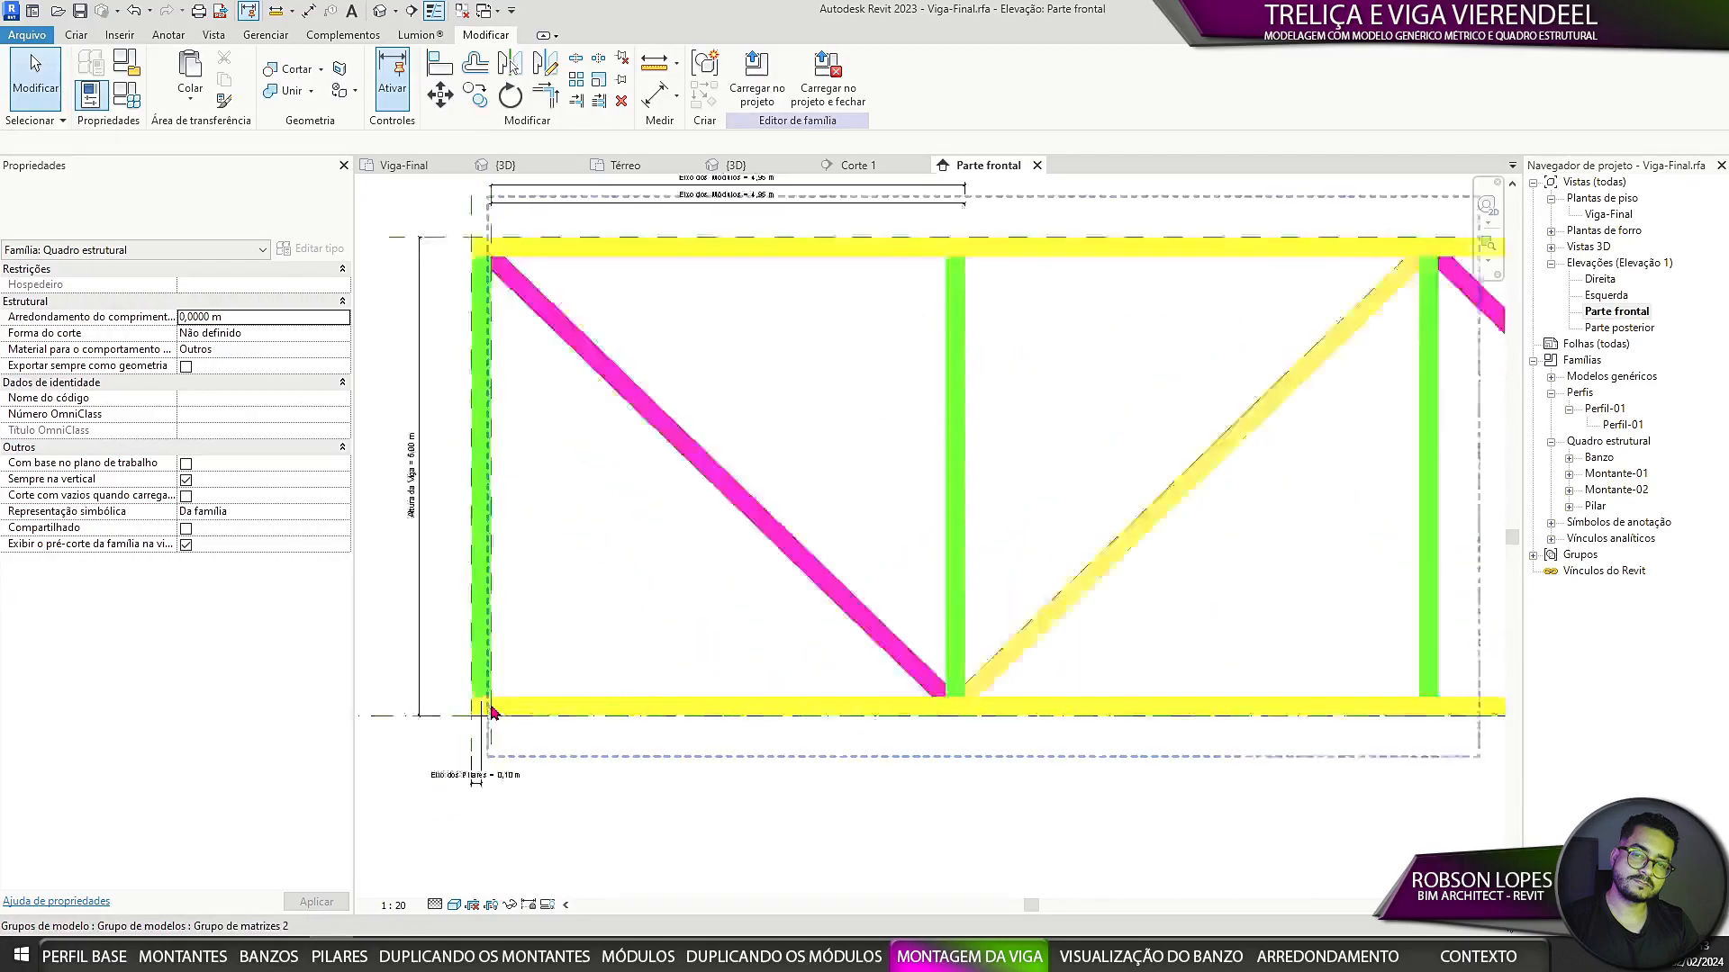
scroll(502, 716, "up", 4)
left_click(504, 720)
scroll(576, 495, "down", 3)
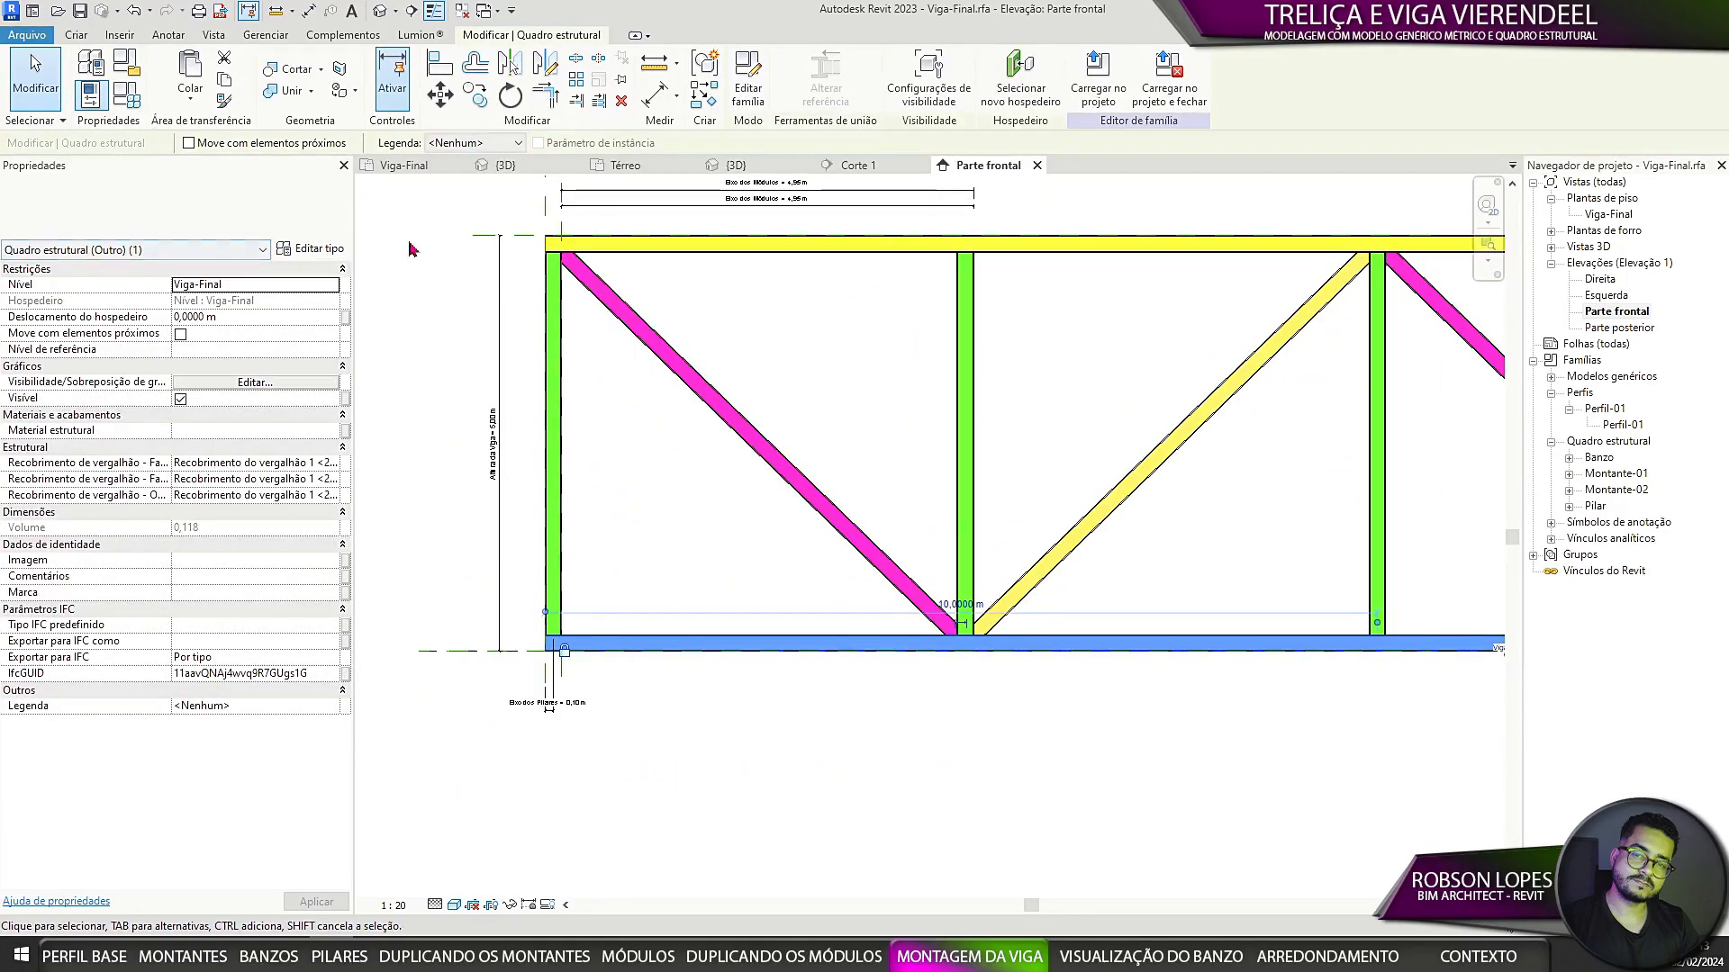
scroll(856, 569, "down", 2)
left_click(1080, 812)
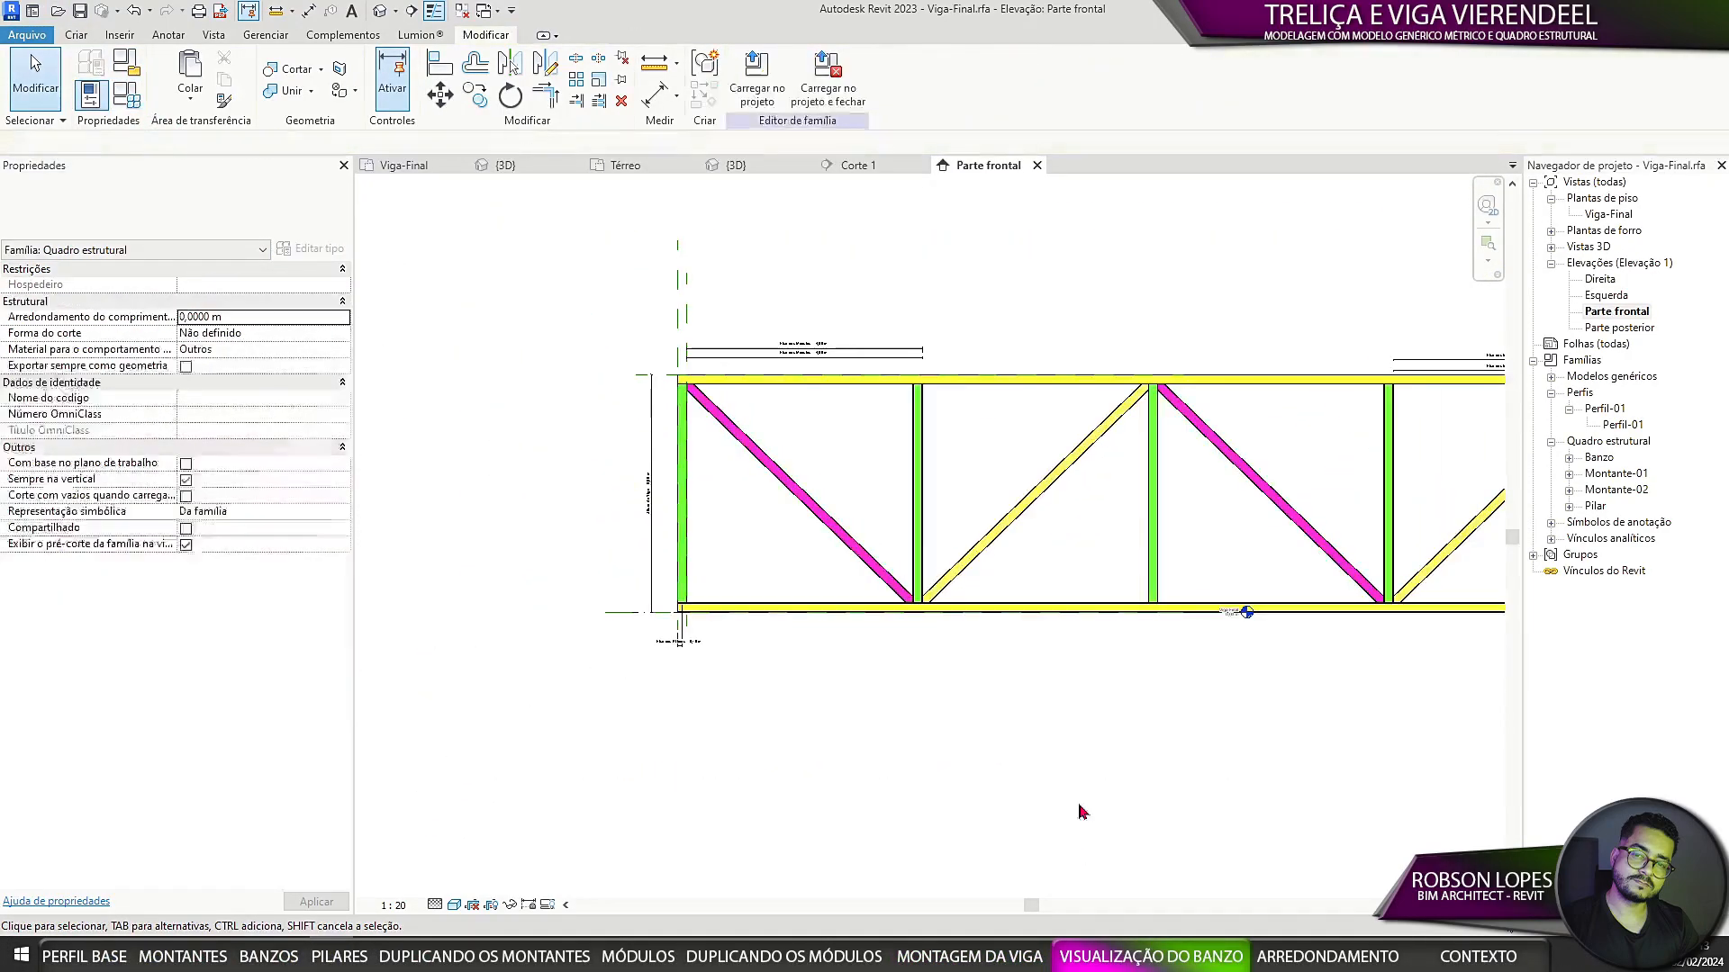
middle_click_drag(1209, 740, 1010, 766)
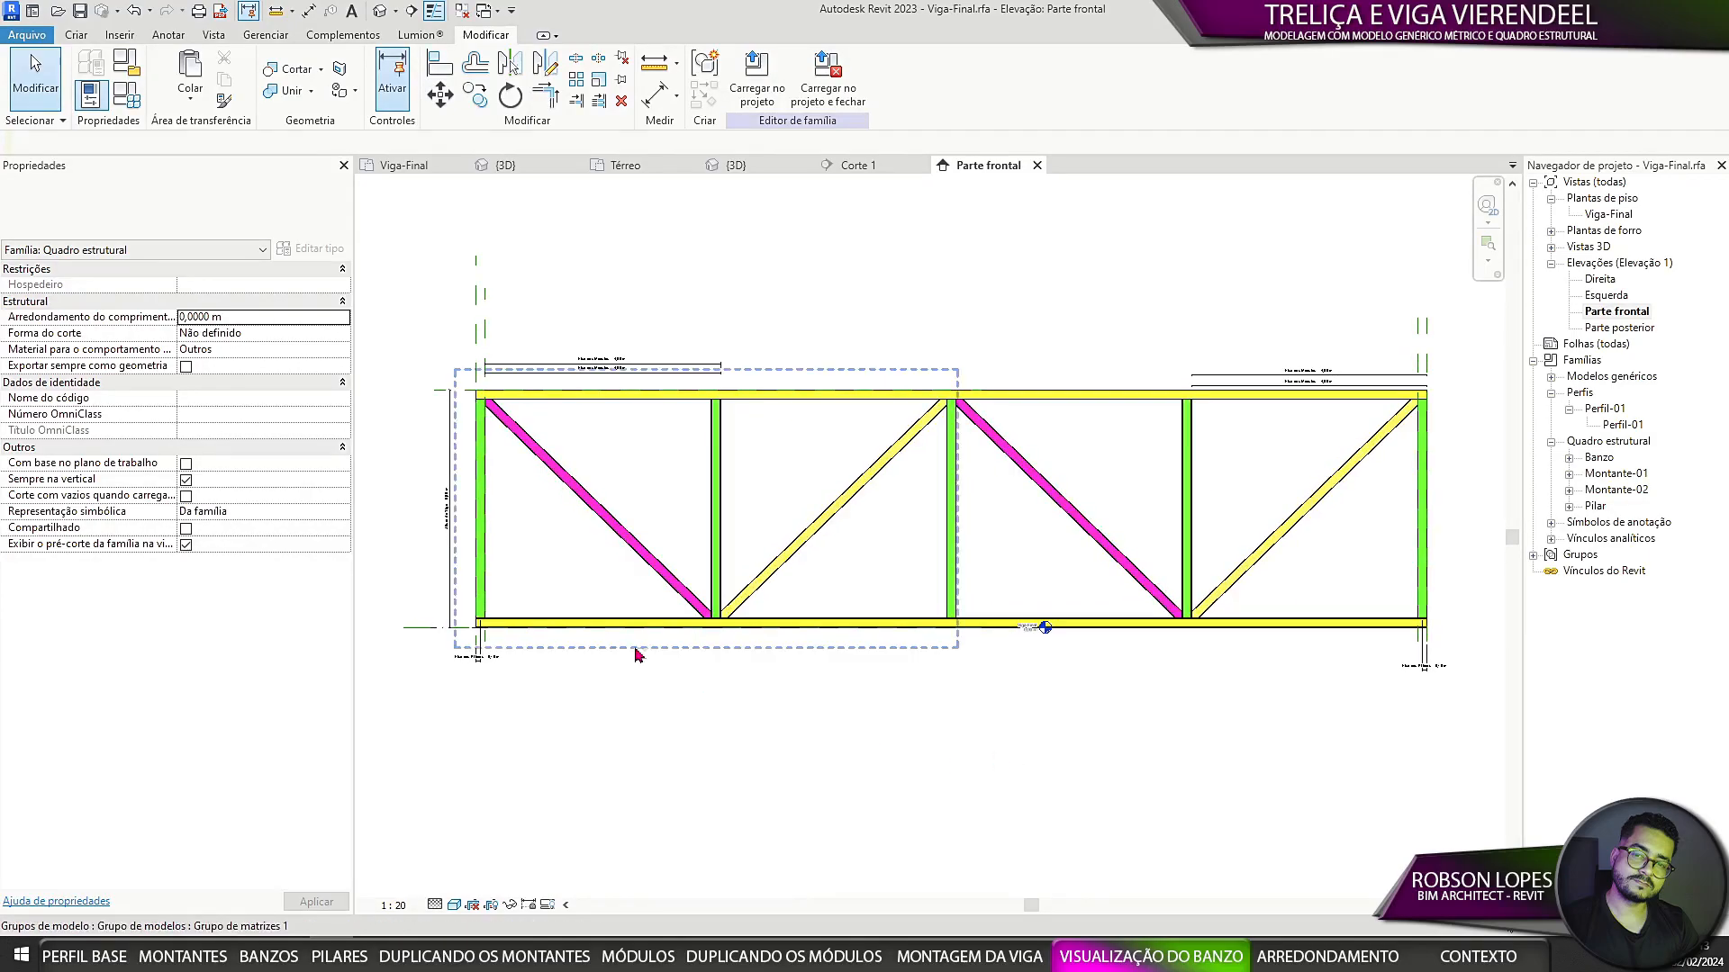
Step: Duplicate the Posição Montante A (Módulo 01) parameter in the family types and name the copy Banzon inferior
left_click(126, 94)
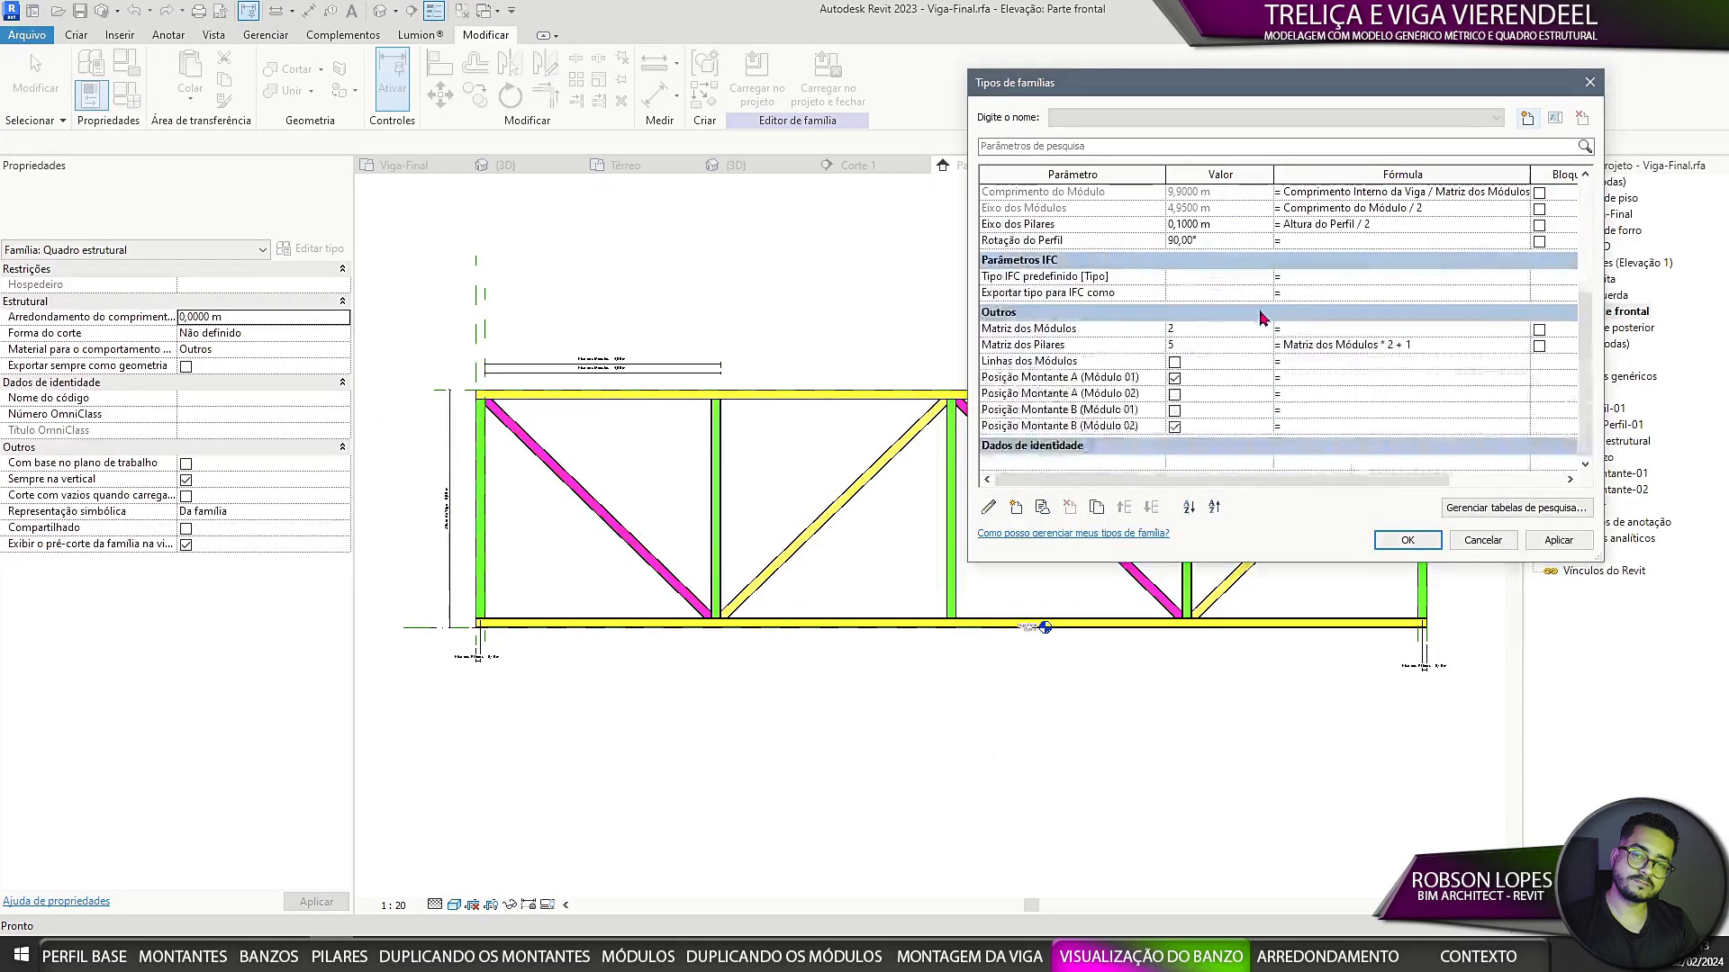
scroll(1484, 317, "down", 10)
left_click(1026, 377)
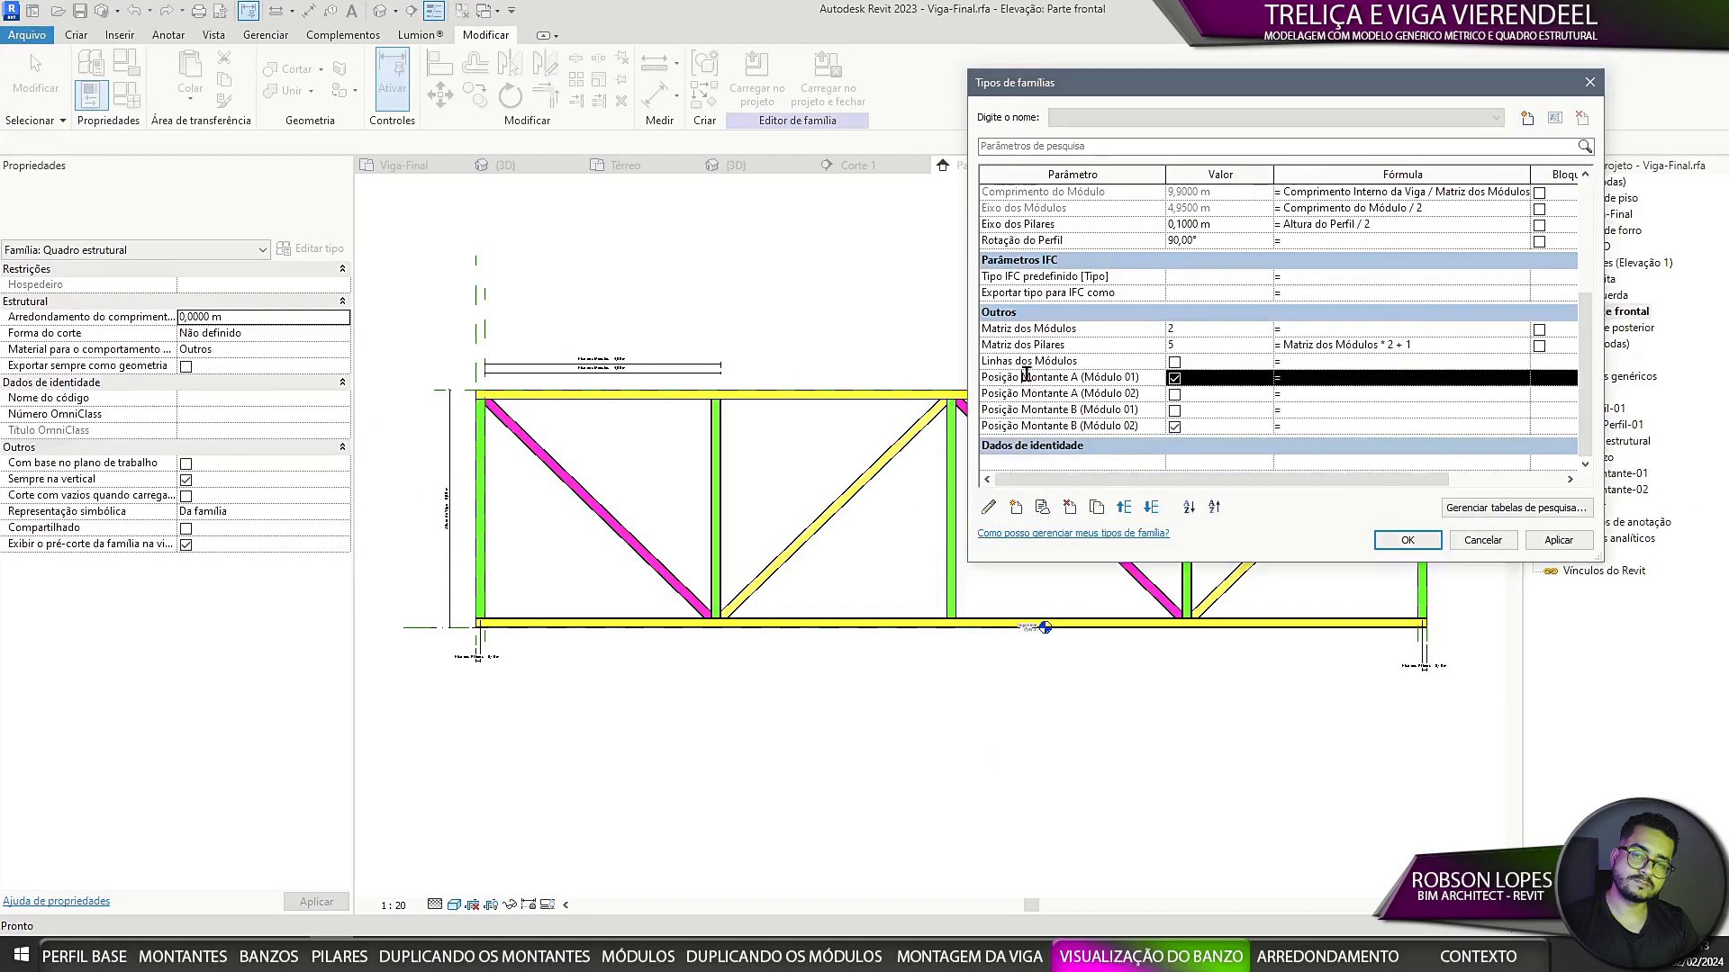
left_click(1098, 509)
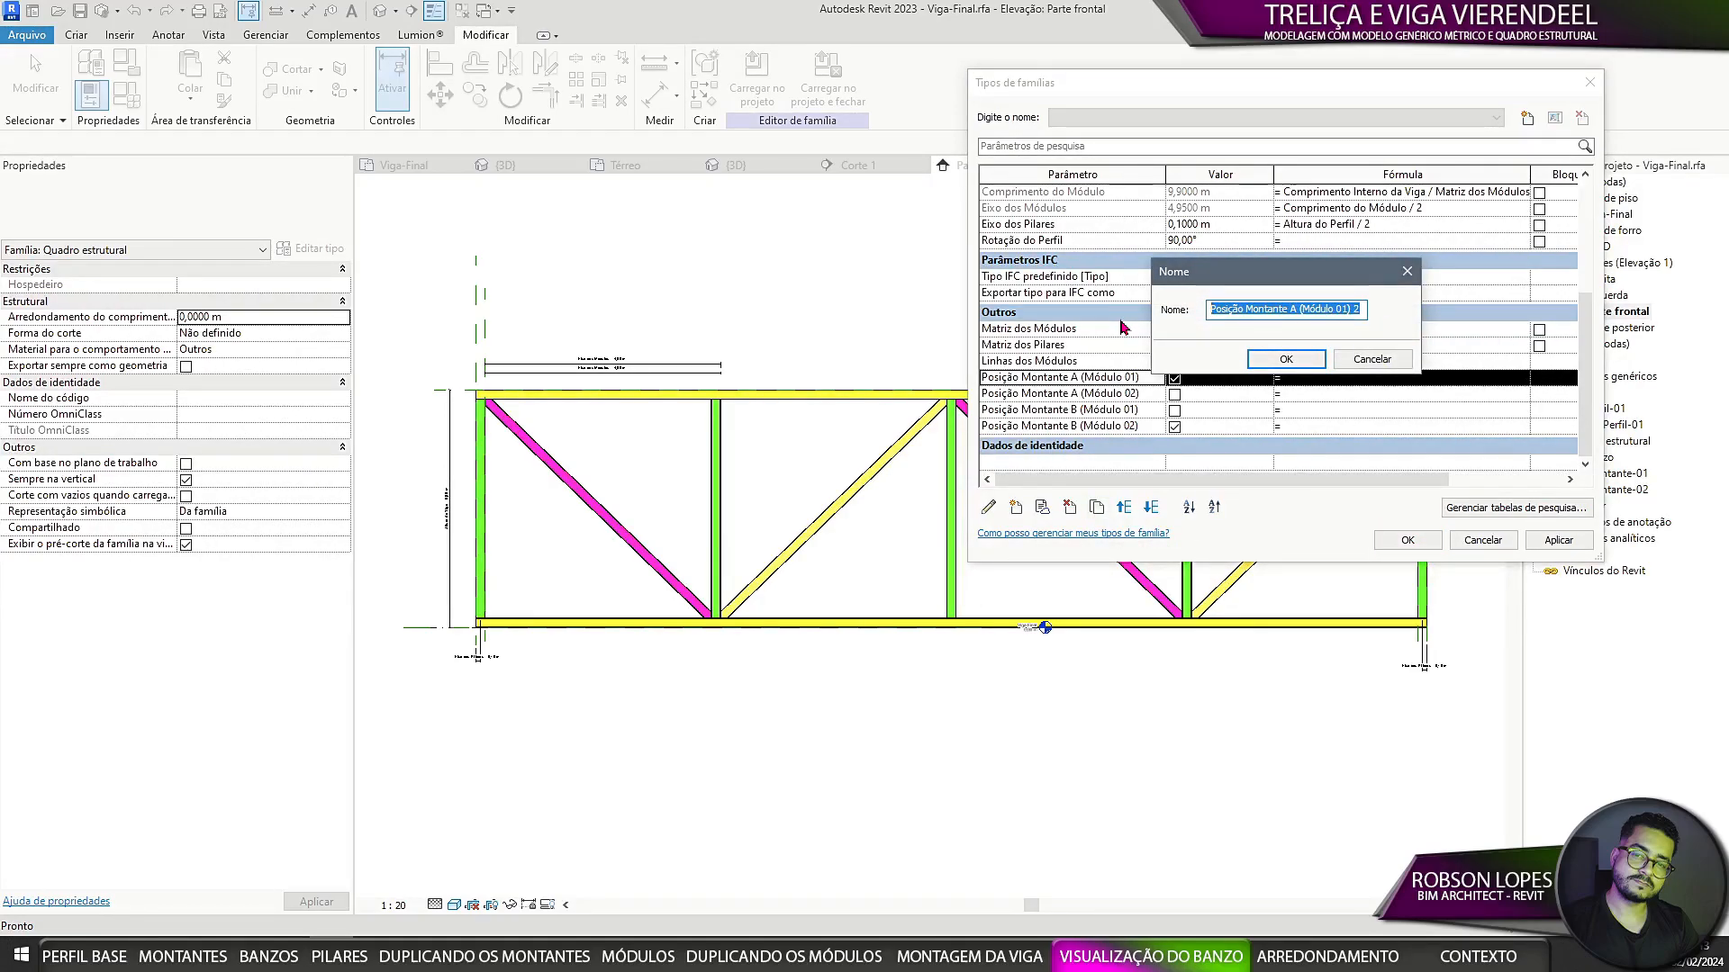
type("Banzon inferior")
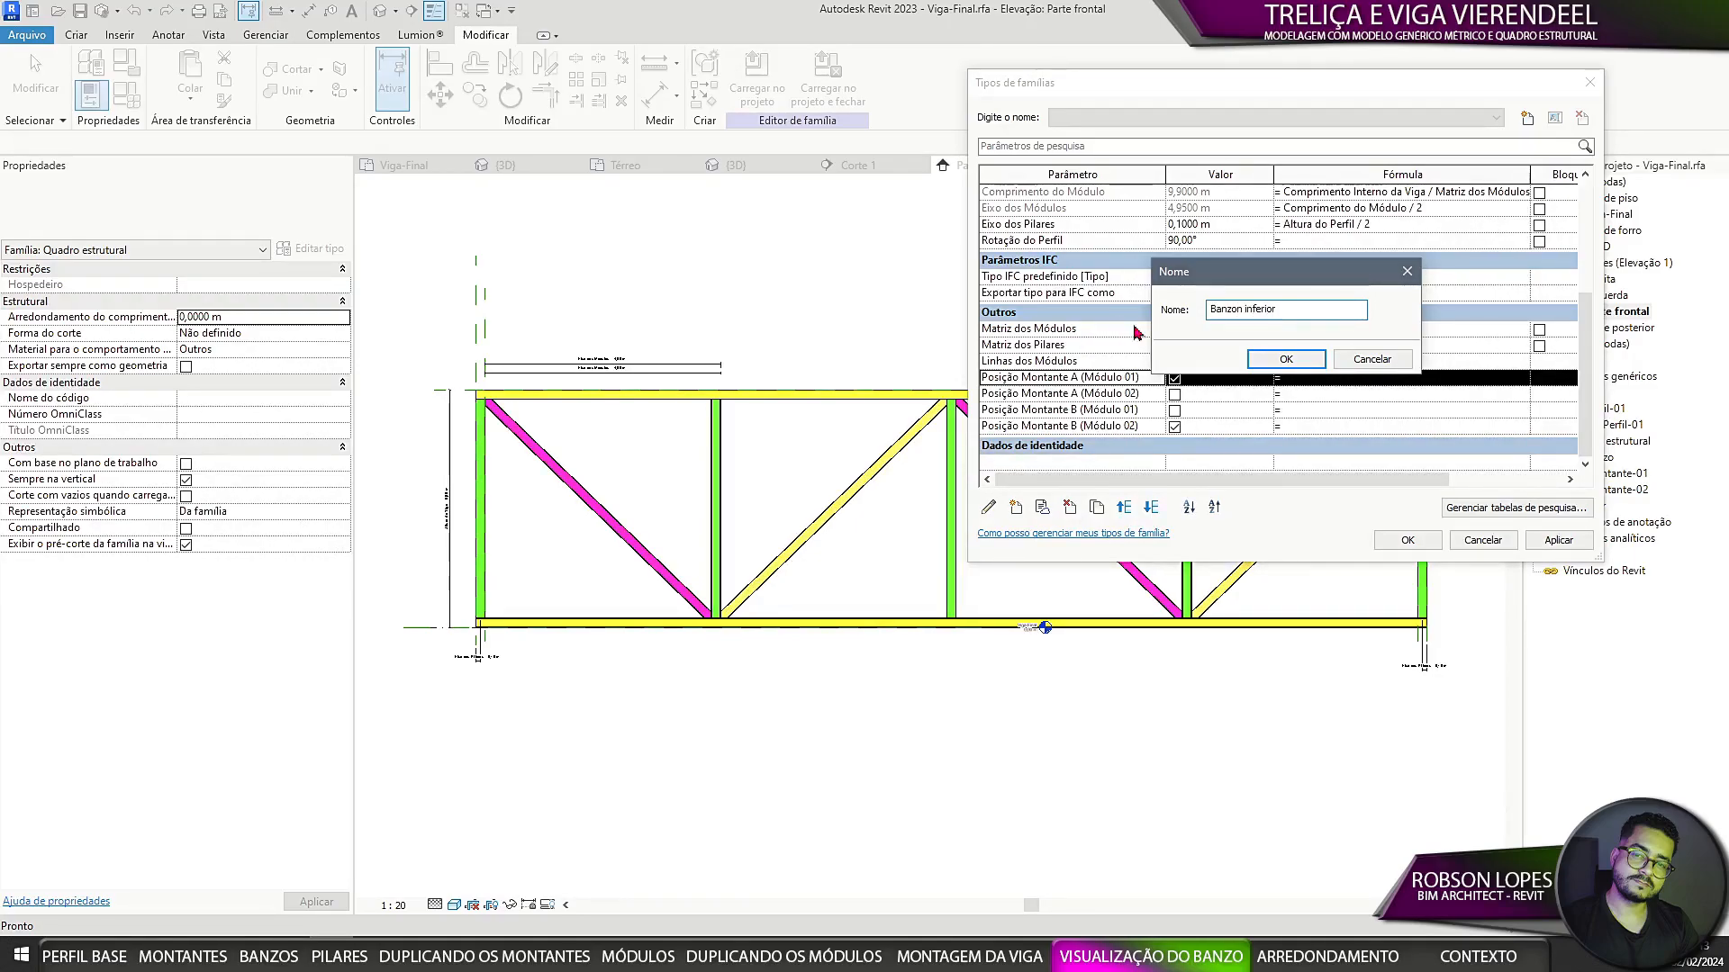
left_click(1287, 361)
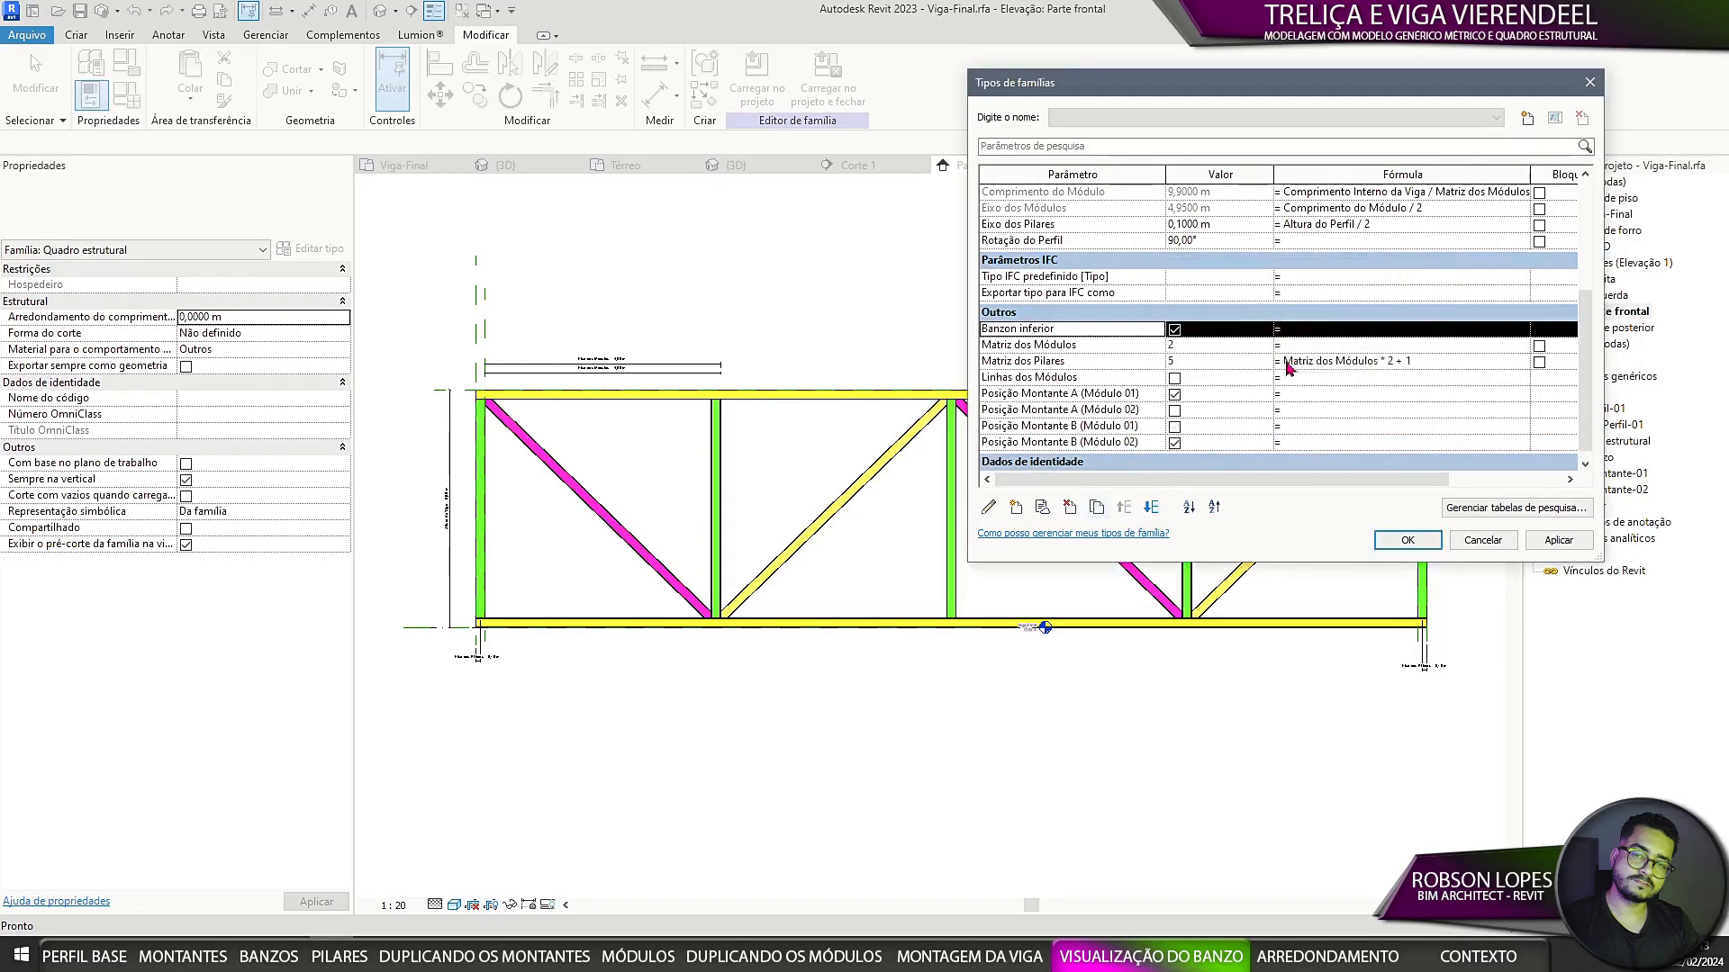
Step: Move the Banzon inferior parameter down to just below Linhas dos Módulos and accept the family types
left_click(1152, 507)
left_click(1152, 509)
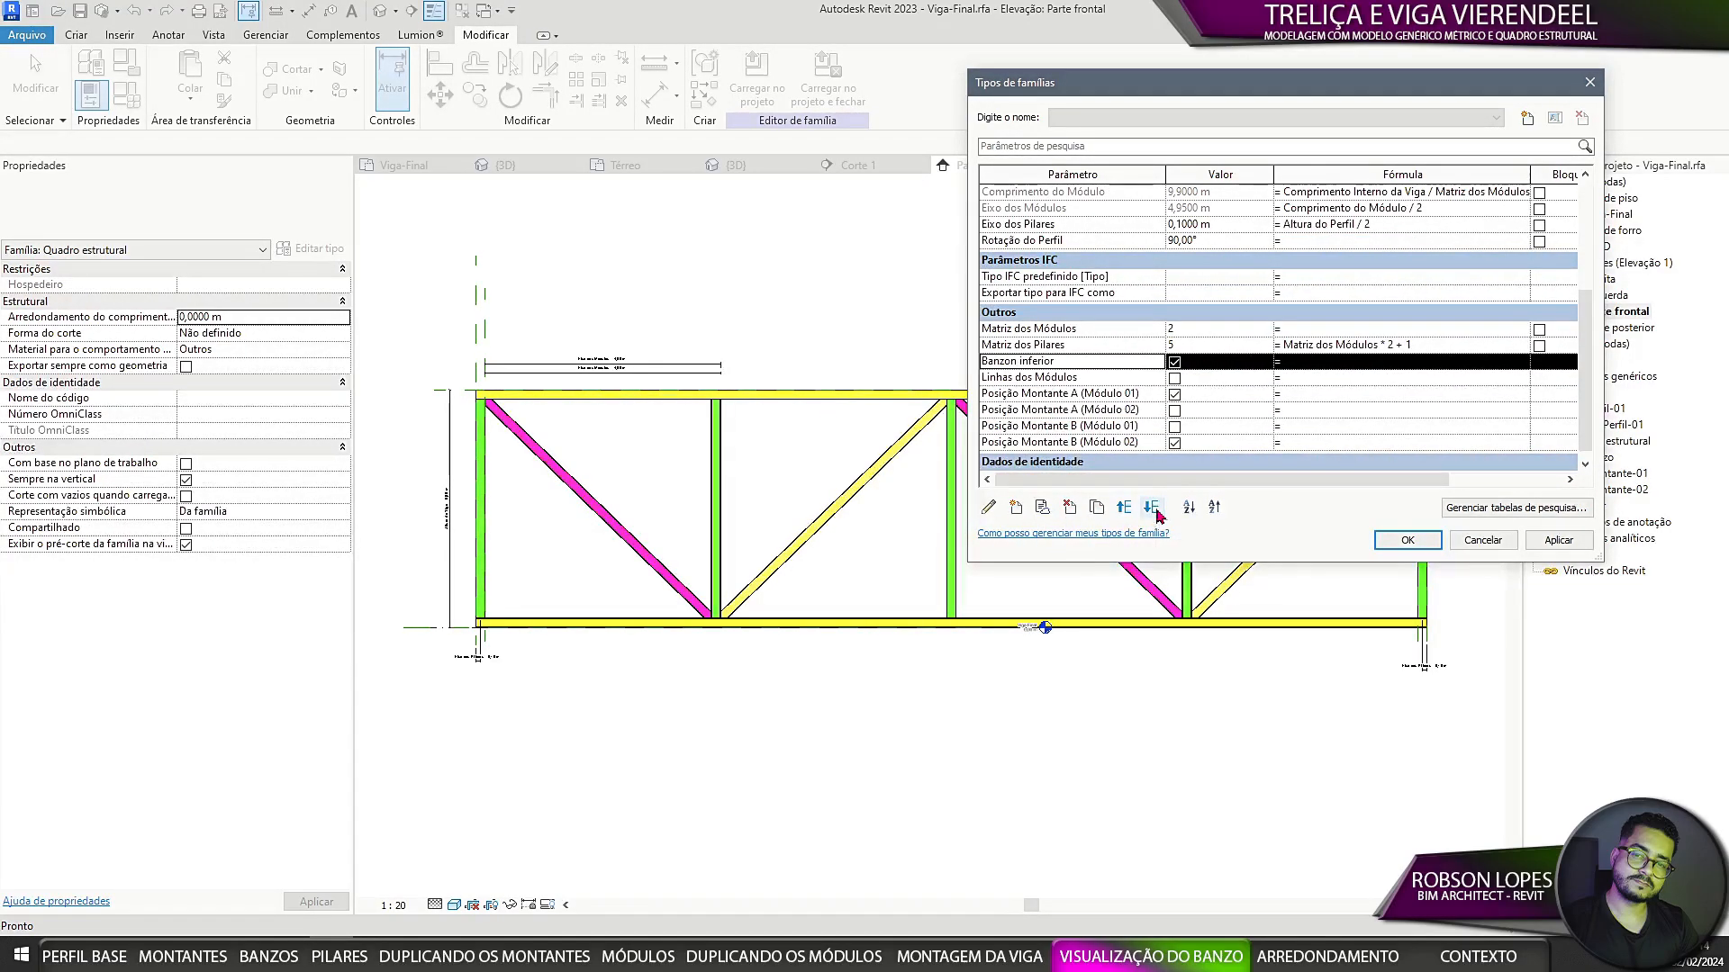
left_click(1153, 509)
left_click(1407, 540)
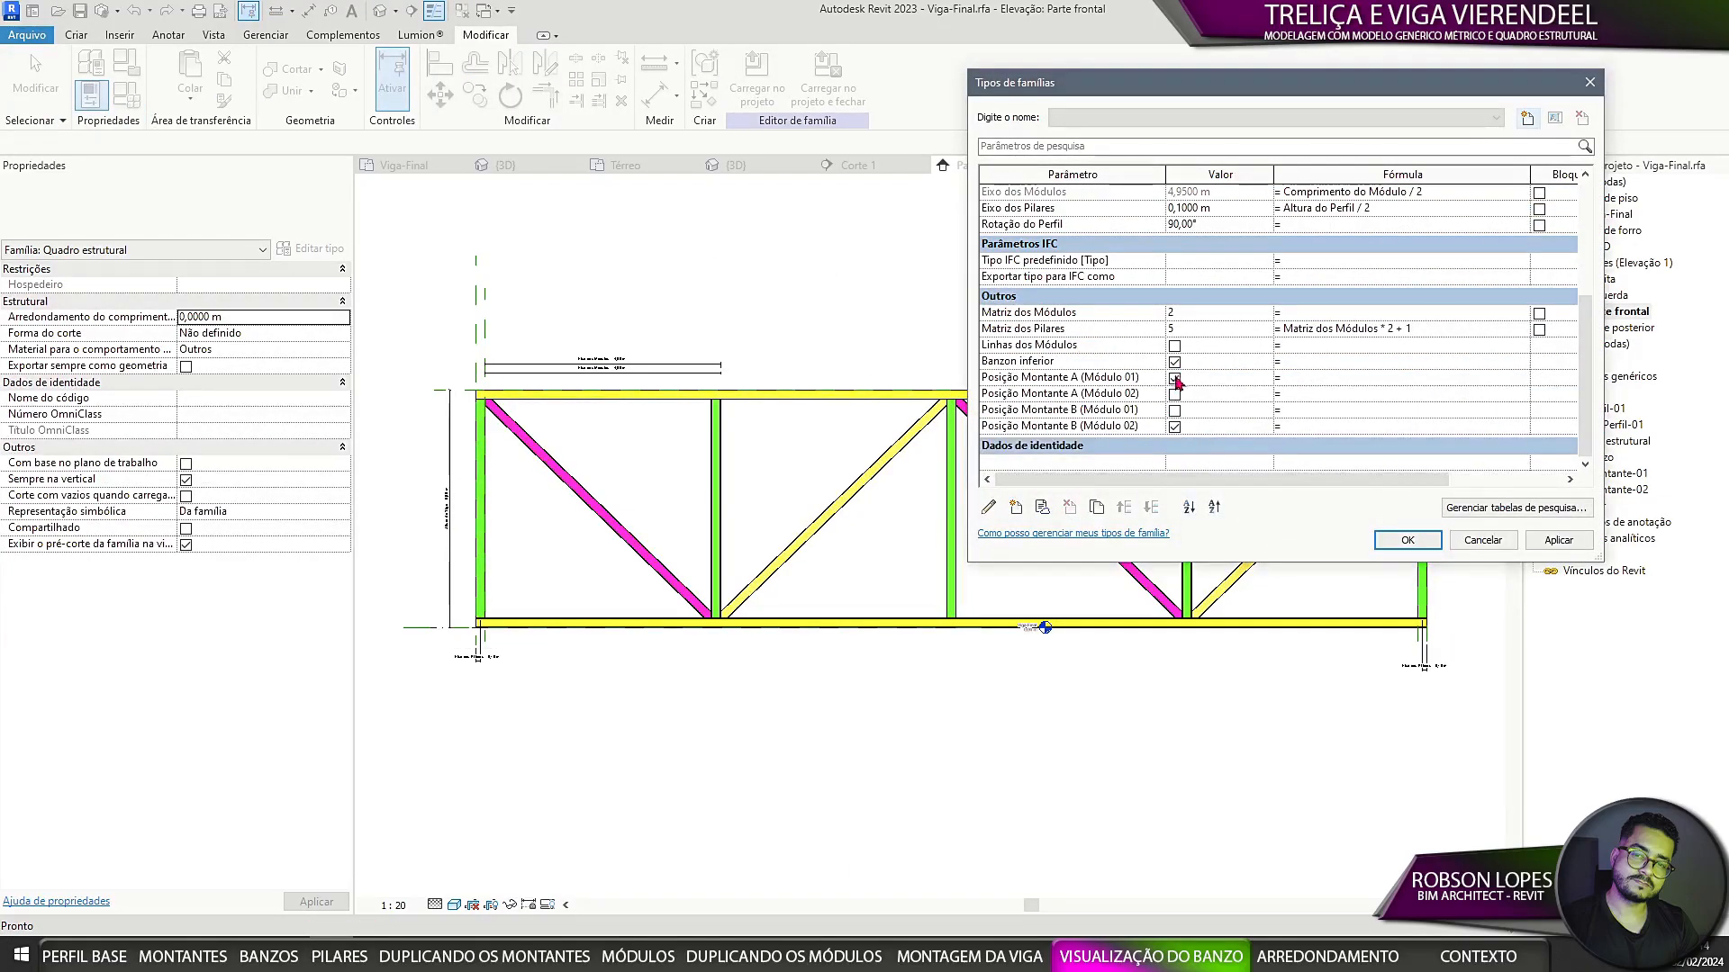
left_click(1571, 542)
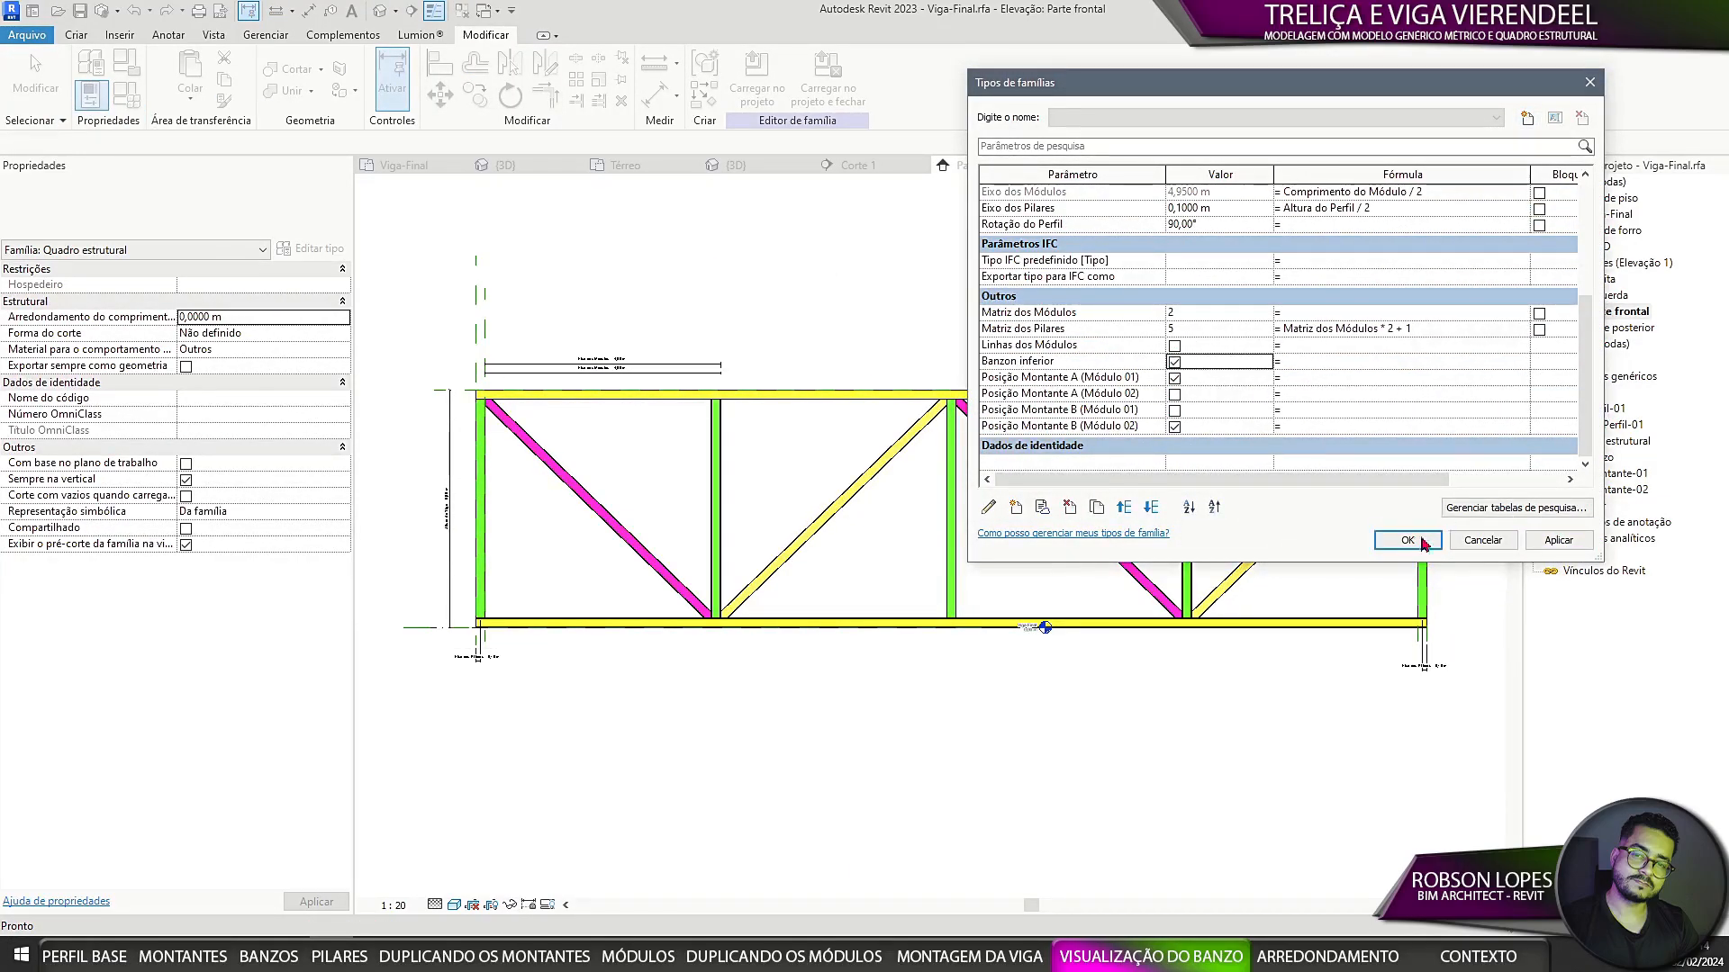
left_click(1414, 540)
Step: Associate the lower banzo's Visível property with the Banzon inferior family parameter
left_click(552, 621)
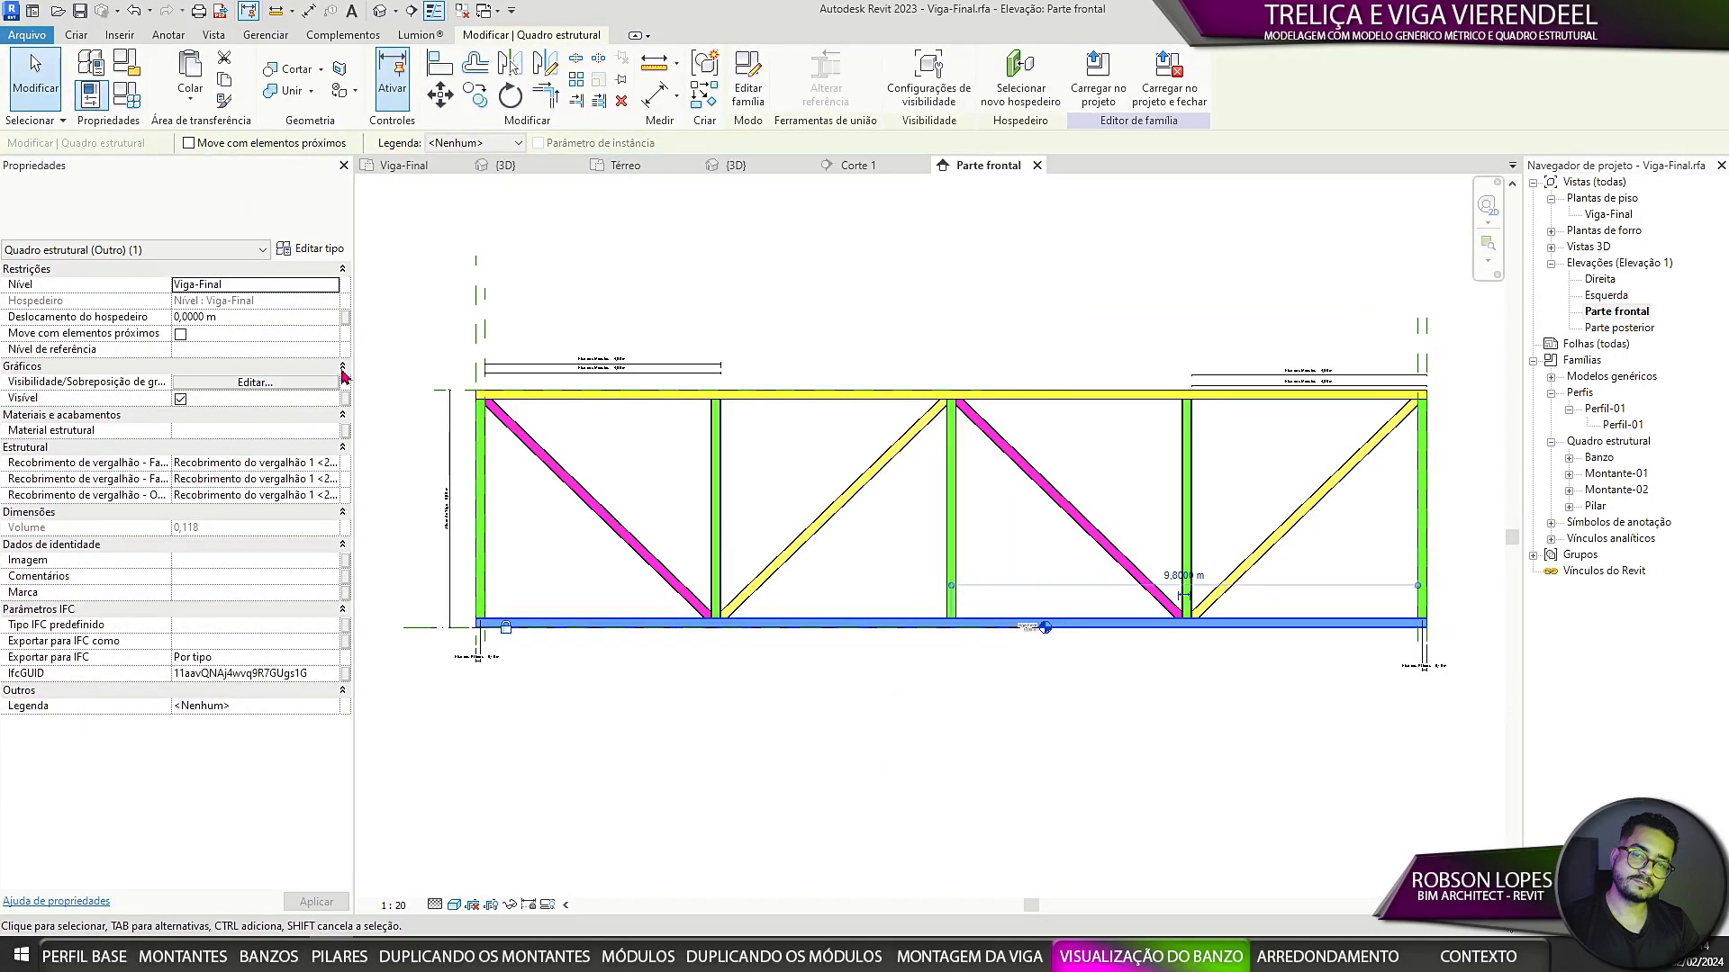
left_click(345, 398)
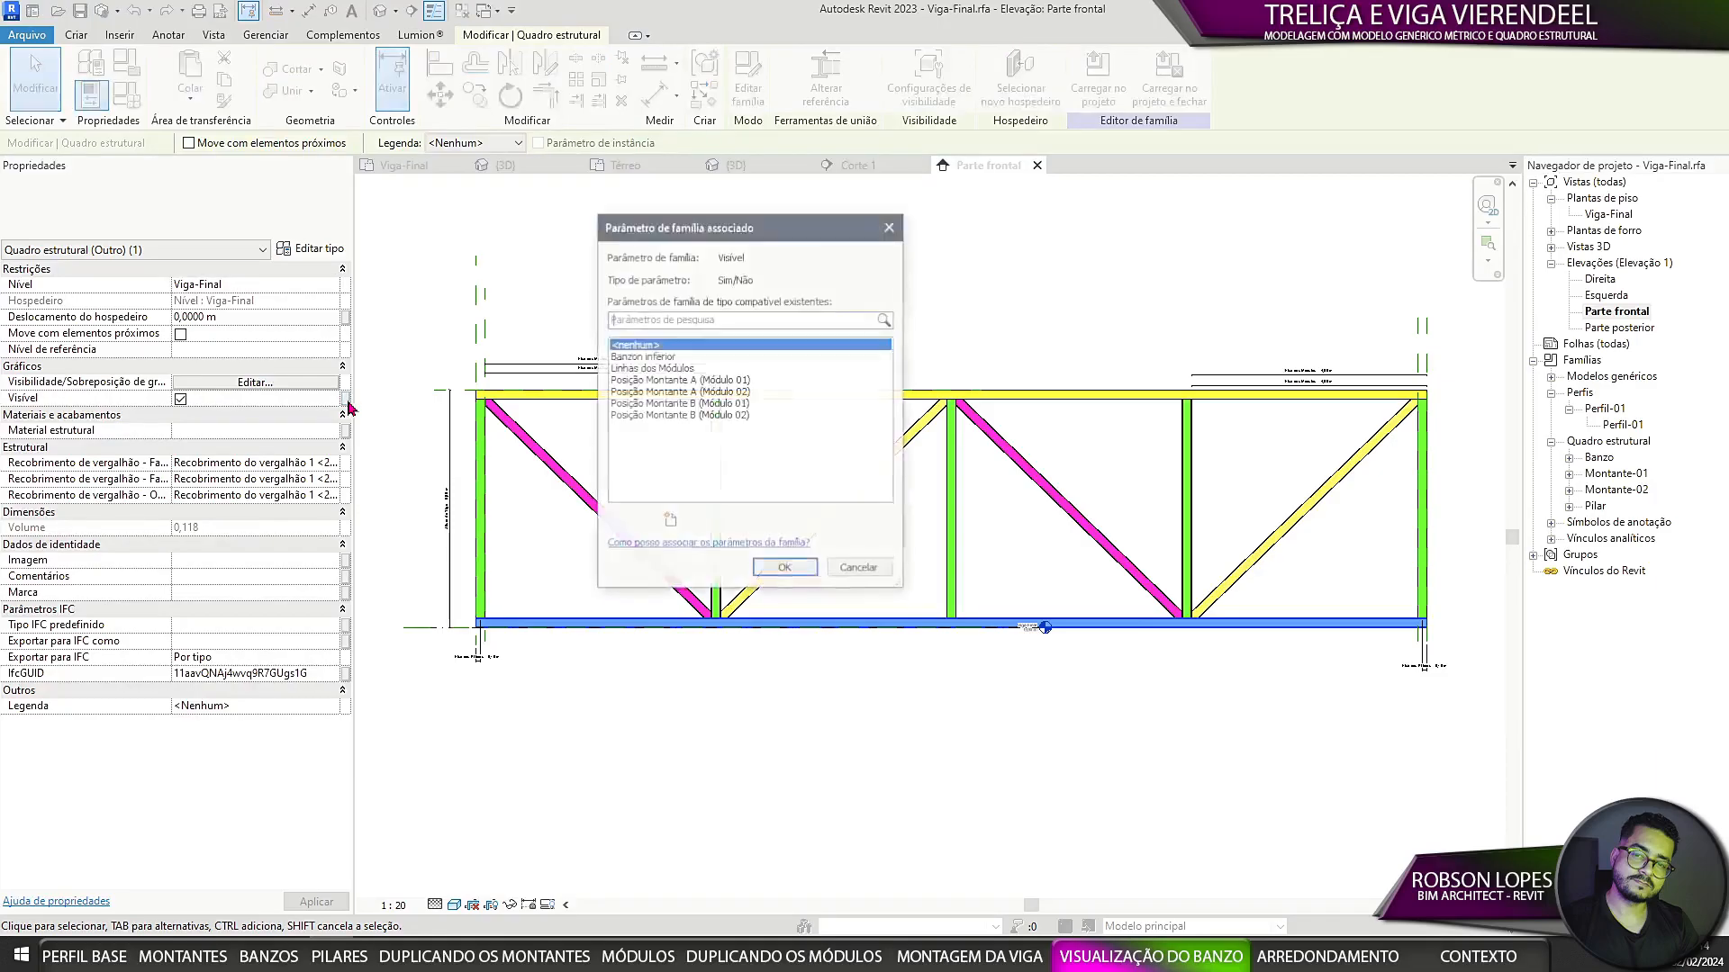
left_click(662, 356)
left_click(786, 569)
left_click(1086, 807)
Step: Turn off Banzon inferior in the family types, apply it and accept
left_click(131, 95)
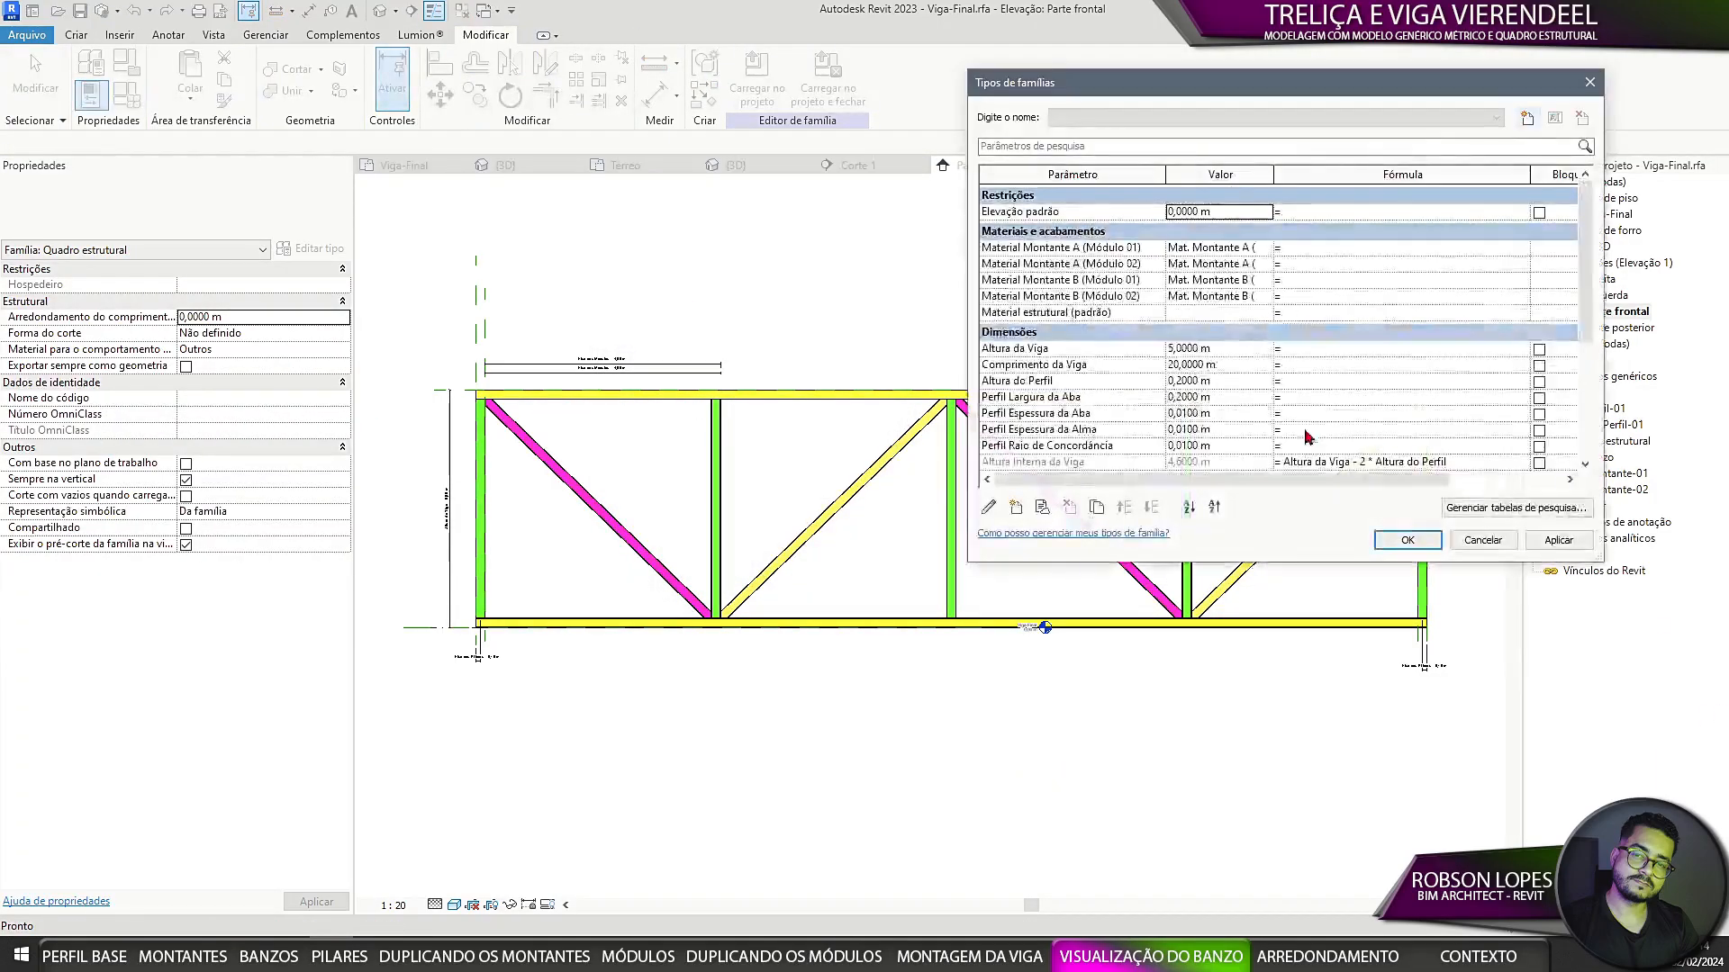
scroll(1305, 433, "down", 5)
left_click(1174, 361)
left_click(1559, 540)
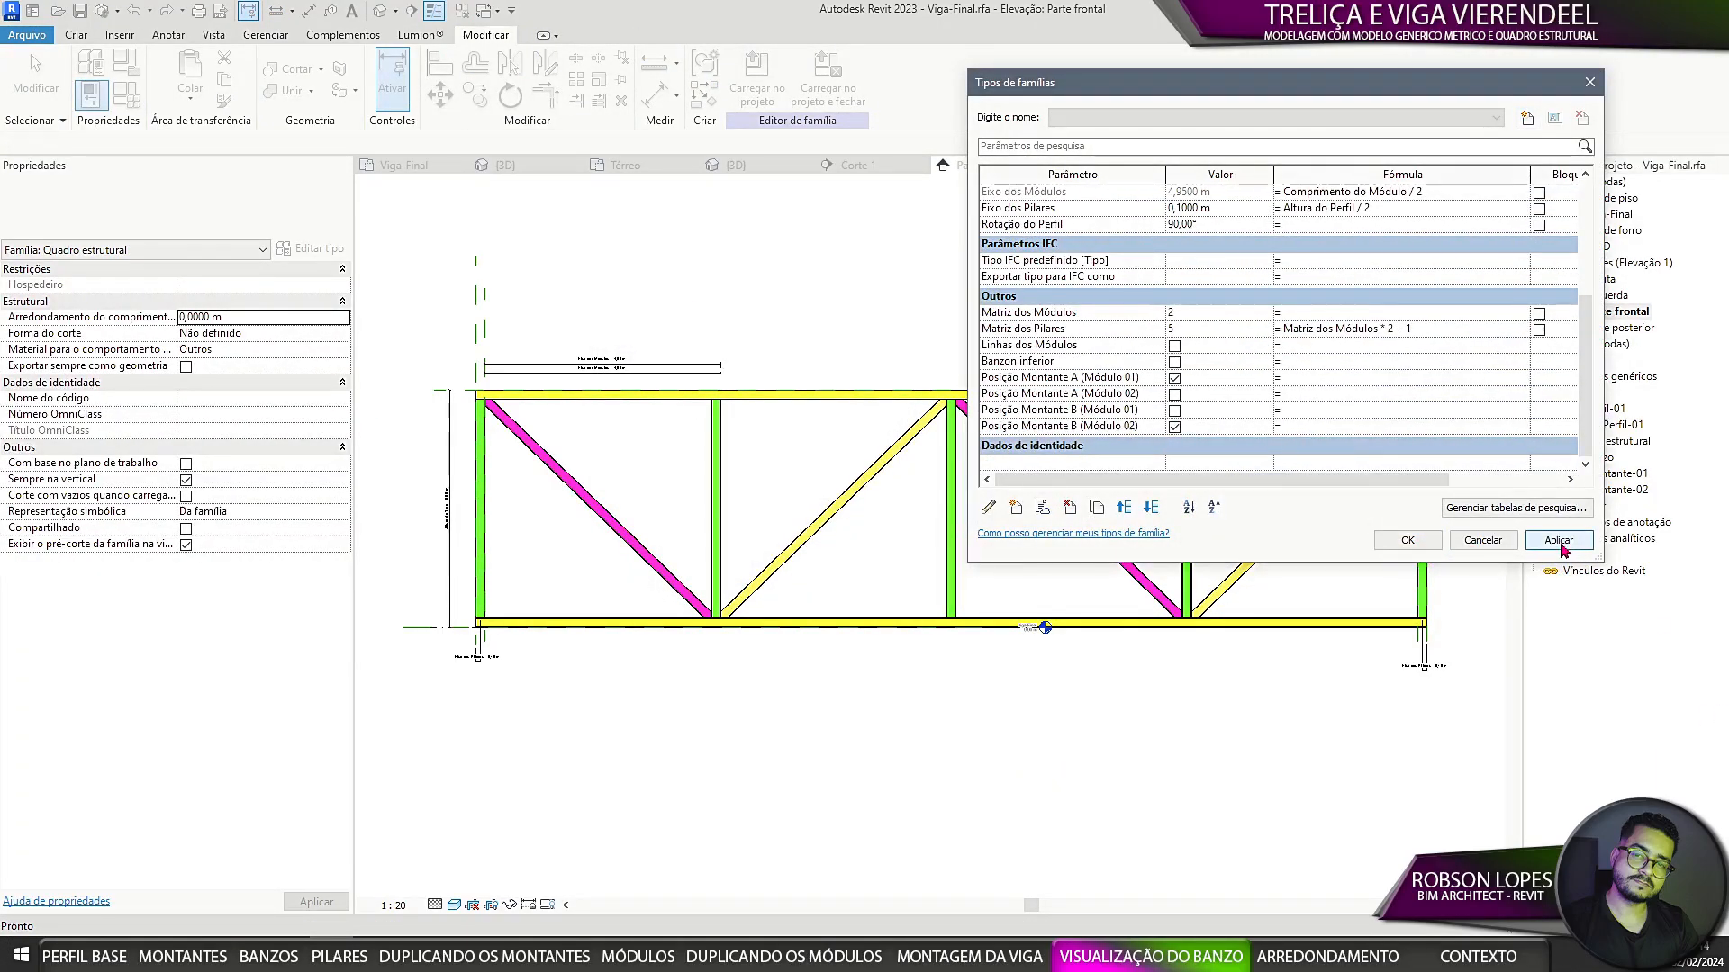
left_click(1404, 540)
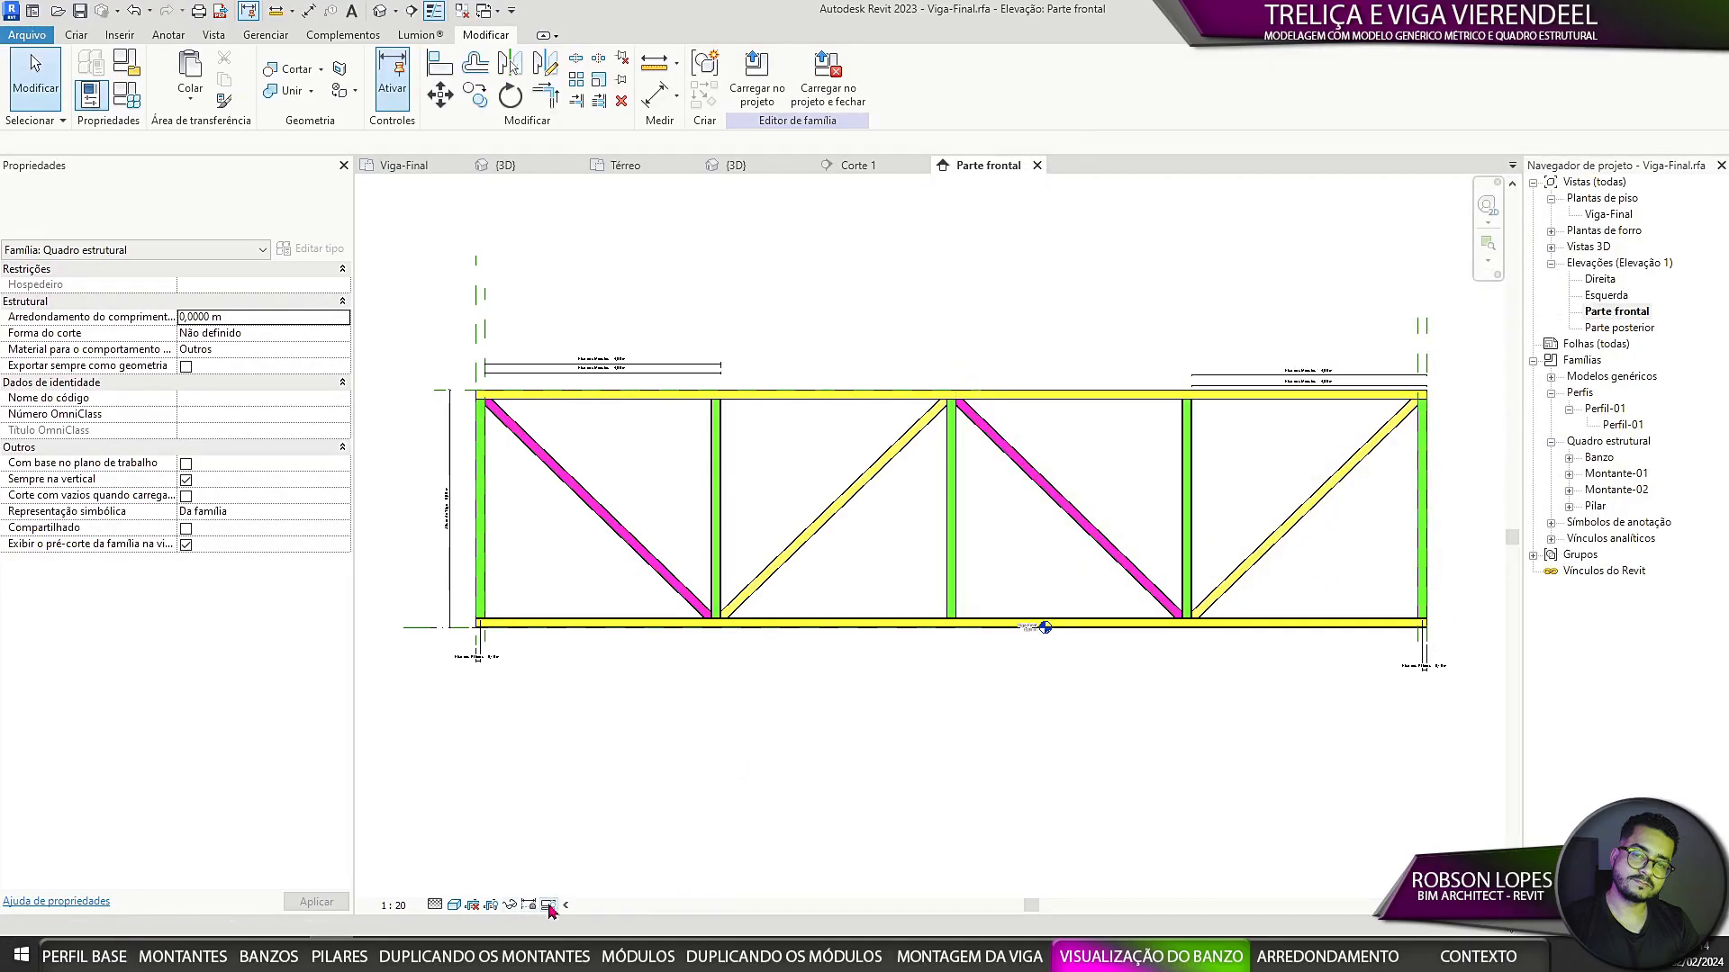
Step: Preview the family's visibility in the front elevation to check the lower banzo, and switch the preview off again
left_click(549, 905)
left_click(586, 884)
left_click(558, 905)
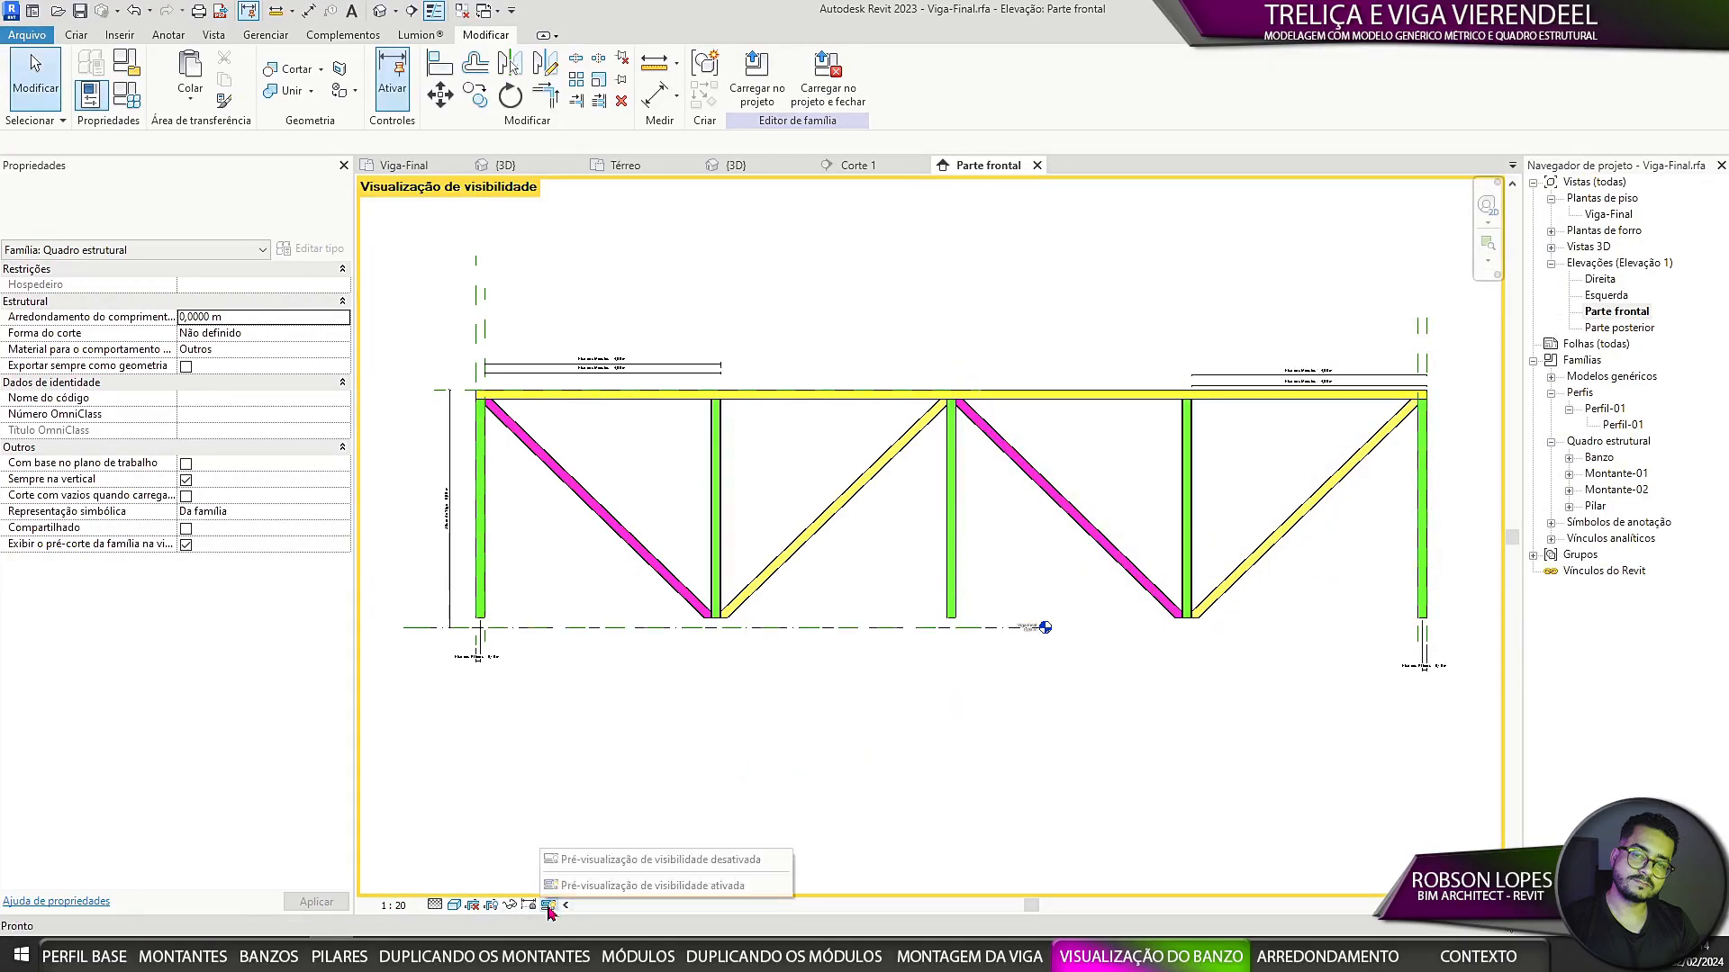
left_click(557, 905)
left_click(557, 905)
left_click(586, 888)
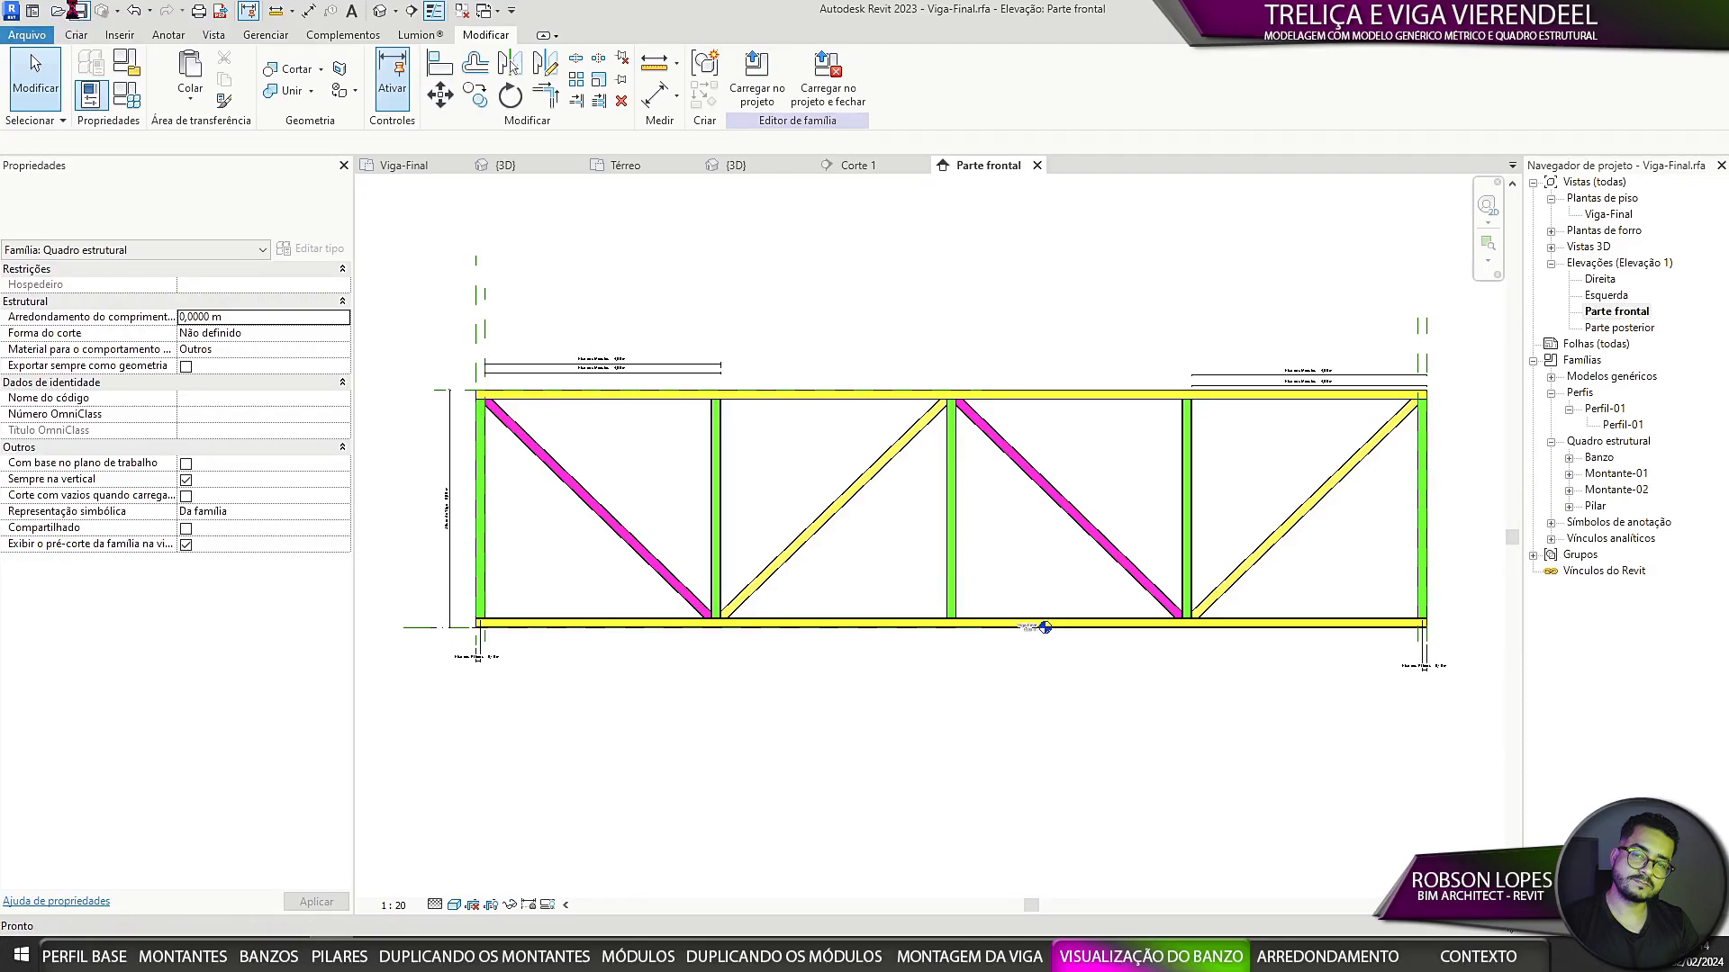
Step: Load Viga-Final into the Projeto conceito project, overwriting the existing version and its parameter values
middle_click_drag(898, 439, 858, 466)
left_click(756, 79)
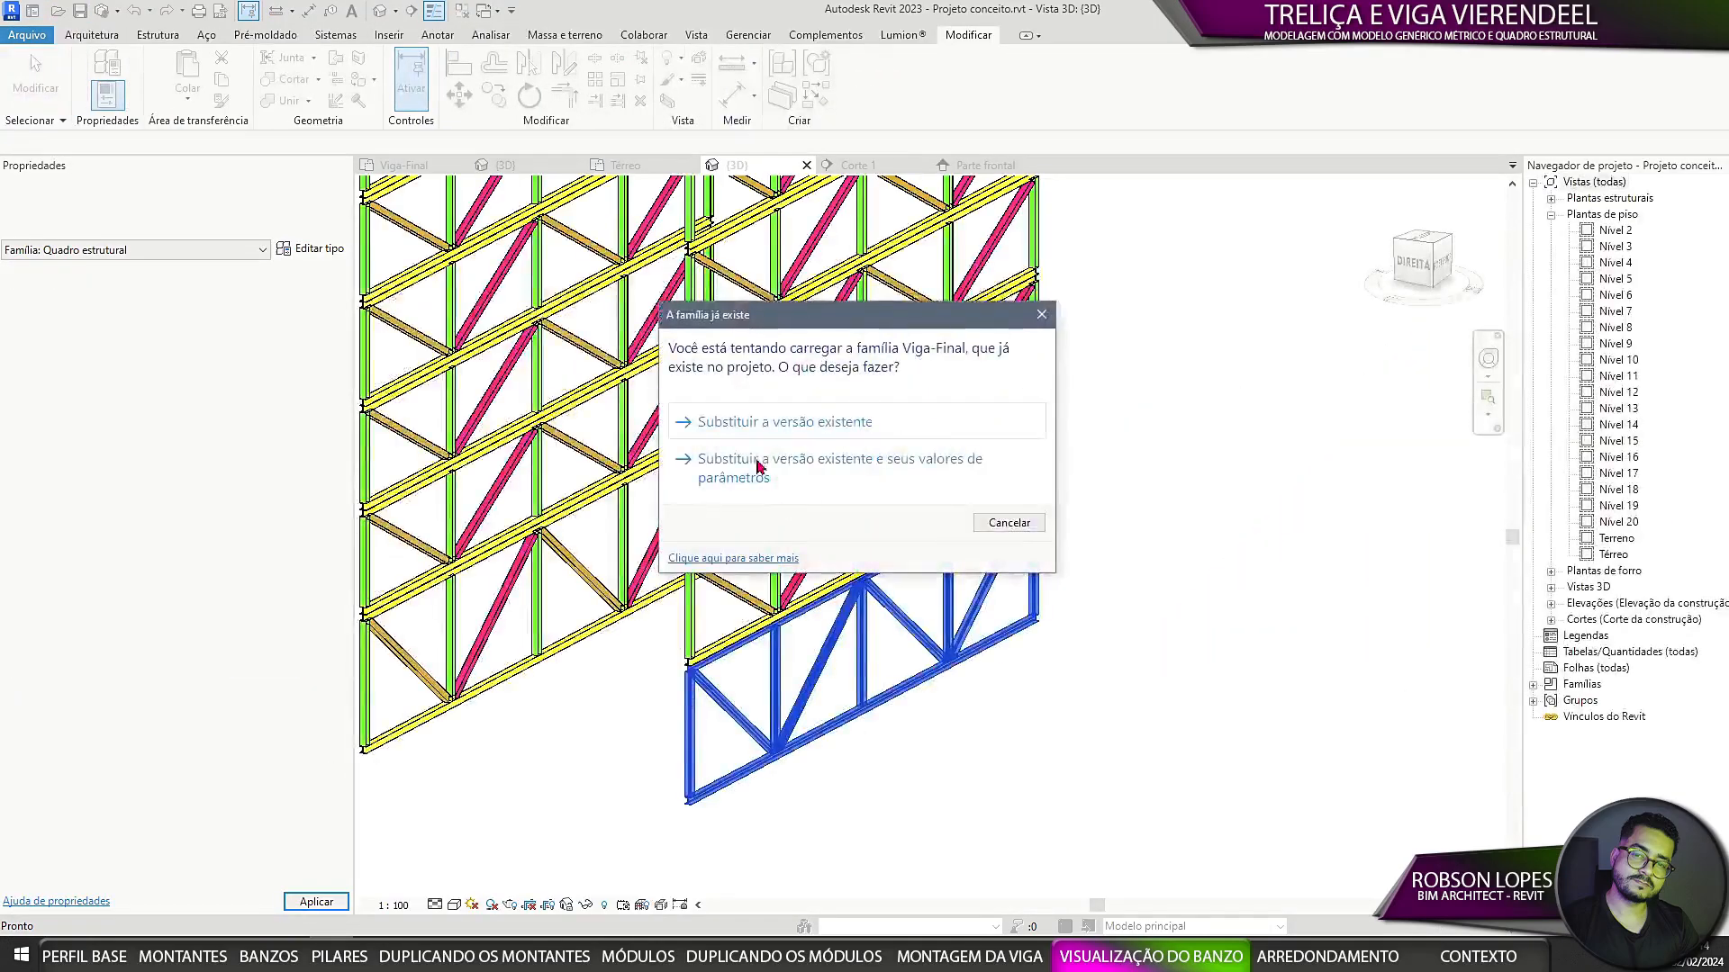
left_click(757, 465)
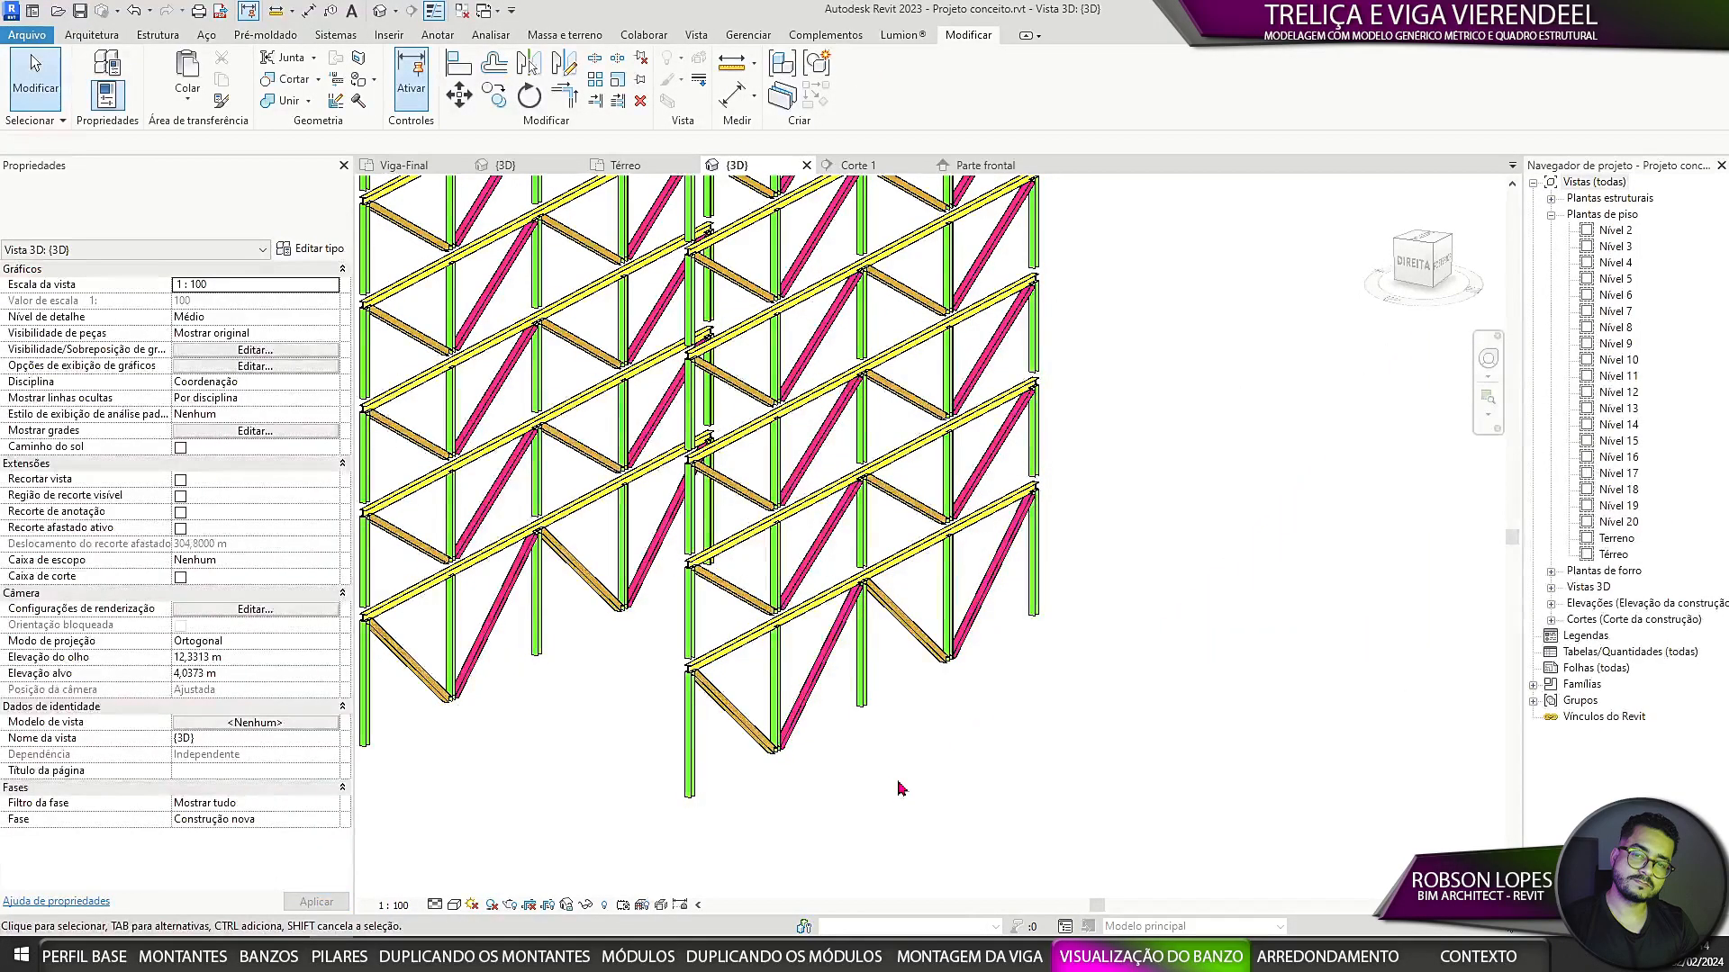
Step: Enable Banzon inferior in the type properties of the ground-floor truss, Viga-Final(térreo)
middle_click_drag(900, 787, 973, 868)
scroll(999, 851, "down", 1)
left_click(956, 722)
left_click(310, 248)
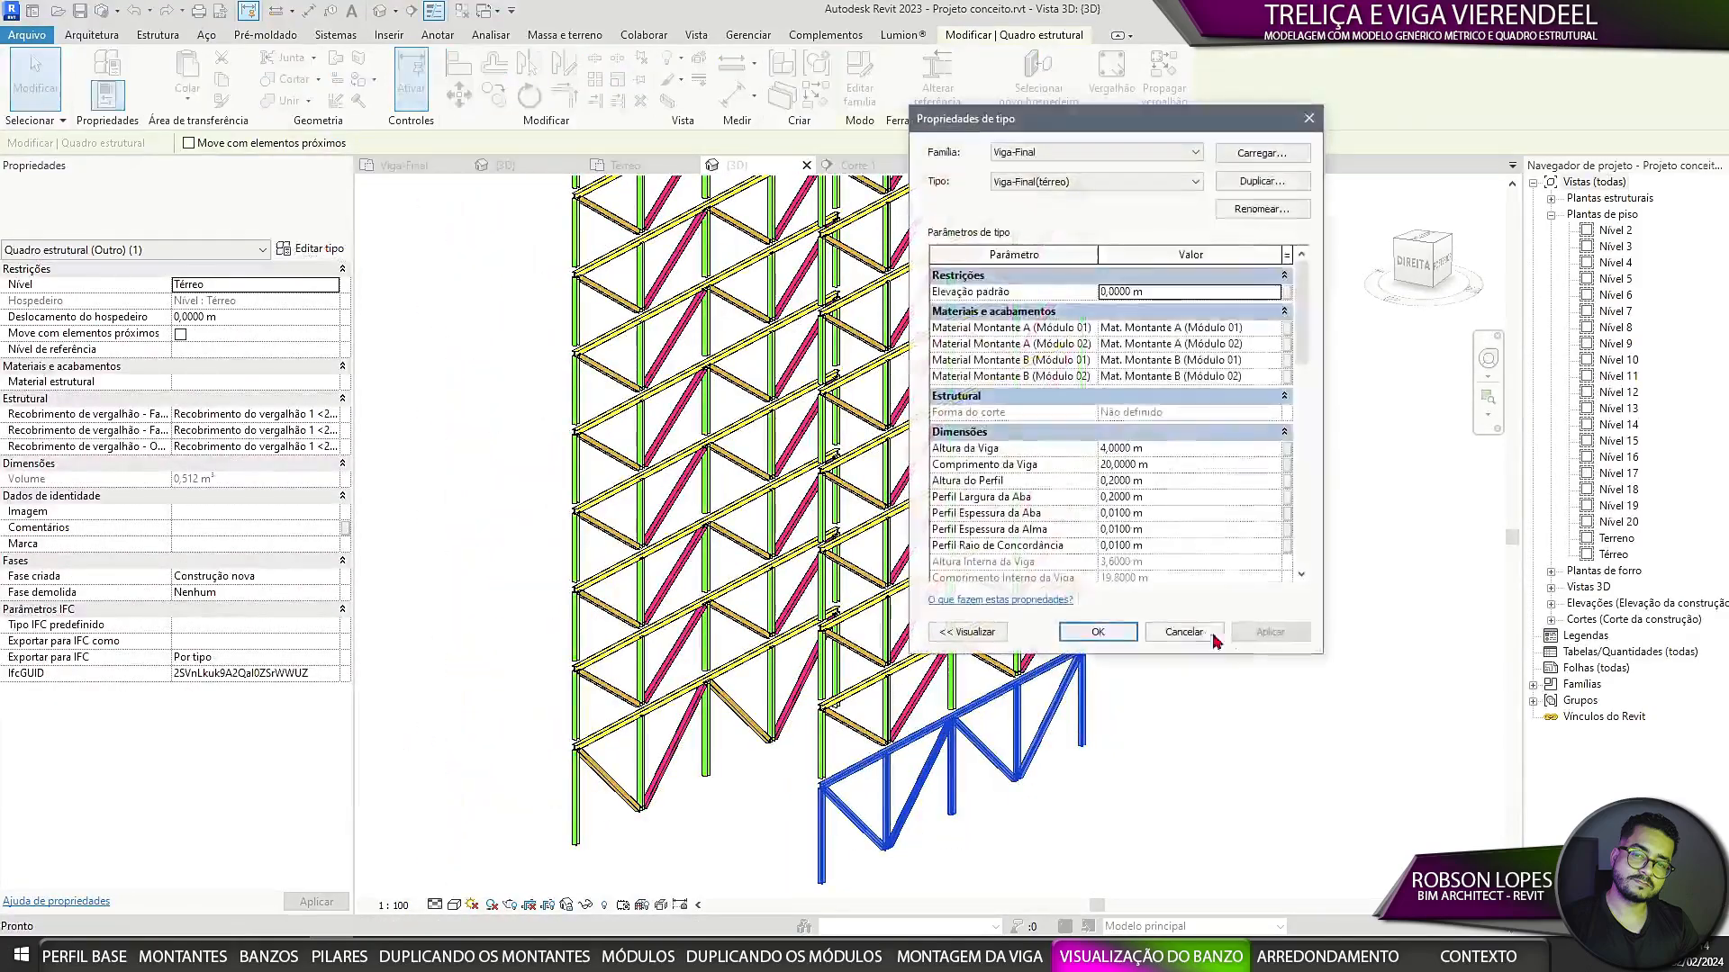
scroll(1112, 540, "down", 10)
left_click(1106, 490)
left_click(1121, 633)
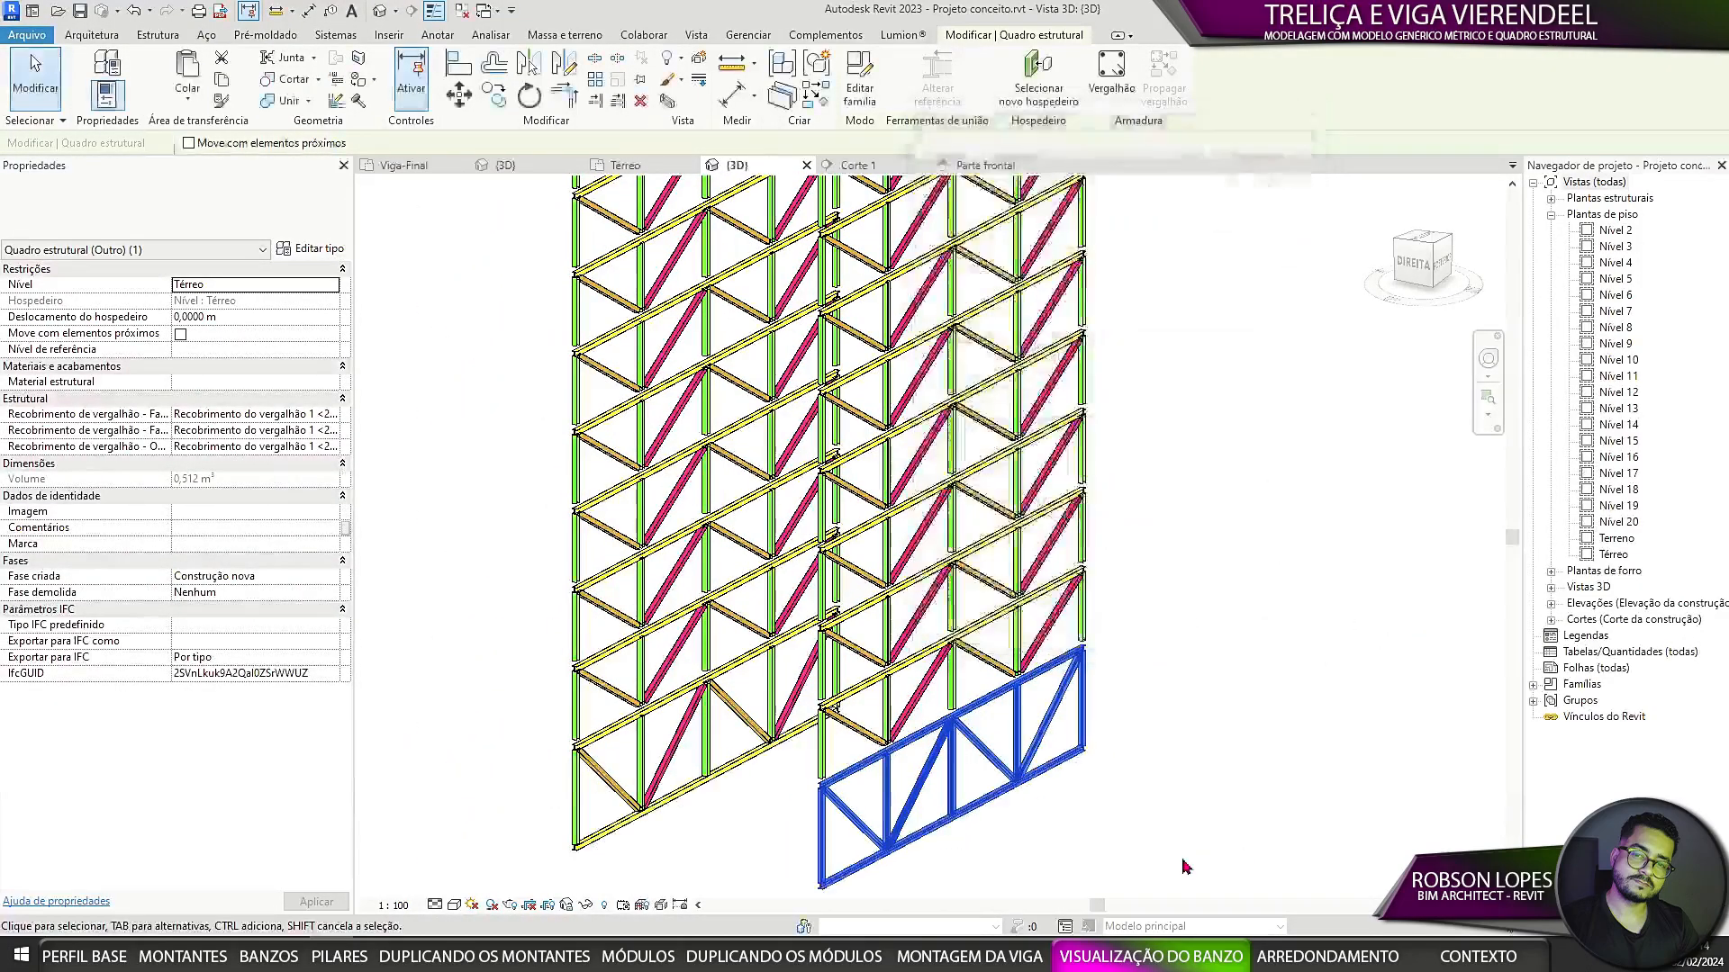
key("Escape")
Step: Select all upper-floor Viga-Final(tipo) trusses in both towers and set their host offset to -0,2 m
middle_click_drag(793, 654, 887, 687, "shift")
left_click(887, 687)
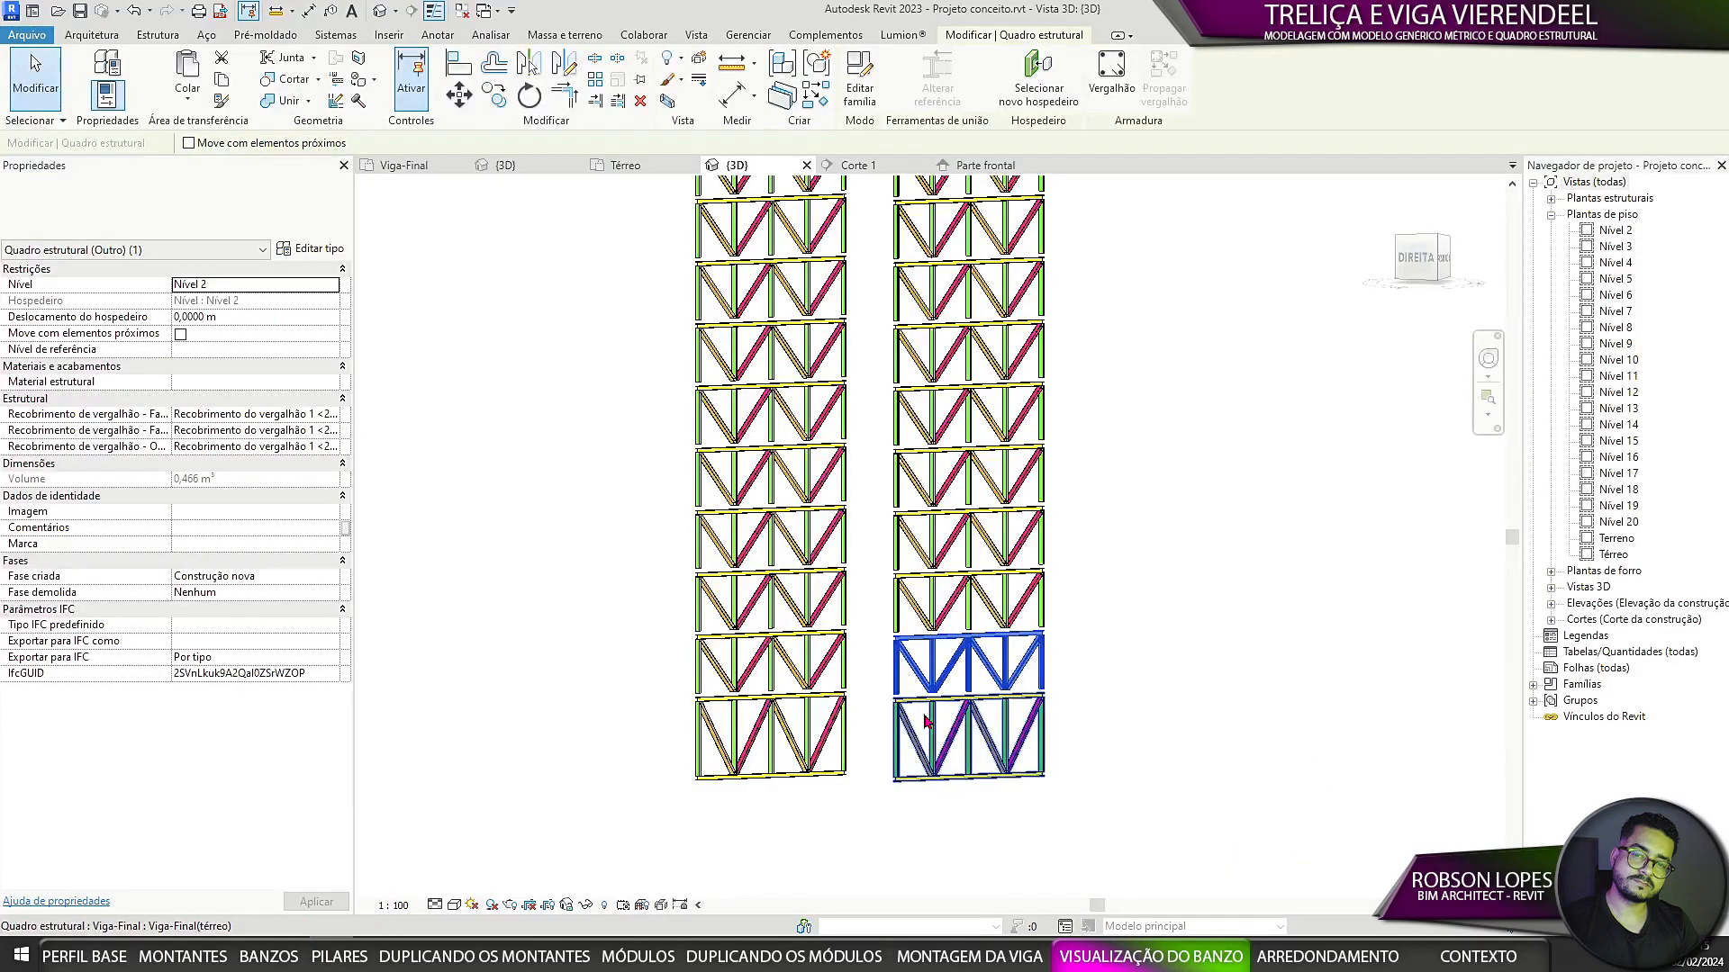
scroll(756, 725, "down", 2)
scroll(774, 752, "up", 2)
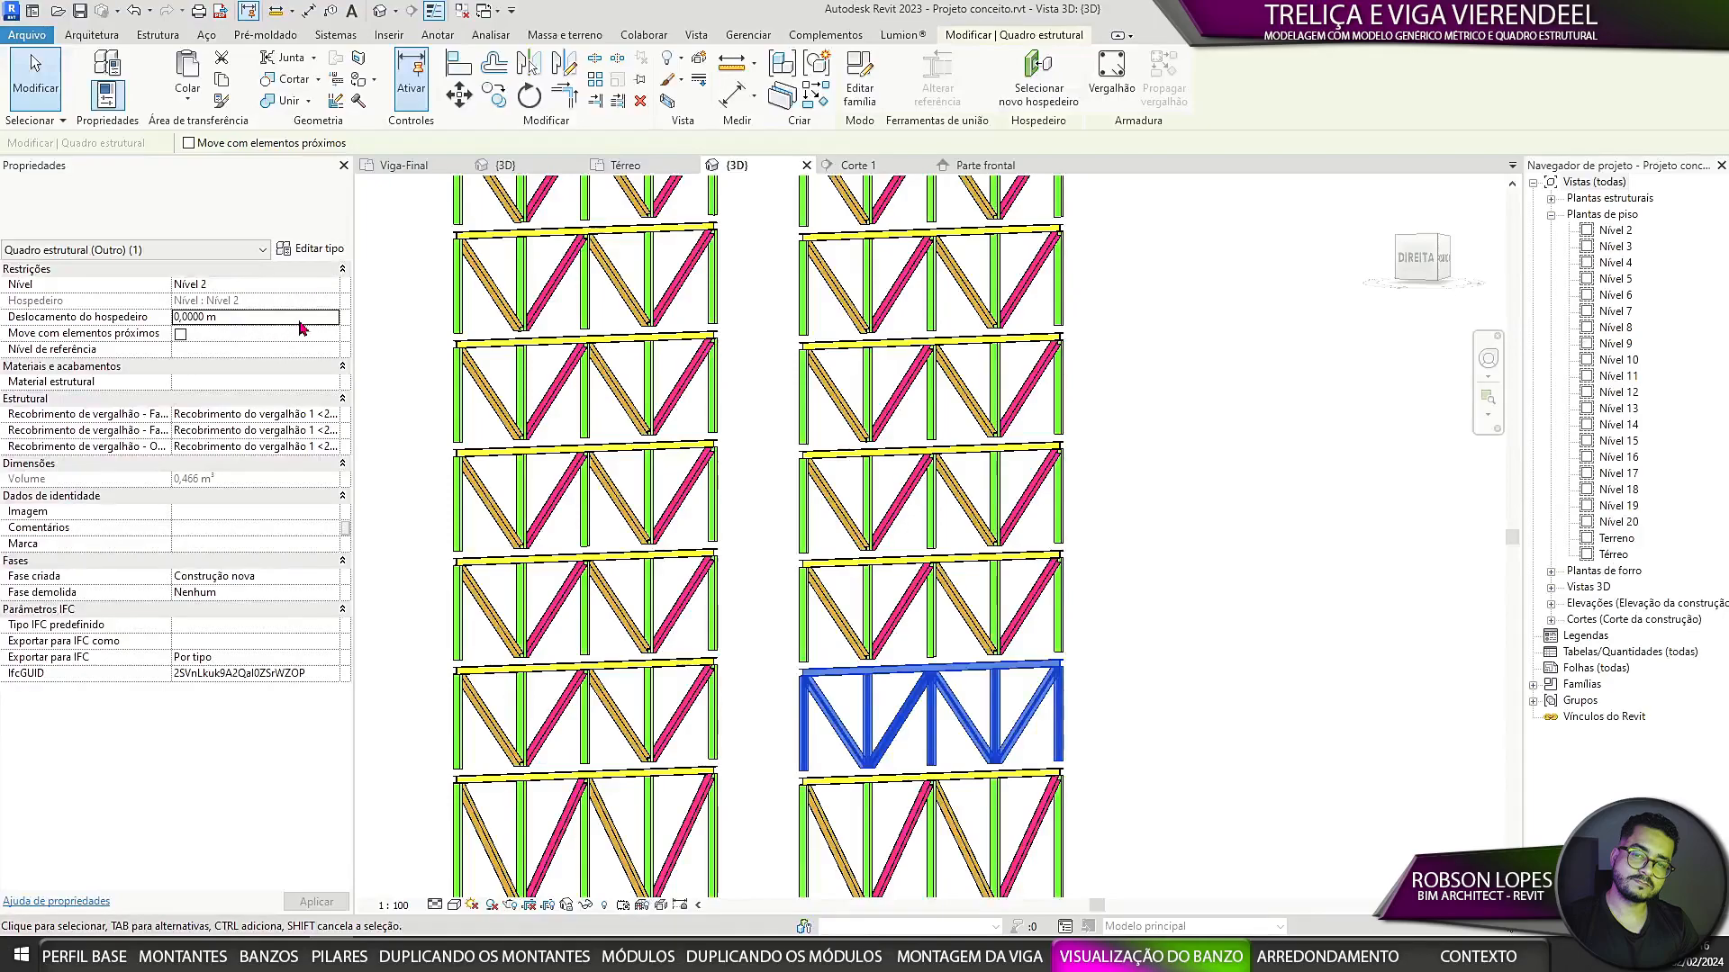
left_click(759, 792)
left_click(712, 721)
left_click(811, 720, "ctrl")
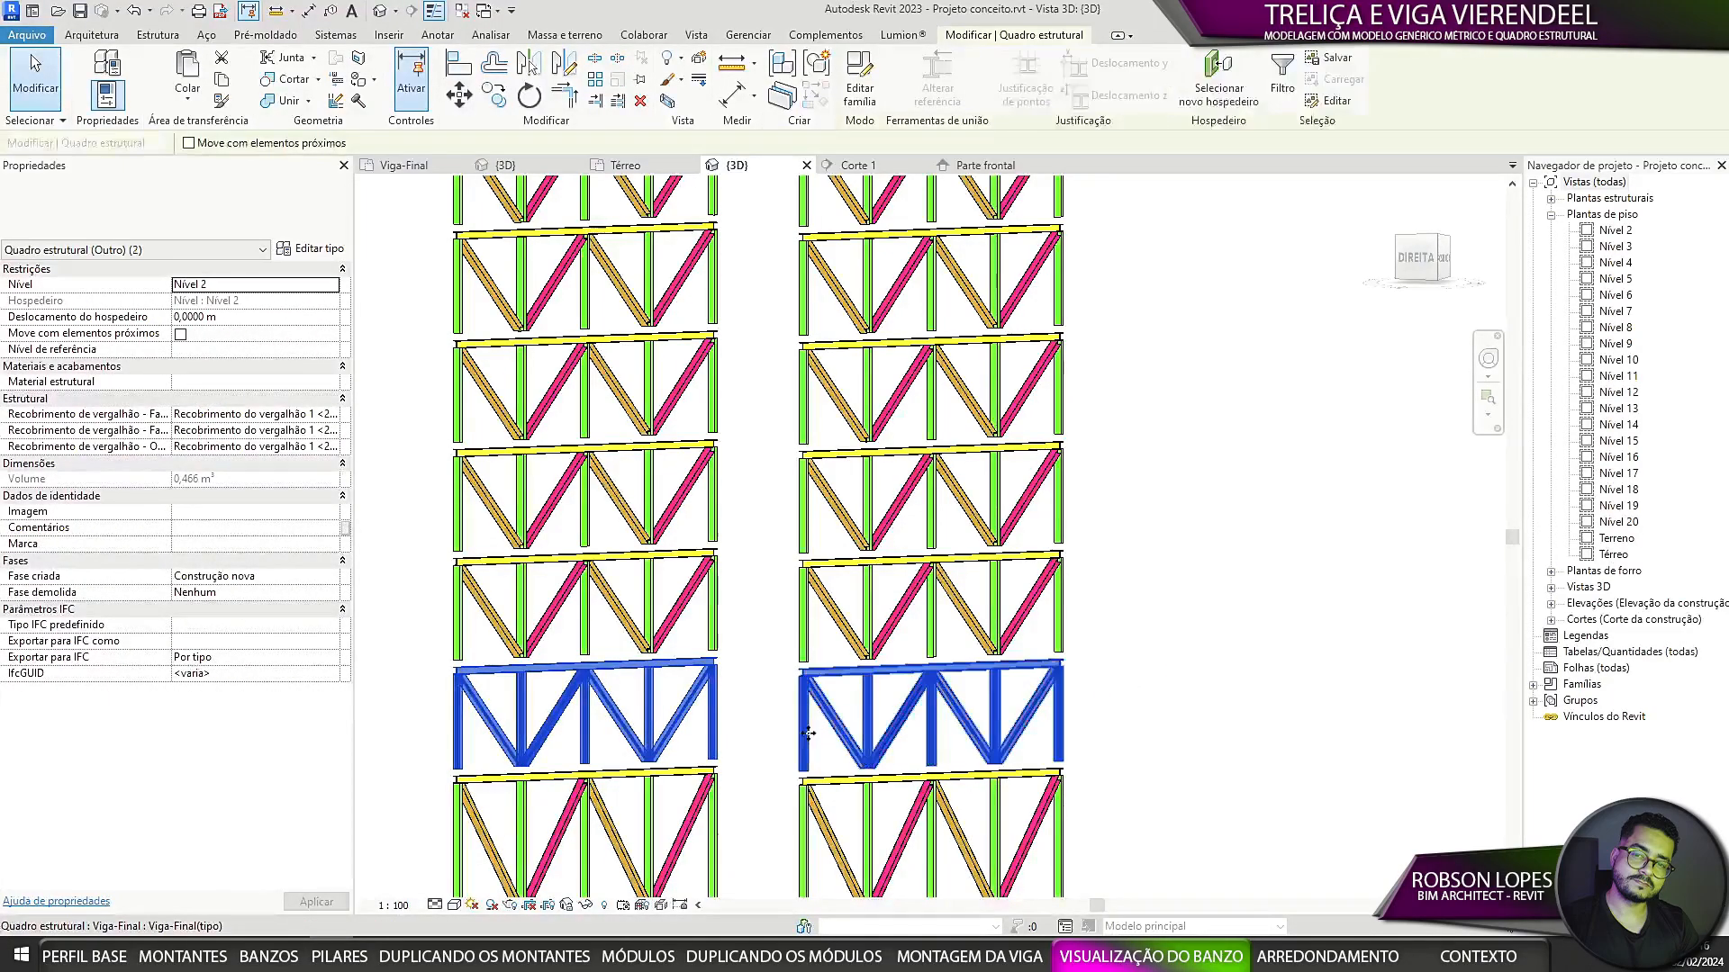
right_click(810, 731)
left_click(1194, 451)
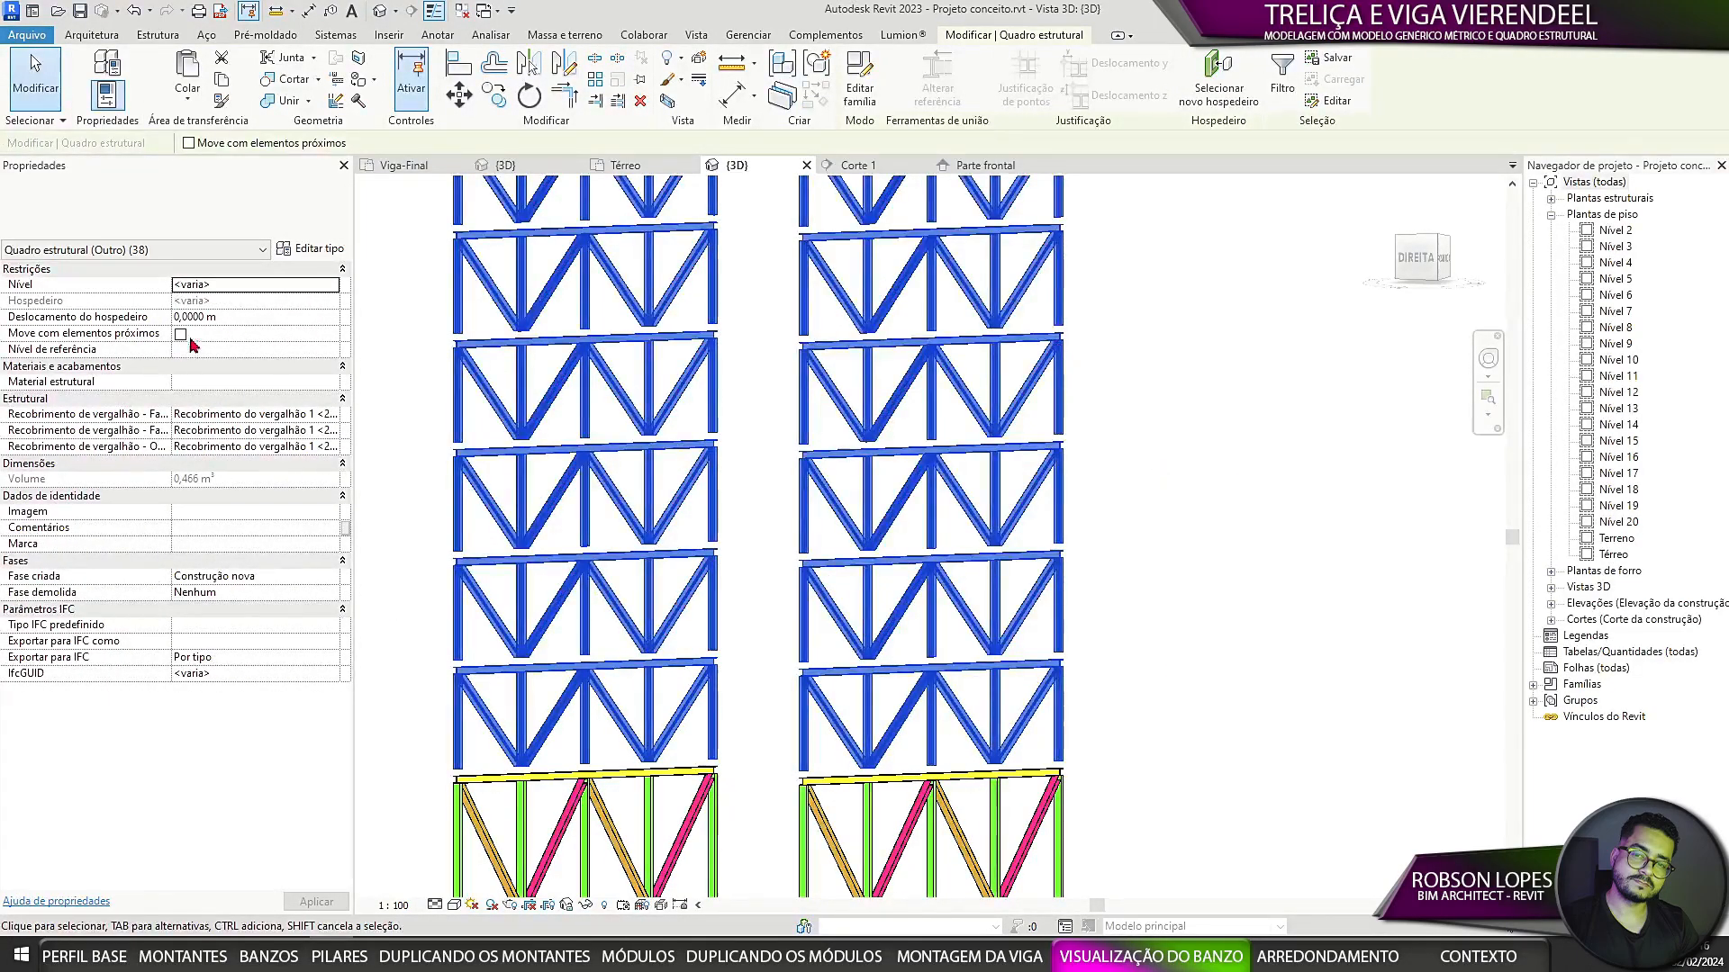
left_click(261, 316)
type("-0,2")
key("Return")
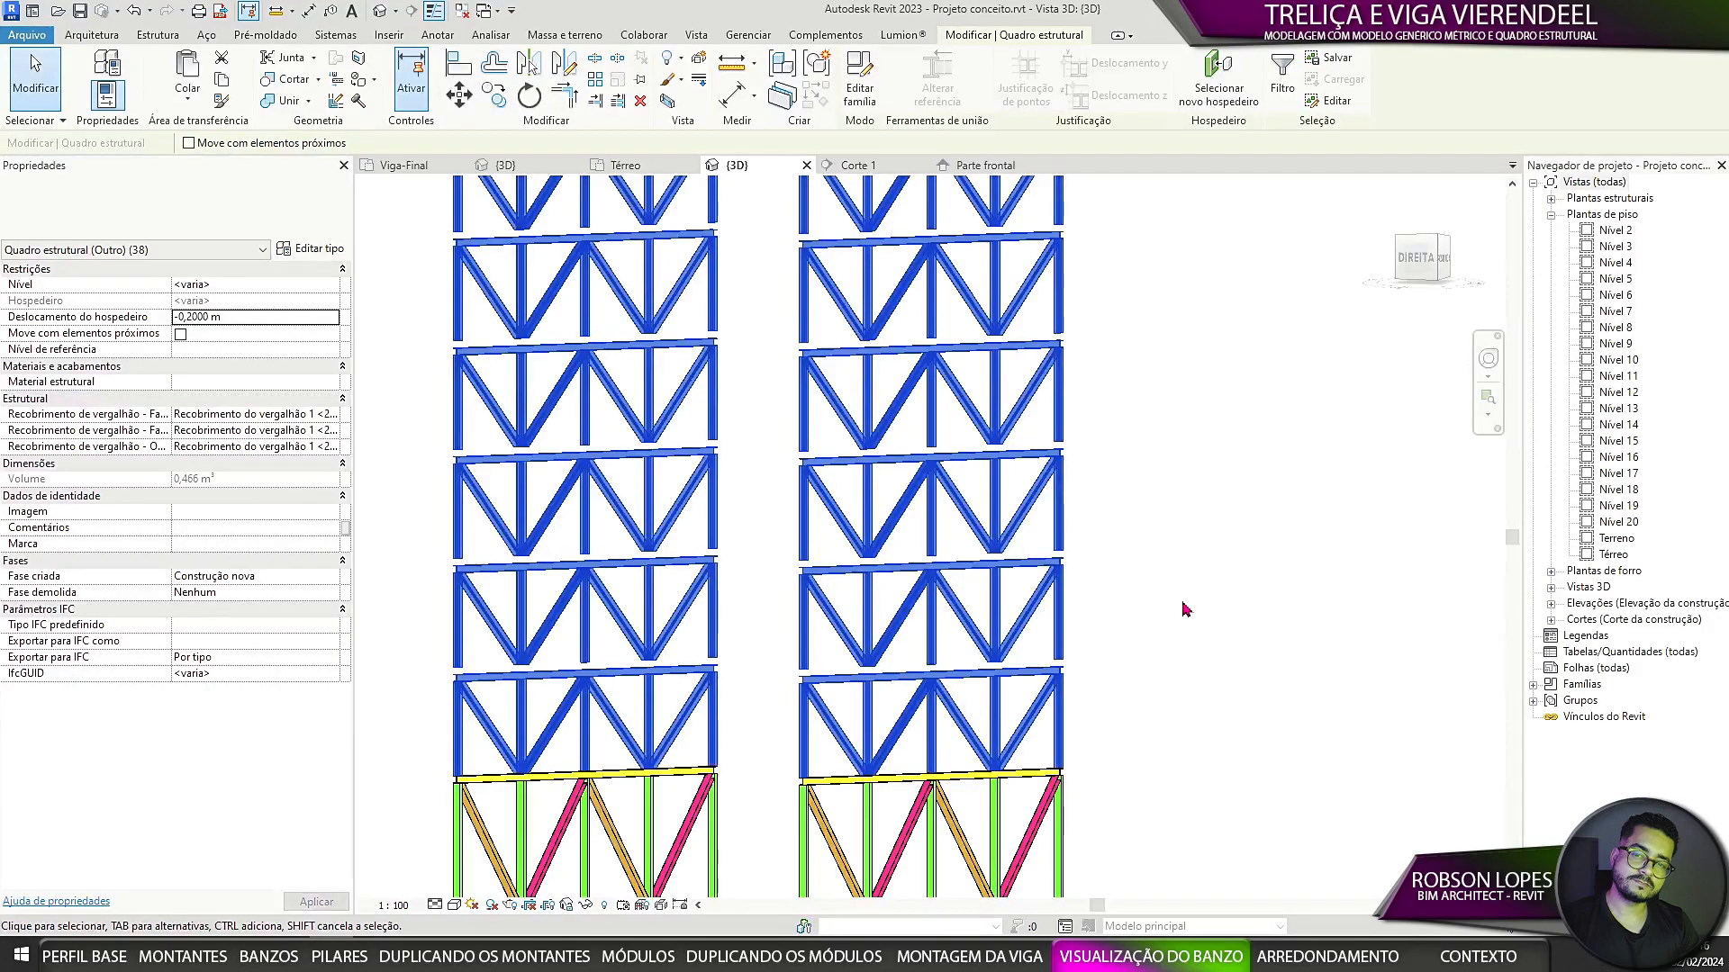
left_click(1245, 599)
Step: Set Altura da Viga to 3,2 m in the Viga-Final(tipo) type properties and apply it
left_click(939, 744)
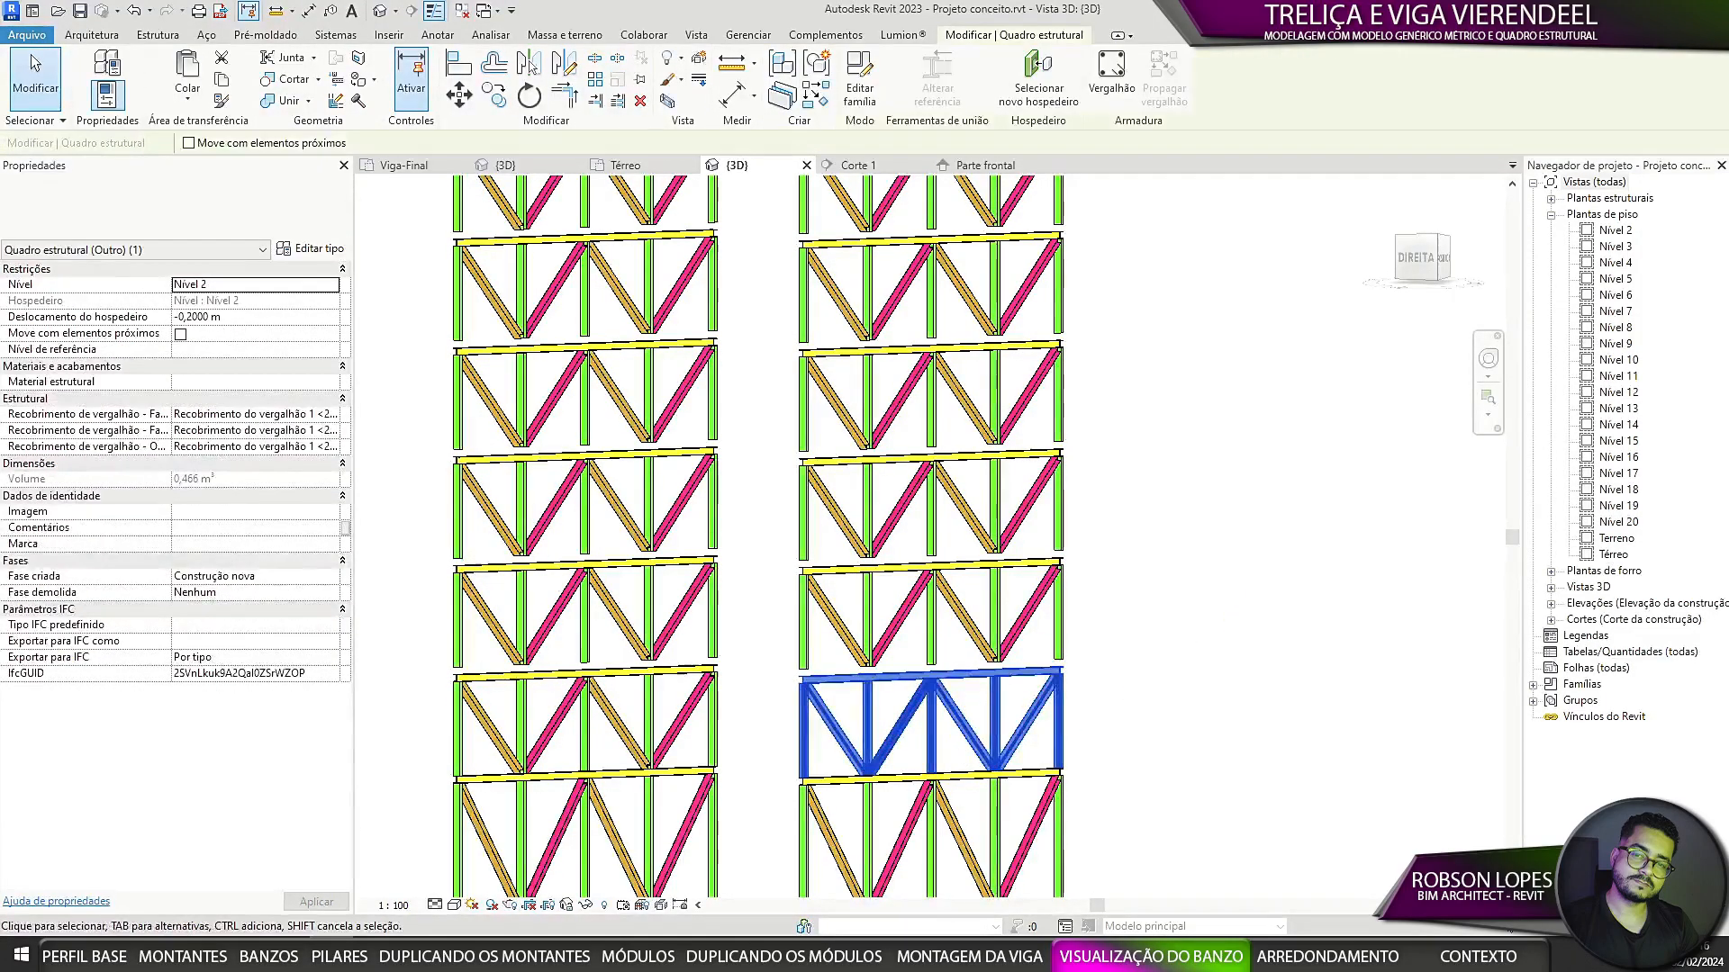
left_click(317, 249)
left_click(1176, 449)
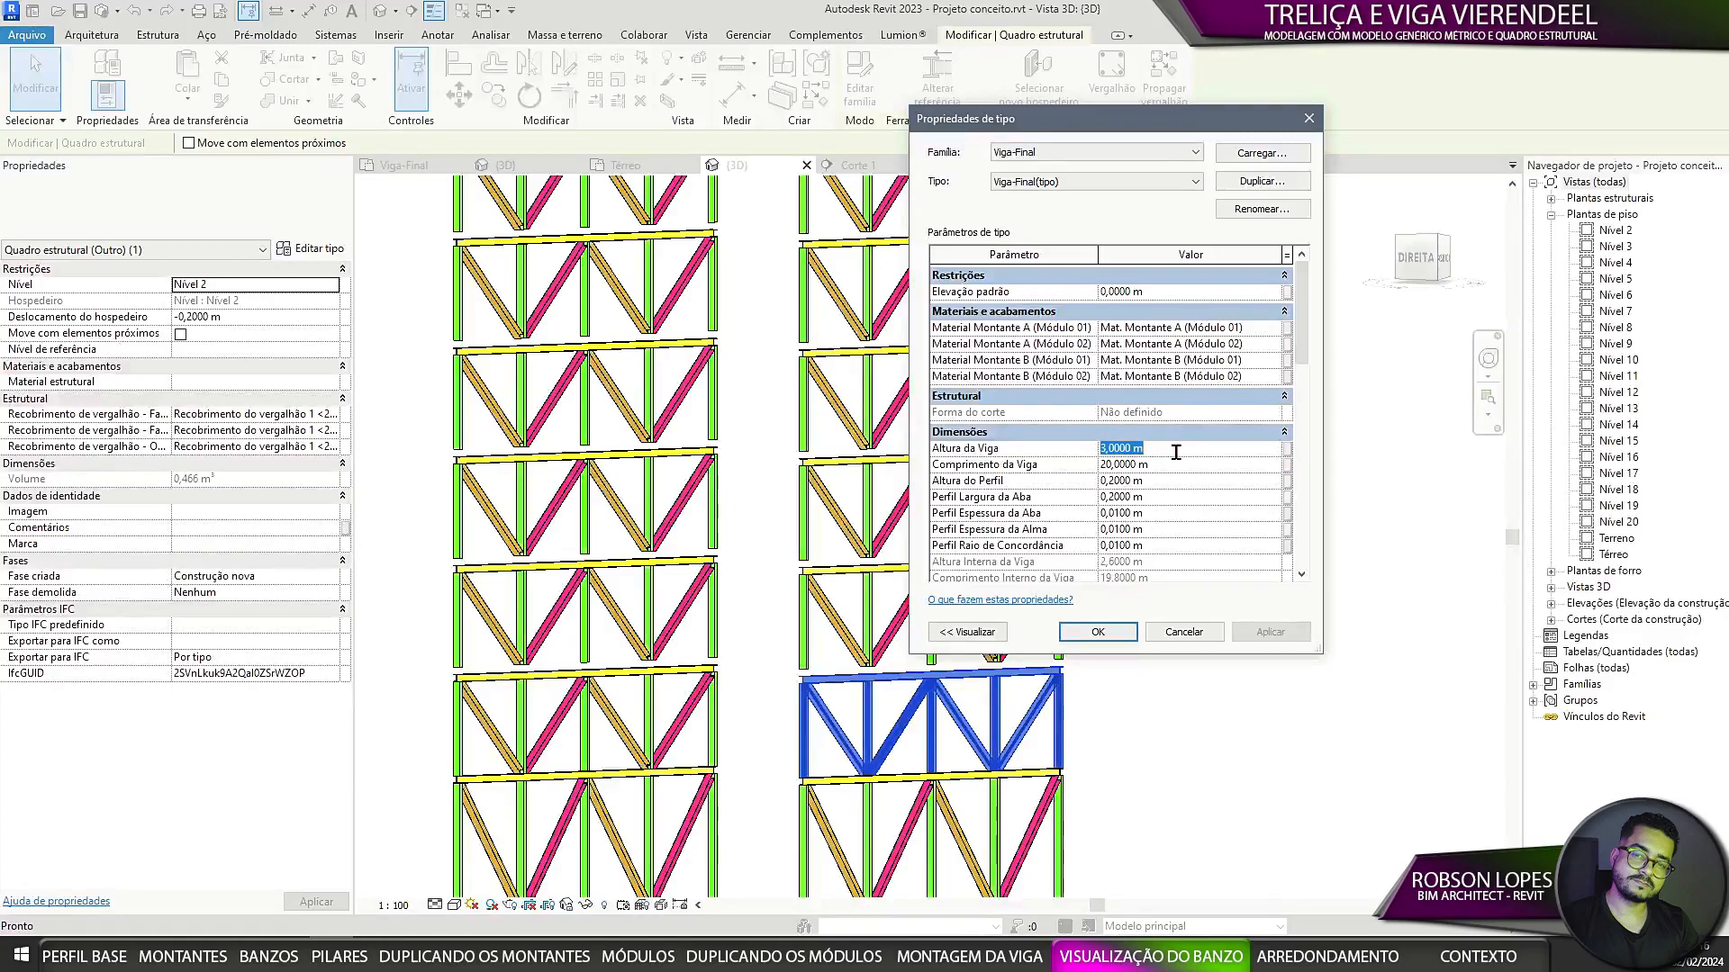
type("2,")
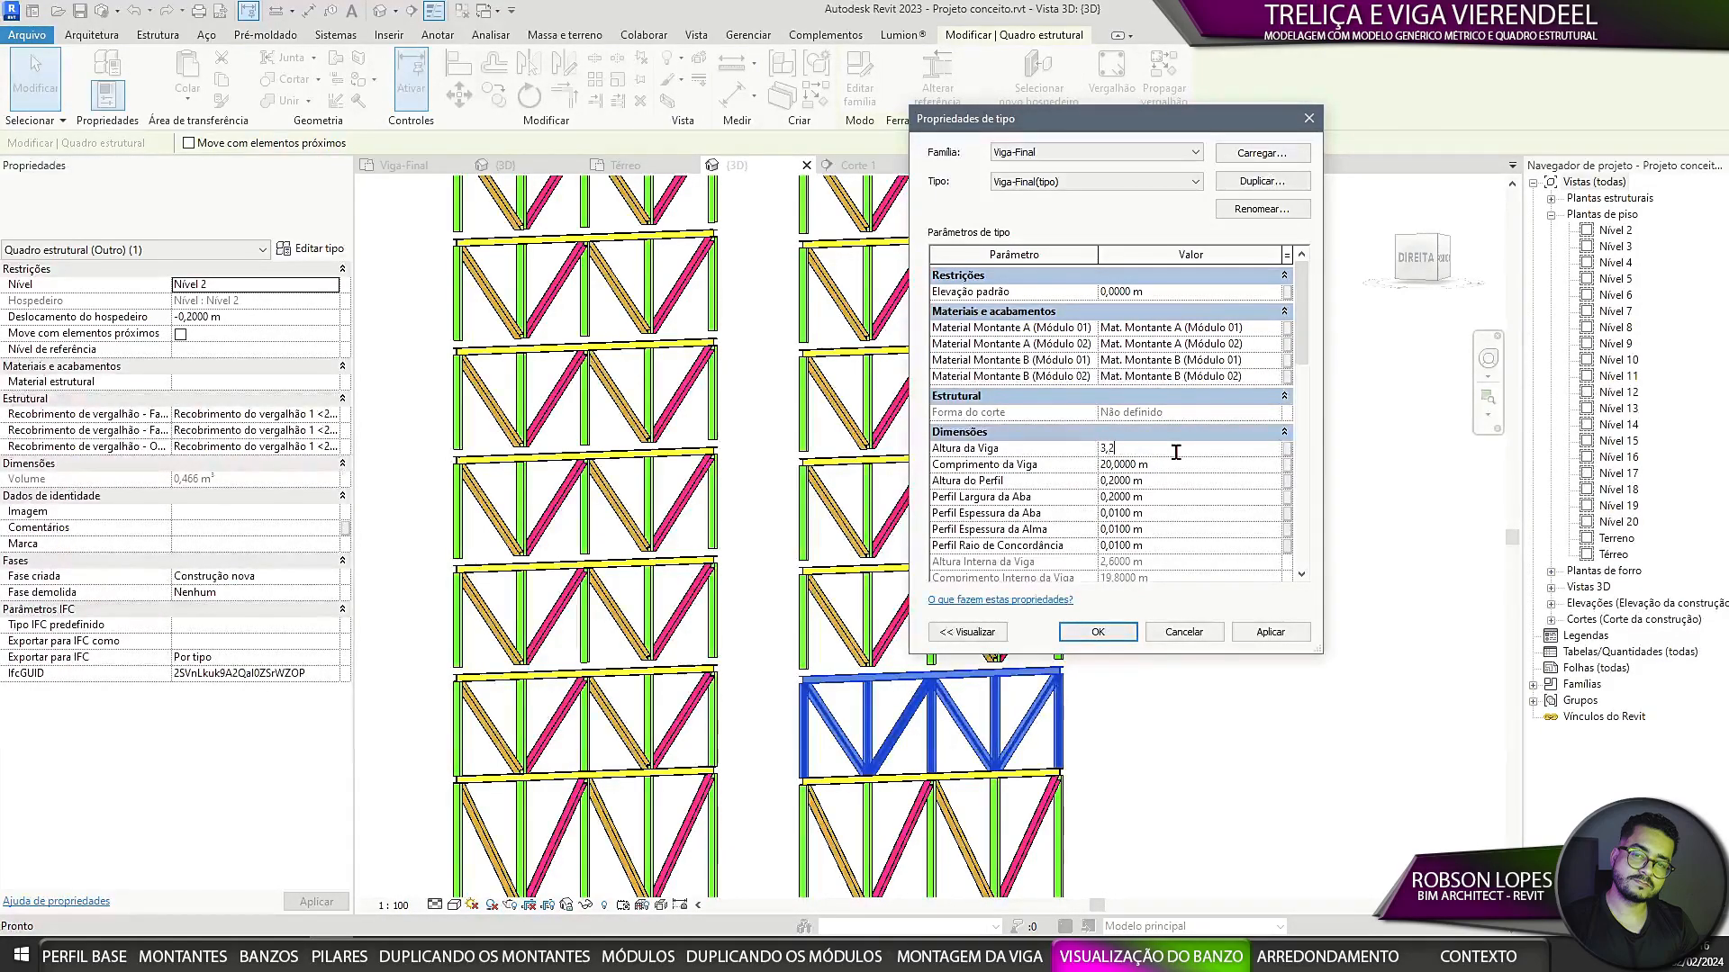
left_click(1270, 631)
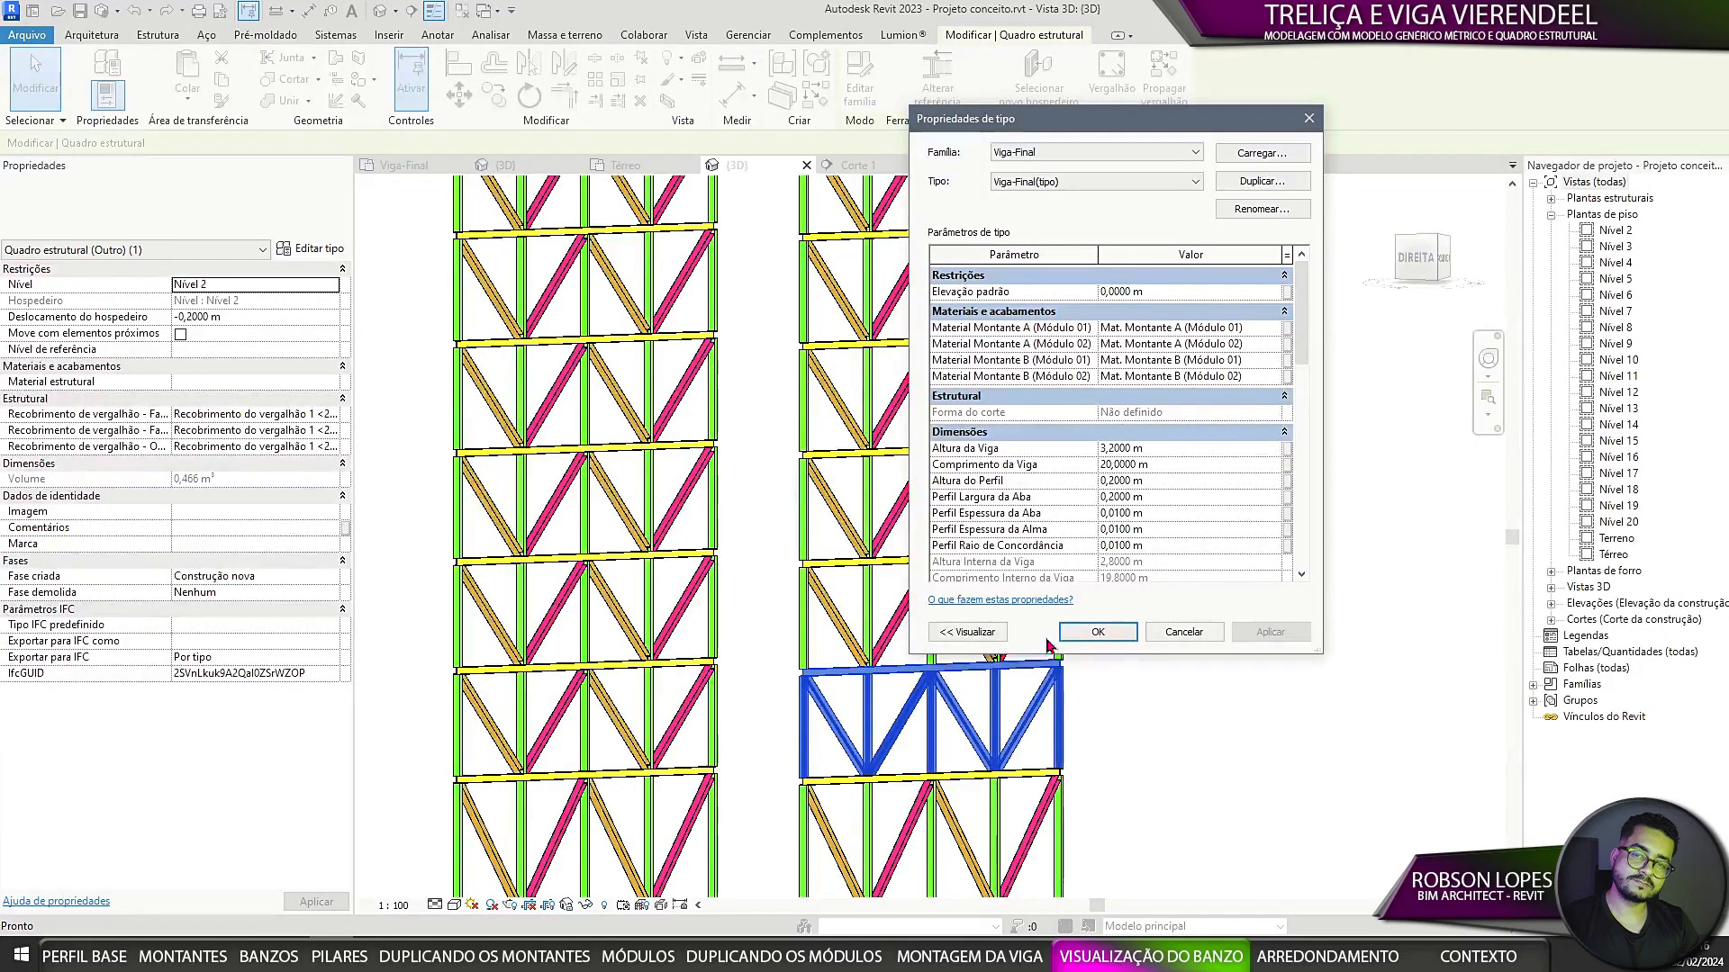
left_click(1107, 636)
Step: Examine the stacked trusses in 3D, checking how the pillars and diagonals meet the banzos between floors
middle_click_drag(1478, 606, 1315, 731)
left_click(1310, 734)
scroll(1104, 671, "down", 2)
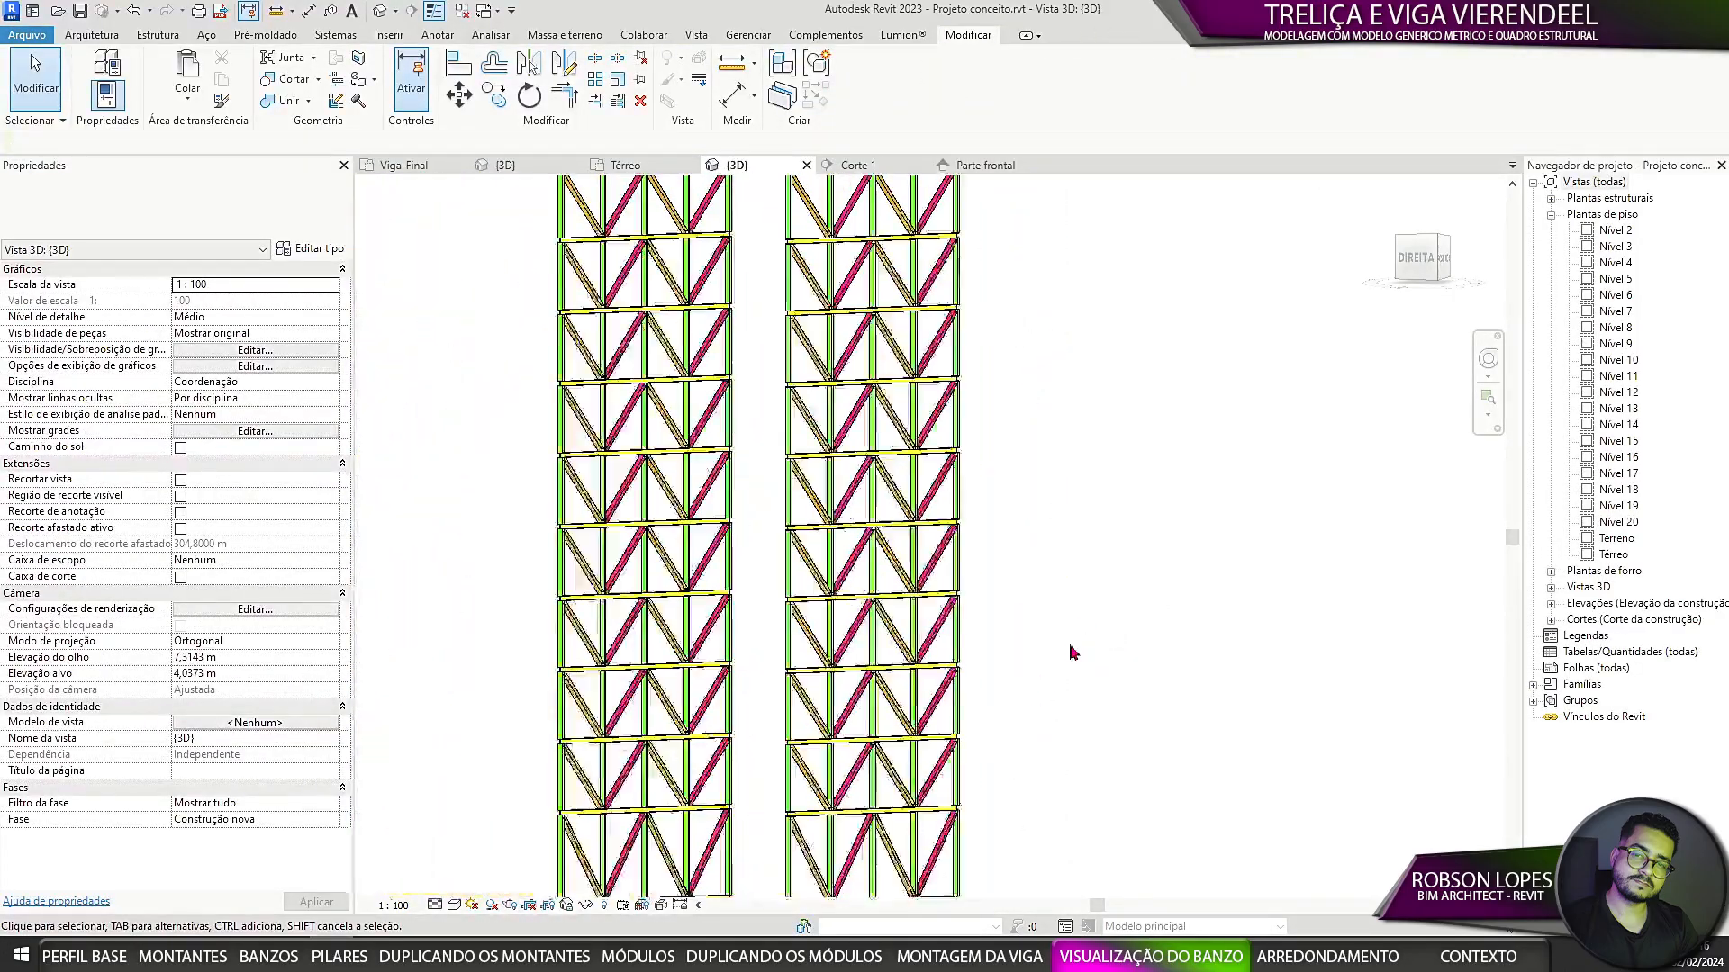
middle_click_drag(1072, 651, 969, 781, "shift")
scroll(969, 782, "up", 5)
left_click(860, 712)
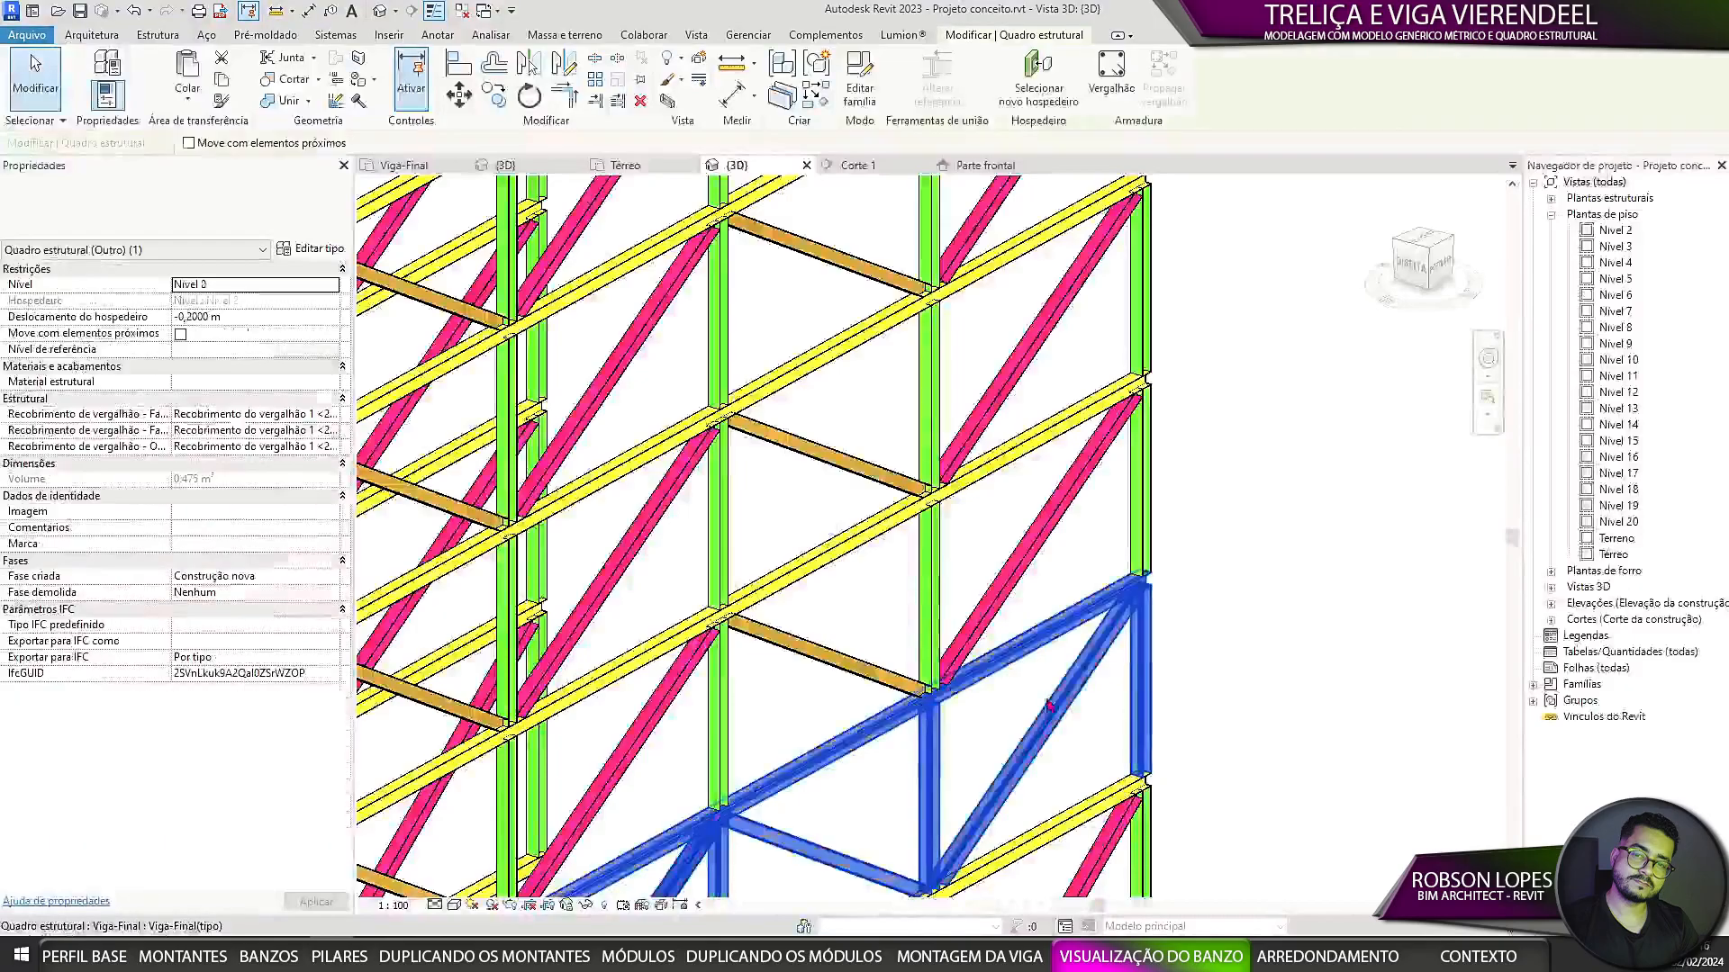
middle_click_drag(860, 711, 1197, 720, "shift")
scroll(1197, 726, "up", 4)
left_click(1263, 720)
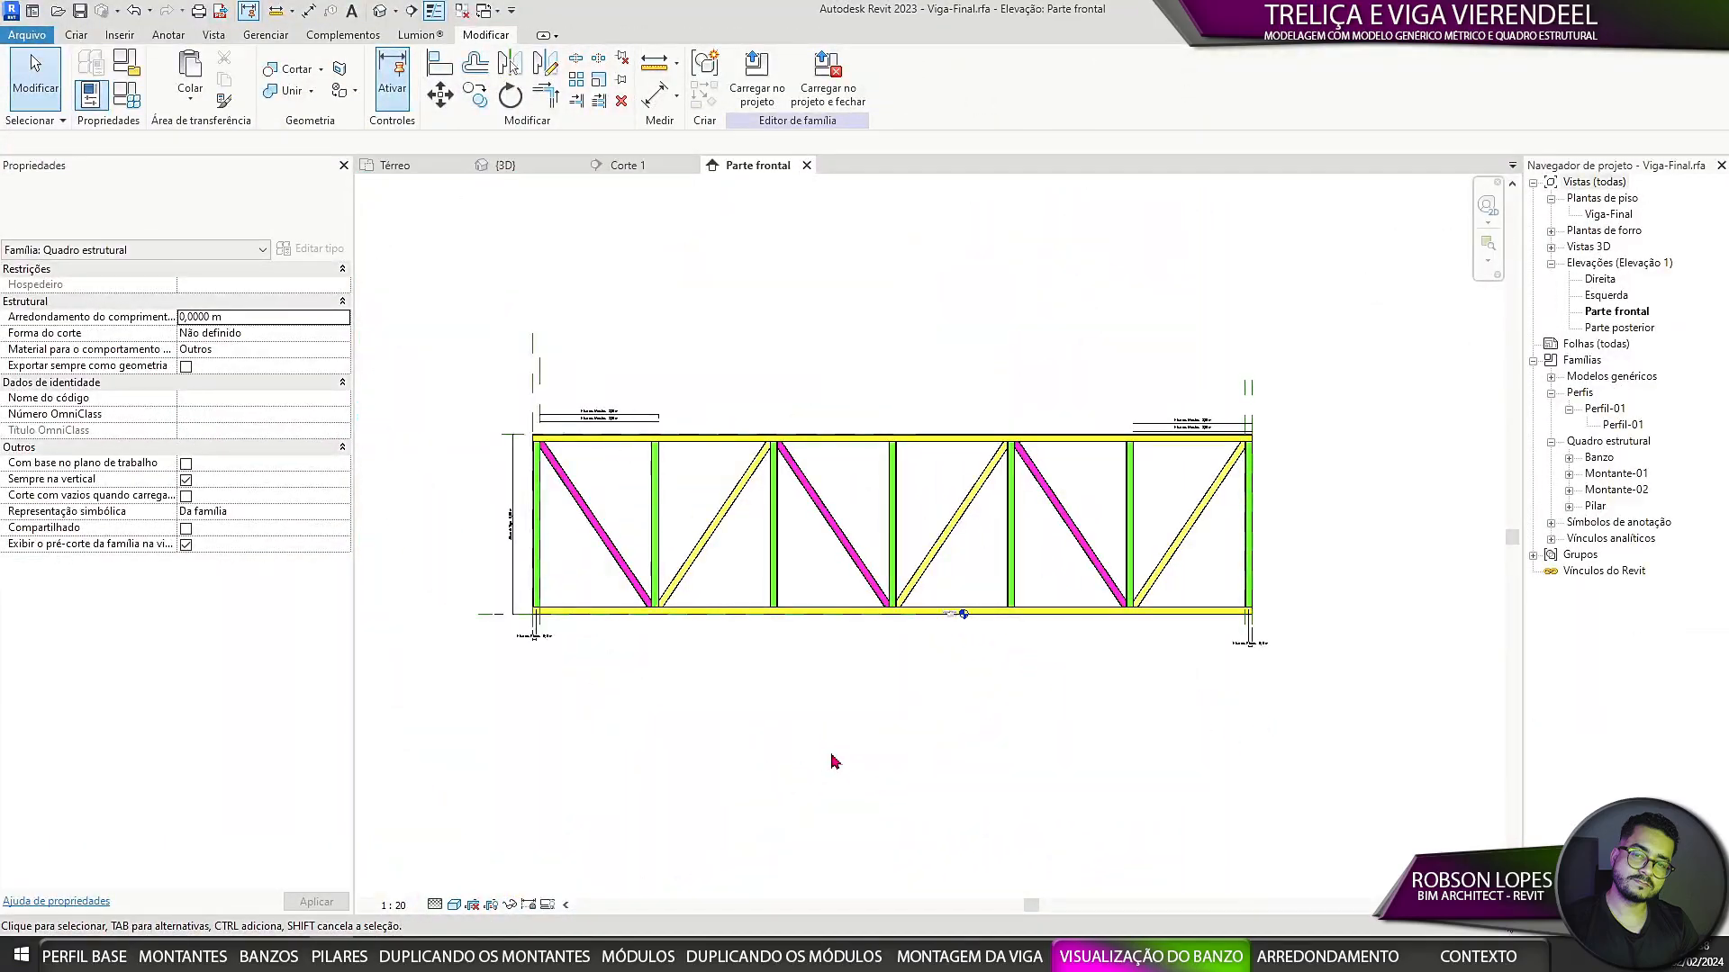
Step: Add a family type parameter named QTD de Montantes, of type Número, grouped under Dimensões
scroll(834, 762, "up", 2)
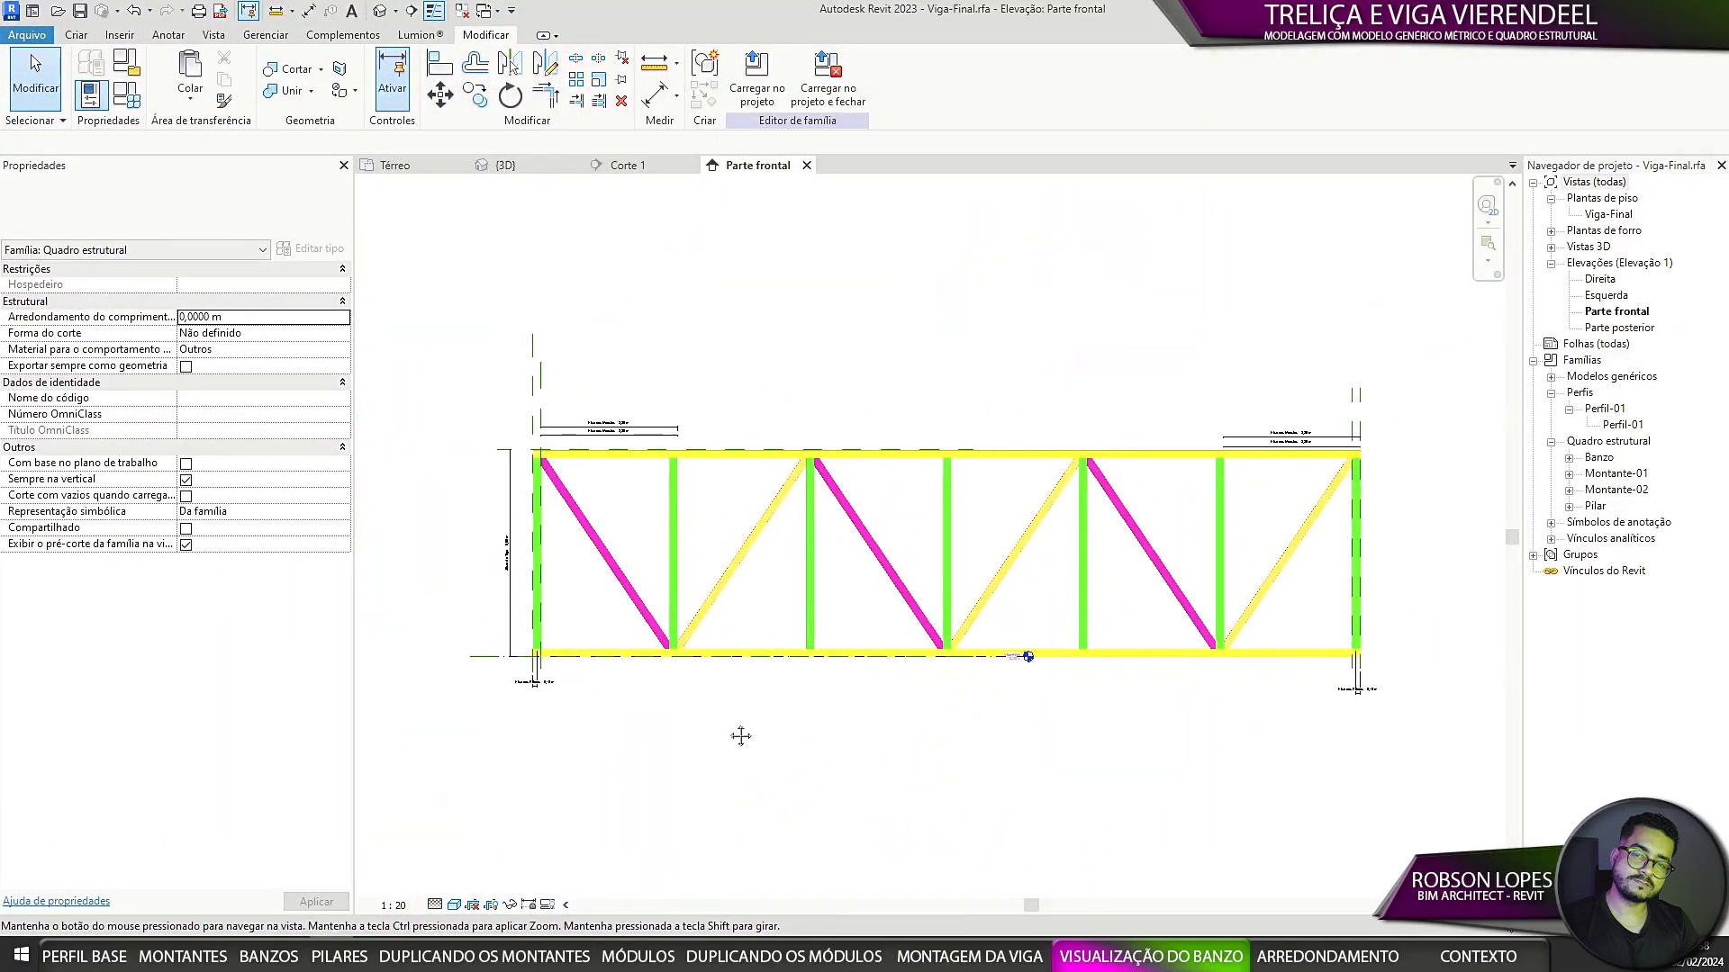
left_click(93, 96)
scroll(1251, 324, "down", 3)
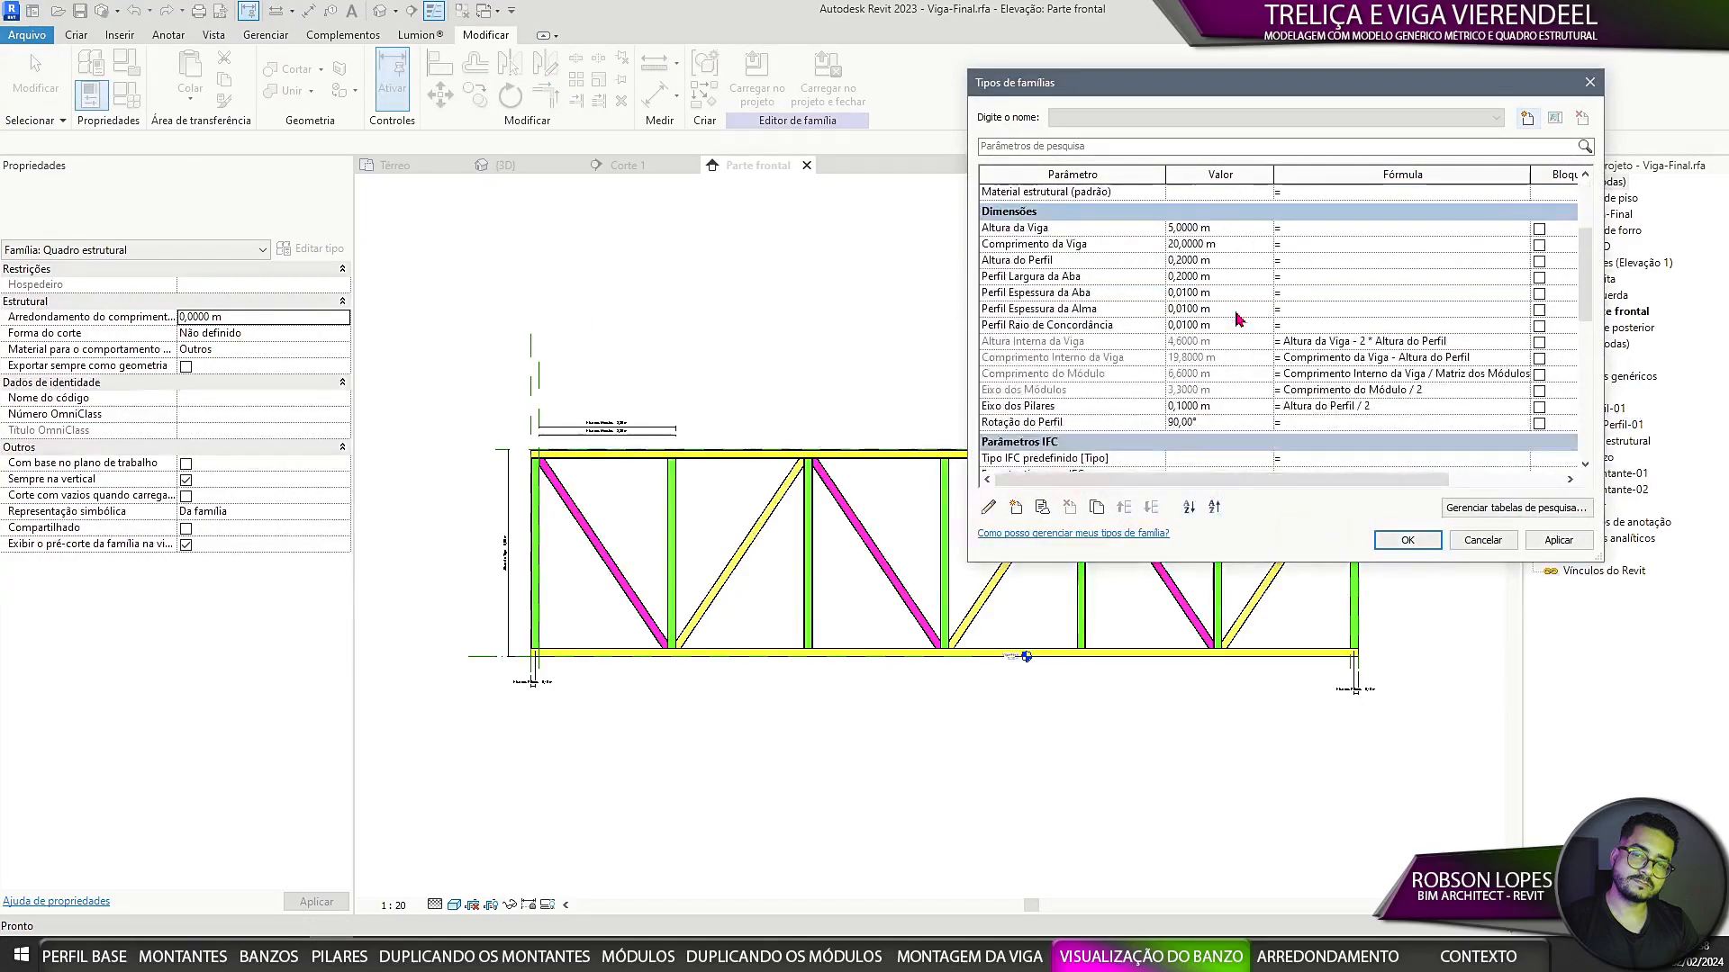
left_click_drag(1275, 543, 1276, 900)
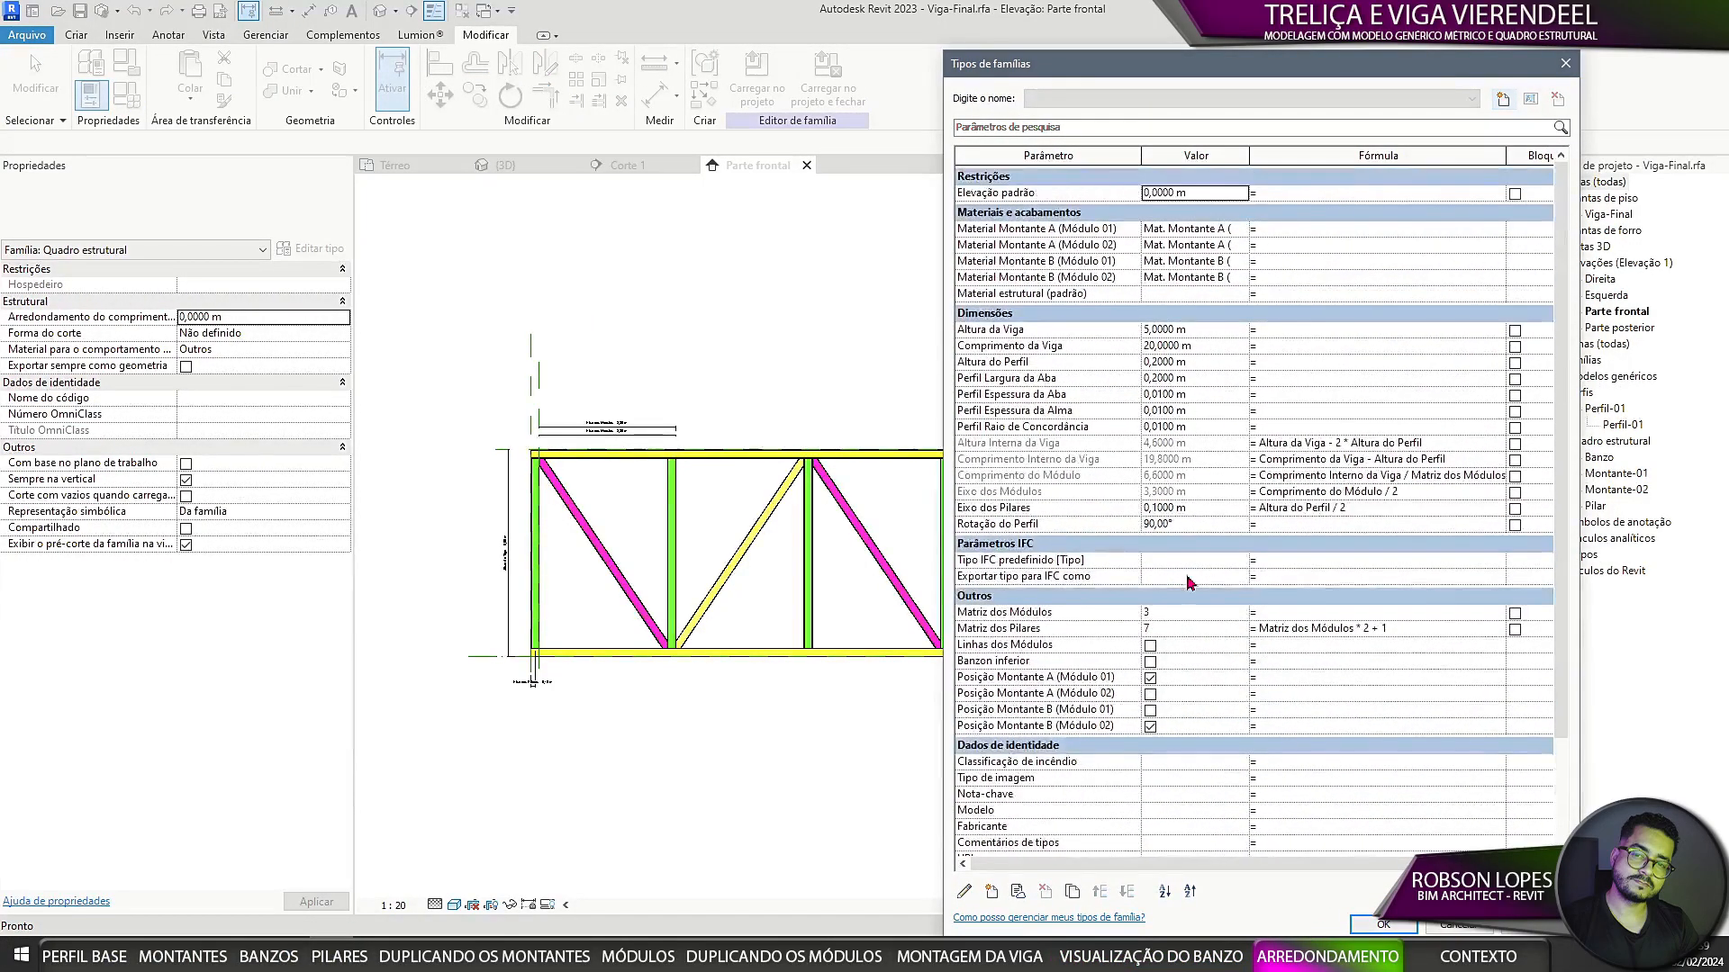
left_click_drag(1263, 71, 1254, 32)
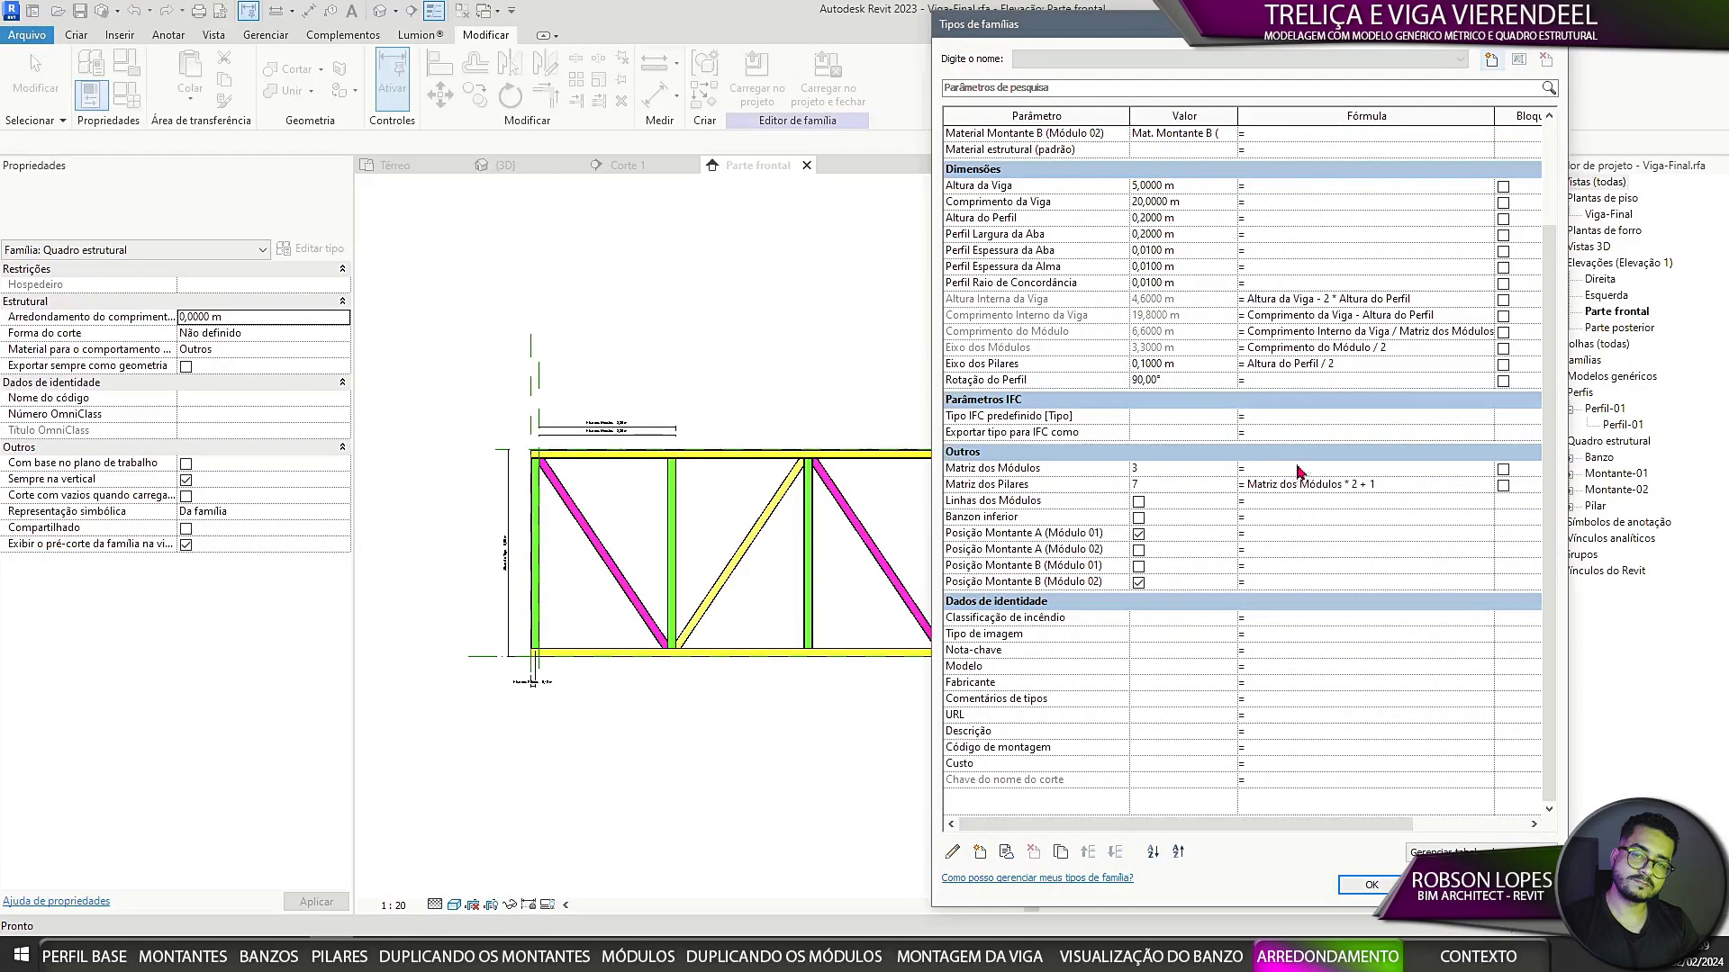
left_click(979, 853)
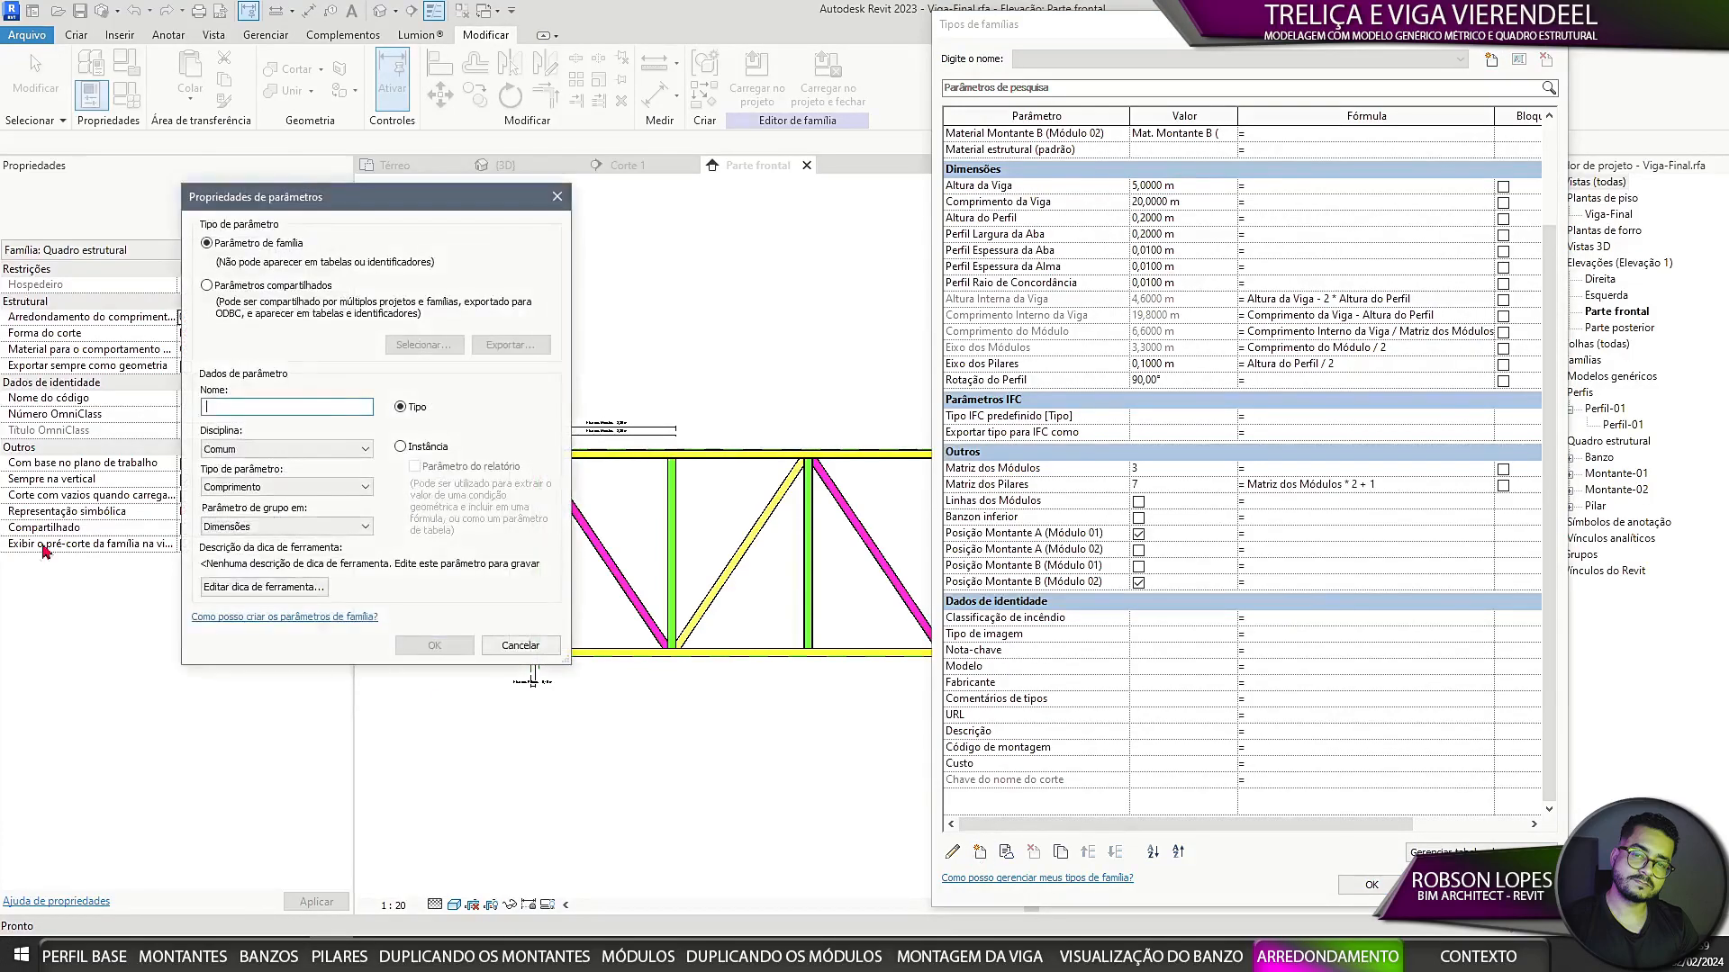
type("Qt")
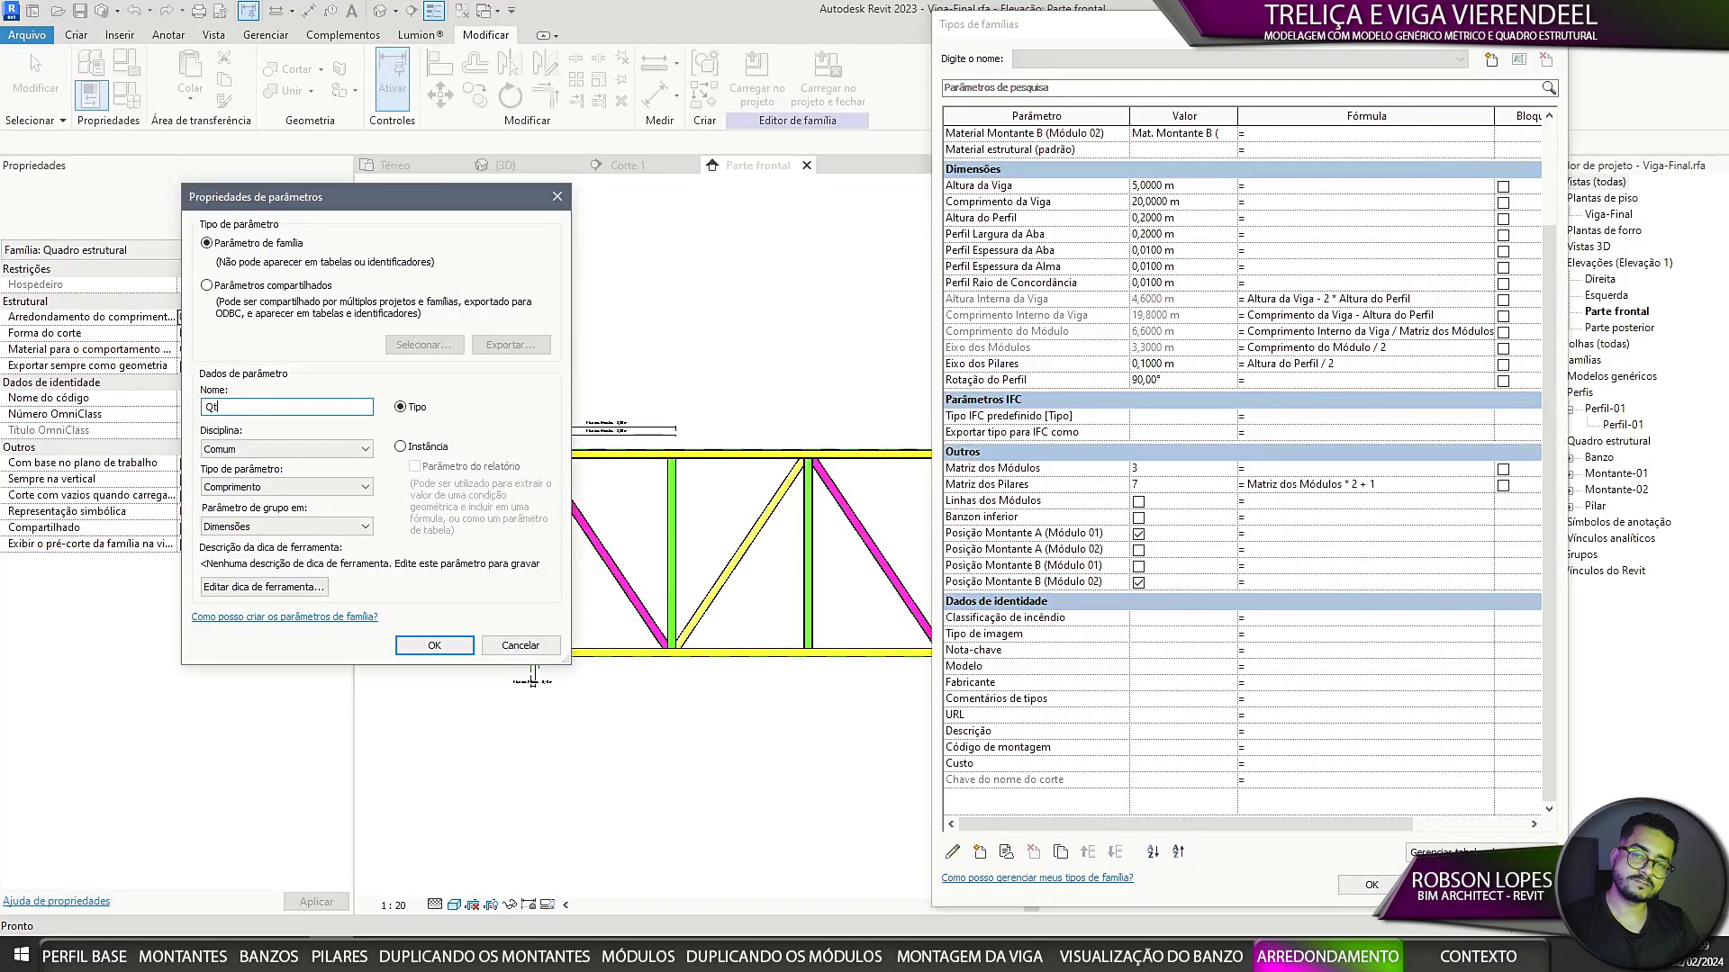
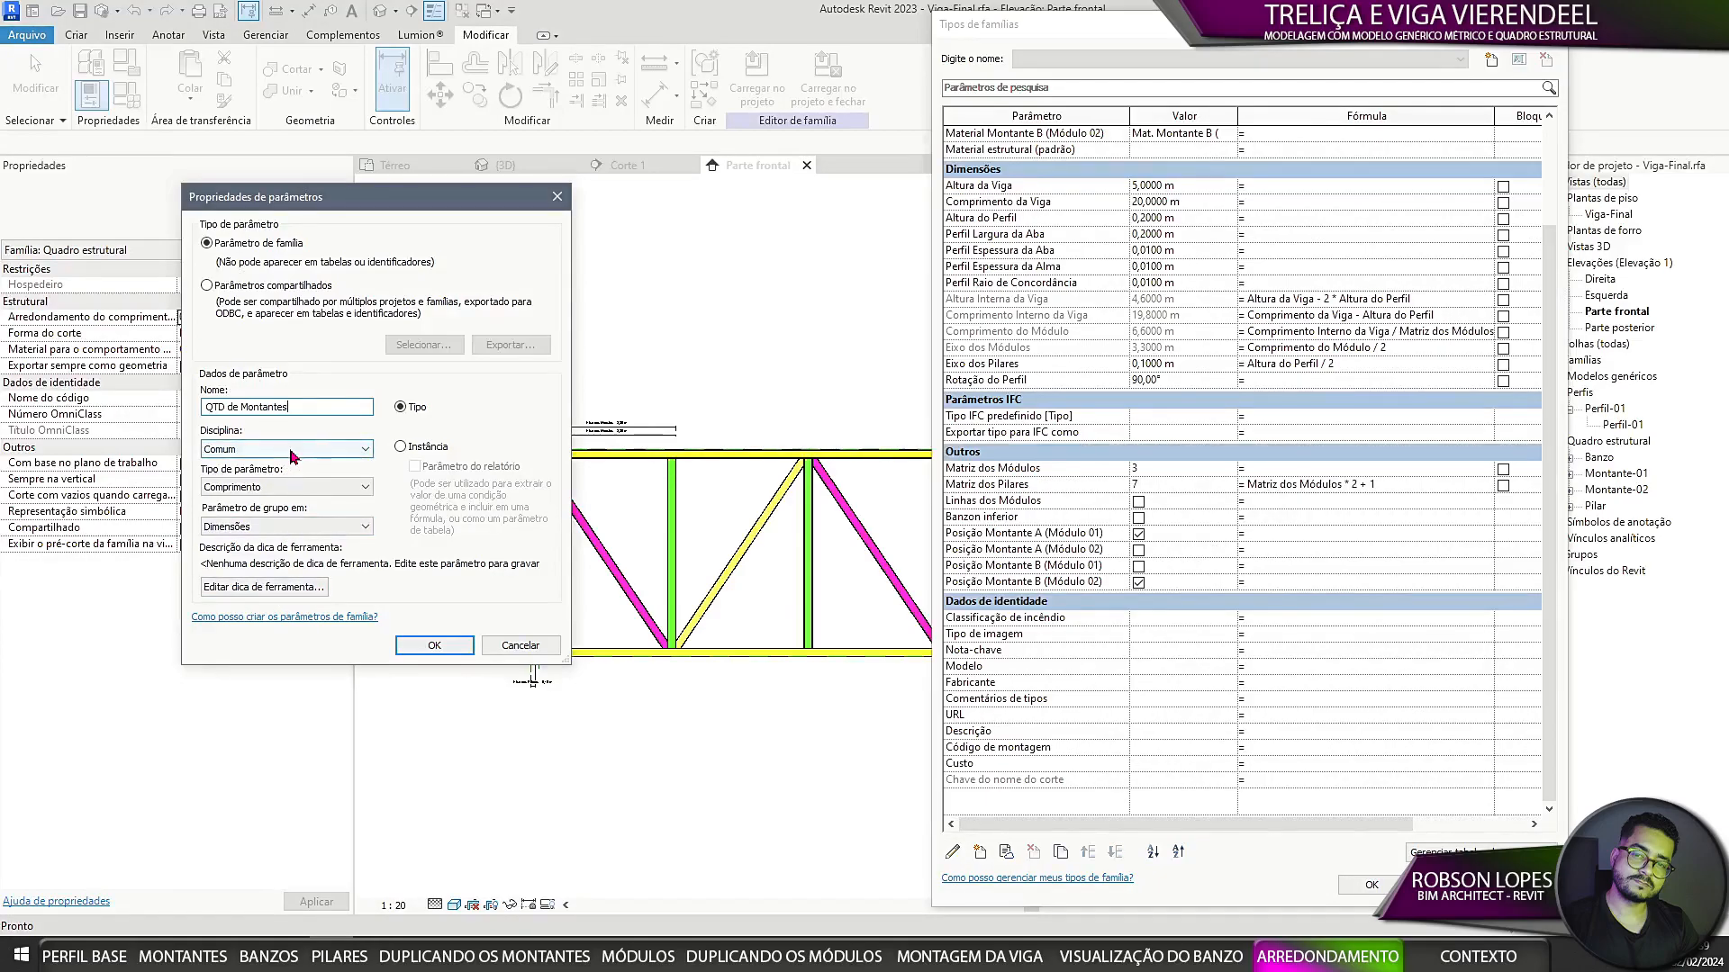
left_click(301, 486)
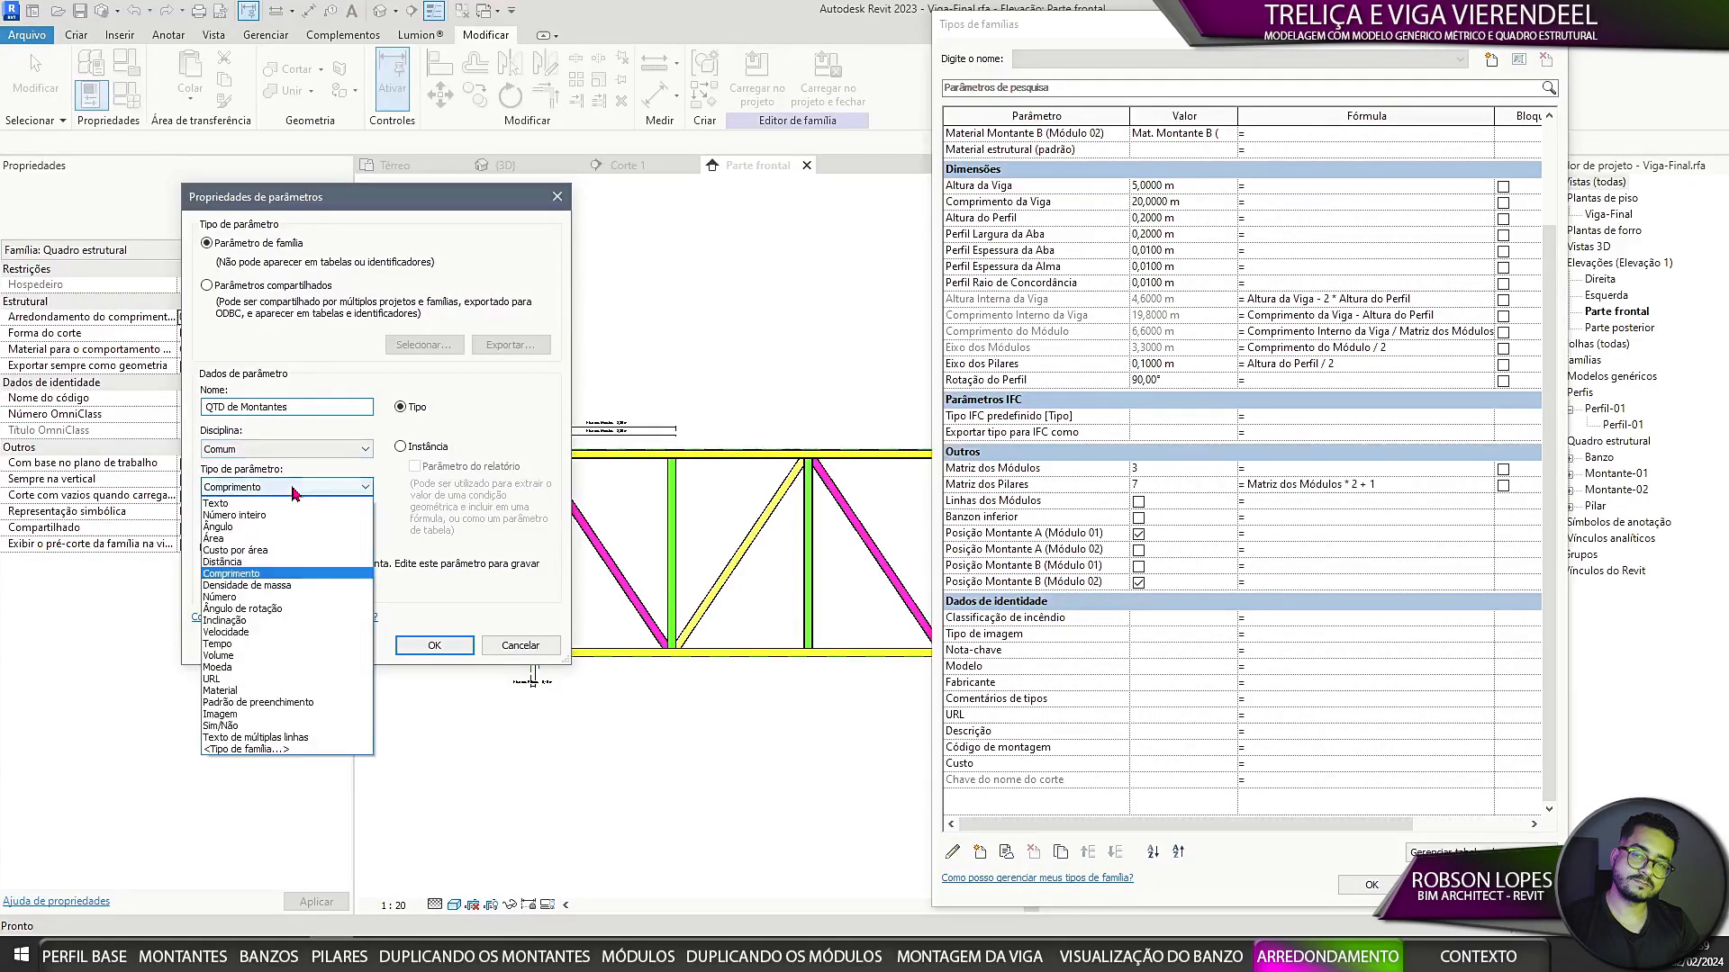
left_click(248, 608)
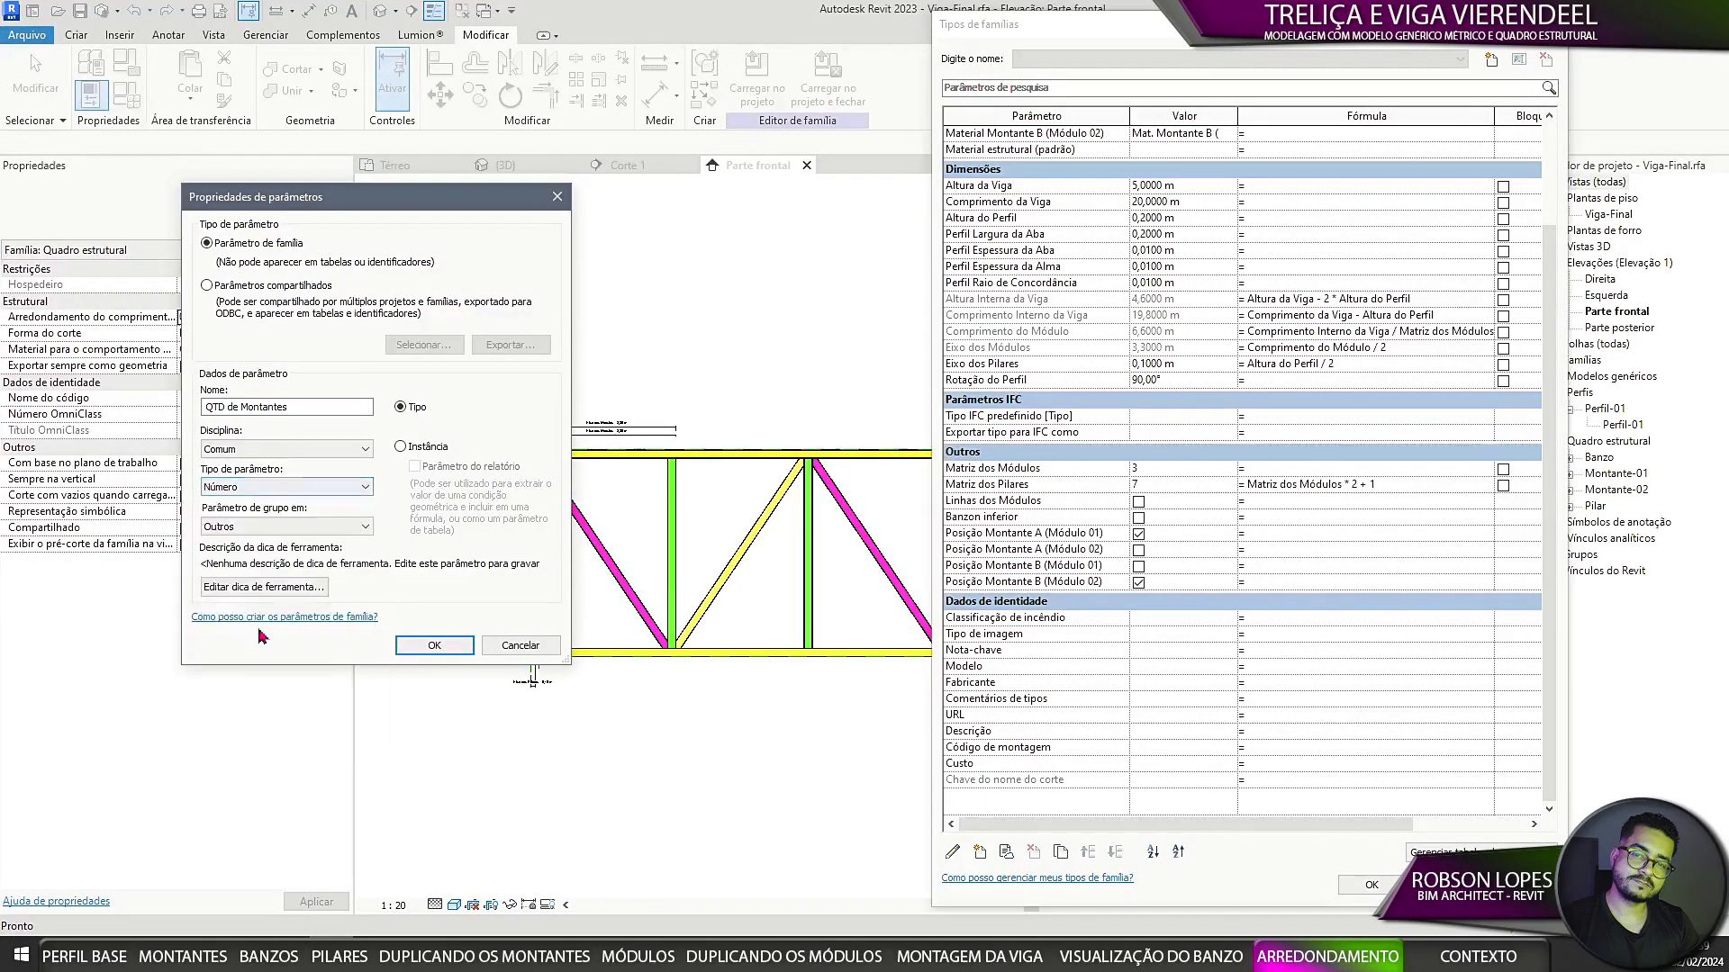
left_click(286, 527)
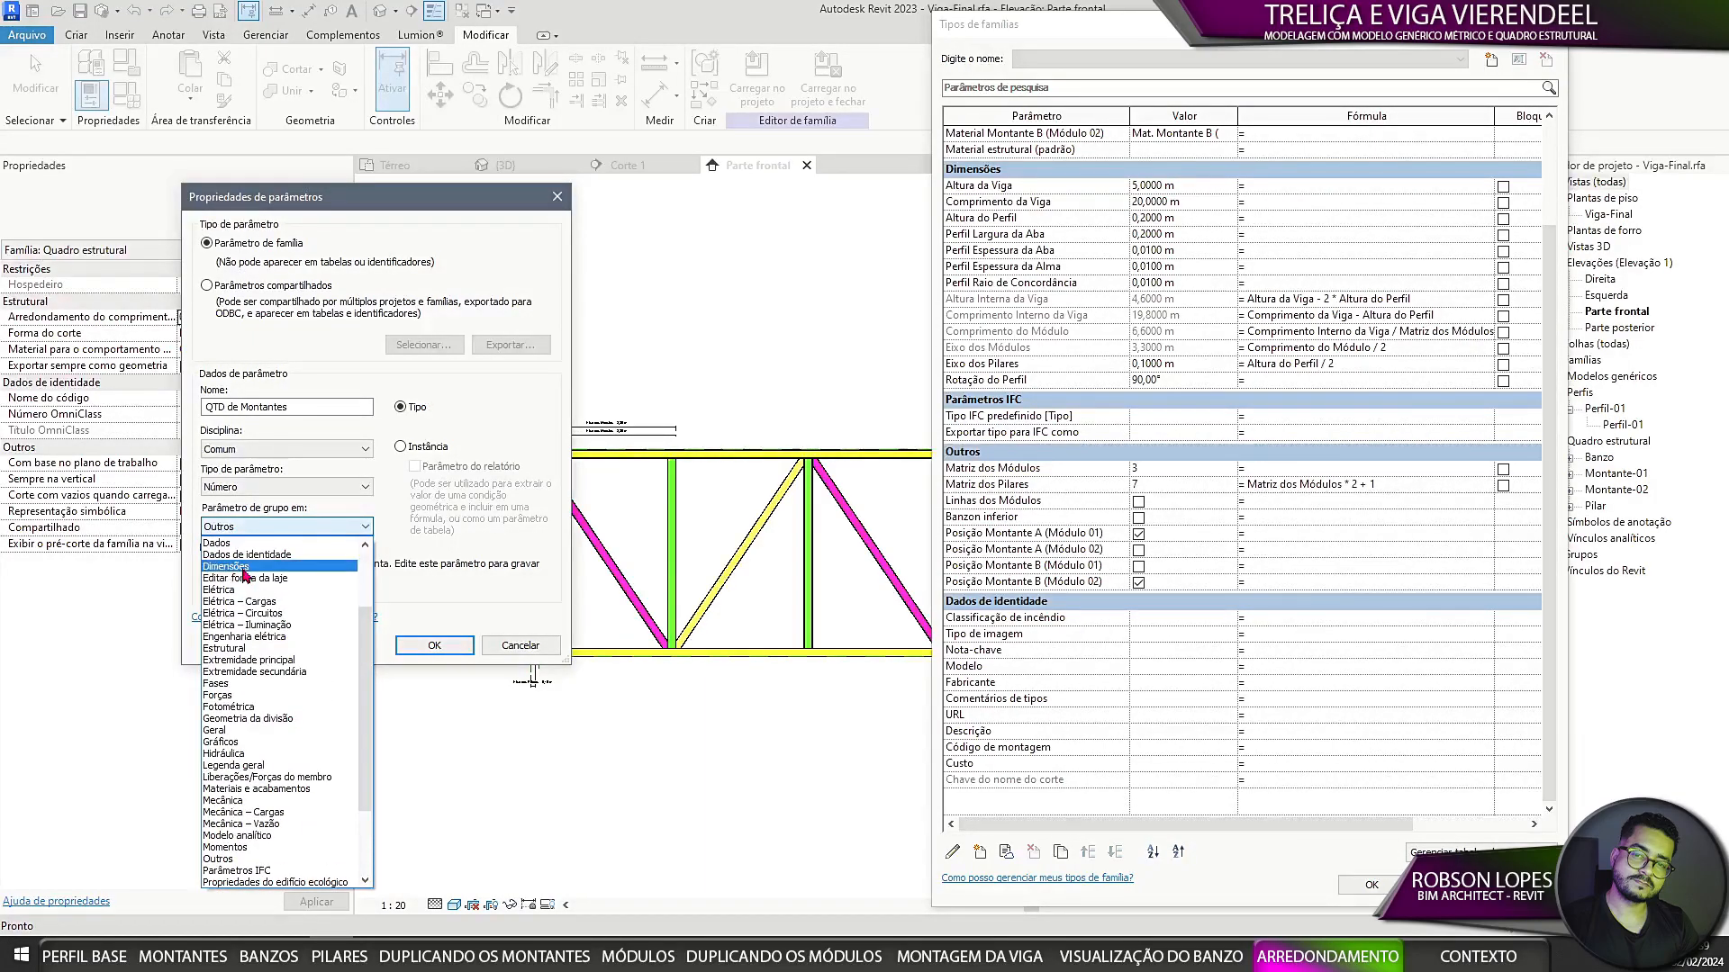
left_click(245, 567)
left_click(434, 646)
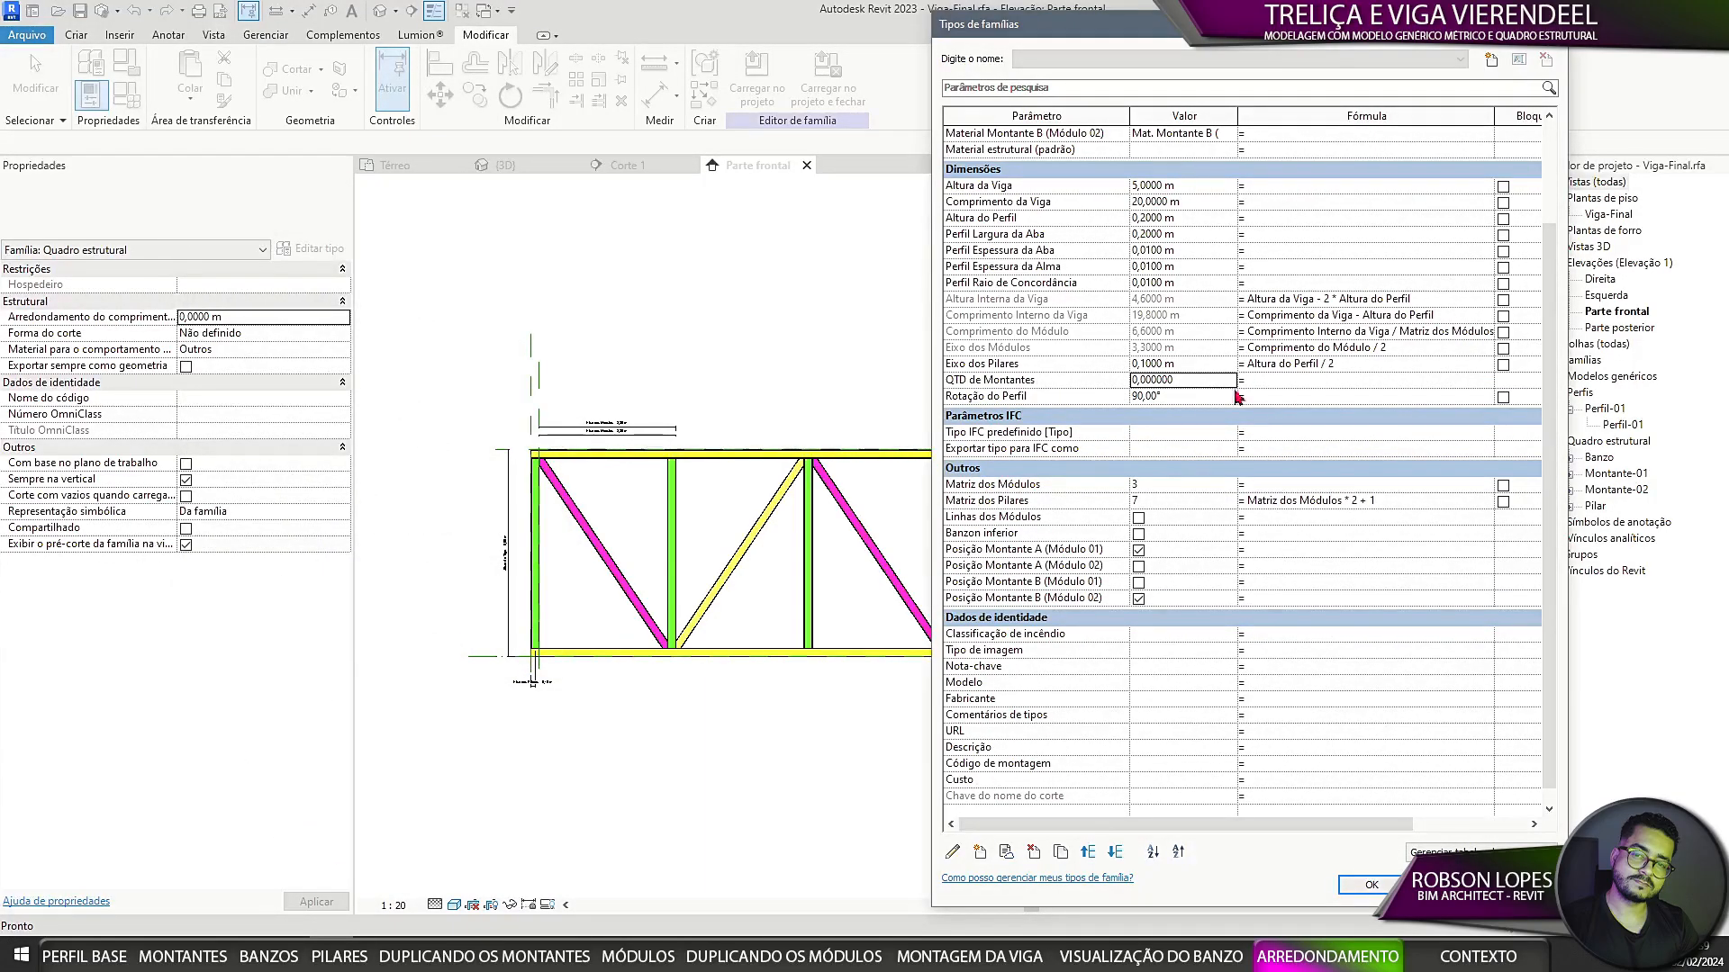
Step: Move the QTD de Montantes parameter up to the first row of the Dimensões group
left_click(1039, 381)
left_click(1087, 852)
left_click(1087, 852)
left_click(1088, 852)
left_click(1088, 852)
left_click(1087, 852)
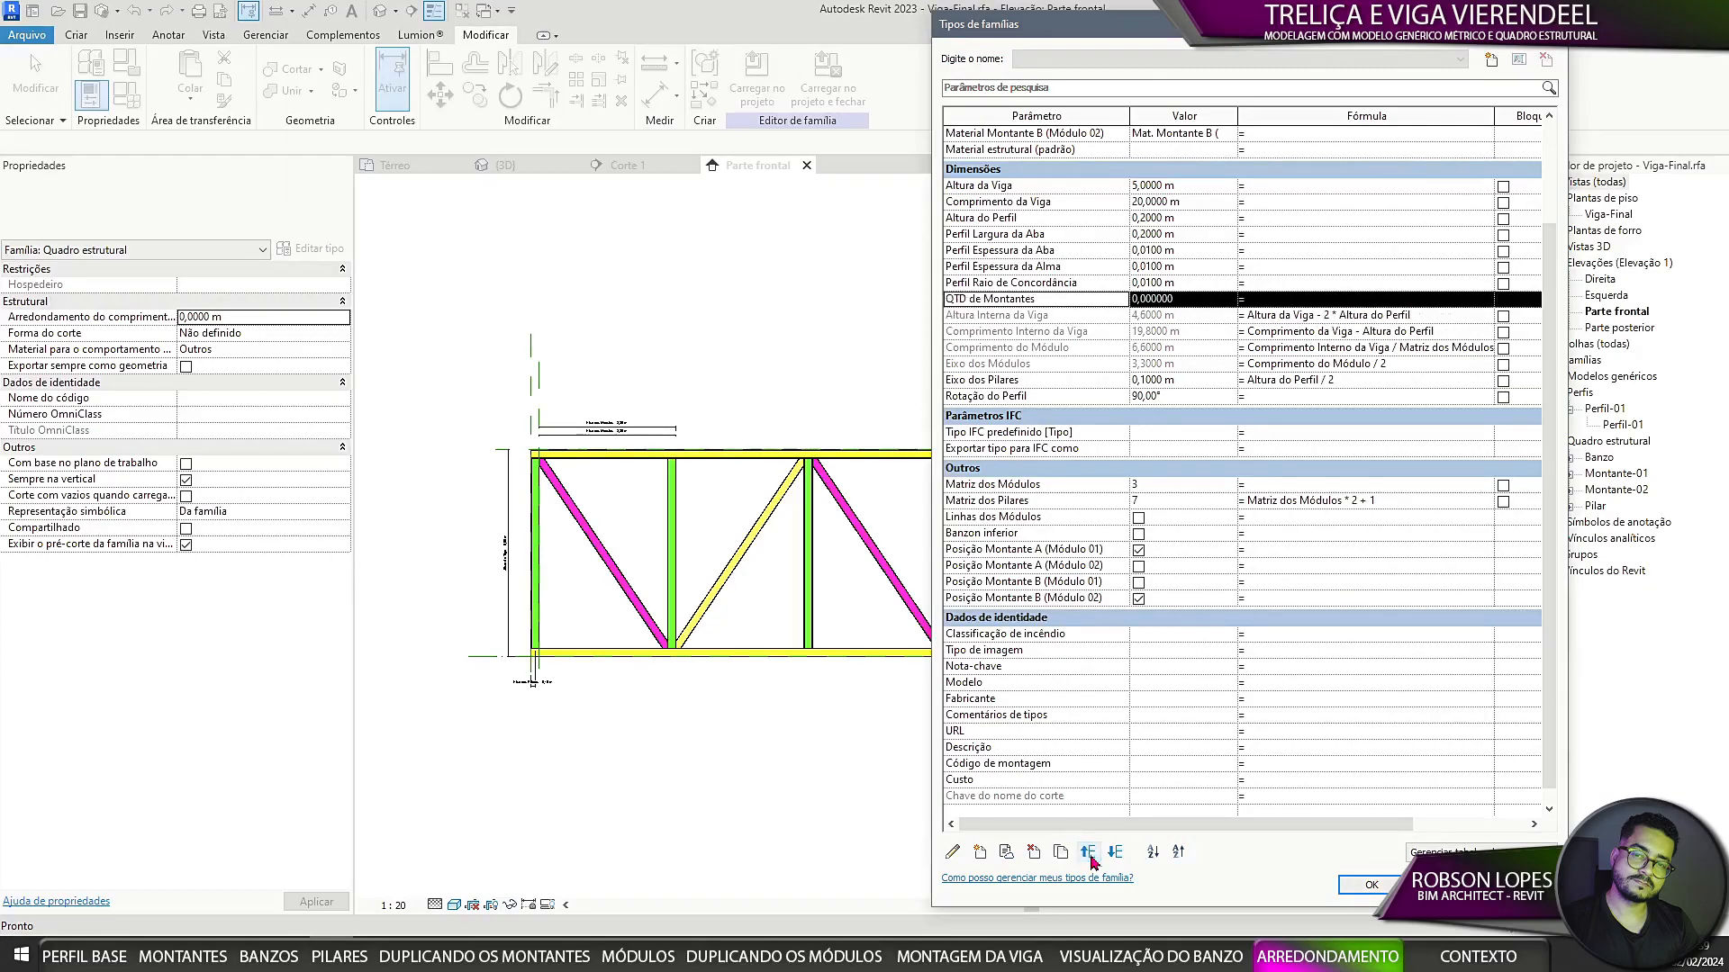
left_click(1089, 853)
left_click(1088, 853)
left_click(1088, 853)
left_click(1089, 852)
left_click(1089, 852)
left_click(1088, 853)
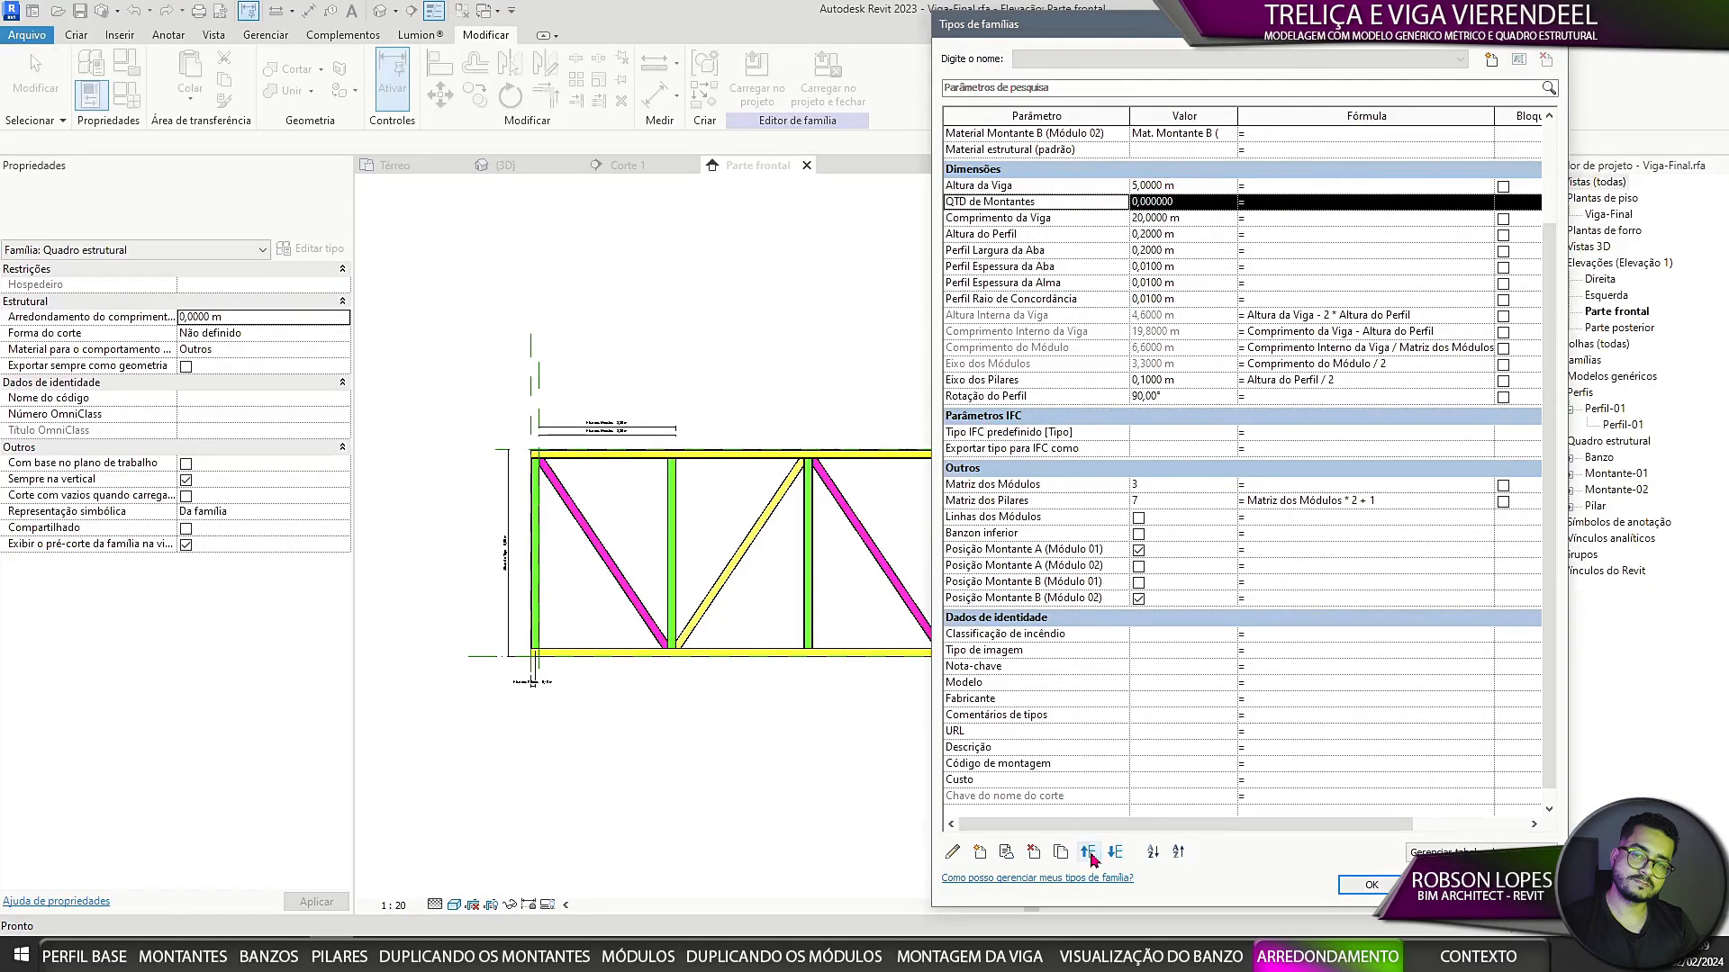
left_click(1089, 853)
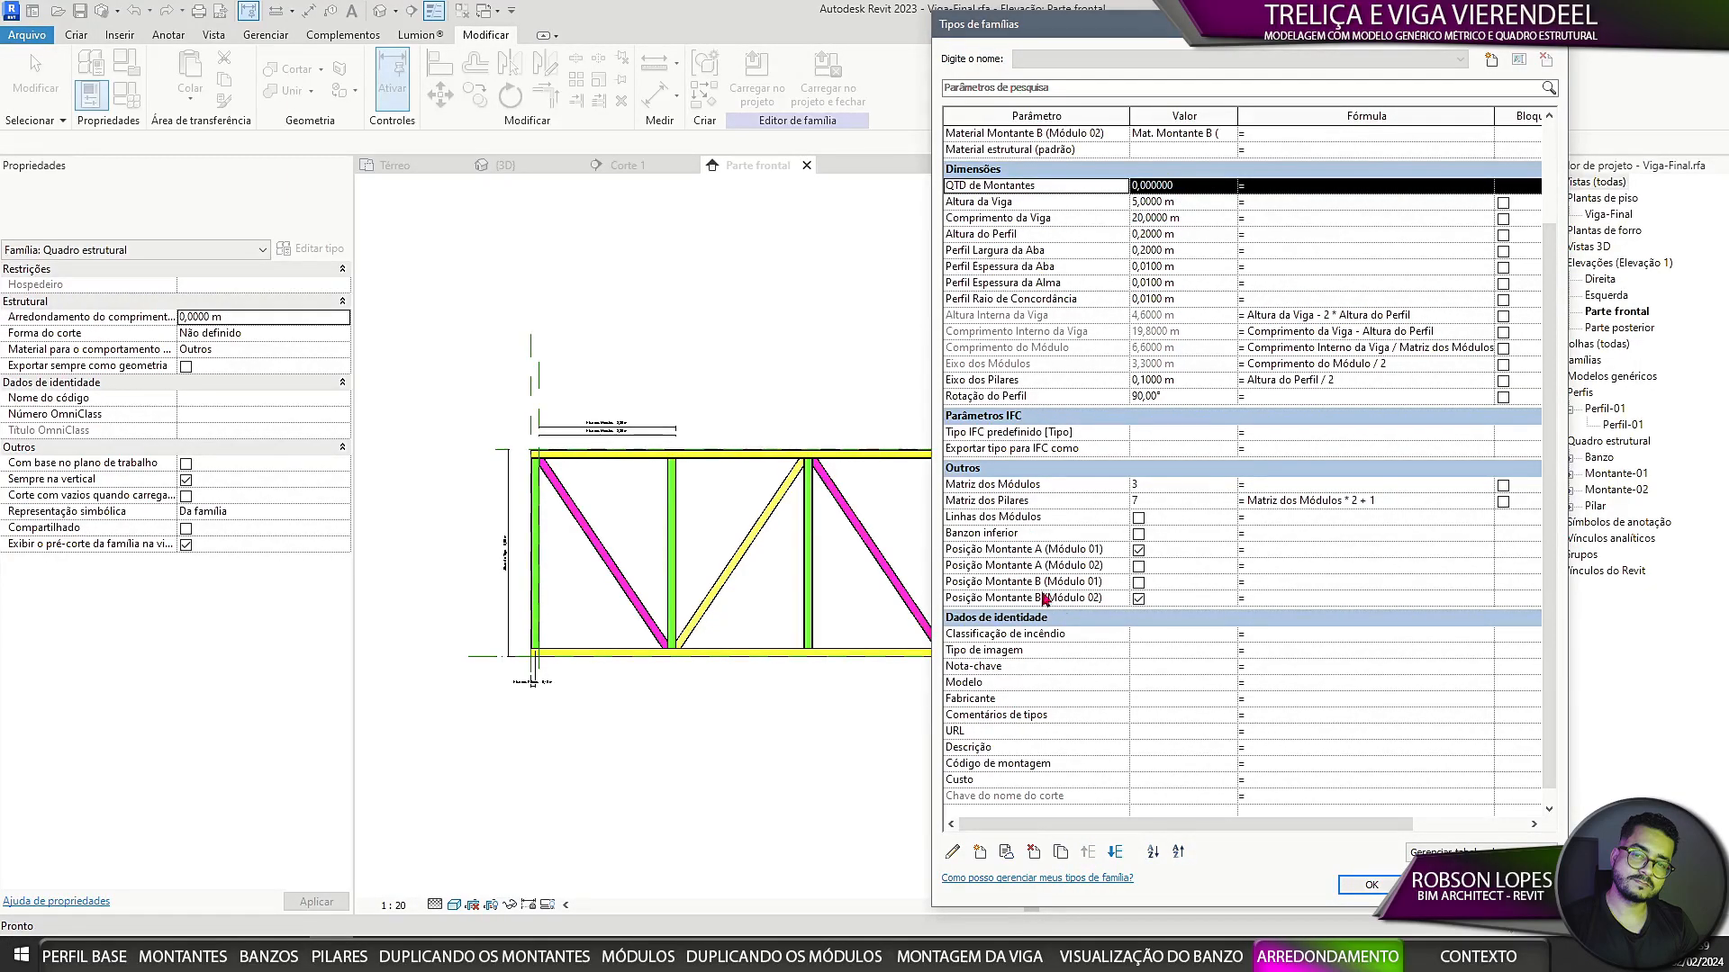
Step: Enter the formula round(QTD de Montantes/2) for the Matriz dos Módulos parameter
left_click(1286, 484)
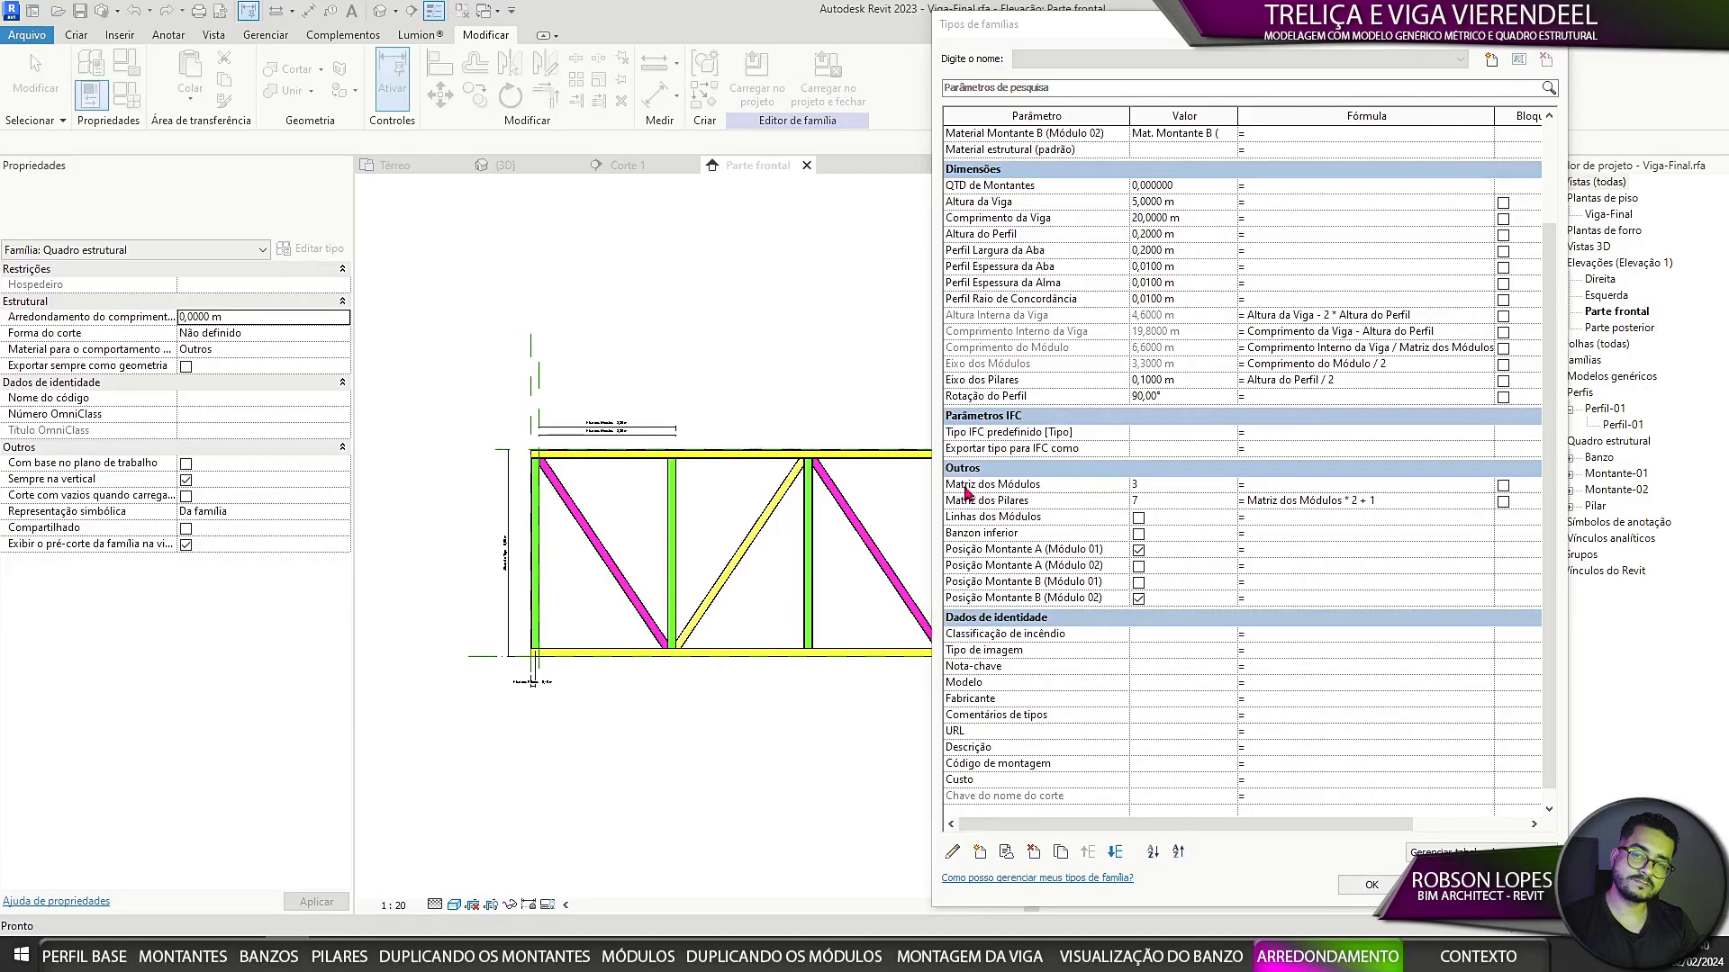
left_click(1269, 483)
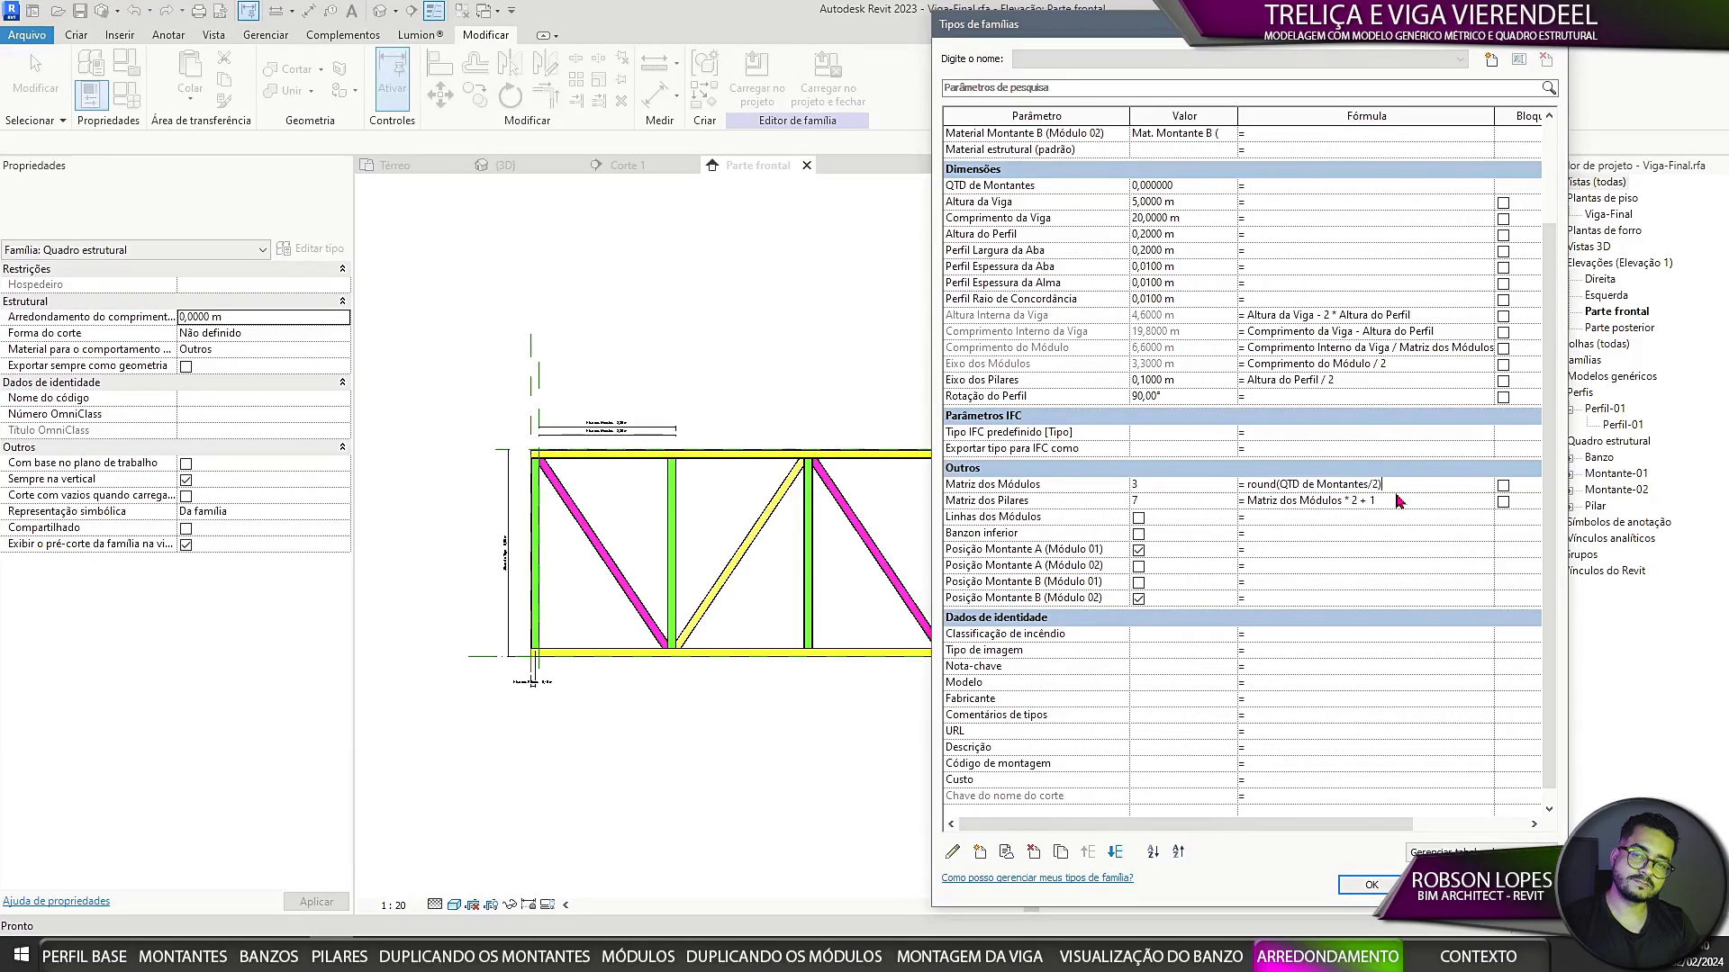
key("Return")
left_click(968, 478)
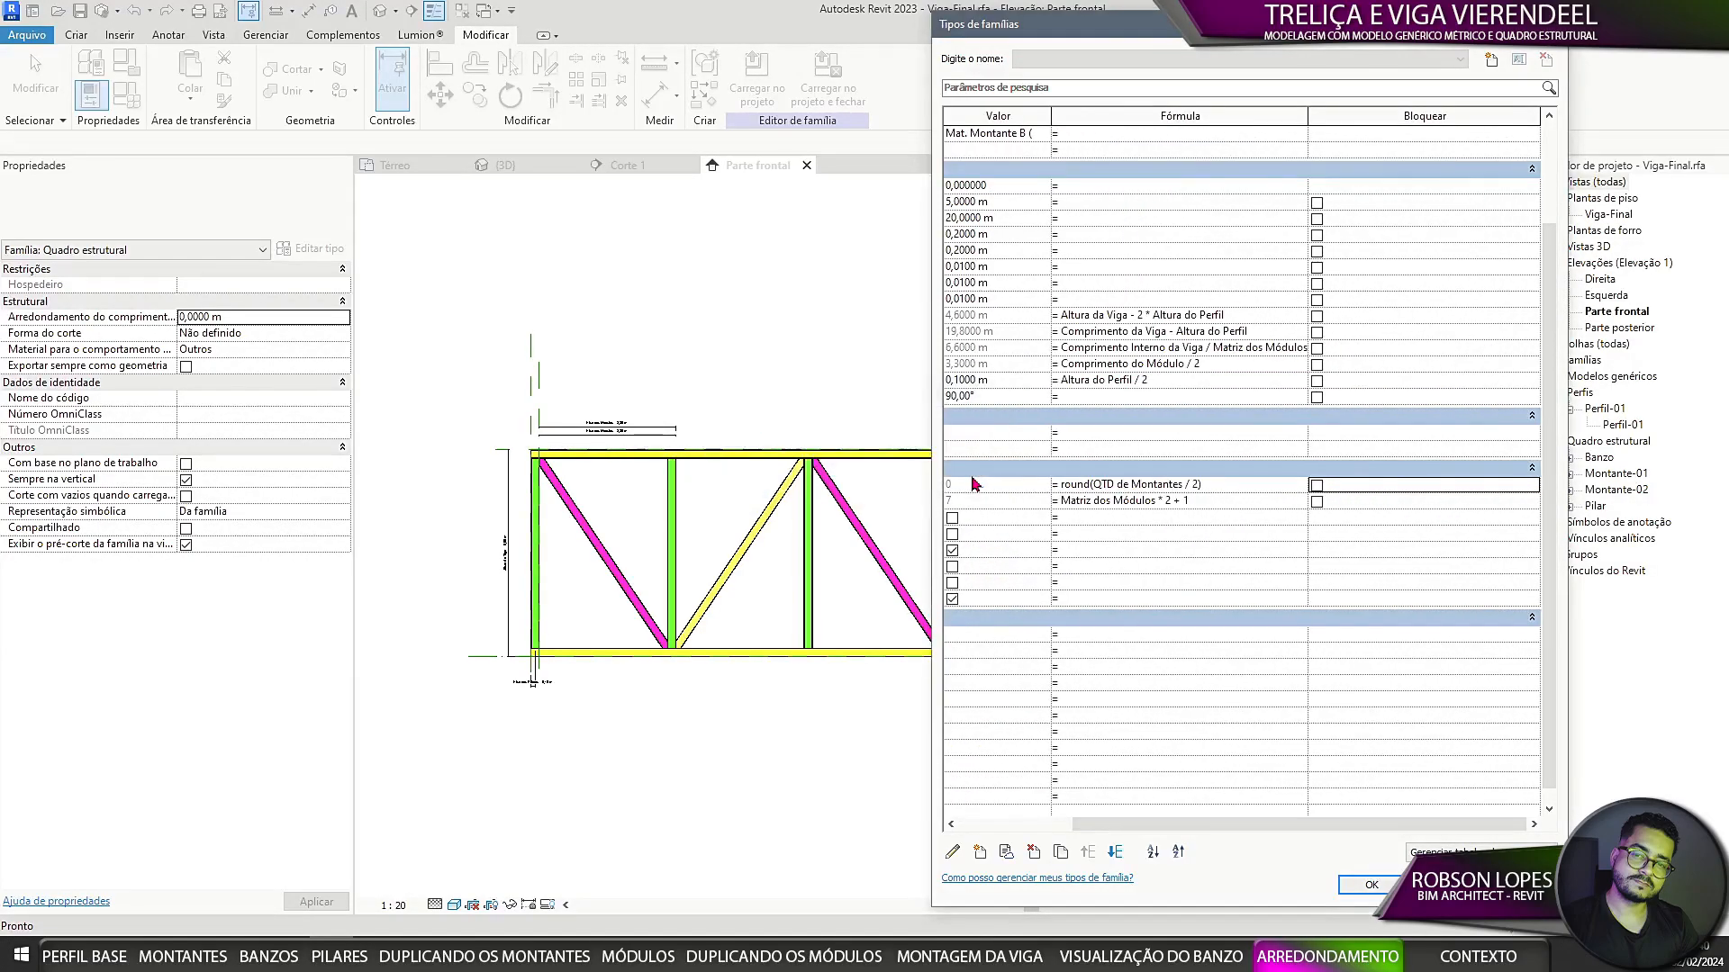
Step: Set QTD de Montantes to 6, then apply and confirm the family types
left_click(1185, 183)
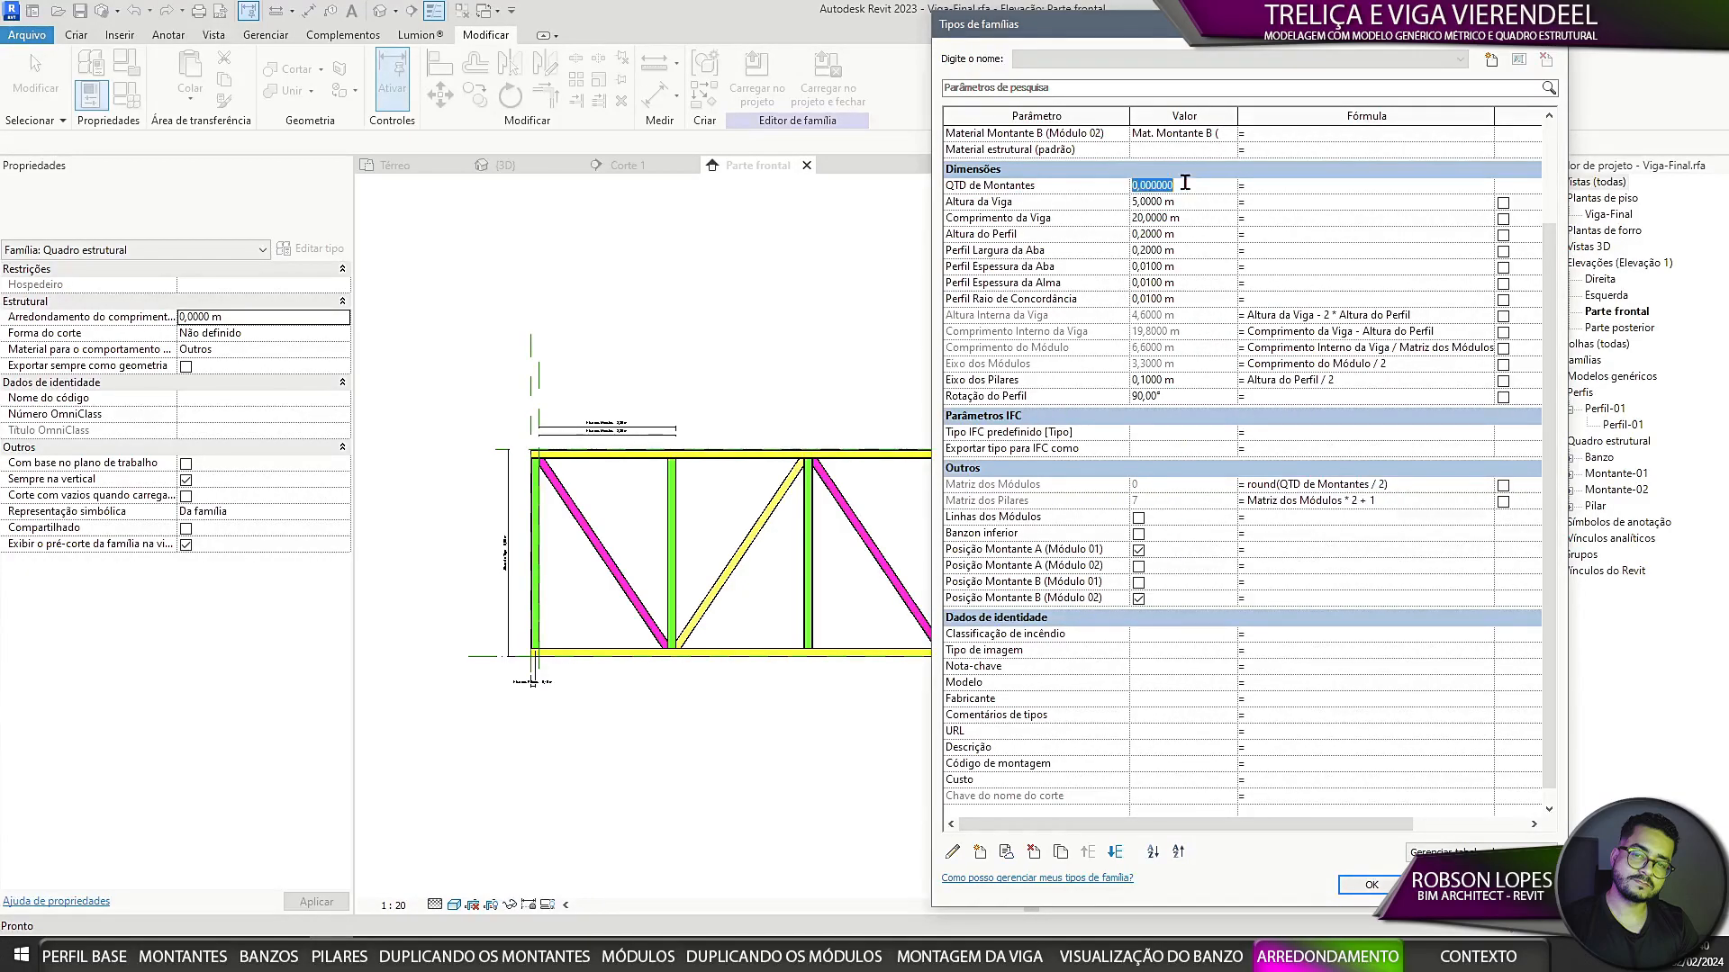
type("6")
key("Return")
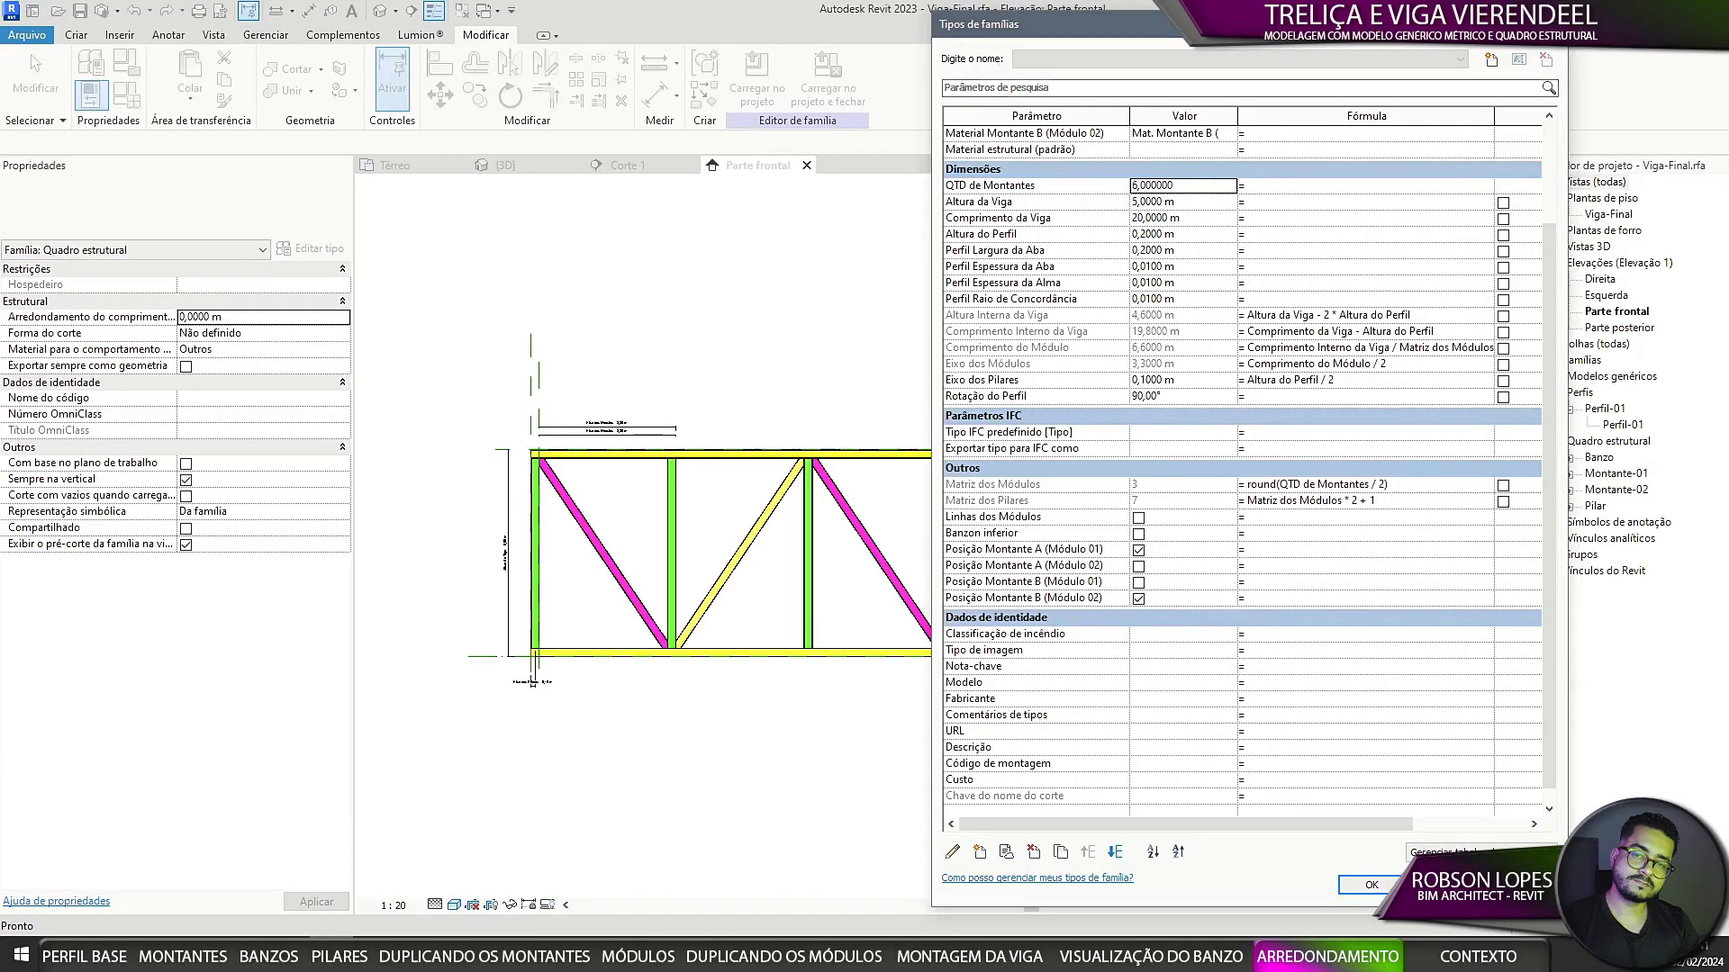
left_click_drag(1222, 13, 1222, 280)
left_click_drag(1342, 290, 1457, 128)
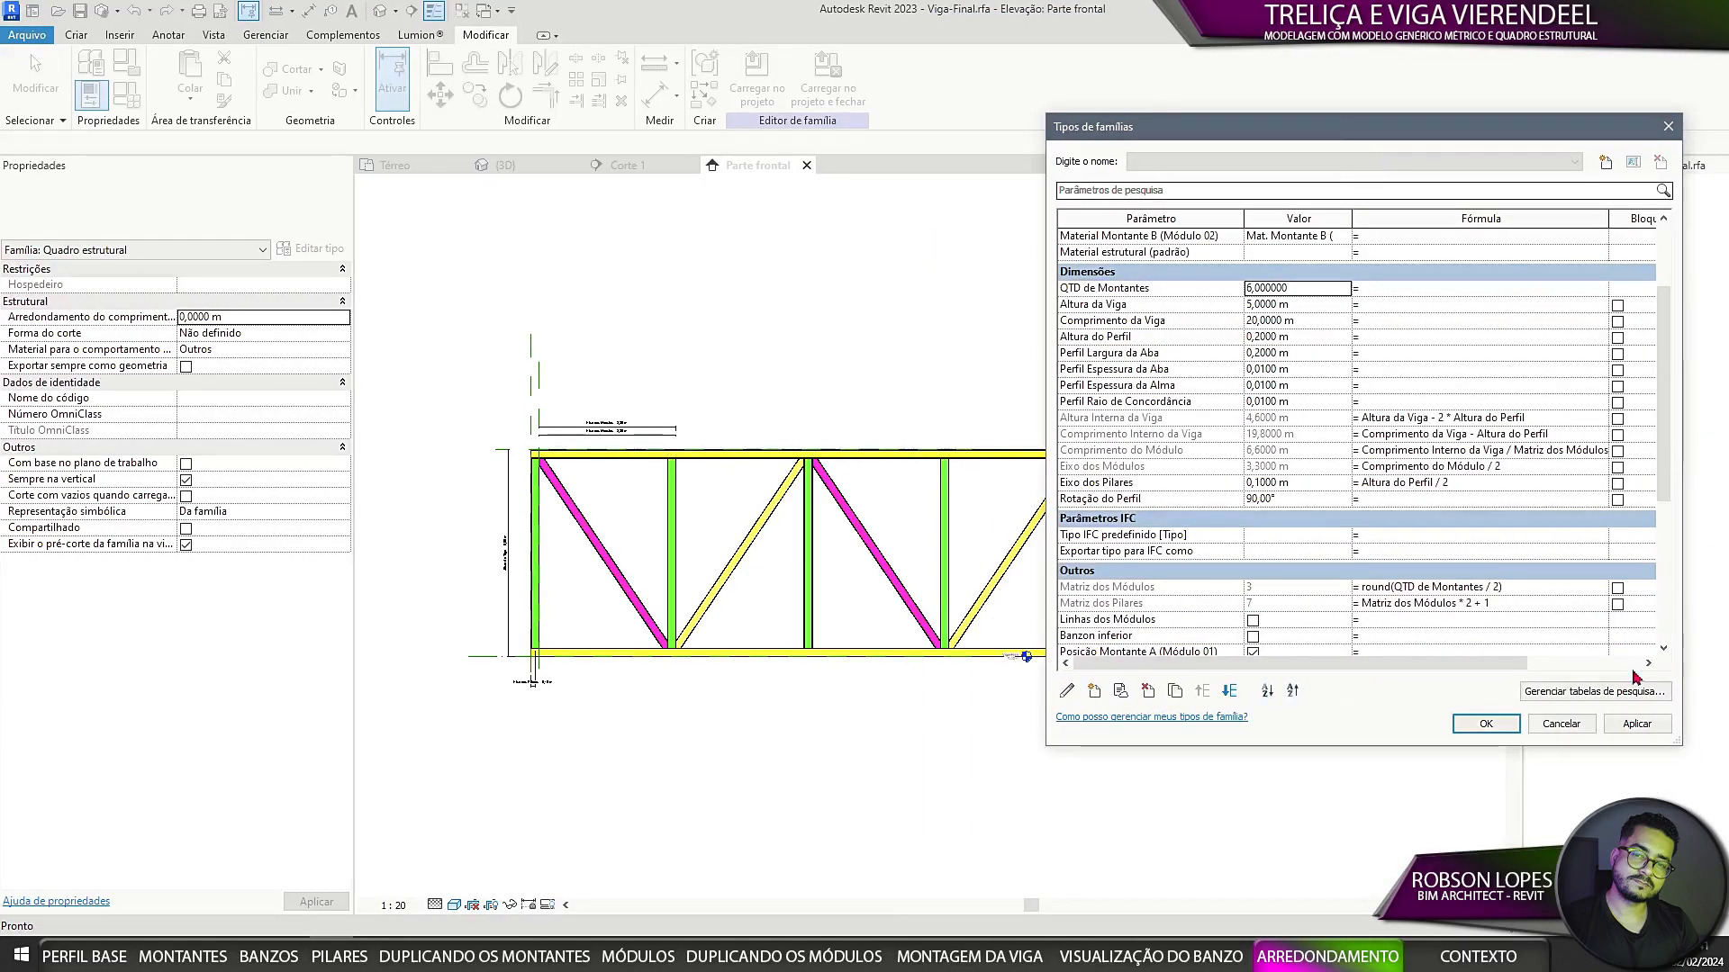
left_click(1637, 724)
left_click(1488, 726)
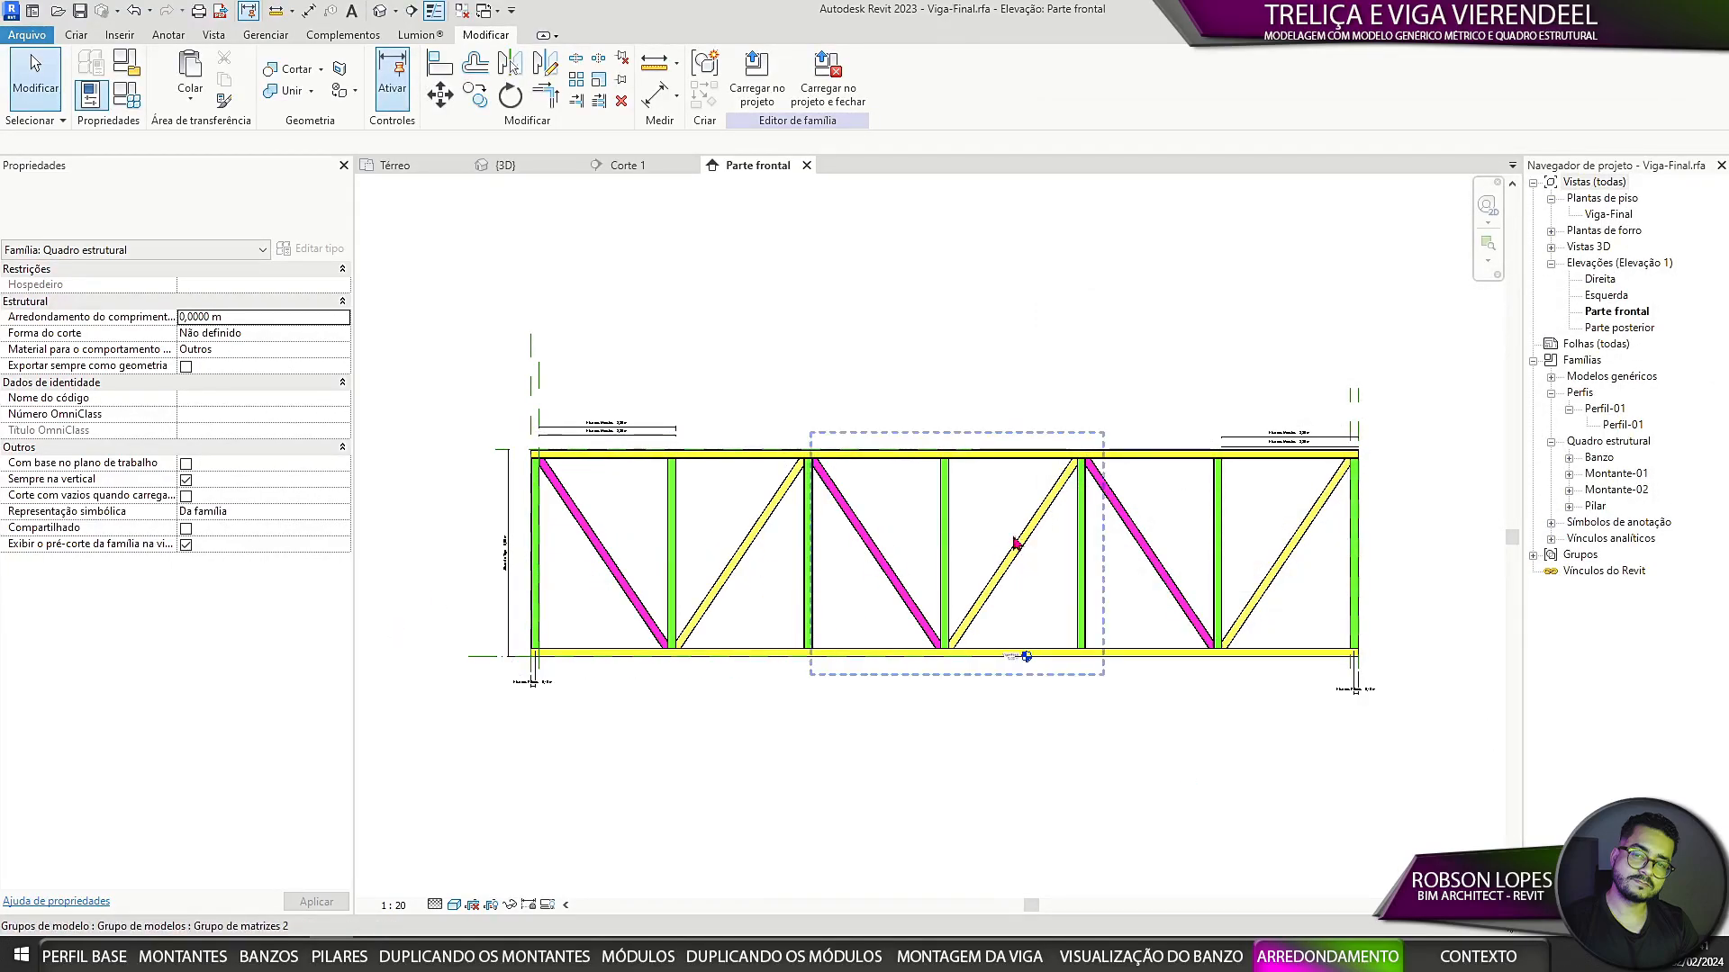
Step: Test the truss with QTD de Montantes set to 8 and confirm the family types
left_click(131, 101)
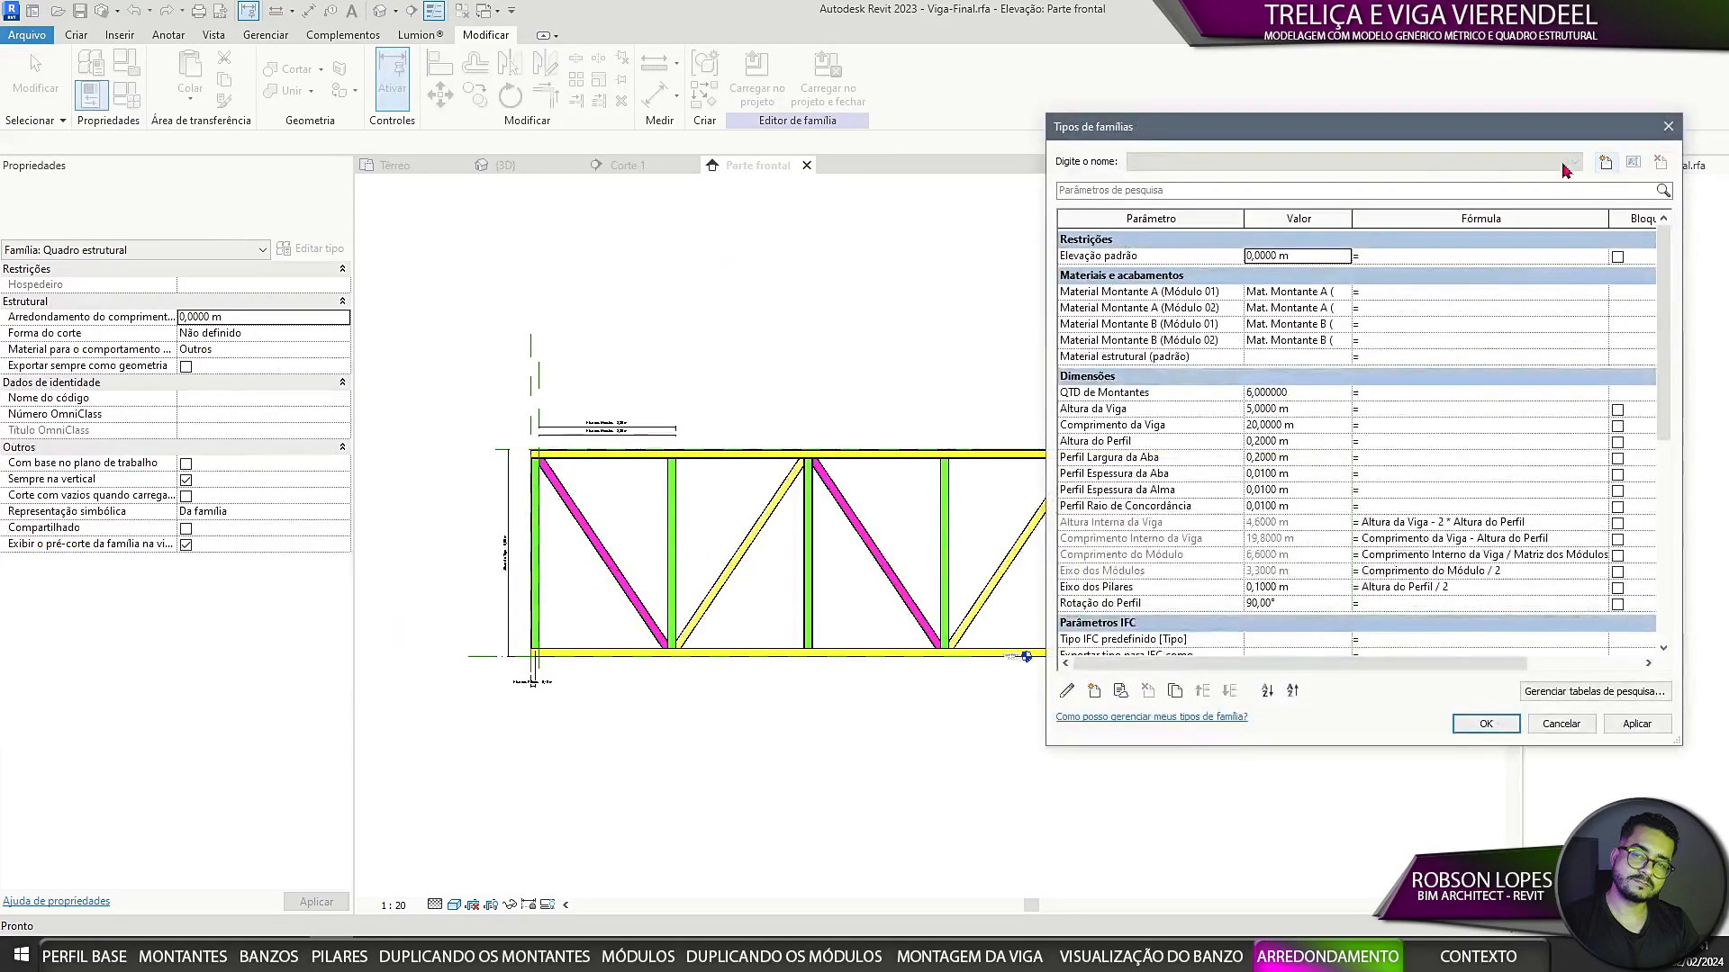
left_click(1459, 375)
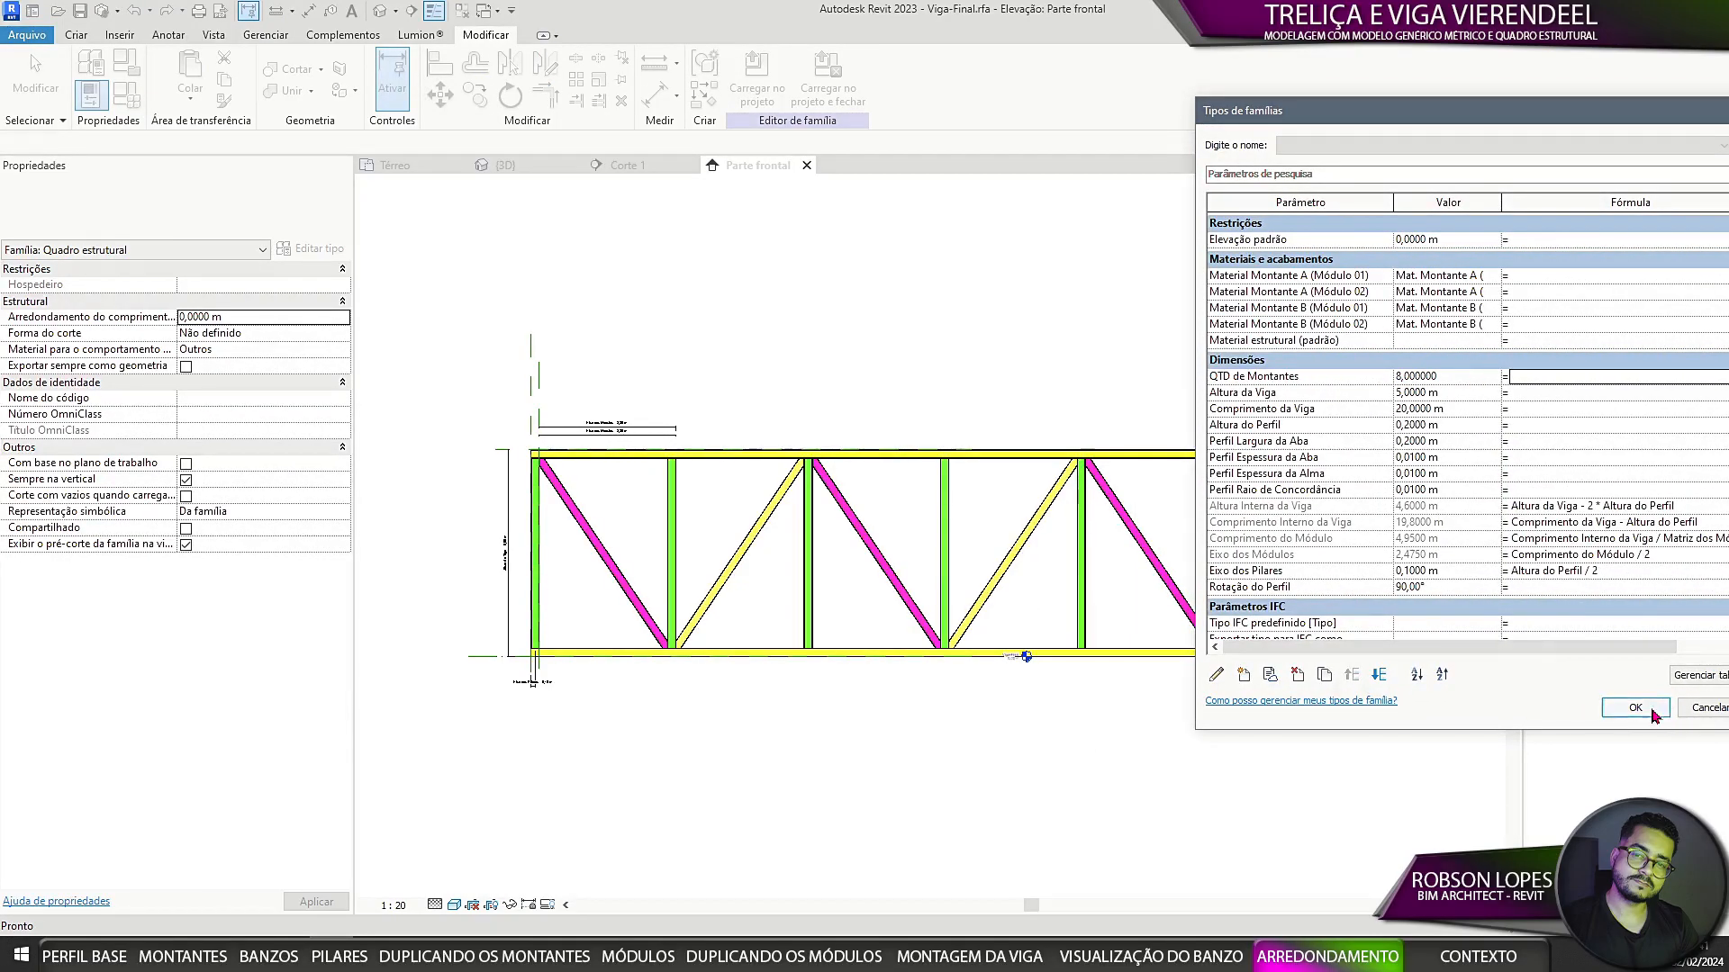
key("Return")
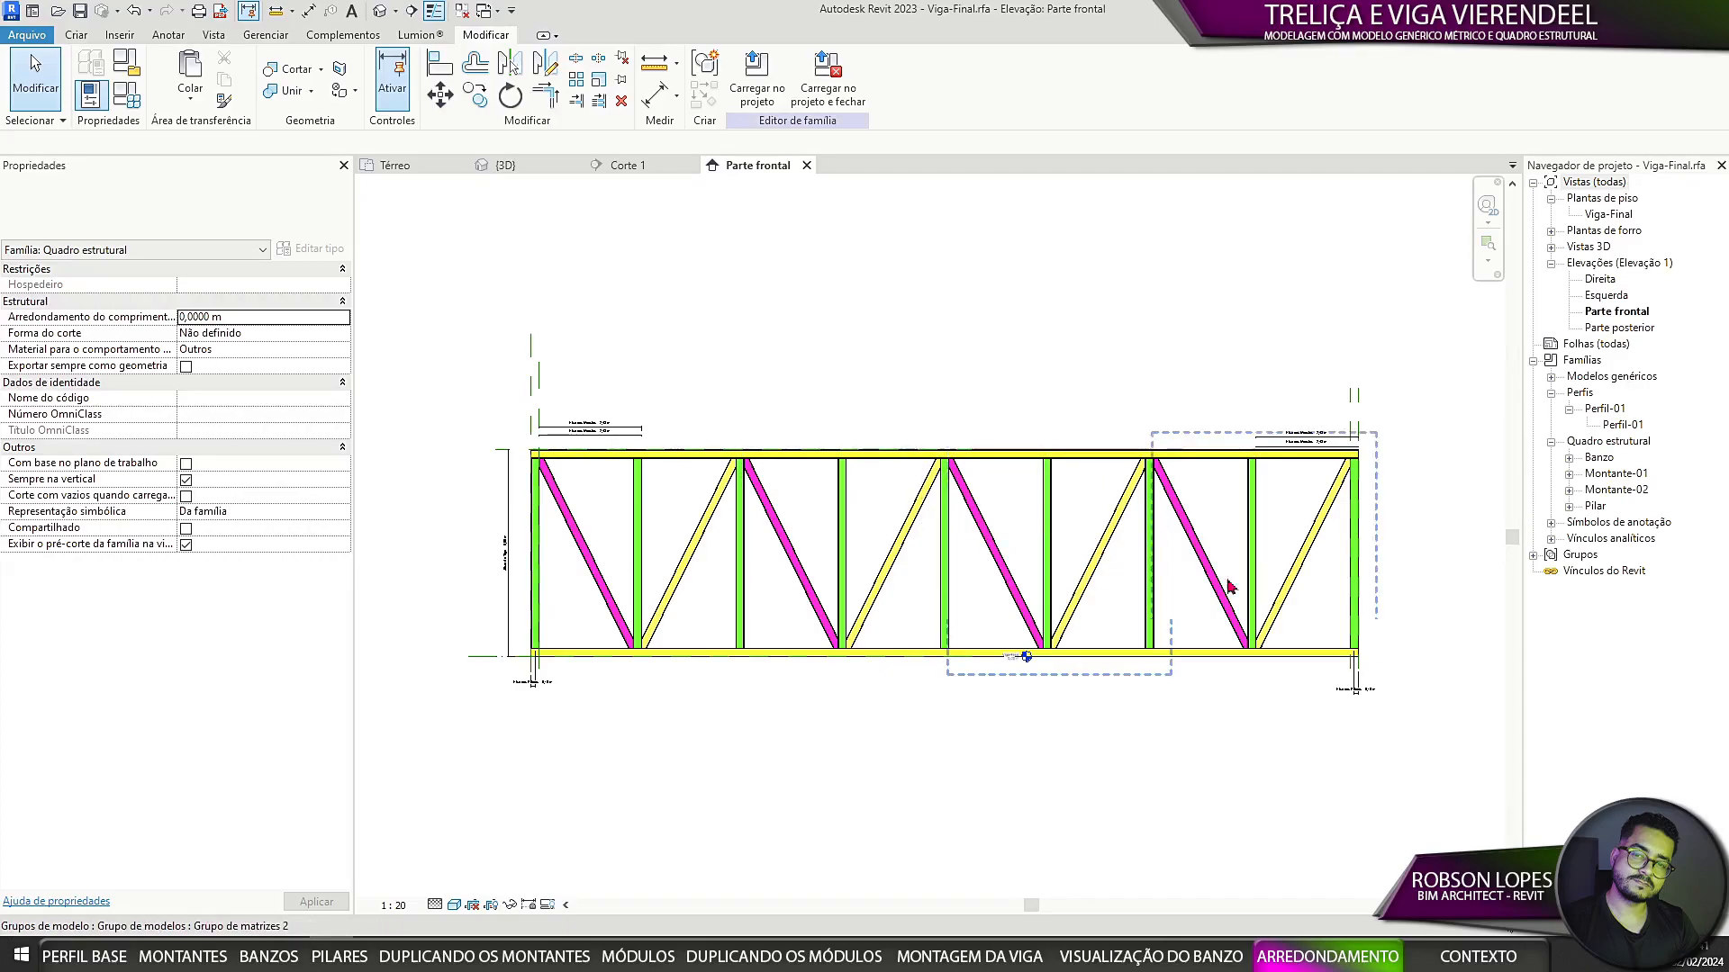
Step: Test the rounding by setting QTD de Montantes to 8,5 and applying it
left_click(140, 97)
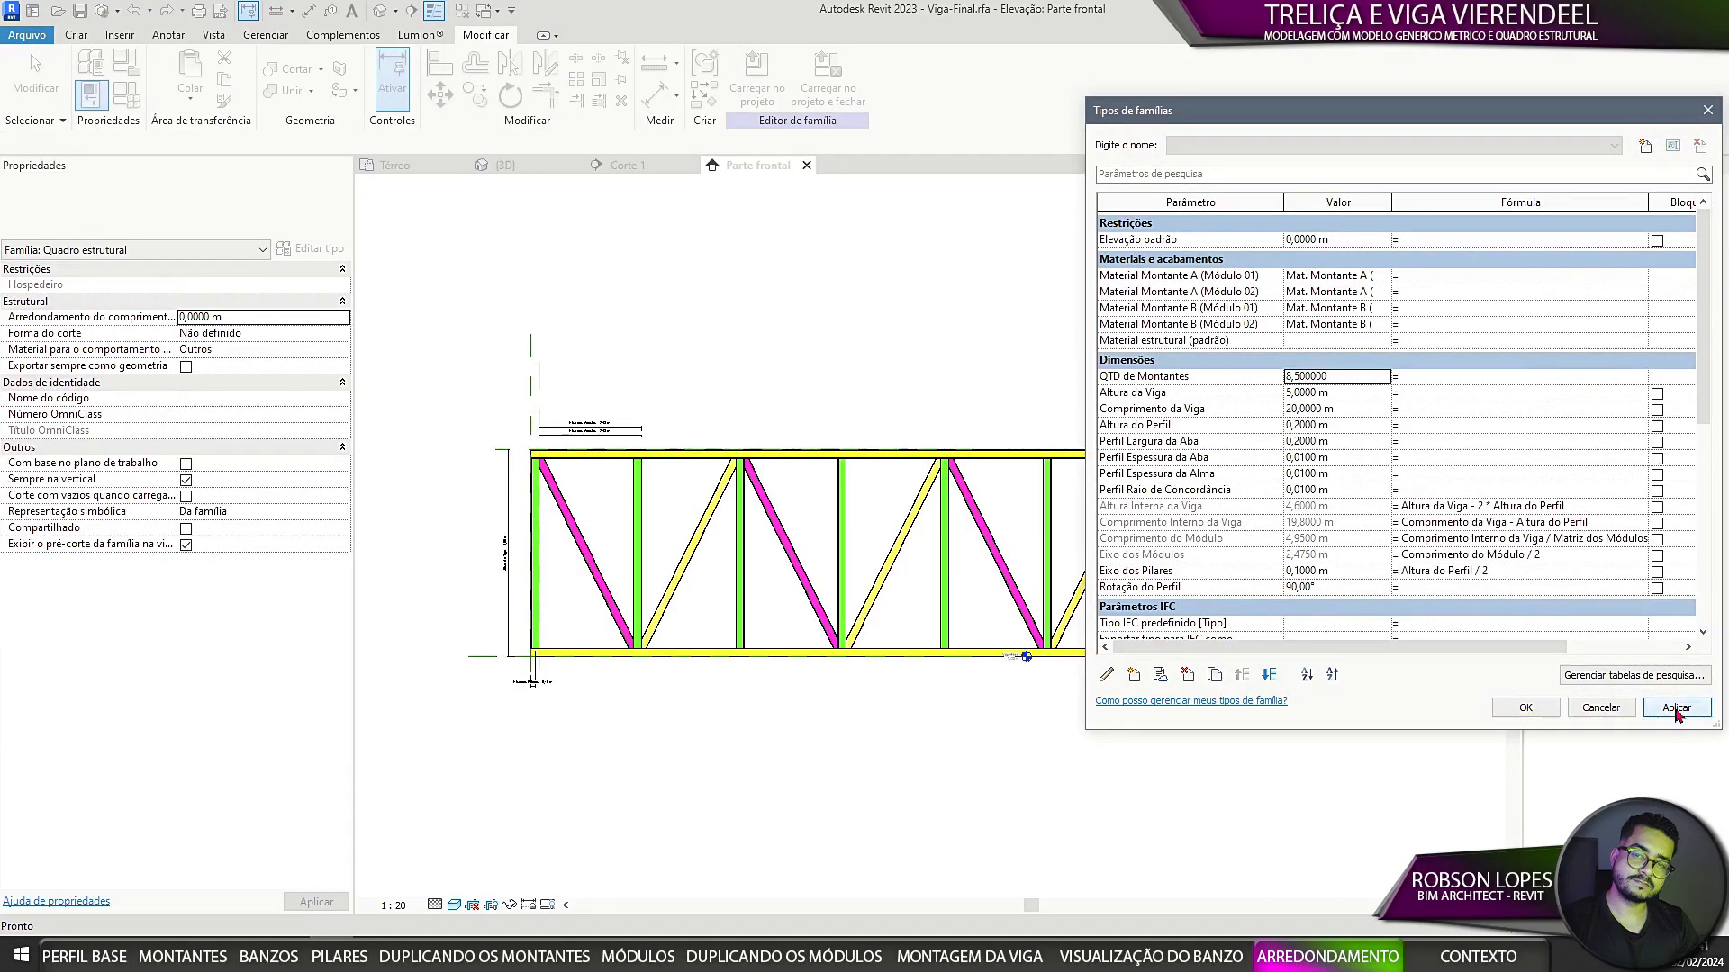
scroll(1416, 519, "down", 3)
scroll(1300, 525, "up", 3)
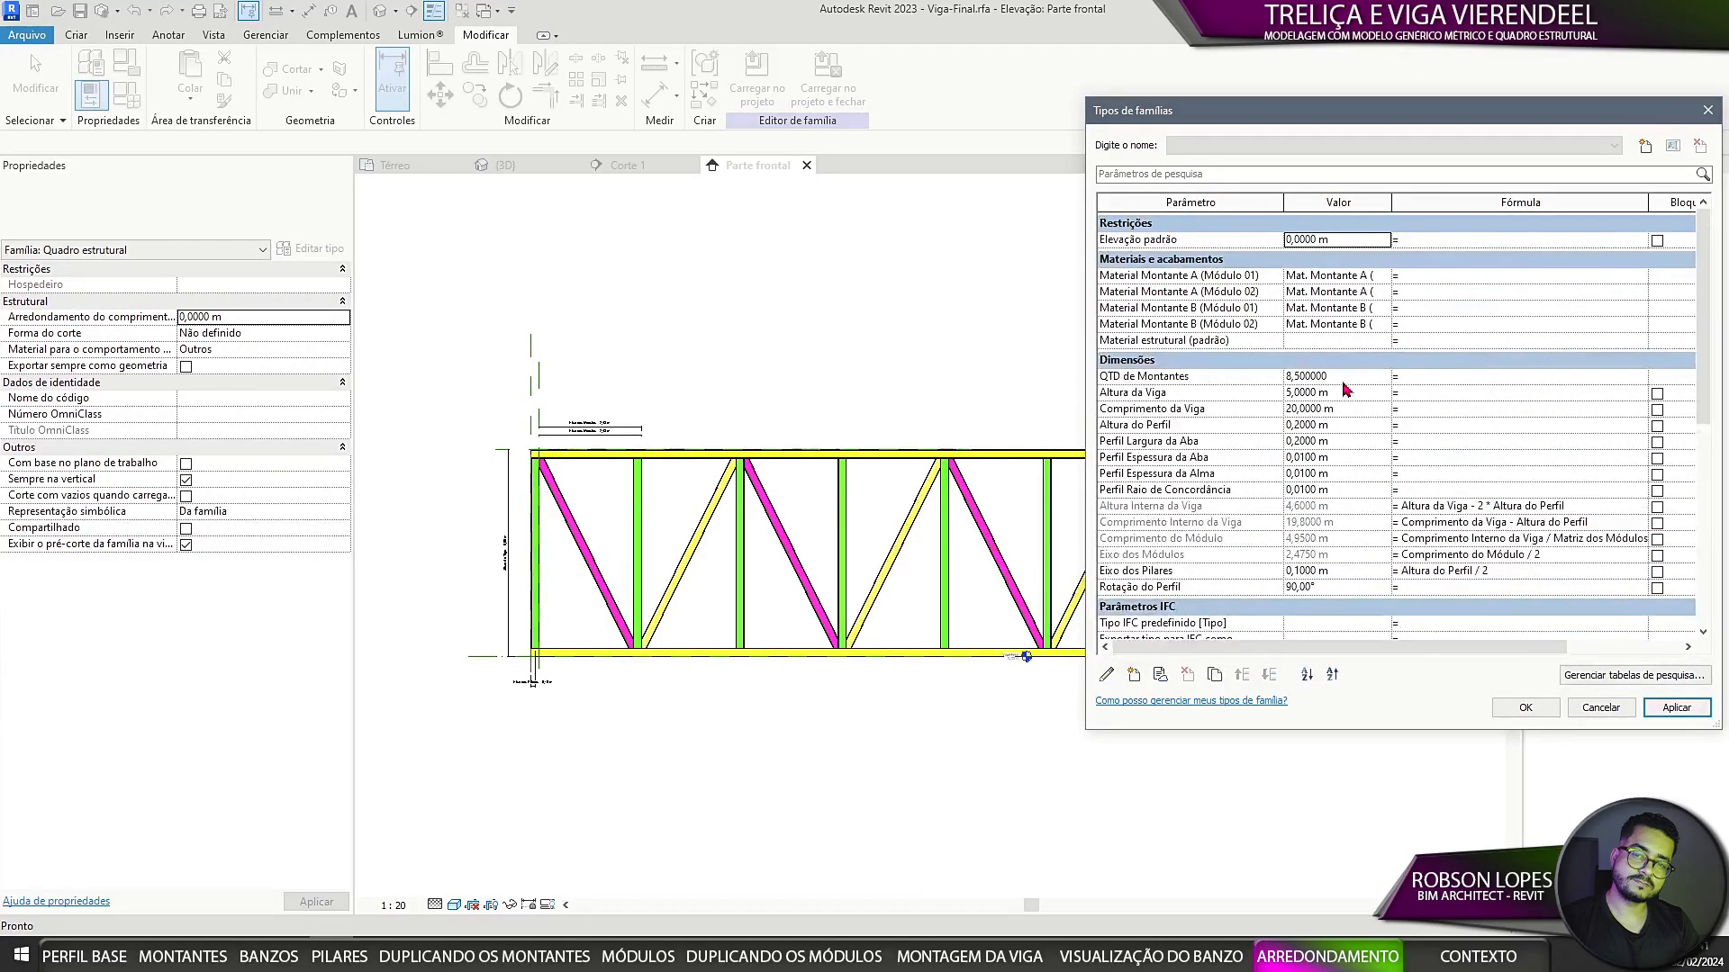
Step: Set QTD de Montantes to 3, then apply and confirm the family types
left_click(1342, 381)
scroll(1333, 441, "down", 6)
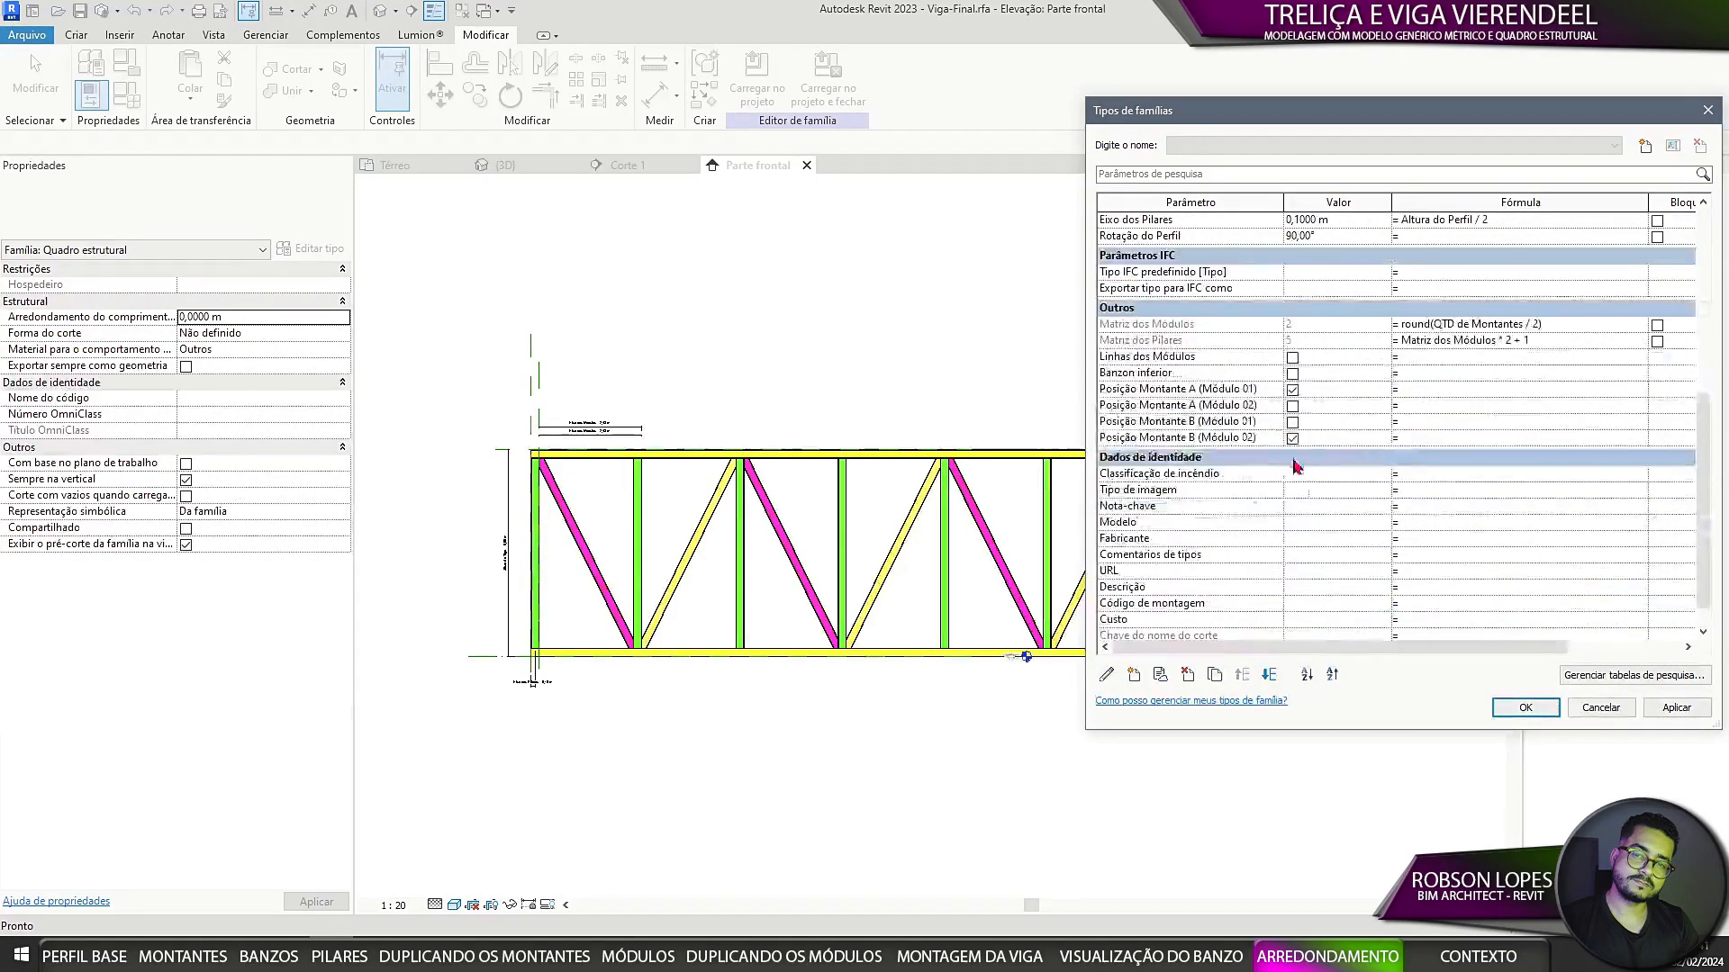
left_click(1683, 710)
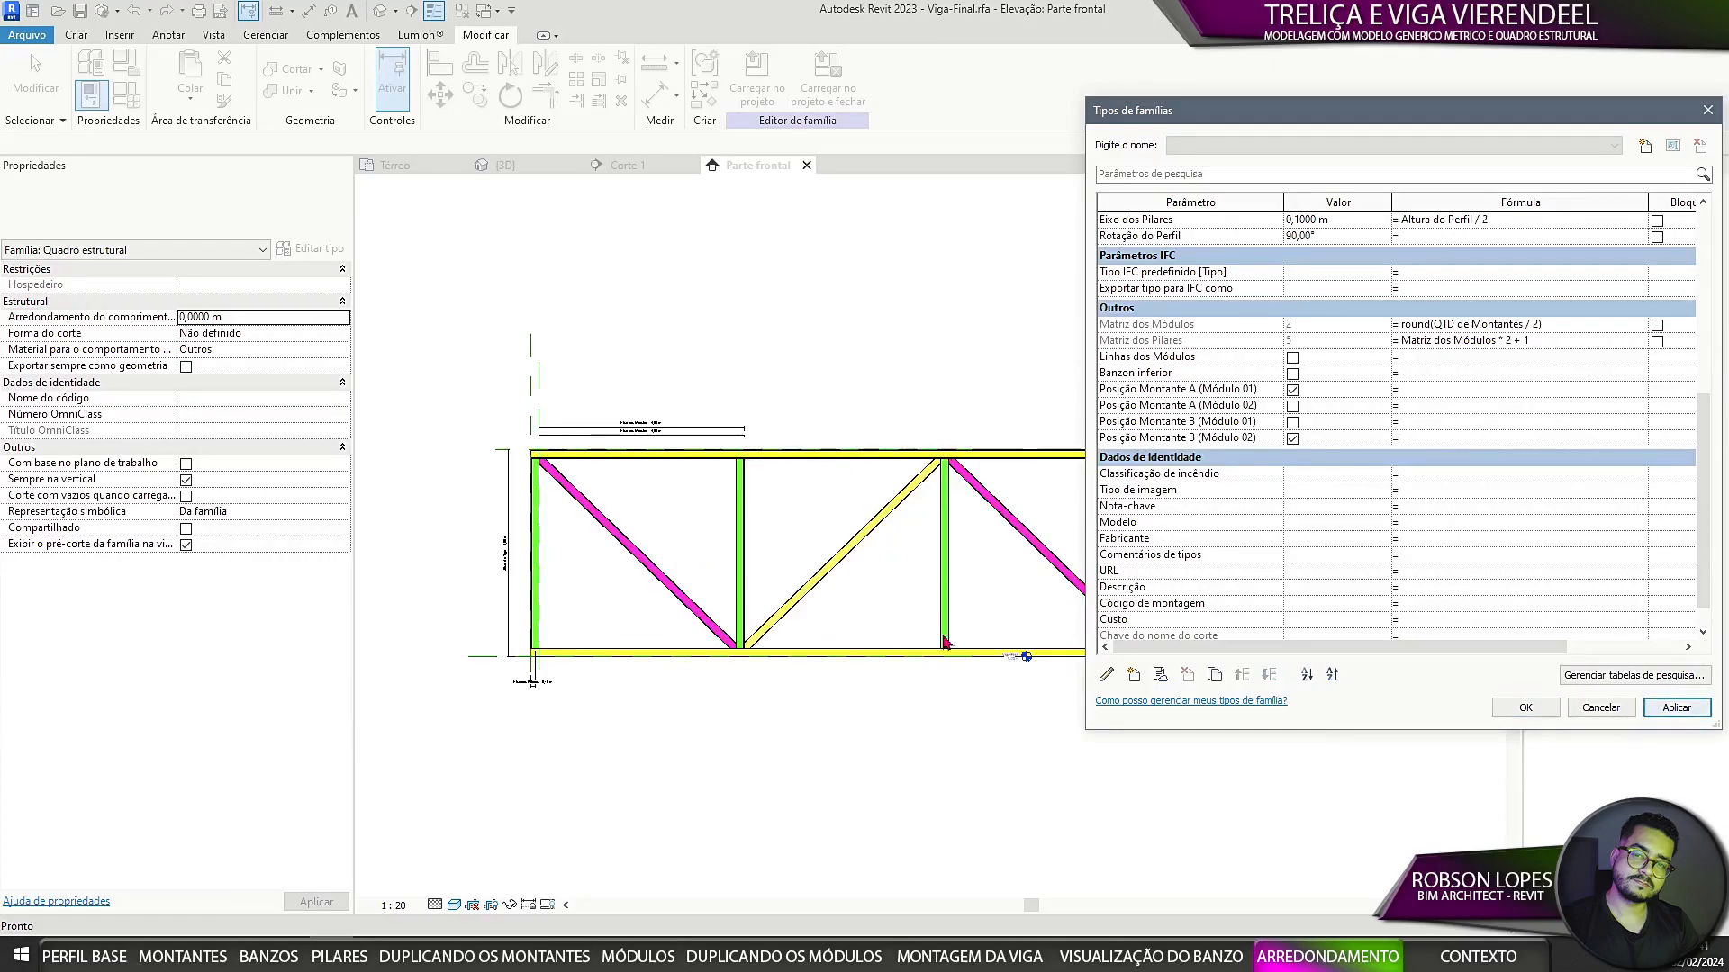
left_click(1527, 708)
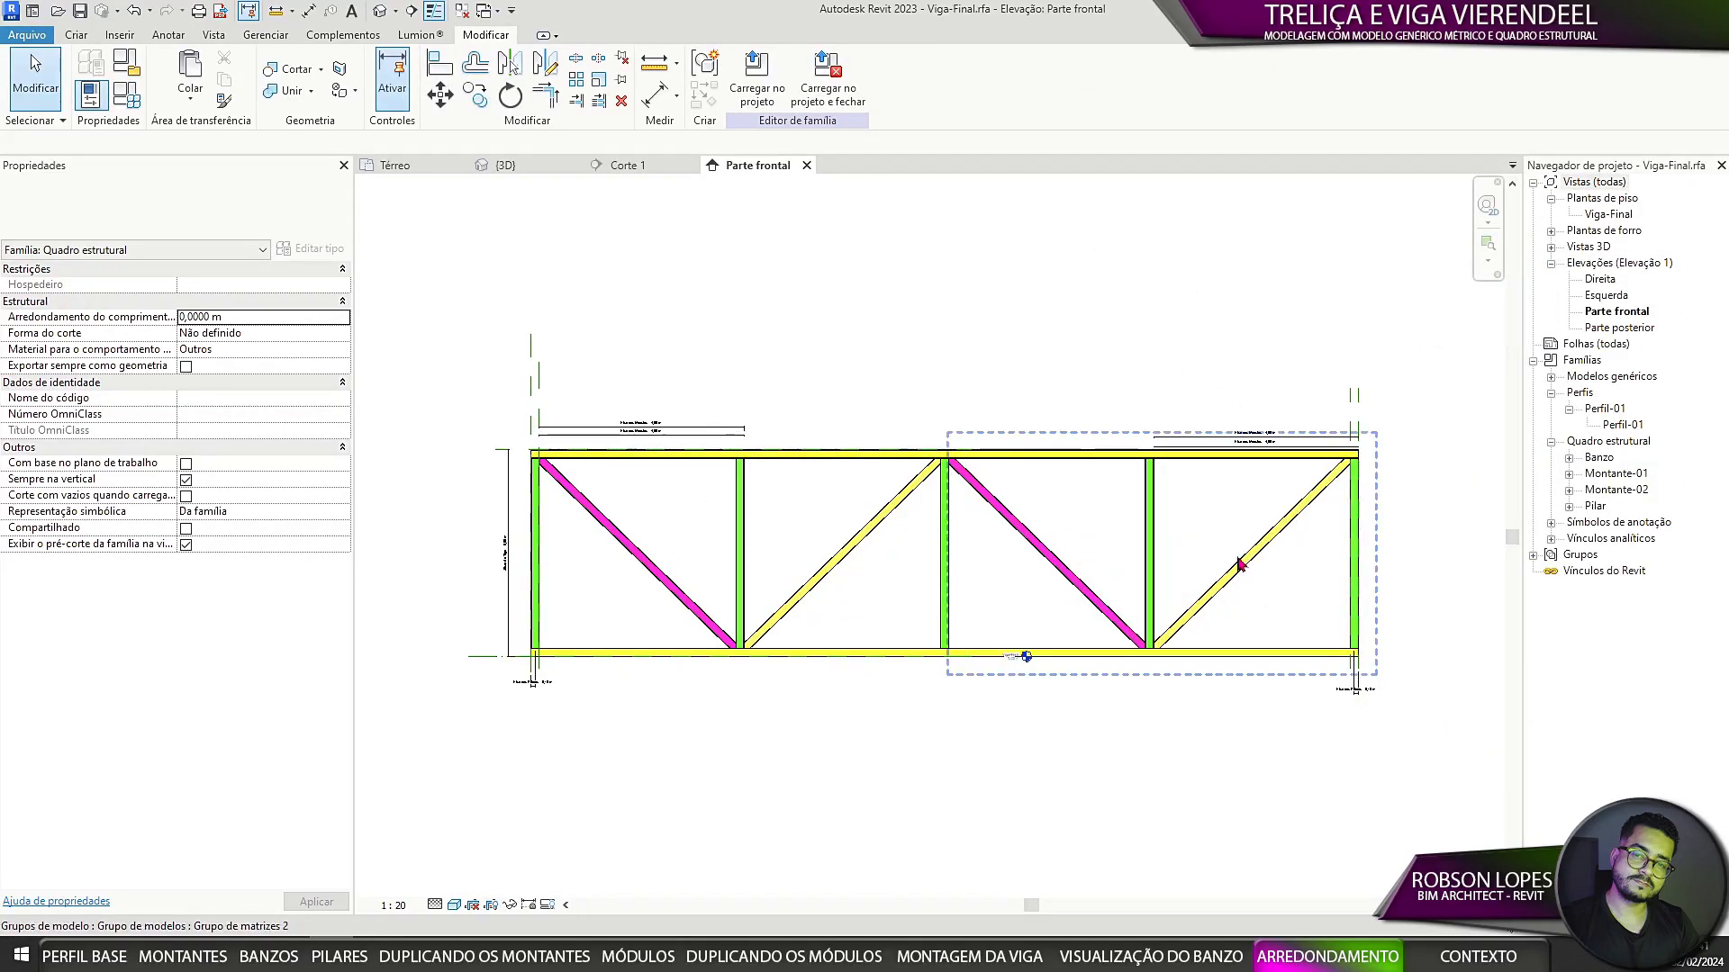
Step: Replace the tooltip description of the QTD de Montantes parameter with "Sempre números pares"
left_click(127, 94)
scroll(1496, 533, "down", 1)
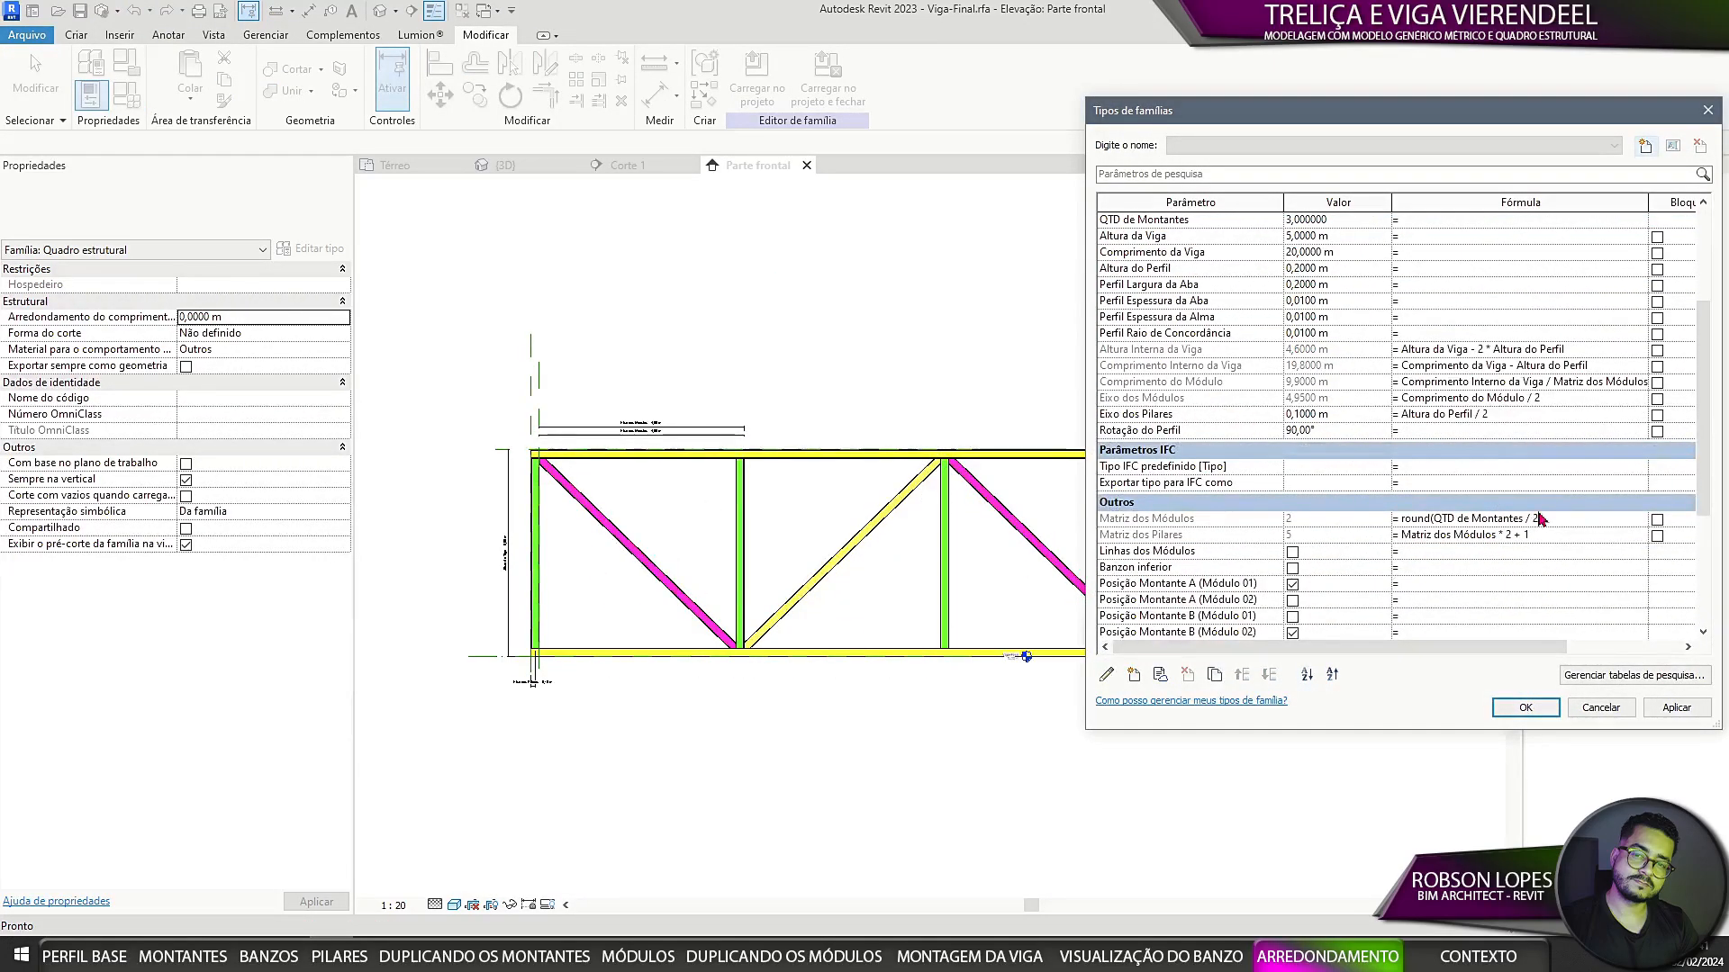
scroll(1293, 533, "up", 5)
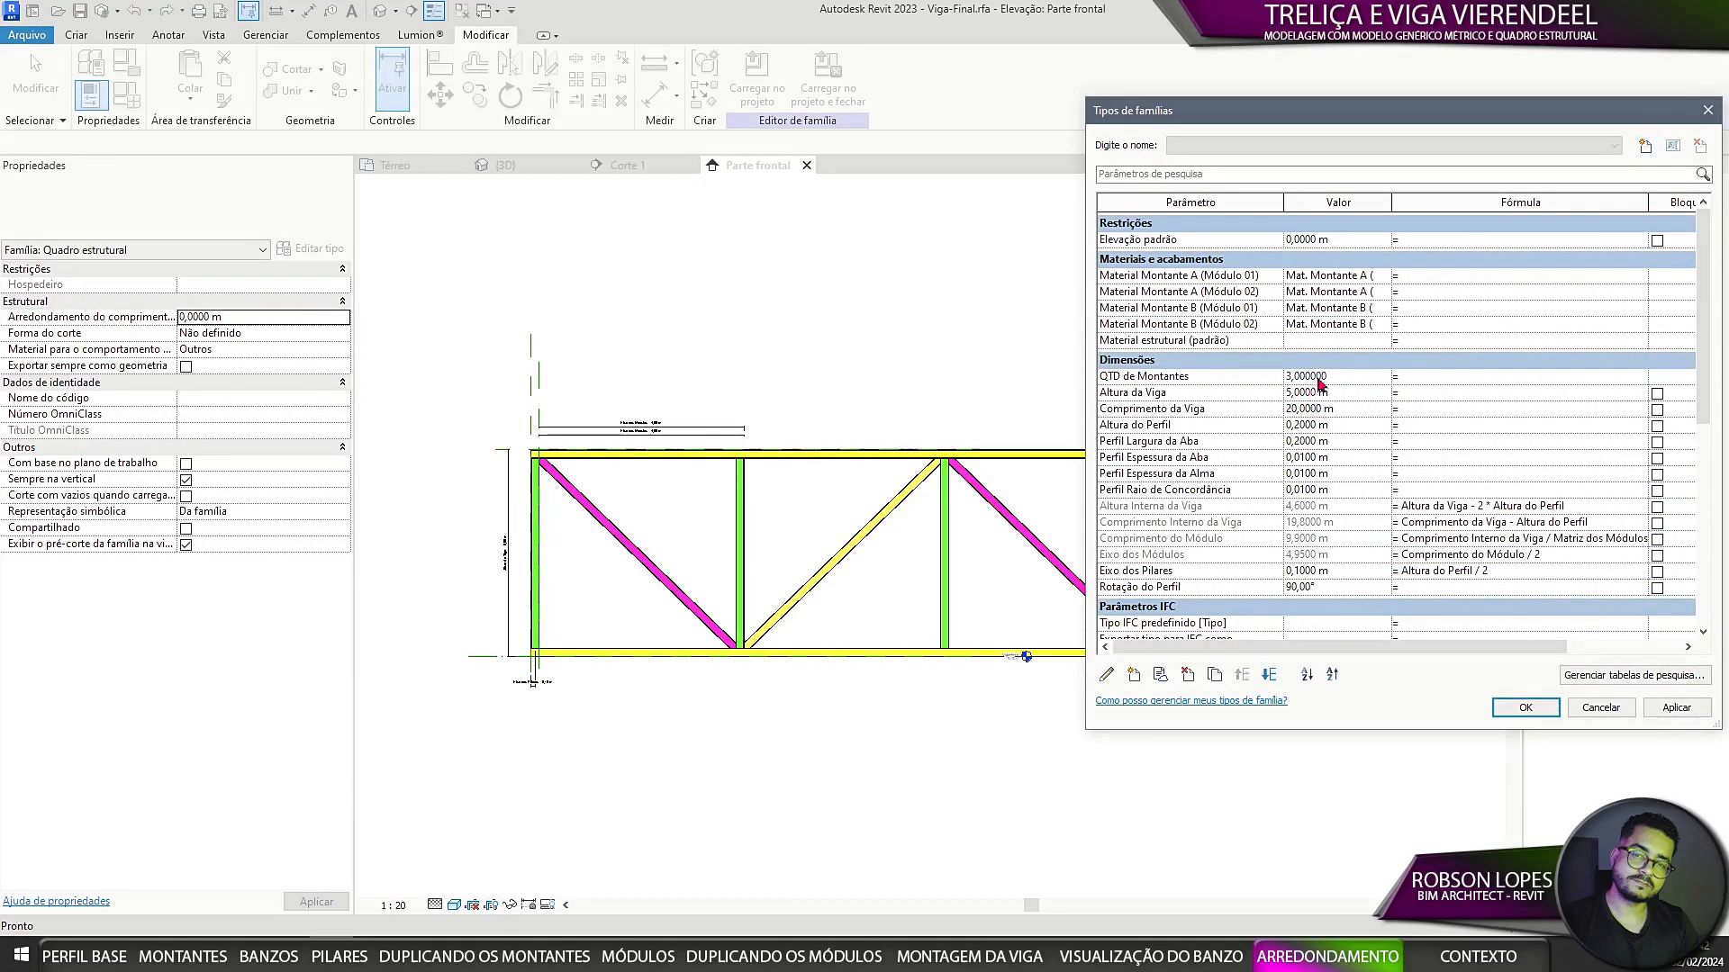
left_click(1162, 376)
left_click(1106, 676)
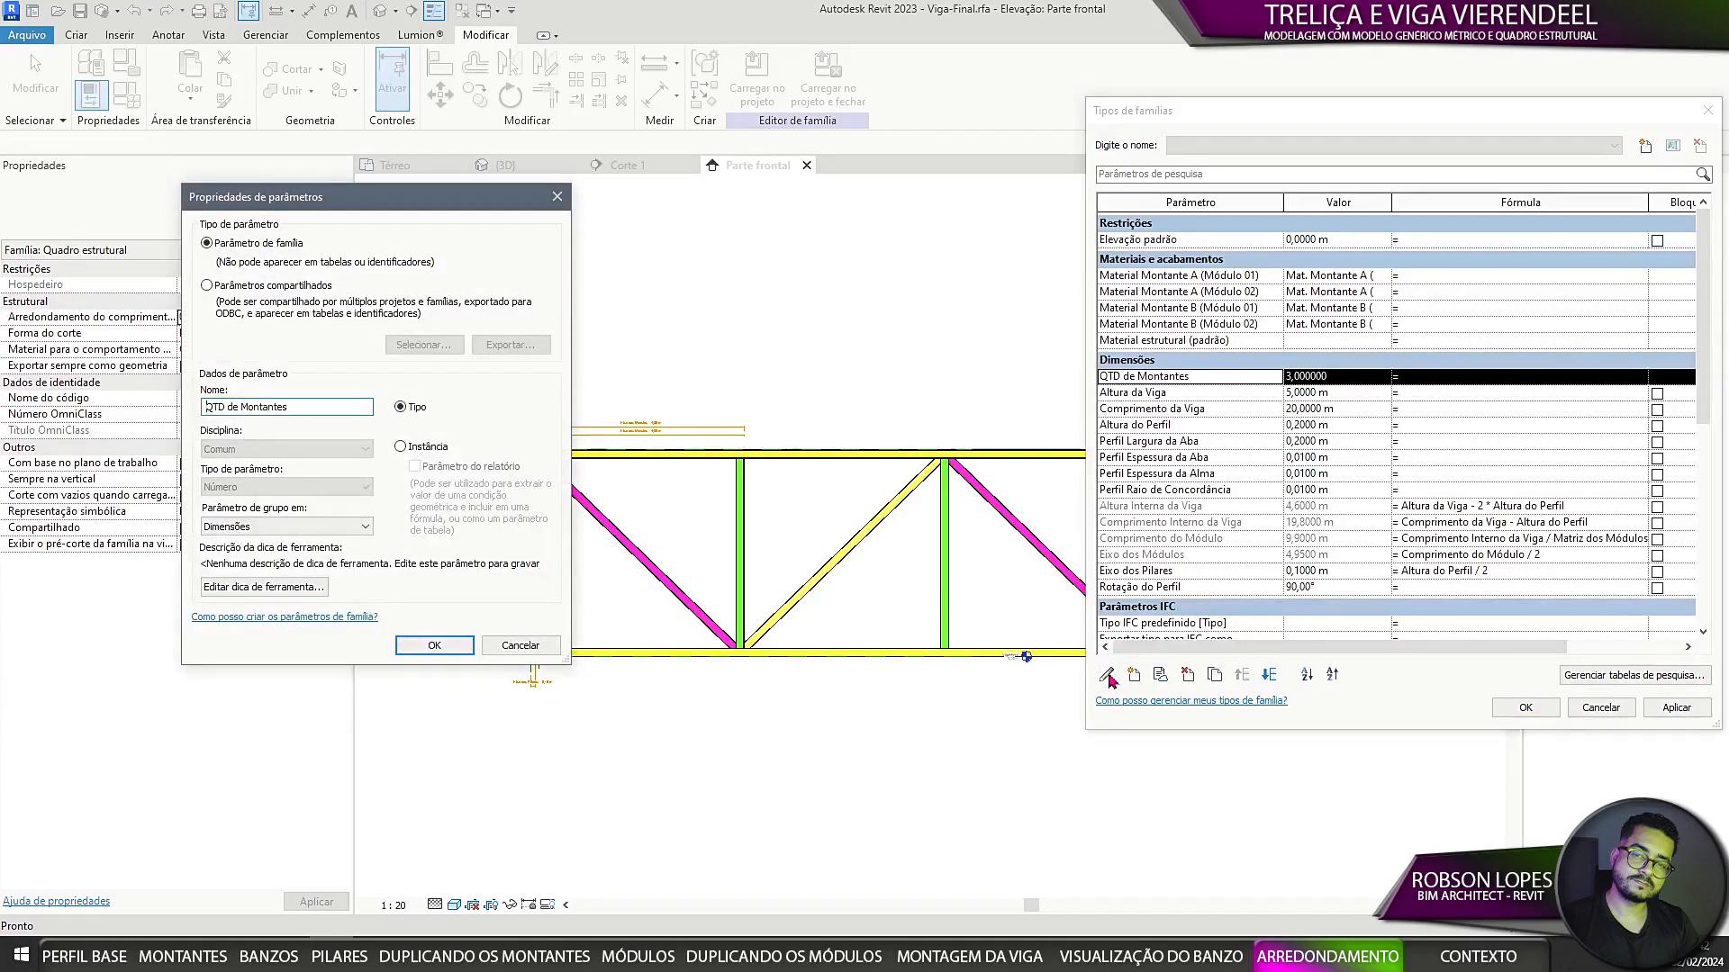
left_click(268, 588)
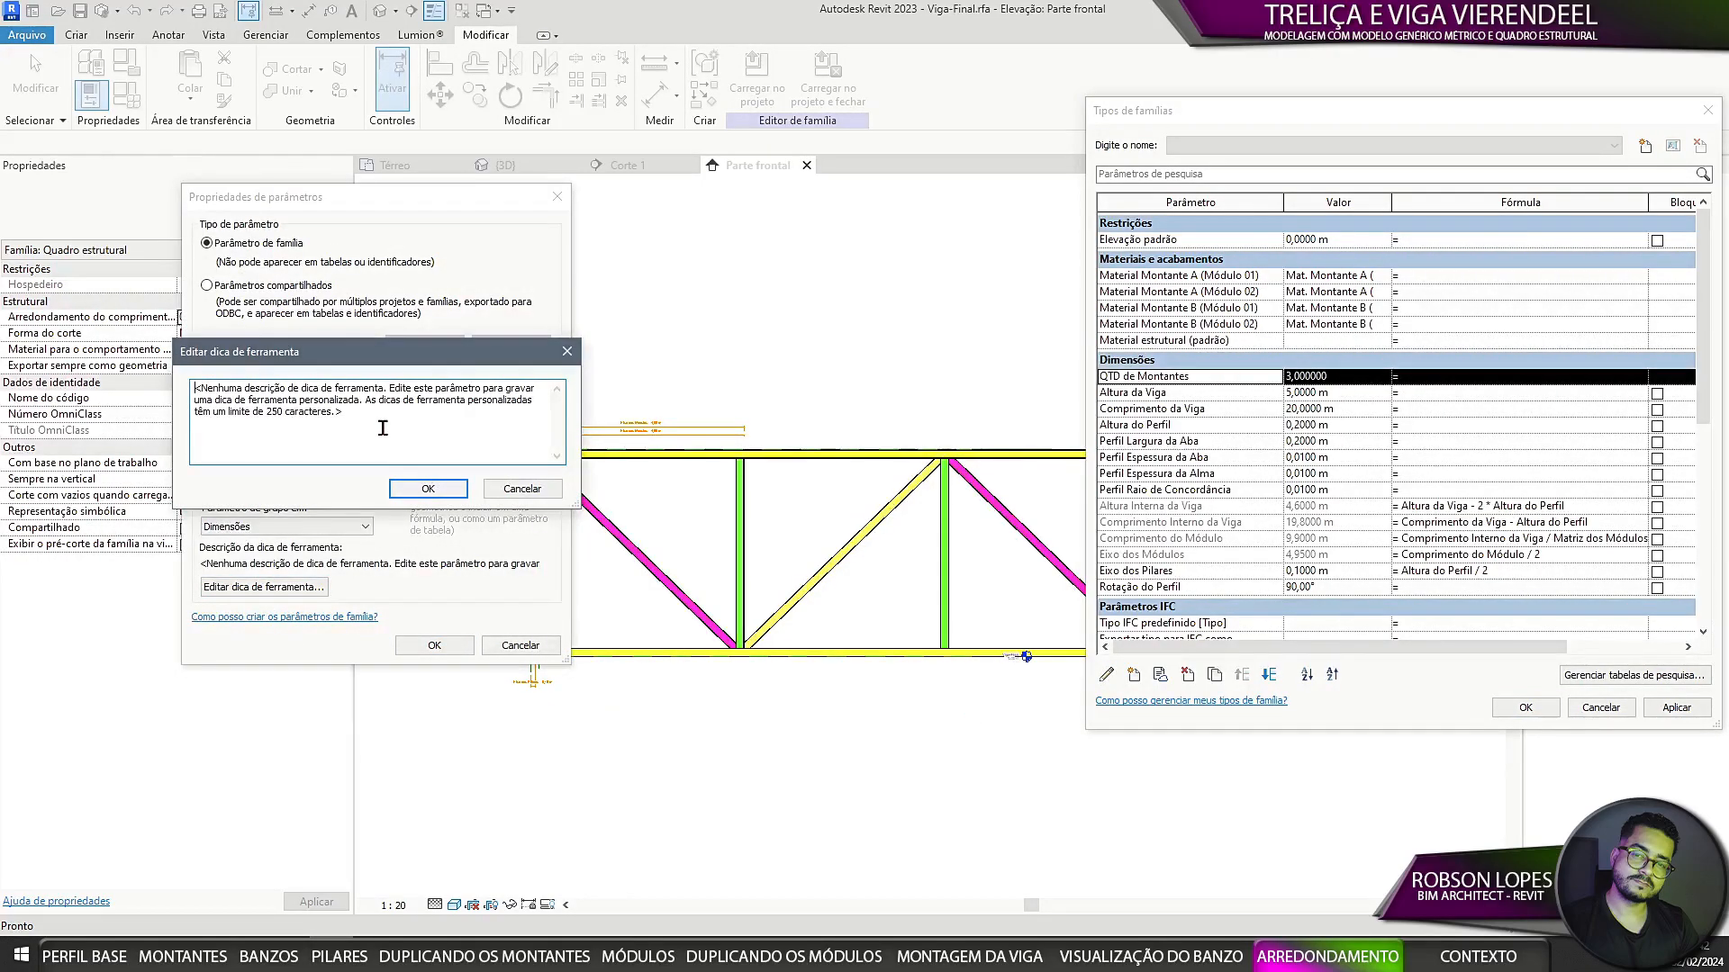
left_click_drag(290, 395, 191, 385)
key("Delete")
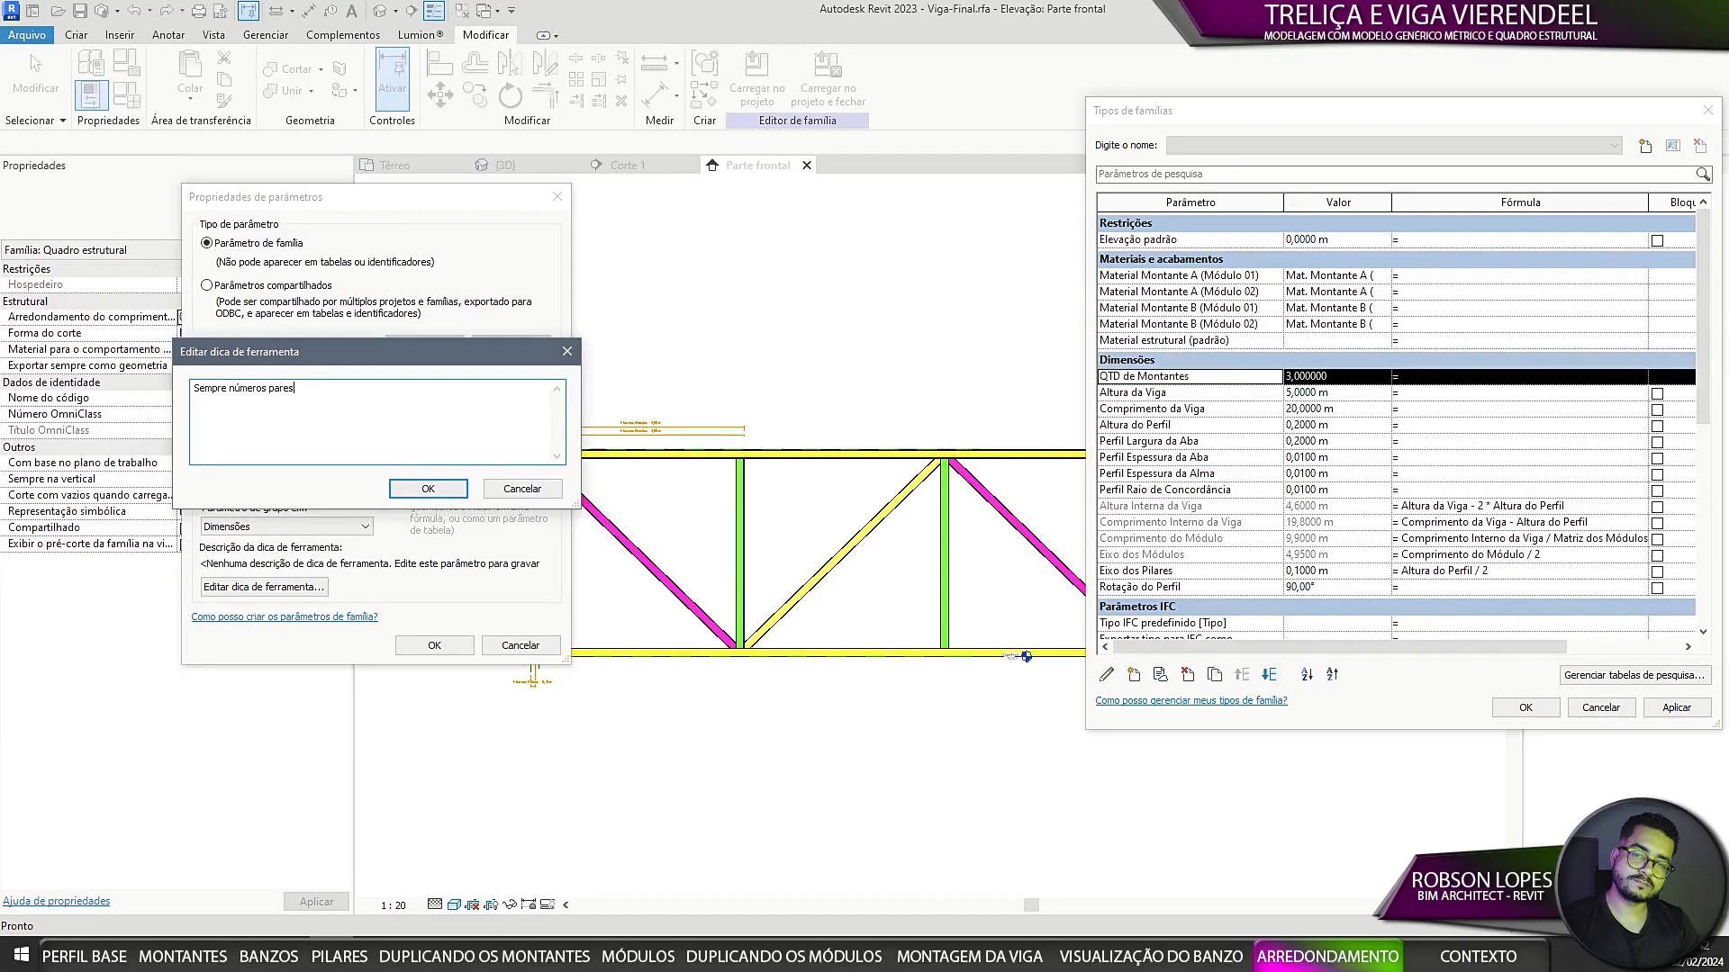
left_click(427, 488)
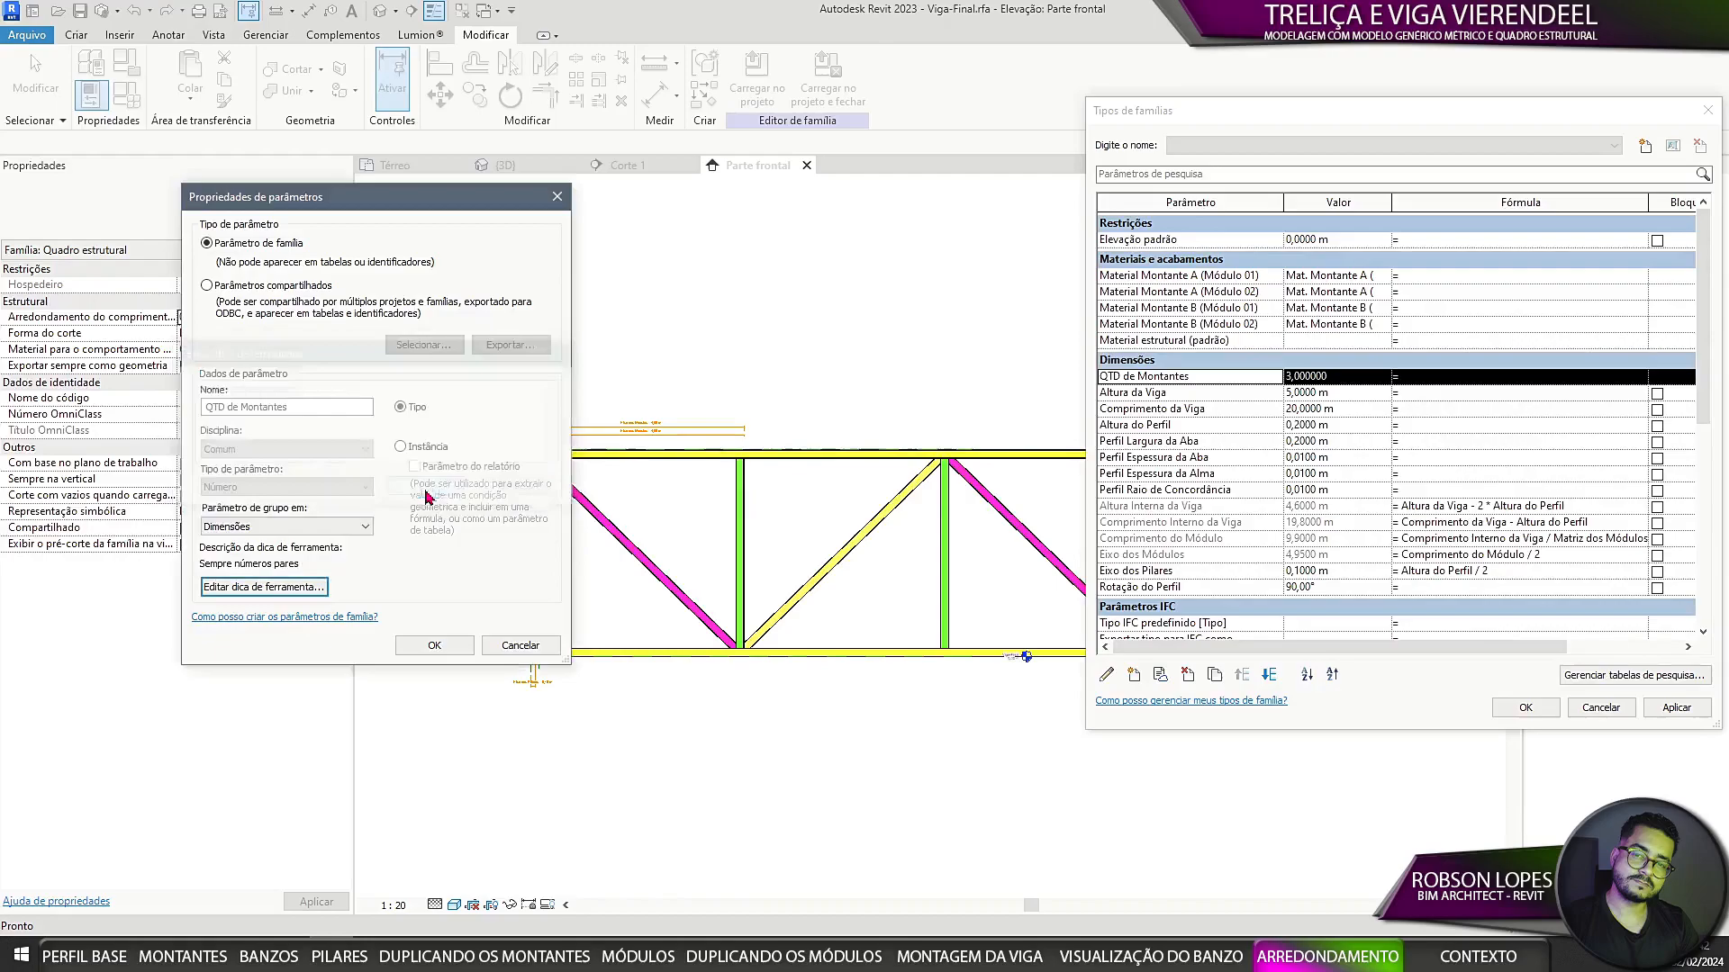
Step: Confirm the QTD de Montantes parameter and family types, and load Viga-Final into Projeto conceito, overwriting the existing version
left_click(437, 644)
key("Return")
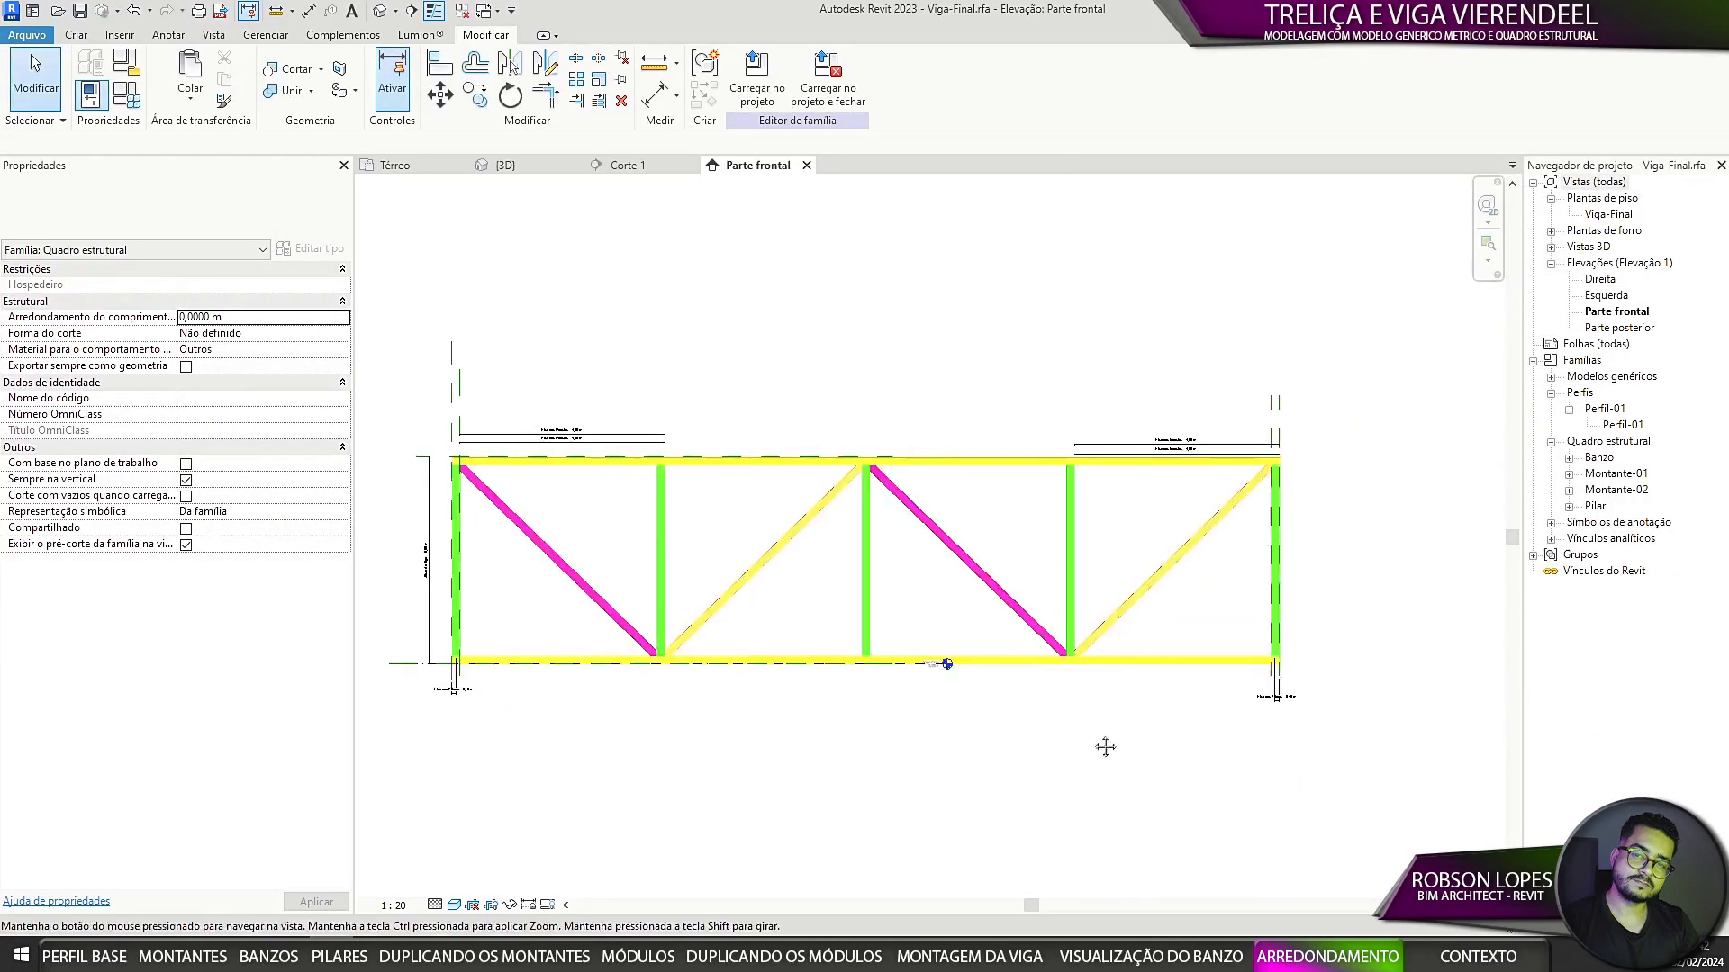
left_click(757, 77)
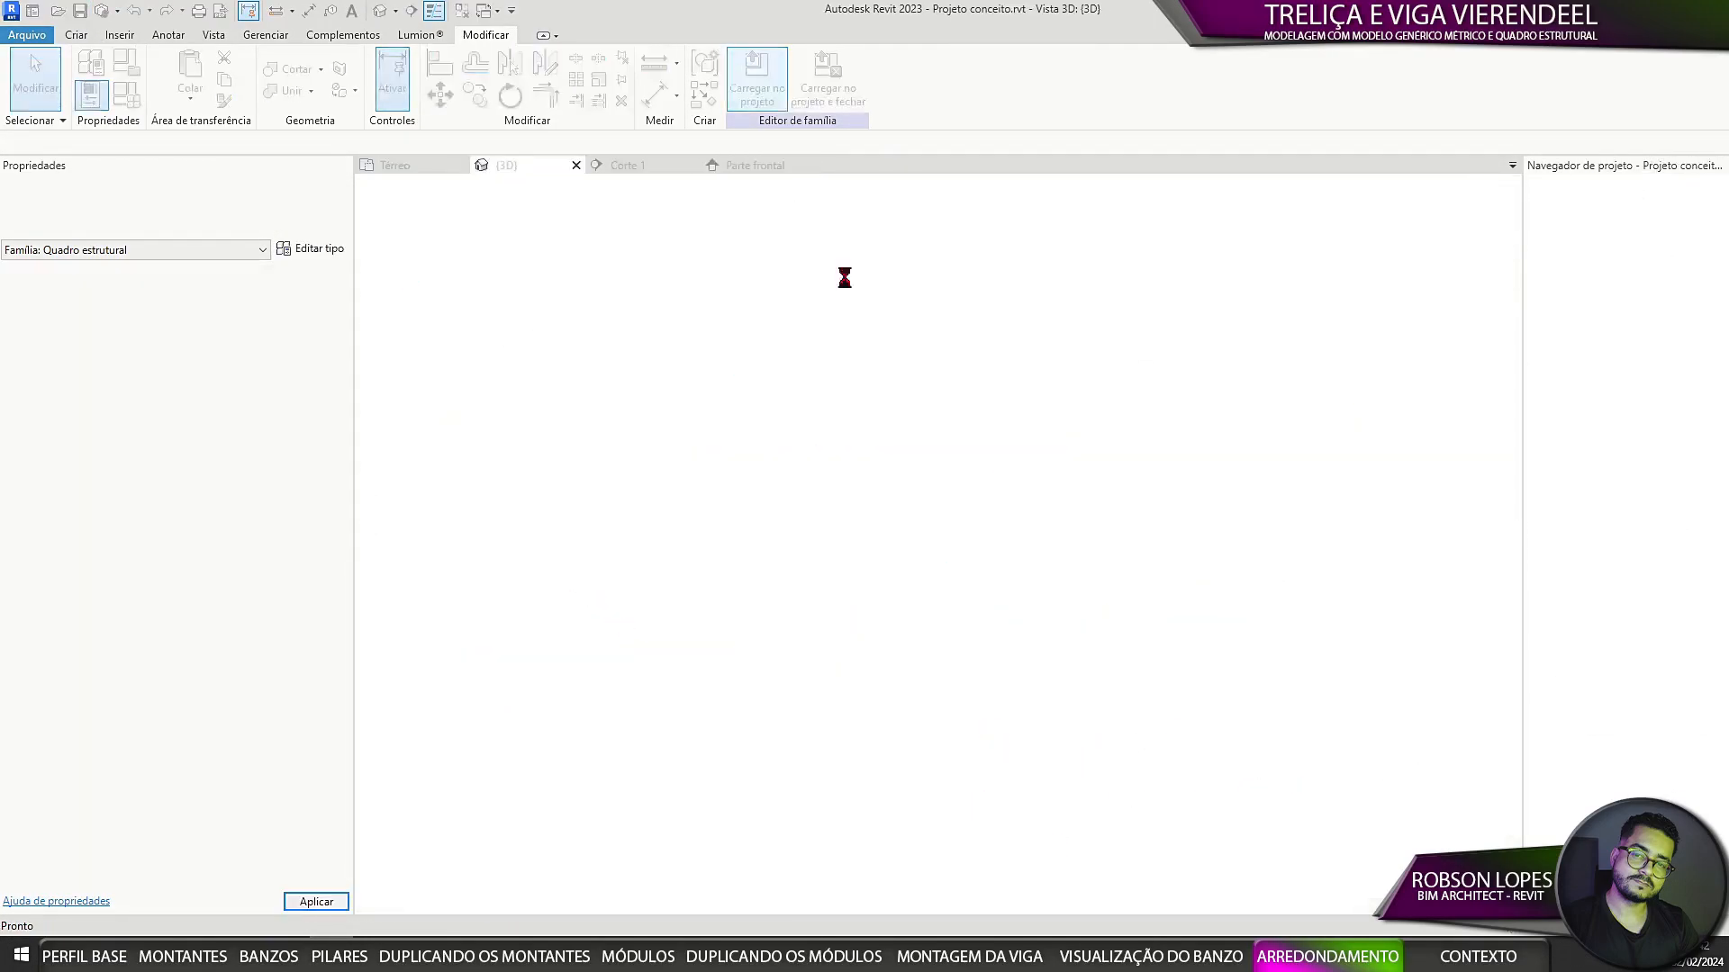
left_click(878, 416)
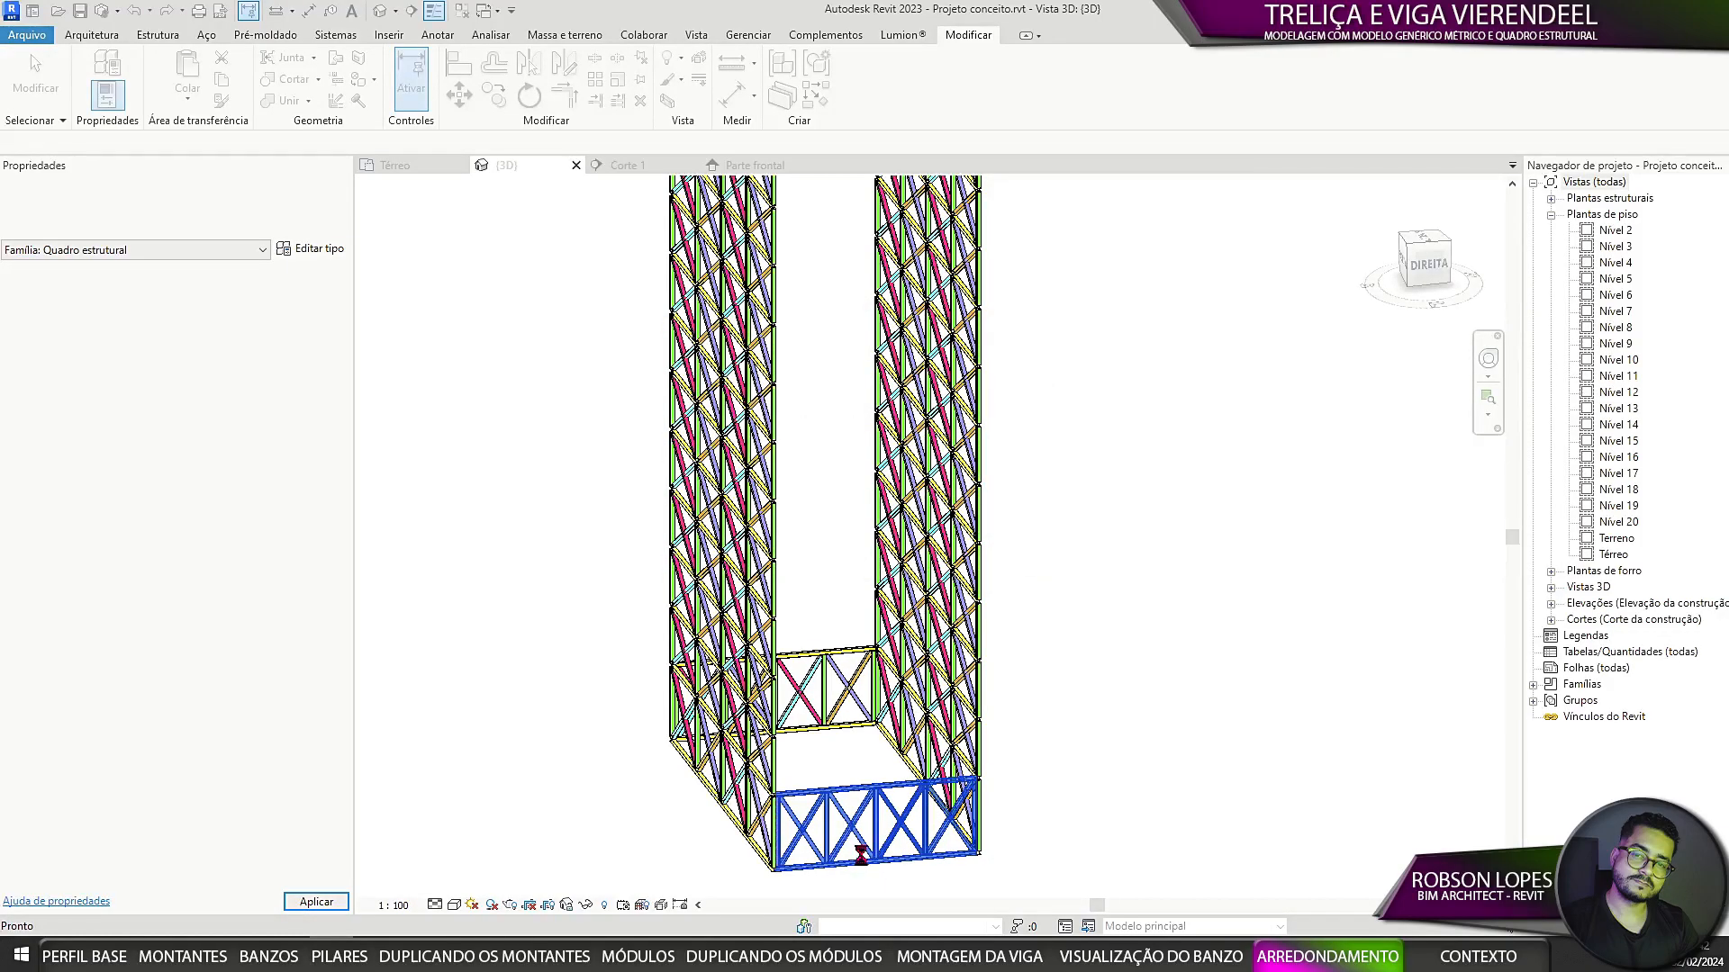
Step: Test QTD de Montantes values such as 2 and 4 on the base truss type Viga-Final(térreo) 2 and confirm
scroll(862, 853, "up", 5)
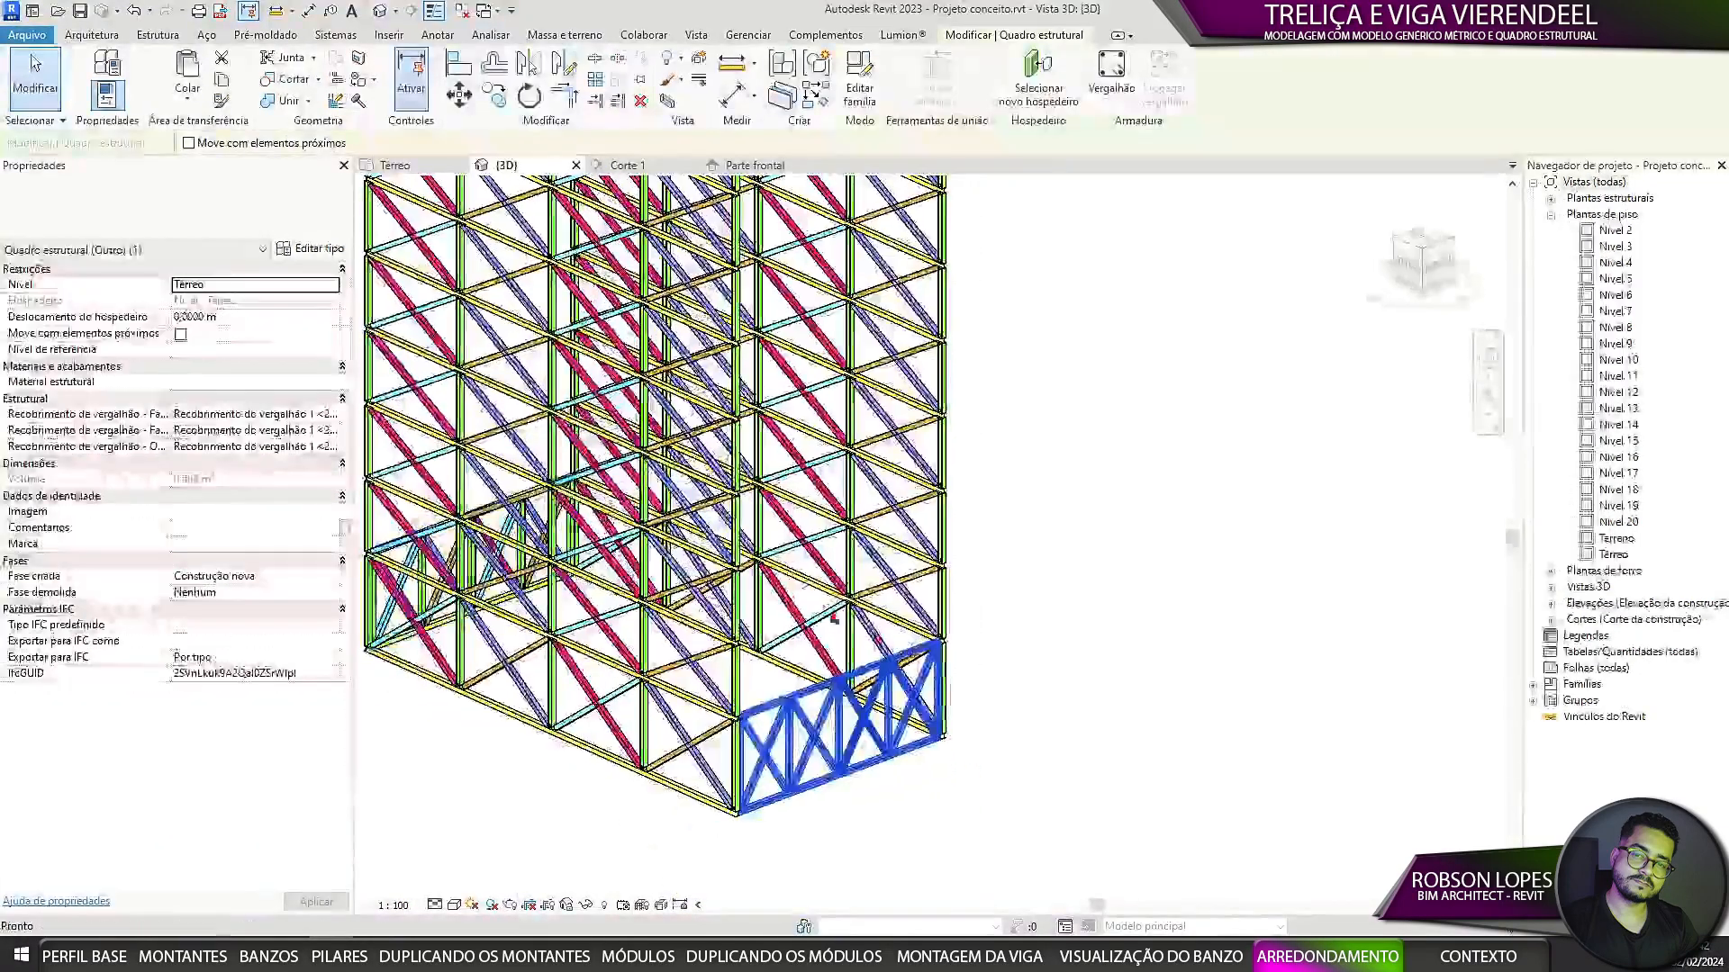
left_click(310, 249)
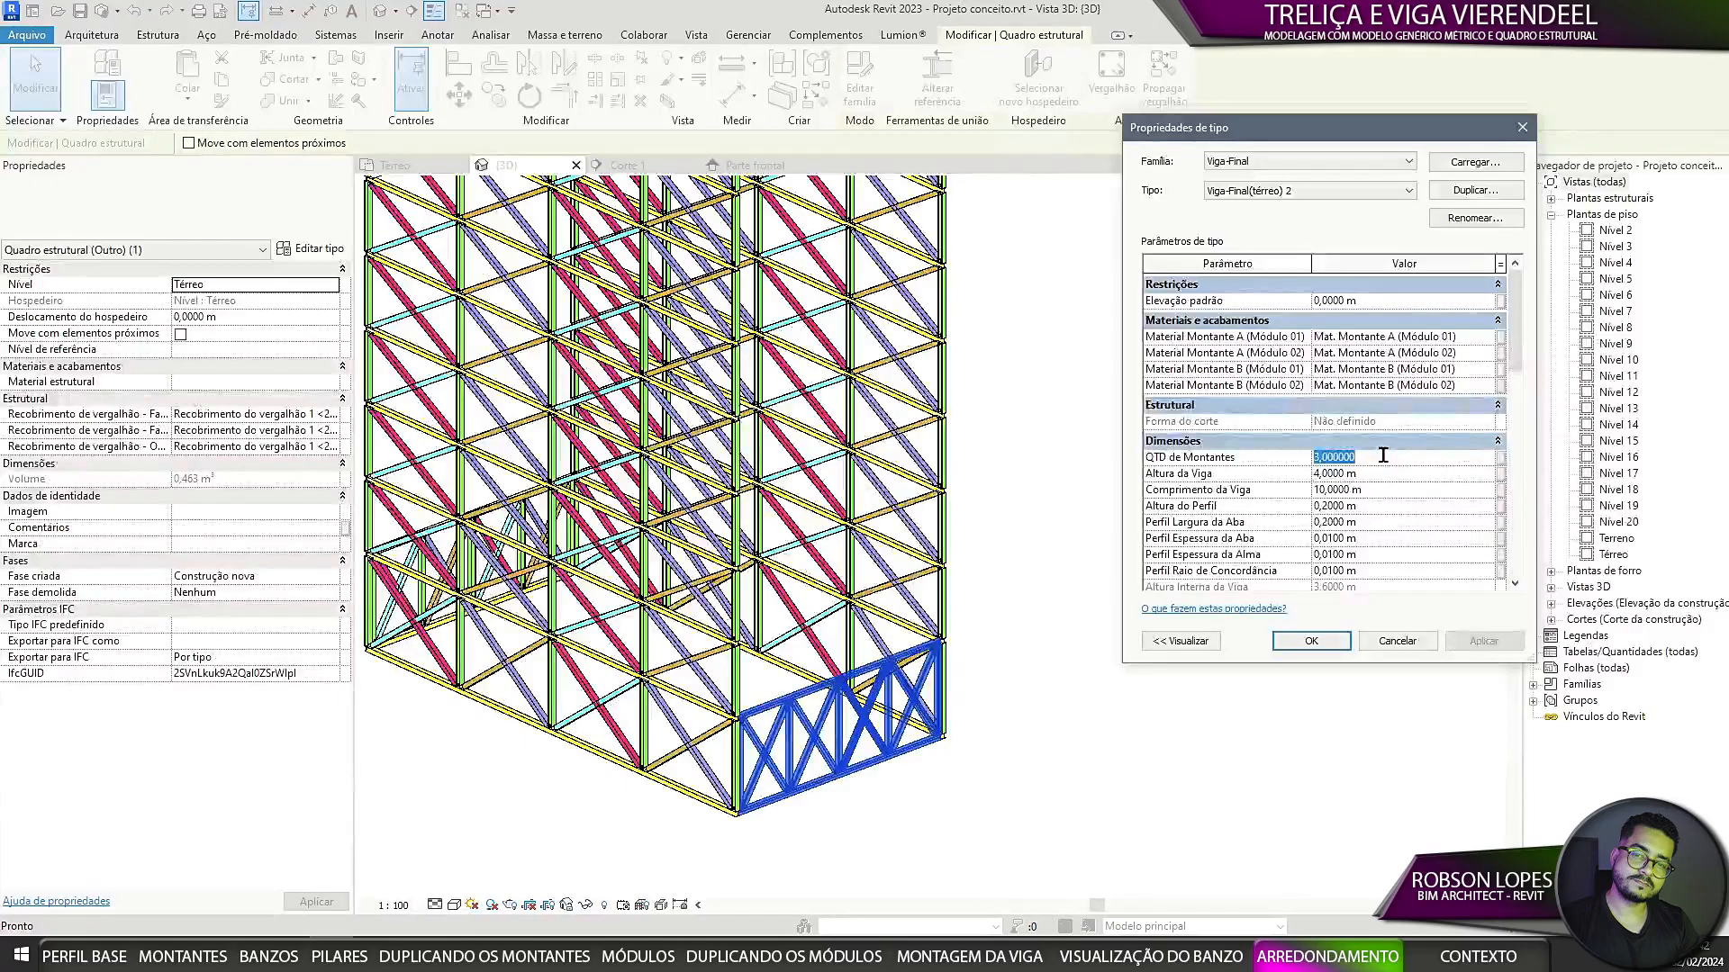
left_click(1484, 641)
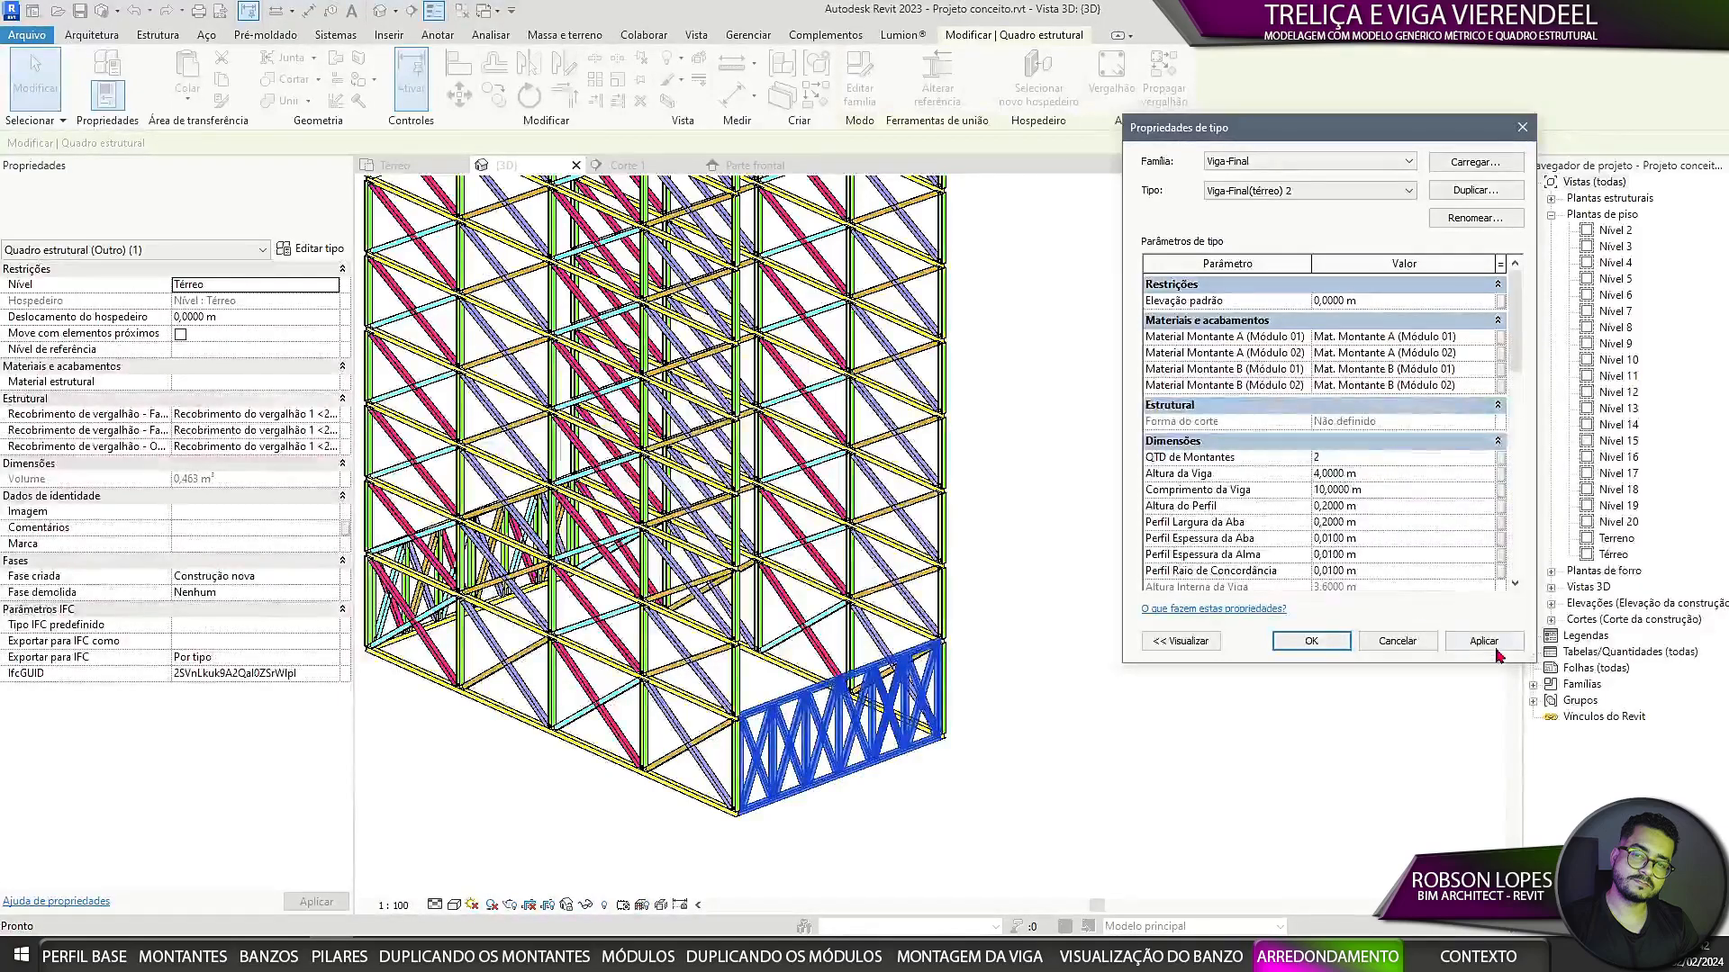
left_click(1478, 638)
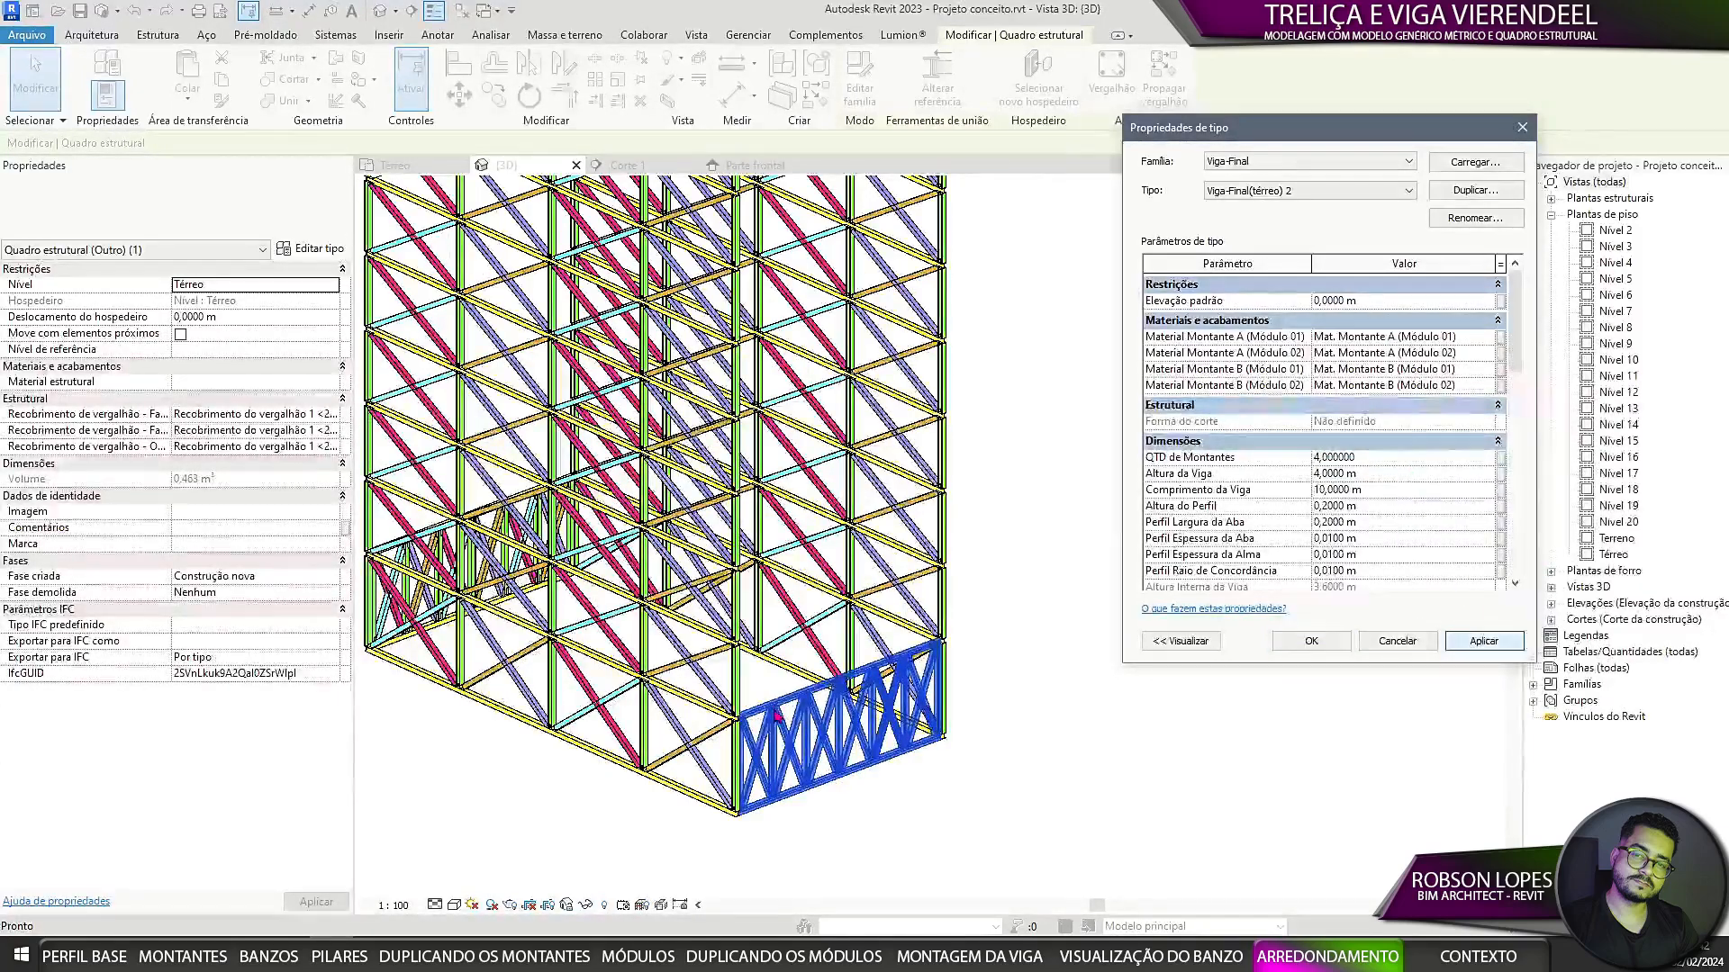
scroll(1334, 513, "down", 5)
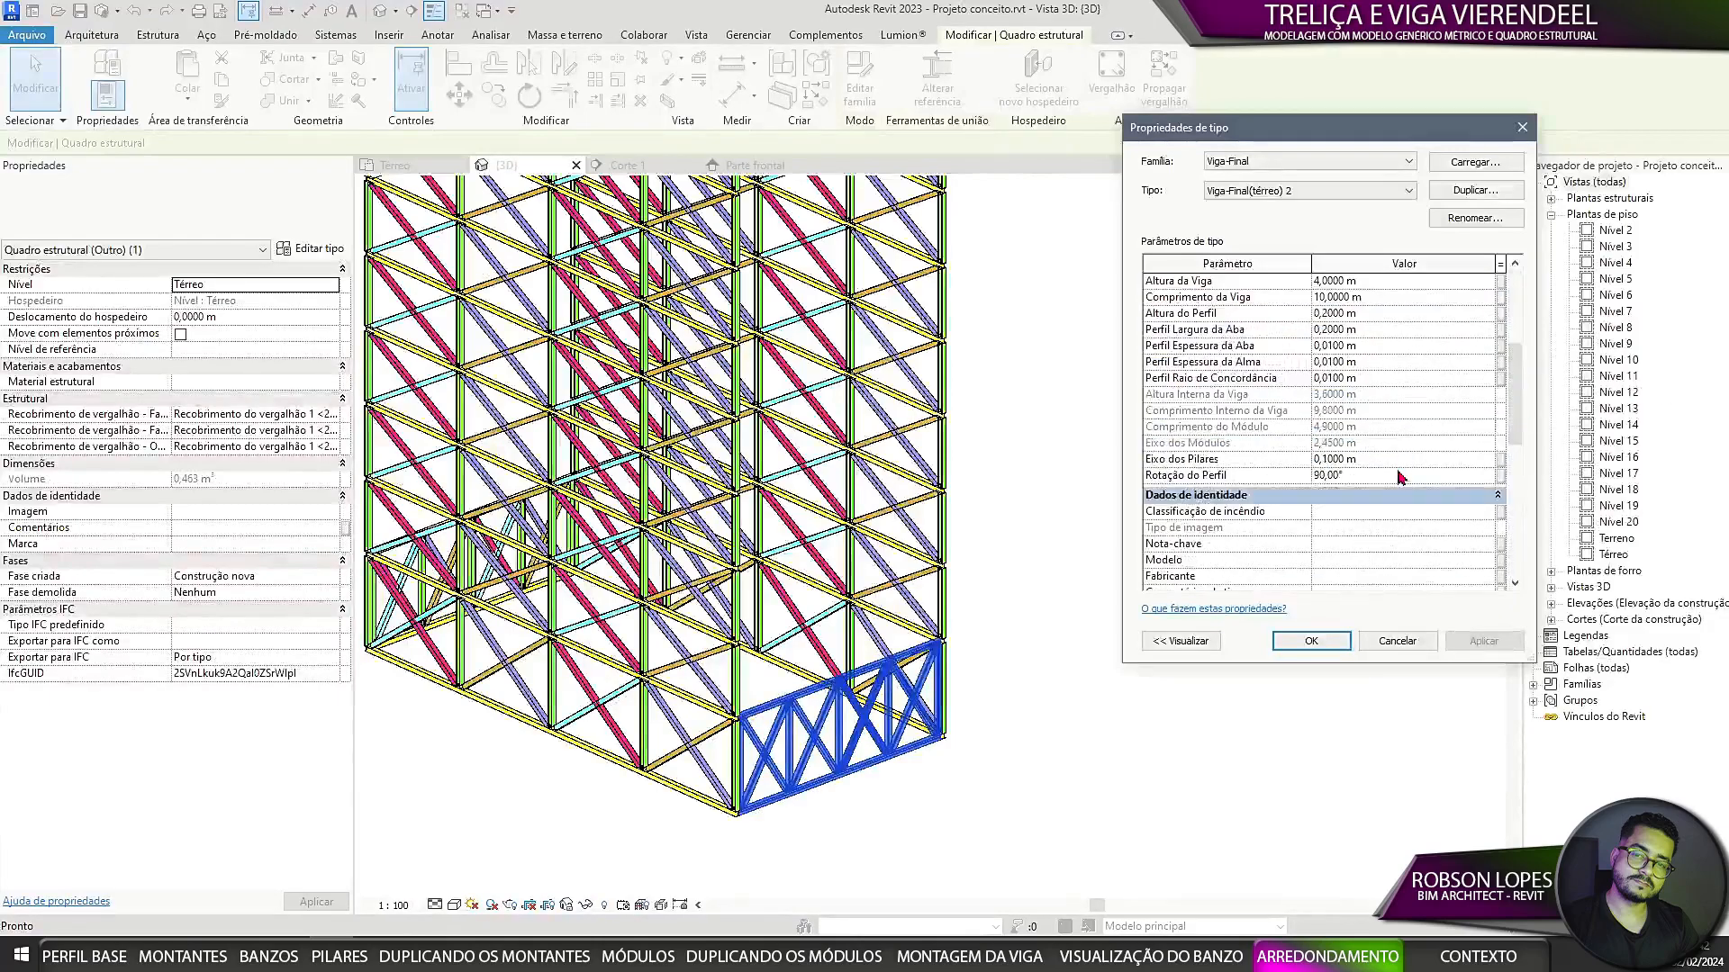
scroll(1369, 477, "up", 5)
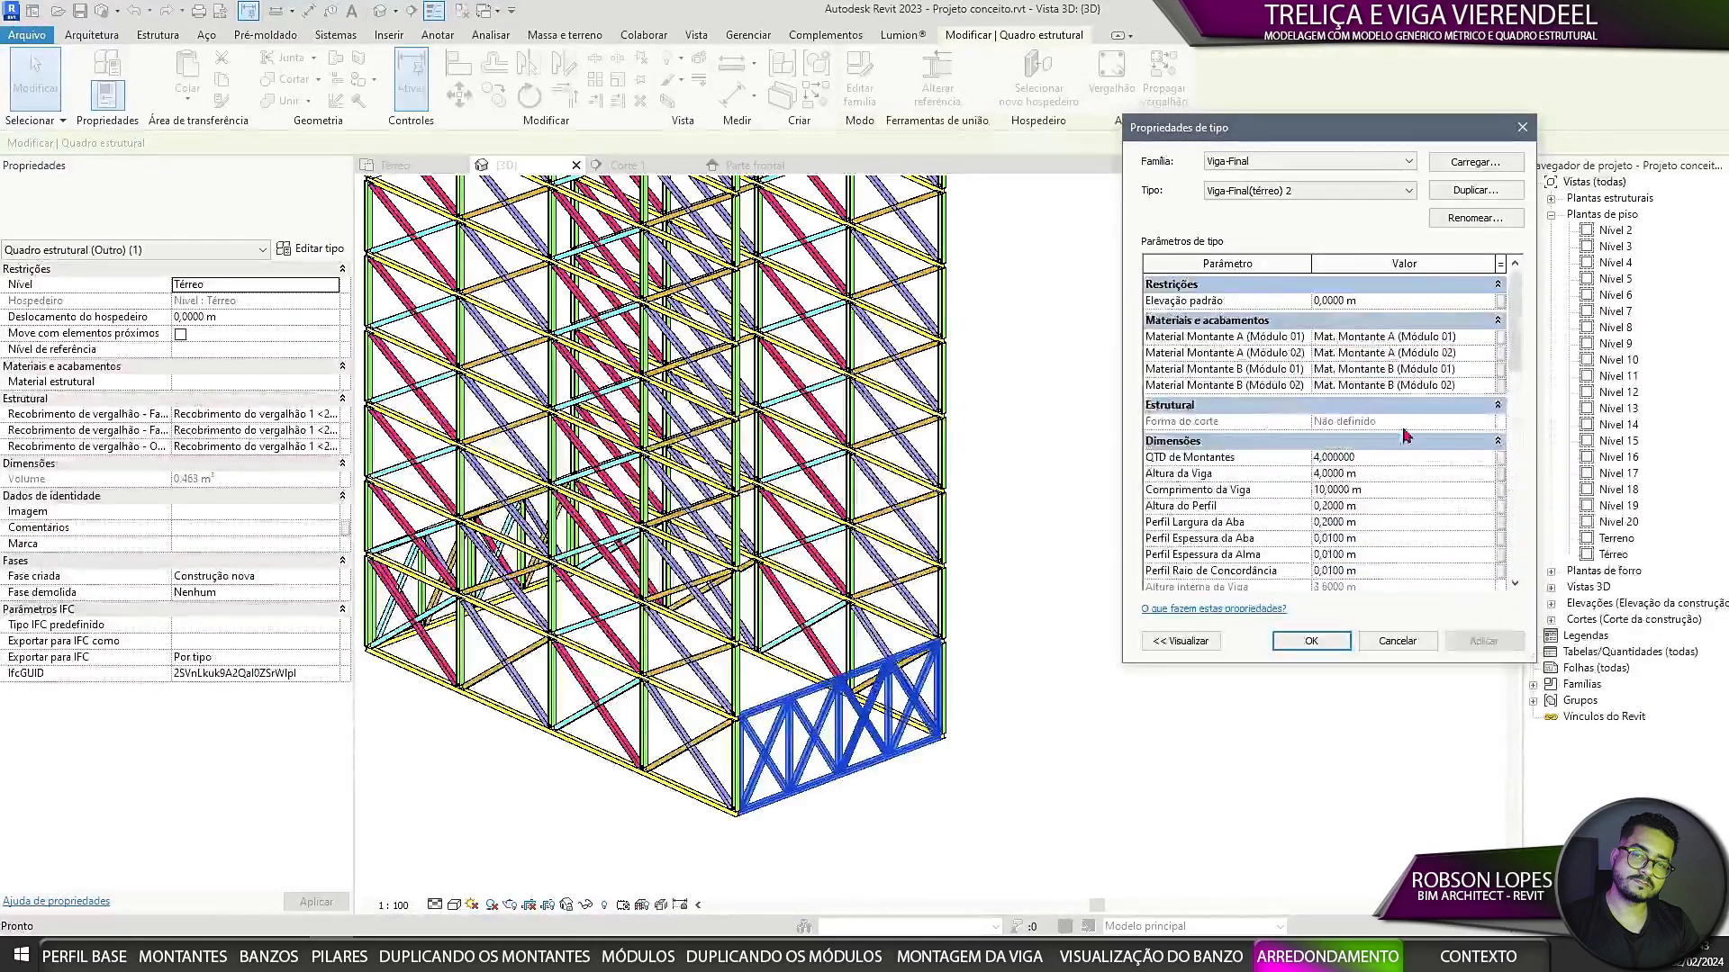
left_click(1311, 641)
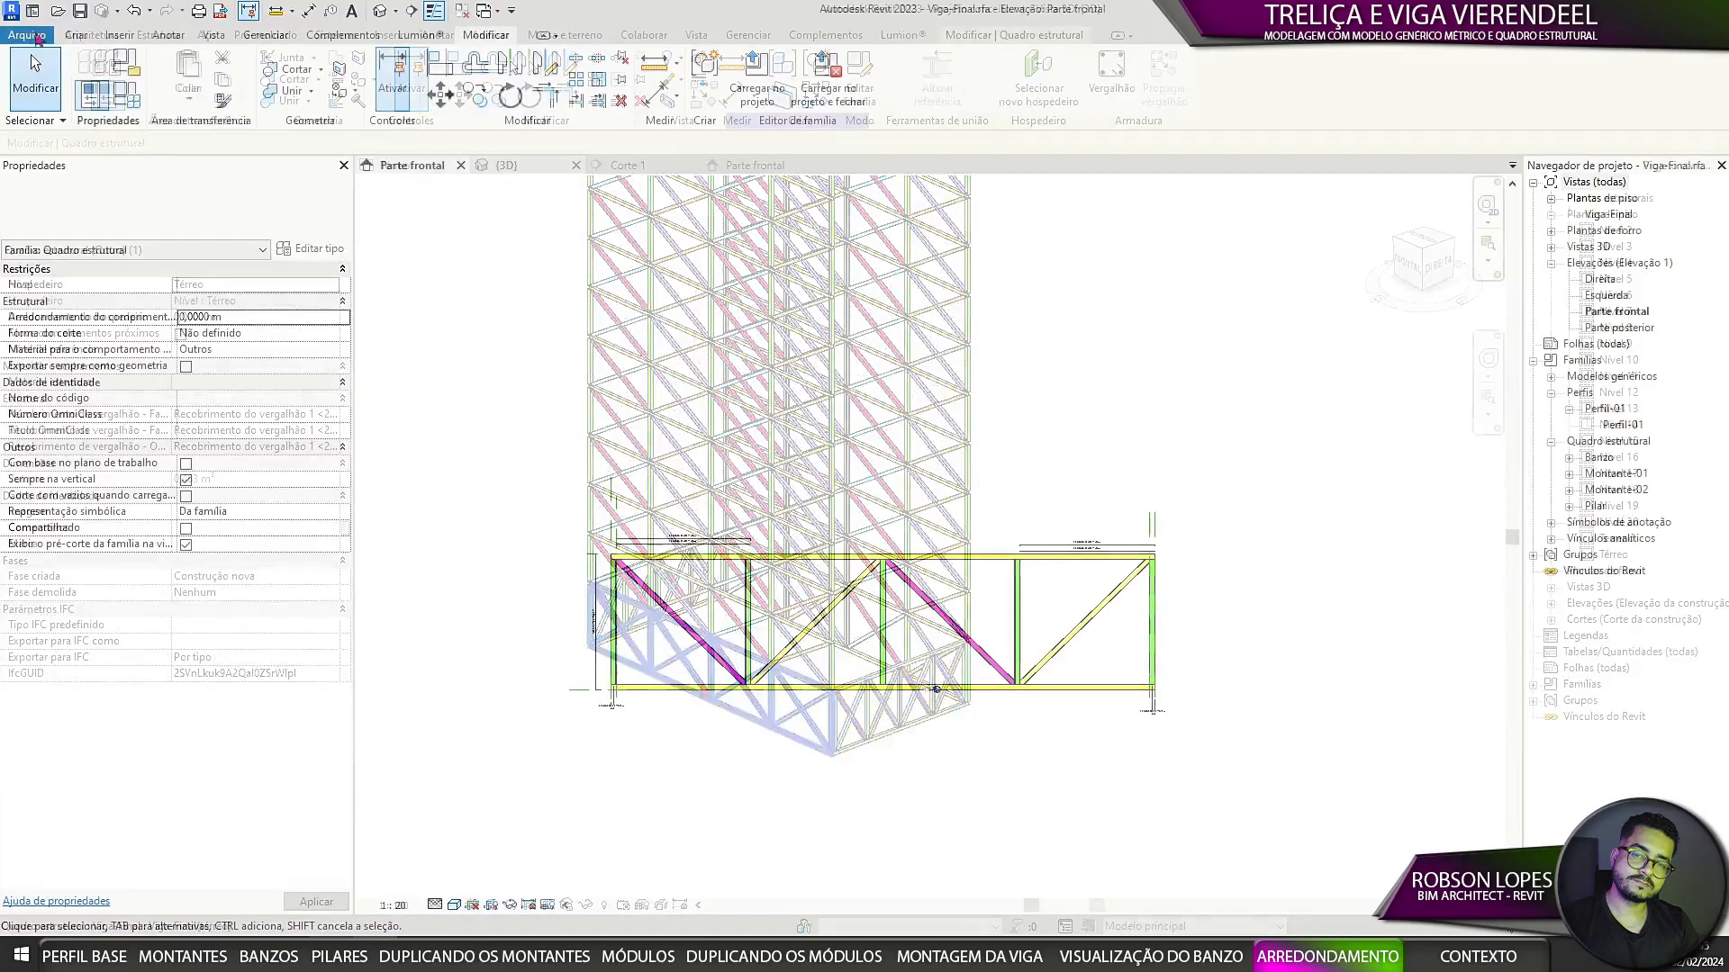
Step: Create a new project from the Modelo de arquitetura template
left_click(27, 35)
mouse_move(99, 107)
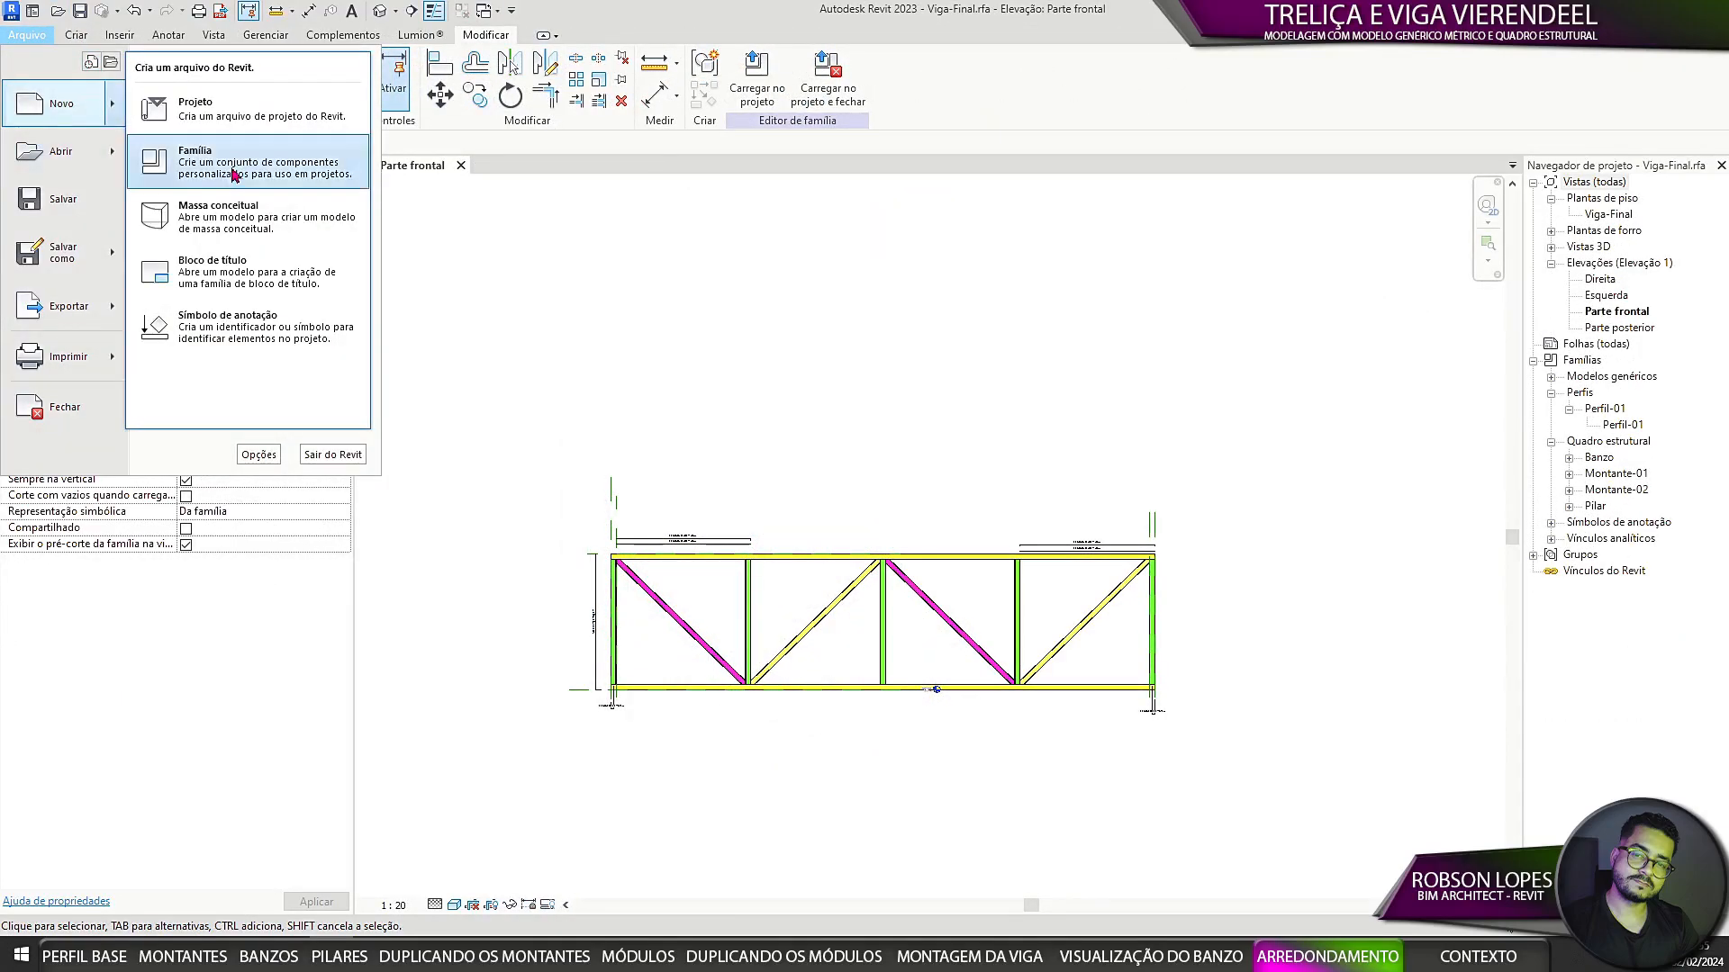
left_click(216, 110)
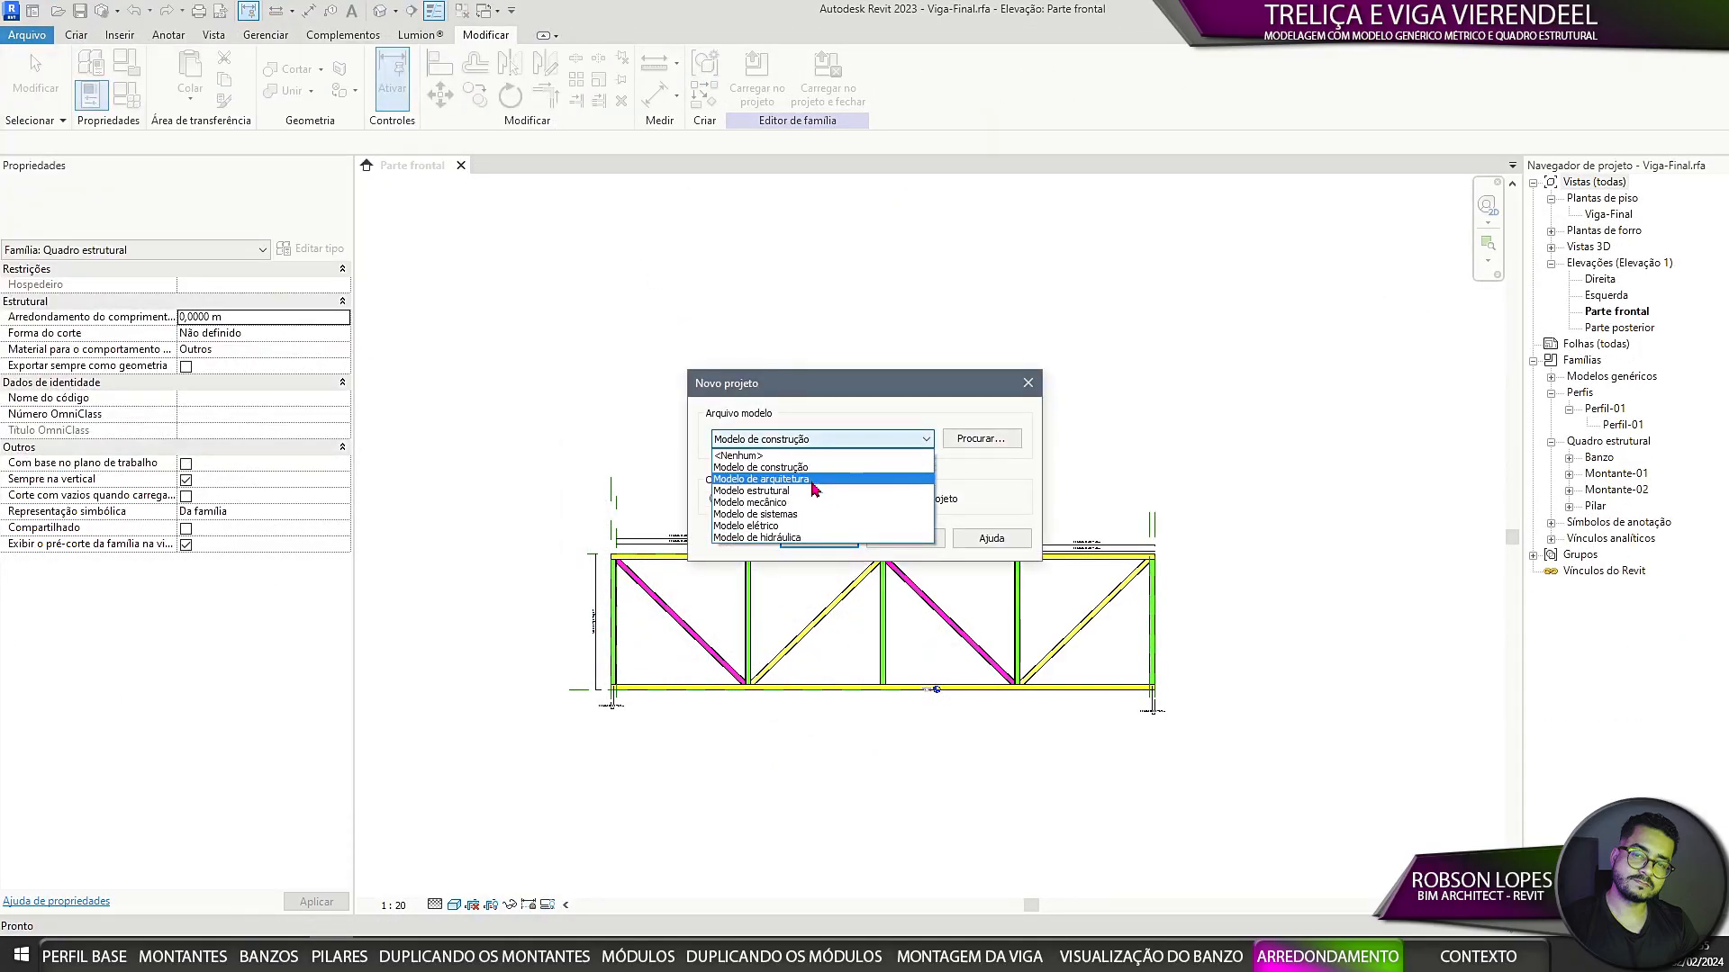
left_click(814, 479)
left_click(818, 539)
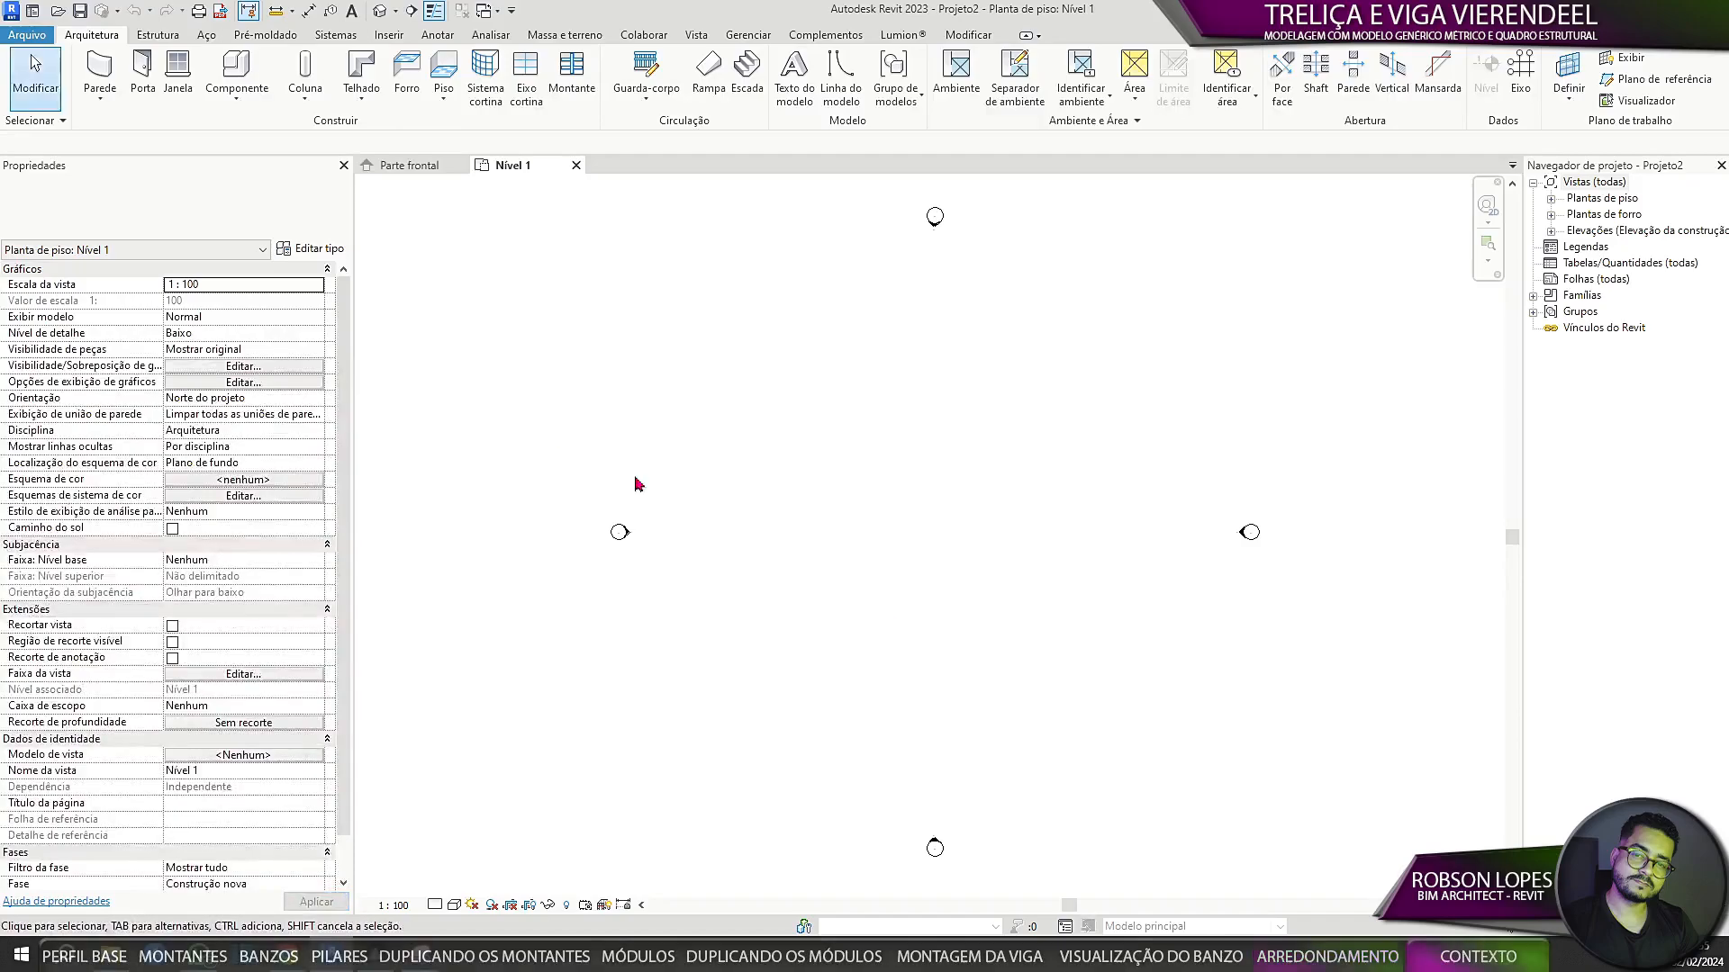
Step: Set the Nível 1 plan's detail level to Alto and change its visual style
left_click(435, 905)
left_click(455, 880)
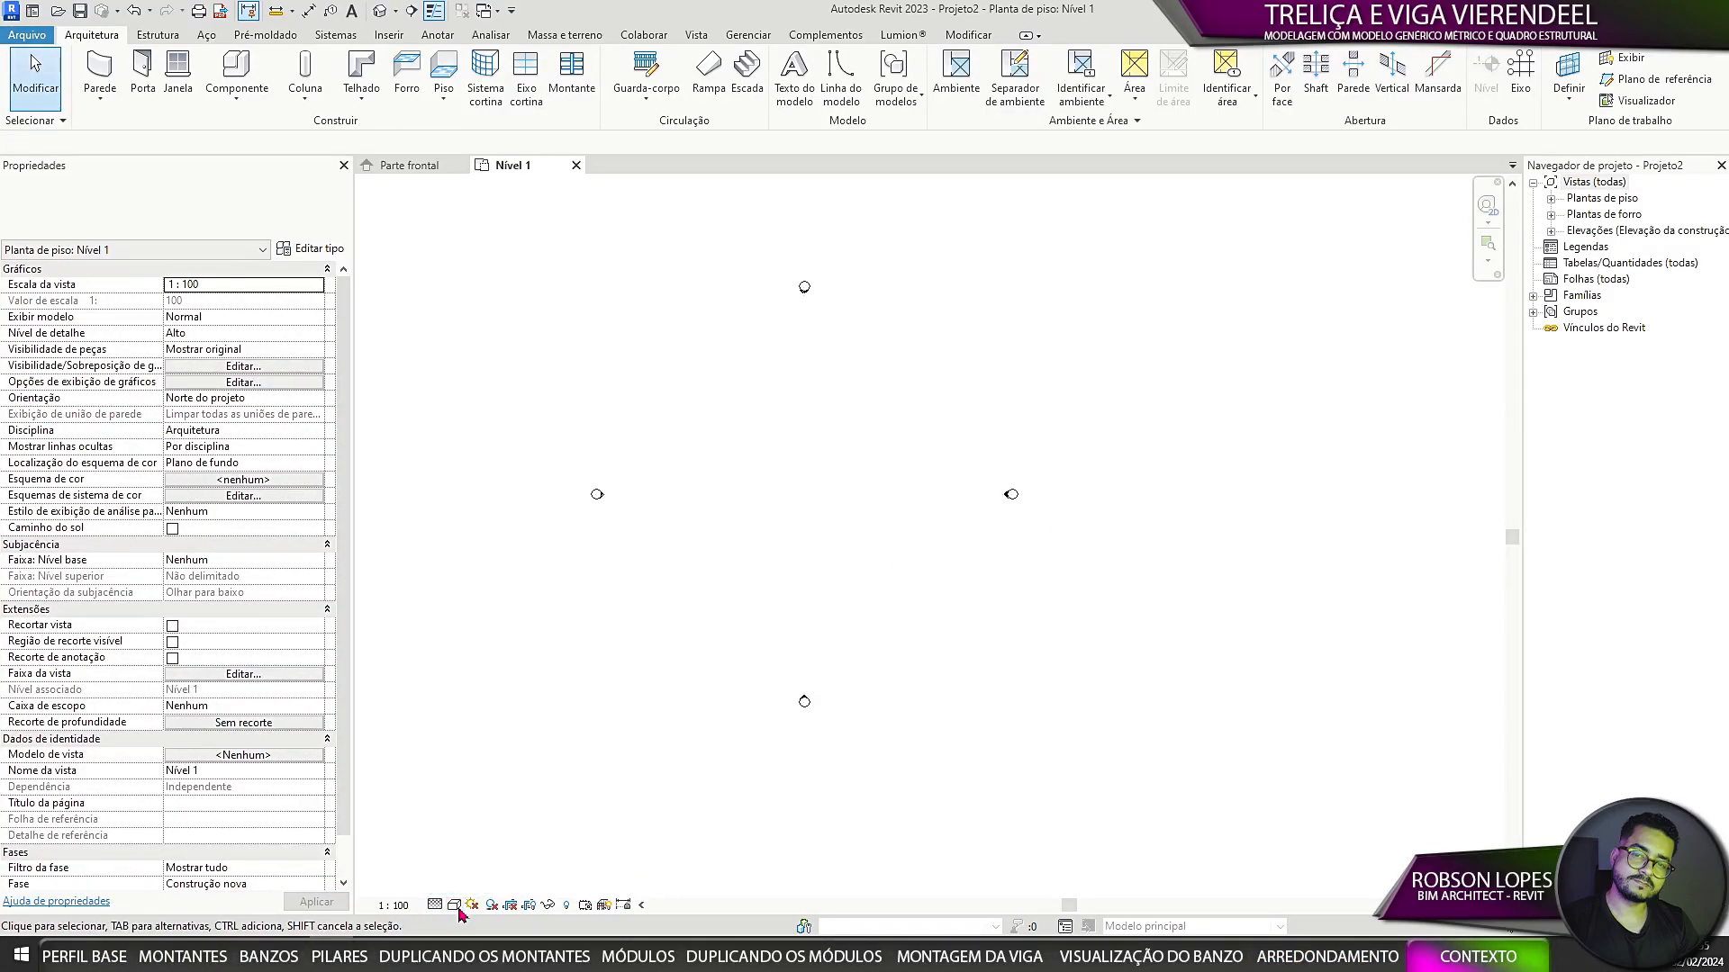
left_click(457, 908)
left_click(490, 849)
middle_click_drag(924, 512, 802, 621)
Step: Rename the Nível 1 floor plan as TÉRREO and confirm
left_click(1550, 199)
right_click(1616, 215)
left_click(1485, 513)
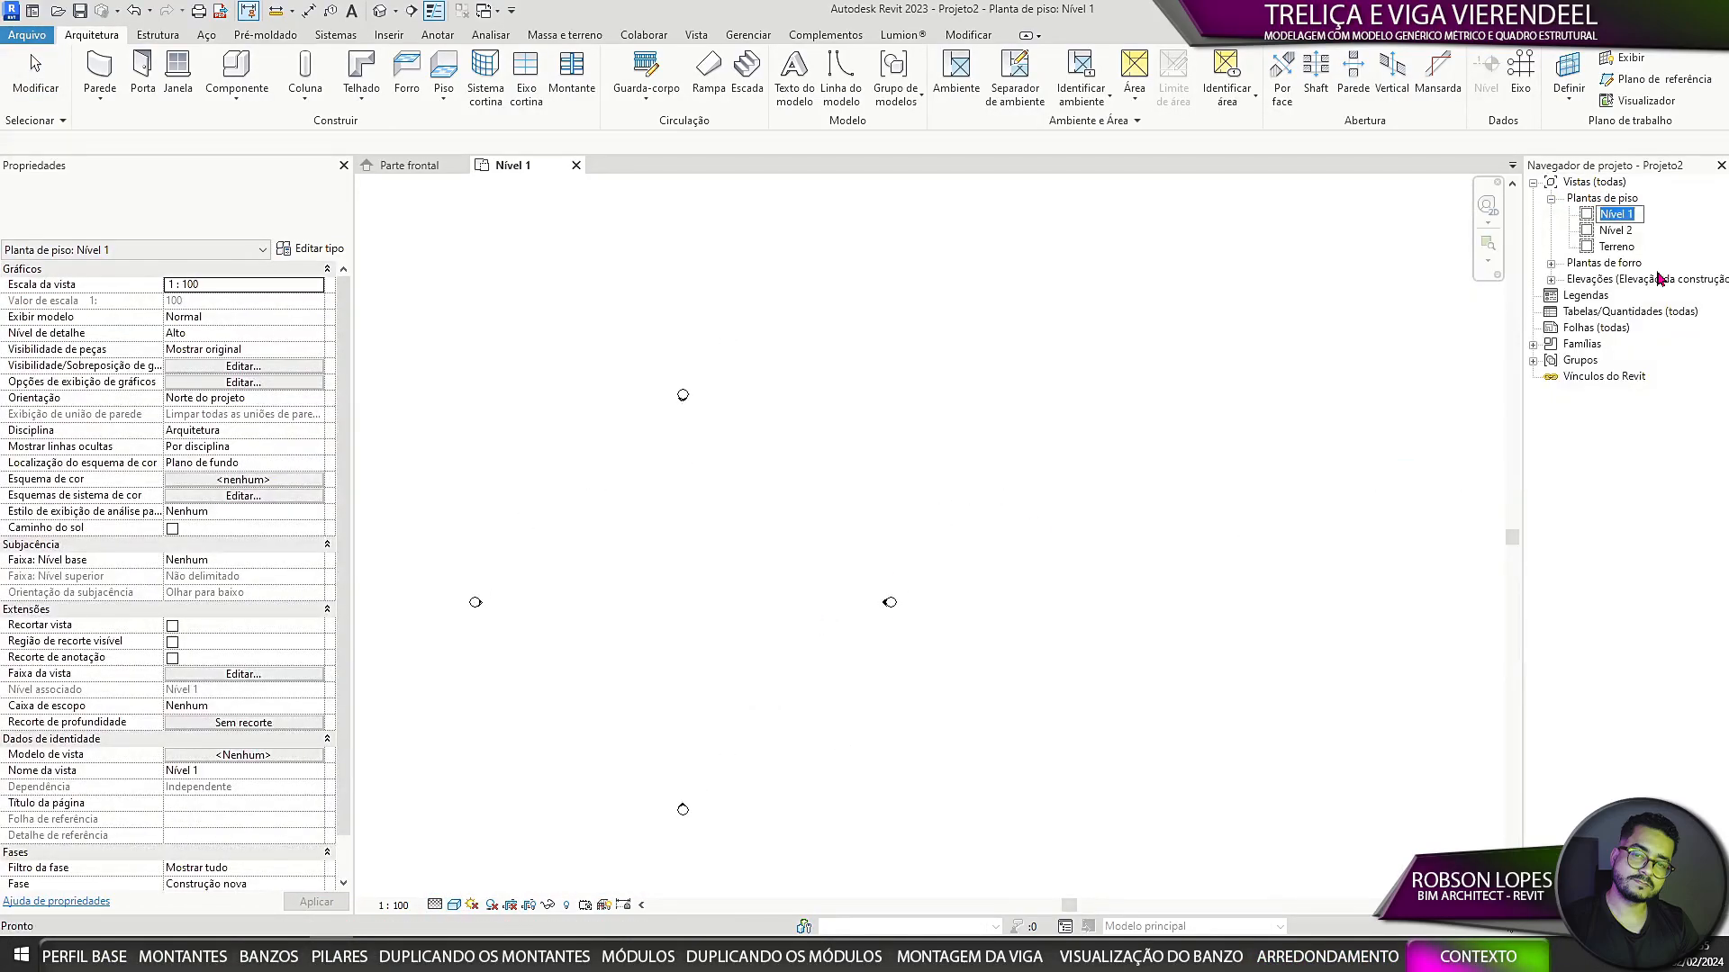
type("TÉRREO")
key("Return")
Step: Set the project's distance format to two decimal places with the m symbol and the digit grouping to 123.456.789,00
key("u")
key("n")
left_click(941, 408)
left_click(785, 421)
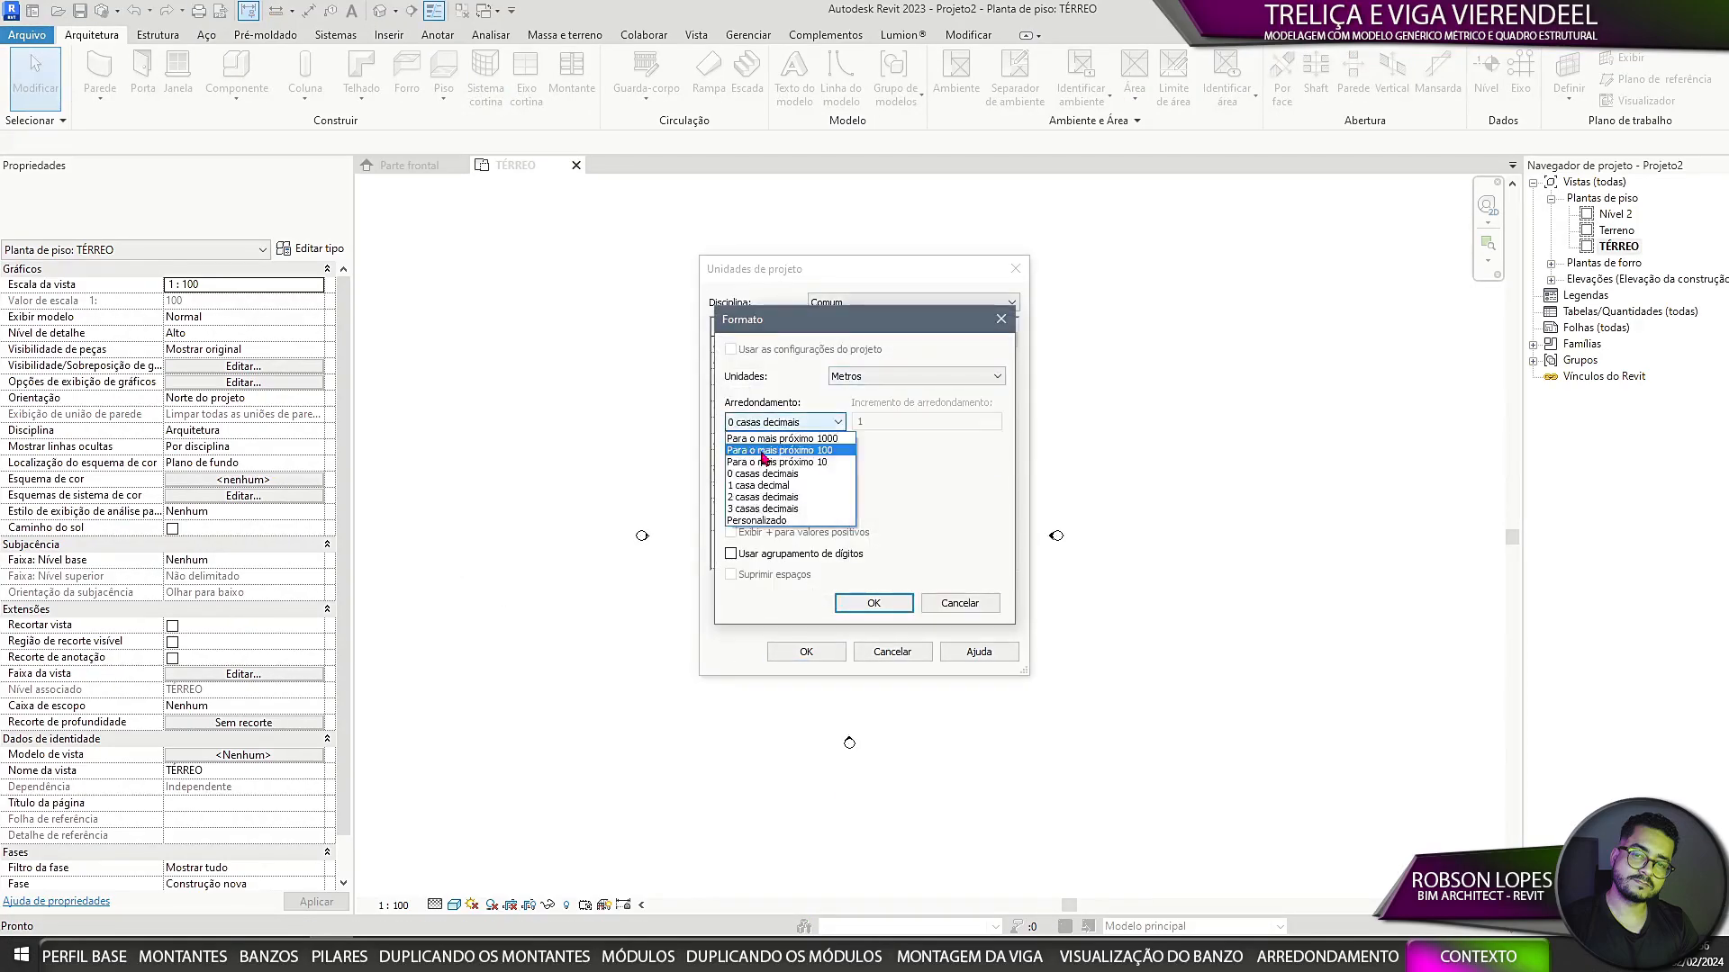
left_click(776, 498)
left_click(785, 465)
left_click(870, 604)
left_click(790, 606)
left_click(795, 645)
left_click(810, 652)
middle_click_drag(919, 589, 1005, 603)
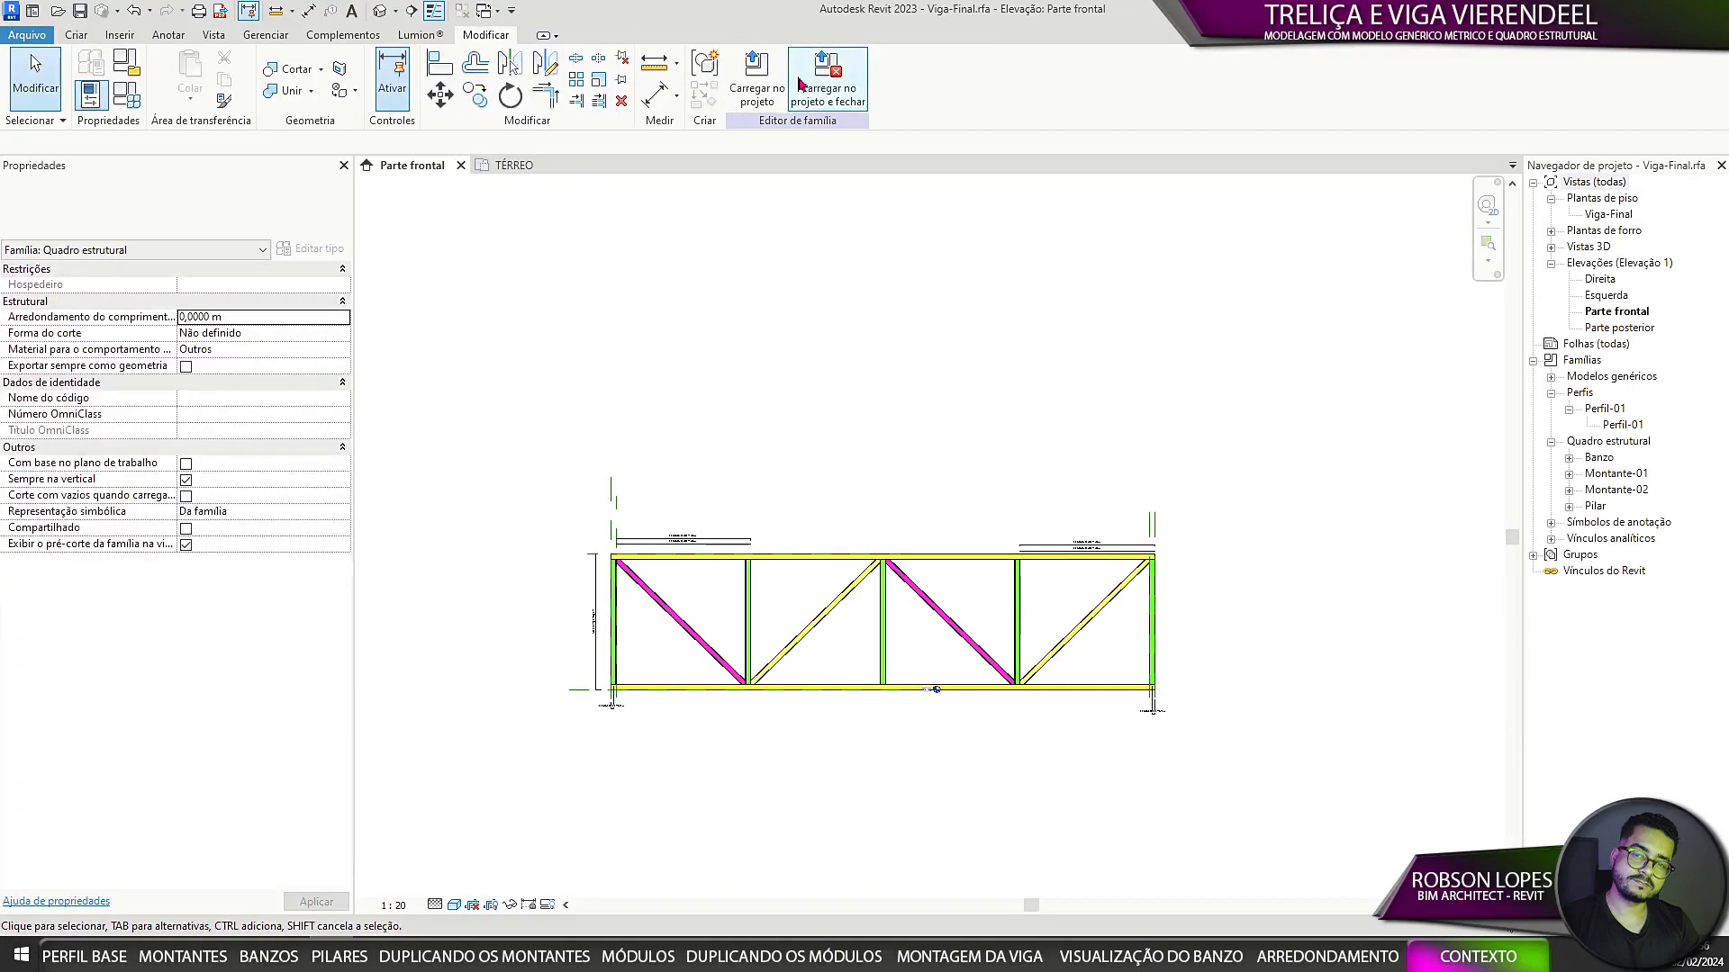
Step: Load the Viga-Final family into the new project and place one truss between the elevation markers in the TÉRREO plan
left_click(799, 84)
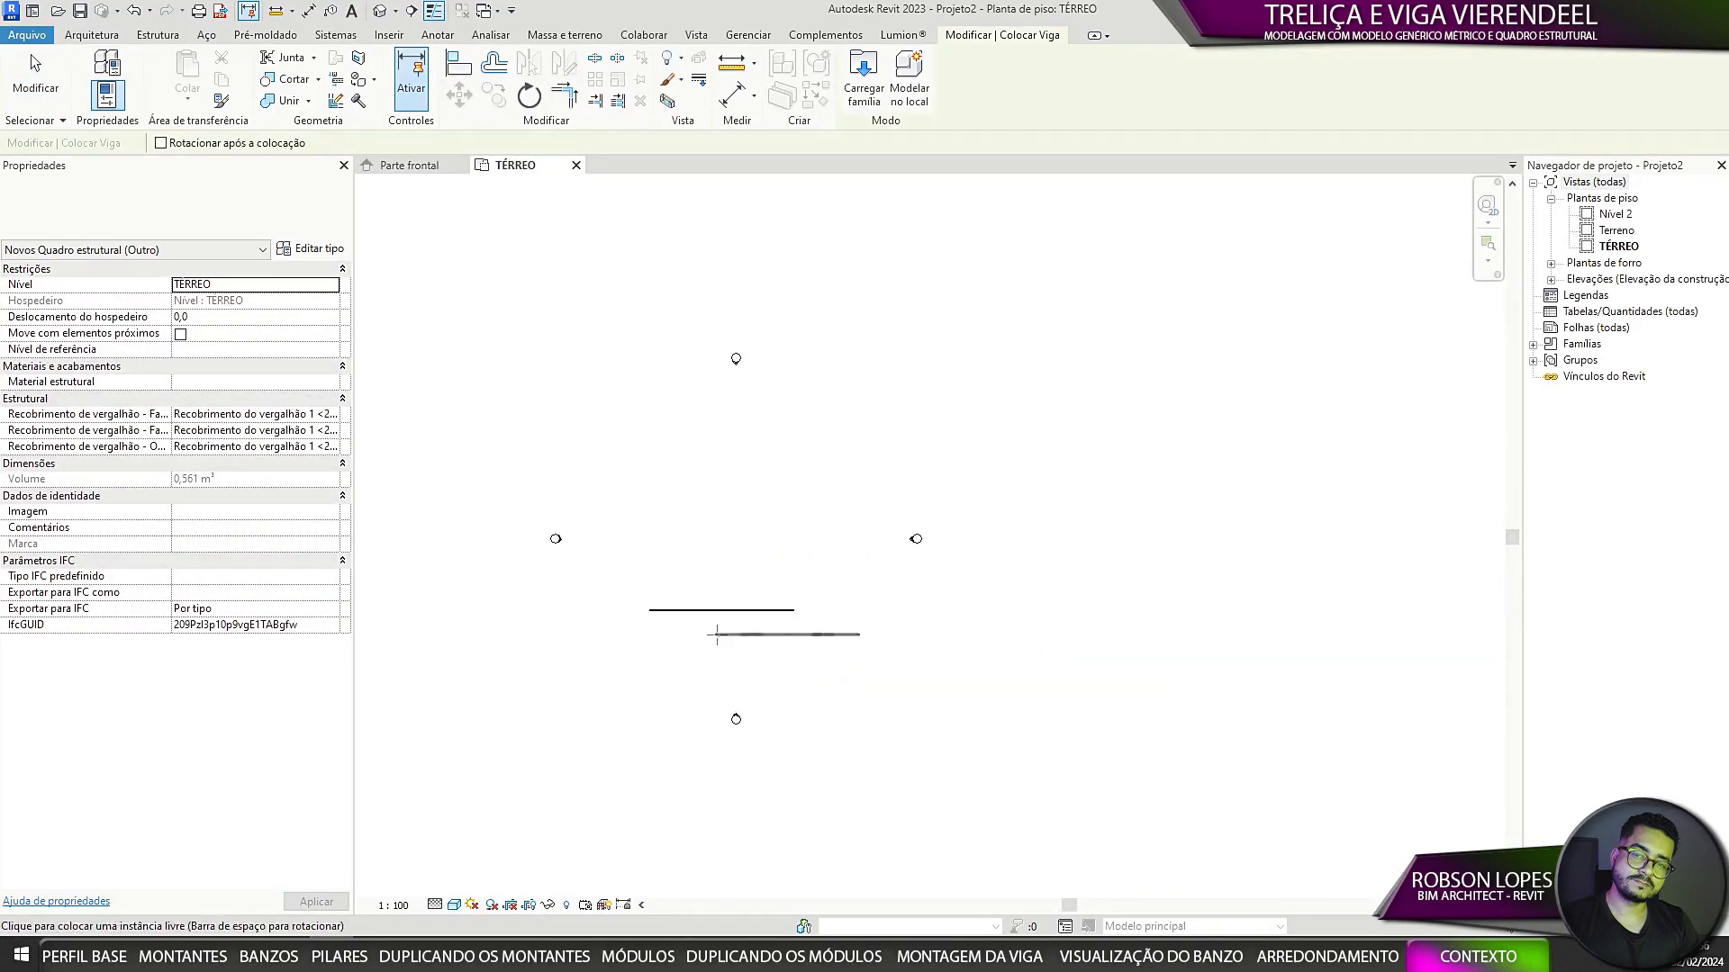
left_click(741, 613)
left_click(310, 249)
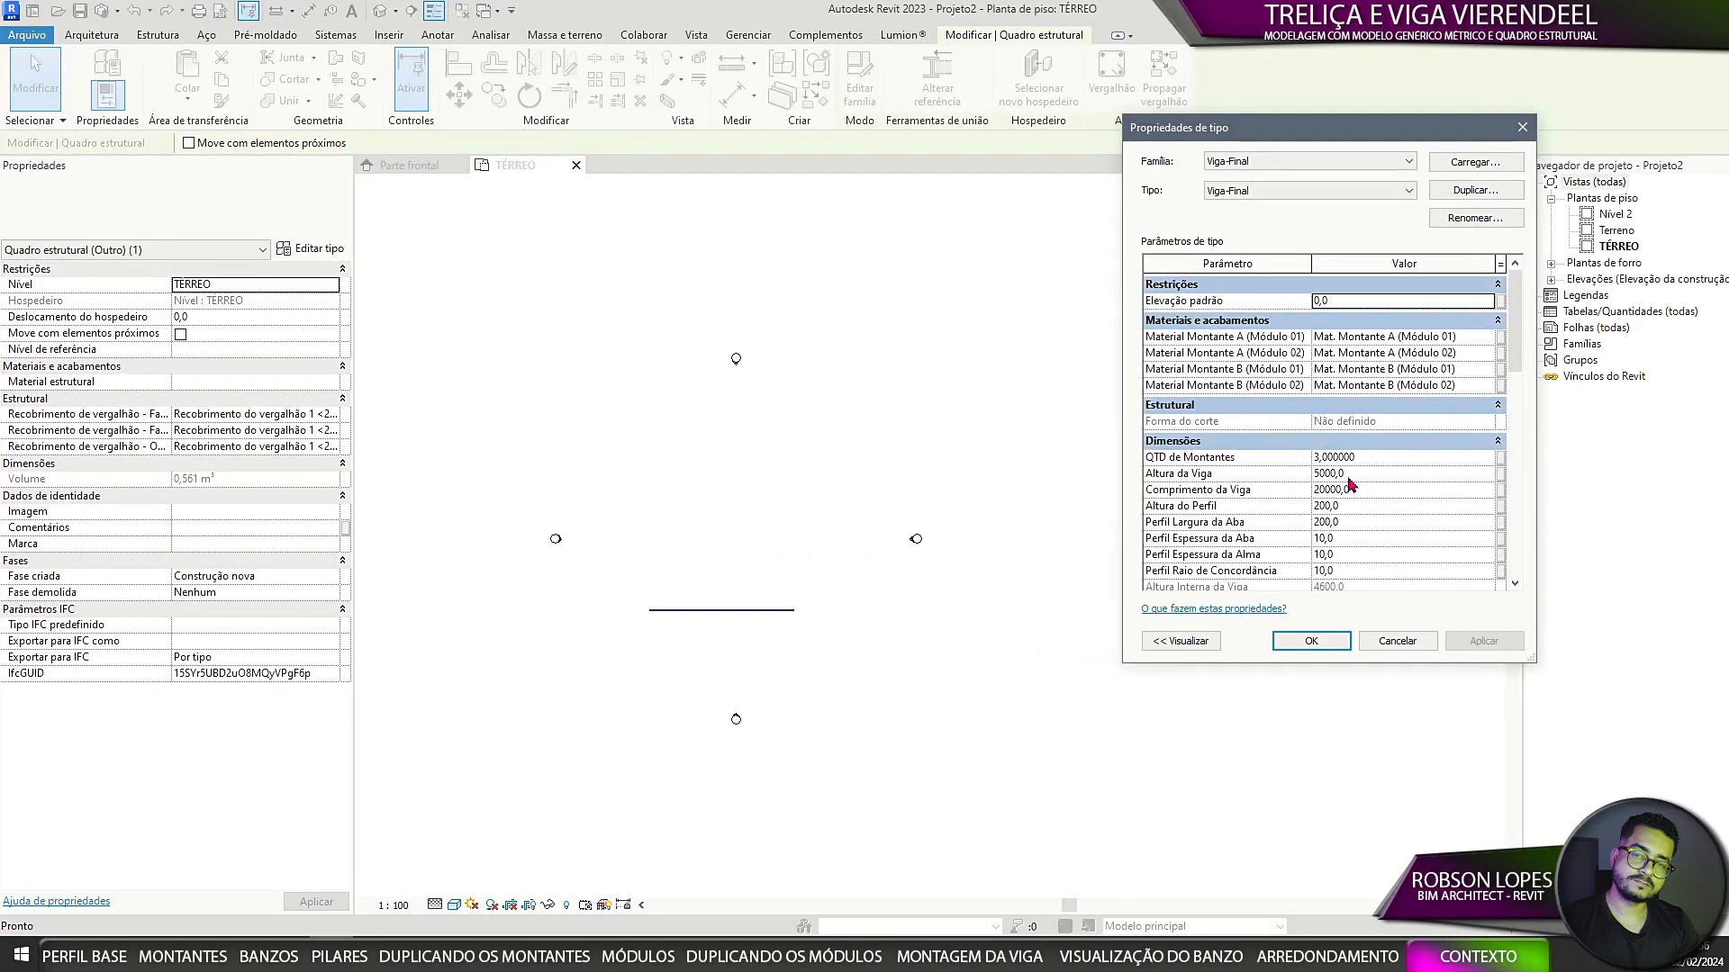
left_click(1398, 643)
Step: Set the project's length units to metres with two decimal places and the m symbol
key("u")
key("n")
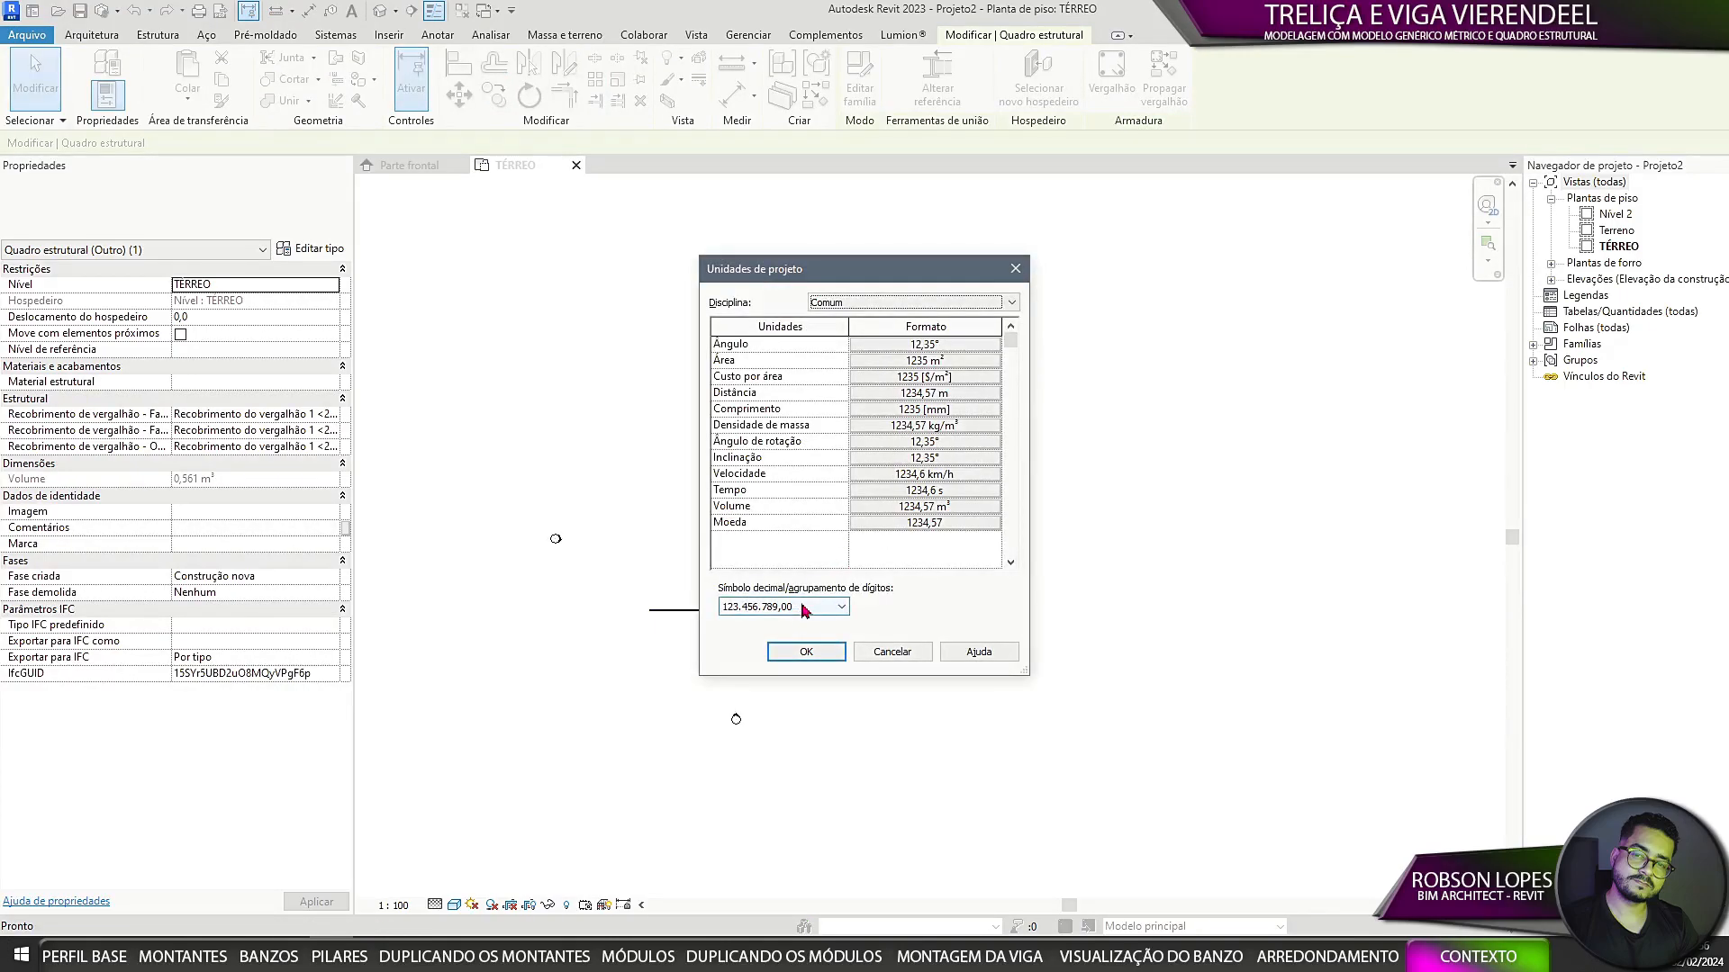
left_click(980, 409)
left_click(905, 378)
left_click(866, 439)
left_click(801, 420)
left_click(781, 497)
left_click(791, 463)
left_click(789, 491)
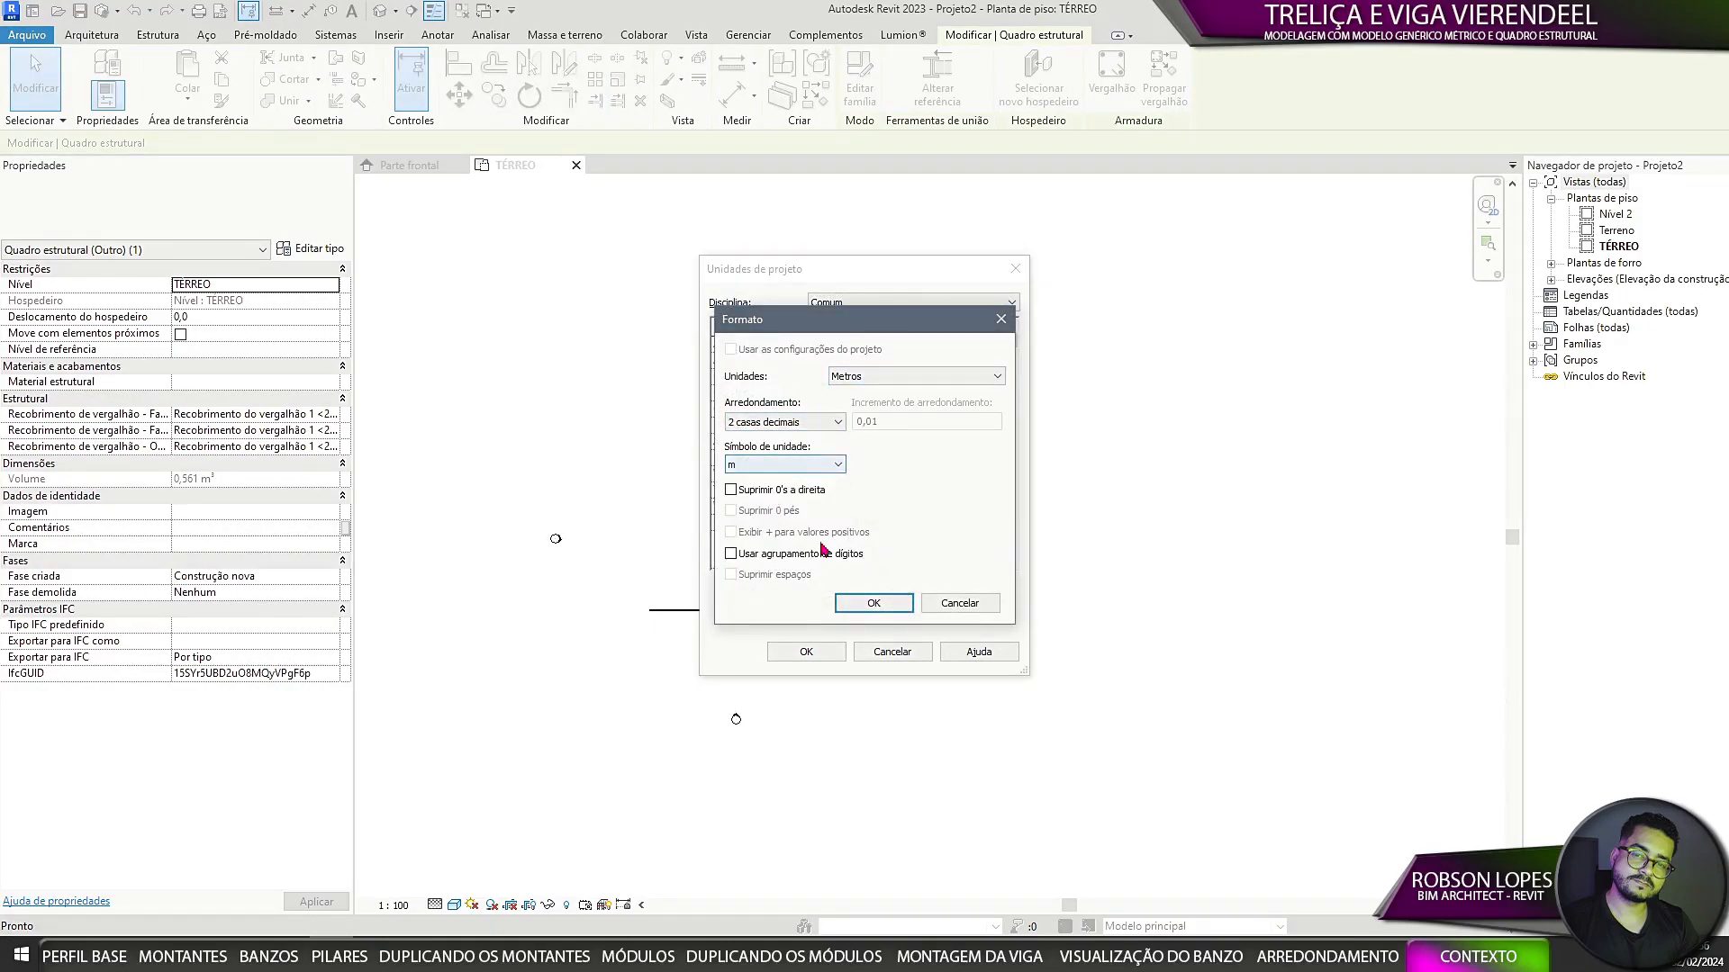
left_click(857, 601)
left_click(805, 651)
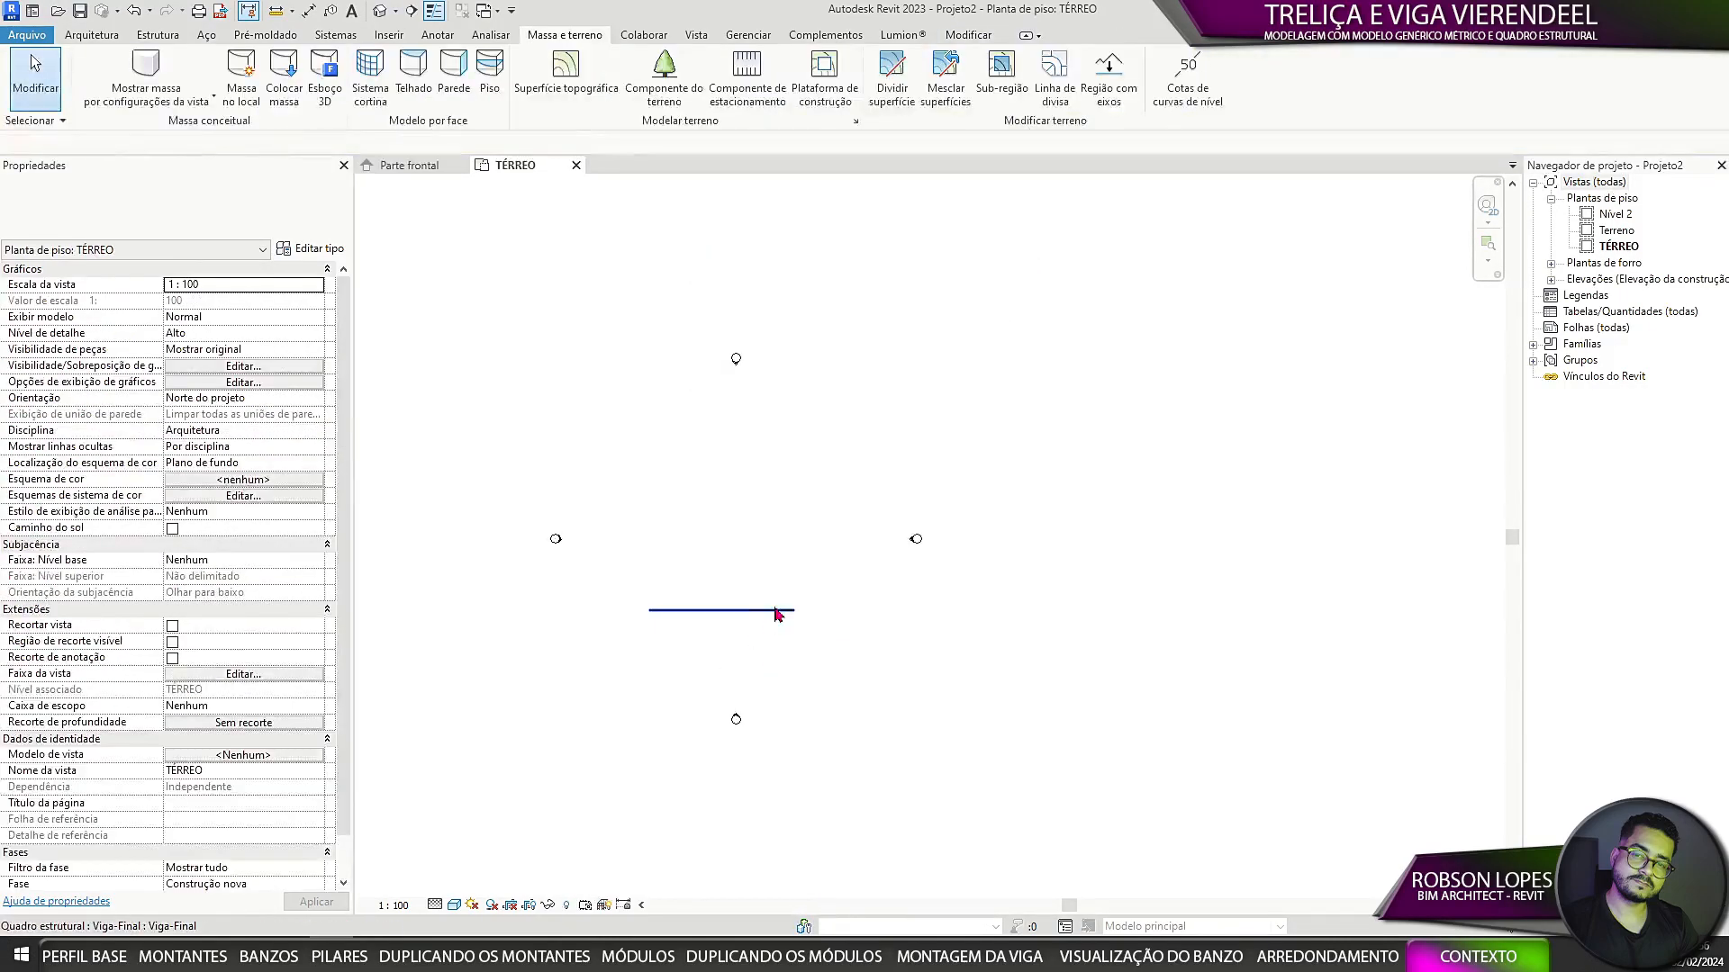
Step: Set the placed truss type's Comprimento da Viga to 60 m
left_click(774, 612)
left_click(311, 249)
left_click(1409, 494)
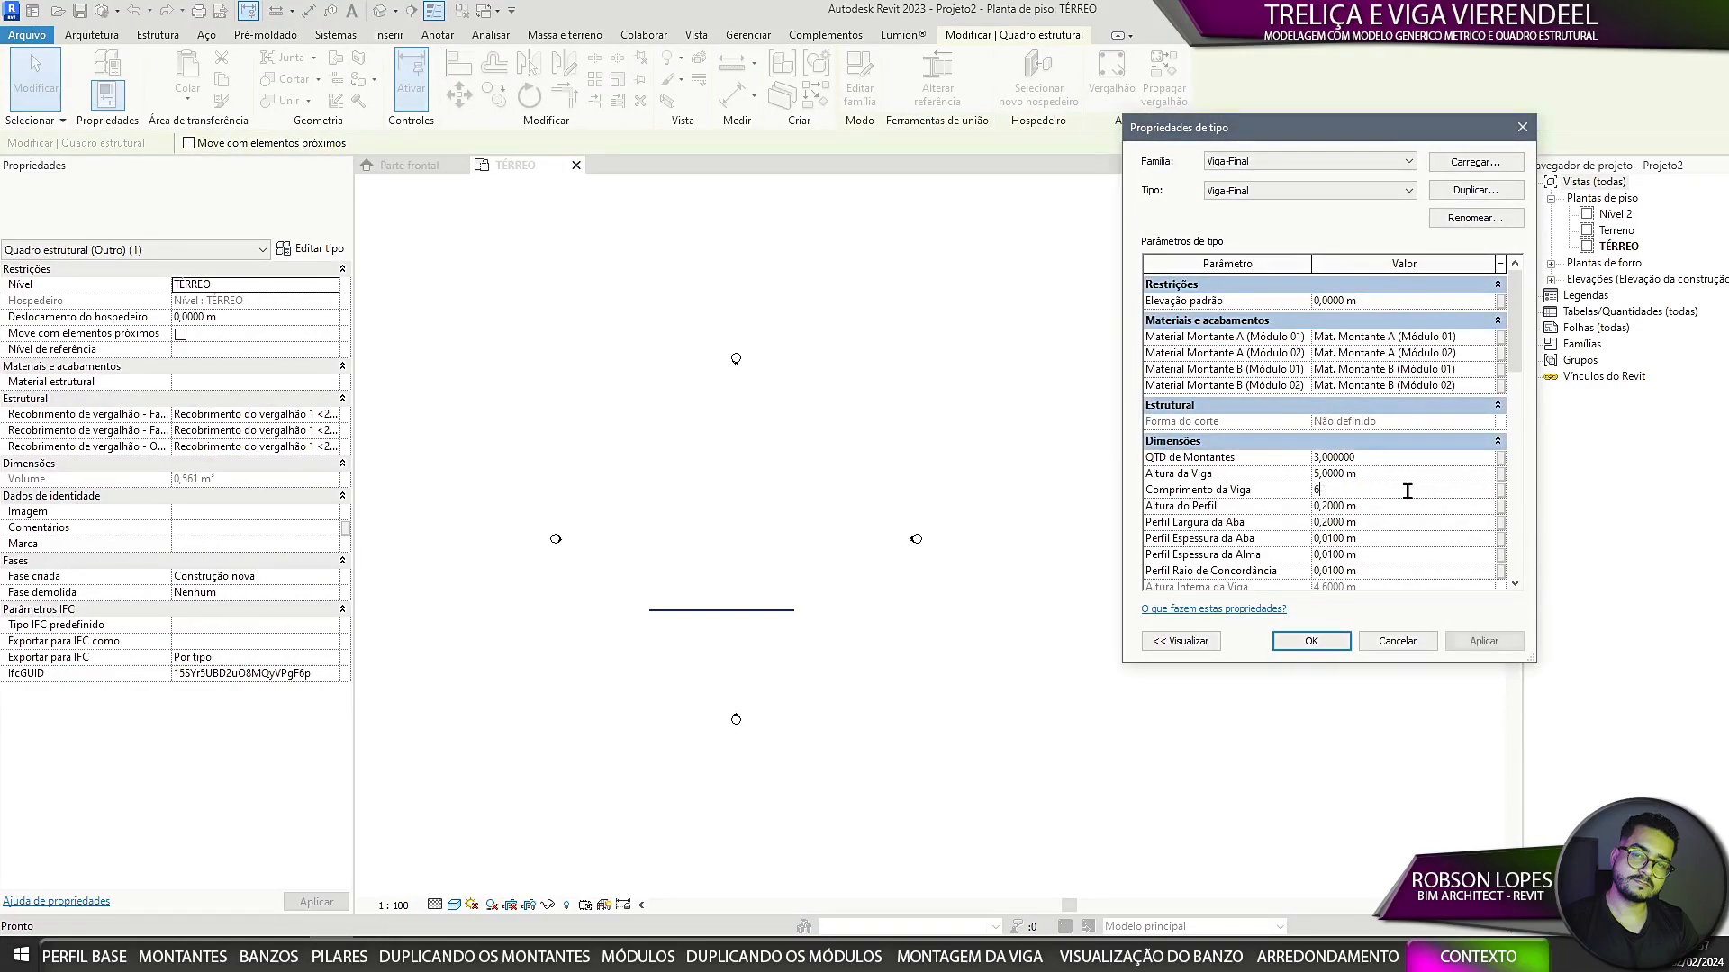
left_click(1307, 645)
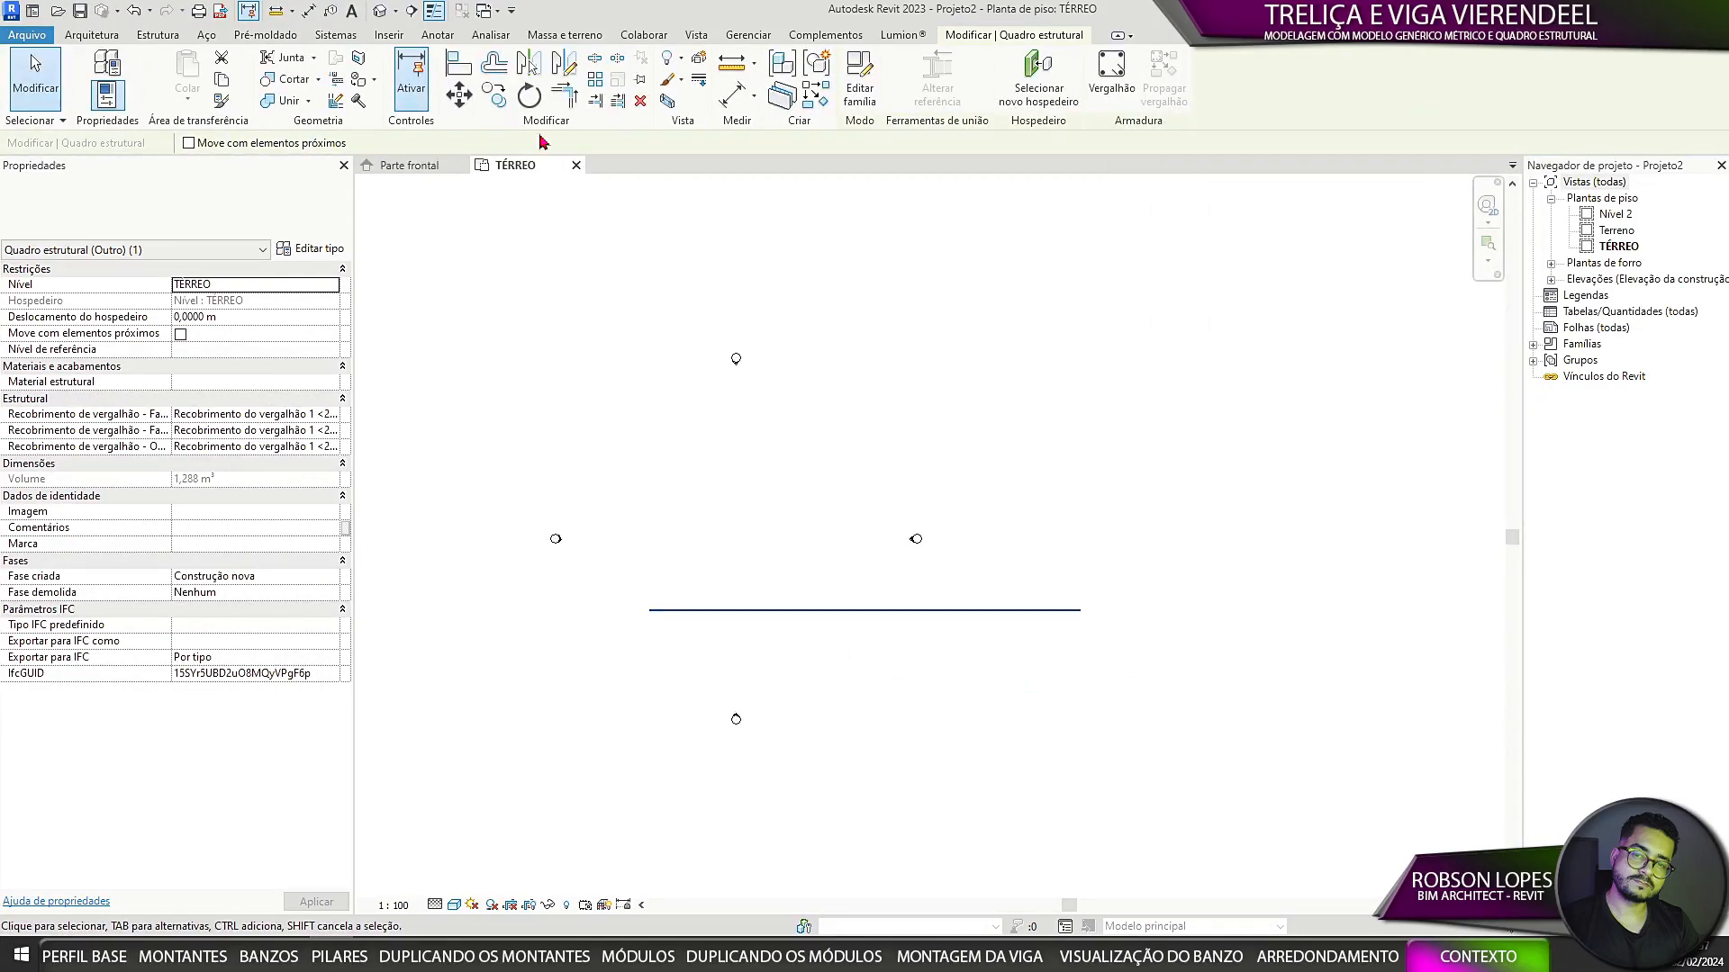
Step: Open the default 3D view and inspect the placed truss and its type parameters
left_click(379, 11)
middle_click_drag(879, 543, 879, 672, "shift")
scroll(880, 672, "down", 2)
scroll(880, 672, "up", 2)
left_click(822, 549)
left_click(306, 251)
scroll(1426, 548, "down", 4)
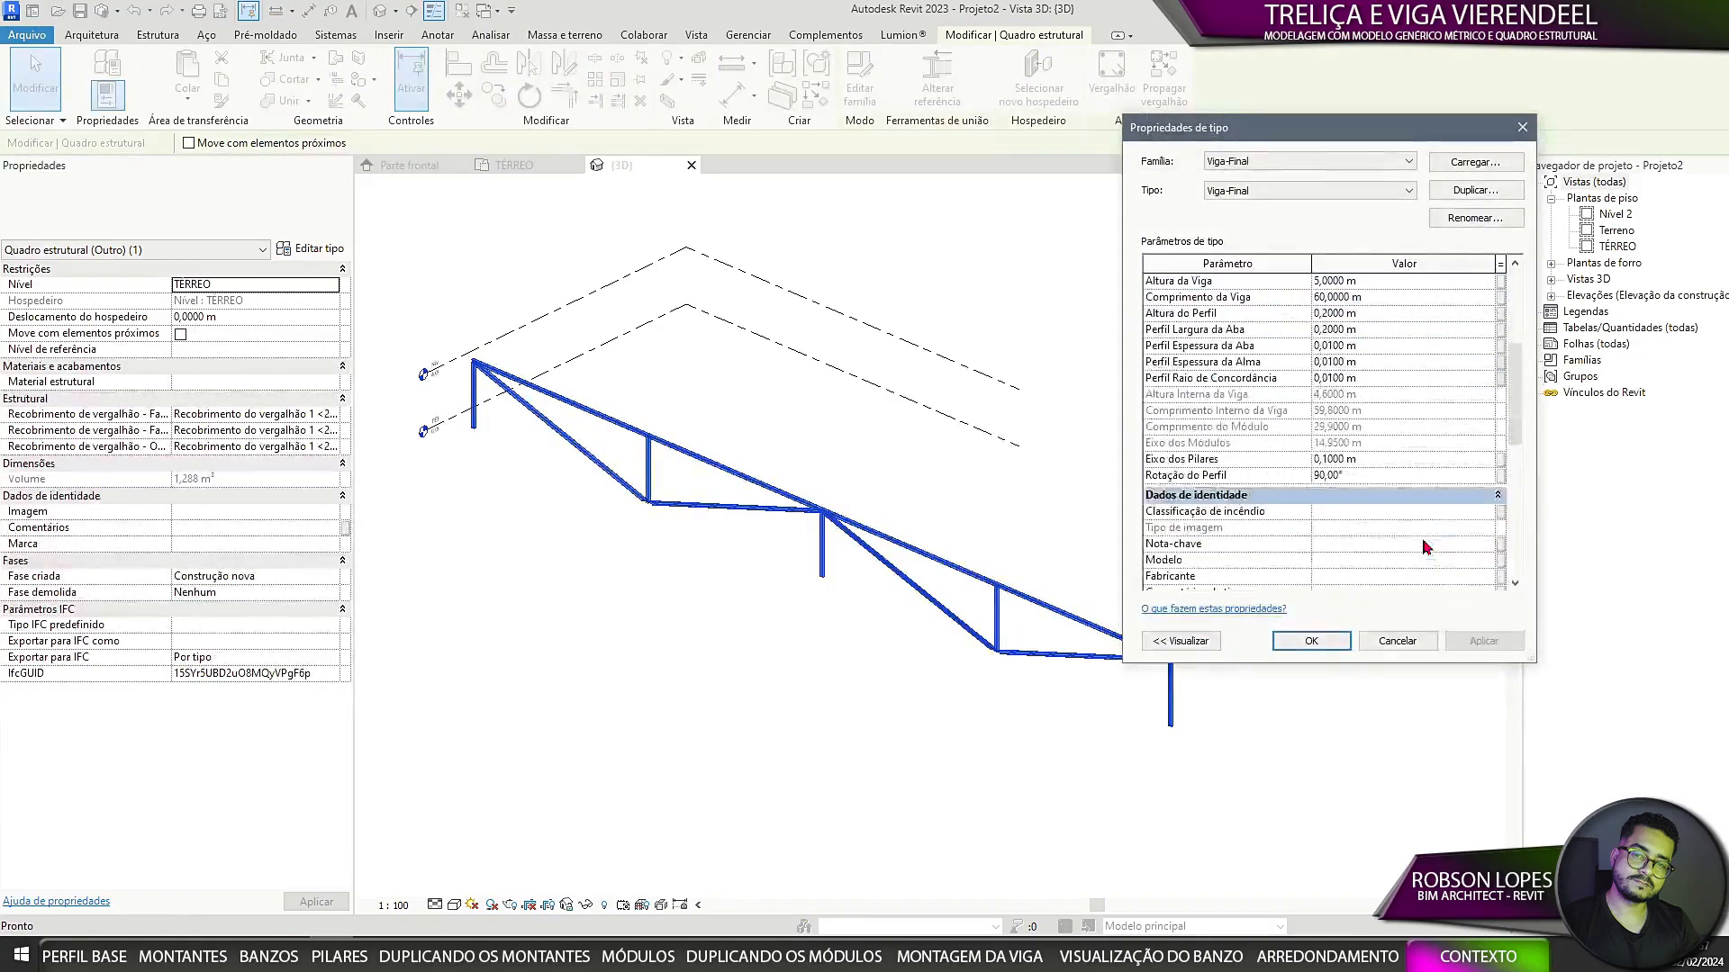
scroll(1176, 530, "down", 5)
left_click(1311, 640)
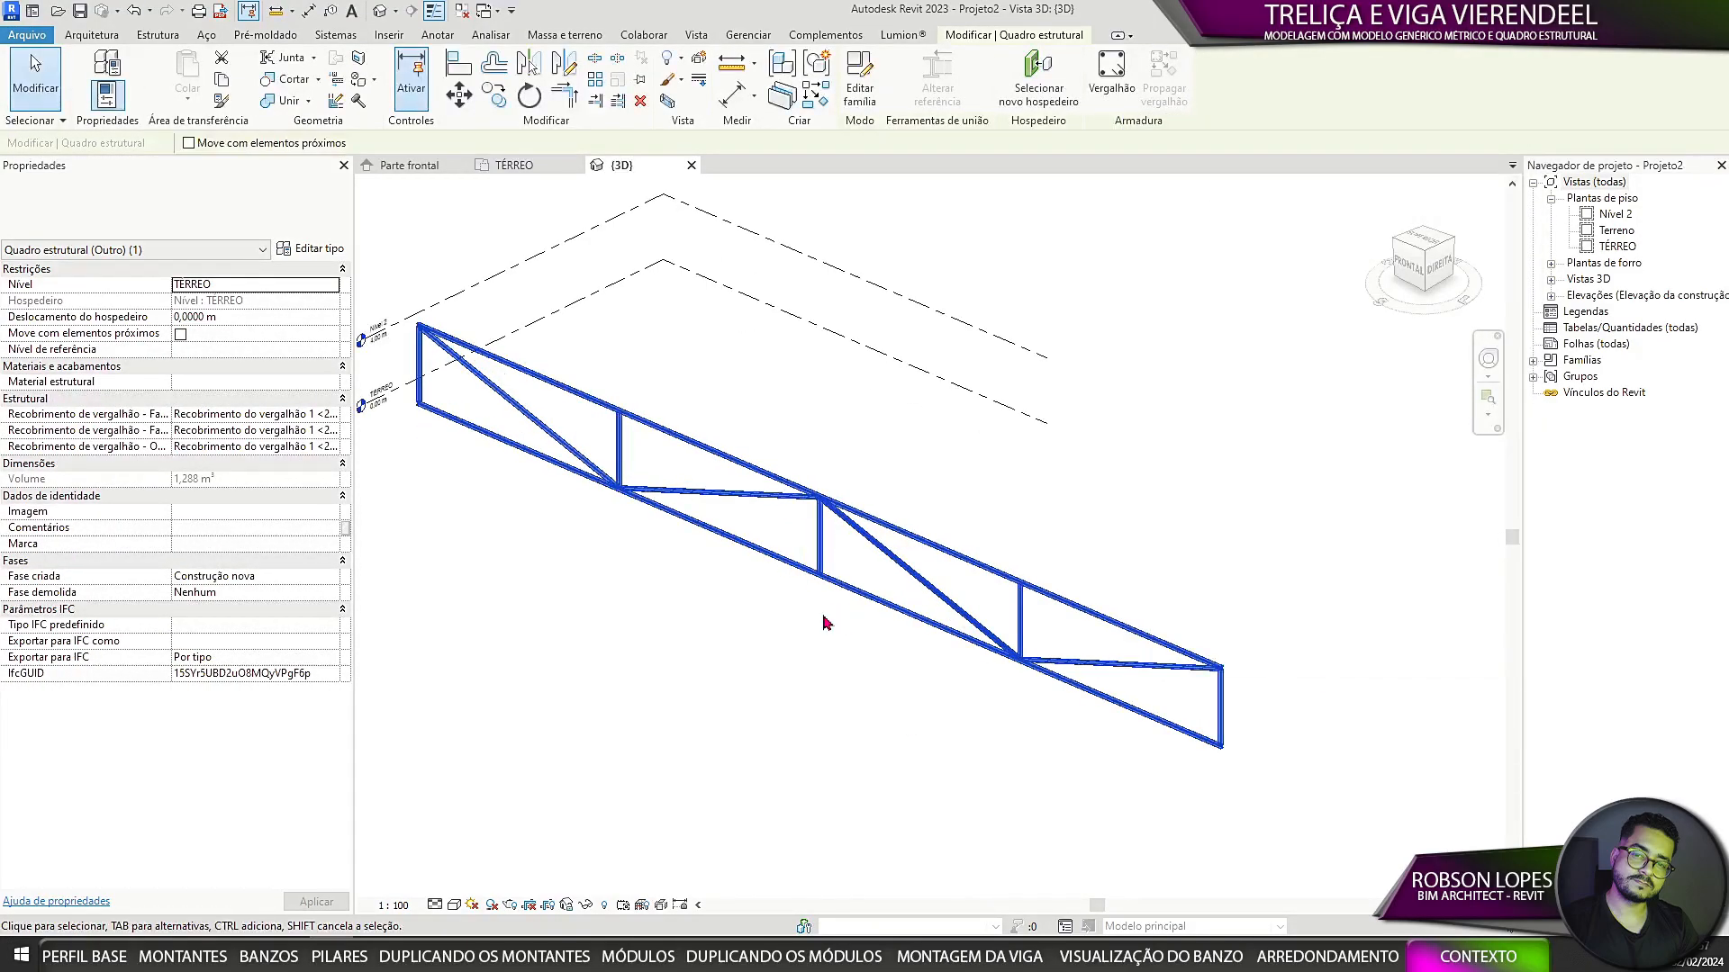
scroll(823, 618, "down", 2)
middle_click_drag(861, 663, 809, 662, "shift")
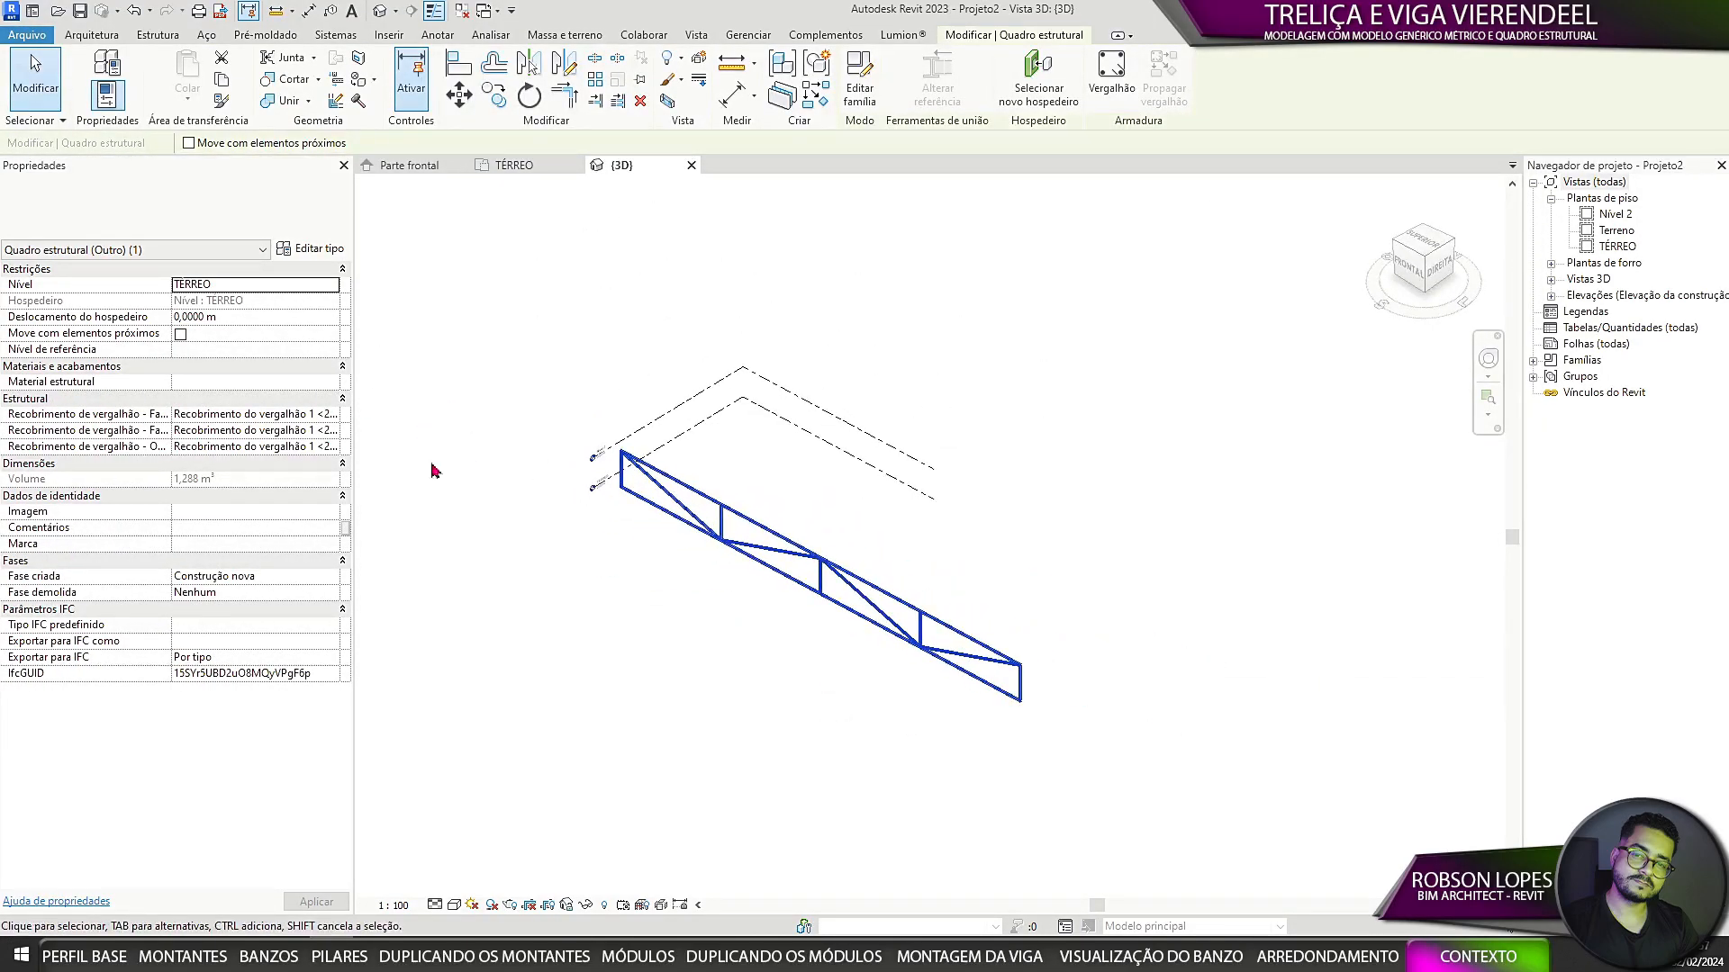
Step: Set the Viga-Final type's Altura da Viga to 8 m and QTD de Montantes to 12, applying each change
left_click(330, 248)
left_click(1416, 468)
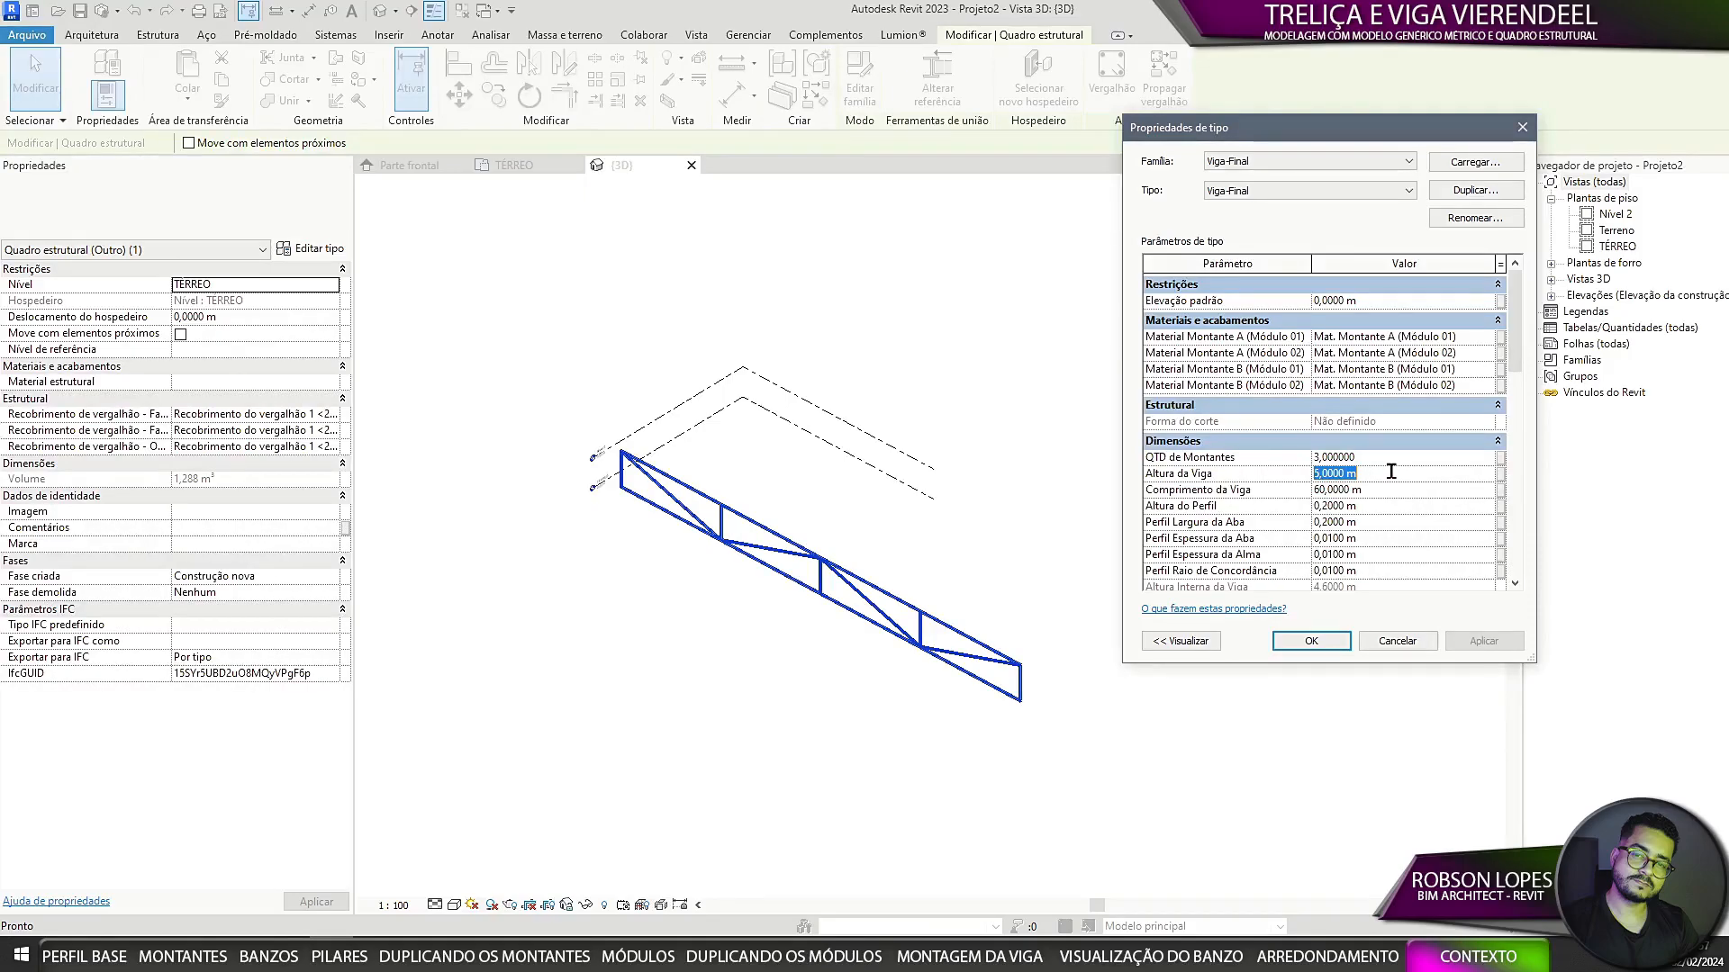
left_click(1484, 642)
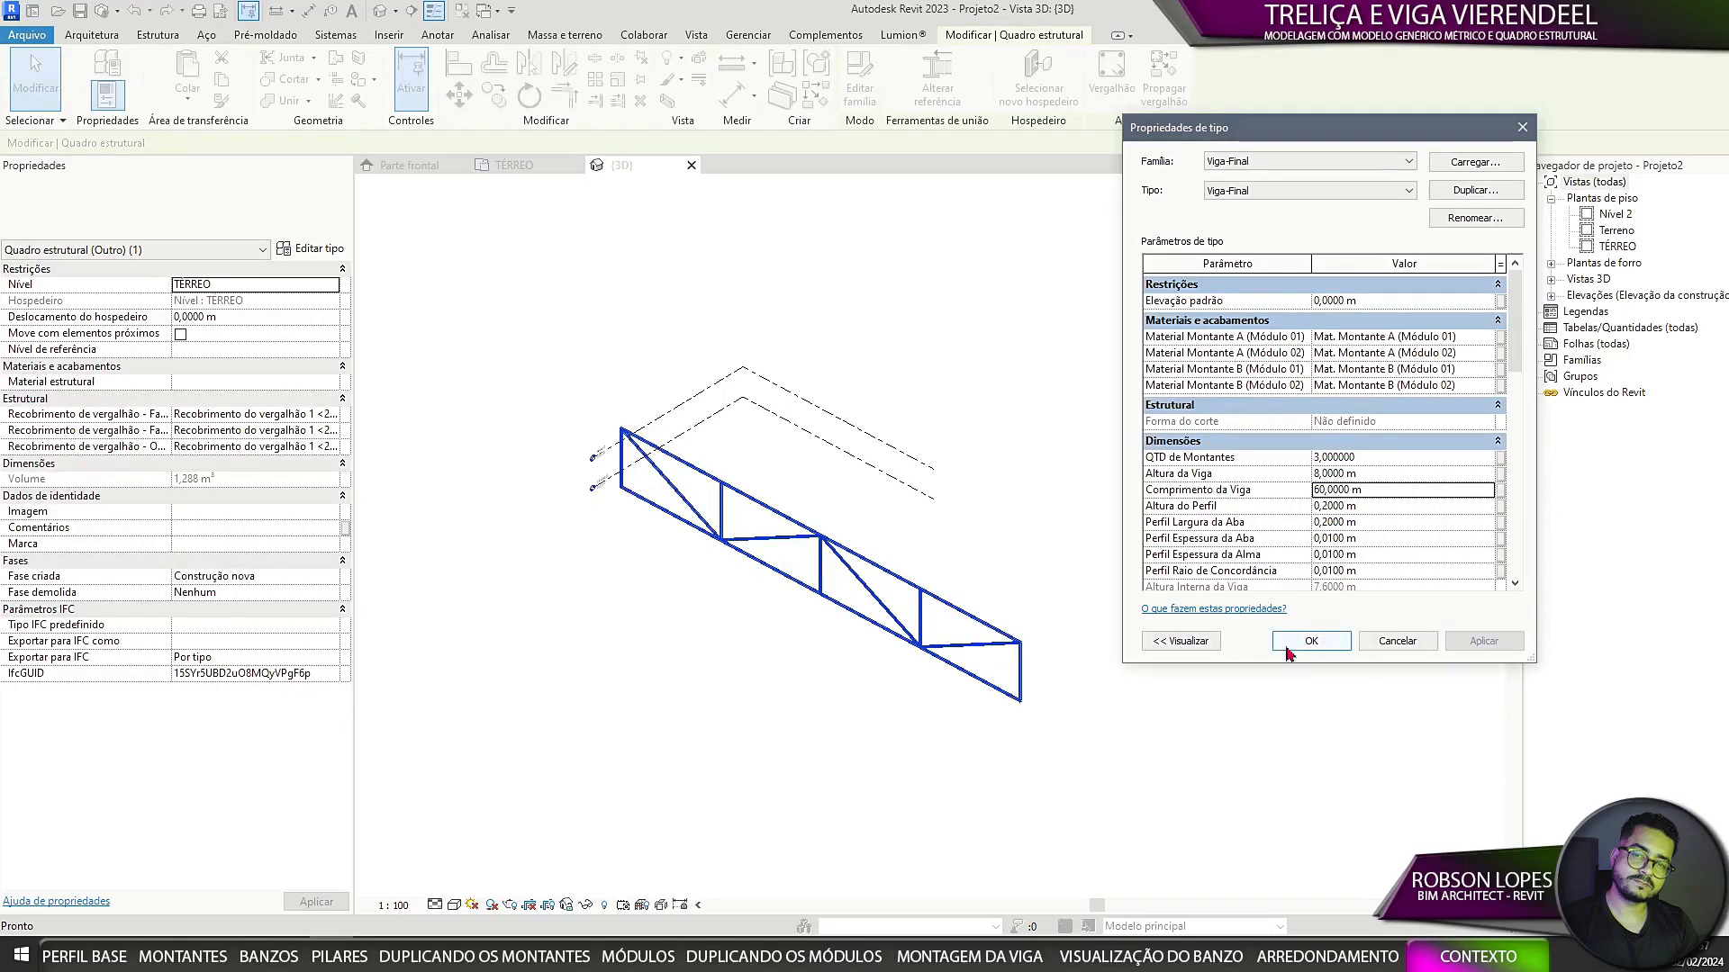
left_click(1451, 457)
left_click(1484, 641)
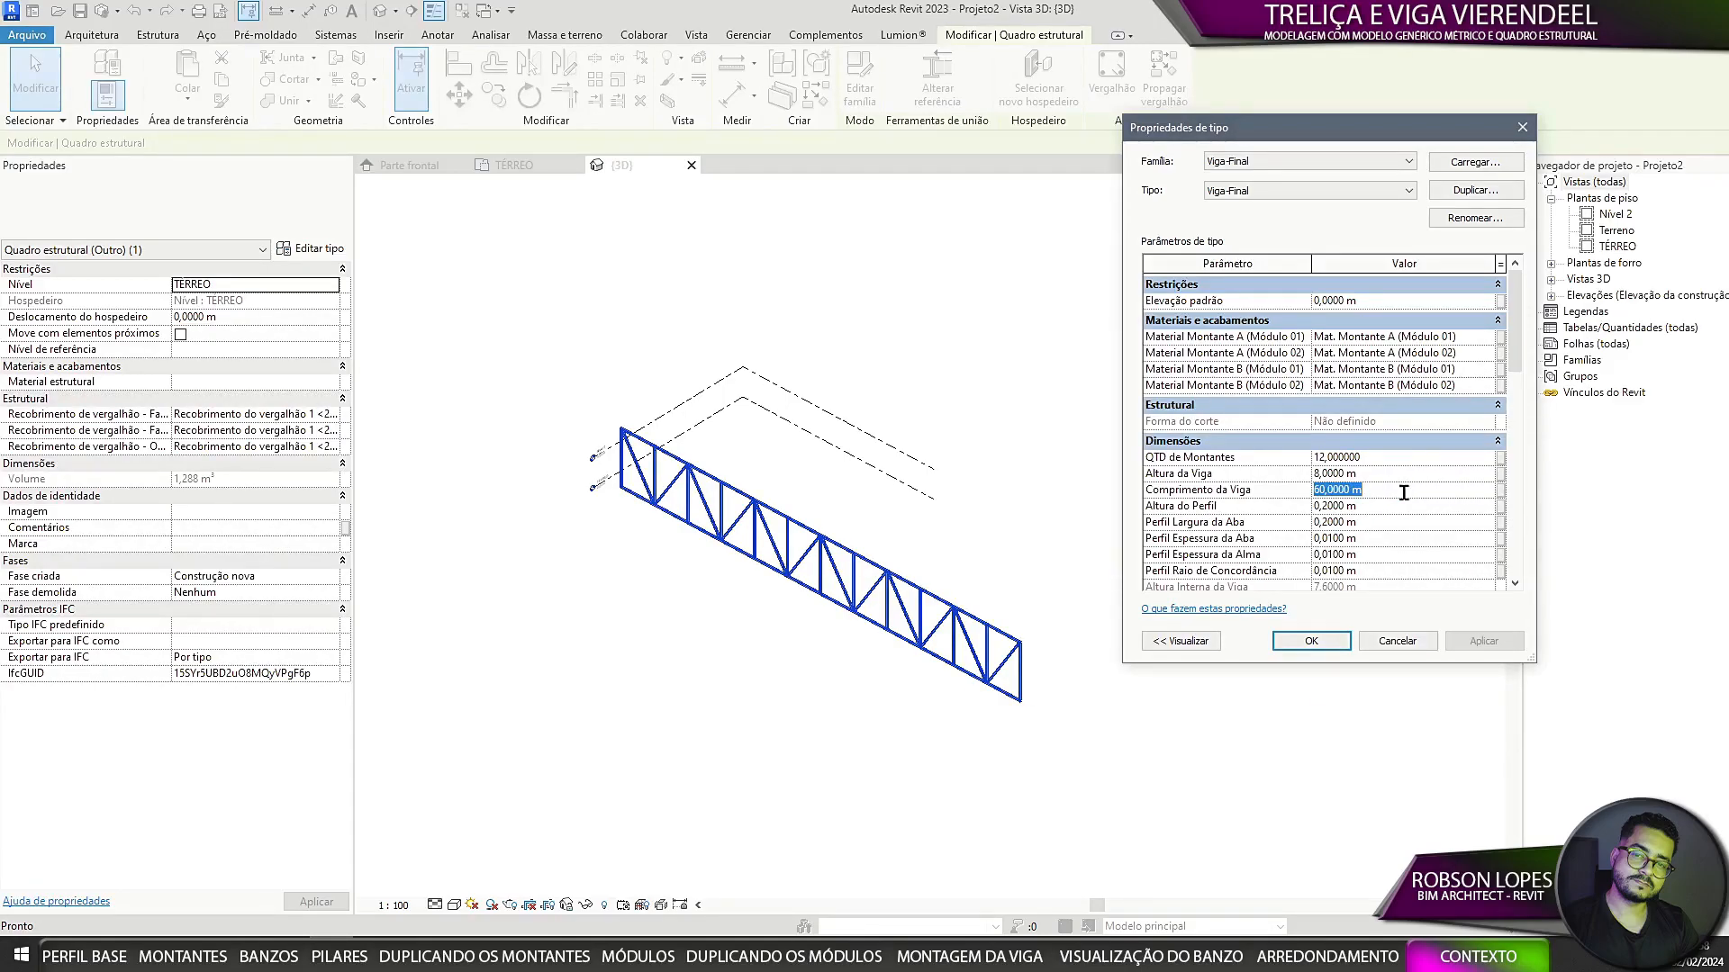
Step: Try a Comprimento da Viga of 70 m, set it to 80 m with QTD de Montantes at 14, and confirm
left_click(1484, 641)
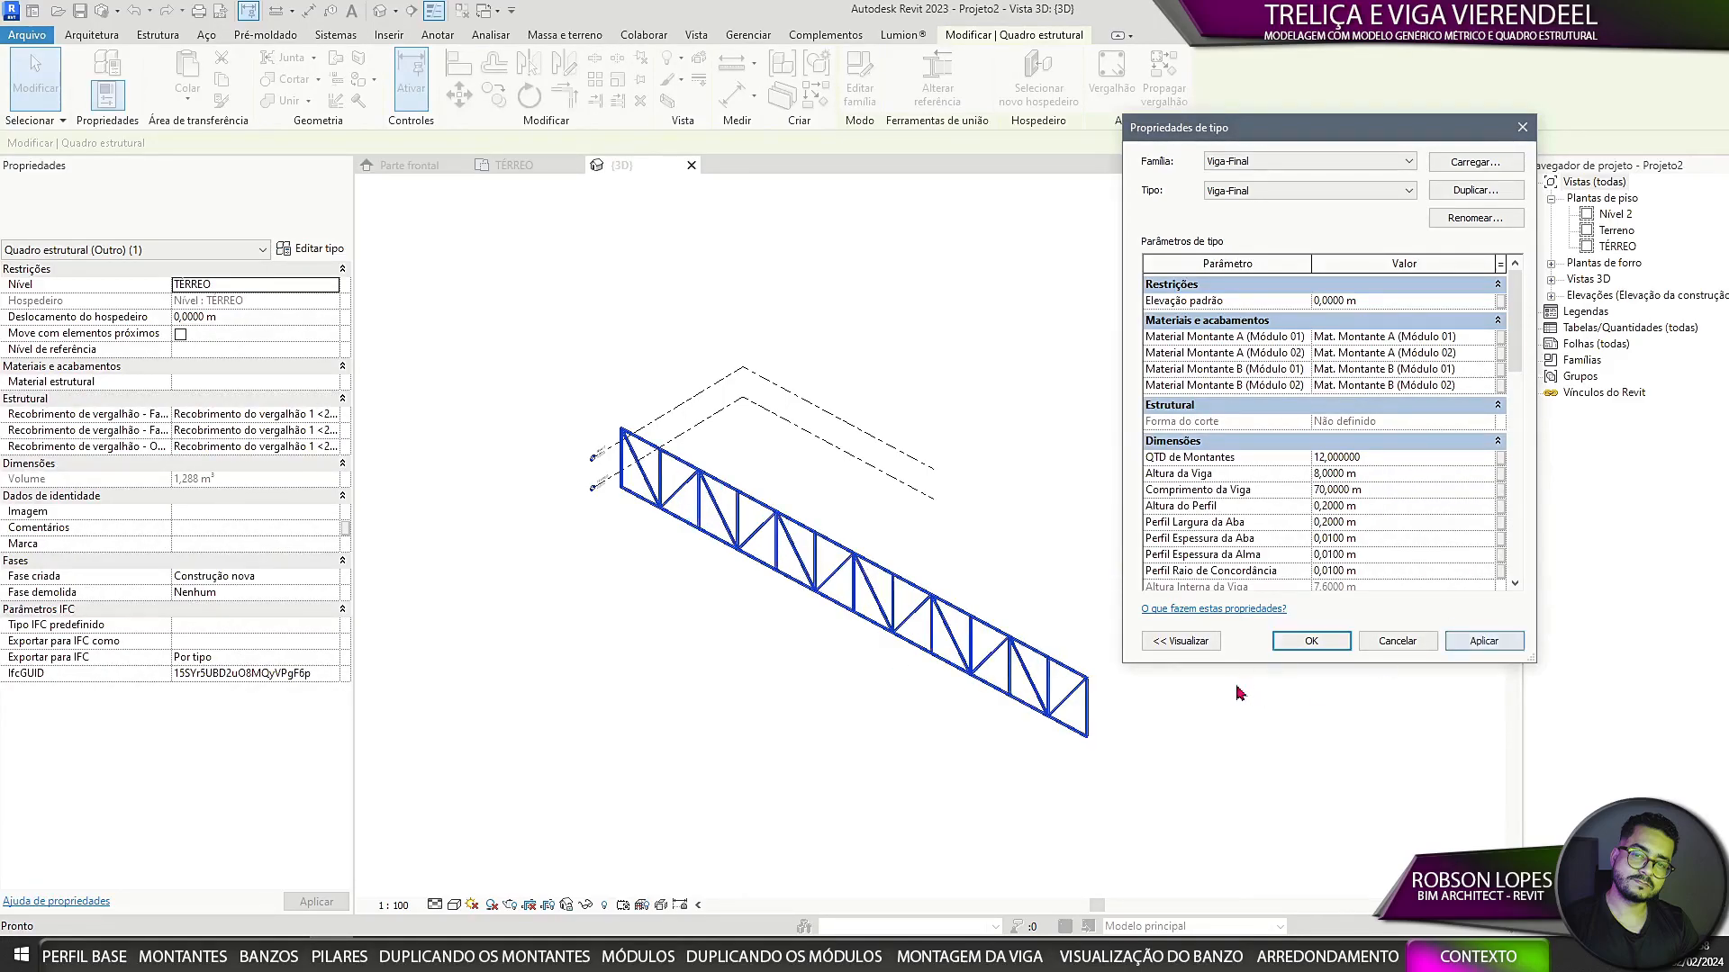
left_click(1425, 487)
type("80")
key("Return")
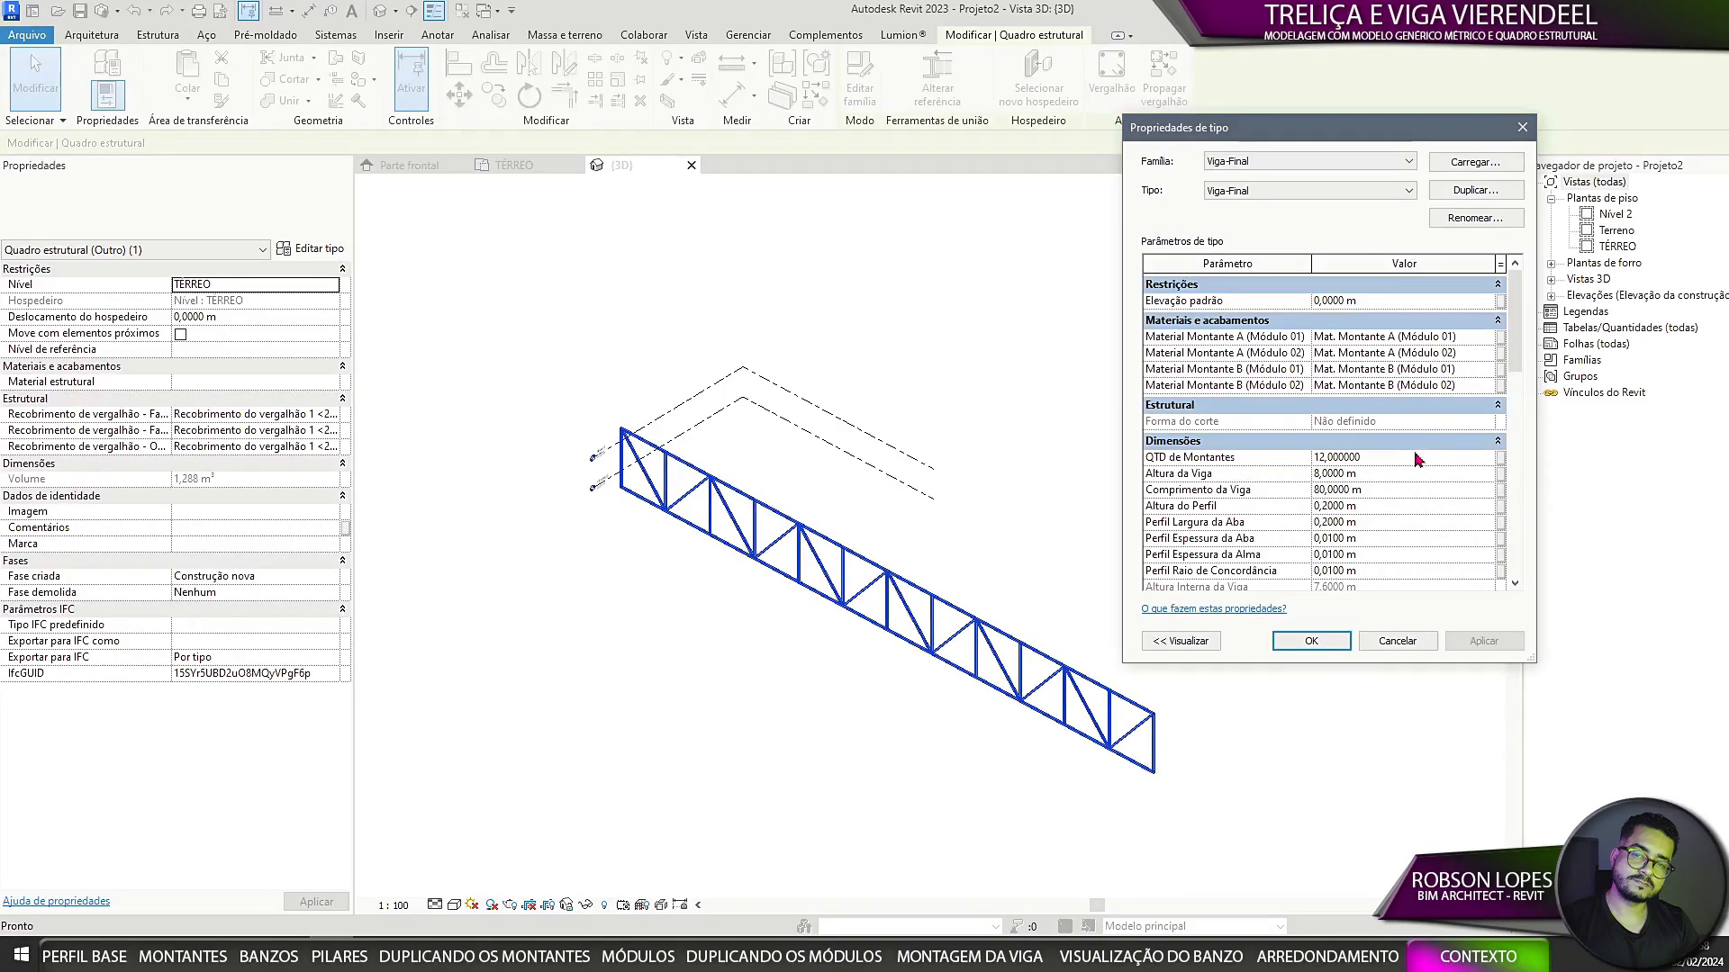
left_click(1311, 641)
key("Escape")
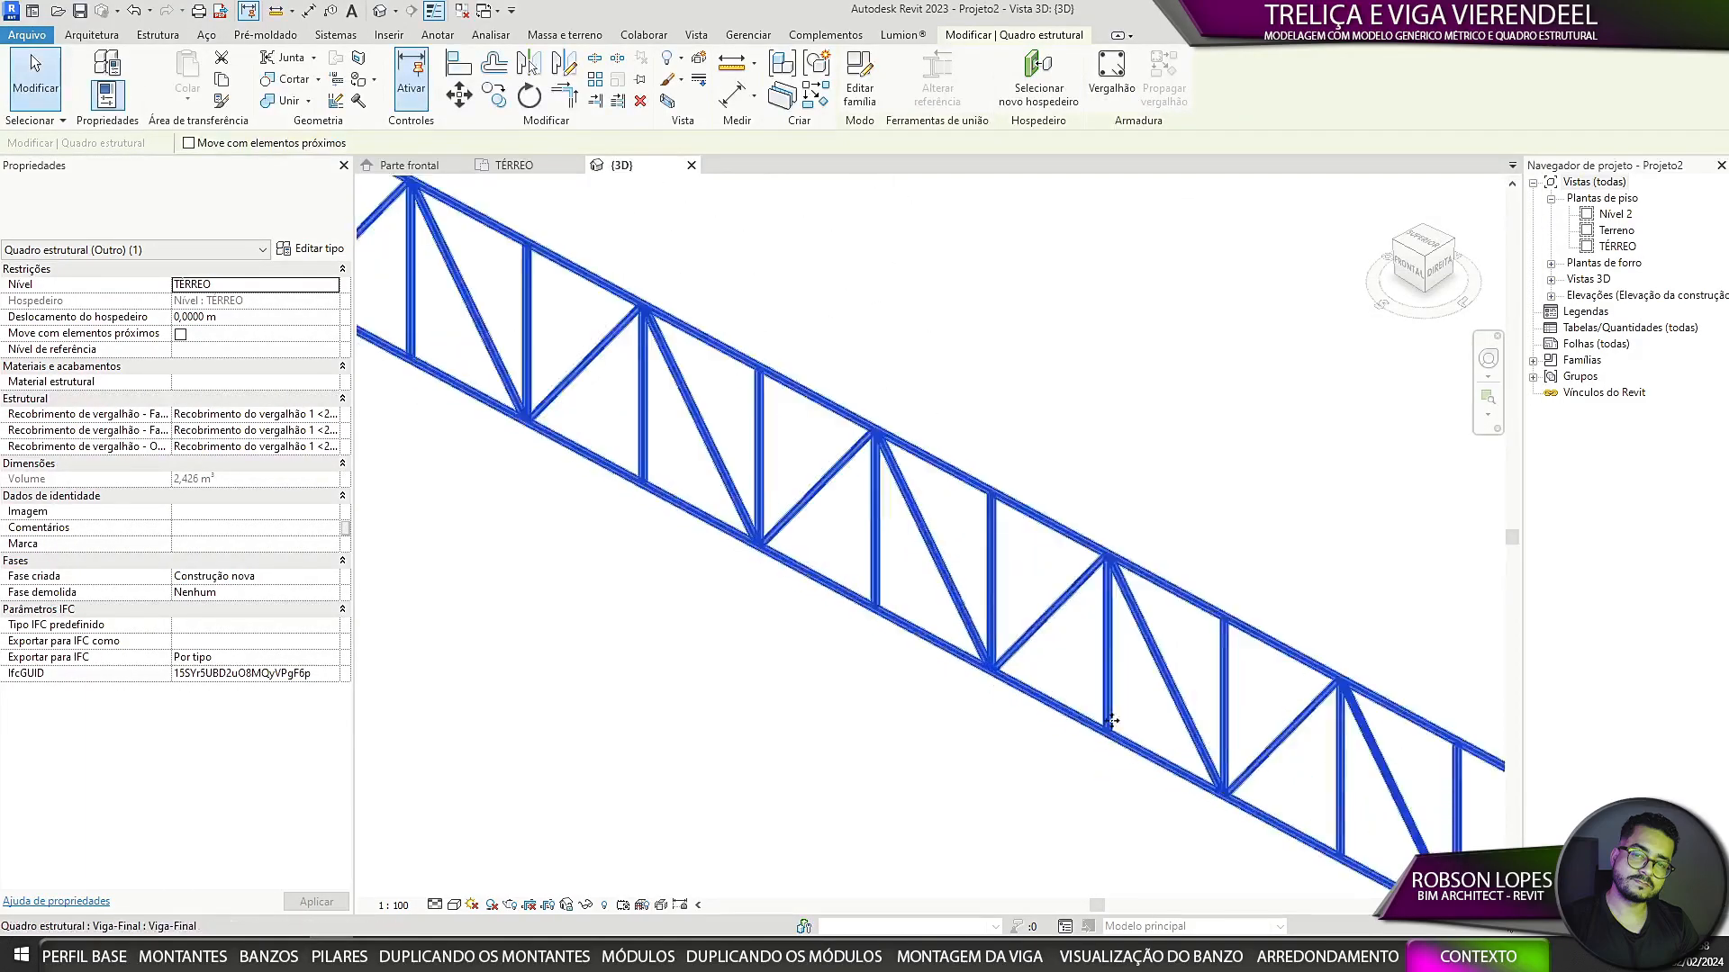
Step: Increase the Altura da Viga of the Viga-Final truss type and confirm the type properties
mouse_move(1035, 630)
middle_mouse_down("shift")
mouse_move(954, 579)
mouse_move(977, 619)
mouse_move(1173, 657)
mouse_move(1536, 615)
mouse_move(1473, 591)
mouse_move(1368, 622)
middle_mouse_up("shift")
scroll(977, 618, "up", 3)
left_click(1039, 734)
left_click(319, 253)
left_click(1384, 475)
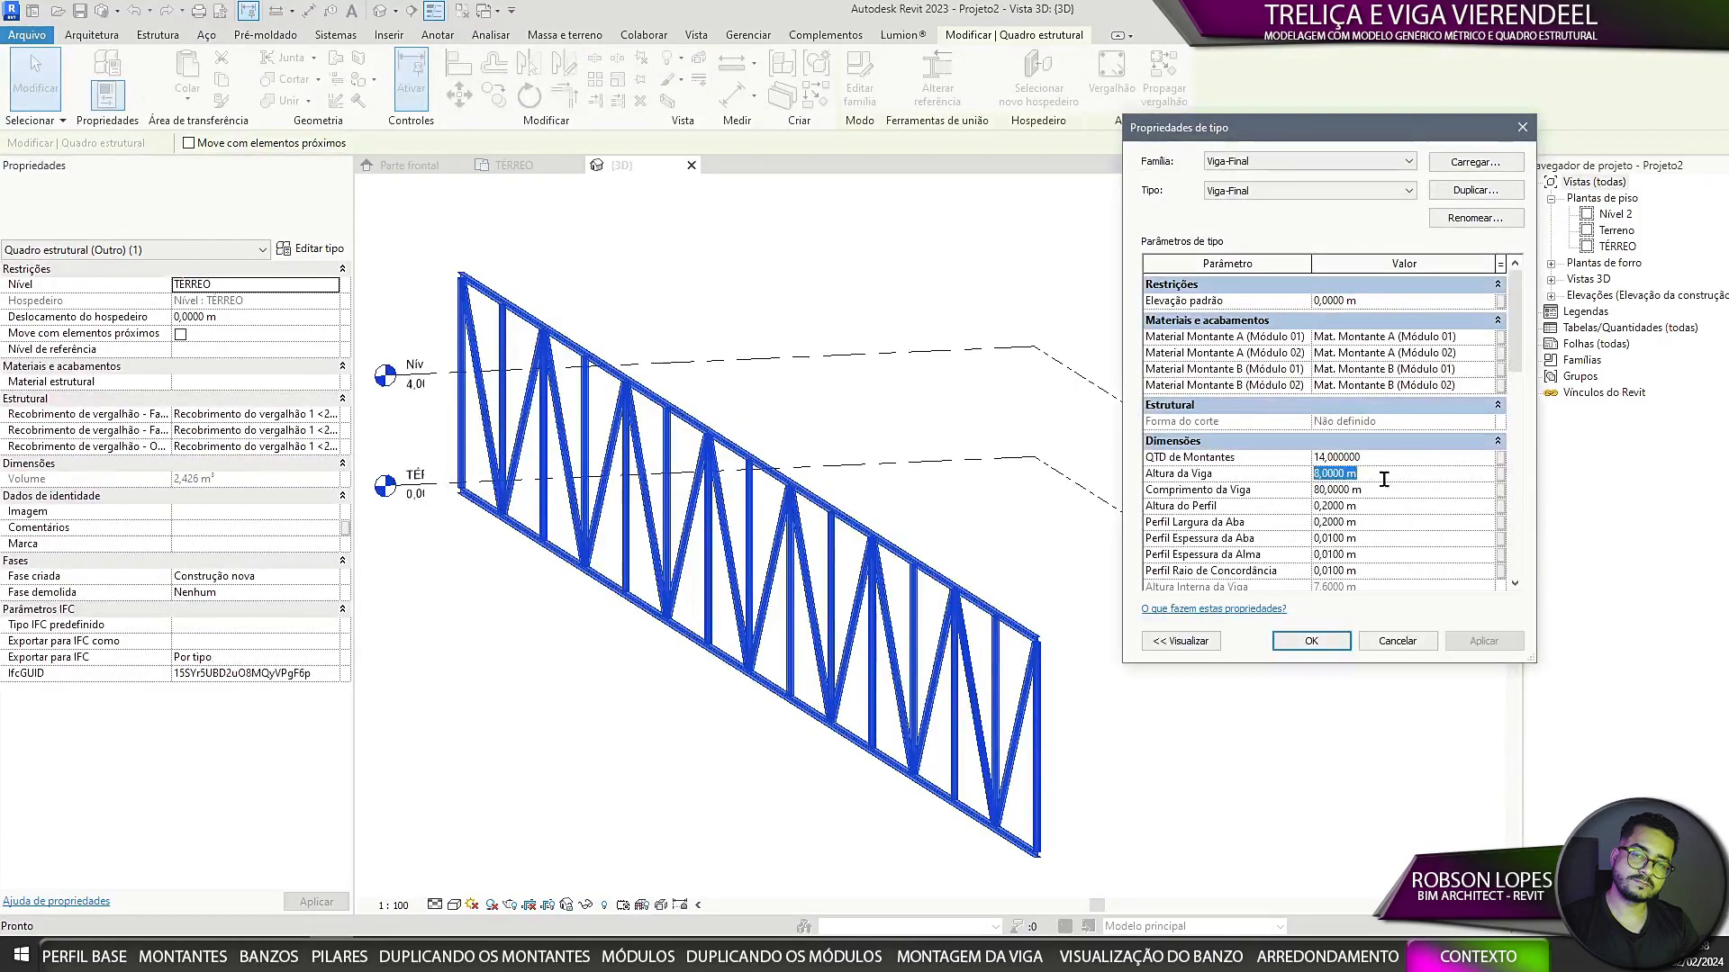
left_click(1484, 641)
left_click(1311, 641)
Step: Set the Nível 2 level's elevation to 3 m in the 3D view
middle_click_drag(991, 630, 625, 660, "shift")
scroll(409, 531, "up", 3)
double_click(469, 585)
type("3")
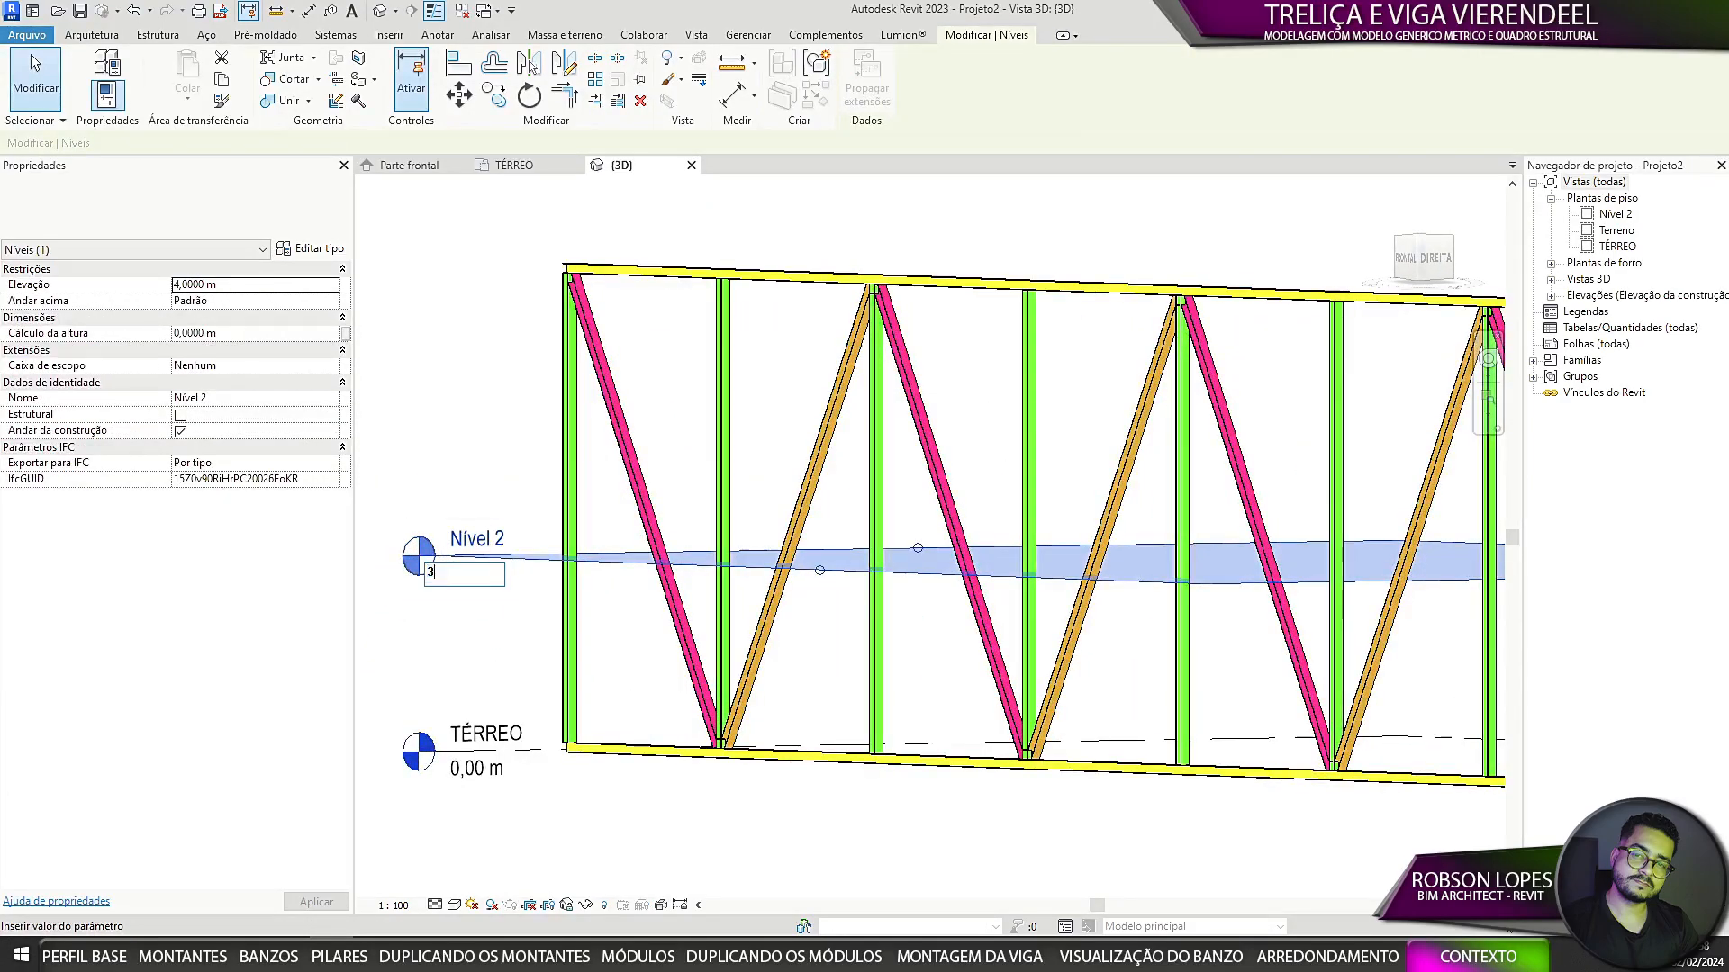
key("Return")
left_click(473, 463)
Step: Set the Viga-Final truss type's Altura da Viga to 12 m and Altura do Perfil to 0.4 m
scroll(473, 462, "down", 2)
middle_click_drag(469, 463, 469, 504, "shift")
left_click(563, 406)
left_click(309, 249)
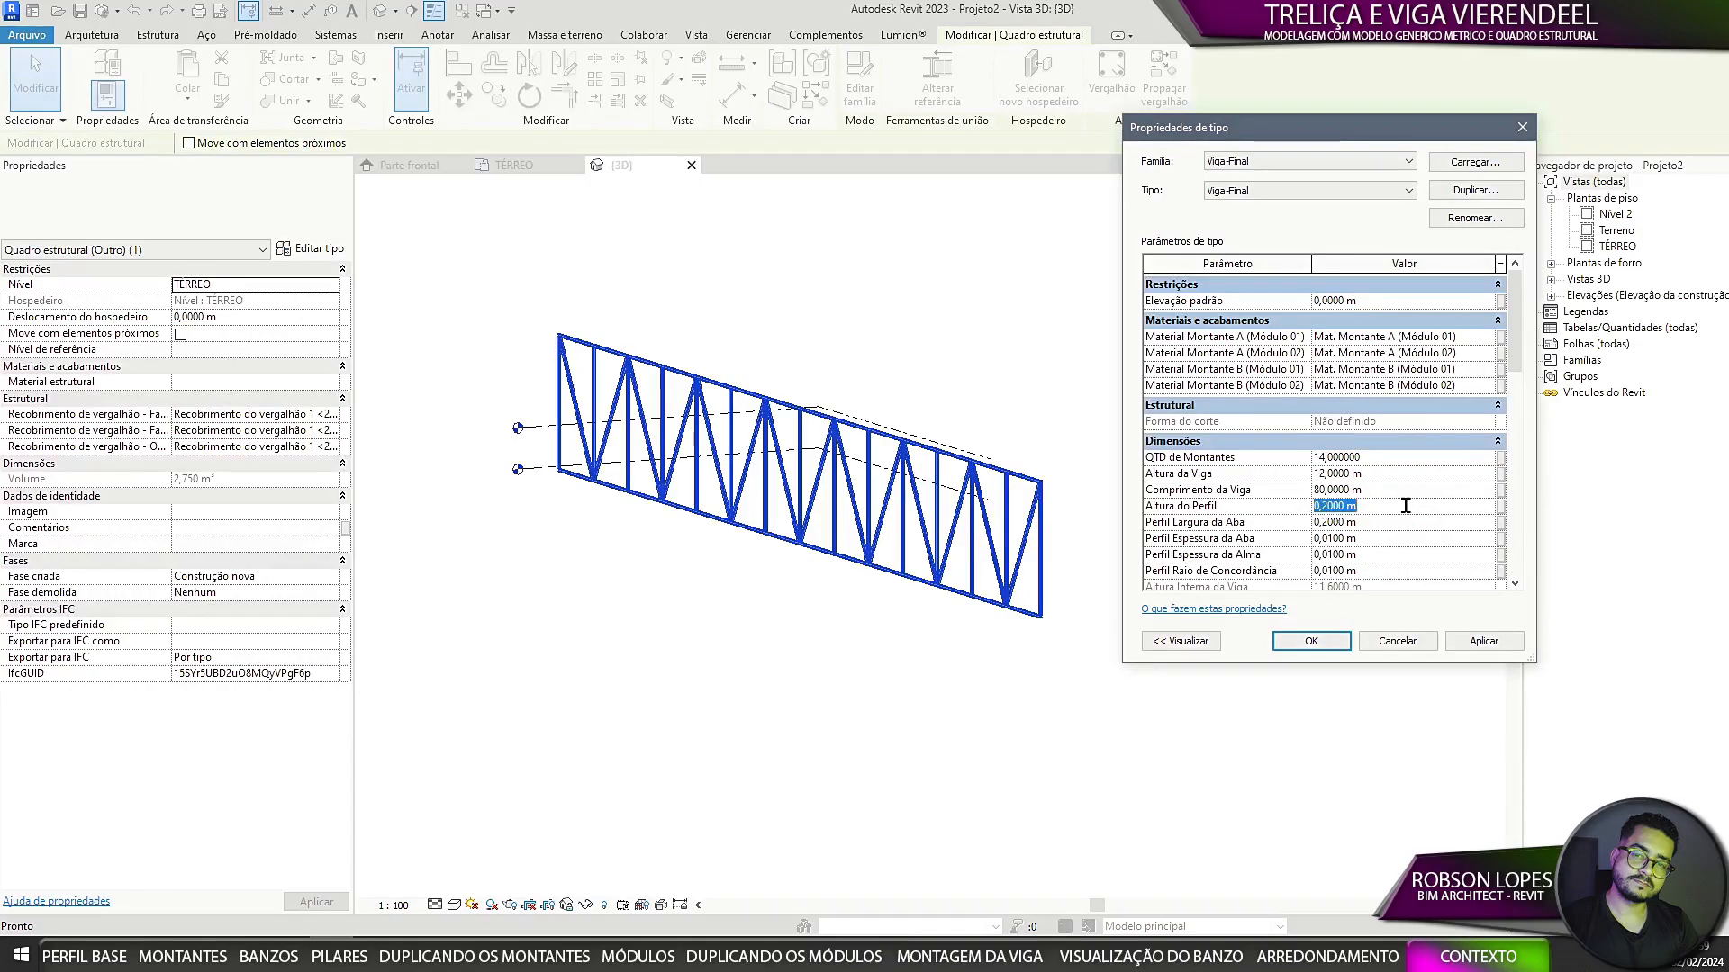
left_click(1311, 641)
Step: Try an Altura da Viga of 14 m on the truss type, restore 12 m, and set QTD de Montantes to 16
left_click(819, 606)
middle_click_drag(819, 606, 851, 554, "shift")
left_click(847, 554)
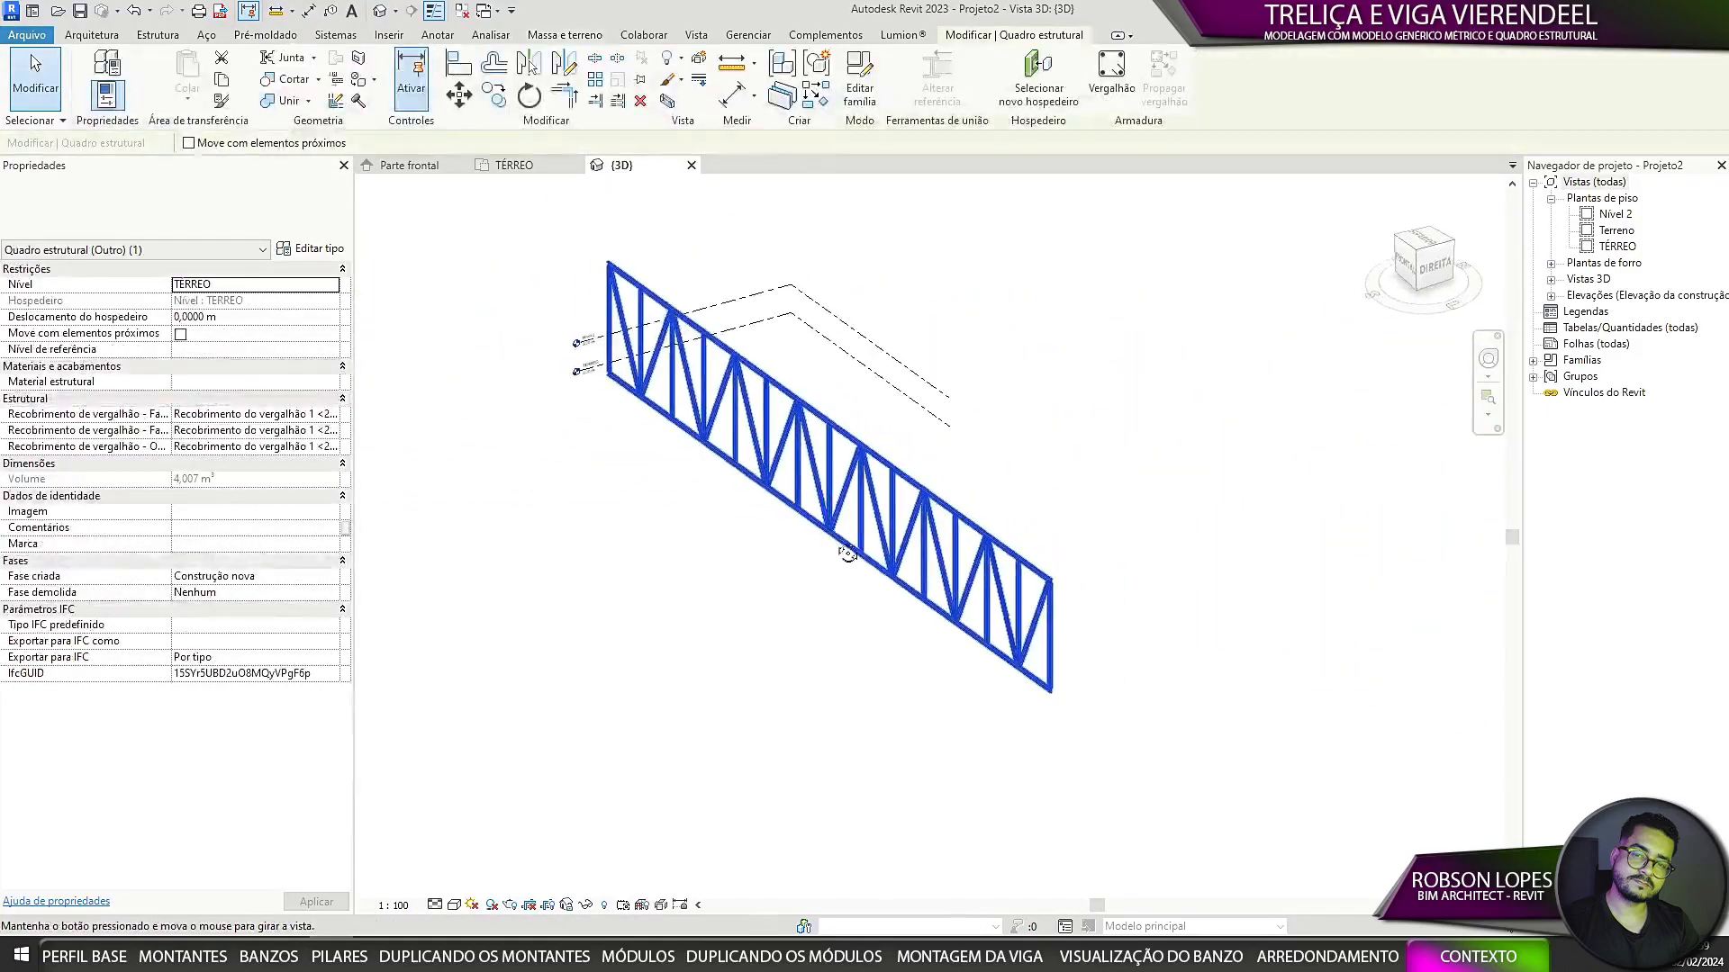
double_click(847, 553)
left_click(1351, 473)
left_click(1498, 642)
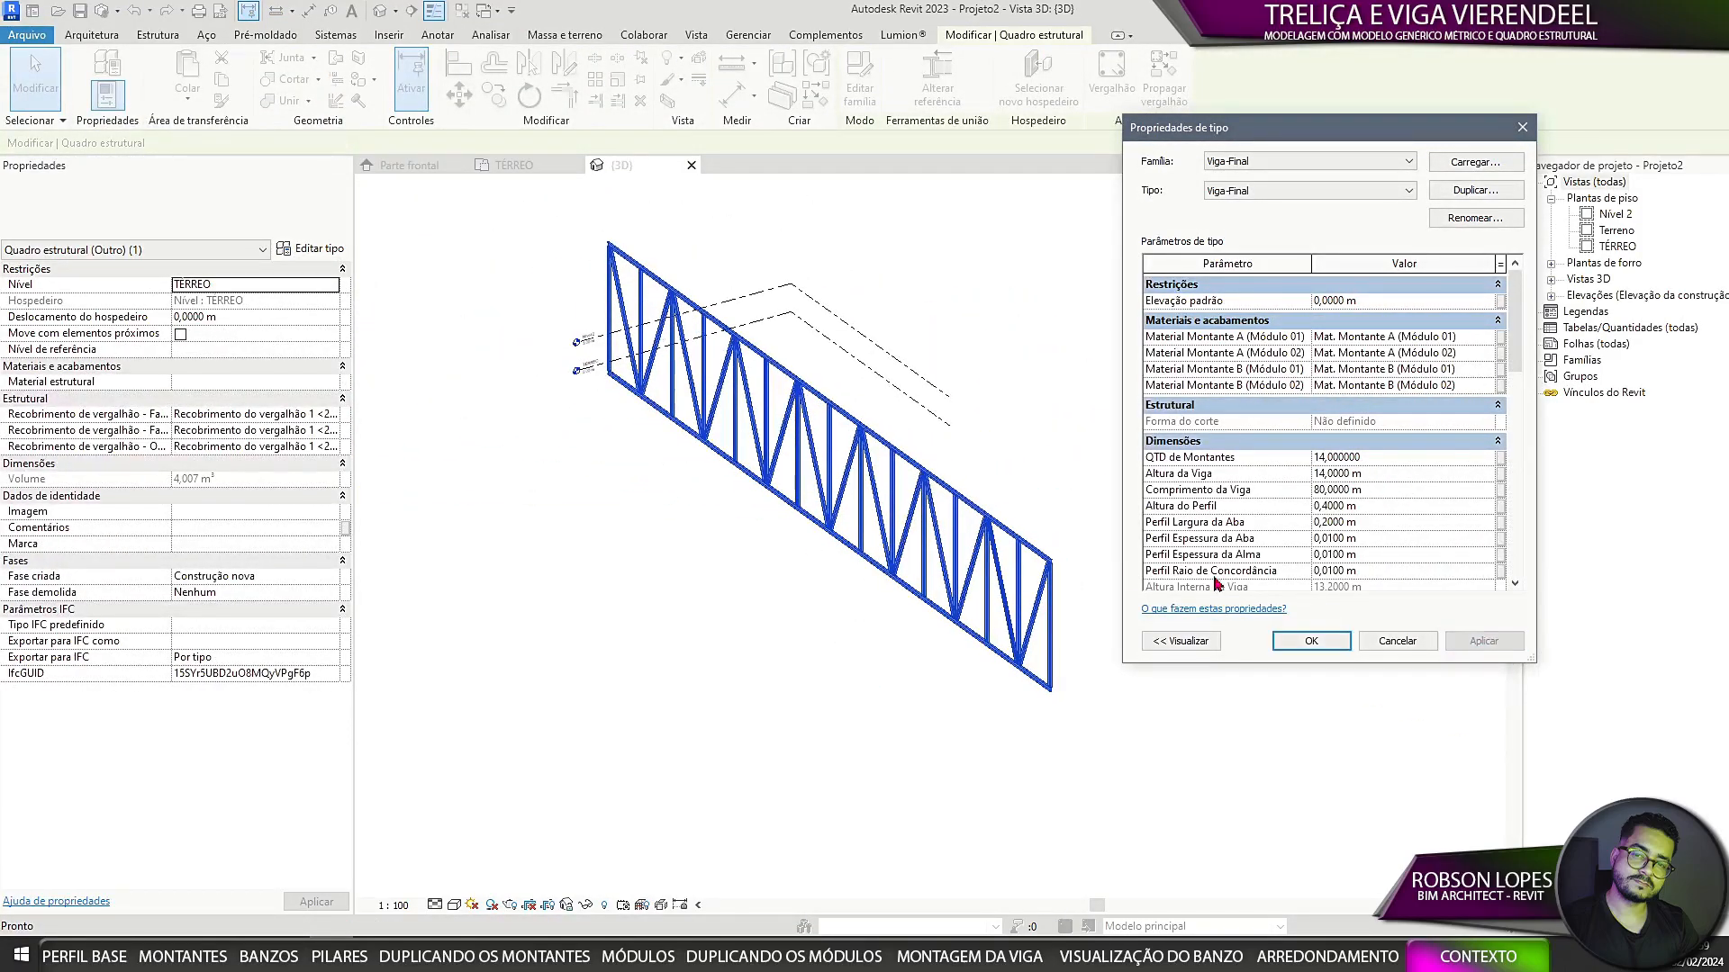
left_click(1509, 643)
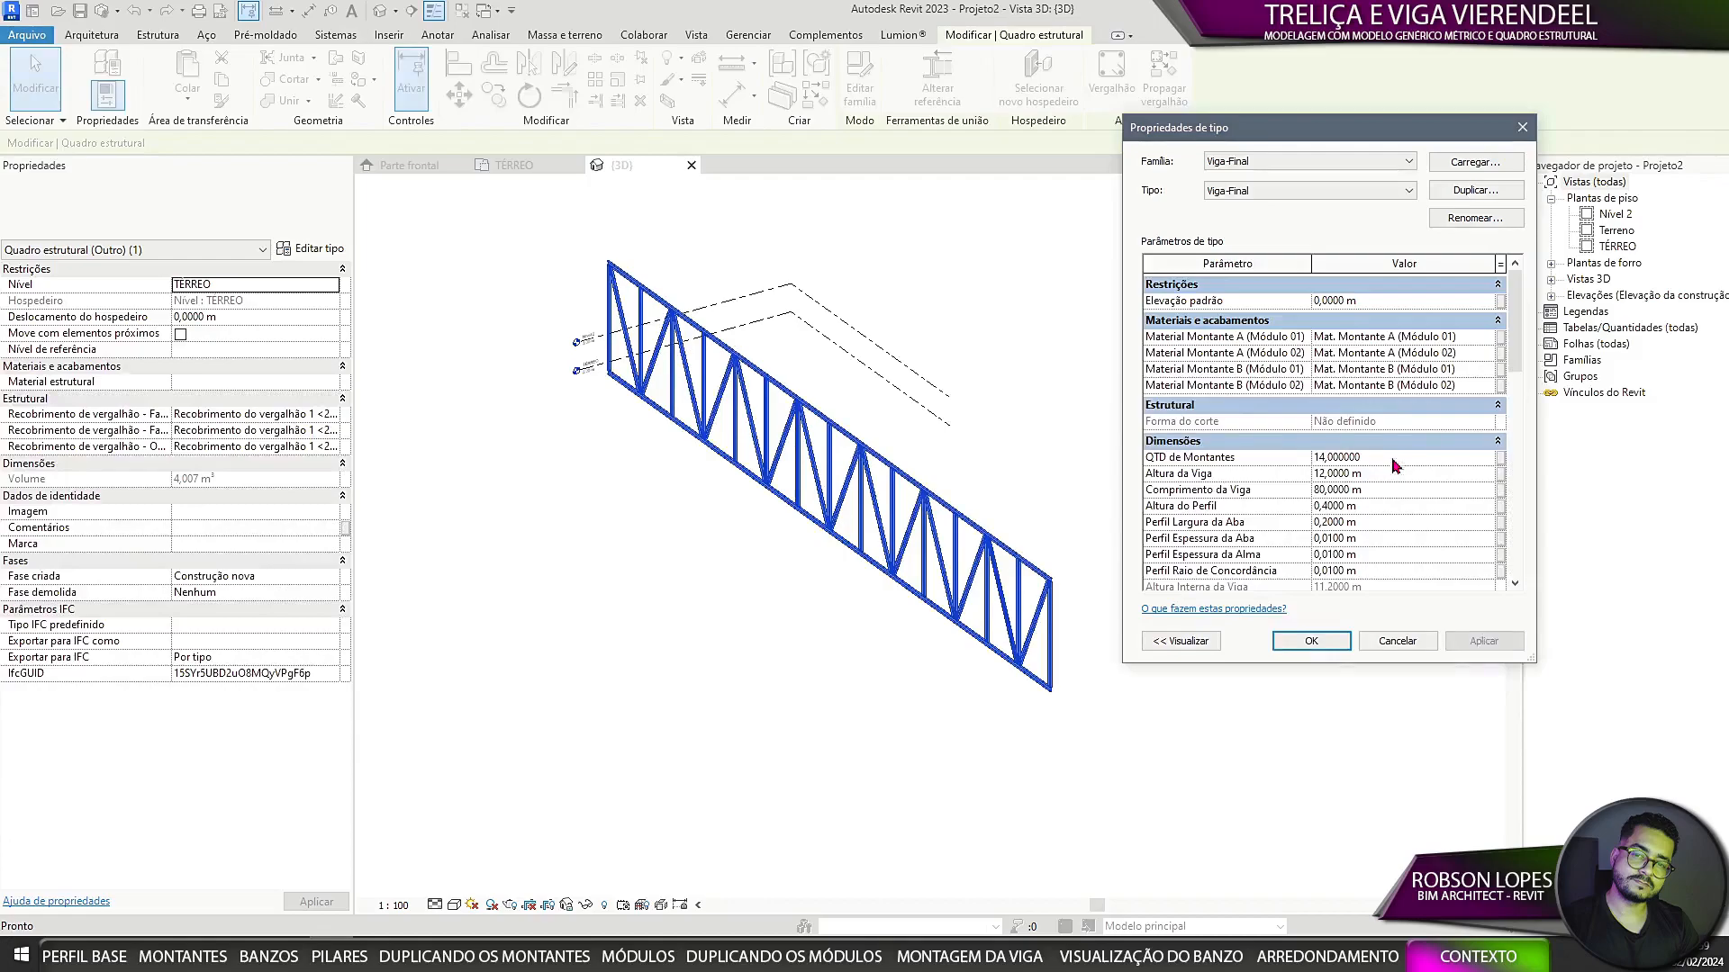
left_click(1311, 641)
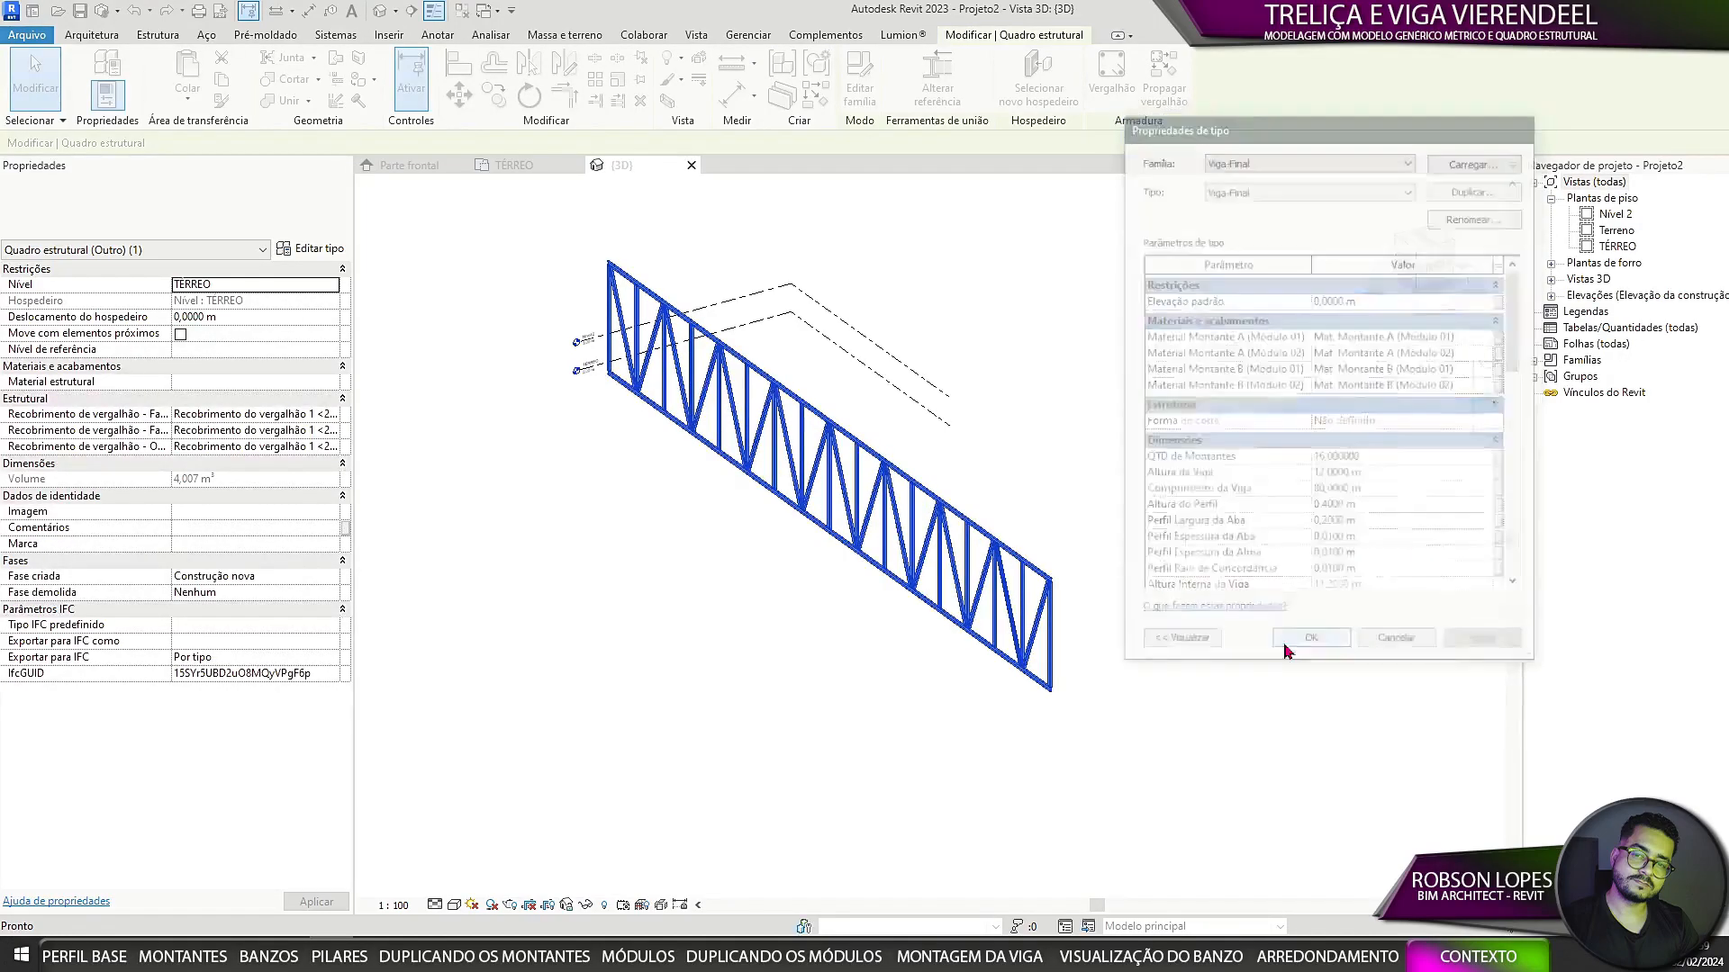
middle_click_drag(1284, 648, 595, 686, "shift")
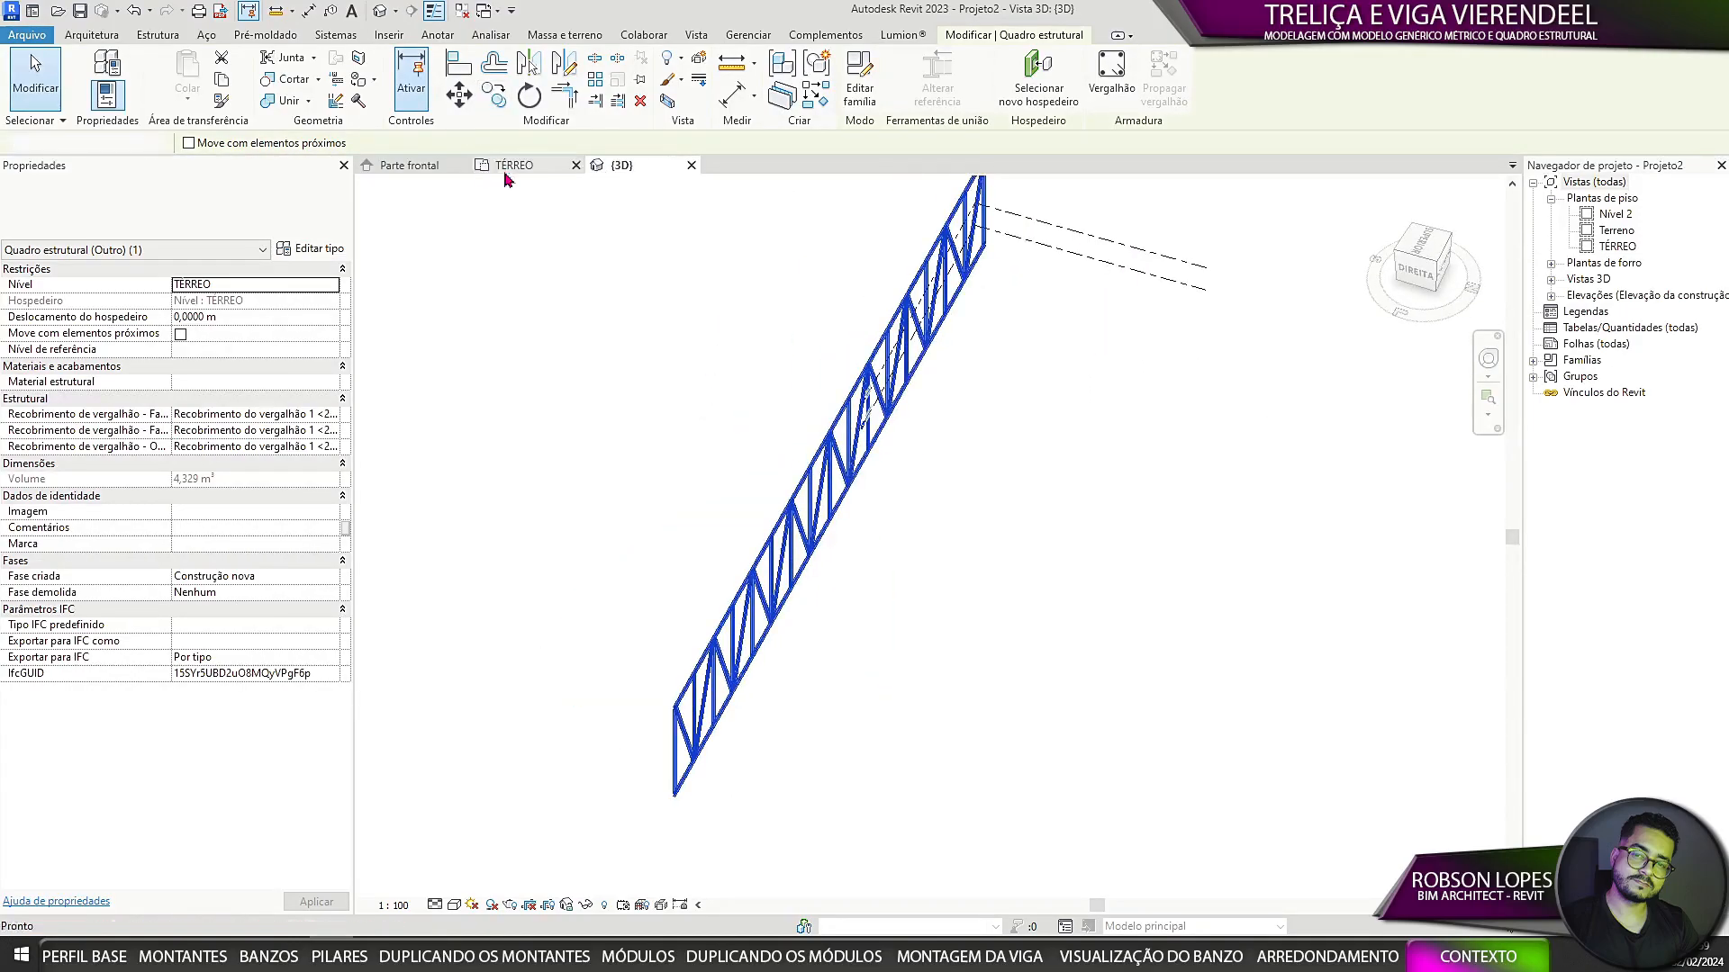
Step: From the TÉRREO plan, set the truss type's Perfil Largura da Aba to 0.4 m and both Espessura da Aba and Espessura da Alma to 0.03 m
left_click(506, 167)
scroll(680, 612, "up", 5)
left_click(310, 248)
scroll(1354, 483, "down", 3)
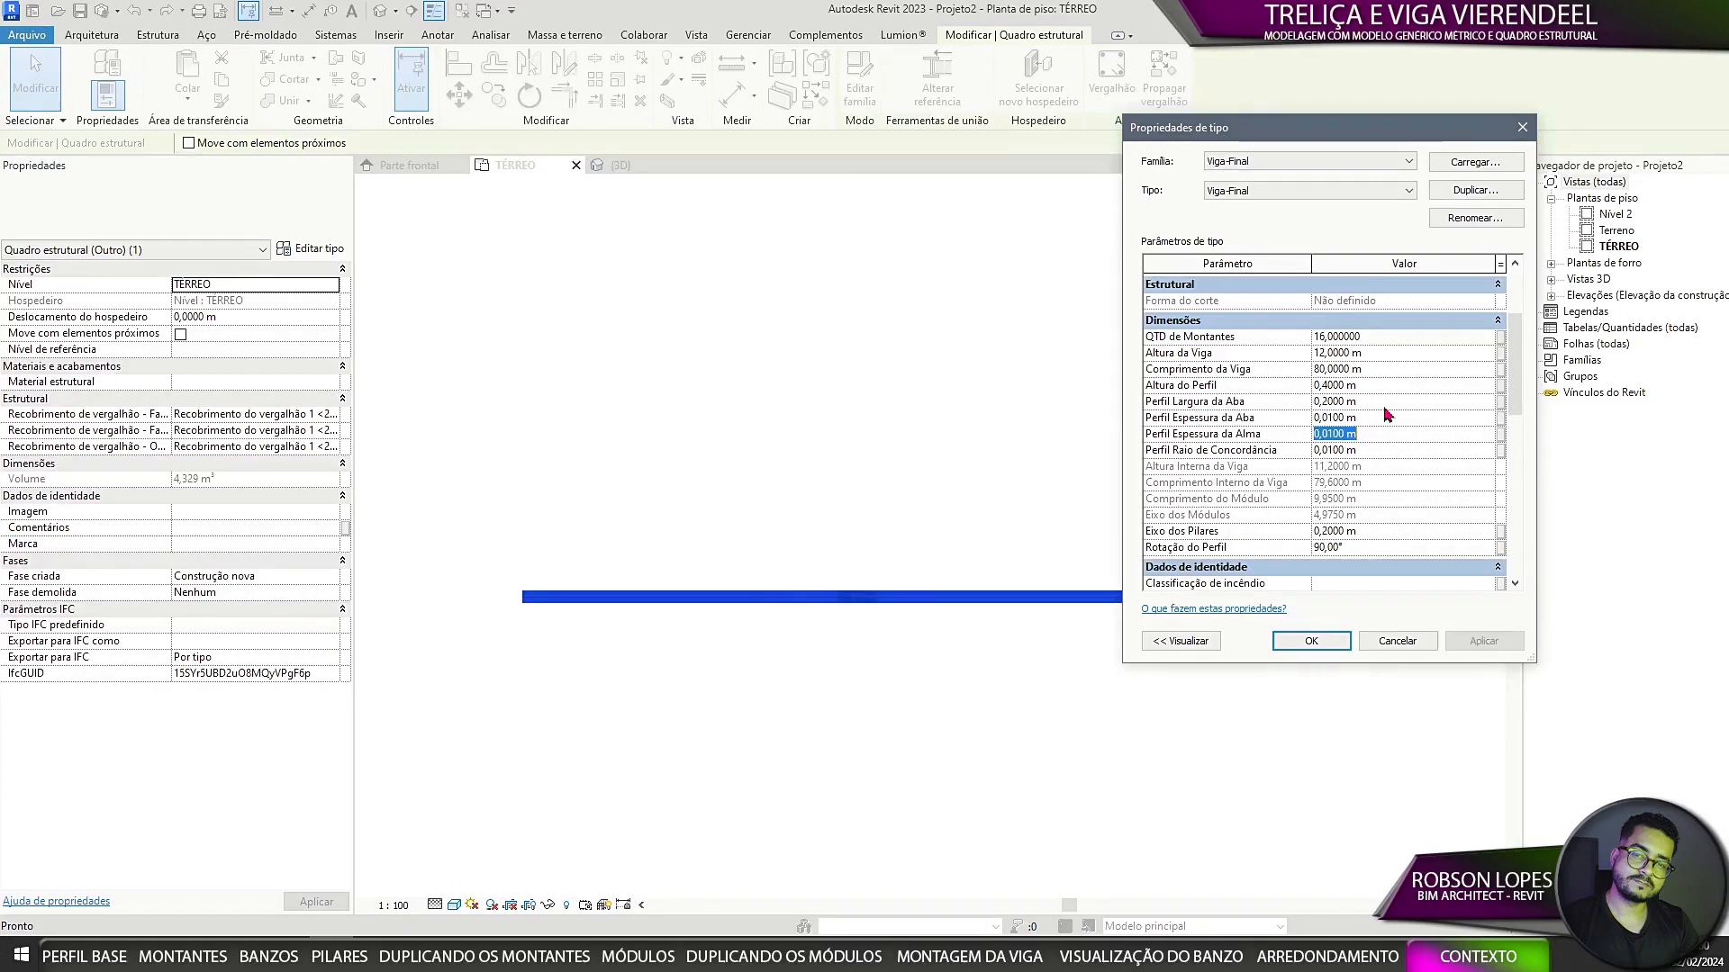
left_click(1484, 640)
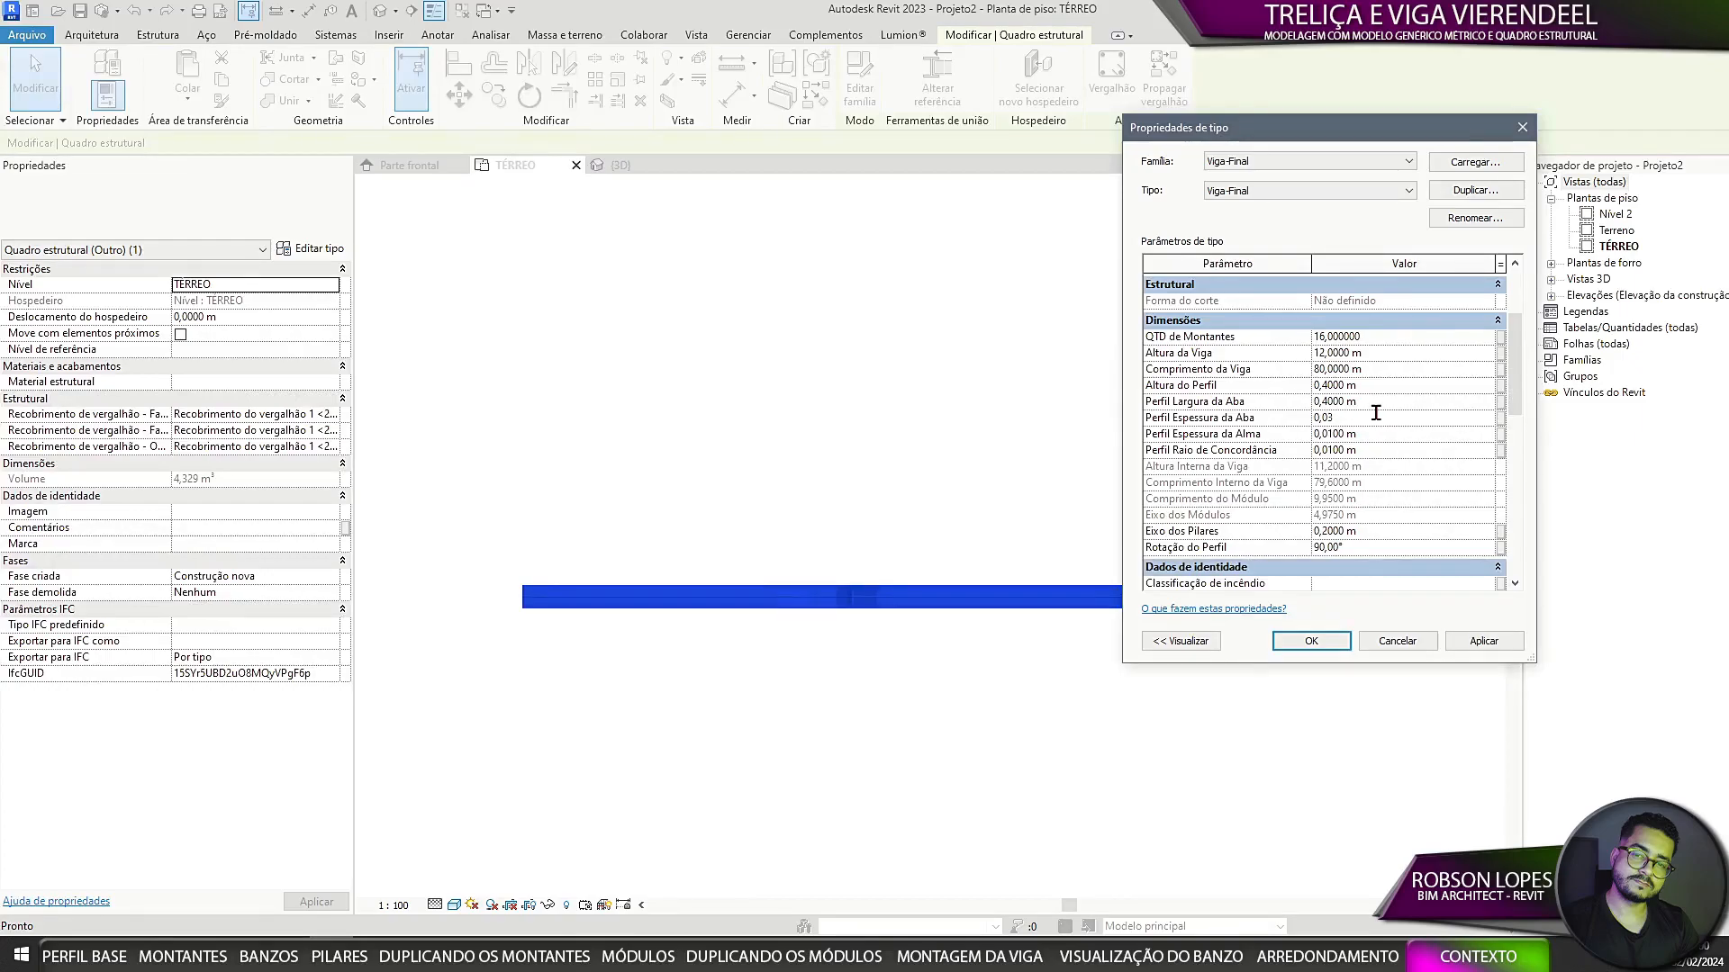
left_click(1311, 640)
Step: Inspect the truss joints in the 3D view and set the type's Perfil Raio de Concordância to 0.03 m
left_click(620, 165)
middle_click_drag(810, 586, 845, 639, "shift")
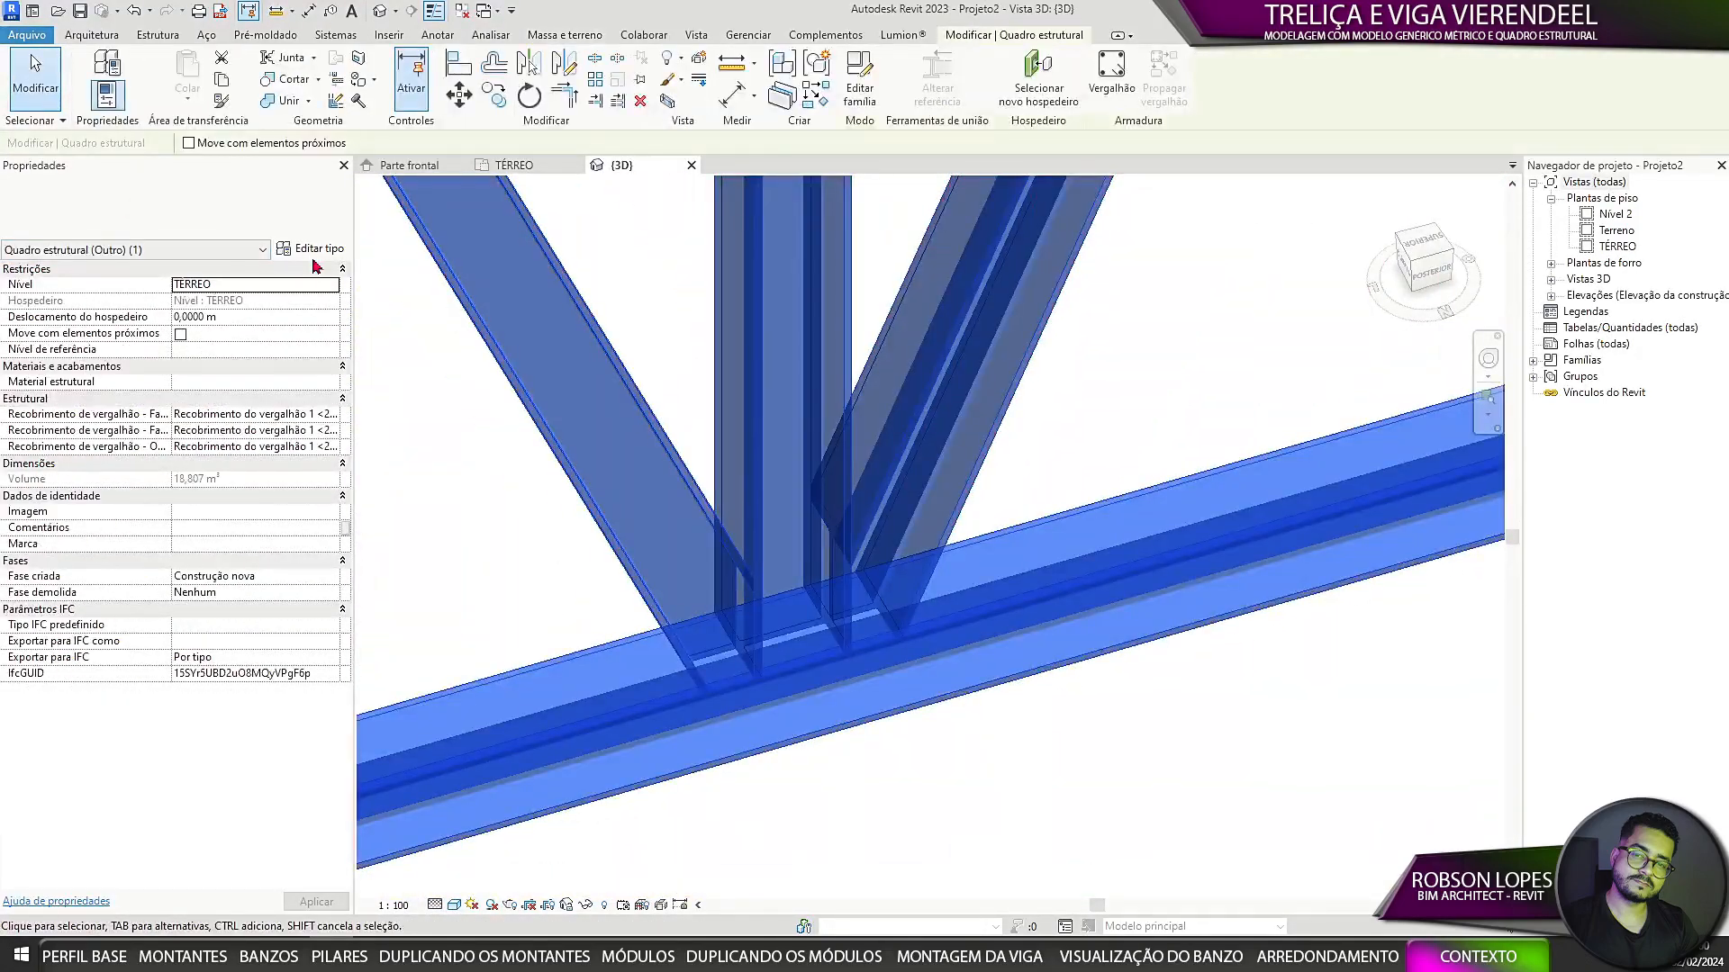
left_click(315, 249)
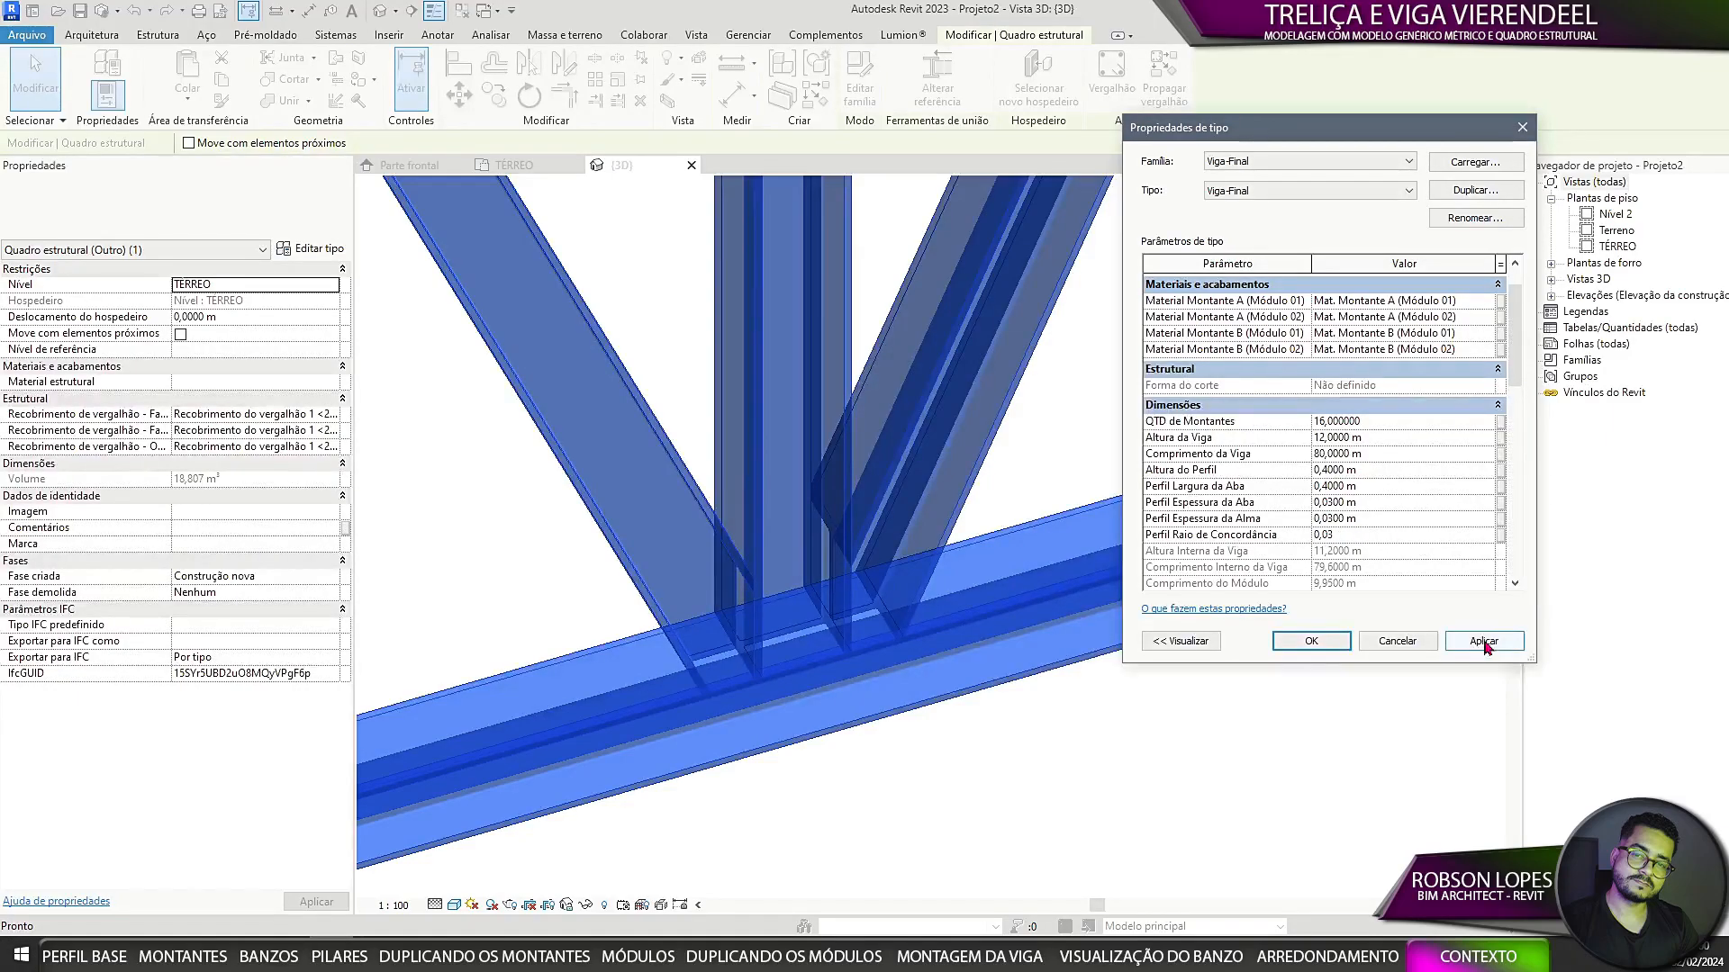
left_click(1484, 643)
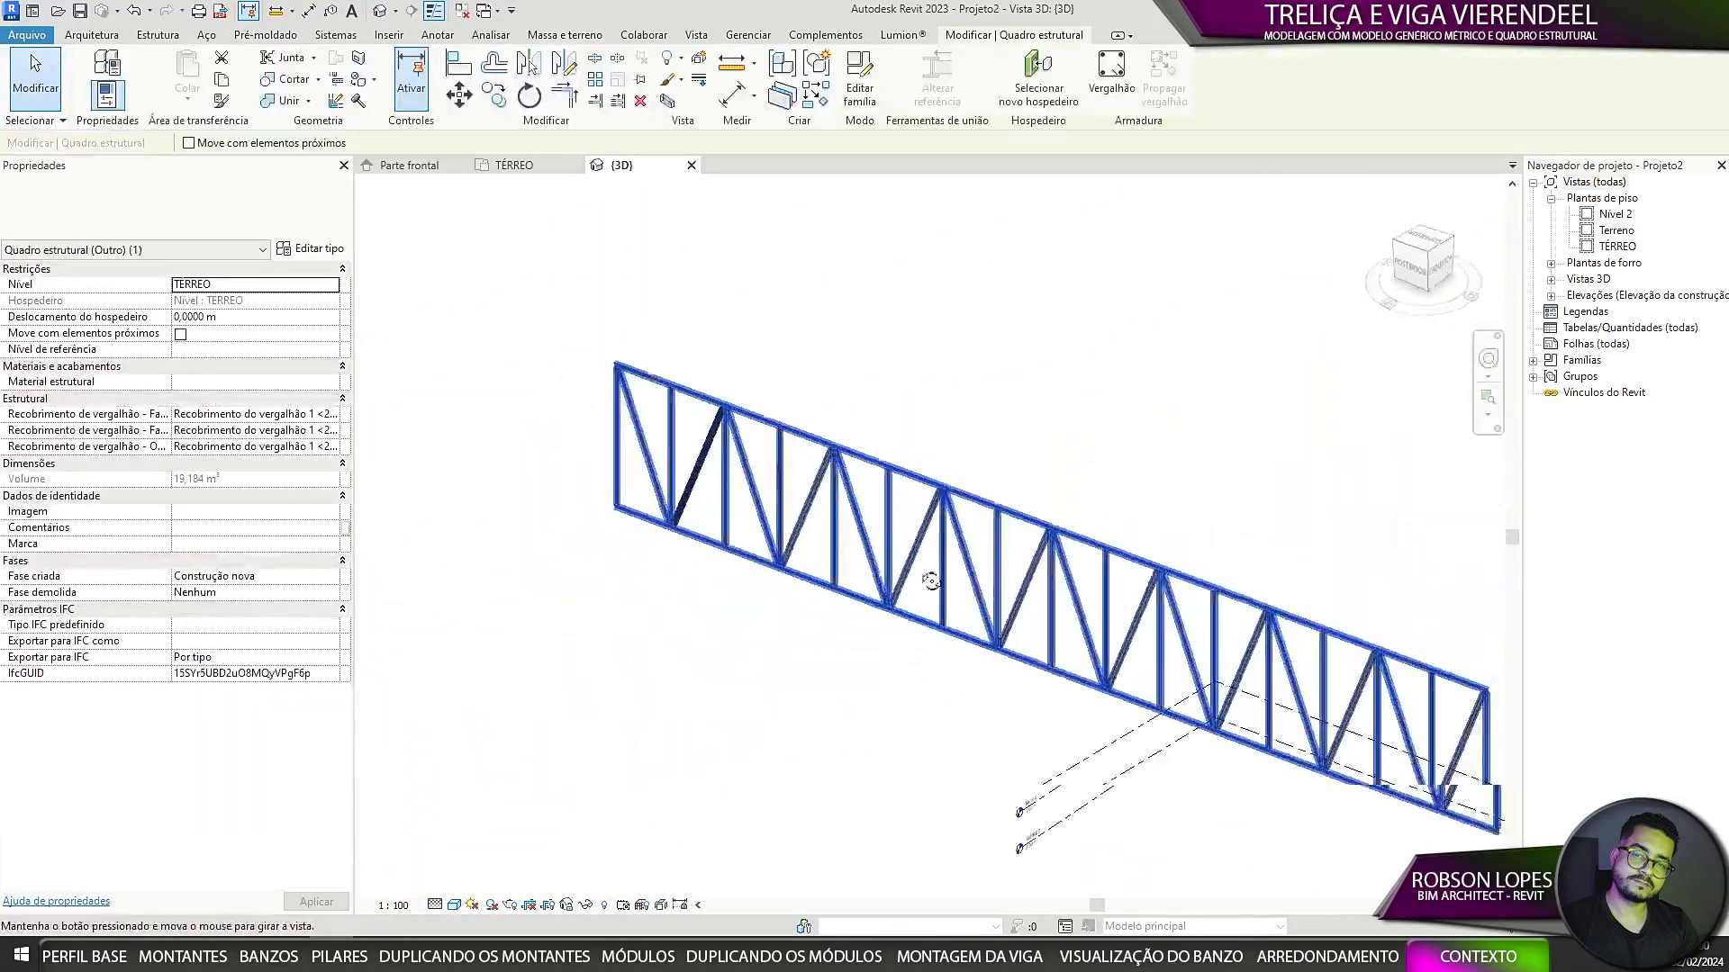
middle_click_drag(926, 579, 551, 565, "shift")
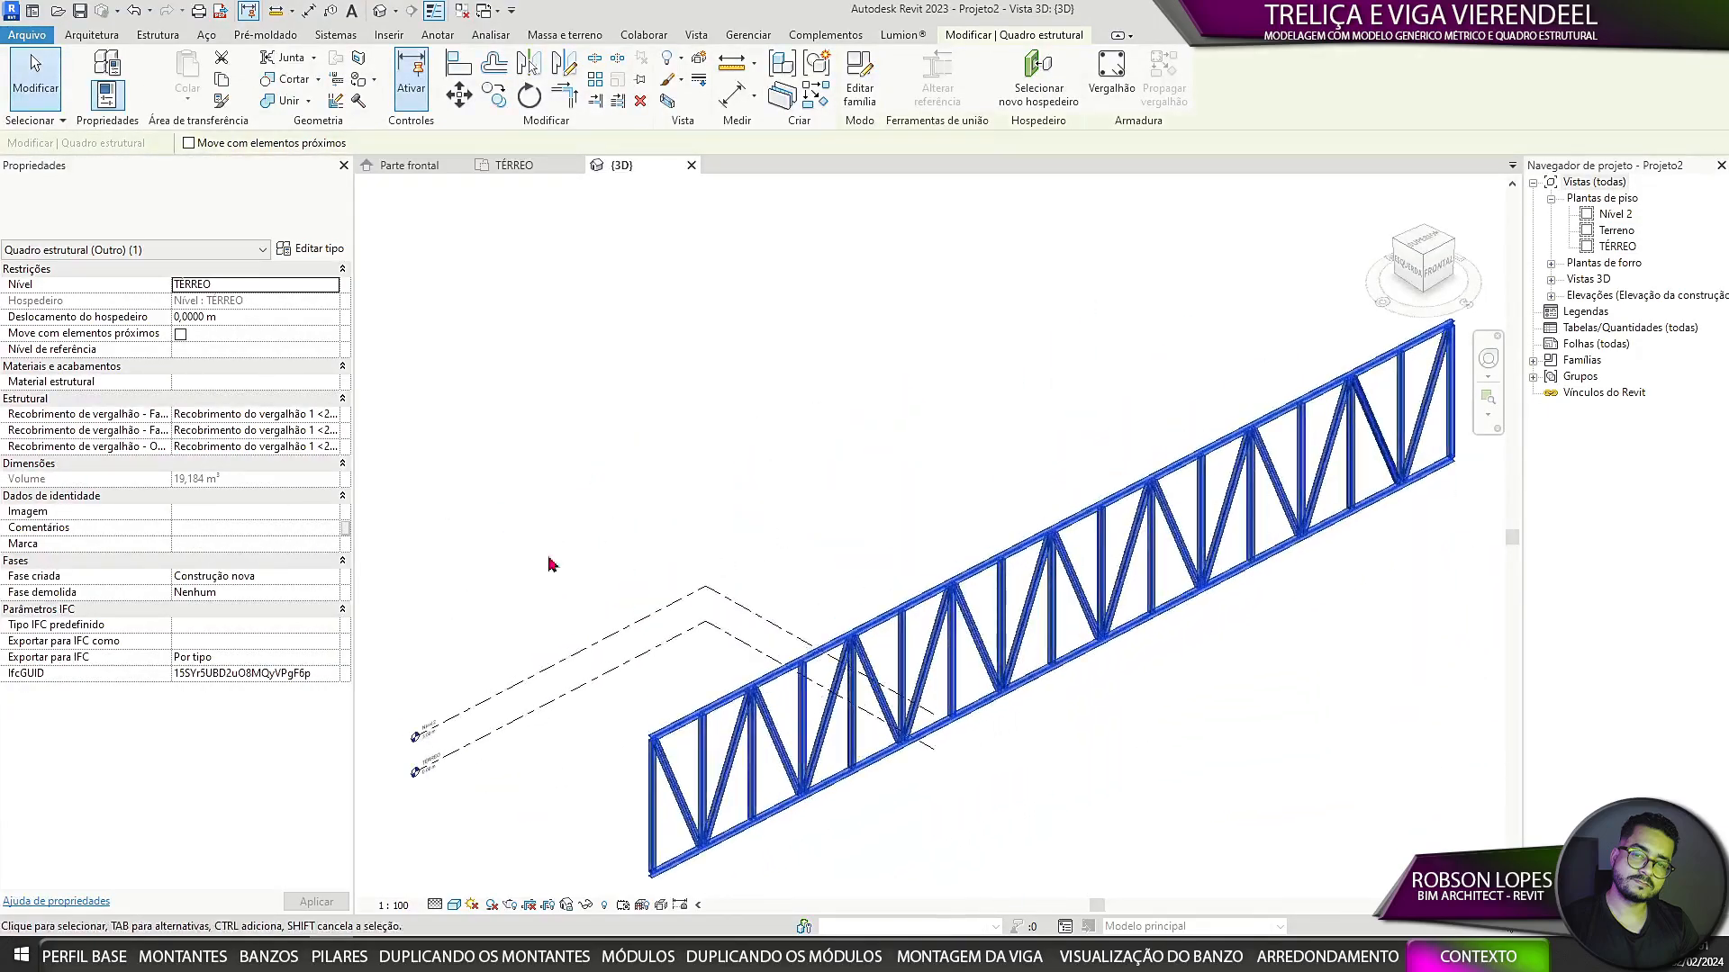
Step: Move the truss along its length in the TÉRREO plan so it is roughly centred between the elevation markers
left_click(515, 165)
left_click(566, 324)
scroll(569, 333, "down", 3)
left_click(596, 452)
middle_click_drag(733, 501, 869, 636)
key("m")
key("v")
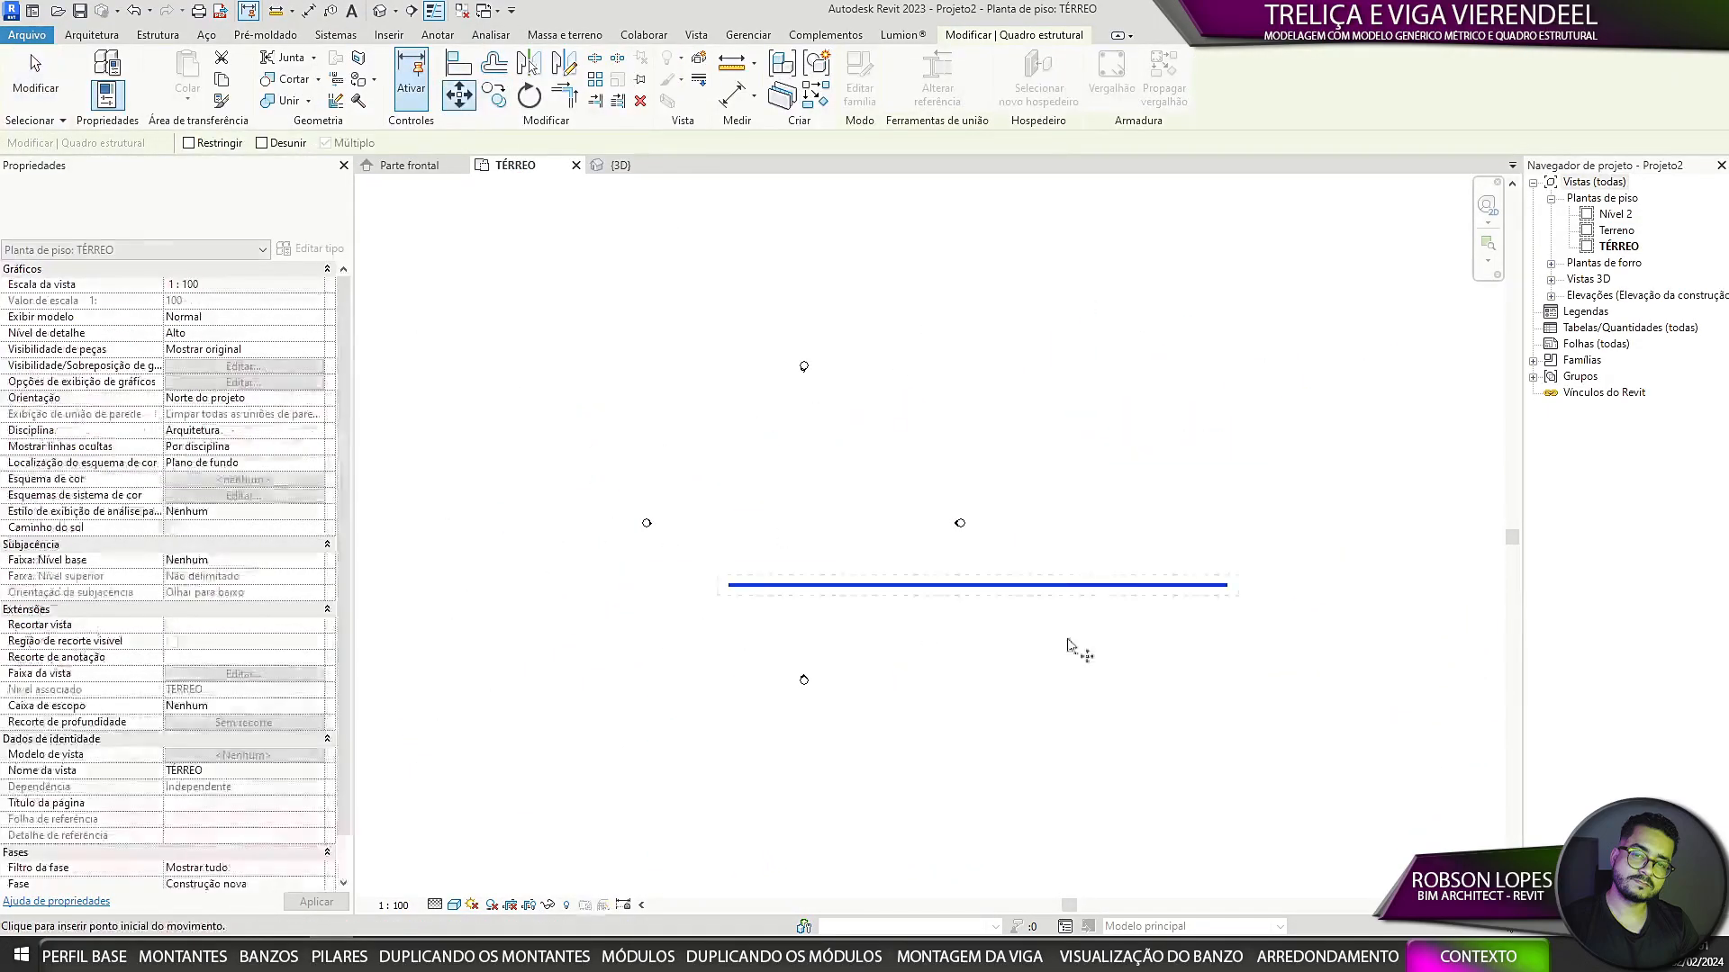
left_click(997, 638)
left_click(803, 630)
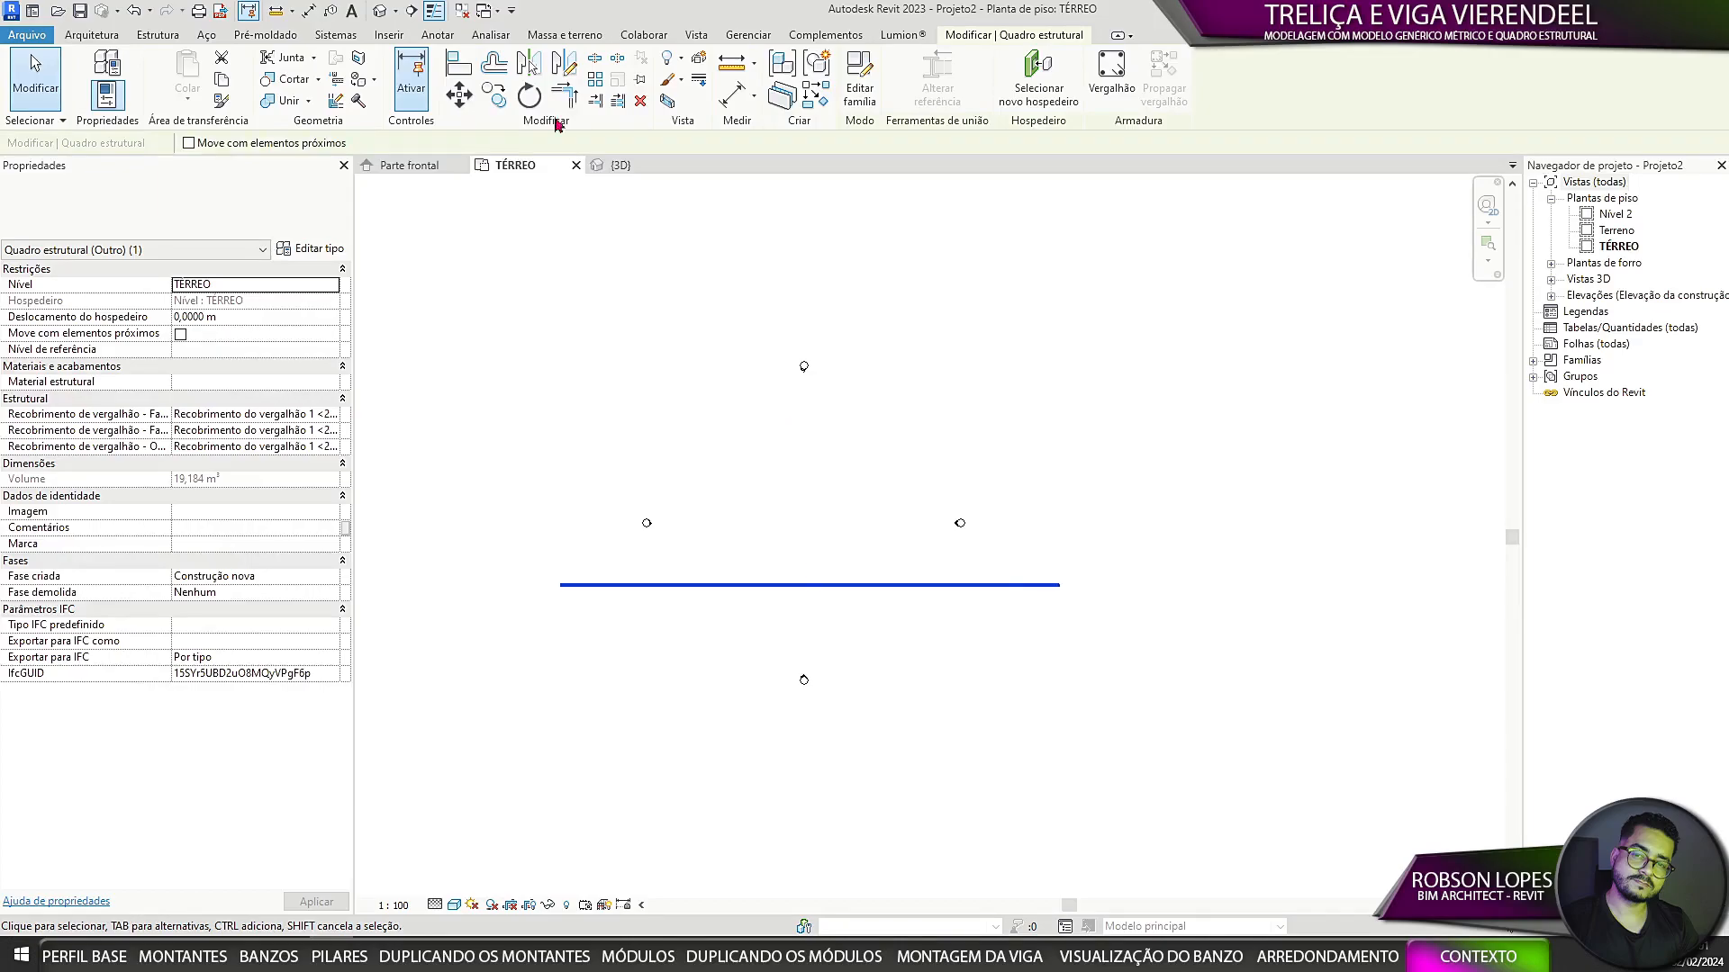
Step: Copy the truss directly alongside the original in the TÉRREO plan
left_click(494, 95)
scroll(1076, 601, "up", 4)
scroll(1002, 540, "up", 8)
left_click(1022, 588)
left_click(1022, 444)
Step: Move the copied truss perpendicularly away from the original so it forms the opposite, parallel side of the structure
left_click(460, 95)
left_click(1022, 444)
scroll(1042, 540, "down", 9)
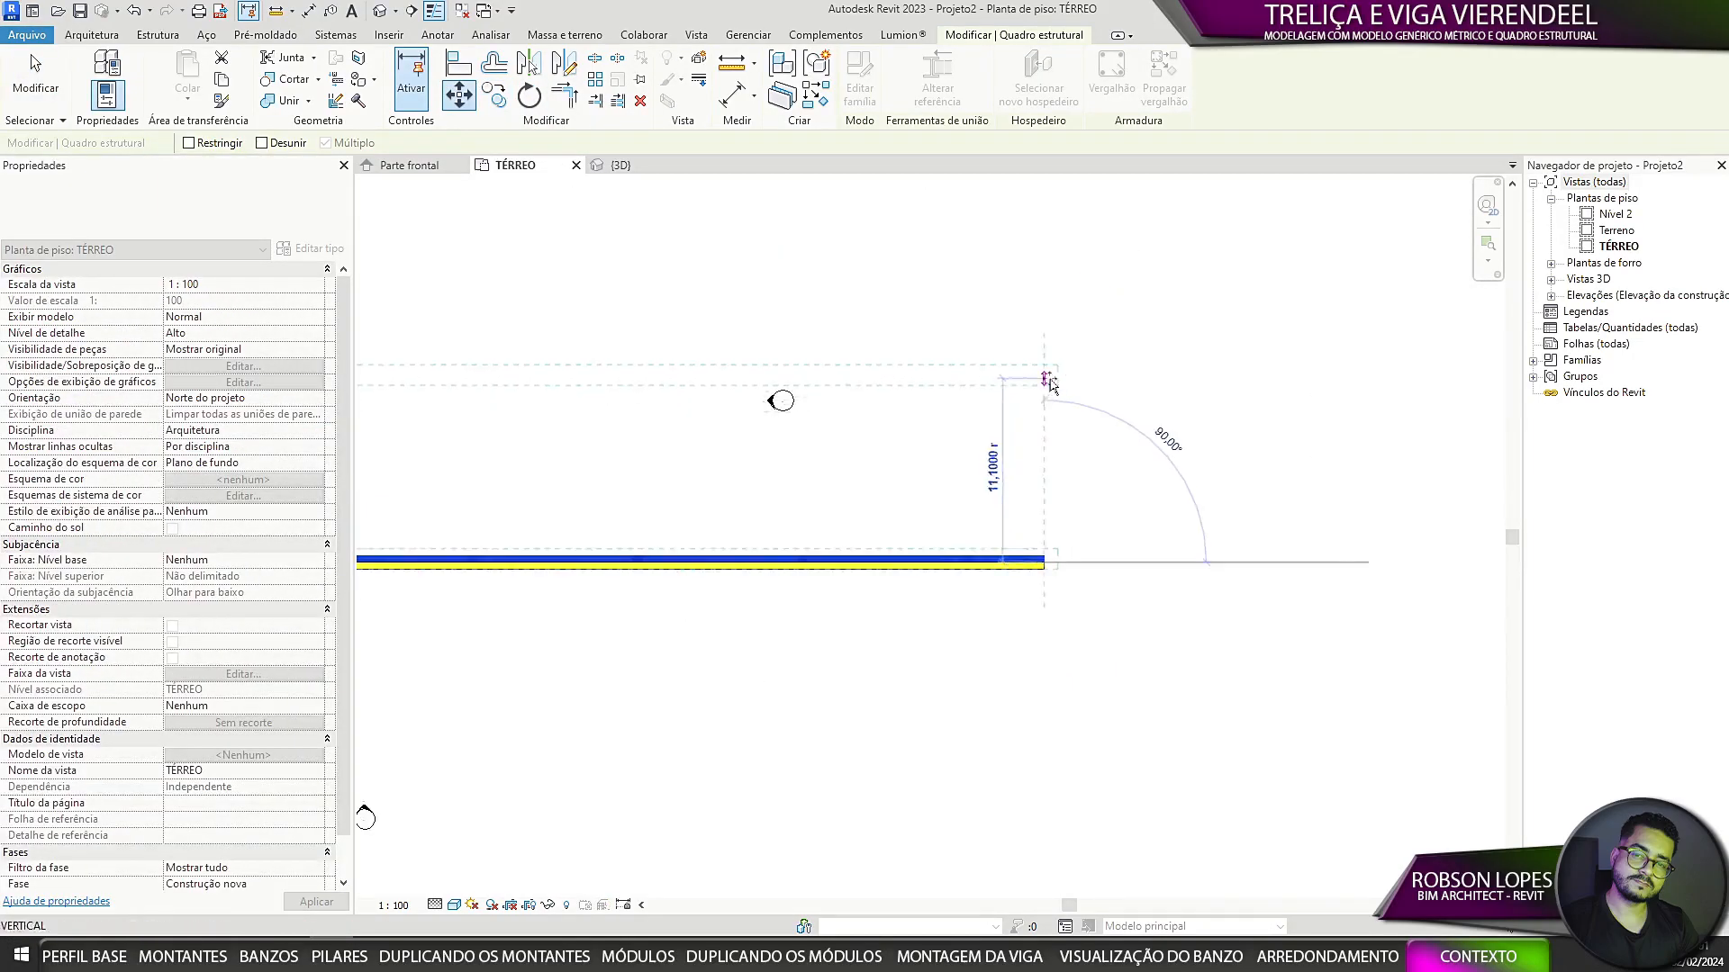
scroll(1052, 540, "down", 4)
left_click(1050, 438)
left_click(1065, 532)
scroll(1065, 532, "down", 4)
scroll(1270, 490, "up", 5)
middle_click_drag(1269, 490, 969, 382)
left_click(969, 397)
Step: Examine the two parallel trusses from different angles in the 3D view
left_click(621, 166)
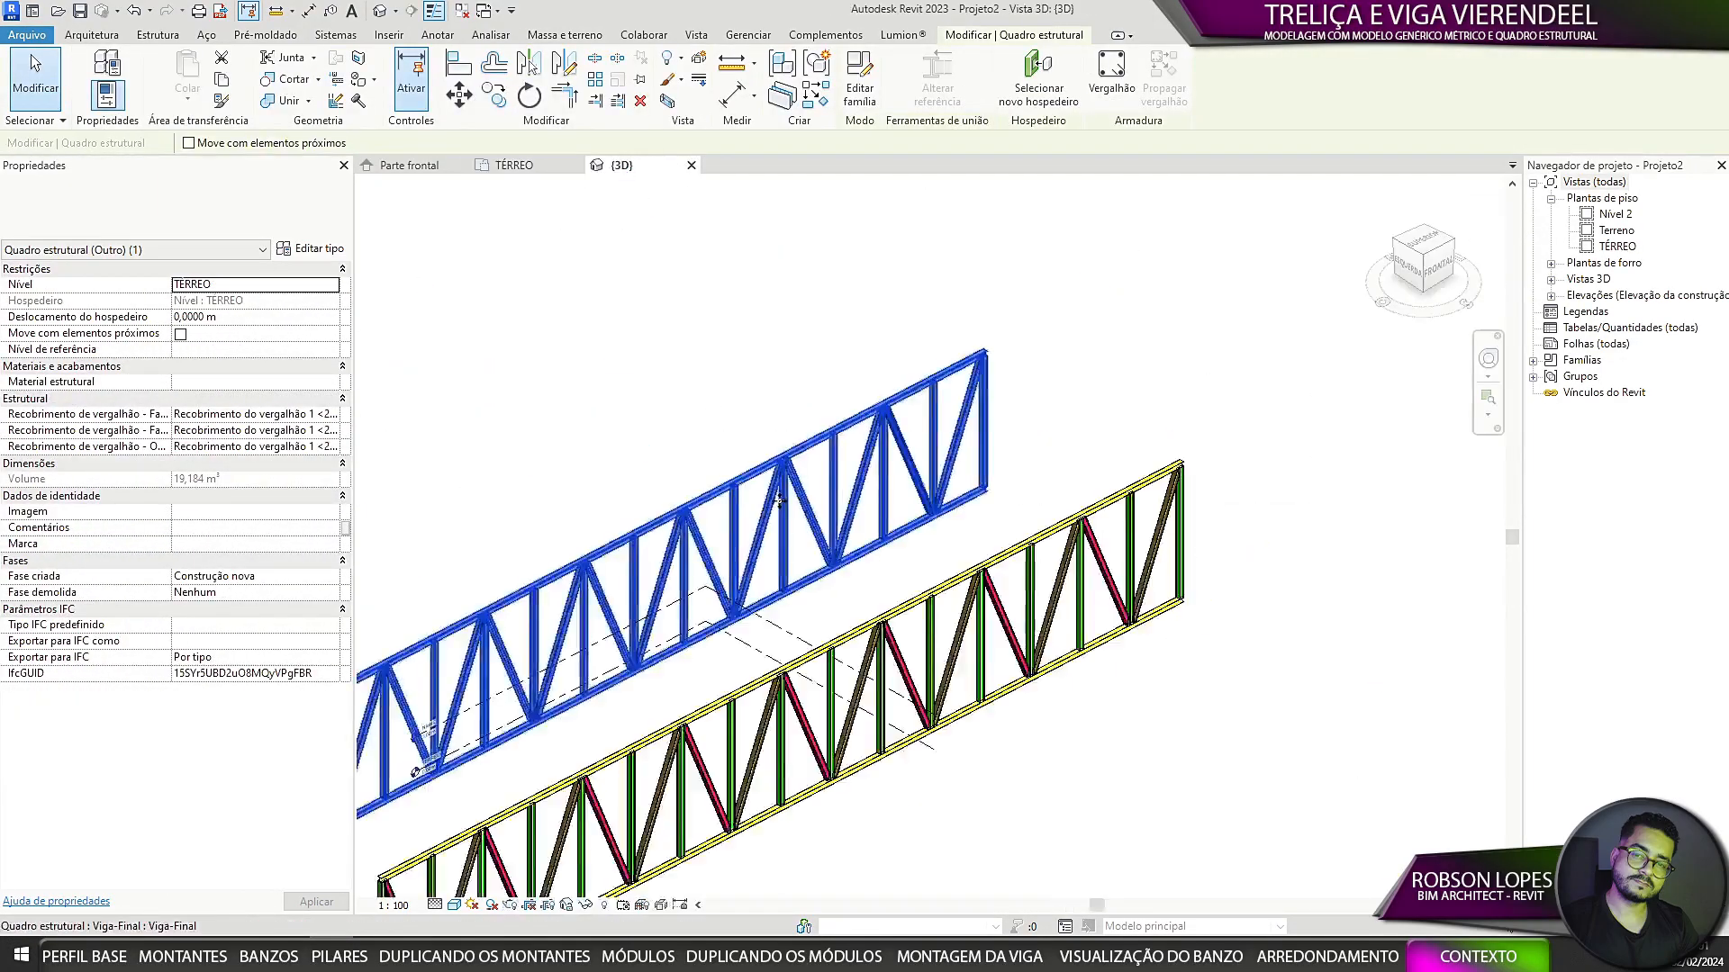
scroll(779, 501, "down", 3)
middle_click_drag(779, 501, 743, 721, "shift")
left_click(961, 748)
scroll(702, 691, "up", 4)
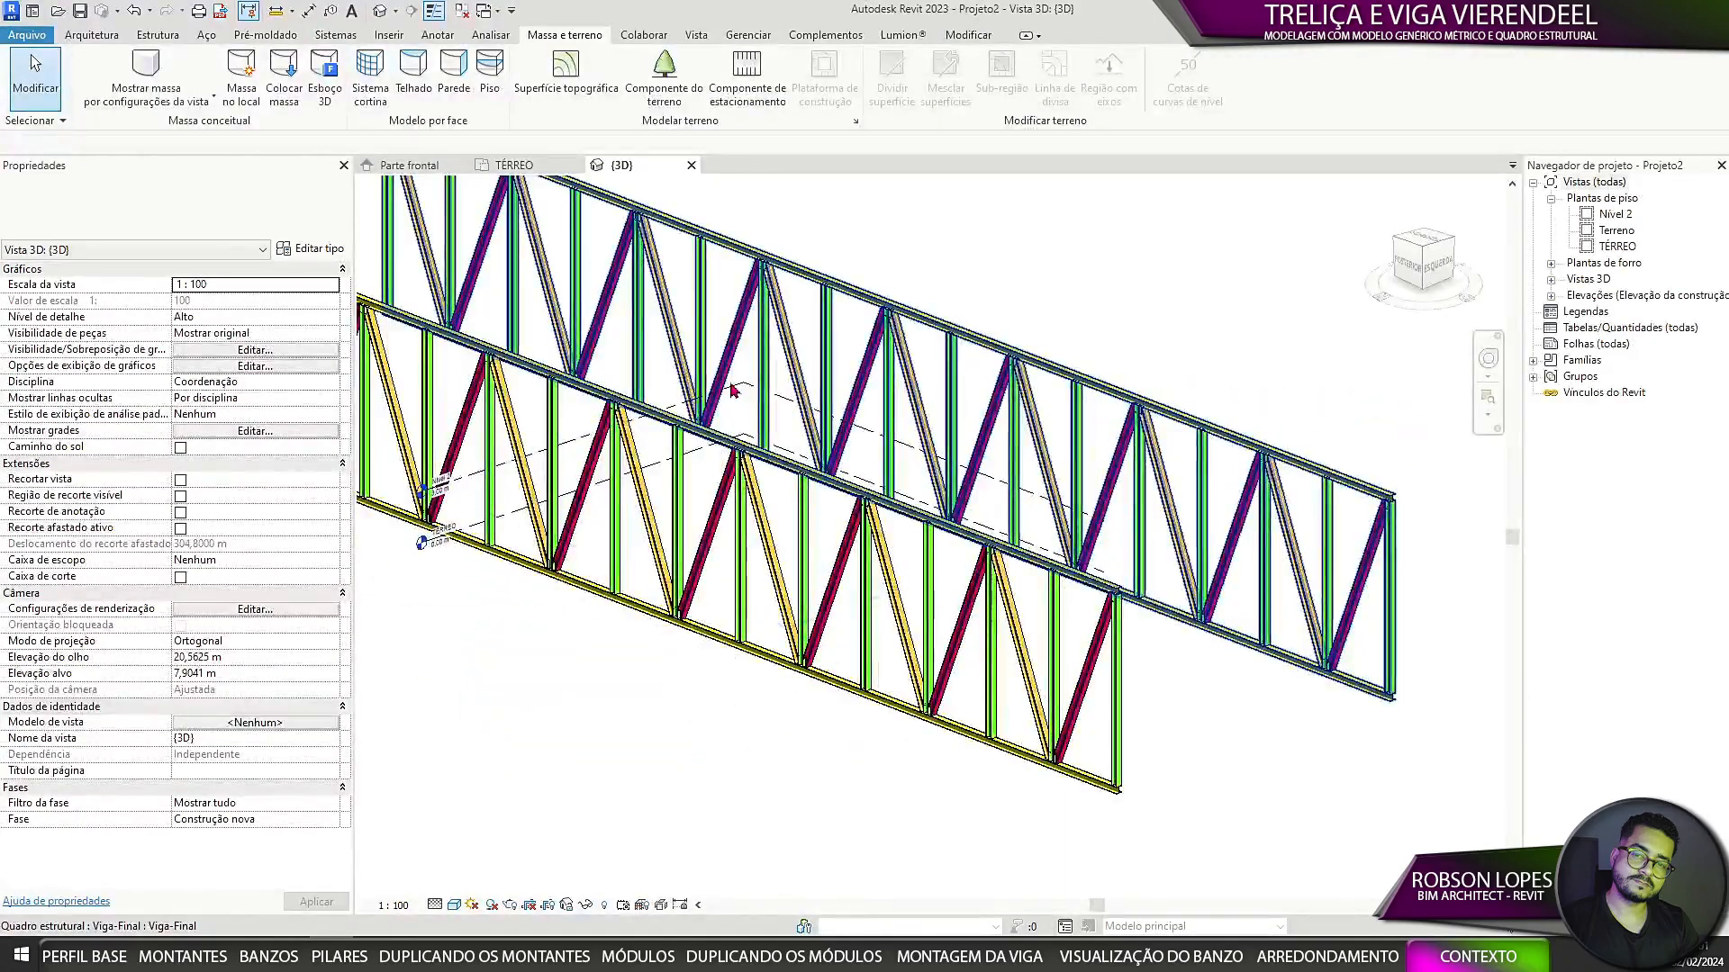
scroll(1126, 653, "down", 3)
left_click(1293, 783)
middle_click_drag(1293, 783, 1305, 833, "shift")
Step: Create a section line across both trusses in the TÉRREO plan and open the resulting section view
double_click(1612, 247)
left_click(410, 11)
left_click(682, 313)
left_click(685, 670)
double_click(684, 327)
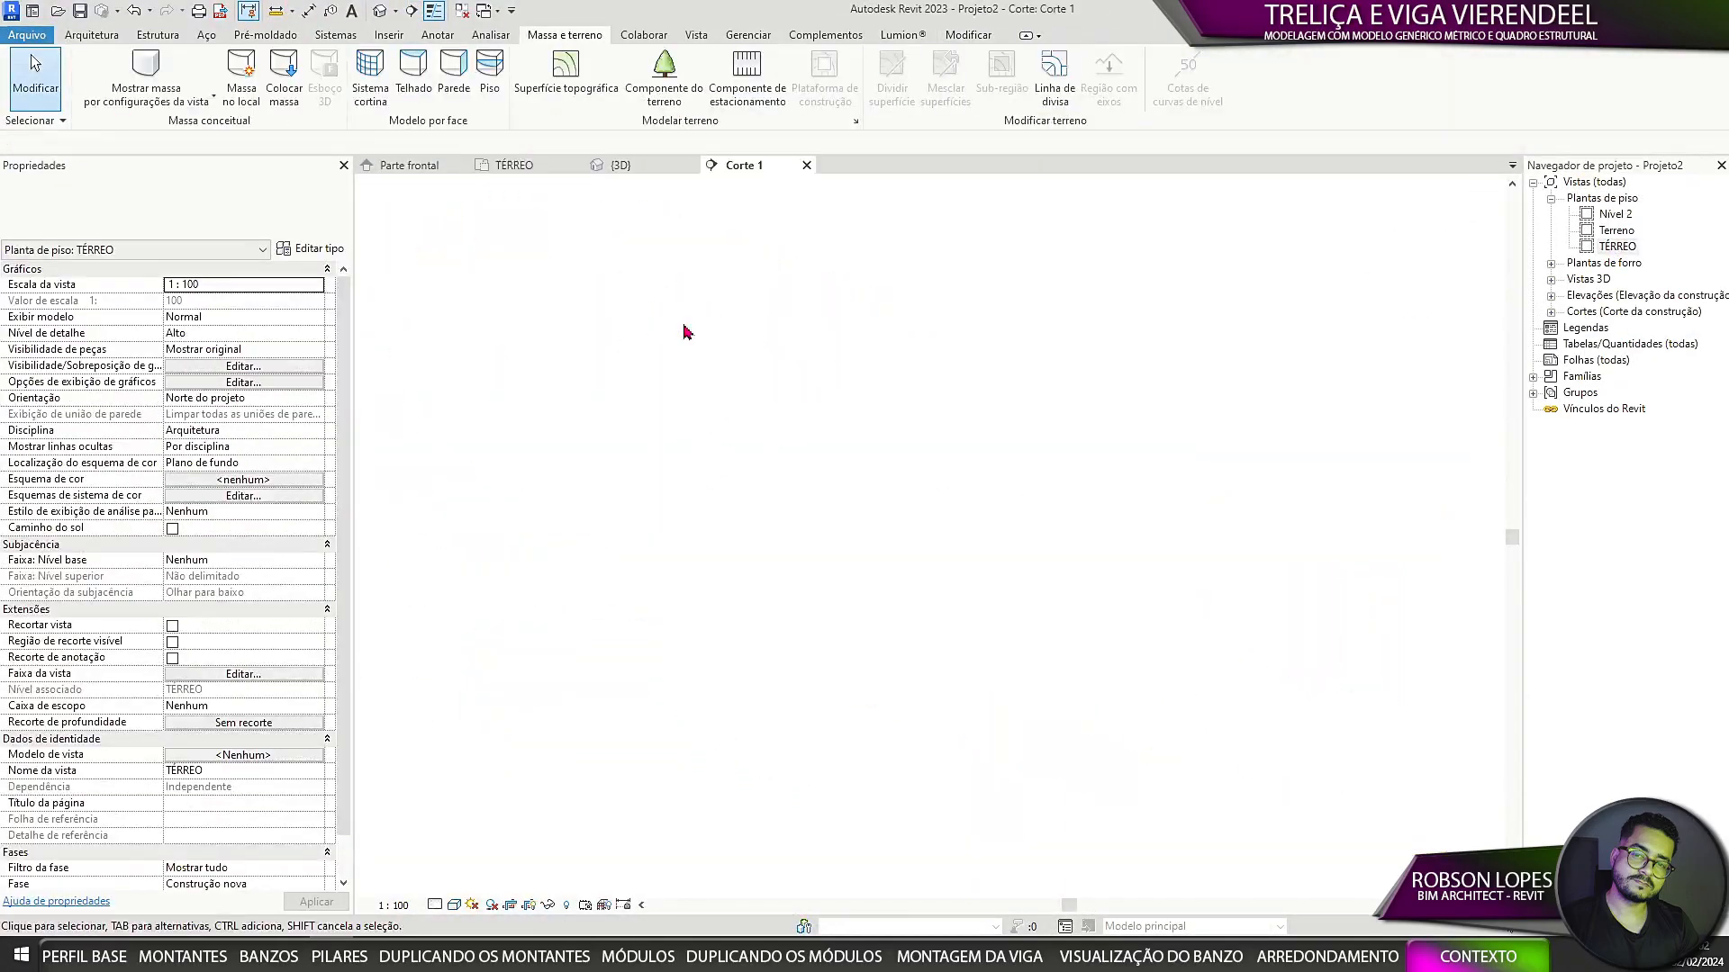
scroll(1126, 649, "up", 4)
scroll(865, 637, "down", 2)
Step: Set the Corte 1 section's detail level to Alto and its scale to 1:50
left_click(435, 904)
left_click(453, 885)
left_click(393, 905)
left_click(405, 754)
middle_click_drag(969, 798, 1056, 825)
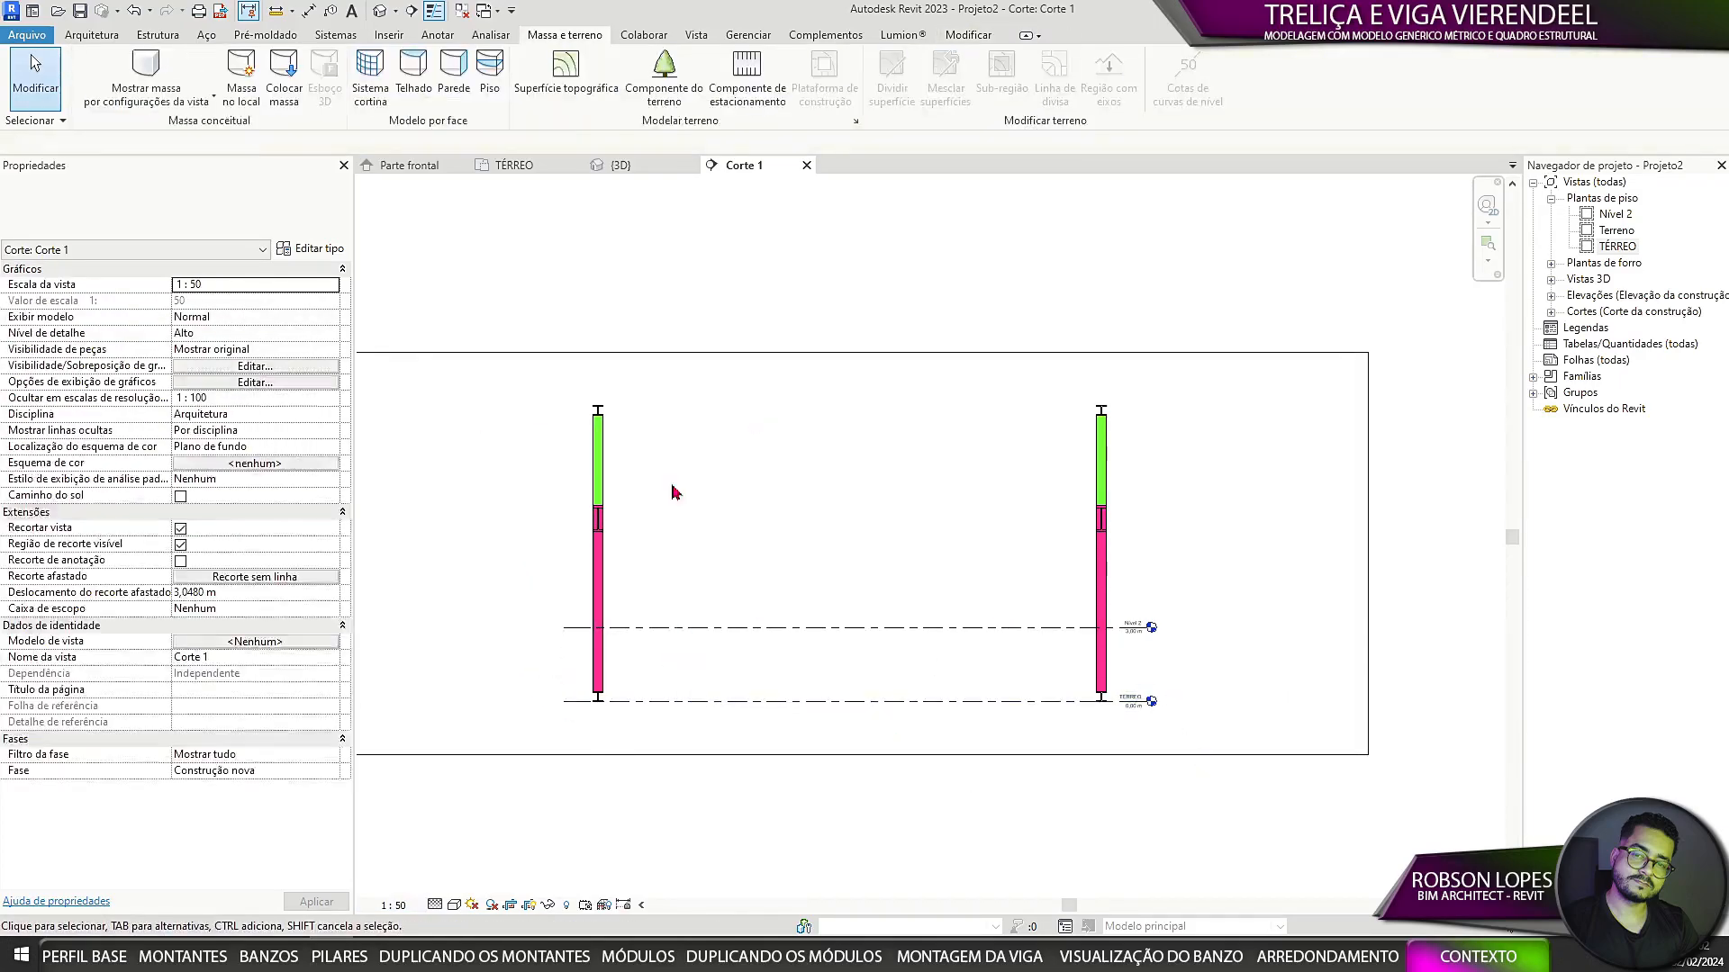
Step: Draw a horizontal detail line from the top of one truss in the section as a height reference
left_click(437, 35)
left_click(620, 61)
scroll(592, 449, "up", 3)
left_click(611, 384)
left_click(791, 385)
scroll(794, 385, "down", 4)
key("Escape")
key("Escape")
Step: Add two new levels spanning both trusses above Nível 2, at about 5.6 m and 8.6 m
left_click(92, 35)
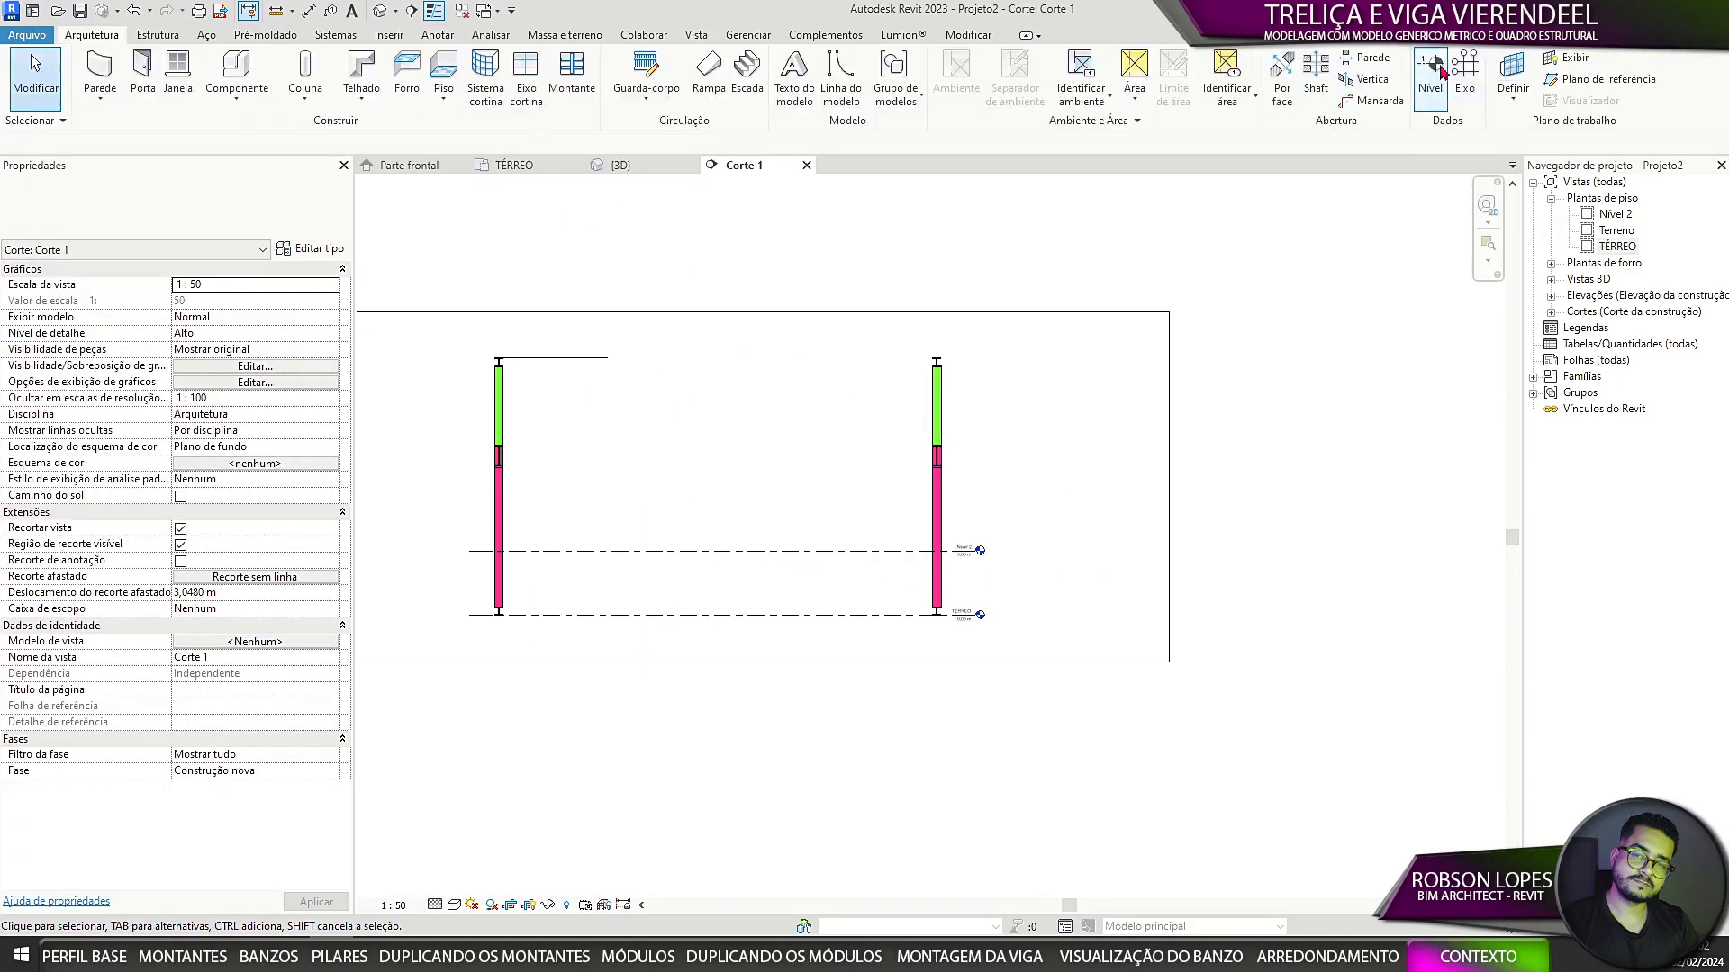
left_click(1442, 72)
left_click(469, 494)
left_click(979, 494)
left_click(469, 430)
left_click(980, 429)
key("Escape")
key("Escape")
Step: Place an aligned dimension string through TÉRREO and the three upper levels and make its spacings equal
left_click(438, 35)
left_click(96, 72)
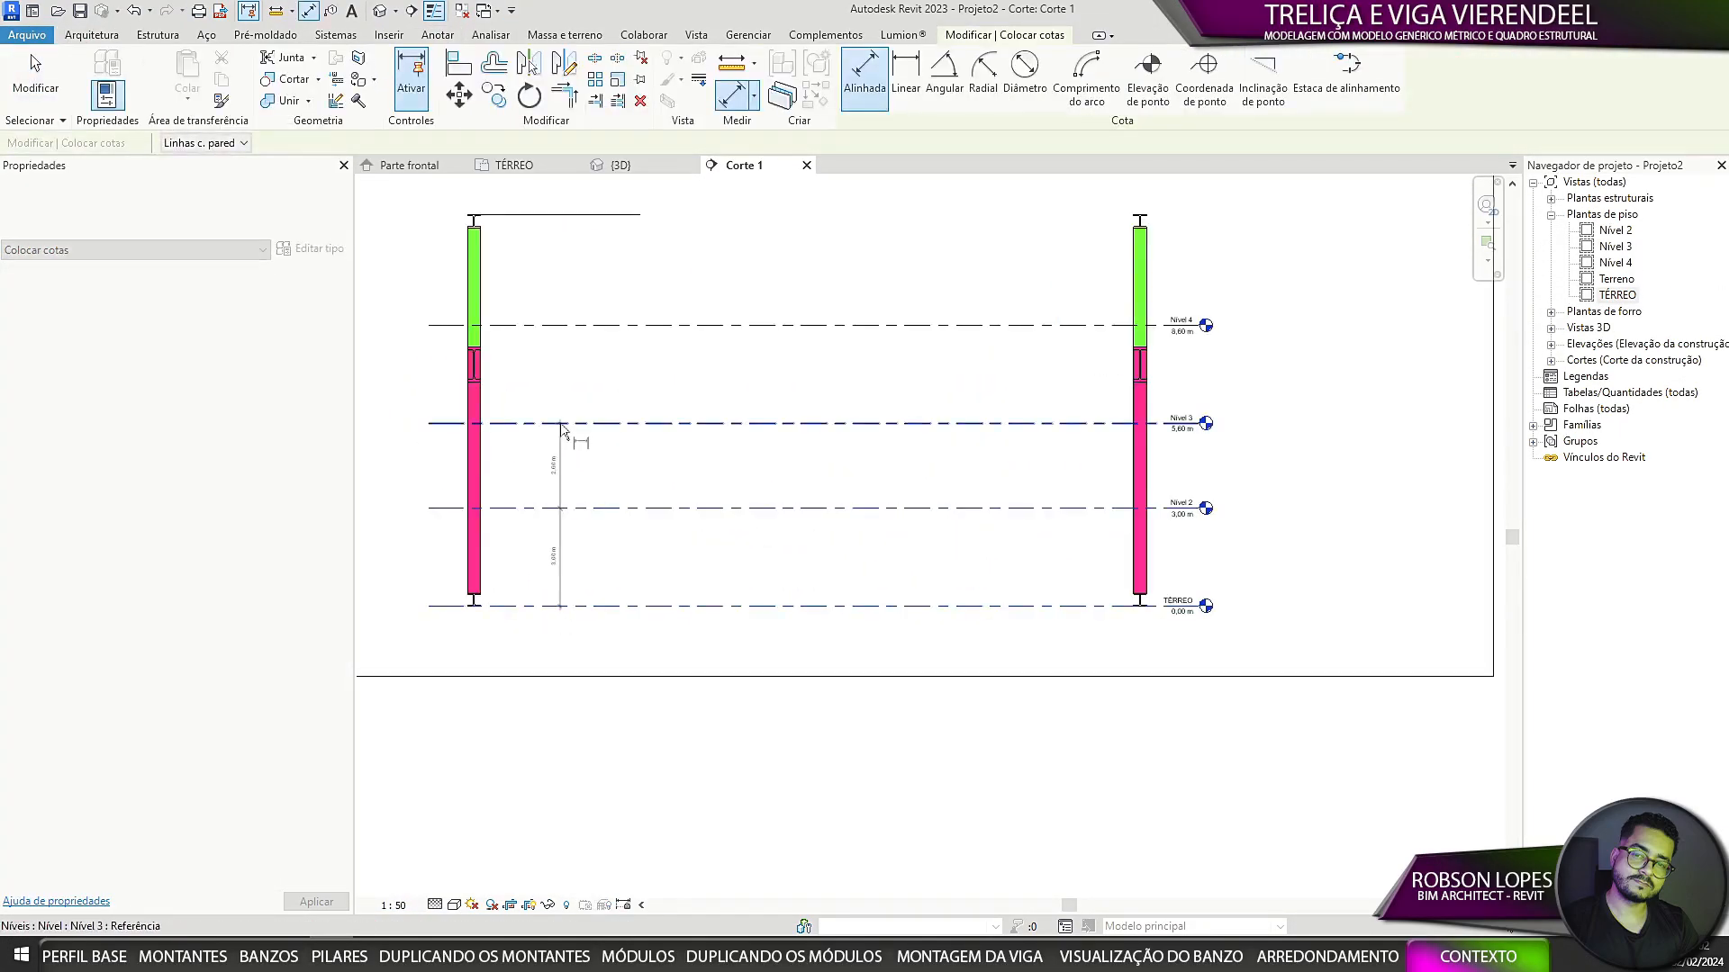
left_click(560, 424)
left_click(578, 326)
left_click(581, 378)
scroll(642, 459, "up", 3)
left_click(579, 472)
Step: Move the Nível 4 level up to the top of the trusses at 12 m
scroll(708, 576, "down", 4)
left_click_drag(664, 394, 663, 363)
scroll(516, 270, "up", 2)
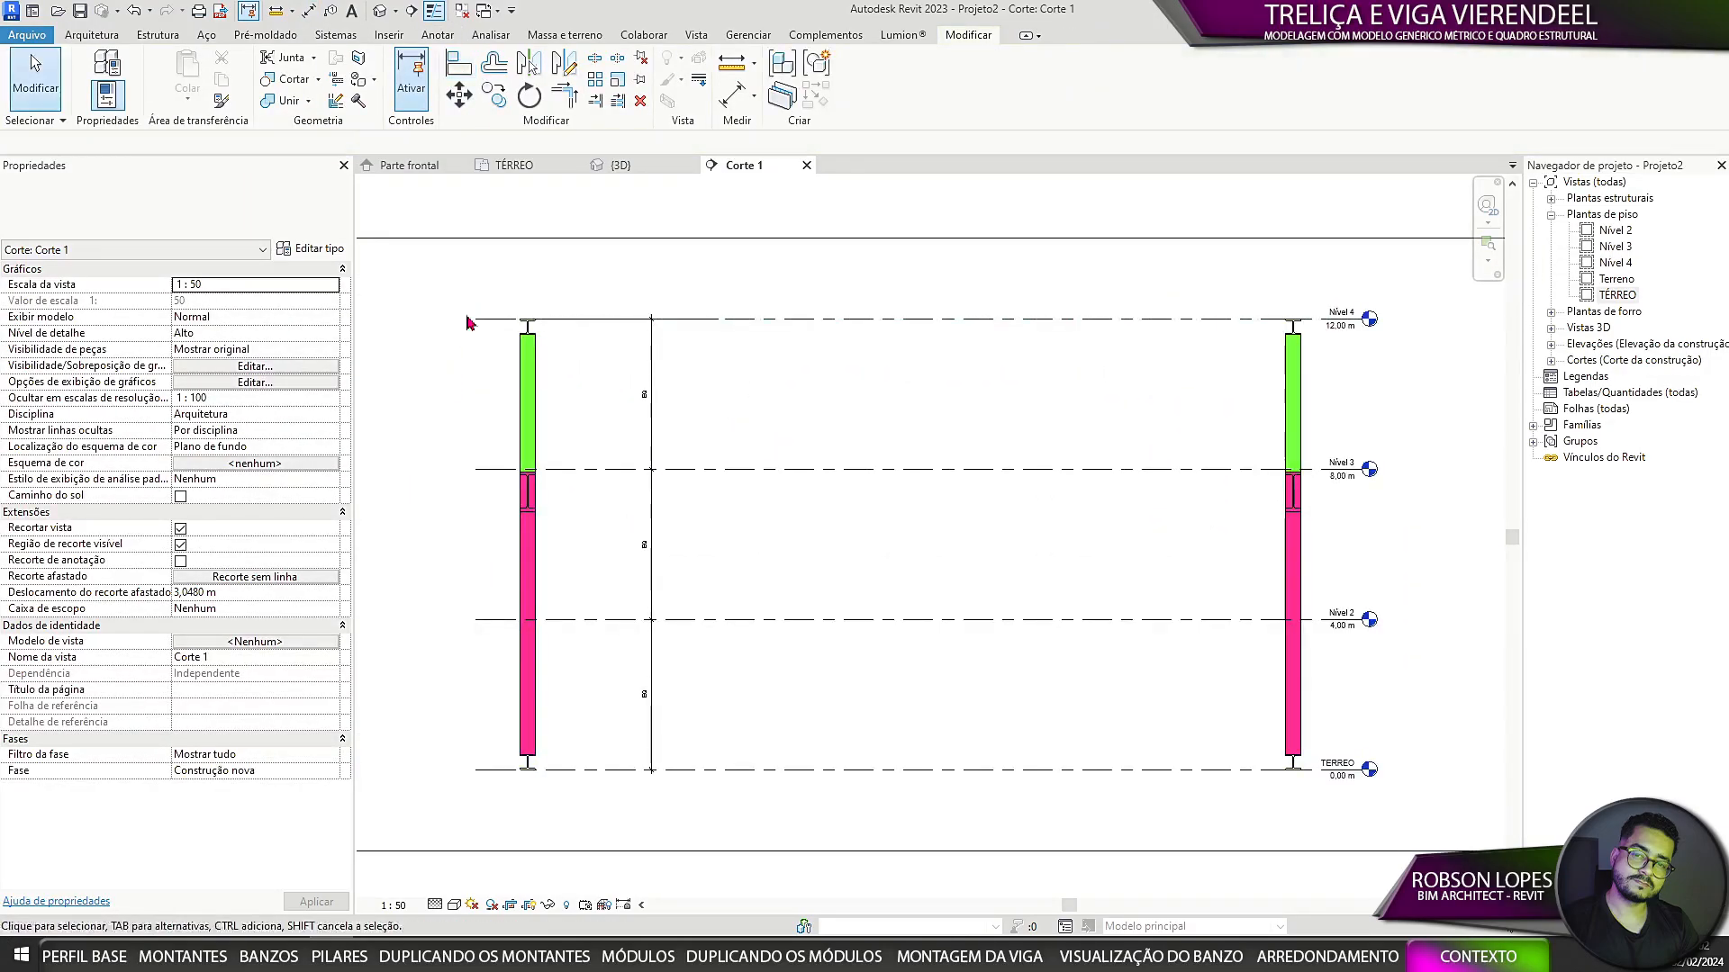
Step: Delete the reference detail line at the truss top and the level dimension string
left_click(707, 319)
key("Delete")
left_click(651, 514)
key("Delete")
middle_click_drag(1343, 656, 1173, 649)
left_click(1171, 614)
key("ctrl+z")
scroll(1198, 621, "up", 1)
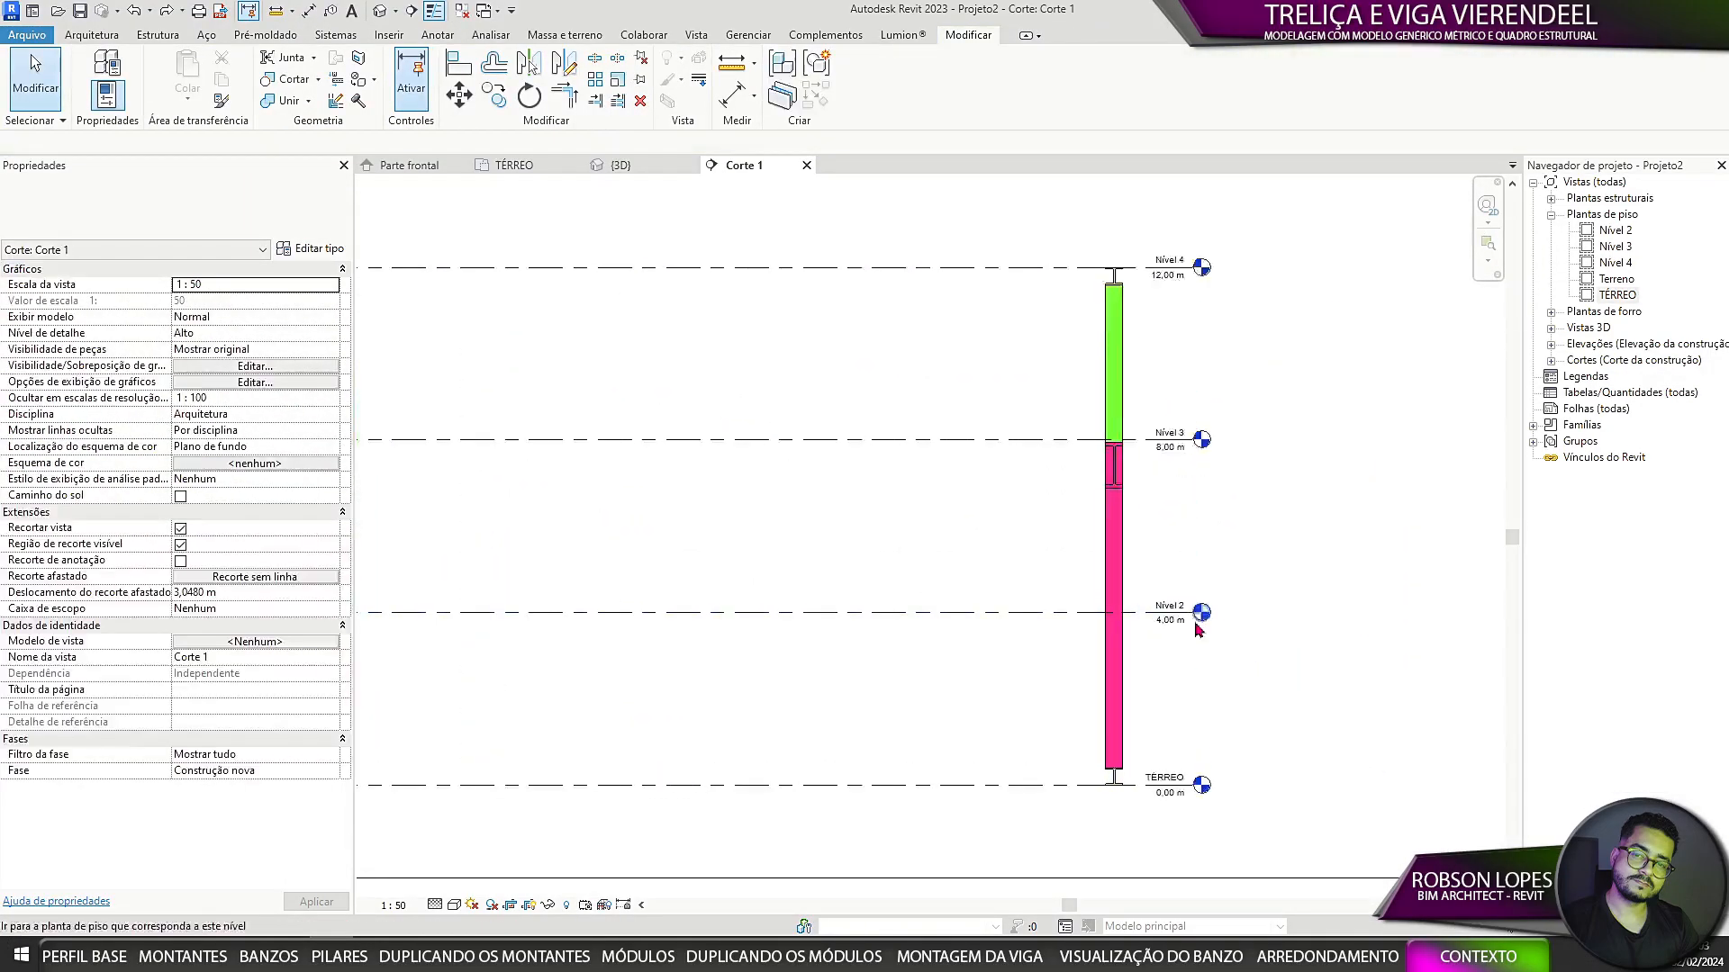
Step: Rename the levels above TÉRREO, from lowest to highest, as 1° PAV, 2° PAV and COBERTURA
scroll(1189, 614, "up", 3)
double_click(1140, 593)
type("1° PAV")
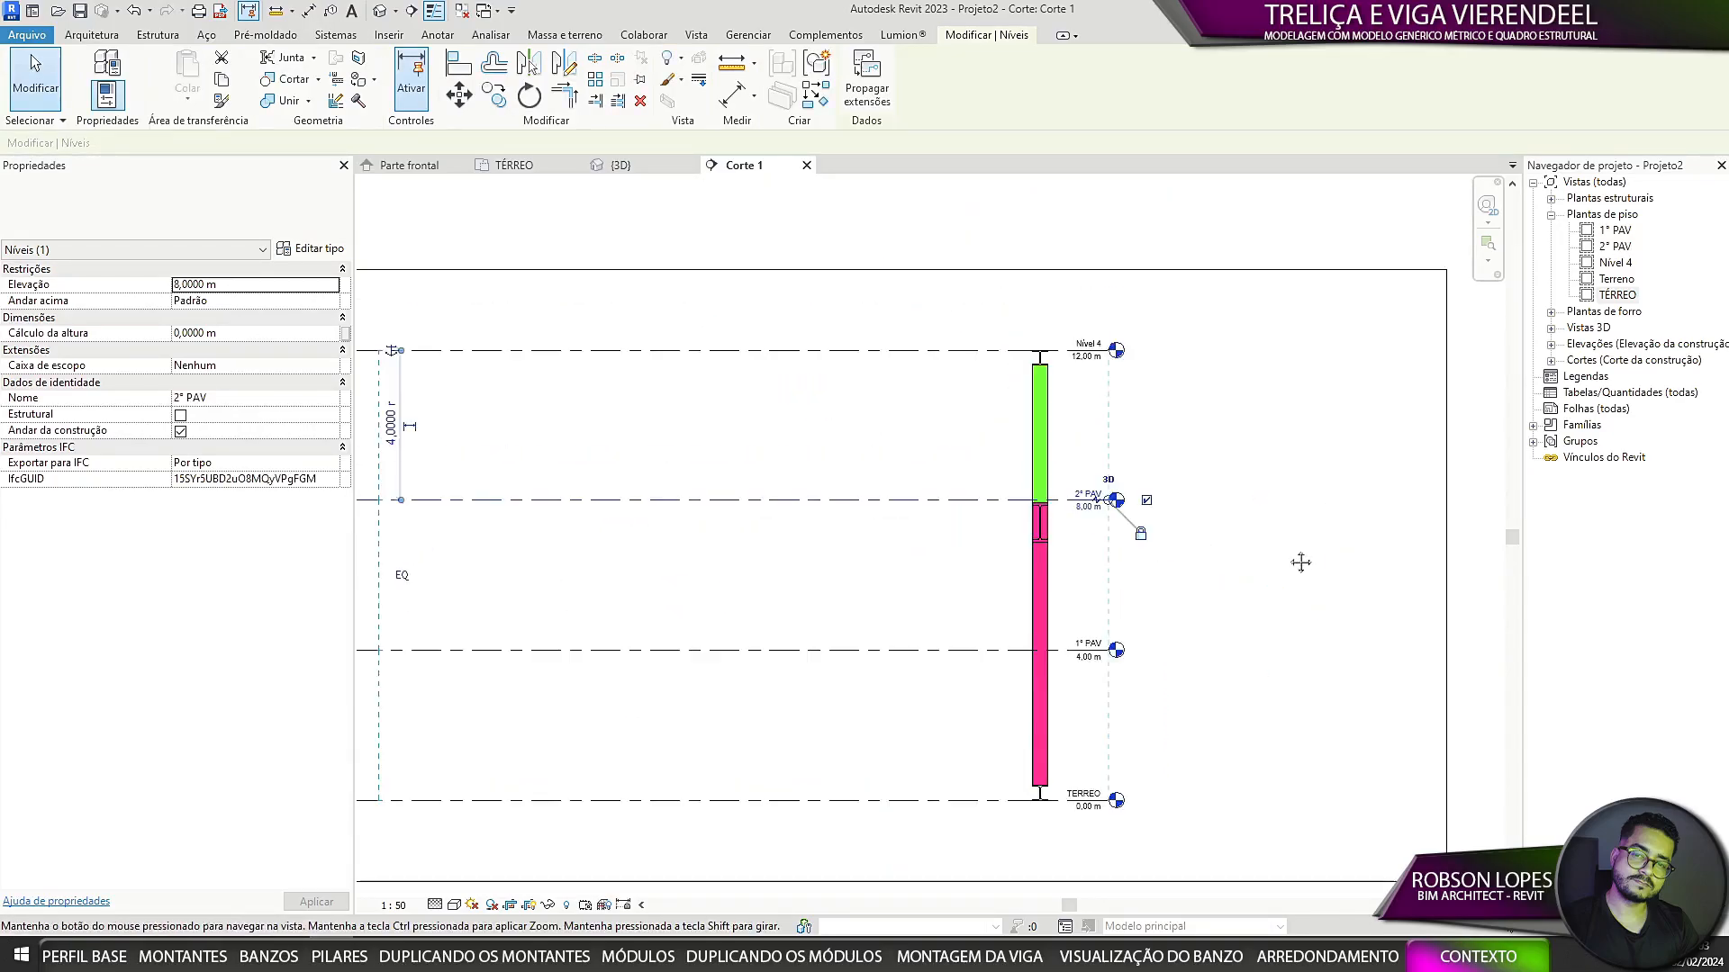
scroll(1074, 377, "up", 5)
double_click(1171, 297)
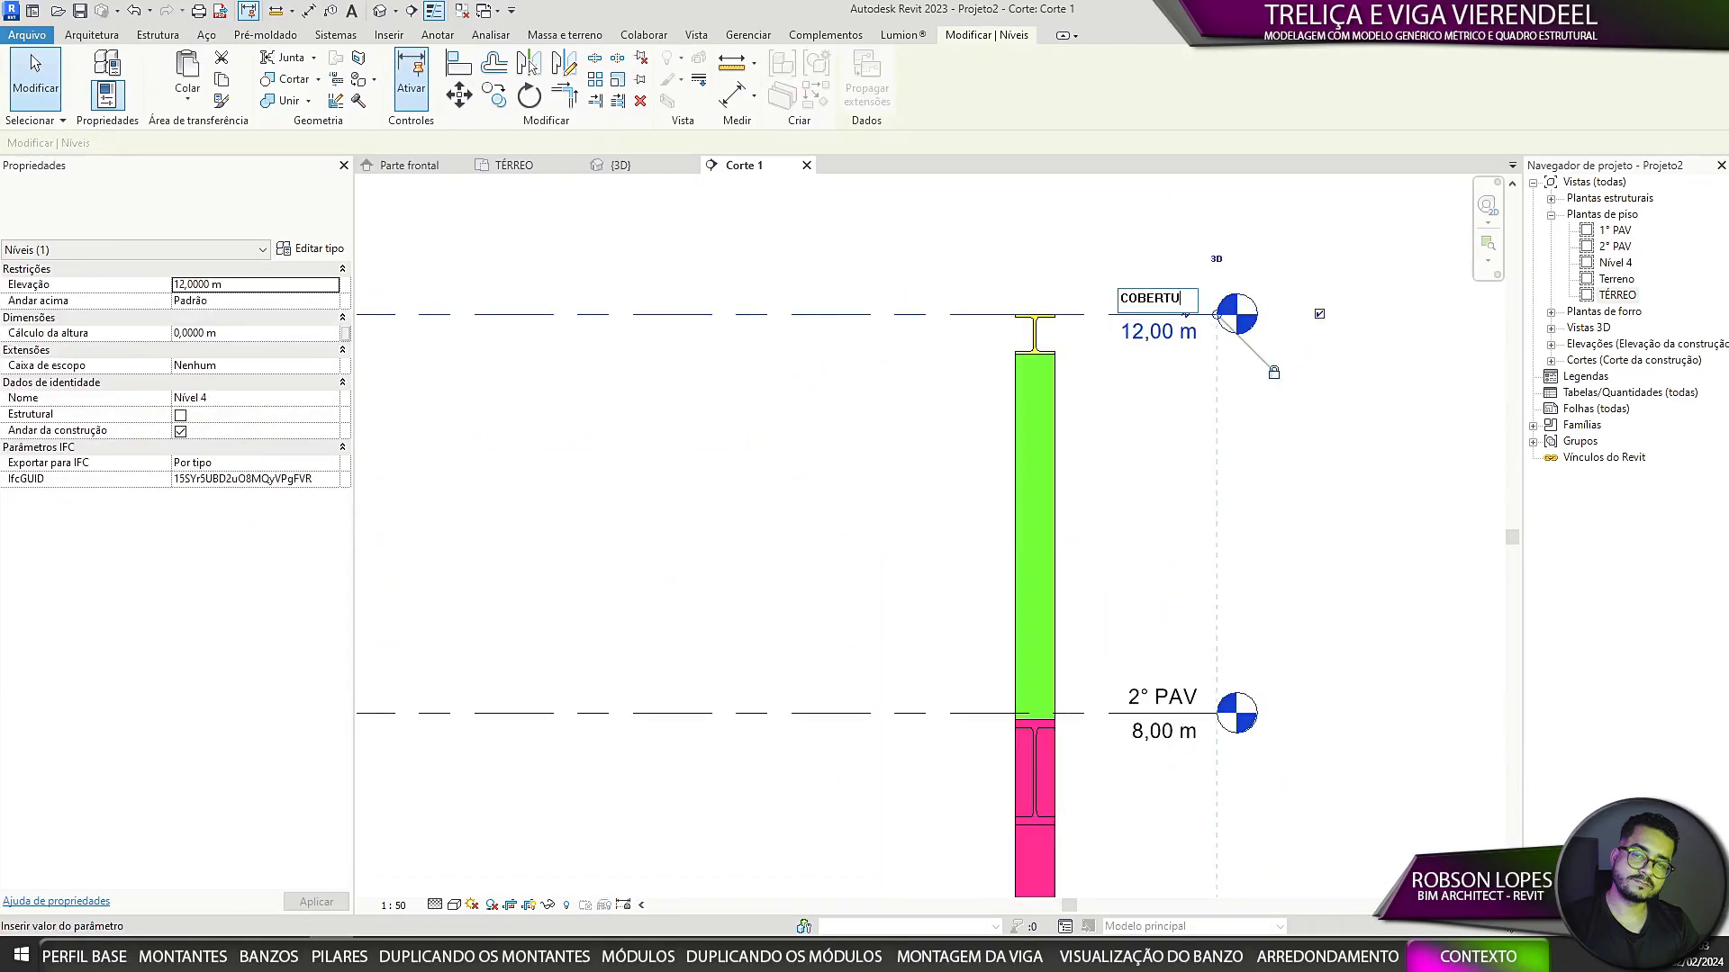
scroll(998, 283, "up", 2)
key("Escape")
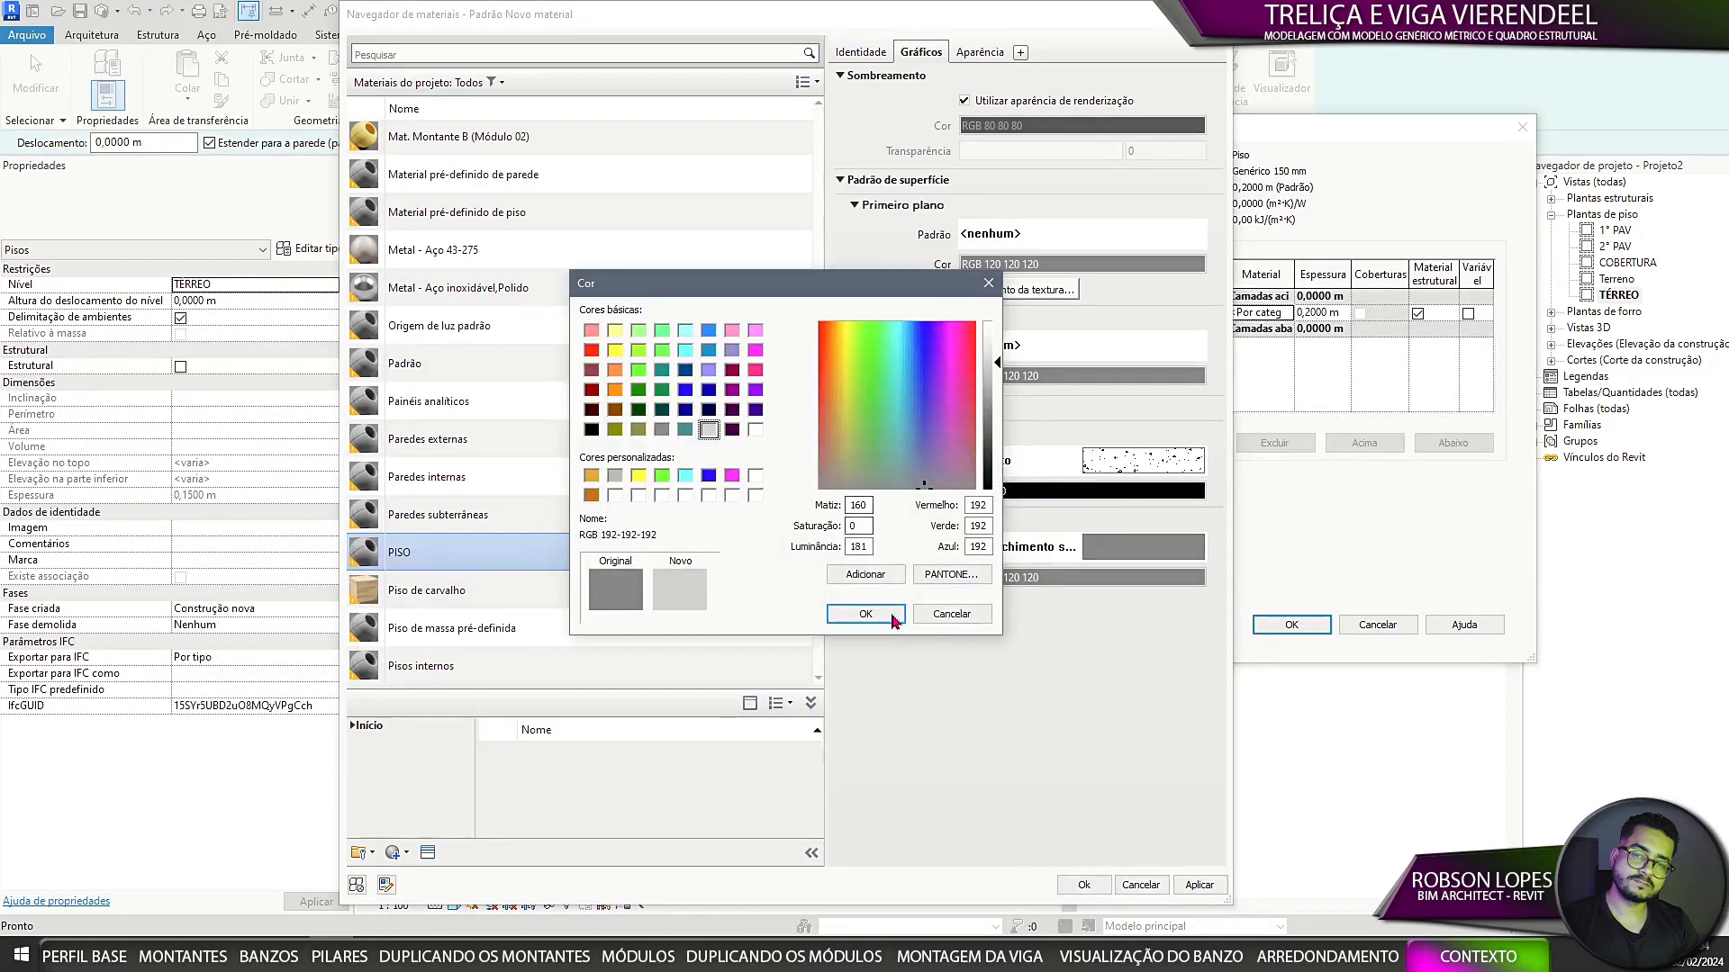
Step: Give the PISO material the colour RGB 192-192-192 and assign it to the floor type's 0.2 m structure layer
left_click(865, 614)
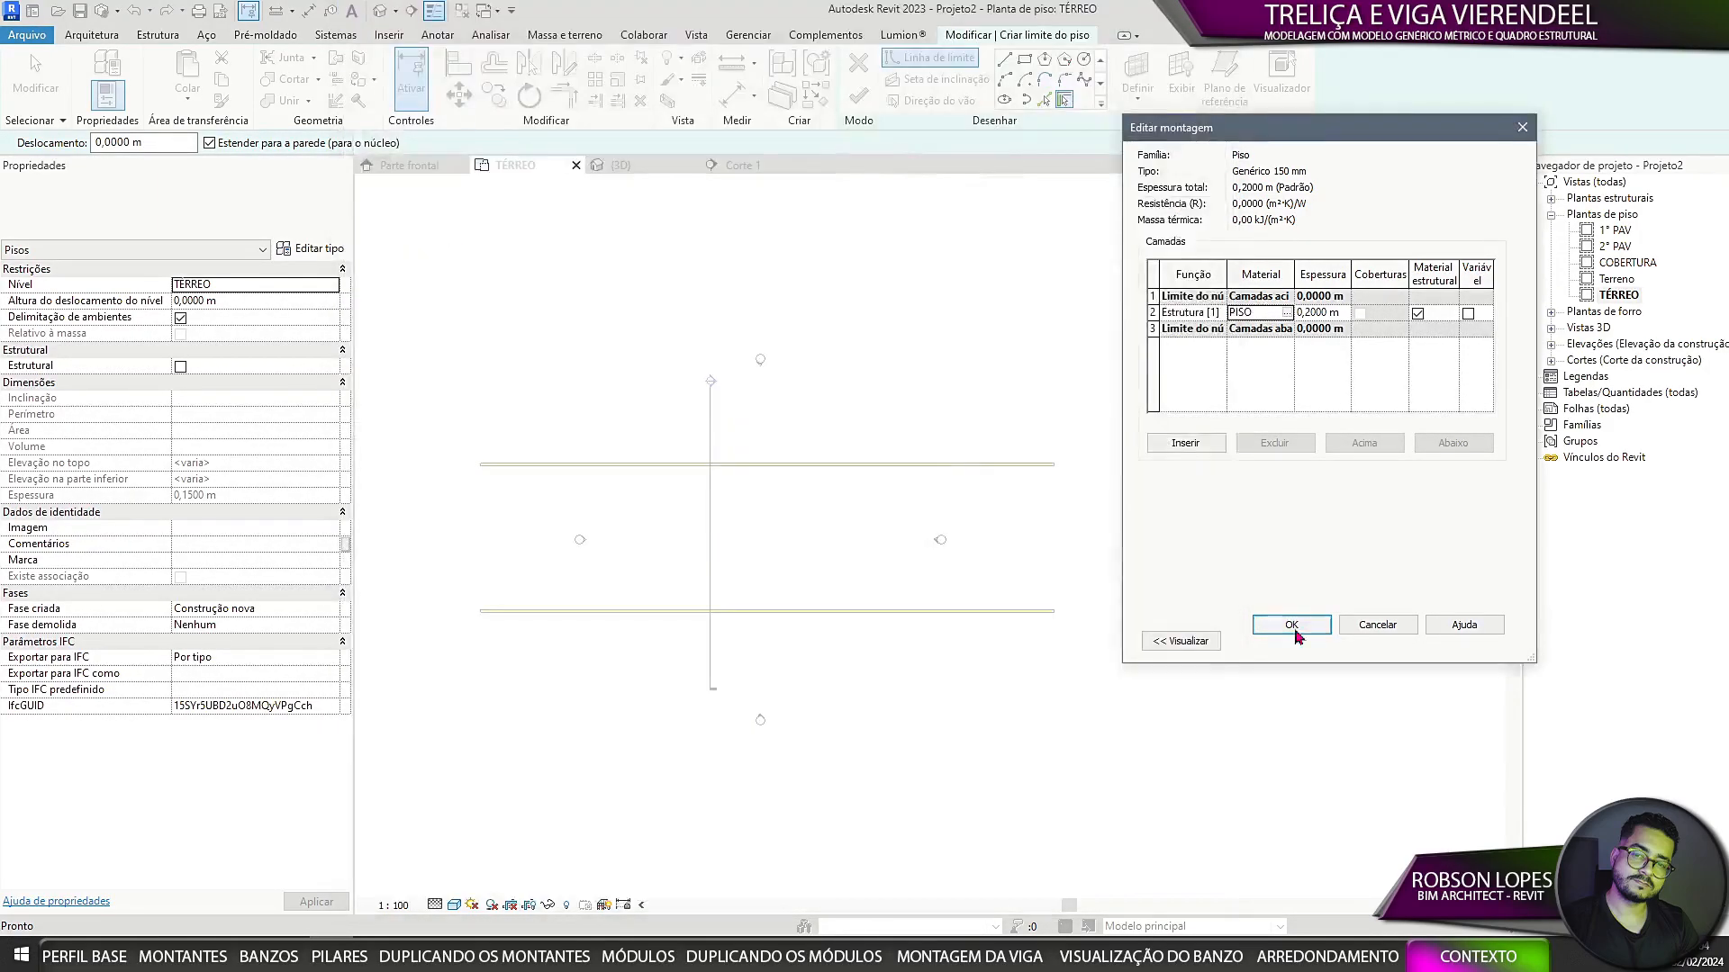
left_click(1291, 624)
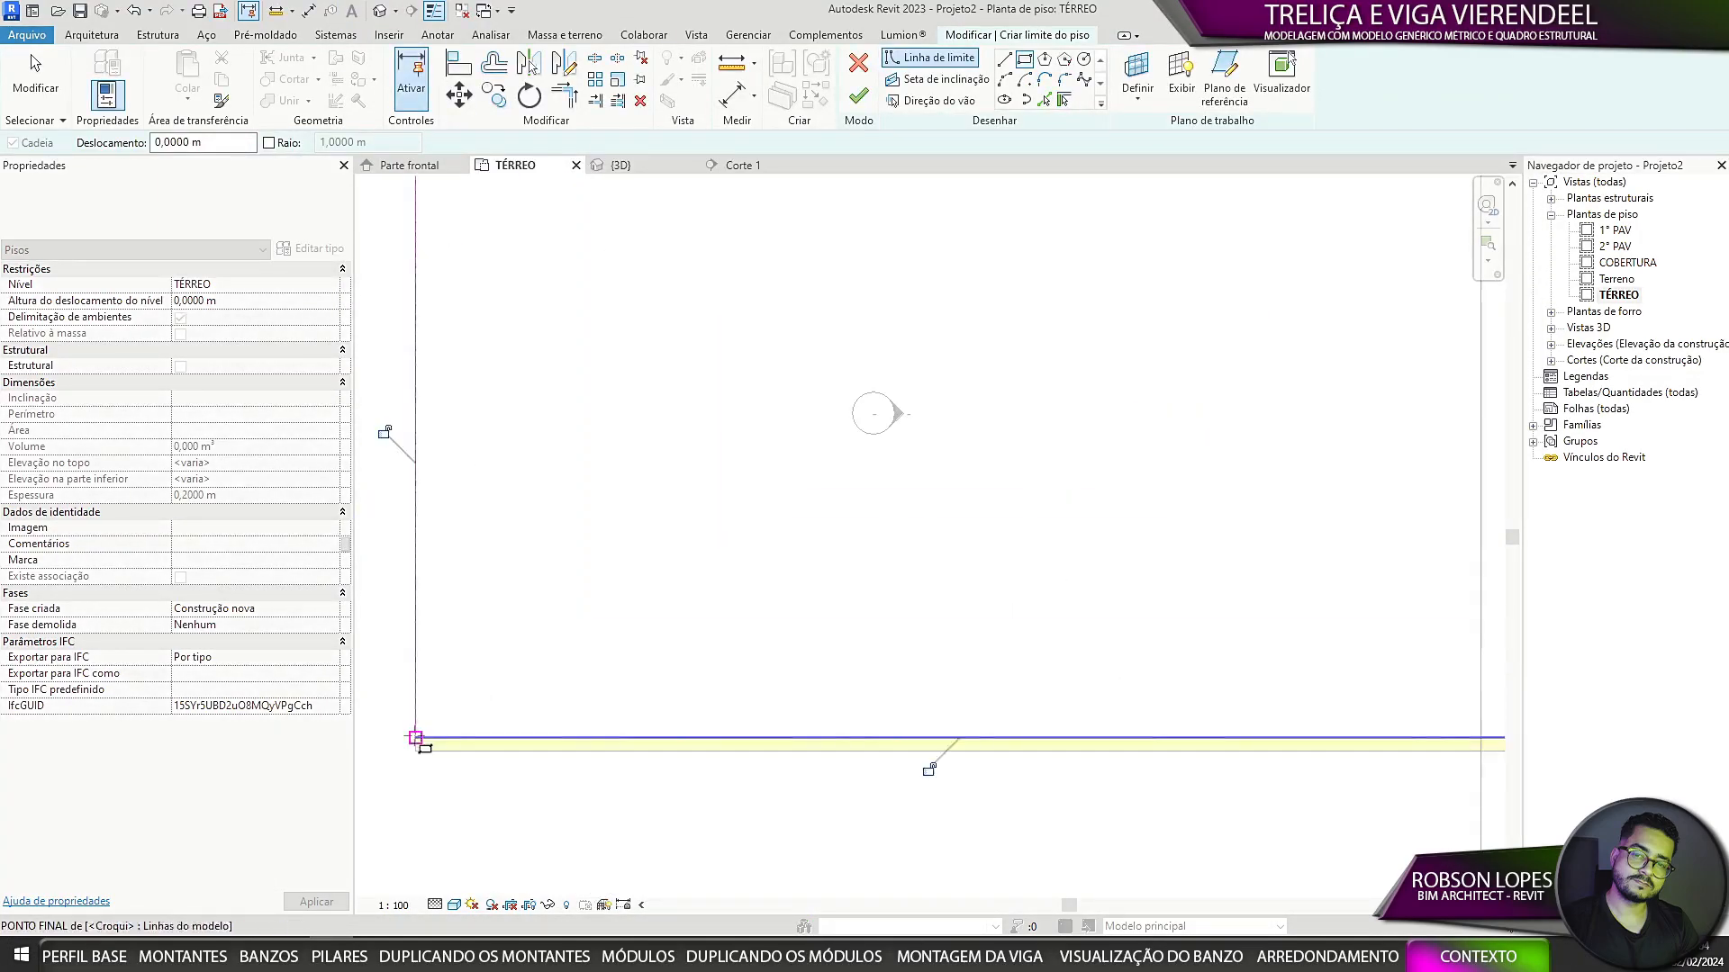
Step: Paste the TÉRREO floor aligned to the 2° PAV and COBERTURA levels
left_click(621, 165)
mouse_move(702, 504)
middle_mouse_down("shift")
mouse_move(1064, 665)
mouse_move(1035, 662)
middle_mouse_up("shift")
left_click(780, 382, "ctrl")
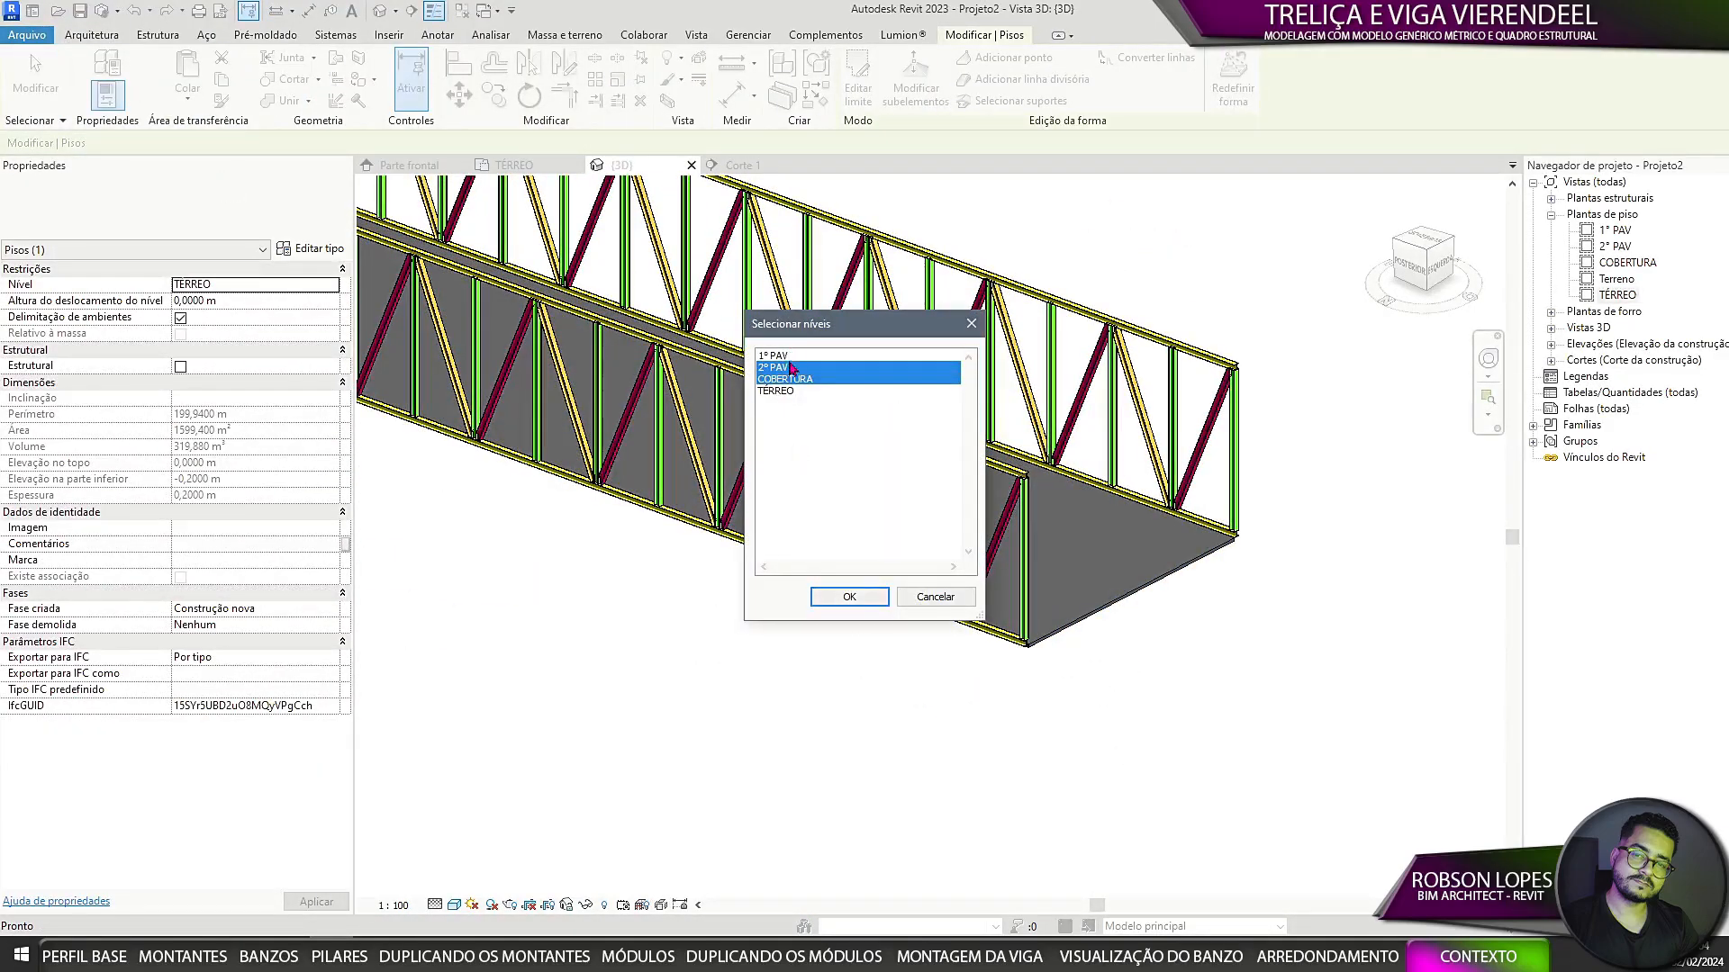
left_click(849, 597)
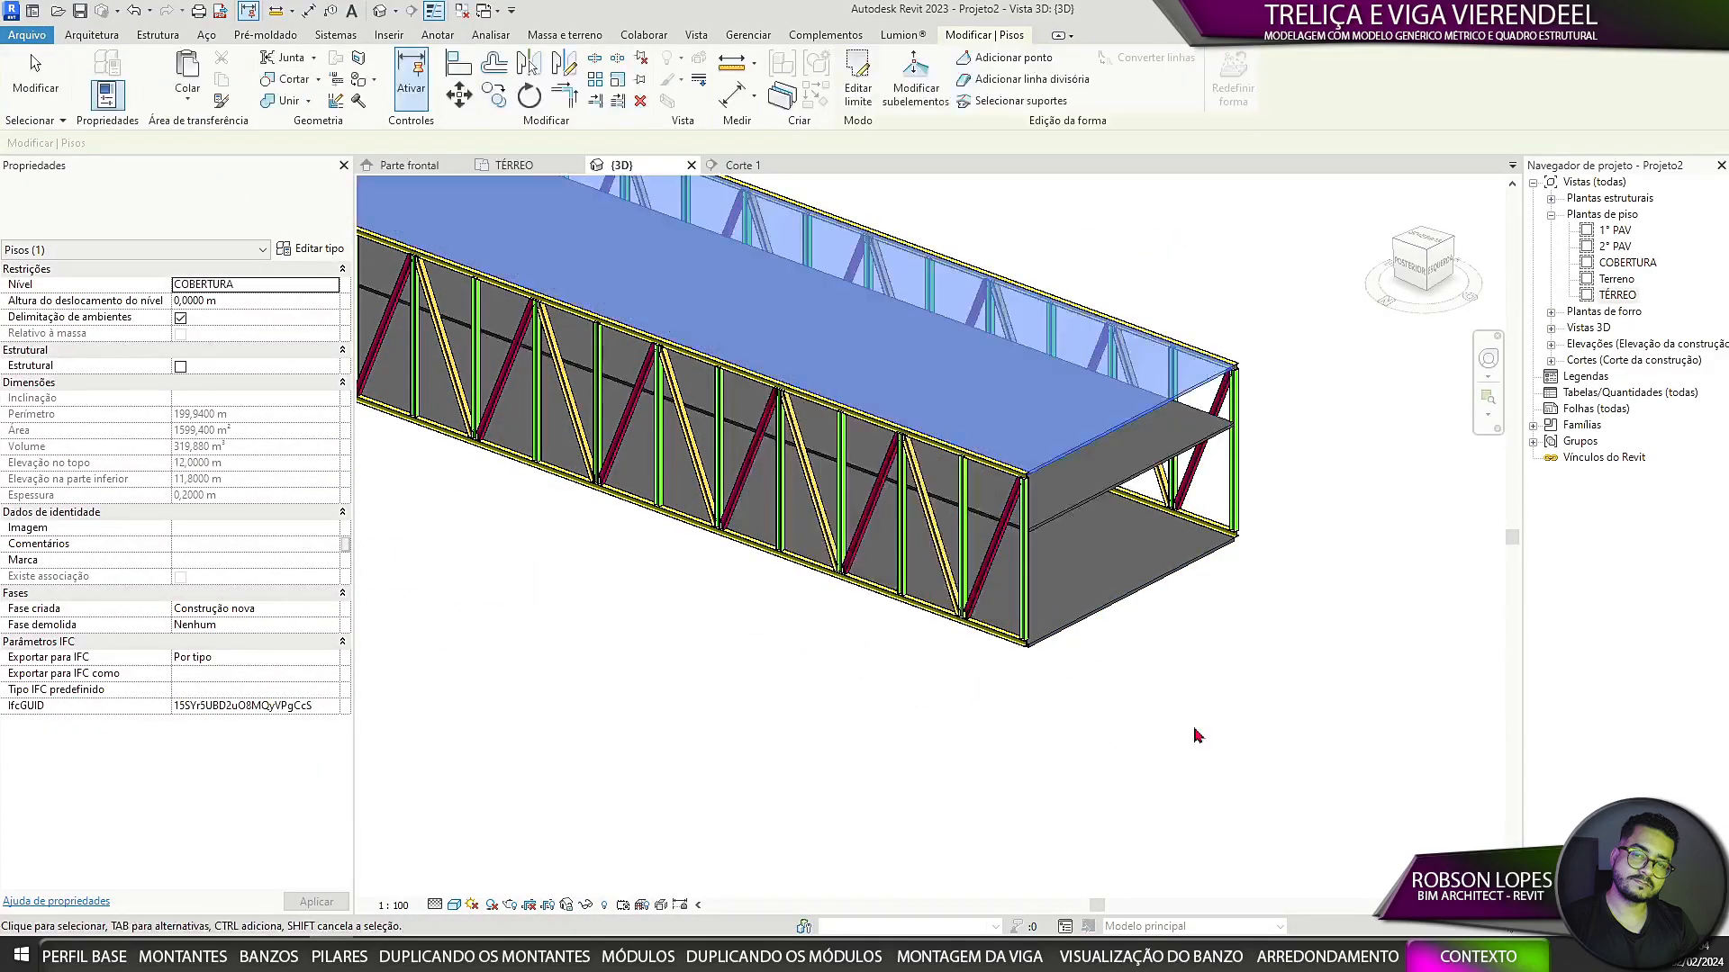
Step: Copy the floor and paste it aligned to the 1° PAV level
left_click(225, 87)
left_click(187, 97)
left_click(235, 165)
left_click(755, 356)
left_click(849, 597)
Step: Examine the floors and trusses of the building in the 3D view and the TÉRREO plan
middle_click_drag(849, 631, 991, 576, "shift")
scroll(810, 505, "up", 4)
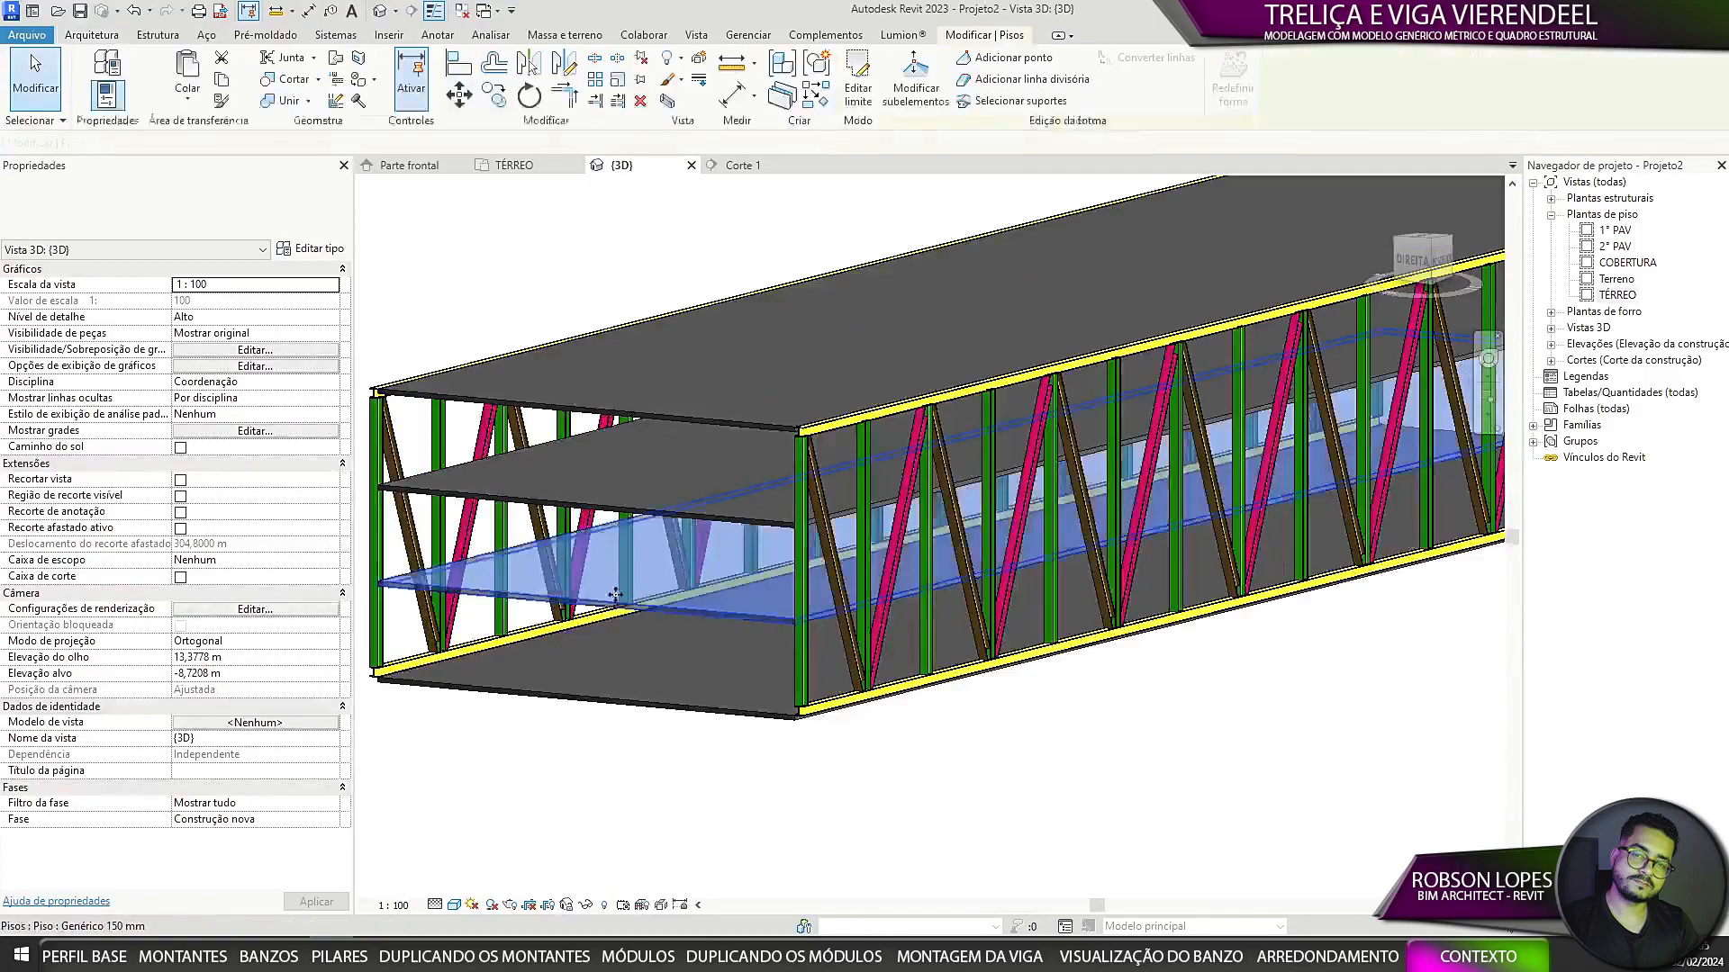
middle_click_drag(811, 630, 876, 746, "shift")
scroll(630, 600, "up", 4)
left_click(514, 166)
scroll(768, 245, "down", 2)
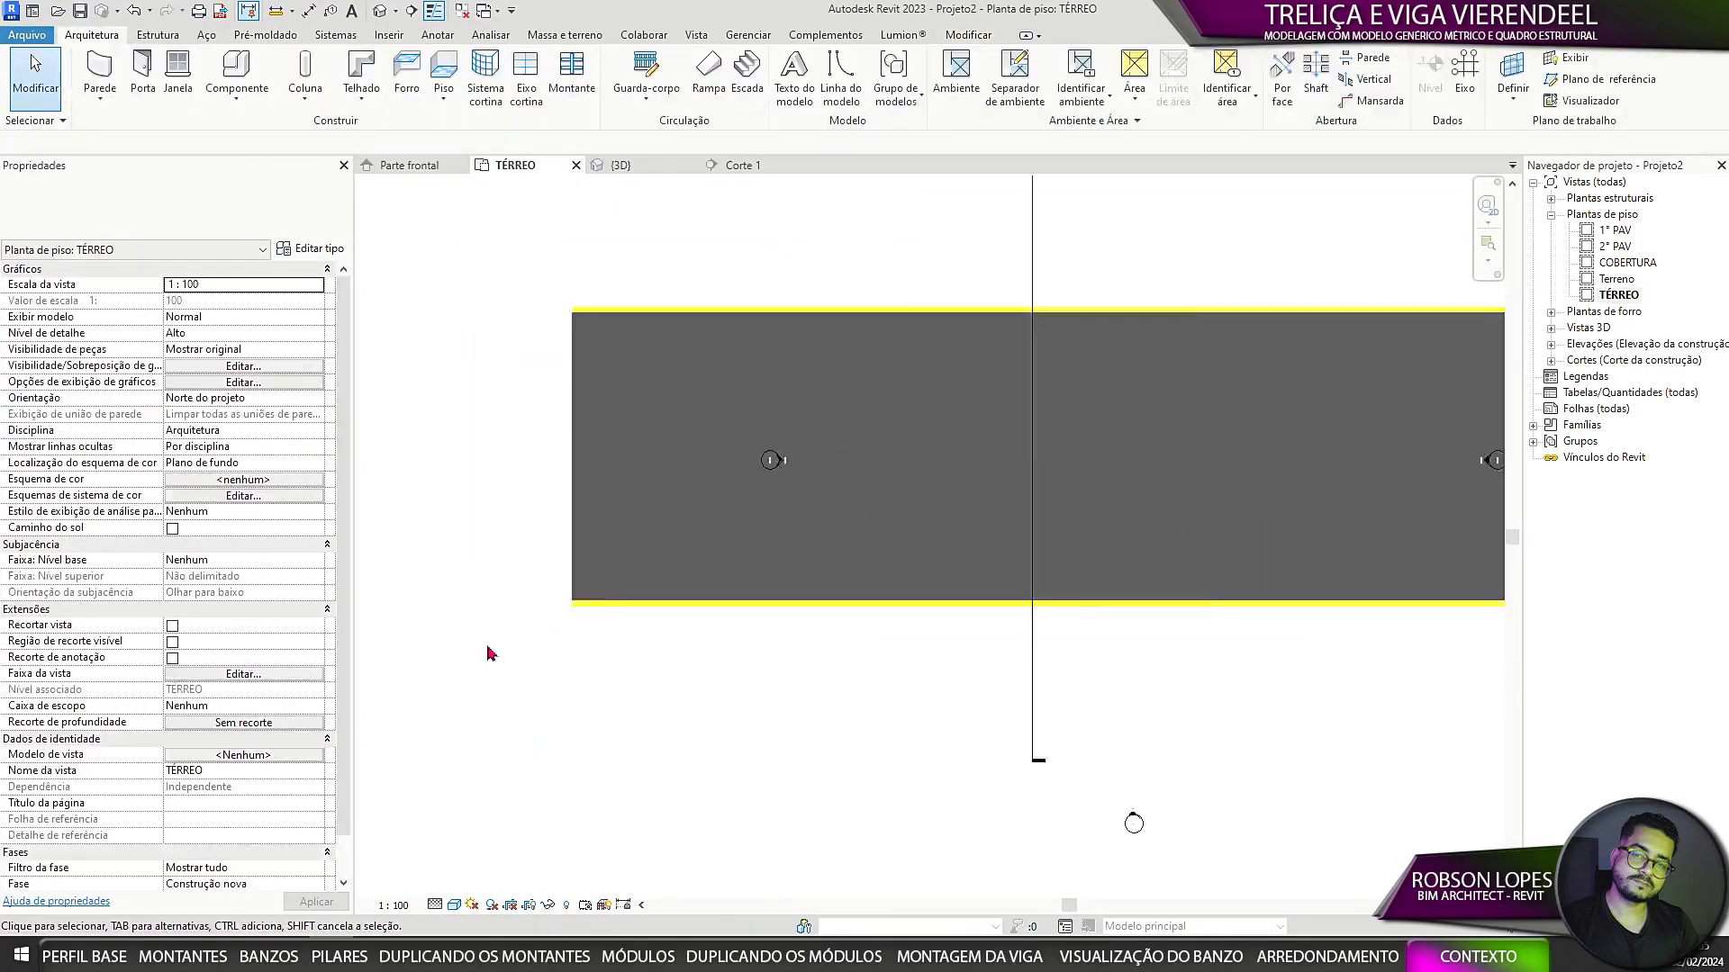
scroll(522, 585, "up", 3)
left_click(702, 628)
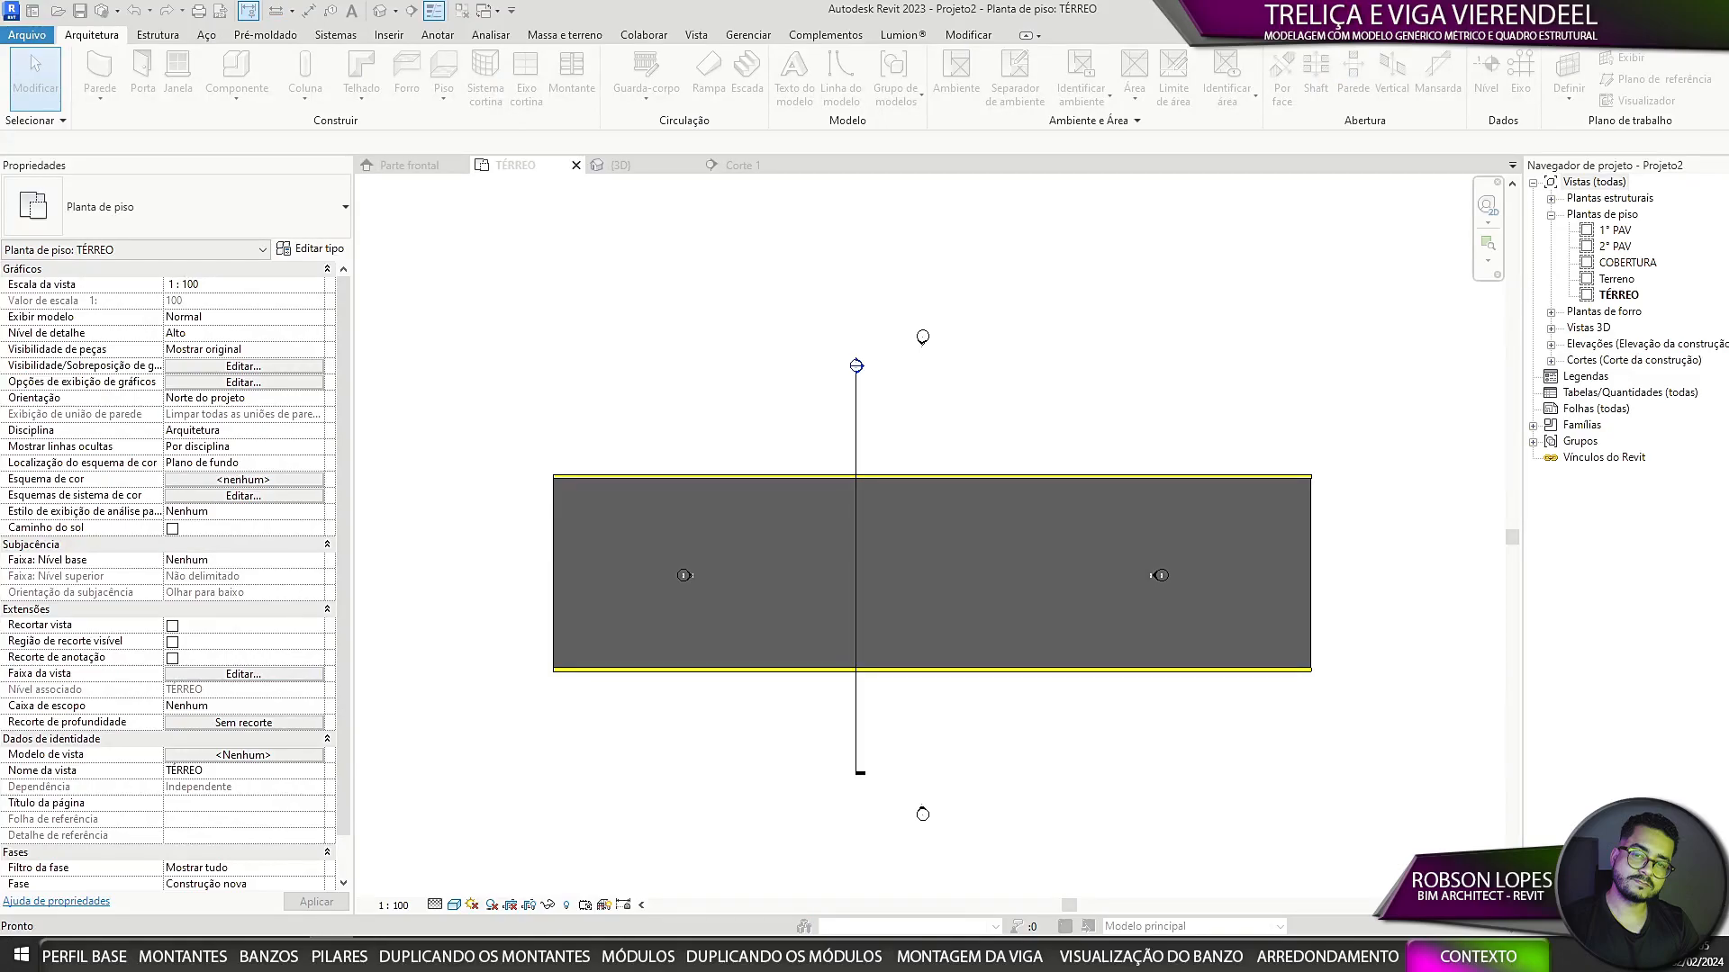
scroll(991, 822, "up", 3)
left_click(529, 698)
scroll(741, 791, "up", 2)
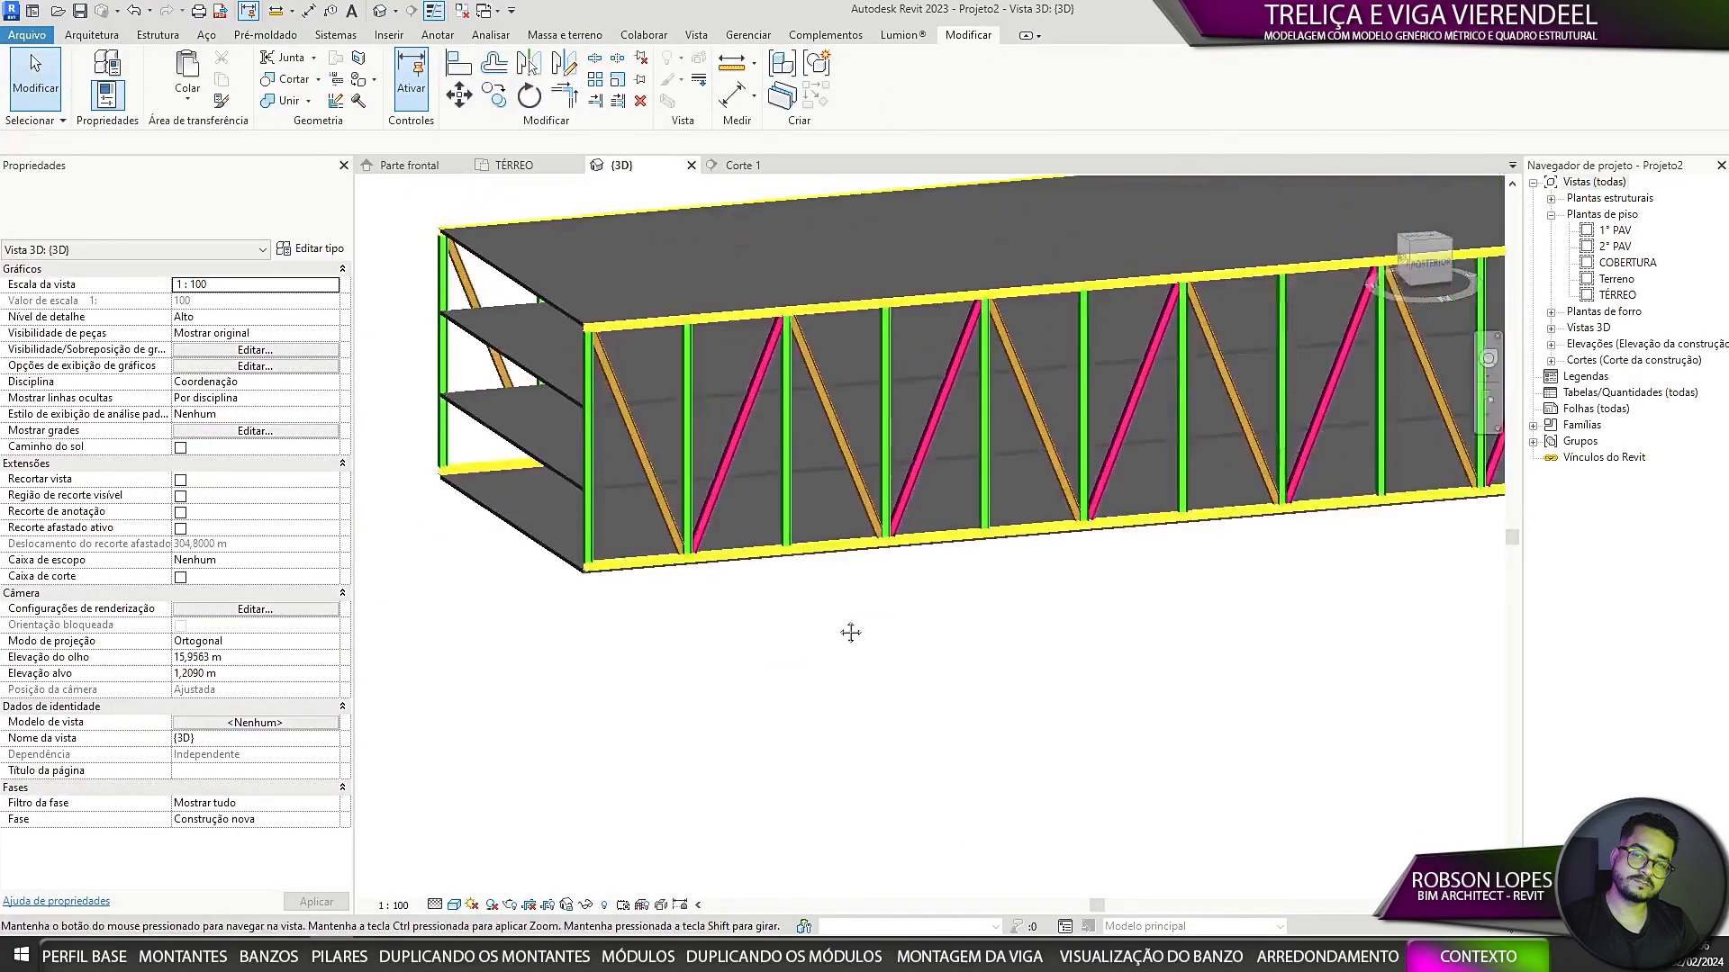
Step: Turn on the 3D view's section box and lower its top to cut the trusses above the TÉRREO floor
scroll(849, 629, "down", 2)
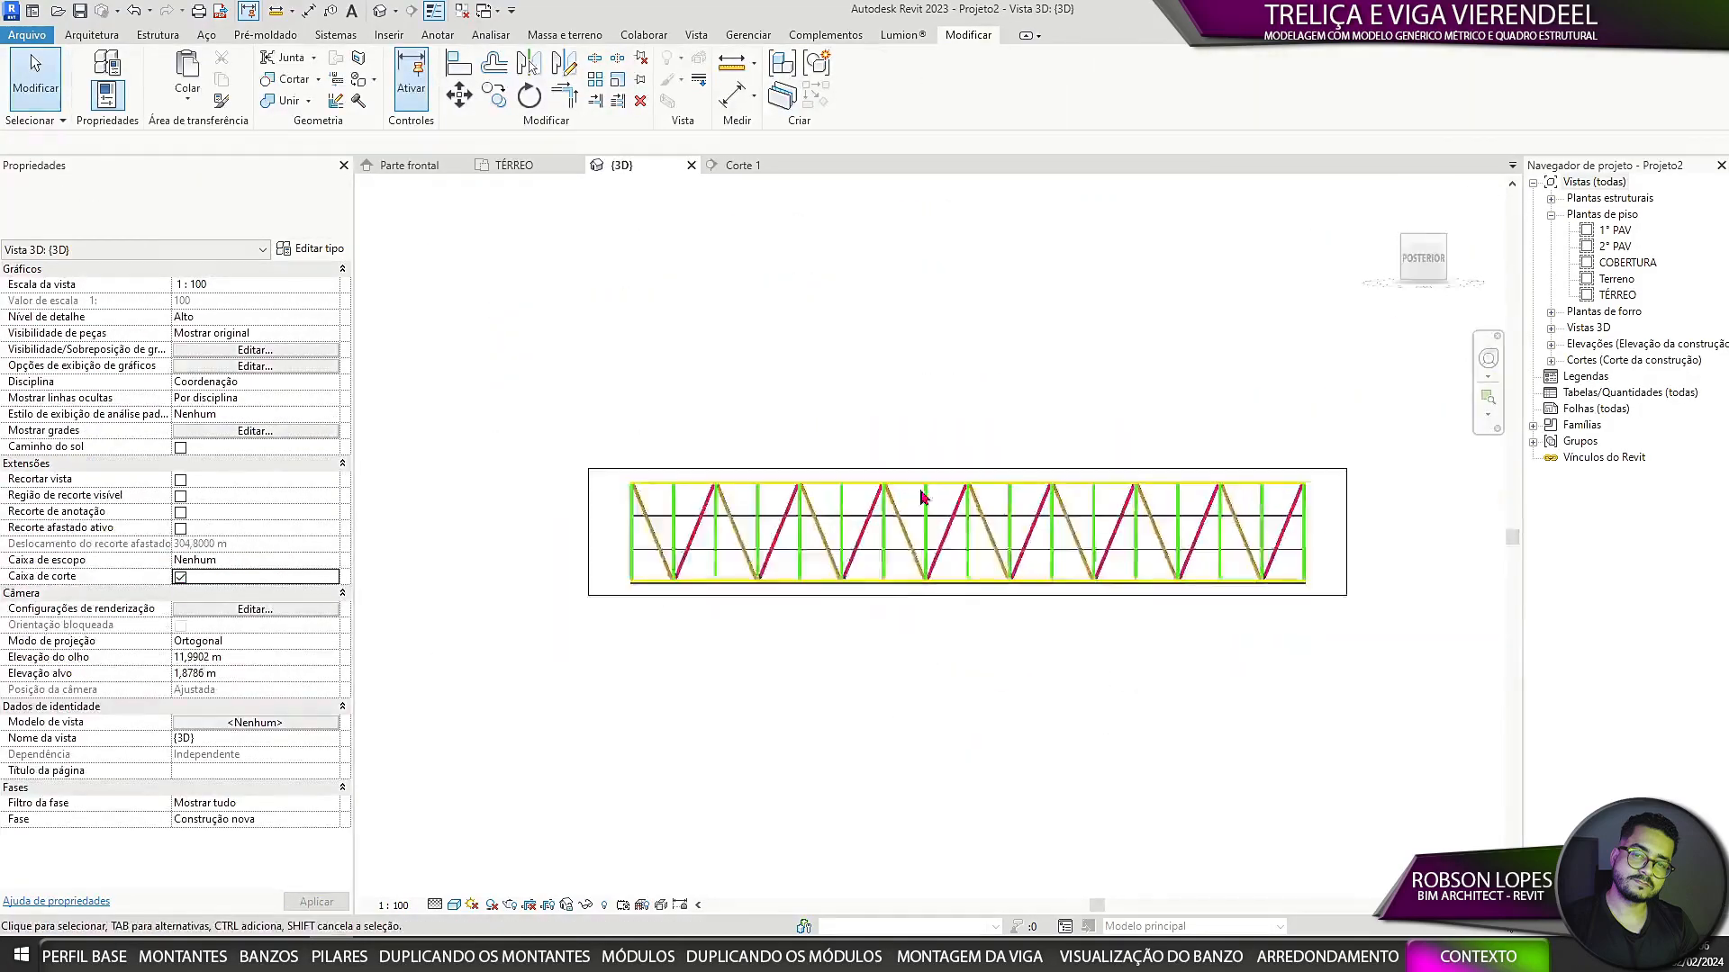
left_click(949, 584)
left_click_drag(949, 583, 949, 582)
scroll(949, 576, "down", 2)
left_click(828, 441)
middle_click_drag(826, 447, 810, 567, "shift")
scroll(664, 559, "up", 2)
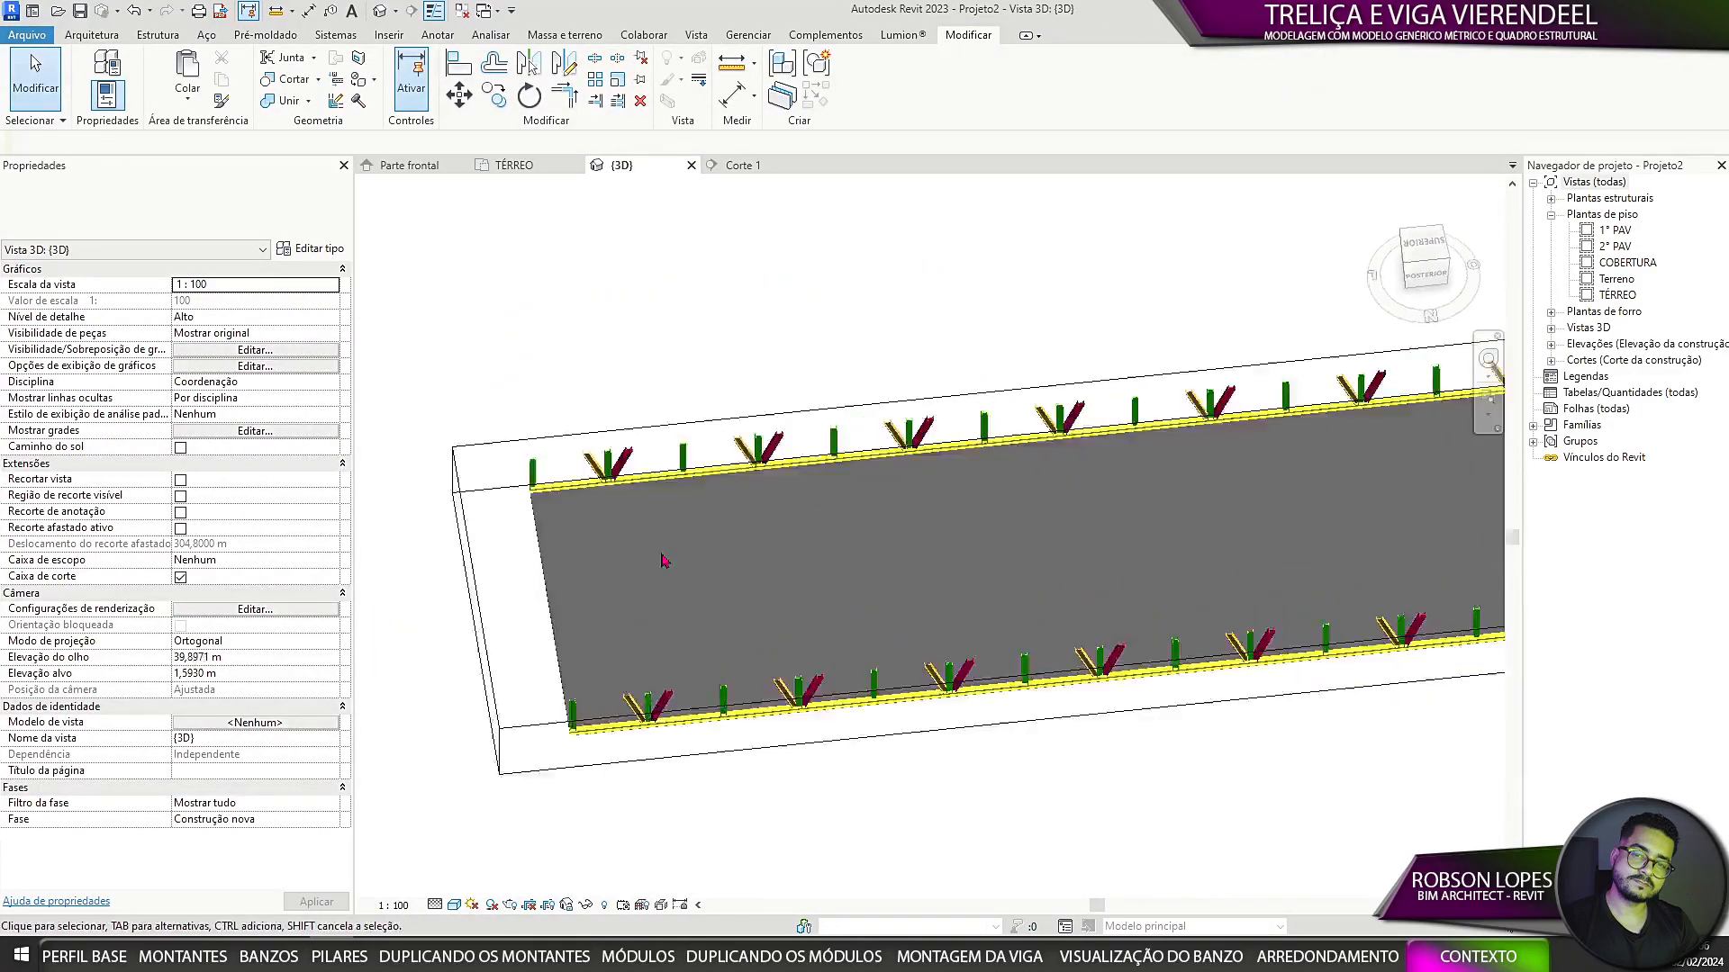
mouse_move(663, 559)
middle_mouse_down("shift")
mouse_move(724, 278)
mouse_move(792, 441)
mouse_move(689, 549)
middle_mouse_up("shift")
left_click(792, 442)
scroll(793, 442, "down", 1)
left_click(652, 688)
scroll(612, 720, "up", 3)
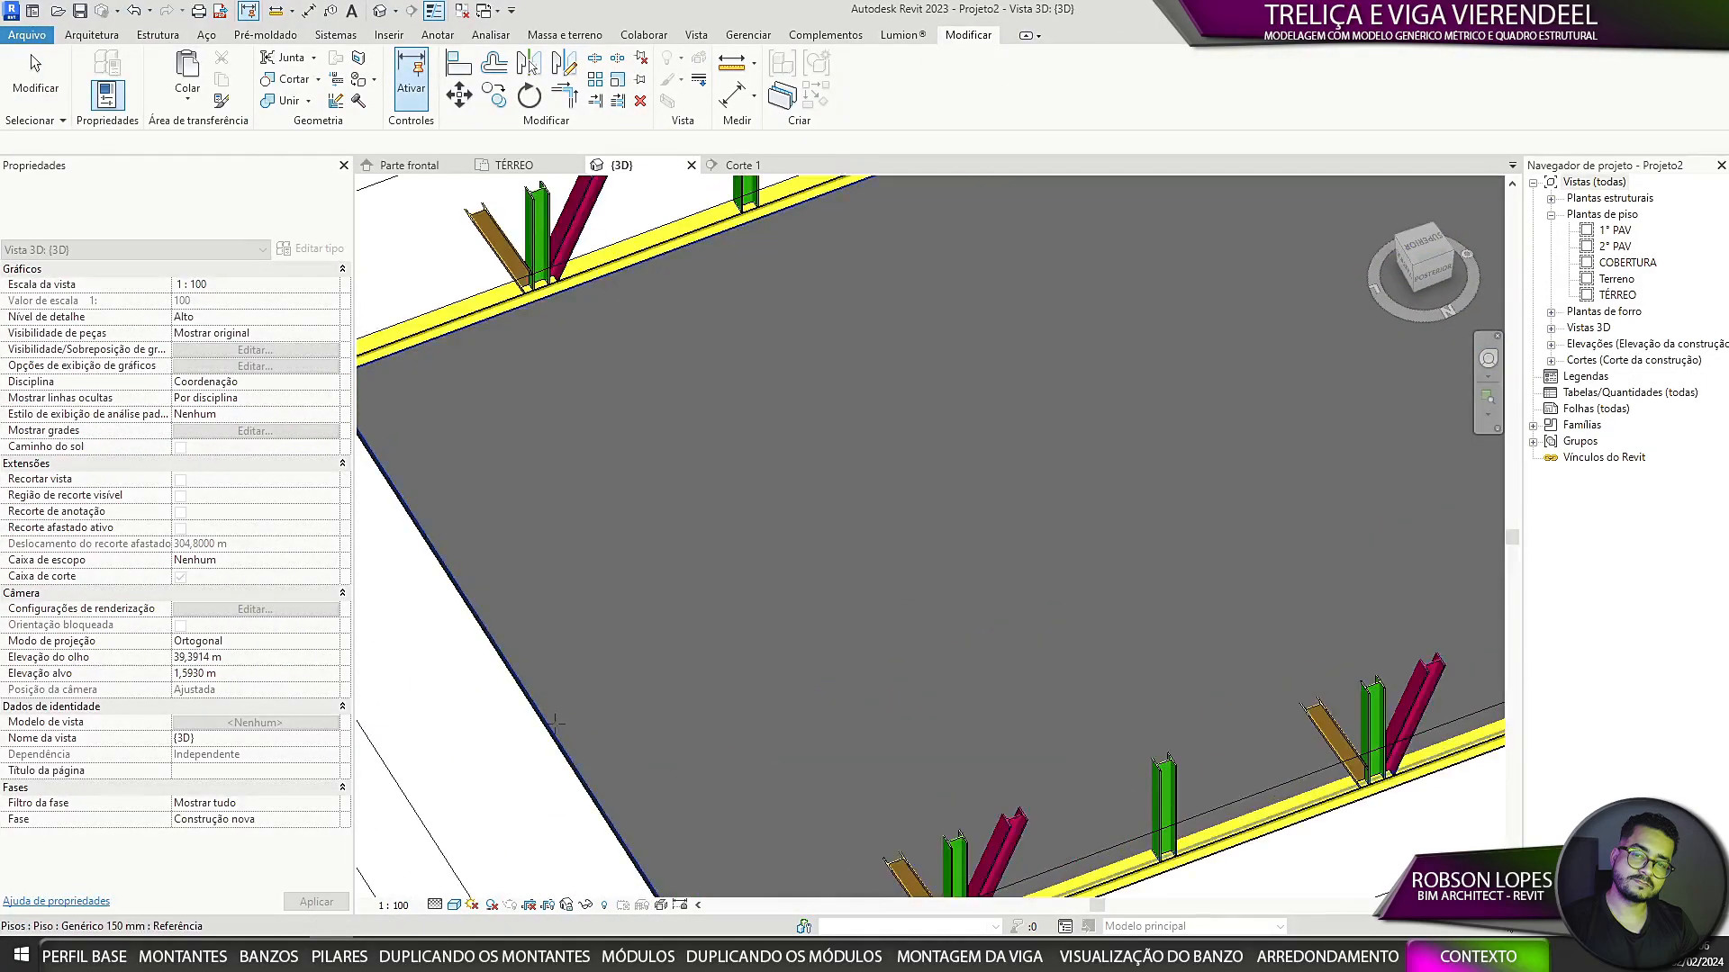
scroll(725, 707, "down", 3)
left_click(309, 11)
scroll(608, 582, "up", 3)
scroll(602, 531, "up", 2)
scroll(861, 563, "down", 2)
scroll(957, 383, "up", 2)
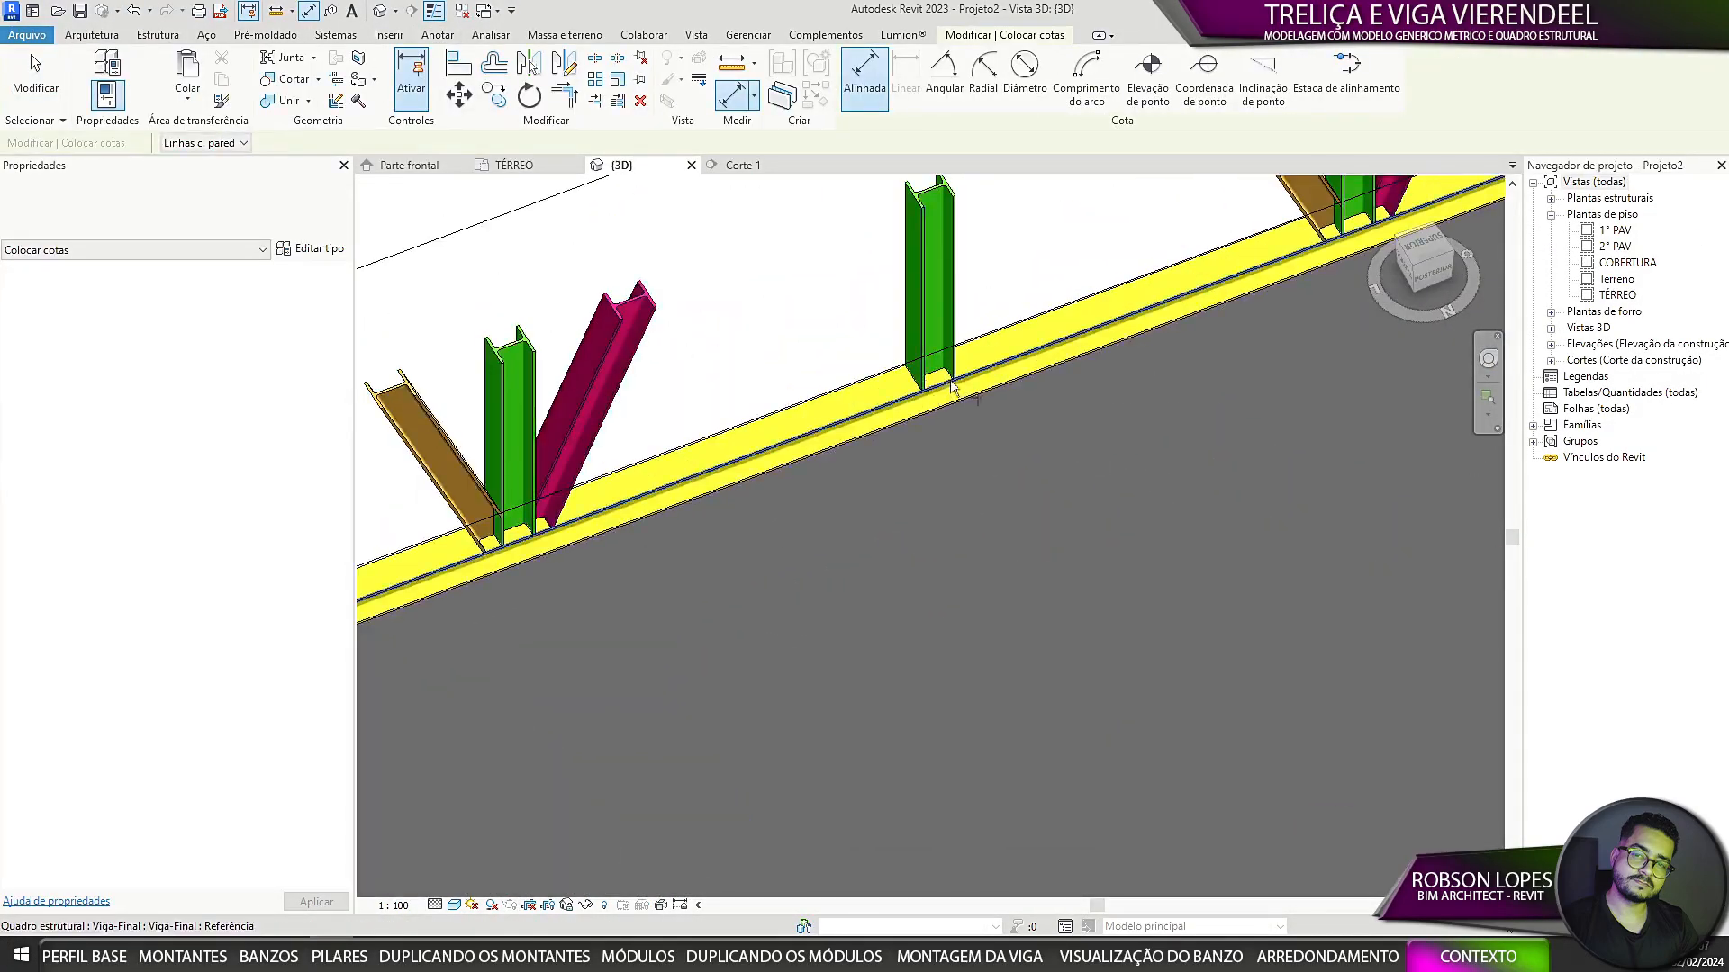
scroll(957, 378, "down", 3)
scroll(704, 527, "up", 3)
scroll(704, 527, "down", 4)
scroll(721, 522, "up", 3)
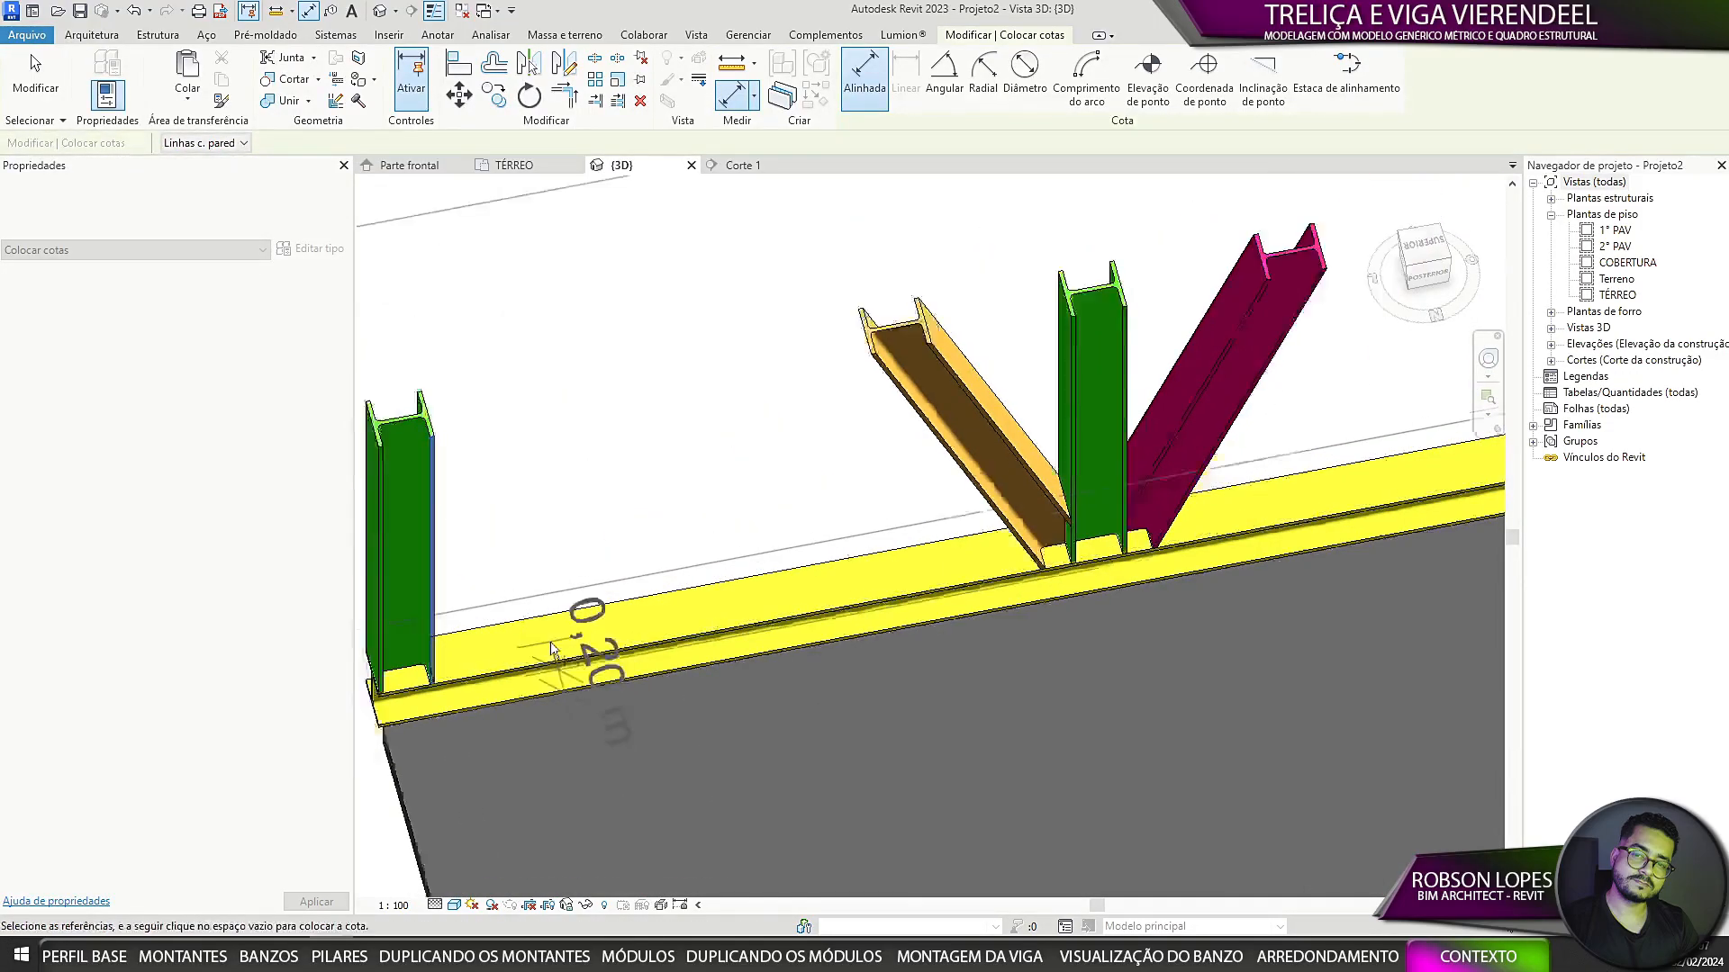
scroll(816, 487, "down", 4)
middle_click_drag(817, 487, 1212, 413, "shift")
scroll(899, 359, "up", 4)
left_click(899, 359)
scroll(895, 570, "down", 4)
middle_click_drag(895, 570, 737, 559, "shift")
key("Escape")
key("Escape")
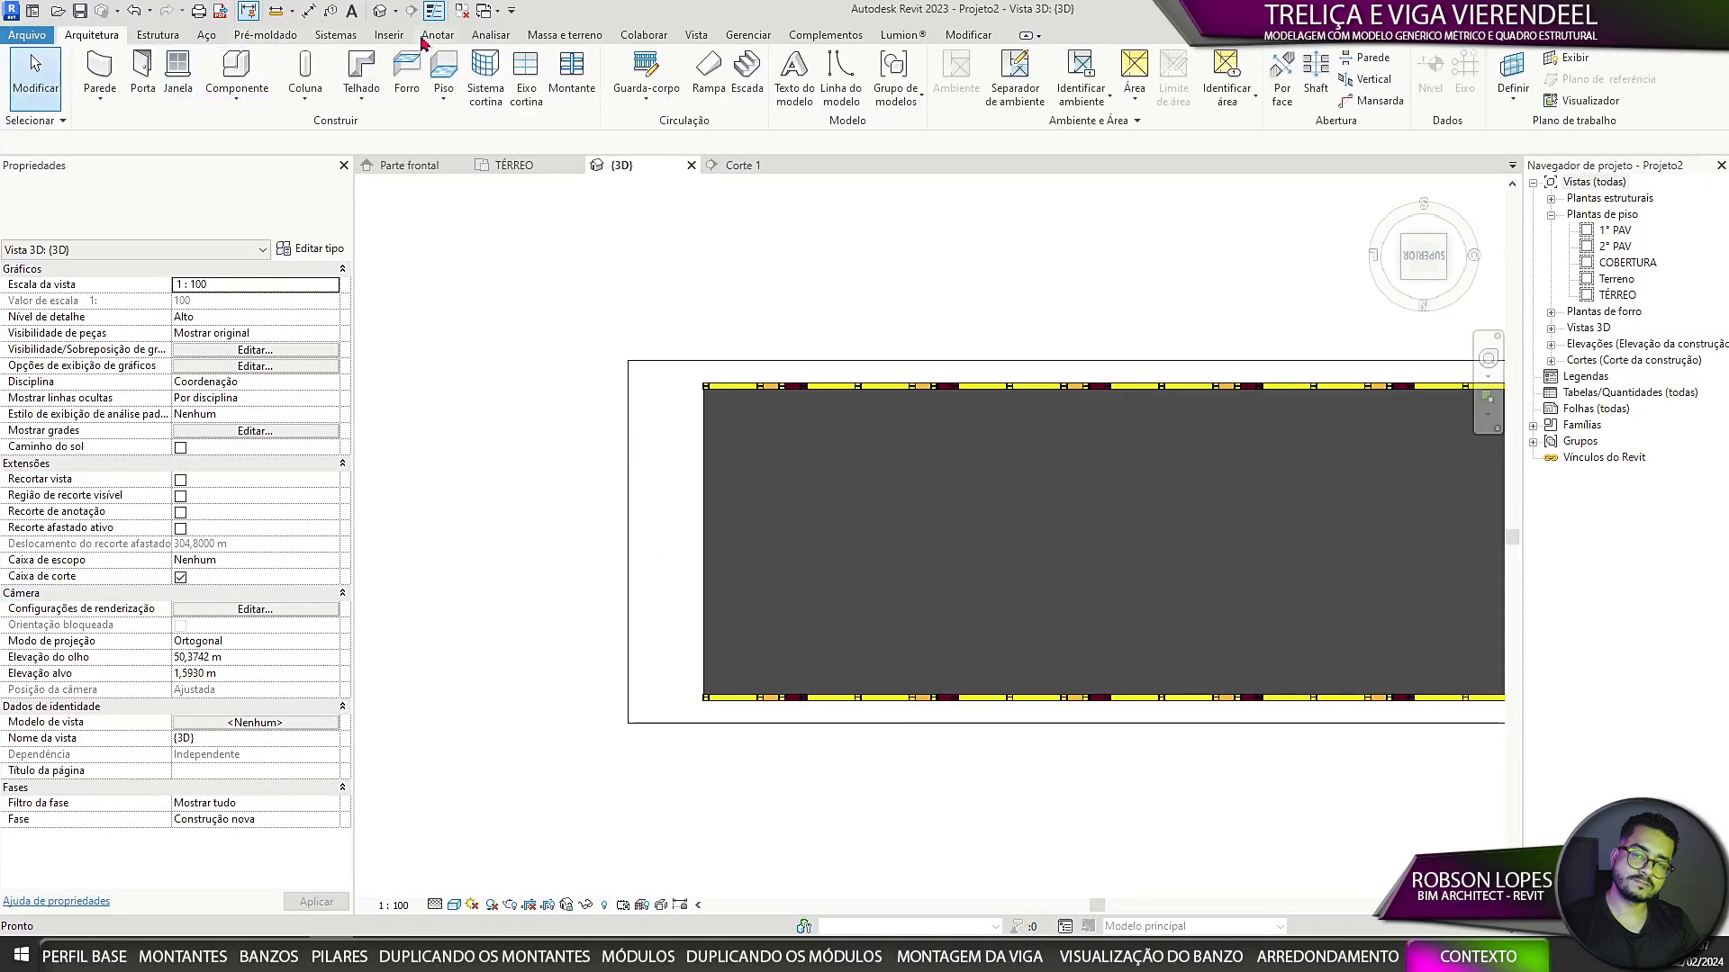
Step: Dimension the clear distance between the two parallel trusses at the building's end in the top 3D view
left_click(309, 10)
scroll(892, 581, "up", 2)
scroll(630, 774, "up", 3)
left_click(630, 780)
left_click(810, 594)
key("Escape")
key("Escape")
scroll(440, 515, "down", 3)
left_click(99, 36)
left_click(199, 72)
left_click(213, 216)
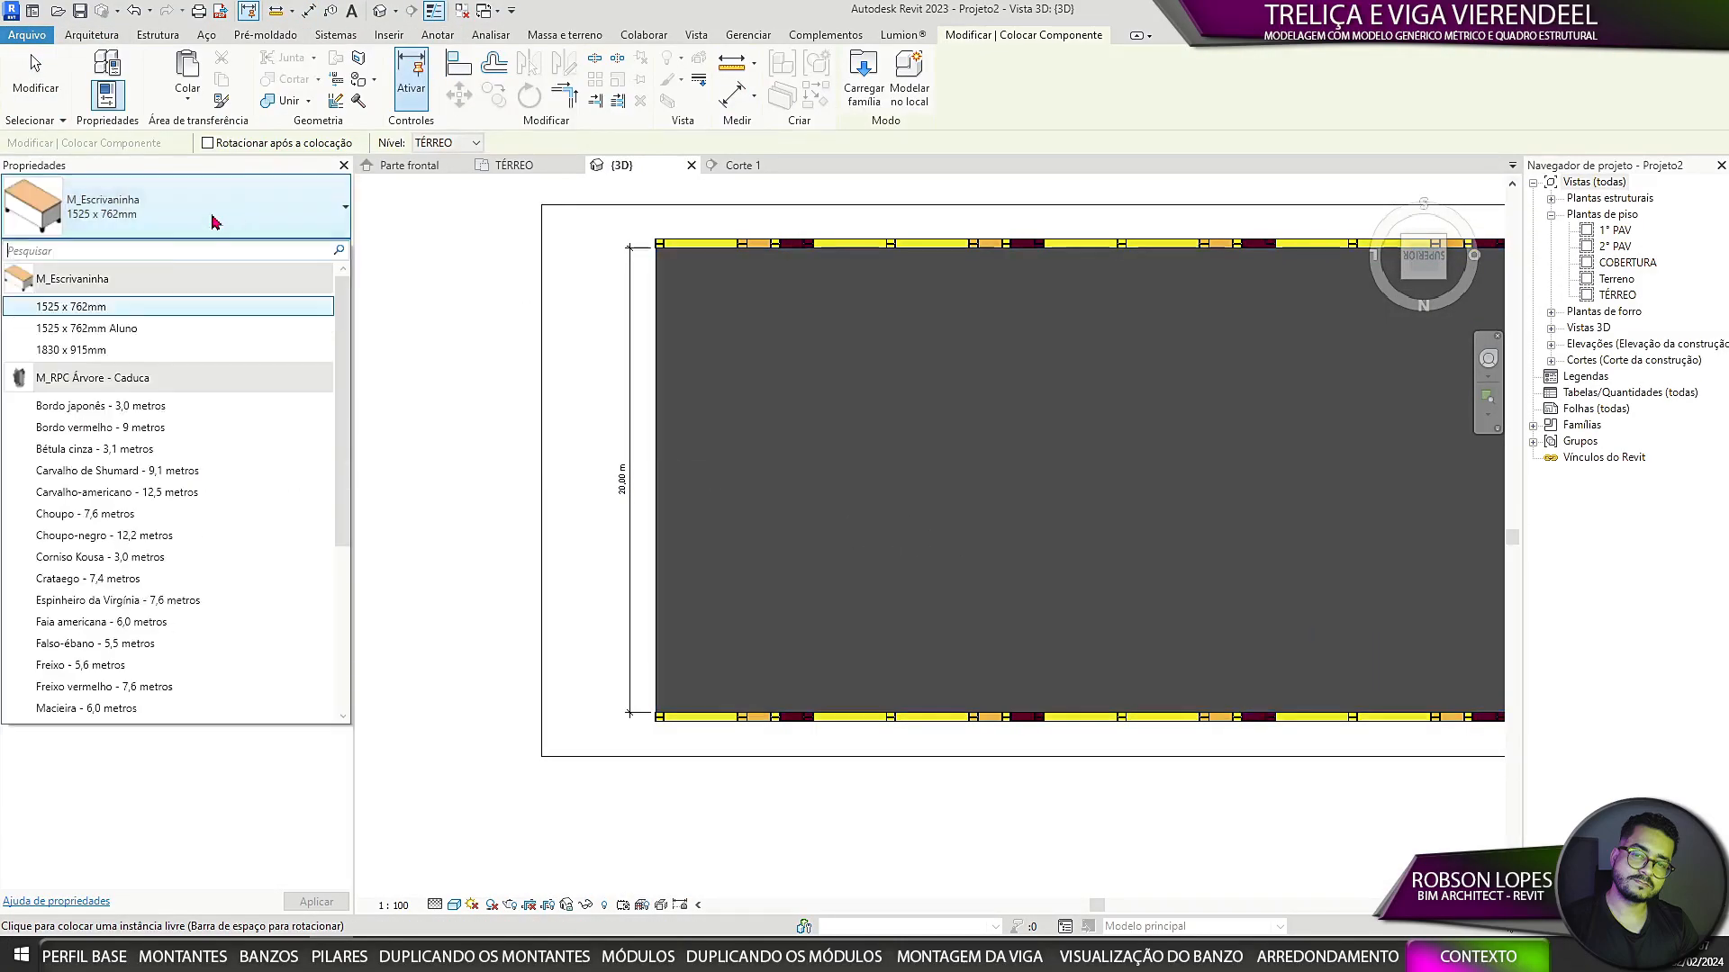
left_click(162, 160)
left_click(180, 209)
scroll(218, 498, "down", 5)
scroll(219, 576, "up", 5)
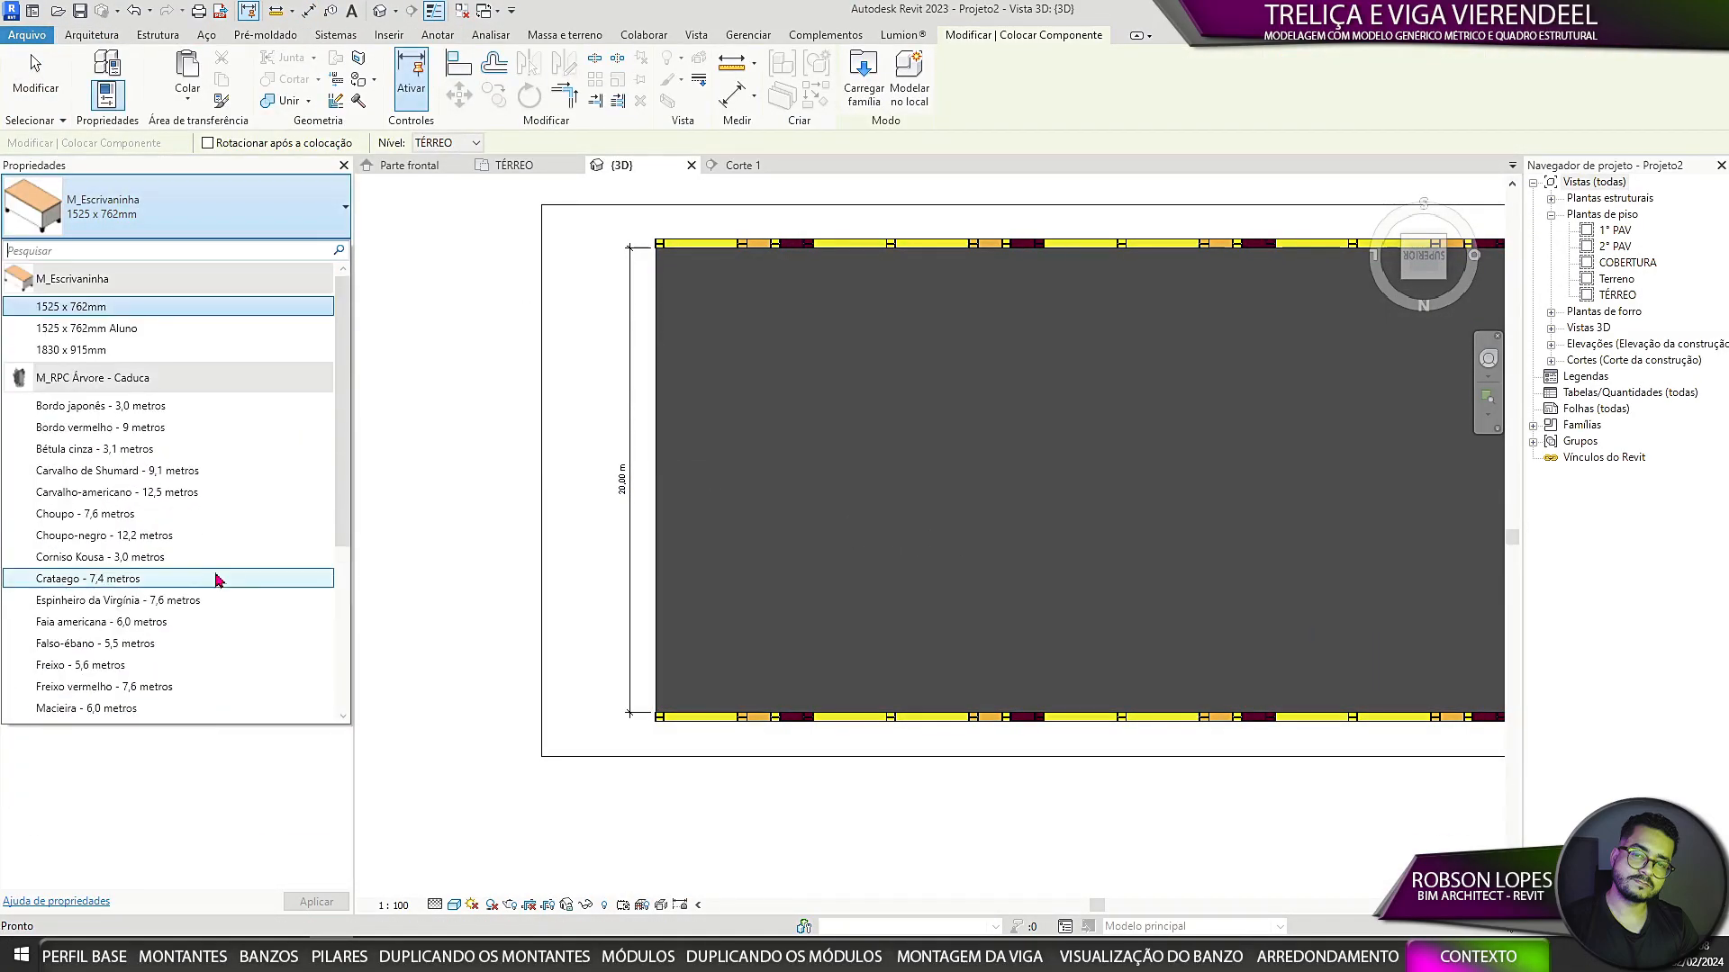
scroll(216, 595, "down", 5)
key("Escape")
key("Escape")
middle_click_drag(1109, 239, 908, 310)
left_click(907, 313)
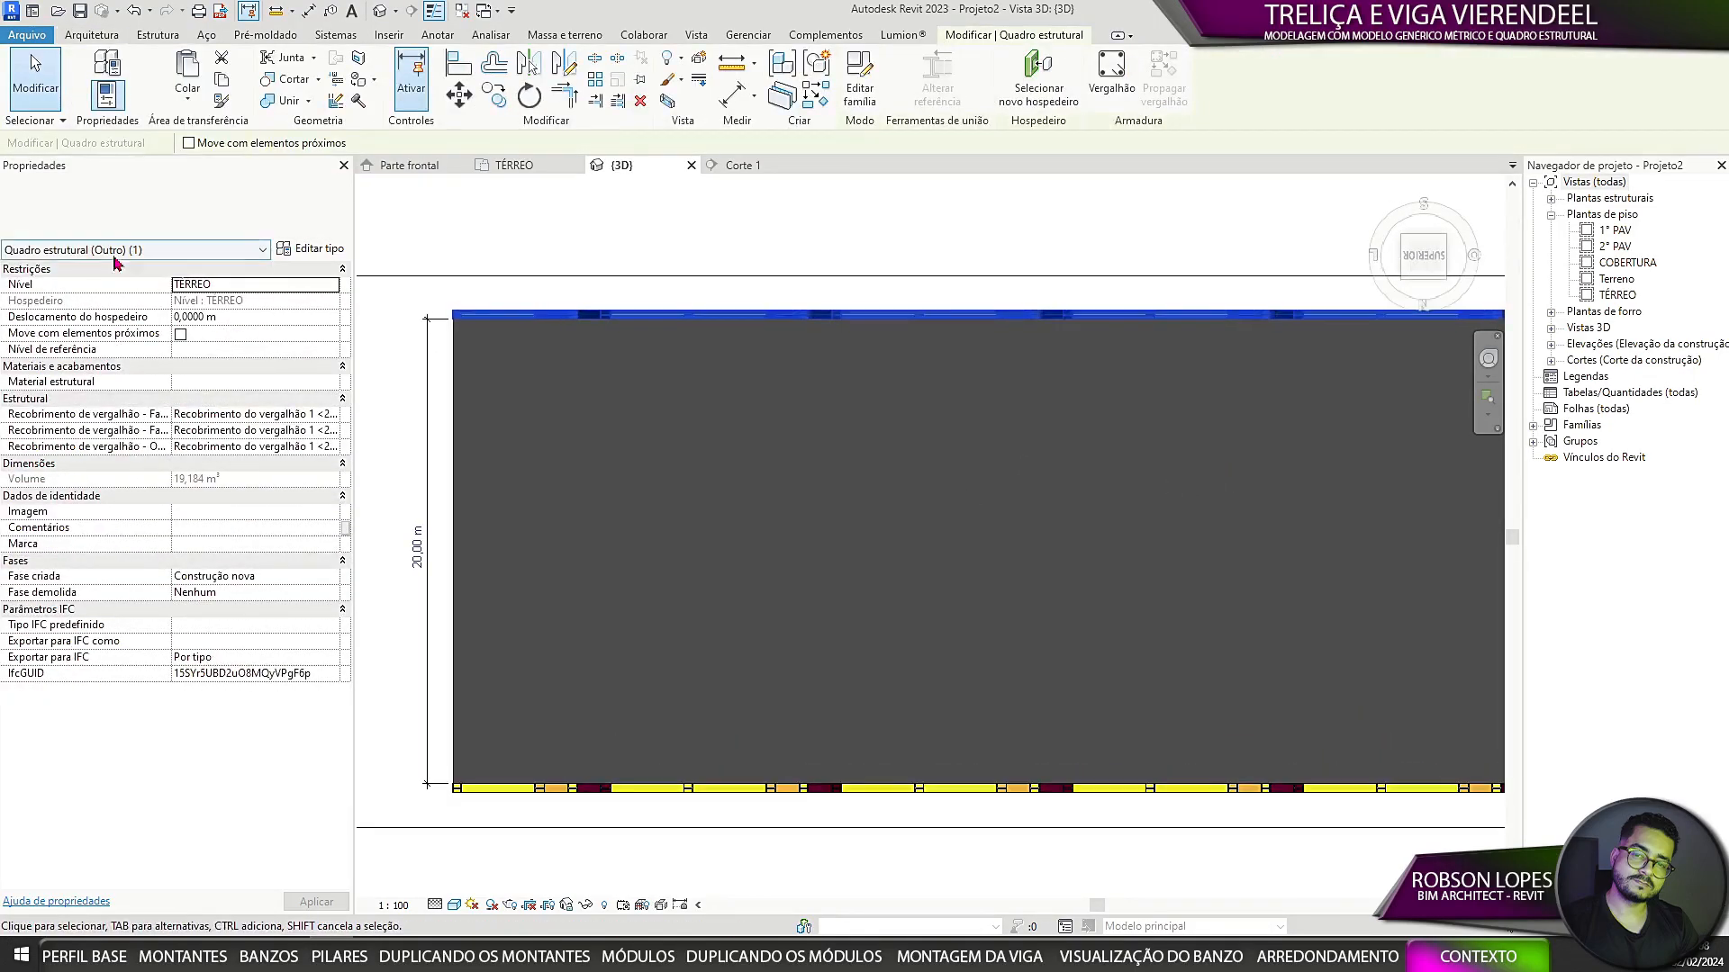
key("Escape")
left_click(200, 72)
left_click(162, 216)
scroll(117, 477, "down", 5)
scroll(105, 482, "up", 5)
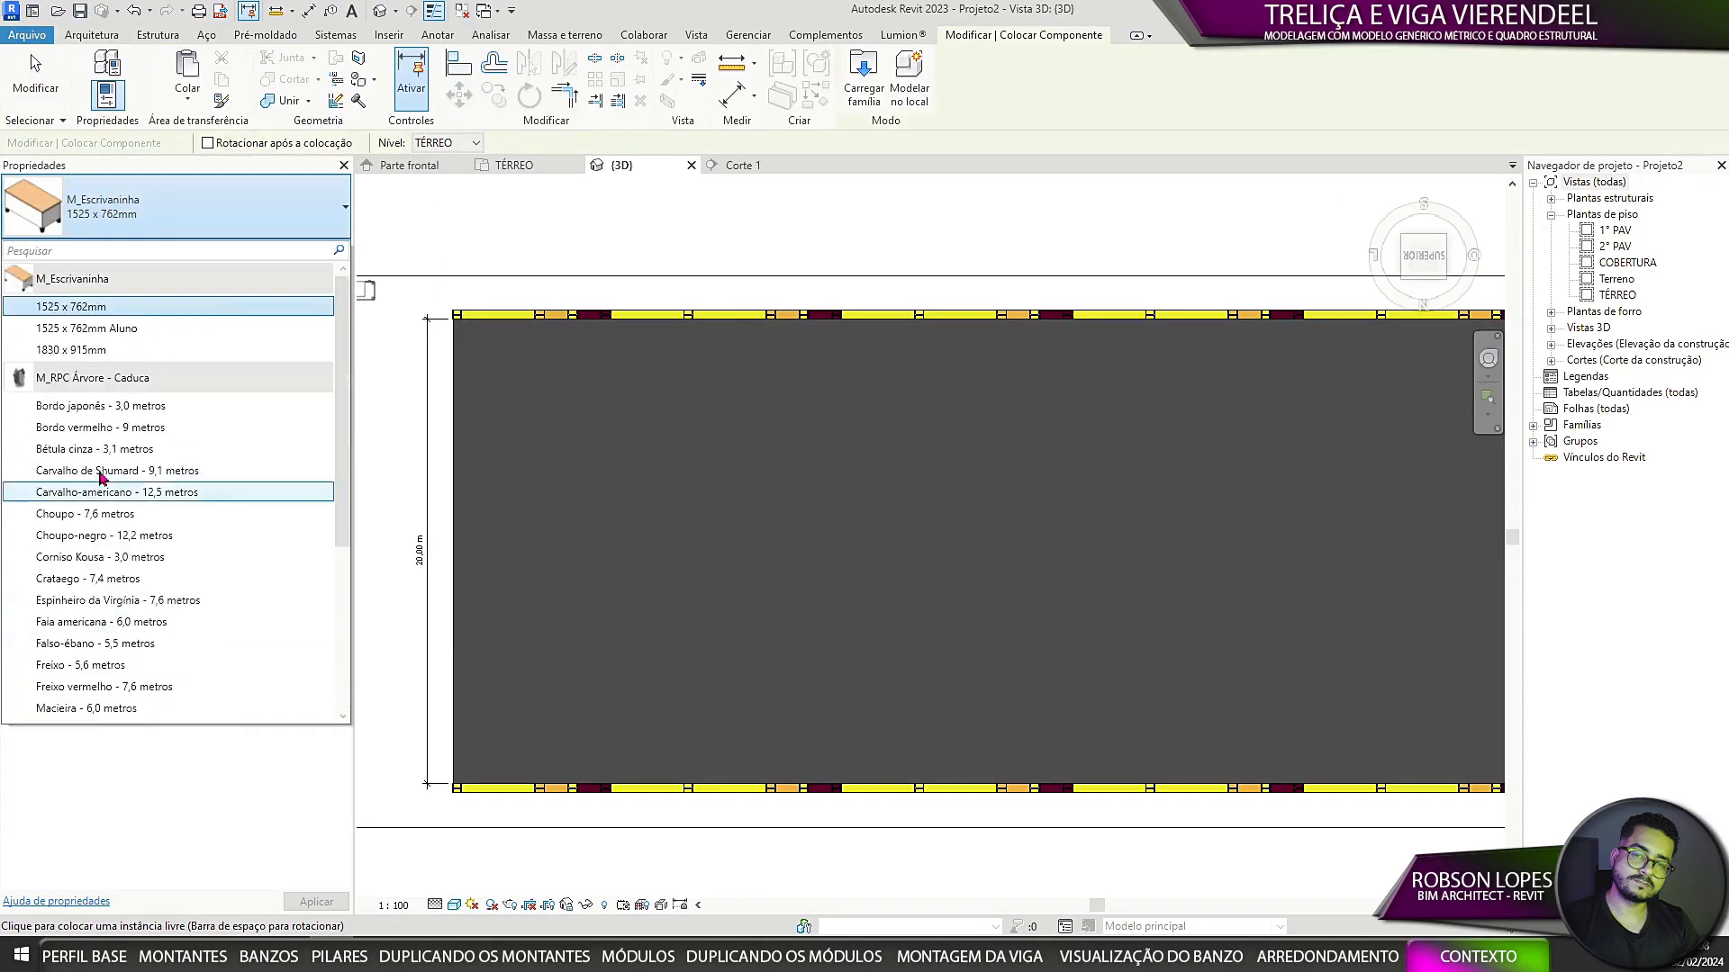
key("Escape")
key("Escape")
Step: Place a Viga-Final instance from the project's Quadro estrutural families on the floor between the two trusses
left_click(158, 35)
left_click(610, 321)
middle_click_drag(613, 324, 717, 394)
key("Escape")
left_click(1533, 426)
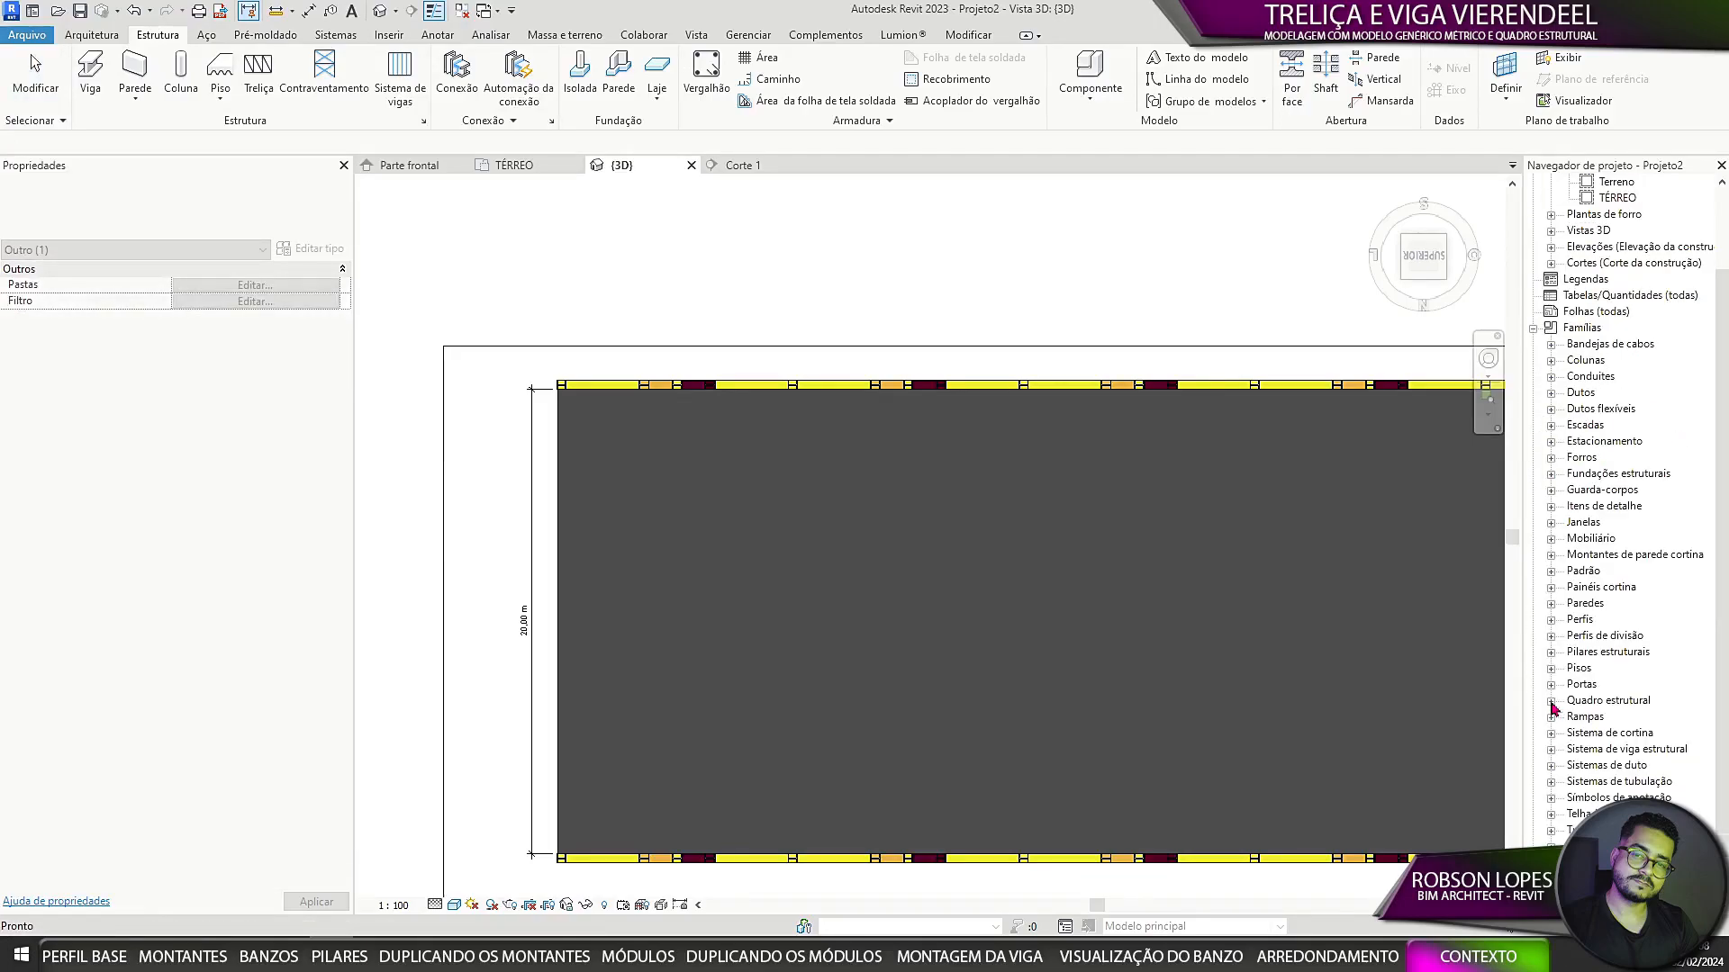
left_click_drag(1626, 749, 1100, 691)
left_click(1349, 575)
key("Escape")
key("Escape")
Step: Check the type properties of the truss placed on the floor and delete that truss
left_click(1261, 574)
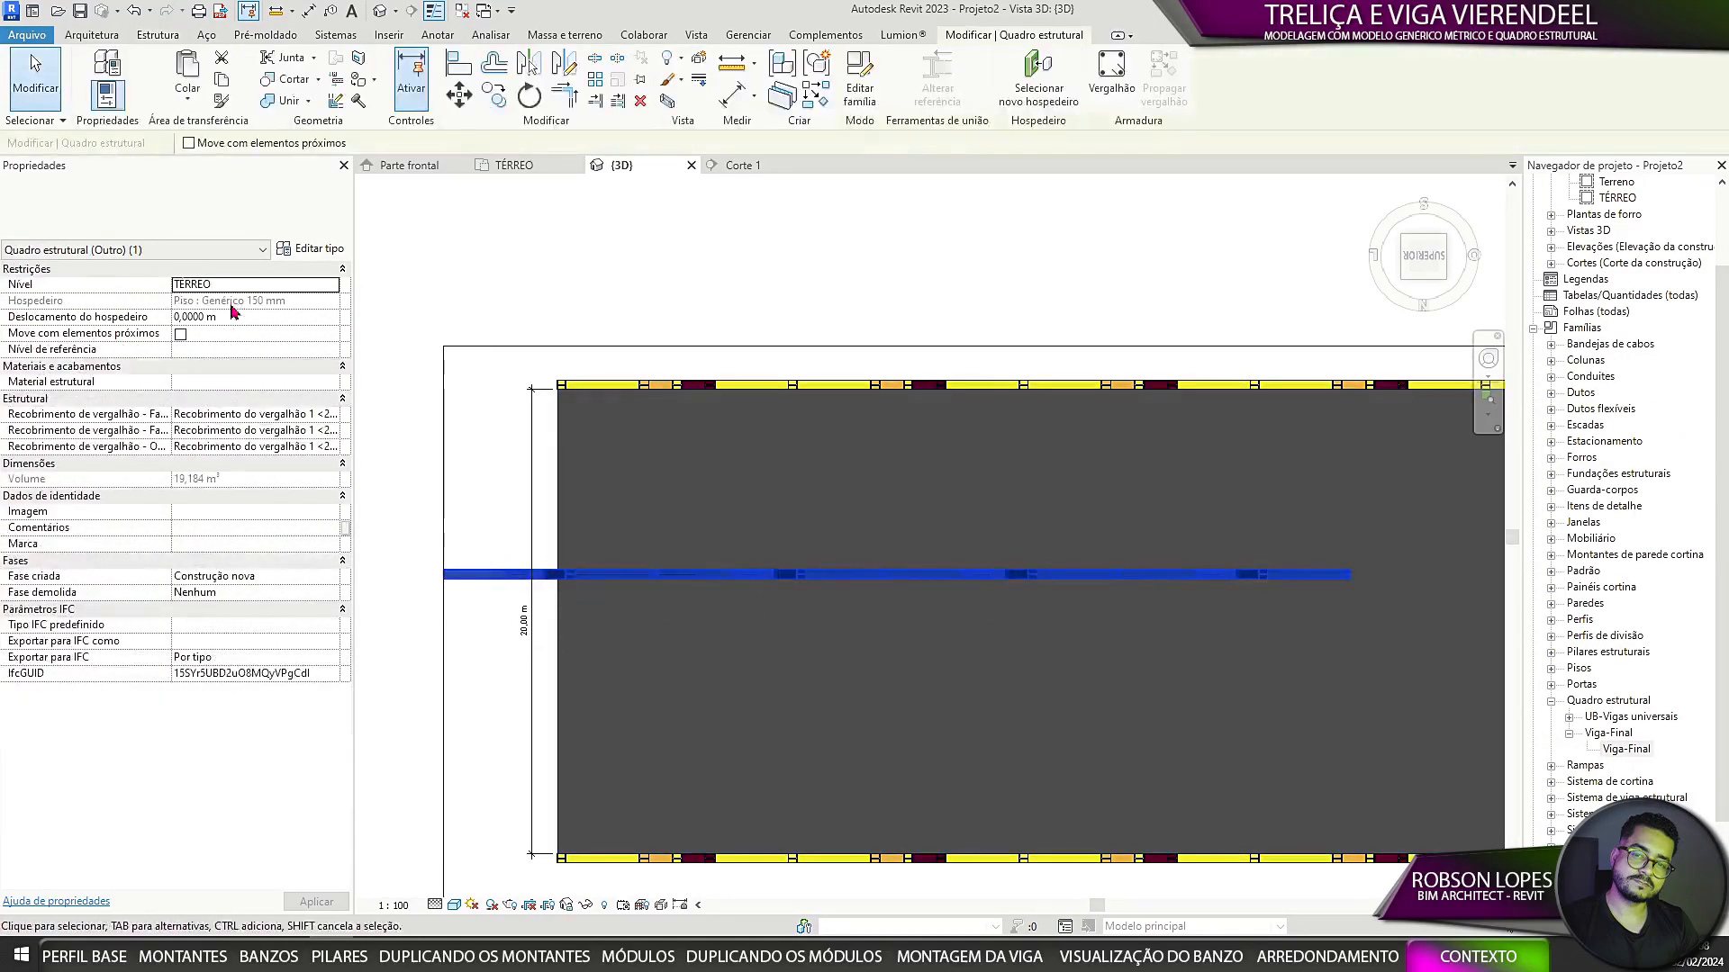
left_click(311, 248)
left_click(1397, 641)
left_click(176, 209)
key("Escape")
key("Escape")
left_click(837, 577)
key("Delete")
left_click(90, 72)
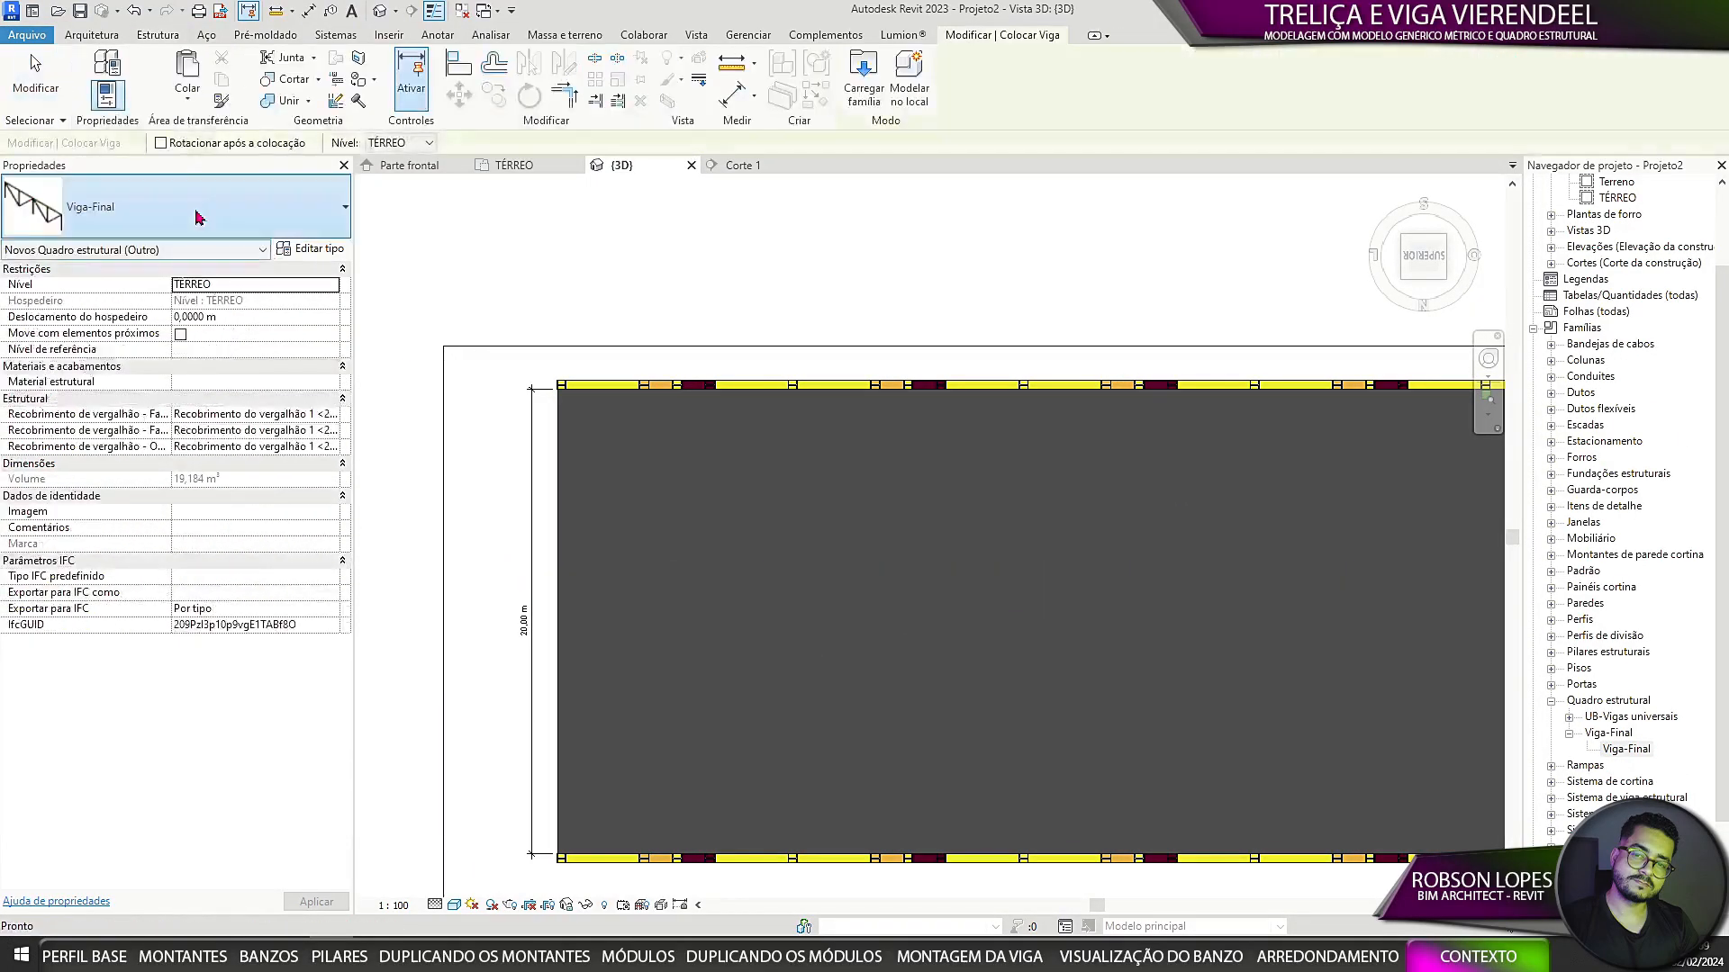
left_click(200, 213)
key("Escape")
key("Escape")
scroll(406, 424, "down", 4)
scroll(451, 532, "up", 8)
middle_click_drag(454, 545, 551, 676)
scroll(552, 676, "down", 3)
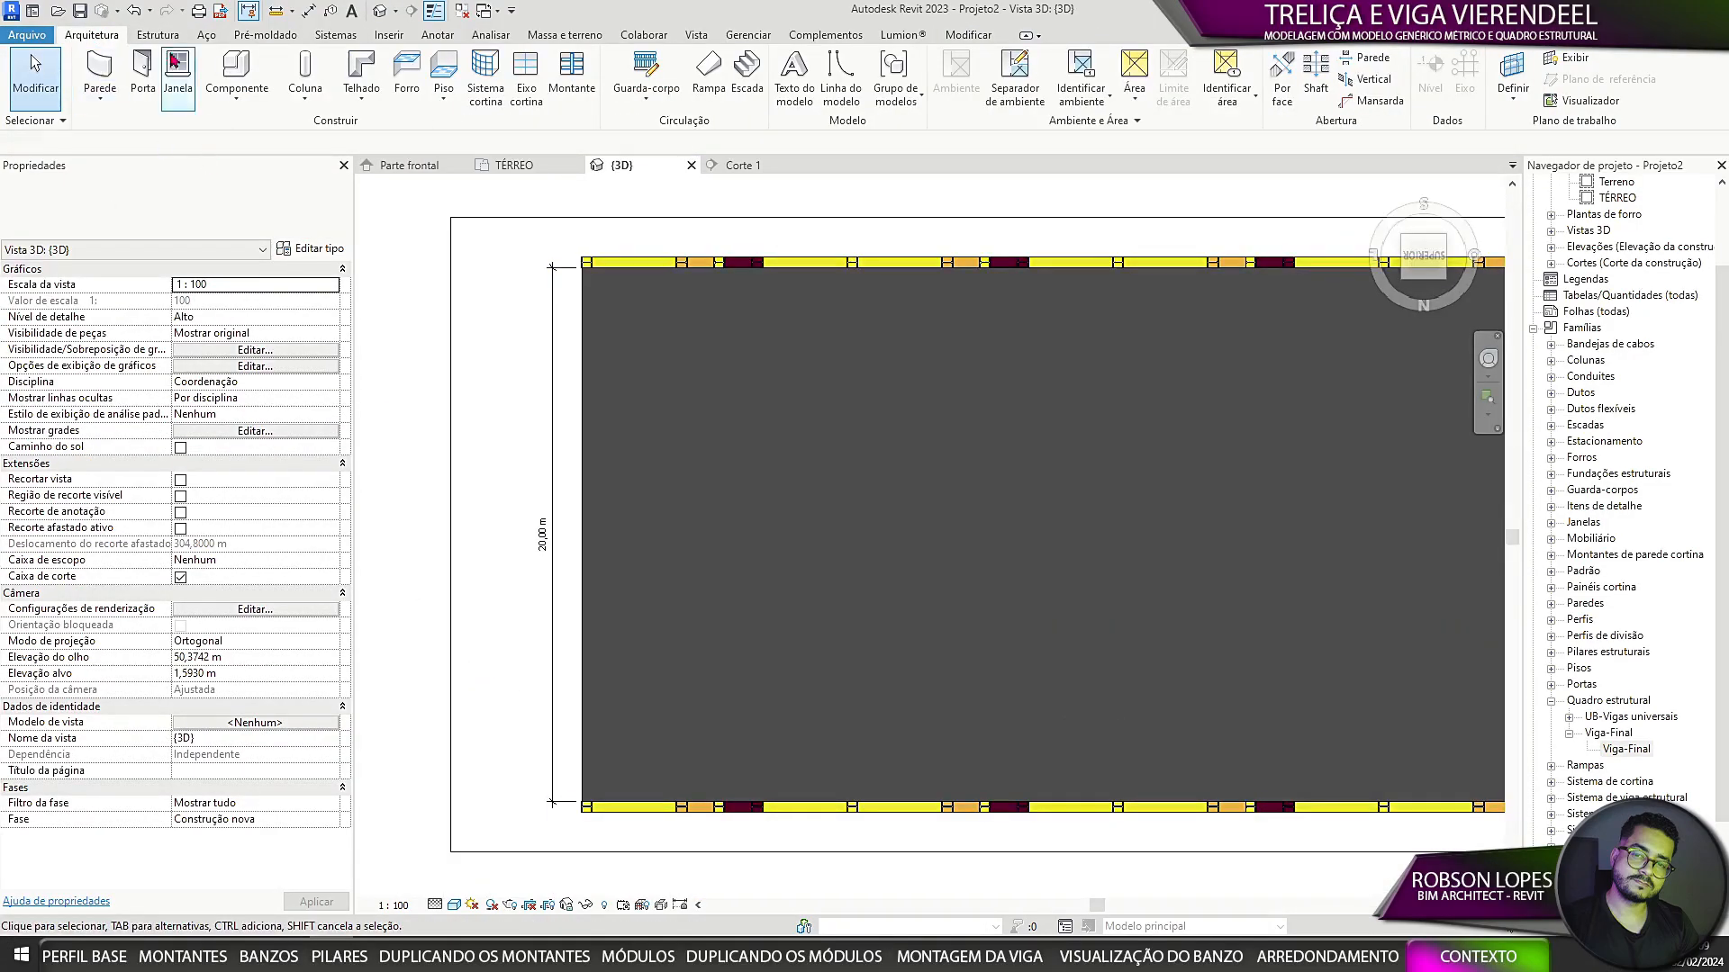
Step: Place a Viga-Final truss on TÉRREO beside the floor's end edge, perpendicular to the two long trusses
left_click(90, 72)
left_click(180, 212)
left_click(96, 363)
scroll(772, 534, "down", 1)
scroll(540, 310, "up", 1)
left_click(544, 289)
key("Escape")
key("Escape")
scroll(531, 369, "down", 1)
Step: Duplicate the end truss's type as Viga-Final 2 with 8 QTD de Montantes, Altura da Viga 1 m and Comprimento da Viga 20 m
left_click(542, 387)
left_click(310, 249)
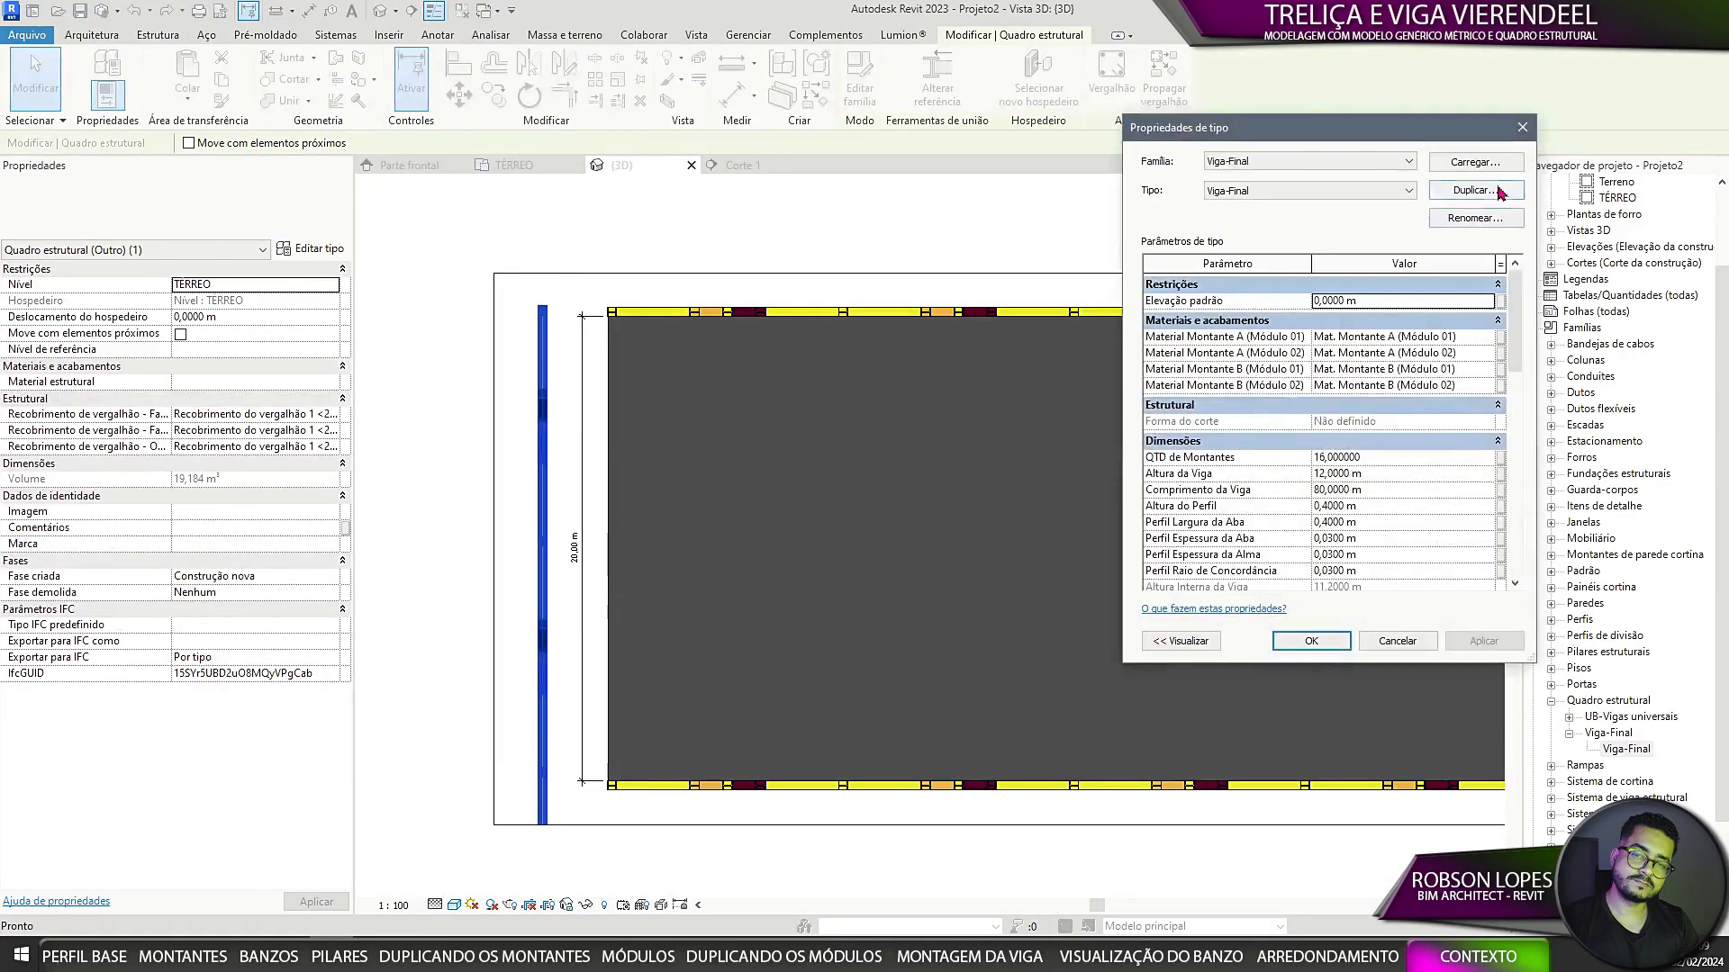
left_click(1490, 190)
left_click(1367, 433)
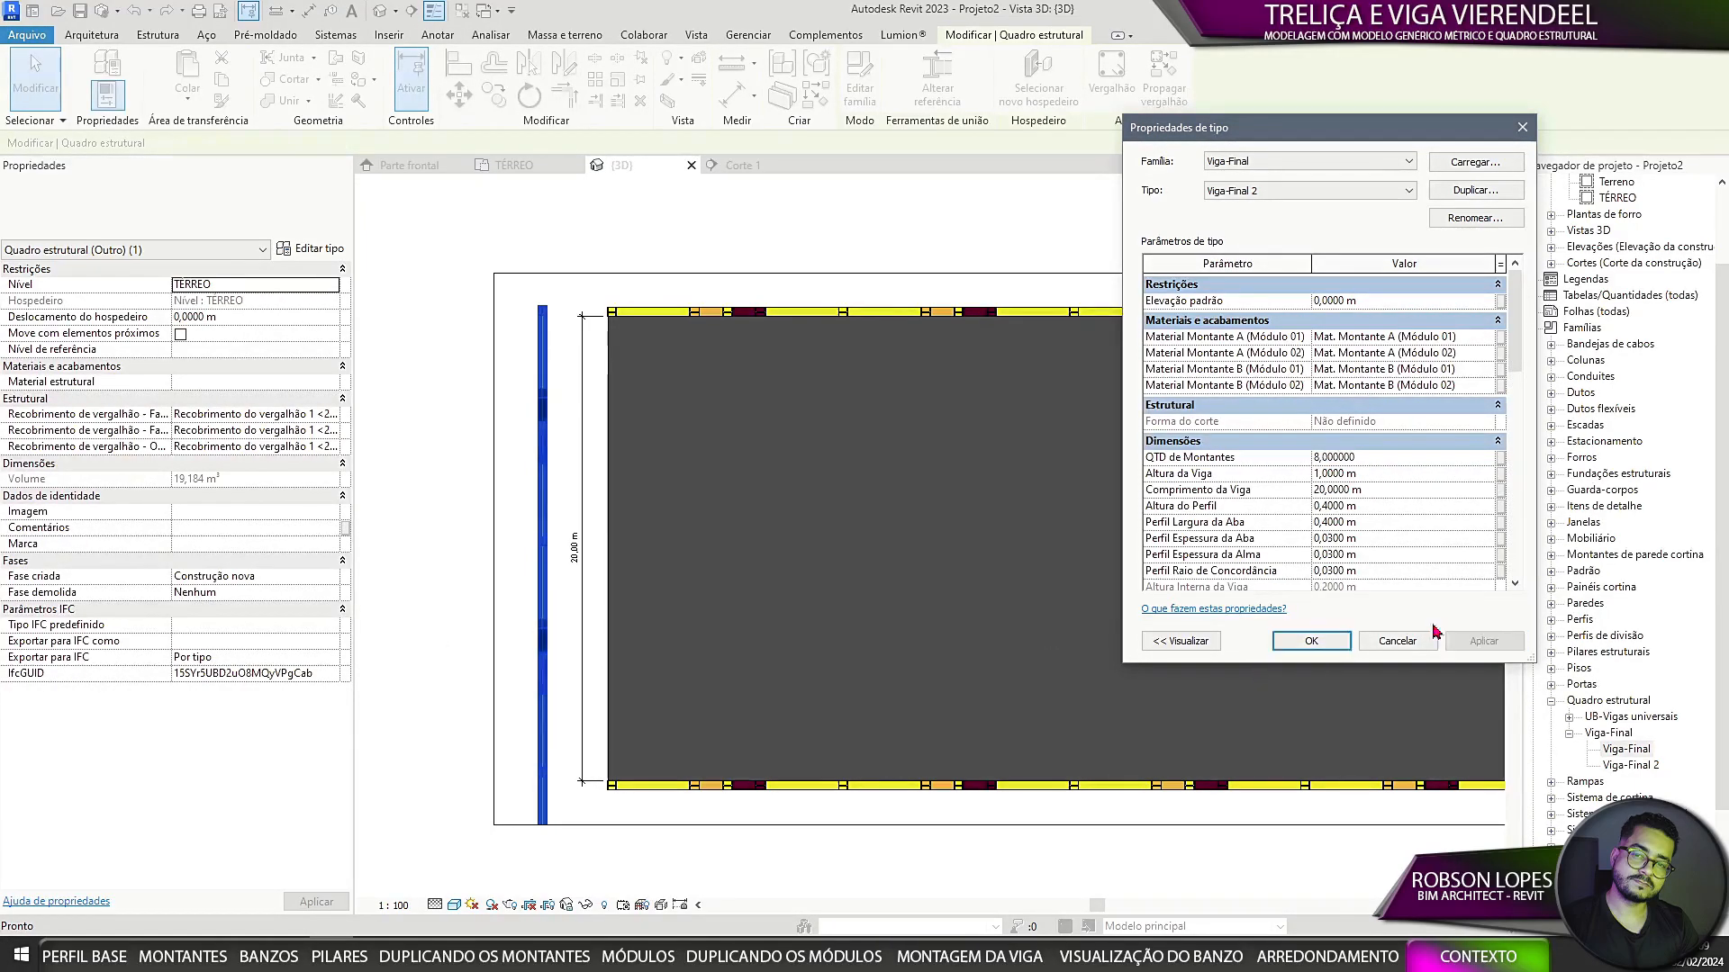
left_click(1311, 641)
Step: Align the transverse Viga-Final 2 truss with the end edge of the floor
scroll(560, 365, "up", 2)
key("a")
key("l")
key("Escape")
key("a")
key("l")
middle_click_drag(645, 487, 711, 405, "shift")
scroll(530, 560, "up", 3)
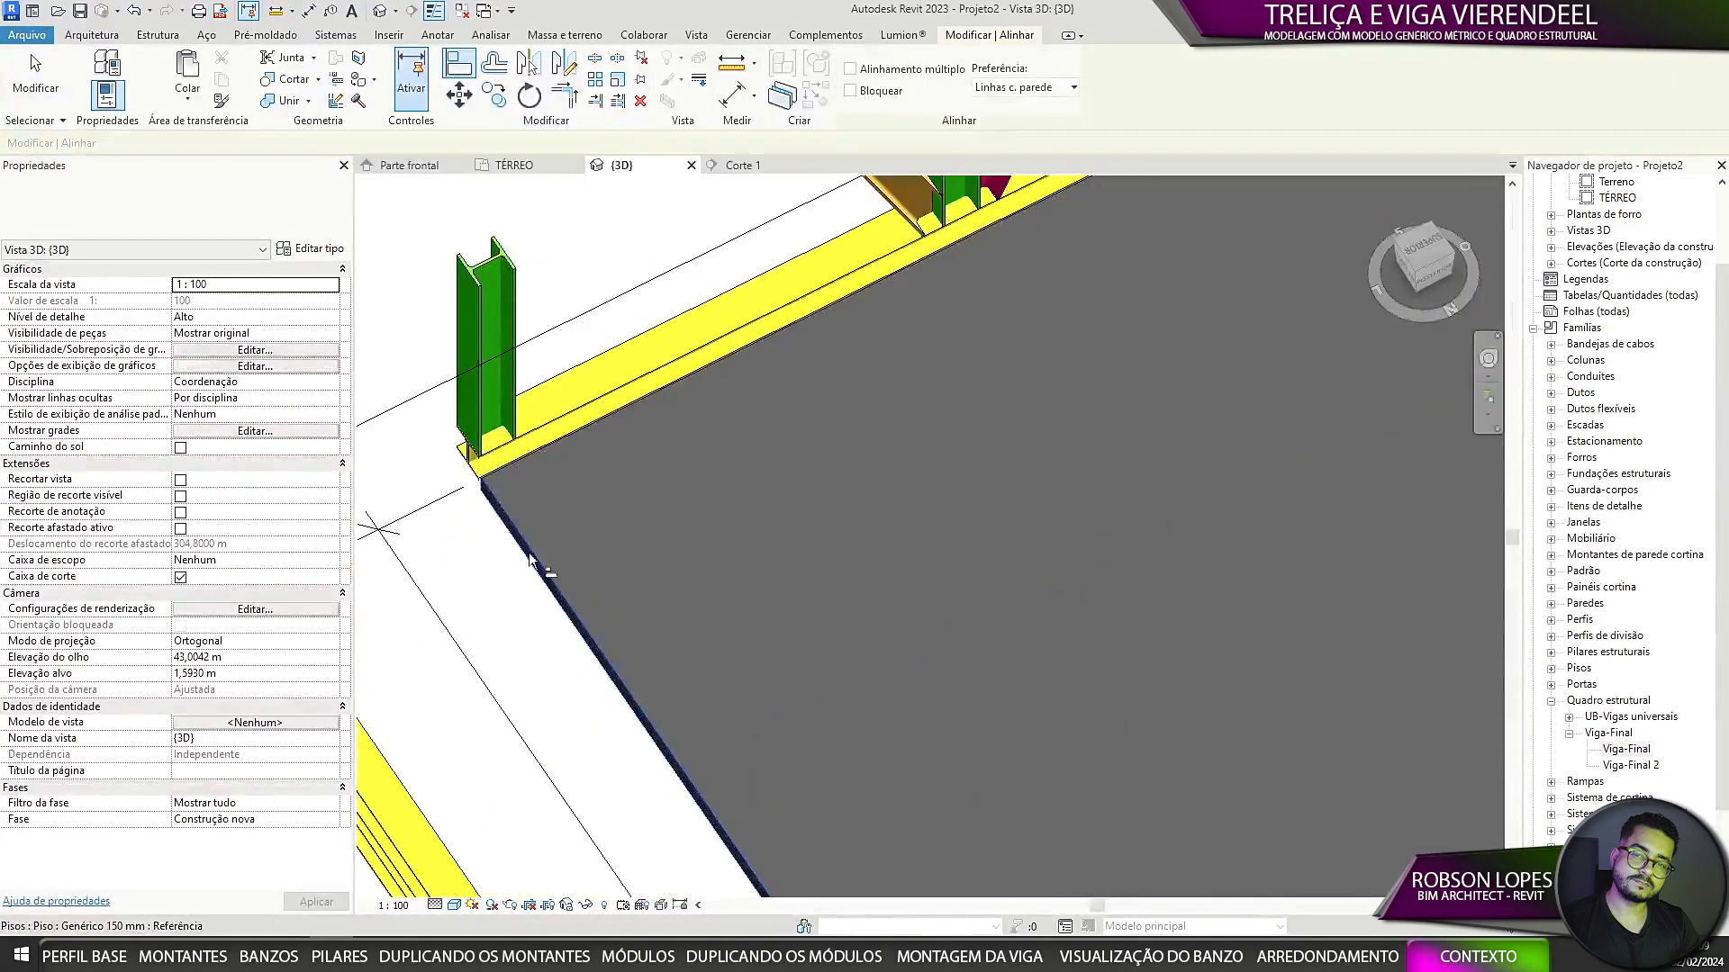
left_click(529, 560)
scroll(541, 567, "down", 3)
left_click(469, 694)
key("Escape")
key("Escape")
Step: Set the Viga-Final 2 type to Altura da Viga 2 m, profile height 0,2 m, flange width 0,1 m, and flange and web thickness 0,01 m
left_click(605, 671)
middle_click_drag(630, 667, 693, 541, "shift")
left_click(311, 249)
left_click(1383, 472)
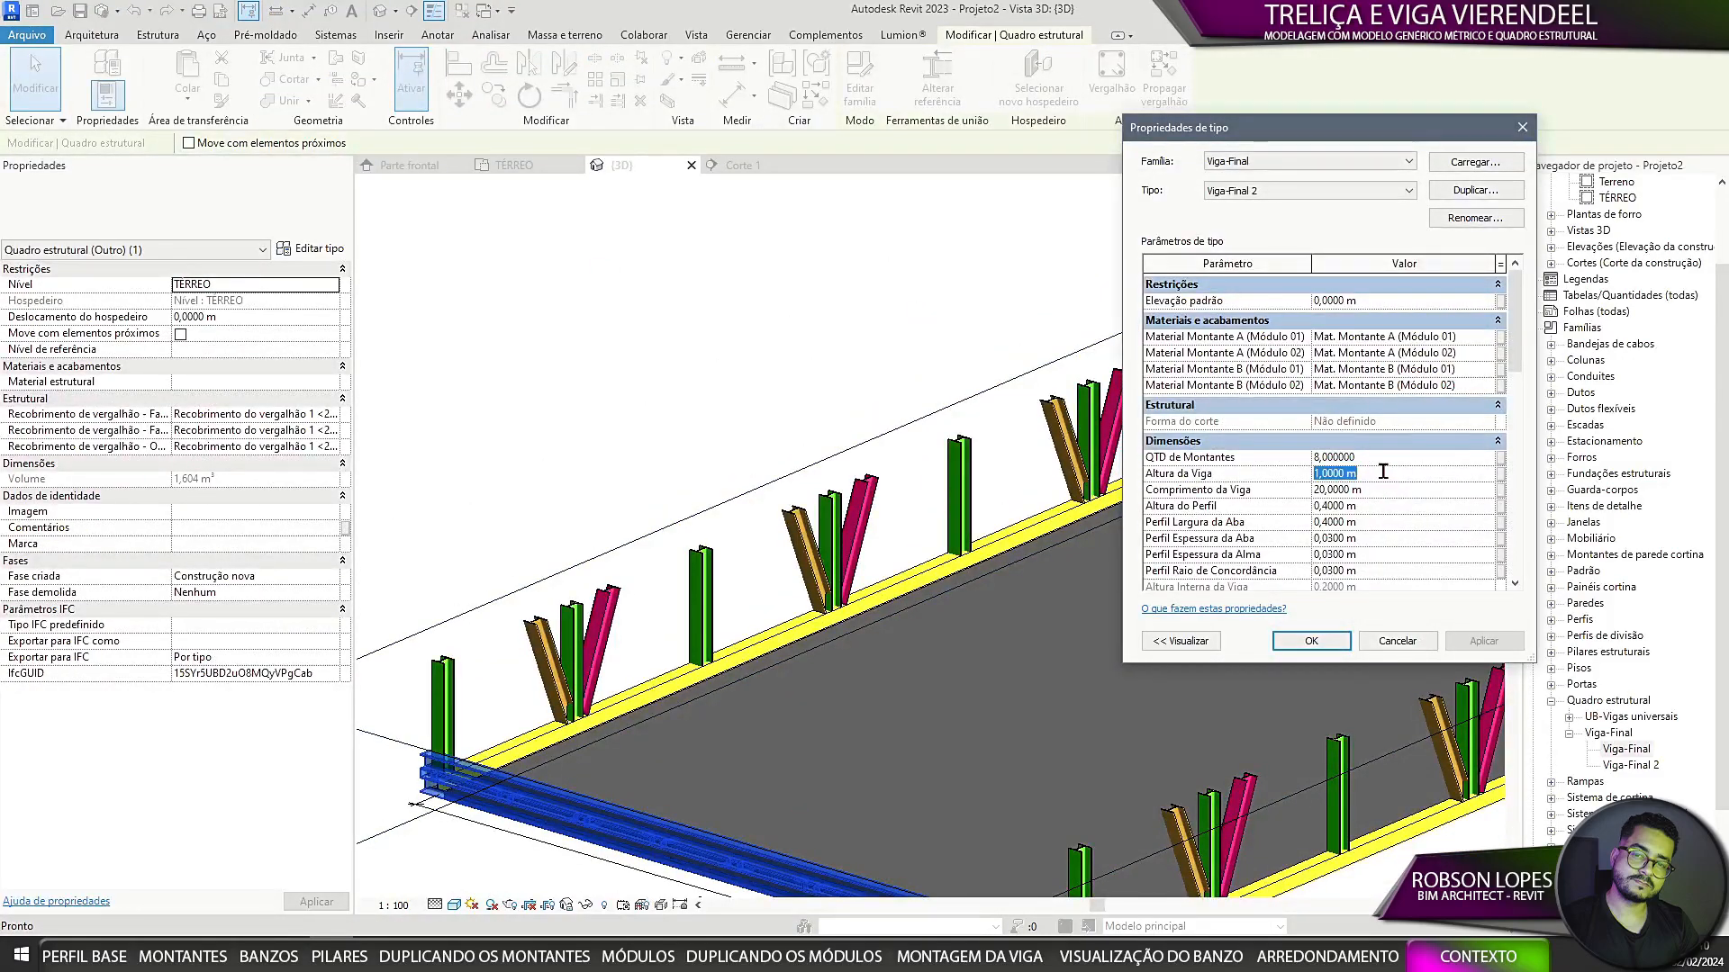
key("Return")
scroll(1384, 471, "down", 1)
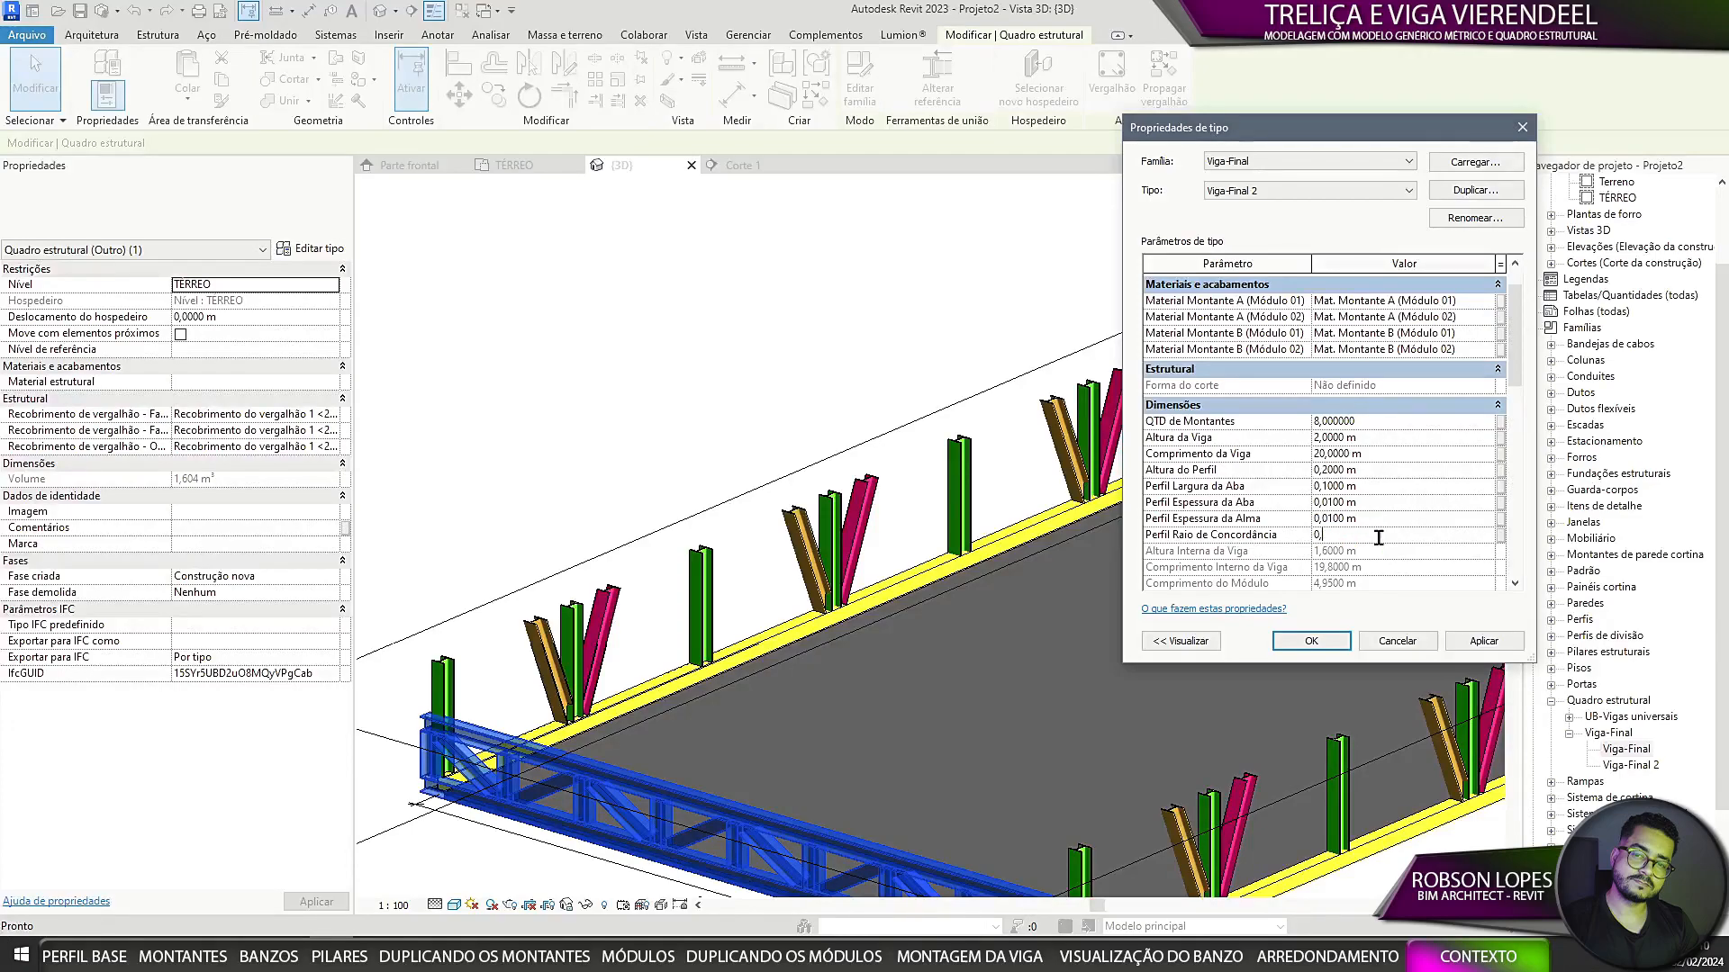
left_click(1311, 641)
Step: Align the transverse truss's end with the inner face of the long truss and centre it on the end upright
middle_click_drag(1138, 648, 949, 791, "shift")
scroll(855, 576, "up", 3)
middle_click_drag(919, 567, 940, 635, "shift")
left_click(1424, 245)
scroll(960, 200, "up", 5)
key("a")
key("l")
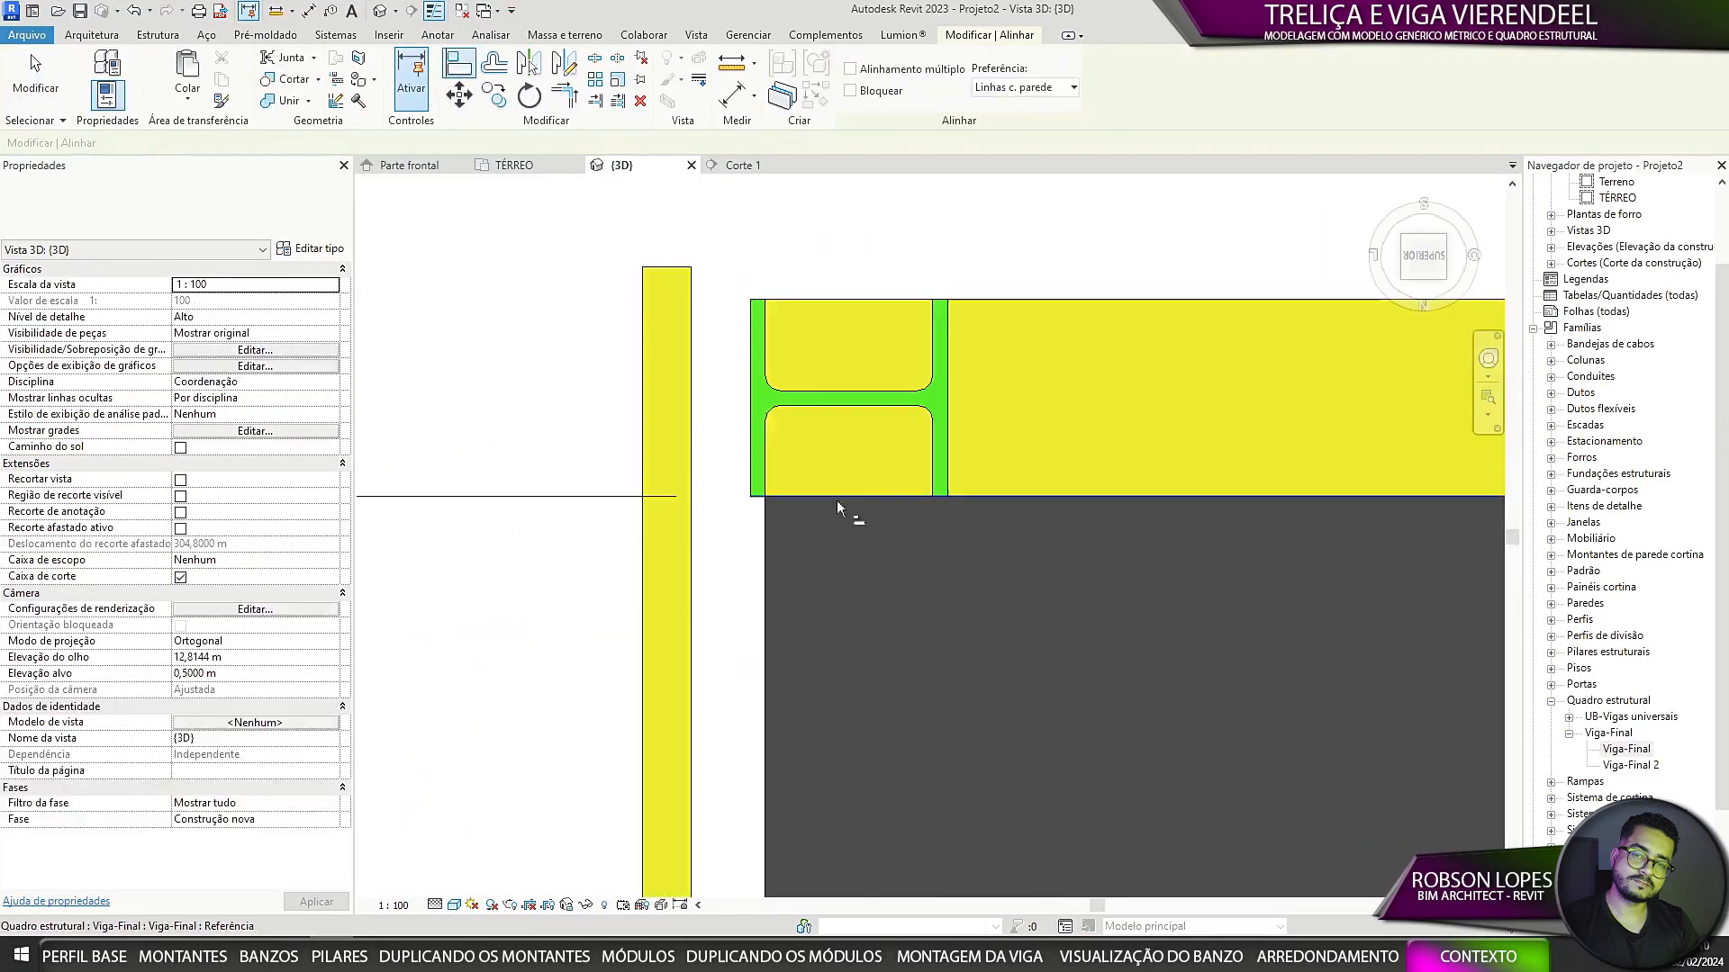
left_click(840, 498)
left_click(669, 267)
middle_click_drag(765, 360, 823, 327)
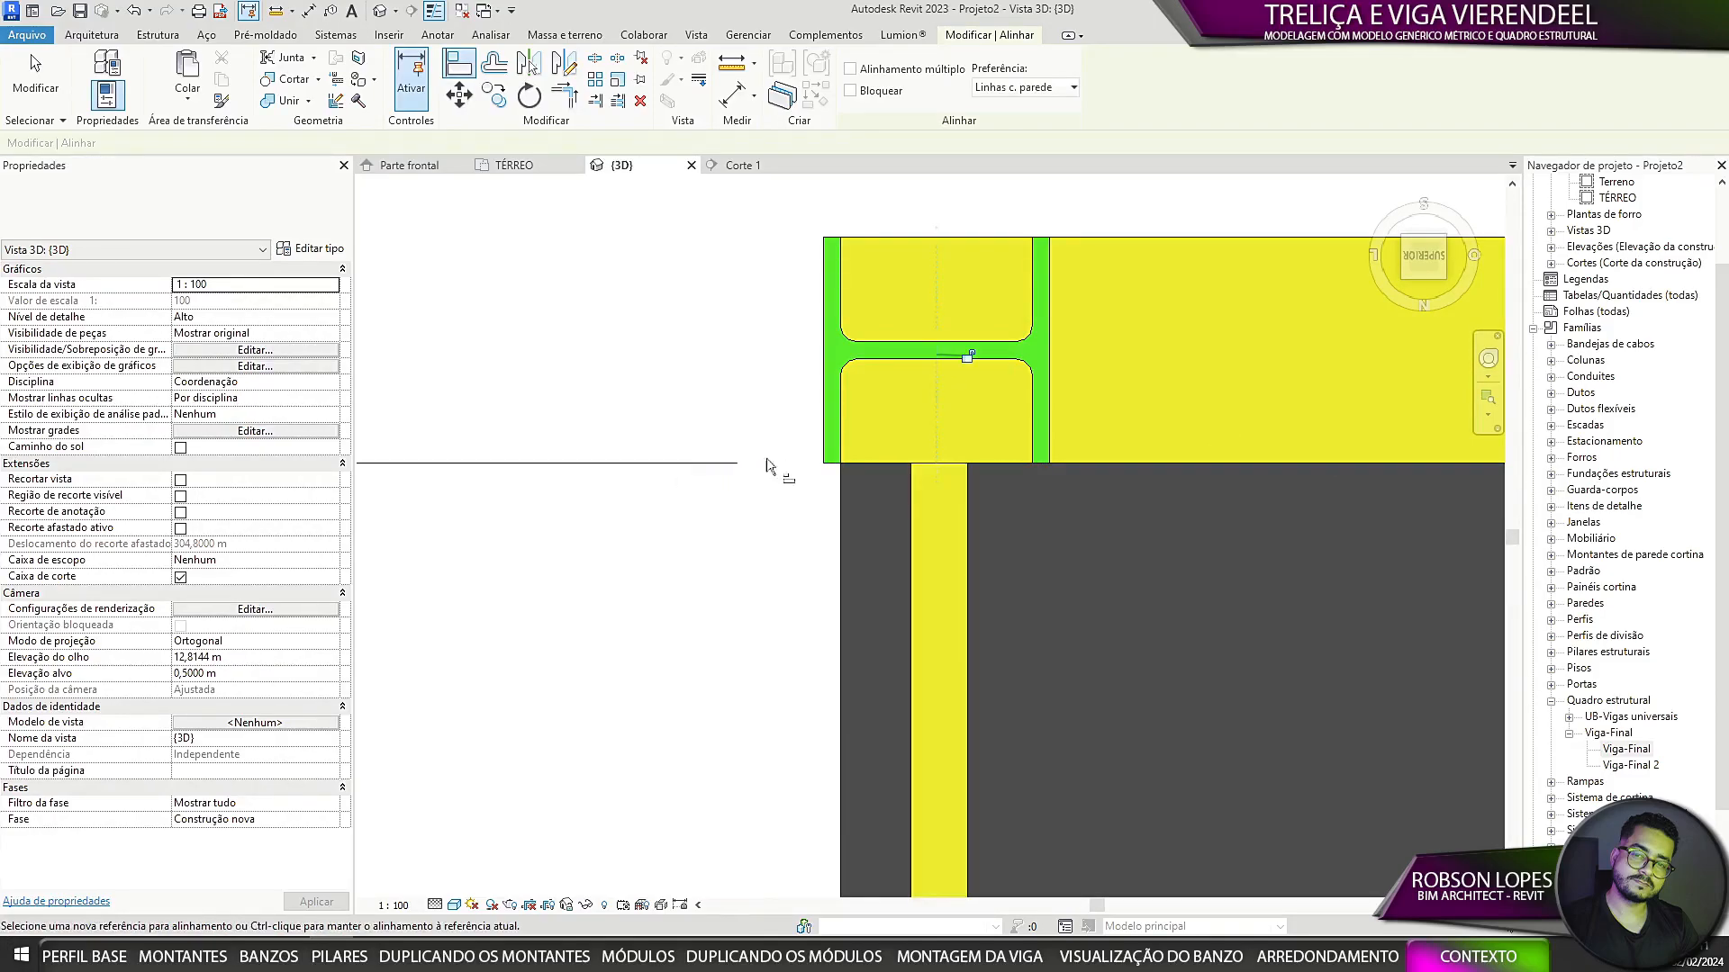
key("Escape")
middle_click_drag(766, 466, 714, 490, "shift")
Step: Set the Viga-Final 2 type's Comprimento da Viga to 20,37 m so it reaches into the long trusses
left_click(810, 423)
key("d")
key("i")
scroll(837, 320, "up", 8)
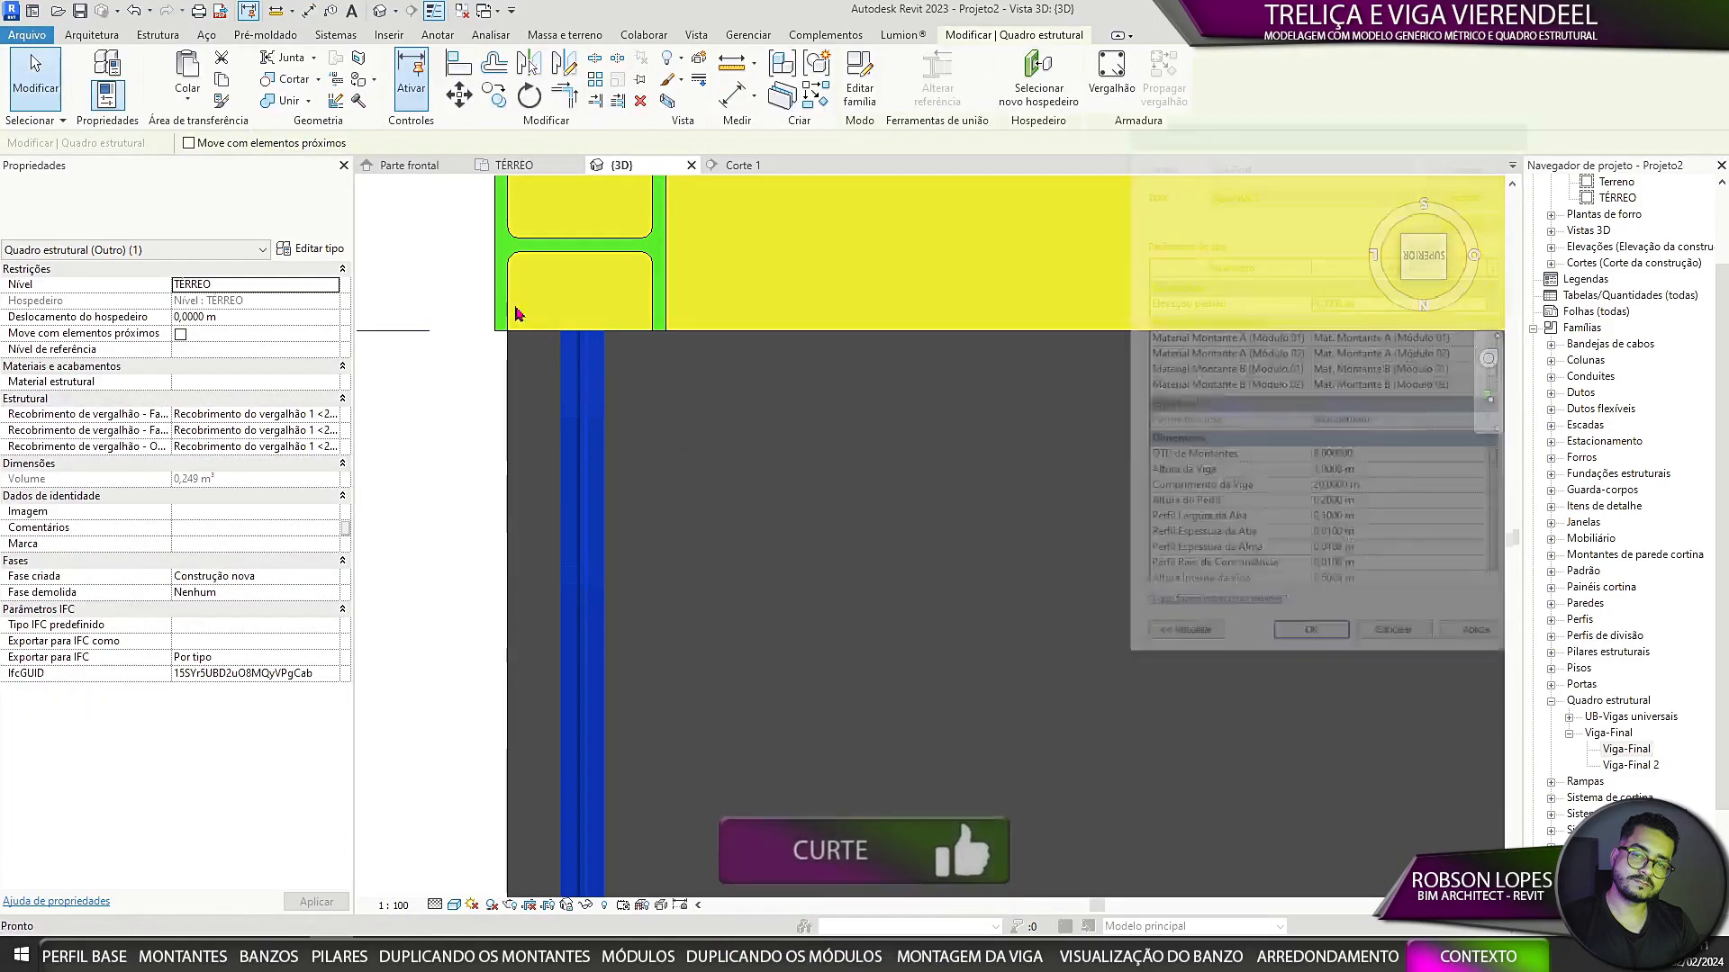
left_click(1416, 491)
key("Return")
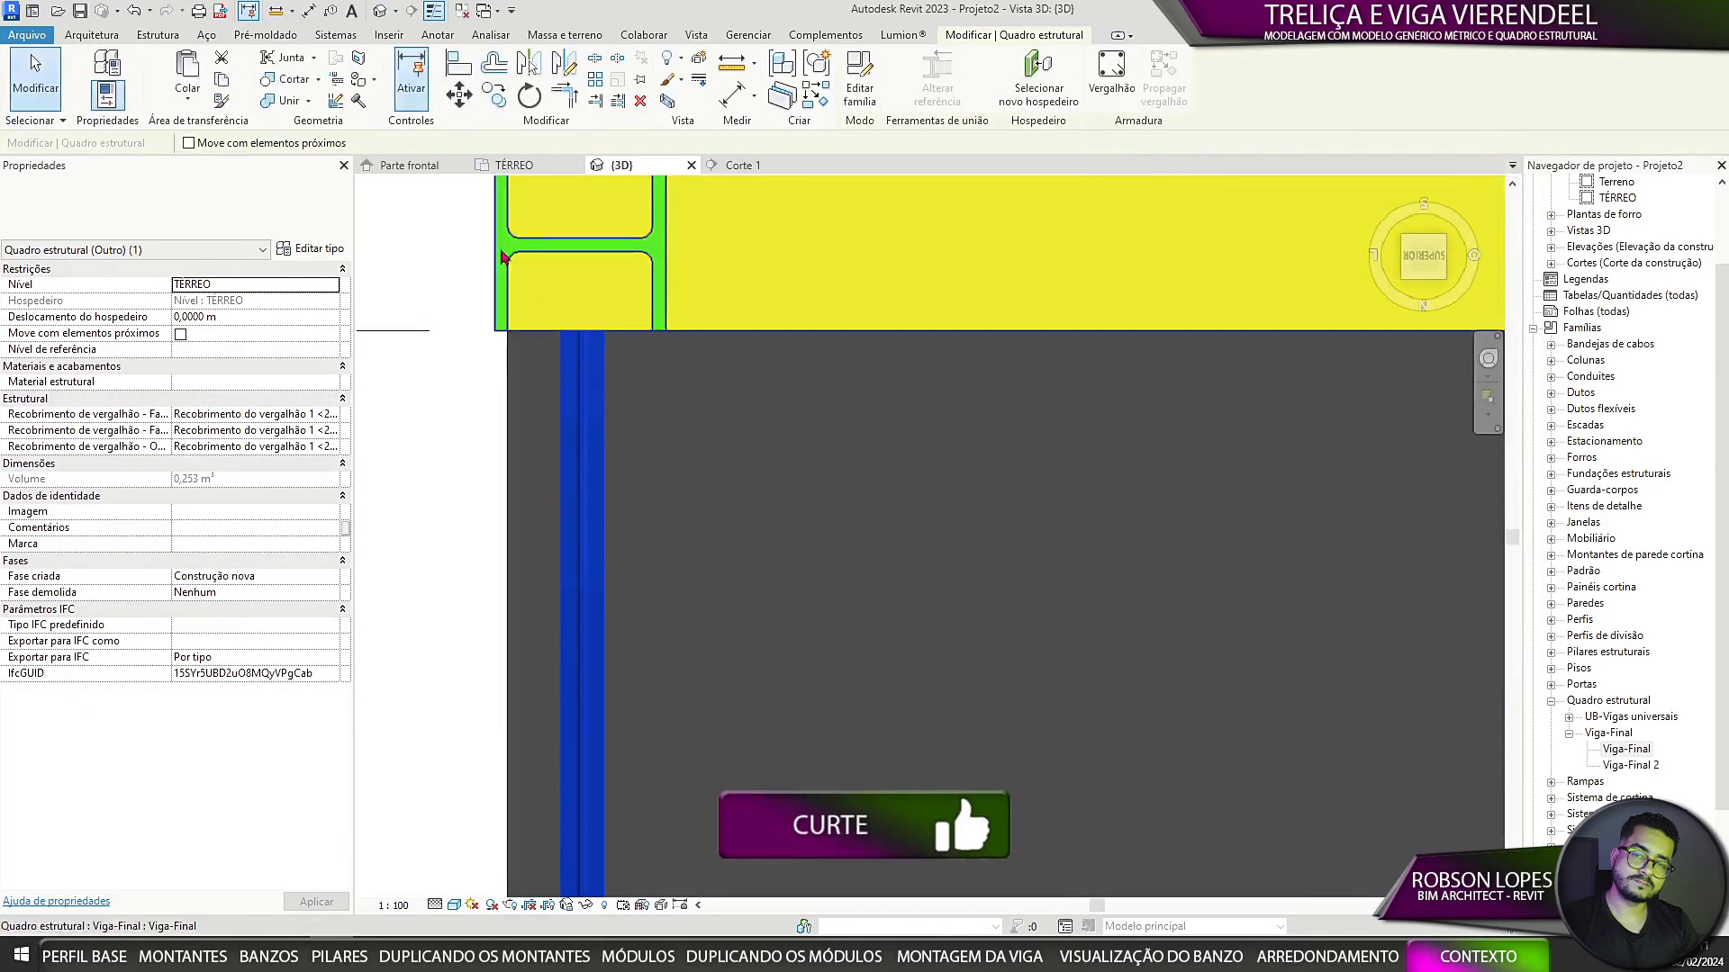
Step: Try to make multiple copies of the transverse truss at the uprights along the long trusses
middle_click_drag(706, 456, 880, 571)
scroll(630, 398, "up", 3)
scroll(629, 398, "down", 6)
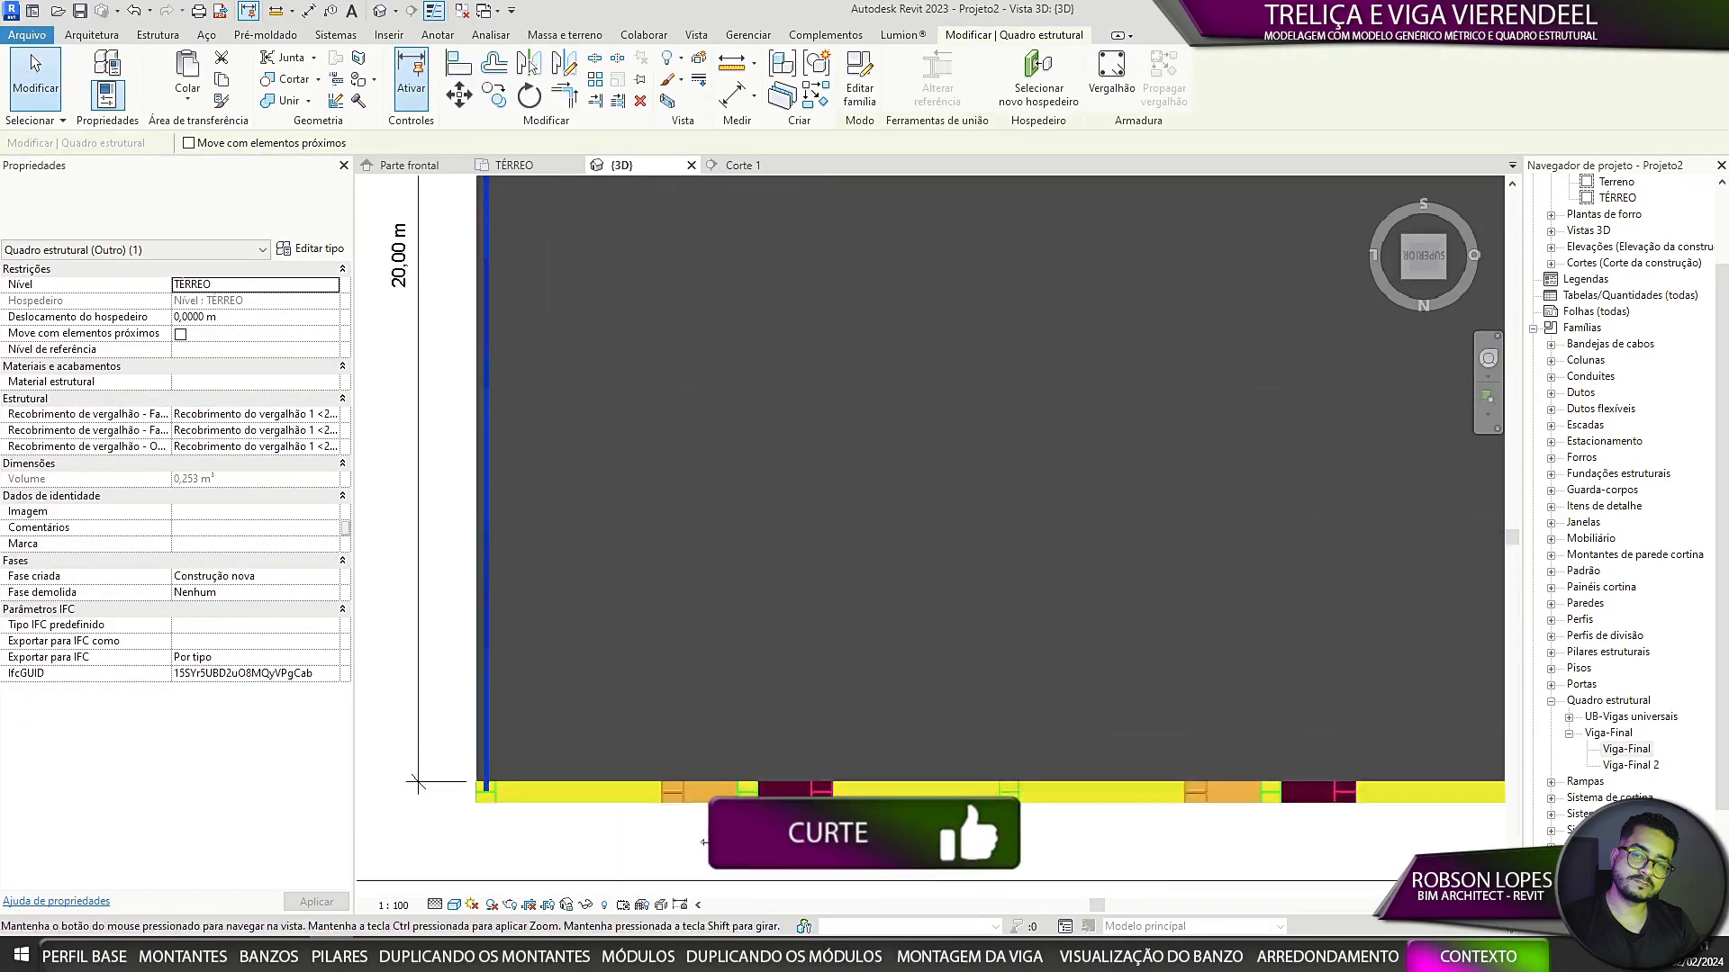
middle_click_drag(629, 398, 927, 424, "shift")
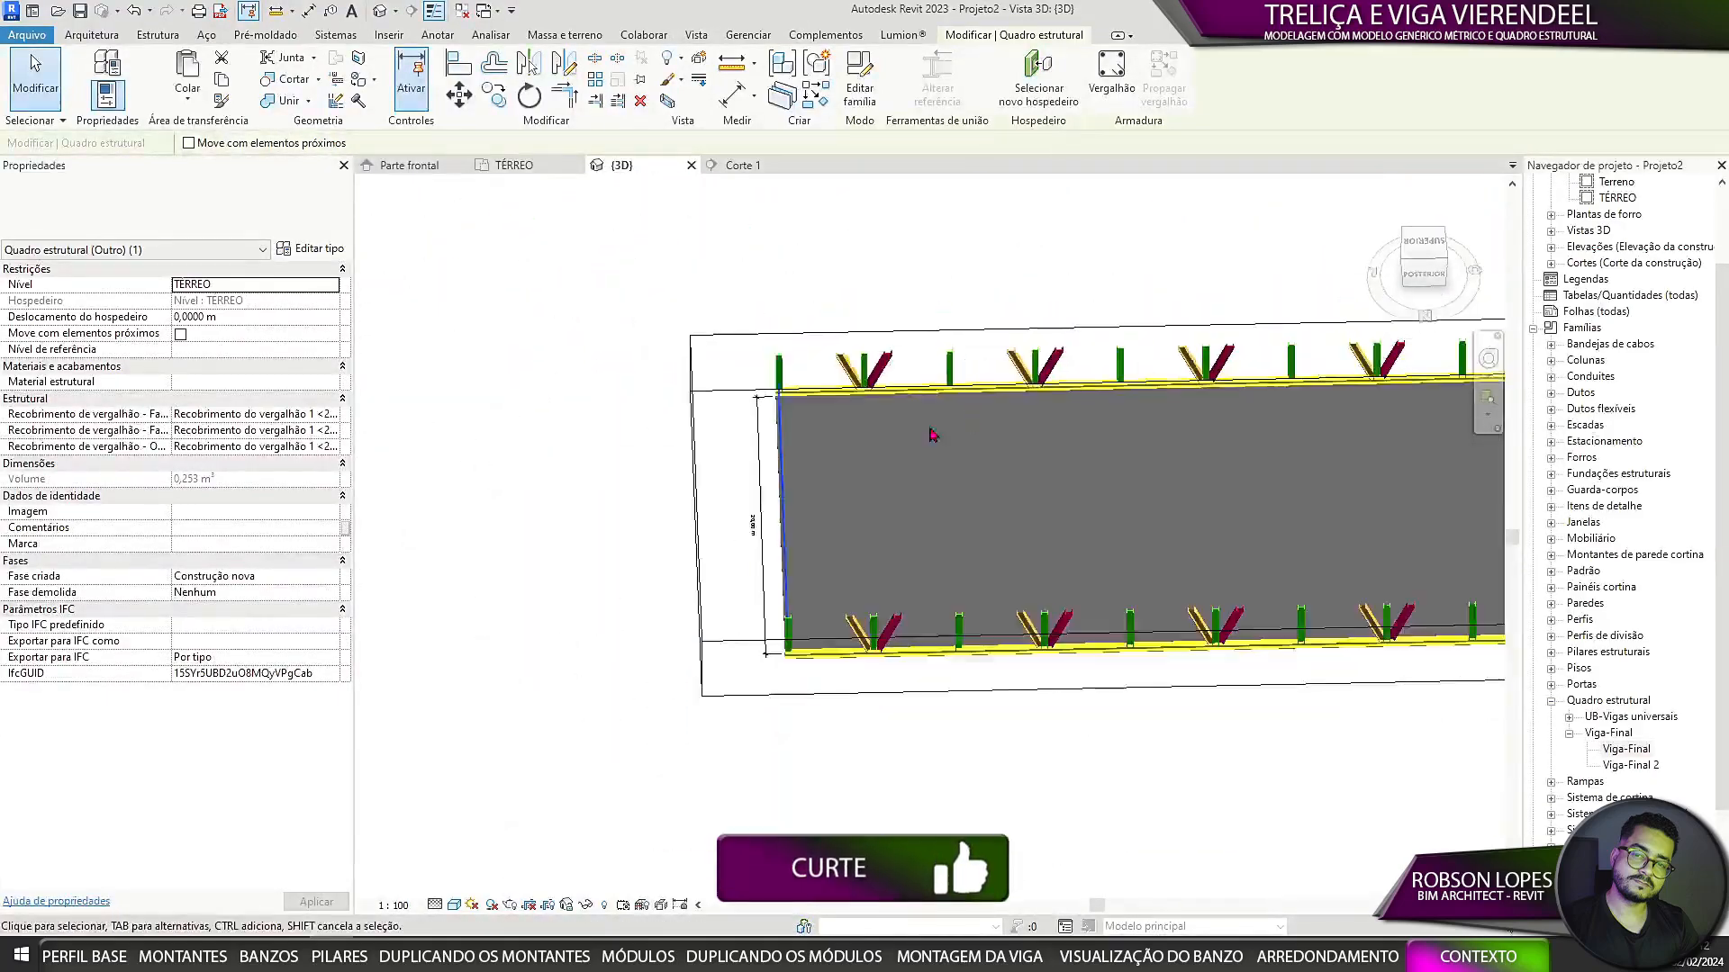
scroll(926, 425, "up", 5)
scroll(618, 571, "up", 3)
key("c")
key("o")
left_click(576, 418)
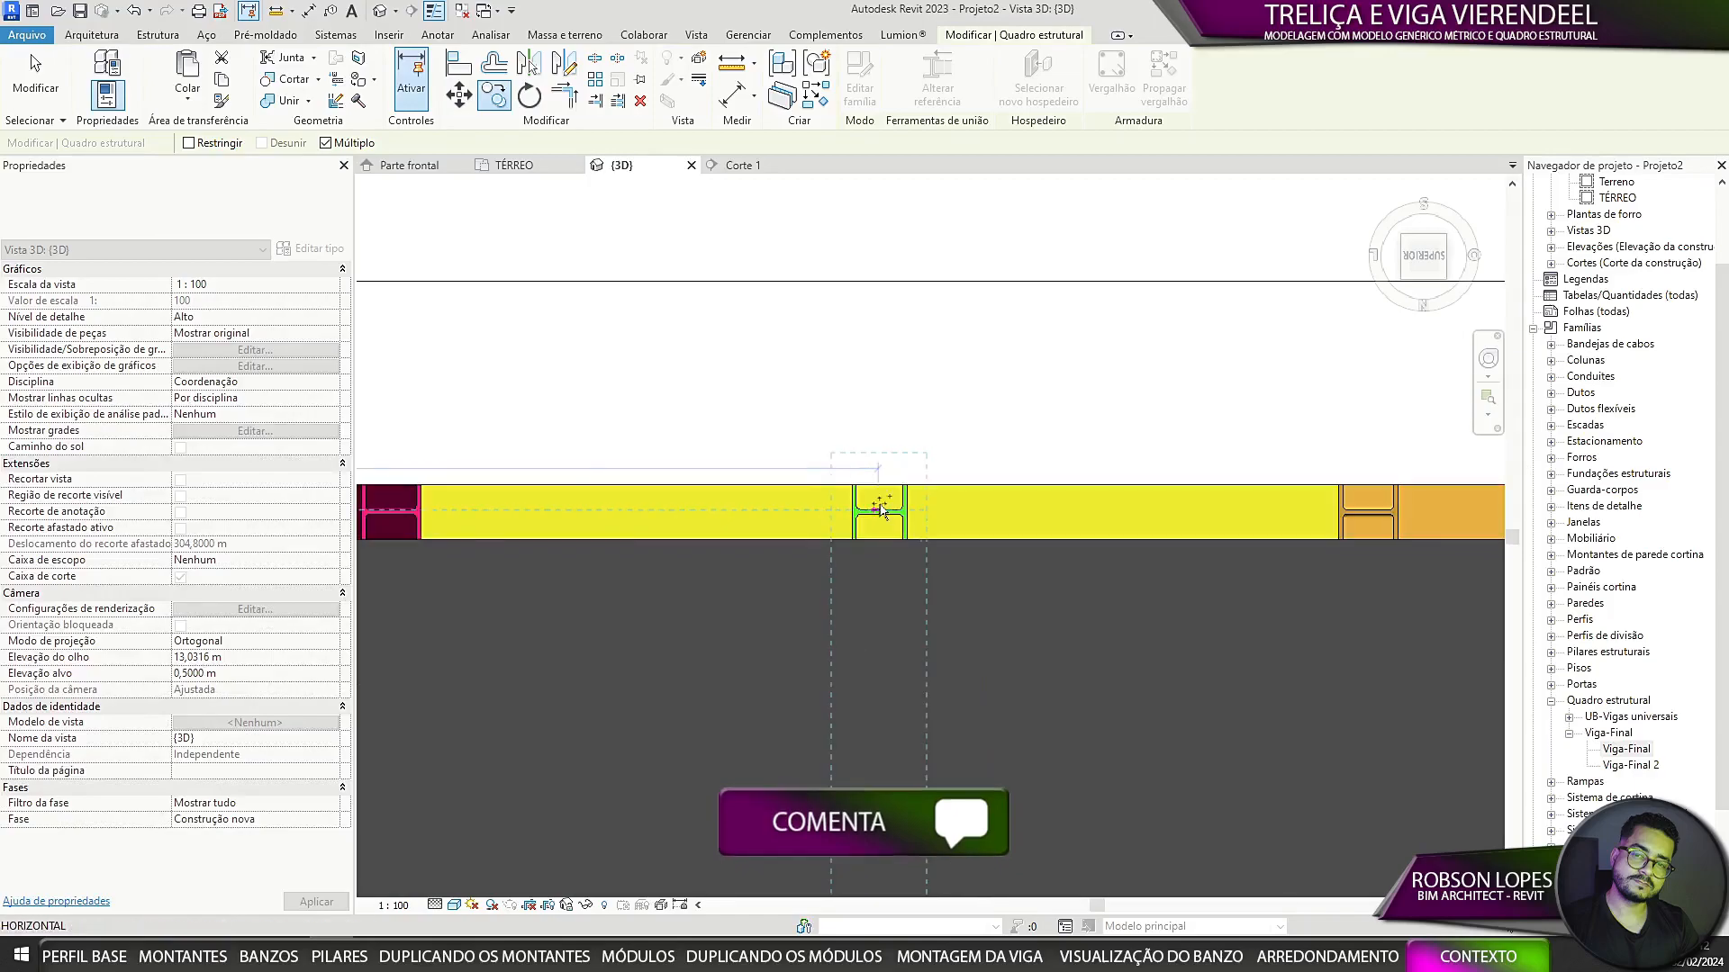
scroll(538, 504, "down", 2)
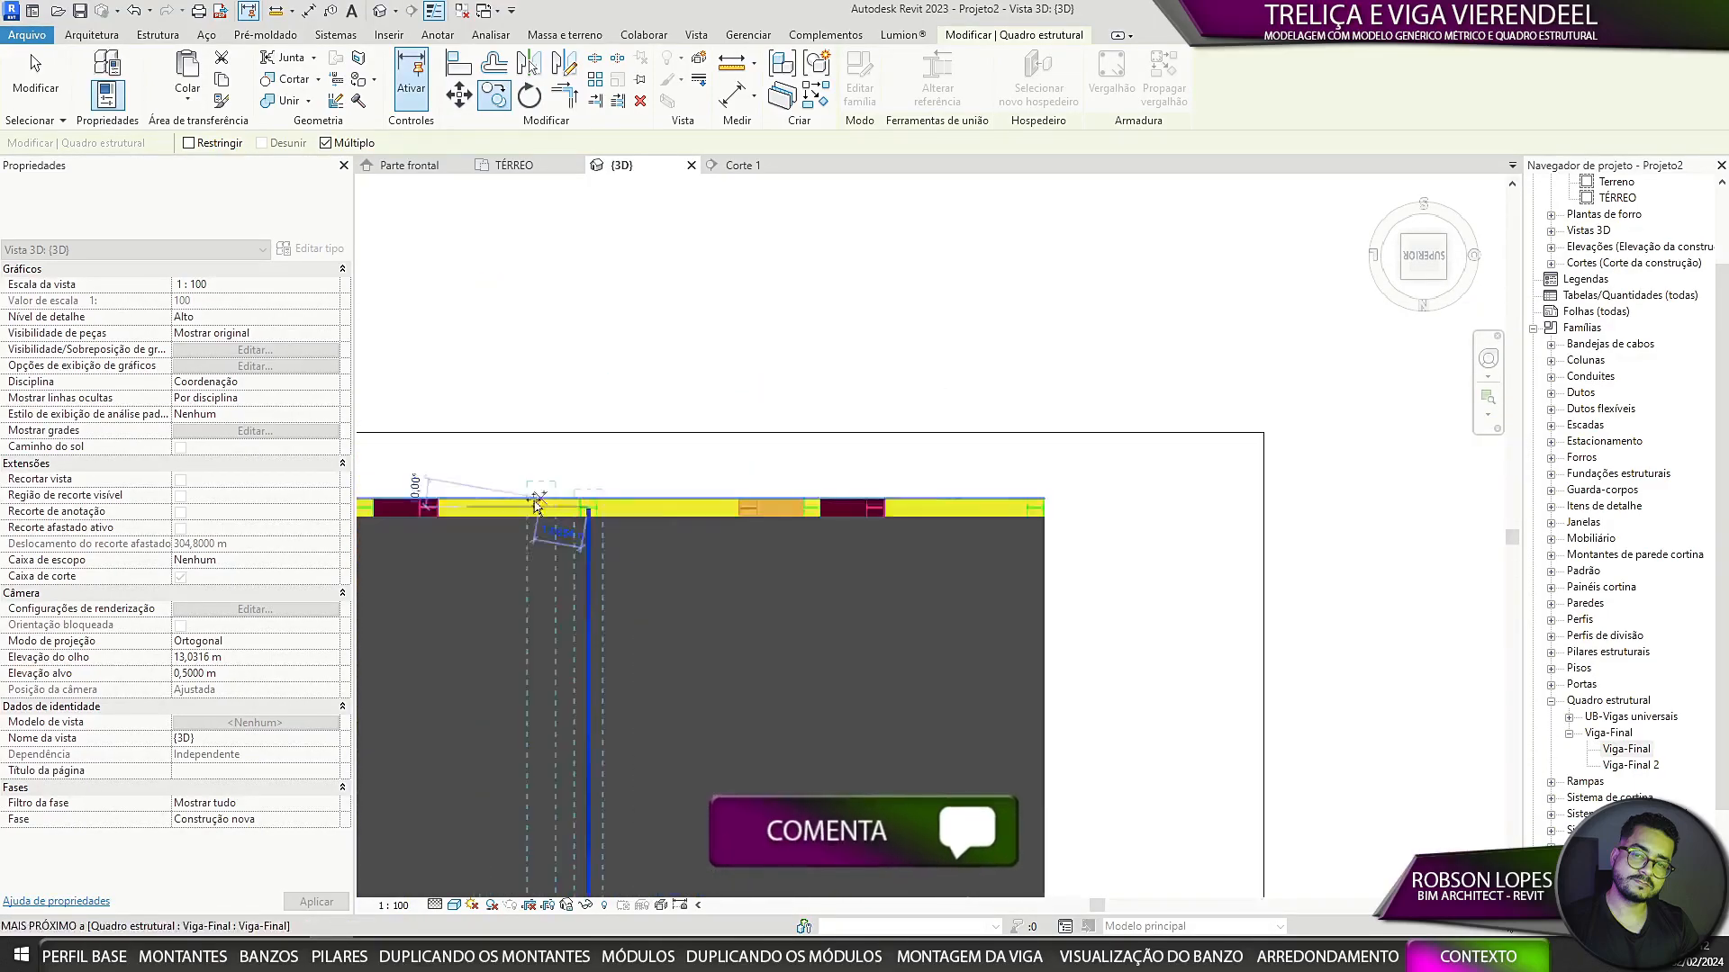
key("Escape")
key("Escape")
Step: Move the transverse truss up beneath the 1° PAV floor, with a host offset of 2,8 m from TÉRREO
middle_click_drag(804, 472, 996, 505, "shift")
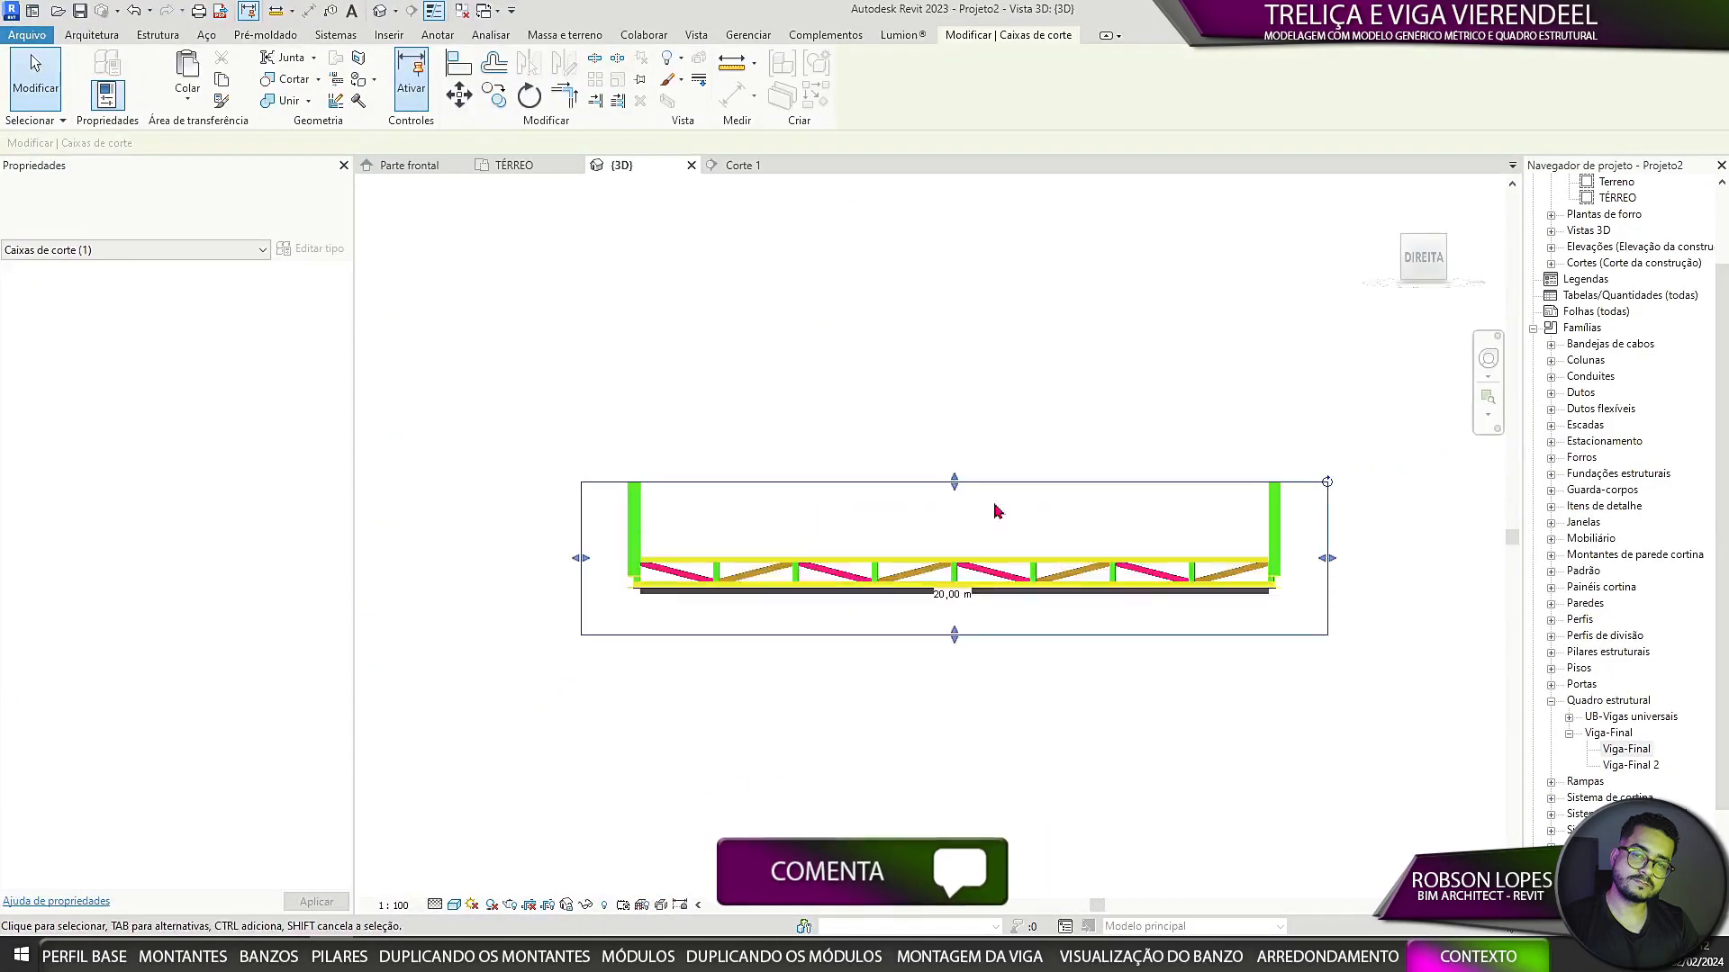
scroll(996, 505, "up", 4)
left_click(898, 629)
key("m")
key("v")
scroll(1056, 723, "up", 3)
key("Escape")
scroll(1065, 279, "down", 5)
Step: Set the Viga-Final 2 type's Altura da Viga to 1,2 m
middle_click_drag(1065, 278, 791, 679, "shift")
left_click(792, 679)
scroll(701, 640, "up", 3)
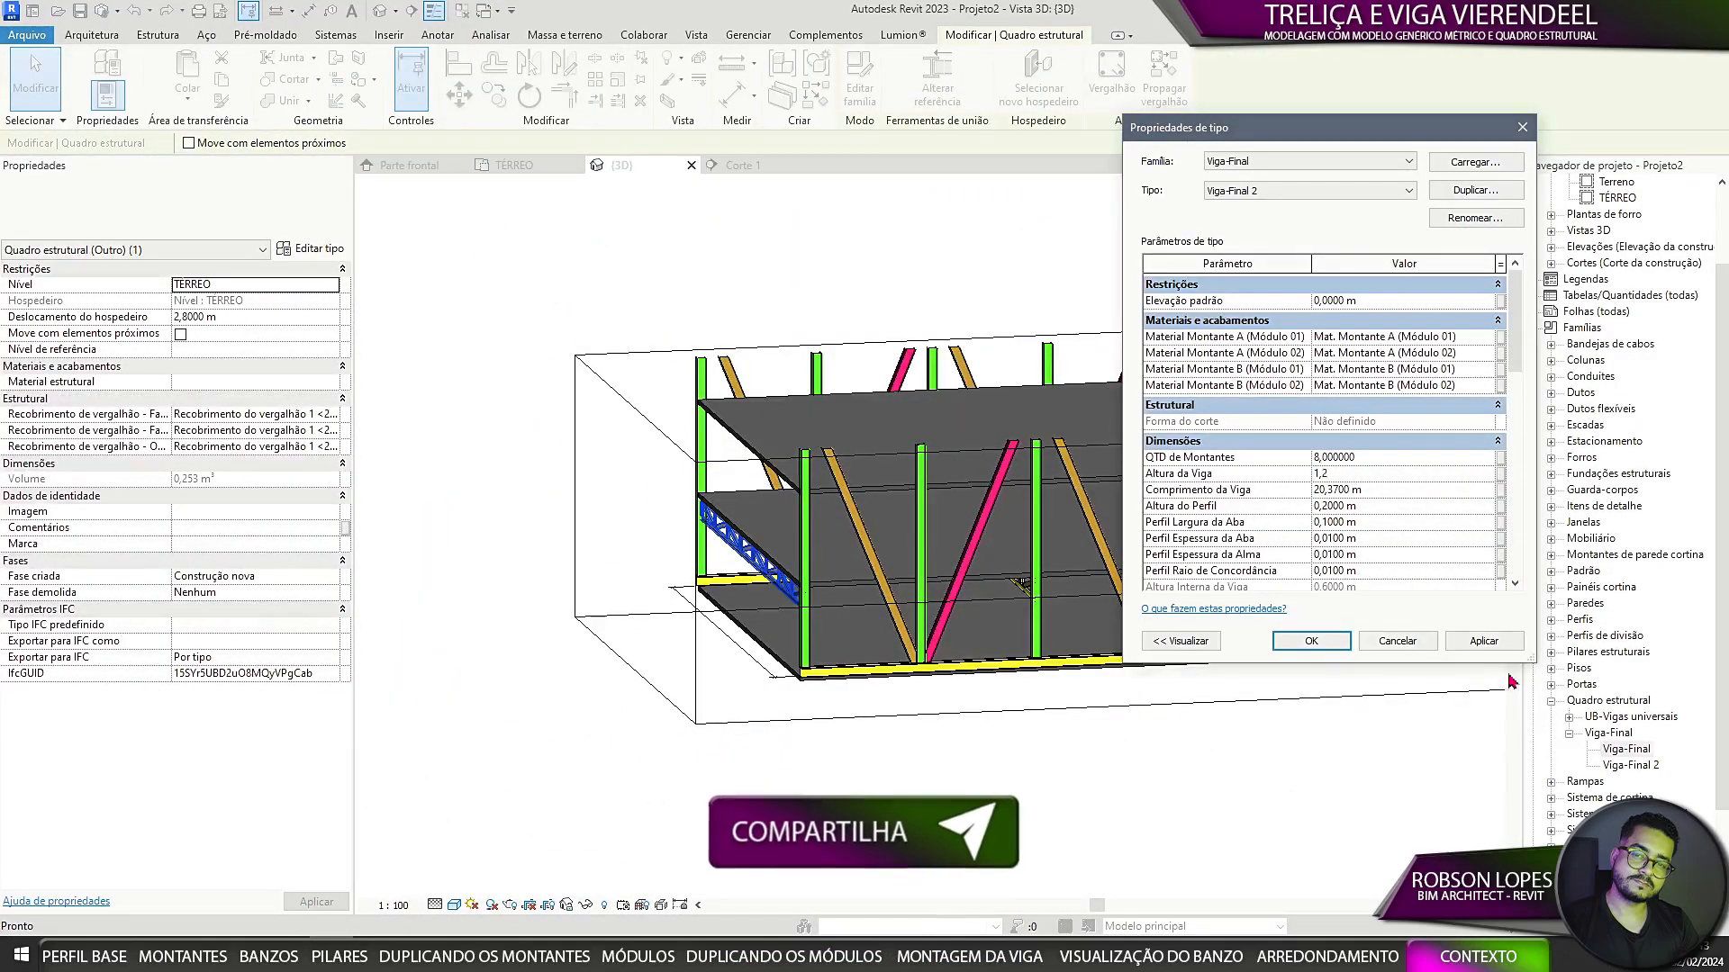
left_click(1484, 641)
left_click(1312, 641)
Step: Move the transverse truss down so its top chord sits against the underside of the 1° PAV floor slab
middle_click_drag(900, 558, 1153, 504, "shift")
left_click(1425, 261)
scroll(972, 531, "up", 5)
key("m")
key("v")
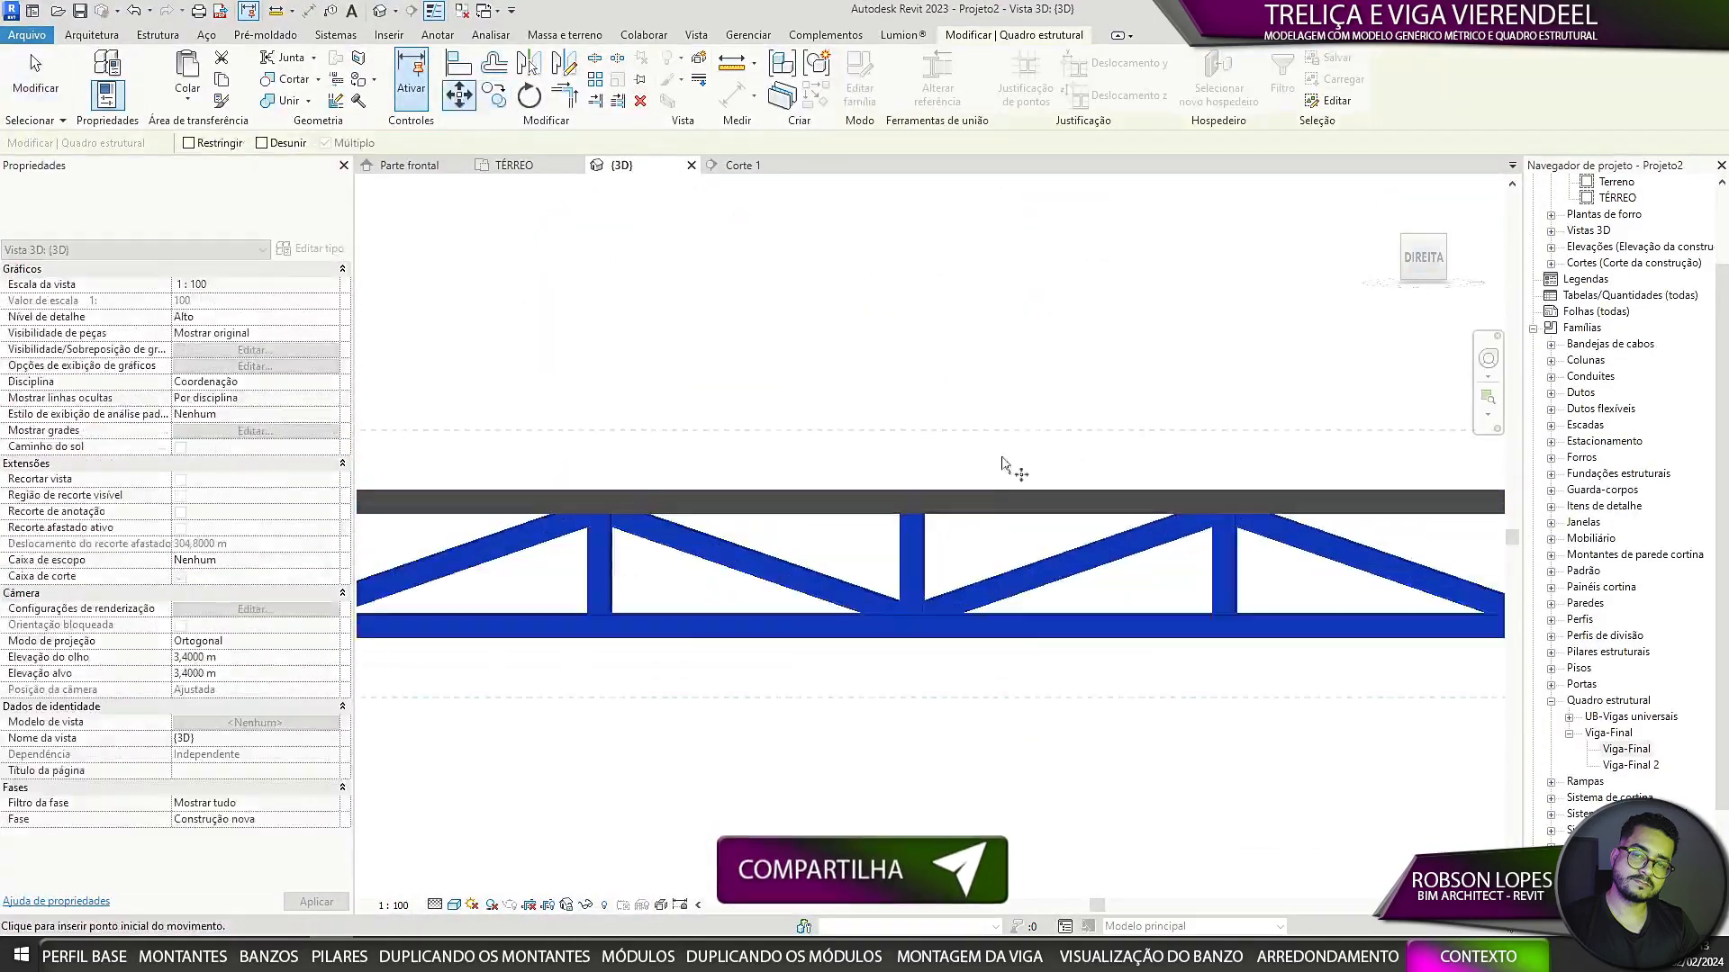
left_click(1003, 491)
left_click(1002, 514)
scroll(973, 621, "down", 3)
middle_click_drag(972, 621, 811, 684, "shift")
Step: Extend the section box upward and copy the row of transverse trusses beneath the 2° PAV and COBERTURA floors
left_click(651, 548)
left_click(1423, 258)
left_click_drag(930, 438, 930, 383)
left_click_drag(631, 477, 1328, 572)
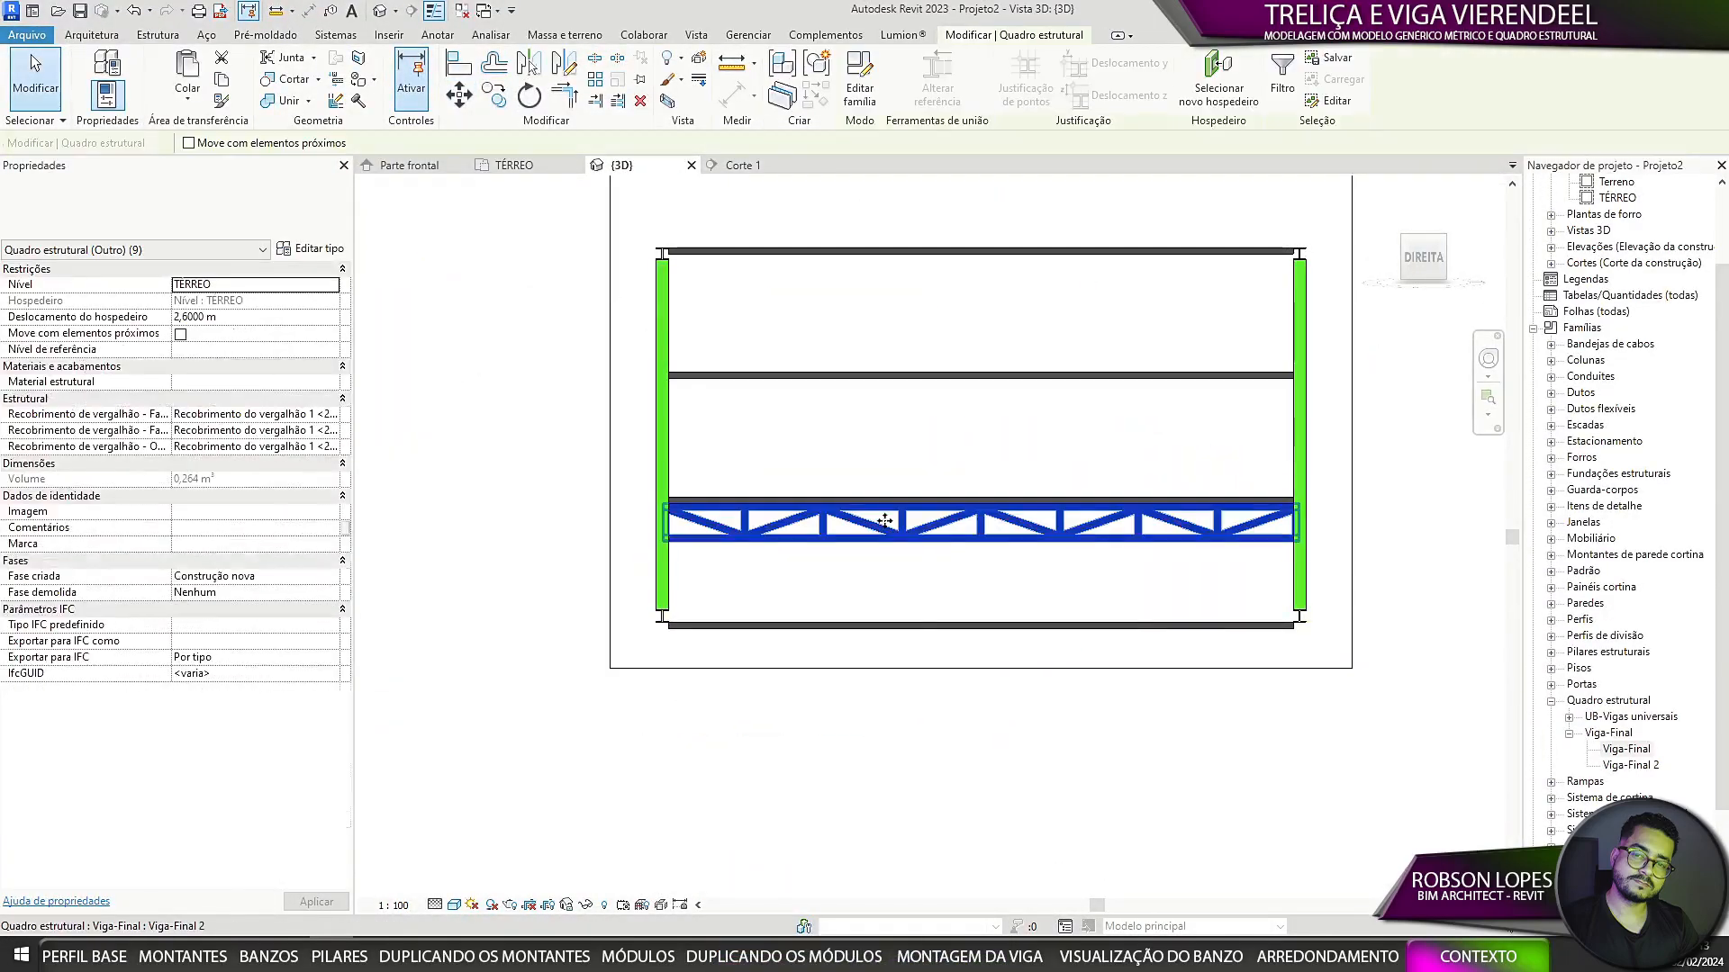
left_click(281, 166)
left_click_drag(792, 355, 792, 378)
left_click(851, 595)
middle_click_drag(1080, 468, 1170, 432, "shift")
key("Delete")
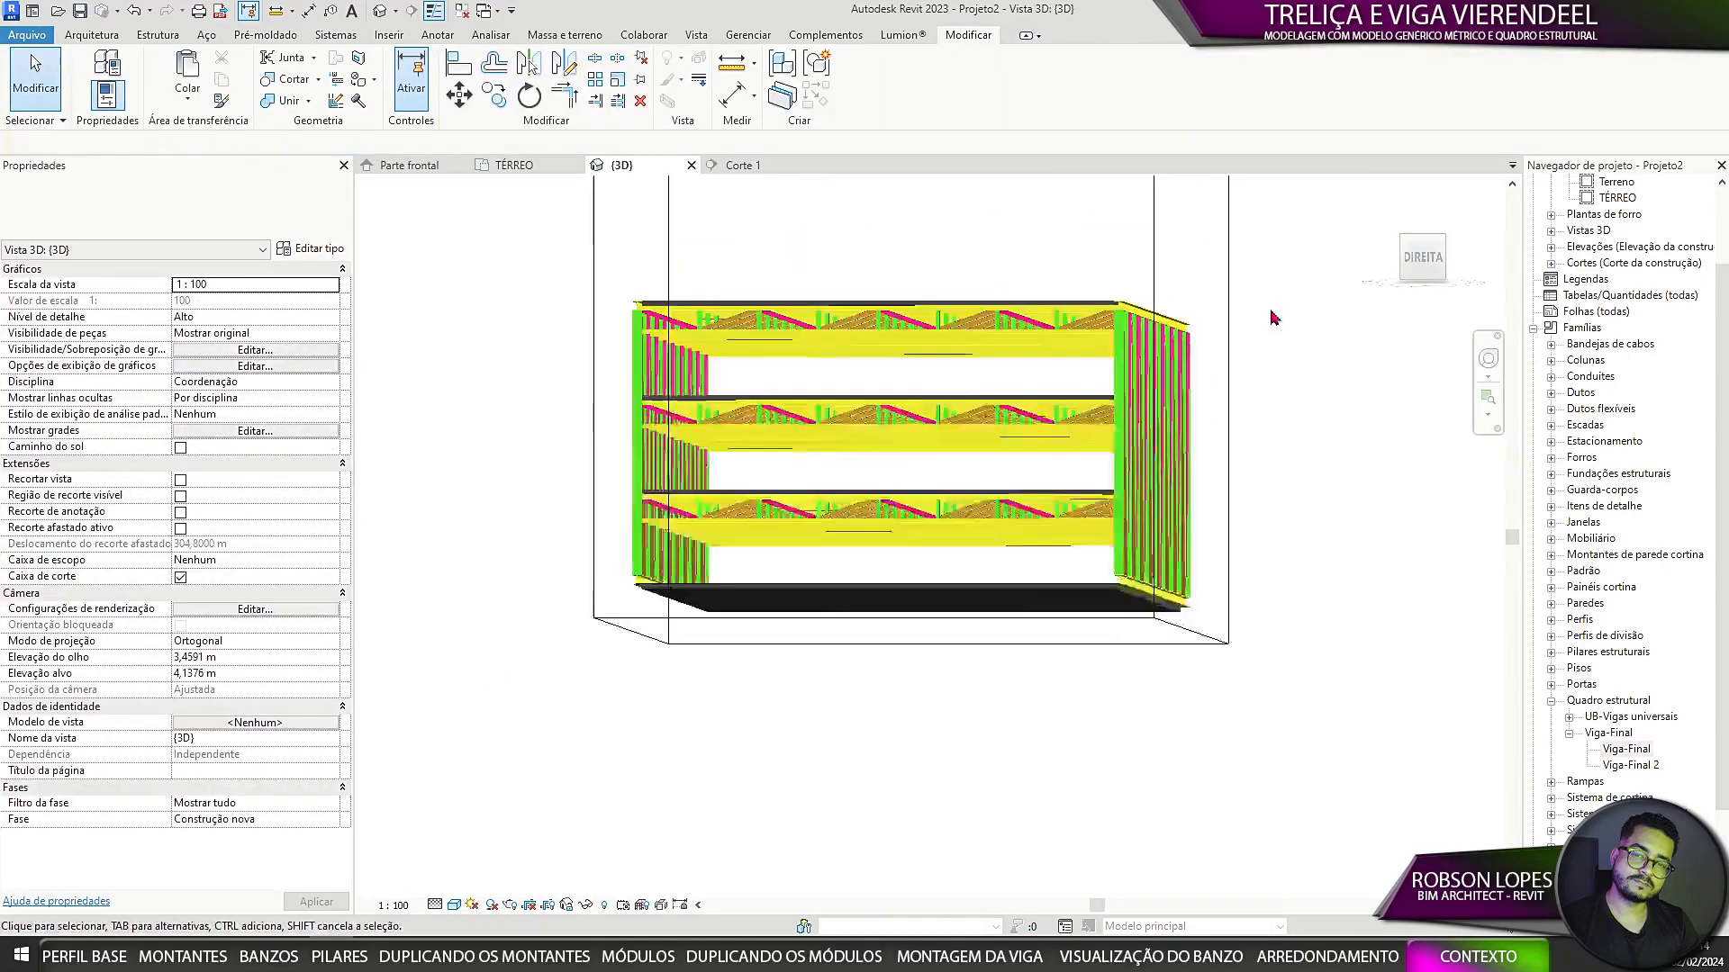
Step: Place the same row of transverse trusses beneath the TÉRREO floor
middle_click_drag(1273, 316, 679, 784, "shift")
scroll(679, 783, "down", 3)
left_click(679, 695)
middle_click_drag(679, 694, 720, 614, "shift")
scroll(791, 618, "up", 5)
Step: Deepen the Corte 1 section to a far clip offset of about 56,08 m and enlarge its crop region around the structure
left_click(1432, 258)
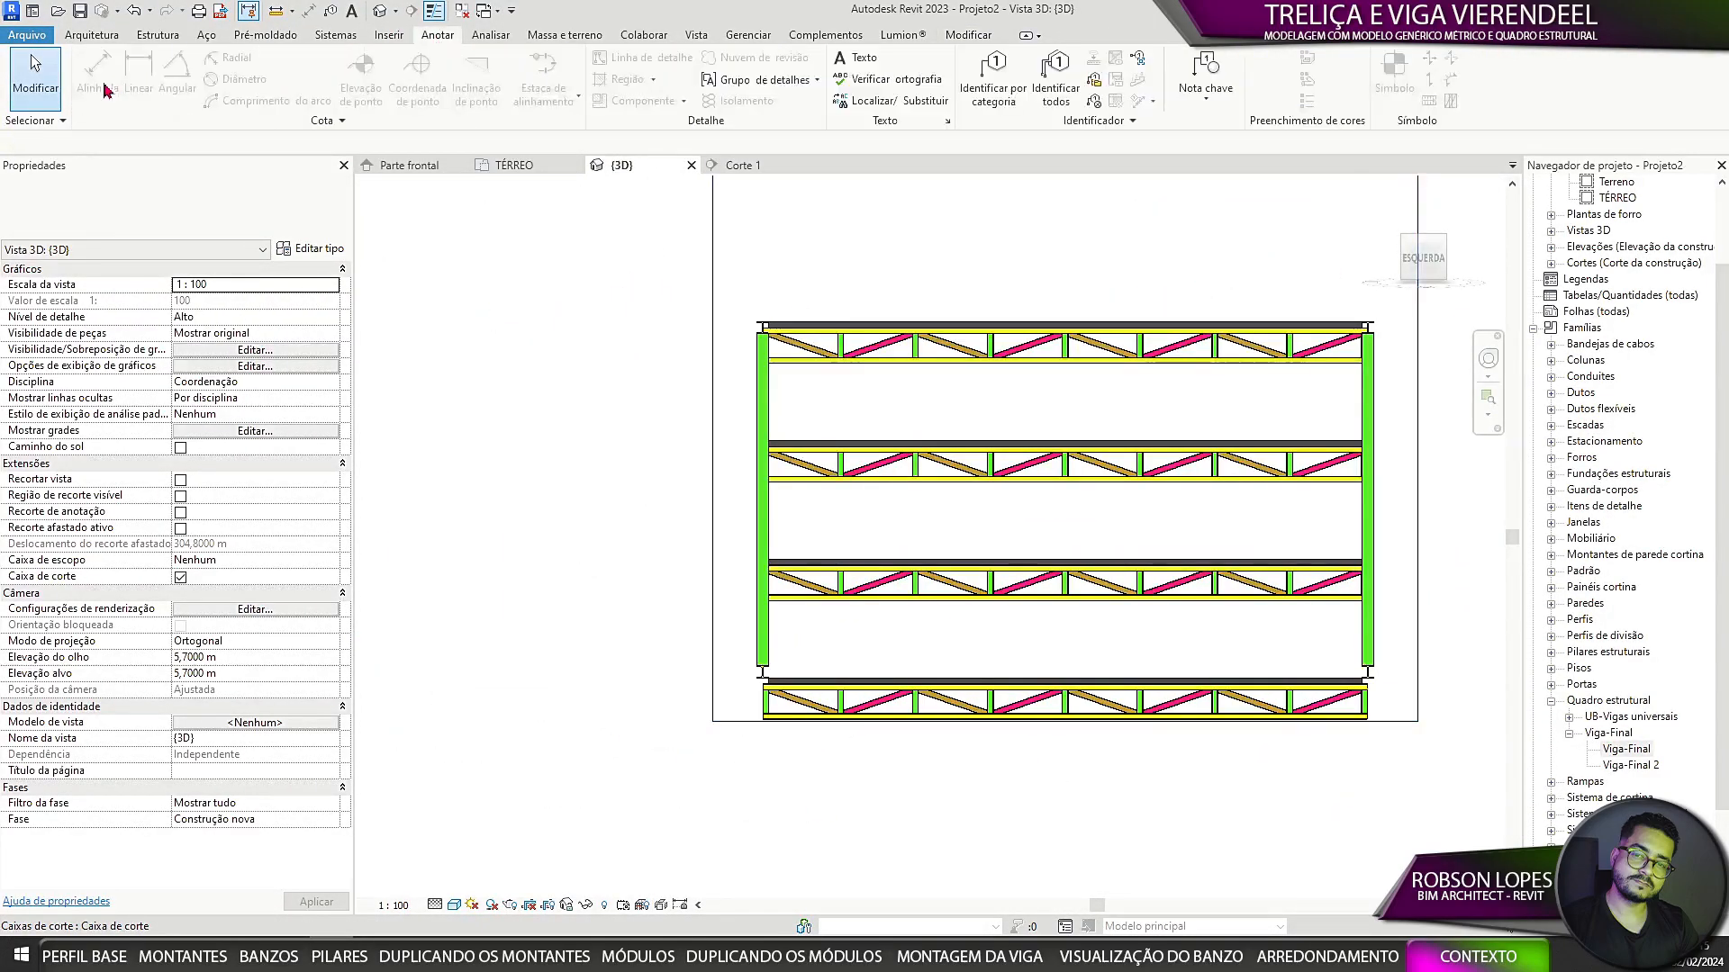
key("ctrl+Tab")
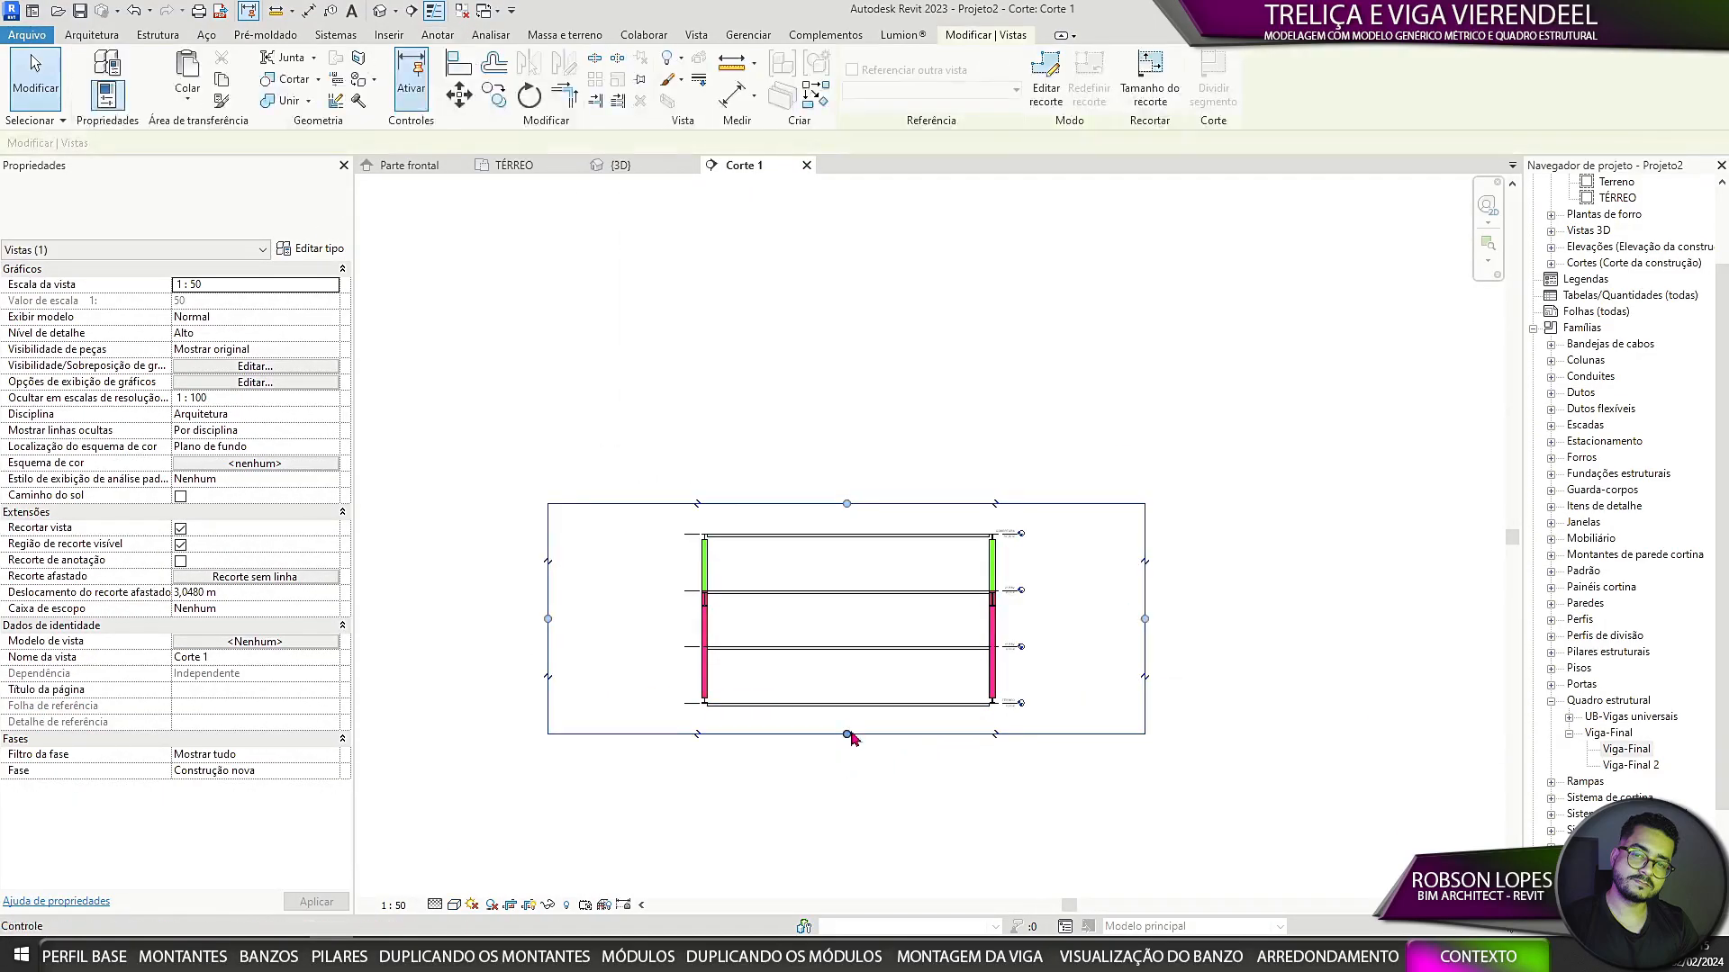
left_click(541, 166)
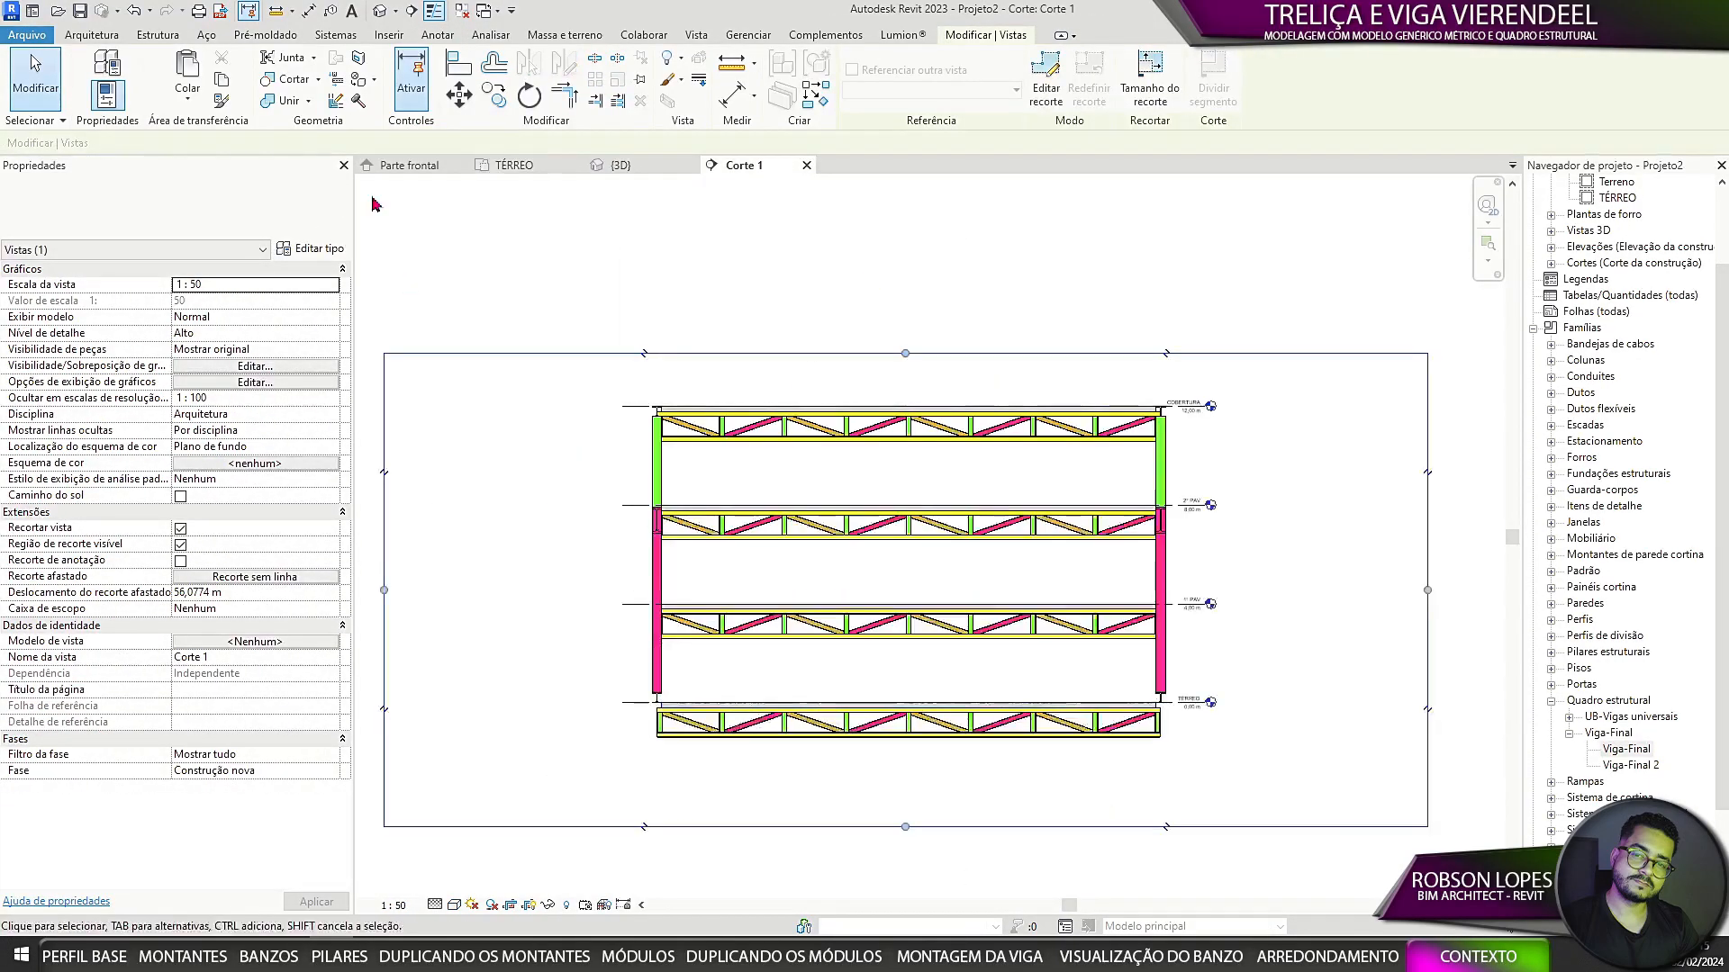
Step: Measure the height from the COBERTURA level to the underside of the lowest transverse truss in Corte 1
key("d")
key("i")
scroll(714, 760, "up", 6)
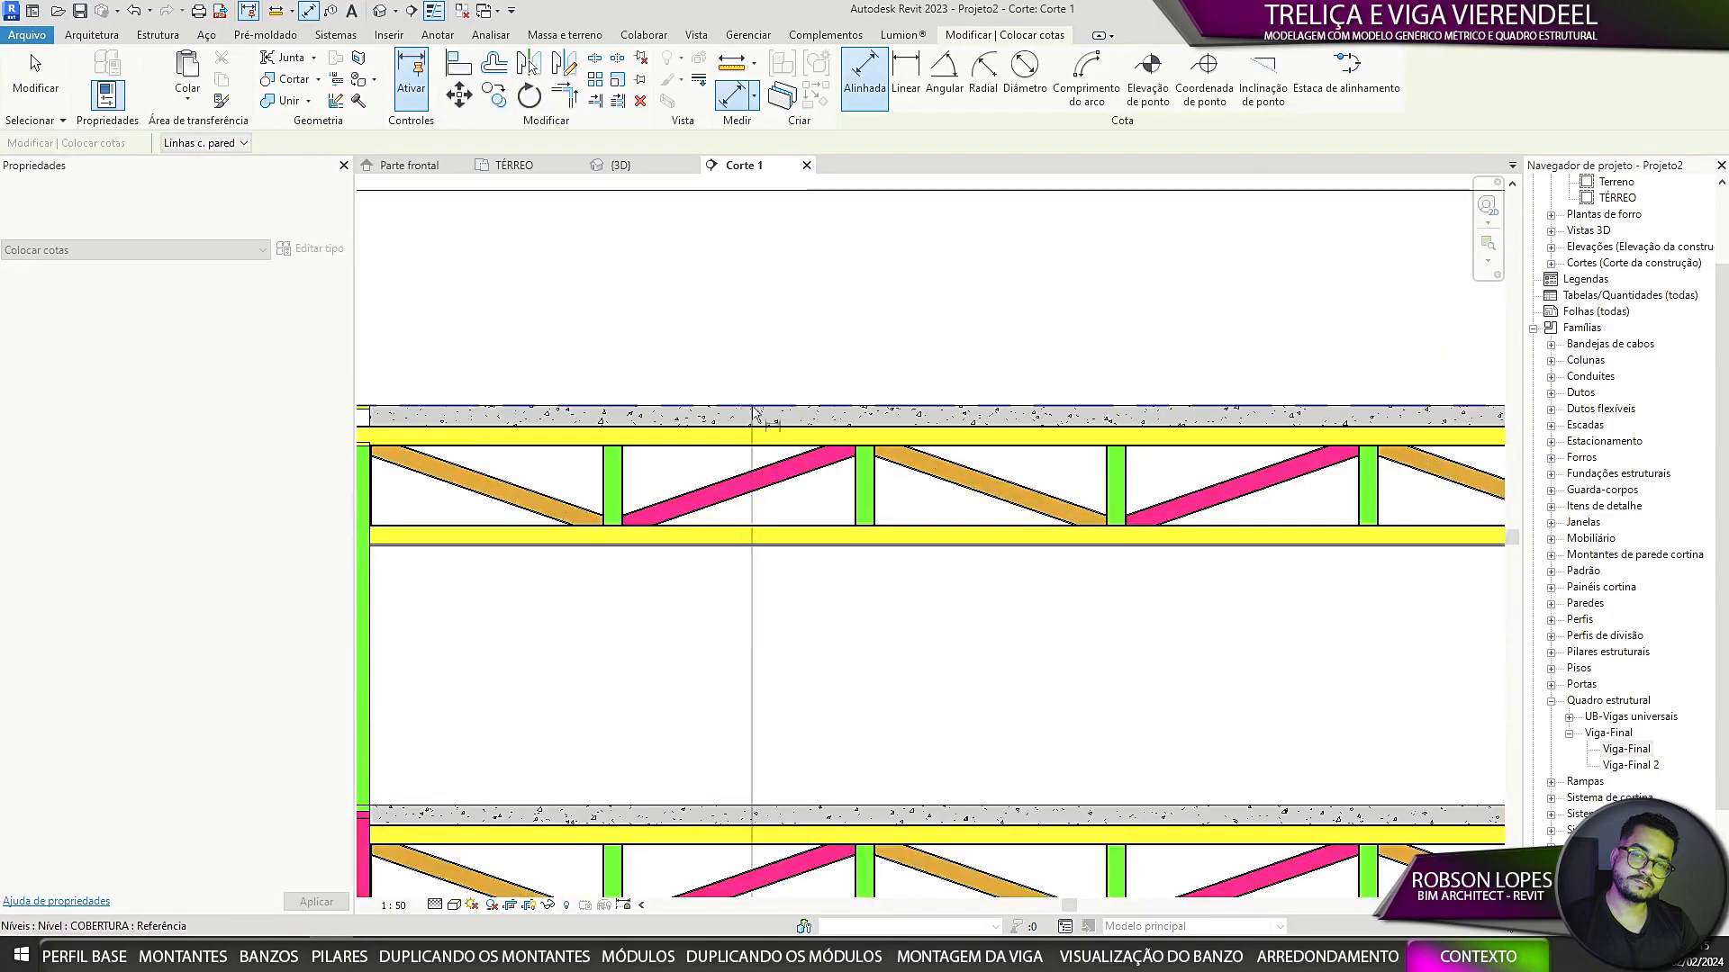
left_click(753, 408)
scroll(753, 408, "down", 4)
scroll(576, 540, "up", 4)
key("Escape")
key("Escape")
Step: Set the Viga-Final type's Altura da Viga to 13,4 m for the long trusses
scroll(653, 711, "down", 4)
left_click(582, 450)
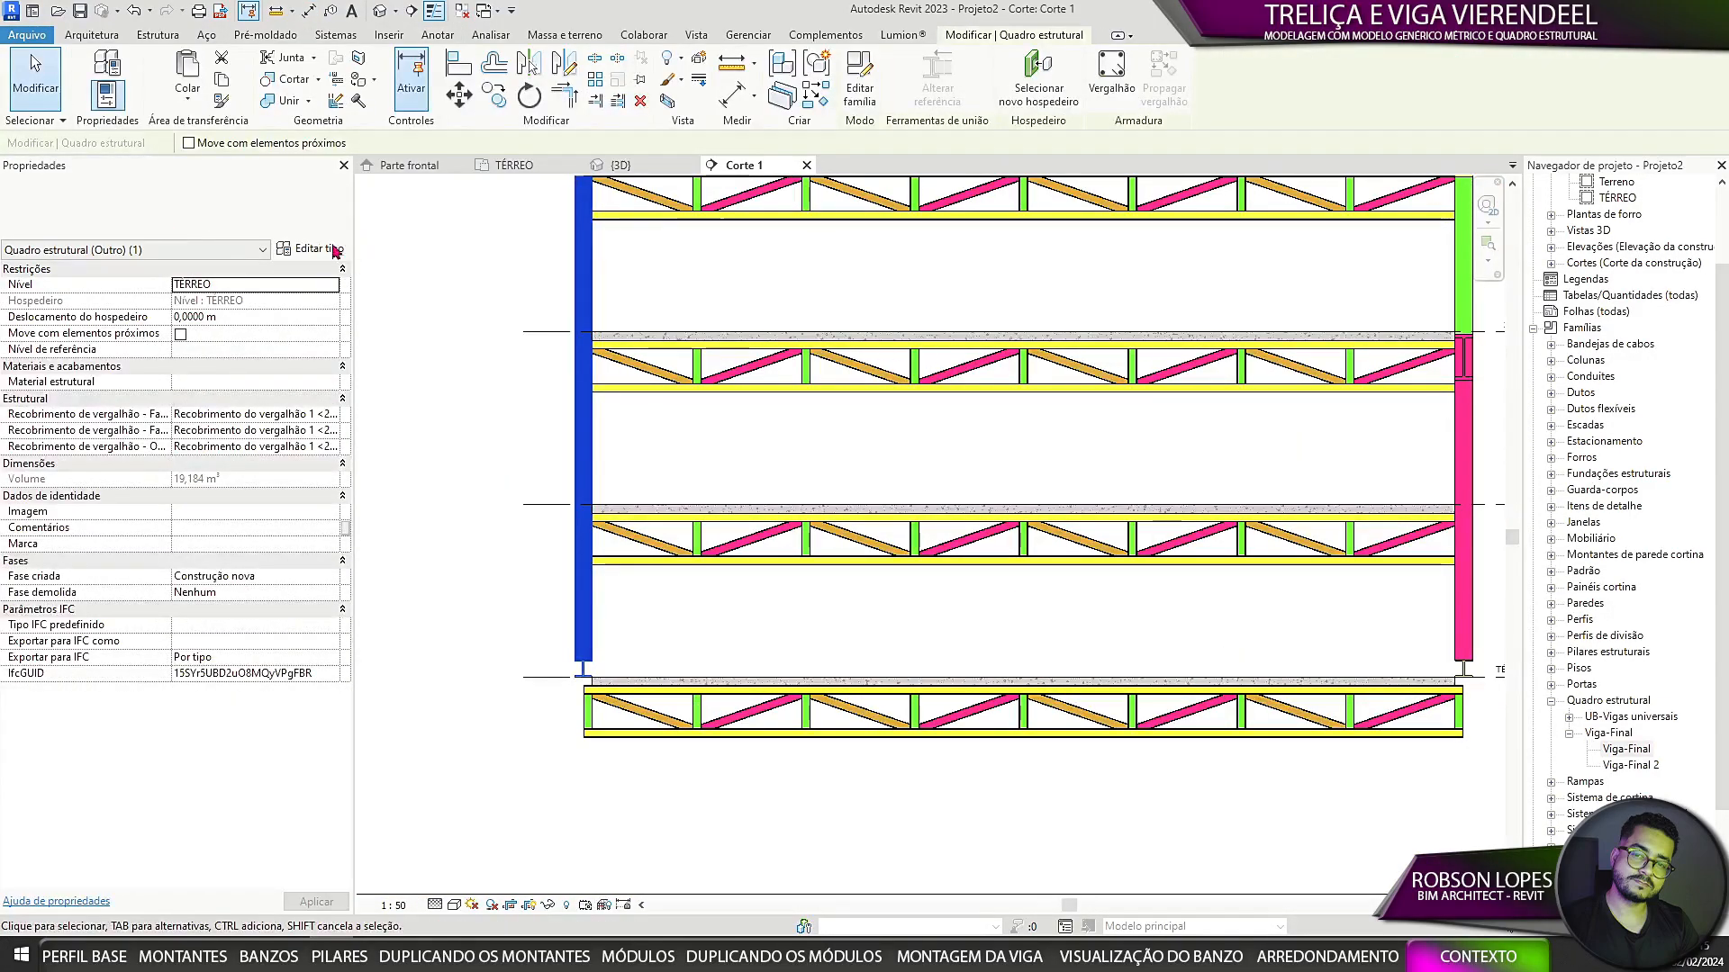
left_click(311, 248)
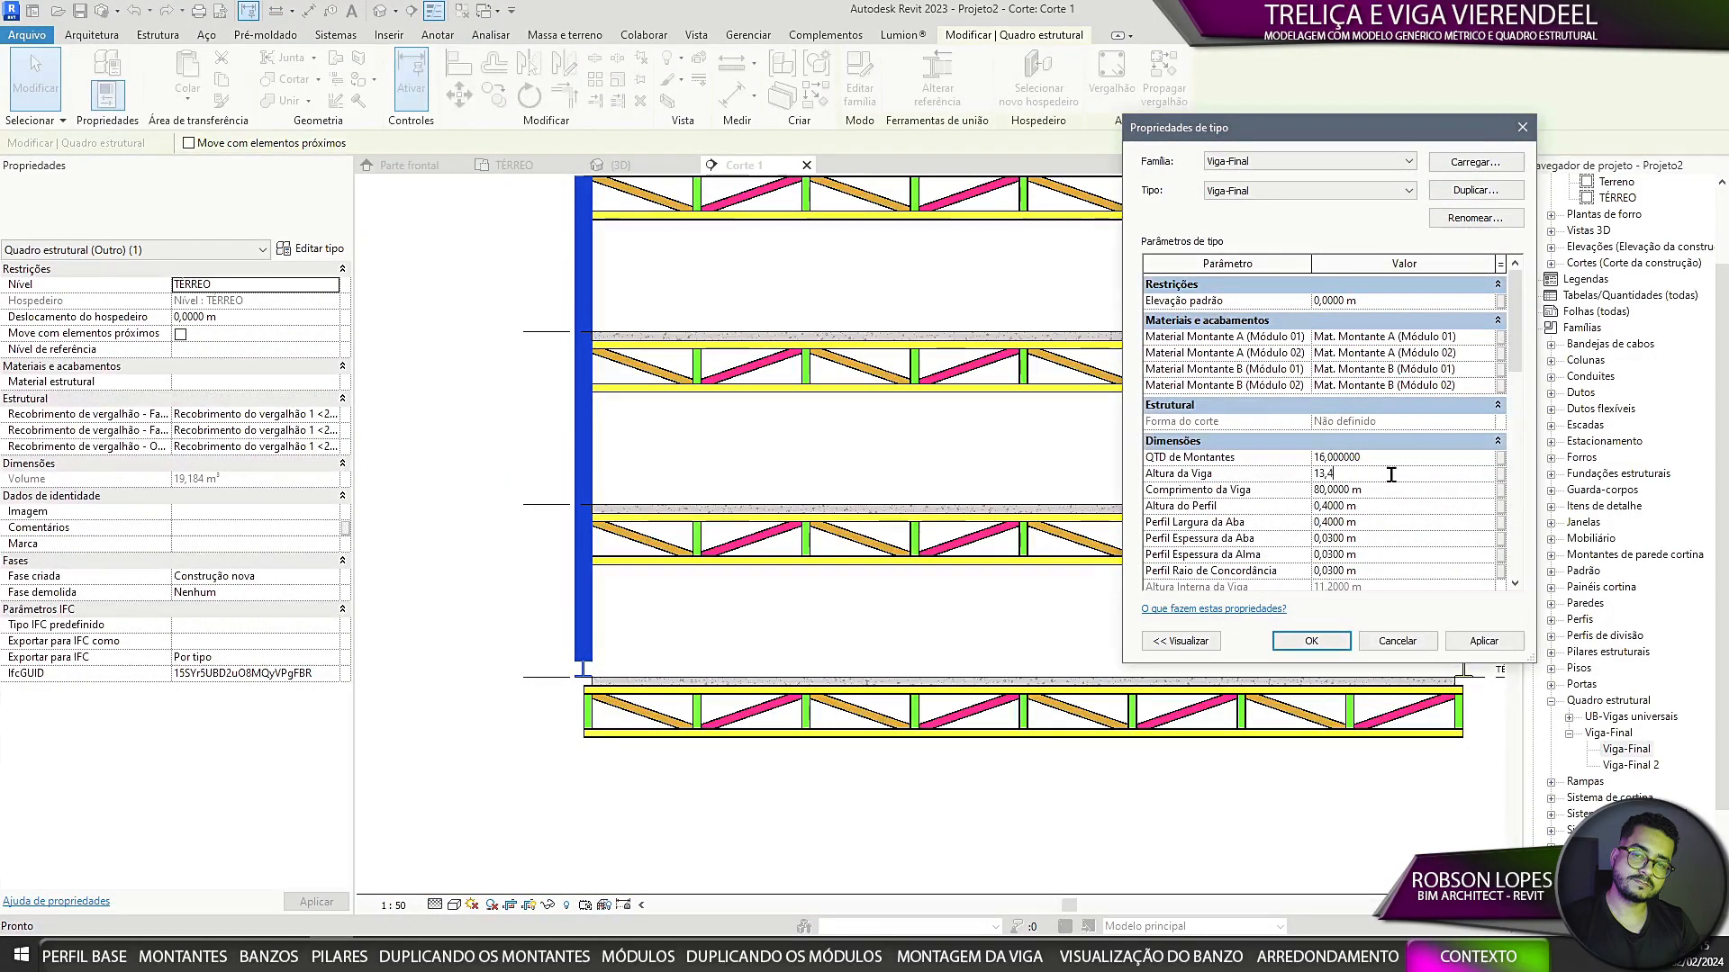
left_click(1311, 641)
scroll(841, 444, "down", 3)
scroll(991, 378, "up", 3)
scroll(991, 378, "down", 2)
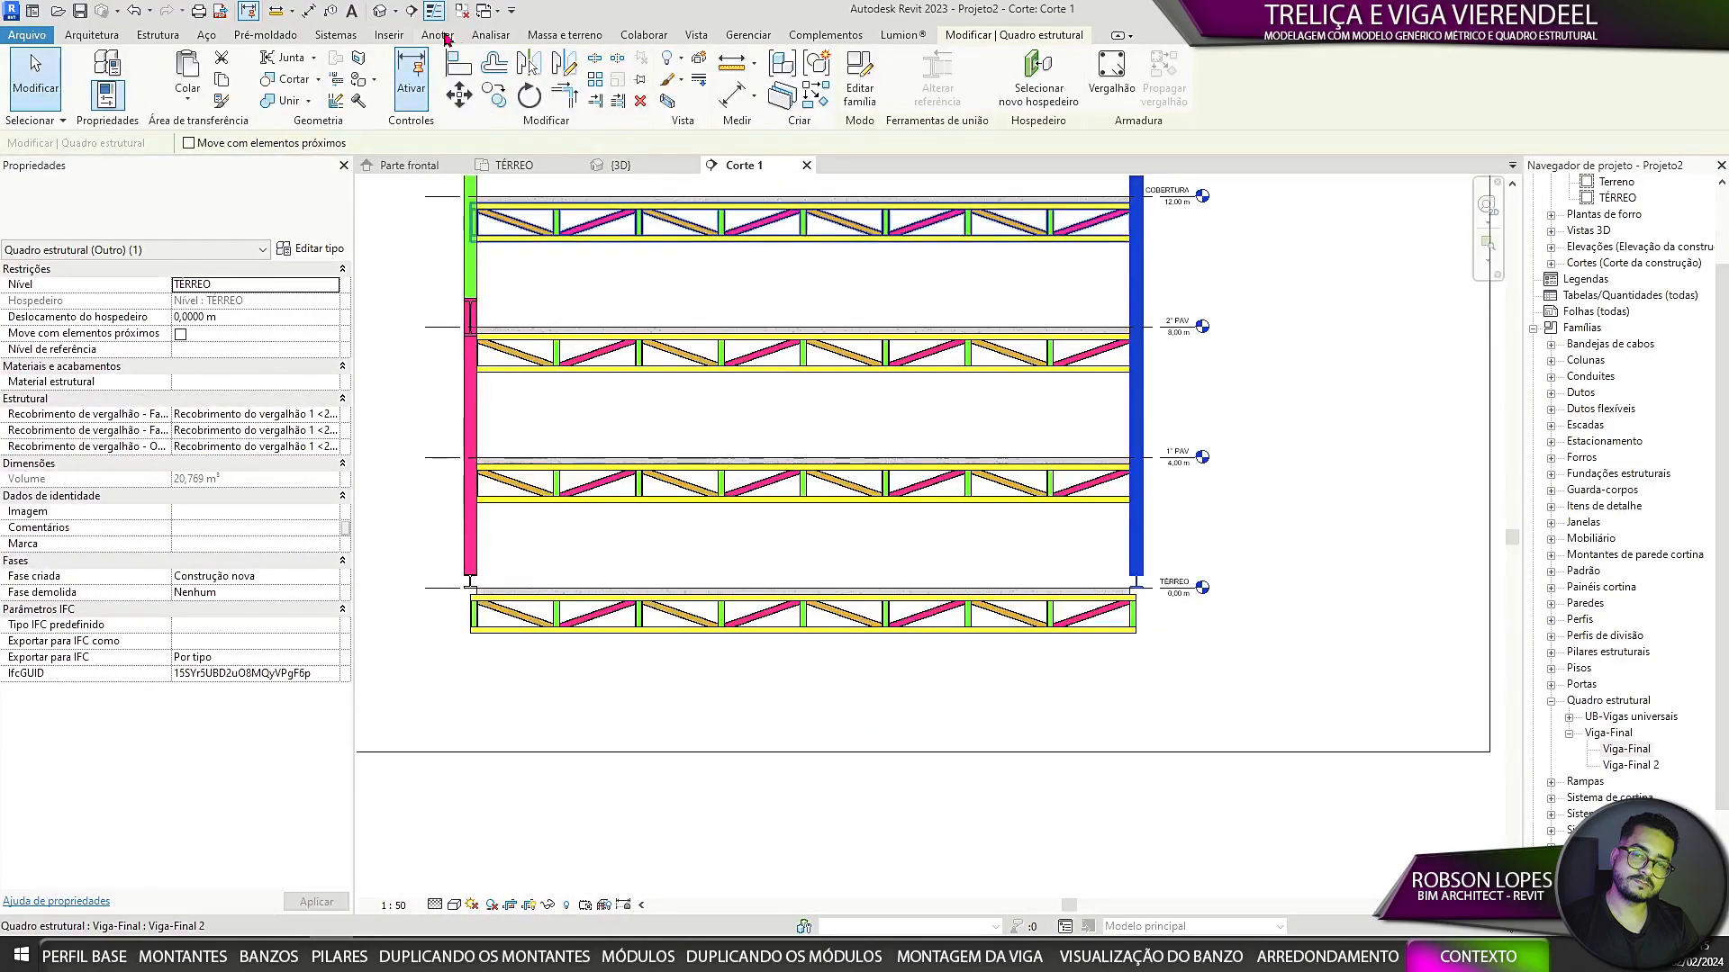
Step: Measure the distance from the TÉRREO level to the underside of the lowest transverse truss
key("d")
key("i")
scroll(1328, 639, "up", 3)
scroll(1008, 576, "up", 2)
key("Escape")
key("Escape")
Step: Set the host offset of both long Viga-Final trusses to -1,4 m from TÉRREO
scroll(936, 554, "down", 6)
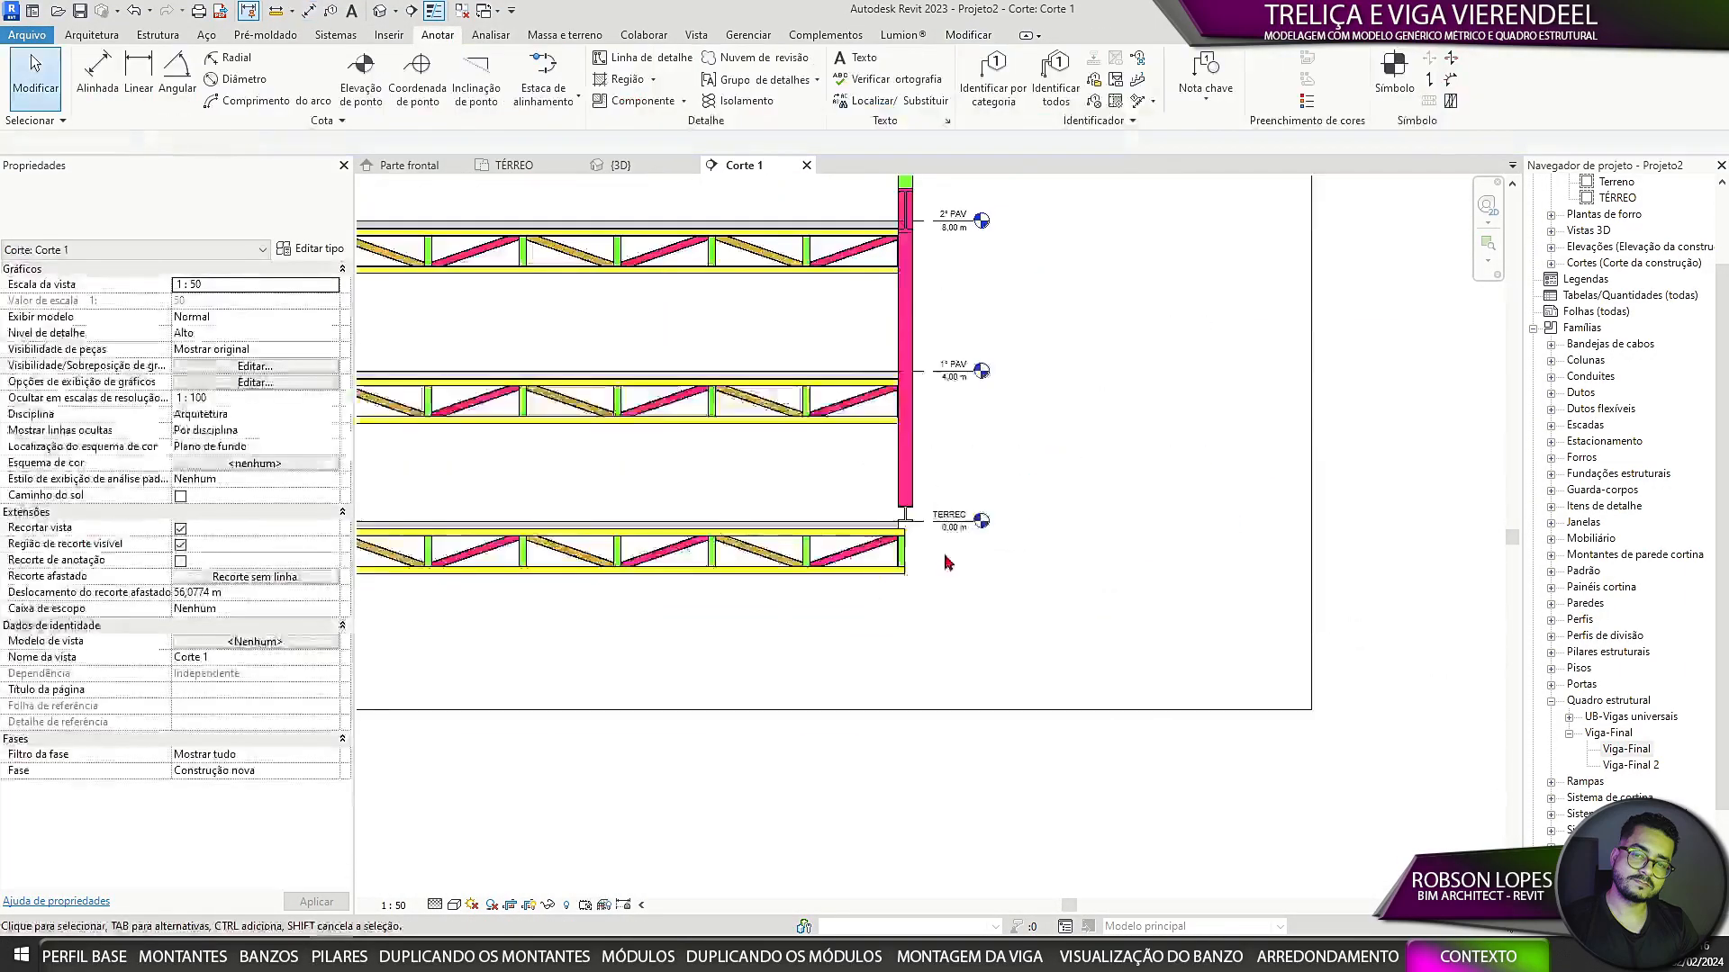
left_click(646, 517)
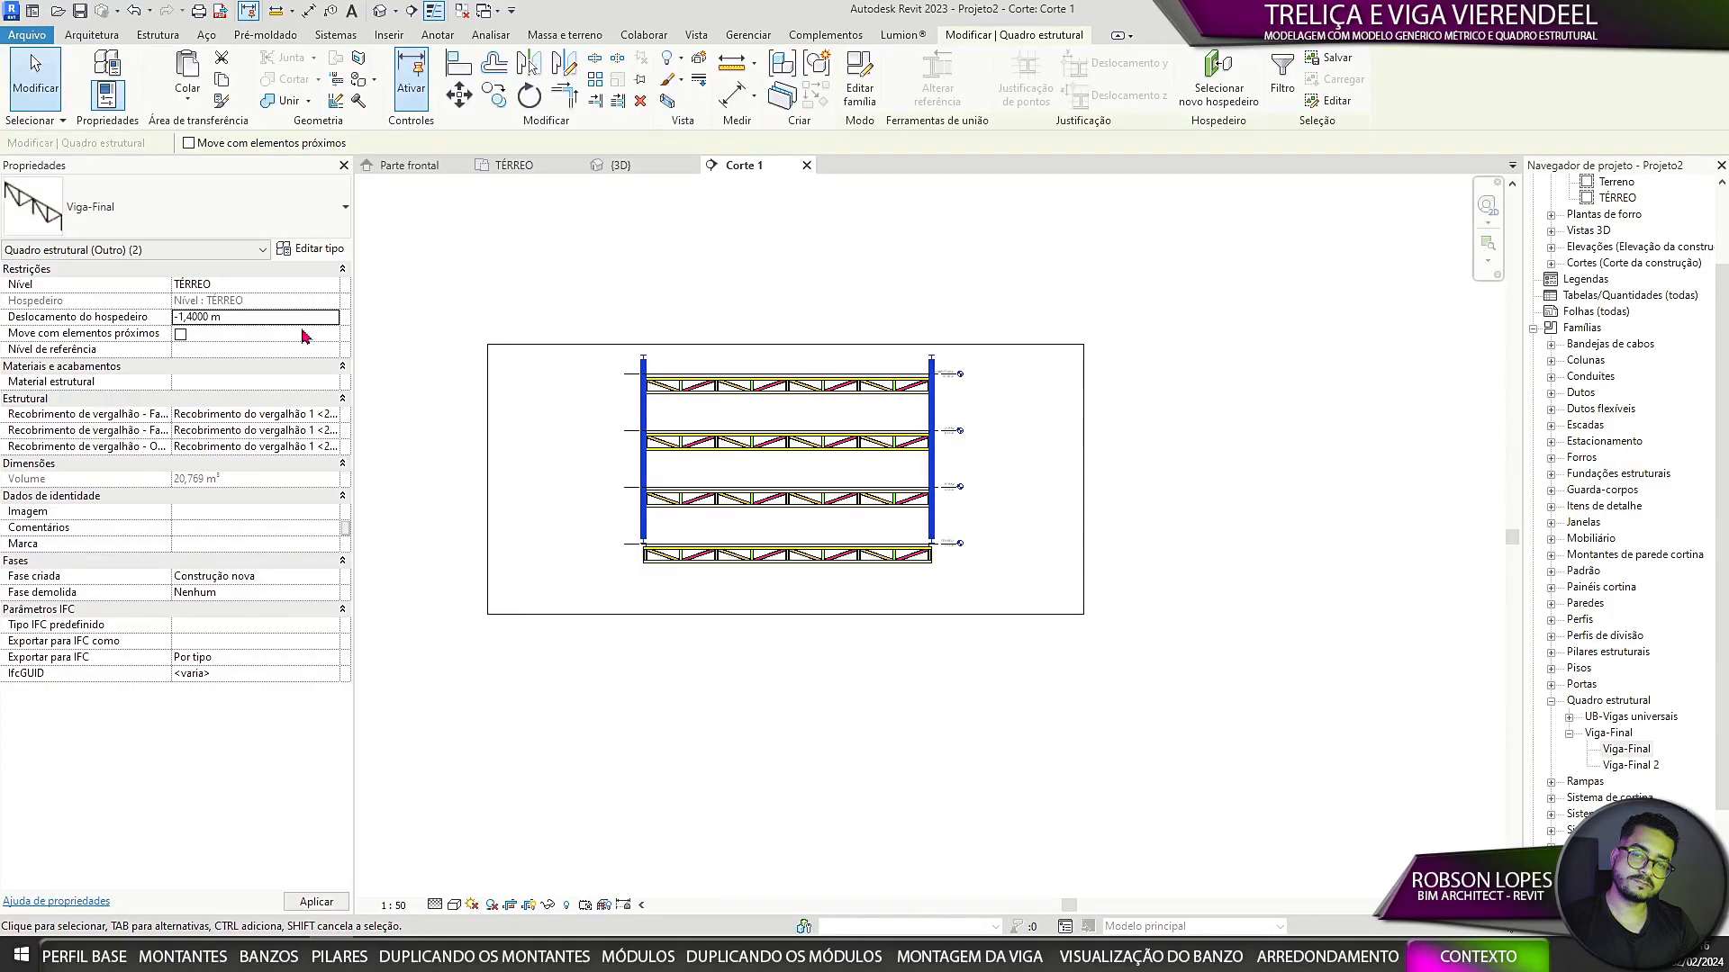
left_click(1009, 520)
scroll(982, 539, "up", 2)
middle_click_drag(1033, 515, 1281, 540)
Step: Enlarge the 3D view's section box well beyond the structure on all sides
left_click(621, 165)
scroll(880, 510, "down", 2)
middle_click_drag(1144, 589, 1135, 766, "shift")
scroll(1136, 748, "down", 2)
left_click(1185, 567)
left_click_drag(965, 576, 1468, 720)
scroll(963, 680, "down", 4)
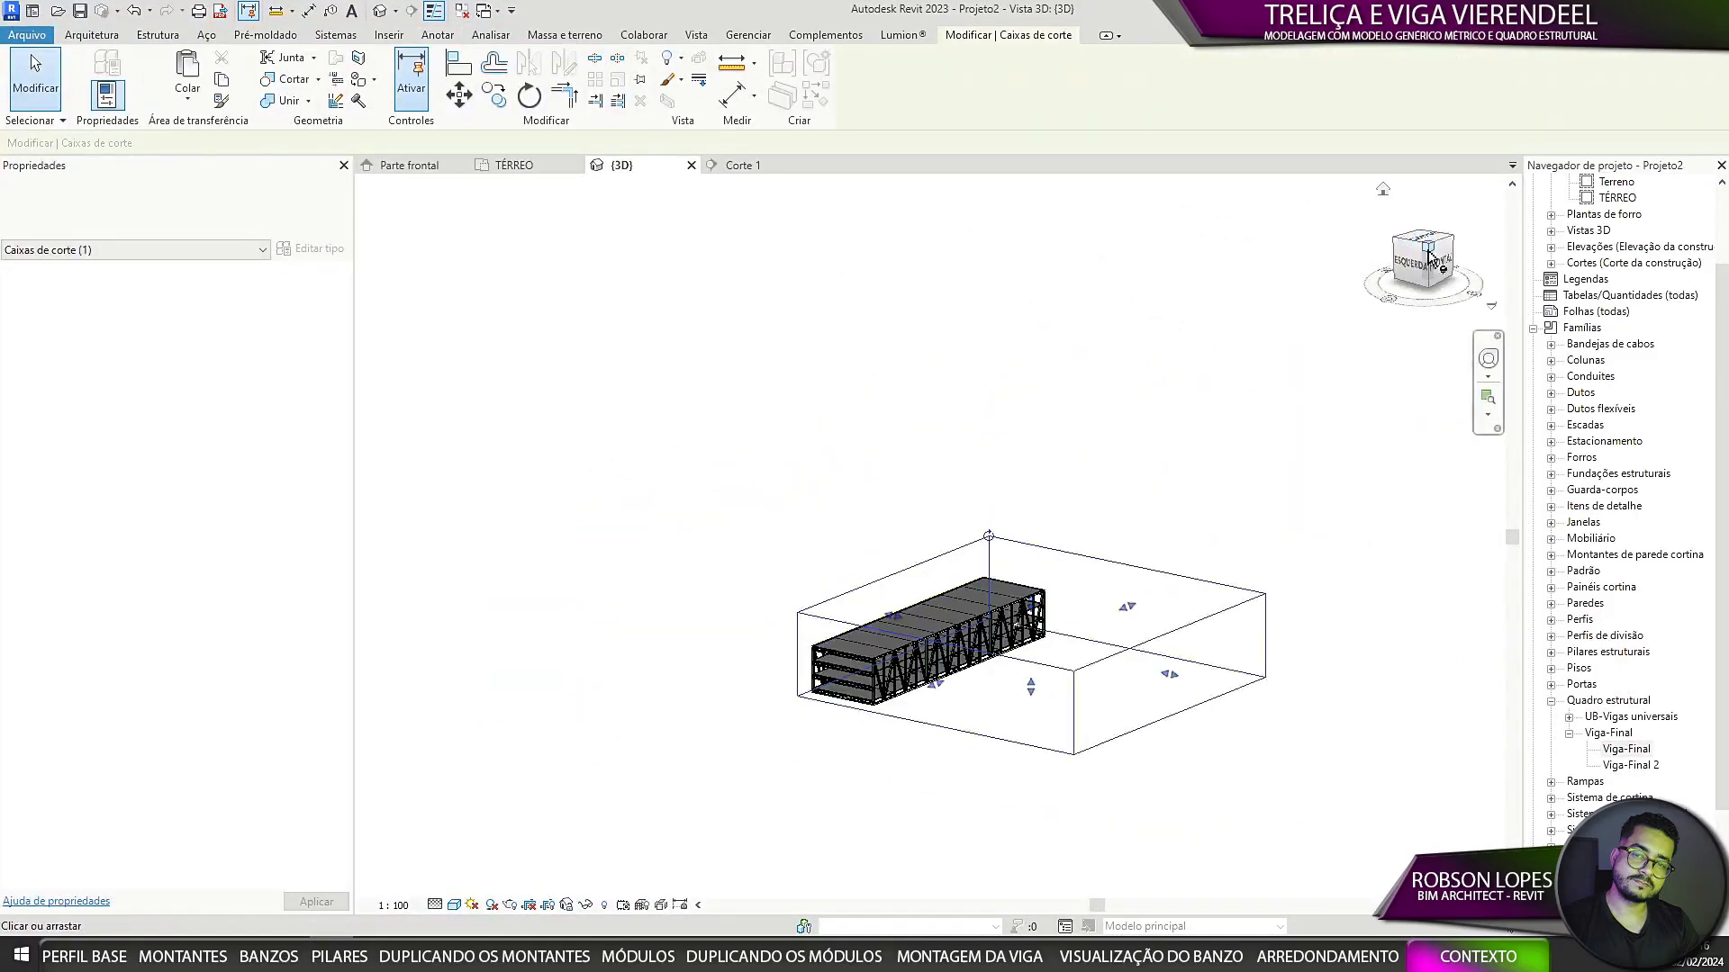
left_click(1428, 251)
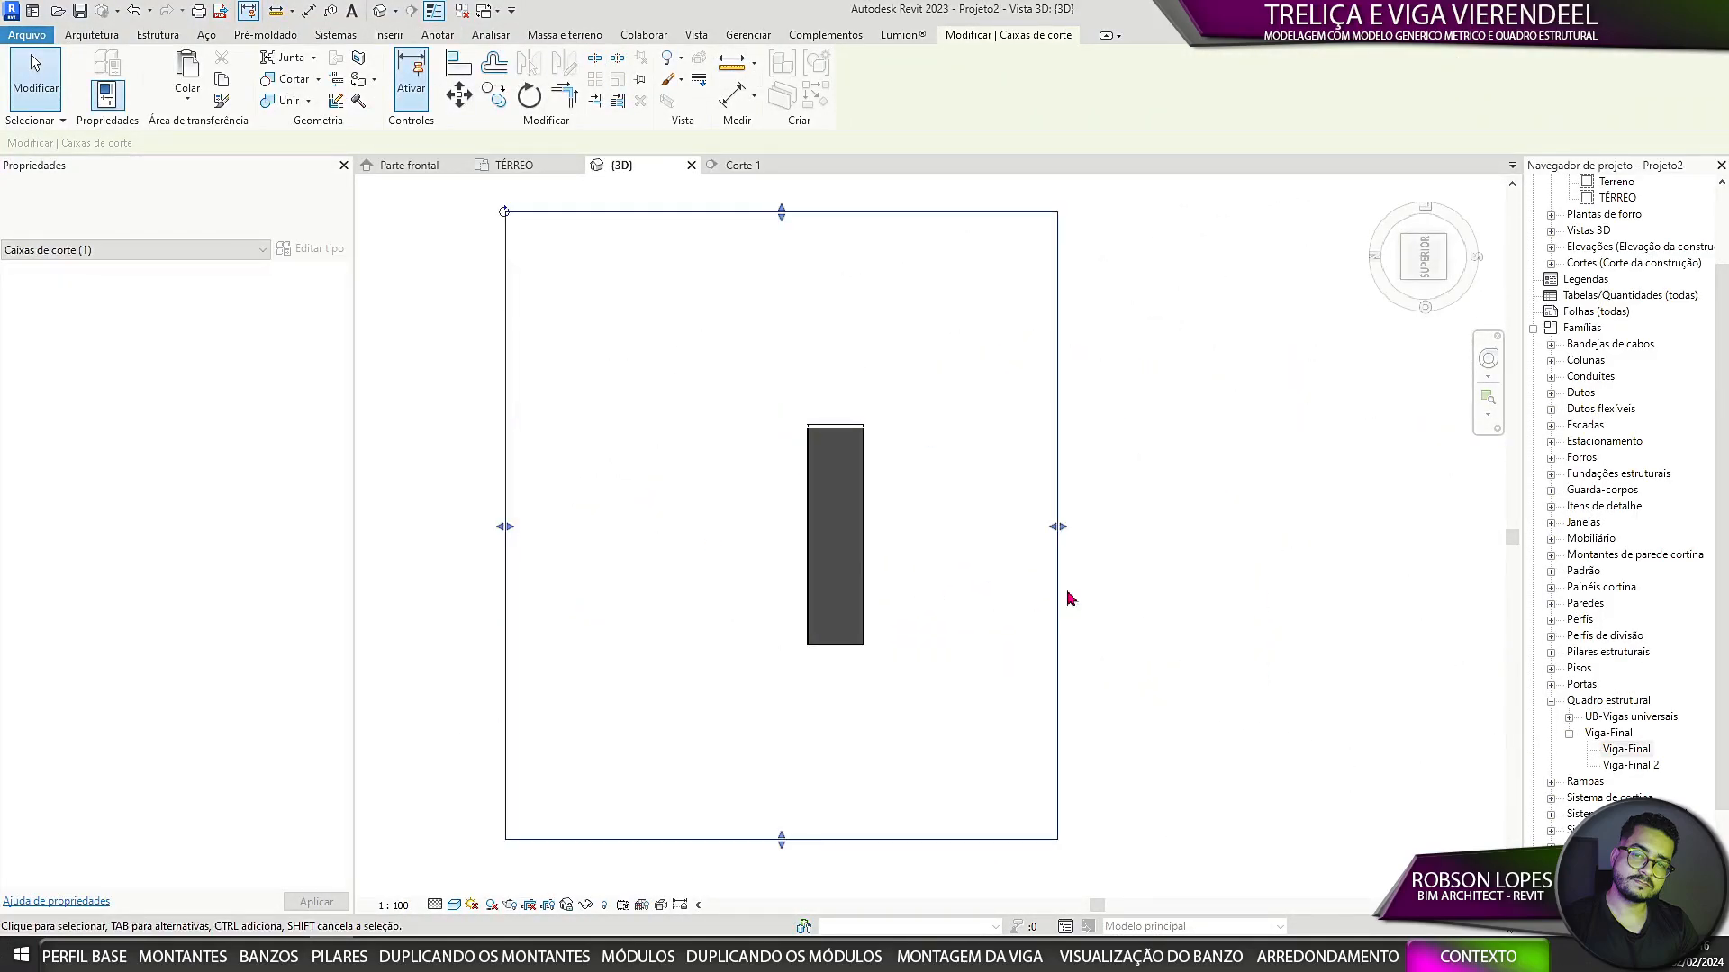
left_click(1070, 599)
Step: Inspect the assembled long trusses, floors and transverse trusses from both ends in 3D
scroll(801, 593, "up", 5)
middle_click_drag(868, 729, 630, 693)
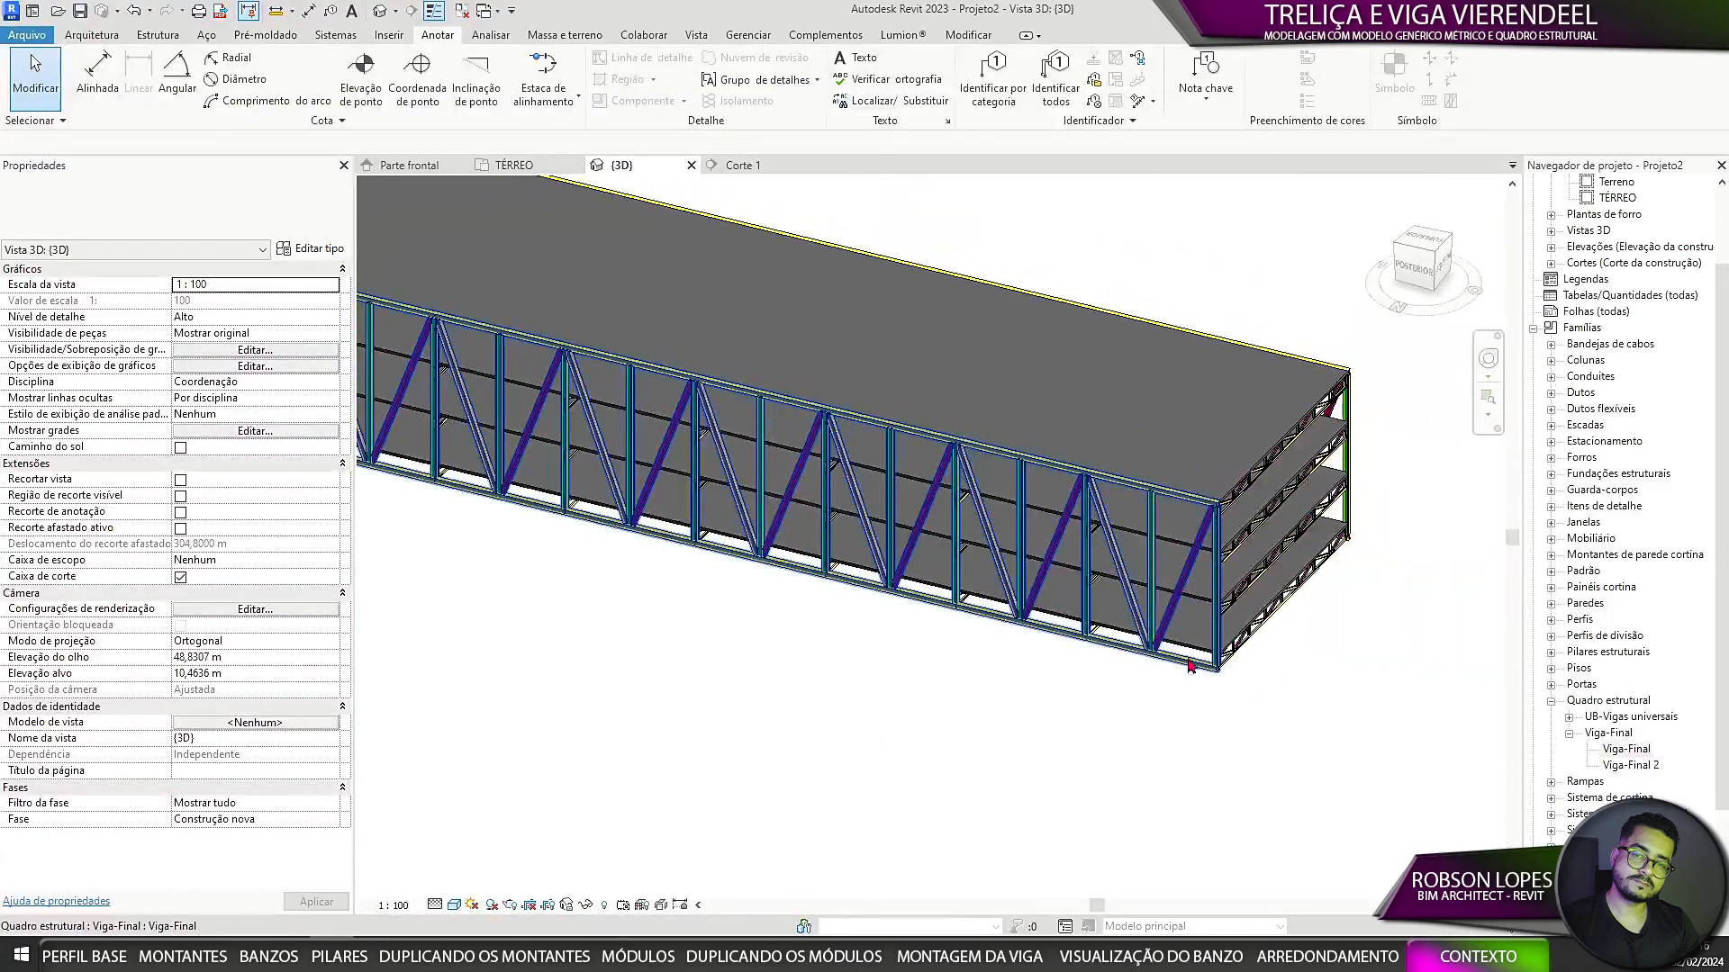
left_click(1191, 663)
middle_click_drag(1162, 662, 1049, 594, "shift")
scroll(1011, 538, "down", 2)
left_click(737, 685)
middle_click_drag(737, 684, 636, 259)
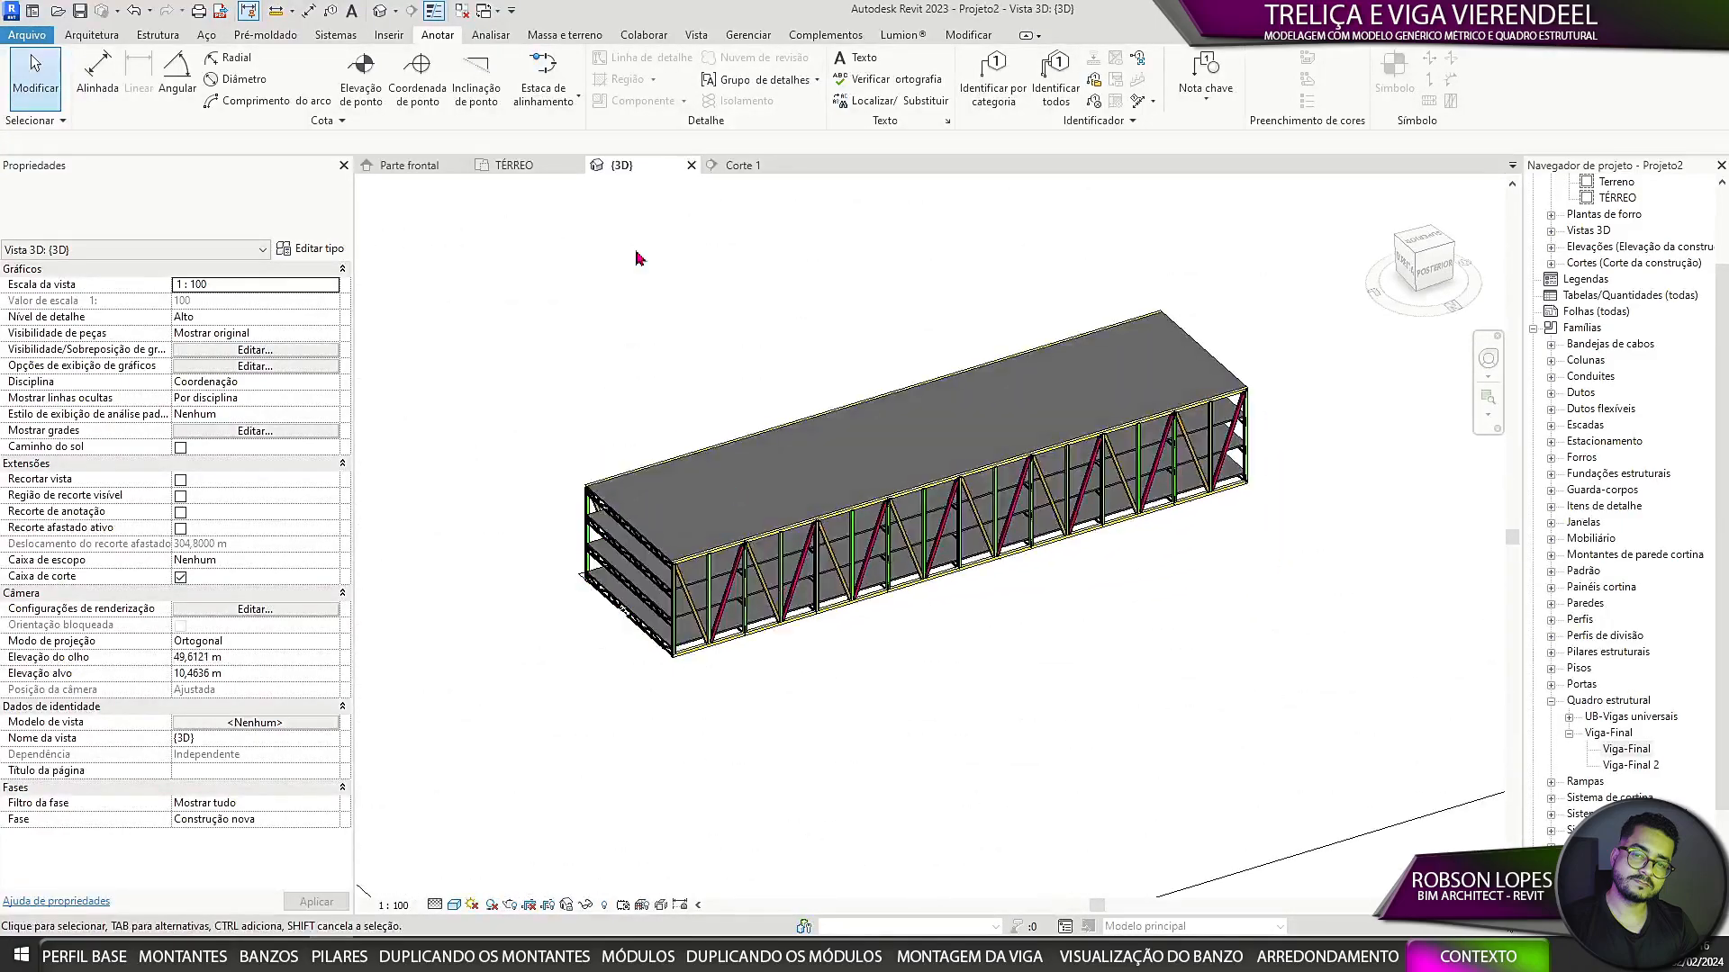
Step: Start a topographic surface in the TÉRREO plan and place points at an absolute elevation of -10 m
left_click(512, 164)
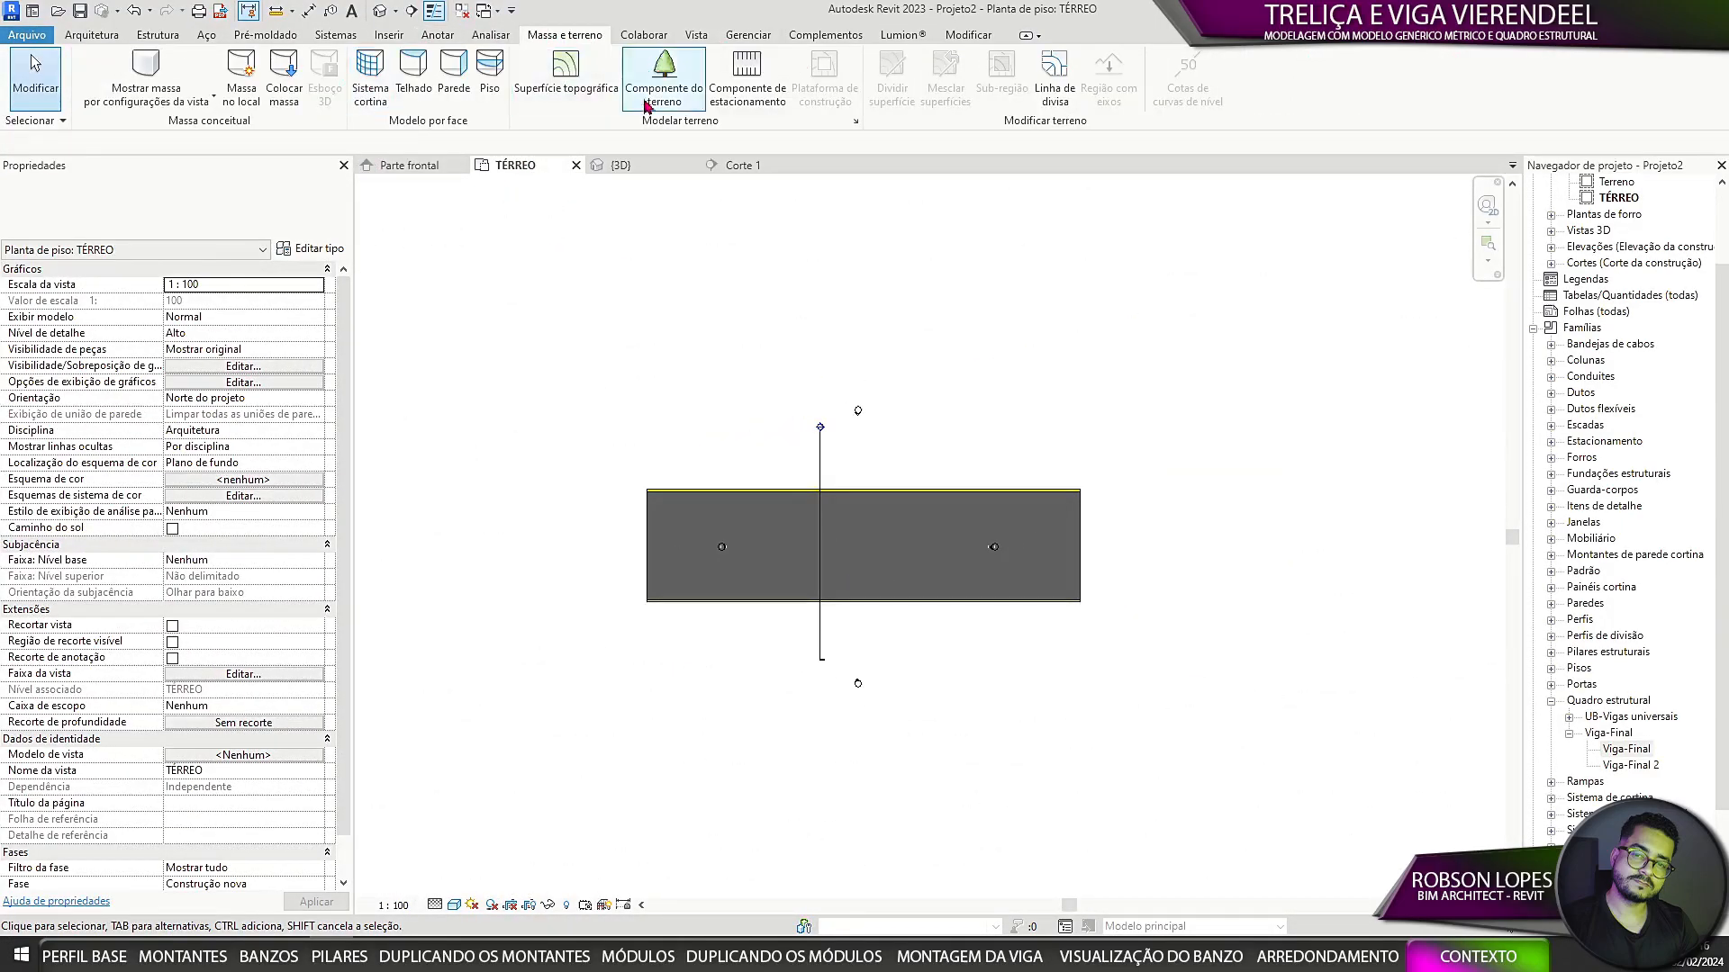
left_click(567, 78)
scroll(783, 503, "down", 1)
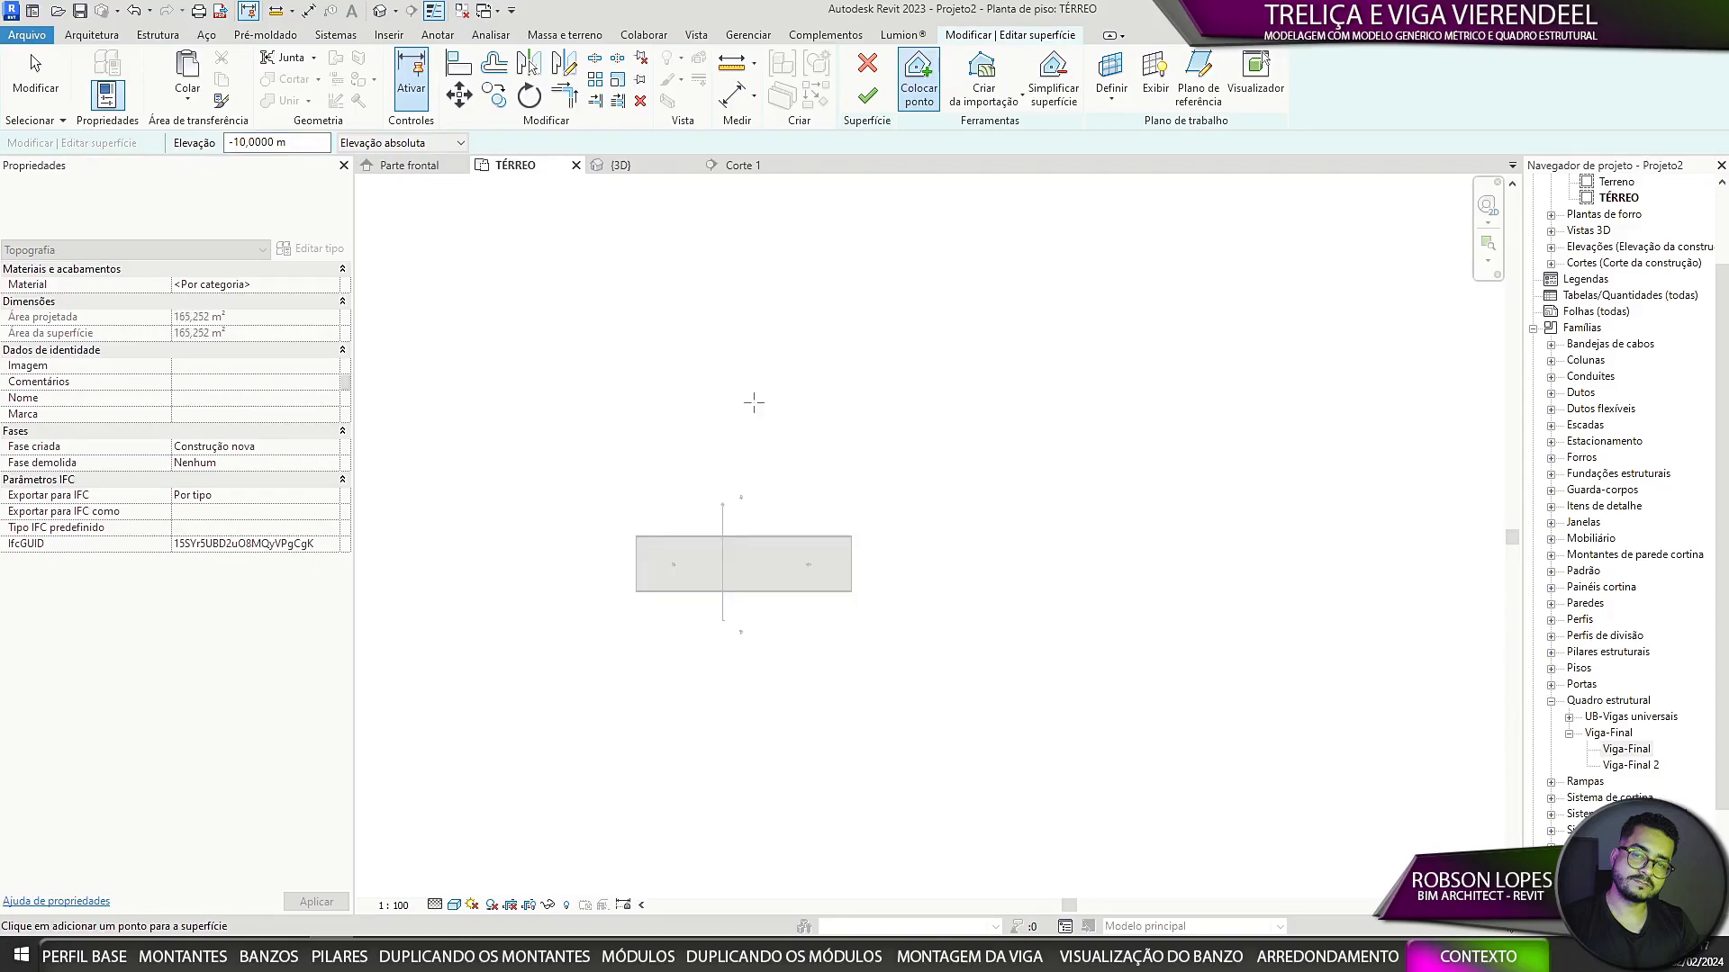
middle_click_drag(734, 839, 734, 727)
Step: Add terrain points in the Terreno plan to shape a winding valley beneath the structure
left_click(622, 165)
scroll(822, 412, "down", 5)
middle_click_drag(822, 412, 1260, 504, "shift")
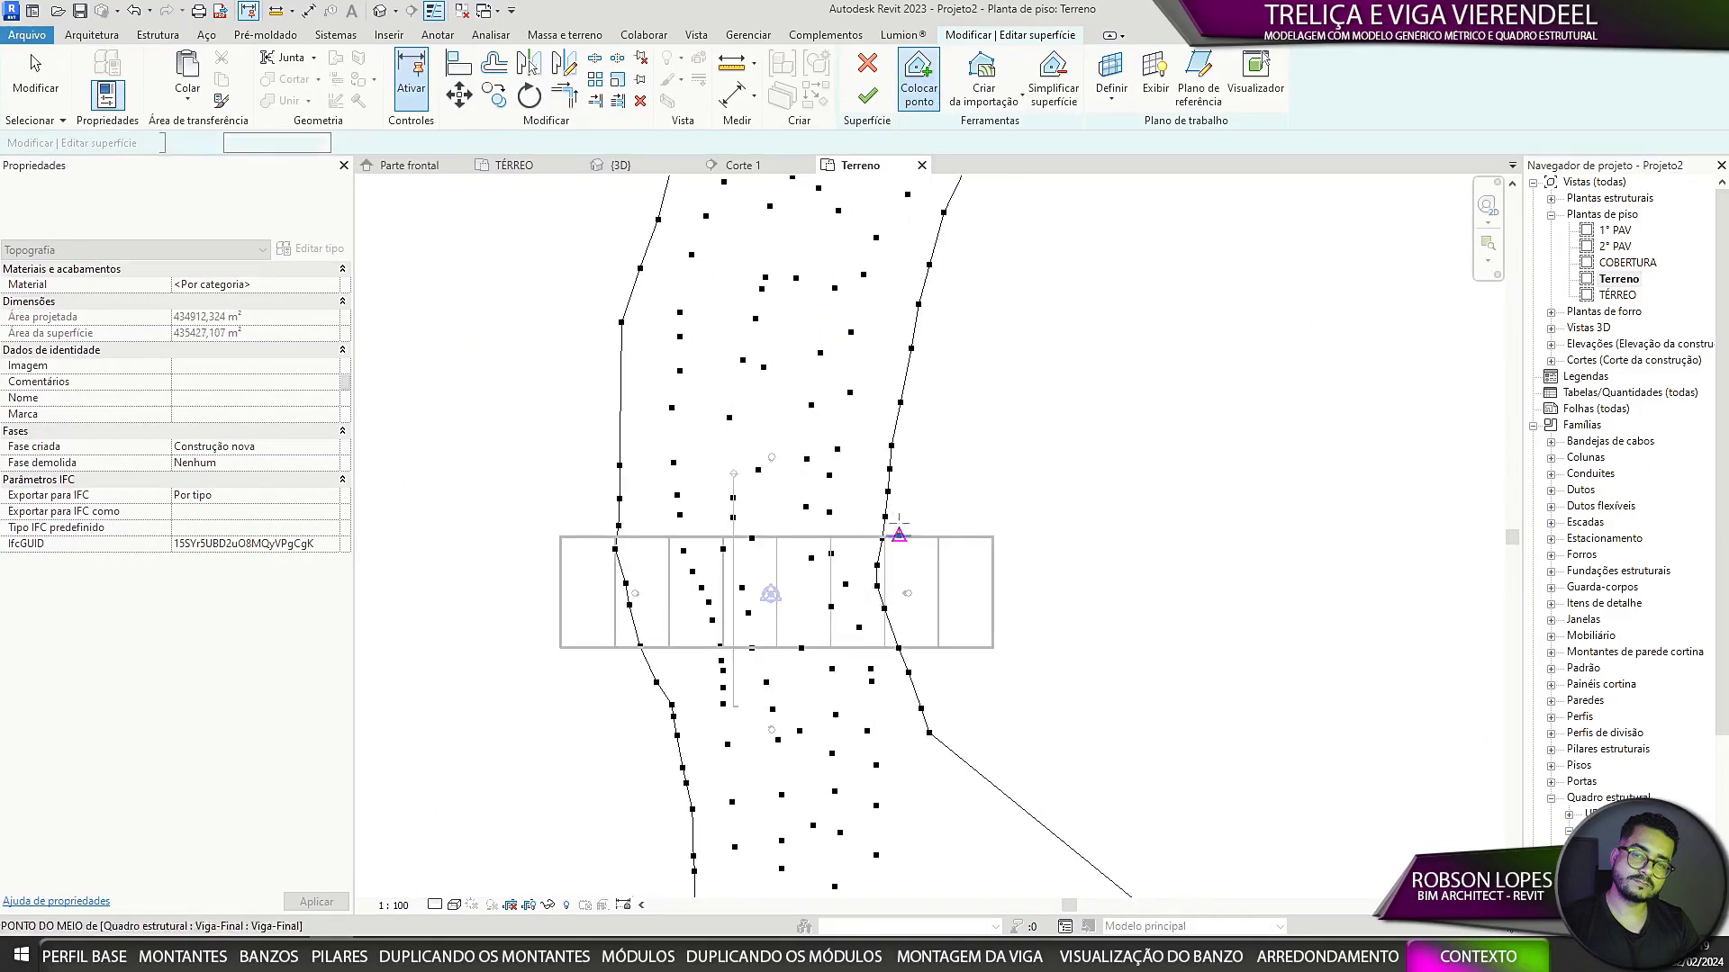
middle_click_drag(902, 745, 880, 778)
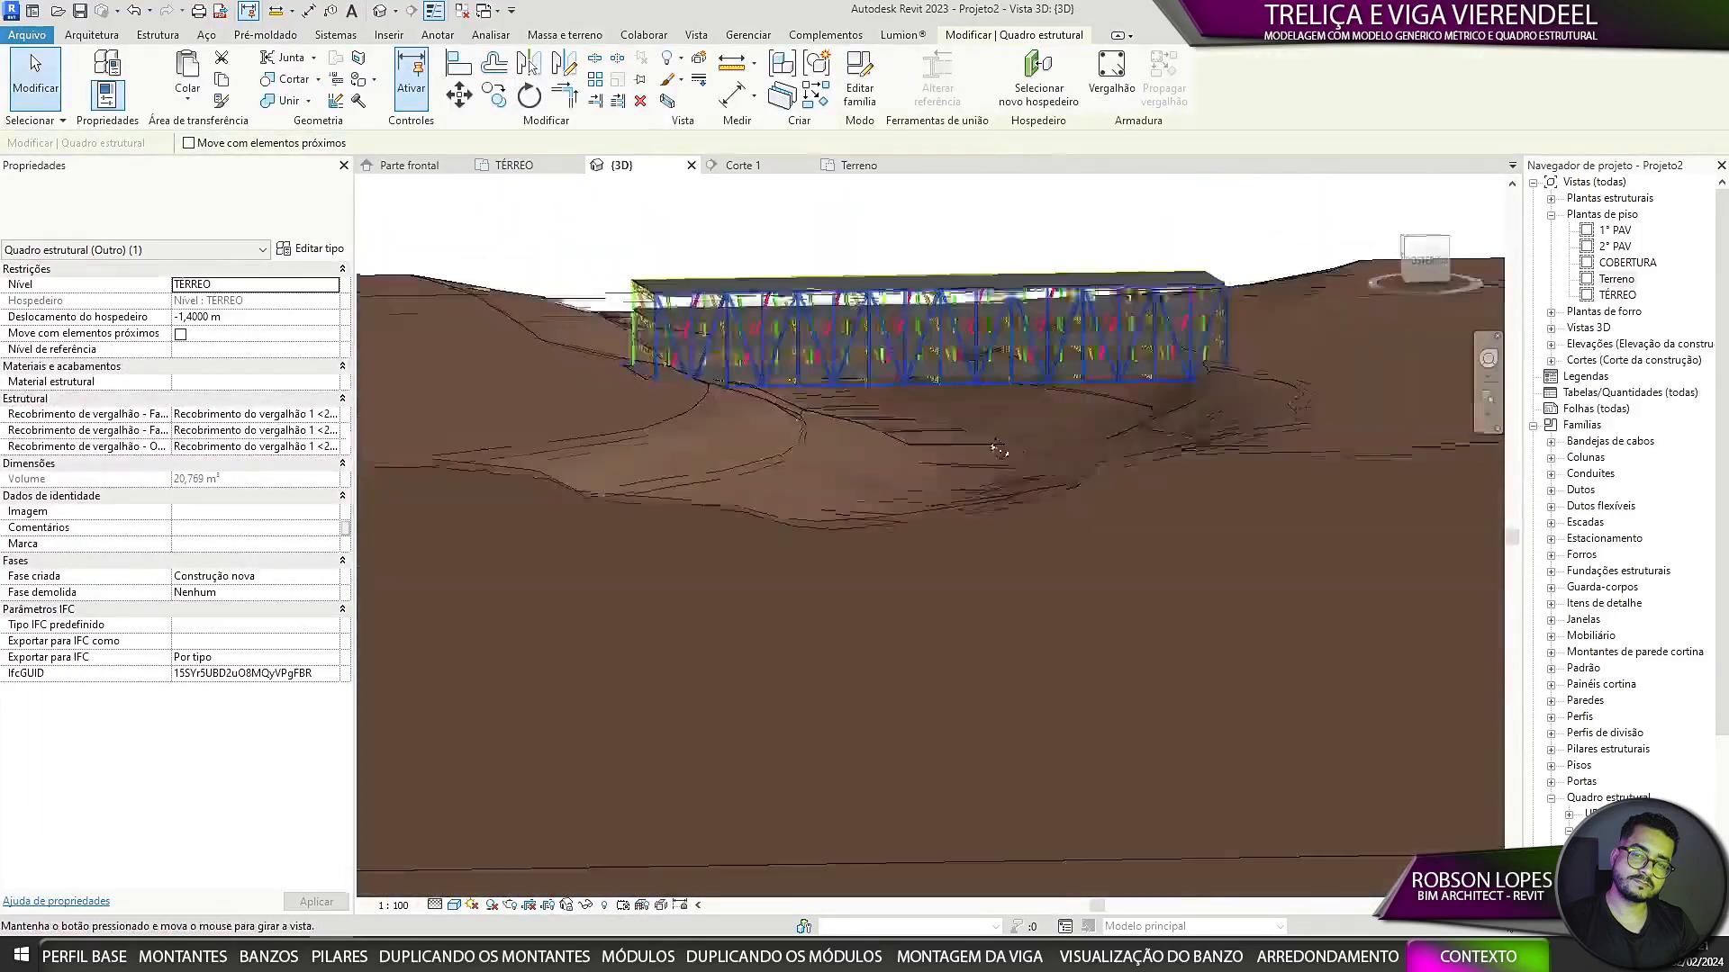
Step: Raise the lower face of the section box to trim the terrain's depth in 3D
middle_click_drag(999, 451, 1300, 471, "shift")
left_click(1381, 471)
left_click_drag(988, 729, 987, 590)
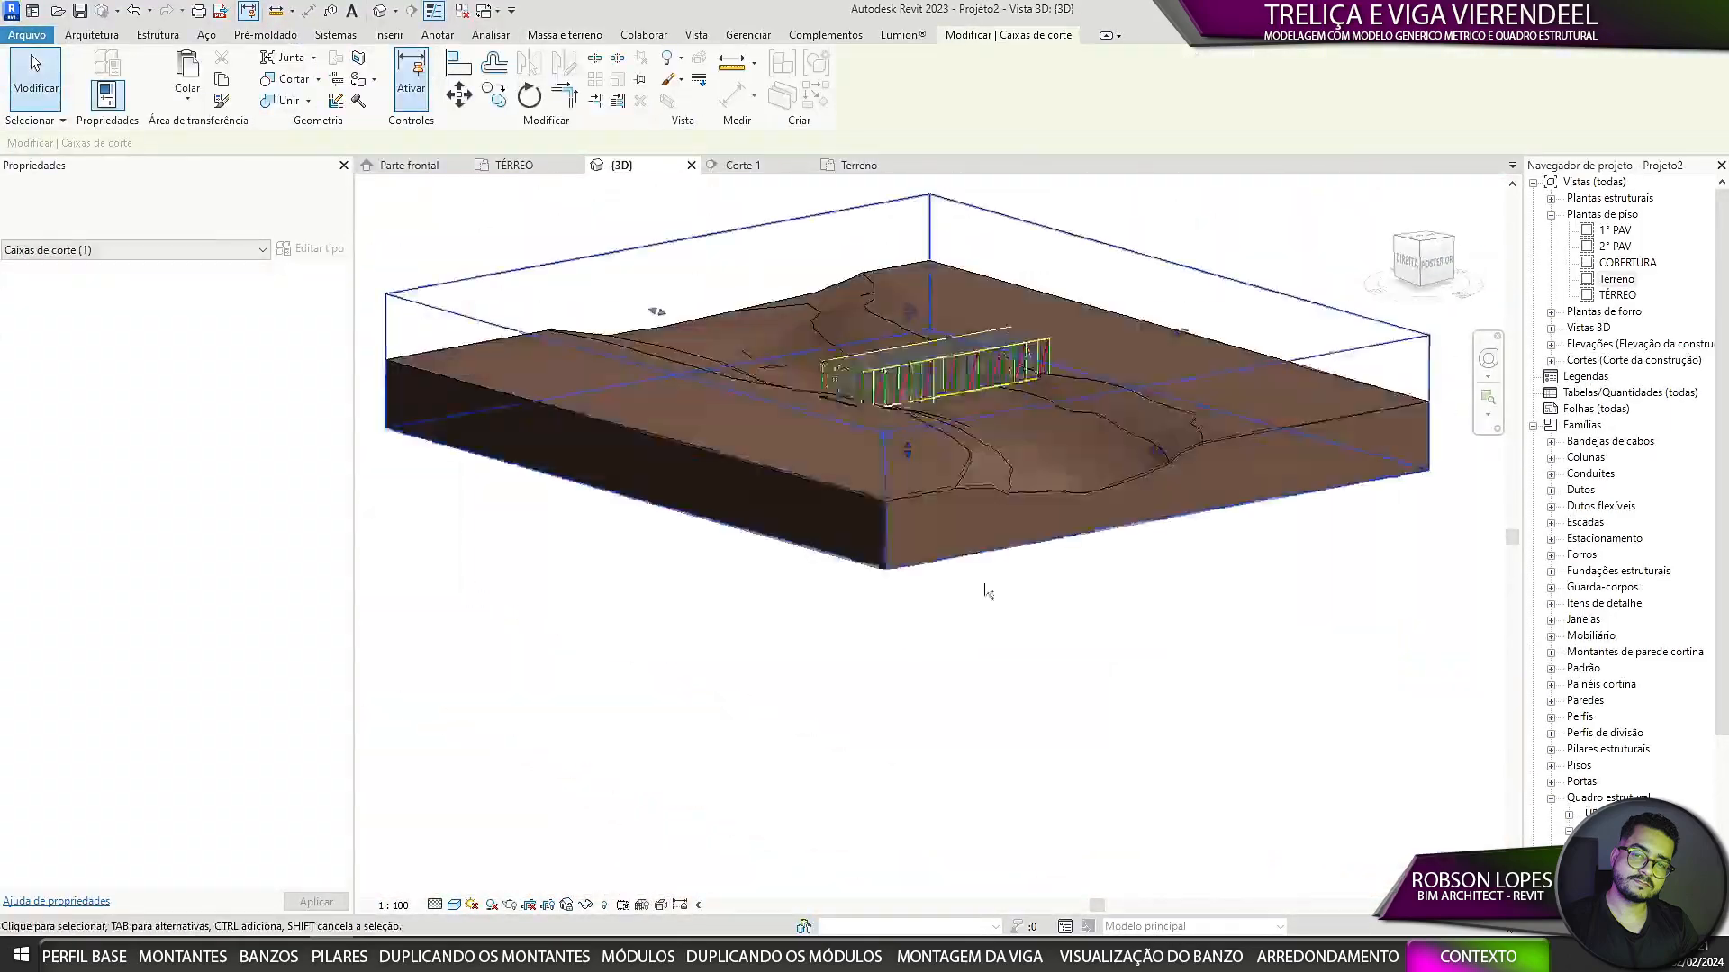
left_click(988, 590)
middle_click_drag(988, 590, 983, 601, "shift")
Step: Create an in-place Modelos genéricos component and extrude a rectangle over the valley in the TÉRREO plan for the water
left_click(91, 35)
left_click(408, 841)
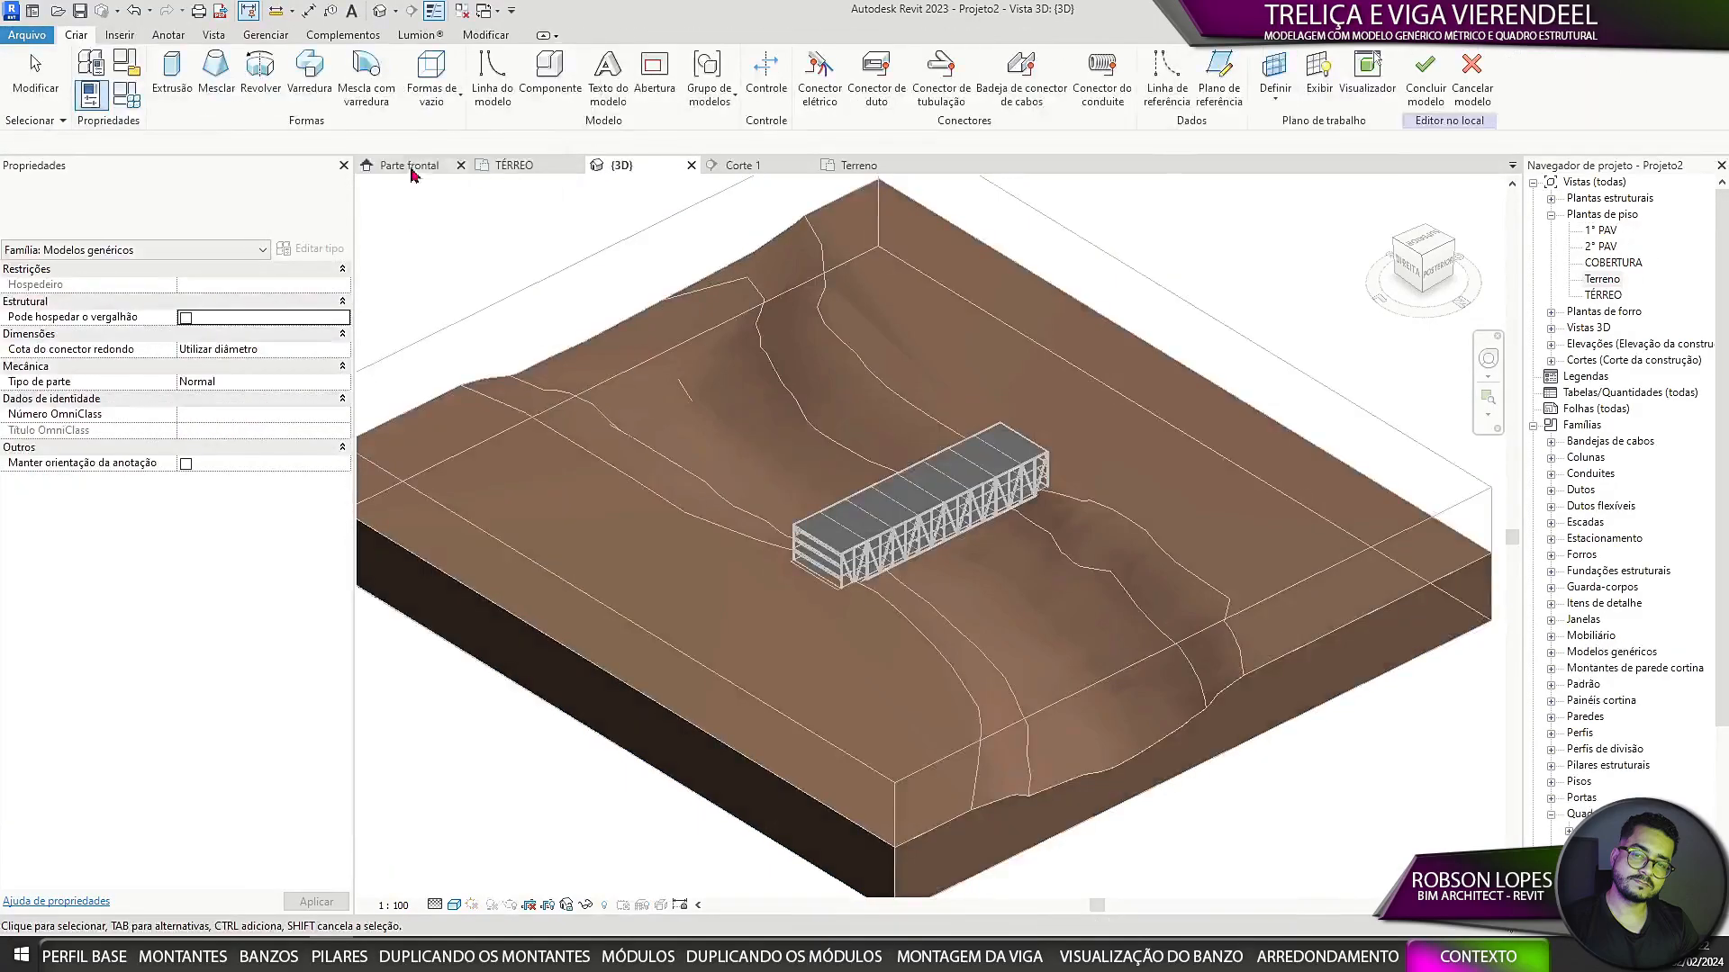
left_click(513, 166)
left_click(171, 77)
left_click(668, 430)
left_click(949, 701)
left_click(752, 94)
Step: Lower the water extrusion into the valley, from about -12,53 m at its start to about -4,28 m at its end
left_click(621, 166)
left_click(1444, 274)
scroll(928, 577, "up", 3)
left_click_drag(931, 585, 932, 716)
left_click_drag(931, 568, 931, 618)
middle_click_drag(931, 622, 880, 772, "shift")
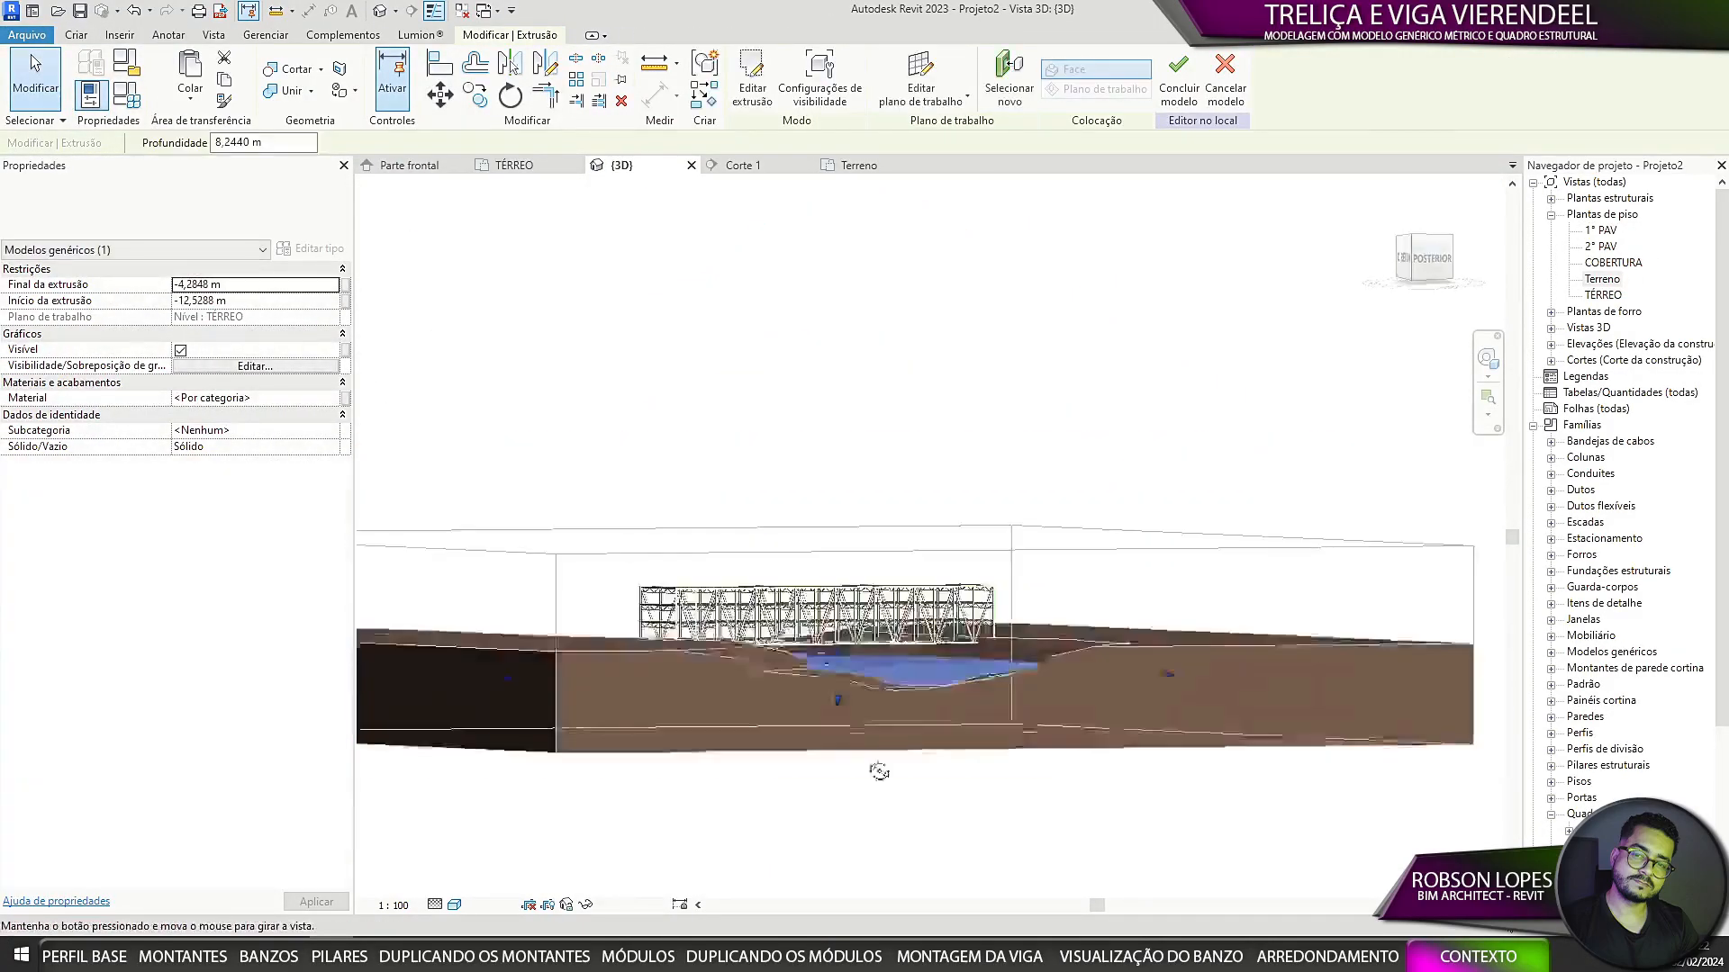
Step: Lower the water extrusion's upper face to about -5,29 m
left_click(1428, 262)
scroll(928, 469, "up", 4)
middle_click_drag(945, 484, 1026, 602, "shift")
left_click(1027, 603)
scroll(1026, 602, "down", 4)
Step: Stretch the water extrusion at both ends so it reaches past the edges of the terrain
left_click(919, 621)
left_click_drag(927, 639, 986, 697)
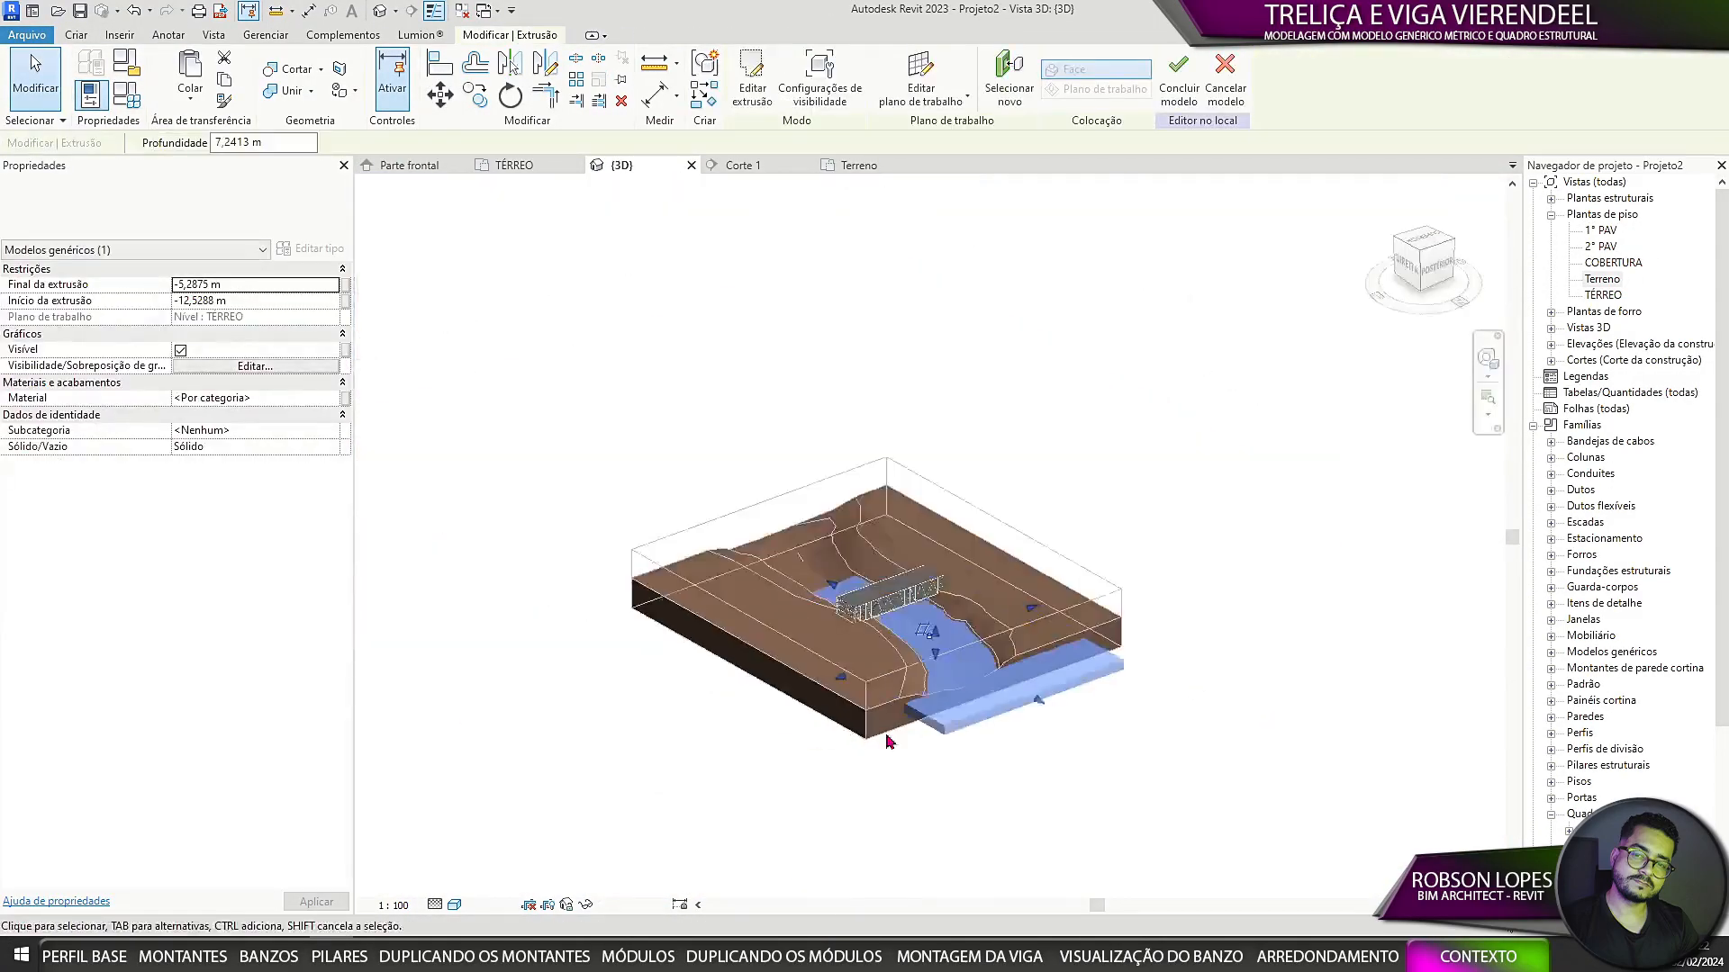
left_click_drag(793, 577, 594, 536)
Step: Assign the Vidro material with a grey-green surface pattern colour to the water and finish the in-place model
left_click(990, 694)
left_click(333, 398)
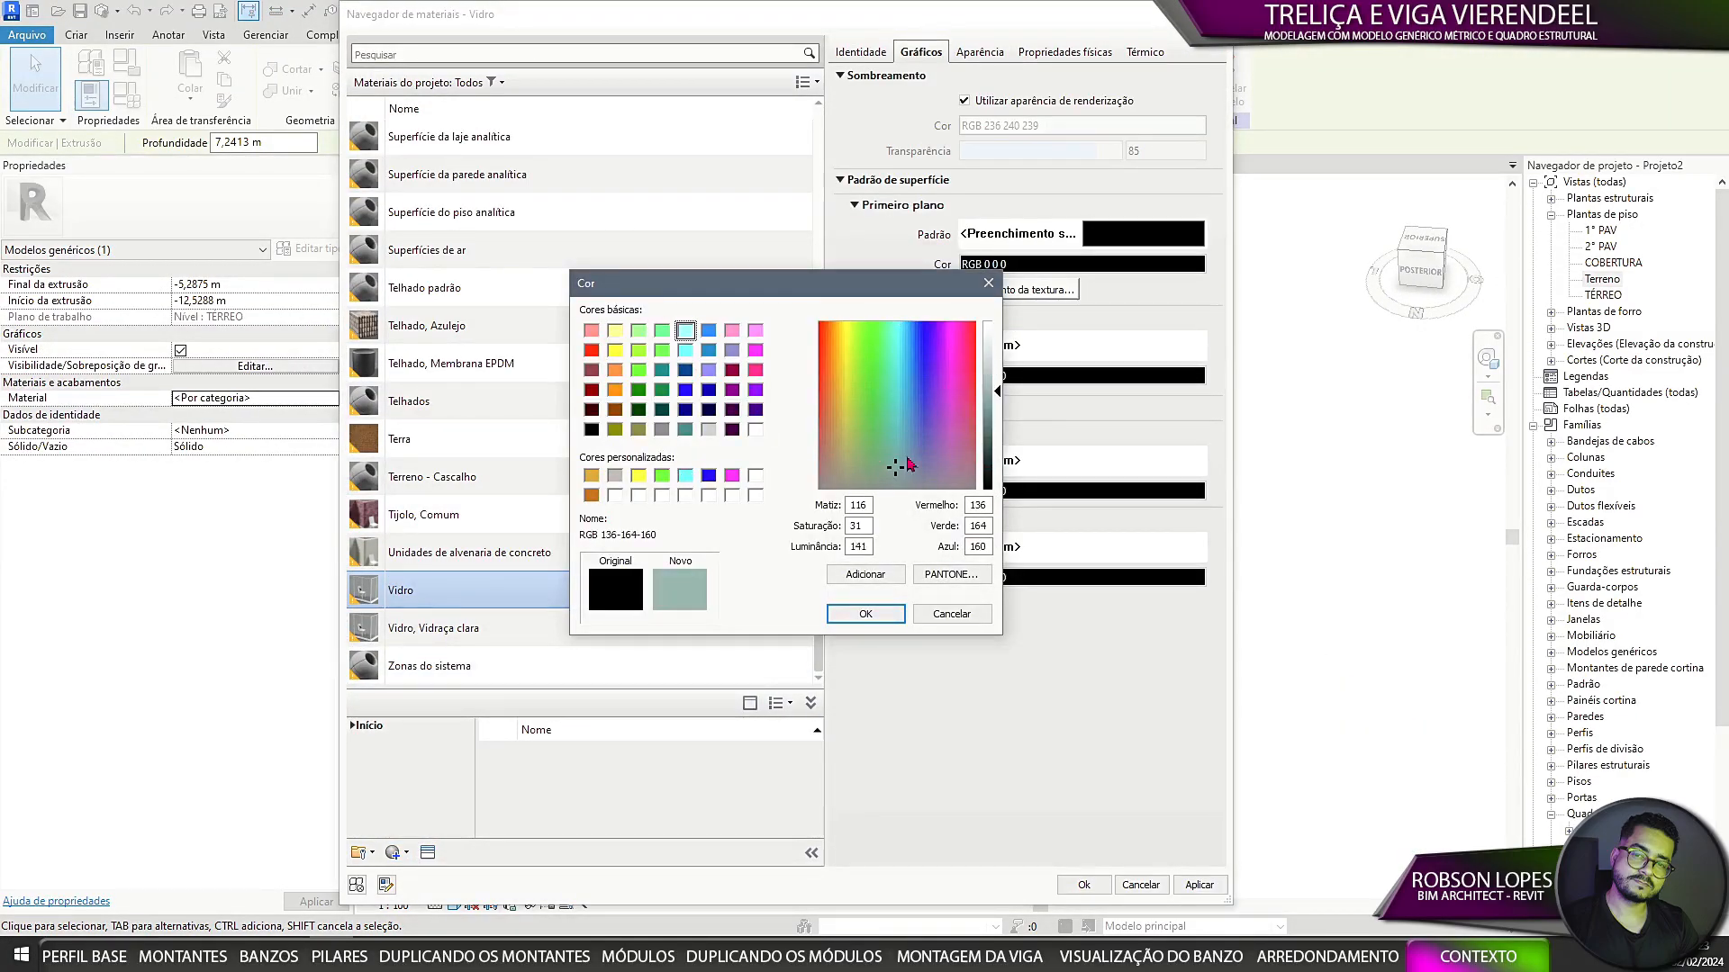
left_click(830, 638)
left_click(1084, 885)
left_click(1176, 77)
Step: Tighten the section box around the river and structure in the top view
middle_click_drag(1081, 702, 1273, 640, "shift")
left_click(1423, 248)
left_click(903, 727)
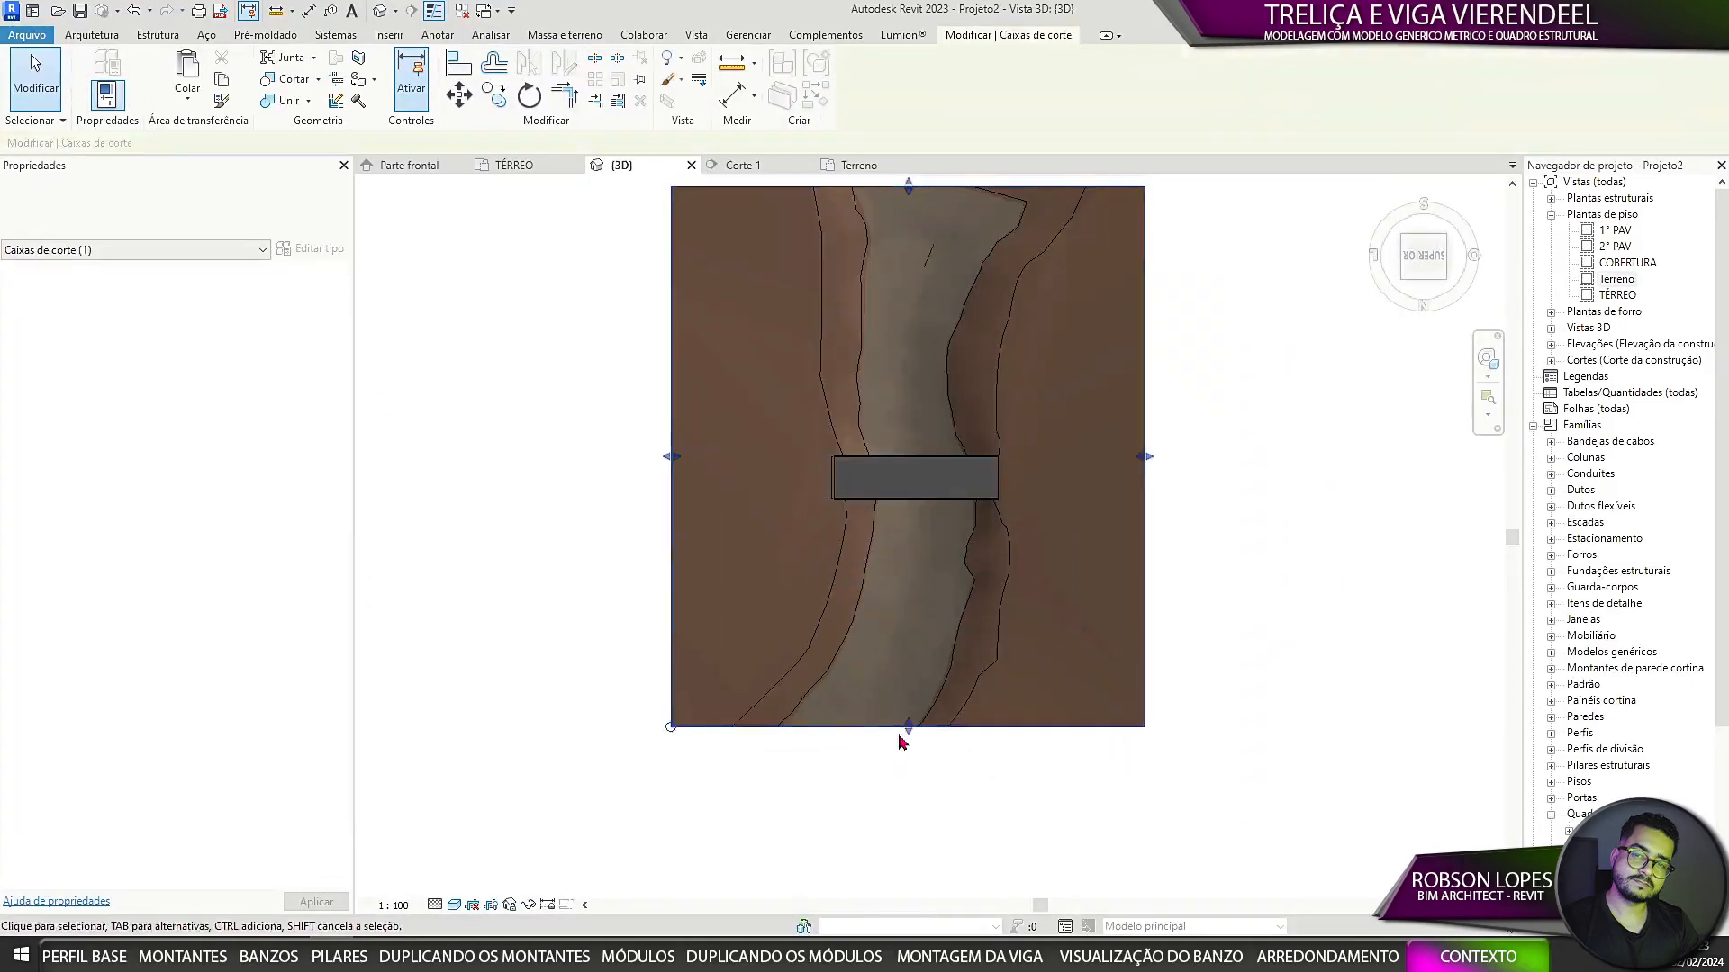
scroll(906, 675, "up", 3)
left_click_drag(913, 781, 912, 727)
scroll(905, 720, "down", 3)
left_click_drag(883, 301, 887, 378)
left_click(1306, 630)
left_click(1297, 598)
Step: Open the Material Montante A (Módulo 01) setting of the long truss's Viga-Final type for editing
middle_click_drag(1215, 720, 404, 779, "shift")
left_click(1351, 432)
left_click(936, 727)
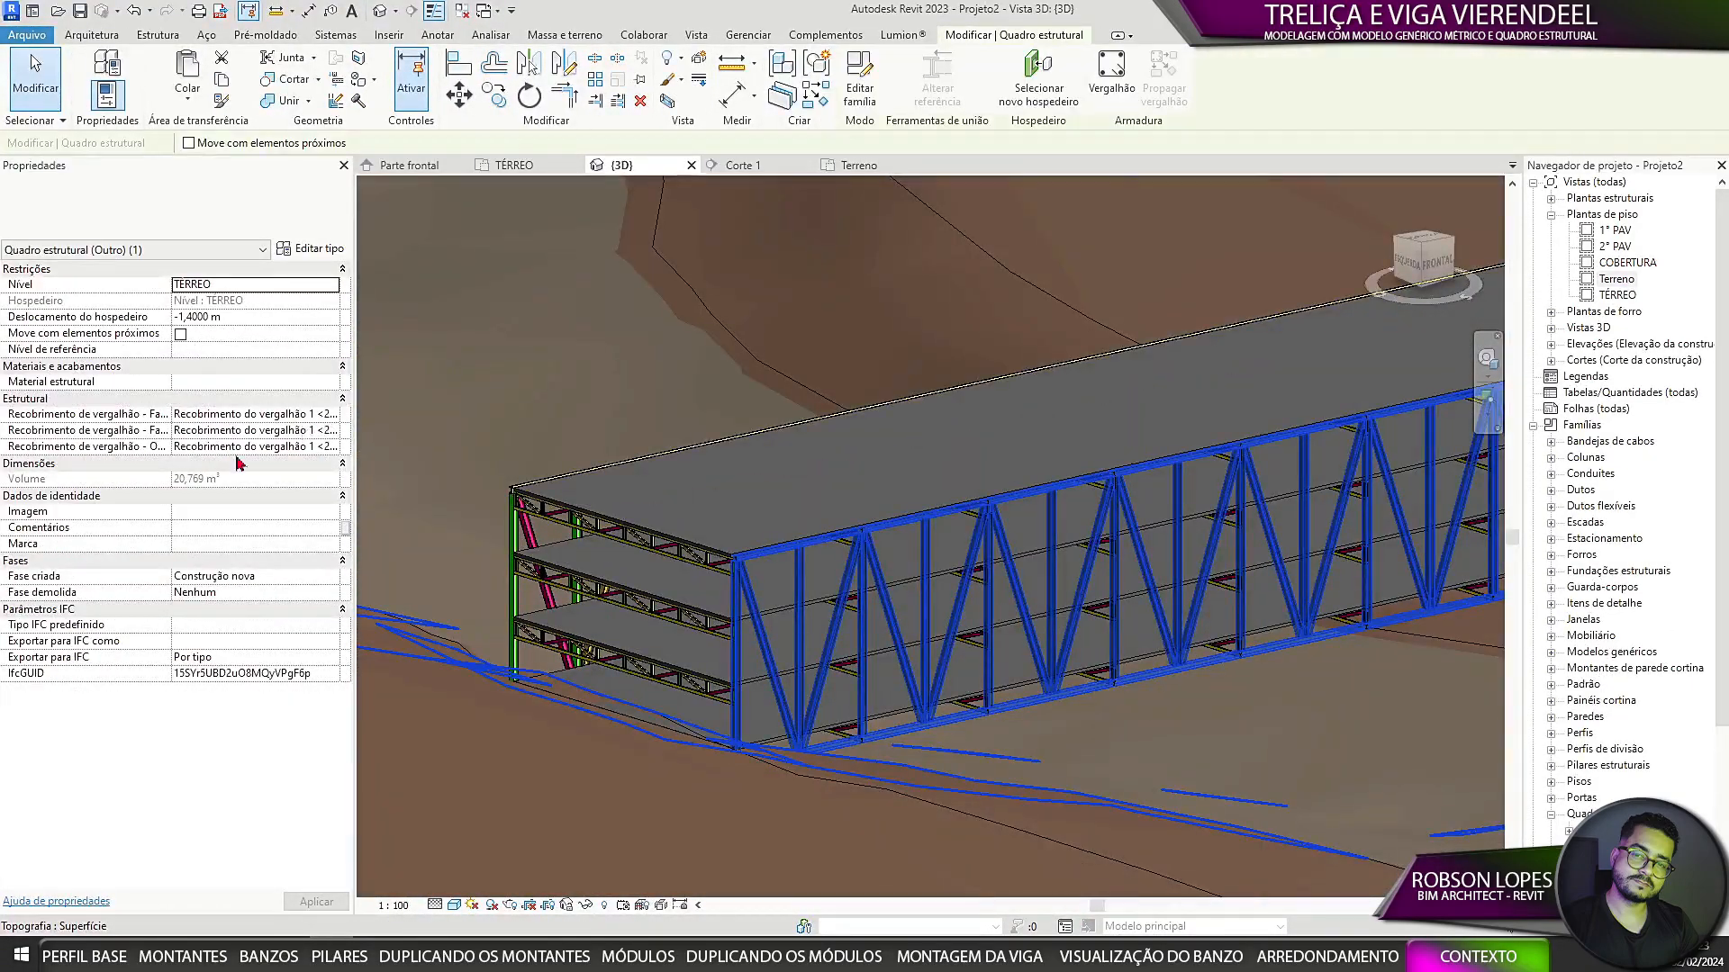
left_click(311, 248)
left_click(1500, 337)
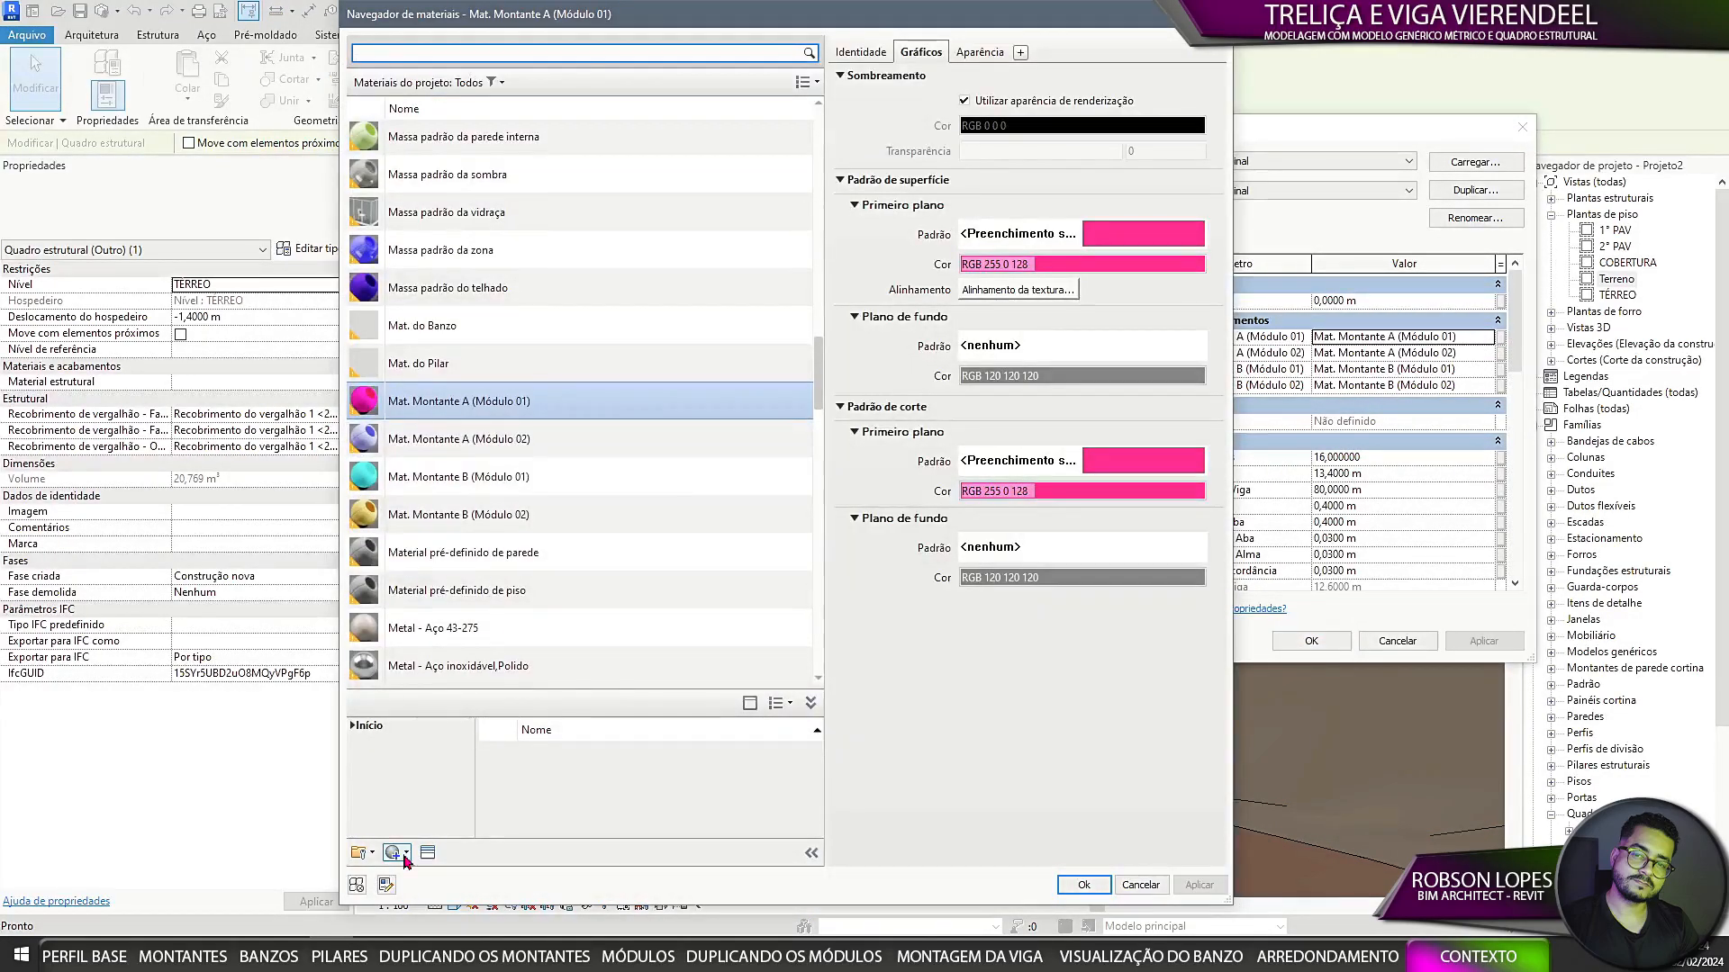
Step: Create a new material, choose Metal - Aço inoxidável,Polido and give it a solid foreground surface pattern
left_click(395, 853)
left_click(451, 873)
right_click(602, 404)
left_click(637, 485)
left_click(626, 277)
left_click(1068, 230)
left_click(797, 666)
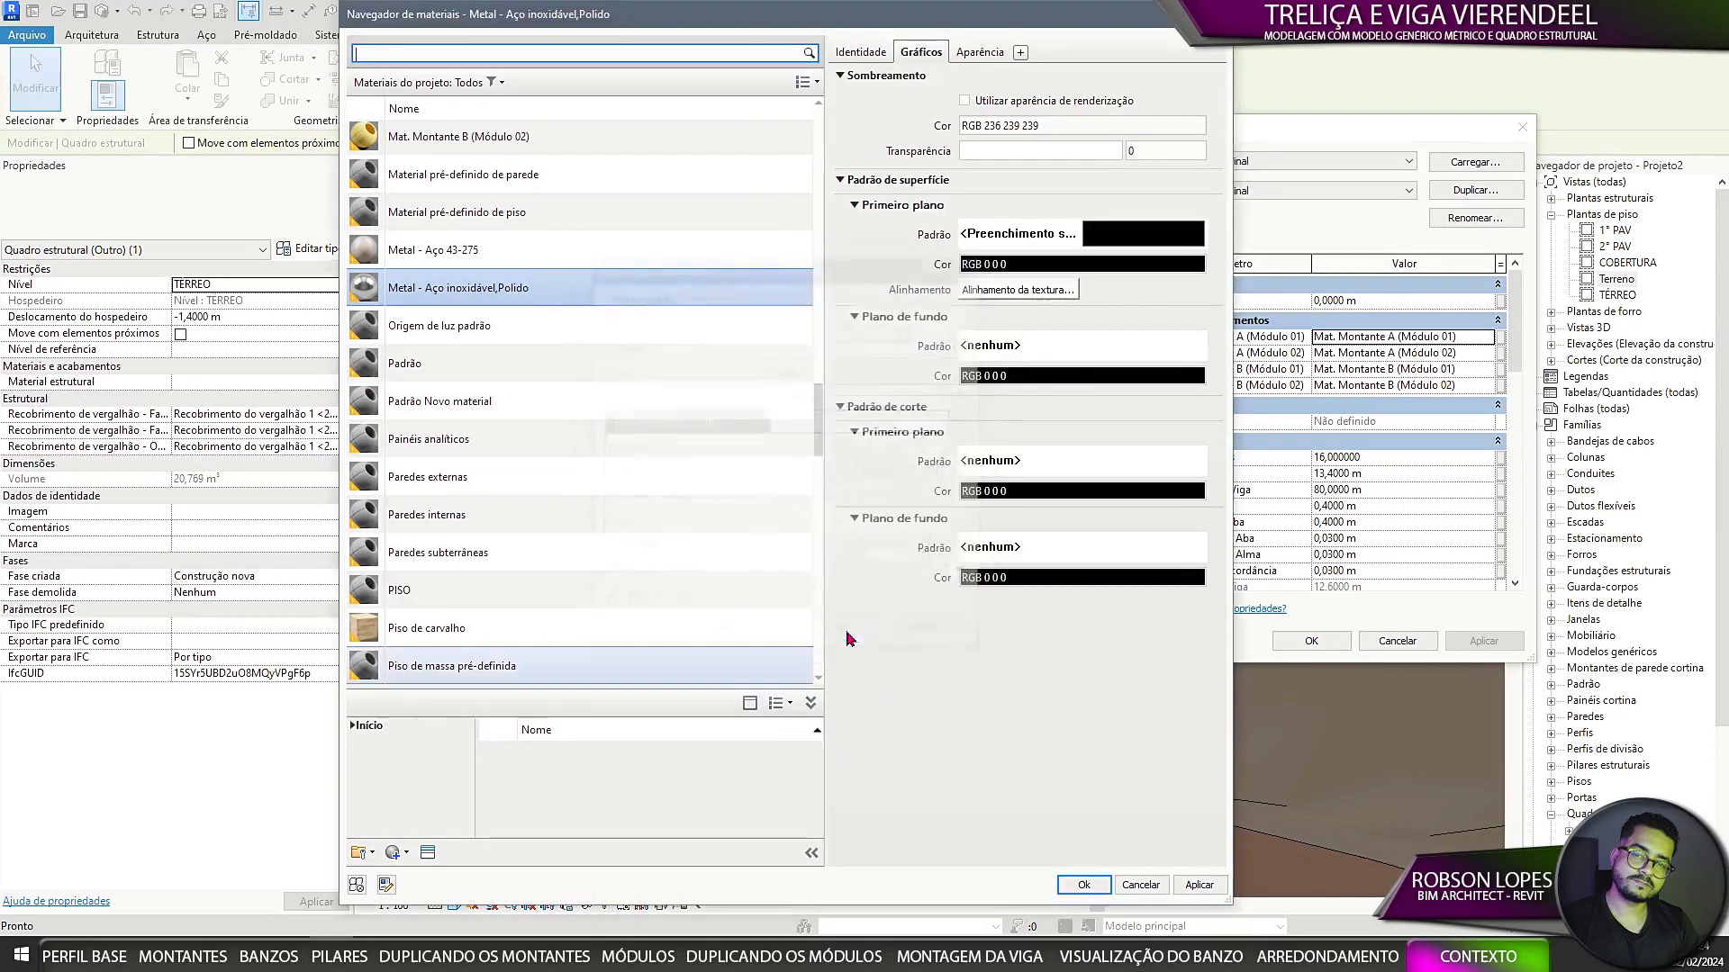
Step: Set the steel material's surface foreground to RGB 192 192 192 and give it a solid cut pattern in the same colour
left_click(1068, 264)
left_click(710, 430)
left_click(864, 609)
left_click(1069, 461)
left_click(1069, 491)
left_click(709, 430)
left_click(864, 609)
Step: Change the steel material's cut pattern colour to Preto and reselect its foreground cut pattern
left_click(1069, 490)
left_click(597, 430)
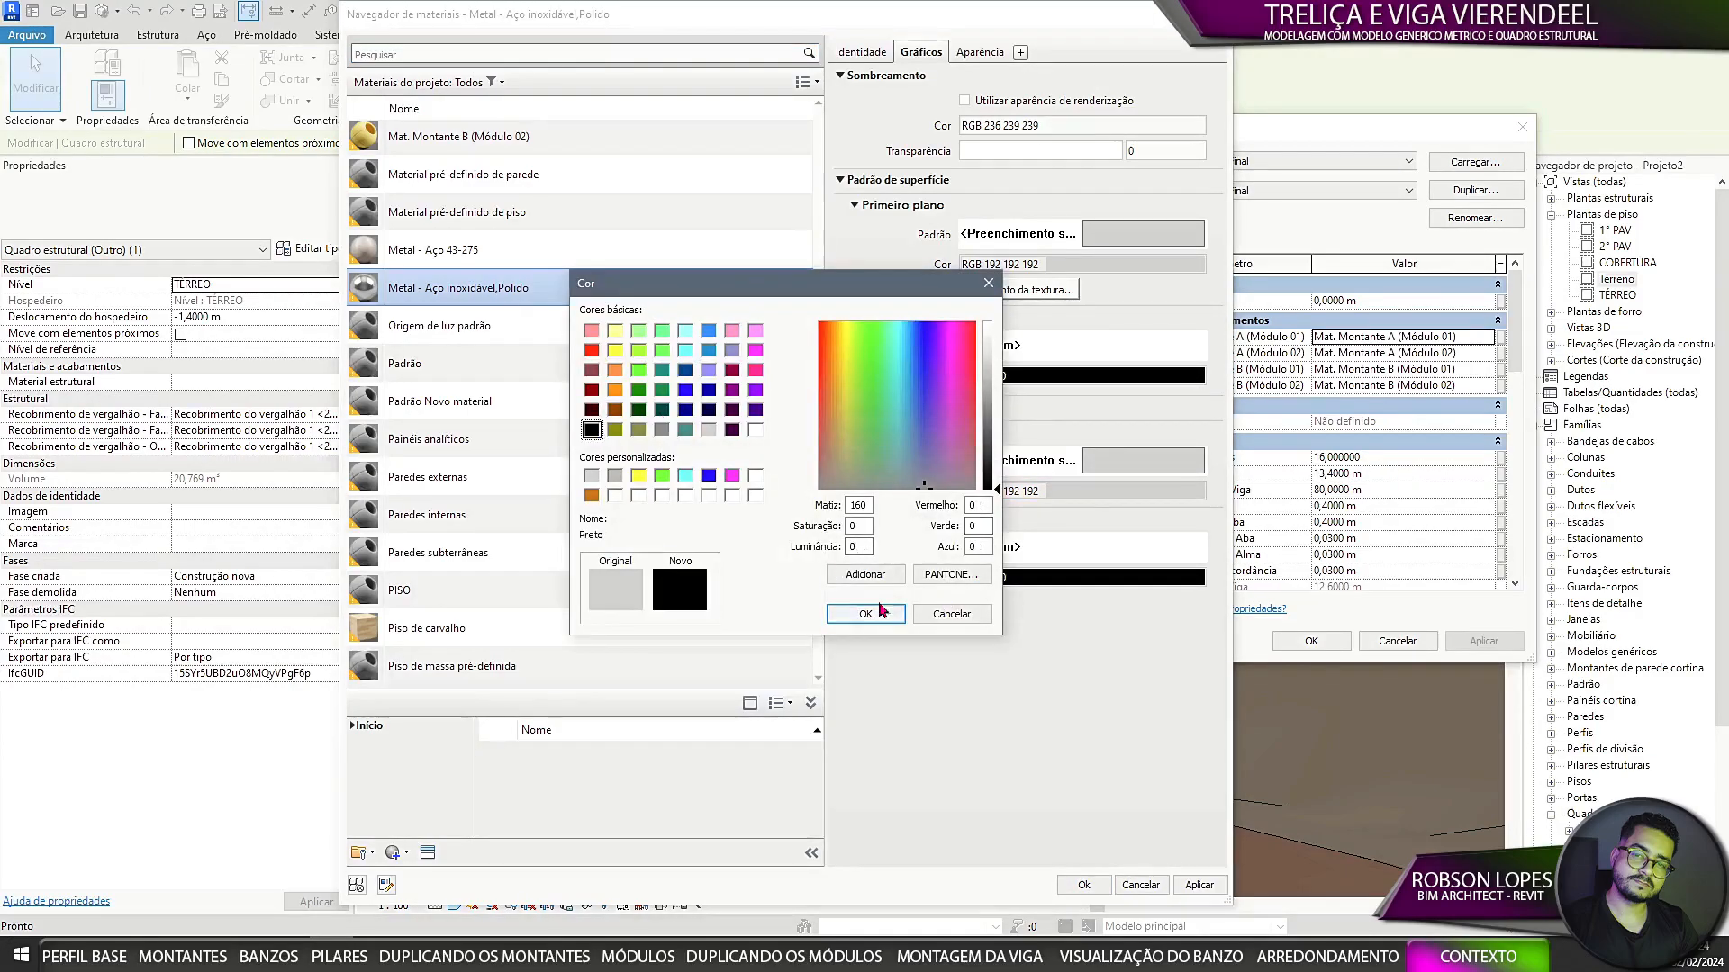
left_click(877, 609)
left_click(1068, 461)
left_click(844, 527)
left_click(839, 633)
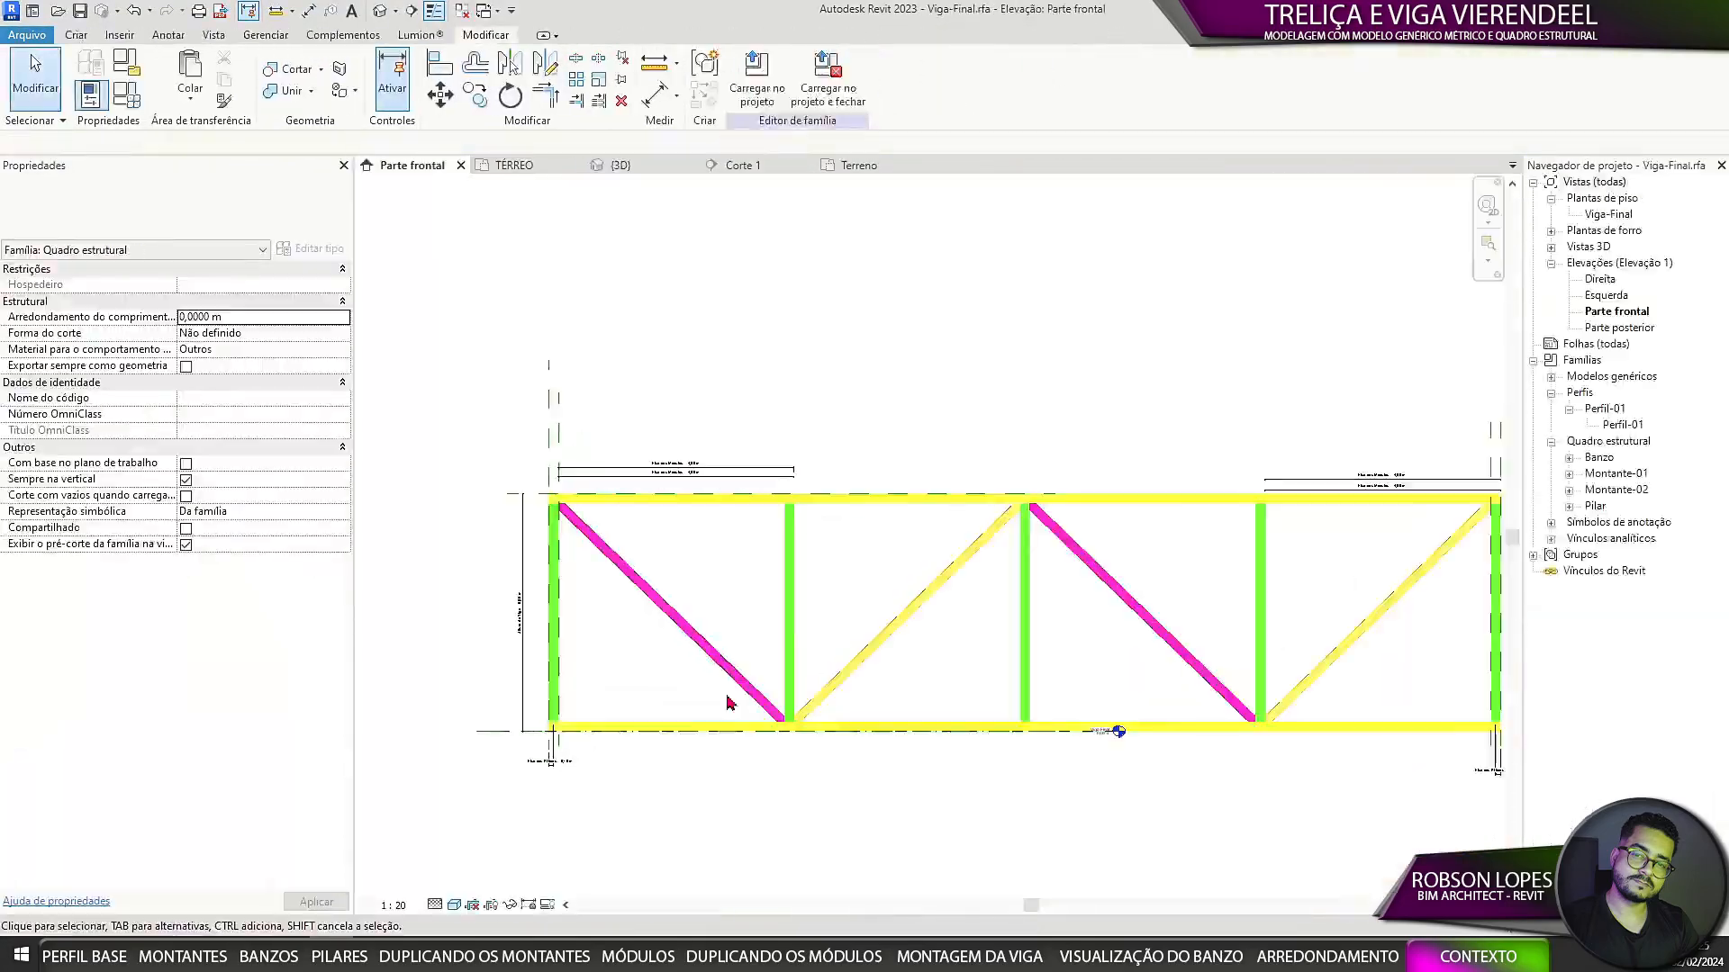
Step: Associate the Pilar and Banzo materials with new type parameters Material do Pilar and Material do Banzo in the Viga-Final family
left_click(1500, 336)
left_click(669, 519)
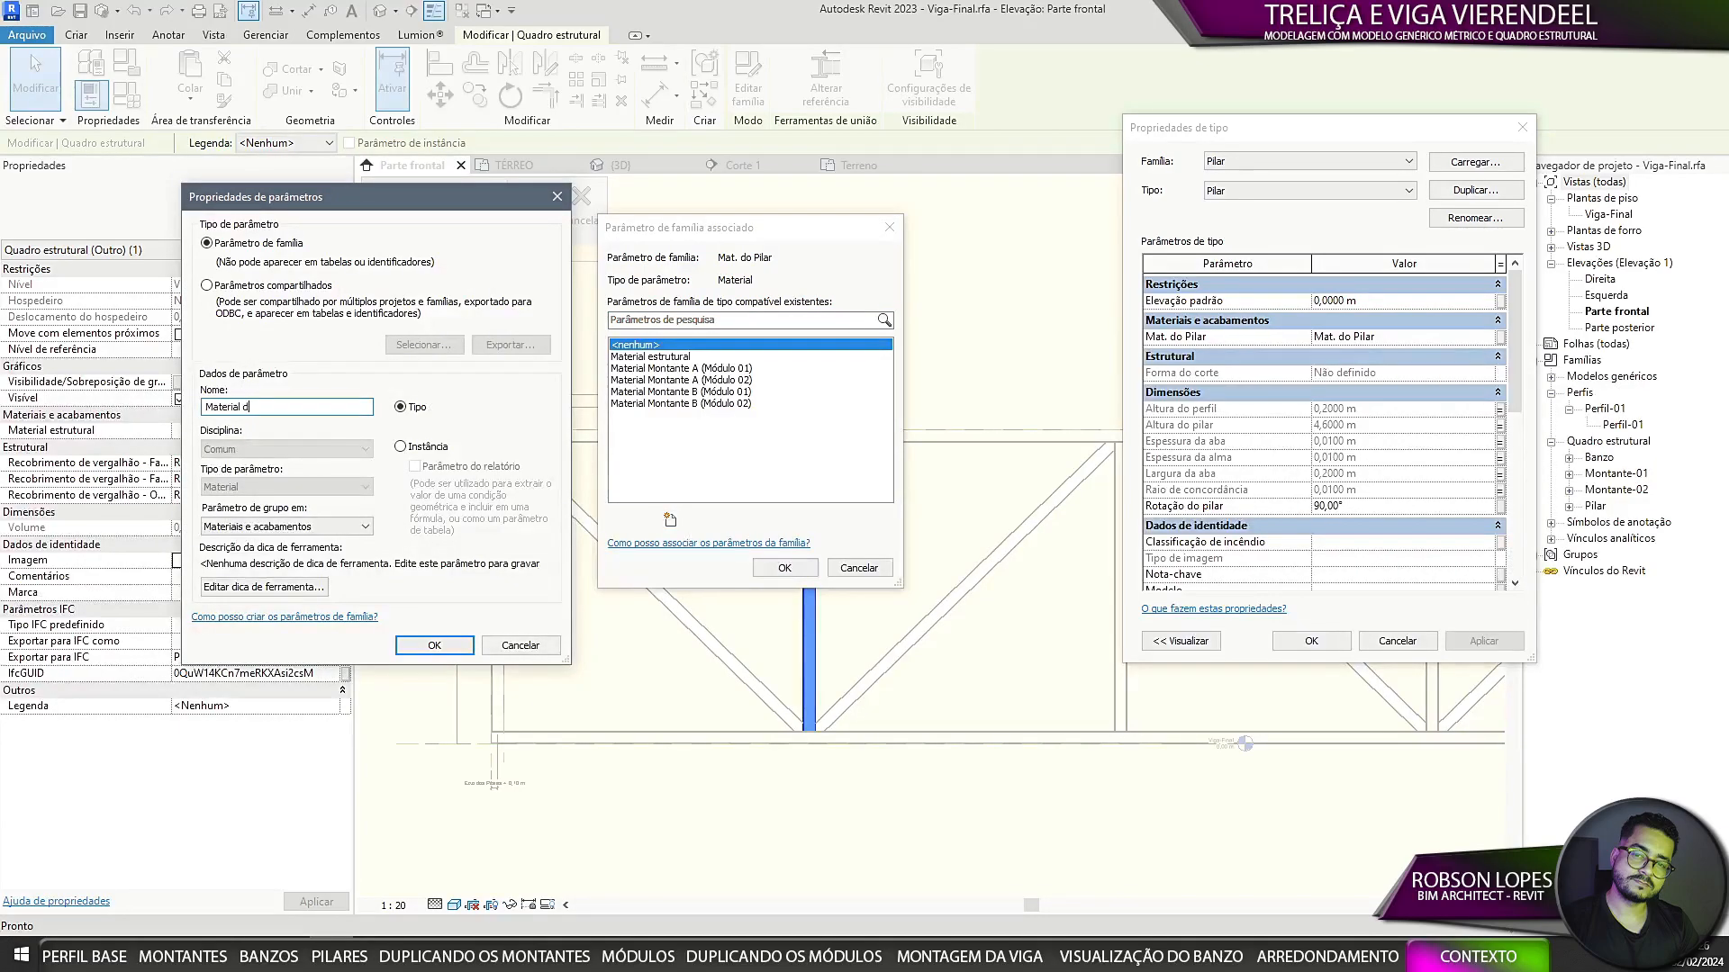
left_click(434, 646)
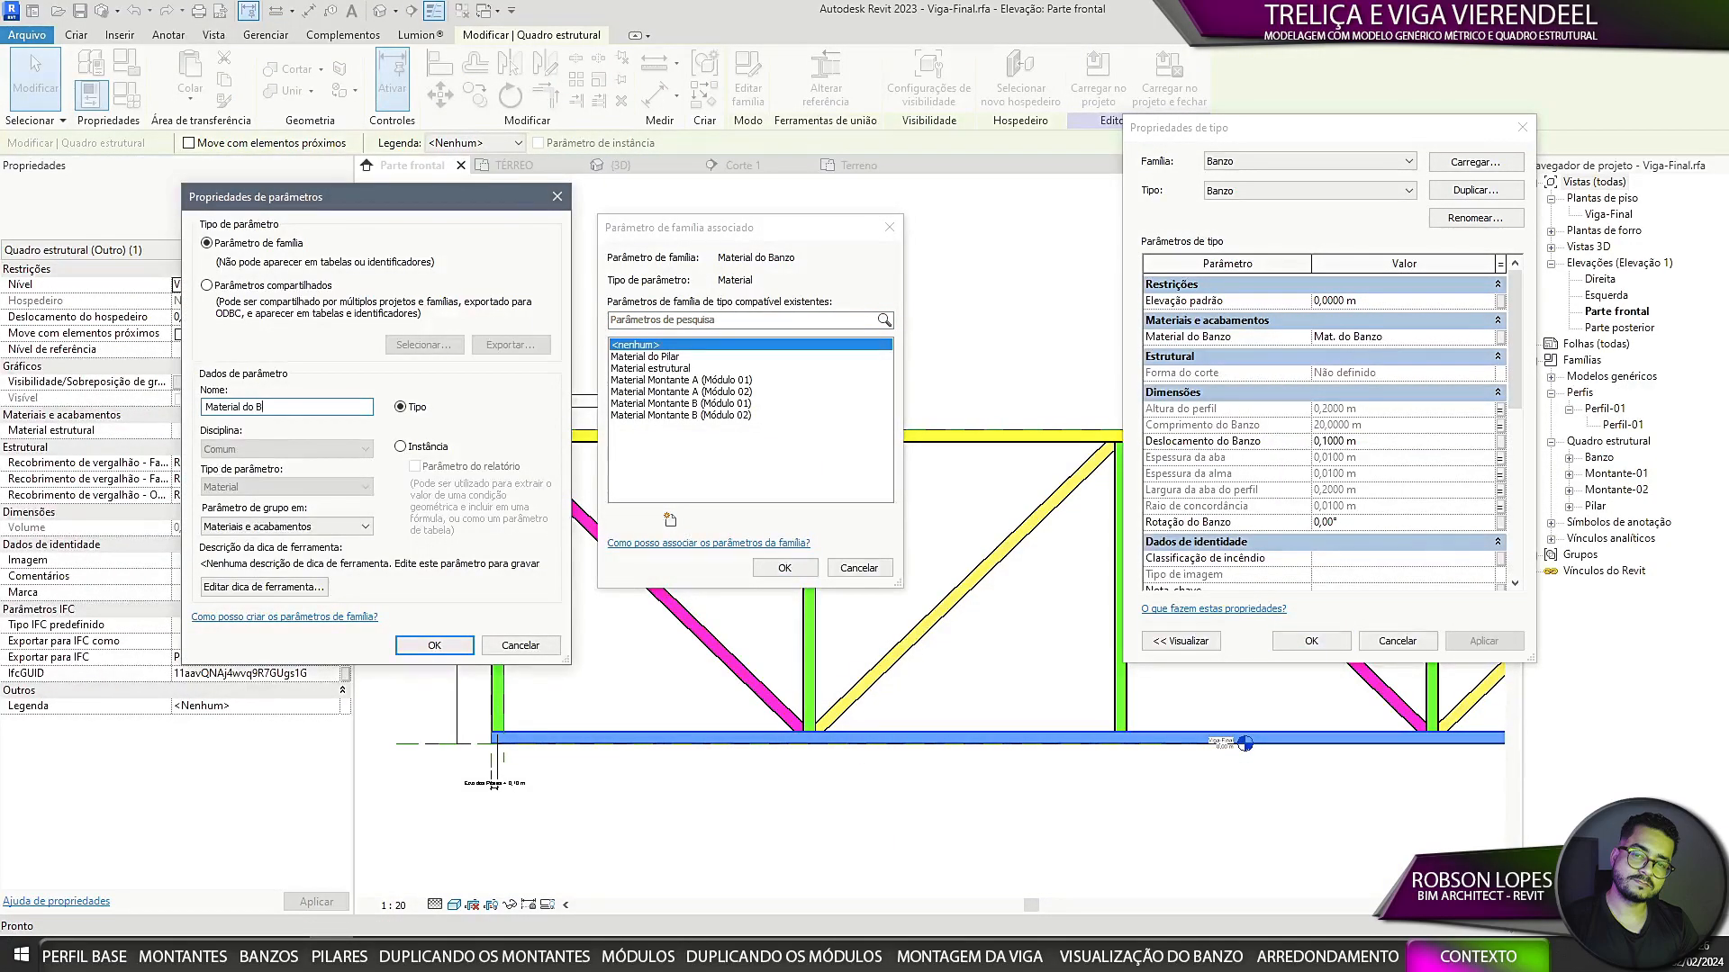
left_click(435, 647)
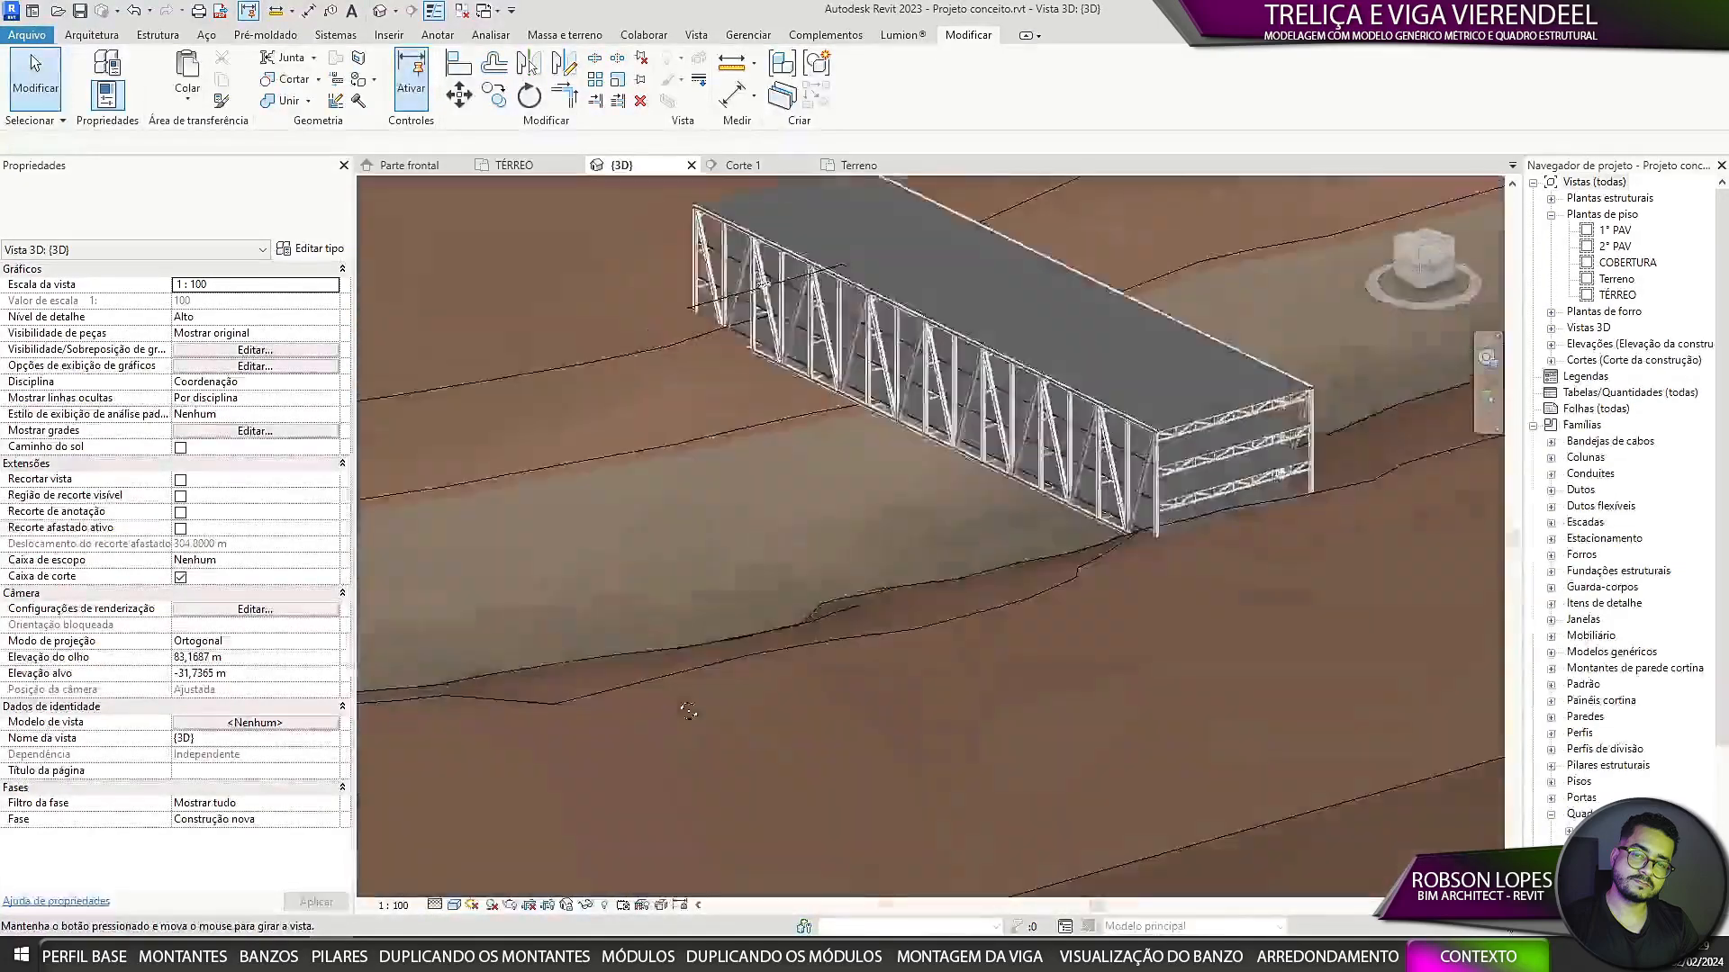
Step: Assign the Terra material to the topography and set its appearance colour to RGB 166 185 140
type("terr")
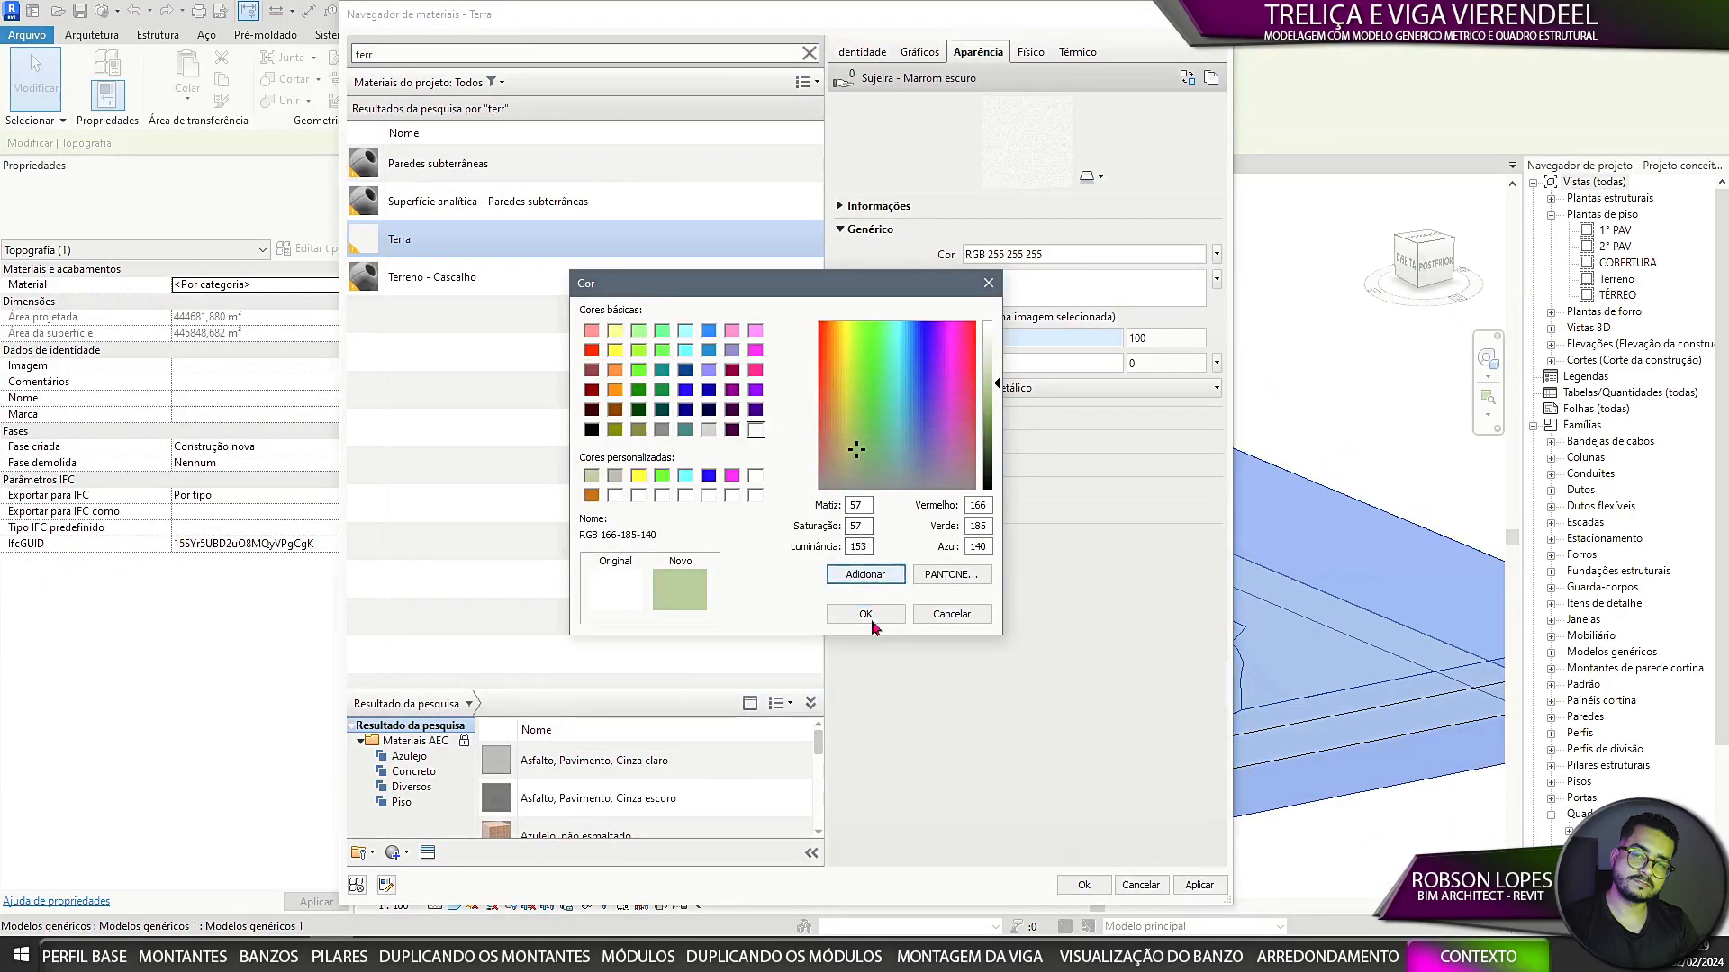
left_click(865, 614)
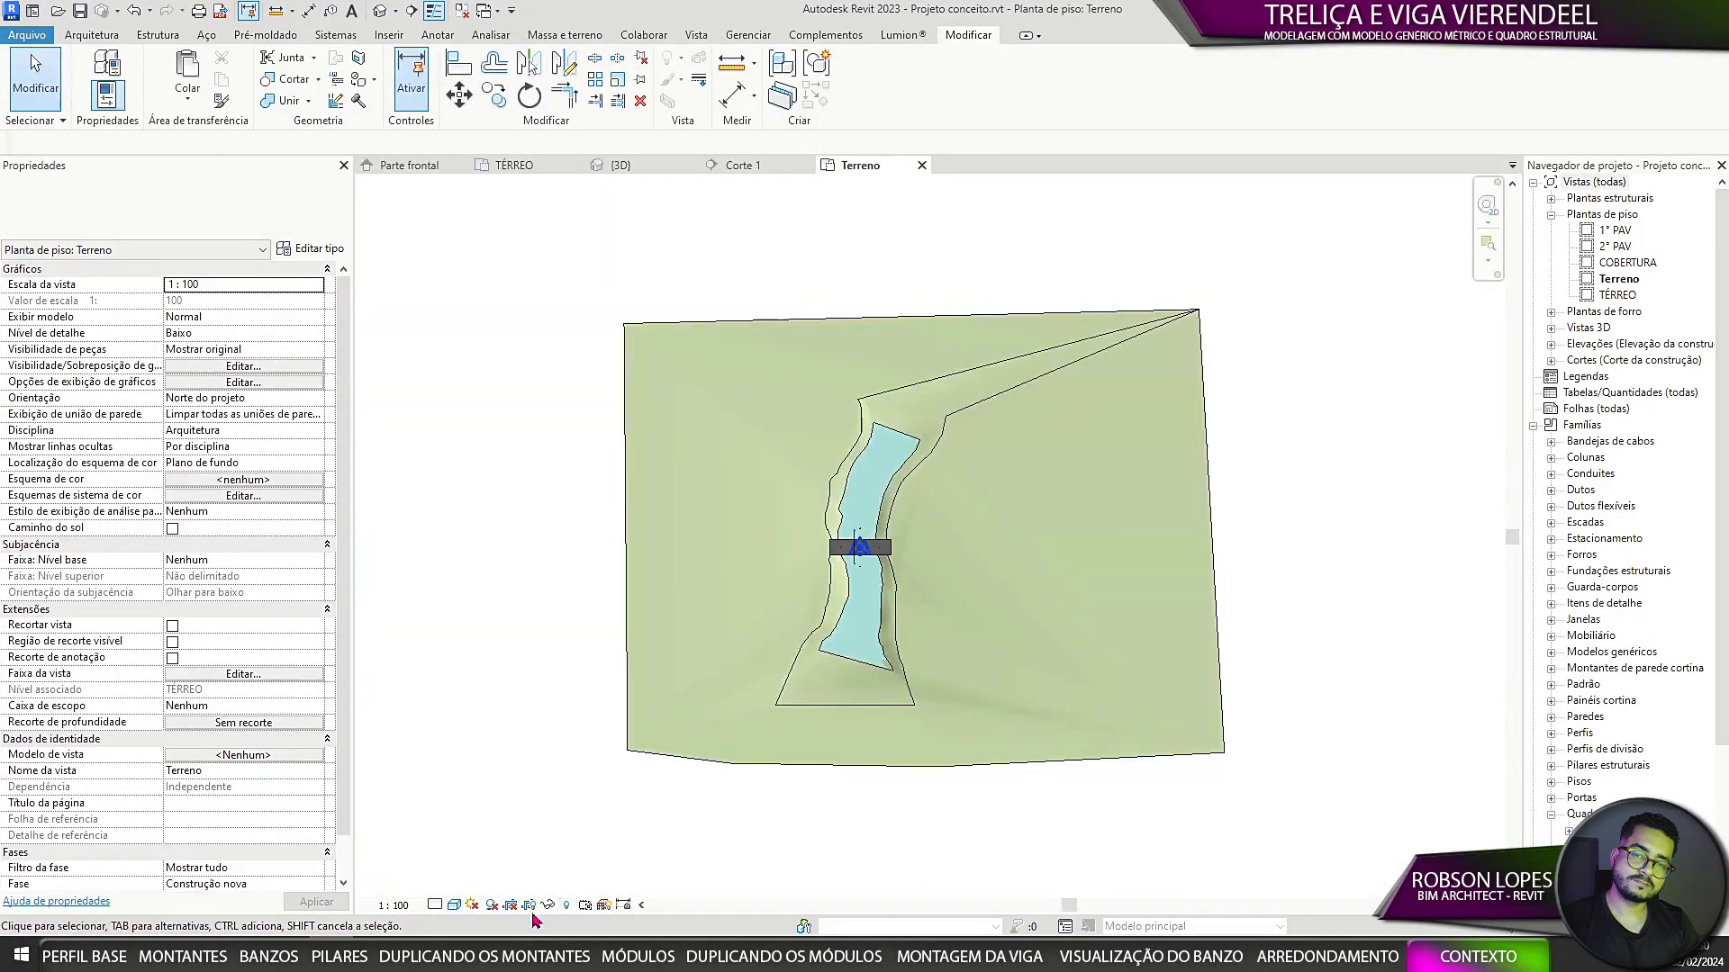
Step: Crop the Terreno plan with a visible crop region tightened around the building and the river stretch
left_click(511, 904)
left_click(529, 905)
scroll(942, 413, "up", 3)
left_click_drag(448, 560, 748, 578)
scroll(749, 579, "up", 3)
left_click_drag(1441, 505, 1131, 506)
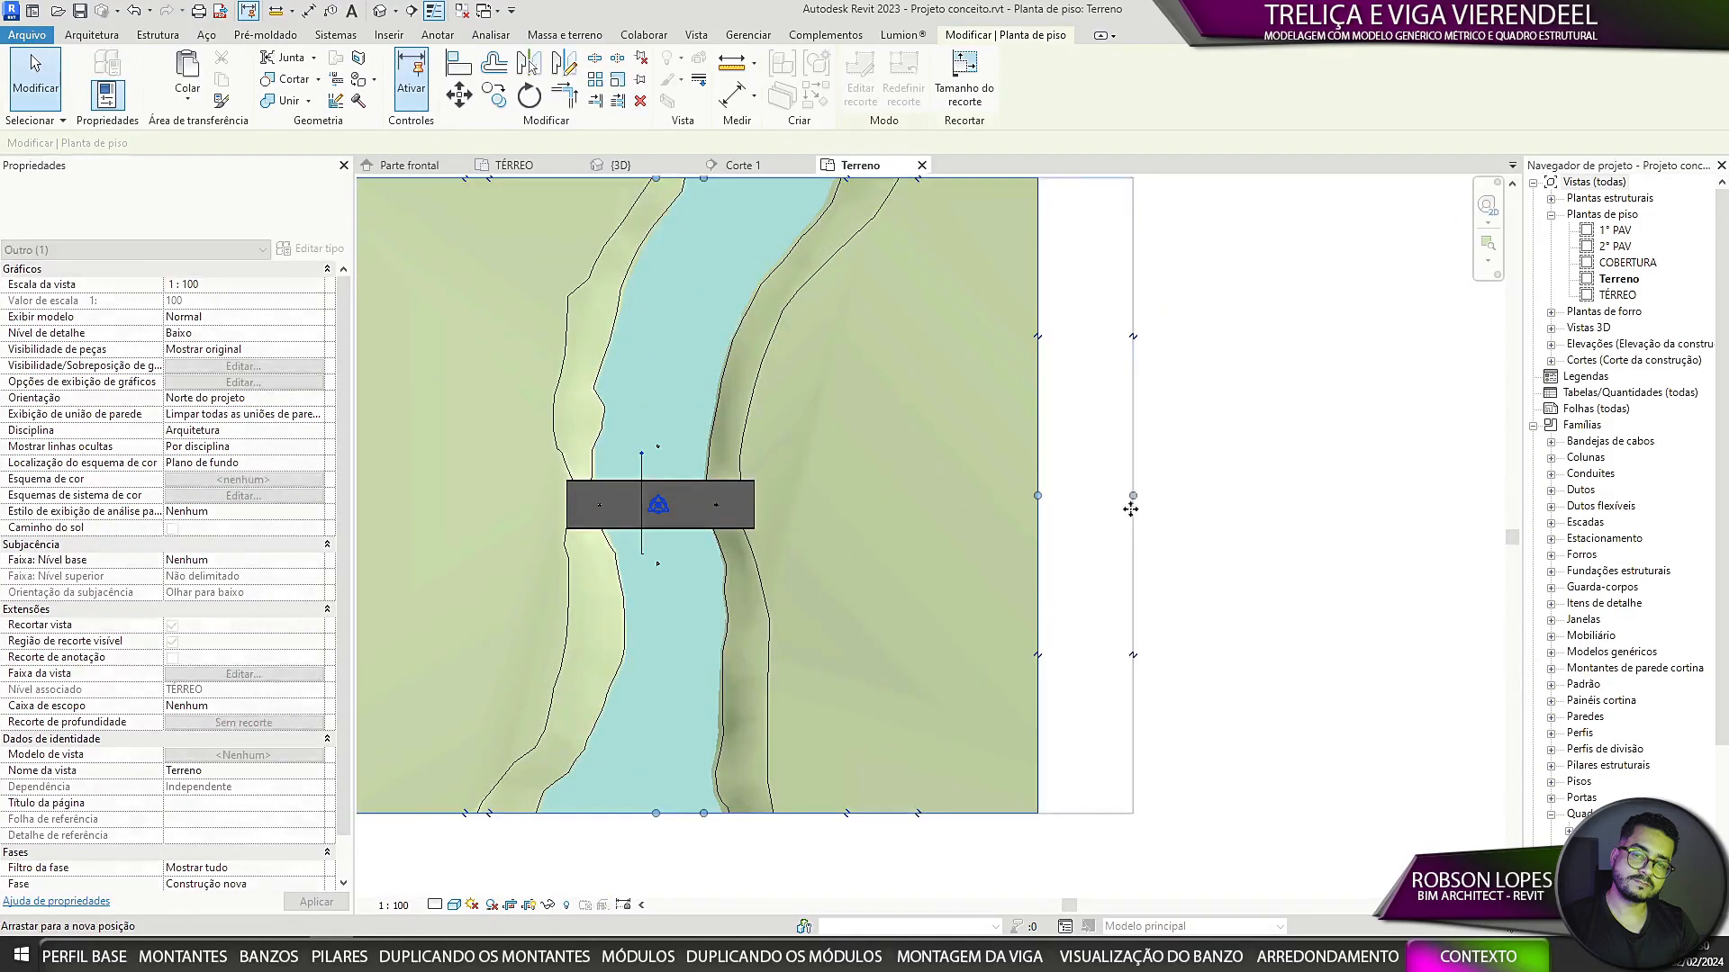
middle_click_drag(517, 893, 590, 895)
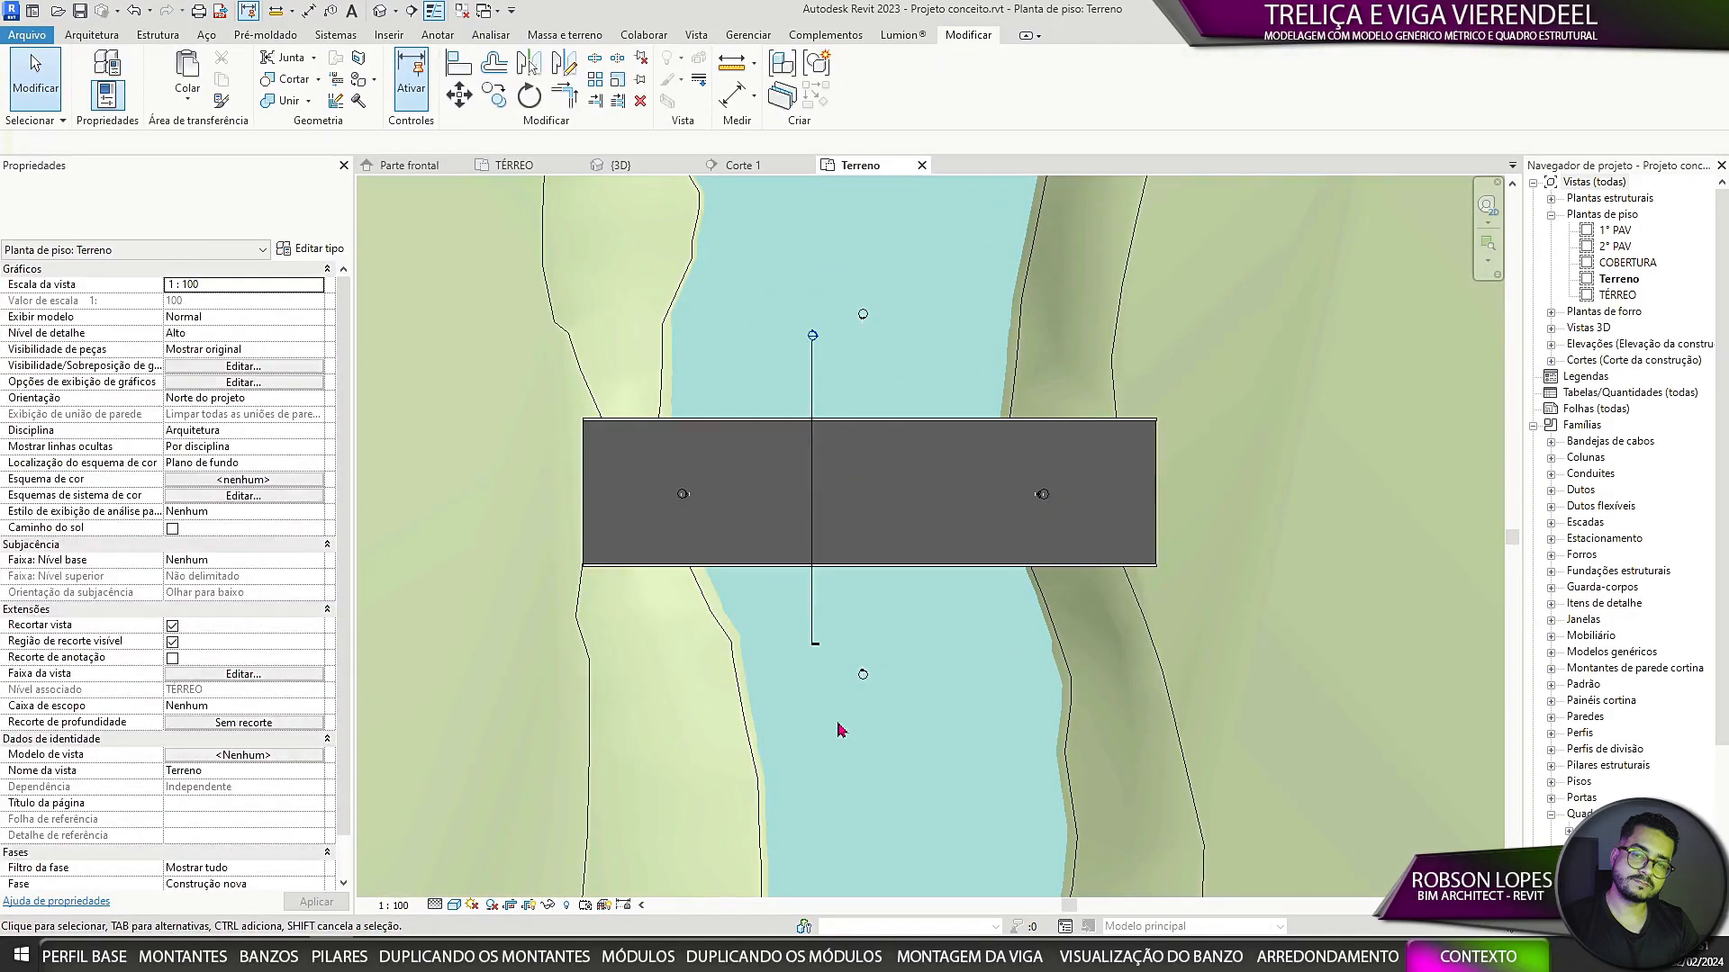
Step: Set the sun path time in the 3D view to 08:57 and view the lighting on the building and terrain
left_click(620, 165)
middle_click_drag(864, 576, 1035, 747, "shift")
scroll(955, 577, "down", 3)
left_click(1108, 258)
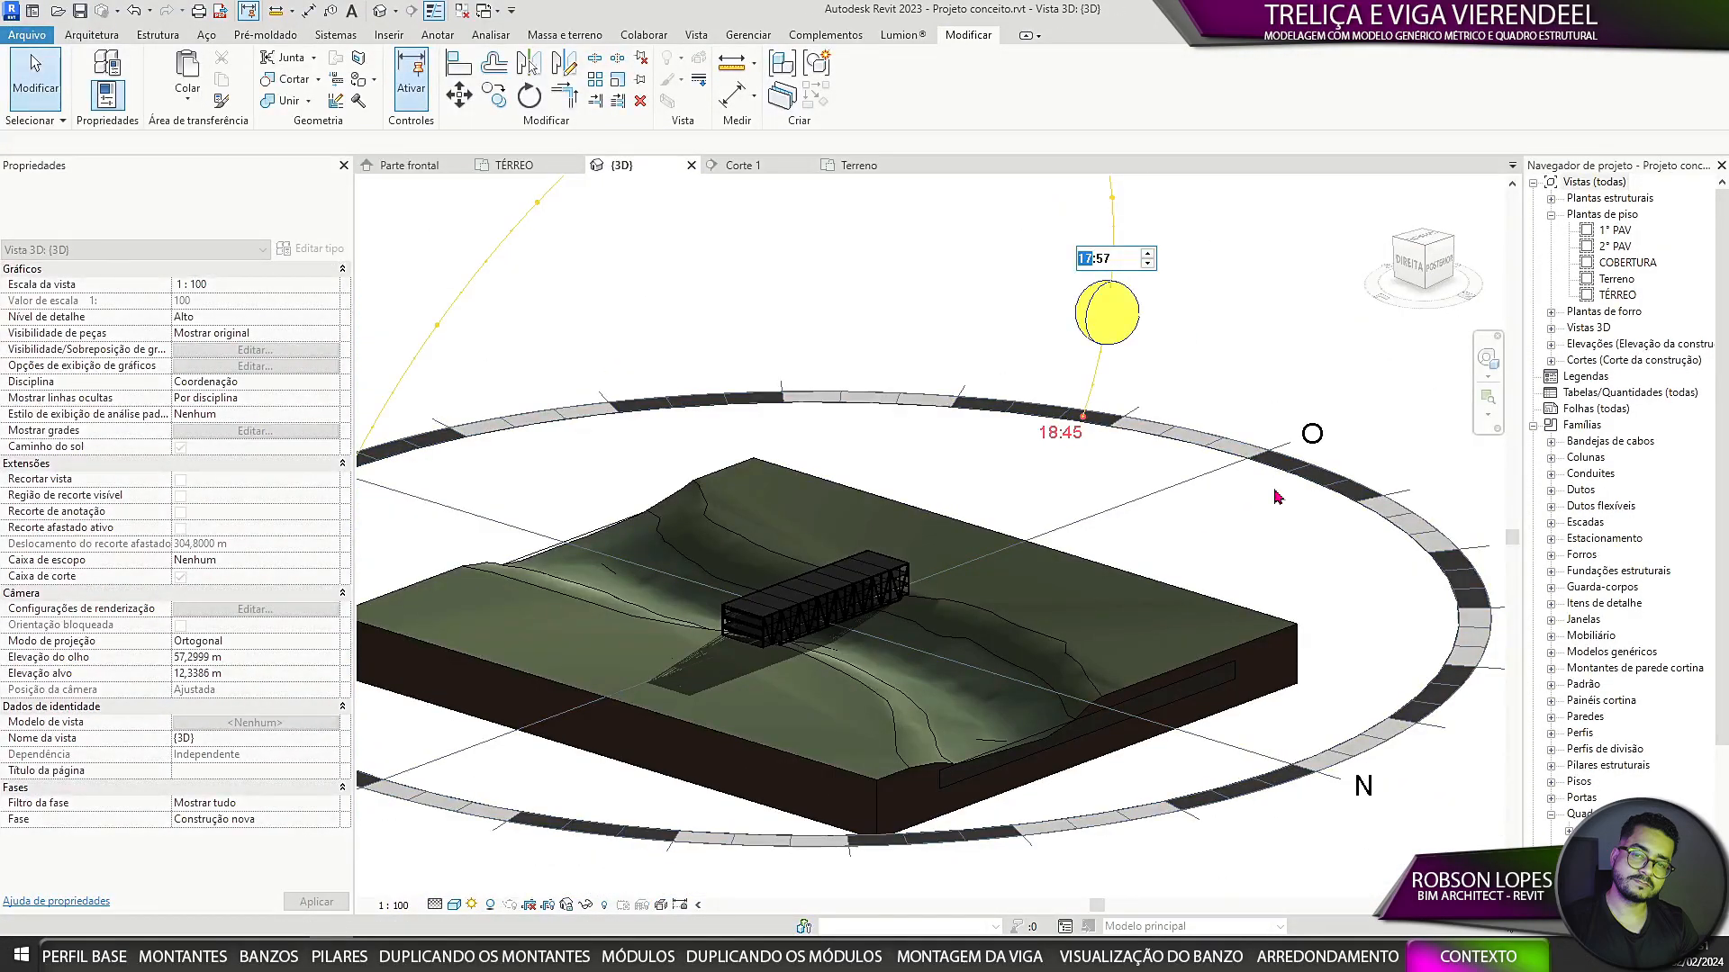
scroll(900, 540, "up", 4)
scroll(955, 486, "down", 5)
middle_click_drag(954, 577, 1261, 576, "shift")
scroll(971, 400, "up", 4)
scroll(1116, 700, "down", 5)
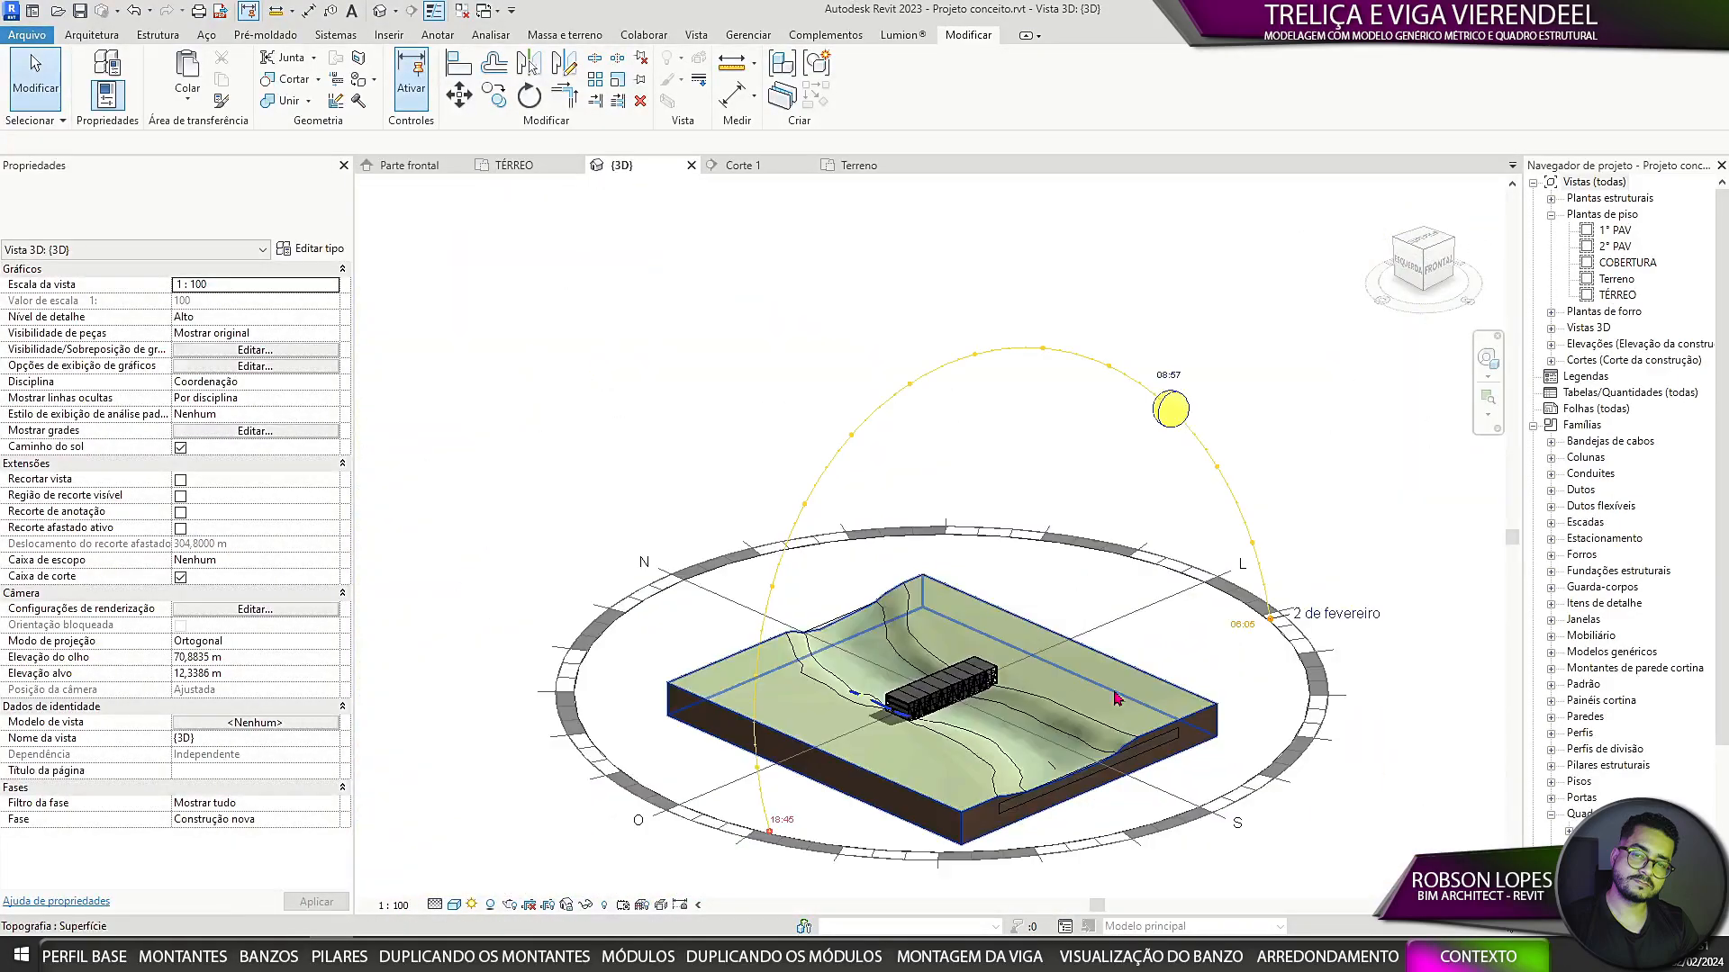
scroll(1286, 636, "up", 5)
middle_click_drag(1286, 635, 1122, 739, "shift")
scroll(1031, 576, "up", 5)
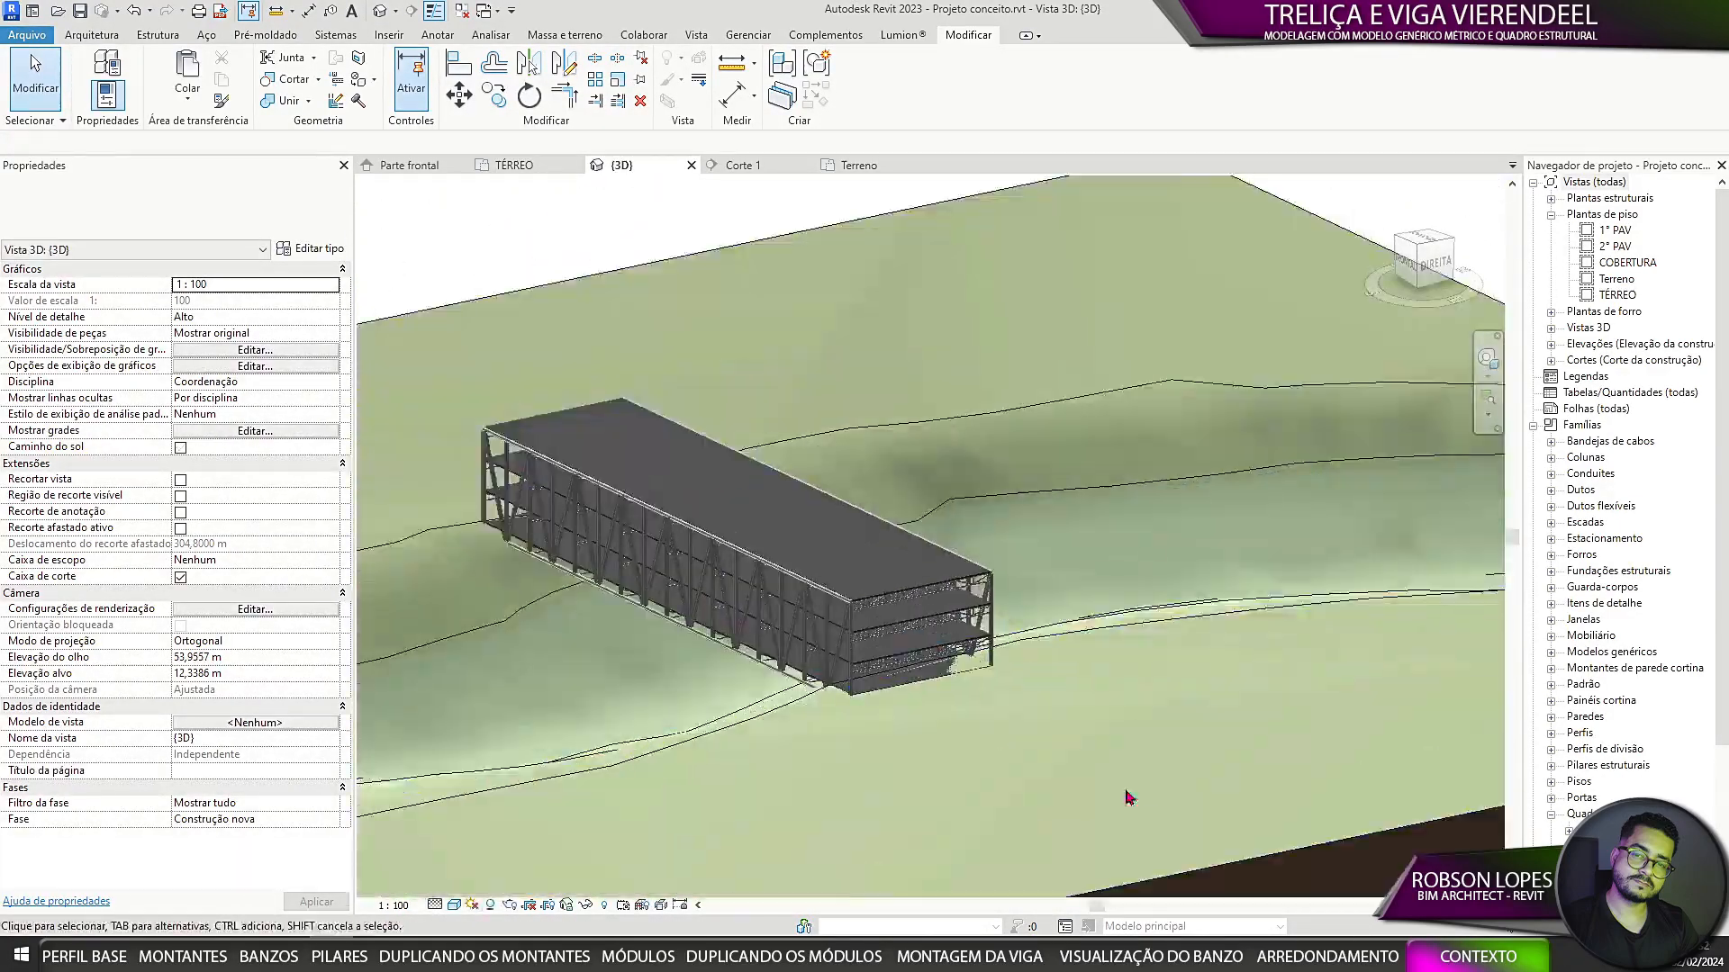
middle_click_drag(1031, 576, 1080, 558, "shift")
Step: Unhide the topography category in the TÉRREO plan and show the plan's crop region
left_click(551, 165)
left_click(573, 166)
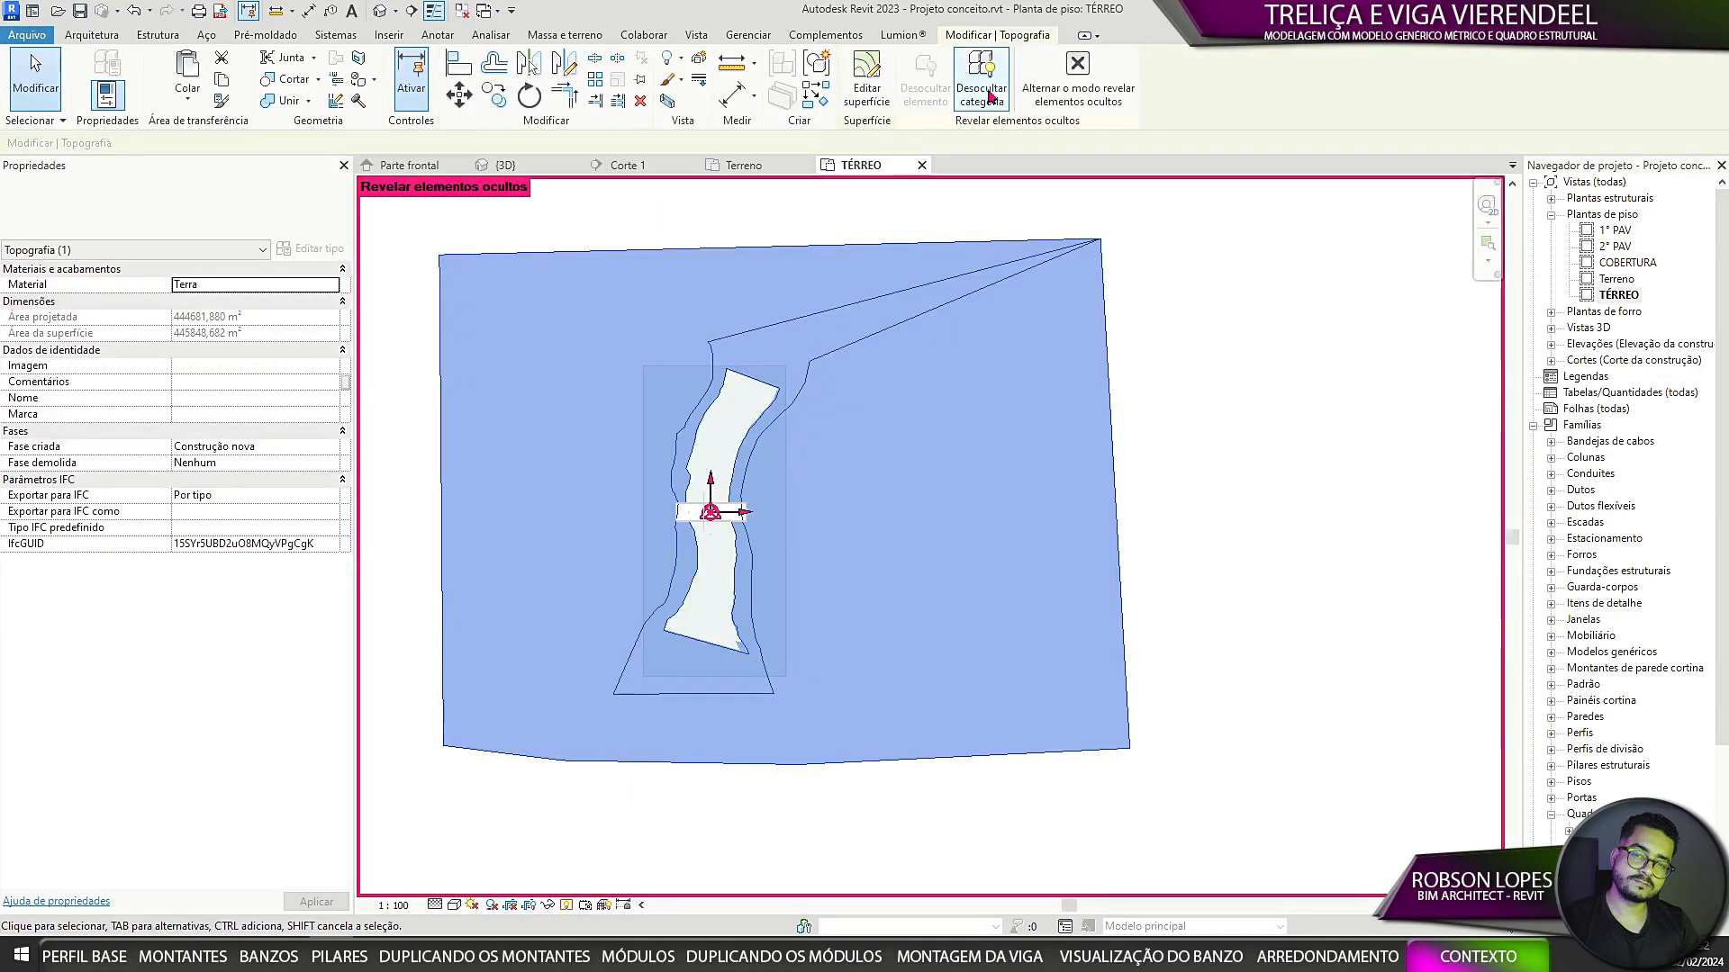
left_click(530, 906)
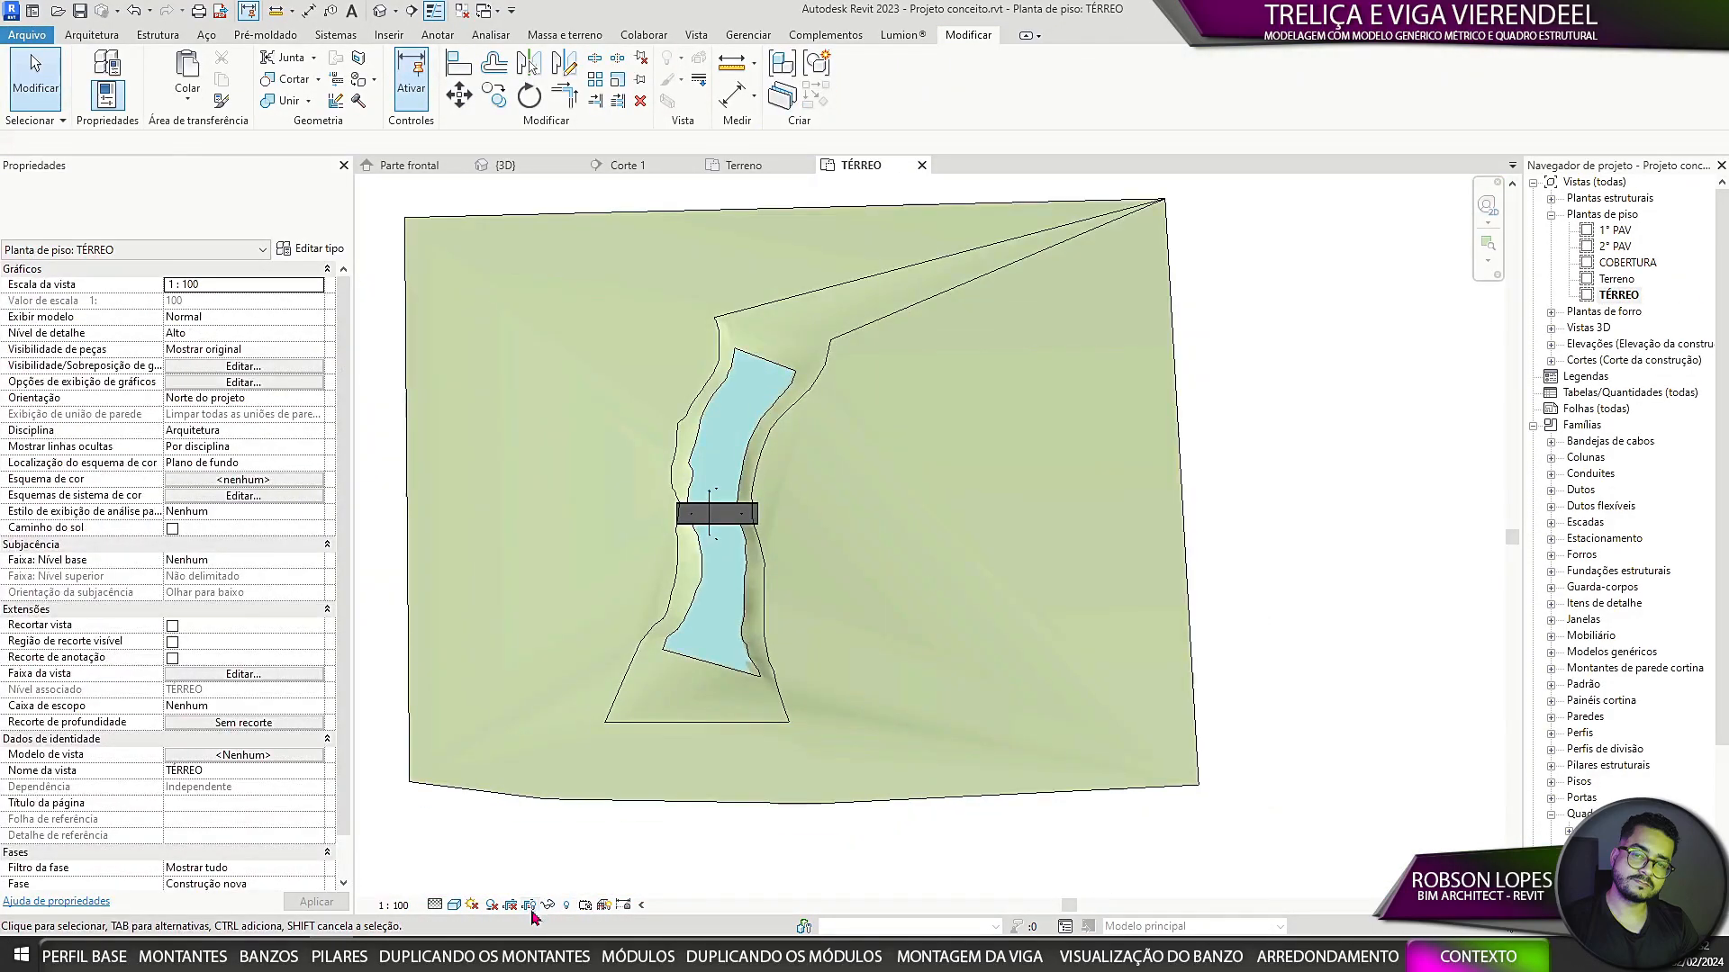
scroll(789, 677, "up", 7)
scroll(687, 668, "up", 10)
Step: Draw a Genérico - 200 mm wall about 79.9 m long beside the front truss in the TÉRREO plan
left_click(652, 621)
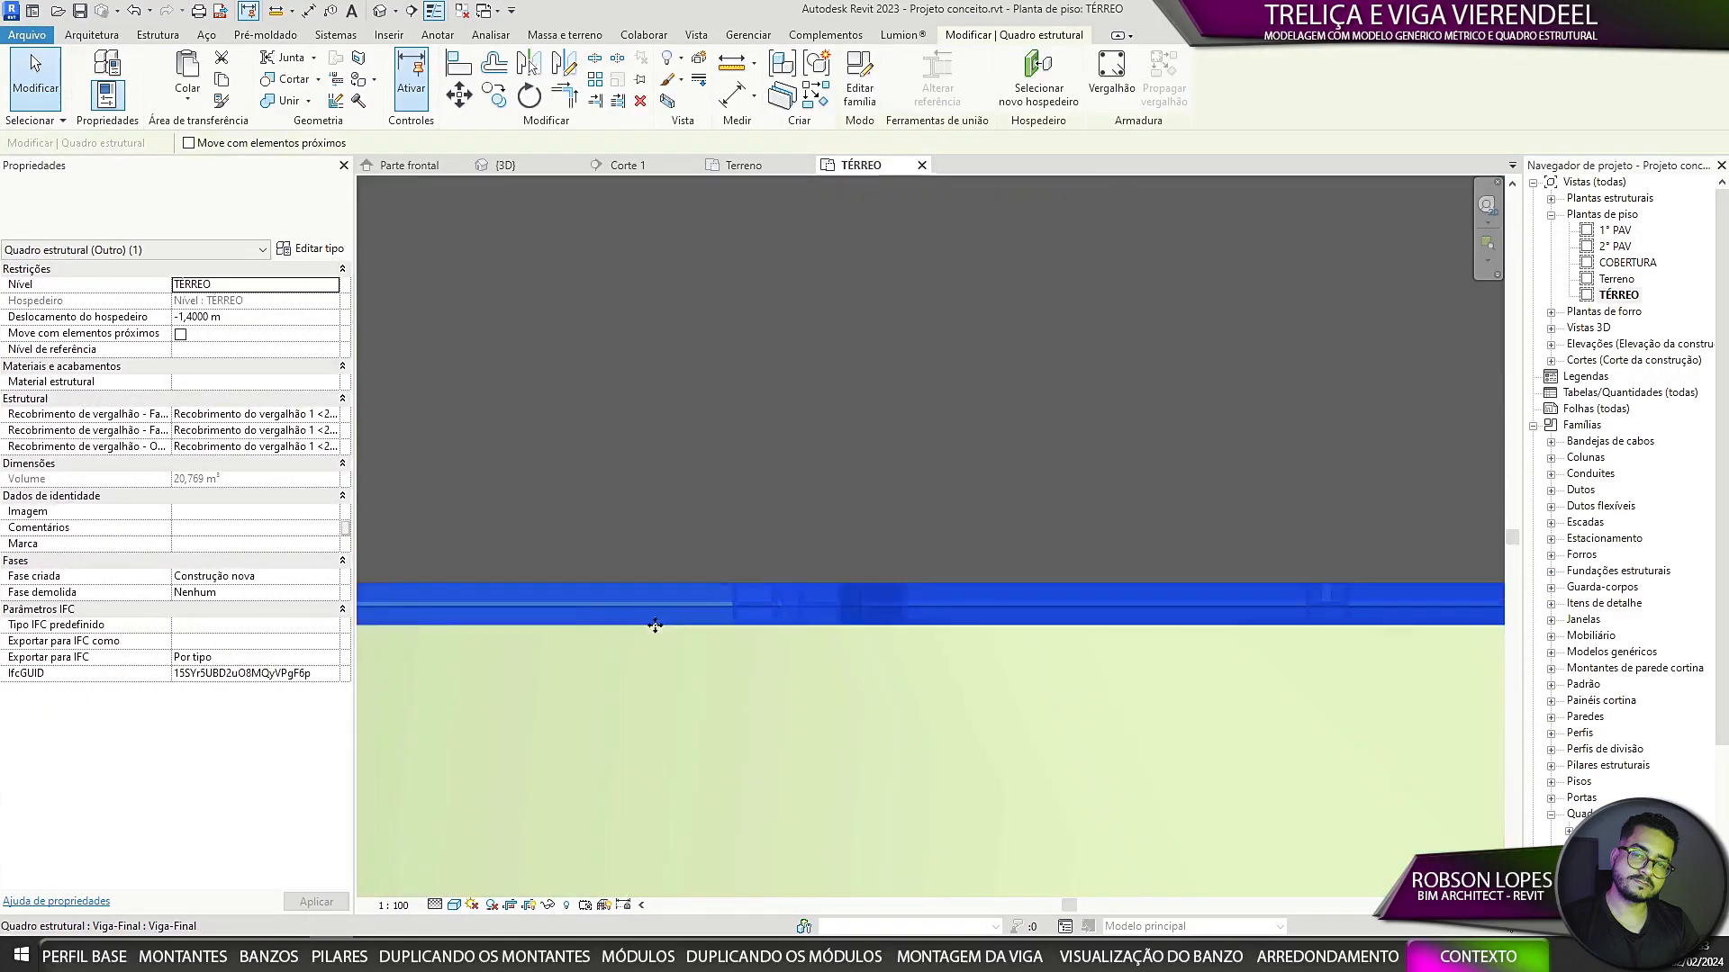
scroll(652, 621, "down", 8)
left_click(91, 35)
left_click(100, 74)
scroll(528, 618, "up", 5)
left_click(491, 590)
scroll(922, 595, "down", 5)
scroll(1007, 451, "up", 8)
left_click(1006, 451)
key("Escape")
key("Escape")
Step: Align the new wall's end with the end of the front truss
left_click(981, 453)
left_click(458, 62)
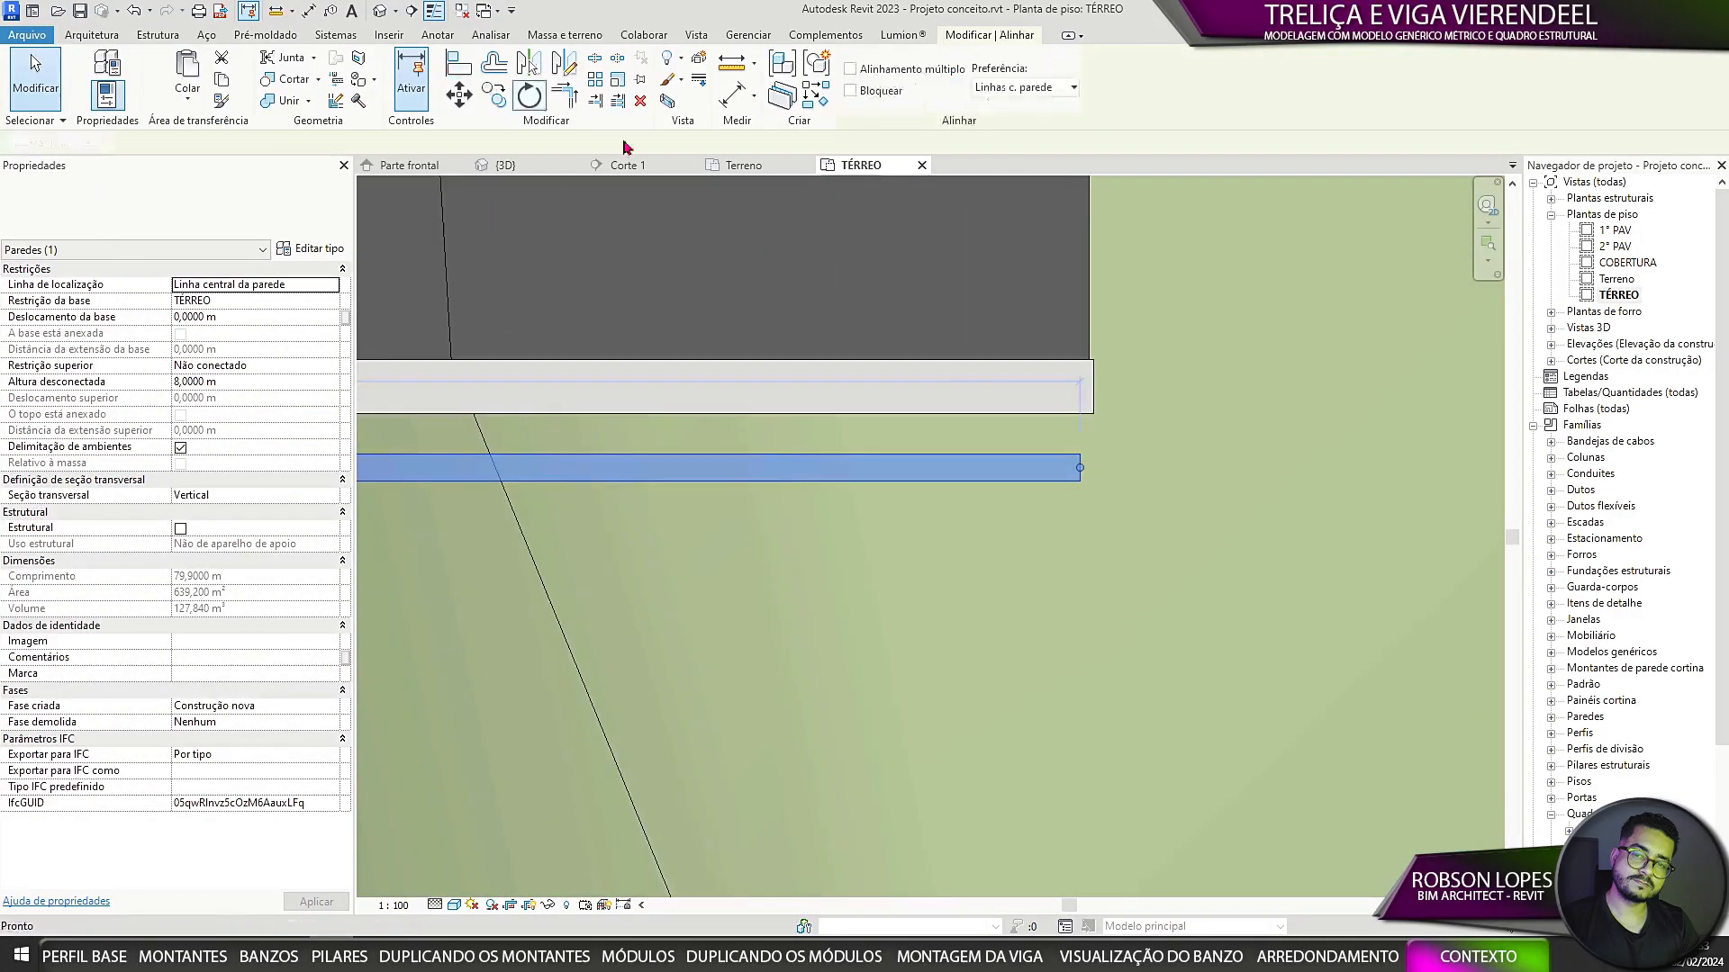
scroll(1071, 450, "down", 8)
scroll(1125, 666, "up", 8)
key("Escape")
key("Escape")
Step: Change the wall's type to the Vidraça externa curtain wall and align it with the truss's outer face
middle_click_drag(1173, 710, 758, 596)
left_click(684, 587)
left_click(136, 201)
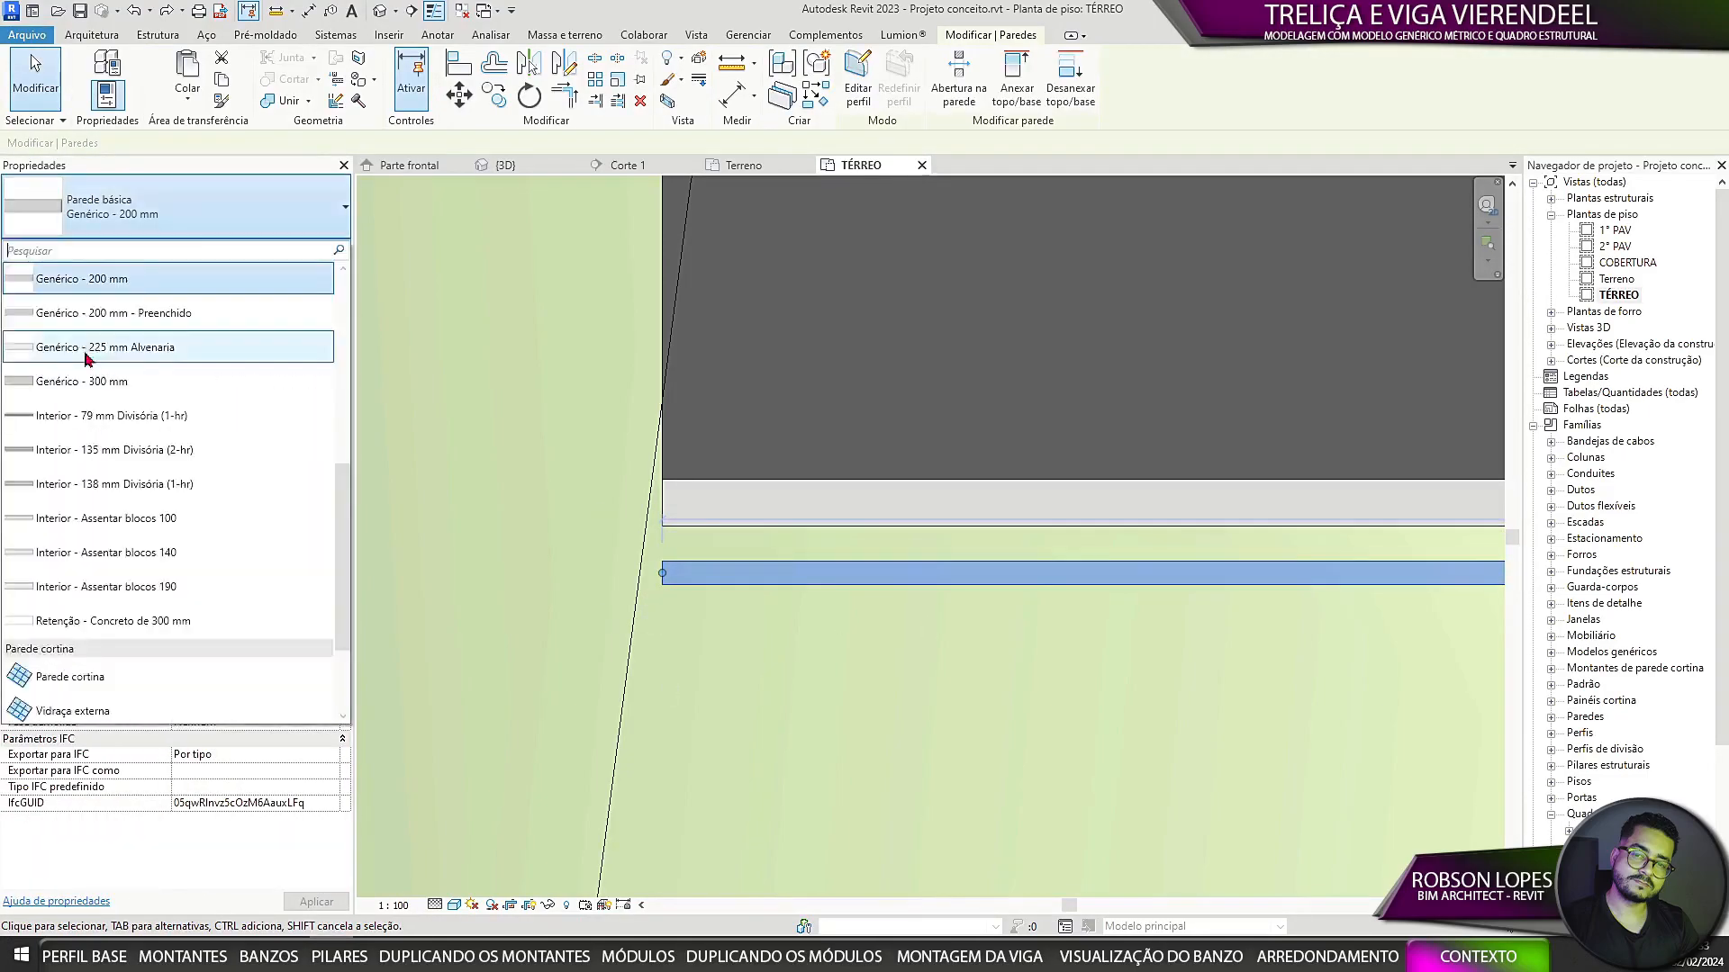
scroll(87, 360, "down", 3)
left_click(90, 607)
left_click(459, 62)
scroll(612, 432, "up", 3)
key("Escape")
key("Escape")
Step: Extend the curtain wall's base down to a -1.4 m offset and raise its top to a 13.4 m unconnected height
left_click(764, 687)
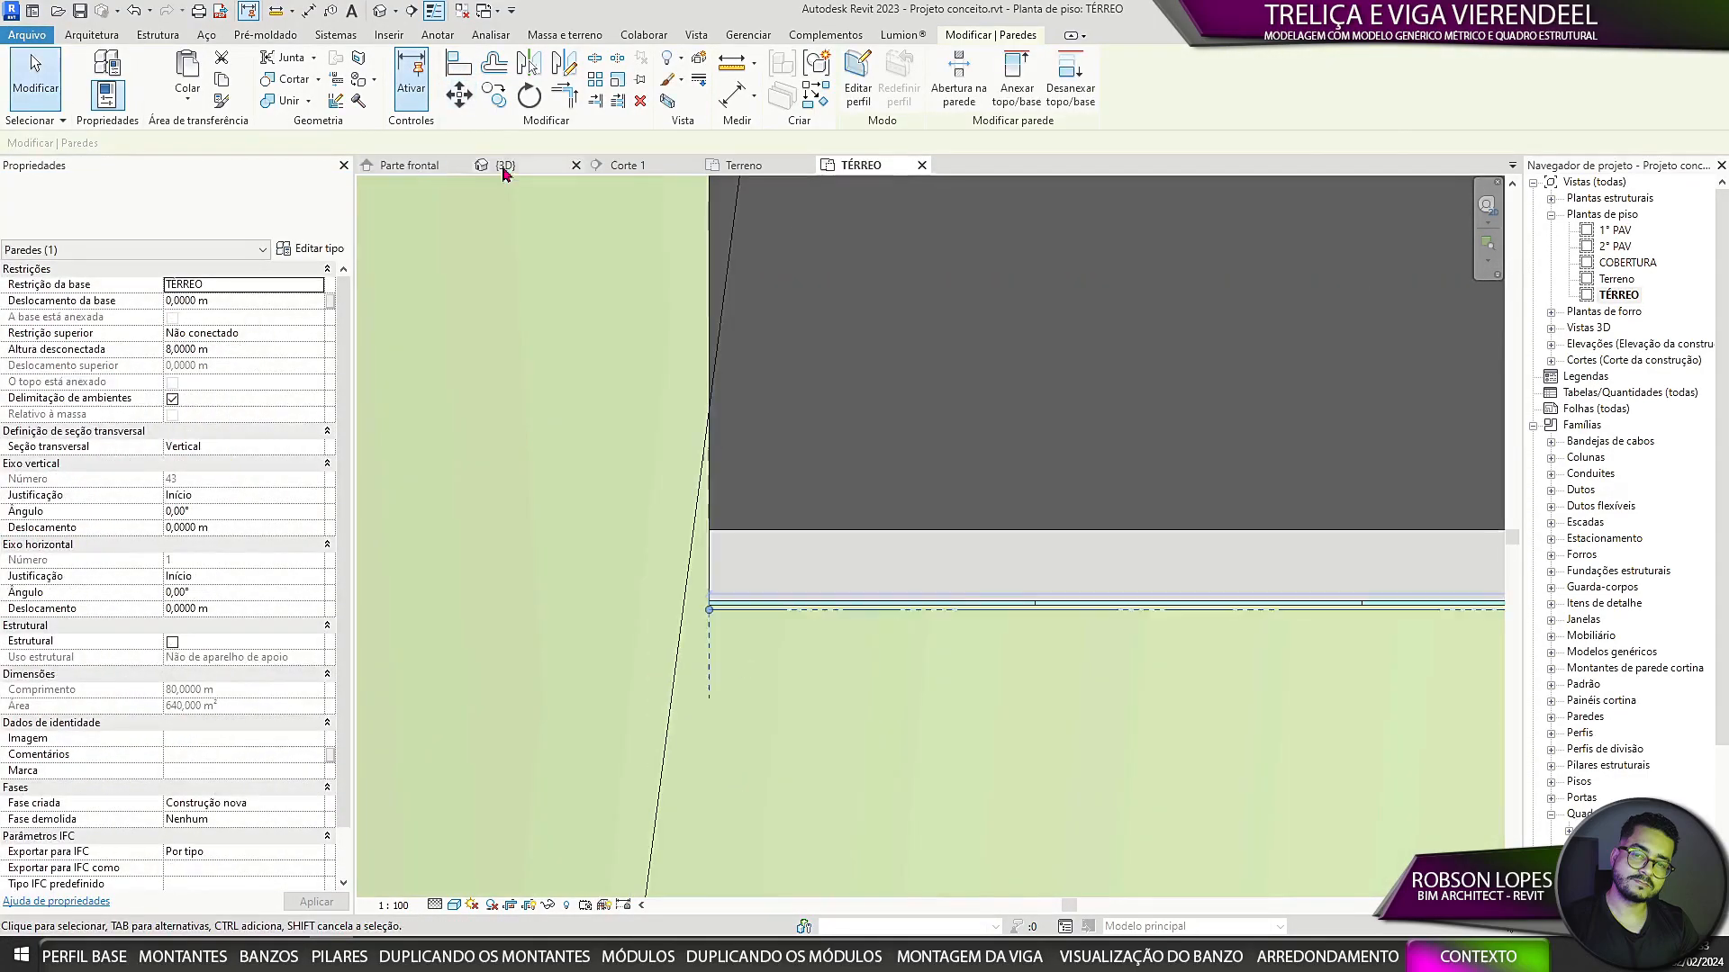
left_click(505, 165)
left_click(1407, 262)
scroll(1033, 612, "up", 5)
left_click_drag(1032, 601, 1032, 664)
scroll(1032, 702, "down", 2)
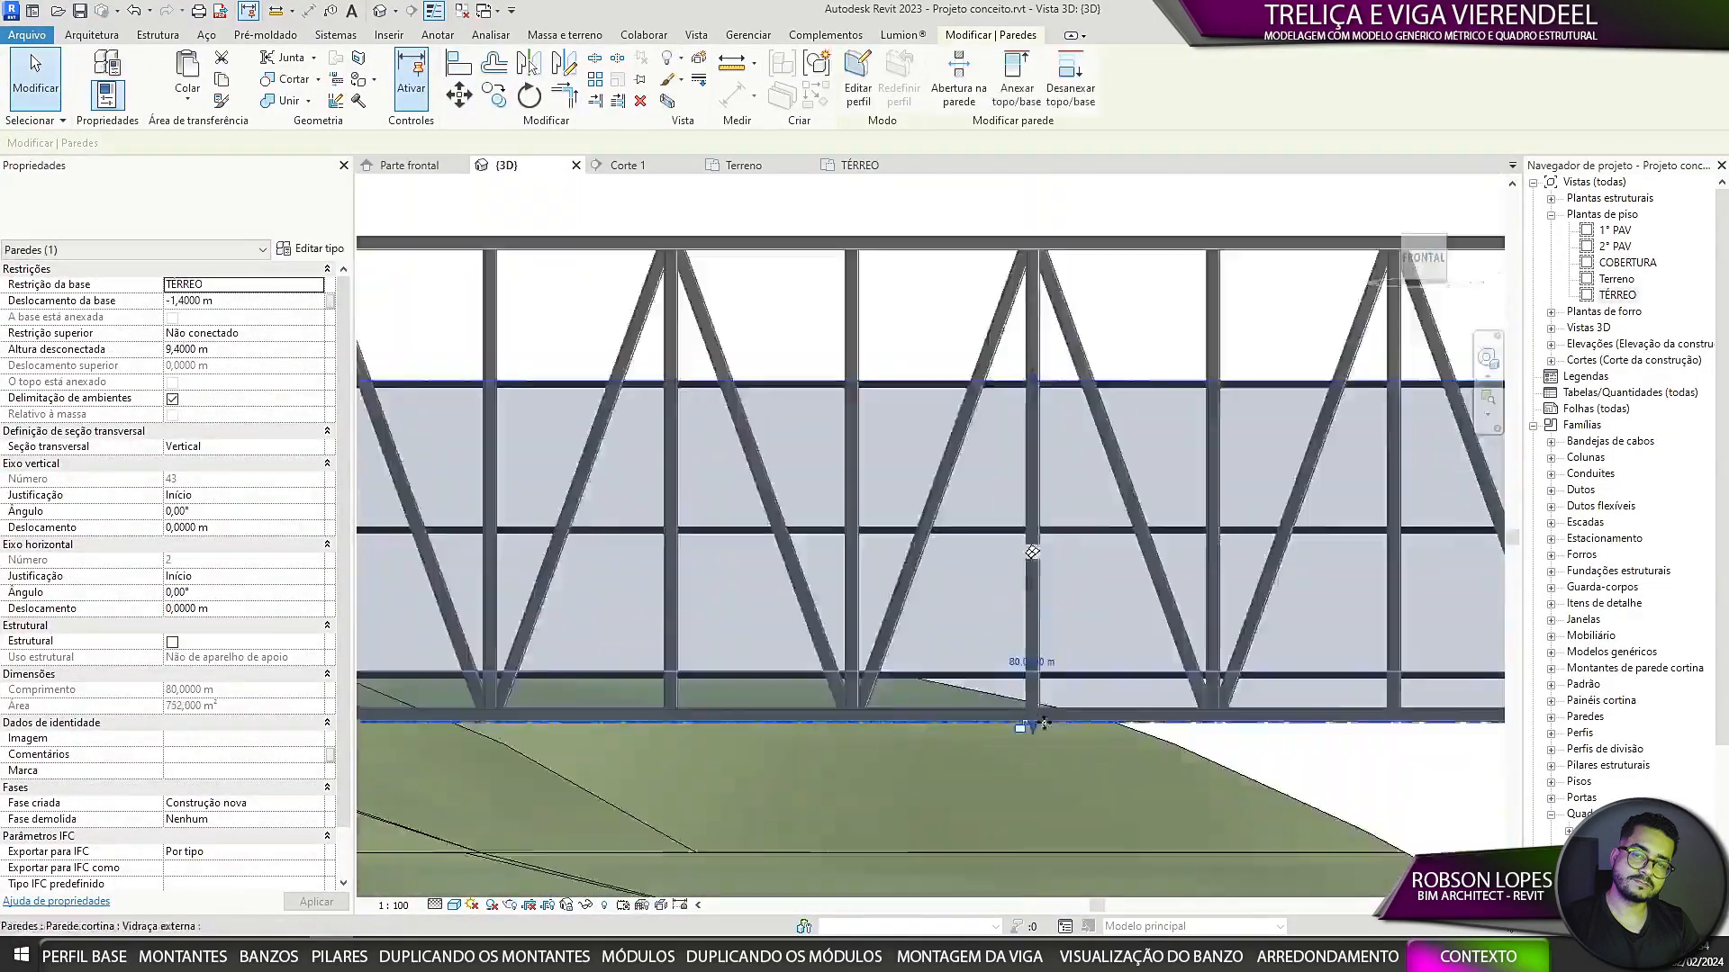
scroll(1026, 378, "up", 4)
key("Escape")
Step: Mirror the long curtain wall to the opposite side of the building and check the copy in 3D
scroll(1081, 378, "down", 8)
middle_click_drag(1157, 335, 880, 571, "shift")
scroll(829, 387, "up", 5)
left_click(829, 387)
left_click(1011, 602)
scroll(1011, 603, "down", 4)
left_click(744, 165)
left_click(563, 62)
left_click(1186, 448)
left_click(1127, 450)
left_click(505, 165)
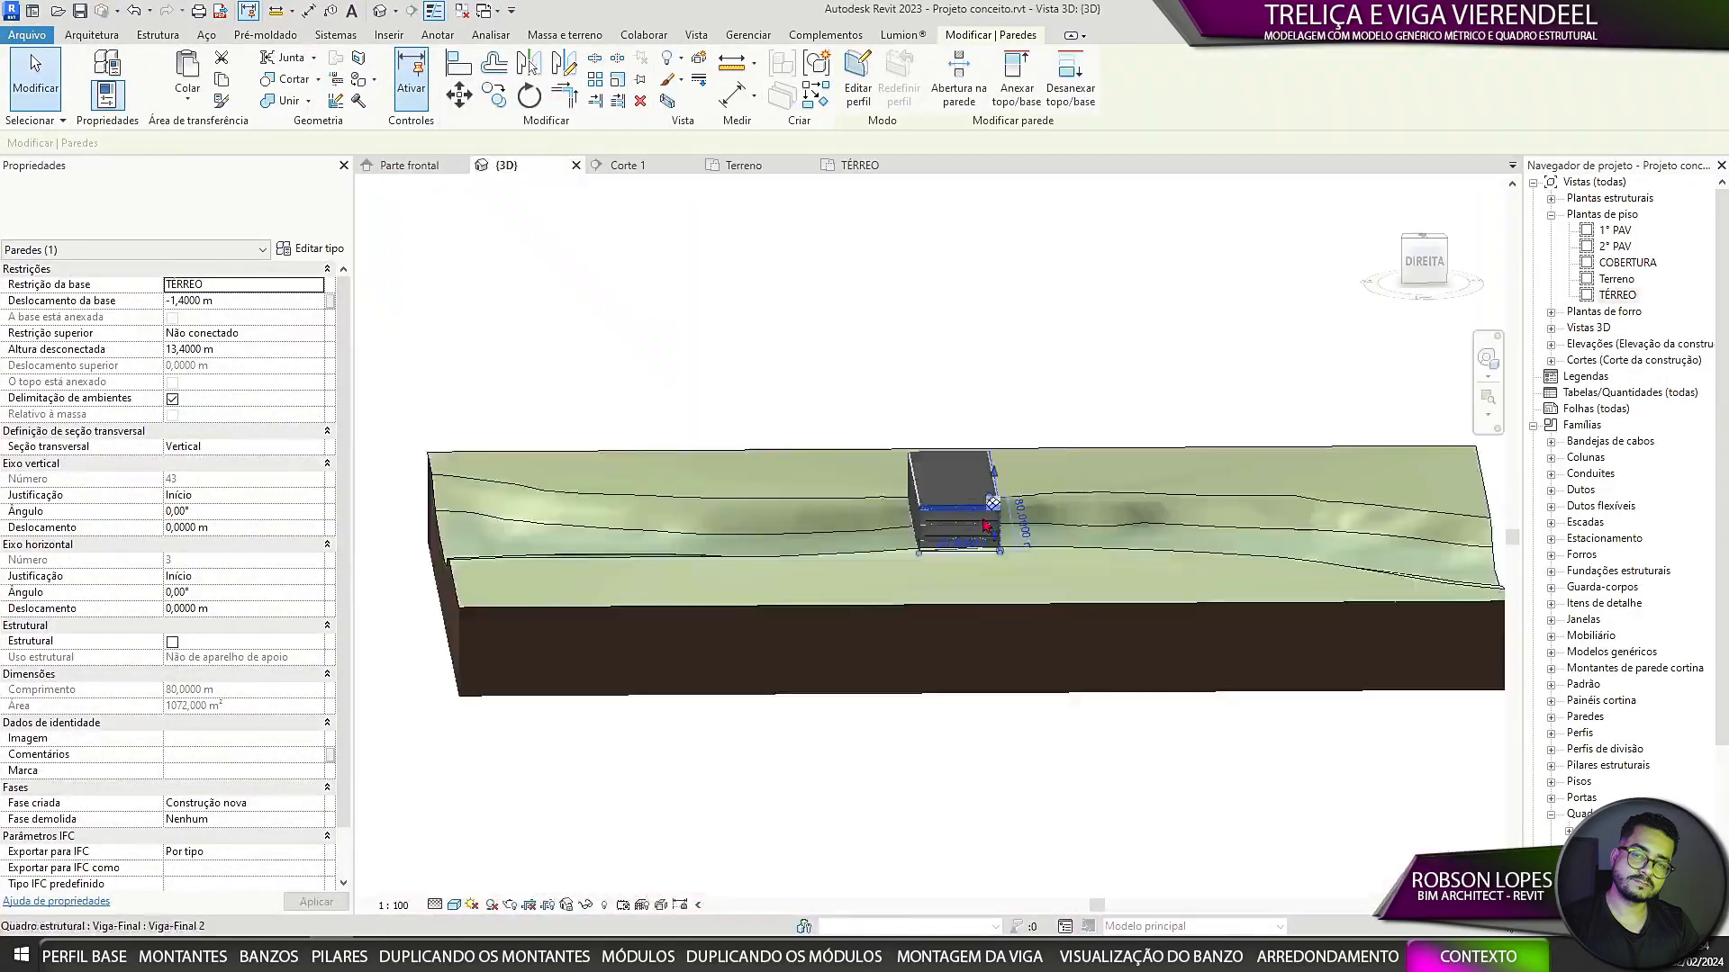
key("Escape")
Step: Draw a wall across the building's short end between the two long curtain walls in the TÉRREO plan
scroll(959, 505, "up", 5)
mouse_move(959, 504)
middle_mouse_down("shift")
mouse_move(963, 387)
mouse_move(721, 360)
middle_mouse_up("shift")
left_click(860, 165)
key("w")
key("a")
left_click(879, 194)
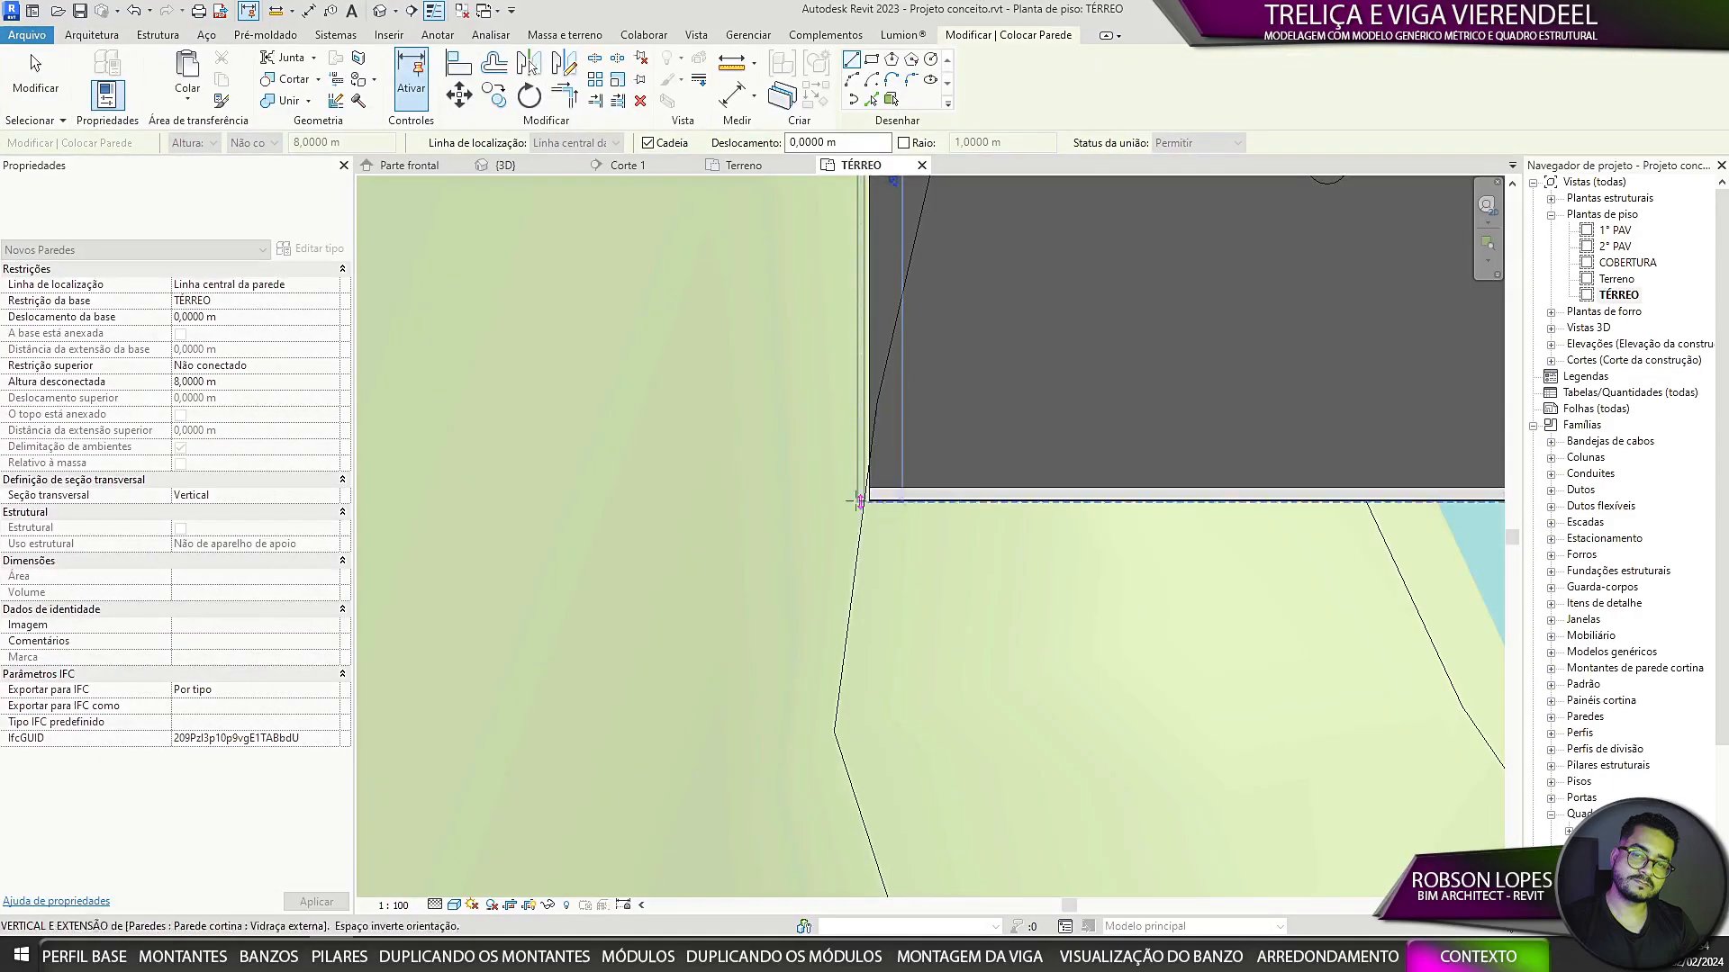
left_click(861, 500)
Step: Align the end wall's ends with the outer faces of the long sides
scroll(862, 501, "up", 8)
left_click(458, 62)
left_click(704, 668)
scroll(812, 596, "down", 5)
left_click(910, 471)
left_click(782, 636)
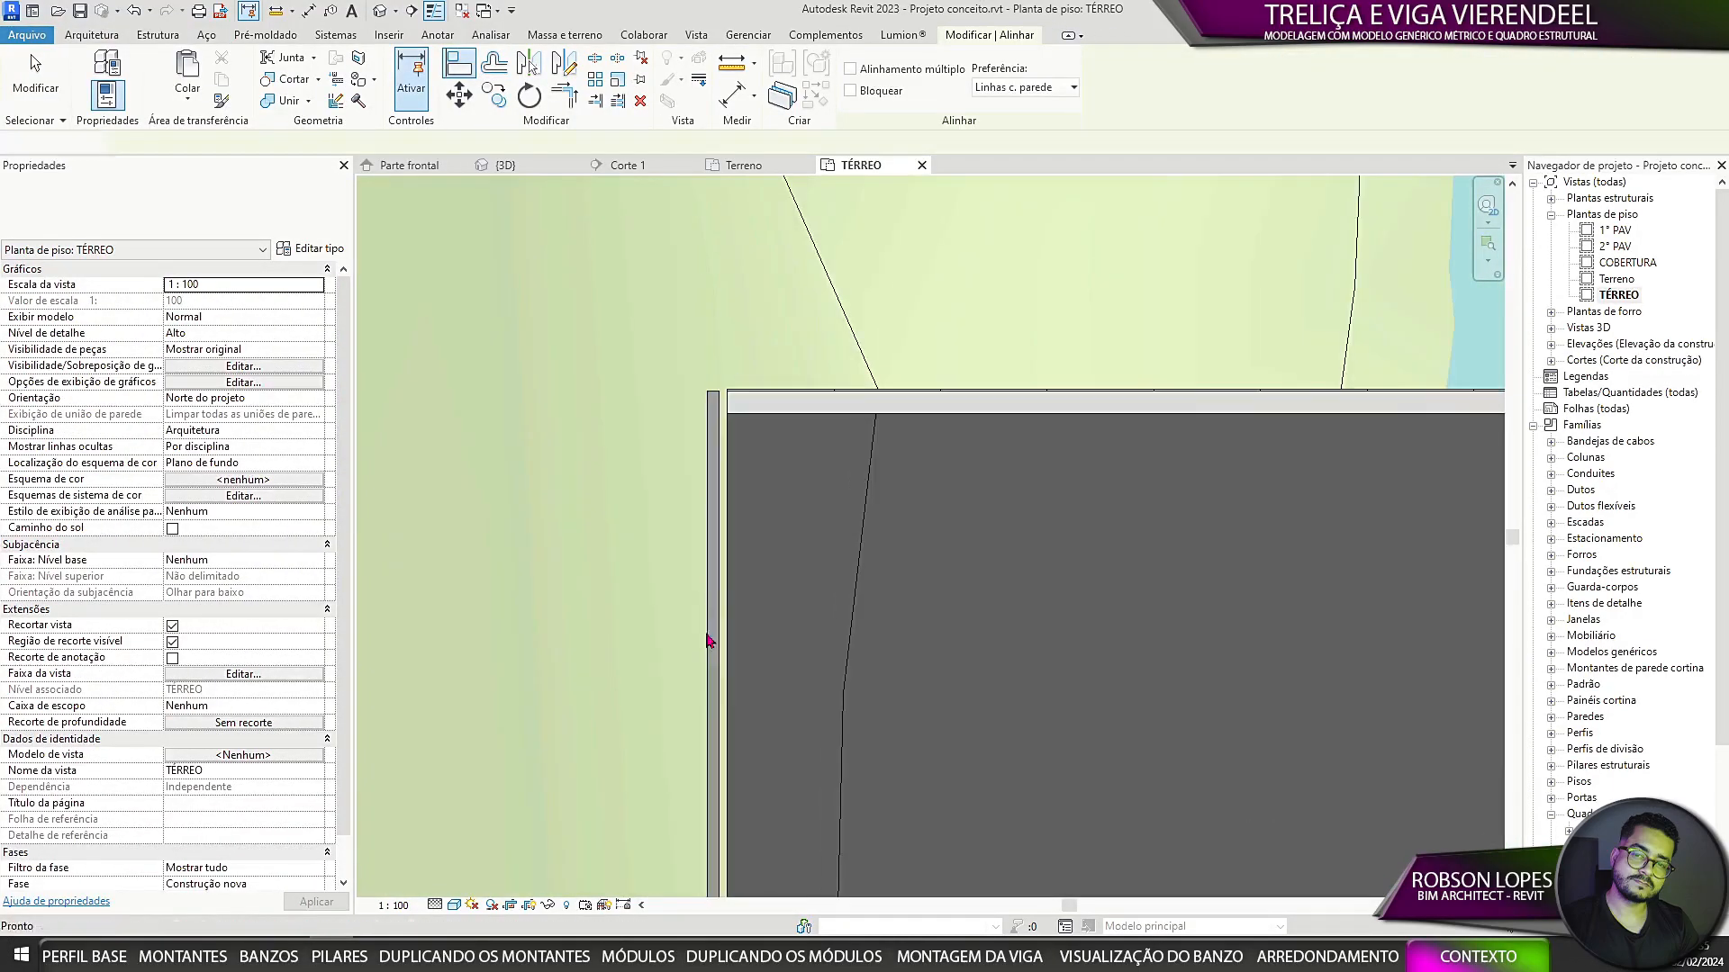
key("Escape")
key("Escape")
Step: Change the end wall to the Vidraça externa curtain wall and move it against the slab edge
left_click(706, 639)
key("m")
key("v")
scroll(726, 402, "up", 5)
left_click(599, 561)
left_click(693, 561)
scroll(675, 561, "down", 5)
Step: Mirror the end curtain wall about the building's midline and move the copy against the opposite slab edge
left_click(564, 62)
scroll(657, 361, "down", 5)
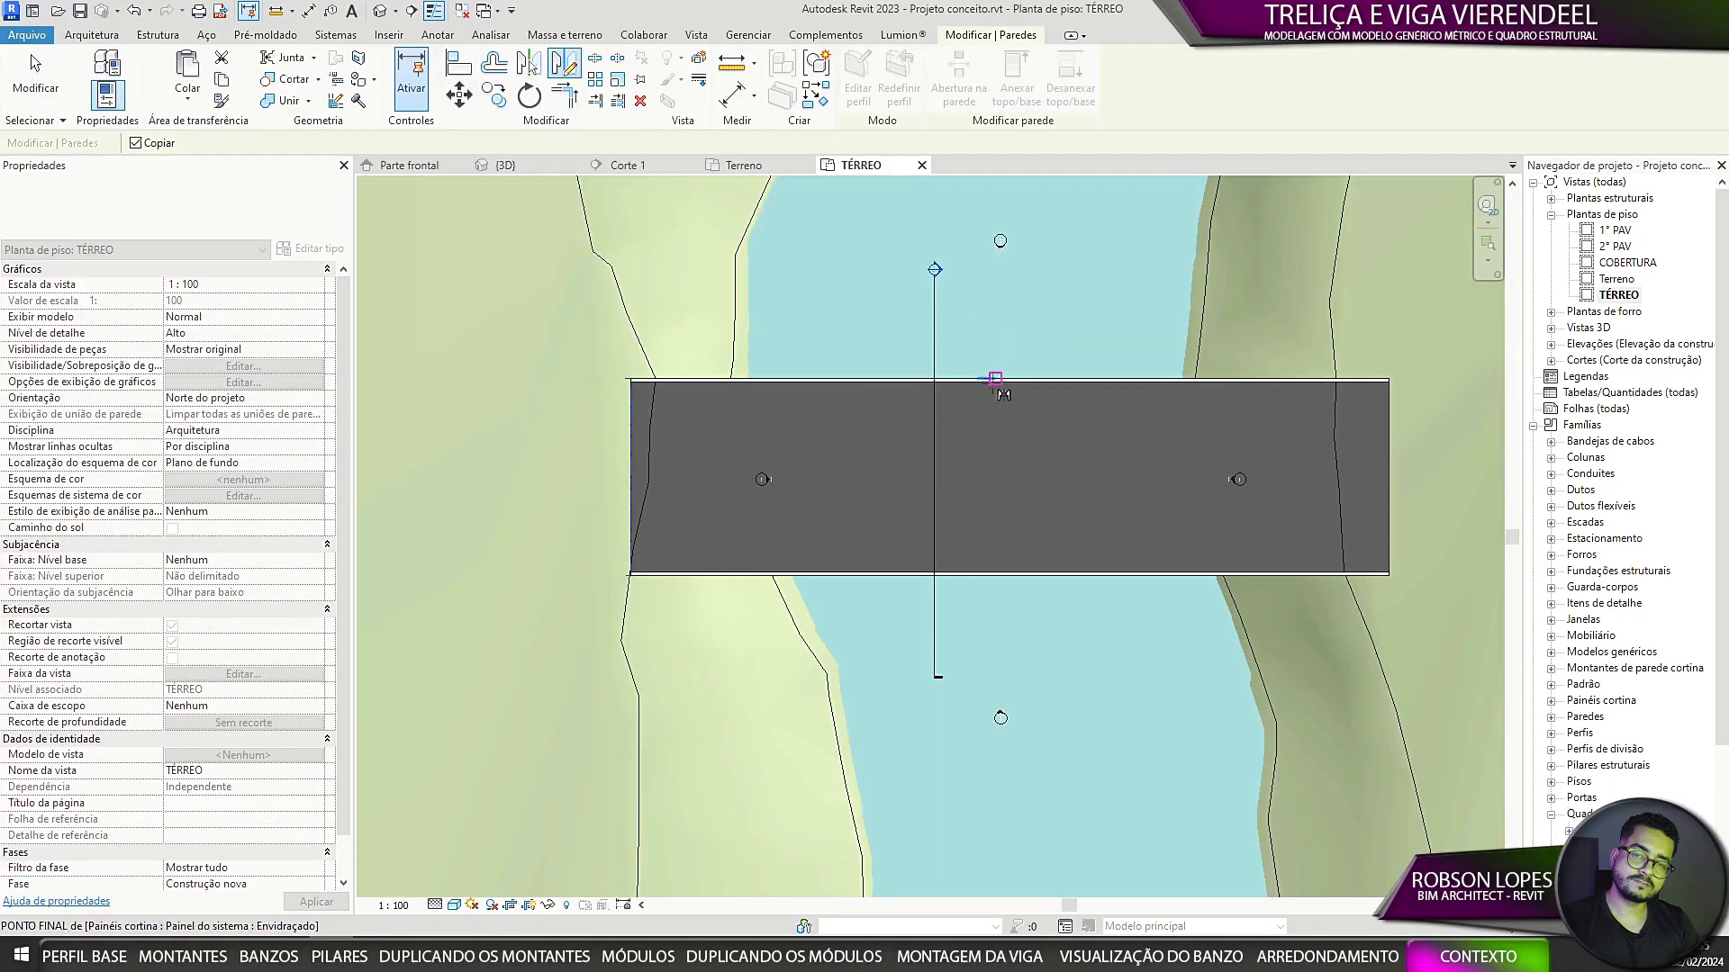
left_click(1001, 380)
left_click(1002, 504)
key("m")
key("v")
scroll(1360, 387, "up", 8)
left_click(569, 449)
left_click(578, 448)
scroll(577, 459, "down", 5)
scroll(703, 414, "up", 3)
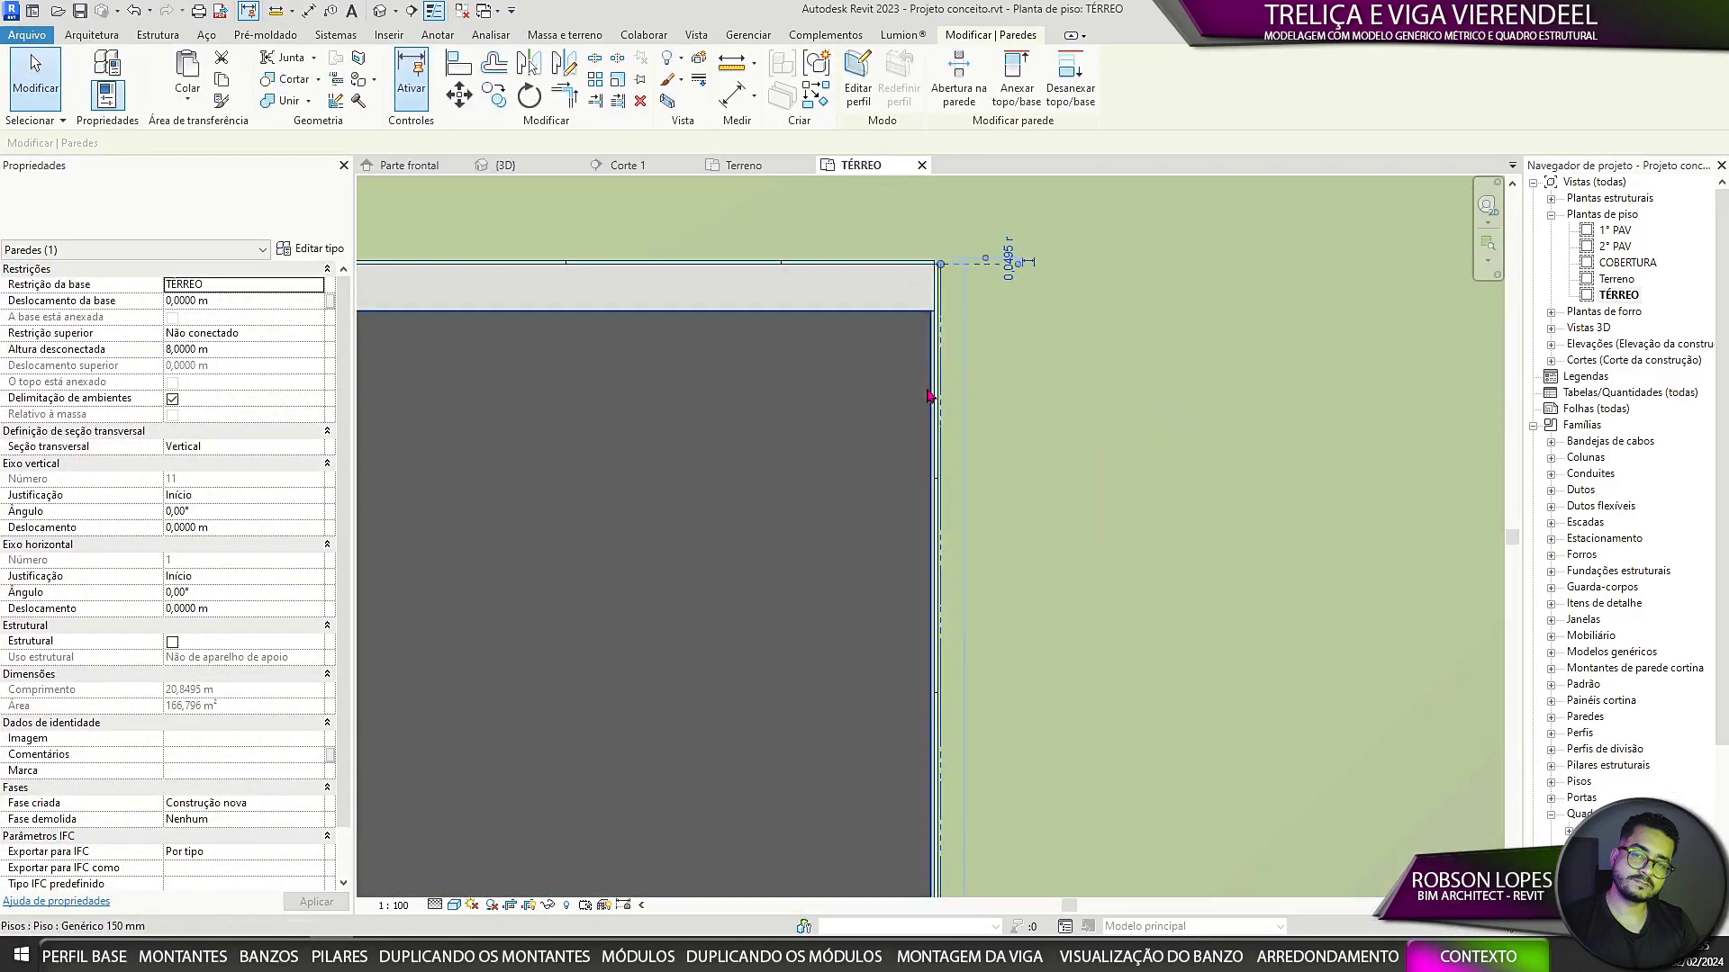
Step: Raise the top of one end curtain wall to the roof, 12 m unconnected height
left_click(506, 165)
left_click(850, 480)
scroll(850, 480, "up", 4)
left_click(768, 391)
left_click(1438, 264)
scroll(1015, 486, "up", 5)
left_click_drag(1015, 486, 1015, 241)
scroll(1015, 270, "down", 5)
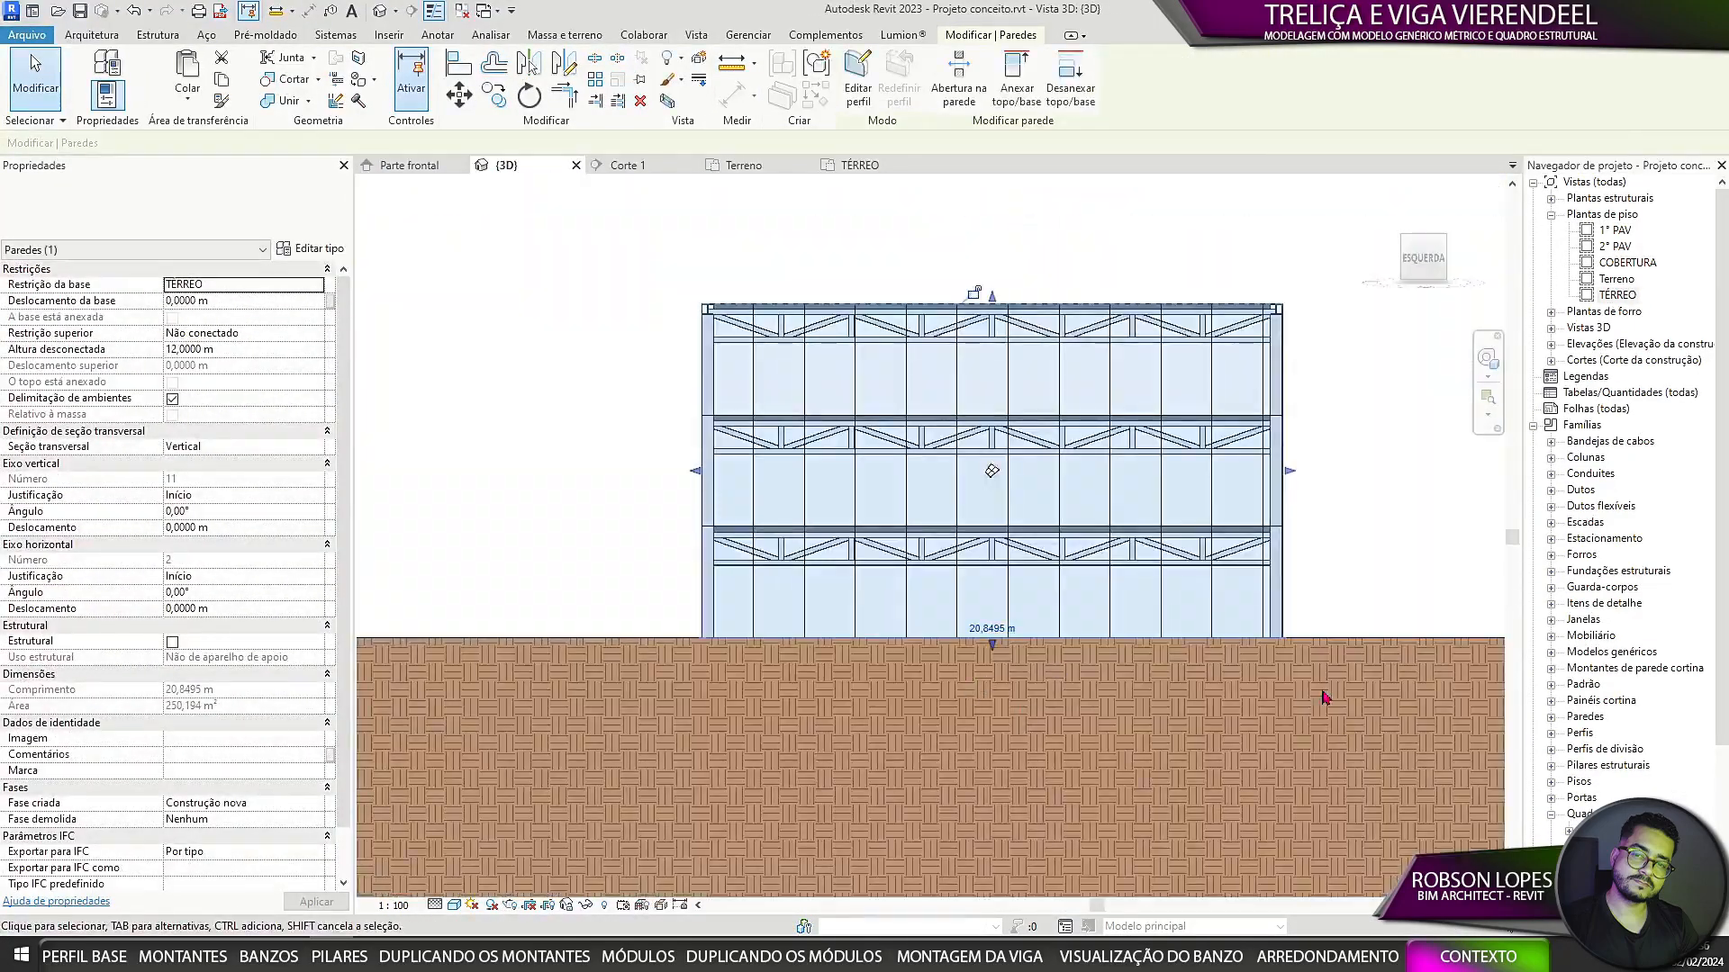
Step: Raise the top of the opposite end curtain wall to the roof level
scroll(1332, 455, "down", 1)
left_click(1332, 456)
scroll(1079, 514, "up", 5)
middle_click_drag(1332, 455, 1003, 595, "shift")
scroll(1079, 514, "down", 5)
left_click(1003, 617)
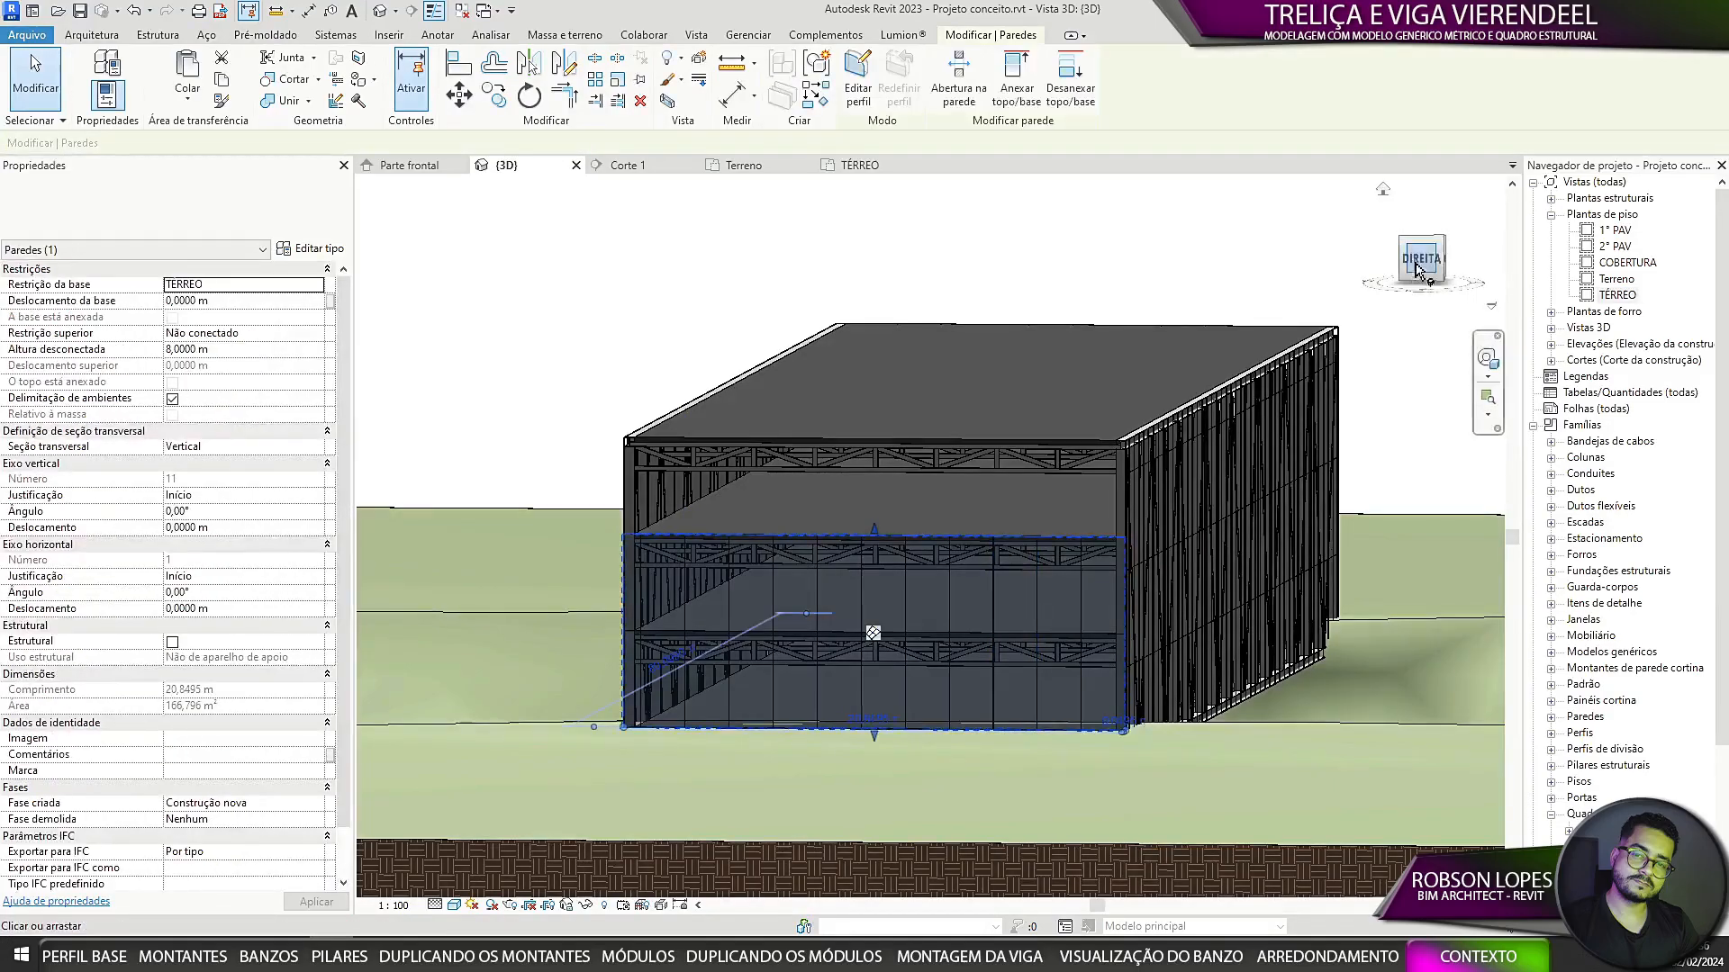
left_click(1421, 268)
scroll(980, 540, "up", 5)
left_click_drag(980, 590, 980, 371)
scroll(981, 540, "down", 6)
Step: Edit the topography surface and delete two elevation points next to the building
middle_click_drag(1081, 576, 1261, 540, "shift")
scroll(1162, 630, "up", 2)
left_click(1231, 581)
left_click(869, 76)
middle_click_drag(1333, 657, 949, 679, "shift")
left_click(1358, 585)
key("Delete")
scroll(903, 684, "down", 4)
scroll(983, 586, "up", 5)
left_click(949, 678)
key("Delete")
left_click(949, 558)
middle_click_drag(949, 558, 775, 491, "shift")
scroll(540, 531, "up", 4)
middle_click_drag(540, 532, 630, 451, "shift")
scroll(903, 710, "down", 4)
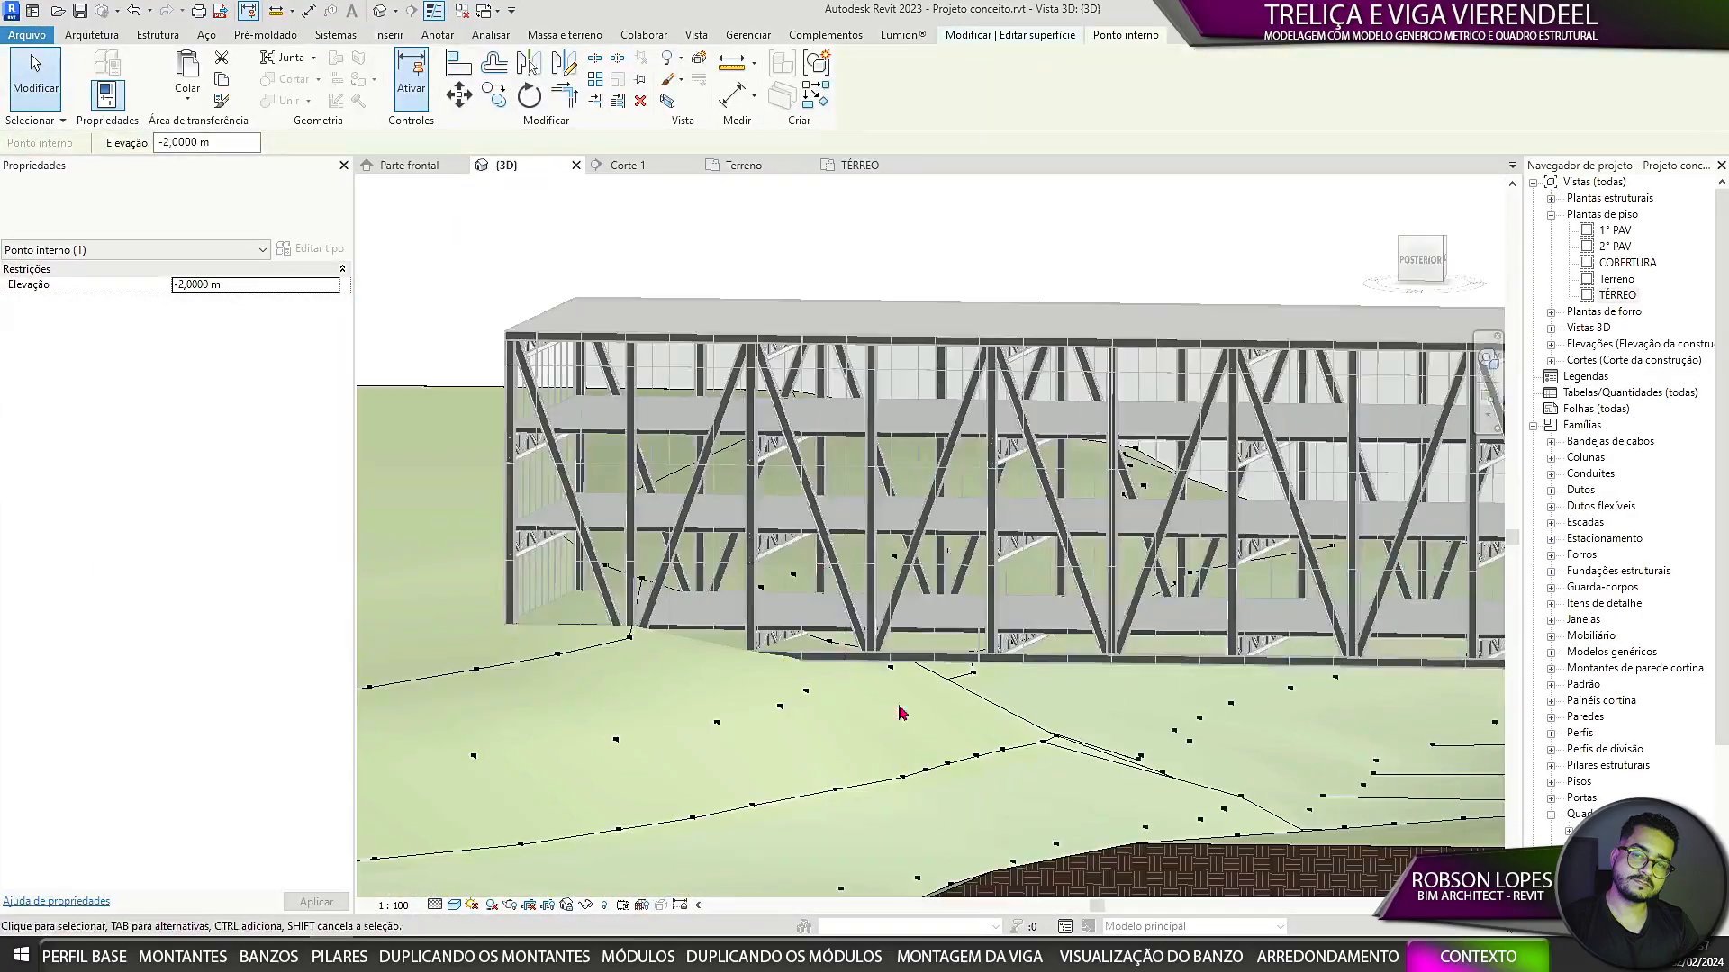
Step: Add a topography point at elevation -2 m next to the building and finish the surface edit
left_click(1422, 238)
middle_click_drag(1420, 474, 1035, 540)
scroll(1035, 540, "up", 4)
left_click(918, 80)
double_click(261, 142)
type("-2")
scroll(1036, 621, "up", 3)
left_click(629, 494)
left_click(867, 95)
middle_click_drag(867, 540, 492, 659, "shift")
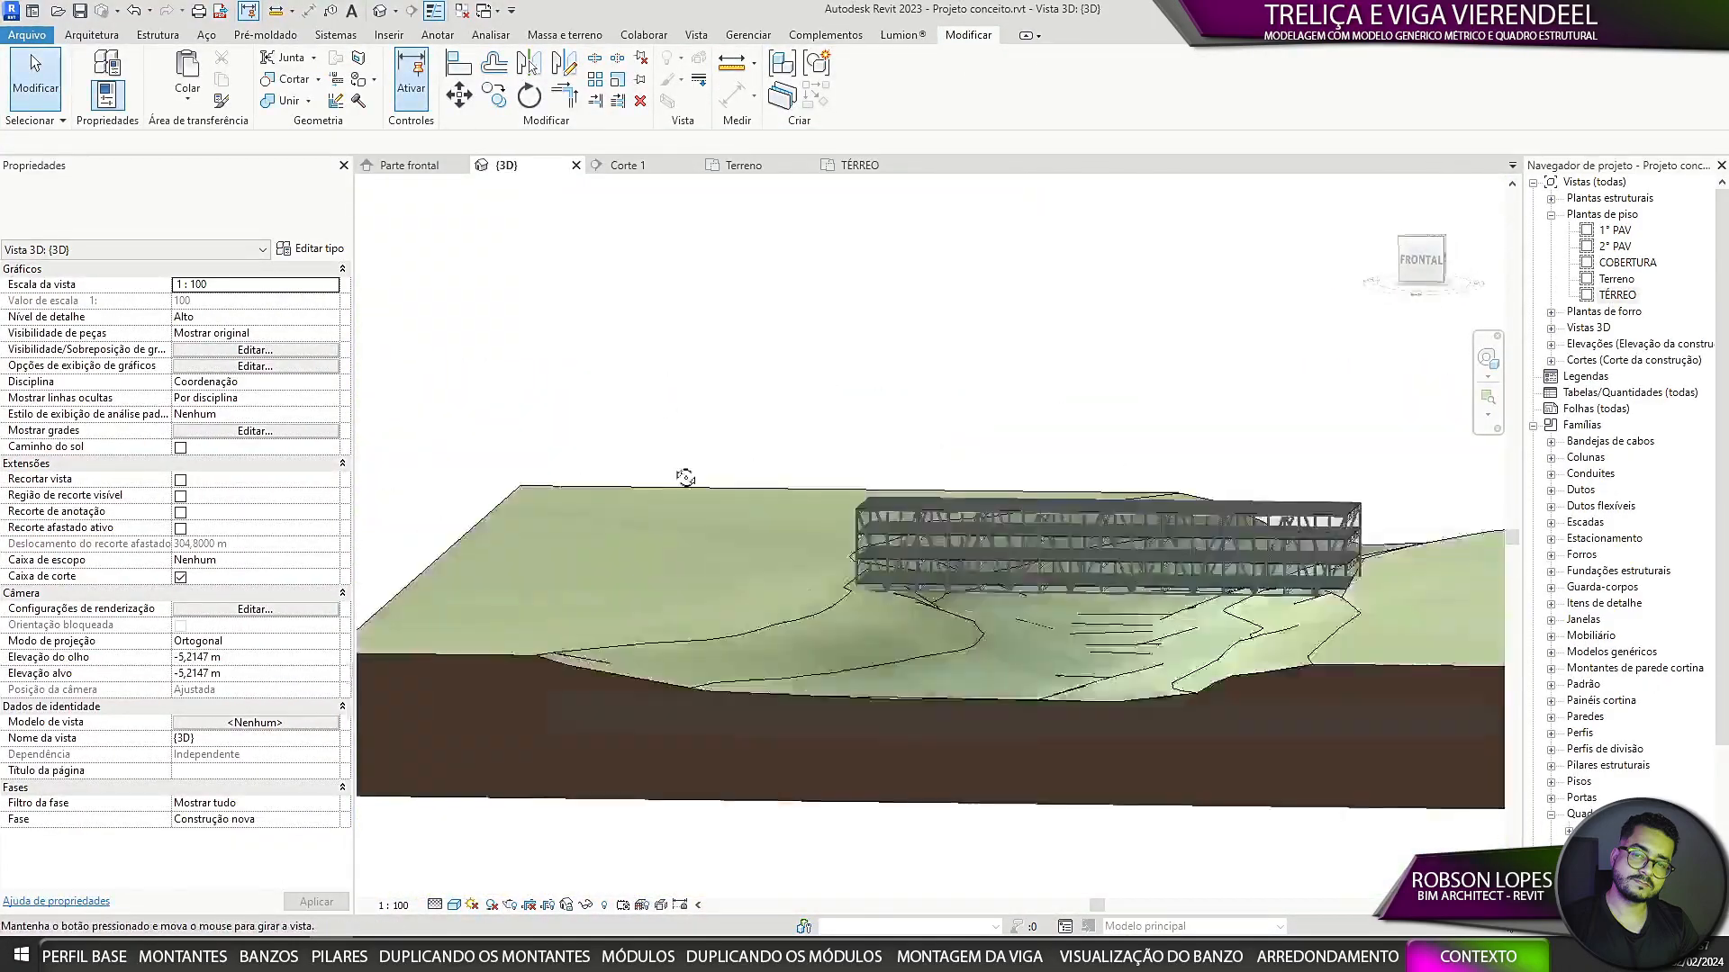